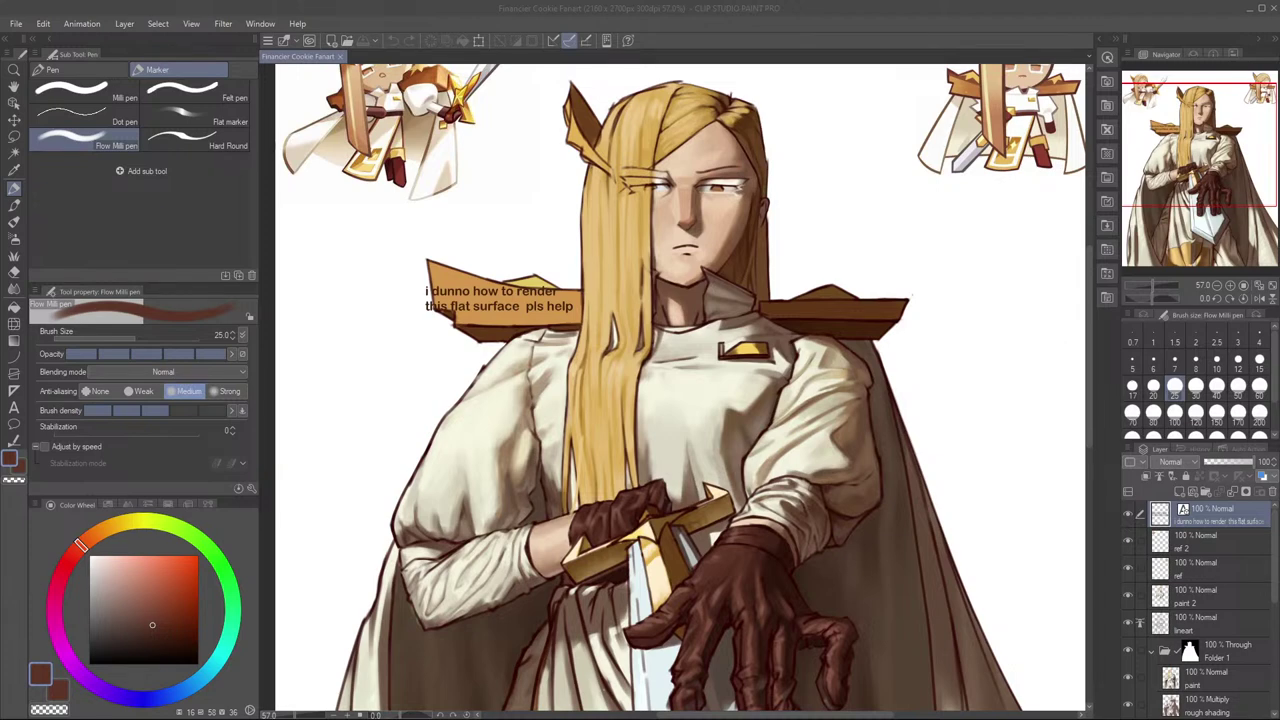
Step: Select the paint 2 layer and toggle its visibility to compare the artwork with and without it
{"action": "left_click", "coordinate": [622, 318]}
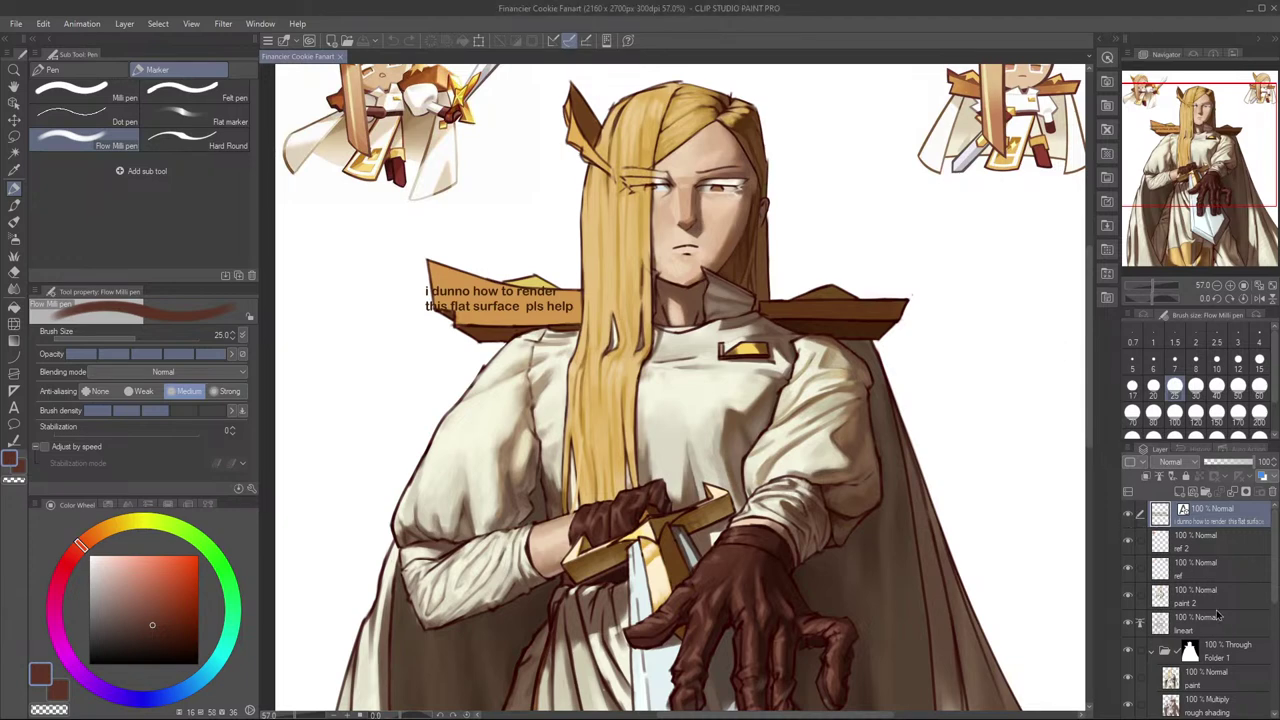
{"action": "left_click", "coordinate": [1170, 592]}
{"action": "left_click", "coordinate": [1128, 596]}
{"action": "left_click", "coordinate": [1128, 596]}
{"action": "left_click", "coordinate": [1128, 596]}
{"action": "left_click", "coordinate": [1128, 596]}
Step: Sample the brown shadow colour of the skirt and shade the folds below the belt at brush size 15
{"action": "left_click_drag", "start_coordinate": [822, 392], "coordinate": [974, 184]}
{"action": "left_click_drag", "start_coordinate": [832, 264], "coordinate": [818, 380]}
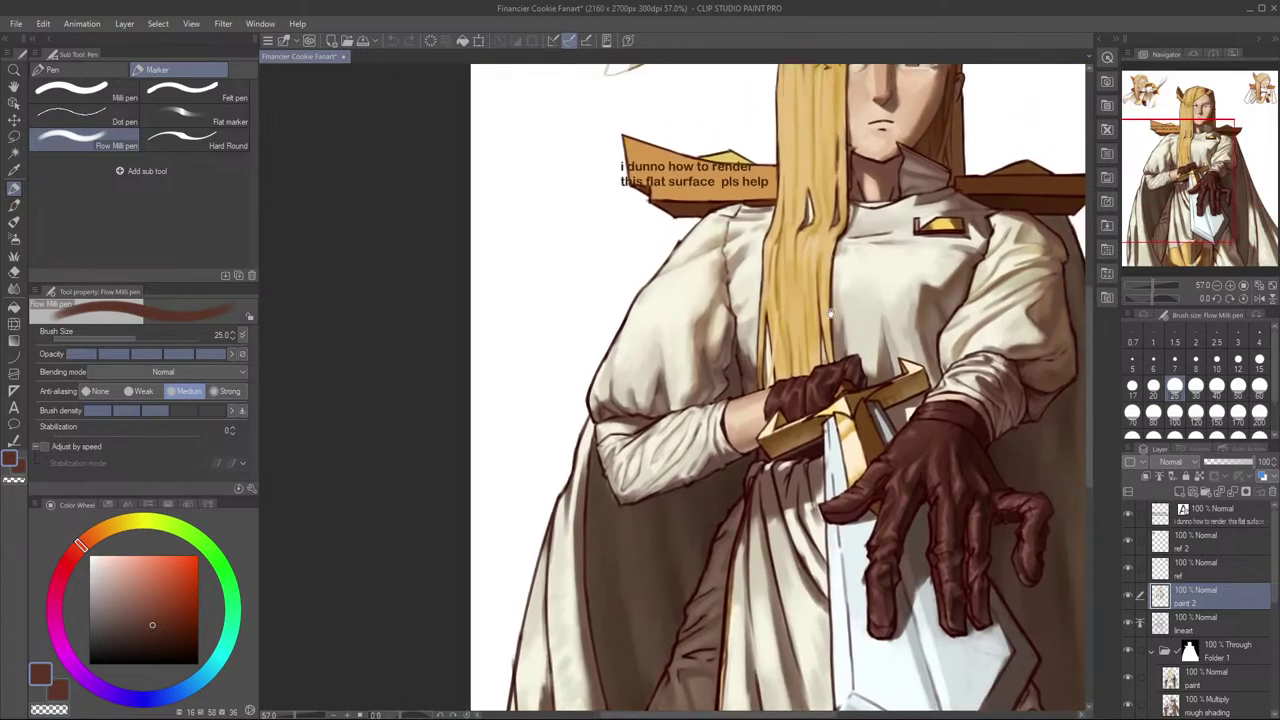
{"action": "left_click_drag", "start_coordinate": [886, 309], "coordinate": [787, 248]}
{"action": "scroll", "coordinate": [682, 427], "scroll_direction": "up", "scroll_amount": 2}
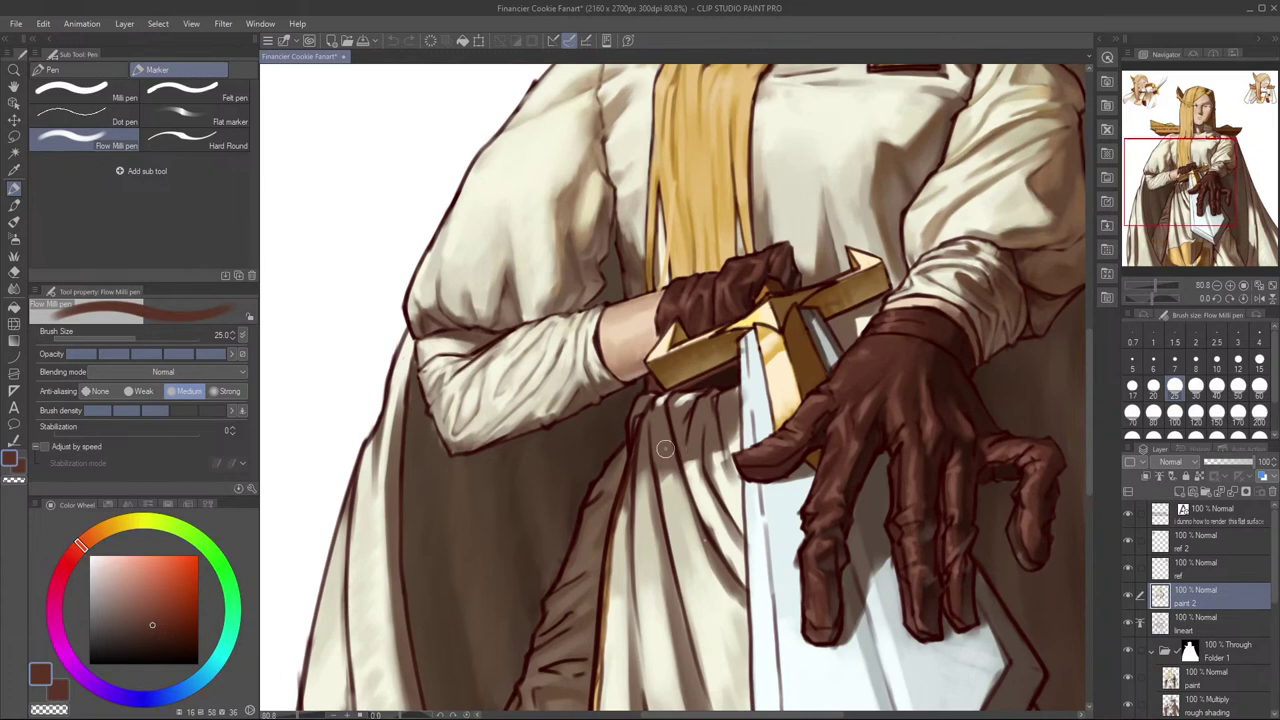
{"action": "left_click", "coordinate": [660, 468], "text": "alt"}
{"action": "key", "text": "bracketleft"}
{"action": "key", "text": "bracketleft"}
{"action": "key", "text": "bracketleft"}
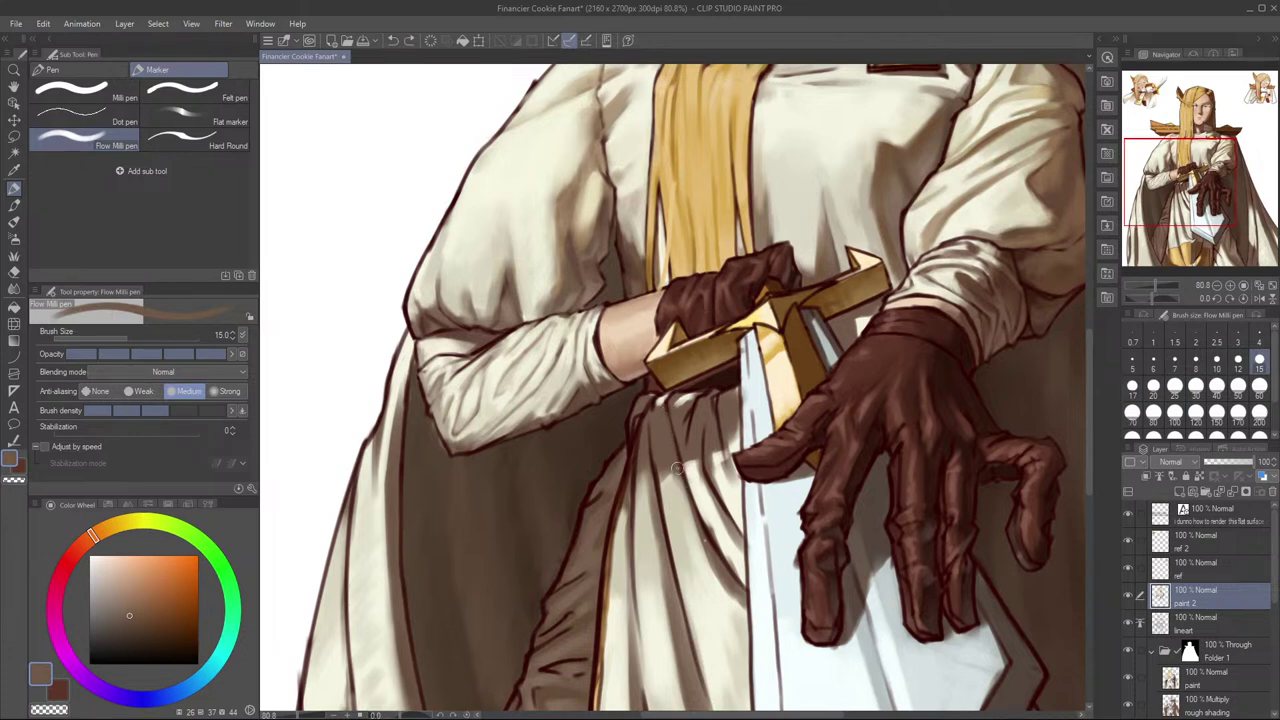
{"action": "left_click_drag", "start_coordinate": [661, 438], "coordinate": [662, 376]}
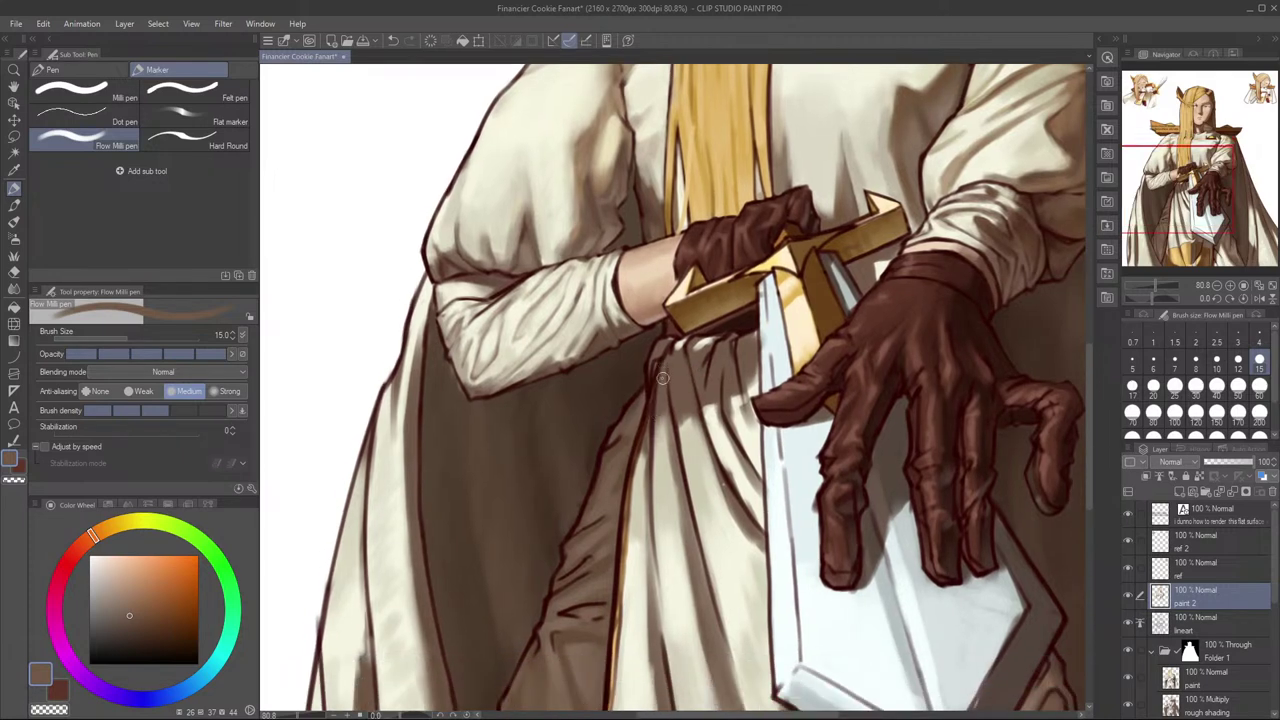
{"action": "left_click_drag", "start_coordinate": [739, 417], "coordinate": [725, 445]}
Step: Blend the skirt's central crease beside the sword using sampled dark reddish-brown and mid-brown
{"action": "left_click", "coordinate": [691, 413], "text": "alt"}
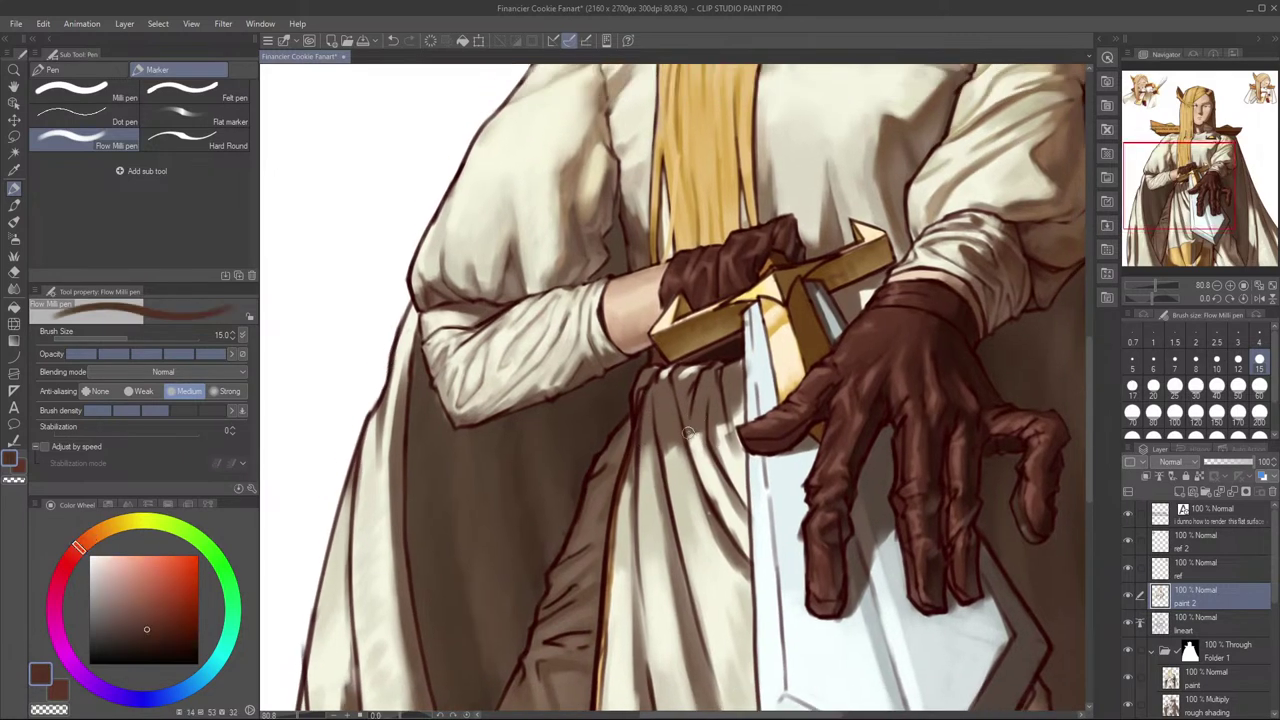
{"action": "left_click", "coordinate": [698, 432], "text": "alt"}
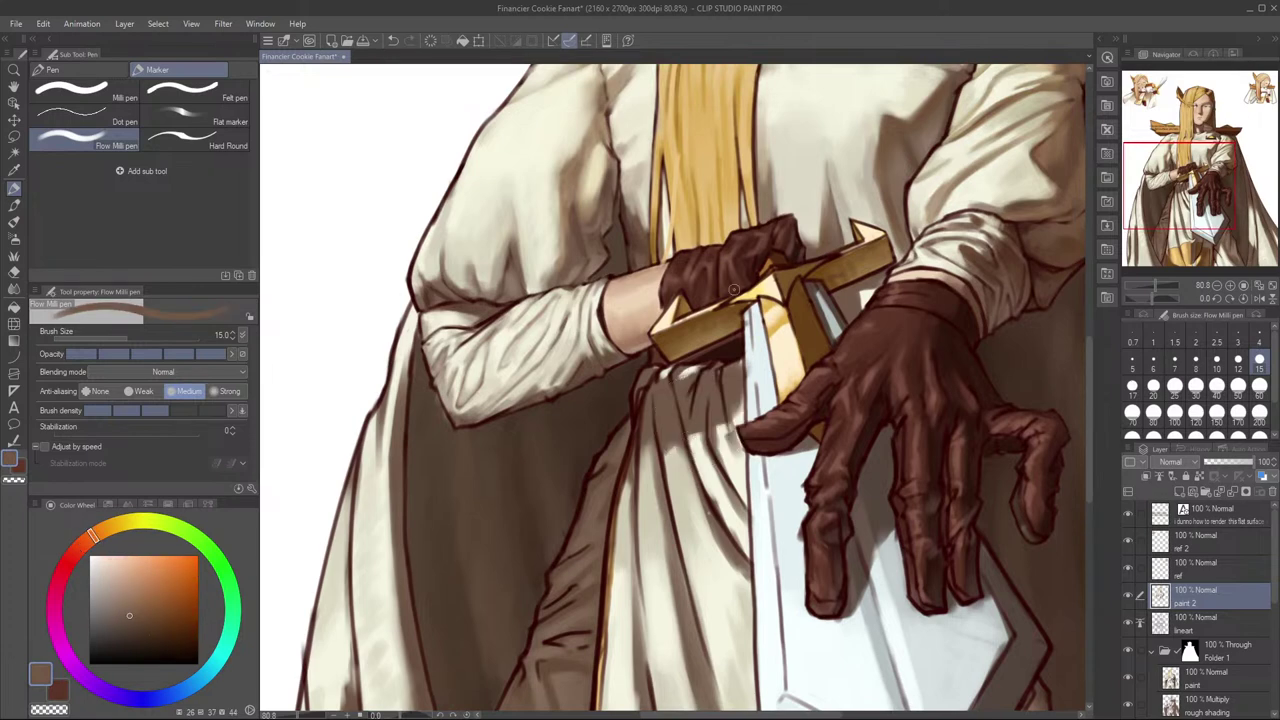
{"action": "left_click_drag", "start_coordinate": [716, 392], "coordinate": [700, 426]}
Step: Try cream highlight strokes on the gathered cloth under the sword guard at brush size 10, undoing the unwanted ones
{"action": "left_click", "coordinate": [679, 400], "text": "alt"}
{"action": "key", "text": "bracketleft"}
{"action": "key", "text": "bracketleft"}
{"action": "key", "text": "ctrl+z"}
{"action": "left_click_drag", "start_coordinate": [683, 400], "coordinate": [662, 412]}
{"action": "key", "text": "ctrl+z"}
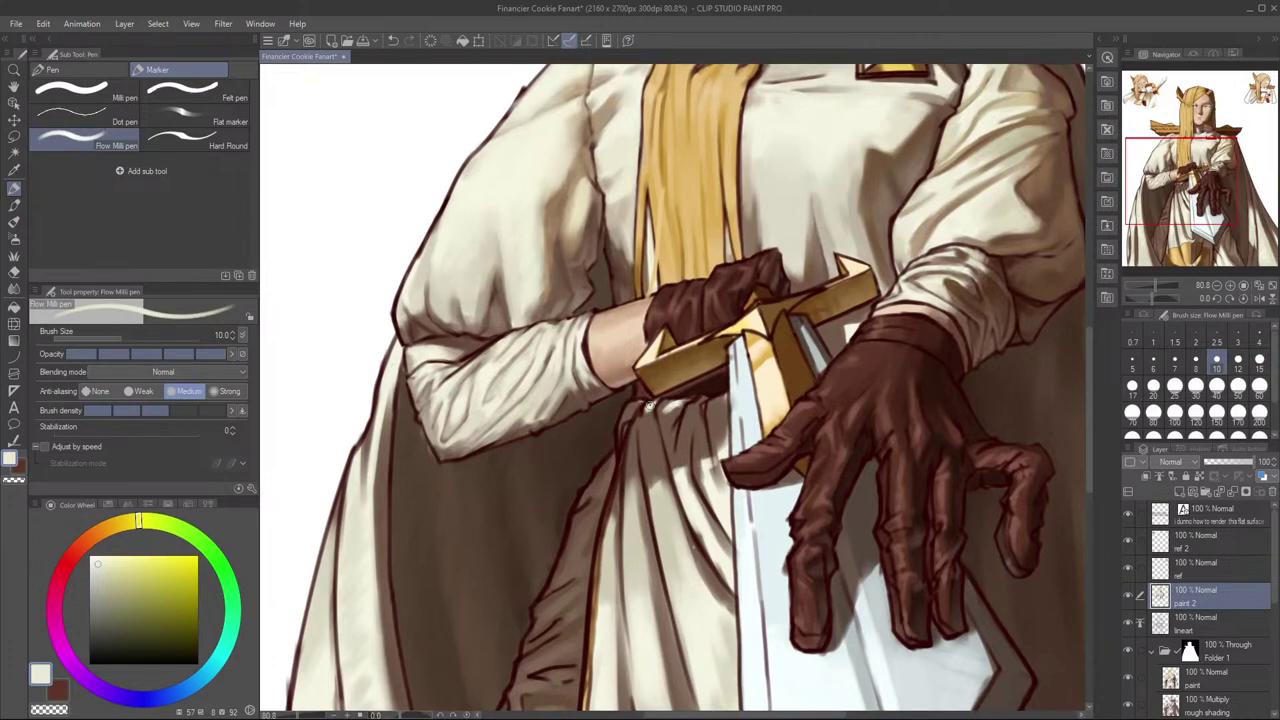
Step: Sample dark reddish-brown from the skirt crease, undo the last two strokes and enlarge the brush to 15
{"action": "left_click", "coordinate": [640, 447], "text": "alt"}
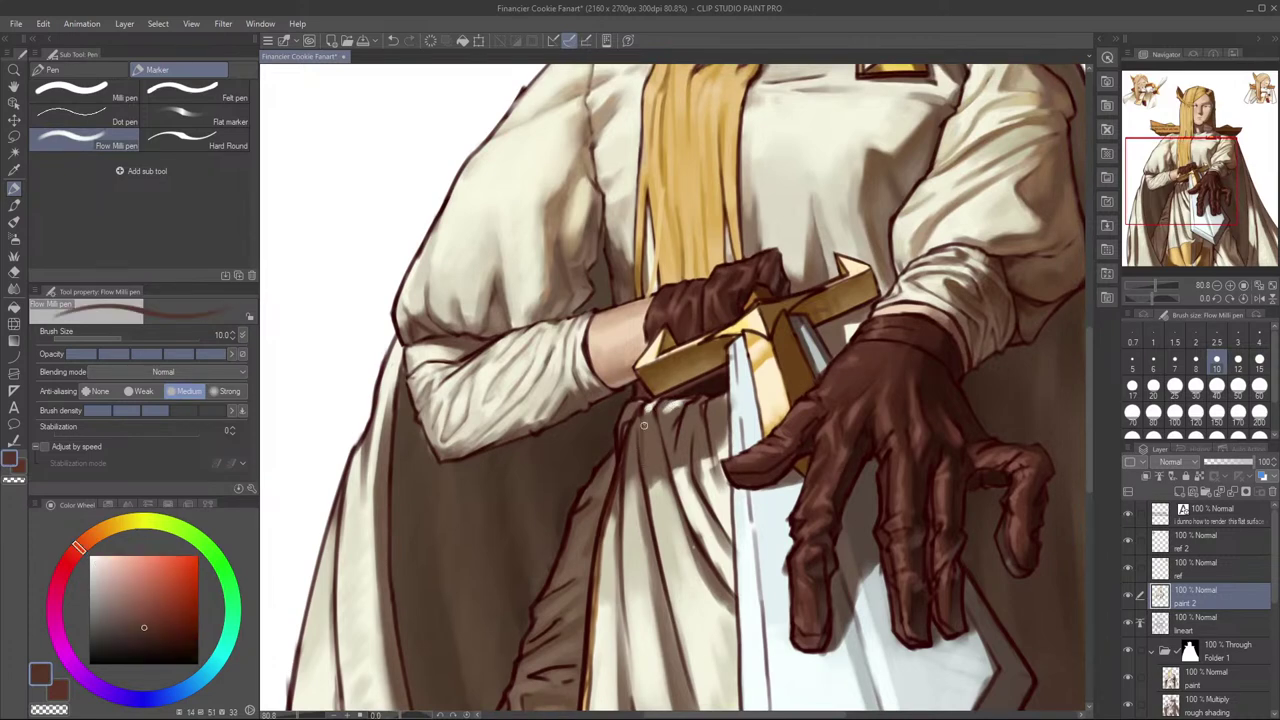
{"action": "key", "text": "ctrl+z"}
{"action": "key", "text": "ctrl+z"}
{"action": "key", "text": "bracketright"}
{"action": "key", "text": "bracketright"}
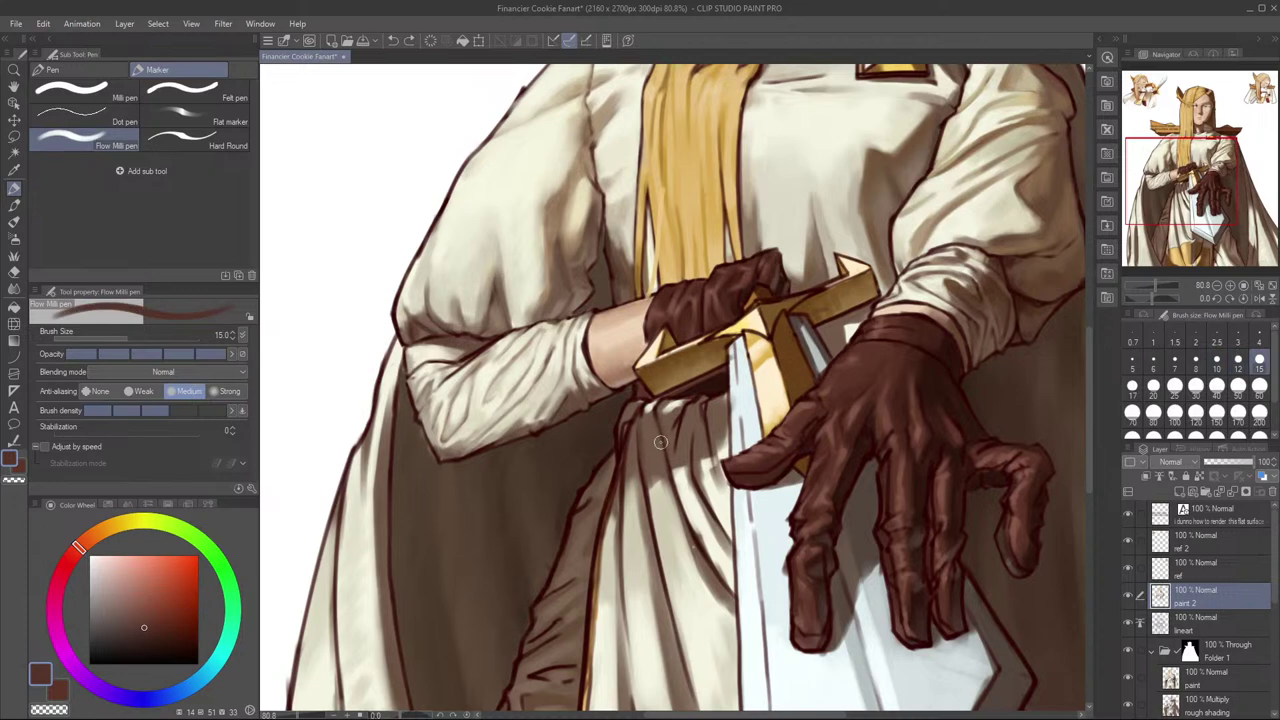
Step: Draw fine dark reddish-brown crease lines in the waist shadow, using brush size 6 and then 10
{"action": "key", "text": "bracketleft"}
{"action": "key", "text": "bracketleft"}
{"action": "key", "text": "bracketleft"}
{"action": "key", "text": "bracketleft"}
{"action": "key", "text": "bracketleft"}
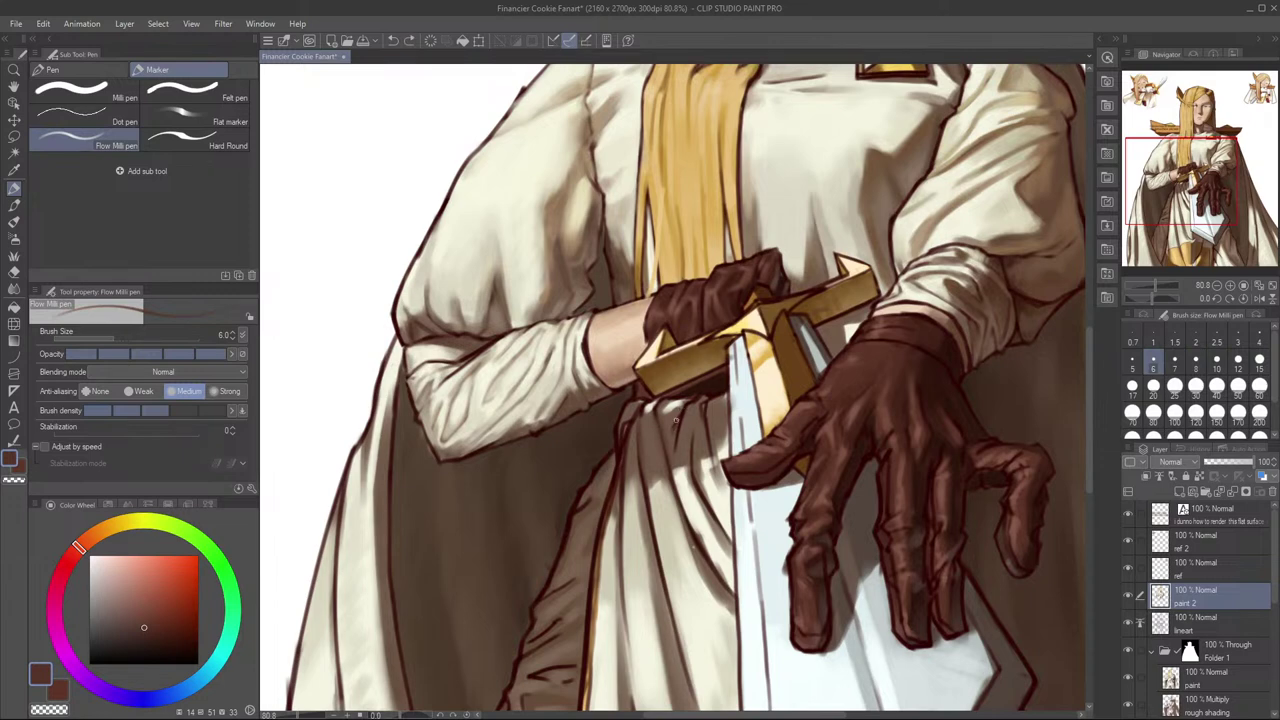
{"action": "key", "text": "bracketright"}
{"action": "key", "text": "bracketright"}
{"action": "key", "text": "bracketright"}
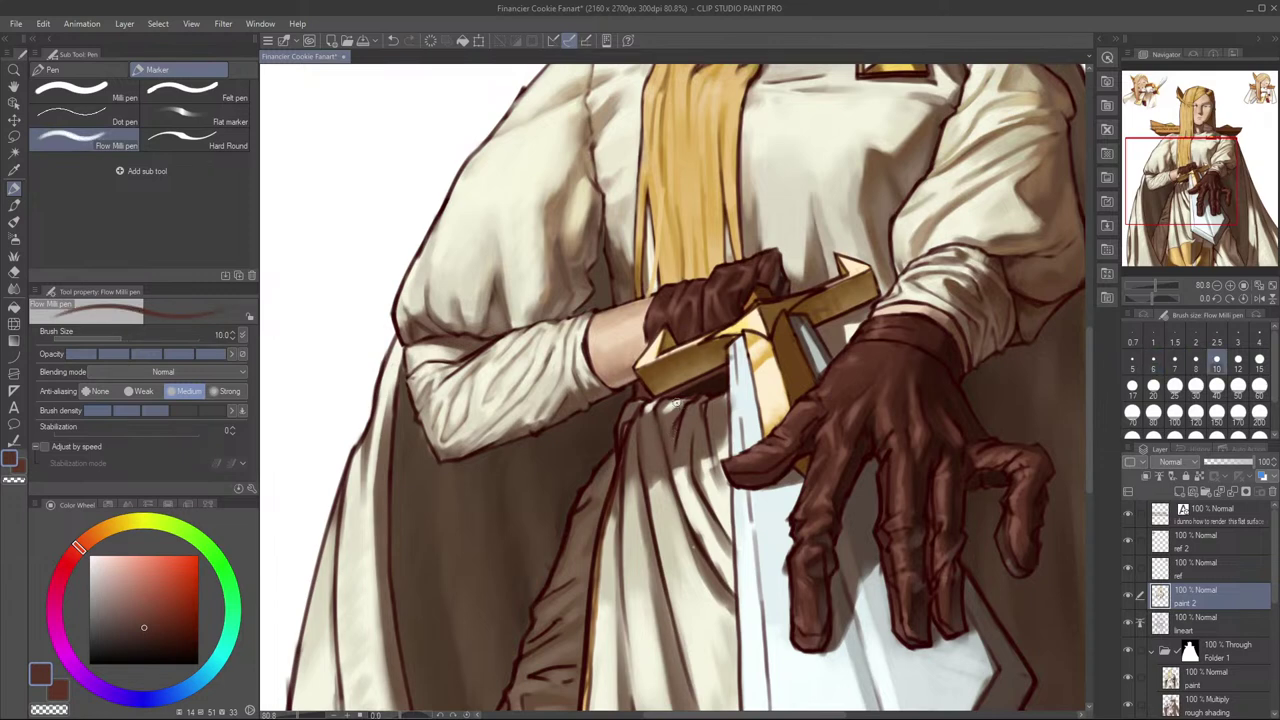
Step: Rework the short central crease under the waistband at brush size 10, alternating sampled dark and mid-brown
{"action": "left_click", "coordinate": [679, 420], "text": "alt"}
{"action": "left_click_drag", "start_coordinate": [676, 407], "coordinate": [673, 430]}
{"action": "left_click", "coordinate": [683, 403], "text": "alt"}
{"action": "key", "text": "ctrl+z"}
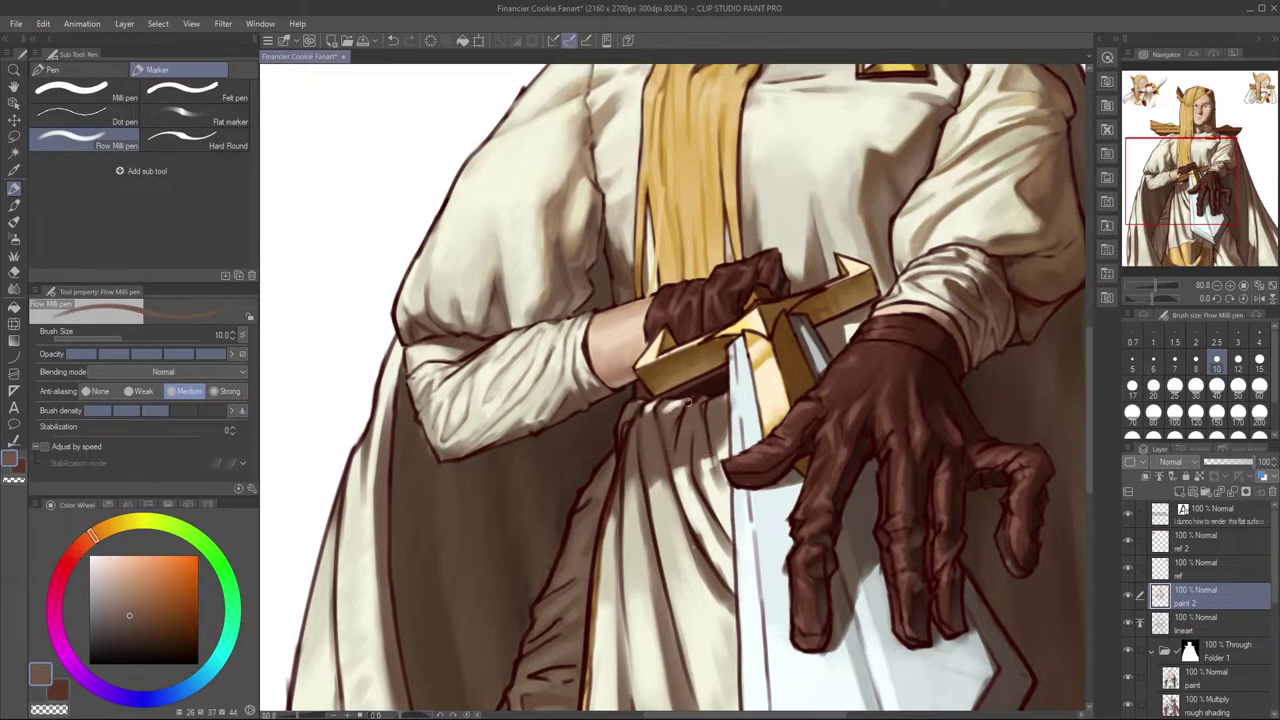
{"action": "left_click", "coordinate": [674, 423], "text": "alt"}
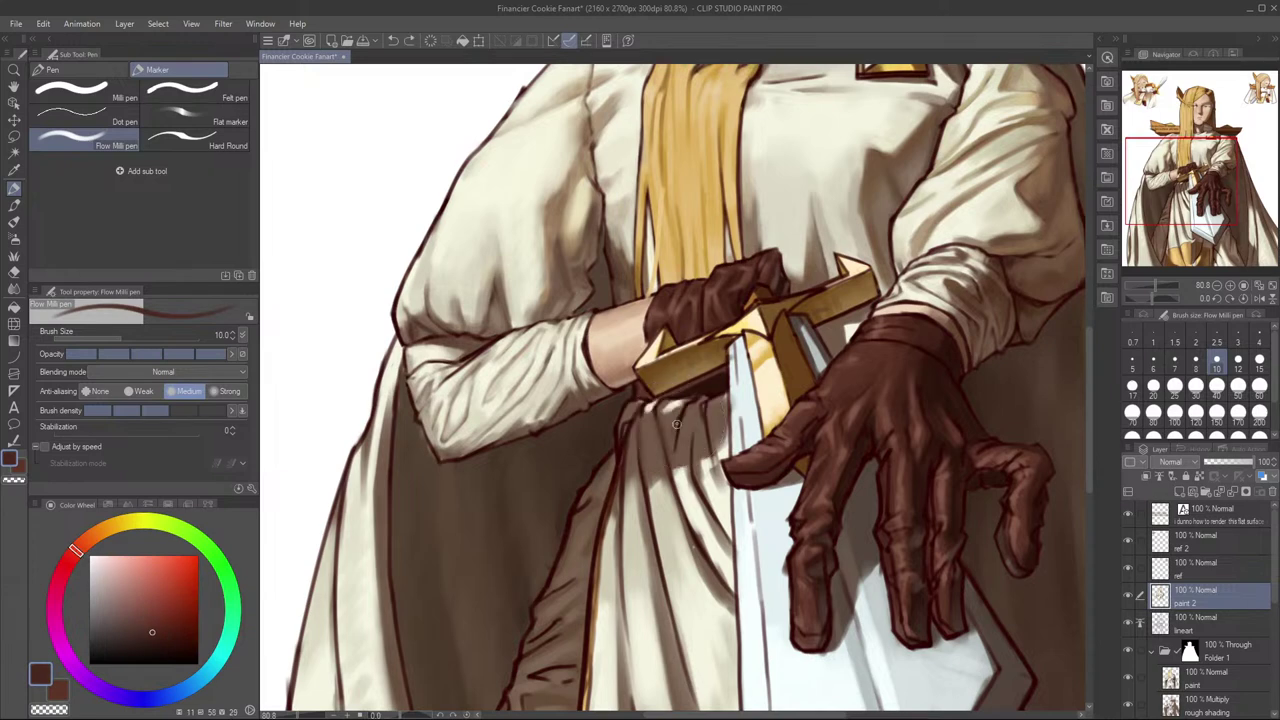
{"action": "left_click", "coordinate": [686, 413], "text": "alt"}
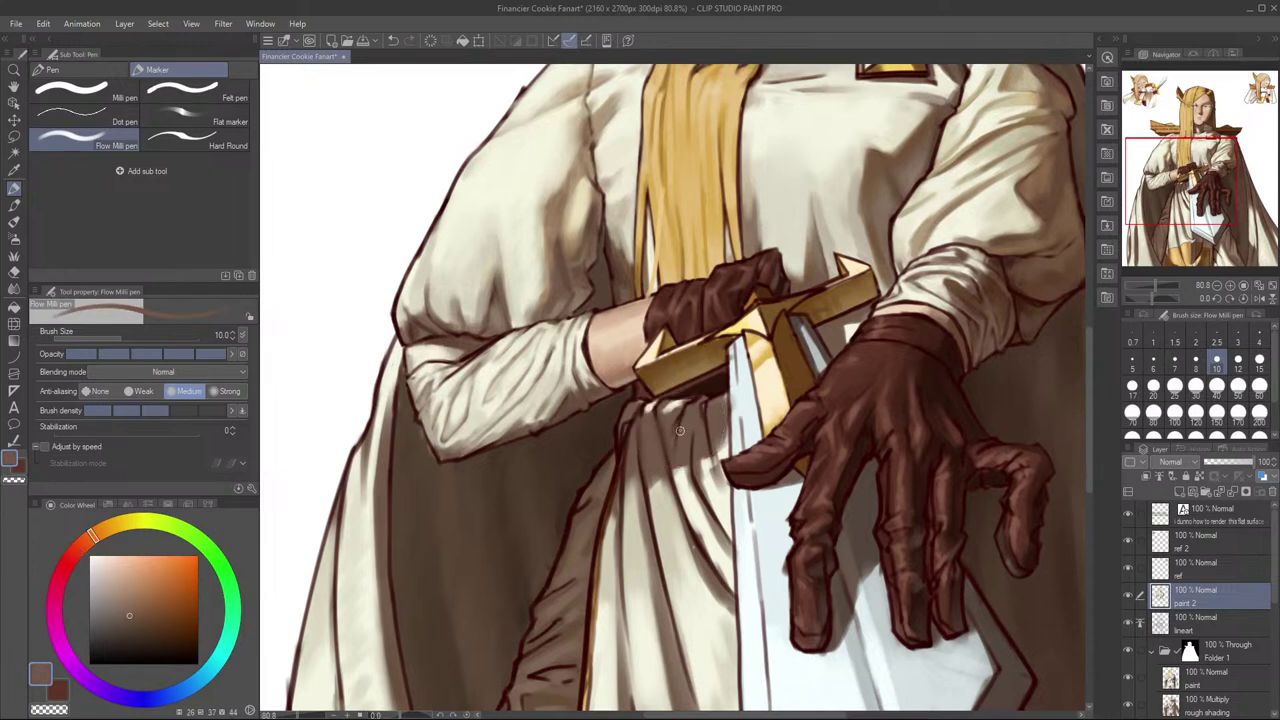
Step: Add thin dark brown creases to the folds next to the sword at brush sizes 7 and 8, undoing the unwanted stroke
{"action": "left_click", "coordinate": [638, 438], "text": "alt"}
{"action": "left_click", "coordinate": [639, 446], "text": "alt"}
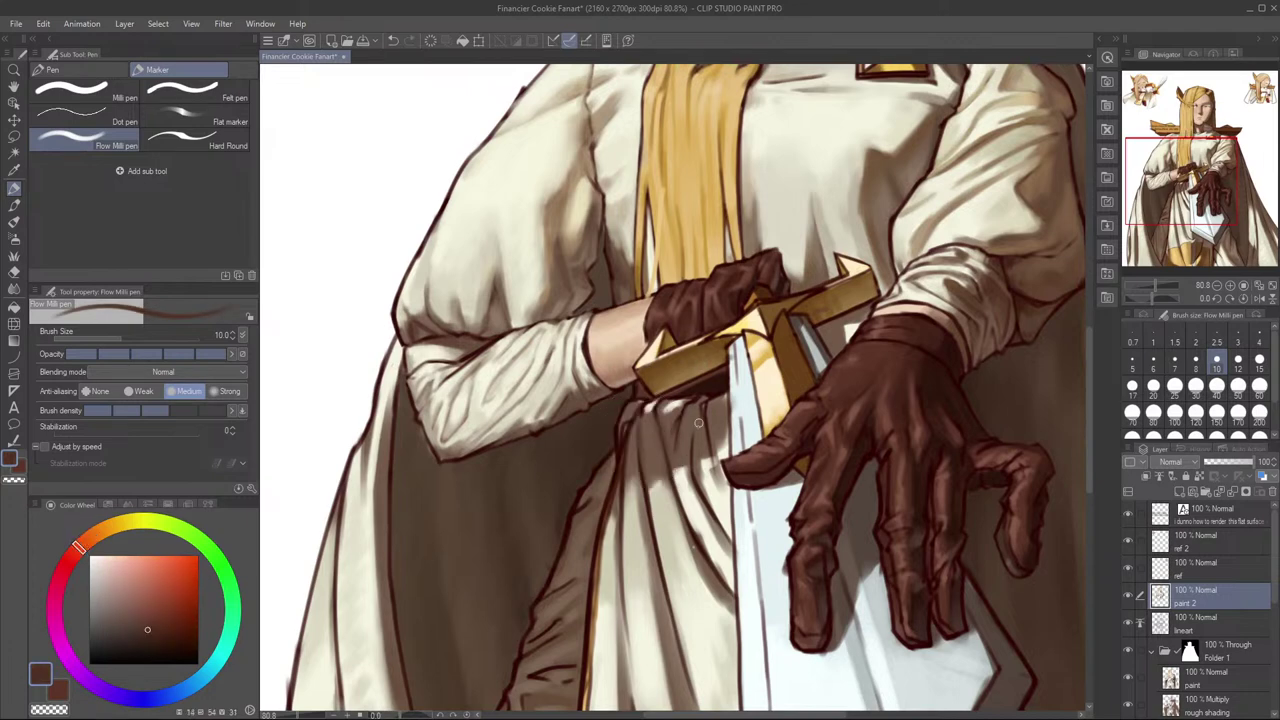
{"action": "left_click_drag", "start_coordinate": [760, 384], "coordinate": [731, 358]}
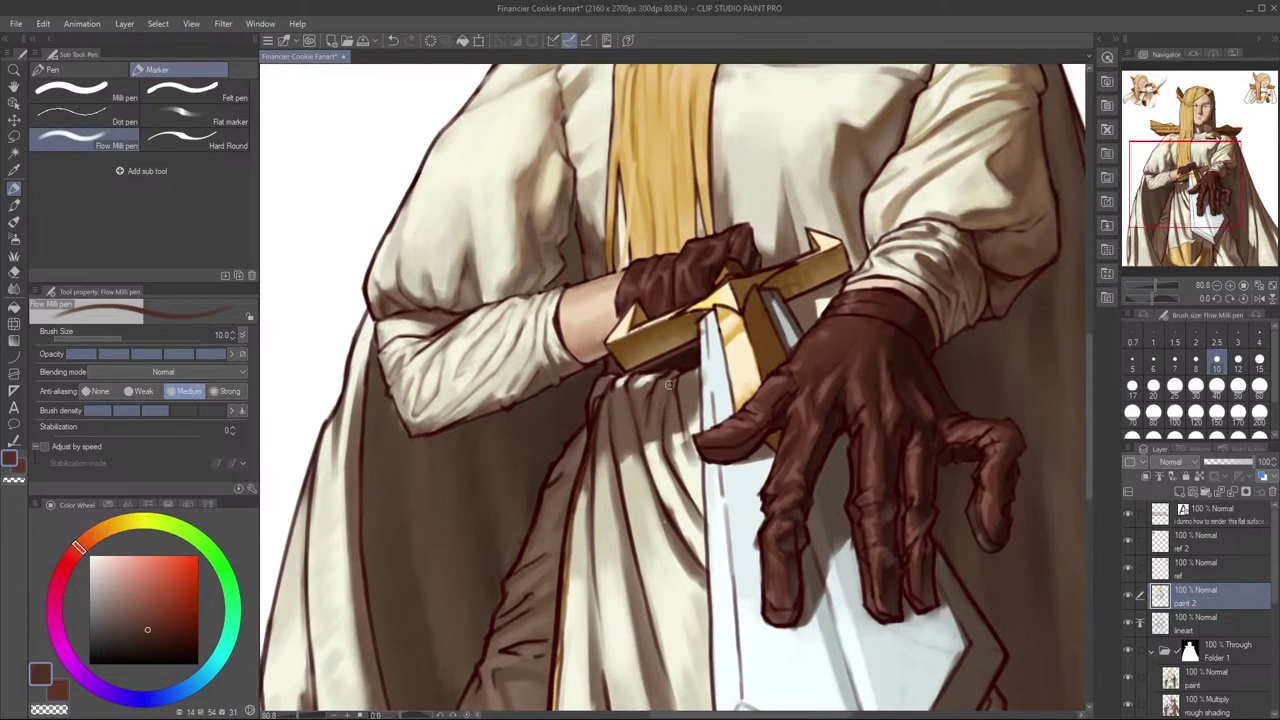
{"action": "key", "text": "bracketleft"}
{"action": "key", "text": "bracketleft"}
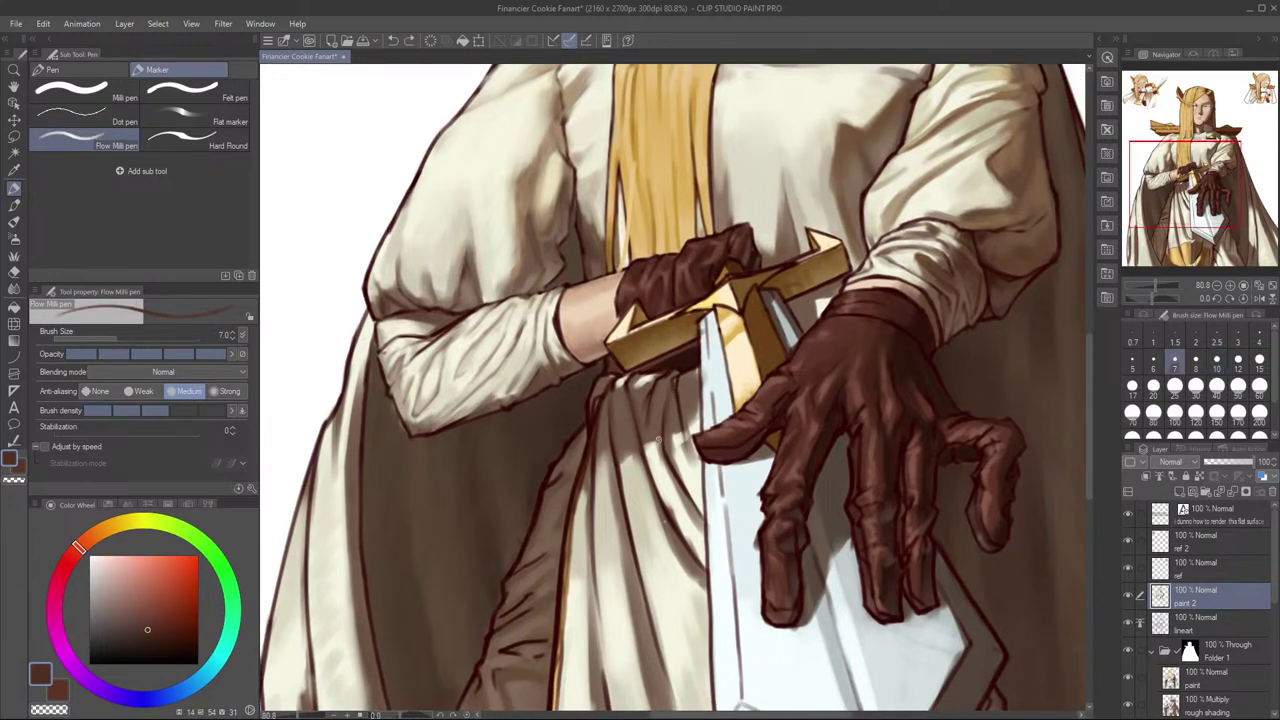
{"action": "left_click_drag", "start_coordinate": [667, 390], "coordinate": [664, 416]}
{"action": "key", "text": "bracketright"}
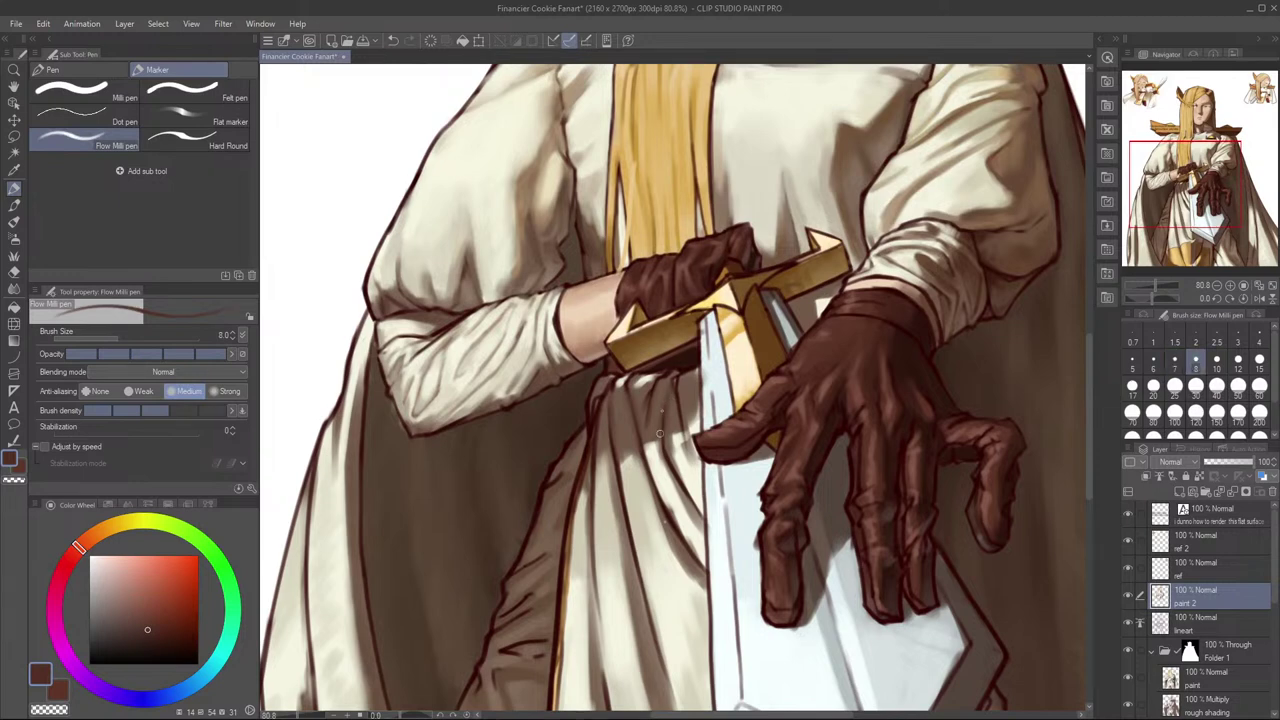
{"action": "key", "text": "ctrl+z"}
{"action": "mouse_move", "coordinate": [647, 381]}
{"action": "left_mouse_down"}
{"action": "mouse_move", "coordinate": [635, 403]}
{"action": "mouse_move", "coordinate": [663, 430]}
{"action": "mouse_move", "coordinate": [632, 418]}
{"action": "left_mouse_up"}
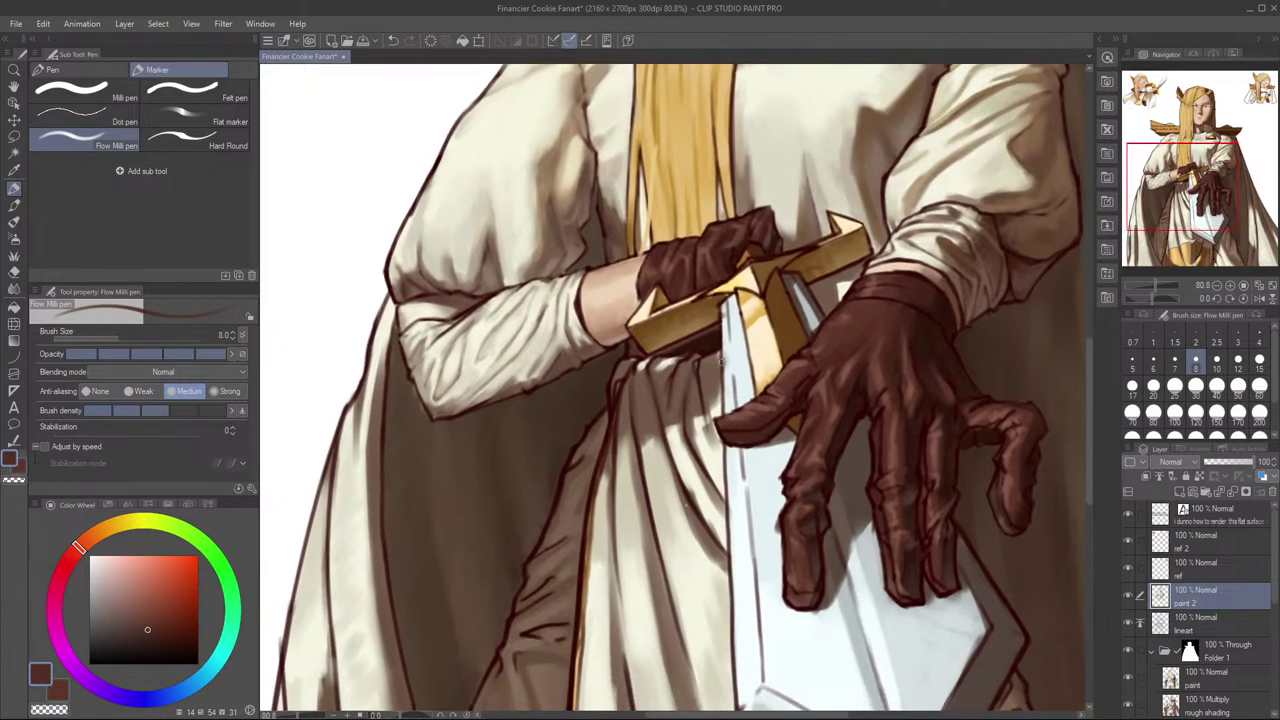
Step: Sample the skirt's cream colour and lighten the folds below the waist shadow at brush size 12
{"action": "left_click", "coordinate": [647, 440], "text": "alt"}
{"action": "key", "text": "bracketright"}
{"action": "key", "text": "bracketright"}
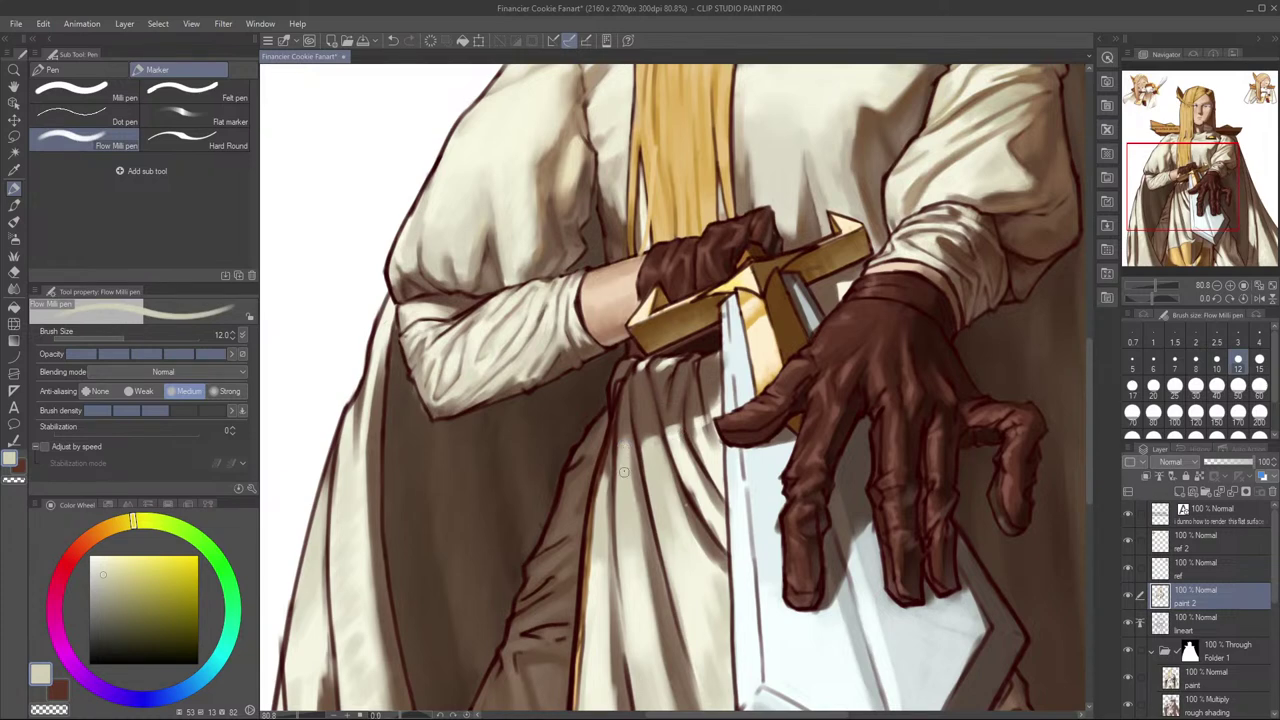
{"action": "mouse_move", "coordinate": [682, 448]}
{"action": "left_mouse_down"}
{"action": "mouse_move", "coordinate": [676, 418]}
{"action": "mouse_move", "coordinate": [697, 482]}
{"action": "left_mouse_up"}
Step: Refine the lower edge of the waist shadow with sampled brown and light beige, using brush sizes 8 and 10
{"action": "left_click", "coordinate": [677, 441], "text": "alt"}
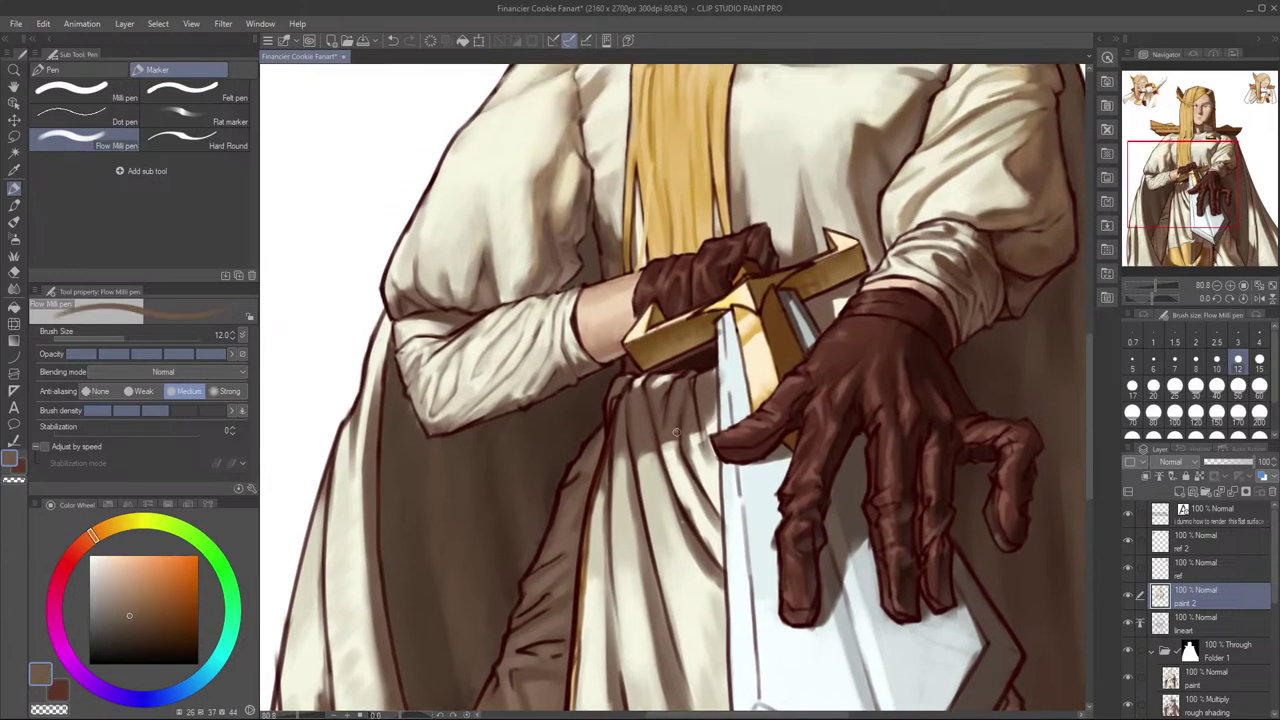
{"action": "key", "text": "bracketleft"}
{"action": "key", "text": "bracketleft"}
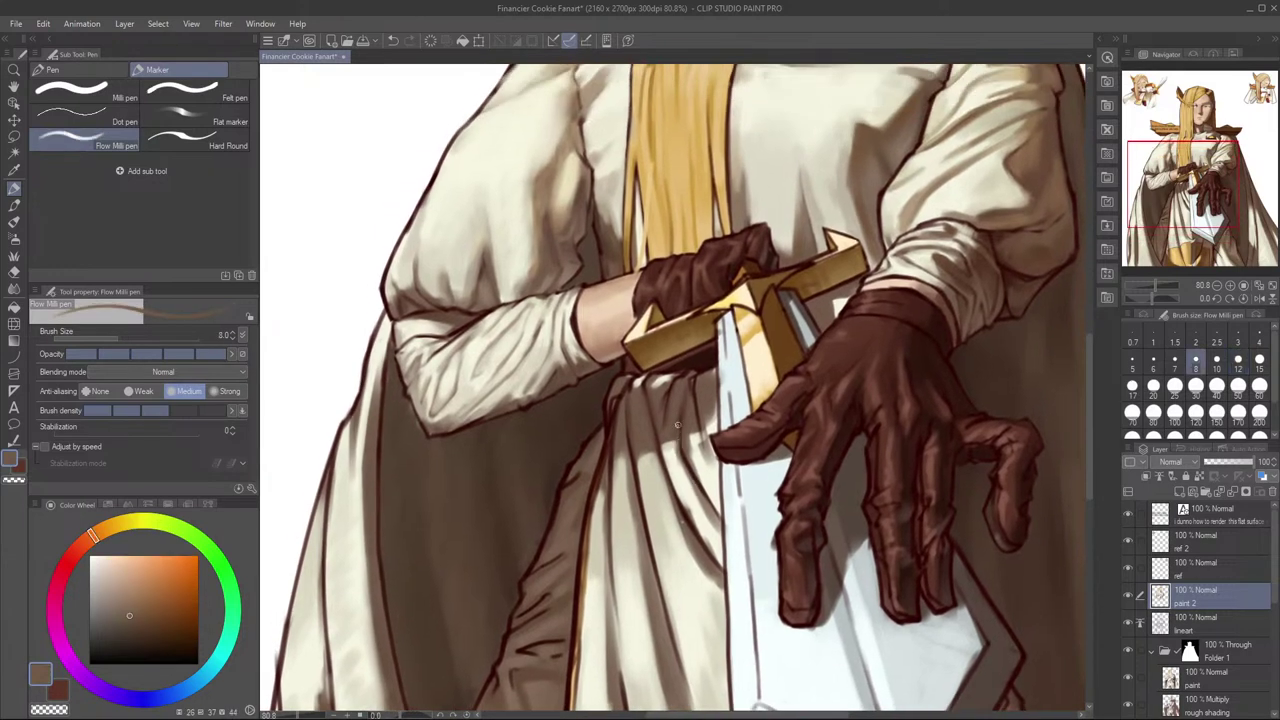
{"action": "left_click", "coordinate": [679, 458], "text": "alt"}
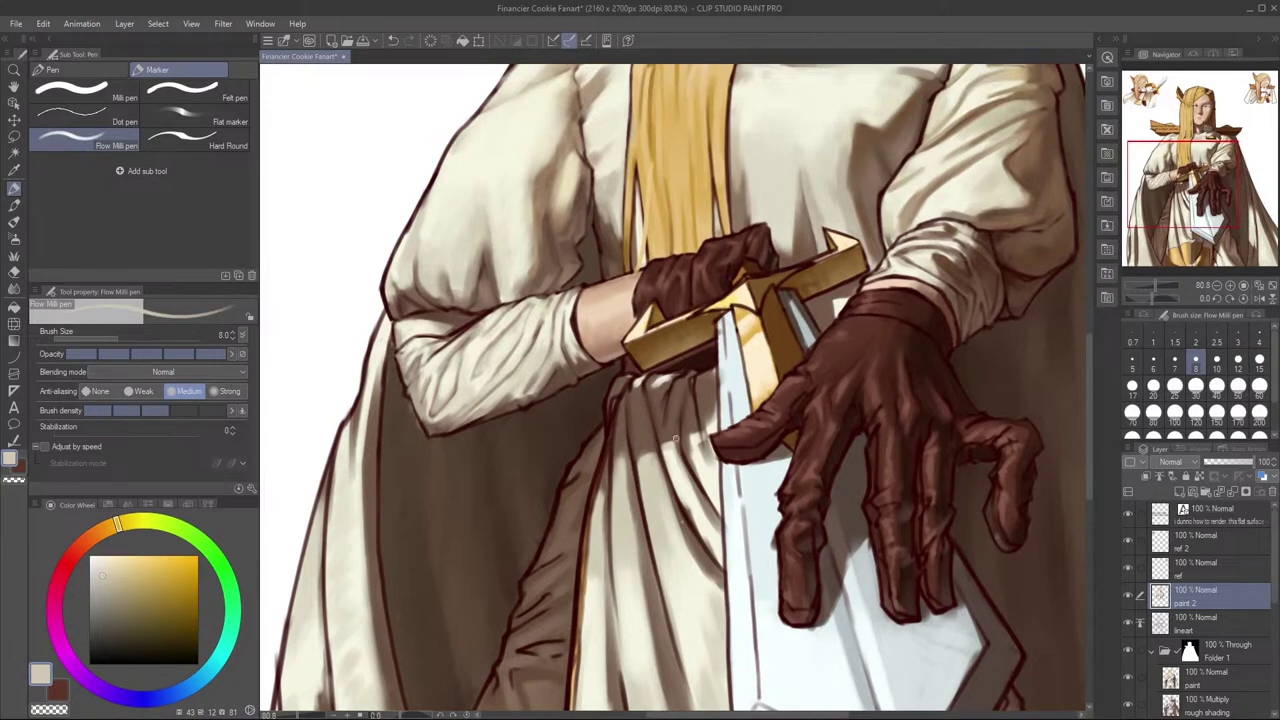
{"action": "left_click", "coordinate": [646, 479], "text": "alt"}
{"action": "key", "text": "bracketright"}
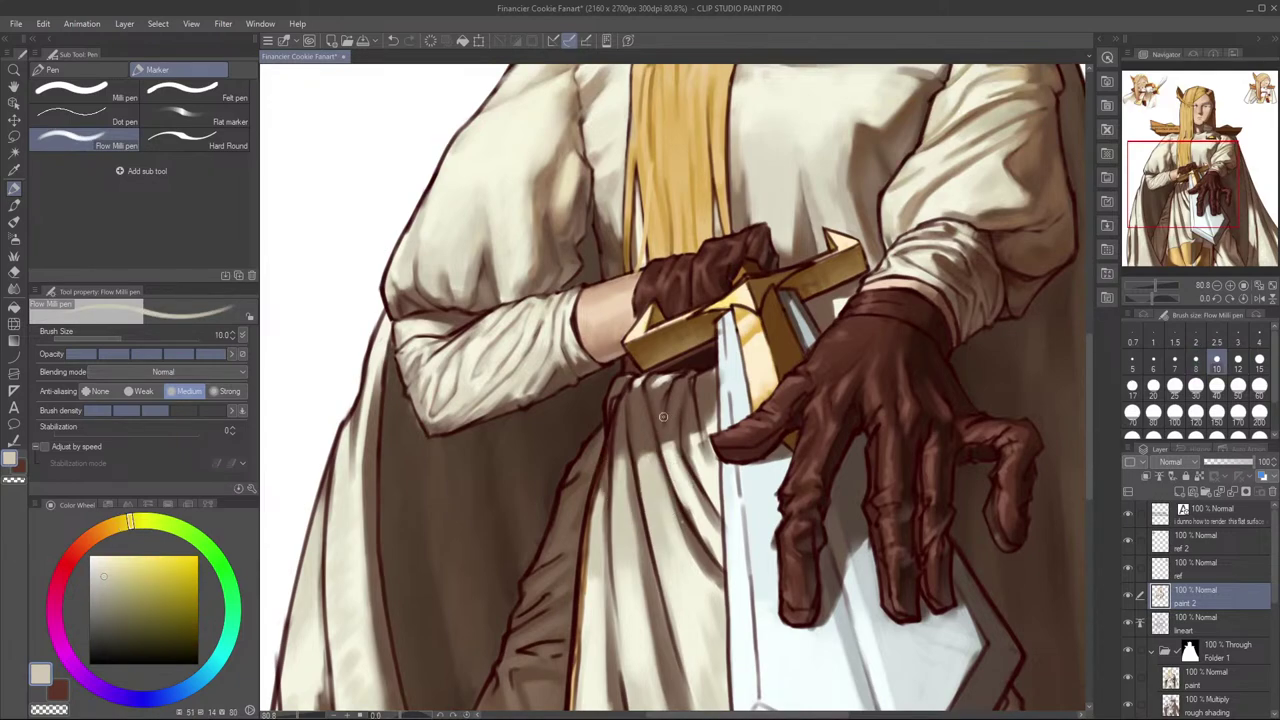
Step: Mirror the canvas view and shade the cloth under the belt with sampled brown at brush size 20
{"action": "scroll", "coordinate": [665, 415], "scroll_direction": "down", "scroll_amount": 3}
{"action": "key", "text": "h"}
{"action": "mouse_move", "coordinate": [780, 429]}
{"action": "left_mouse_down"}
{"action": "mouse_move", "coordinate": [866, 397]}
{"action": "mouse_move", "coordinate": [784, 445]}
{"action": "mouse_move", "coordinate": [799, 454]}
{"action": "left_mouse_up"}
{"action": "scroll", "coordinate": [785, 447], "scroll_direction": "up", "scroll_amount": 4}
{"action": "scroll", "coordinate": [794, 456], "scroll_direction": "down", "scroll_amount": 2}
{"action": "key", "text": "]"}
{"action": "key", "text": "]"}
{"action": "left_click", "coordinate": [789, 451], "text": "alt"}
{"action": "key", "text": "]"}
{"action": "key", "text": "]"}
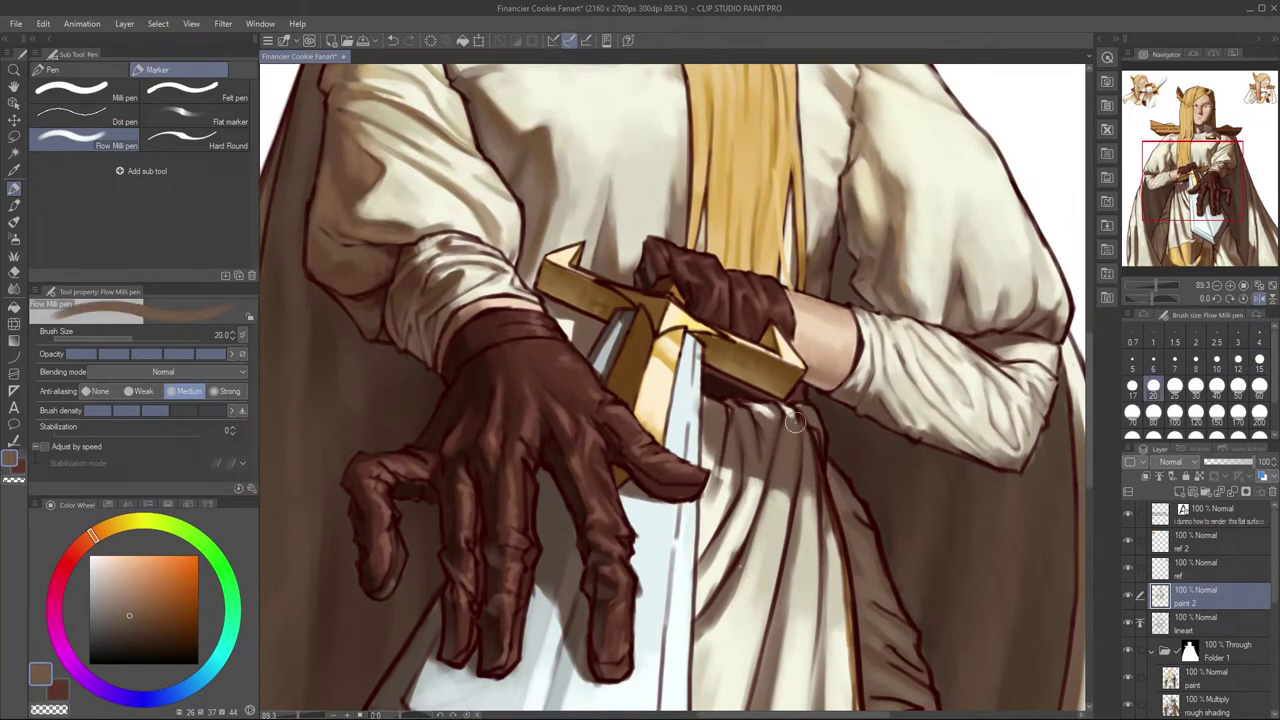
Step: Refine the small brown folds under the sword guard, reducing the brush to 12 and then 10
{"action": "key", "text": "bracketleft"}
{"action": "key", "text": "bracketleft"}
{"action": "key", "text": "bracketleft"}
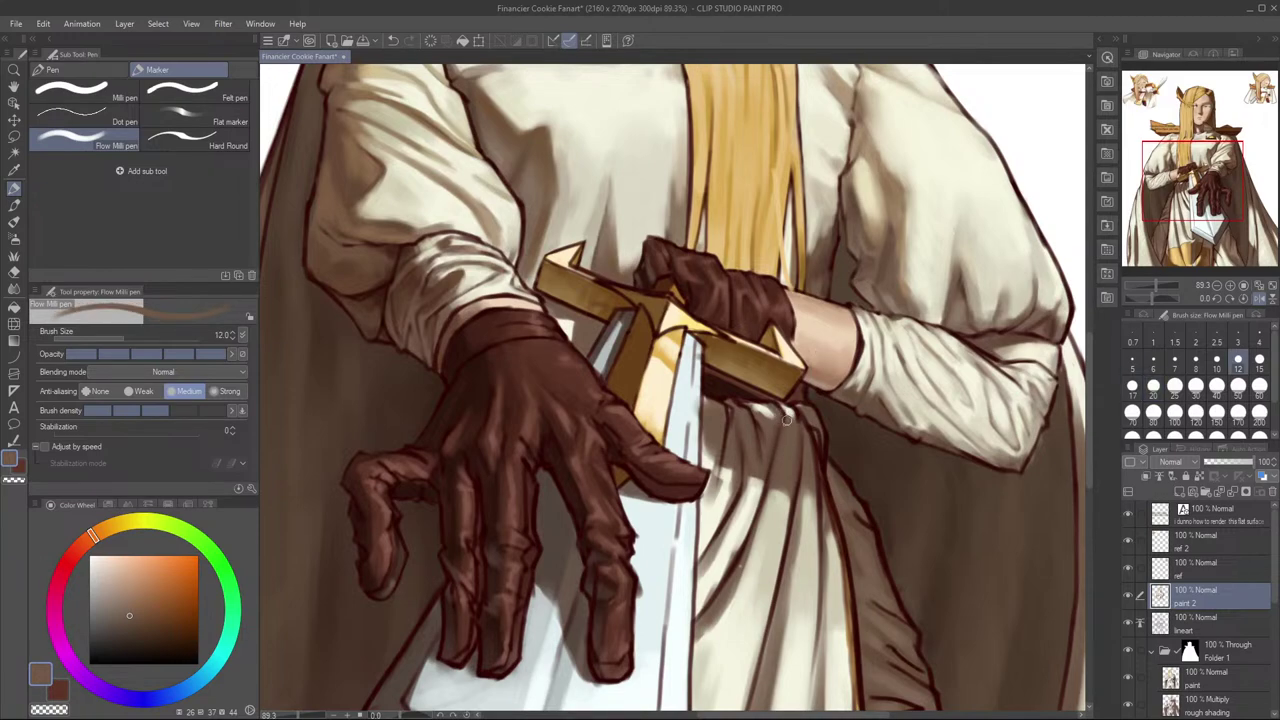
{"action": "key", "text": "bracketleft"}
{"action": "key", "text": "bracketleft"}
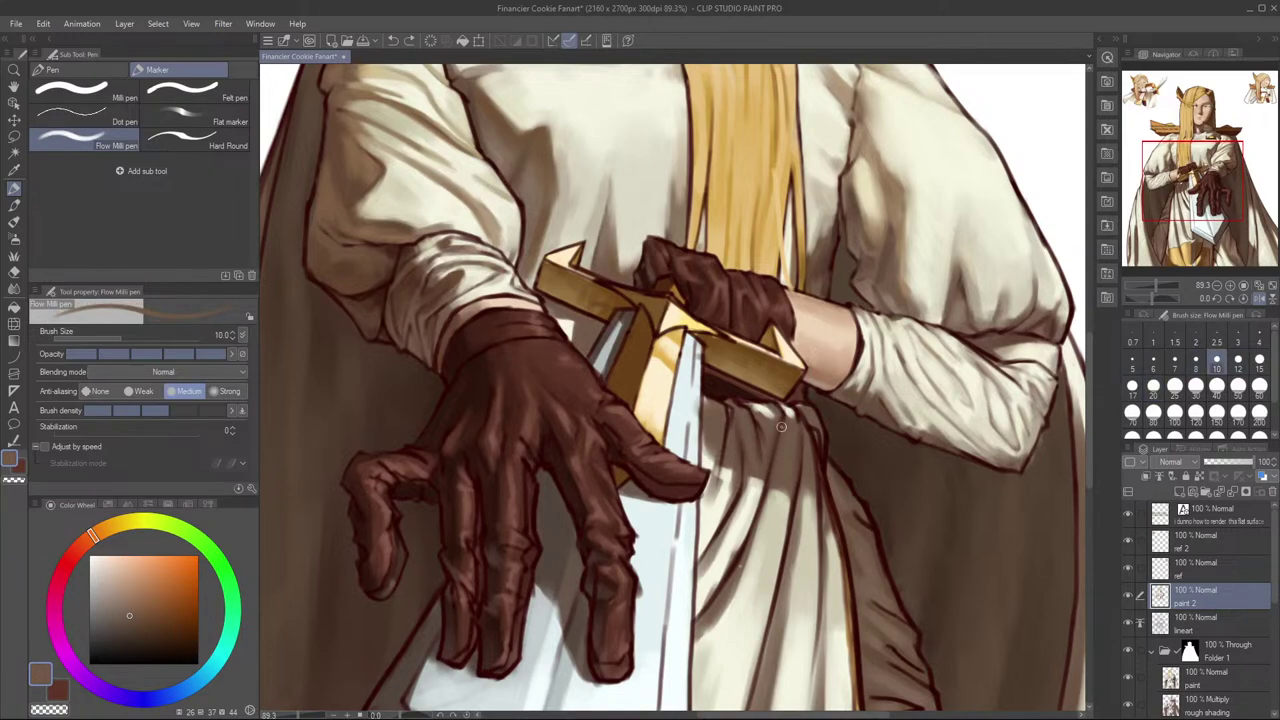
Step: Restore the unmirrored canvas view and blend the gathers at the waistband with two sampled browns
{"action": "key", "text": "h"}
{"action": "left_click_drag", "start_coordinate": [618, 460], "coordinate": [693, 428]}
{"action": "scroll", "coordinate": [692, 428], "scroll_direction": "up", "scroll_amount": 2}
{"action": "left_click", "coordinate": [655, 410], "text": "alt"}
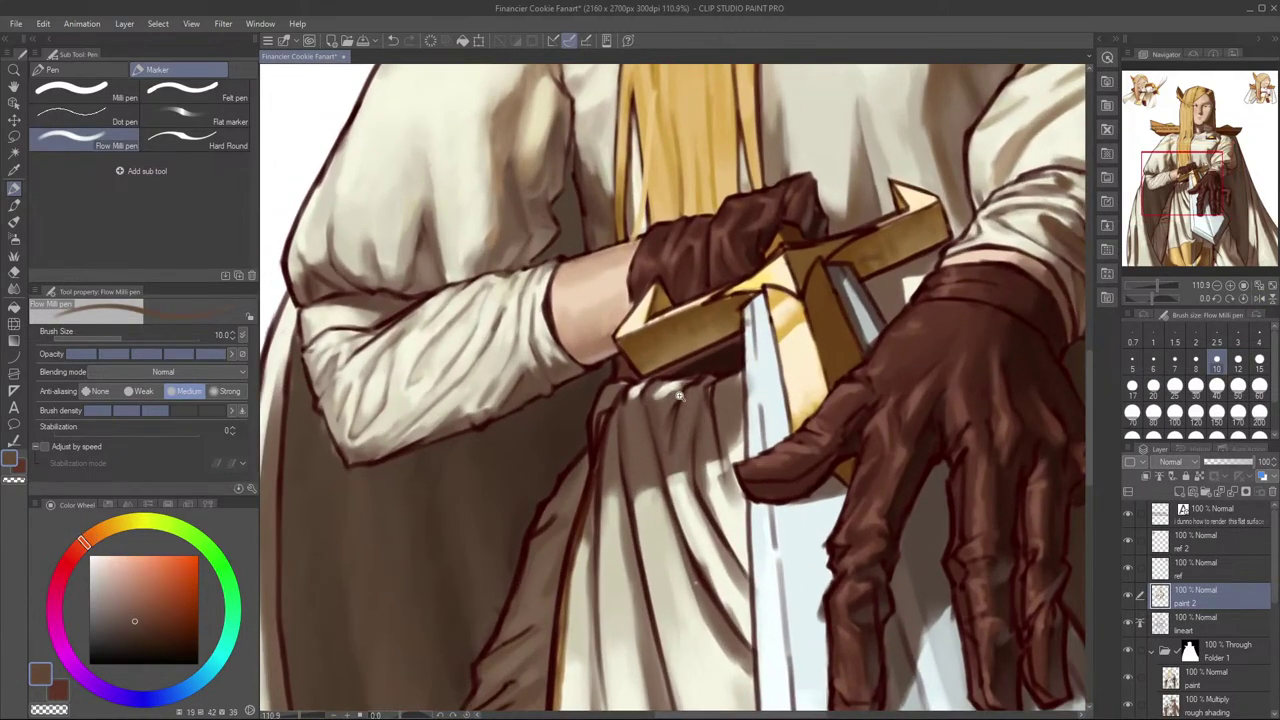
{"action": "scroll", "coordinate": [664, 406], "scroll_direction": "down", "scroll_amount": 1}
{"action": "left_click", "coordinate": [671, 402], "text": "alt"}
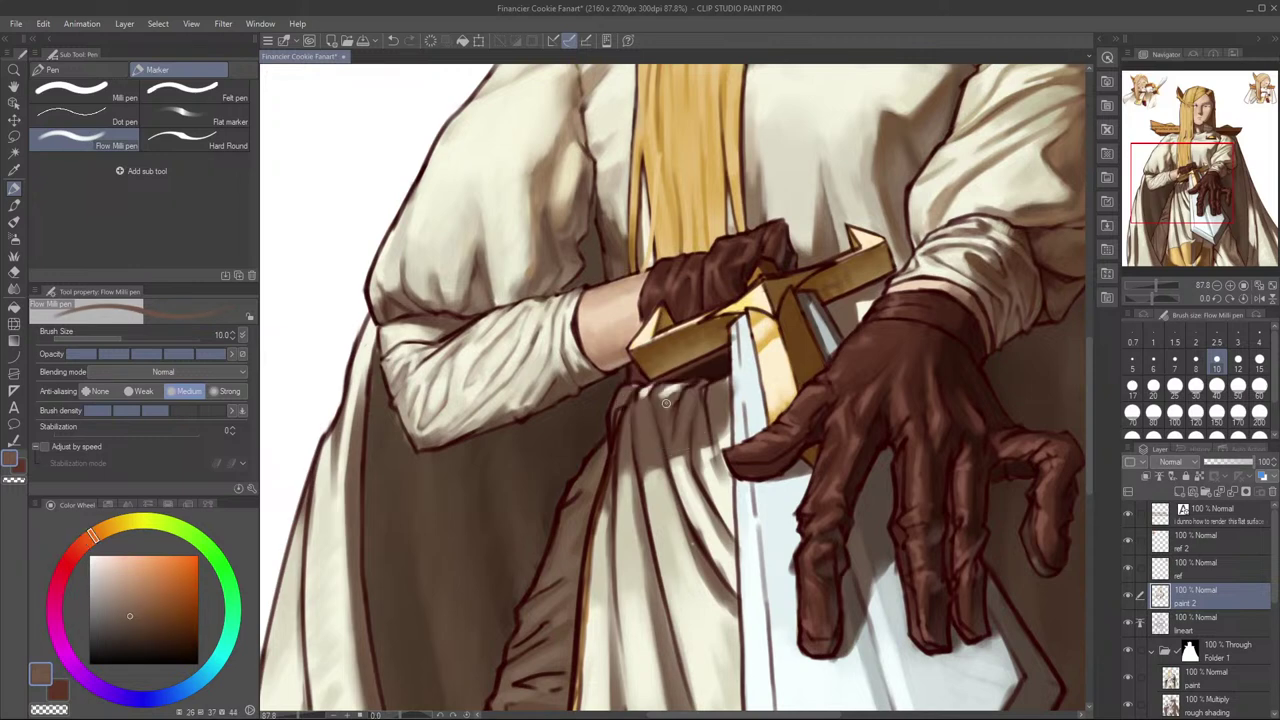
Step: Paint a reddish-brown crease down the skirt's outer fold on the side away from the sword at brush size 10
{"action": "left_click", "coordinate": [635, 428], "text": "alt"}
{"action": "left_click", "coordinate": [635, 433], "text": "alt"}
{"action": "left_click_drag", "start_coordinate": [624, 430], "coordinate": [622, 466]}
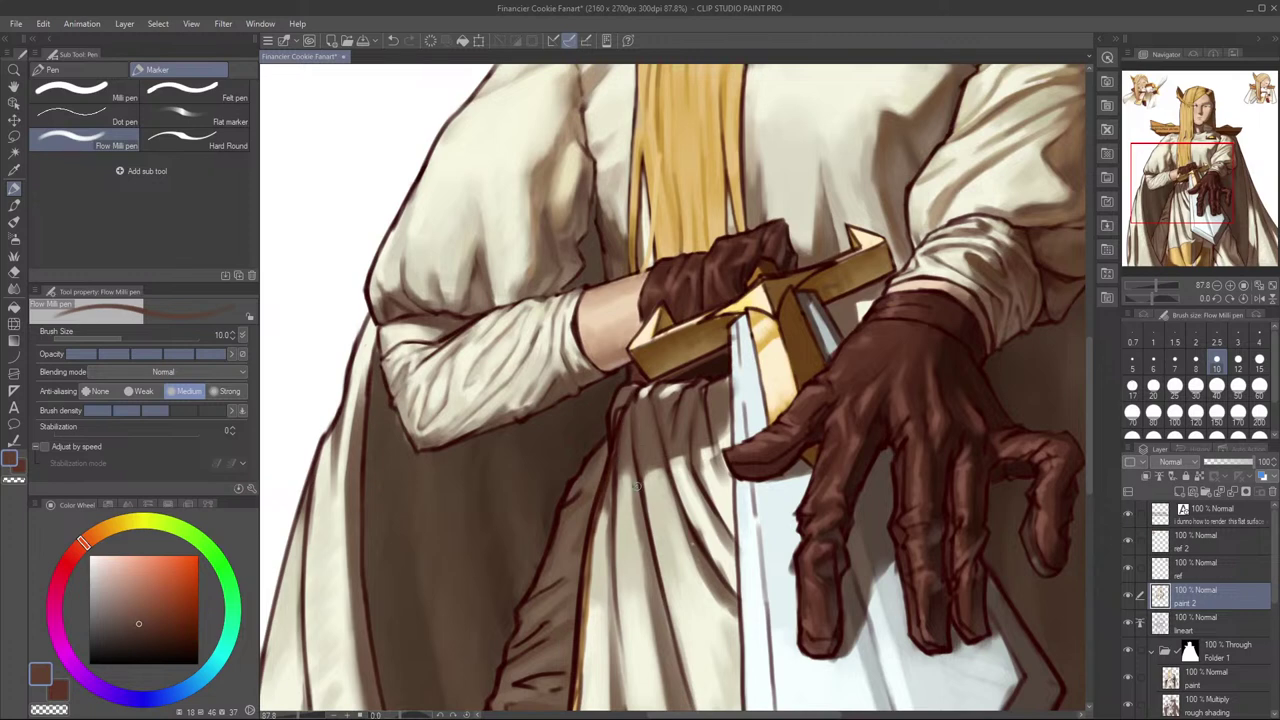
{"action": "left_click_drag", "start_coordinate": [638, 474], "coordinate": [650, 424]}
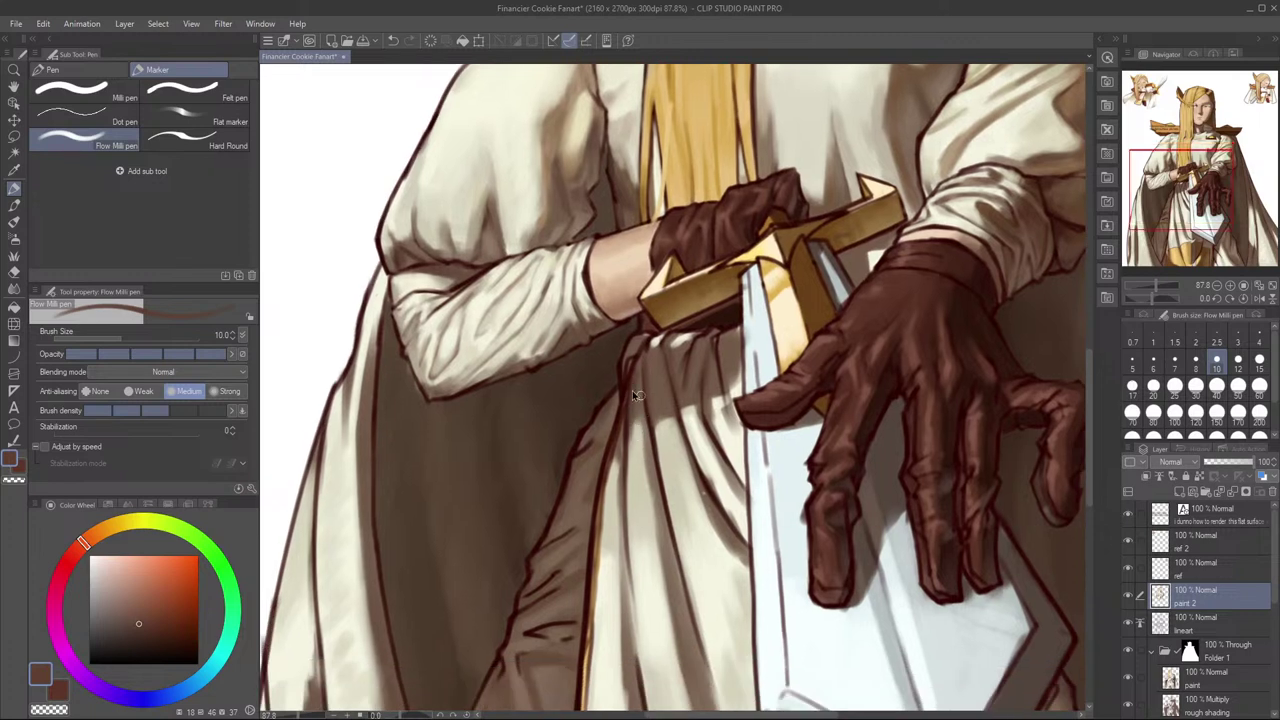
Step: Lighten the outer skirt fold with sampled cream, enlarge the brush to 17 and undo the last broad stroke
{"action": "left_click", "coordinate": [636, 434], "text": "alt"}
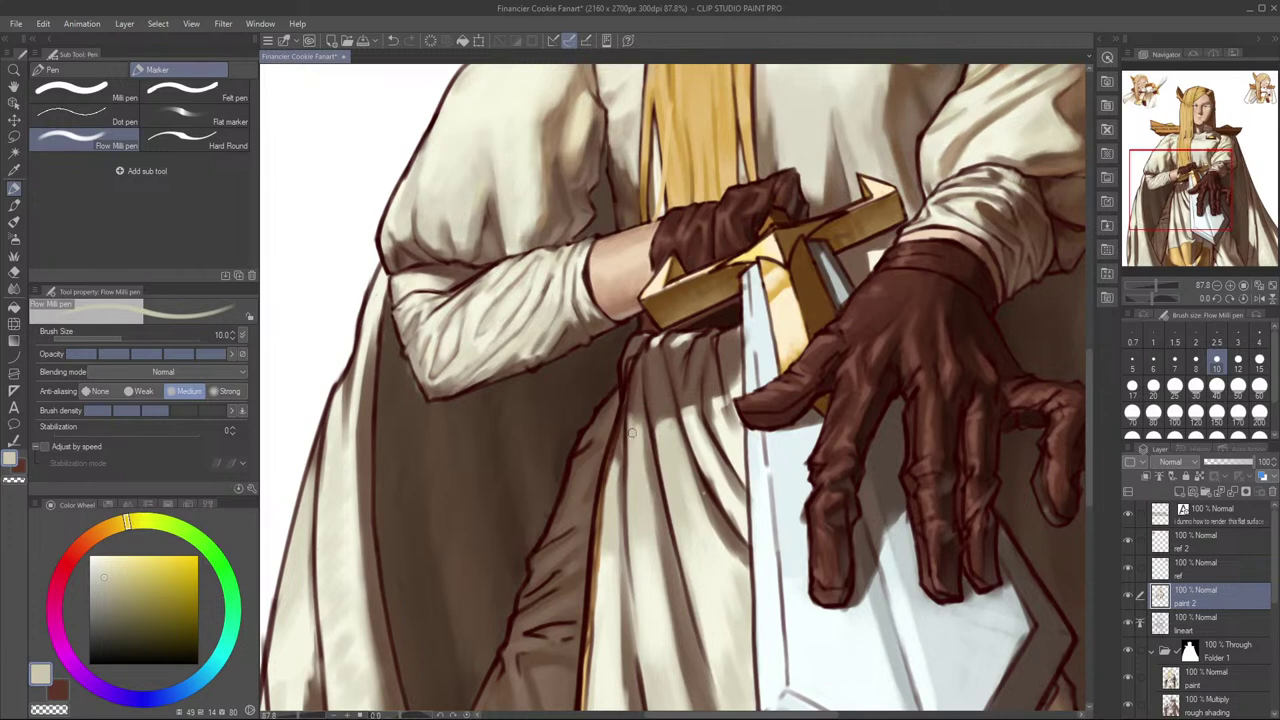
{"action": "left_click_drag", "start_coordinate": [630, 433], "coordinate": [628, 472]}
{"action": "key", "text": "bracketright"}
{"action": "key", "text": "bracketright"}
{"action": "key", "text": "bracketright"}
{"action": "left_click_drag", "start_coordinate": [632, 395], "coordinate": [633, 487]}
{"action": "key", "text": "ctrl+z"}
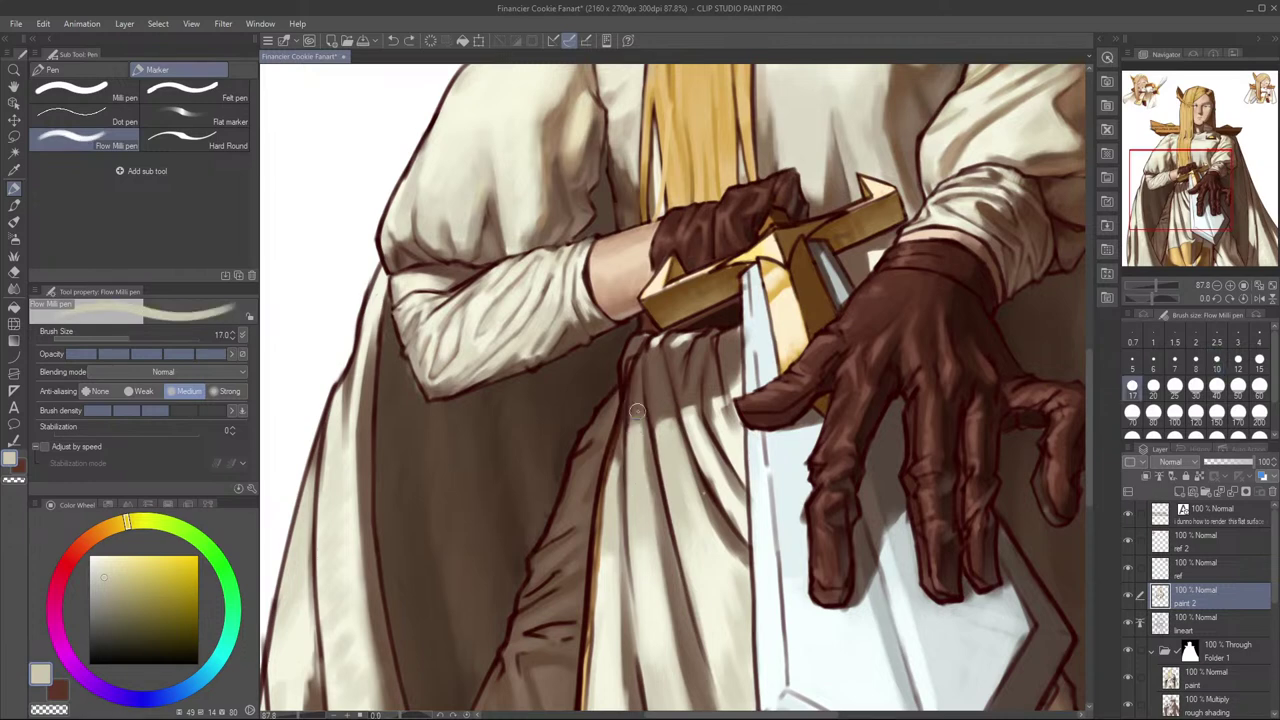
Step: Blend the top of the front skirt fold below the waistband with sampled tones, reducing the brush size to 12
{"action": "left_click", "coordinate": [639, 409], "text": "alt"}
{"action": "left_click_drag", "start_coordinate": [638, 376], "coordinate": [633, 426]}
{"action": "left_click", "coordinate": [631, 403], "text": "alt"}
{"action": "key", "text": "bracketleft"}
{"action": "key", "text": "bracketleft"}
{"action": "left_click", "coordinate": [636, 432], "text": "alt"}
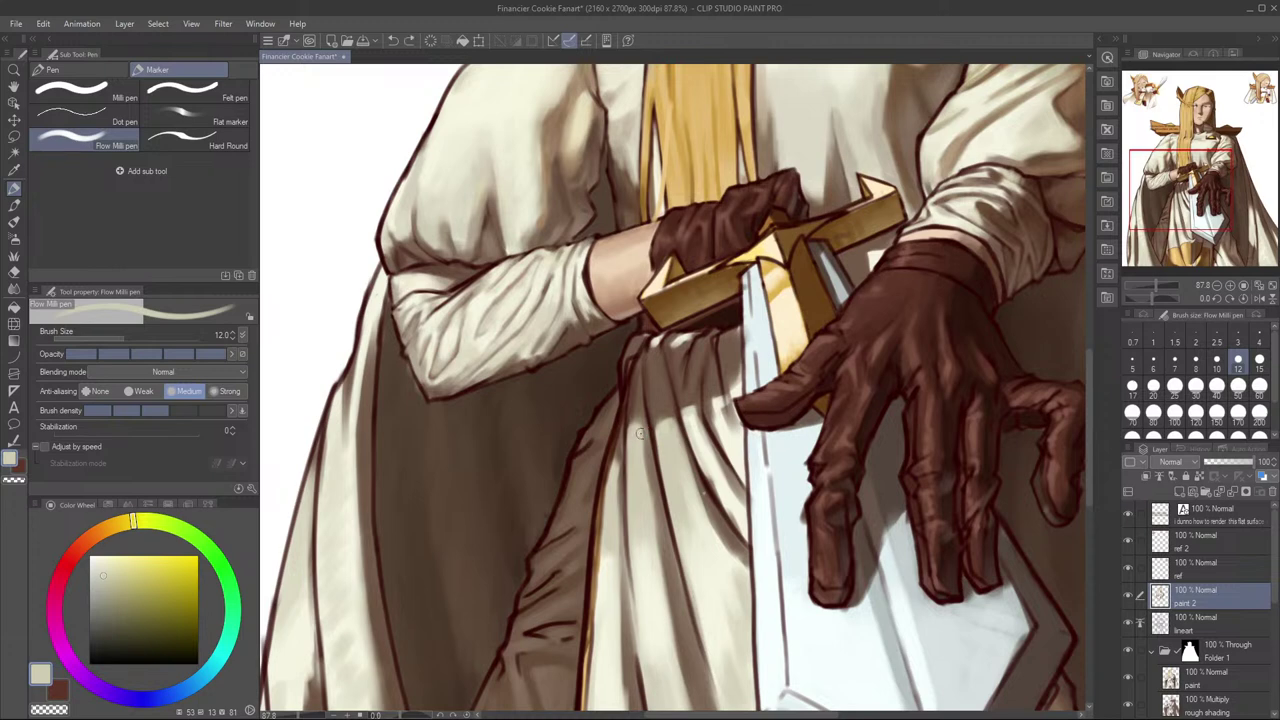
Step: Deepen the narrow crease in the upper skirt with two sampled browns, reducing the brush size to 8
{"action": "left_click", "coordinate": [633, 428], "text": "alt"}
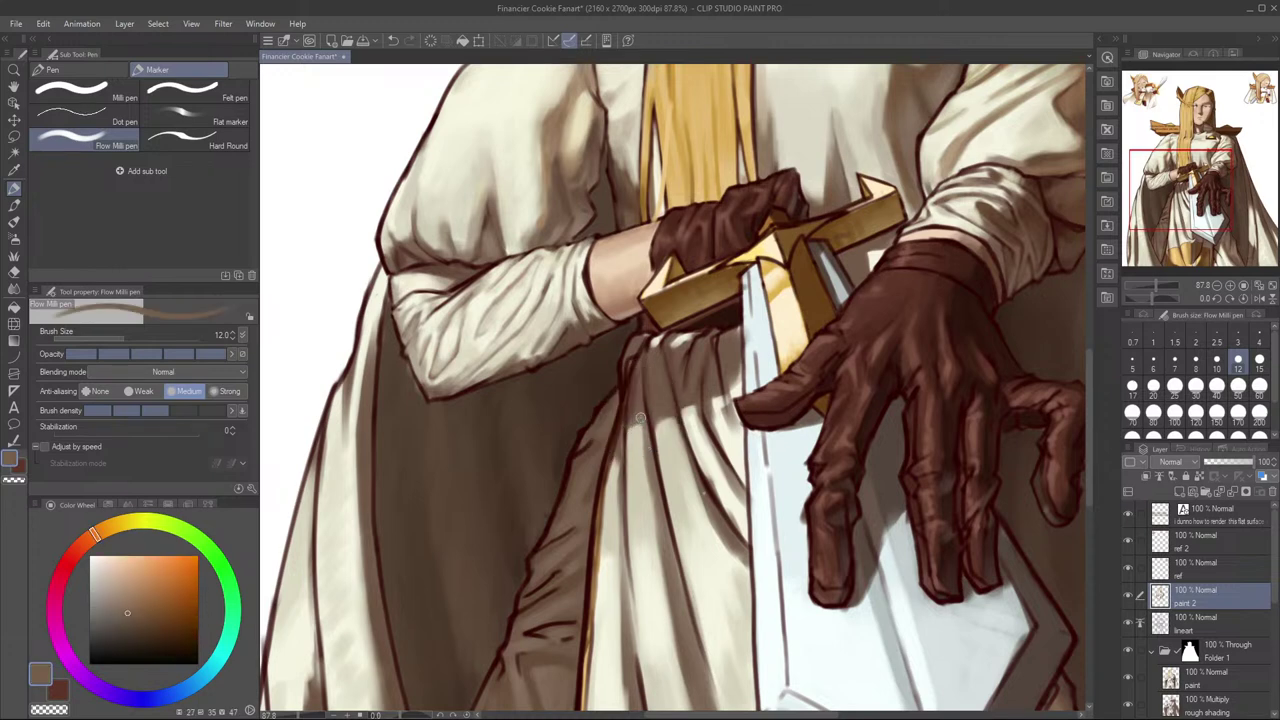
{"action": "left_click", "coordinate": [631, 420], "text": "alt"}
{"action": "key", "text": "bracketleft"}
{"action": "key", "text": "bracketleft"}
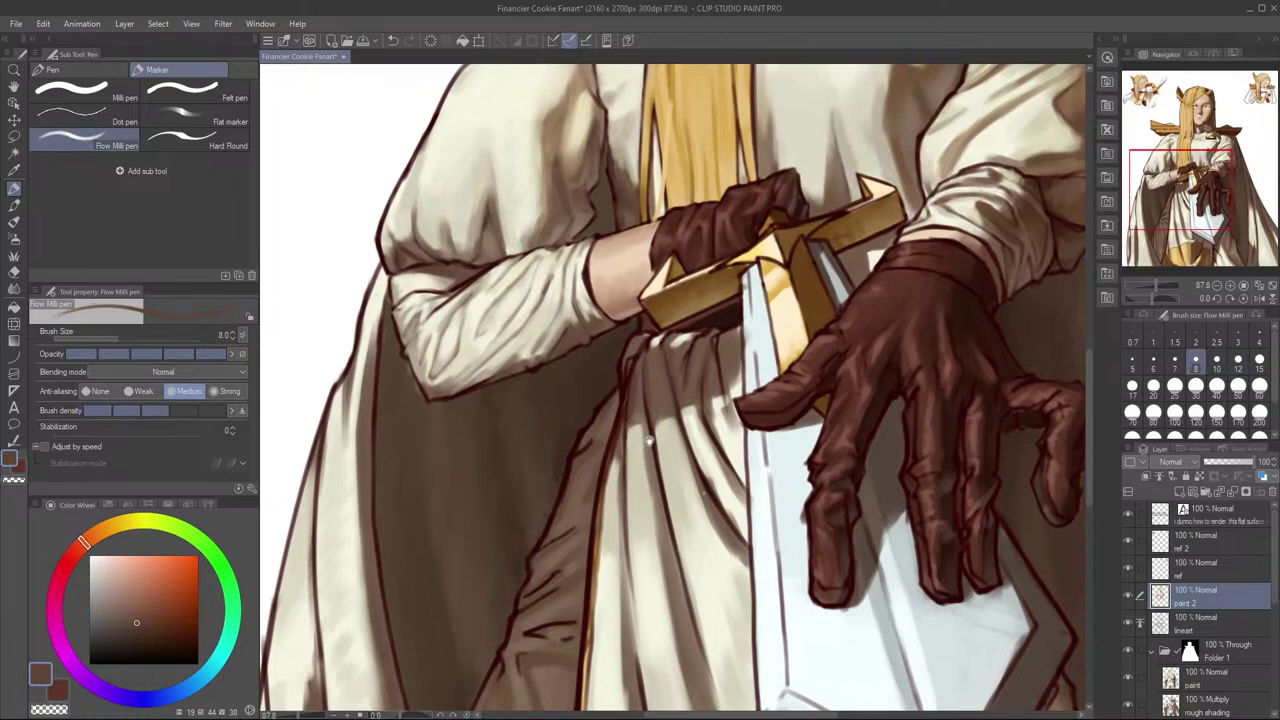
Step: Try a light stroke down the front skirt fold with sampled cream at brush size 15 and undo it
{"action": "scroll", "coordinate": [648, 438], "scroll_direction": "down", "scroll_amount": 6}
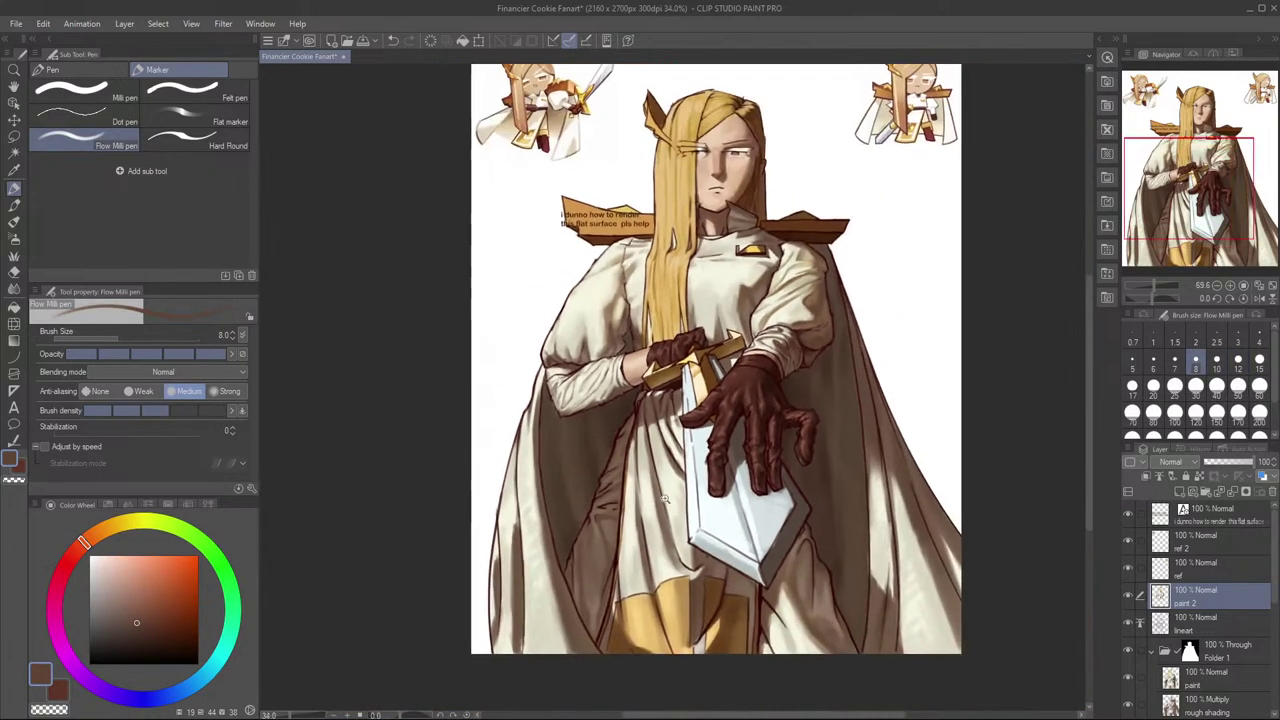
{"action": "scroll", "coordinate": [665, 500], "scroll_direction": "up", "scroll_amount": 3}
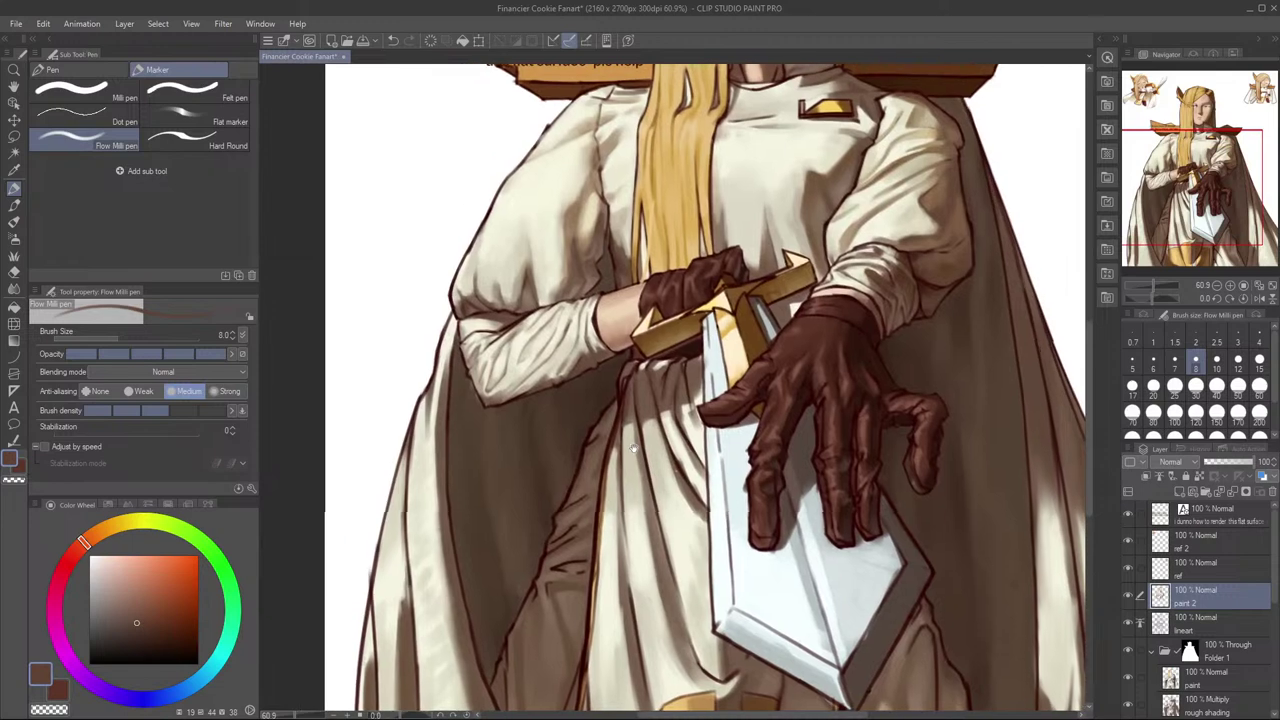
{"action": "left_click", "coordinate": [635, 432], "text": "alt"}
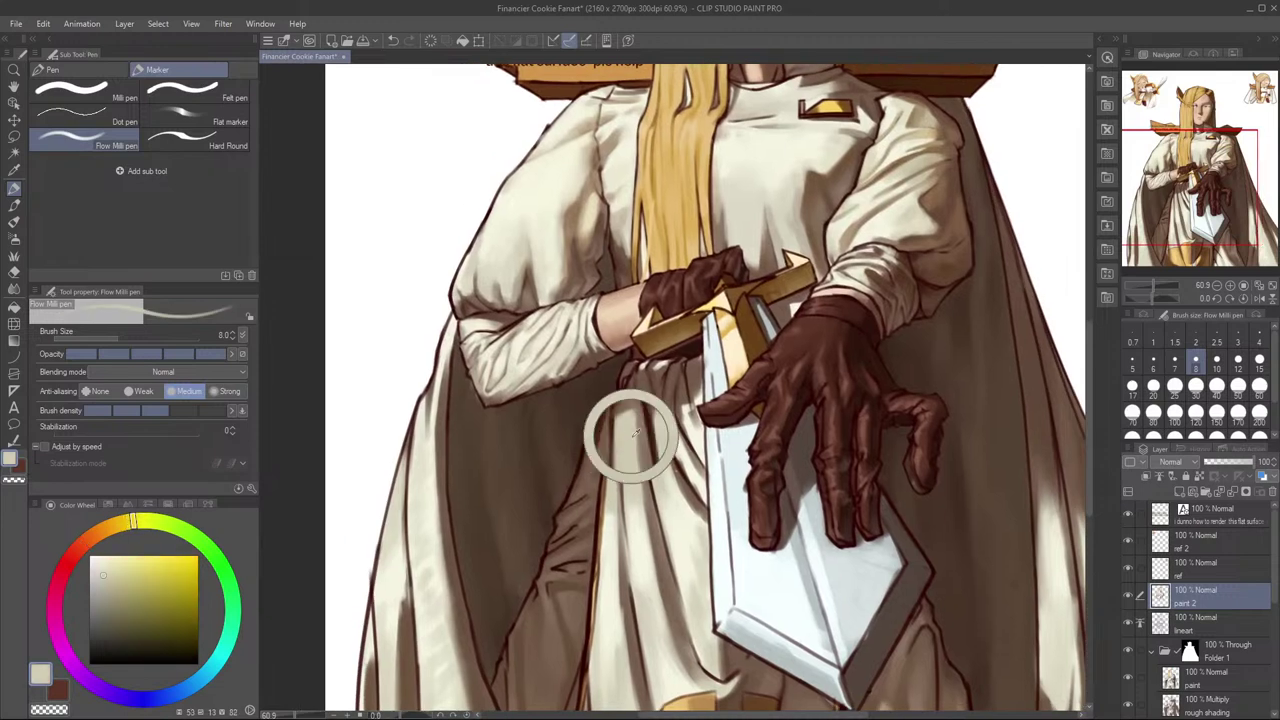
{"action": "key", "text": "bracketright"}
{"action": "key", "text": "bracketright"}
{"action": "key", "text": "bracketright"}
{"action": "left_click_drag", "start_coordinate": [635, 428], "coordinate": [640, 481]}
{"action": "key", "text": "ctrl+z"}
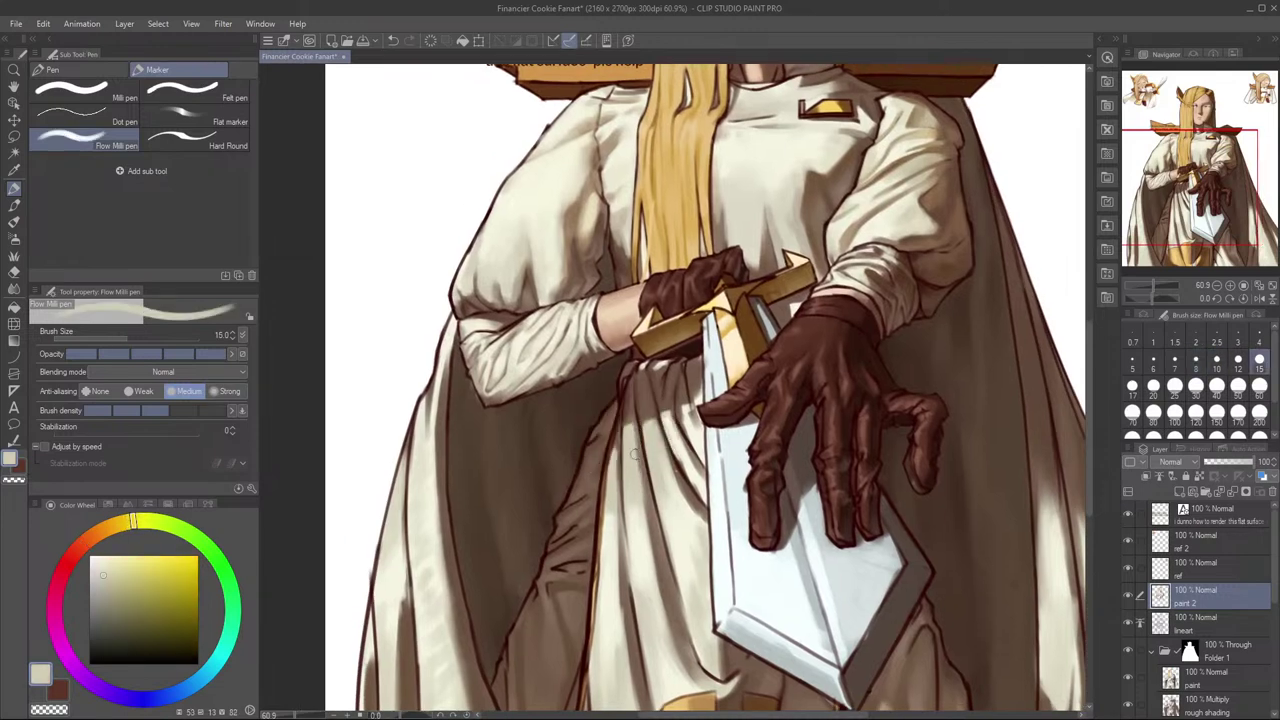
Step: Repaint the front skirt fold with sampled cream at brush size 15 after undoing a trial brown stroke
{"action": "left_click", "coordinate": [637, 432], "text": "alt"}
{"action": "left_click_drag", "start_coordinate": [643, 426], "coordinate": [661, 529]}
{"action": "key", "text": "ctrl+z"}
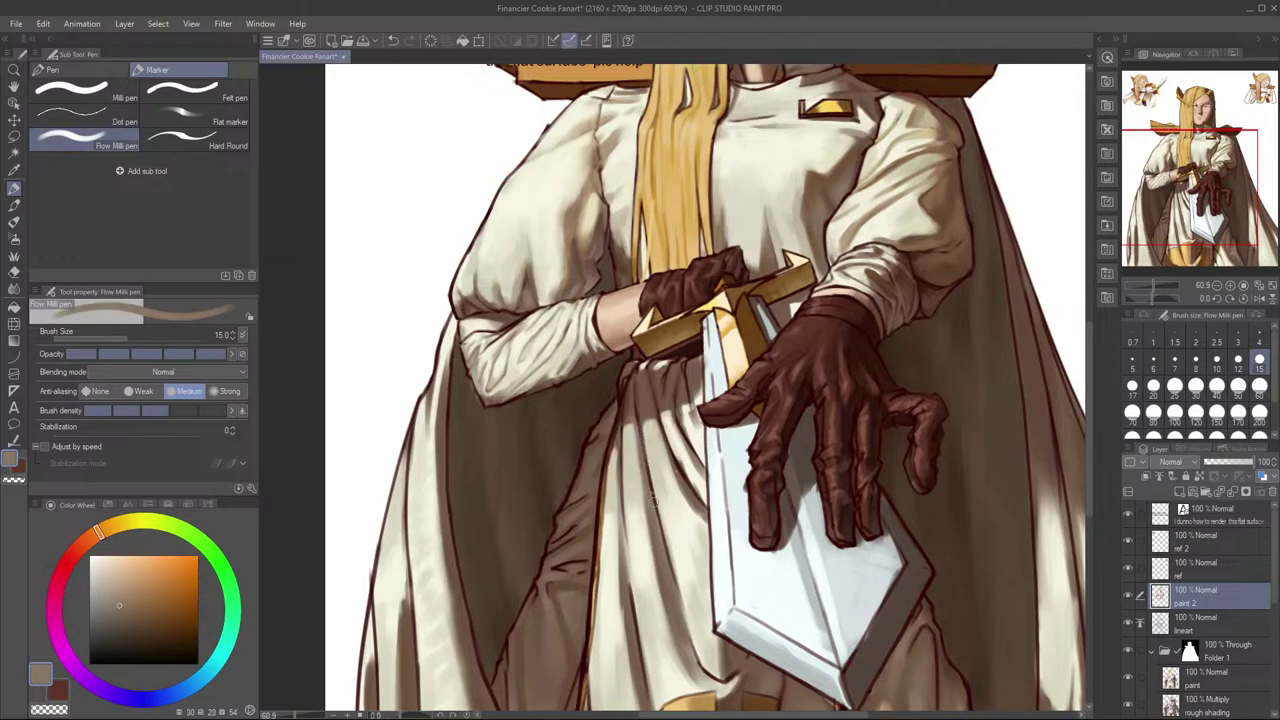
{"action": "left_click", "coordinate": [646, 432], "text": "alt"}
{"action": "left_click_drag", "start_coordinate": [646, 430], "coordinate": [656, 491]}
{"action": "scroll", "coordinate": [674, 465], "scroll_direction": "down", "scroll_amount": 2}
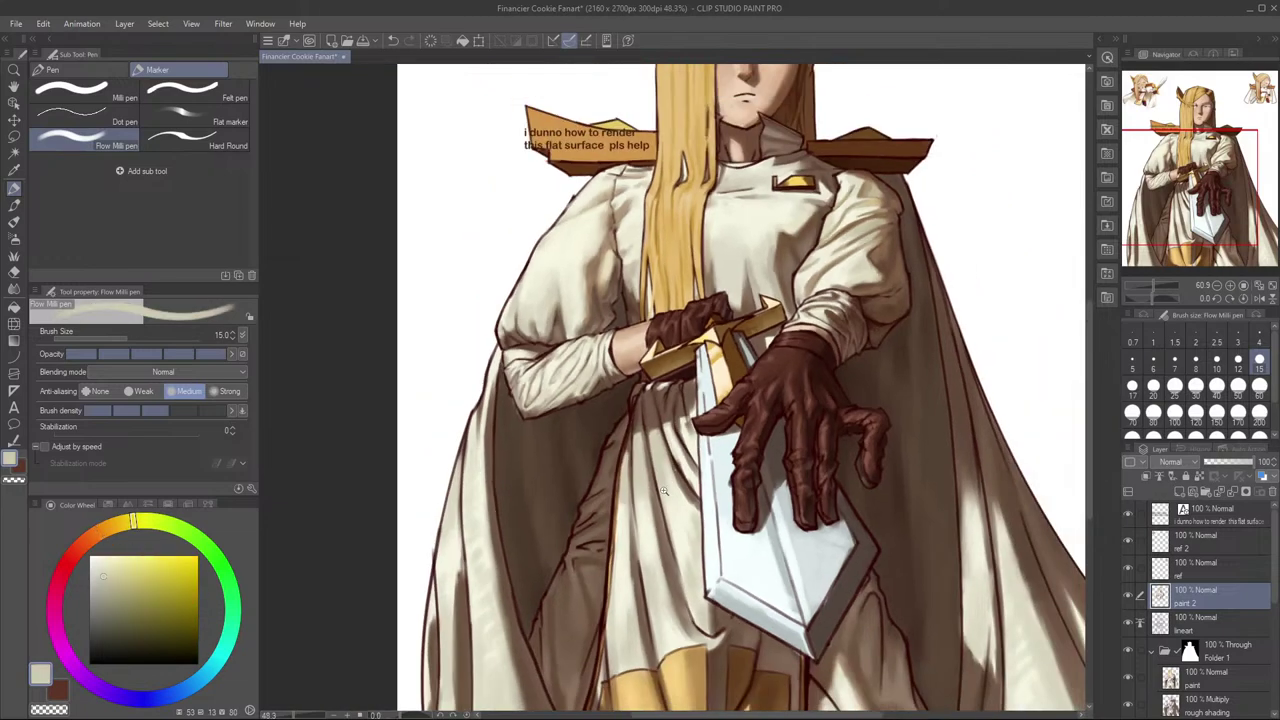
Step: Check the mirrored composition, restore the normal view and shade the fold beside the sword blade with sampled brown at size 15
{"action": "key", "text": "h"}
{"action": "key", "text": "h"}
{"action": "mouse_move", "coordinate": [759, 484]}
{"action": "left_mouse_down"}
{"action": "mouse_move", "coordinate": [656, 452]}
{"action": "mouse_move", "coordinate": [640, 511]}
{"action": "left_mouse_up"}
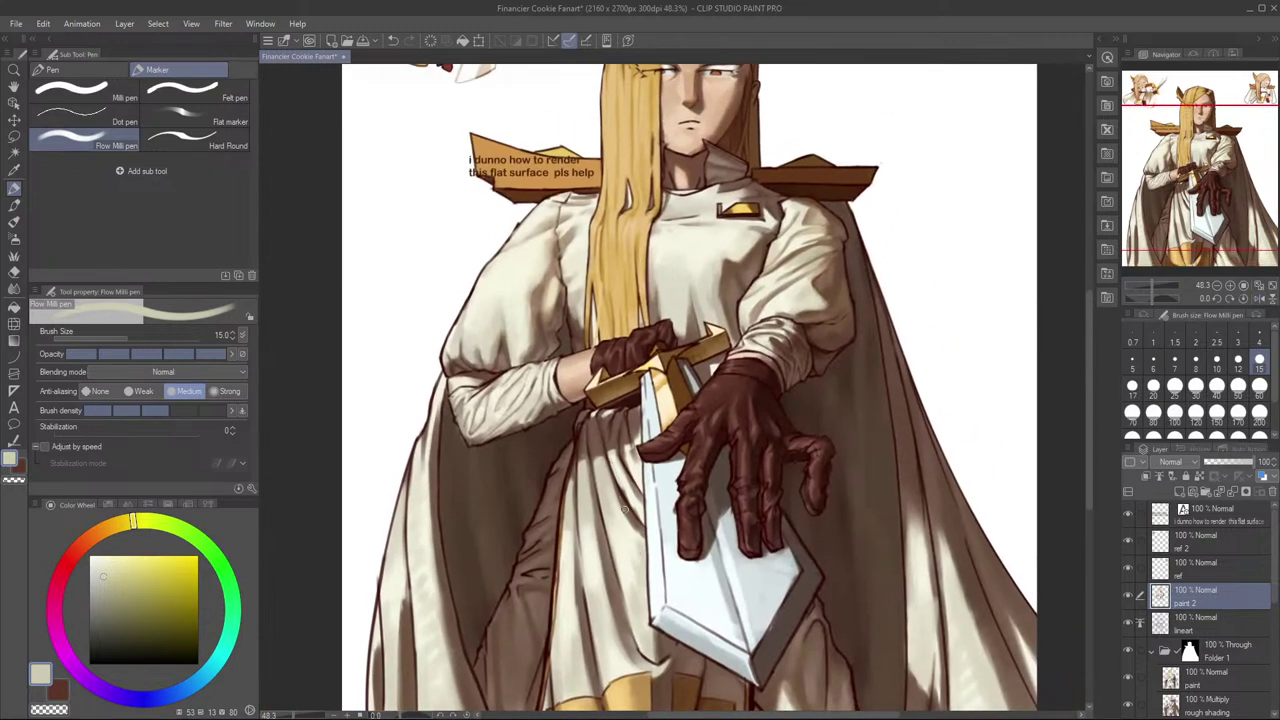
{"action": "left_click", "coordinate": [624, 508], "text": "alt"}
{"action": "key", "text": "bracketright"}
{"action": "key", "text": "bracketright"}
{"action": "key", "text": "bracketleft"}
{"action": "key", "text": "bracketleft"}
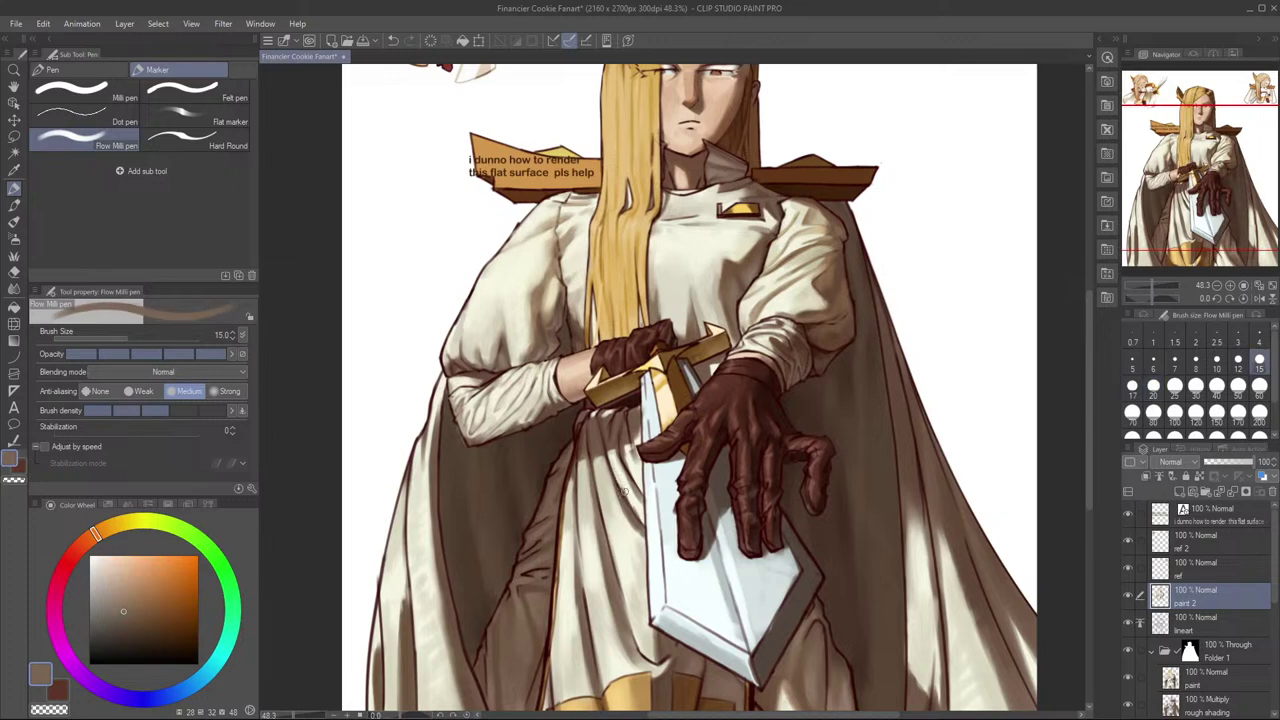
Step: Soften the shadow edges of the folds beside the blade with sampled tan, enlarging the brush to 17
{"action": "key", "text": "bracketleft"}
{"action": "key", "text": "bracketleft"}
{"action": "left_click", "coordinate": [617, 478], "text": "alt"}
{"action": "key", "text": "bracketright"}
{"action": "key", "text": "bracketright"}
{"action": "key", "text": "bracketright"}
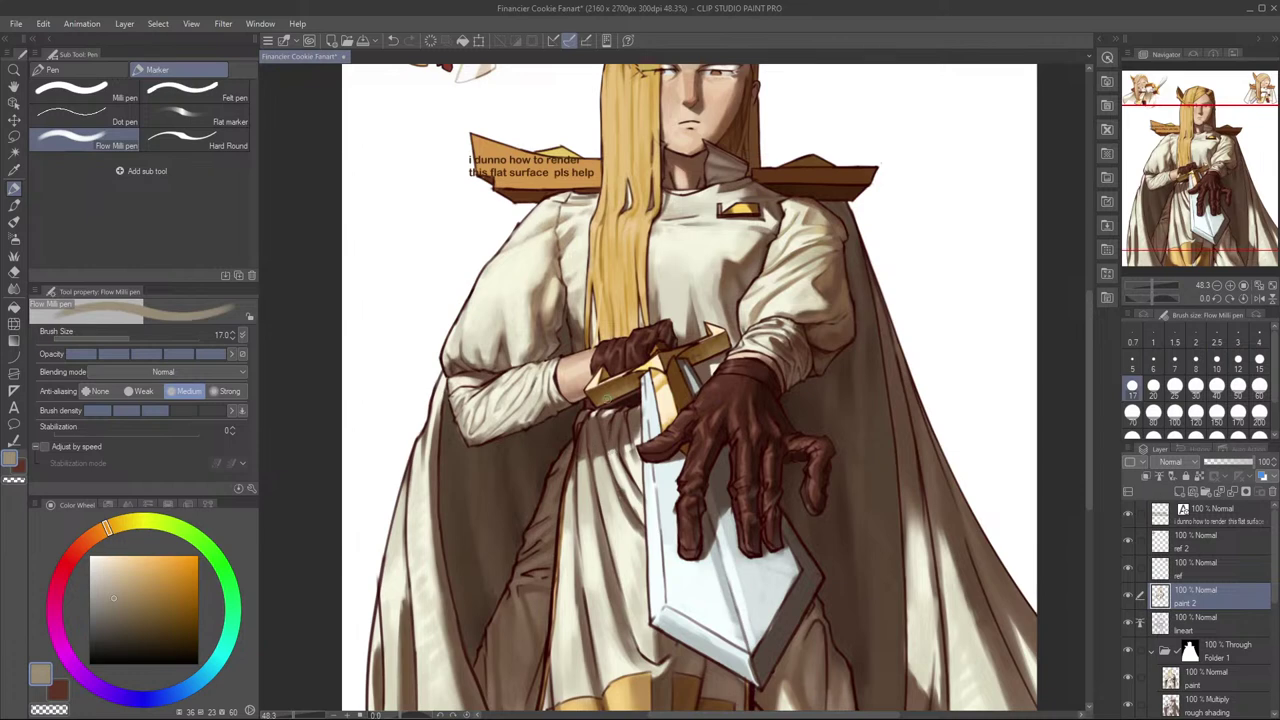
Step: Refine the folds beside the blade with sampled browns and pale cream at brush sizes 12 to 20, undoing the last stroke
{"action": "left_click", "coordinate": [592, 450], "text": "alt"}
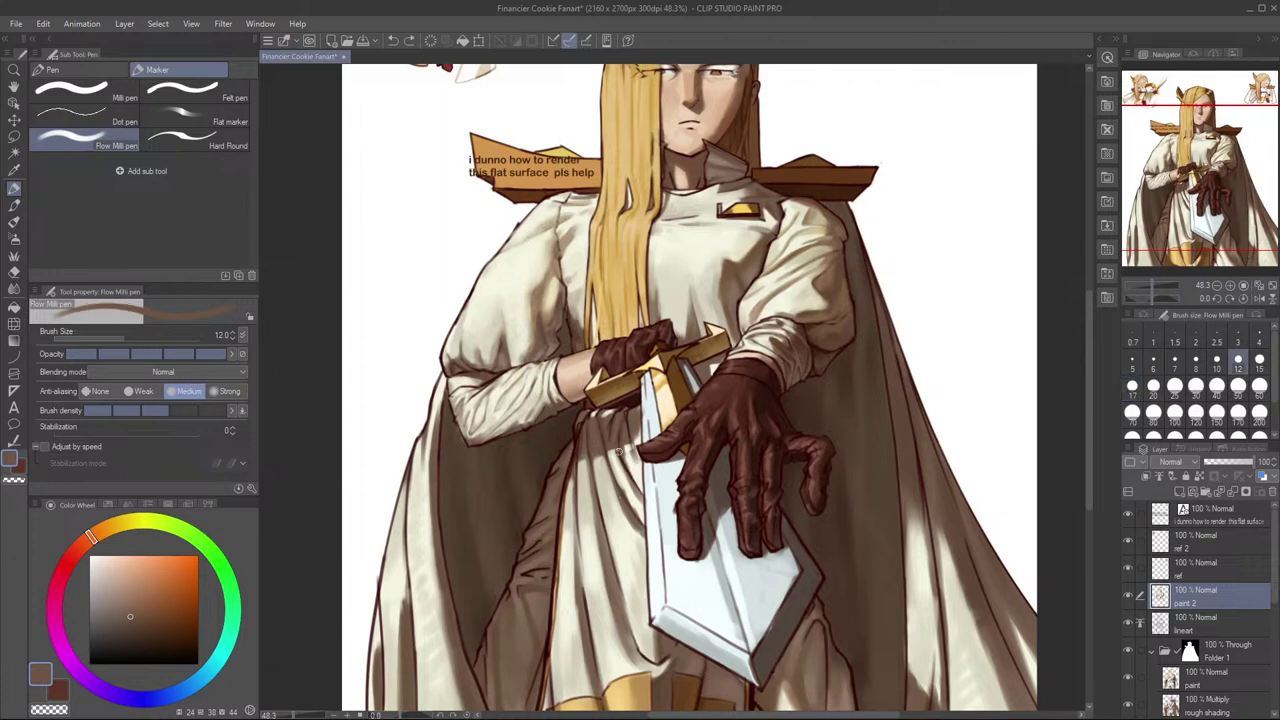
{"action": "left_click", "coordinate": [618, 458], "text": "alt"}
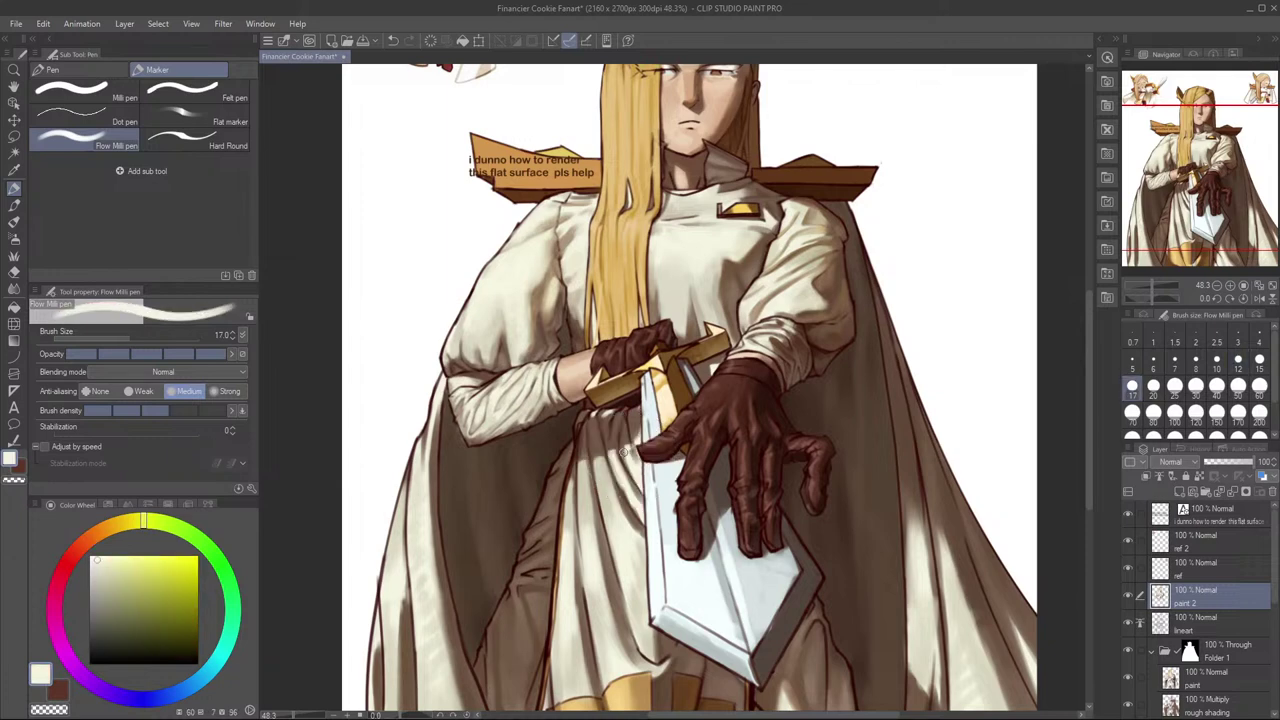
{"action": "key", "text": "bracketright"}
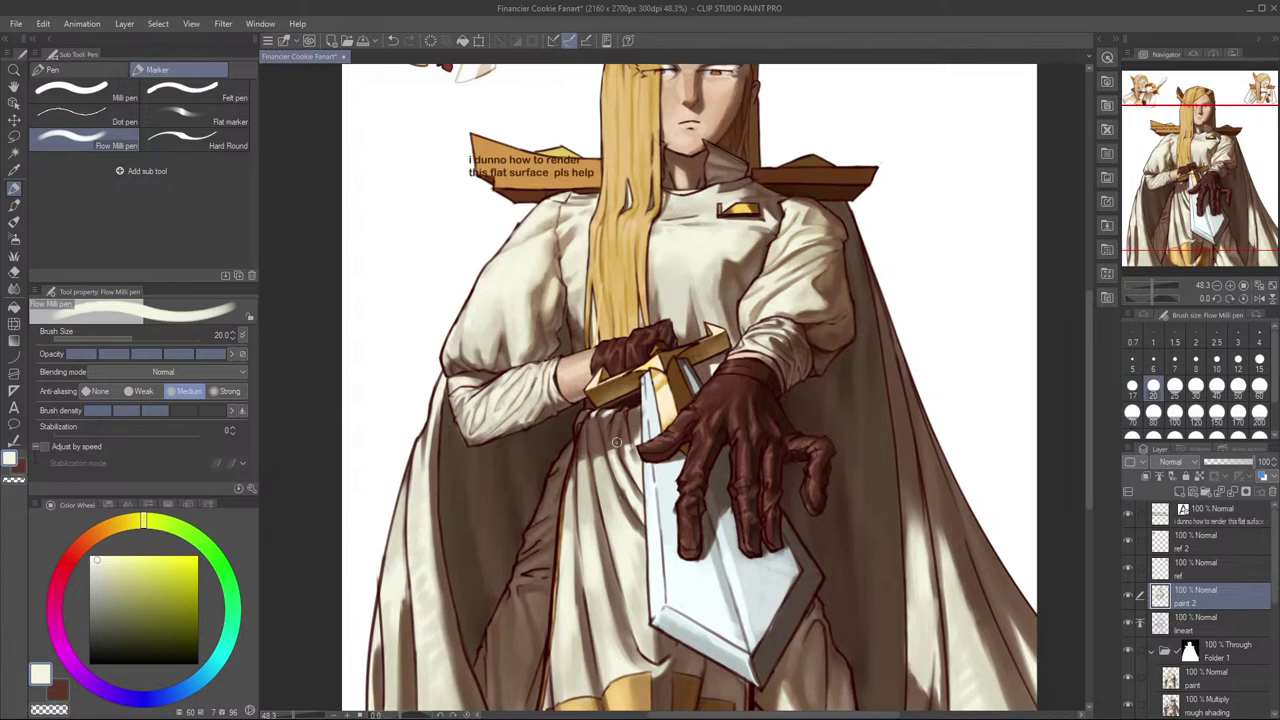
{"action": "left_click", "coordinate": [636, 489], "text": "alt"}
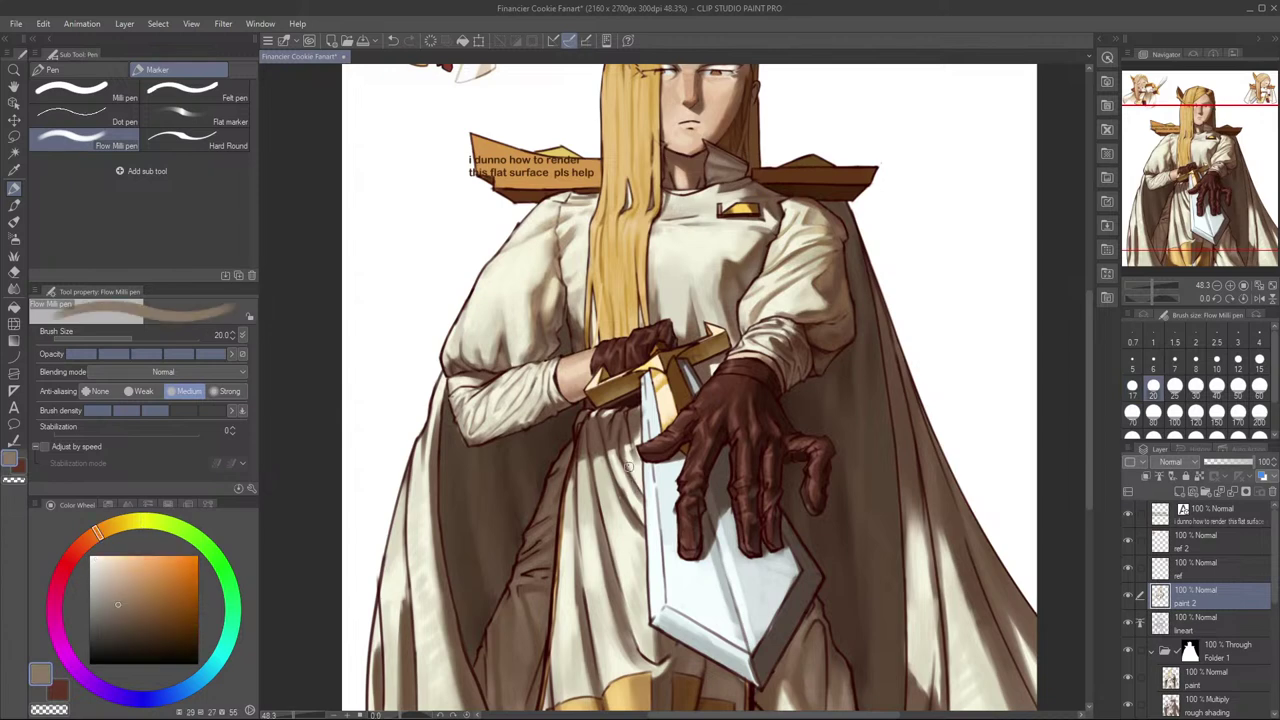
{"action": "key", "text": "bracketleft"}
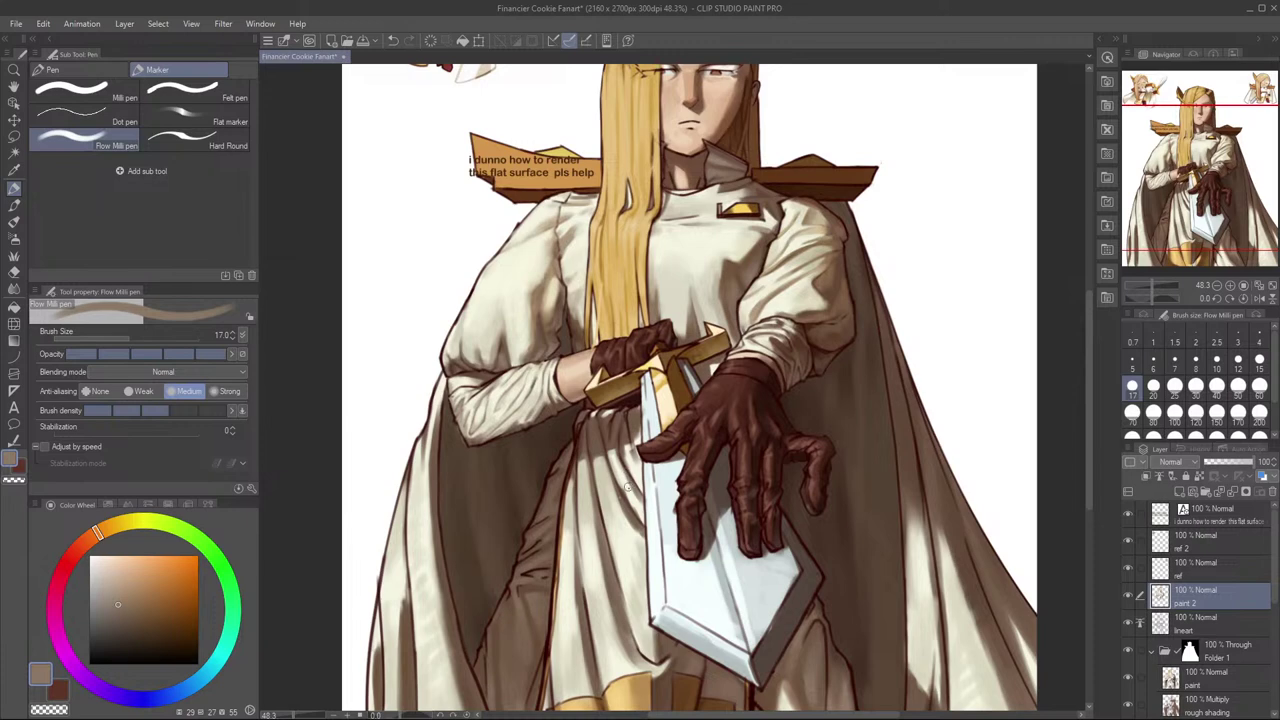
{"action": "left_click", "coordinate": [650, 516], "text": "alt"}
{"action": "key", "text": "ctrl+z"}
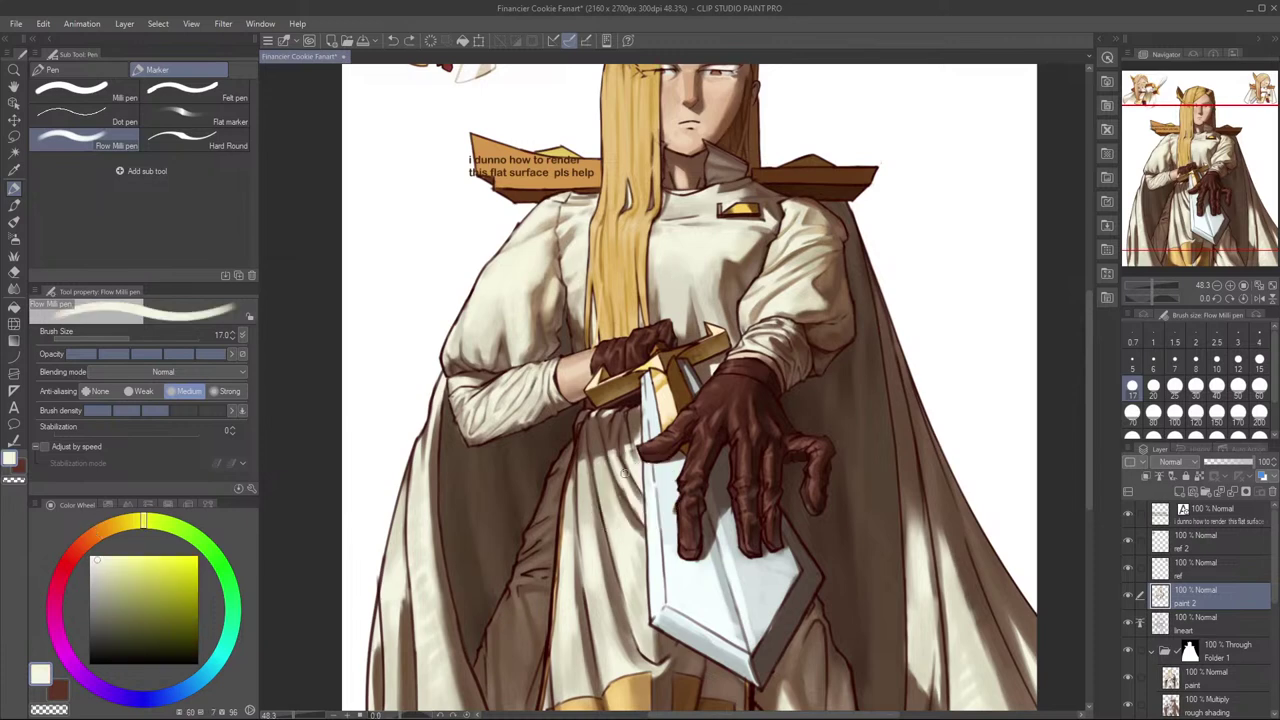
Step: Compare the mirrored artwork with the paint 2 layer hidden and shown, ending with the layer visible in the unmirrored view
{"action": "key", "text": "h"}
{"action": "left_click_drag", "start_coordinate": [774, 334], "coordinate": [762, 308]}
{"action": "left_click", "coordinate": [1129, 598]}
{"action": "left_click", "coordinate": [1129, 598]}
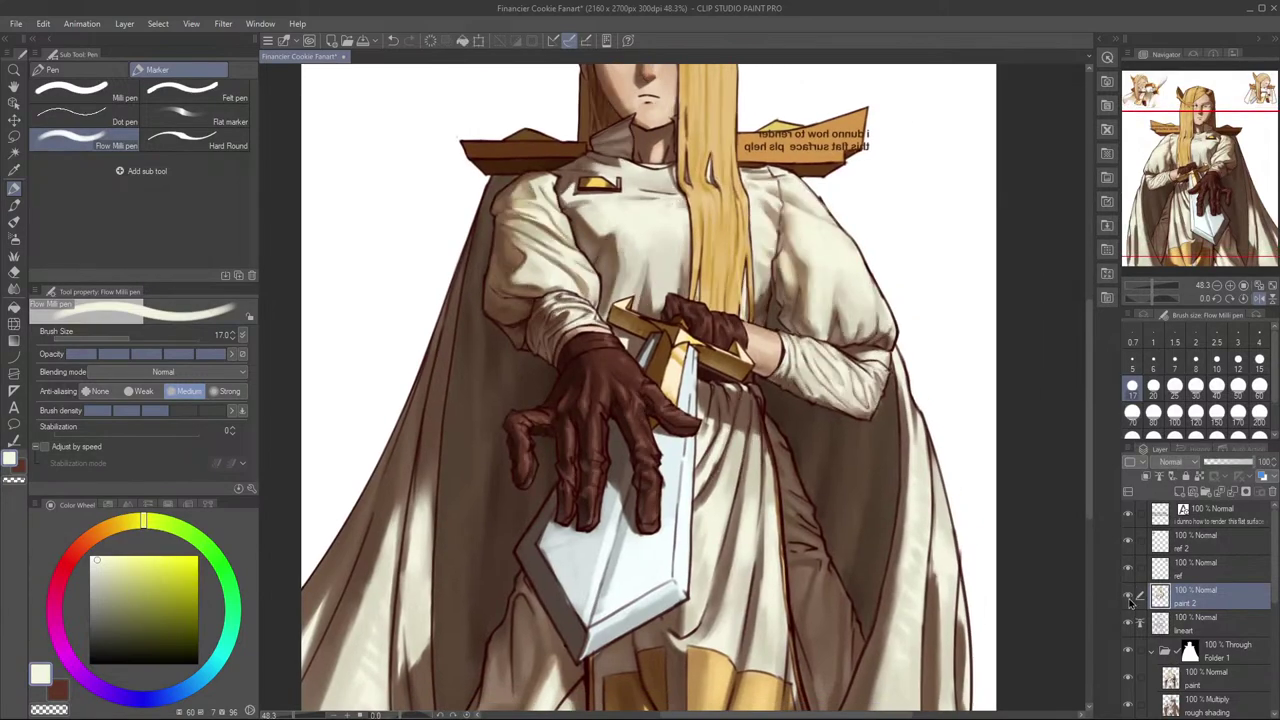
{"action": "left_click", "coordinate": [1129, 598]}
{"action": "left_click", "coordinate": [1129, 598]}
{"action": "key", "text": "h"}
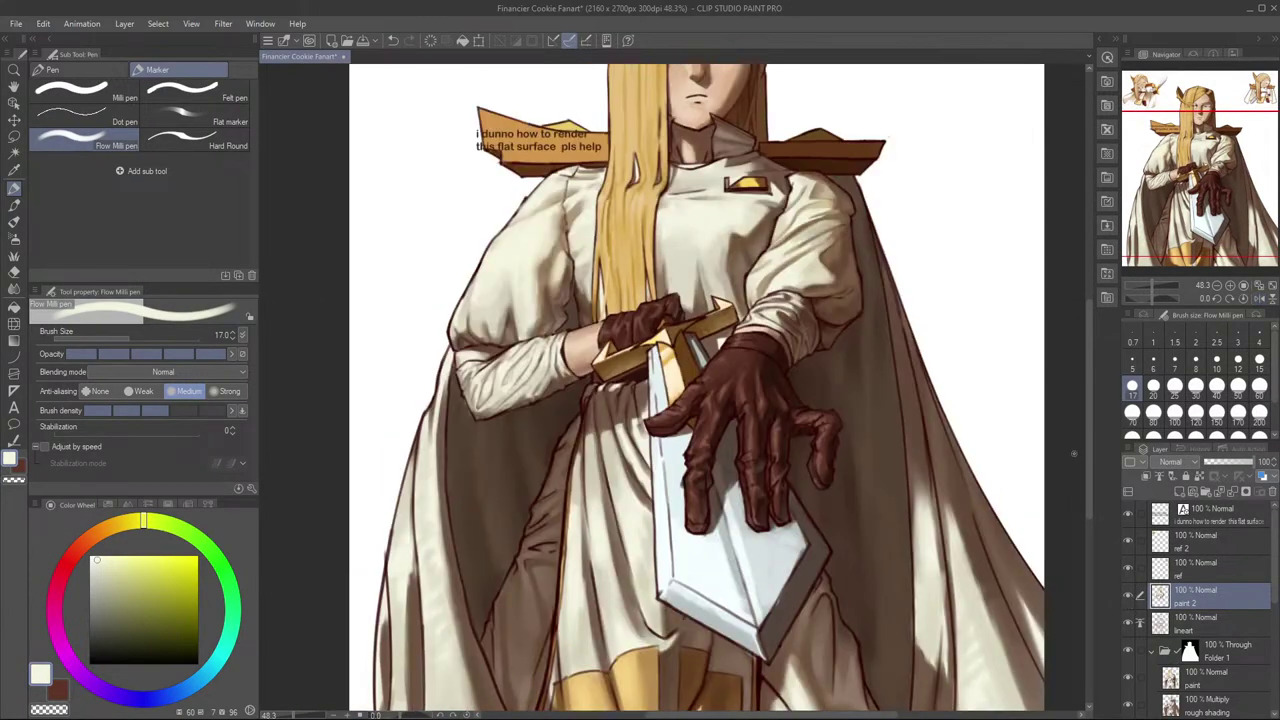
Step: Try broad sampled-brown strokes down the front skirt folds at brush size 25 and undo them
{"action": "scroll", "coordinate": [606, 438], "scroll_direction": "down", "scroll_amount": 2}
{"action": "left_click", "coordinate": [600, 421], "text": "alt"}
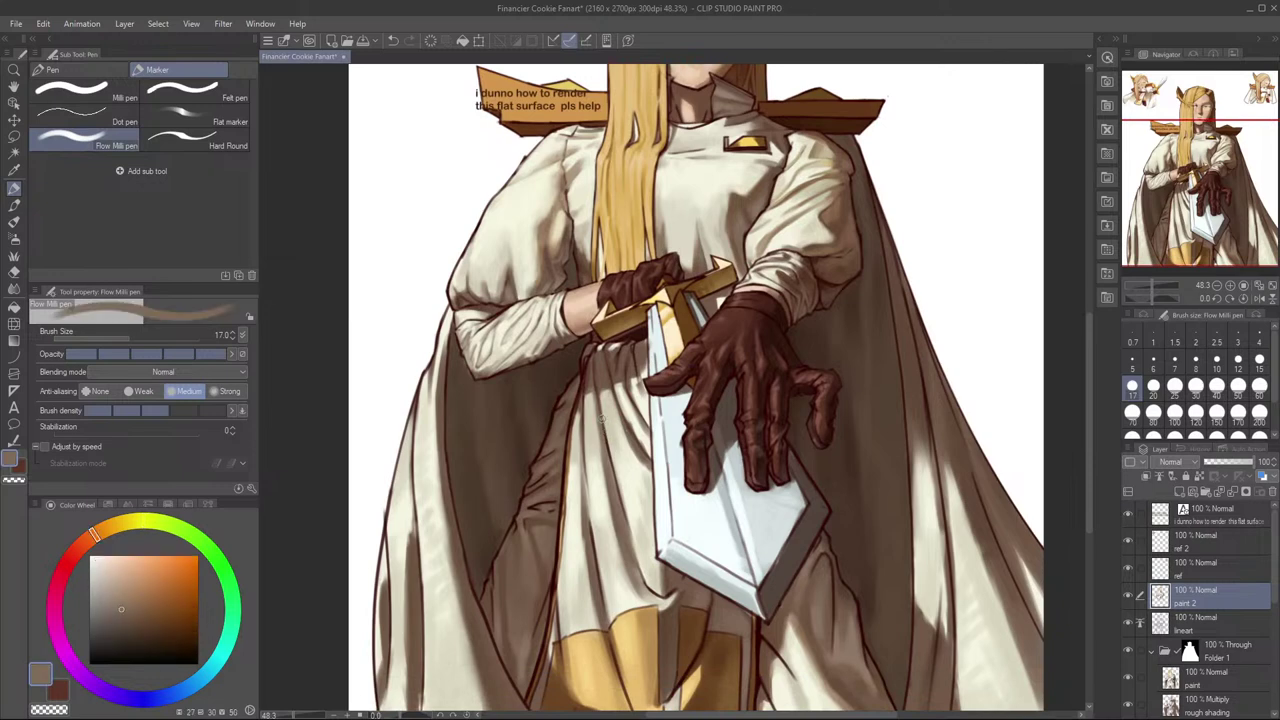
{"action": "key", "text": "bracketright"}
{"action": "key", "text": "bracketright"}
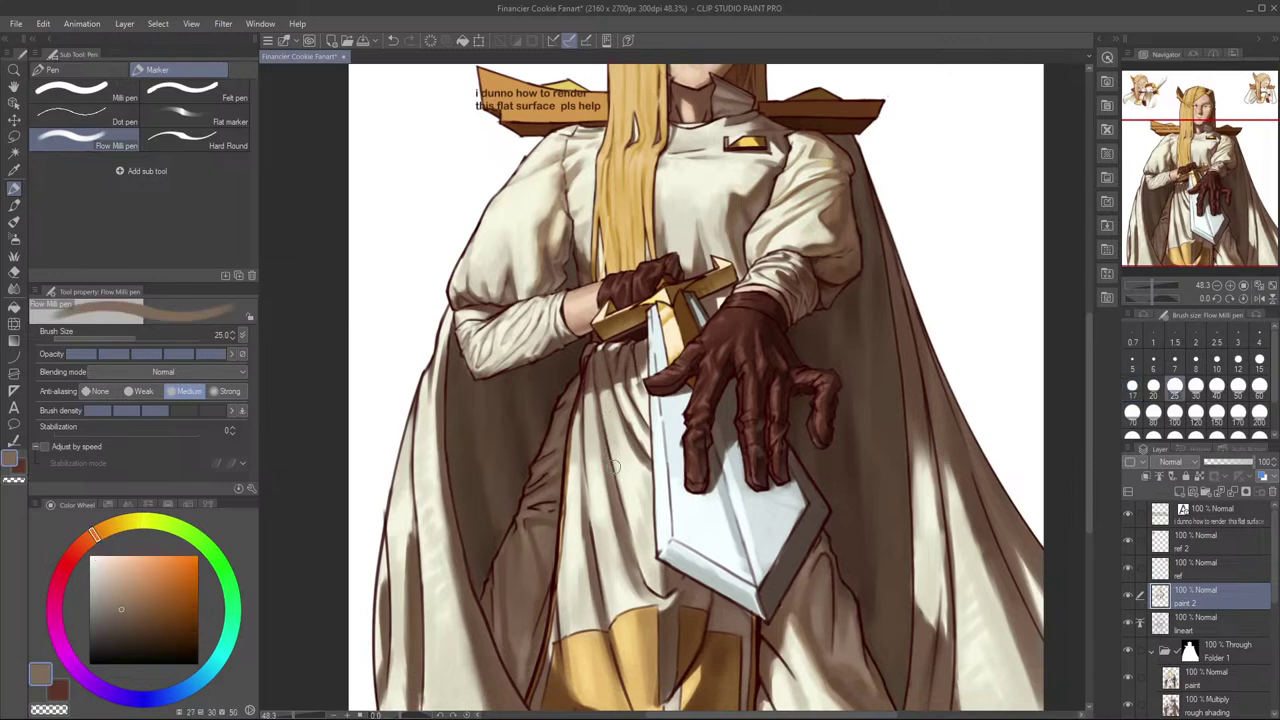
{"action": "key", "text": "ctrl+z"}
{"action": "left_click", "coordinate": [588, 511], "text": "alt"}
{"action": "left_click_drag", "start_coordinate": [588, 511], "coordinate": [594, 569]}
{"action": "key", "text": "ctrl+z"}
Step: Examine the skirt and waist shading in mirrored and normal views, overall and close up
{"action": "key", "text": "h"}
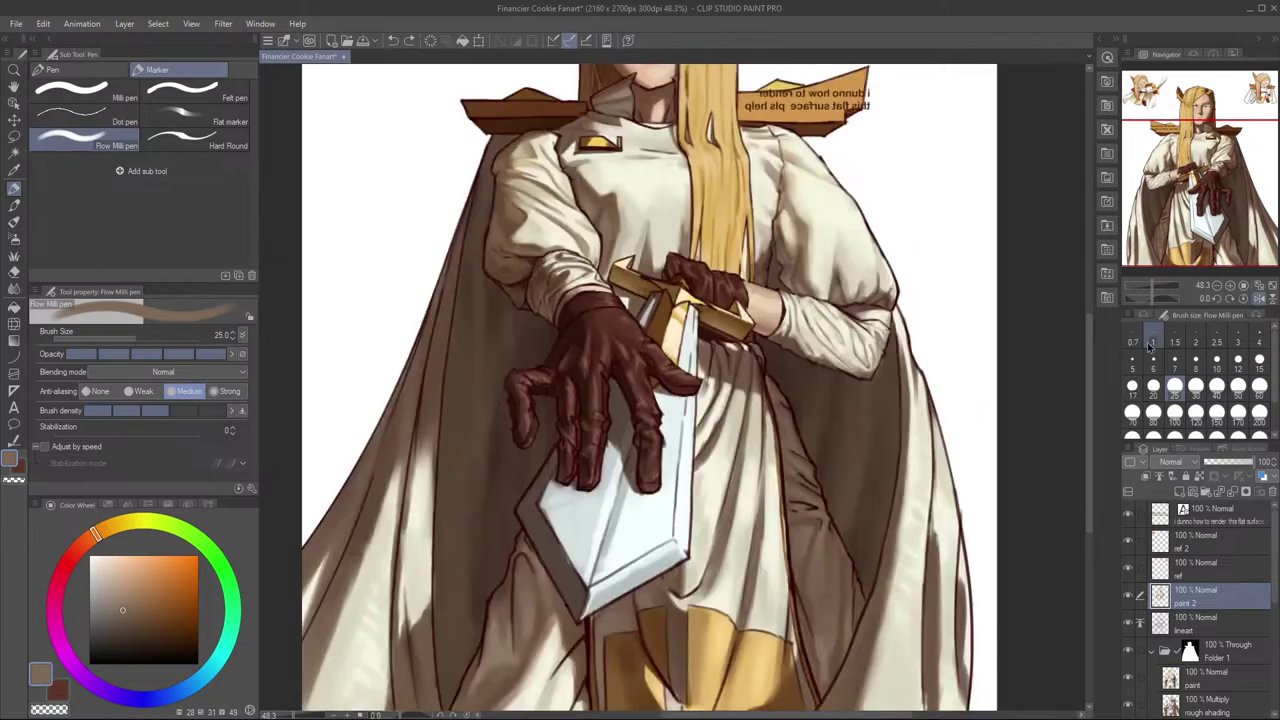
{"action": "left_click_drag", "start_coordinate": [802, 469], "coordinate": [810, 461]}
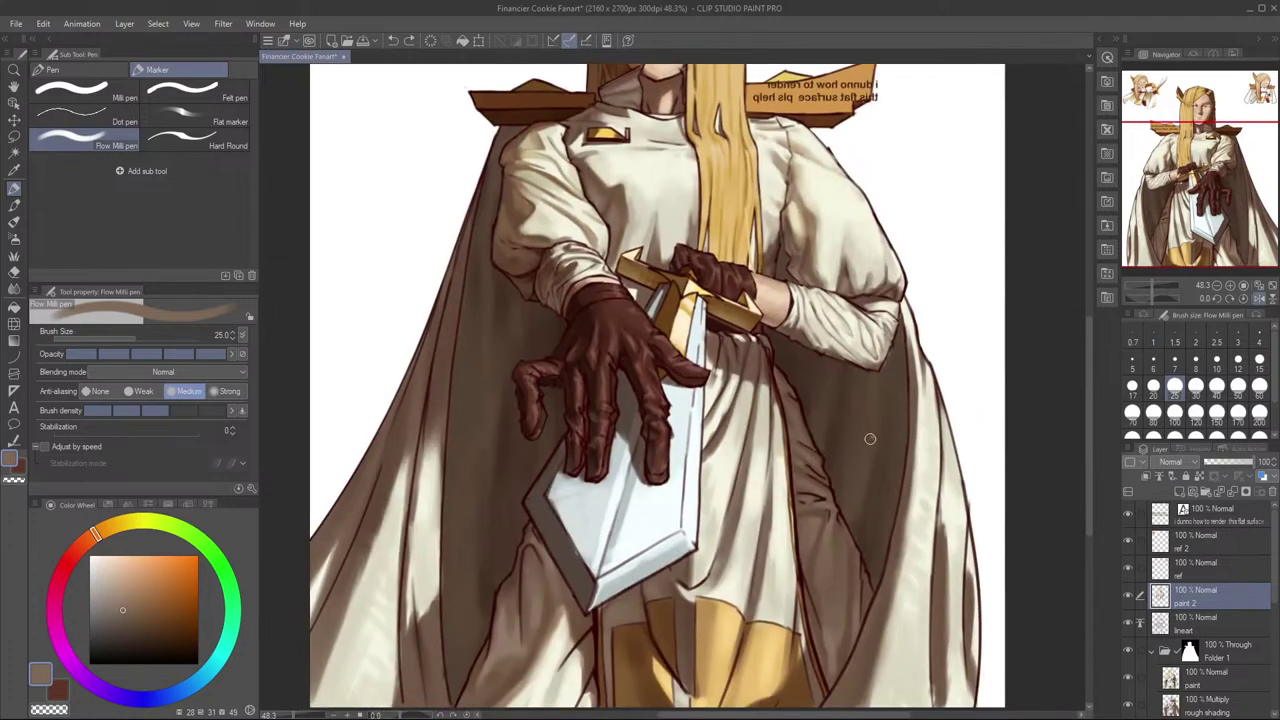
{"action": "key", "text": "h"}
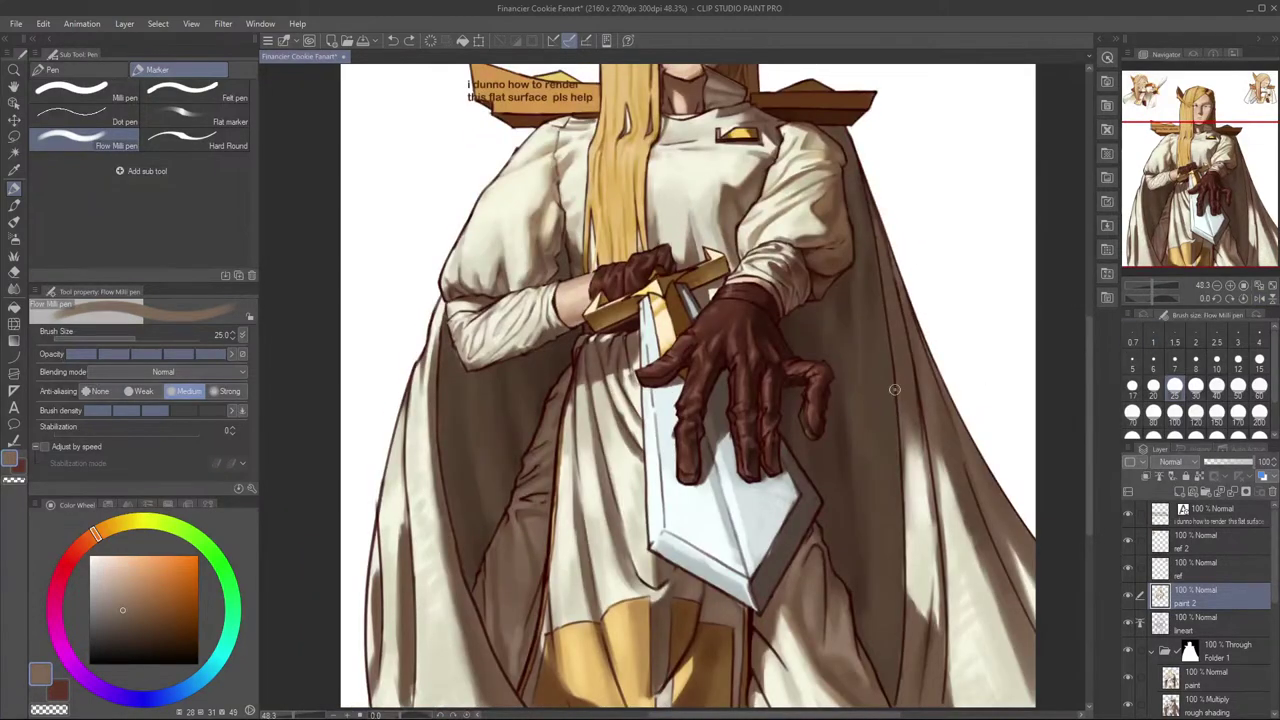
{"action": "left_click_drag", "start_coordinate": [590, 336], "coordinate": [644, 442]}
{"action": "scroll", "coordinate": [645, 442], "scroll_direction": "up", "scroll_amount": 4}
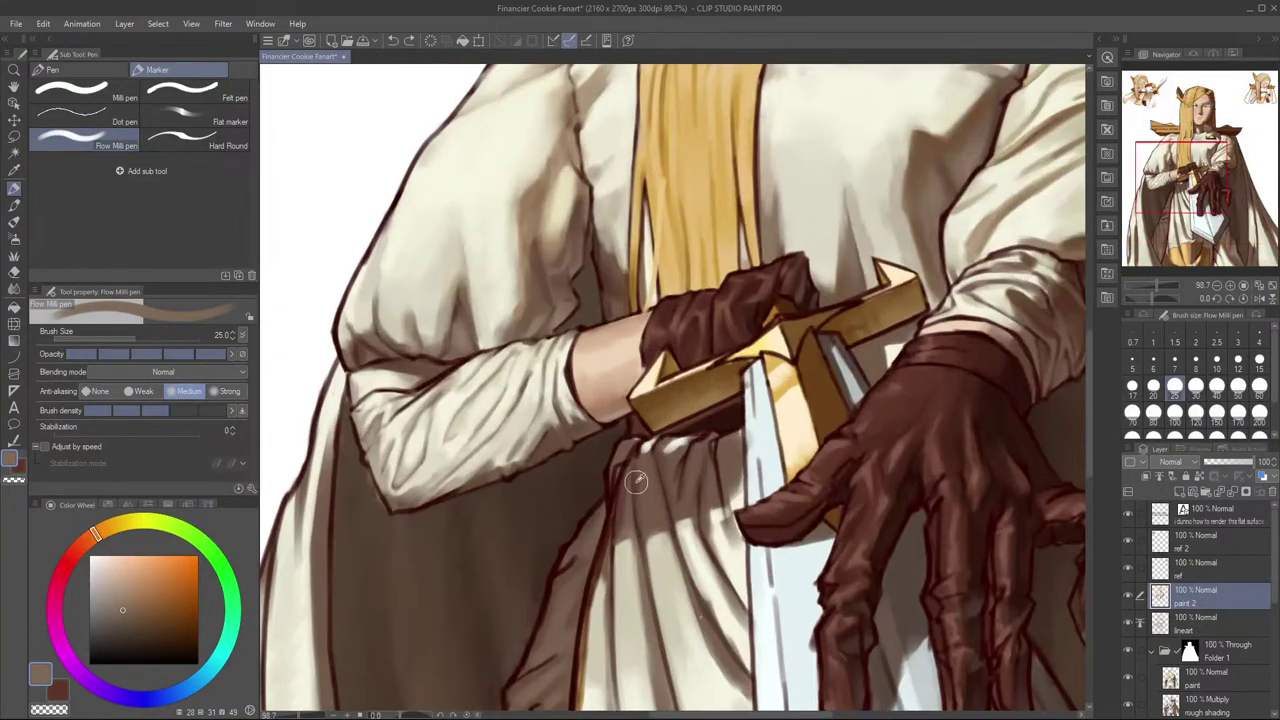
{"action": "key", "text": "h"}
{"action": "mouse_move", "coordinate": [715, 485]}
{"action": "left_mouse_down"}
{"action": "mouse_move", "coordinate": [670, 508]}
{"action": "mouse_move", "coordinate": [722, 483]}
{"action": "mouse_move", "coordinate": [698, 470]}
{"action": "mouse_move", "coordinate": [708, 462]}
{"action": "left_mouse_up"}
Step: Rework the shadow along the waistband under the sword guard with dark reddish brown at brush size 15, undoing unwanted strokes
{"action": "key", "text": "bracketleft"}
{"action": "key", "text": "bracketleft"}
{"action": "key", "text": "bracketleft"}
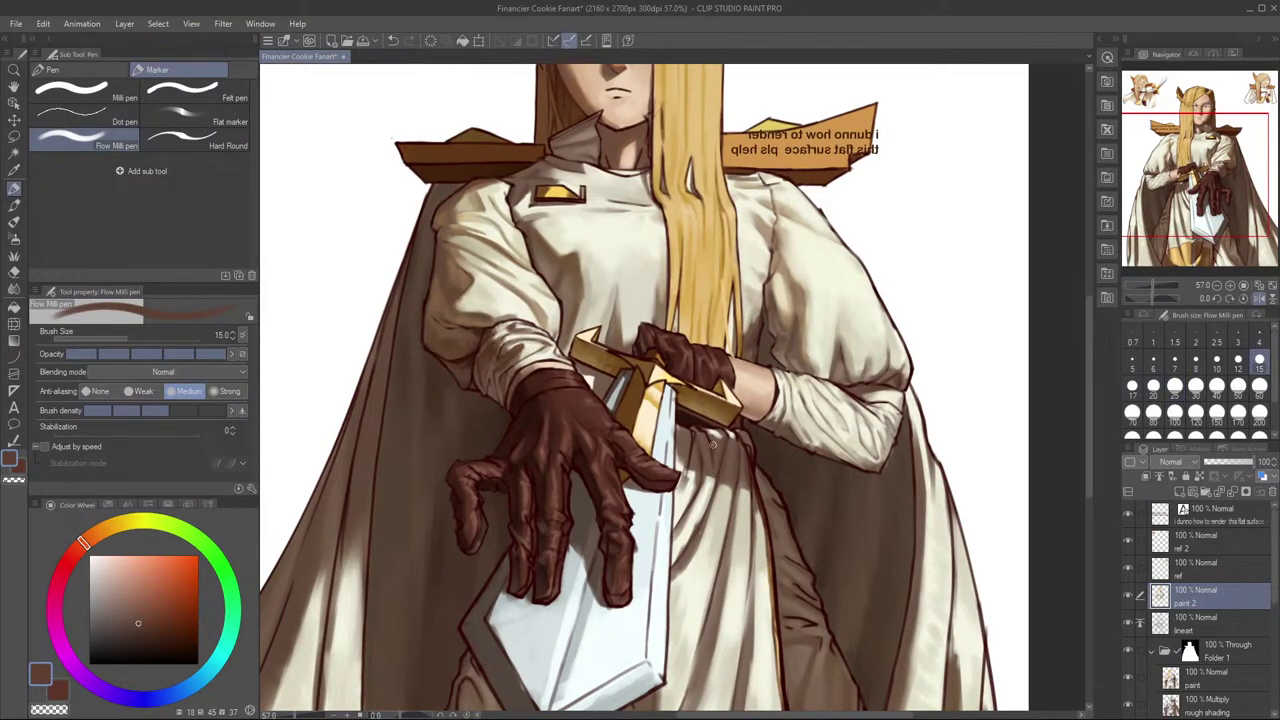
{"action": "key", "text": "ctrl+z"}
{"action": "key", "text": "ctrl+z"}
{"action": "left_click_drag", "start_coordinate": [718, 454], "coordinate": [720, 465]}
{"action": "key", "text": "ctrl+z"}
{"action": "mouse_move", "coordinate": [685, 431]}
{"action": "left_mouse_down"}
{"action": "mouse_move", "coordinate": [882, 329]}
{"action": "mouse_move", "coordinate": [738, 432]}
{"action": "left_mouse_up"}
{"action": "key", "text": "h"}
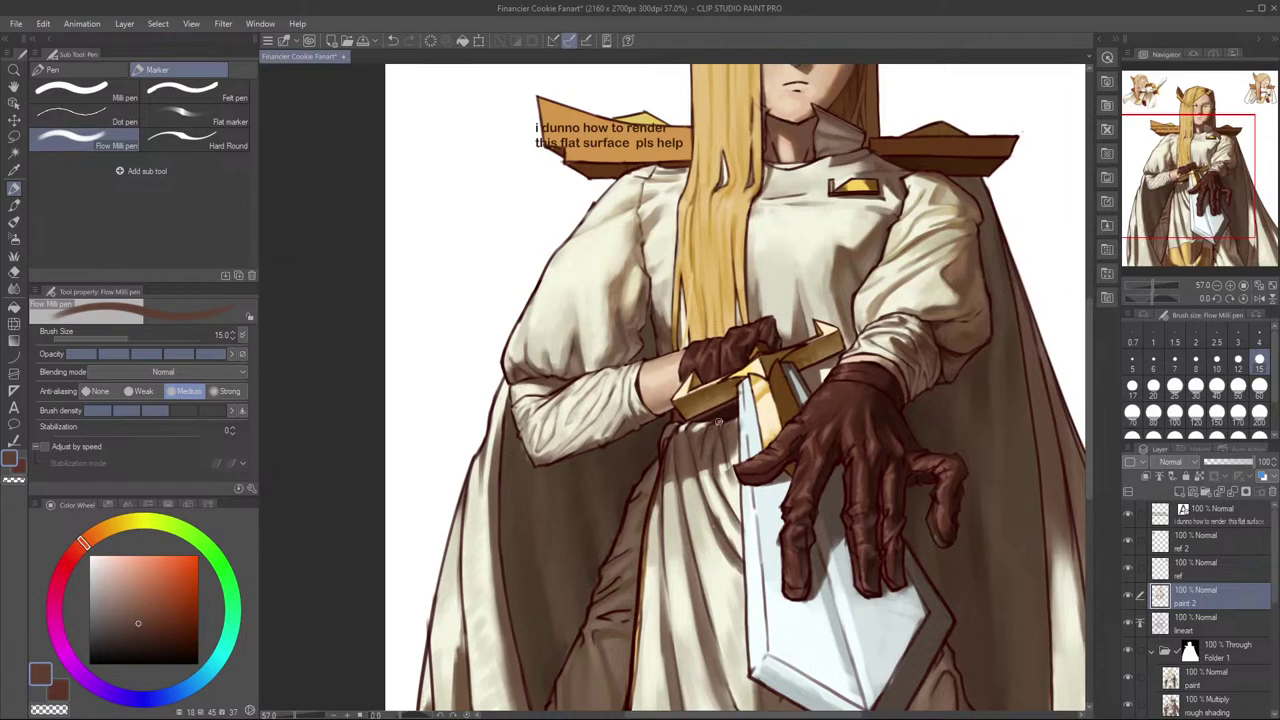
{"action": "left_click_drag", "start_coordinate": [752, 456], "coordinate": [701, 478]}
{"action": "key", "text": "ctrl+z"}
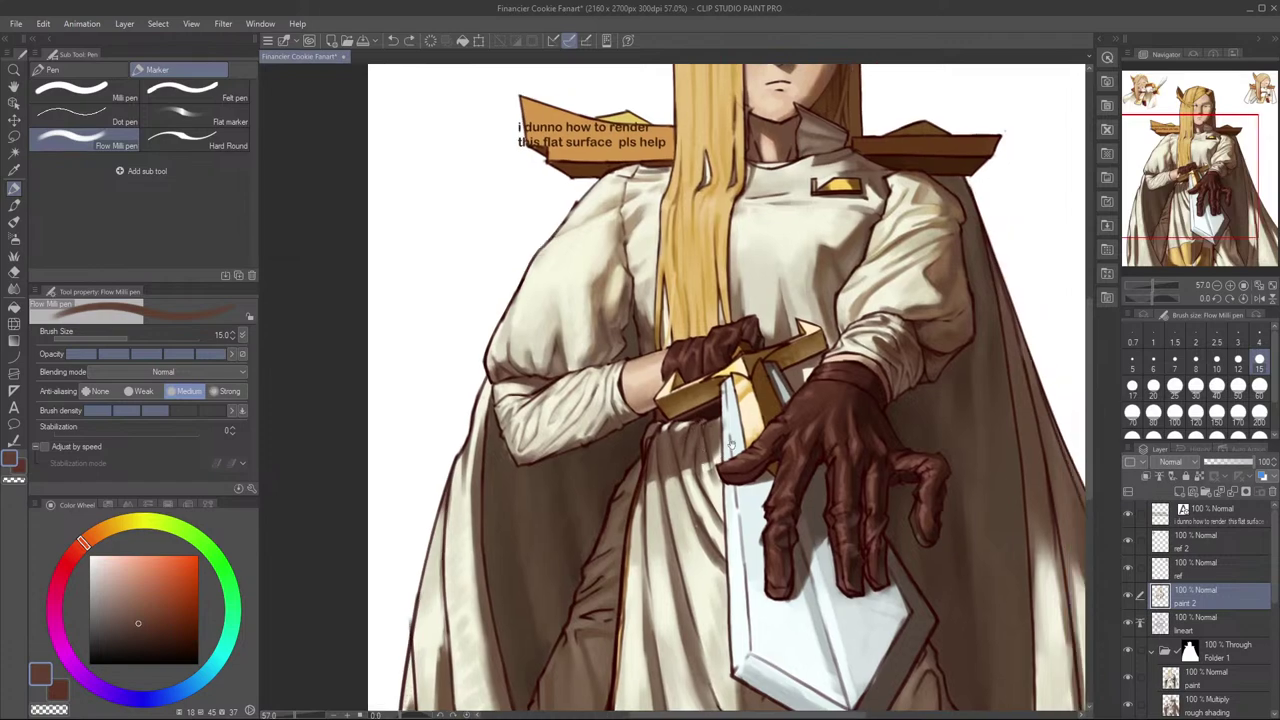
Step: Refine the small waistband gathers beside the blade with sampled brown at brush size 6 and then 7
{"action": "left_click_drag", "start_coordinate": [745, 414], "coordinate": [708, 457]}
{"action": "scroll", "coordinate": [699, 476], "scroll_direction": "up", "scroll_amount": 1}
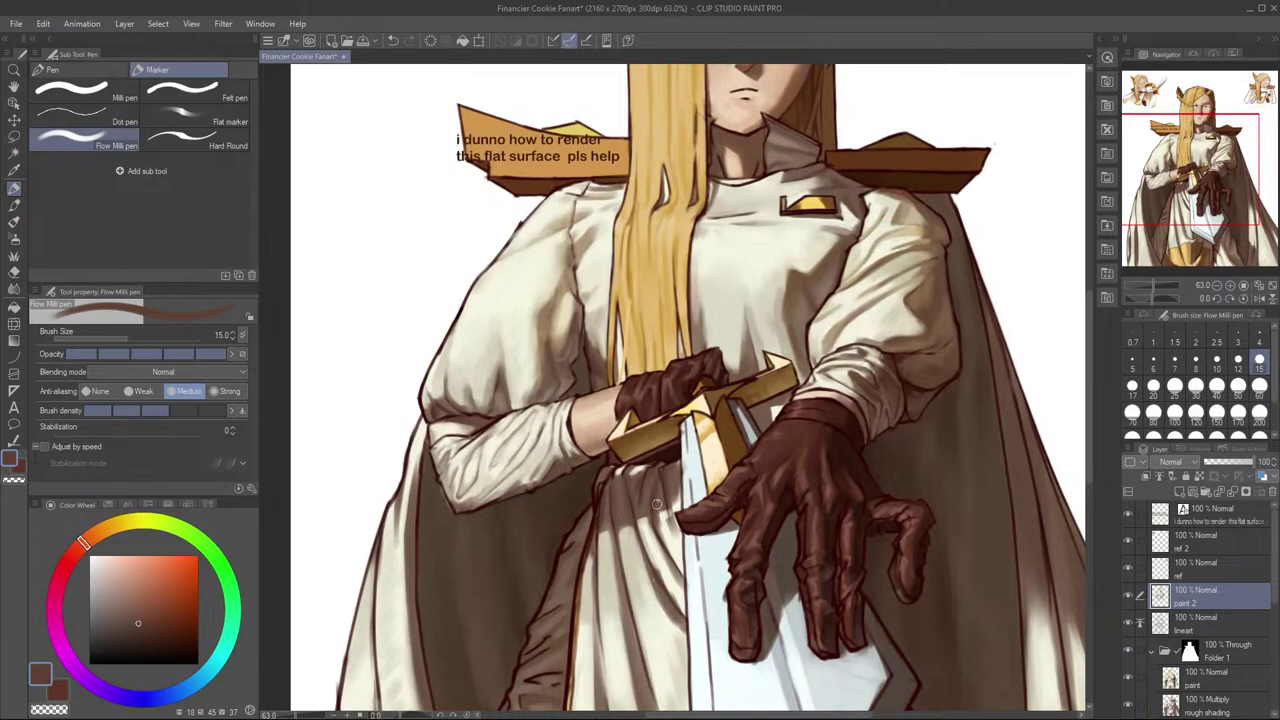
{"action": "left_click", "coordinate": [670, 472], "text": "alt"}
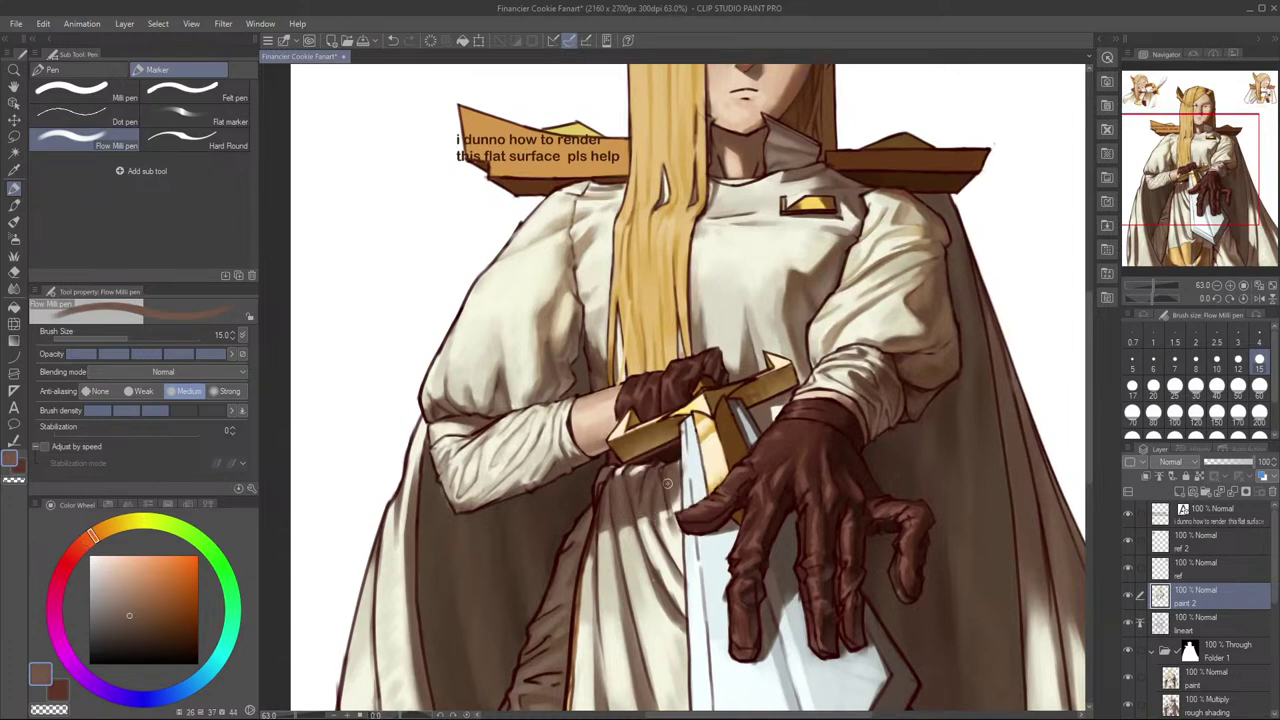
{"action": "key", "text": "bracketleft"}
{"action": "key", "text": "bracketleft"}
{"action": "key", "text": "bracketleft"}
{"action": "key", "text": "bracketleft"}
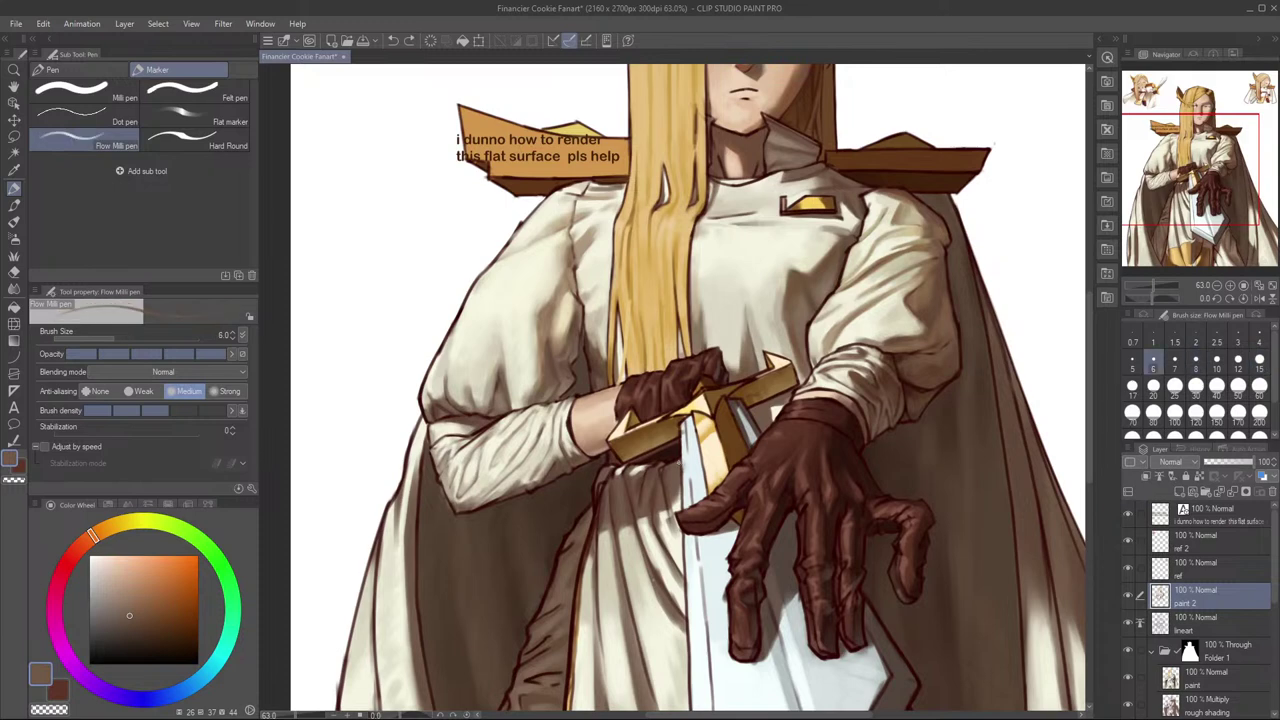
{"action": "key", "text": "bracketright"}
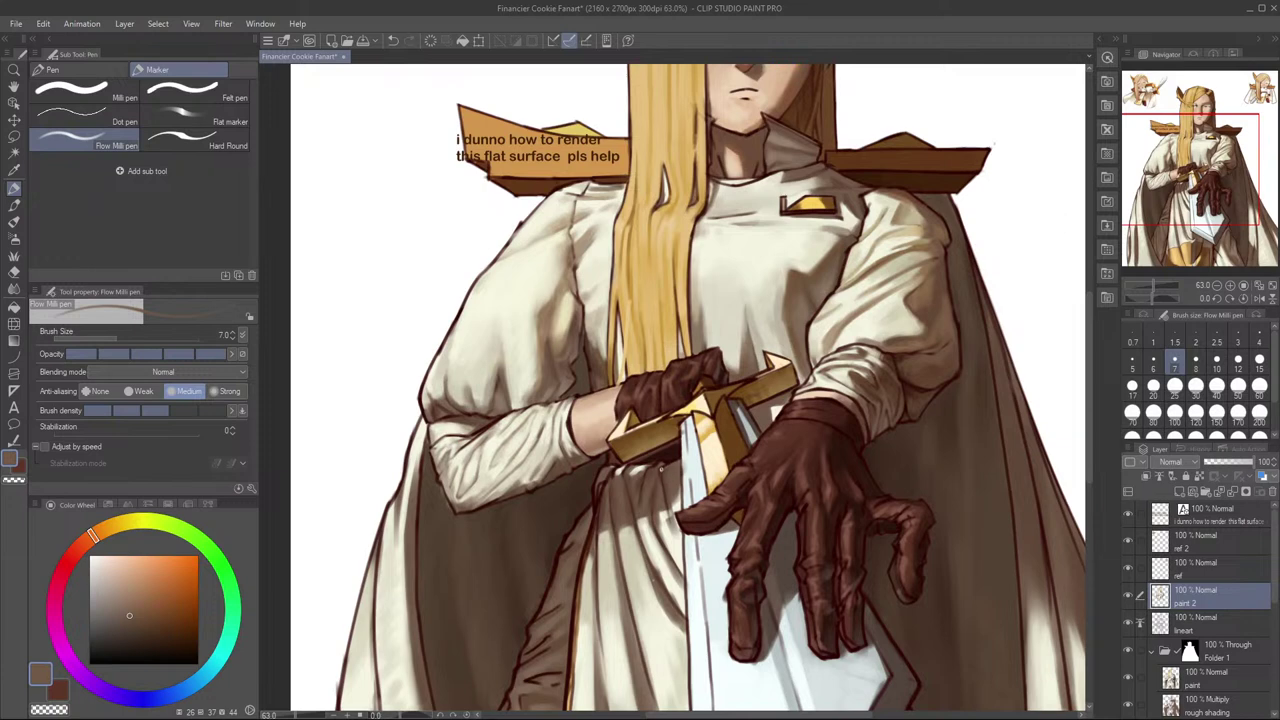
Step: Touch up the light edge of the waistband under the sword guard with sampled beige at brush size 12
{"action": "left_click_drag", "start_coordinate": [678, 404], "coordinate": [716, 366]}
{"action": "left_click", "coordinate": [657, 435], "text": "alt"}
{"action": "key", "text": "bracketright"}
{"action": "key", "text": "bracketright"}
{"action": "key", "text": "bracketright"}
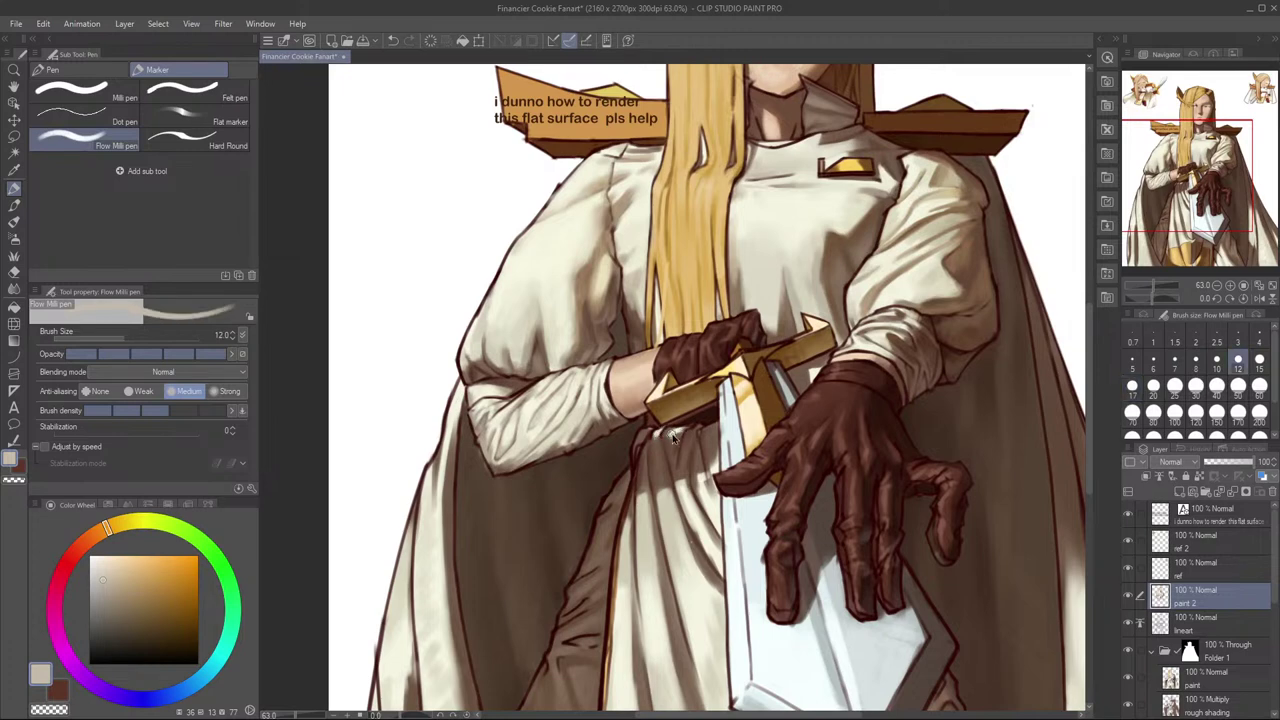
Step: Check the mirrored view, then blend the waistband gathers with sampled brown, undoing the last stroke and reducing the brush to 12
{"action": "key", "text": "h"}
{"action": "left_click_drag", "start_coordinate": [716, 493], "coordinate": [801, 446]}
{"action": "key", "text": "h"}
{"action": "left_click_drag", "start_coordinate": [625, 505], "coordinate": [651, 503]}
{"action": "left_click", "coordinate": [648, 486], "text": "alt"}
{"action": "left_click", "coordinate": [649, 477], "text": "alt"}
{"action": "key", "text": "]"}
{"action": "key", "text": "]"}
{"action": "key", "text": "]"}
{"action": "key", "text": "ctrl+z"}
{"action": "key", "text": "bracketleft"}
{"action": "key", "text": "bracketleft"}
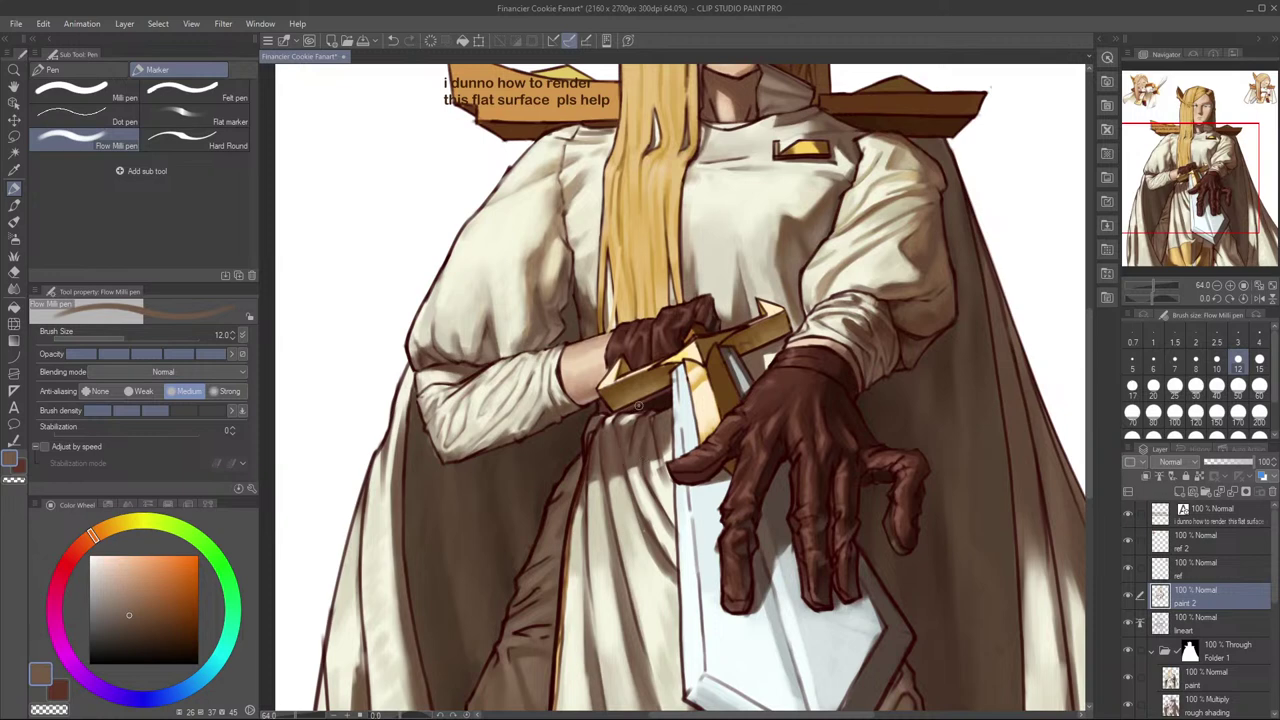
Step: Brighten the skirt fold beside the sword blade with sampled light beige at brush size 20, undoing the first brown stroke
{"action": "left_click", "coordinate": [658, 552], "text": "alt"}
{"action": "left_click_drag", "start_coordinate": [660, 546], "coordinate": [653, 520]}
{"action": "key", "text": "ctrl+z"}
{"action": "left_click", "coordinate": [641, 537], "text": "alt"}
{"action": "key", "text": "bracketright"}
{"action": "key", "text": "bracketright"}
{"action": "key", "text": "bracketright"}
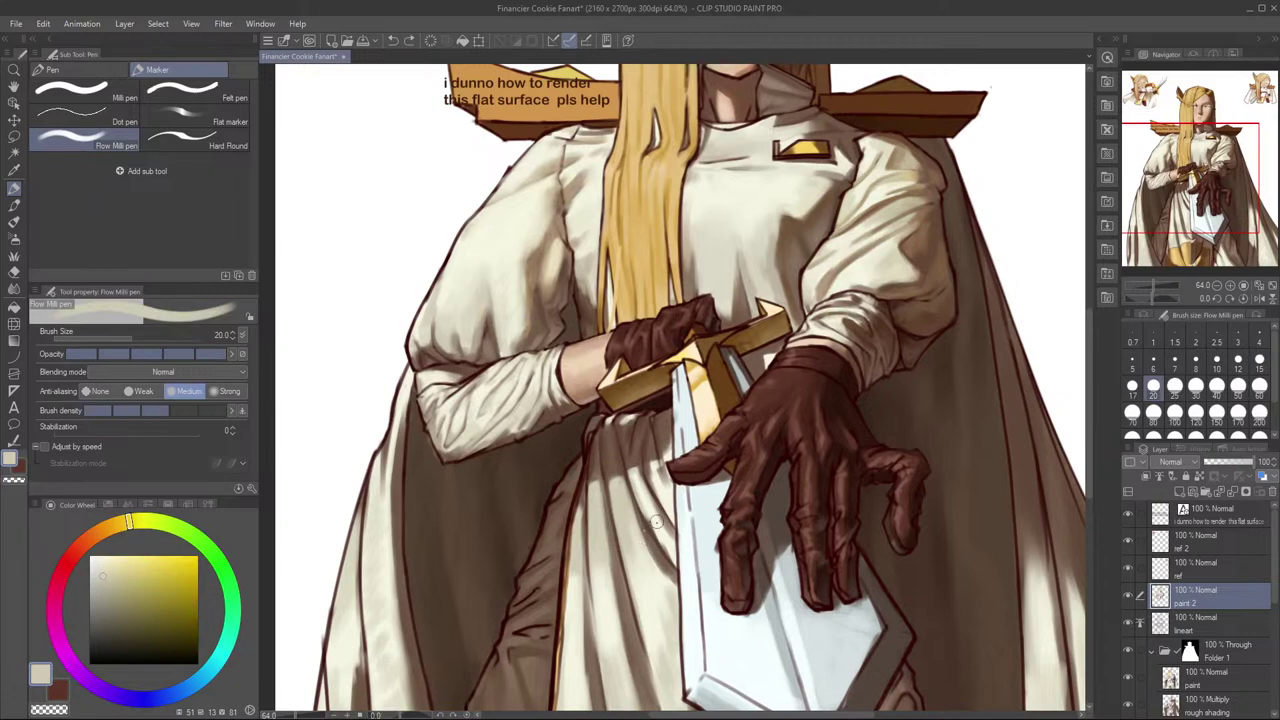
{"action": "left_click_drag", "start_coordinate": [653, 520], "coordinate": [664, 458]}
Step: Check the figure in mirrored view, then compare the artwork with the paint 2 layer hidden and shown
{"action": "scroll", "coordinate": [664, 458], "scroll_direction": "down", "scroll_amount": 3}
{"action": "key", "text": "h"}
{"action": "left_click_drag", "start_coordinate": [775, 410], "coordinate": [745, 396]}
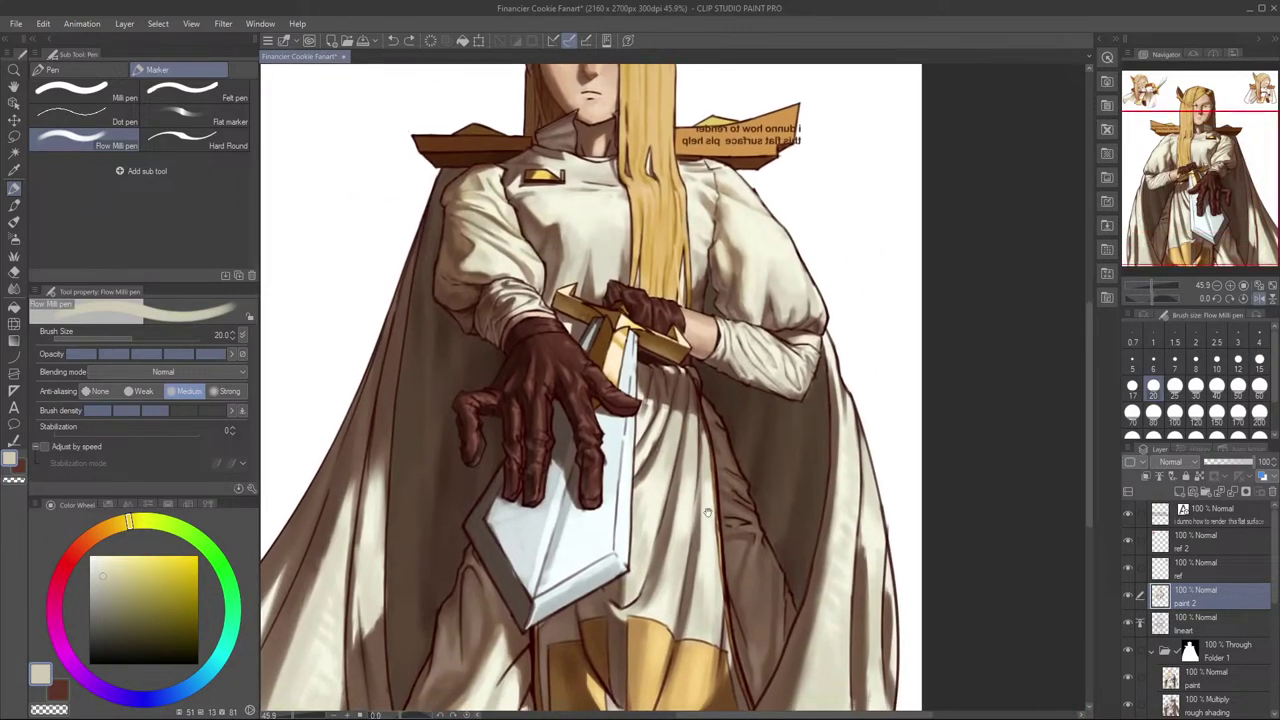
{"action": "left_click_drag", "start_coordinate": [769, 478], "coordinate": [809, 360]}
{"action": "left_click_drag", "start_coordinate": [791, 531], "coordinate": [785, 611]}
{"action": "key", "text": "h"}
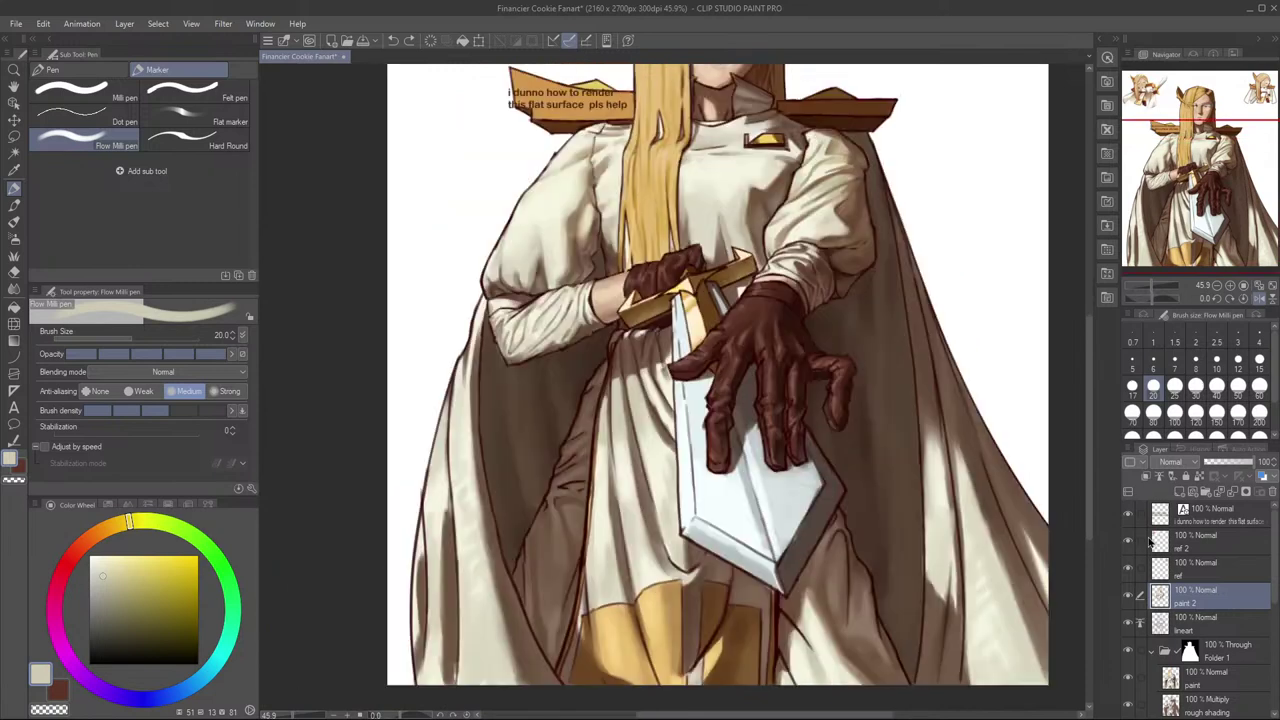
{"action": "left_click", "coordinate": [1127, 598]}
{"action": "left_click", "coordinate": [1127, 598]}
{"action": "left_click", "coordinate": [1127, 598]}
{"action": "left_click", "coordinate": [1127, 598]}
{"action": "left_click", "coordinate": [1127, 598]}
{"action": "left_click", "coordinate": [1127, 598]}
{"action": "left_click", "coordinate": [1127, 598]}
{"action": "left_click", "coordinate": [1127, 598]}
Step: Refine the finger creases of the outstretched glove with sampled reddish browns at brush size 10
{"action": "scroll", "coordinate": [780, 370], "scroll_direction": "up", "scroll_amount": 2}
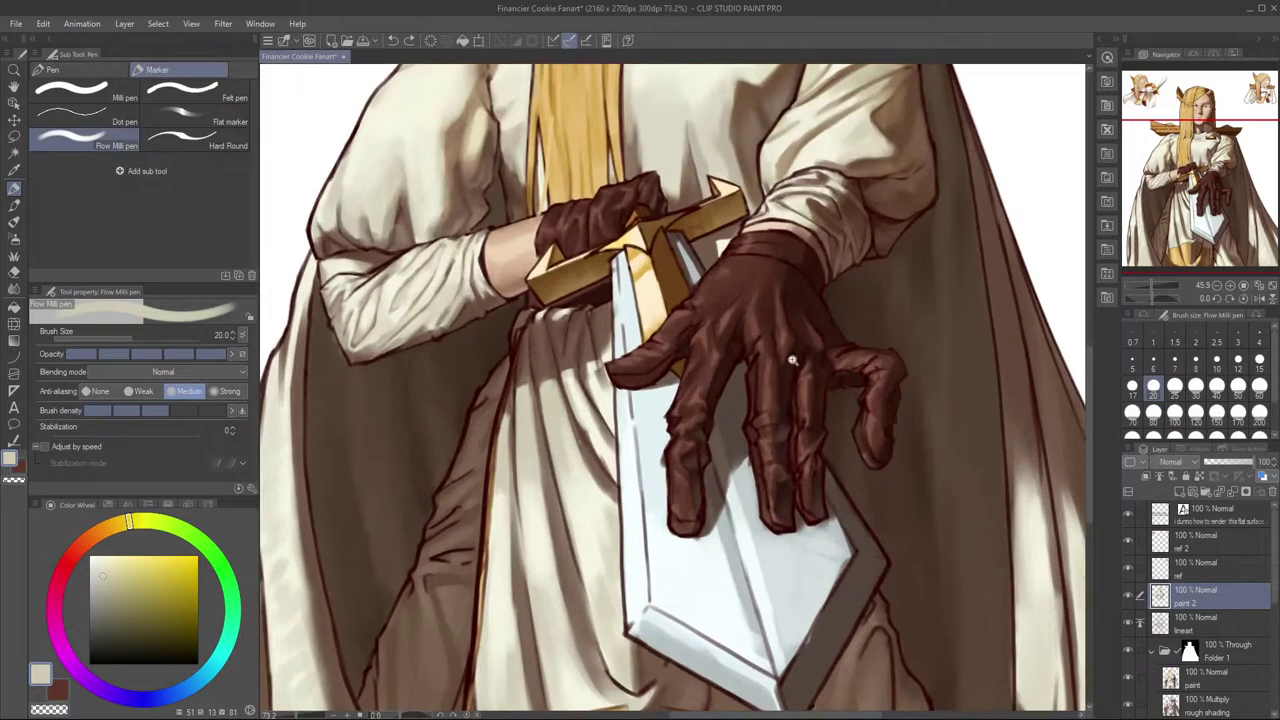
{"action": "scroll", "coordinate": [778, 380], "scroll_direction": "up", "scroll_amount": 2}
{"action": "left_click", "coordinate": [762, 402], "text": "alt"}
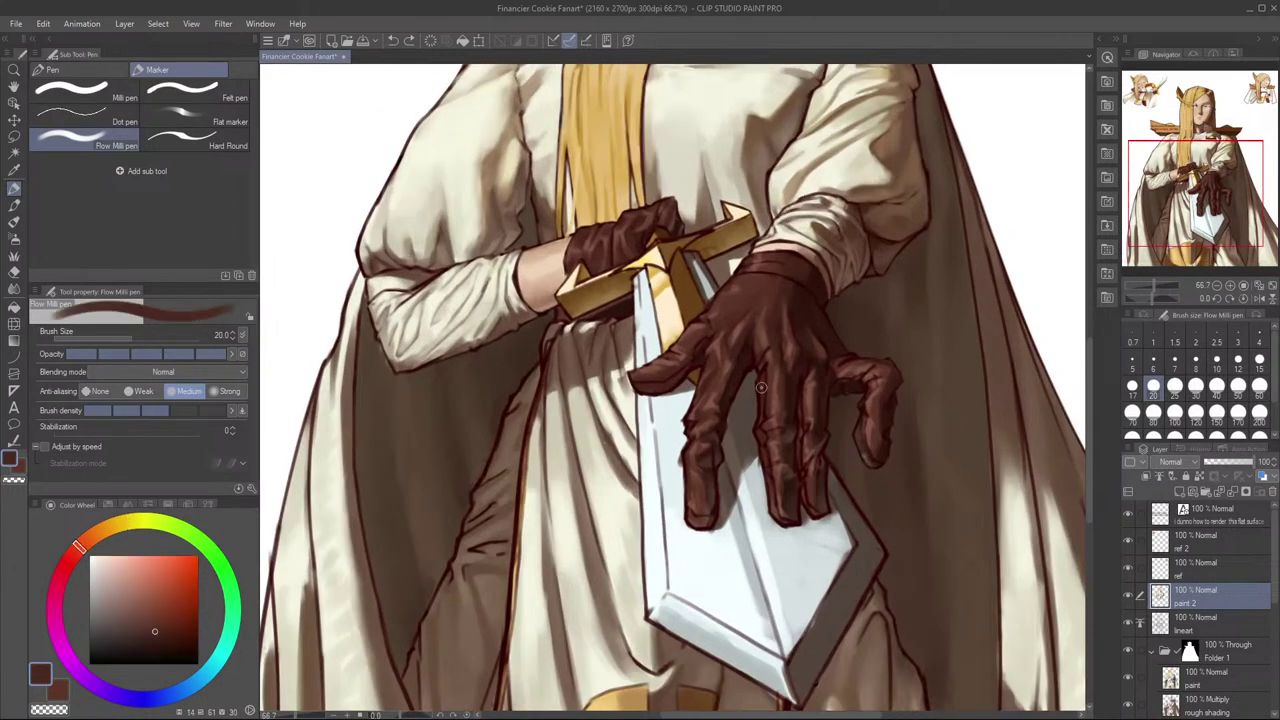
{"action": "key", "text": "bracketleft"}
{"action": "key", "text": "bracketleft"}
{"action": "key", "text": "bracketleft"}
{"action": "key", "text": "bracketleft"}
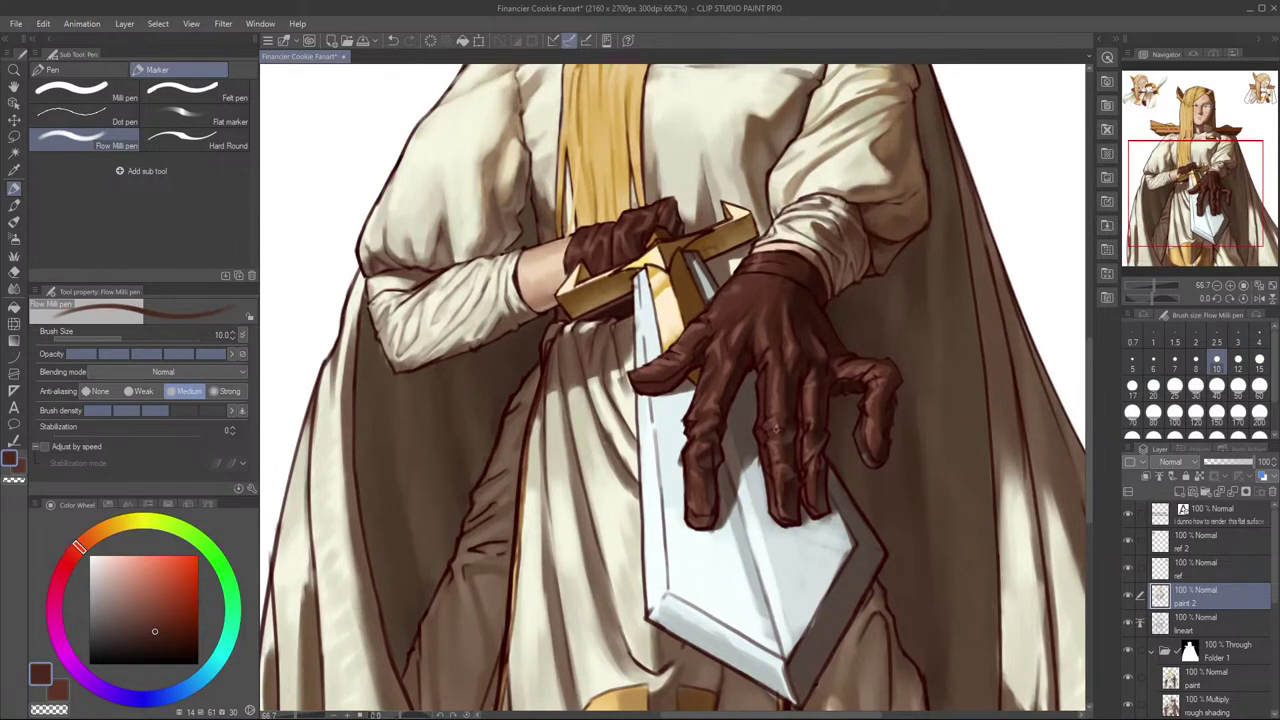
{"action": "left_click", "coordinate": [769, 372], "text": "alt"}
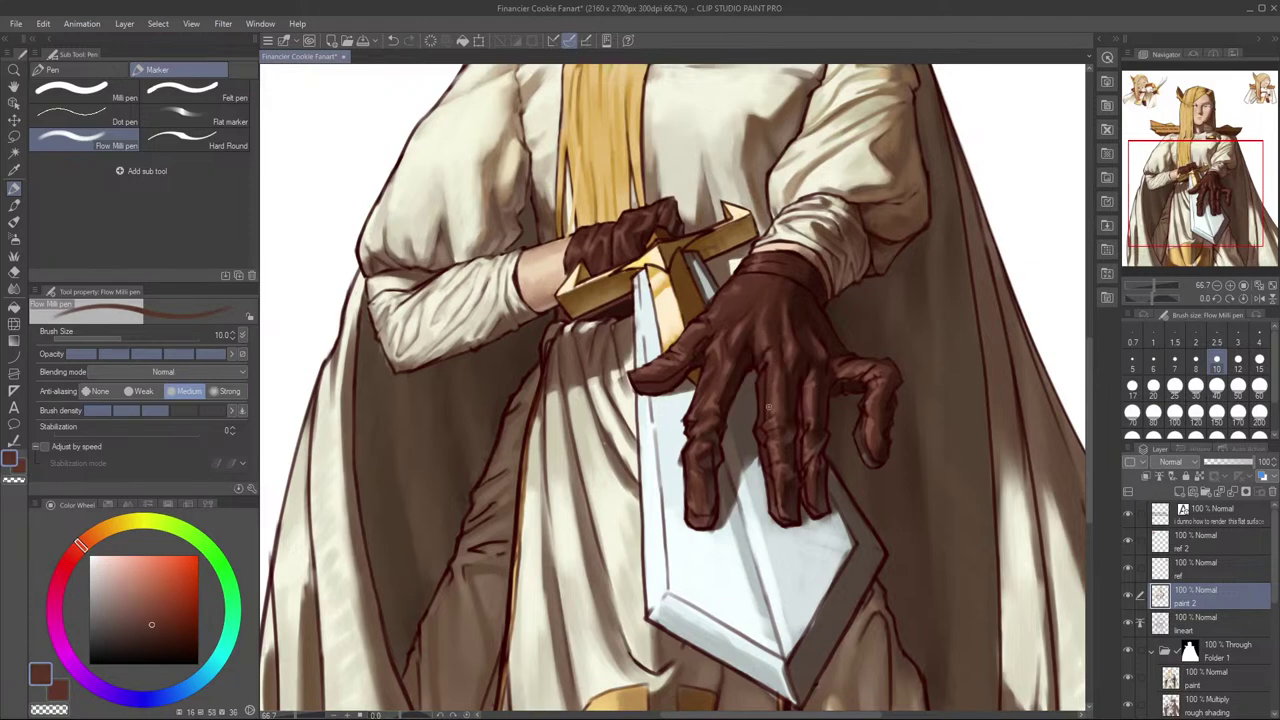
Step: Check the mirrored view, then deepen the shadow beside the outstretched glove's middle knuckle with sampled dark reds
{"action": "key", "text": "h"}
{"action": "left_click_drag", "start_coordinate": [580, 364], "coordinate": [651, 389]}
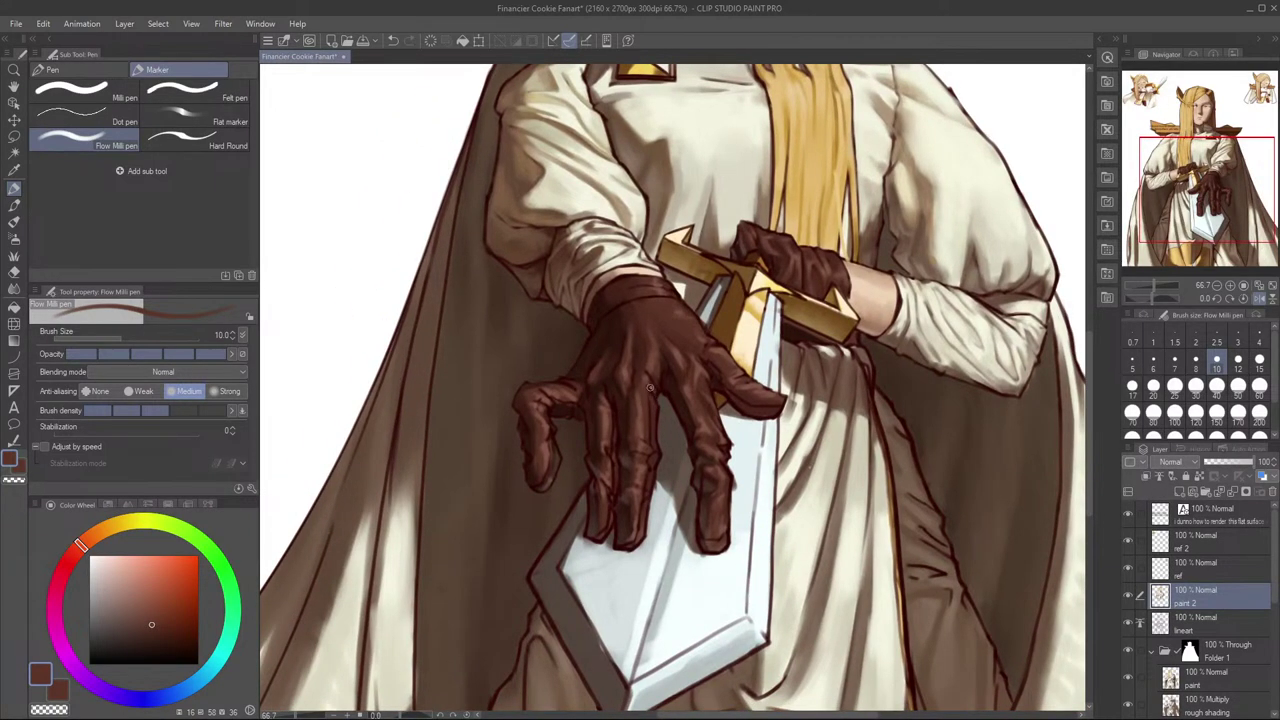
{"action": "key", "text": "h"}
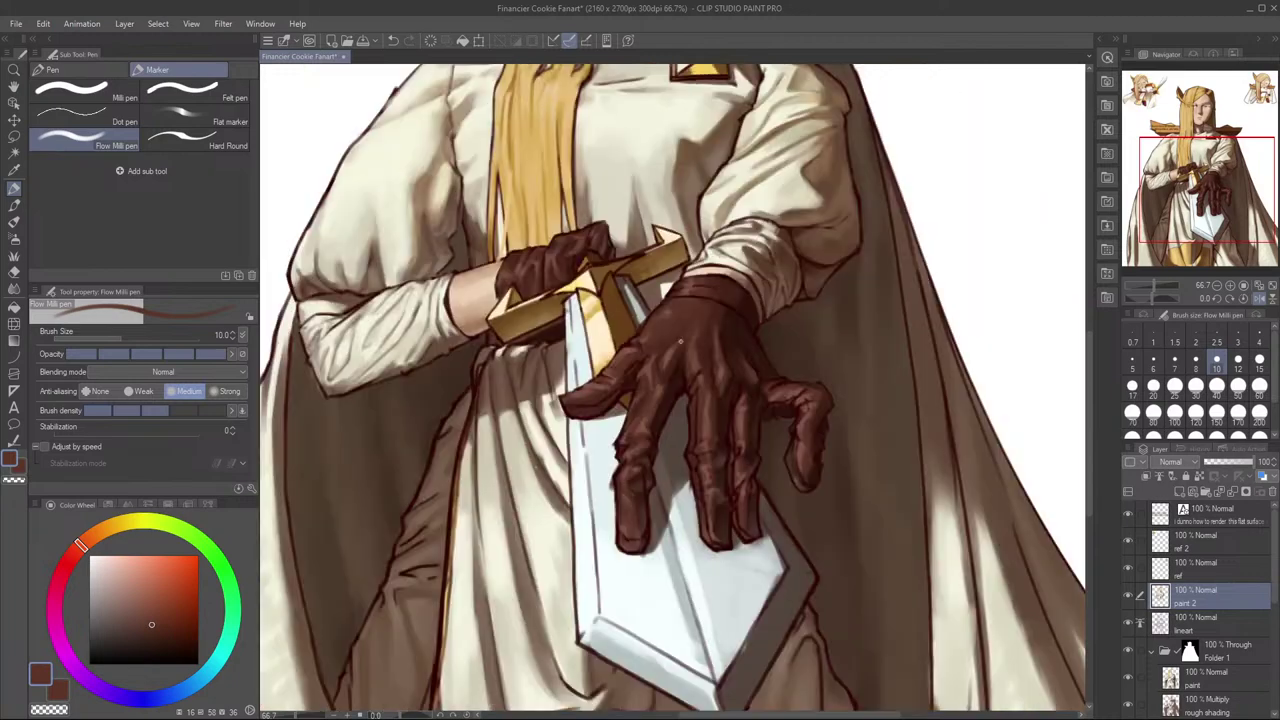
{"action": "mouse_move", "coordinate": [898, 316]}
{"action": "left_mouse_down"}
{"action": "mouse_move", "coordinate": [956, 282]}
{"action": "mouse_move", "coordinate": [967, 299]}
{"action": "left_mouse_up"}
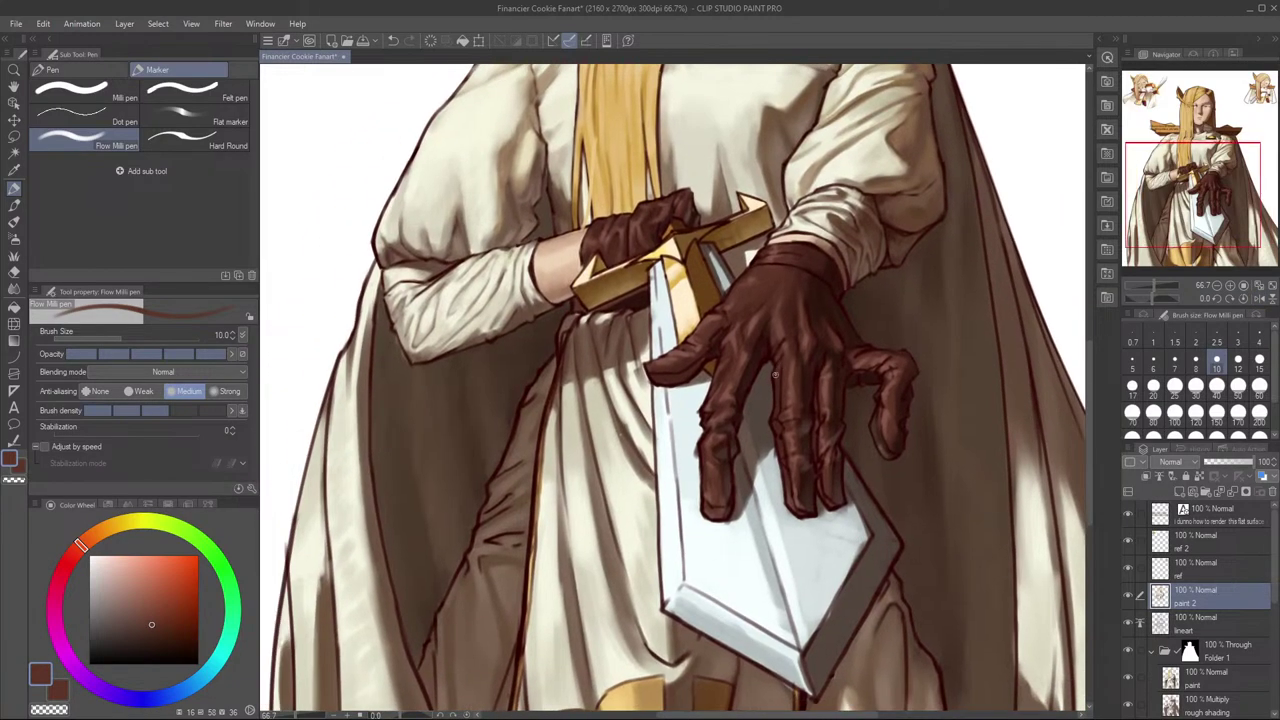
{"action": "left_click", "coordinate": [781, 357], "text": "alt"}
{"action": "left_click", "coordinate": [784, 358], "text": "alt"}
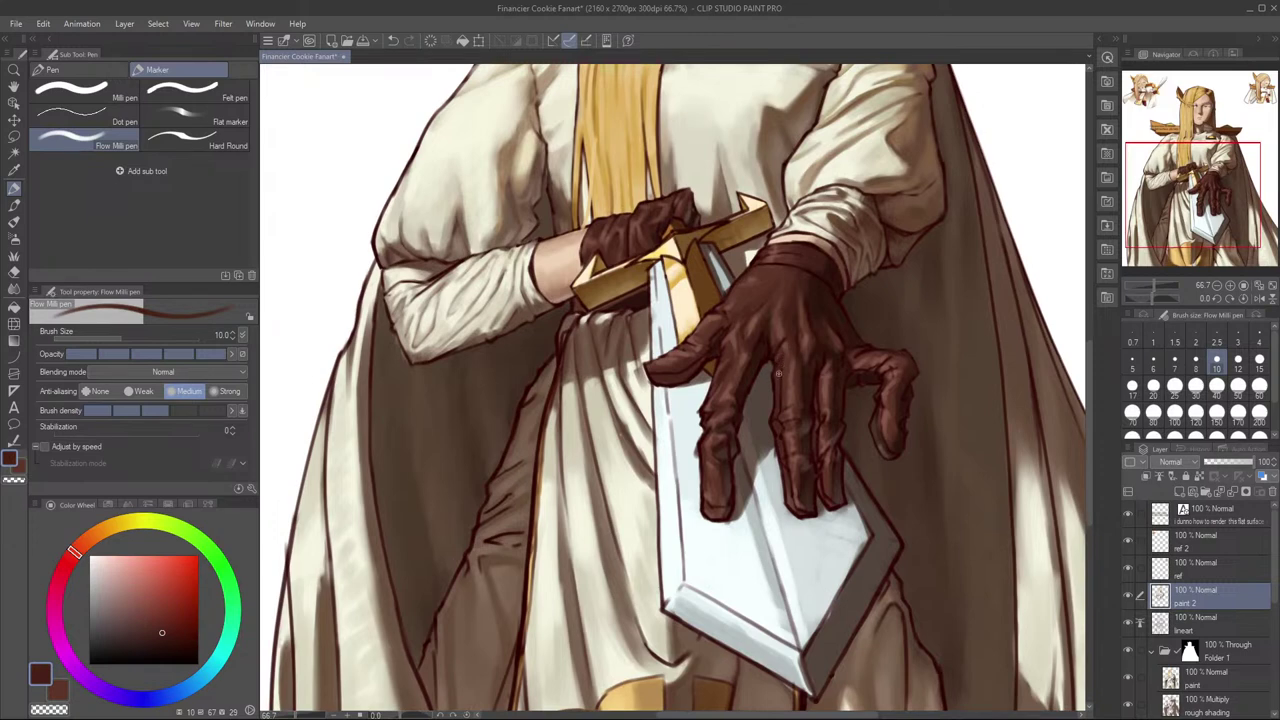
{"action": "left_click", "coordinate": [773, 369], "text": "alt"}
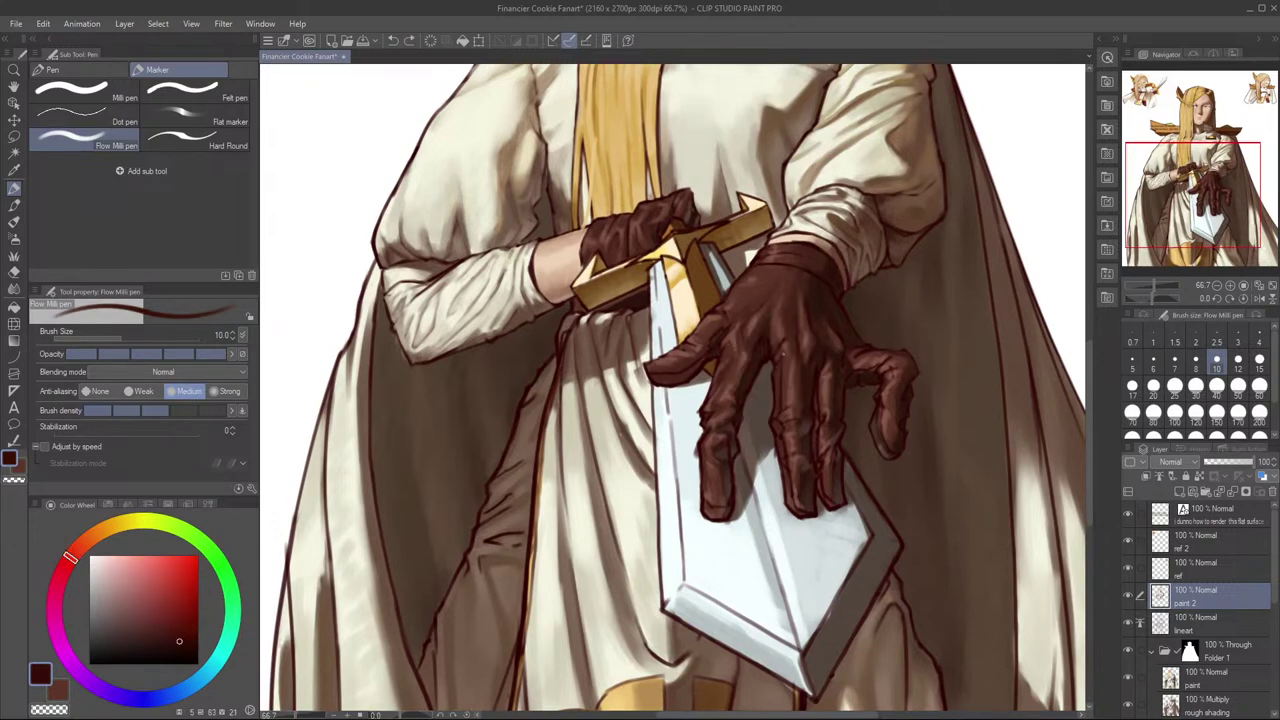
Step: Rework the middle knuckle of the outstretched glove with sampled light and dark reddish browns, undoing a stroke and checking the mirrored view
{"action": "left_click", "coordinate": [784, 343], "text": "alt"}
{"action": "left_click", "coordinate": [785, 341], "text": "alt"}
{"action": "key", "text": "ctrl+z"}
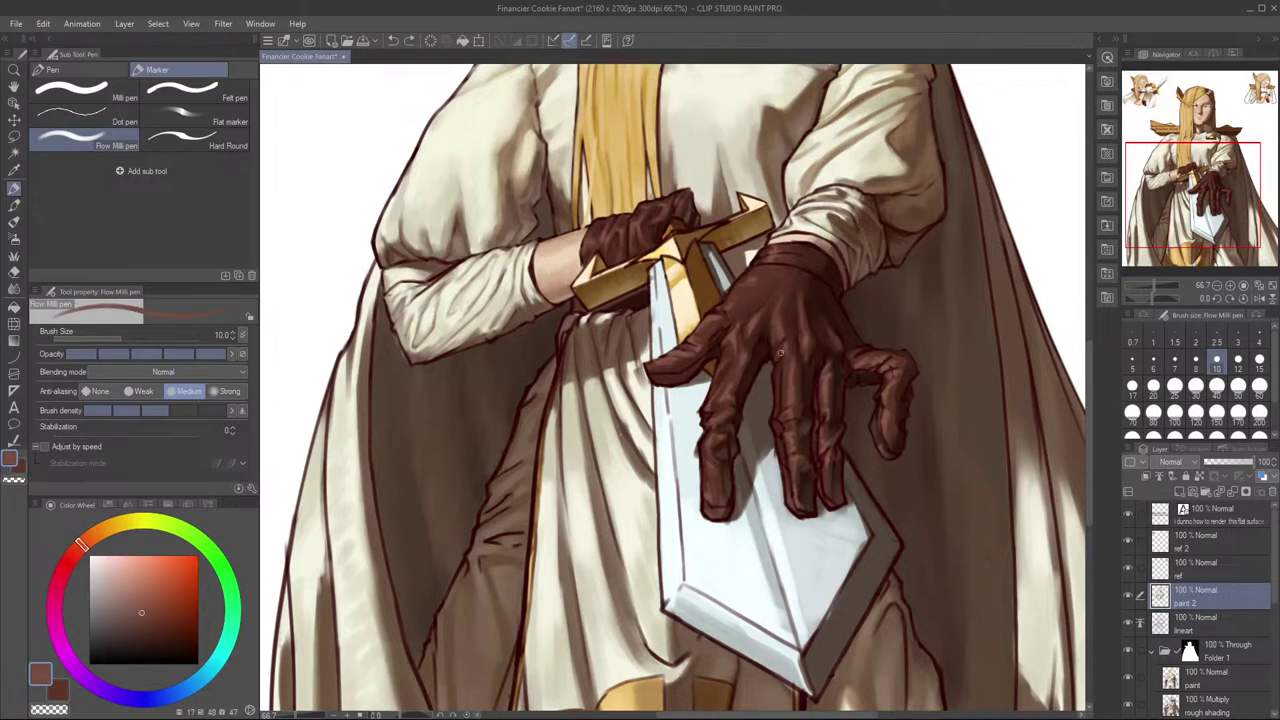
{"action": "left_click", "coordinate": [787, 342], "text": "alt"}
{"action": "key", "text": "h"}
{"action": "left_click_drag", "start_coordinate": [565, 349], "coordinate": [692, 397]}
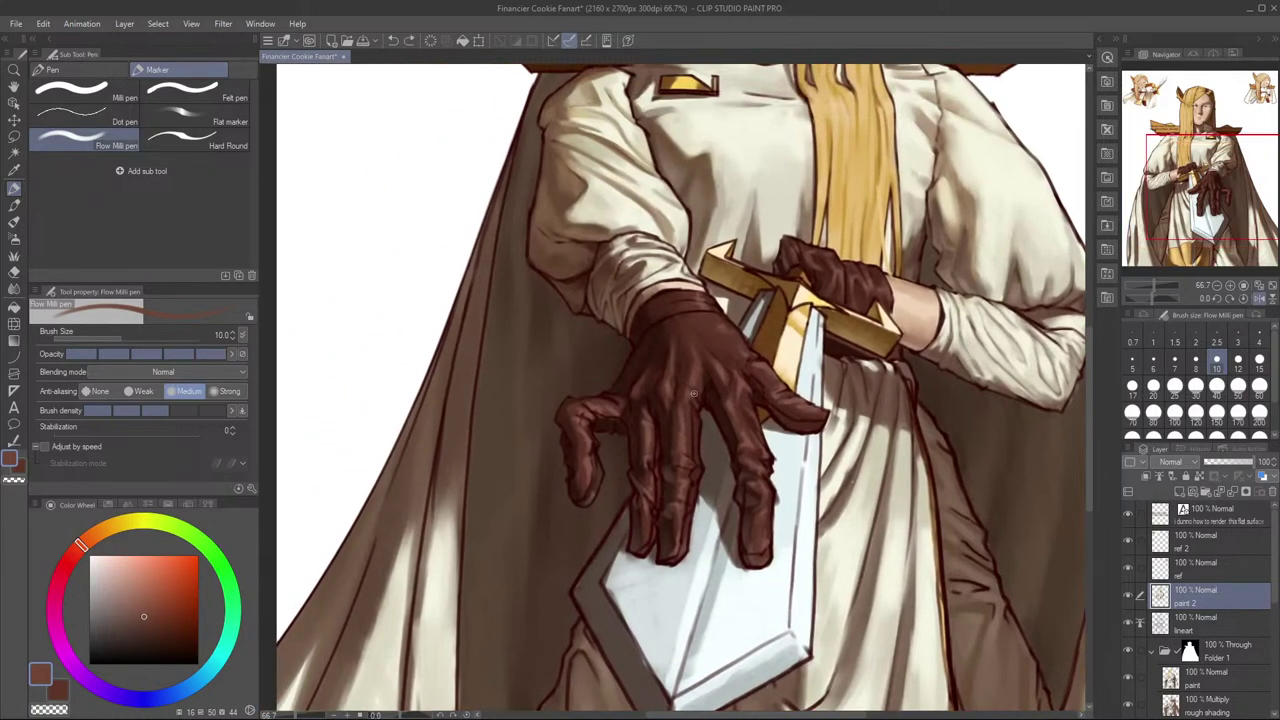
{"action": "left_click", "coordinate": [690, 386], "text": "alt"}
{"action": "left_click", "coordinate": [694, 396], "text": "alt"}
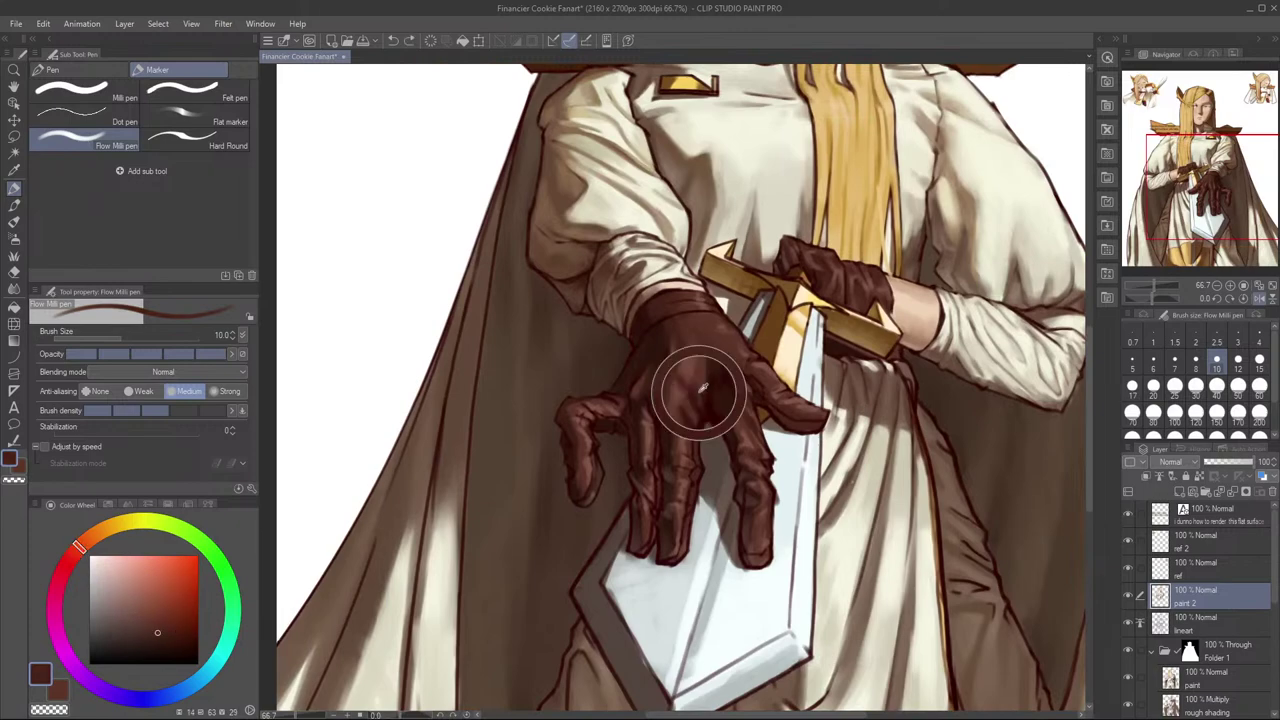
Step: Retouch the knuckle creases on the outstretched glove with newly sampled reddish brown, undoing two unwanted strokes
{"action": "key", "text": "h"}
{"action": "mouse_move", "coordinate": [776, 375]}
{"action": "left_mouse_down"}
{"action": "mouse_move", "coordinate": [903, 363]}
{"action": "mouse_move", "coordinate": [866, 380]}
{"action": "mouse_move", "coordinate": [783, 366]}
{"action": "left_mouse_up"}
{"action": "key", "text": "ctrl+z"}
{"action": "left_click_drag", "start_coordinate": [781, 373], "coordinate": [789, 363]}
{"action": "key", "text": "ctrl+z"}
{"action": "left_click", "coordinate": [766, 362], "text": "alt"}
{"action": "left_click", "coordinate": [740, 364], "text": "alt"}
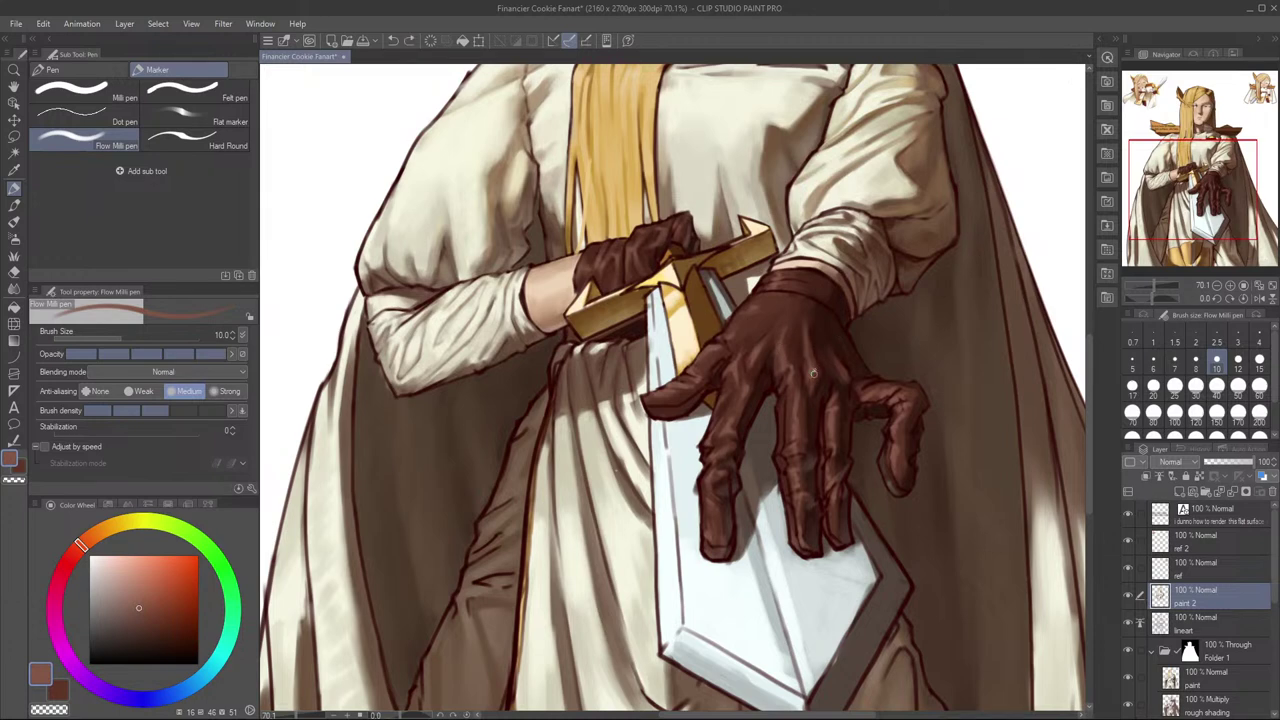
Step: Refine the back of the outstretched glove with sampled dark reddish brown, checking the shapes in mirrored view
{"action": "key", "text": "h"}
{"action": "left_click_drag", "start_coordinate": [831, 311], "coordinate": [732, 392]}
{"action": "key", "text": "h"}
{"action": "left_click", "coordinate": [729, 391], "text": "alt"}
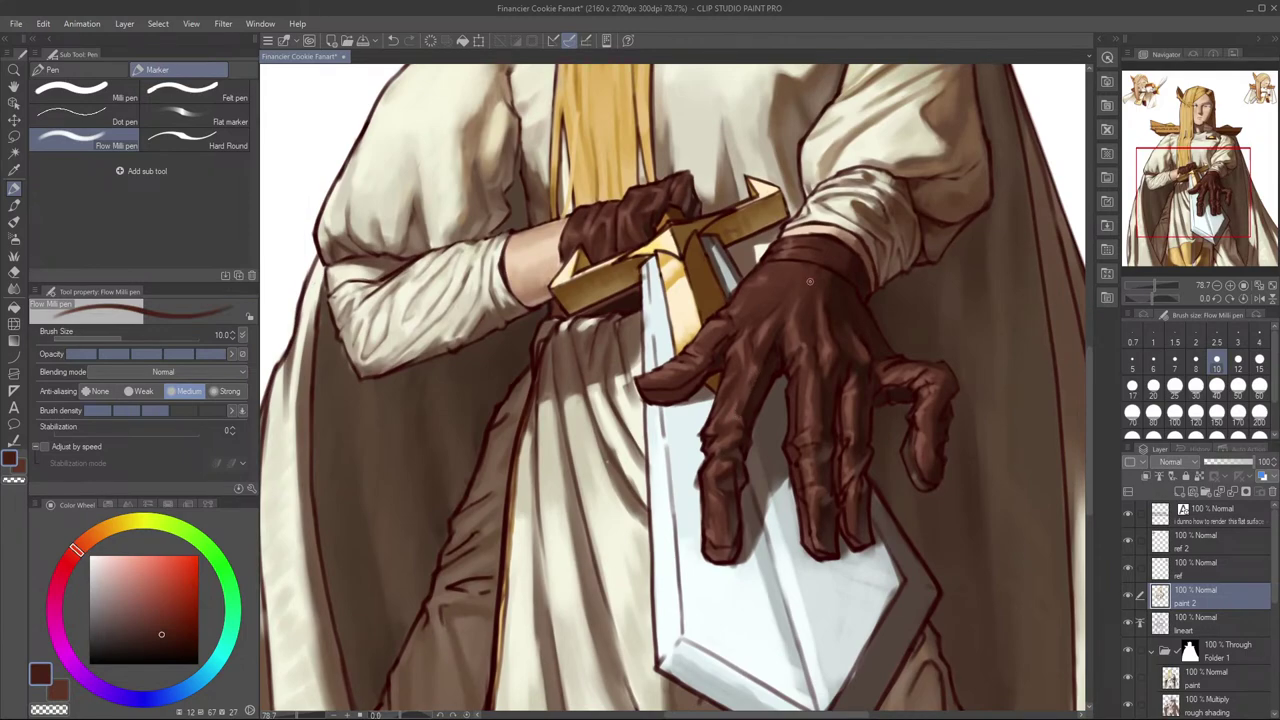
{"action": "key", "text": "h"}
{"action": "scroll", "coordinate": [950, 342], "scroll_direction": "down", "scroll_amount": 3}
{"action": "key", "text": "h"}
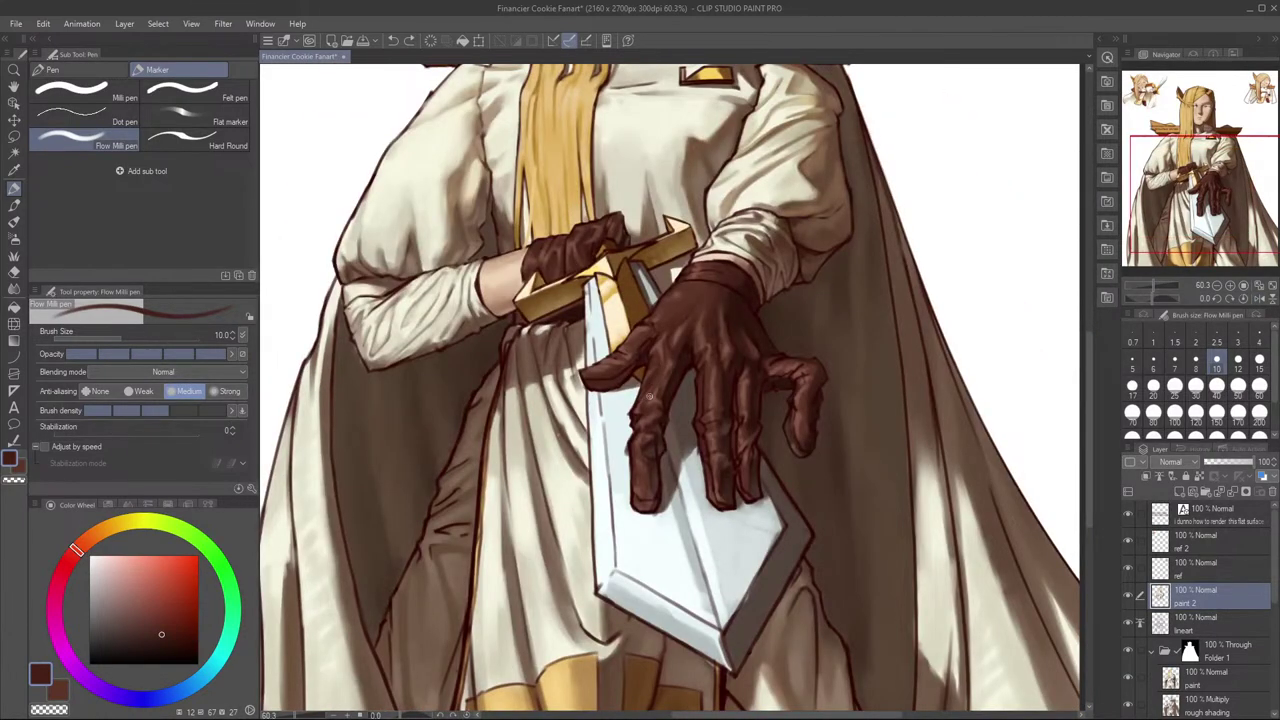
Step: Shade the base of the outstretched glove's index finger with sampled browns at brush size 12 and then 10
{"action": "left_click", "coordinate": [652, 382], "text": "alt"}
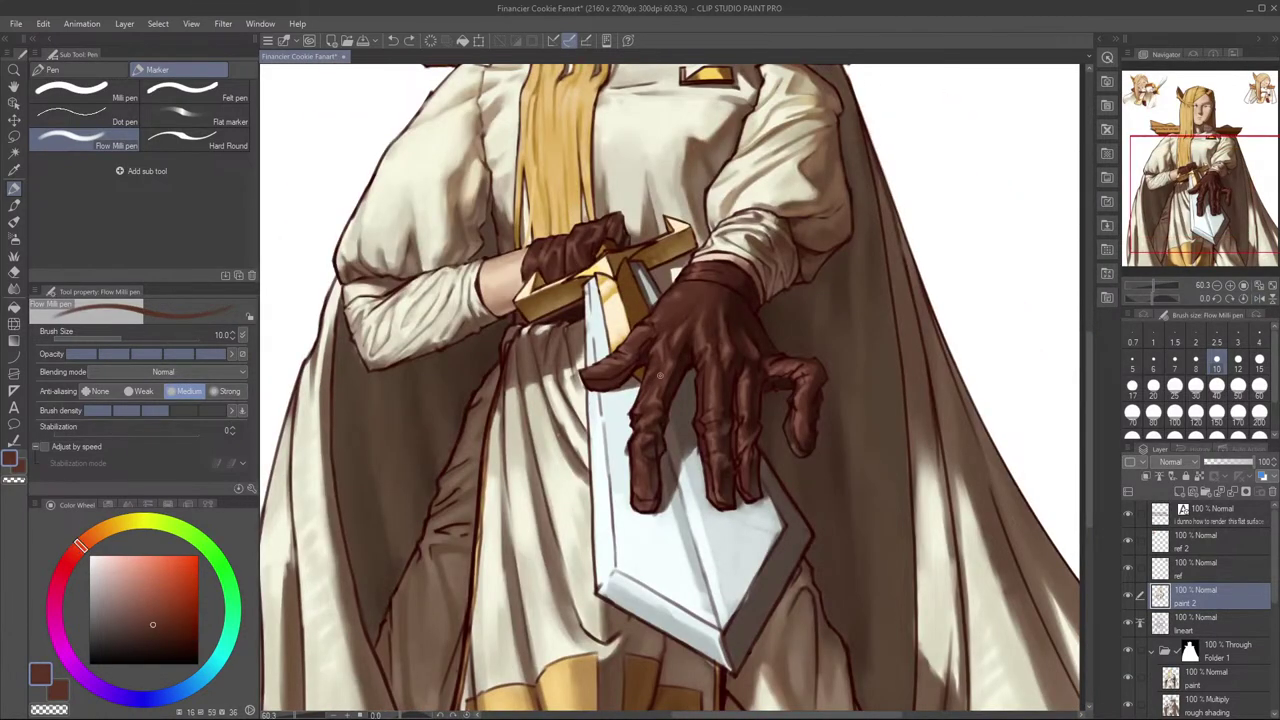
{"action": "key", "text": "bracketright"}
{"action": "key", "text": "bracketright"}
{"action": "key", "text": "bracketleft"}
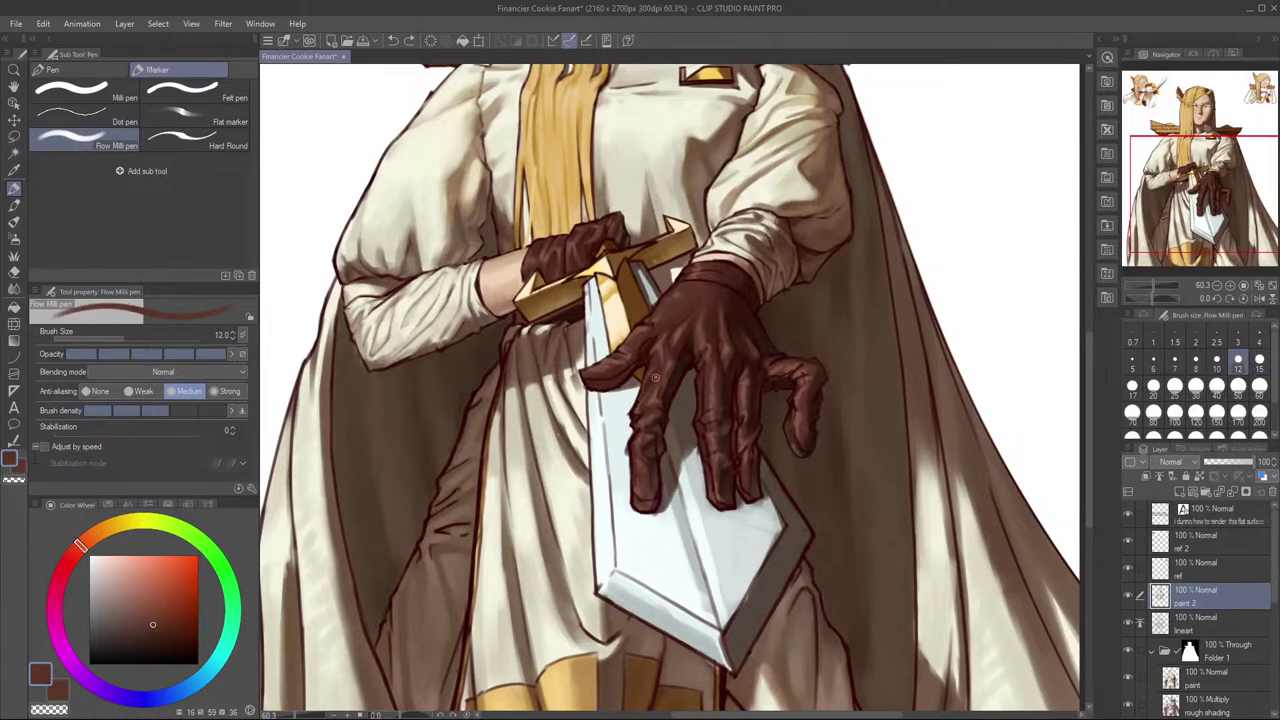
{"action": "key", "text": "bracketleft"}
{"action": "left_click", "coordinate": [657, 378], "text": "alt"}
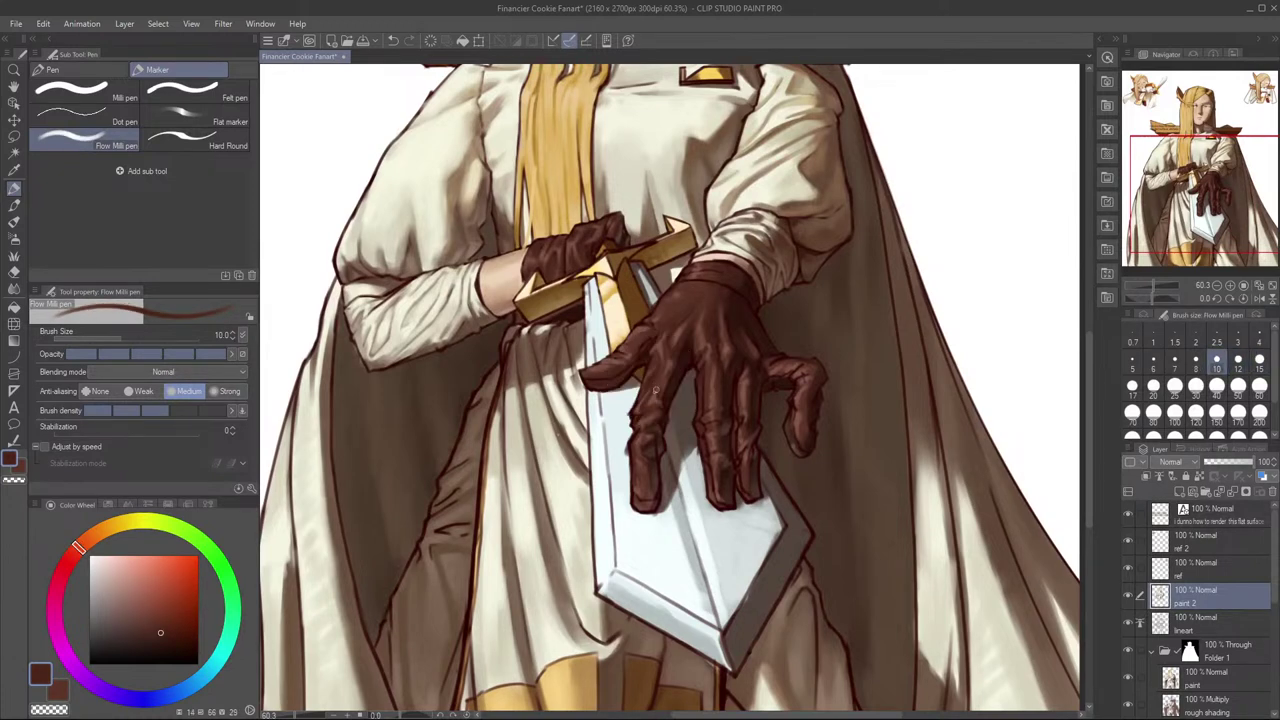
{"action": "left_click", "coordinate": [640, 407], "text": "alt"}
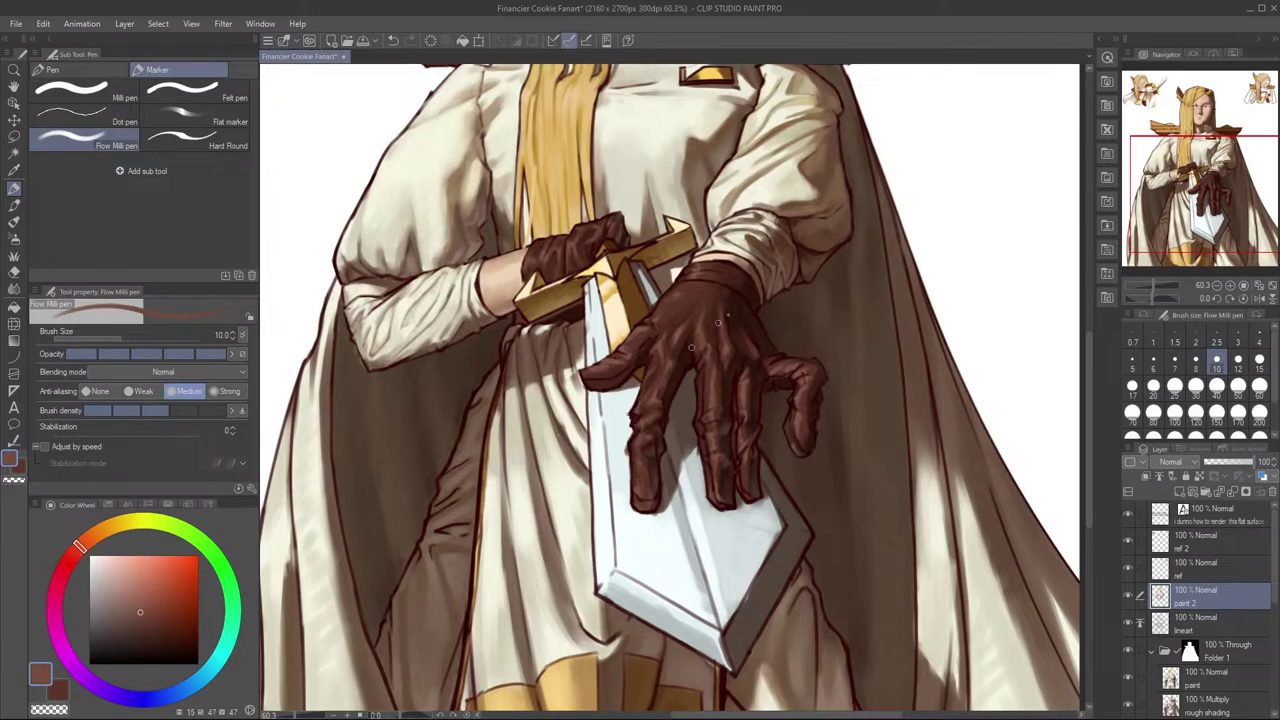
Step: Deepen the creases between the thumb and index finger with sampled dark brown, checking the mirrored view and redoing a stroke
{"action": "scroll", "coordinate": [658, 347], "scroll_direction": "up", "scroll_amount": 2}
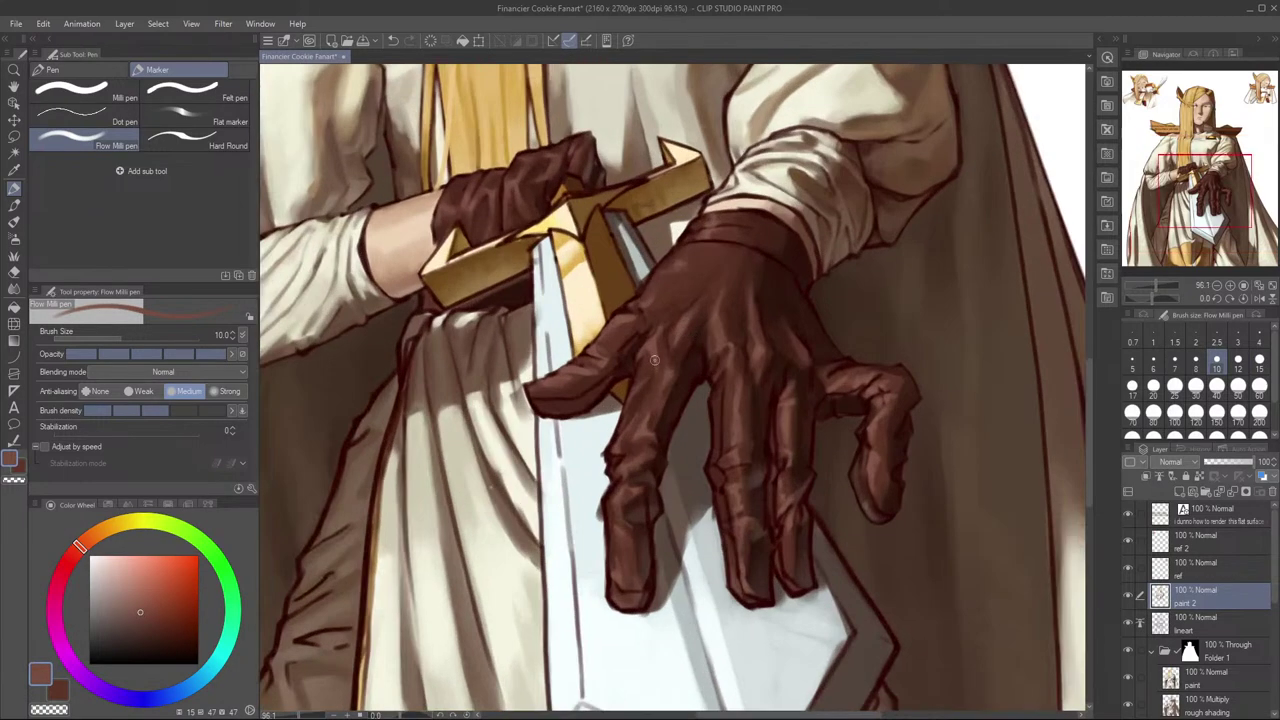
{"action": "left_click", "coordinate": [642, 366], "text": "alt"}
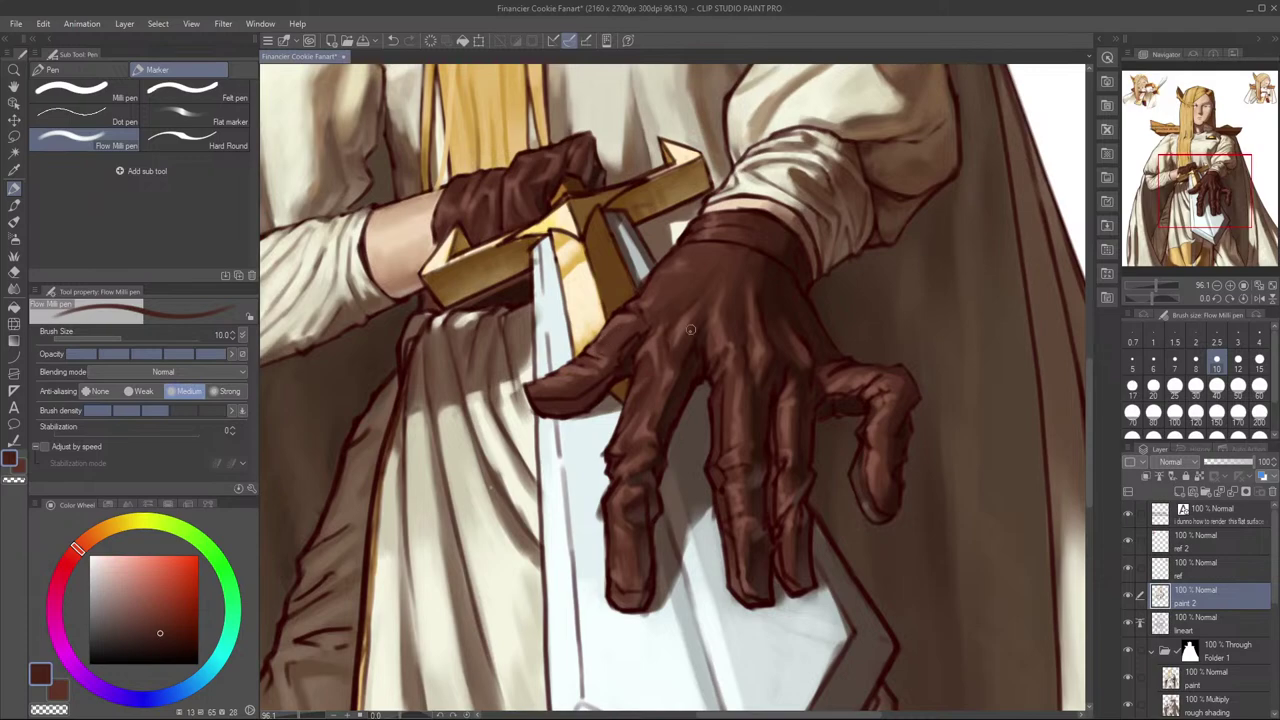
{"action": "scroll", "coordinate": [692, 315], "scroll_direction": "down", "scroll_amount": 2}
{"action": "key", "text": "h"}
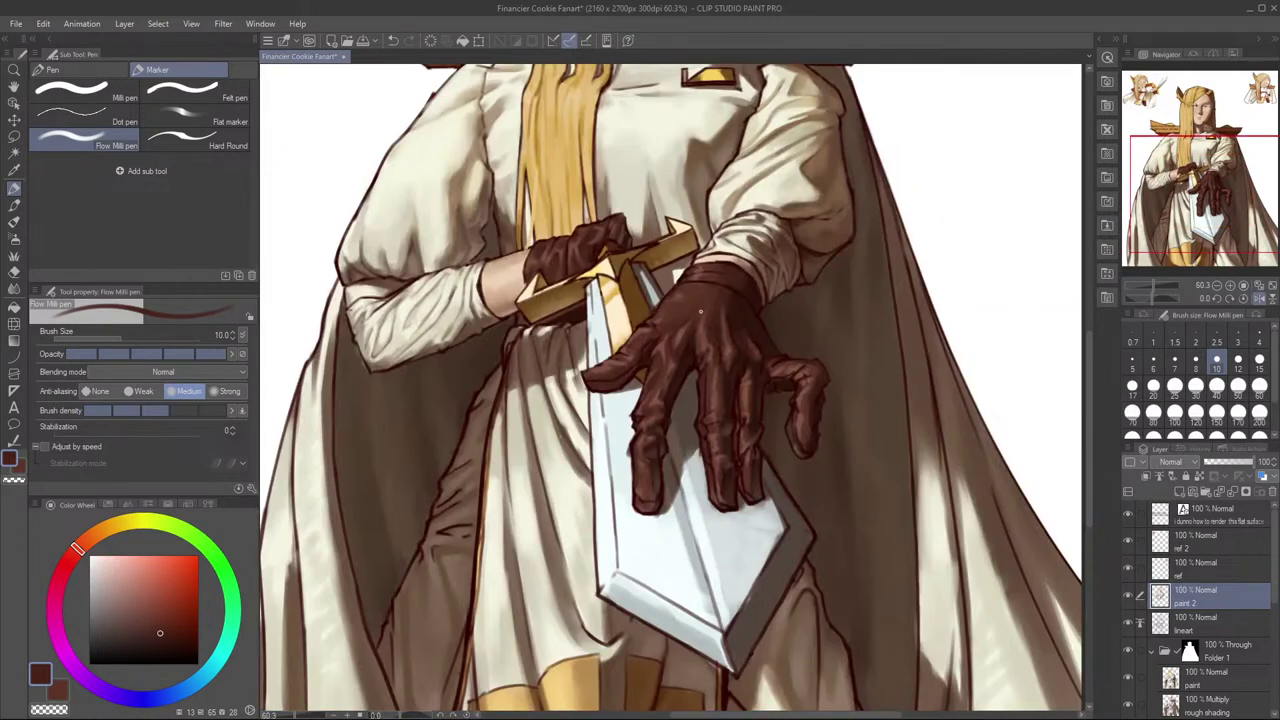
{"action": "left_click_drag", "start_coordinate": [735, 367], "coordinate": [741, 367]}
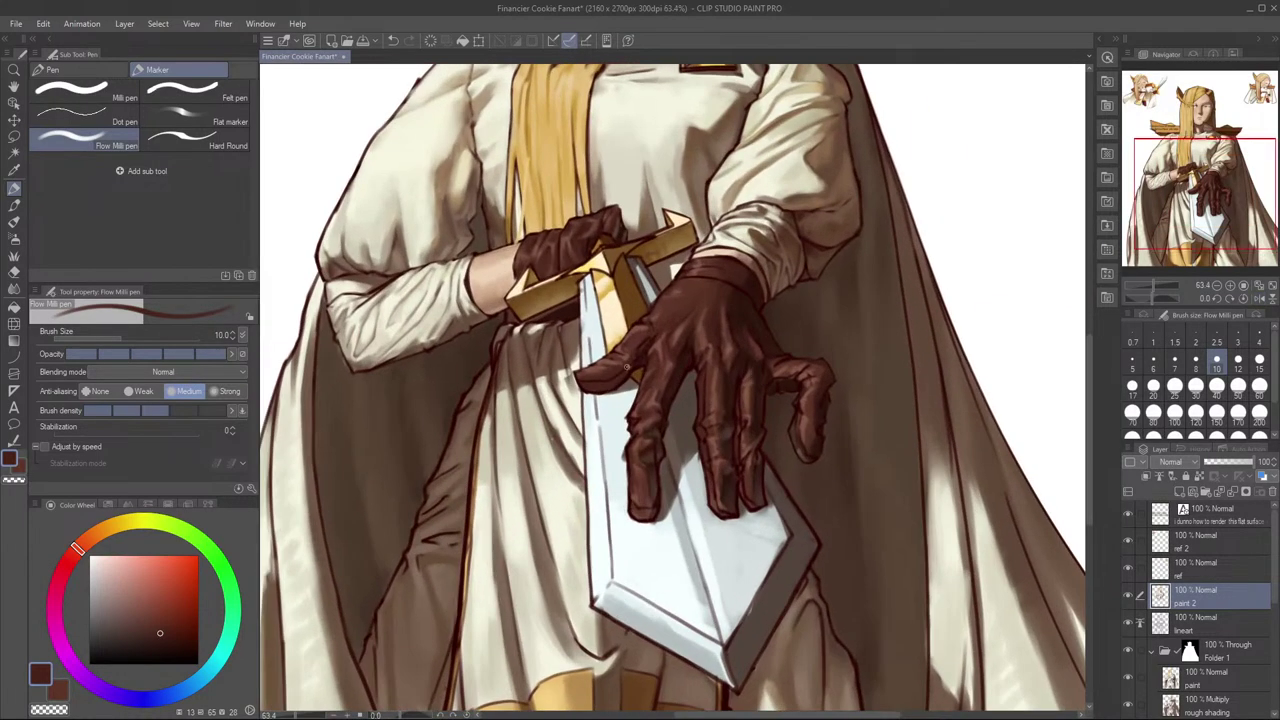
{"action": "key", "text": "ctrl+z"}
{"action": "left_click_drag", "start_coordinate": [612, 356], "coordinate": [622, 366]}
Step: Bring the face and upper body into view and compare the glove rendering with the paint 2 layer hidden and shown
{"action": "left_click_drag", "start_coordinate": [864, 312], "coordinate": [899, 346]}
{"action": "left_click_drag", "start_coordinate": [850, 296], "coordinate": [800, 433]}
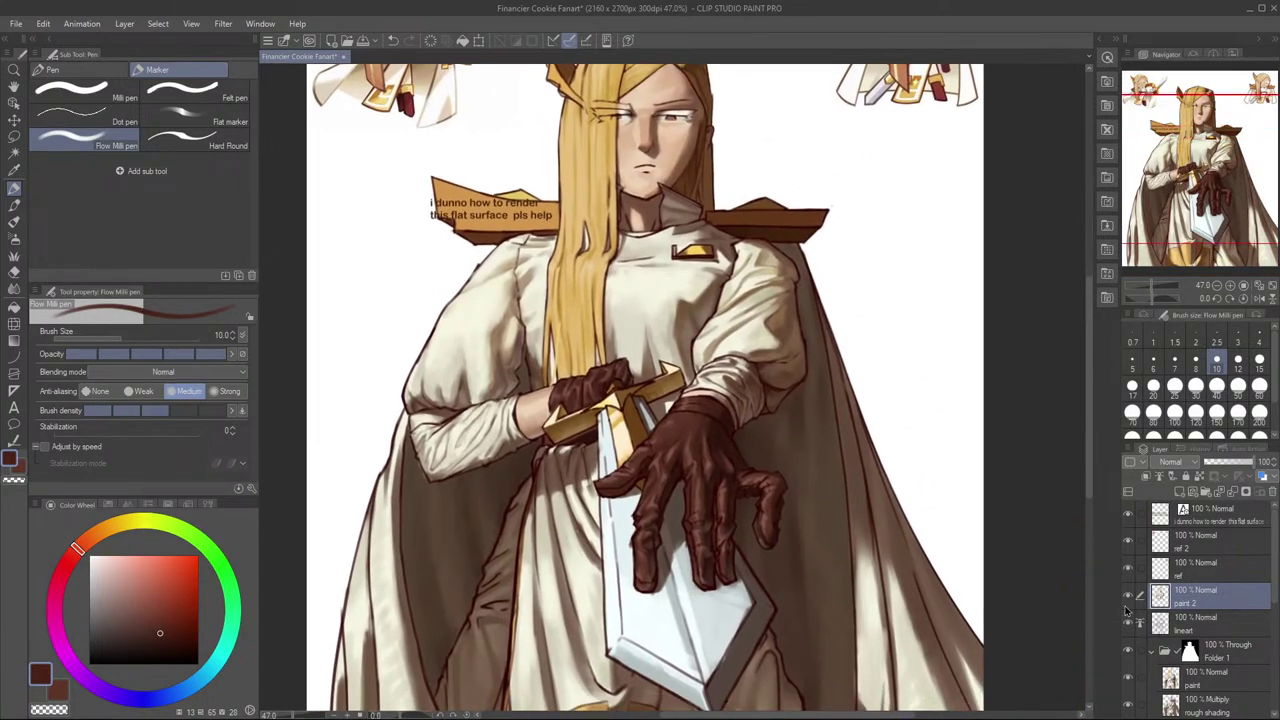
{"action": "left_click", "coordinate": [1129, 596]}
{"action": "left_click", "coordinate": [1129, 596]}
{"action": "left_click", "coordinate": [1129, 596]}
{"action": "left_click", "coordinate": [1129, 596]}
{"action": "left_click", "coordinate": [1129, 596]}
{"action": "left_click", "coordinate": [1129, 596]}
{"action": "left_click", "coordinate": [1129, 596]}
{"action": "left_click", "coordinate": [1129, 596]}
{"action": "left_click", "coordinate": [1129, 596]}
{"action": "left_click", "coordinate": [1129, 596]}
Step: Touch up the outstretched glove's index knuckle with sampled brown at brush size 15, cleaning the paint with the Rough eraser
{"action": "scroll", "coordinate": [665, 470], "scroll_direction": "up", "scroll_amount": 2}
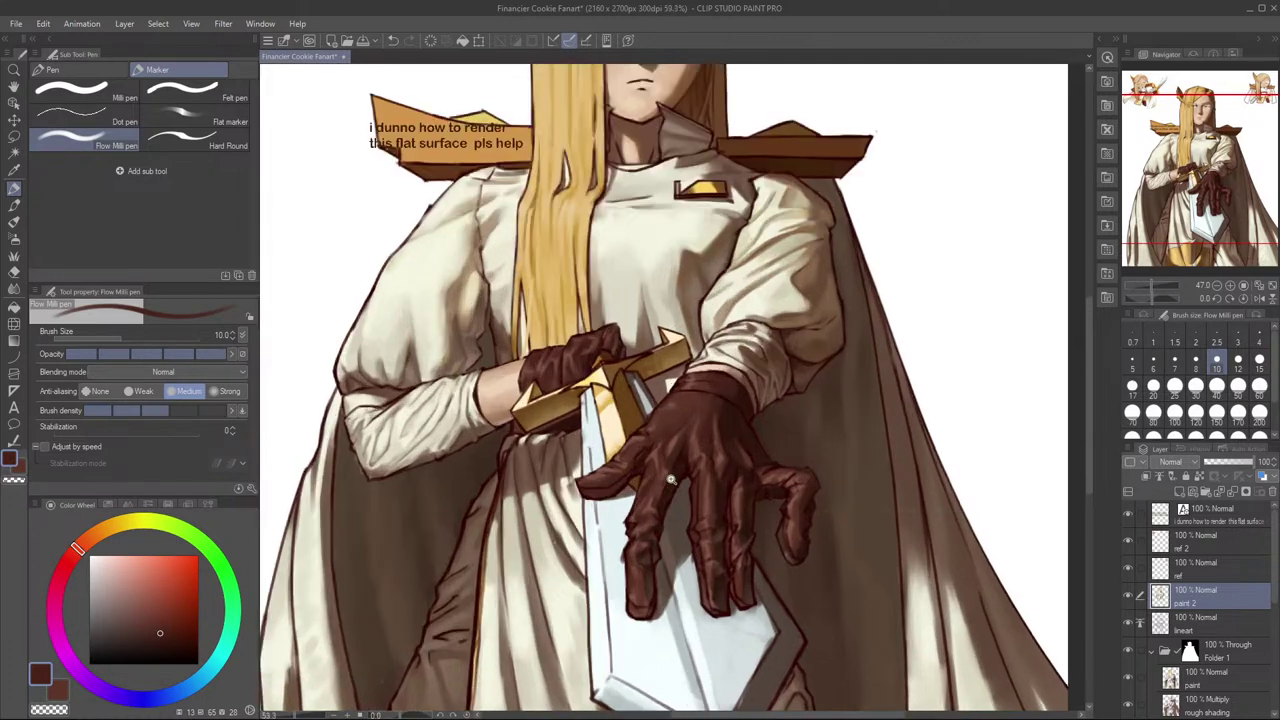
{"action": "left_click", "coordinate": [660, 477], "text": "alt"}
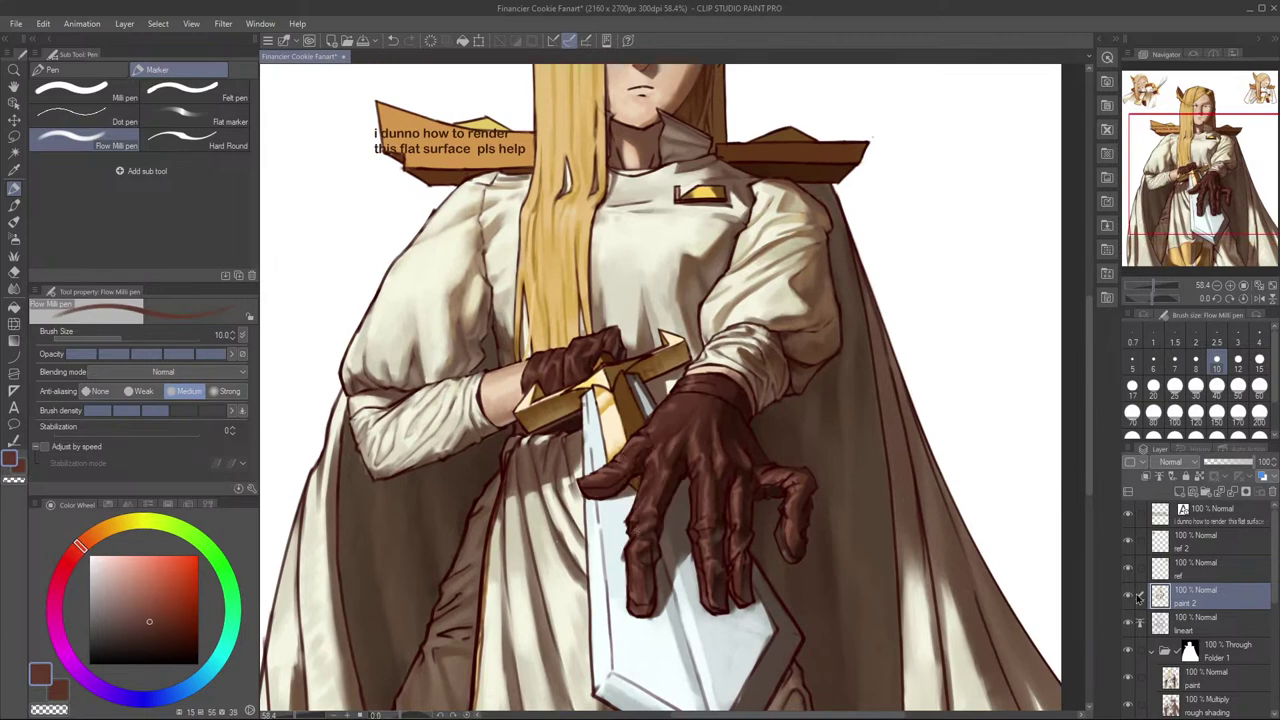
{"action": "left_click", "coordinate": [1128, 598]}
{"action": "left_click", "coordinate": [1128, 598]}
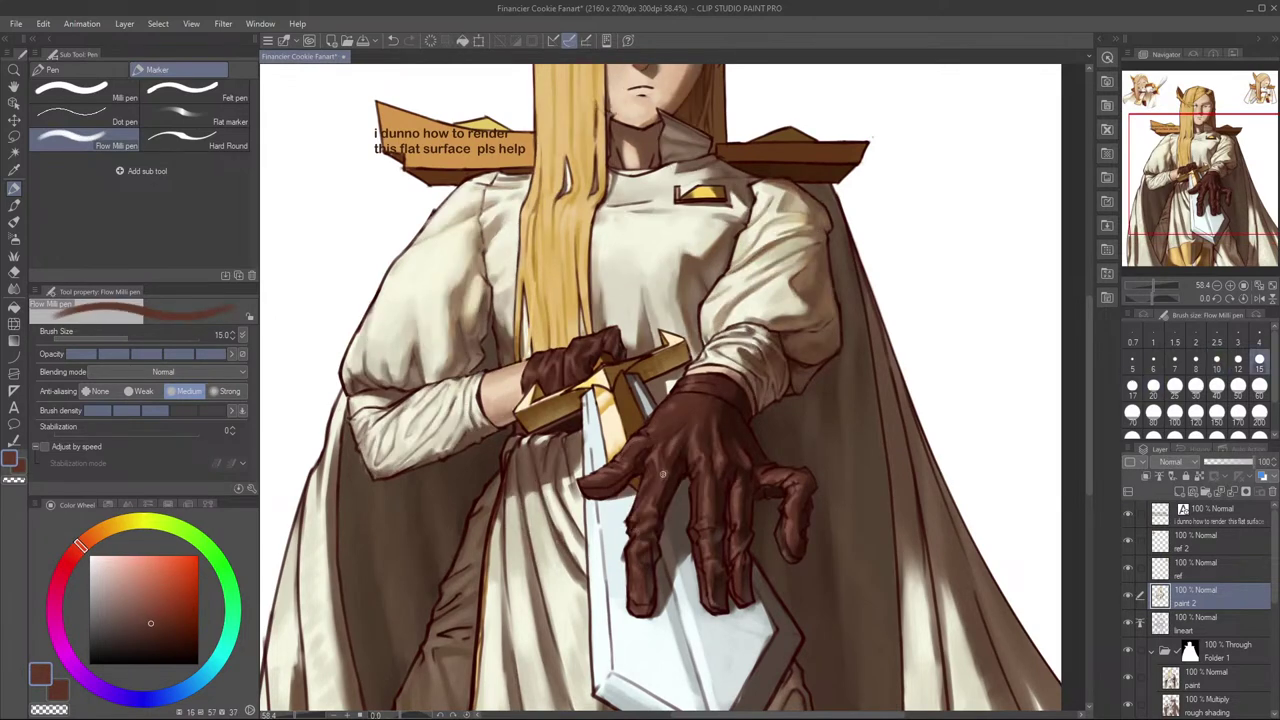
{"action": "key", "text": "e"}
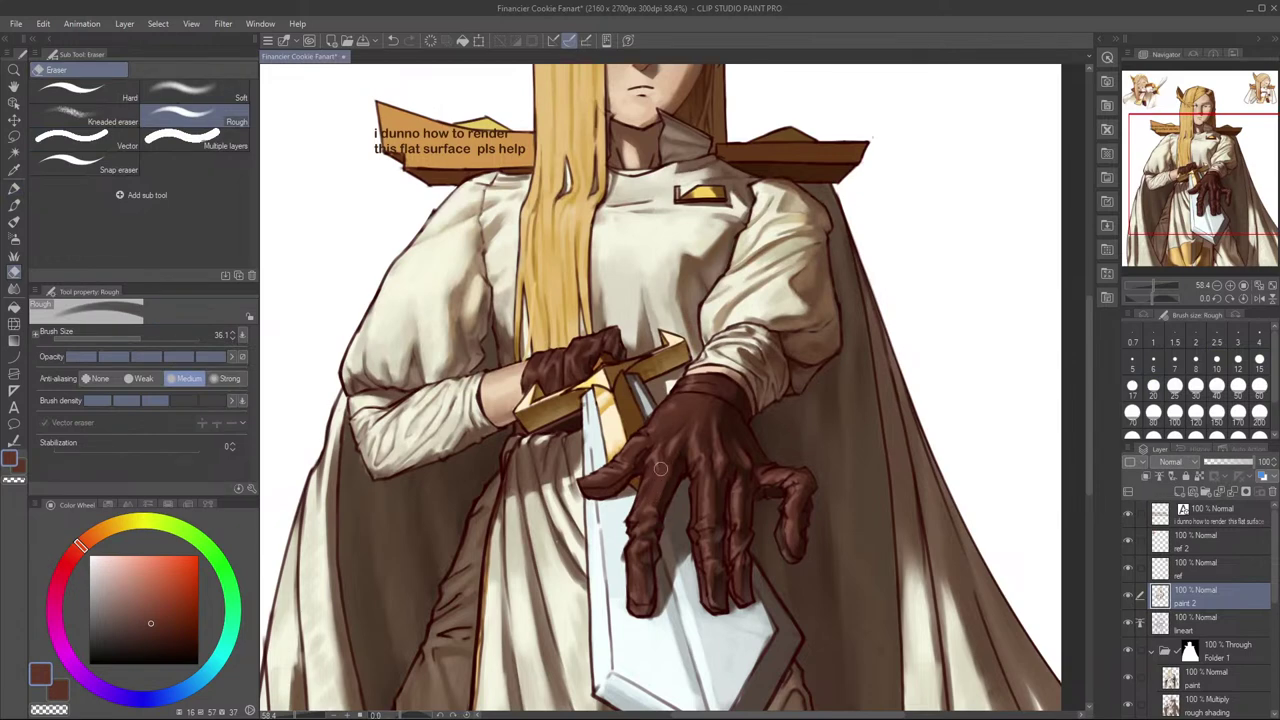
{"action": "key", "text": "p"}
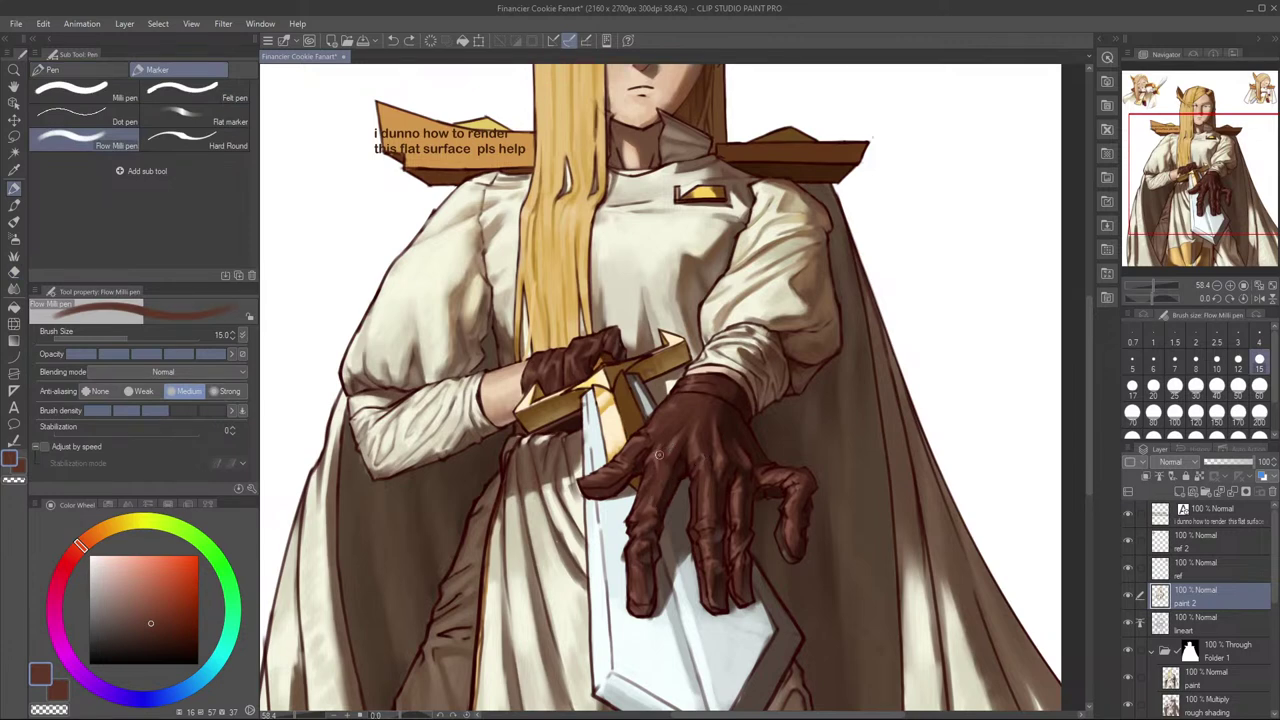
Step: Refine the index knuckle's edges with sampled lighter reddish brown, using a fine brush at size 8
{"action": "left_click", "coordinate": [633, 439], "text": "alt"}
{"action": "key", "text": "["}
{"action": "key", "text": "["}
{"action": "key", "text": "["}
{"action": "left_click", "coordinate": [686, 458], "text": "alt"}
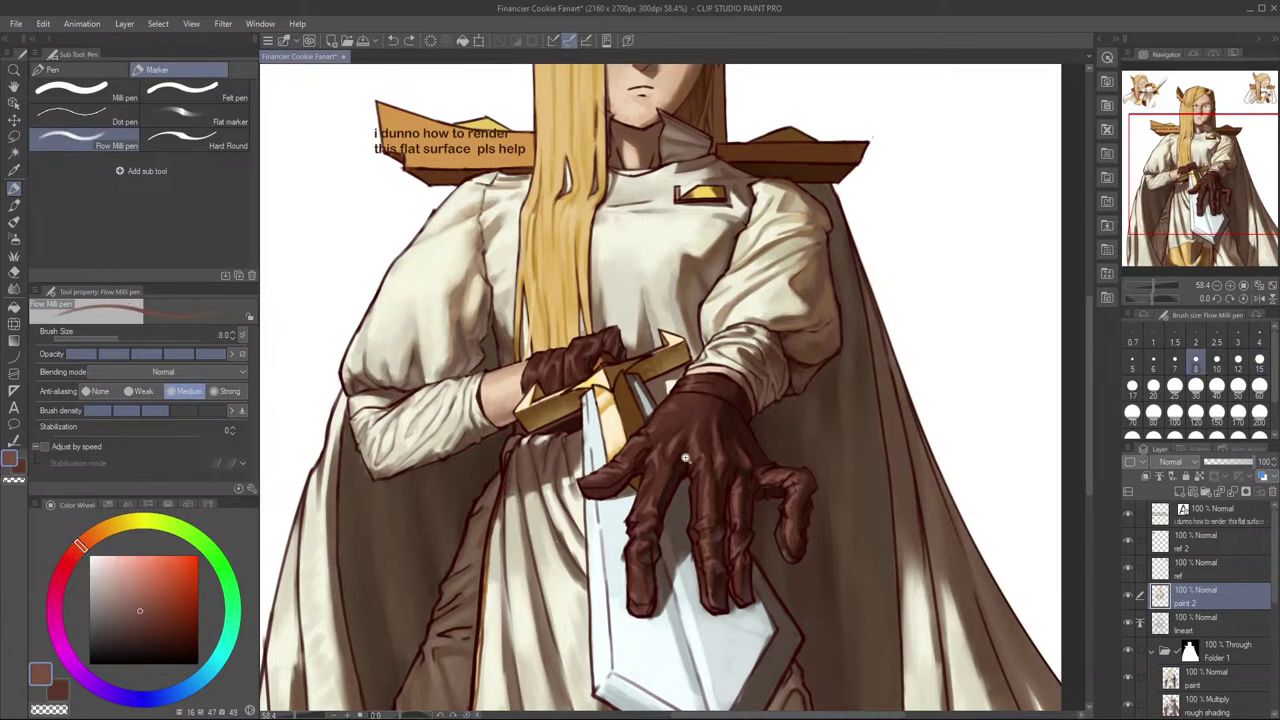
{"action": "scroll", "coordinate": [683, 460], "scroll_direction": "up", "scroll_amount": 2}
{"action": "key", "text": "["}
{"action": "key", "text": "bracketright"}
{"action": "key", "text": "bracketright"}
Step: Touch up the index knuckle highlight at brush size 12 while checking the glove in mirrored view
{"action": "scroll", "coordinate": [656, 476], "scroll_direction": "down", "scroll_amount": 1}
{"action": "key", "text": "h"}
{"action": "left_click_drag", "start_coordinate": [739, 475], "coordinate": [747, 473]}
{"action": "key", "text": "bracketright"}
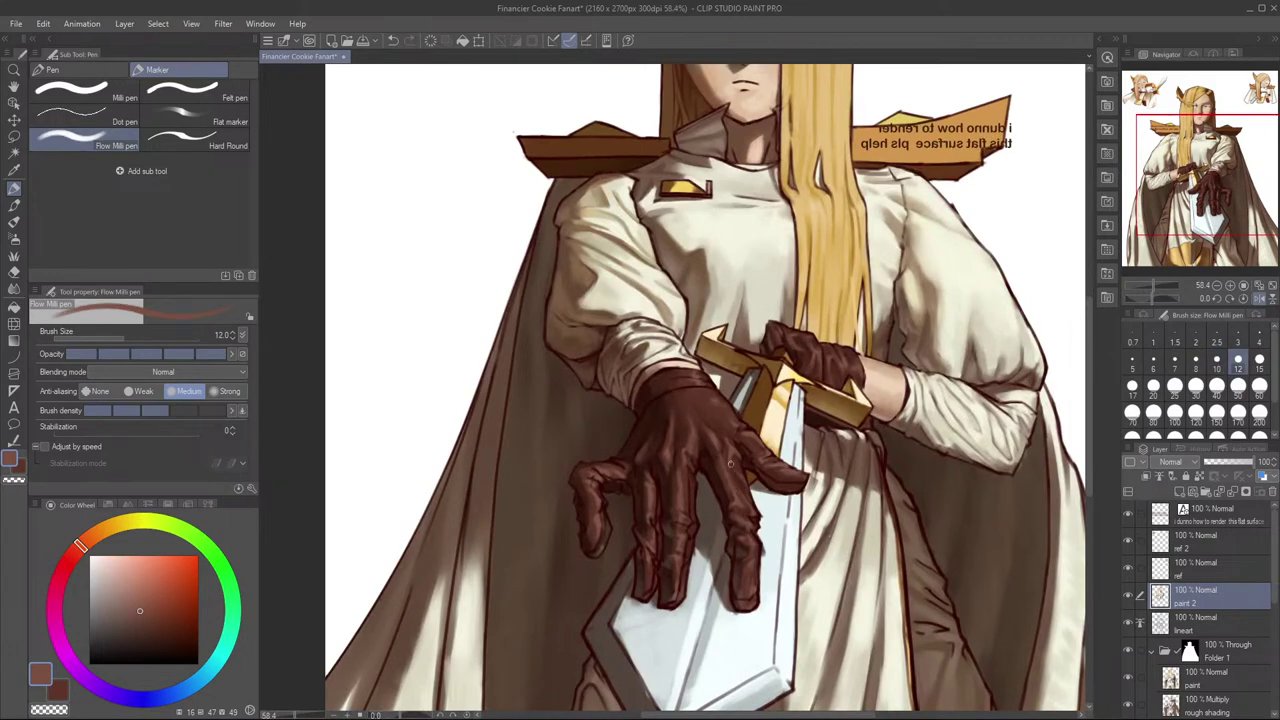
{"action": "key", "text": "h"}
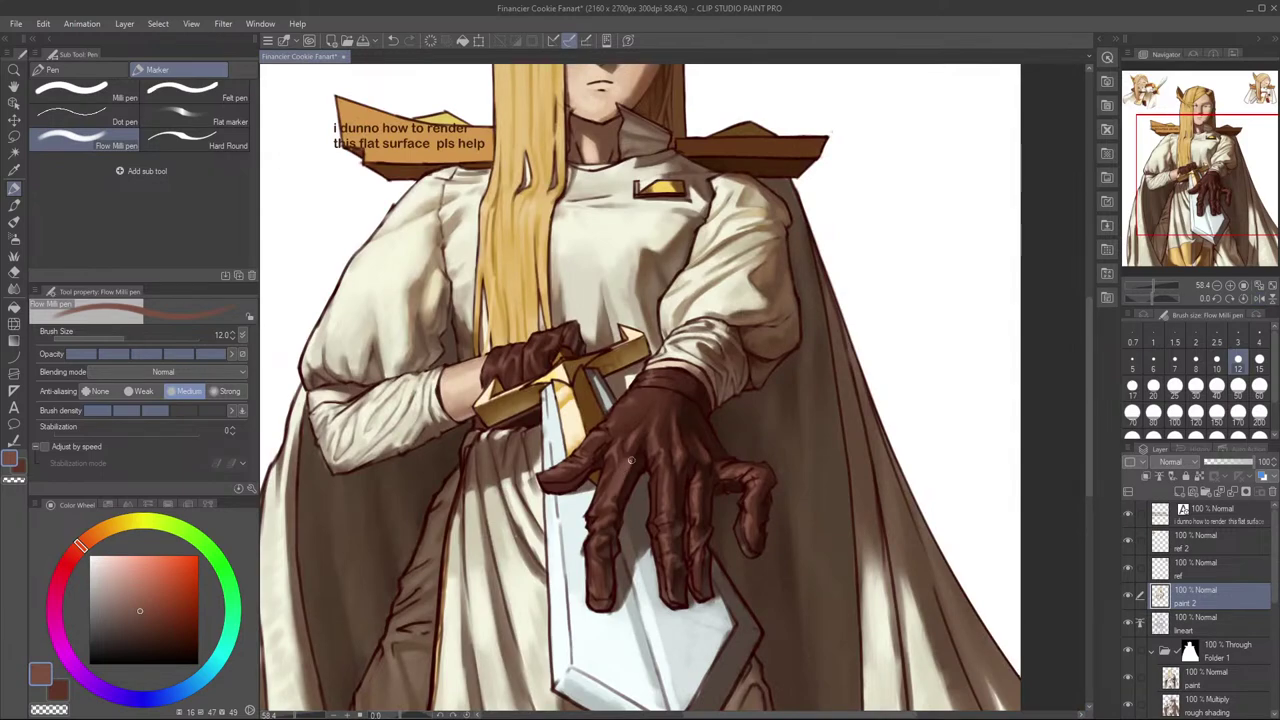
Step: Try a sampled dark brown stroke along the outstretched glove's index finger at brush size 12, and undo it
{"action": "key", "text": "h"}
{"action": "key", "text": "h"}
{"action": "left_click", "coordinate": [632, 460], "text": "alt"}
{"action": "left_click_drag", "start_coordinate": [630, 466], "coordinate": [619, 491]}
{"action": "key", "text": "ctrl+z"}
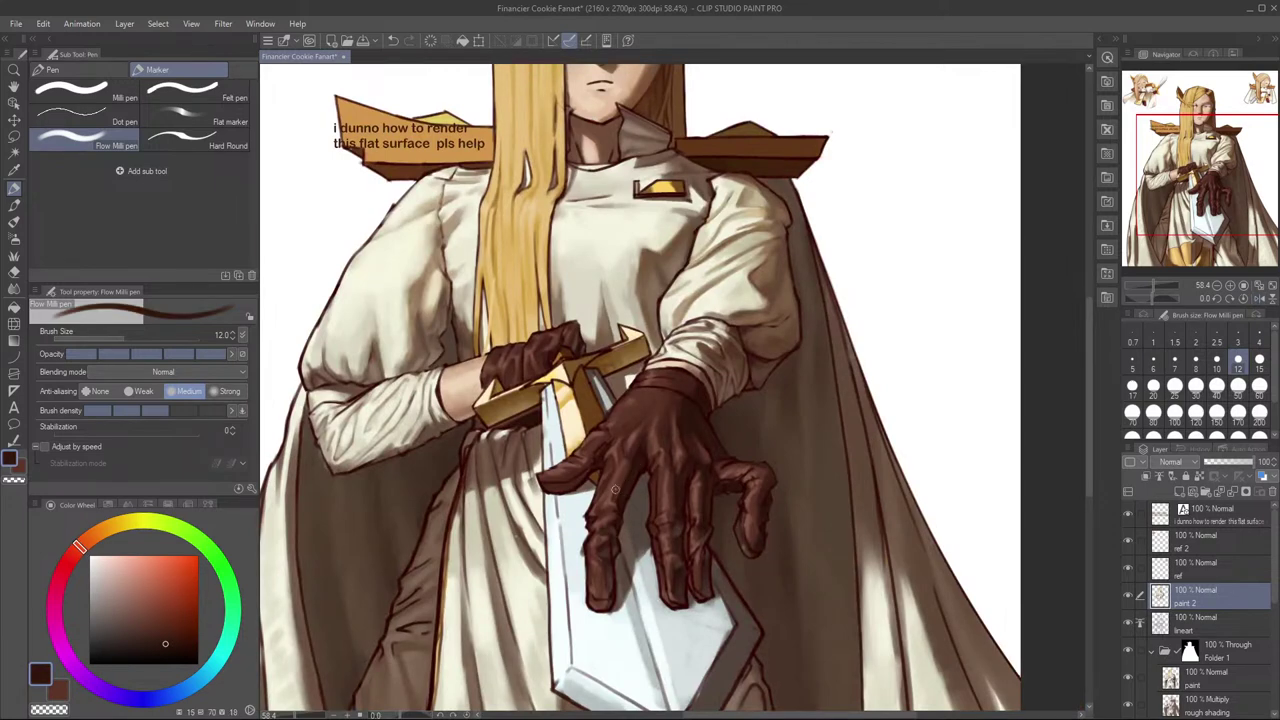
Step: Touch up the index knuckle with sampled light reddish brown and check the glove in mirrored view
{"action": "left_click", "coordinate": [595, 434], "text": "alt"}
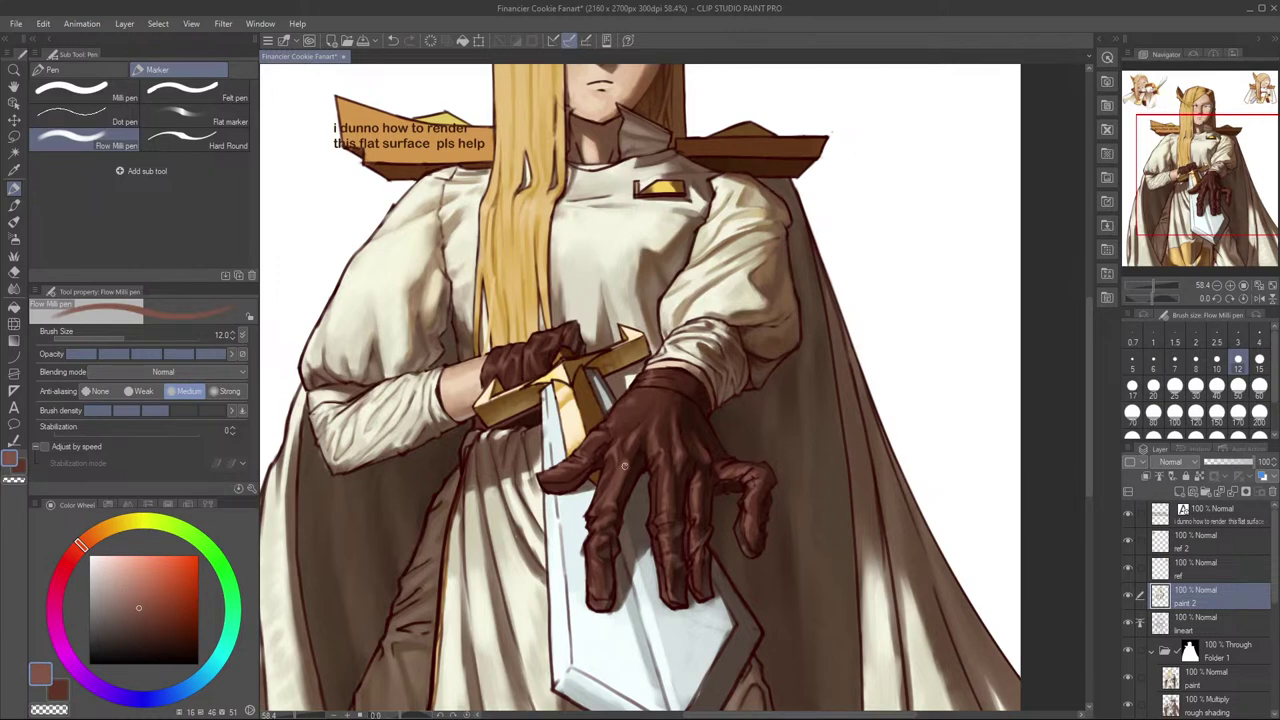
{"action": "key", "text": "h"}
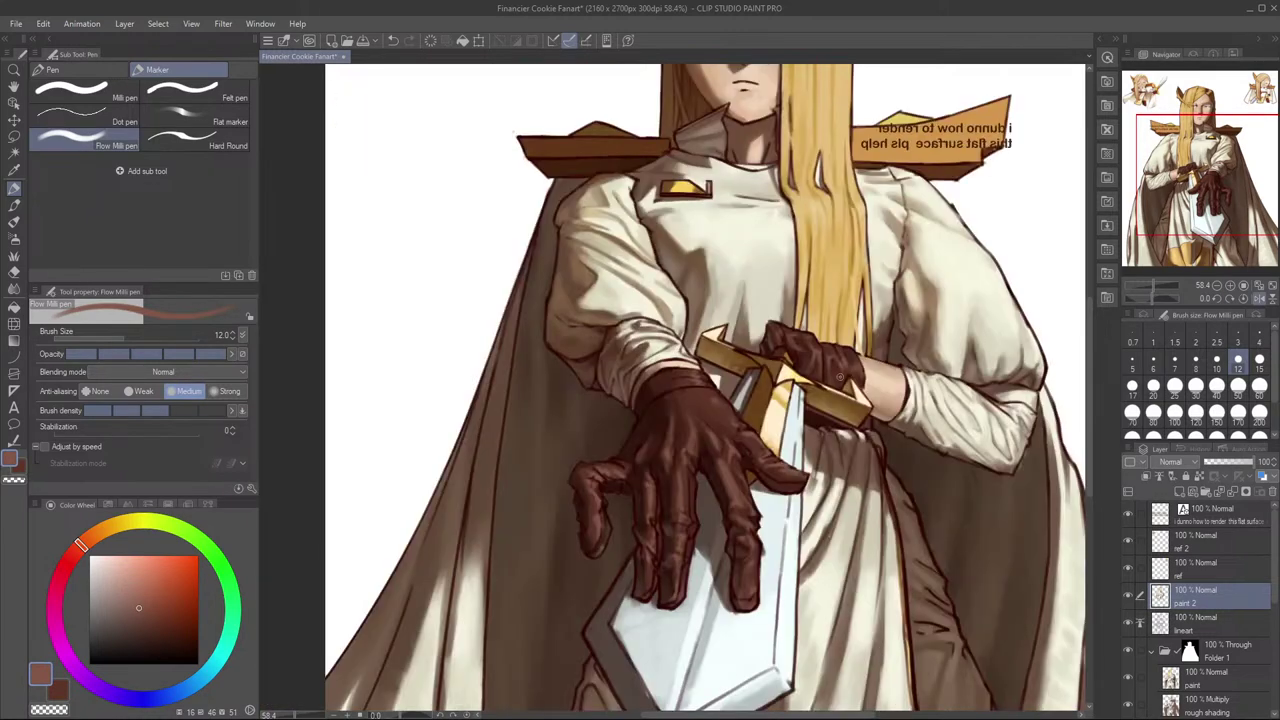
{"action": "key", "text": "h"}
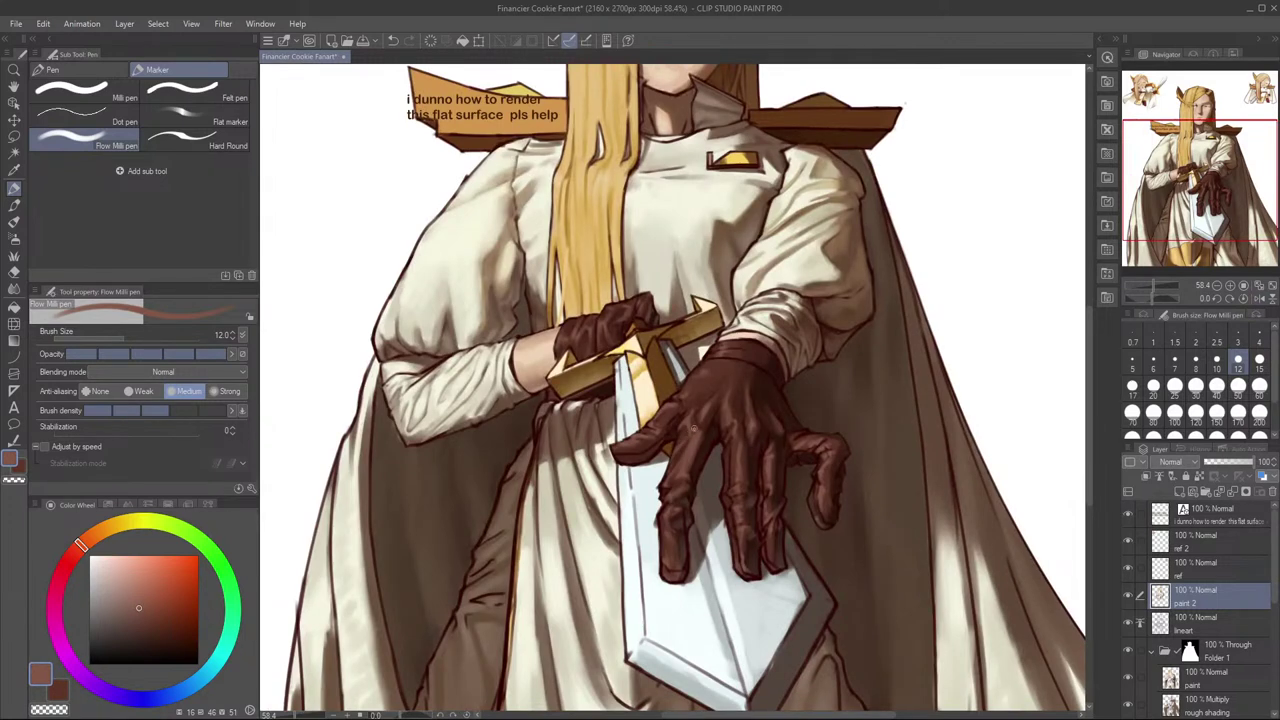
Step: Rework the base of the index finger with sampled mid brown, cleaning the paint with the eraser and undoing a stray change
{"action": "left_click", "coordinate": [693, 425], "text": "alt"}
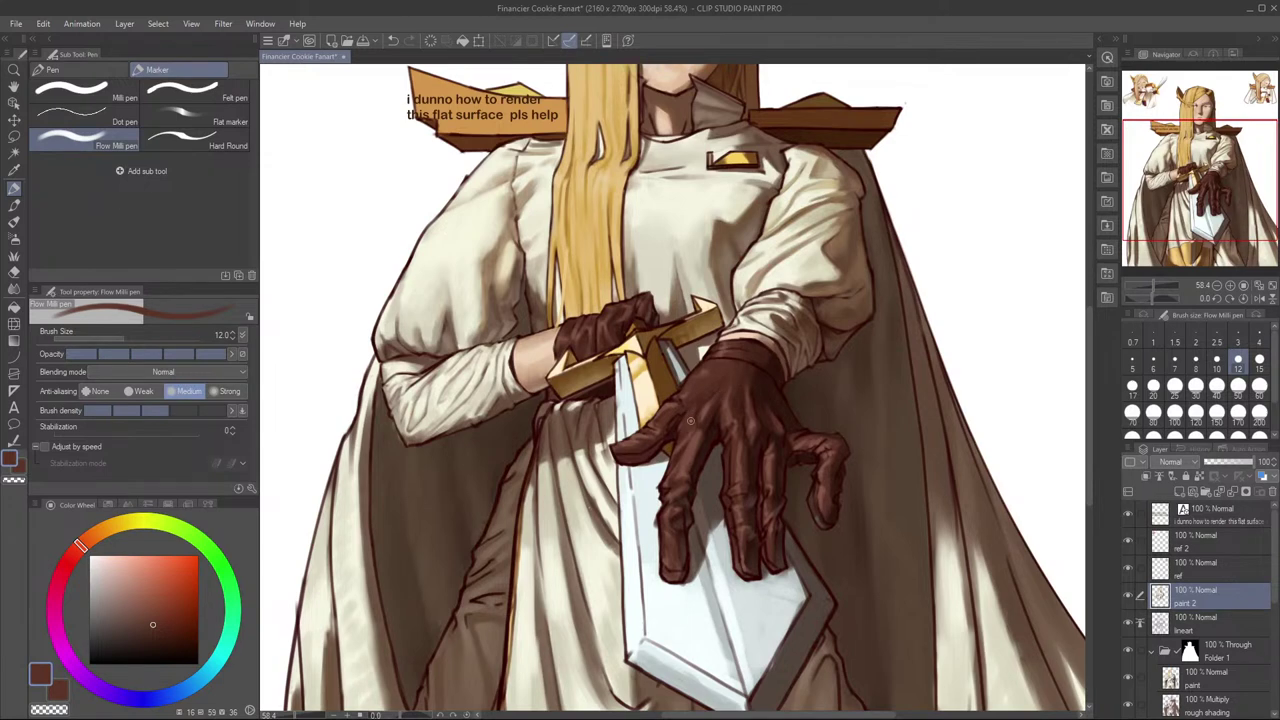
{"action": "key", "text": "e"}
{"action": "key", "text": "p"}
{"action": "key", "text": "ctrl+z"}
{"action": "key", "text": "e"}
{"action": "key", "text": "p"}
{"action": "left_click", "coordinate": [681, 474], "text": "alt"}
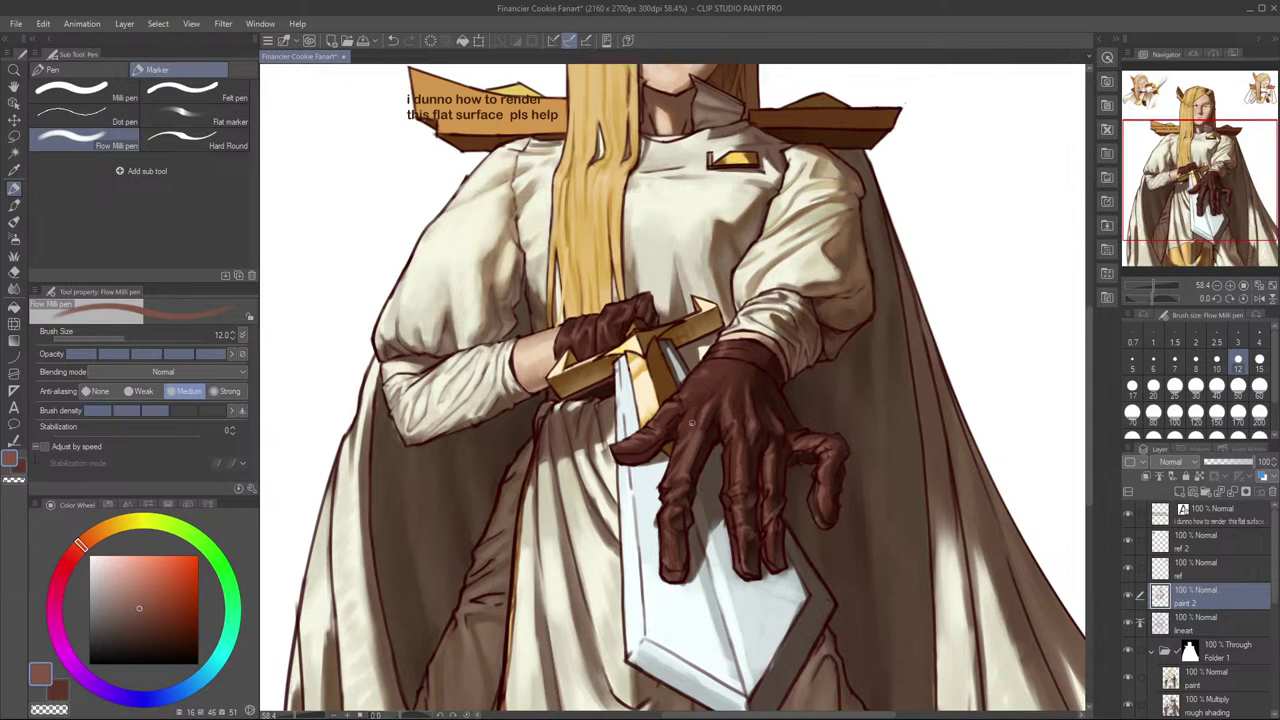
Step: Refine the index knuckle highlight with sampled reddish browns, checking it in mirrored view and undoing the last stroke
{"action": "left_click", "coordinate": [698, 414], "text": "alt"}
{"action": "left_click", "coordinate": [689, 453], "text": "alt"}
{"action": "key", "text": "h"}
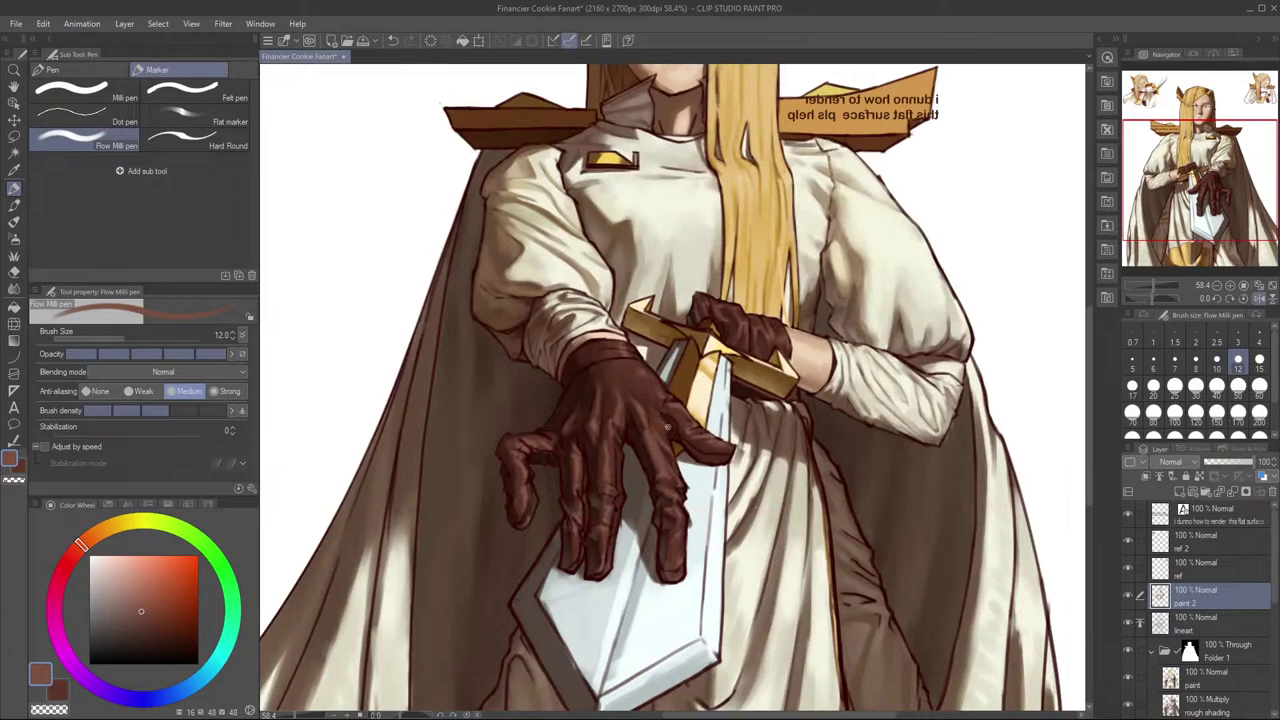
{"action": "key", "text": "h"}
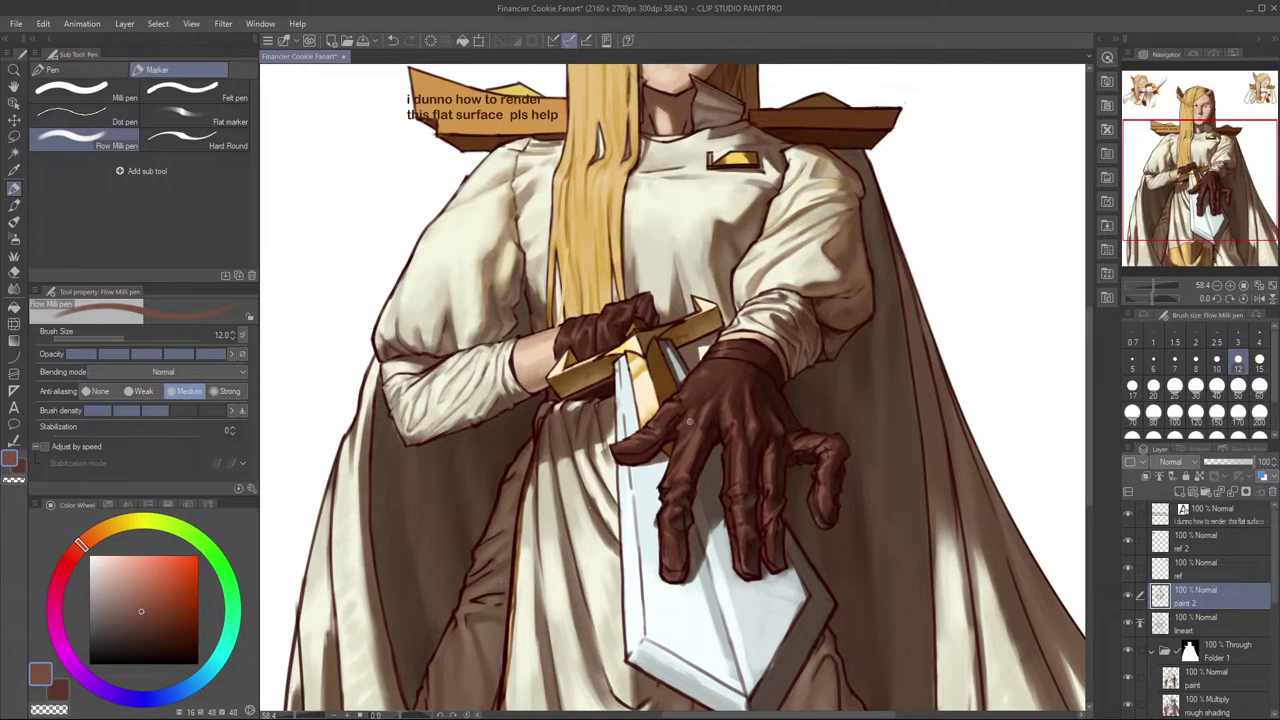
{"action": "key", "text": "h"}
{"action": "key", "text": "ctrl+z"}
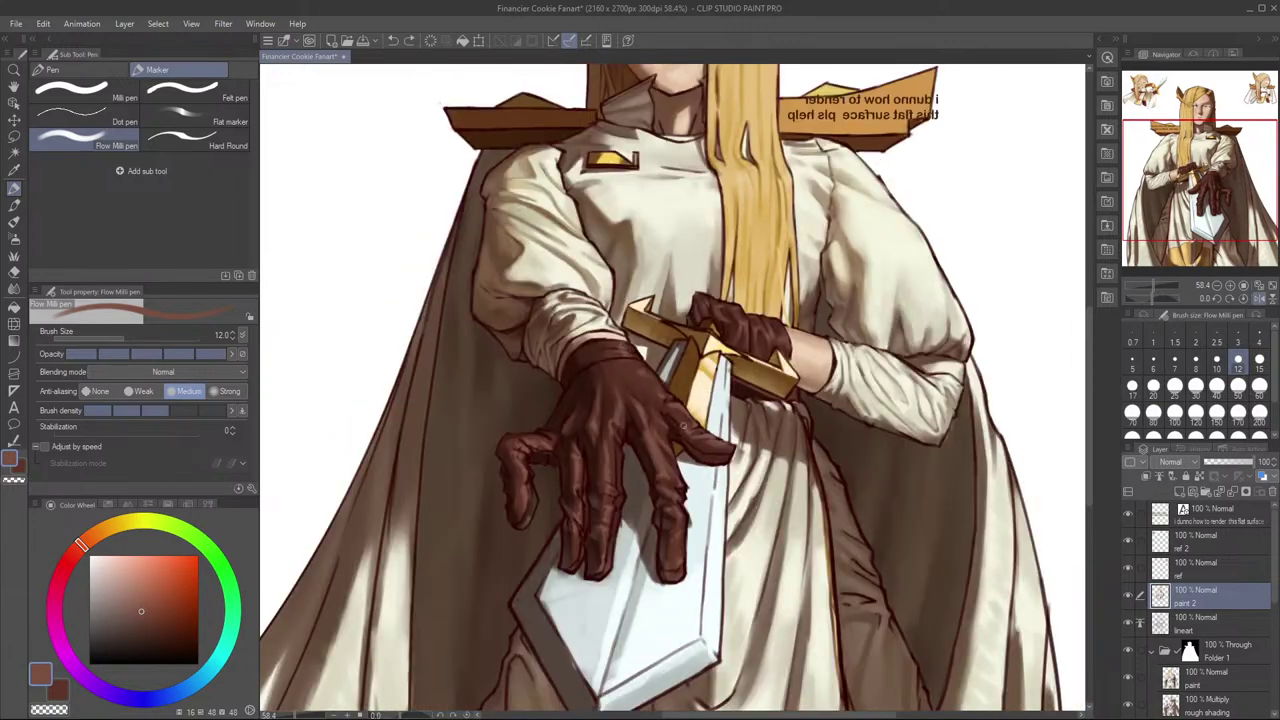
{"action": "key", "text": "h"}
Step: Compare the glove with the whole figure in mirrored view, and shade around the index knuckle with sampled dark brown
{"action": "scroll", "coordinate": [782, 372], "scroll_direction": "down", "scroll_amount": 5}
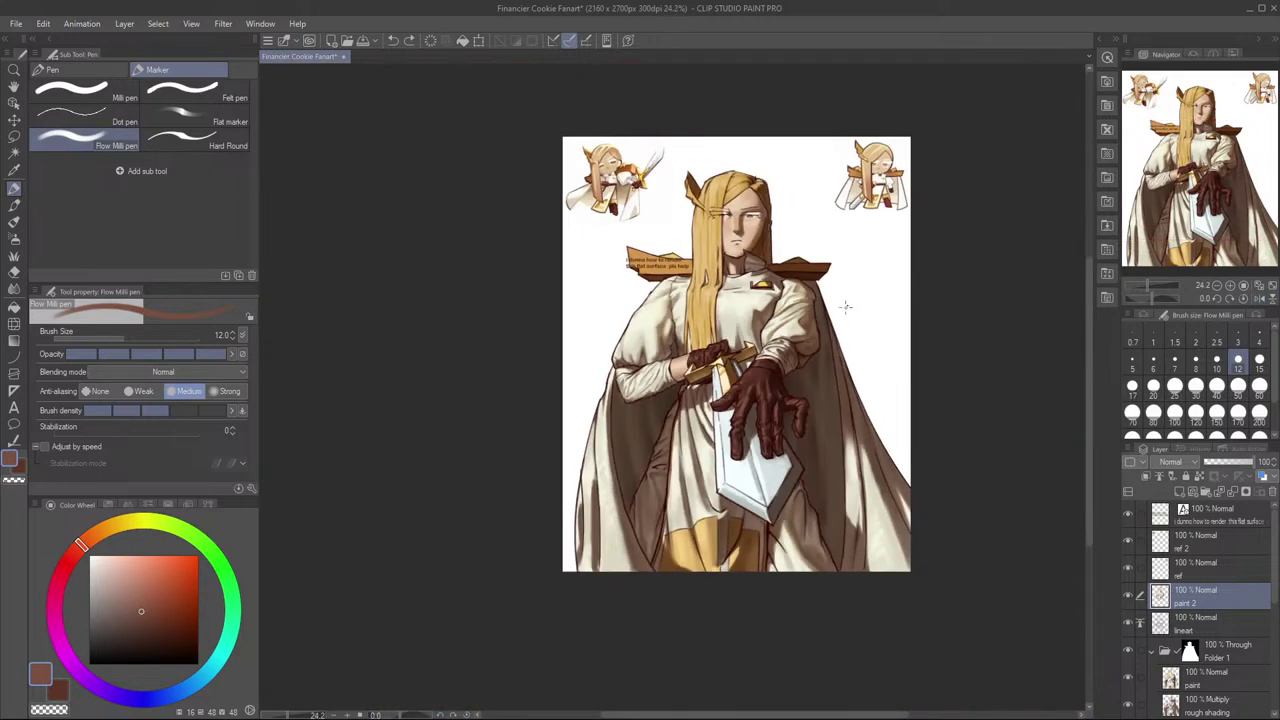
{"action": "key", "text": "h"}
{"action": "scroll", "coordinate": [849, 297], "scroll_direction": "up", "scroll_amount": 3}
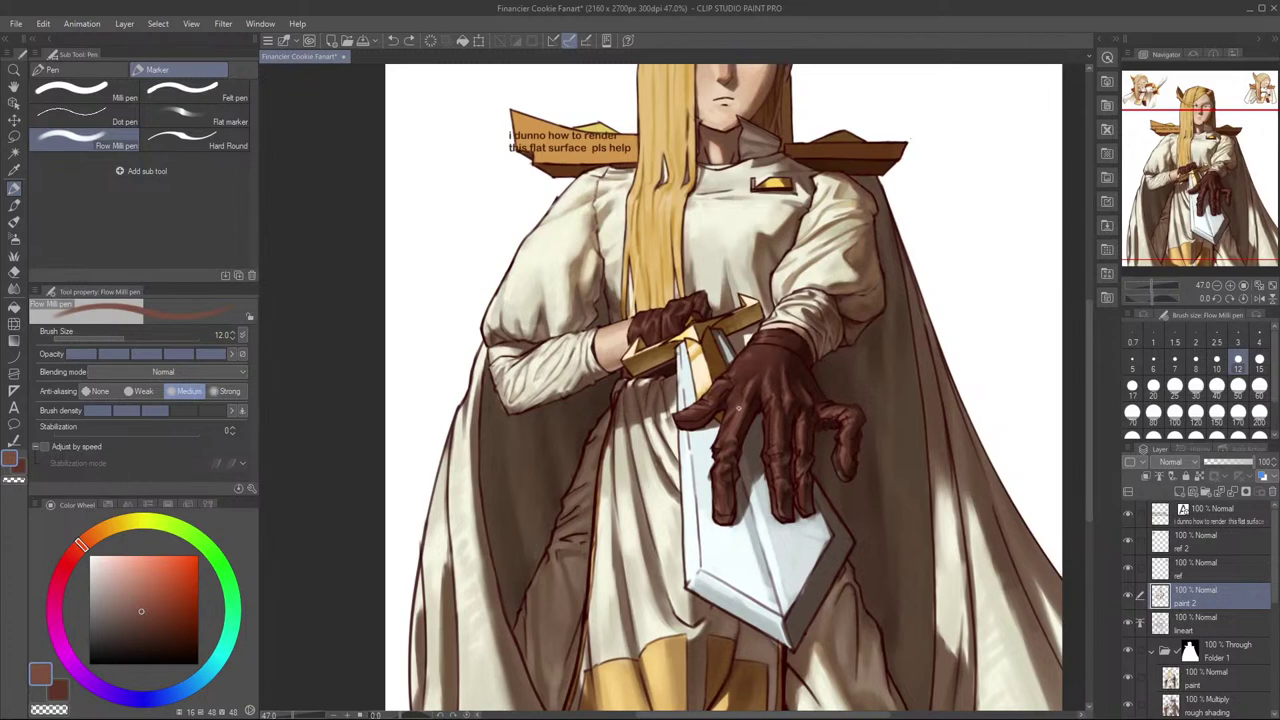
{"action": "scroll", "coordinate": [745, 389], "scroll_direction": "up", "scroll_amount": 1}
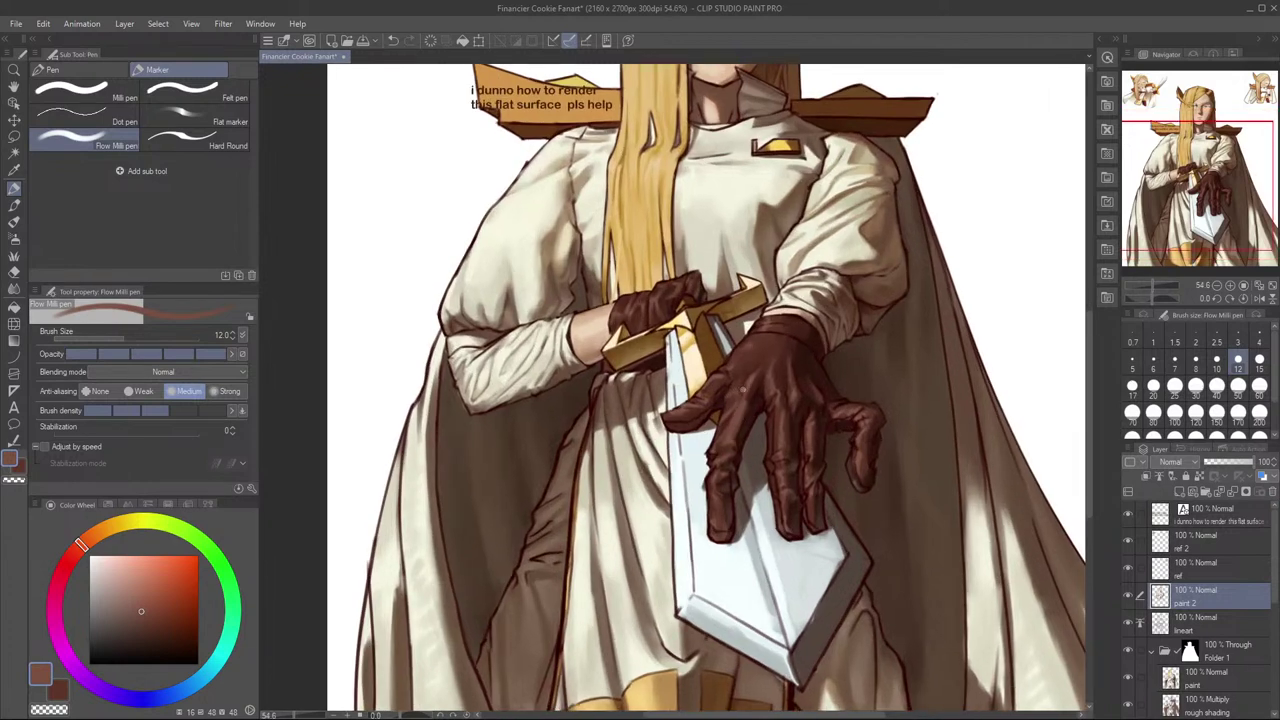
{"action": "key", "text": "h"}
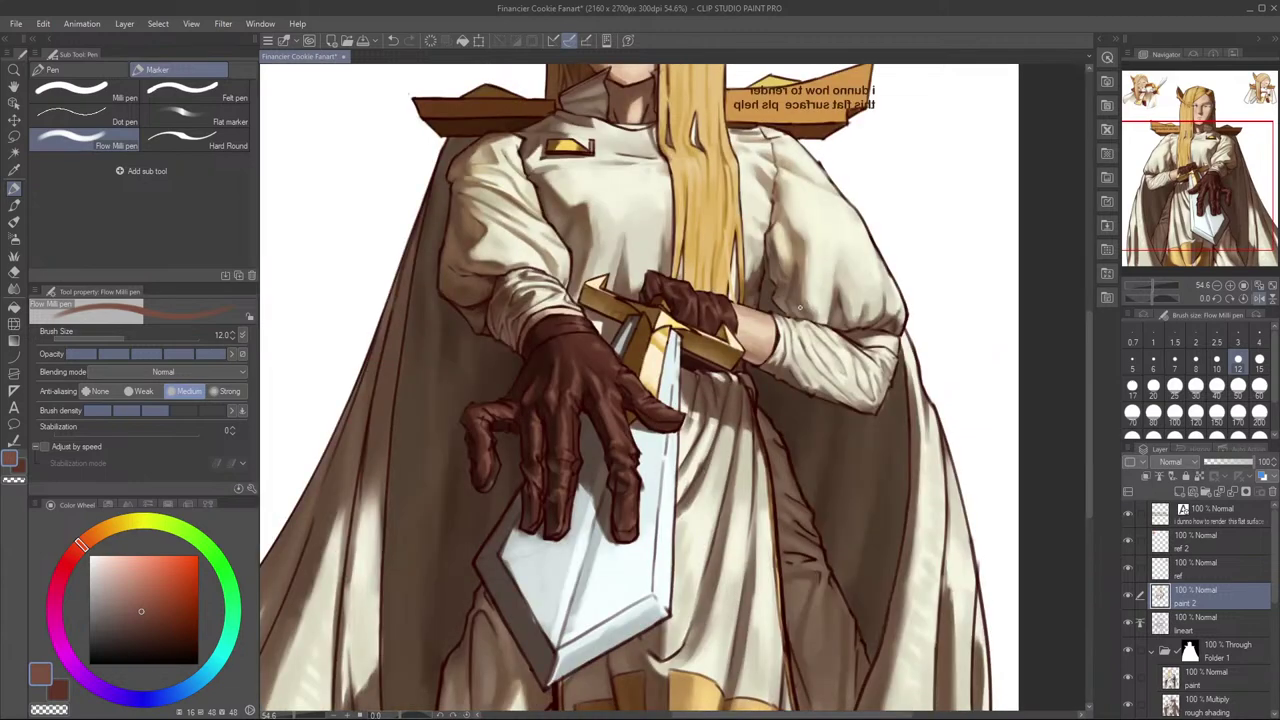
{"action": "key", "text": "h"}
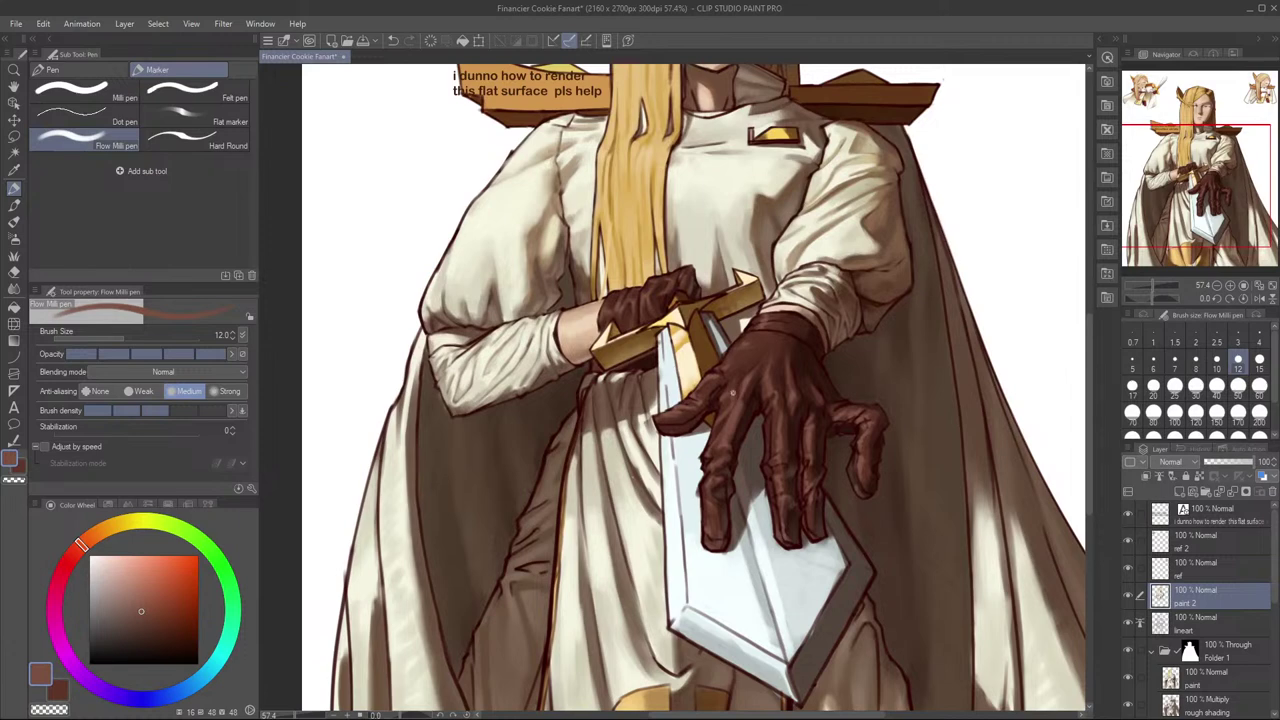
{"action": "left_click", "coordinate": [735, 397], "text": "alt"}
{"action": "left_click", "coordinate": [732, 395], "text": "alt"}
{"action": "left_click", "coordinate": [722, 428], "text": "alt"}
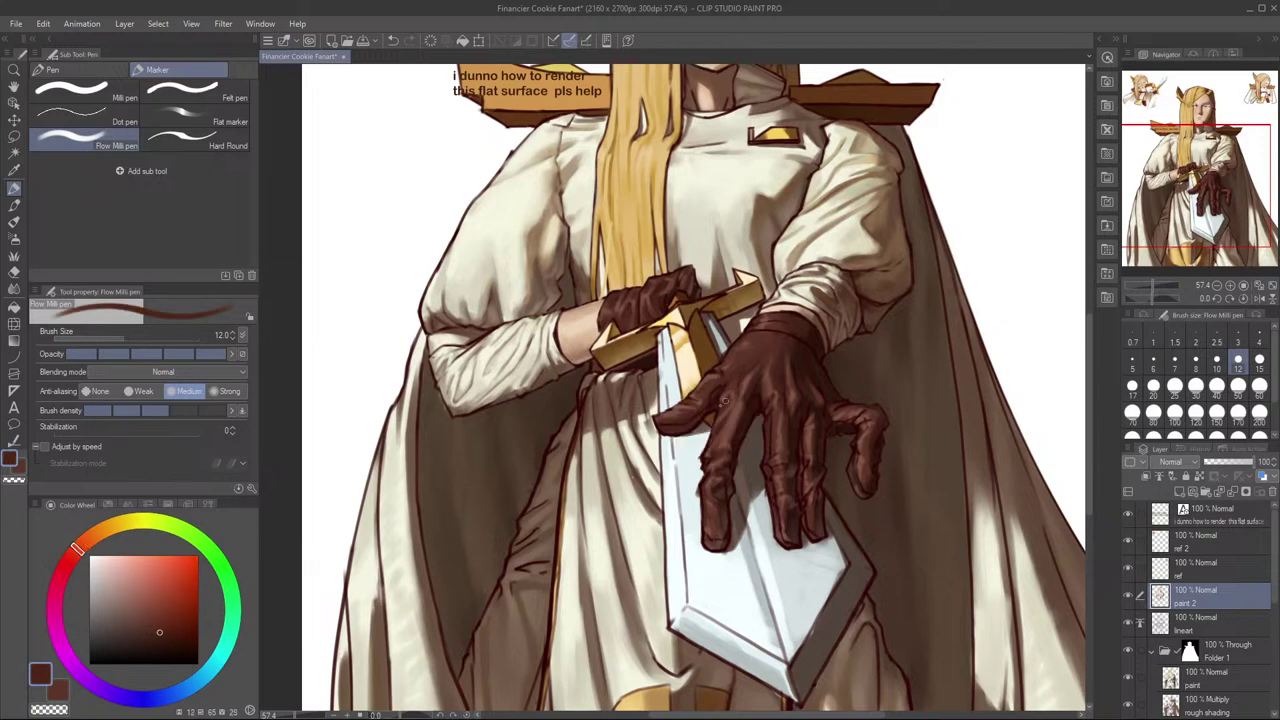
Step: Blend the index knuckle's light and shadow with sampled mid, light and dark browns, checking the shapes in mirrored view
{"action": "left_click", "coordinate": [727, 391], "text": "alt"}
{"action": "key", "text": "h"}
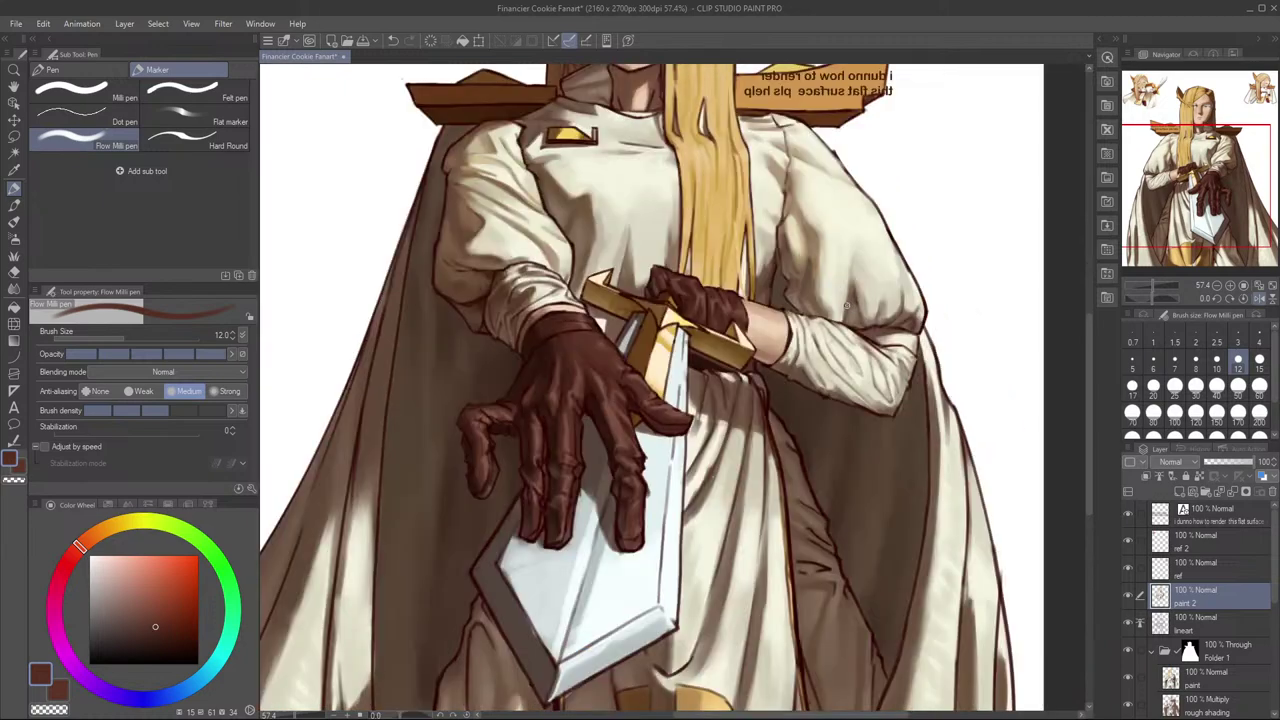
{"action": "key", "text": "h"}
{"action": "left_click", "coordinate": [730, 391], "text": "alt"}
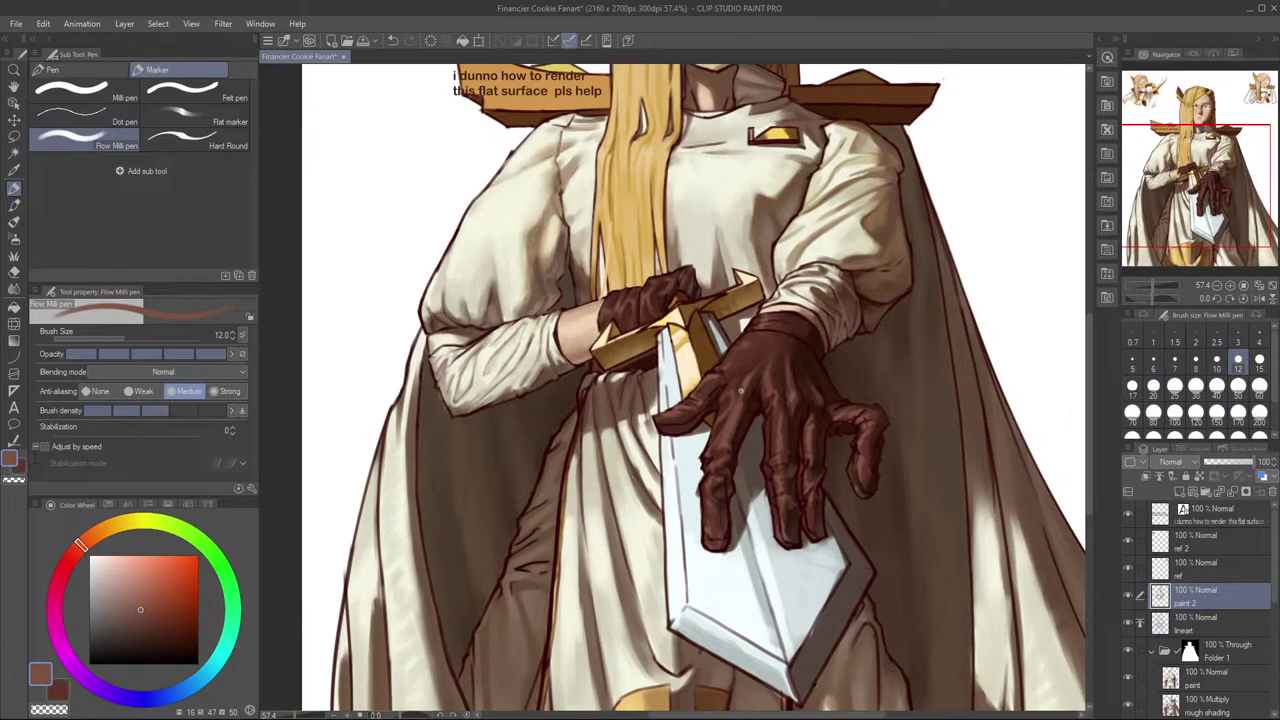
{"action": "left_click", "coordinate": [737, 397], "text": "alt"}
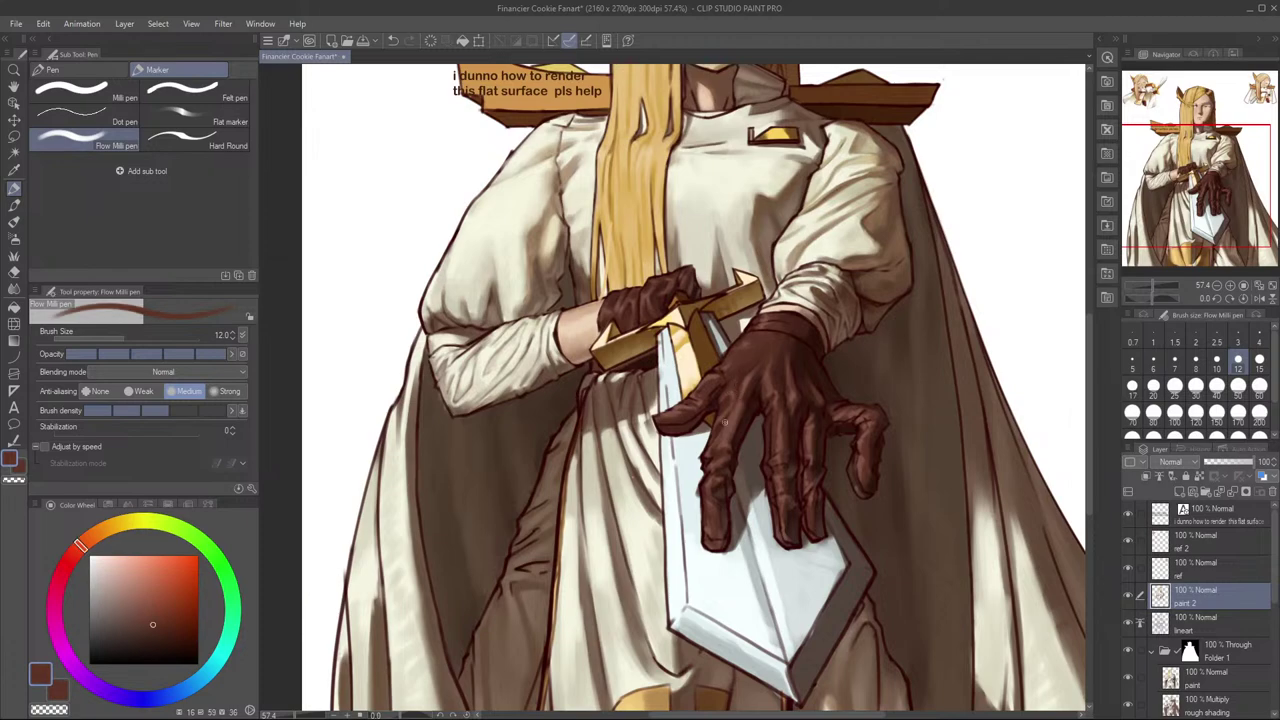
{"action": "key", "text": "h"}
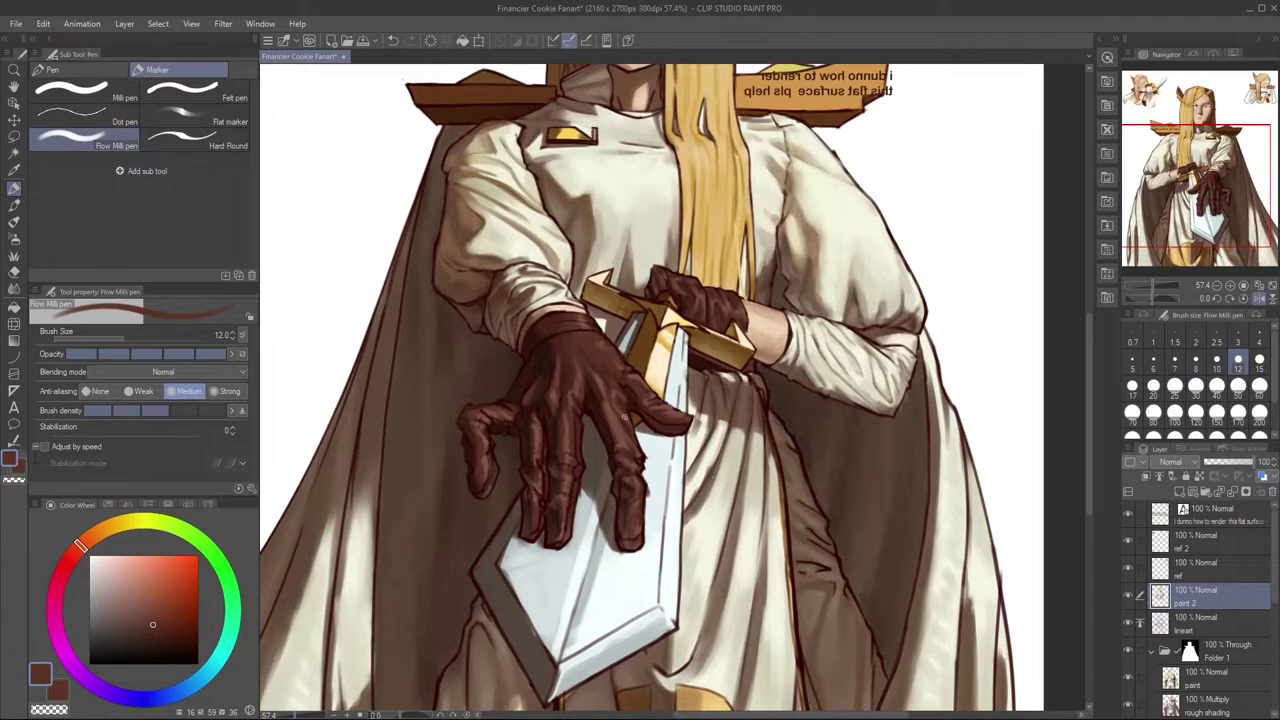
{"action": "left_click", "coordinate": [626, 422], "text": "alt"}
{"action": "key", "text": "h"}
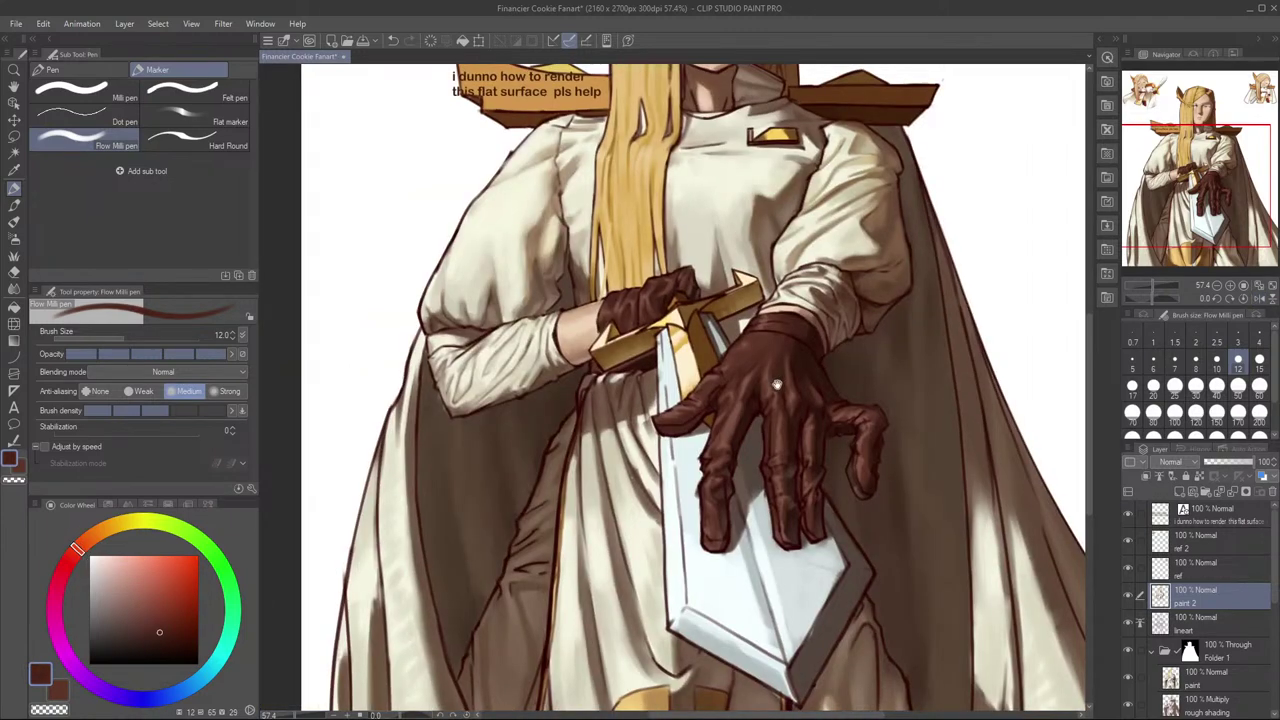
Step: Sample a lighter reddish brown from the index finger and examine the glove against the full figure in normal and mirrored views
{"action": "left_click_drag", "start_coordinate": [783, 380], "coordinate": [748, 436]}
{"action": "scroll", "coordinate": [760, 426], "scroll_direction": "down", "scroll_amount": 2}
{"action": "left_click", "coordinate": [714, 479], "text": "alt"}
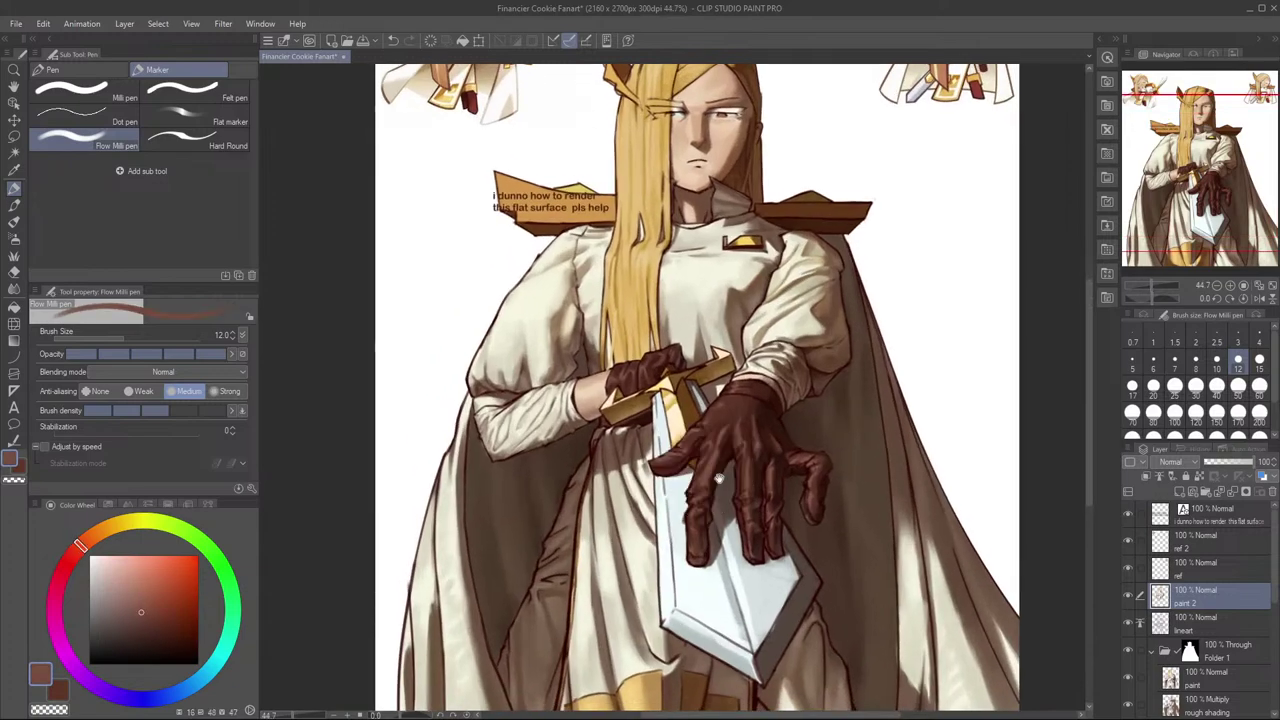
{"action": "left_click_drag", "start_coordinate": [699, 500], "coordinate": [727, 460]}
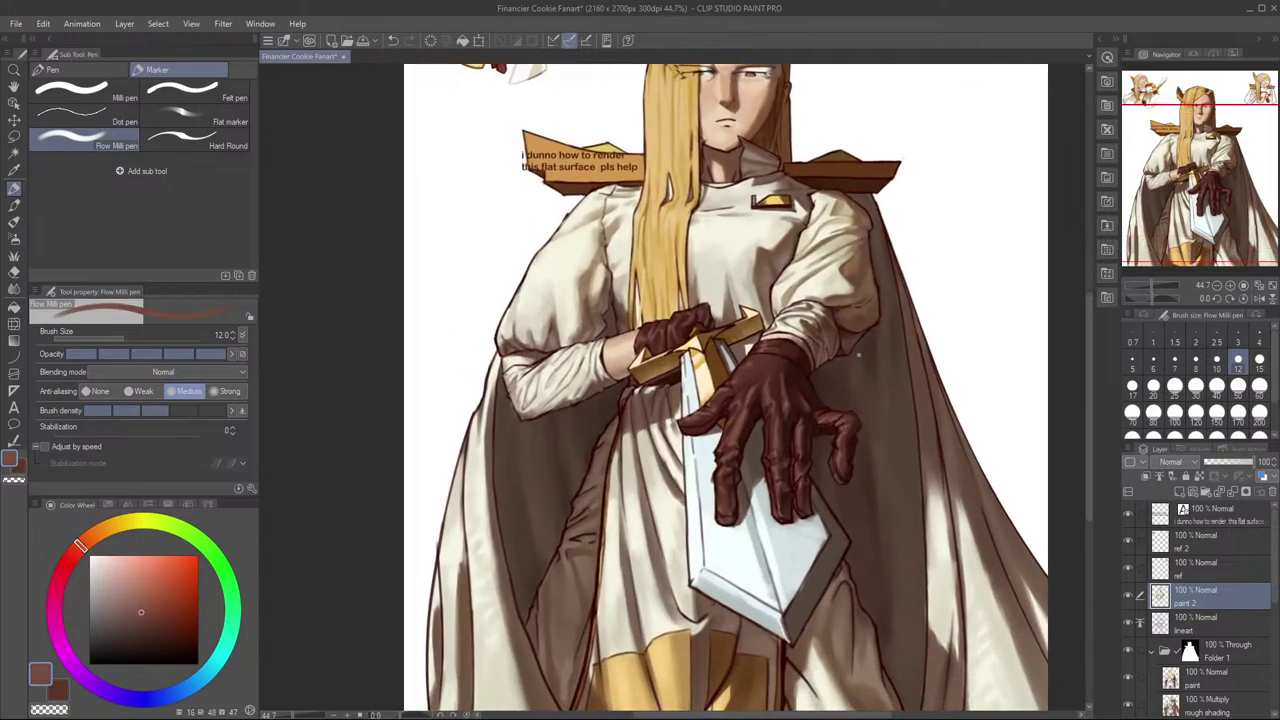
{"action": "key", "text": "h"}
{"action": "key", "text": "h"}
{"action": "scroll", "coordinate": [826, 410], "scroll_direction": "down", "scroll_amount": 5}
{"action": "key", "text": "h"}
{"action": "key", "text": "h"}
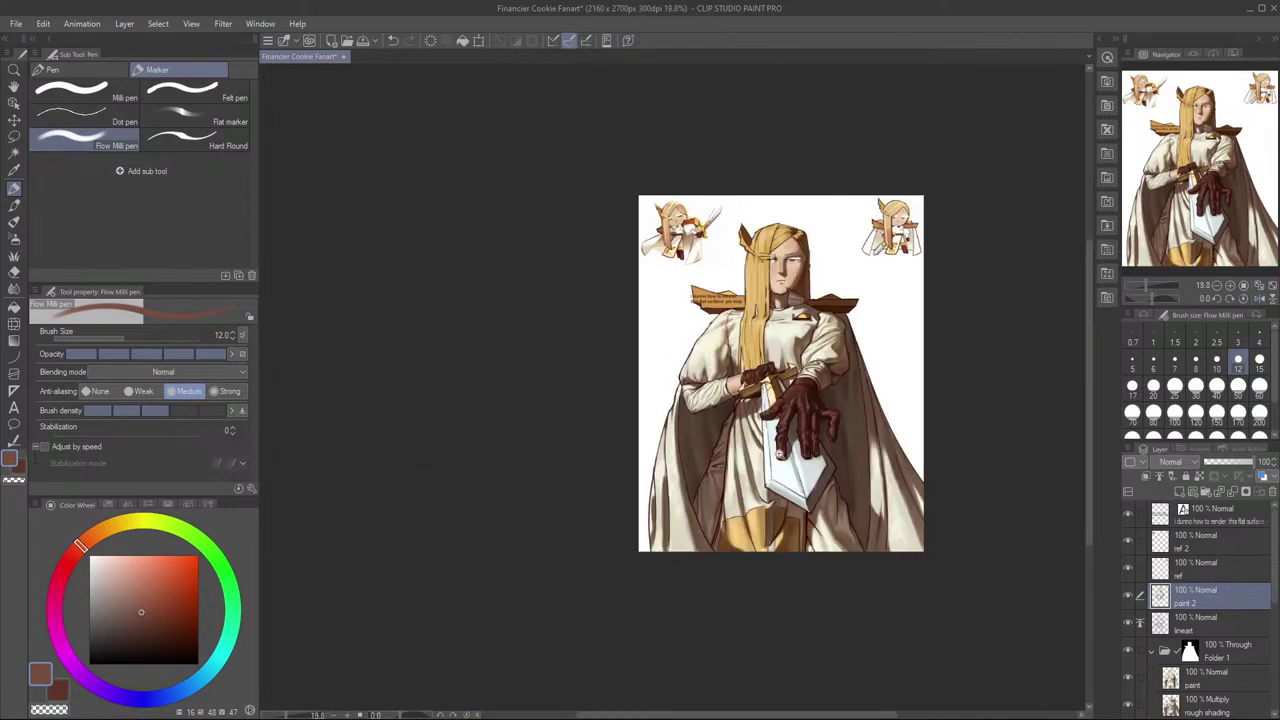
{"action": "scroll", "coordinate": [836, 447], "scroll_direction": "up", "scroll_amount": 5}
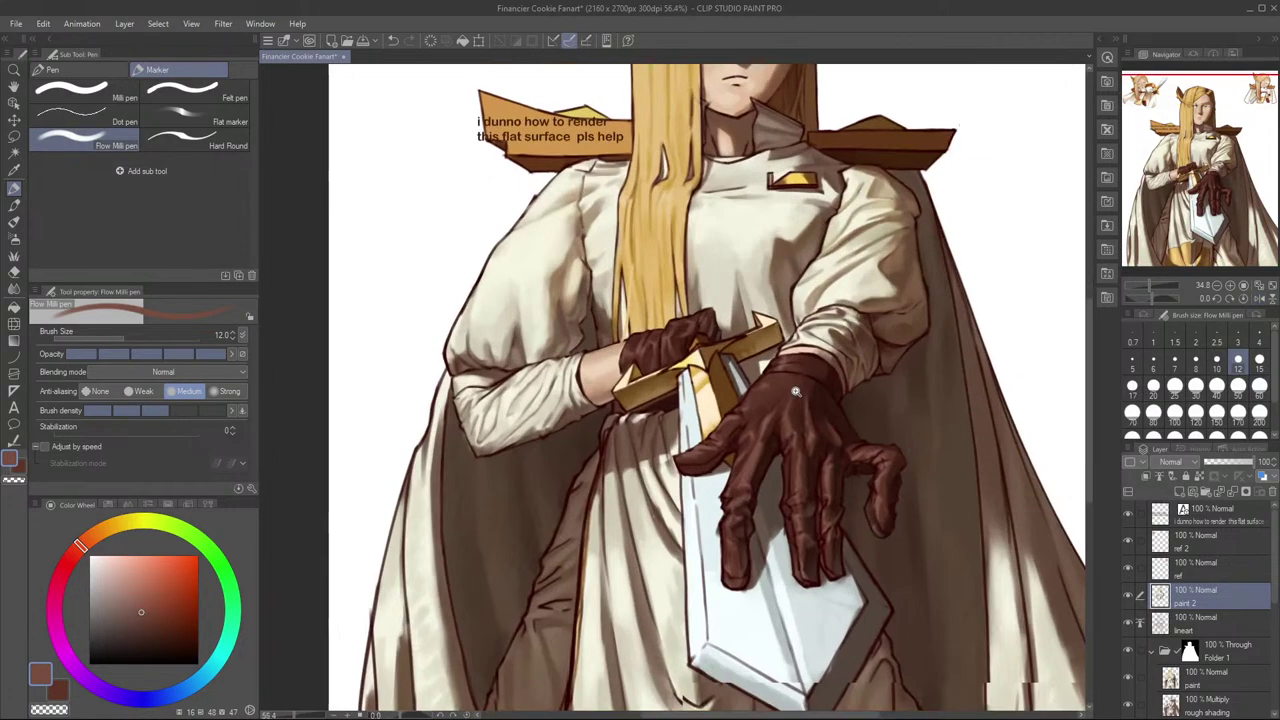
{"action": "left_click_drag", "start_coordinate": [795, 391], "coordinate": [798, 390]}
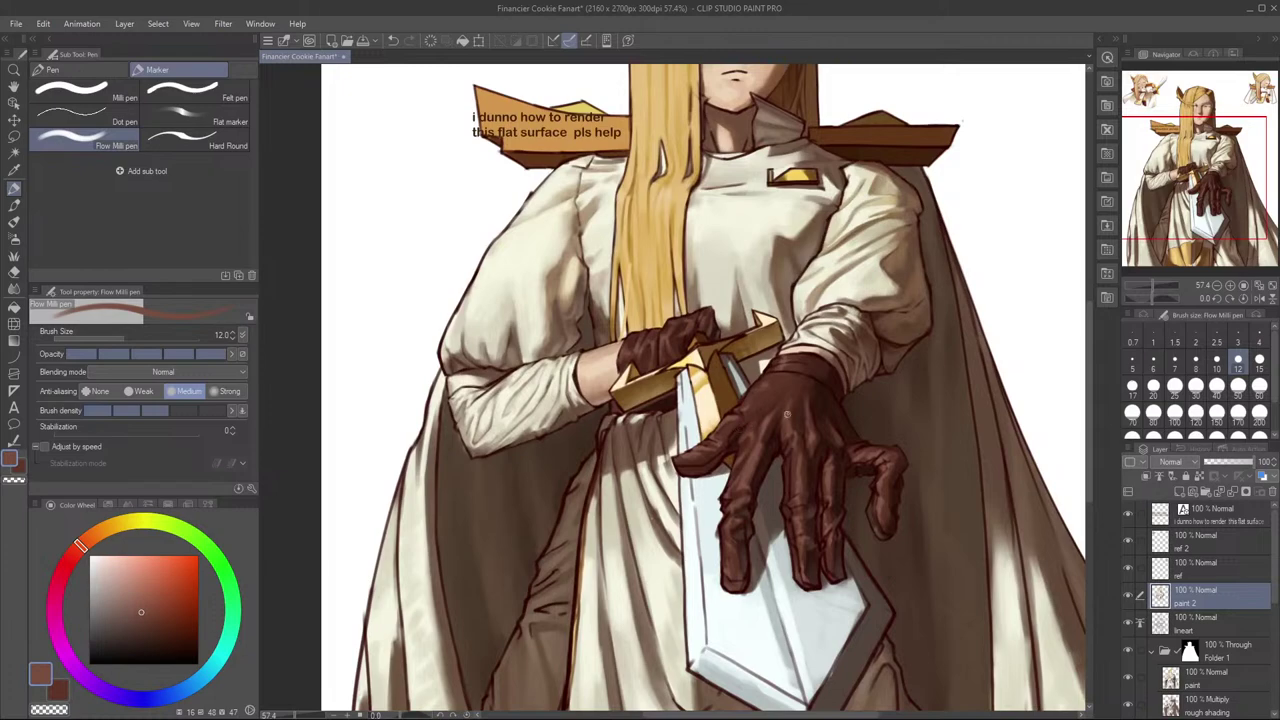
Step: Check the glove in mirrored view and clean up the back of the hand with the Rough eraser and the Flow Milli pen
{"action": "key", "text": "h"}
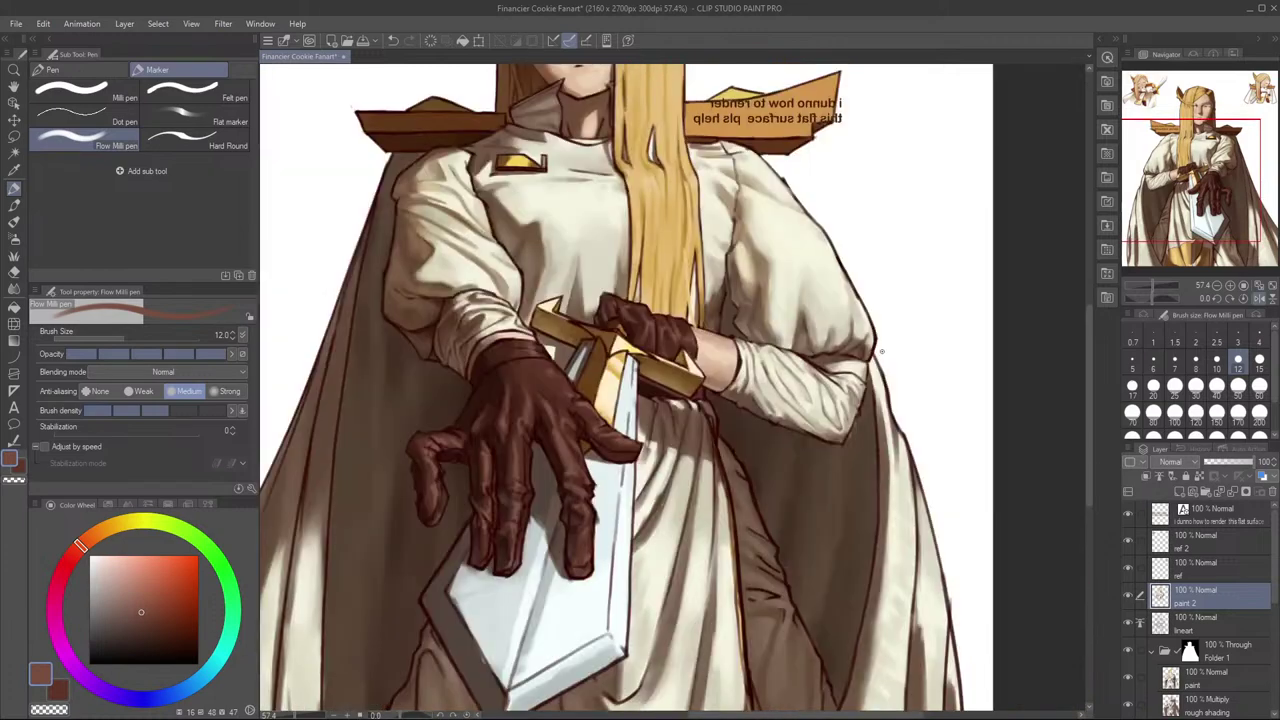
{"action": "key", "text": "h"}
{"action": "scroll", "coordinate": [870, 380], "scroll_direction": "down", "scroll_amount": 2}
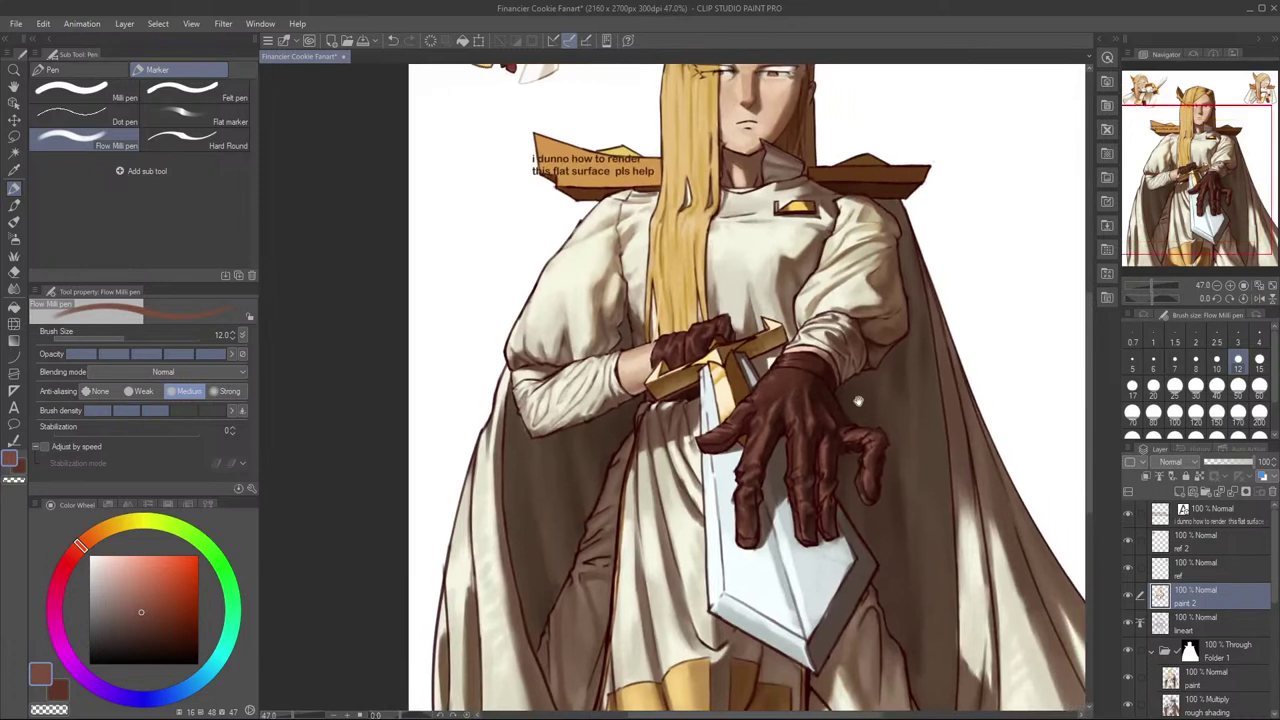
{"action": "left_click_drag", "start_coordinate": [858, 401], "coordinate": [841, 382]}
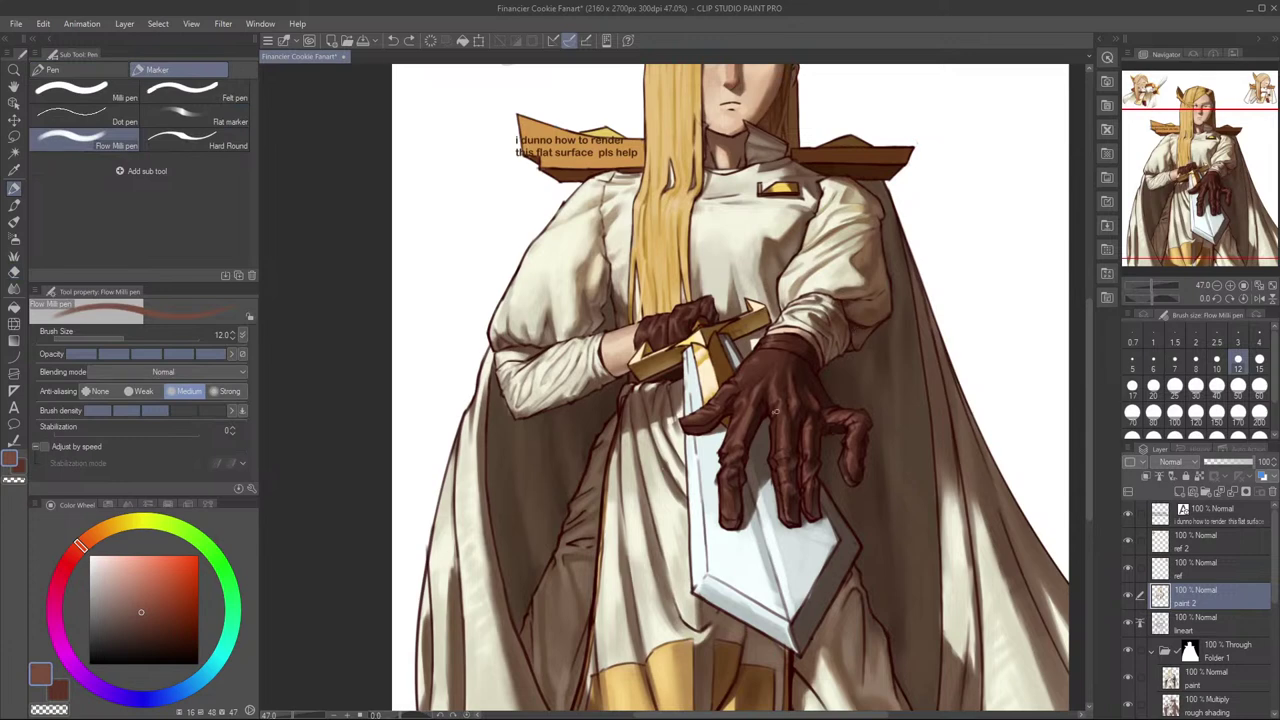
{"action": "key", "text": "e"}
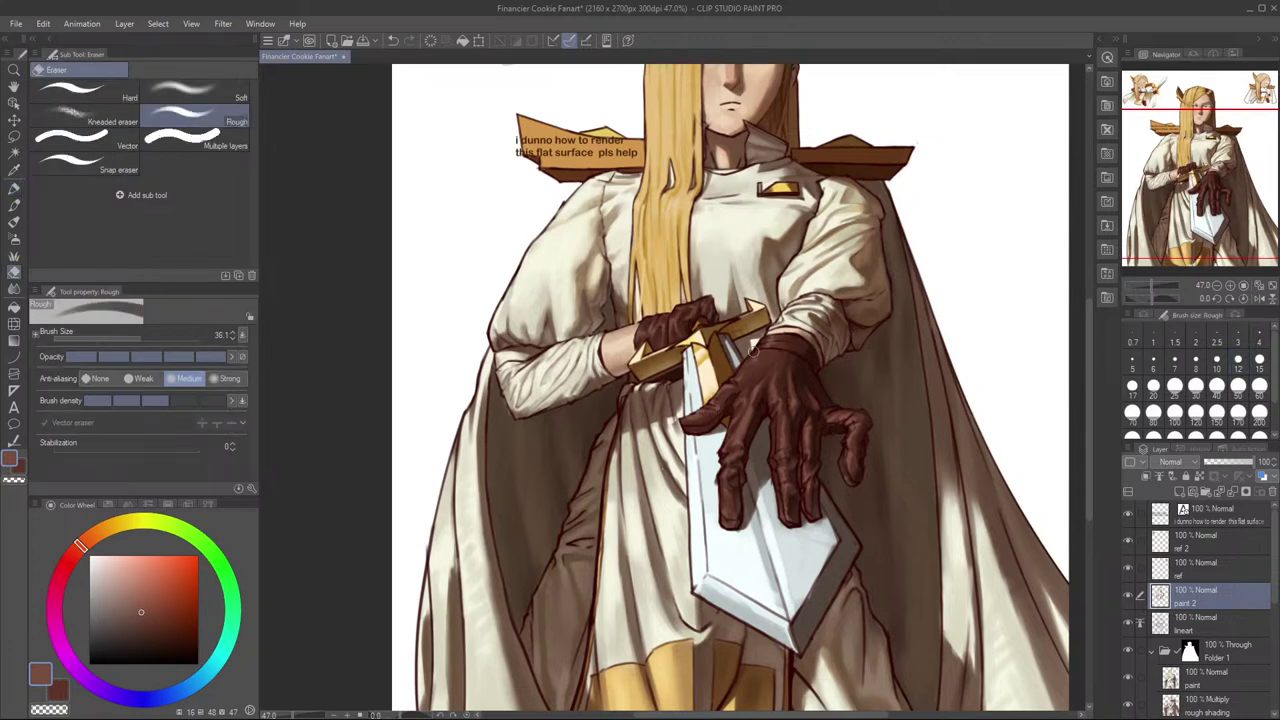
{"action": "key", "text": "p"}
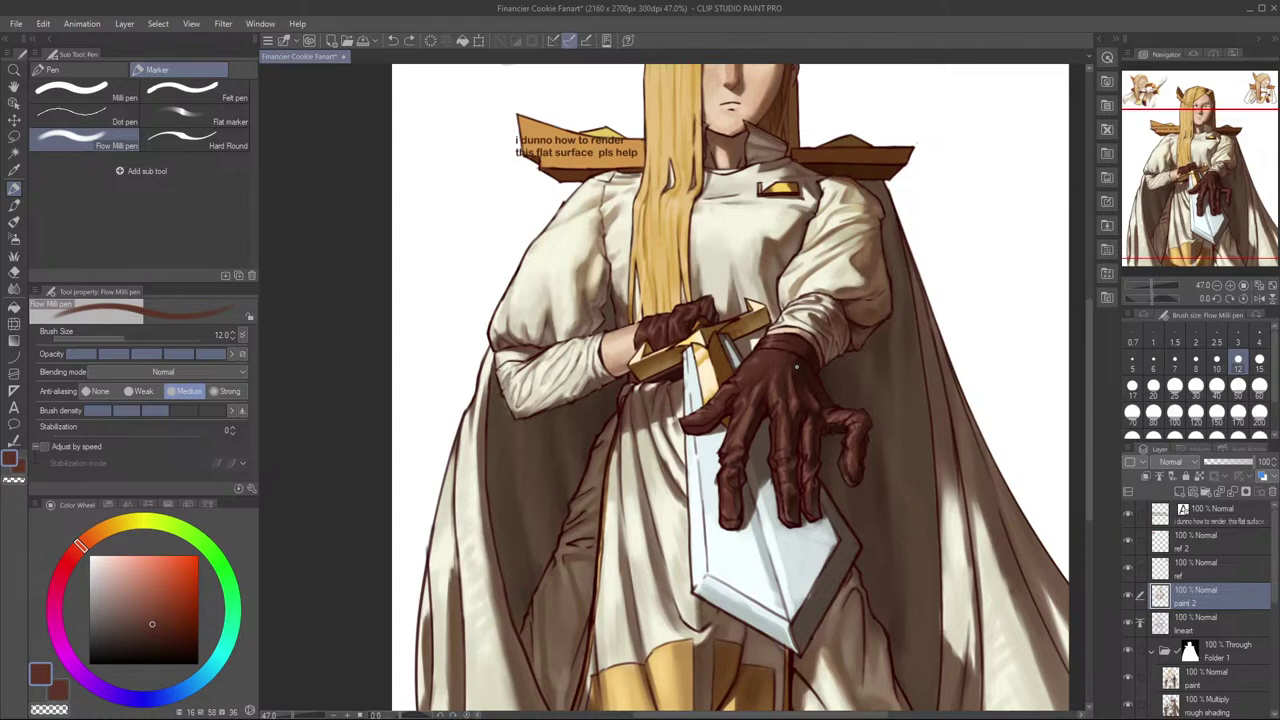
Step: Compare the full figure in normal and mirrored views and undo the last glove stroke
{"action": "scroll", "coordinate": [797, 367], "scroll_direction": "down", "scroll_amount": 2}
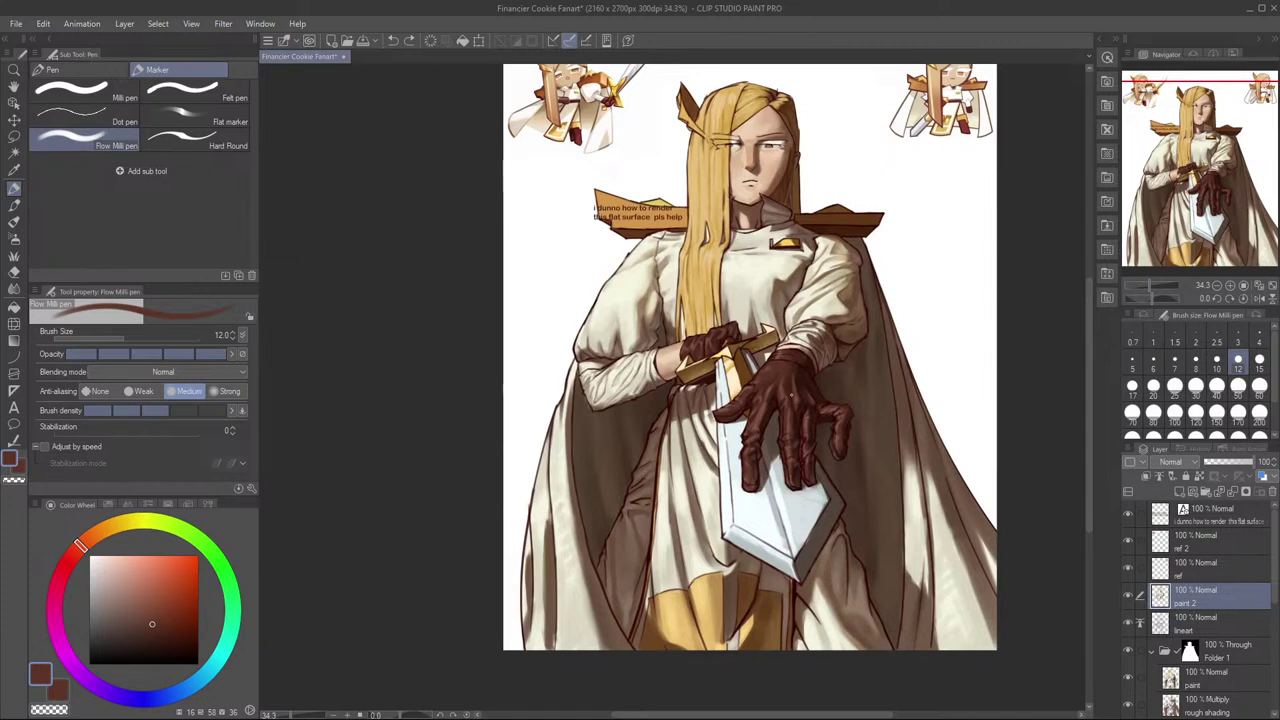
{"action": "key", "text": "h"}
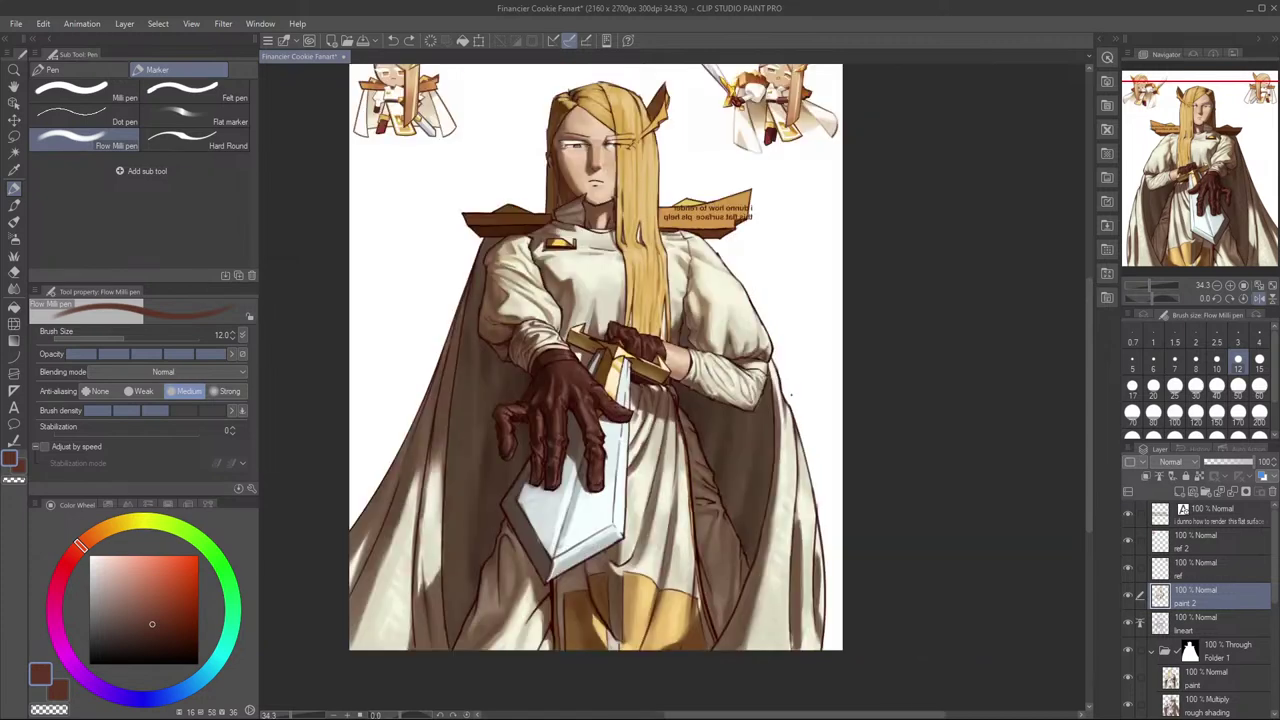
{"action": "key", "text": "h"}
{"action": "key", "text": "h"}
{"action": "key", "text": "h"}
{"action": "scroll", "coordinate": [762, 412], "scroll_direction": "up", "scroll_amount": 3}
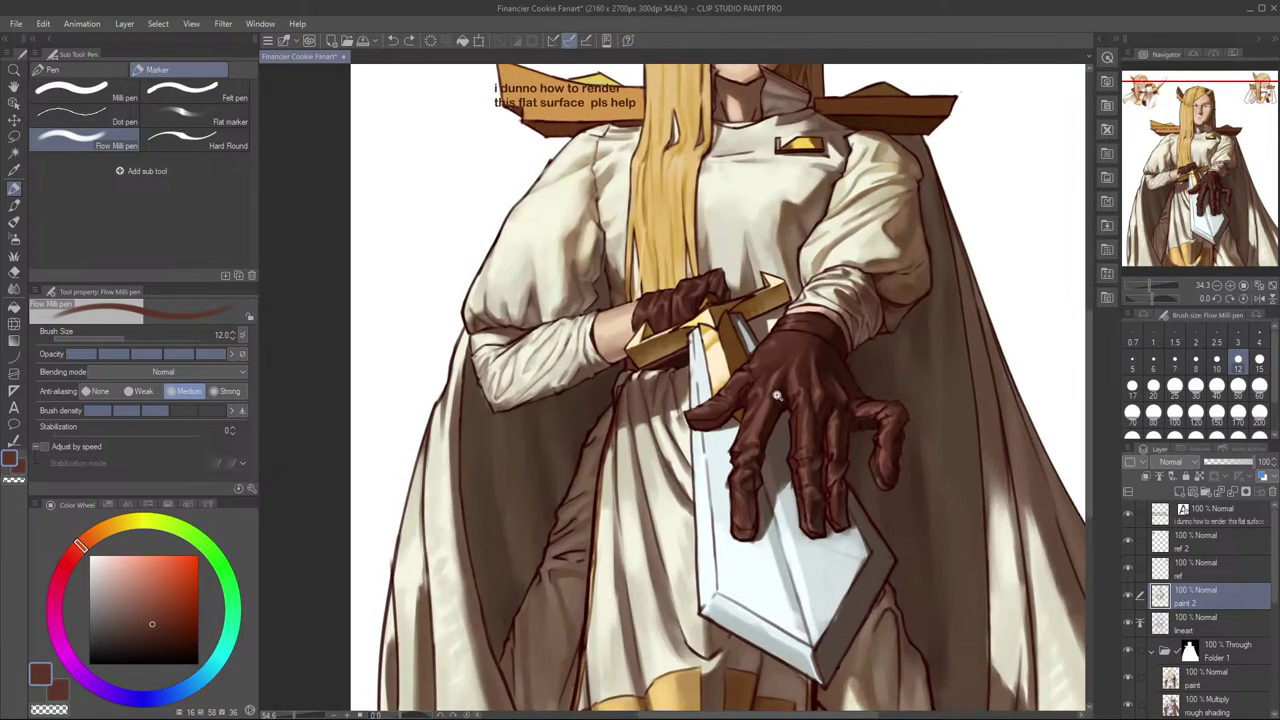
{"action": "key", "text": "ctrl+z"}
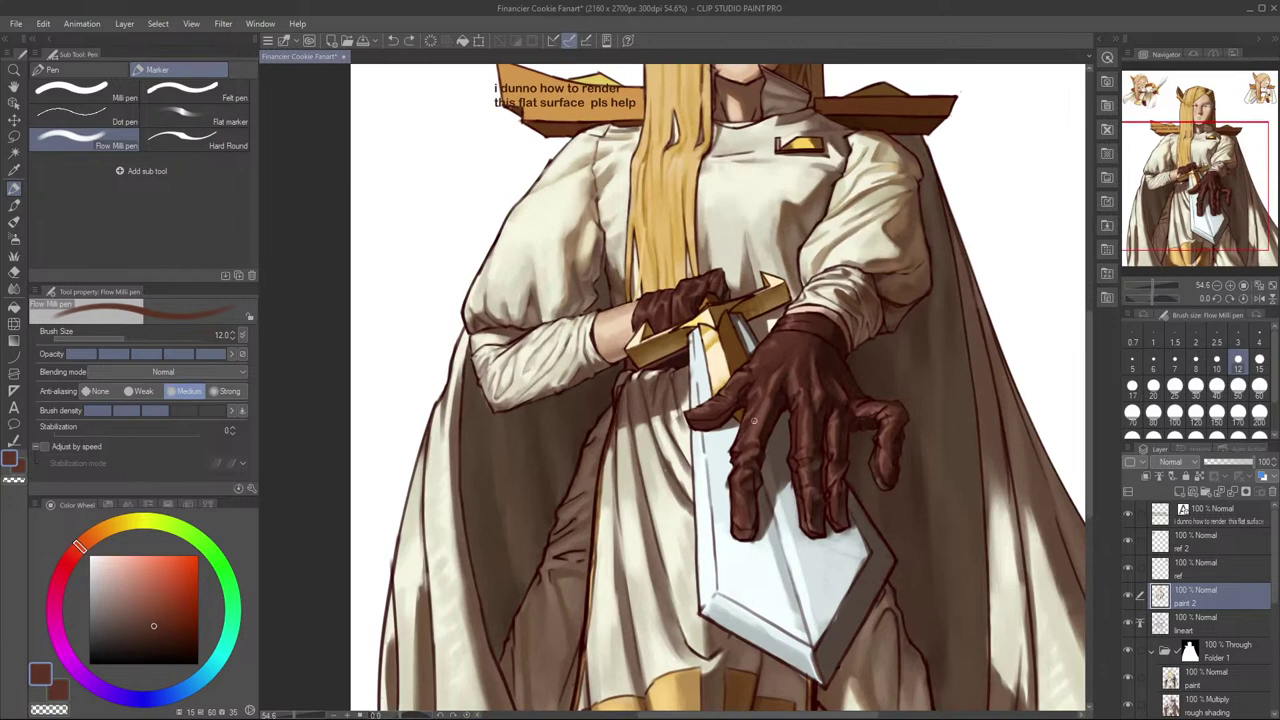
Step: Retouch the index finger below the knuckle with sampled reddish brown, undo the last stroke, and check the glove mirrored
{"action": "left_click", "coordinate": [749, 423], "text": "alt"}
{"action": "left_click_drag", "start_coordinate": [760, 410], "coordinate": [764, 400]}
{"action": "left_click", "coordinate": [755, 425], "text": "alt"}
{"action": "key", "text": "ctrl+z"}
{"action": "mouse_move", "coordinate": [771, 402]}
{"action": "left_mouse_down"}
{"action": "mouse_move", "coordinate": [762, 416]}
{"action": "mouse_move", "coordinate": [500, 390]}
{"action": "mouse_move", "coordinate": [632, 372]}
{"action": "left_mouse_up"}
{"action": "key", "text": "h"}
{"action": "key", "text": "h"}
{"action": "key", "text": "h"}
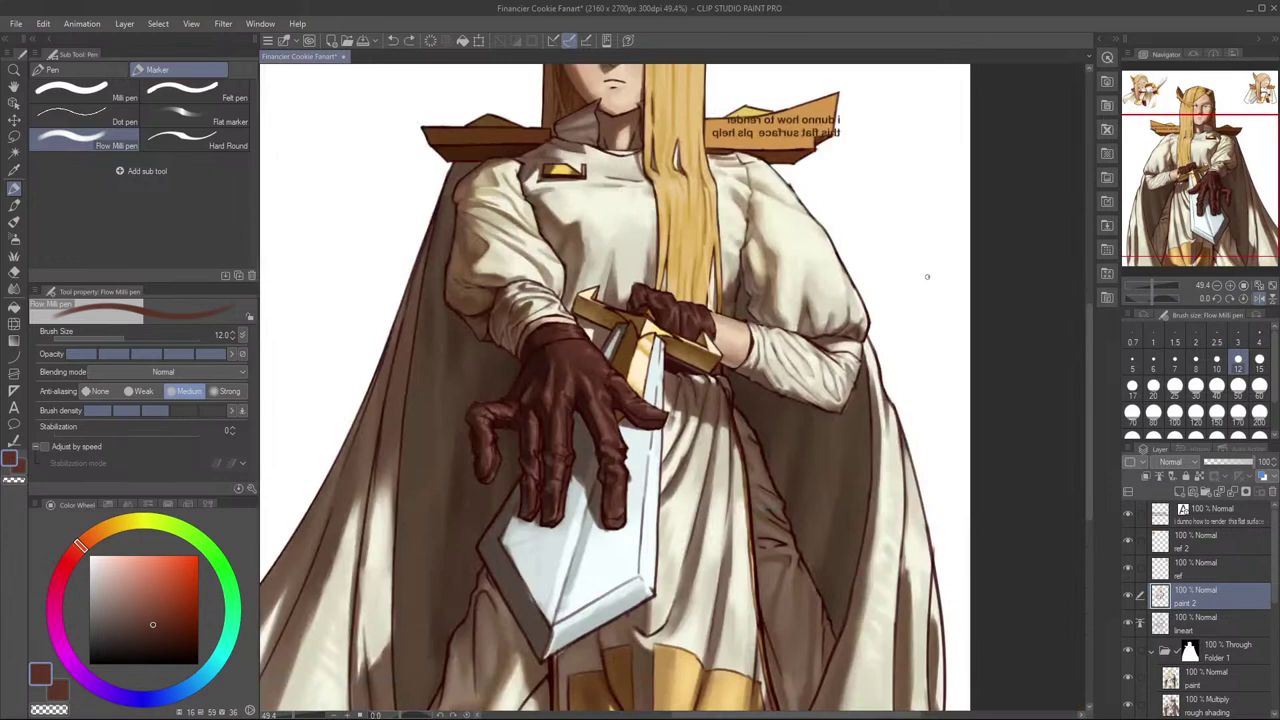
Step: Undo the latest glove strokes near the index knuckle and check the glove against the full figure in normal view
{"action": "key", "text": "h"}
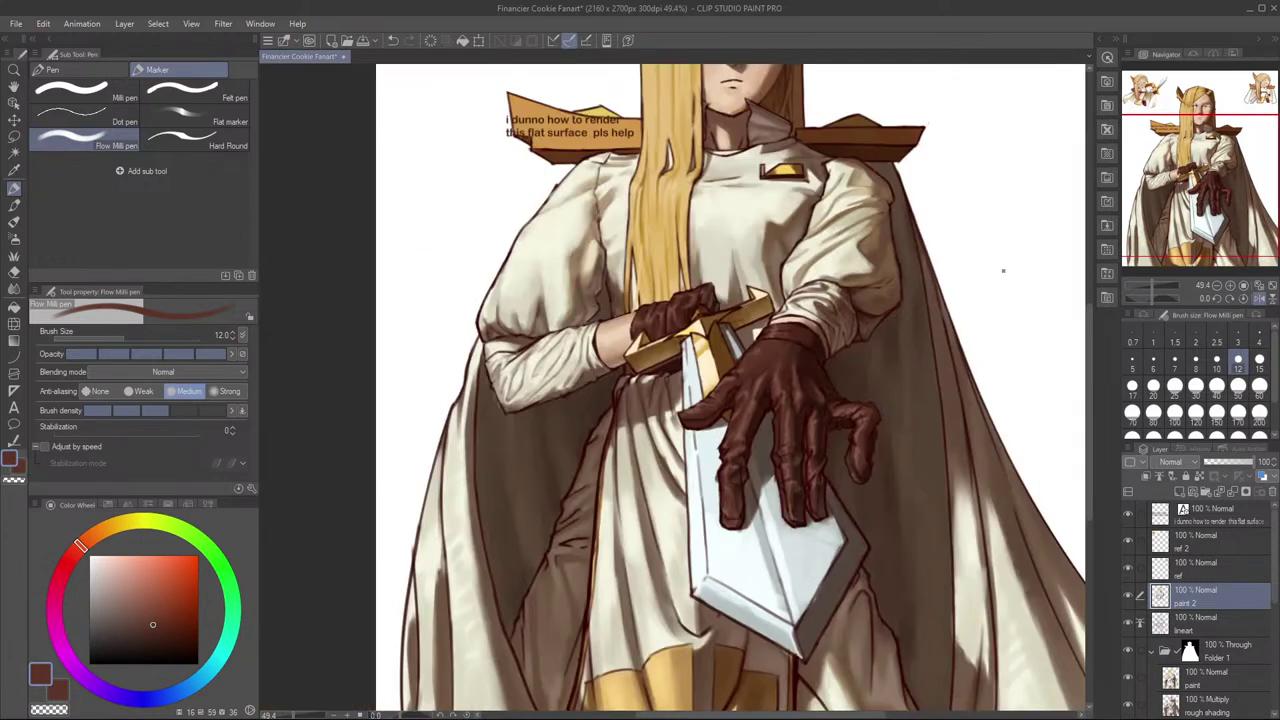
{"action": "key", "text": "ctrl+z"}
{"action": "left_click_drag", "start_coordinate": [758, 402], "coordinate": [766, 388]}
{"action": "key", "text": "ctrl+z"}
{"action": "scroll", "coordinate": [835, 421], "scroll_direction": "down", "scroll_amount": 5}
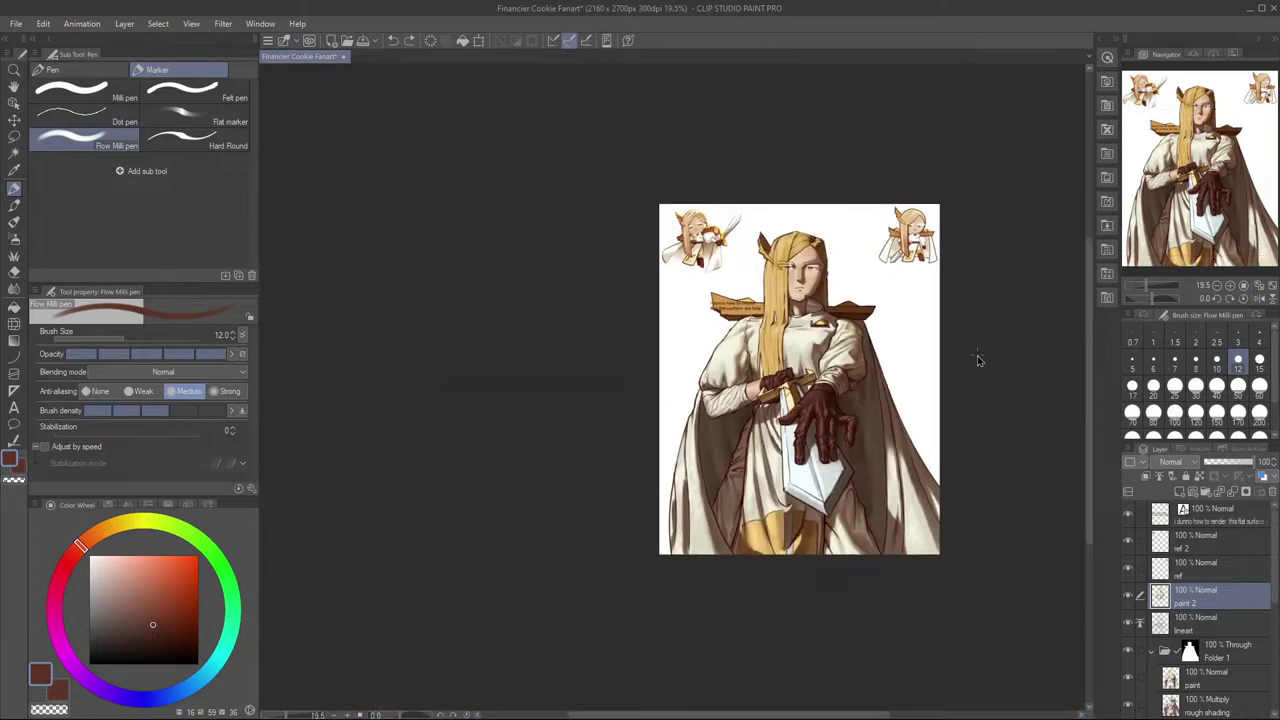
{"action": "scroll", "coordinate": [849, 423], "scroll_direction": "up", "scroll_amount": 5}
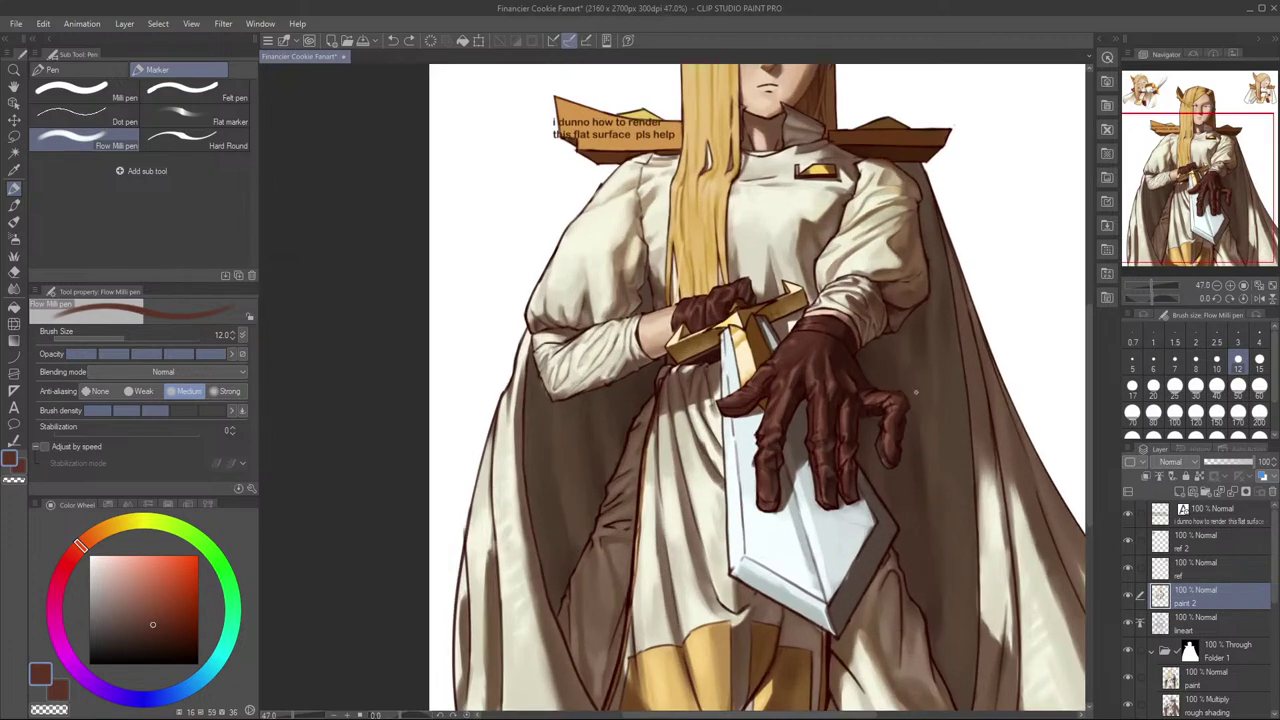
{"action": "scroll", "coordinate": [817, 407], "scroll_direction": "up", "scroll_amount": 3}
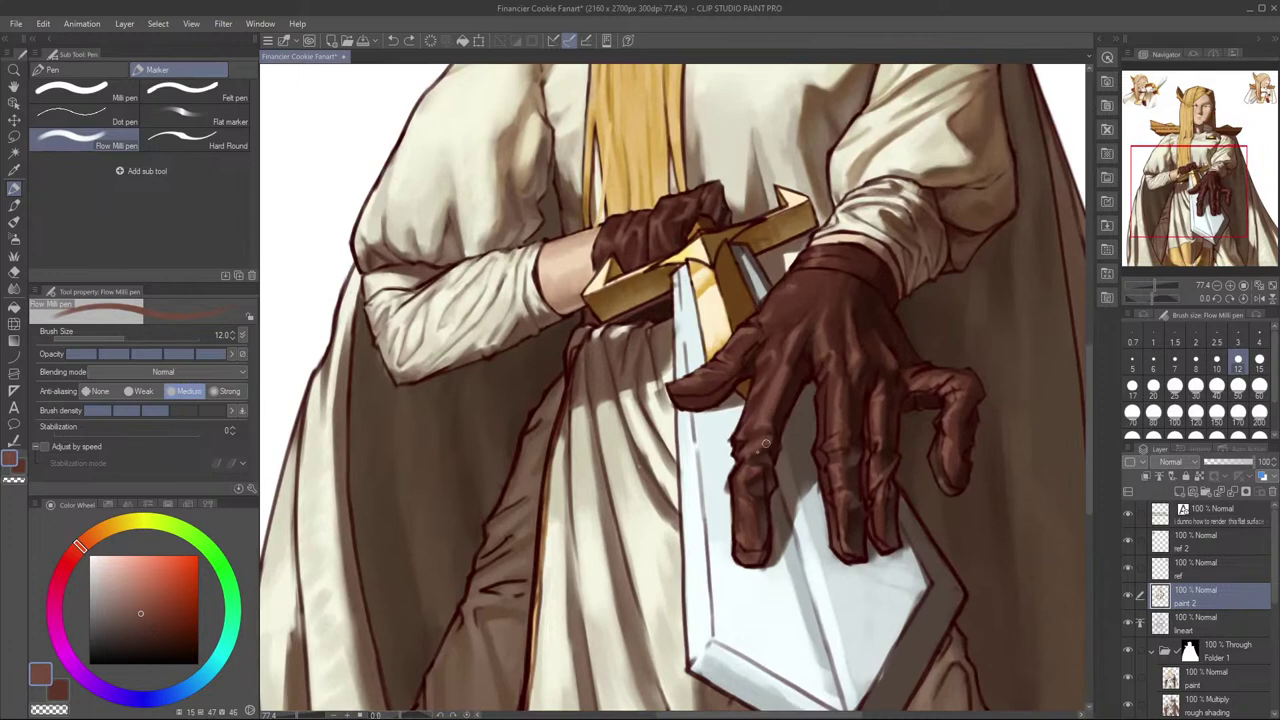
Step: Retouch the index finger's middle joint with lighter reddish browns sampled from the glove, undoing one stroke along the way
{"action": "left_click", "coordinate": [755, 397], "text": "alt"}
{"action": "left_click_drag", "start_coordinate": [781, 435], "coordinate": [767, 441]}
{"action": "left_click", "coordinate": [755, 445], "text": "alt"}
{"action": "scroll", "coordinate": [771, 474], "scroll_direction": "down", "scroll_amount": 1}
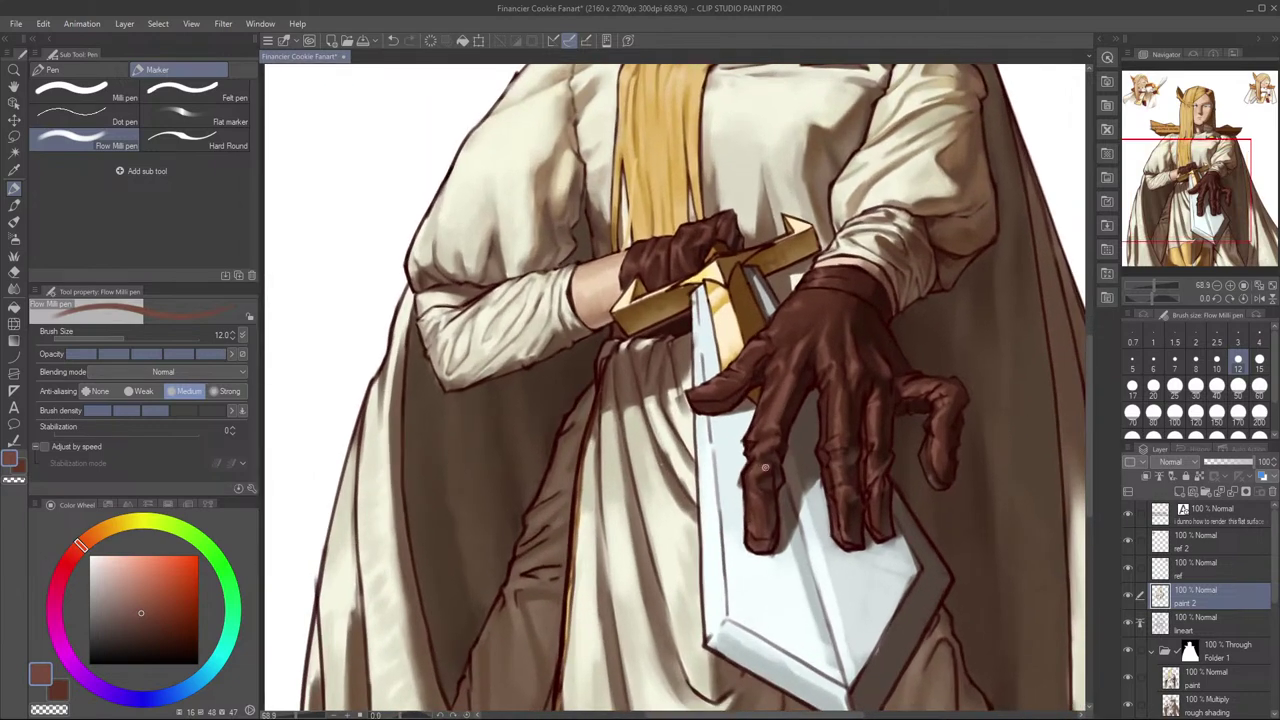
{"action": "key", "text": "ctrl+z"}
{"action": "left_click", "coordinate": [757, 346], "text": "alt"}
{"action": "left_click_drag", "start_coordinate": [756, 476], "coordinate": [763, 467]}
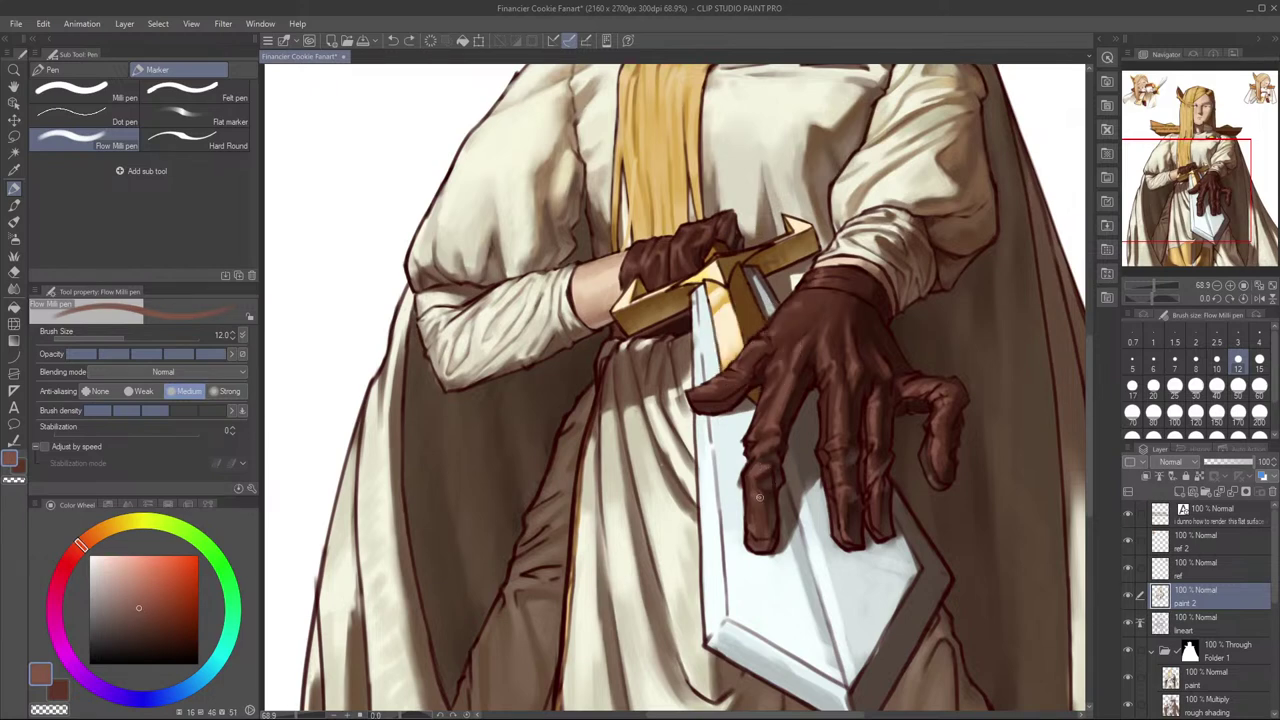
{"action": "left_click", "coordinate": [783, 352], "text": "alt"}
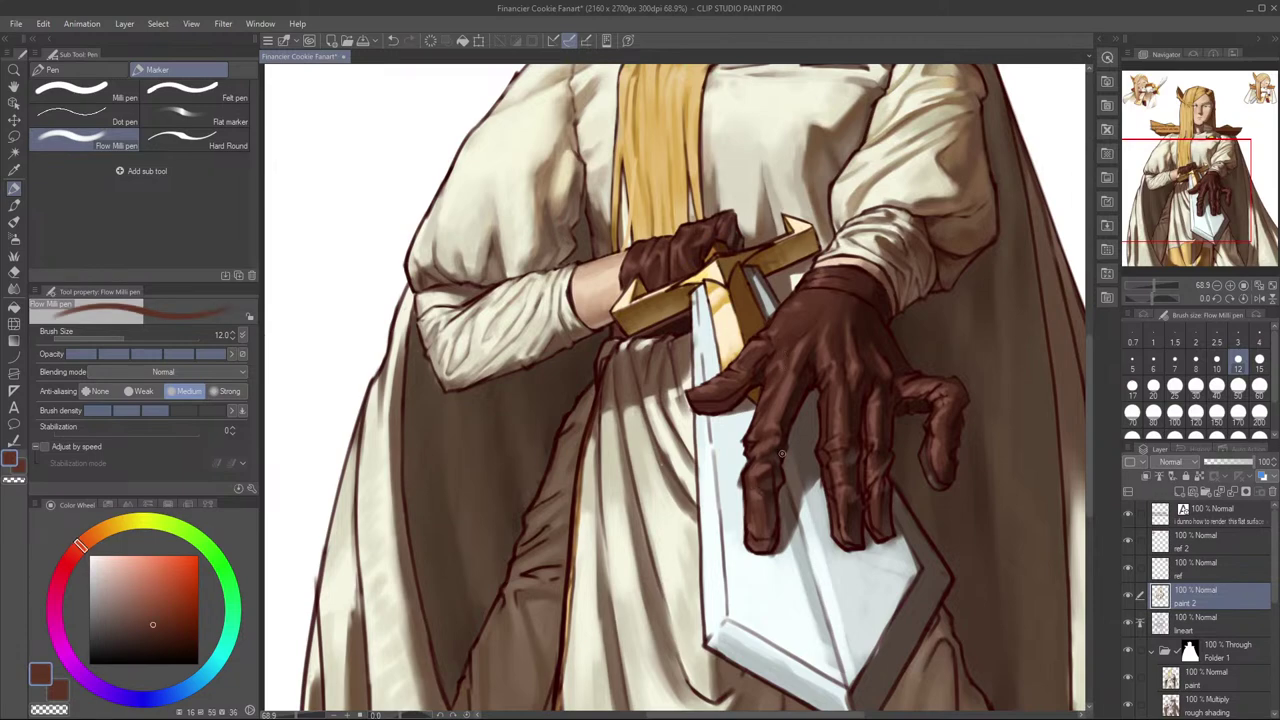
Step: Paint the index finger below its middle joint in mirrored view, undo the recent strokes, and repaint the light area there
{"action": "key", "text": "h"}
{"action": "left_click_drag", "start_coordinate": [832, 440], "coordinate": [822, 458]}
{"action": "scroll", "coordinate": [822, 458], "scroll_direction": "up", "scroll_amount": 3}
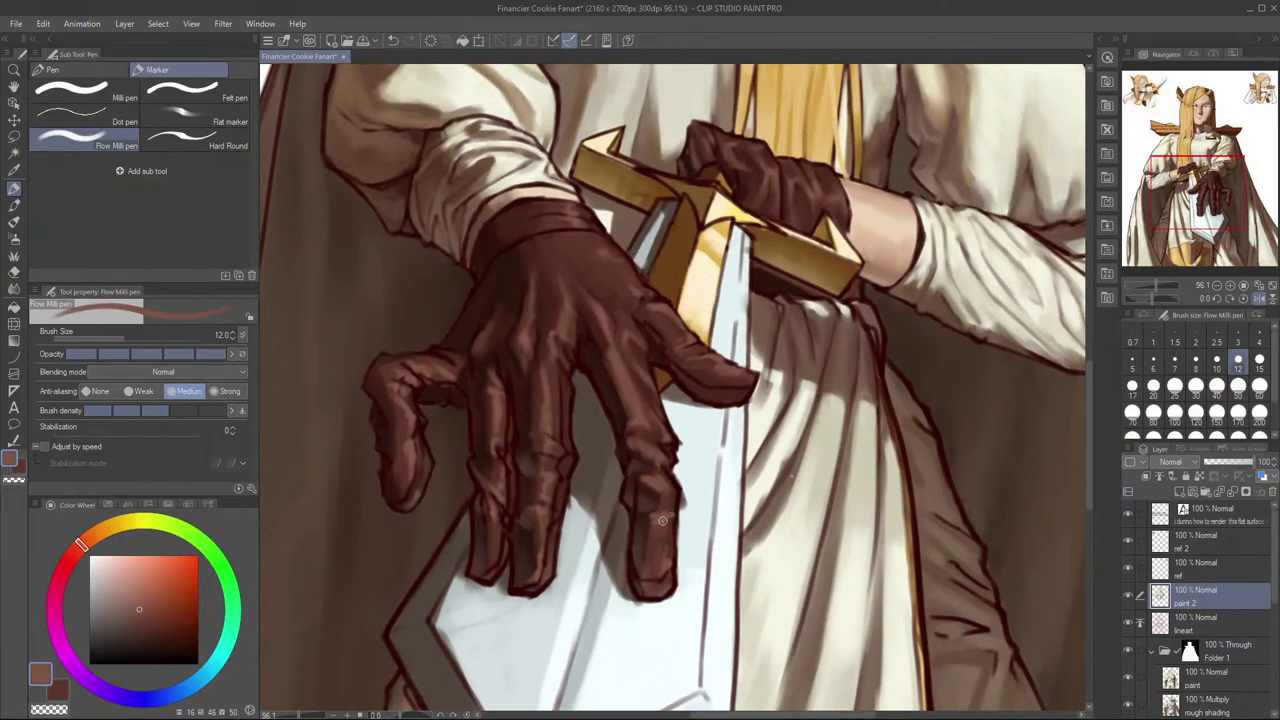
{"action": "mouse_move", "coordinate": [667, 518]}
{"action": "left_mouse_down"}
{"action": "mouse_move", "coordinate": [650, 521]}
{"action": "mouse_move", "coordinate": [667, 543]}
{"action": "mouse_move", "coordinate": [666, 531]}
{"action": "left_mouse_up"}
{"action": "key", "text": "ctrl+z"}
{"action": "key", "text": "ctrl+z"}
{"action": "key", "text": "ctrl+z"}
{"action": "key", "text": "ctrl+z"}
{"action": "key", "text": "ctrl+z"}
{"action": "left_click_drag", "start_coordinate": [664, 517], "coordinate": [661, 536]}
{"action": "key", "text": "h"}
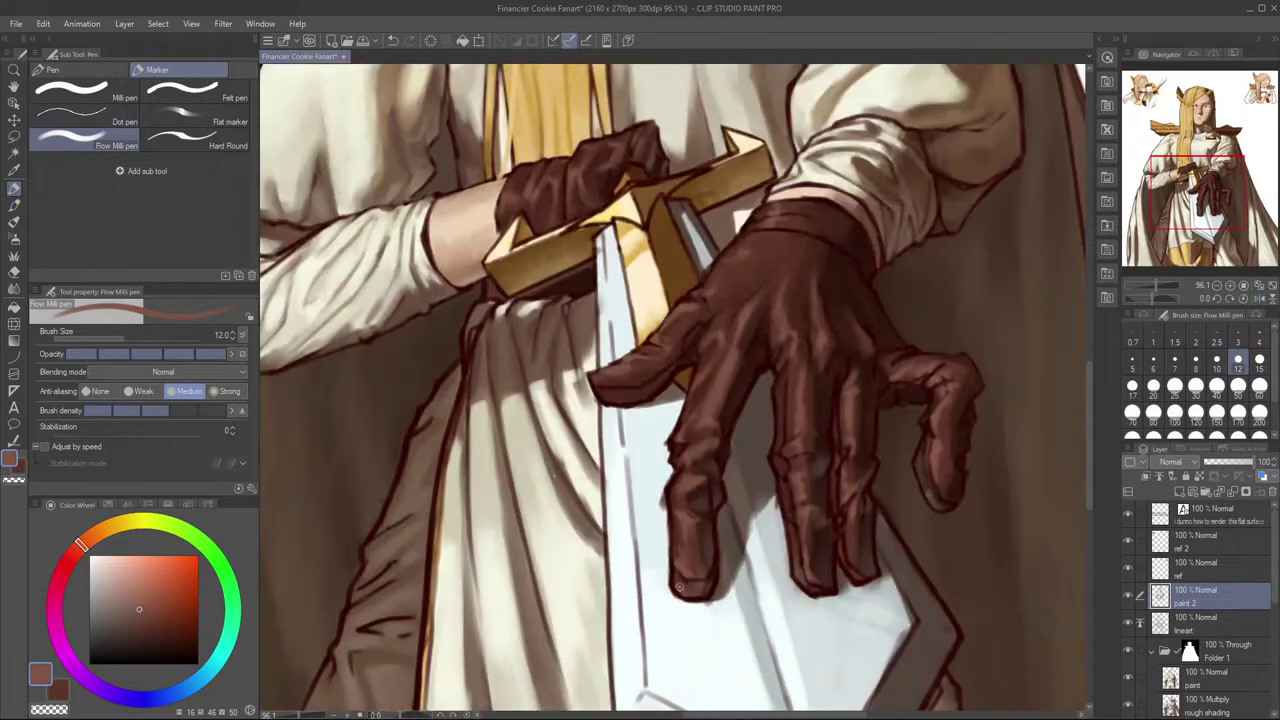
Step: Sample a dark brown from between the glove's fingers, undo the last stroke, and check the glove in mirrored view
{"action": "scroll", "coordinate": [777, 471], "scroll_direction": "down", "scroll_amount": 1}
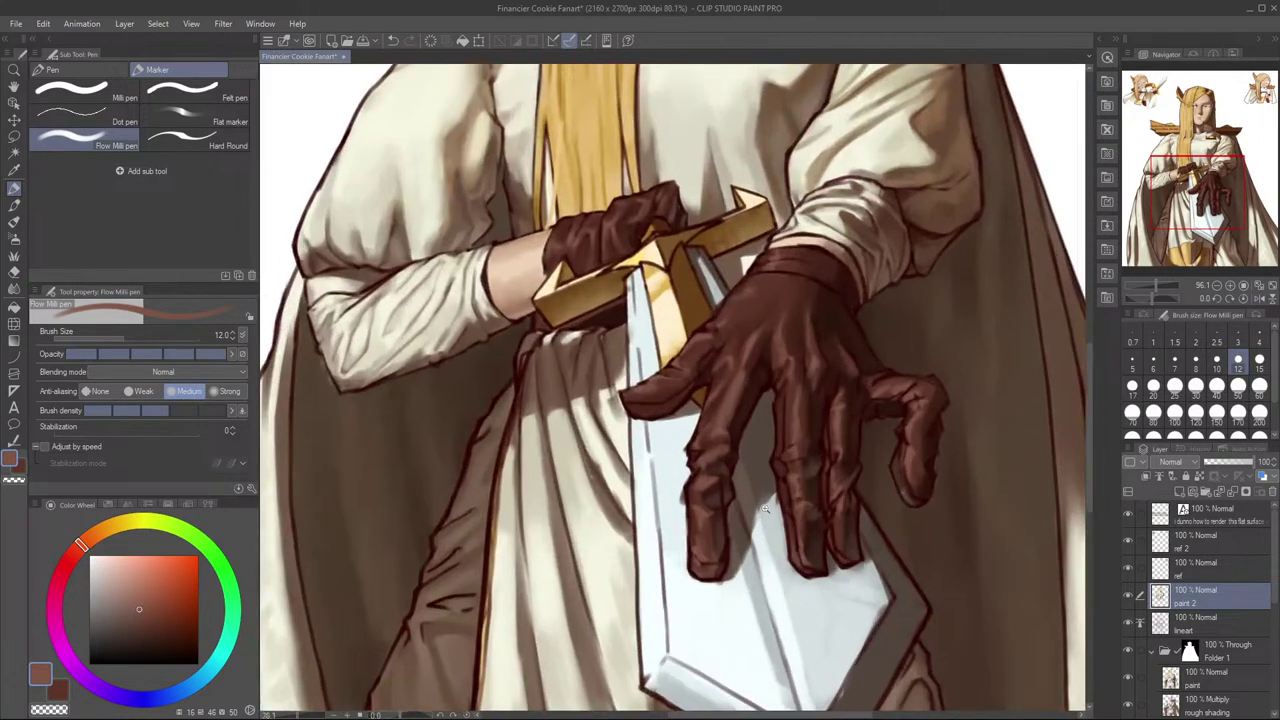
{"action": "scroll", "coordinate": [765, 509], "scroll_direction": "down", "scroll_amount": 1}
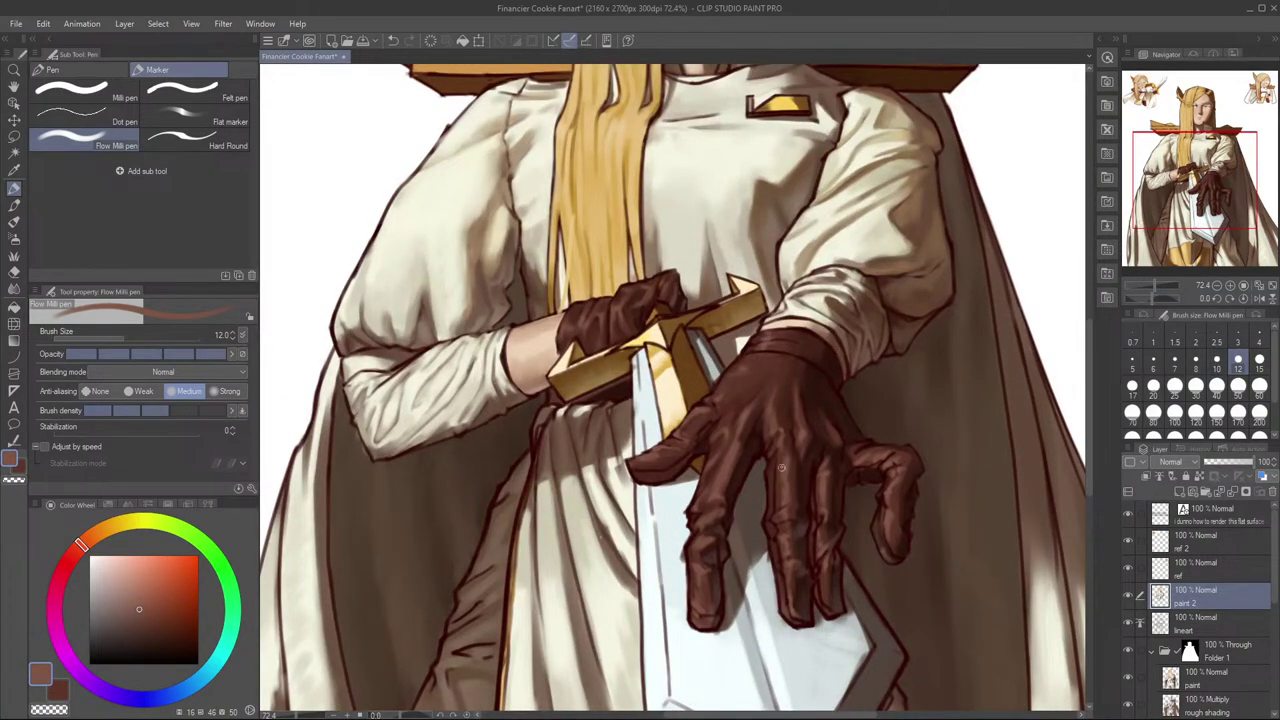
{"action": "left_click", "coordinate": [812, 466], "text": "alt"}
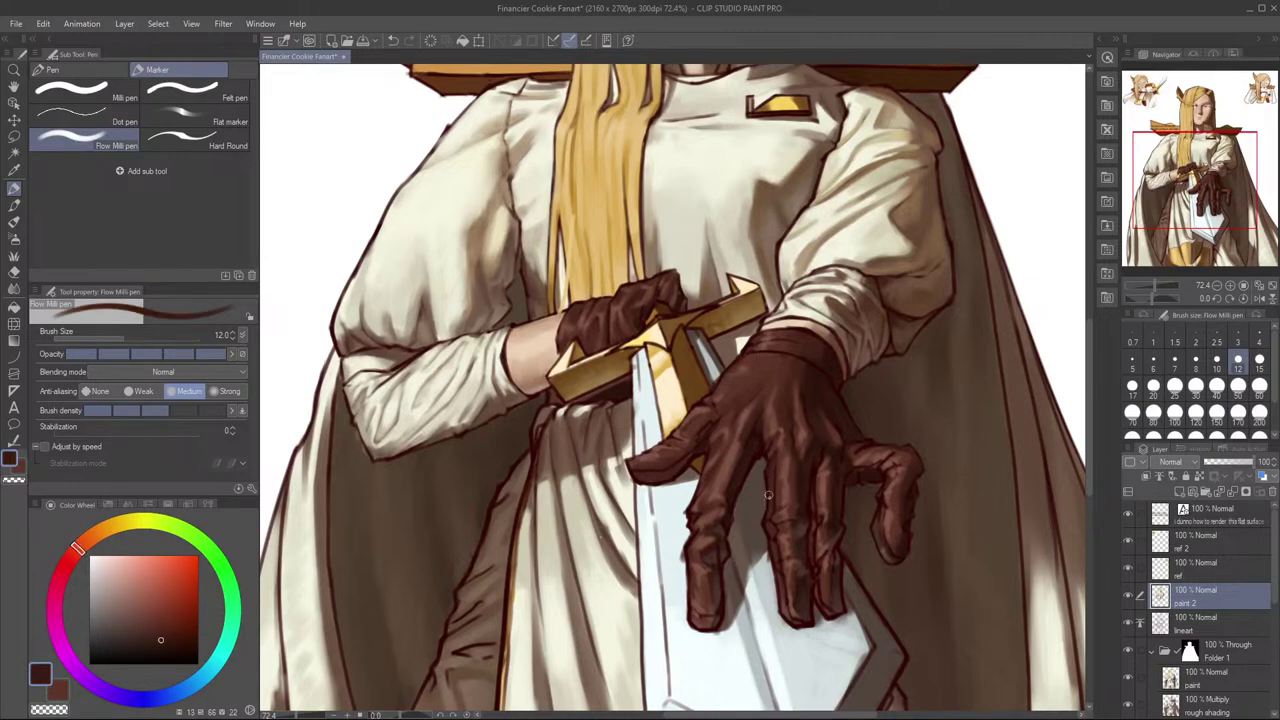
{"action": "key", "text": "h"}
{"action": "key", "text": "ctrl+z"}
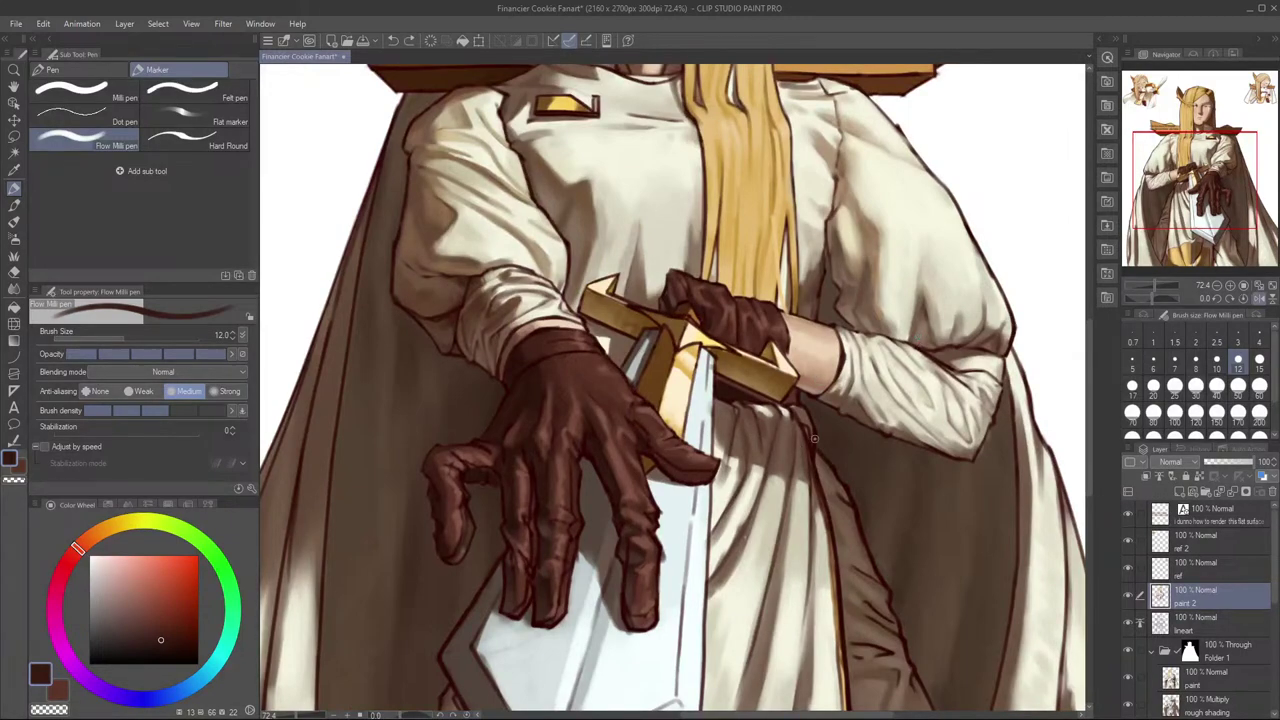
{"action": "key", "text": "h"}
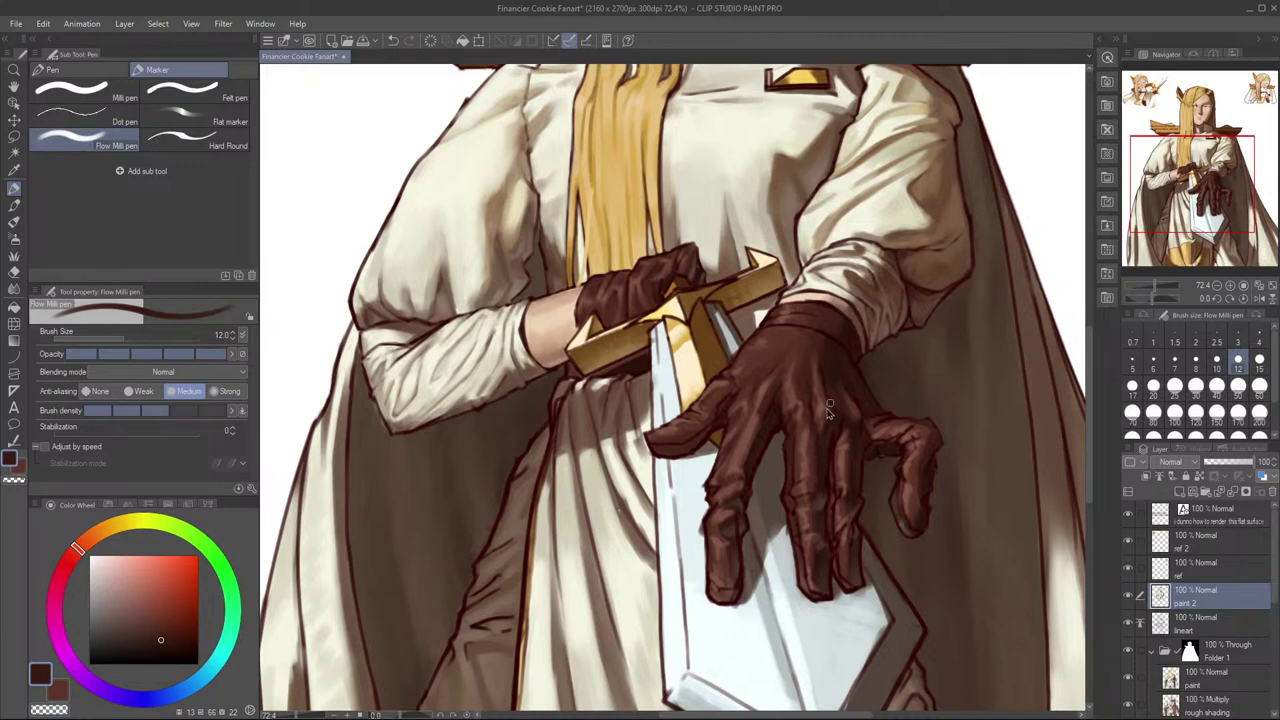
Step: Sample a dark brown beside the index finger, lighten it to a greyish brown, and try it along the middle finger's end
{"action": "left_click", "coordinate": [745, 530], "text": "alt"}
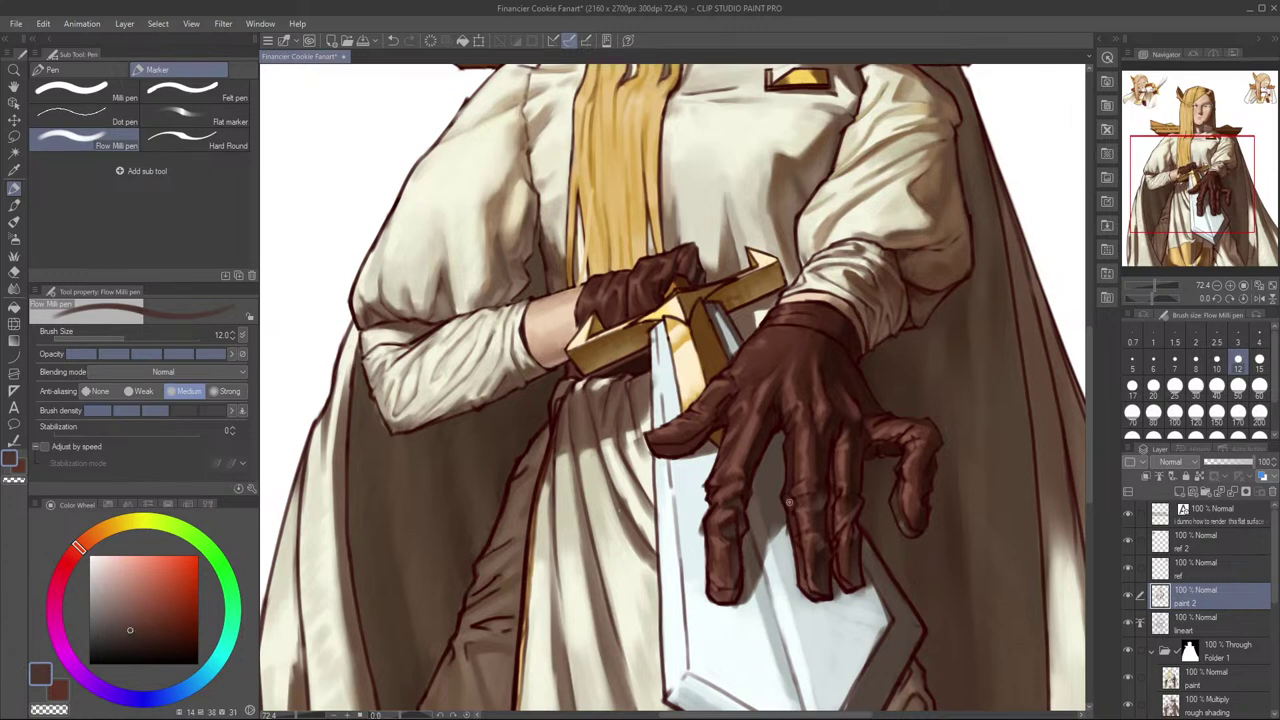
{"action": "left_click", "coordinate": [126, 627]}
{"action": "left_click", "coordinate": [124, 614]}
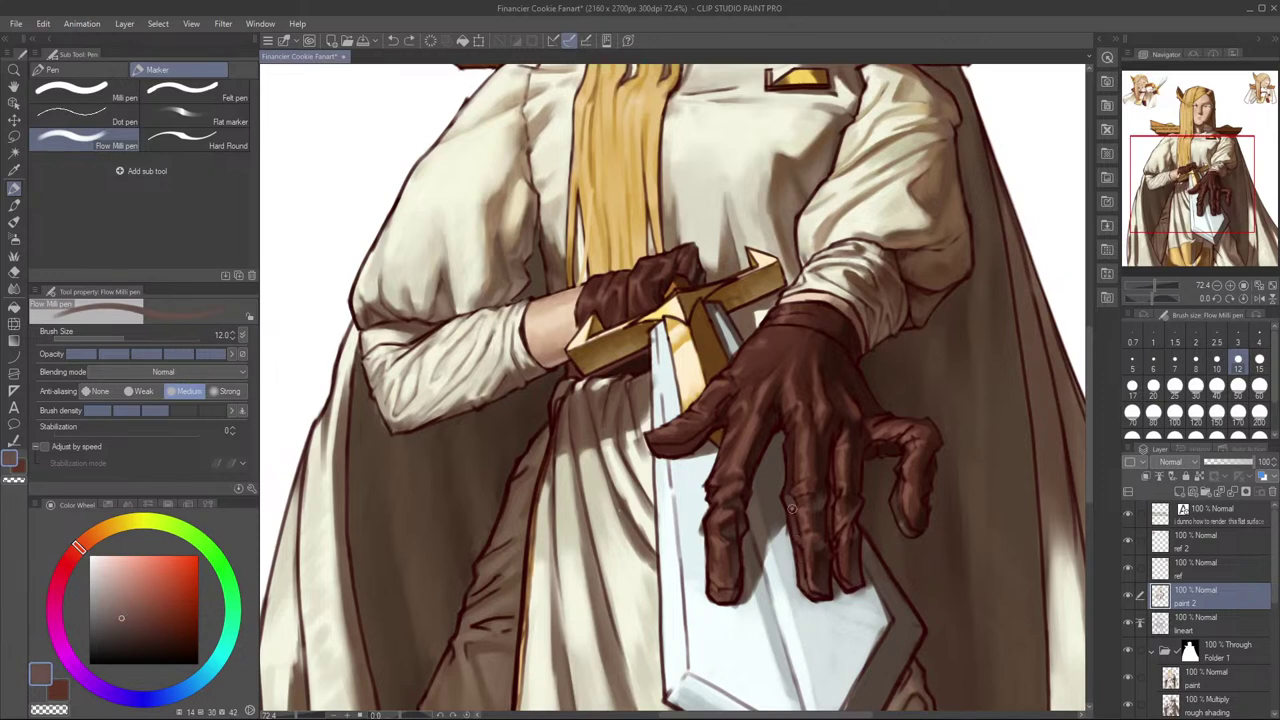
{"action": "left_click_drag", "start_coordinate": [798, 545], "coordinate": [807, 591]}
{"action": "key", "text": "ctrl+z"}
Step: Pick a pale greyish pink as the highlight colour and check the glove in mirrored view
{"action": "left_click", "coordinate": [114, 590]}
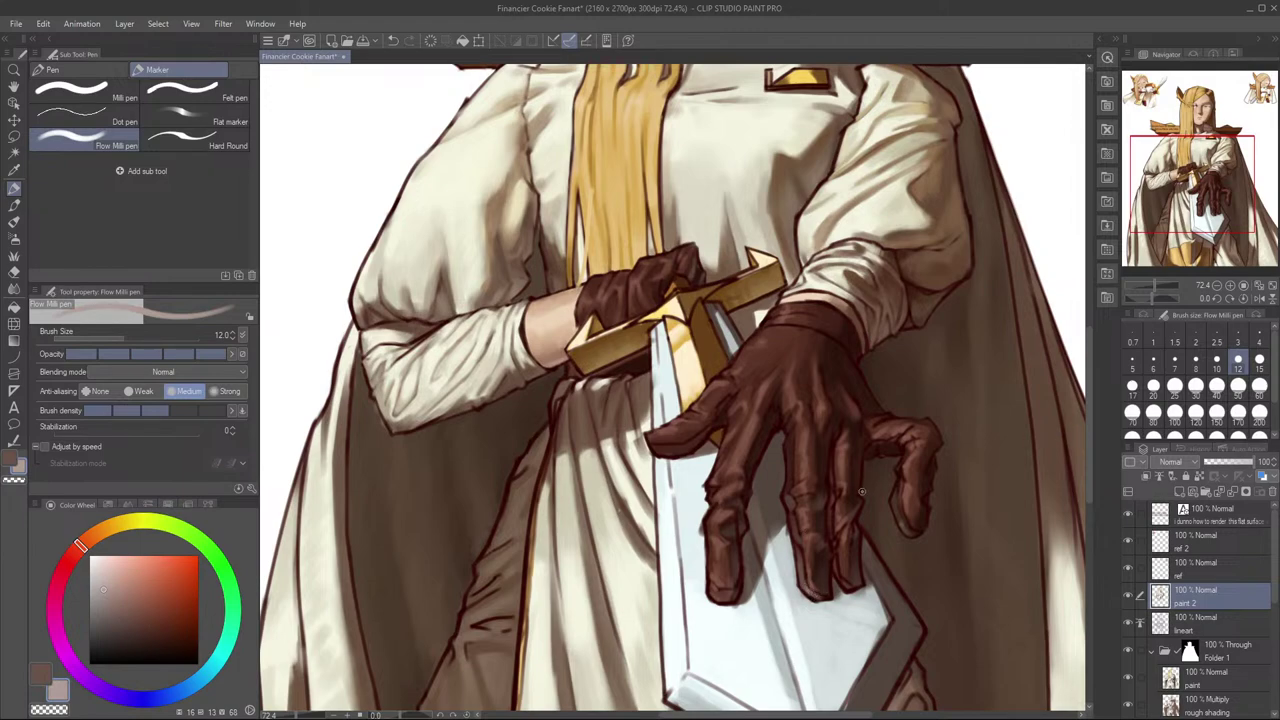
{"action": "key", "text": "h"}
{"action": "key", "text": "h"}
Step: Sample greyish brown from the middle finger, try shaping its fingertip, undo the last stroke, and compare against the full figure
{"action": "left_click", "coordinate": [818, 520], "text": "alt"}
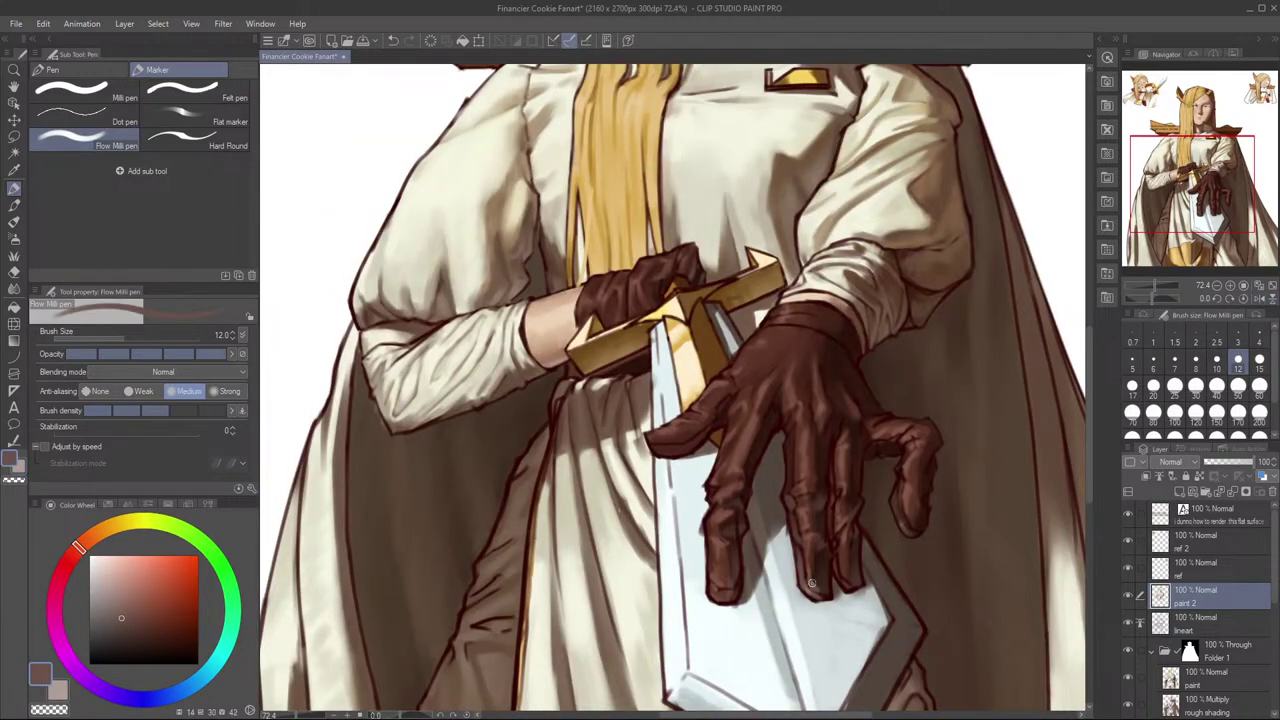
{"action": "key", "text": "ctrl+z"}
{"action": "left_click_drag", "start_coordinate": [819, 594], "coordinate": [811, 581]}
{"action": "key", "text": "ctrl+z"}
{"action": "scroll", "coordinate": [919, 497], "scroll_direction": "down", "scroll_amount": 5}
{"action": "scroll", "coordinate": [919, 495], "scroll_direction": "up", "scroll_amount": 3}
{"action": "scroll", "coordinate": [838, 552], "scroll_direction": "up", "scroll_amount": 3}
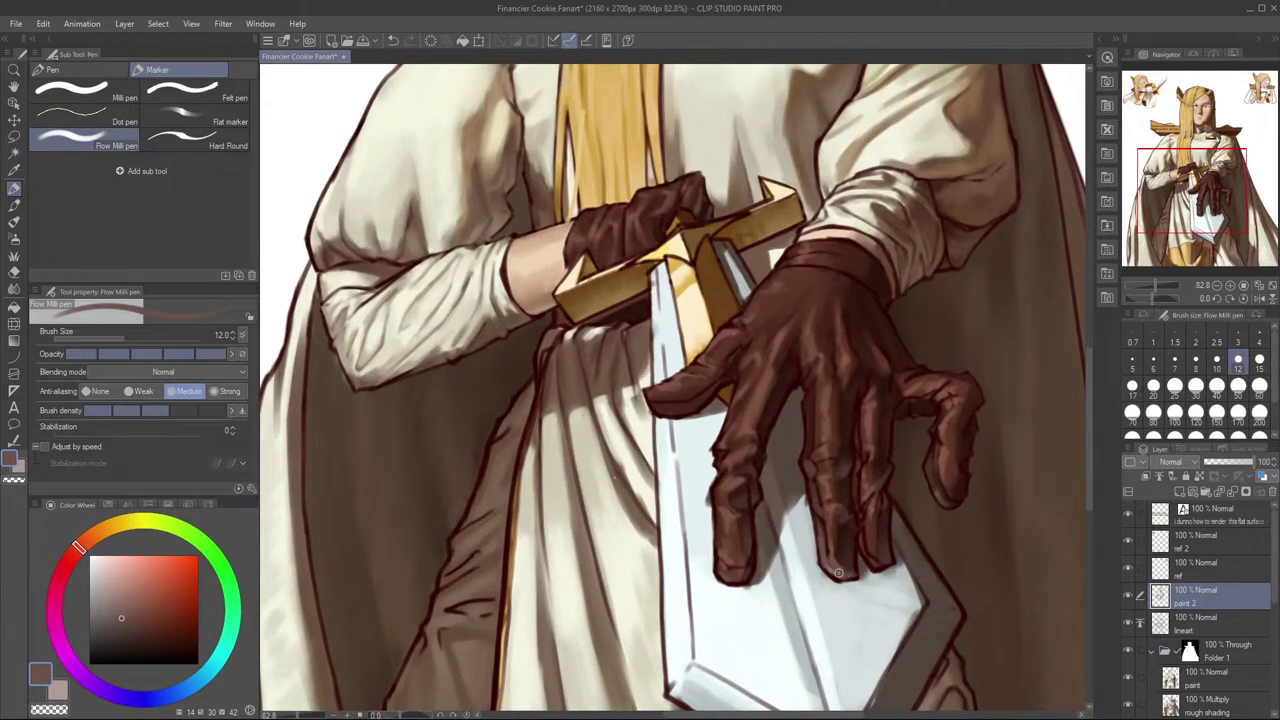
Step: Try a pale greyish pink highlight on the middle fingertip, undo it, and check the figure in mirrored view
{"action": "key", "text": "x"}
{"action": "key", "text": "ctrl+z"}
{"action": "left_click_drag", "start_coordinate": [854, 579], "coordinate": [838, 580]}
{"action": "key", "text": "ctrl+z"}
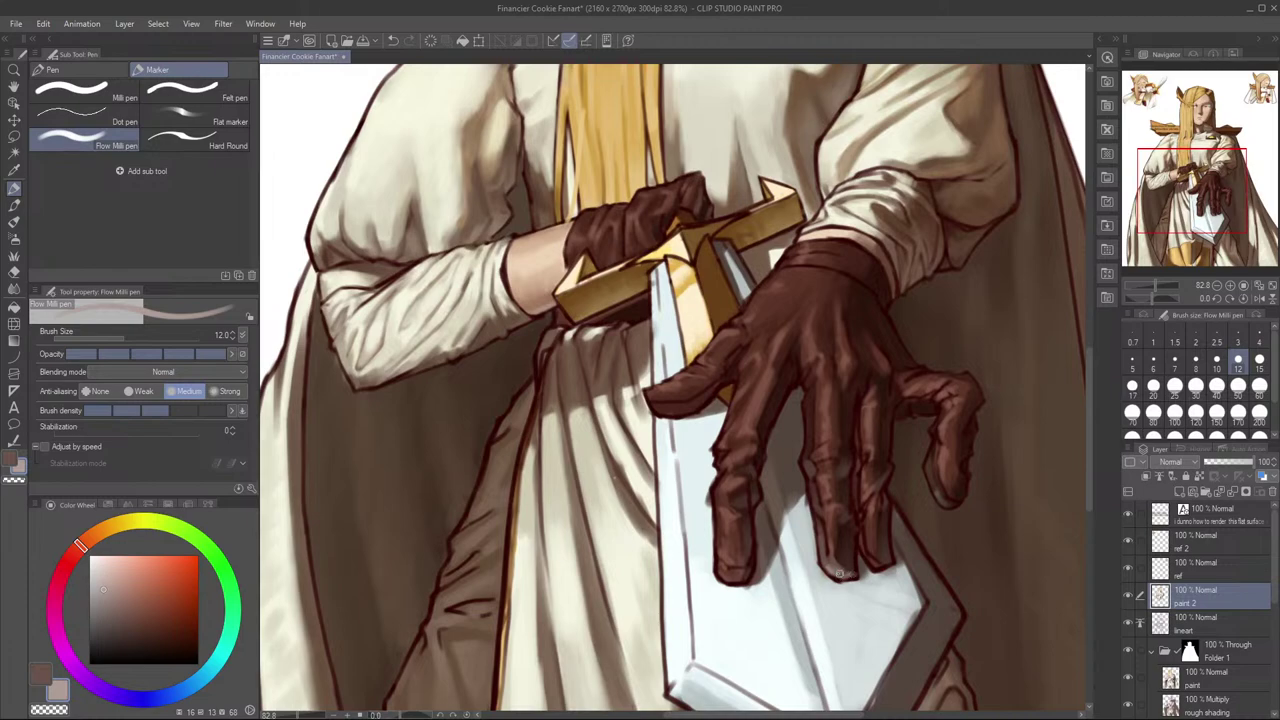
{"action": "key", "text": "h"}
{"action": "scroll", "coordinate": [882, 531], "scroll_direction": "down", "scroll_amount": 5}
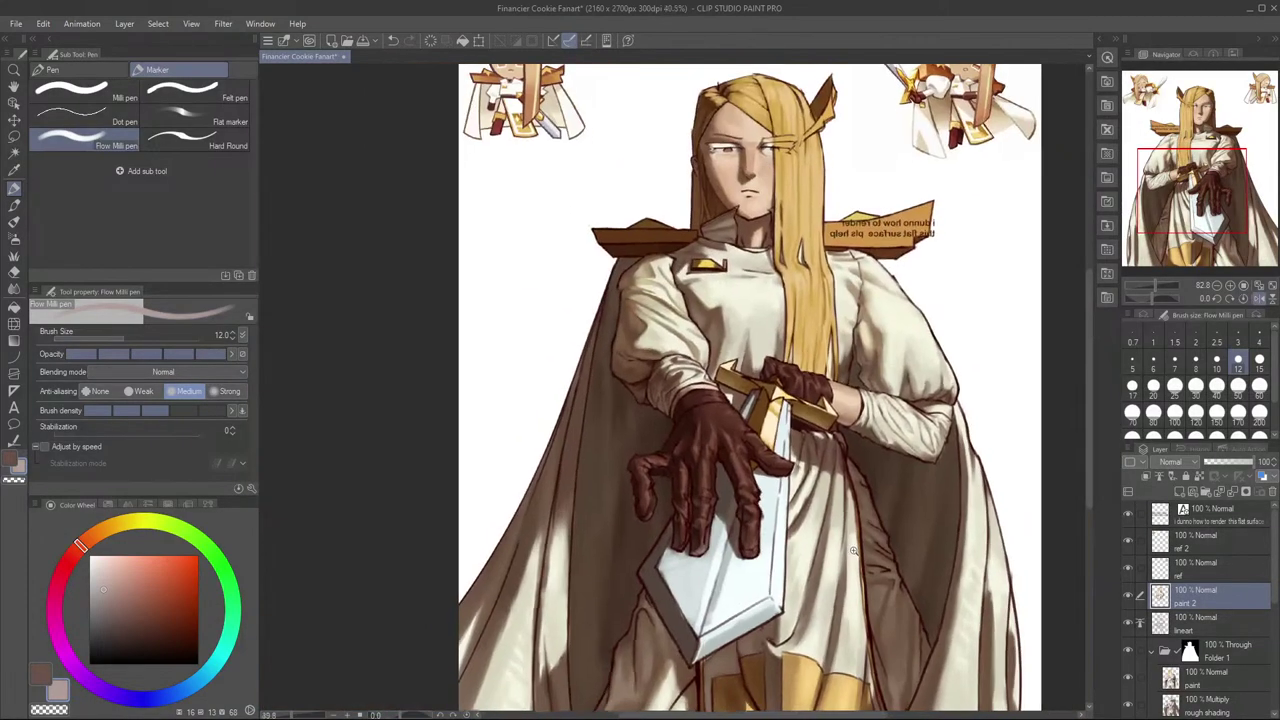
{"action": "scroll", "coordinate": [882, 531], "scroll_direction": "up", "scroll_amount": 2}
{"action": "key", "text": "h"}
{"action": "scroll", "coordinate": [830, 530], "scroll_direction": "up", "scroll_amount": 3}
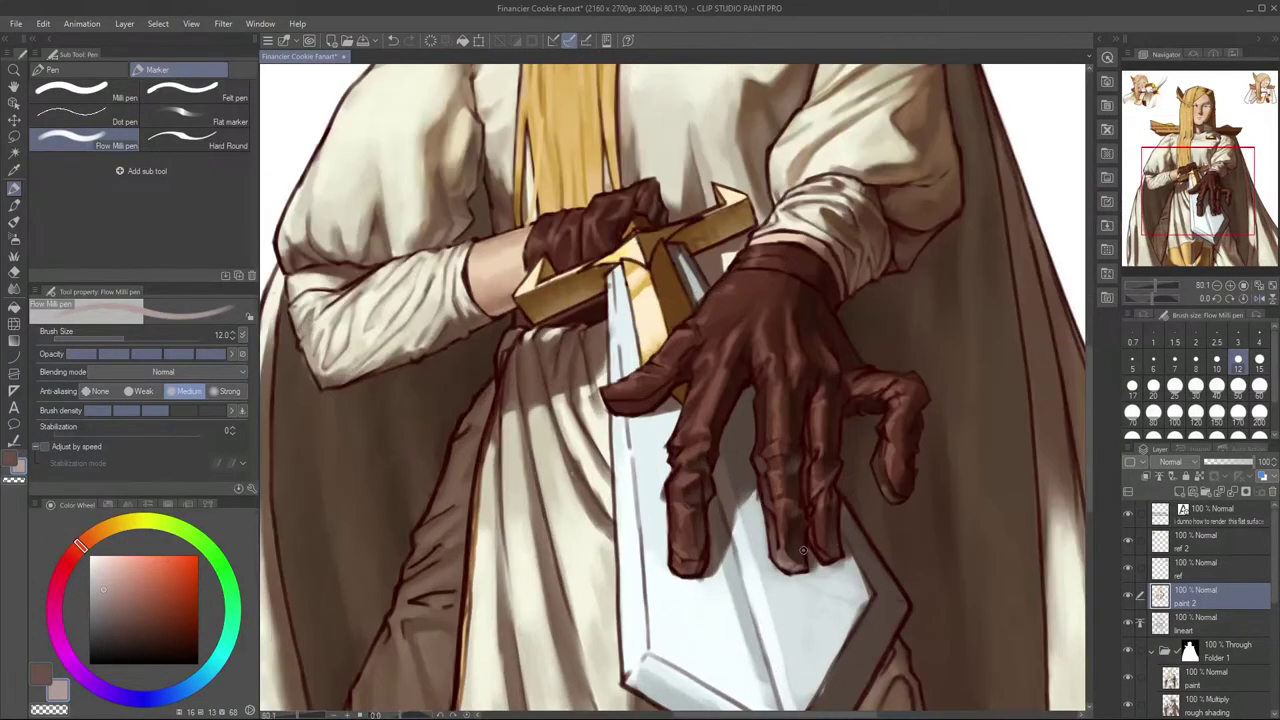
Step: Paint the ring fingertip with greyish brown sampled from the middle finger, undoing a stroke on the middle fingertip first
{"action": "left_click", "coordinate": [798, 545], "text": "alt"}
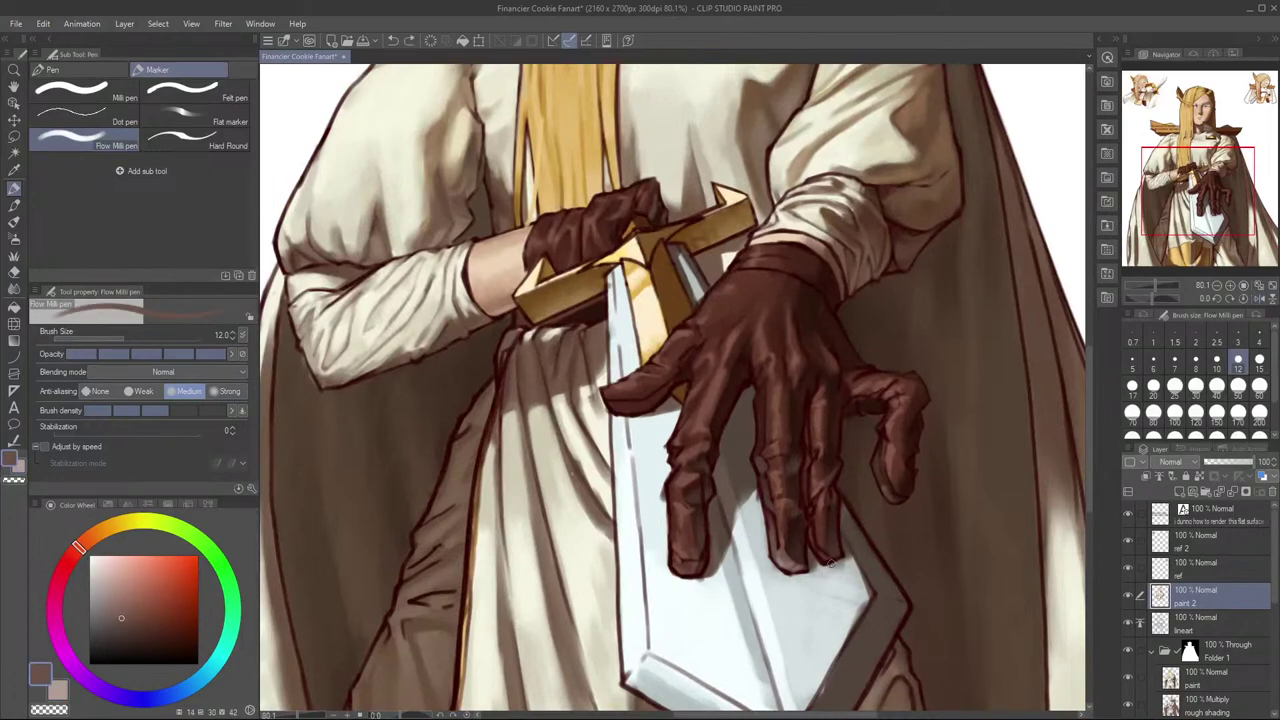
{"action": "left_click_drag", "start_coordinate": [808, 543], "coordinate": [788, 572]}
{"action": "key", "text": "ctrl+z"}
{"action": "key", "text": "bracketright"}
{"action": "key", "text": "bracketleft"}
{"action": "left_click_drag", "start_coordinate": [825, 545], "coordinate": [829, 554]}
{"action": "scroll", "coordinate": [897, 486], "scroll_direction": "down", "scroll_amount": 5}
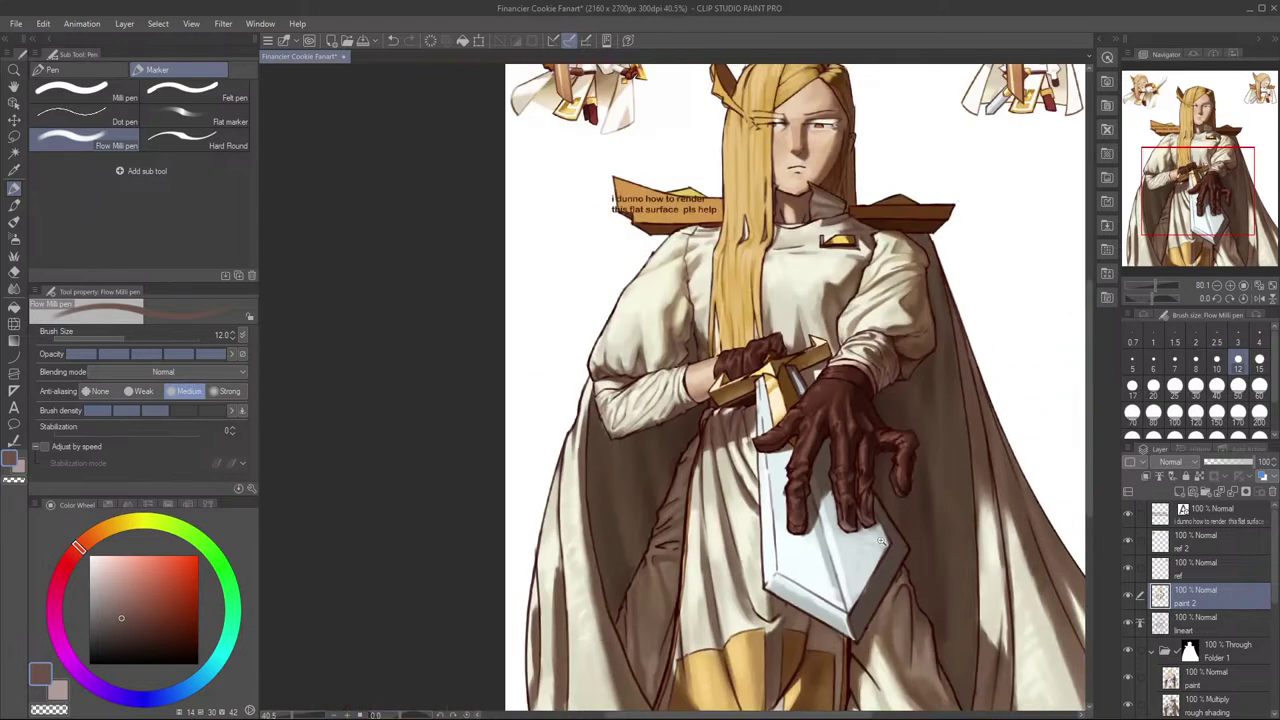
{"action": "scroll", "coordinate": [935, 484], "scroll_direction": "up", "scroll_amount": 2}
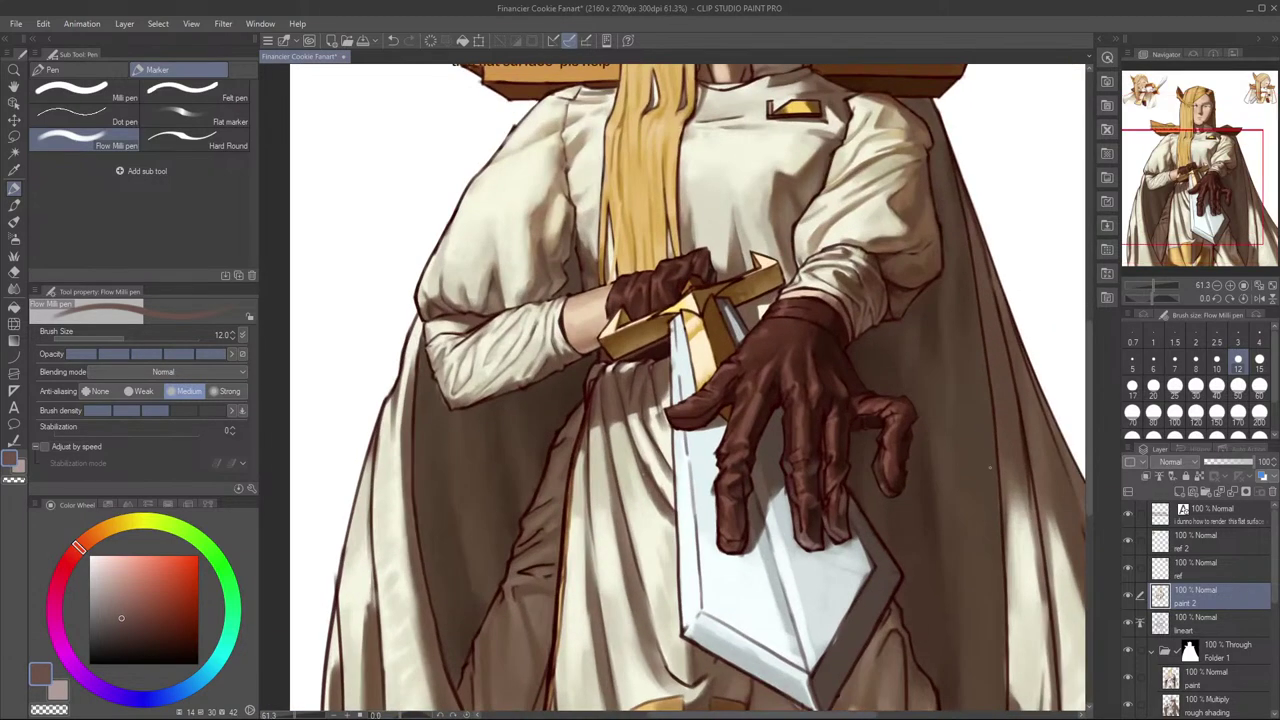
Step: Toggle the visibility of the paint 2 layer to compare the figure with and without the new rendering
{"action": "left_click", "coordinate": [1128, 597]}
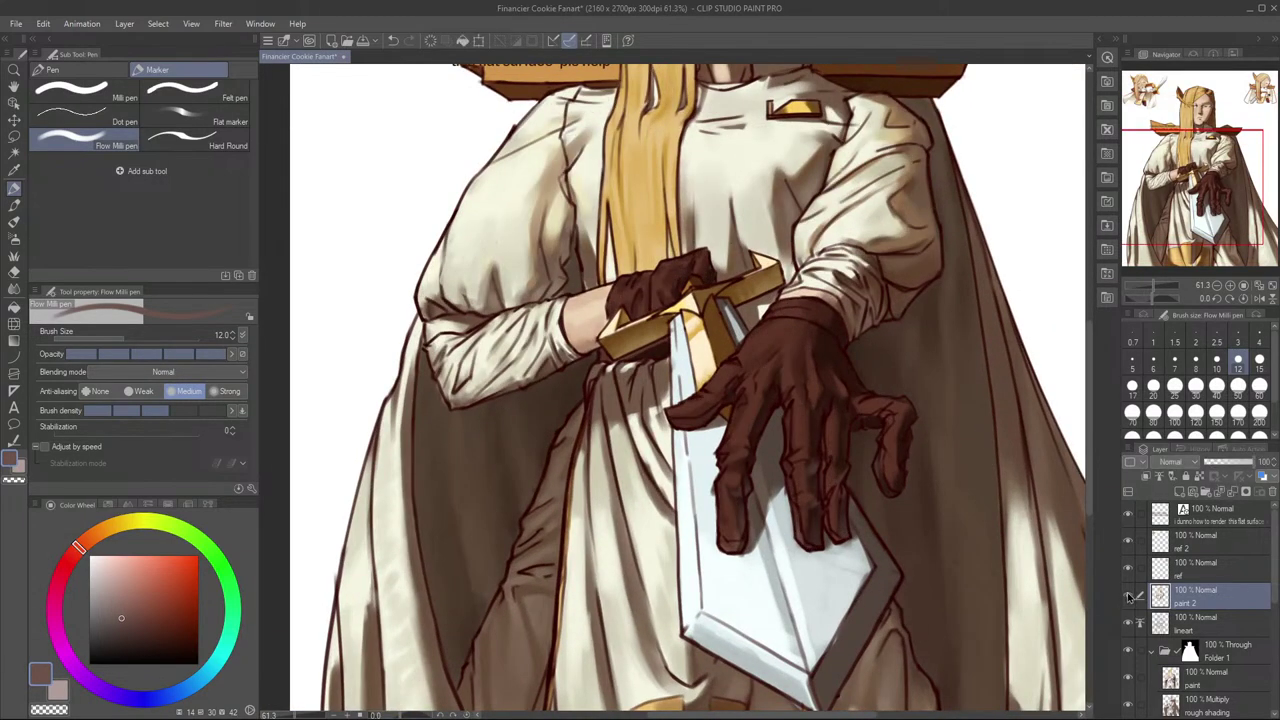
{"action": "left_click", "coordinate": [1128, 597]}
{"action": "left_click", "coordinate": [1129, 597]}
{"action": "left_click", "coordinate": [1129, 597]}
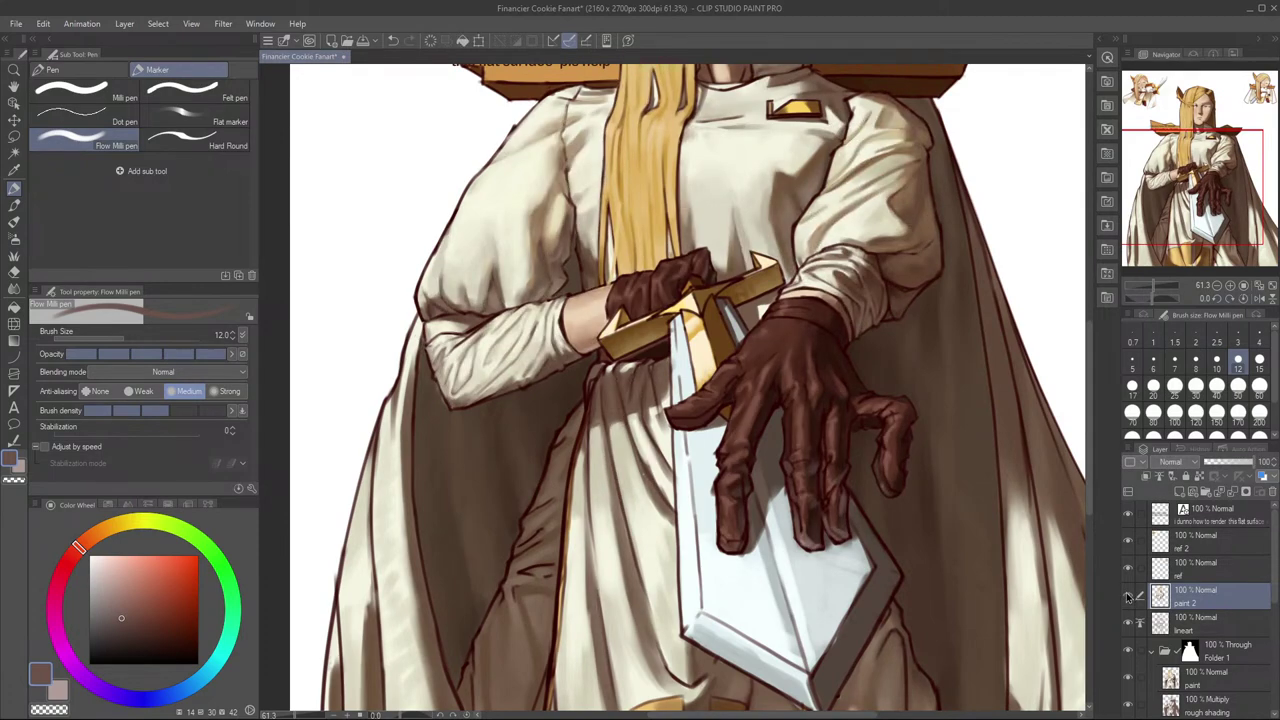
Step: Retouch the ring and middle fingertips in mirrored view with the Flow Milli pen at brush size 12
{"action": "key", "text": "h"}
{"action": "left_click_drag", "start_coordinate": [743, 583], "coordinate": [957, 556]}
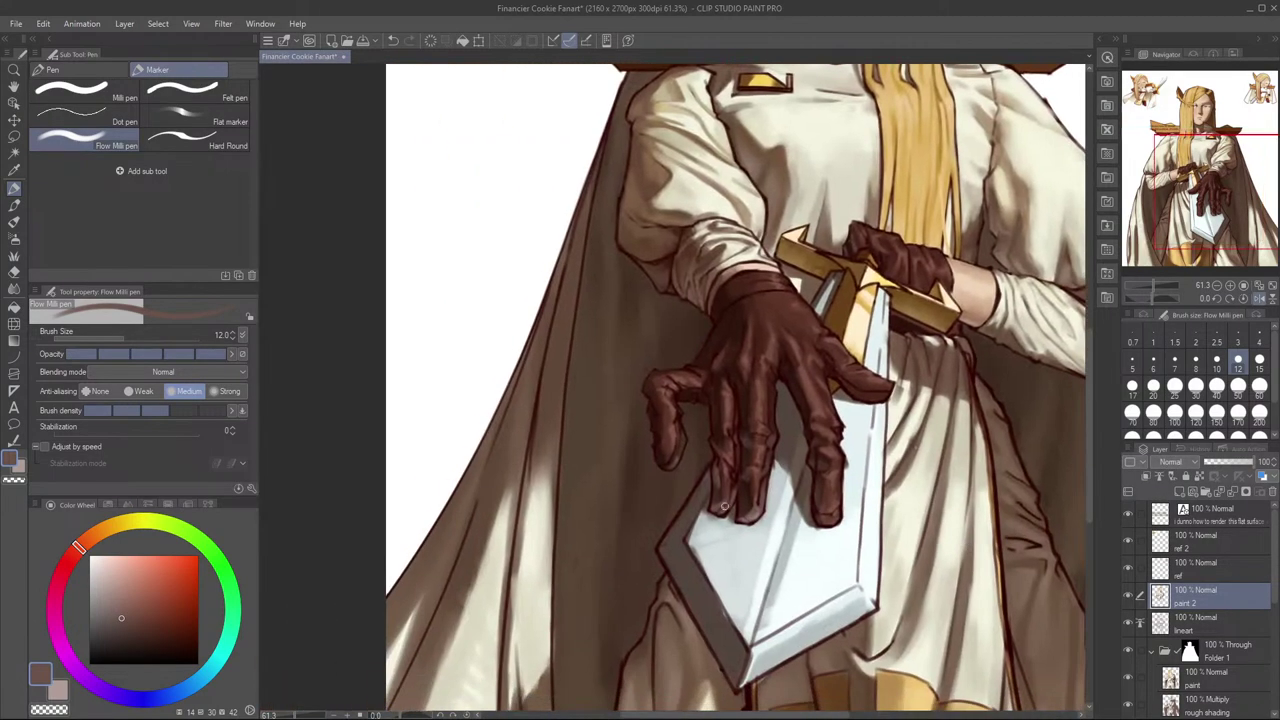
{"action": "key", "text": "bracketright"}
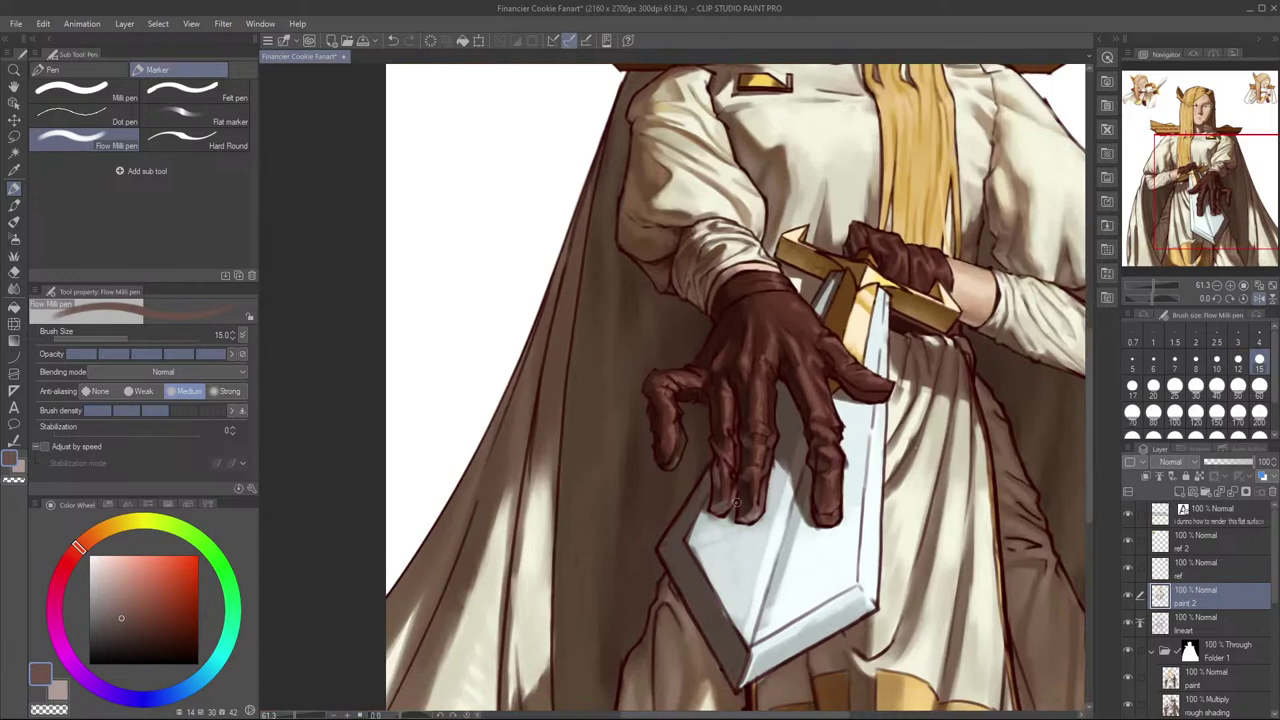
{"action": "key", "text": "bracketleft"}
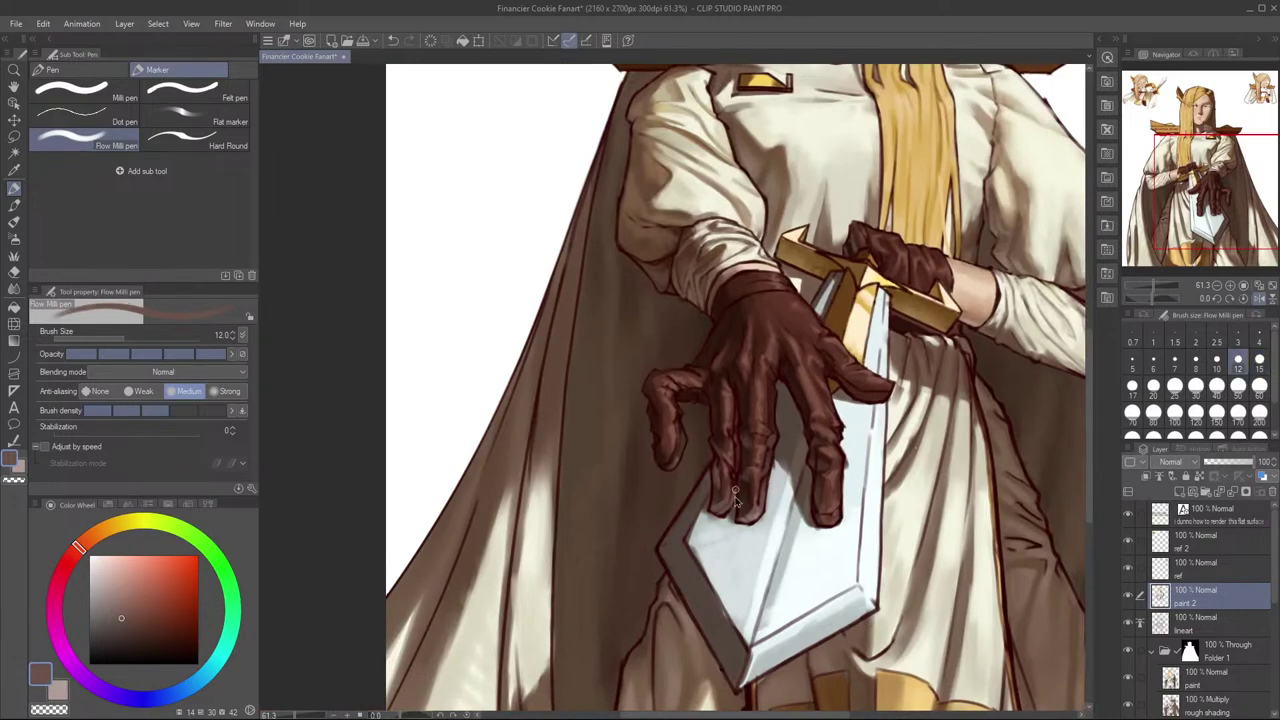
{"action": "key", "text": "h"}
{"action": "left_click_drag", "start_coordinate": [730, 482], "coordinate": [881, 525]}
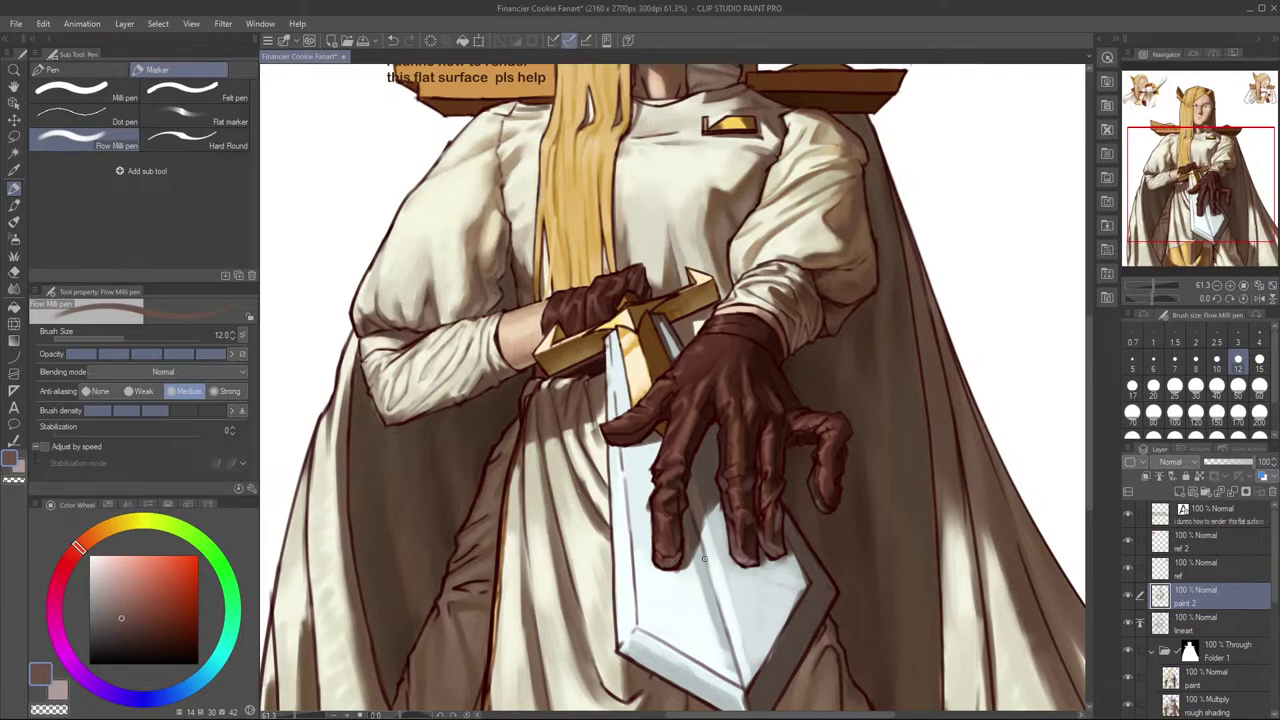
Step: Sample from the index fingertip, touch it up with the pale greyish pink, and check it mirrored
{"action": "left_click", "coordinate": [670, 562], "text": "alt"}
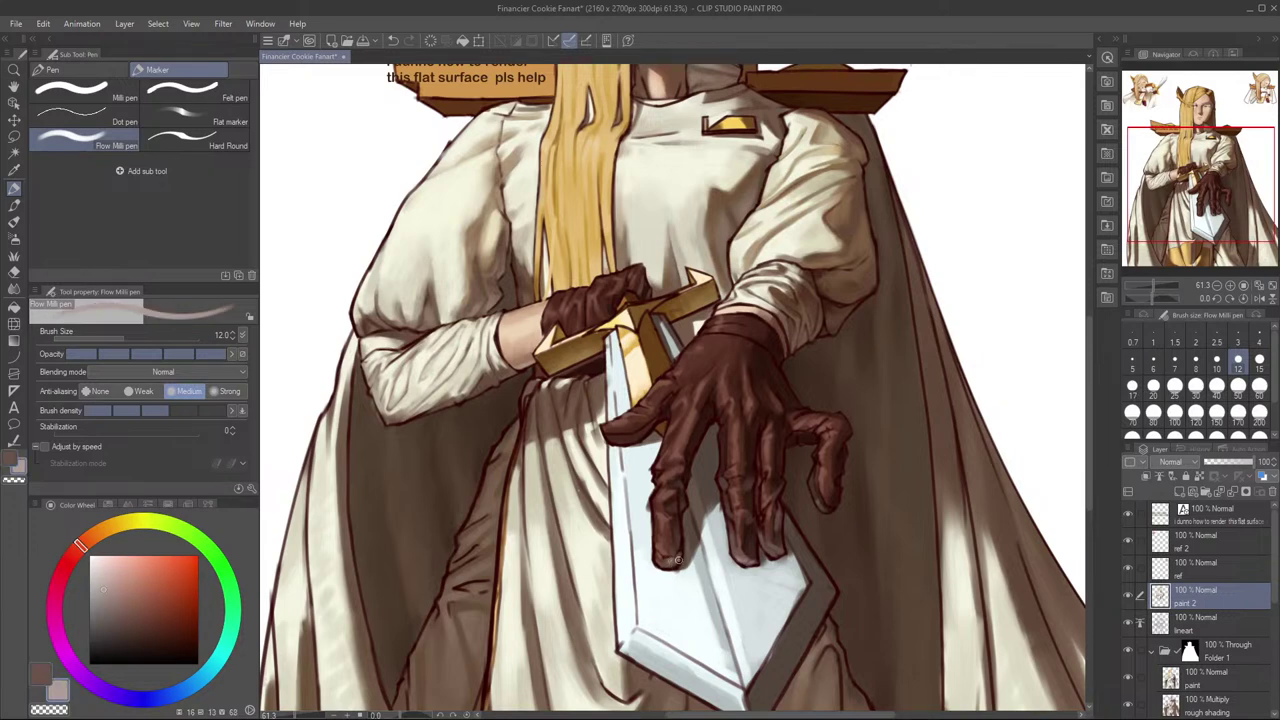
{"action": "key", "text": "h"}
{"action": "key", "text": "h"}
{"action": "scroll", "coordinate": [780, 528], "scroll_direction": "down", "scroll_amount": 3}
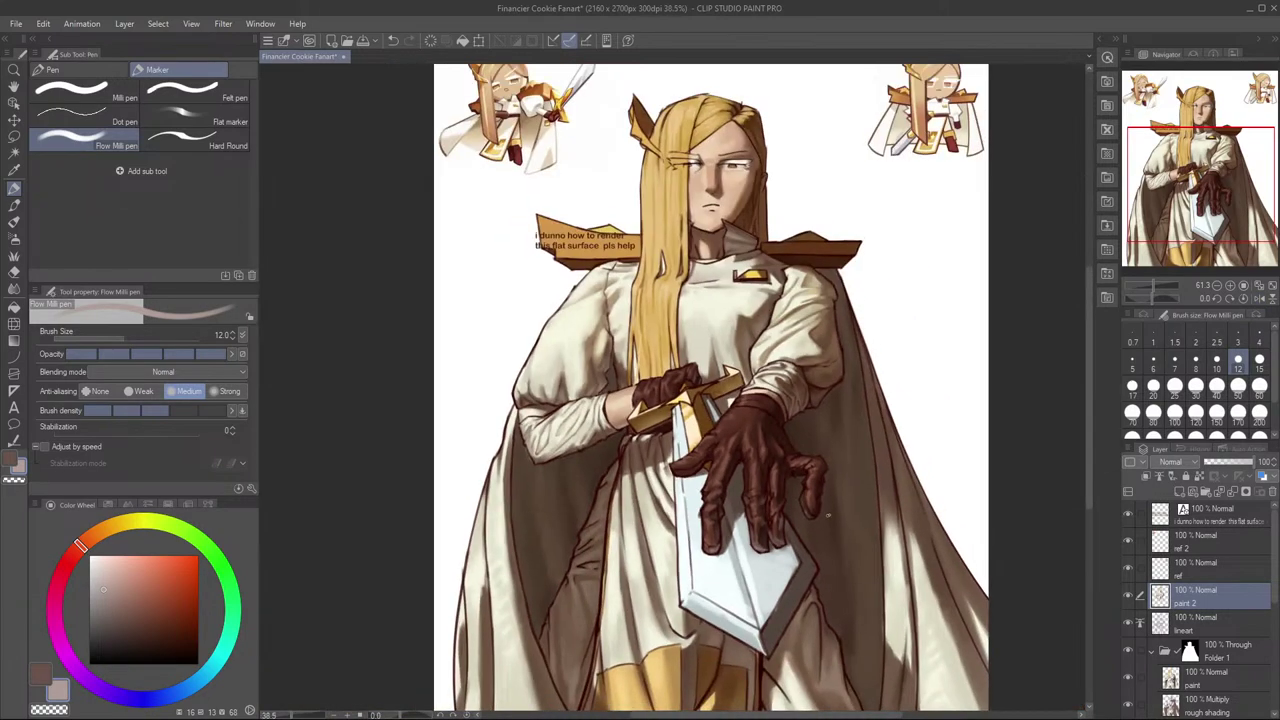
Step: Check the figure in mirrored view and sample the greyish brown from the outstretched glove's index fingertip
{"action": "key", "text": "ctrl+t"}
{"action": "left_click", "coordinate": [718, 689]}
{"action": "key", "text": "h"}
{"action": "key", "text": "h"}
{"action": "scroll", "coordinate": [712, 530], "scroll_direction": "up", "scroll_amount": 3}
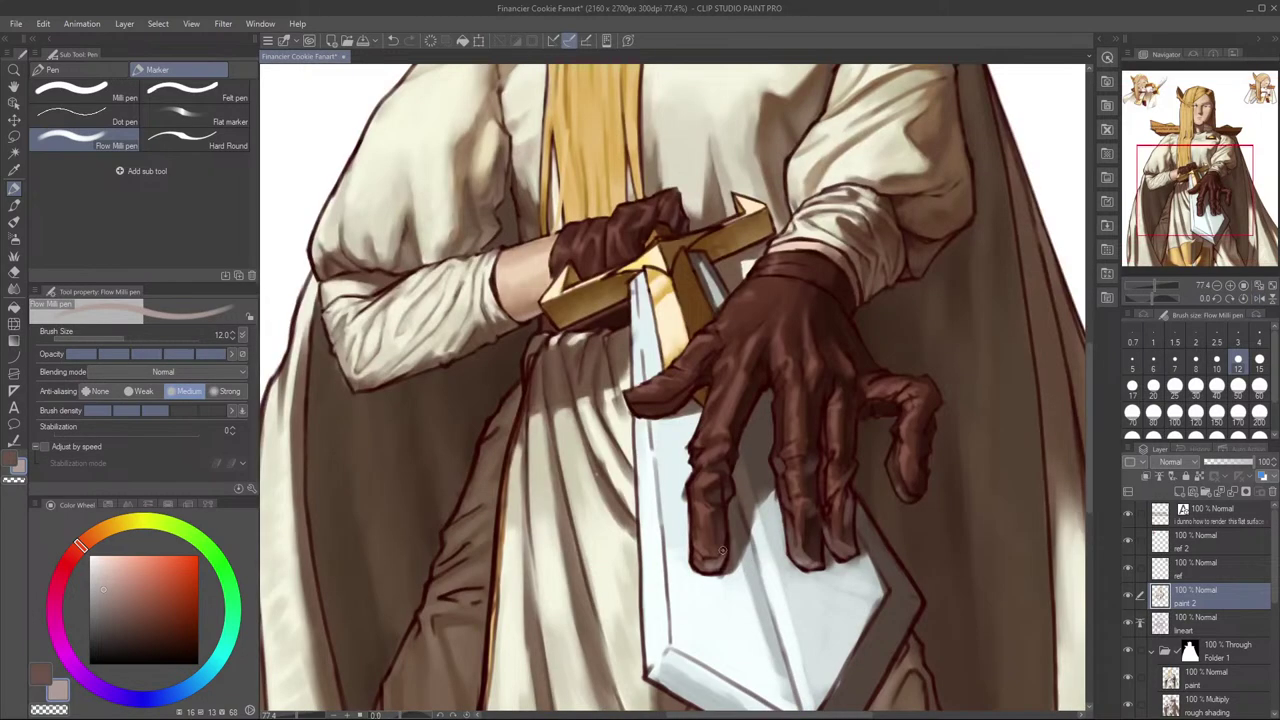
{"action": "left_click", "coordinate": [705, 565], "text": "alt"}
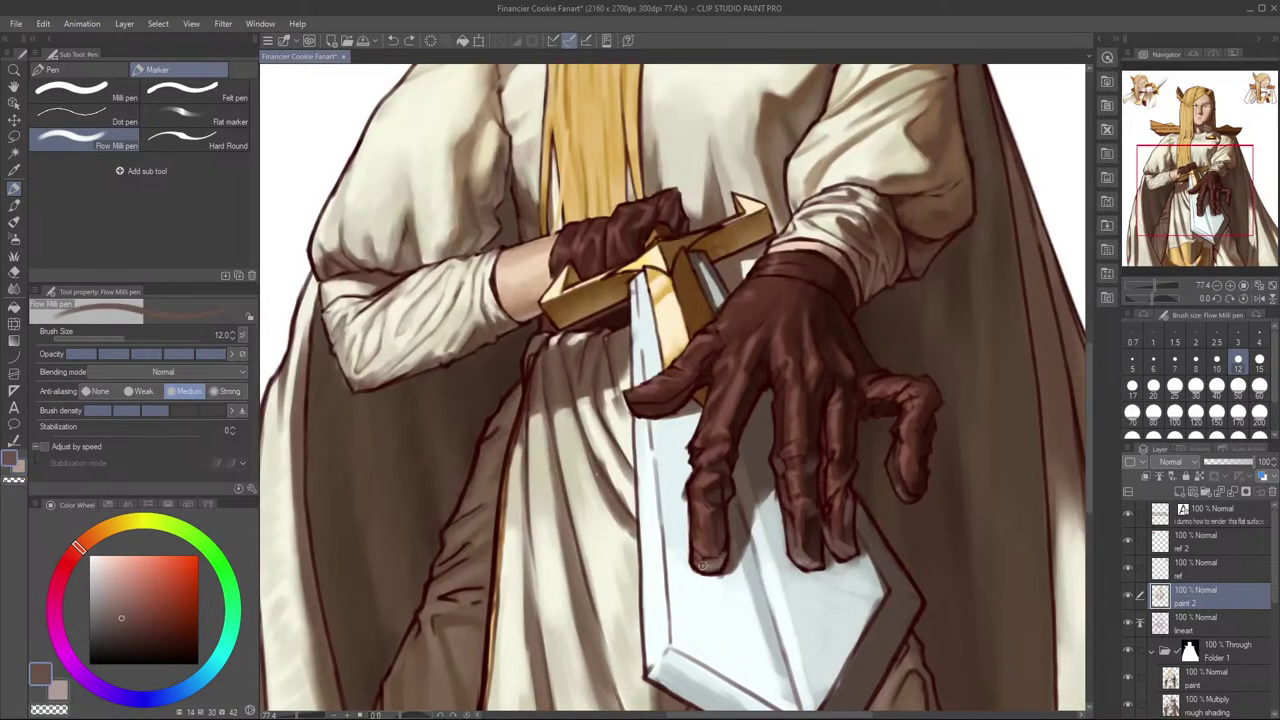
Step: Review the index fingertip against the whole figure in normal and mirrored view
{"action": "scroll", "coordinate": [785, 528], "scroll_direction": "down", "scroll_amount": 4}
{"action": "scroll", "coordinate": [751, 567], "scroll_direction": "up", "scroll_amount": 3}
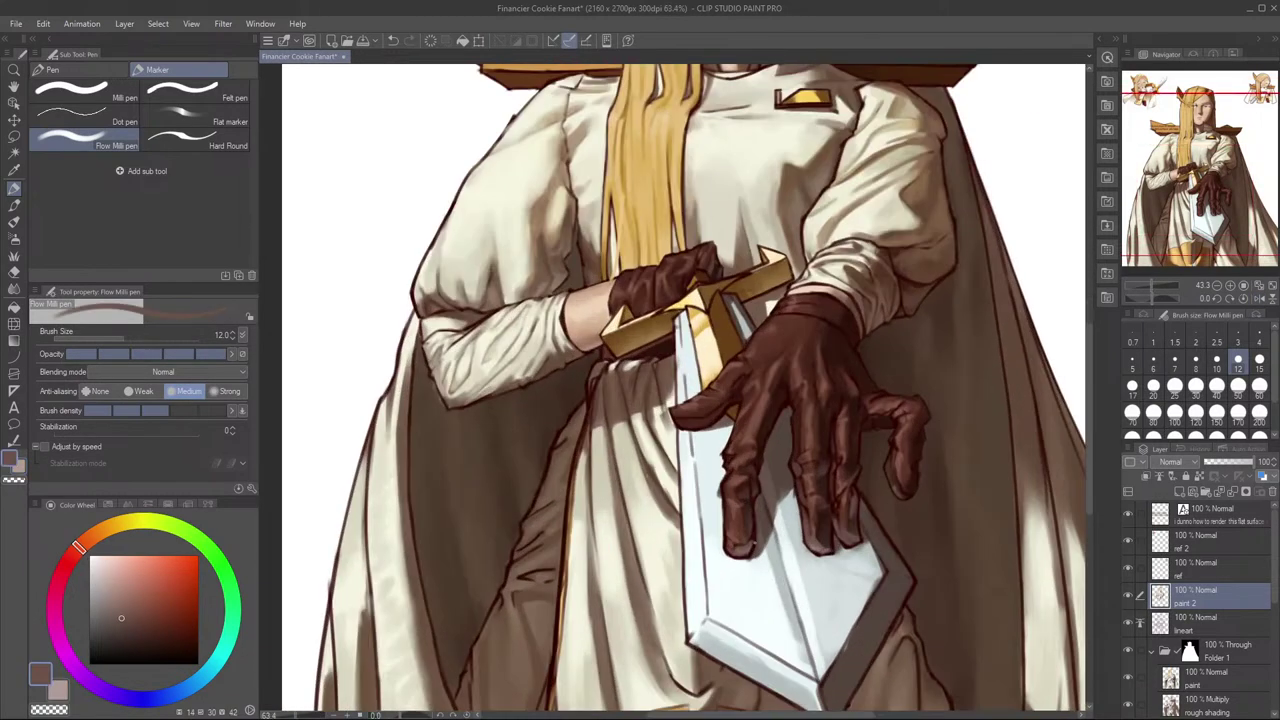
{"action": "scroll", "coordinate": [847, 521], "scroll_direction": "down", "scroll_amount": 2}
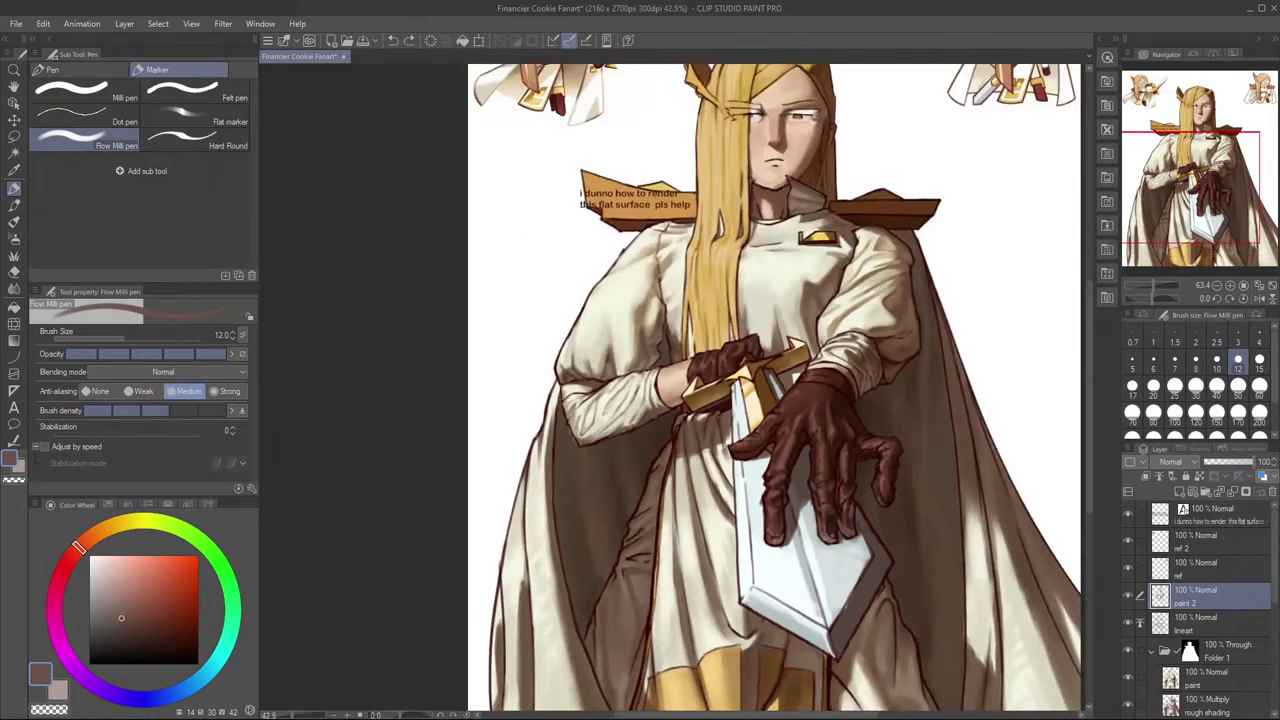
{"action": "key", "text": "h"}
{"action": "key", "text": "h"}
{"action": "scroll", "coordinate": [814, 518], "scroll_direction": "up", "scroll_amount": 3}
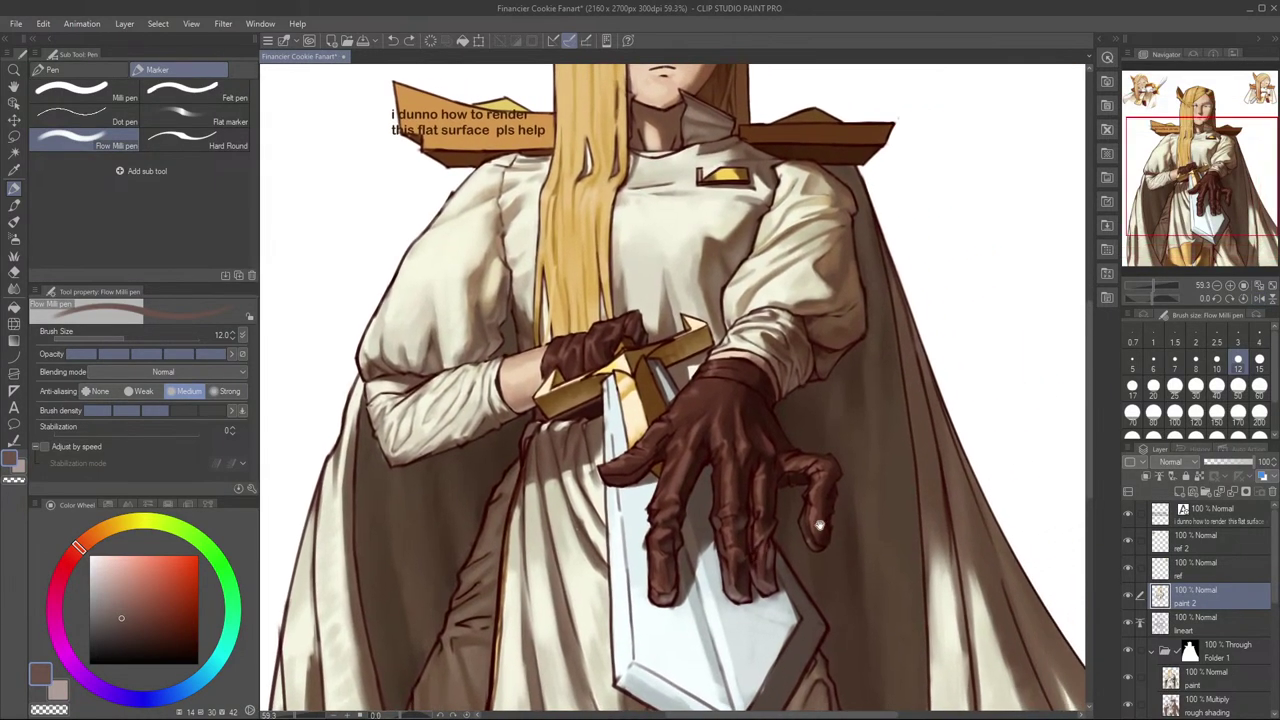
{"action": "left_click_drag", "start_coordinate": [820, 525], "coordinate": [848, 511]}
{"action": "key", "text": "ctrl+z"}
{"action": "left_click_drag", "start_coordinate": [702, 548], "coordinate": [699, 570]}
{"action": "key", "text": "ctrl+z"}
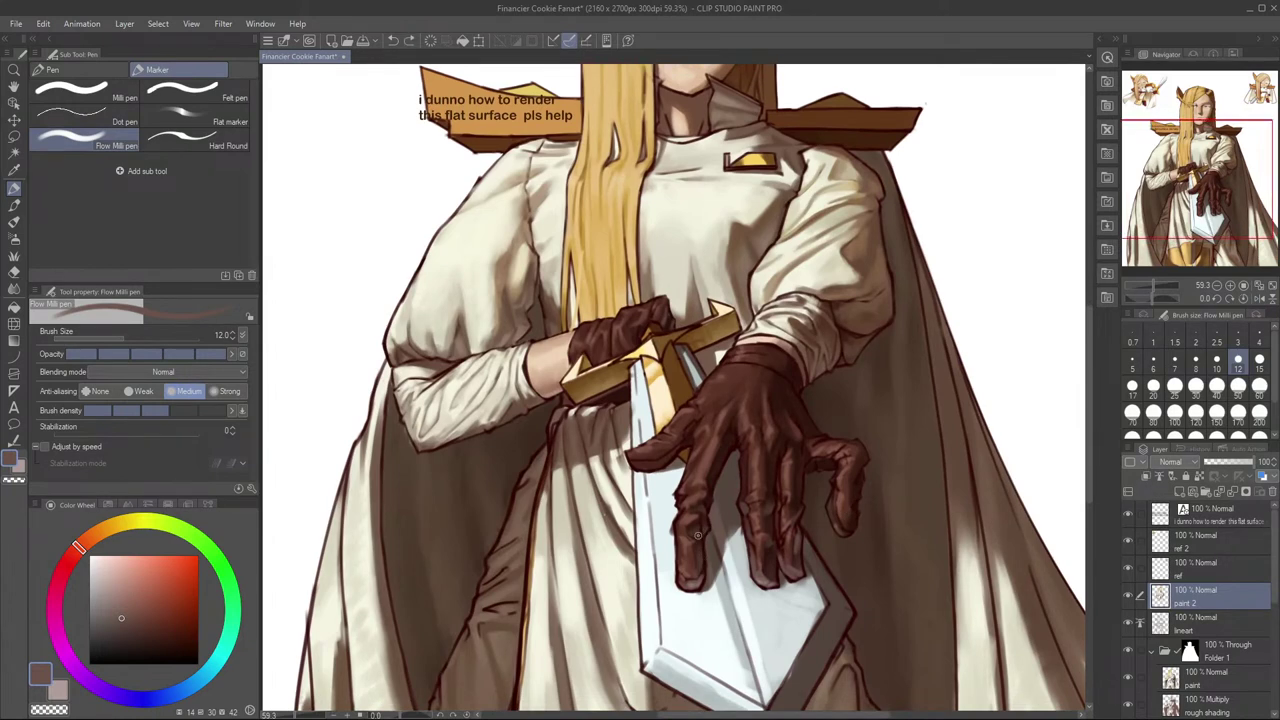
Step: Retouch the index and middle fingers with the Flow Milli pen at brush size 10, checking them in mirrored view
{"action": "key", "text": "bracketright"}
{"action": "key", "text": "bracketright"}
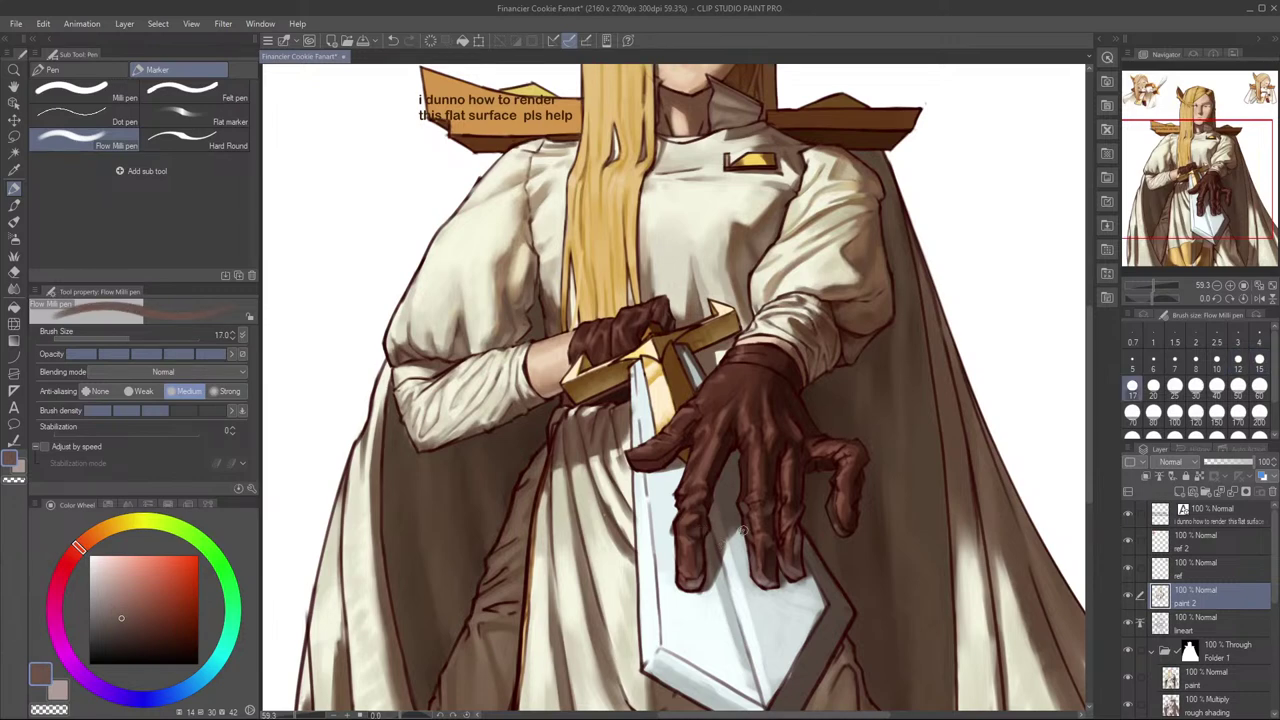
{"action": "key", "text": "bracketleft"}
{"action": "key", "text": "bracketleft"}
{"action": "key", "text": "bracketleft"}
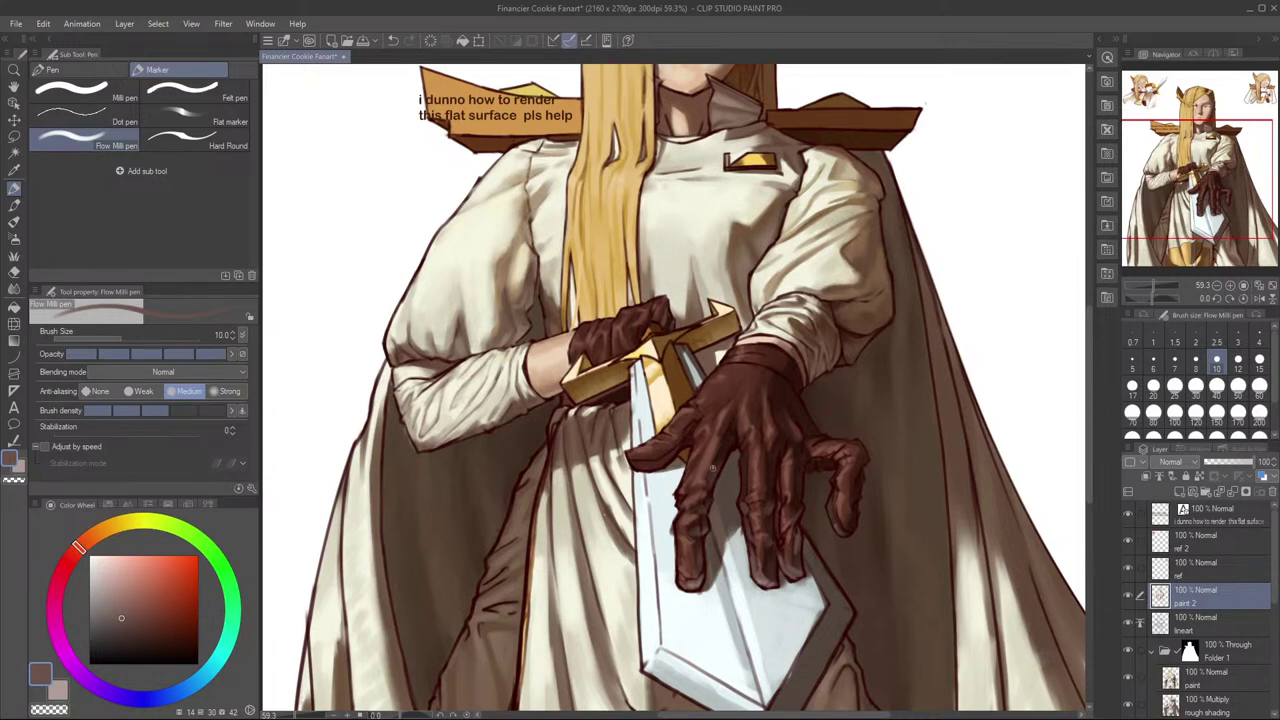
{"action": "key", "text": "h"}
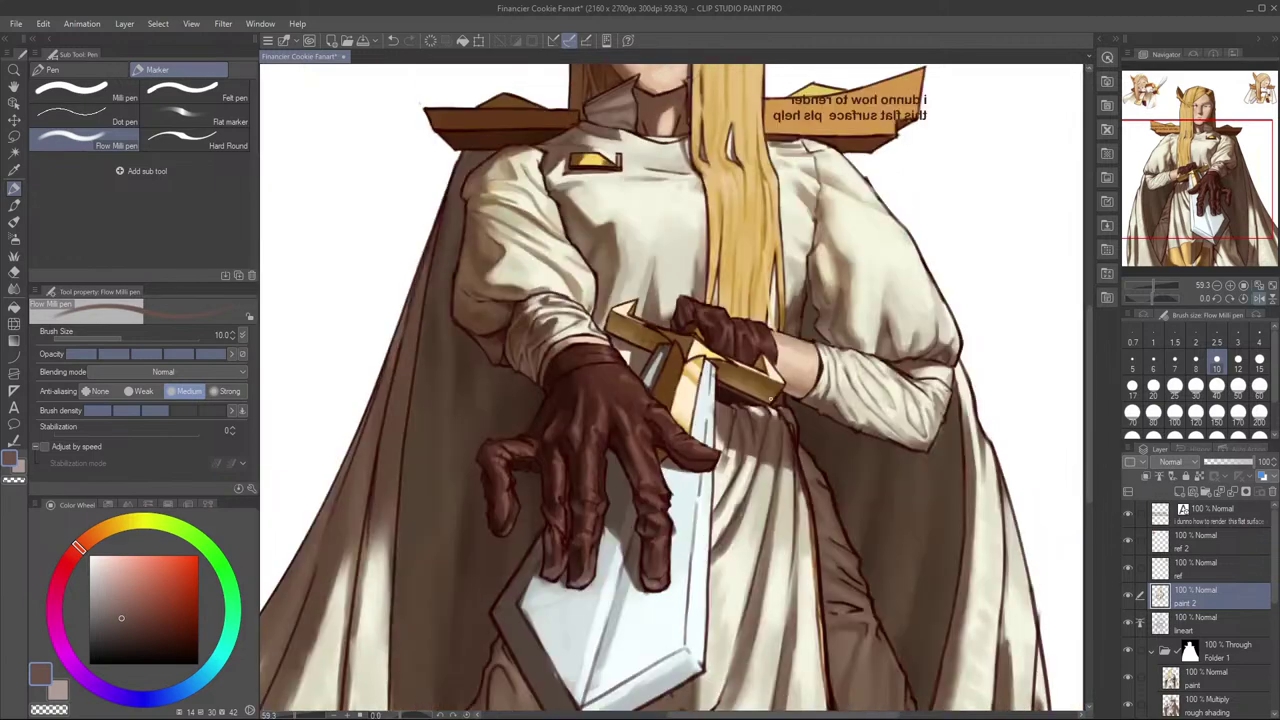
{"action": "key", "text": "h"}
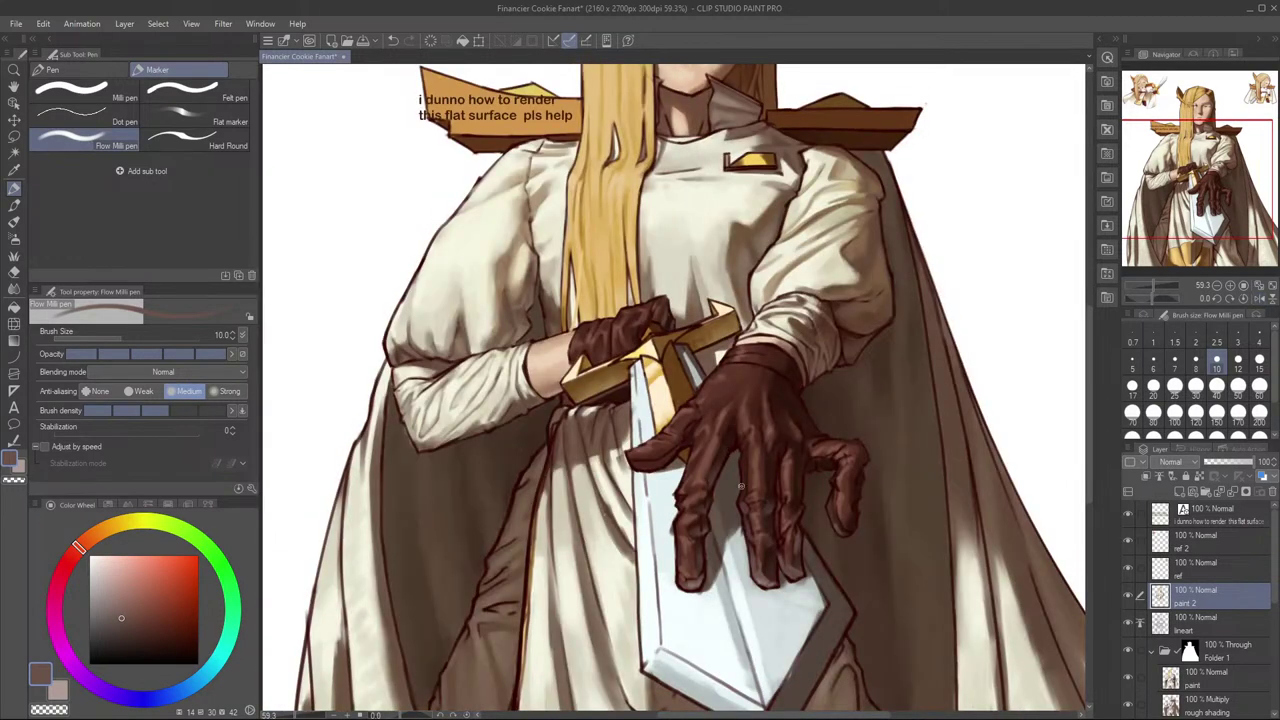
Step: Undo the last glove stroke and compare the whole figure in mirrored and normal view
{"action": "key", "text": "ctrl+z"}
{"action": "key", "text": "x"}
{"action": "key", "text": "x"}
{"action": "key", "text": "h"}
{"action": "scroll", "coordinate": [912, 467], "scroll_direction": "down", "scroll_amount": 4}
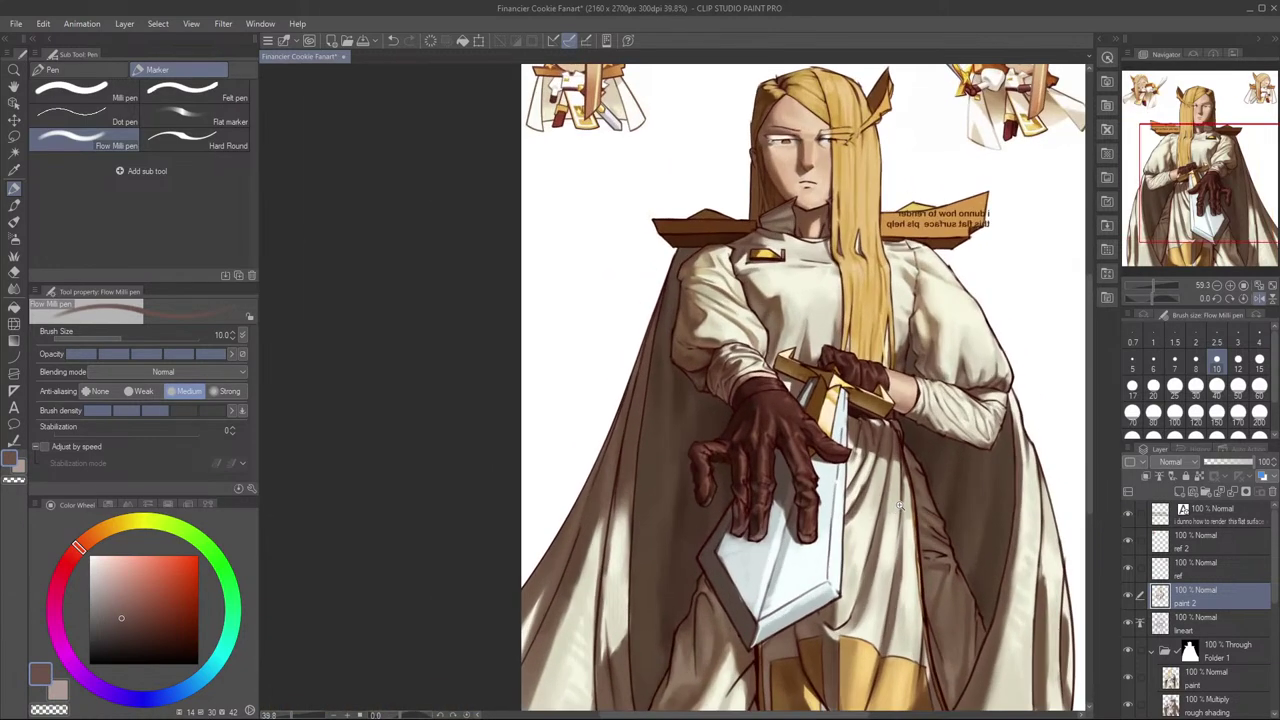
{"action": "left_click_drag", "start_coordinate": [900, 505], "coordinate": [904, 503]}
{"action": "key", "text": "h"}
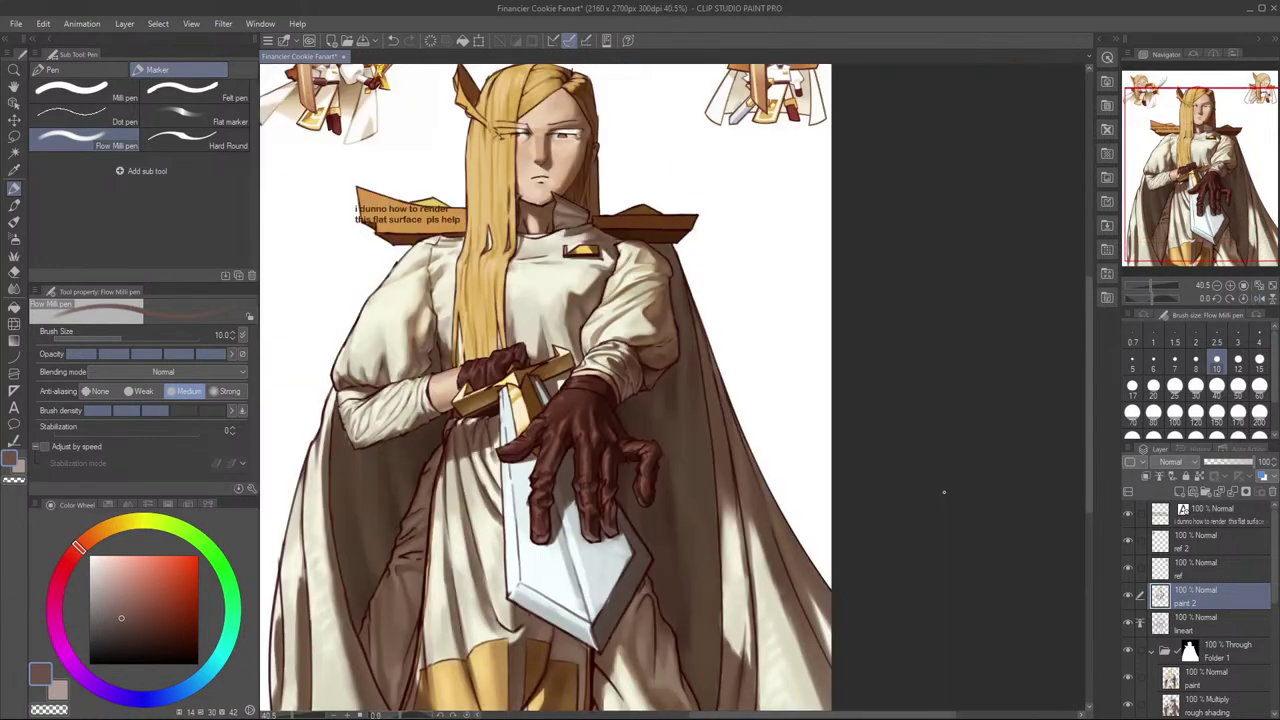
{"action": "key", "text": "h"}
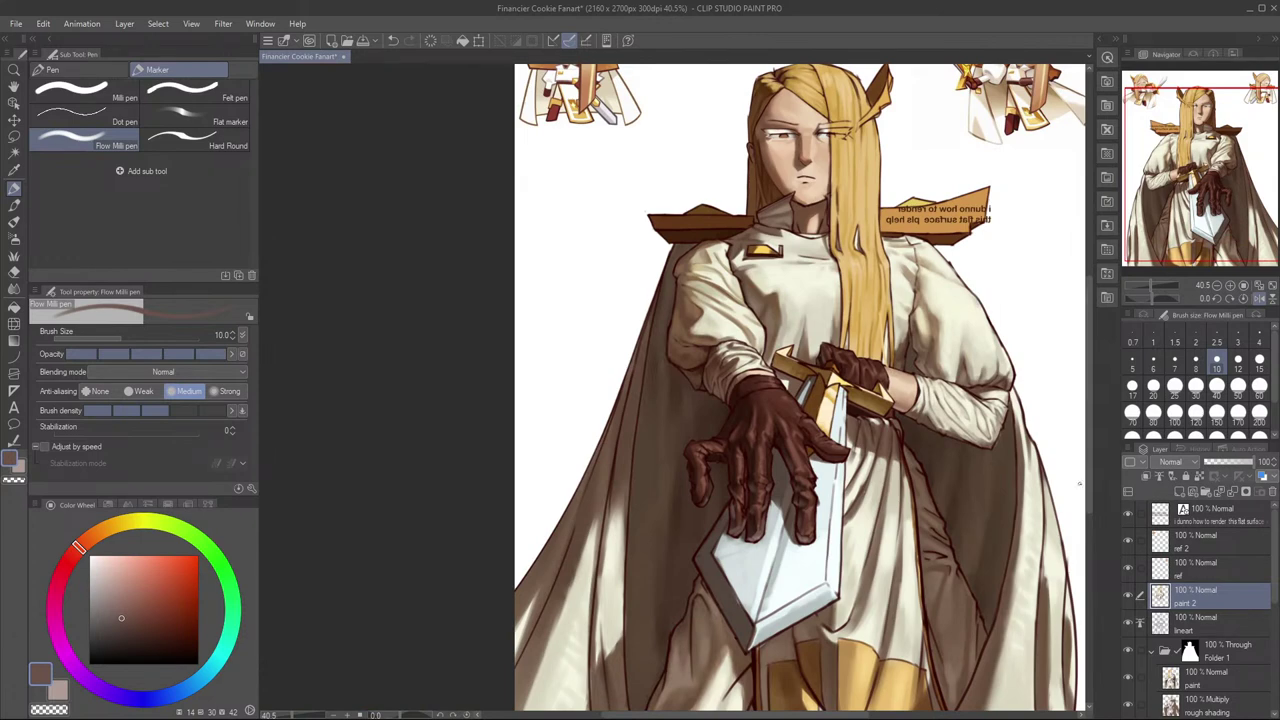
{"action": "left_click_drag", "start_coordinate": [1040, 450], "coordinate": [1009, 457]}
Step: Toggle the visibility of the paint 2 layer to compare the figure with and without its rendering, and return to the unmirrored view
{"action": "left_click", "coordinate": [1130, 597]}
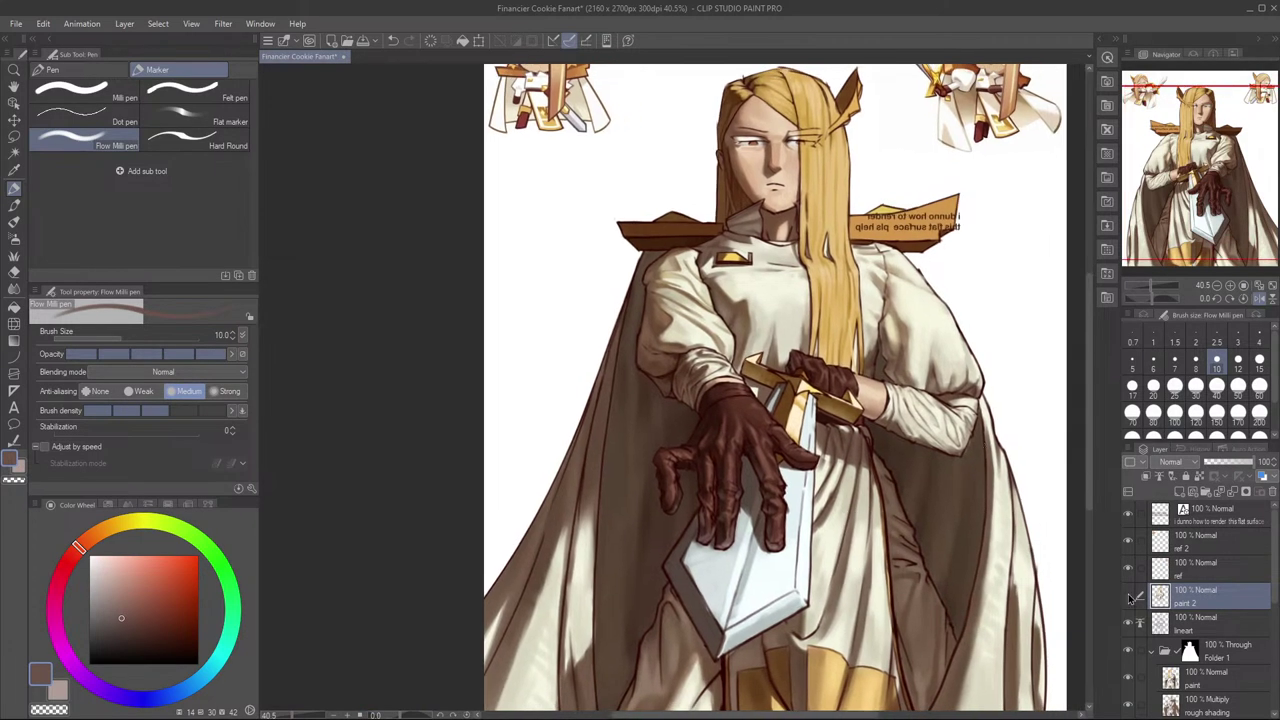
{"action": "left_click", "coordinate": [1129, 597]}
{"action": "left_click", "coordinate": [1130, 598]}
{"action": "left_click", "coordinate": [1131, 598]}
{"action": "left_click", "coordinate": [1132, 597]}
{"action": "key", "text": "h"}
{"action": "left_click_drag", "start_coordinate": [955, 511], "coordinate": [1074, 498]}
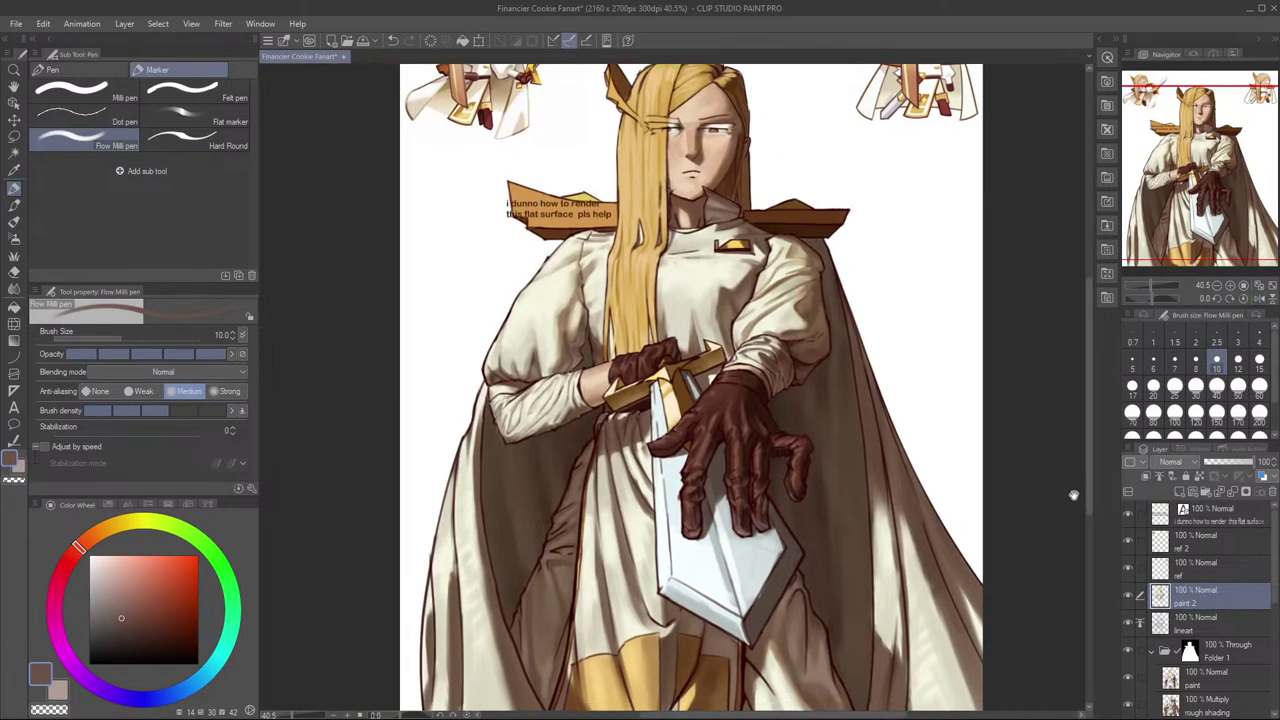
{"action": "left_click_drag", "start_coordinate": [862, 460], "coordinate": [911, 454]}
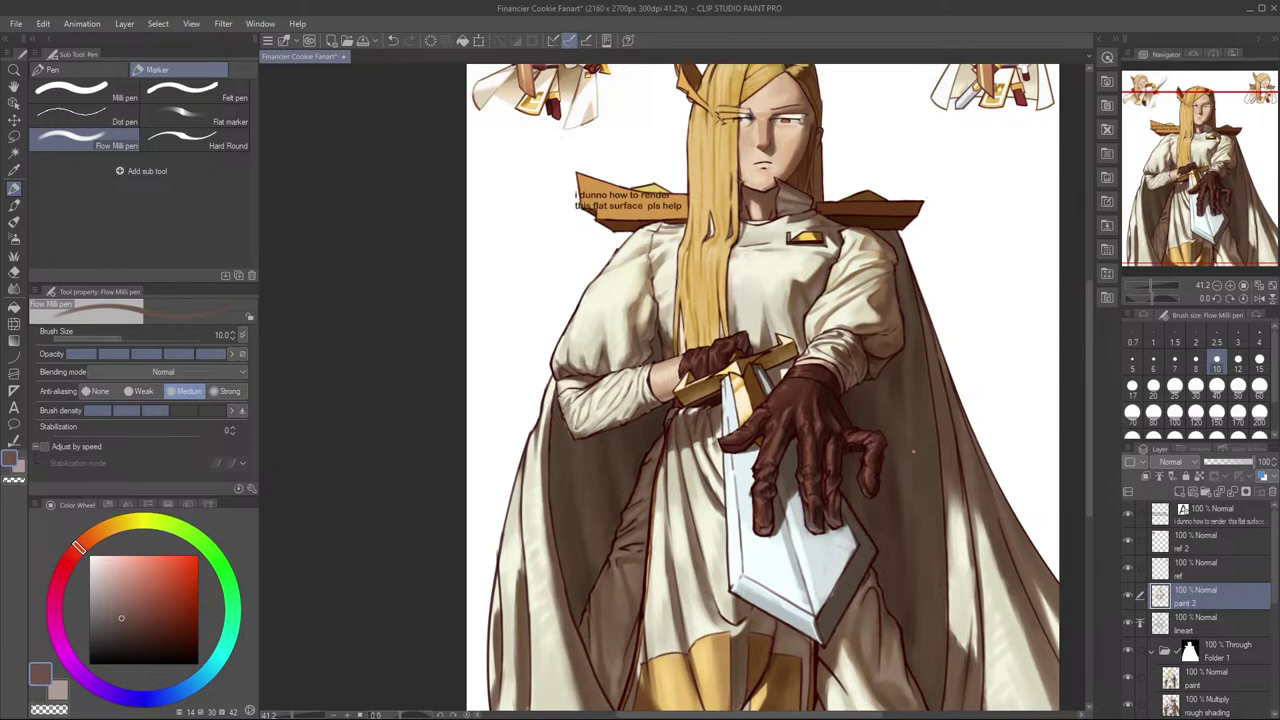
{"action": "key", "text": "alt+Tab"}
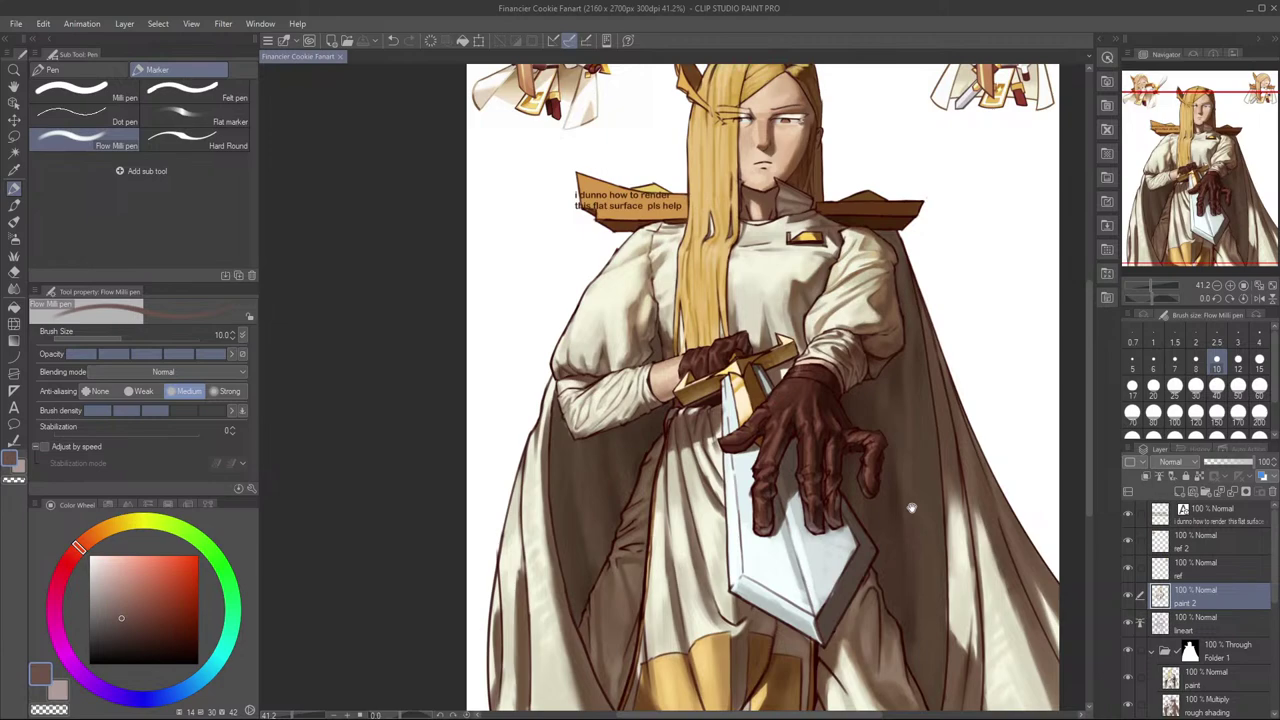
Step: Undo the last finger stroke, try a pale greyish pink stroke beside the index finger's joint, and undo it too
{"action": "scroll", "coordinate": [808, 494], "scroll_direction": "up", "scroll_amount": 3}
{"action": "scroll", "coordinate": [752, 520], "scroll_direction": "up", "scroll_amount": 2}
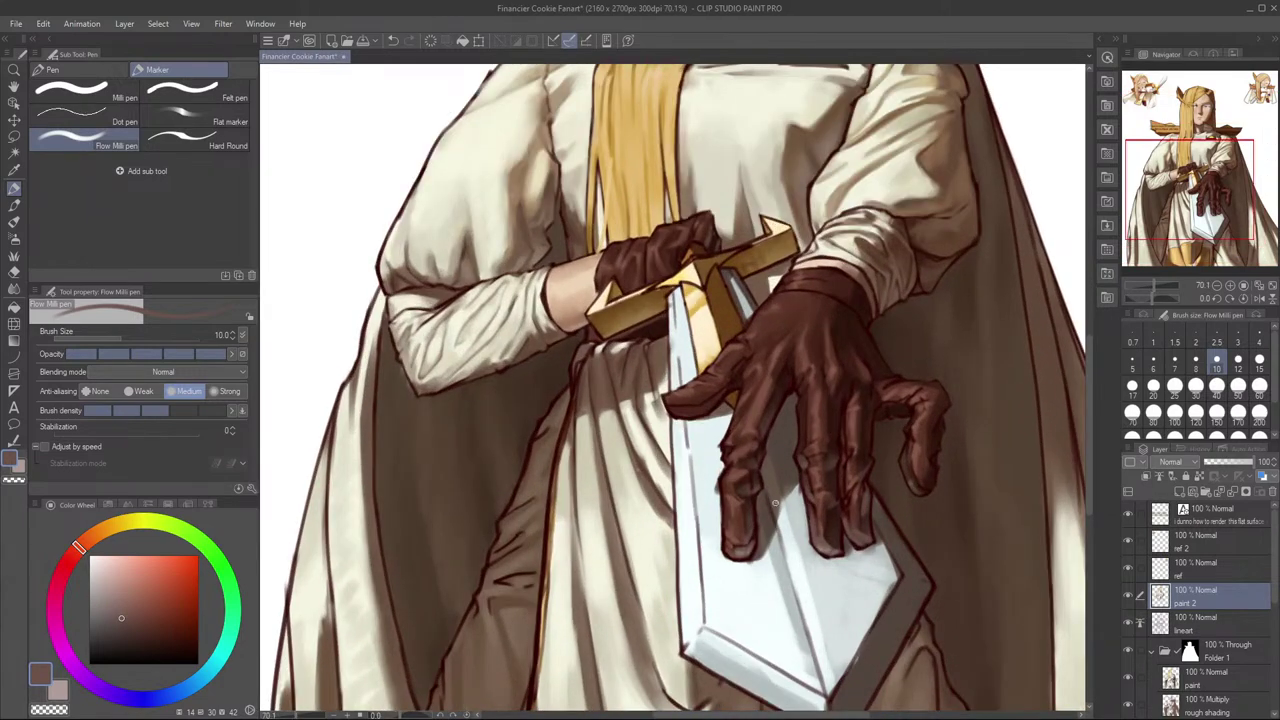
{"action": "scroll", "coordinate": [803, 508], "scroll_direction": "up", "scroll_amount": 1}
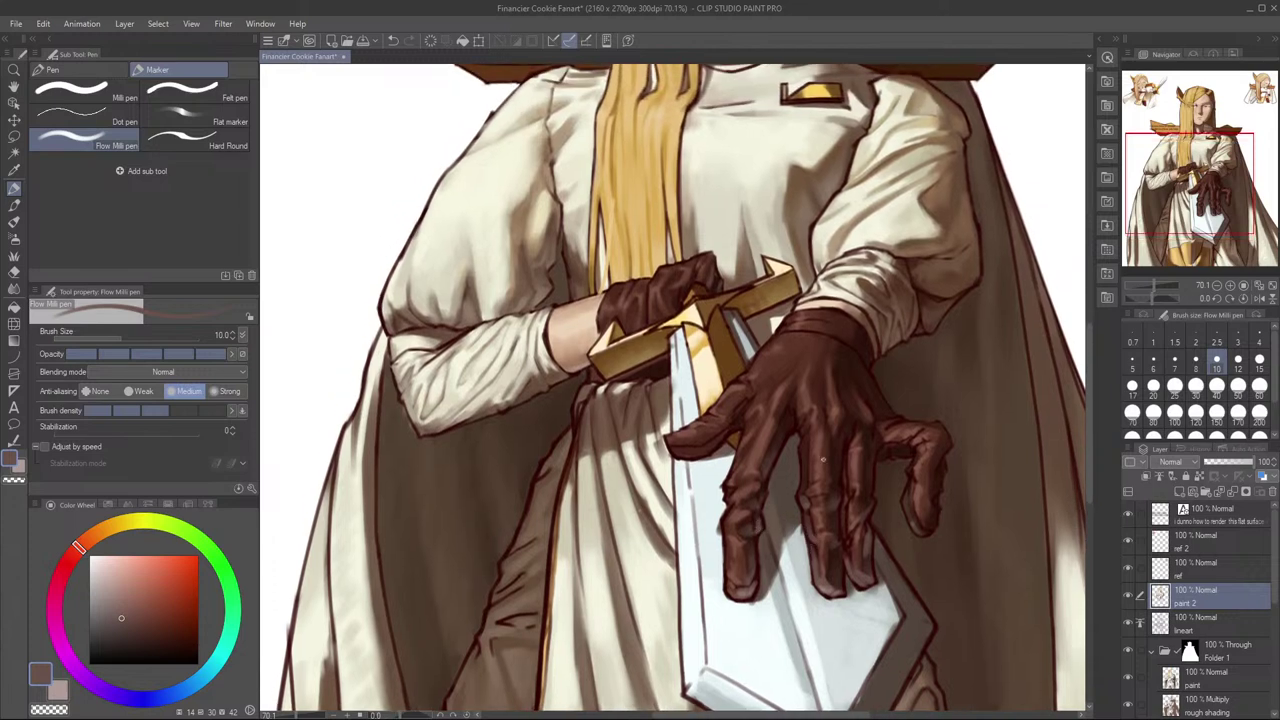
{"action": "key", "text": "ctrl+z"}
{"action": "key", "text": "x"}
{"action": "left_click_drag", "start_coordinate": [764, 508], "coordinate": [755, 526]}
{"action": "key", "text": "ctrl+z"}
{"action": "key", "text": "x"}
{"action": "scroll", "coordinate": [830, 495], "scroll_direction": "down", "scroll_amount": 4}
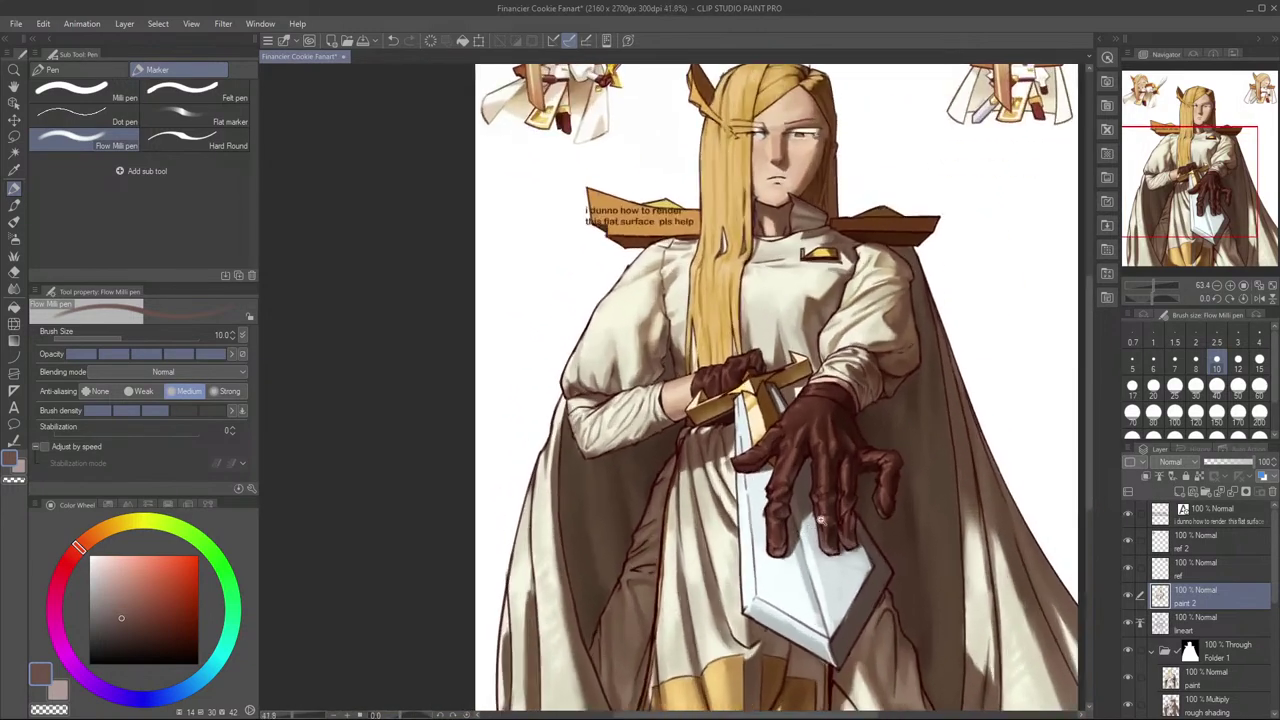
Step: Retouch the index finger's lower joint and fingertip with the greyish brown at brush size 10, checking the glove mirrored
{"action": "scroll", "coordinate": [815, 521], "scroll_direction": "up", "scroll_amount": 4}
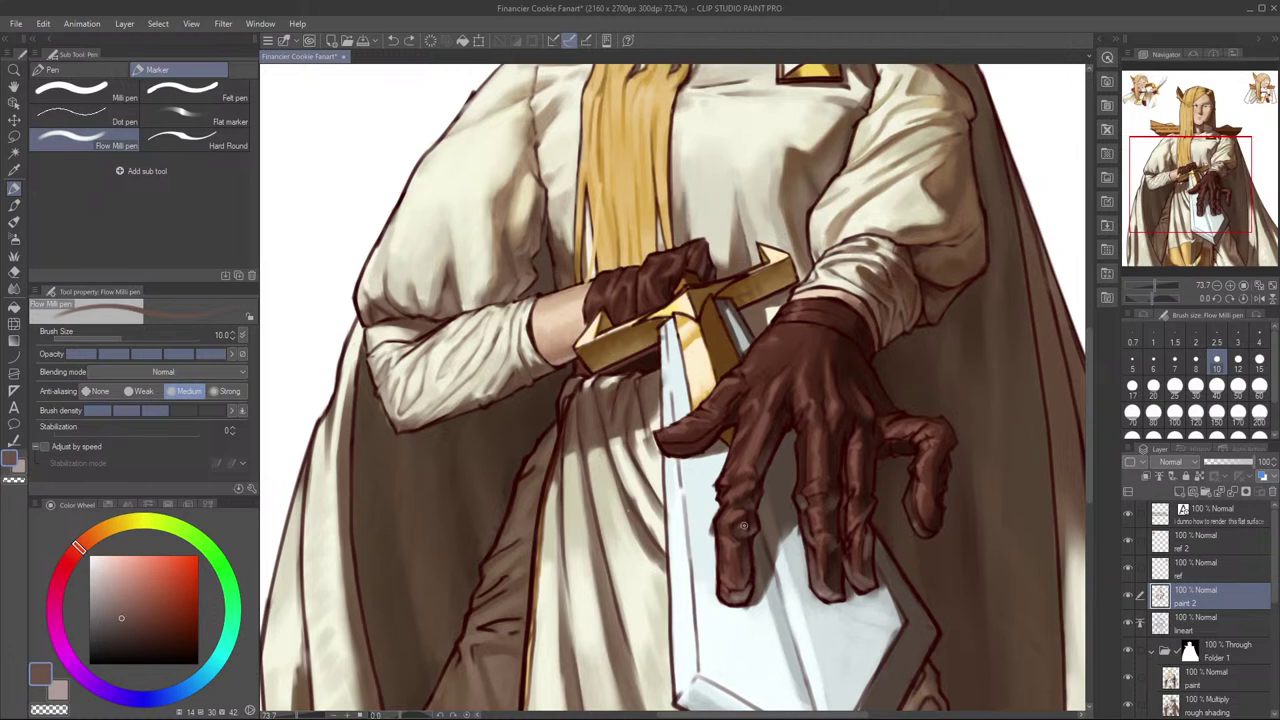
{"action": "key", "text": "h"}
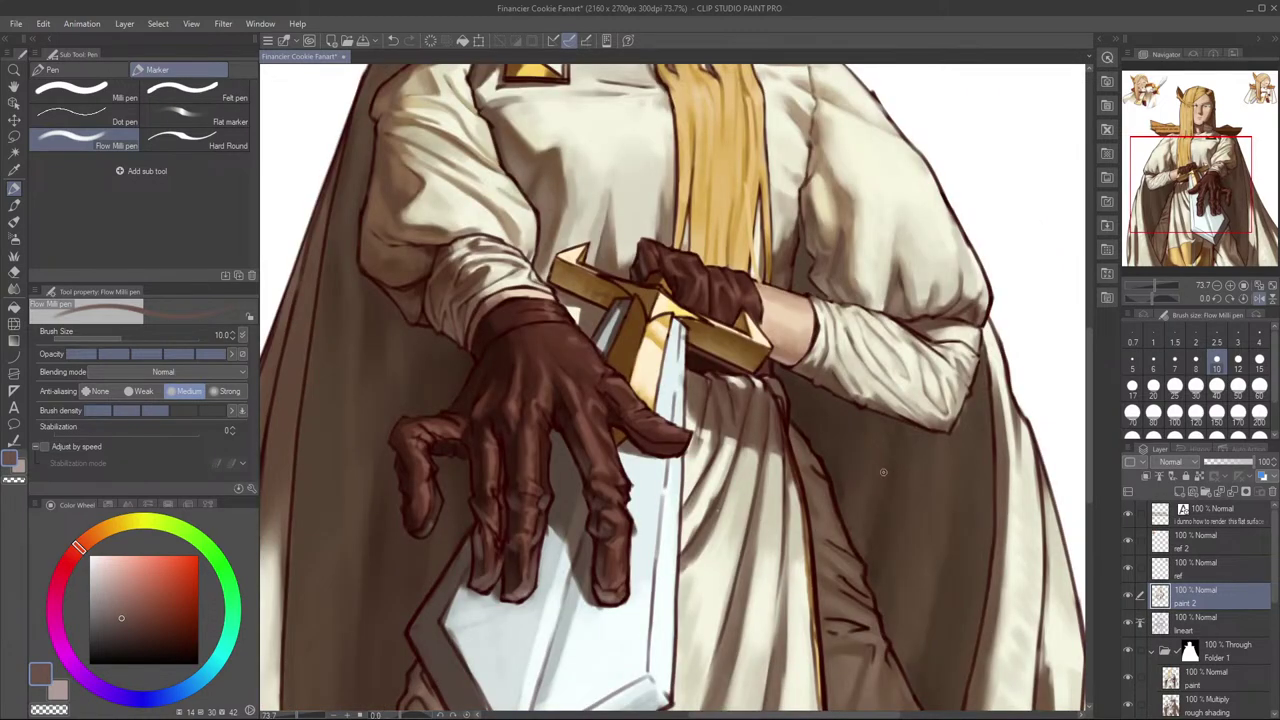
{"action": "key", "text": "h"}
{"action": "scroll", "coordinate": [845, 567], "scroll_direction": "down", "scroll_amount": 2}
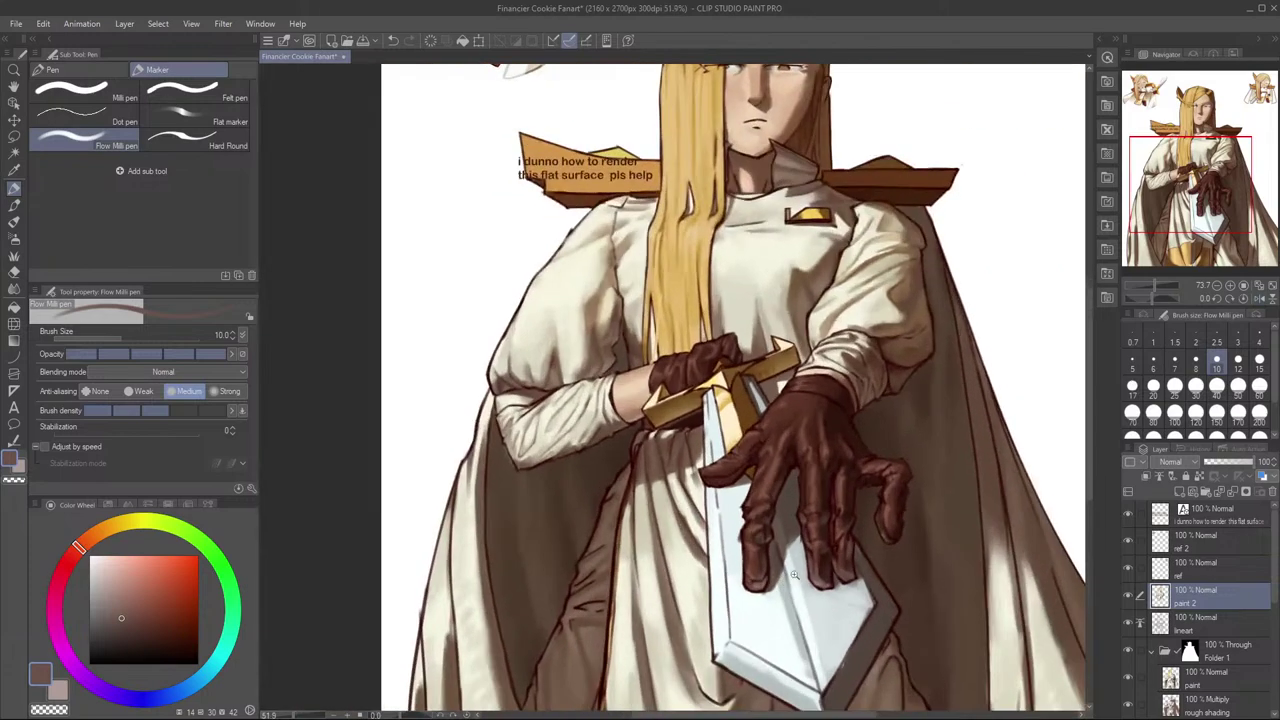
{"action": "scroll", "coordinate": [845, 567], "scroll_direction": "up", "scroll_amount": 3}
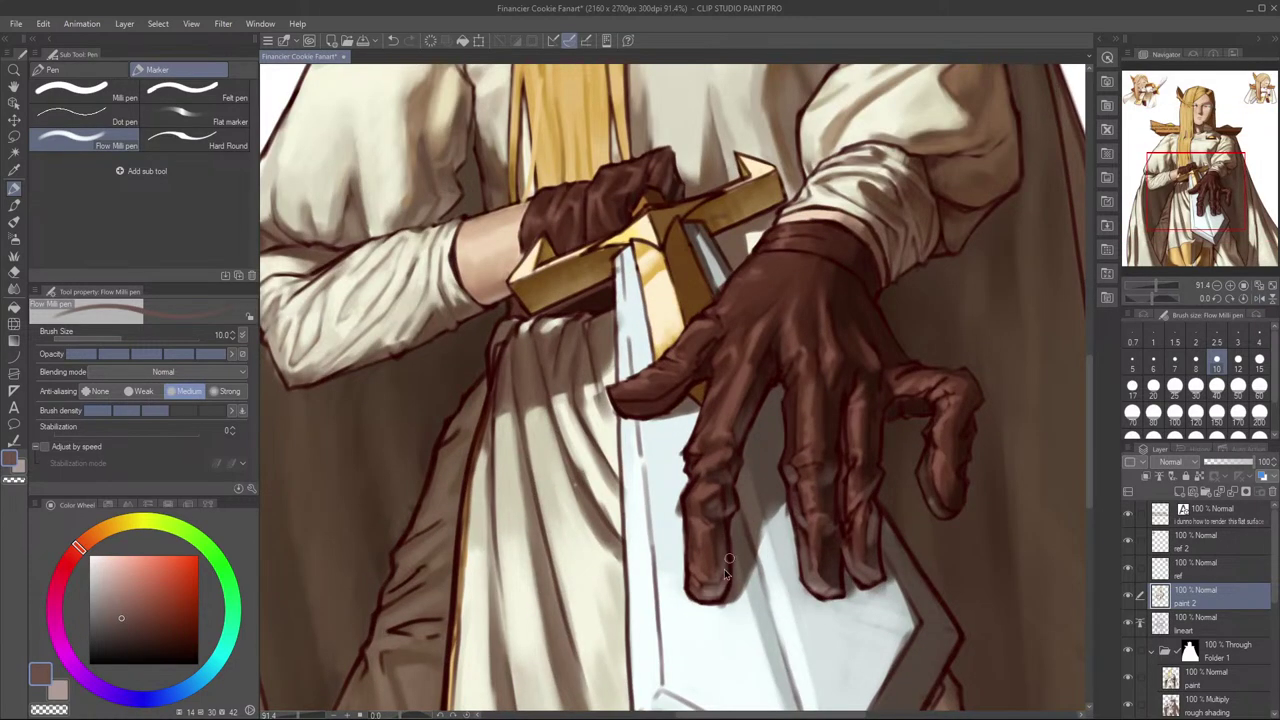
{"action": "scroll", "coordinate": [806, 550], "scroll_direction": "down", "scroll_amount": 3}
{"action": "scroll", "coordinate": [806, 550], "scroll_direction": "up", "scroll_amount": 1}
{"action": "key", "text": "h"}
{"action": "key", "text": "h"}
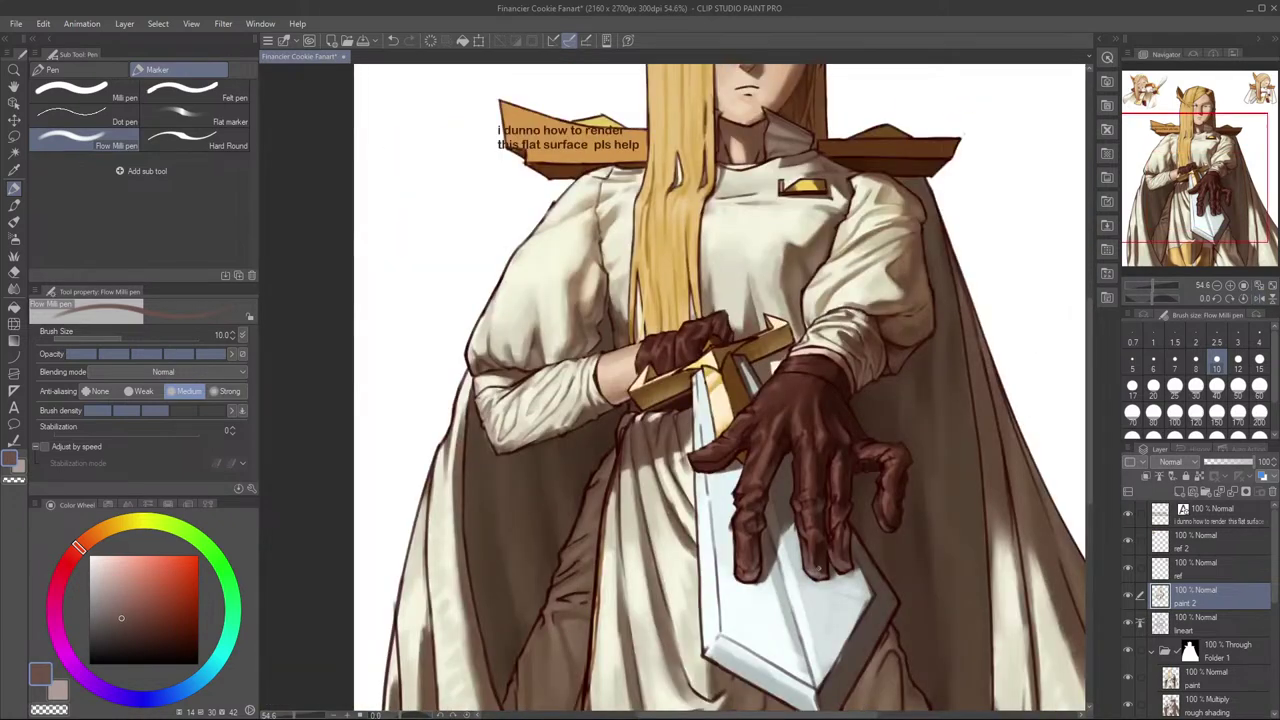
Step: Paint the middle and ring fingertips with greyish, dark and reddish browns sampled from the glove
{"action": "scroll", "coordinate": [885, 528], "scroll_direction": "up", "scroll_amount": 3}
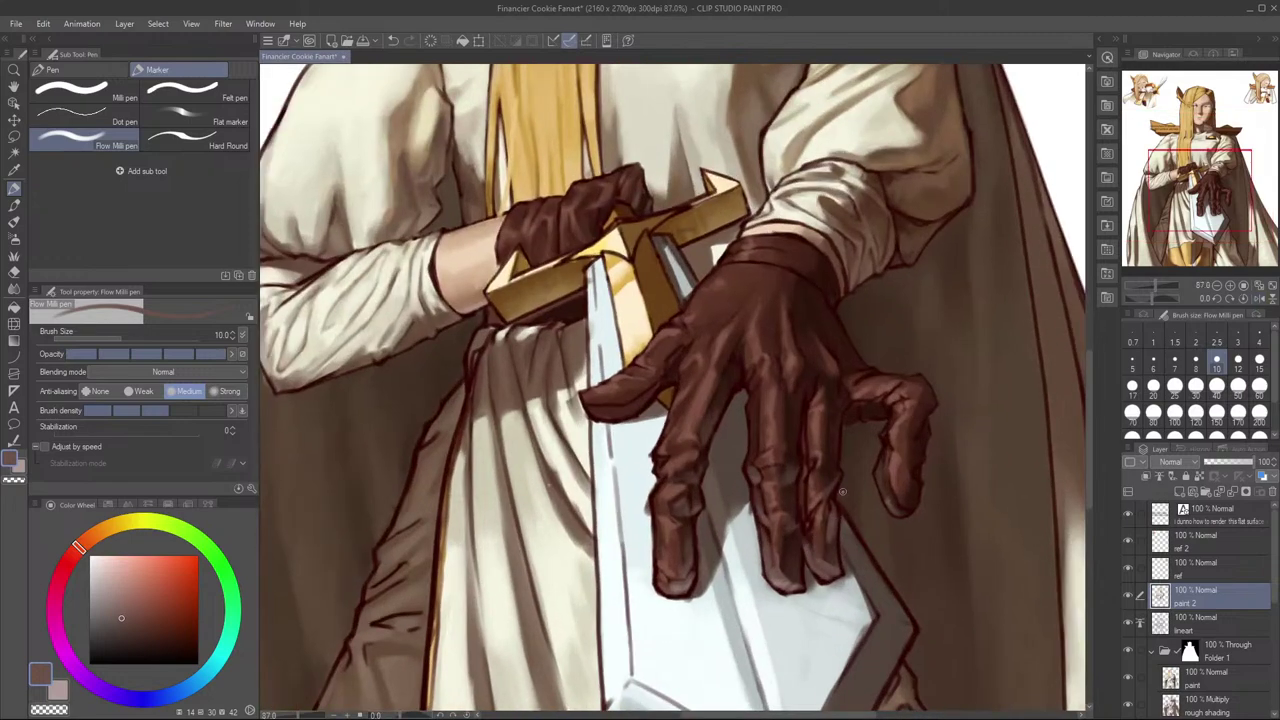
{"action": "left_click", "coordinate": [779, 421], "text": "alt"}
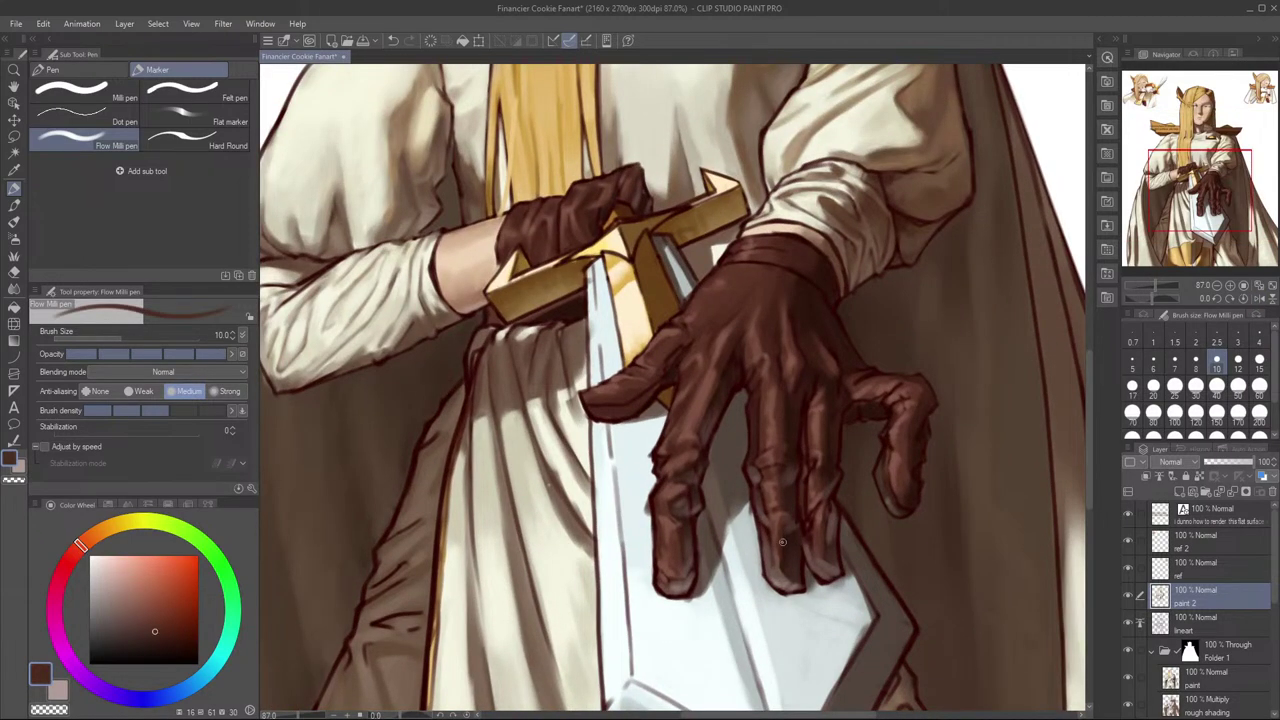
{"action": "left_click", "coordinate": [747, 317], "text": "alt"}
{"action": "left_click", "coordinate": [783, 569], "text": "alt"}
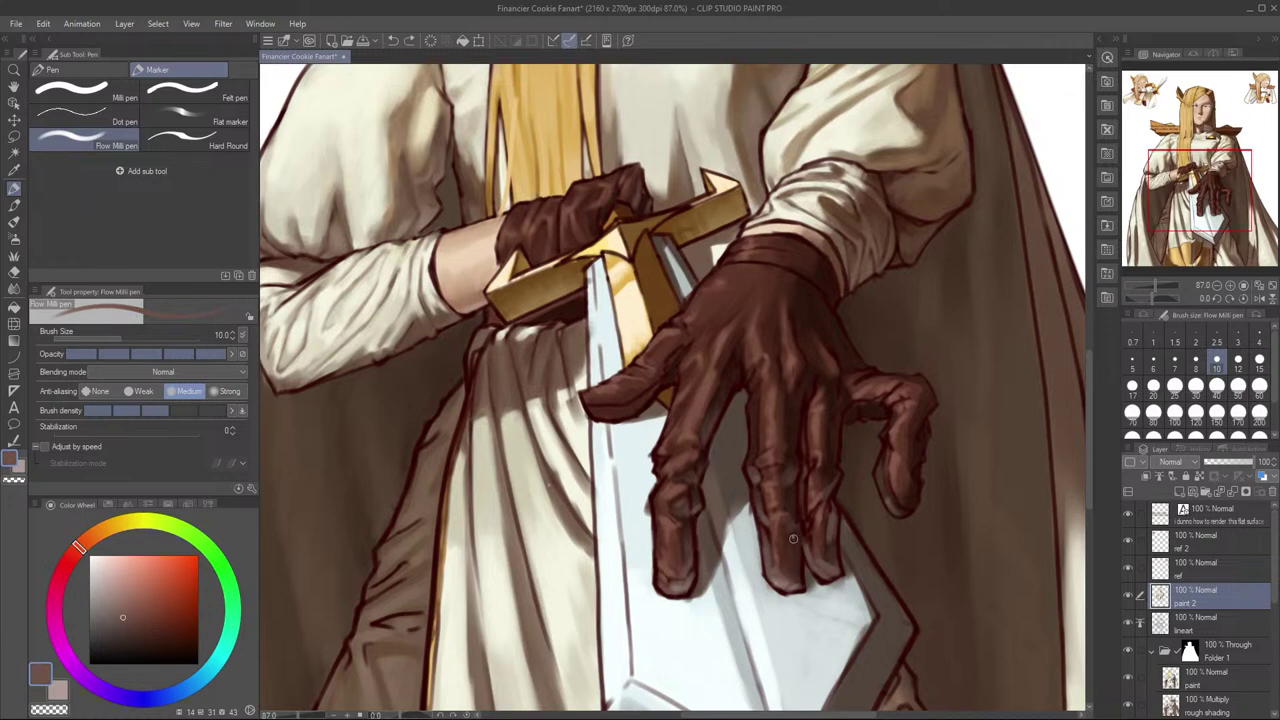
{"action": "left_click", "coordinate": [794, 542], "text": "alt"}
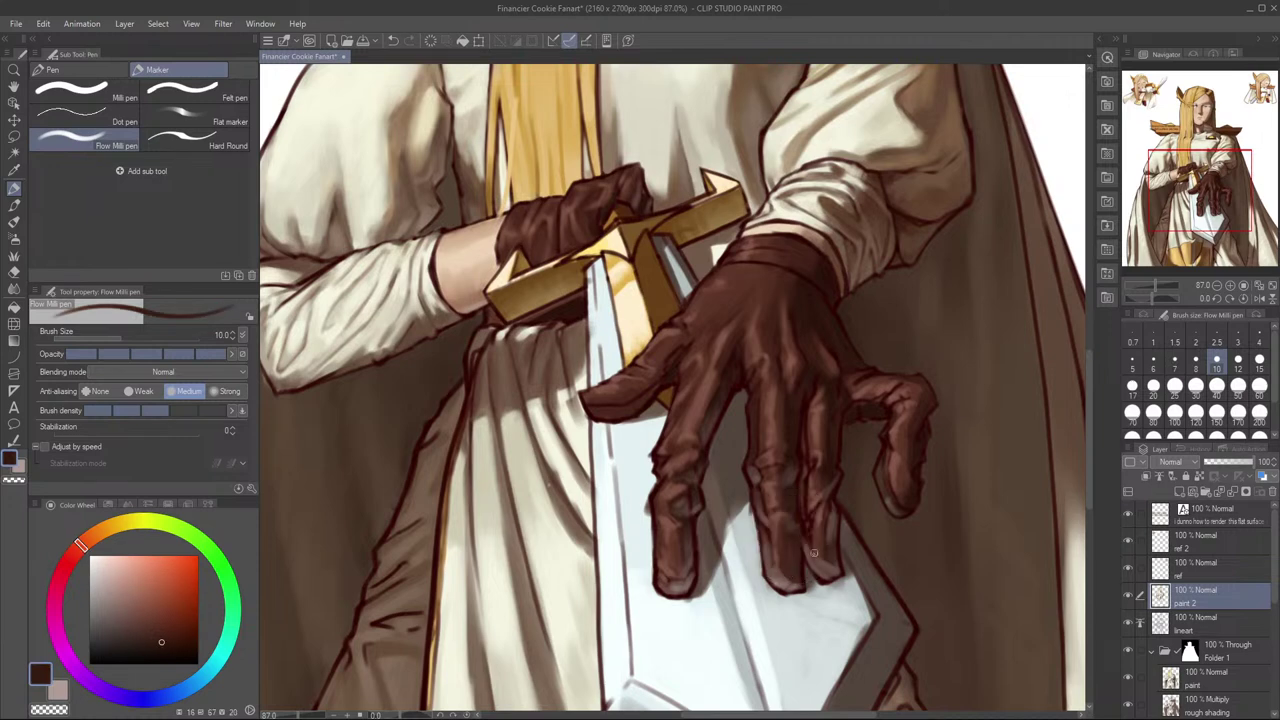
{"action": "left_click", "coordinate": [724, 291], "text": "alt"}
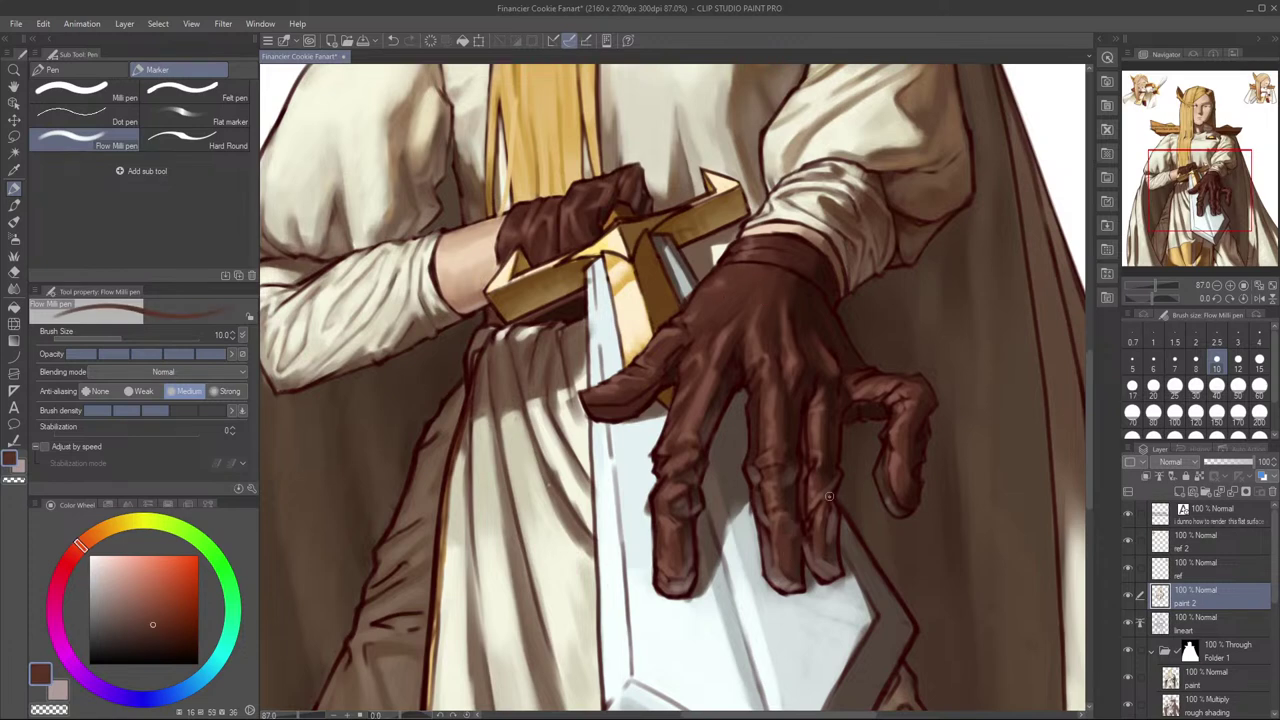
Step: Check the repainted middle and ring fingers in mirrored view
{"action": "scroll", "coordinate": [811, 555], "scroll_direction": "down", "scroll_amount": 2}
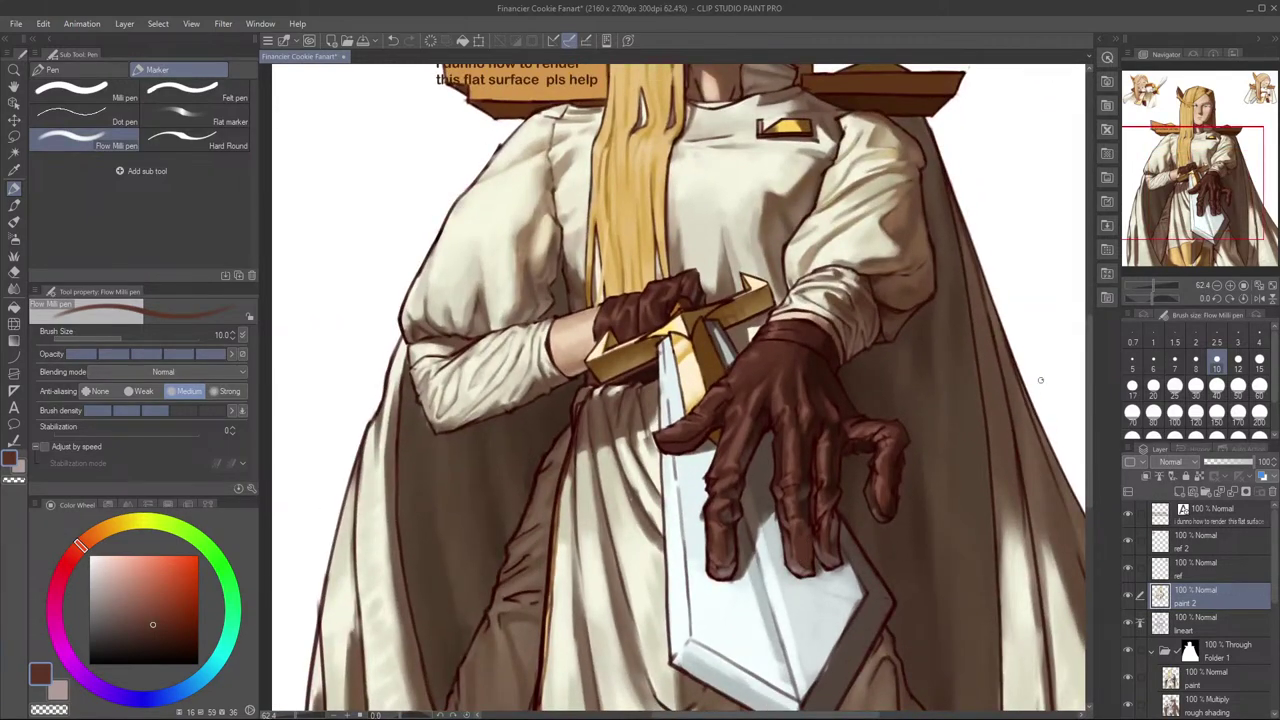
{"action": "key", "text": "h"}
{"action": "left_click_drag", "start_coordinate": [927, 510], "coordinate": [928, 513]}
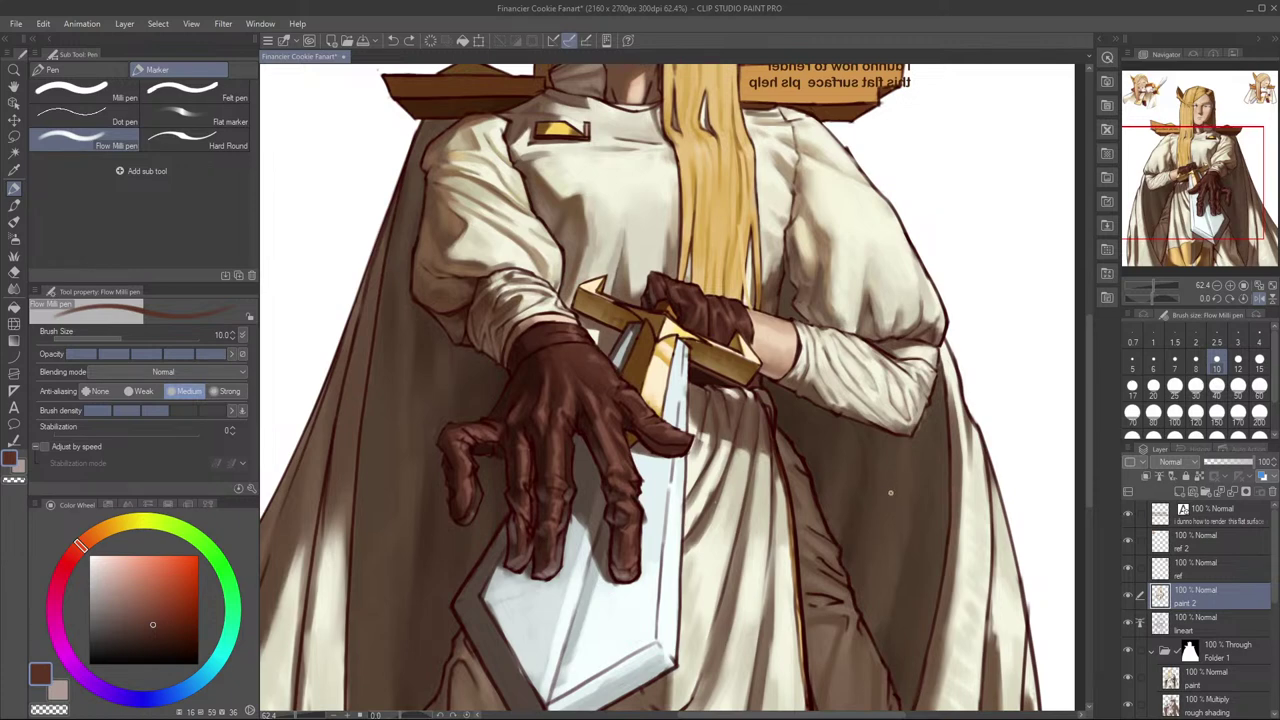
{"action": "key", "text": "h"}
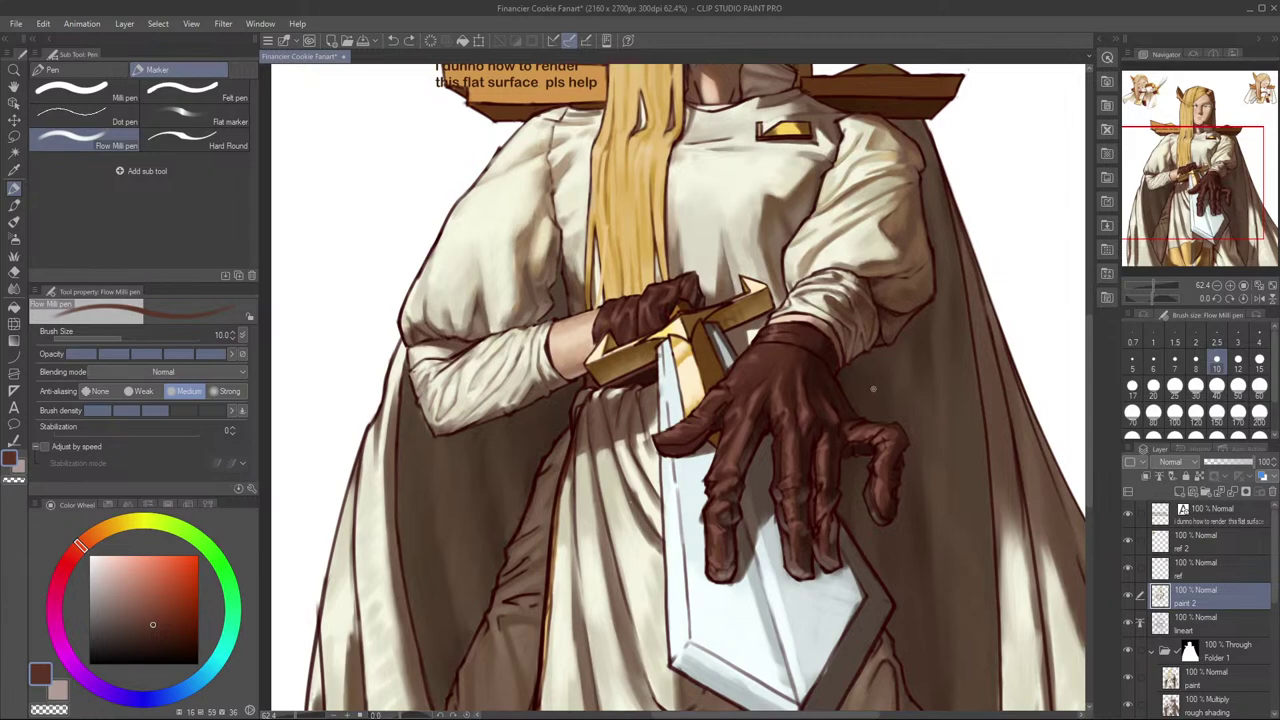
Step: Try a very dark brown stroke on the middle fingertip and undo the latest strokes
{"action": "left_click_drag", "start_coordinate": [835, 441], "coordinate": [872, 441]}
{"action": "left_click", "coordinate": [784, 452], "text": "alt"}
{"action": "left_click_drag", "start_coordinate": [784, 440], "coordinate": [755, 442]}
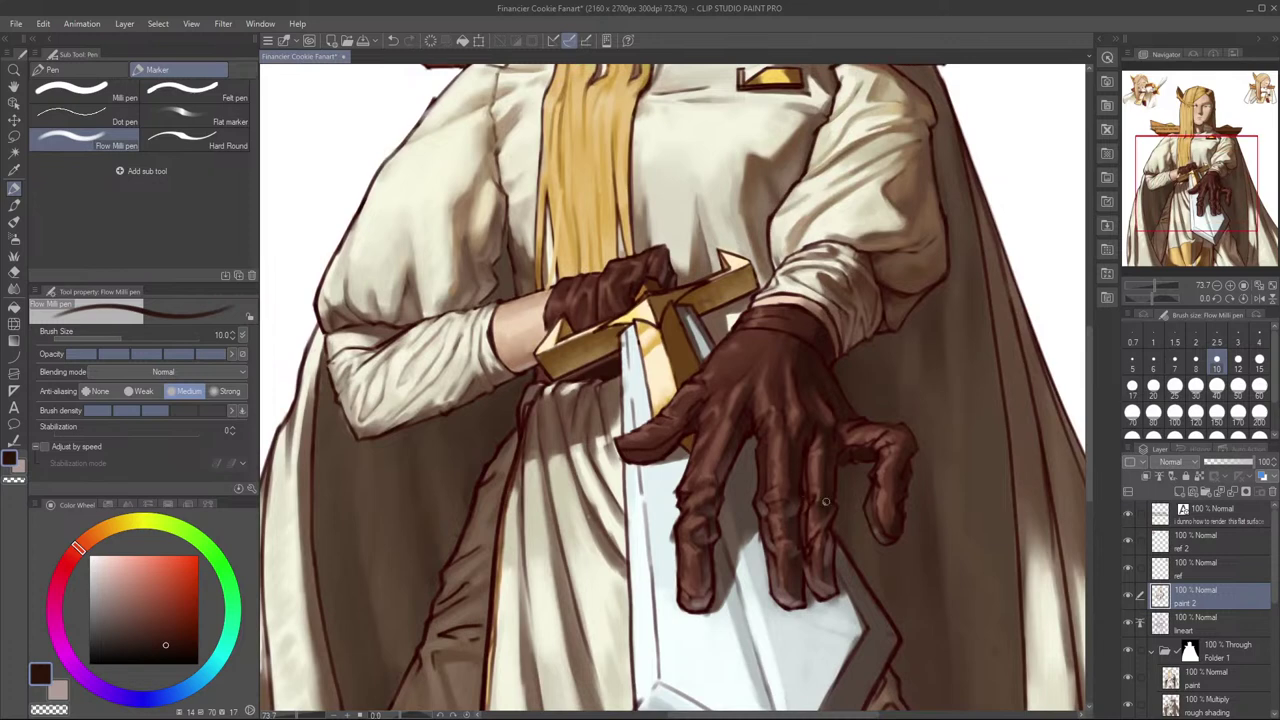
{"action": "left_click_drag", "start_coordinate": [794, 560], "coordinate": [800, 569]}
{"action": "key", "text": "ctrl+z"}
{"action": "key", "text": "ctrl+z"}
Step: Set the brush size to 8 and retouch the ring fingertip with dark and greyish browns sampled from the glove
{"action": "key", "text": "bracketright"}
{"action": "key", "text": "bracketright"}
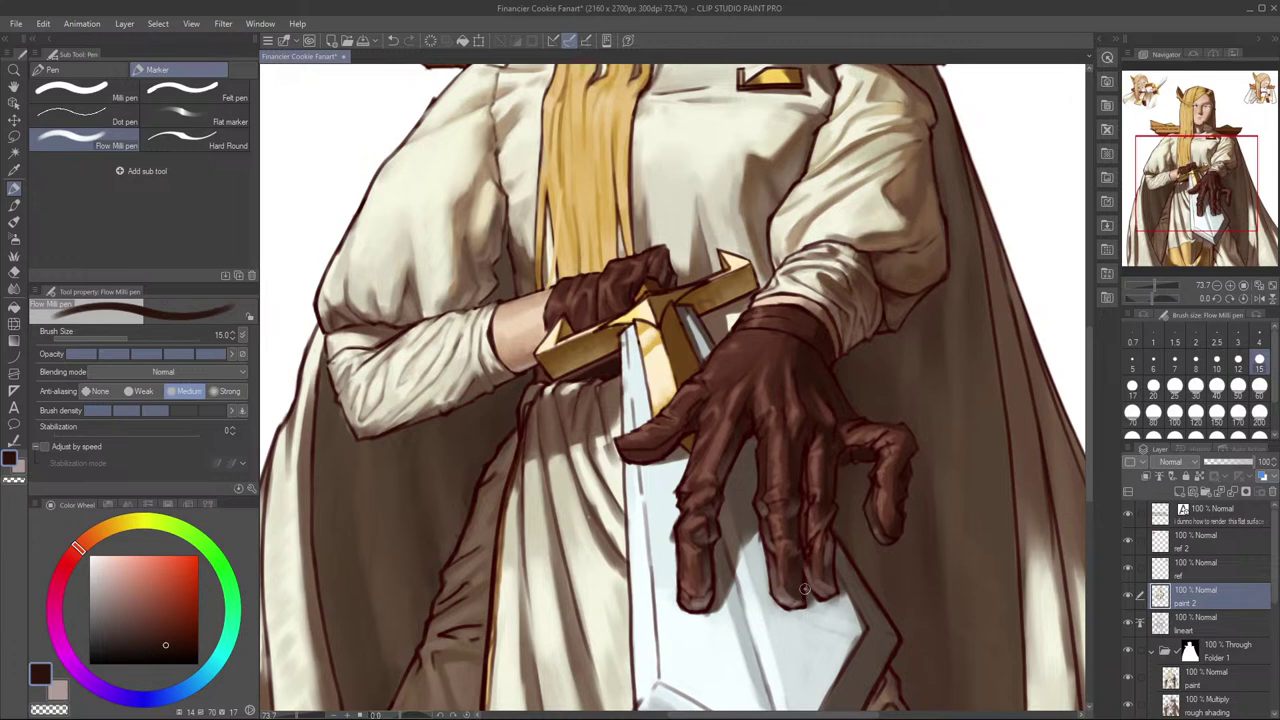
{"action": "key", "text": "bracketleft"}
{"action": "key", "text": "bracketleft"}
{"action": "key", "text": "bracketleft"}
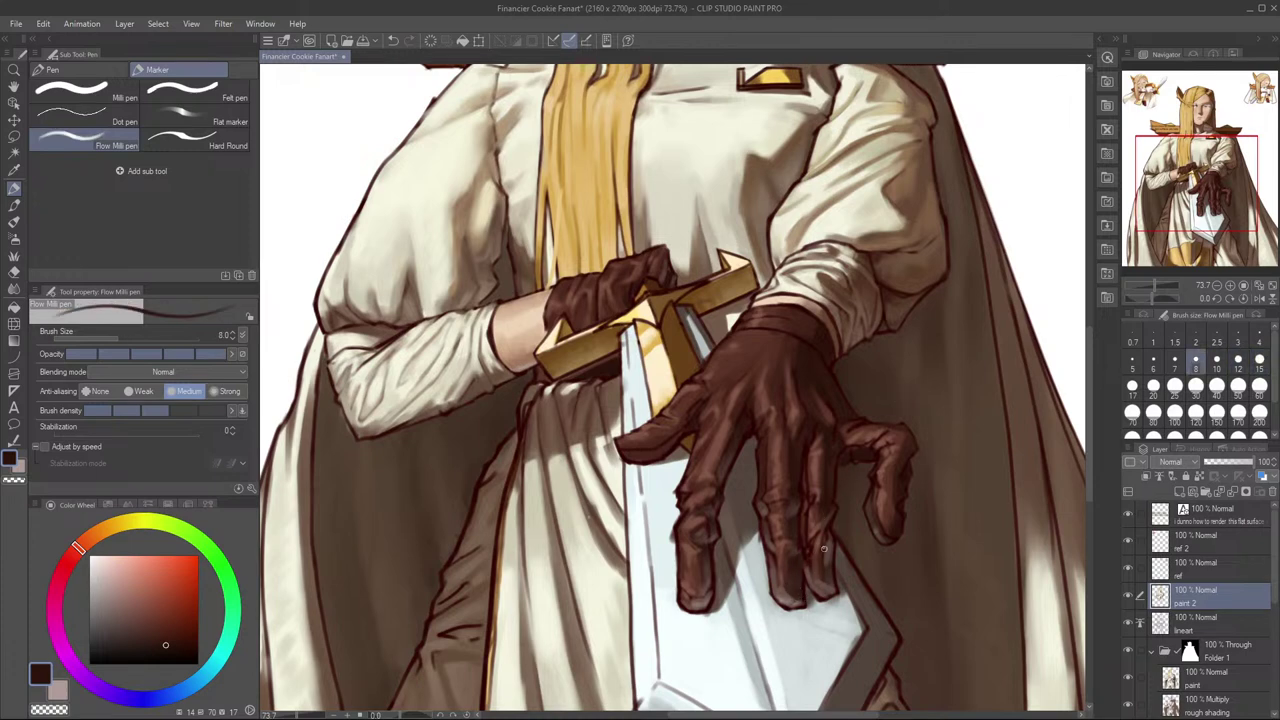
{"action": "left_click", "coordinate": [824, 577], "text": "alt"}
{"action": "left_click", "coordinate": [835, 565], "text": "alt"}
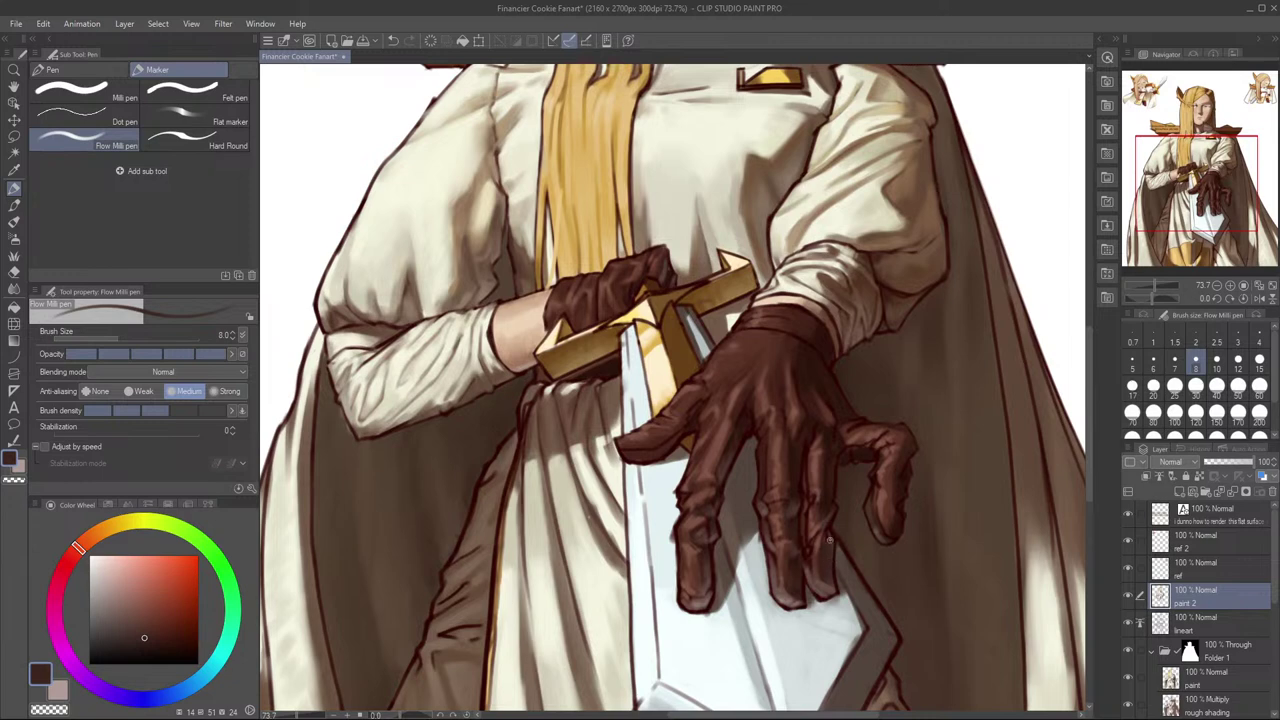
{"action": "left_click", "coordinate": [816, 575], "text": "alt"}
{"action": "left_click", "coordinate": [816, 580], "text": "alt"}
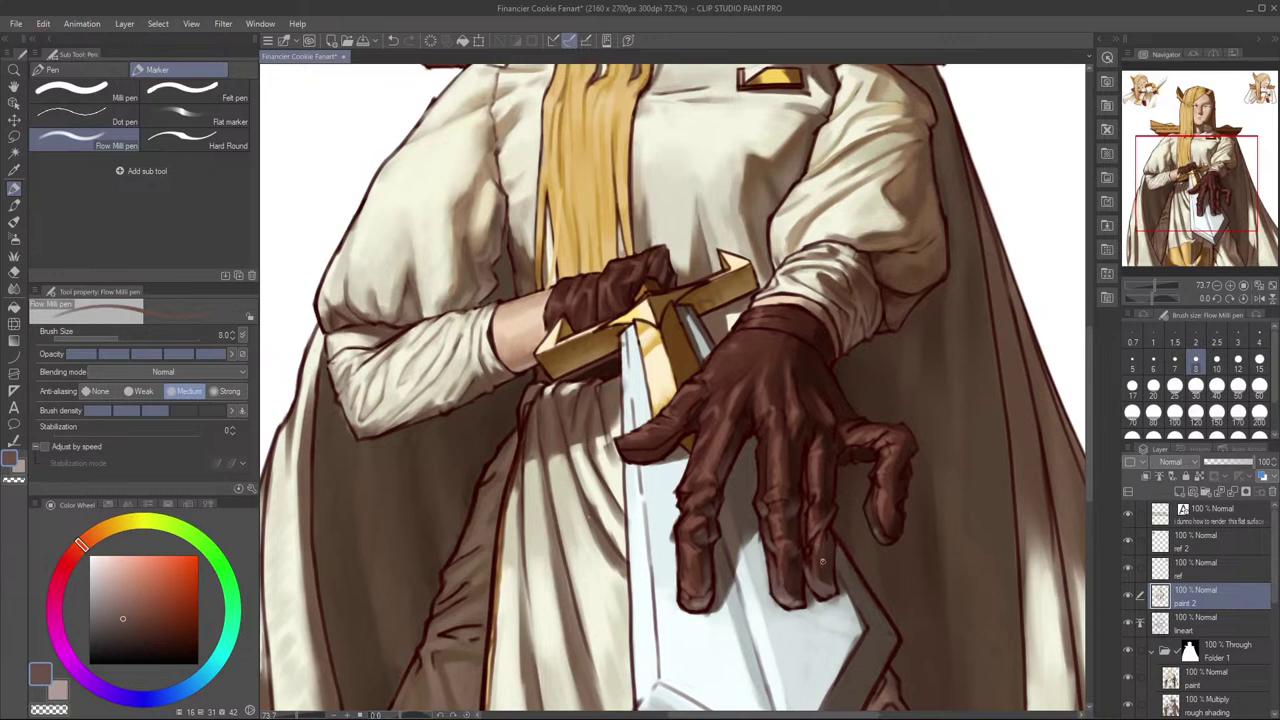
Step: Rework the ring finger's joints with dark and reddish browns sampled from the glove, undoing the unwanted strokes
{"action": "left_click", "coordinate": [798, 560], "text": "alt"}
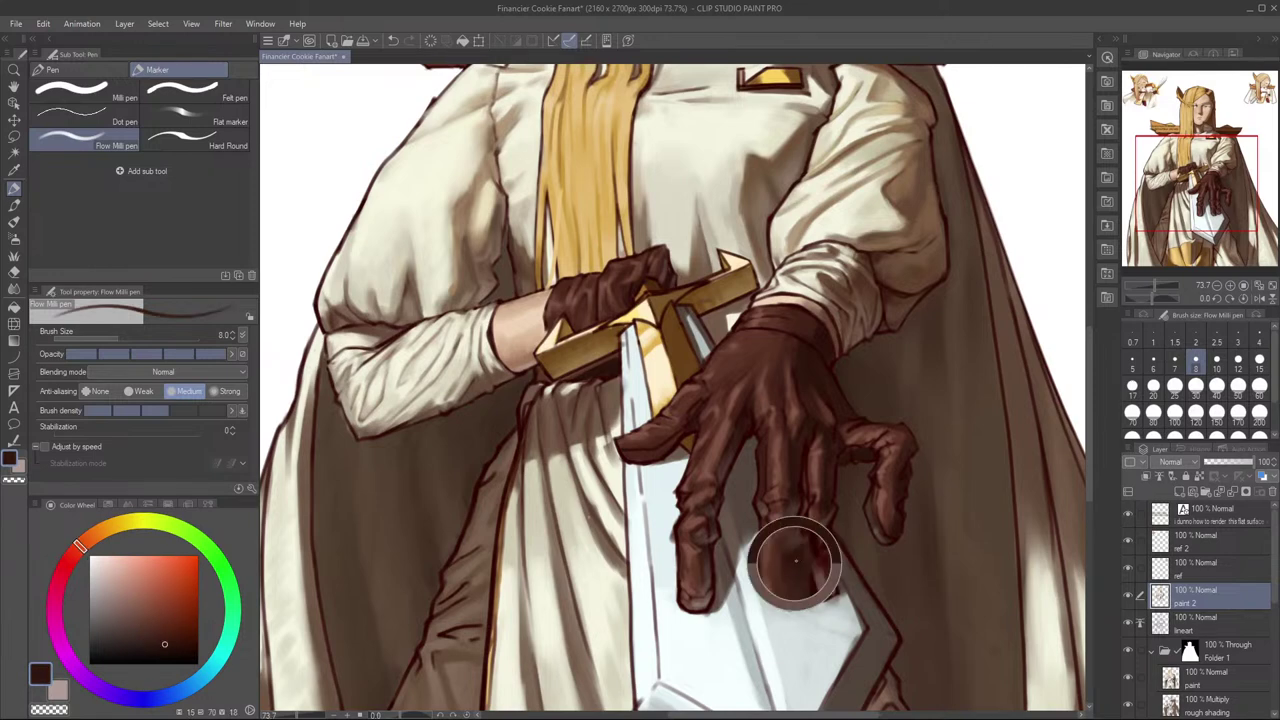
{"action": "left_click", "coordinate": [817, 539], "text": "alt"}
{"action": "left_click", "coordinate": [741, 360], "text": "alt"}
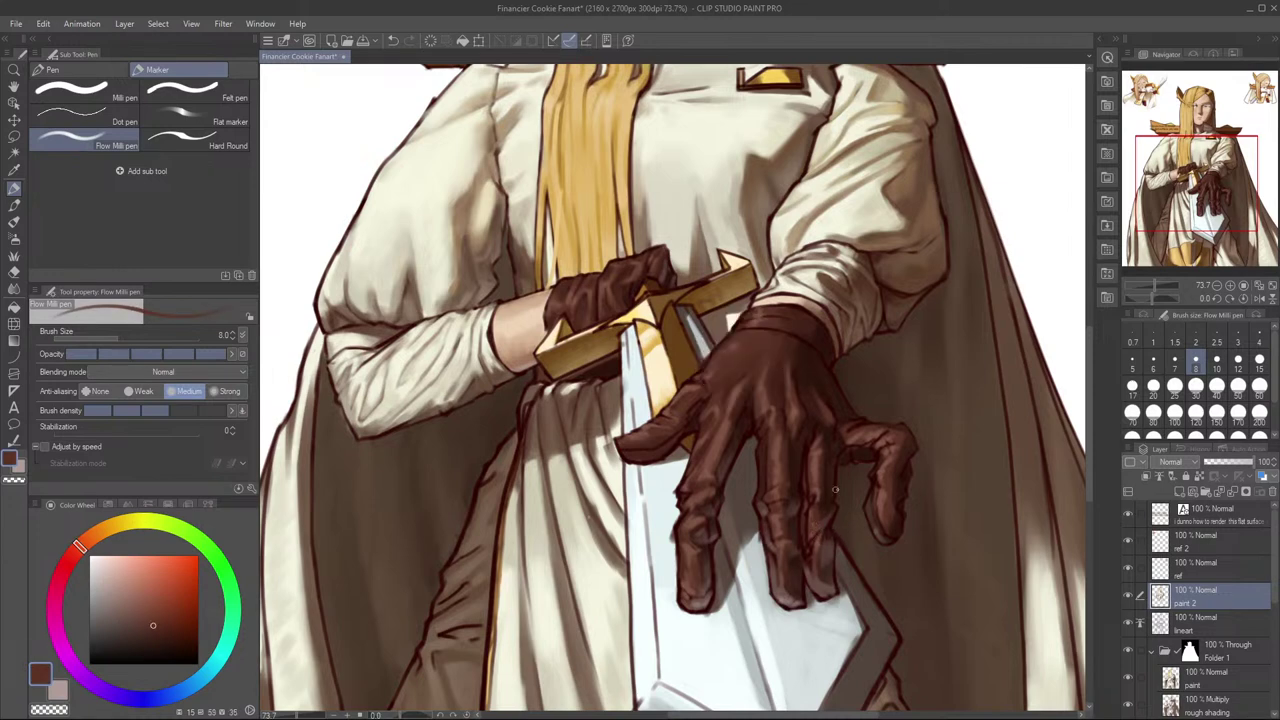
{"action": "key", "text": "ctrl+z"}
{"action": "left_click", "coordinate": [776, 398], "text": "alt"}
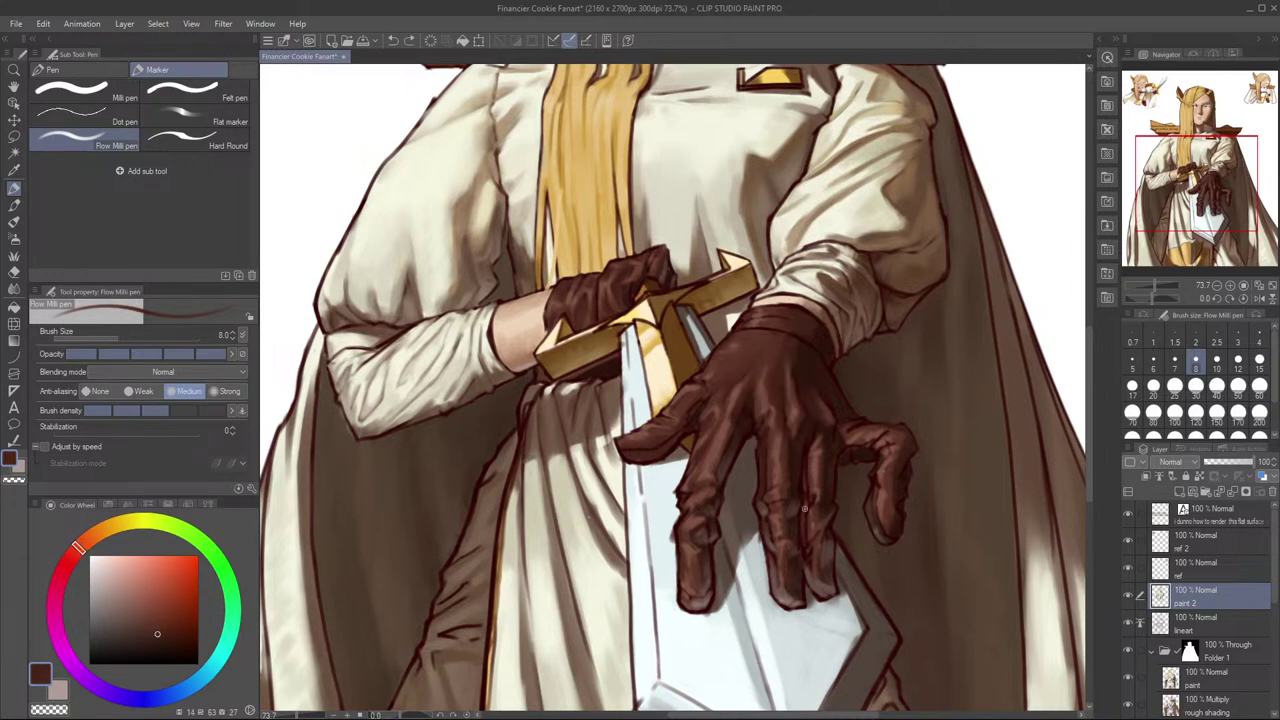
{"action": "left_click_drag", "start_coordinate": [814, 498], "coordinate": [807, 505]}
{"action": "key", "text": "ctrl+z"}
{"action": "left_click", "coordinate": [812, 580], "text": "alt"}
{"action": "left_click", "coordinate": [760, 347], "text": "alt"}
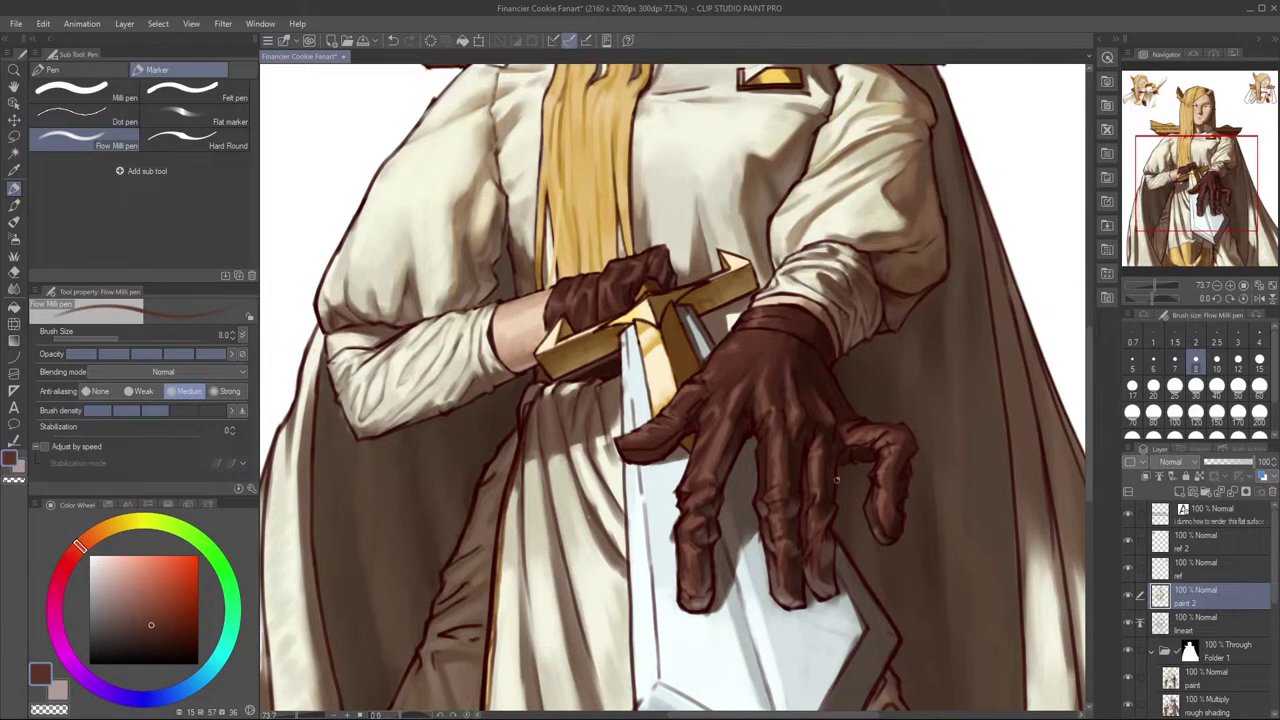
Step: Mirror the view and try a pale blue highlight, sampled from the blade, on the ring finger's knuckle
{"action": "left_click_drag", "start_coordinate": [890, 425], "coordinate": [862, 430]}
{"action": "key", "text": "h"}
{"action": "left_click_drag", "start_coordinate": [755, 515], "coordinate": [988, 532]}
{"action": "left_click_drag", "start_coordinate": [760, 420], "coordinate": [782, 415]}
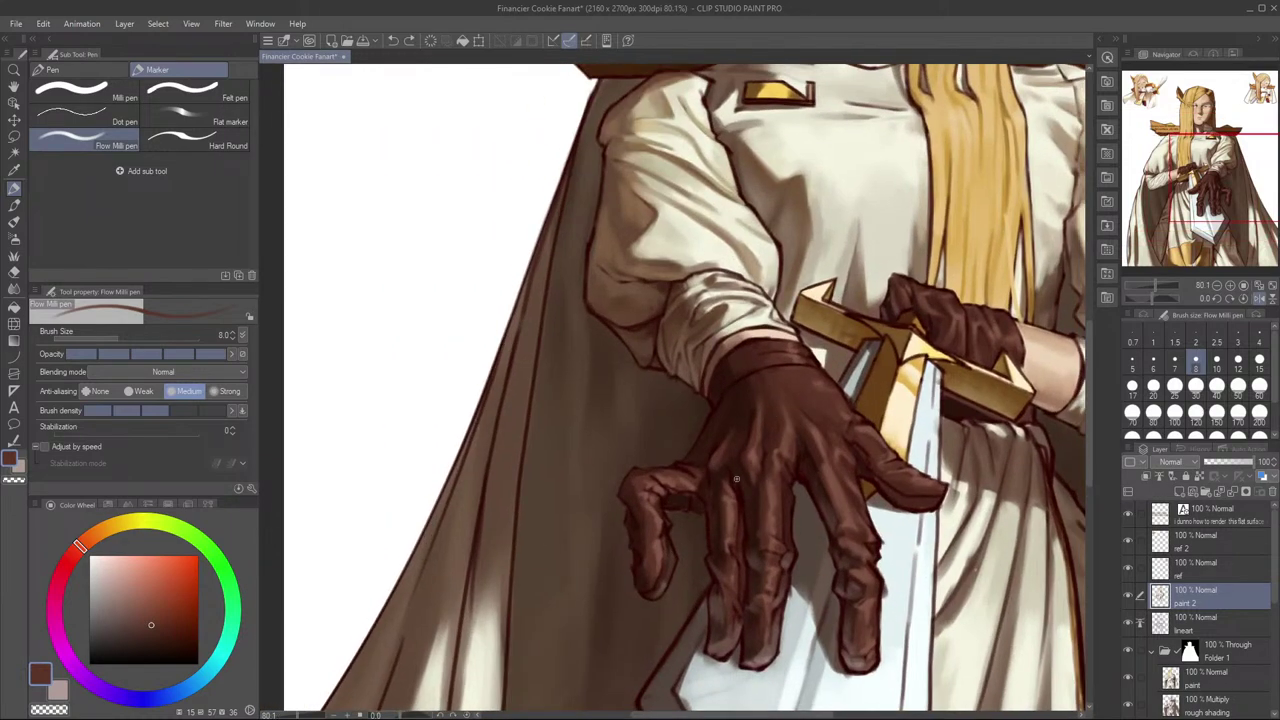
{"action": "left_click", "coordinate": [730, 473], "text": "alt"}
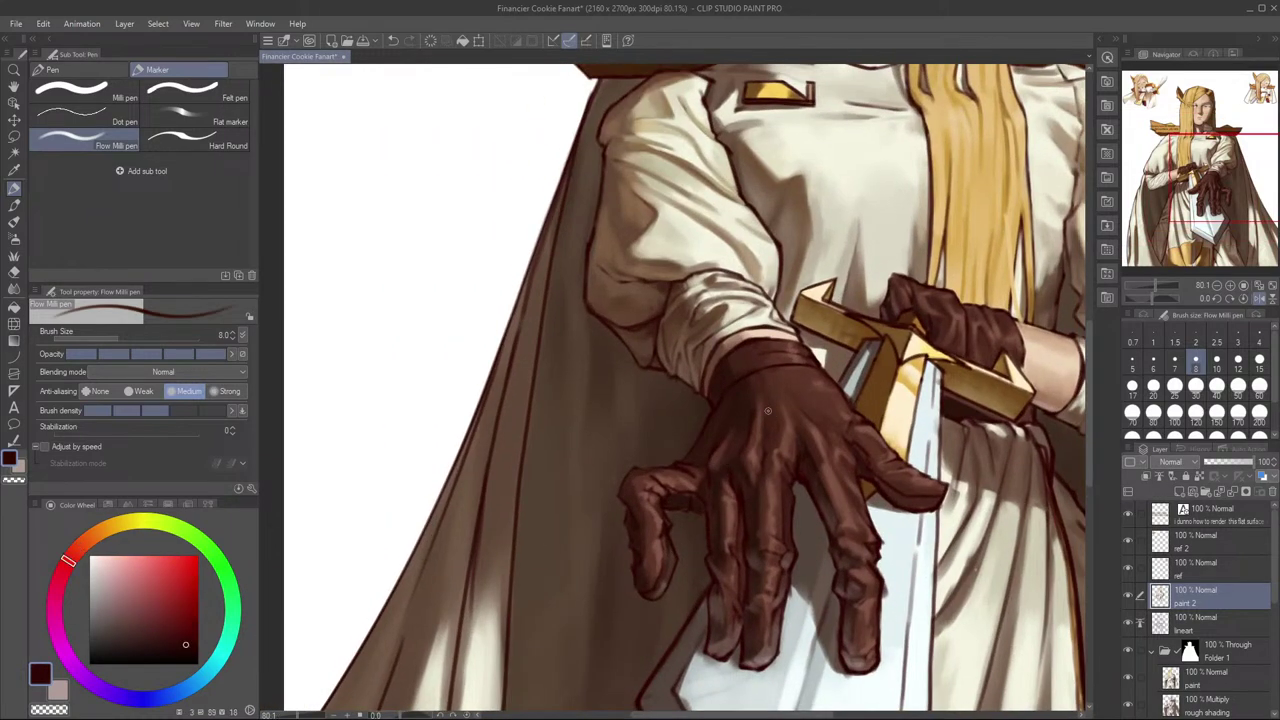
{"action": "left_click_drag", "start_coordinate": [800, 586], "coordinate": [808, 506]}
{"action": "left_click", "coordinate": [770, 634], "text": "alt"}
{"action": "left_click_drag", "start_coordinate": [756, 409], "coordinate": [748, 387]}
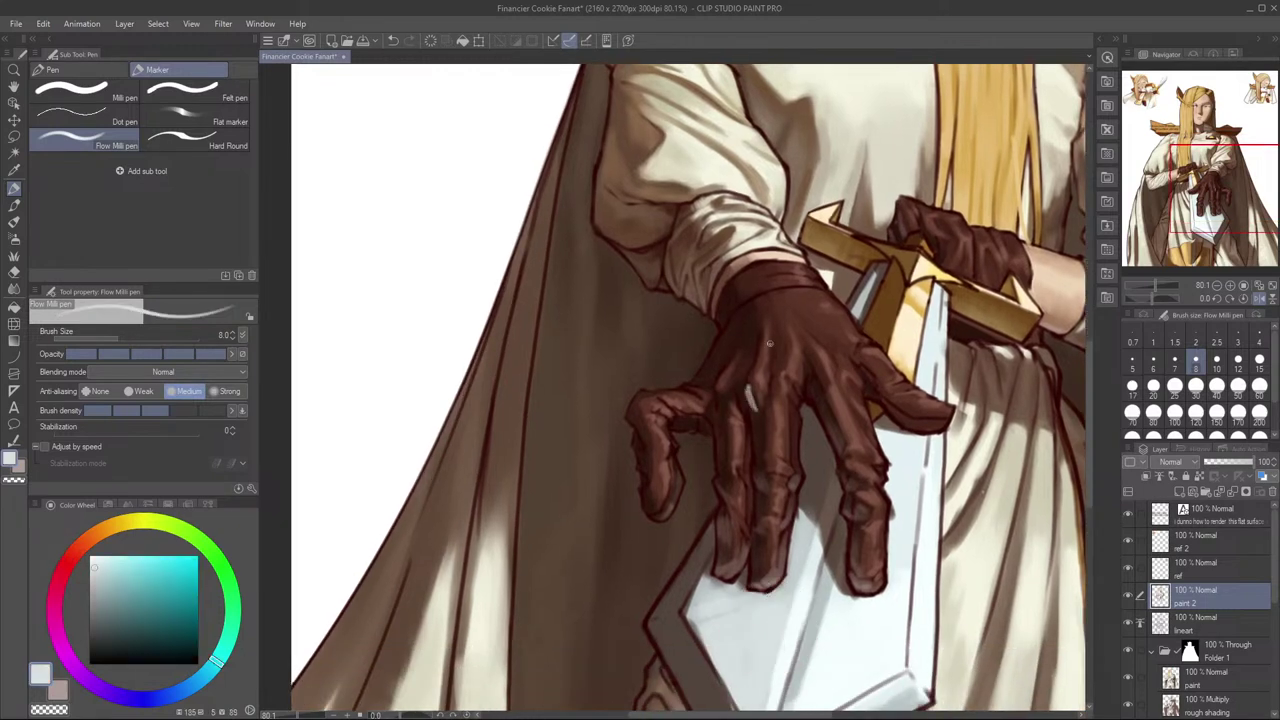
Step: Try browns sampled from the glove on the knuckle, restore the normal view and undo the recent strokes
{"action": "left_click", "coordinate": [771, 571], "text": "alt"}
{"action": "left_click", "coordinate": [763, 485], "text": "alt"}
{"action": "mouse_move", "coordinate": [756, 408]}
{"action": "left_mouse_down"}
{"action": "mouse_move", "coordinate": [754, 387]}
{"action": "mouse_move", "coordinate": [751, 408]}
{"action": "mouse_move", "coordinate": [868, 441]}
{"action": "mouse_move", "coordinate": [1061, 441]}
{"action": "left_mouse_up"}
{"action": "key", "text": "ctrl+z"}
{"action": "key", "text": "h"}
{"action": "key", "text": "ctrl+z"}
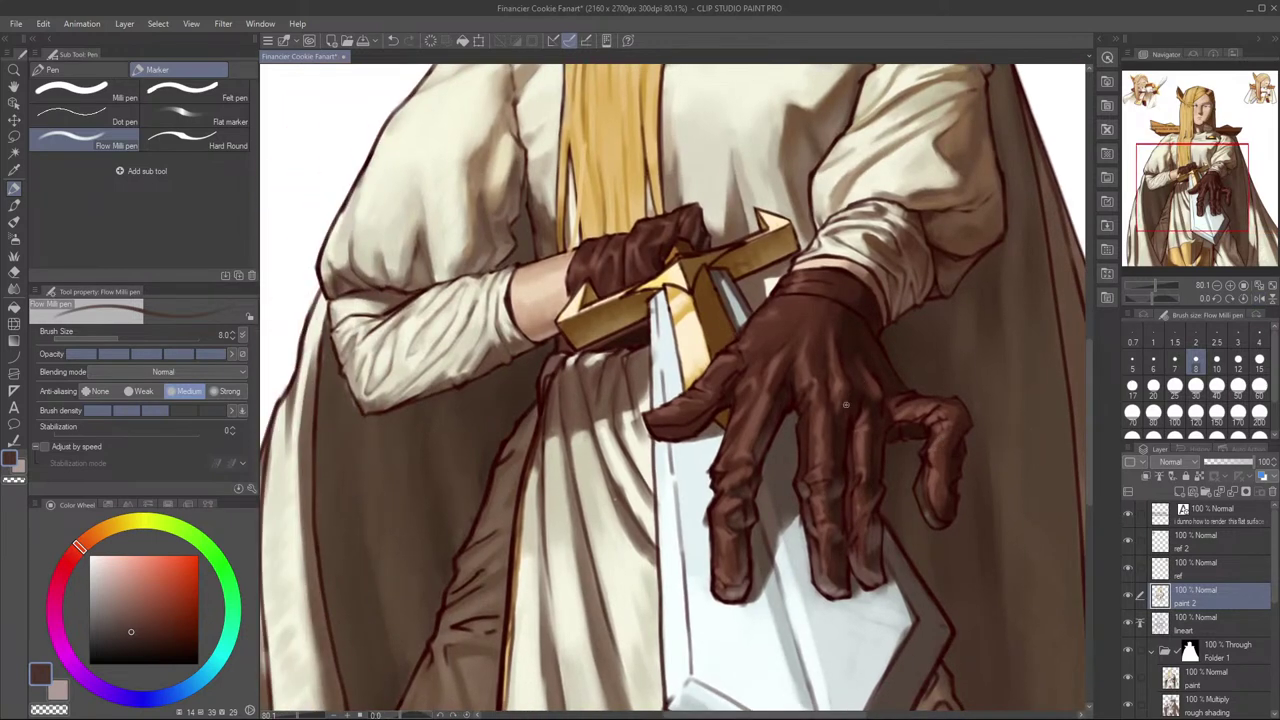
{"action": "key", "text": "ctrl+z"}
{"action": "key", "text": "ctrl+z"}
{"action": "key", "text": "ctrl+z"}
{"action": "left_click_drag", "start_coordinate": [904, 425], "coordinate": [865, 422]}
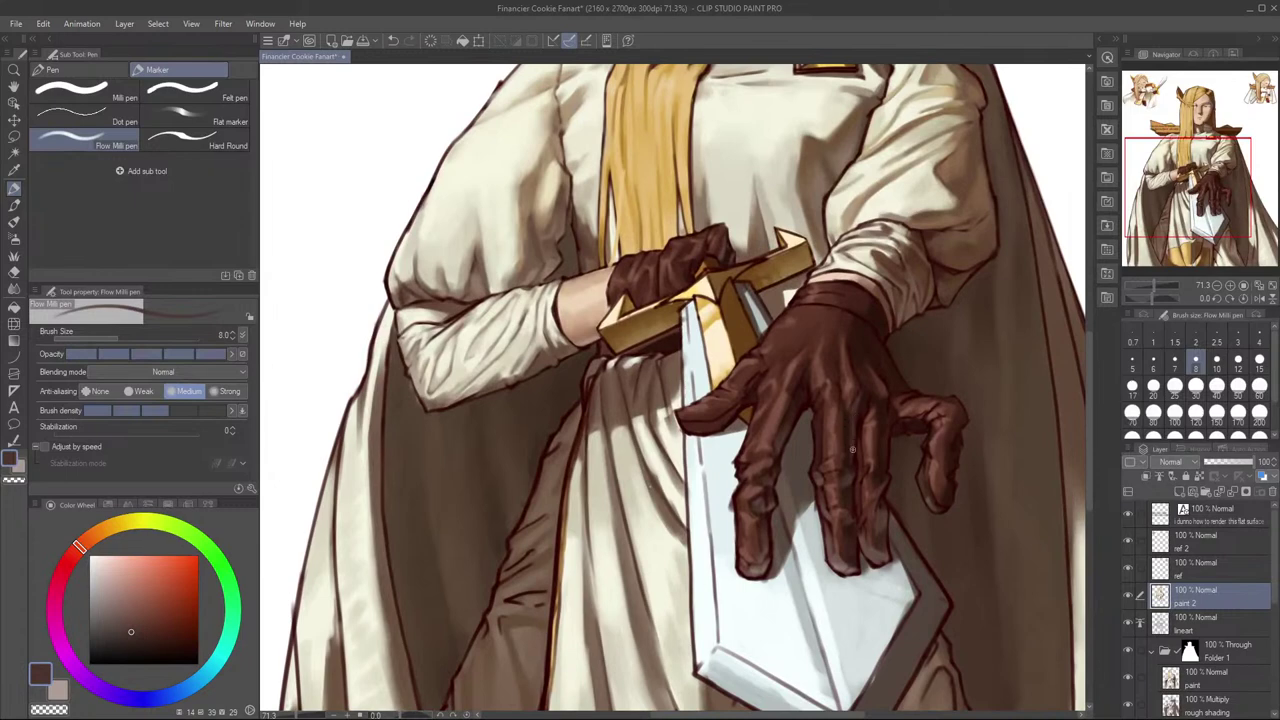
{"action": "key", "text": "ctrl+z"}
Step: Paint around the ring finger's knuckle with very dark and reddish browns sampled from the glove
{"action": "left_click", "coordinate": [882, 455], "text": "alt"}
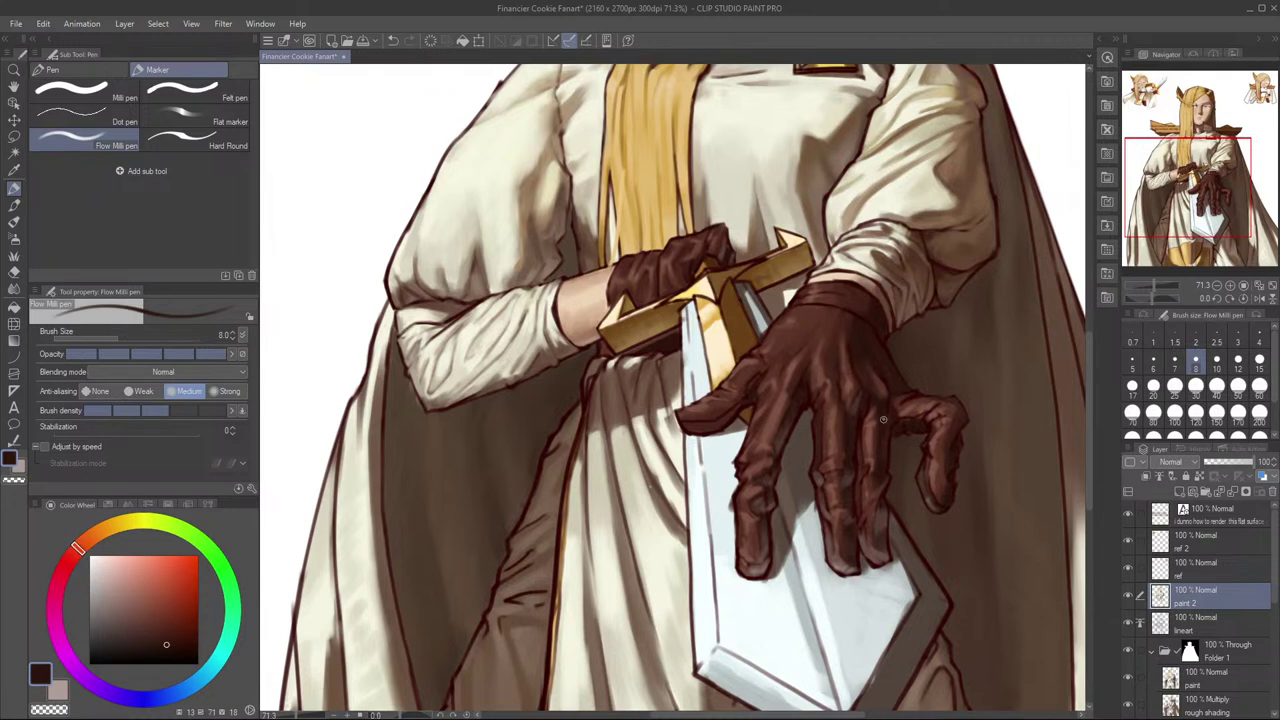
{"action": "left_click_drag", "start_coordinate": [935, 392], "coordinate": [914, 457]}
{"action": "left_click", "coordinate": [855, 507], "text": "alt"}
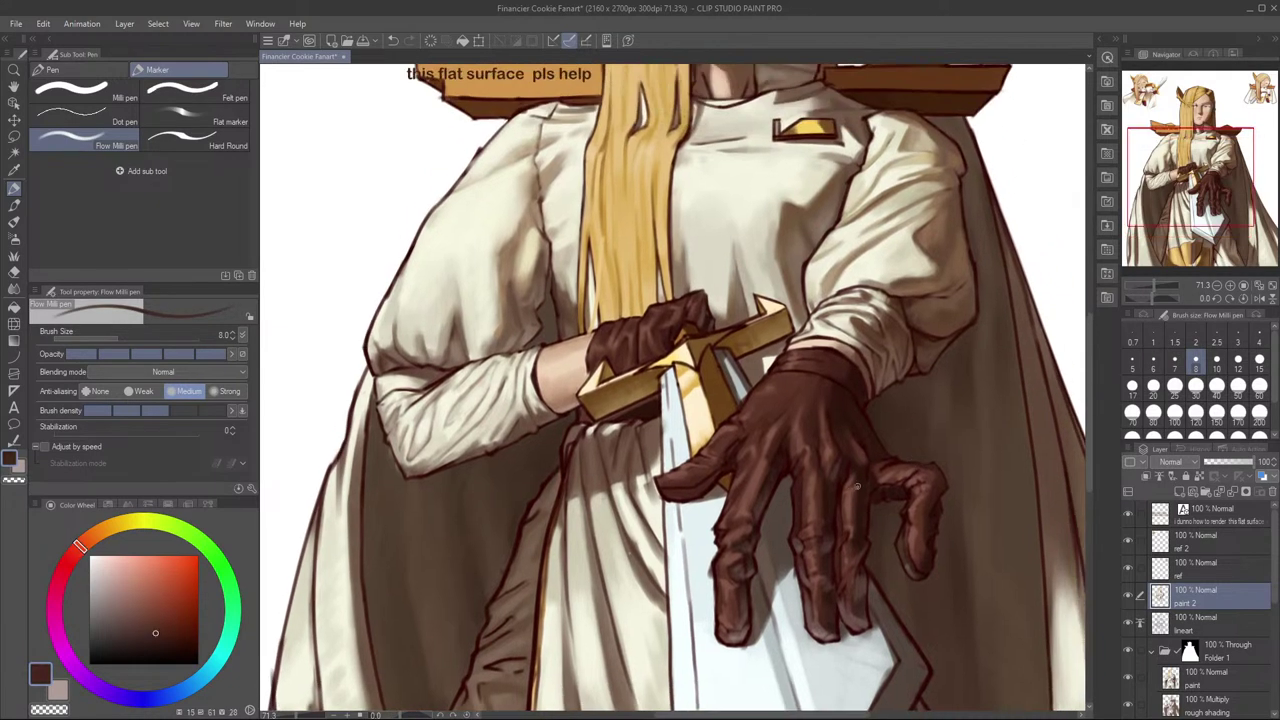
{"action": "left_click", "coordinate": [849, 437], "text": "alt"}
{"action": "left_click", "coordinate": [871, 463], "text": "alt"}
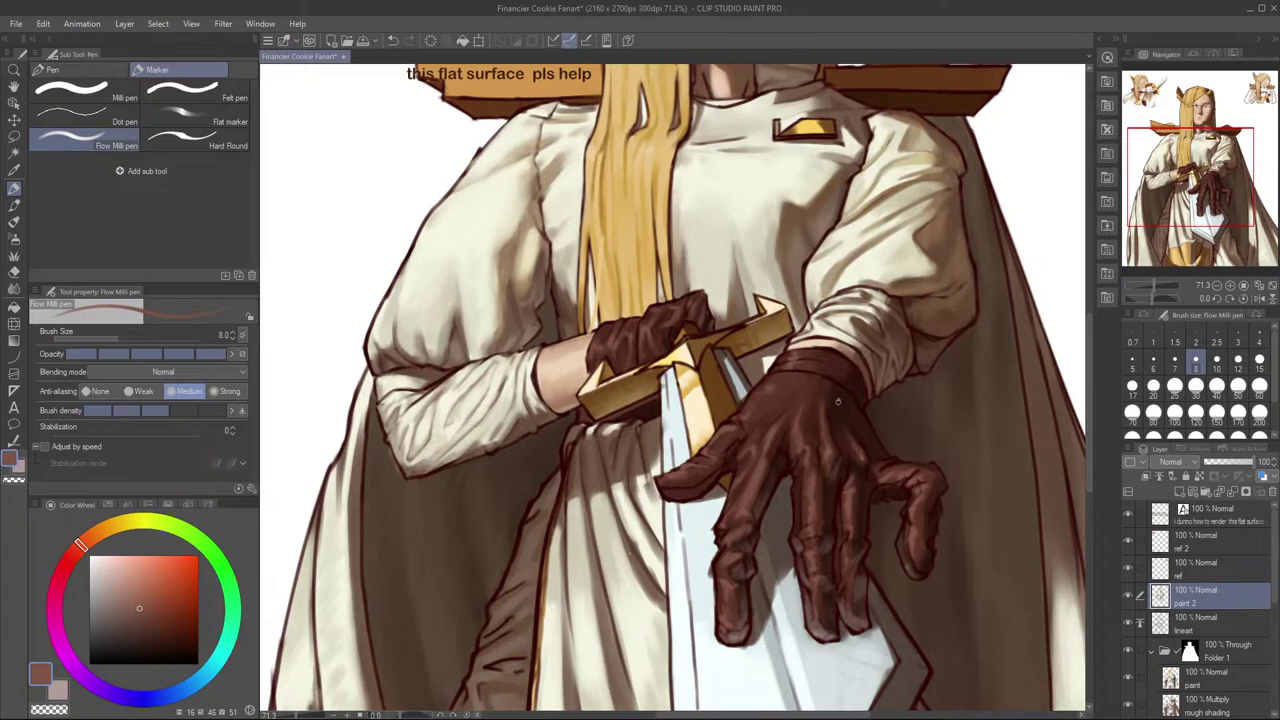
Step: Shade the back of the hand above the ring knuckle with dark browns at brush size 10, checking it mirrored
{"action": "left_click", "coordinate": [866, 472], "text": "alt"}
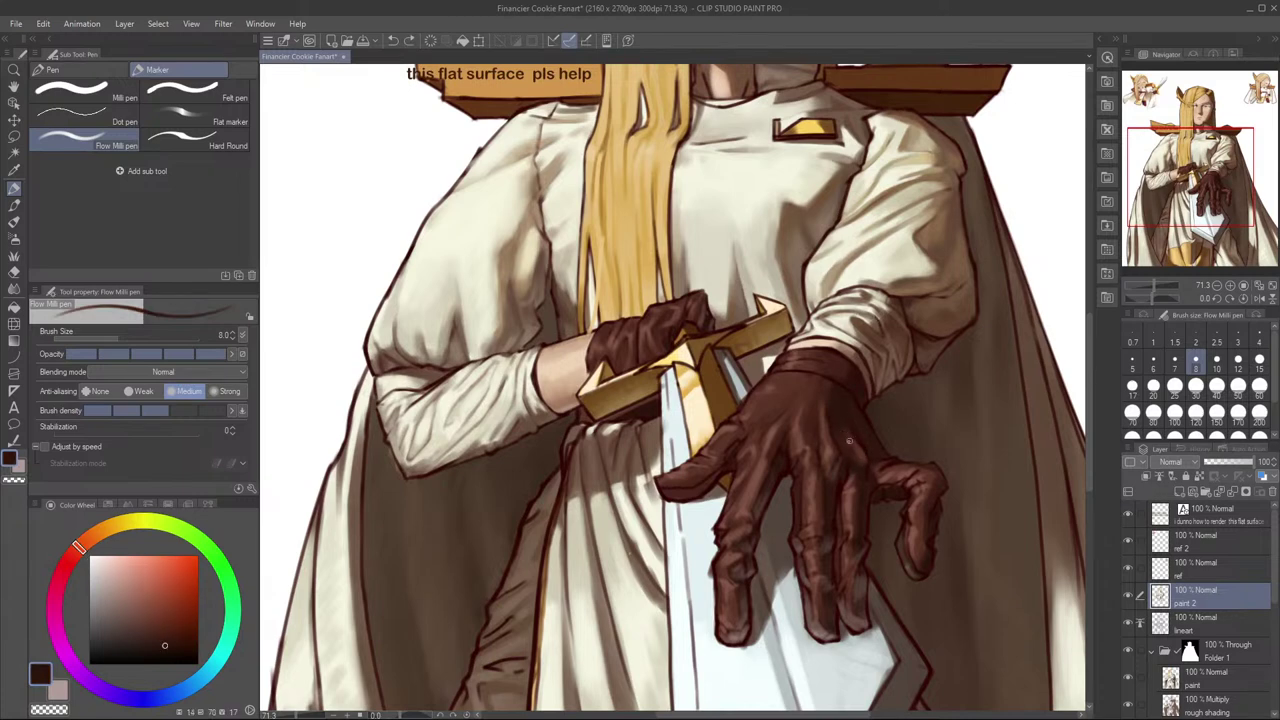
{"action": "key", "text": "bracketright"}
{"action": "left_click", "coordinate": [850, 437], "text": "alt"}
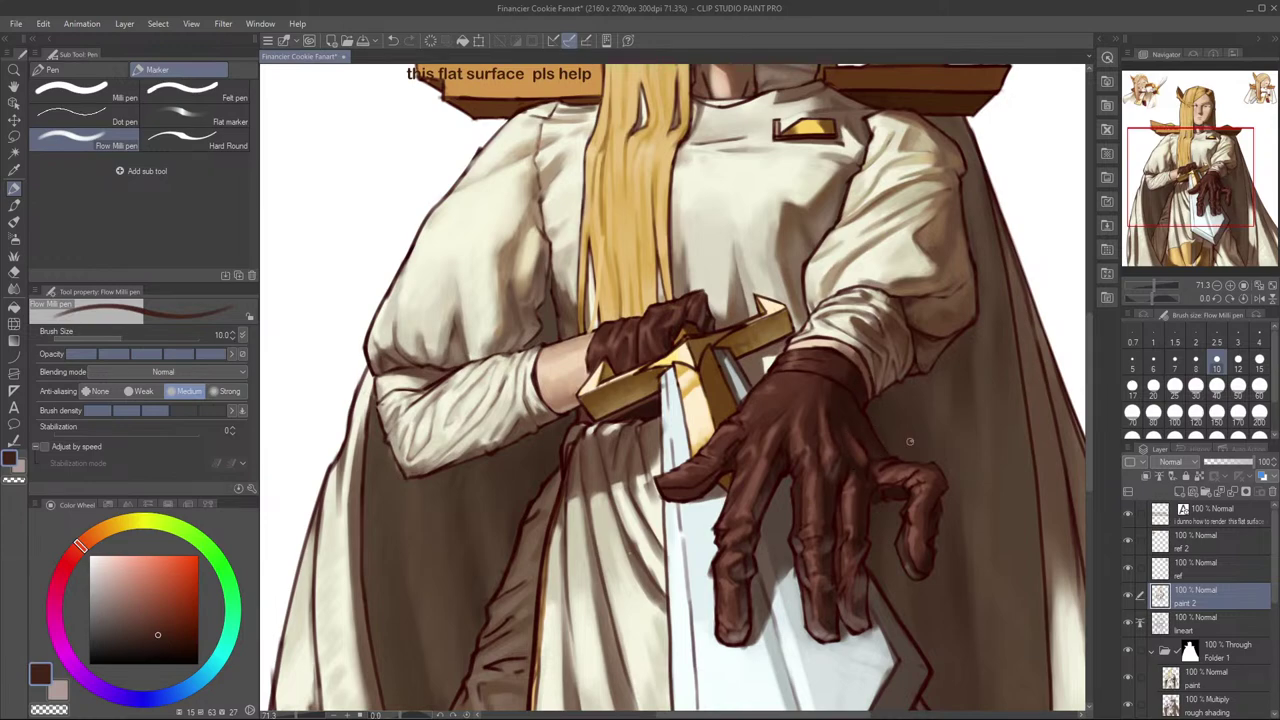
{"action": "key", "text": "h"}
{"action": "left_click_drag", "start_coordinate": [883, 365], "coordinate": [951, 337]}
{"action": "key", "text": "h"}
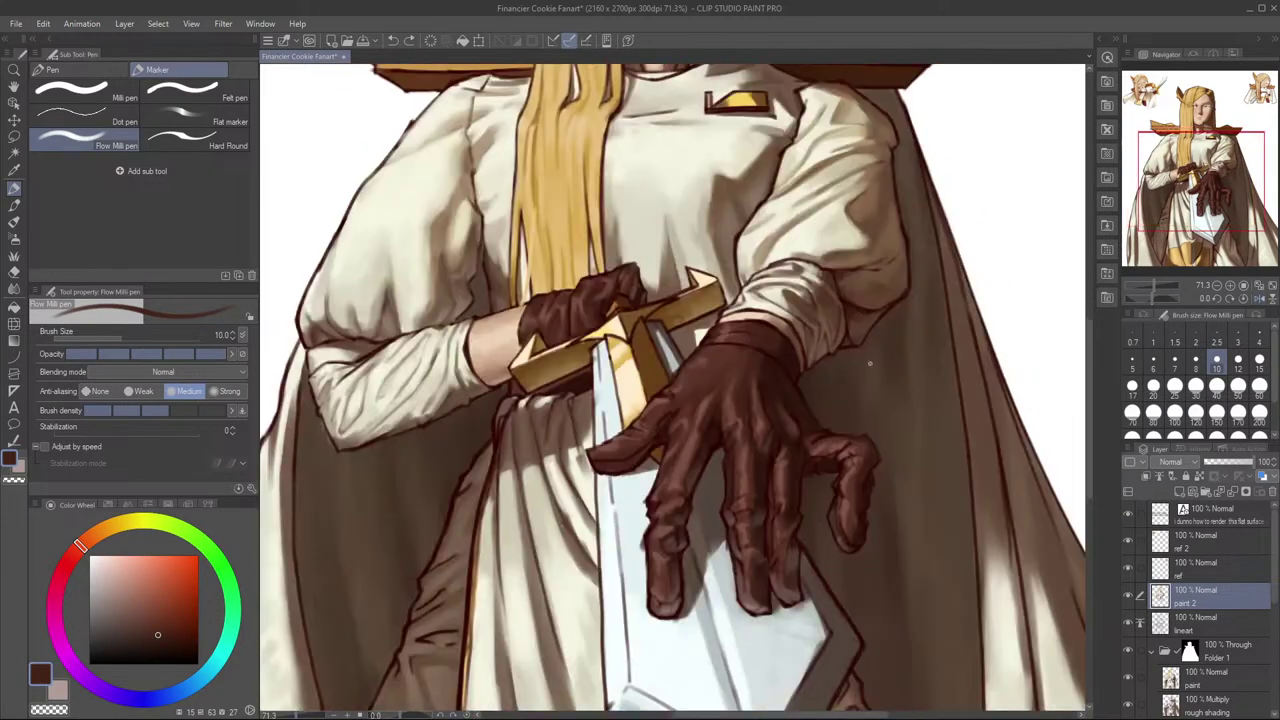
Step: Refine the shading between the wrist and the ring knuckle with sampled dark and reddish browns, redoing one stroke
{"action": "scroll", "coordinate": [852, 411], "scroll_direction": "down", "scroll_amount": 6}
{"action": "scroll", "coordinate": [848, 415], "scroll_direction": "up", "scroll_amount": 7}
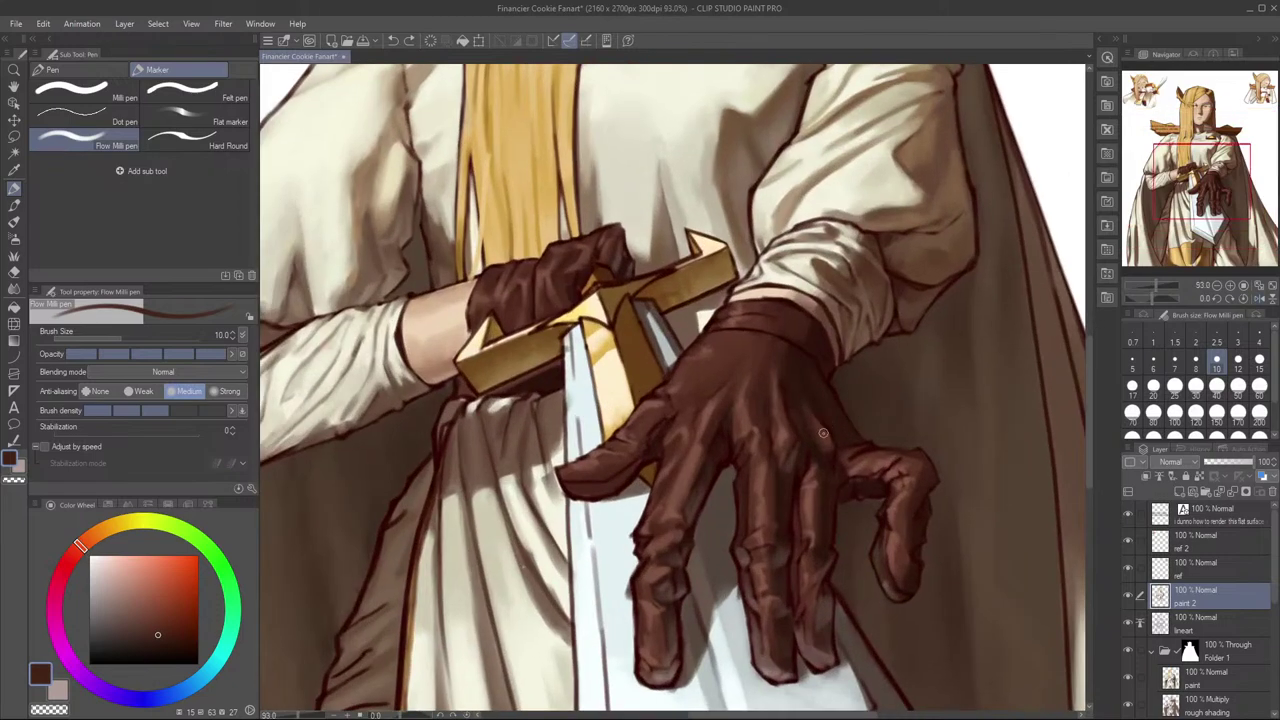
{"action": "left_click", "coordinate": [823, 433], "text": "alt"}
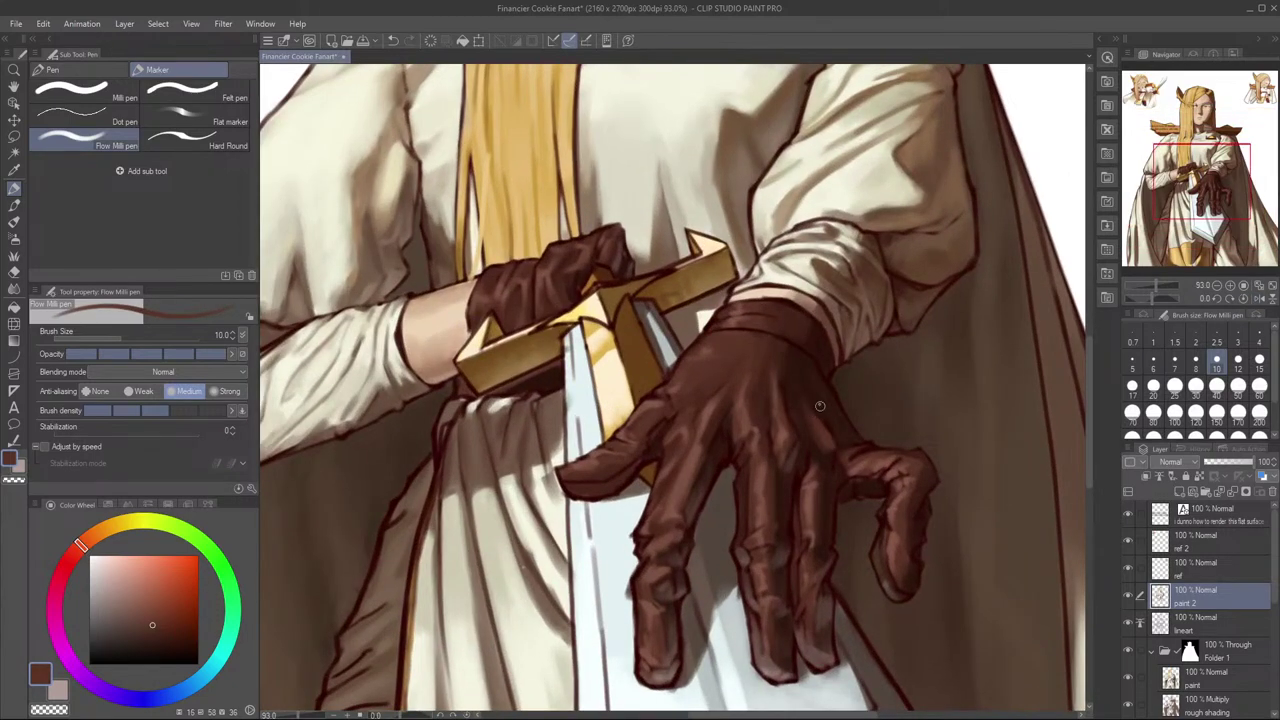
{"action": "left_click", "coordinate": [818, 439], "text": "alt"}
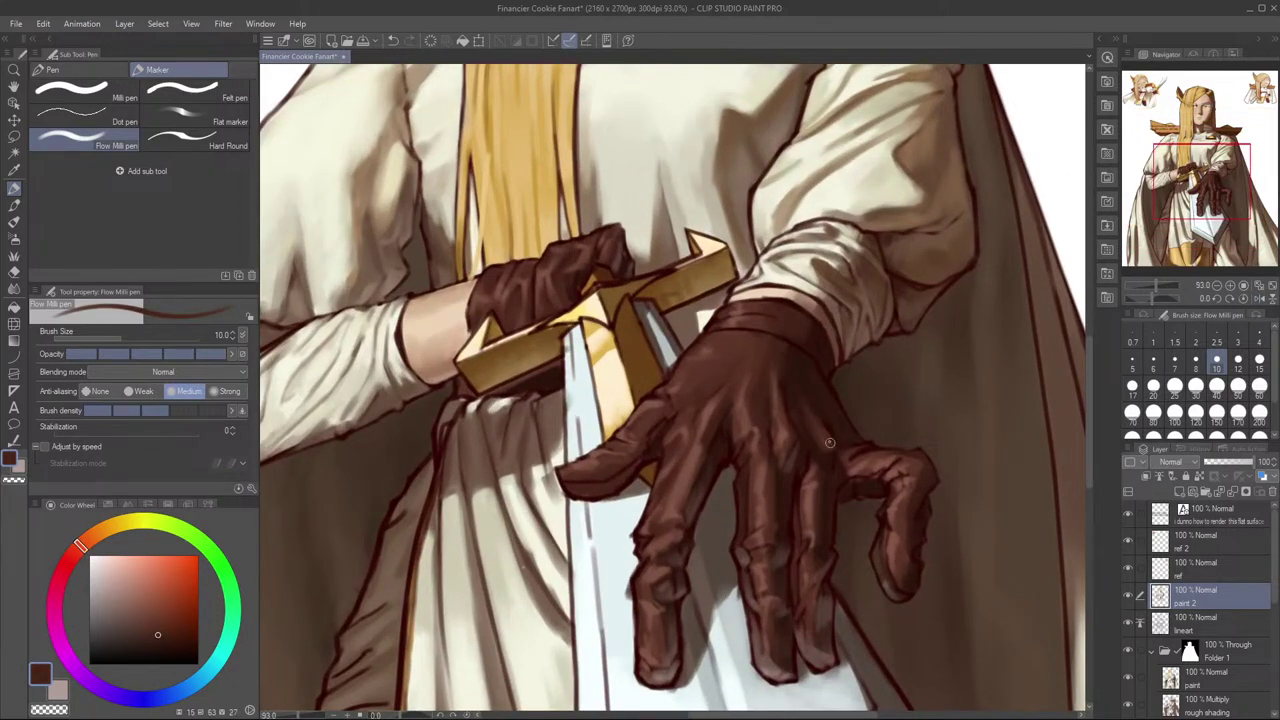
{"action": "key", "text": "ctrl+z"}
{"action": "left_click_drag", "start_coordinate": [814, 418], "coordinate": [833, 448]}
{"action": "left_click", "coordinate": [707, 370], "text": "alt"}
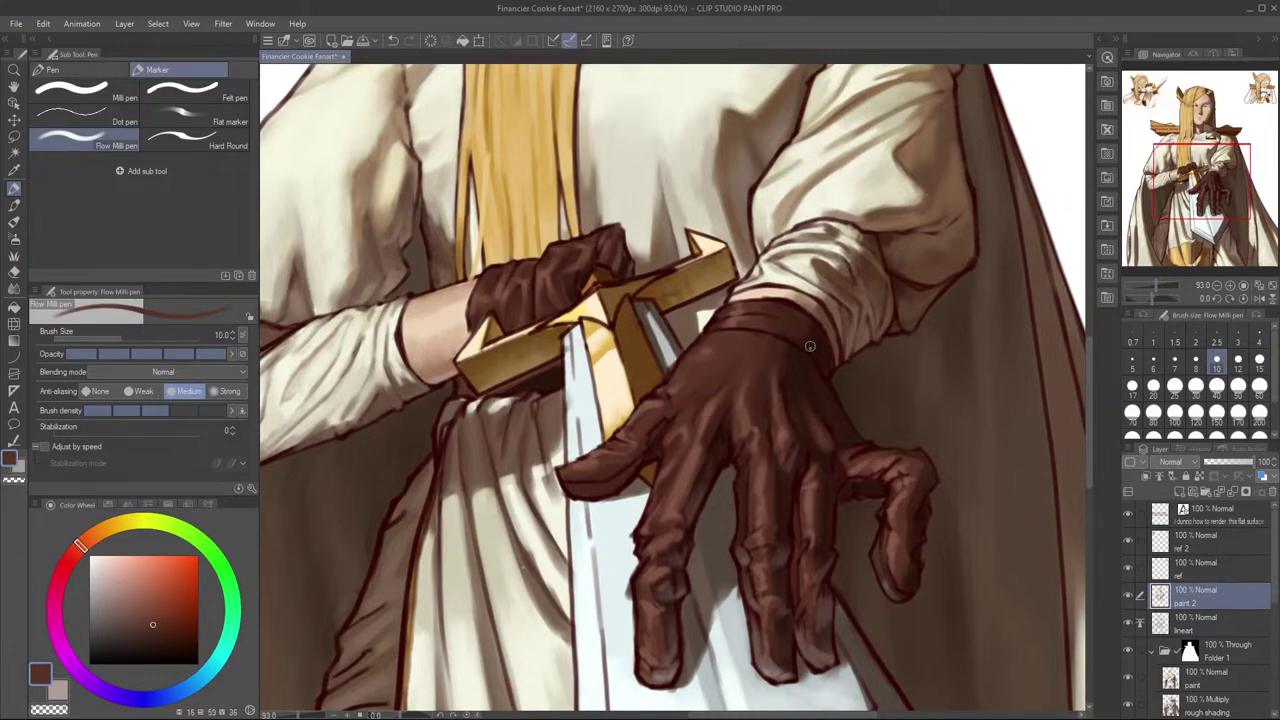
Step: Compare the glove in mirrored view and add a reddish brown stroke down over the ring finger's knuckle
{"action": "key", "text": "h"}
{"action": "key", "text": "h"}
{"action": "key", "text": "h"}
{"action": "key", "text": "h"}
{"action": "left_click_drag", "start_coordinate": [826, 442], "coordinate": [830, 474]}
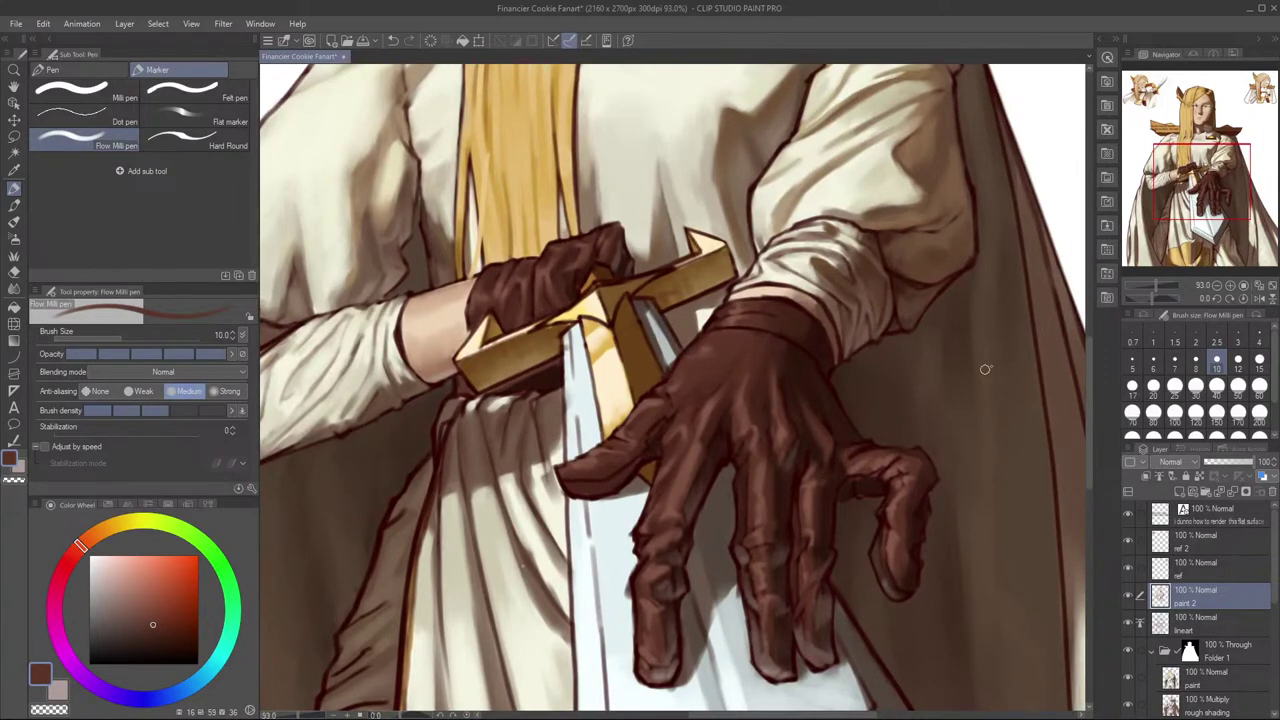
{"action": "scroll", "coordinate": [898, 424], "scroll_direction": "down", "scroll_amount": 4}
{"action": "scroll", "coordinate": [896, 432], "scroll_direction": "up", "scroll_amount": 2}
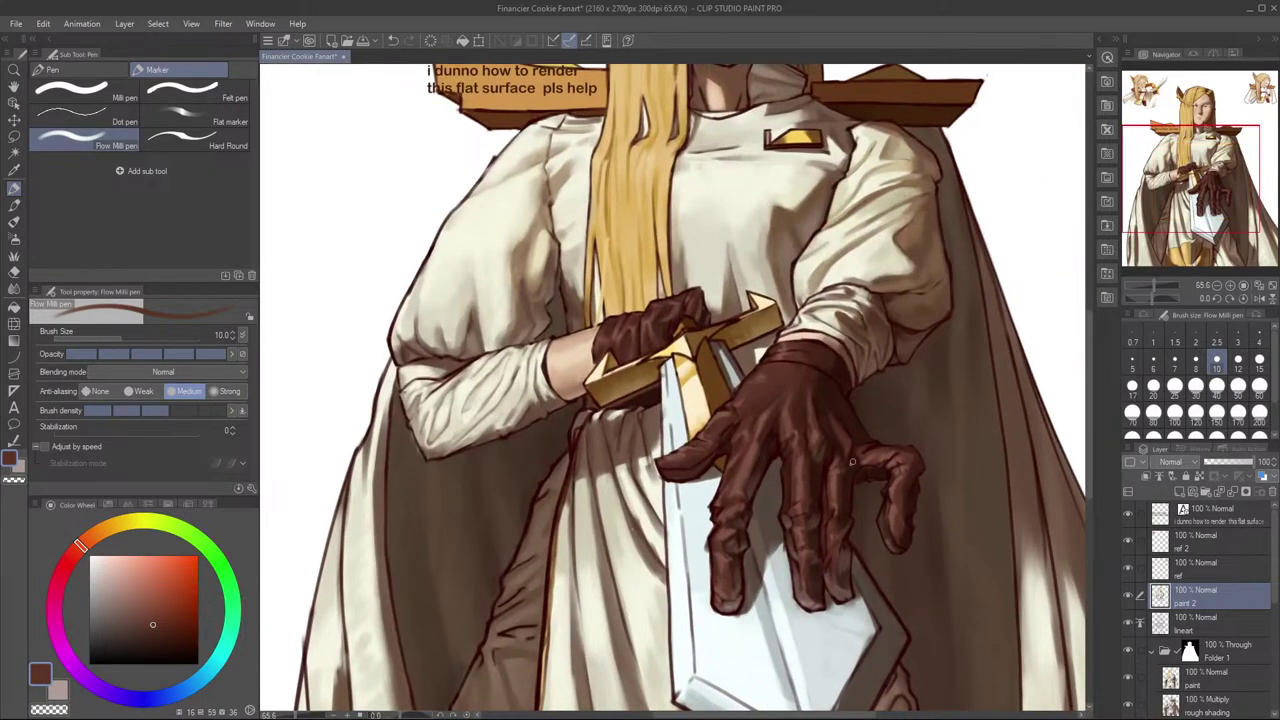
Step: Undo the last stroke, repaint the ring finger's outer edge in reddish brown and check it mirrored
{"action": "key", "text": "ctrl+z"}
{"action": "left_click_drag", "start_coordinate": [851, 465], "coordinate": [841, 506]}
{"action": "key", "text": "h"}
{"action": "key", "text": "h"}
Step: Redraw the dark shading between the middle and ring fingers with sampled dark and reddish browns, checking it mirrored
{"action": "left_click", "coordinate": [827, 473], "text": "alt"}
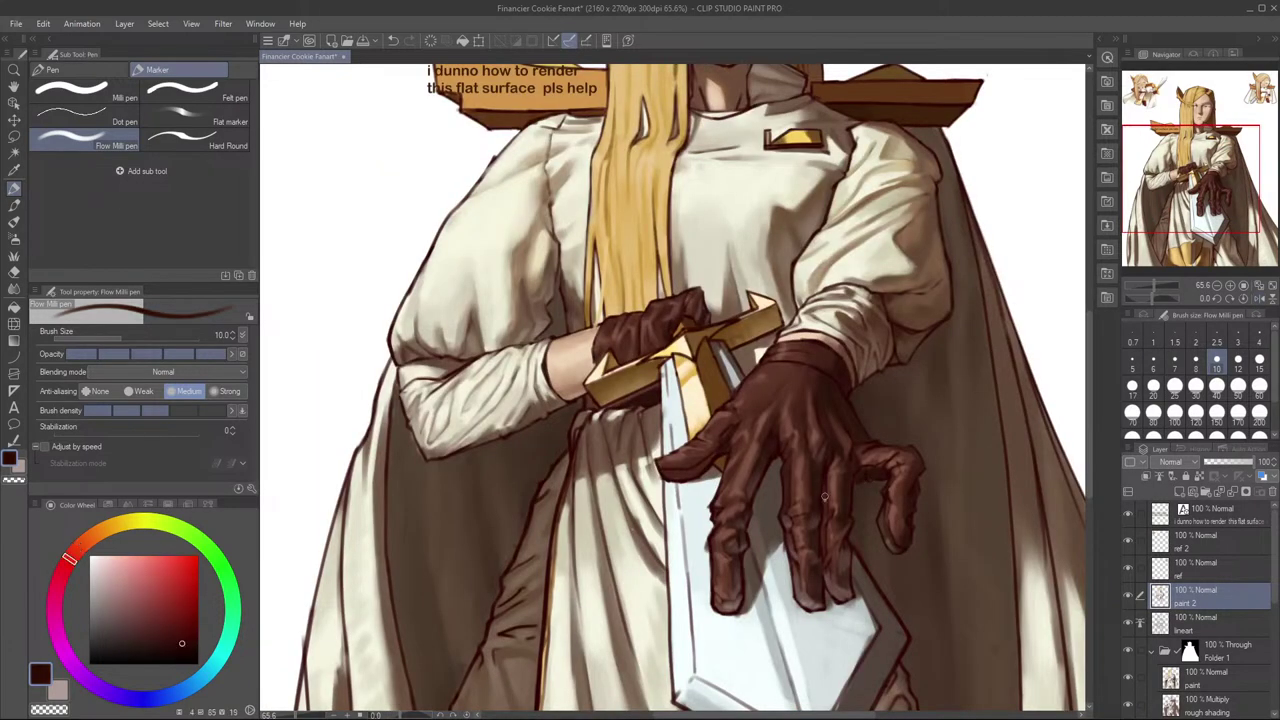
{"action": "key", "text": "ctrl+z"}
{"action": "left_click", "coordinate": [823, 478], "text": "alt"}
{"action": "key", "text": "ctrl+z"}
{"action": "left_click_drag", "start_coordinate": [824, 525], "coordinate": [826, 506]}
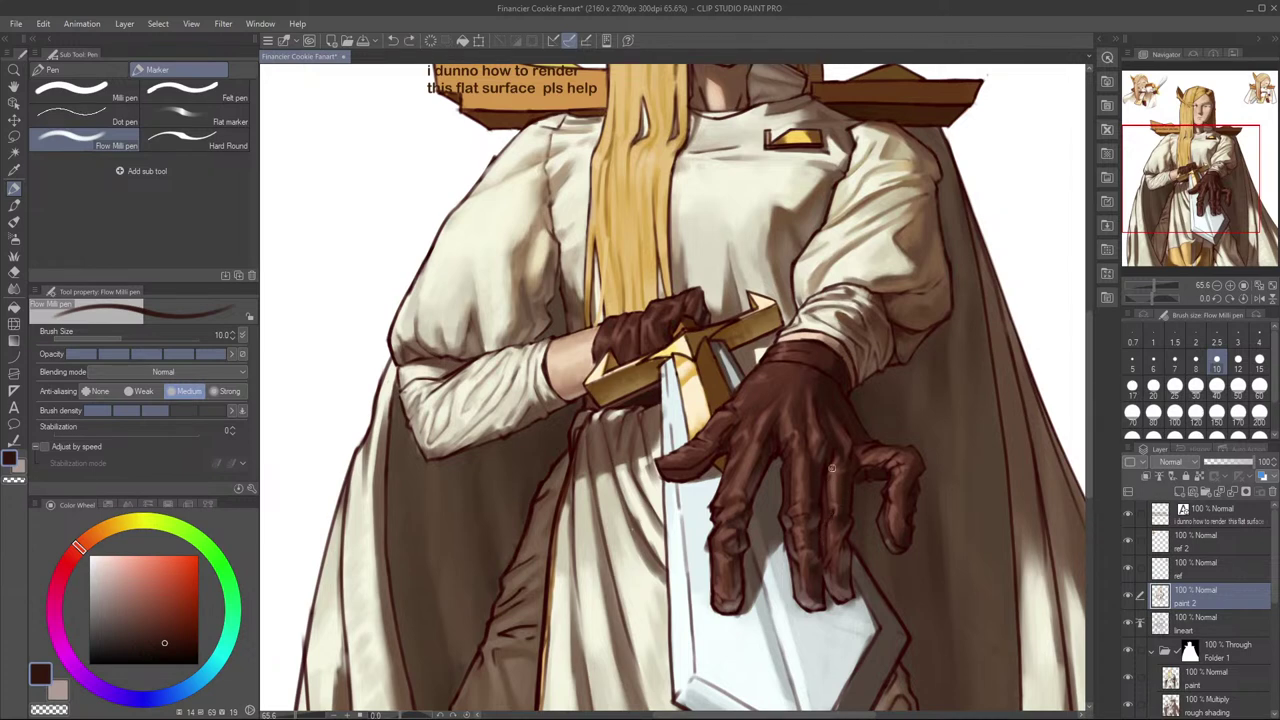
{"action": "left_click", "coordinate": [833, 483], "text": "alt"}
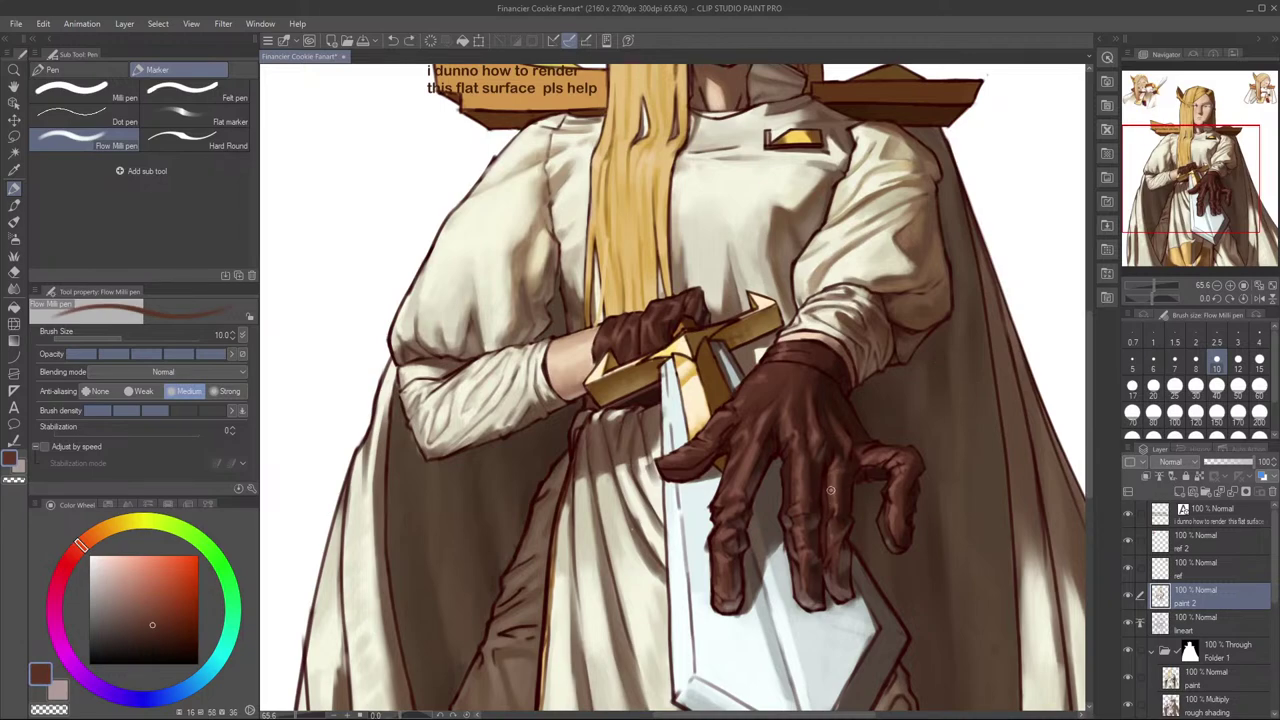
{"action": "left_click", "coordinate": [1259, 299]}
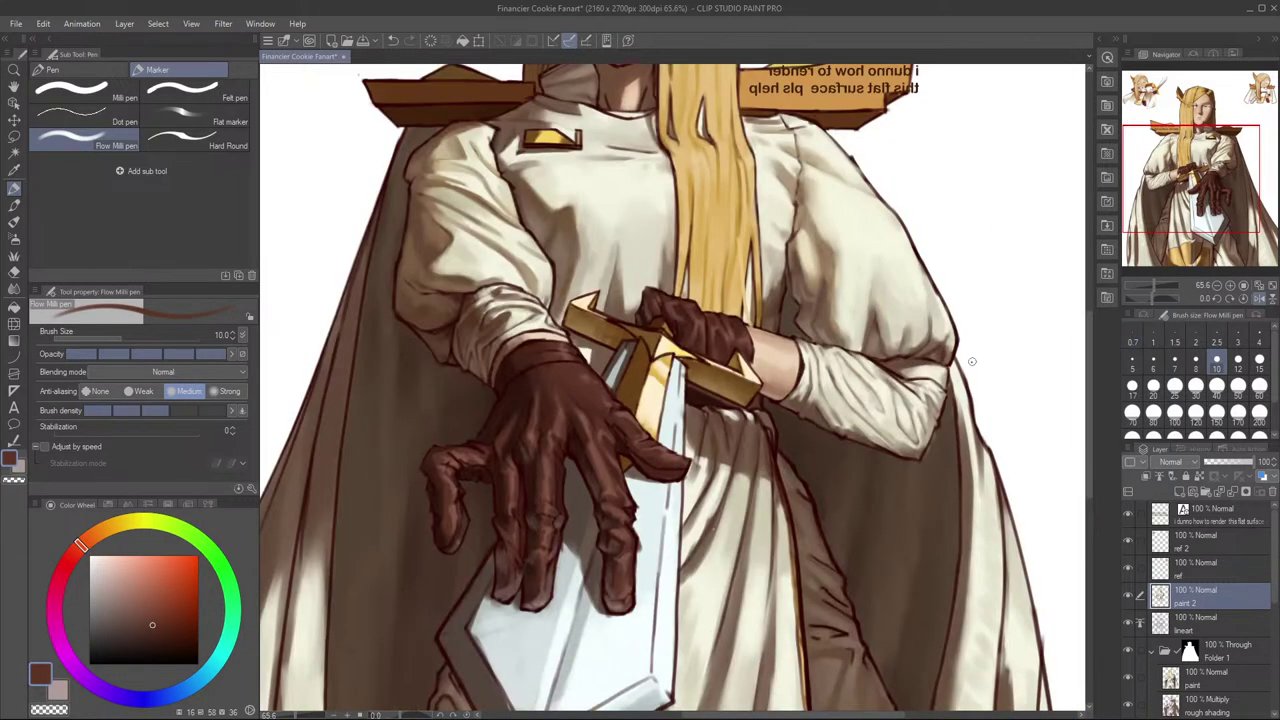
{"action": "key", "text": "h"}
Step: Deepen the shading on the ring finger's outer joint on the outstretched glove with sampled dark and muted browns
{"action": "left_click_drag", "start_coordinate": [908, 467], "coordinate": [908, 515]}
{"action": "scroll", "coordinate": [908, 515], "scroll_direction": "up", "scroll_amount": 5}
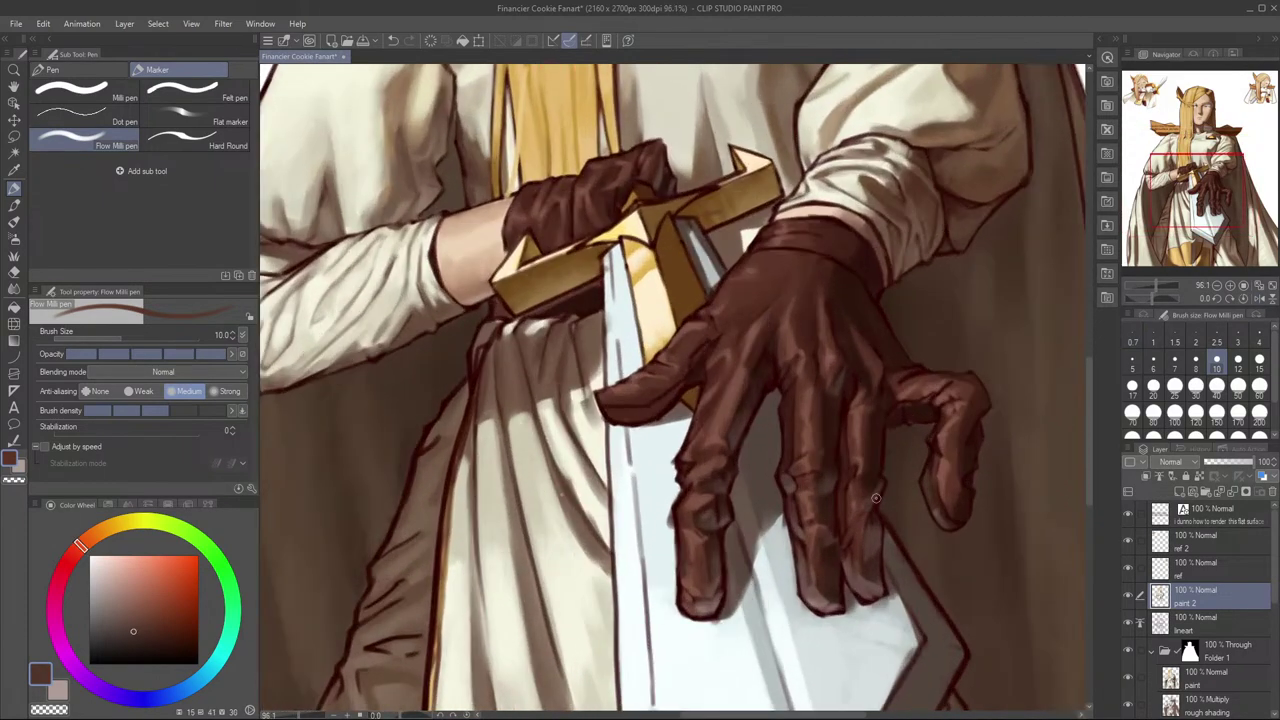
{"action": "left_click", "coordinate": [884, 479], "text": "alt"}
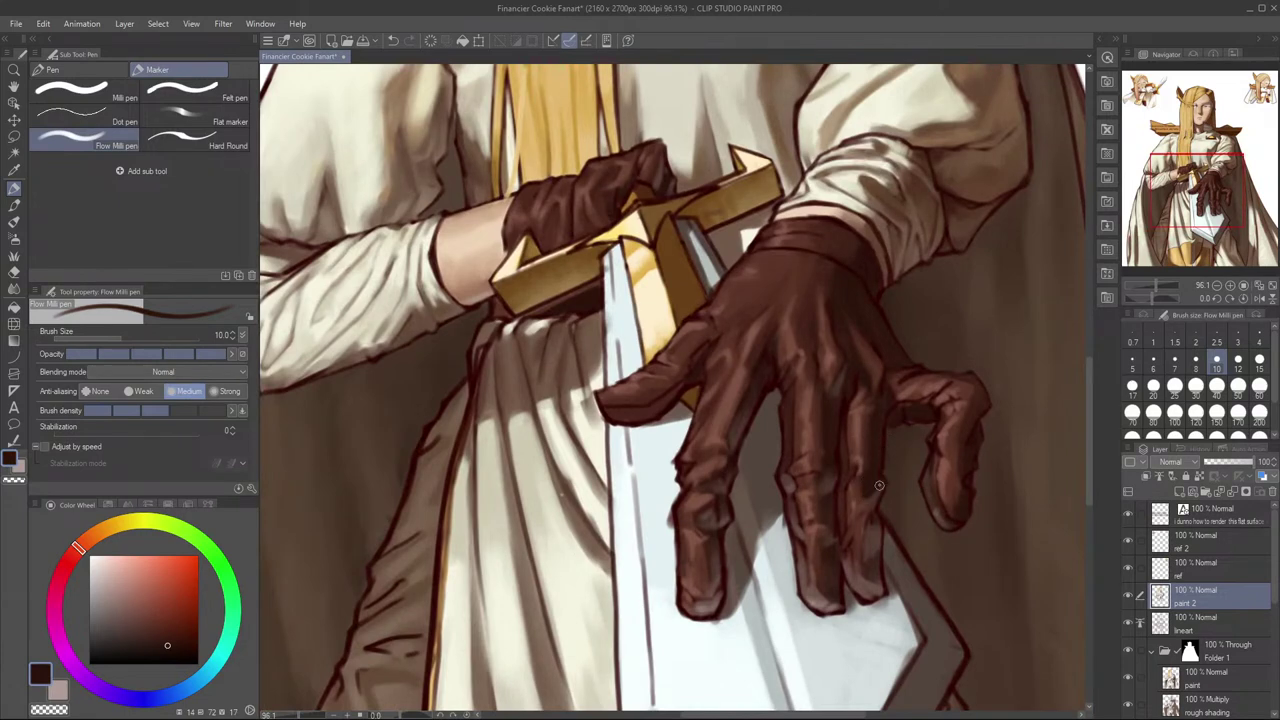
{"action": "left_click", "coordinate": [873, 507], "text": "alt"}
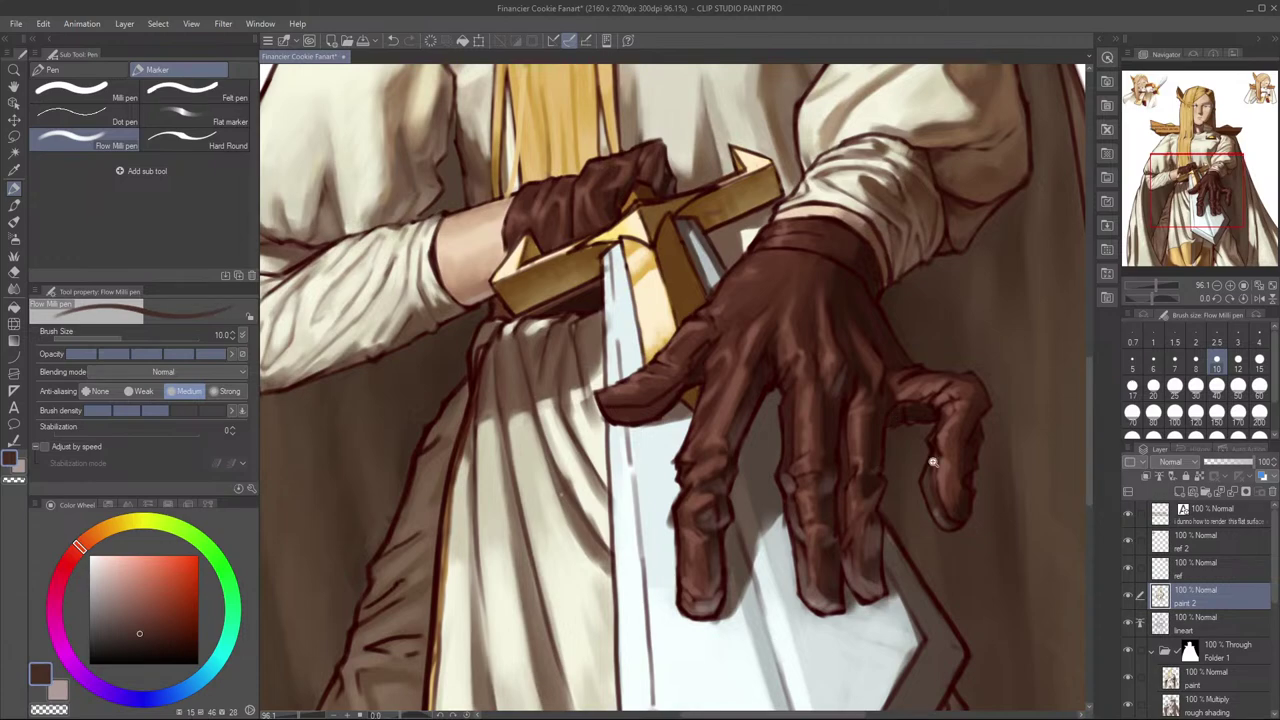
{"action": "scroll", "coordinate": [874, 491], "scroll_direction": "down", "scroll_amount": 1}
{"action": "left_click", "coordinate": [887, 479], "text": "alt"}
{"action": "left_click", "coordinate": [864, 507], "text": "alt"}
{"action": "left_click", "coordinate": [866, 505], "text": "alt"}
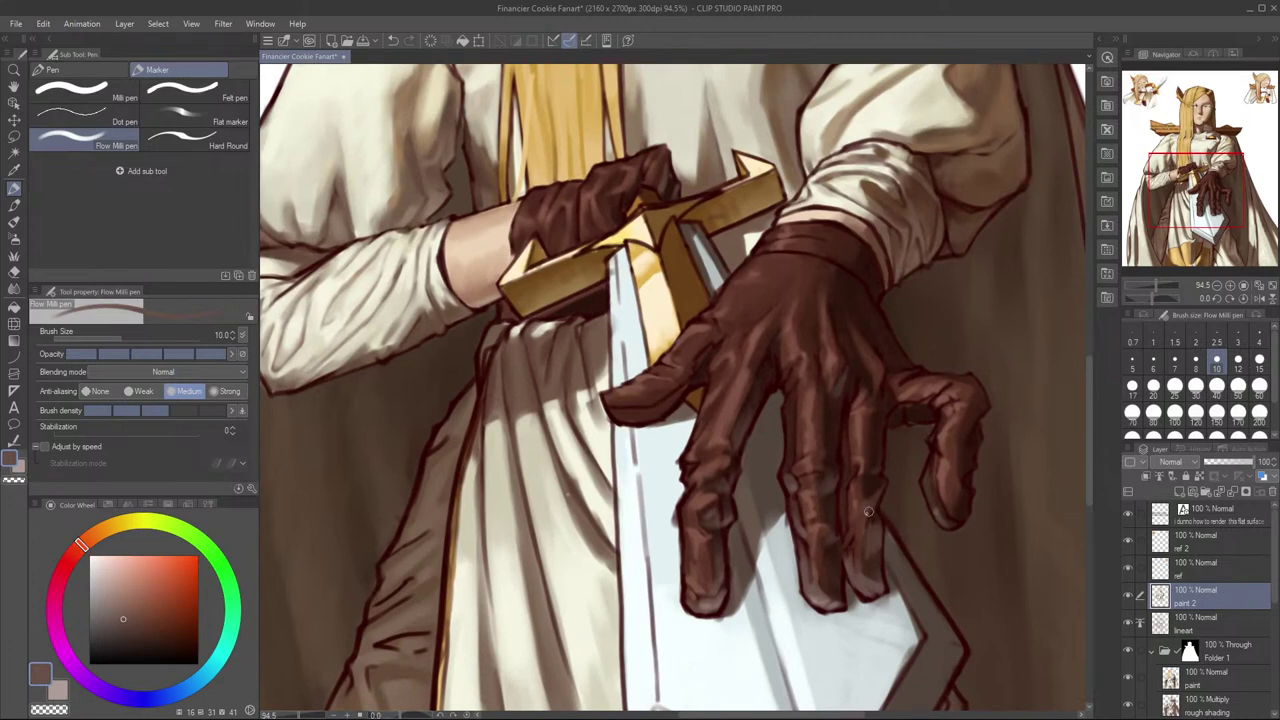
Step: Blend reddish browns over the ring finger's joint and the little finger's base, sampling from the finger and the back of the hand
{"action": "left_click", "coordinate": [858, 497], "text": "alt"}
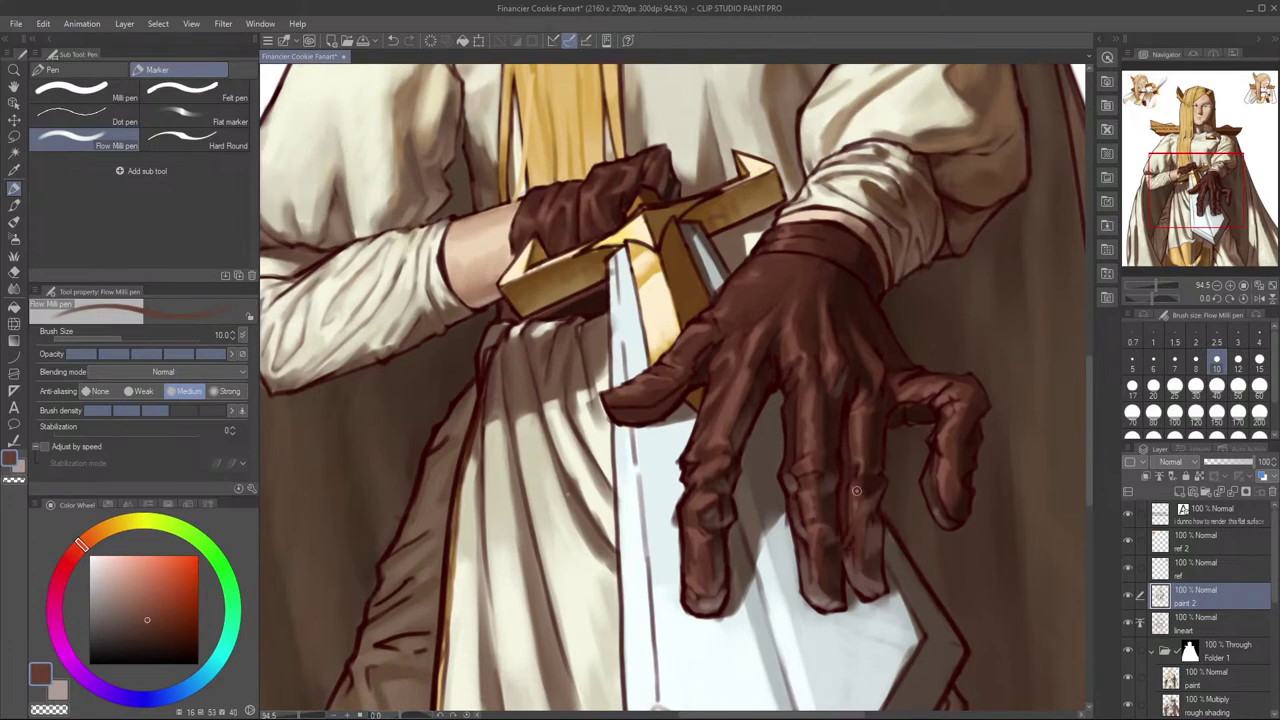
{"action": "left_click", "coordinate": [853, 540], "text": "alt"}
{"action": "left_click", "coordinate": [747, 320], "text": "alt"}
{"action": "left_click", "coordinate": [740, 313], "text": "alt"}
{"action": "left_click", "coordinate": [741, 317], "text": "alt"}
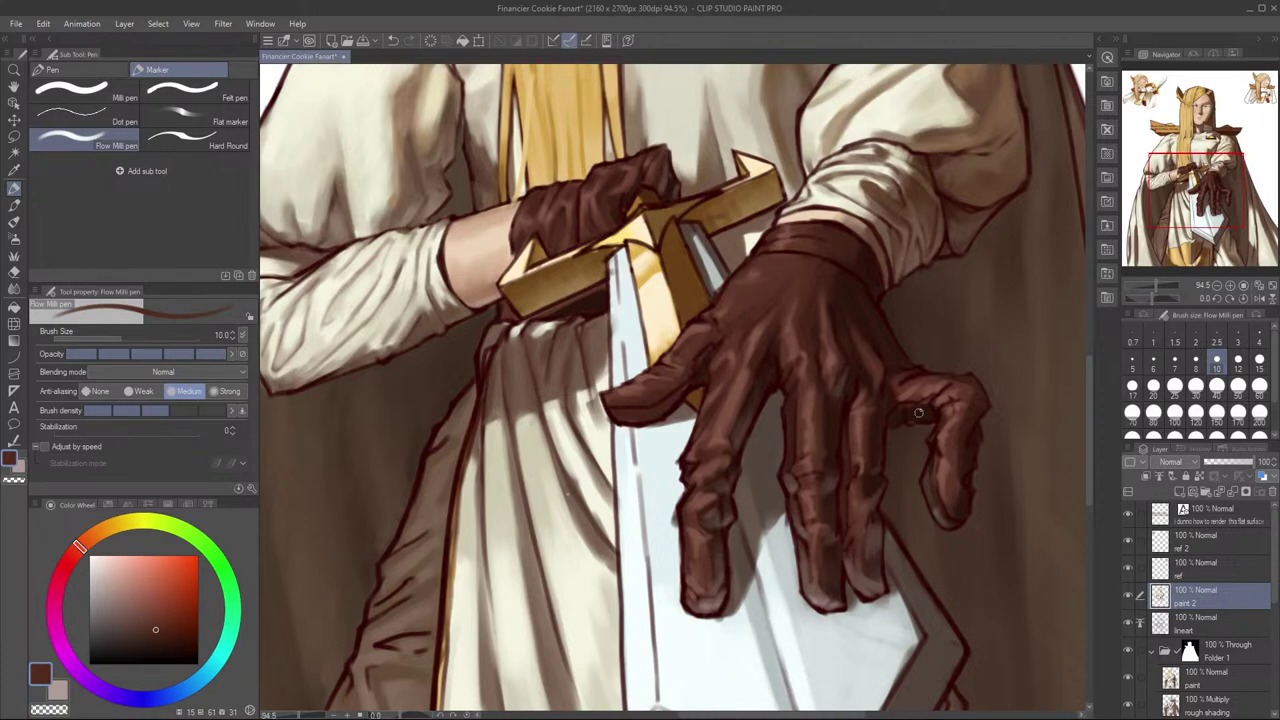
Step: Compare the glove in mirrored view, sample a dark brown from the ring finger and undo the last stroke
{"action": "scroll", "coordinate": [922, 412], "scroll_direction": "down", "scroll_amount": 4}
{"action": "key", "text": "h"}
{"action": "key", "text": "h"}
{"action": "scroll", "coordinate": [899, 449], "scroll_direction": "up", "scroll_amount": 3}
{"action": "left_click", "coordinate": [862, 508], "text": "alt"}
{"action": "key", "text": "ctrl+z"}
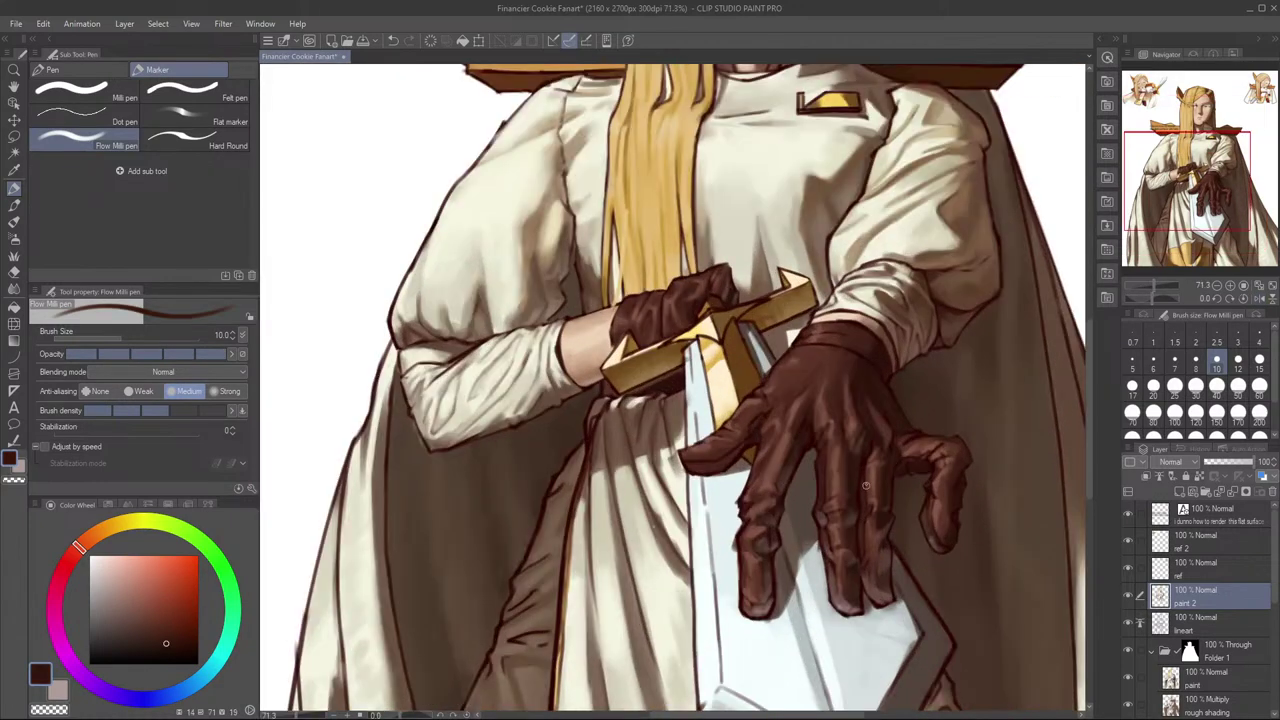
{"action": "key", "text": "h"}
{"action": "key", "text": "h"}
Step: Sample a very dark red from the ring finger's outline and reduce the brush size to 4
{"action": "scroll", "coordinate": [872, 505], "scroll_direction": "up", "scroll_amount": 3}
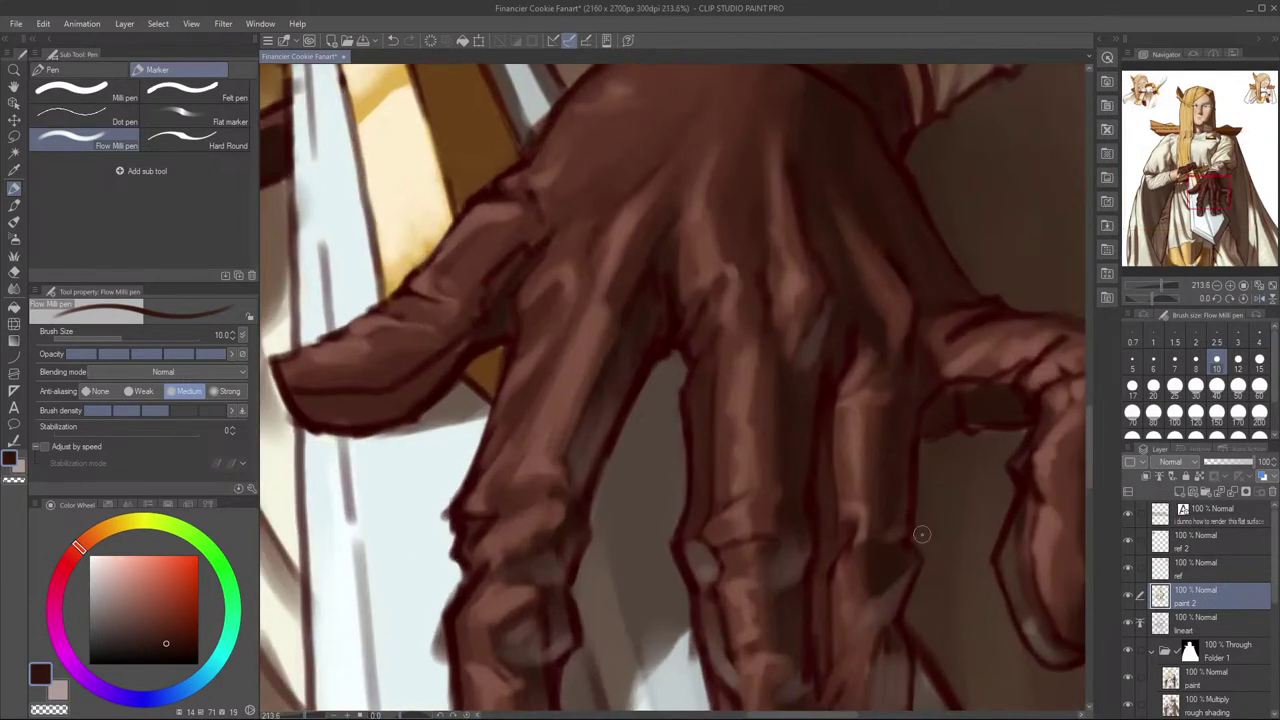
{"action": "left_click", "coordinate": [909, 540], "text": "alt"}
{"action": "key", "text": "bracketleft"}
{"action": "key", "text": "bracketleft"}
{"action": "key", "text": "bracketleft"}
{"action": "key", "text": "bracketleft"}
{"action": "key", "text": "bracketleft"}
Step: Try a short dark red stroke on the inner side of the ring finger's joint and undo the strokes there
{"action": "key", "text": "ctrl+z"}
{"action": "left_click_drag", "start_coordinate": [847, 534], "coordinate": [840, 558]}
{"action": "key", "text": "ctrl+z"}
{"action": "key", "text": "ctrl+z"}
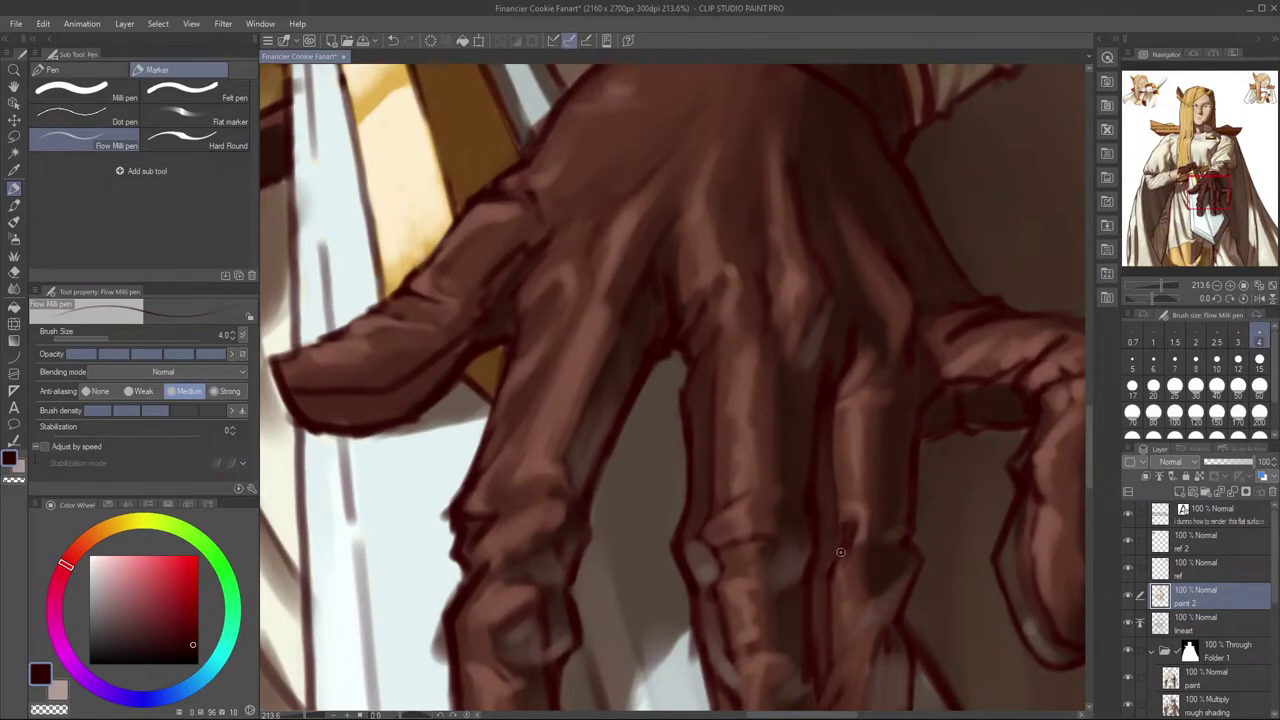
Step: Rework the dark red line at the little finger's base with brush size 5, undoing one stroke
{"action": "scroll", "coordinate": [840, 558], "scroll_direction": "down", "scroll_amount": 3}
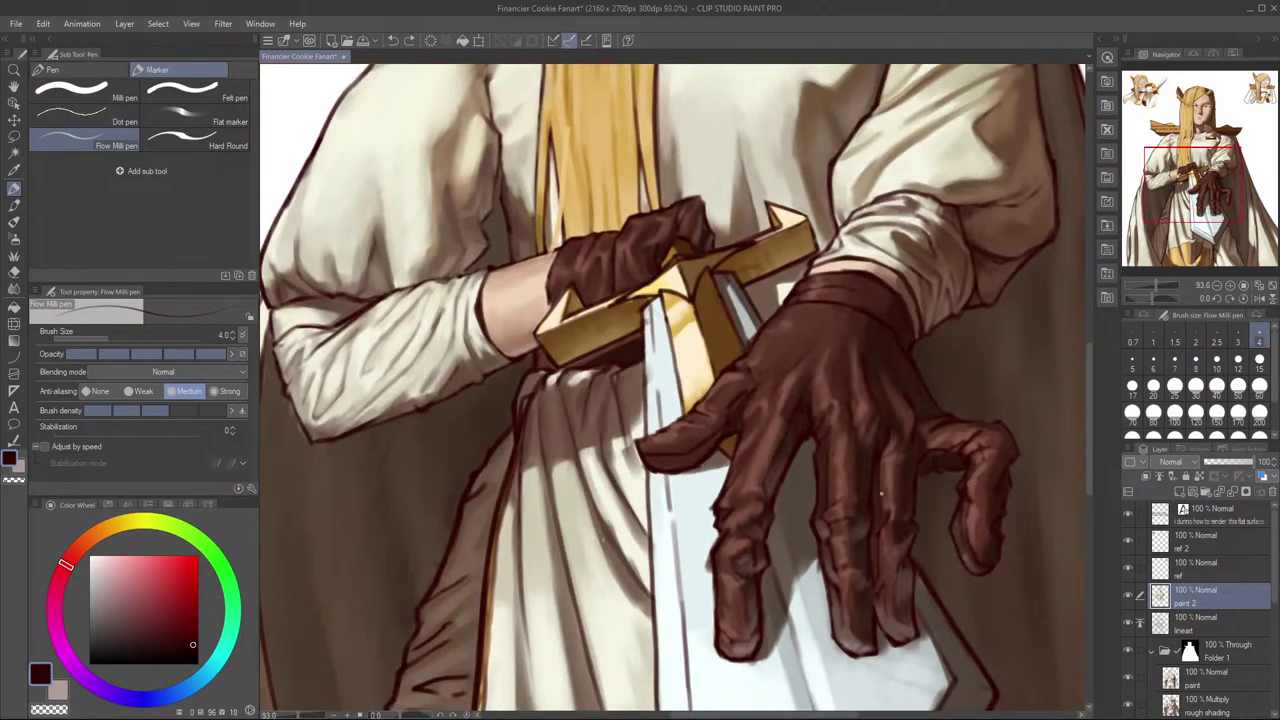
{"action": "key", "text": "bracketright"}
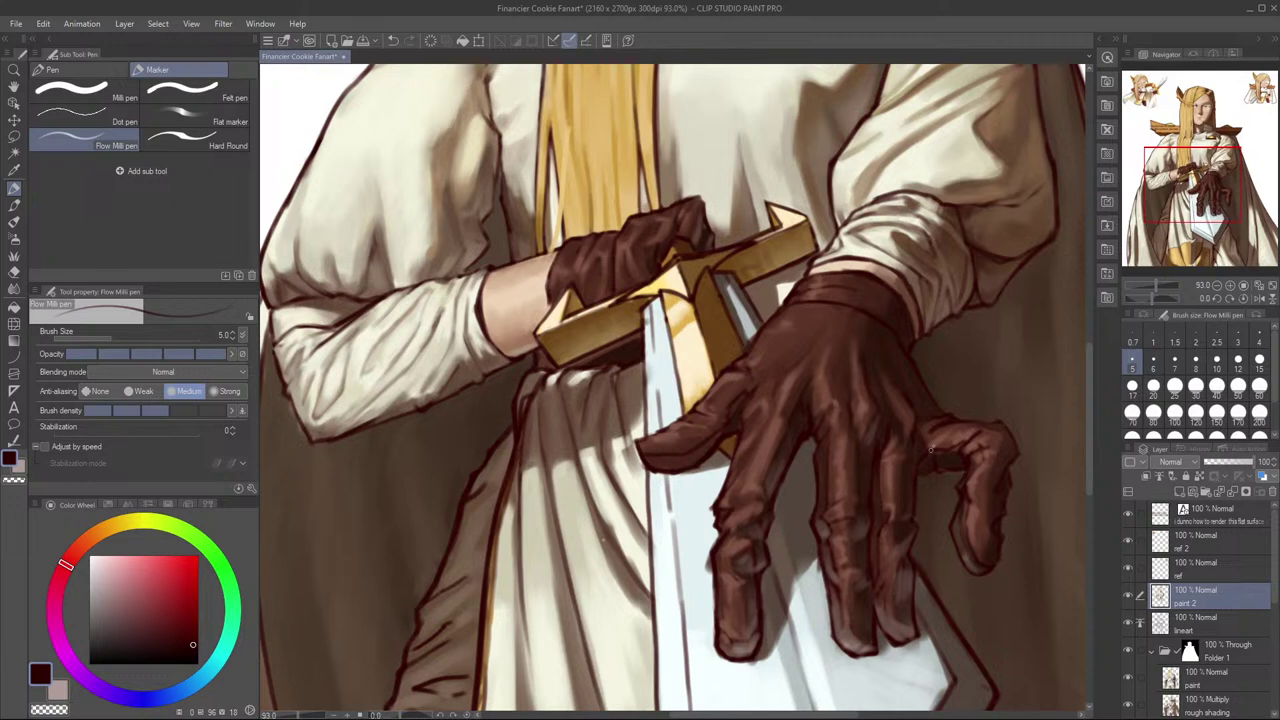
{"action": "key", "text": "ctrl+z"}
{"action": "left_click_drag", "start_coordinate": [948, 451], "coordinate": [909, 467]}
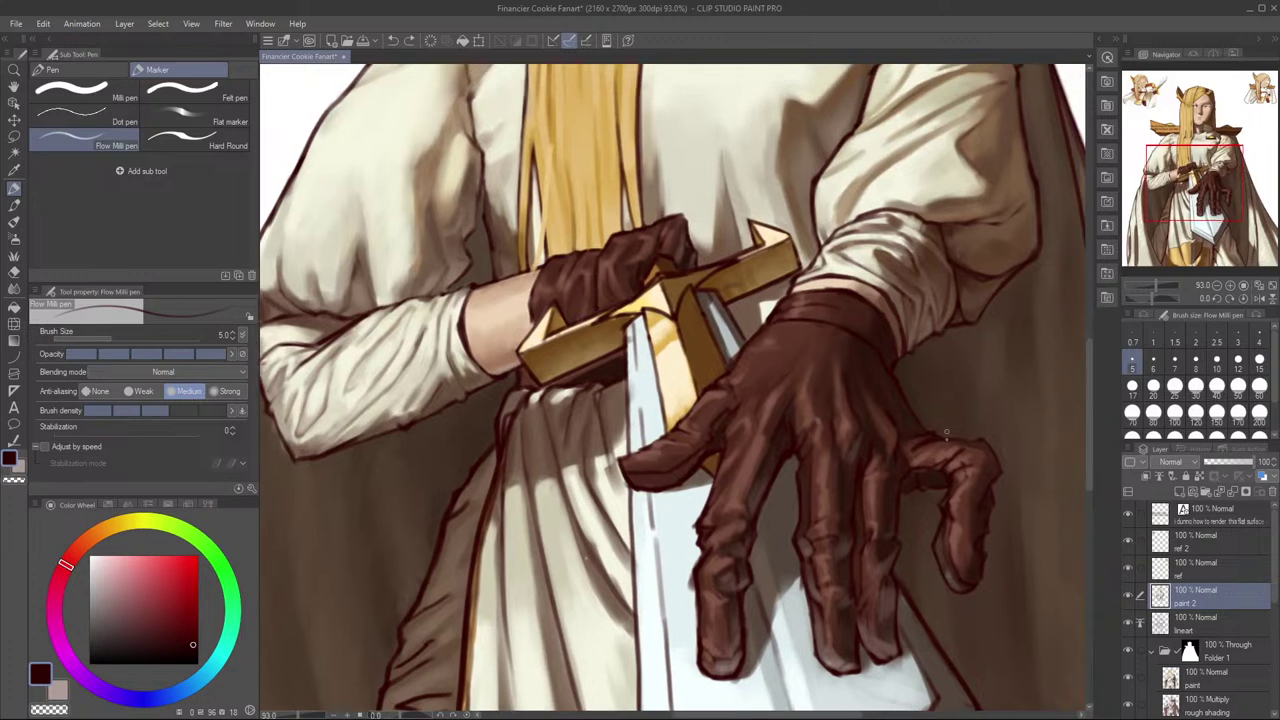
{"action": "left_click_drag", "start_coordinate": [953, 405], "coordinate": [929, 449]}
Step: Shade where the ring and little fingers meet with sampled dark and reddish browns, raising the brush size to 7 and 10
{"action": "left_click", "coordinate": [853, 479], "text": "alt"}
{"action": "key", "text": "bracketright"}
{"action": "key", "text": "bracketright"}
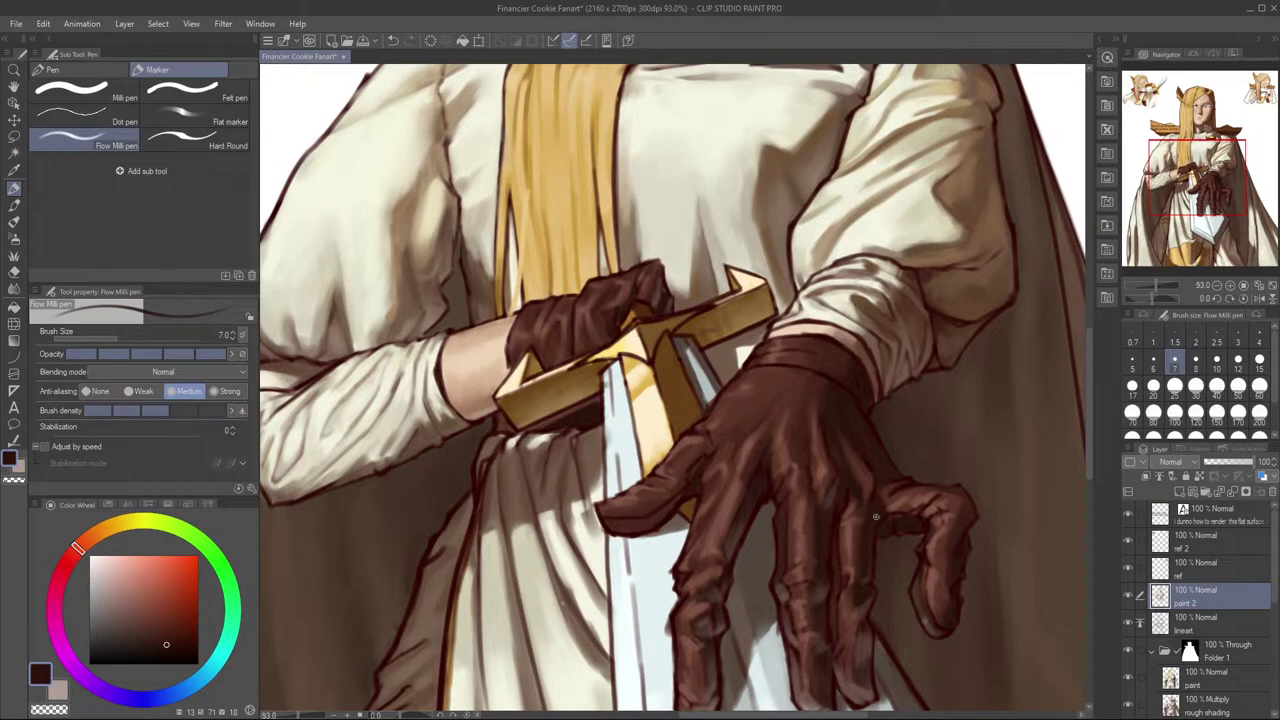
{"action": "left_click", "coordinate": [736, 430], "text": "alt"}
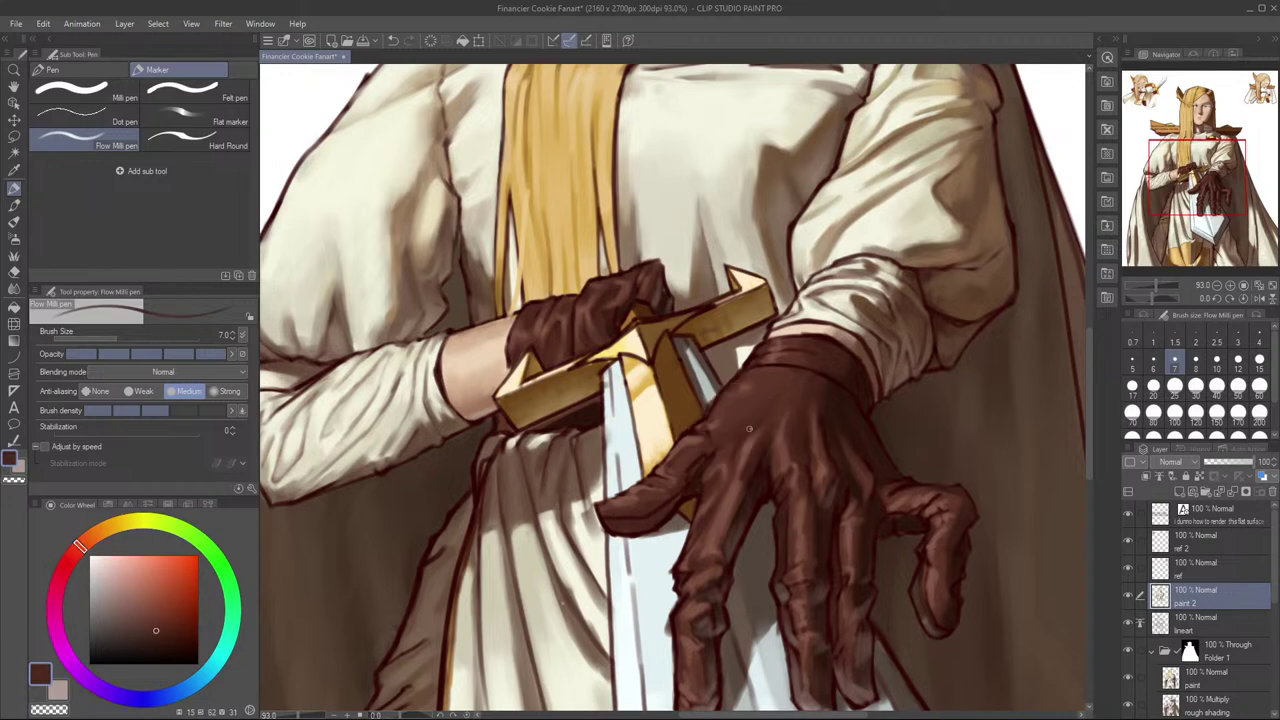
{"action": "key", "text": "bracketright"}
{"action": "key", "text": "bracketright"}
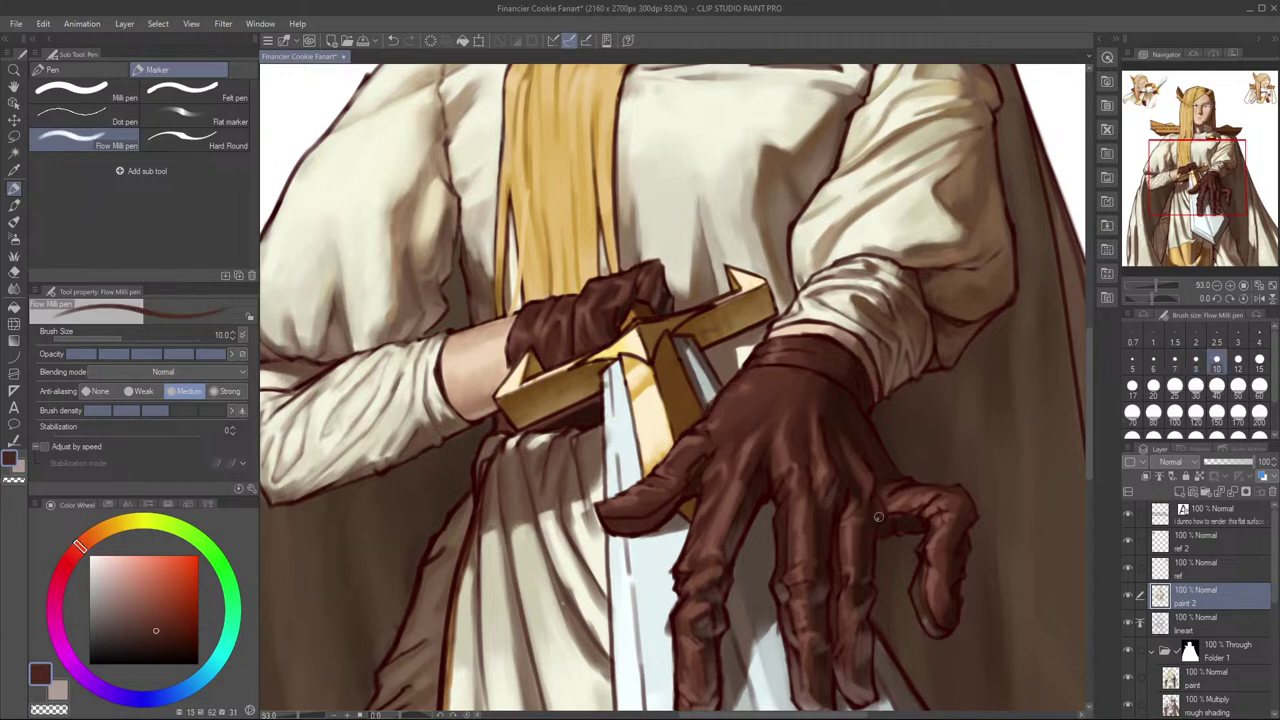
Step: Paint reddish brown along the underside of the bent little finger and check it in mirrored view
{"action": "key", "text": "h"}
{"action": "key", "text": "h"}
{"action": "left_click_drag", "start_coordinate": [880, 515], "coordinate": [937, 521]}
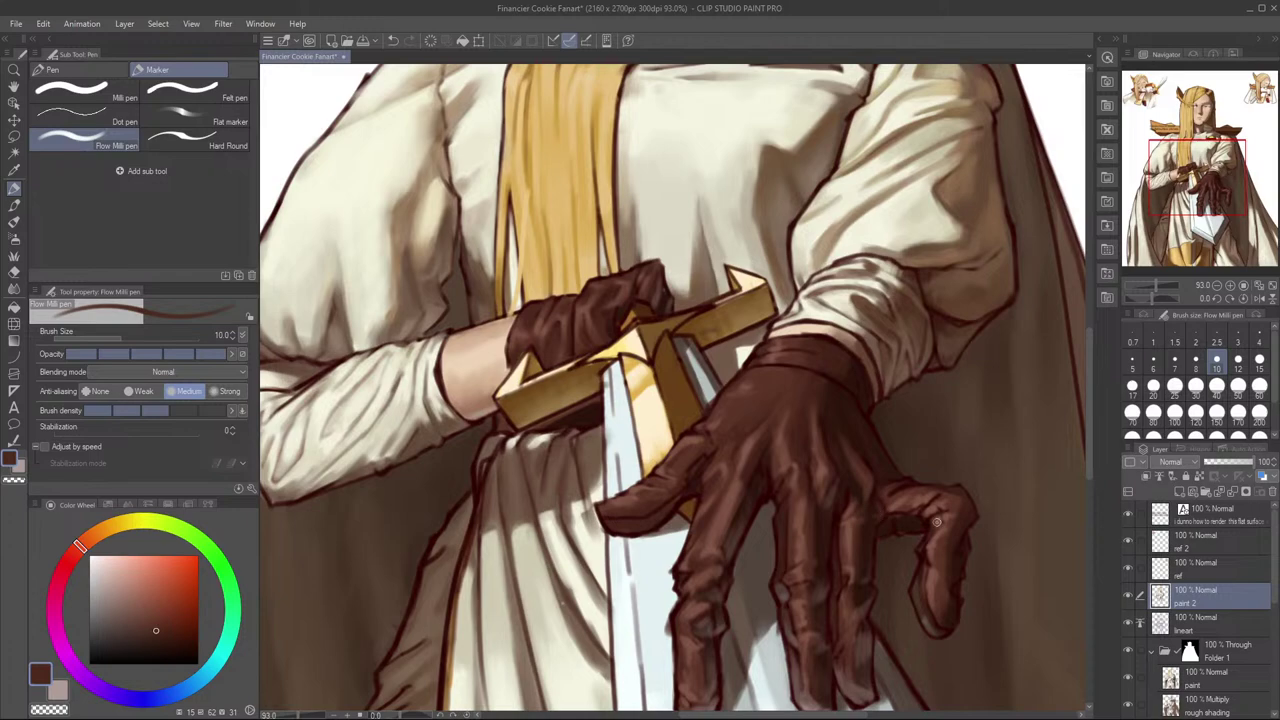
{"action": "key", "text": "h"}
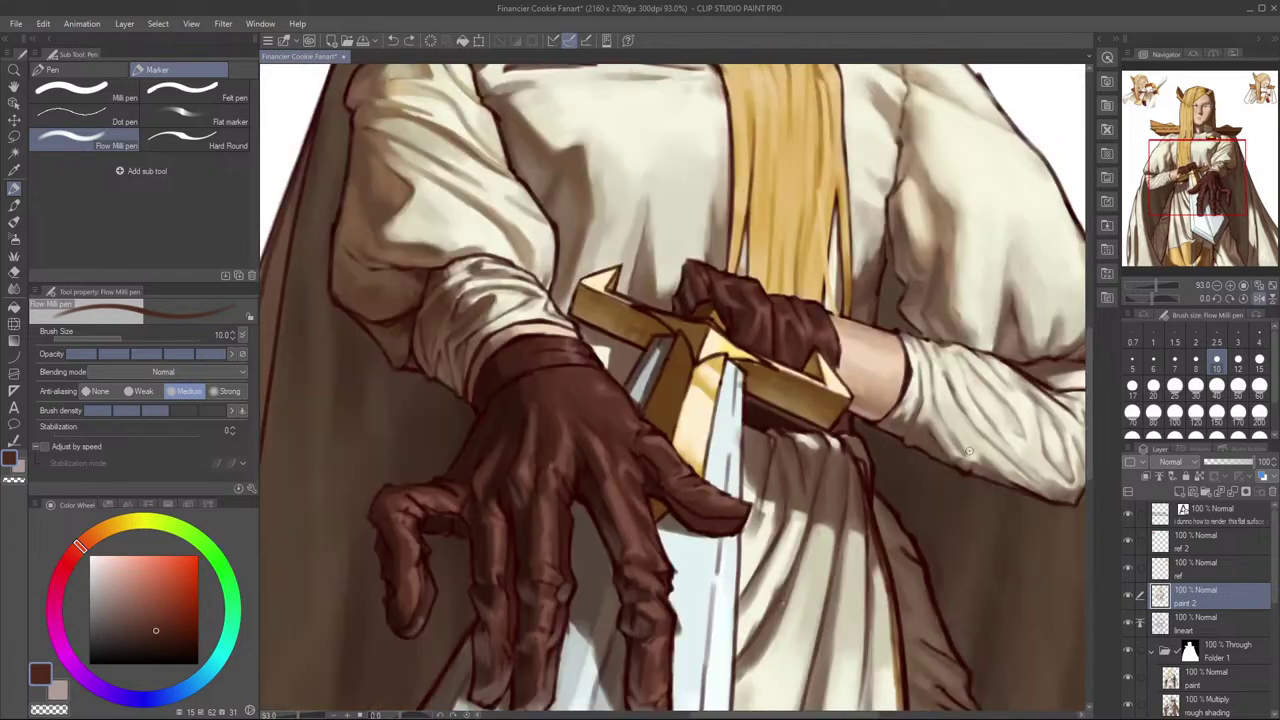
{"action": "key", "text": "h"}
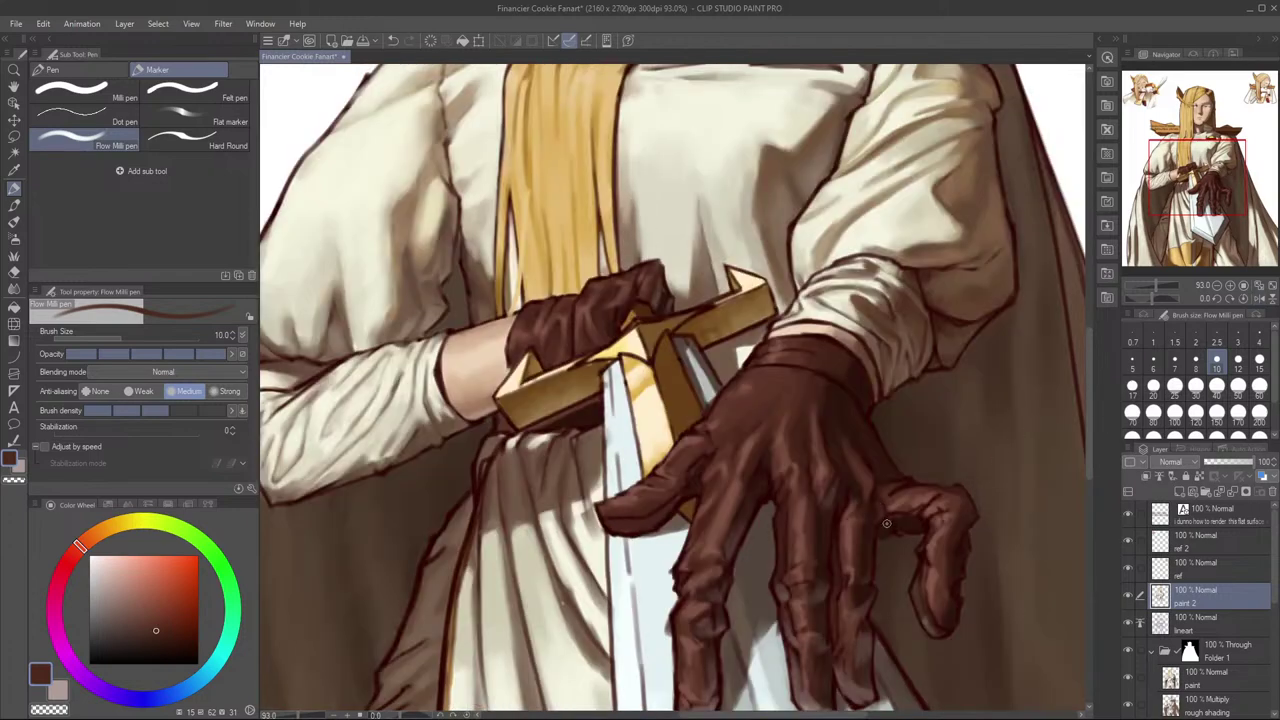
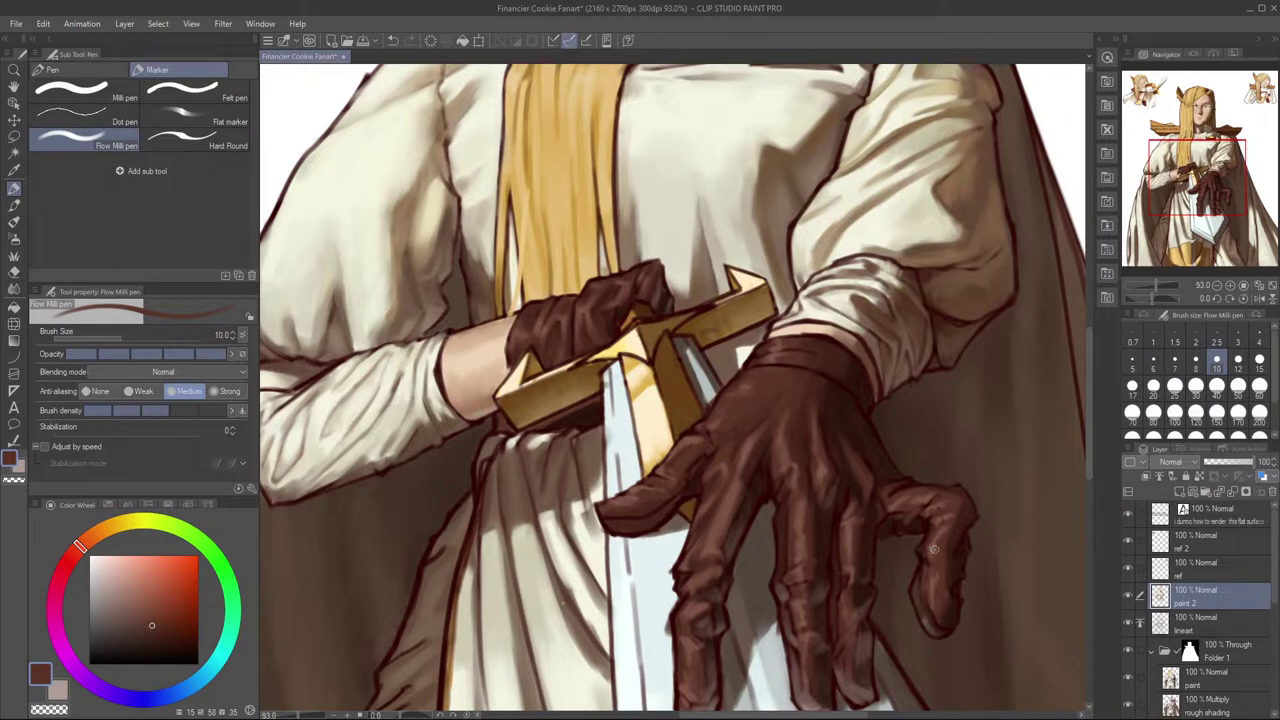
Step: Model the little finger's bent joint with sampled light, reddish and very dark browns, checking it mirrored
{"action": "left_click", "coordinate": [932, 550], "text": "alt"}
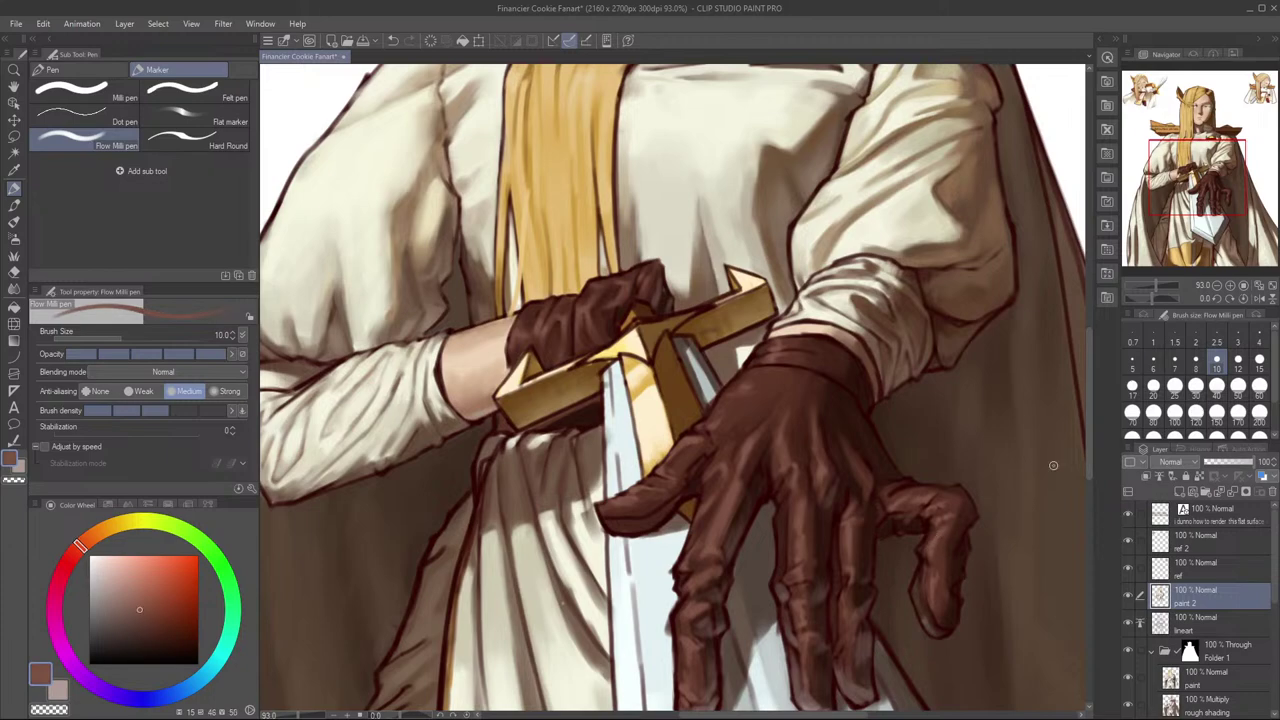
{"action": "key", "text": "h"}
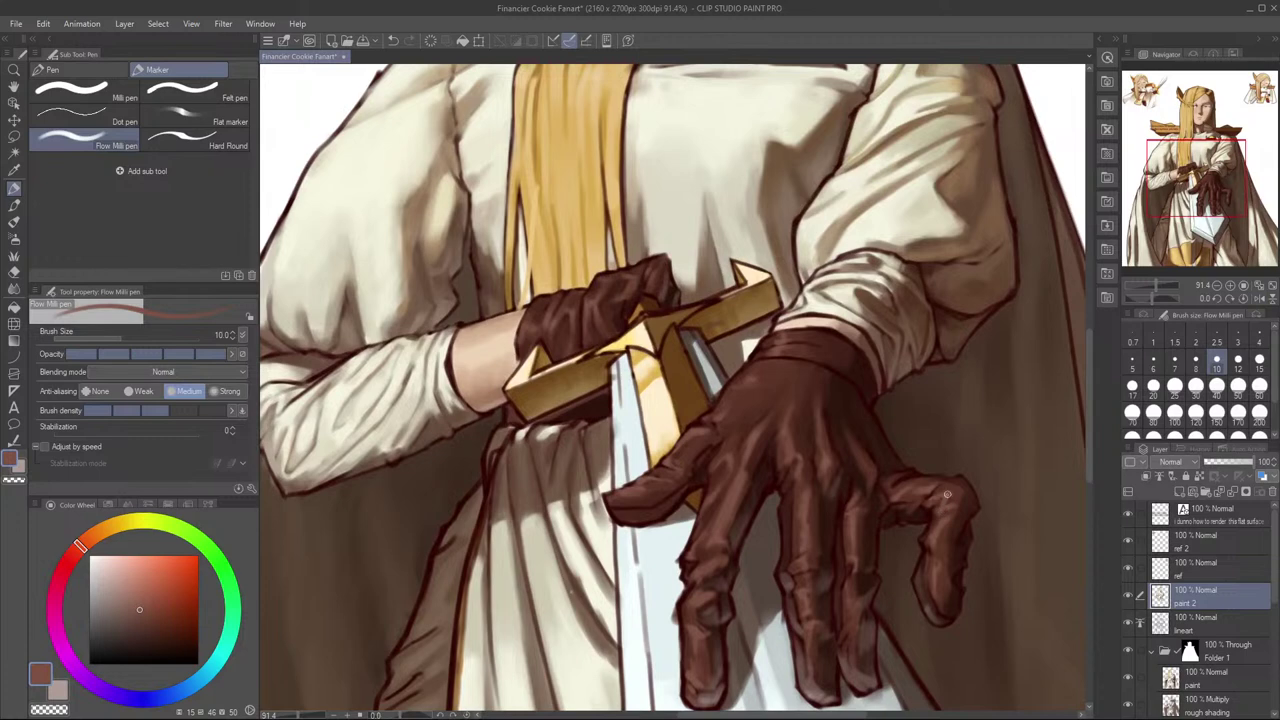
{"action": "left_click", "coordinate": [940, 502], "text": "alt"}
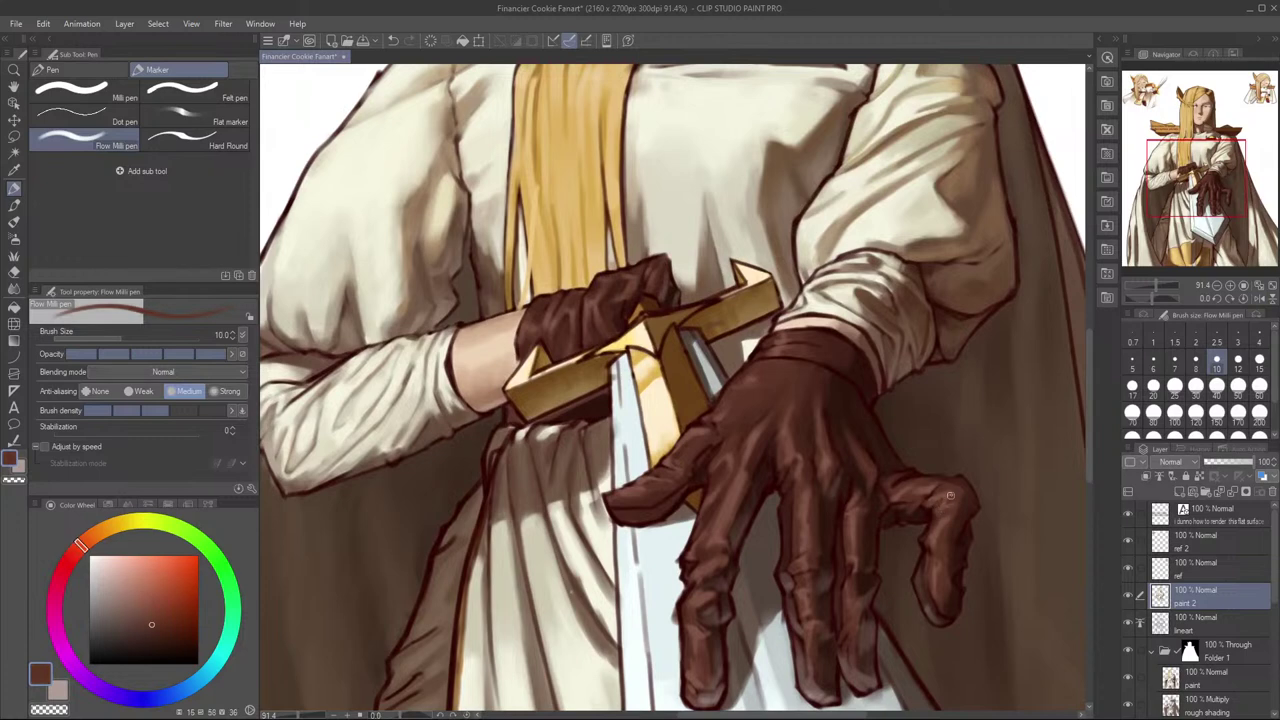
{"action": "left_click", "coordinate": [935, 494], "text": "alt"}
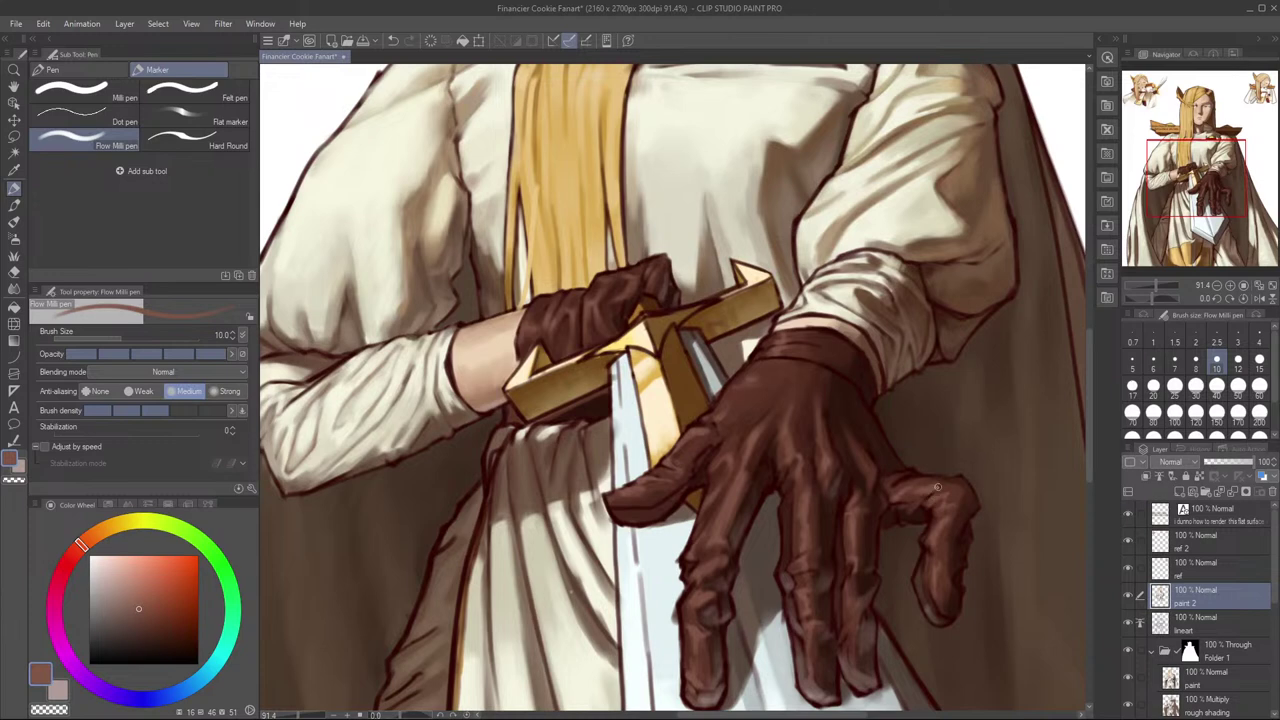
{"action": "left_click", "coordinate": [936, 494], "text": "alt"}
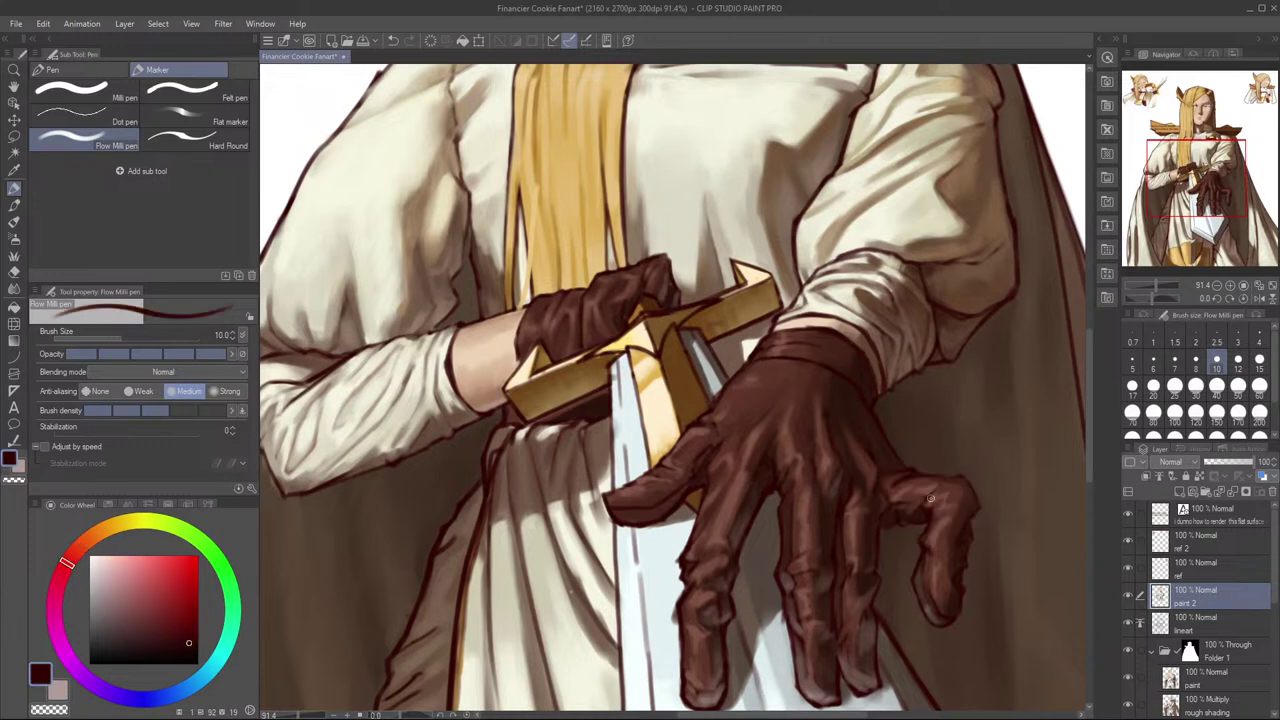
{"action": "left_click", "coordinate": [947, 489], "text": "alt"}
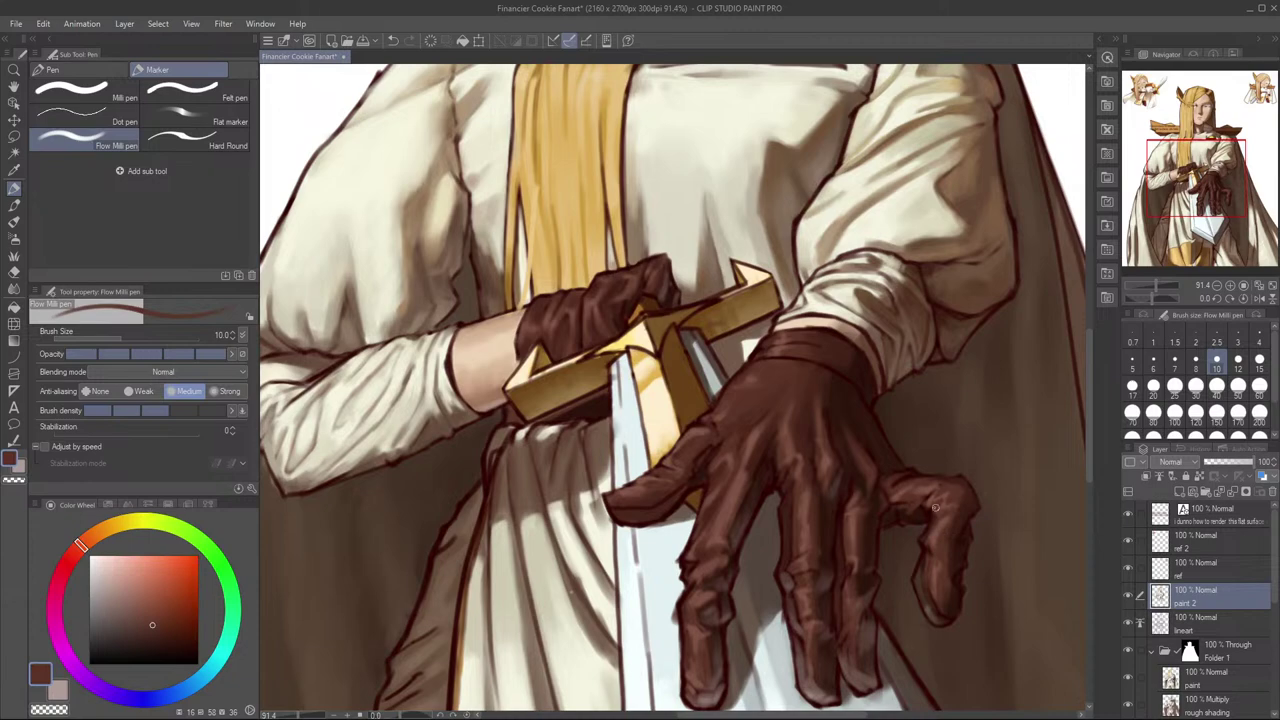
Step: Undo the last stroke and repaint a lighter reddish brown across the top of the little finger's bent joint
{"action": "left_click", "coordinate": [938, 530], "text": "alt"}
{"action": "key", "text": "ctrl+z"}
{"action": "left_click_drag", "start_coordinate": [955, 494], "coordinate": [938, 496]}
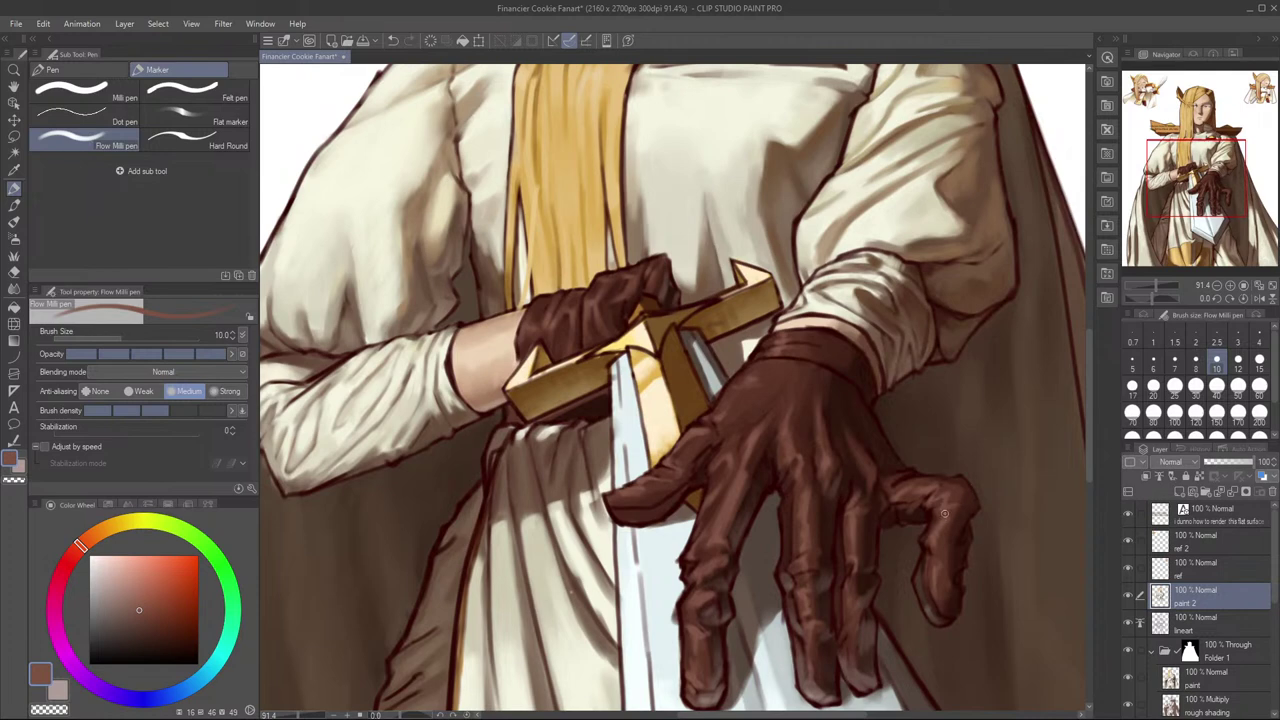
Step: Refine the little fingertip's outer edge with sampled dark and reddish browns and check it mirrored
{"action": "left_click", "coordinate": [922, 517], "text": "alt"}
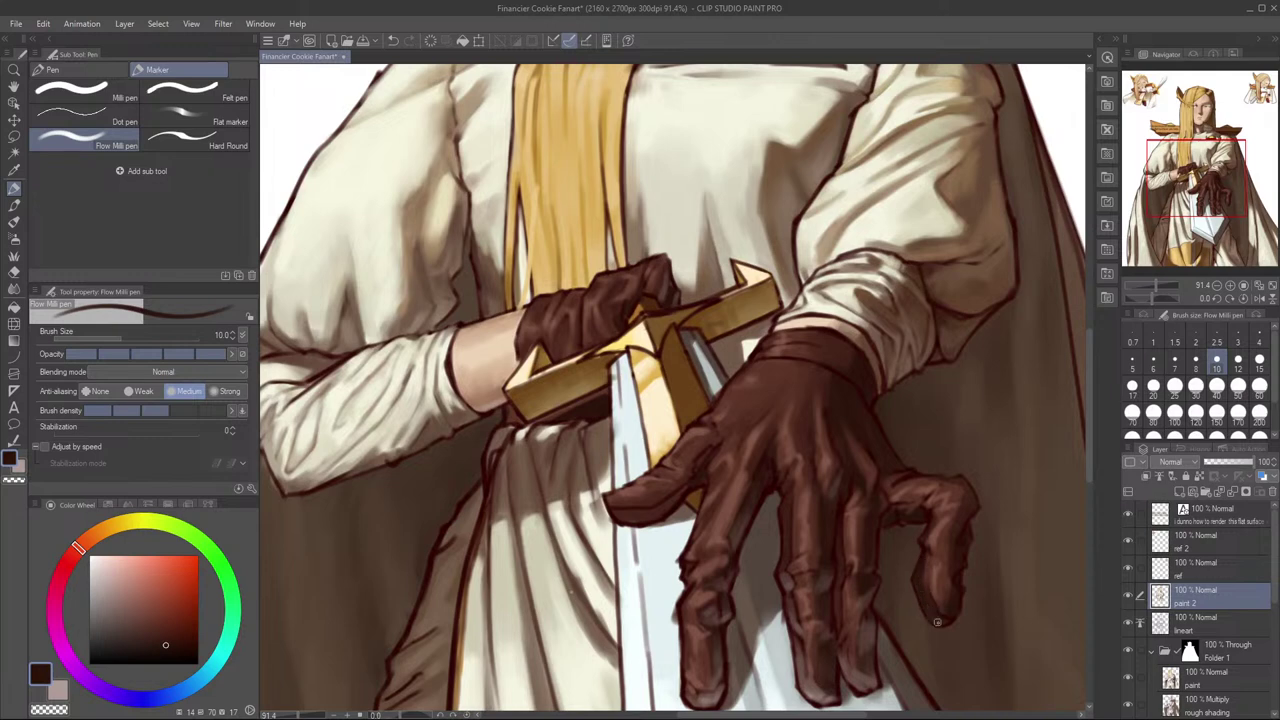
{"action": "left_click", "coordinate": [946, 580], "text": "alt"}
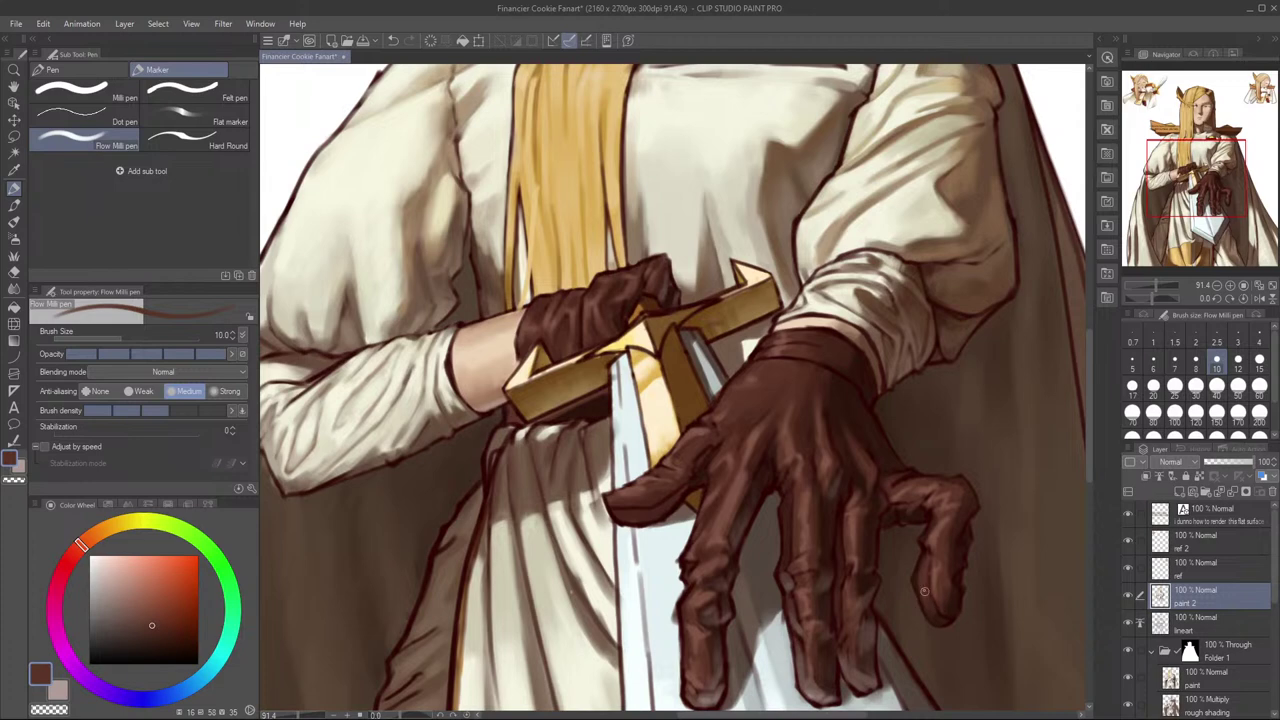
{"action": "left_click", "coordinate": [944, 621], "text": "alt"}
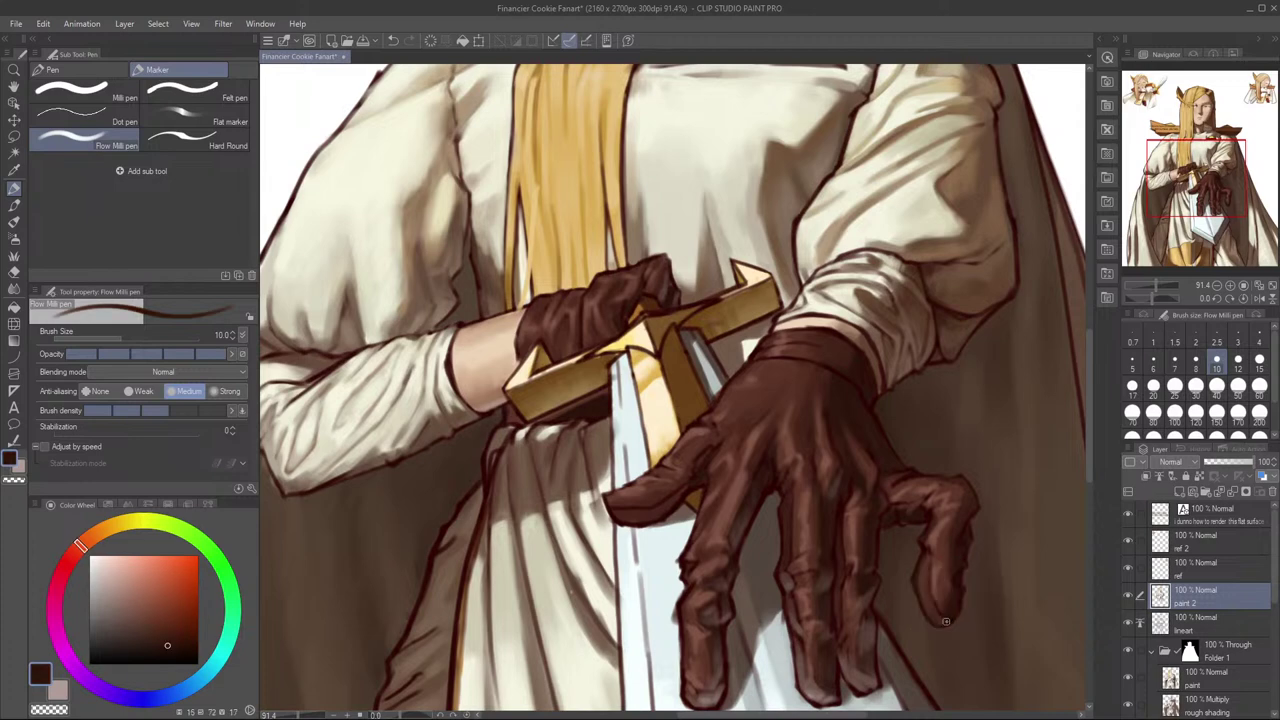
{"action": "left_click", "coordinate": [917, 580], "text": "alt"}
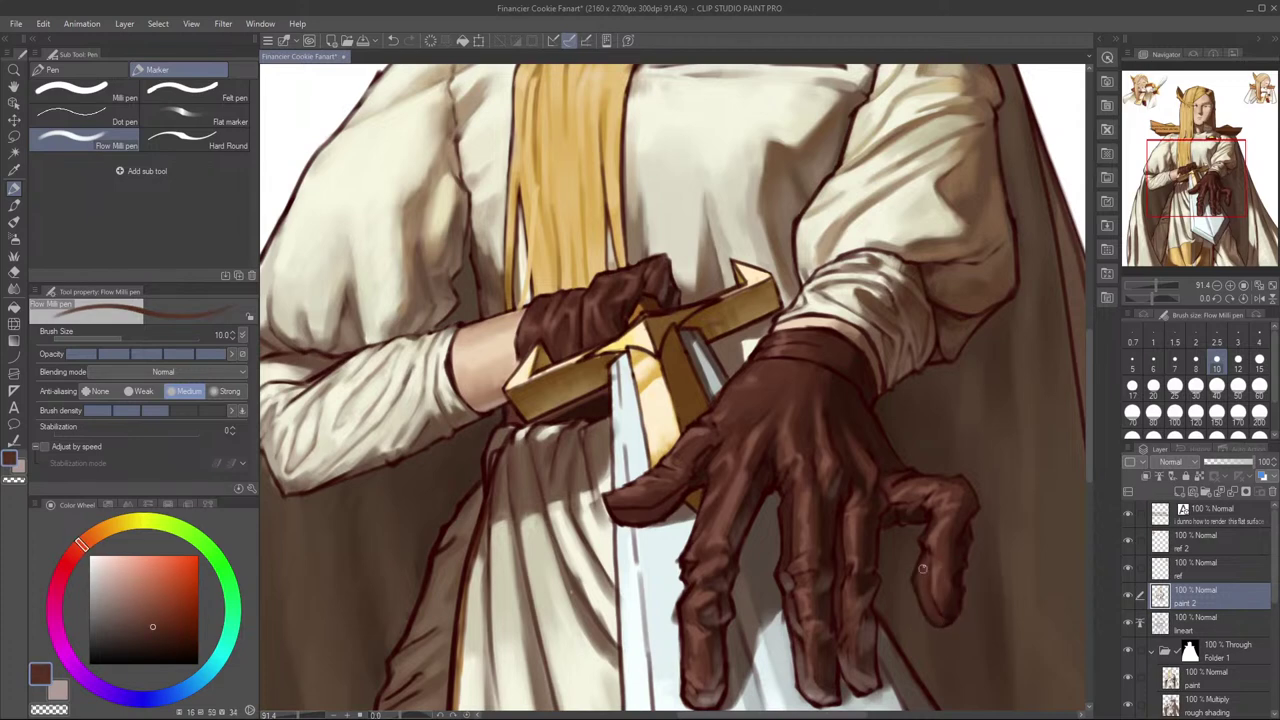
{"action": "key", "text": "h"}
{"action": "key", "text": "h"}
Step: Try a lighter brown stroke inside the little fingertip and undo the last two strokes
{"action": "left_click", "coordinate": [933, 578], "text": "alt"}
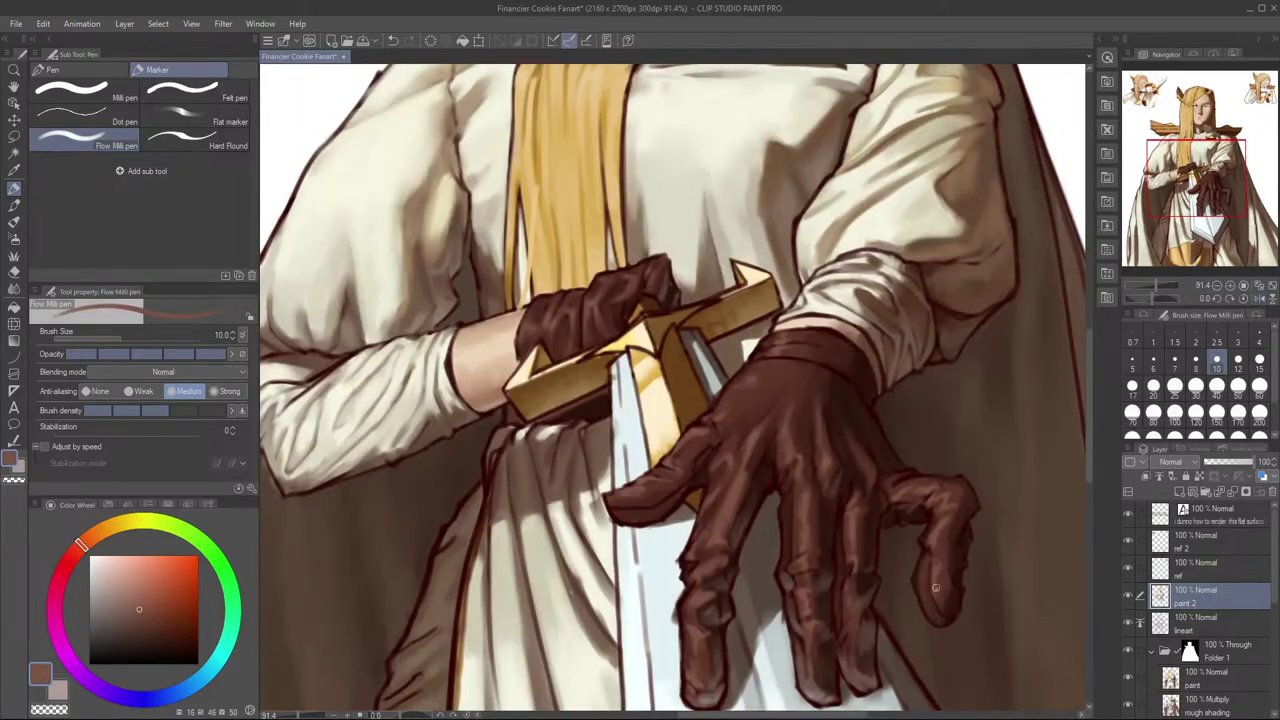
{"action": "left_click", "coordinate": [931, 601], "text": "alt"}
{"action": "mouse_move", "coordinate": [922, 595]}
{"action": "left_mouse_down"}
{"action": "mouse_move", "coordinate": [926, 617]}
{"action": "mouse_move", "coordinate": [932, 585]}
{"action": "left_mouse_up"}
{"action": "key", "text": "ctrl+z"}
{"action": "key", "text": "ctrl+z"}
Step: Soften the little finger's tip and inner edge with sampled reddish and muted browns
{"action": "left_click", "coordinate": [925, 563], "text": "alt"}
{"action": "left_click", "coordinate": [925, 559], "text": "alt"}
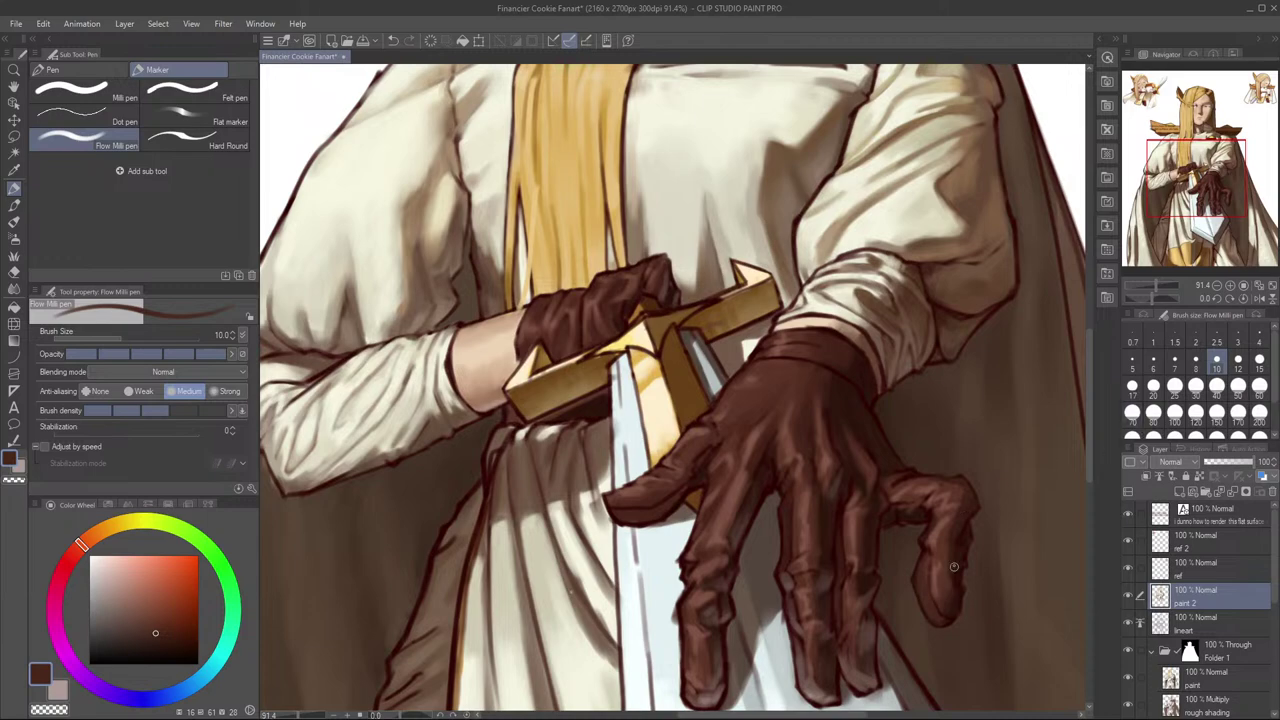
{"action": "scroll", "coordinate": [1022, 522], "scroll_direction": "down", "scroll_amount": 2}
{"action": "scroll", "coordinate": [1008, 534], "scroll_direction": "up", "scroll_amount": 2}
{"action": "left_click_drag", "start_coordinate": [953, 582], "coordinate": [977, 506]}
{"action": "left_click", "coordinate": [883, 565], "text": "alt"}
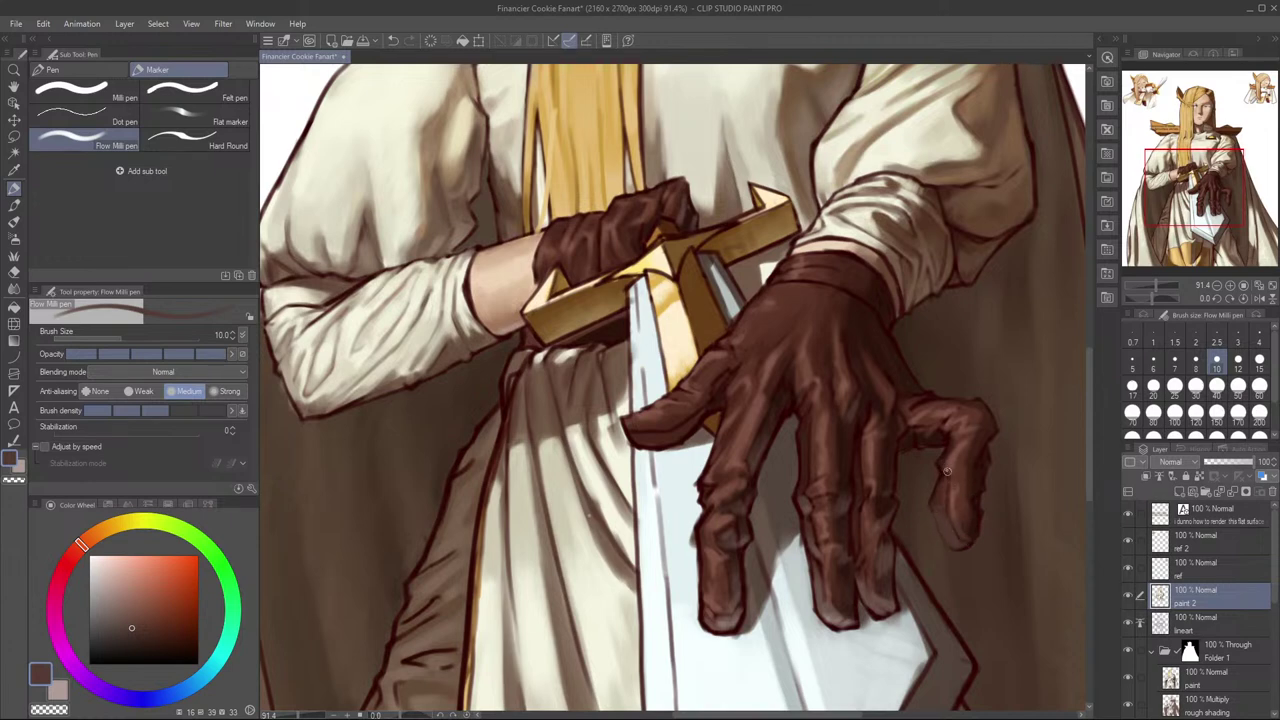
Step: Undo the recent strokes and paint a sampled muted reddish brown along the little fingertip's inner edge with a size 17 brush
{"action": "left_click", "coordinate": [909, 562], "text": "alt"}
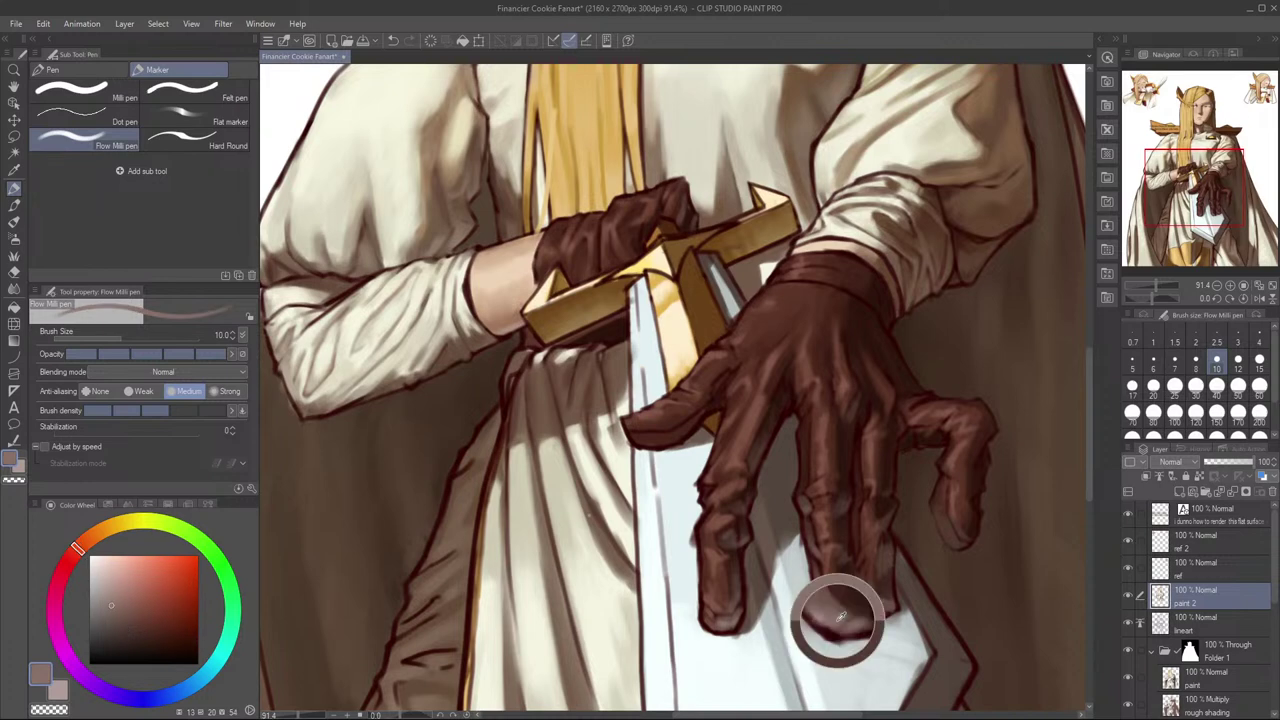
{"action": "key", "text": "ctrl+z"}
{"action": "key", "text": "bracketright"}
{"action": "key", "text": "bracketright"}
{"action": "key", "text": "bracketright"}
{"action": "left_click", "coordinate": [870, 601], "text": "alt"}
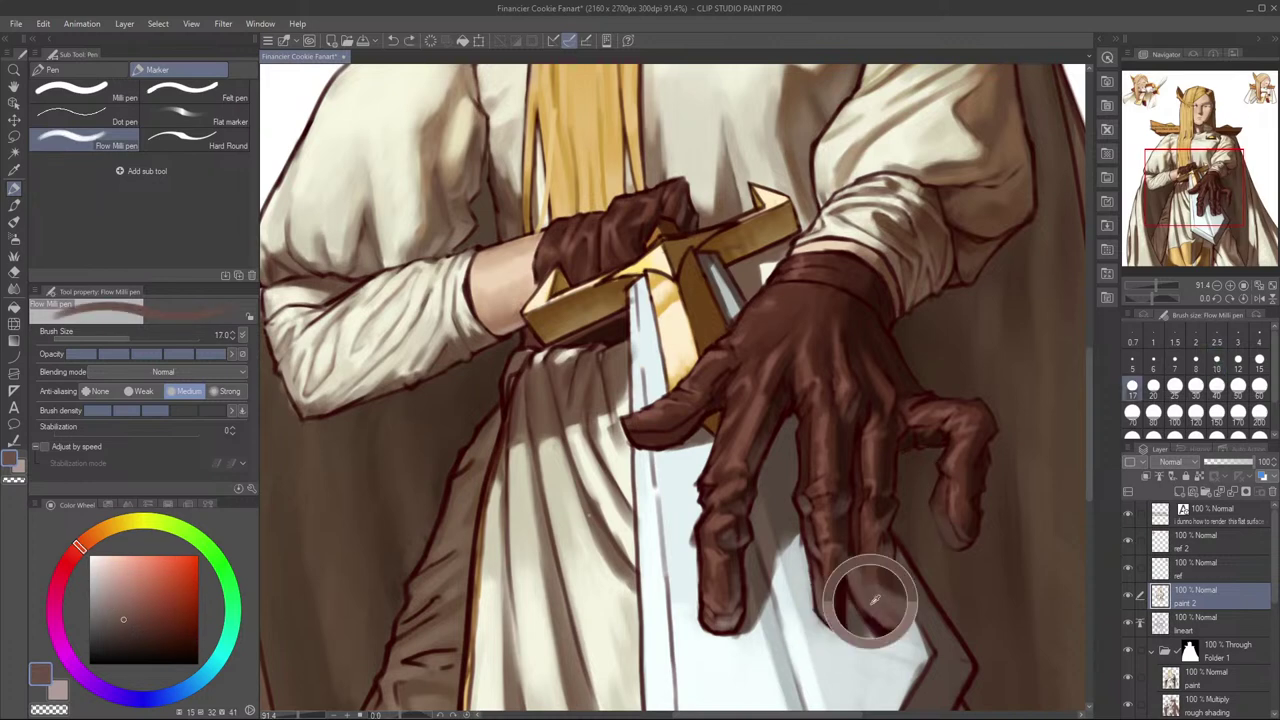
{"action": "key", "text": "ctrl+z"}
{"action": "left_click_drag", "start_coordinate": [940, 510], "coordinate": [954, 550]}
{"action": "key", "text": "bracketleft"}
{"action": "key", "text": "bracketleft"}
{"action": "key", "text": "bracketleft"}
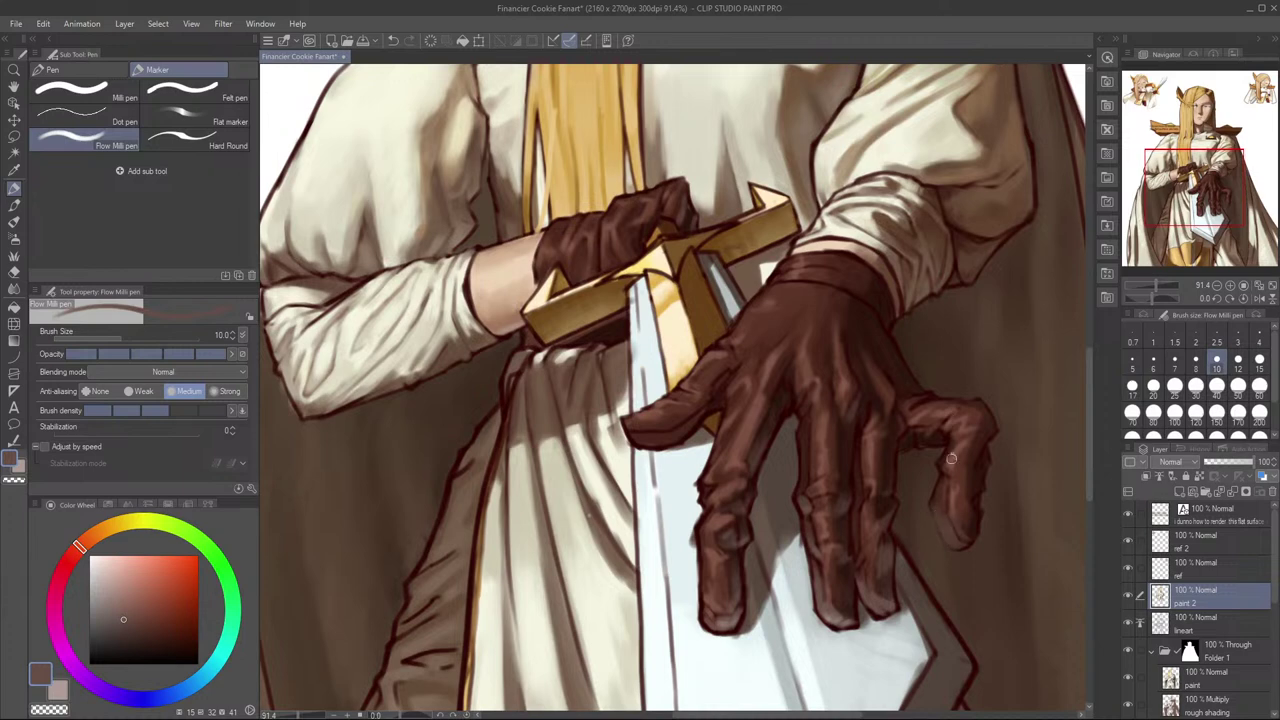
Step: Brush a pale greyish brown sampled from the middle fingertip onto the little fingertip, undo the last strokes and check it mirrored
{"action": "key", "text": "bracketright"}
{"action": "key", "text": "bracketright"}
{"action": "key", "text": "bracketleft"}
{"action": "key", "text": "bracketleft"}
{"action": "left_click", "coordinate": [830, 620], "text": "alt"}
{"action": "left_click_drag", "start_coordinate": [946, 518], "coordinate": [950, 541]}
{"action": "key", "text": "ctrl+z"}
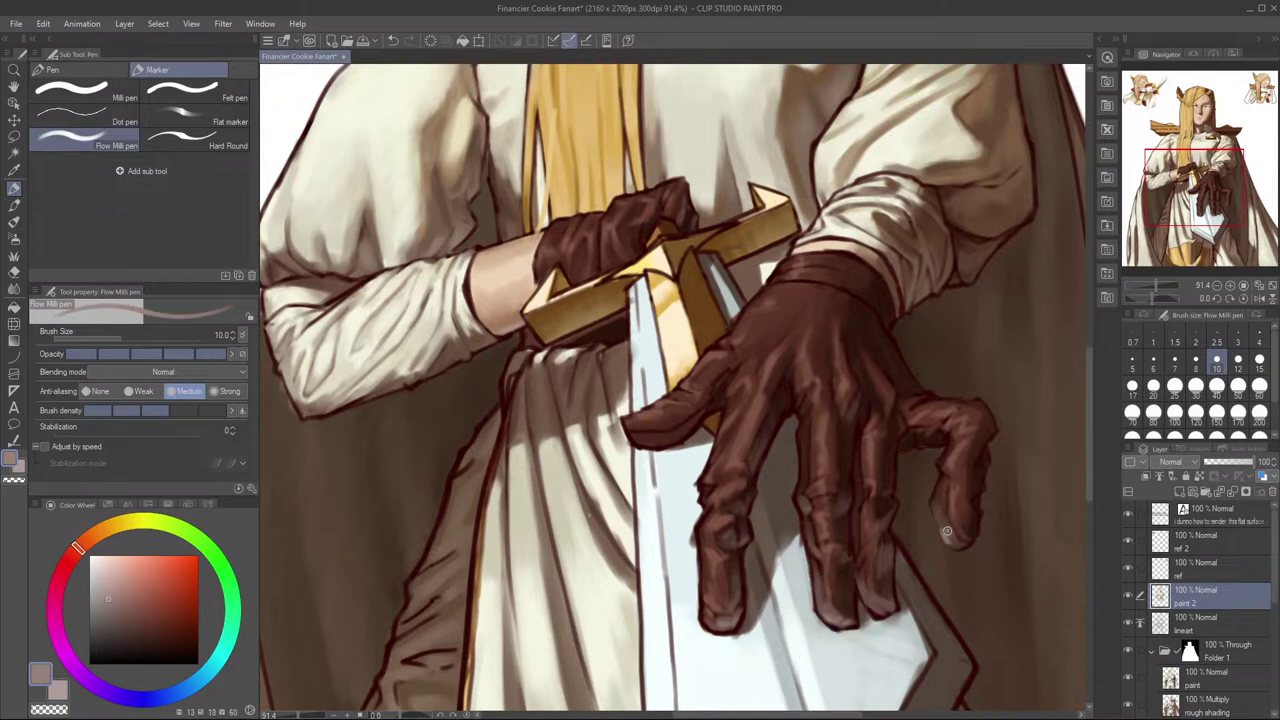
{"action": "key", "text": "ctrl+z"}
{"action": "key", "text": "ctrl+z"}
{"action": "key", "text": "h"}
{"action": "left_click_drag", "start_coordinate": [434, 483], "coordinate": [641, 453]}
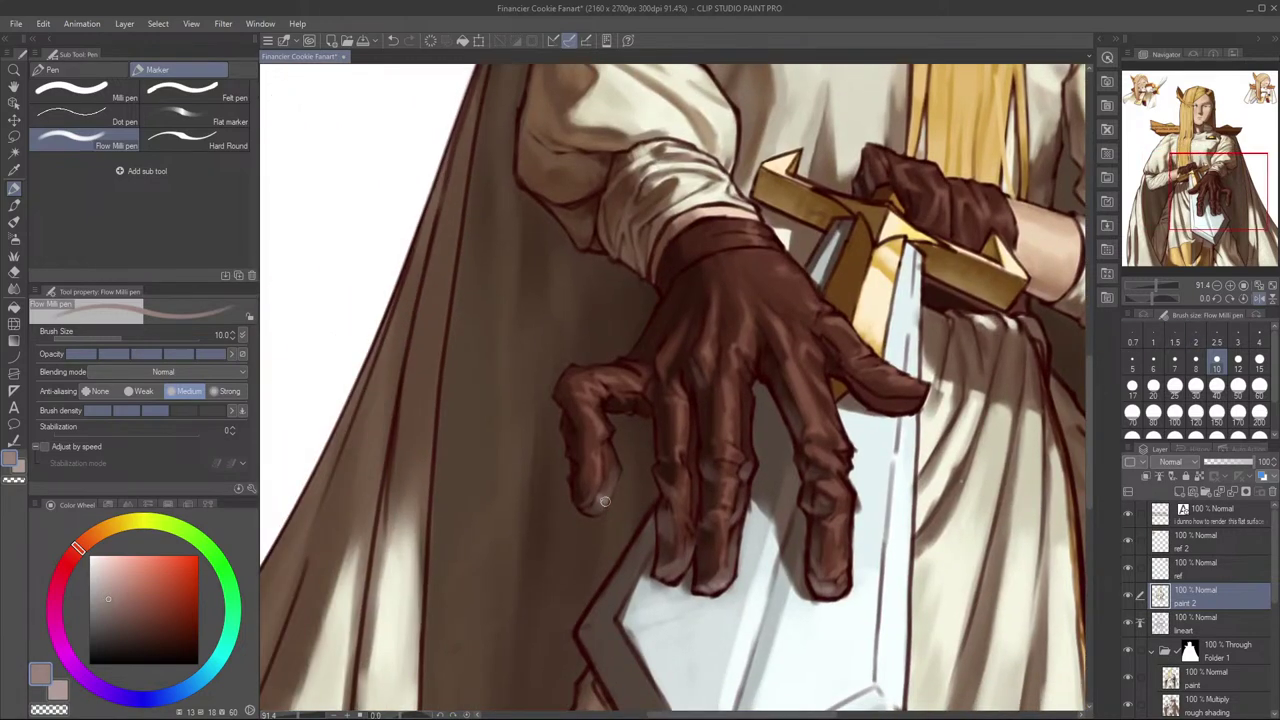
{"action": "key", "text": "h"}
Step: Refine the little fingertip with a sampled dark red at brush size 5, undoing two strokes and repainting its inner edge
{"action": "left_click_drag", "start_coordinate": [893, 456], "coordinate": [856, 510]}
{"action": "scroll", "coordinate": [856, 510], "scroll_direction": "up", "scroll_amount": 5}
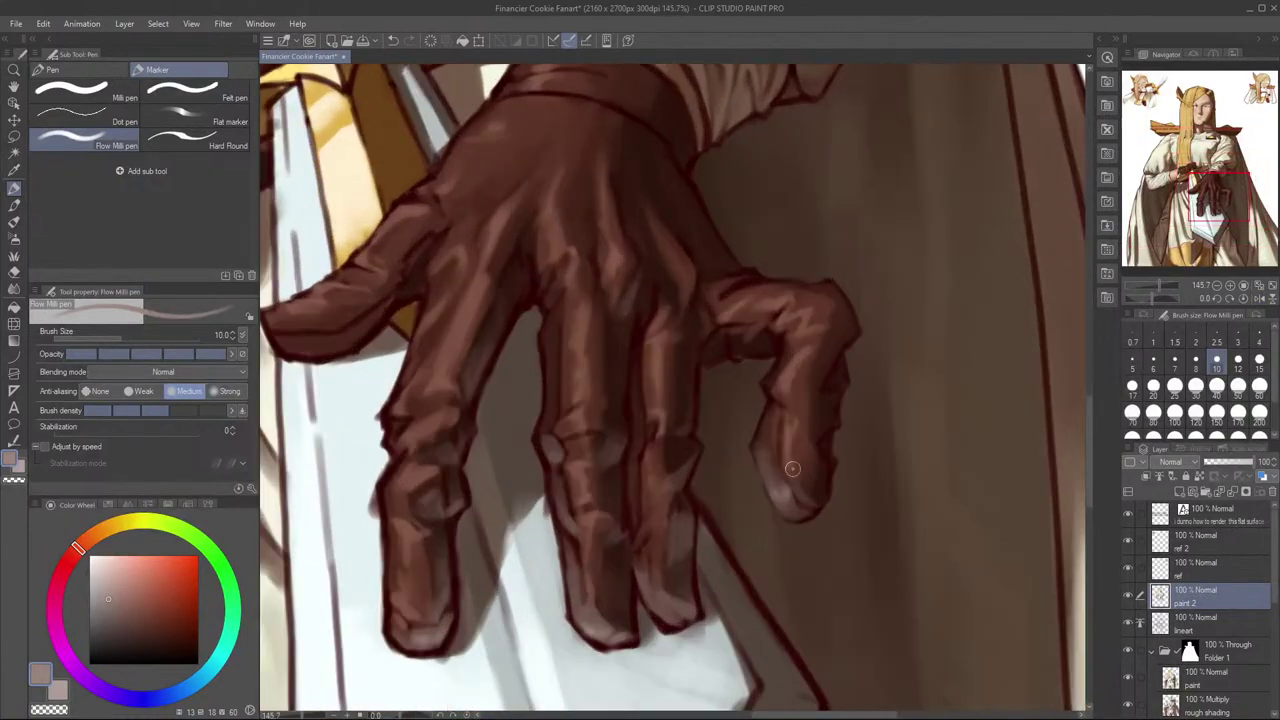
{"action": "scroll", "coordinate": [772, 376], "scroll_direction": "up", "scroll_amount": 2}
{"action": "left_click", "coordinate": [763, 400], "text": "alt"}
{"action": "key", "text": "["}
{"action": "key", "text": "["}
{"action": "key", "text": "["}
{"action": "key", "text": "["}
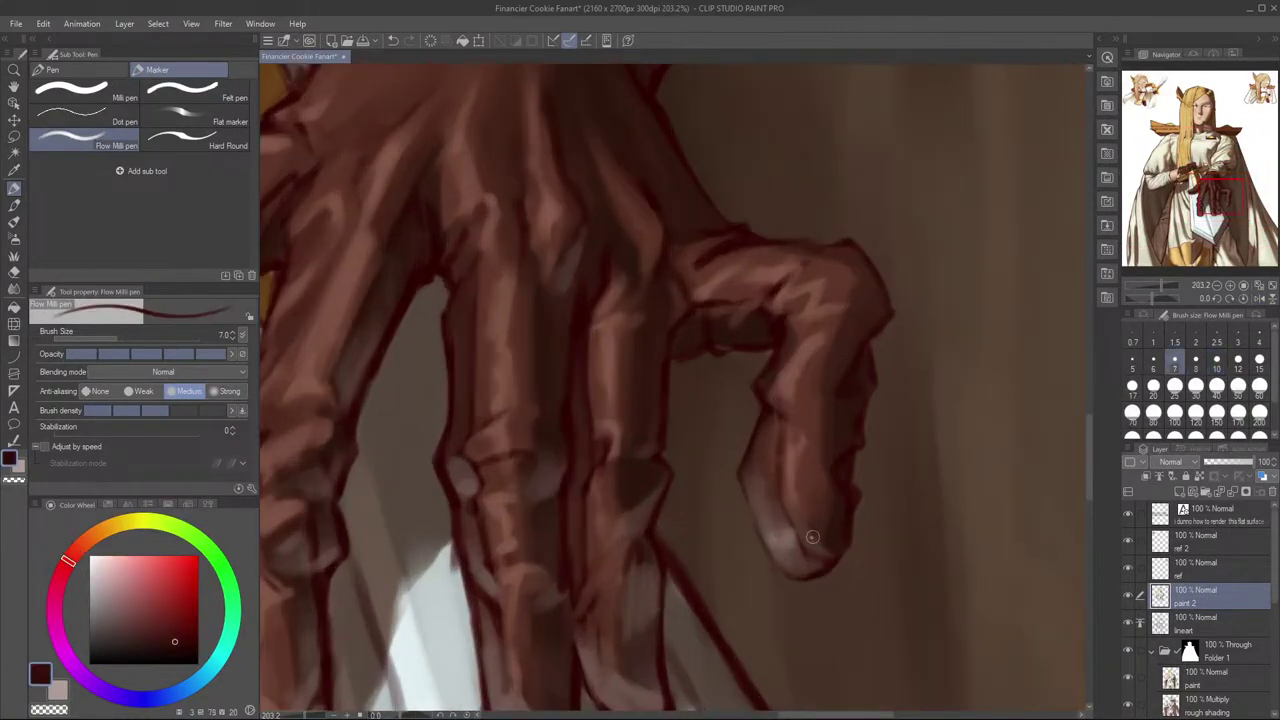
{"action": "key", "text": "ctrl+z"}
{"action": "key", "text": "ctrl+z"}
{"action": "left_click_drag", "start_coordinate": [781, 502], "coordinate": [793, 539]}
{"action": "scroll", "coordinate": [852, 470], "scroll_direction": "down", "scroll_amount": 5}
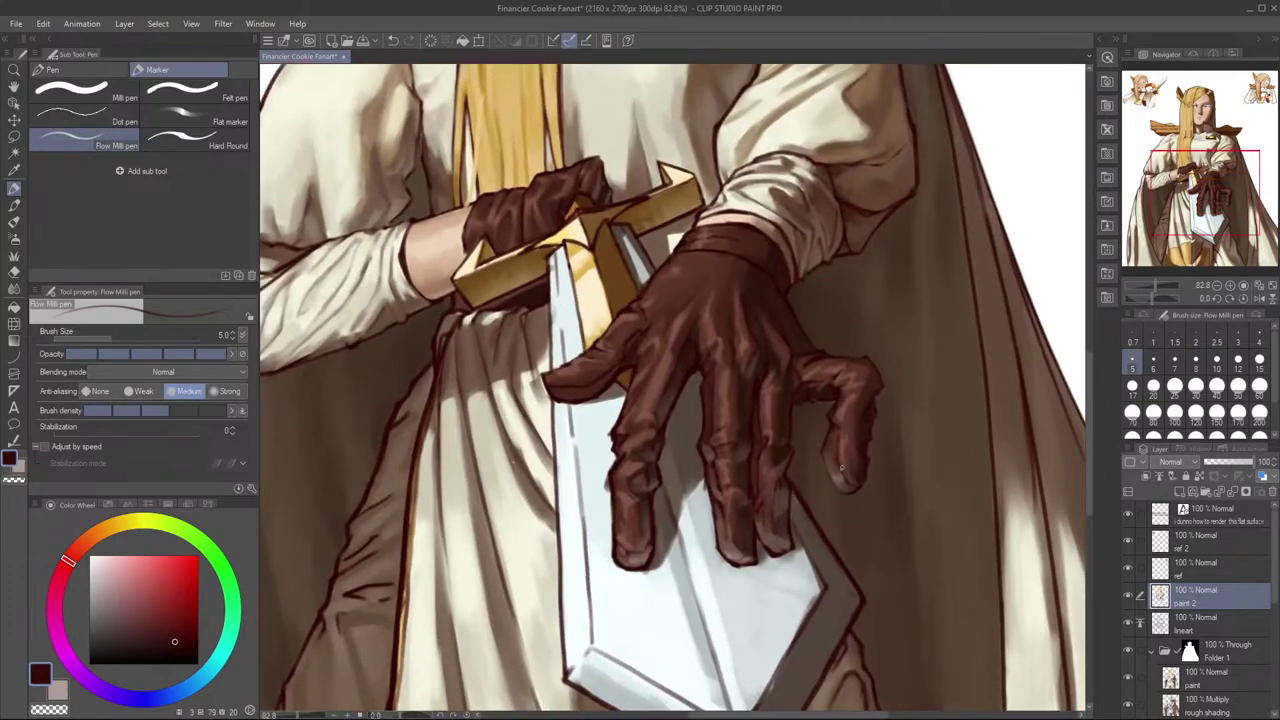
Step: Highlight the ring fingertip with a sampled pale brown, using brush sizes up to 10 and finishing at 7
{"action": "left_click_drag", "start_coordinate": [963, 388], "coordinate": [1040, 396]}
{"action": "left_click", "coordinate": [914, 486], "text": "alt"}
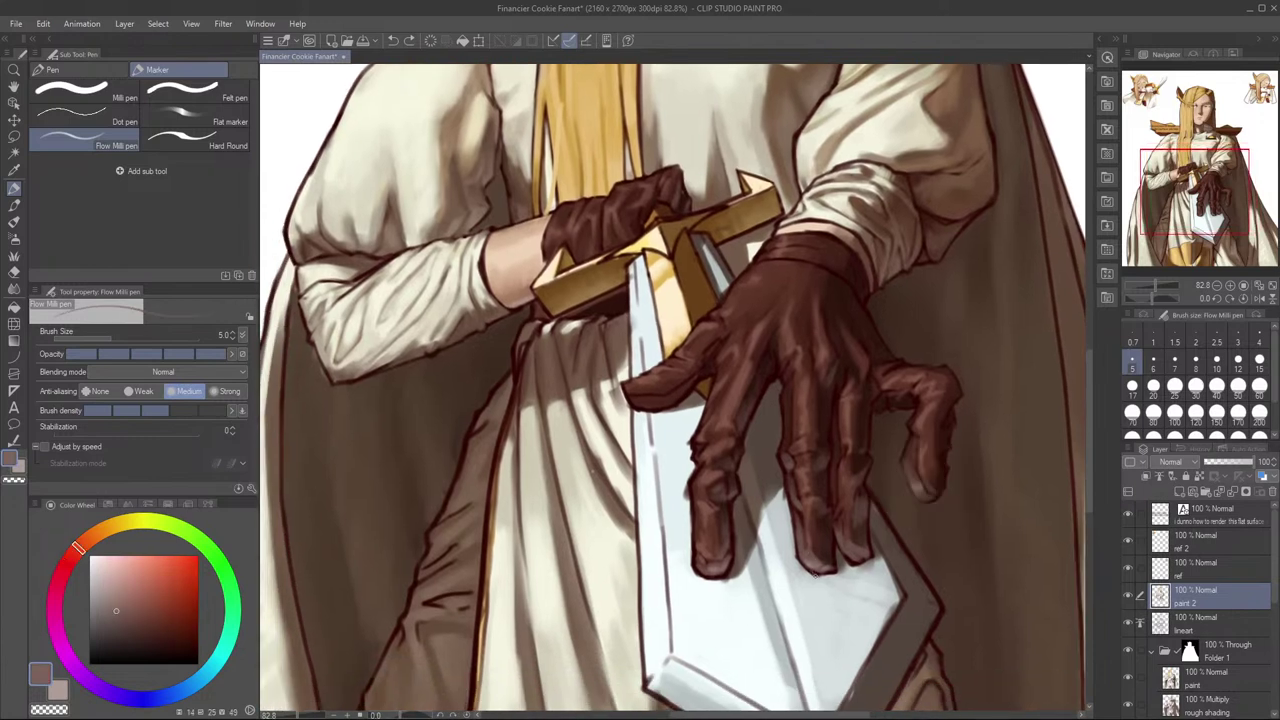
{"action": "left_click", "coordinate": [848, 550], "text": "alt"}
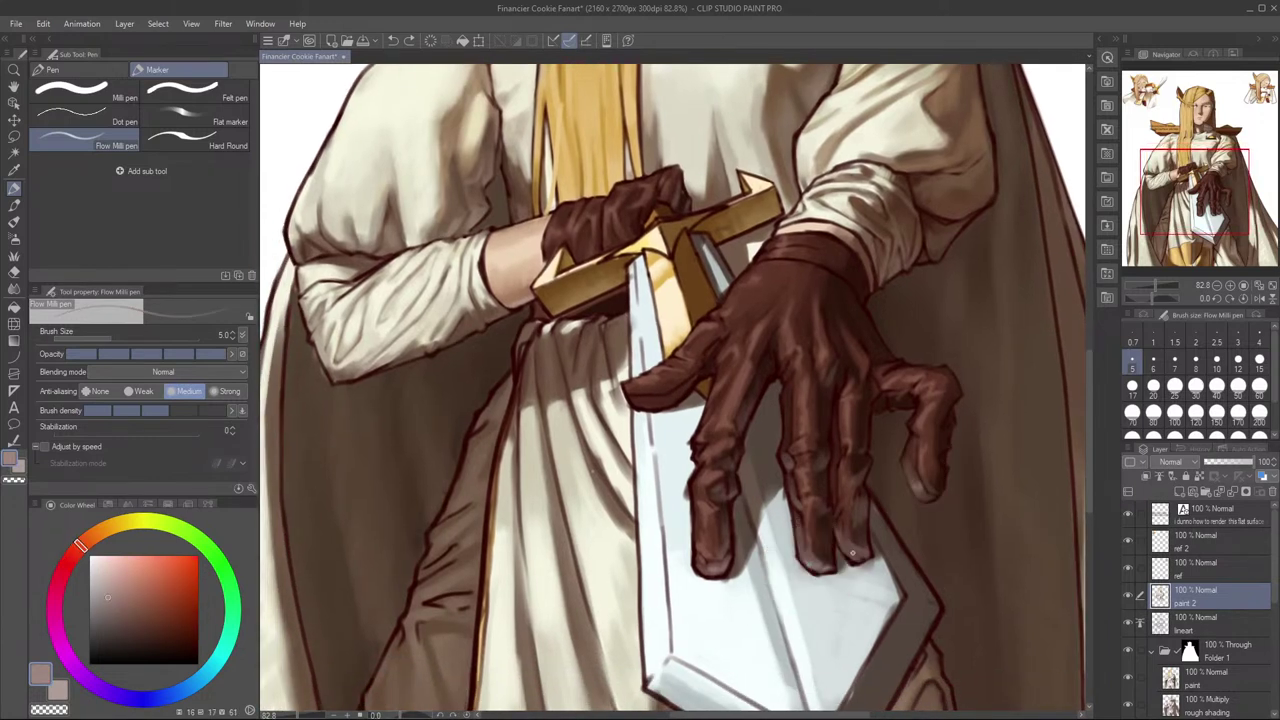
{"action": "key", "text": "bracketright"}
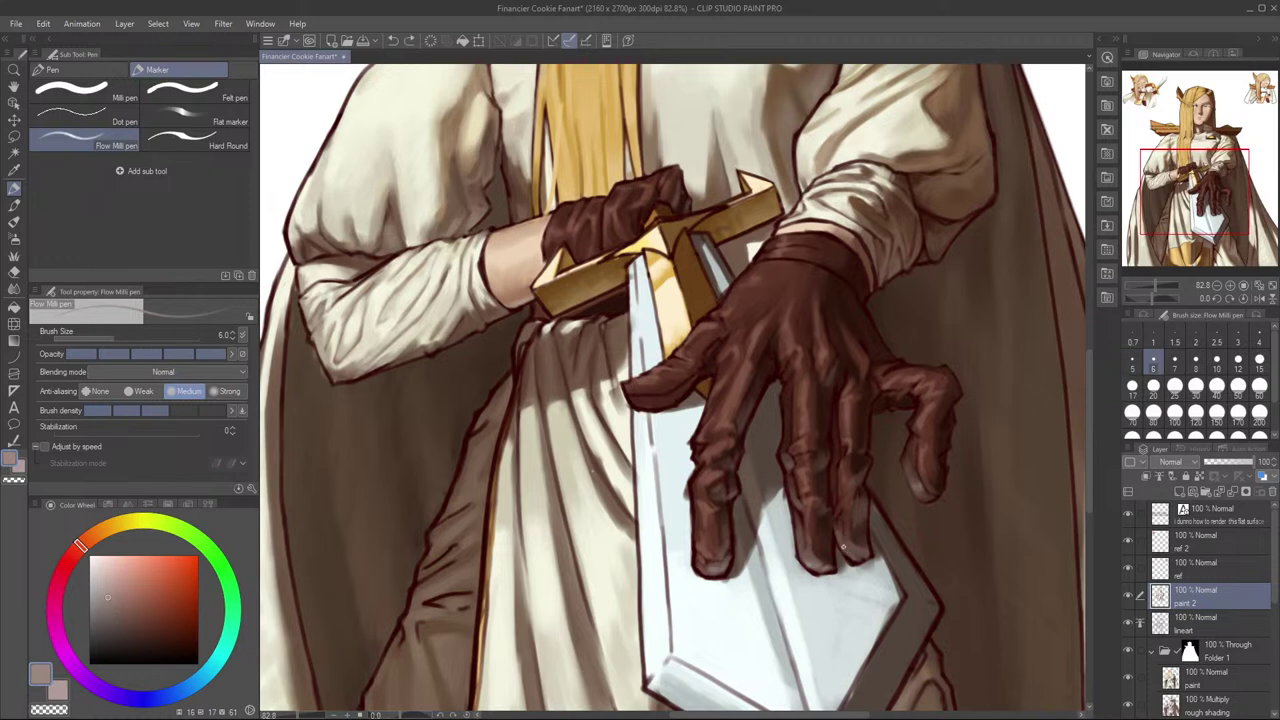
{"action": "key", "text": "bracketright"}
{"action": "key", "text": "bracketright"}
{"action": "key", "text": "bracketright"}
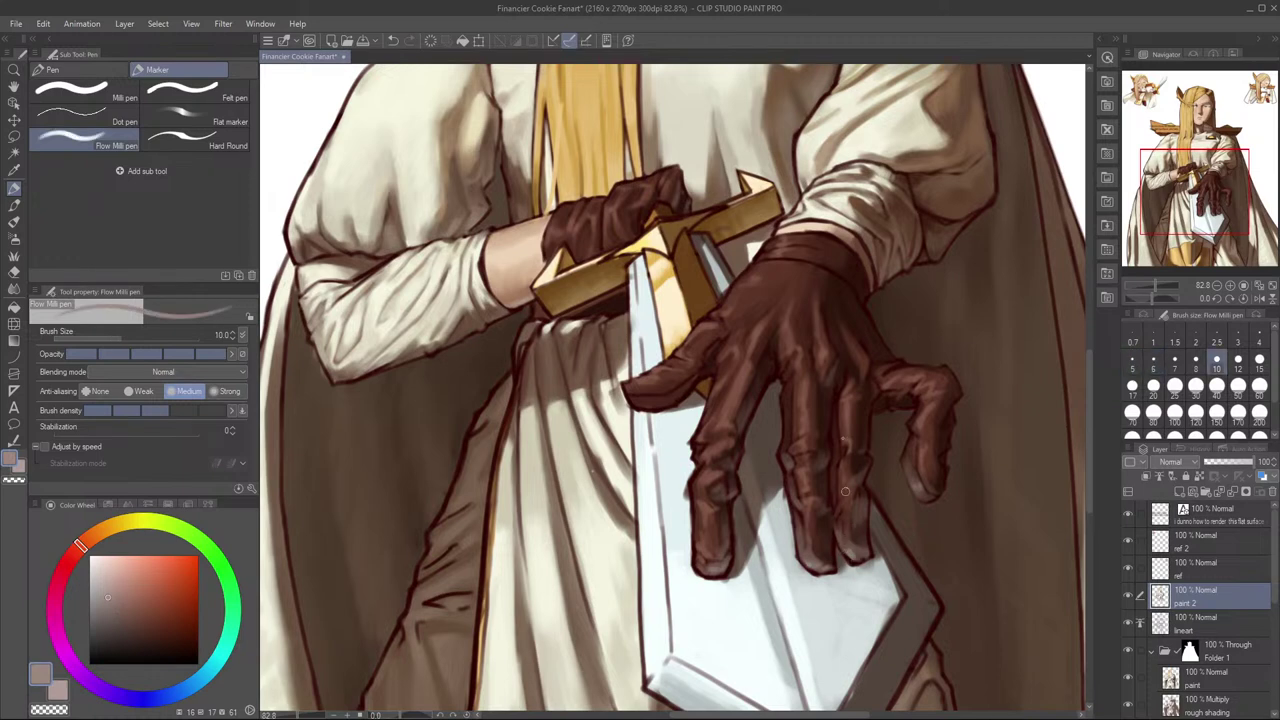
{"action": "key", "text": "bracketleft"}
{"action": "key", "text": "bracketleft"}
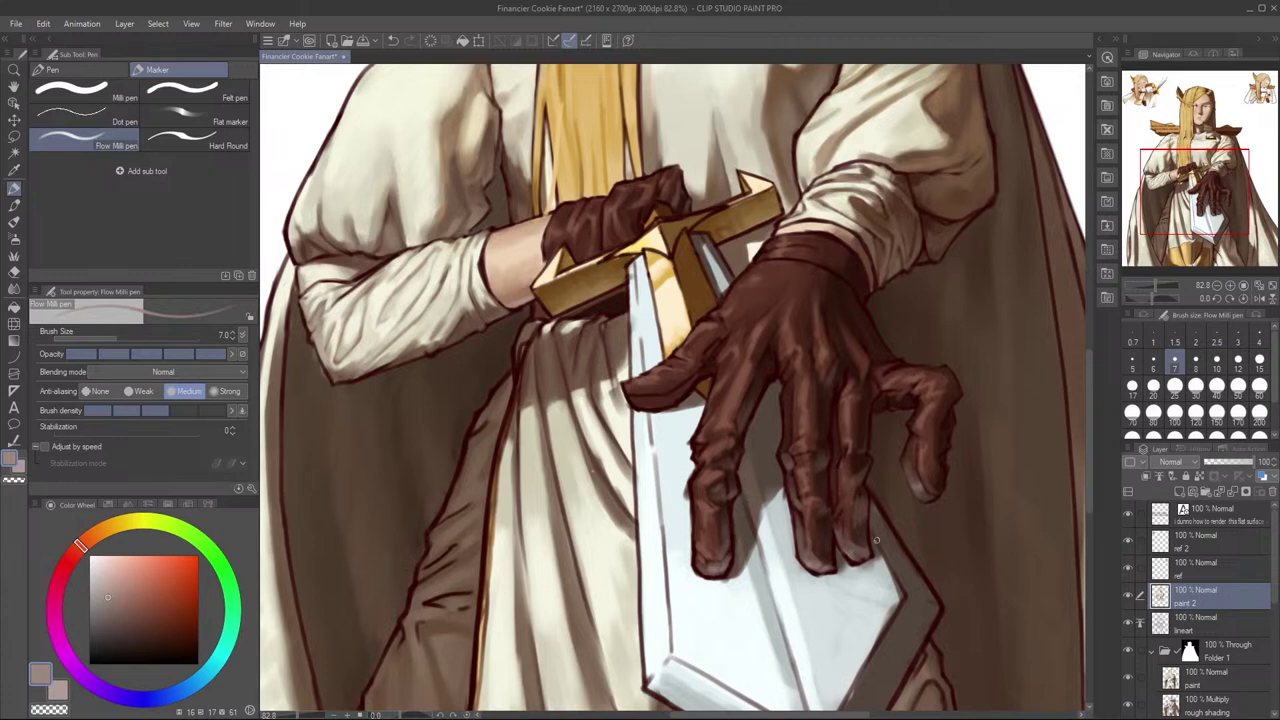
Step: Undo the last ring fingertip stroke and check the glove in the mirrored view
{"action": "key", "text": "ctrl+z"}
{"action": "key", "text": "h"}
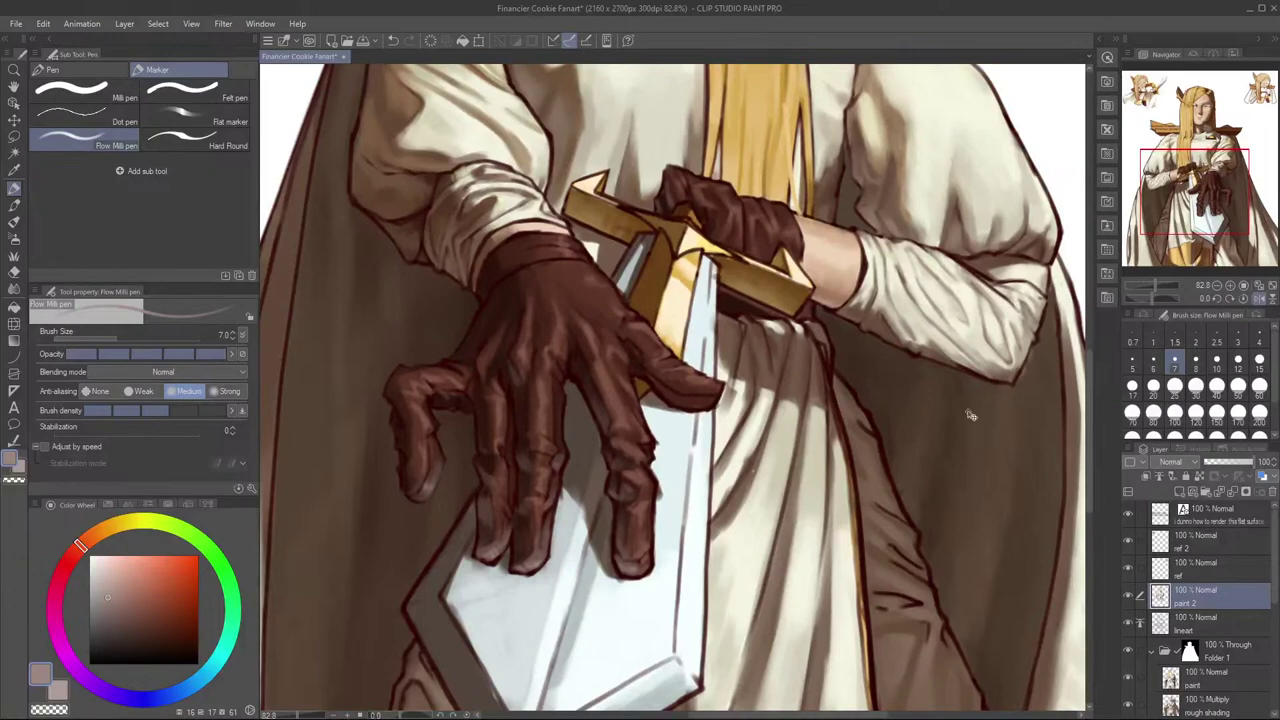
{"action": "key", "text": "h"}
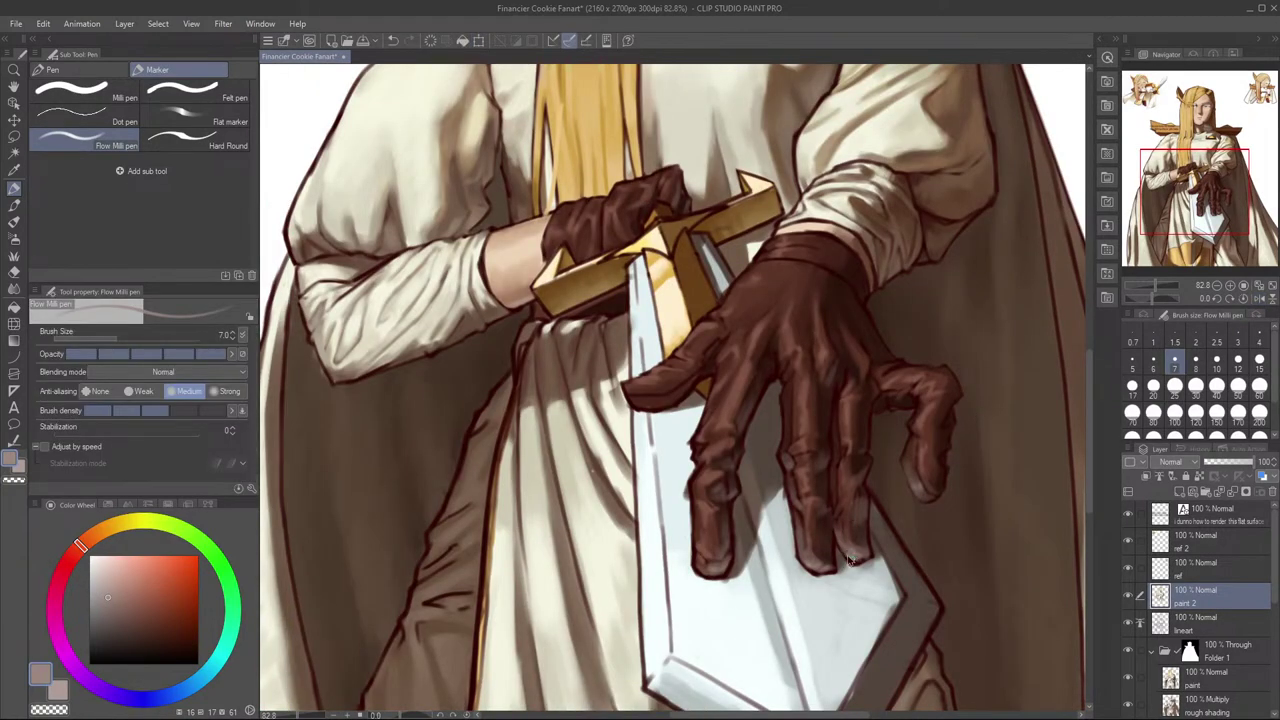
{"action": "key", "text": "h"}
{"action": "key", "text": "h"}
{"action": "mouse_move", "coordinate": [938, 546]}
{"action": "left_mouse_down"}
{"action": "mouse_move", "coordinate": [862, 574]}
{"action": "mouse_move", "coordinate": [948, 541]}
{"action": "left_mouse_up"}
{"action": "left_click_drag", "start_coordinate": [875, 556], "coordinate": [920, 546]}
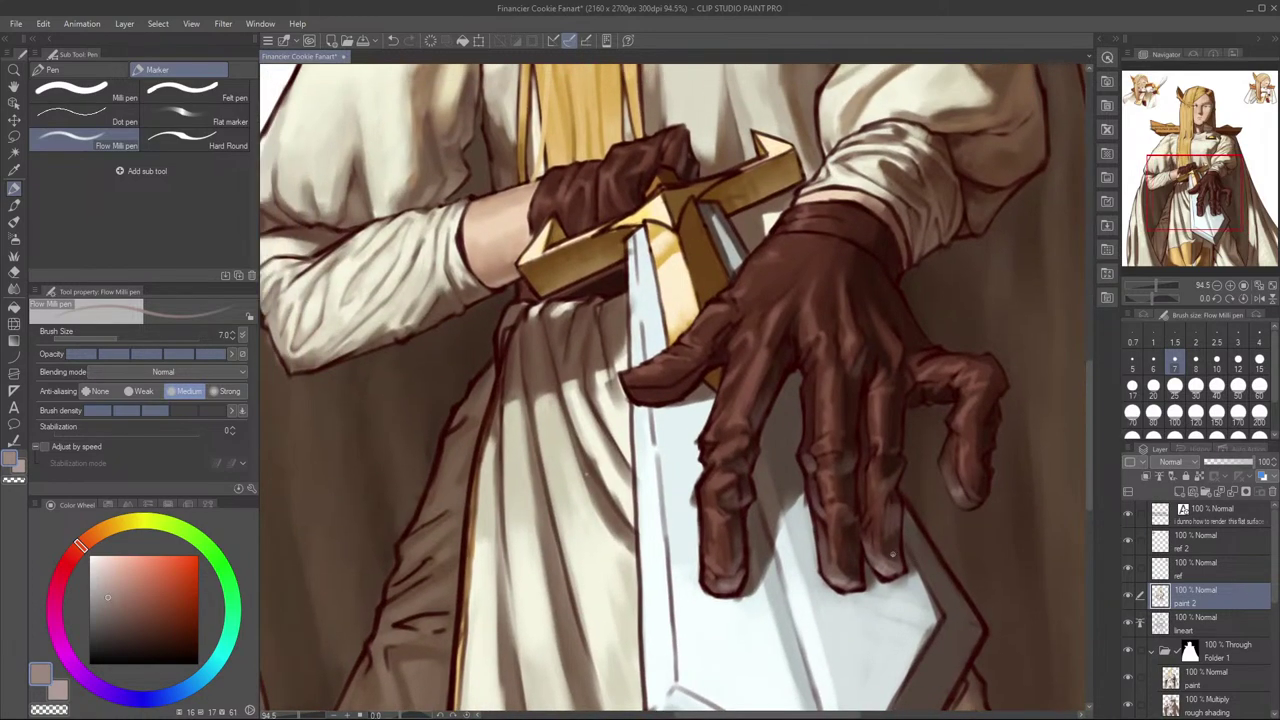
Step: Add a pale brown highlight to the index fingertip and undo the last stroke
{"action": "scroll", "coordinate": [924, 557], "scroll_direction": "down", "scroll_amount": 5}
{"action": "scroll", "coordinate": [723, 598], "scroll_direction": "up", "scroll_amount": 4}
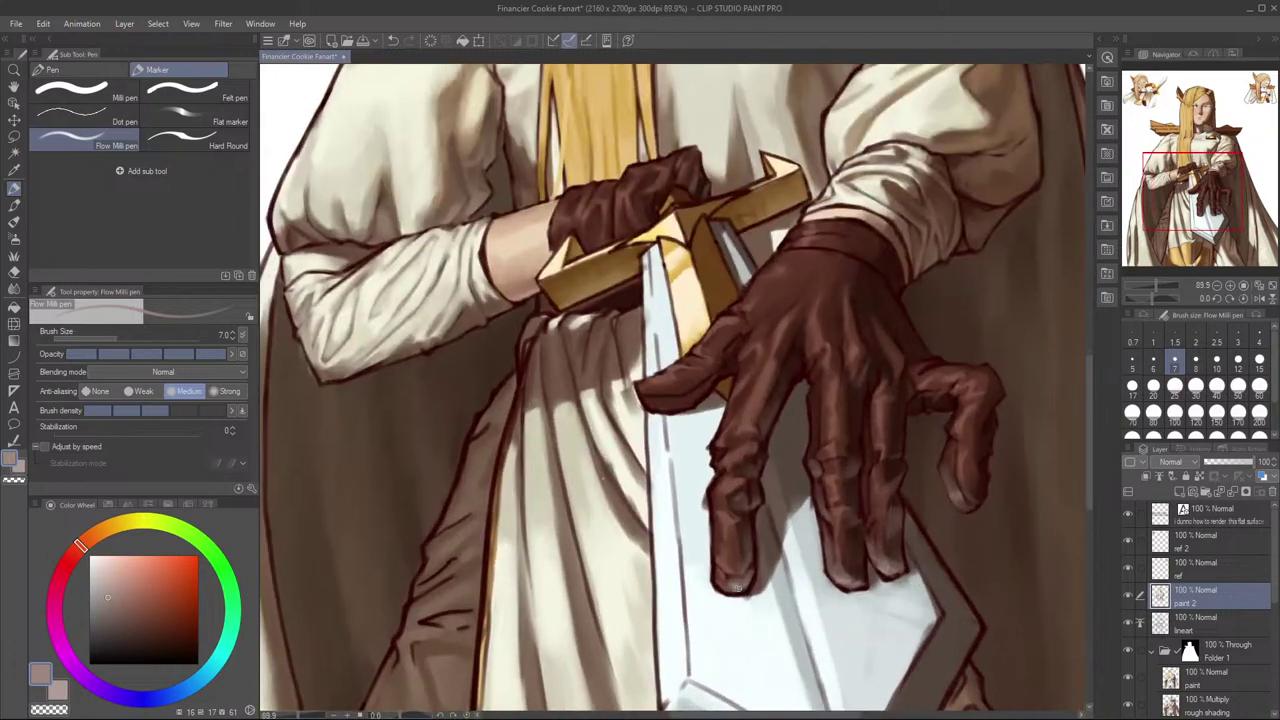
{"action": "left_click_drag", "start_coordinate": [737, 589], "coordinate": [751, 575]}
{"action": "scroll", "coordinate": [917, 503], "scroll_direction": "down", "scroll_amount": 5}
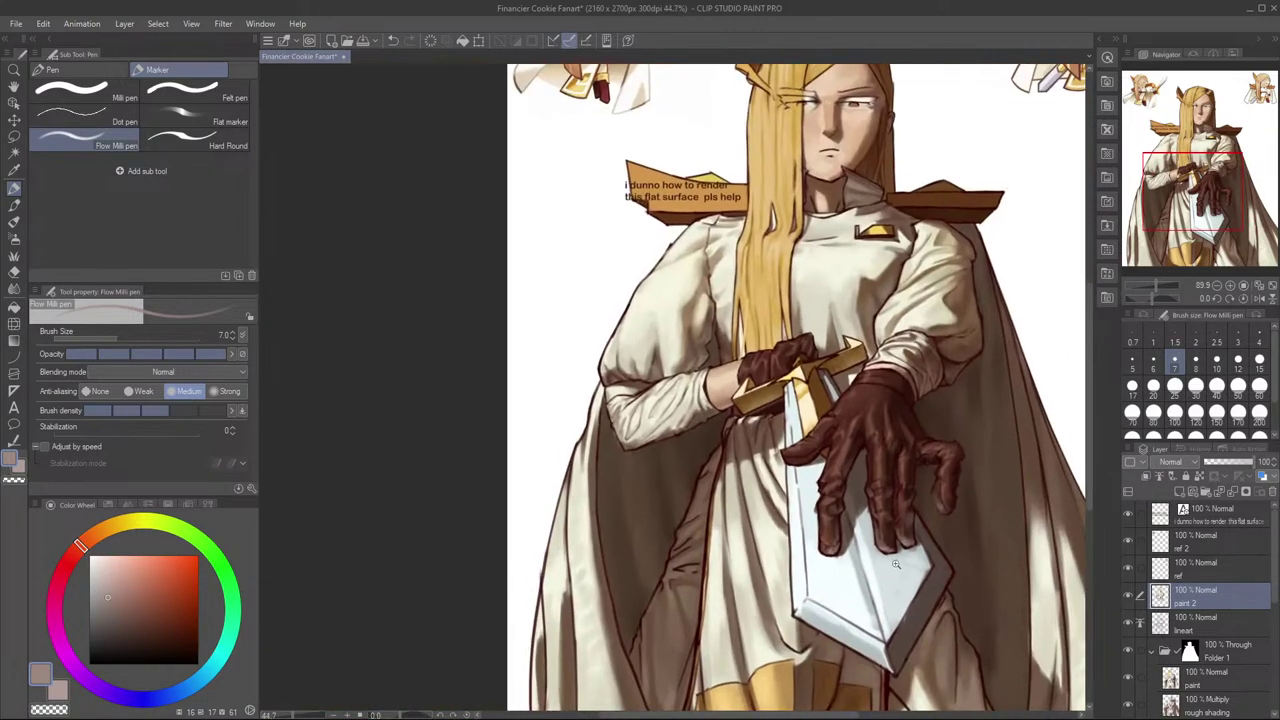
{"action": "scroll", "coordinate": [900, 500], "scroll_direction": "up", "scroll_amount": 3}
{"action": "key", "text": "ctrl+z"}
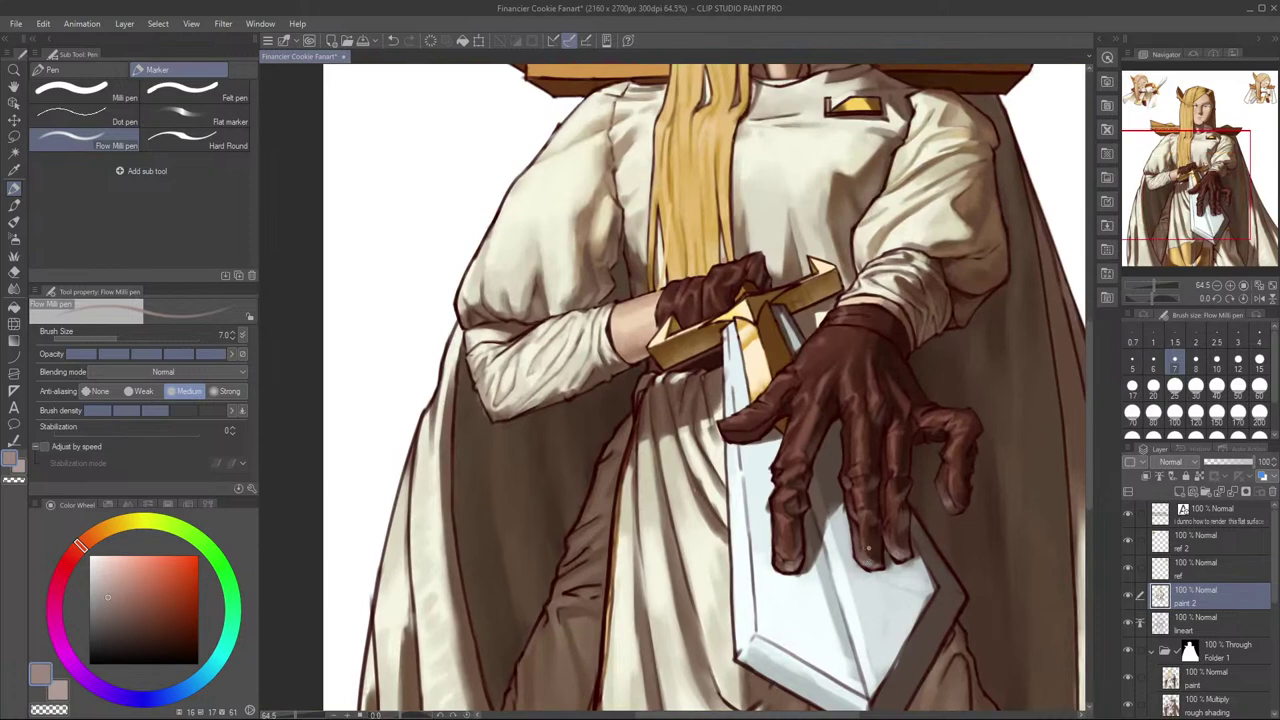
Step: Soften the middle fingertip's highlight with a sampled muted reddish brown at brush size 10
{"action": "scroll", "coordinate": [871, 546], "scroll_direction": "up", "scroll_amount": 4}
{"action": "left_click", "coordinate": [869, 552], "text": "alt"}
{"action": "key", "text": "bracketright"}
{"action": "key", "text": "bracketright"}
{"action": "left_click_drag", "start_coordinate": [862, 562], "coordinate": [861, 571]}
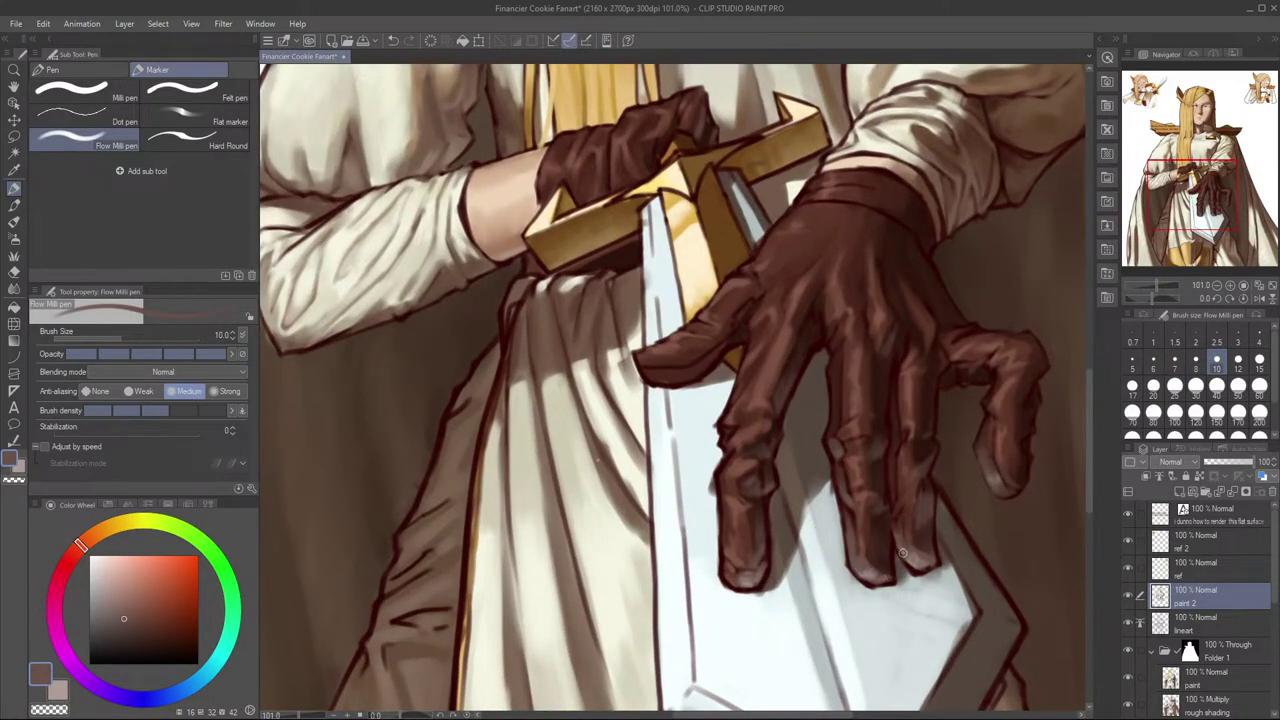
Step: Touch up the ring fingertip's outer edge with a sampled dark brown and check the hand mirrored
{"action": "scroll", "coordinate": [929, 561], "scroll_direction": "down", "scroll_amount": 5}
{"action": "scroll", "coordinate": [948, 538], "scroll_direction": "up", "scroll_amount": 4}
{"action": "left_click", "coordinate": [948, 538], "text": "alt"}
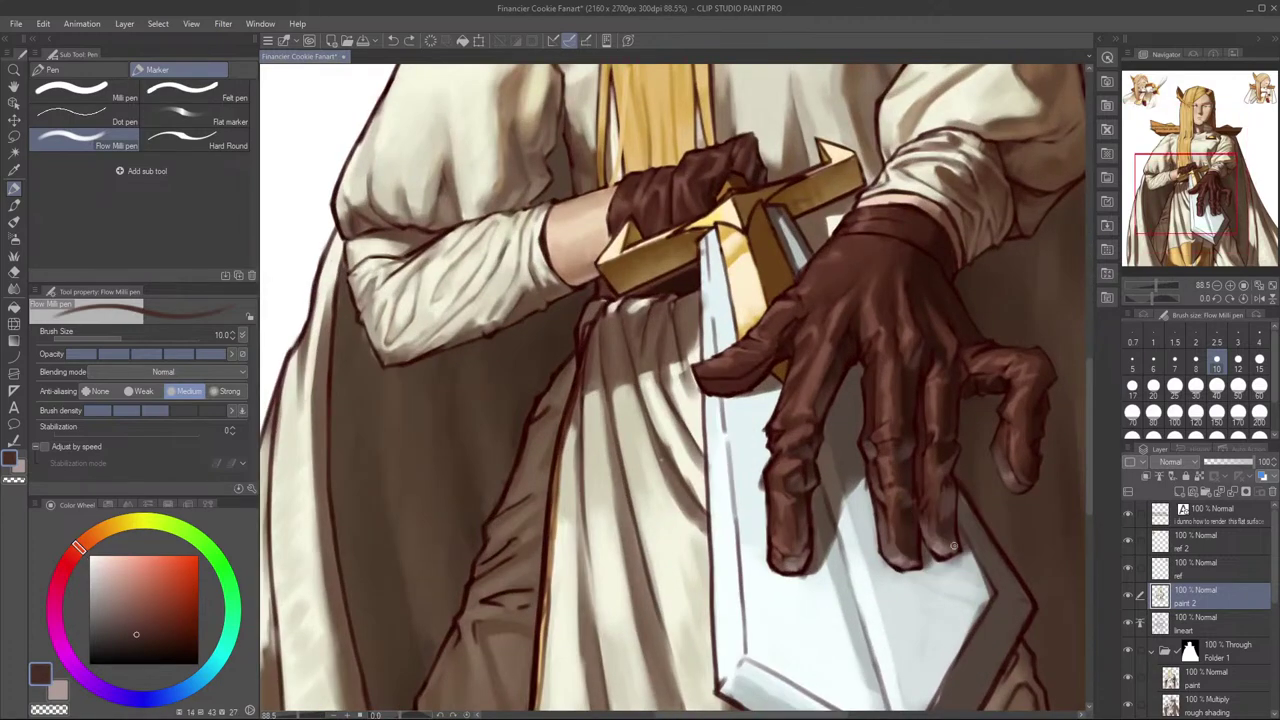
{"action": "scroll", "coordinate": [989, 534], "scroll_direction": "down", "scroll_amount": 5}
{"action": "scroll", "coordinate": [989, 534], "scroll_direction": "up", "scroll_amount": 2}
{"action": "key", "text": "h"}
{"action": "key", "text": "h"}
{"action": "scroll", "coordinate": [1010, 523], "scroll_direction": "down", "scroll_amount": 1}
{"action": "scroll", "coordinate": [970, 435], "scroll_direction": "up", "scroll_amount": 2}
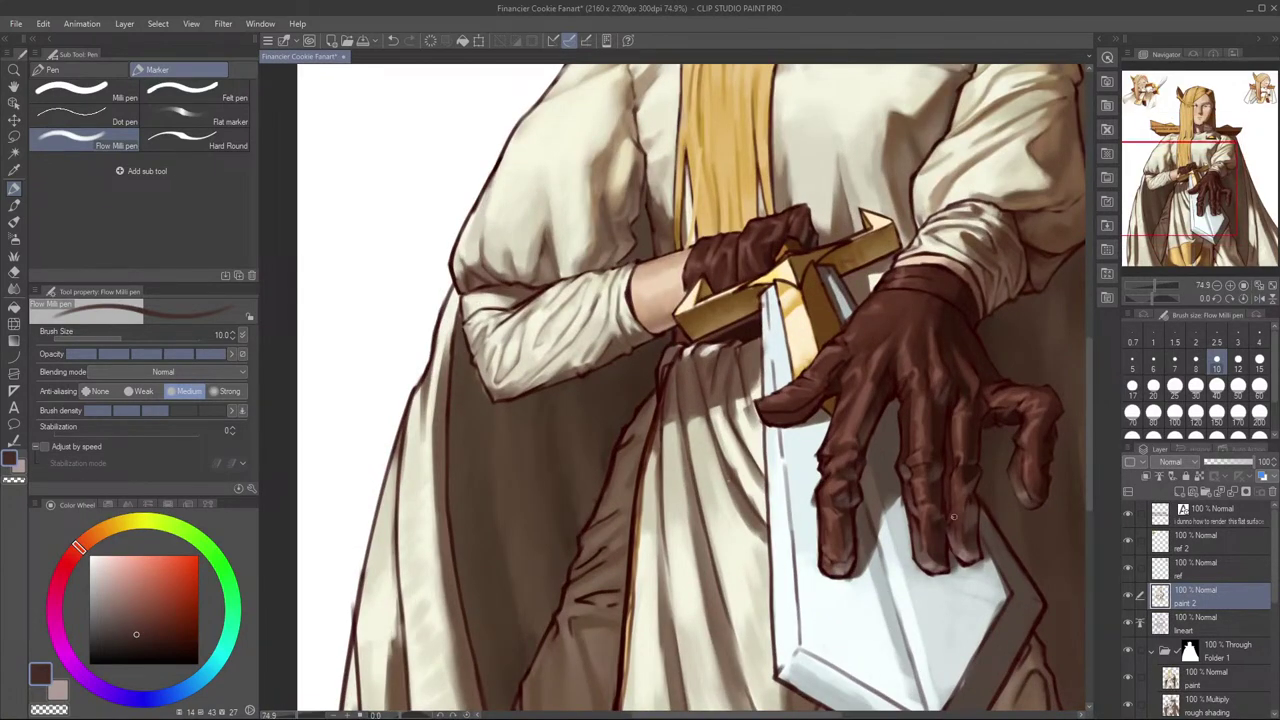
Step: Blend the ring finger's end segment, then clean up the little fingertip's lower edge with the Rough eraser and Flow Milli pen
{"action": "key", "text": "j"}
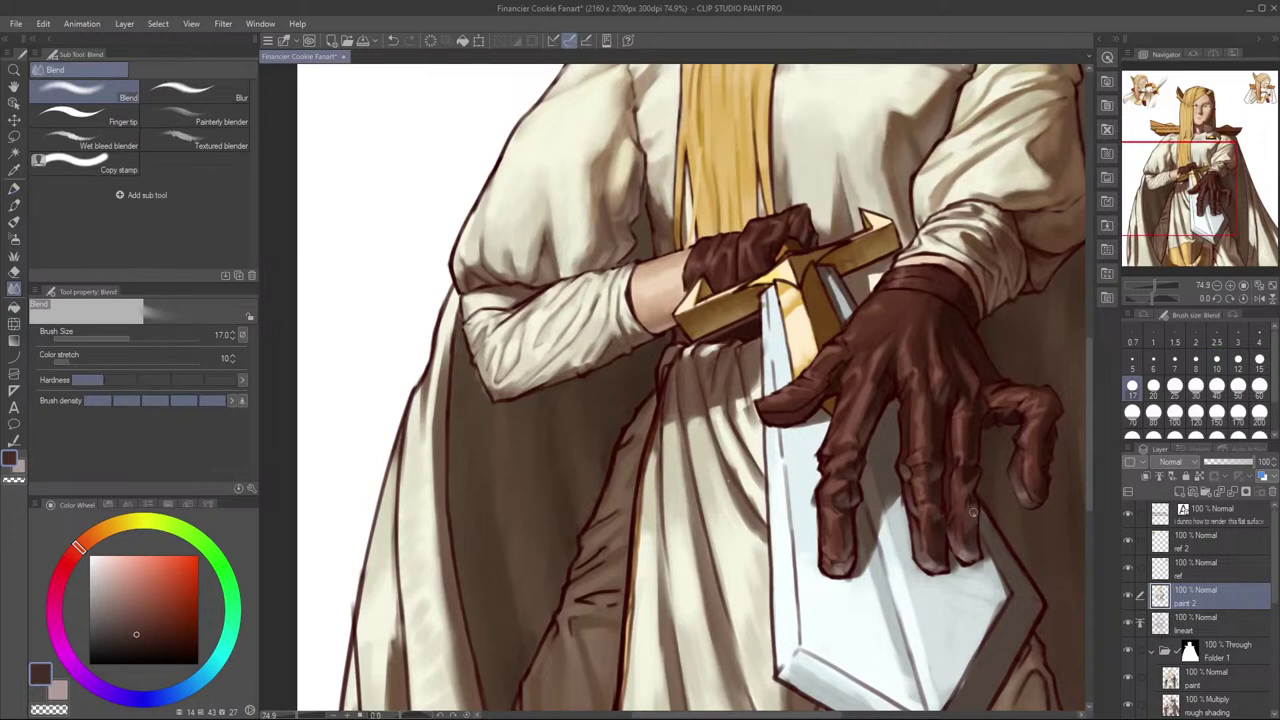
{"action": "key", "text": "e"}
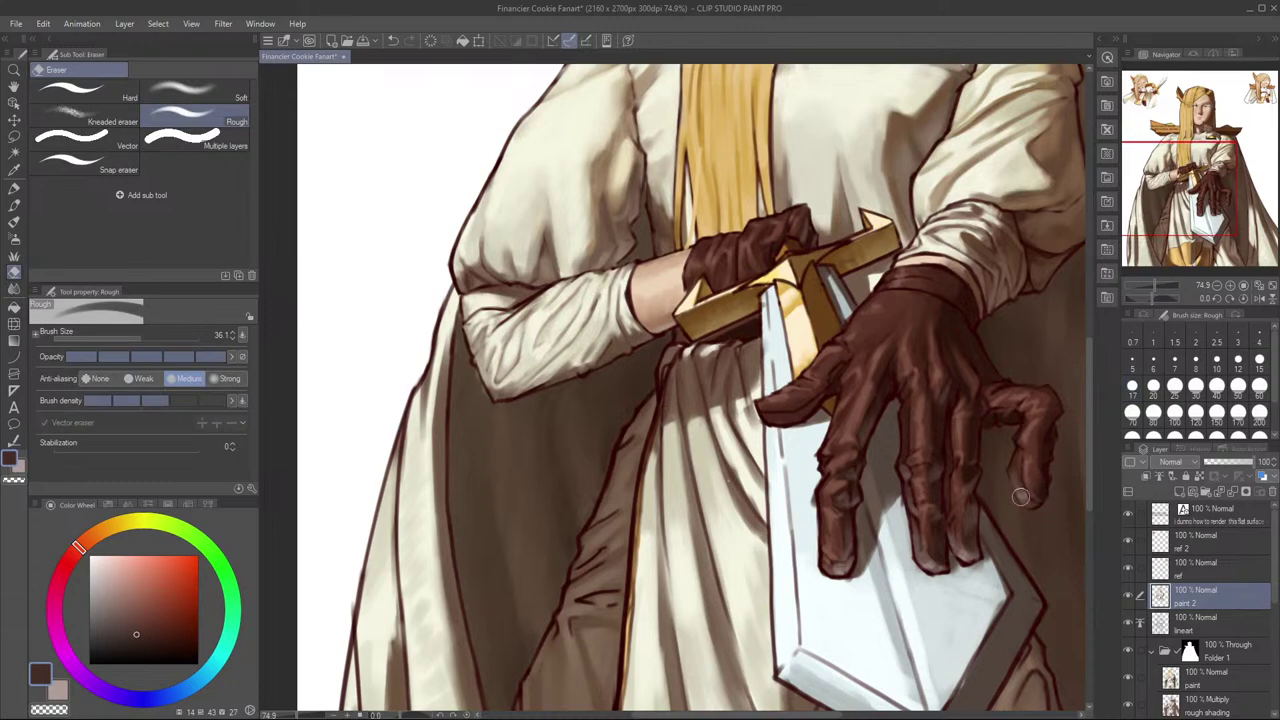
{"action": "key", "text": "p"}
{"action": "mouse_move", "coordinate": [1032, 515]}
{"action": "left_mouse_down"}
{"action": "mouse_move", "coordinate": [986, 503]}
{"action": "mouse_move", "coordinate": [1045, 503]}
{"action": "left_mouse_up"}
Step: Rework the middle finger's last joint with sampled browns, undoing one stroke and resampling a warmer reddish brown
{"action": "left_click", "coordinate": [851, 516], "text": "alt"}
{"action": "left_click_drag", "start_coordinate": [847, 501], "coordinate": [856, 517]}
{"action": "left_click", "coordinate": [843, 491], "text": "alt"}
{"action": "left_click", "coordinate": [861, 515], "text": "alt"}
{"action": "key", "text": "ctrl+z"}
{"action": "left_click", "coordinate": [853, 491], "text": "alt"}
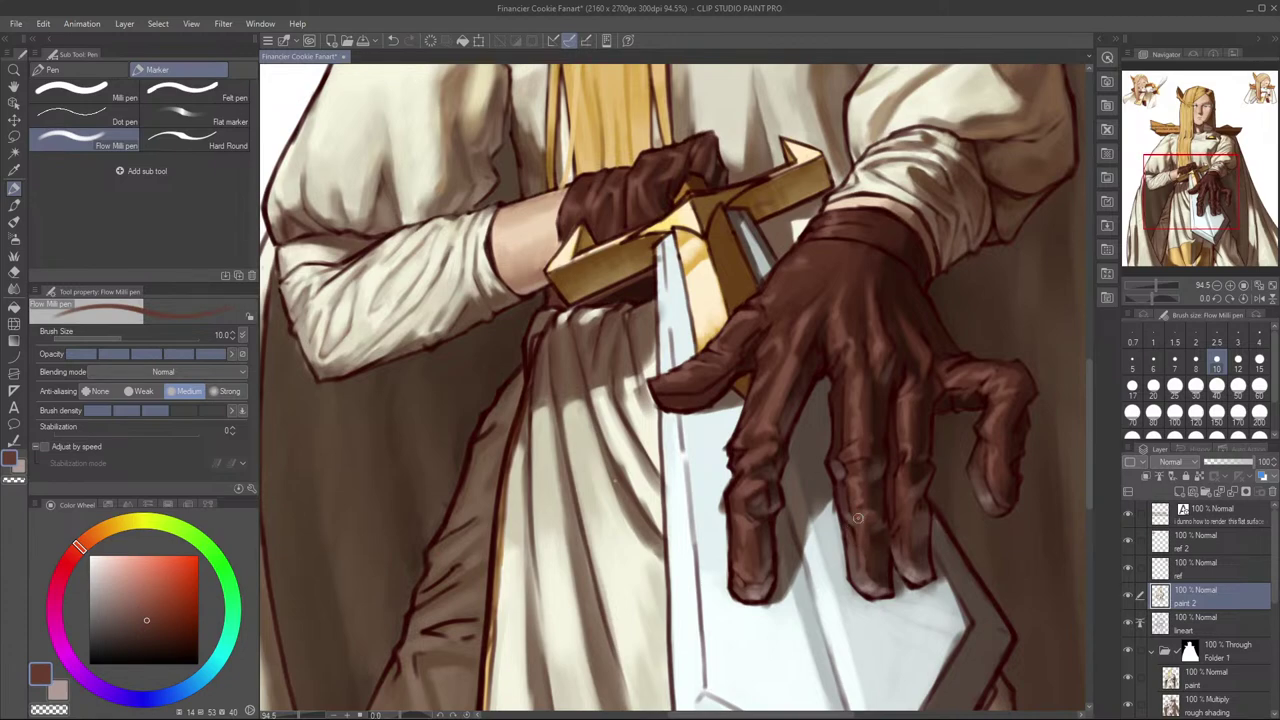
Step: Shade the middle finger's upper segment with a sampled dark brown and check the hand mirrored
{"action": "scroll", "coordinate": [893, 452], "scroll_direction": "down", "scroll_amount": 2}
{"action": "scroll", "coordinate": [882, 500], "scroll_direction": "up", "scroll_amount": 1}
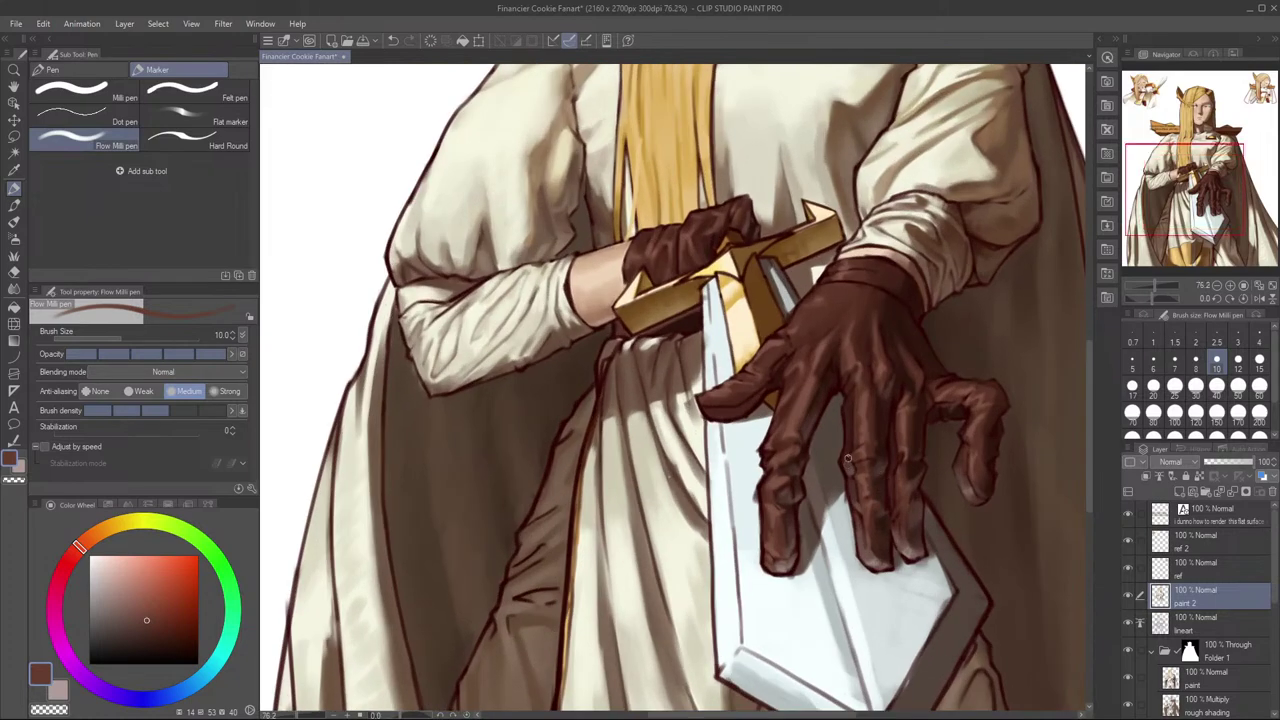
{"action": "left_click", "coordinate": [849, 460], "text": "alt"}
{"action": "left_click_drag", "start_coordinate": [849, 407], "coordinate": [852, 441]}
{"action": "key", "text": "h"}
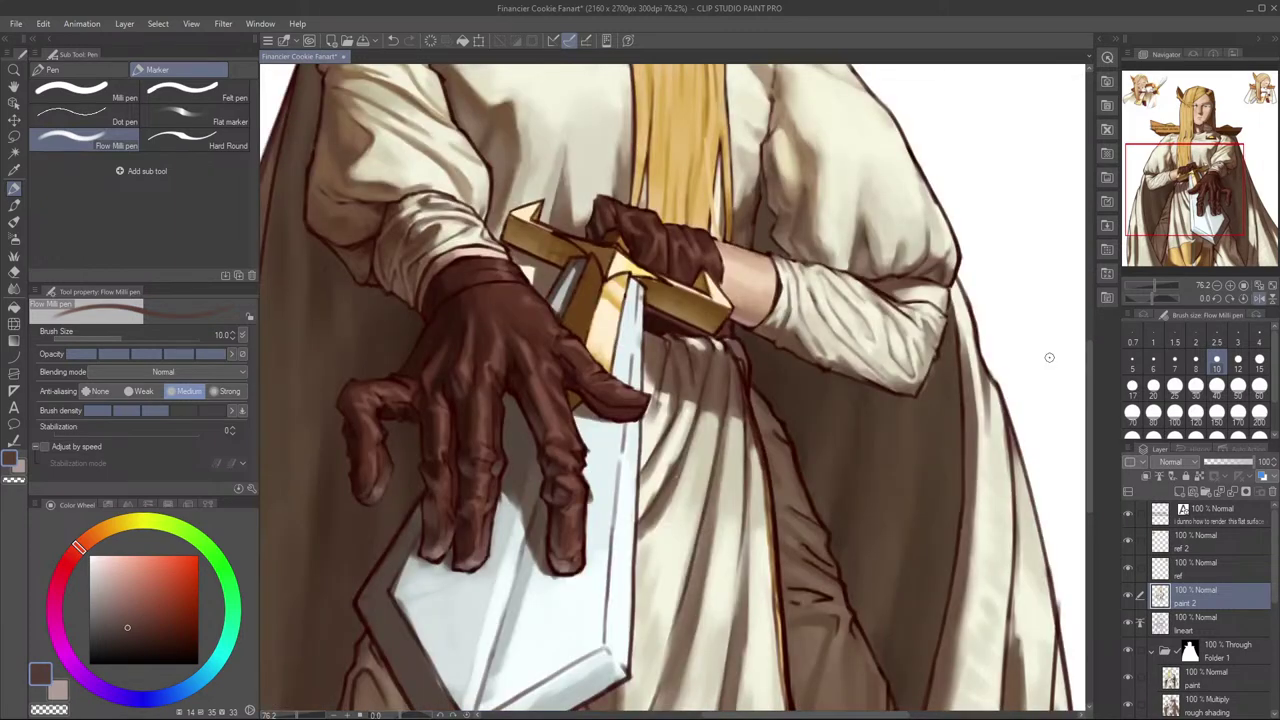
{"action": "key", "text": "h"}
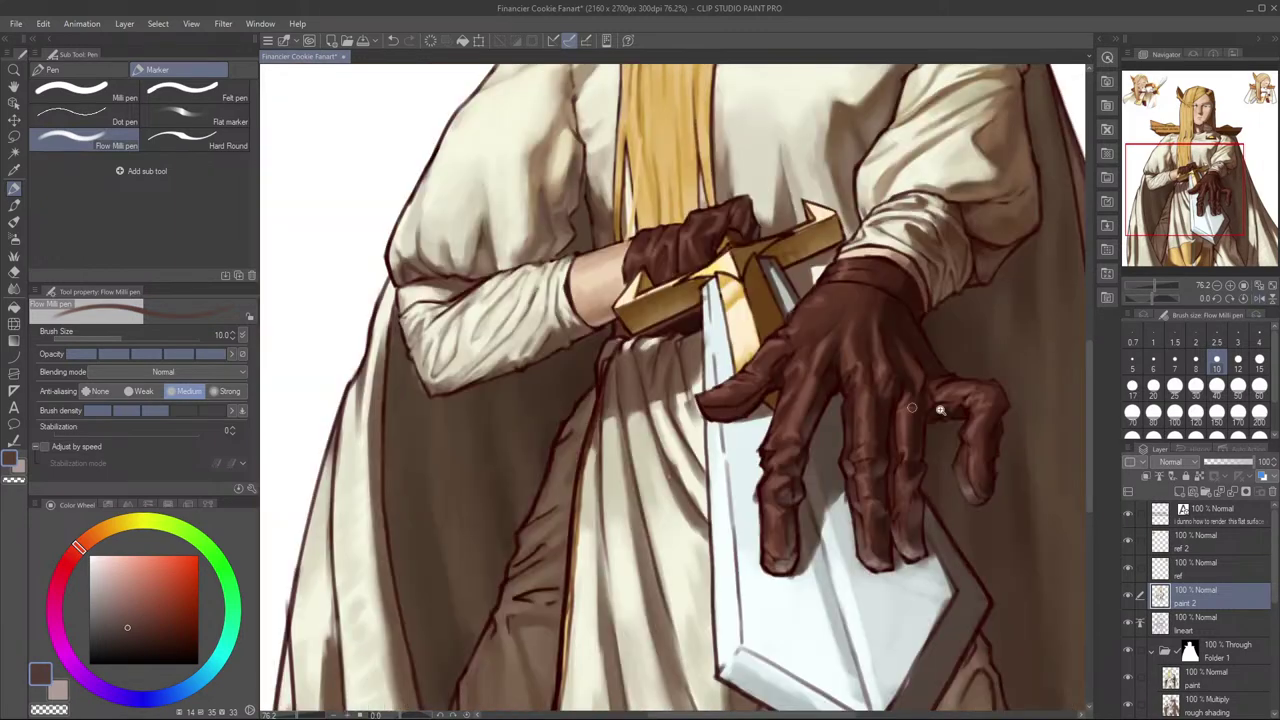
Step: Undo the last stroke and sample a greyish brown from the middle fingertip for the little finger's outer joint
{"action": "scroll", "coordinate": [912, 408], "scroll_direction": "down", "scroll_amount": 3}
{"action": "scroll", "coordinate": [925, 454], "scroll_direction": "up", "scroll_amount": 3}
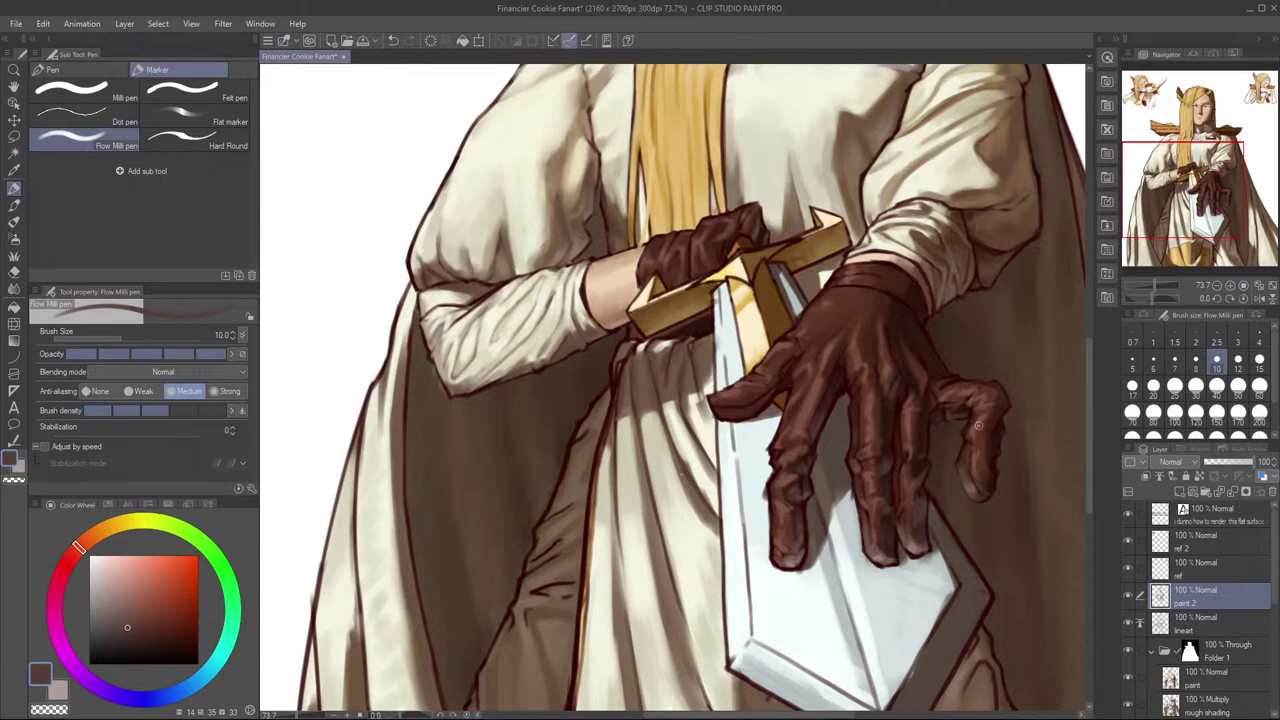
{"action": "key", "text": "ctrl+z"}
{"action": "left_click", "coordinate": [884, 556], "text": "alt"}
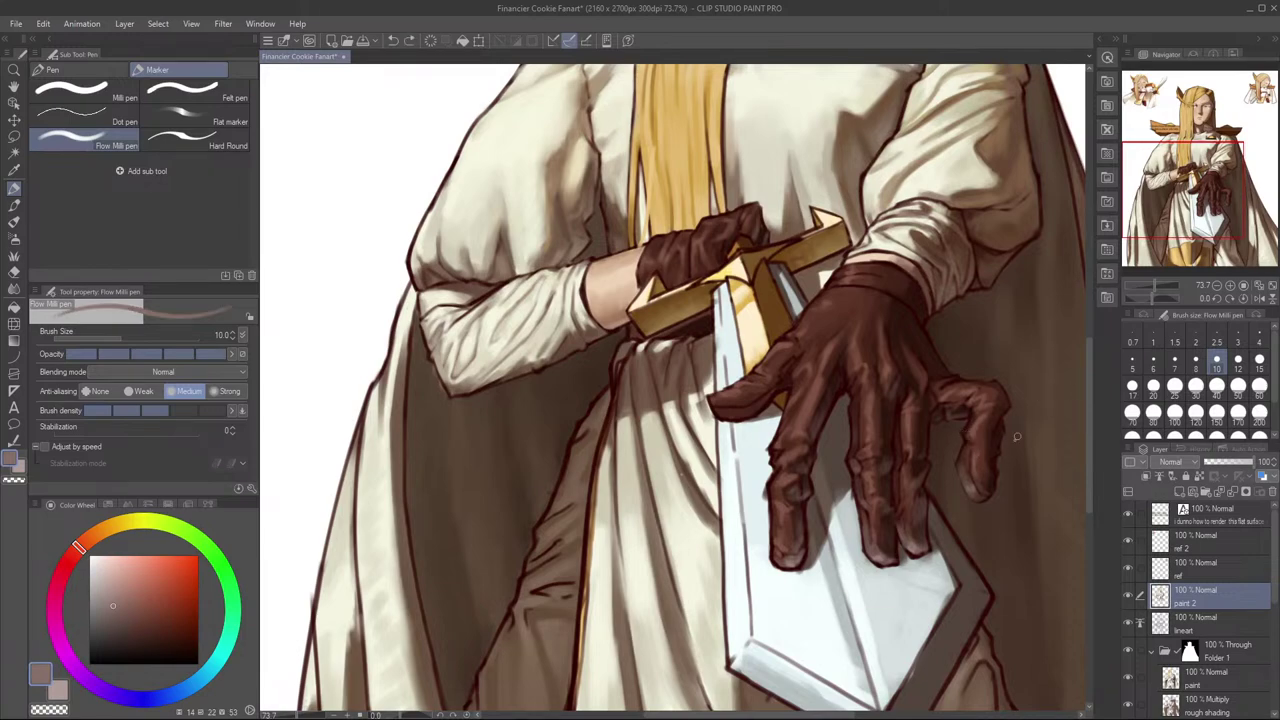
{"action": "scroll", "coordinate": [1043, 403], "scroll_direction": "down", "scroll_amount": 5}
{"action": "scroll", "coordinate": [1032, 458], "scroll_direction": "up", "scroll_amount": 6}
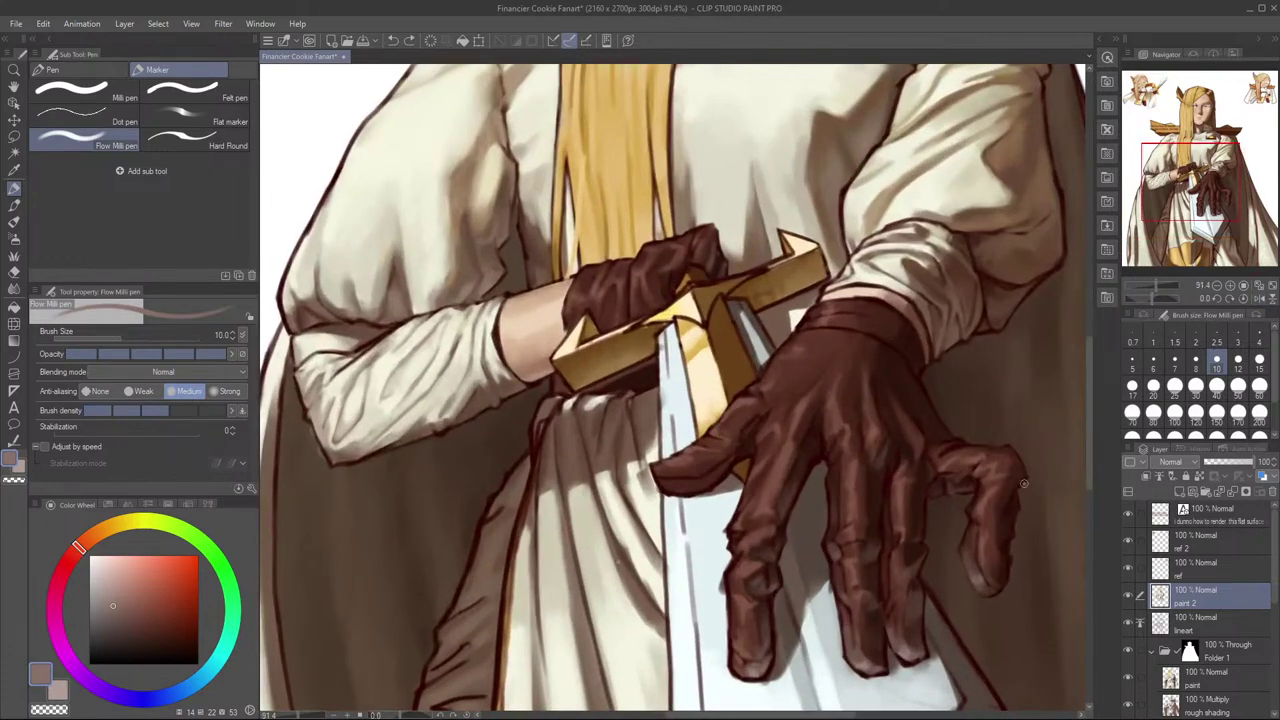
Step: Rework the inside of the little finger's bent joint with sampled dark and reddish browns, undoing unwanted strokes
{"action": "left_click", "coordinate": [978, 505], "text": "alt"}
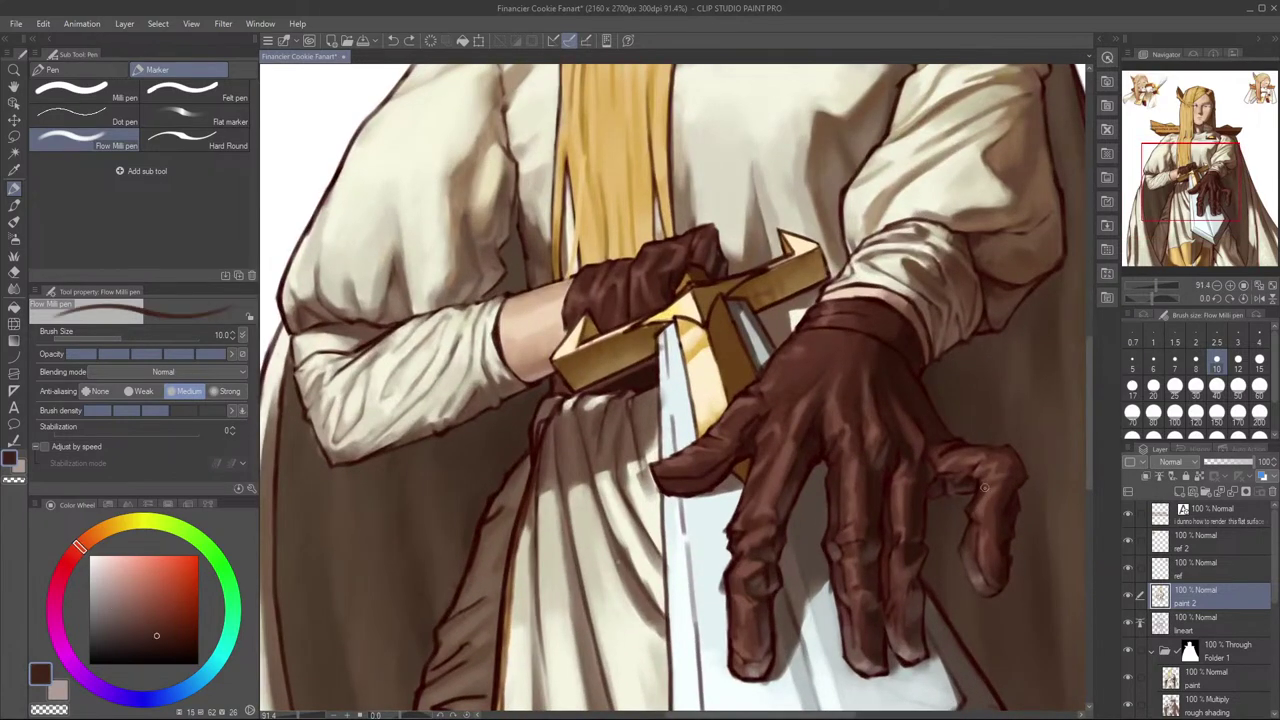
{"action": "key", "text": "ctrl+z"}
{"action": "left_click", "coordinate": [992, 505], "text": "alt"}
{"action": "left_click_drag", "start_coordinate": [989, 485], "coordinate": [974, 516]}
{"action": "key", "text": "ctrl+z"}
{"action": "left_click", "coordinate": [975, 504], "text": "alt"}
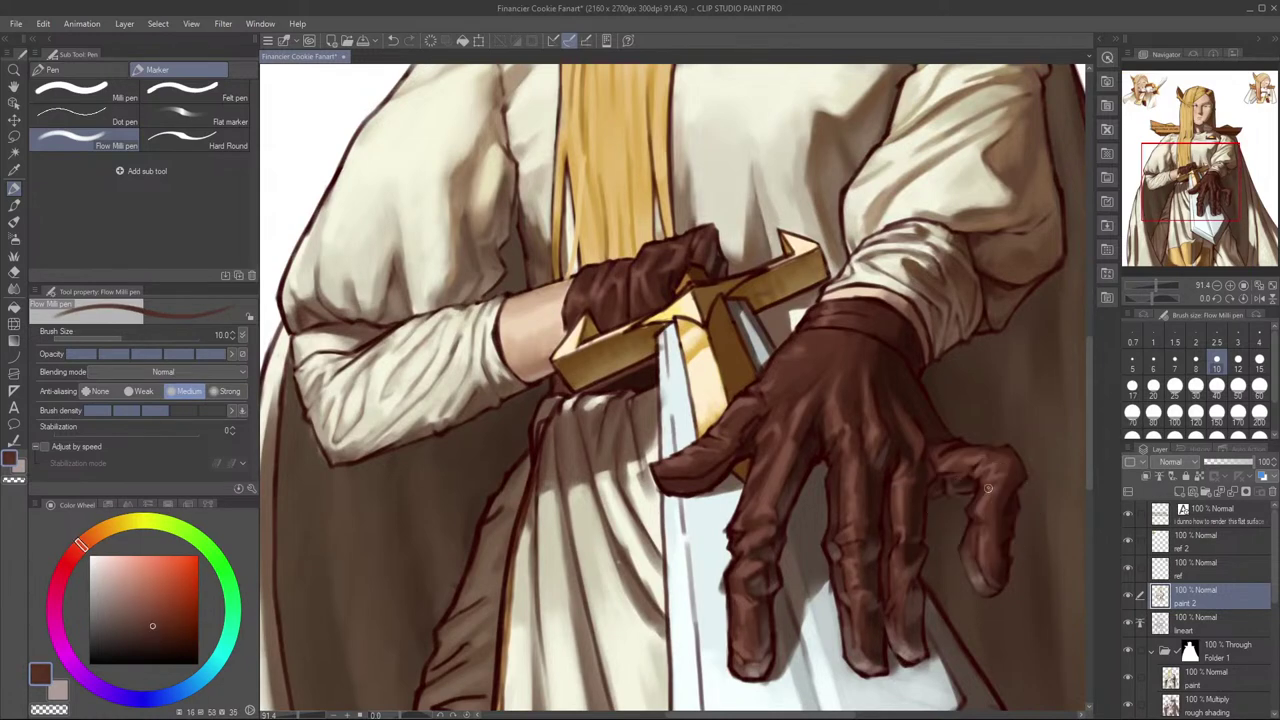
{"action": "left_click", "coordinate": [987, 495], "text": "alt"}
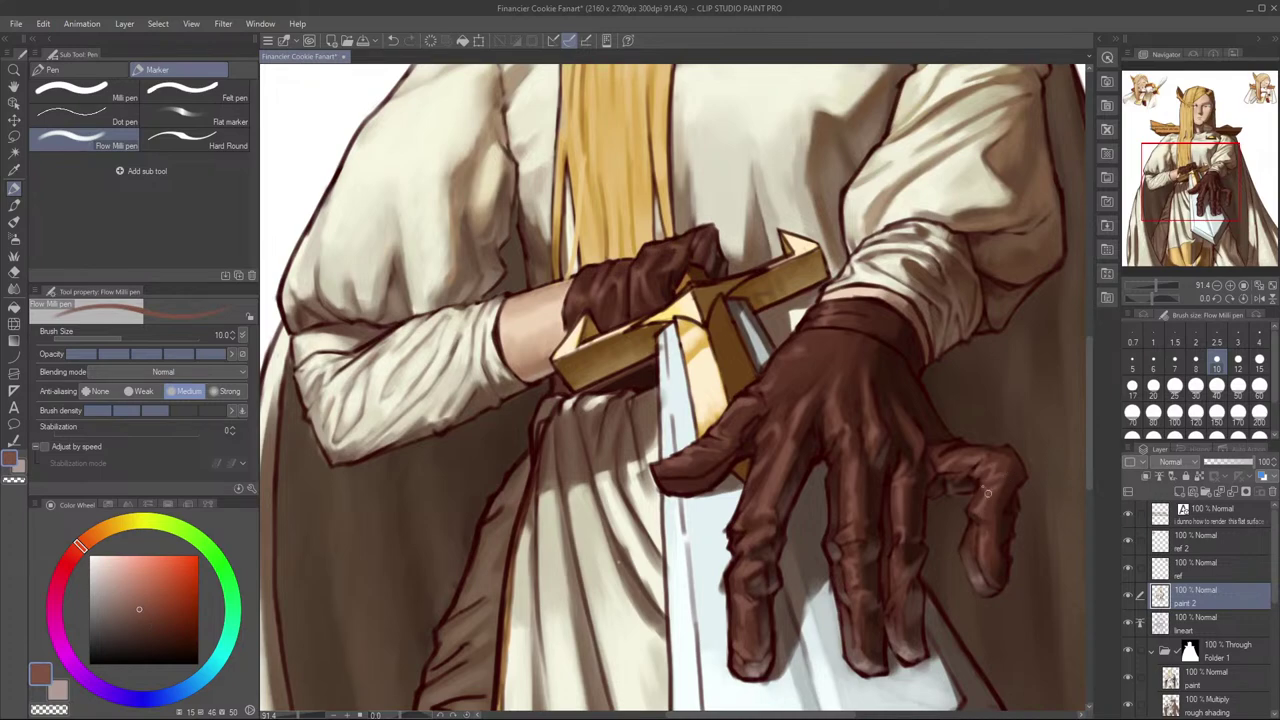
{"action": "scroll", "coordinate": [1049, 500], "scroll_direction": "down", "scroll_amount": 4}
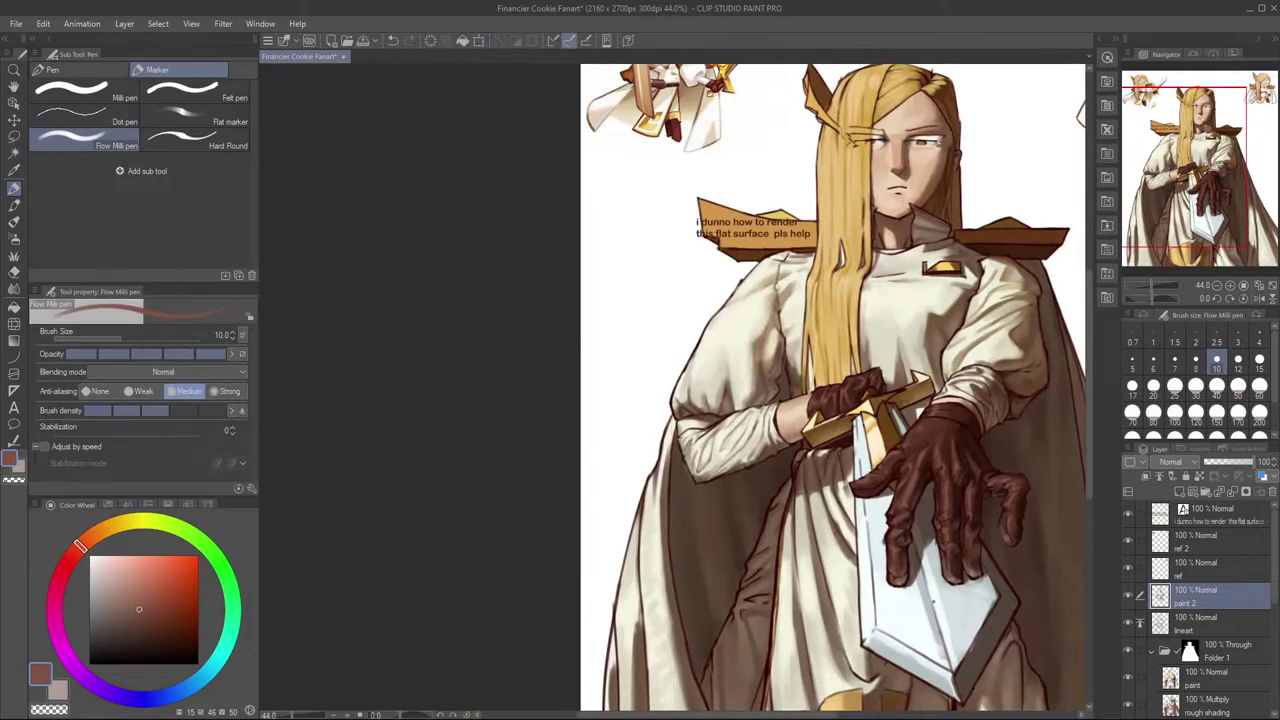
Step: Check the figure mirrored and compare it with the paint 2 layer hidden and shown
{"action": "key", "text": "h"}
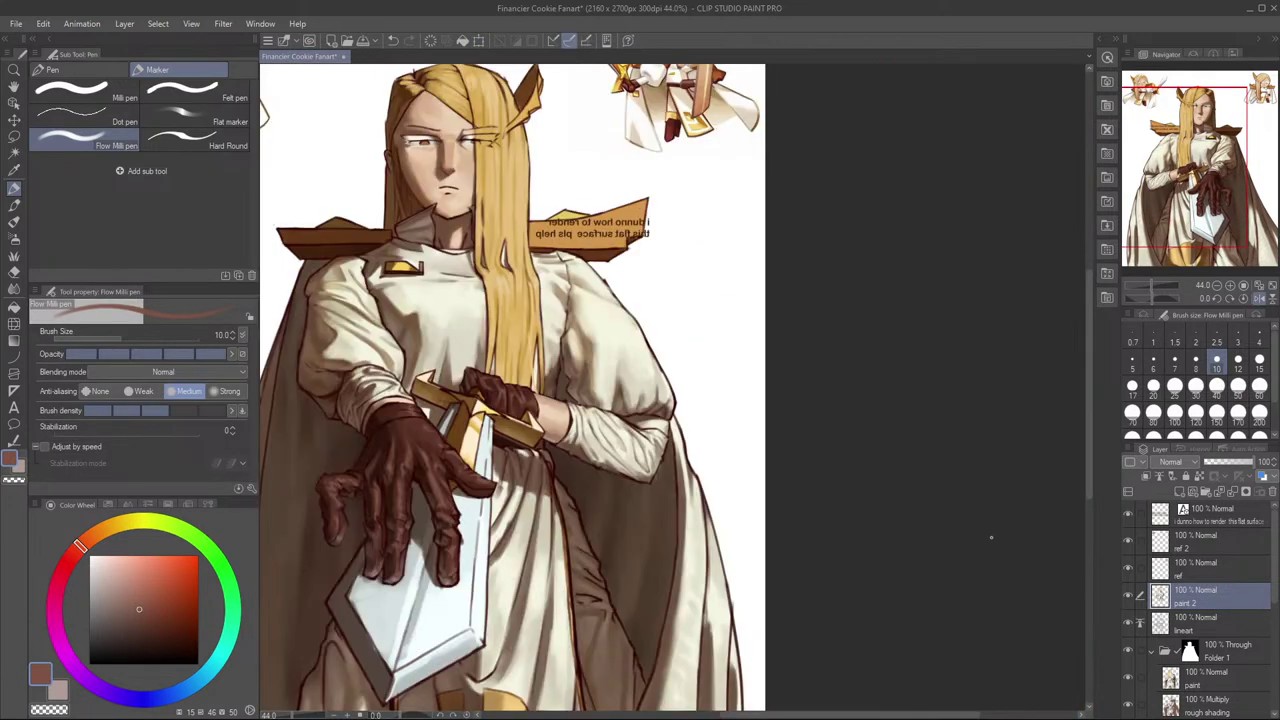
{"action": "key", "text": "h"}
{"action": "mouse_move", "coordinate": [1052, 566]}
{"action": "left_mouse_down"}
{"action": "mouse_move", "coordinate": [1062, 494]}
{"action": "mouse_move", "coordinate": [977, 487]}
{"action": "left_mouse_up"}
{"action": "left_click", "coordinate": [1129, 596]}
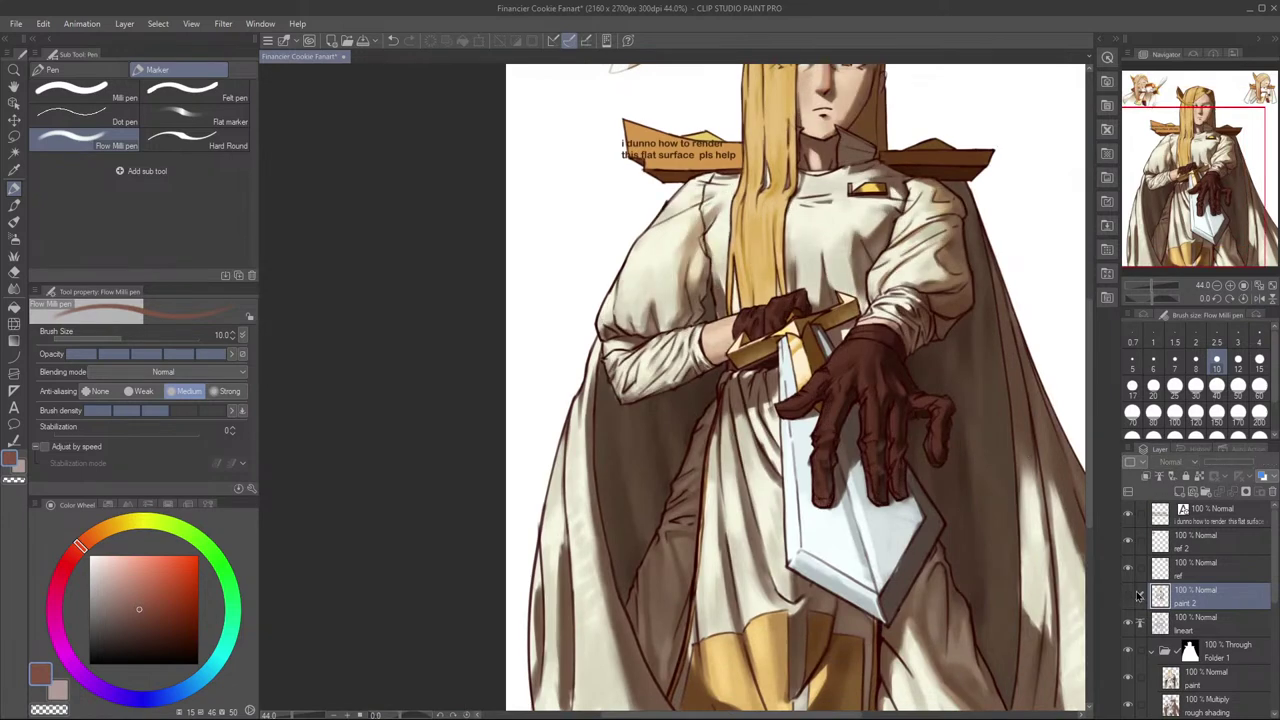
{"action": "left_click", "coordinate": [1130, 596]}
{"action": "left_click", "coordinate": [1132, 596]}
{"action": "left_click", "coordinate": [1132, 598]}
Step: Refine the outer edge of the little finger's bent joint with sampled dark and reddish browns at brush sizes 12 and 8
{"action": "scroll", "coordinate": [1008, 455], "scroll_direction": "up", "scroll_amount": 3}
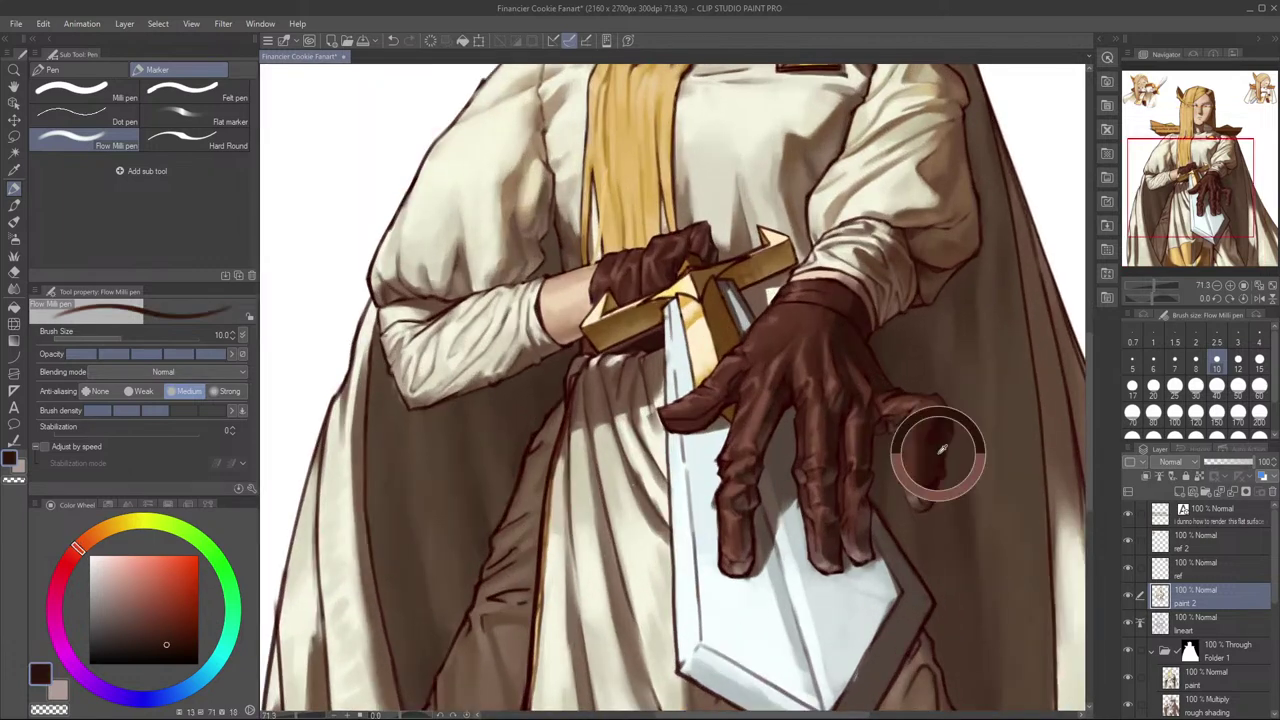
{"action": "key", "text": "bracketright"}
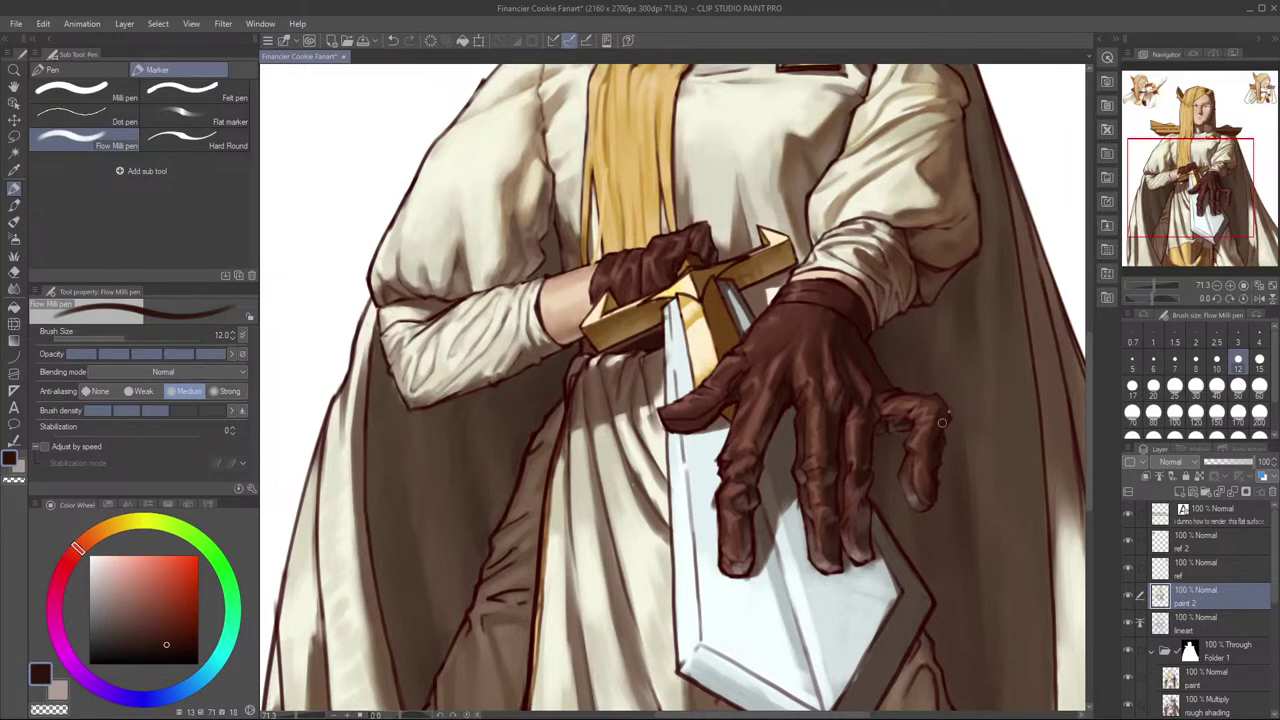
{"action": "left_click", "coordinate": [935, 406], "text": "alt"}
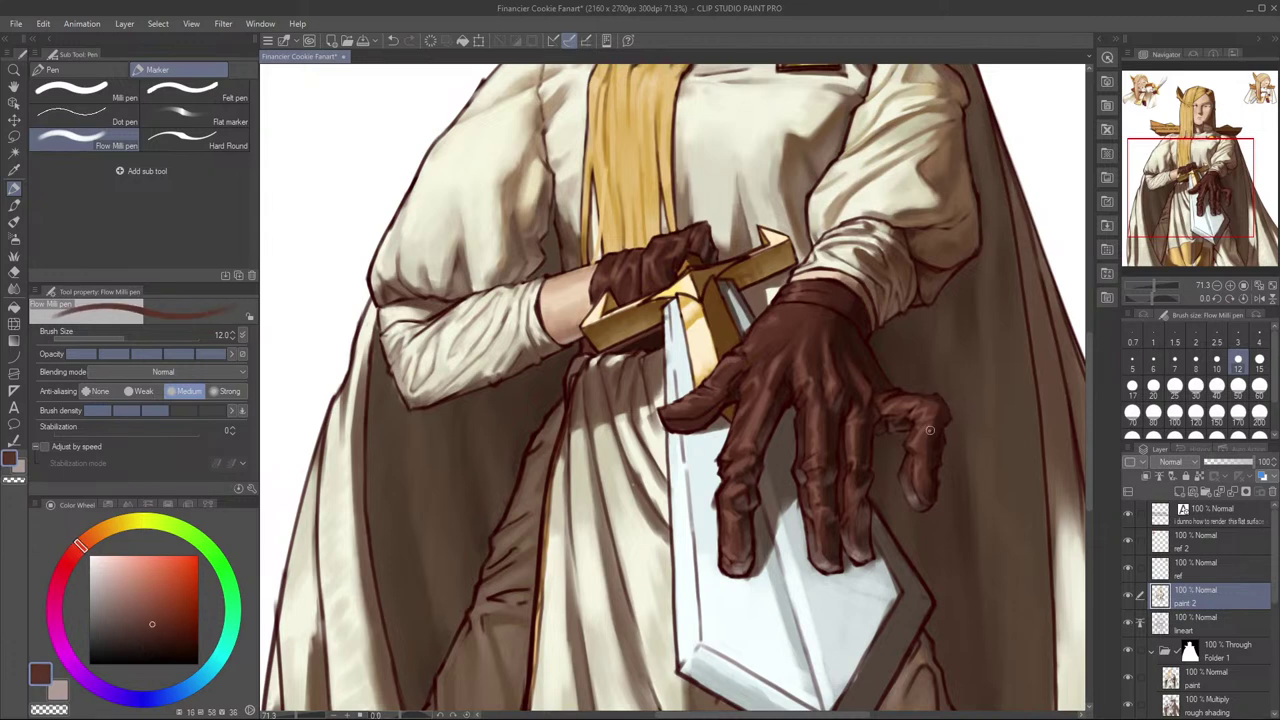
{"action": "left_click", "coordinate": [941, 424], "text": "alt"}
{"action": "key", "text": "bracketleft"}
{"action": "key", "text": "bracketleft"}
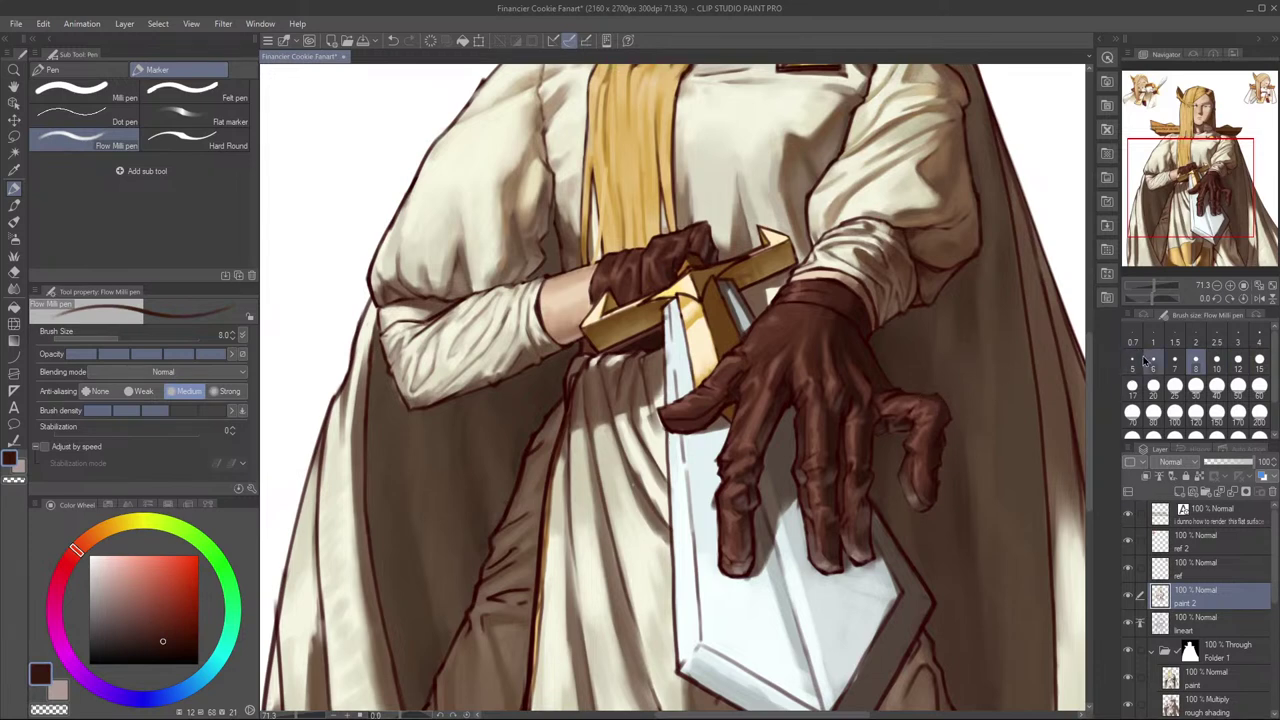
{"action": "left_click", "coordinate": [933, 405], "text": "alt"}
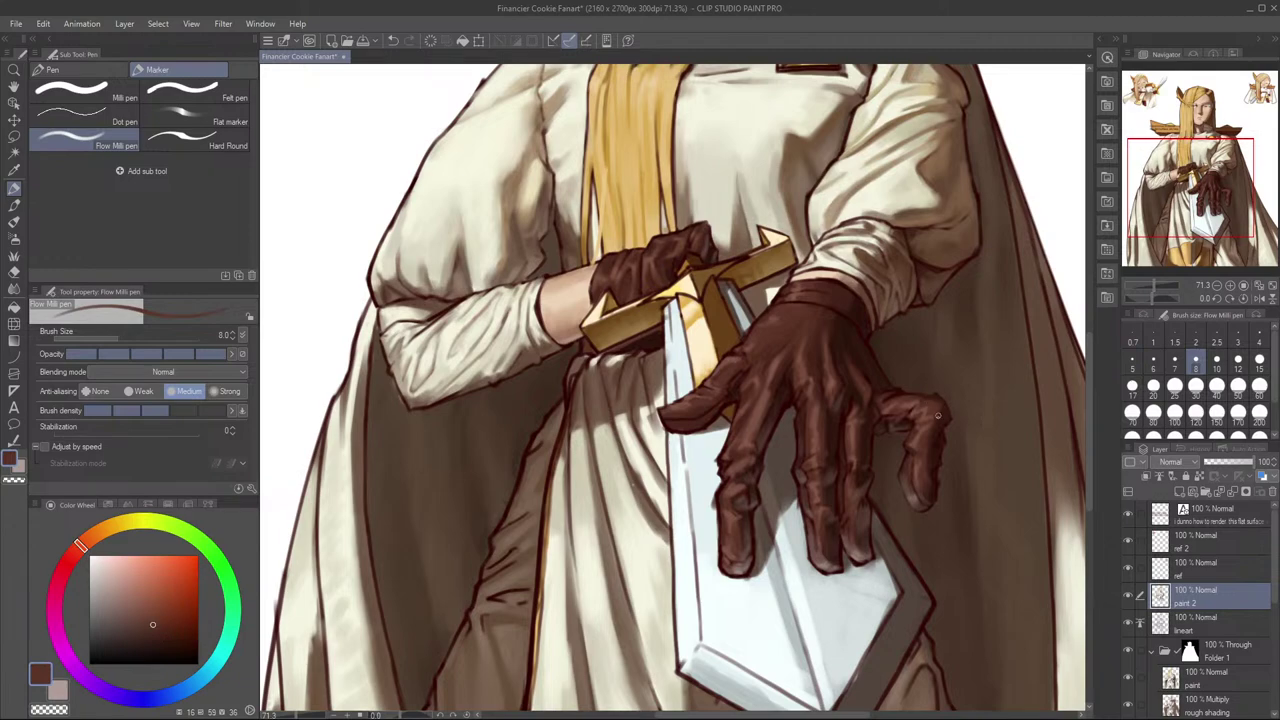
Step: Check the hand mirrored and rework the little finger's lower segment with a dark brown sampled from the bent joint
{"action": "key", "text": "h"}
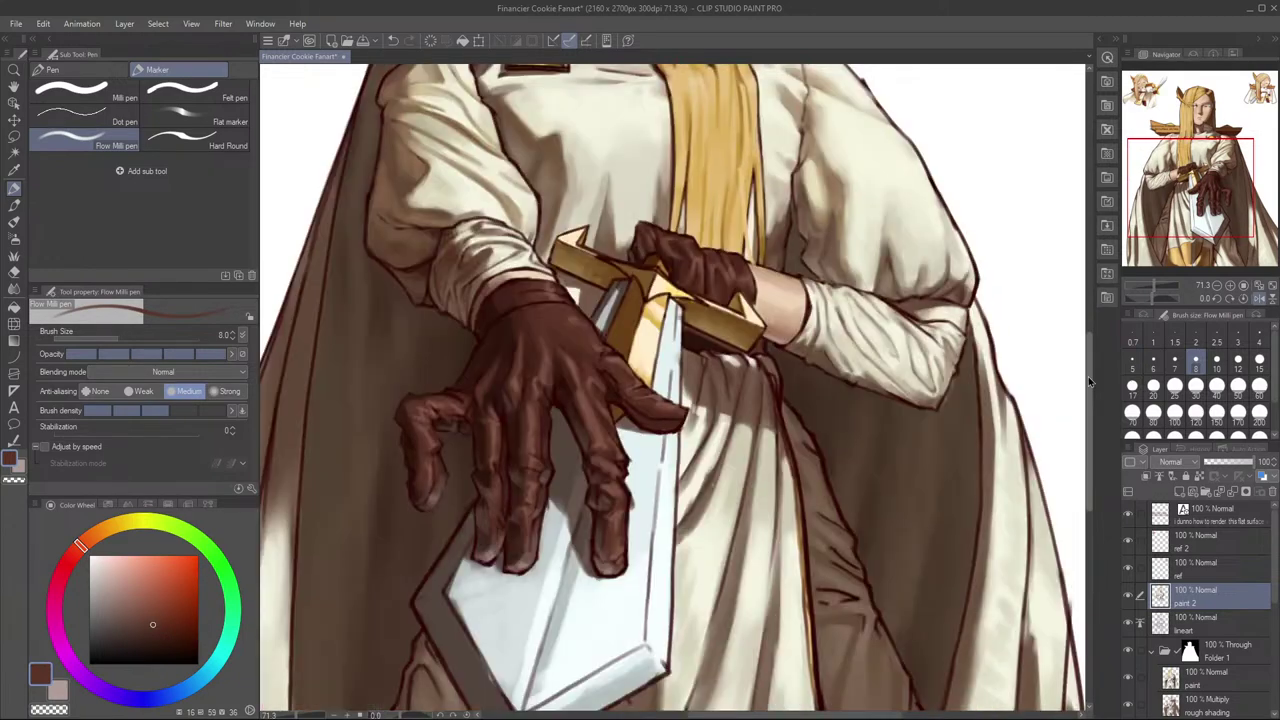
{"action": "key", "text": "h"}
{"action": "scroll", "coordinate": [975, 408], "scroll_direction": "up", "scroll_amount": 3}
{"action": "left_click", "coordinate": [928, 426], "text": "alt"}
{"action": "scroll", "coordinate": [921, 472], "scroll_direction": "down", "scroll_amount": 2}
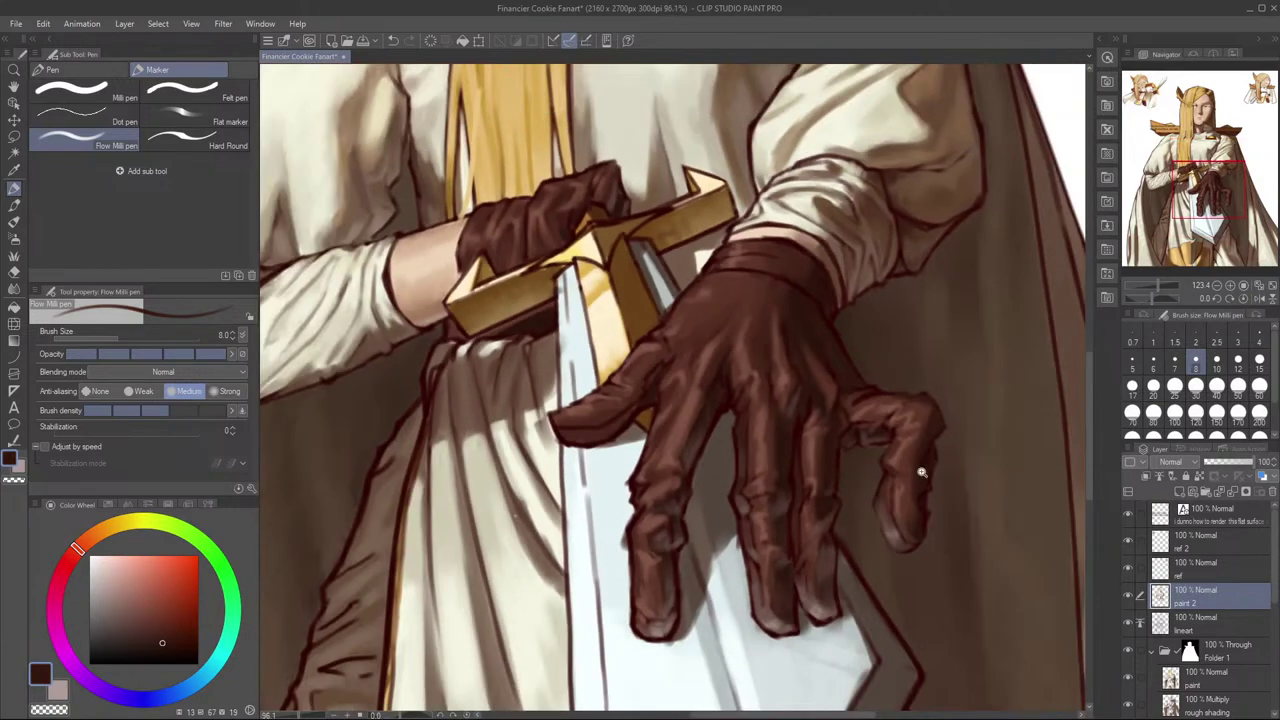
{"action": "scroll", "coordinate": [921, 472], "scroll_direction": "down", "scroll_amount": 3}
{"action": "scroll", "coordinate": [947, 428], "scroll_direction": "up", "scroll_amount": 3}
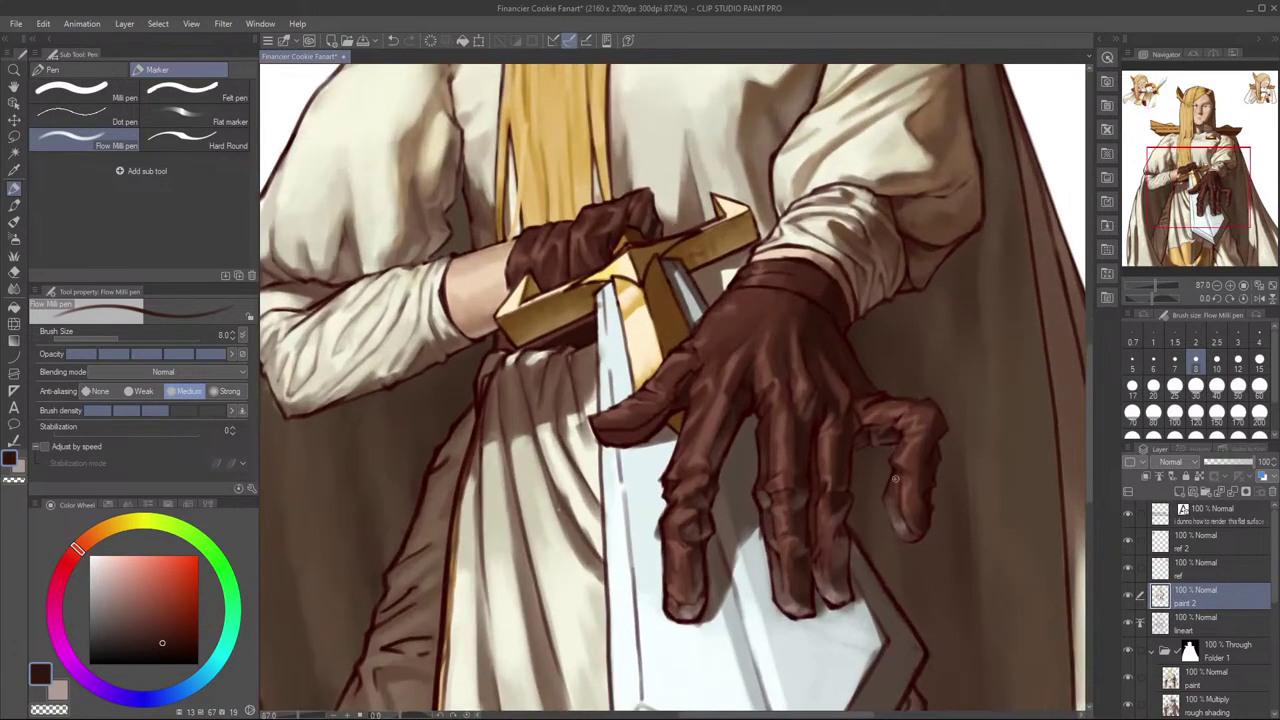
Step: Soften the little finger's outer edge with a greyish brown sampled near the ring fingertip, shifted to hue 21, at brush size 10
{"action": "left_click", "coordinate": [842, 545], "text": "alt"}
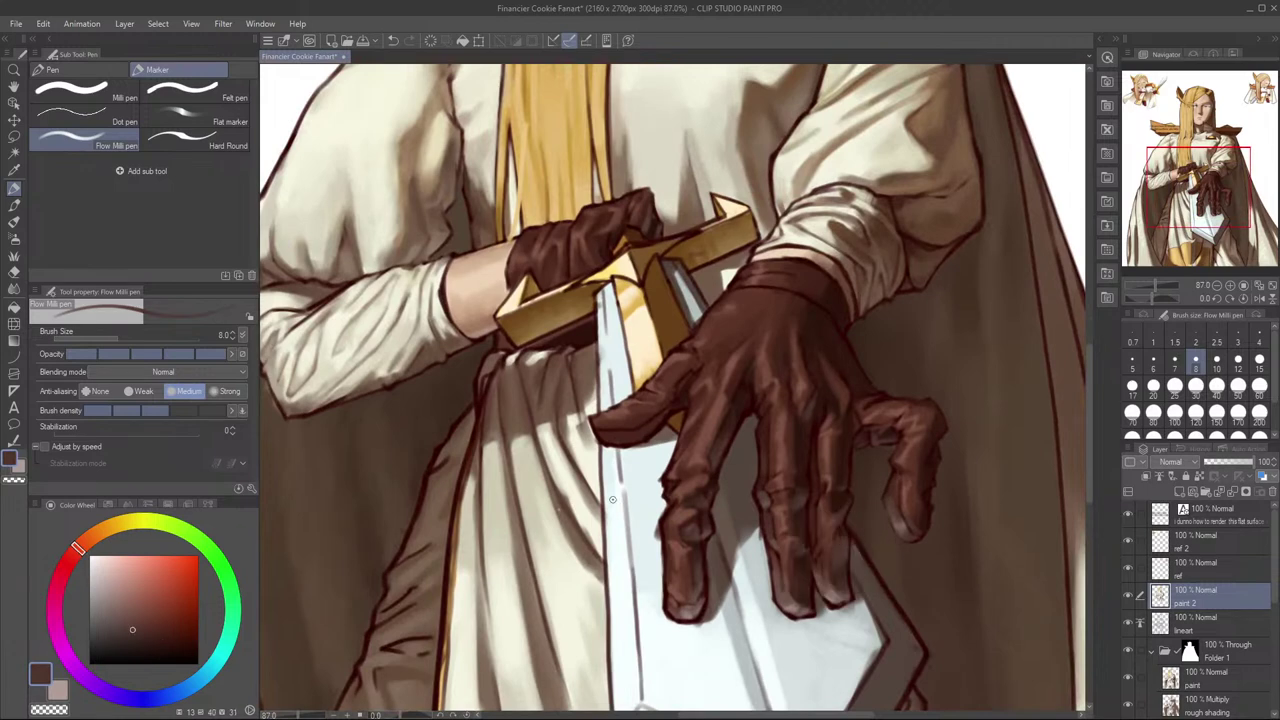
{"action": "left_click_drag", "start_coordinate": [80, 548], "coordinate": [87, 540]}
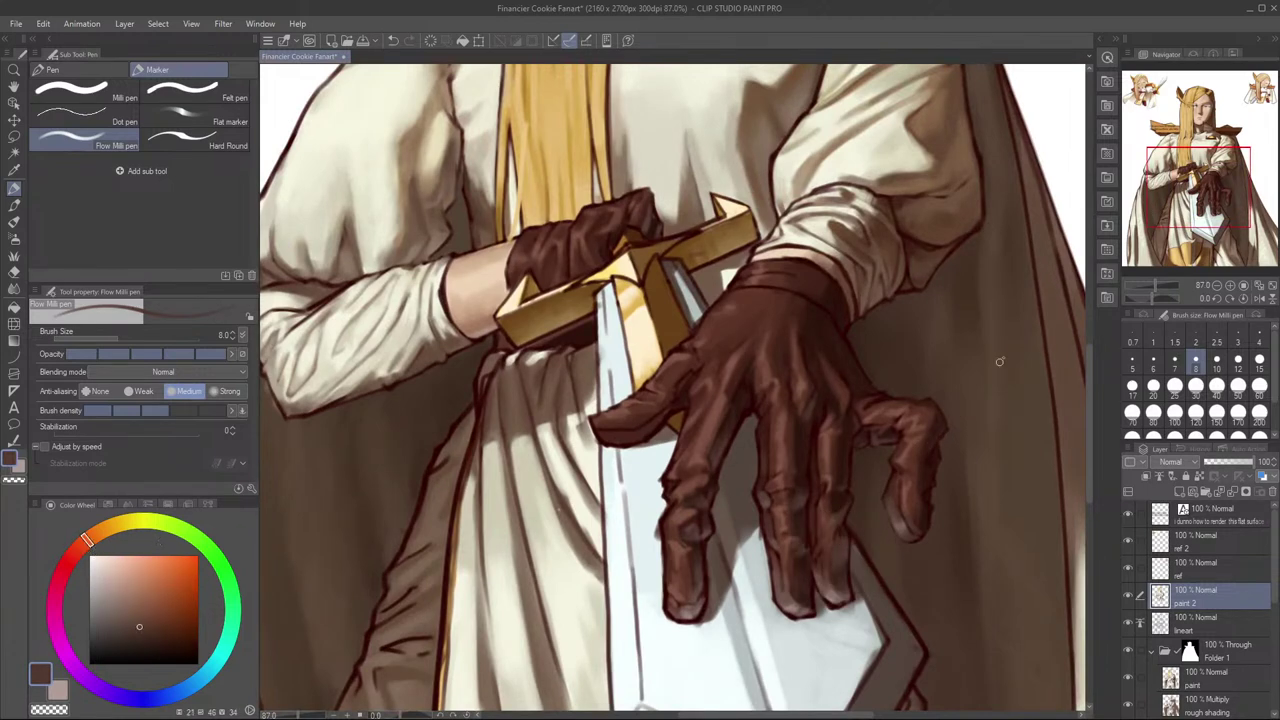
{"action": "key", "text": "bracketright"}
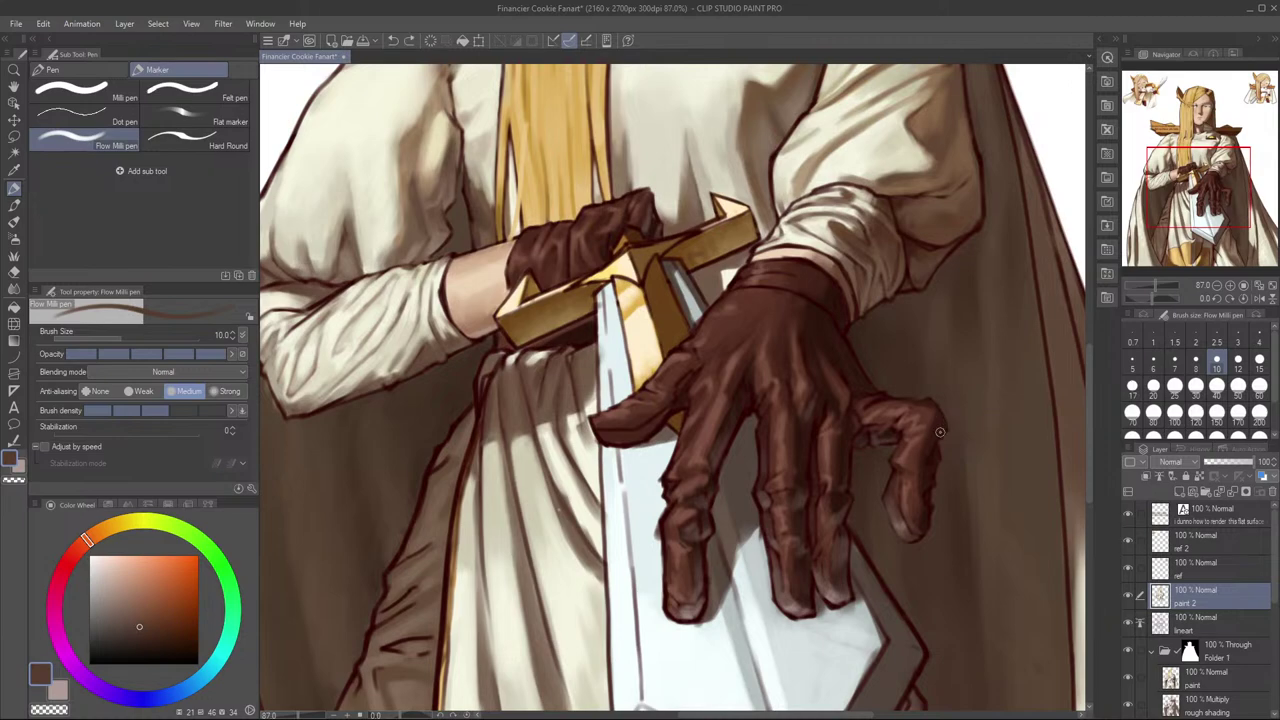
{"action": "key", "text": "h"}
Step: Try short brown strokes along the little finger's outer edge in the mirrored view and undo them
{"action": "left_click_drag", "start_coordinate": [710, 375], "coordinate": [817, 411]}
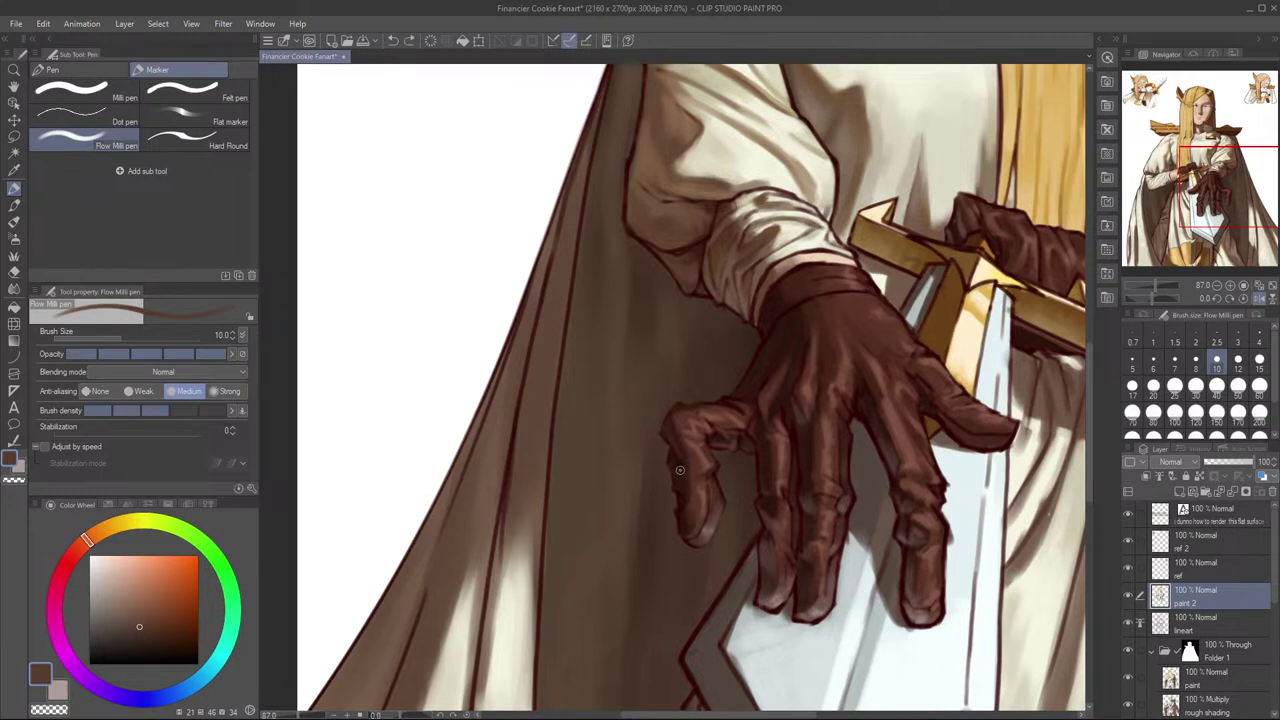
{"action": "left_click_drag", "start_coordinate": [679, 483], "coordinate": [680, 472]}
{"action": "key", "text": "ctrl+z"}
{"action": "left_click_drag", "start_coordinate": [679, 474], "coordinate": [682, 484]}
{"action": "key", "text": "ctrl+z"}
{"action": "key", "text": "ctrl+z"}
{"action": "left_click_drag", "start_coordinate": [680, 478], "coordinate": [685, 484]}
{"action": "key", "text": "ctrl+z"}
{"action": "key", "text": "h"}
Step: Clean up the glove's outer edge just below the cuff, switching between the Flow Milli pen, Blend and the Rough eraser
{"action": "left_click_drag", "start_coordinate": [774, 478], "coordinate": [905, 449]}
{"action": "left_click_drag", "start_coordinate": [900, 448], "coordinate": [952, 430]}
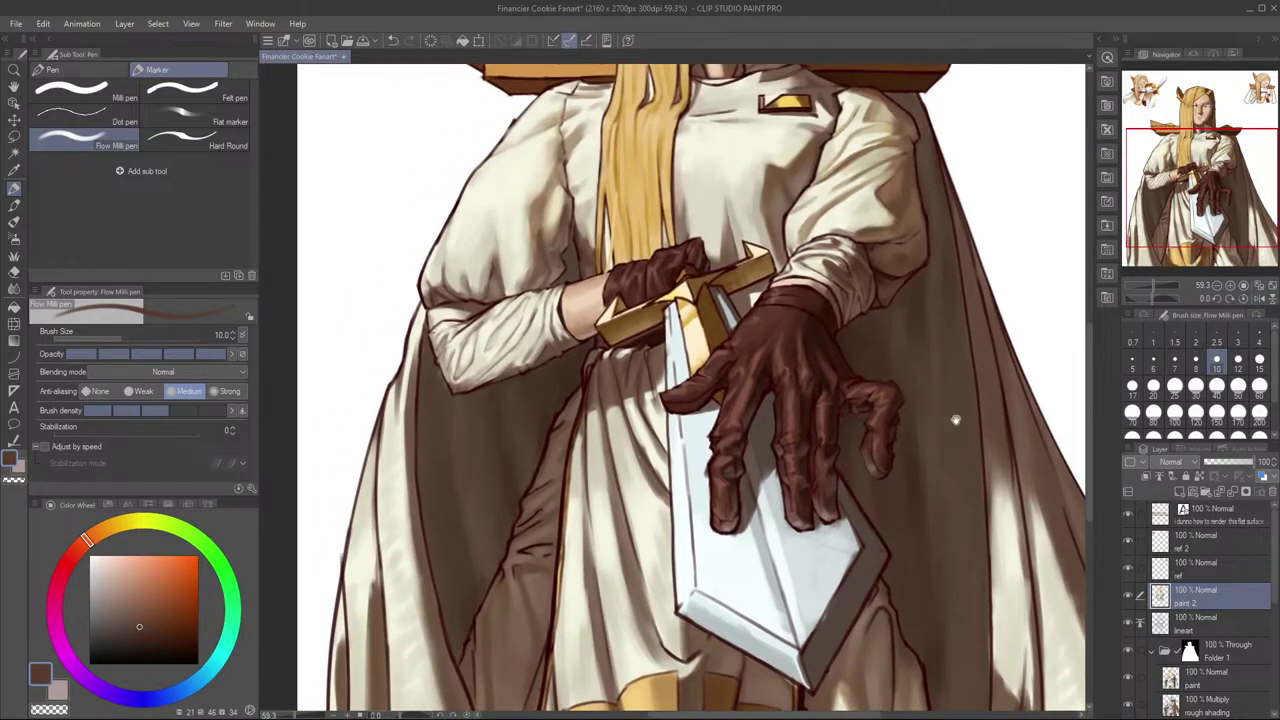
{"action": "scroll", "coordinate": [951, 430], "scroll_direction": "up", "scroll_amount": 3}
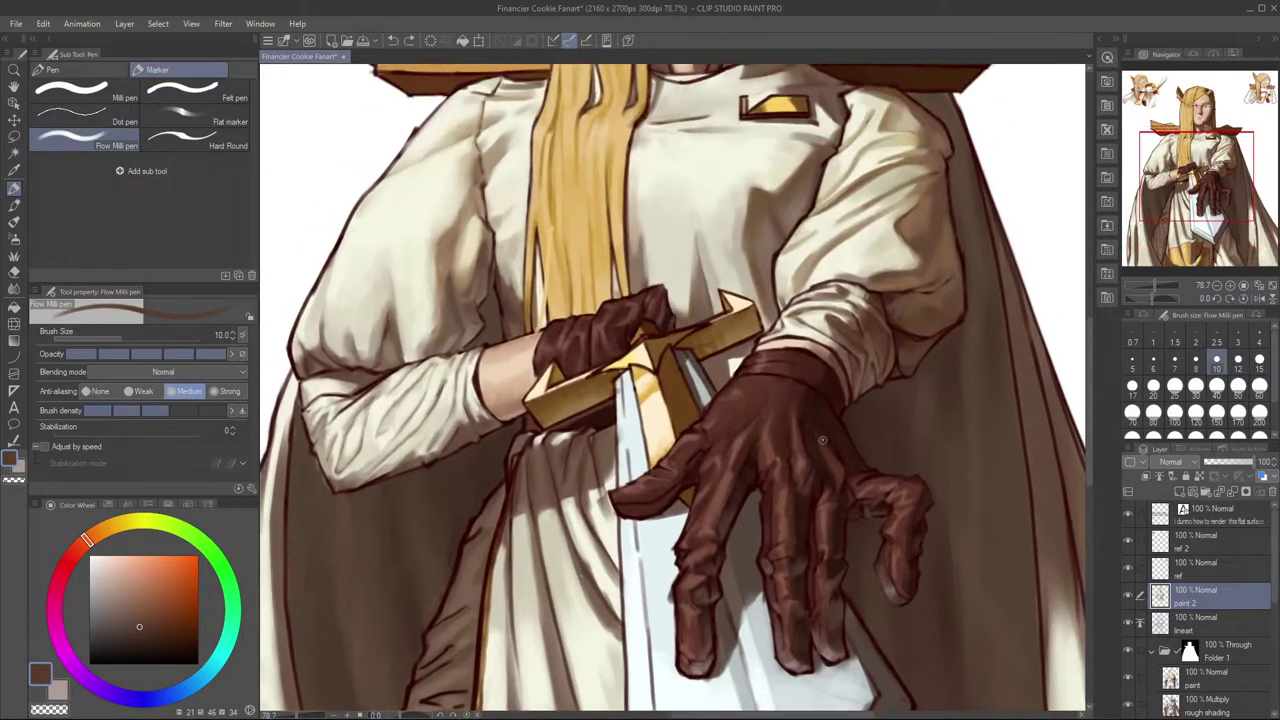
{"action": "scroll", "coordinate": [882, 405], "scroll_direction": "down", "scroll_amount": 2}
{"action": "scroll", "coordinate": [845, 400], "scroll_direction": "up", "scroll_amount": 1}
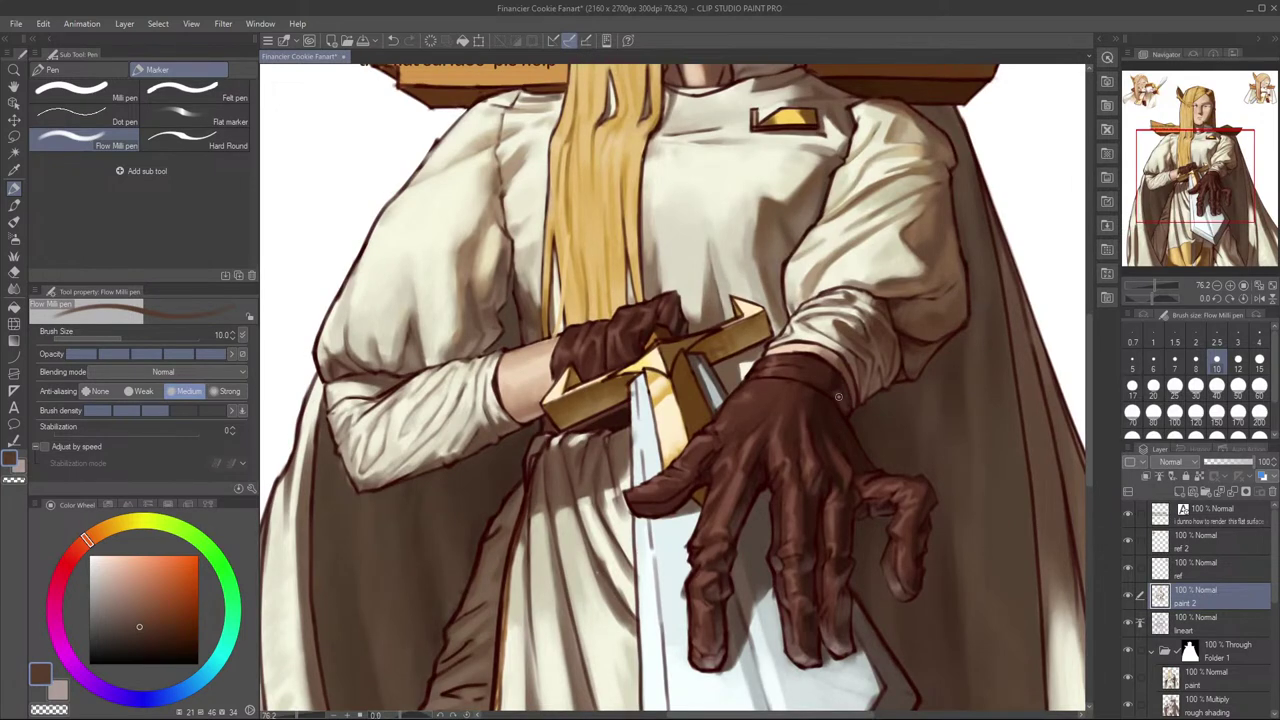
{"action": "key", "text": "j"}
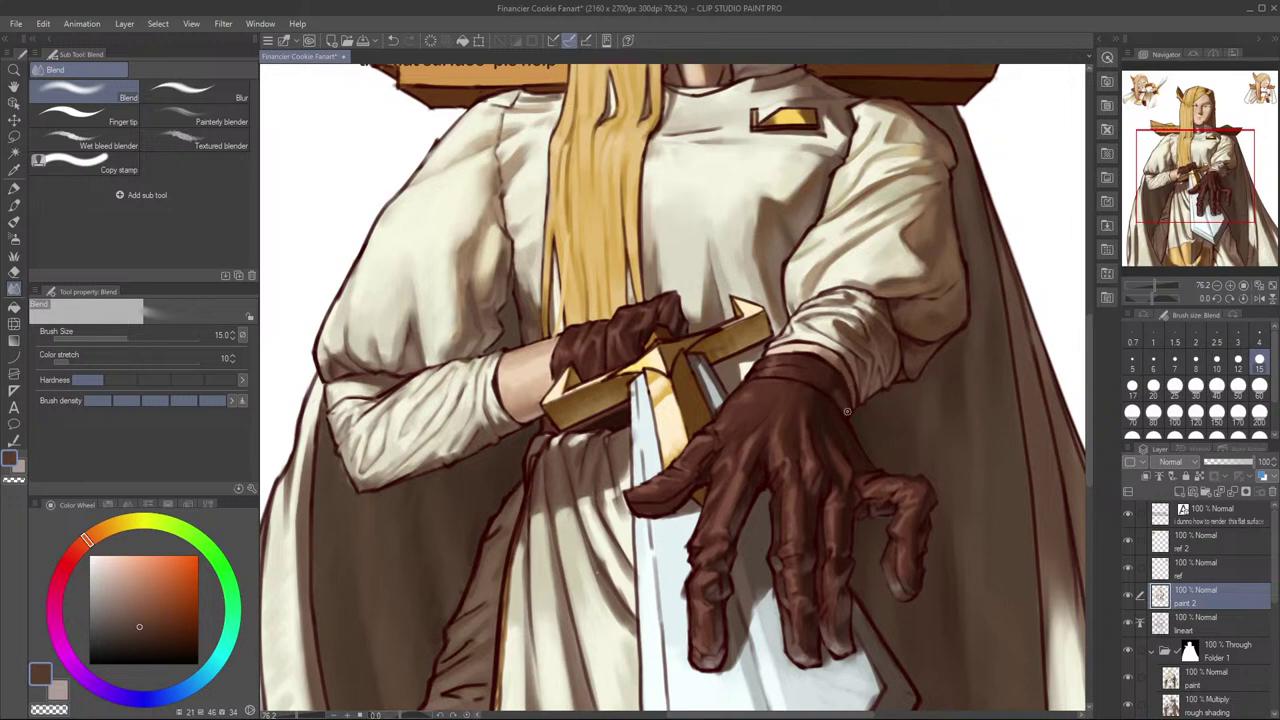
{"action": "key", "text": "p"}
{"action": "key", "text": "p"}
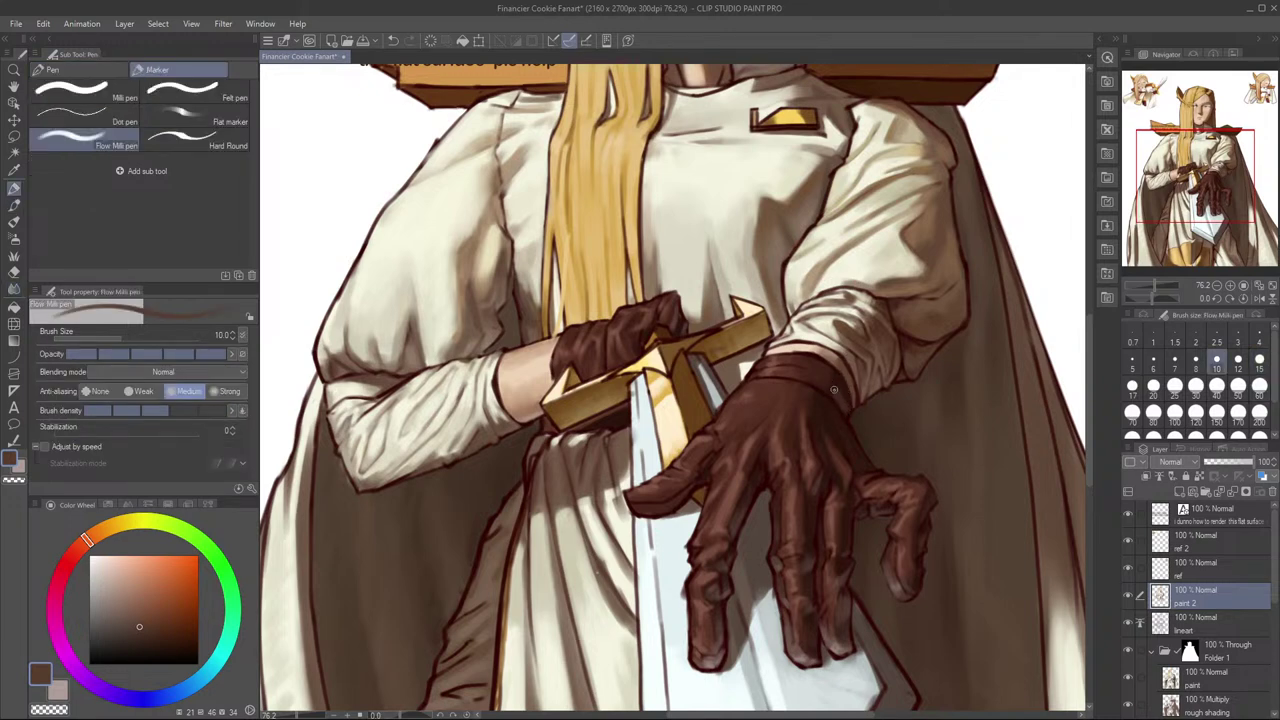
{"action": "key", "text": "p"}
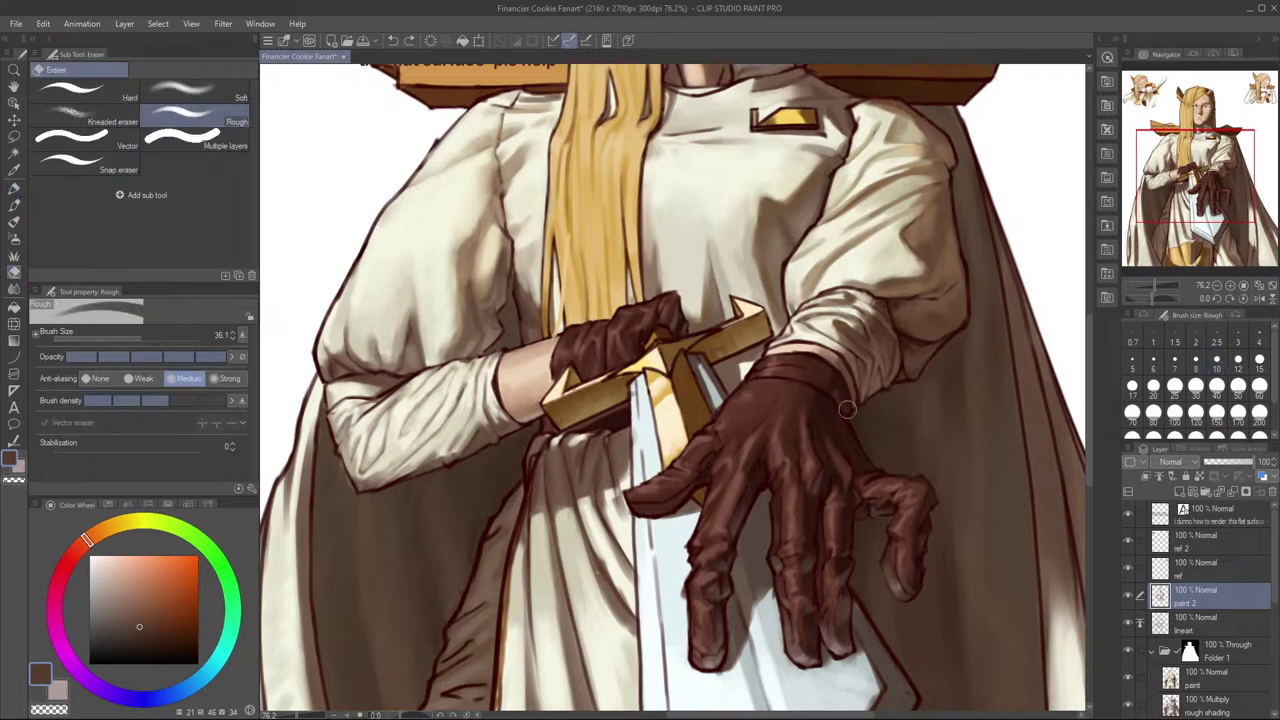
{"action": "key", "text": "p"}
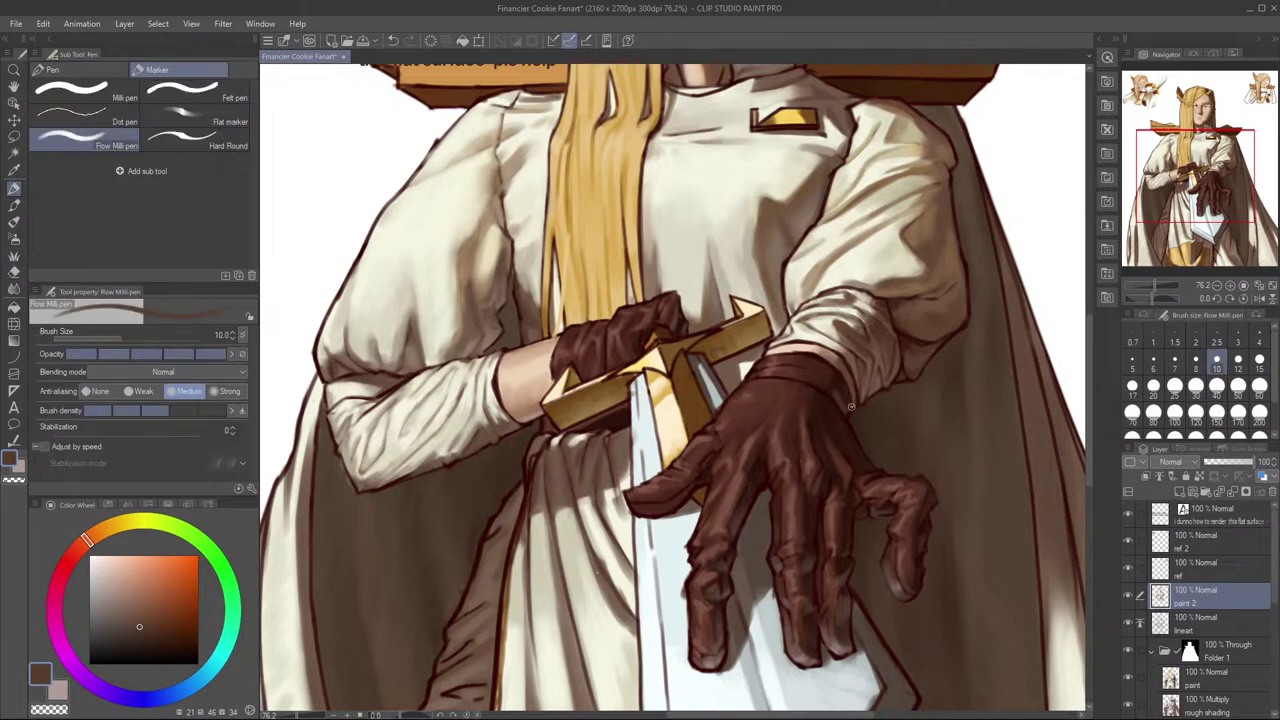
{"action": "key", "text": "p"}
{"action": "key", "text": "p"}
Step: Touch up the glove's edge at the wrist with sampled dark reddish brown and background brown, undoing the last stroke
{"action": "left_click", "coordinate": [847, 388], "text": "alt"}
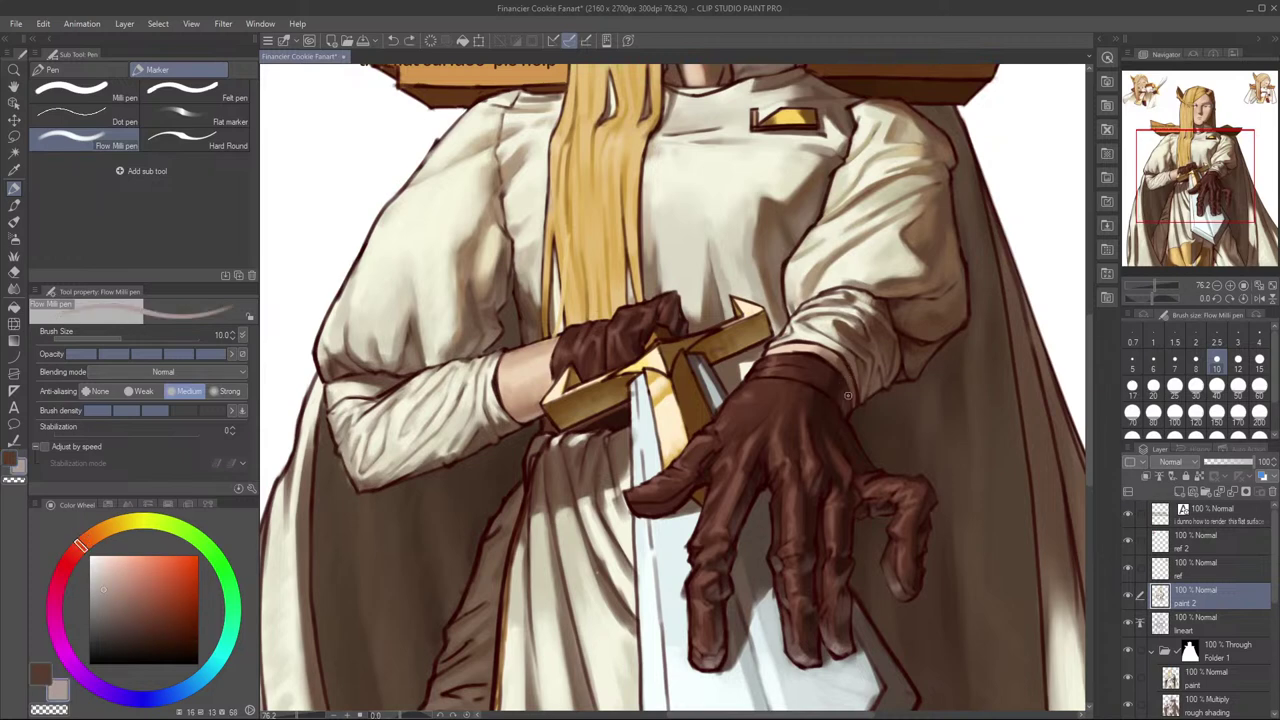
{"action": "left_click", "coordinate": [848, 397], "text": "alt"}
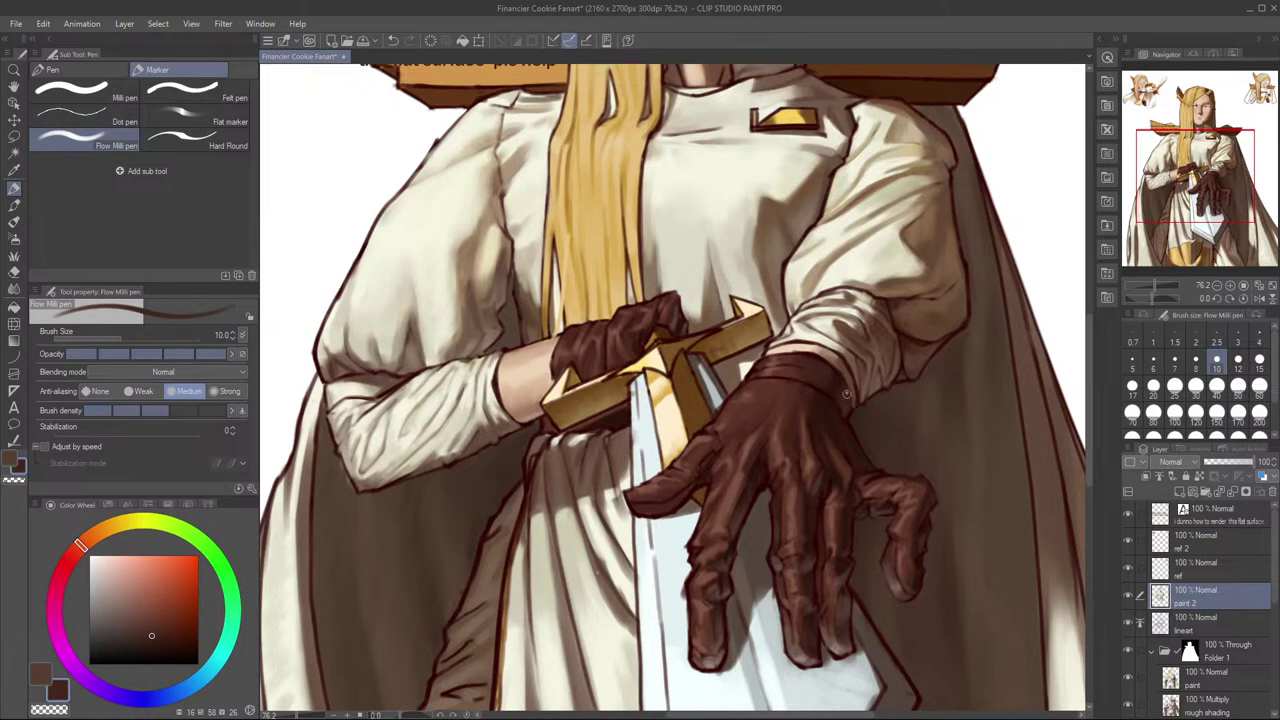
{"action": "scroll", "coordinate": [940, 412], "scroll_direction": "down", "scroll_amount": 5}
{"action": "scroll", "coordinate": [922, 471], "scroll_direction": "up", "scroll_amount": 3}
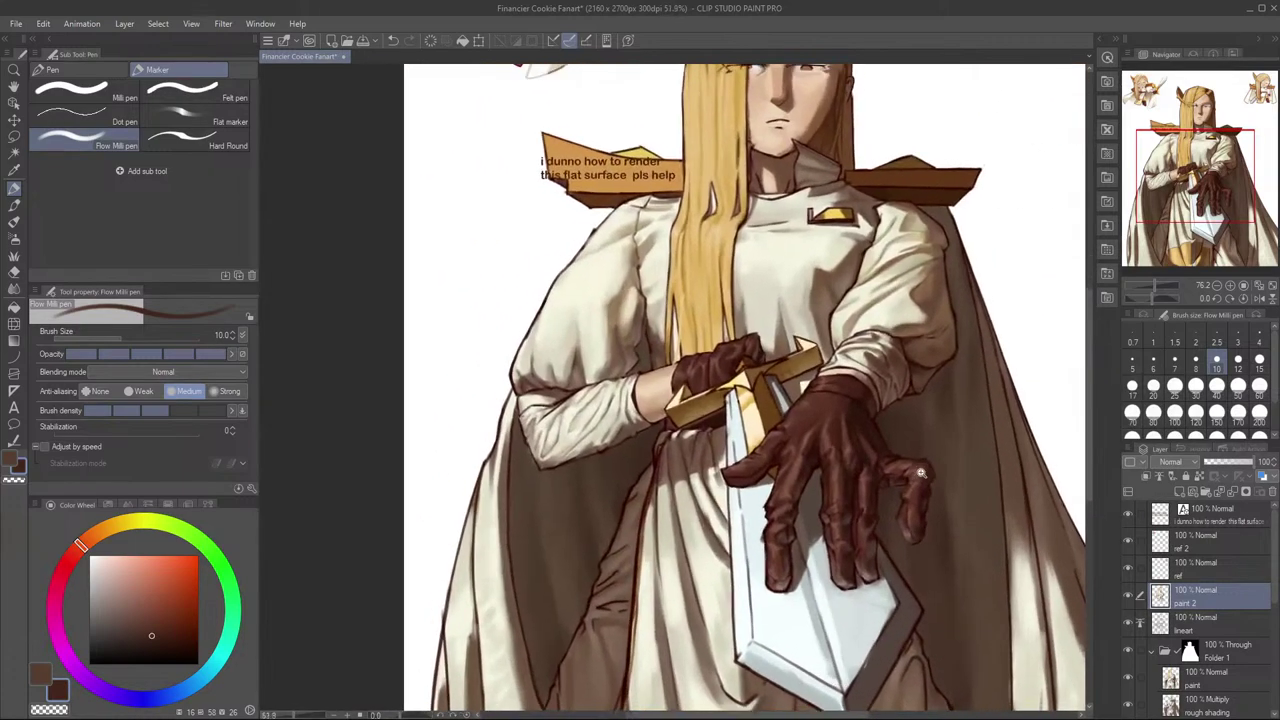
{"action": "scroll", "coordinate": [923, 471], "scroll_direction": "down", "scroll_amount": 3}
{"action": "scroll", "coordinate": [923, 471], "scroll_direction": "up", "scroll_amount": 2}
{"action": "left_click", "coordinate": [881, 412], "text": "alt"}
{"action": "scroll", "coordinate": [881, 412], "scroll_direction": "up", "scroll_amount": 4}
{"action": "left_click_drag", "start_coordinate": [880, 408], "coordinate": [887, 444]}
{"action": "key", "text": "ctrl+z"}
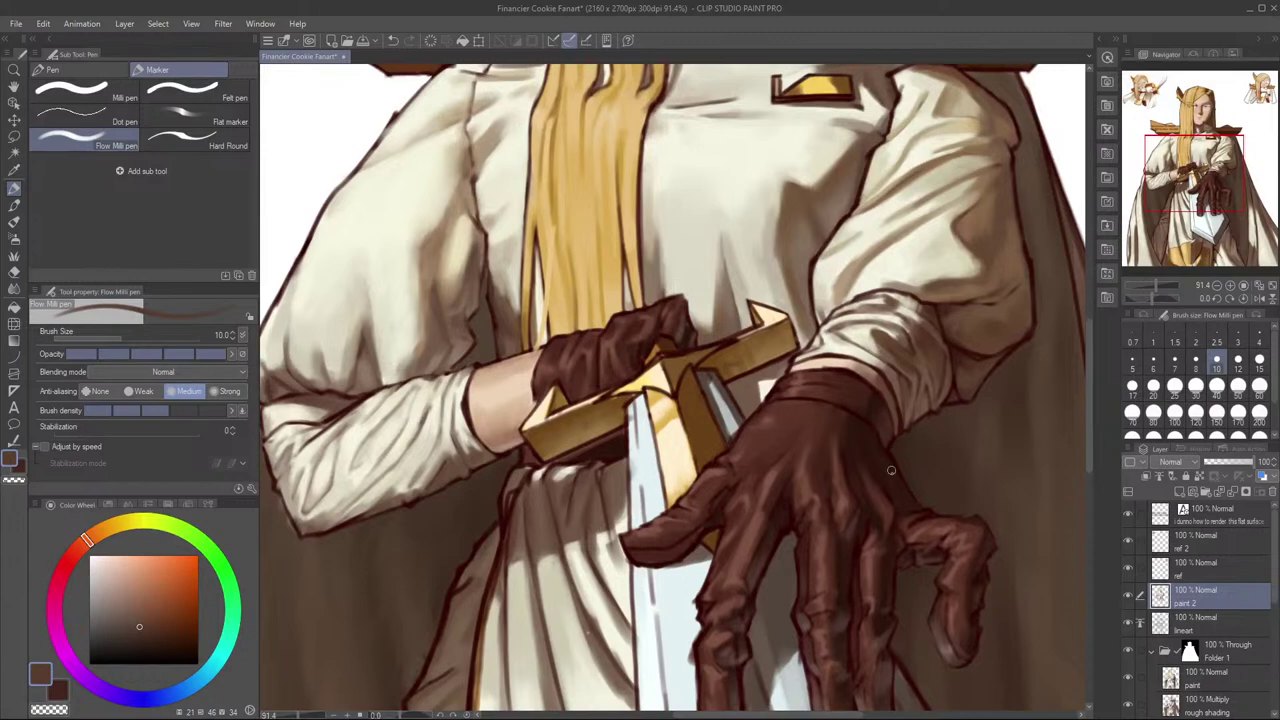
Step: Check the figure mirrored and refine the back of the glove's outer edge with the Flow Milli pen and the Rough eraser at size 60
{"action": "scroll", "coordinate": [965, 408], "scroll_direction": "down", "scroll_amount": 3}
{"action": "left_click", "coordinate": [1259, 299]}
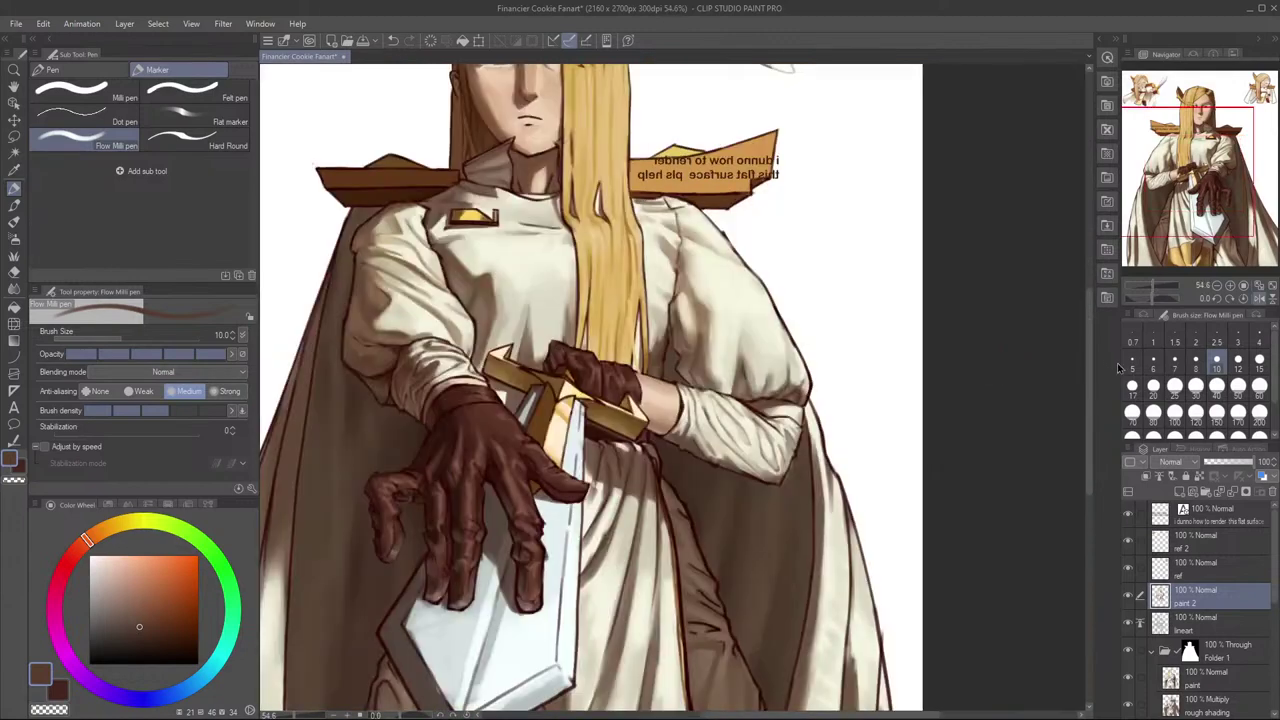
{"action": "key", "text": "h"}
{"action": "key", "text": "e"}
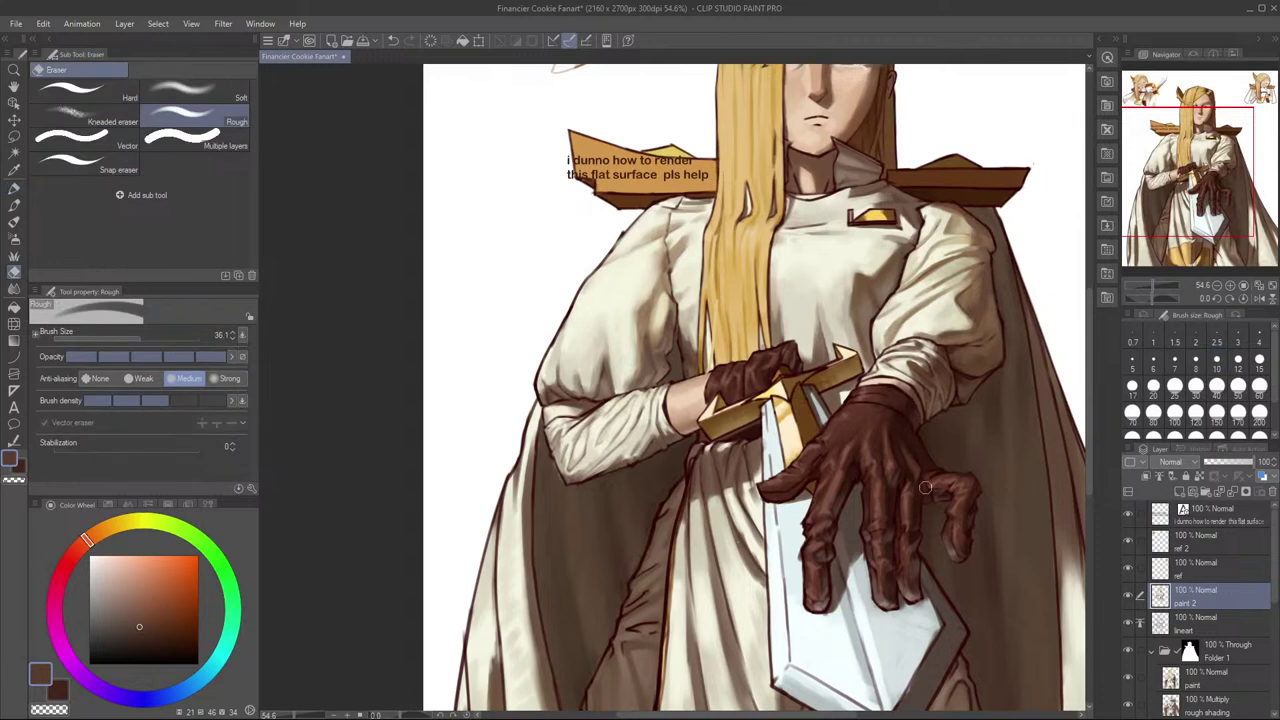
{"action": "key", "text": "p"}
{"action": "key", "text": "bracketright"}
{"action": "key", "text": "bracketright"}
{"action": "key", "text": "bracketright"}
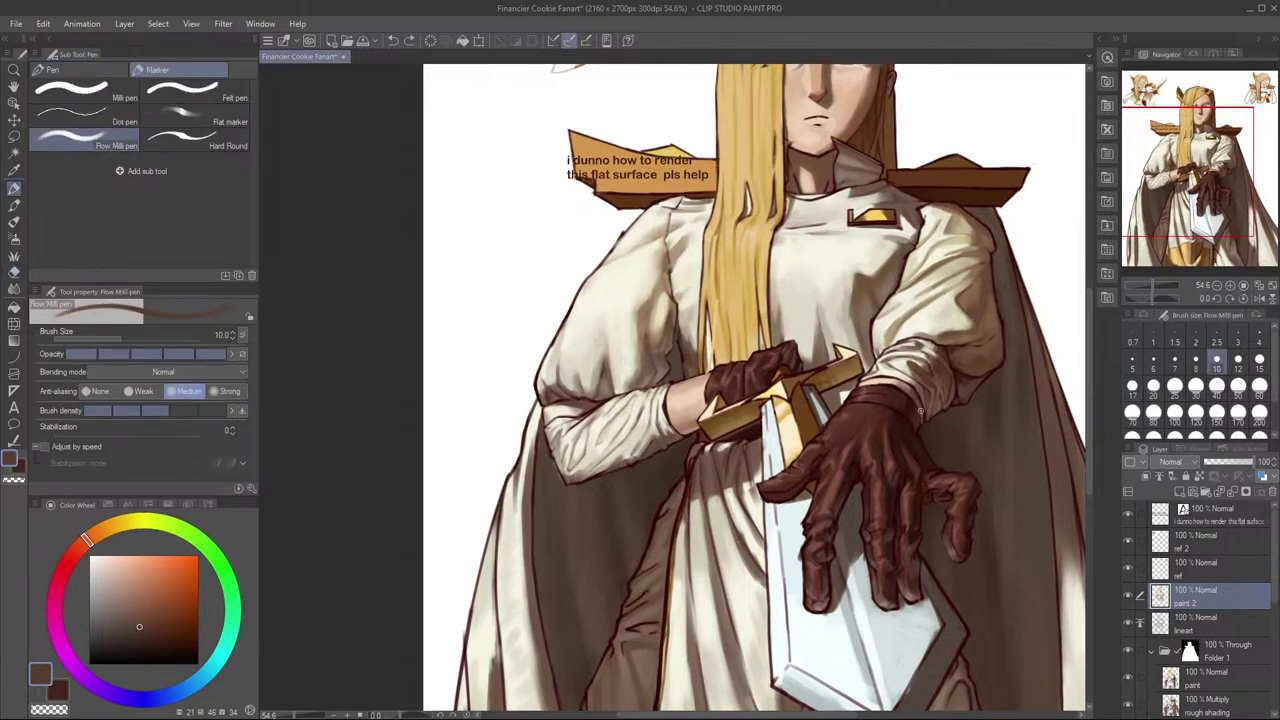
{"action": "key", "text": "e"}
{"action": "key", "text": "bracketright"}
{"action": "key", "text": "bracketright"}
{"action": "key", "text": "bracketright"}
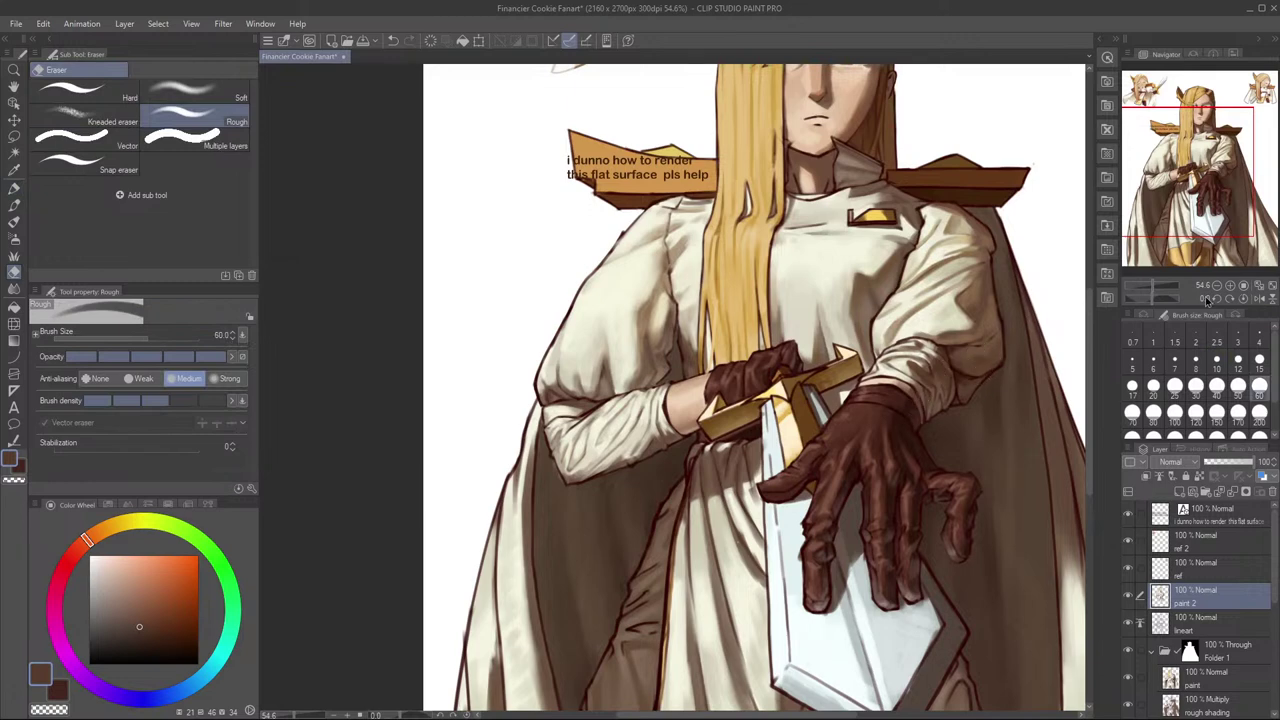
Step: Return to the Flow Milli pen and review the whole figure mirrored and unmirrored
{"action": "key", "text": "p"}
{"action": "key", "text": "h"}
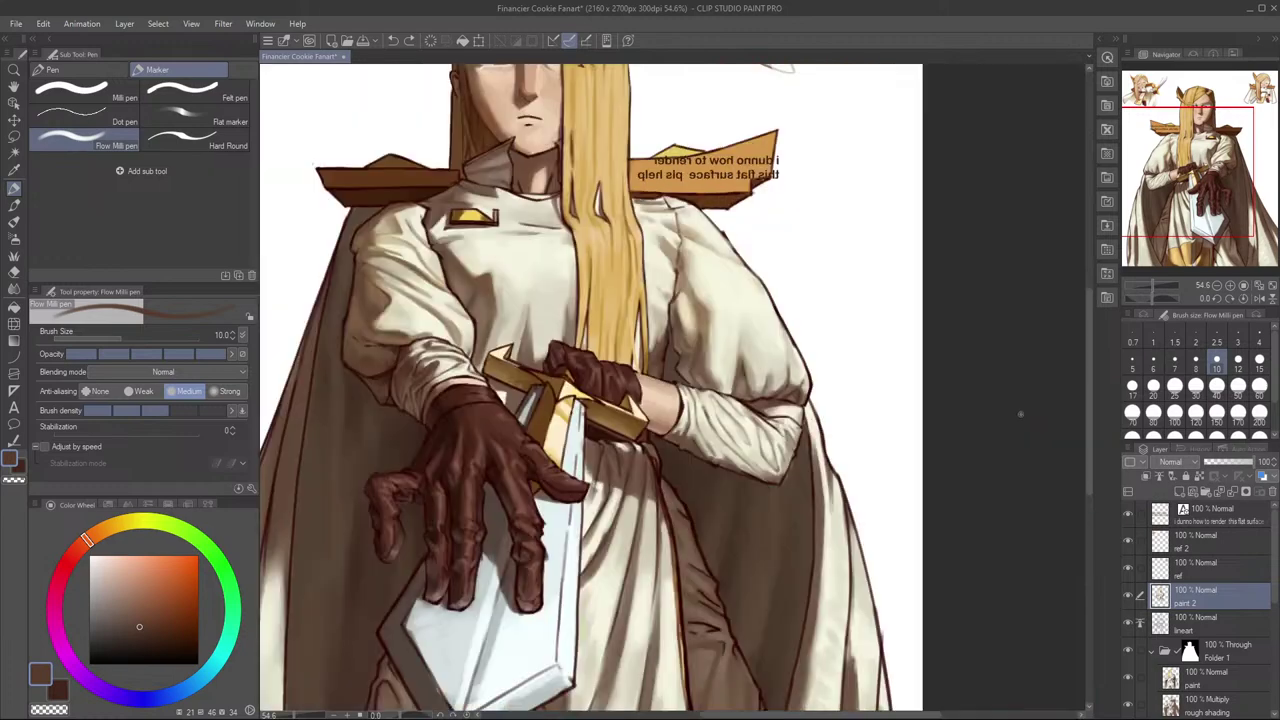
{"action": "key", "text": "h"}
{"action": "scroll", "coordinate": [951, 470], "scroll_direction": "down", "scroll_amount": 2}
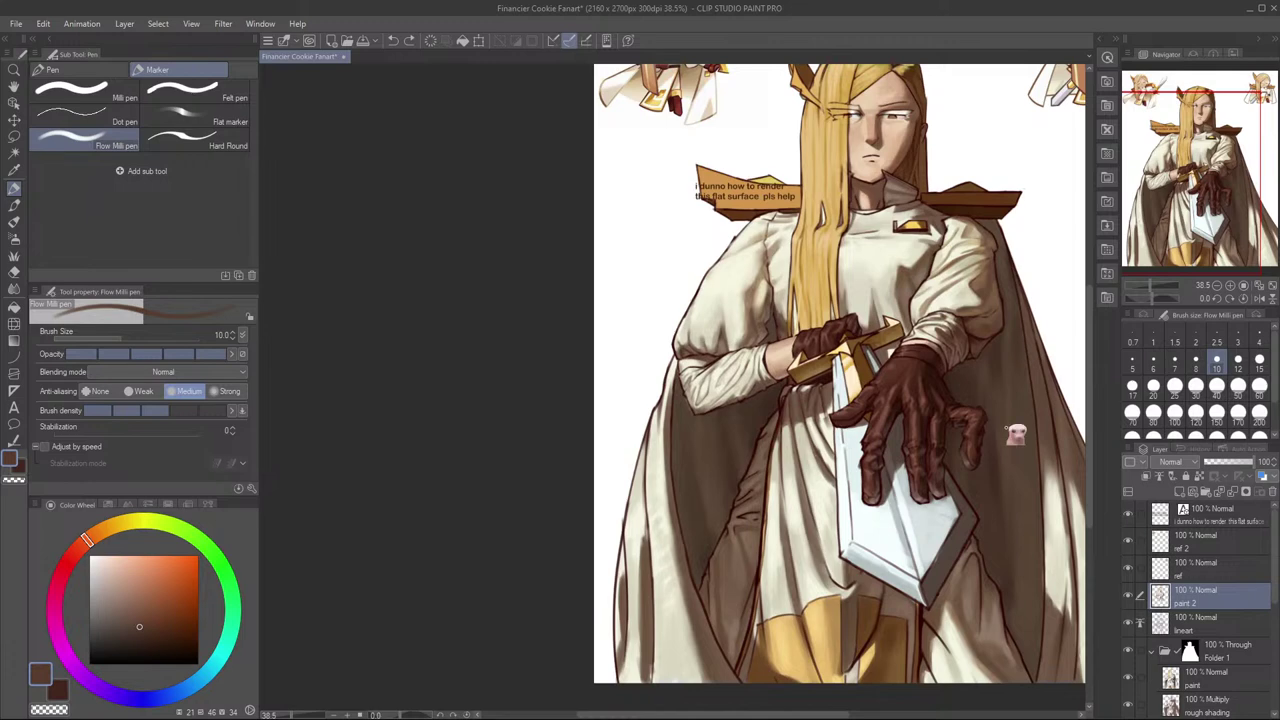
{"action": "key", "text": "alt+Tab"}
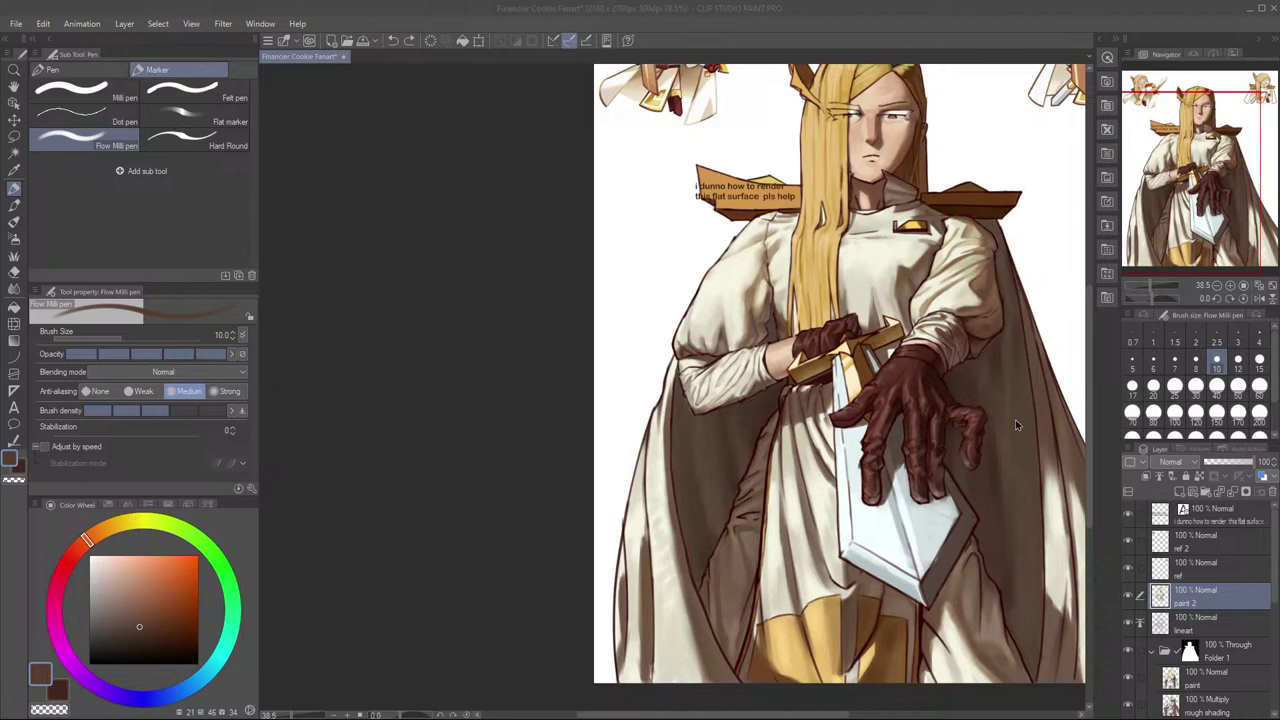
{"action": "key", "text": "alt+Tab"}
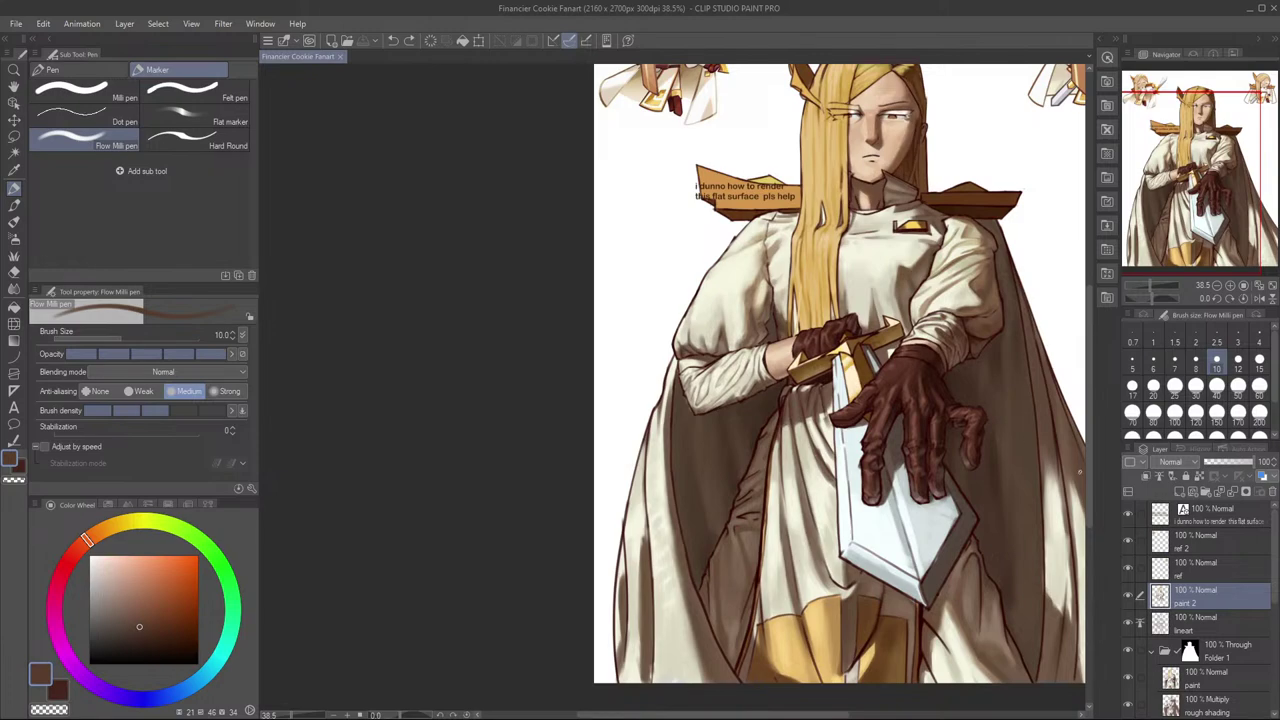
Step: Shade the underside of the outstretched glove's thumb with browns sampled from the index finger, undoing one stroke along the way
{"action": "scroll", "coordinate": [810, 537], "scroll_direction": "up", "scroll_amount": 5}
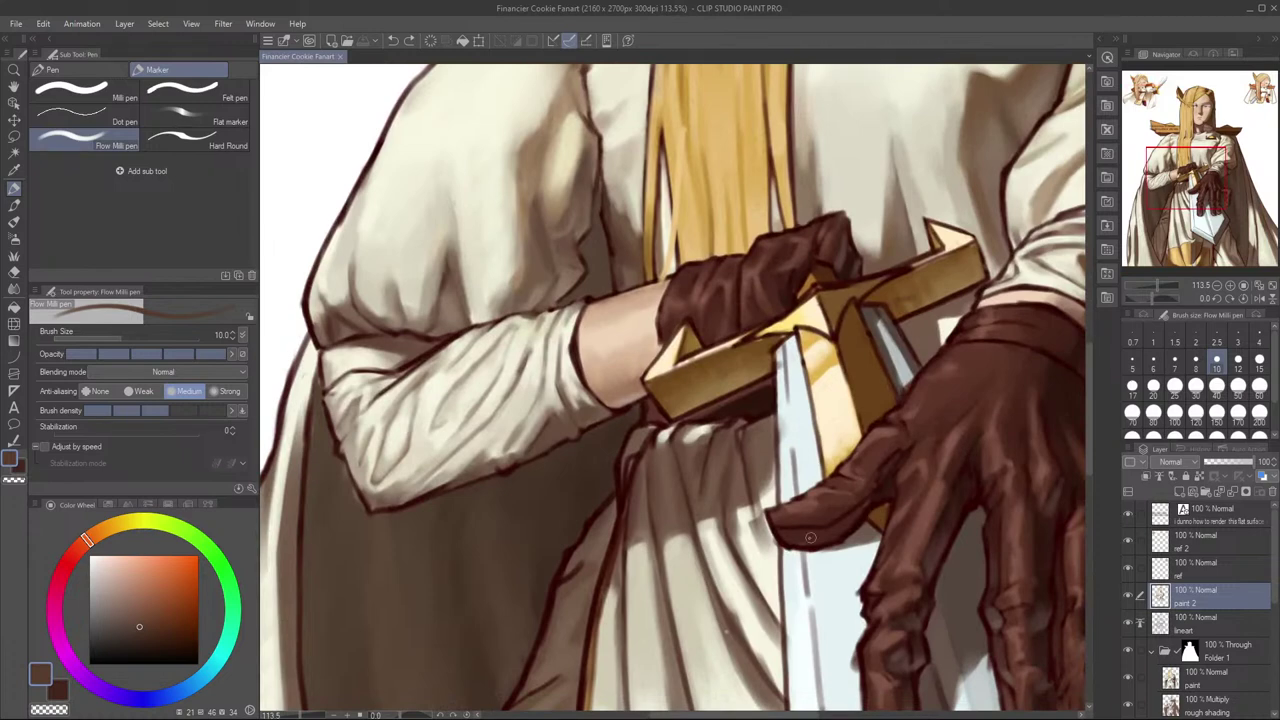
{"action": "left_click_drag", "start_coordinate": [792, 543], "coordinate": [801, 533]}
{"action": "left_click_drag", "start_coordinate": [913, 694], "coordinate": [919, 621]}
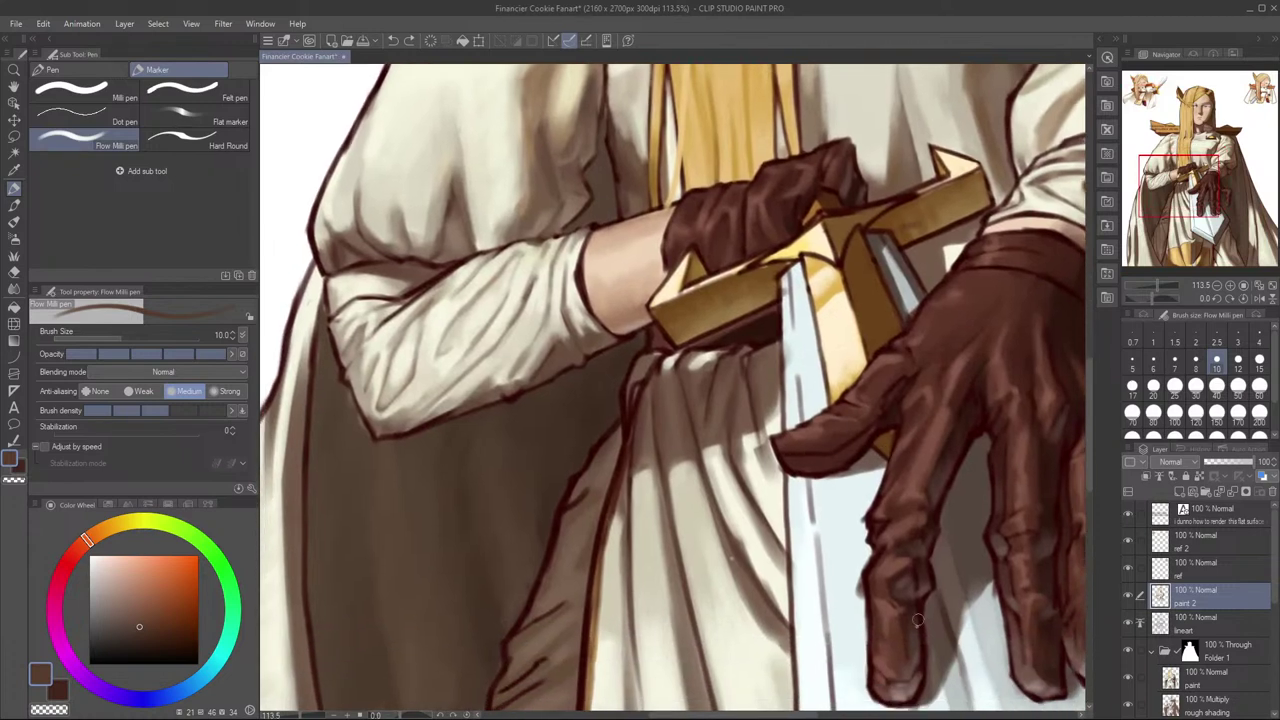
{"action": "left_click", "coordinate": [903, 672], "text": "alt"}
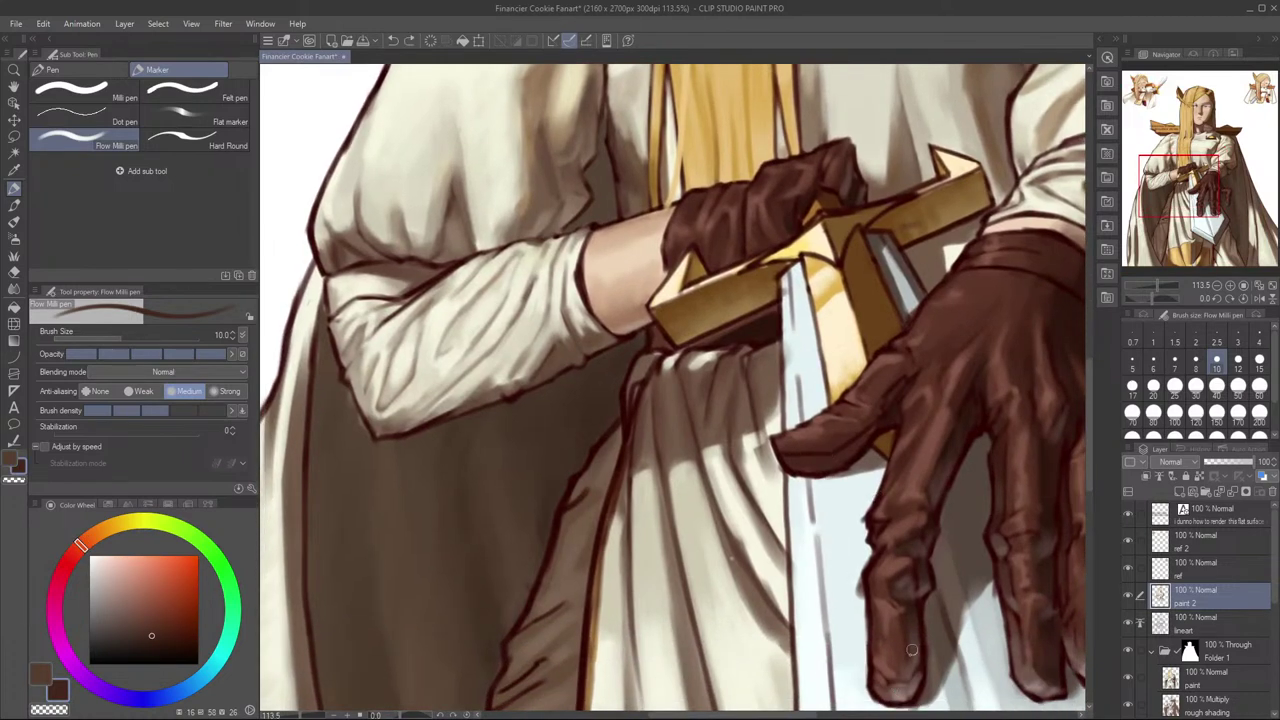
{"action": "left_click", "coordinate": [912, 596], "text": "alt"}
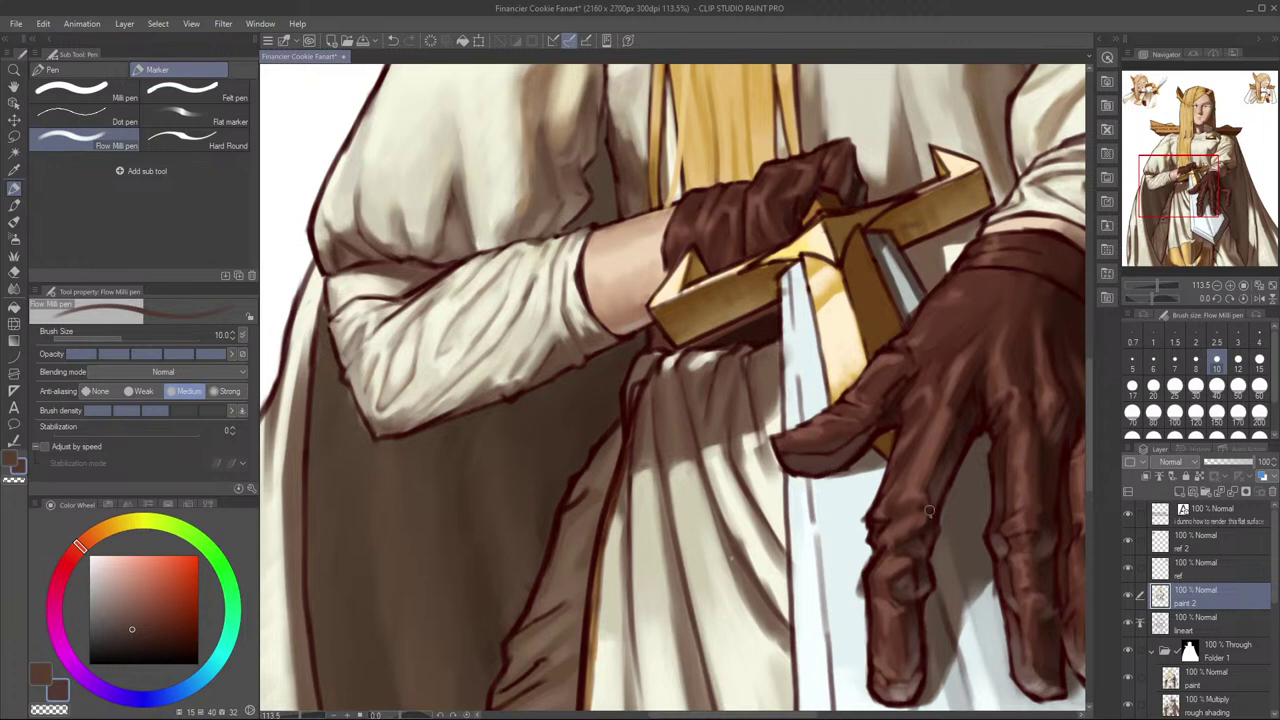
{"action": "left_click", "coordinate": [914, 643], "text": "alt"}
{"action": "left_click", "coordinate": [912, 664], "text": "alt"}
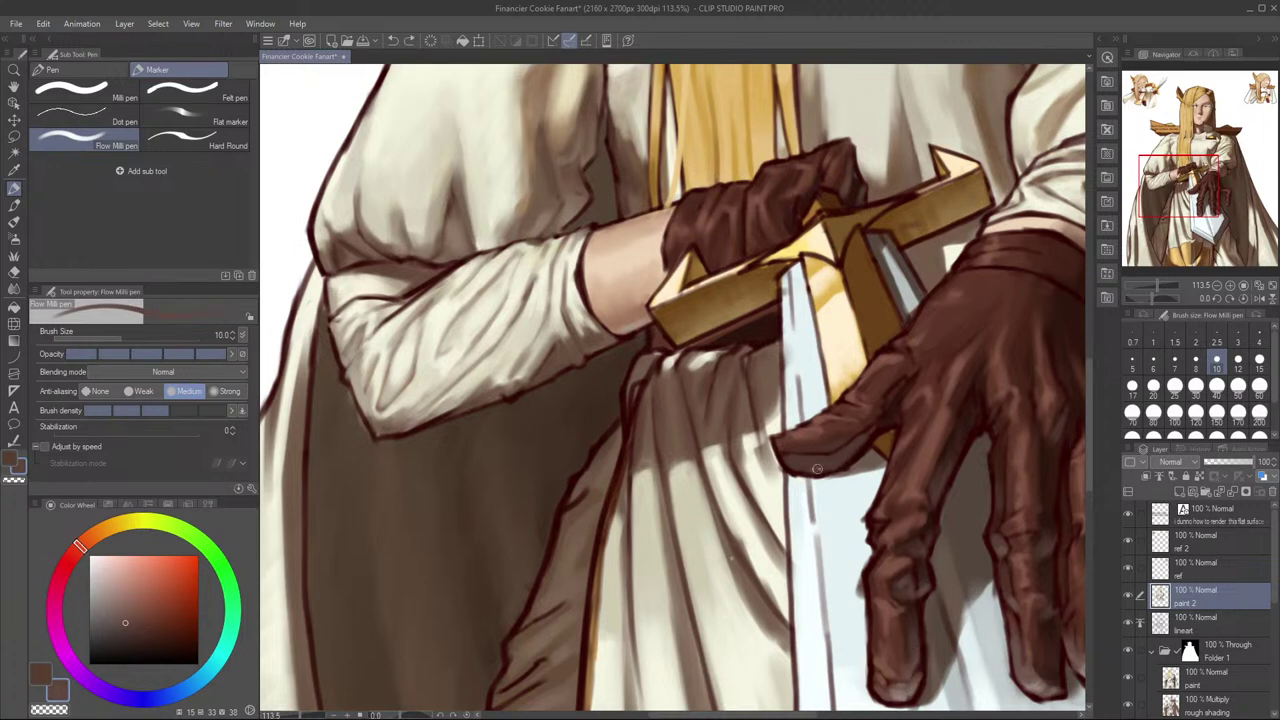
{"action": "key", "text": "ctrl+z"}
{"action": "left_click", "coordinate": [916, 682], "text": "alt"}
{"action": "mouse_move", "coordinate": [823, 463]}
{"action": "left_mouse_down"}
{"action": "mouse_move", "coordinate": [848, 463]}
{"action": "mouse_move", "coordinate": [850, 449]}
{"action": "left_mouse_up"}
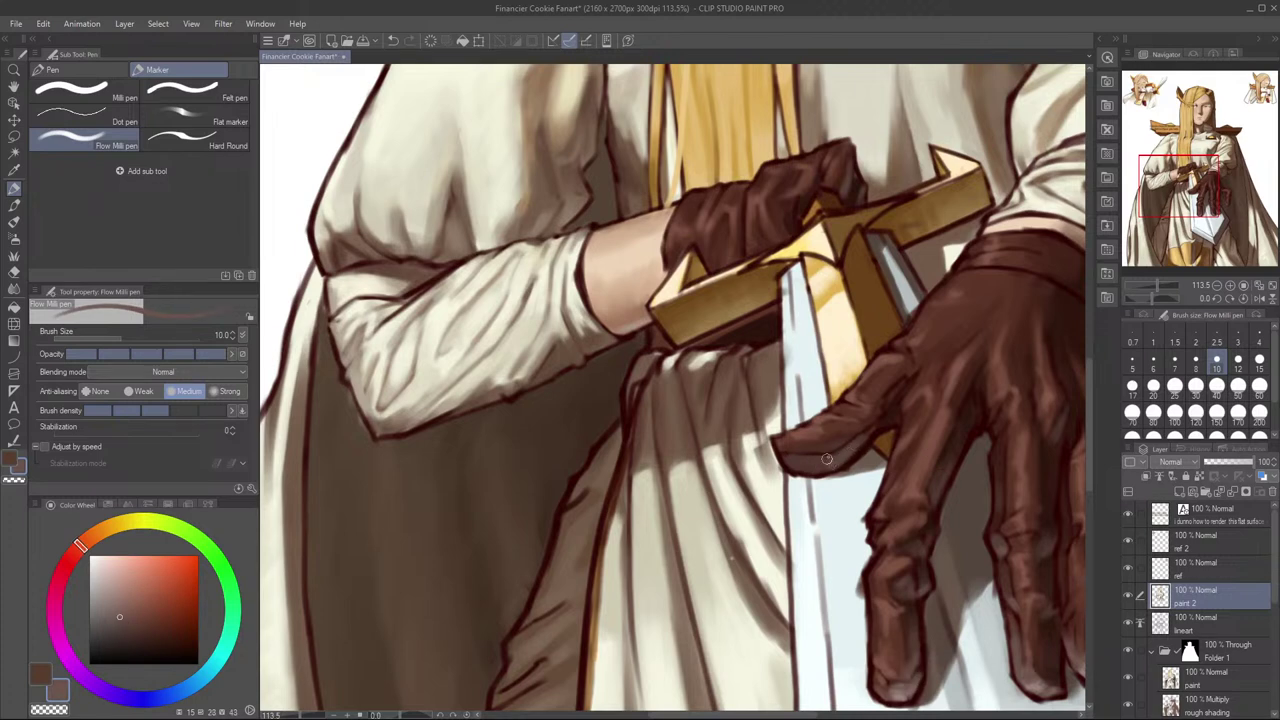
Step: Mirror the canvas and refine the thumb's shading toward its tip with dark and reddish browns sampled from the glove
{"action": "scroll", "coordinate": [845, 468], "scroll_direction": "down", "scroll_amount": 1}
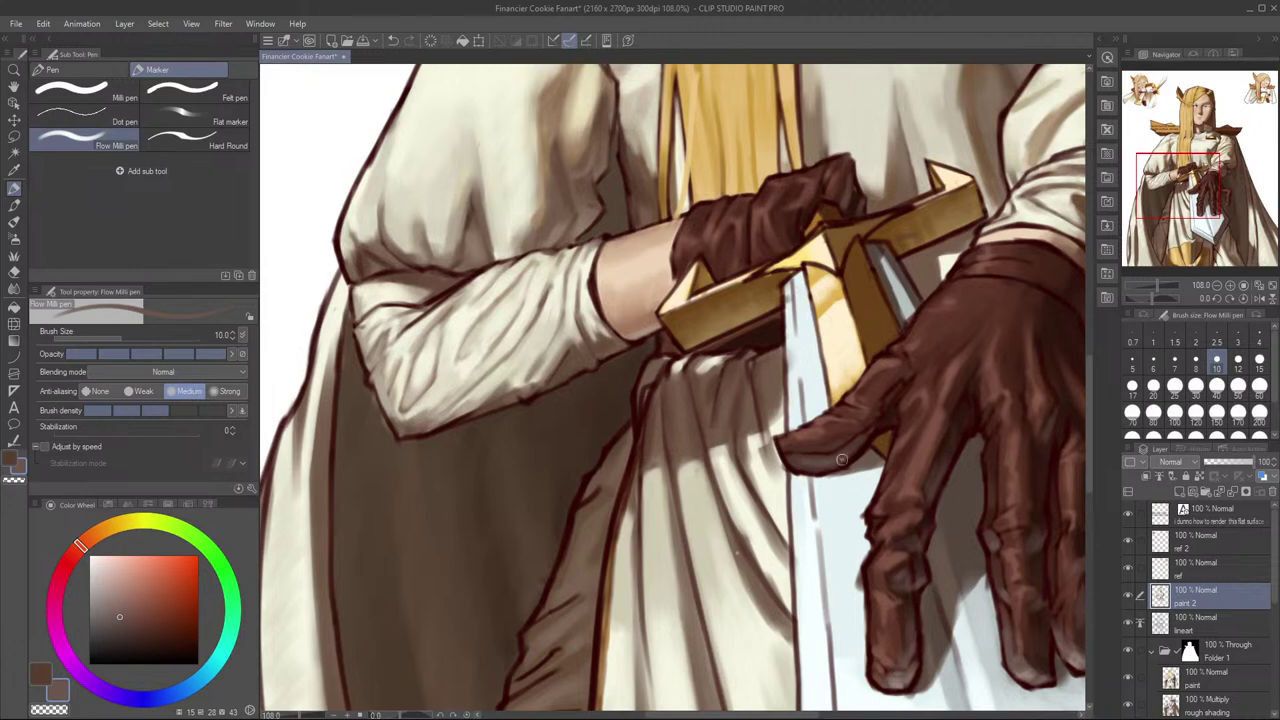
{"action": "scroll", "coordinate": [892, 446], "scroll_direction": "down", "scroll_amount": 4}
{"action": "scroll", "coordinate": [890, 446], "scroll_direction": "up", "scroll_amount": 2}
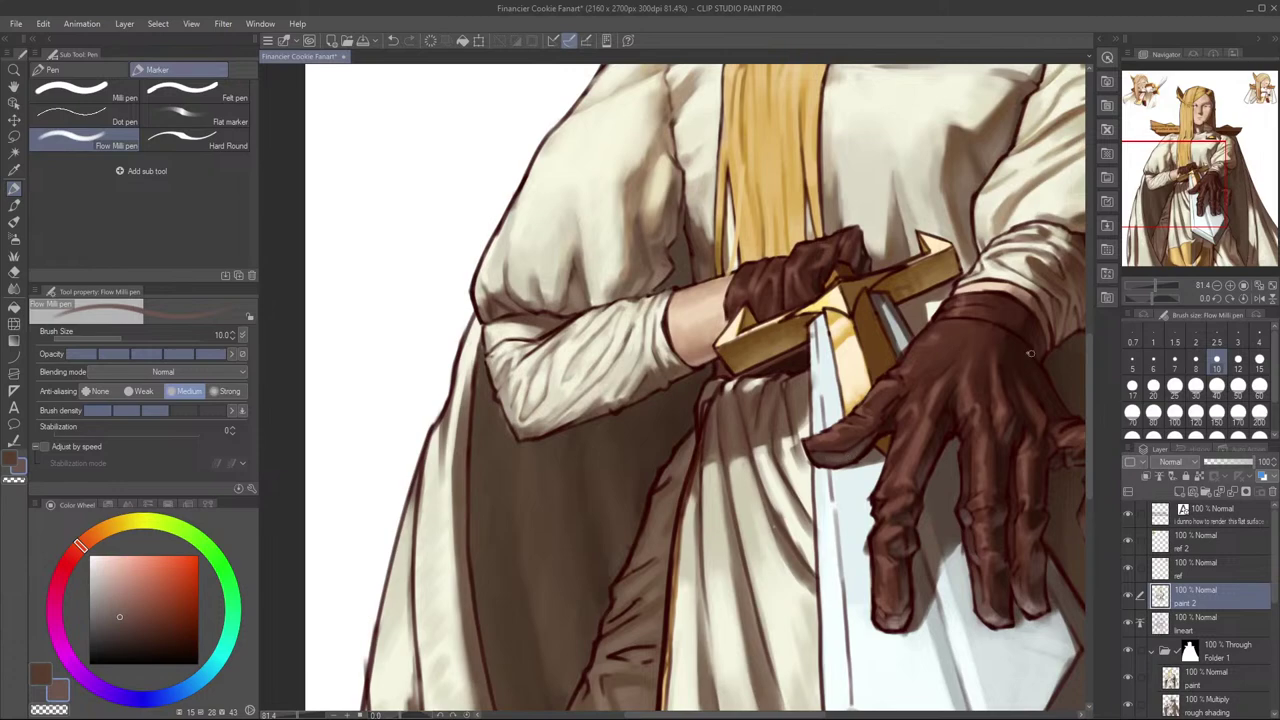
{"action": "key", "text": "h"}
{"action": "left_click_drag", "start_coordinate": [737, 472], "coordinate": [983, 508]}
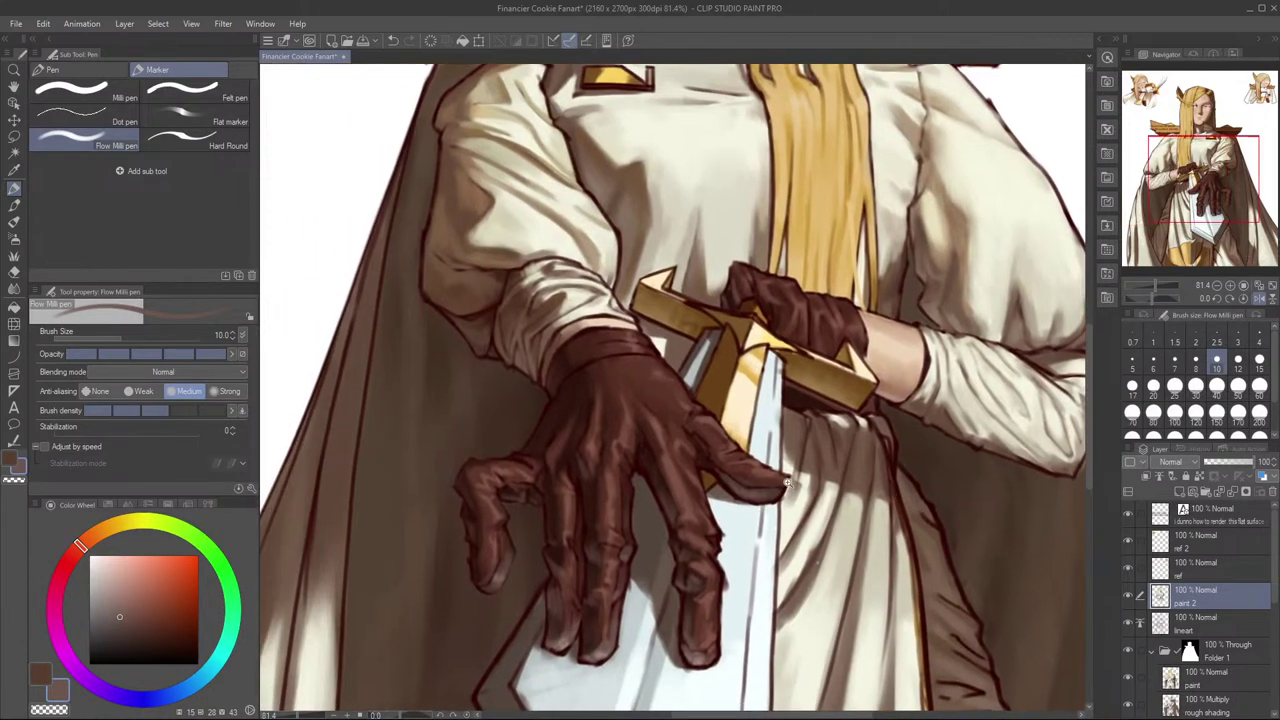
{"action": "scroll", "coordinate": [760, 480], "scroll_direction": "up", "scroll_amount": 2}
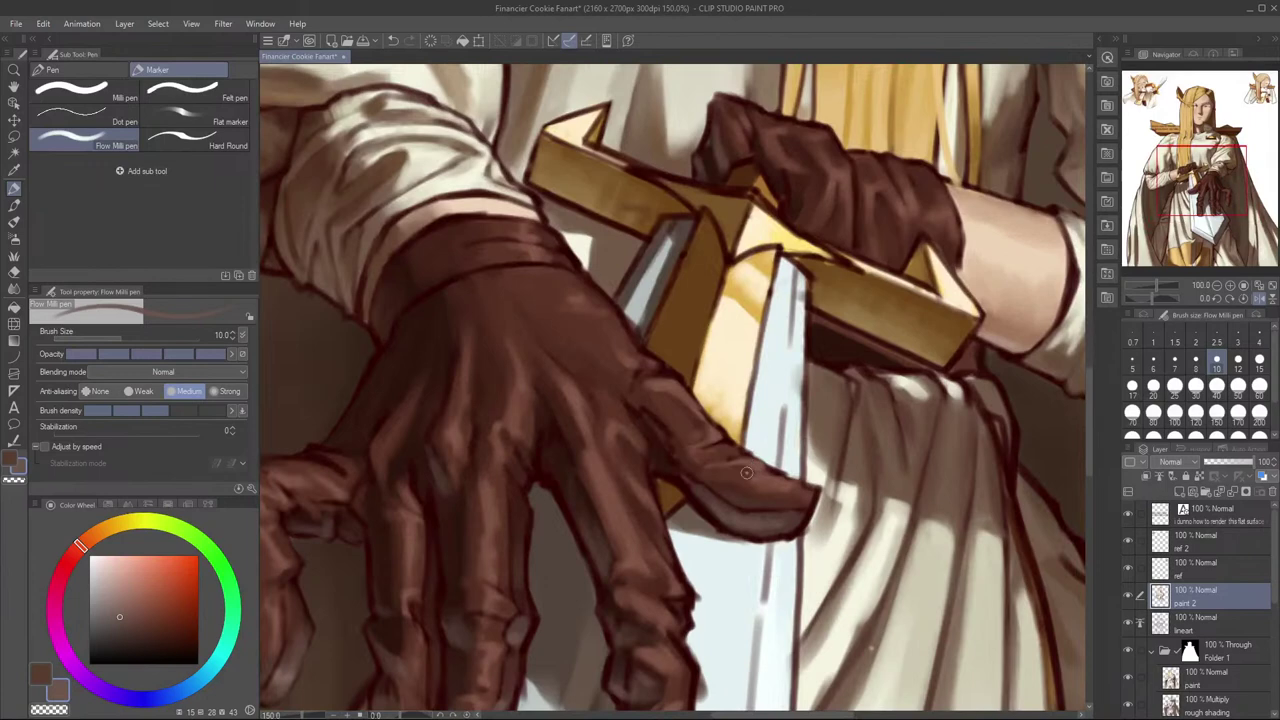
{"action": "left_click", "coordinate": [672, 464], "text": "alt"}
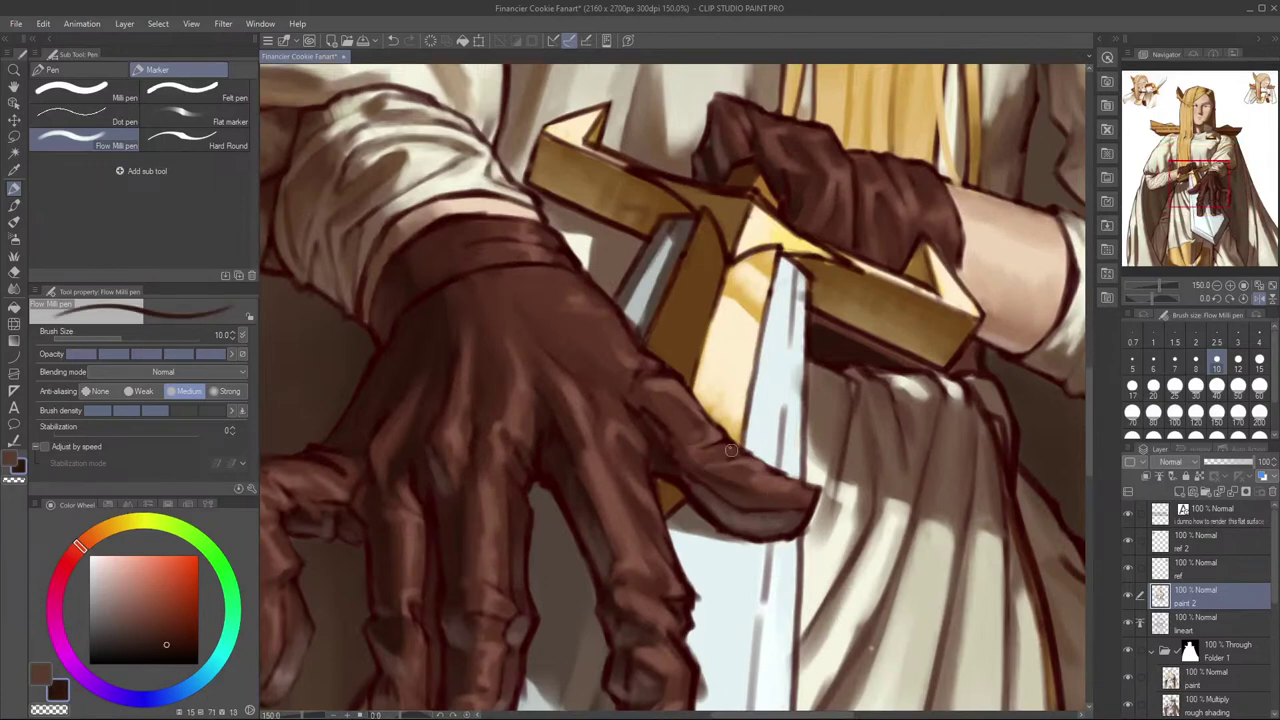
{"action": "left_click", "coordinate": [590, 424], "text": "alt"}
{"action": "left_click_drag", "start_coordinate": [791, 506], "coordinate": [702, 472]}
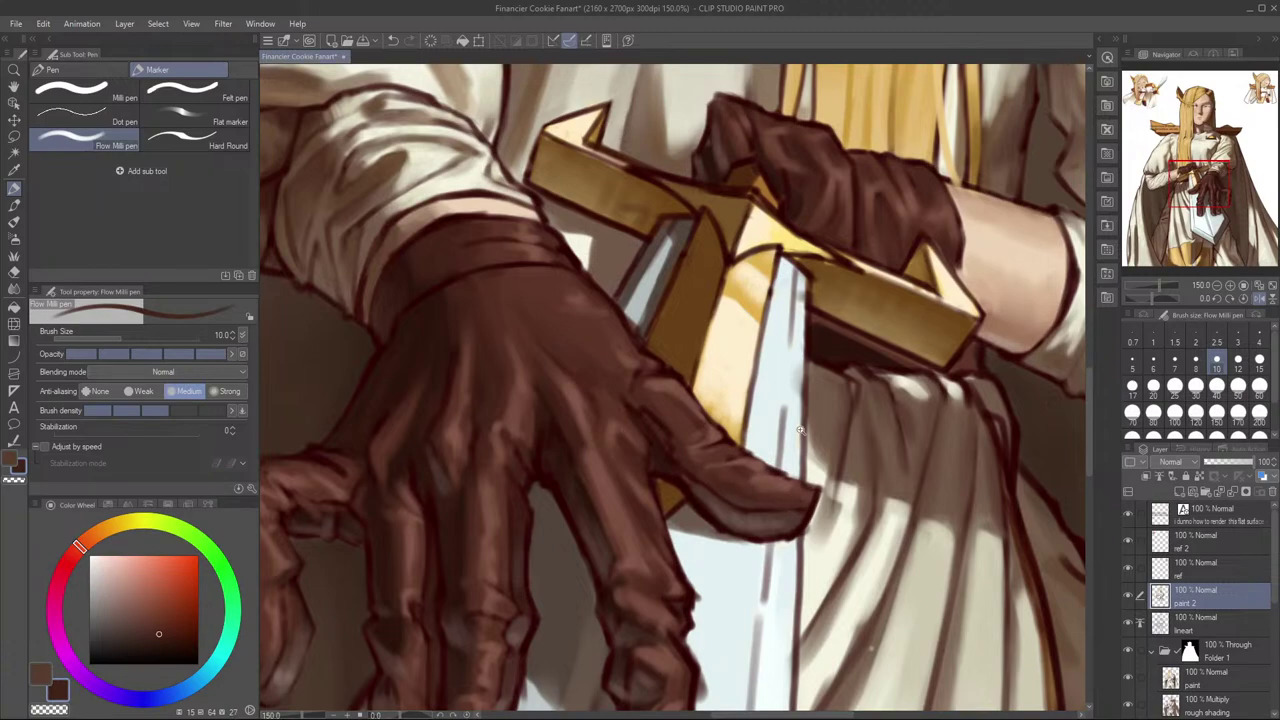
Step: Deepen the thumb's lower shading with a sampled very dark red and restore the unmirrored view
{"action": "scroll", "coordinate": [777, 452], "scroll_direction": "down", "scroll_amount": 3}
{"action": "scroll", "coordinate": [777, 452], "scroll_direction": "up", "scroll_amount": 2}
{"action": "left_click", "coordinate": [611, 458], "text": "alt"}
{"action": "left_click", "coordinate": [609, 452], "text": "alt"}
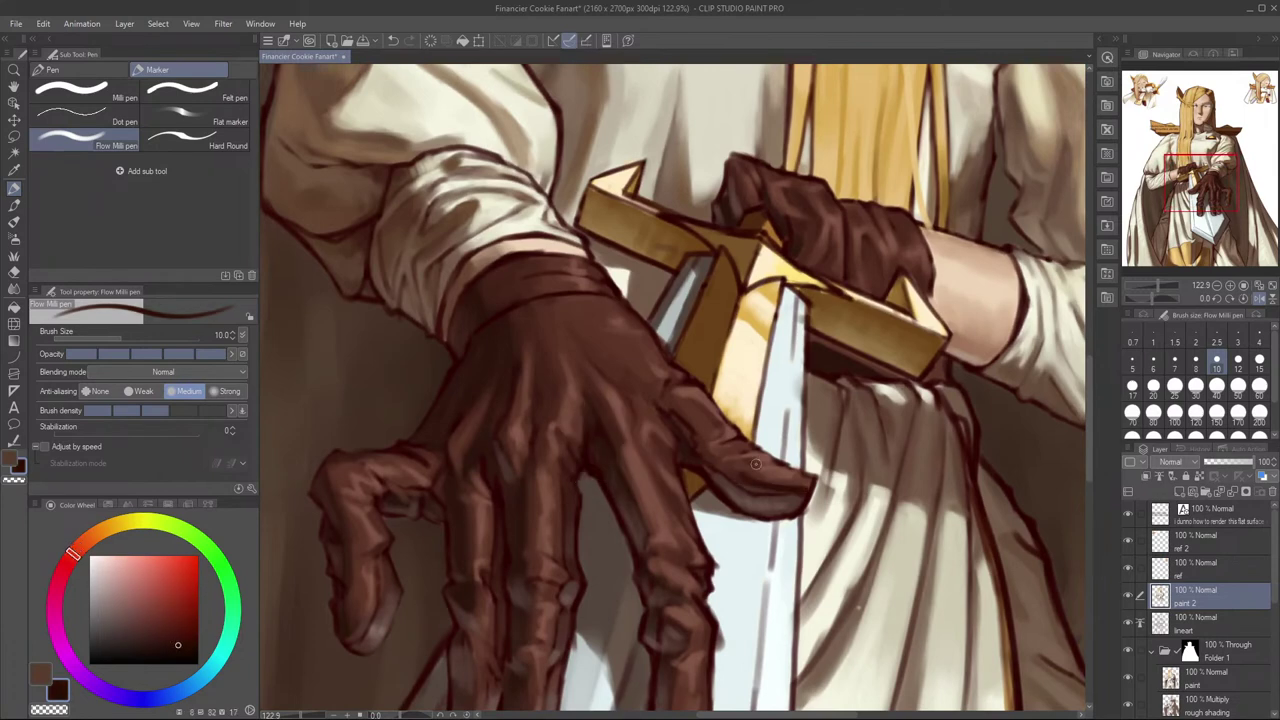
{"action": "left_click_drag", "start_coordinate": [788, 490], "coordinate": [735, 478]}
{"action": "key", "text": "h"}
{"action": "left_click_drag", "start_coordinate": [770, 399], "coordinate": [994, 387]}
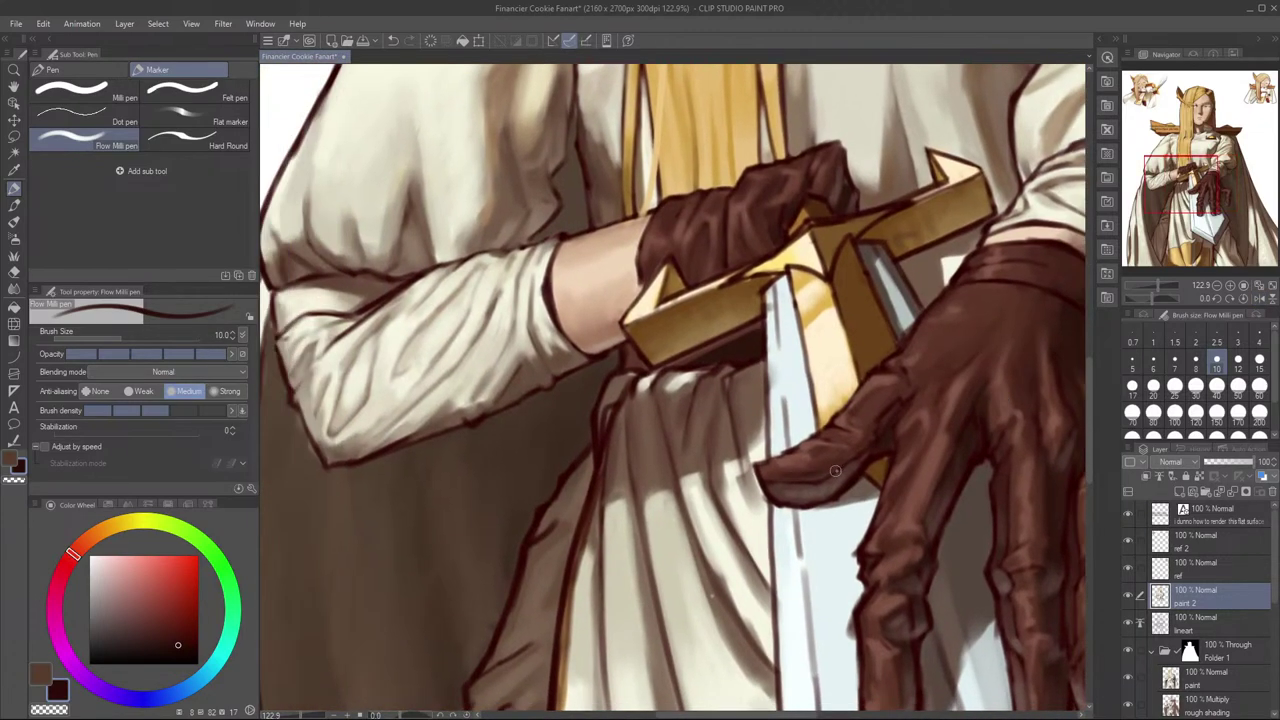
Step: Touch up the base of the thumb with reddish brown sampled from the back of the glove
{"action": "scroll", "coordinate": [820, 476], "scroll_direction": "down", "scroll_amount": 2}
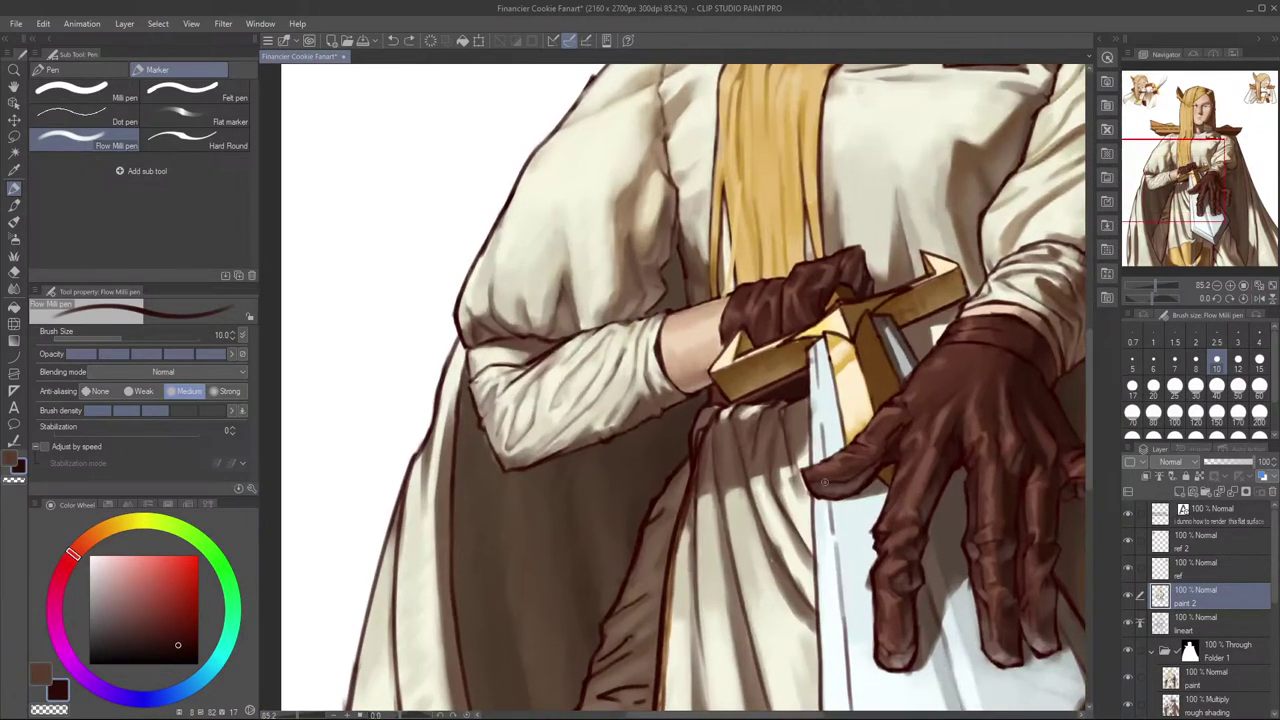
{"action": "scroll", "coordinate": [850, 490], "scroll_direction": "down", "scroll_amount": 3}
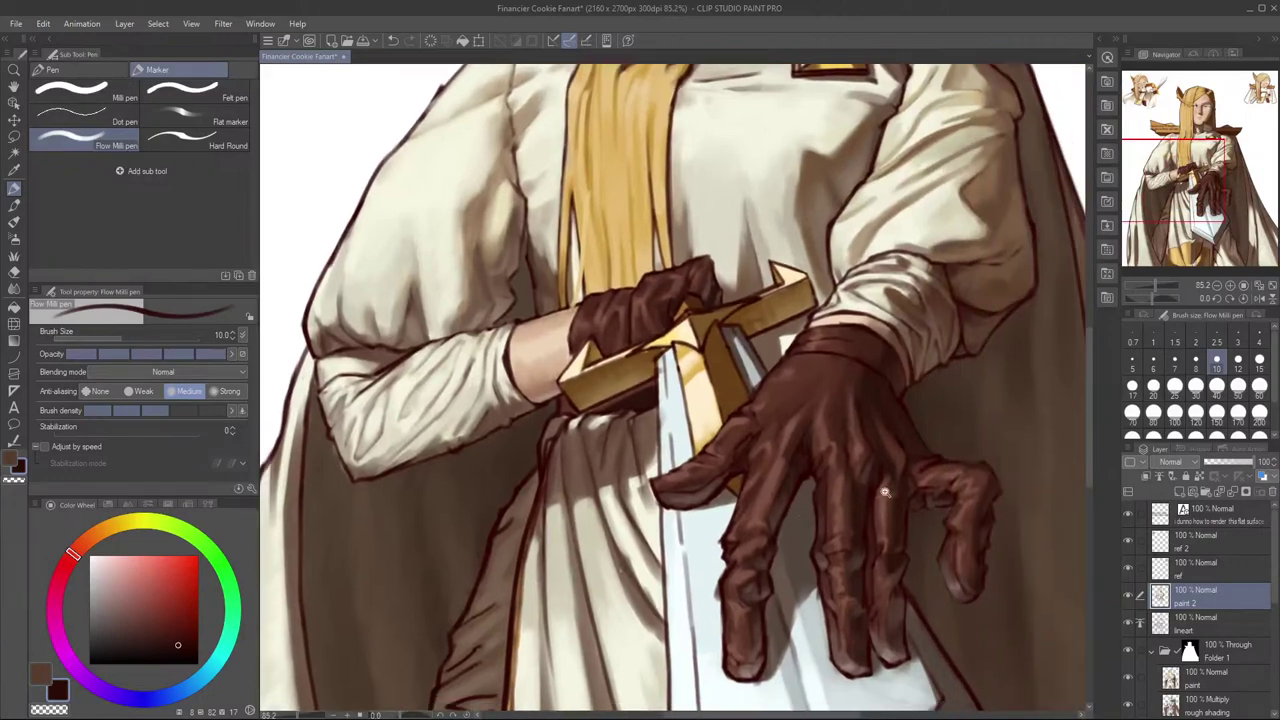
{"action": "scroll", "coordinate": [1000, 420], "scroll_direction": "up", "scroll_amount": 3}
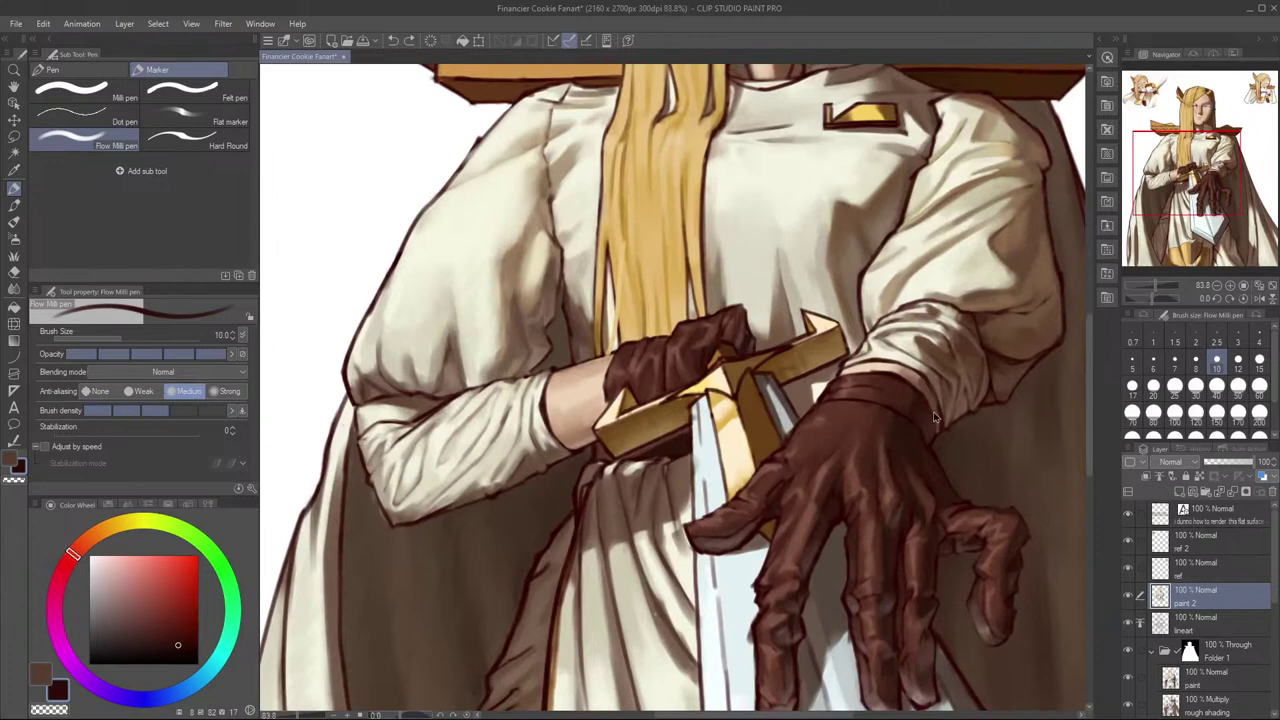
{"action": "left_click_drag", "start_coordinate": [860, 470], "coordinate": [935, 442]}
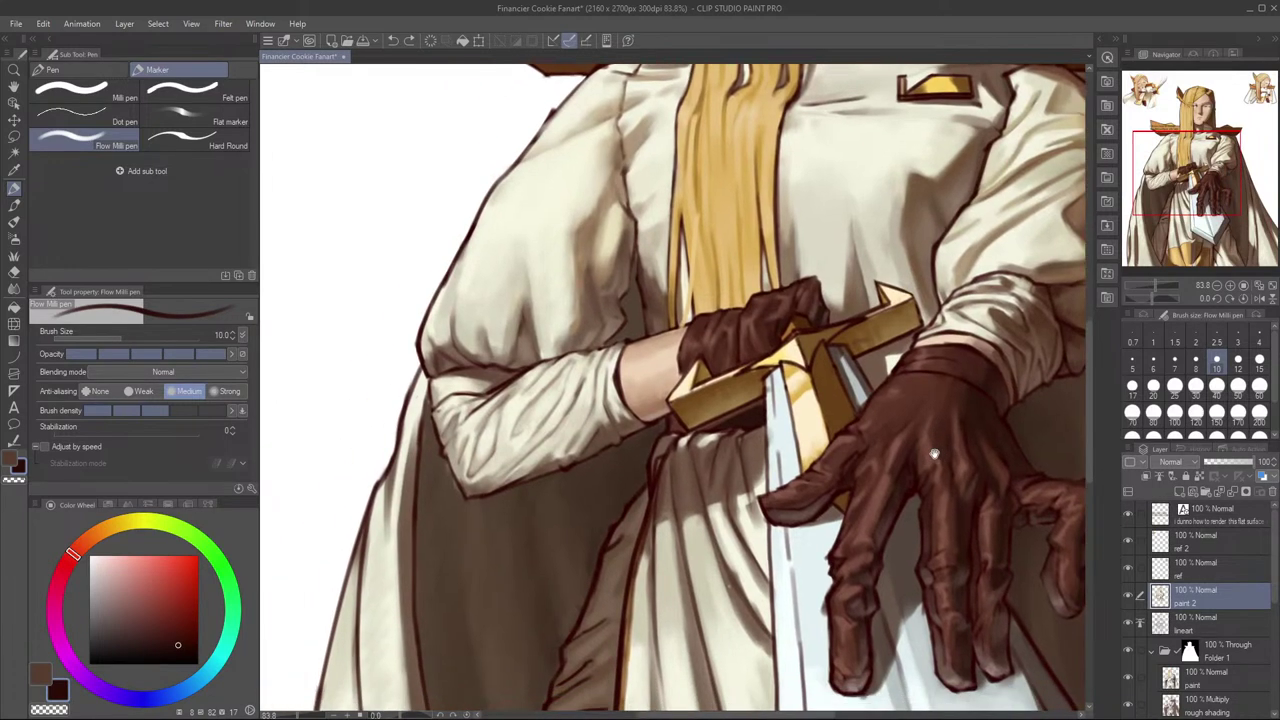
{"action": "left_click", "coordinate": [905, 424], "text": "alt"}
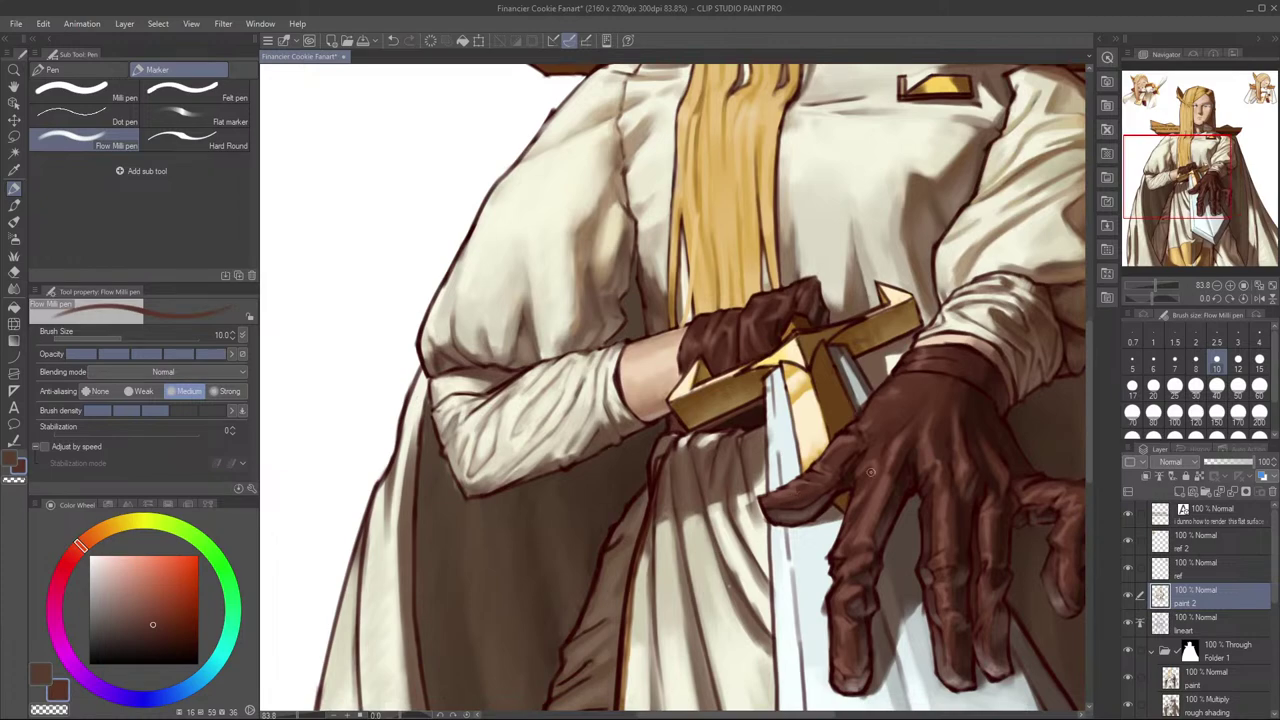
{"action": "scroll", "coordinate": [837, 485], "scroll_direction": "up", "scroll_amount": 5}
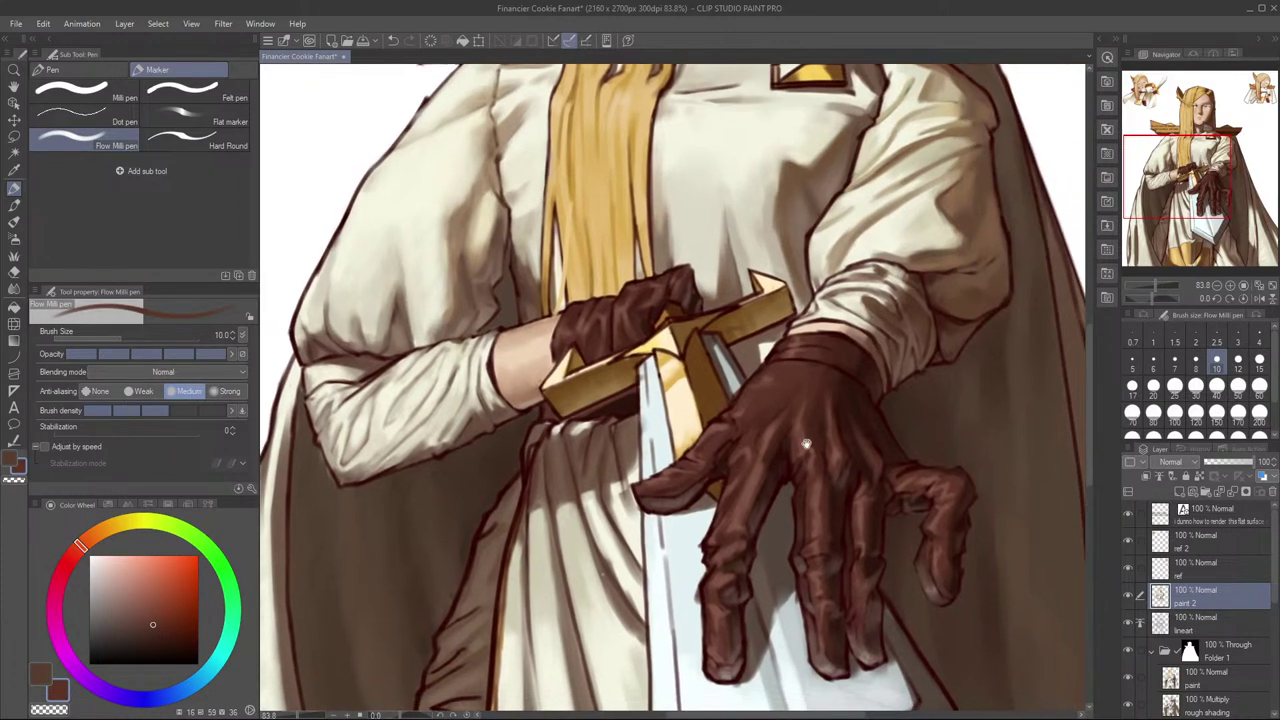
{"action": "scroll", "coordinate": [882, 488], "scroll_direction": "down", "scroll_amount": 5}
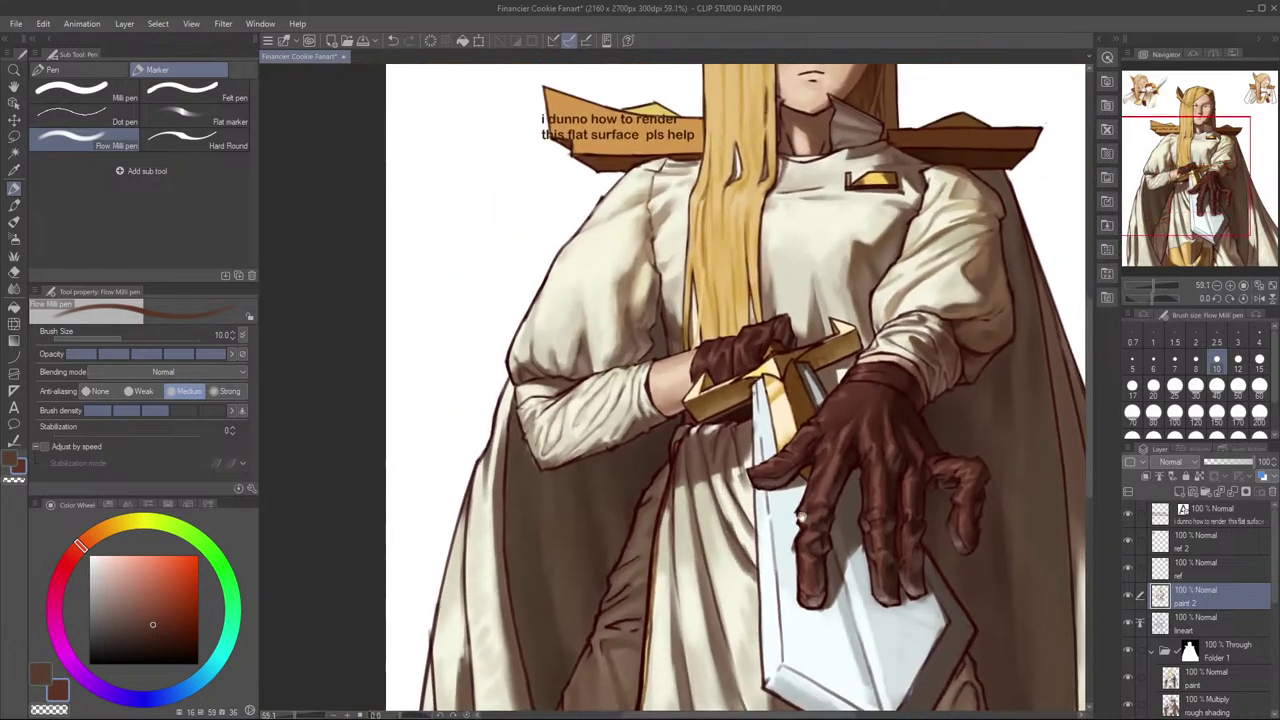
{"action": "scroll", "coordinate": [830, 503], "scroll_direction": "up", "scroll_amount": 5}
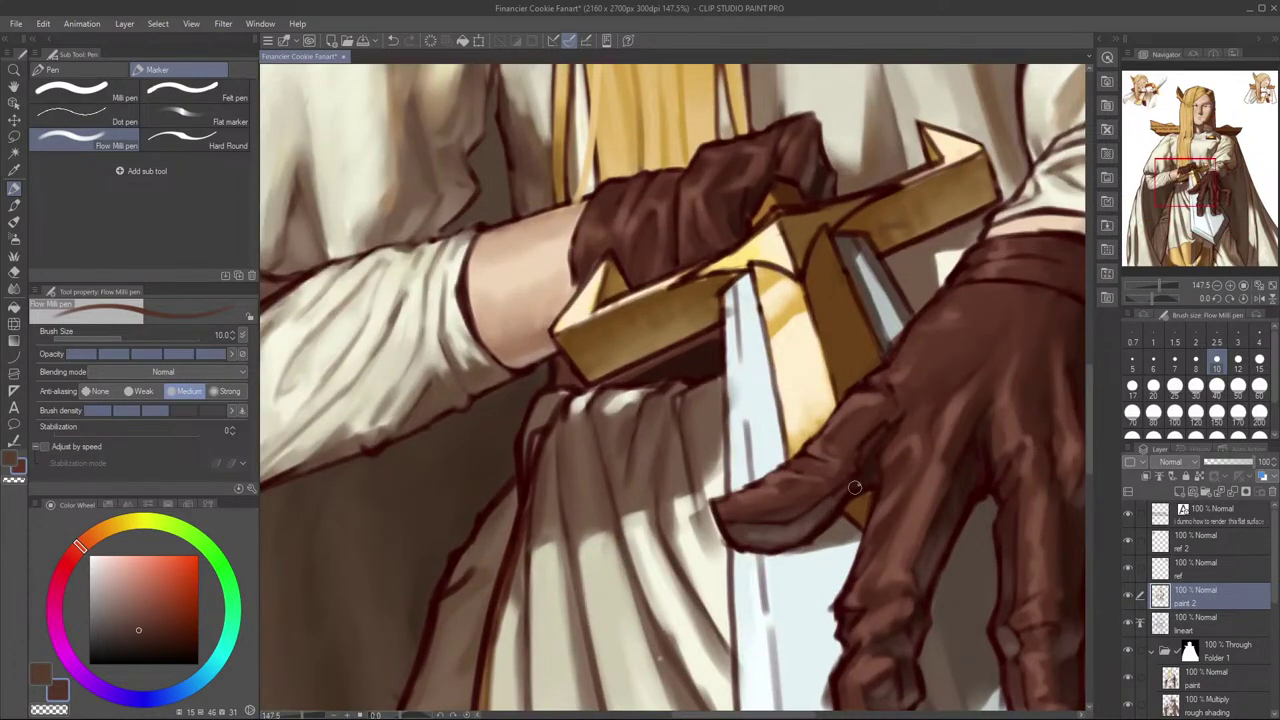
{"action": "scroll", "coordinate": [895, 480], "scroll_direction": "down", "scroll_amount": 3}
{"action": "scroll", "coordinate": [895, 480], "scroll_direction": "up", "scroll_amount": 2}
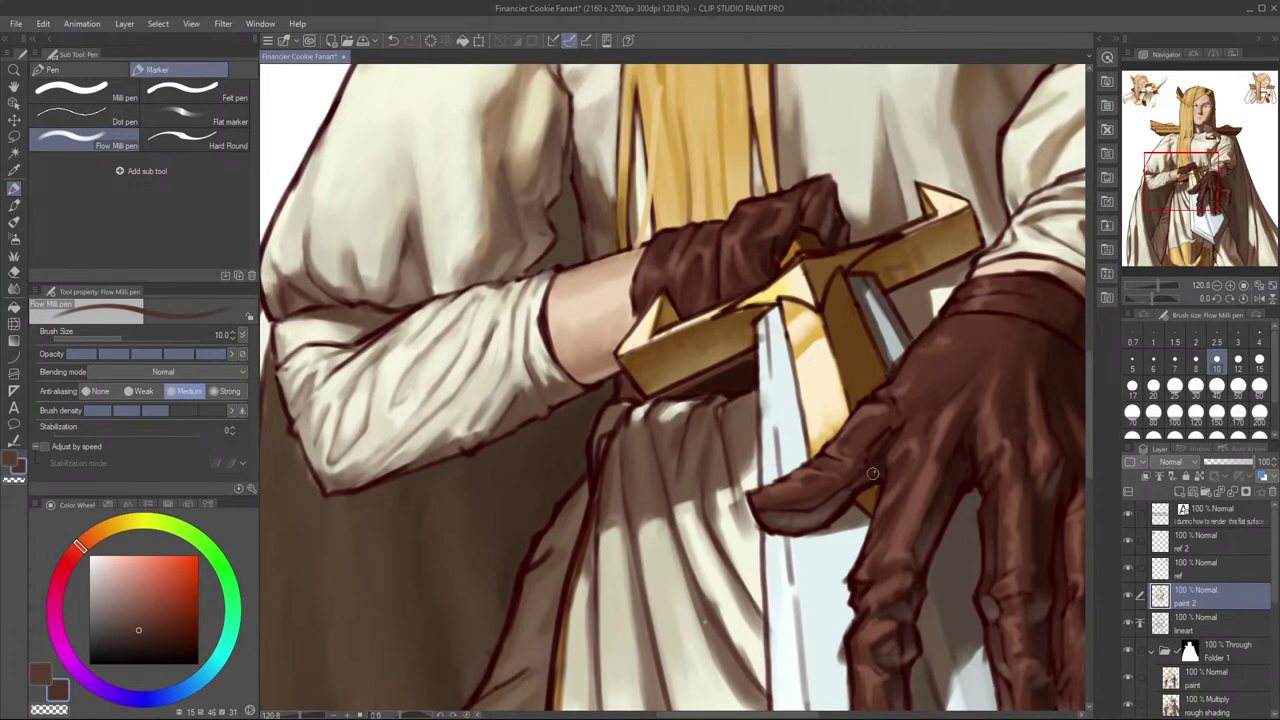
Step: Refine the fold between thumb and index finger with sampled dark and mid browns at brush size 8, checking the figure mirrored
{"action": "left_click", "coordinate": [882, 455], "text": "alt"}
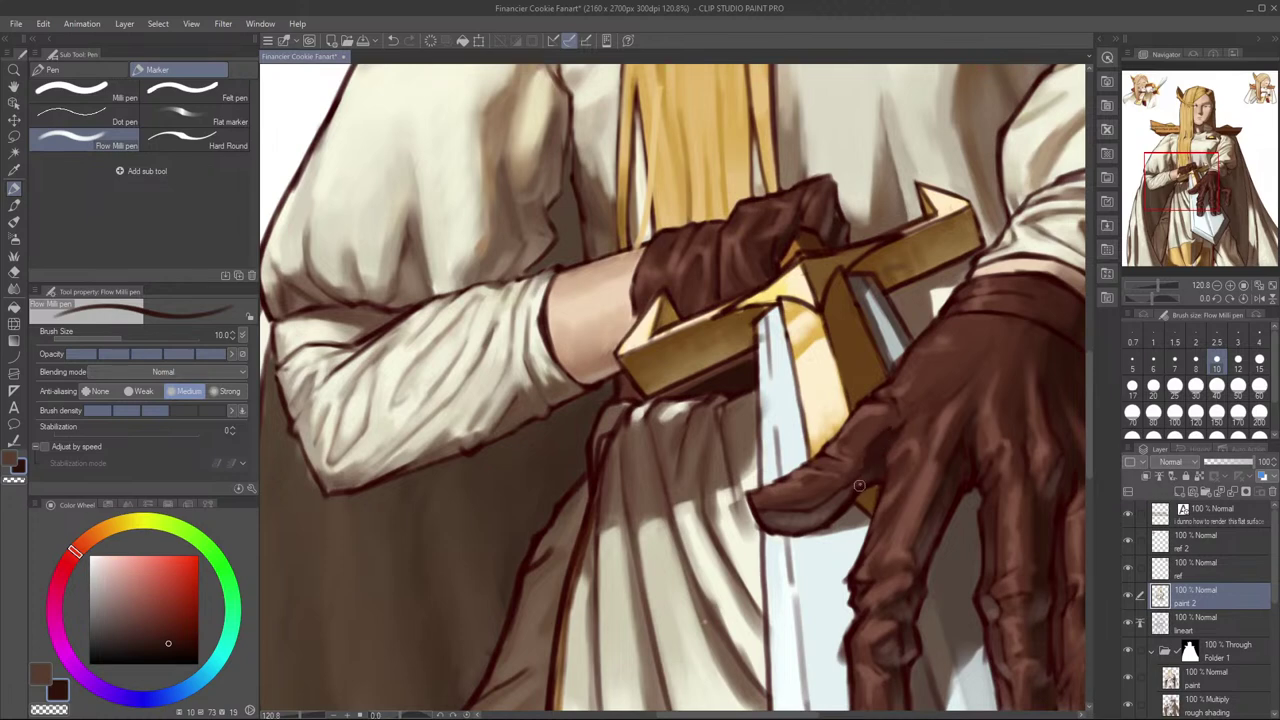
{"action": "left_click", "coordinate": [857, 484], "text": "alt"}
{"action": "key", "text": "bracketleft"}
{"action": "key", "text": "bracketleft"}
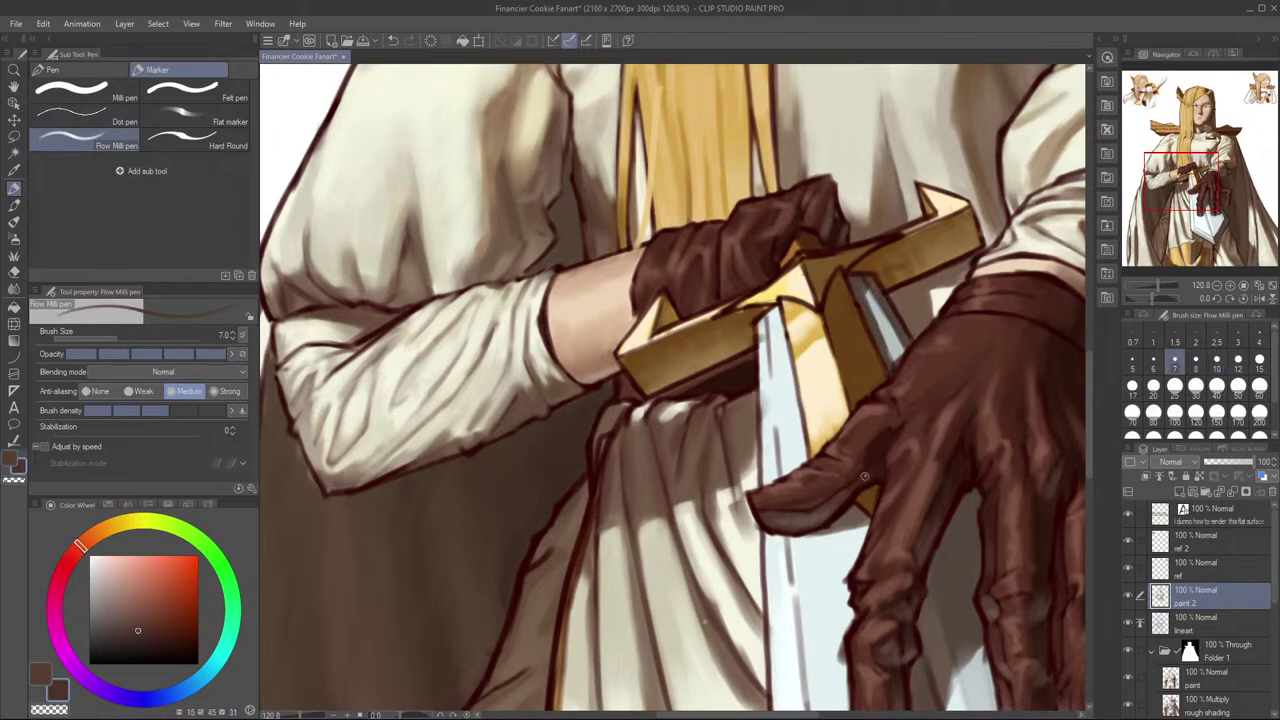
{"action": "key", "text": "bracketright"}
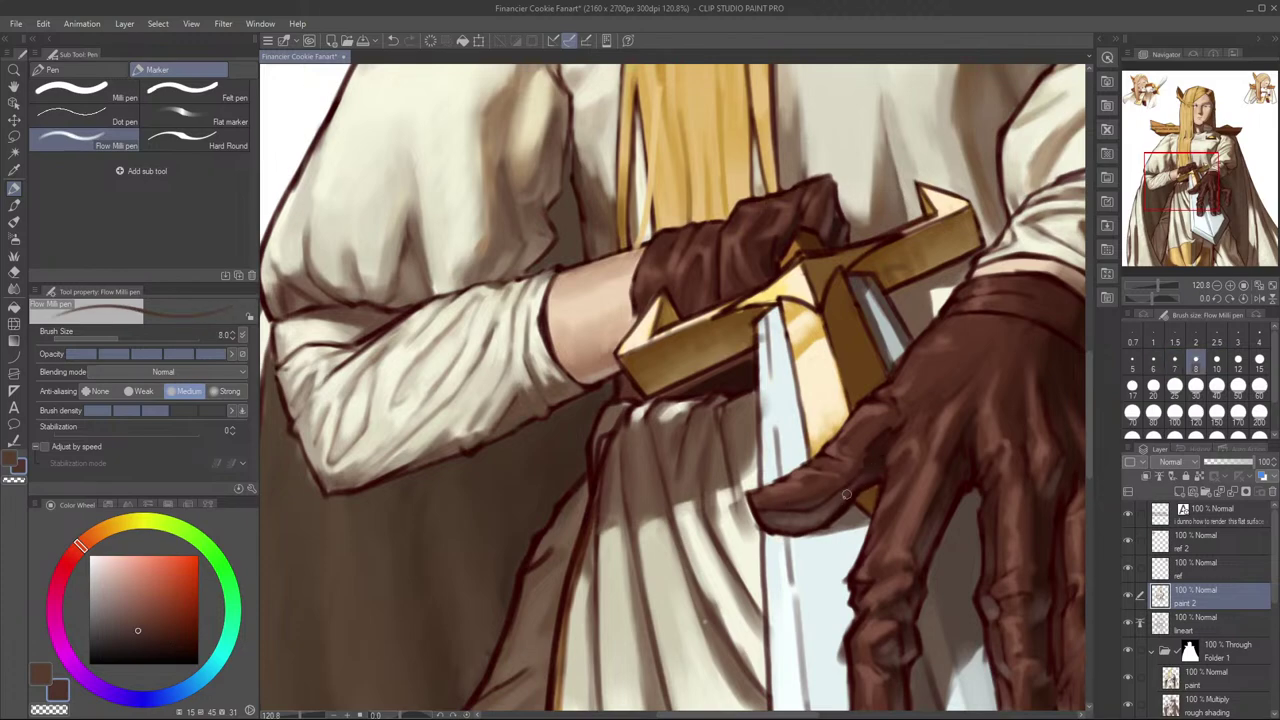
{"action": "scroll", "coordinate": [903, 491], "scroll_direction": "down", "scroll_amount": 3}
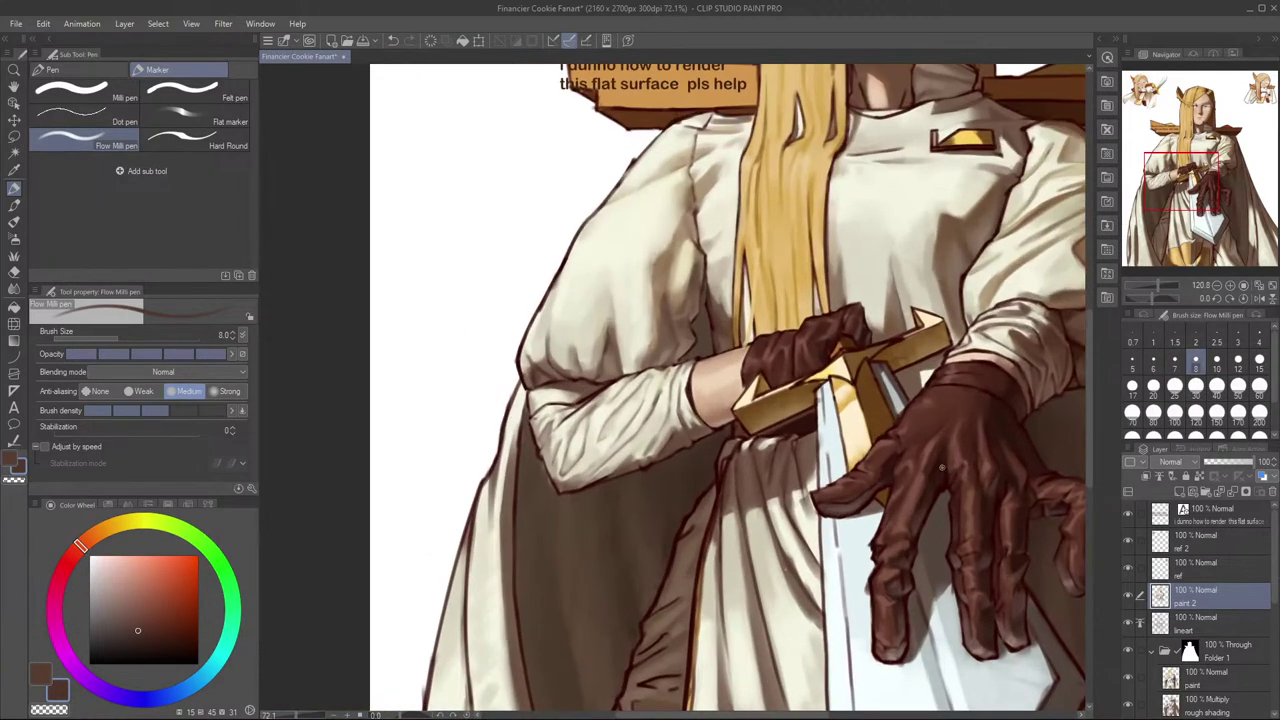
{"action": "key", "text": "h"}
{"action": "key", "text": "h"}
Step: Touch up the glove's index fingertip with a sampled muted brown and review the figure mirrored and unmirrored
{"action": "scroll", "coordinate": [800, 540], "scroll_direction": "up", "scroll_amount": 4}
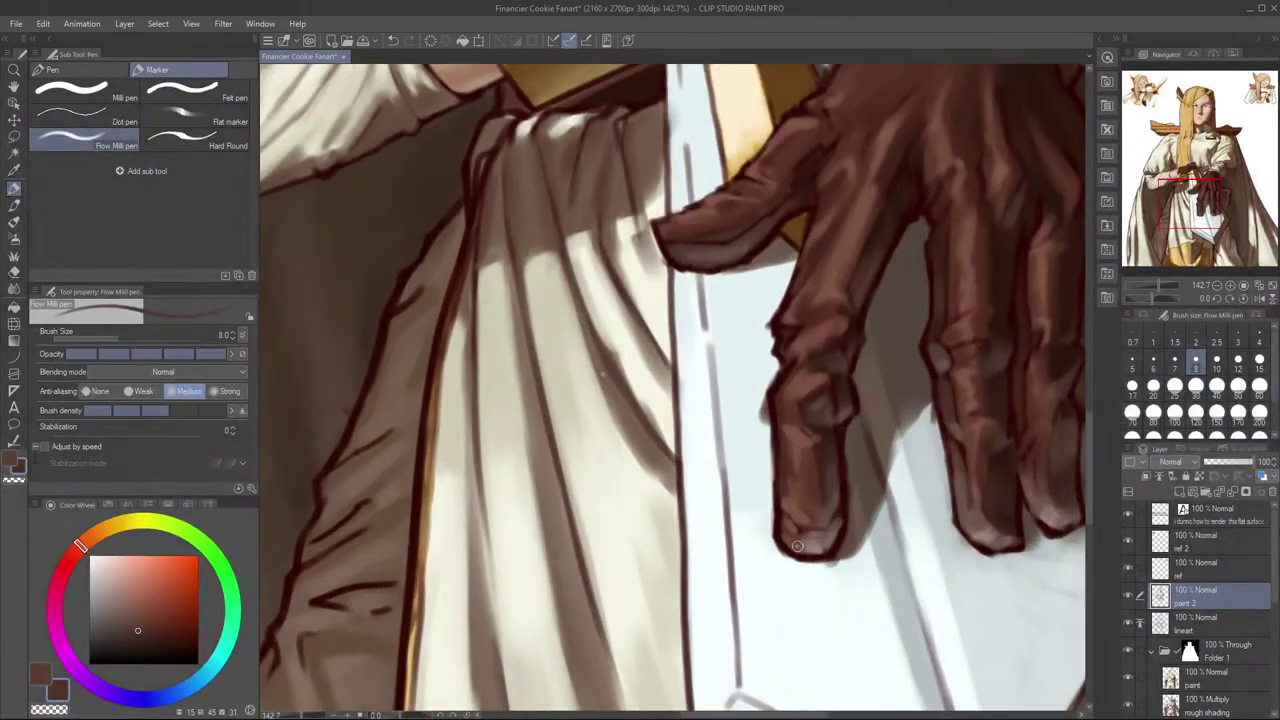
{"action": "left_click", "coordinate": [797, 546], "text": "alt"}
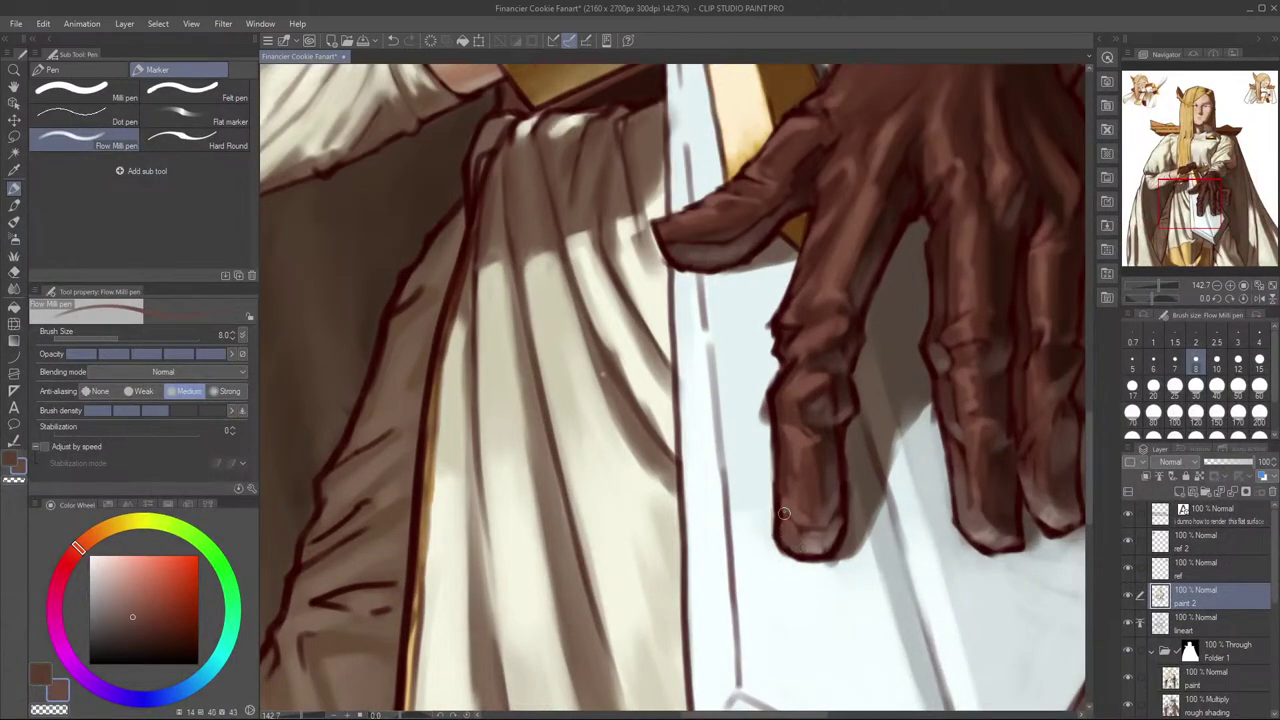
{"action": "scroll", "coordinate": [788, 528], "scroll_direction": "down", "scroll_amount": 1}
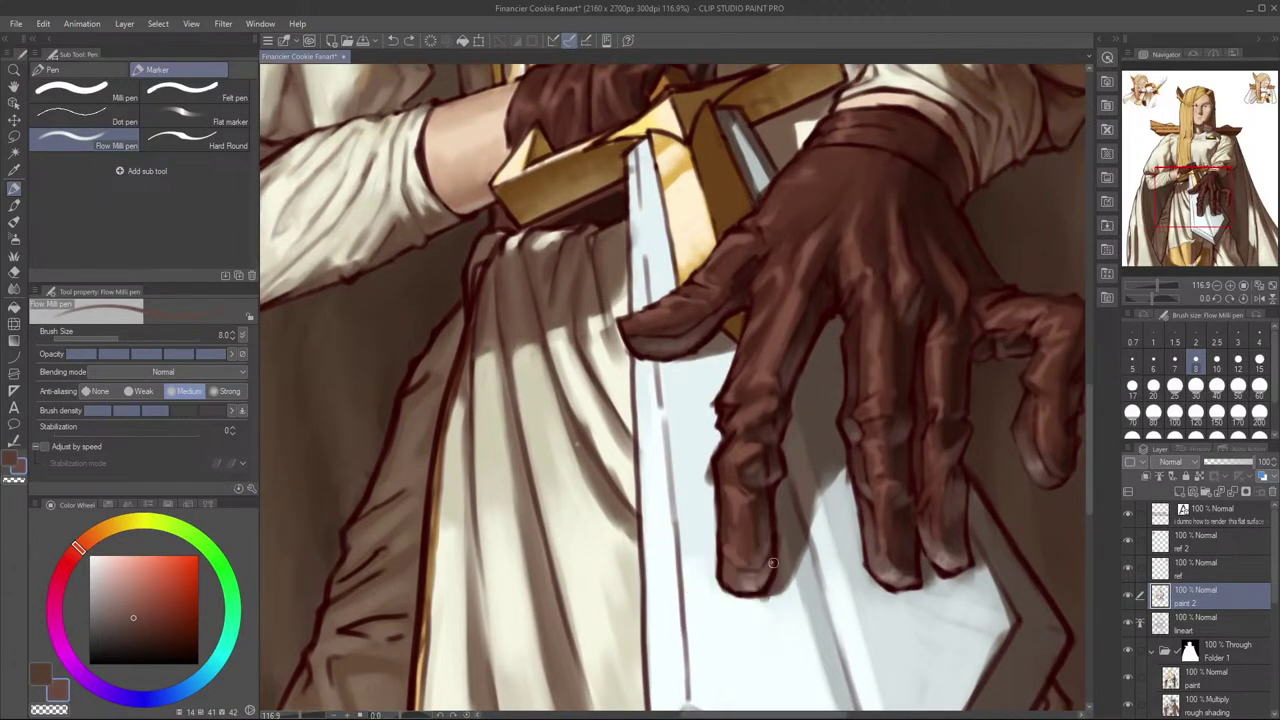
{"action": "scroll", "coordinate": [890, 460], "scroll_direction": "down", "scroll_amount": 3}
{"action": "key", "text": "h"}
{"action": "key", "text": "h"}
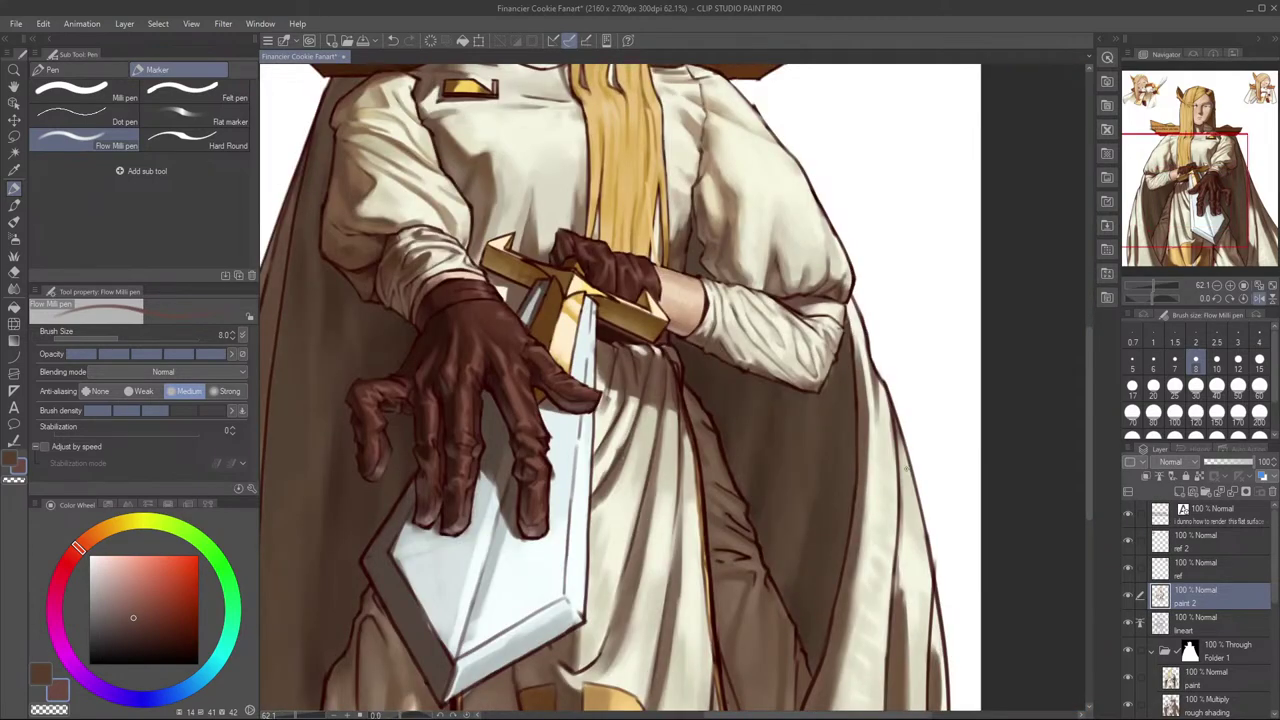
{"action": "left_click_drag", "start_coordinate": [888, 481], "coordinate": [882, 535]}
{"action": "scroll", "coordinate": [883, 537], "scroll_direction": "down", "scroll_amount": 1}
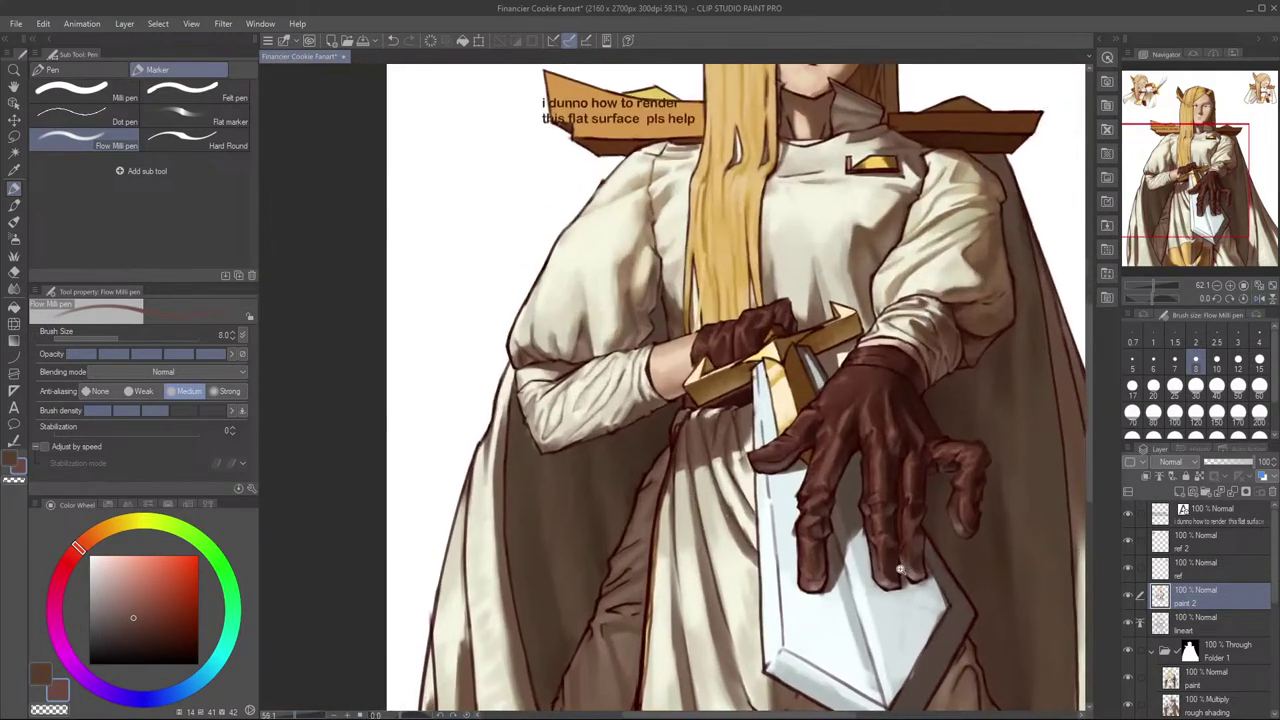
{"action": "key", "text": "h"}
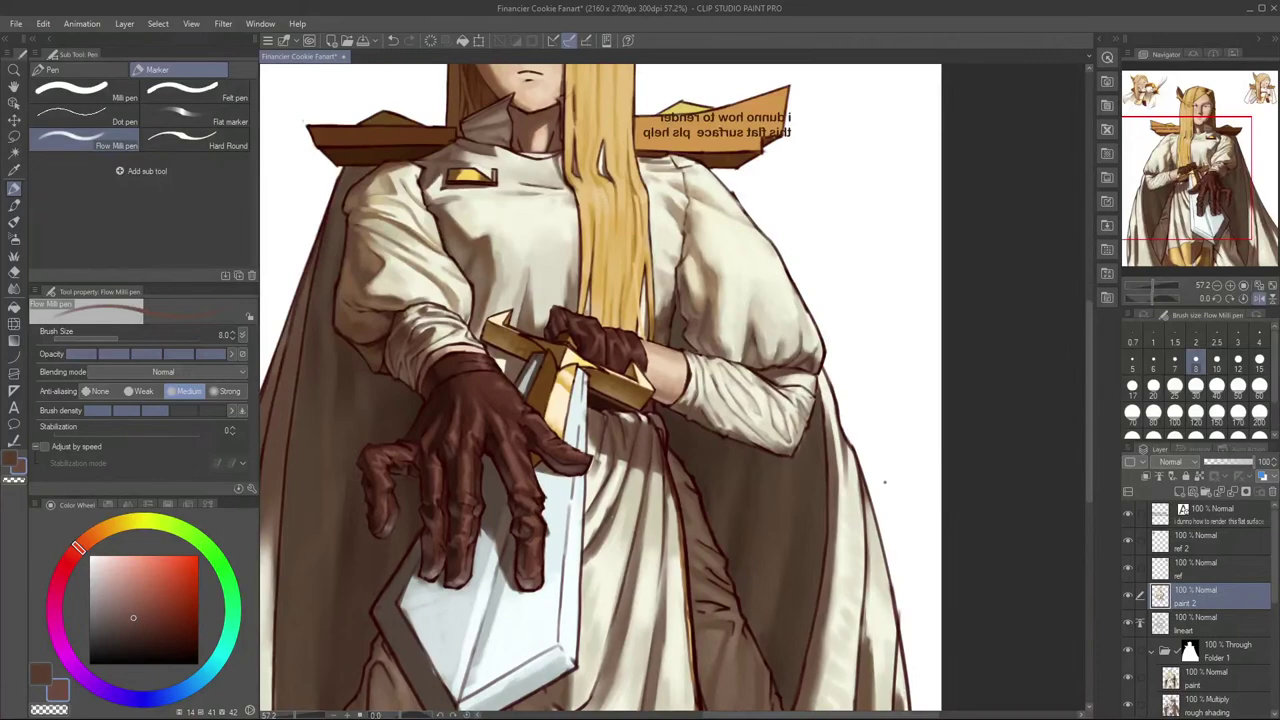
{"action": "key", "text": "h"}
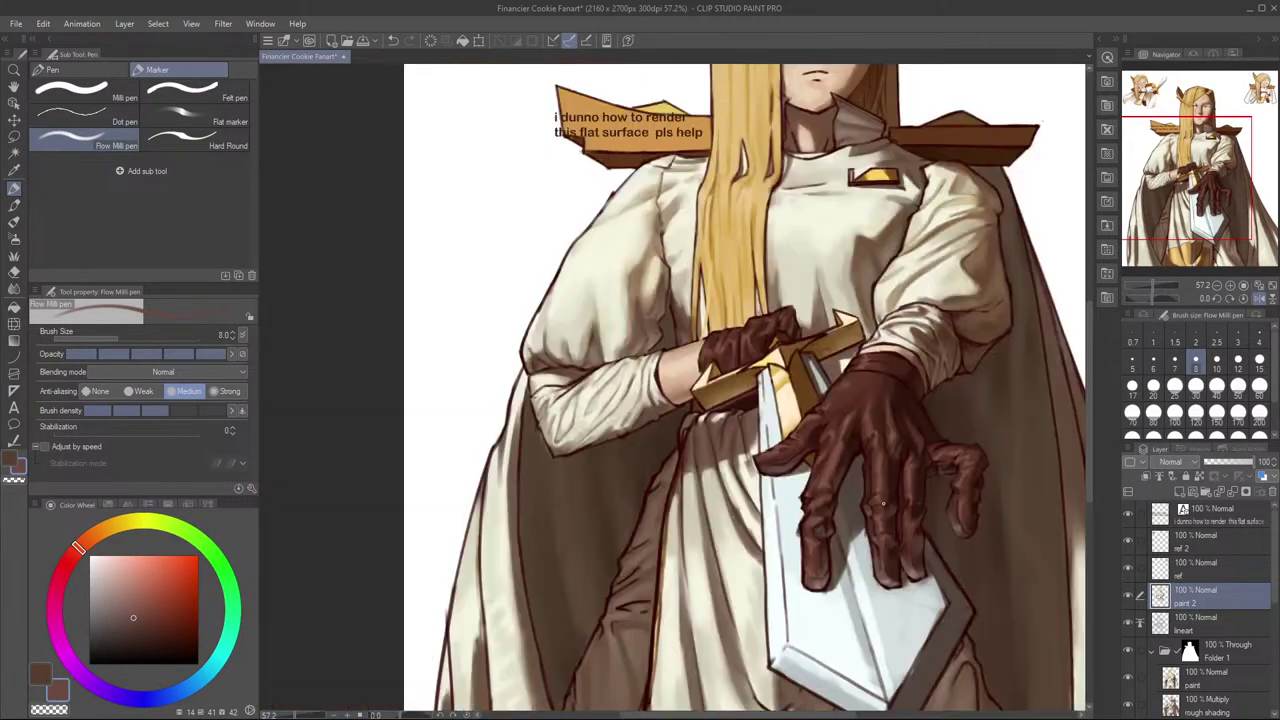
Step: Shade between the index and middle knuckles with sampled dark and mid browns, undo the last stroke and check the figure mirrored
{"action": "scroll", "coordinate": [880, 505], "scroll_direction": "up", "scroll_amount": 4}
{"action": "left_click", "coordinate": [788, 513], "text": "alt"}
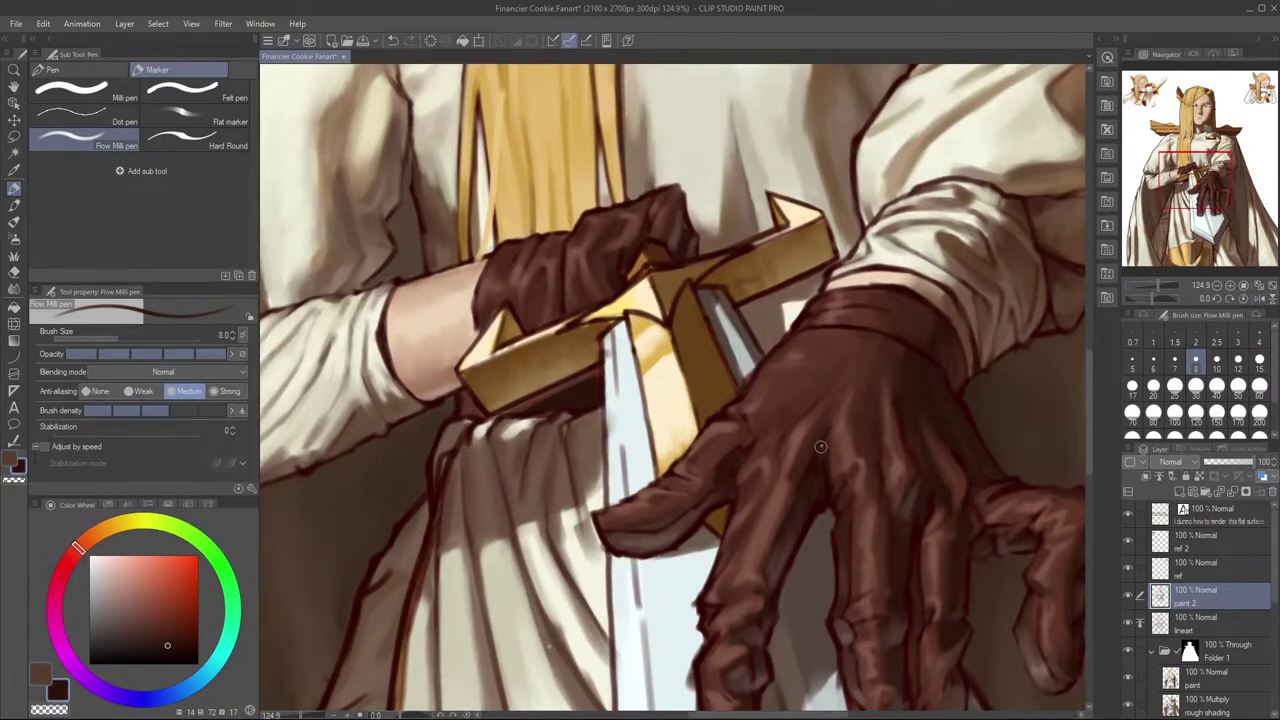
{"action": "scroll", "coordinate": [875, 430], "scroll_direction": "up", "scroll_amount": 1}
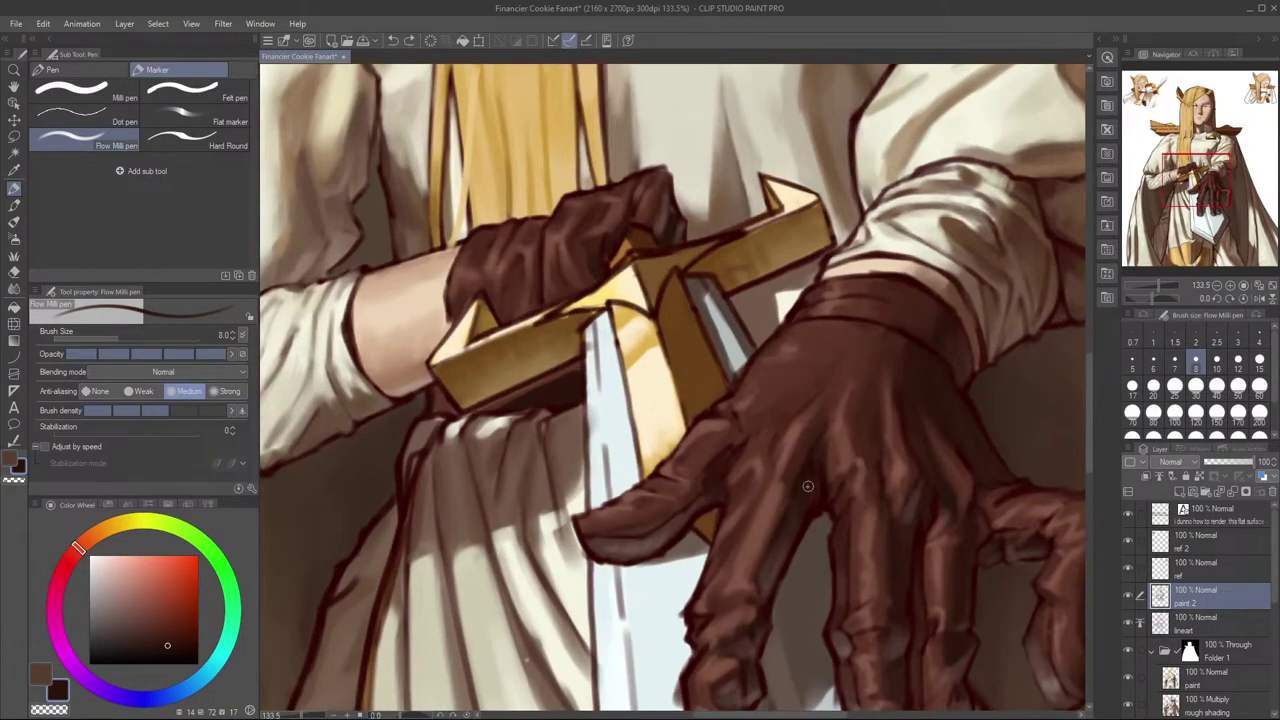
{"action": "left_click", "coordinate": [786, 558], "text": "alt"}
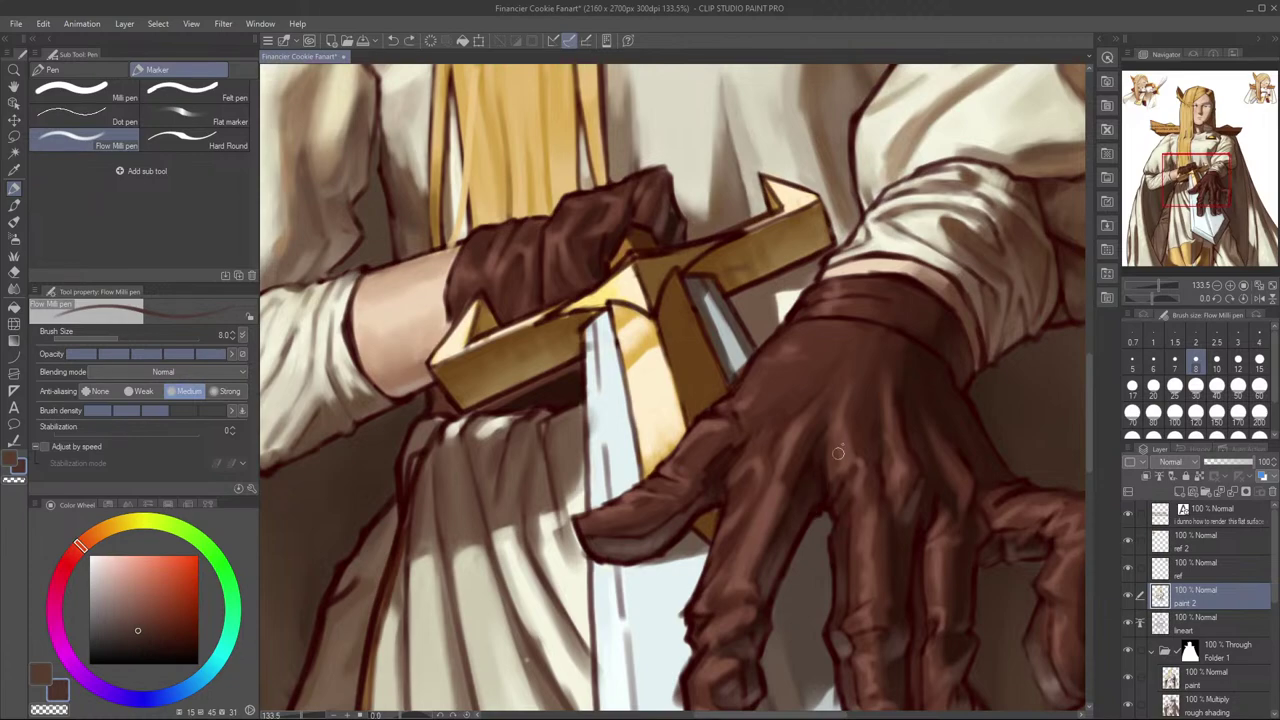
{"action": "key", "text": "ctrl+z"}
{"action": "scroll", "coordinate": [823, 482], "scroll_direction": "down", "scroll_amount": 4}
{"action": "scroll", "coordinate": [829, 505], "scroll_direction": "up", "scroll_amount": 3}
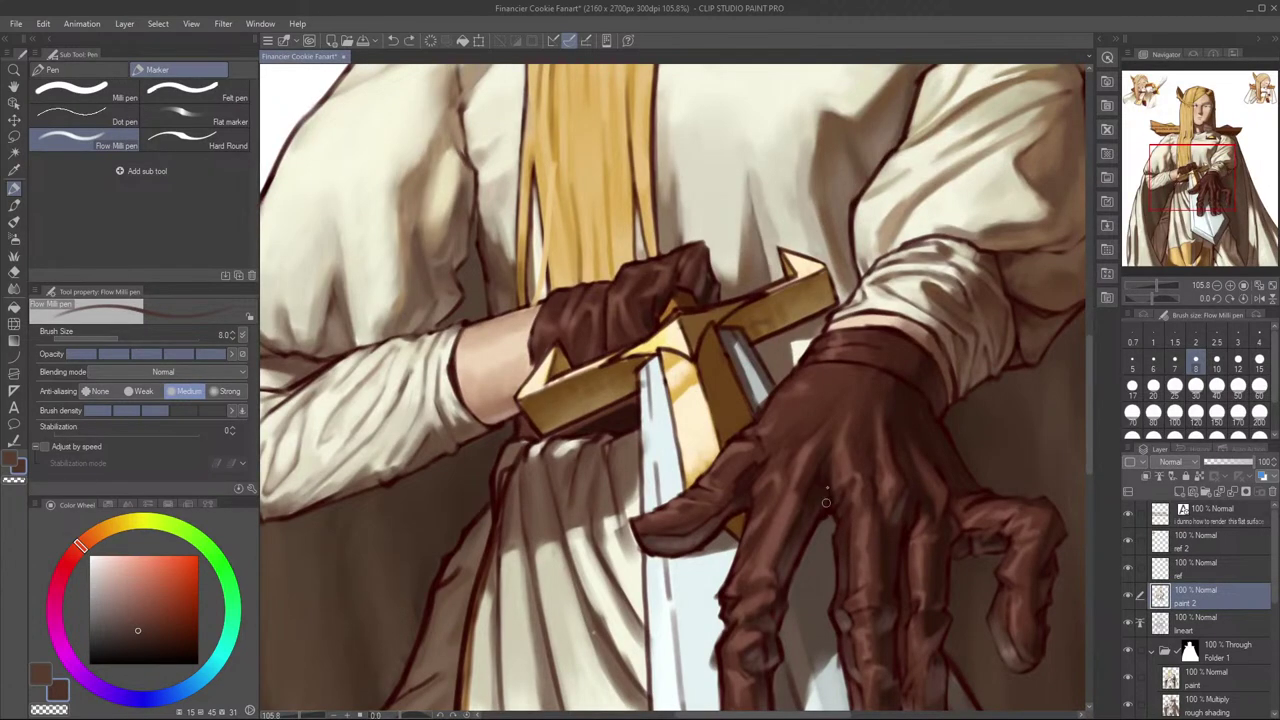
{"action": "scroll", "coordinate": [927, 478], "scroll_direction": "down", "scroll_amount": 5}
{"action": "key", "text": "h"}
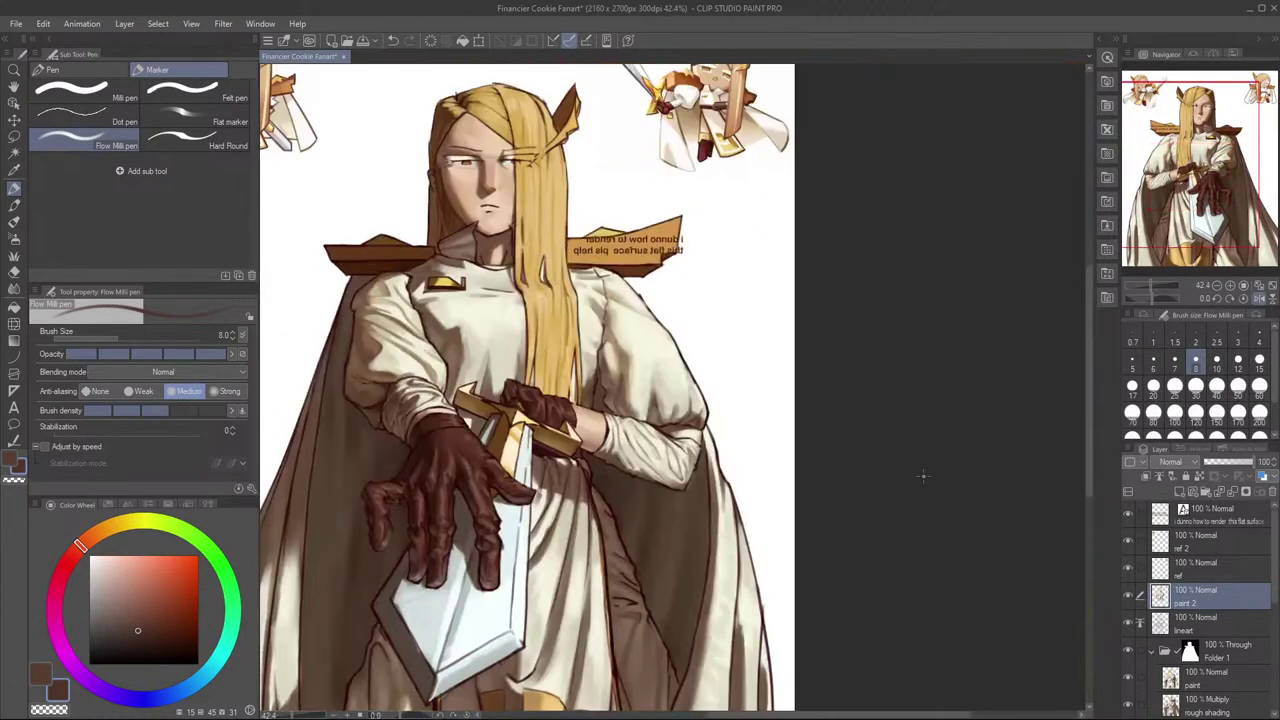
Step: Examine the figure's pose and gloved hands in both mirrored and normal canvas orientation
{"action": "key", "text": "h"}
{"action": "scroll", "coordinate": [910, 475], "scroll_direction": "up", "scroll_amount": 3}
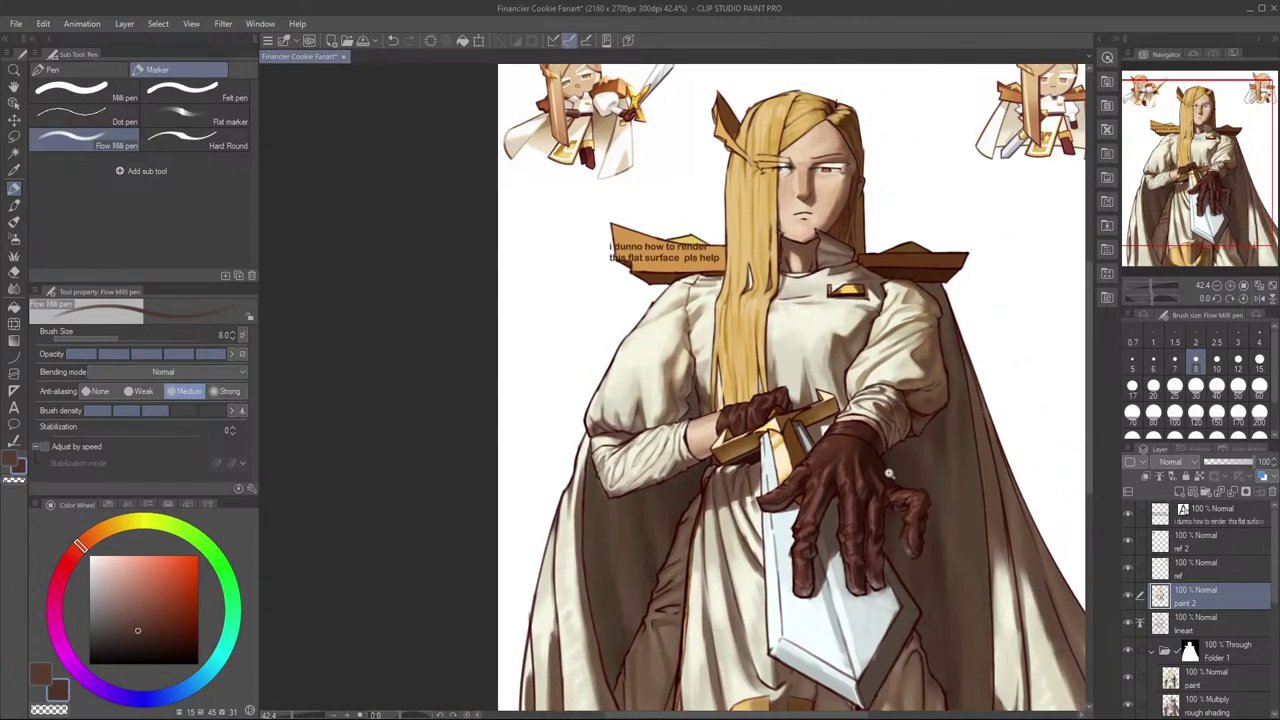
{"action": "scroll", "coordinate": [900, 473], "scroll_direction": "up", "scroll_amount": 2}
{"action": "scroll", "coordinate": [950, 445], "scroll_direction": "down", "scroll_amount": 3}
{"action": "key", "text": "h"}
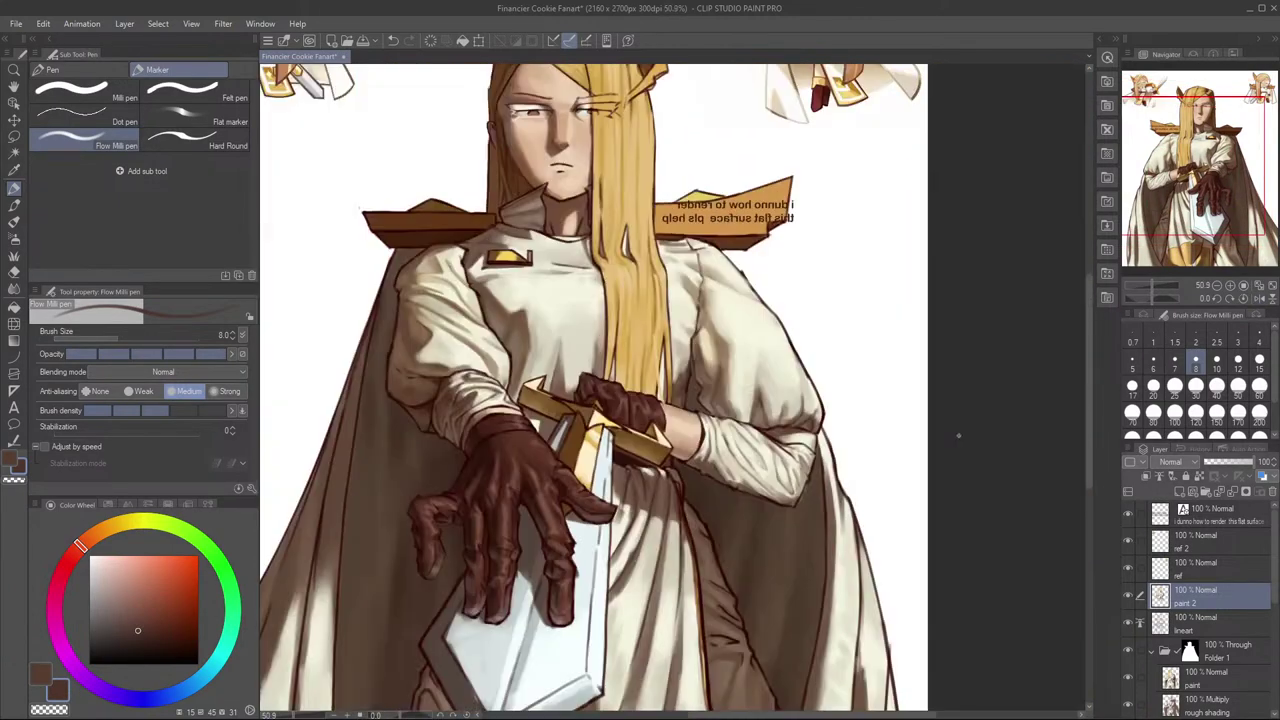
{"action": "key", "text": "h"}
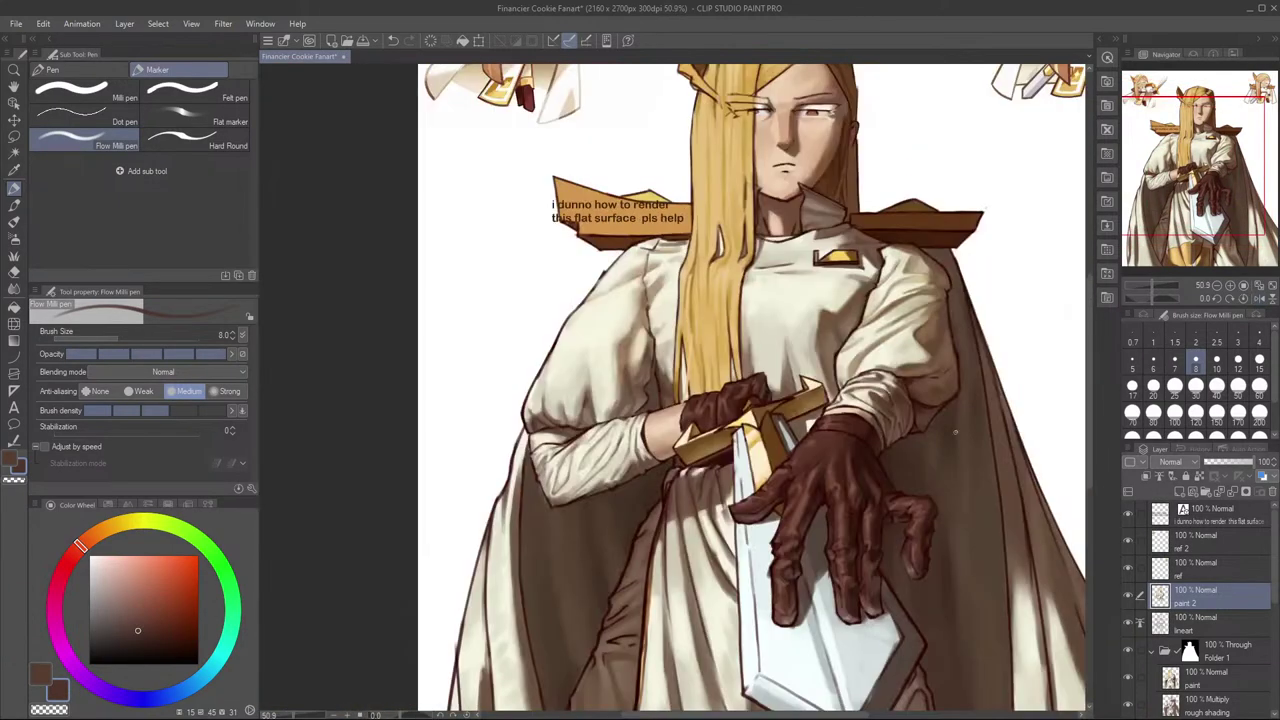
{"action": "left_click_drag", "start_coordinate": [911, 504], "coordinate": [922, 462]}
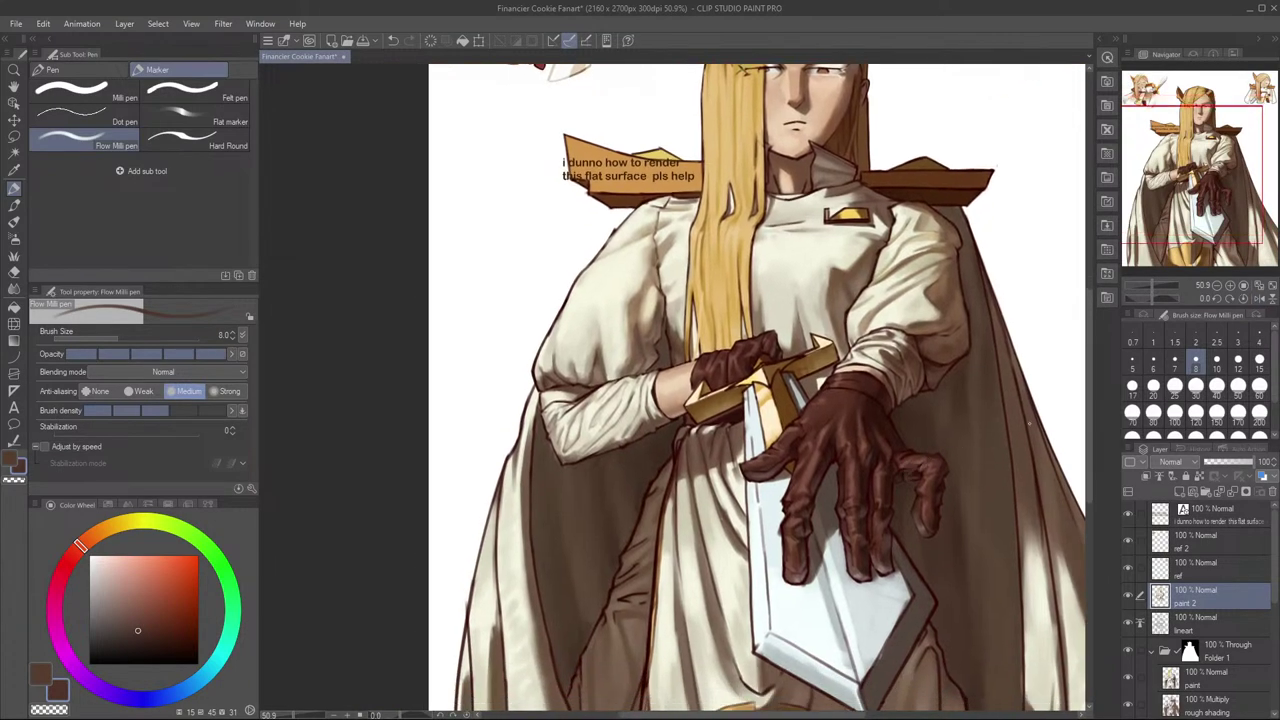
{"action": "key", "text": "h"}
{"action": "left_click_drag", "start_coordinate": [955, 495], "coordinate": [940, 497]}
{"action": "left_click_drag", "start_coordinate": [745, 486], "coordinate": [884, 468]}
{"action": "key", "text": "h"}
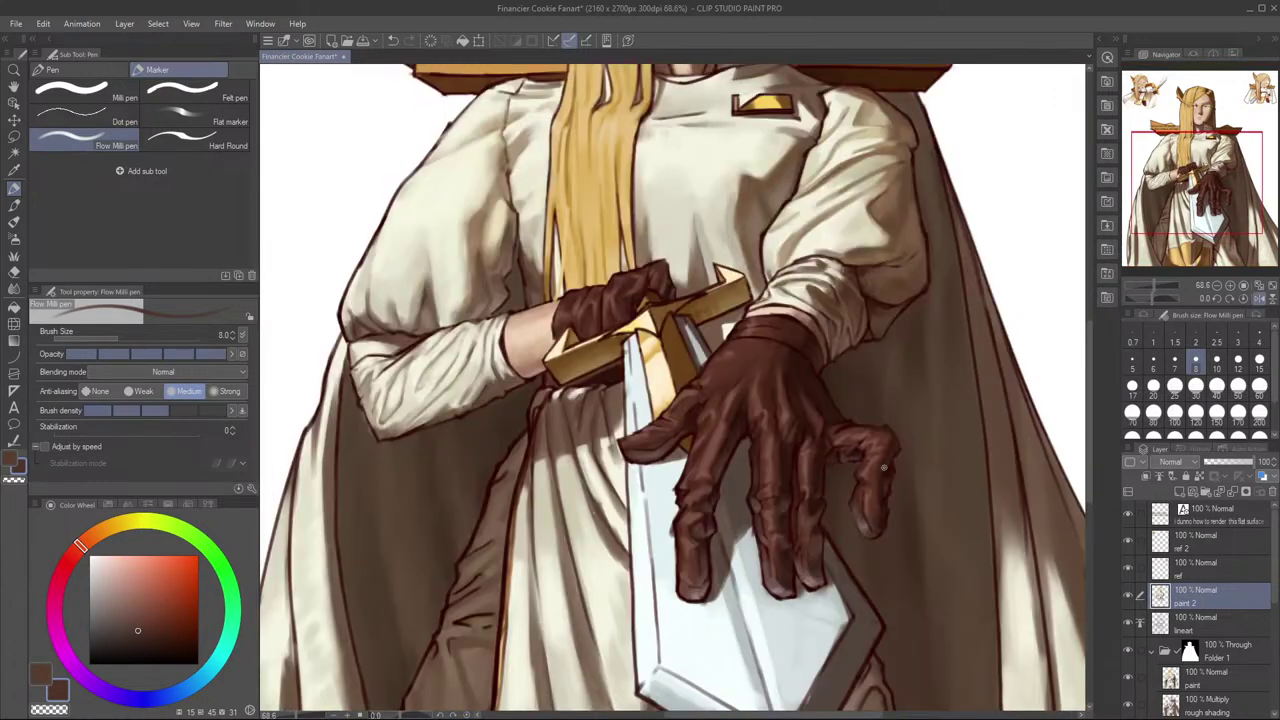
Step: Paint greyish-brown reflected light along the underside of the outstretched glove's thumb, checking it in mirrored view
{"action": "scroll", "coordinate": [846, 538], "scroll_direction": "up", "scroll_amount": 4}
{"action": "left_click", "coordinate": [764, 628], "text": "alt"}
{"action": "left_click_drag", "start_coordinate": [733, 503], "coordinate": [900, 494]}
{"action": "left_click_drag", "start_coordinate": [693, 379], "coordinate": [696, 379]}
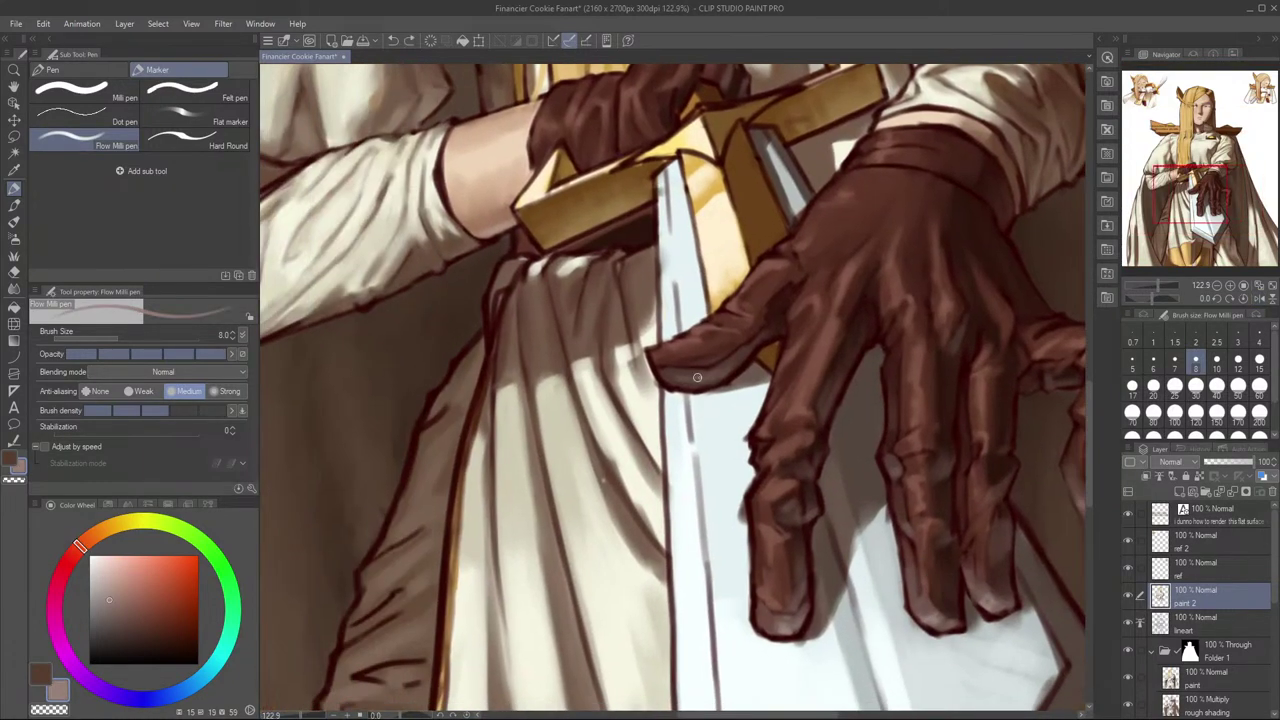
{"action": "key", "text": "h"}
{"action": "scroll", "coordinate": [843, 441], "scroll_direction": "down", "scroll_amount": 1}
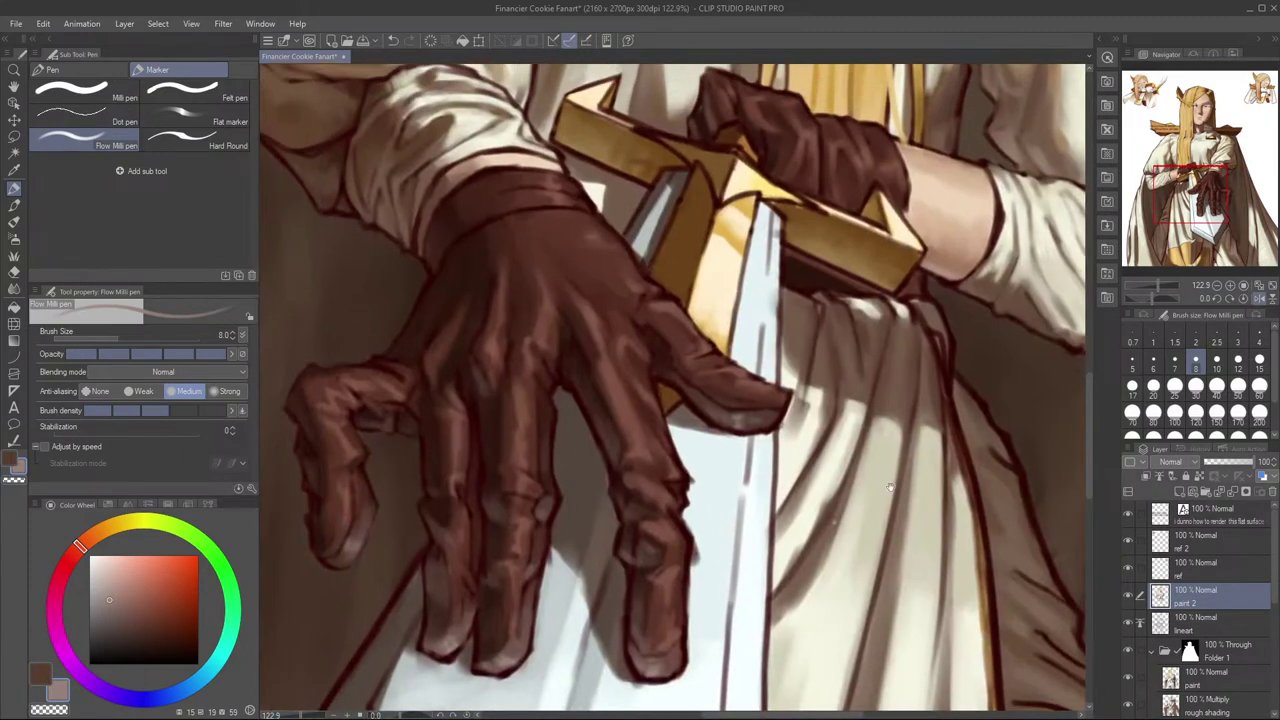
{"action": "scroll", "coordinate": [843, 441], "scroll_direction": "up", "scroll_amount": 2}
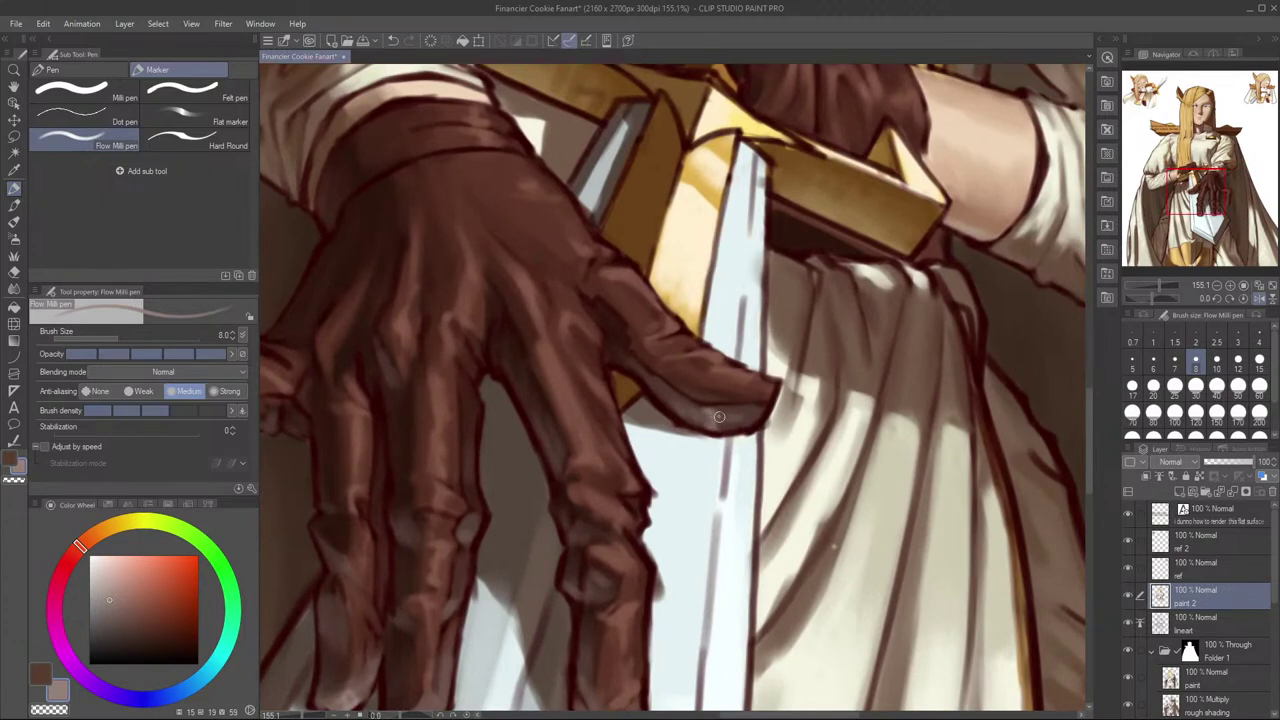
{"action": "left_click_drag", "start_coordinate": [708, 411], "coordinate": [711, 426]}
{"action": "key", "text": "h"}
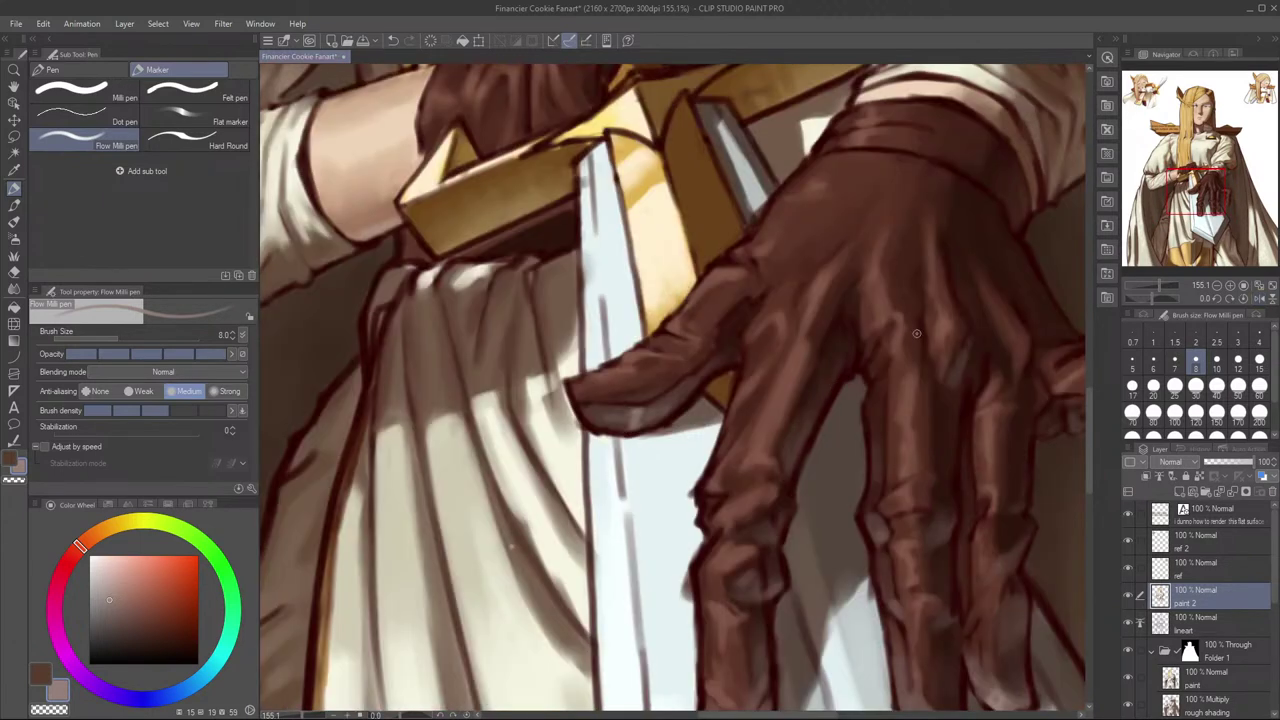
{"action": "left_click_drag", "start_coordinate": [624, 408], "coordinate": [732, 435]}
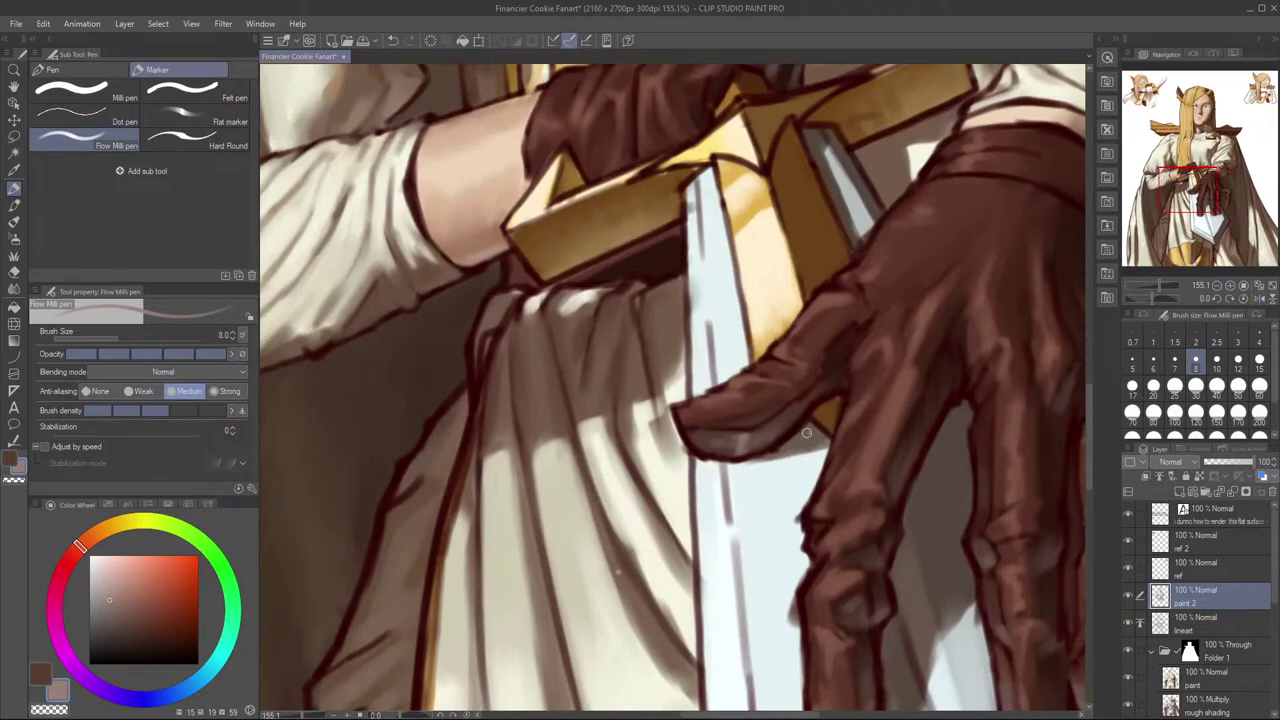
Step: Refine the thumb's underside with mid-browns sampled from the glove, checking the hand in both orientations
{"action": "scroll", "coordinate": [801, 433], "scroll_direction": "down", "scroll_amount": 4}
{"action": "key", "text": "h"}
{"action": "left_click_drag", "start_coordinate": [745, 429], "coordinate": [876, 460]}
{"action": "scroll", "coordinate": [677, 483], "scroll_direction": "up", "scroll_amount": 3}
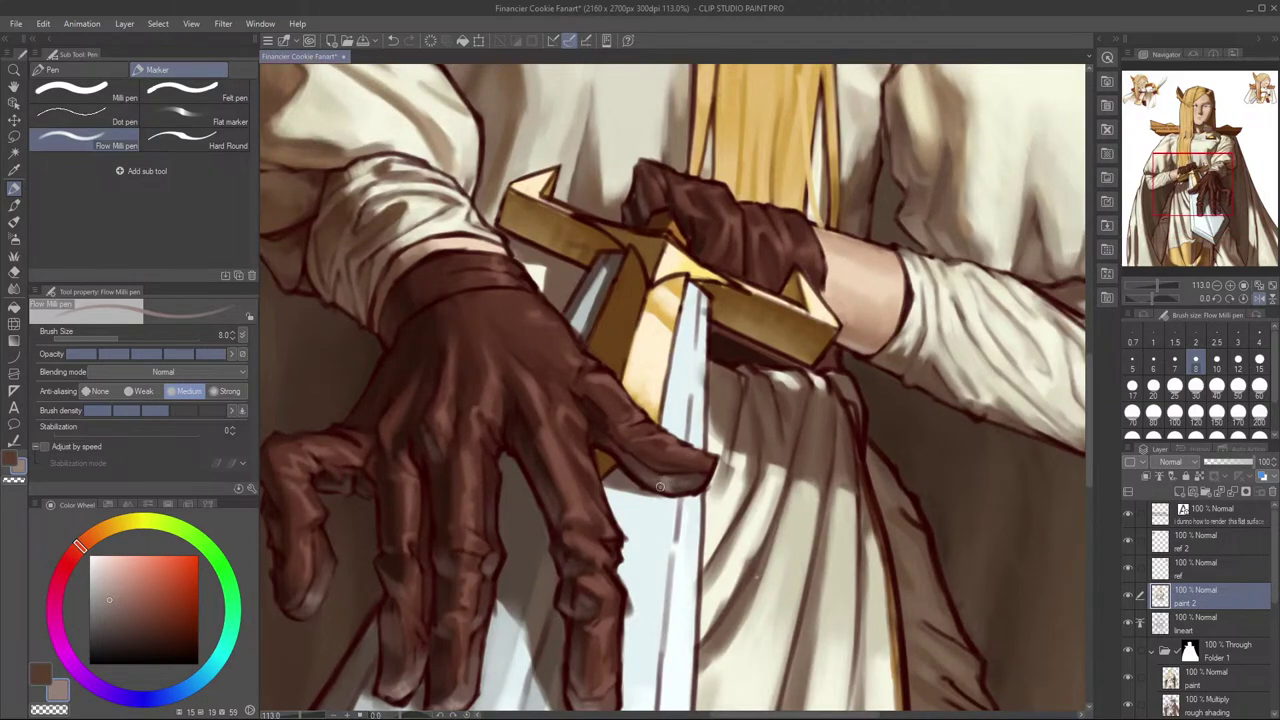
{"action": "scroll", "coordinate": [727, 430], "scroll_direction": "down", "scroll_amount": 3}
{"action": "key", "text": "h"}
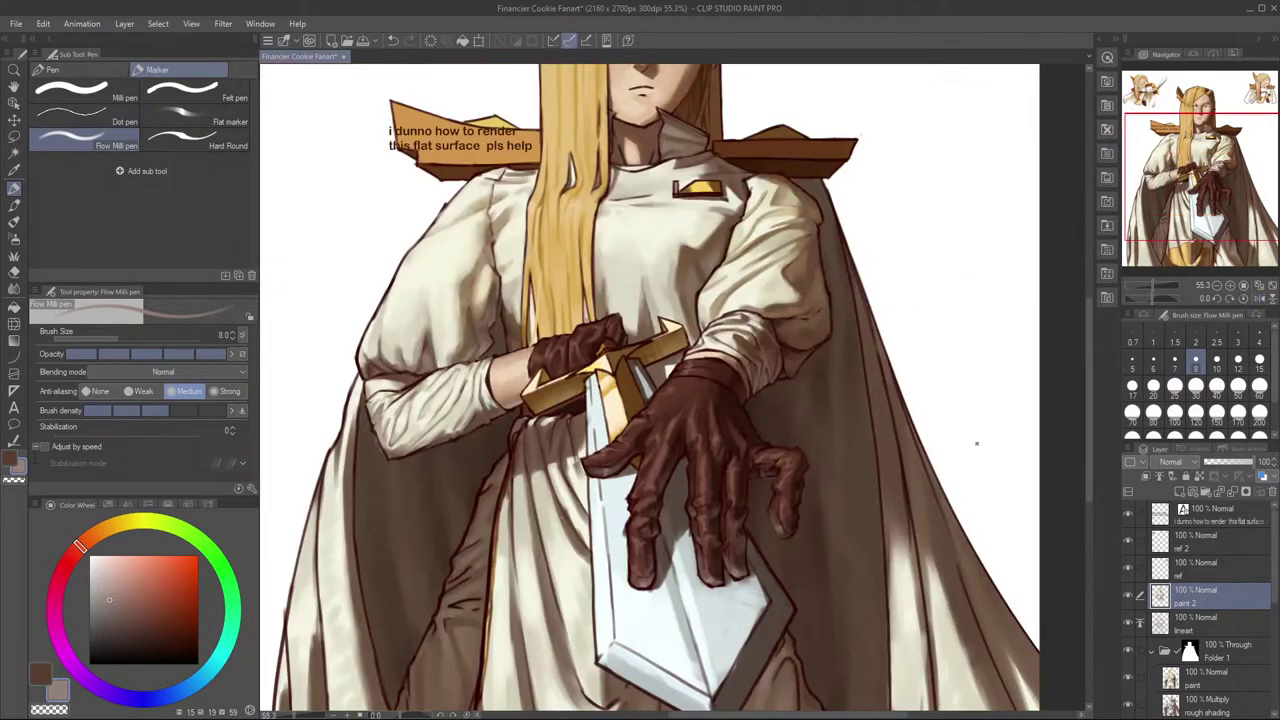
{"action": "scroll", "coordinate": [706, 498], "scroll_direction": "up", "scroll_amount": 4}
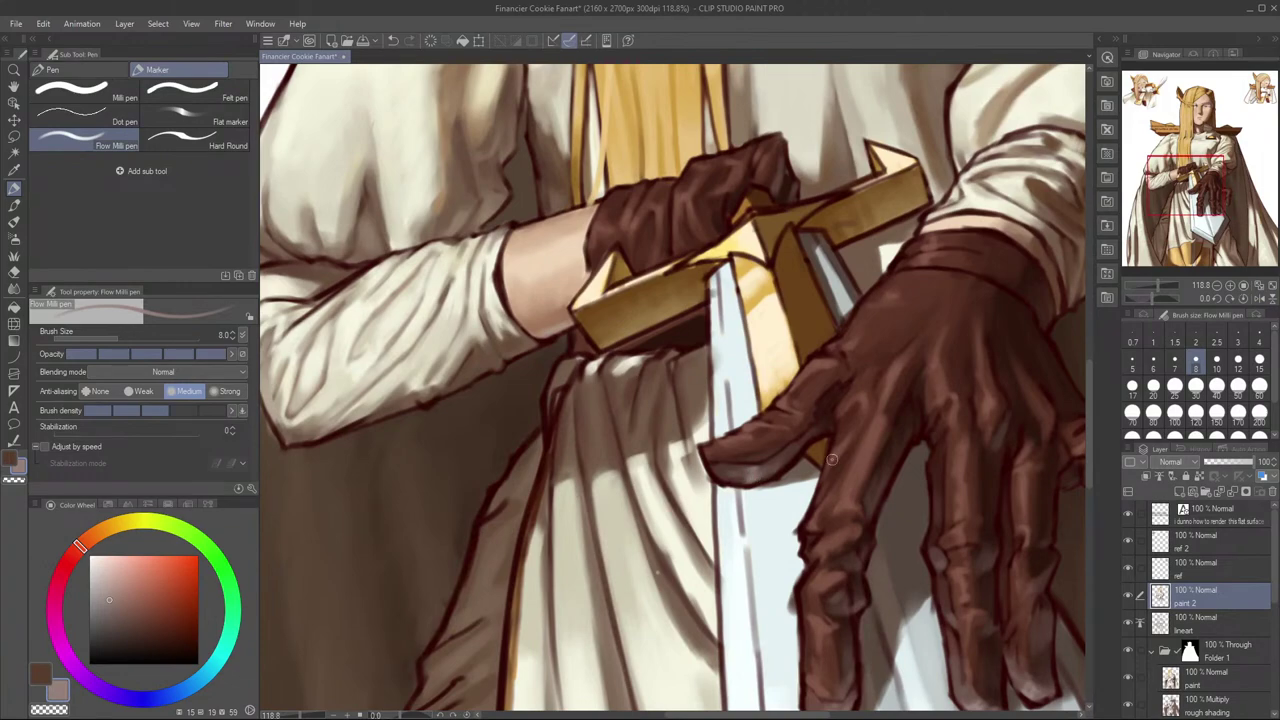
{"action": "scroll", "coordinate": [800, 465], "scroll_direction": "down", "scroll_amount": 5}
{"action": "scroll", "coordinate": [816, 461], "scroll_direction": "up", "scroll_amount": 3}
{"action": "scroll", "coordinate": [816, 461], "scroll_direction": "up", "scroll_amount": 2}
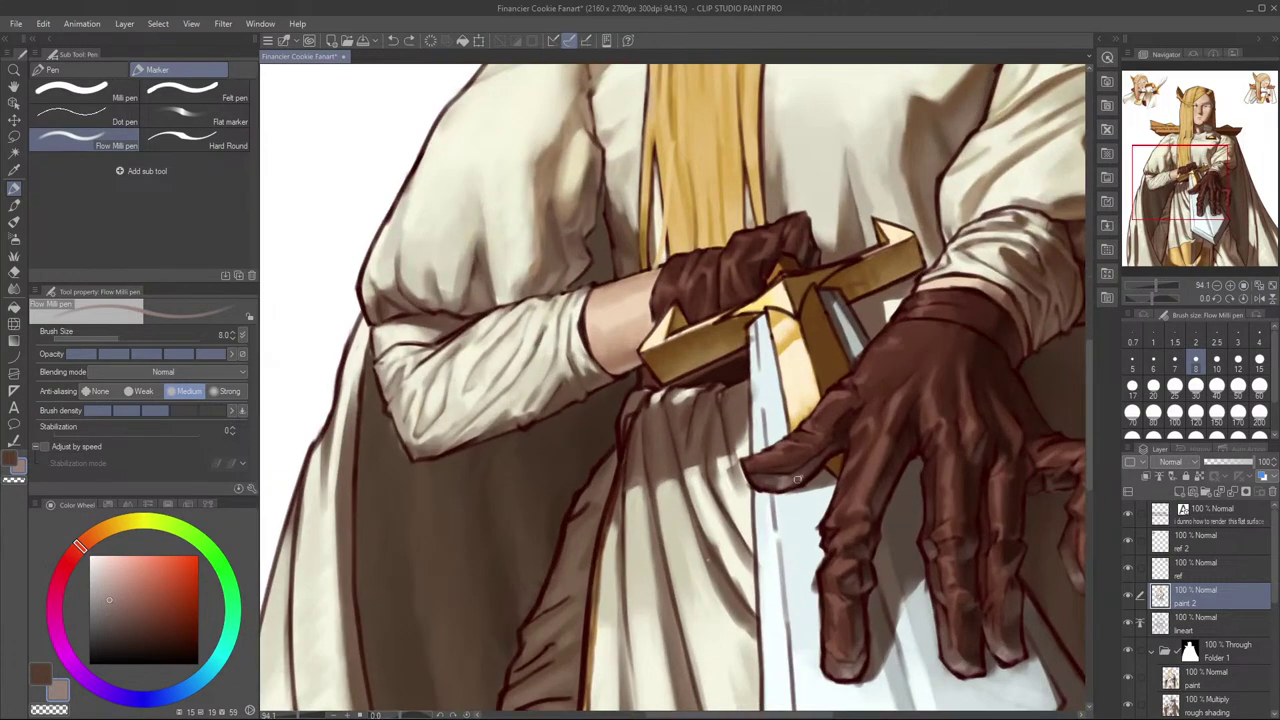
{"action": "left_click", "coordinate": [765, 481], "text": "alt"}
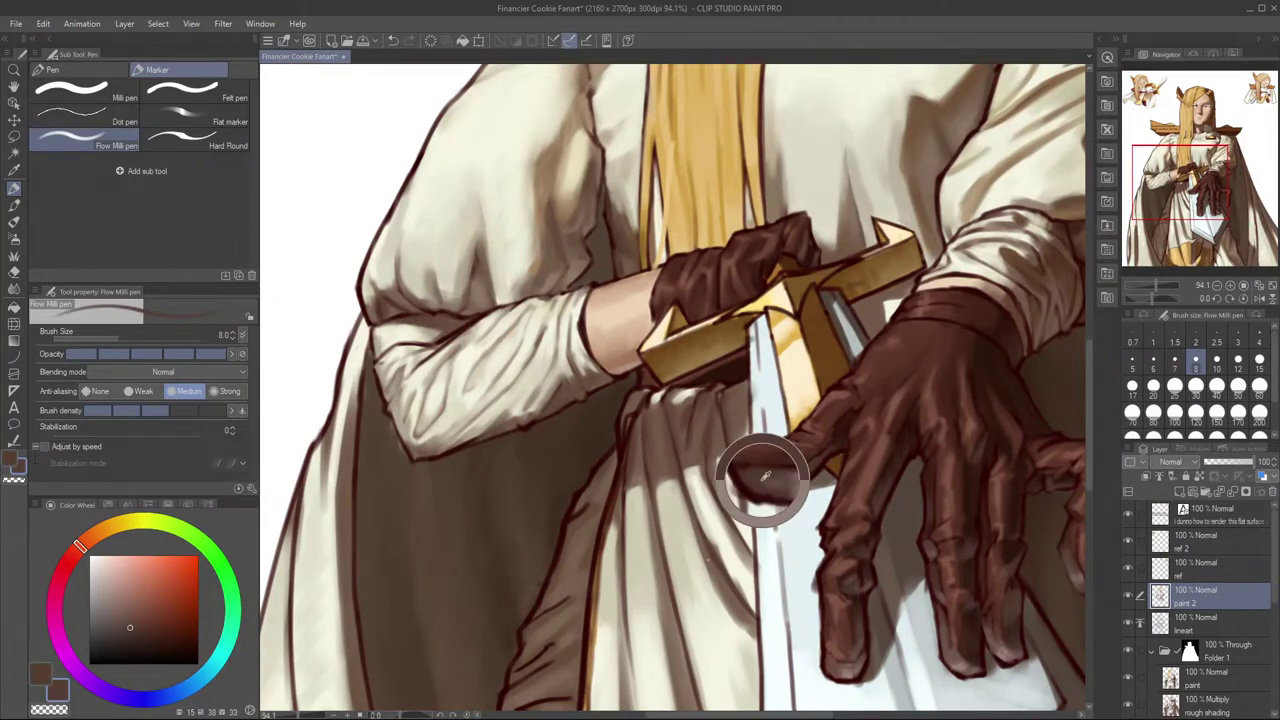
{"action": "left_click", "coordinate": [799, 476], "text": "alt"}
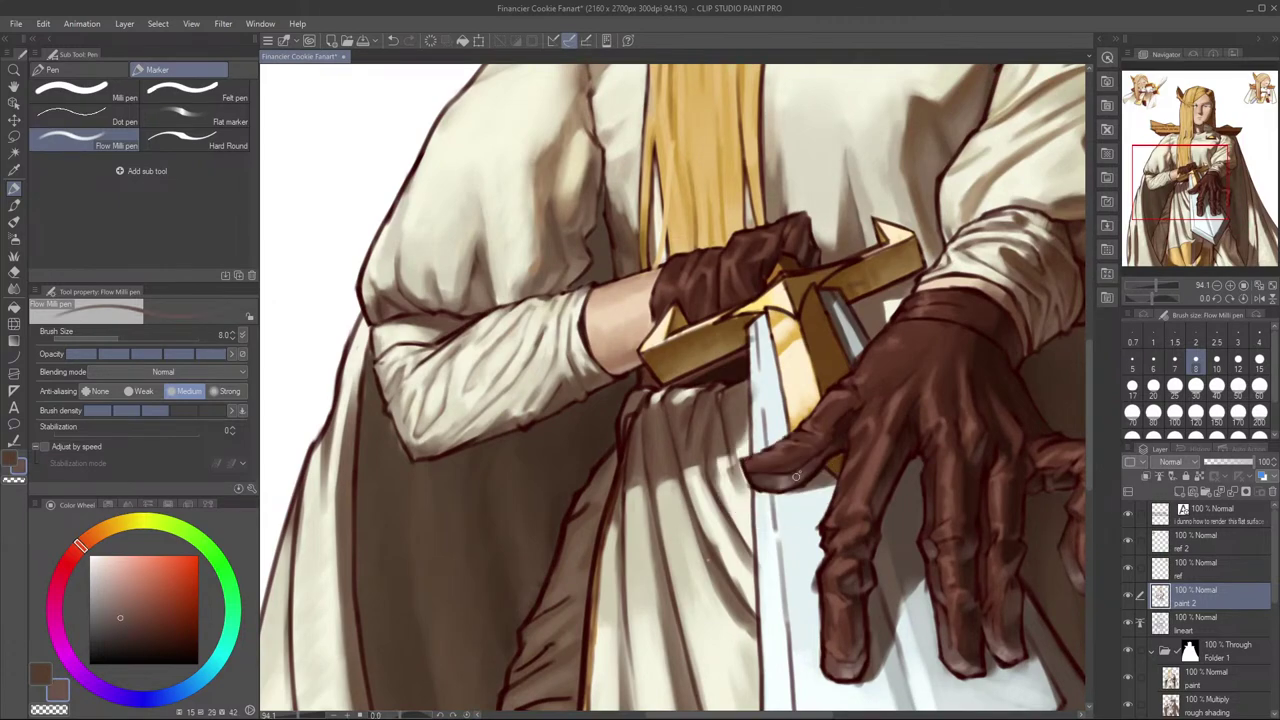
Step: Review the retouched glove against the whole figure in mirrored and normal orientation
{"action": "key", "text": "h"}
{"action": "mouse_move", "coordinate": [689, 492]}
{"action": "left_mouse_down"}
{"action": "mouse_move", "coordinate": [880, 503]}
{"action": "mouse_move", "coordinate": [580, 510]}
{"action": "mouse_move", "coordinate": [1000, 523]}
{"action": "left_mouse_up"}
{"action": "key", "text": "h"}
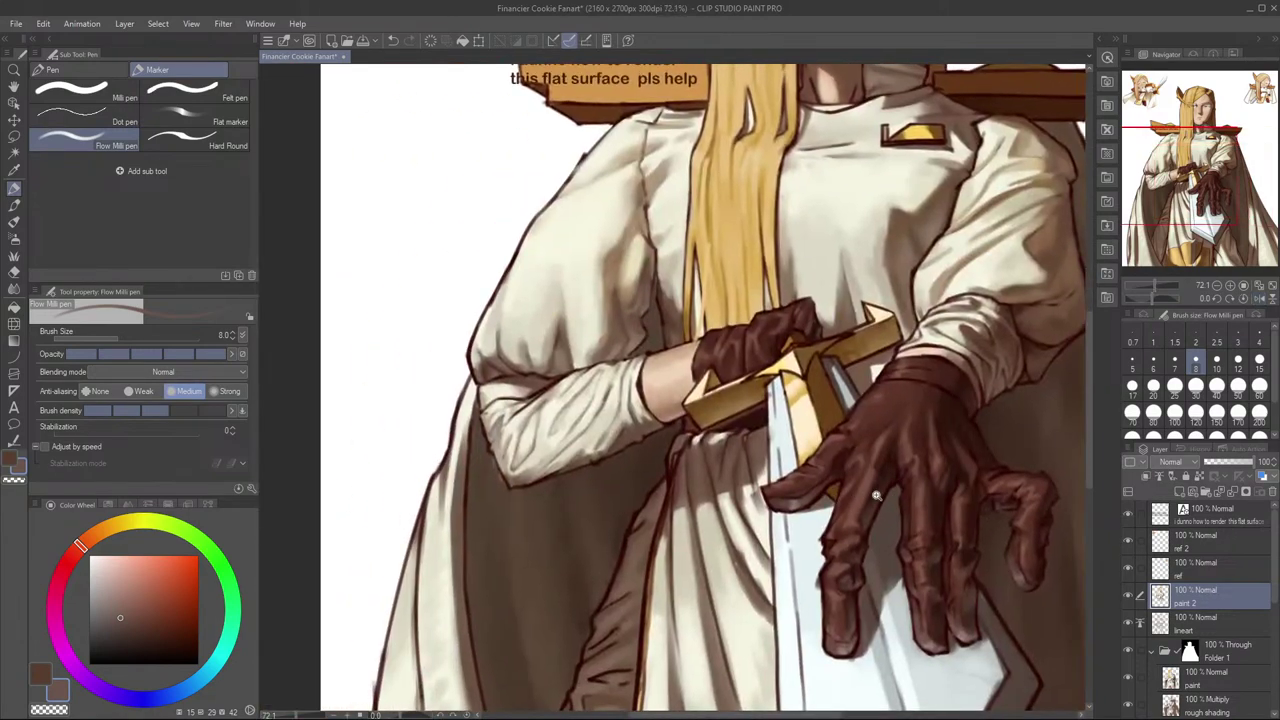
{"action": "scroll", "coordinate": [876, 496], "scroll_direction": "down", "scroll_amount": 3}
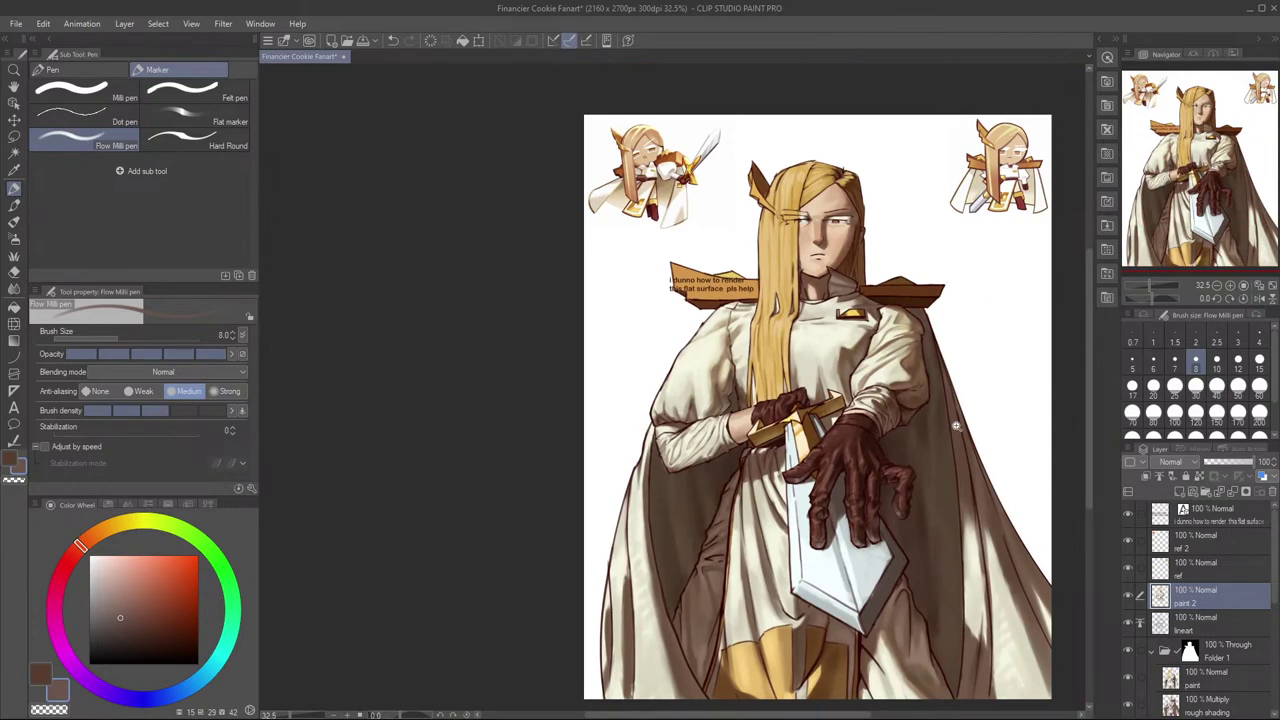
{"action": "key", "text": "h"}
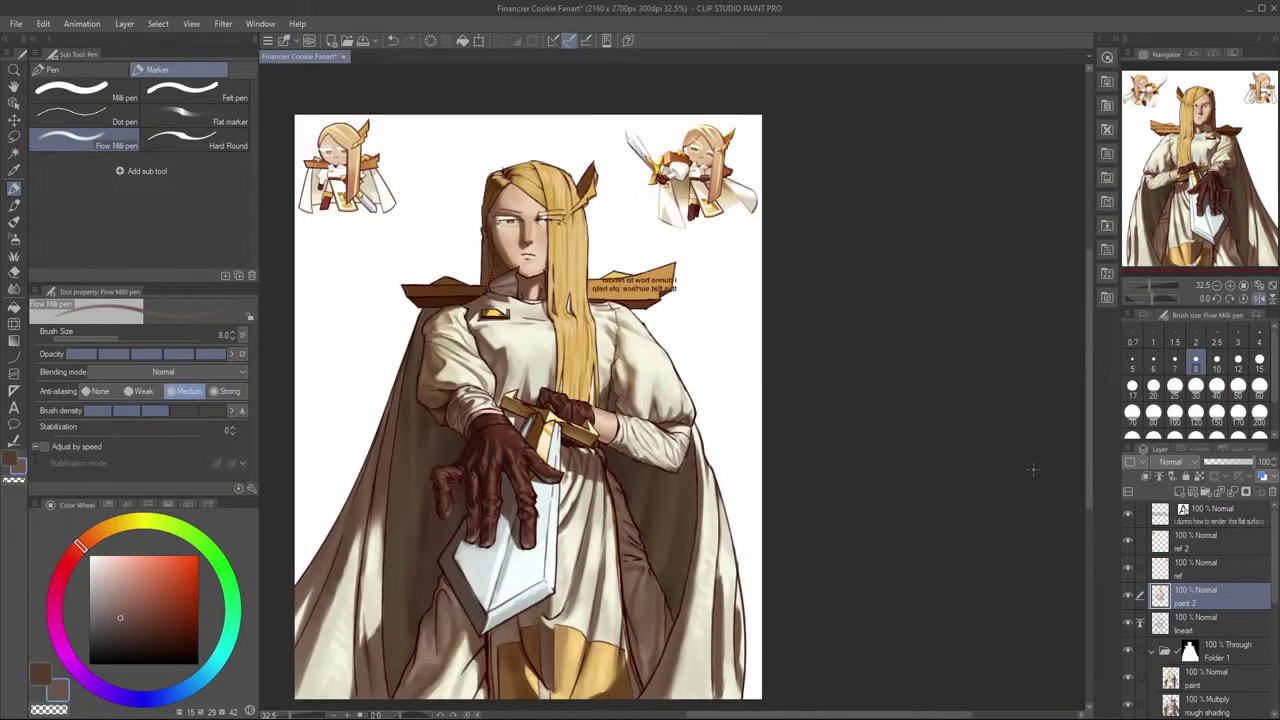
{"action": "key", "text": "h"}
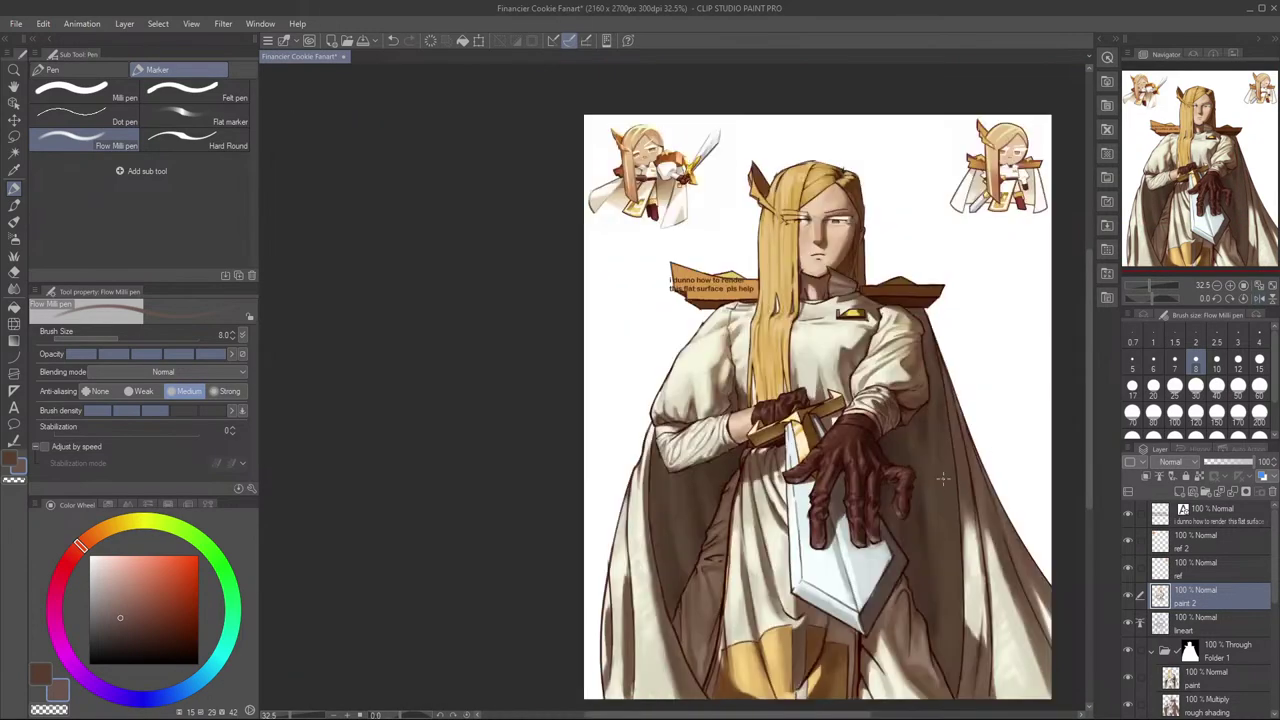
{"action": "scroll", "coordinate": [923, 476], "scroll_direction": "up", "scroll_amount": 3}
{"action": "scroll", "coordinate": [910, 495], "scroll_direction": "down", "scroll_amount": 3}
{"action": "key", "text": "h"}
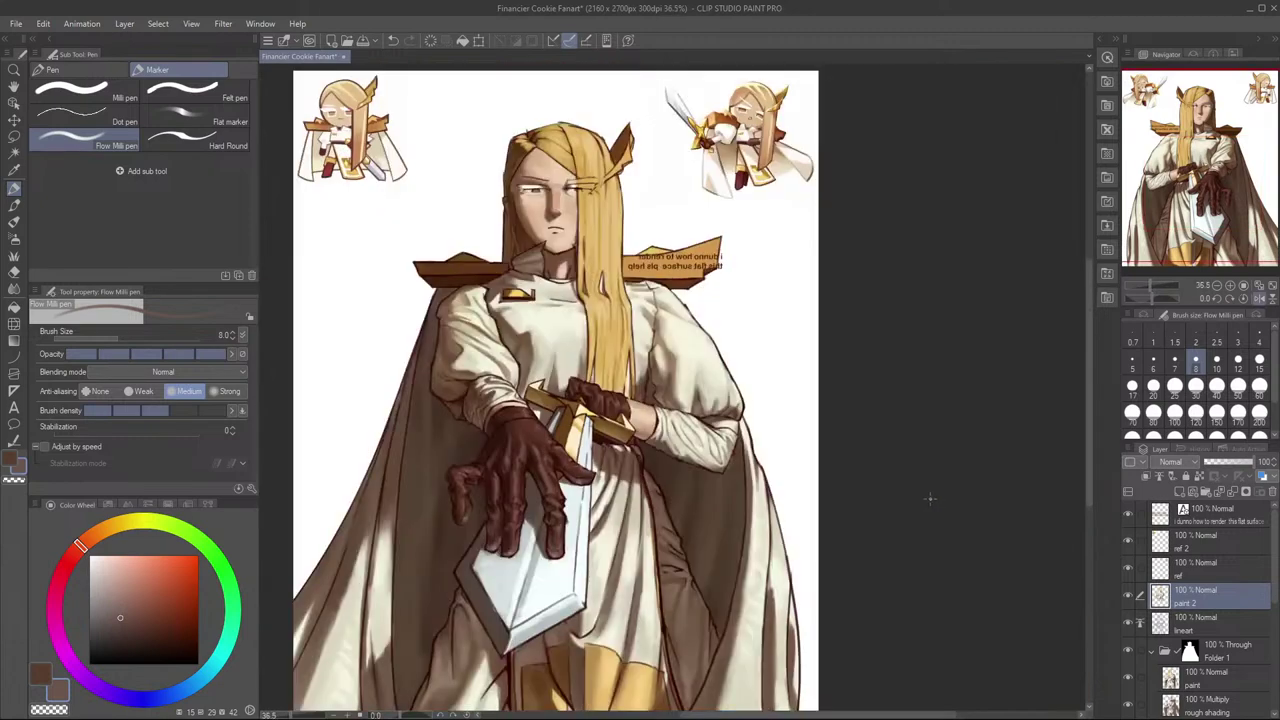
{"action": "key", "text": "h"}
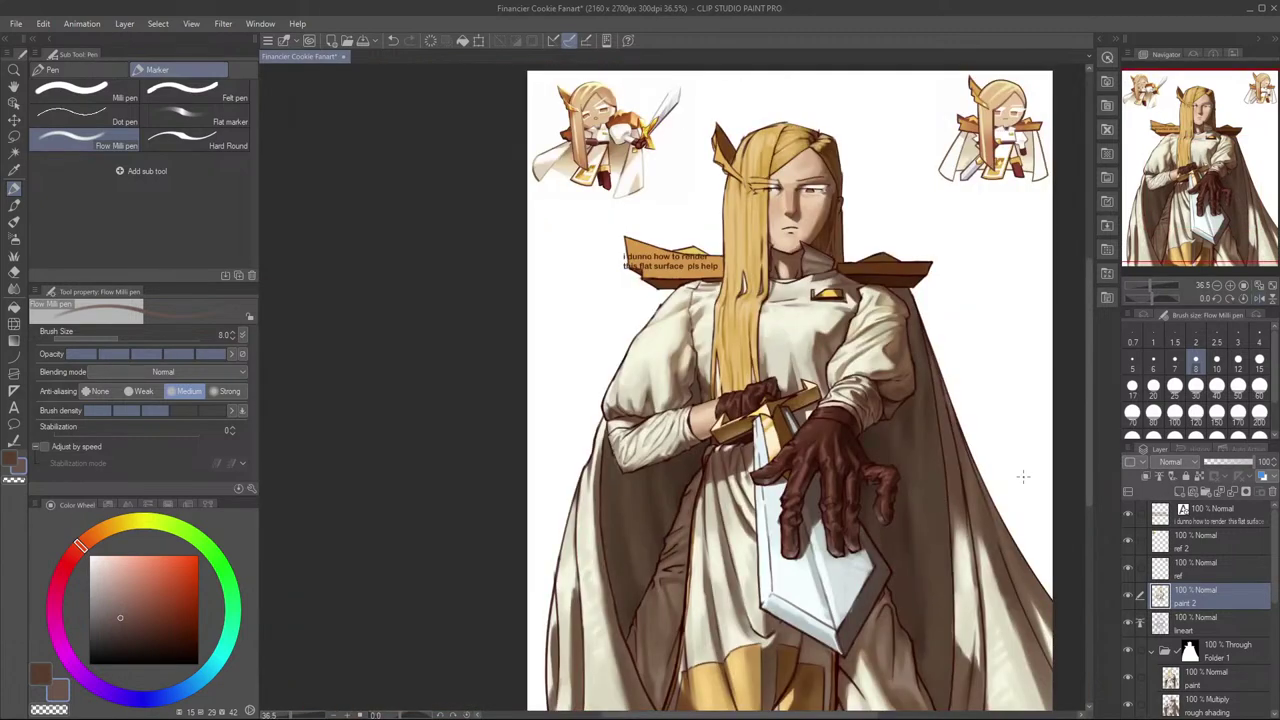
Step: Darken the lower fingers of the outstretched glove with a sampled dark brown at brush size 15
{"action": "scroll", "coordinate": [968, 418], "scroll_direction": "up", "scroll_amount": 2}
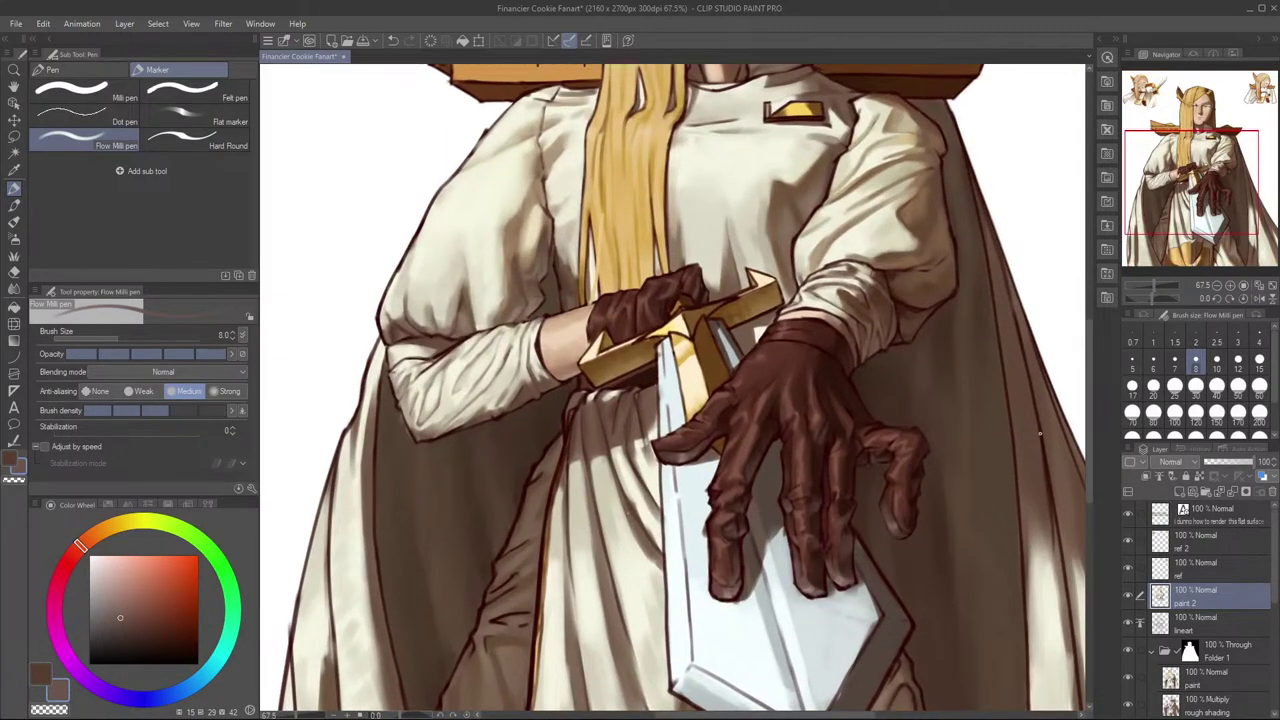
{"action": "left_click", "coordinate": [822, 560], "text": "alt"}
{"action": "key", "text": "bracketright"}
{"action": "key", "text": "bracketright"}
{"action": "key", "text": "bracketright"}
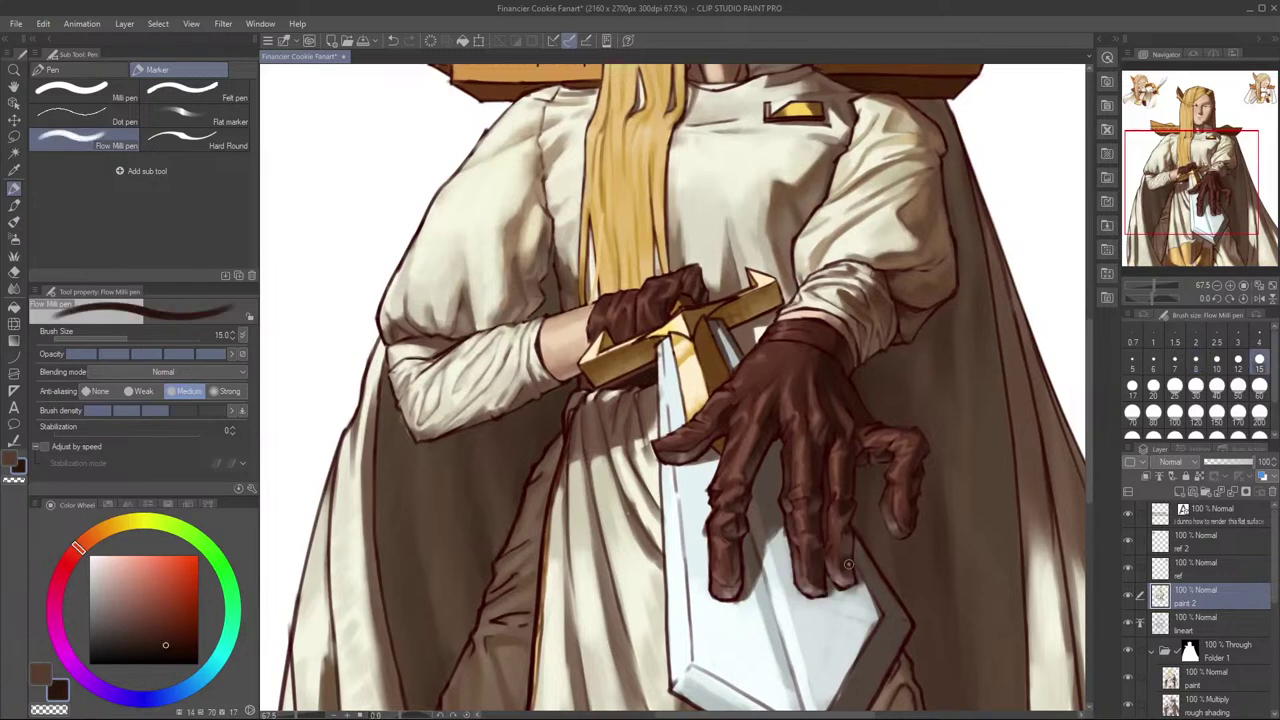
{"action": "key", "text": "ctrl+z"}
{"action": "left_click_drag", "start_coordinate": [853, 551], "coordinate": [848, 562]}
Step: Refine the dark shading on the outstretched glove's fingers at brush size 10, checking it in mirrored view
{"action": "key", "text": "h"}
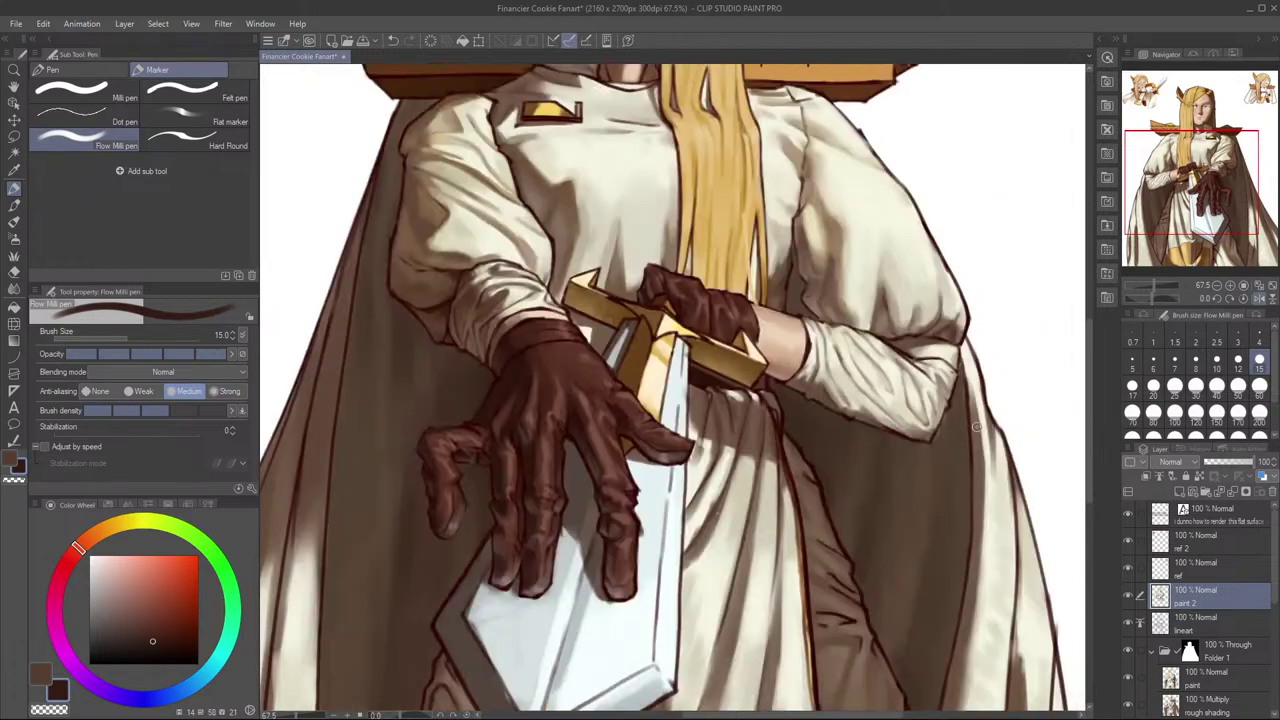
{"action": "left_click_drag", "start_coordinate": [533, 551], "coordinate": [693, 550]}
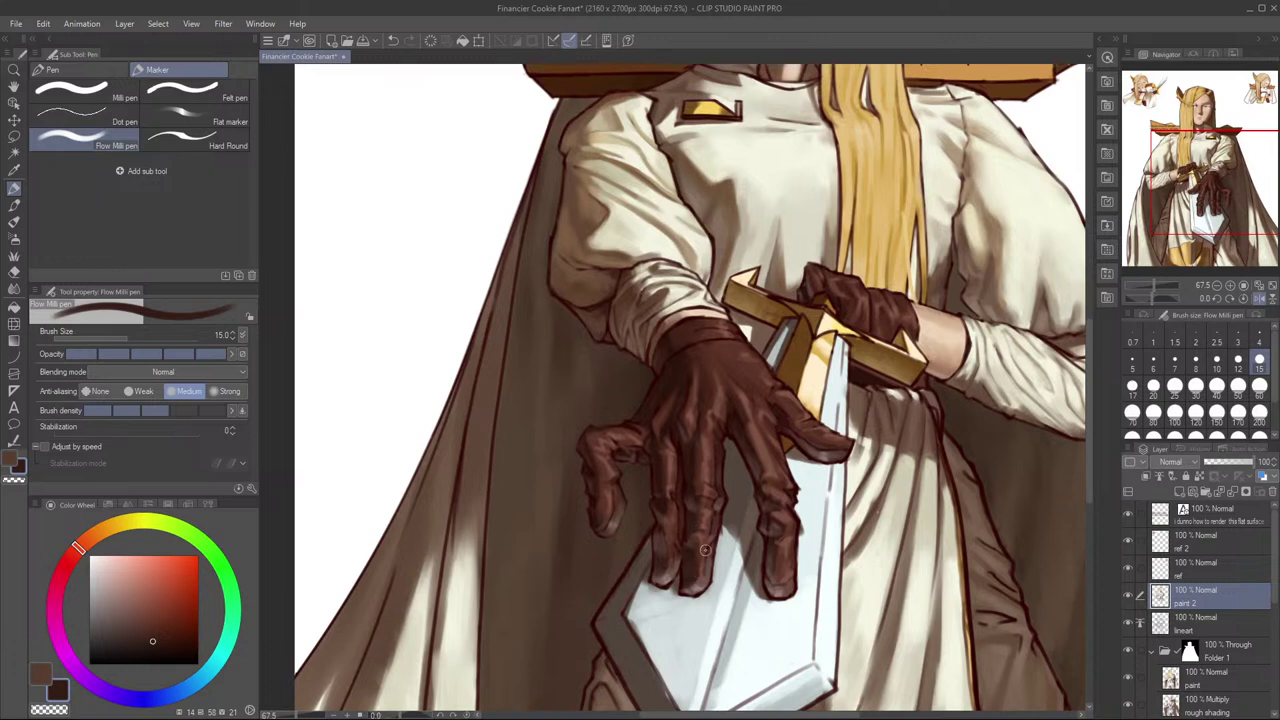
{"action": "key", "text": "bracketleft"}
{"action": "key", "text": "bracketleft"}
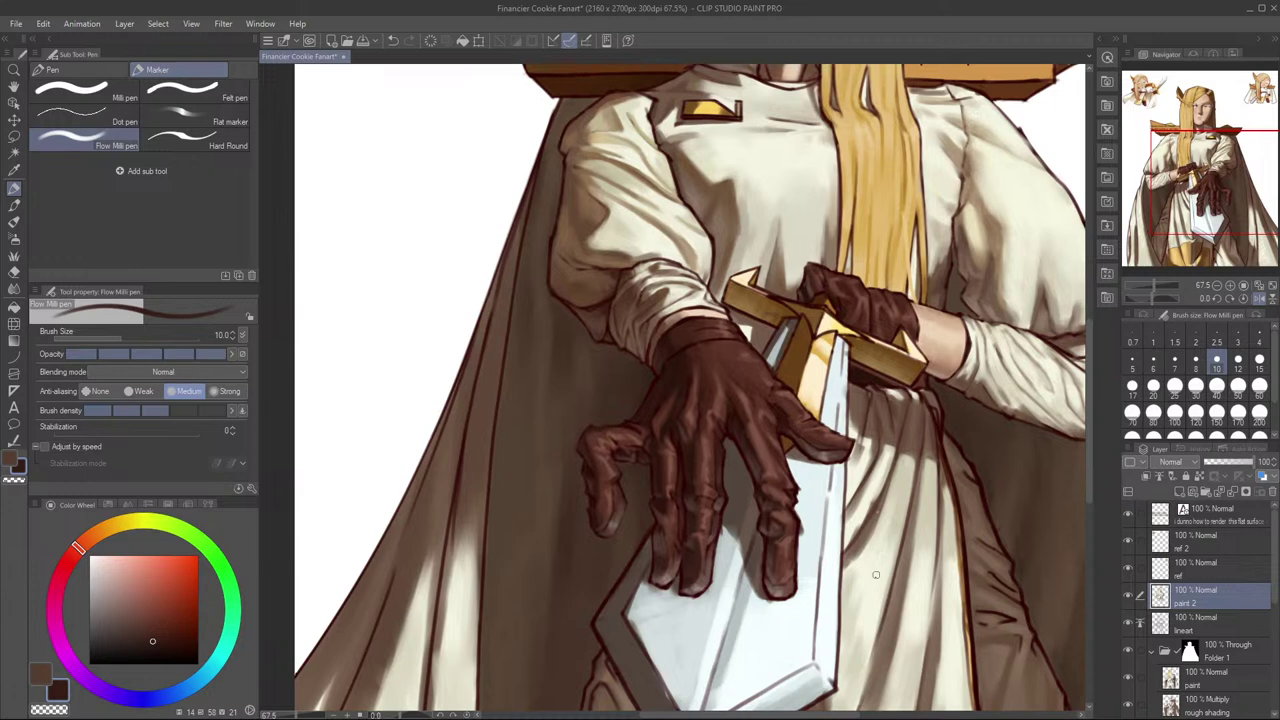
{"action": "left_click", "coordinate": [883, 717]}
{"action": "left_click", "coordinate": [876, 623]}
{"action": "key", "text": "ctrl+z"}
{"action": "key", "text": "h"}
{"action": "left_click_drag", "start_coordinate": [747, 475], "coordinate": [886, 458]}
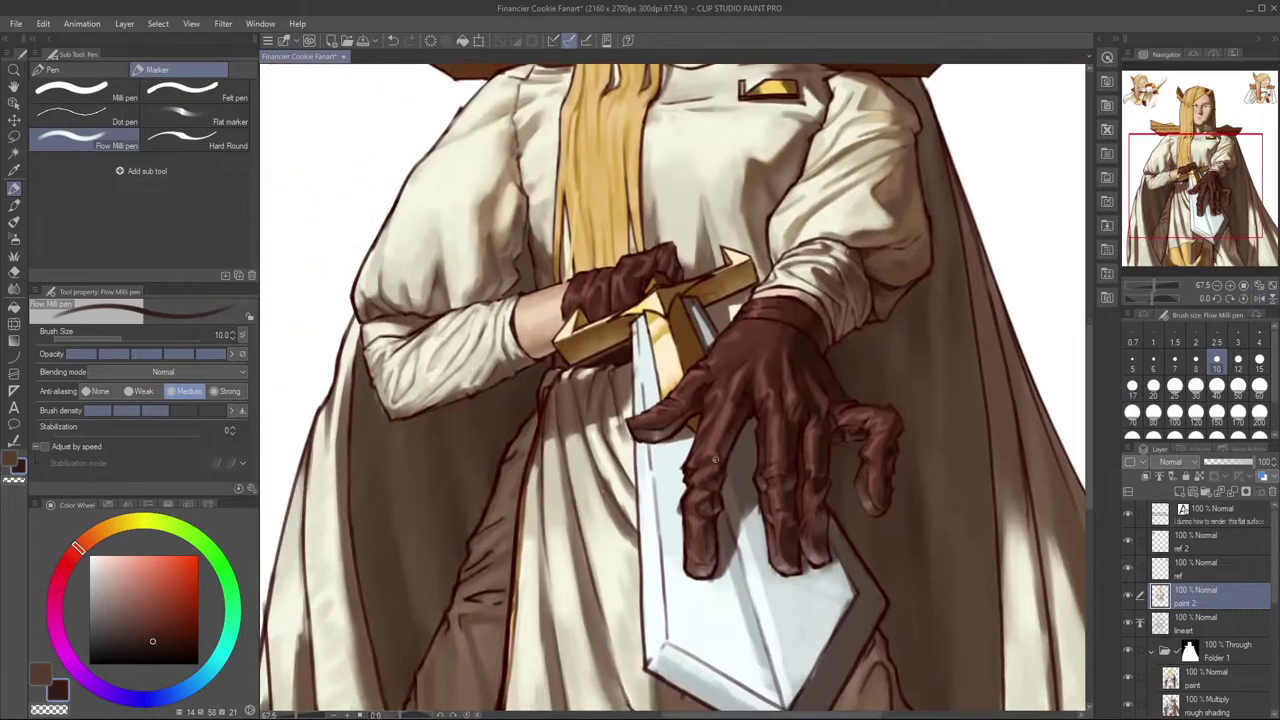
{"action": "left_click_drag", "start_coordinate": [802, 453], "coordinate": [795, 478]}
Step: Compare the torso and gloved hands with and without the paint 2 layer
{"action": "left_click", "coordinate": [1127, 598]}
{"action": "left_click", "coordinate": [1128, 598]}
{"action": "left_click", "coordinate": [1128, 598]}
{"action": "left_click", "coordinate": [1129, 597]}
{"action": "left_click", "coordinate": [1130, 598]}
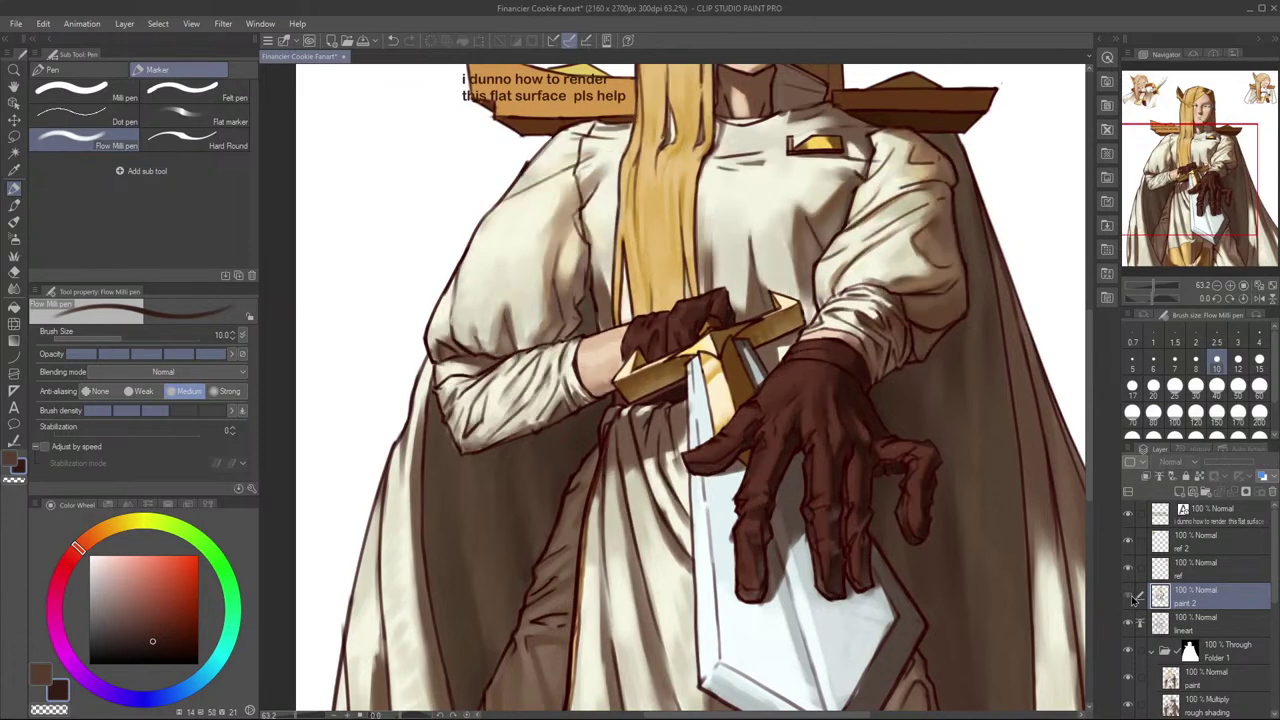
{"action": "left_click", "coordinate": [1130, 598]}
{"action": "left_click", "coordinate": [1132, 597]}
{"action": "left_click", "coordinate": [1130, 598]}
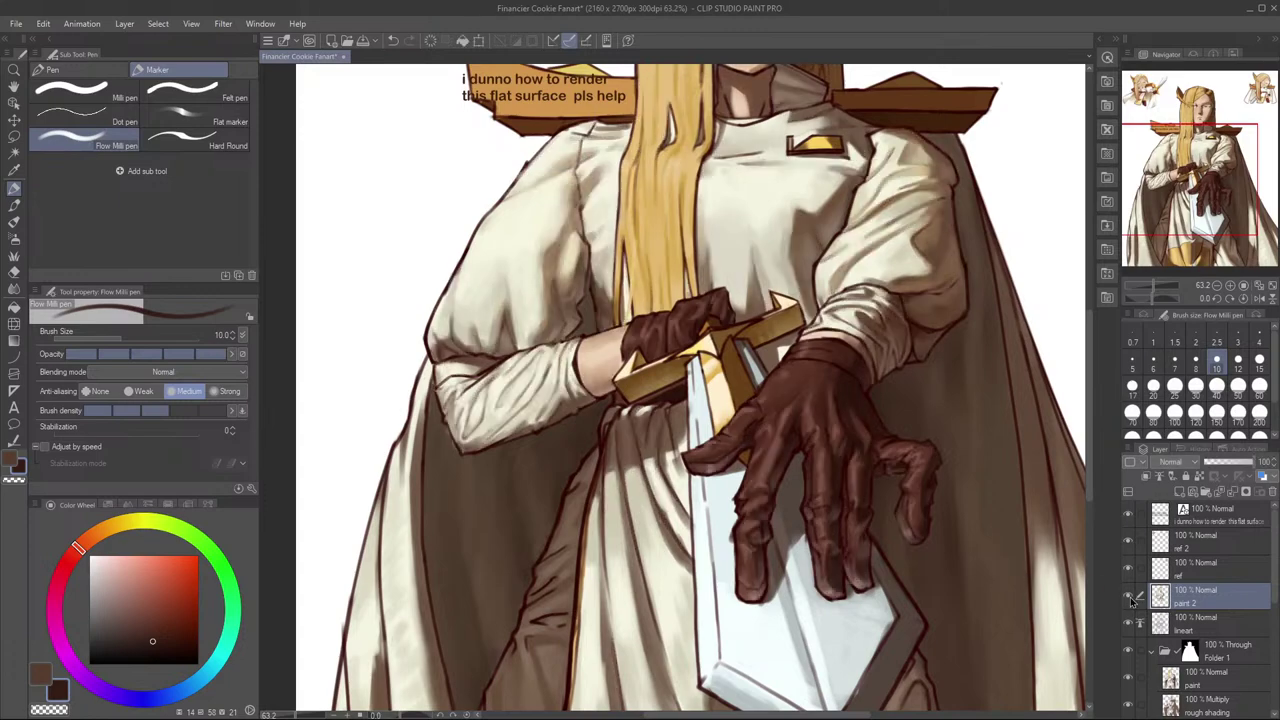
{"action": "left_click", "coordinate": [1131, 600]}
{"action": "left_click", "coordinate": [1131, 600]}
Step: Check the full illustration mirrored, and with the paint 2 layer hidden and shown, focusing back on the hands
{"action": "scroll", "coordinate": [1008, 616], "scroll_direction": "down", "scroll_amount": 5}
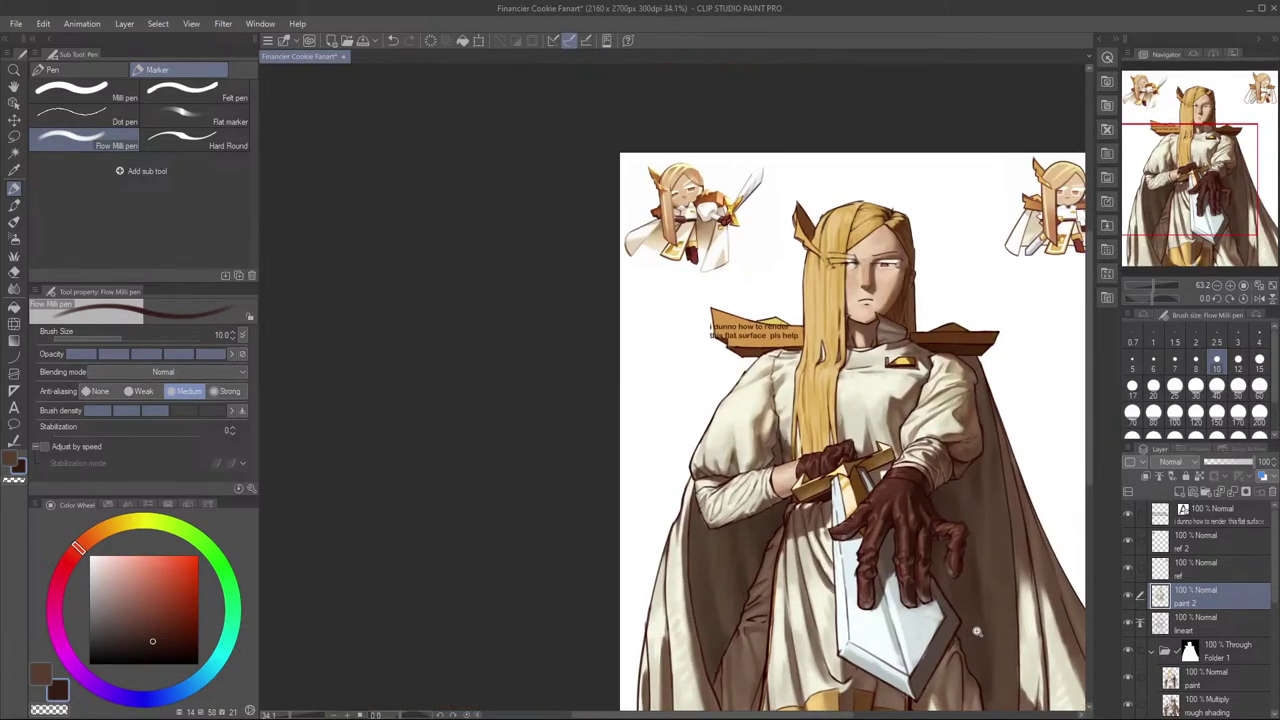
{"action": "key", "text": "h"}
{"action": "key", "text": "h"}
{"action": "left_click_drag", "start_coordinate": [974, 635], "coordinate": [921, 567]}
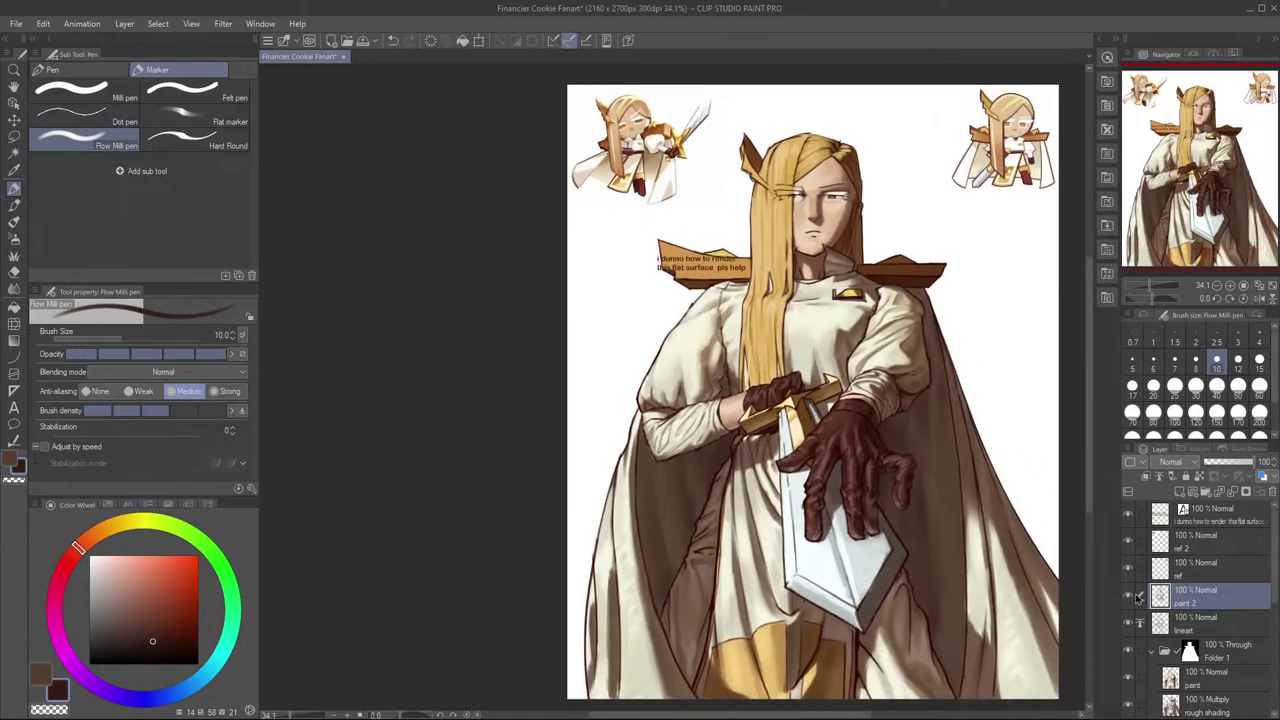
{"action": "left_click", "coordinate": [1130, 598]}
{"action": "left_click", "coordinate": [1130, 598]}
{"action": "left_click", "coordinate": [1130, 598]}
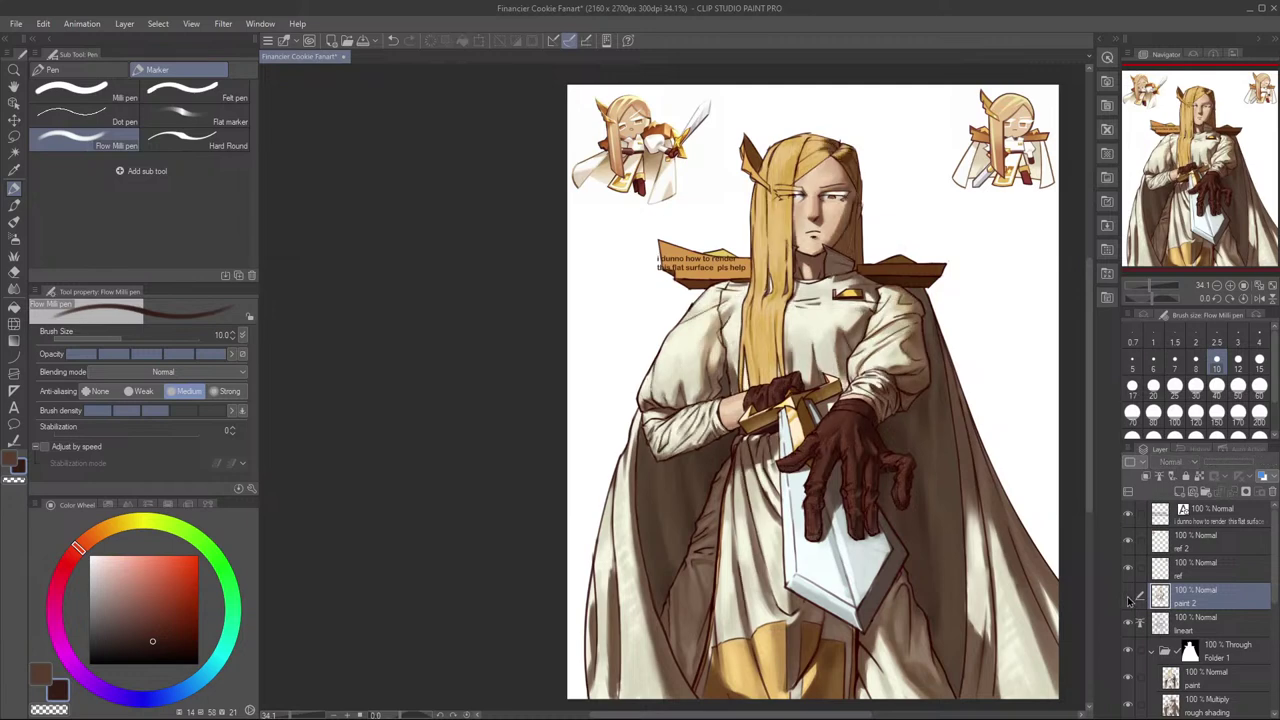
{"action": "left_click", "coordinate": [1130, 598]}
{"action": "left_click_drag", "start_coordinate": [1010, 639], "coordinate": [975, 625]}
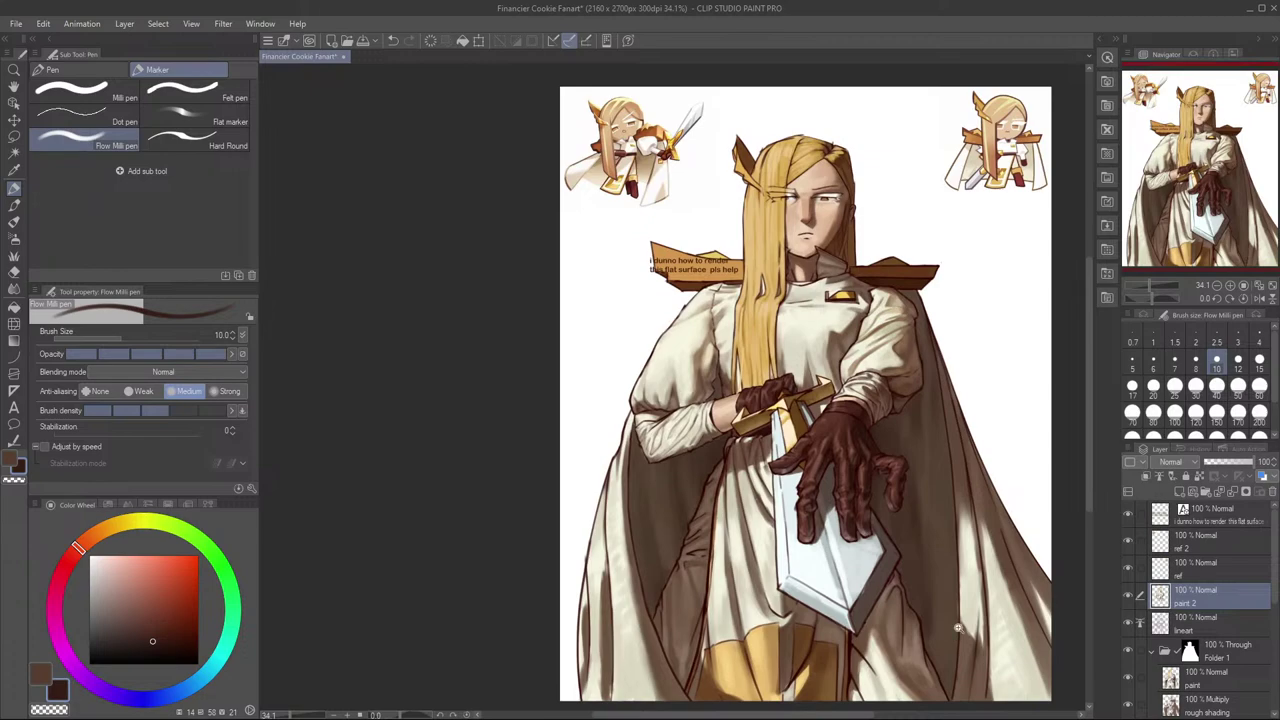
{"action": "scroll", "coordinate": [957, 630], "scroll_direction": "up", "scroll_amount": 1}
{"action": "scroll", "coordinate": [862, 448], "scroll_direction": "up", "scroll_amount": 4}
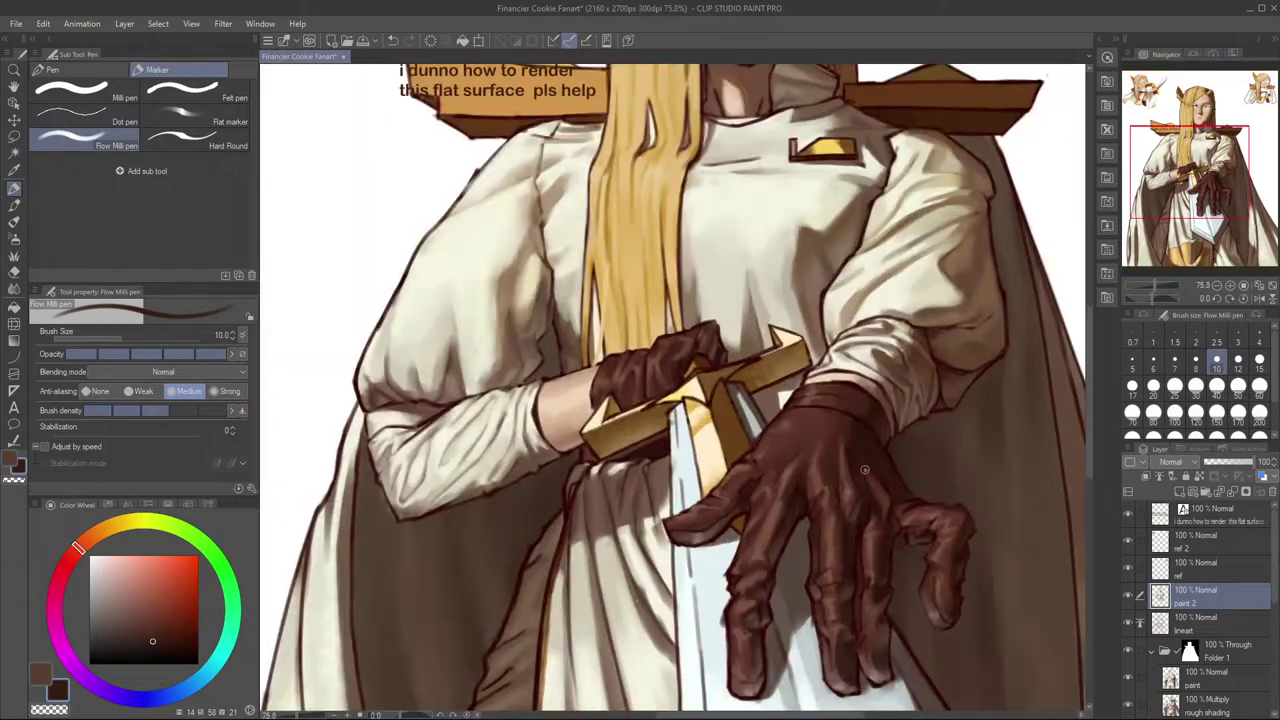
Step: Touch up the sword blade beneath the outstretched fingers with a sampled pale blue-grey at brush size 15
{"action": "scroll", "coordinate": [865, 460], "scroll_direction": "down", "scroll_amount": 5}
{"action": "scroll", "coordinate": [829, 563], "scroll_direction": "up", "scroll_amount": 3}
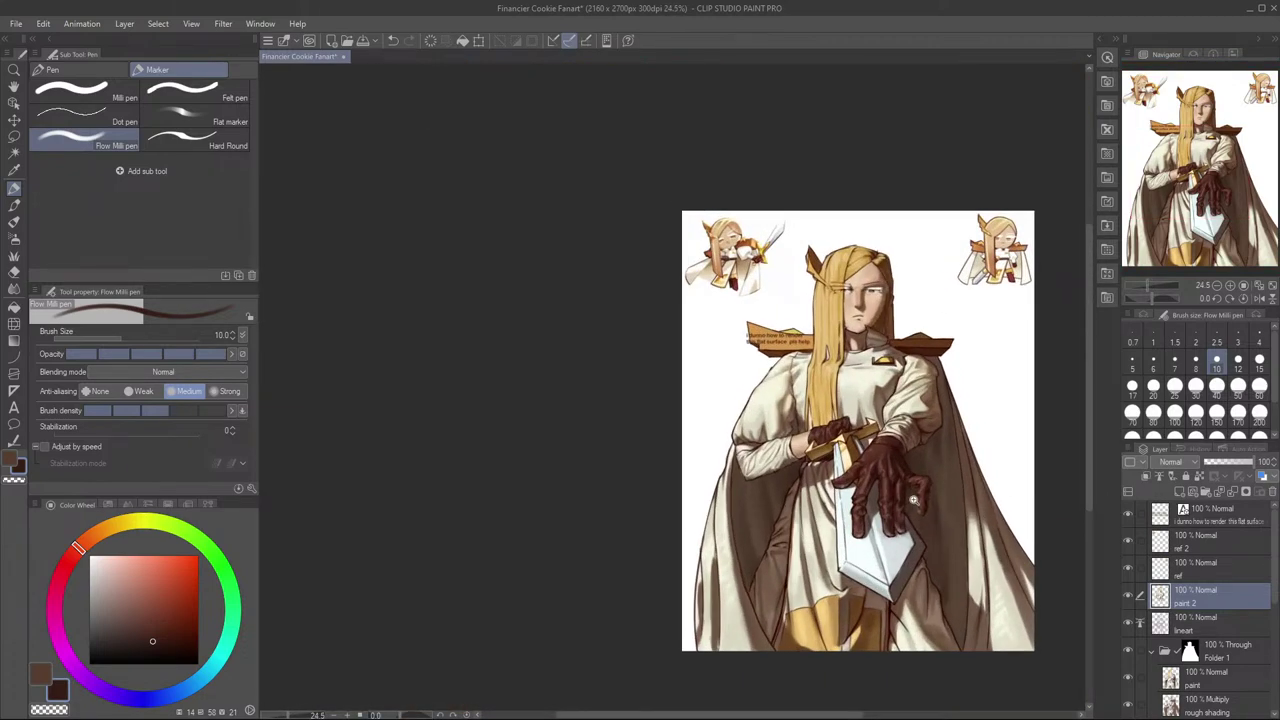
{"action": "scroll", "coordinate": [910, 505], "scroll_direction": "up", "scroll_amount": 1}
{"action": "scroll", "coordinate": [909, 398], "scroll_direction": "up", "scroll_amount": 2}
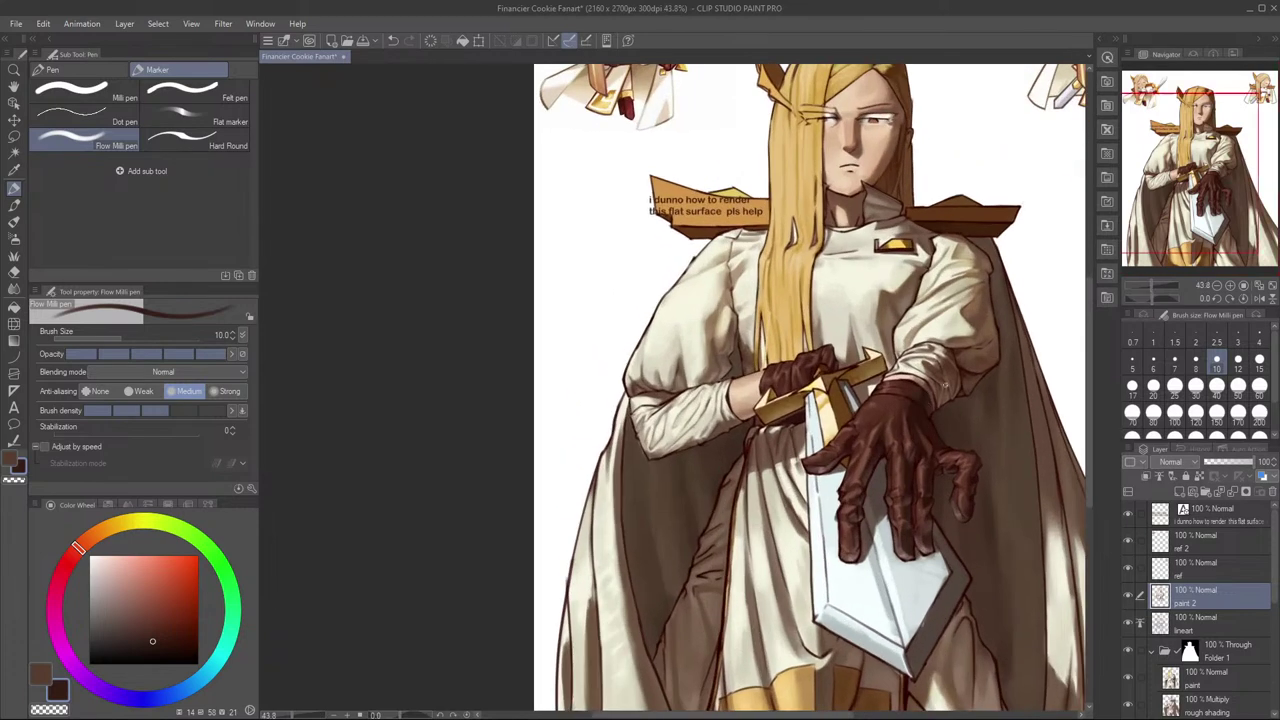
{"action": "left_click_drag", "start_coordinate": [981, 531], "coordinate": [951, 448]}
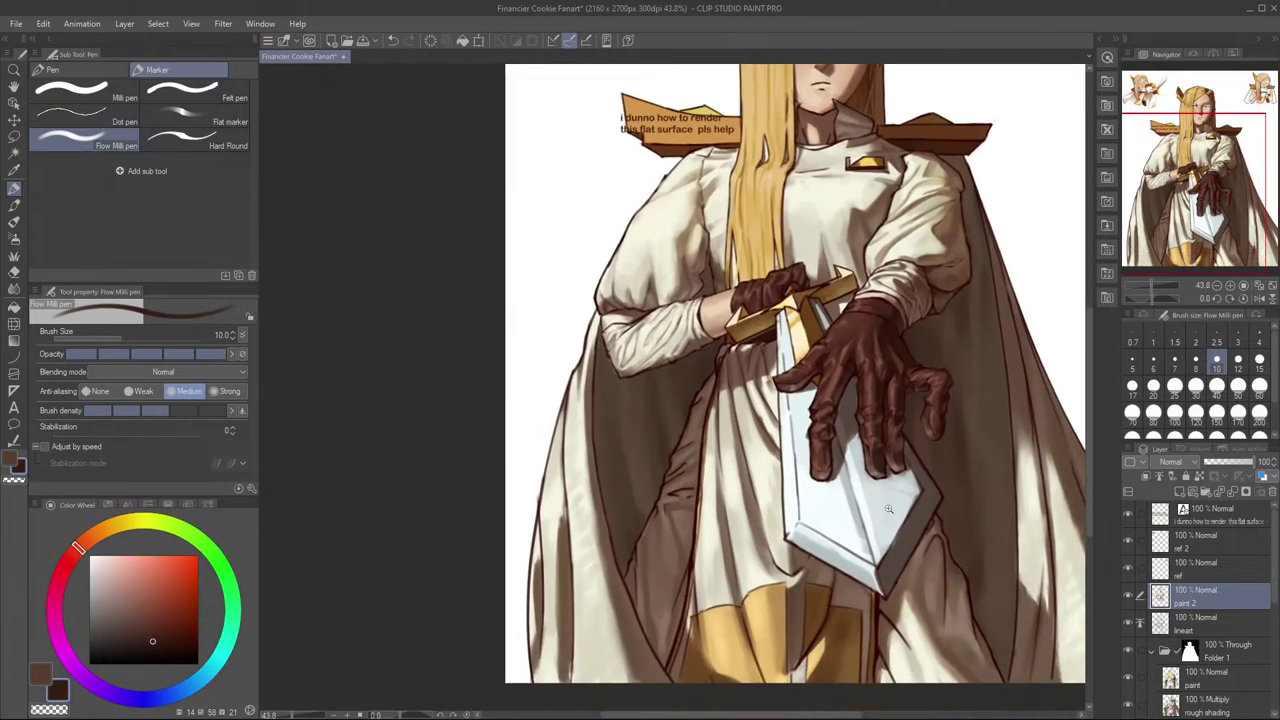
{"action": "left_click", "coordinate": [896, 493], "text": "alt"}
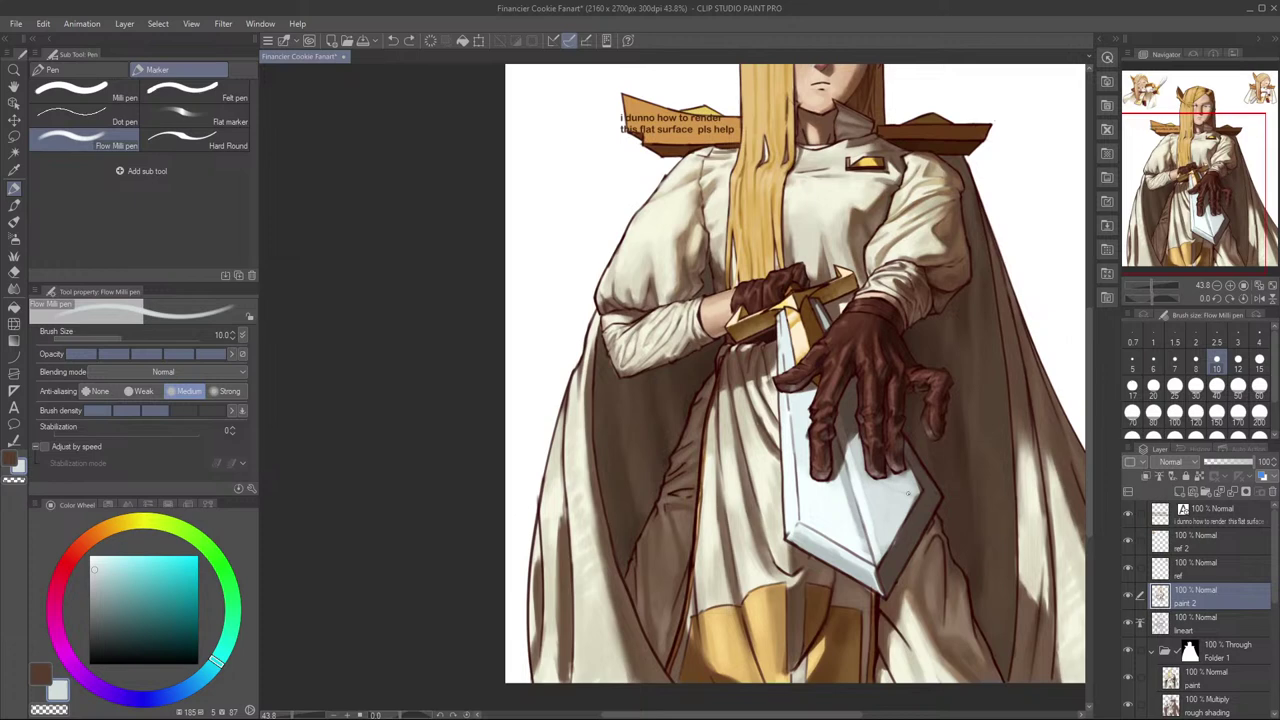
{"action": "key", "text": "bracketright"}
{"action": "key", "text": "bracketright"}
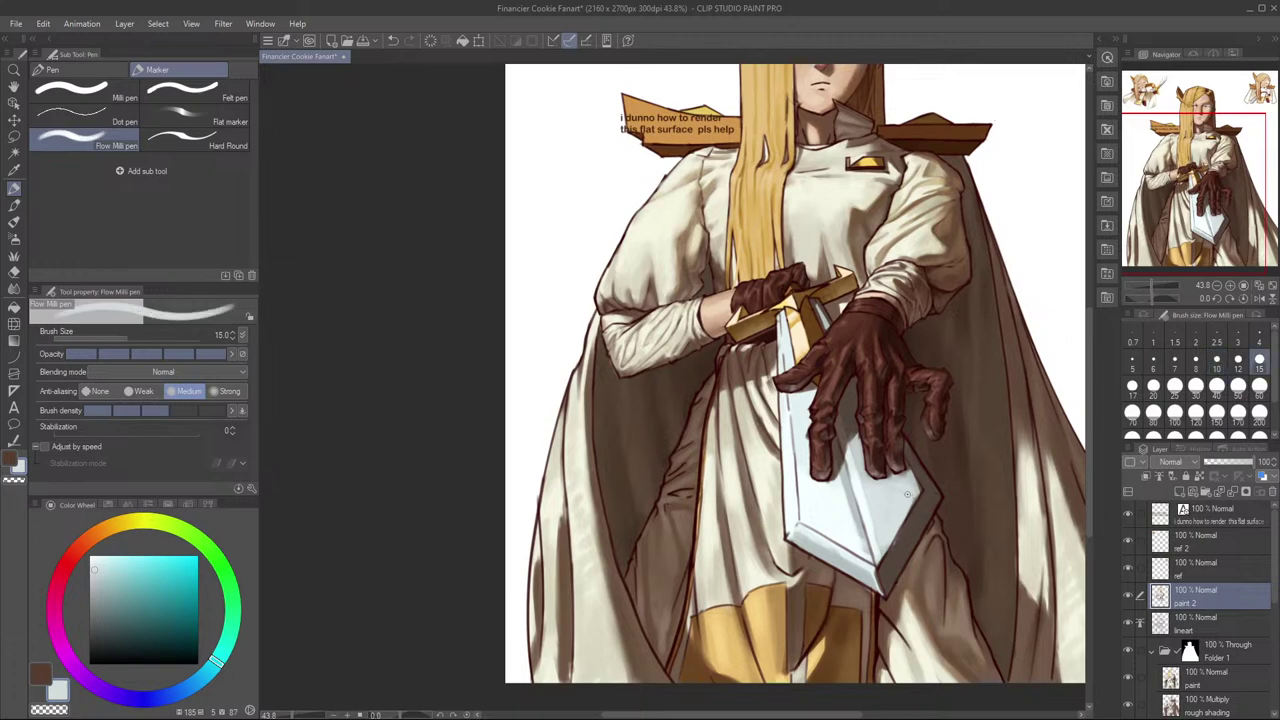
{"action": "scroll", "coordinate": [950, 412], "scroll_direction": "up", "scroll_amount": 1}
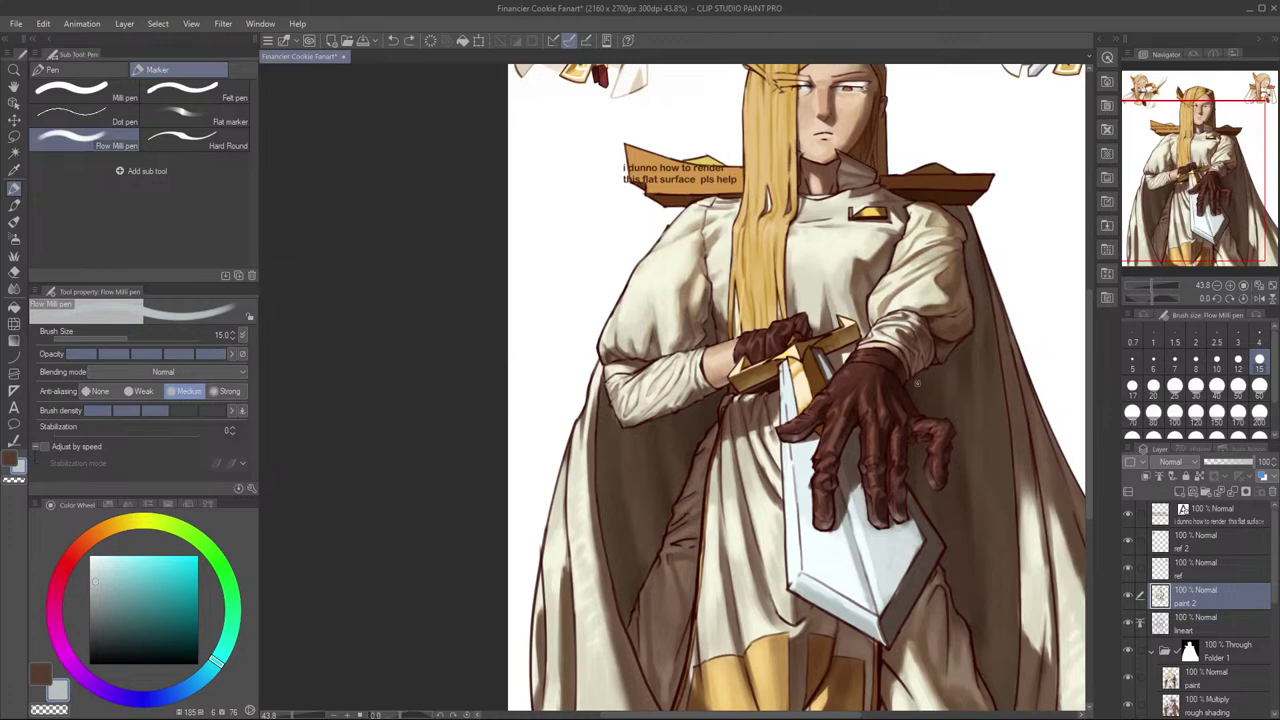
{"action": "scroll", "coordinate": [843, 492], "scroll_direction": "up", "scroll_amount": 3}
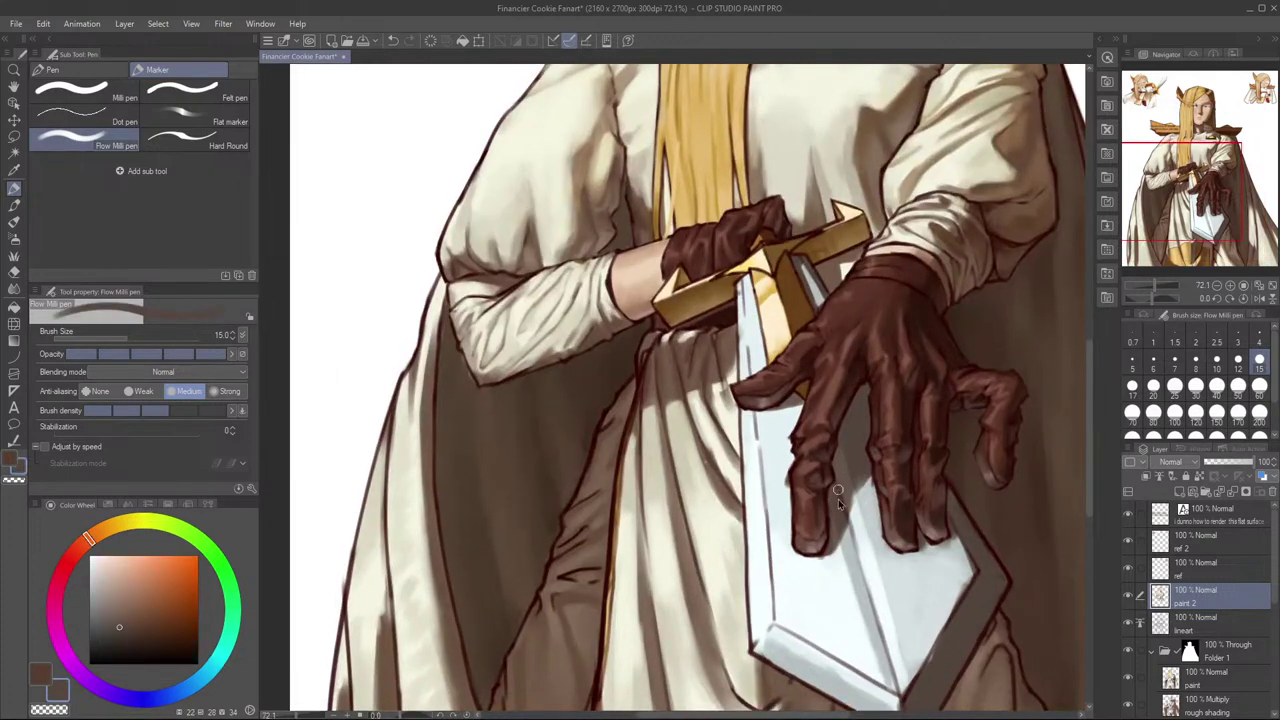
Step: Redefine the light edge of the blade's central ridge with sampled pale blue and near-white
{"action": "left_click_drag", "start_coordinate": [883, 545], "coordinate": [867, 455]}
{"action": "left_click", "coordinate": [861, 539], "text": "alt"}
{"action": "left_click_drag", "start_coordinate": [855, 507], "coordinate": [870, 564]}
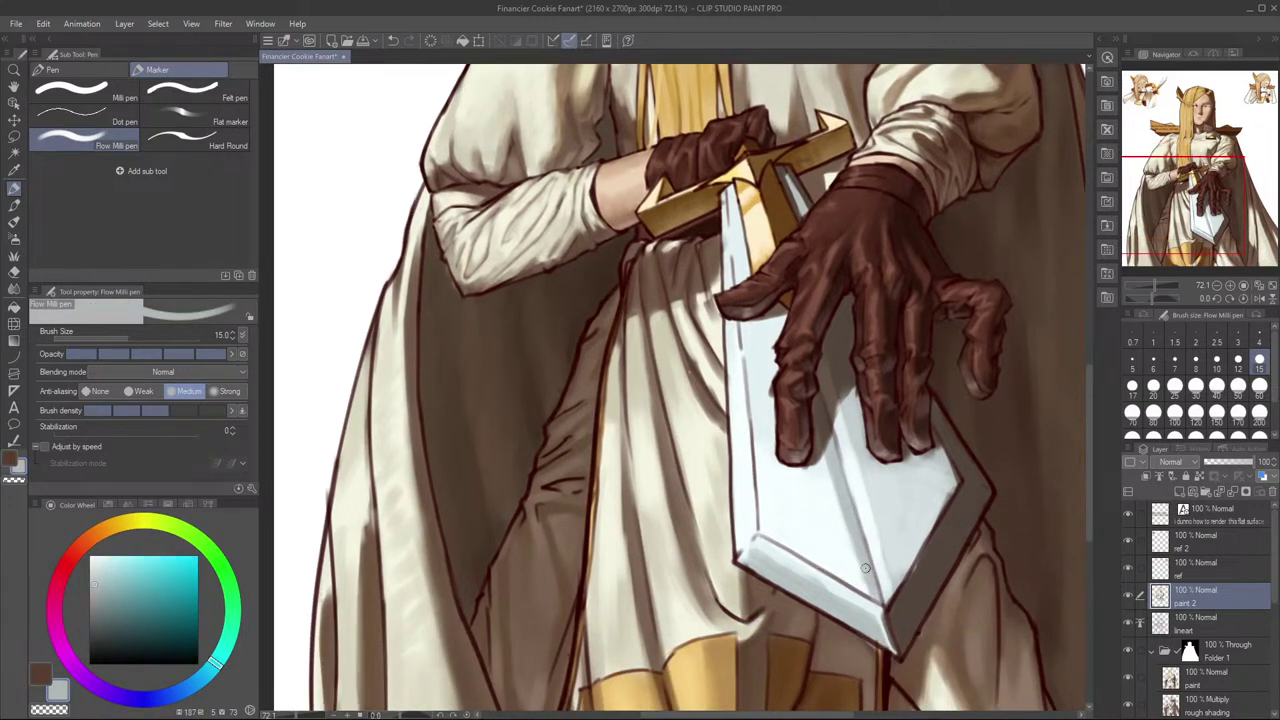
{"action": "left_click", "coordinate": [868, 528], "text": "alt"}
{"action": "left_click_drag", "start_coordinate": [858, 500], "coordinate": [882, 597]}
{"action": "key", "text": "ctrl+z"}
{"action": "left_click_drag", "start_coordinate": [858, 492], "coordinate": [884, 603]}
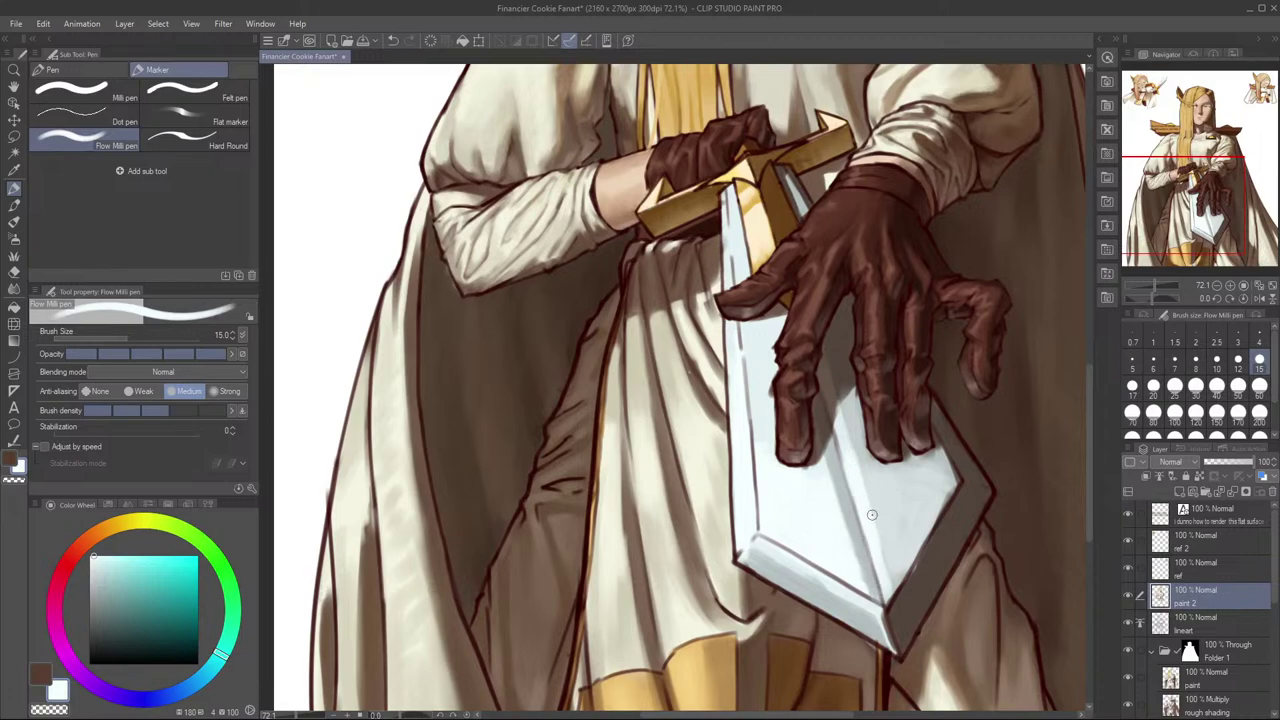
Step: Refine the shadow line along the blade's central ridge with a sampled grey-blue, undoing the stray strokes
{"action": "left_click", "coordinate": [857, 531], "text": "alt"}
{"action": "mouse_move", "coordinate": [856, 506]}
{"action": "left_mouse_down"}
{"action": "mouse_move", "coordinate": [881, 598]}
{"action": "mouse_move", "coordinate": [866, 469]}
{"action": "mouse_move", "coordinate": [877, 593]}
{"action": "left_mouse_up"}
{"action": "key", "text": "ctrl+z"}
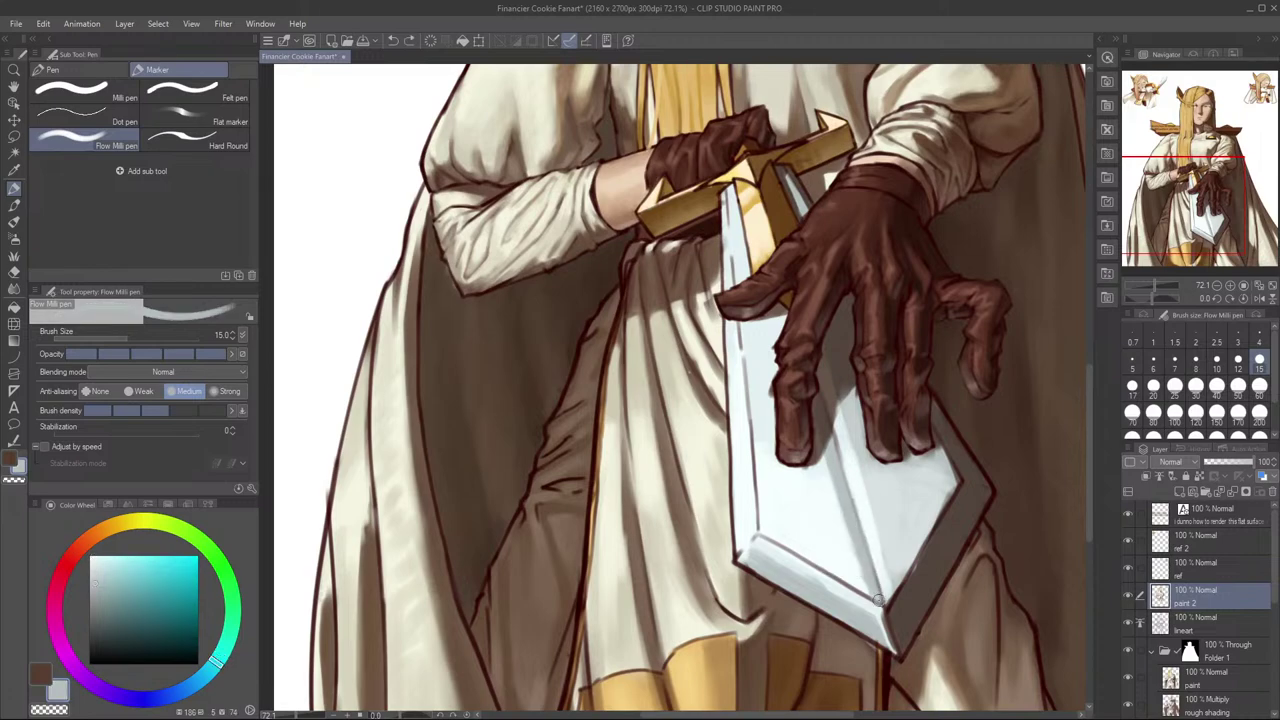
{"action": "left_click_drag", "start_coordinate": [858, 543], "coordinate": [884, 602]}
{"action": "left_click_drag", "start_coordinate": [896, 489], "coordinate": [900, 548]}
{"action": "key", "text": "ctrl+z"}
{"action": "left_click_drag", "start_coordinate": [864, 617], "coordinate": [878, 655]}
{"action": "left_click_drag", "start_coordinate": [854, 566], "coordinate": [874, 657]}
{"action": "key", "text": "ctrl+z"}
Step: Rotate the canvas and brighten the blade's face beside its lower corner with a sampled near-white
{"action": "left_click_drag", "start_coordinate": [946, 539], "coordinate": [785, 681]}
{"action": "left_click_drag", "start_coordinate": [740, 660], "coordinate": [883, 500]}
{"action": "left_click", "coordinate": [783, 487], "text": "alt"}
{"action": "left_click_drag", "start_coordinate": [763, 455], "coordinate": [775, 485]}
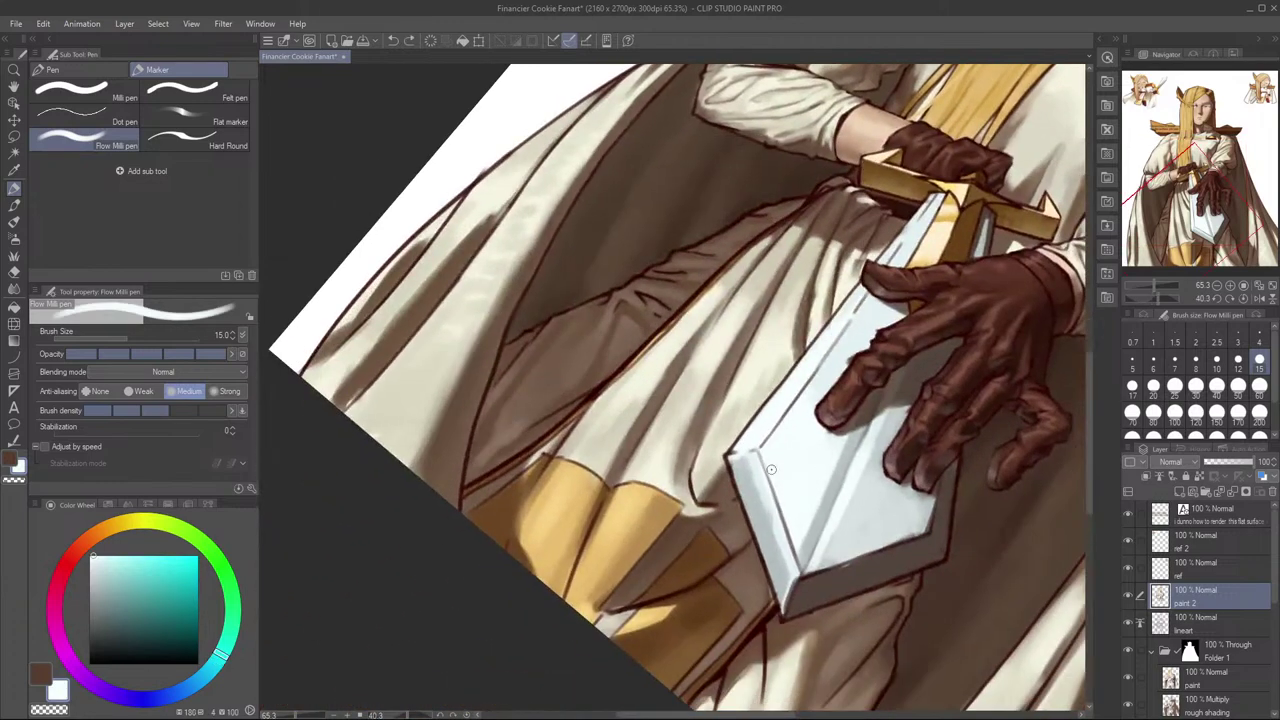
Step: Lighten the blade along its outer edge beside the index finger with near-white at brush size 20
{"action": "key", "text": "bracketright"}
{"action": "scroll", "coordinate": [841, 472], "scroll_direction": "up", "scroll_amount": 3}
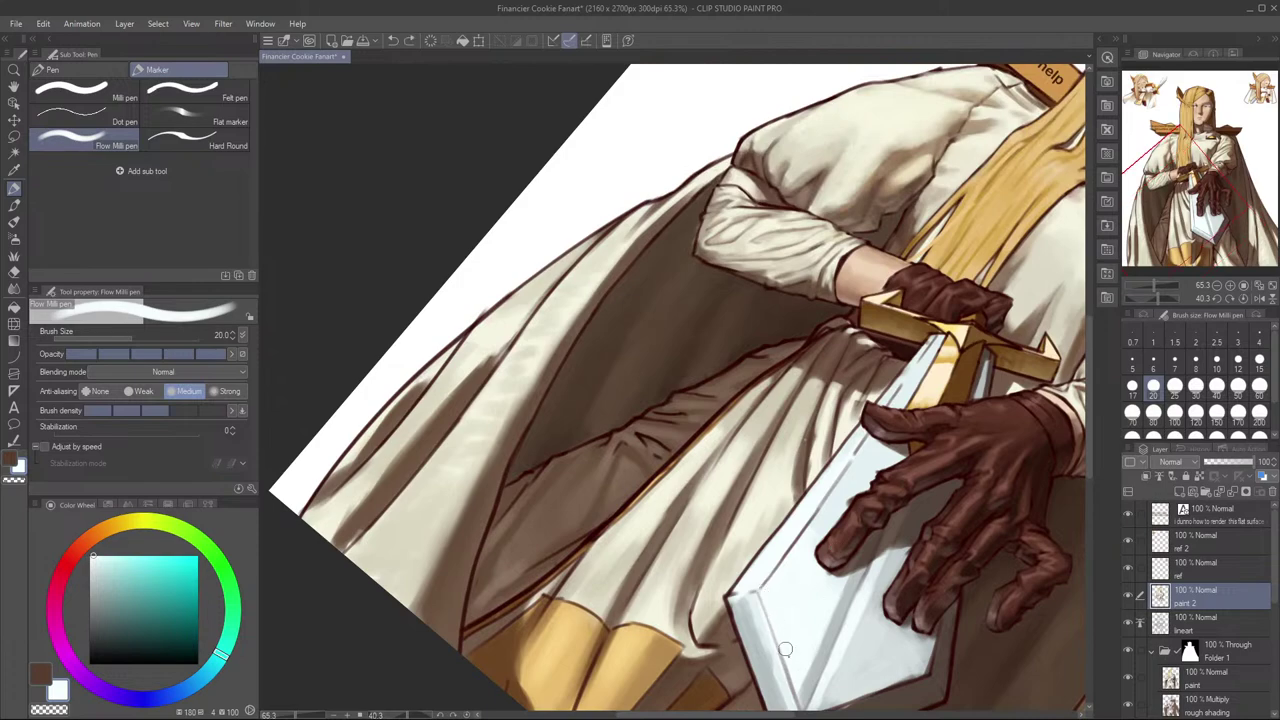
{"action": "left_click_drag", "start_coordinate": [841, 562], "coordinate": [846, 478]}
{"action": "left_click_drag", "start_coordinate": [861, 391], "coordinate": [834, 527]}
{"action": "left_click_drag", "start_coordinate": [842, 473], "coordinate": [835, 541]}
{"action": "left_click_drag", "start_coordinate": [861, 425], "coordinate": [855, 463]}
{"action": "key", "text": "ctrl+z"}
{"action": "key", "text": "ctrl+z"}
{"action": "left_click_drag", "start_coordinate": [869, 385], "coordinate": [841, 523]}
{"action": "key", "text": "ctrl+z"}
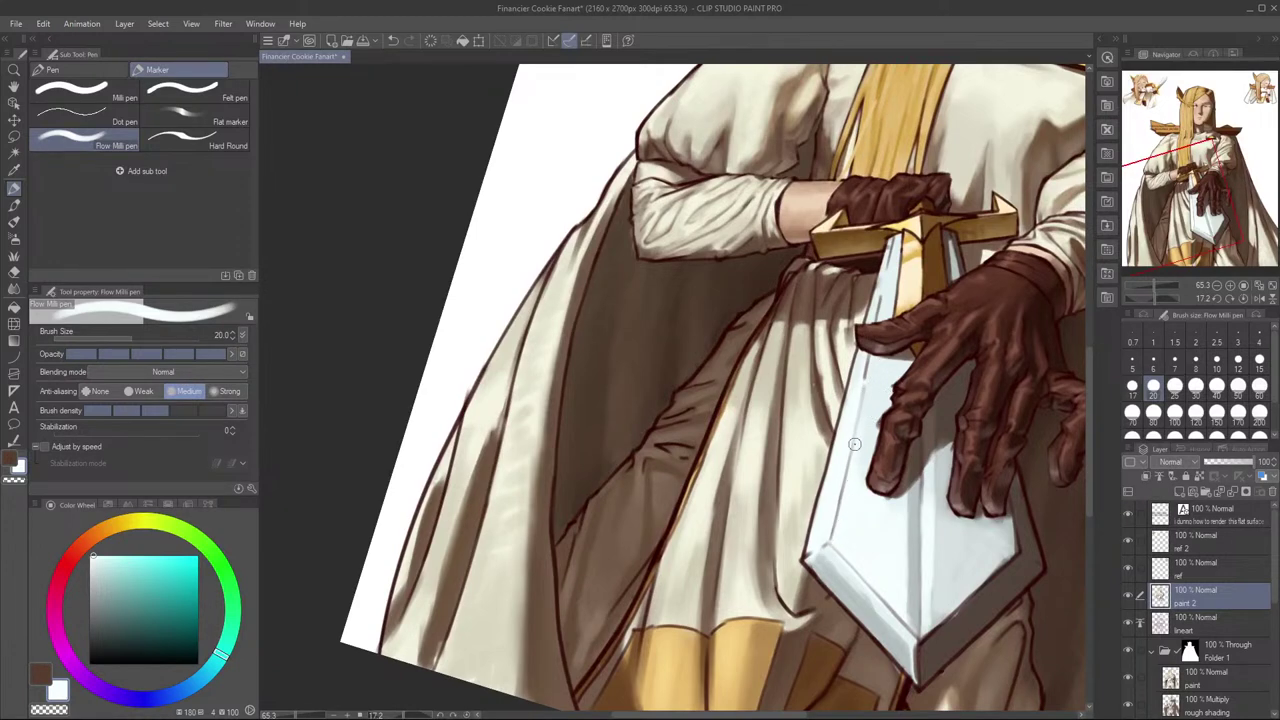
{"action": "left_click_drag", "start_coordinate": [840, 479], "coordinate": [831, 527]}
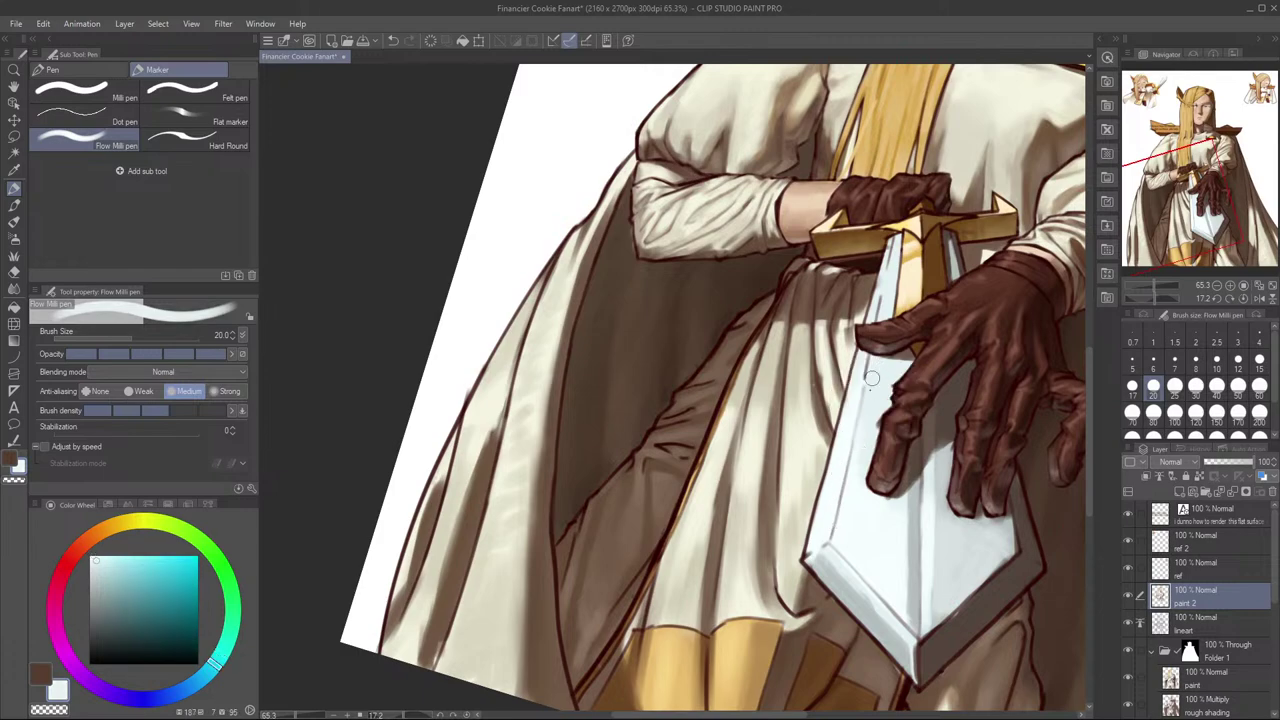
{"action": "key", "text": "ctrl+z"}
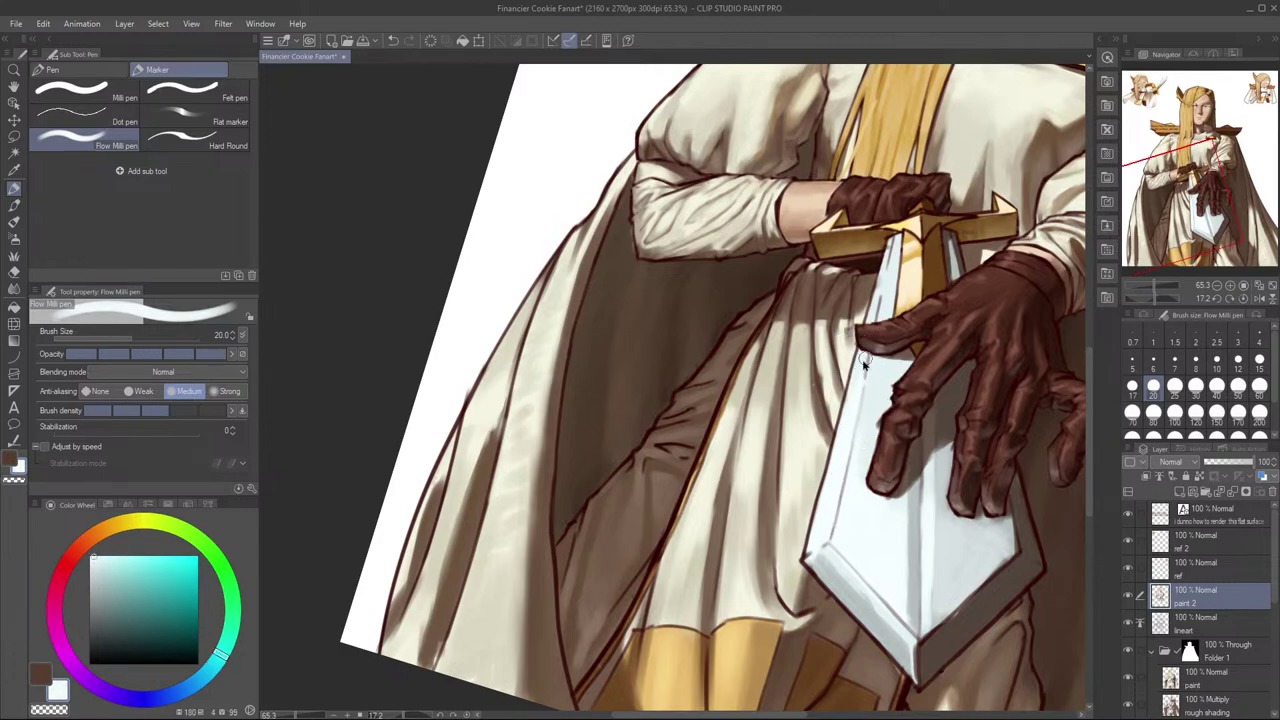
Step: Try a broad sampled pale-blue stroke on the blade beside the index finger with an enlarged brush
{"action": "scroll", "coordinate": [862, 358], "scroll_direction": "down", "scroll_amount": 3}
{"action": "left_click_drag", "start_coordinate": [931, 447], "coordinate": [910, 418]}
{"action": "left_click_drag", "start_coordinate": [890, 530], "coordinate": [888, 497]}
{"action": "left_click", "coordinate": [867, 503], "text": "alt"}
{"action": "key", "text": "bracketright"}
{"action": "key", "text": "bracketright"}
{"action": "key", "text": "bracketright"}
{"action": "left_click_drag", "start_coordinate": [867, 437], "coordinate": [863, 526]}
{"action": "key", "text": "bracketleft"}
{"action": "key", "text": "bracketleft"}
{"action": "key", "text": "bracketleft"}
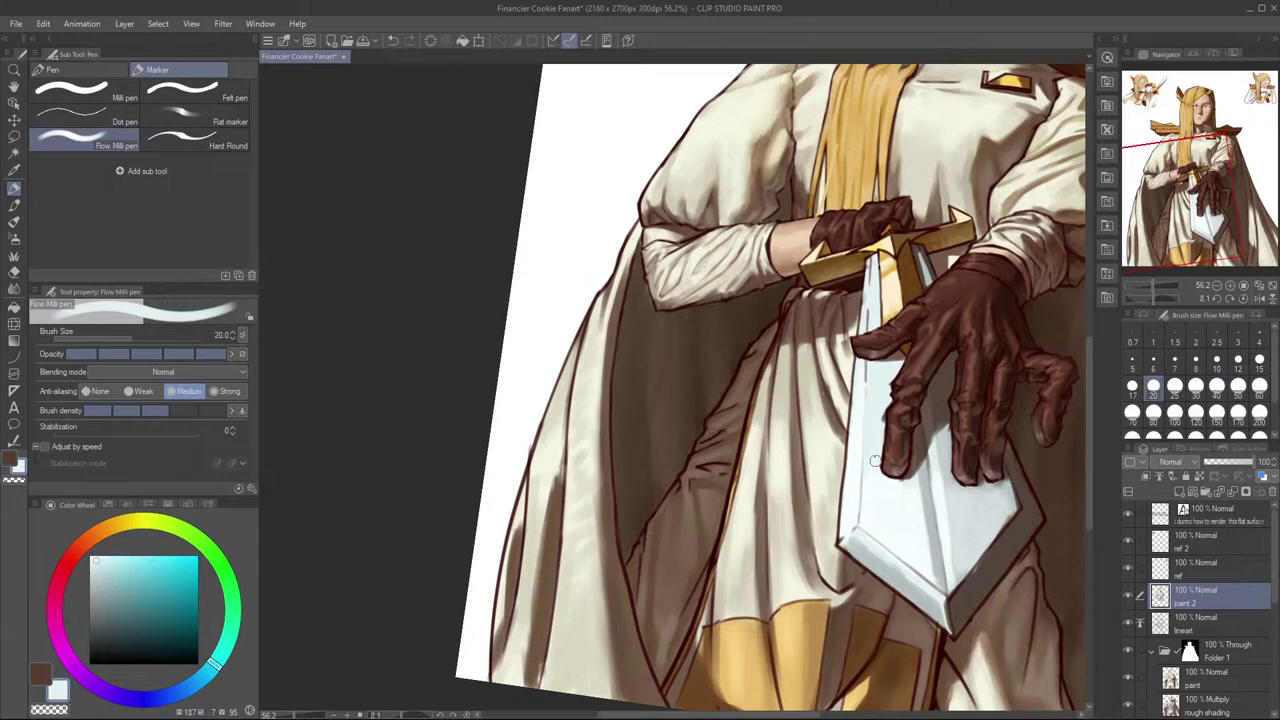
{"action": "key", "text": "ctrl+z"}
{"action": "key", "text": "ctrl+z"}
Step: Smooth the blade's surface around the index fingertip with sampled pale blue at brush size 20
{"action": "left_click_drag", "start_coordinate": [878, 499], "coordinate": [929, 531]}
{"action": "left_click_drag", "start_coordinate": [876, 476], "coordinate": [884, 477]}
{"action": "mouse_move", "coordinate": [954, 430]}
{"action": "left_mouse_down"}
{"action": "mouse_move", "coordinate": [949, 488]}
{"action": "mouse_move", "coordinate": [950, 476]}
{"action": "left_mouse_up"}
{"action": "key", "text": "ctrl+z"}
{"action": "left_click_drag", "start_coordinate": [1031, 422], "coordinate": [1018, 460]}
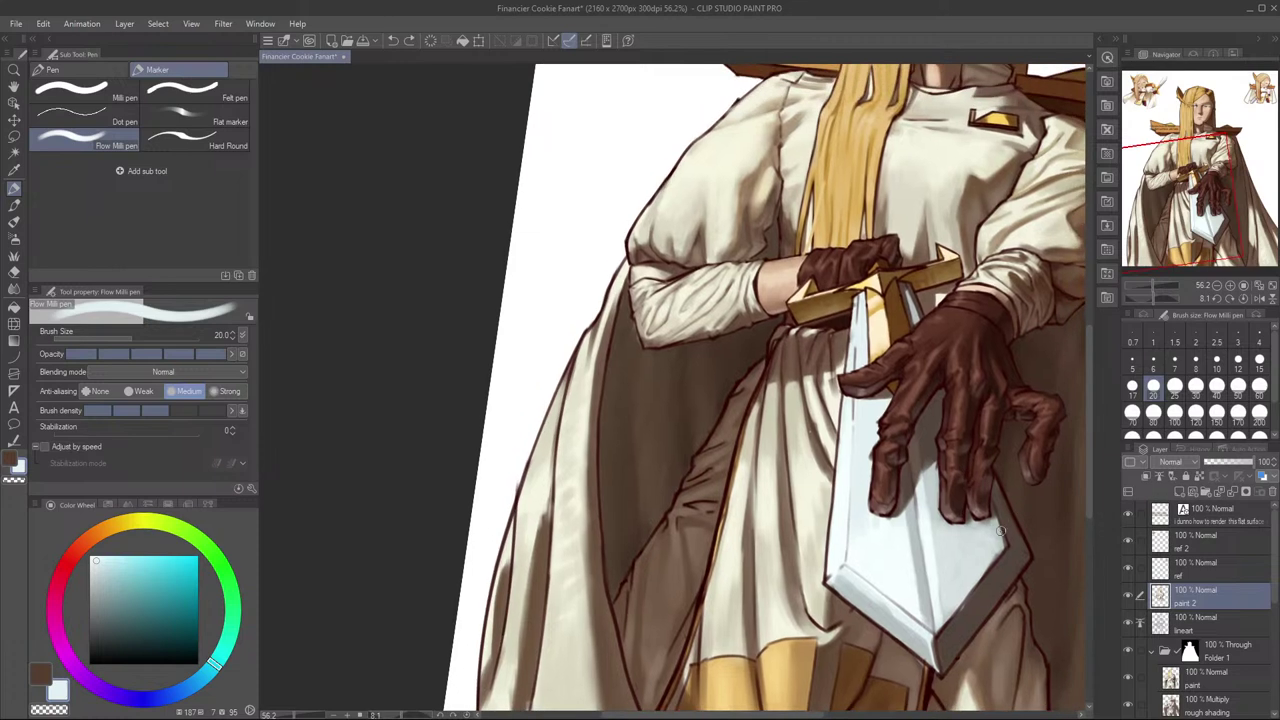
Step: Try reshading the blade's shadow-side facet toward the tip with pale blues sampled from the blade
{"action": "left_click", "coordinate": [936, 484], "text": "alt"}
{"action": "left_click_drag", "start_coordinate": [937, 498], "coordinate": [934, 540]}
{"action": "key", "text": "ctrl+z"}
{"action": "left_click", "coordinate": [905, 553], "text": "alt"}
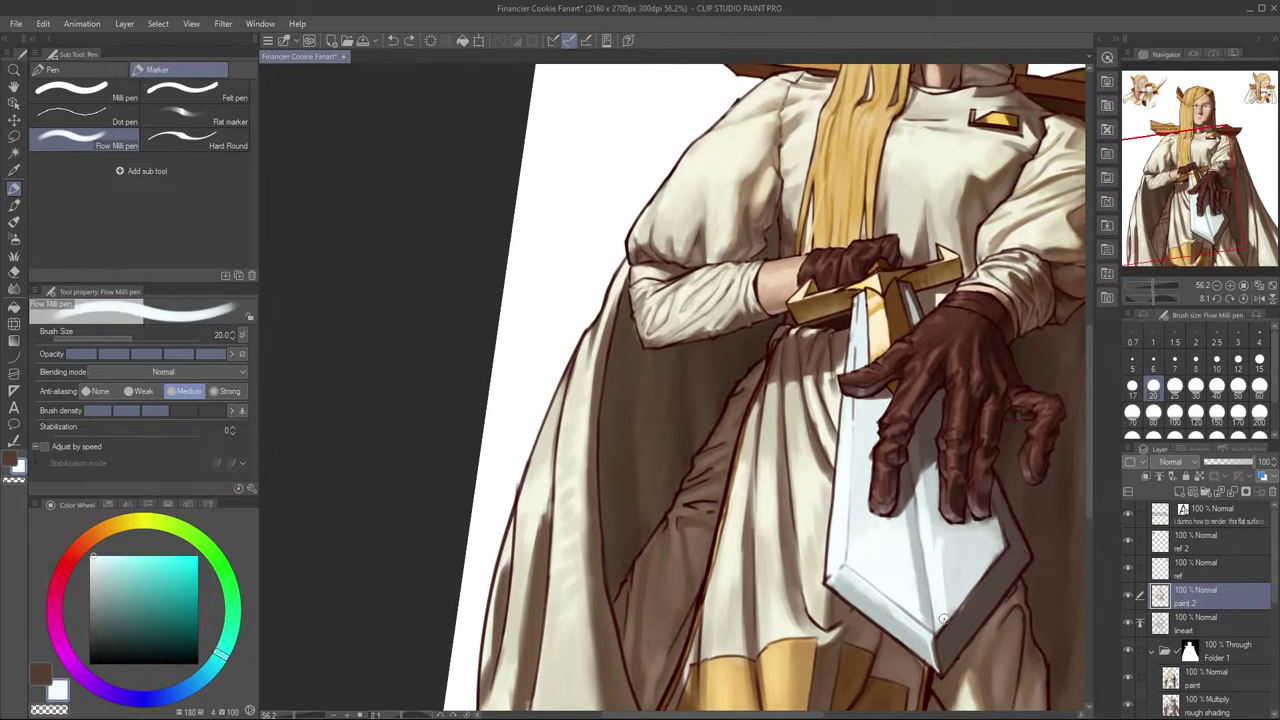
{"action": "left_click", "coordinate": [986, 535], "text": "alt"}
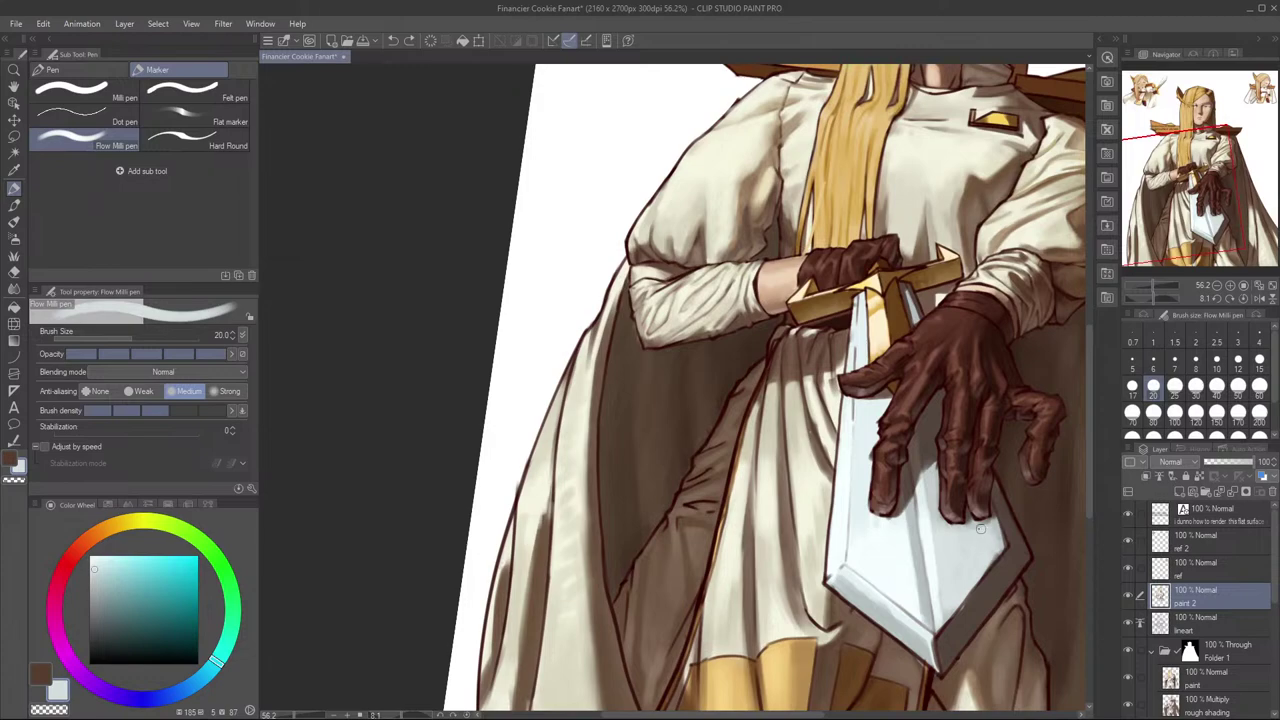
{"action": "mouse_move", "coordinate": [1013, 558]}
{"action": "left_mouse_down"}
{"action": "mouse_move", "coordinate": [935, 560]}
{"action": "mouse_move", "coordinate": [1002, 562]}
{"action": "mouse_move", "coordinate": [950, 624]}
{"action": "left_mouse_up"}
{"action": "left_click", "coordinate": [997, 575], "text": "alt"}
{"action": "key", "text": "ctrl+z"}
{"action": "mouse_move", "coordinate": [998, 566]}
{"action": "left_mouse_down"}
{"action": "mouse_move", "coordinate": [972, 594]}
{"action": "mouse_move", "coordinate": [1011, 548]}
{"action": "mouse_move", "coordinate": [950, 630]}
{"action": "left_mouse_up"}
{"action": "key", "text": "ctrl+z"}
Step: Try a stroke along the bevel at the blade's lower corner with colours sampled nearby
{"action": "mouse_move", "coordinate": [1058, 543]}
{"action": "left_mouse_down"}
{"action": "mouse_move", "coordinate": [1011, 523]}
{"action": "mouse_move", "coordinate": [1011, 583]}
{"action": "mouse_move", "coordinate": [1008, 570]}
{"action": "left_mouse_up"}
{"action": "left_click", "coordinate": [832, 507], "text": "alt"}
{"action": "left_click", "coordinate": [817, 522], "text": "alt"}
{"action": "mouse_move", "coordinate": [804, 512]}
{"action": "left_mouse_down"}
{"action": "mouse_move", "coordinate": [889, 567]}
{"action": "mouse_move", "coordinate": [834, 529]}
{"action": "mouse_move", "coordinate": [857, 546]}
{"action": "left_mouse_up"}
{"action": "key", "text": "ctrl+z"}
{"action": "left_click", "coordinate": [831, 511], "text": "alt"}
{"action": "left_click", "coordinate": [798, 481], "text": "alt"}
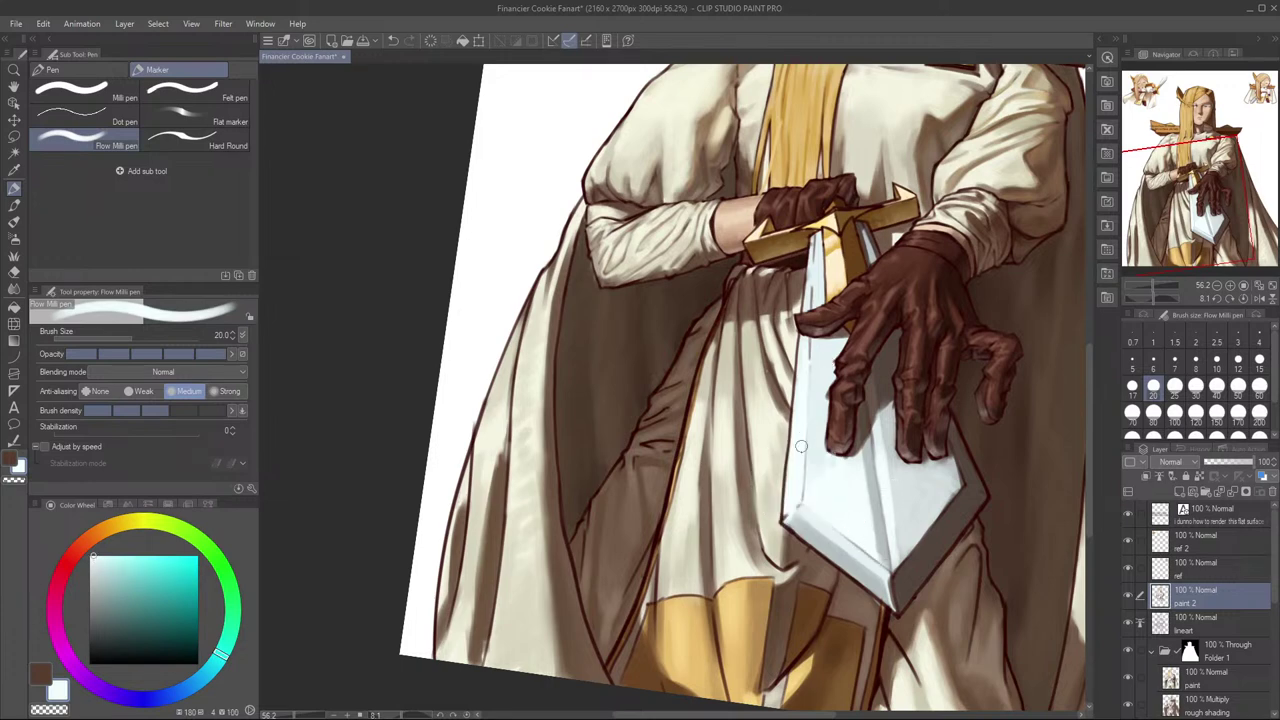
Step: Shade the blade below the thumb with a slightly darker pale blue at brush size 20
{"action": "left_click", "coordinate": [819, 435], "text": "alt"}
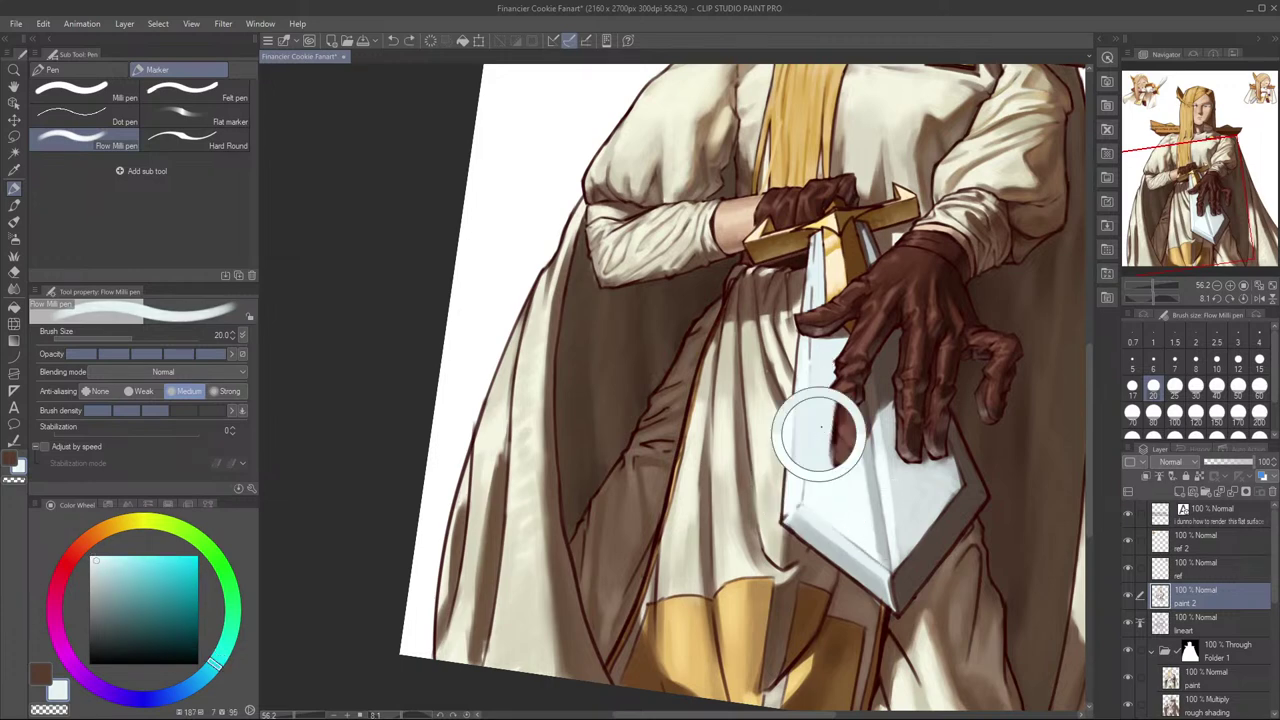
{"action": "left_click", "coordinate": [99, 566]}
{"action": "left_click_drag", "start_coordinate": [821, 374], "coordinate": [820, 430]}
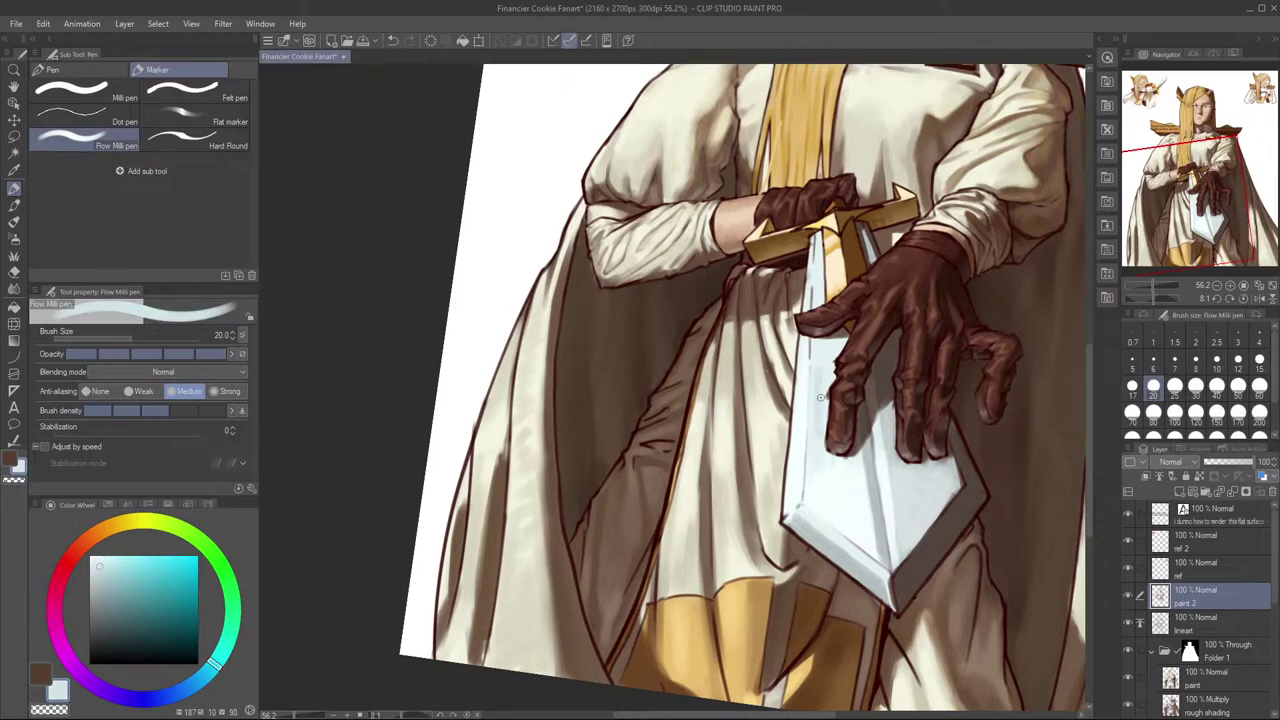
{"action": "left_click_drag", "start_coordinate": [821, 398], "coordinate": [820, 430]}
{"action": "key", "text": "ctrl+z"}
{"action": "mouse_move", "coordinate": [810, 336]}
{"action": "left_mouse_down"}
{"action": "mouse_move", "coordinate": [811, 408]}
{"action": "mouse_move", "coordinate": [813, 353]}
{"action": "mouse_move", "coordinate": [815, 374]}
{"action": "left_mouse_up"}
{"action": "key", "text": "bracketleft"}
{"action": "key", "text": "bracketleft"}
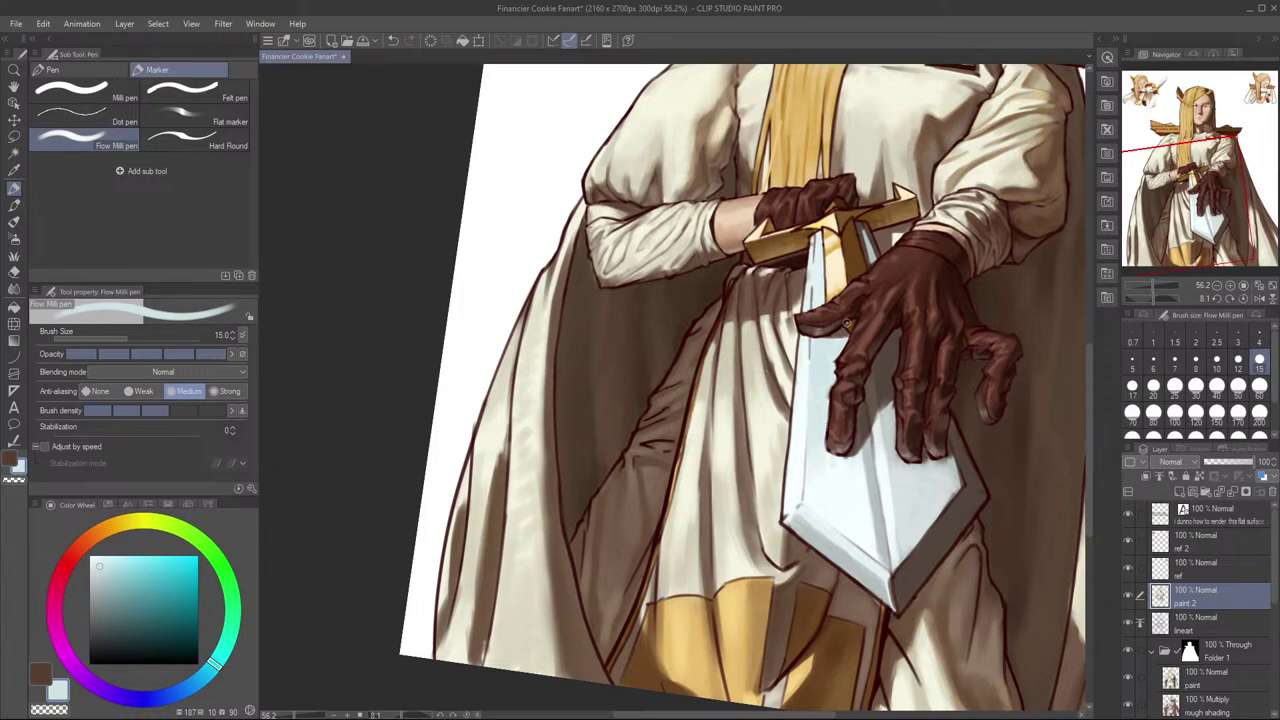
Step: Check the sword and gloved hands in mirrored view, focusing on the hilt
{"action": "key", "text": "h"}
{"action": "left_click_drag", "start_coordinate": [724, 407], "coordinate": [961, 414]}
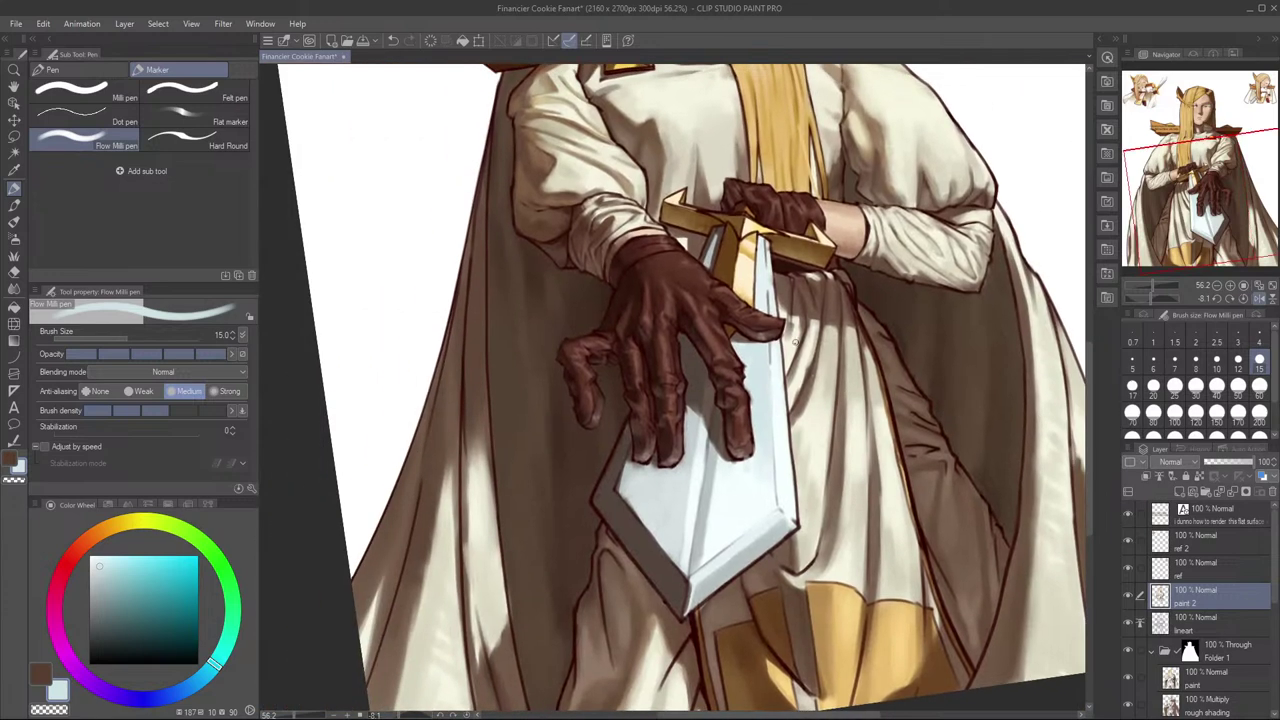
{"action": "key", "text": "bracketright"}
{"action": "left_click_drag", "start_coordinate": [804, 332], "coordinate": [867, 445]}
{"action": "key", "text": "bracketleft"}
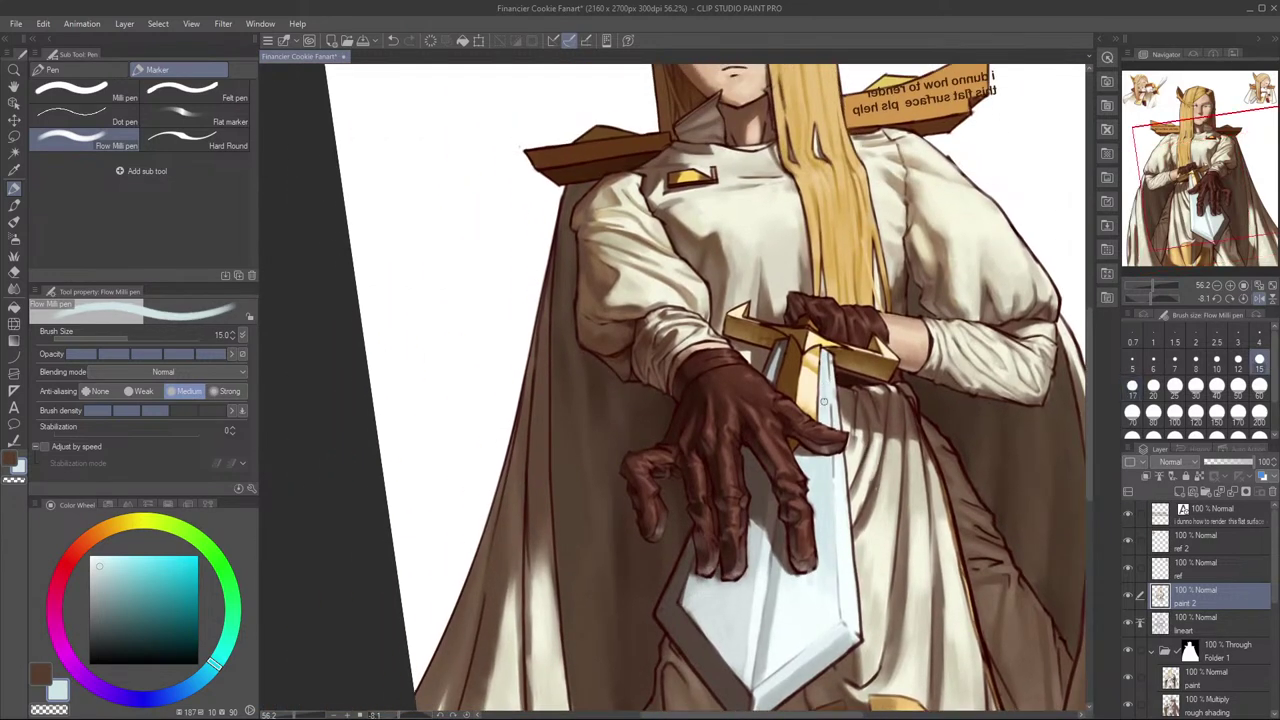
Step: Shade the blade section between the golden hilt and the thumb with pale blue at brush sizes 15 and 12
{"action": "scroll", "coordinate": [826, 356], "scroll_direction": "up", "scroll_amount": 3}
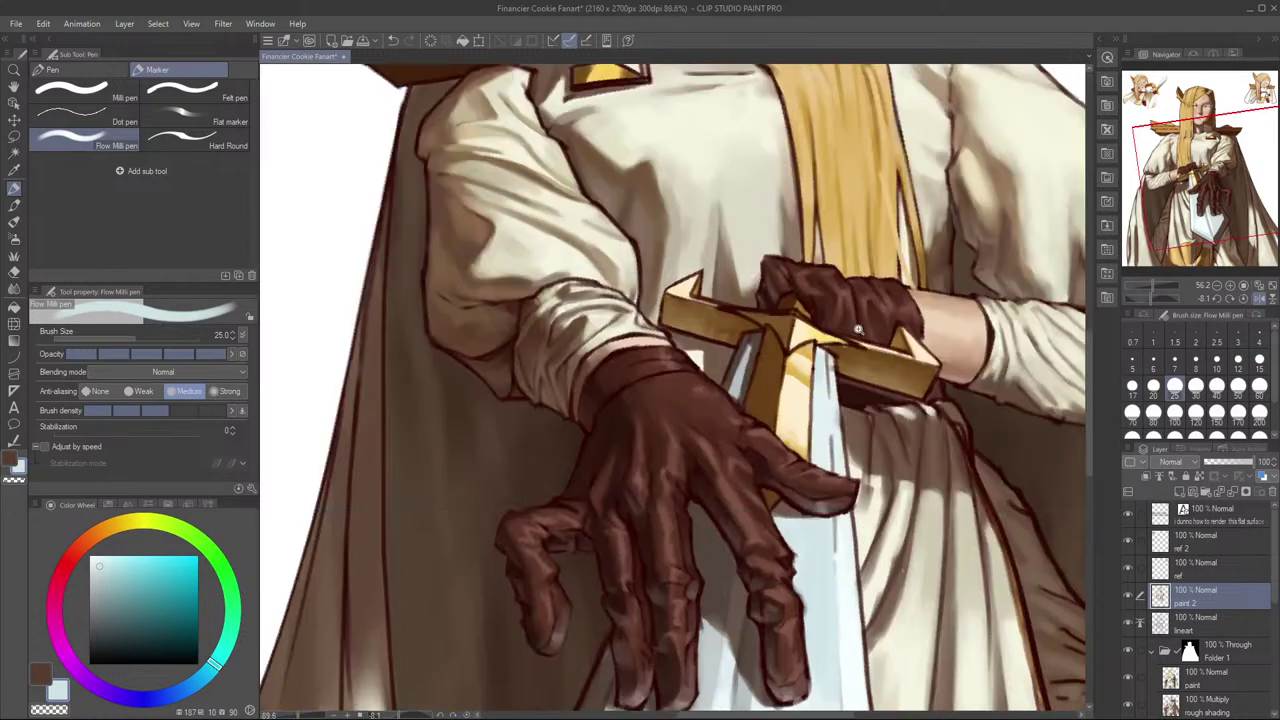
{"action": "key", "text": "bracketleft"}
{"action": "key", "text": "bracketleft"}
{"action": "key", "text": "bracketleft"}
{"action": "key", "text": "bracketleft"}
{"action": "key", "text": "bracketleft"}
{"action": "key", "text": "bracketleft"}
{"action": "key", "text": "bracketright"}
{"action": "key", "text": "bracketright"}
{"action": "key", "text": "bracketright"}
{"action": "key", "text": "bracketright"}
{"action": "key", "text": "bracketright"}
{"action": "key", "text": "bracketright"}
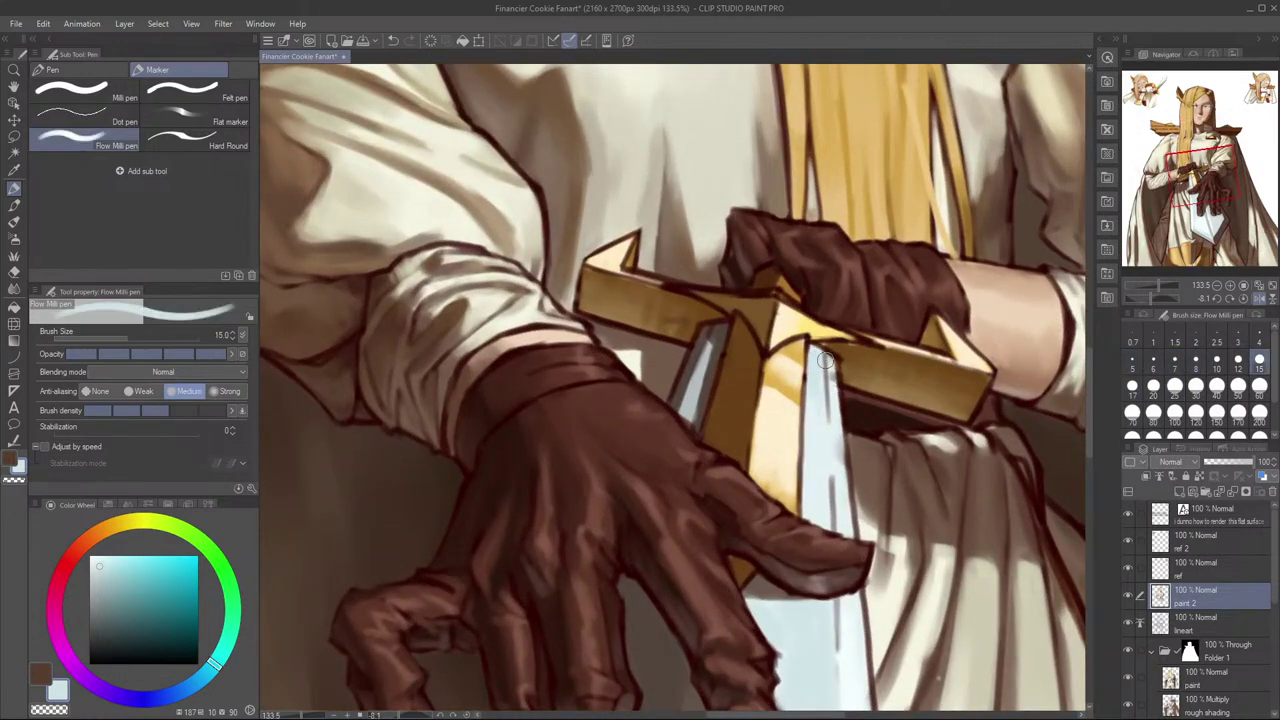
{"action": "scroll", "coordinate": [829, 421], "scroll_direction": "down", "scroll_amount": 2}
{"action": "left_click_drag", "start_coordinate": [829, 421], "coordinate": [829, 450]}
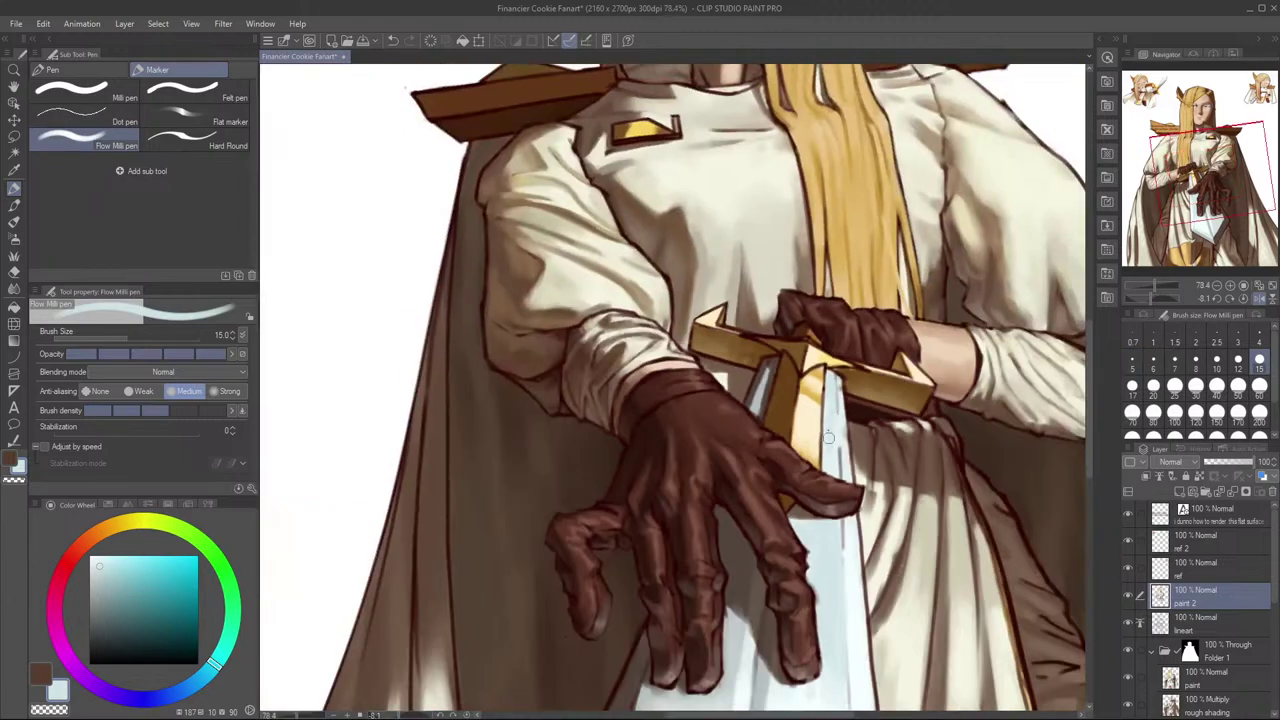
{"action": "key", "text": "bracketleft"}
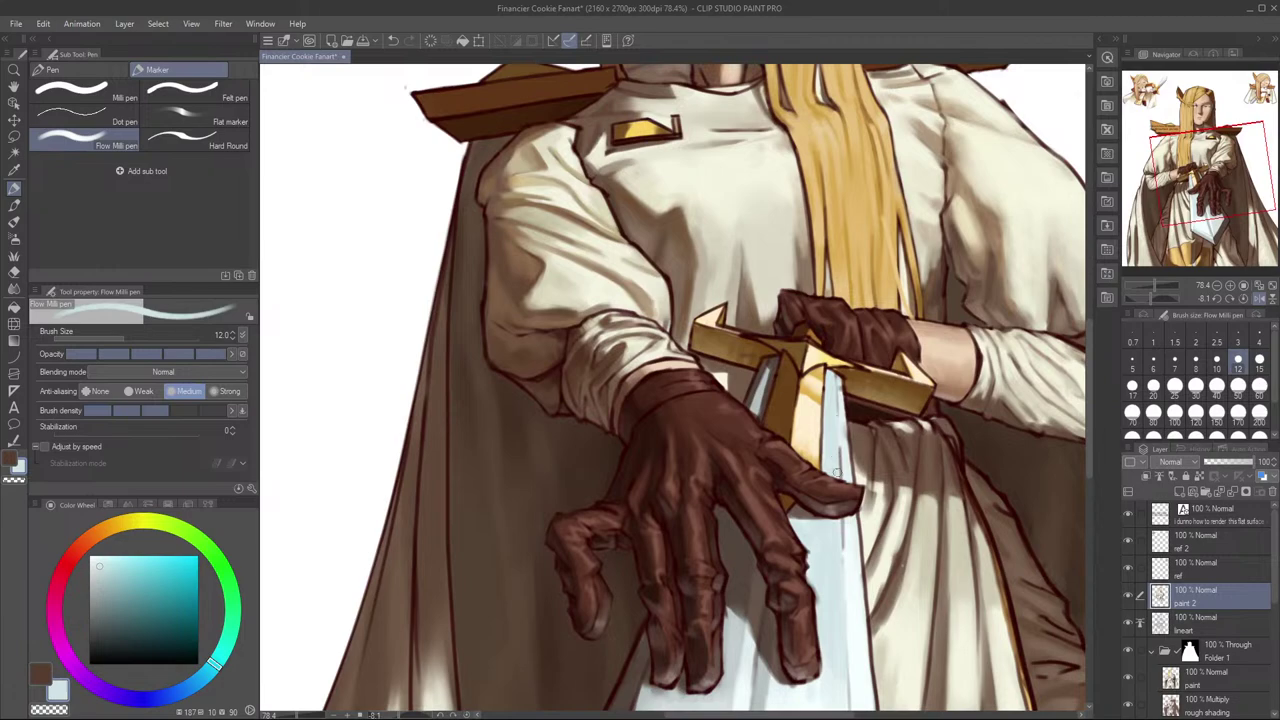
Step: Cancel the stray transform and return the canvas to its unmirrored view, focused on the sword
{"action": "left_click_drag", "start_coordinate": [922, 572], "coordinate": [959, 385]}
{"action": "key", "text": "ctrl+t"}
{"action": "key", "text": "Escape"}
{"action": "key", "text": "h"}
{"action": "mouse_move", "coordinate": [682, 500]}
{"action": "left_mouse_down"}
{"action": "mouse_move", "coordinate": [757, 514]}
{"action": "mouse_move", "coordinate": [972, 489]}
{"action": "mouse_move", "coordinate": [962, 484]}
{"action": "left_mouse_up"}
{"action": "scroll", "coordinate": [962, 484], "scroll_direction": "down", "scroll_amount": 1}
Step: Repaint the blade's outer edge below the thumb with sampled pale blue at brush size 17, checking it mirrored
{"action": "left_click", "coordinate": [797, 421], "text": "alt"}
{"action": "left_click_drag", "start_coordinate": [767, 485], "coordinate": [759, 551]}
{"action": "key", "text": "ctrl+z"}
{"action": "key", "text": "]"}
{"action": "left_click_drag", "start_coordinate": [780, 358], "coordinate": [776, 428]}
{"action": "key", "text": "ctrl+z"}
{"action": "left_click_drag", "start_coordinate": [777, 352], "coordinate": [773, 433]}
{"action": "key", "text": "ctrl+z"}
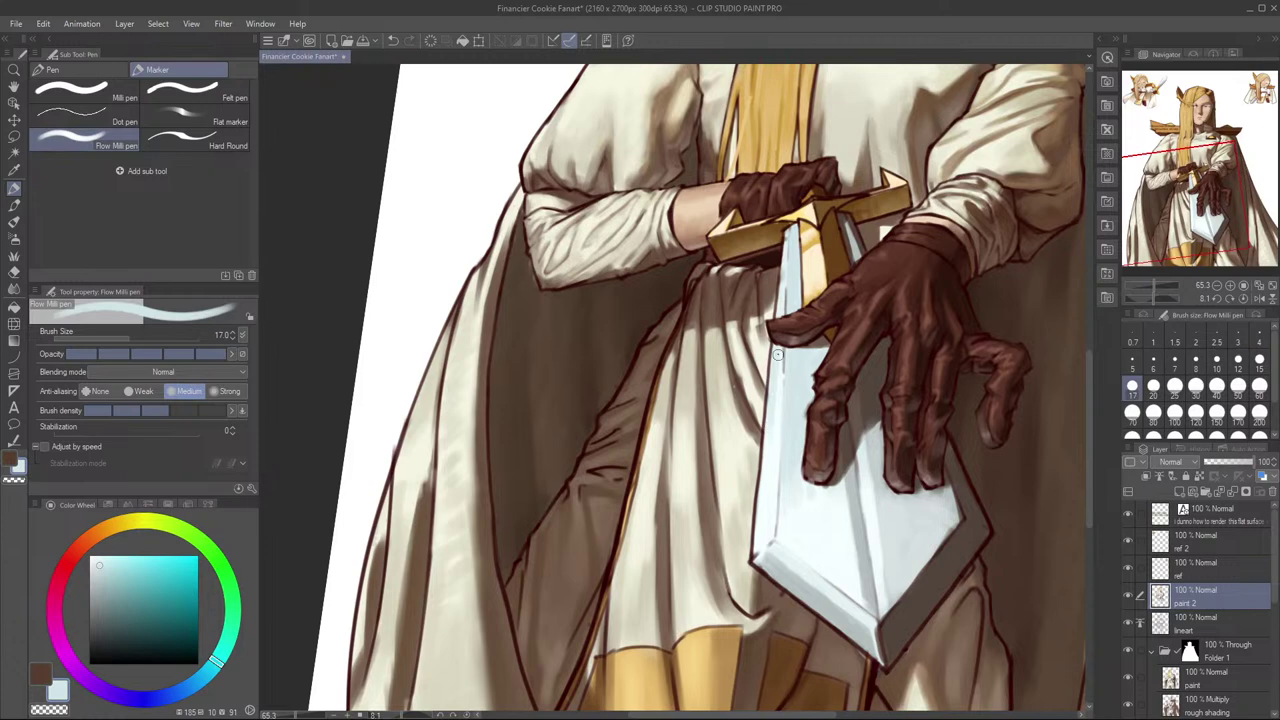
{"action": "left_click_drag", "start_coordinate": [777, 352], "coordinate": [774, 426]}
{"action": "key", "text": "ctrl+z"}
{"action": "mouse_move", "coordinate": [780, 361]}
{"action": "left_mouse_down"}
{"action": "mouse_move", "coordinate": [771, 404]}
{"action": "mouse_move", "coordinate": [759, 525]}
{"action": "left_mouse_up"}
{"action": "key", "text": "ctrl+z"}
{"action": "left_click_drag", "start_coordinate": [778, 390], "coordinate": [771, 474]}
{"action": "key", "text": "h"}
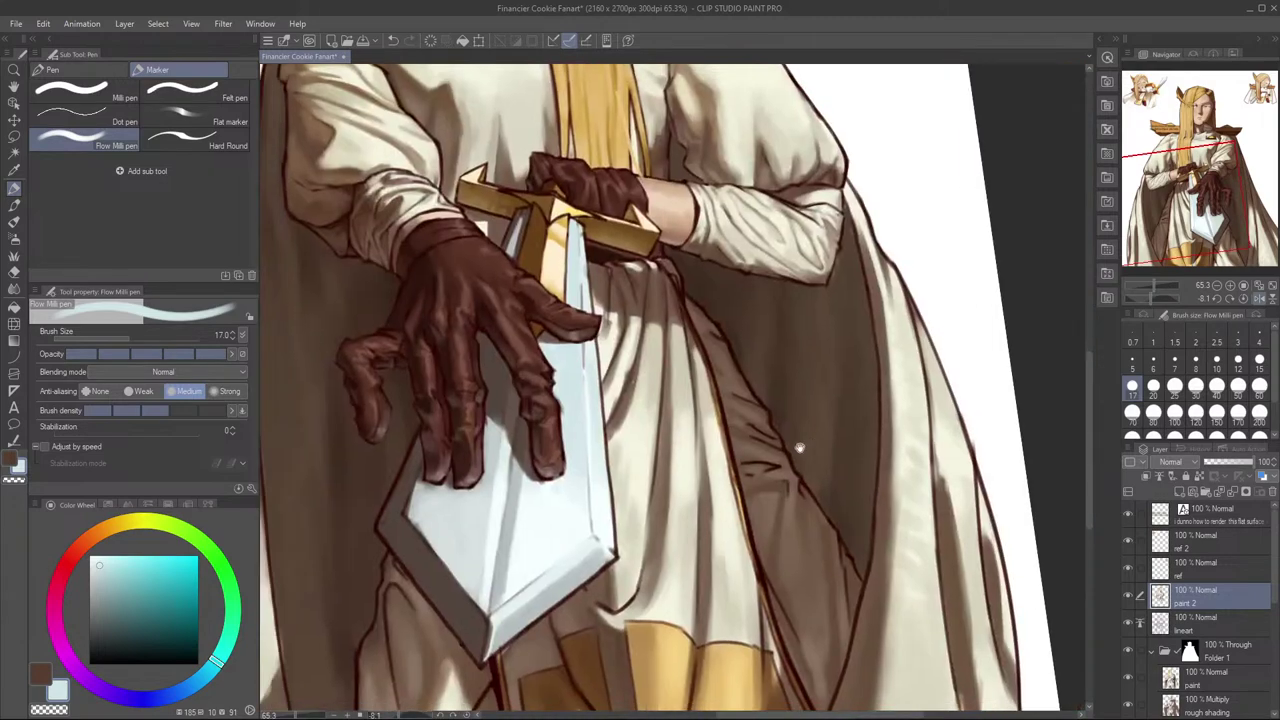
{"action": "left_click_drag", "start_coordinate": [888, 457], "coordinate": [920, 488]}
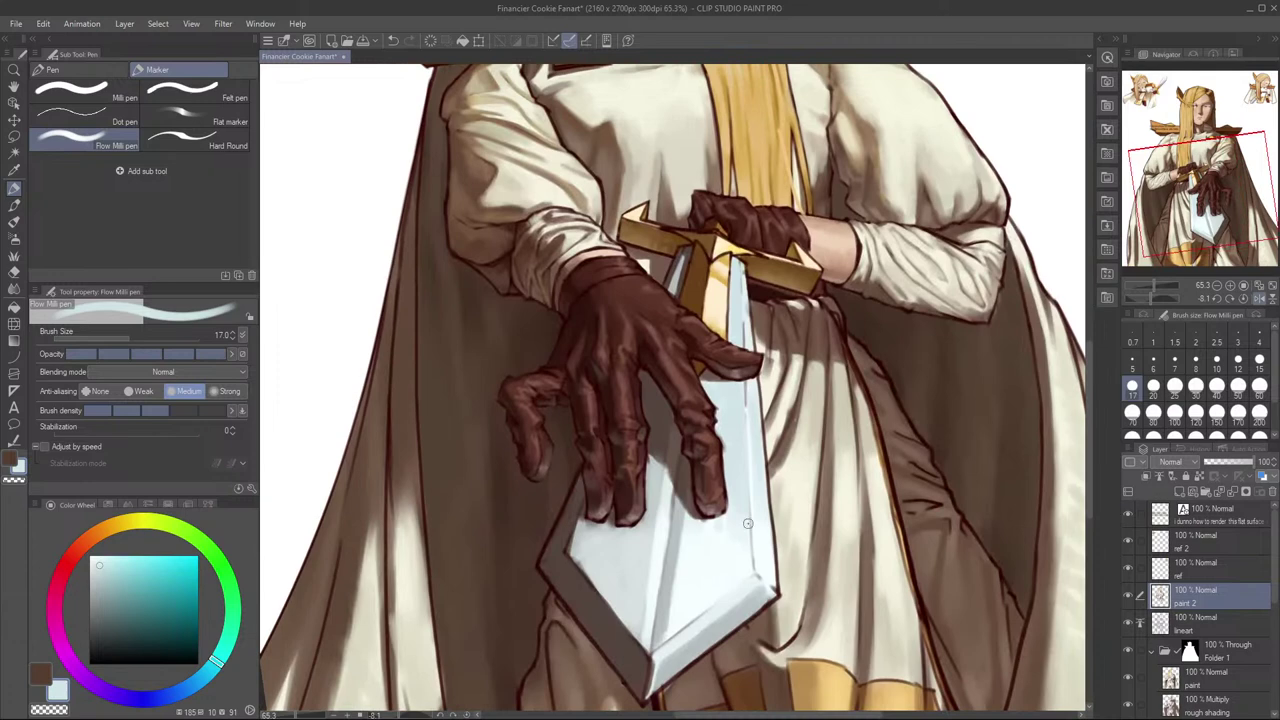
Step: Brighten the blade's outer bevel with a sampled near-white in mirrored view, and restore the unmirrored view
{"action": "left_click", "coordinate": [757, 530], "text": "alt"}
{"action": "mouse_move", "coordinate": [755, 426]}
{"action": "left_mouse_down"}
{"action": "mouse_move", "coordinate": [765, 359]}
{"action": "mouse_move", "coordinate": [757, 457]}
{"action": "left_mouse_up"}
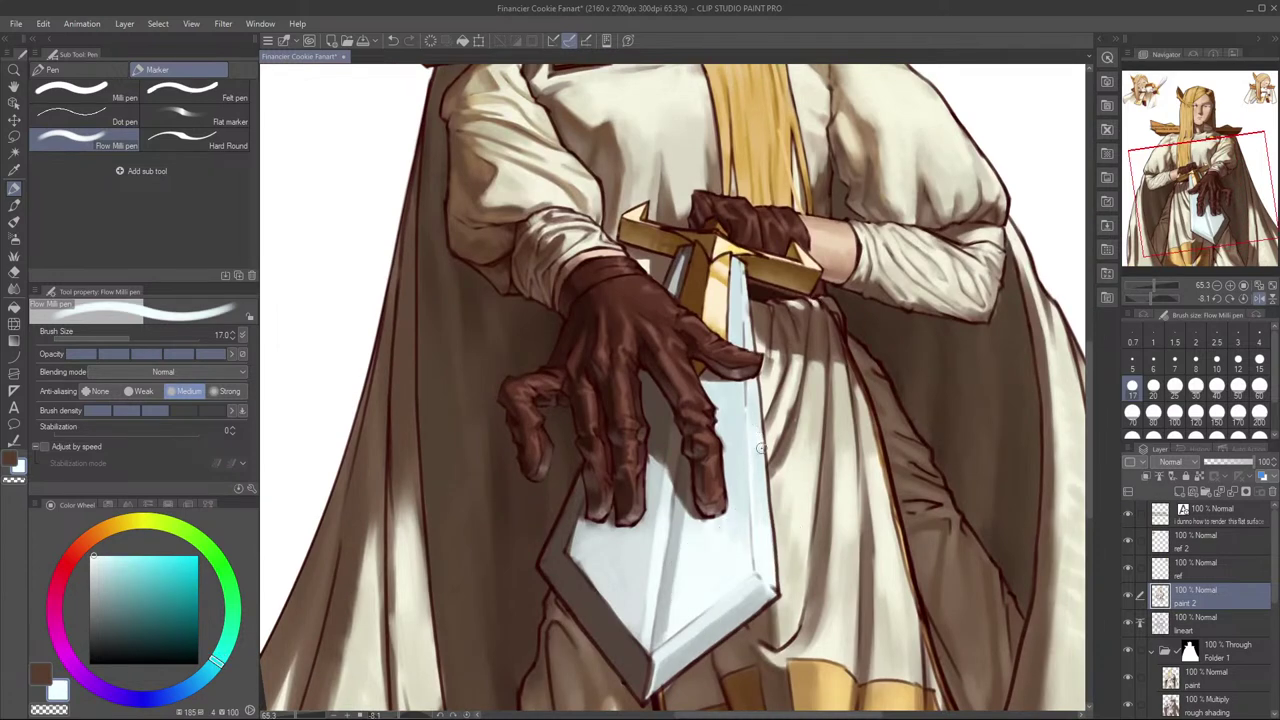
{"action": "key", "text": "h"}
{"action": "left_click_drag", "start_coordinate": [630, 443], "coordinate": [727, 435]}
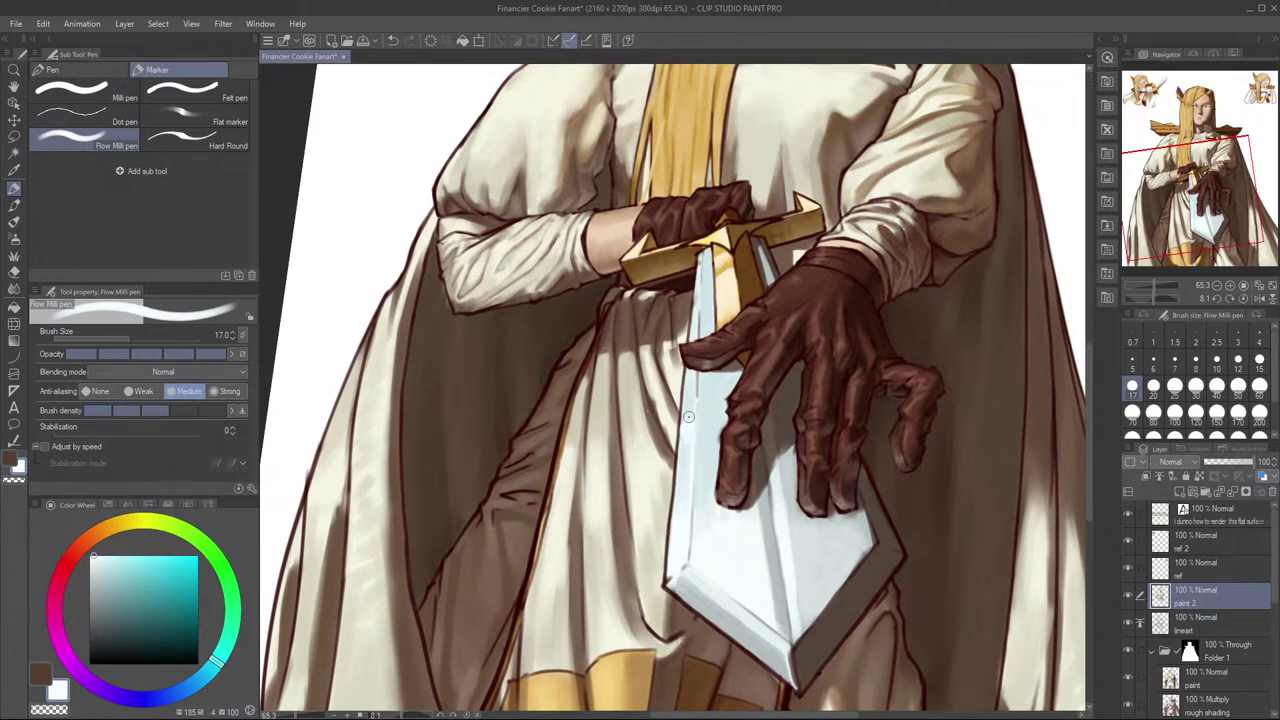
{"action": "left_click_drag", "start_coordinate": [746, 399], "coordinate": [807, 459]}
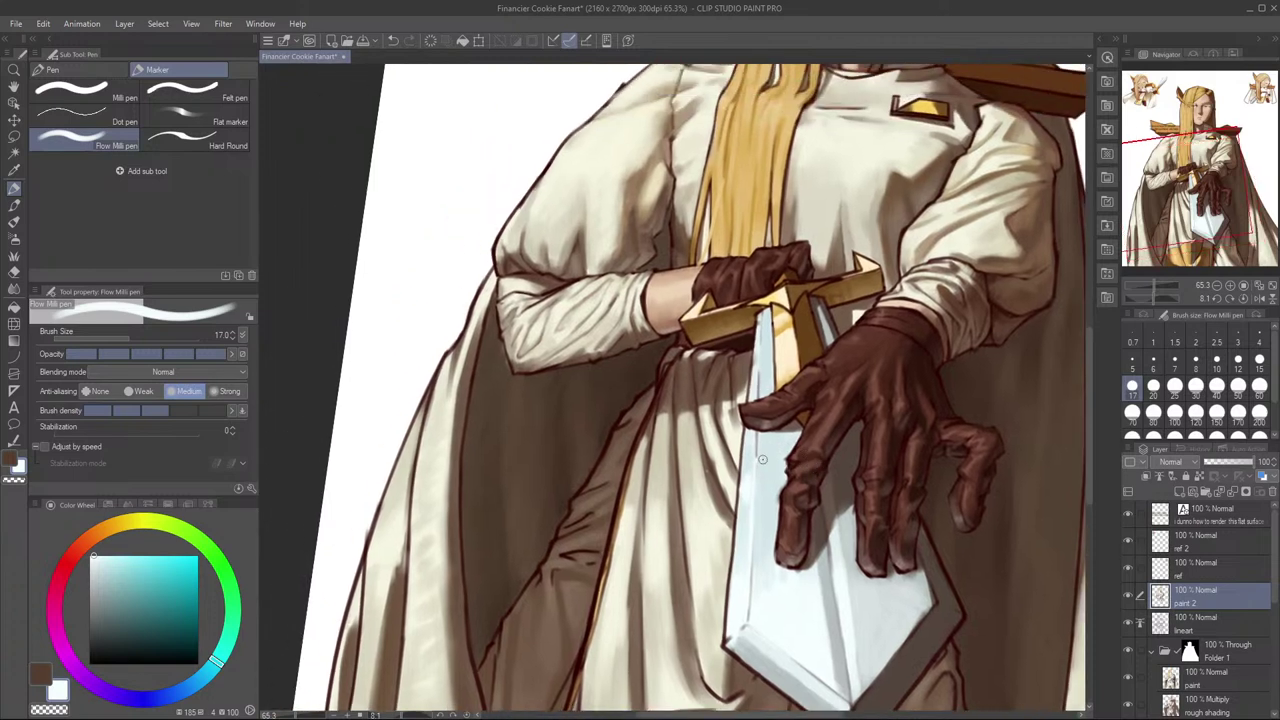
Step: Try shading the blade's outer bevel below the thumb with a darker grey-blue at brush size 17, and undo the strokes
{"action": "left_click", "coordinate": [765, 465], "text": "alt"}
{"action": "left_click", "coordinate": [104, 576]}
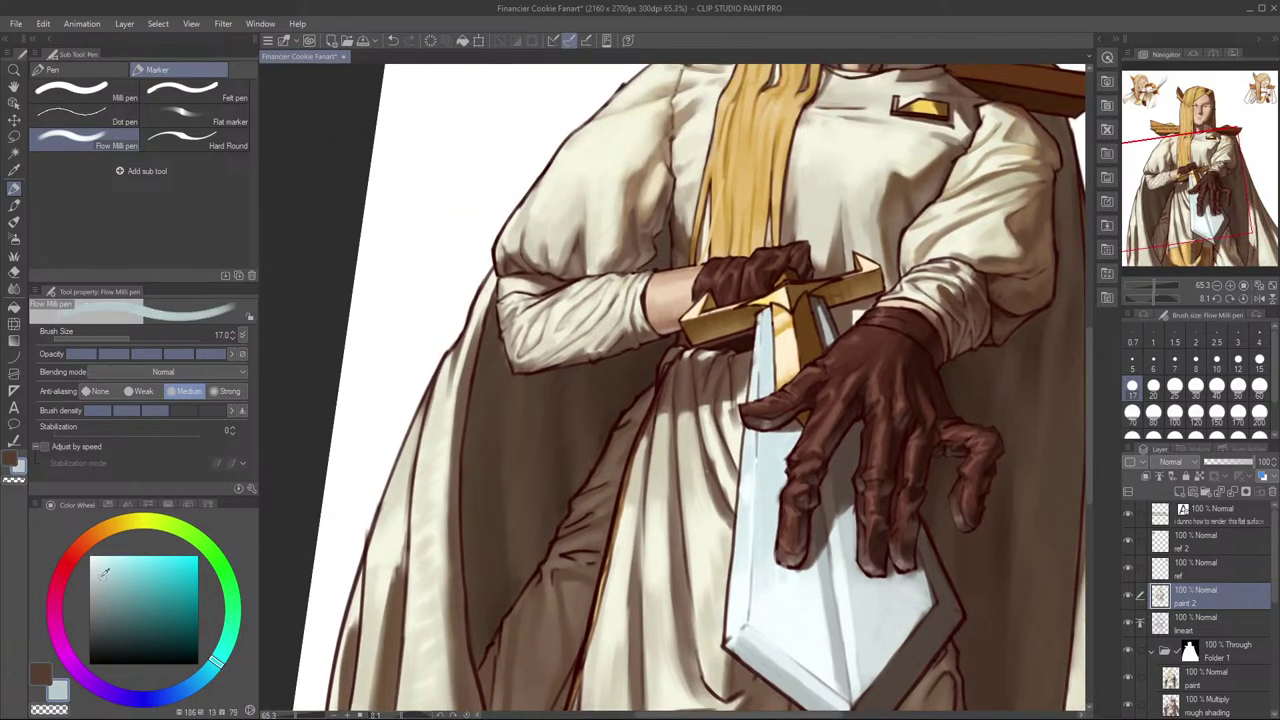
{"action": "left_click_drag", "start_coordinate": [754, 435], "coordinate": [746, 468]}
{"action": "left_click", "coordinate": [106, 582]}
{"action": "left_click", "coordinate": [773, 469], "text": "alt"}
{"action": "key", "text": "ctrl+z"}
{"action": "left_click_drag", "start_coordinate": [750, 444], "coordinate": [744, 573]}
{"action": "key", "text": "ctrl+z"}
{"action": "key", "text": "ctrl+z"}
{"action": "key", "text": "ctrl+z"}
{"action": "key", "text": "ctrl+z"}
Step: Try a pale-blue stroke on the blade's outer edge just below the thumb in mirrored view, and undo it
{"action": "key", "text": "h"}
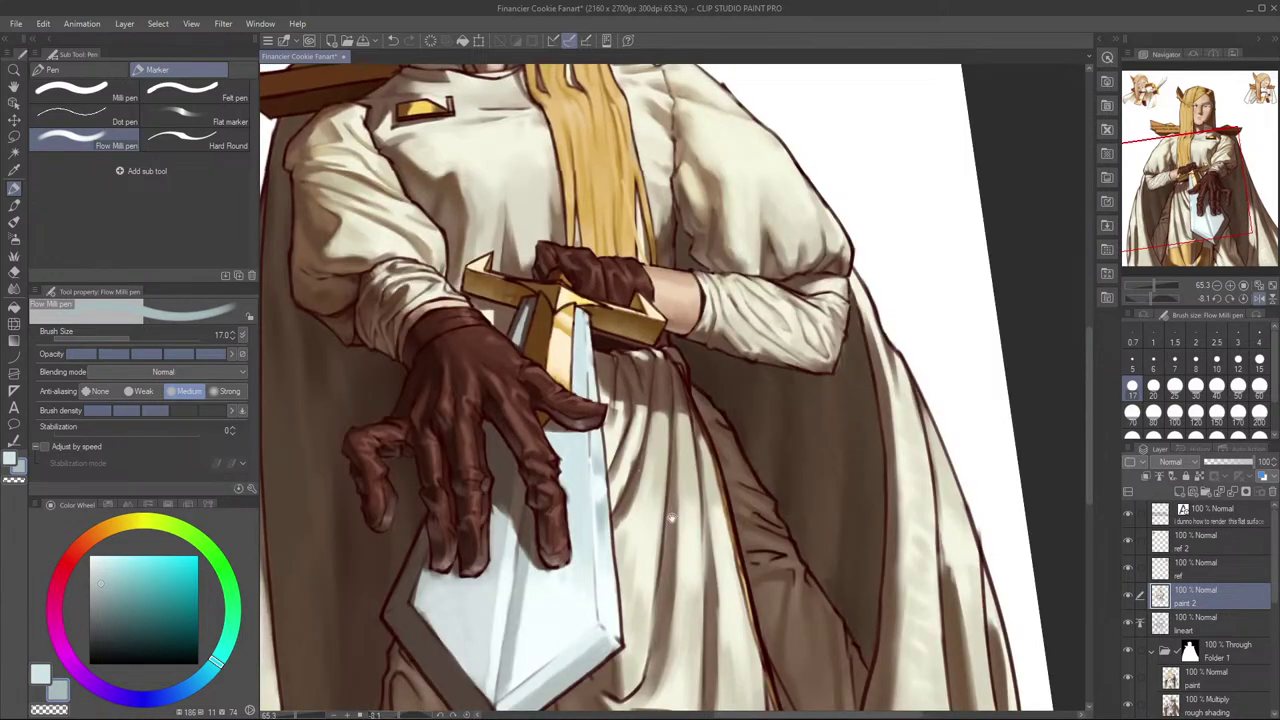
{"action": "left_click_drag", "start_coordinate": [676, 509], "coordinate": [840, 456]}
{"action": "mouse_move", "coordinate": [764, 381]}
{"action": "left_mouse_down"}
{"action": "mouse_move", "coordinate": [763, 422]}
{"action": "mouse_move", "coordinate": [762, 407]}
{"action": "left_mouse_up"}
{"action": "key", "text": "ctrl+z"}
{"action": "left_click", "coordinate": [758, 385], "text": "alt"}
{"action": "key", "text": "ctrl+z"}
Step: Reduce the brush size to 12, restore the unmirrored view, and try a short stroke on the blade's outer edge
{"action": "key", "text": "bracketleft"}
{"action": "key", "text": "bracketleft"}
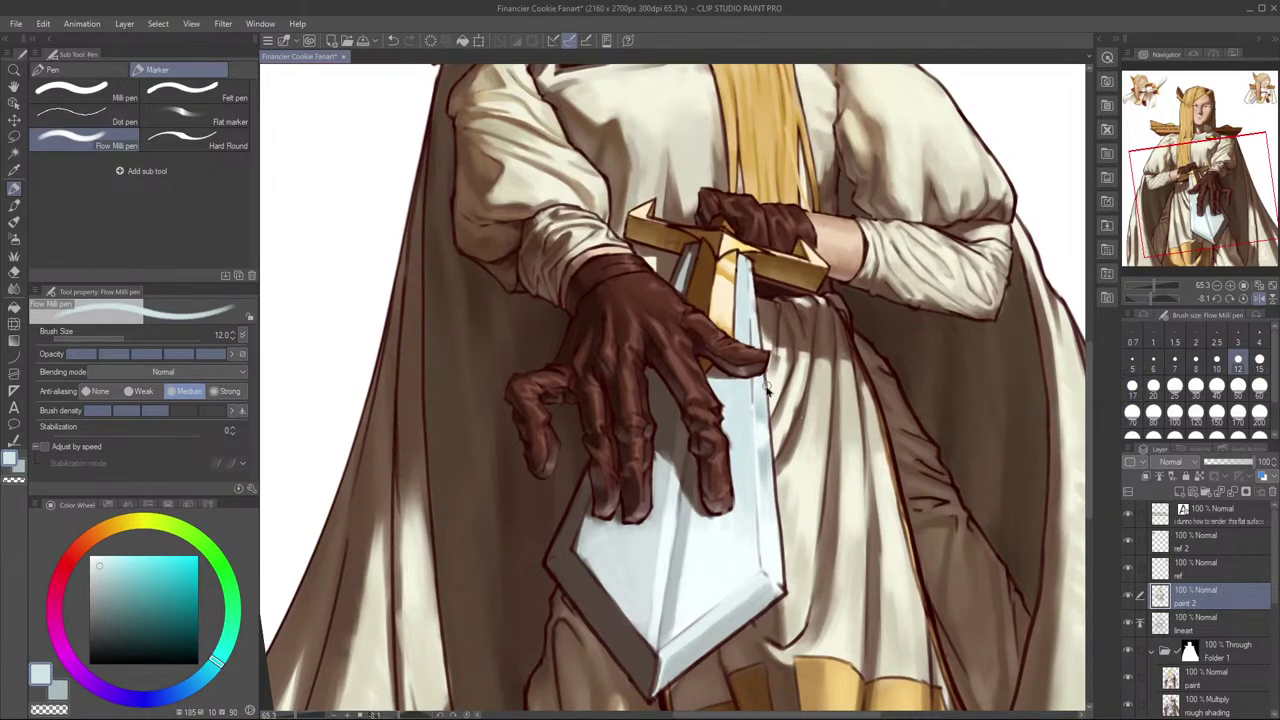
{"action": "key", "text": "h"}
{"action": "scroll", "coordinate": [795, 380], "scroll_direction": "down", "scroll_amount": 4}
{"action": "scroll", "coordinate": [790, 395], "scroll_direction": "up", "scroll_amount": 3}
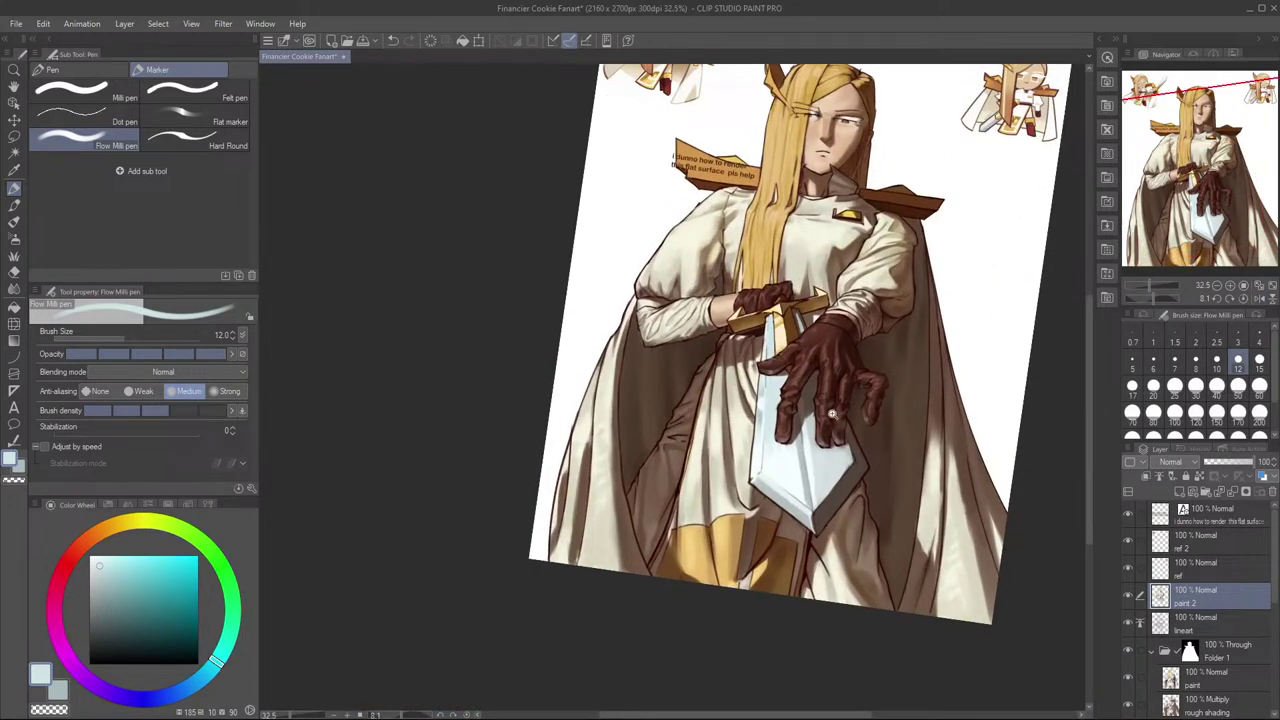
{"action": "scroll", "coordinate": [761, 427], "scroll_direction": "up", "scroll_amount": 3}
{"action": "mouse_move", "coordinate": [763, 427]}
{"action": "left_mouse_down"}
{"action": "mouse_move", "coordinate": [762, 462]}
{"action": "mouse_move", "coordinate": [763, 443]}
{"action": "left_mouse_up"}
{"action": "key", "text": "x"}
{"action": "key", "text": "ctrl+z"}
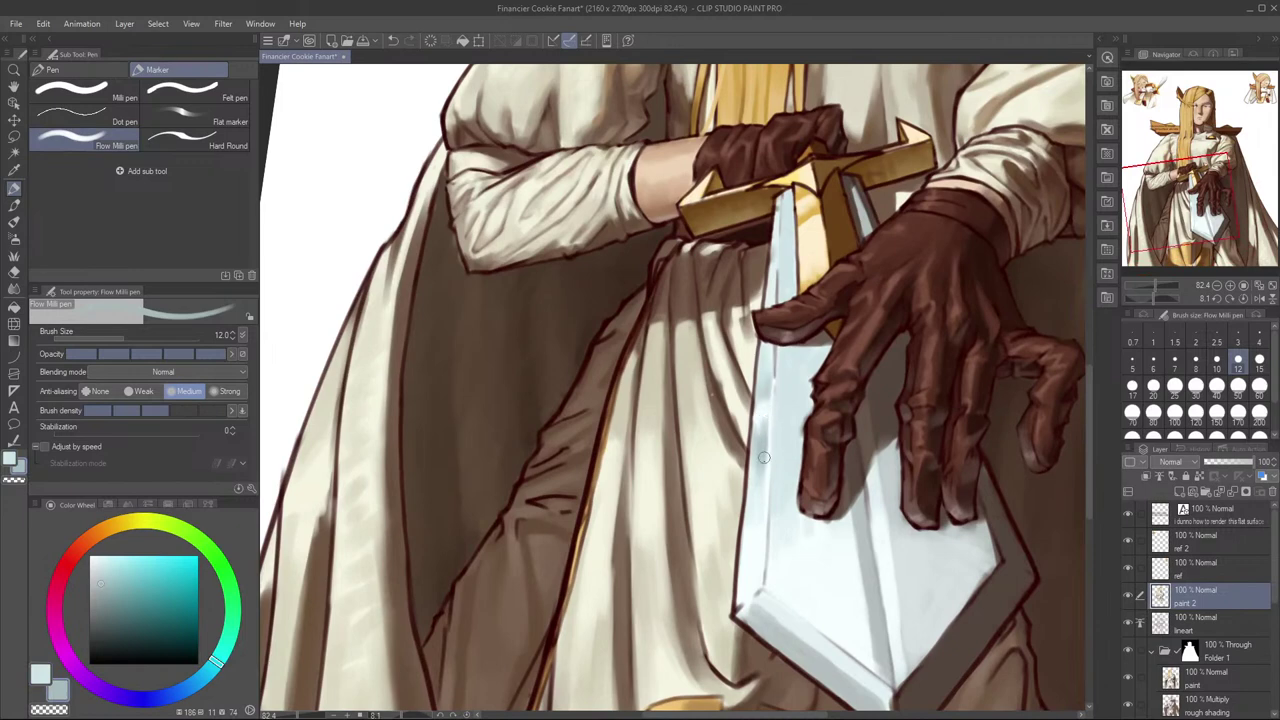
Step: Run sampled pale blue down the blade's outer bevel beside the index finger at brush size 12
{"action": "left_click", "coordinate": [763, 458], "text": "alt"}
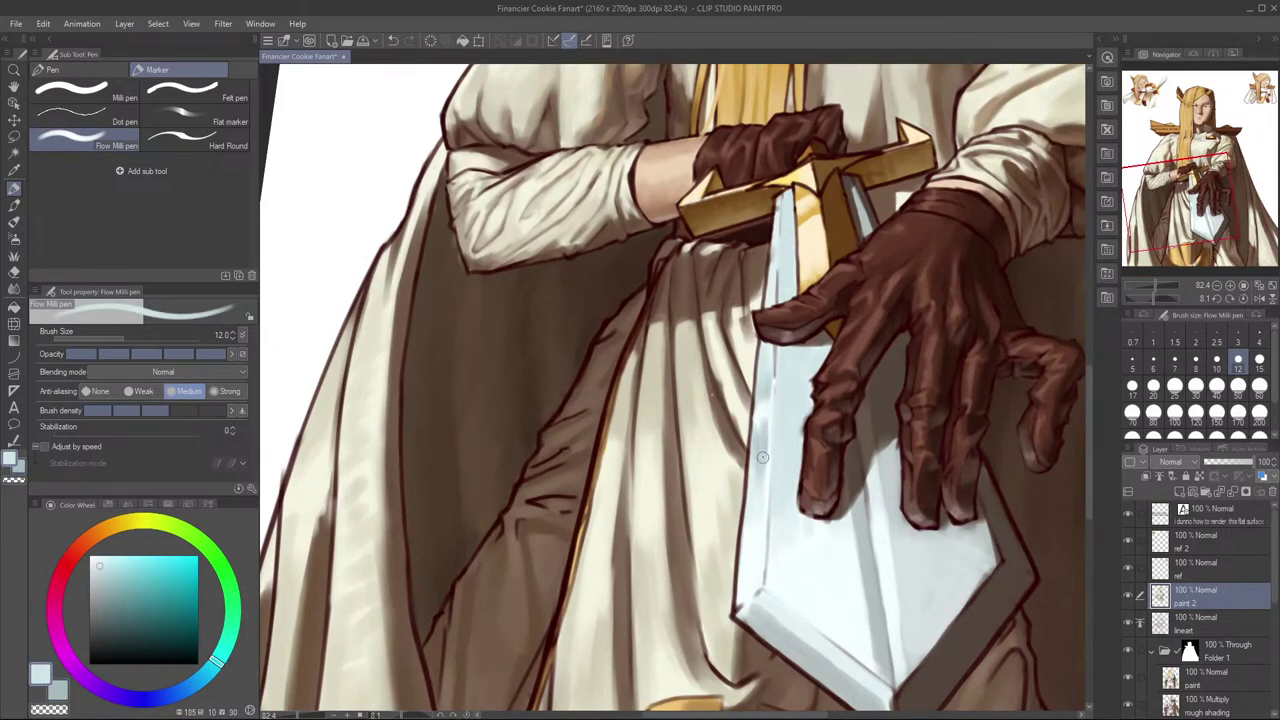
{"action": "left_click_drag", "start_coordinate": [790, 458], "coordinate": [714, 583]}
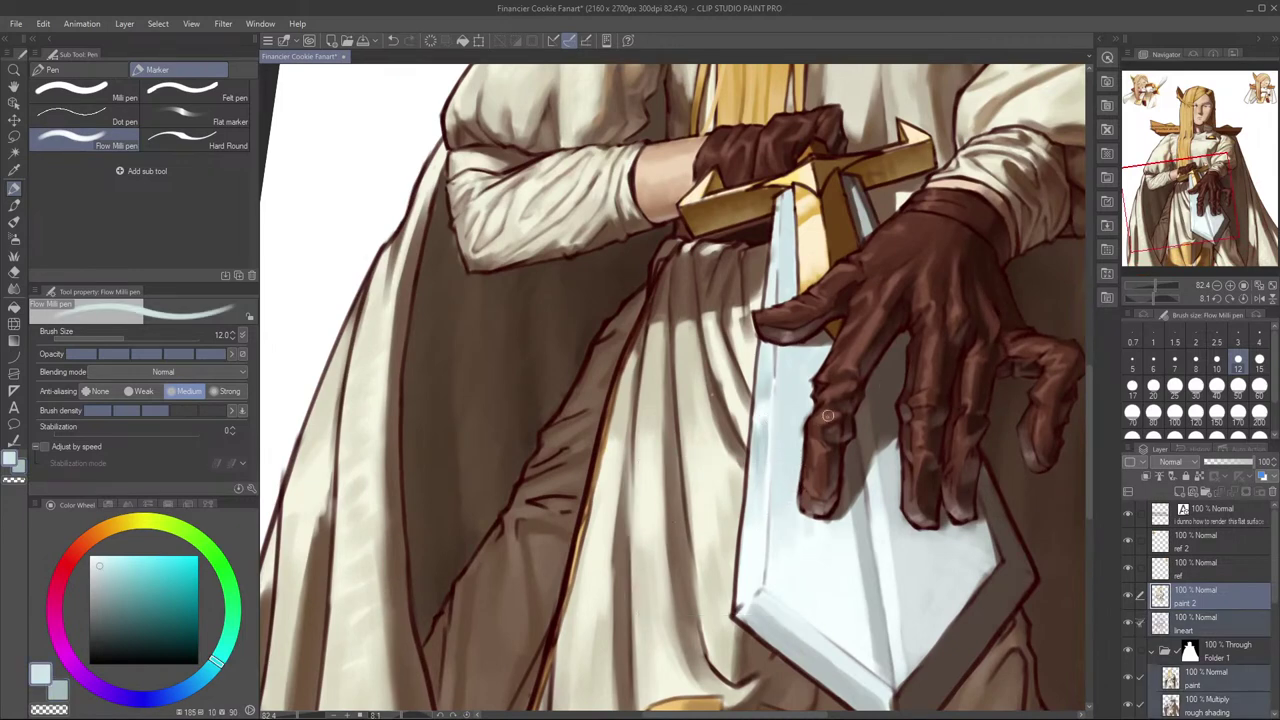
{"action": "scroll", "coordinate": [807, 497], "scroll_direction": "down", "scroll_amount": 3}
{"action": "scroll", "coordinate": [790, 495], "scroll_direction": "up", "scroll_amount": 1}
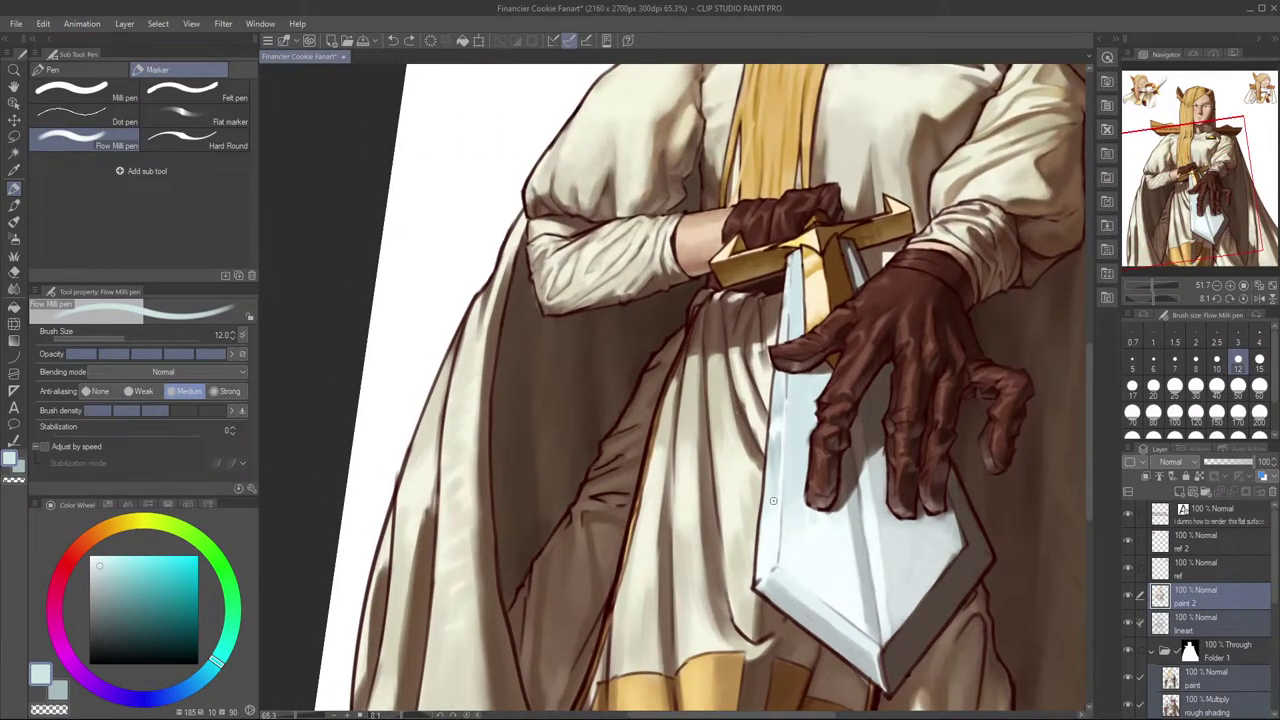
{"action": "left_click_drag", "start_coordinate": [780, 490], "coordinate": [772, 570]}
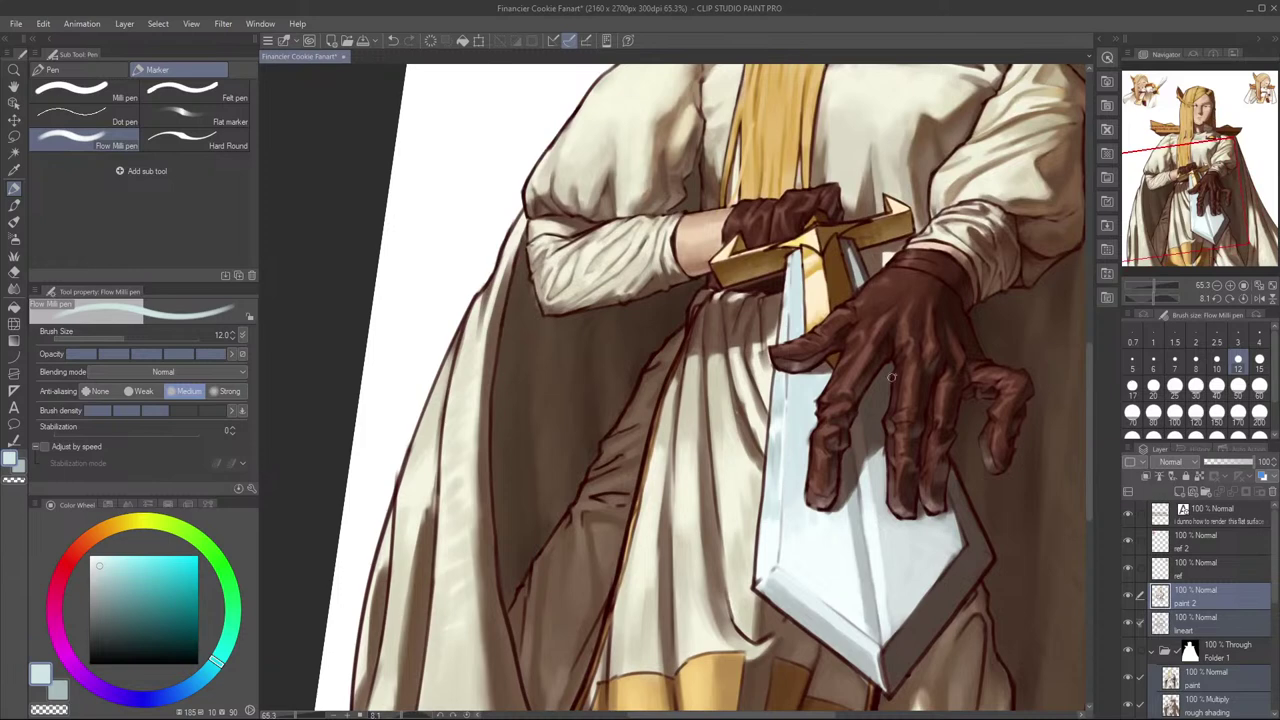
Step: Blend the blade's bevel line below the thumb with resampled pale blues, enlarging the brush to size 17
{"action": "left_click", "coordinate": [777, 460], "text": "alt"}
{"action": "left_click", "coordinate": [773, 457], "text": "alt"}
{"action": "left_click", "coordinate": [776, 405], "text": "alt"}
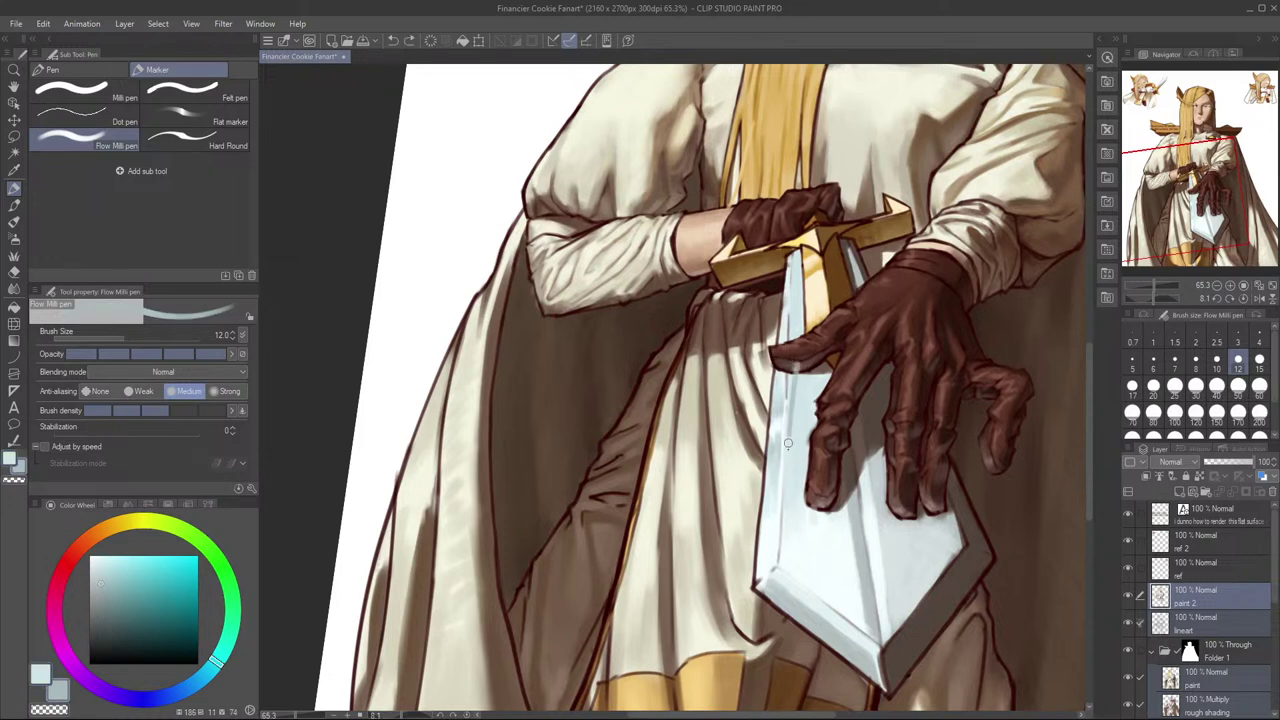
{"action": "left_click_drag", "start_coordinate": [850, 448], "coordinate": [771, 538]}
{"action": "key", "text": "bracketright"}
{"action": "mouse_move", "coordinate": [774, 485]}
{"action": "left_mouse_down"}
{"action": "mouse_move", "coordinate": [766, 544]}
{"action": "mouse_move", "coordinate": [770, 533]}
{"action": "left_mouse_up"}
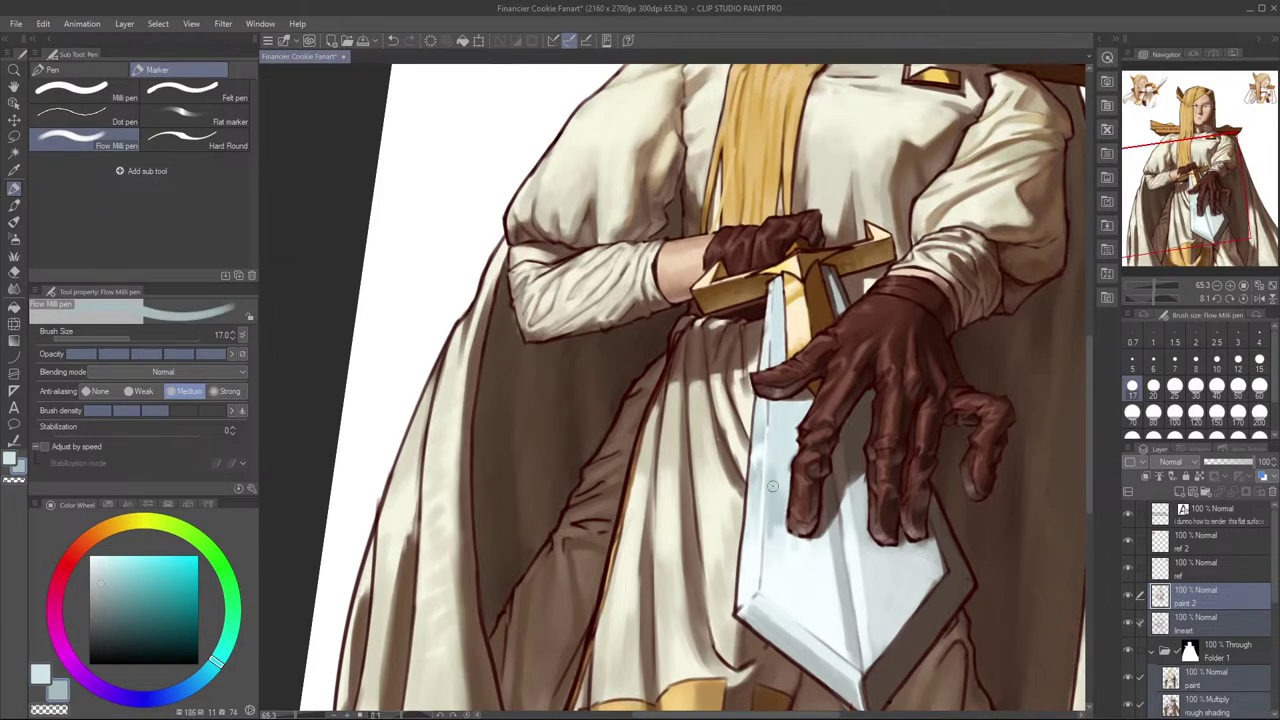
Step: Smooth the blade face between the bevel and the index finger with sampled pale blues at brush size 17
{"action": "left_click_drag", "start_coordinate": [768, 487], "coordinate": [768, 538]}
{"action": "left_click_drag", "start_coordinate": [770, 474], "coordinate": [767, 541]}
{"action": "left_click", "coordinate": [783, 503], "text": "alt"}
{"action": "left_click_drag", "start_coordinate": [781, 508], "coordinate": [769, 549]}
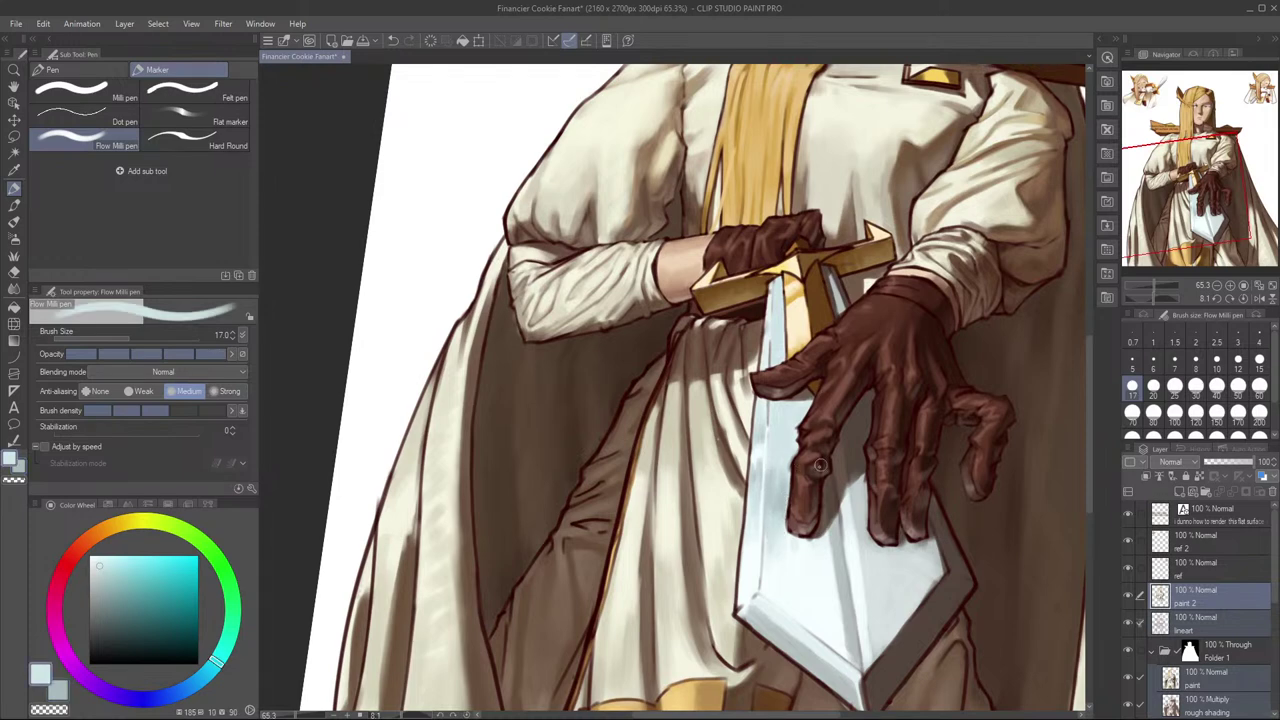
{"action": "left_click", "coordinate": [771, 505], "text": "alt"}
{"action": "left_click_drag", "start_coordinate": [771, 440], "coordinate": [769, 467]}
Step: Continue the pale-blue shading on the blade face below the thumb in mirrored view, and reduce the brush size to 12
{"action": "key", "text": "h"}
{"action": "left_click_drag", "start_coordinate": [780, 415], "coordinate": [875, 453]}
{"action": "scroll", "coordinate": [876, 453], "scroll_direction": "up", "scroll_amount": 4}
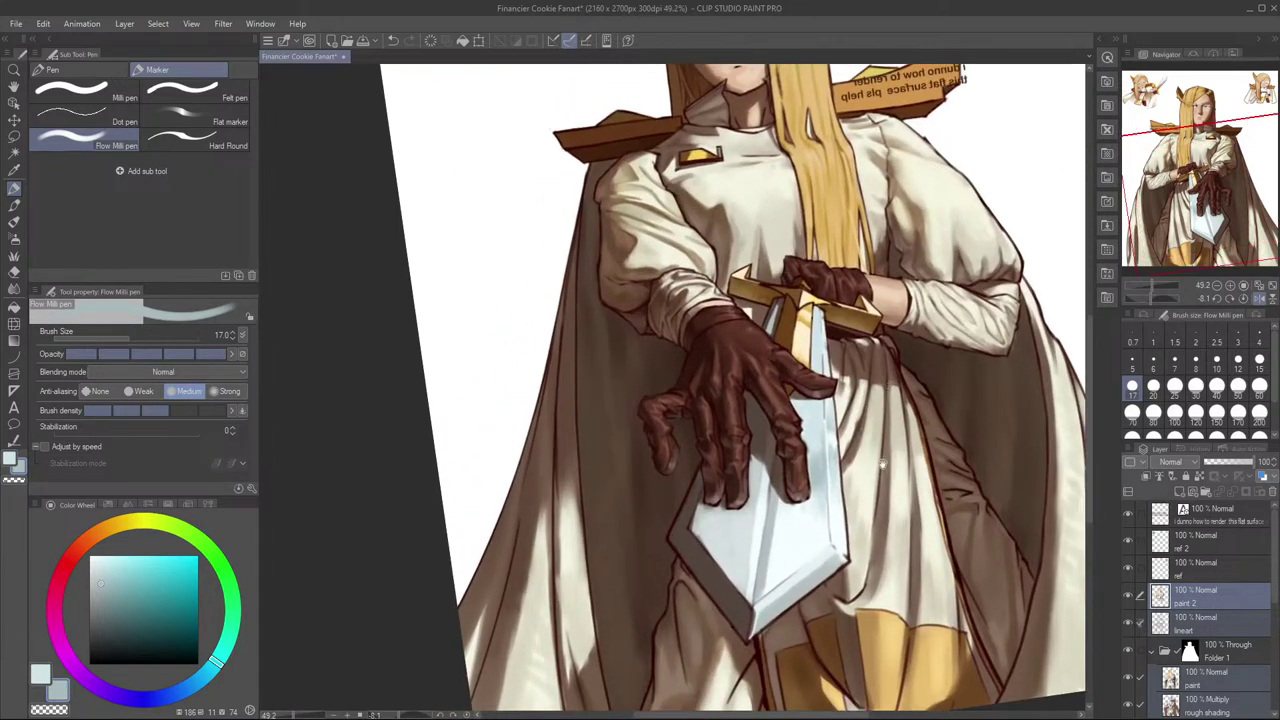
{"action": "scroll", "coordinate": [836, 447], "scroll_direction": "up", "scroll_amount": 1}
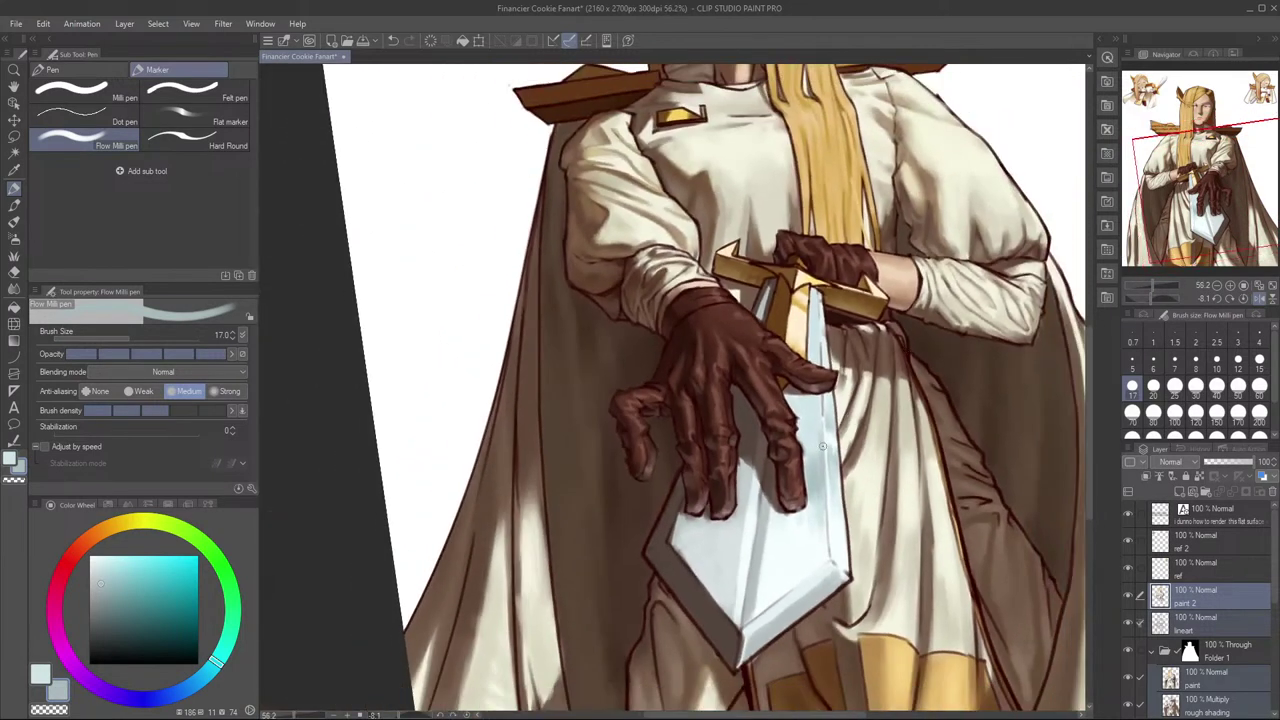
{"action": "left_click_drag", "start_coordinate": [819, 412], "coordinate": [817, 466]}
{"action": "key", "text": "]"}
{"action": "key", "text": "]"}
{"action": "left_click_drag", "start_coordinate": [815, 415], "coordinate": [811, 456]}
{"action": "key", "text": "["}
{"action": "key", "text": "["}
{"action": "key", "text": "bracketleft"}
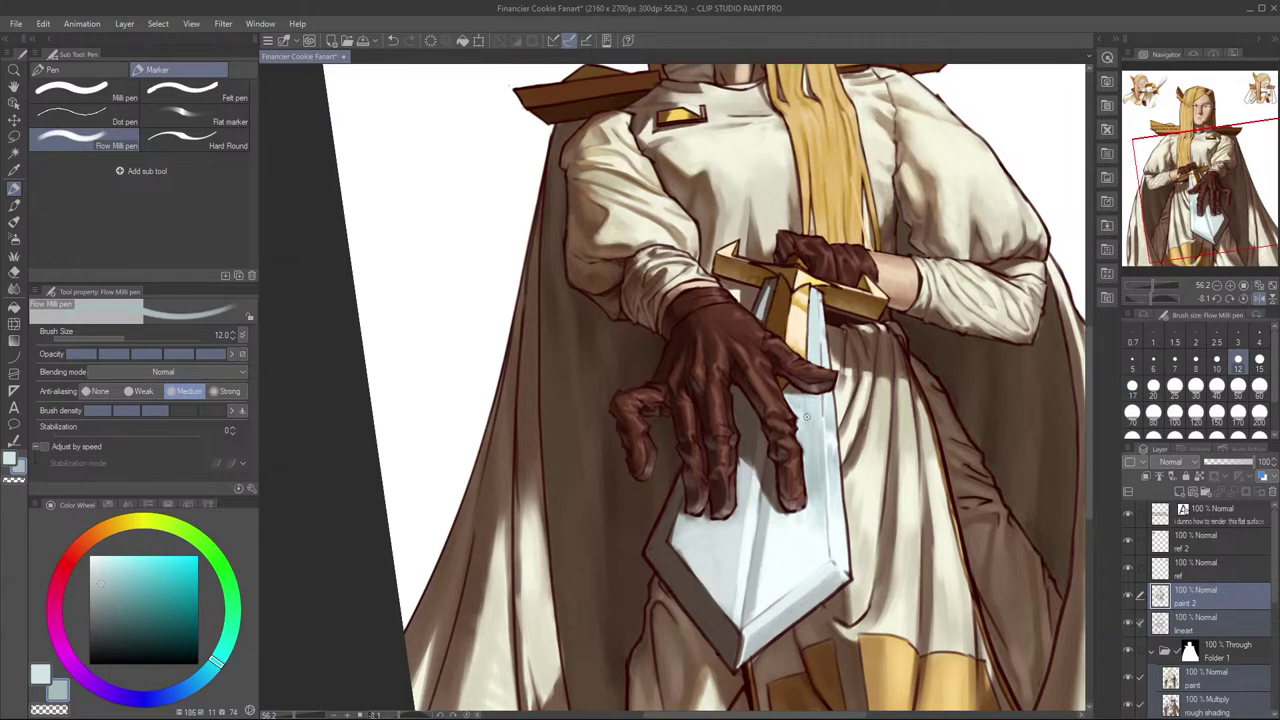
Step: Undo the last blade stroke and compare the whole sword in mirrored and unmirrored views
{"action": "key", "text": "h"}
{"action": "left_click_drag", "start_coordinate": [795, 428], "coordinate": [926, 440]}
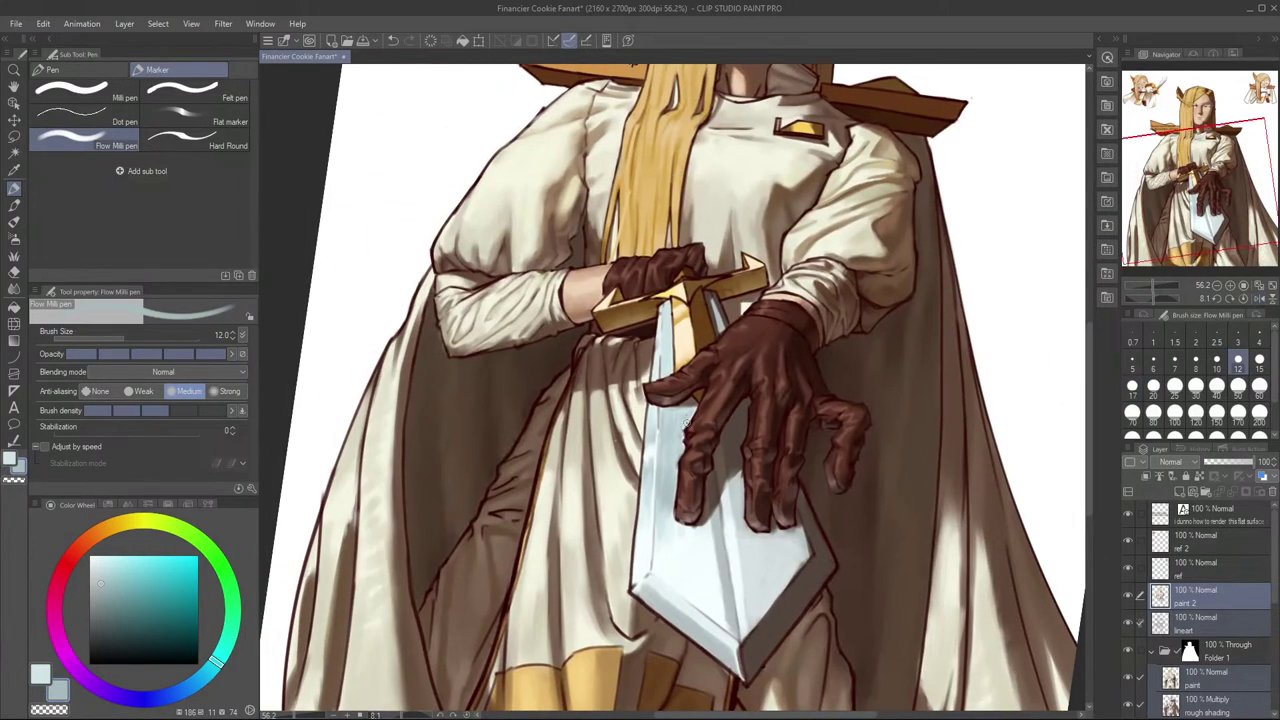
{"action": "key", "text": "ctrl+z"}
{"action": "scroll", "coordinate": [852, 429], "scroll_direction": "down", "scroll_amount": 3}
{"action": "key", "text": "h"}
{"action": "key", "text": "h"}
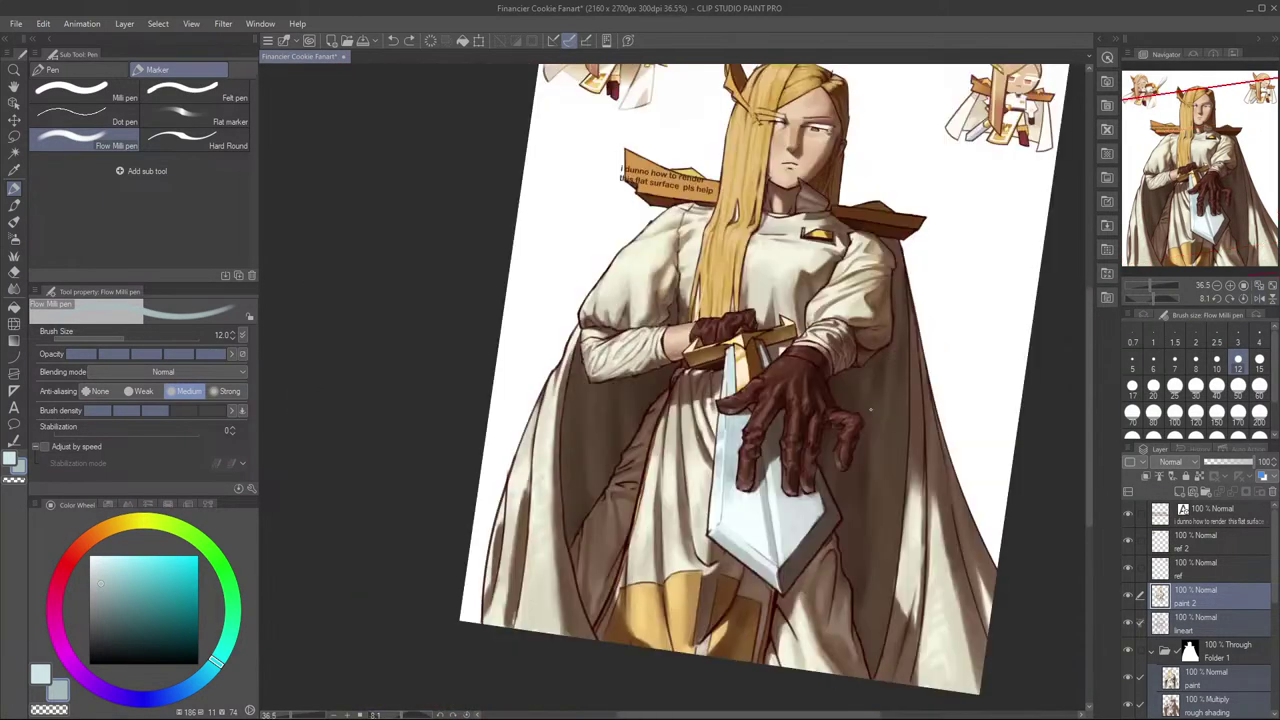
{"action": "left_click_drag", "start_coordinate": [870, 410], "coordinate": [926, 393]}
{"action": "scroll", "coordinate": [787, 410], "scroll_direction": "up", "scroll_amount": 1}
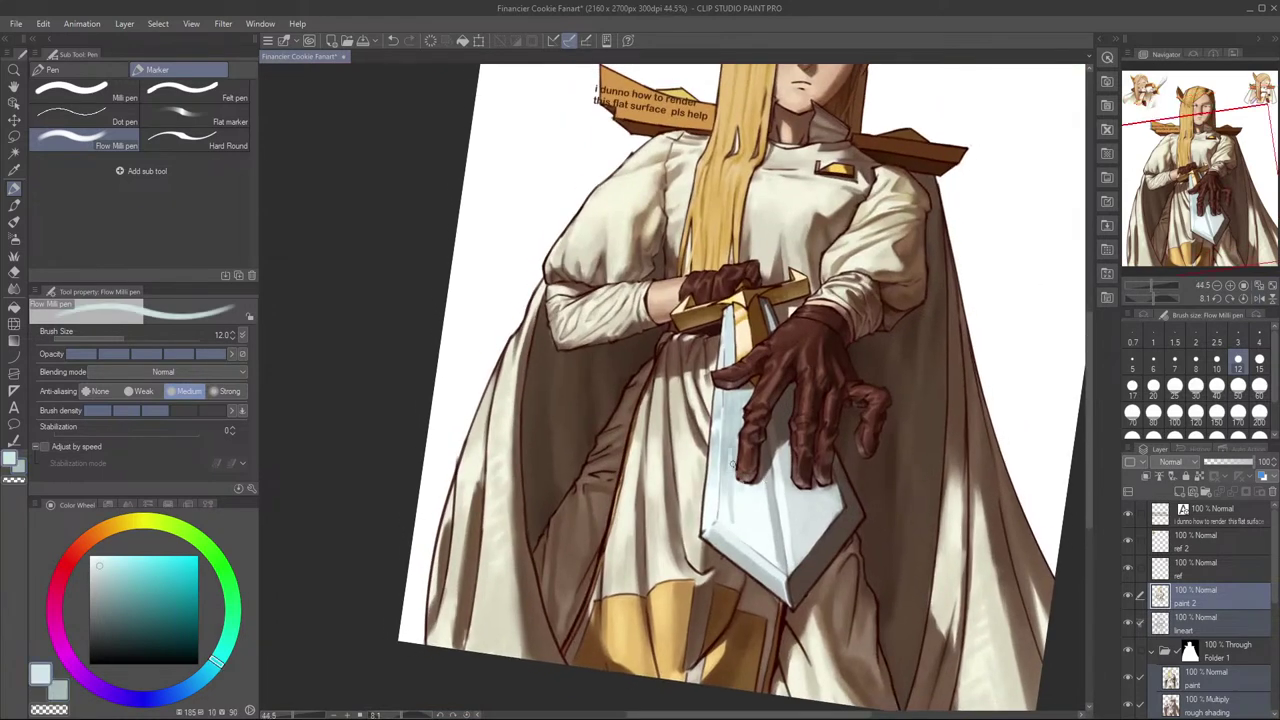
Step: Paint sampled pale blue over the blade face around the index finger, enlarging the brush to sizes 17 and 25
{"action": "key", "text": "]"}
{"action": "key", "text": "]"}
{"action": "left_click_drag", "start_coordinate": [787, 440], "coordinate": [789, 496]}
{"action": "key", "text": "]"}
{"action": "key", "text": "]"}
{"action": "left_click_drag", "start_coordinate": [724, 451], "coordinate": [725, 492]}
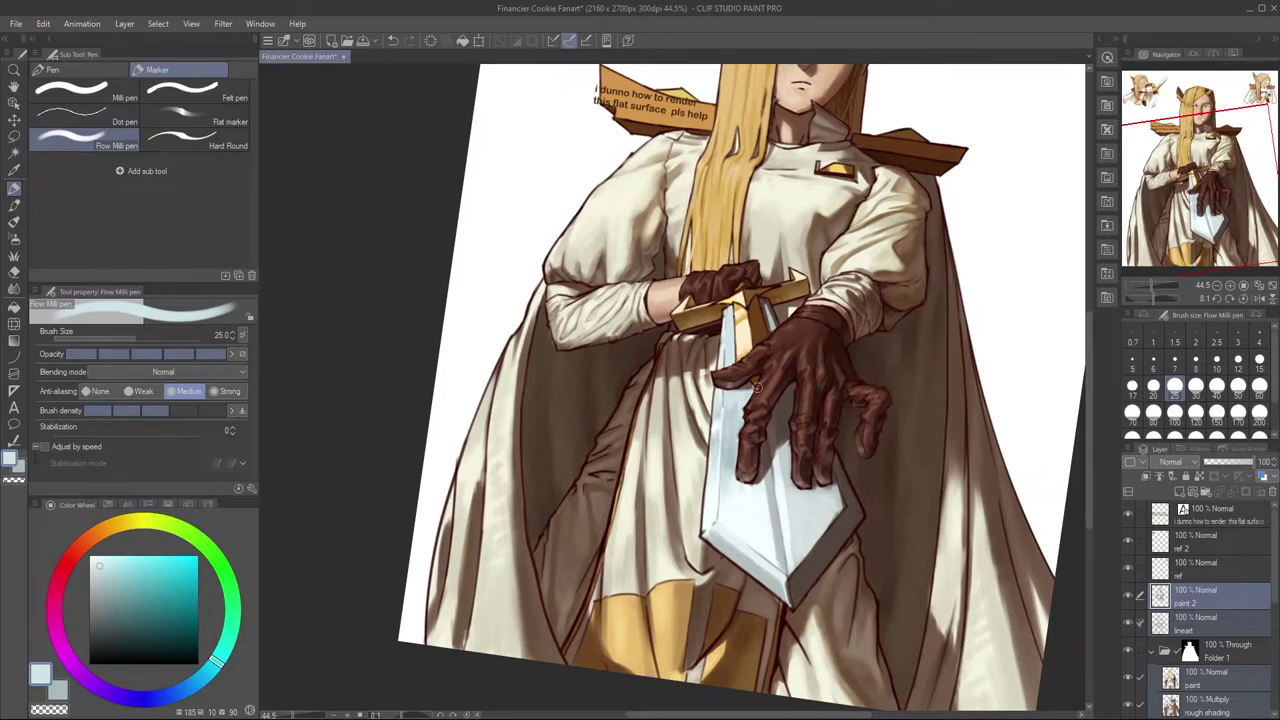
Step: Reduce the brush size to 15 and undo the last stroke on the blade face
{"action": "key", "text": "bracketleft"}
{"action": "key", "text": "bracketleft"}
{"action": "key", "text": "bracketright"}
{"action": "key", "text": "bracketright"}
{"action": "key", "text": "bracketleft"}
{"action": "key", "text": "bracketleft"}
{"action": "key", "text": "bracketleft"}
{"action": "key", "text": "ctrl+z"}
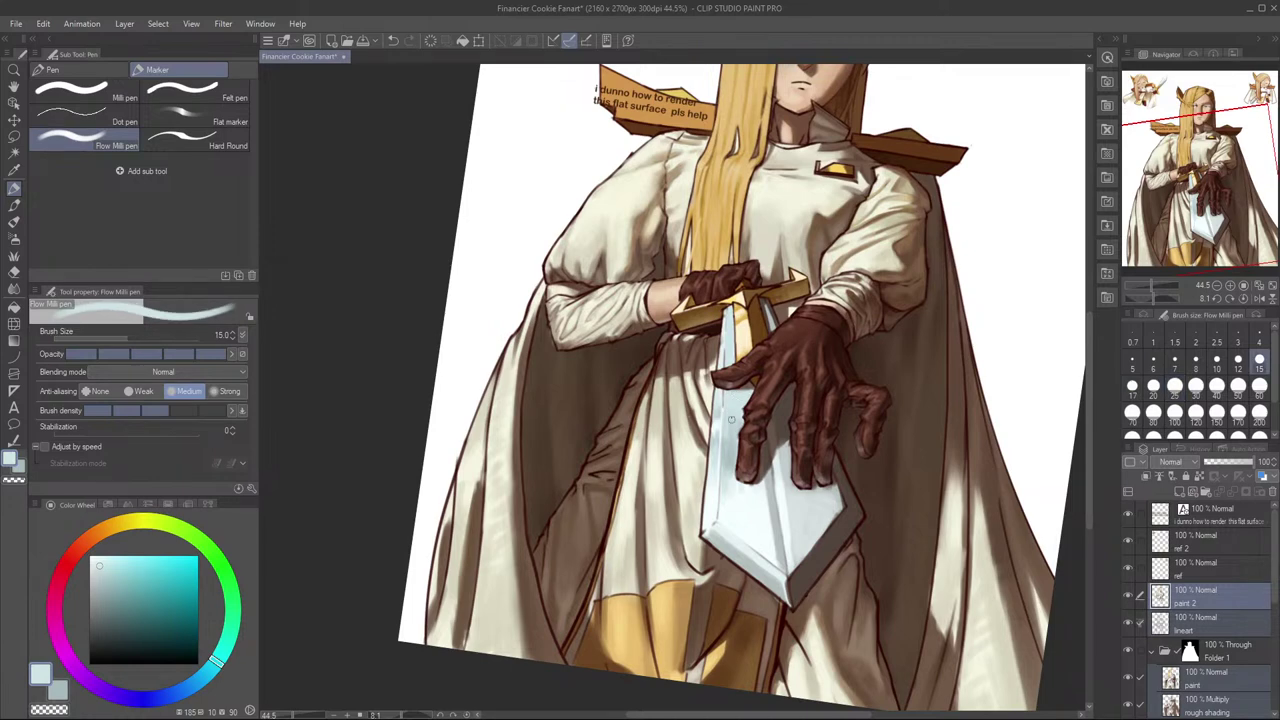
Step: Examine the blade's shading in mirrored view and return to the unmirrored view
{"action": "left_click_drag", "start_coordinate": [840, 381], "coordinate": [795, 392]}
{"action": "key", "text": "h"}
{"action": "left_click_drag", "start_coordinate": [580, 385], "coordinate": [750, 406]}
{"action": "left_click_drag", "start_coordinate": [748, 404], "coordinate": [775, 430]}
{"action": "key", "text": "h"}
{"action": "left_click_drag", "start_coordinate": [903, 343], "coordinate": [947, 361]}
{"action": "left_click_drag", "start_coordinate": [788, 434], "coordinate": [862, 440]}
Step: Try a sampled near-white highlight along the blade's outer bevel, enlarge the brush to size 20, and undo the strokes
{"action": "left_click", "coordinate": [715, 481], "text": "alt"}
{"action": "left_click_drag", "start_coordinate": [717, 424], "coordinate": [714, 481]}
{"action": "key", "text": "ctrl+z"}
{"action": "mouse_move", "coordinate": [826, 421]}
{"action": "left_mouse_down"}
{"action": "mouse_move", "coordinate": [764, 432]}
{"action": "mouse_move", "coordinate": [768, 464]}
{"action": "mouse_move", "coordinate": [771, 454]}
{"action": "left_mouse_up"}
{"action": "key", "text": "bracketright"}
{"action": "key", "text": "ctrl+z"}
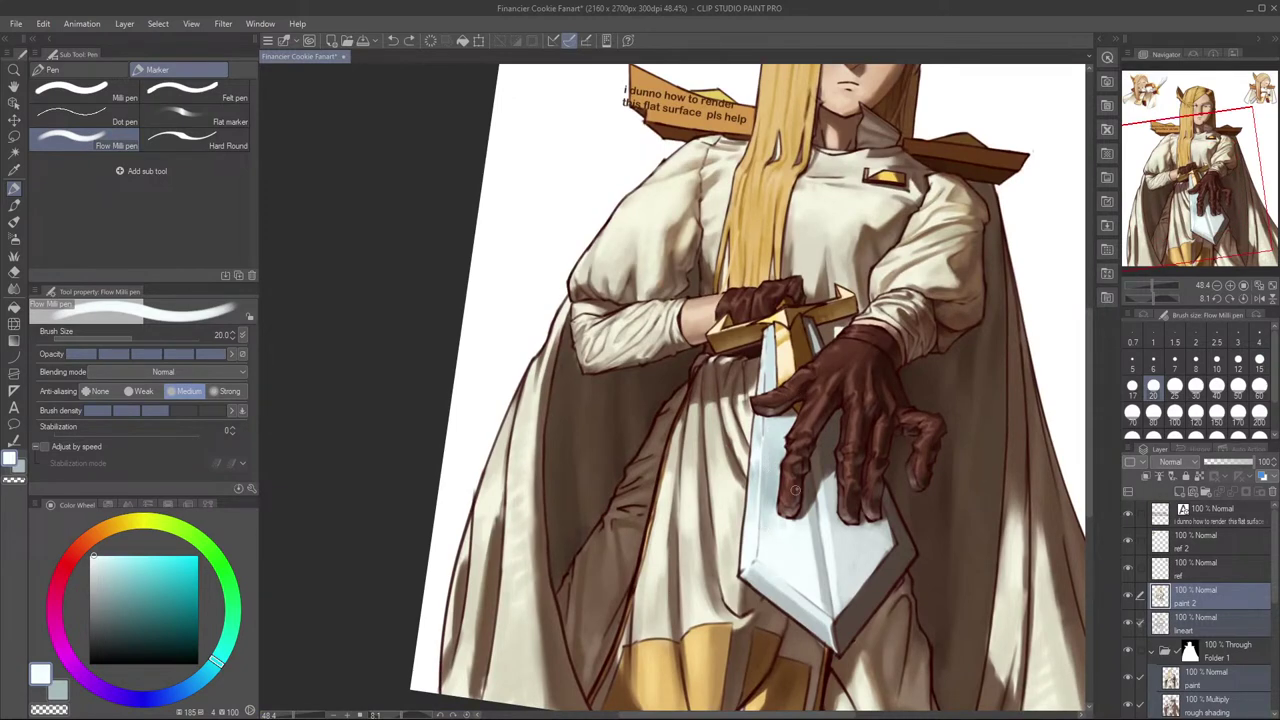
Step: Try sampled pale-blue touches on the blade beside the index fingertip at brush size 20, and undo them
{"action": "left_click_drag", "start_coordinate": [921, 369], "coordinate": [897, 346]}
{"action": "key", "text": "x"}
{"action": "left_click", "coordinate": [757, 410], "text": "alt"}
{"action": "left_click_drag", "start_coordinate": [753, 497], "coordinate": [745, 536]}
{"action": "key", "text": "ctrl+z"}
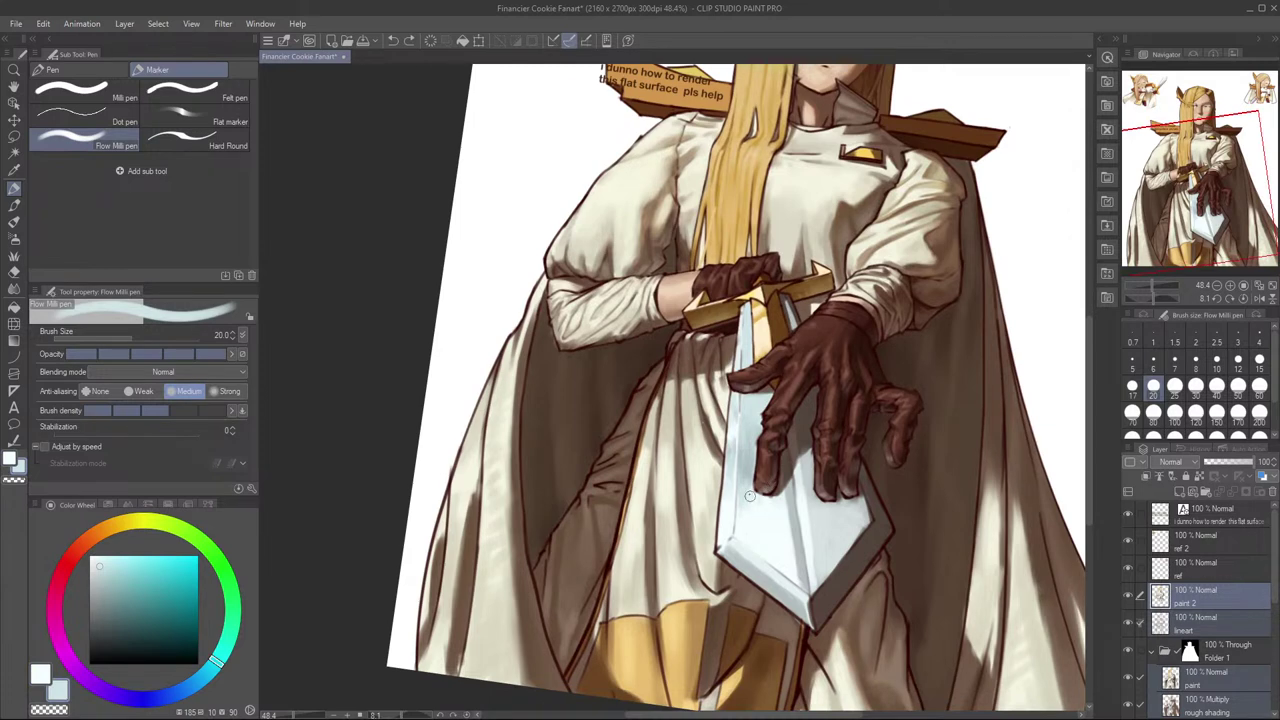
{"action": "left_click", "coordinate": [751, 555], "text": "alt"}
{"action": "mouse_move", "coordinate": [746, 482]}
{"action": "left_mouse_down"}
{"action": "mouse_move", "coordinate": [745, 518]}
{"action": "mouse_move", "coordinate": [747, 490]}
{"action": "left_mouse_up"}
{"action": "key", "text": "ctrl+z"}
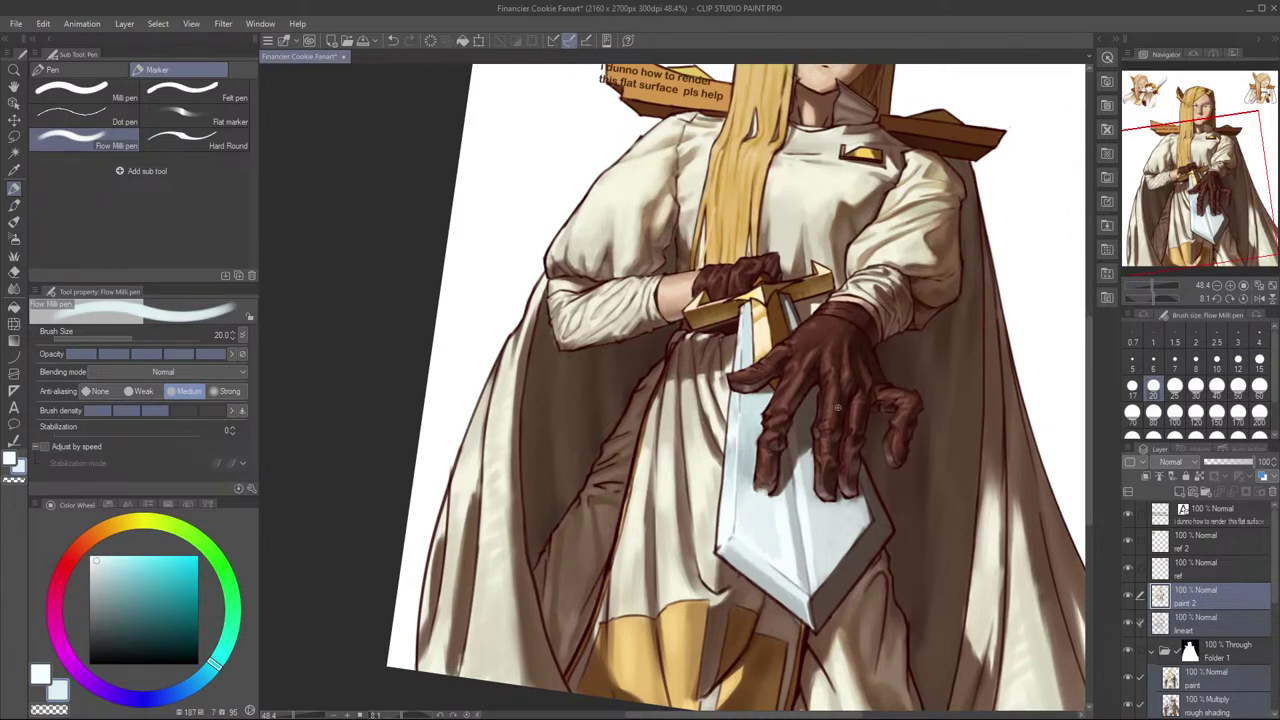
Step: Check the blade in mirrored view, then try a sampled near-white highlight just below the thumb and undo it
{"action": "key", "text": "h"}
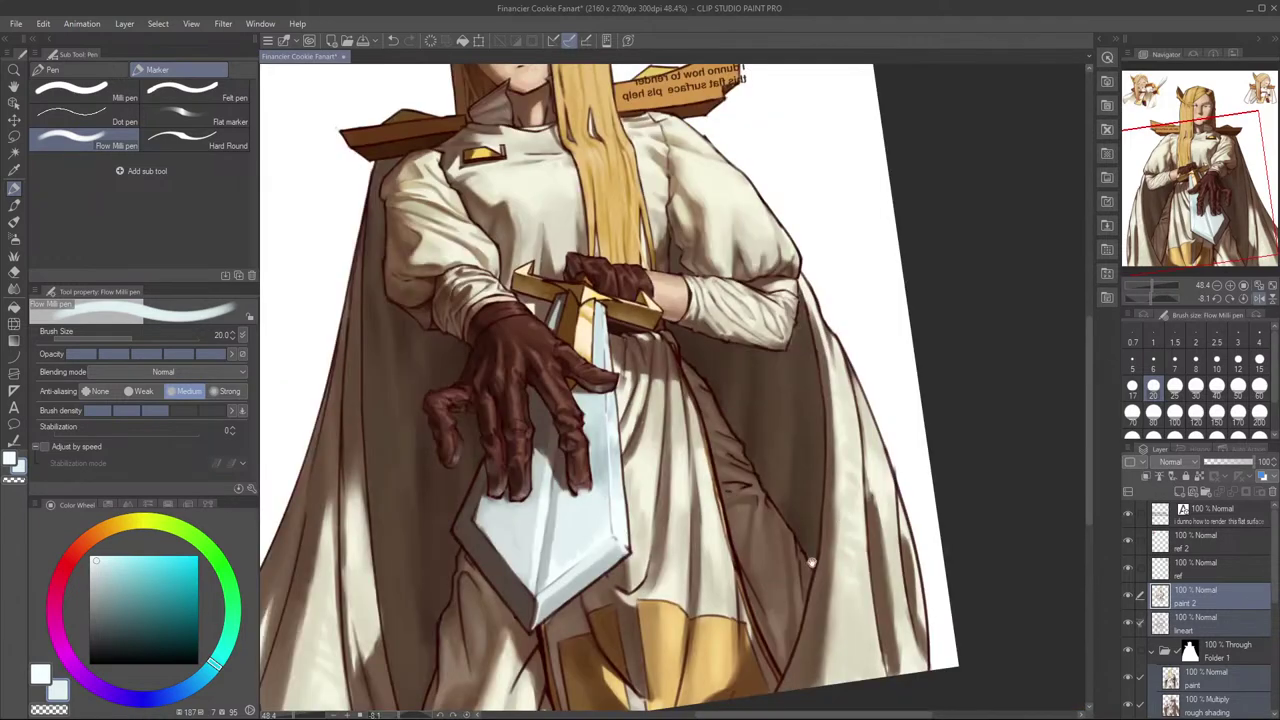
{"action": "left_click_drag", "start_coordinate": [811, 560], "coordinate": [909, 500]}
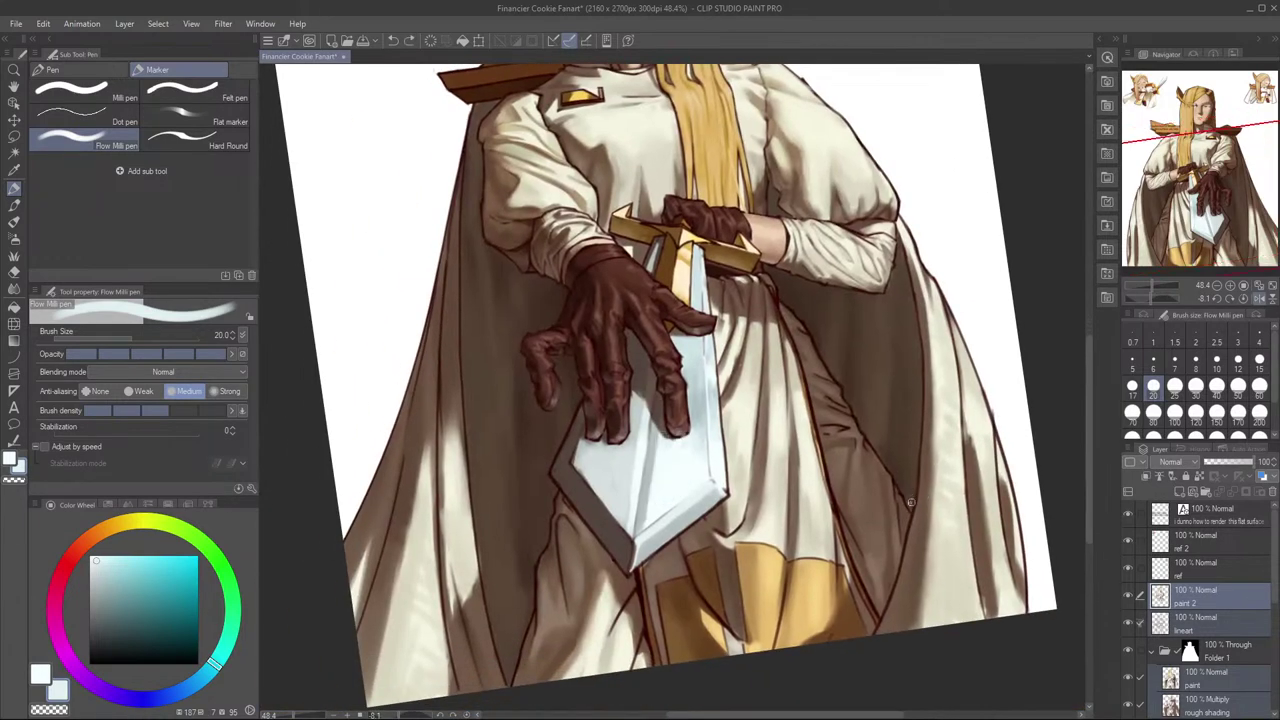
{"action": "key", "text": "h"}
{"action": "left_click_drag", "start_coordinate": [825, 455], "coordinate": [973, 542]}
{"action": "left_click", "coordinate": [808, 554], "text": "alt"}
{"action": "mouse_move", "coordinate": [795, 428]}
{"action": "left_mouse_down"}
{"action": "mouse_move", "coordinate": [796, 462]}
{"action": "mouse_move", "coordinate": [794, 426]}
{"action": "left_mouse_up"}
{"action": "key", "text": "ctrl+z"}
{"action": "key", "text": "ctrl+z"}
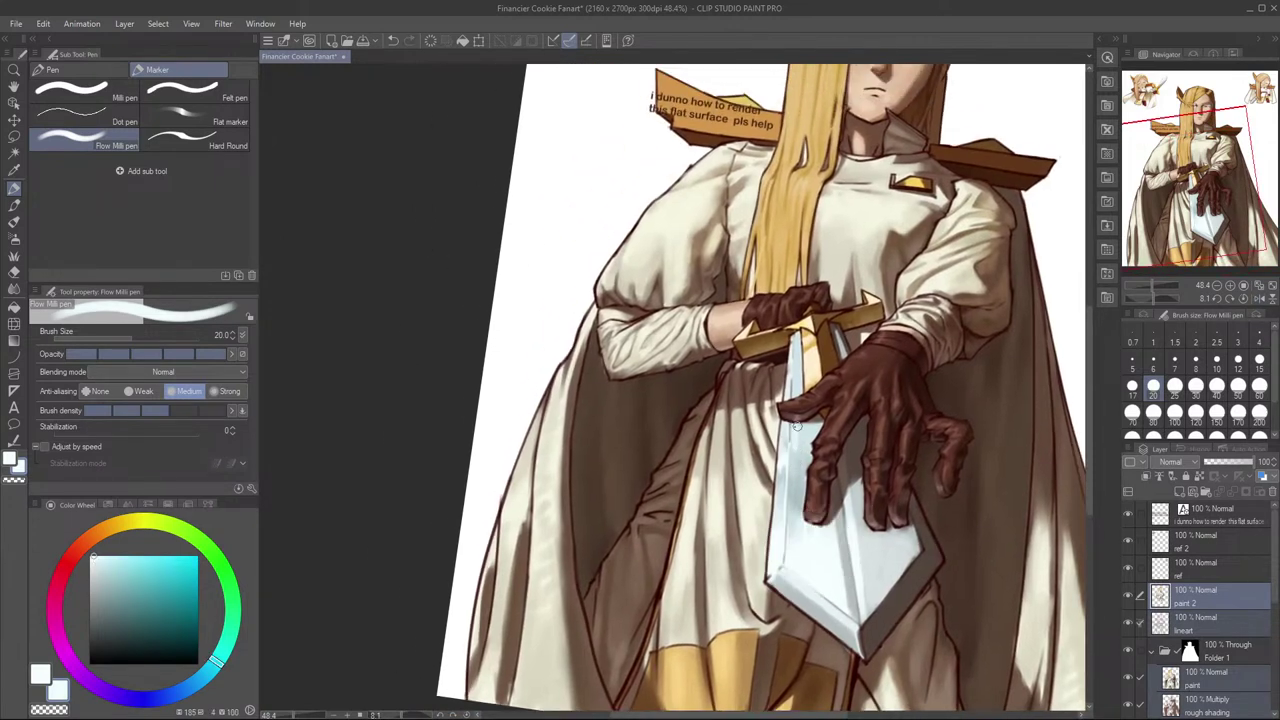
Step: Alternate between the Rough eraser and the Flow Milli pen, ending on the pen at brush size 10
{"action": "key", "text": "e"}
{"action": "key", "text": "e"}
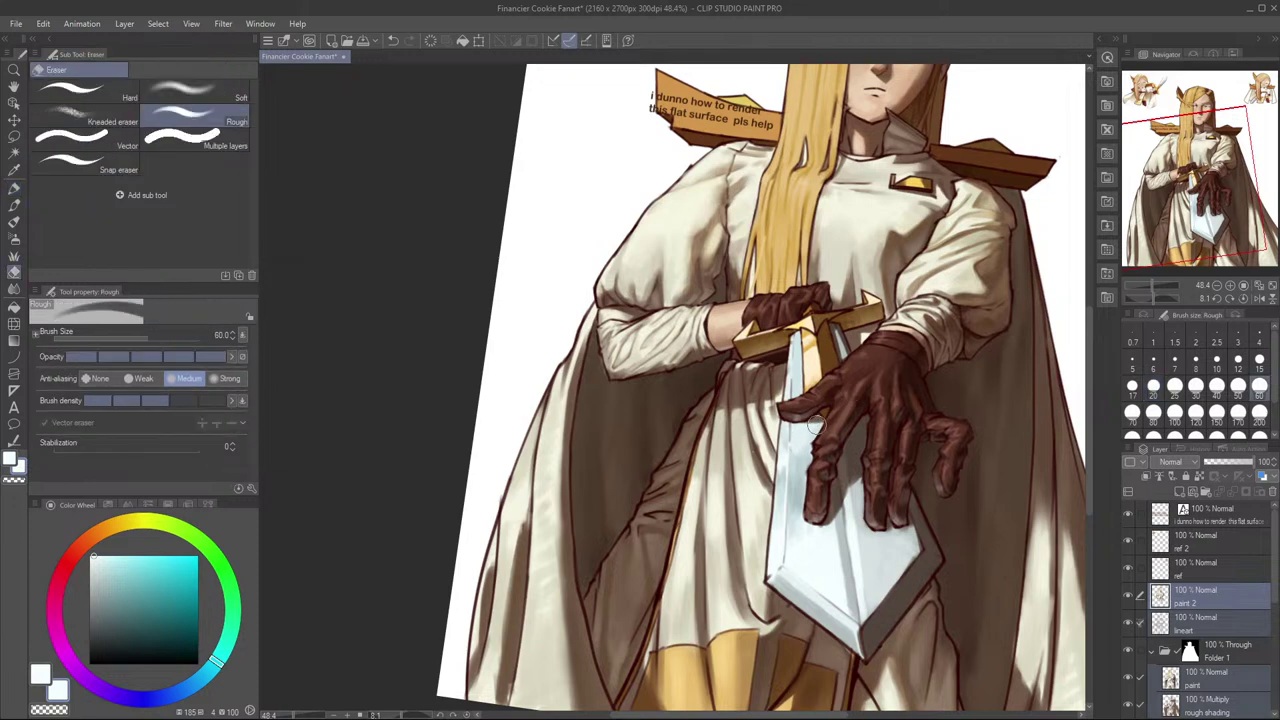
{"action": "key", "text": "p"}
{"action": "key", "text": "e"}
{"action": "key", "text": "p"}
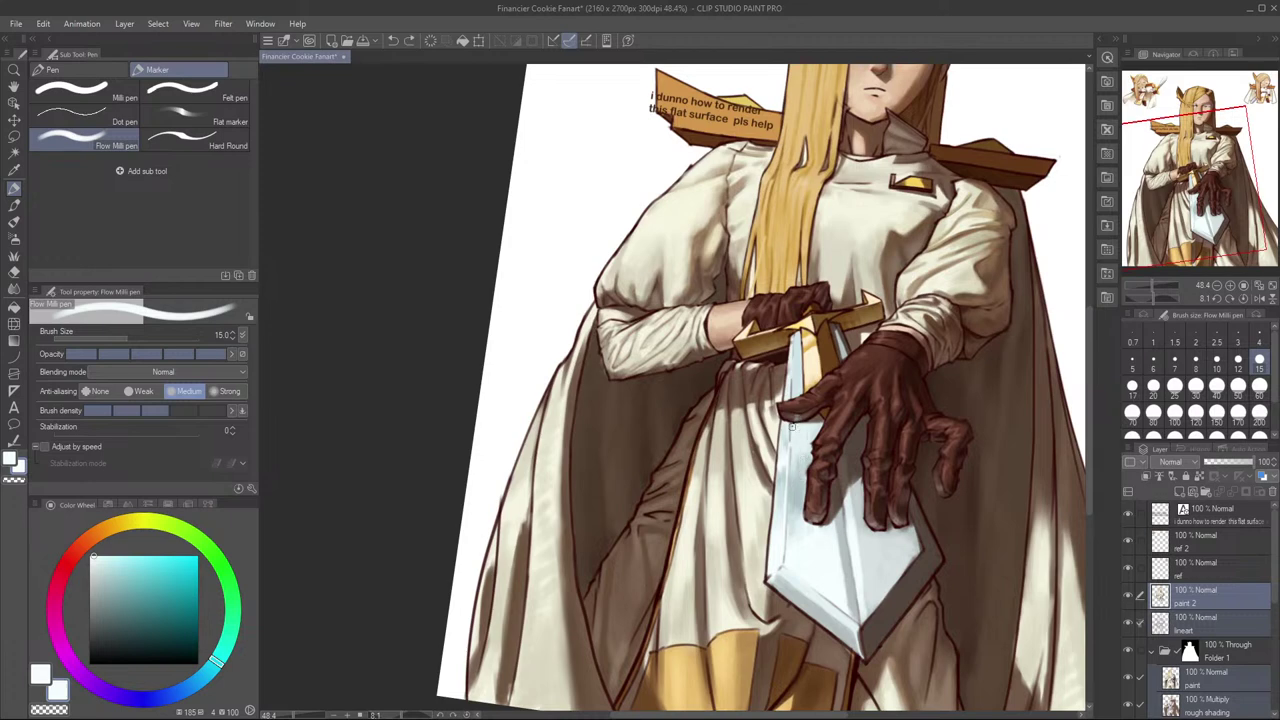
{"action": "key", "text": "bracketleft"}
{"action": "key", "text": "bracketleft"}
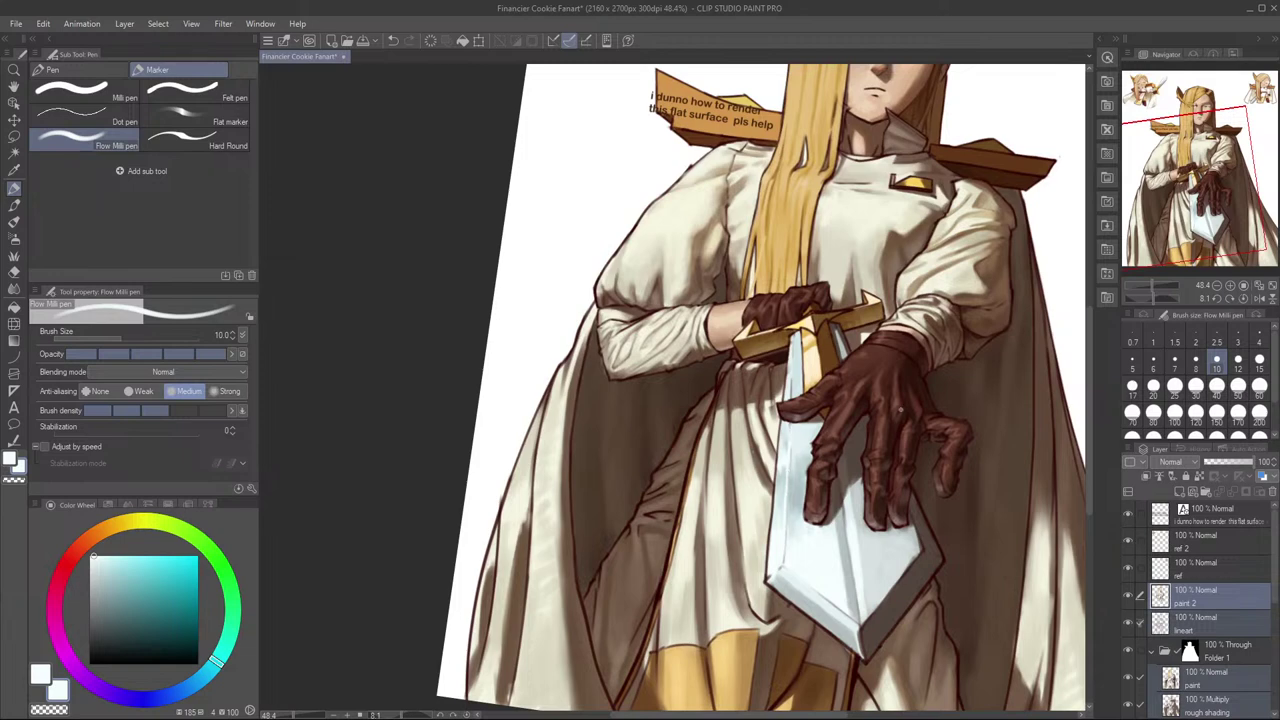
Step: Try sampled grey-blue shading on the blade face near the index fingertip at brush size 17, and undo the strokes
{"action": "scroll", "coordinate": [886, 421], "scroll_direction": "up", "scroll_amount": 1}
{"action": "key", "text": "bracketright"}
{"action": "key", "text": "bracketright"}
{"action": "key", "text": "bracketright"}
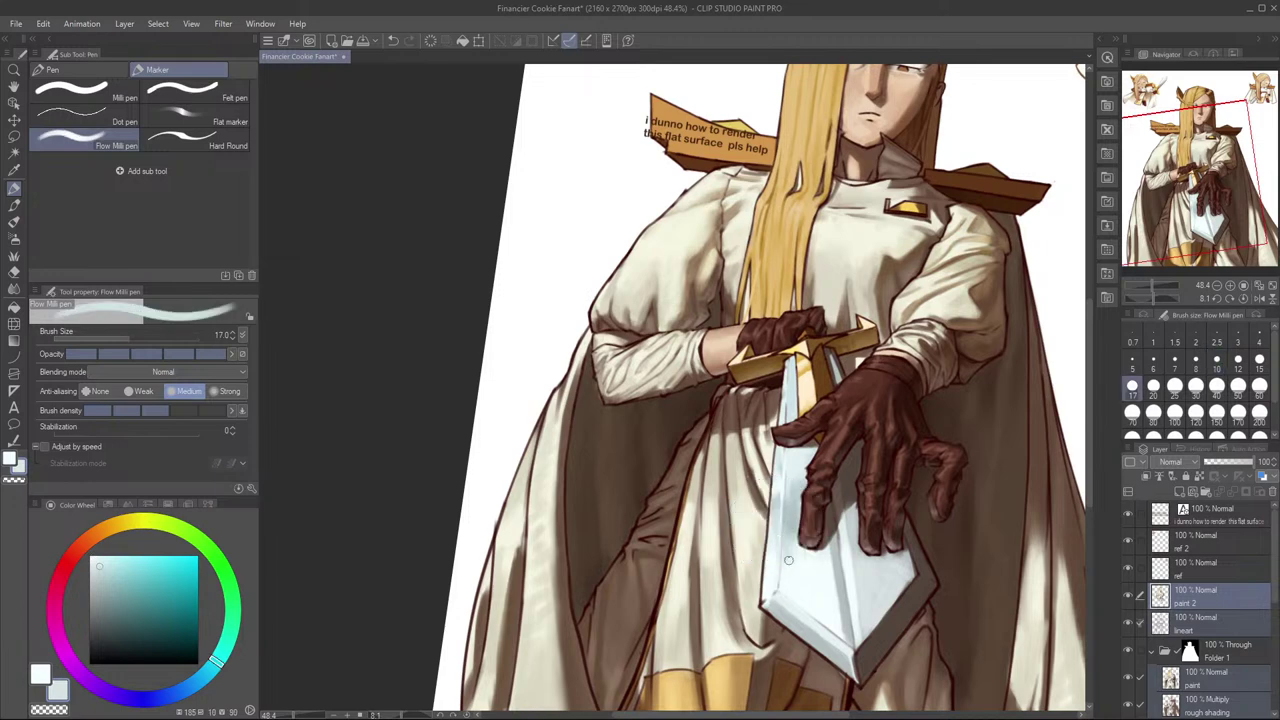
{"action": "left_click", "coordinate": [783, 489], "text": "alt"}
{"action": "mouse_move", "coordinate": [783, 520]}
{"action": "left_mouse_down"}
{"action": "mouse_move", "coordinate": [781, 588]}
{"action": "mouse_move", "coordinate": [784, 547]}
{"action": "left_mouse_up"}
{"action": "key", "text": "ctrl+z"}
{"action": "key", "text": "bracketleft"}
{"action": "key", "text": "bracketleft"}
{"action": "key", "text": "bracketleft"}
{"action": "key", "text": "ctrl+z"}
Step: Set the brush size to 20 and sample a lighter pale blue from the blade's bevel near the index fingertip
{"action": "key", "text": "bracketright"}
{"action": "key", "text": "bracketright"}
{"action": "key", "text": "bracketright"}
{"action": "key", "text": "bracketright"}
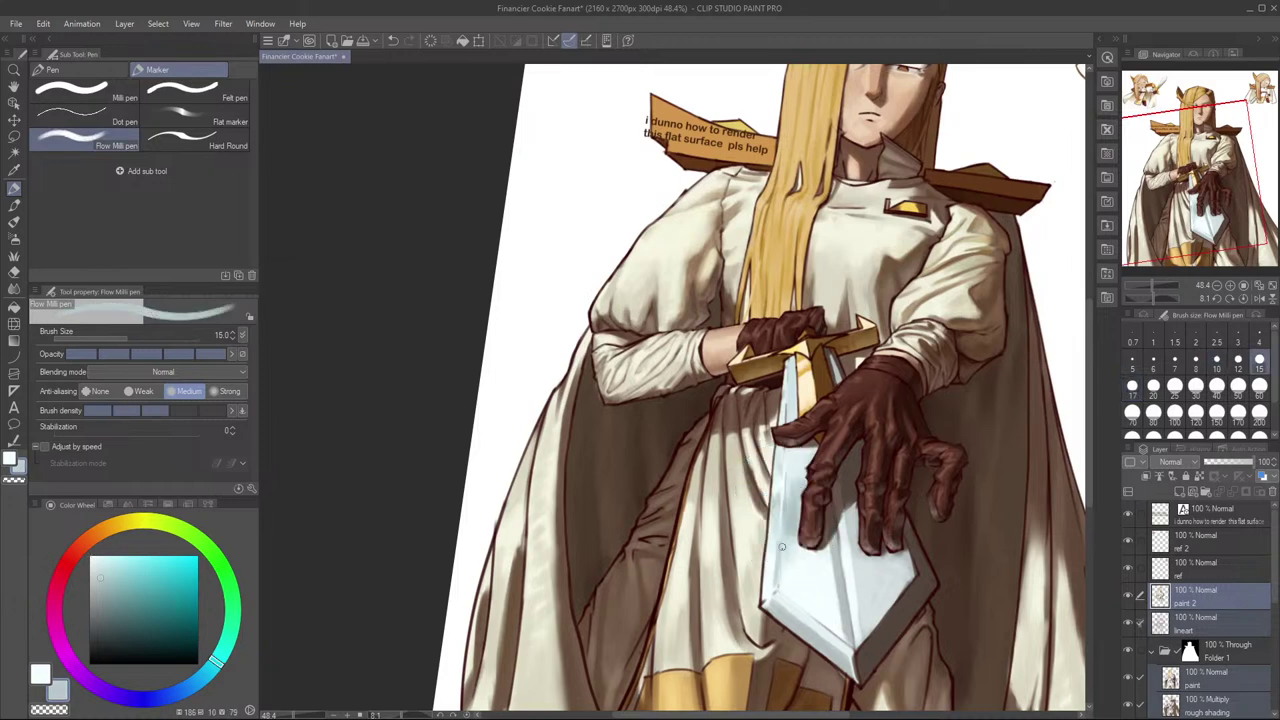
{"action": "left_click", "coordinate": [777, 540], "text": "alt"}
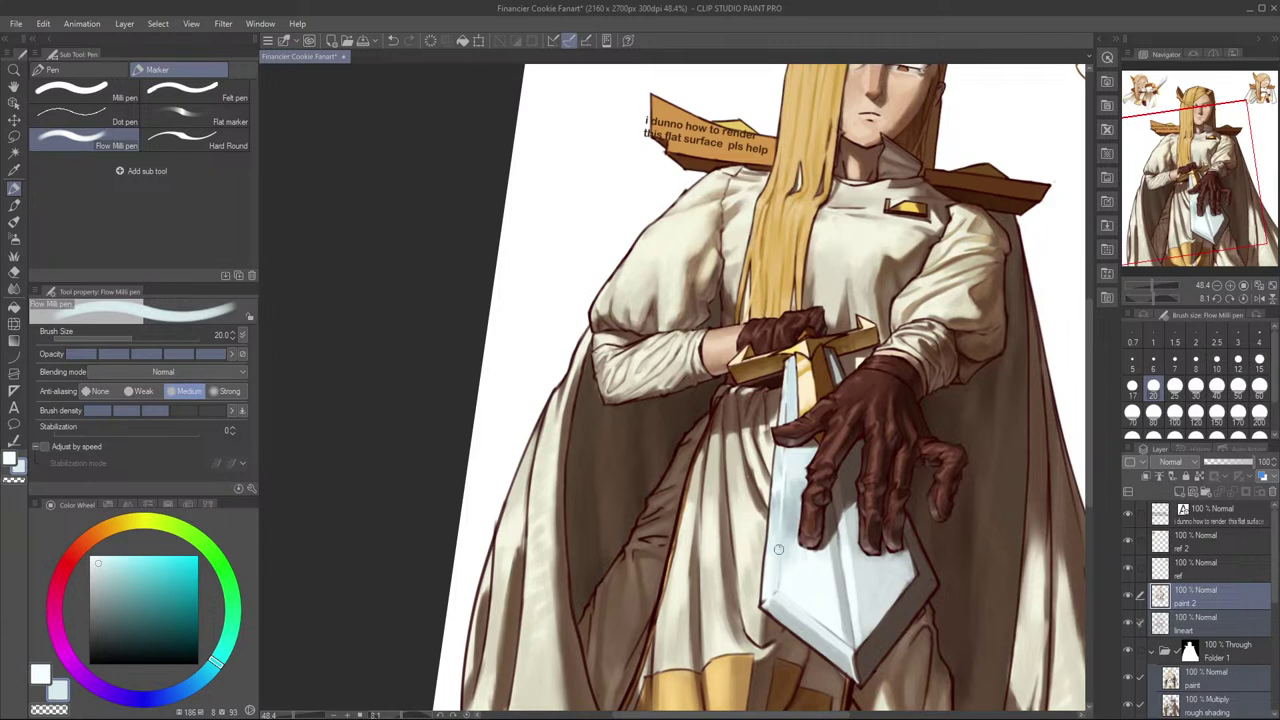
Step: Check the blade in mirrored view, undo the last stroke on it, and set the brush size to 17
{"action": "key", "text": "h"}
{"action": "left_click_drag", "start_coordinate": [725, 564], "coordinate": [911, 526]}
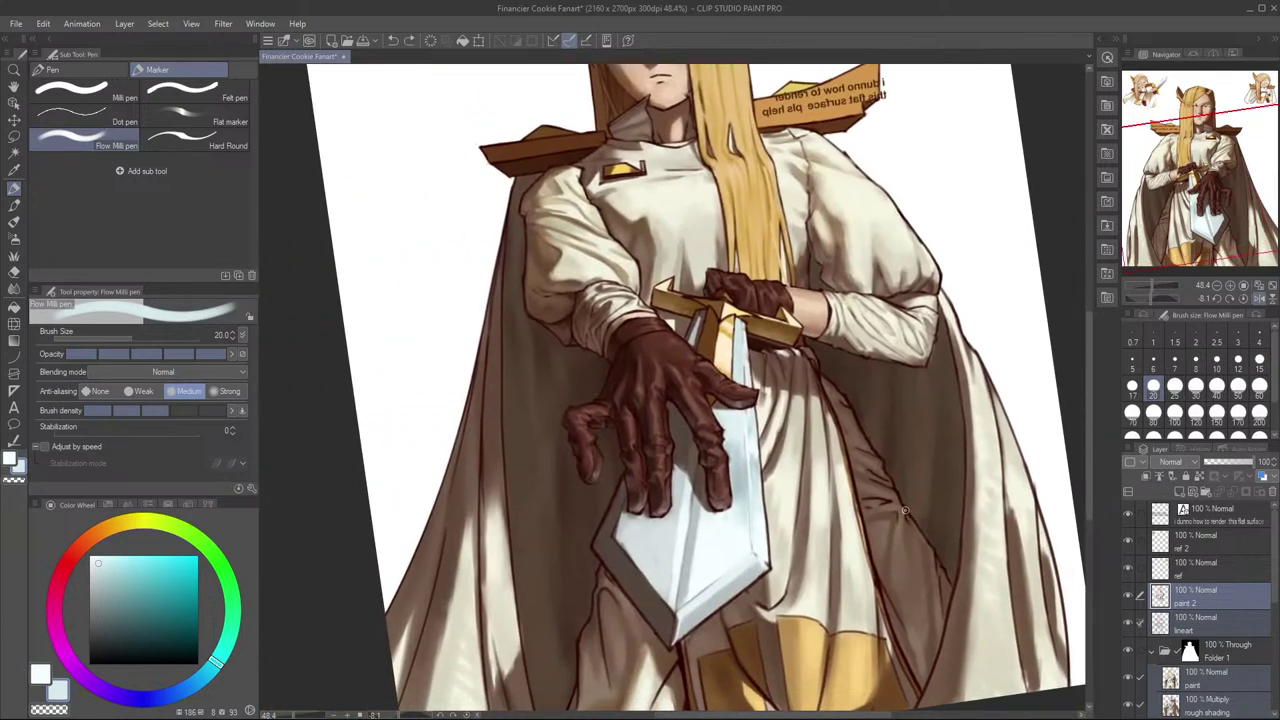
{"action": "key", "text": "h"}
{"action": "mouse_move", "coordinate": [788, 507]}
{"action": "left_mouse_down"}
{"action": "mouse_move", "coordinate": [903, 511]}
{"action": "mouse_move", "coordinate": [850, 546]}
{"action": "mouse_move", "coordinate": [874, 558]}
{"action": "mouse_move", "coordinate": [792, 539]}
{"action": "mouse_move", "coordinate": [794, 603]}
{"action": "left_mouse_up"}
{"action": "key", "text": "ctrl+z"}
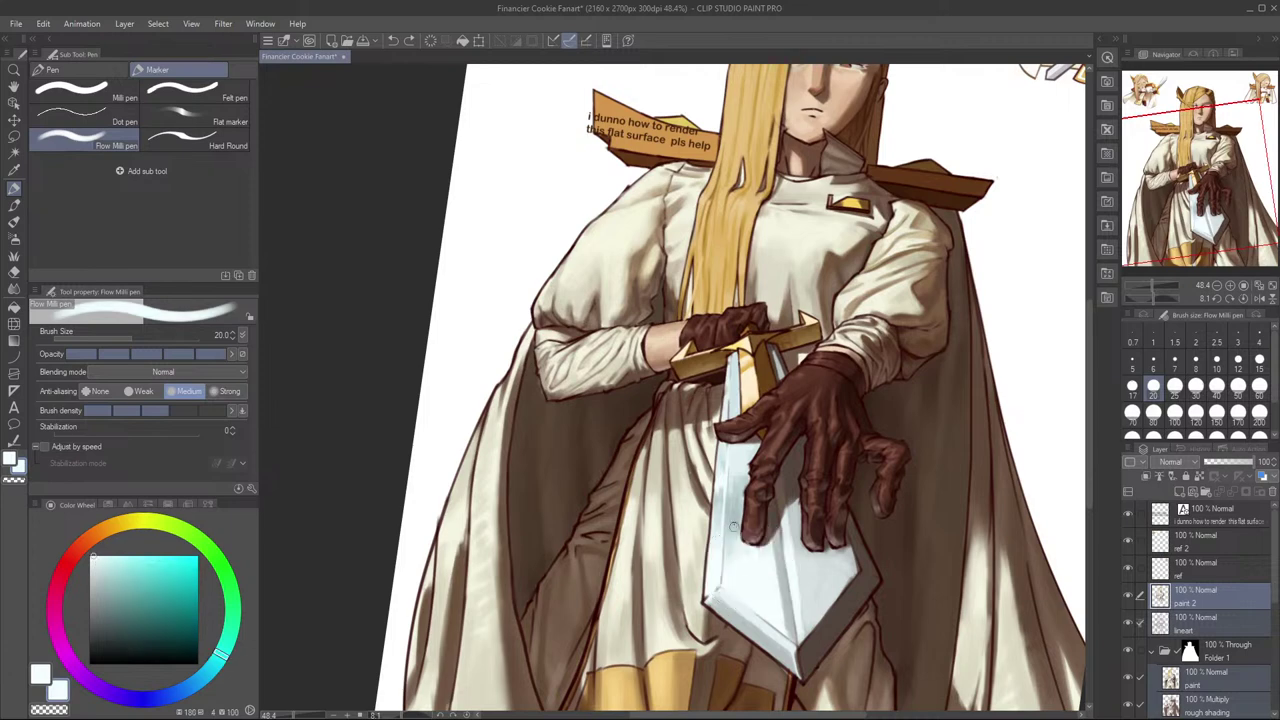
{"action": "key", "text": "bracketright"}
{"action": "key", "text": "bracketleft"}
{"action": "key", "text": "bracketleft"}
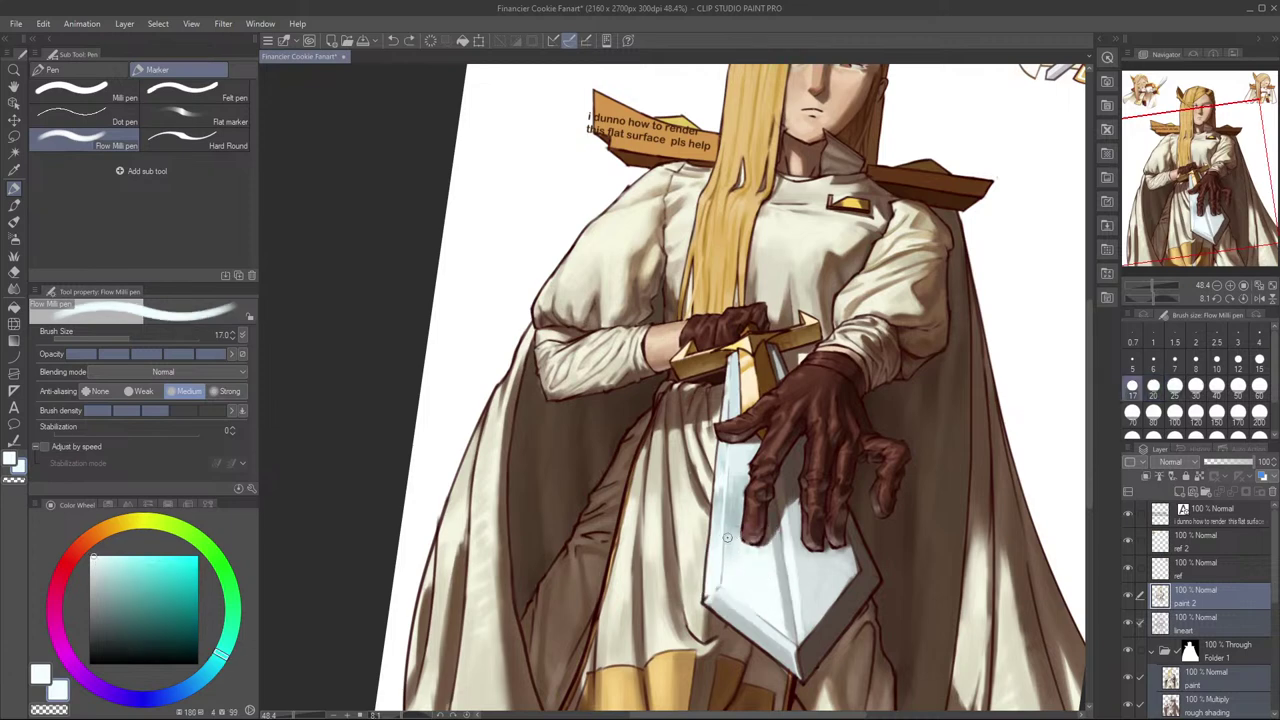
Step: Refine the pale-blue shading beside and below the index fingertip with sampled blade tones at brush size 12, undoing one stroke
{"action": "key", "text": "bracketleft"}
{"action": "key", "text": "bracketleft"}
{"action": "key", "text": "bracketright"}
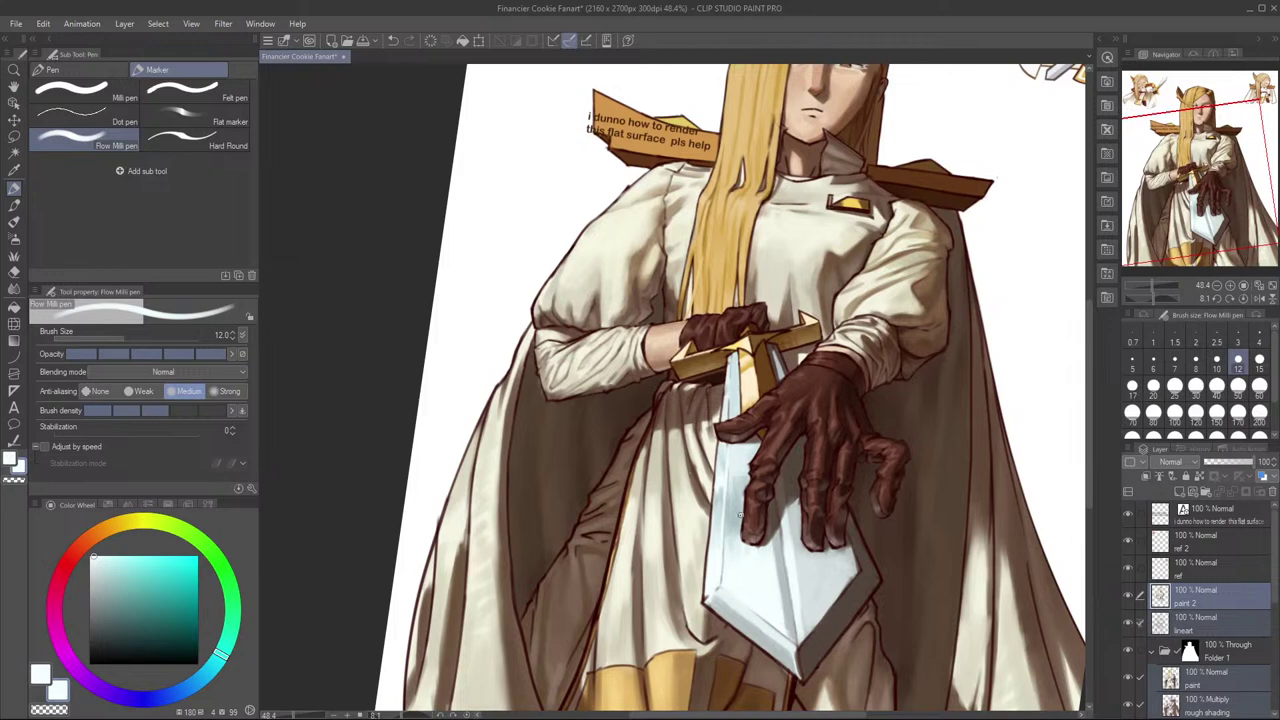
{"action": "left_click", "coordinate": [741, 515], "text": "alt"}
{"action": "left_click", "coordinate": [737, 519], "text": "alt"}
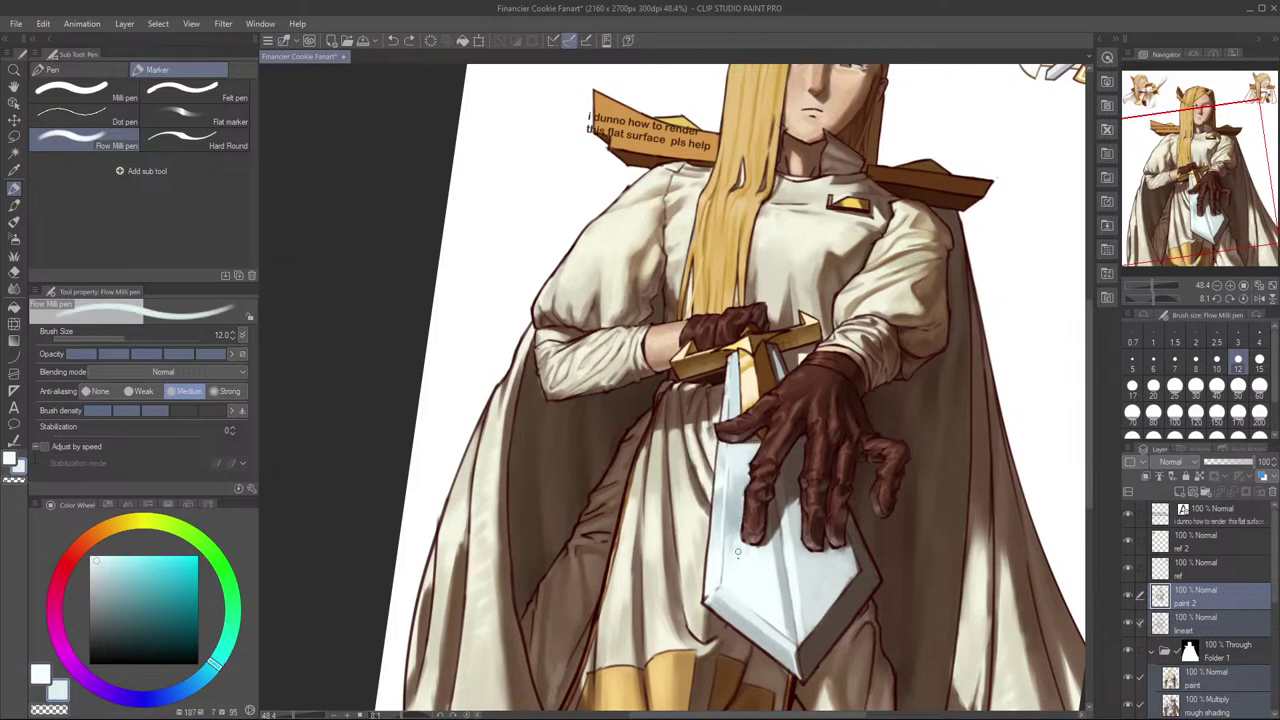
{"action": "left_click", "coordinate": [738, 534], "text": "alt"}
{"action": "key", "text": "ctrl+z"}
{"action": "left_click", "coordinate": [730, 528], "text": "alt"}
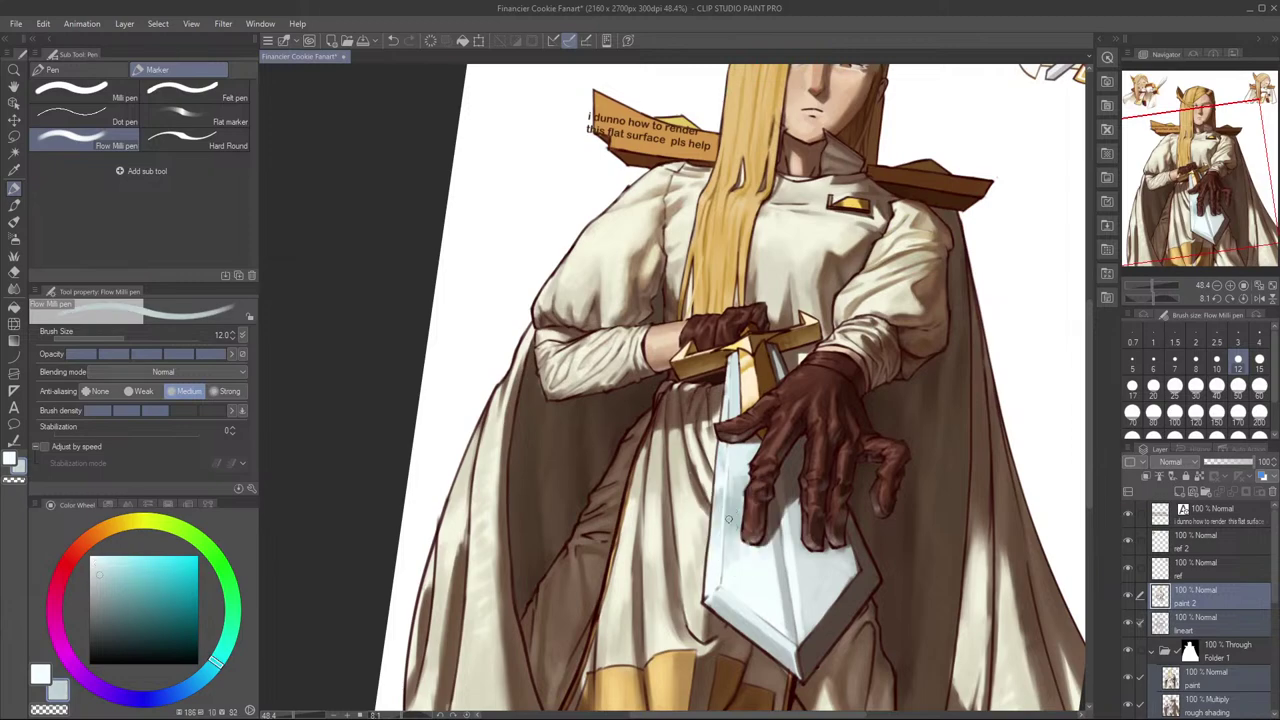
Step: Clean up the blade paint around the index fingertip with the Rough eraser at size 17, ending on the Flow Milli pen
{"action": "scroll", "coordinate": [749, 537], "scroll_direction": "up", "scroll_amount": 4}
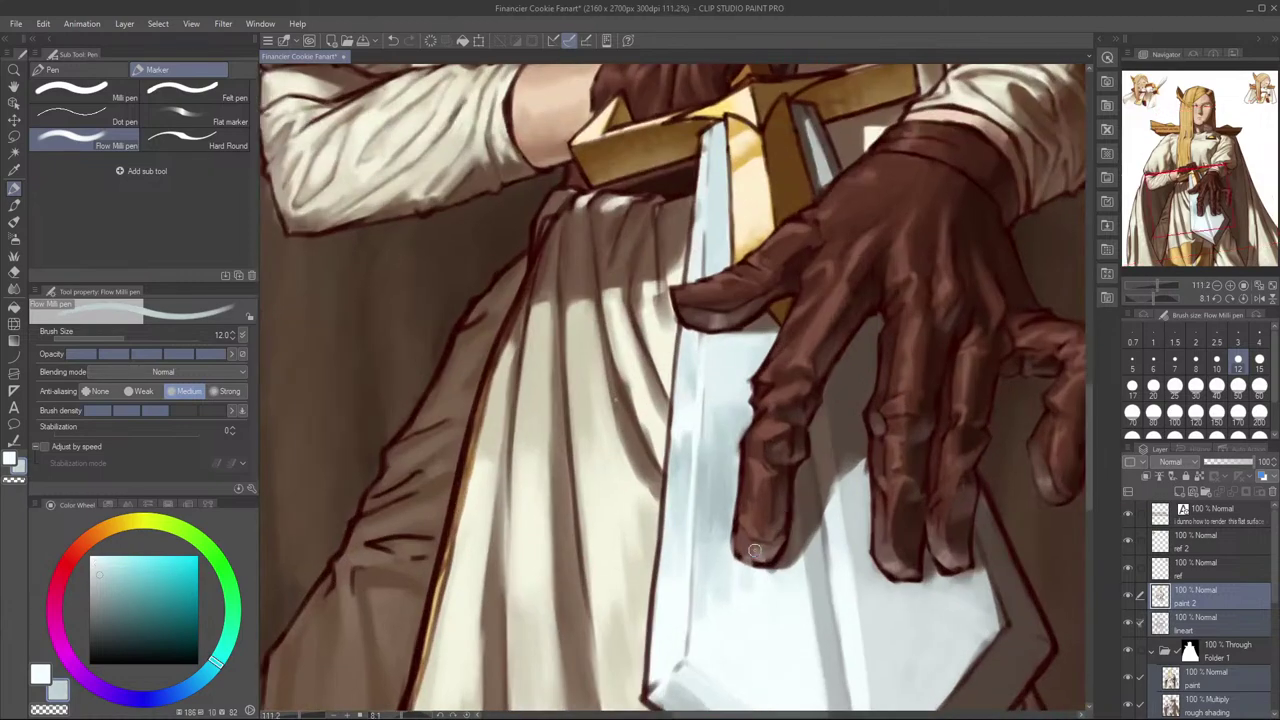
{"action": "key", "text": "e"}
{"action": "key", "text": "bracketleft"}
{"action": "key", "text": "bracketleft"}
{"action": "key", "text": "bracketleft"}
{"action": "key", "text": "bracketleft"}
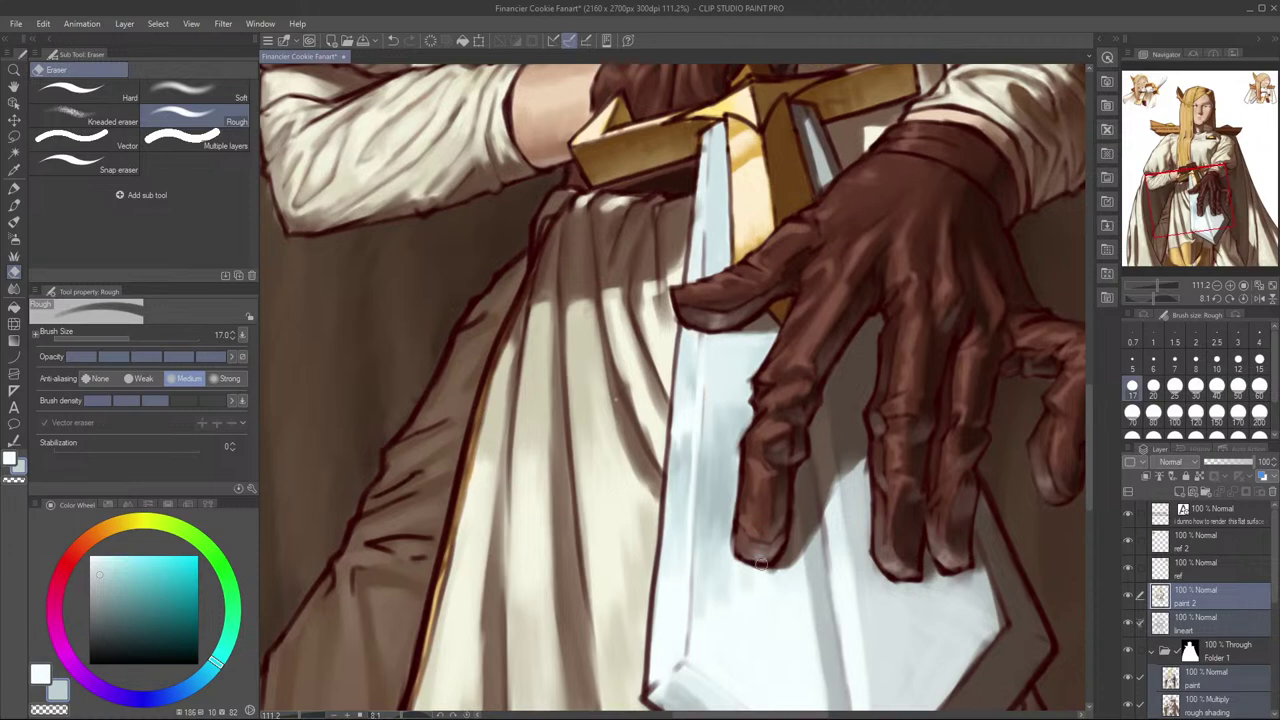
{"action": "key", "text": "p"}
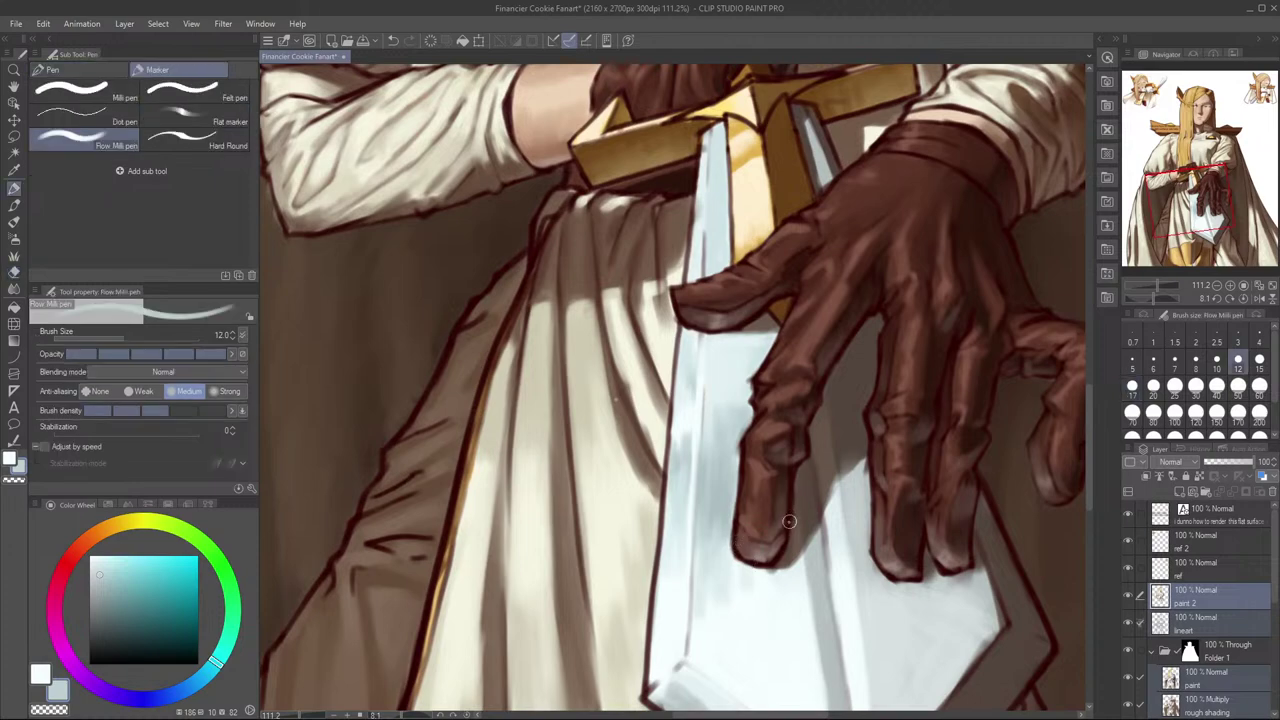
Step: Soften the blade shading near the index fingertip in mirrored view using the Blend tool at size 20, and restore the pen and normal view
{"action": "scroll", "coordinate": [790, 515], "scroll_direction": "down", "scroll_amount": 4}
{"action": "mouse_move", "coordinate": [790, 512]}
{"action": "left_mouse_down"}
{"action": "mouse_move", "coordinate": [981, 518]}
{"action": "mouse_move", "coordinate": [1050, 498]}
{"action": "left_mouse_up"}
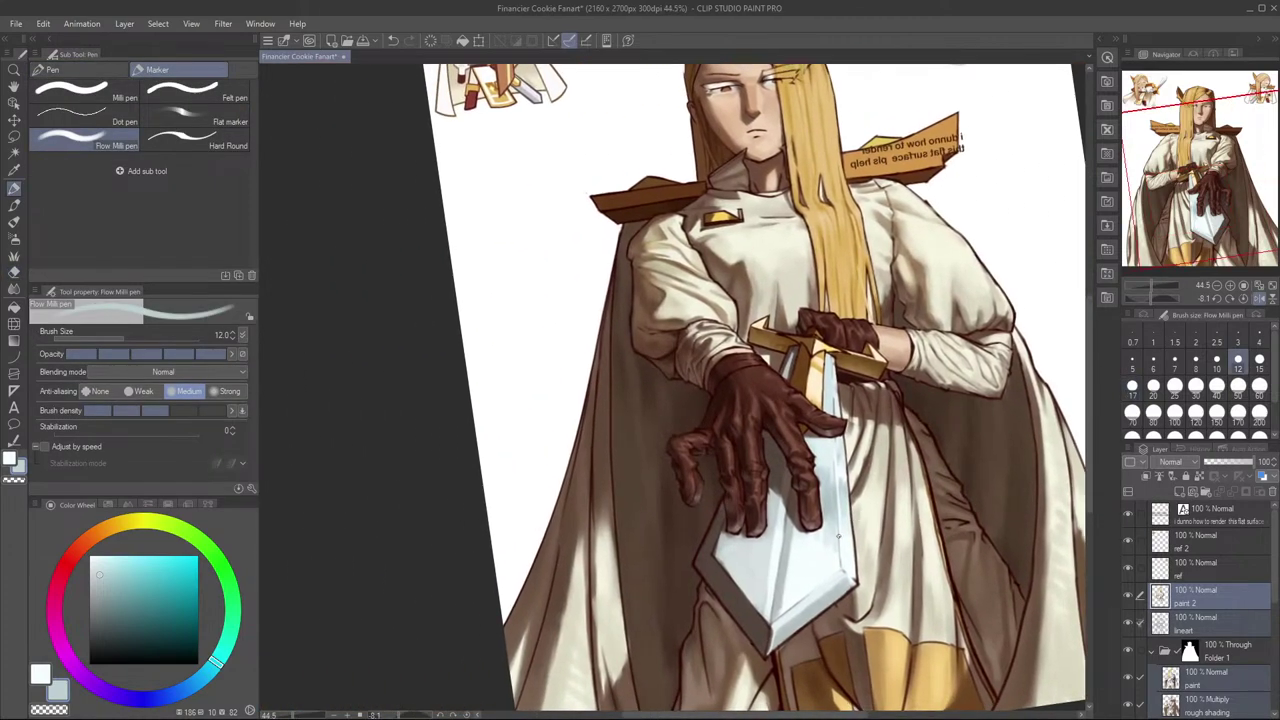
{"action": "scroll", "coordinate": [831, 537], "scroll_direction": "up", "scroll_amount": 1}
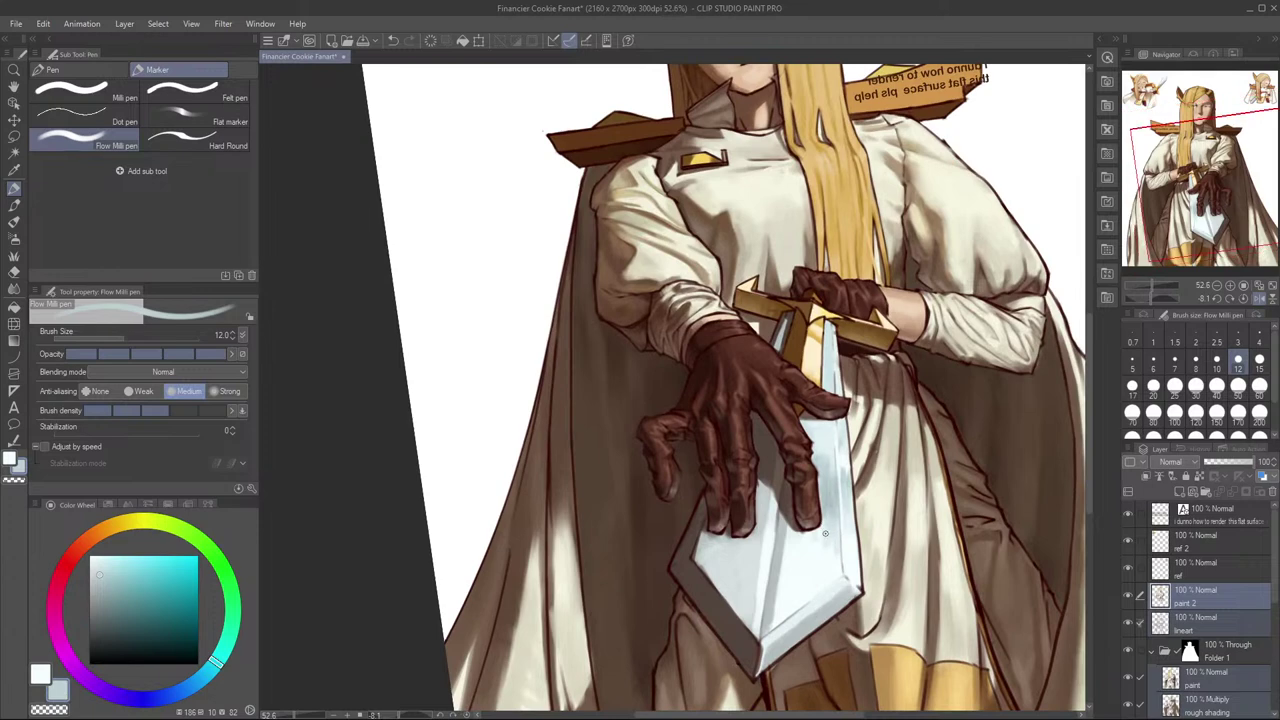
{"action": "key", "text": "j"}
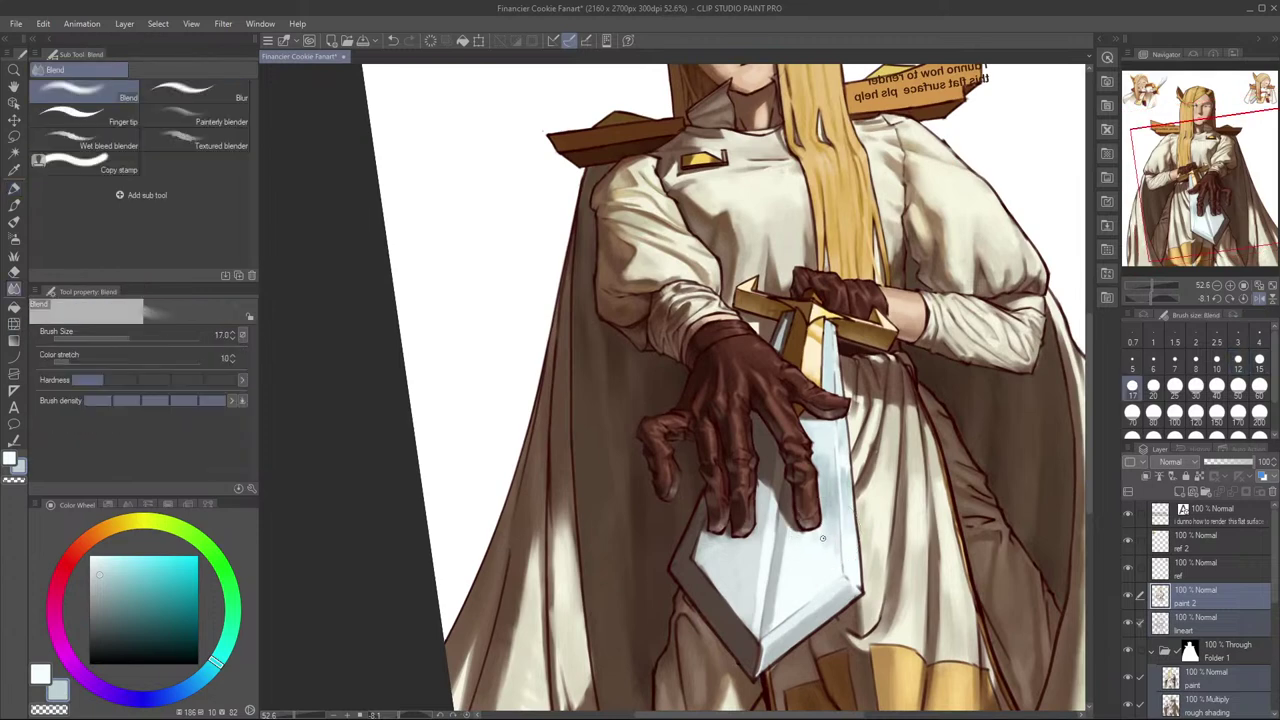
{"action": "key", "text": "bracketright"}
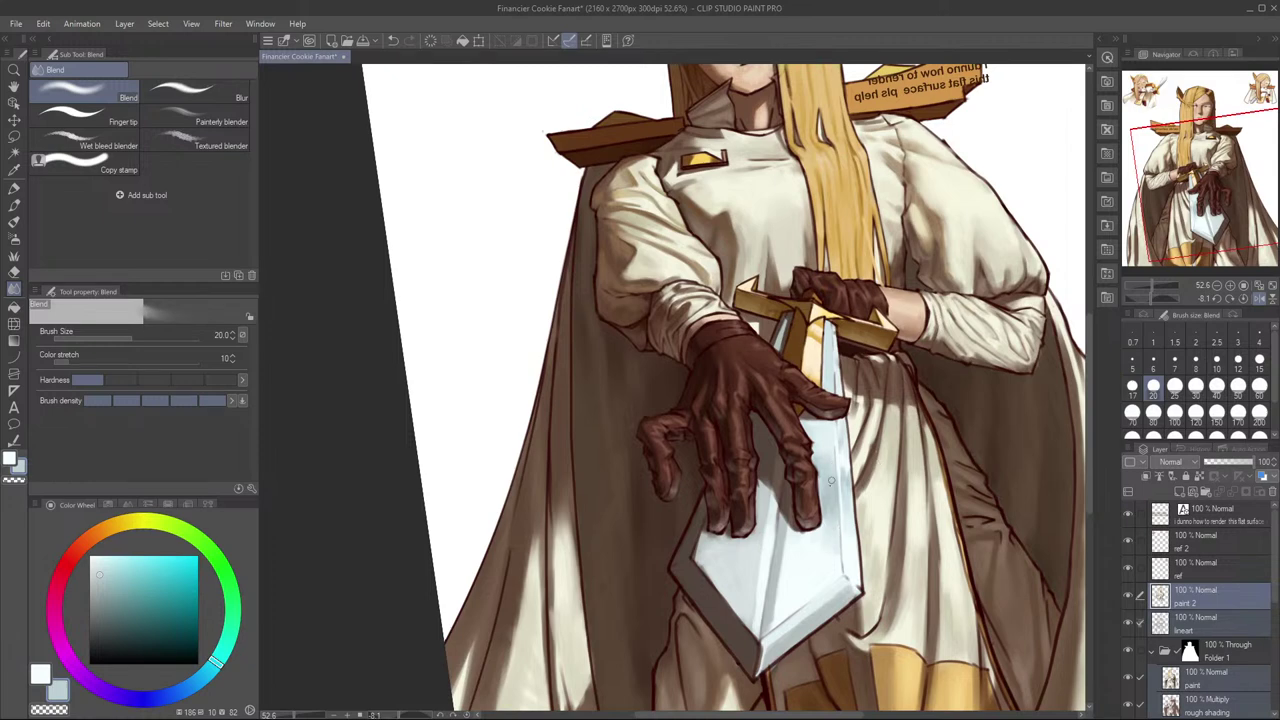
{"action": "key", "text": "p"}
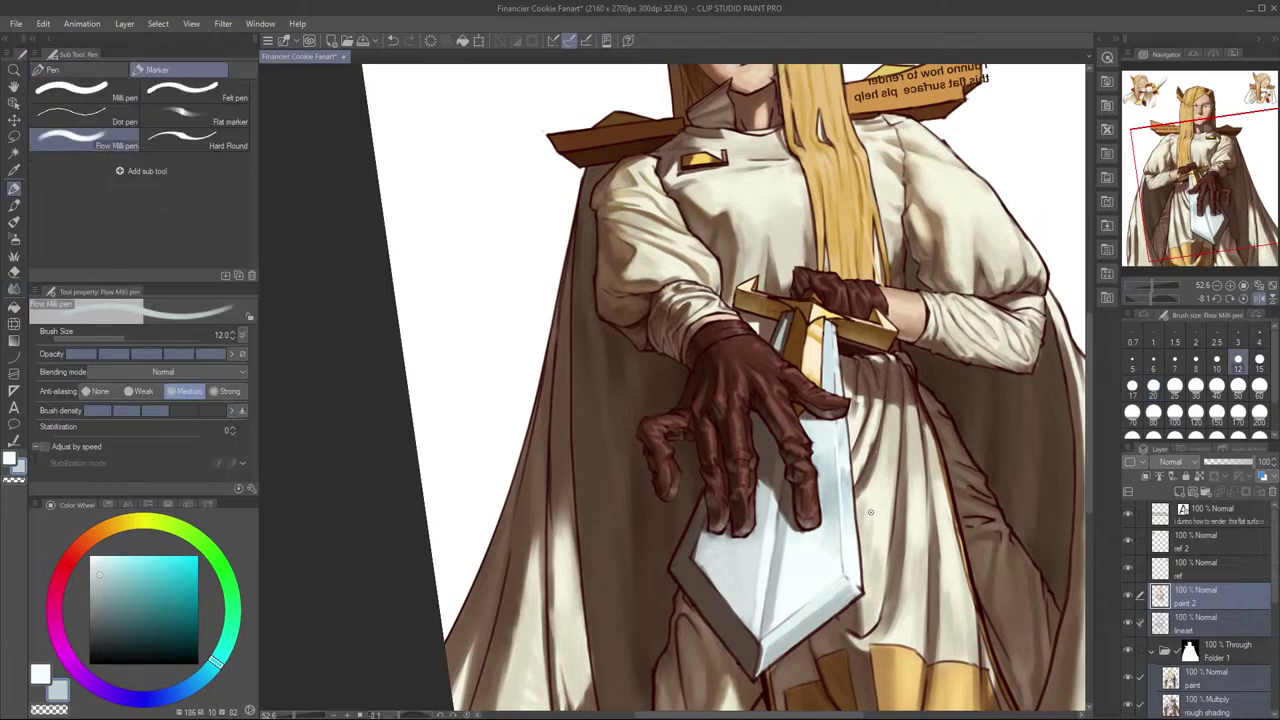
{"action": "key", "text": "h"}
{"action": "left_click_drag", "start_coordinate": [800, 498], "coordinate": [1031, 494]}
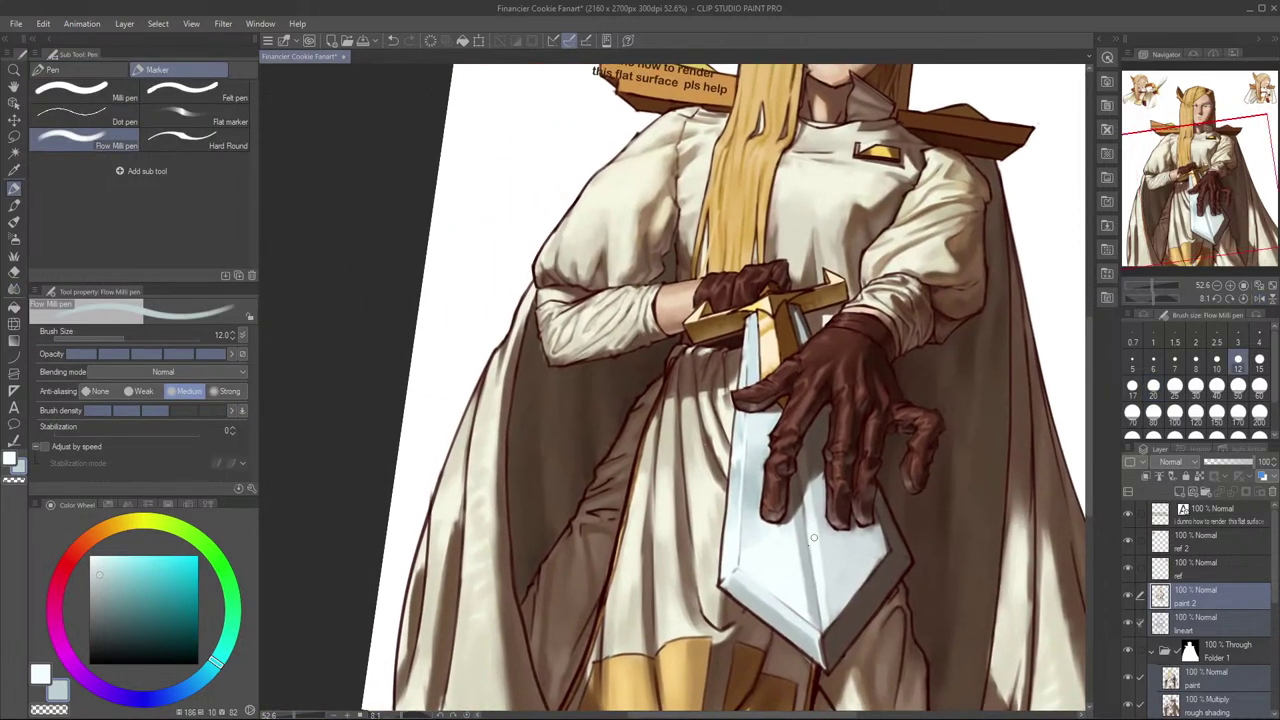
Step: Paint sampled pale grey-blue strokes along the blade's central ridge at brush size 15, undoing the first two attempts
{"action": "left_click", "coordinate": [784, 566], "text": "alt"}
{"action": "key", "text": "bracketright"}
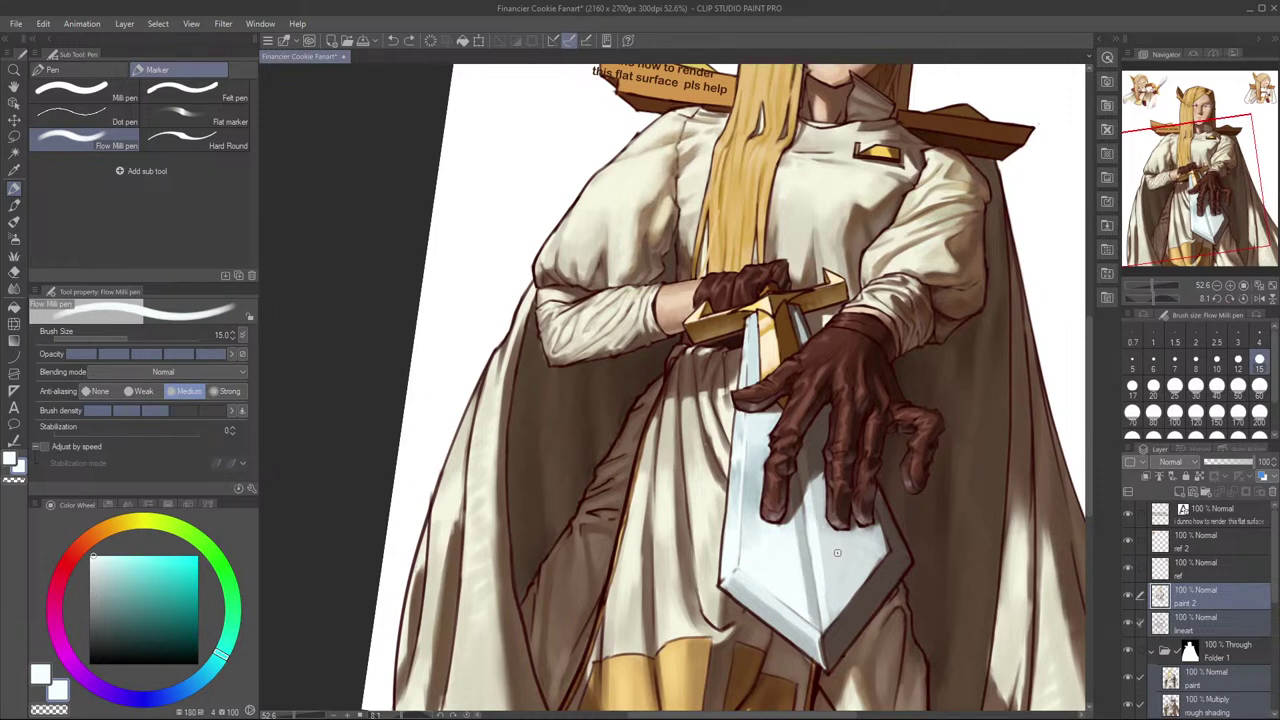
{"action": "left_click", "coordinate": [842, 556], "text": "alt"}
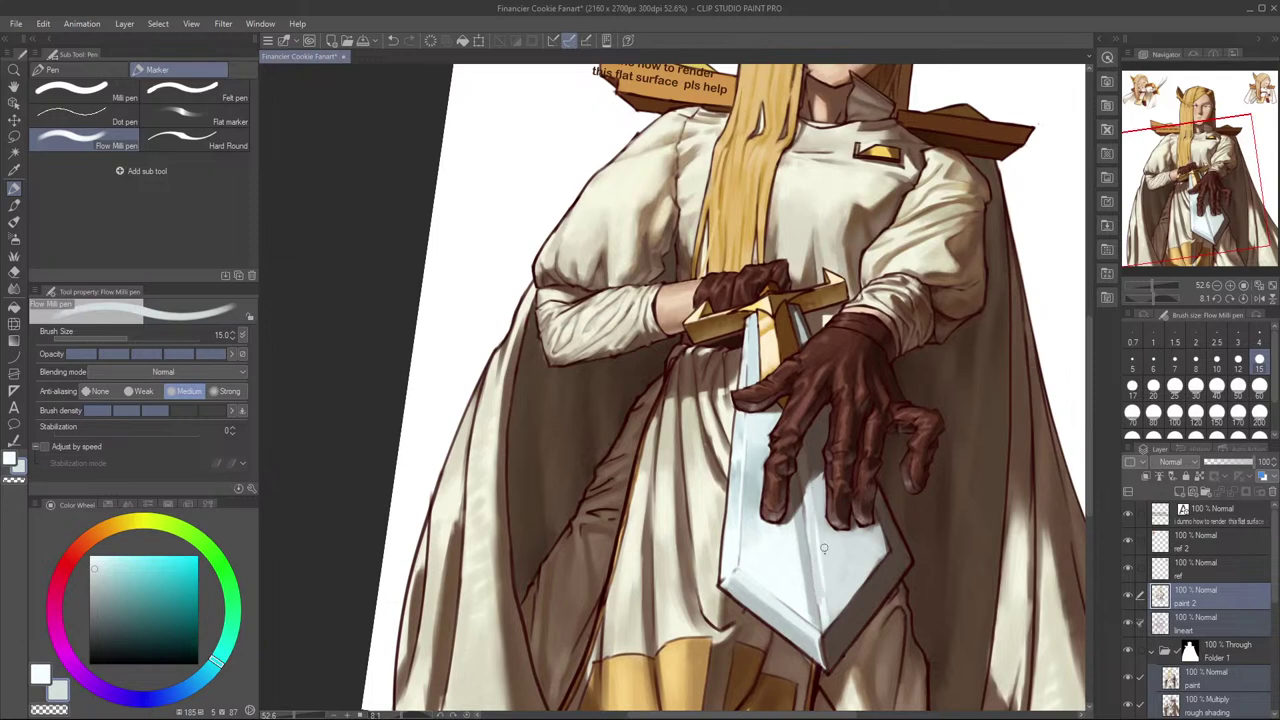
{"action": "left_click_drag", "start_coordinate": [813, 492], "coordinate": [826, 616]}
{"action": "key", "text": "ctrl+z"}
{"action": "left_click_drag", "start_coordinate": [792, 517], "coordinate": [802, 602]}
{"action": "key", "text": "ctrl+z"}
{"action": "left_click_drag", "start_coordinate": [797, 527], "coordinate": [809, 616]}
{"action": "left_click_drag", "start_coordinate": [798, 547], "coordinate": [807, 620]}
Step: Darken the blade face below the index finger with sampled grey-blue tones, using brush sizes 25, 15 and 20
{"action": "key", "text": "bracketright"}
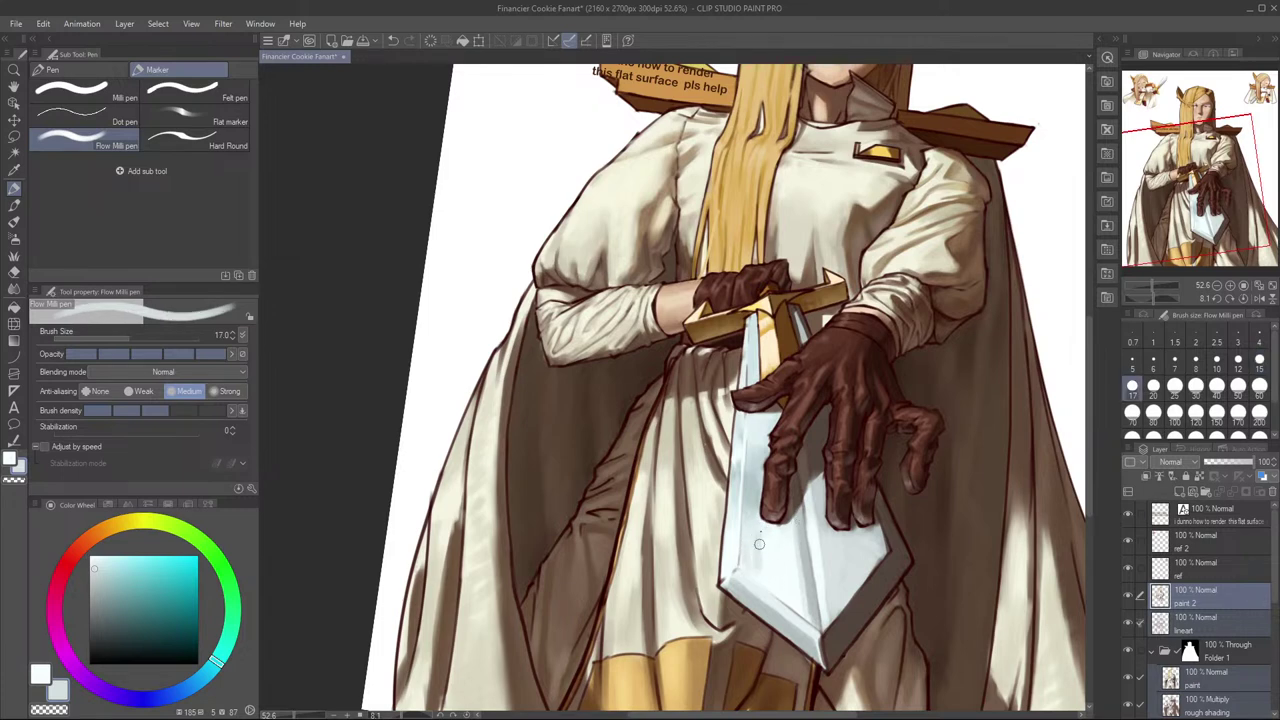
{"action": "key", "text": "bracketright"}
{"action": "key", "text": "bracketright"}
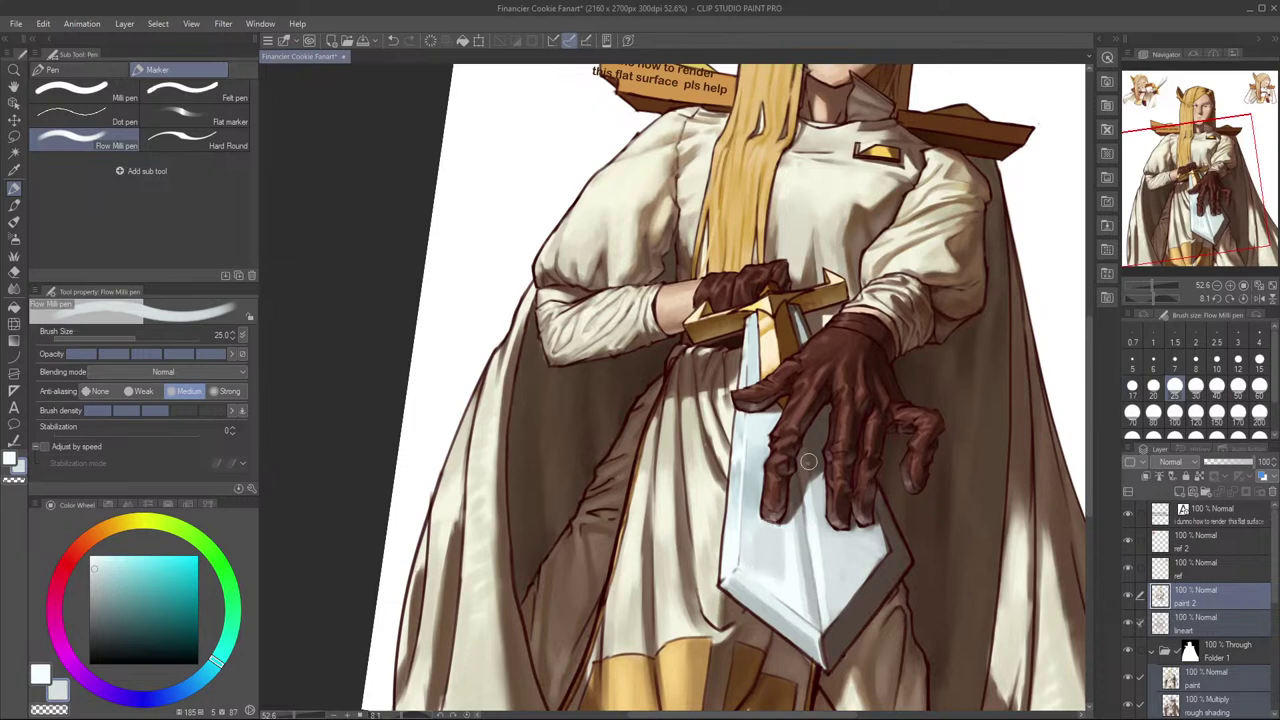
{"action": "key", "text": "bracketleft"}
{"action": "key", "text": "bracketleft"}
{"action": "key", "text": "bracketleft"}
{"action": "left_click", "coordinate": [765, 522], "text": "alt"}
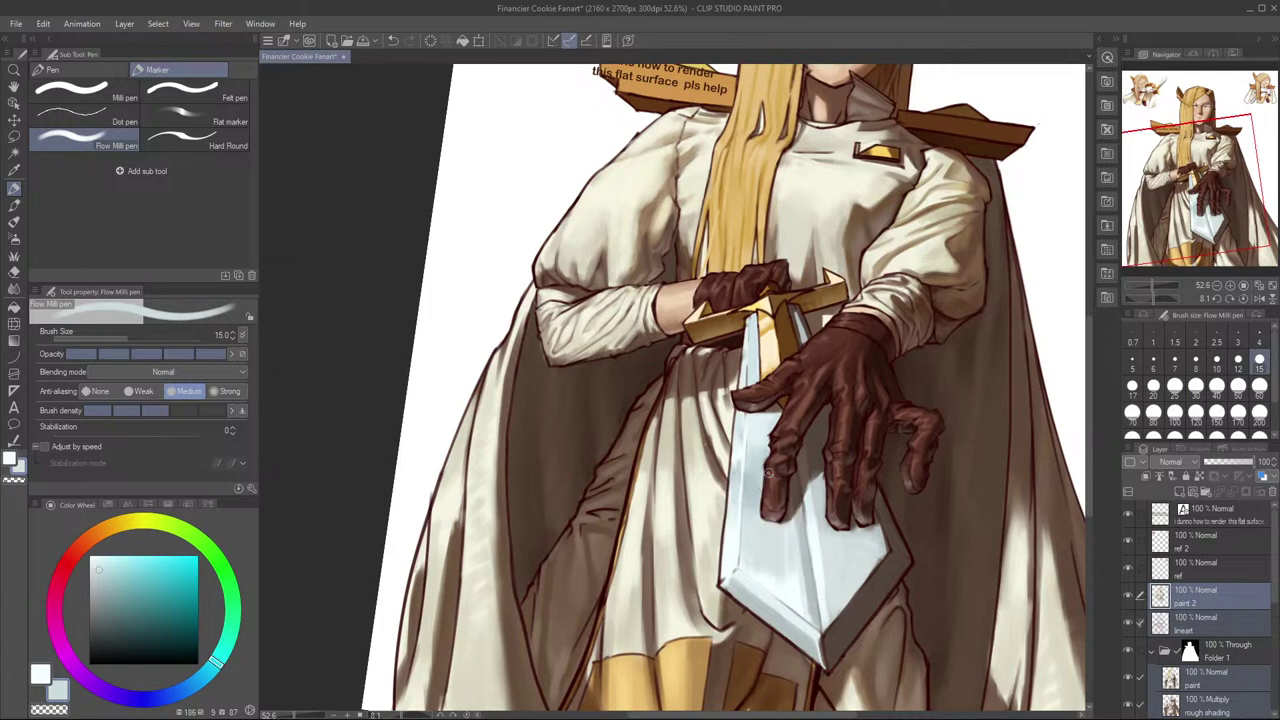
{"action": "left_click", "coordinate": [748, 543], "text": "alt"}
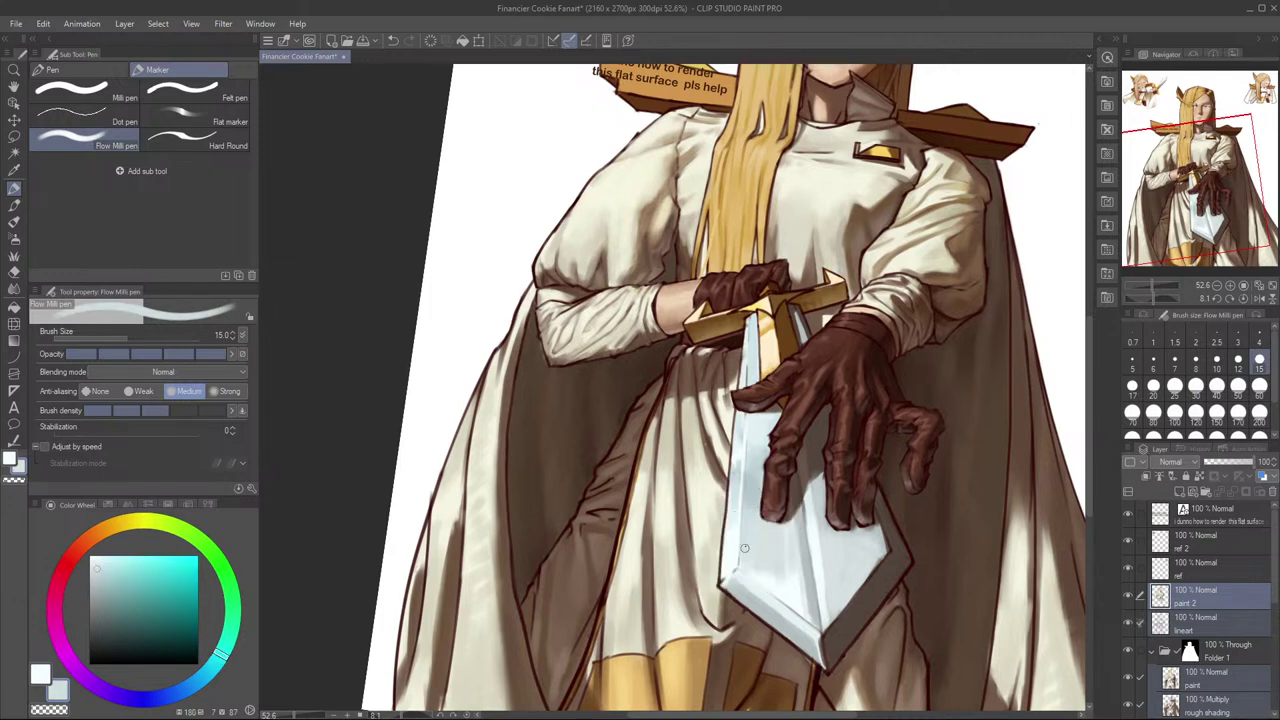
{"action": "key", "text": "bracketright"}
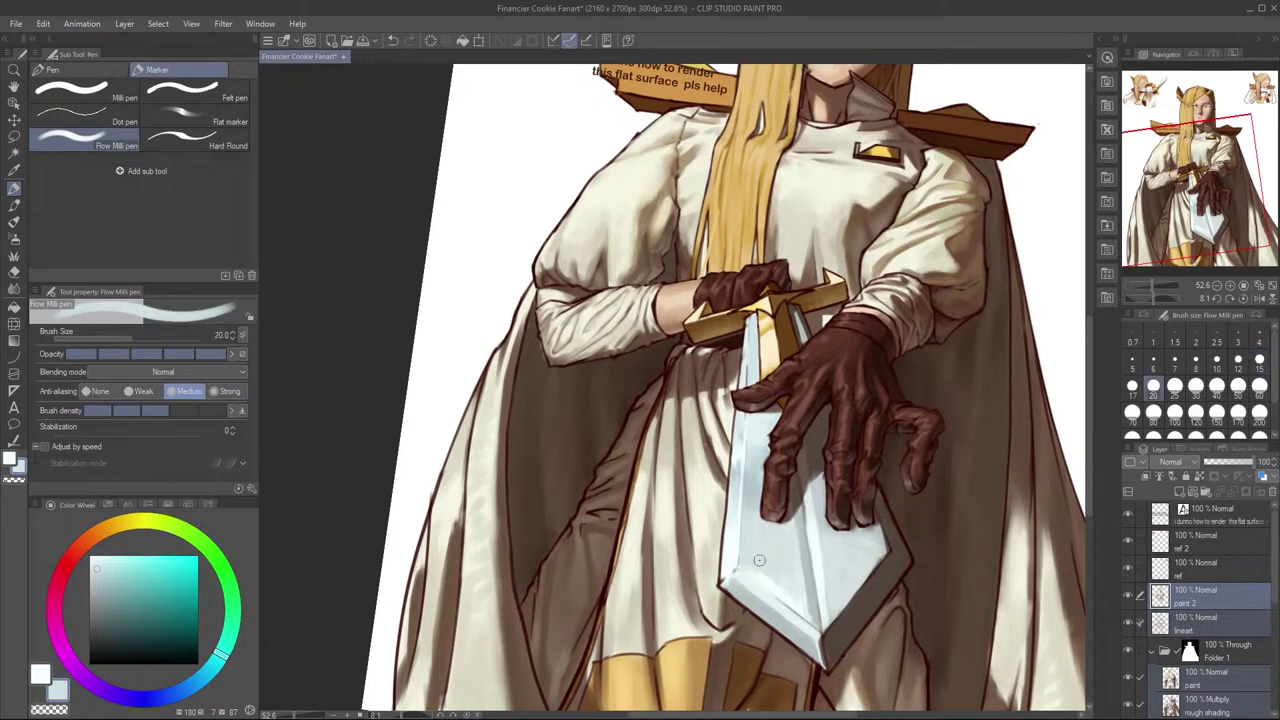
Step: Even out the lower blade face beside the central ridge with freshly sampled grey-blue at brush size 20
{"action": "mouse_move", "coordinate": [765, 568]}
{"action": "left_mouse_down"}
{"action": "mouse_move", "coordinate": [811, 617]}
{"action": "mouse_move", "coordinate": [755, 571]}
{"action": "mouse_move", "coordinate": [802, 610]}
{"action": "mouse_move", "coordinate": [763, 534]}
{"action": "mouse_move", "coordinate": [774, 590]}
{"action": "mouse_move", "coordinate": [786, 577]}
{"action": "mouse_move", "coordinate": [803, 613]}
{"action": "left_mouse_up"}
{"action": "left_click", "coordinate": [777, 547], "text": "alt"}
{"action": "left_click", "coordinate": [781, 533], "text": "alt"}
{"action": "left_click_drag", "start_coordinate": [793, 566], "coordinate": [805, 603]}
Step: Review the blade rendering by toggling the paint 2 layer's visibility and comparing mirrored and full-figure views
{"action": "key", "text": "h"}
{"action": "key", "text": "h"}
{"action": "left_click", "coordinate": [1138, 599]}
{"action": "left_click", "coordinate": [1138, 599]}
{"action": "left_click", "coordinate": [1137, 598]}
{"action": "left_click", "coordinate": [1133, 598]}
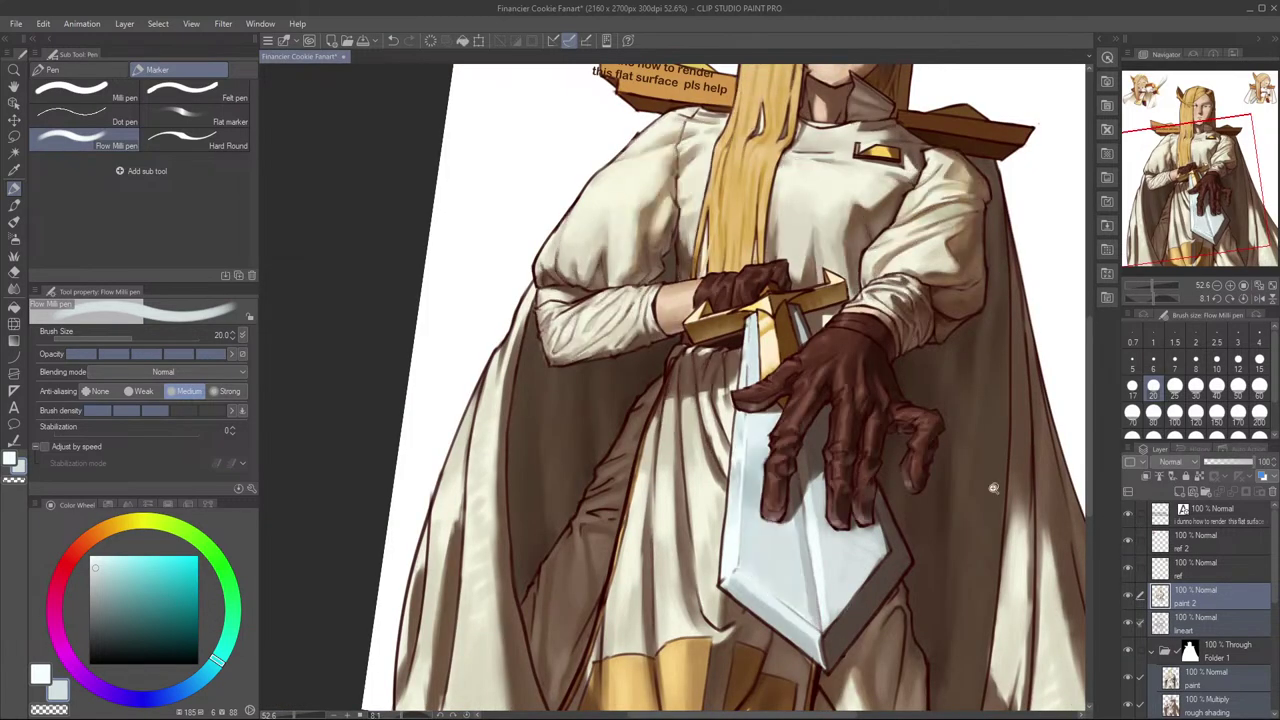
{"action": "scroll", "coordinate": [995, 498], "scroll_direction": "down", "scroll_amount": 3}
{"action": "key", "text": "h"}
{"action": "key", "text": "h"}
{"action": "left_click_drag", "start_coordinate": [960, 536], "coordinate": [914, 526]}
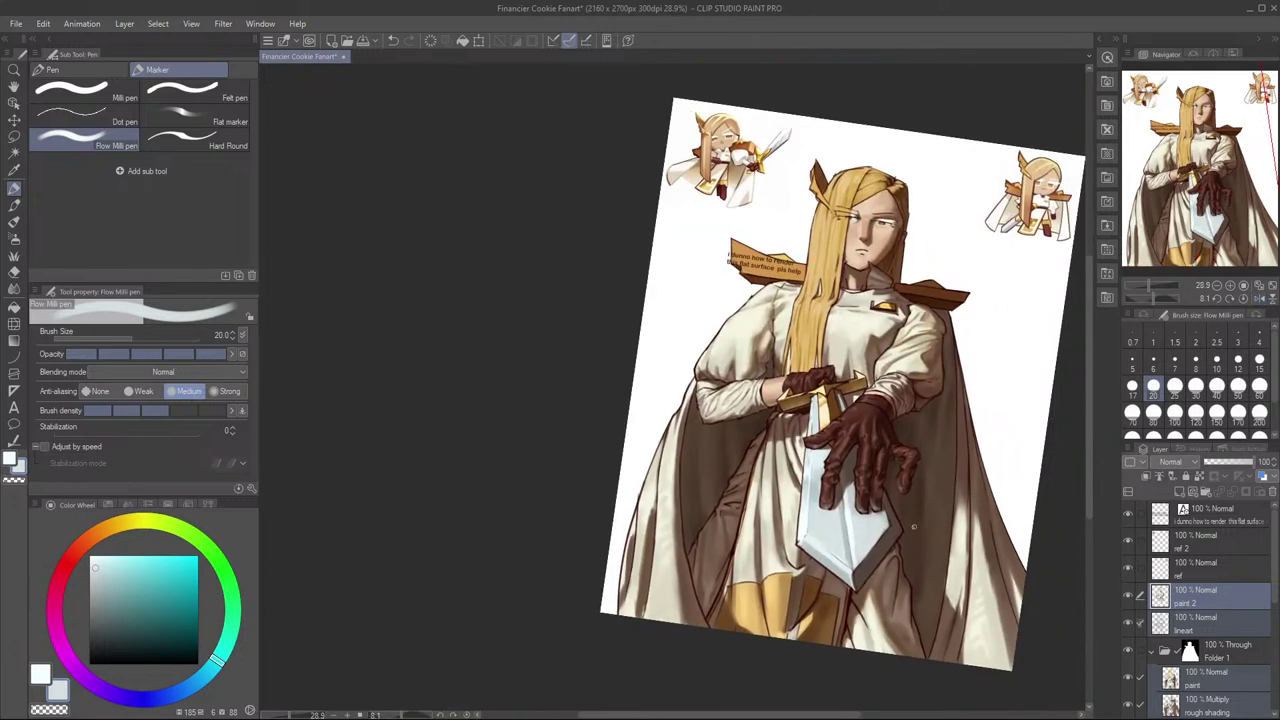
Step: Shade the blade's bevel leading to the tip with a darker grey-blue at brush size 20
{"action": "scroll", "coordinate": [900, 522], "scroll_direction": "up", "scroll_amount": 3}
{"action": "left_click_drag", "start_coordinate": [795, 511], "coordinate": [745, 516]}
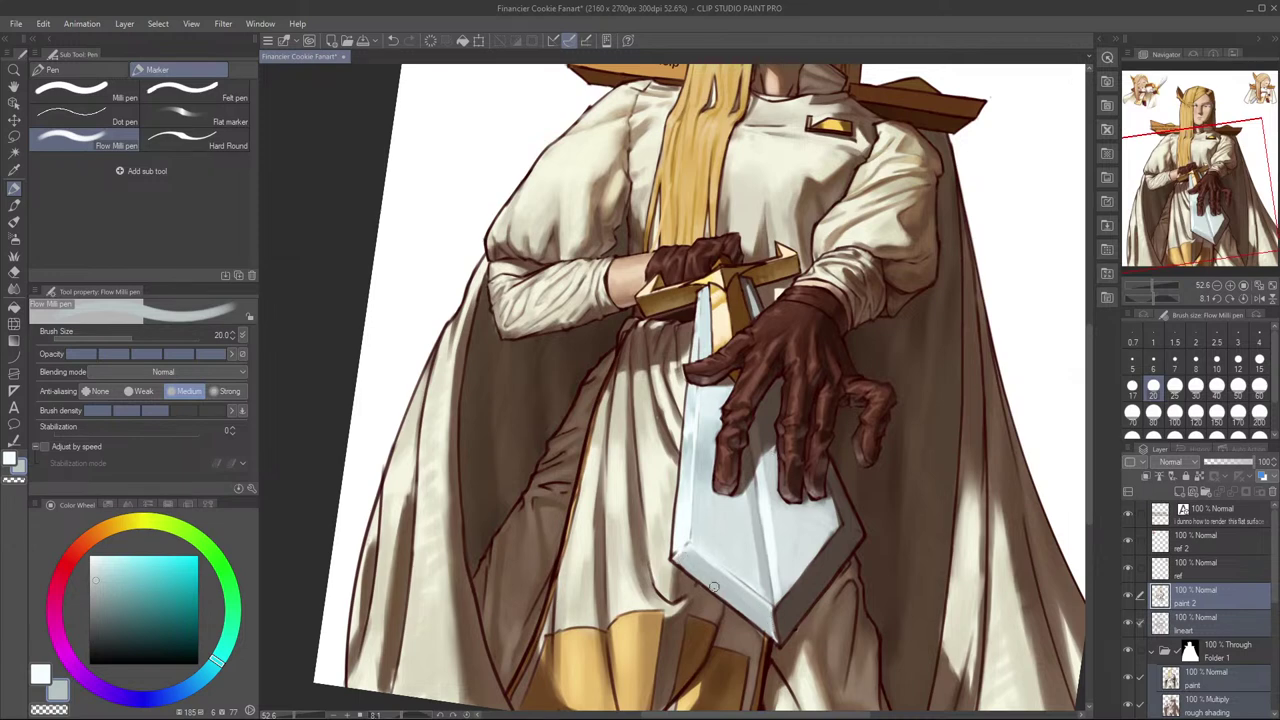
{"action": "left_click_drag", "start_coordinate": [678, 560], "coordinate": [748, 550]}
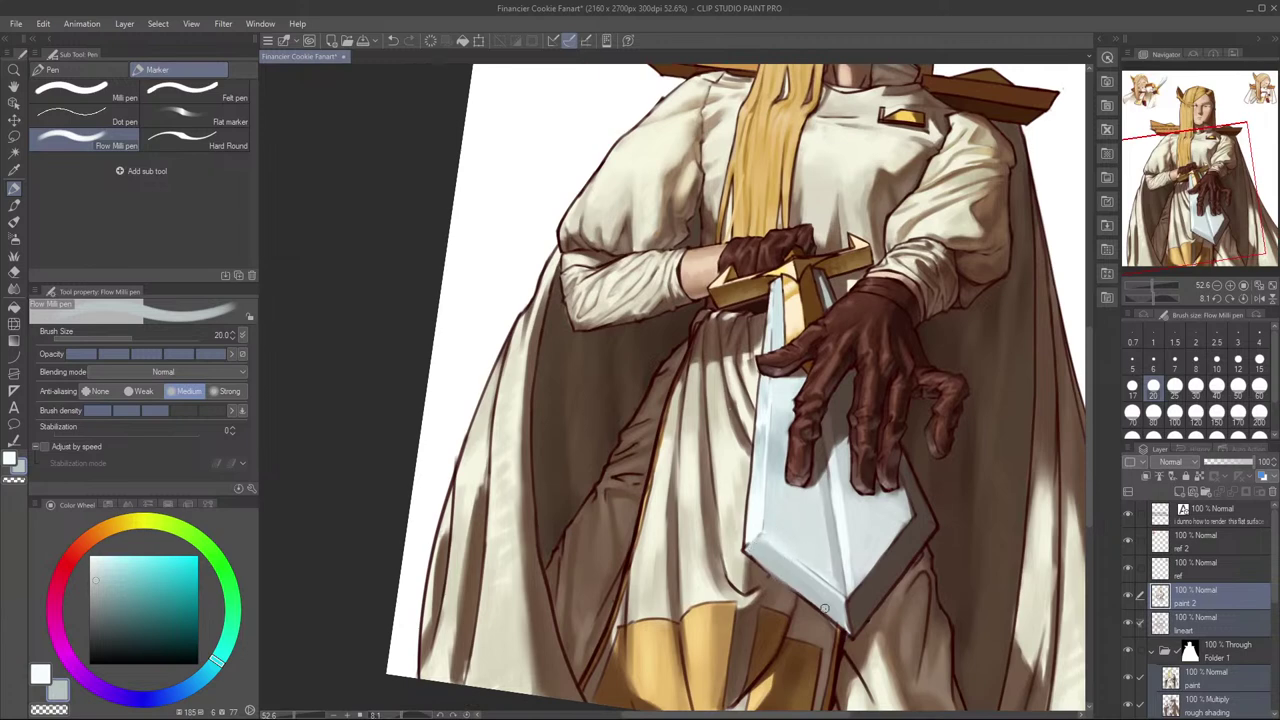
Step: Highlight the inner edge of the bevel toward the sword tip with sampled near-white blue at brush size 15
{"action": "left_click", "coordinate": [755, 527], "text": "alt"}
{"action": "key", "text": "bracketleft"}
{"action": "key", "text": "bracketleft"}
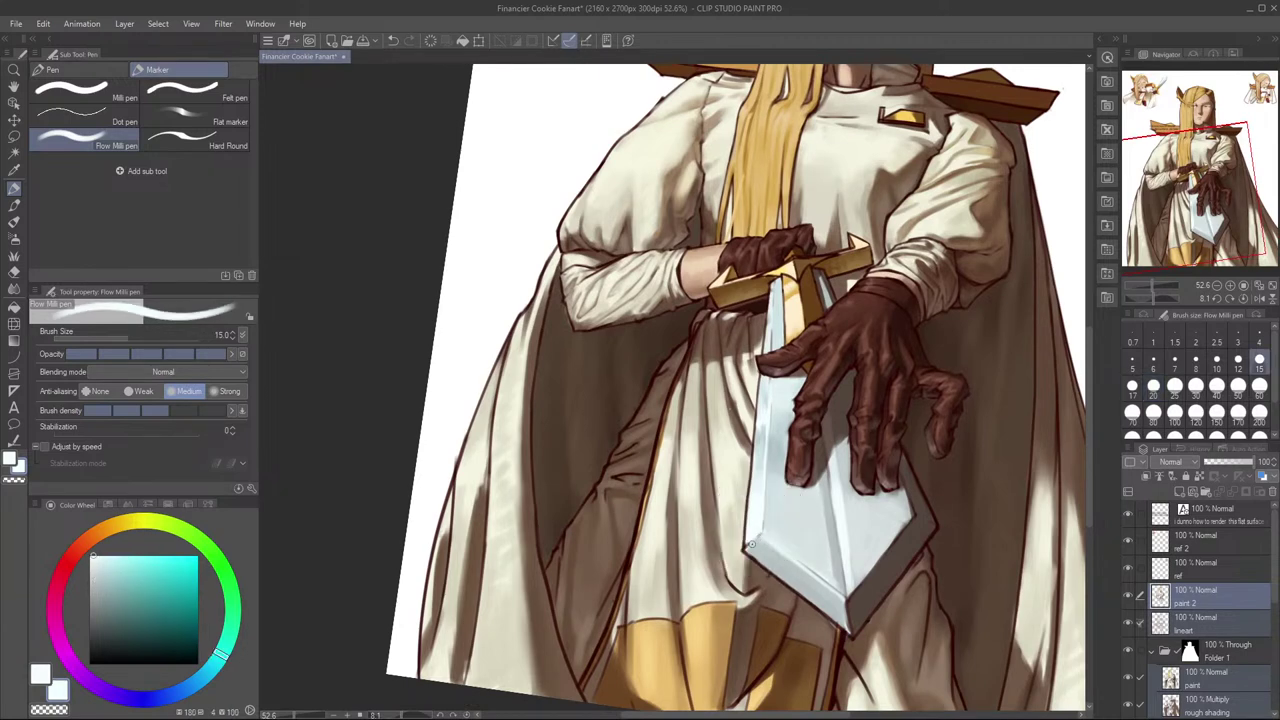
{"action": "mouse_move", "coordinate": [769, 546]}
{"action": "left_mouse_down"}
{"action": "mouse_move", "coordinate": [844, 604]}
{"action": "mouse_move", "coordinate": [766, 542]}
{"action": "mouse_move", "coordinate": [847, 612]}
{"action": "left_mouse_up"}
Step: Sample the dark brown from the shaded edge at the sword tip and save the illustration
{"action": "left_click", "coordinate": [855, 608], "text": "alt"}
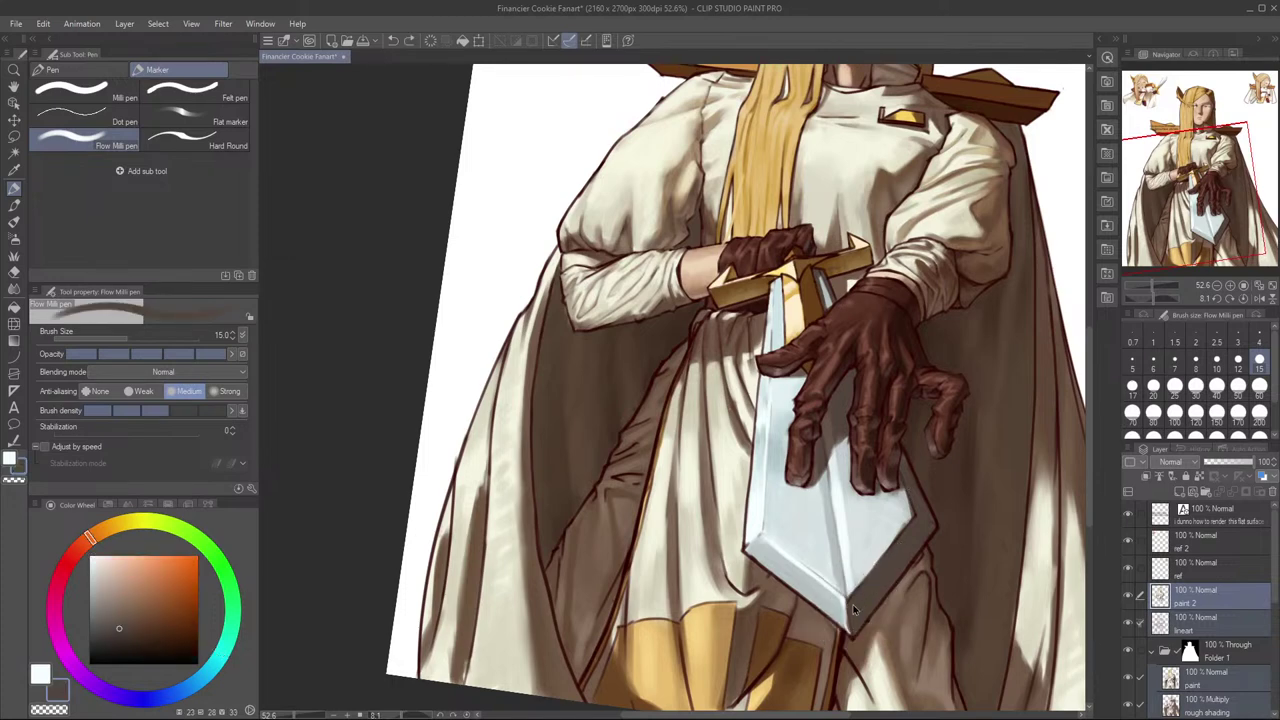
{"action": "left_click_drag", "start_coordinate": [930, 482], "coordinate": [914, 597]}
{"action": "left_click_drag", "start_coordinate": [960, 557], "coordinate": [937, 457]}
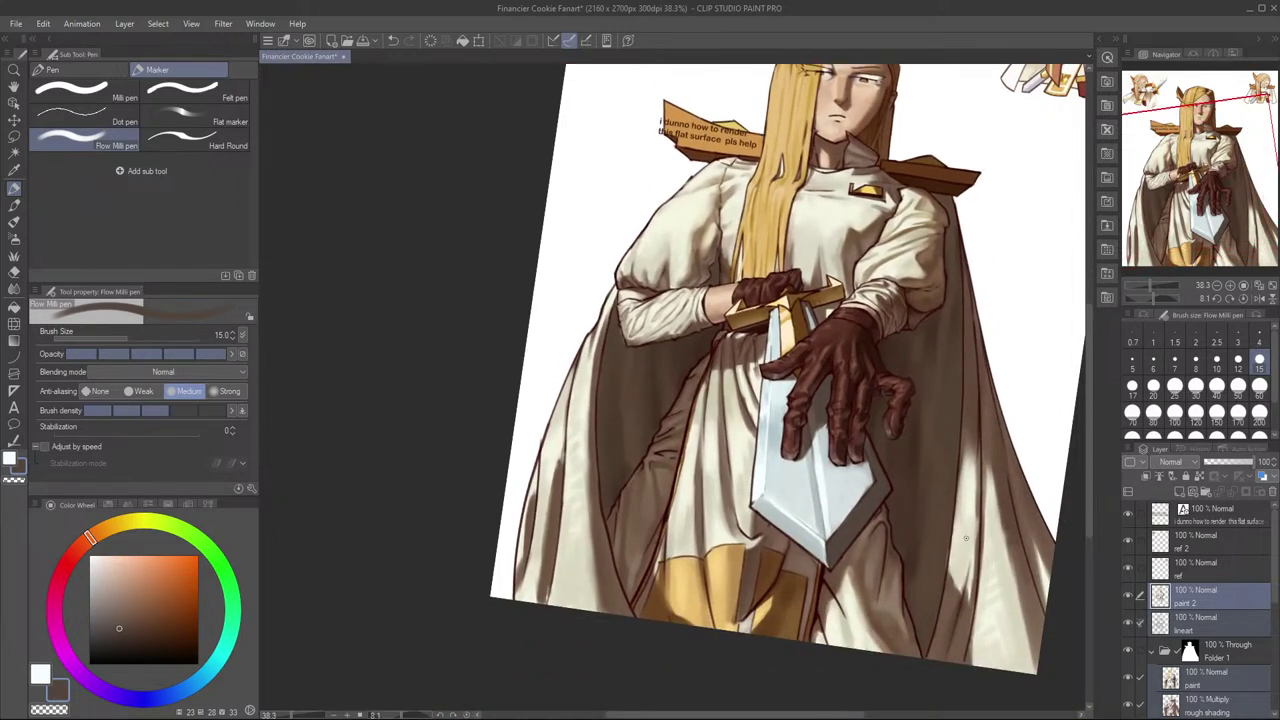
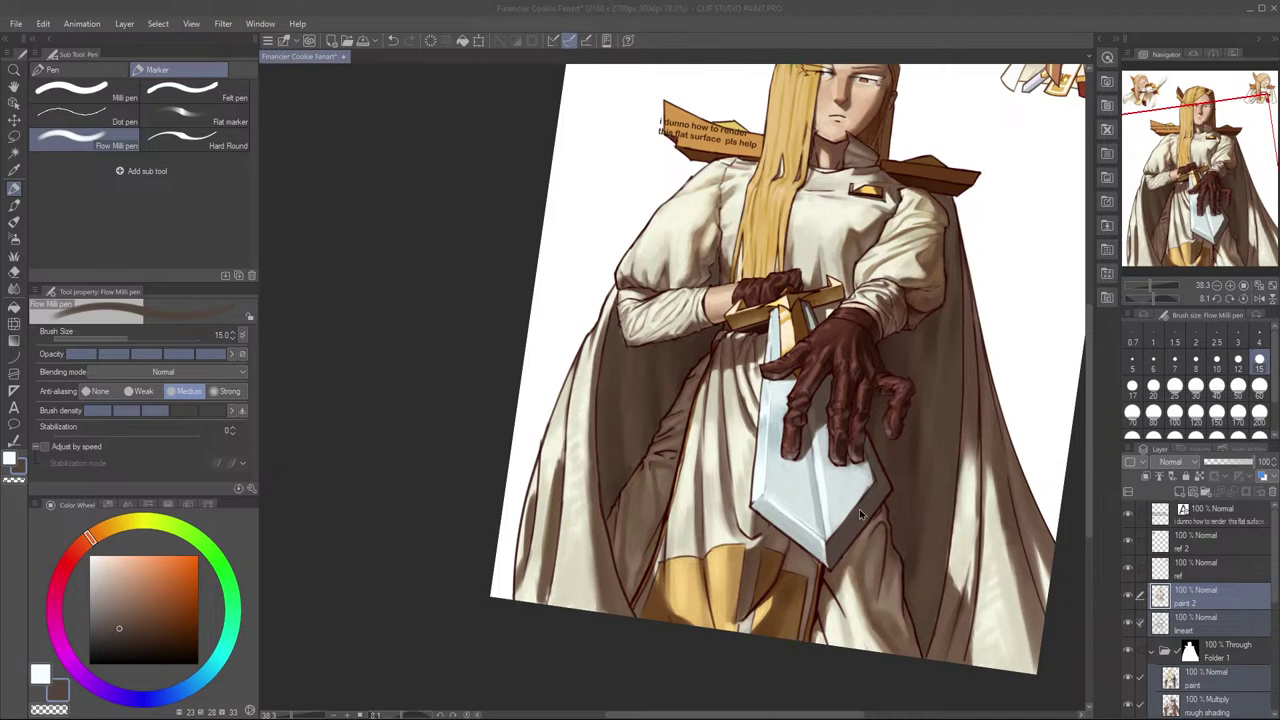
{"action": "key", "text": "ctrl+s"}
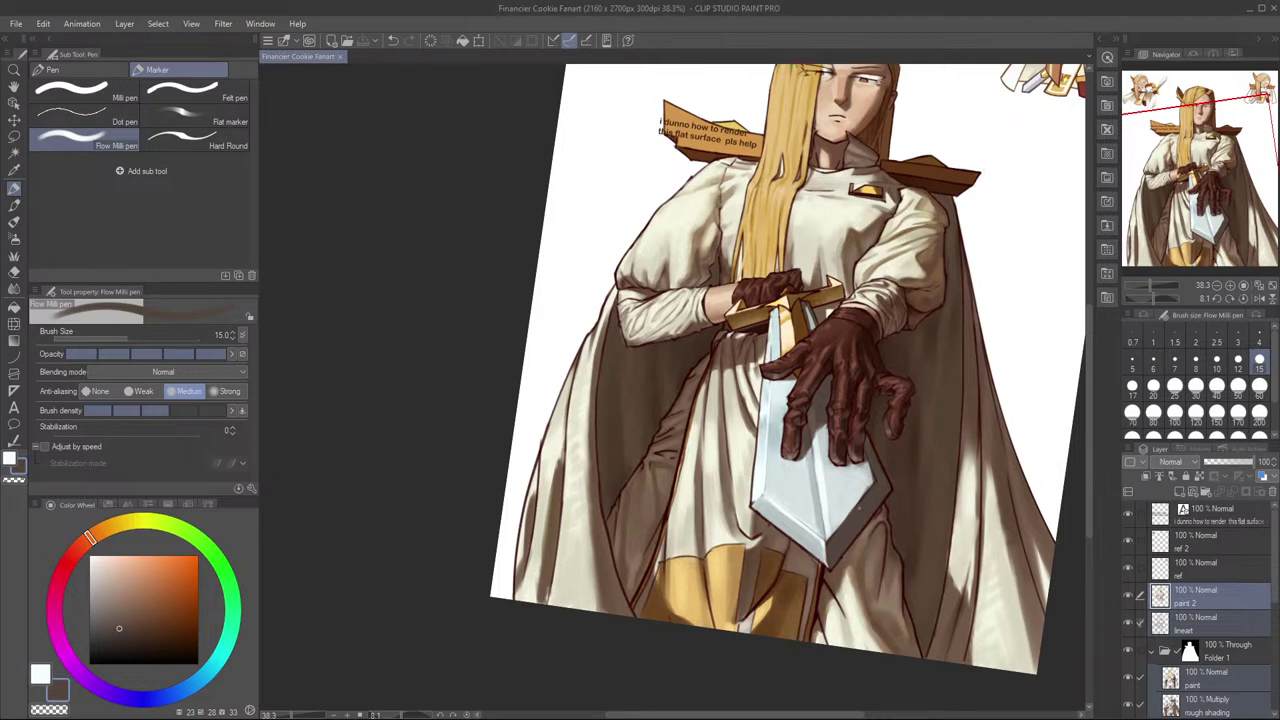
Step: Examine the sword and overall pose by alternating between mirrored and normal canvas views, then inspect the blade closer up
{"action": "key", "text": "h"}
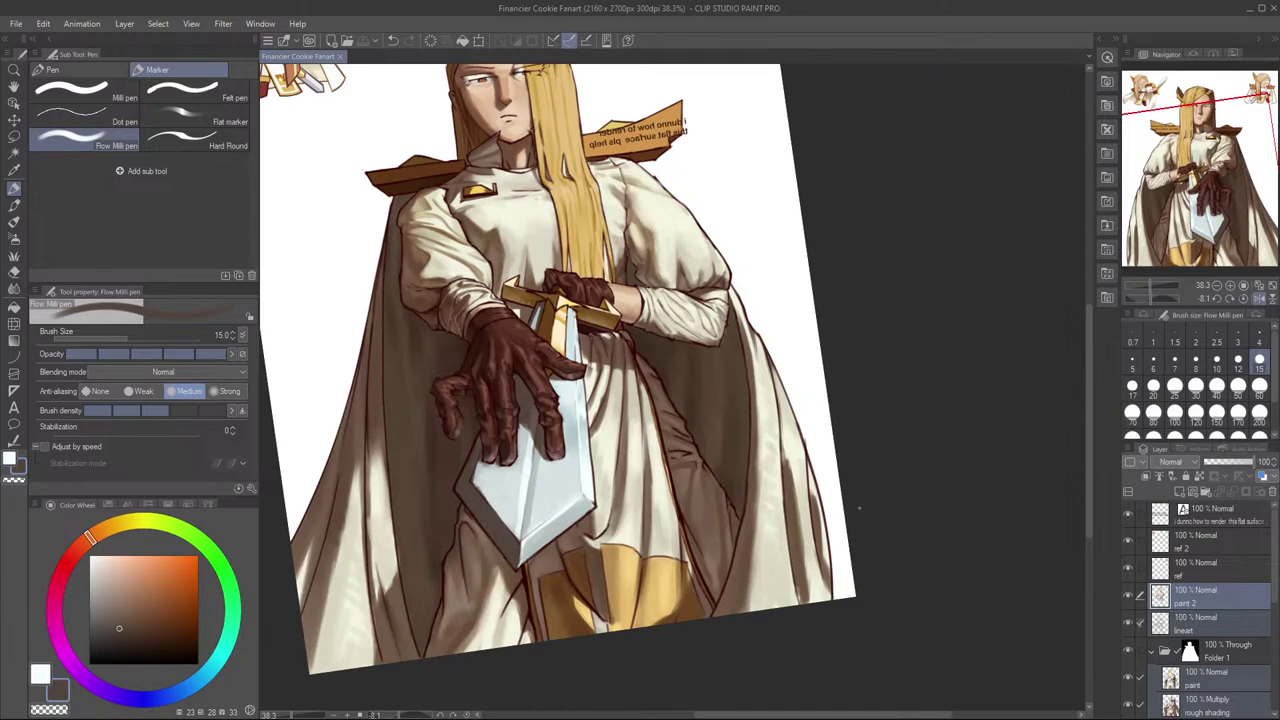
{"action": "key", "text": "h"}
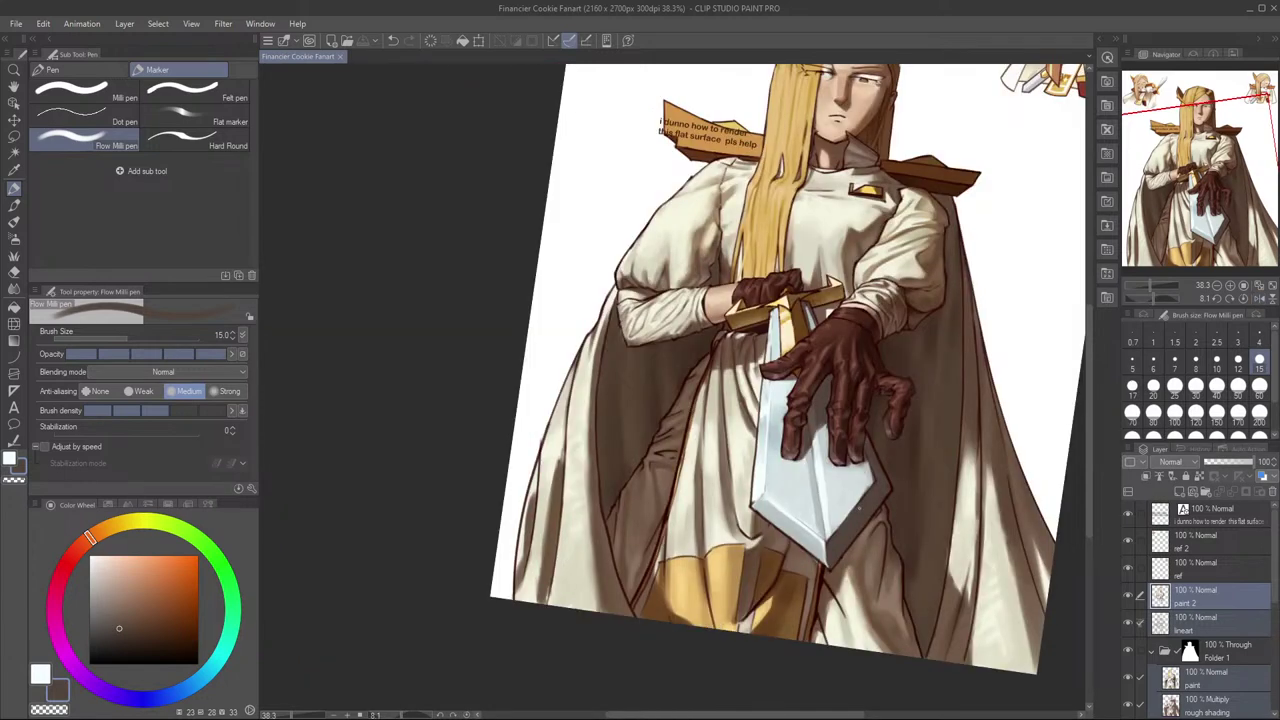
{"action": "key", "text": "h"}
{"action": "key", "text": "h"}
{"action": "key", "text": "h"}
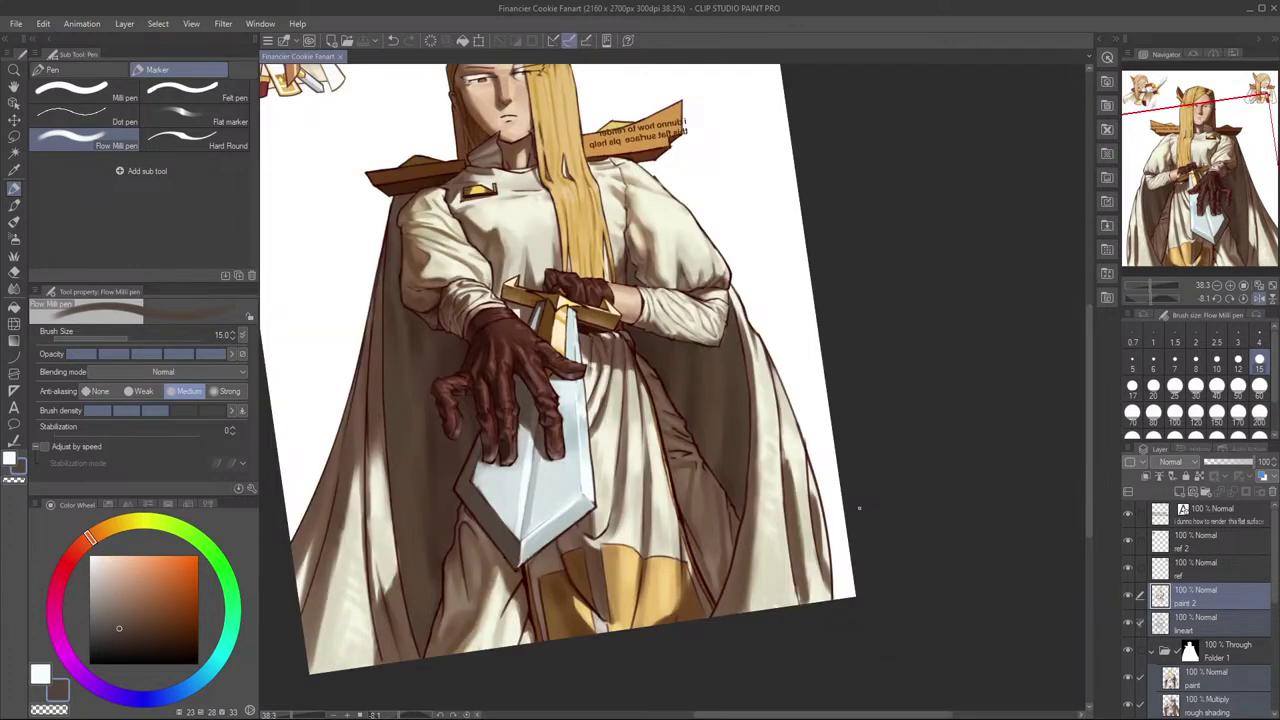
{"action": "key", "text": "h"}
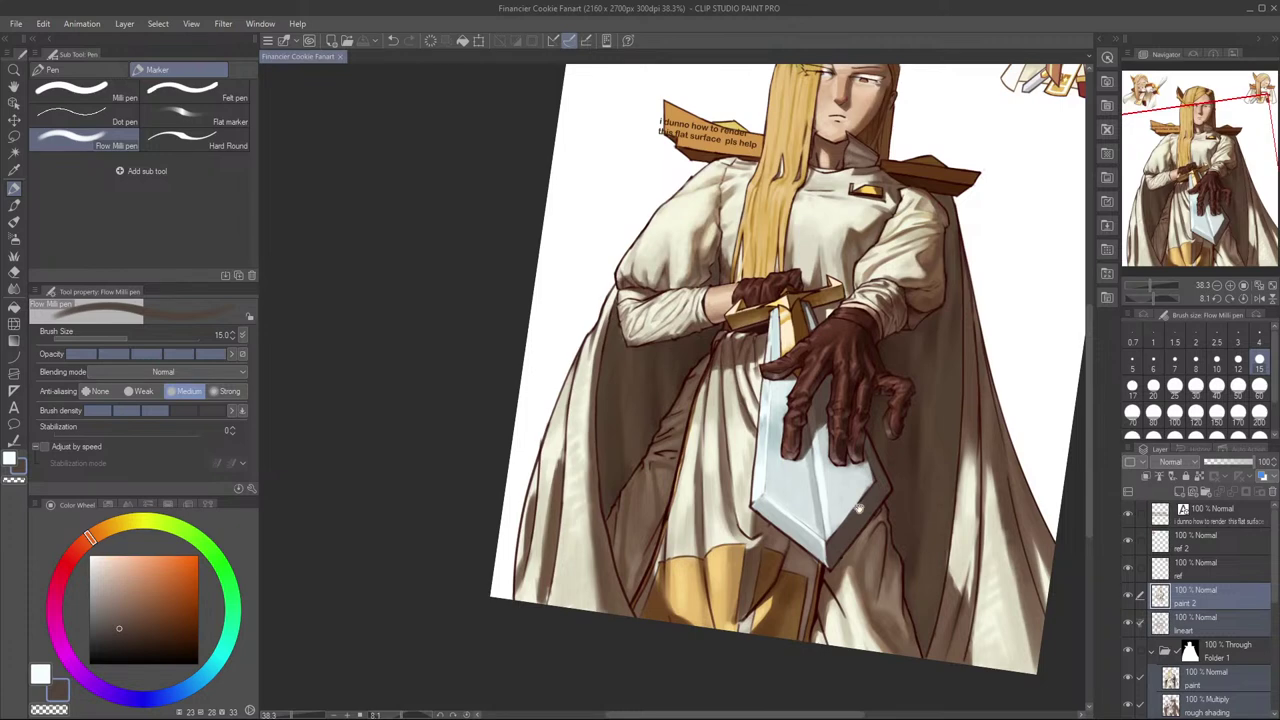
{"action": "key", "text": "h"}
{"action": "key", "text": "h"}
{"action": "key", "text": "h"}
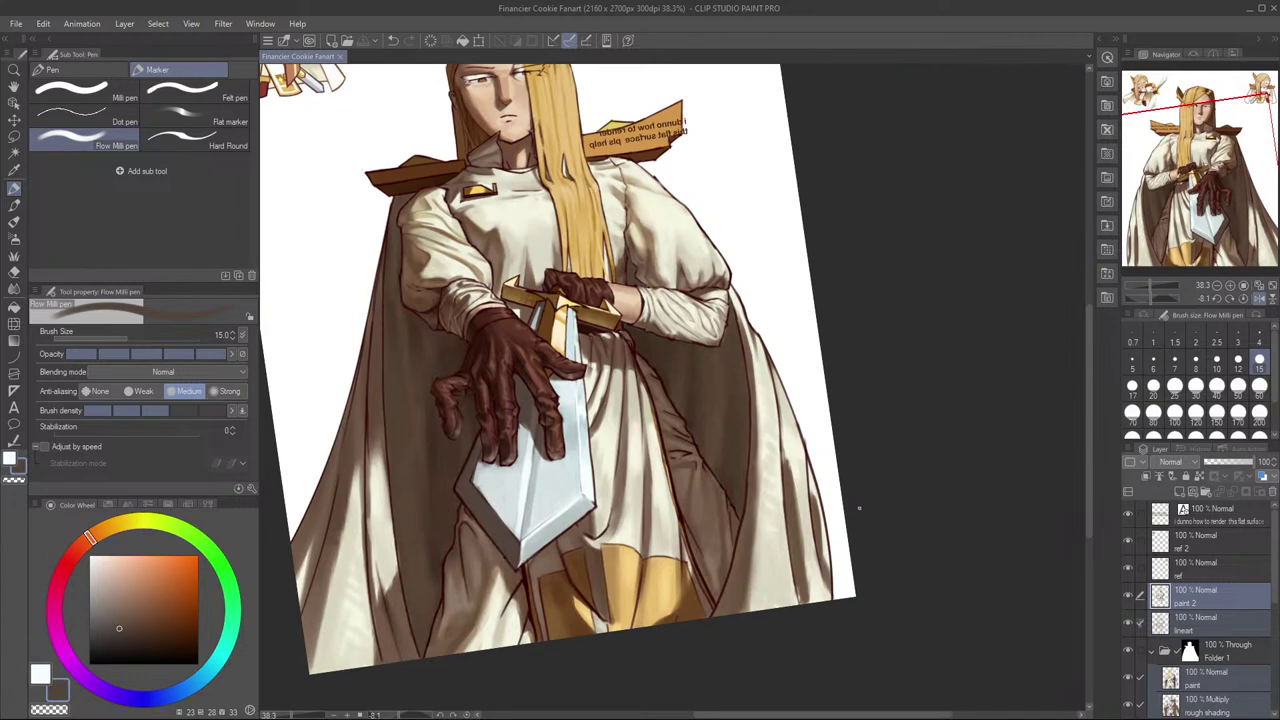
{"action": "key", "text": "h"}
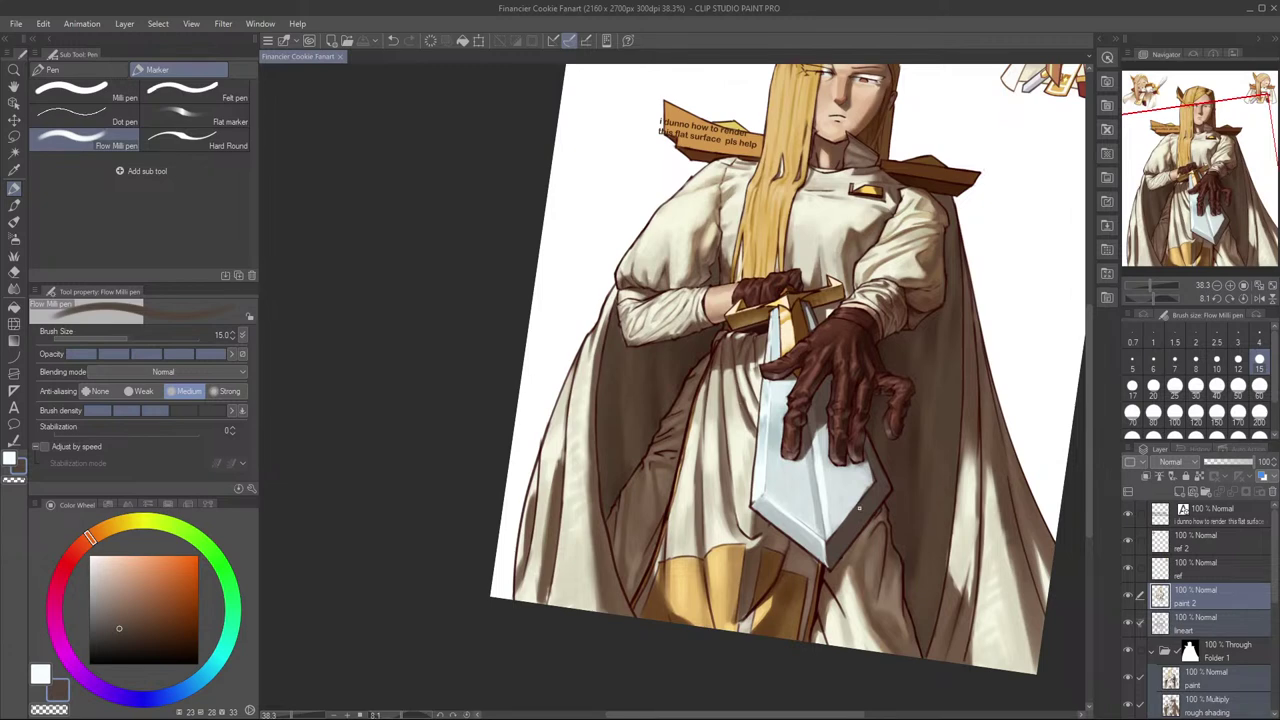
{"action": "mouse_move", "coordinate": [848, 506]}
{"action": "left_mouse_down"}
{"action": "mouse_move", "coordinate": [787, 538]}
{"action": "mouse_move", "coordinate": [829, 500]}
{"action": "left_mouse_up"}
{"action": "scroll", "coordinate": [824, 508], "scroll_direction": "up", "scroll_amount": 3}
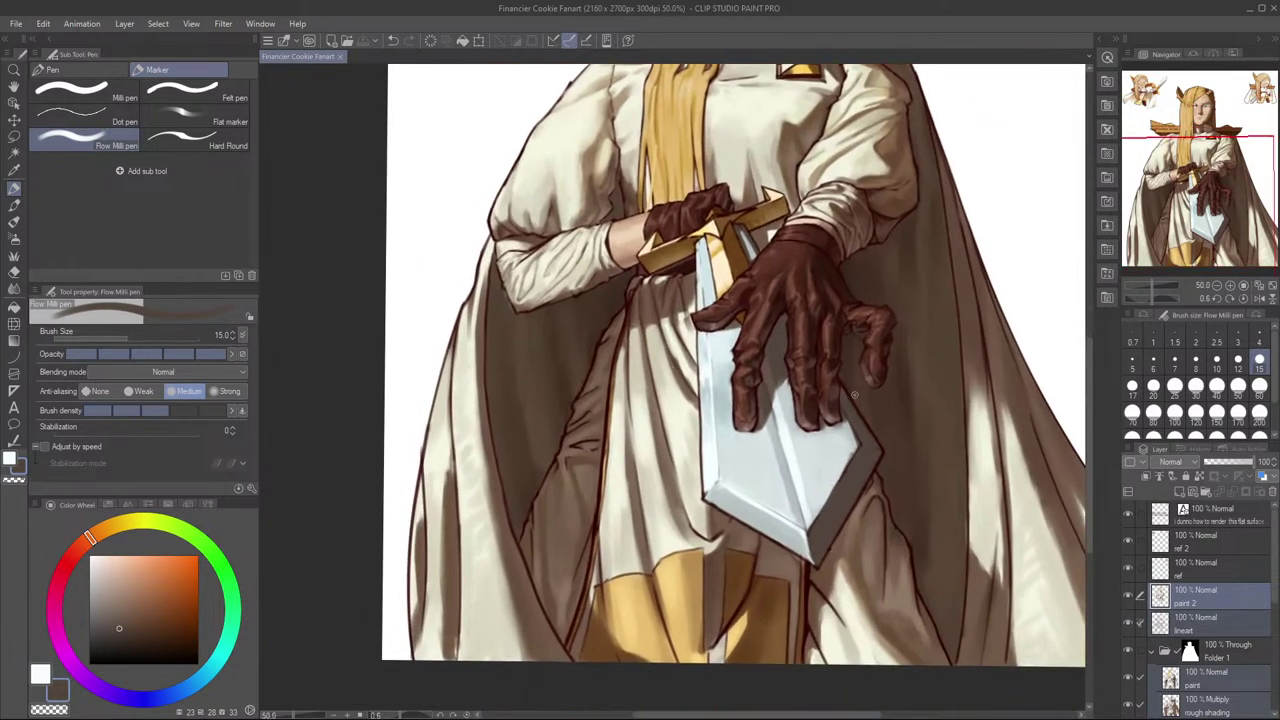
Step: Try pale brown-grey strokes on the shaded bevel beside the sword tip at brush size 15
{"action": "left_click_drag", "start_coordinate": [890, 447], "coordinate": [881, 534]}
{"action": "scroll", "coordinate": [880, 534], "scroll_direction": "up", "scroll_amount": 3}
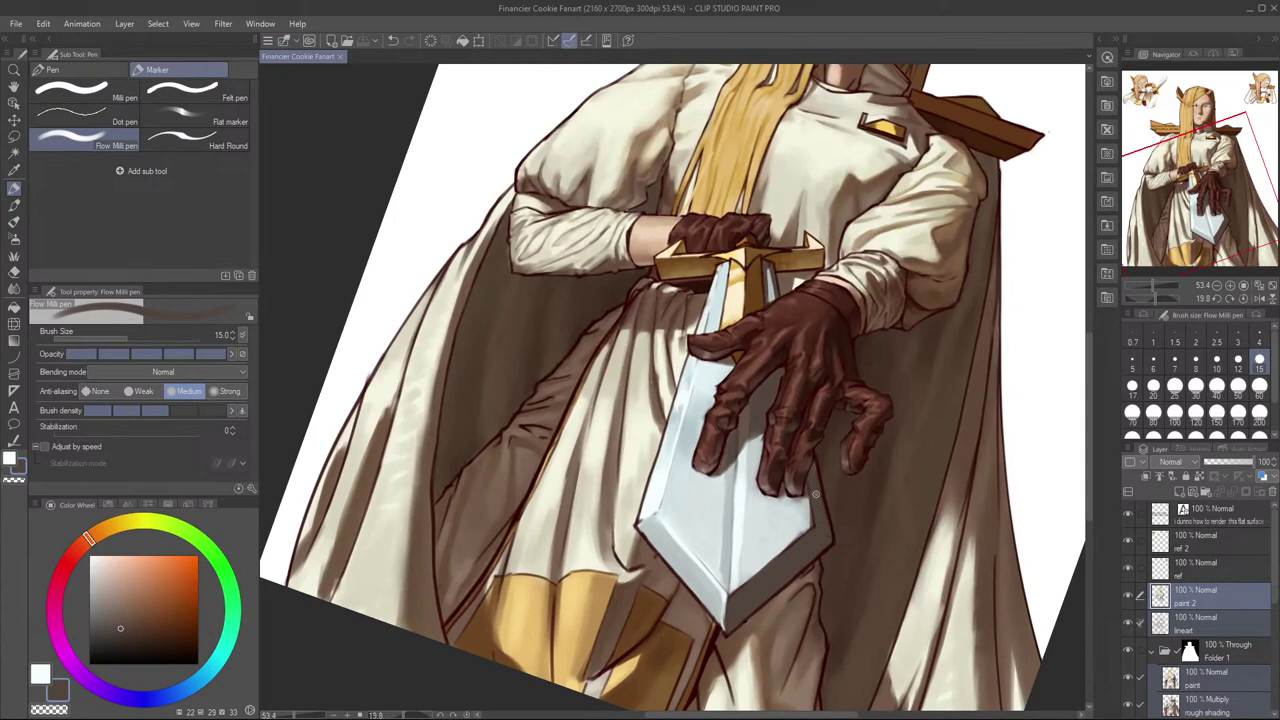
{"action": "left_click", "coordinate": [104, 596]}
{"action": "mouse_move", "coordinate": [797, 533]}
{"action": "left_mouse_down"}
{"action": "mouse_move", "coordinate": [816, 486]}
{"action": "mouse_move", "coordinate": [816, 500]}
{"action": "left_mouse_up"}
{"action": "key", "text": "ctrl+z"}
{"action": "left_click", "coordinate": [101, 597]}
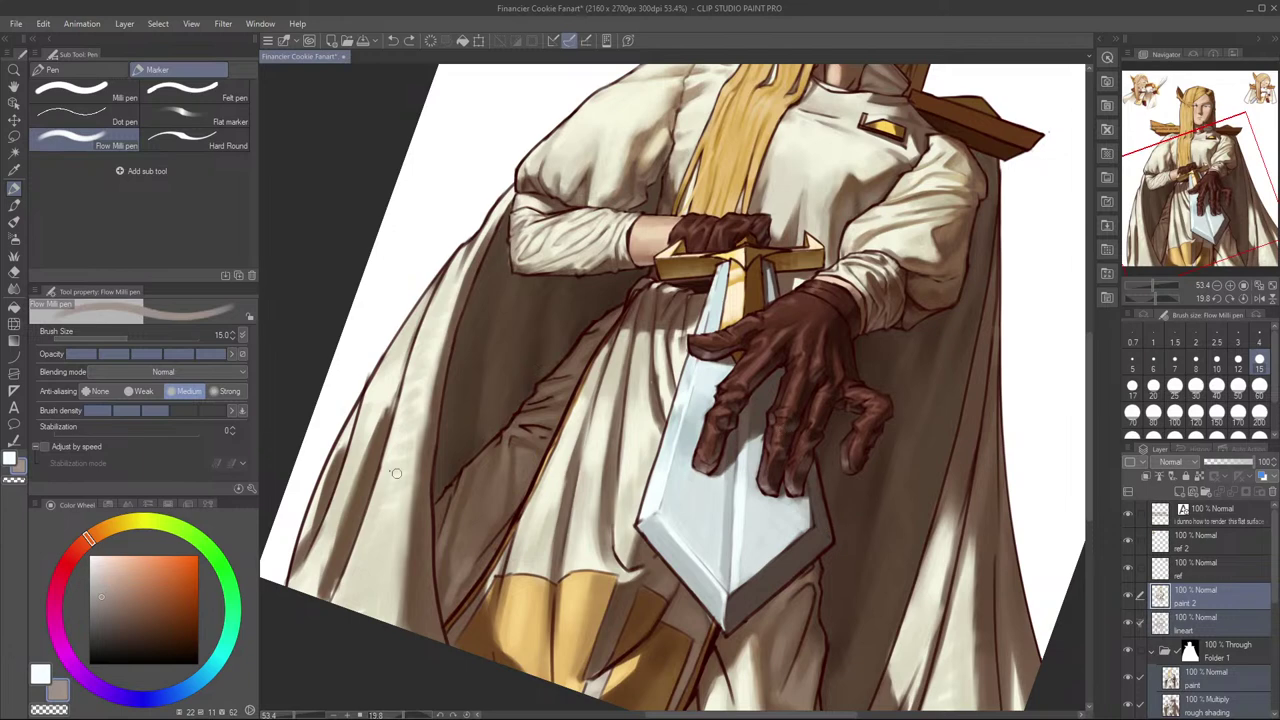
{"action": "left_click", "coordinate": [100, 529]}
{"action": "mouse_move", "coordinate": [820, 526]}
{"action": "left_mouse_down"}
{"action": "mouse_move", "coordinate": [816, 476]}
{"action": "mouse_move", "coordinate": [820, 526]}
{"action": "left_mouse_up"}
Step: Try warmer taupe strokes along the bevel below the gloved fingers and undo them
{"action": "left_click", "coordinate": [102, 600]}
{"action": "left_click", "coordinate": [104, 608]}
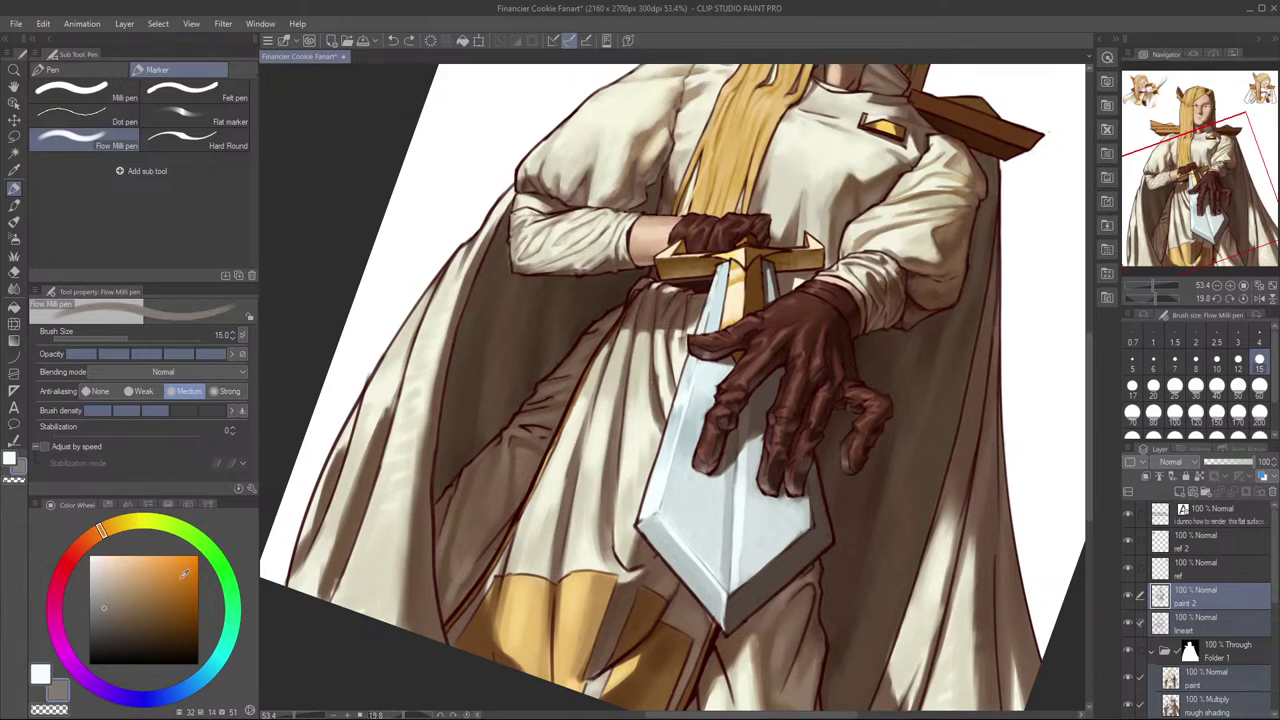
{"action": "left_click_drag", "start_coordinate": [816, 478], "coordinate": [822, 516]}
{"action": "key", "text": "ctrl+z"}
{"action": "left_click", "coordinate": [818, 498], "text": "alt"}
{"action": "key", "text": "ctrl+z"}
{"action": "key", "text": "ctrl+z"}
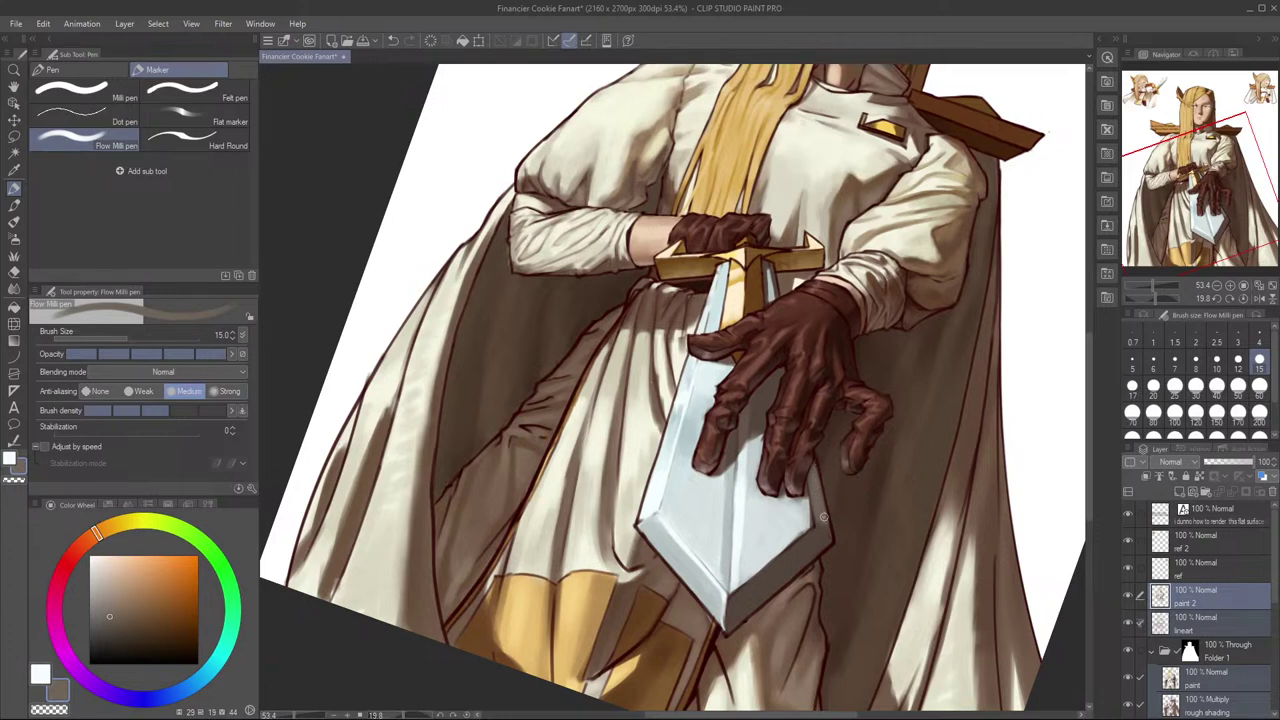
Step: Lighten the outer corner of the shaded bevel with muted brown-grey at brush size 12 and check the blade in mirrored view
{"action": "key", "text": "bracketleft"}
{"action": "key", "text": "bracketleft"}
{"action": "key", "text": "bracketright"}
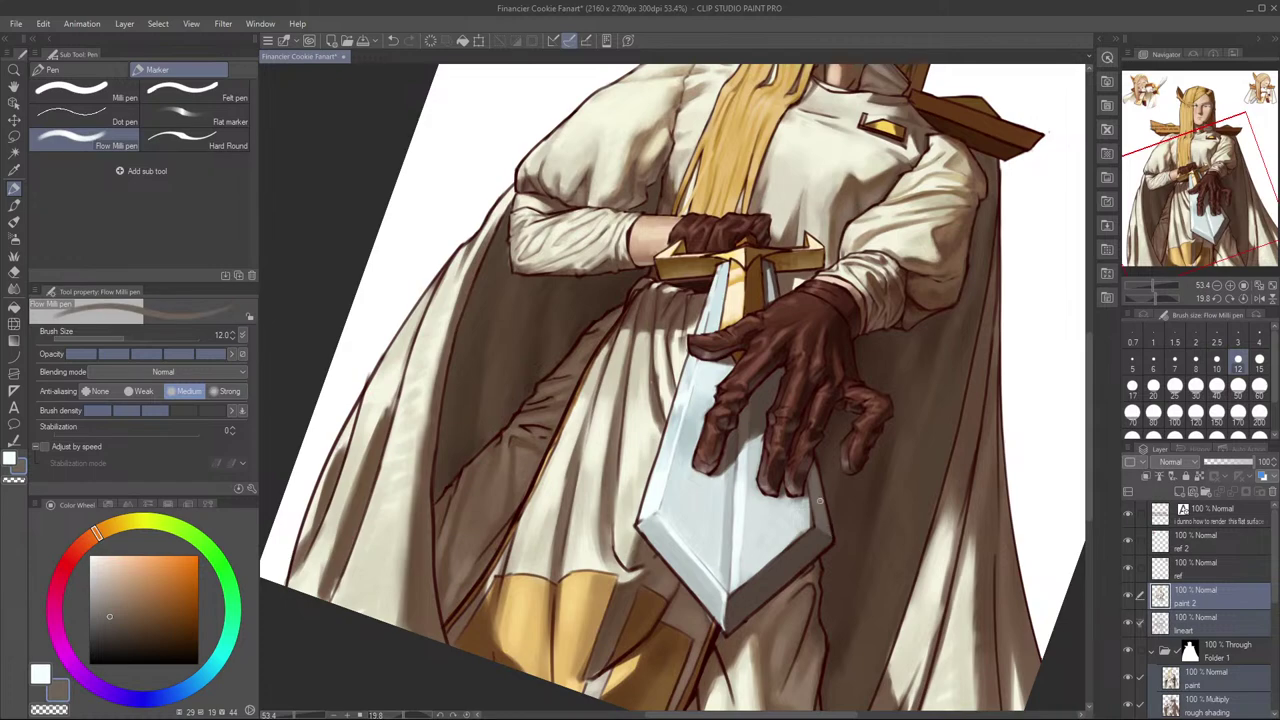
{"action": "key", "text": "h"}
{"action": "left_click_drag", "start_coordinate": [884, 488], "coordinate": [937, 478]}
{"action": "key", "text": "h"}
{"action": "left_click_drag", "start_coordinate": [796, 468], "coordinate": [848, 528]}
{"action": "left_click_drag", "start_coordinate": [925, 500], "coordinate": [956, 420]}
{"action": "scroll", "coordinate": [949, 443], "scroll_direction": "down", "scroll_amount": 4}
{"action": "scroll", "coordinate": [945, 420], "scroll_direction": "up", "scroll_amount": 2}
{"action": "scroll", "coordinate": [936, 366], "scroll_direction": "up", "scroll_amount": 3}
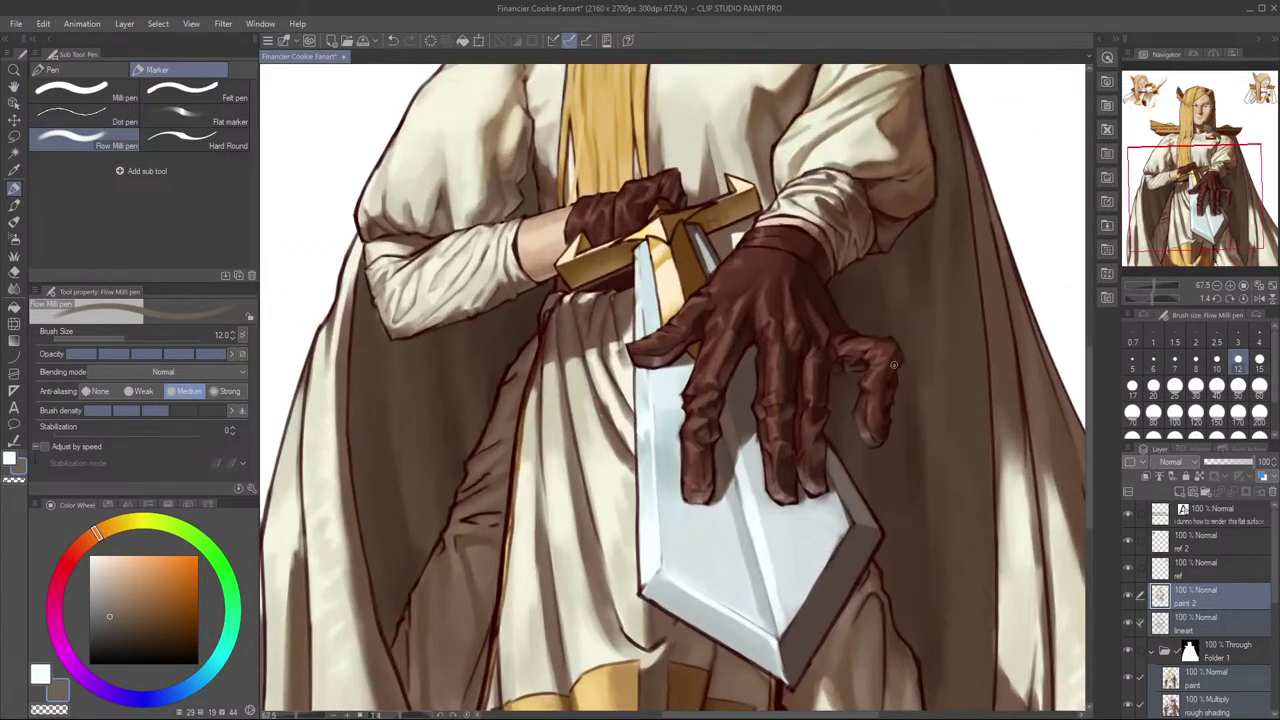
Step: Try a range of brown and tan reflection strokes on the shaded bevel at brush size 12
{"action": "left_click", "coordinate": [895, 367], "text": "alt"}
{"action": "mouse_move", "coordinate": [851, 554]}
{"action": "left_mouse_down"}
{"action": "mouse_move", "coordinate": [817, 630]}
{"action": "mouse_move", "coordinate": [850, 574]}
{"action": "left_mouse_up"}
{"action": "key", "text": "ctrl+z"}
{"action": "left_click", "coordinate": [848, 562], "text": "alt"}
{"action": "left_click", "coordinate": [111, 527]}
{"action": "left_click", "coordinate": [125, 578]}
{"action": "left_click_drag", "start_coordinate": [860, 565], "coordinate": [820, 626]}
{"action": "key", "text": "ctrl+z"}
{"action": "left_click", "coordinate": [106, 605]}
{"action": "mouse_move", "coordinate": [846, 563]}
{"action": "left_mouse_down"}
{"action": "mouse_move", "coordinate": [802, 640]}
{"action": "mouse_move", "coordinate": [862, 564]}
{"action": "left_mouse_up"}
{"action": "key", "text": "ctrl+z"}
{"action": "left_click", "coordinate": [118, 606]}
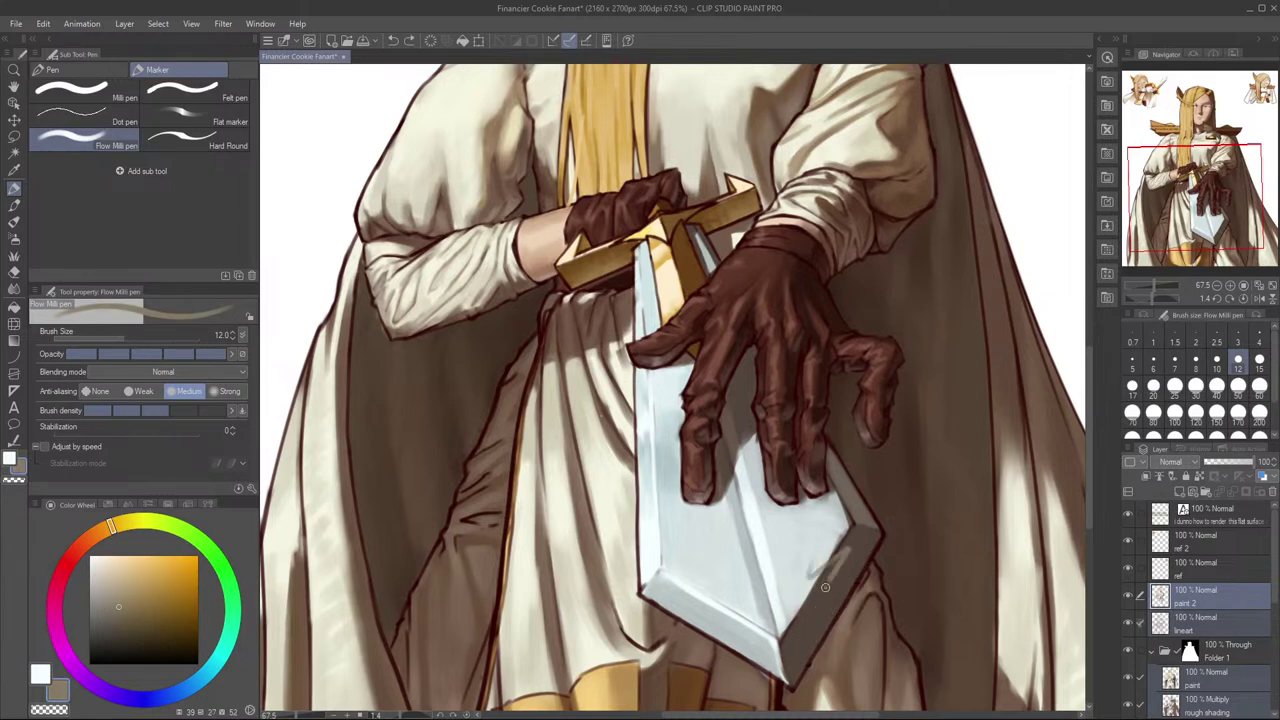
{"action": "left_click_drag", "start_coordinate": [812, 645], "coordinate": [854, 542]}
Step: Block an ochre-brown reflection into the shaded bevel near the sword tip at brush size 25
{"action": "left_click", "coordinate": [107, 521]}
{"action": "left_click", "coordinate": [126, 604]}
{"action": "mouse_move", "coordinate": [847, 574]}
{"action": "left_mouse_down"}
{"action": "mouse_move", "coordinate": [807, 617]}
{"action": "mouse_move", "coordinate": [820, 587]}
{"action": "mouse_move", "coordinate": [816, 608]}
{"action": "mouse_move", "coordinate": [835, 603]}
{"action": "mouse_move", "coordinate": [823, 632]}
{"action": "mouse_move", "coordinate": [846, 574]}
{"action": "mouse_move", "coordinate": [813, 615]}
{"action": "mouse_move", "coordinate": [852, 561]}
{"action": "mouse_move", "coordinate": [794, 643]}
{"action": "mouse_move", "coordinate": [859, 564]}
{"action": "left_mouse_up"}
{"action": "key", "text": "ctrl+z"}
{"action": "key", "text": "ctrl+z"}
{"action": "key", "text": "ctrl+z"}
{"action": "key", "text": "]"}
{"action": "key", "text": "]"}
{"action": "key", "text": "]"}
{"action": "key", "text": "]"}
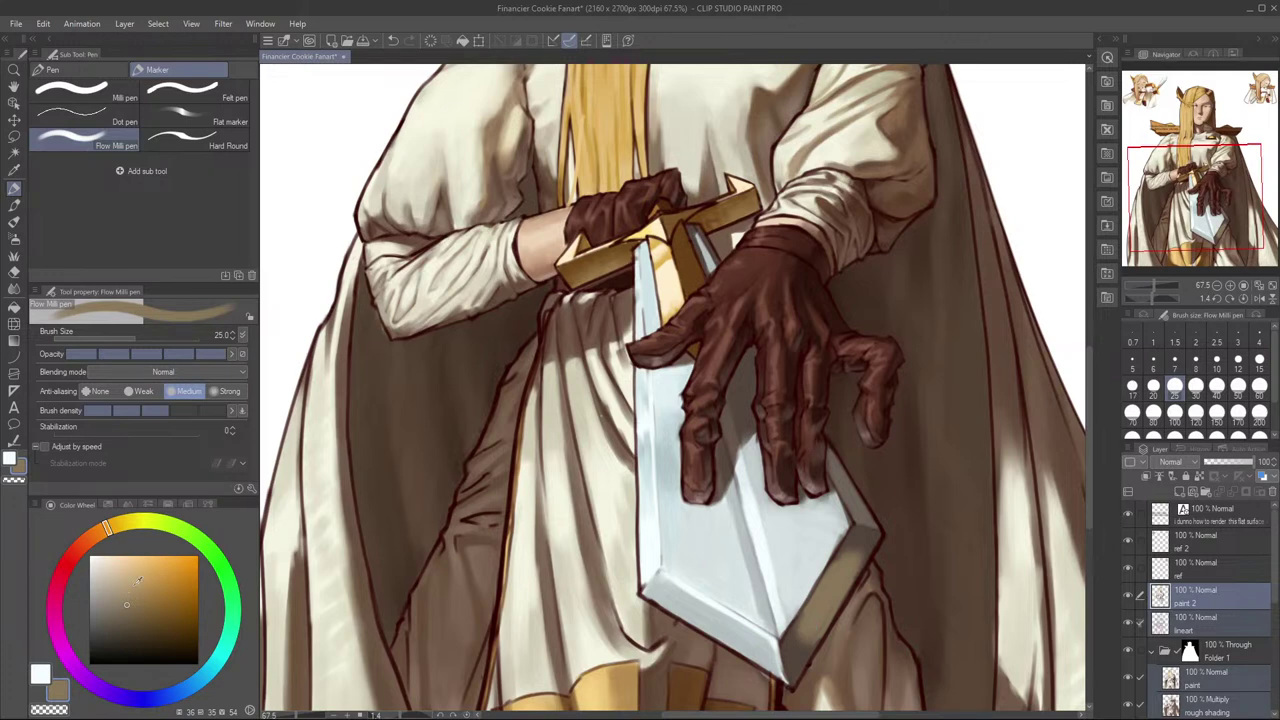
Step: Add a lighter tan highlight inside the bevel's ochre reflection and check it in mirrored and normal views
{"action": "left_click", "coordinate": [134, 590]}
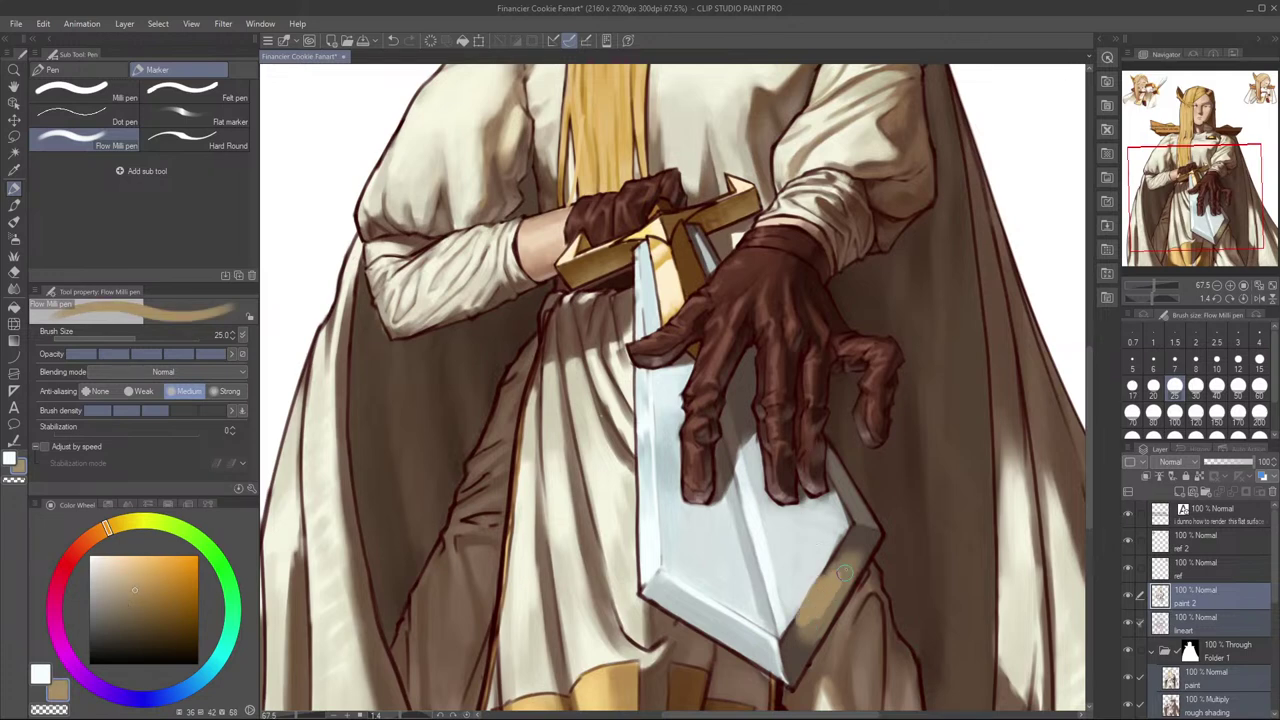
{"action": "left_click", "coordinate": [125, 582]}
{"action": "left_click_drag", "start_coordinate": [836, 578], "coordinate": [827, 604]}
{"action": "key", "text": "ctrl+z"}
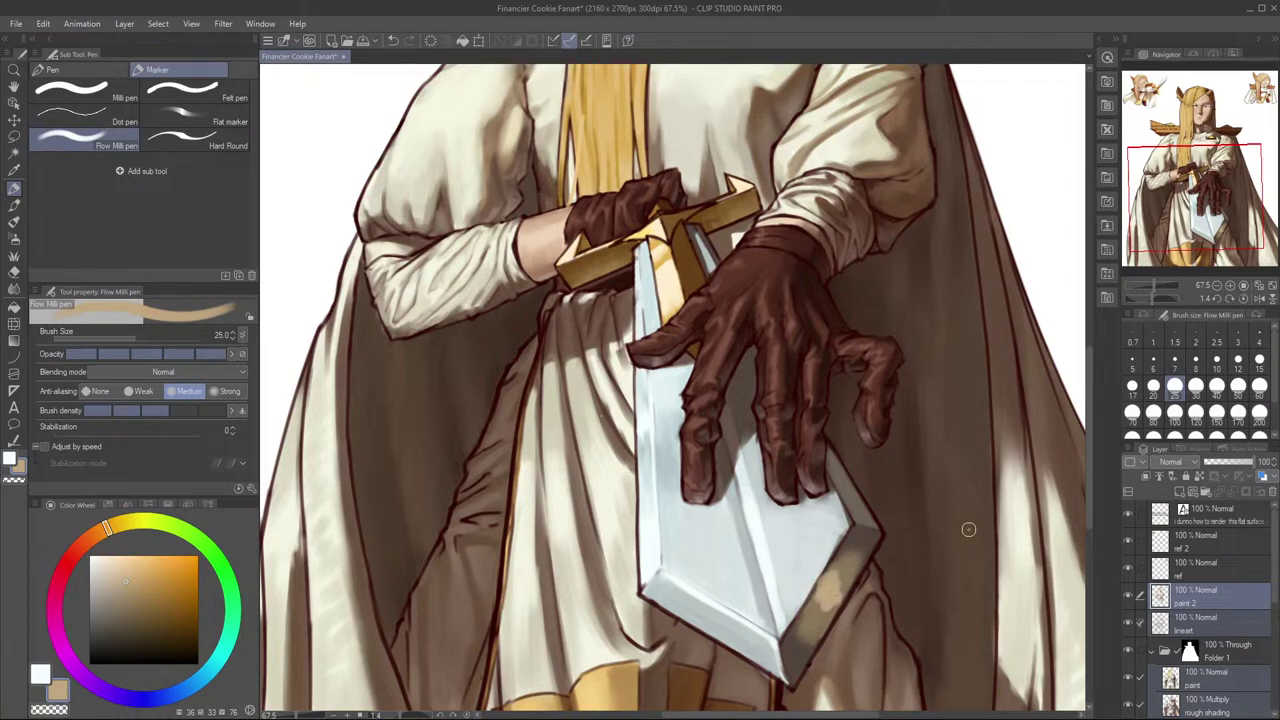
{"action": "key", "text": "h"}
{"action": "left_click_drag", "start_coordinate": [868, 515], "coordinate": [972, 495]}
{"action": "key", "text": "ctrl+z"}
{"action": "mouse_move", "coordinate": [720, 512]}
{"action": "left_mouse_down"}
{"action": "mouse_move", "coordinate": [640, 510]}
{"action": "mouse_move", "coordinate": [743, 508]}
{"action": "left_mouse_up"}
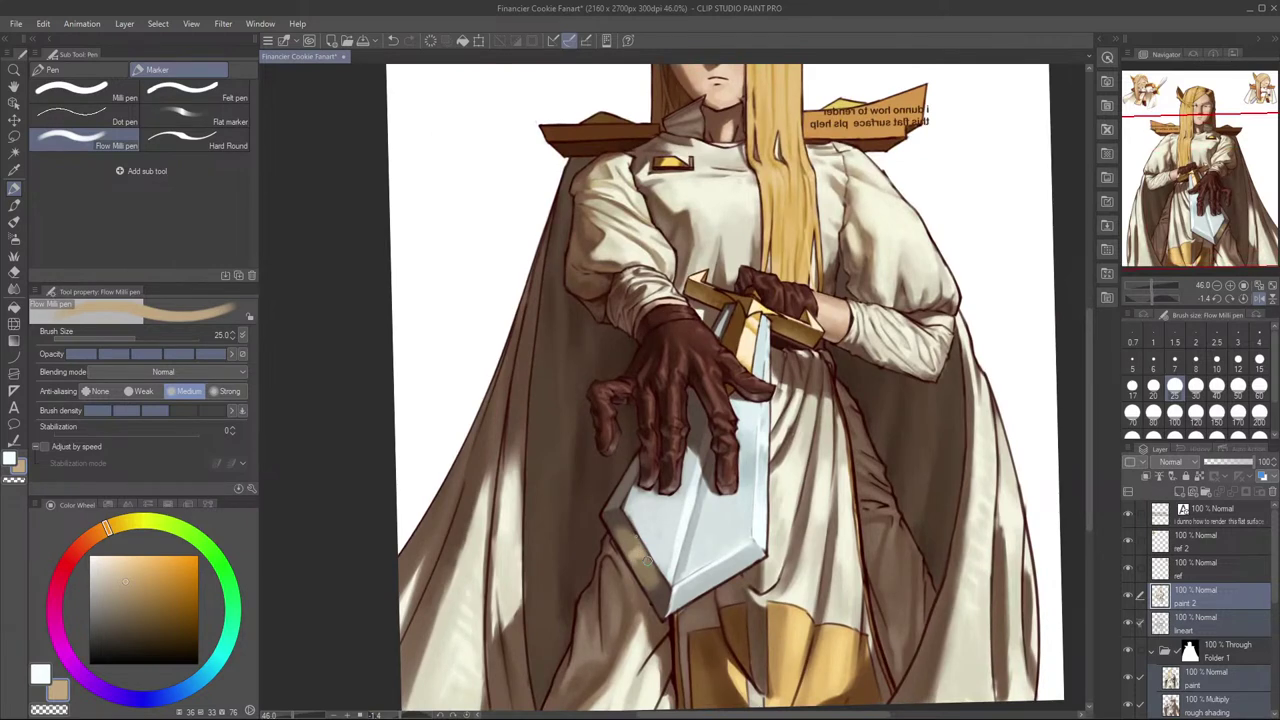
{"action": "key", "text": "h"}
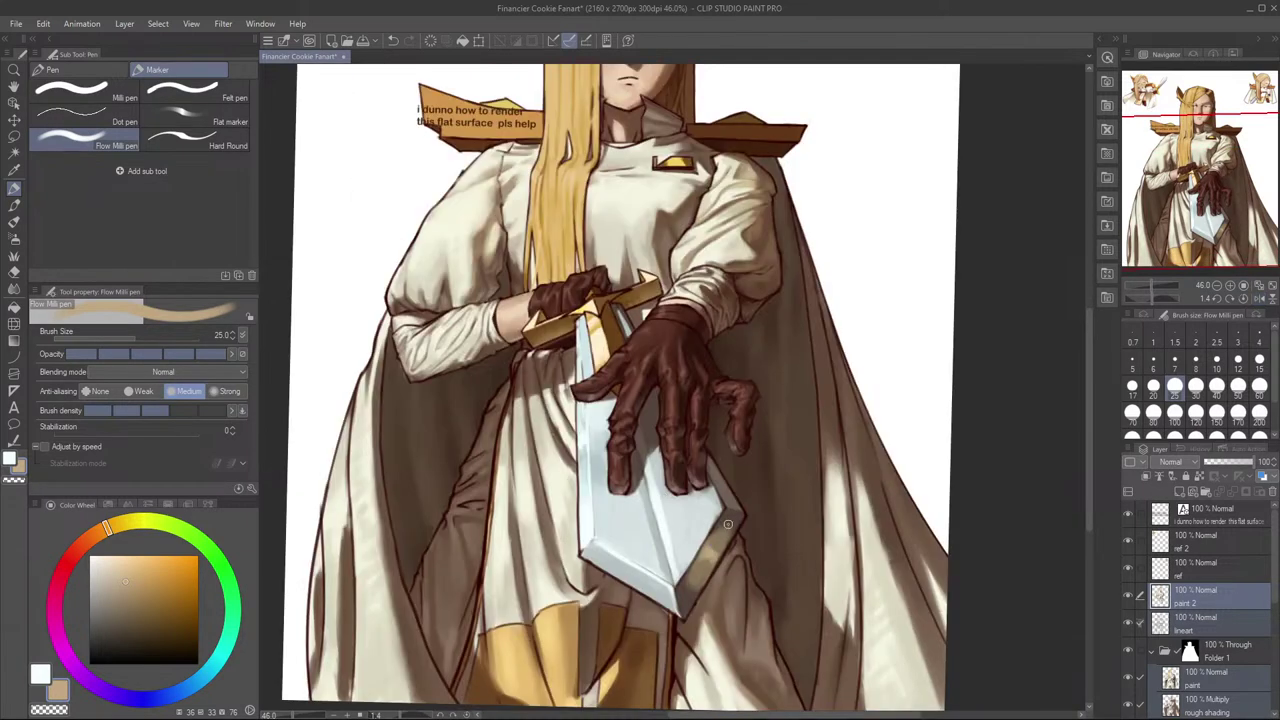
Step: Soften both ends of the bevel's tan reflection with sampled dark brown, varying the brush size between 30 and 50
{"action": "left_click", "coordinate": [730, 522], "text": "alt"}
{"action": "key", "text": "bracketright"}
{"action": "key", "text": "bracketright"}
{"action": "key", "text": "bracketright"}
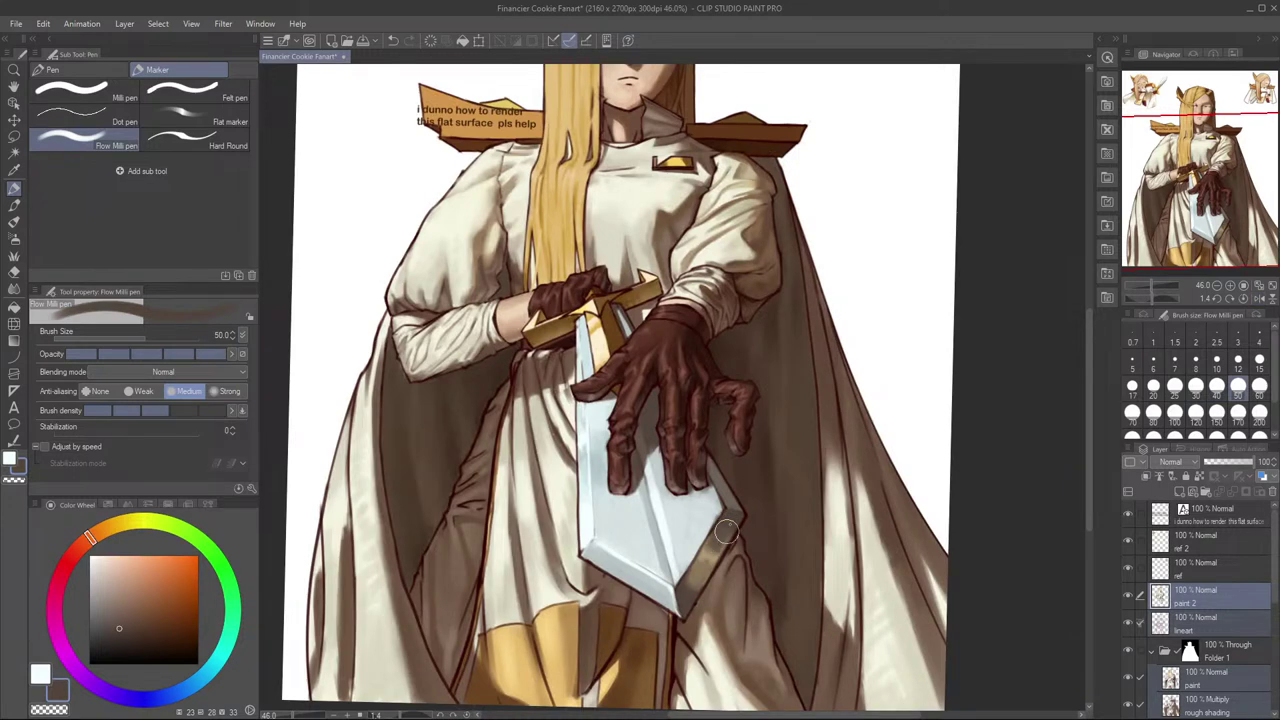
{"action": "key", "text": "bracketleft"}
{"action": "key", "text": "bracketleft"}
{"action": "key", "text": "bracketright"}
{"action": "key", "text": "bracketright"}
{"action": "left_click_drag", "start_coordinate": [688, 590], "coordinate": [709, 563]}
{"action": "key", "text": "bracketleft"}
{"action": "key", "text": "bracketleft"}
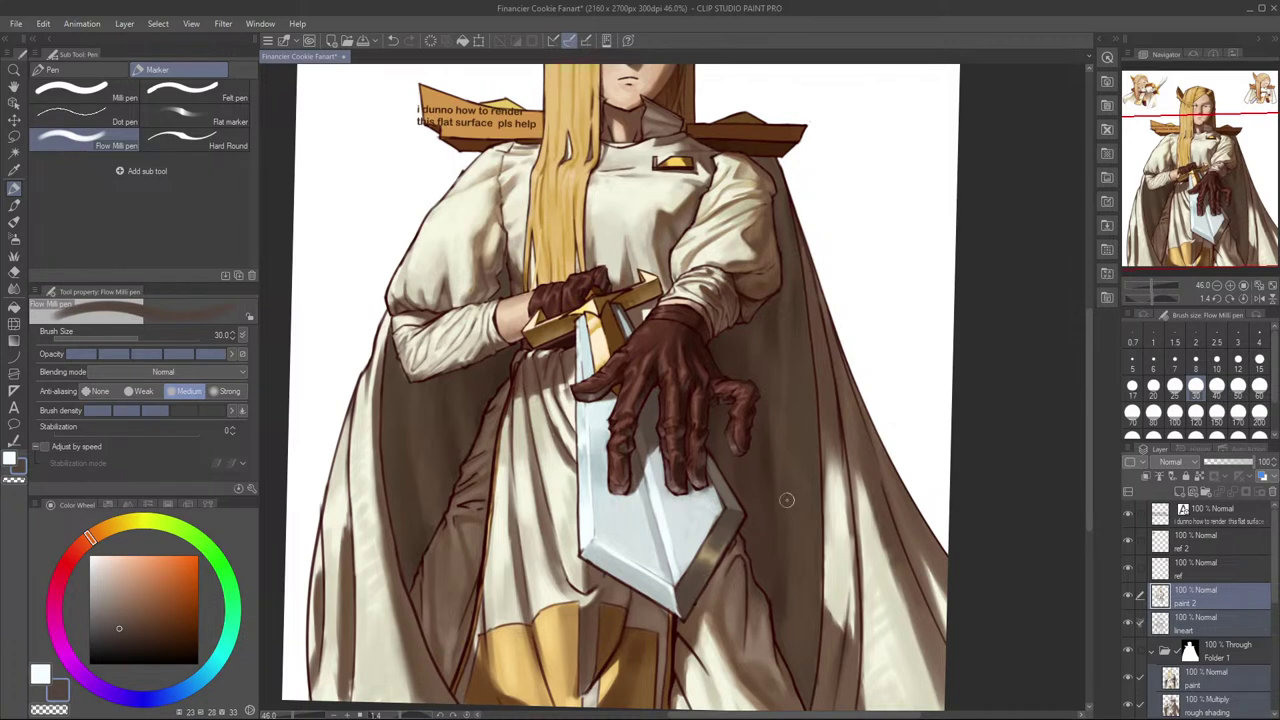
Step: Refine the bevel reflection's transitions in mirrored view with sampled tan and brown at brush sizes 30 and 20
{"action": "key", "text": "h"}
{"action": "left_click", "coordinate": [639, 557], "text": "alt"}
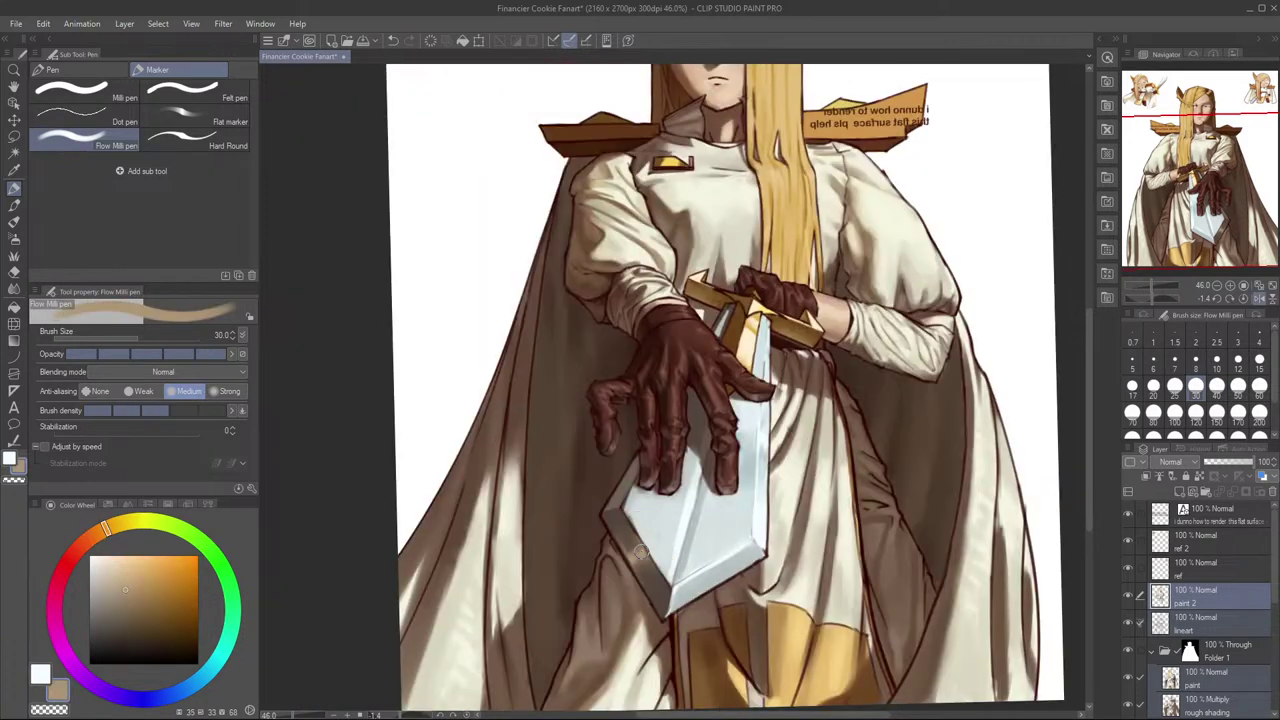
{"action": "left_click", "coordinate": [633, 540], "text": "alt"}
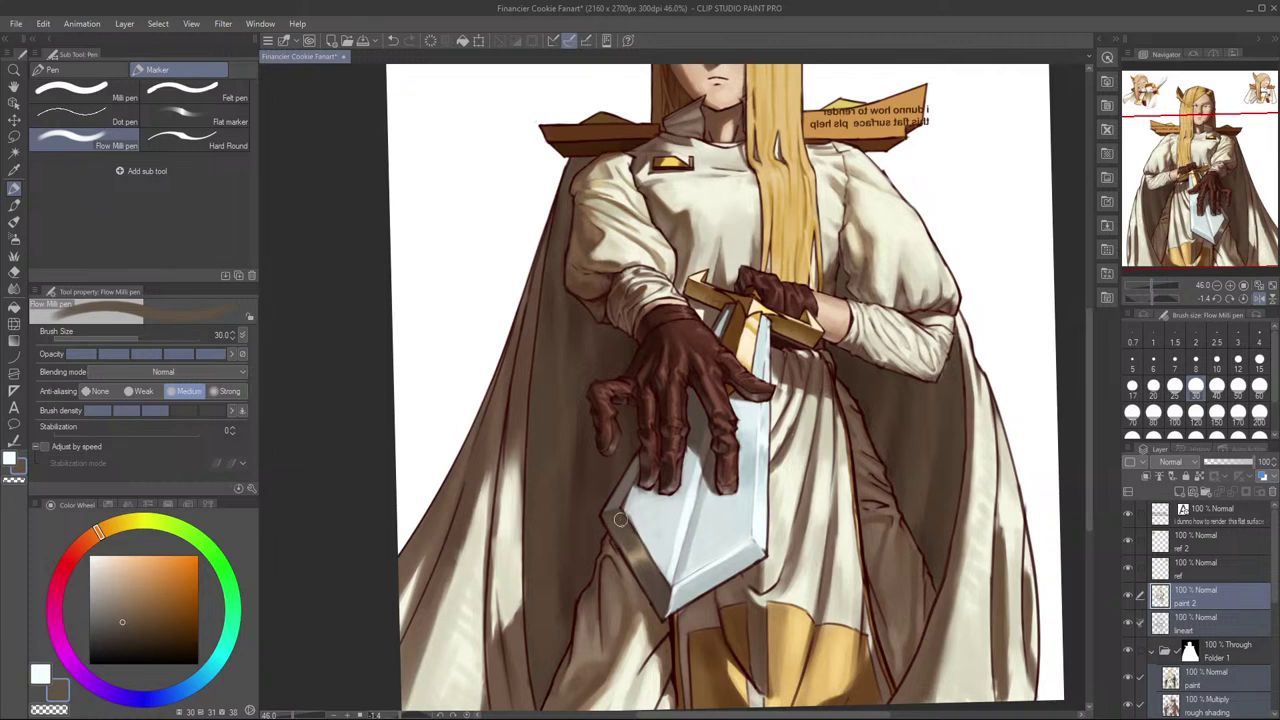
{"action": "key", "text": "bracketleft"}
{"action": "key", "text": "bracketleft"}
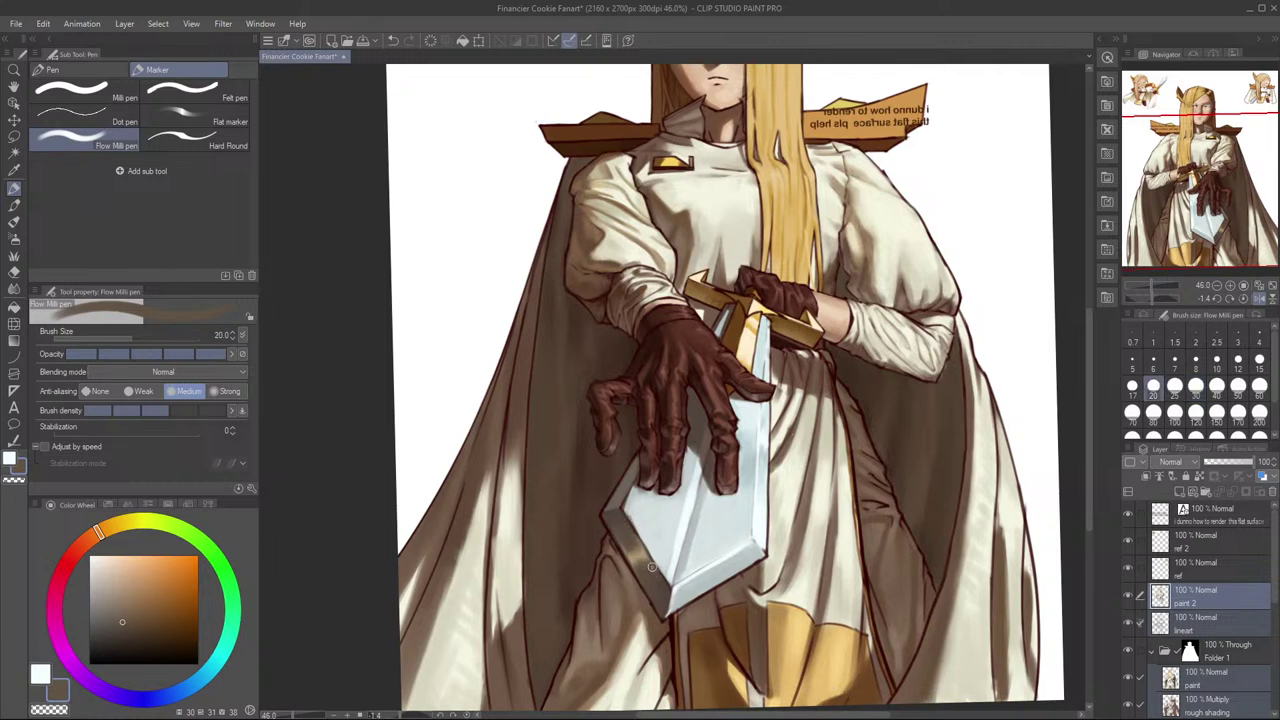
{"action": "left_click_drag", "start_coordinate": [720, 539], "coordinate": [793, 461]}
{"action": "left_click_drag", "start_coordinate": [753, 498], "coordinate": [761, 505]}
{"action": "left_click", "coordinate": [678, 453], "text": "alt"}
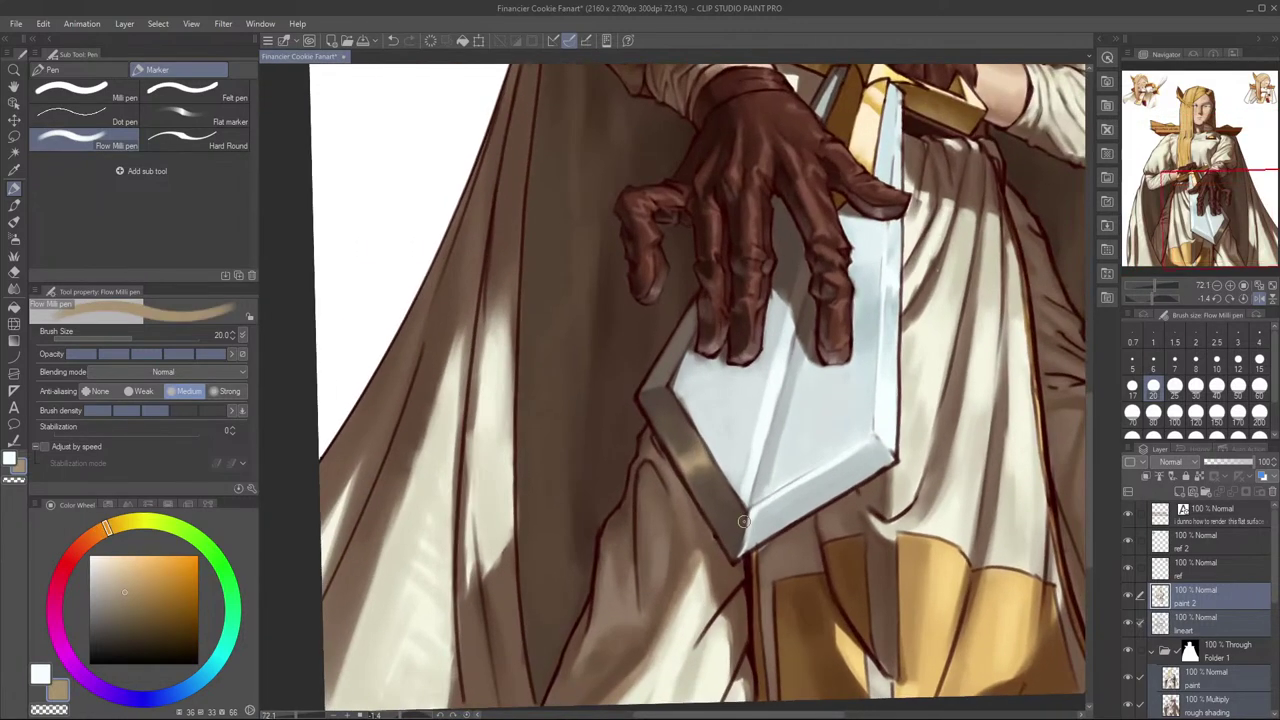
Step: Darken the shaded bevel at the sword tip with deep reddish brown at size 20, then blend it with sampled brown at size 25
{"action": "left_click", "coordinate": [745, 508], "text": "alt"}
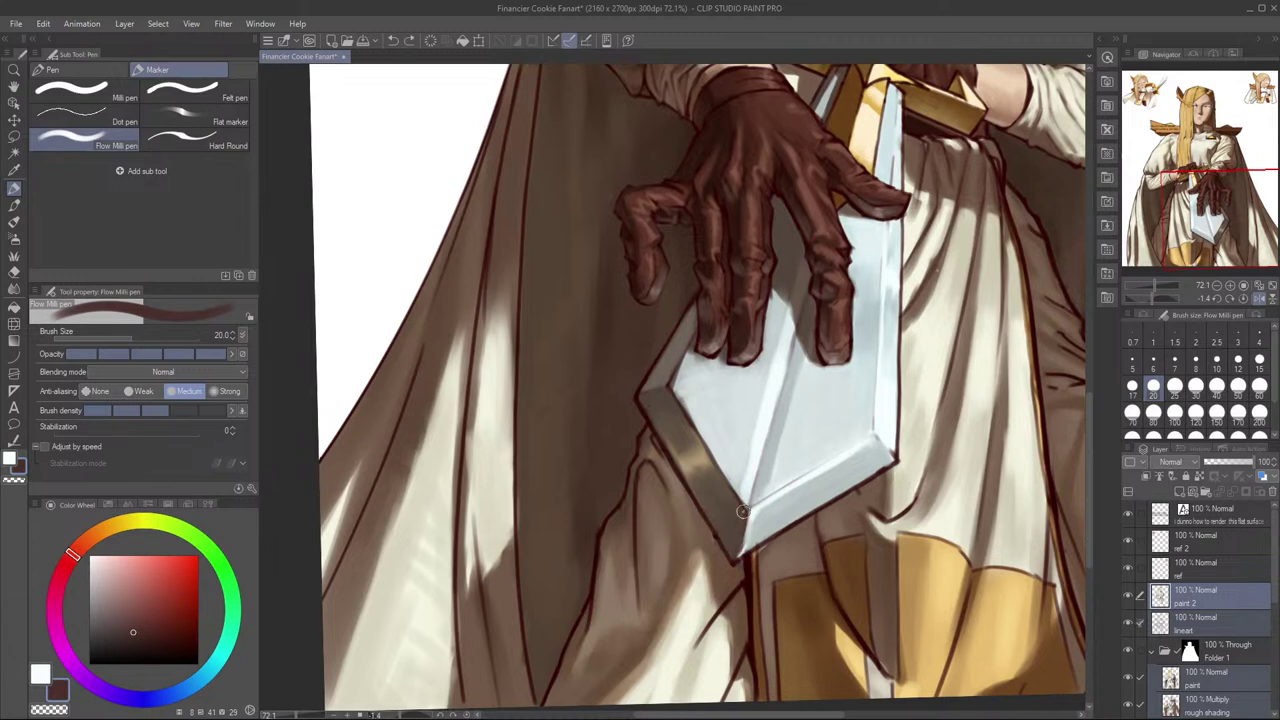
{"action": "left_click_drag", "start_coordinate": [133, 597], "coordinate": [108, 638]}
{"action": "left_click_drag", "start_coordinate": [782, 491], "coordinate": [739, 537]}
{"action": "key", "text": "ctrl+z"}
{"action": "left_click", "coordinate": [128, 637]}
{"action": "key", "text": "h"}
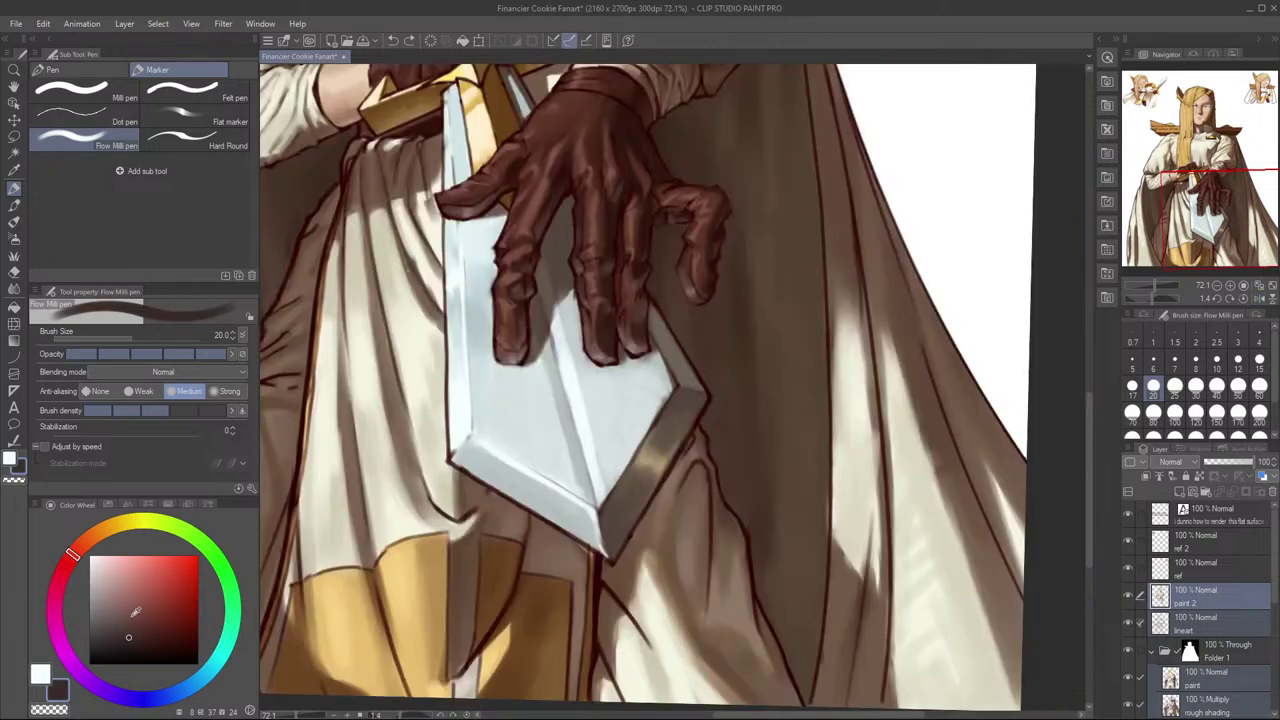
{"action": "left_click_drag", "start_coordinate": [601, 512], "coordinate": [614, 552]}
{"action": "key", "text": "bracketleft"}
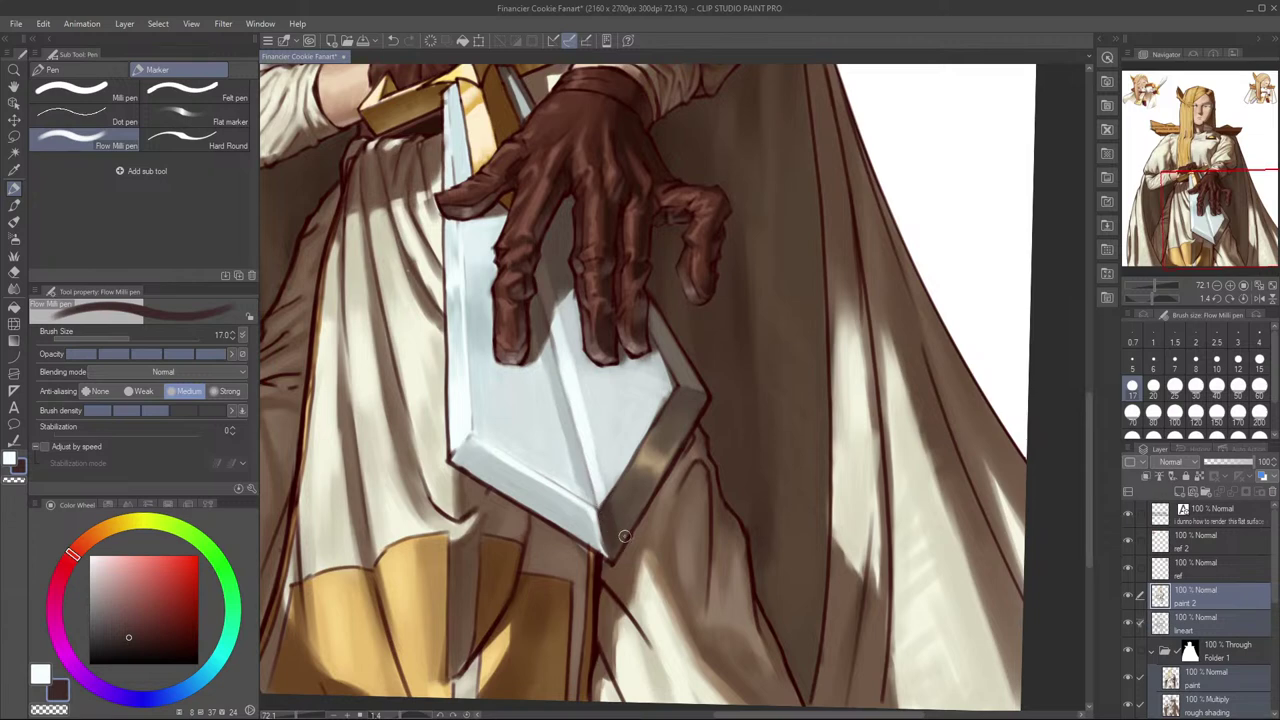
{"action": "left_click", "coordinate": [621, 517], "text": "alt"}
{"action": "key", "text": "bracketright"}
{"action": "key", "text": "bracketright"}
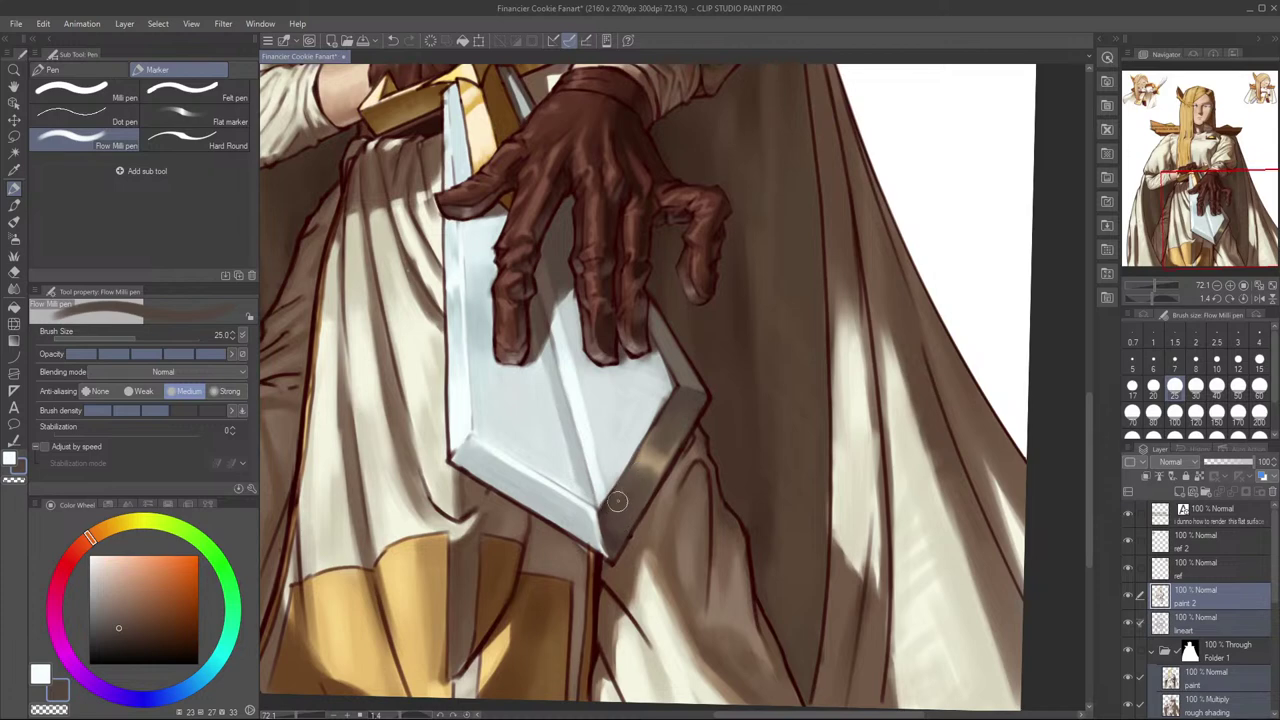
Step: Define the shaded bevel's edge and outer corner with sampled dark reddish brown at brush sizes 10 and 17
{"action": "left_click", "coordinate": [601, 510], "text": "alt"}
{"action": "key", "text": "bracketleft"}
{"action": "key", "text": "bracketleft"}
{"action": "key", "text": "bracketleft"}
{"action": "key", "text": "bracketleft"}
{"action": "key", "text": "bracketleft"}
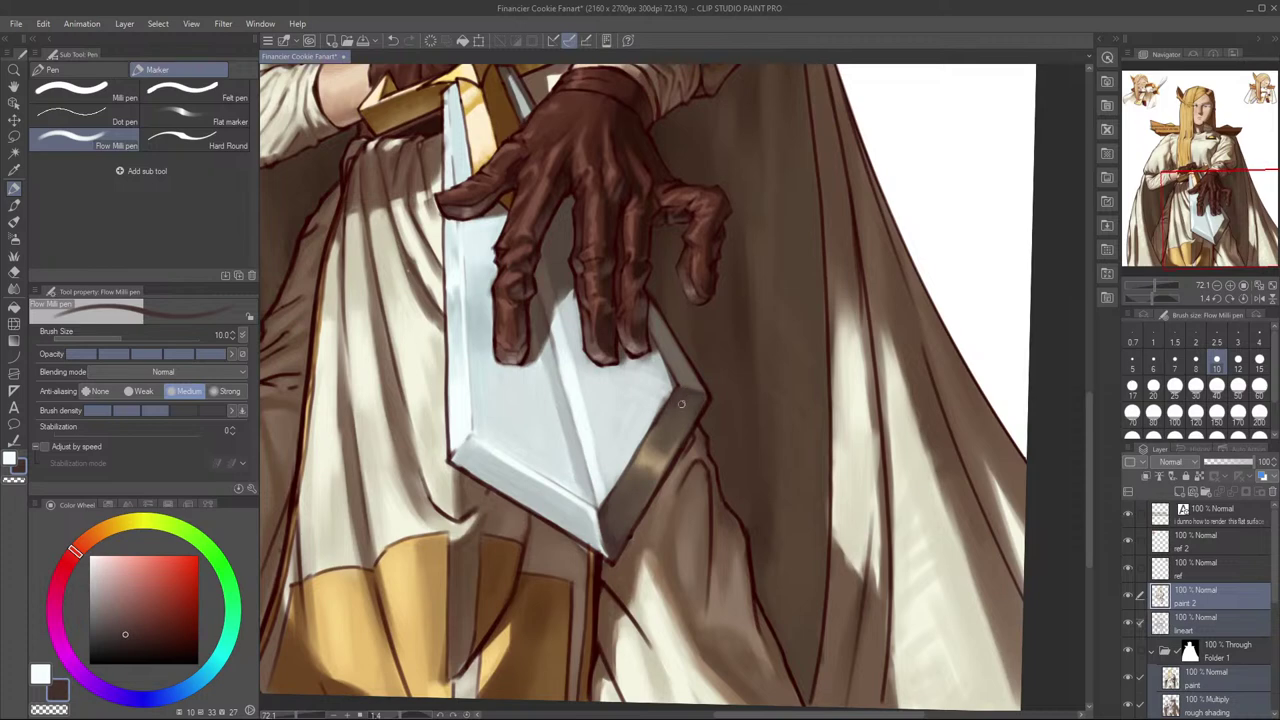
{"action": "key", "text": "bracketright"}
{"action": "key", "text": "bracketright"}
{"action": "key", "text": "bracketright"}
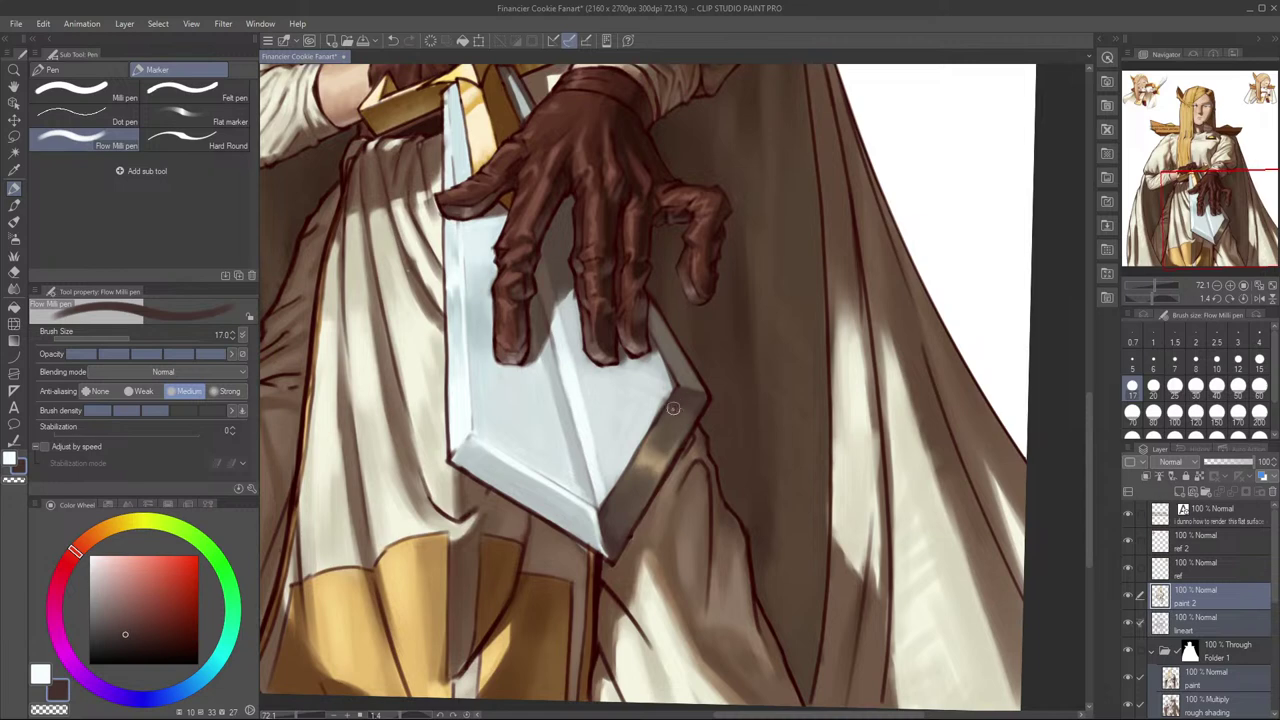
Step: Touch up the bevel's corner with sampled browns at size 12, then clean the blade edge beside the finger with the Rough eraser
{"action": "left_click", "coordinate": [676, 412], "text": "alt"}
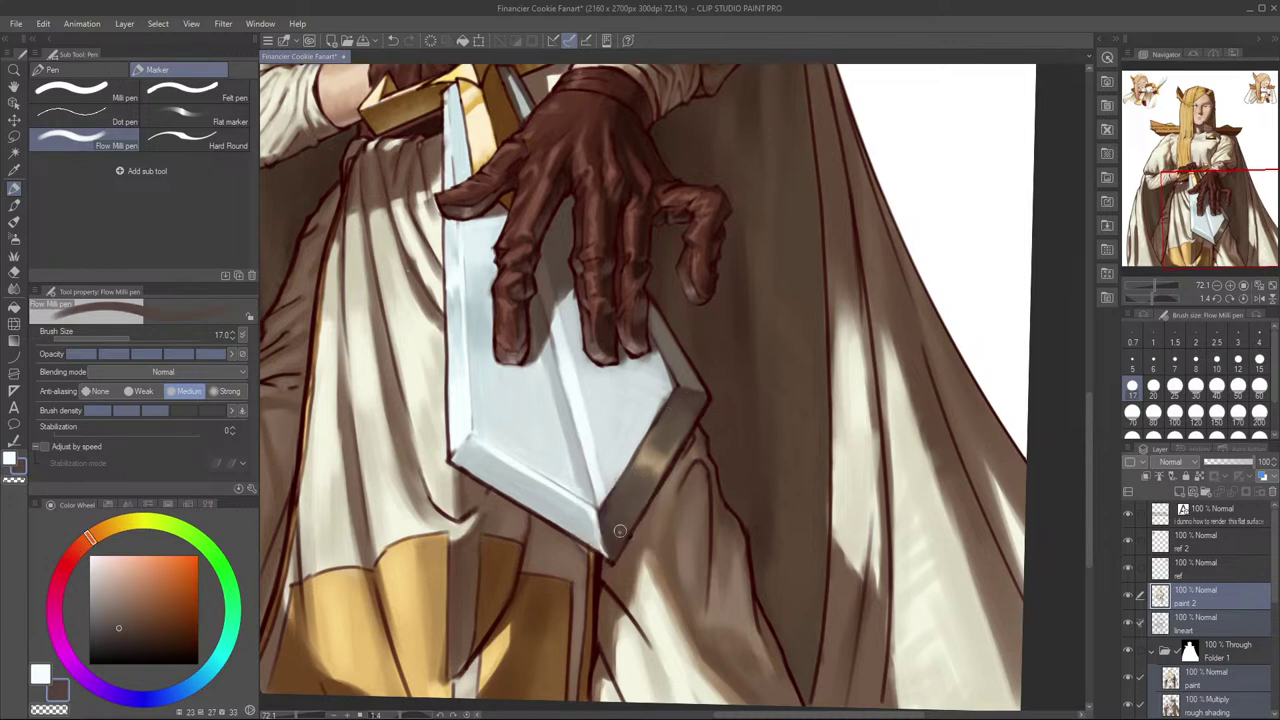
{"action": "left_click", "coordinate": [682, 402], "text": "alt"}
{"action": "key", "text": "bracketleft"}
{"action": "key", "text": "bracketleft"}
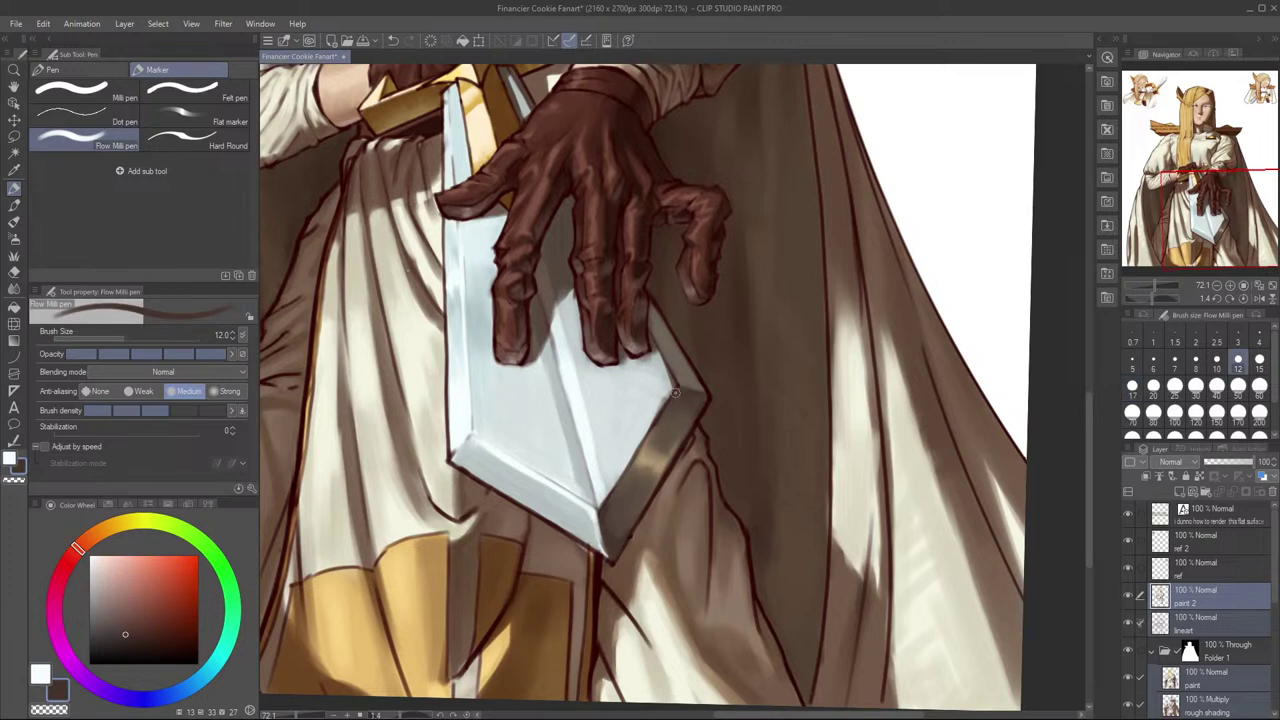
{"action": "key", "text": "h"}
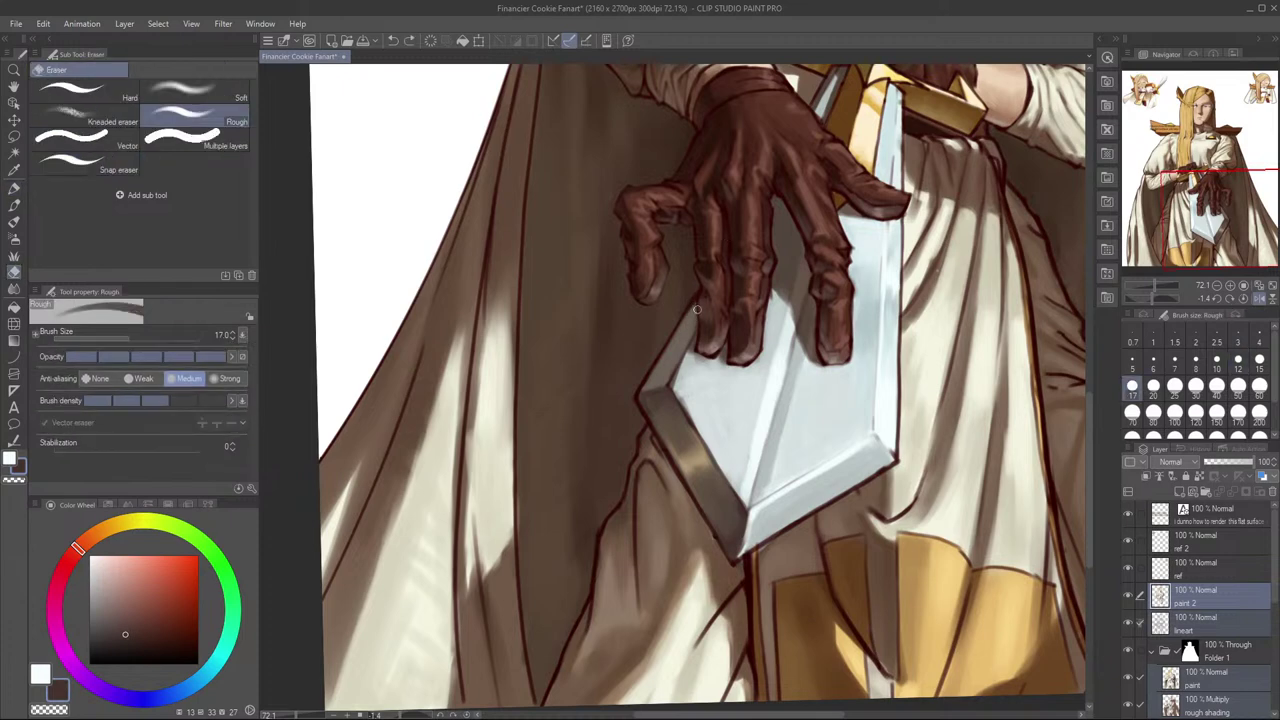
{"action": "key", "text": "e"}
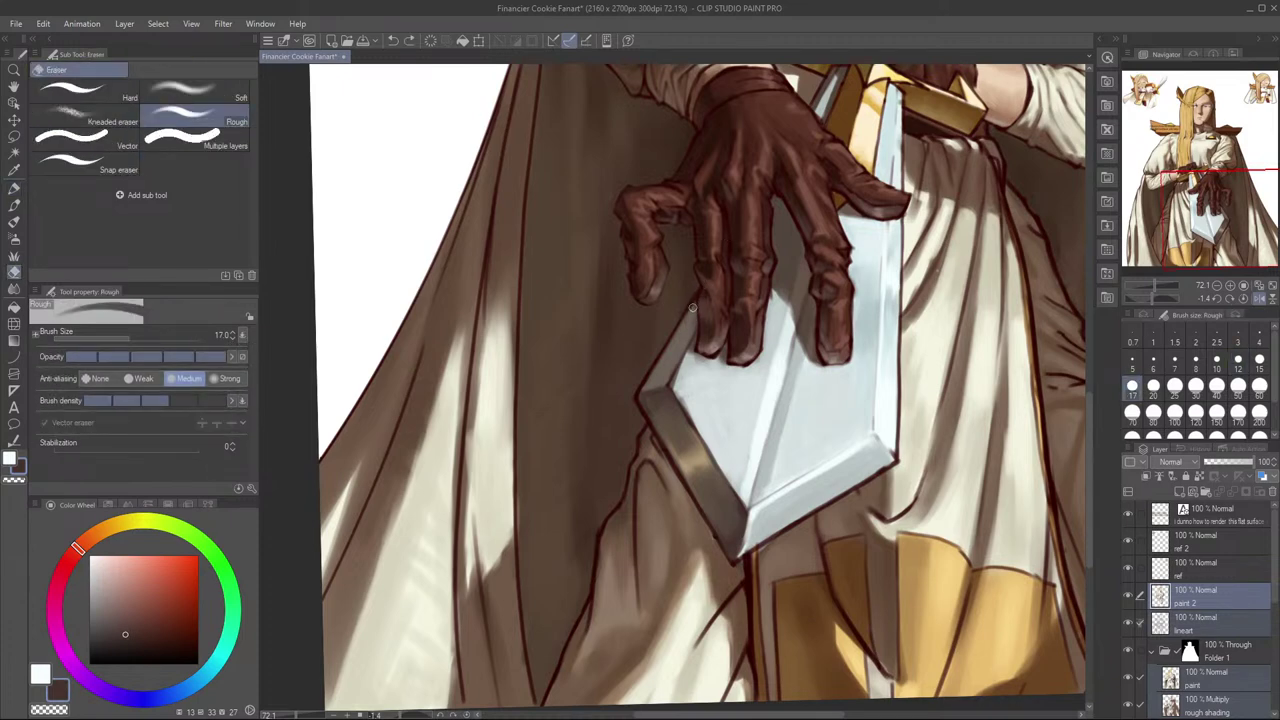
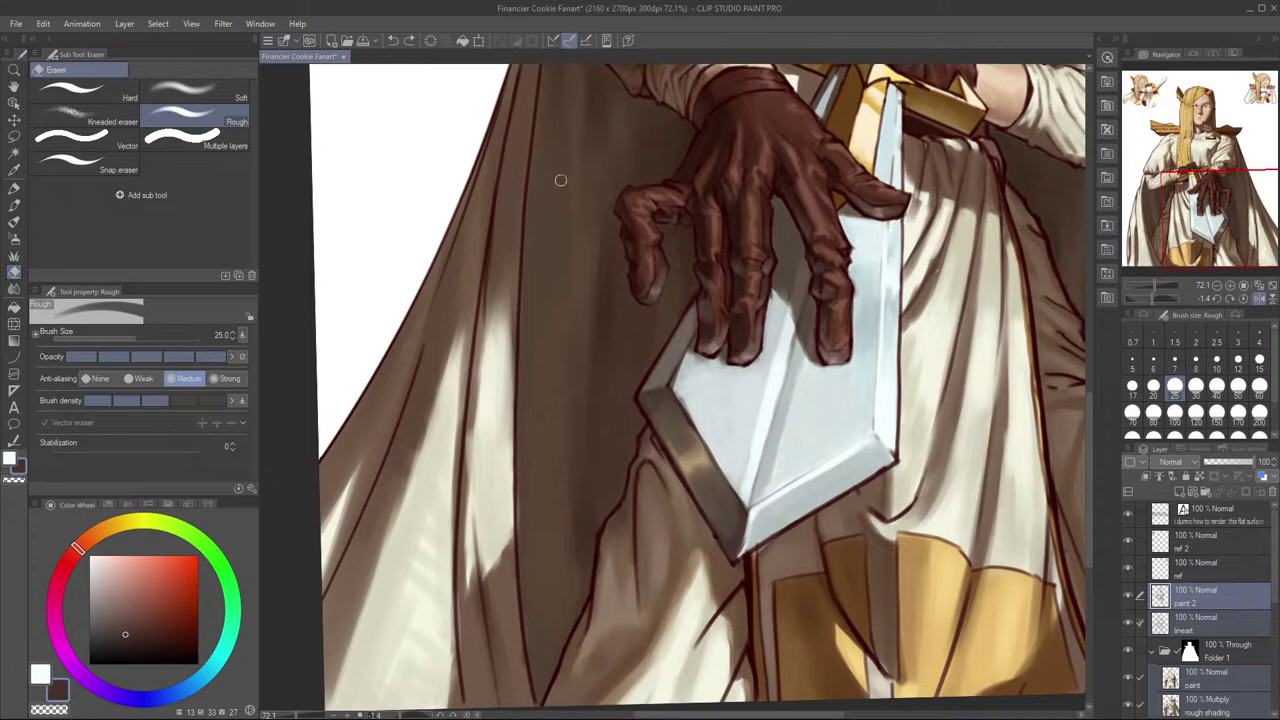
Step: Add a bright cyan text note reading "i forgot" over the cape beside the sword
{"action": "key", "text": "t"}
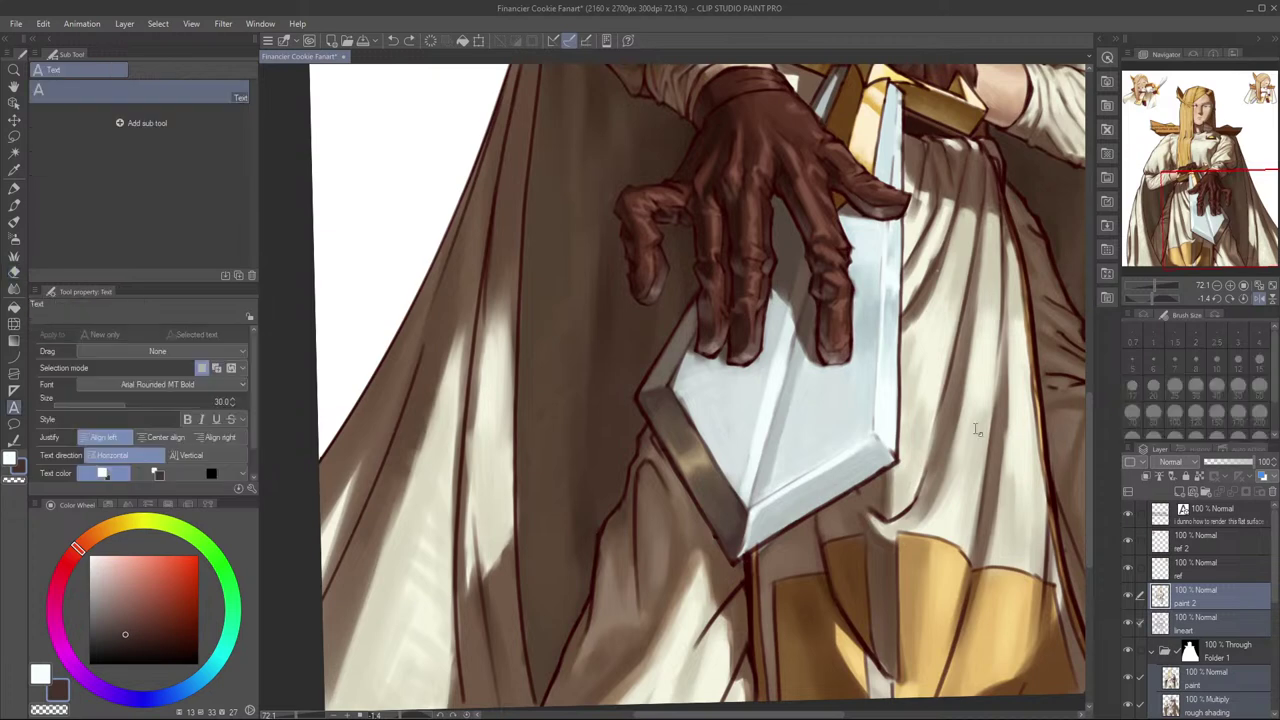
{"action": "left_click", "coordinate": [403, 272]}
{"action": "type", "text": "i"}
{"action": "key", "text": "BackSpace"}
{"action": "left_click_drag", "start_coordinate": [157, 598], "coordinate": [202, 551]}
{"action": "type", "text": "lo"}
{"action": "key", "text": "BackSpace"}
{"action": "key", "text": "BackSpace"}
{"action": "type", "text": "oi"}
{"action": "key", "text": "BackSpace"}
{"action": "key", "text": "BackSpace"}
{"action": "type", "text": "i f"}
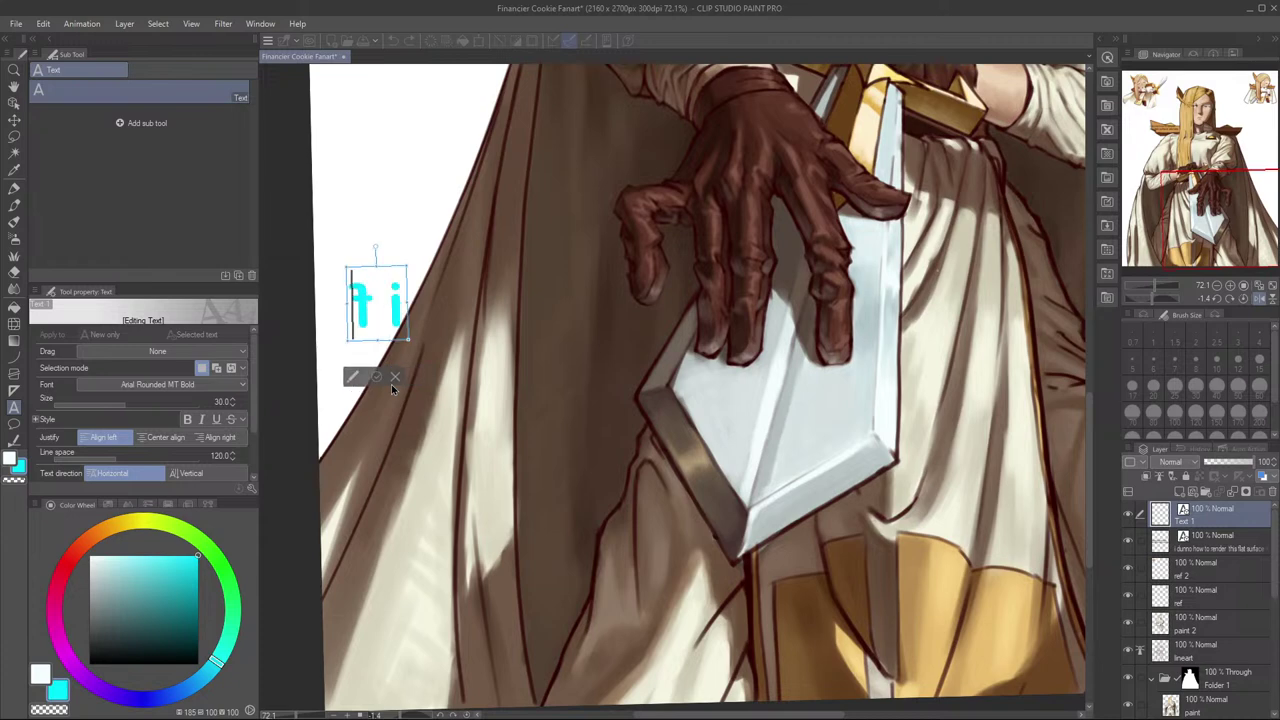
{"action": "type", "text": "o"}
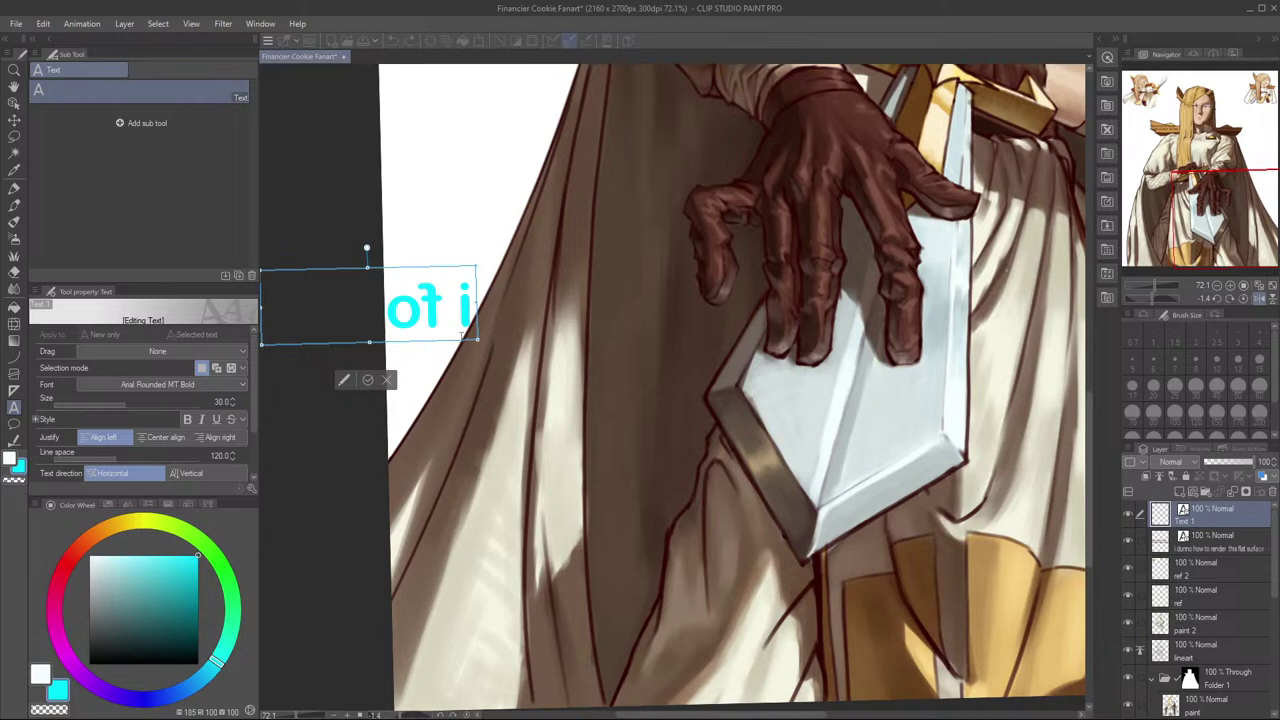
{"action": "type", "text": "rgotrgot"}
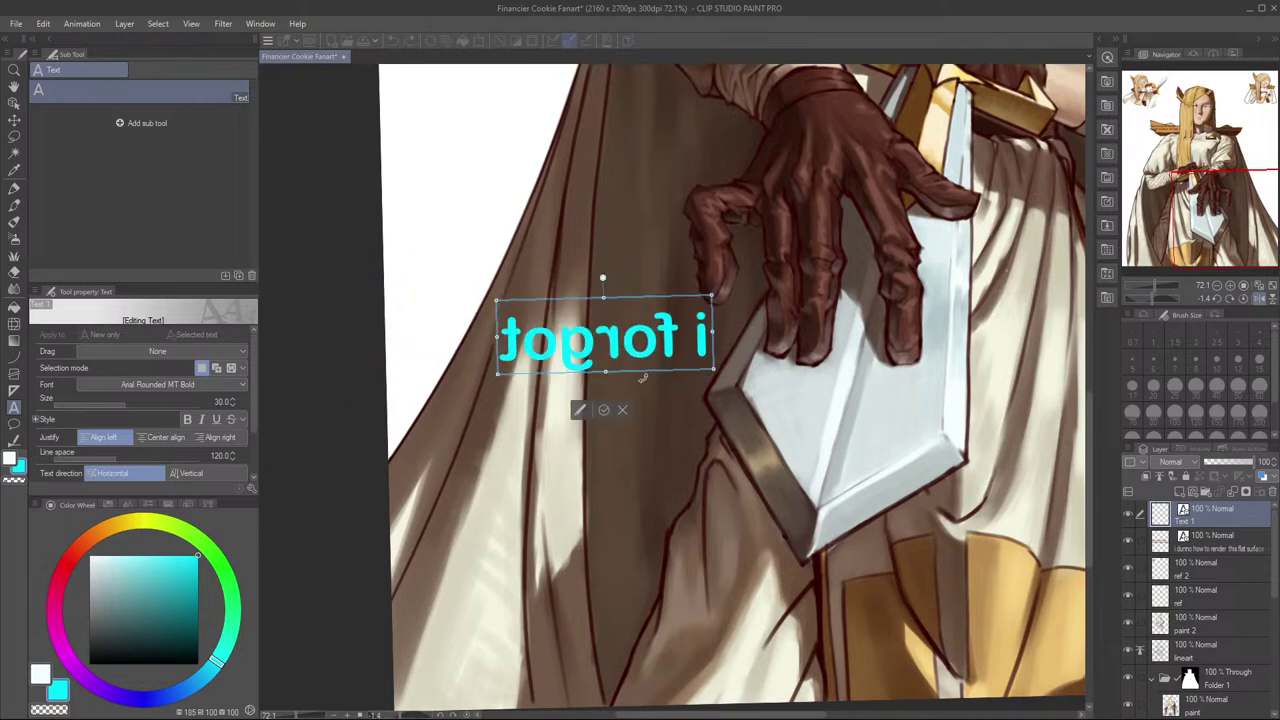
{"action": "left_click", "coordinate": [605, 408]}
Step: Unflip the canvas view and add a second line reading "to say AFK" to the text note
{"action": "key", "text": "h"}
{"action": "left_click", "coordinate": [848, 334]}
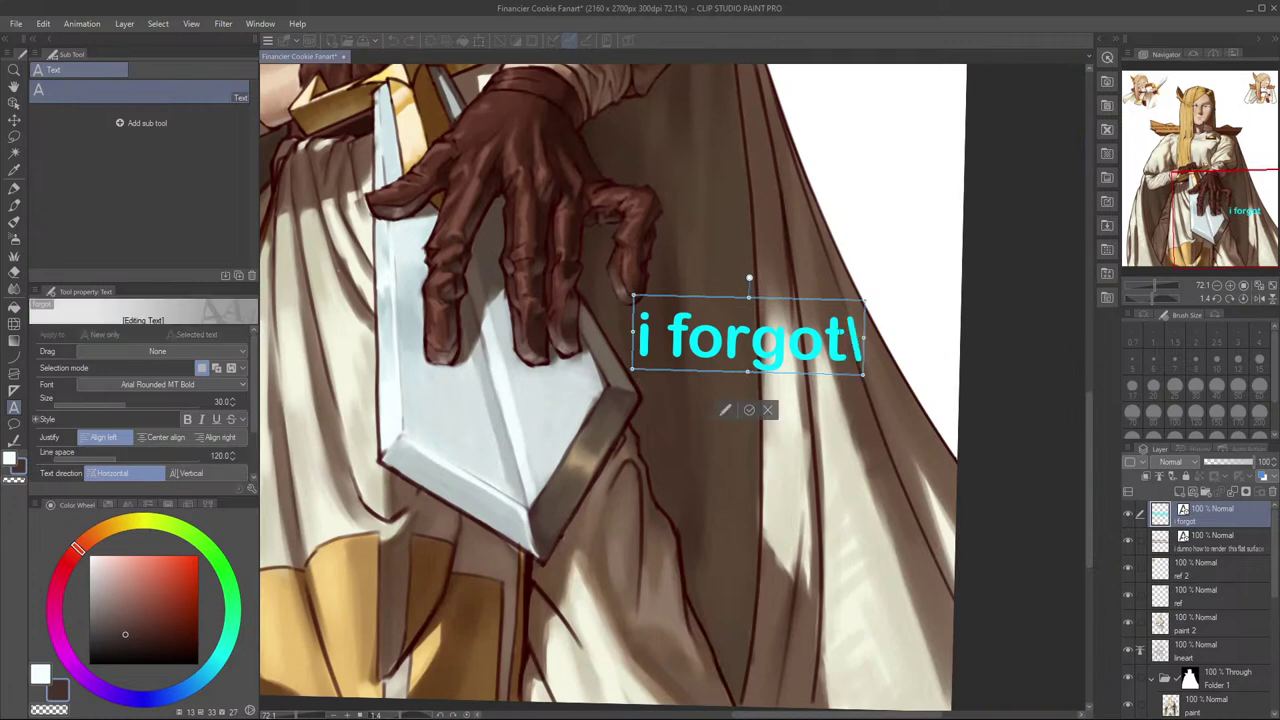
{"action": "key", "text": "Return"}
{"action": "type", "text": "to say AFJ"}
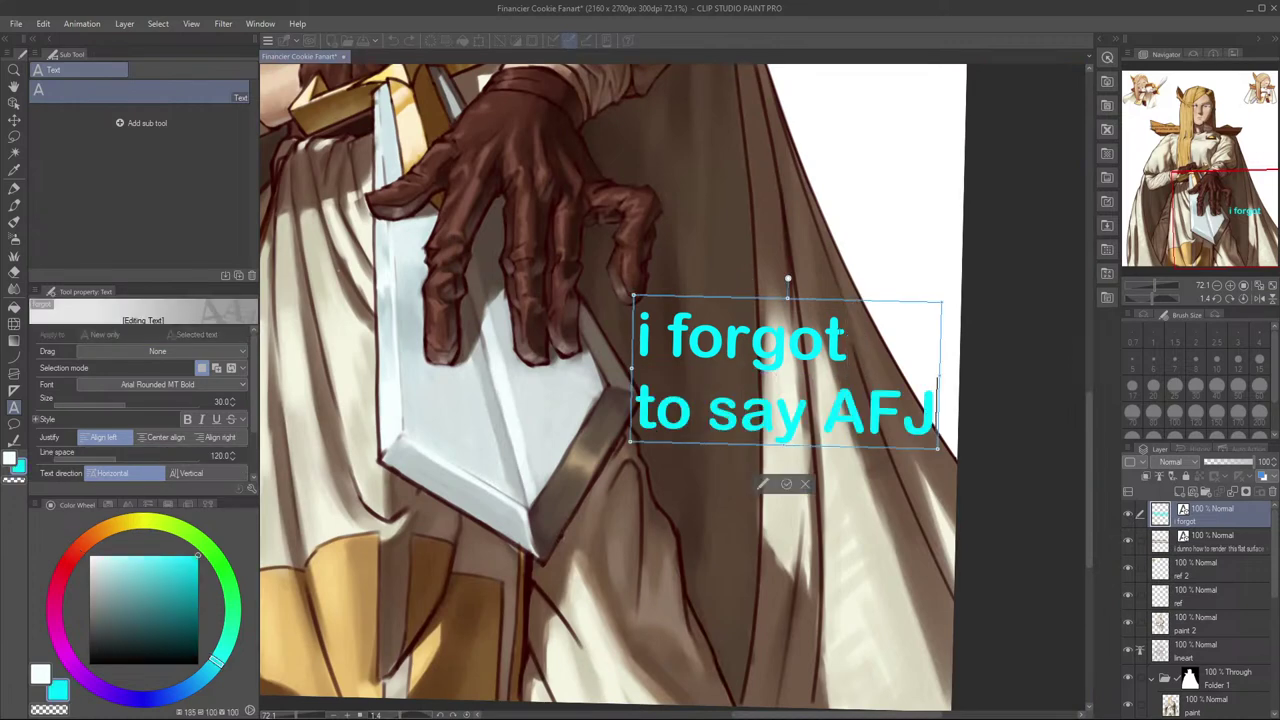
{"action": "key", "text": "BackSpace"}
{"action": "type", "text": "K"}
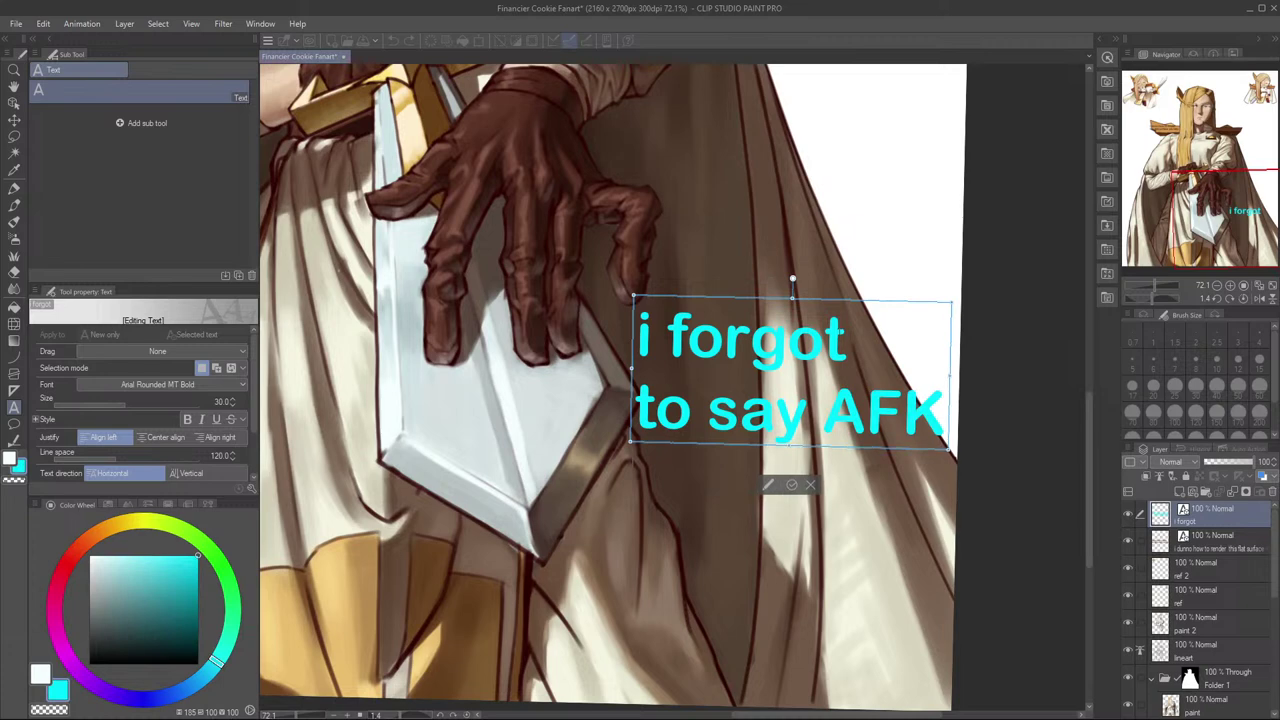
Step: Leave a blank line in the text note, add "(still AFK)" below it, and commit the text
{"action": "key", "text": "Return"}
{"action": "key", "text": "Return"}
{"action": "type", "text": "(stukk af"}
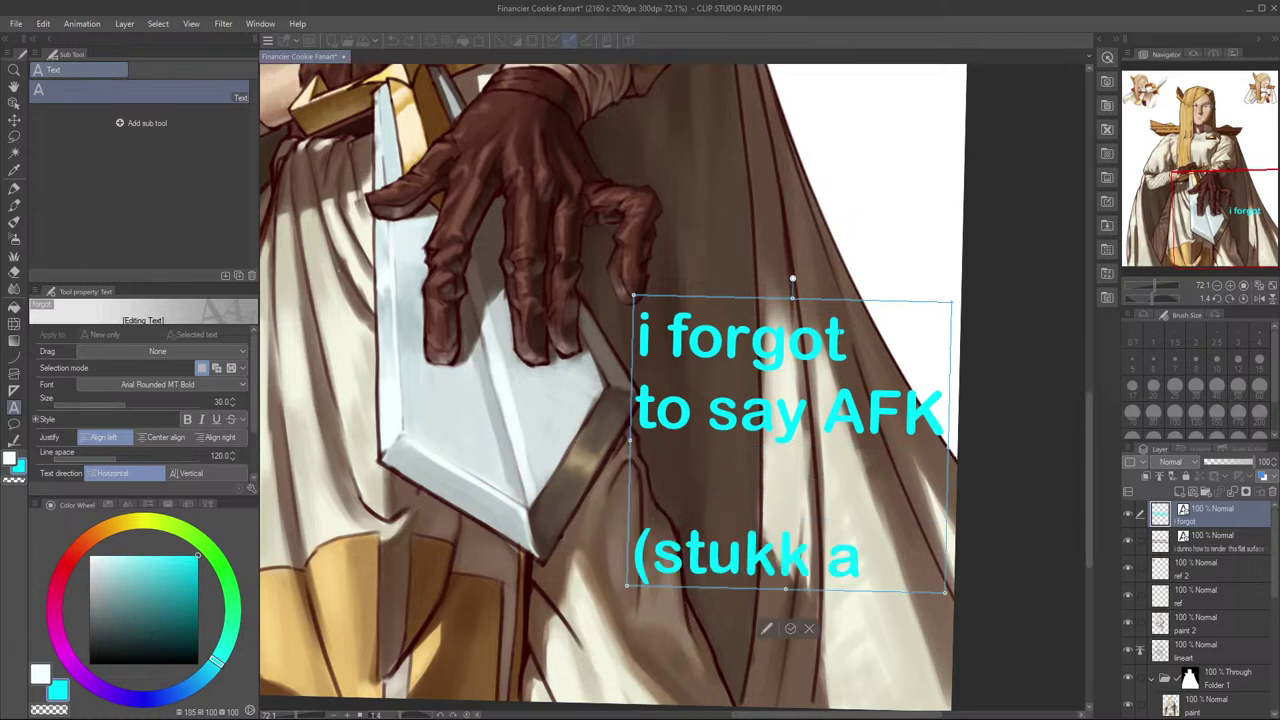
{"action": "key", "text": "BackSpace"}
{"action": "key", "text": "BackSpace"}
{"action": "key", "text": "BackSpace"}
{"action": "key", "text": "BackSpace"}
{"action": "key", "text": "BackSpace"}
{"action": "key", "text": "BackSpace"}
{"action": "type", "text": "ill af"}
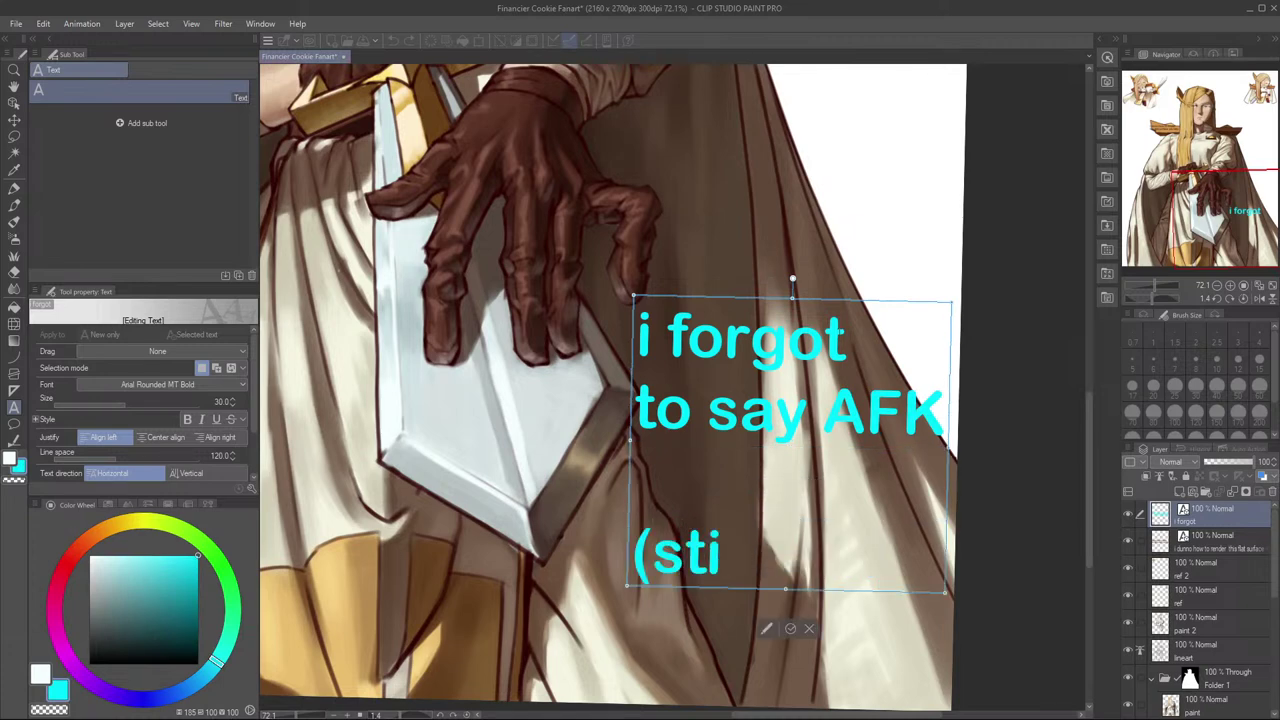
{"action": "key", "text": "BackSpace"}
{"action": "key", "text": "BackSpace"}
{"action": "type", "text": "AFK)"}
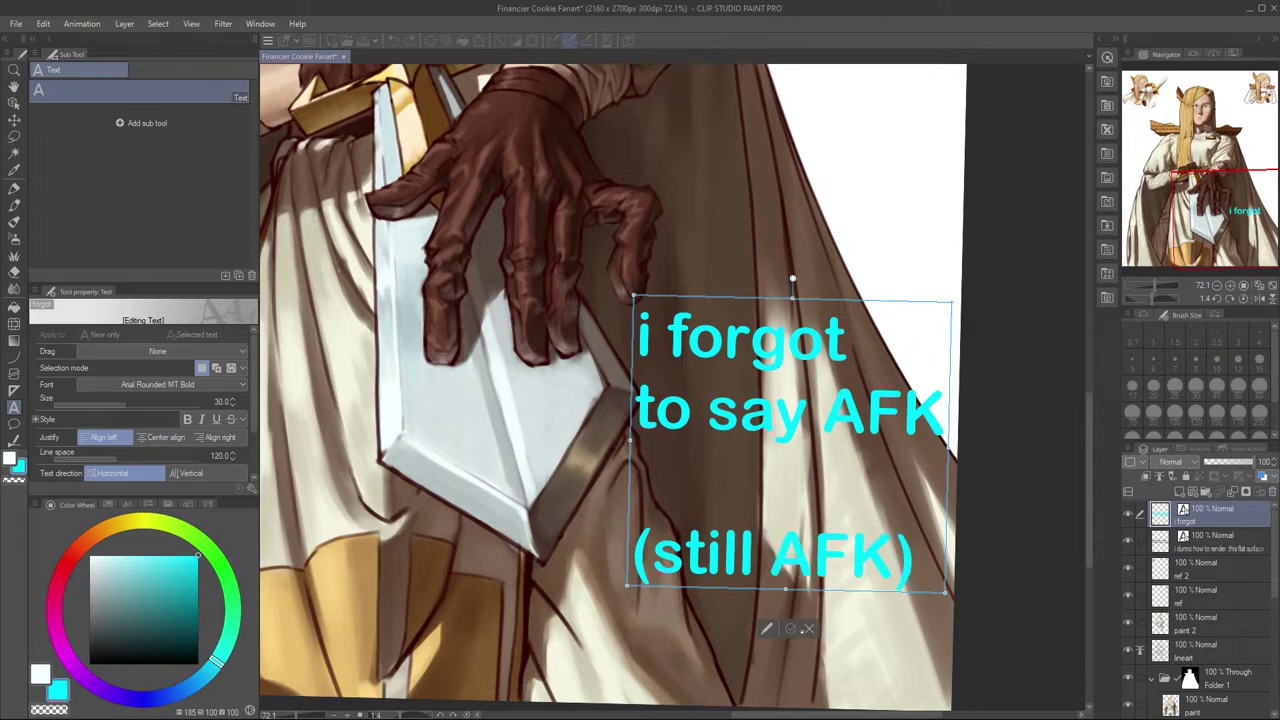
{"action": "left_click", "coordinate": [790, 628]}
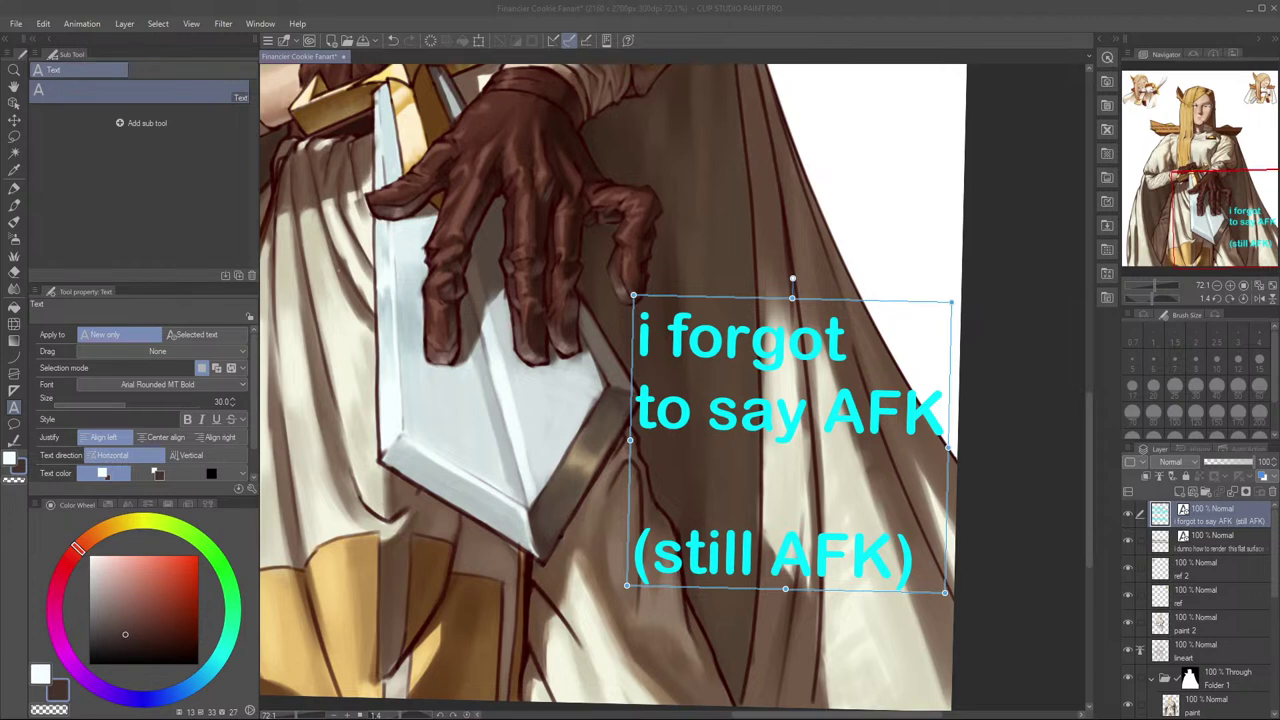
Step: Delete the "i forgot to say AFK (still AFK)" text layer and select the paint 2 layer
{"action": "left_click", "coordinate": [956, 348]}
{"action": "left_click", "coordinate": [904, 324]}
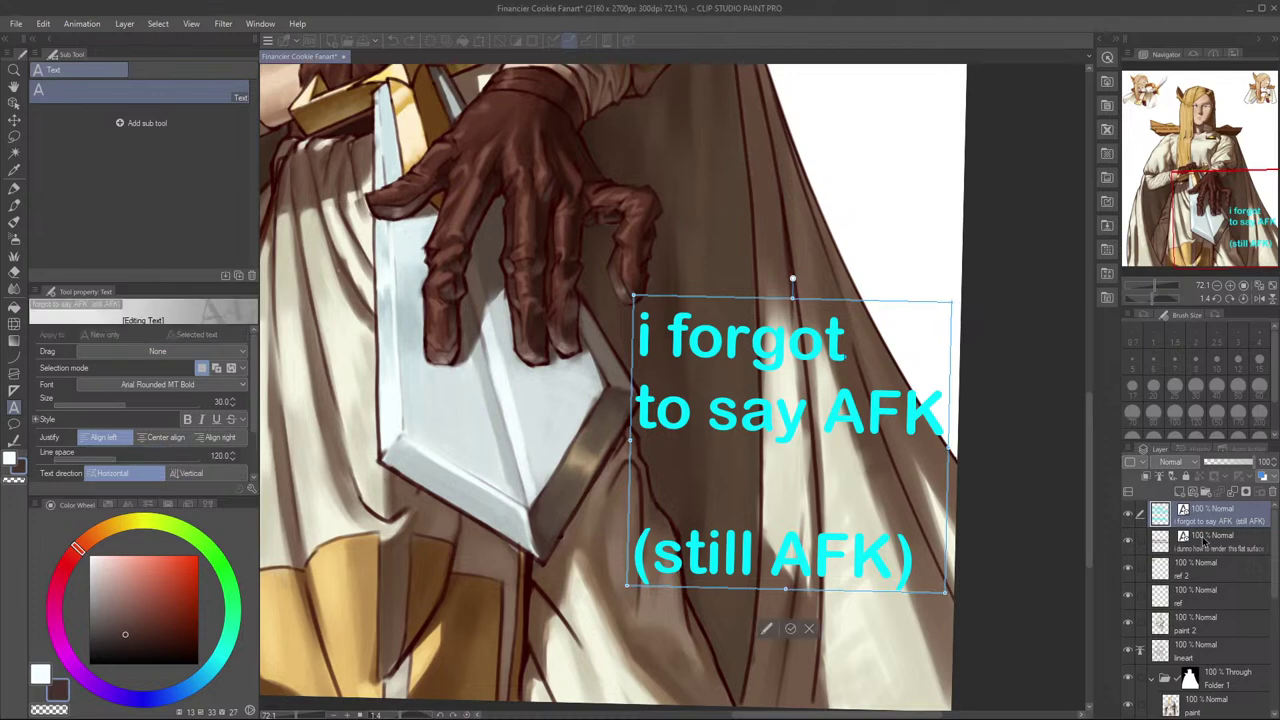
{"action": "left_click", "coordinate": [1243, 540]}
{"action": "left_click", "coordinate": [1250, 518]}
{"action": "left_click", "coordinate": [1272, 492]}
{"action": "left_click", "coordinate": [1200, 598]}
{"action": "left_click", "coordinate": [1128, 596]}
{"action": "left_click", "coordinate": [1128, 596]}
Step: Try painting the blade's shadow between the fingers with a sampled greyish brown, using the Flow Milli pen at size 12
{"action": "left_click_drag", "start_coordinate": [556, 491], "coordinate": [674, 509]}
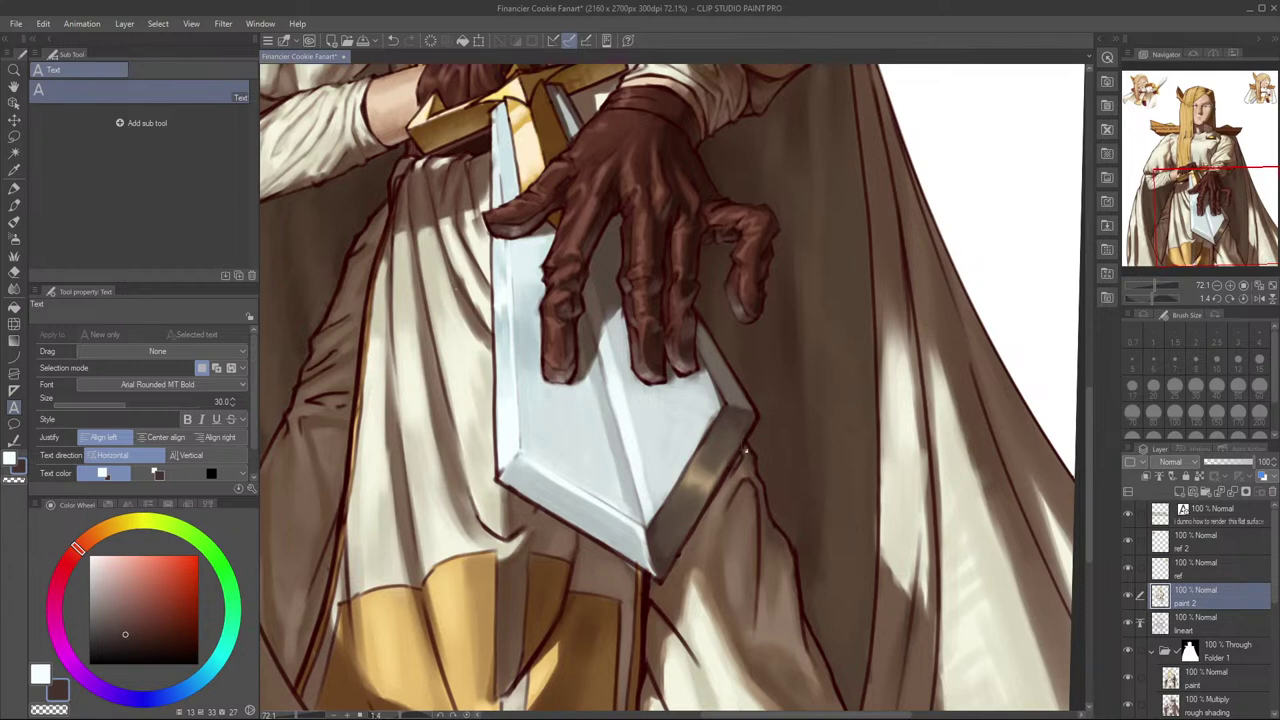
{"action": "key", "text": "p"}
{"action": "left_click_drag", "start_coordinate": [786, 394], "coordinate": [750, 370]}
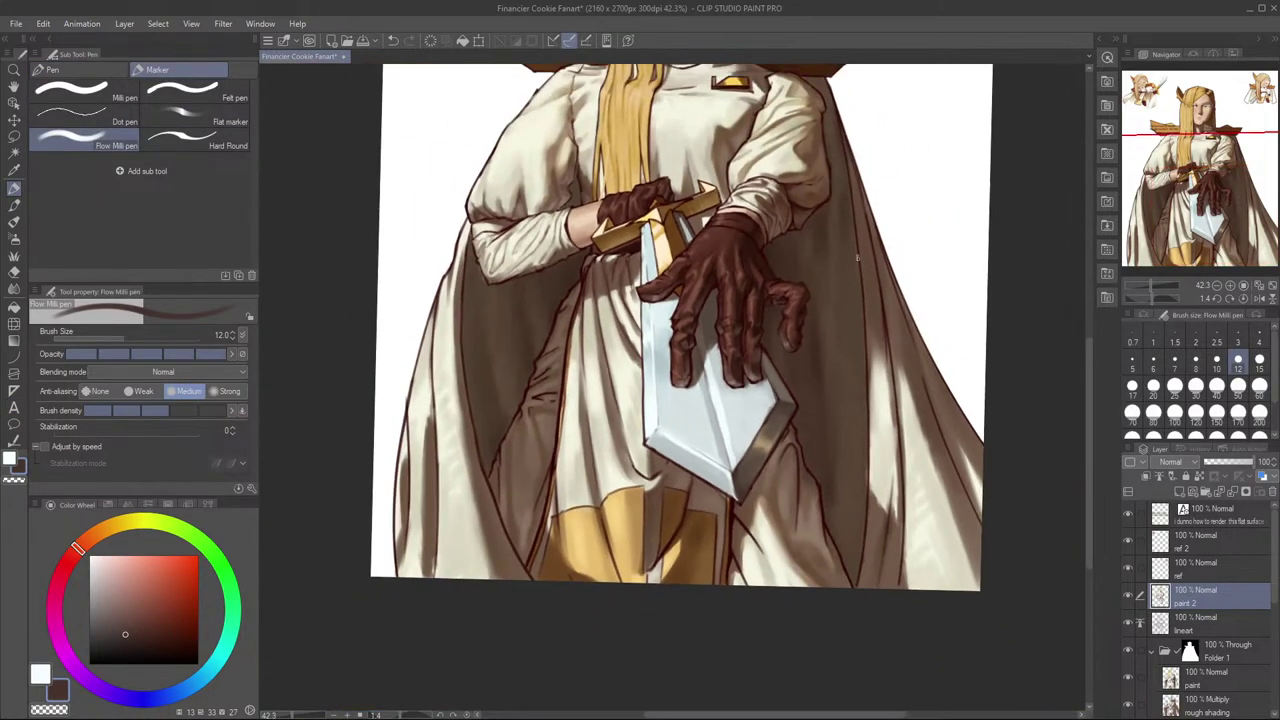
{"action": "scroll", "coordinate": [784, 302], "scroll_direction": "up", "scroll_amount": 4}
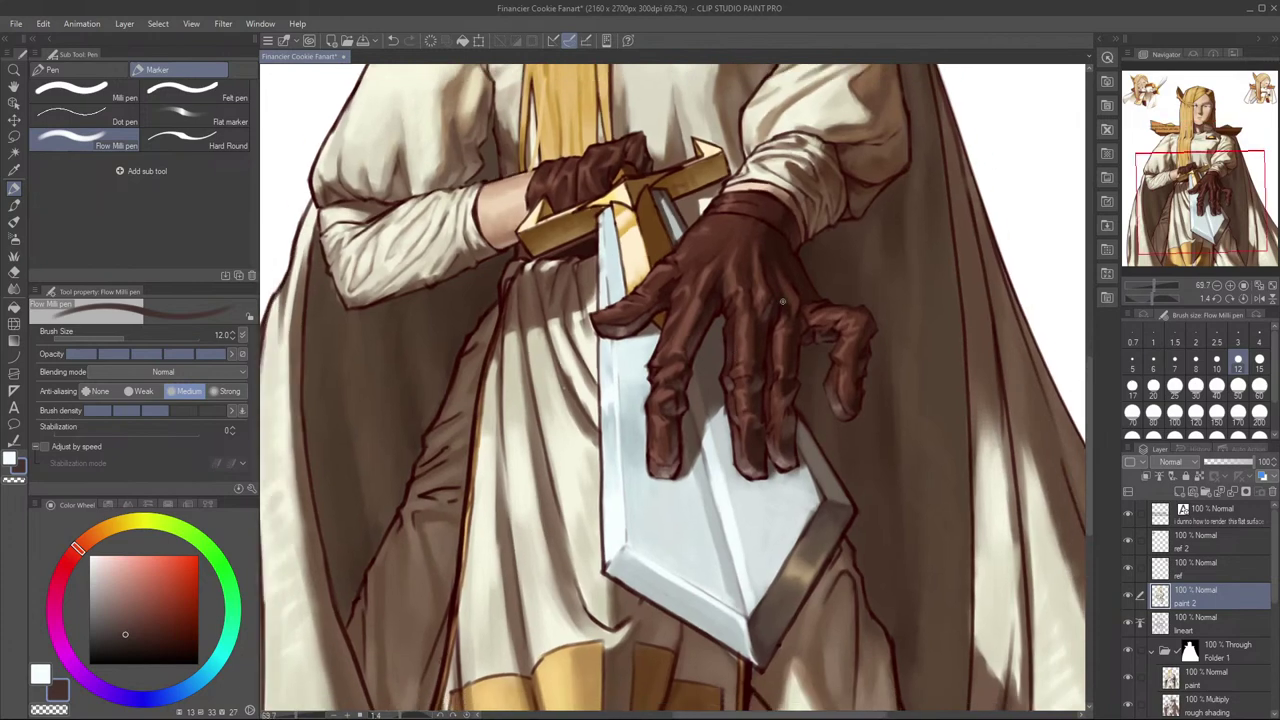
{"action": "scroll", "coordinate": [783, 302], "scroll_direction": "up", "scroll_amount": 3}
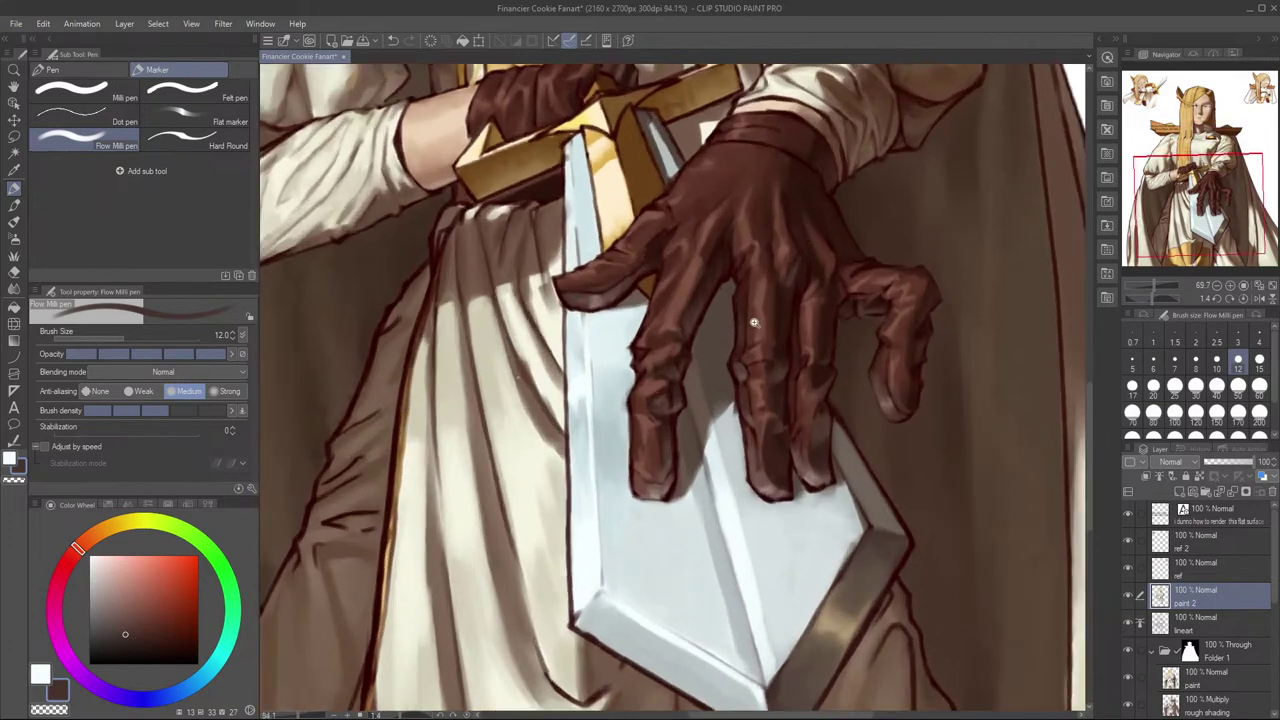
{"action": "scroll", "coordinate": [754, 322], "scroll_direction": "down", "scroll_amount": 1}
{"action": "left_click", "coordinate": [842, 455], "text": "alt"}
{"action": "left_click_drag", "start_coordinate": [711, 384], "coordinate": [718, 353]}
{"action": "key", "text": "ctrl+z"}
{"action": "left_click_drag", "start_coordinate": [750, 228], "coordinate": [734, 276]}
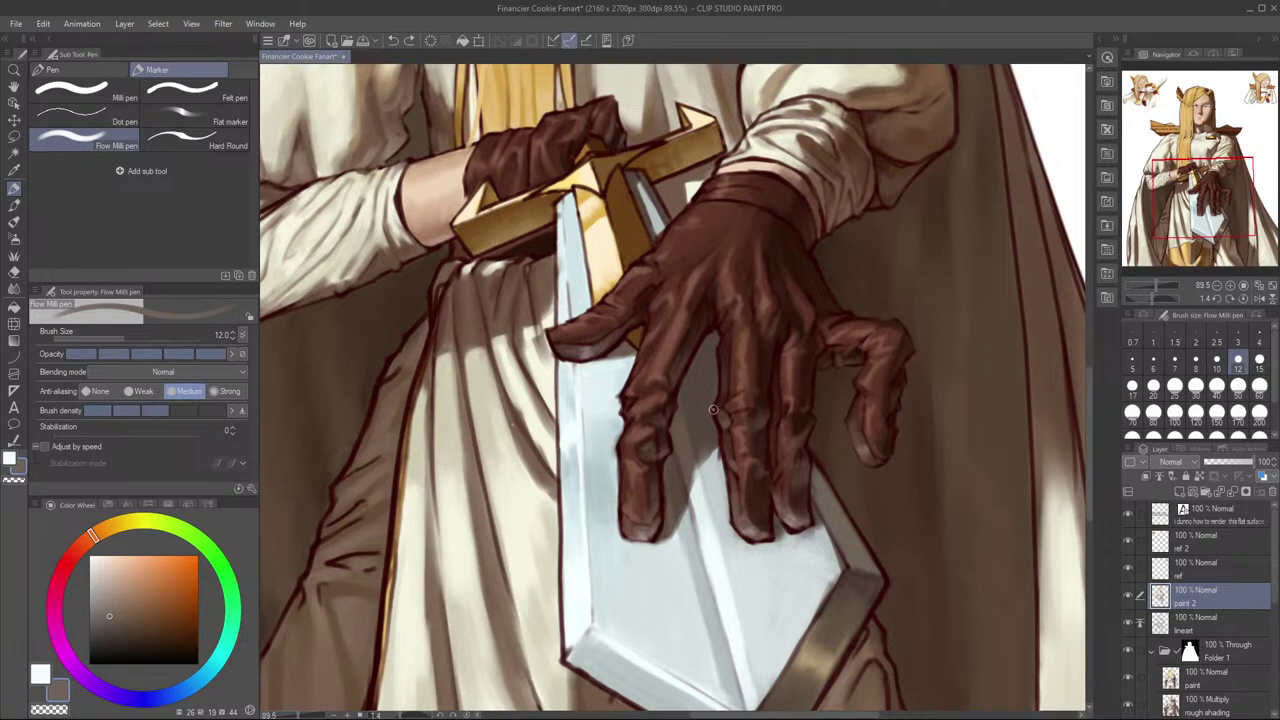
{"action": "left_click_drag", "start_coordinate": [713, 410], "coordinate": [733, 368]}
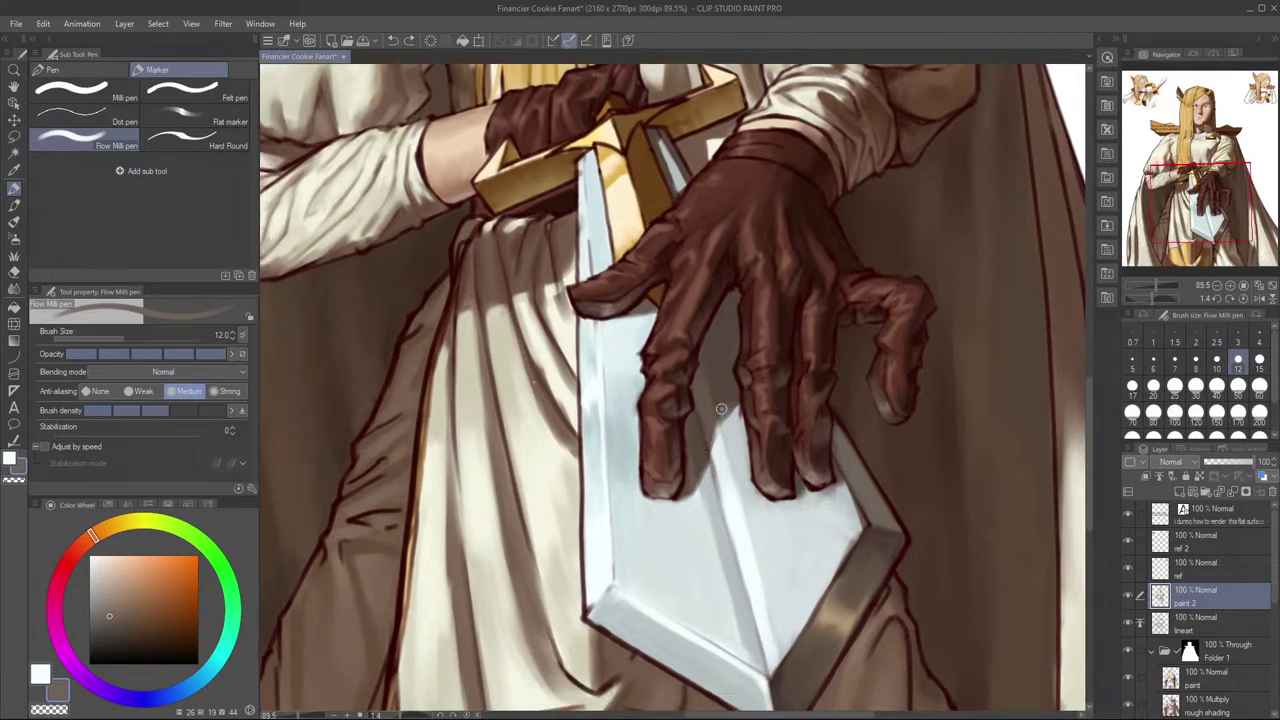
{"action": "left_click", "coordinate": [1129, 679]}
{"action": "left_click", "coordinate": [1130, 680]}
{"action": "key", "text": "e"}
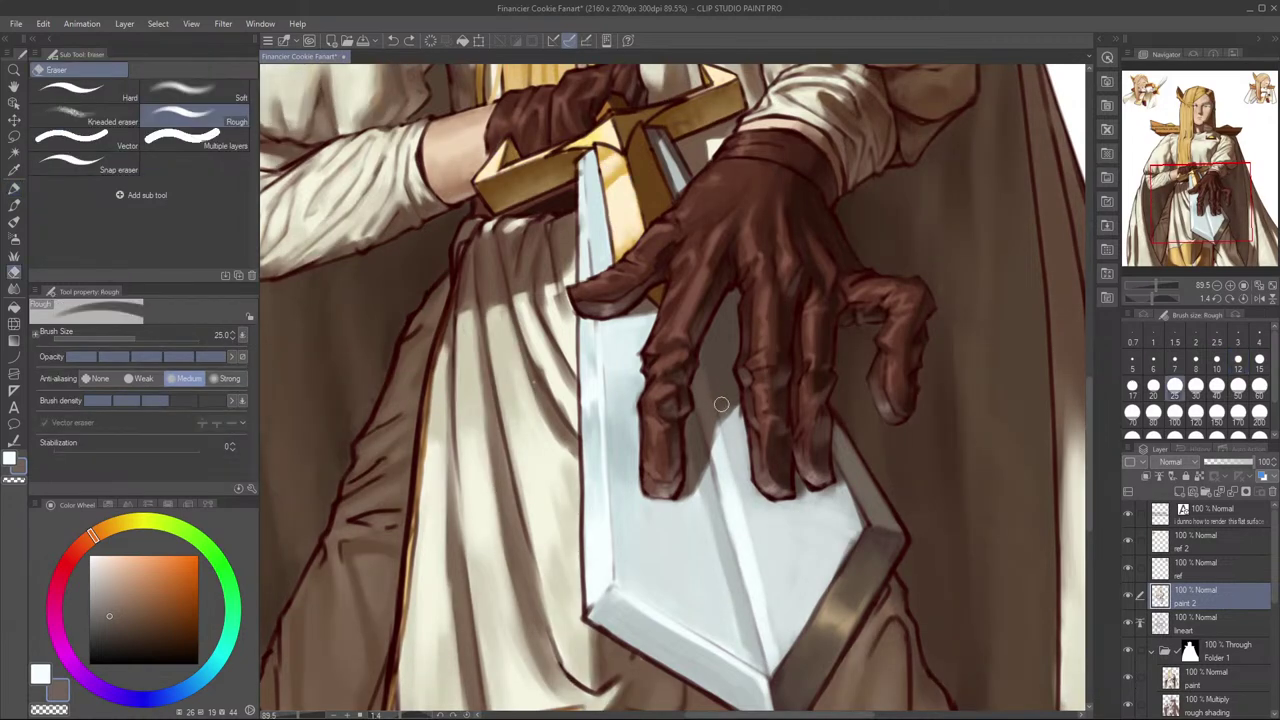
{"action": "key", "text": "p"}
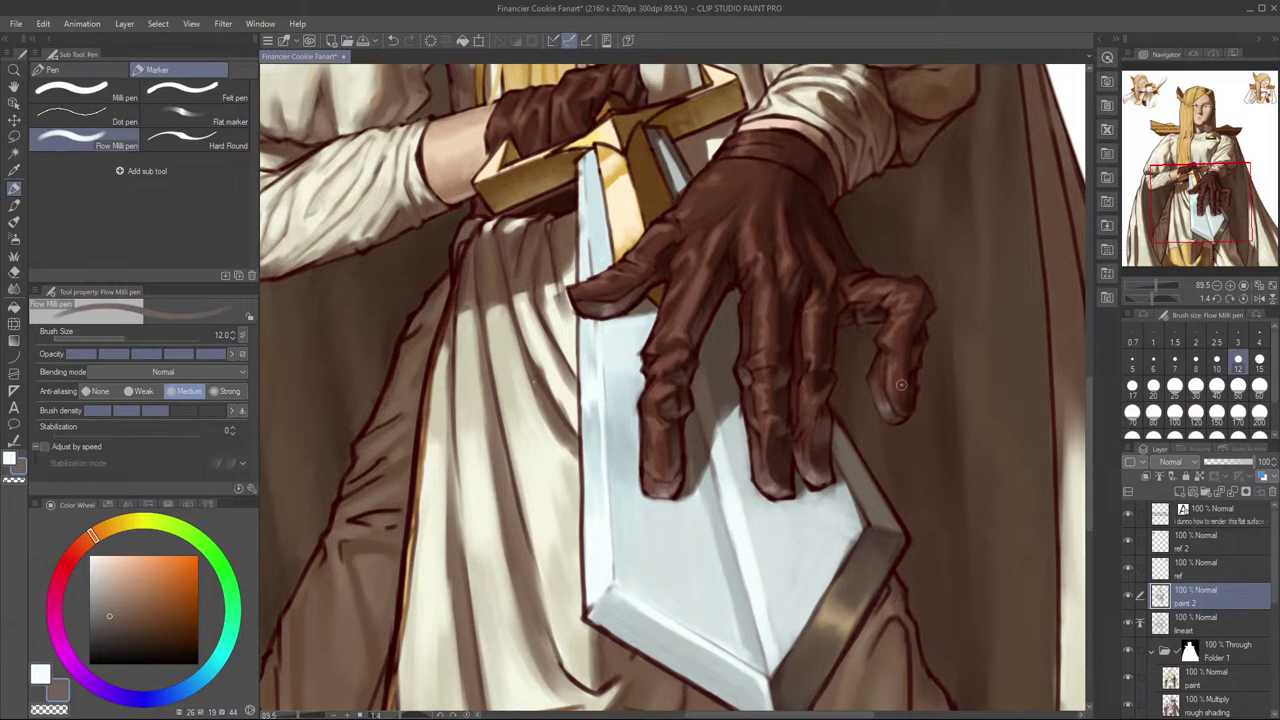
{"action": "left_click_drag", "start_coordinate": [777, 337], "coordinate": [786, 377]}
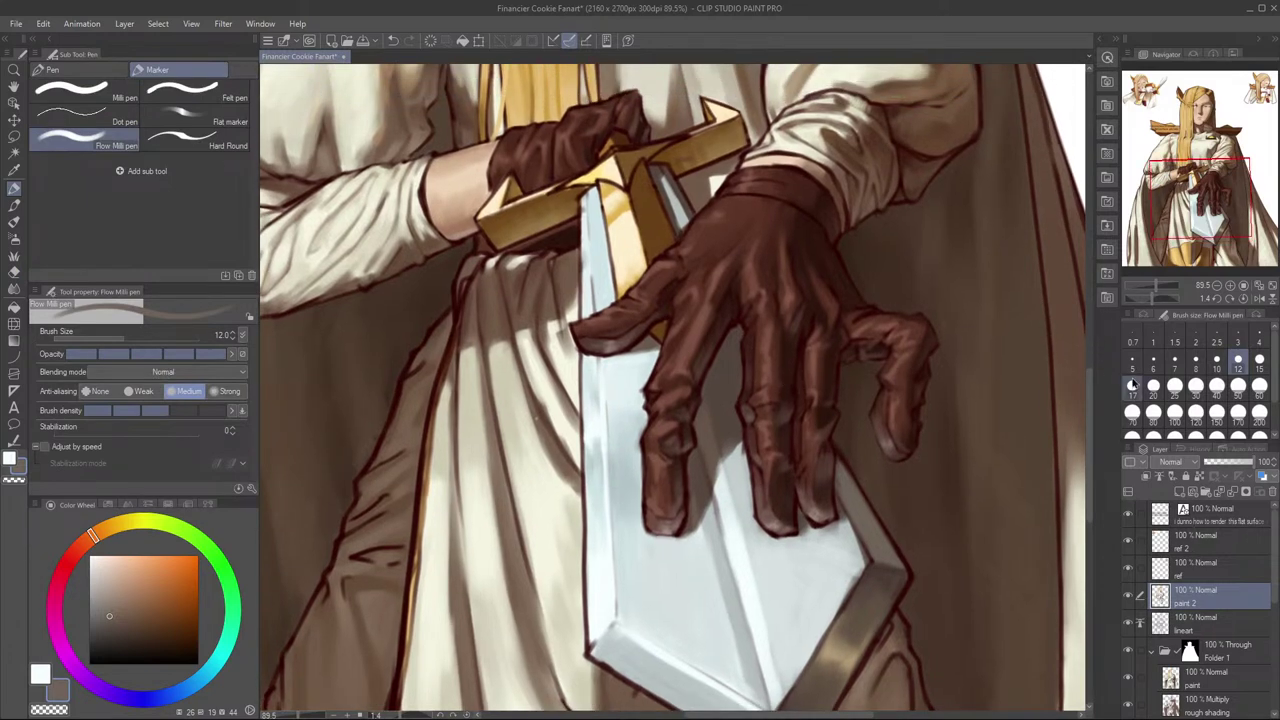
Step: Add a new layer above paint 2, set it to Multiply, and sample a dark reddish brown from the glove
{"action": "left_click", "coordinate": [1179, 491]}
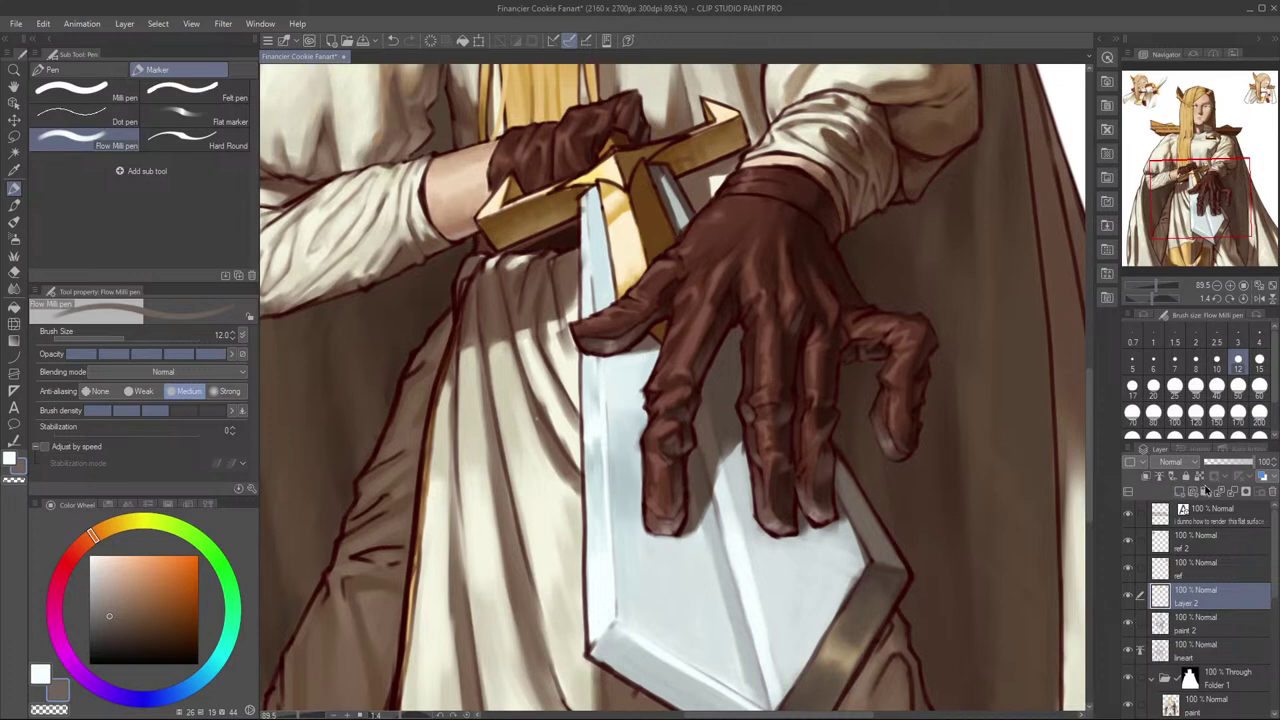
{"action": "left_click", "coordinate": [1181, 135]}
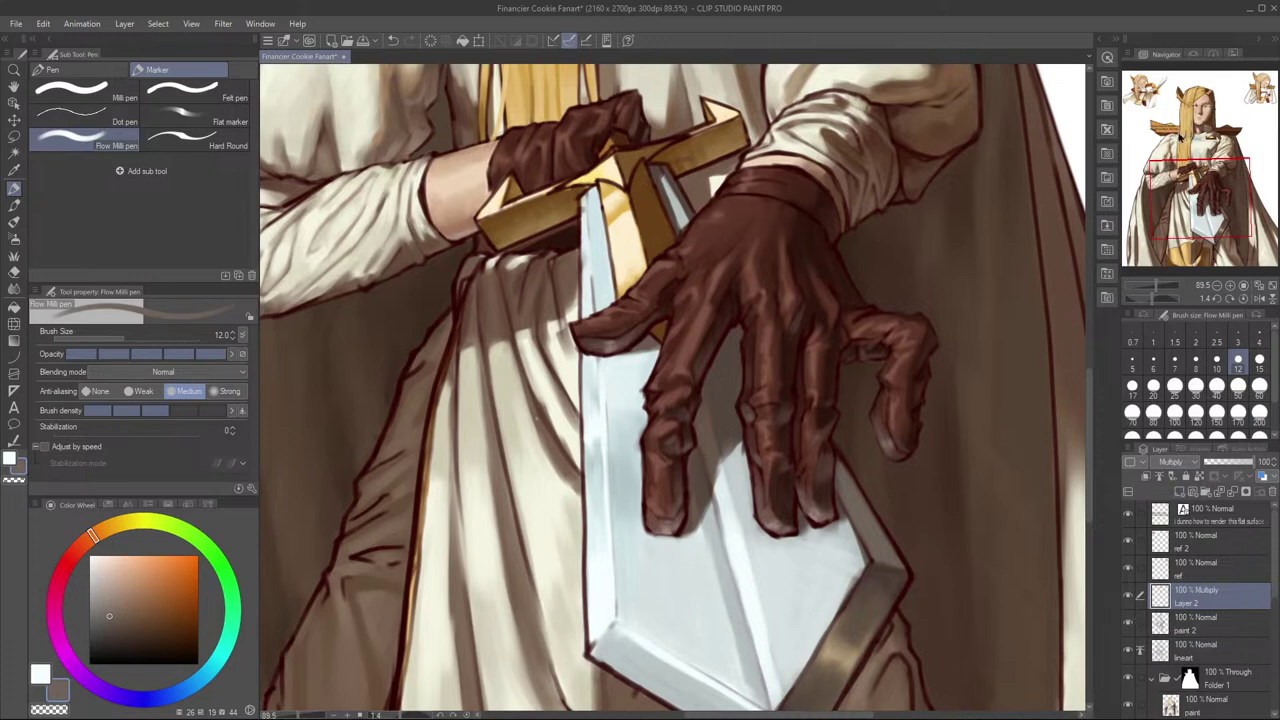
{"action": "left_click", "coordinate": [715, 357], "text": "alt"}
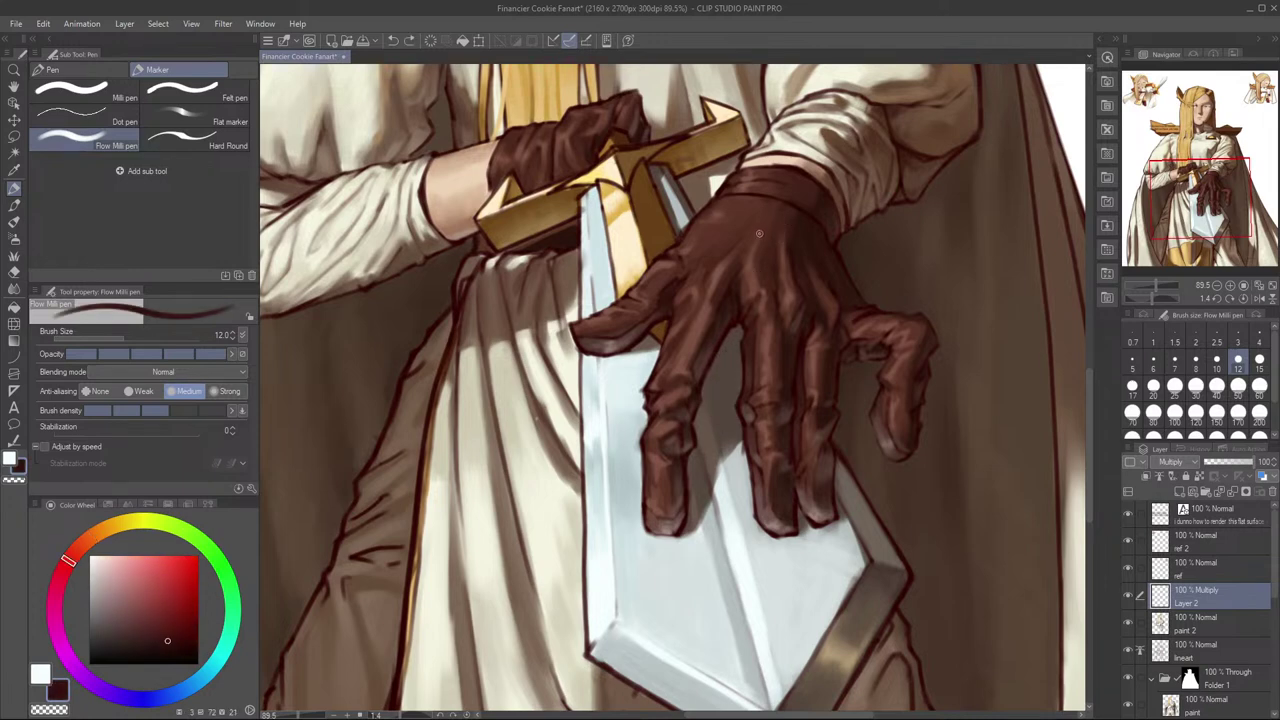
Step: Try Soft airbrush shadows on the blade between the fingers, testing brush sizes from 17 to 40
{"action": "key", "text": "b"}
{"action": "key", "text": "b"}
{"action": "mouse_move", "coordinate": [735, 358]}
{"action": "left_mouse_down"}
{"action": "mouse_move", "coordinate": [712, 433]}
{"action": "mouse_move", "coordinate": [731, 378]}
{"action": "left_mouse_up"}
{"action": "key", "text": "ctrl+z"}
{"action": "key", "text": "ctrl+z"}
{"action": "left_click_drag", "start_coordinate": [695, 469], "coordinate": [692, 482]}
{"action": "key", "text": "ctrl+z"}
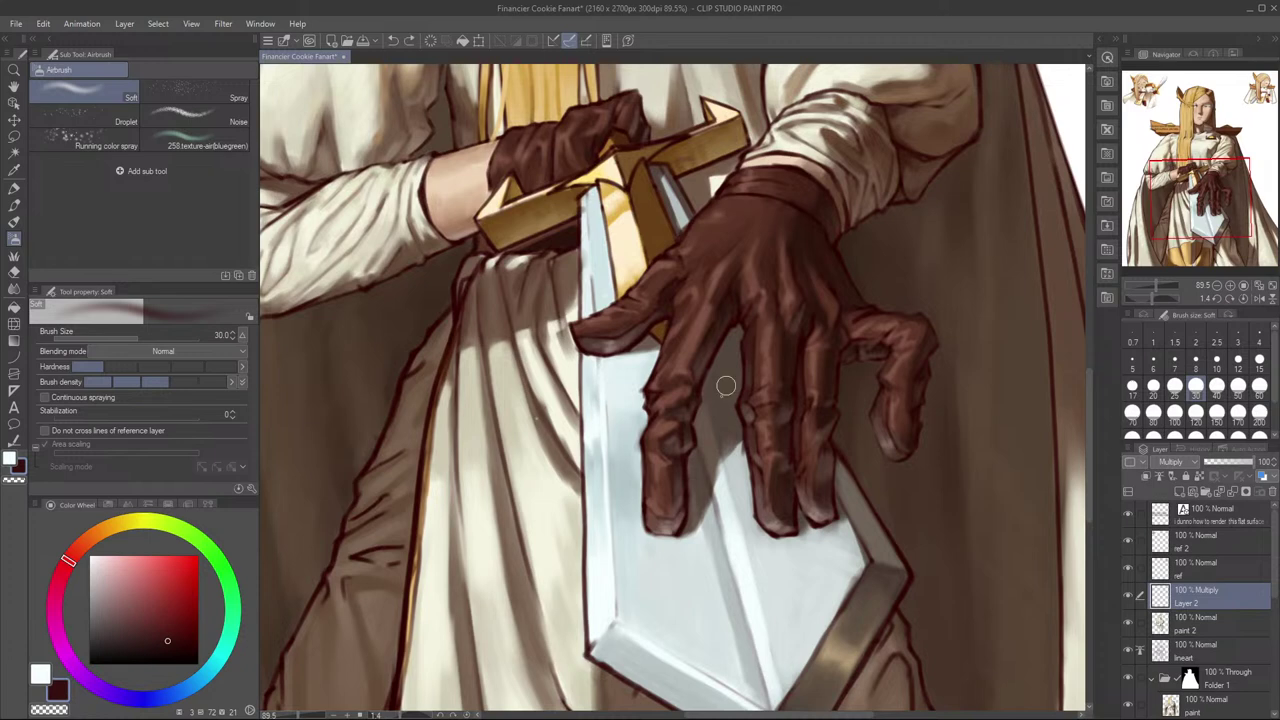
{"action": "left_click_drag", "start_coordinate": [697, 454], "coordinate": [693, 500]}
{"action": "key", "text": "ctrl+z"}
{"action": "left_click_drag", "start_coordinate": [698, 446], "coordinate": [692, 476]}
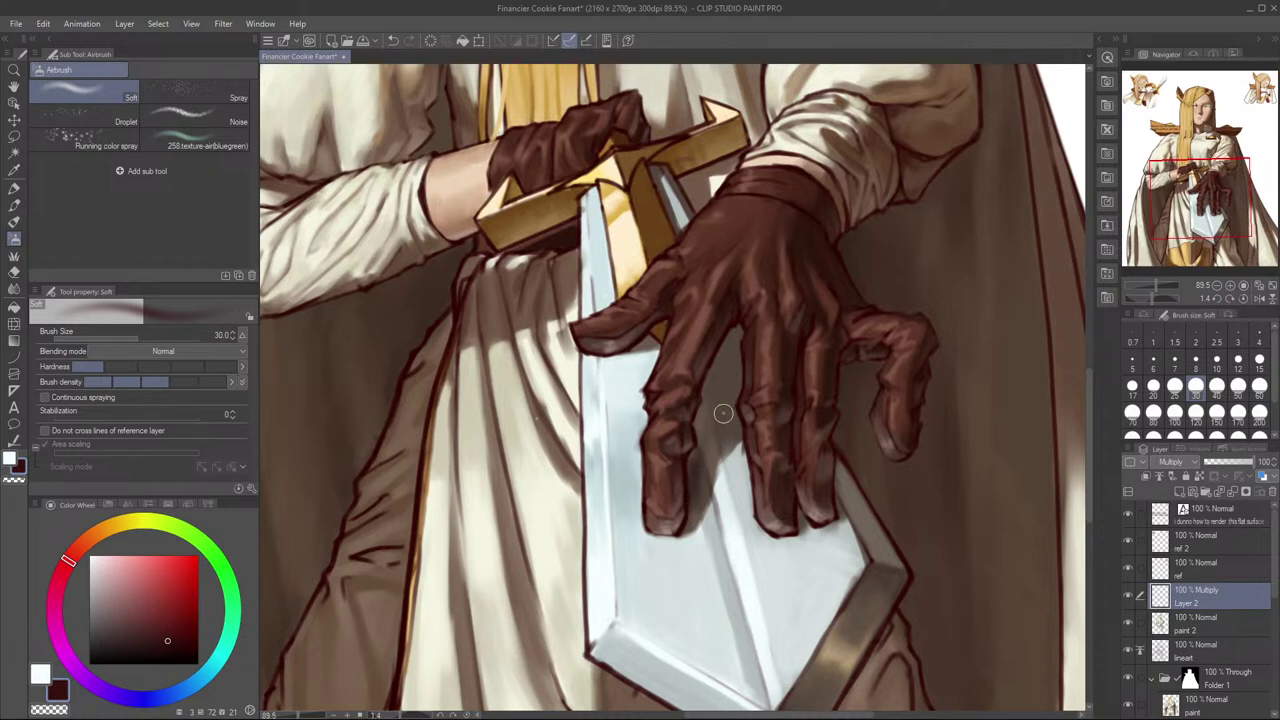
{"action": "key", "text": "bracketleft"}
{"action": "key", "text": "bracketleft"}
{"action": "key", "text": "bracketleft"}
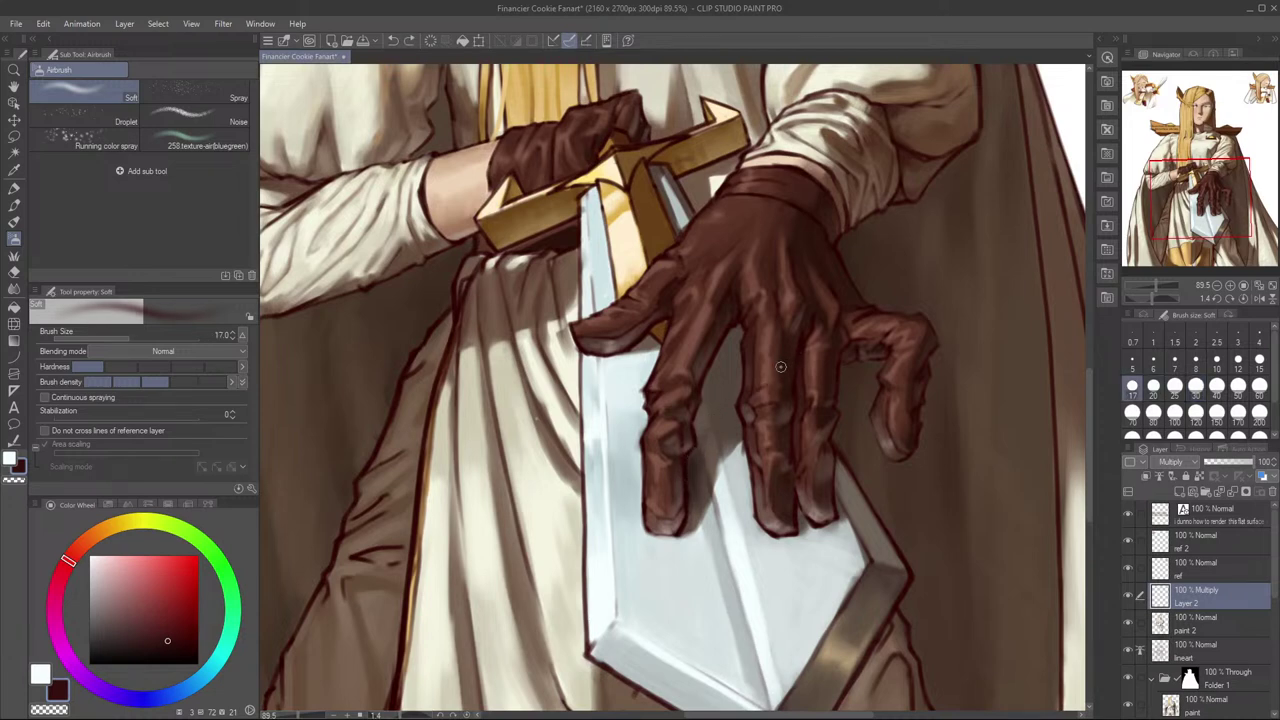
{"action": "key", "text": "bracketright"}
{"action": "key", "text": "bracketright"}
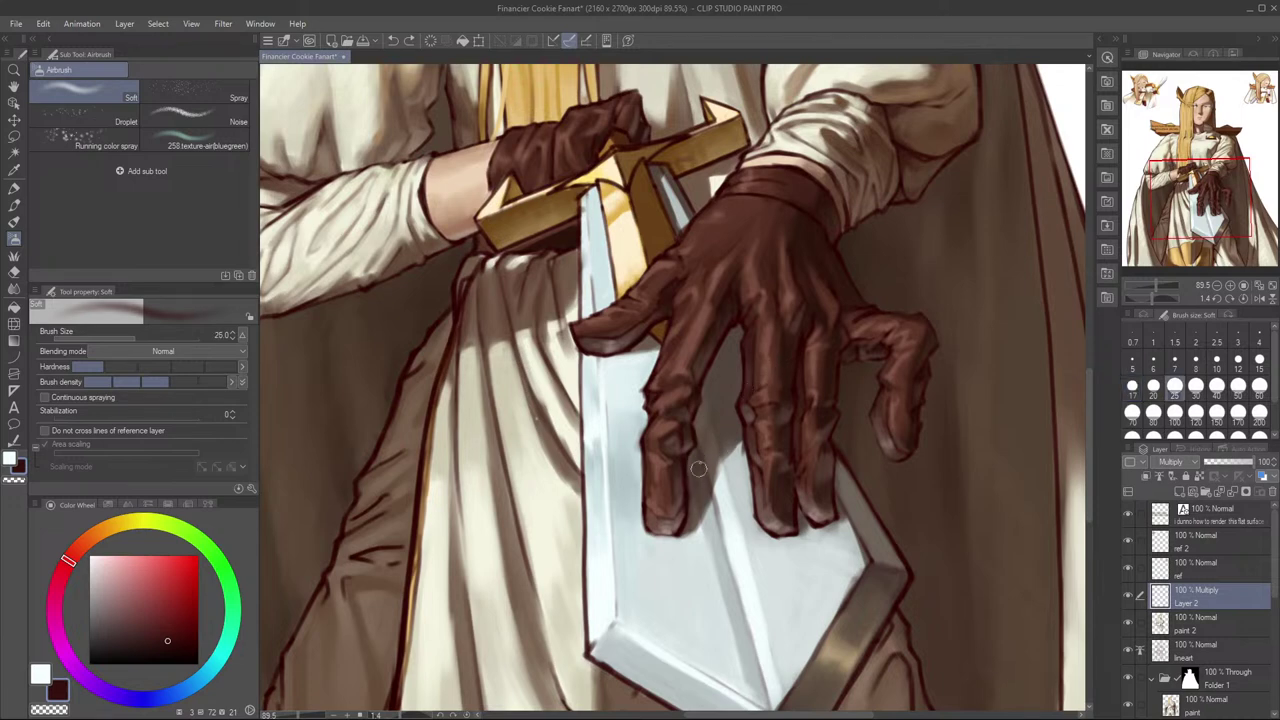
{"action": "key", "text": "bracketright"}
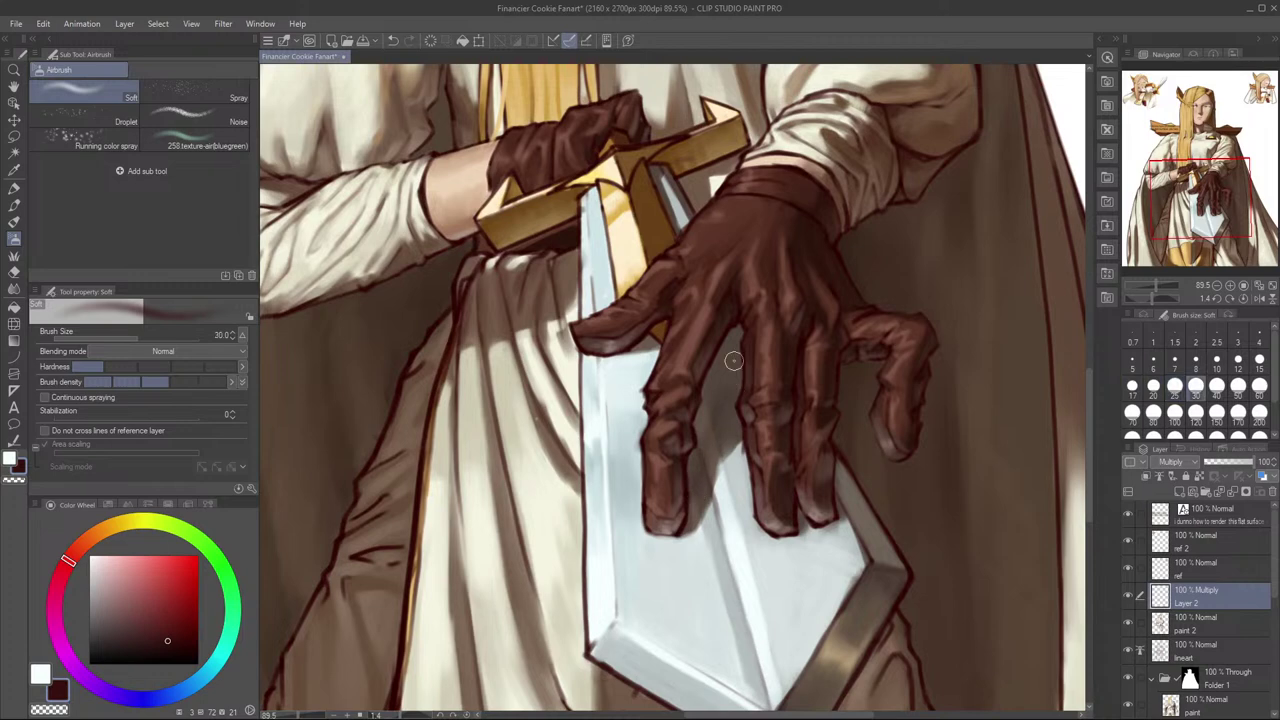
{"action": "key", "text": "bracketright"}
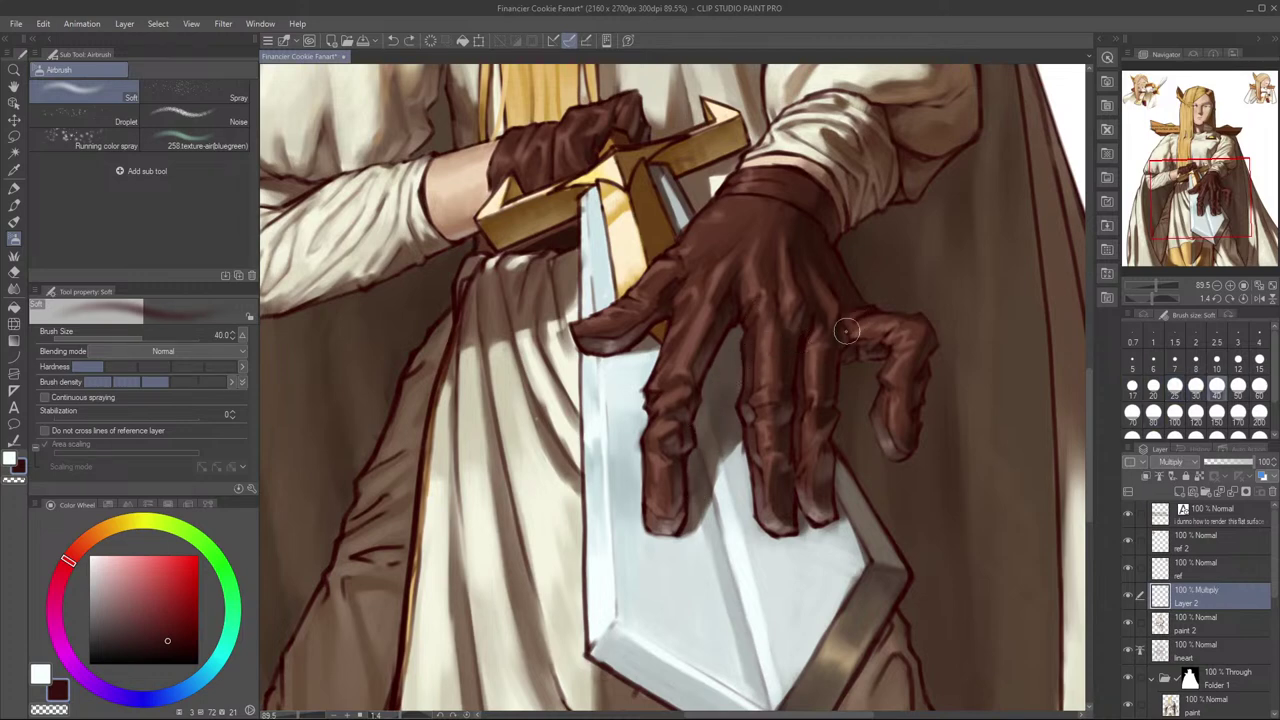
Step: Lasso the shadowed part of the blade between the index and middle fingers, following the finger outlines
{"action": "key", "text": "m"}
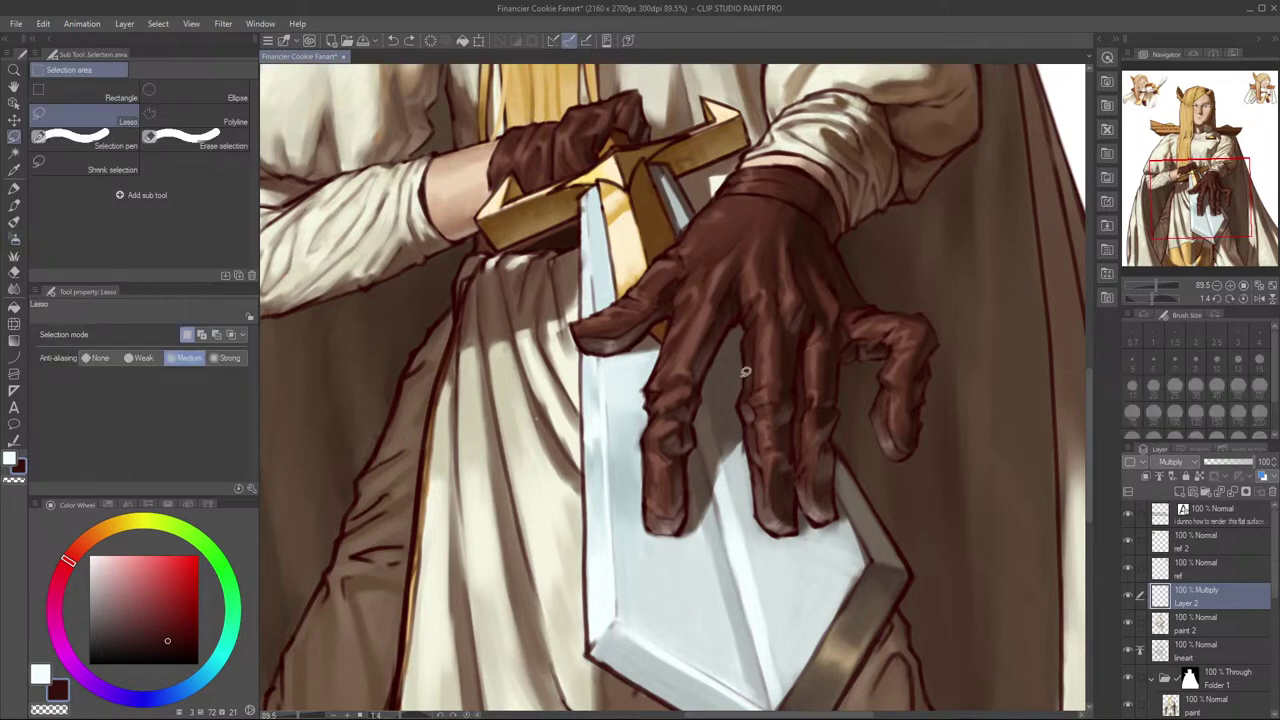
{"action": "scroll", "coordinate": [750, 330], "scroll_direction": "up", "scroll_amount": 4}
{"action": "scroll", "coordinate": [768, 315], "scroll_direction": "down", "scroll_amount": 2}
{"action": "scroll", "coordinate": [753, 261], "scroll_direction": "up", "scroll_amount": 2}
{"action": "mouse_move", "coordinate": [750, 234]}
{"action": "left_mouse_down"}
{"action": "mouse_move", "coordinate": [759, 397]}
{"action": "mouse_move", "coordinate": [774, 462]}
{"action": "mouse_move", "coordinate": [712, 533]}
{"action": "mouse_move", "coordinate": [690, 609]}
{"action": "mouse_move", "coordinate": [636, 665]}
{"action": "mouse_move", "coordinate": [655, 620]}
{"action": "mouse_move", "coordinate": [650, 507]}
{"action": "mouse_move", "coordinate": [670, 469]}
{"action": "mouse_move", "coordinate": [660, 437]}
{"action": "left_mouse_up"}
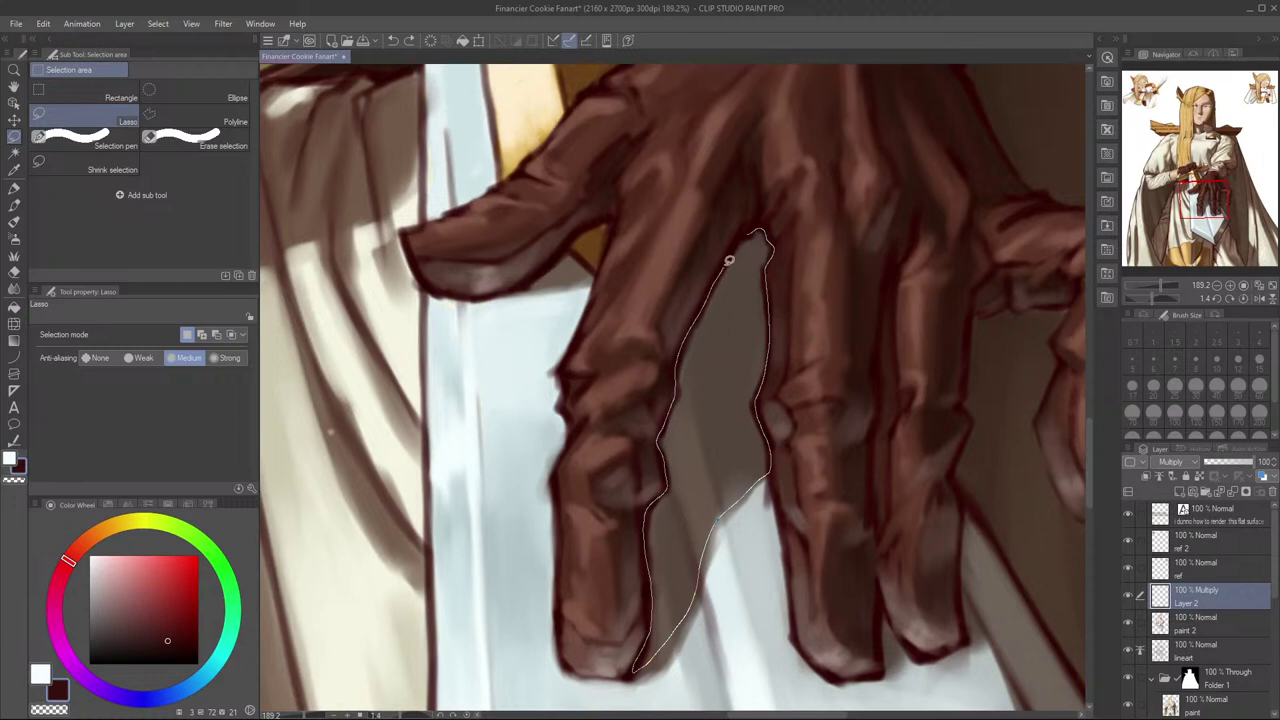
{"action": "left_click_drag", "start_coordinate": [727, 262], "coordinate": [730, 258]}
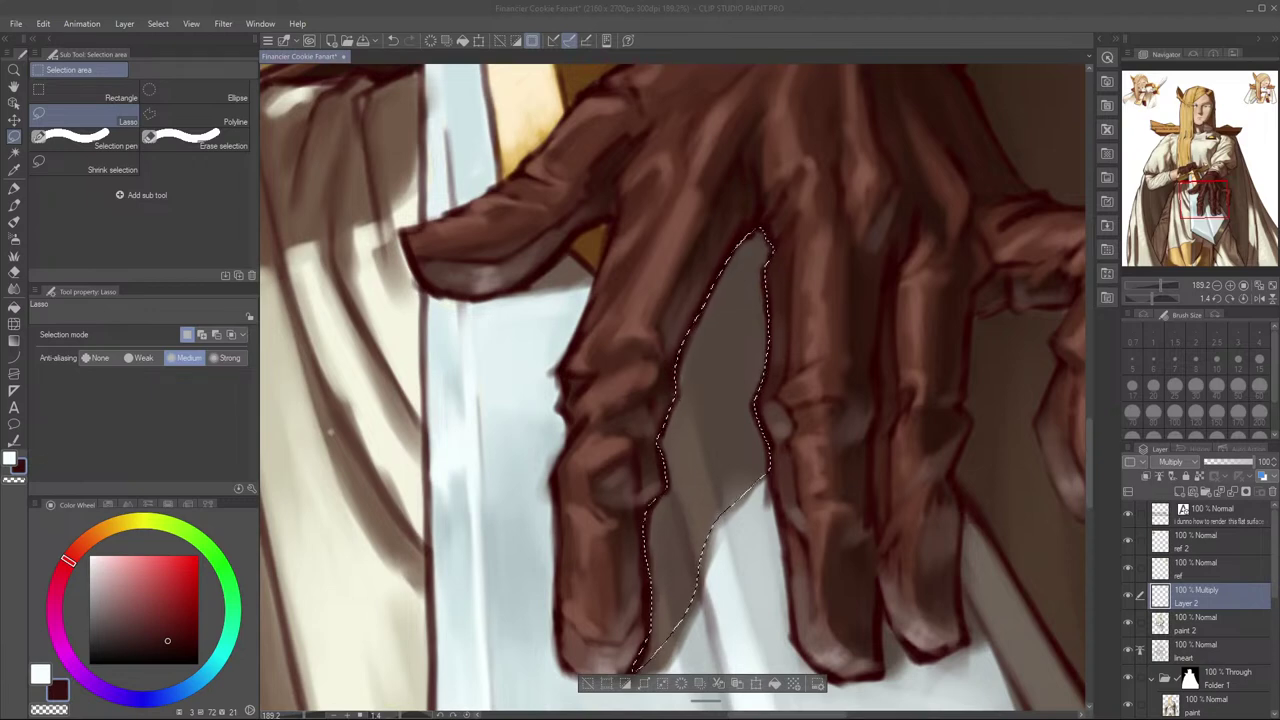
{"action": "left_click", "coordinate": [636, 608]}
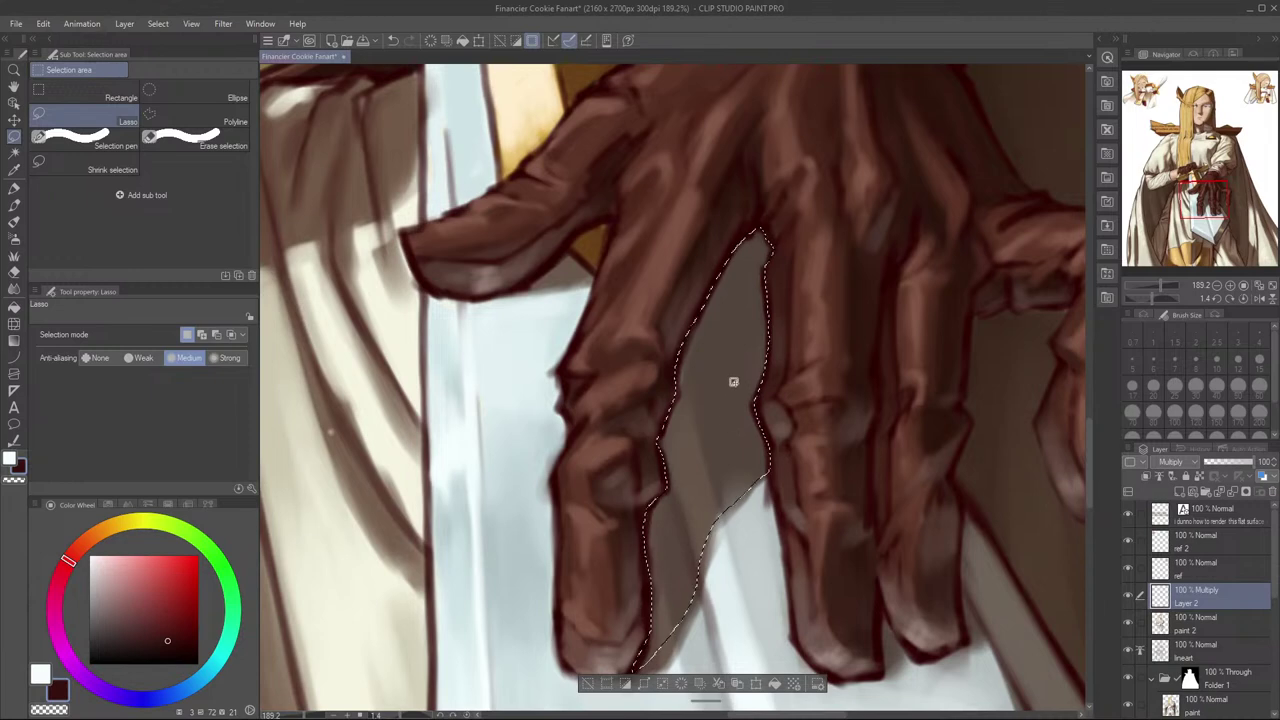
Step: Try a Soft airbrush stroke along the lower part of the selected blade shadow
{"action": "key", "text": "p"}
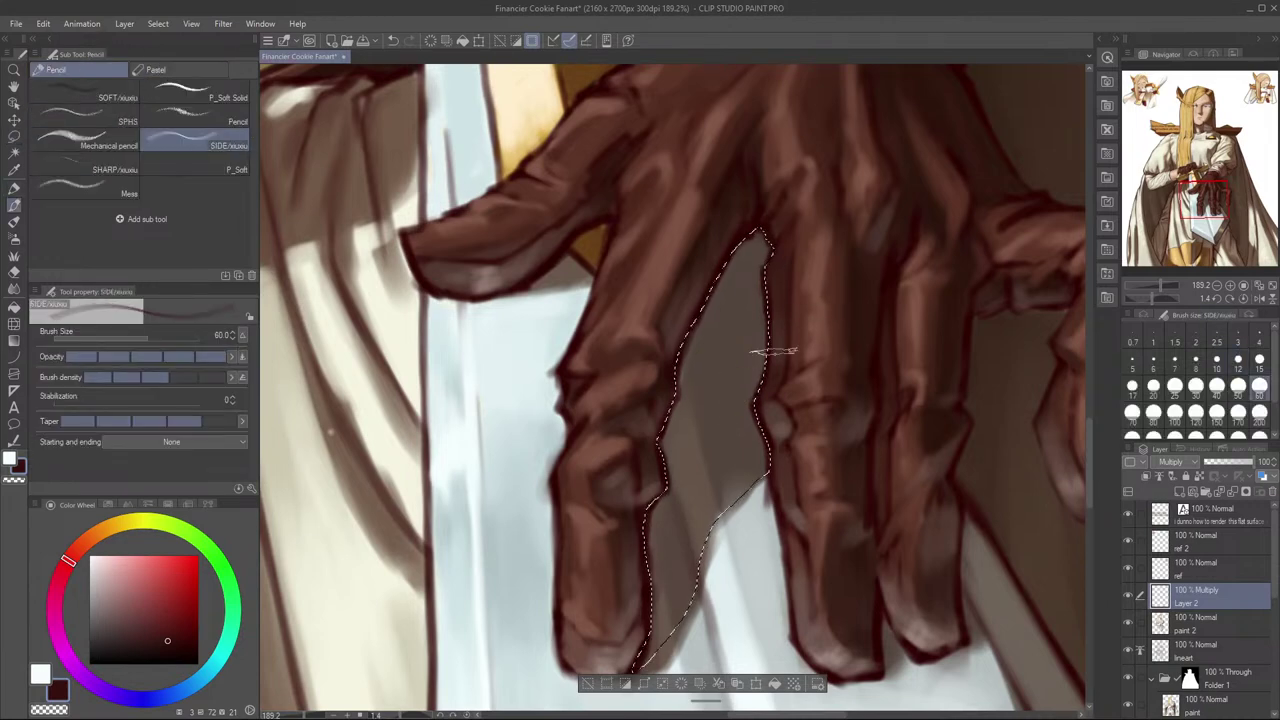
{"action": "key", "text": "b"}
{"action": "key", "text": "ctrl+z"}
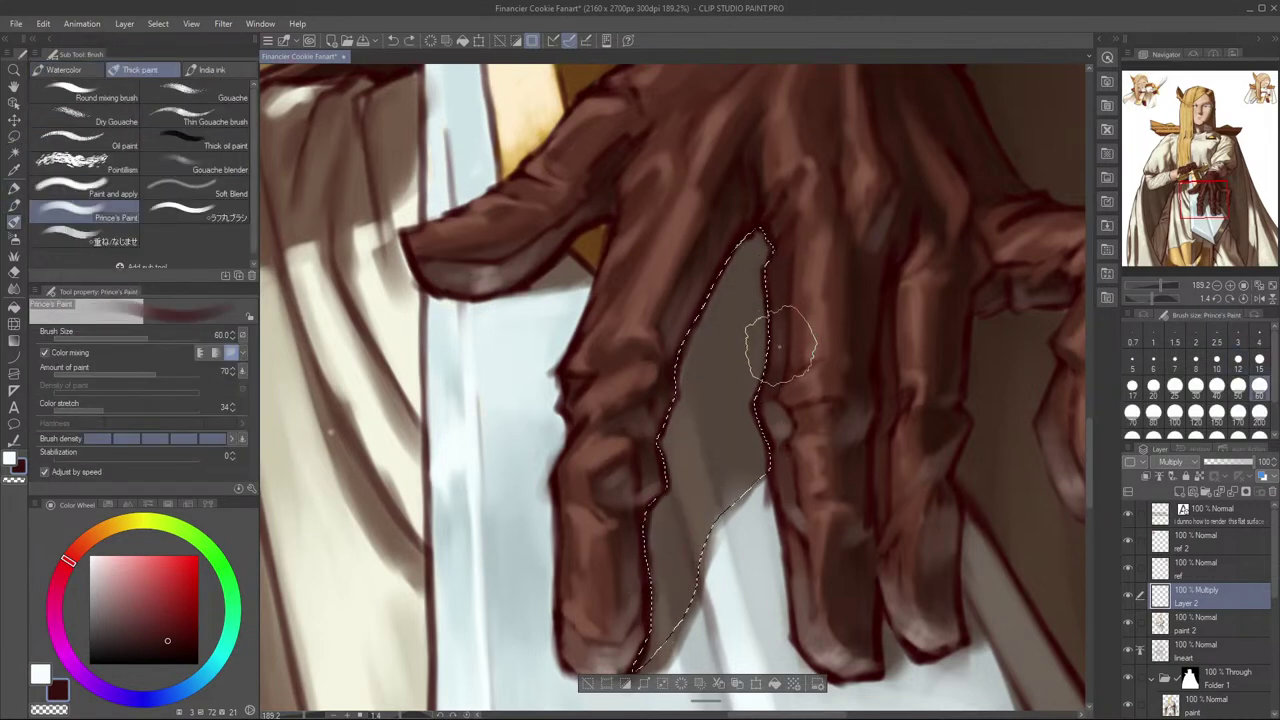
{"action": "key", "text": "b"}
{"action": "mouse_move", "coordinate": [692, 511]}
{"action": "left_mouse_down"}
{"action": "mouse_move", "coordinate": [715, 457]}
{"action": "mouse_move", "coordinate": [698, 498]}
{"action": "left_mouse_up"}
{"action": "key", "text": "ctrl+z"}
Step: Try a size 80 Soft airbrush stroke up through the selected blade shadow between the fingers
{"action": "key", "text": "bracketright"}
{"action": "key", "text": "bracketright"}
{"action": "key", "text": "bracketright"}
{"action": "key", "text": "bracketright"}
{"action": "left_click_drag", "start_coordinate": [627, 615], "coordinate": [767, 245]}
{"action": "left_click_drag", "start_coordinate": [863, 314], "coordinate": [827, 346]}
{"action": "scroll", "coordinate": [828, 346], "scroll_direction": "up", "scroll_amount": 2}
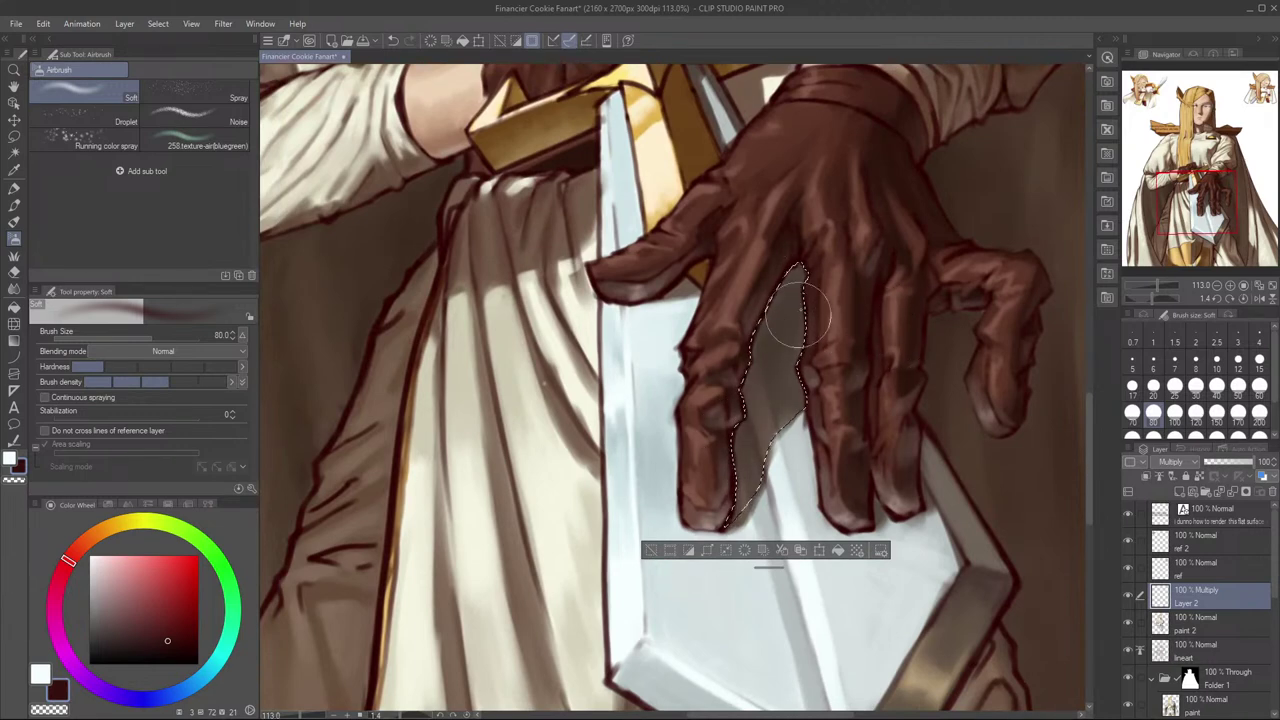
{"action": "key", "text": "ctrl+z"}
Step: Darken the selected blade shadow between the index and middle fingers with the Soft airbrush, using sizes from 30 to 60
{"action": "key", "text": "bracketleft"}
{"action": "key", "text": "bracketleft"}
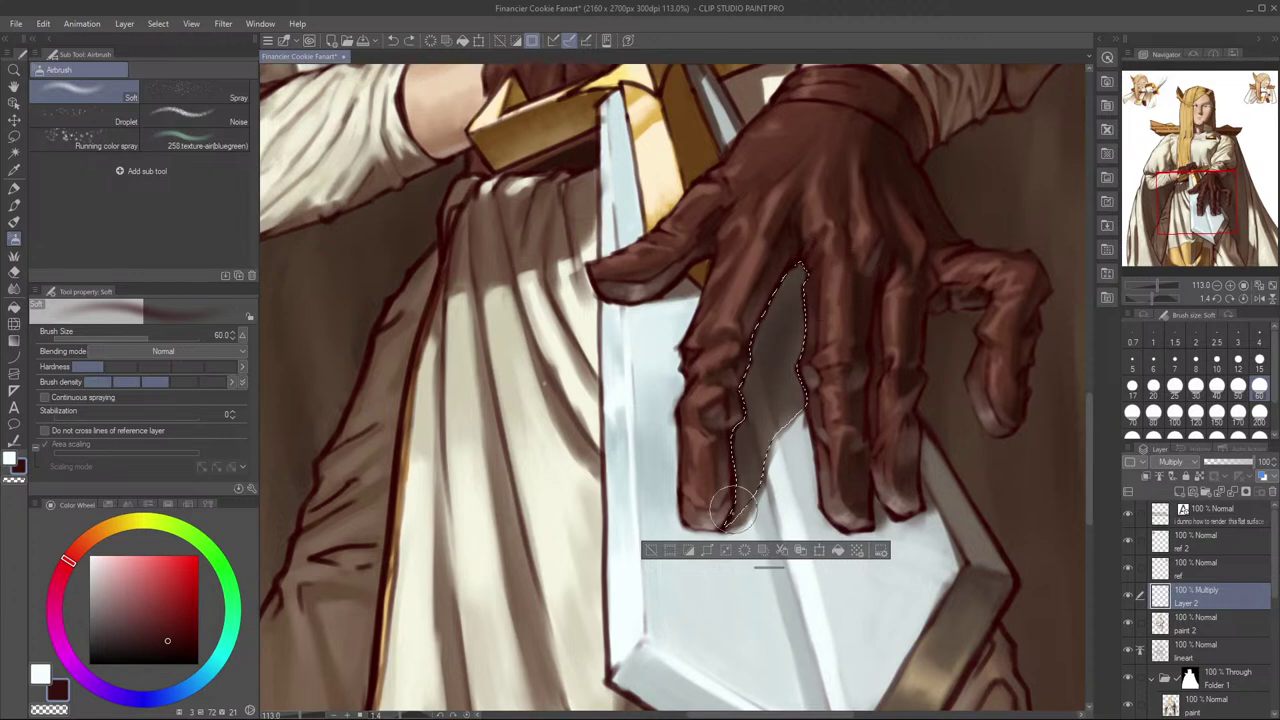
{"action": "key", "text": "bracketleft"}
{"action": "key", "text": "bracketleft"}
{"action": "key", "text": "bracketleft"}
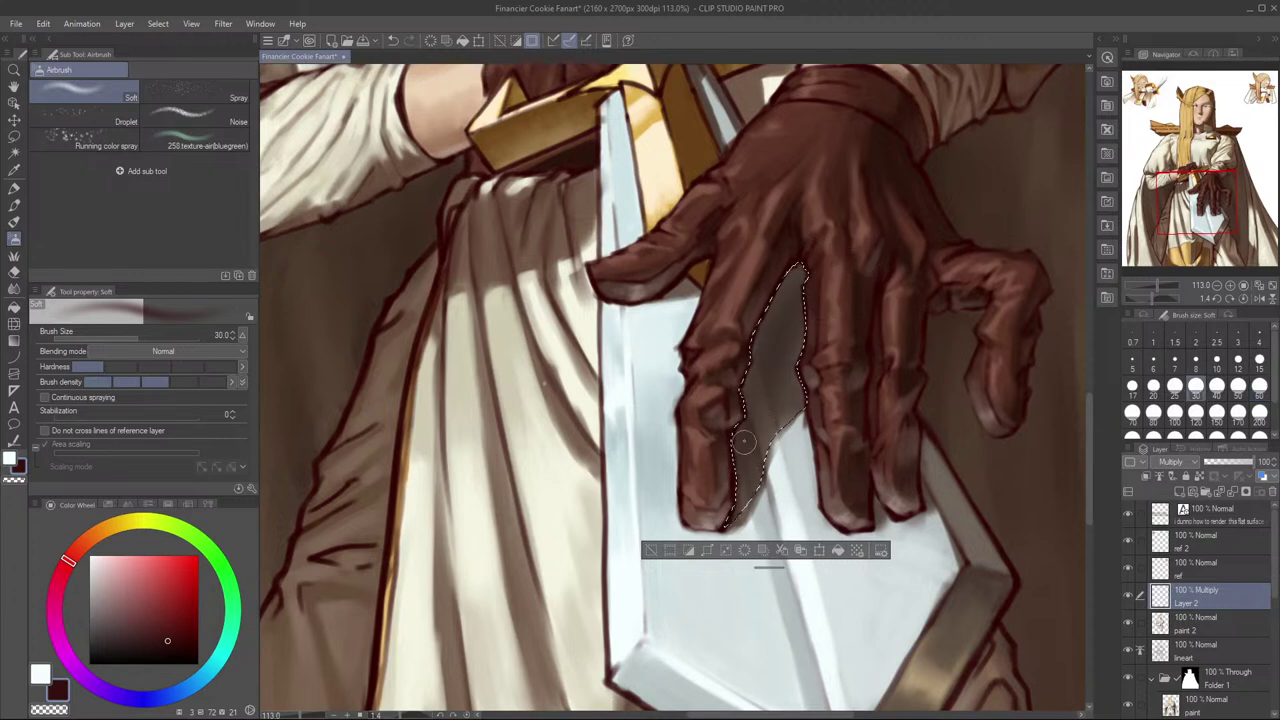
{"action": "key", "text": "bracketright"}
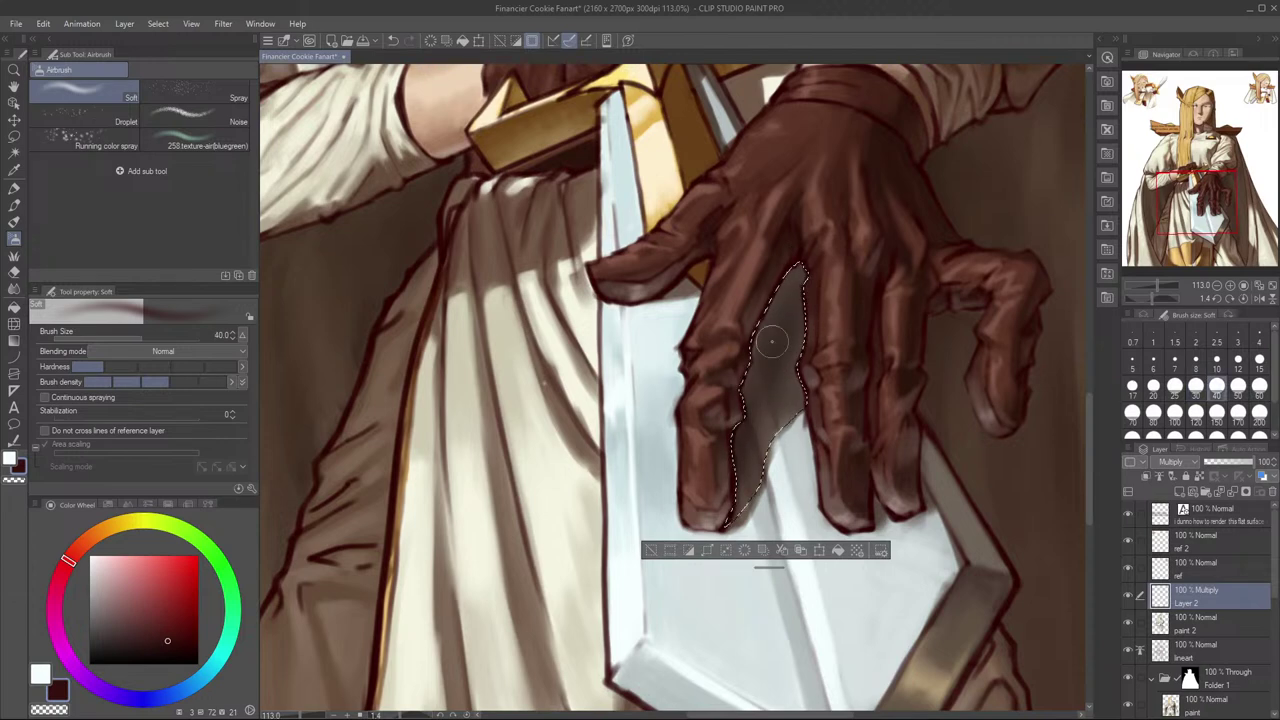
{"action": "key", "text": "ctrl+d"}
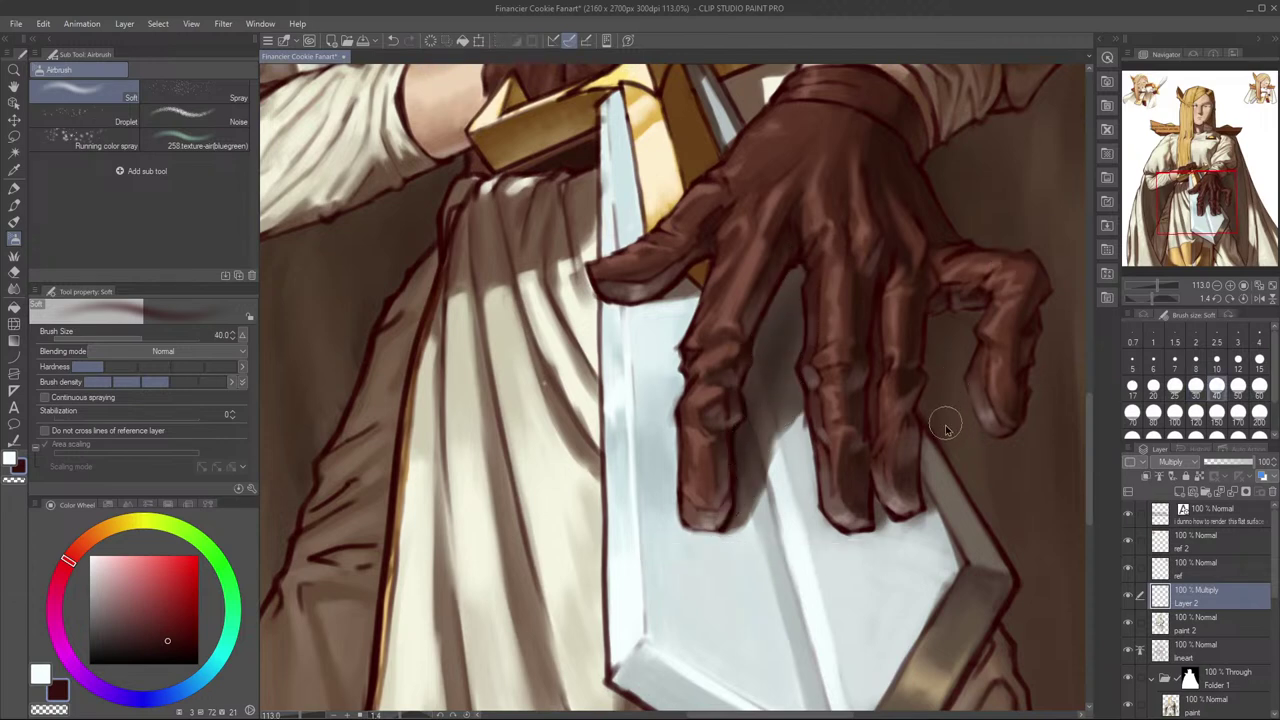
{"action": "scroll", "coordinate": [945, 423], "scroll_direction": "down", "scroll_amount": 3}
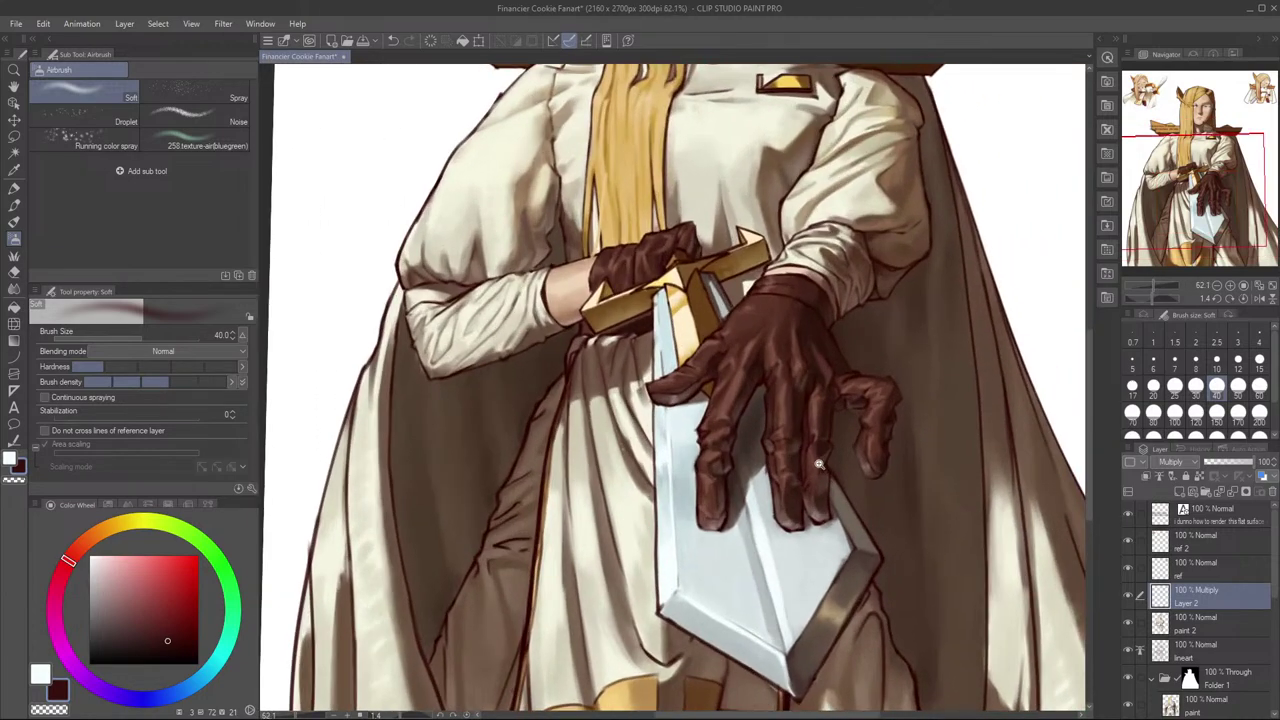
{"action": "left_click_drag", "start_coordinate": [819, 464], "coordinate": [843, 464]}
{"action": "key", "text": "ctrl+z"}
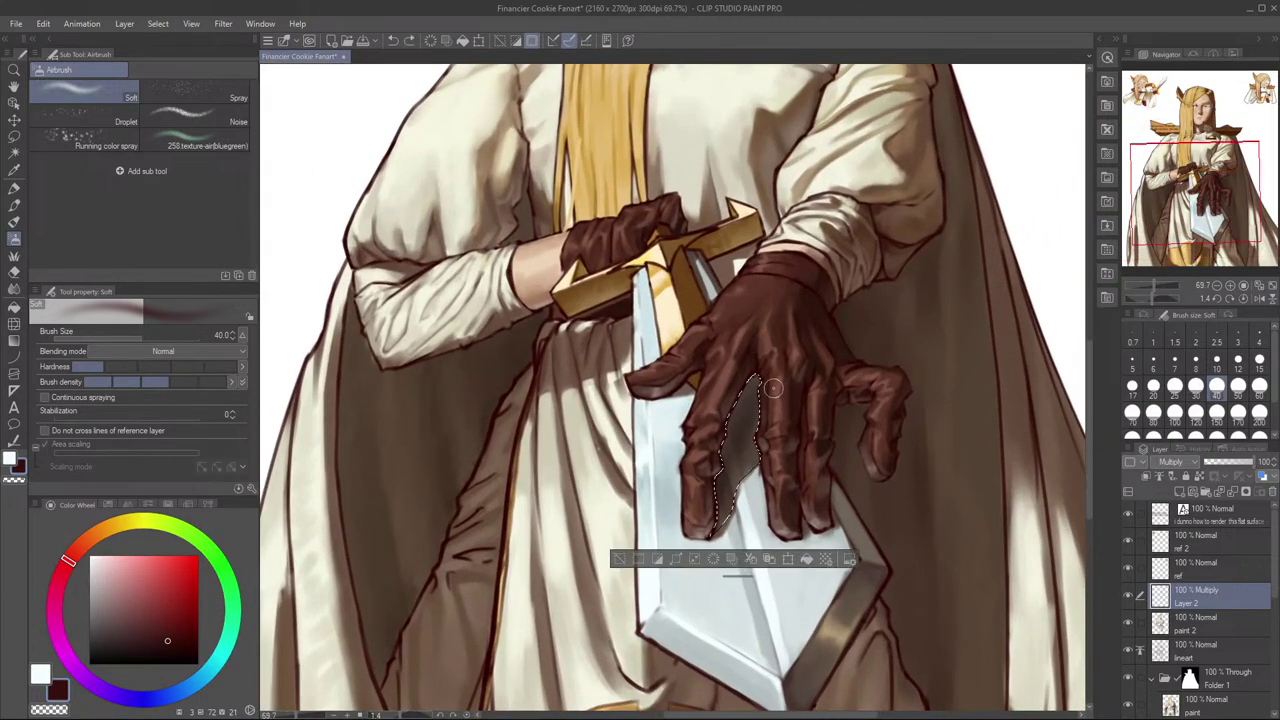
Step: Try lightening the upper end of the selected shadow with a size 100 Soft airbrush in transparent color
{"action": "key", "text": "c"}
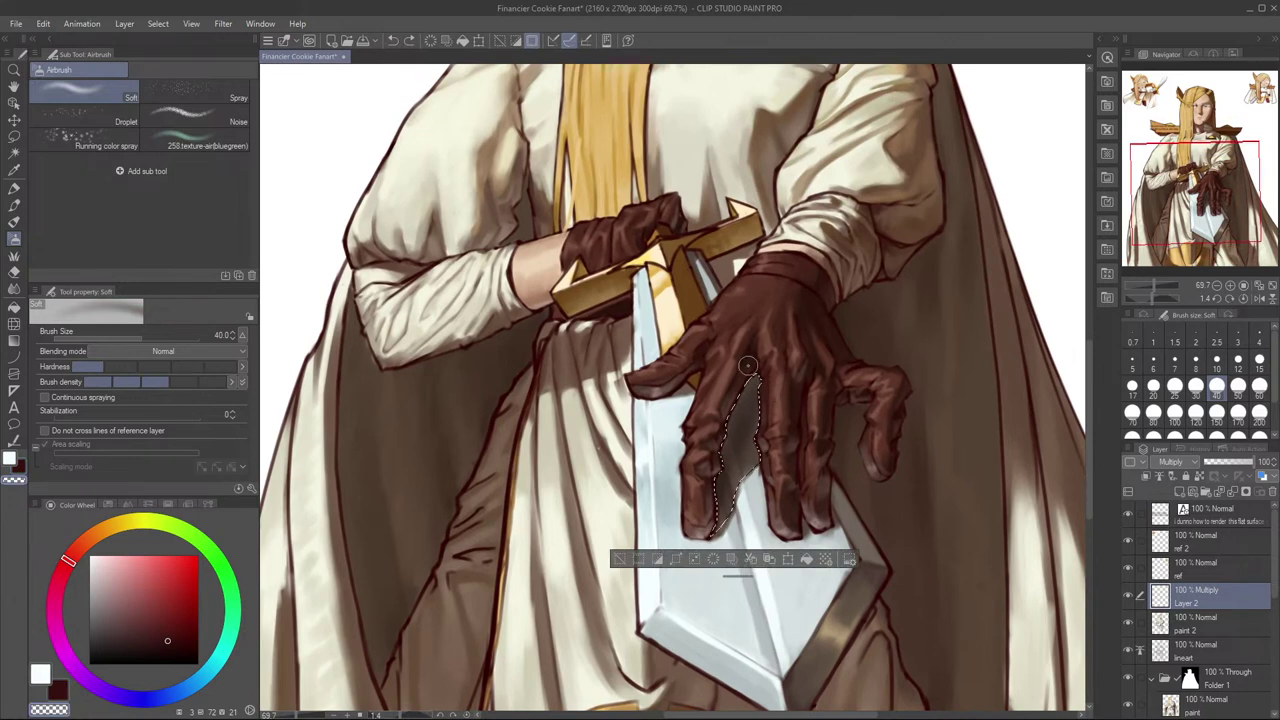
{"action": "key", "text": "bracketright"}
{"action": "key", "text": "bracketright"}
{"action": "key", "text": "bracketright"}
{"action": "key", "text": "bracketright"}
{"action": "key", "text": "bracketright"}
{"action": "mouse_move", "coordinate": [760, 395]}
{"action": "left_mouse_down"}
{"action": "mouse_move", "coordinate": [742, 436]}
{"action": "mouse_move", "coordinate": [754, 412]}
{"action": "left_mouse_up"}
{"action": "key", "text": "ctrl+z"}
{"action": "key", "text": "c"}
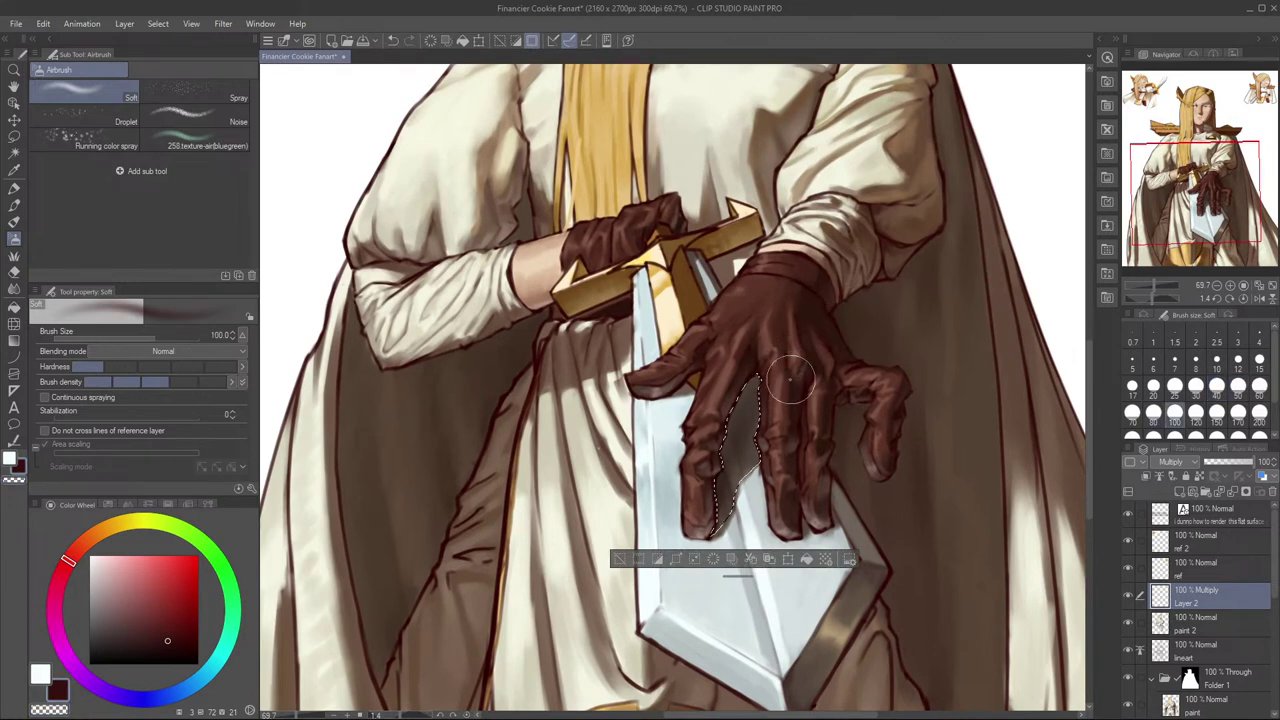
Step: Deepen the selected blade shadow near the finger base with the Soft airbrush at size 120, and deselect the area
{"action": "key", "text": "bracketright"}
{"action": "left_click_drag", "start_coordinate": [763, 376], "coordinate": [769, 347]}
{"action": "key", "text": "ctrl+z"}
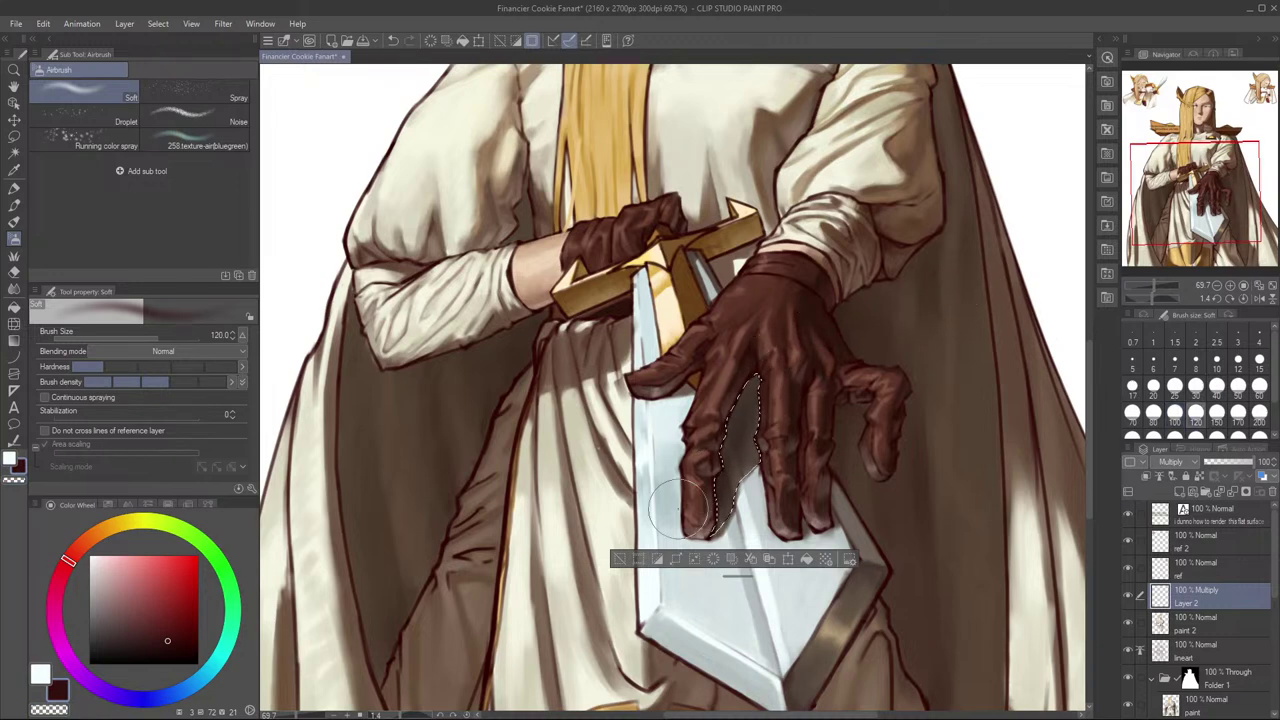
{"action": "key", "text": "ctrl+d"}
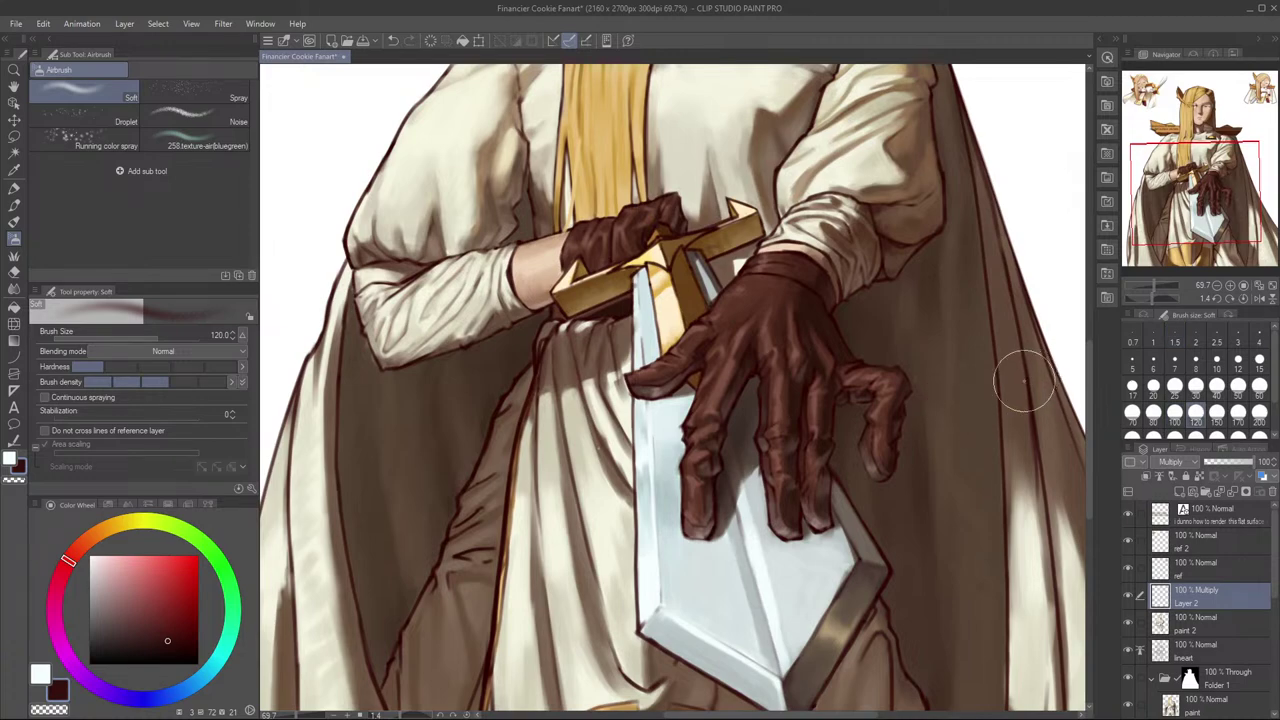
Step: Examine the hand's shadow on the blade at full-figure scale, in both mirrored and normal view
{"action": "scroll", "coordinate": [954, 405], "scroll_direction": "down", "scroll_amount": 4}
{"action": "key", "text": "h"}
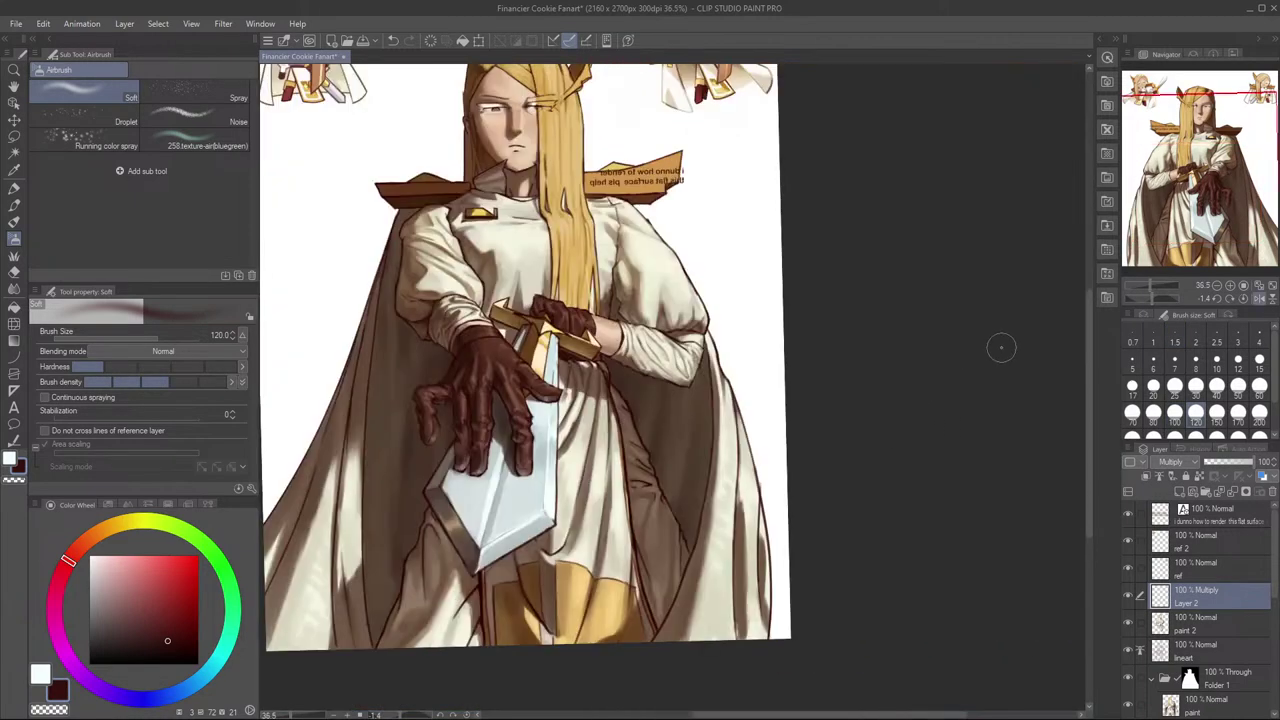
{"action": "key", "text": "ctrl+shift+d"}
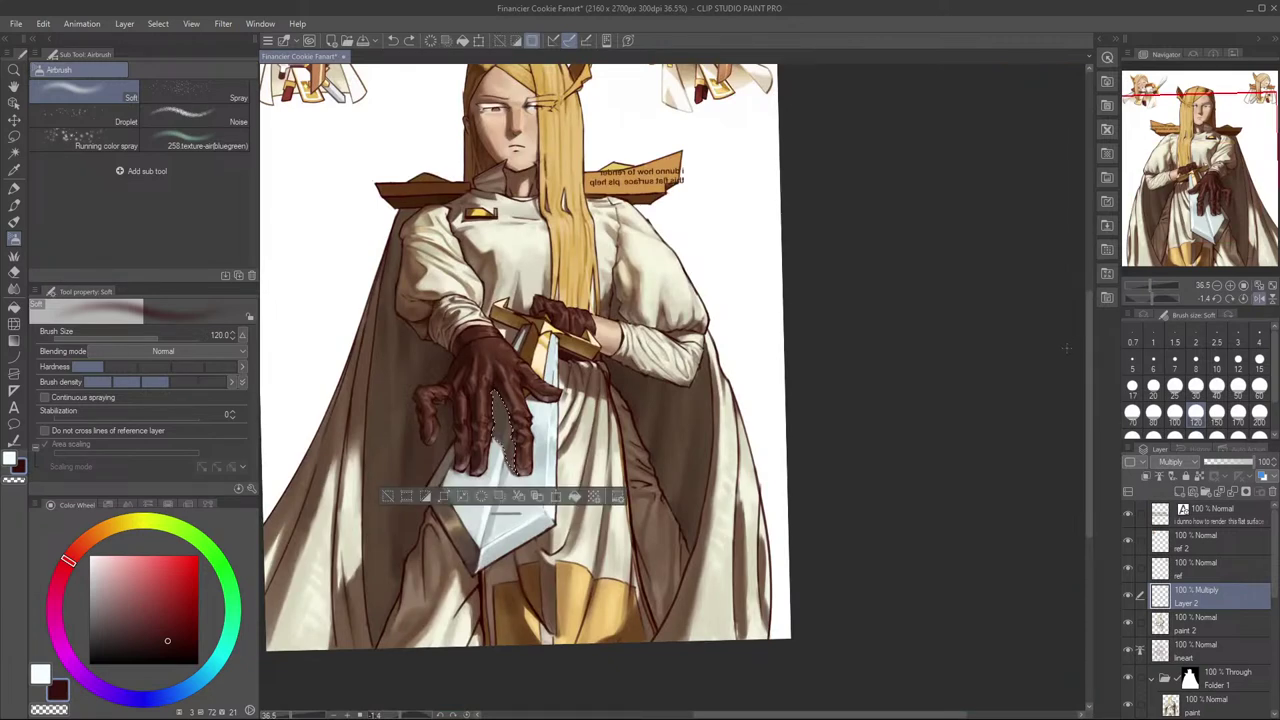
{"action": "key", "text": "ctrl+d"}
{"action": "key", "text": "h"}
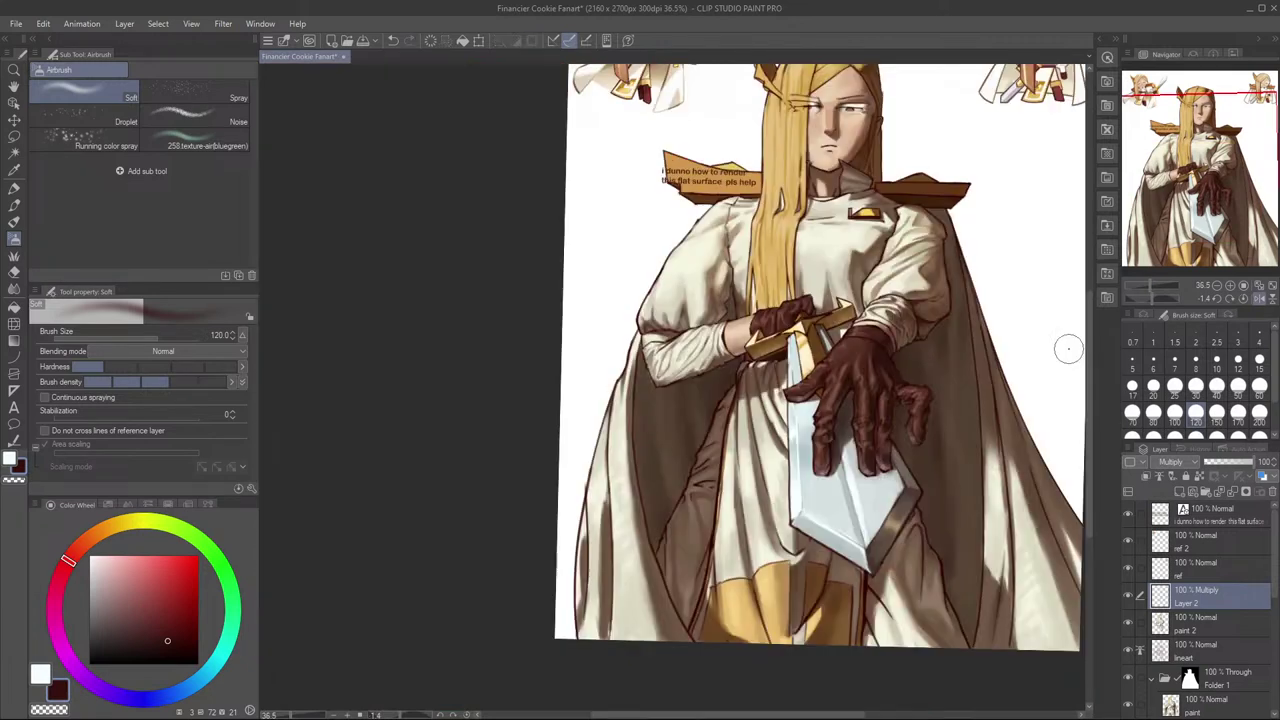
{"action": "left_click_drag", "start_coordinate": [992, 366], "coordinate": [952, 369]}
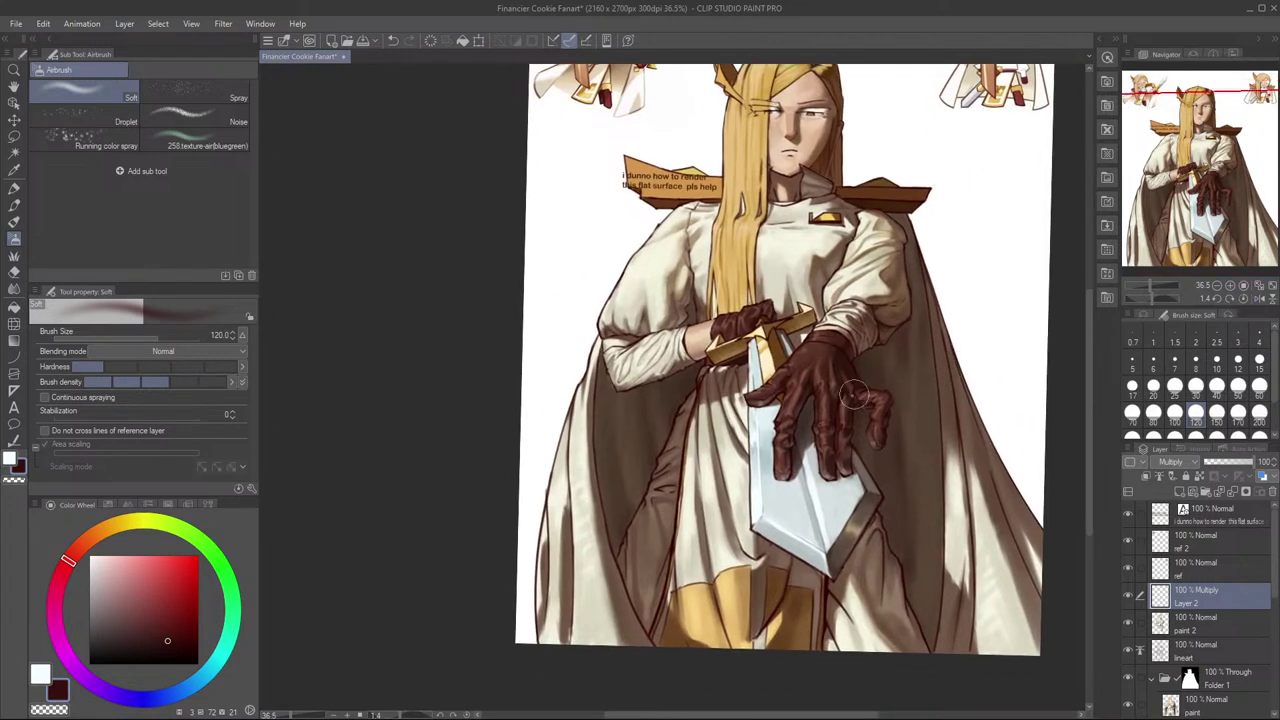
Step: Try removing the Multiply shadow layer, and try merging it down into paint 2 instead
{"action": "left_click", "coordinate": [1266, 493]}
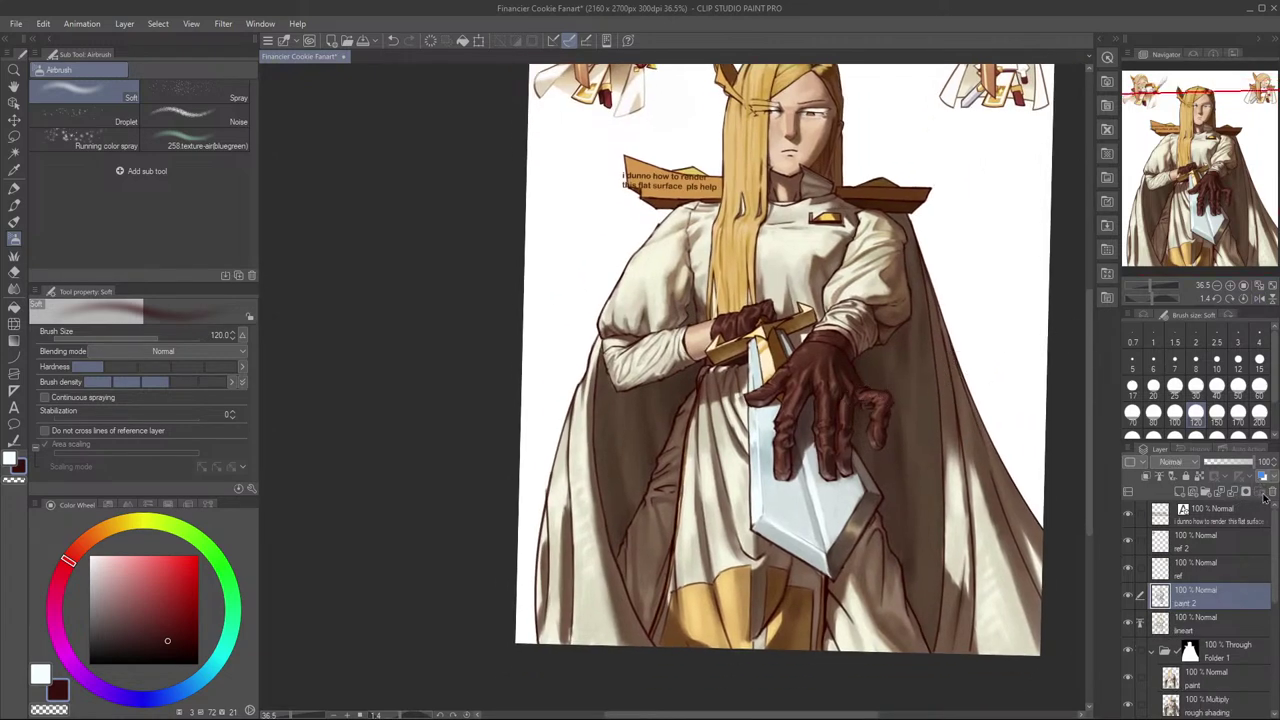
{"action": "scroll", "coordinate": [876, 453], "scroll_direction": "up", "scroll_amount": 3}
{"action": "key", "text": "ctrl+z"}
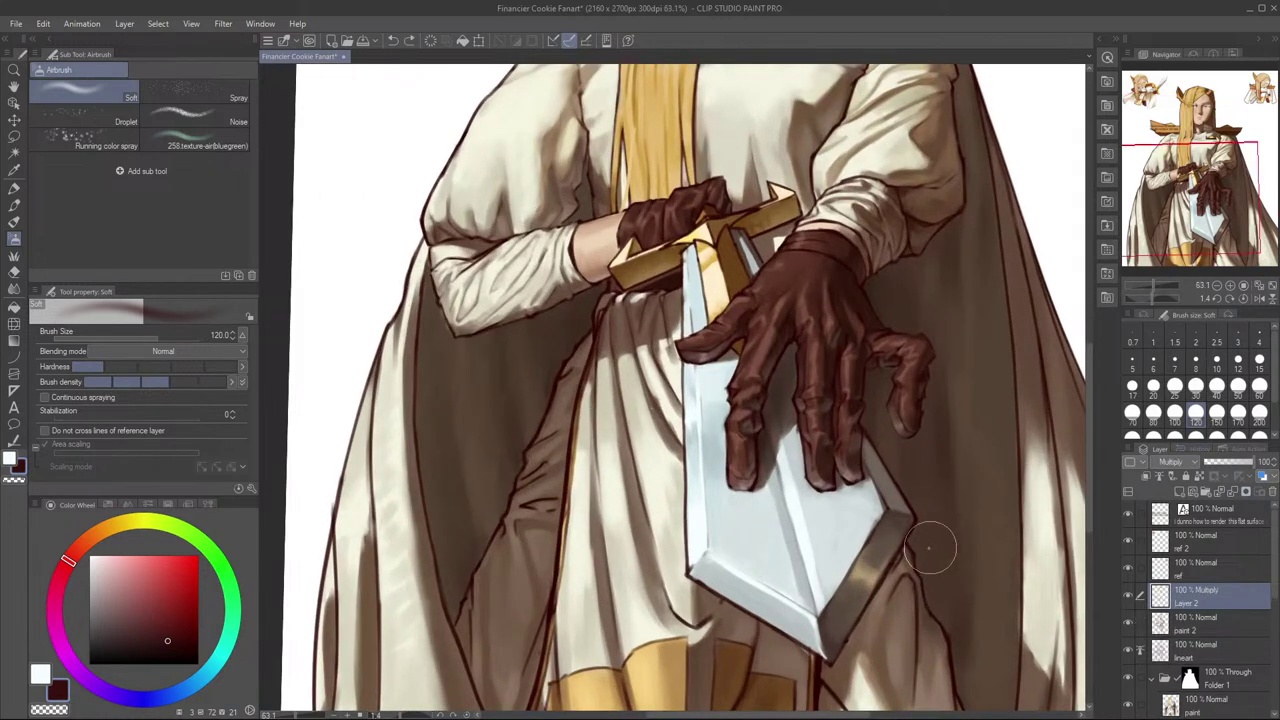
{"action": "left_click_drag", "start_coordinate": [936, 547], "coordinate": [916, 549]}
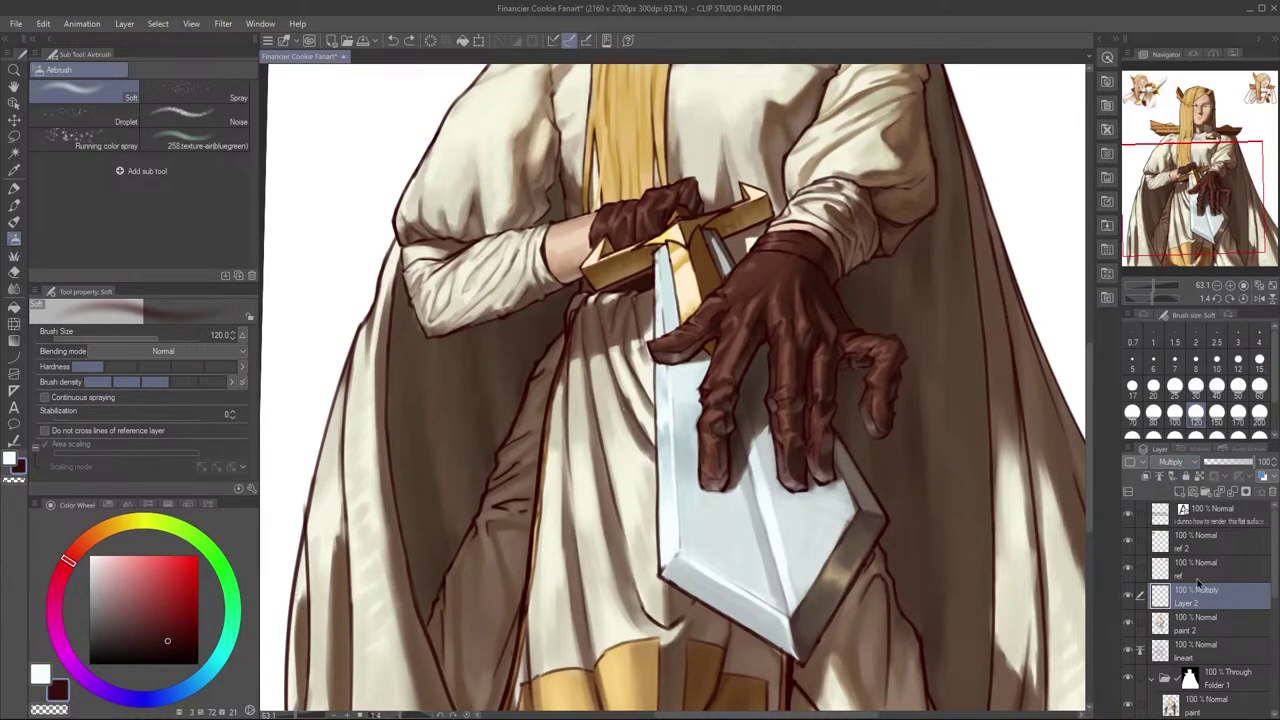
{"action": "left_click", "coordinate": [1237, 497]}
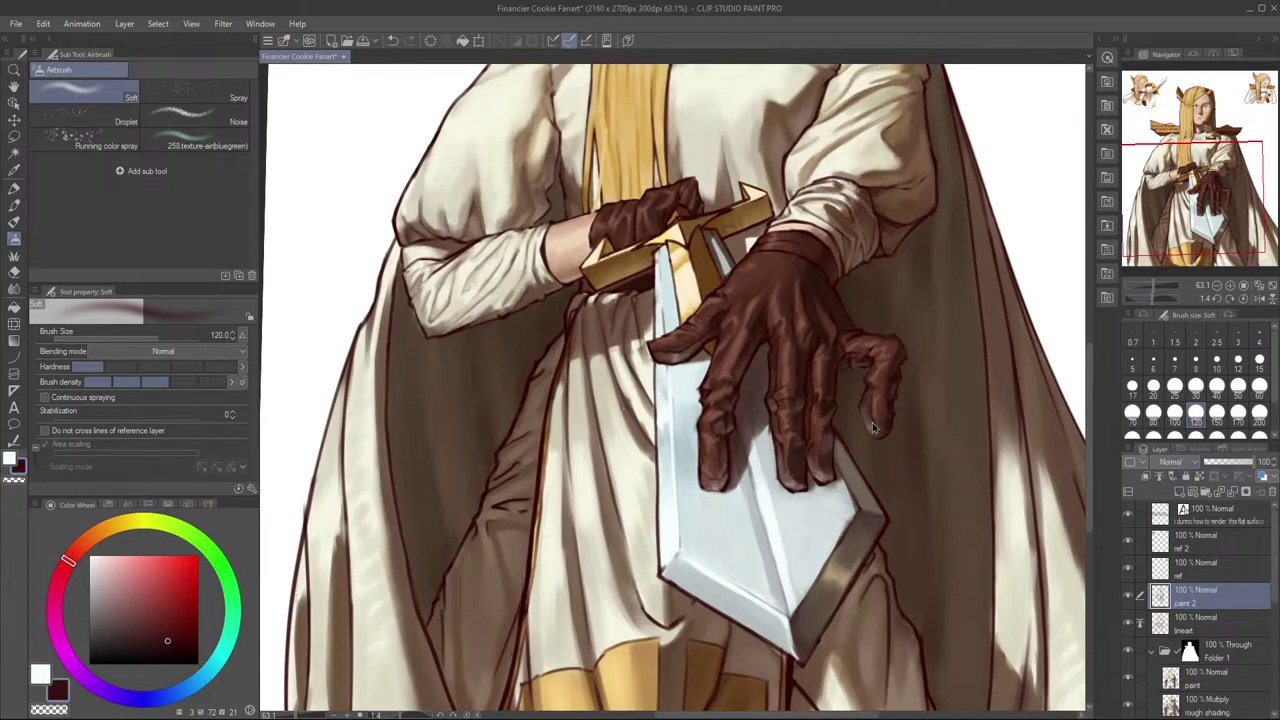
{"action": "key", "text": "ctrl+z"}
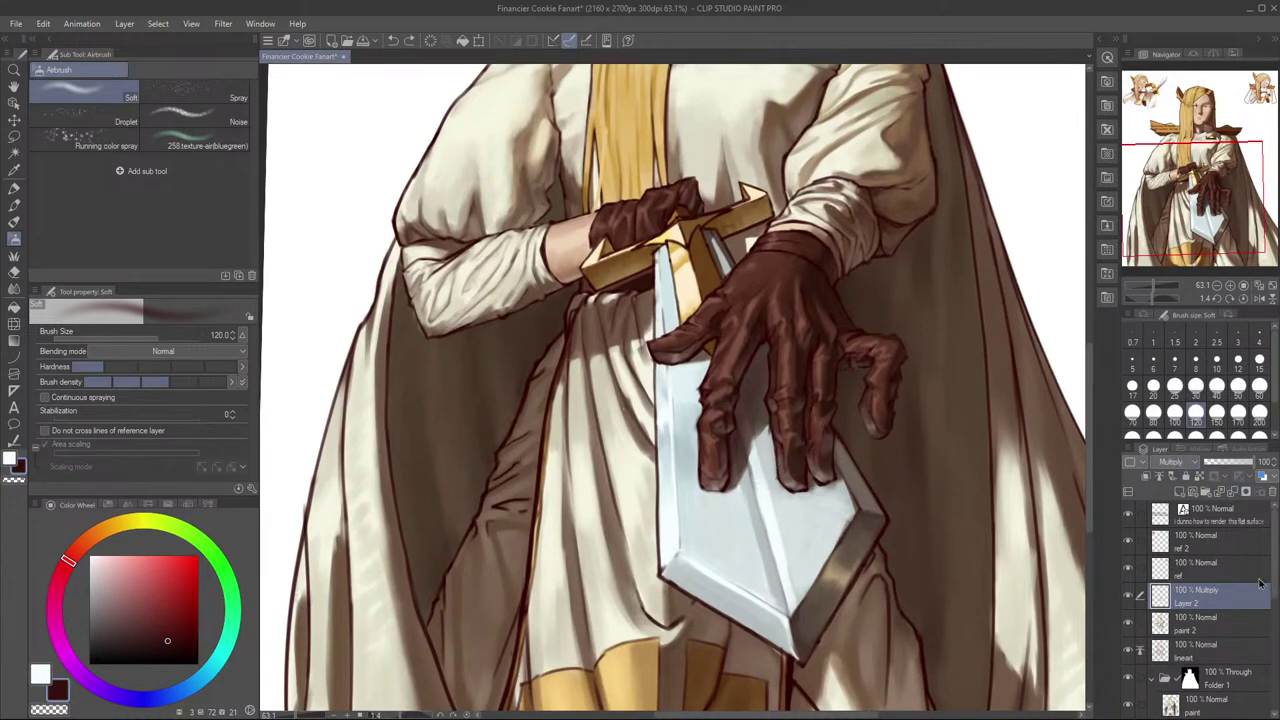
Step: Compare the blade with the Multiply shadow layer hidden, move that layer below paint 2, and make paint 2 the active layer
{"action": "left_click", "coordinate": [1164, 459]}
{"action": "left_click", "coordinate": [1175, 426]}
{"action": "left_click", "coordinate": [1177, 461]}
{"action": "left_click", "coordinate": [1208, 627]}
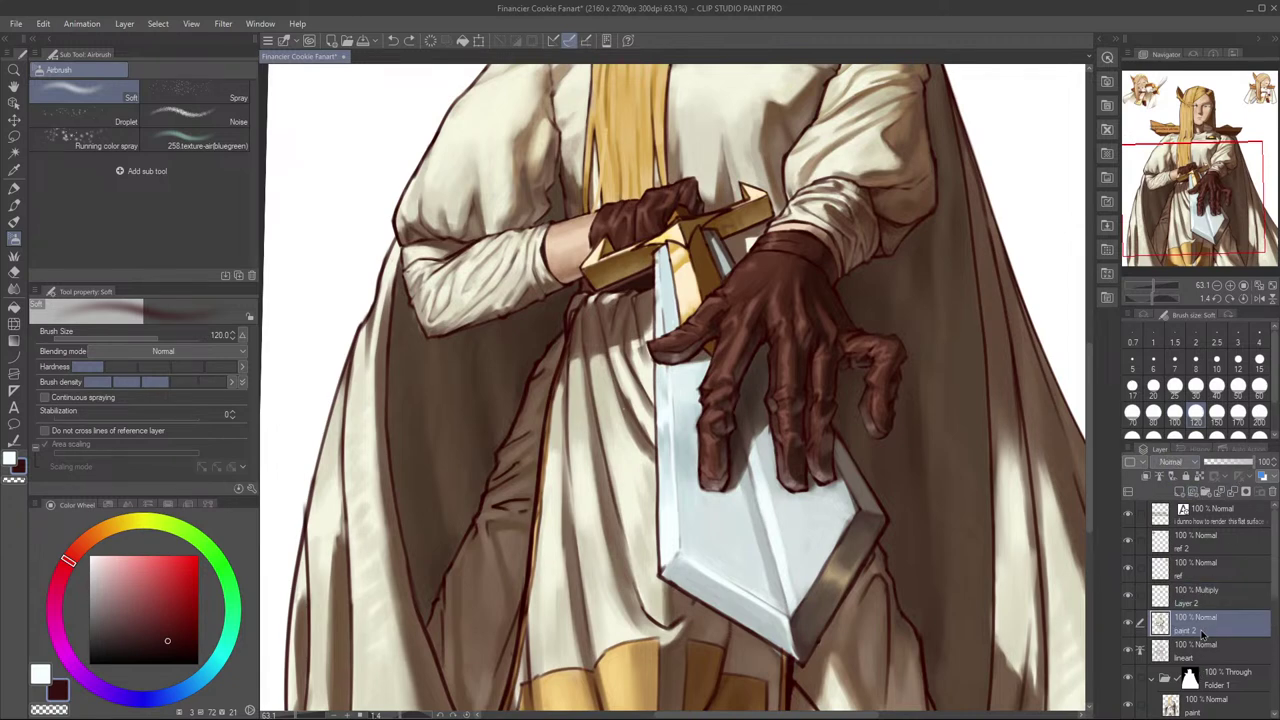
{"action": "left_click", "coordinate": [1128, 597]}
{"action": "left_click", "coordinate": [1128, 597]}
{"action": "left_click_drag", "start_coordinate": [1200, 597], "coordinate": [1196, 645]}
{"action": "key", "text": "ctrl+z"}
{"action": "key", "text": "ctrl+y"}
{"action": "left_click", "coordinate": [1226, 600]}
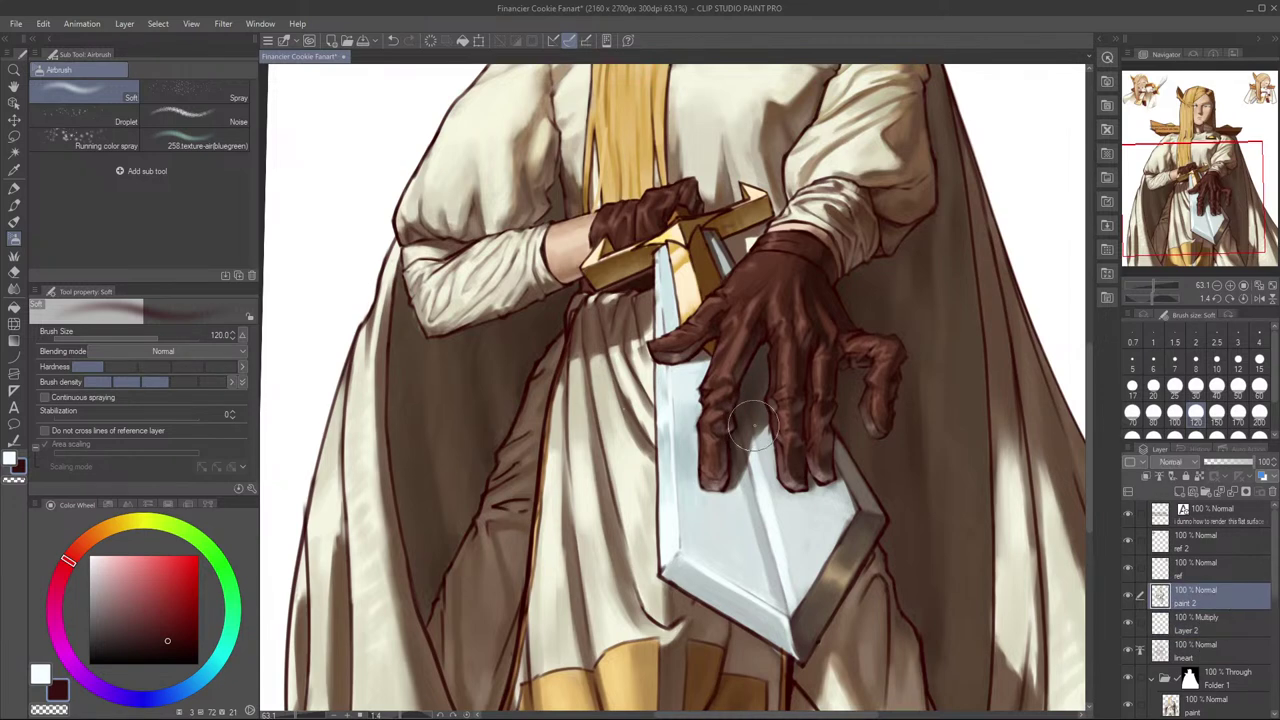
Step: Touch up the blade between the fingers on paint 2 with the Flow Milli pen and Rough eraser, checking it mirrored
{"action": "key", "text": "p"}
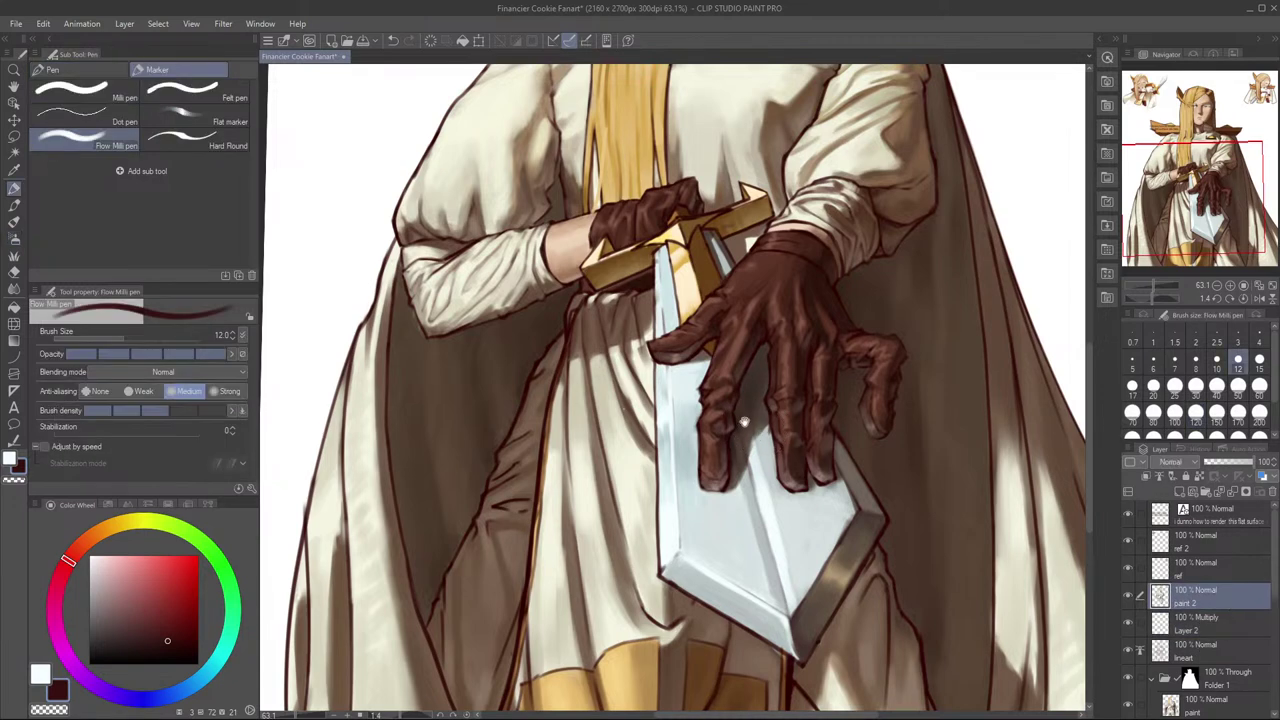
{"action": "key", "text": "e"}
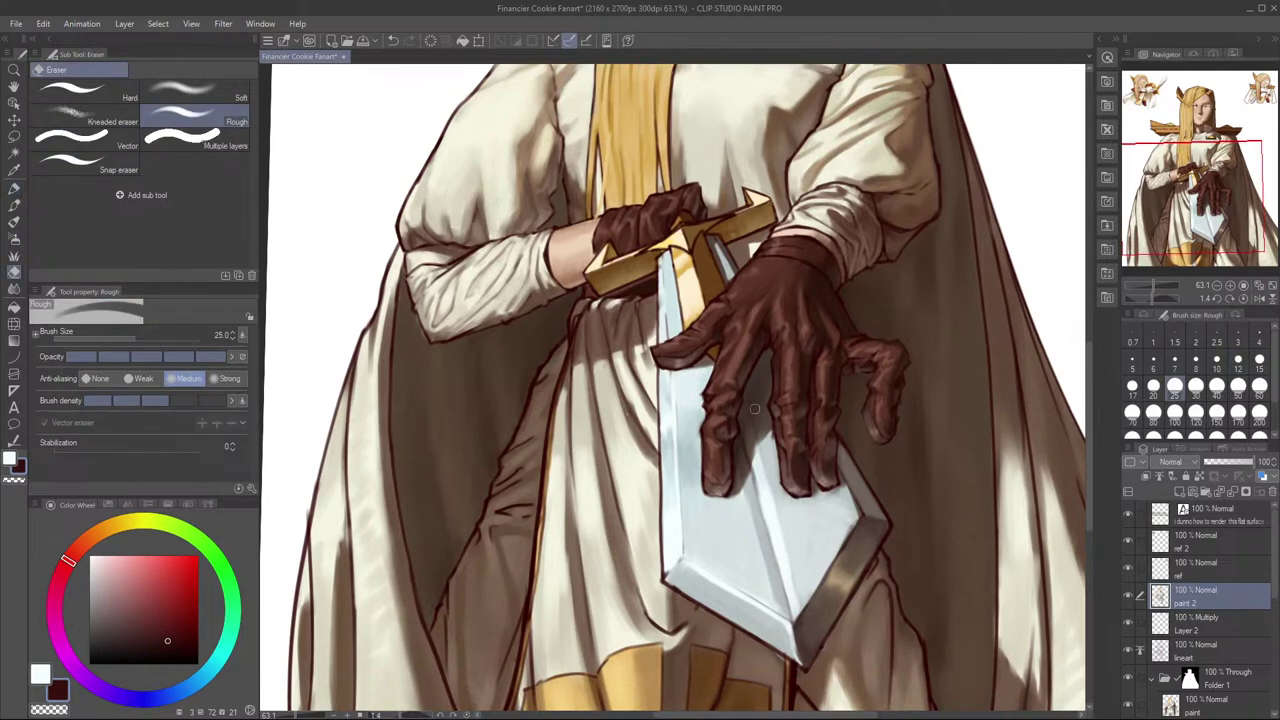
{"action": "key", "text": "p"}
{"action": "key", "text": "e"}
{"action": "key", "text": "p"}
{"action": "scroll", "coordinate": [845, 340], "scroll_direction": "down", "scroll_amount": 3}
{"action": "key", "text": "h"}
{"action": "key", "text": "h"}
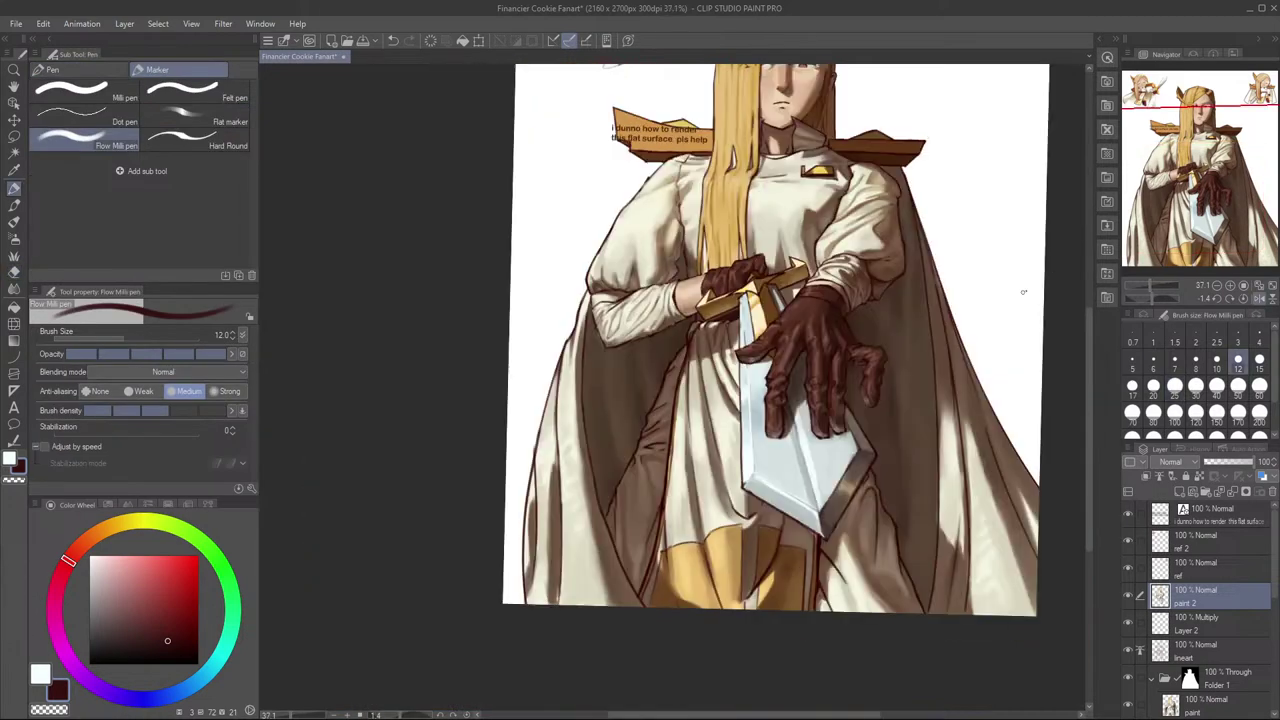
{"action": "scroll", "coordinate": [873, 380], "scroll_direction": "up", "scroll_amount": 3}
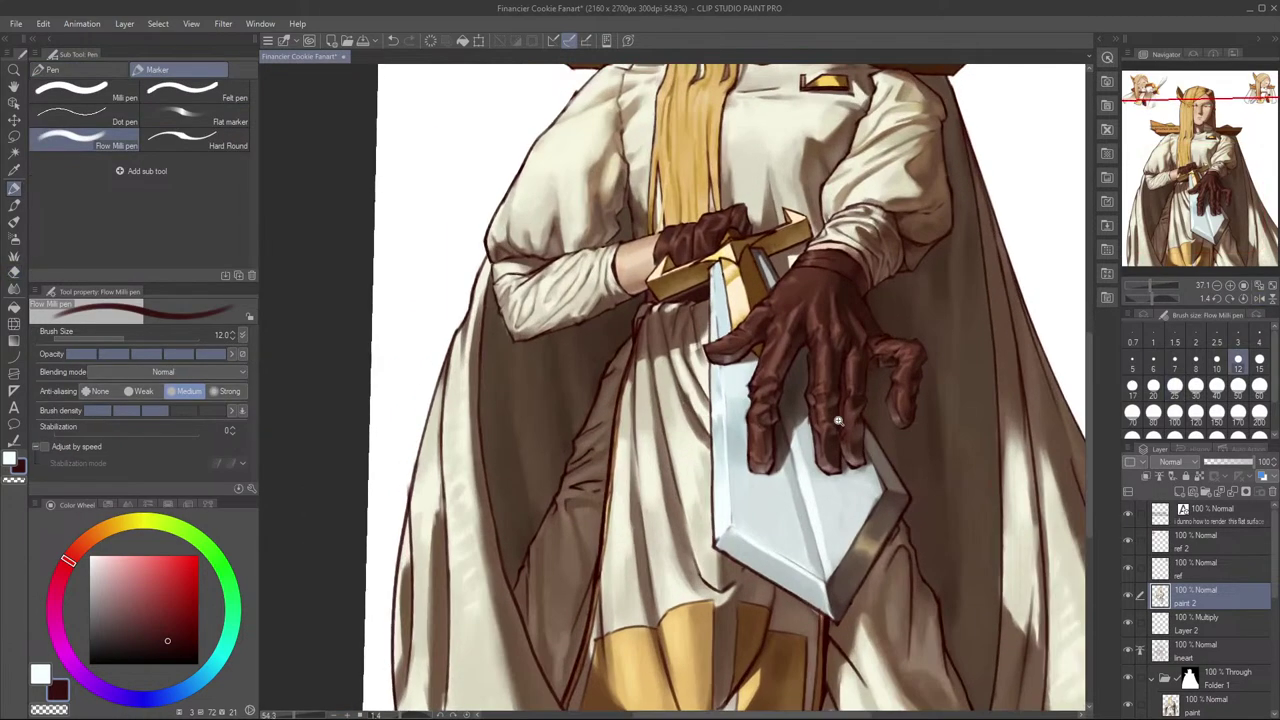
{"action": "scroll", "coordinate": [832, 427], "scroll_direction": "up", "scroll_amount": 4}
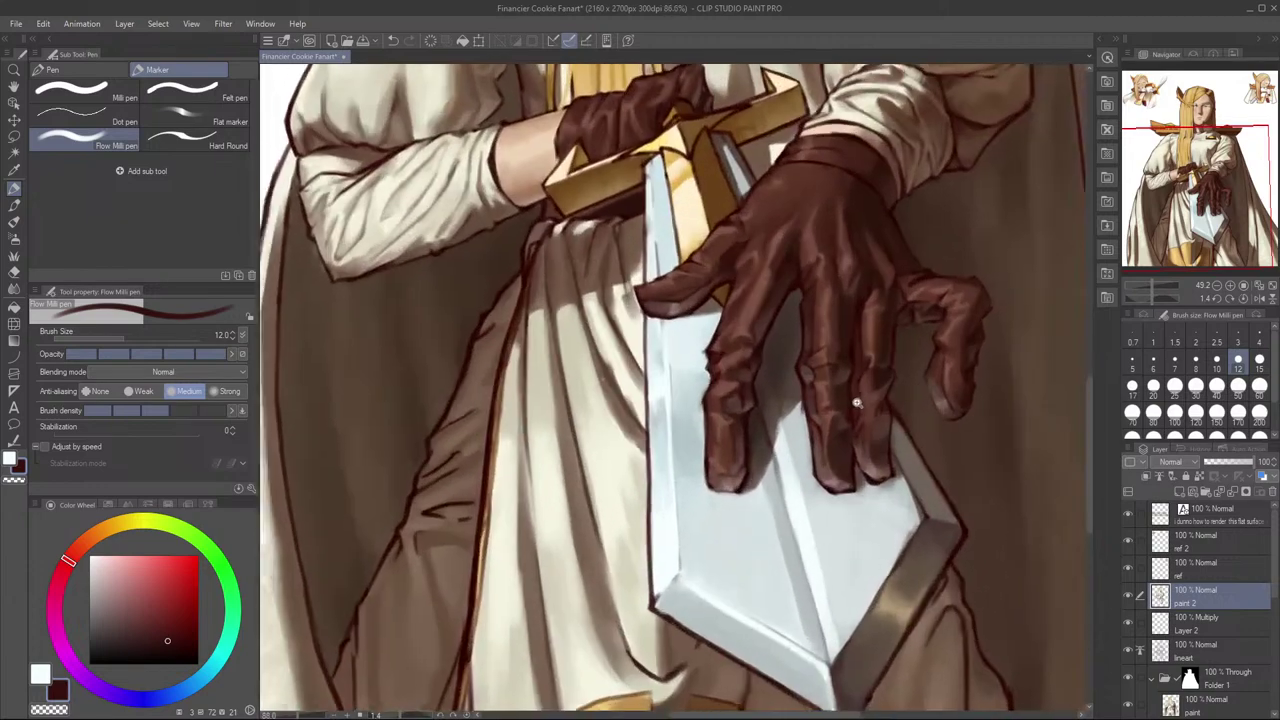
Step: Refine the blade shadow's edge beside the index fingertip, alternating a size 10 Flow Milli pen with a size 50 Rough eraser
{"action": "key", "text": "e"}
{"action": "key", "text": "p"}
{"action": "key", "text": "e"}
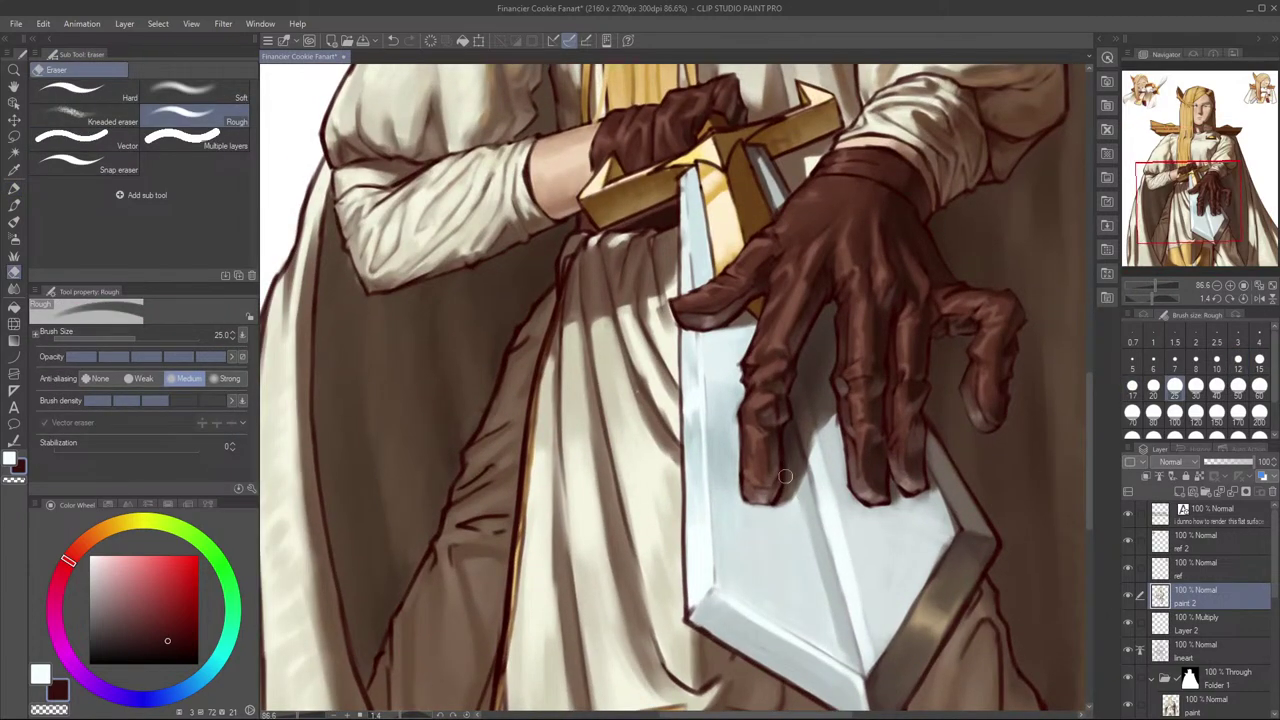
{"action": "key", "text": "p"}
{"action": "key", "text": "bracketleft"}
{"action": "key", "text": "bracketleft"}
{"action": "key", "text": "bracketleft"}
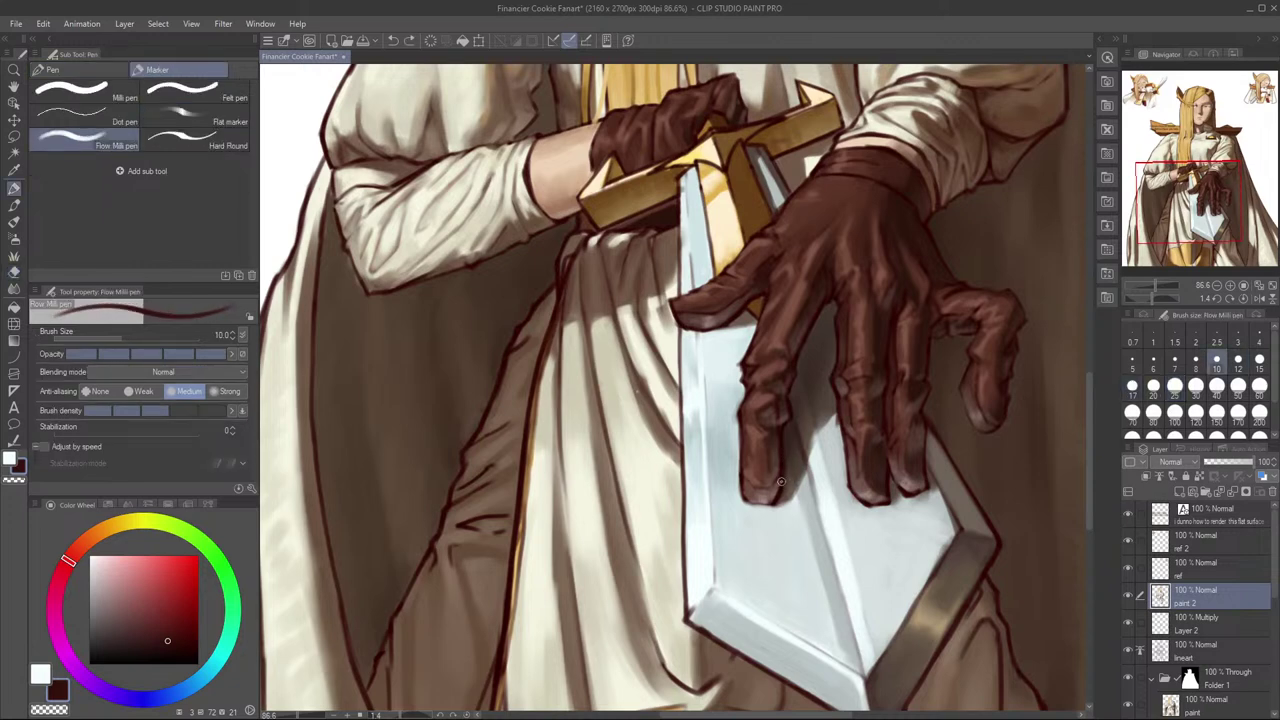
{"action": "key", "text": "e"}
{"action": "key", "text": "bracketright"}
{"action": "key", "text": "bracketright"}
{"action": "key", "text": "bracketright"}
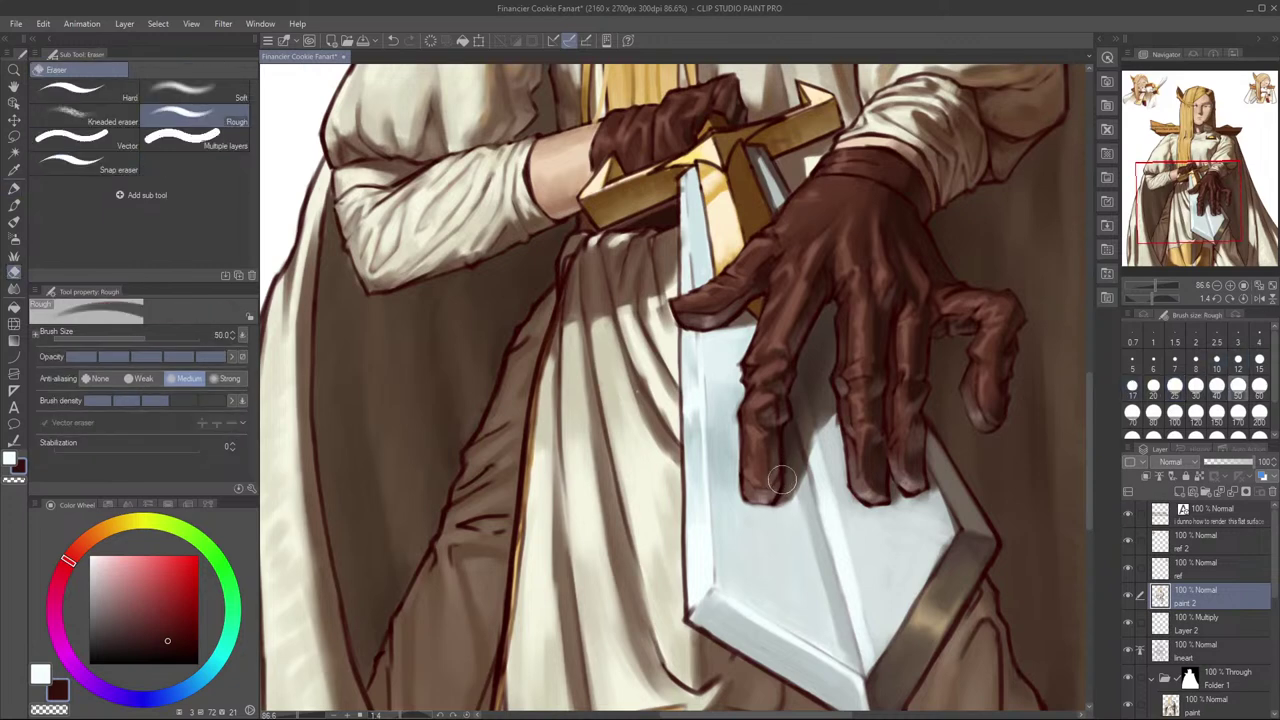
{"action": "key", "text": "p"}
{"action": "left_click_drag", "start_coordinate": [788, 452], "coordinate": [783, 496]}
{"action": "key", "text": "e"}
{"action": "key", "text": "p"}
{"action": "key", "text": "e"}
{"action": "key", "text": "p"}
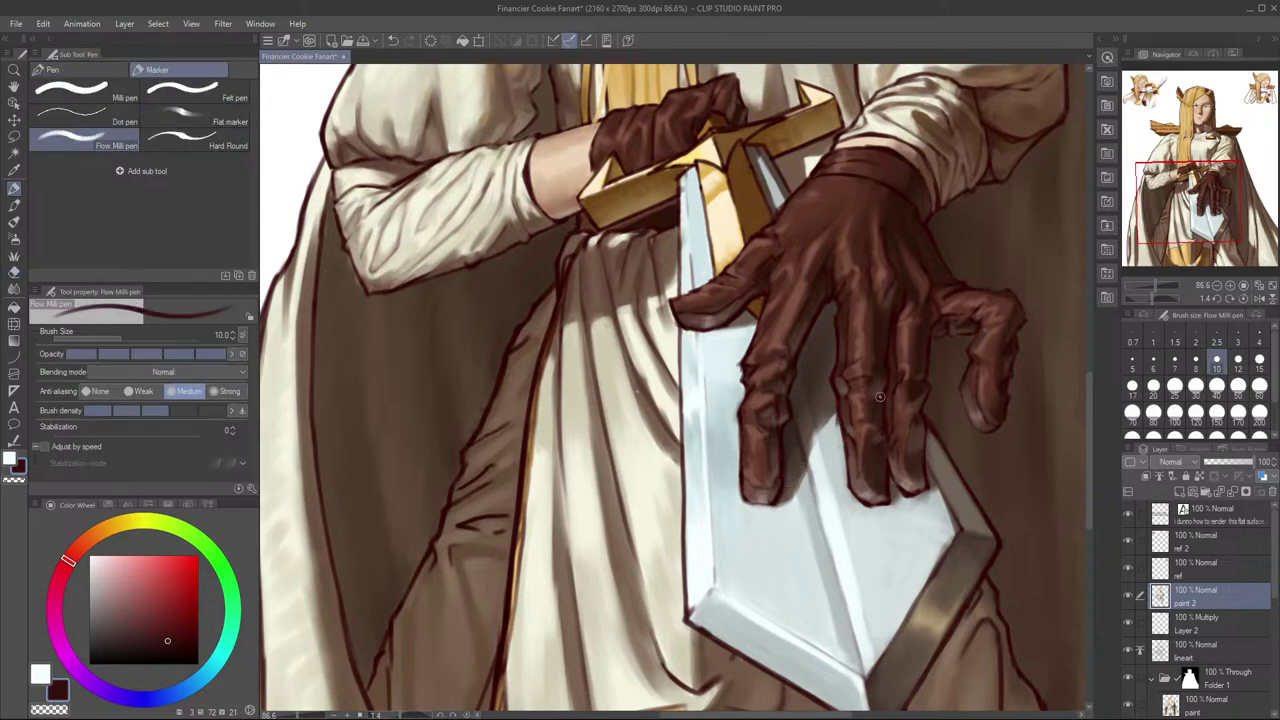
Step: Examine the hand and sword shading from farther out, comparing the mirrored and normal views
{"action": "scroll", "coordinate": [890, 469], "scroll_direction": "down", "scroll_amount": 4}
{"action": "key", "text": "h"}
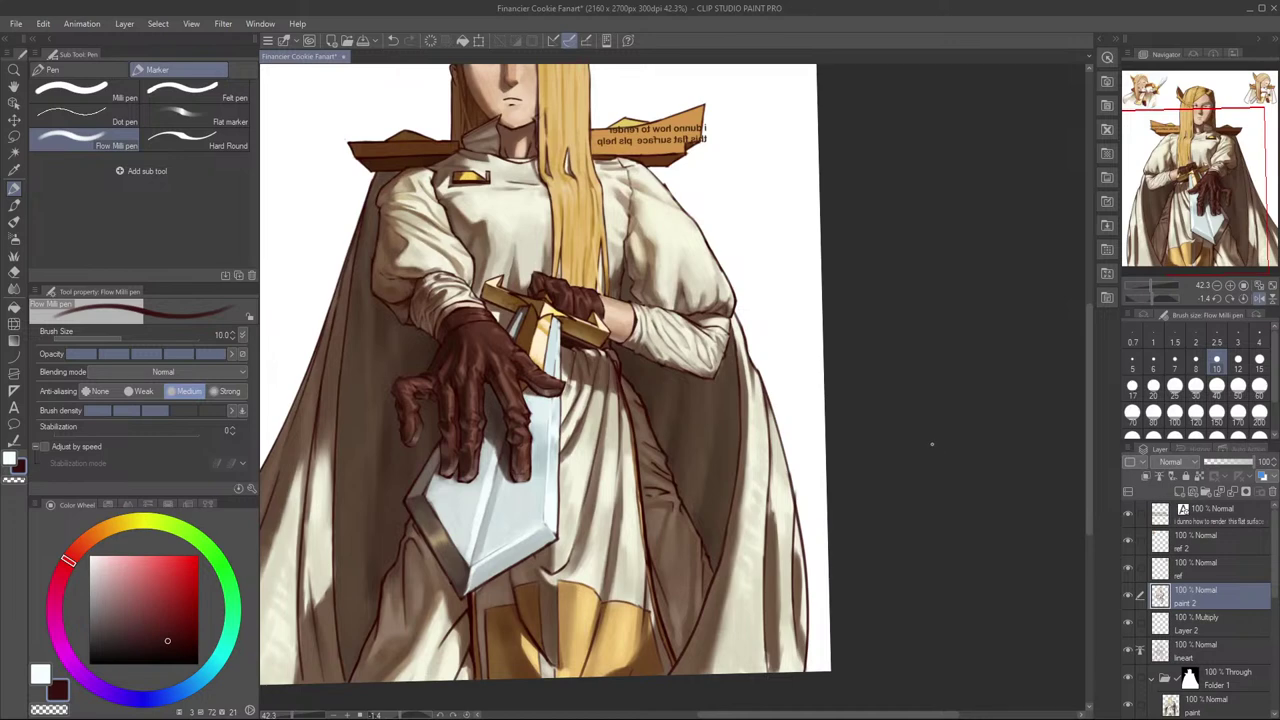
{"action": "key", "text": "h"}
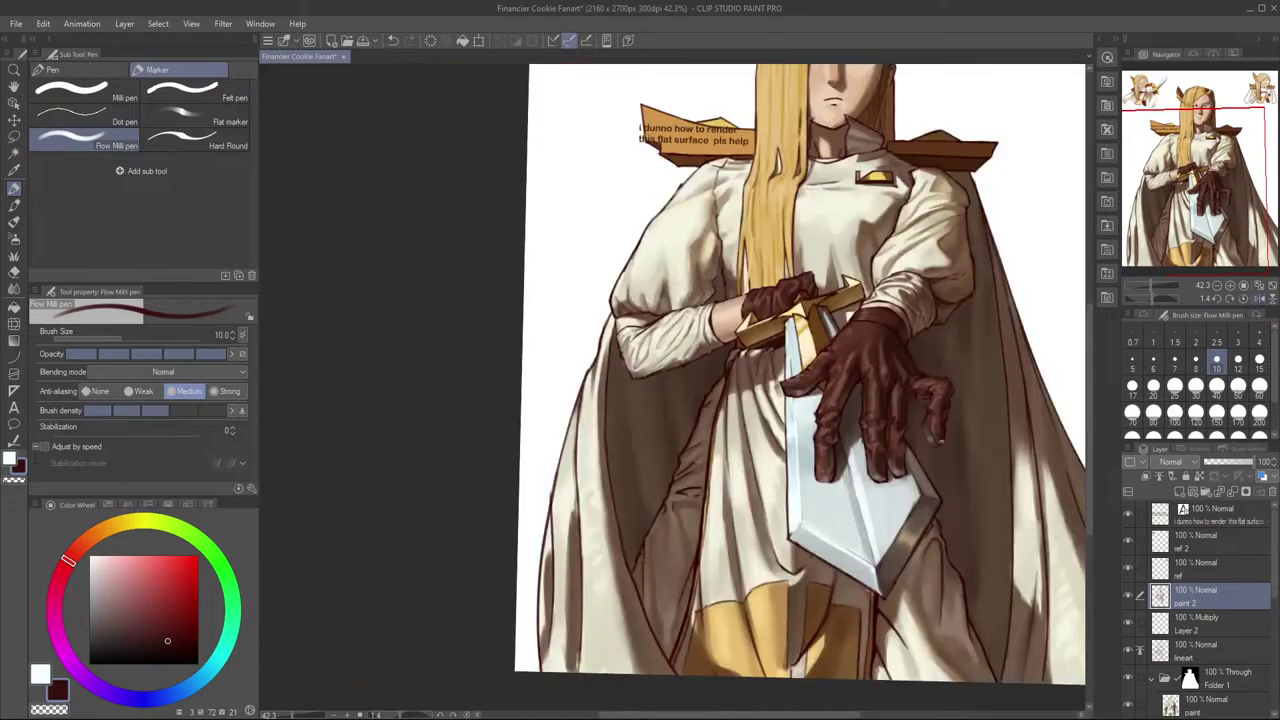
{"action": "left_click_drag", "start_coordinate": [1061, 388], "coordinate": [1011, 422]}
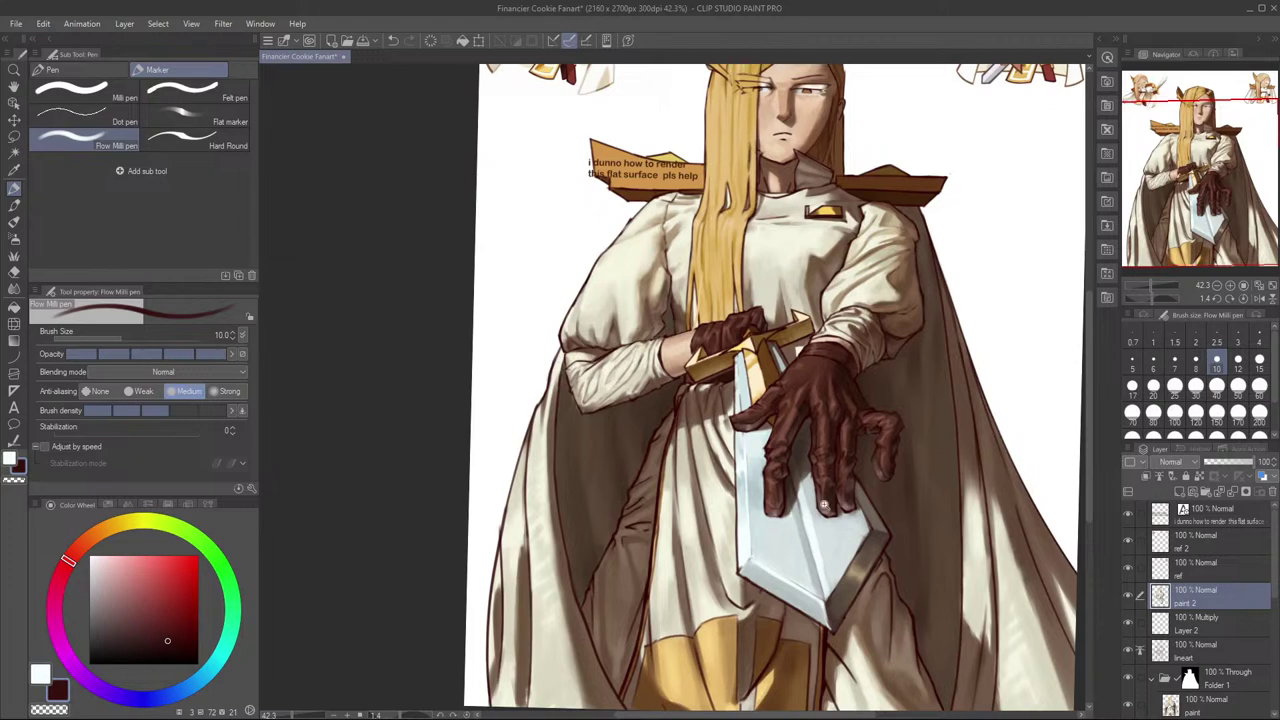
{"action": "scroll", "coordinate": [853, 493], "scroll_direction": "up", "scroll_amount": 3}
{"action": "scroll", "coordinate": [853, 493], "scroll_direction": "down", "scroll_amount": 2}
{"action": "key", "text": "h"}
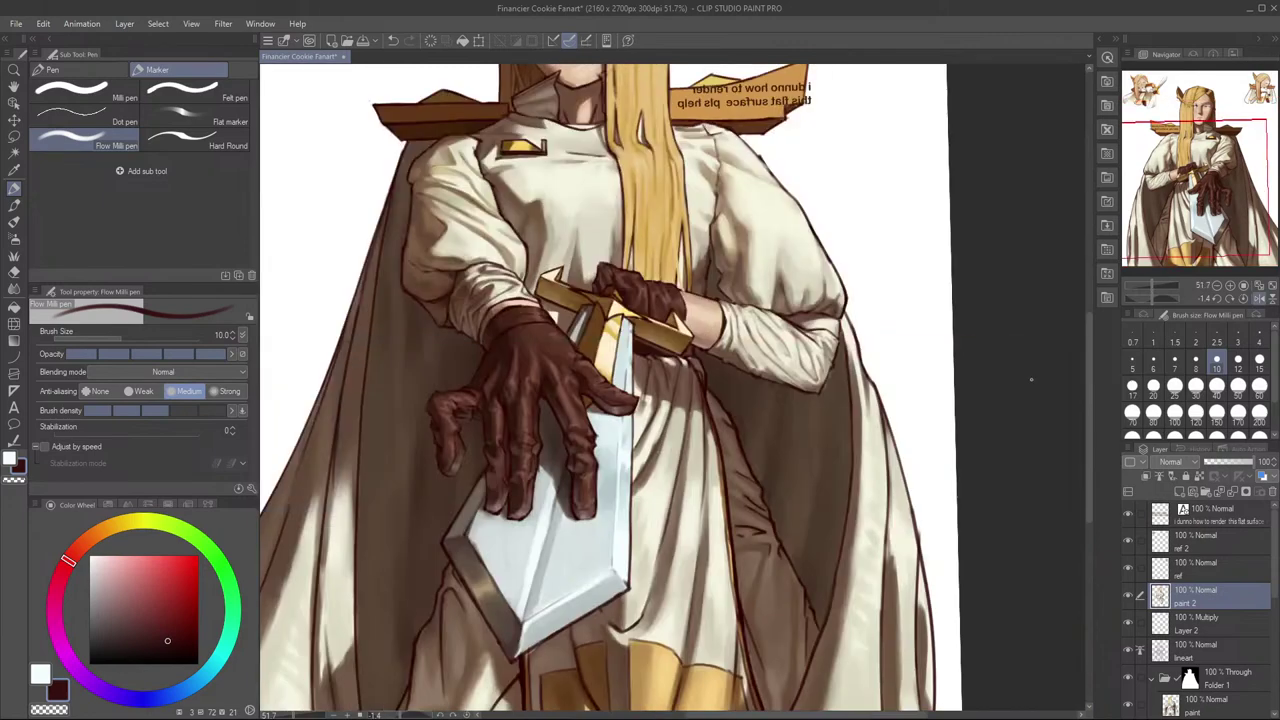
Step: Examine the gloved hand and sword rendering in the normal view from several distances
{"action": "key", "text": "h"}
{"action": "left_click_drag", "start_coordinate": [924, 426], "coordinate": [937, 452]}
{"action": "mouse_move", "coordinate": [846, 422]}
{"action": "left_mouse_down"}
{"action": "mouse_move", "coordinate": [871, 420]}
{"action": "mouse_move", "coordinate": [855, 426]}
{"action": "mouse_move", "coordinate": [865, 436]}
{"action": "left_mouse_up"}
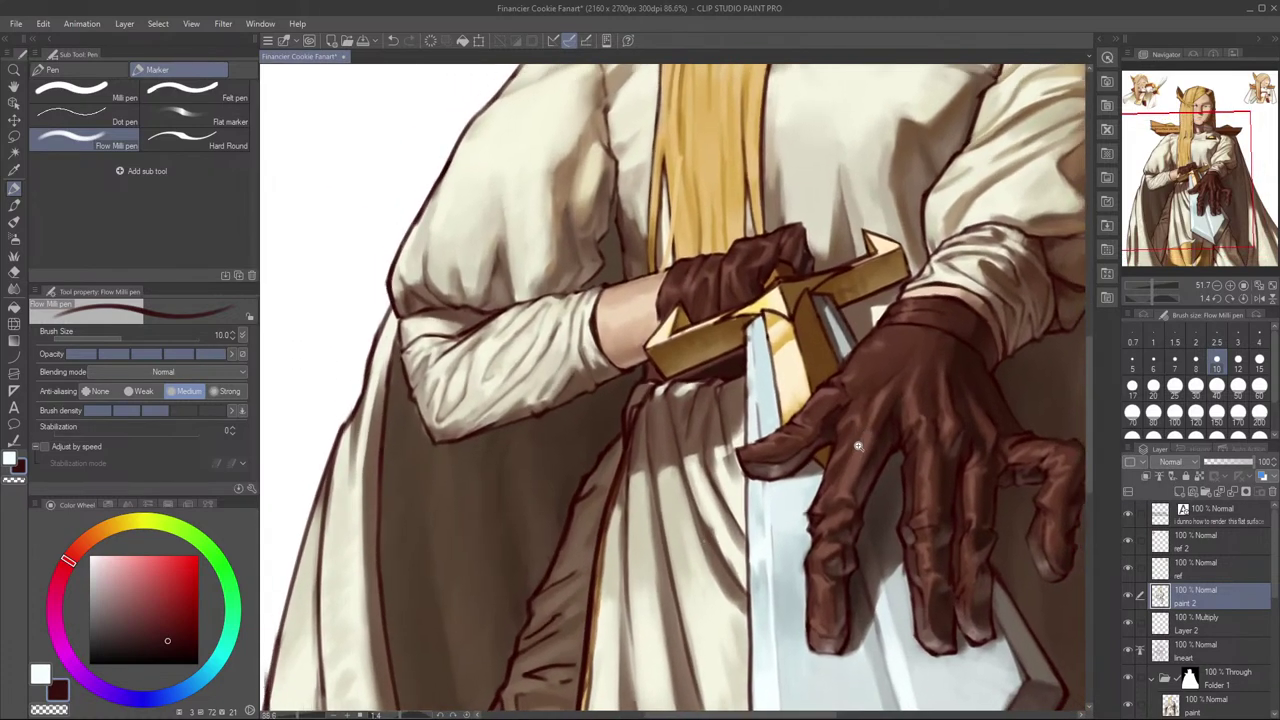
{"action": "scroll", "coordinate": [865, 436], "scroll_direction": "down", "scroll_amount": 5}
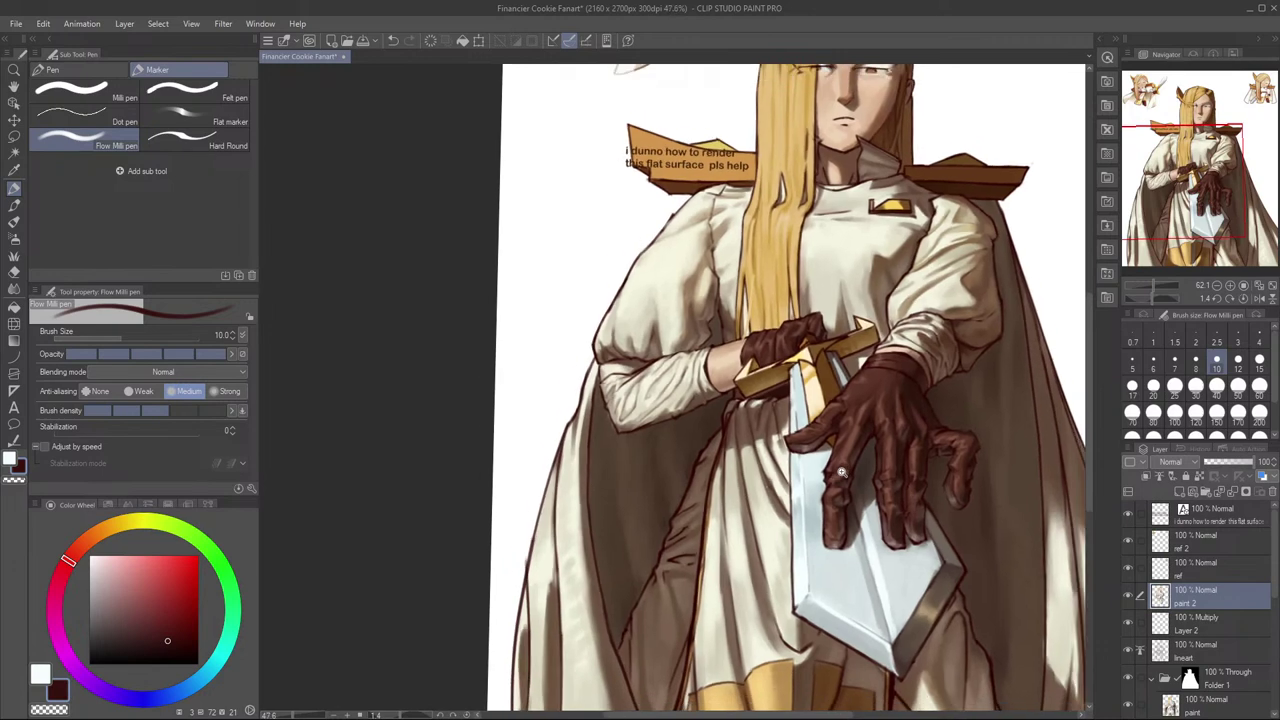
{"action": "scroll", "coordinate": [840, 472], "scroll_direction": "up", "scroll_amount": 1}
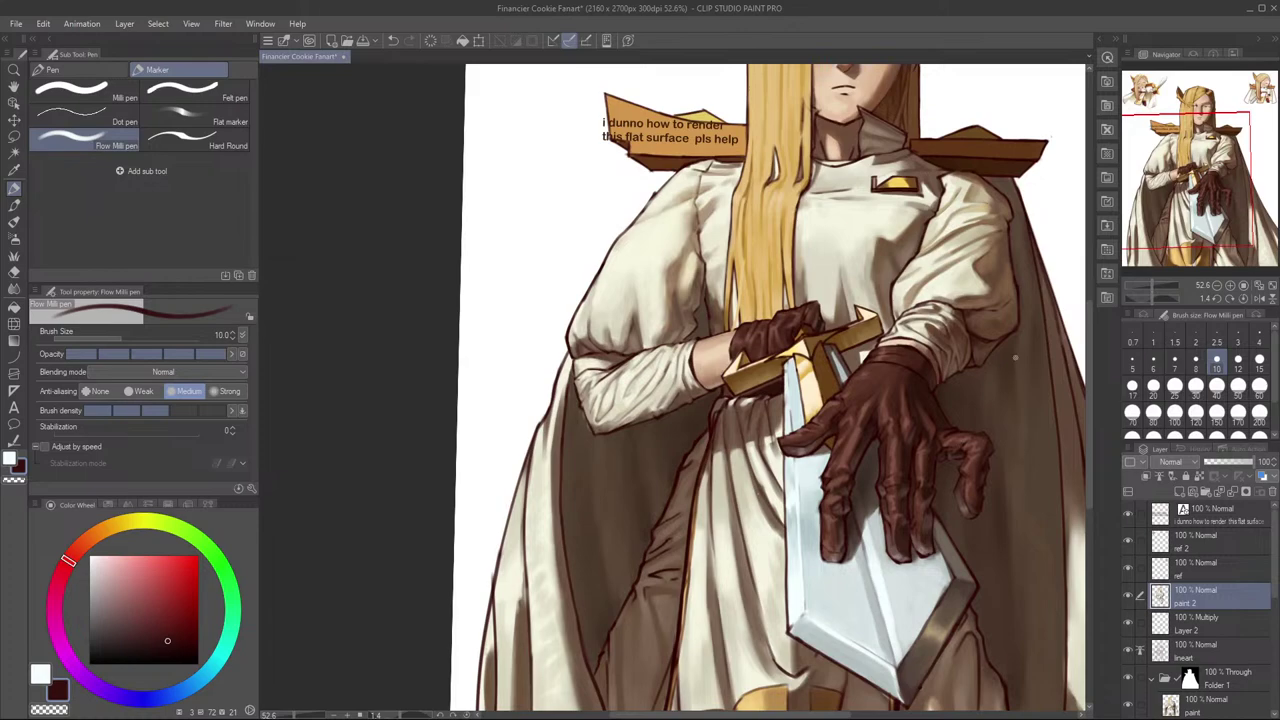
{"action": "left_click_drag", "start_coordinate": [1020, 360], "coordinate": [958, 343]}
{"action": "scroll", "coordinate": [958, 343], "scroll_direction": "up", "scroll_amount": 2}
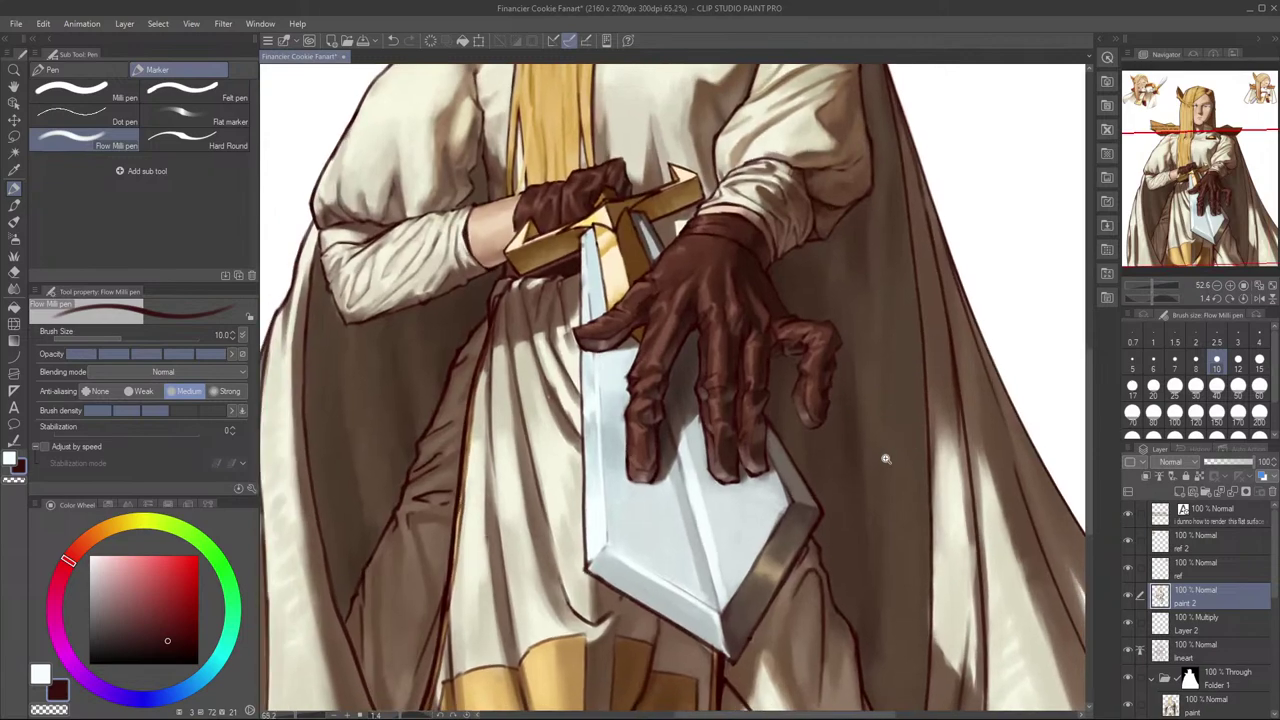
{"action": "left_click_drag", "start_coordinate": [837, 506], "coordinate": [925, 472]}
{"action": "scroll", "coordinate": [924, 472], "scroll_direction": "up", "scroll_amount": 1}
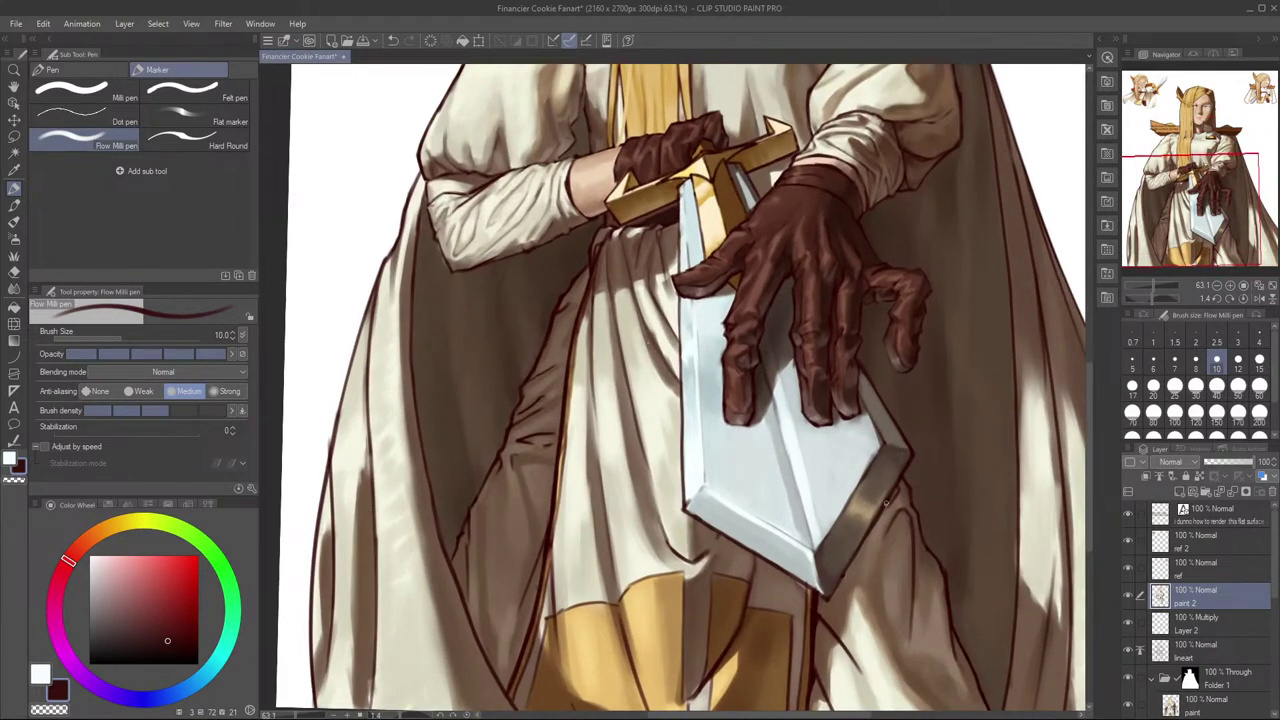
{"action": "left_click_drag", "start_coordinate": [888, 516], "coordinate": [908, 480]}
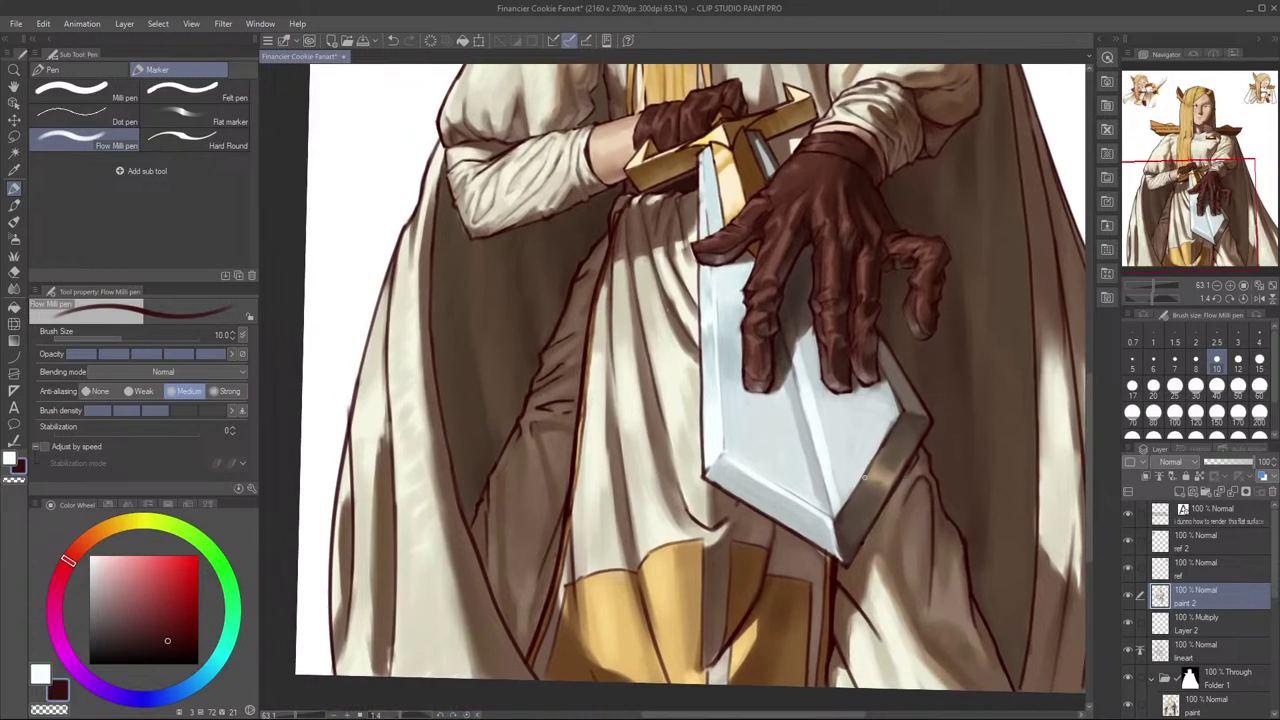
Step: Compare the sword, hand and surrounding clothing in the mirrored and normal views
{"action": "key", "text": "h"}
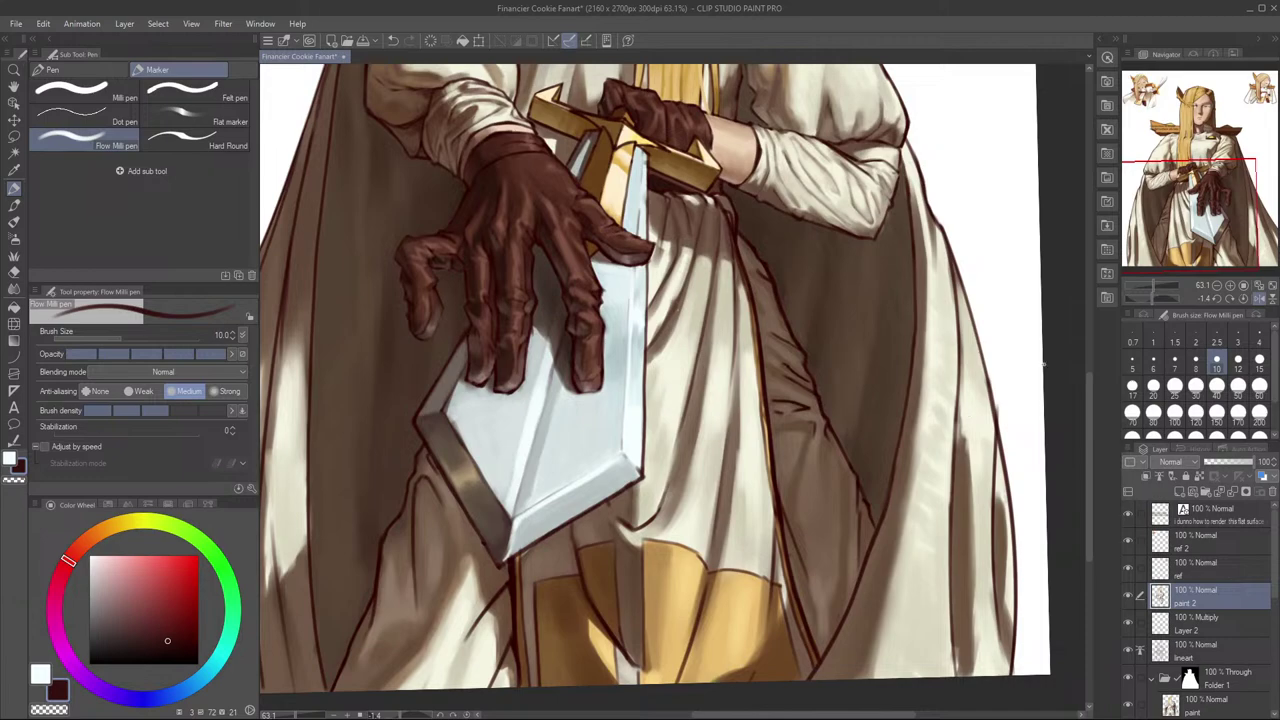
{"action": "key", "text": "h"}
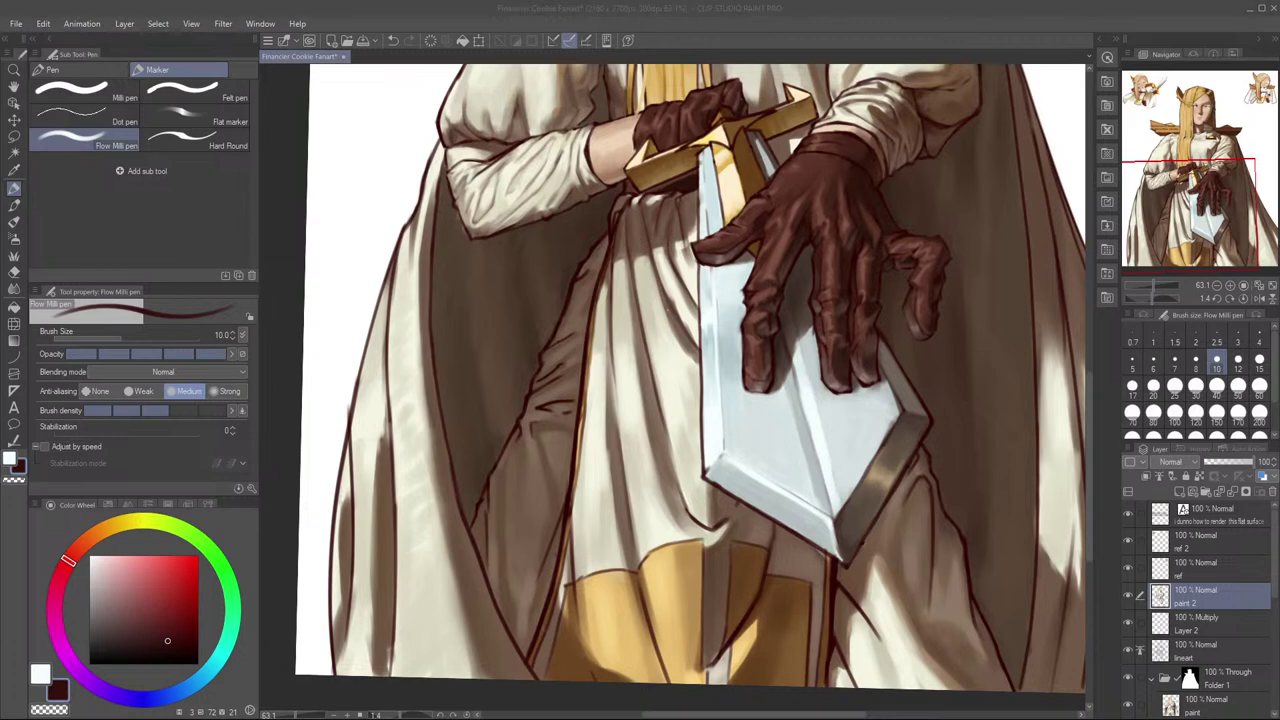
{"action": "left_click_drag", "start_coordinate": [970, 398], "coordinate": [960, 458]}
{"action": "key", "text": "h"}
{"action": "key", "text": "h"}
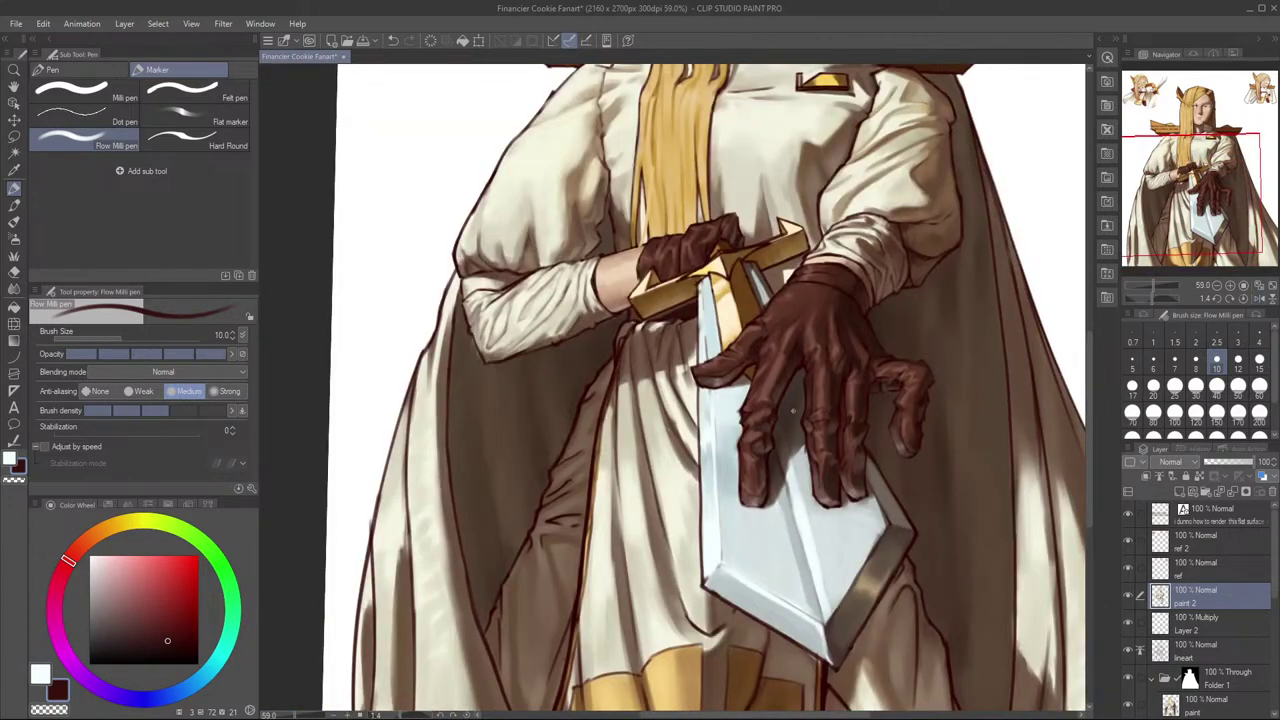
{"action": "key", "text": "e"}
{"action": "key", "text": "p"}
{"action": "key", "text": "h"}
{"action": "key", "text": "h"}
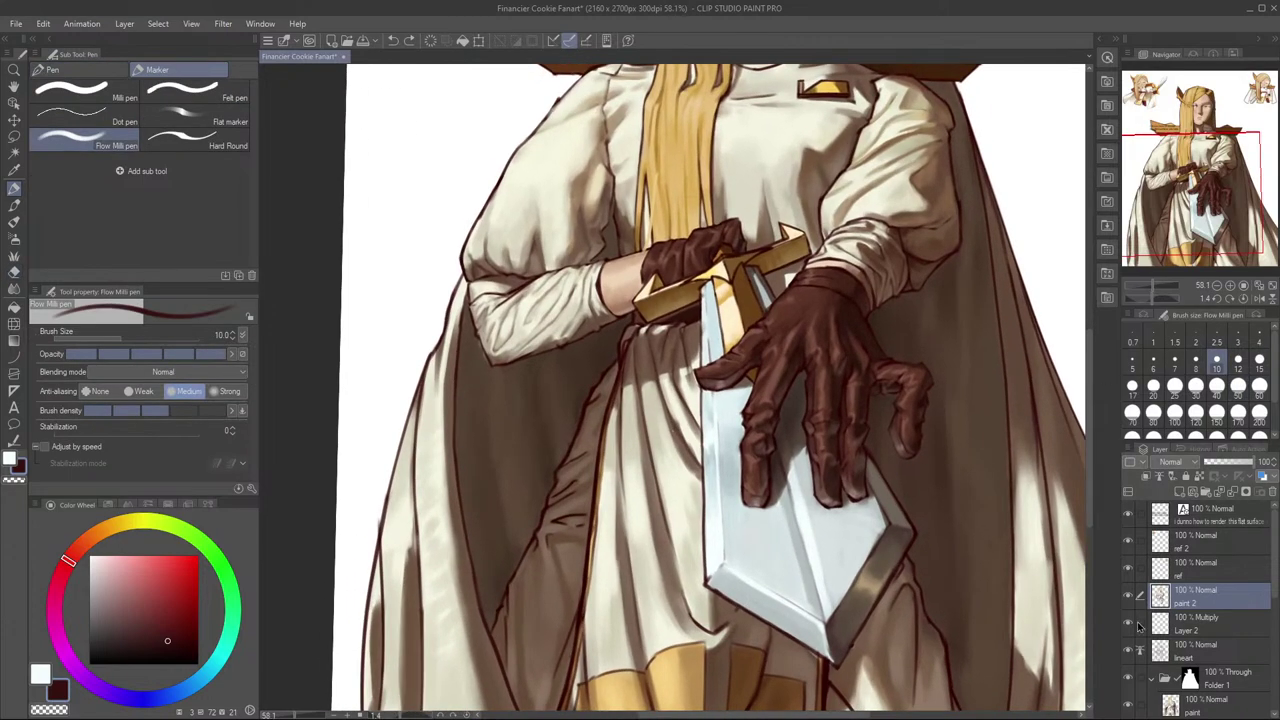
Step: Compare the blade with the Multiply shadow on Layer 2 hidden and shown
{"action": "left_click", "coordinate": [1130, 624]}
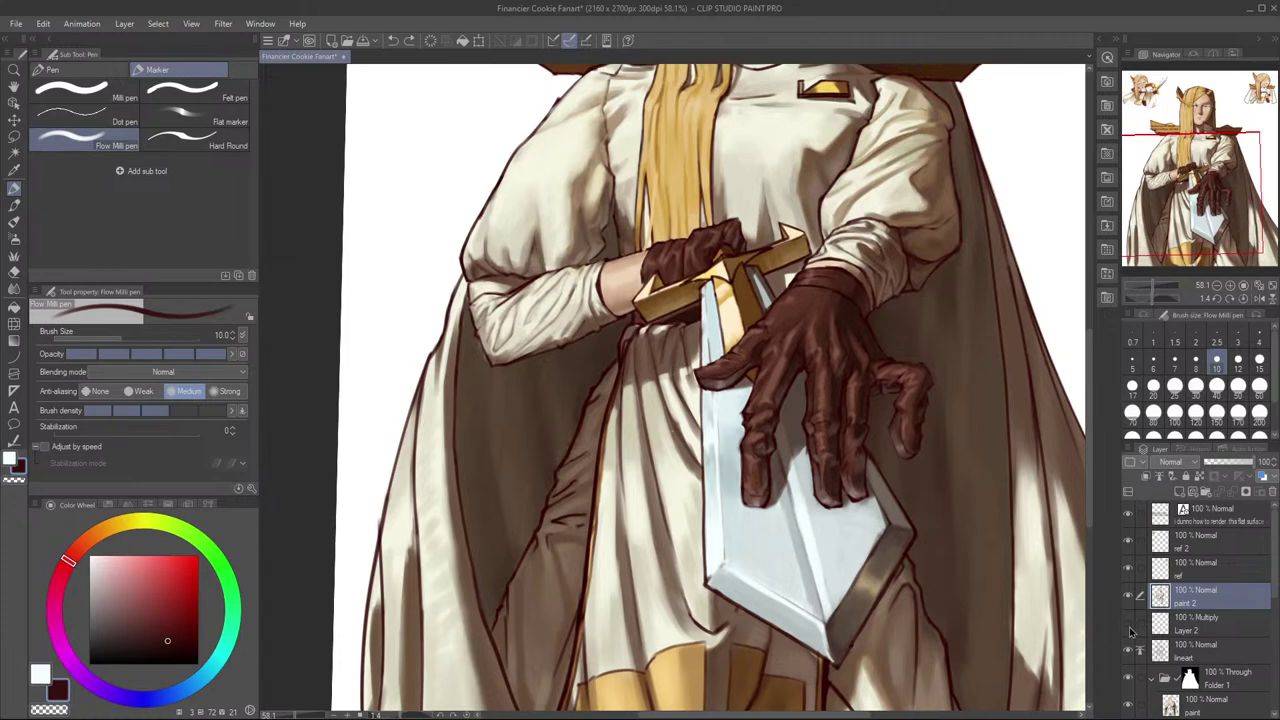
{"action": "scroll", "coordinate": [977, 571], "scroll_direction": "down", "scroll_amount": 3}
{"action": "scroll", "coordinate": [977, 571], "scroll_direction": "up", "scroll_amount": 1}
{"action": "scroll", "coordinate": [1004, 511], "scroll_direction": "up", "scroll_amount": 5}
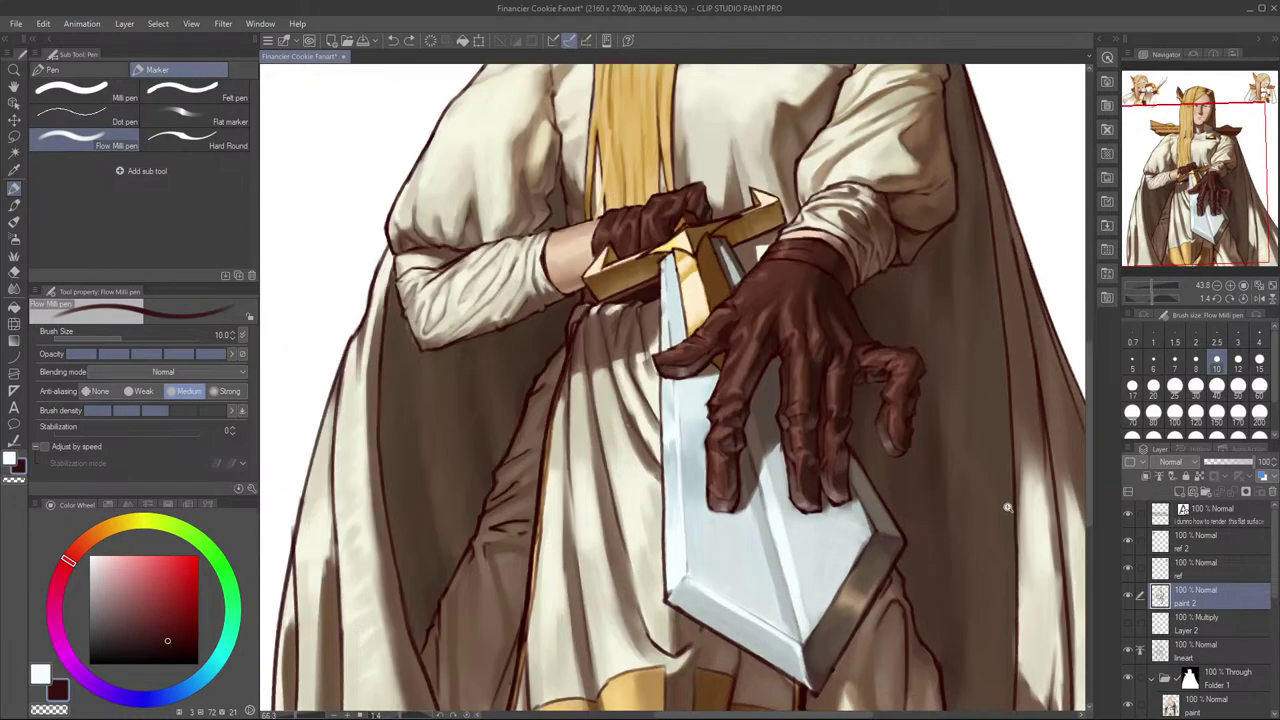
{"action": "left_click", "coordinate": [1130, 624]}
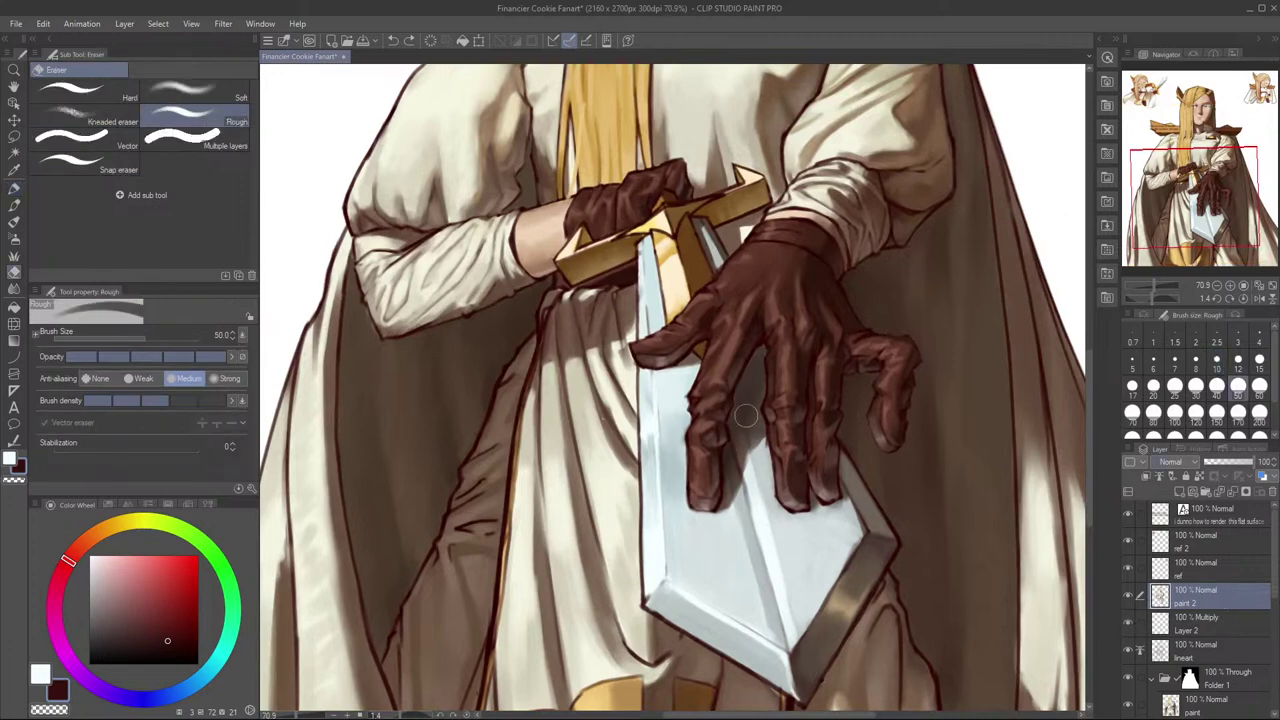
Step: Paint a sampled pale blade colour between the index and middle fingers on paint 2, using the Flow Milli pen at sizes 8 to 12
{"action": "left_click", "coordinate": [1224, 632]}
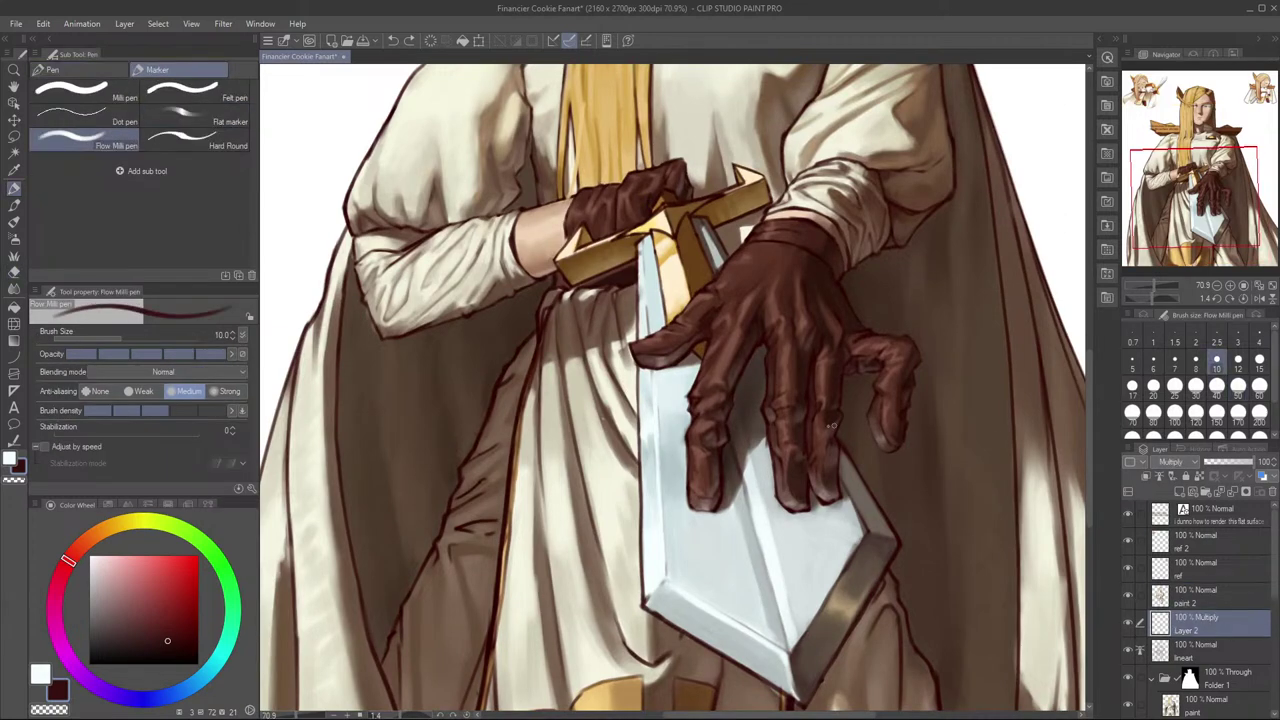
{"action": "key", "text": "e"}
{"action": "left_click", "coordinate": [1222, 602]}
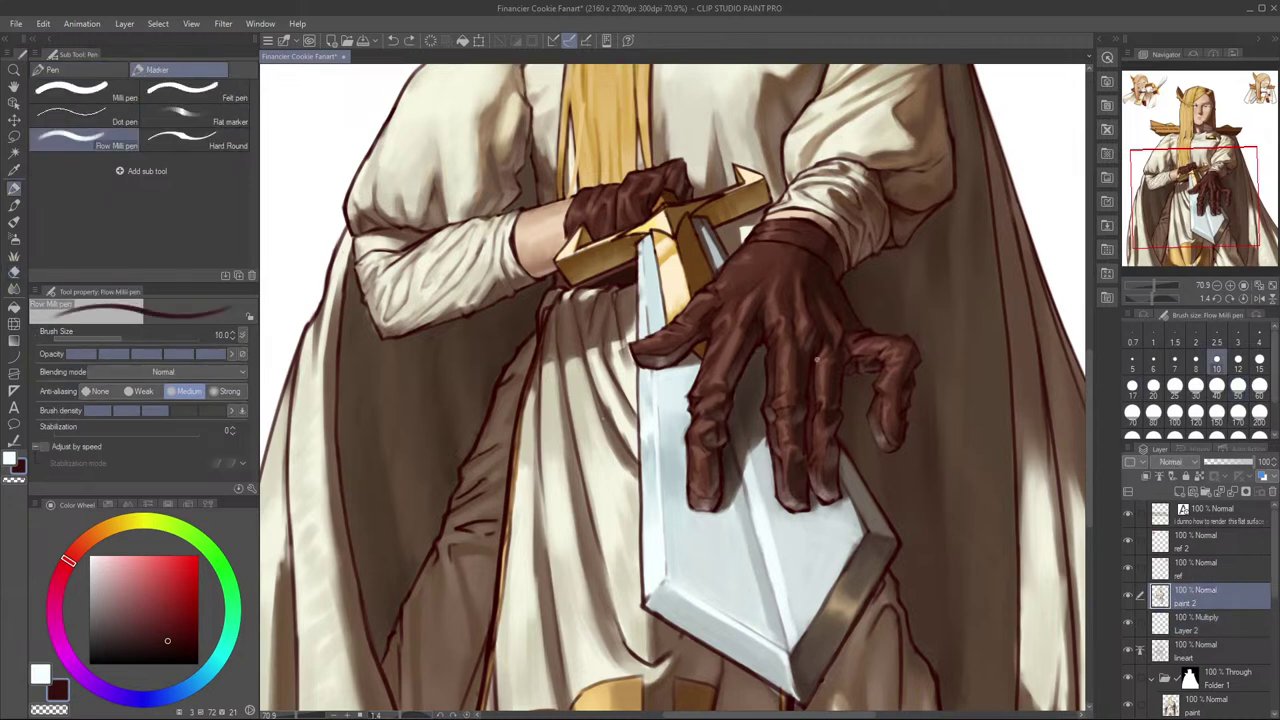
{"action": "left_click", "coordinate": [686, 388], "text": "alt"}
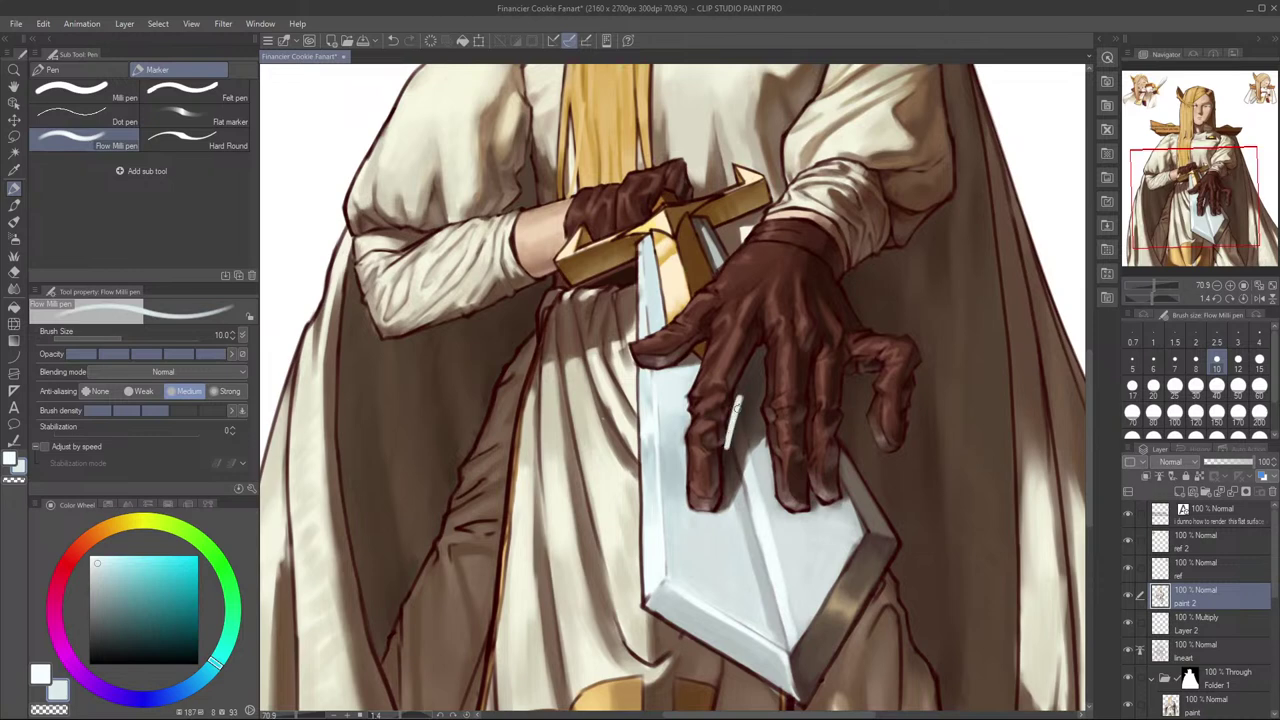
{"action": "key", "text": "]"}
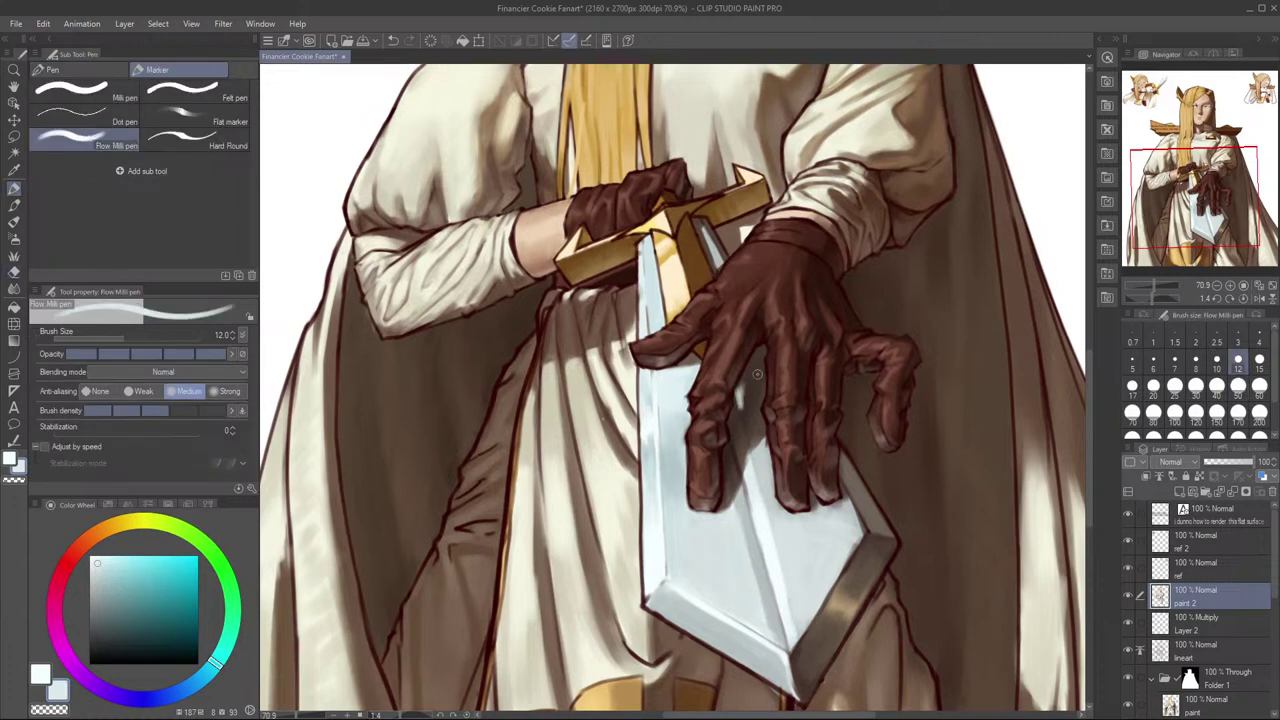
{"action": "key", "text": "bracketleft"}
{"action": "key", "text": "bracketleft"}
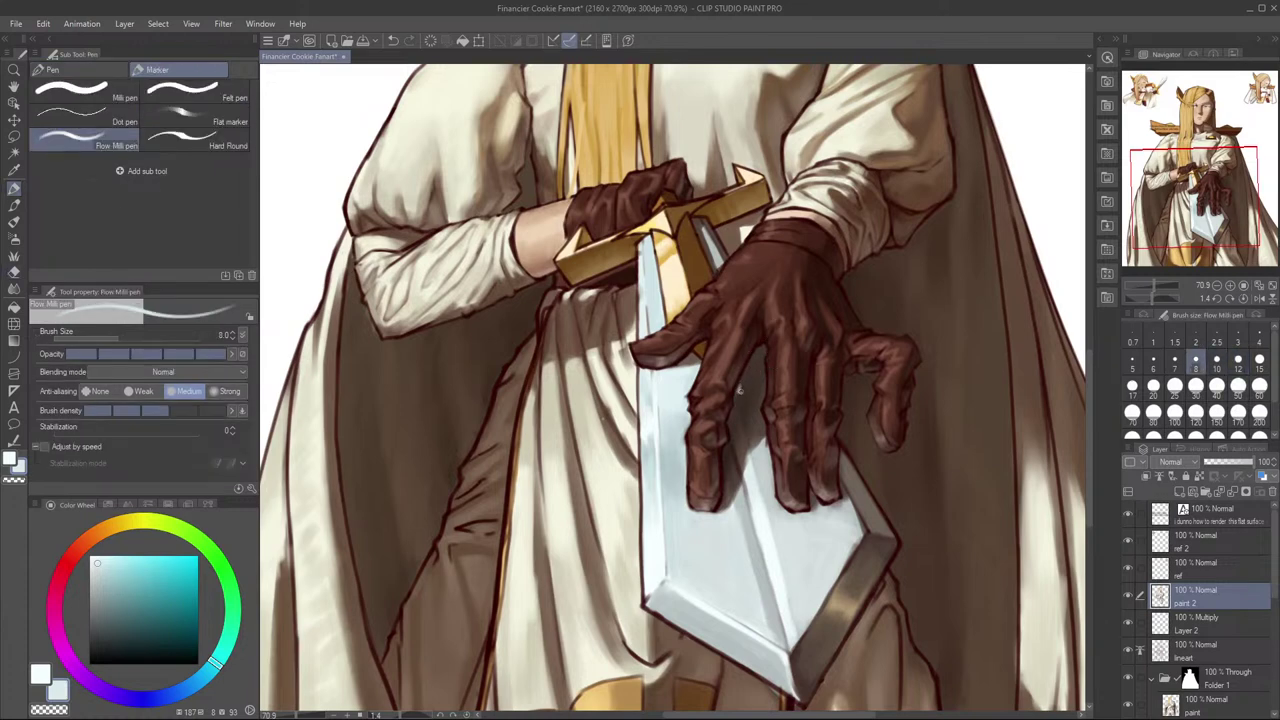
{"action": "key", "text": "bracketright"}
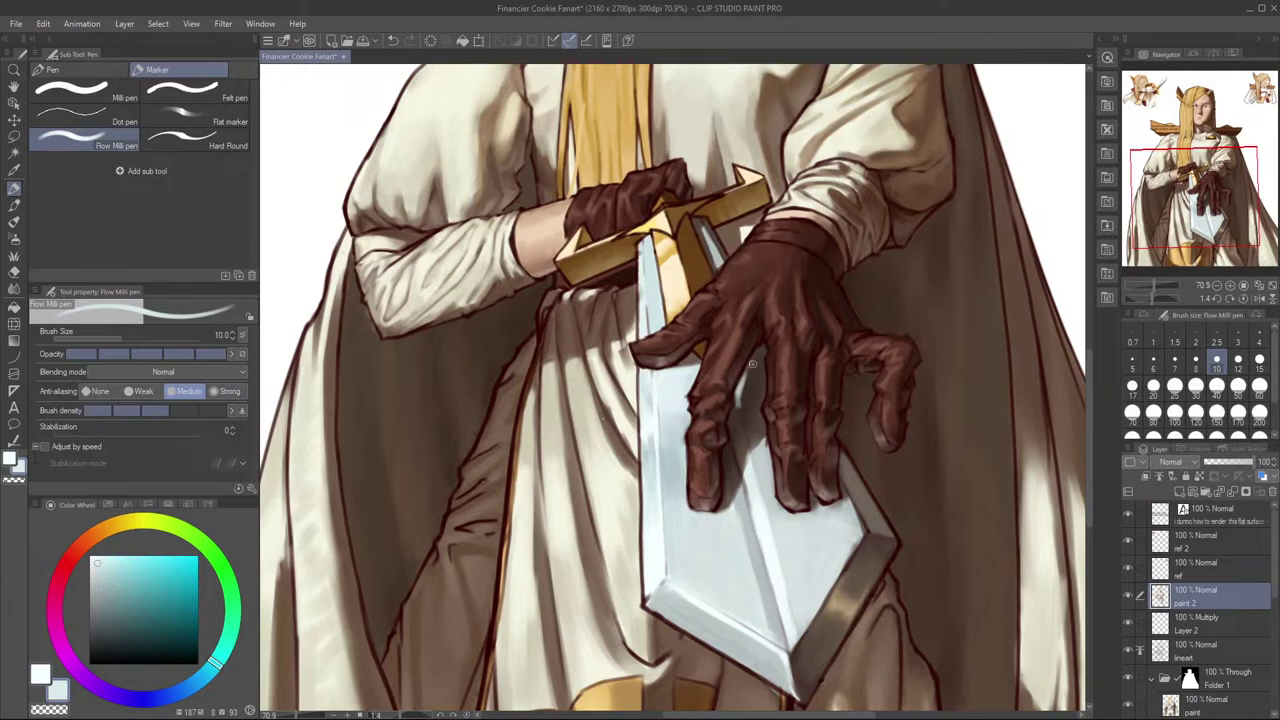
Step: Refine the gap between the index and middle fingers with sampled blue-grey and dark brown tones, checking it mirrored
{"action": "left_click", "coordinate": [673, 463], "text": "alt"}
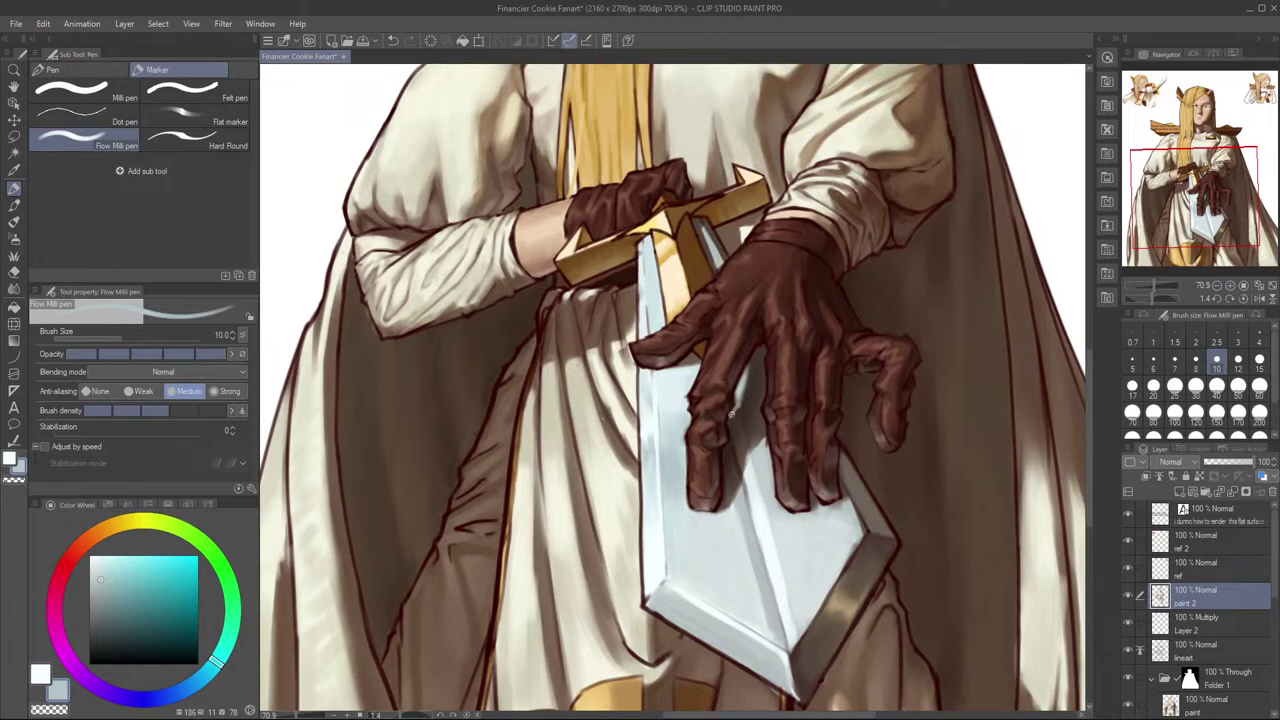
{"action": "left_click", "coordinate": [742, 386], "text": "alt"}
{"action": "key", "text": "h"}
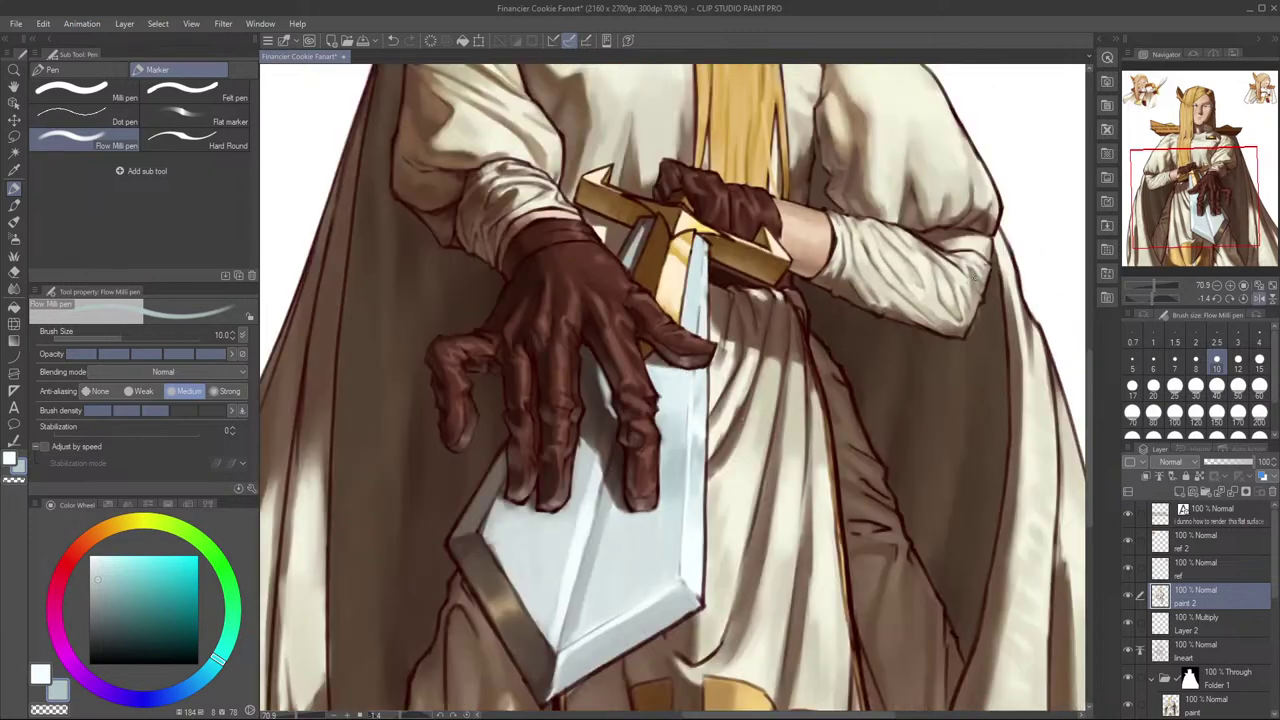
{"action": "scroll", "coordinate": [837, 406], "scroll_direction": "down", "scroll_amount": 3}
{"action": "key", "text": "h"}
{"action": "left_click_drag", "start_coordinate": [870, 382], "coordinate": [906, 384]}
{"action": "scroll", "coordinate": [906, 383], "scroll_direction": "up", "scroll_amount": 2}
{"action": "left_click", "coordinate": [765, 371], "text": "alt"}
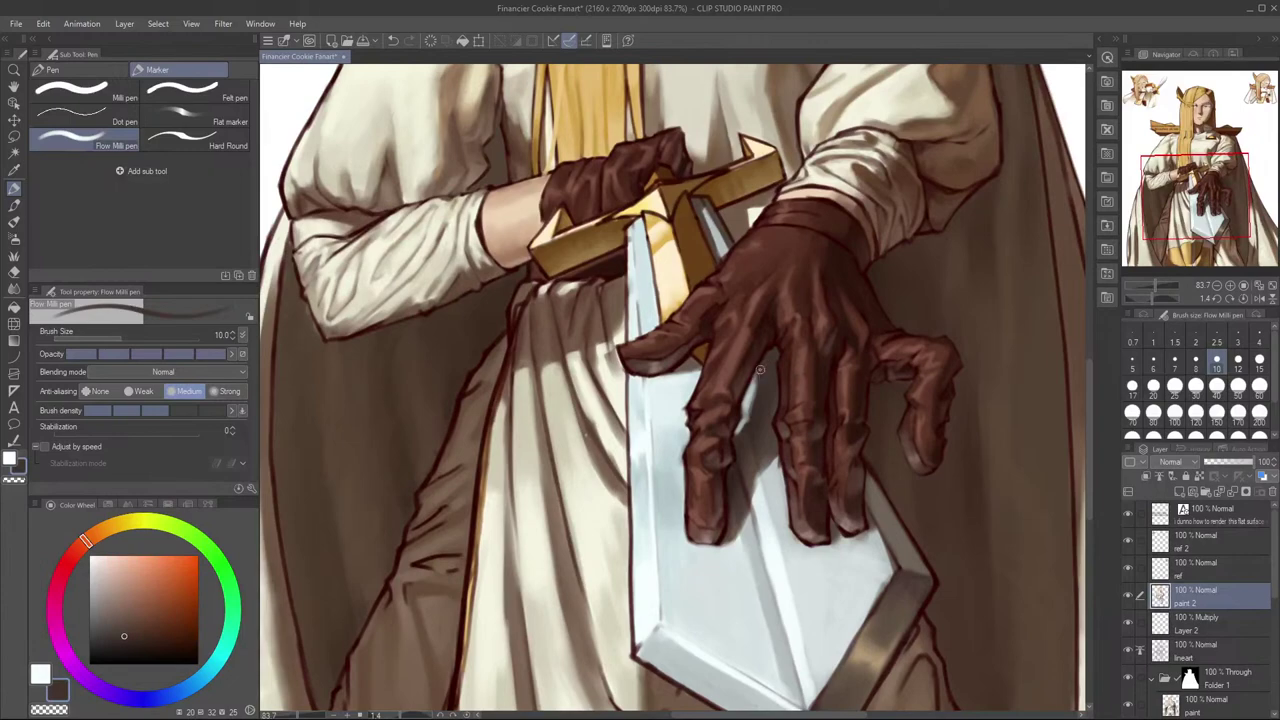
Step: Compare the sword with paint 2 and the Multiply Layer 2 hidden and shown, leaving both layers visible
{"action": "key", "text": "h"}
{"action": "scroll", "coordinate": [960, 337], "scroll_direction": "down", "scroll_amount": 3}
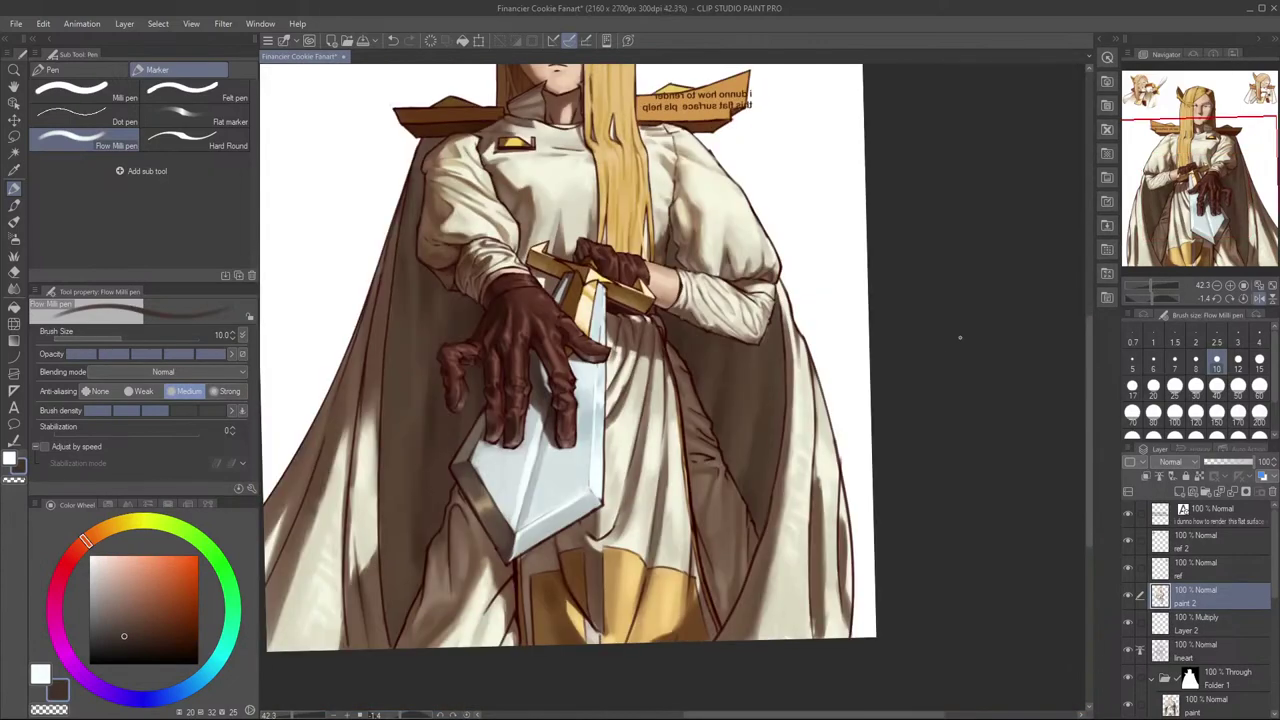
{"action": "key", "text": "h"}
{"action": "left_click", "coordinate": [1129, 596]}
{"action": "left_click", "coordinate": [1130, 596]}
{"action": "left_click", "coordinate": [1131, 598]}
{"action": "left_click", "coordinate": [1131, 622]}
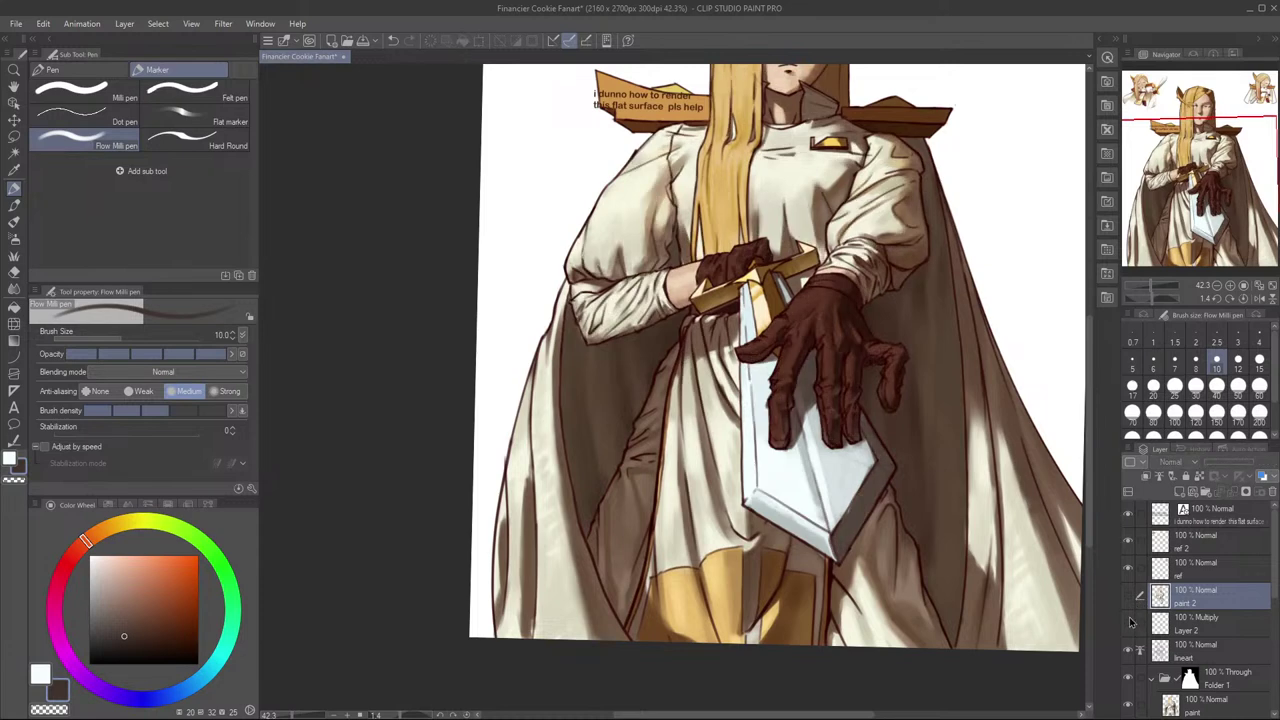
{"action": "left_click", "coordinate": [1131, 598]}
{"action": "left_click_drag", "start_coordinate": [973, 521], "coordinate": [964, 554]}
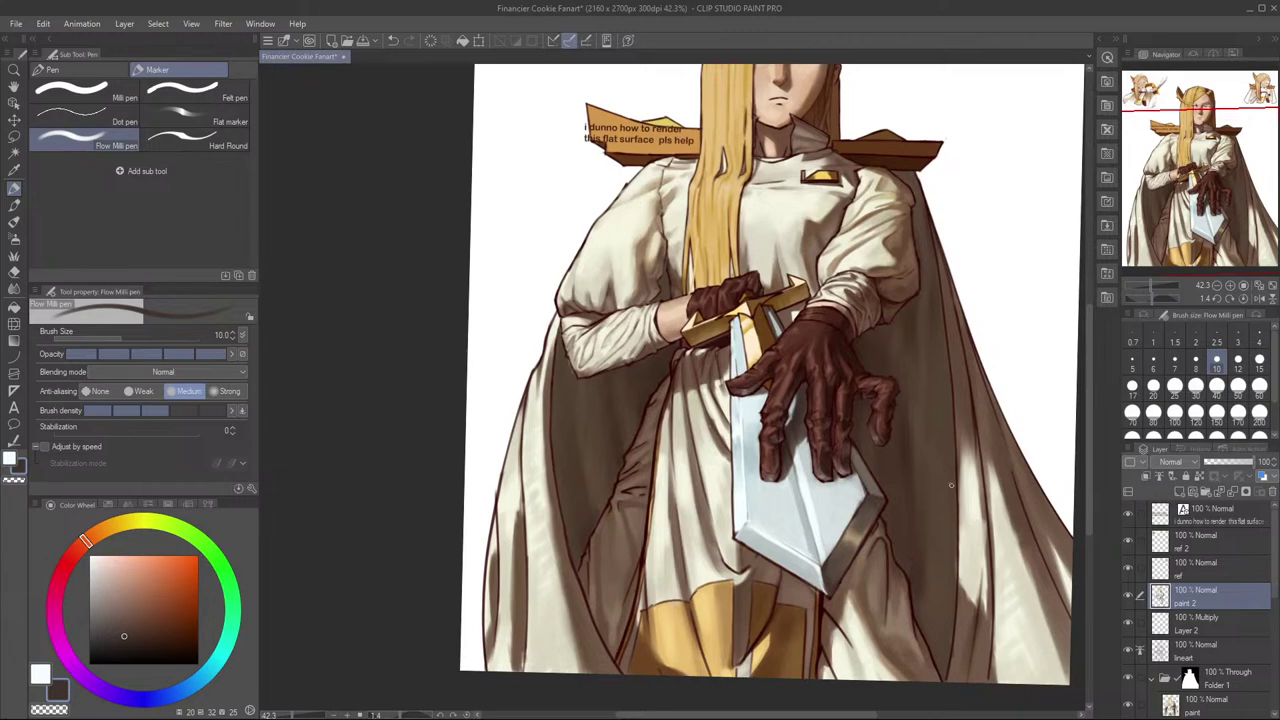
Step: Examine the reworked finger gap and blade at several distances, in both mirrored and normal views
{"action": "key", "text": "h"}
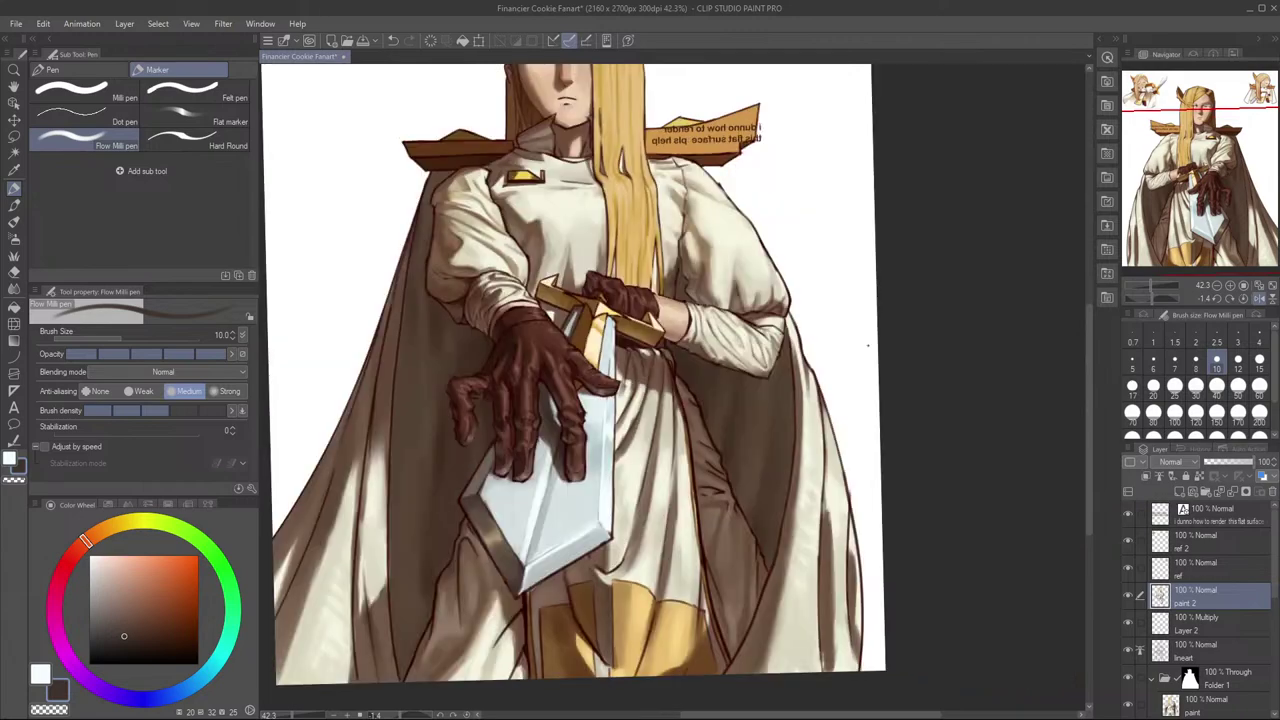
{"action": "left_click_drag", "start_coordinate": [868, 345], "coordinate": [954, 411]}
{"action": "key", "text": "h"}
{"action": "scroll", "coordinate": [818, 420], "scroll_direction": "up", "scroll_amount": 3}
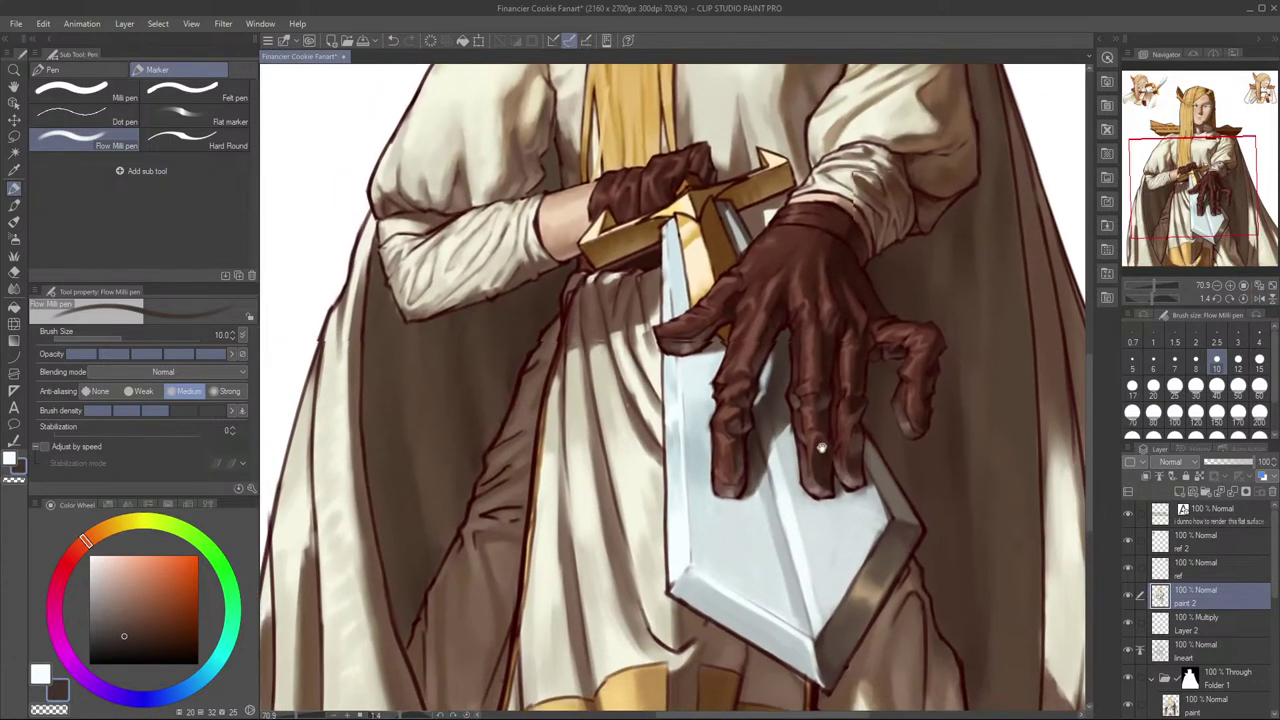
{"action": "mouse_move", "coordinate": [821, 448]}
{"action": "left_mouse_down"}
{"action": "mouse_move", "coordinate": [840, 458]}
{"action": "mouse_move", "coordinate": [846, 499]}
{"action": "left_mouse_up"}
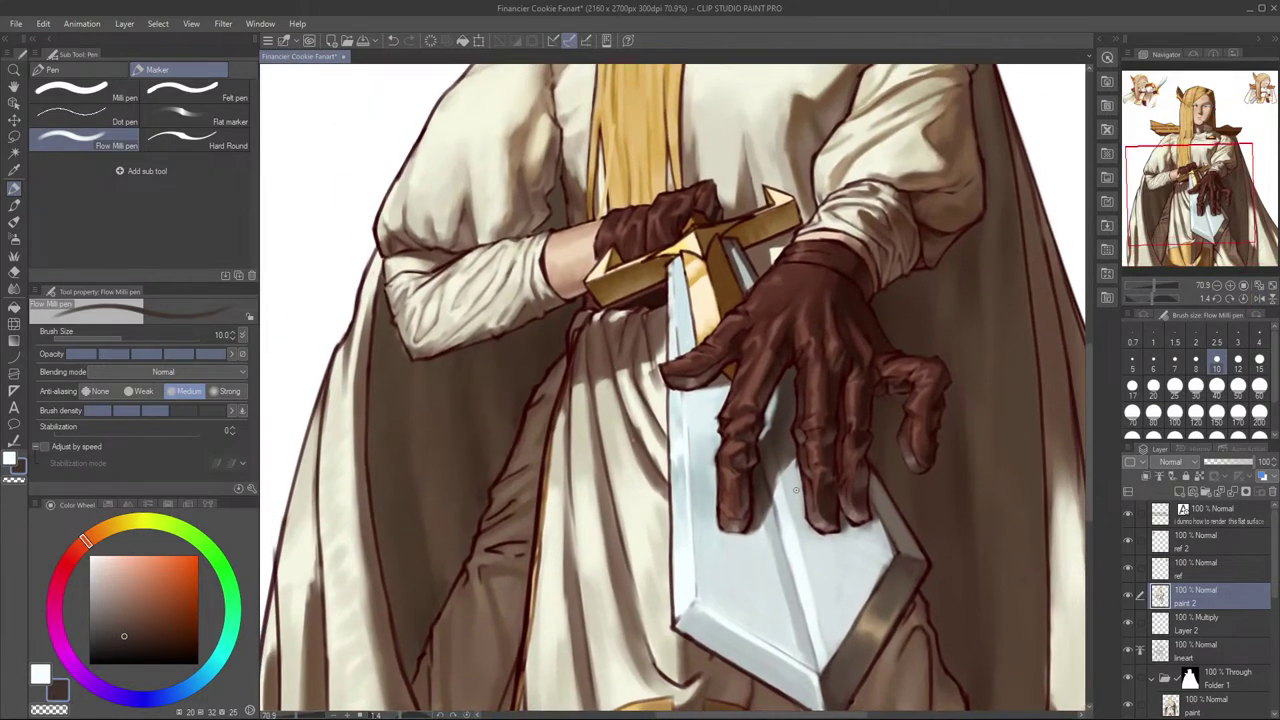
{"action": "scroll", "coordinate": [919, 359], "scroll_direction": "down", "scroll_amount": 3}
{"action": "scroll", "coordinate": [912, 431], "scroll_direction": "up", "scroll_amount": 2}
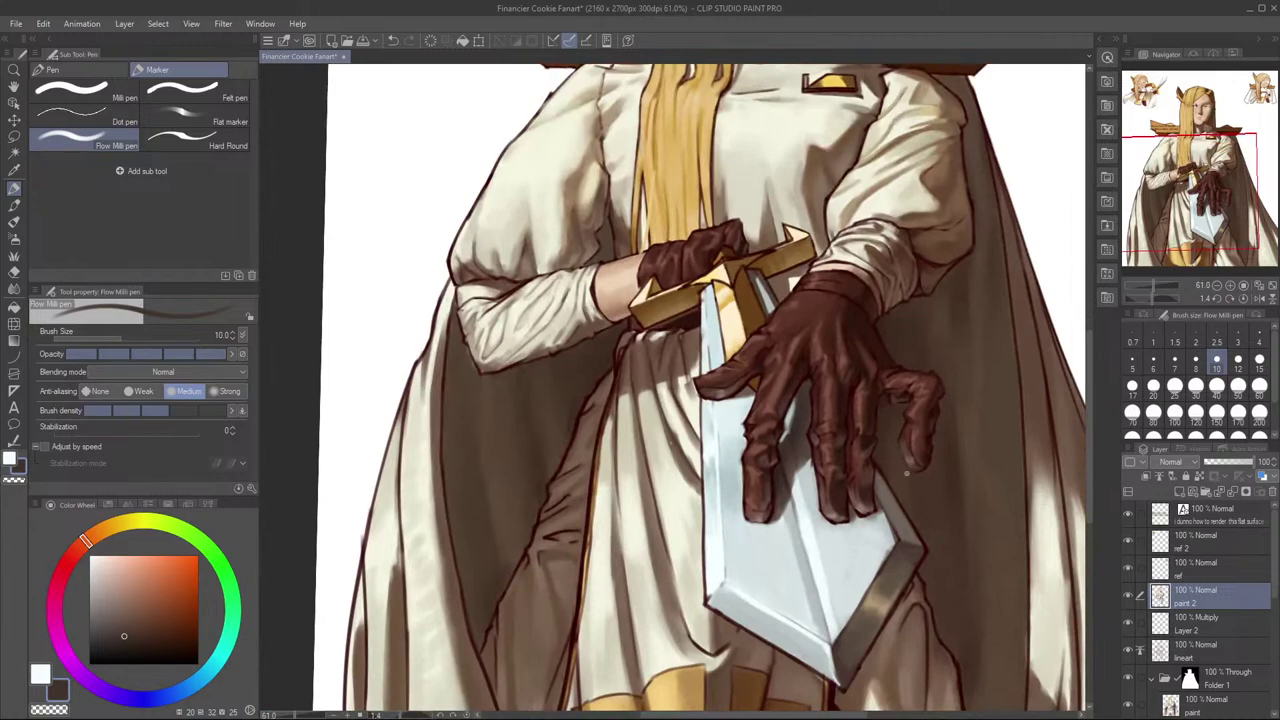
{"action": "scroll", "coordinate": [911, 471], "scroll_direction": "down", "scroll_amount": 3}
{"action": "scroll", "coordinate": [914, 466], "scroll_direction": "up", "scroll_amount": 2}
{"action": "key", "text": "h"}
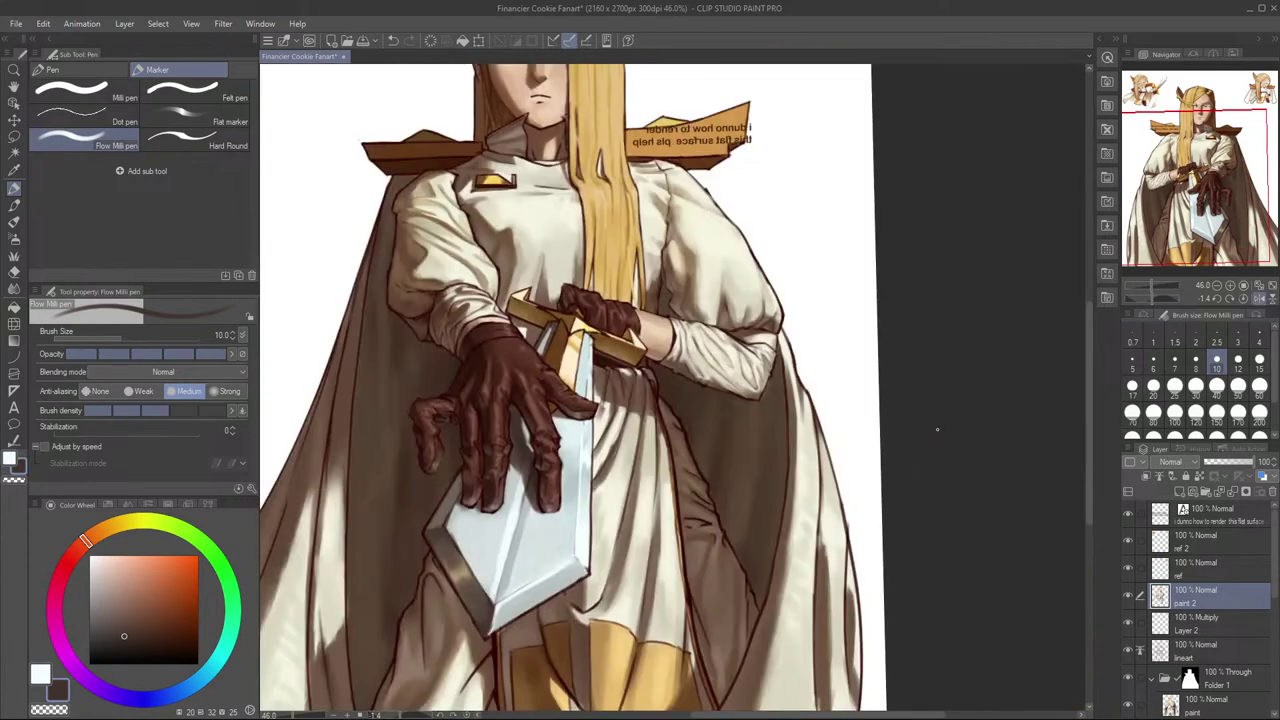
{"action": "key", "text": "h"}
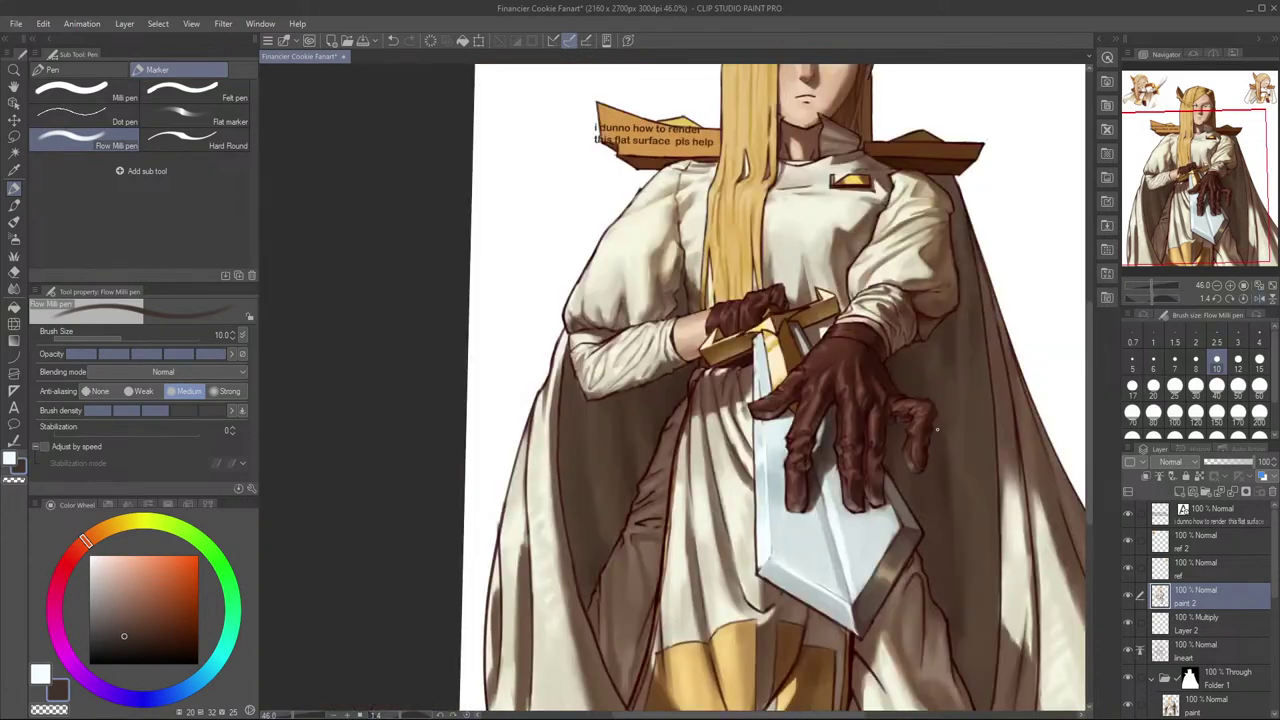
Step: Try sampled grey-blue strokes along the blade's long outer bevel on paint 2 with a size 15 Flow Milli pen, and undo them
{"action": "left_click", "coordinate": [783, 487], "text": "alt"}
{"action": "scroll", "coordinate": [783, 487], "scroll_direction": "up", "scroll_amount": 3}
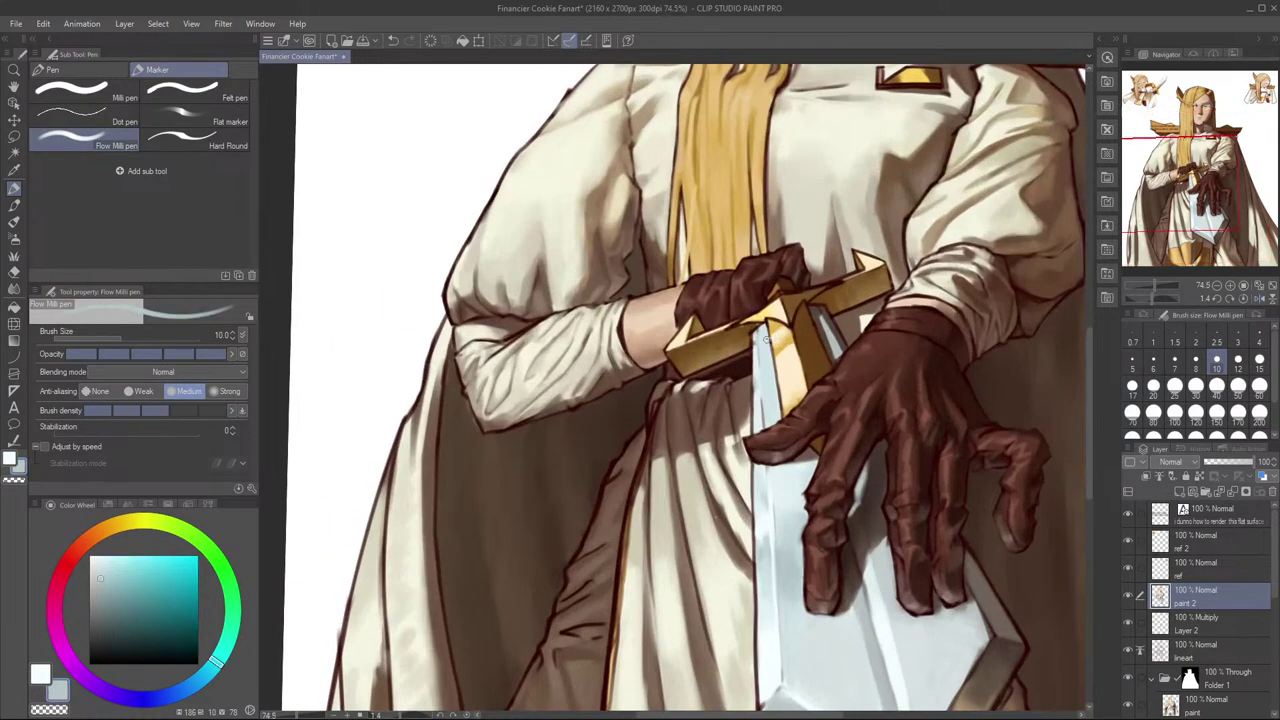
{"action": "key", "text": "bracketright"}
{"action": "left_click", "coordinate": [766, 549], "text": "alt"}
{"action": "left_click_drag", "start_coordinate": [765, 354], "coordinate": [763, 338]}
{"action": "key", "text": "ctrl+z"}
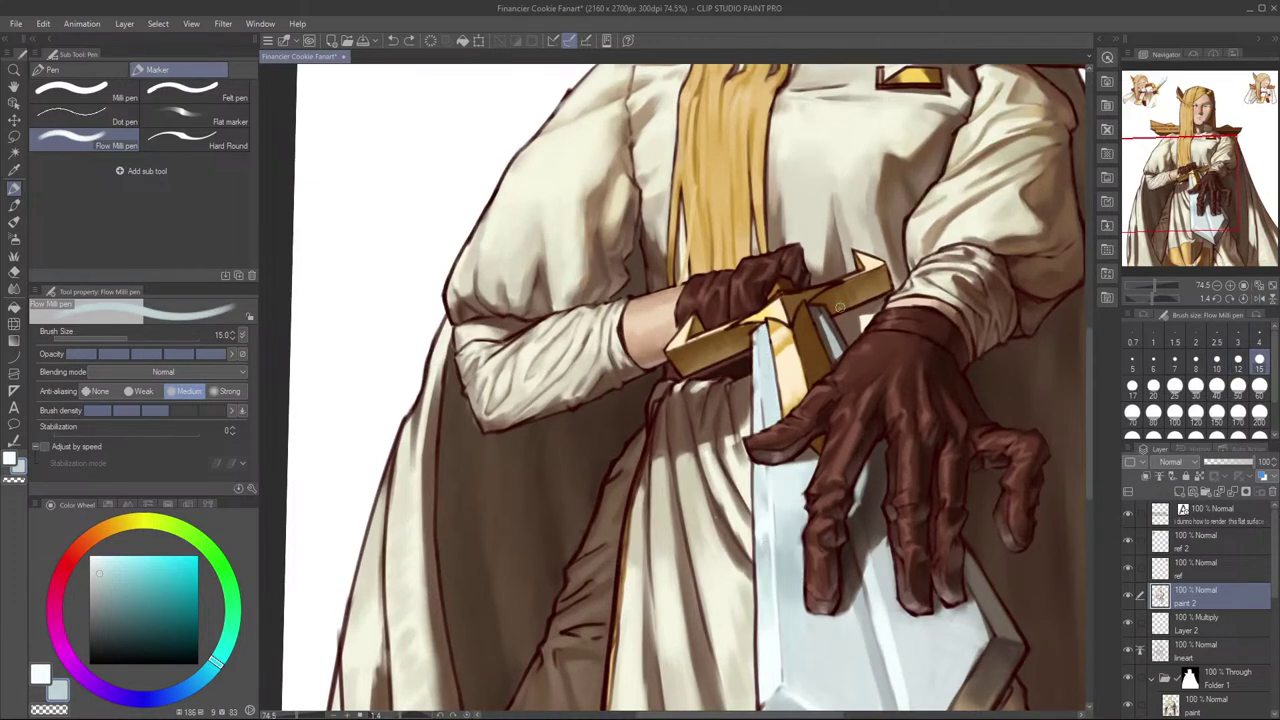
{"action": "left_click_drag", "start_coordinate": [769, 574], "coordinate": [771, 606]}
{"action": "scroll", "coordinate": [772, 580], "scroll_direction": "down", "scroll_amount": 2}
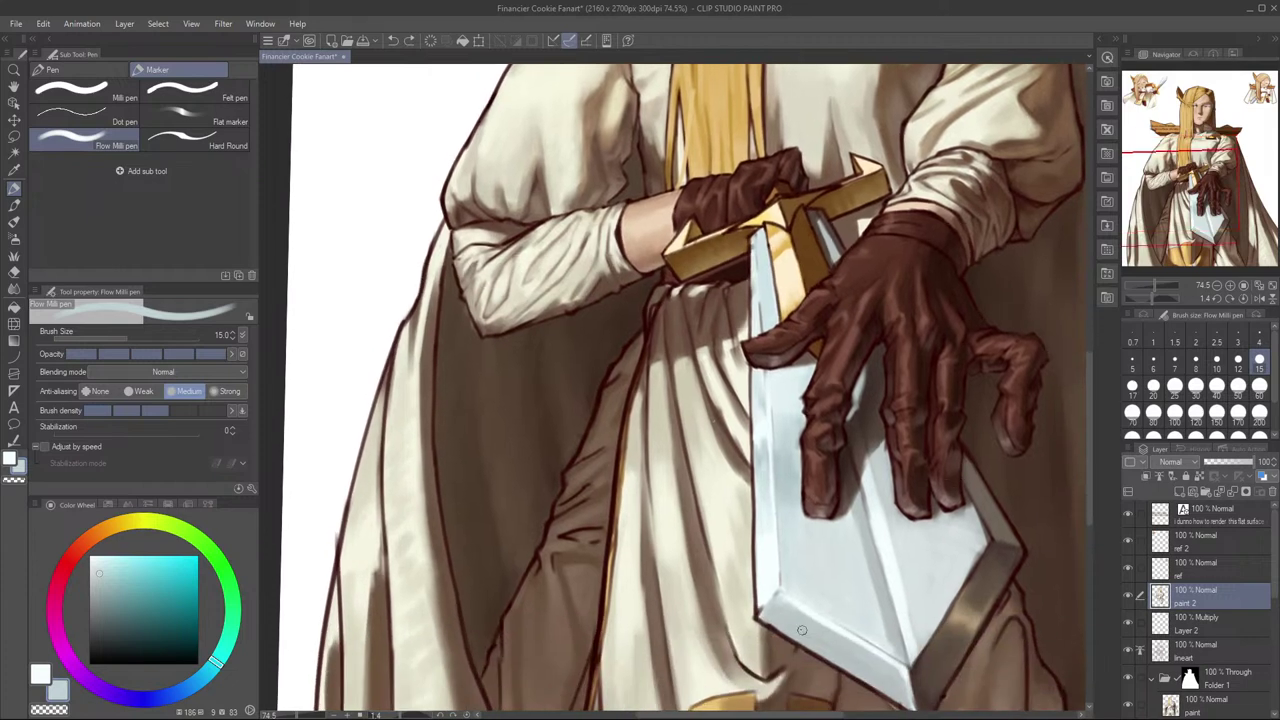
{"action": "key", "text": "ctrl+z"}
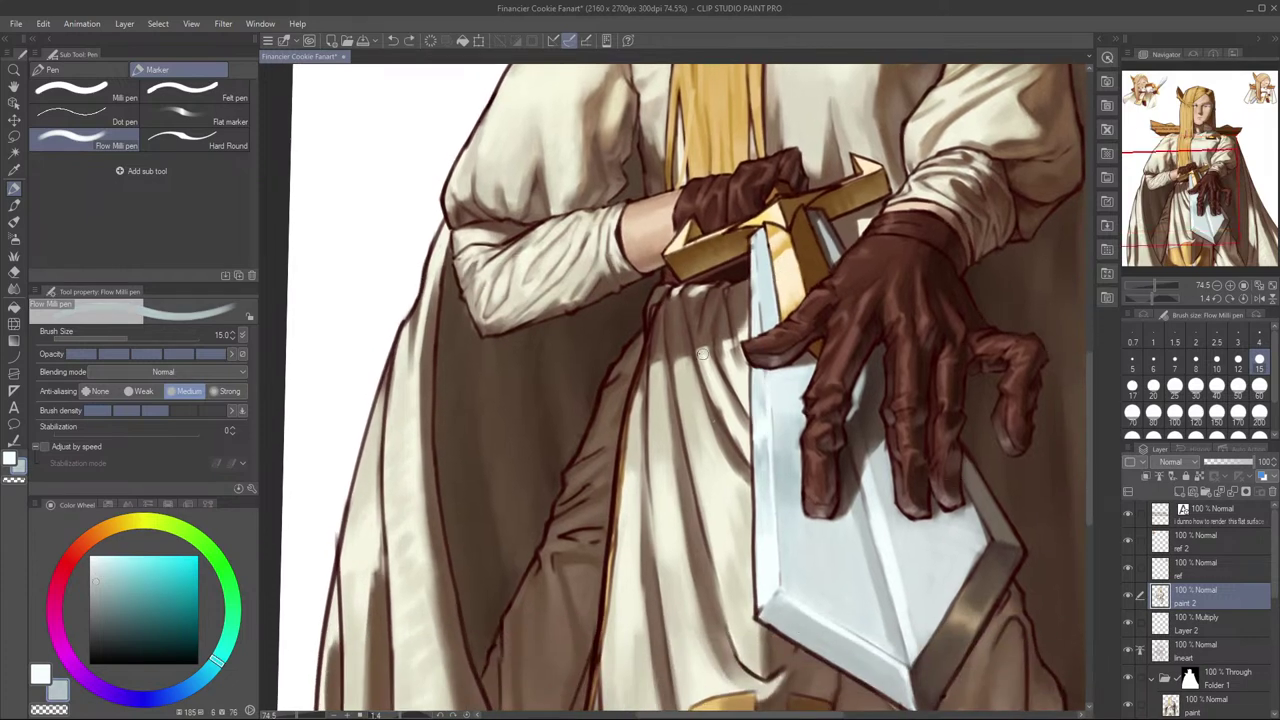
Step: Try a short stroke on the blade beside the index finger, undo it, and check the sword mirrored
{"action": "mouse_move", "coordinate": [803, 420]}
{"action": "left_mouse_down"}
{"action": "mouse_move", "coordinate": [788, 450]}
{"action": "mouse_move", "coordinate": [792, 409]}
{"action": "left_mouse_up"}
{"action": "key", "text": "ctrl+z"}
{"action": "key", "text": "bracketleft"}
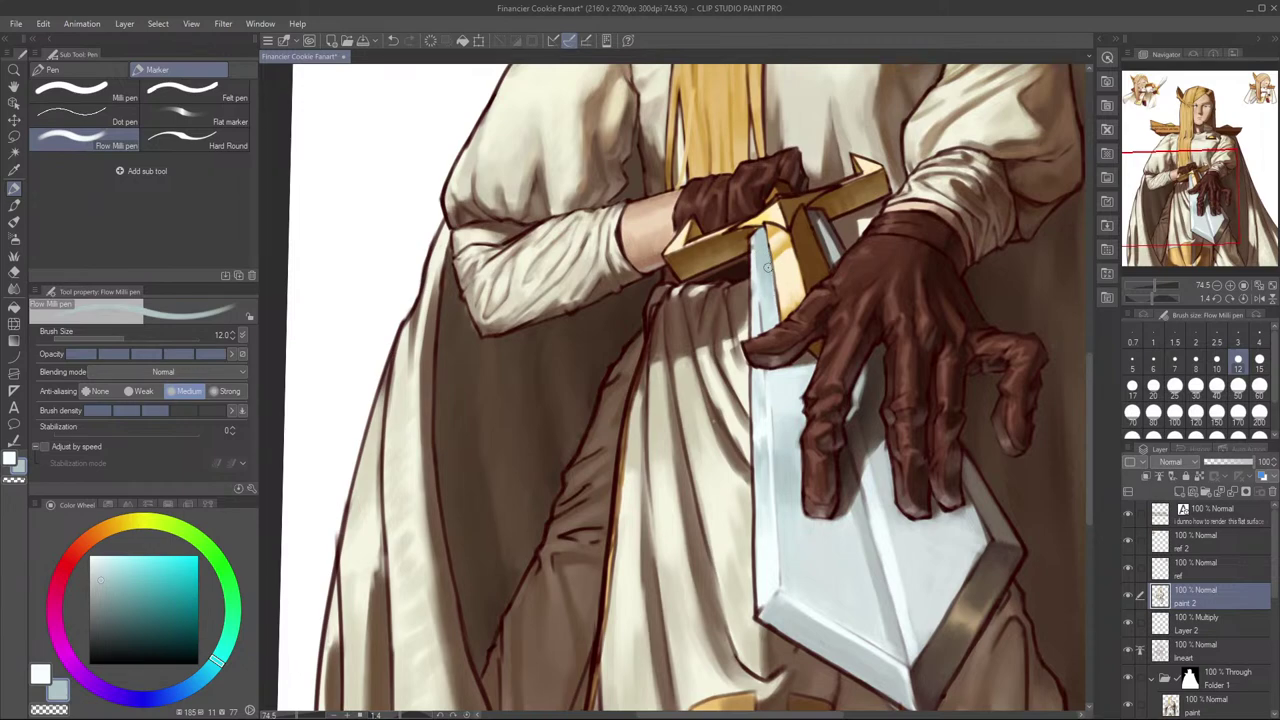
{"action": "left_click_drag", "start_coordinate": [831, 239], "coordinate": [857, 265]}
{"action": "key", "text": "h"}
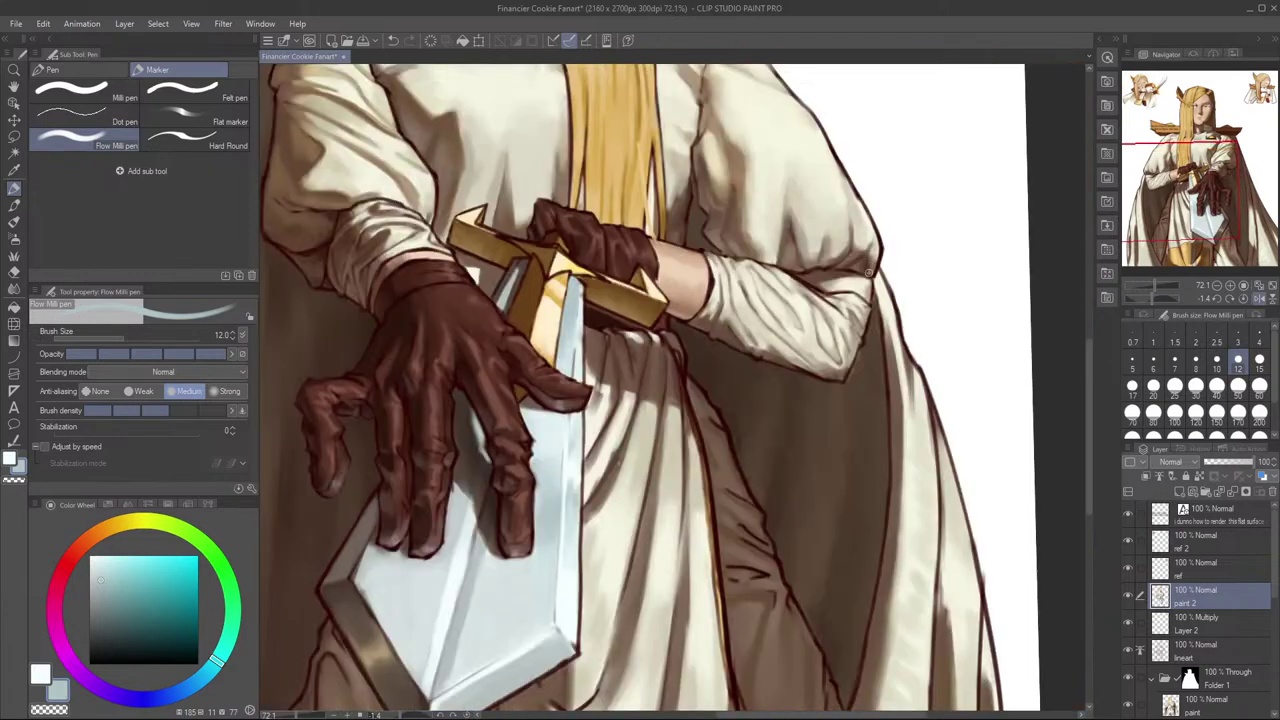
{"action": "key", "text": "h"}
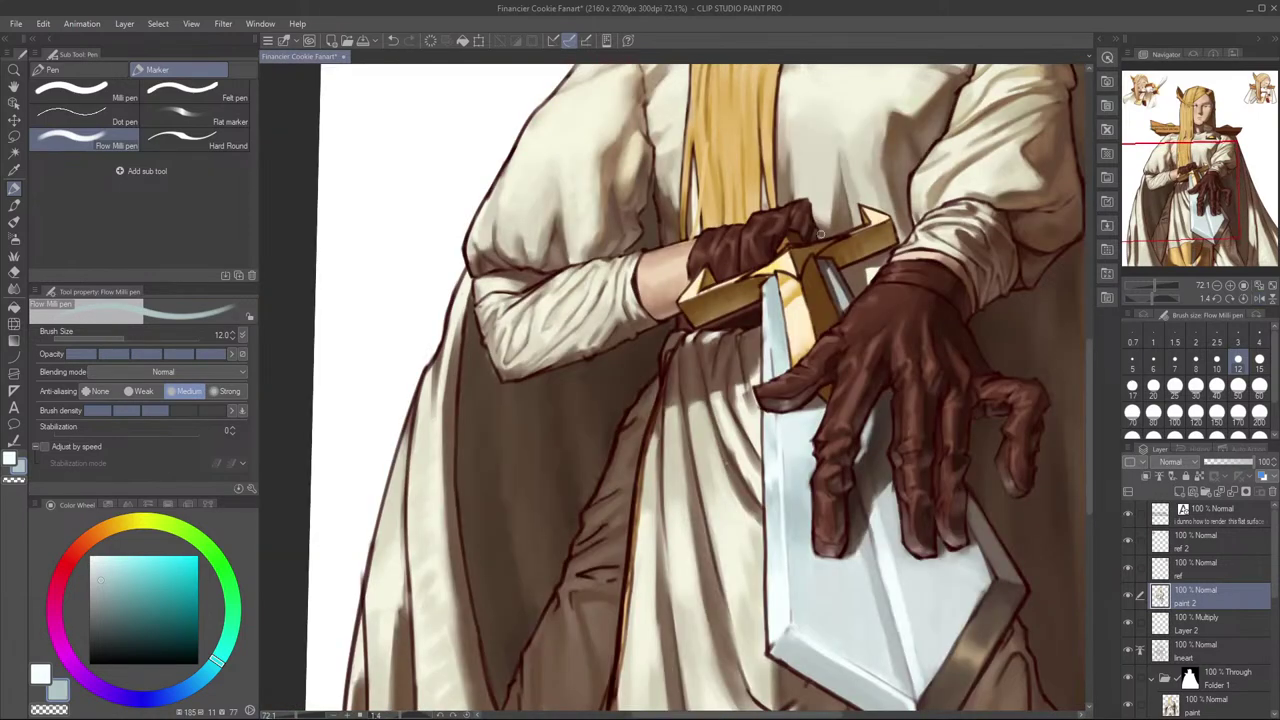
Step: Brighten the narrow blade section just below the guard with sampled near-white tones and a size 20 Flow Milli pen
{"action": "left_click", "coordinate": [777, 596], "text": "alt"}
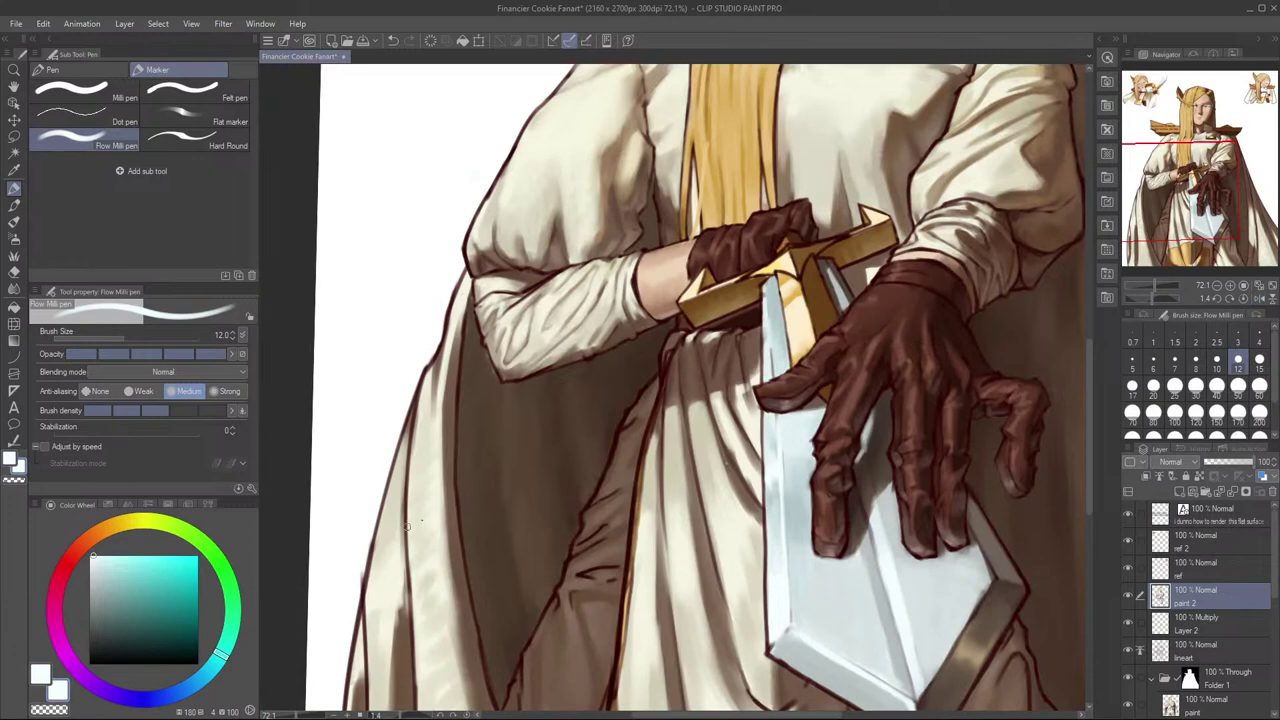
{"action": "left_click", "coordinate": [773, 306], "text": "alt"}
{"action": "left_click", "coordinate": [770, 306], "text": "alt"}
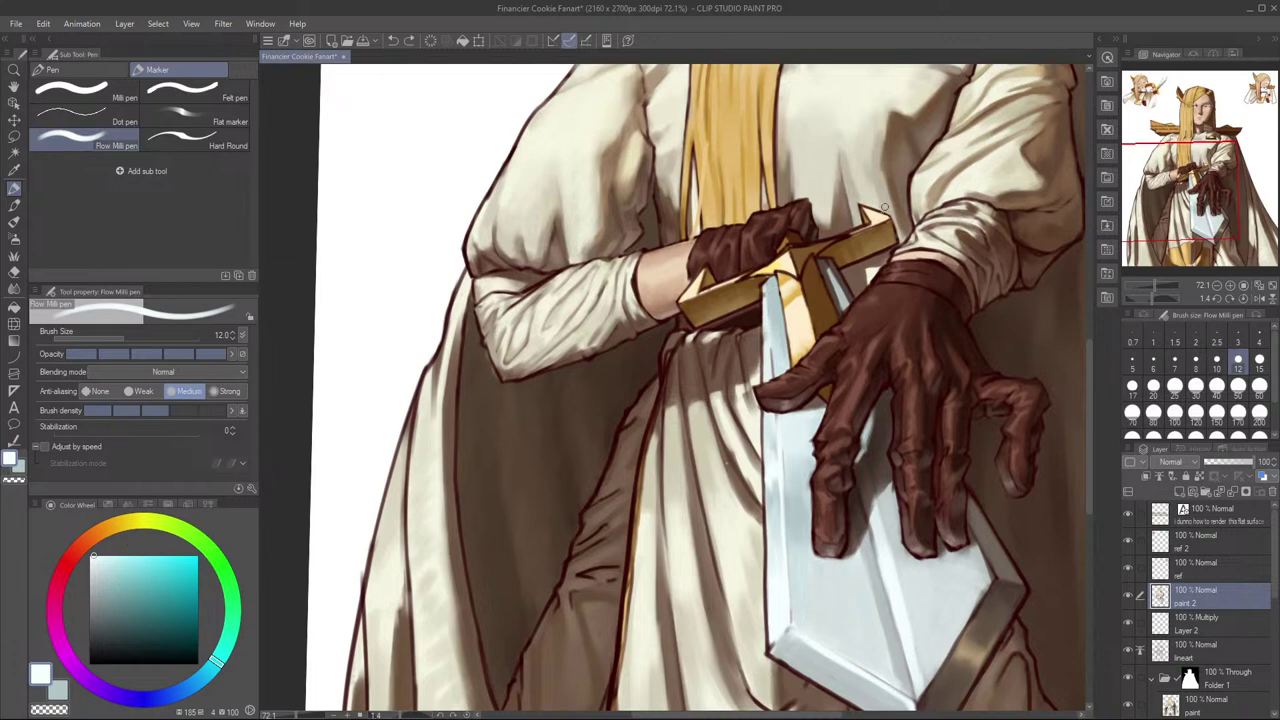
{"action": "key", "text": "ctrl+z"}
{"action": "key", "text": "bracketright"}
{"action": "key", "text": "bracketright"}
{"action": "key", "text": "bracketright"}
{"action": "key", "text": "bracketright"}
{"action": "key", "text": "bracketleft"}
{"action": "key", "text": "bracketleft"}
{"action": "key", "text": "bracketright"}
{"action": "left_click_drag", "start_coordinate": [774, 300], "coordinate": [778, 279]}
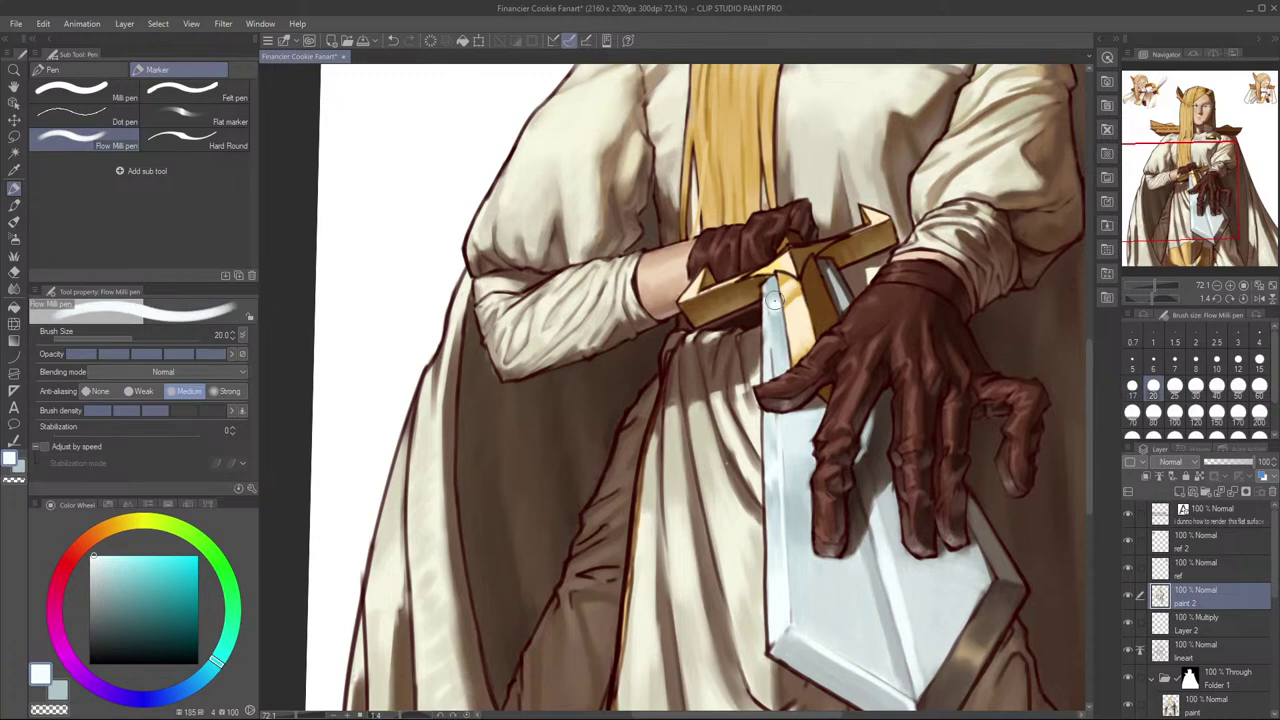
Step: Check the repainted blade section below the guard in mirrored view at several distances
{"action": "key", "text": "h"}
{"action": "left_click_drag", "start_coordinate": [755, 360], "coordinate": [858, 312]}
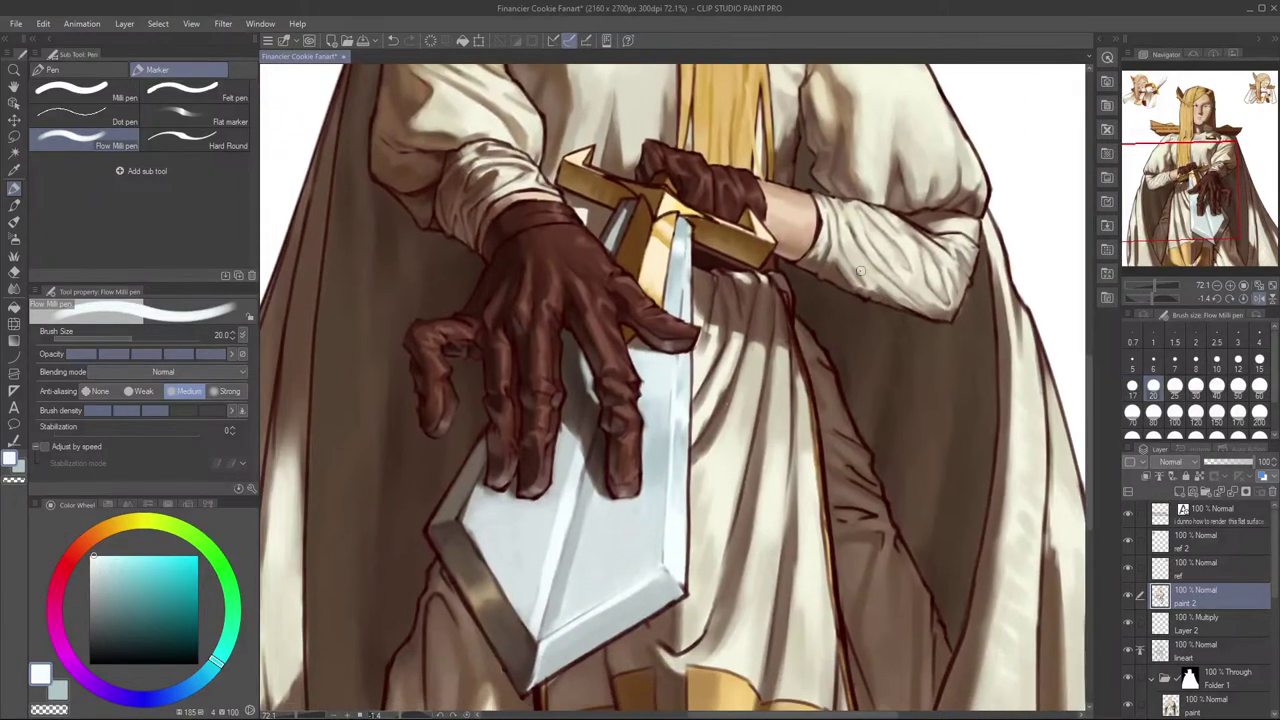
{"action": "scroll", "coordinate": [850, 295], "scroll_direction": "down", "scroll_amount": 4}
{"action": "left_click_drag", "start_coordinate": [765, 238], "coordinate": [795, 292]}
{"action": "scroll", "coordinate": [794, 293], "scroll_direction": "up", "scroll_amount": 3}
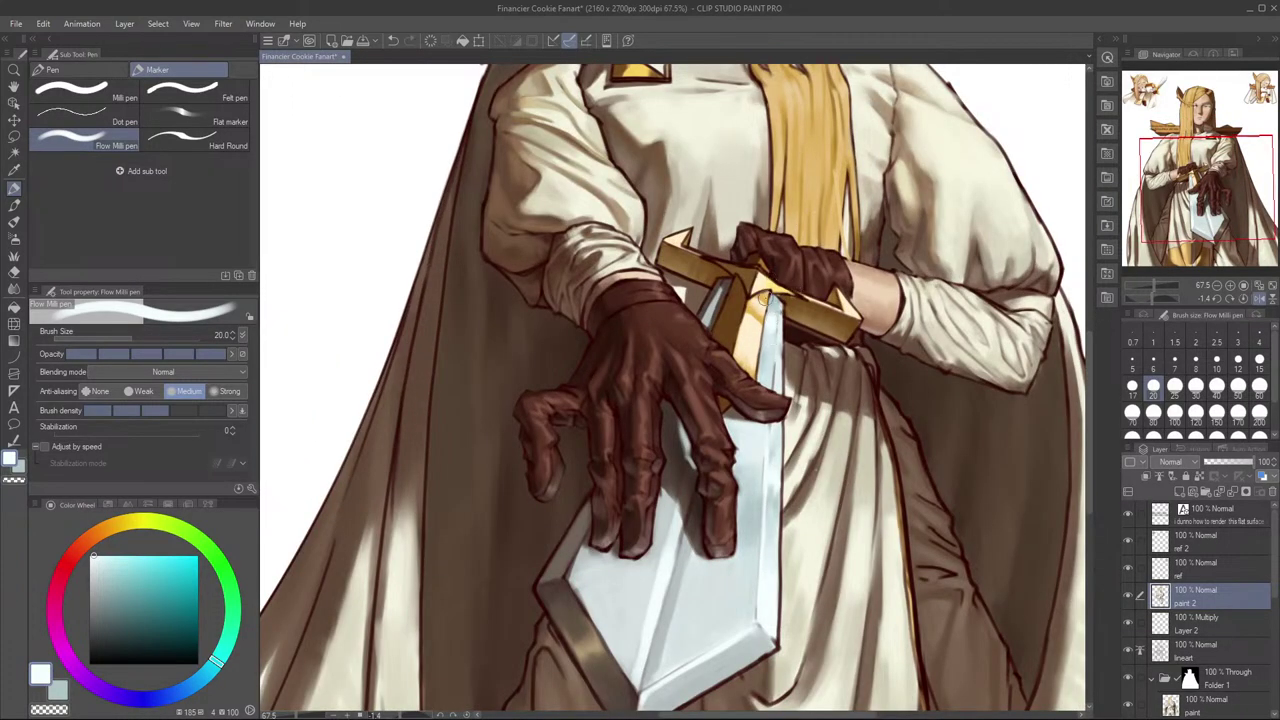
Step: Try sampled grey-blue strokes at size 15 on the blade between the guard and the thumb, and undo them
{"action": "left_click", "coordinate": [772, 336], "text": "alt"}
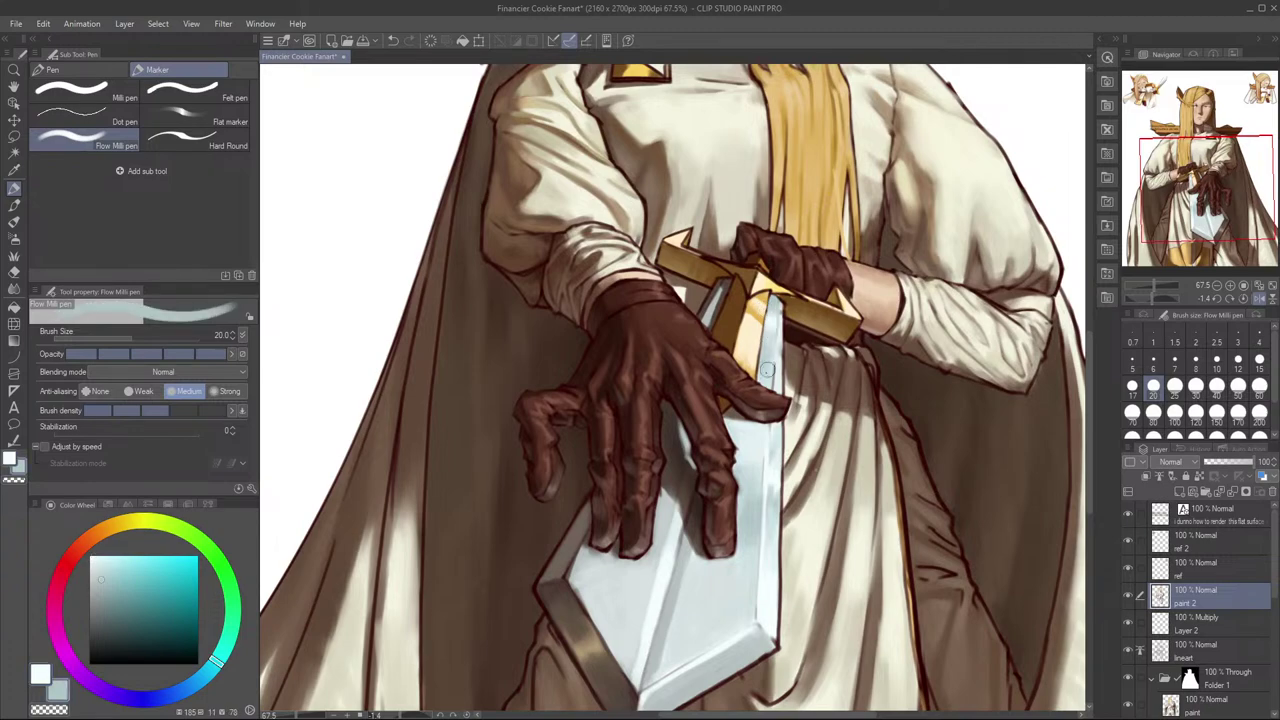
{"action": "key", "text": "h"}
{"action": "left_click_drag", "start_coordinate": [795, 366], "coordinate": [910, 361]}
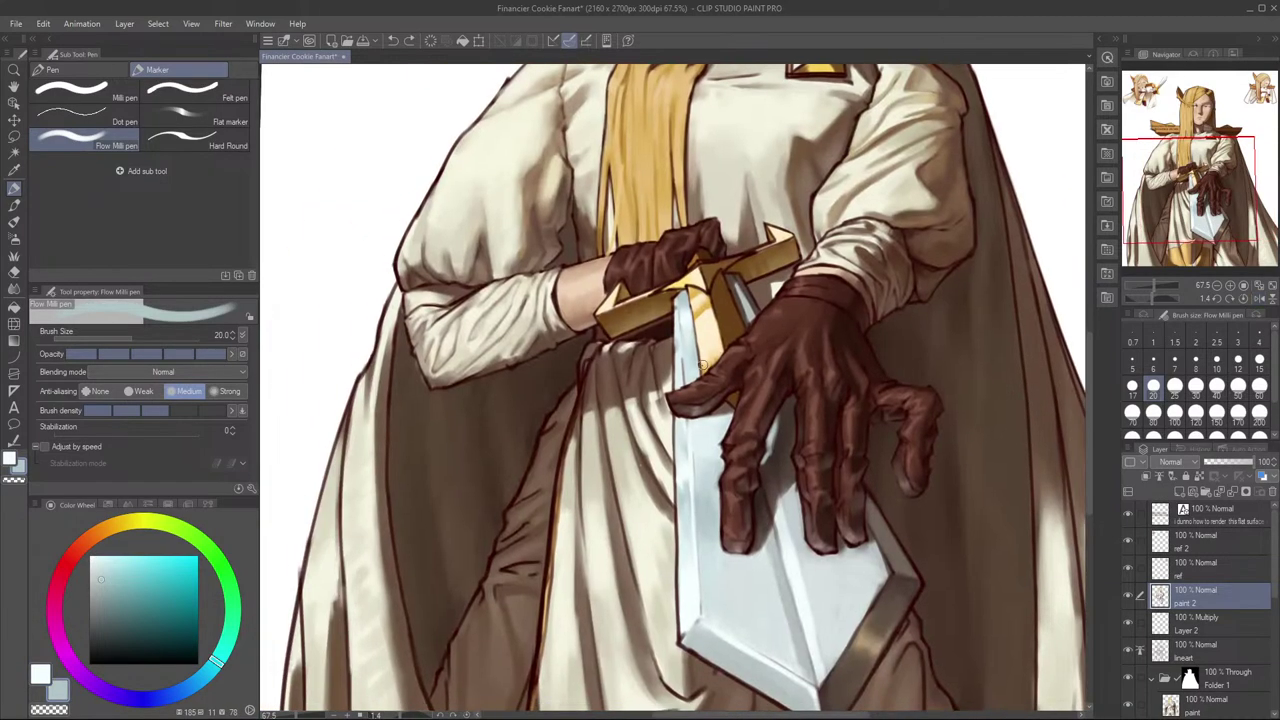
{"action": "key", "text": "bracketleft"}
{"action": "key", "text": "bracketleft"}
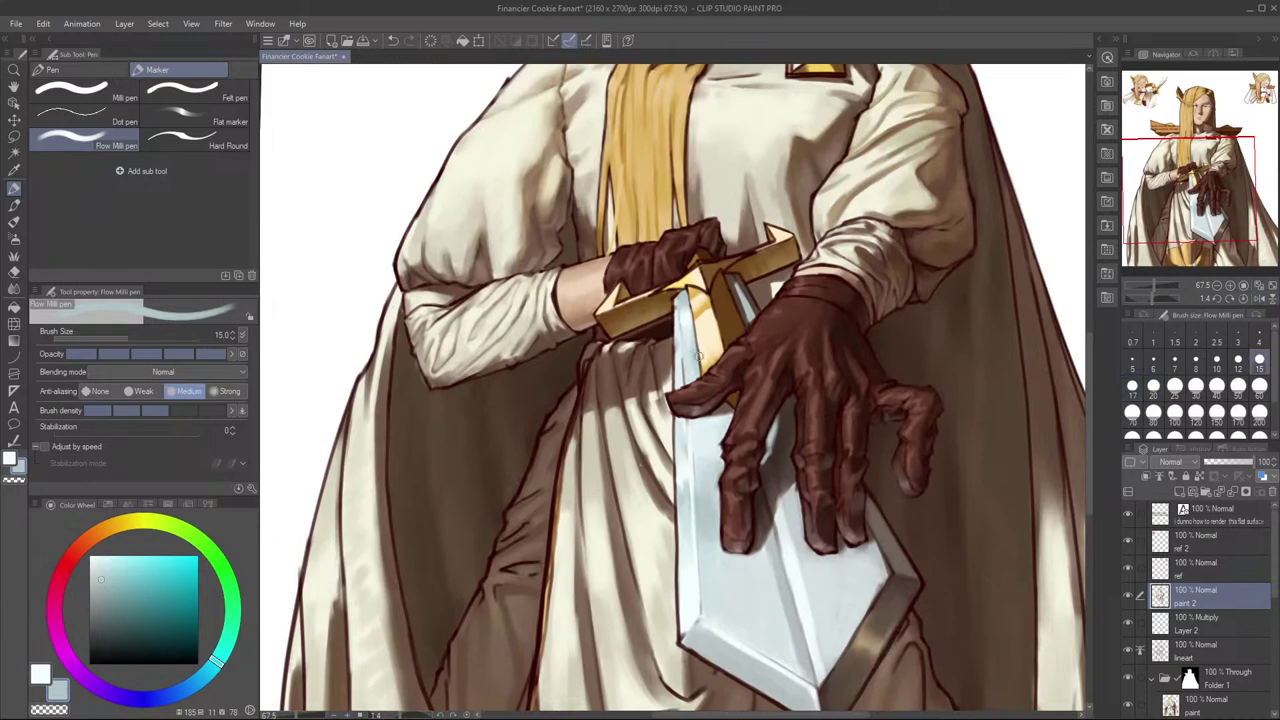
{"action": "left_click_drag", "start_coordinate": [690, 294], "coordinate": [699, 366]}
{"action": "key", "text": "ctrl+z"}
{"action": "mouse_move", "coordinate": [742, 289]}
{"action": "left_mouse_down"}
{"action": "mouse_move", "coordinate": [750, 318]}
{"action": "mouse_move", "coordinate": [852, 286]}
{"action": "left_mouse_up"}
{"action": "key", "text": "ctrl+z"}
Step: Examine the sword and gloved hand in normal and mirrored views at several distances
{"action": "key", "text": "h"}
{"action": "key", "text": "h"}
{"action": "left_click_drag", "start_coordinate": [938, 283], "coordinate": [784, 294]}
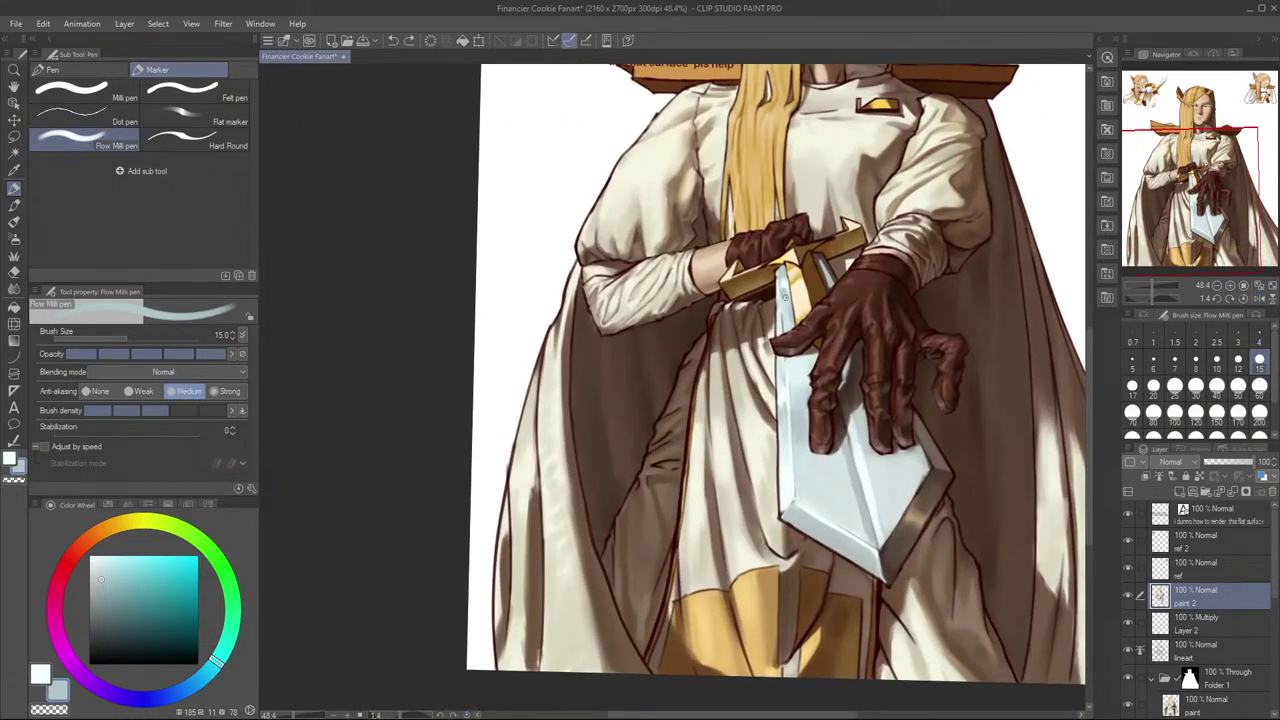
{"action": "scroll", "coordinate": [789, 288], "scroll_direction": "up", "scroll_amount": 2}
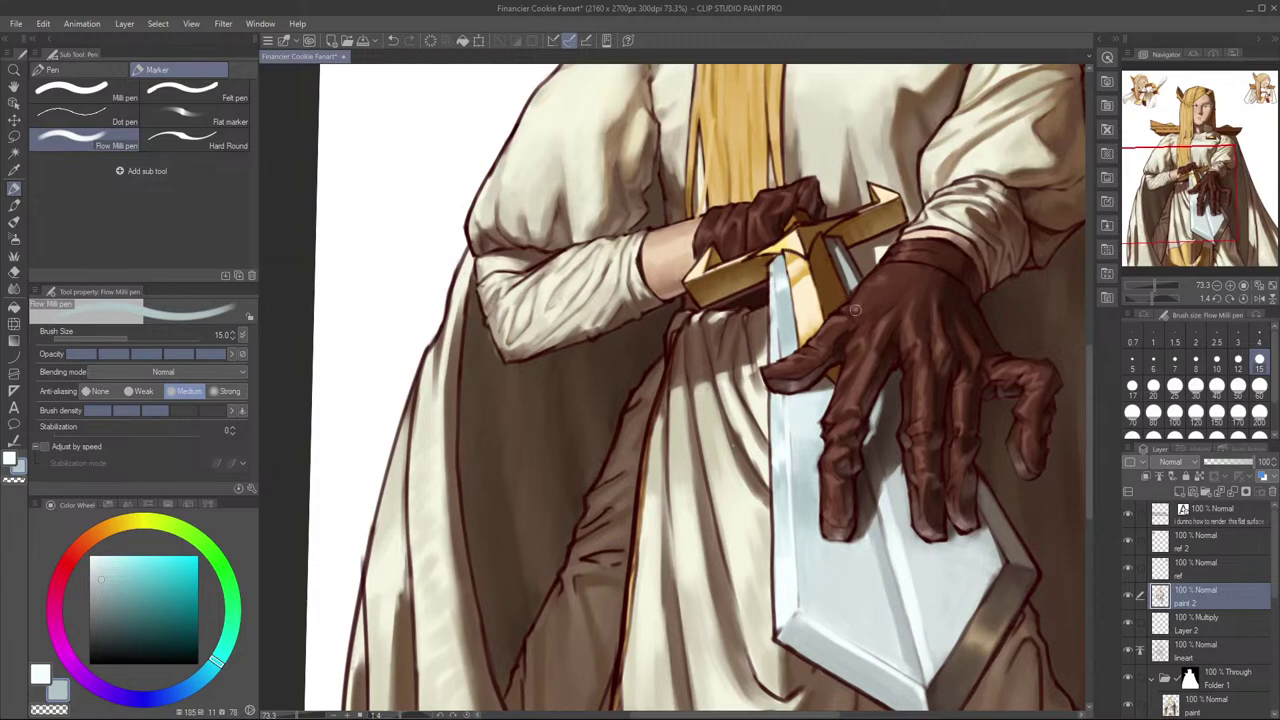
{"action": "scroll", "coordinate": [856, 312], "scroll_direction": "down", "scroll_amount": 2}
{"action": "key", "text": "h"}
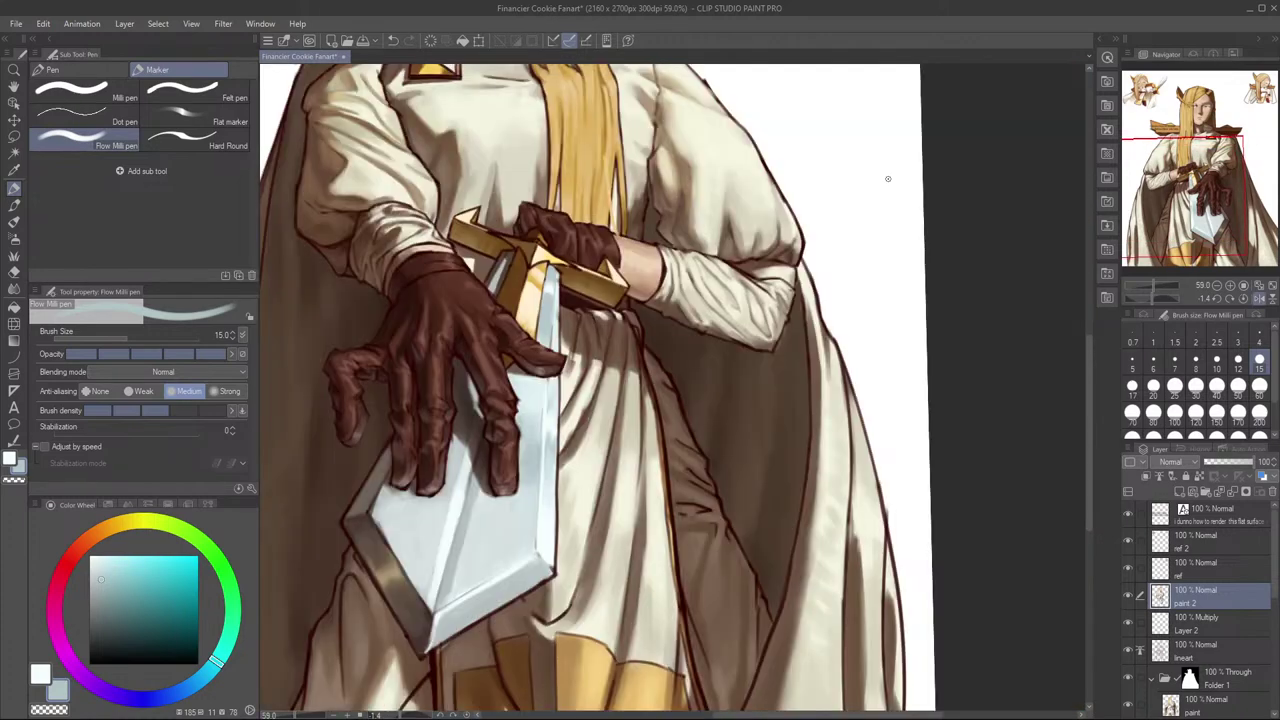
{"action": "key", "text": "h"}
{"action": "scroll", "coordinate": [798, 280], "scroll_direction": "up", "scroll_amount": 2}
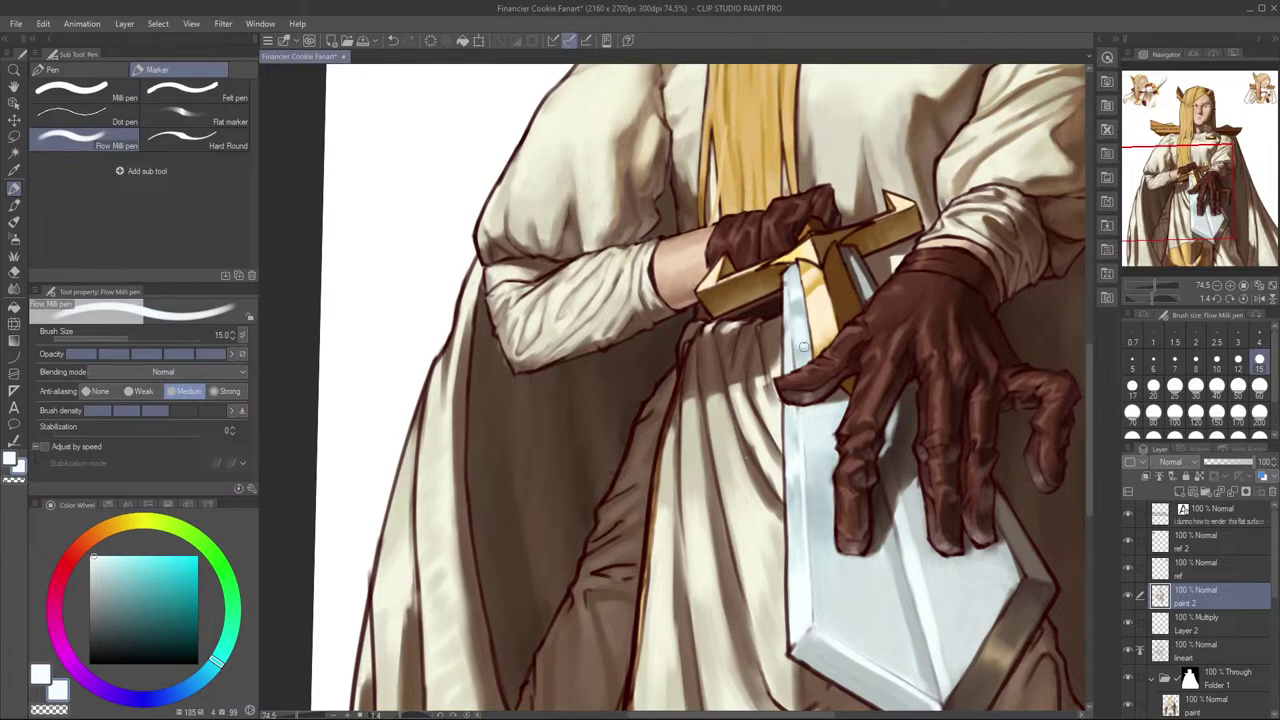
{"action": "key", "text": "h"}
{"action": "scroll", "coordinate": [899, 275], "scroll_direction": "down", "scroll_amount": 4}
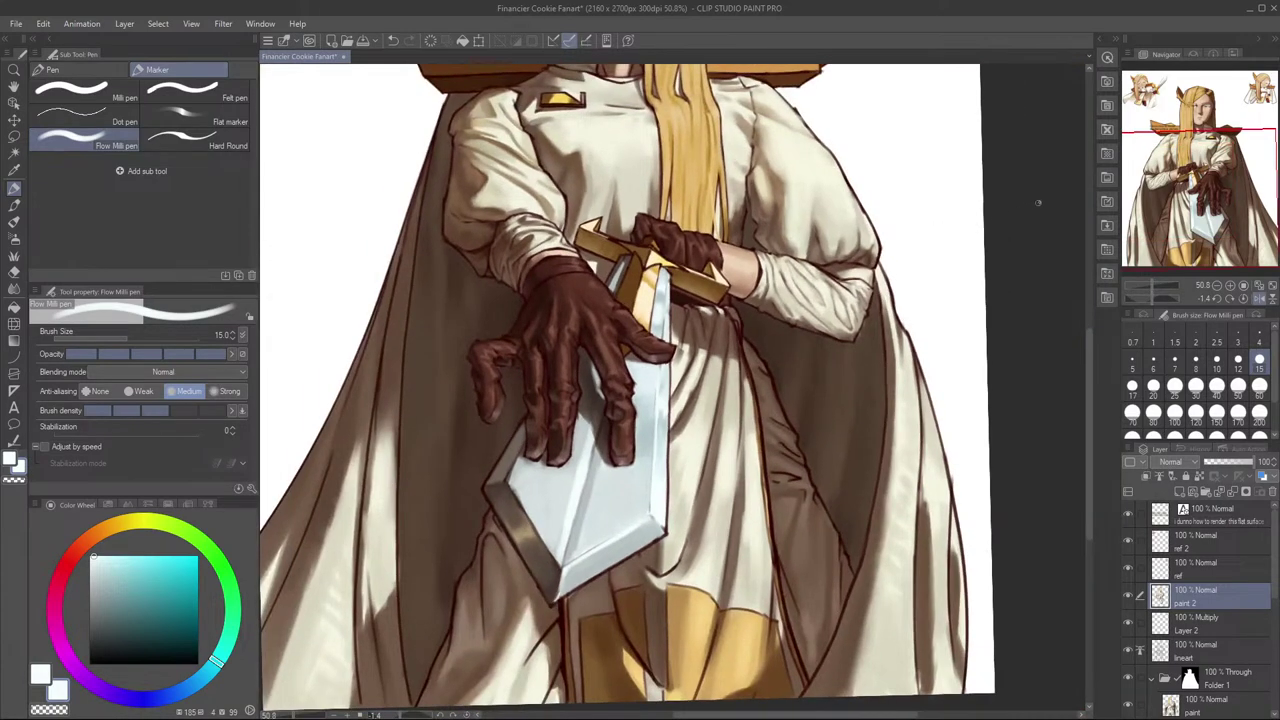
{"action": "key", "text": "h"}
{"action": "scroll", "coordinate": [706, 301], "scroll_direction": "up", "scroll_amount": 3}
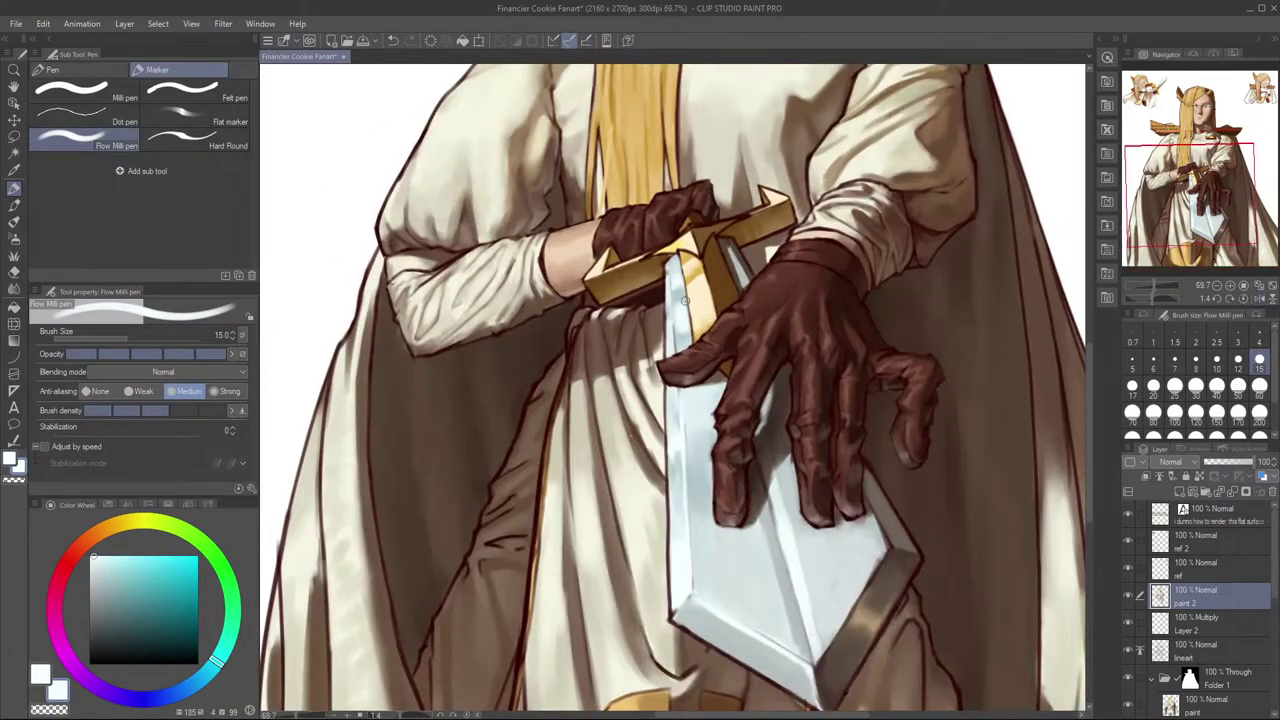
Step: Touch up the blade section below the guard in grey-blue at size 17 and check it mirrored
{"action": "key", "text": "bracketright"}
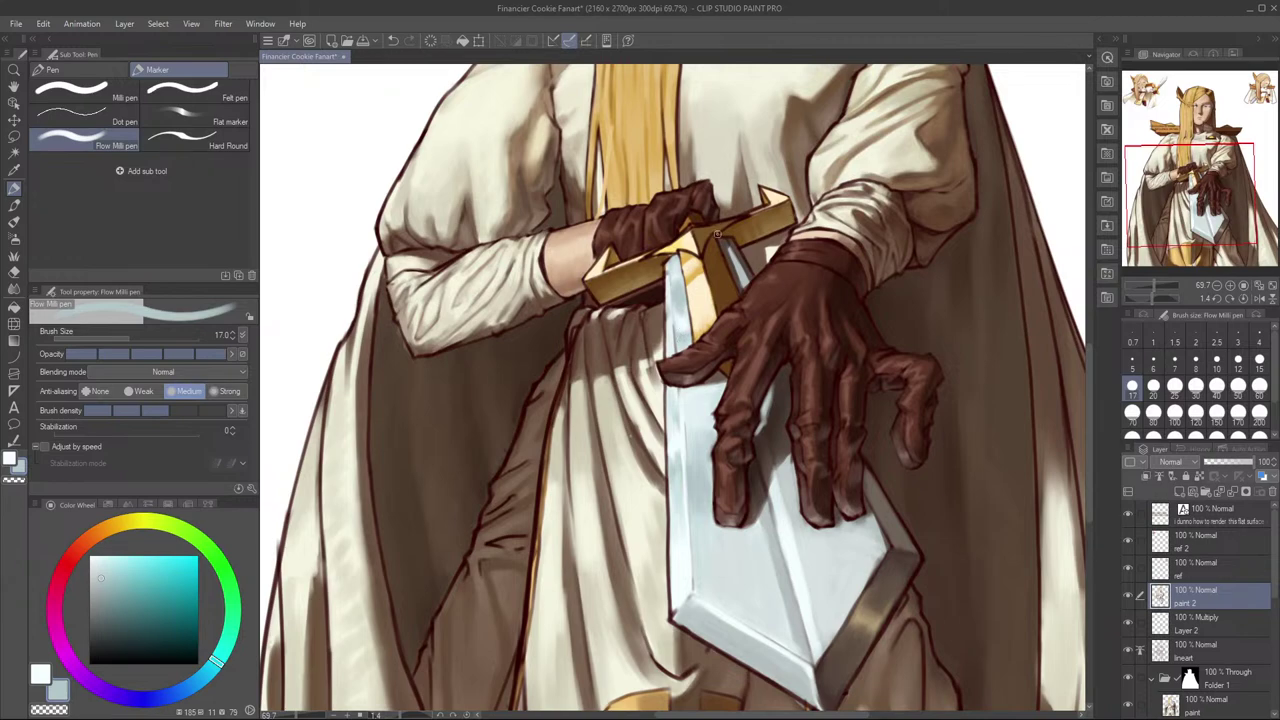
{"action": "scroll", "coordinate": [818, 372], "scroll_direction": "down", "scroll_amount": 4}
{"action": "key", "text": "h"}
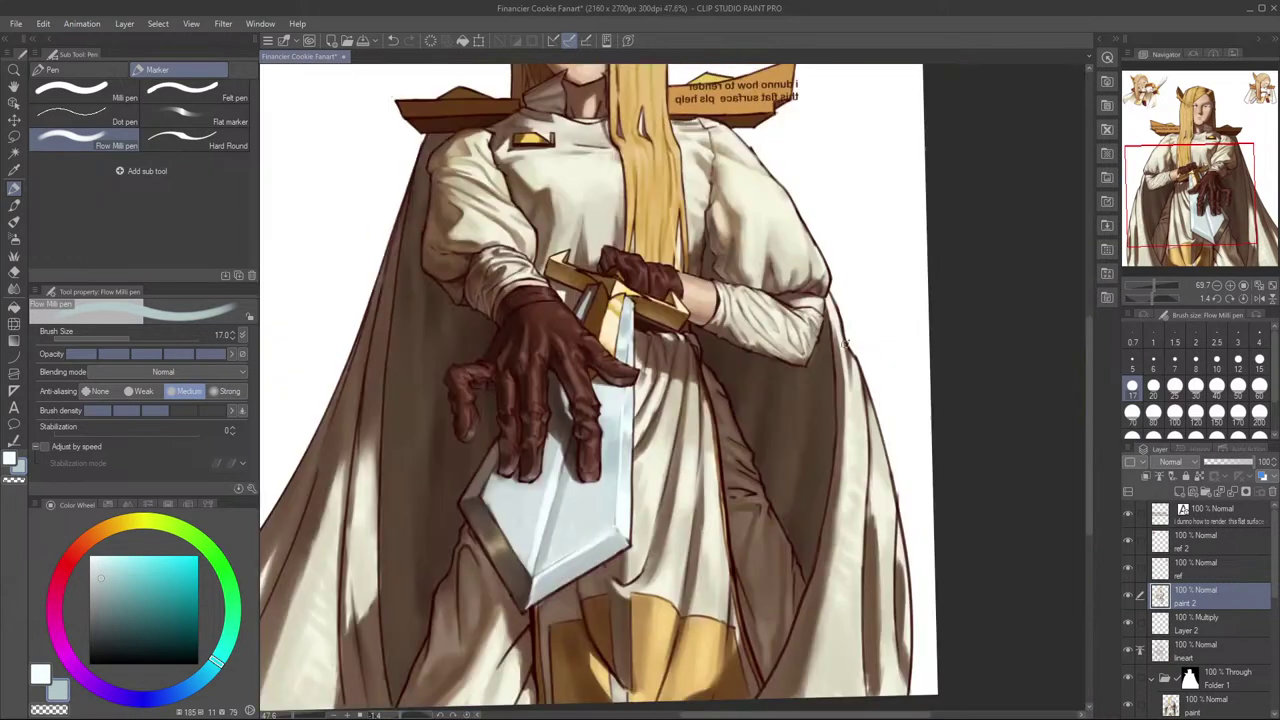
{"action": "key", "text": "h"}
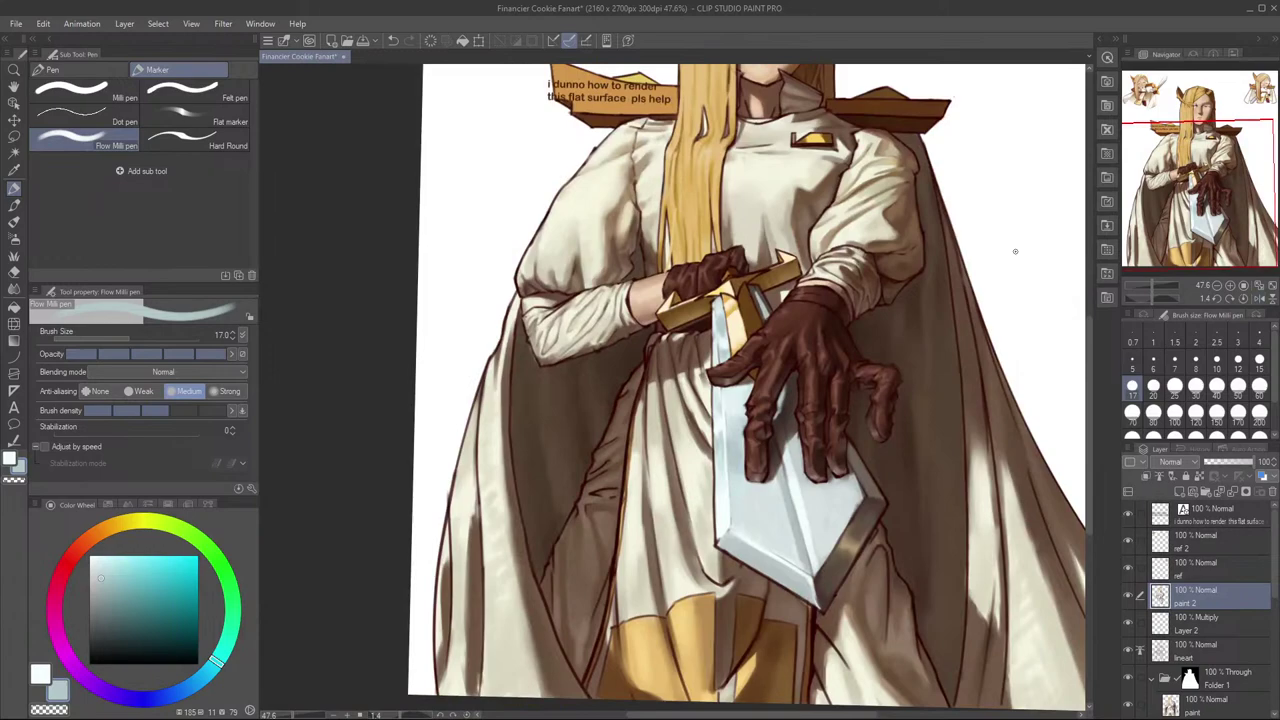
{"action": "scroll", "coordinate": [724, 378], "scroll_direction": "up", "scroll_amount": 3}
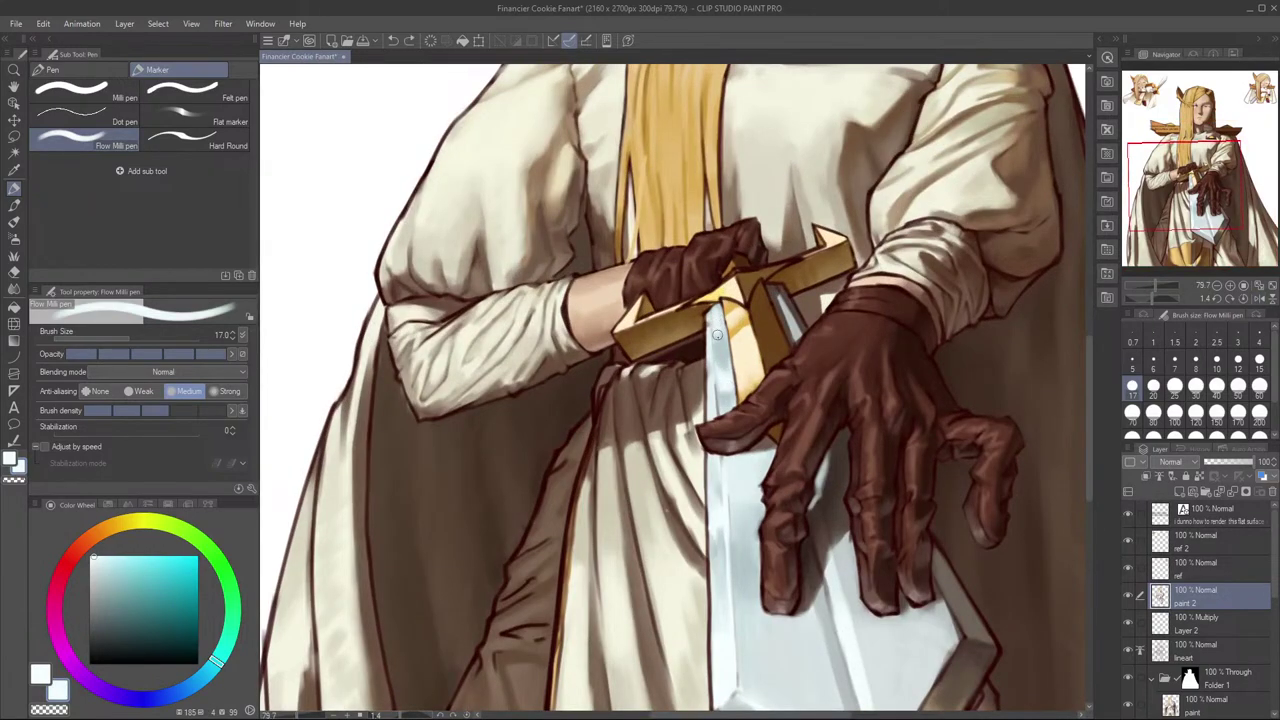
Step: Refine the blade highlight beside the golden grip with a near-white tone at size 10, checking the figure mirrored
{"action": "key", "text": "bracketleft"}
{"action": "key", "text": "bracketleft"}
{"action": "key", "text": "bracketleft"}
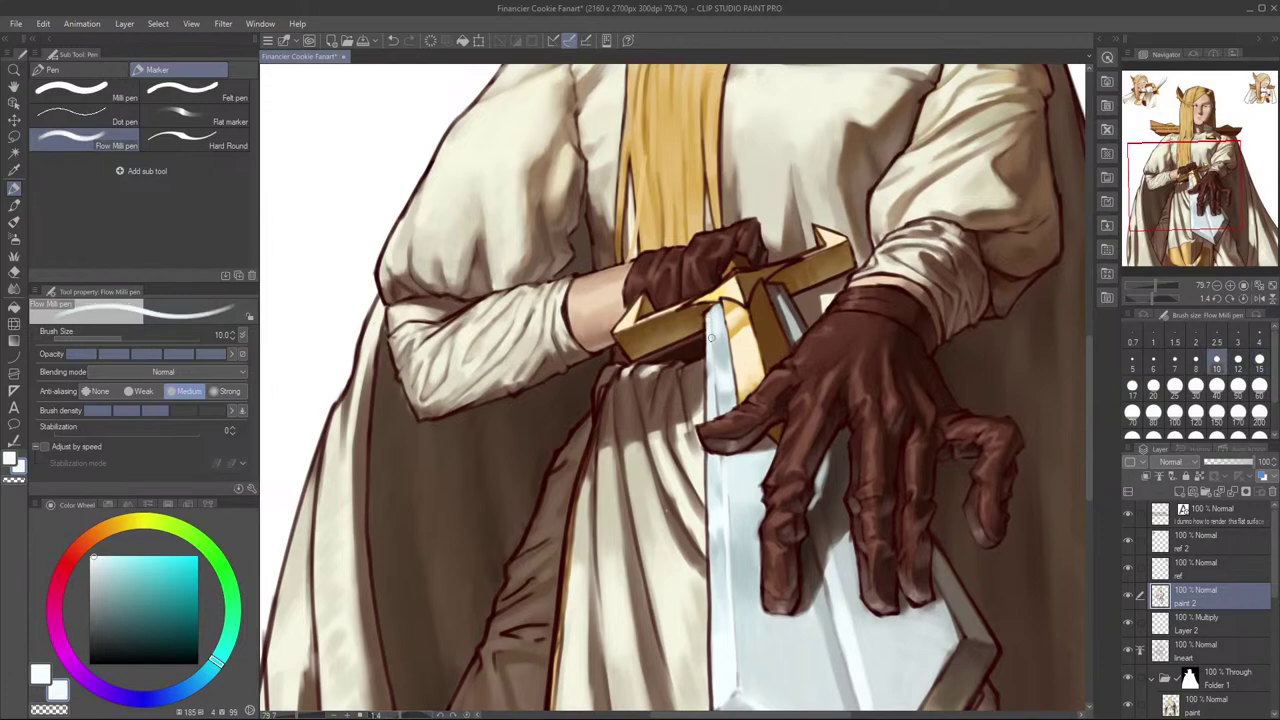
{"action": "scroll", "coordinate": [813, 323], "scroll_direction": "down", "scroll_amount": 3}
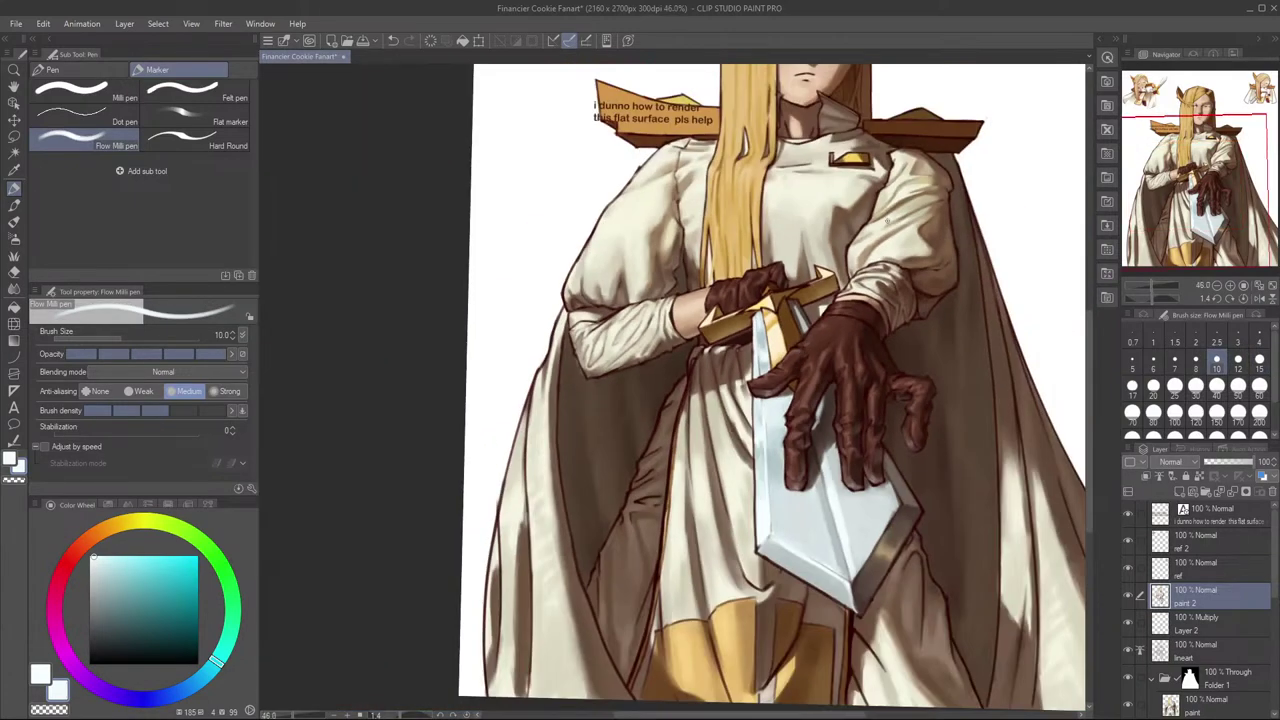
{"action": "key", "text": "h"}
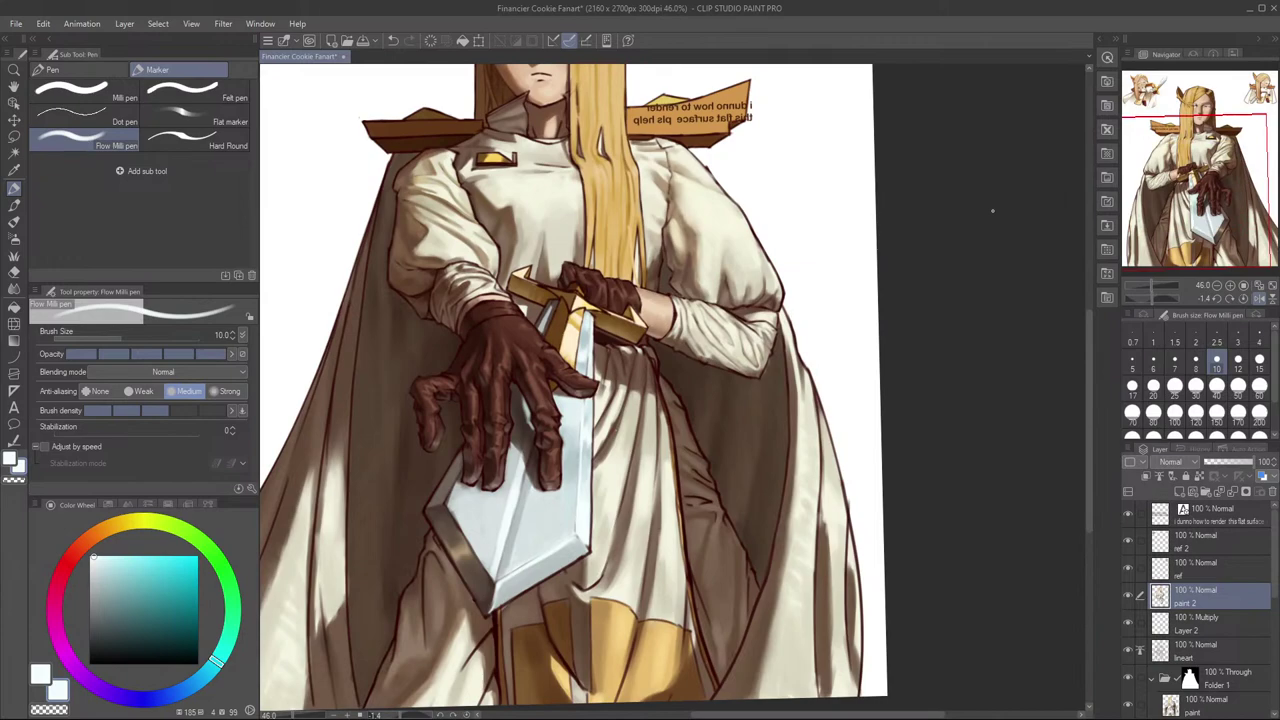
{"action": "key", "text": "h"}
{"action": "left_click_drag", "start_coordinate": [912, 262], "coordinate": [729, 322]}
{"action": "scroll", "coordinate": [756, 315], "scroll_direction": "up", "scroll_amount": 2}
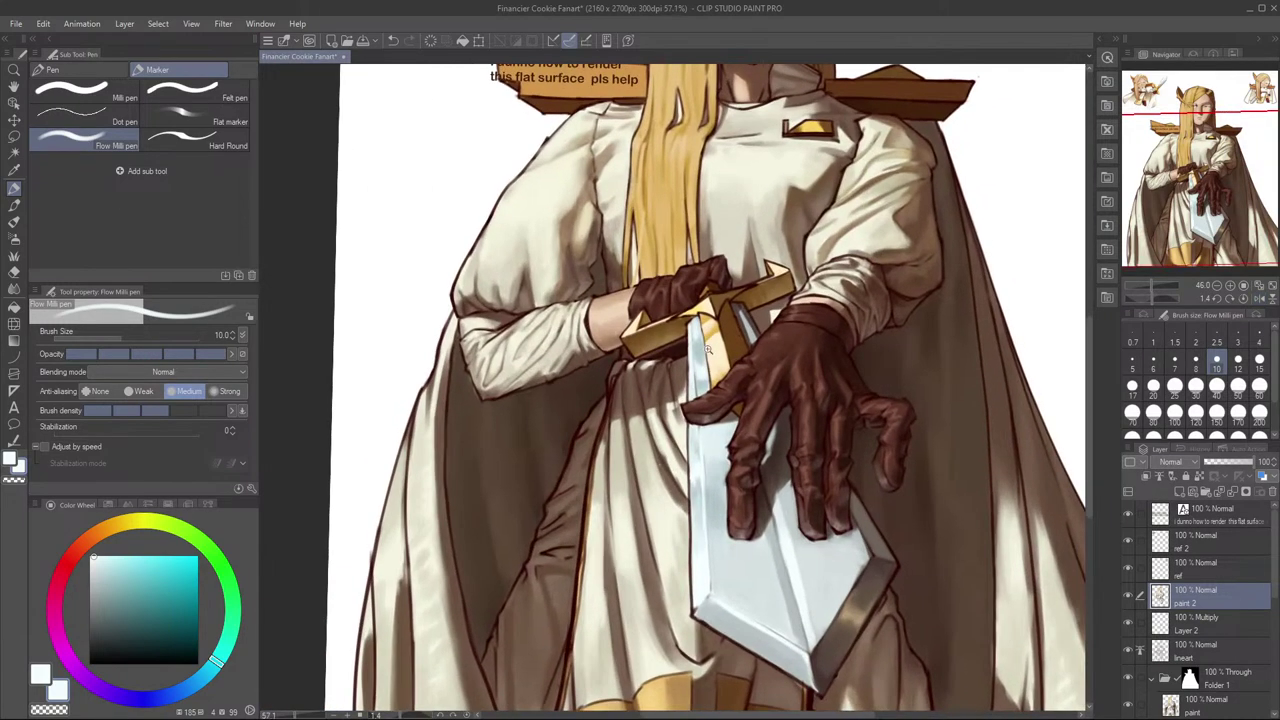
Step: Undo the last highlight strokes, repaint the small highlight just above the thumb at size 10, and check it mirrored
{"action": "key", "text": "ctrl+z"}
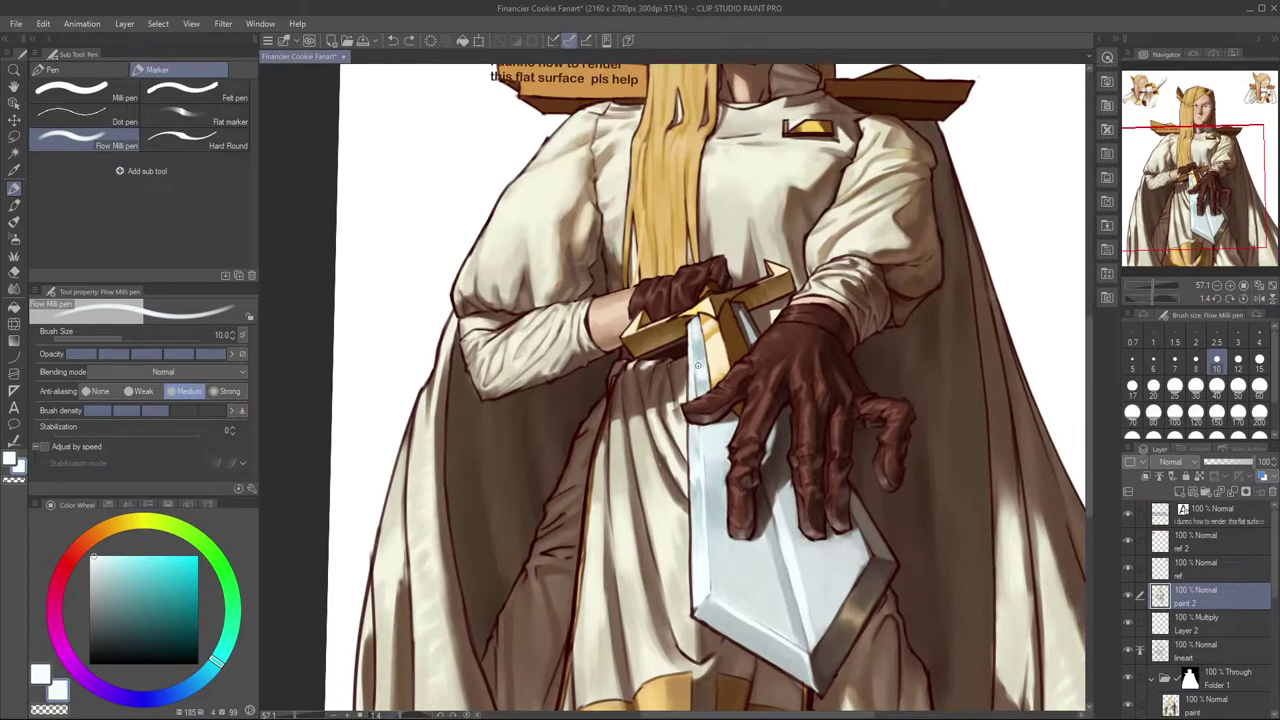
{"action": "key", "text": "ctrl+z"}
{"action": "left_click_drag", "start_coordinate": [703, 357], "coordinate": [697, 370]}
{"action": "key", "text": "h"}
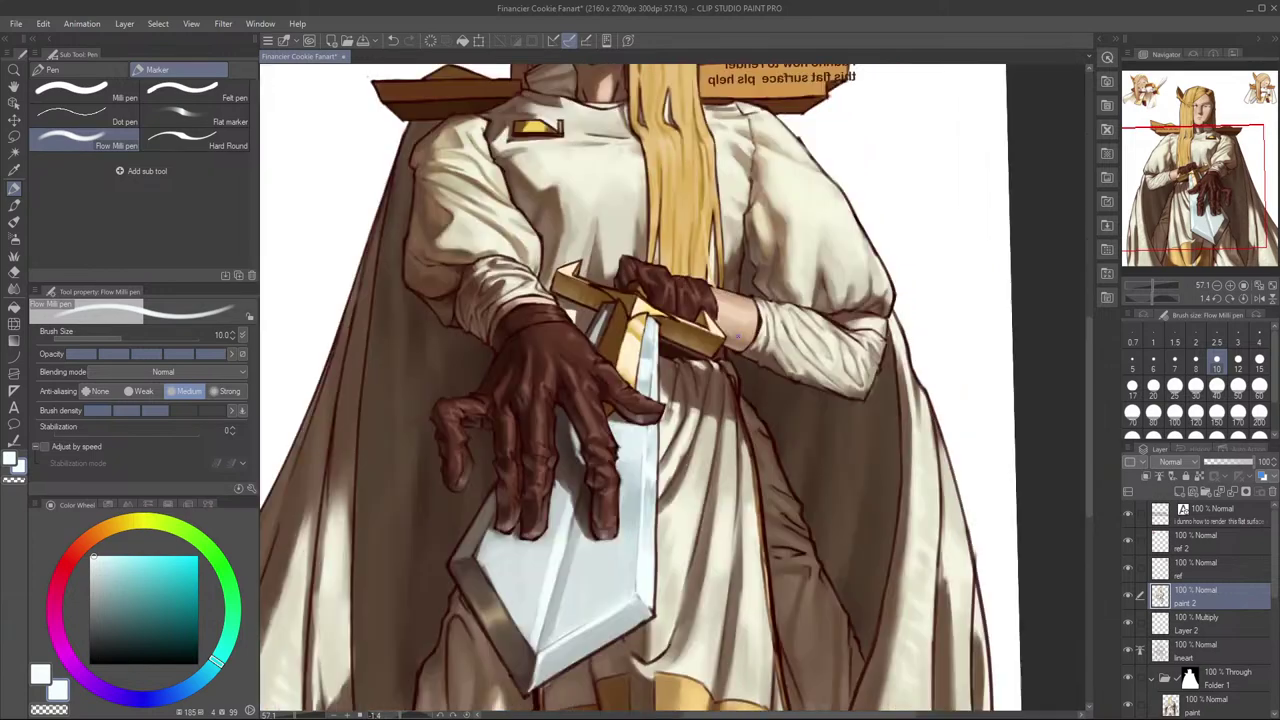
{"action": "key", "text": "h"}
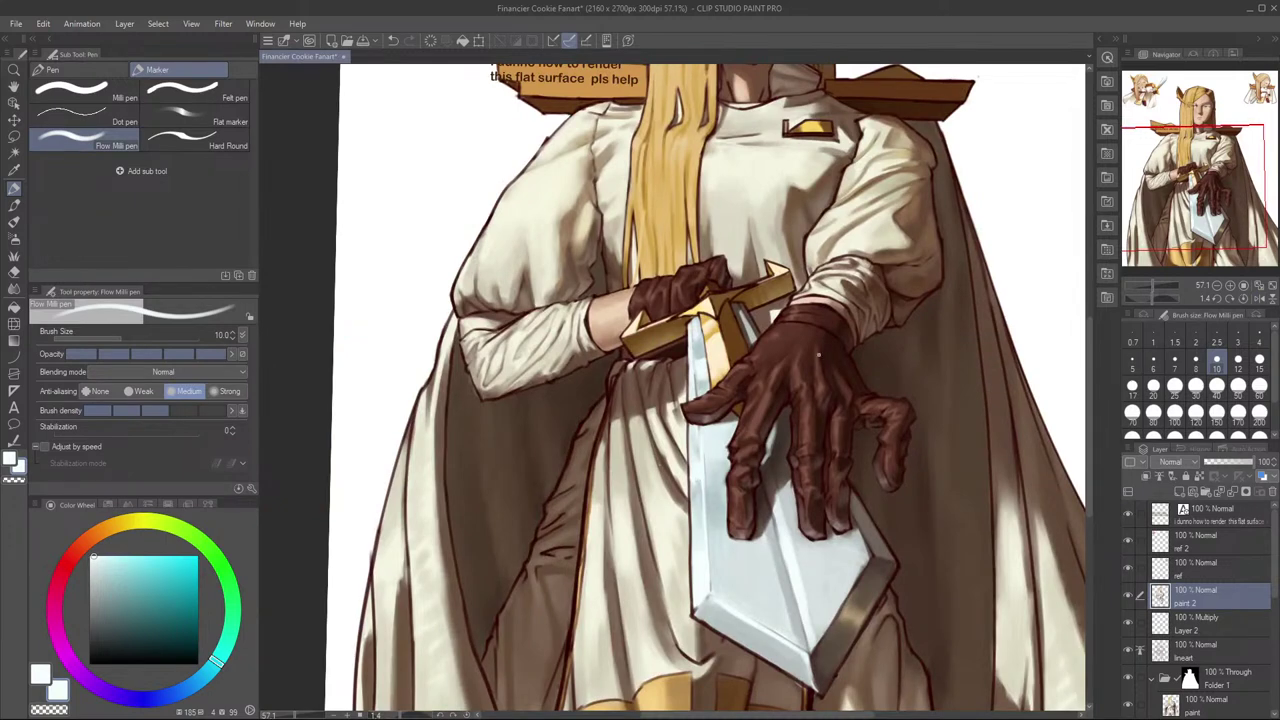
Step: Refine the long outer bevel below the thumb with a sampled grey-blue at size 7 and a near-white at size 10
{"action": "left_click_drag", "start_coordinate": [699, 479], "coordinate": [744, 444]}
{"action": "key", "text": "ctrl+z"}
{"action": "left_click", "coordinate": [699, 487], "text": "alt"}
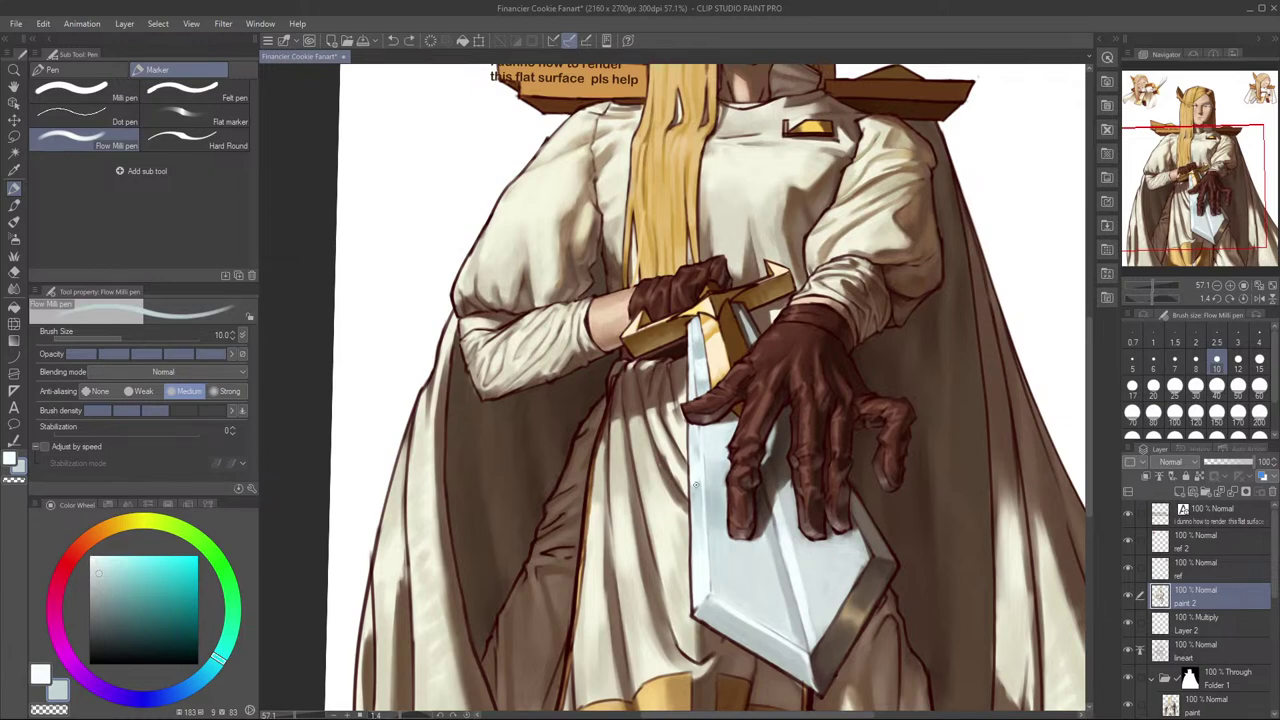
{"action": "key", "text": "bracketleft"}
{"action": "key", "text": "bracketleft"}
{"action": "scroll", "coordinate": [700, 485], "scroll_direction": "up", "scroll_amount": 5}
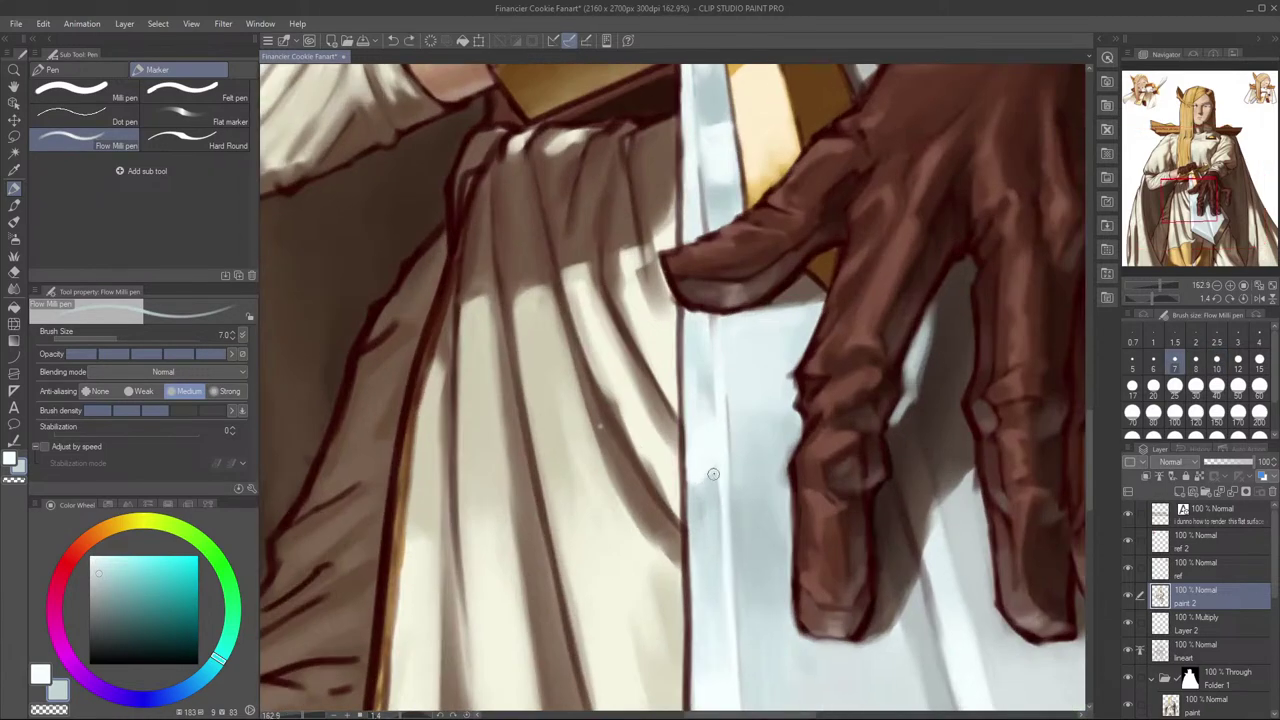
{"action": "scroll", "coordinate": [781, 425], "scroll_direction": "down", "scroll_amount": 5}
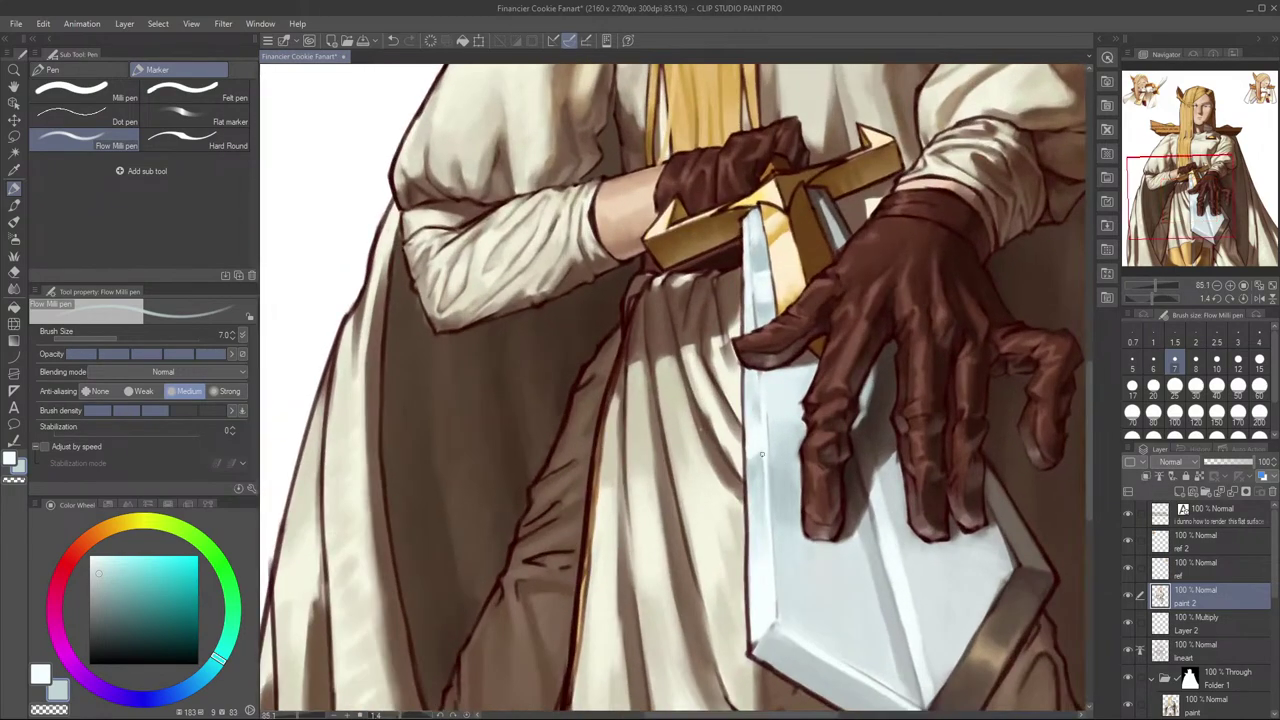
{"action": "key", "text": "bracketright"}
{"action": "key", "text": "bracketright"}
{"action": "left_click", "coordinate": [760, 450], "text": "alt"}
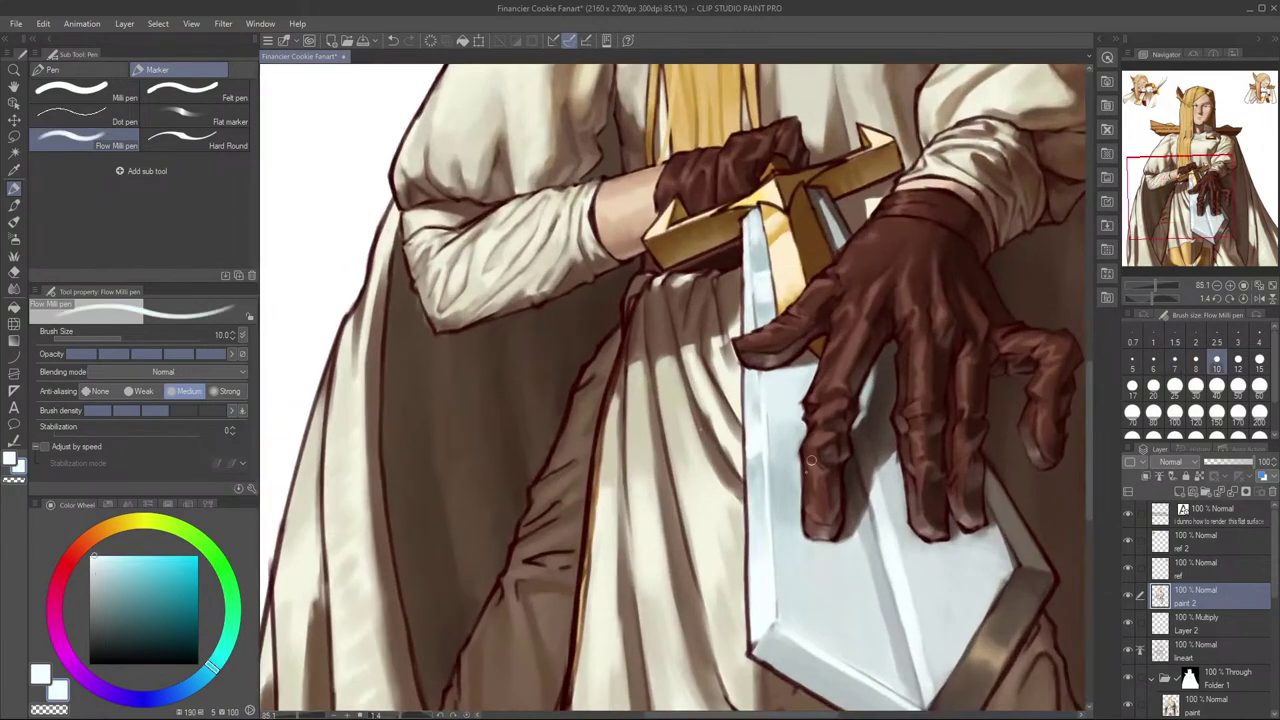
{"action": "scroll", "coordinate": [766, 518], "scroll_direction": "down", "scroll_amount": 2}
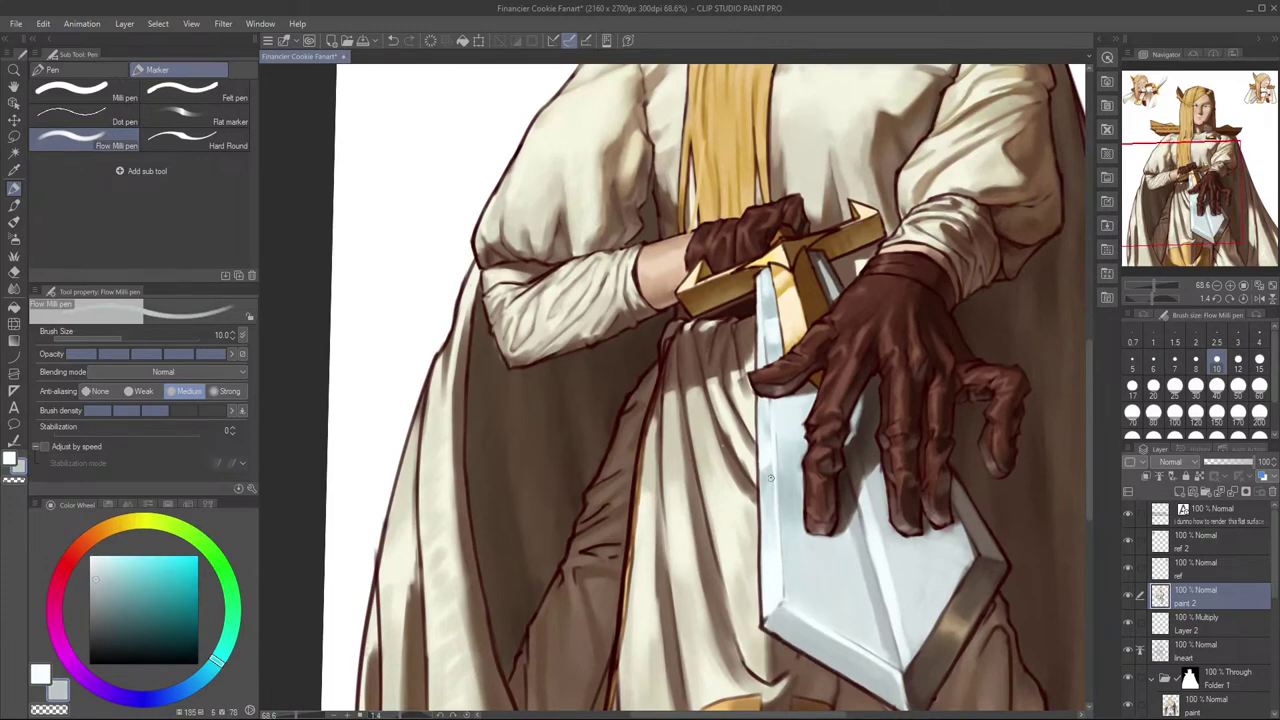
Step: Shade the blade's lower outer corner and adjoining bevel with a sampled grey-blue, using sizes 12 and 15
{"action": "left_click", "coordinate": [784, 622], "text": "alt"}
{"action": "left_click", "coordinate": [100, 585]}
{"action": "left_click_drag", "start_coordinate": [774, 615], "coordinate": [785, 625]}
{"action": "key", "text": "ctrl+z"}
{"action": "key", "text": "bracketright"}
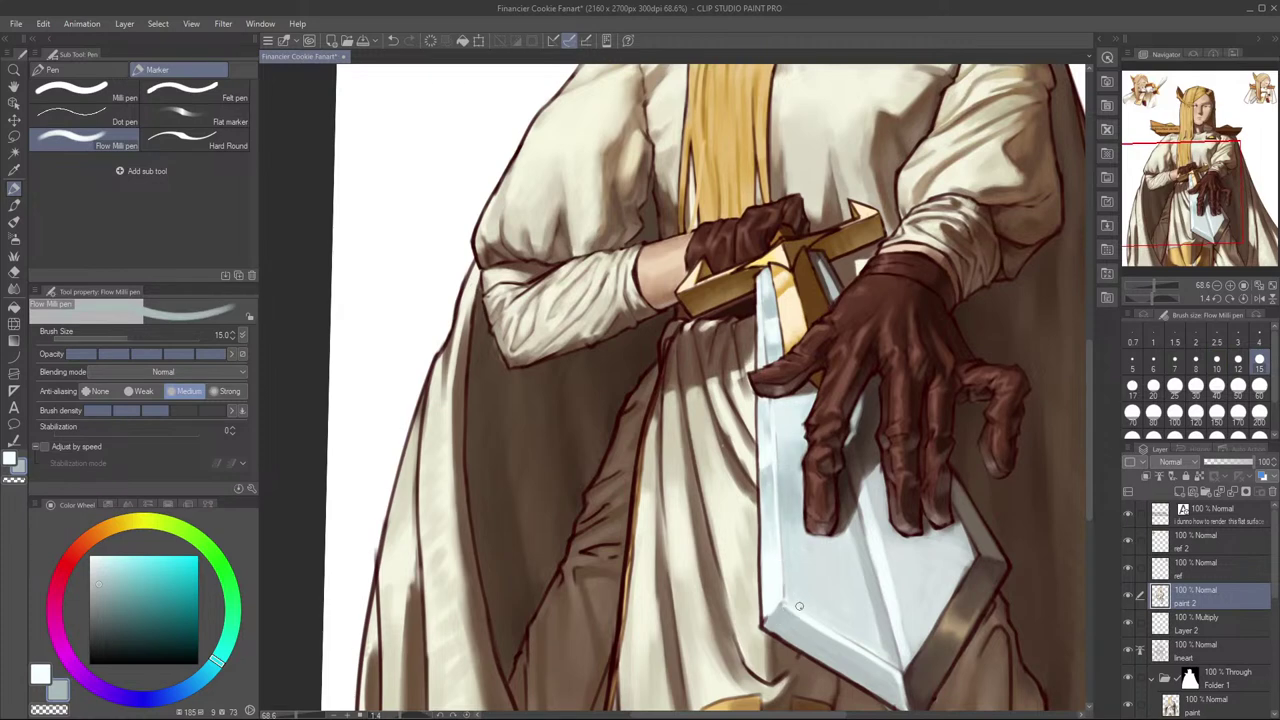
{"action": "key", "text": "ctrl+z"}
{"action": "left_click_drag", "start_coordinate": [783, 614], "coordinate": [807, 629]}
{"action": "left_click", "coordinate": [98, 590]}
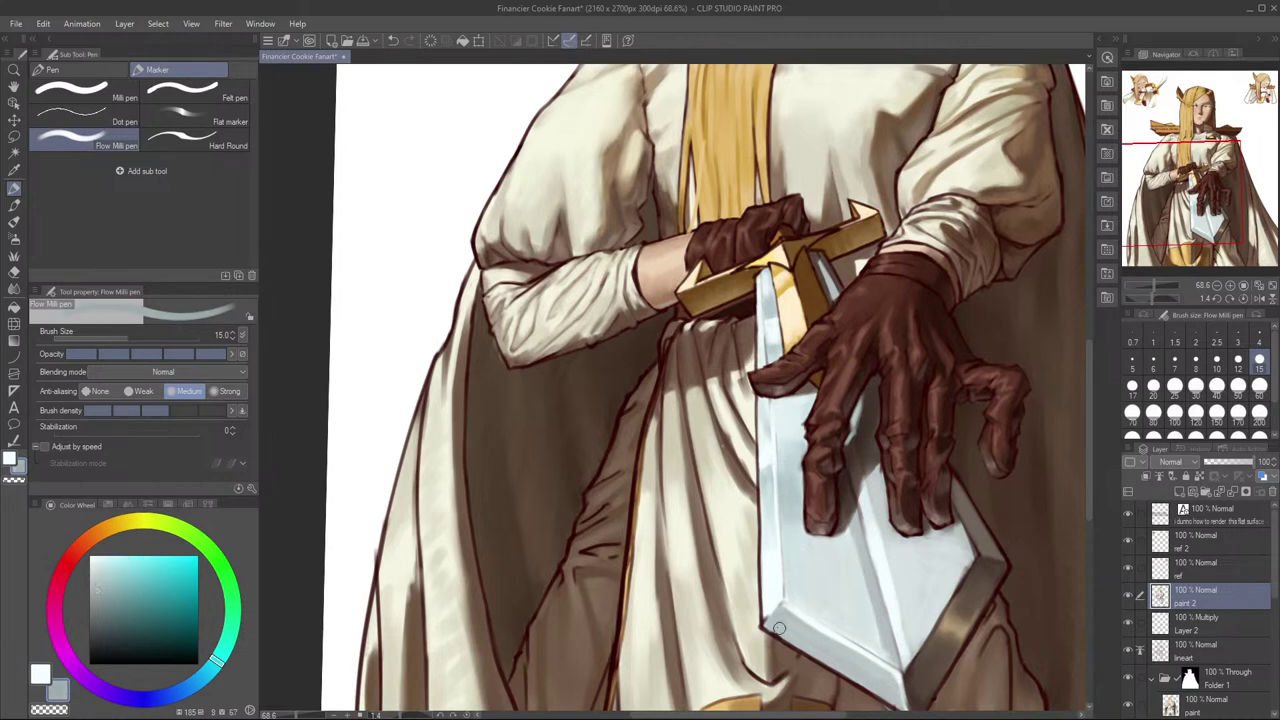
{"action": "key", "text": "bracketleft"}
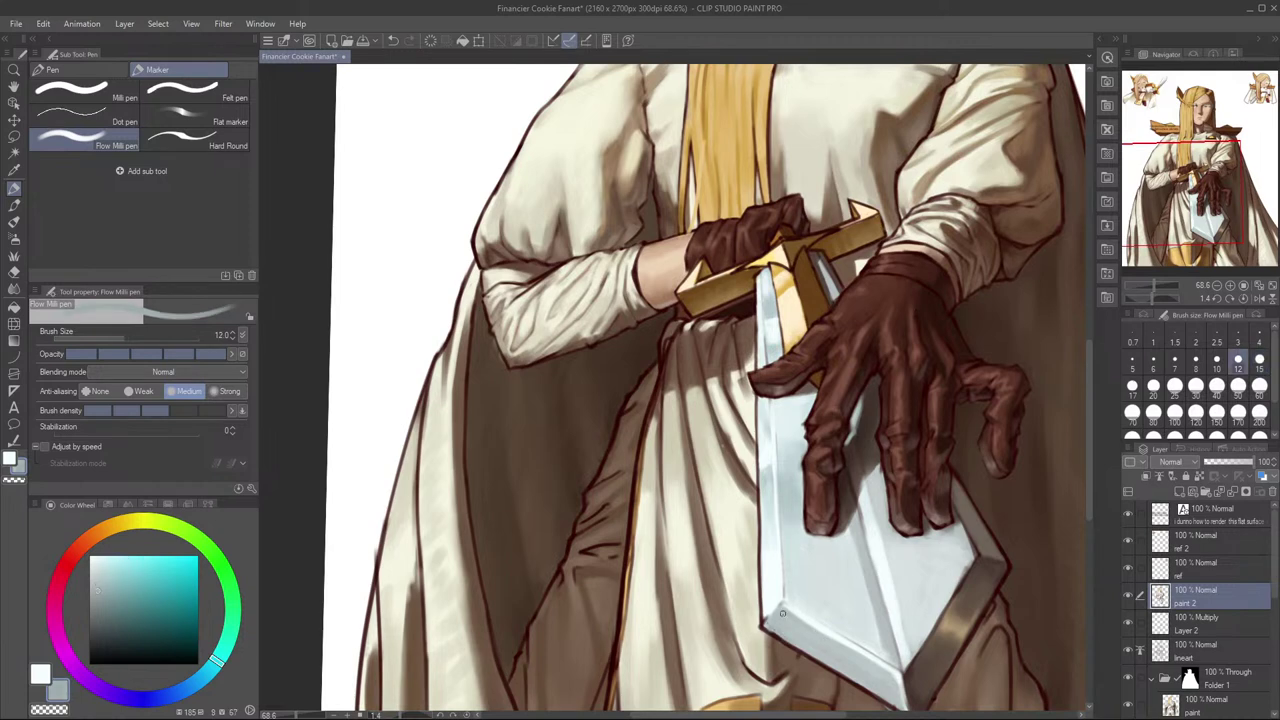
{"action": "key", "text": "bracketright"}
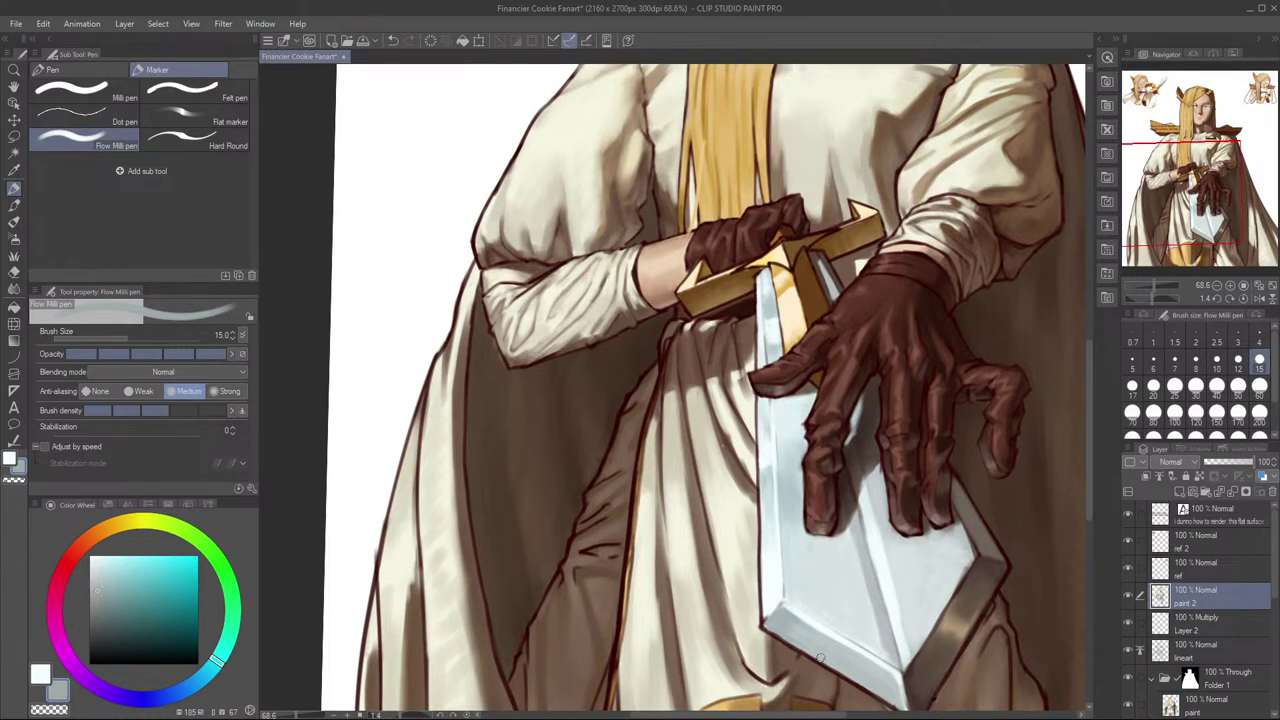
Step: Undo the last bevel stroke and check the sword mirrored
{"action": "left_click_drag", "start_coordinate": [762, 522], "coordinate": [704, 433]}
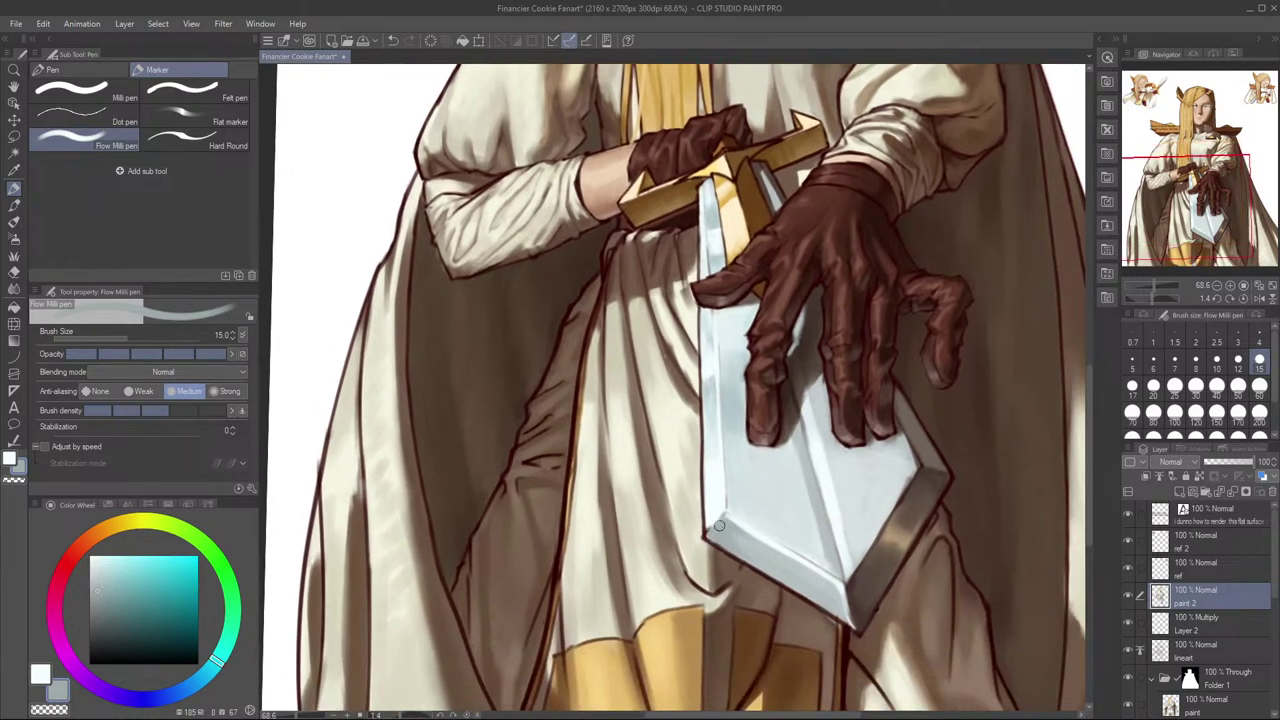
{"action": "key", "text": "ctrl+z"}
{"action": "scroll", "coordinate": [870, 430], "scroll_direction": "down", "scroll_amount": 4}
{"action": "key", "text": "h"}
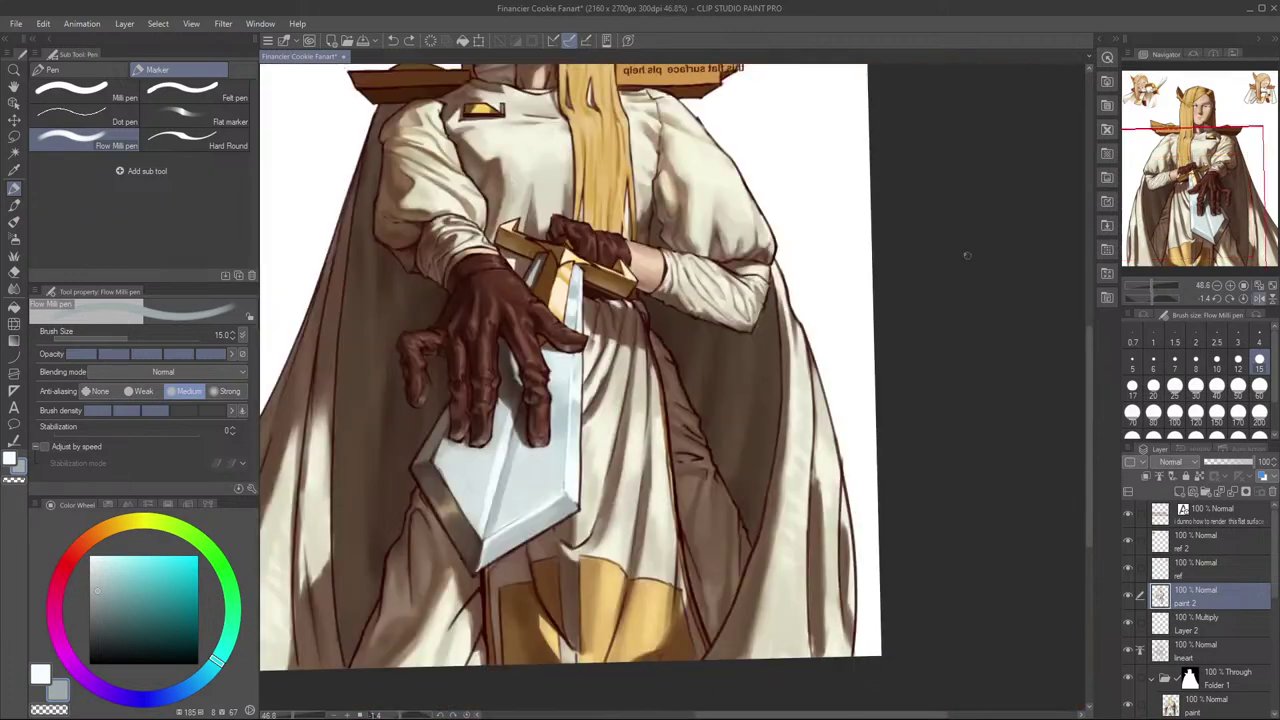
{"action": "key", "text": "h"}
Step: Try a sampled warm tan tone on the lower bevel at size 20 in the mirrored view, undoing the strokes
{"action": "key", "text": "bracketright"}
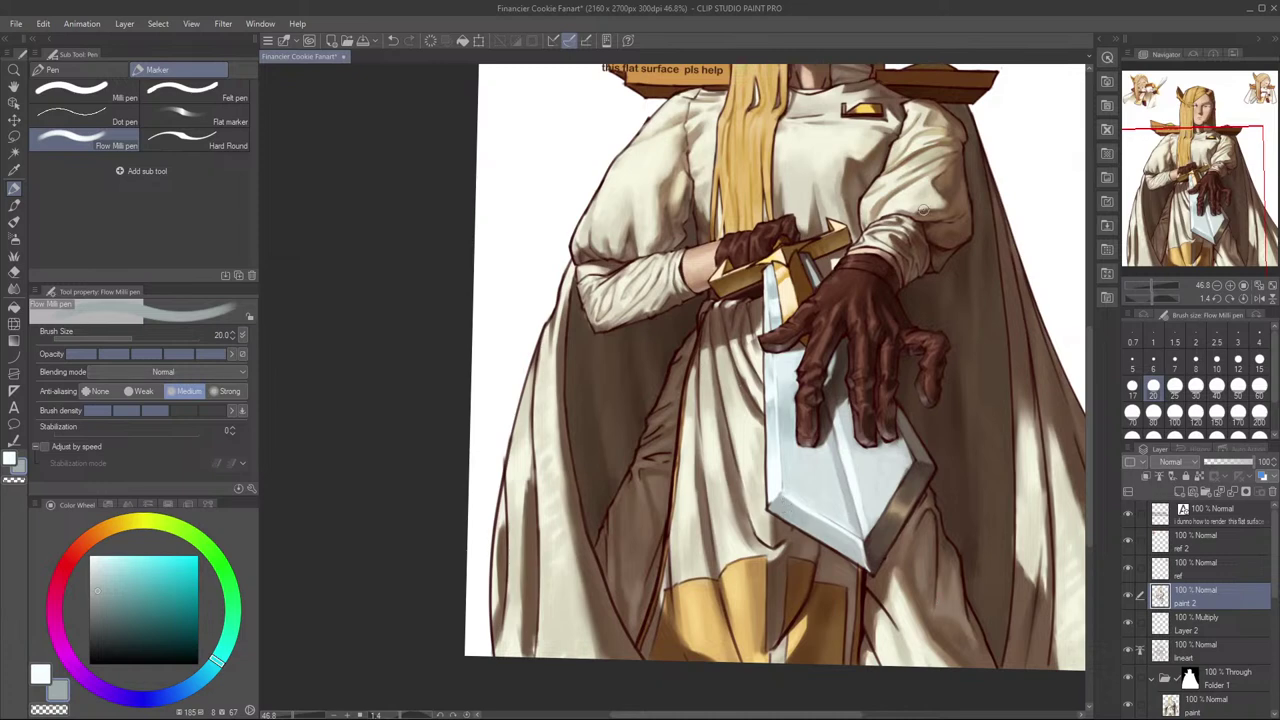
{"action": "key", "text": "h"}
{"action": "left_click_drag", "start_coordinate": [719, 394], "coordinate": [1039, 331]}
{"action": "left_click", "coordinate": [770, 436], "text": "alt"}
{"action": "mouse_move", "coordinate": [843, 479]}
{"action": "left_mouse_down"}
{"action": "mouse_move", "coordinate": [832, 459]}
{"action": "mouse_move", "coordinate": [848, 487]}
{"action": "mouse_move", "coordinate": [857, 460]}
{"action": "left_mouse_up"}
{"action": "key", "text": "ctrl+z"}
{"action": "left_click", "coordinate": [132, 588]}
{"action": "key", "text": "ctrl+z"}
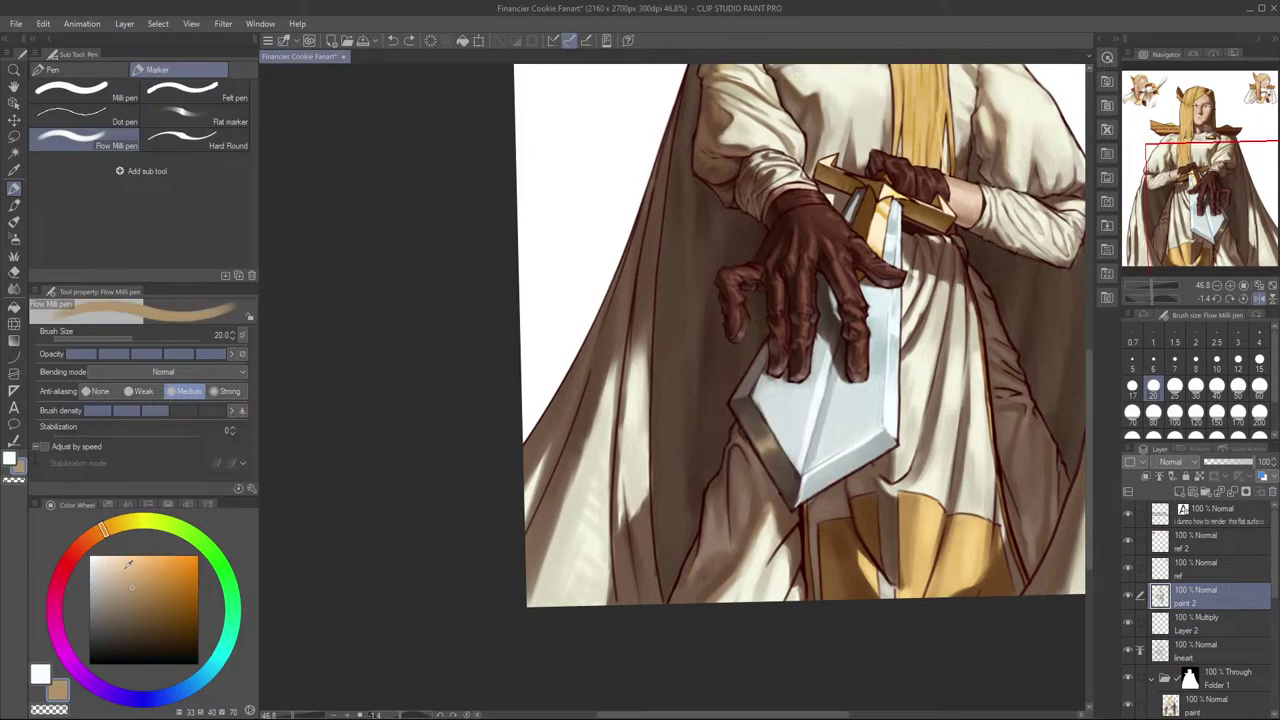
Step: Try peach and pale-yellow reflections on the lower bevel at size 20, undoing the strokes after viewing both orientations
{"action": "left_click", "coordinate": [857, 462], "text": "alt"}
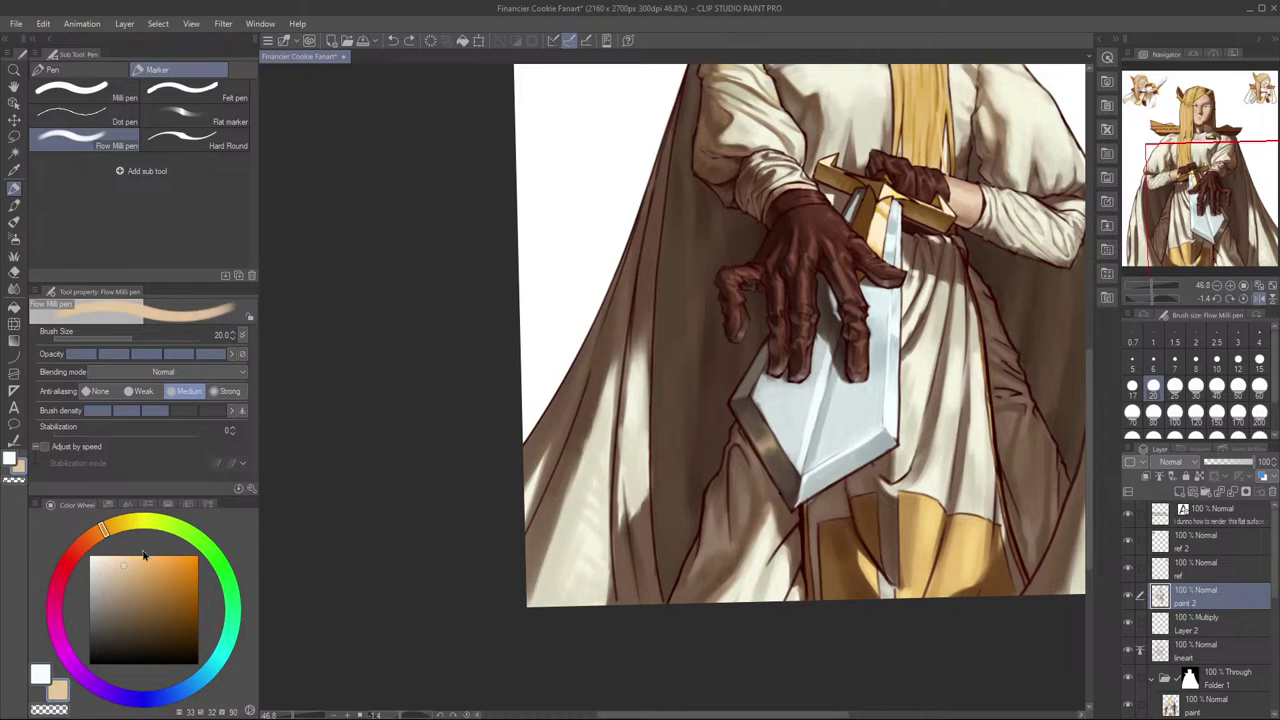
{"action": "left_click", "coordinate": [856, 464], "text": "alt"}
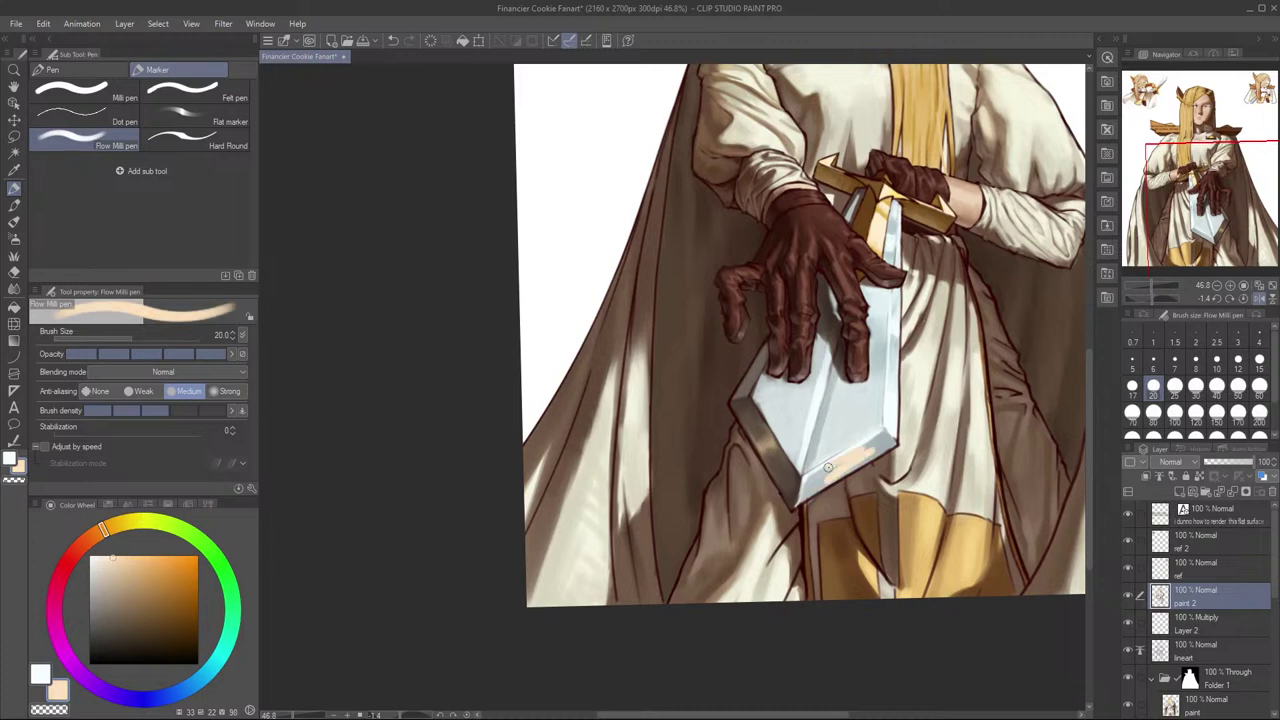
{"action": "left_click", "coordinate": [117, 526]}
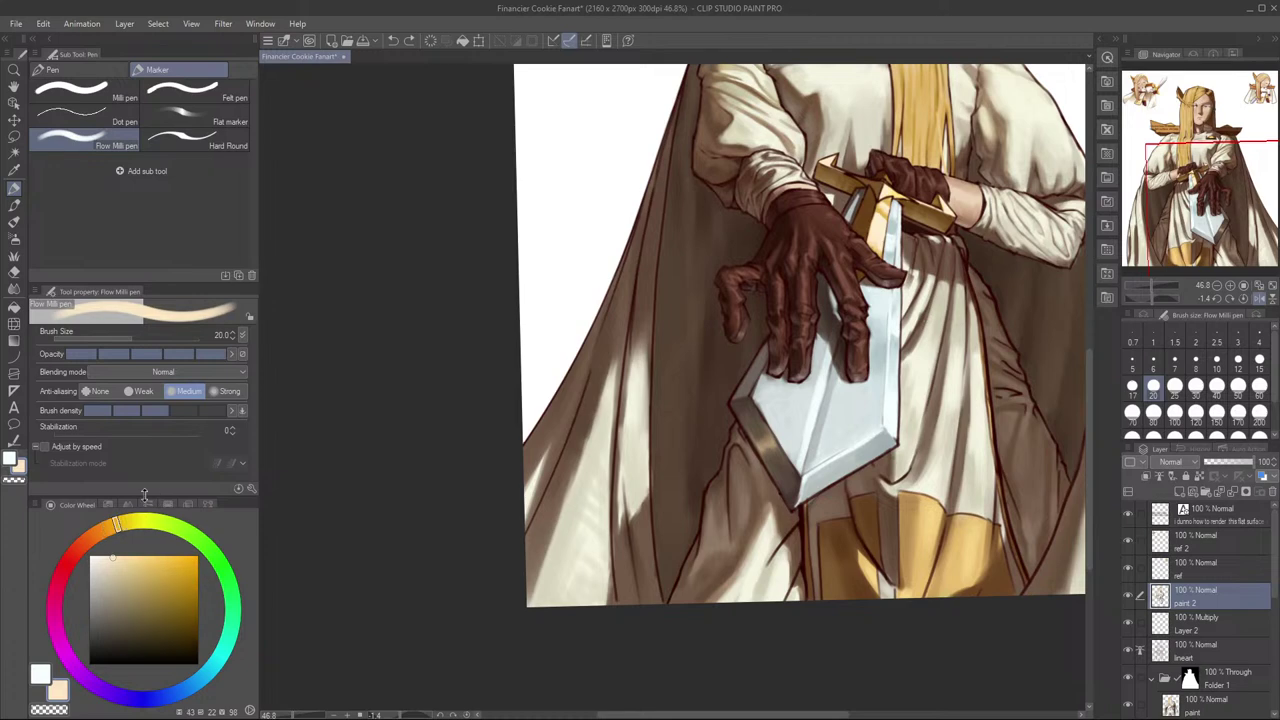
{"action": "mouse_move", "coordinate": [854, 467]}
{"action": "left_mouse_down"}
{"action": "mouse_move", "coordinate": [829, 482]}
{"action": "mouse_move", "coordinate": [855, 461]}
{"action": "left_mouse_up"}
{"action": "key", "text": "h"}
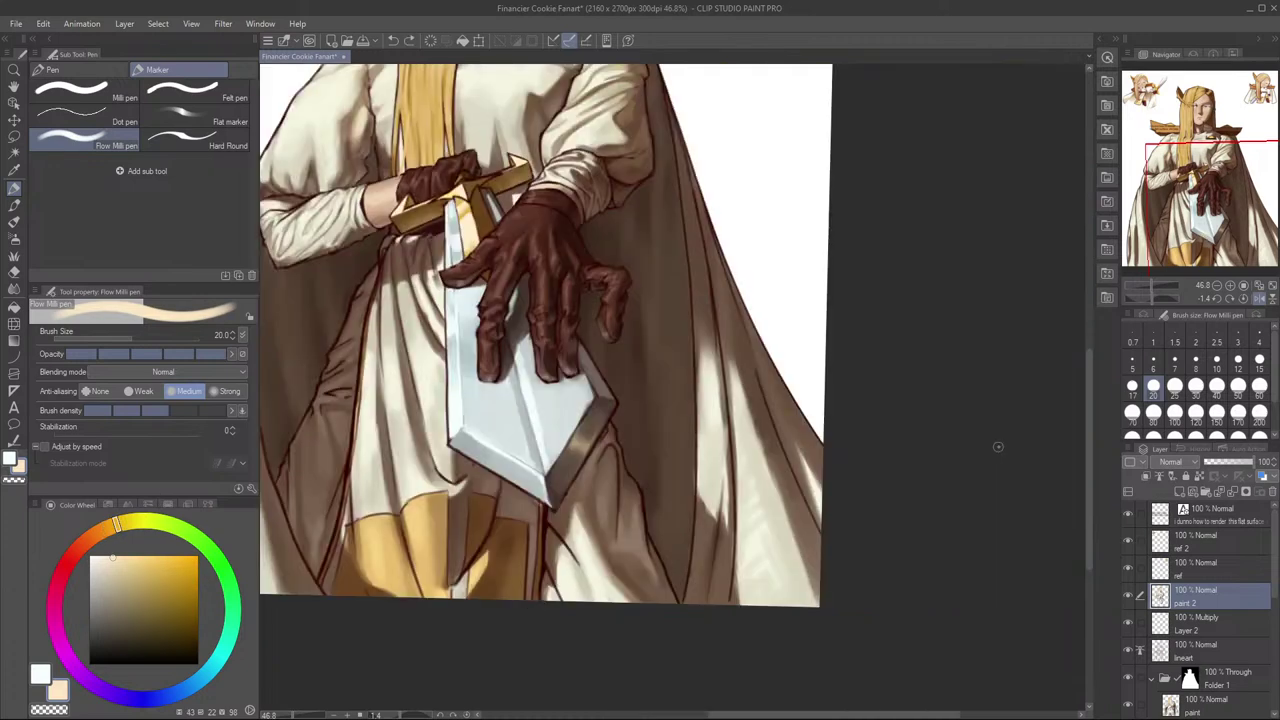
{"action": "mouse_move", "coordinate": [516, 457]}
{"action": "left_mouse_down"}
{"action": "mouse_move", "coordinate": [518, 439]}
{"action": "mouse_move", "coordinate": [545, 478]}
{"action": "mouse_move", "coordinate": [497, 439]}
{"action": "mouse_move", "coordinate": [537, 474]}
{"action": "left_mouse_up"}
{"action": "key", "text": "ctrl+z"}
{"action": "key", "text": "ctrl+z"}
Step: Repaint the warm reflection on the lower bevel near the blade tip in pale yellow and near-white cream at size 20, checking it mirrored
{"action": "left_click_drag", "start_coordinate": [535, 321], "coordinate": [700, 424]}
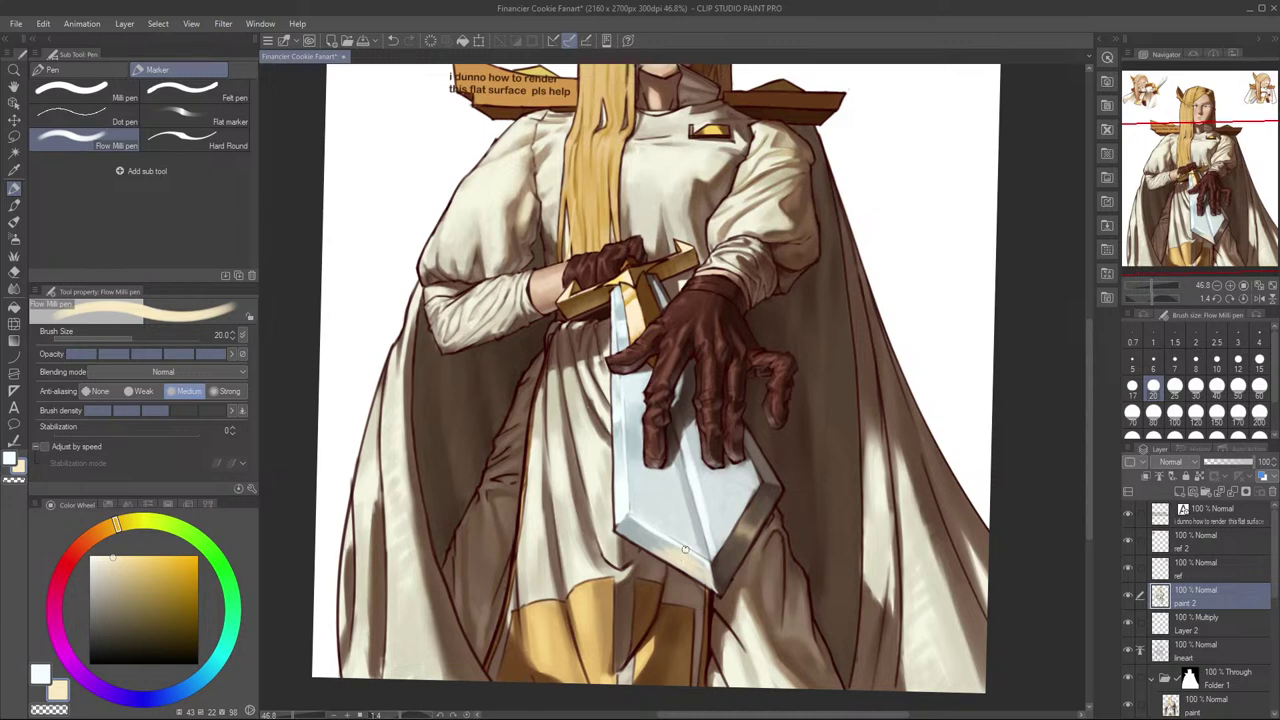
{"action": "key", "text": "ctrl+z"}
{"action": "key", "text": "ctrl+z"}
{"action": "left_click_drag", "start_coordinate": [685, 558], "coordinate": [692, 570]}
{"action": "mouse_move", "coordinate": [101, 559]}
{"action": "left_mouse_down"}
{"action": "mouse_move", "coordinate": [100, 517]}
{"action": "mouse_move", "coordinate": [130, 476]}
{"action": "left_mouse_up"}
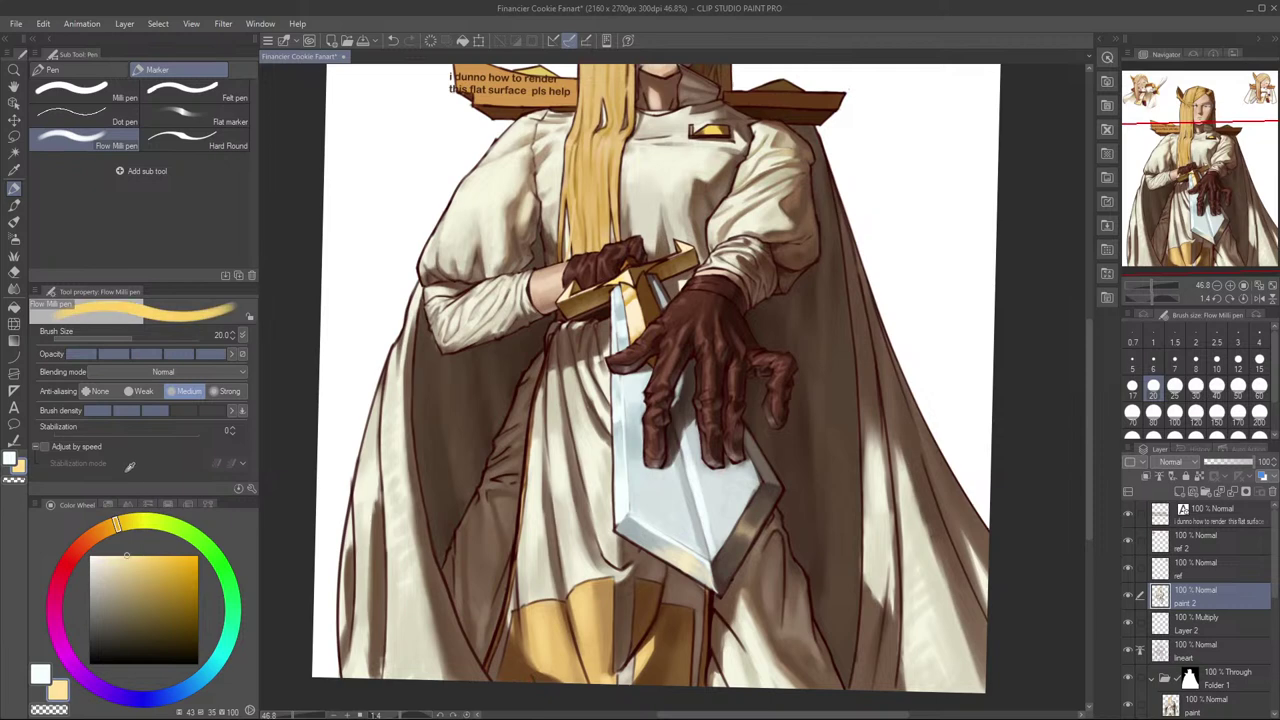
{"action": "left_click", "coordinate": [100, 557]}
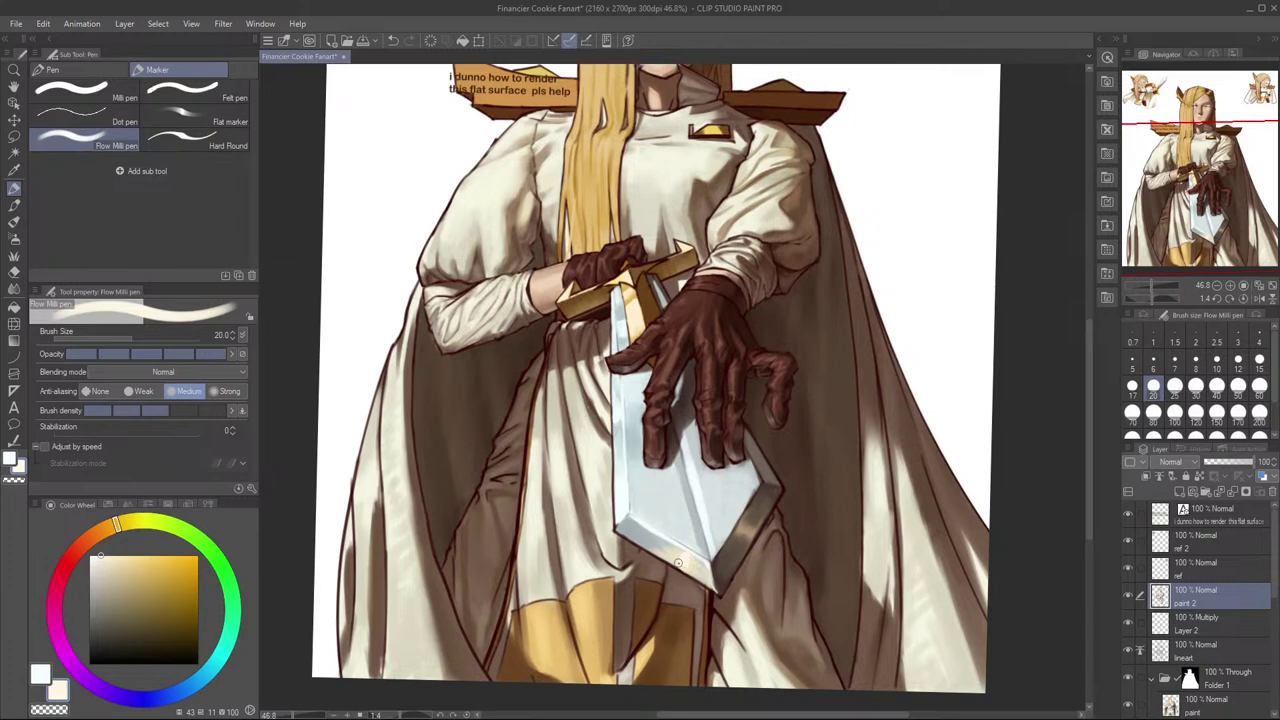
{"action": "key", "text": "h"}
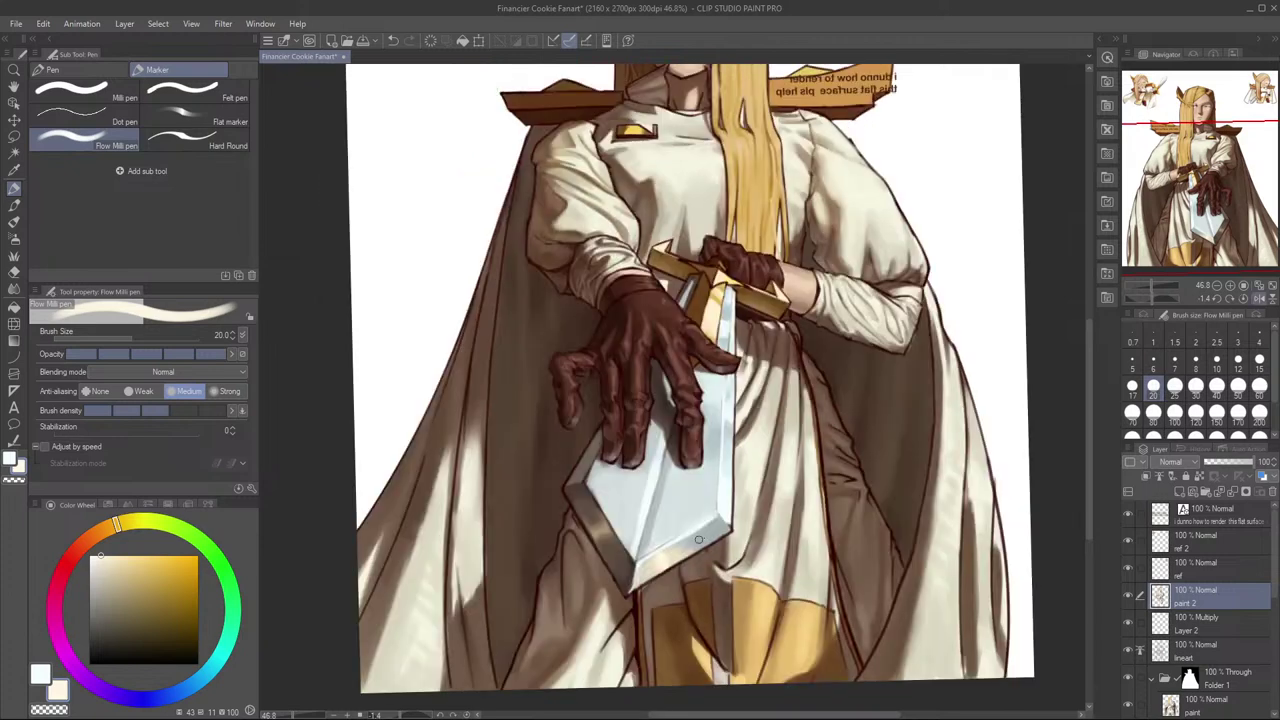
Step: Tone down the lower bevel's warm reflection with a sampled grey-blue at size 25, undoing the last stroke
{"action": "mouse_move", "coordinate": [733, 520]}
{"action": "left_mouse_down"}
{"action": "mouse_move", "coordinate": [829, 506]}
{"action": "mouse_move", "coordinate": [752, 537]}
{"action": "left_mouse_up"}
{"action": "left_click", "coordinate": [785, 513], "text": "alt"}
{"action": "key", "text": "bracketright"}
{"action": "key", "text": "ctrl+z"}
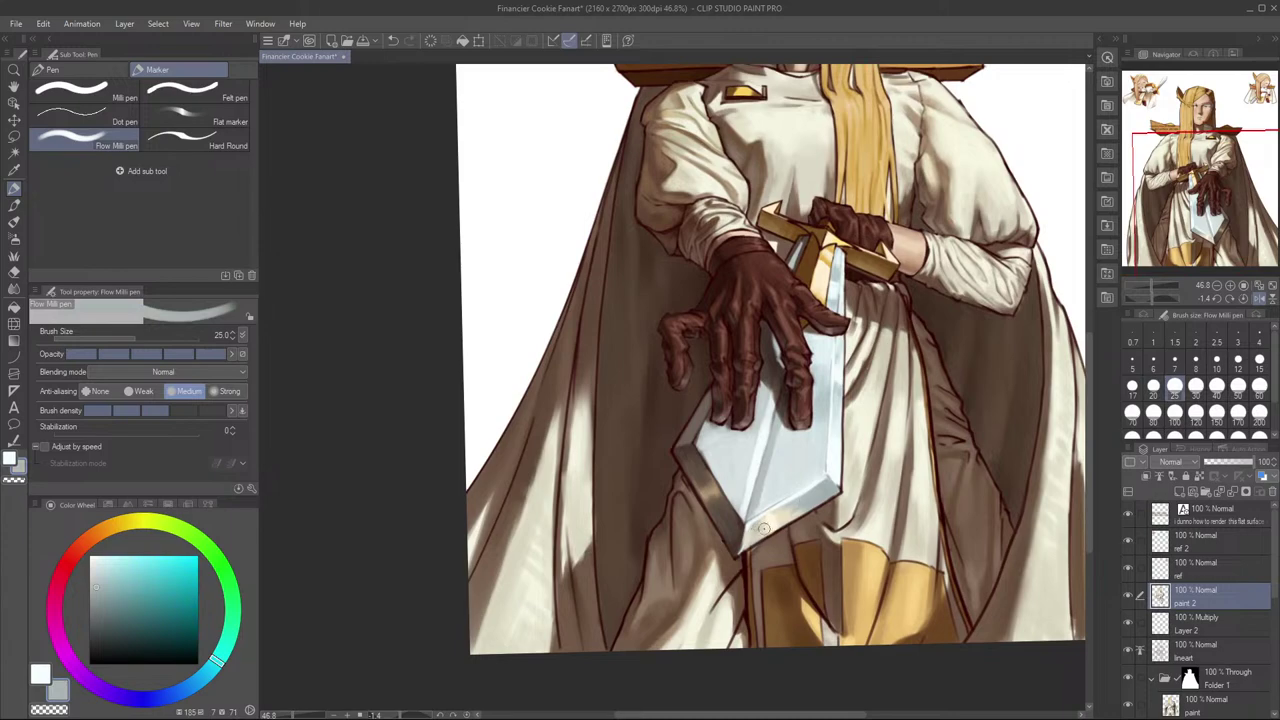
{"action": "key", "text": "h"}
{"action": "left_click_drag", "start_coordinate": [784, 555], "coordinate": [908, 550]}
{"action": "left_click_drag", "start_coordinate": [906, 550], "coordinate": [886, 578]}
Step: Examine the whole figure and the sword's rendering in normal and mirrored views
{"action": "scroll", "coordinate": [885, 577], "scroll_direction": "down", "scroll_amount": 1}
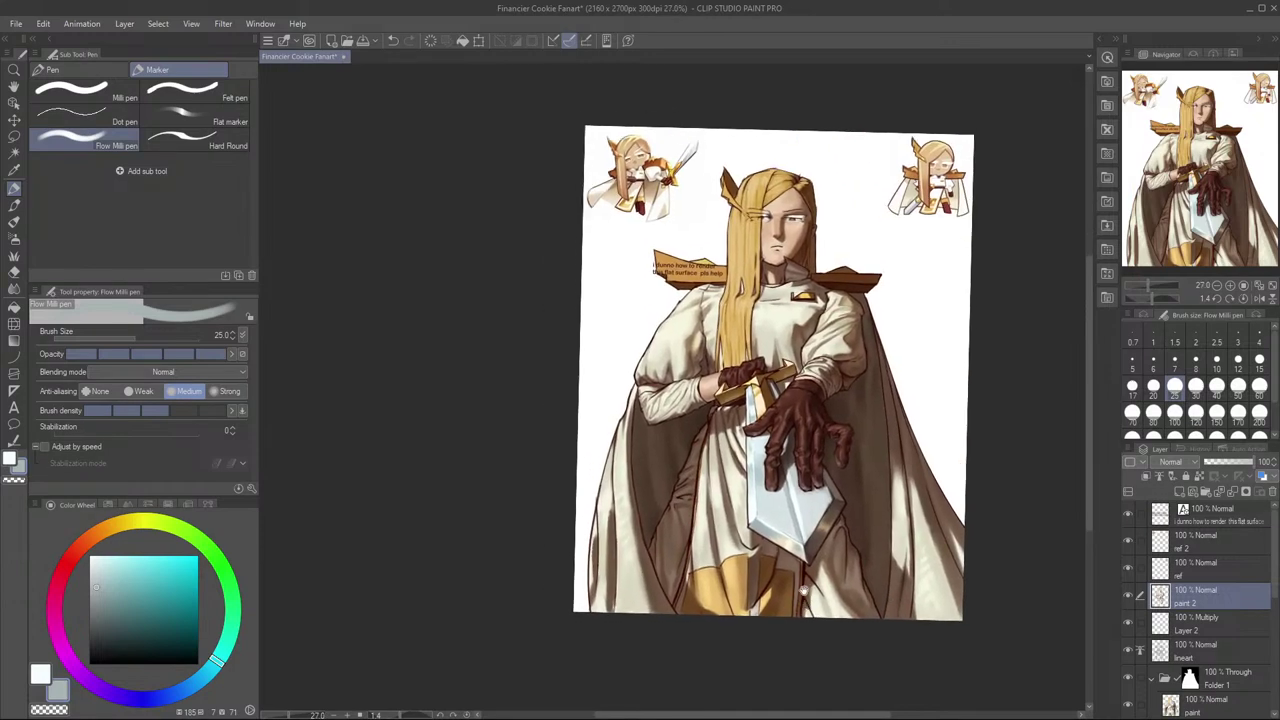
{"action": "key", "text": "h"}
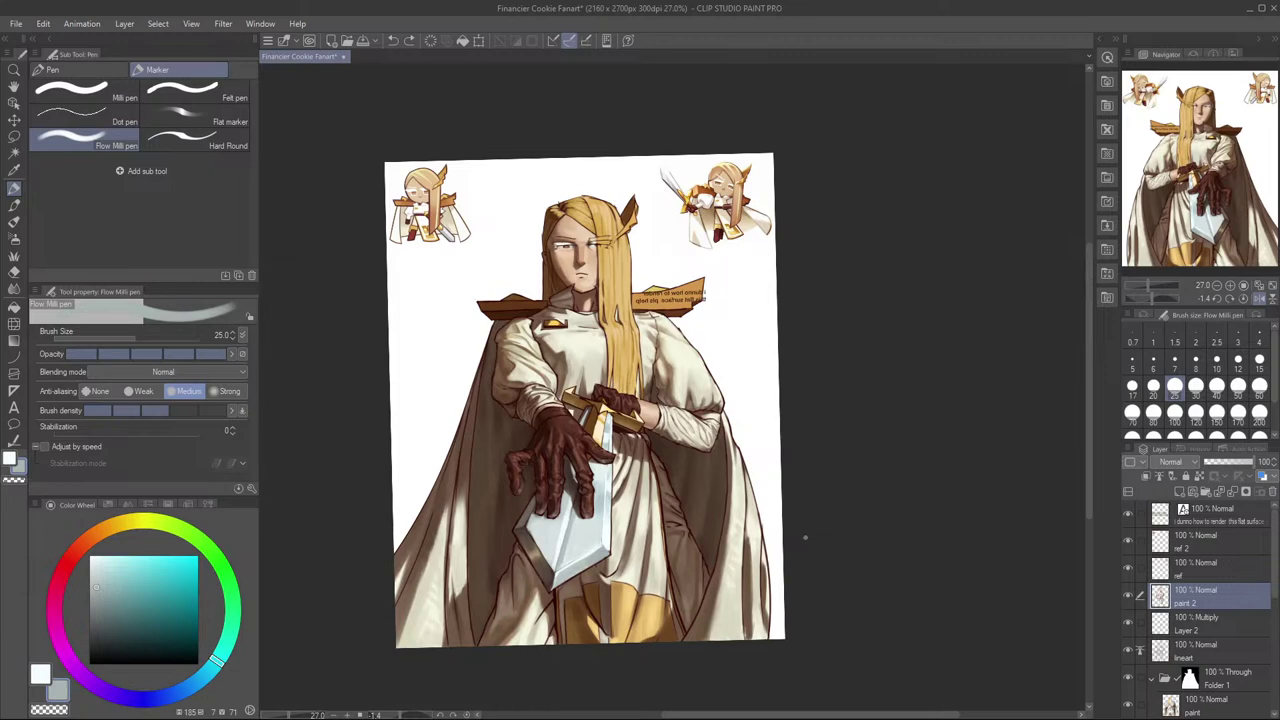
{"action": "key", "text": "h"}
{"action": "left_click_drag", "start_coordinate": [805, 538], "coordinate": [863, 508]}
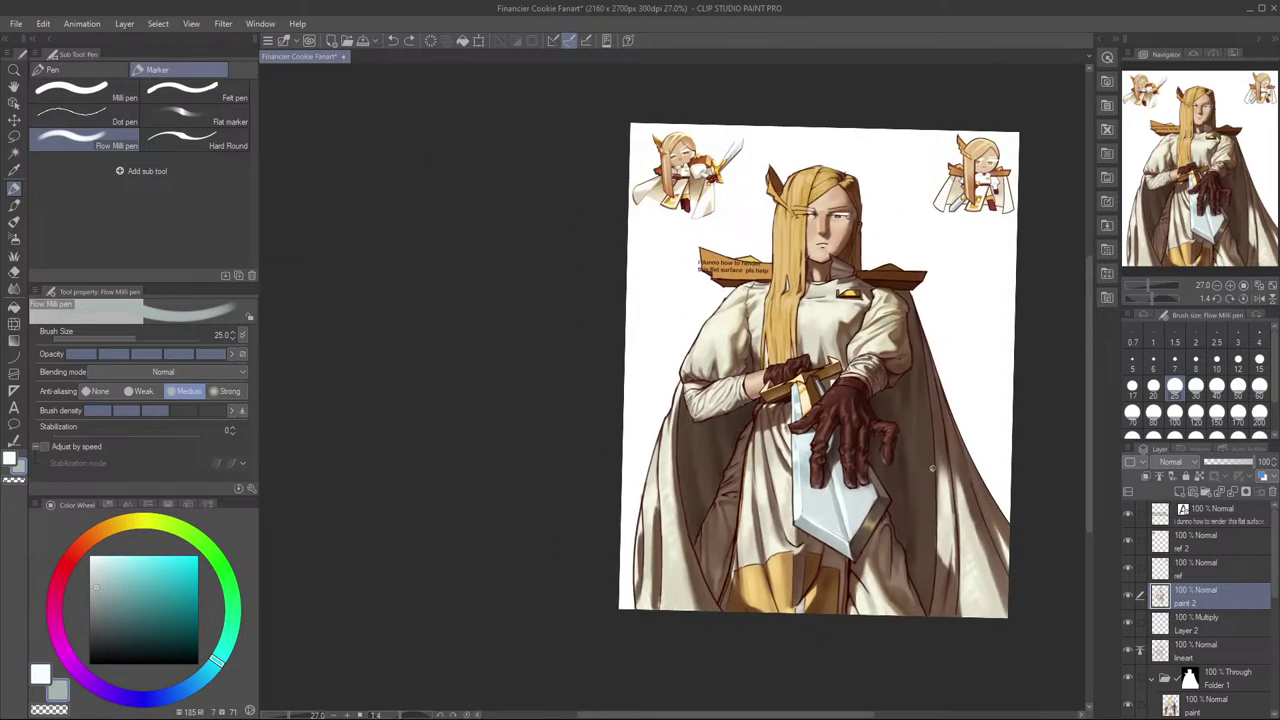
{"action": "left_click_drag", "start_coordinate": [904, 512], "coordinate": [937, 486]}
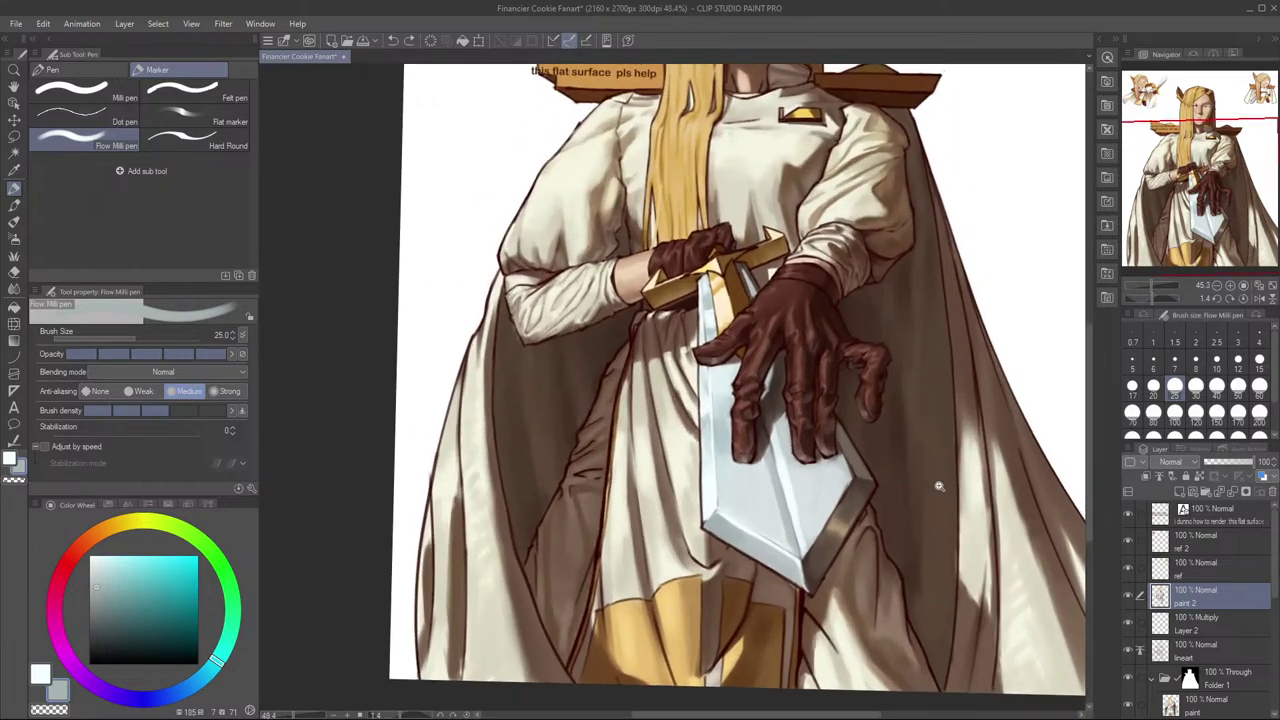
{"action": "left_click_drag", "start_coordinate": [928, 391], "coordinate": [845, 423]}
{"action": "left_click", "coordinate": [784, 506], "text": "alt"}
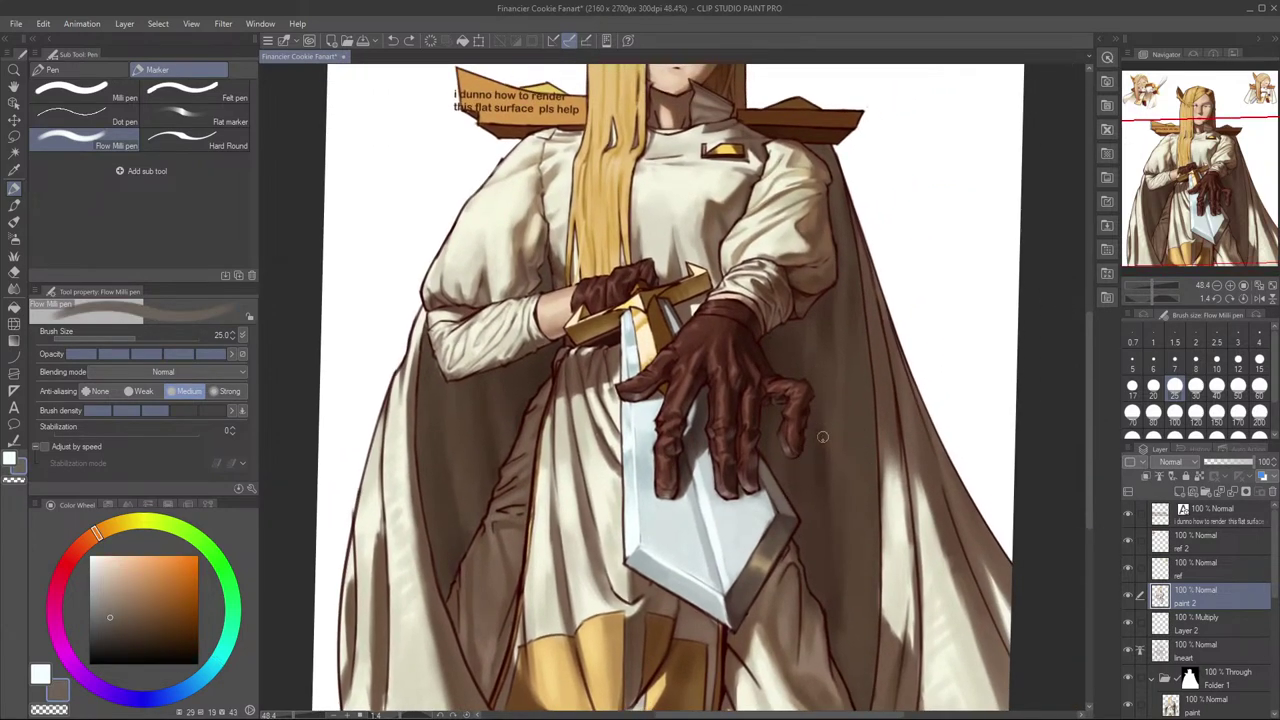
{"action": "scroll", "coordinate": [804, 495], "scroll_direction": "down", "scroll_amount": 3}
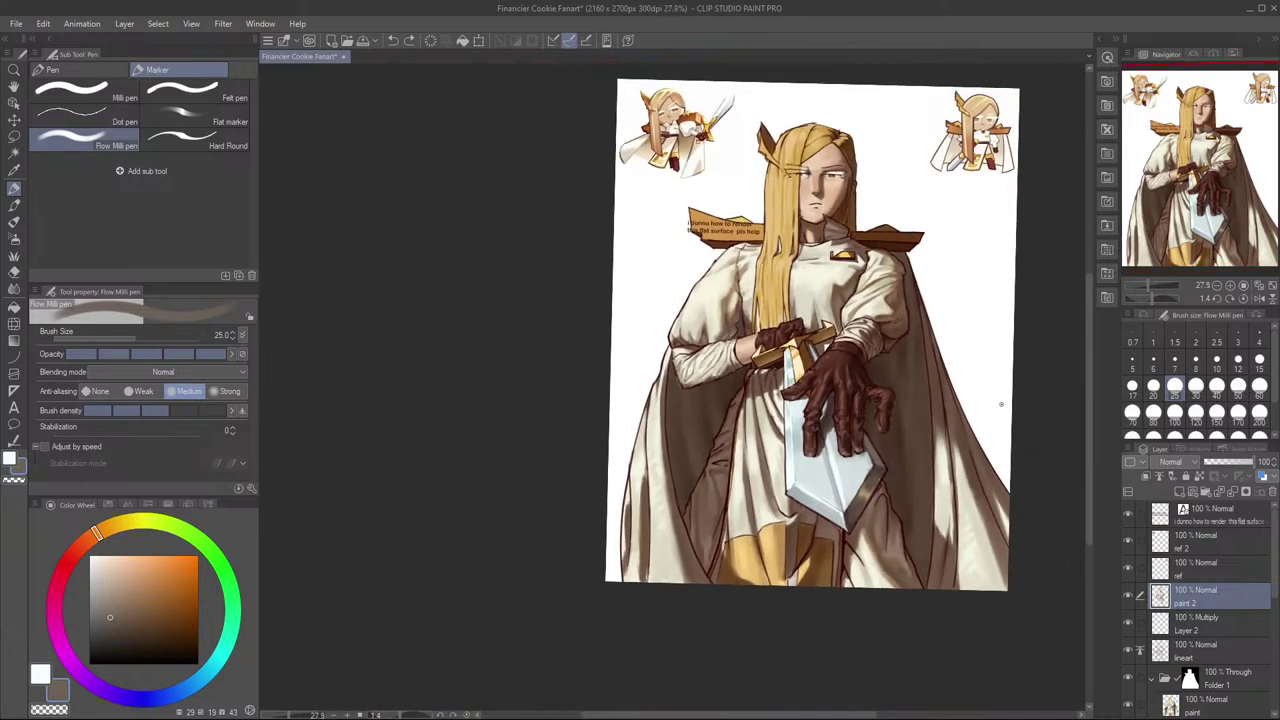
{"action": "key", "text": "h"}
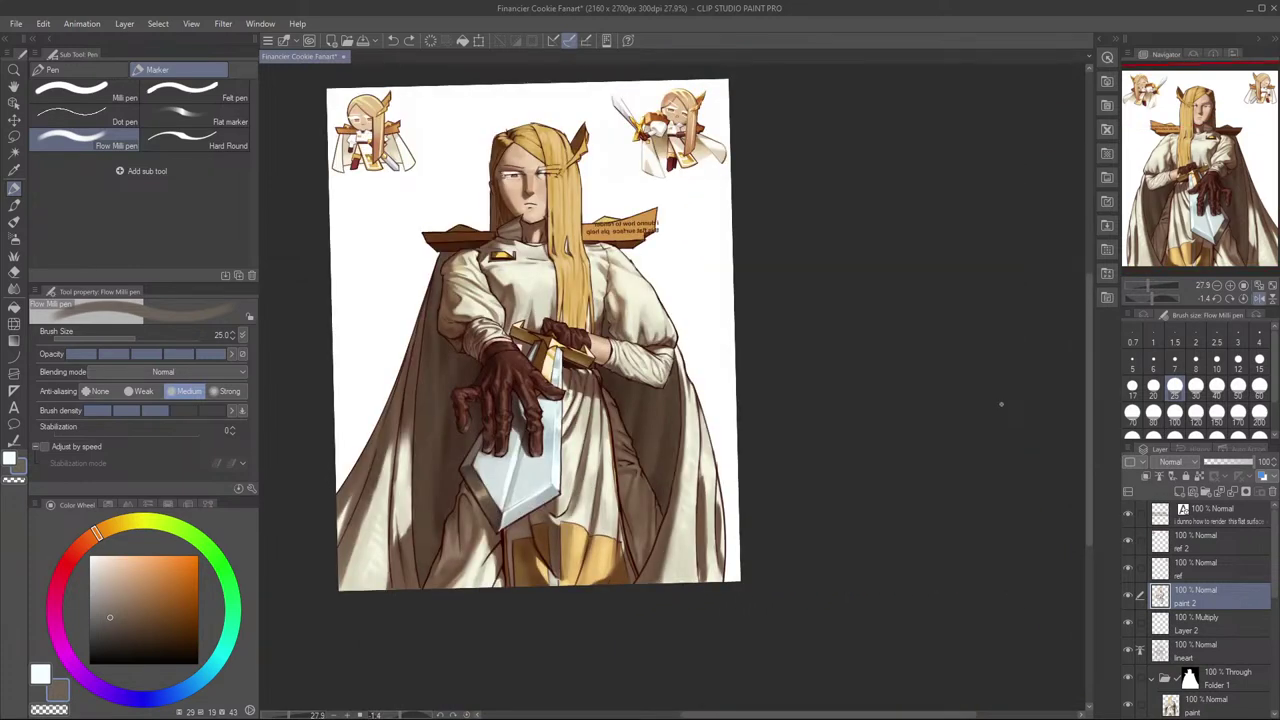
{"action": "key", "text": "h"}
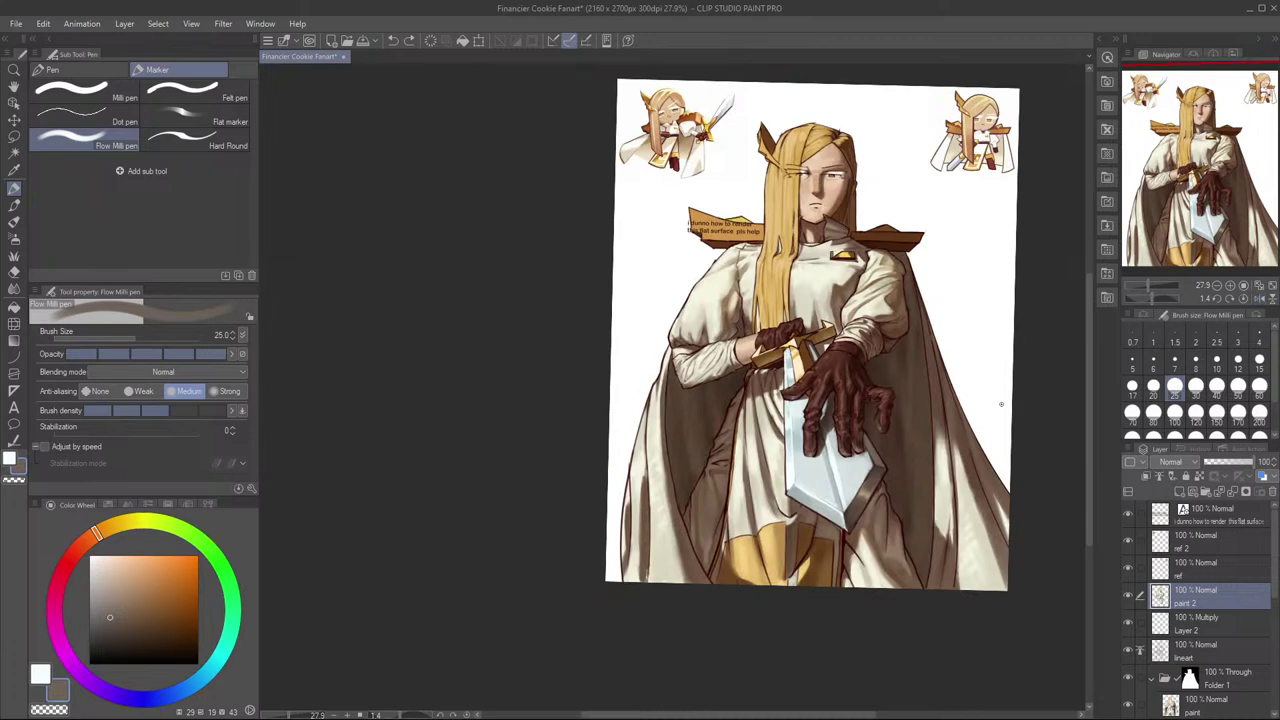
{"action": "scroll", "coordinate": [784, 368], "scroll_direction": "up", "scroll_amount": 3}
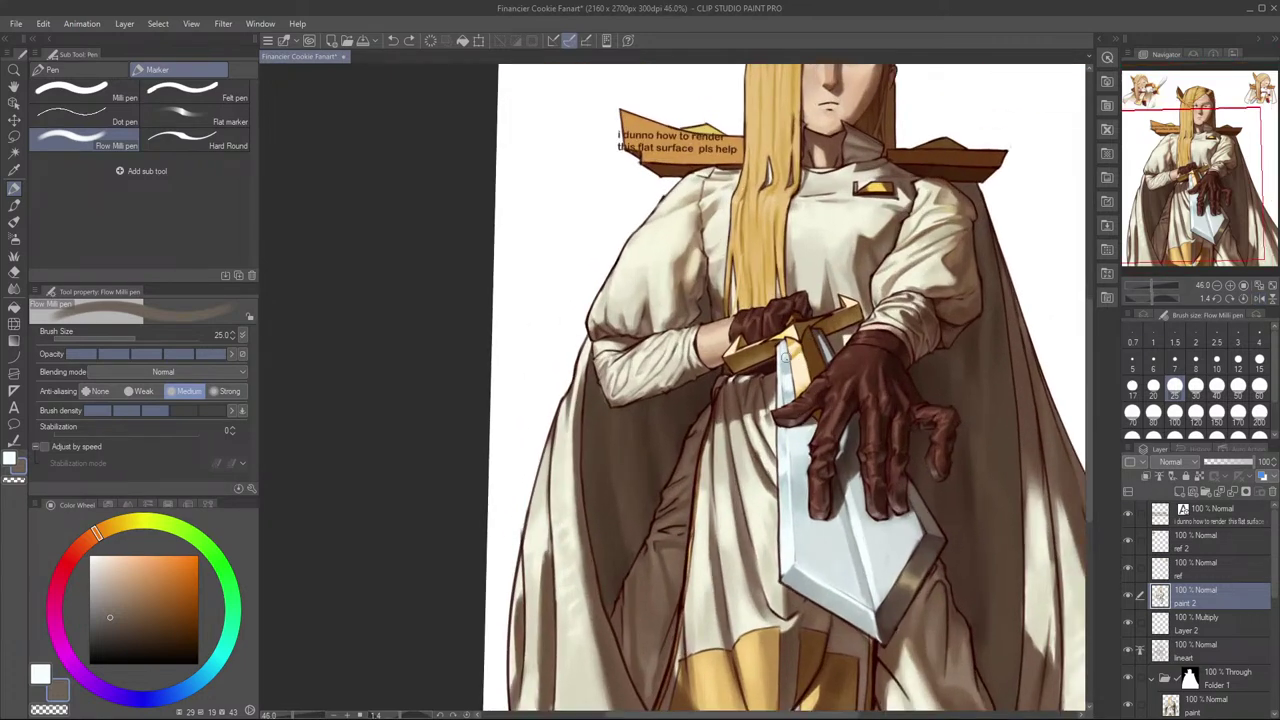
Step: Refine the blade section beside the golden grip with a sampled pale grey-blue at sizes 20 and 17 and the Rough eraser
{"action": "key", "text": "e"}
{"action": "key", "text": "p"}
{"action": "left_click", "coordinate": [801, 468], "text": "alt"}
{"action": "key", "text": "bracketleft"}
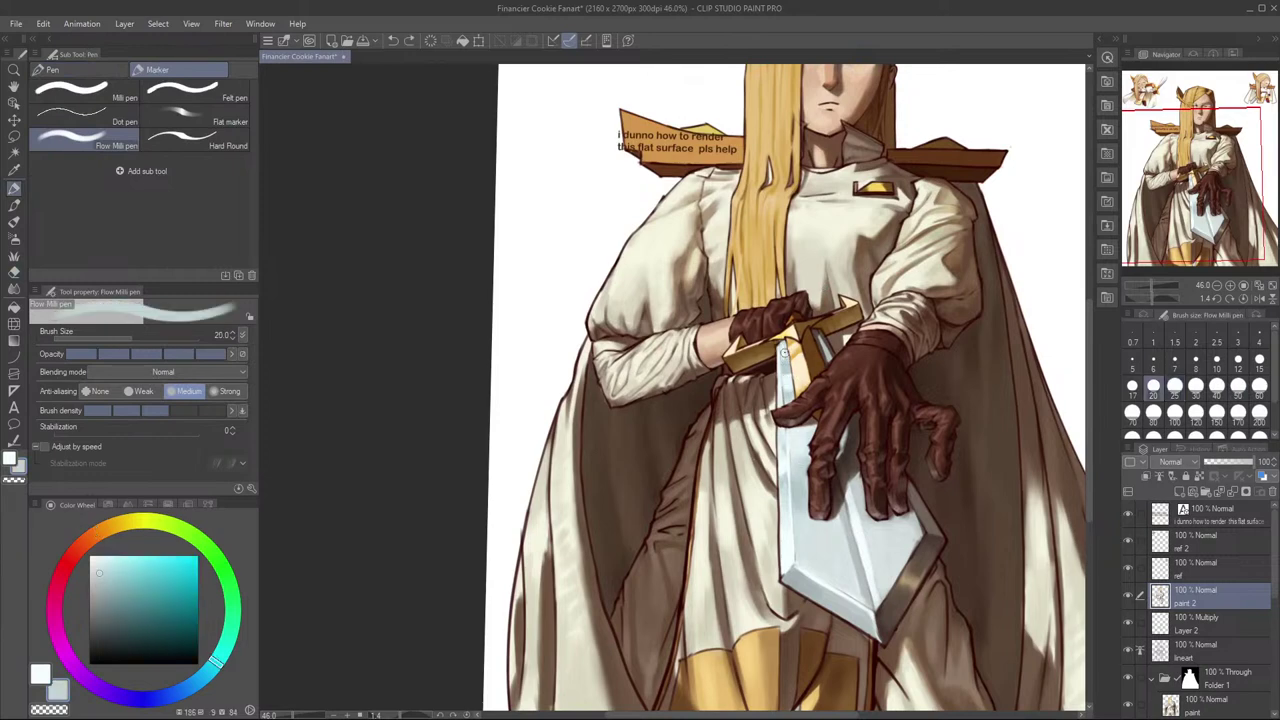
{"action": "key", "text": "e"}
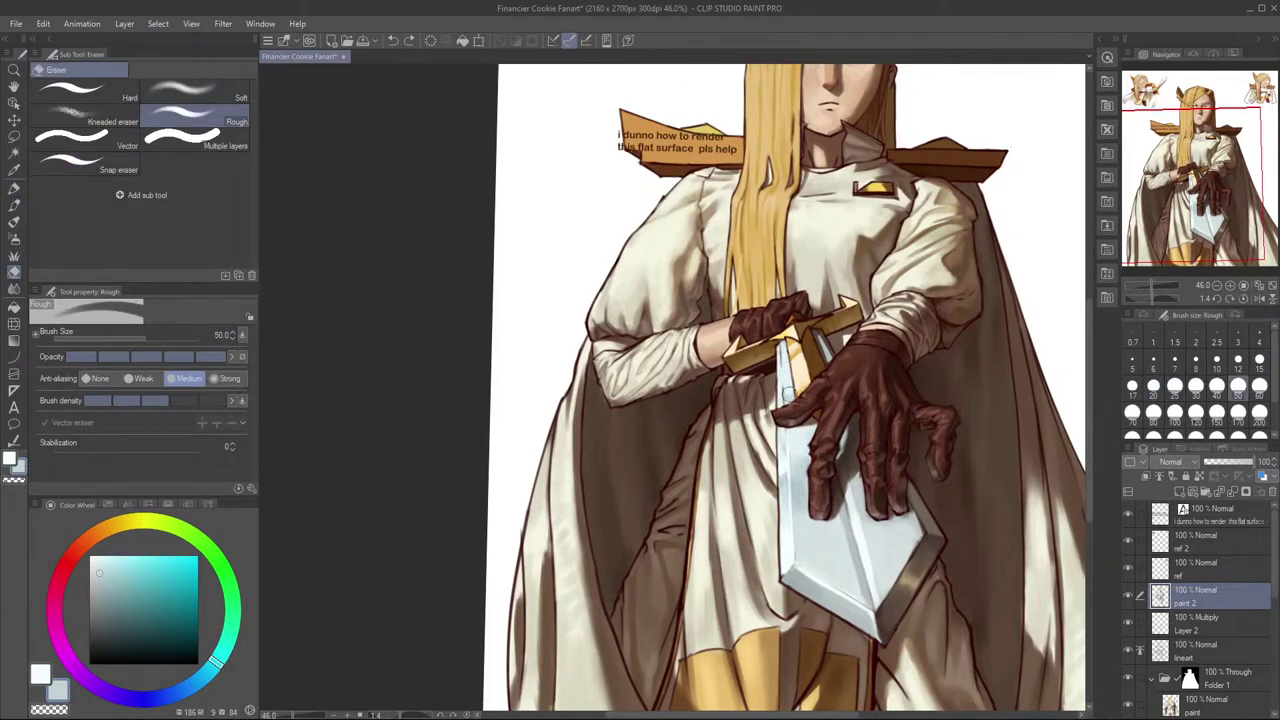
{"action": "key", "text": "p"}
{"action": "key", "text": "e"}
{"action": "key", "text": "p"}
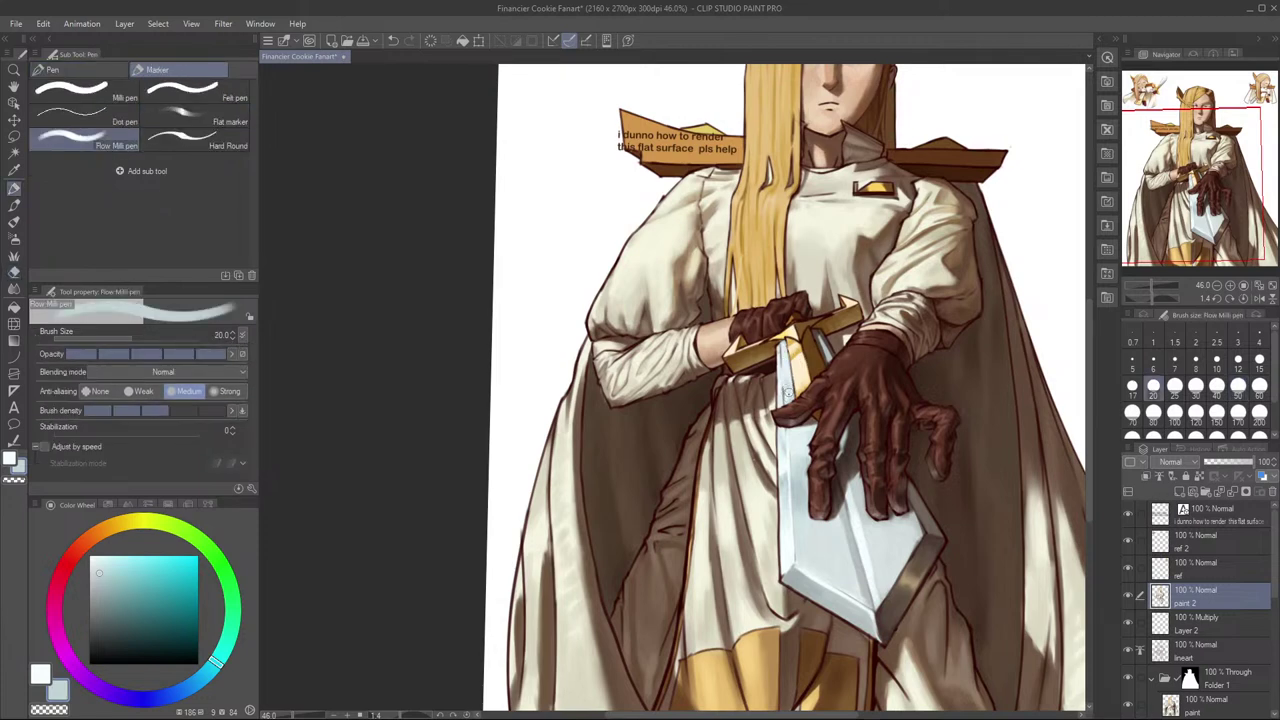
{"action": "key", "text": "bracketleft"}
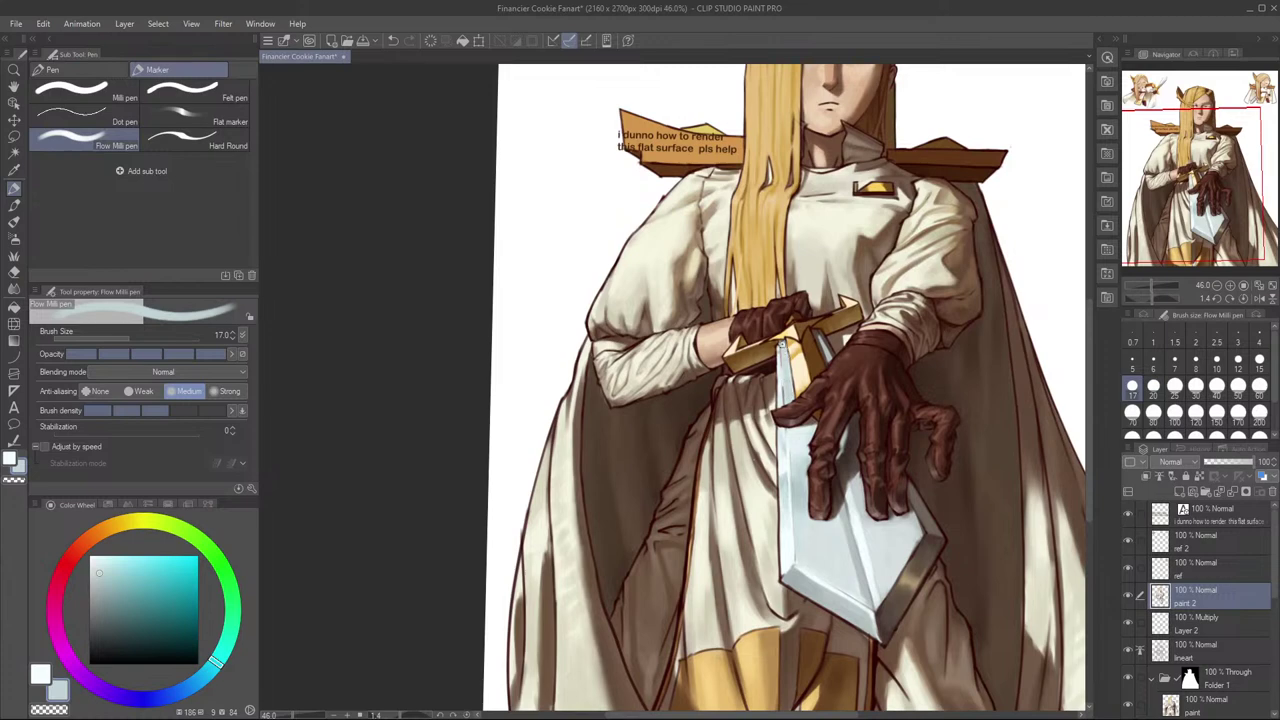
Step: Clean up the blade's upper end below the guard, alternating the Flow Milli pen at size 12 and the Rough eraser at size 17
{"action": "scroll", "coordinate": [785, 342], "scroll_direction": "up", "scroll_amount": 4}
{"action": "key", "text": "bracketleft"}
{"action": "key", "text": "bracketleft"}
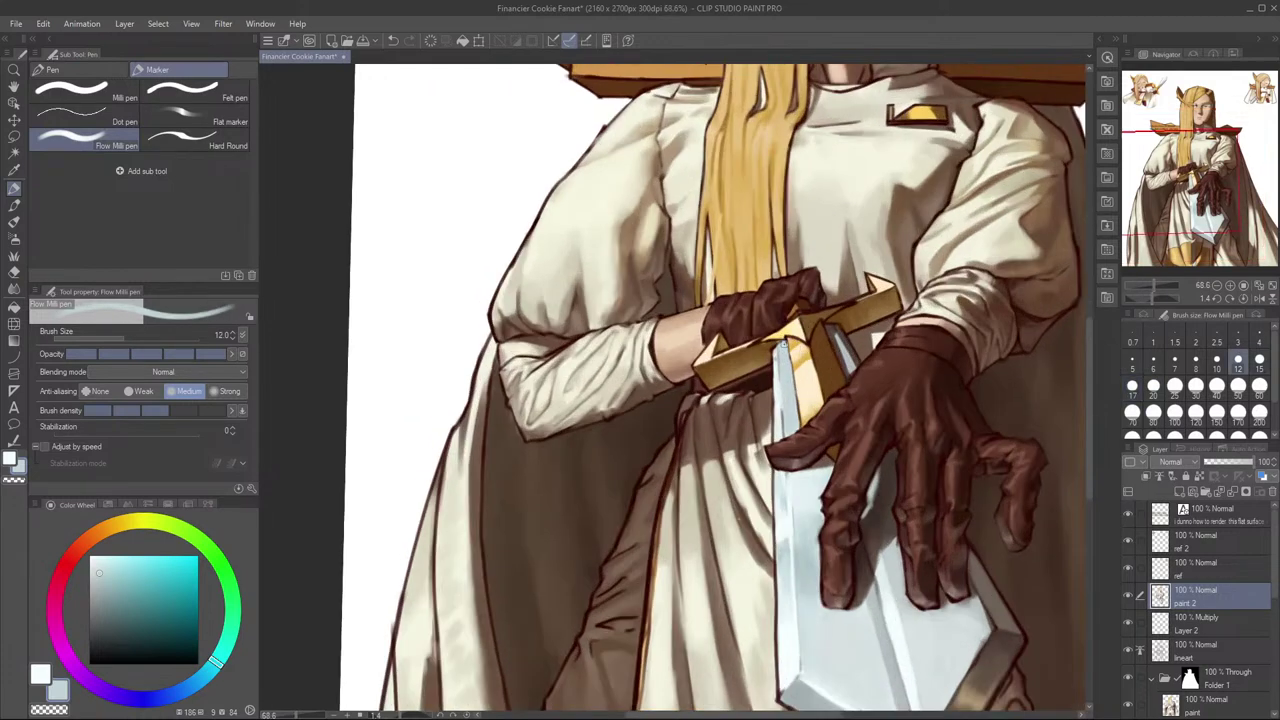
{"action": "key", "text": "e"}
{"action": "key", "text": "p"}
{"action": "key", "text": "e"}
{"action": "left_click_drag", "start_coordinate": [790, 354], "coordinate": [788, 365]}
{"action": "key", "text": "p"}
{"action": "key", "text": "ctrl+z"}
{"action": "key", "text": "e"}
{"action": "key", "text": "ctrl+z"}
{"action": "key", "text": "p"}
{"action": "key", "text": "e"}
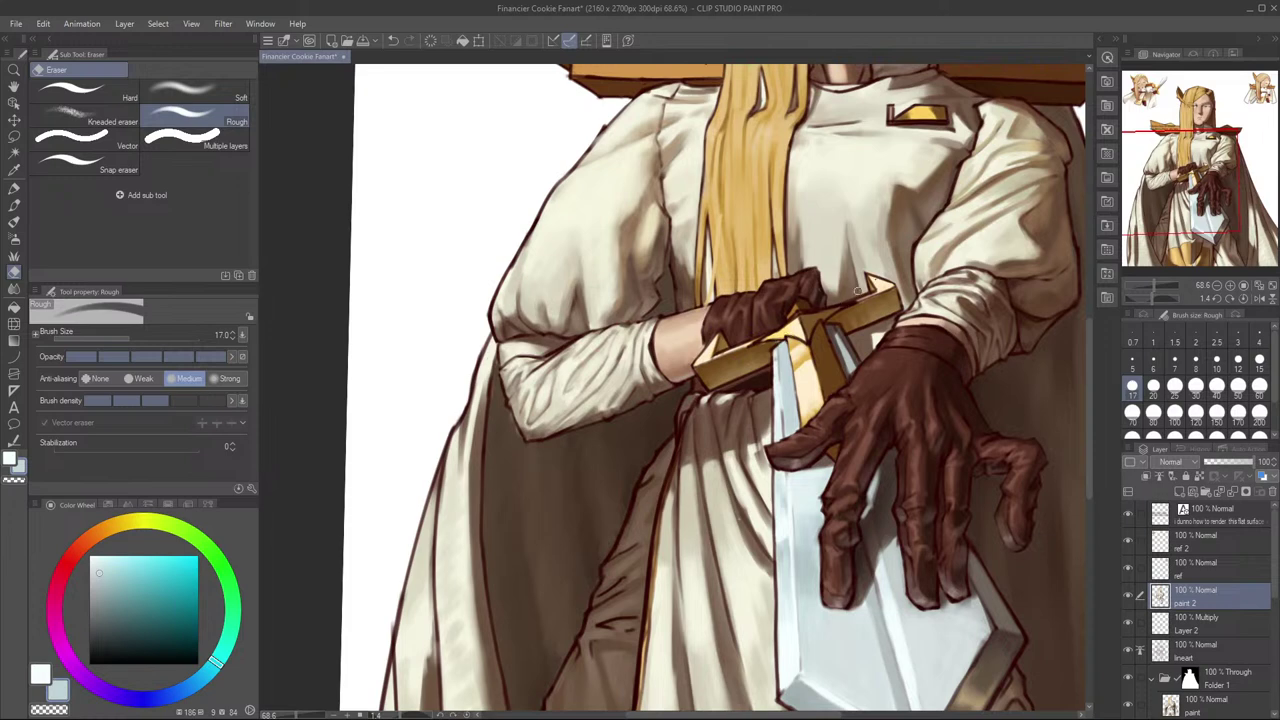
{"action": "key", "text": "p"}
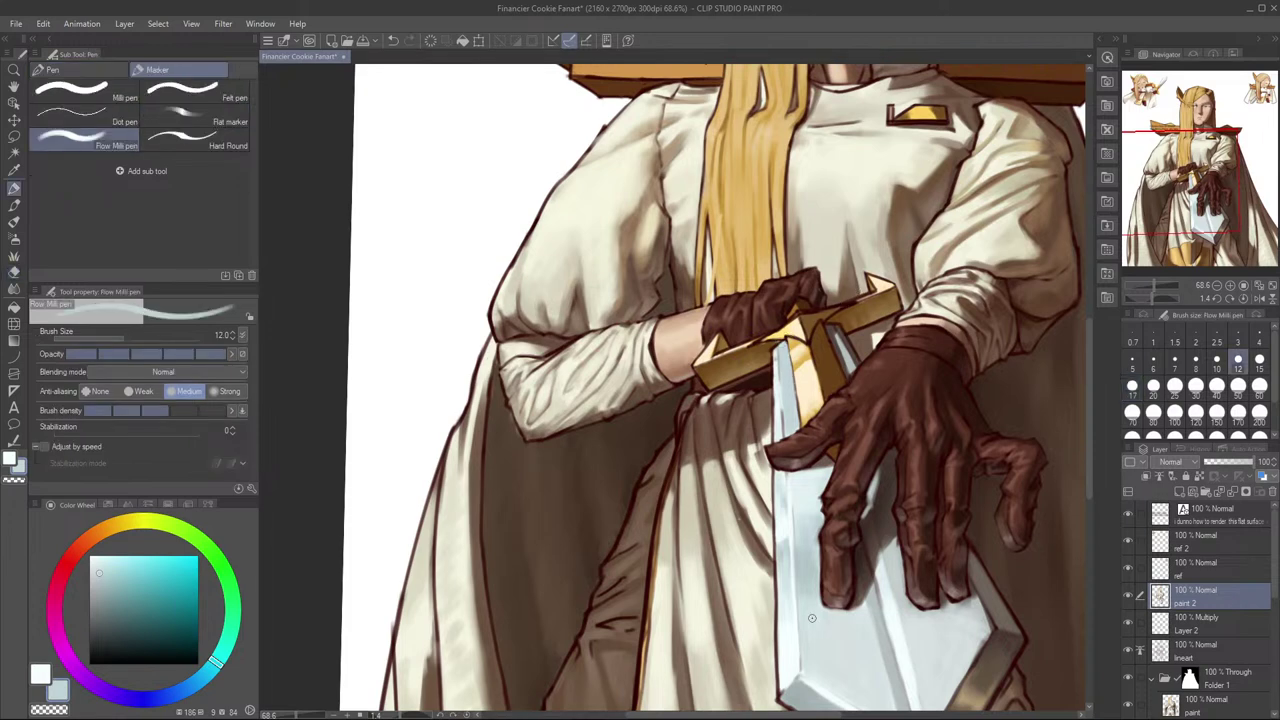
Step: Try shading the narrow blade strip beside the golden grip with an adjusted grey-blue at size 12, undoing the strokes
{"action": "left_click", "coordinate": [795, 694], "text": "alt"}
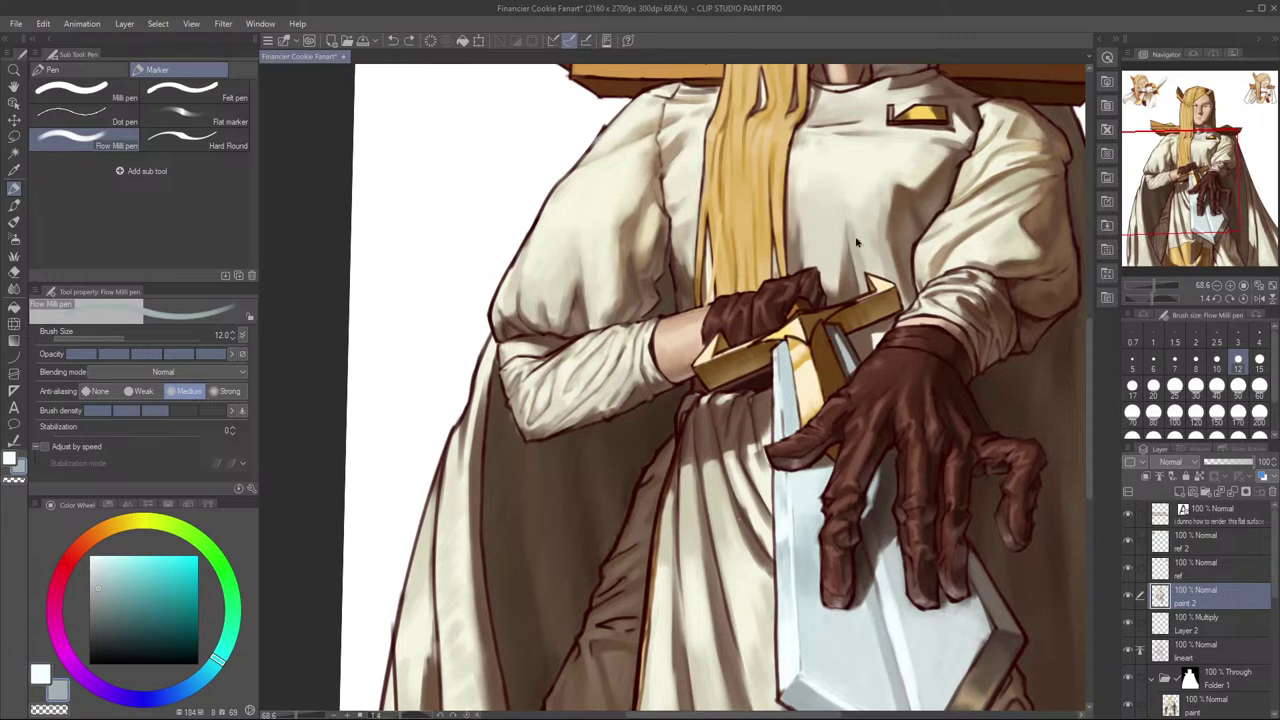
{"action": "left_click", "coordinate": [103, 583]}
{"action": "left_click_drag", "start_coordinate": [788, 386], "coordinate": [785, 347]}
{"action": "key", "text": "ctrl+z"}
{"action": "key", "text": "ctrl+z"}
{"action": "left_click_drag", "start_coordinate": [785, 405], "coordinate": [785, 375]}
{"action": "key", "text": "ctrl+z"}
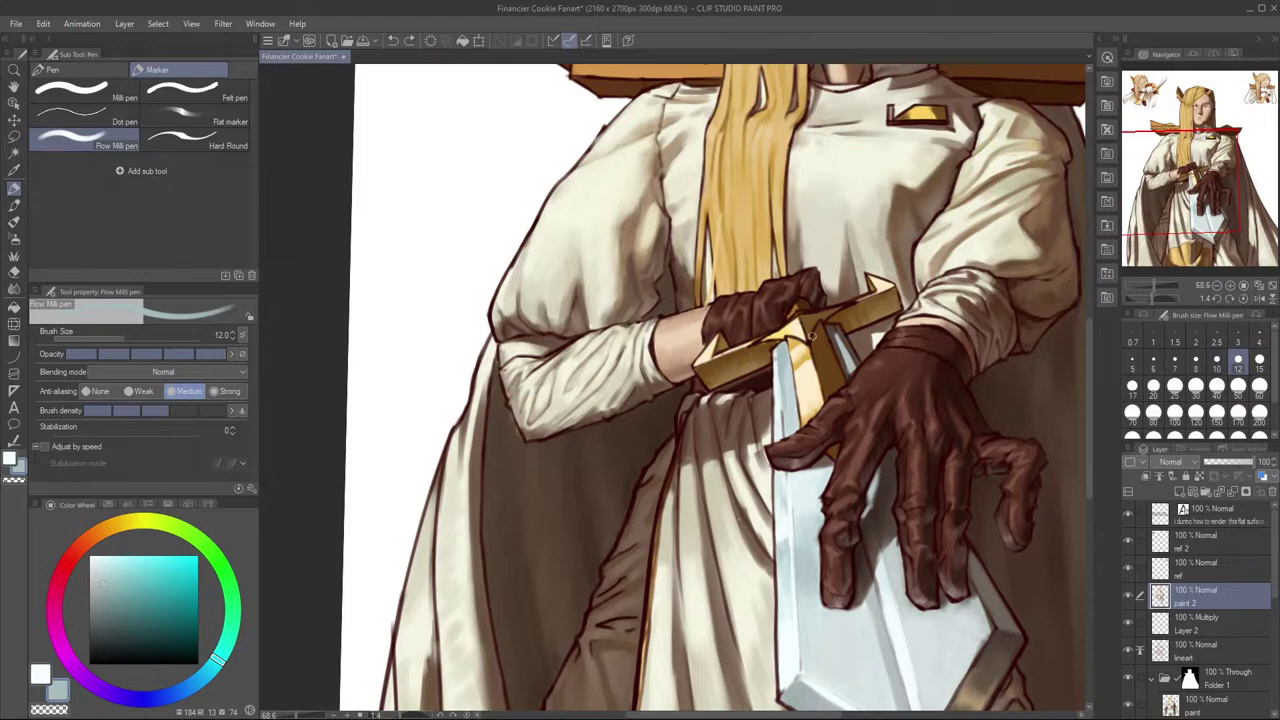
Step: Examine the sword, guard and gloved hands against the full figure in normal and mirrored views
{"action": "left_click_drag", "start_coordinate": [784, 351], "coordinate": [789, 357]}
{"action": "key", "text": "h"}
{"action": "mouse_move", "coordinate": [678, 386]}
{"action": "left_mouse_down"}
{"action": "mouse_move", "coordinate": [796, 287]}
{"action": "mouse_move", "coordinate": [846, 265]}
{"action": "left_mouse_up"}
{"action": "left_click_drag", "start_coordinate": [718, 352], "coordinate": [718, 400]}
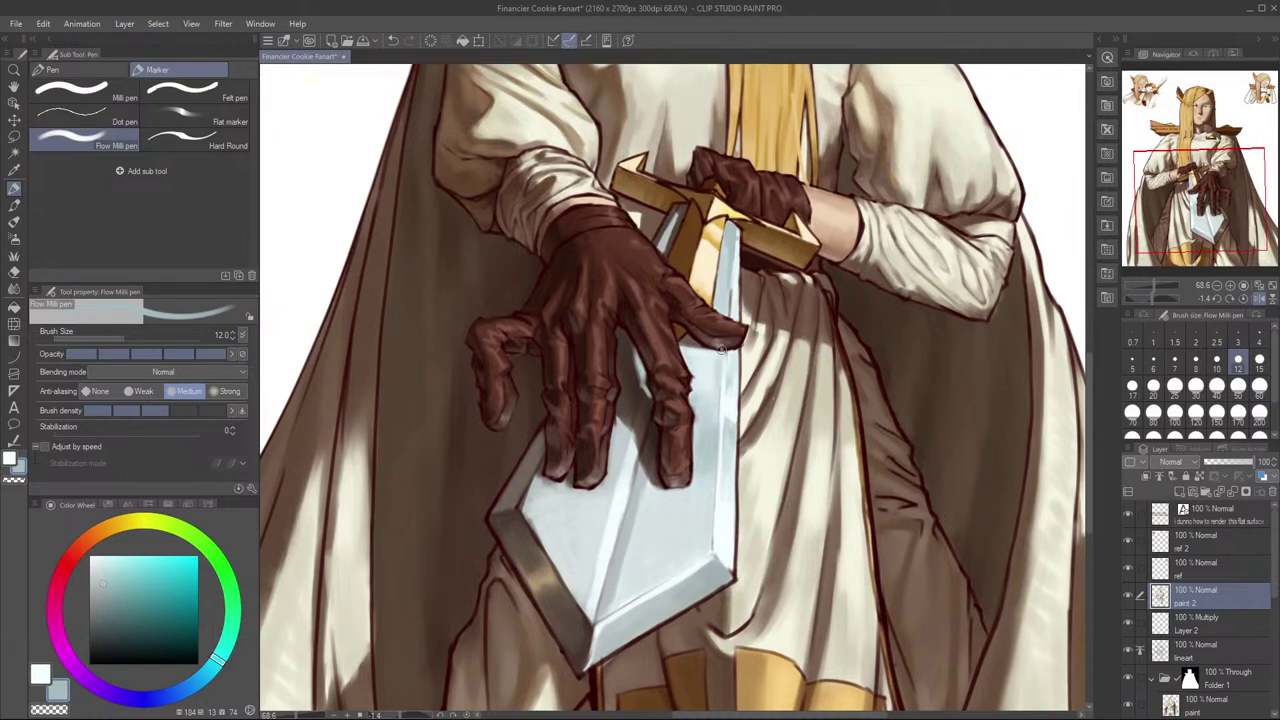
{"action": "key", "text": "h"}
{"action": "left_click_drag", "start_coordinate": [837, 301], "coordinate": [897, 277]}
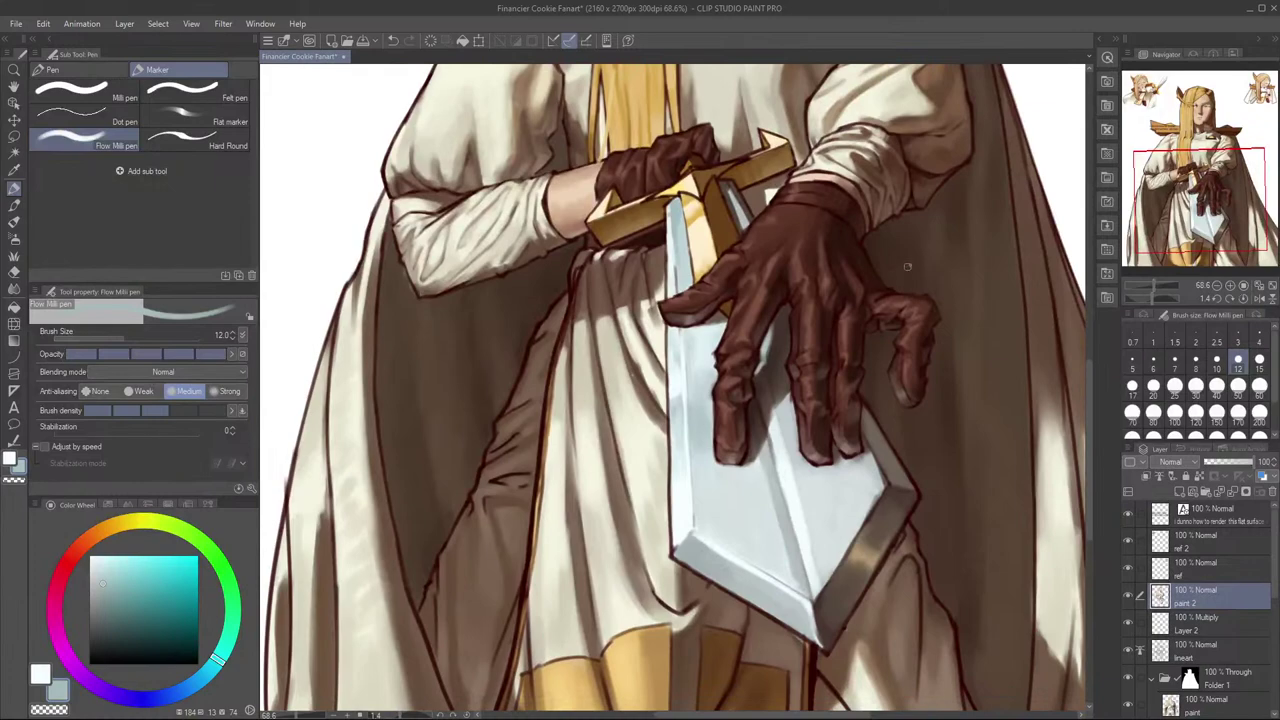
{"action": "scroll", "coordinate": [905, 274], "scroll_direction": "down", "scroll_amount": 2}
{"action": "scroll", "coordinate": [900, 276], "scroll_direction": "up", "scroll_amount": 1}
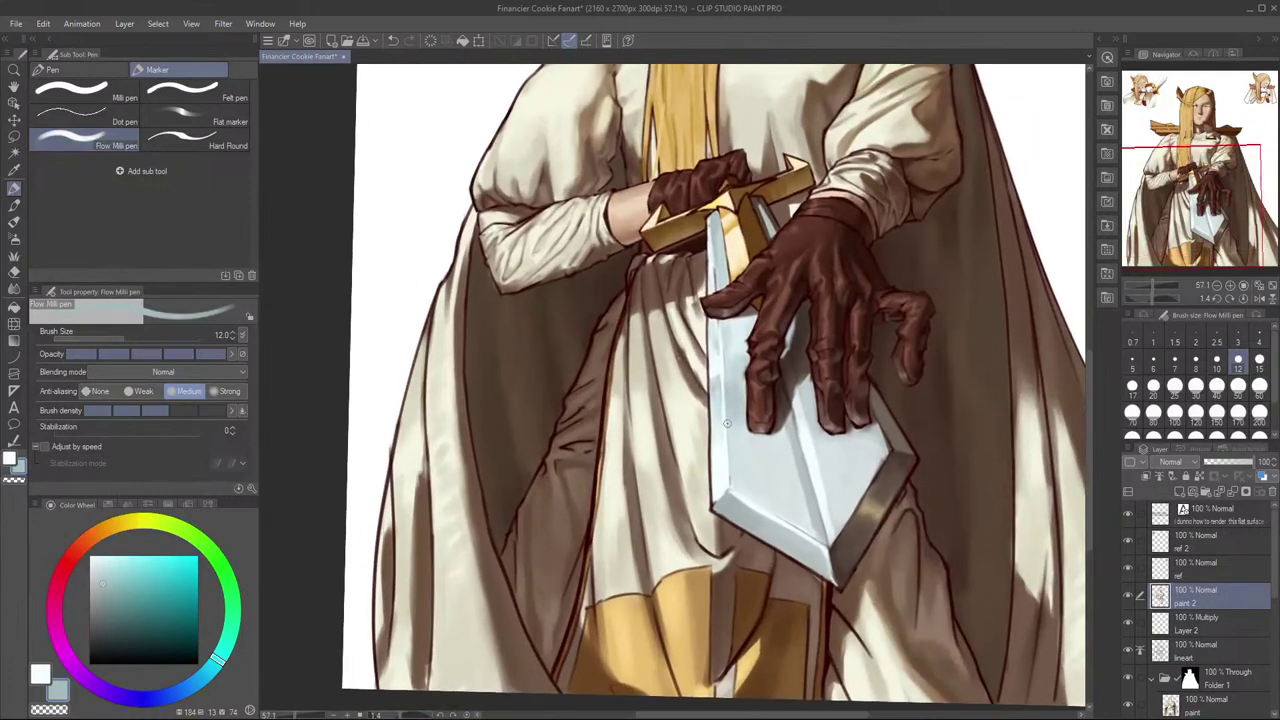
{"action": "left_click_drag", "start_coordinate": [846, 348], "coordinate": [762, 387]}
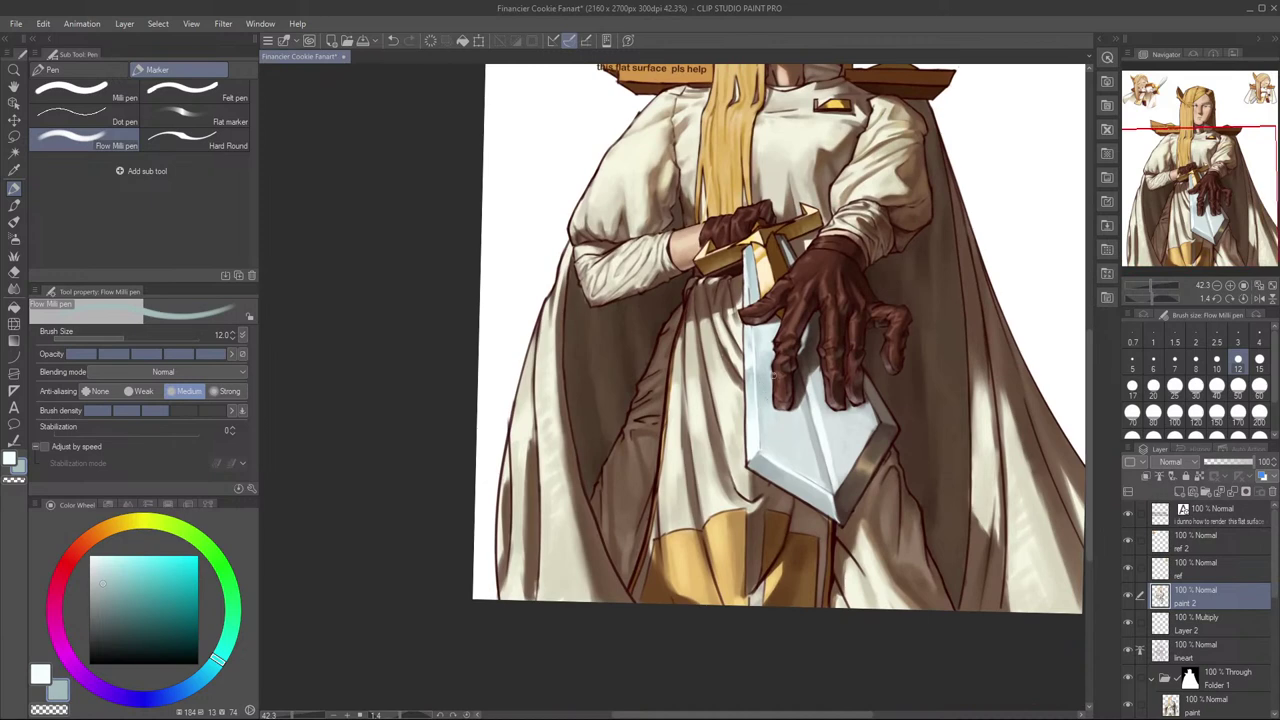
{"action": "key", "text": "h"}
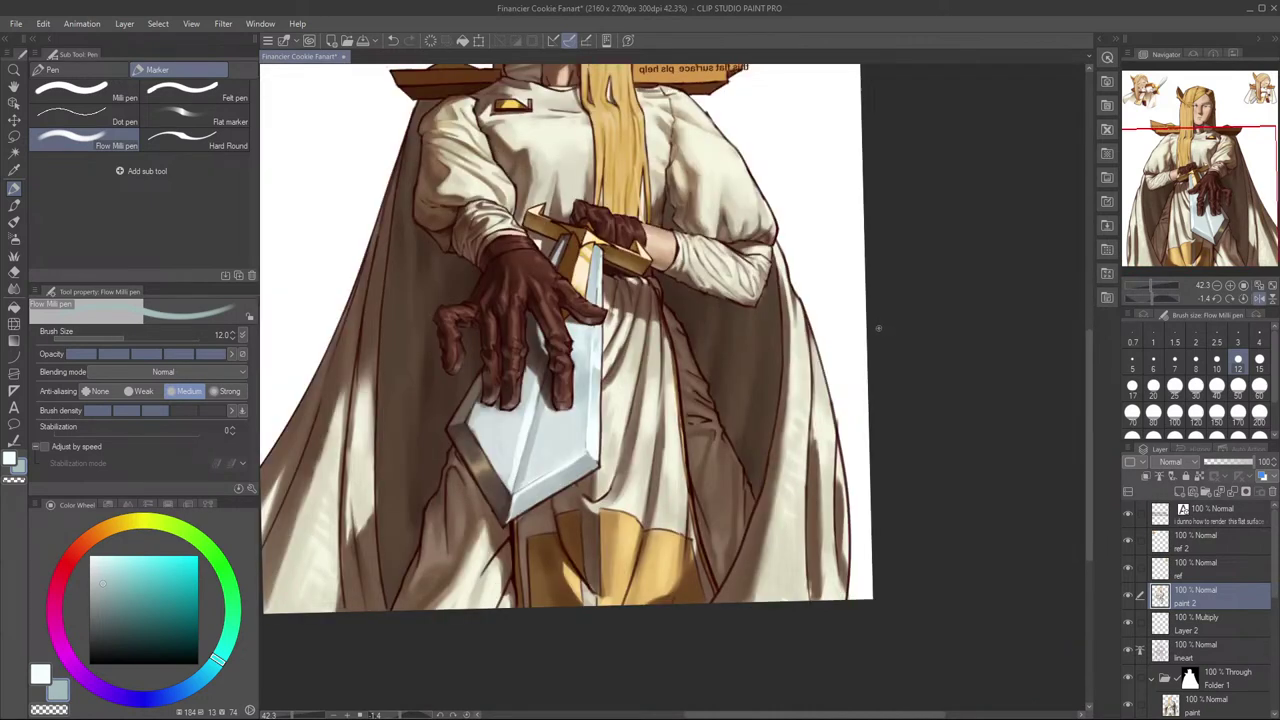
{"action": "key", "text": "h"}
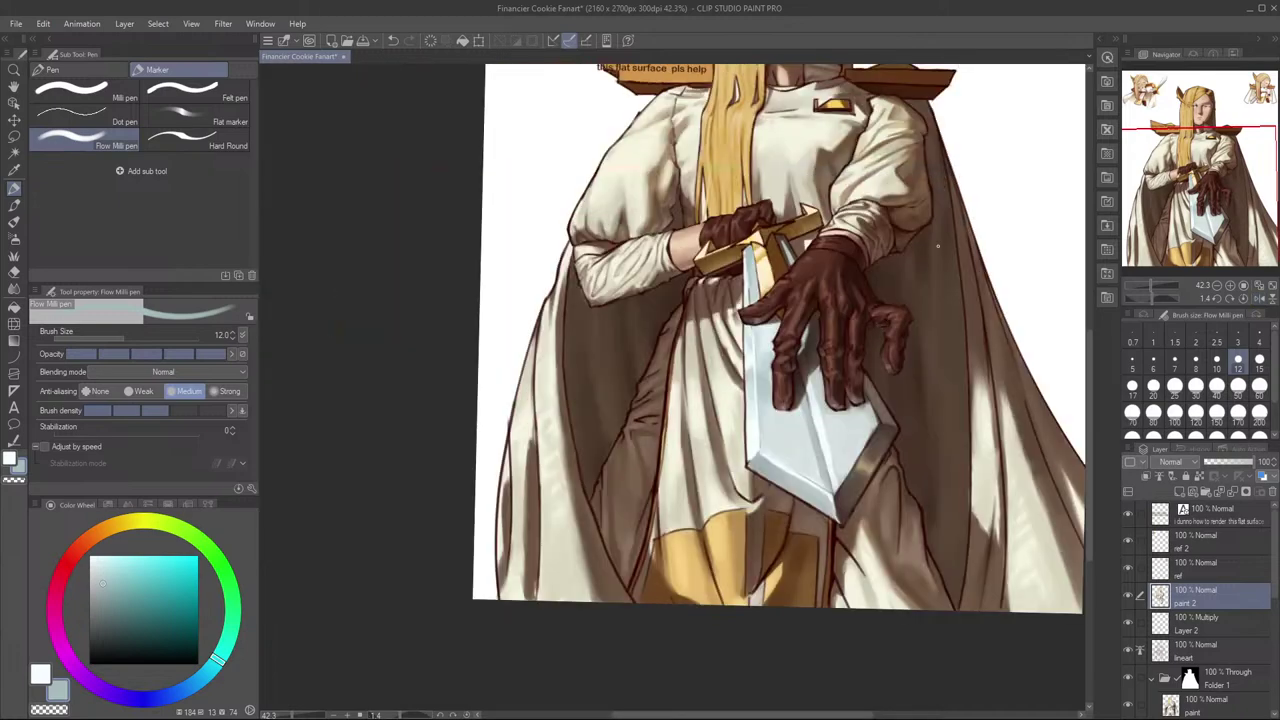
{"action": "left_click_drag", "start_coordinate": [911, 307], "coordinate": [921, 438]}
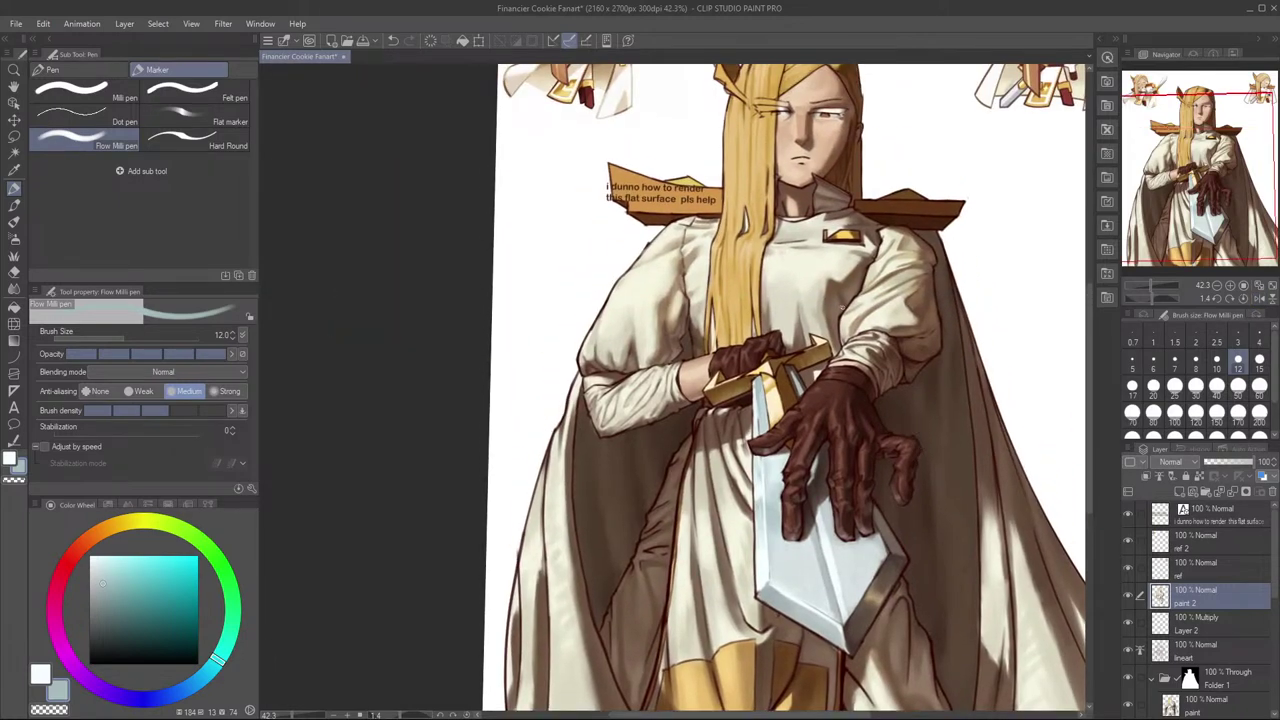
{"action": "left_click_drag", "start_coordinate": [779, 340], "coordinate": [856, 342]}
{"action": "scroll", "coordinate": [855, 340], "scroll_direction": "down", "scroll_amount": 2}
Step: Try retouching the guard and blade strip beside the golden grip with sampled colours at size 12, undoing the strokes
{"action": "scroll", "coordinate": [856, 372], "scroll_direction": "up", "scroll_amount": 3}
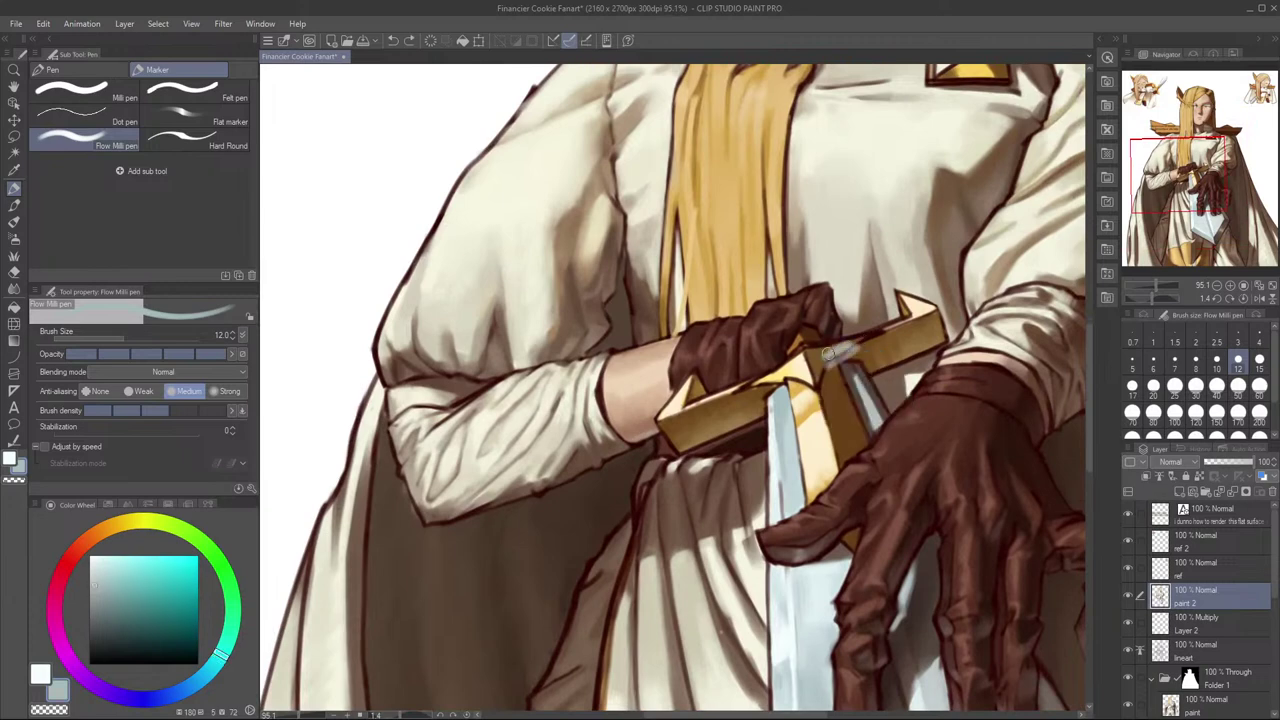
{"action": "left_click", "coordinate": [842, 342], "text": "alt"}
{"action": "mouse_move", "coordinate": [846, 344]}
{"action": "left_mouse_down"}
{"action": "mouse_move", "coordinate": [826, 350]}
{"action": "mouse_move", "coordinate": [846, 346]}
{"action": "mouse_move", "coordinate": [858, 405]}
{"action": "left_mouse_up"}
{"action": "left_click", "coordinate": [829, 349], "text": "alt"}
{"action": "left_click", "coordinate": [830, 351], "text": "alt"}
{"action": "left_click", "coordinate": [832, 349], "text": "alt"}
{"action": "key", "text": "ctrl+z"}
{"action": "key", "text": "ctrl+z"}
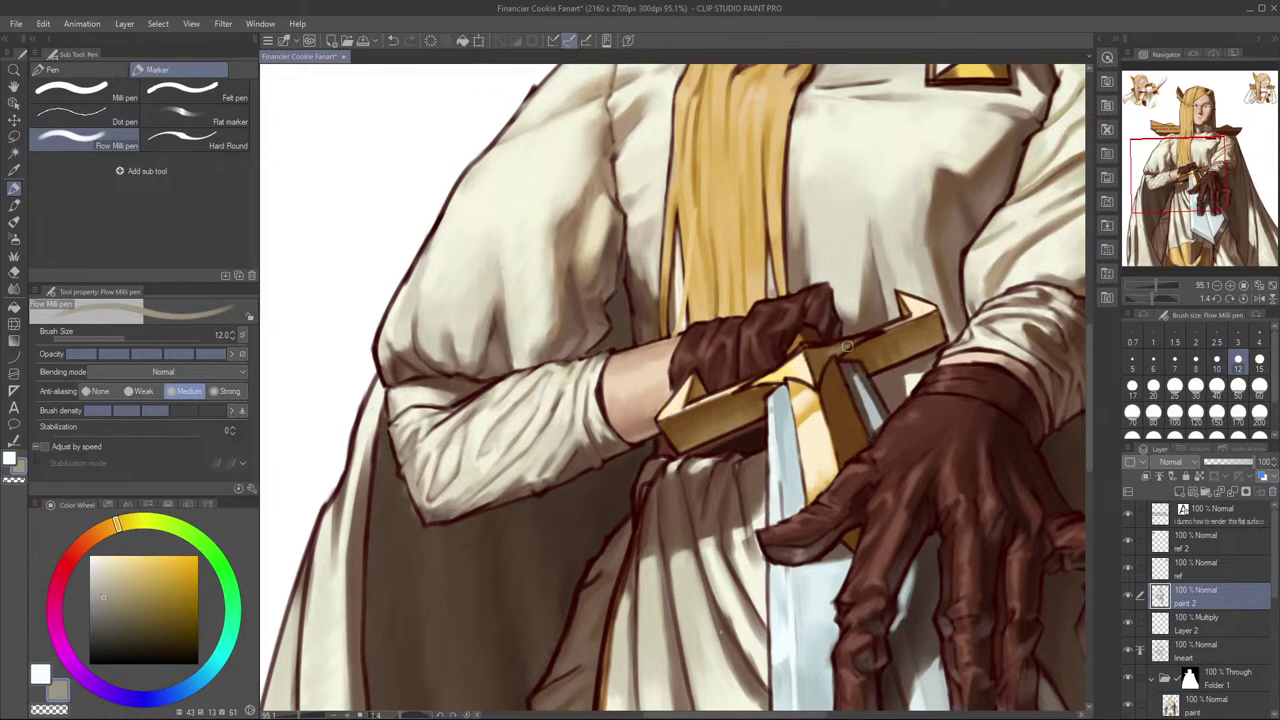
Step: Touch up the guard's upper edge beside its centre with the sampled grey-brown, reducing the Flow Milli pen to size 7
{"action": "key", "text": "bracketleft"}
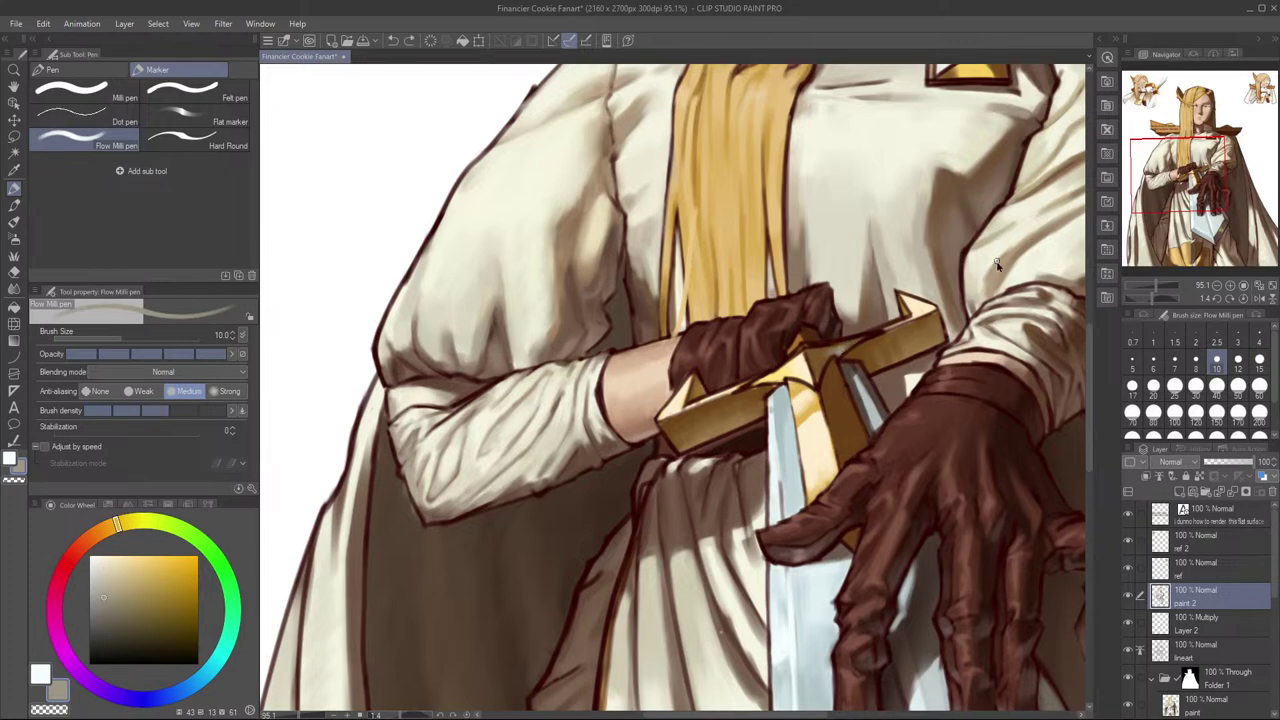
{"action": "key", "text": "bracketleft"}
{"action": "key", "text": "bracketleft"}
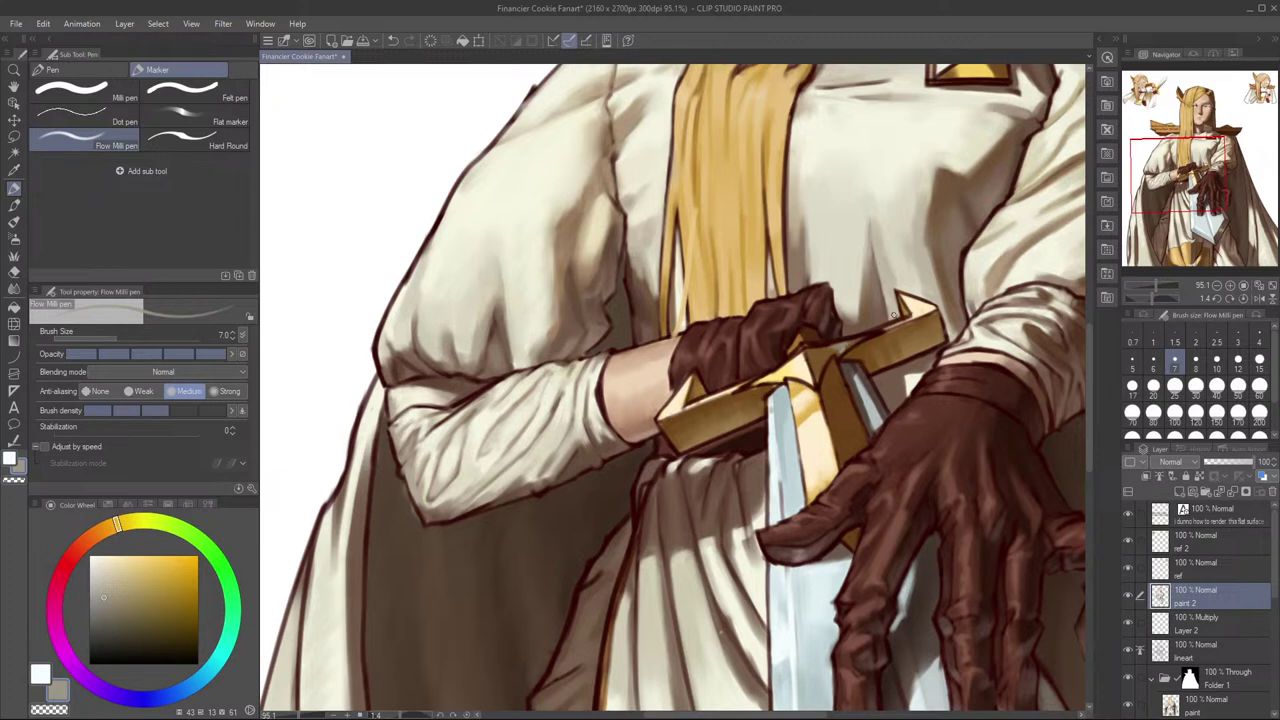
Step: Shade the guard's centre above the grip with sampled gold and brown, settling on size 8
{"action": "left_click", "coordinate": [816, 402], "text": "alt"}
{"action": "key", "text": "bracketright"}
{"action": "key", "text": "bracketright"}
{"action": "key", "text": "bracketright"}
{"action": "key", "text": "bracketright"}
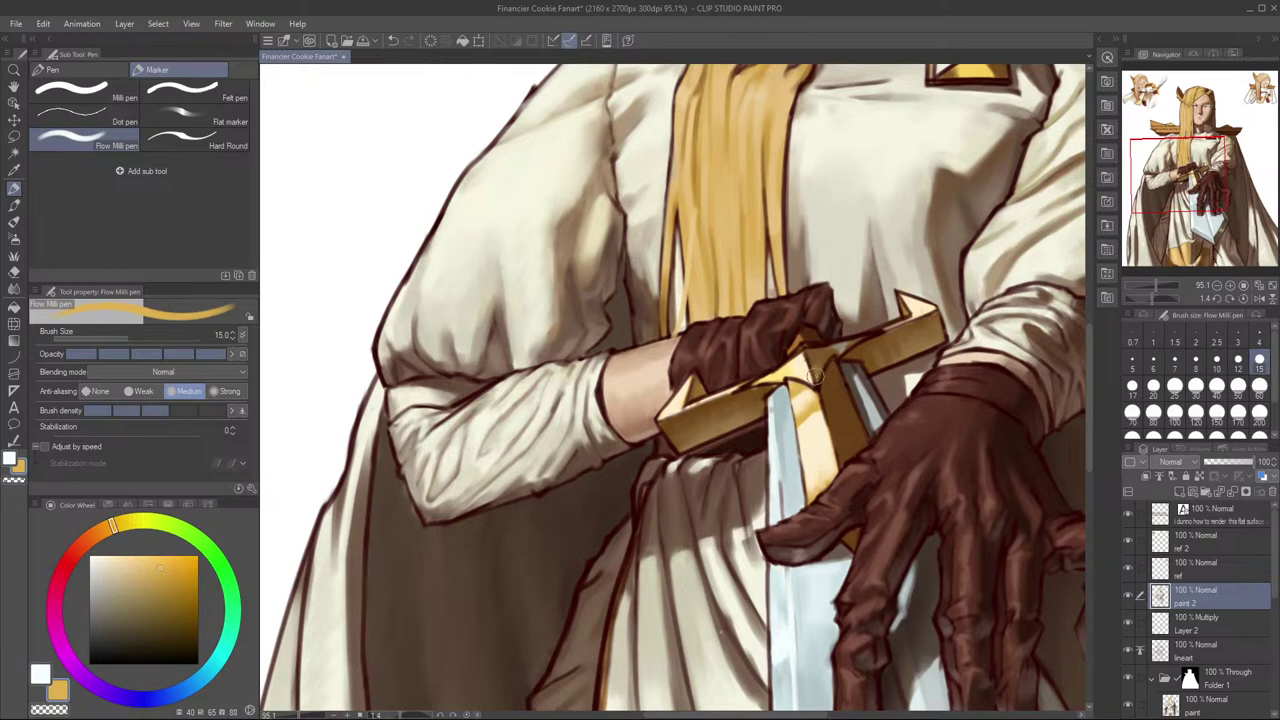
{"action": "key", "text": "bracketleft"}
{"action": "key", "text": "bracketleft"}
{"action": "key", "text": "bracketleft"}
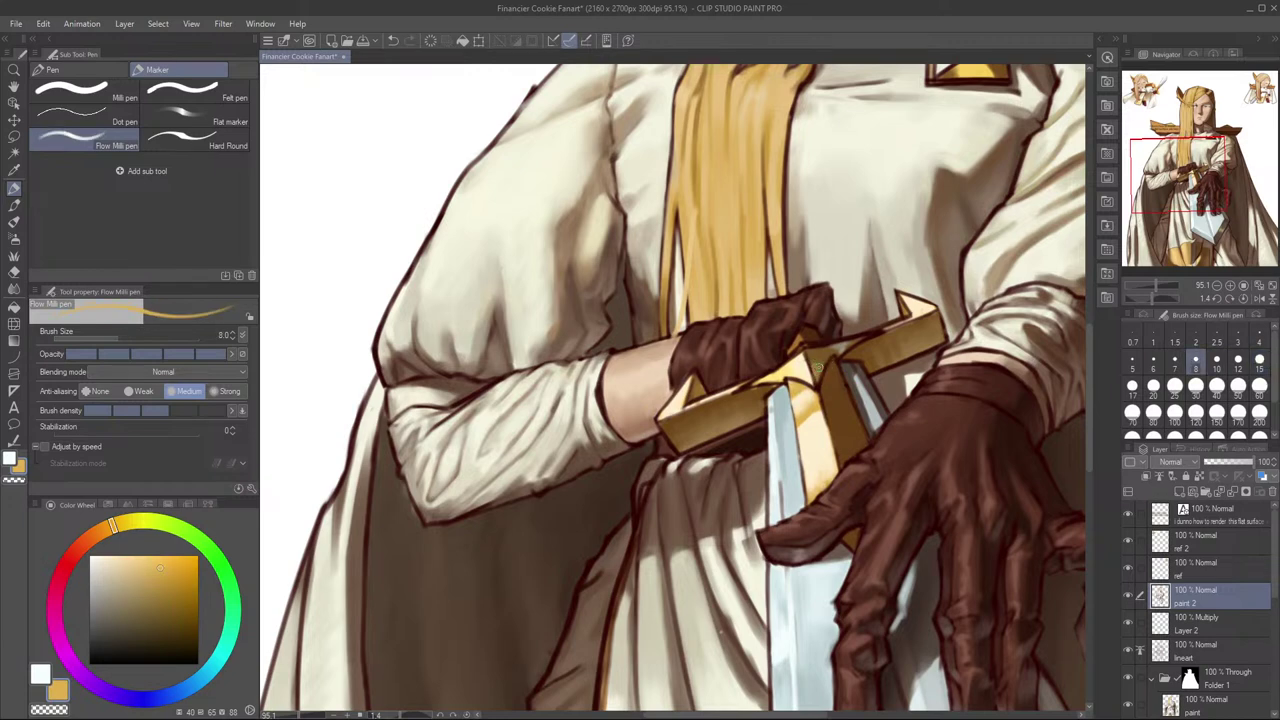
{"action": "left_click", "coordinate": [815, 366], "text": "alt"}
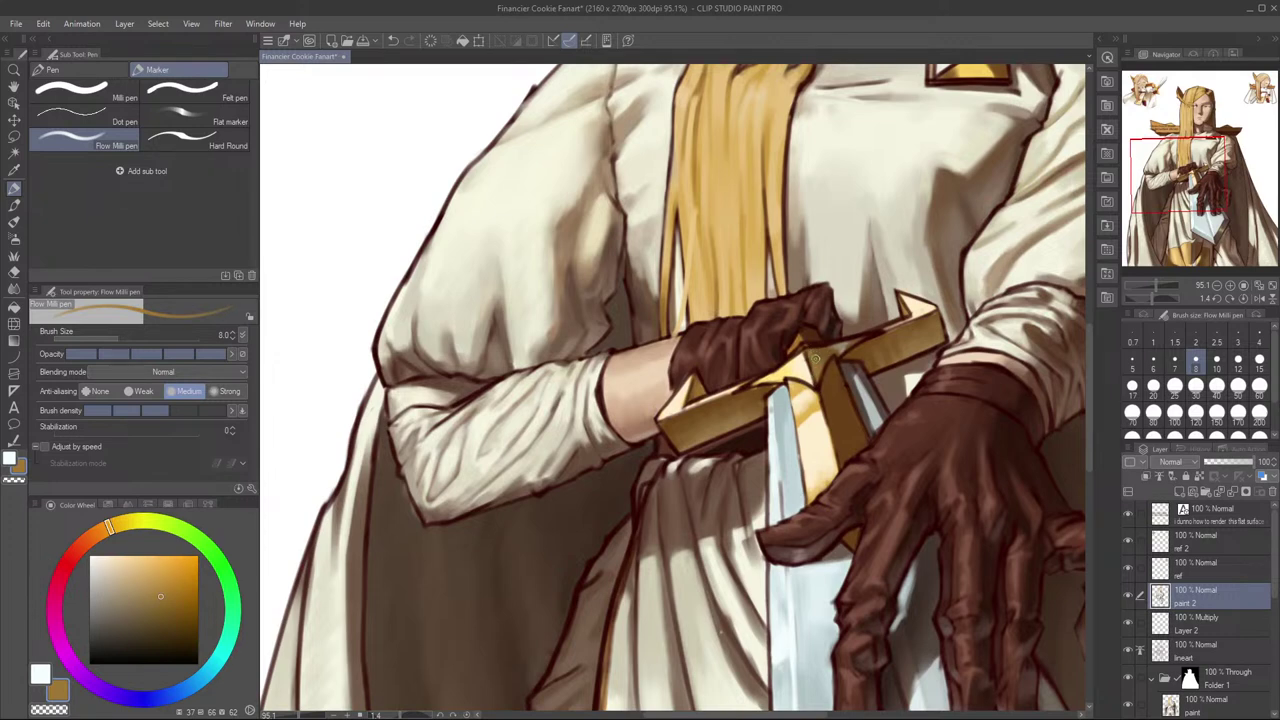
{"action": "left_click", "coordinate": [834, 388], "text": "alt"}
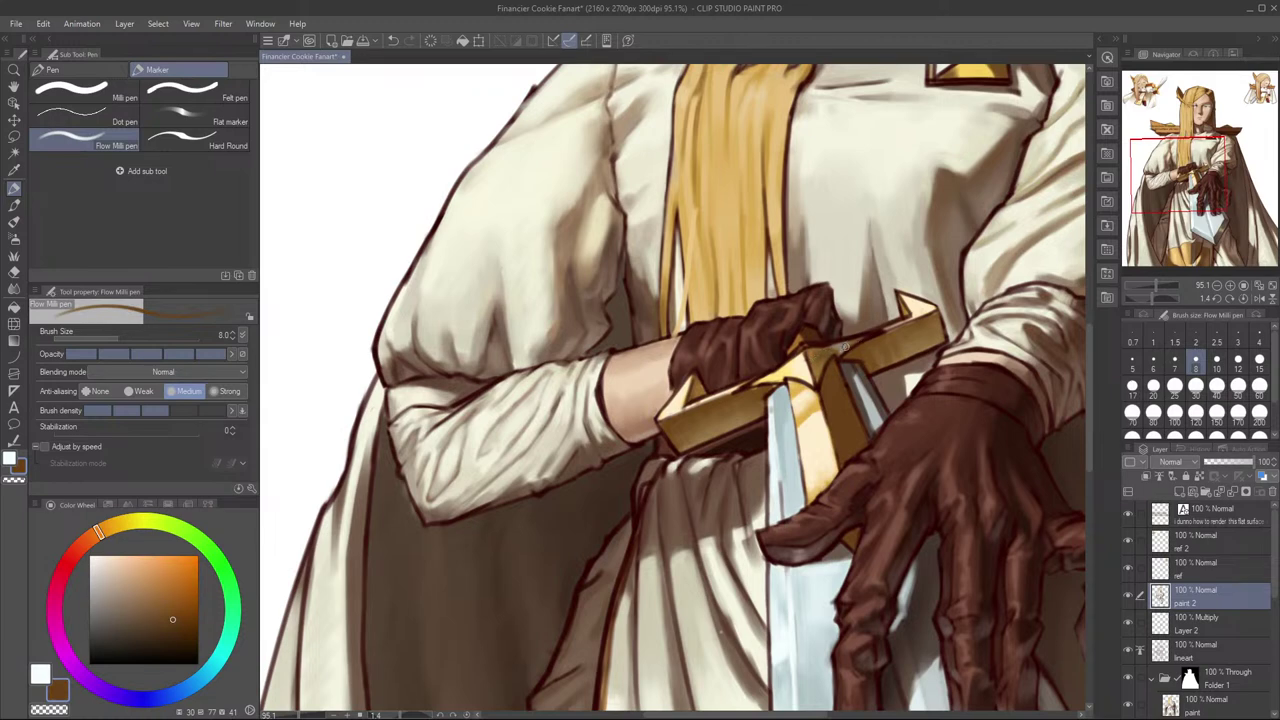
Step: Refine the thin dark line along the guard's upper edge beside its centre with sampled browns and pale tones at size 7
{"action": "left_click", "coordinate": [851, 342], "text": "alt"}
{"action": "left_click", "coordinate": [840, 351], "text": "alt"}
{"action": "key", "text": "bracketleft"}
{"action": "left_click", "coordinate": [841, 350], "text": "alt"}
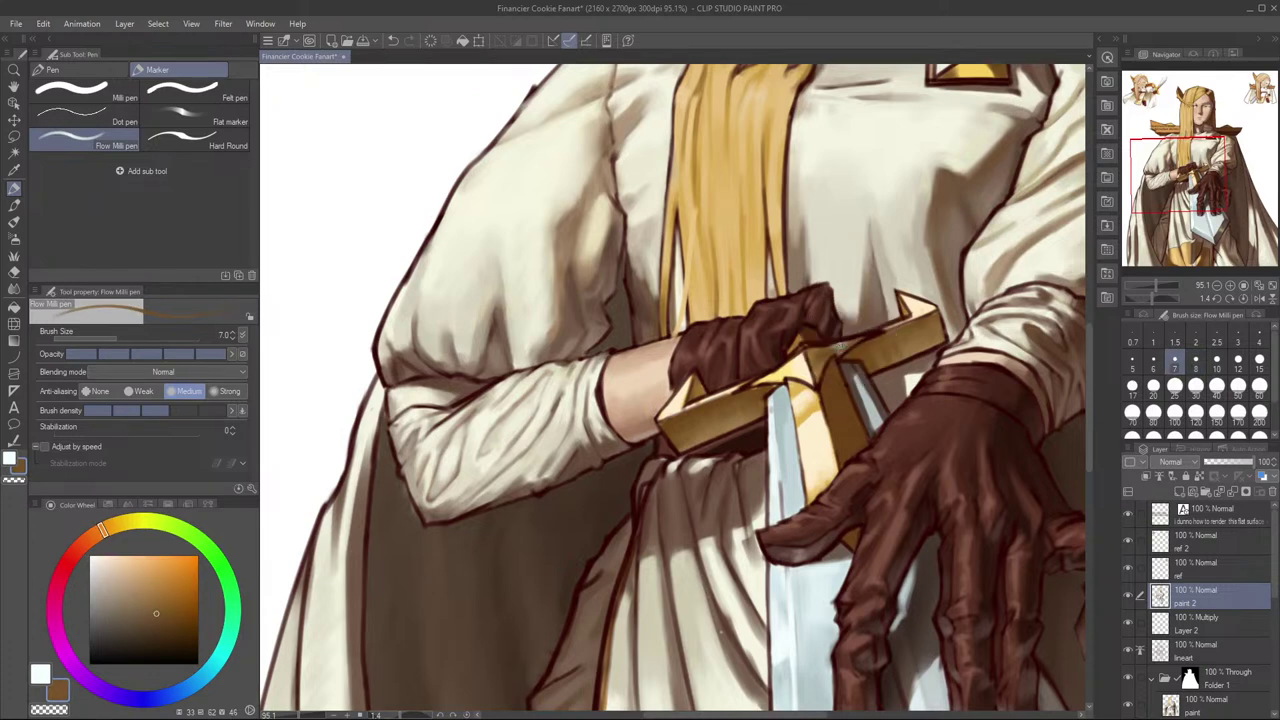
{"action": "left_click", "coordinate": [841, 347], "text": "alt"}
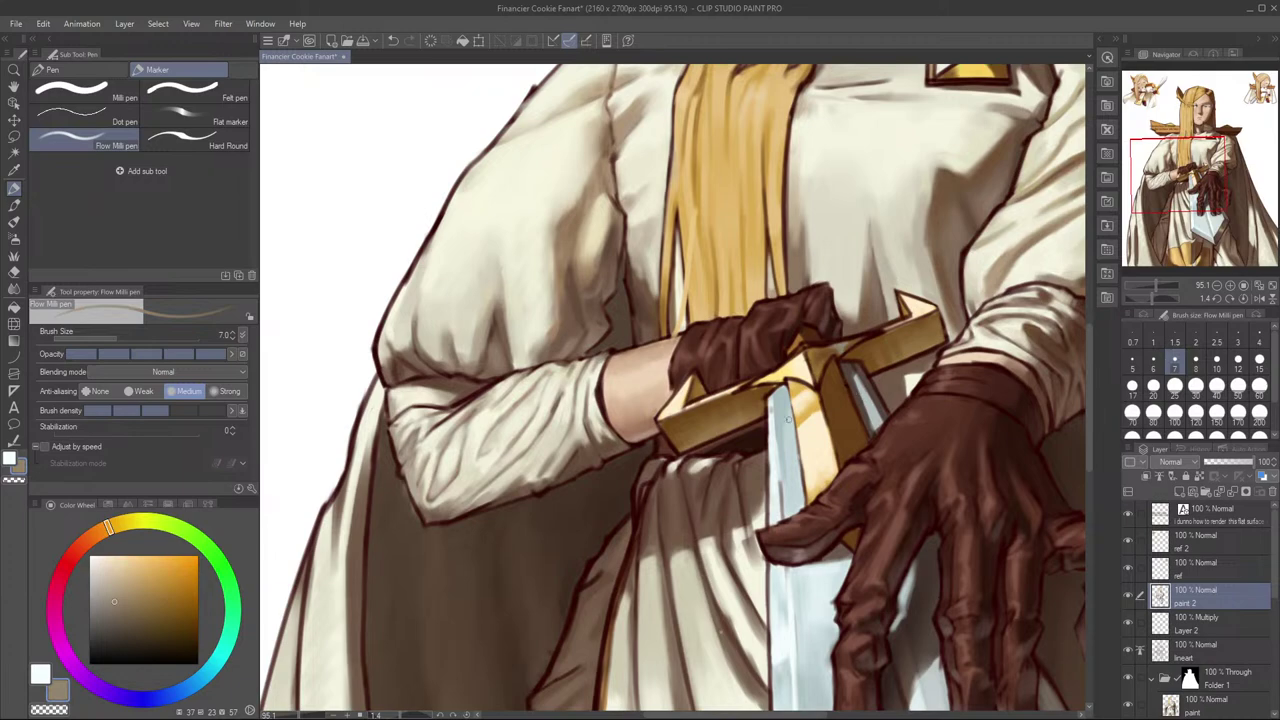
{"action": "left_click", "coordinate": [843, 348], "text": "alt"}
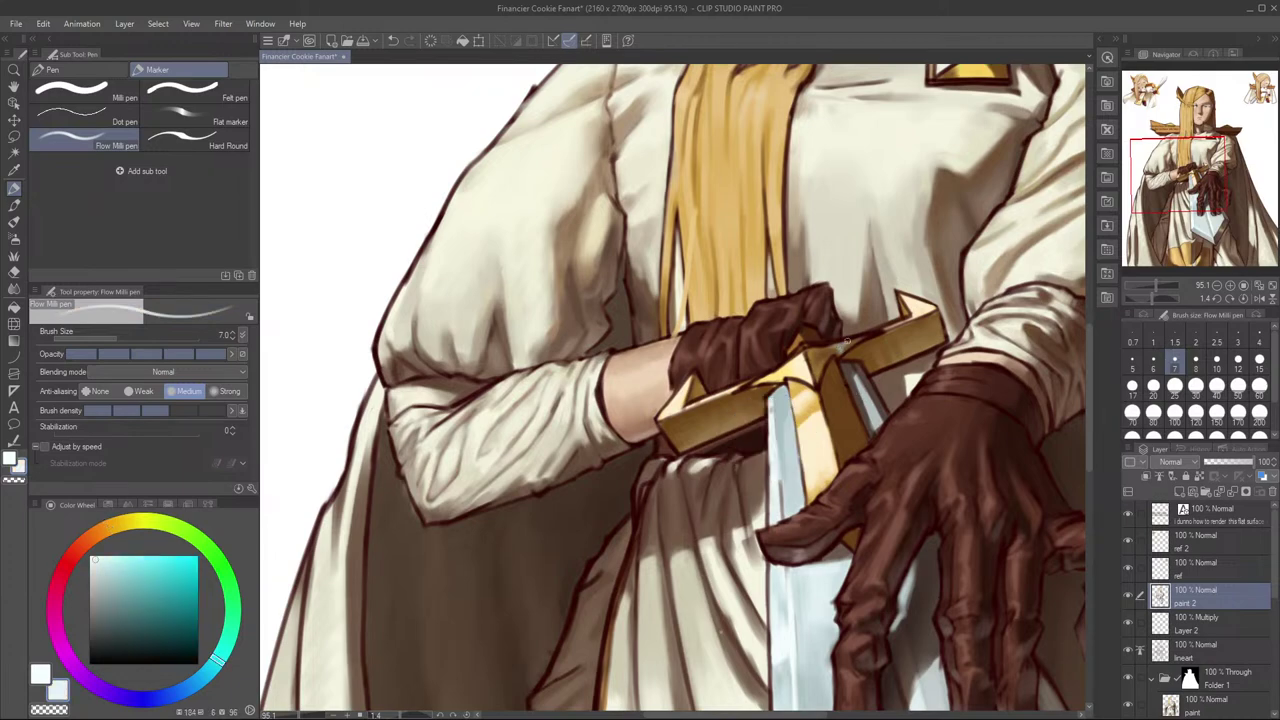
Step: Check the guard mirrored and detail its centre edges with sampled golden tones at size 6, undoing the last stroke
{"action": "key", "text": "h"}
{"action": "key", "text": "h"}
{"action": "left_click_drag", "start_coordinate": [962, 311], "coordinate": [960, 366]}
{"action": "mouse_move", "coordinate": [860, 341]}
{"action": "left_mouse_down"}
{"action": "mouse_move", "coordinate": [929, 347]}
{"action": "mouse_move", "coordinate": [925, 160]}
{"action": "mouse_move", "coordinate": [882, 372]}
{"action": "left_mouse_up"}
{"action": "left_click", "coordinate": [893, 440], "text": "alt"}
{"action": "key", "text": "["}
{"action": "left_click", "coordinate": [880, 372], "text": "alt"}
{"action": "key", "text": "bracketleft"}
{"action": "key", "text": "bracketright"}
{"action": "left_click", "coordinate": [887, 371], "text": "alt"}
{"action": "left_click", "coordinate": [856, 406], "text": "alt"}
{"action": "key", "text": "bracketright"}
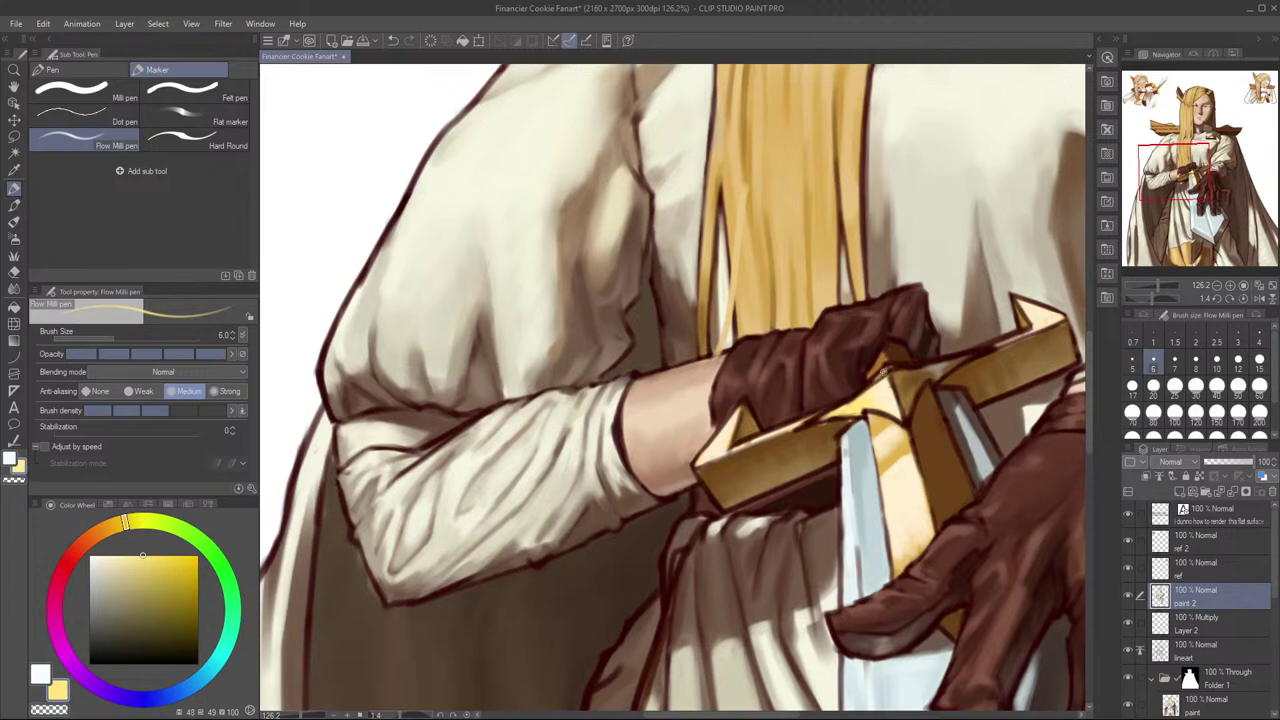
{"action": "key", "text": "ctrl+z"}
Step: Brighten the guard's central peak with a sampled pale cream and blend its edge with grey-gold at size 6
{"action": "left_click", "coordinate": [882, 377], "text": "alt"}
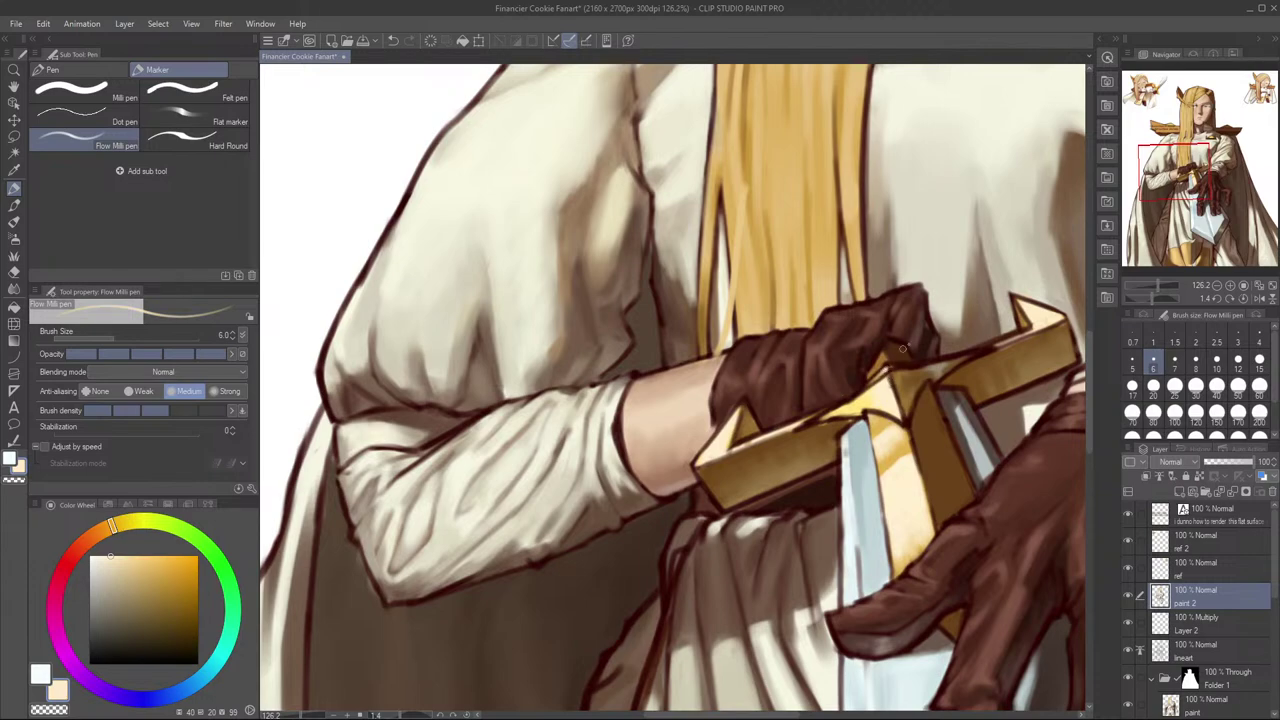
{"action": "mouse_move", "coordinate": [966, 380]}
{"action": "left_mouse_down"}
{"action": "mouse_move", "coordinate": [922, 385]}
{"action": "mouse_move", "coordinate": [971, 386]}
{"action": "mouse_move", "coordinate": [945, 386]}
{"action": "left_mouse_up"}
{"action": "scroll", "coordinate": [962, 388], "scroll_direction": "up", "scroll_amount": 1}
{"action": "left_click", "coordinate": [941, 388], "text": "alt"}
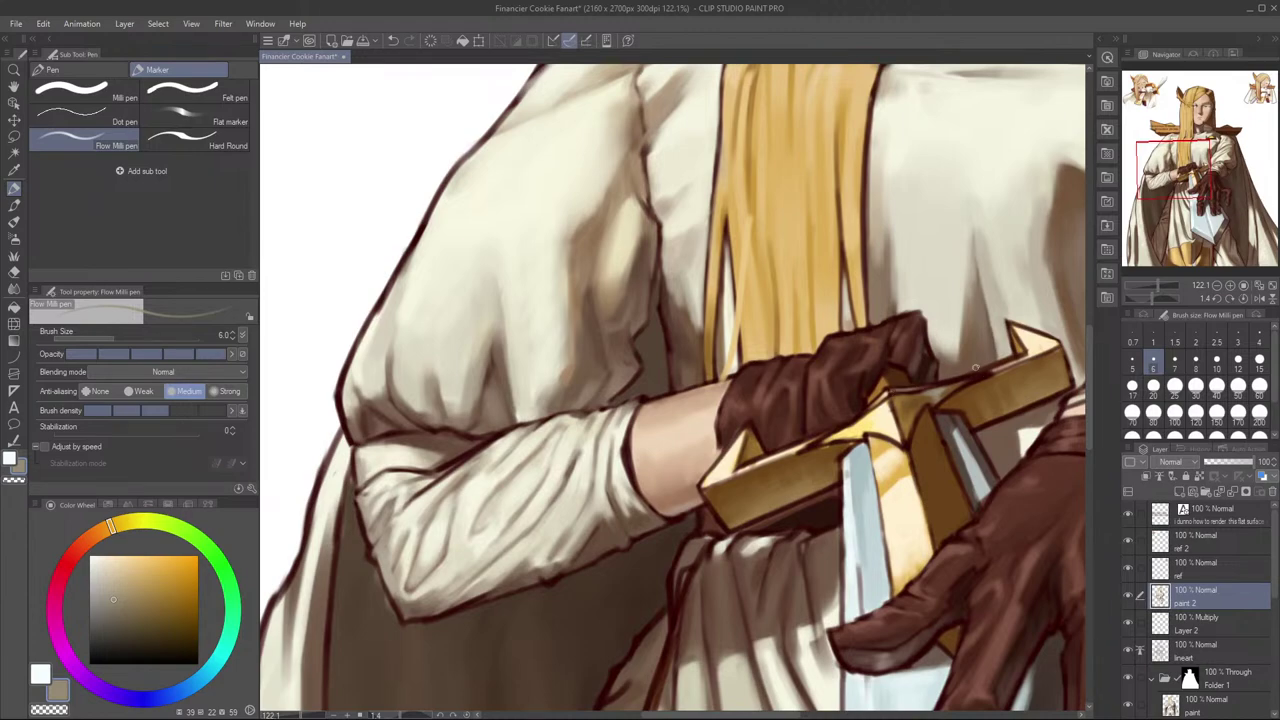
Step: Clean up the upper edge of the guard's arm near the outstretched hand with sampled brown and cream at size 6
{"action": "key", "text": "h"}
{"action": "key", "text": "h"}
{"action": "left_click_drag", "start_coordinate": [1011, 340], "coordinate": [956, 347]}
{"action": "left_click", "coordinate": [855, 420], "text": "alt"}
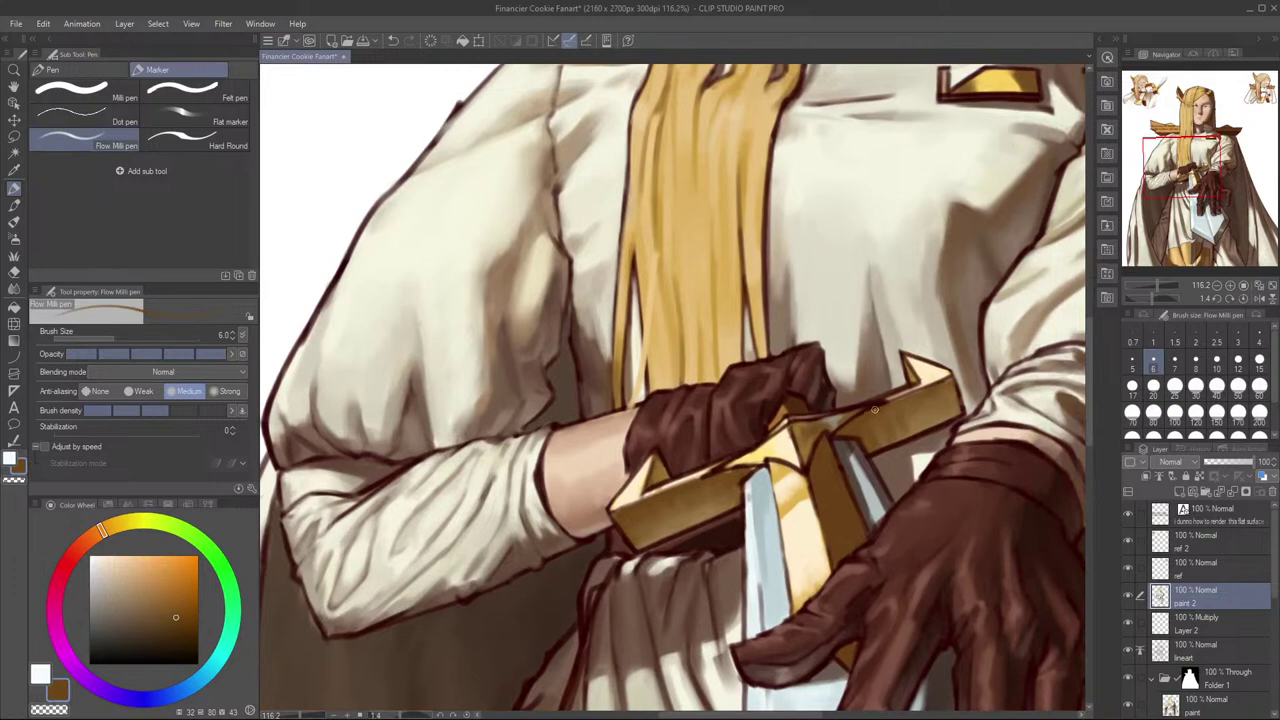
{"action": "left_click", "coordinate": [932, 376], "text": "alt"}
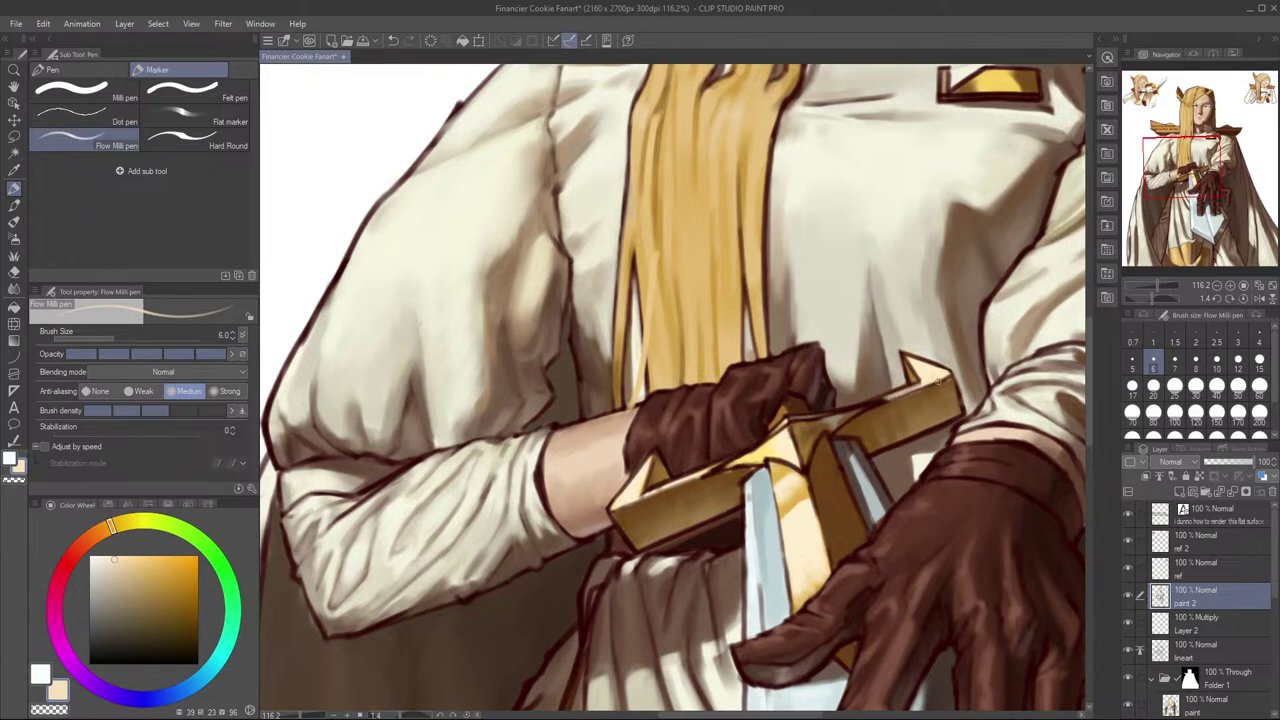
{"action": "left_click", "coordinate": [879, 408], "text": "alt"}
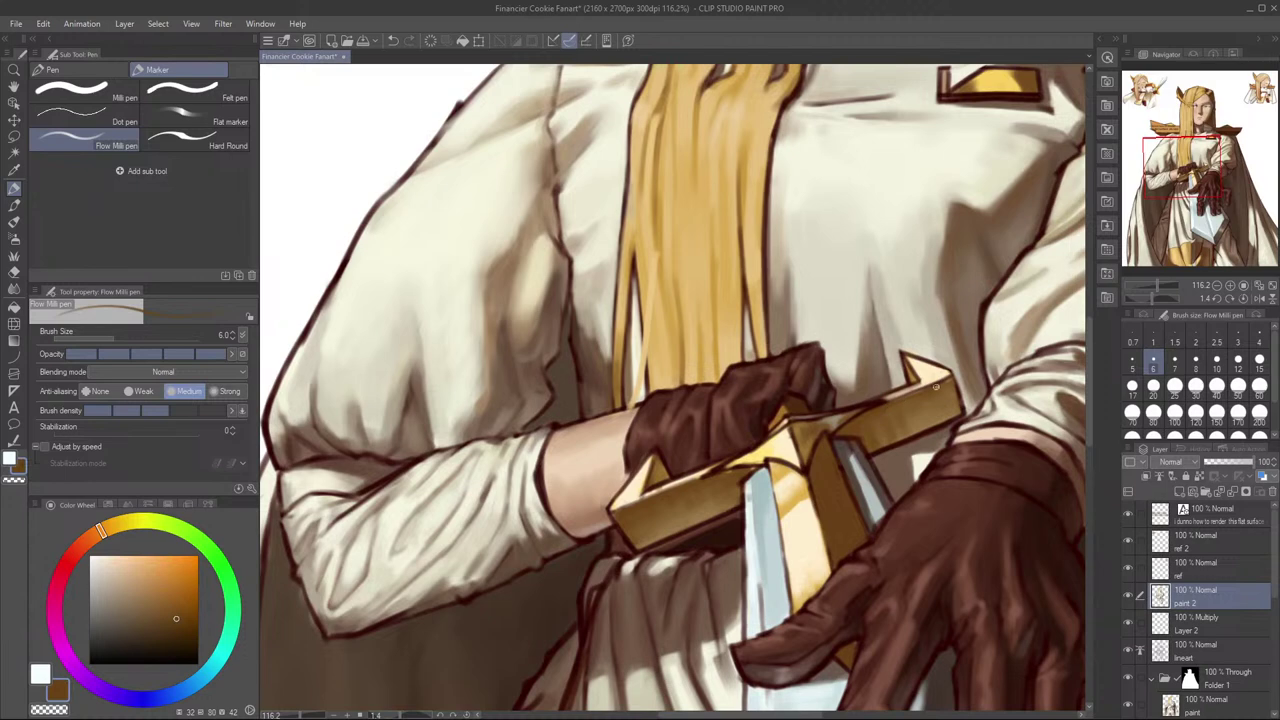
Step: Rework the edge below that guard arm's upturned tip with sampled tan and brown at size 6, undoing one stroke
{"action": "left_click", "coordinate": [940, 378], "text": "alt"}
{"action": "left_click", "coordinate": [940, 381], "text": "alt"}
{"action": "left_click_drag", "start_coordinate": [925, 387], "coordinate": [892, 399]}
{"action": "key", "text": "ctrl+z"}
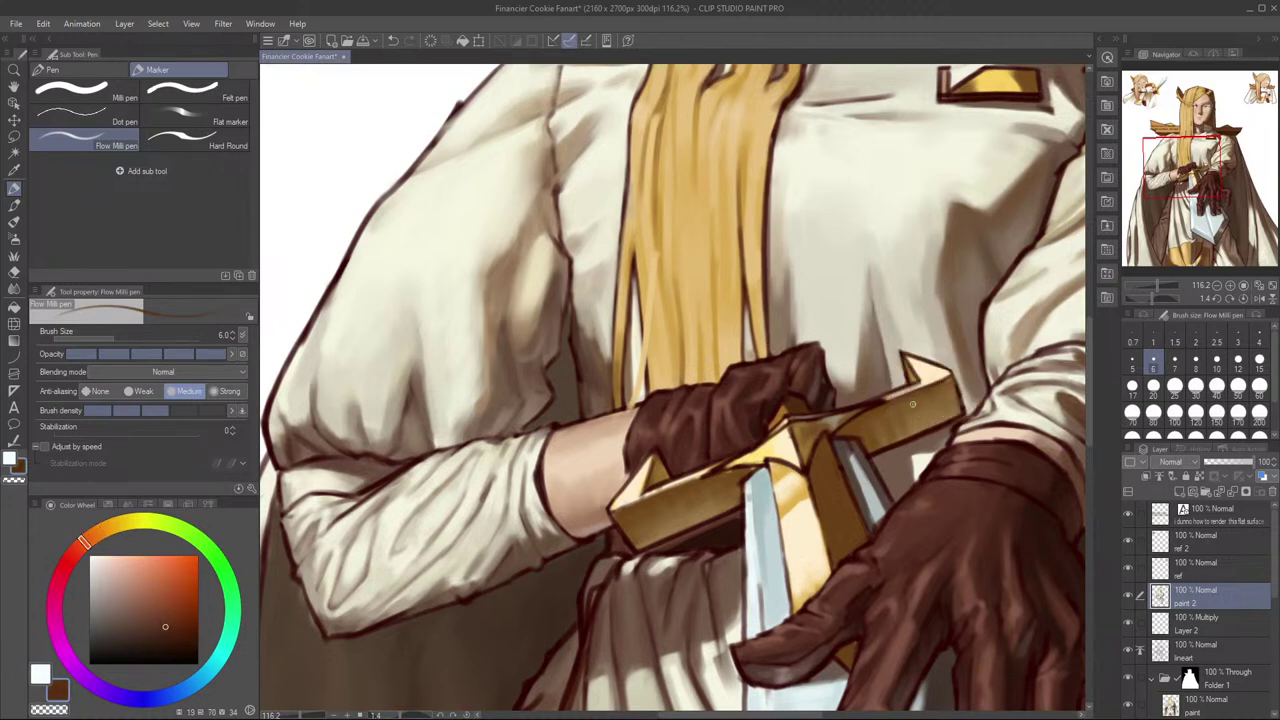
{"action": "left_click", "coordinate": [912, 396], "text": "alt"}
{"action": "left_click", "coordinate": [900, 394], "text": "alt"}
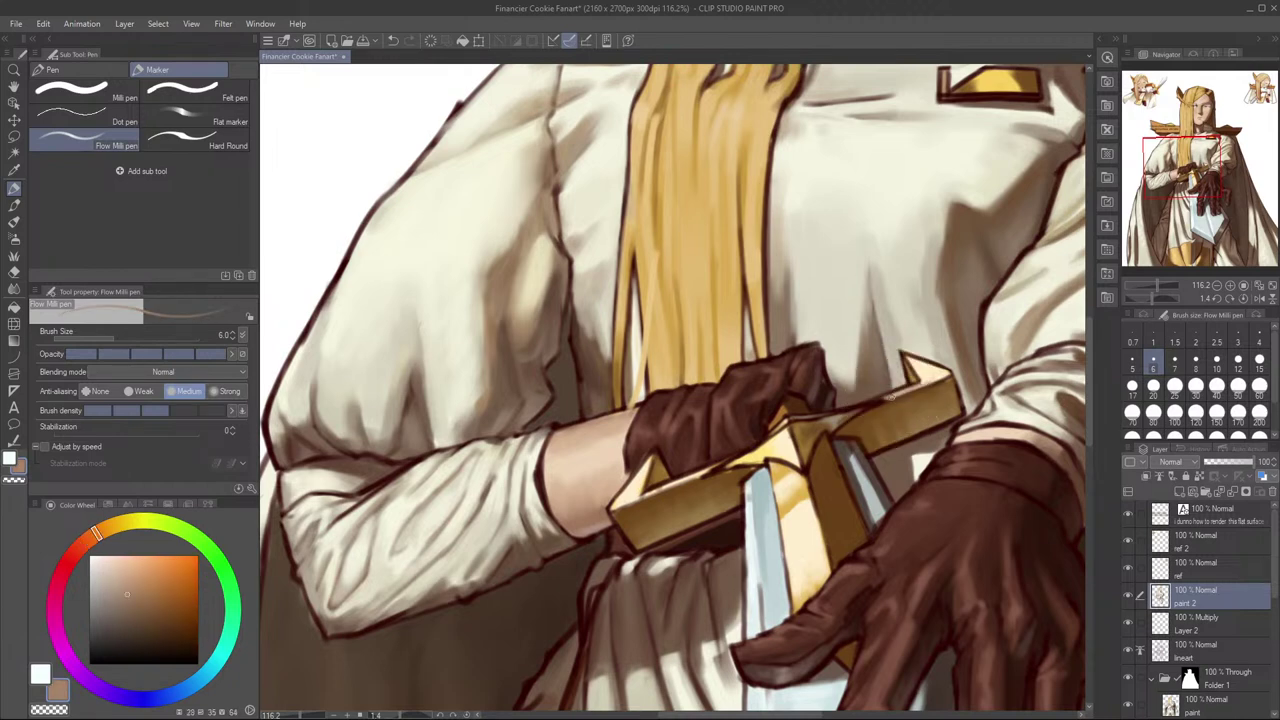
{"action": "left_click", "coordinate": [874, 412], "text": "alt"}
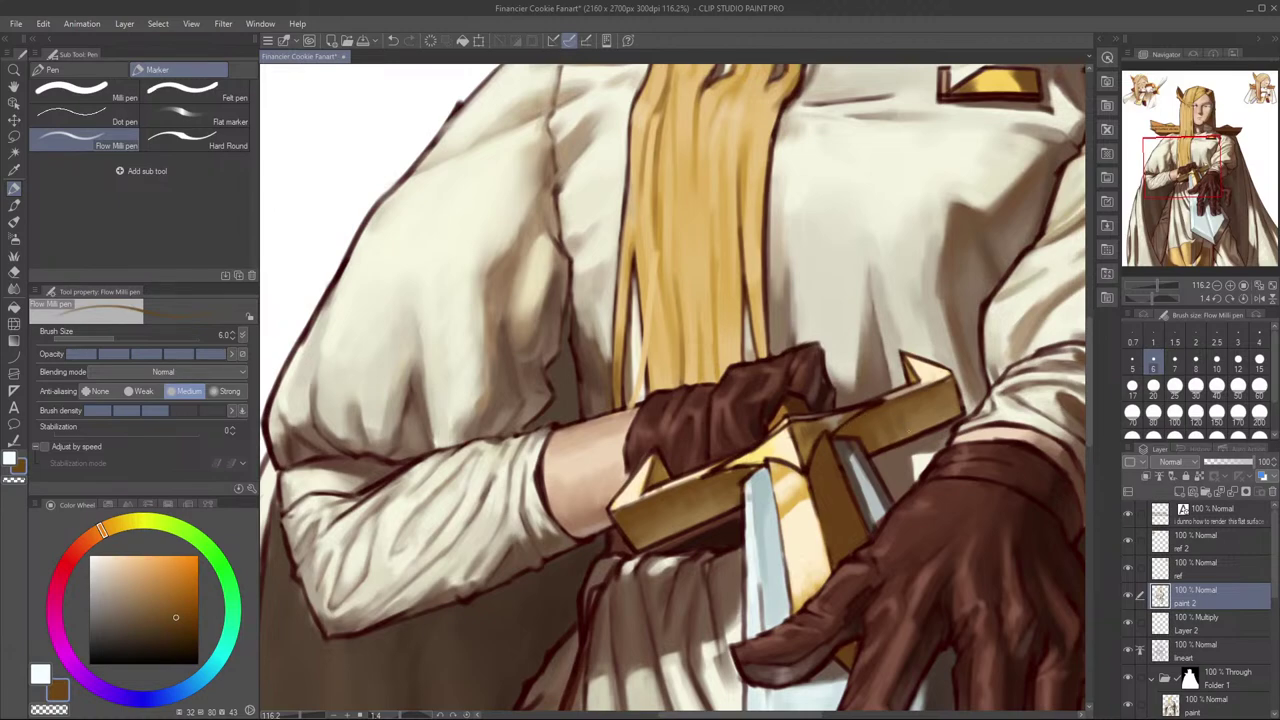
Step: Rotate the canvas and refine the edge of the narrow blade strip below the guard with sampled dark and grey-brown at size 7
{"action": "left_click_drag", "start_coordinate": [907, 405], "coordinate": [840, 470]}
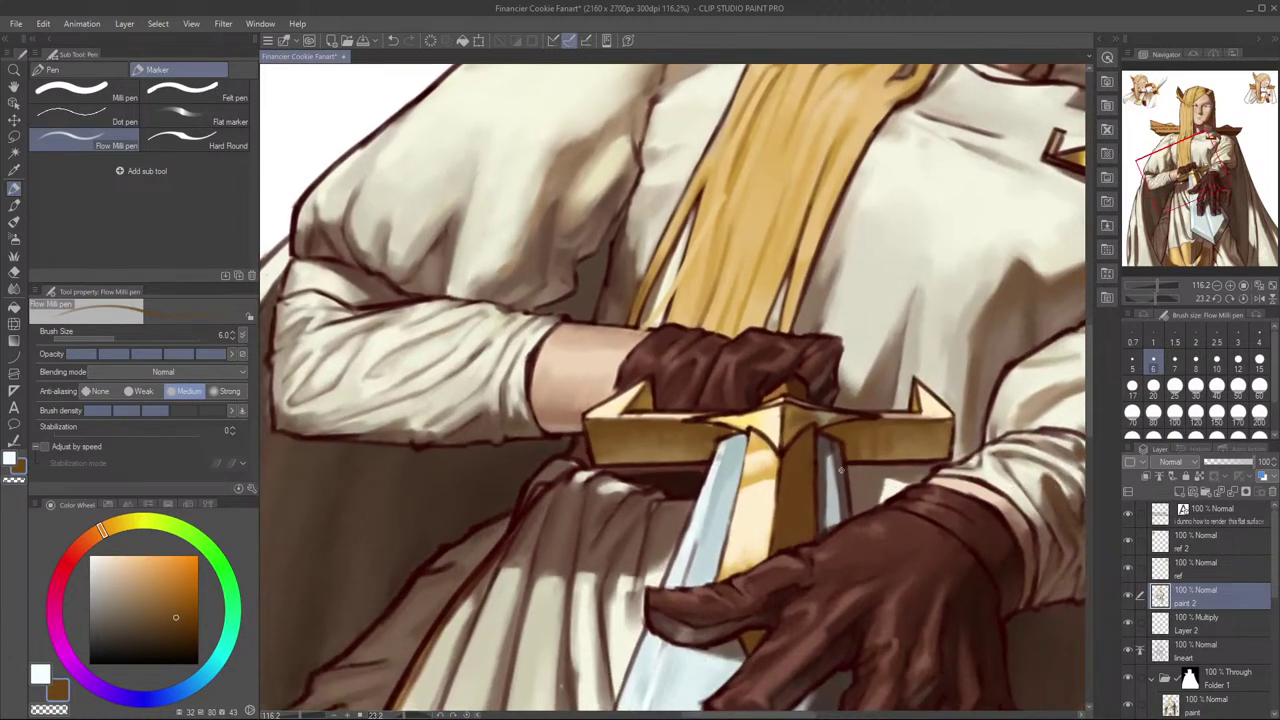
{"action": "left_click", "coordinate": [838, 451], "text": "alt"}
{"action": "key", "text": "bracketright"}
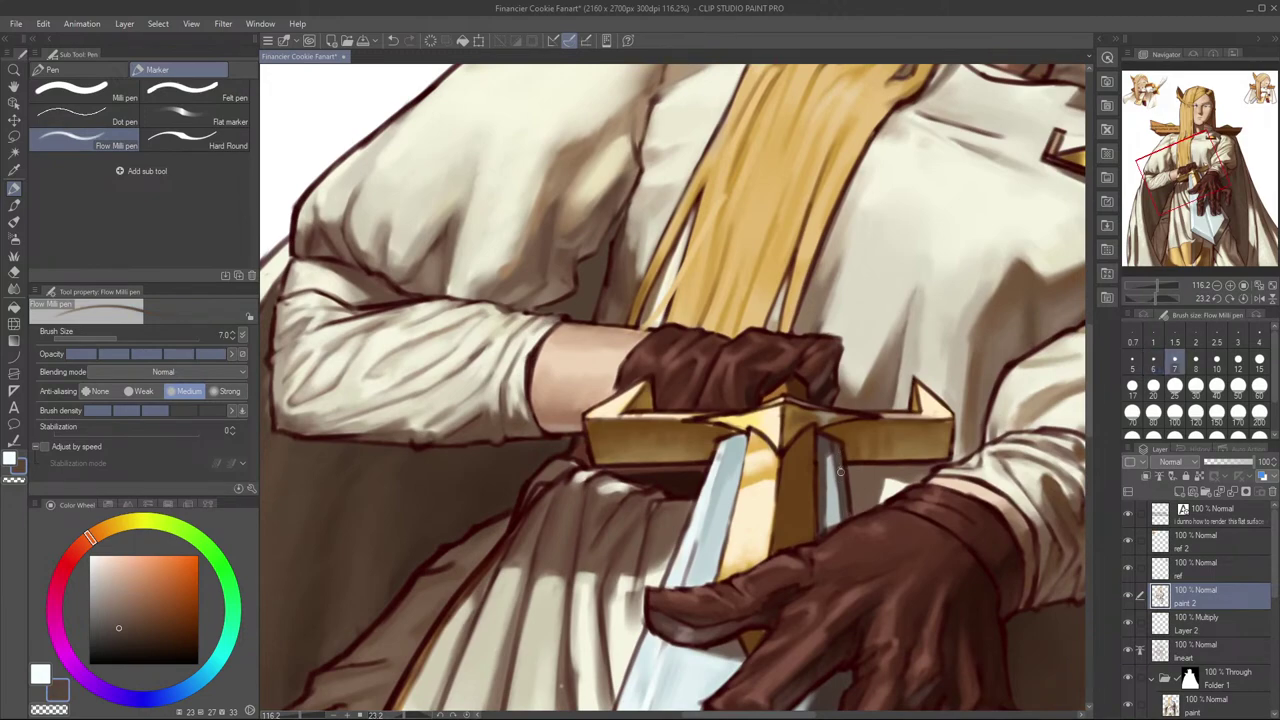
{"action": "left_click_drag", "start_coordinate": [842, 449], "coordinate": [901, 136]}
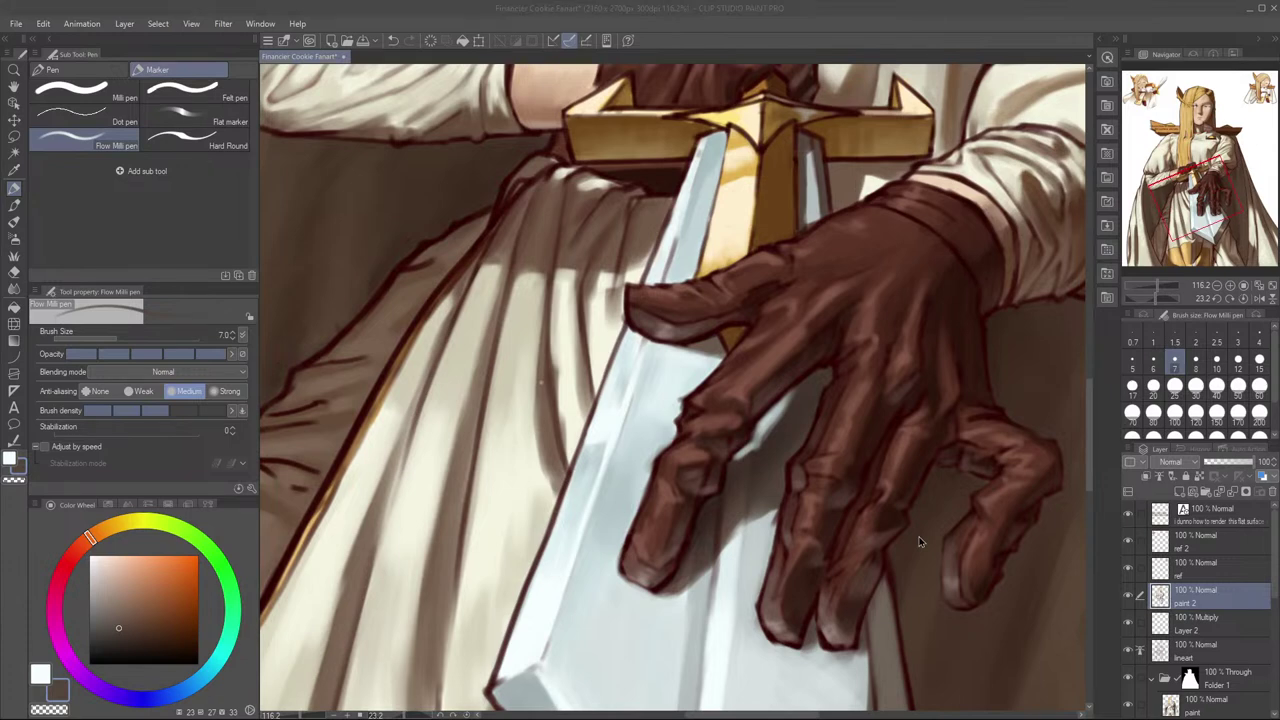
{"action": "left_click", "coordinate": [880, 627], "text": "alt"}
{"action": "left_click_drag", "start_coordinate": [828, 170], "coordinate": [866, 312]}
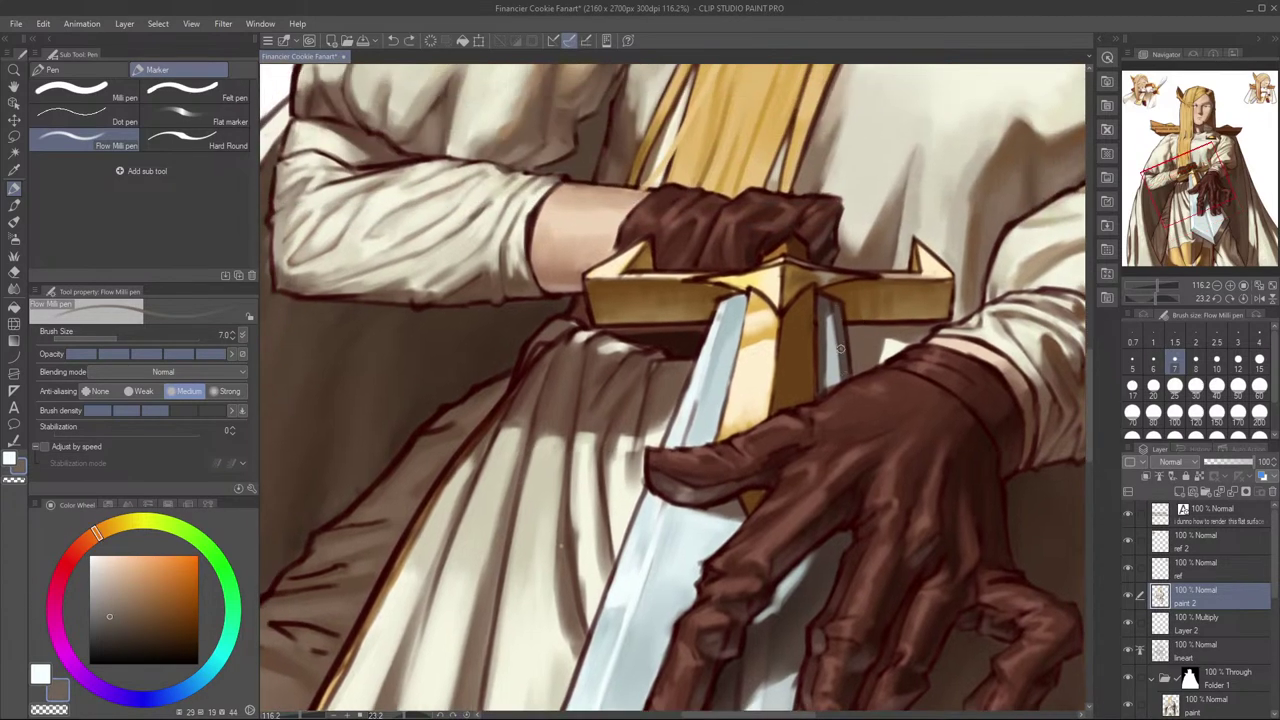
{"action": "left_click_drag", "start_coordinate": [840, 318], "coordinate": [852, 395]}
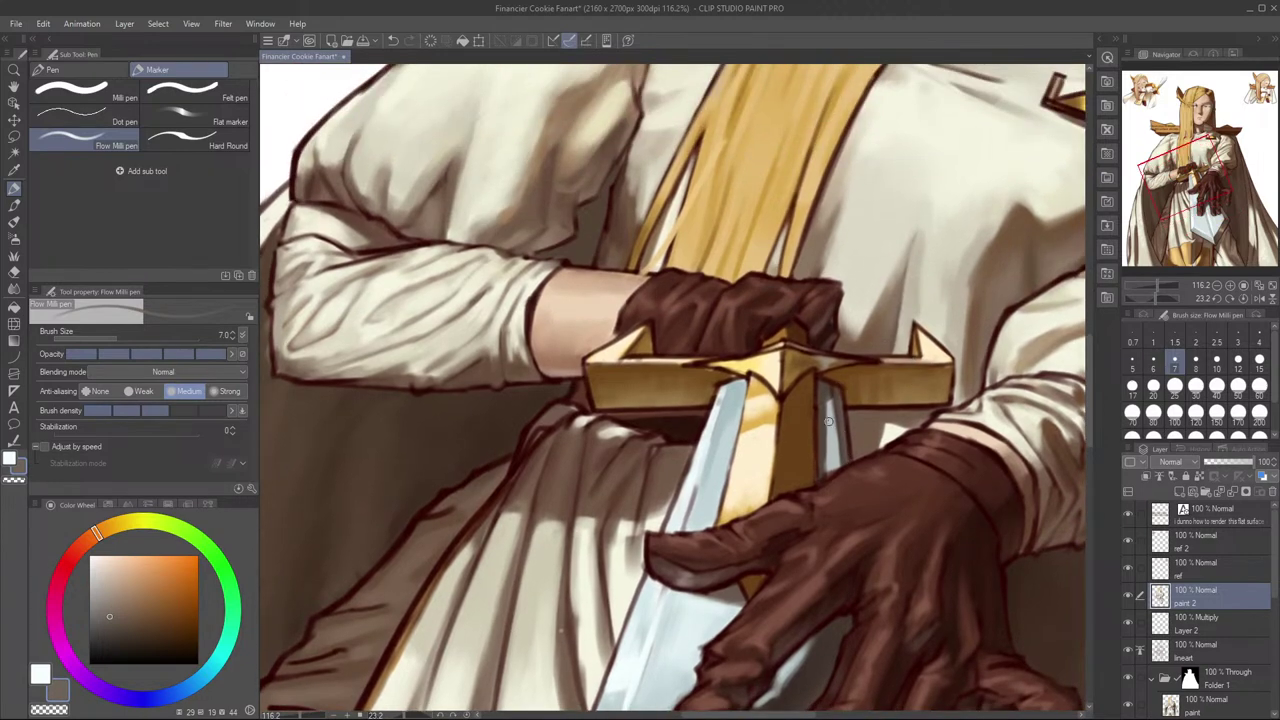
Step: Shade the narrow blade strip beside the golden grip with a sampled pale blue-grey at size 12
{"action": "left_click", "coordinate": [832, 427], "text": "alt"}
{"action": "key", "text": "bracketright"}
{"action": "key", "text": "bracketright"}
{"action": "key", "text": "bracketright"}
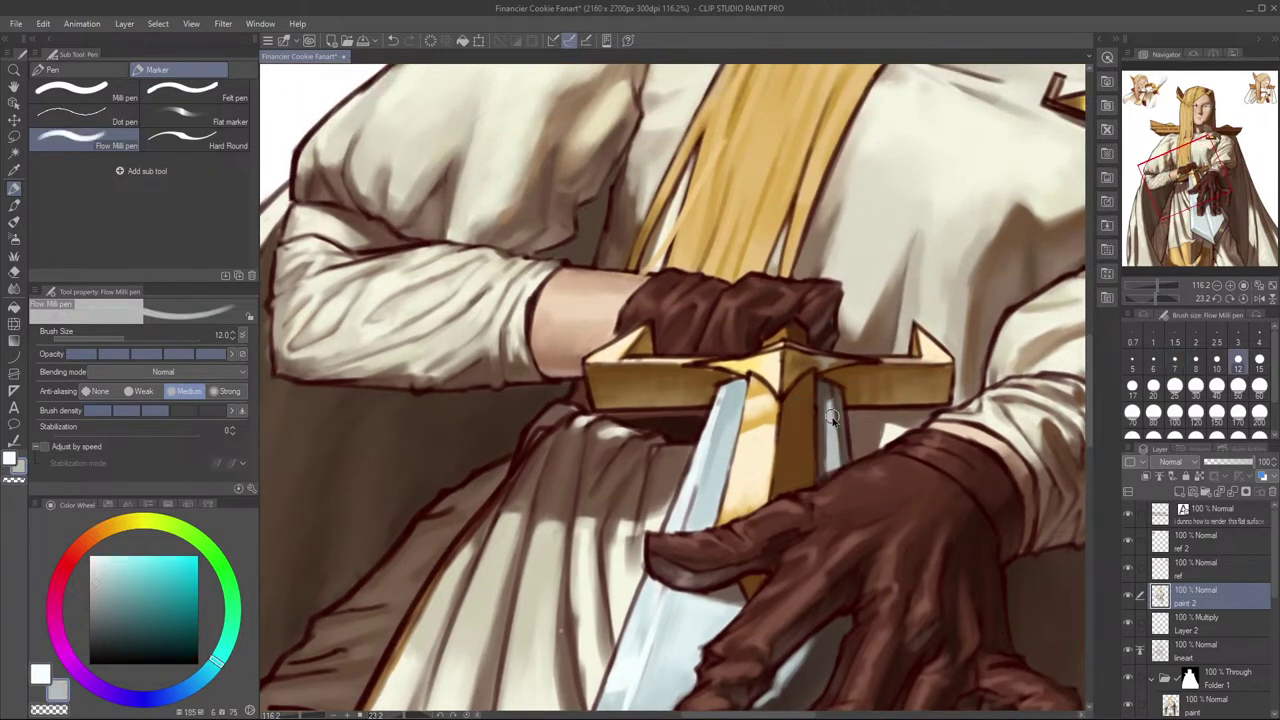
Step: Soften the shading on the sword blade's narrow far side below the crossguard with the Soft airbrush at size 17
{"action": "key", "text": "p"}
{"action": "key", "text": "p"}
{"action": "key", "text": "b"}
{"action": "key", "text": "b"}
{"action": "key", "text": "bracketleft"}
{"action": "key", "text": "bracketleft"}
{"action": "key", "text": "bracketleft"}
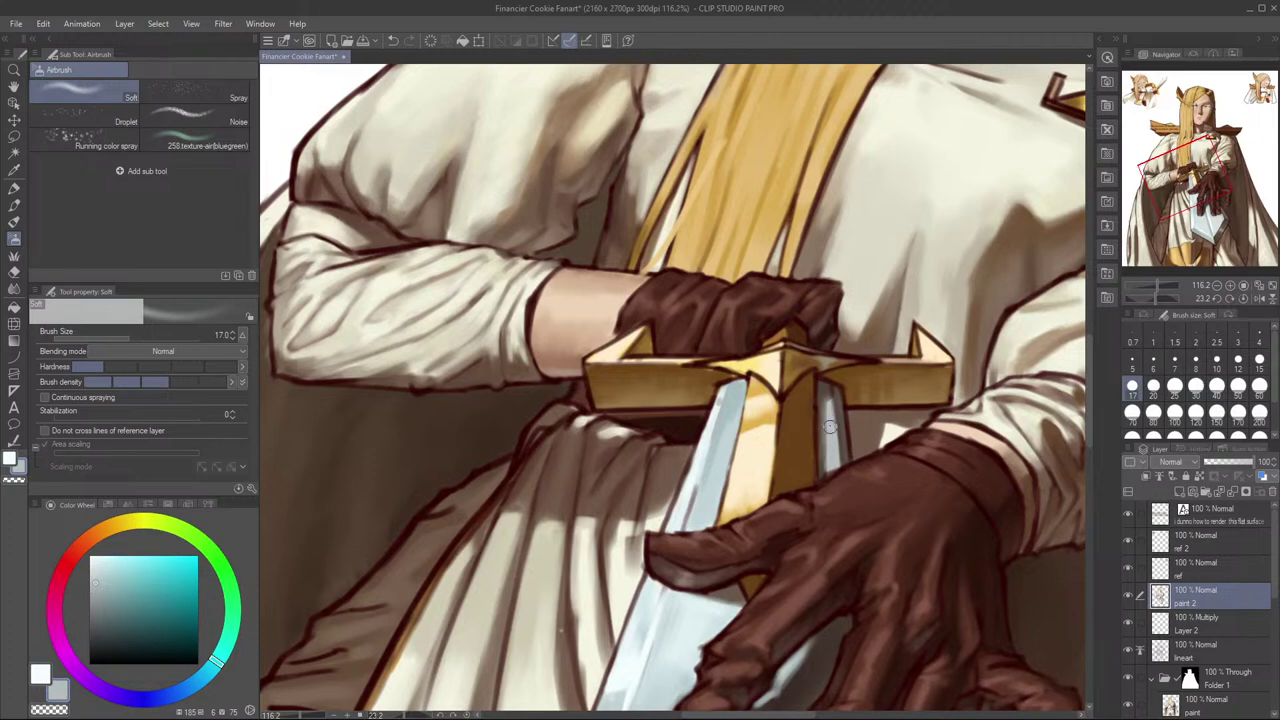
{"action": "scroll", "coordinate": [900, 374], "scroll_direction": "down", "scroll_amount": 5}
{"action": "scroll", "coordinate": [900, 374], "scroll_direction": "up", "scroll_amount": 2}
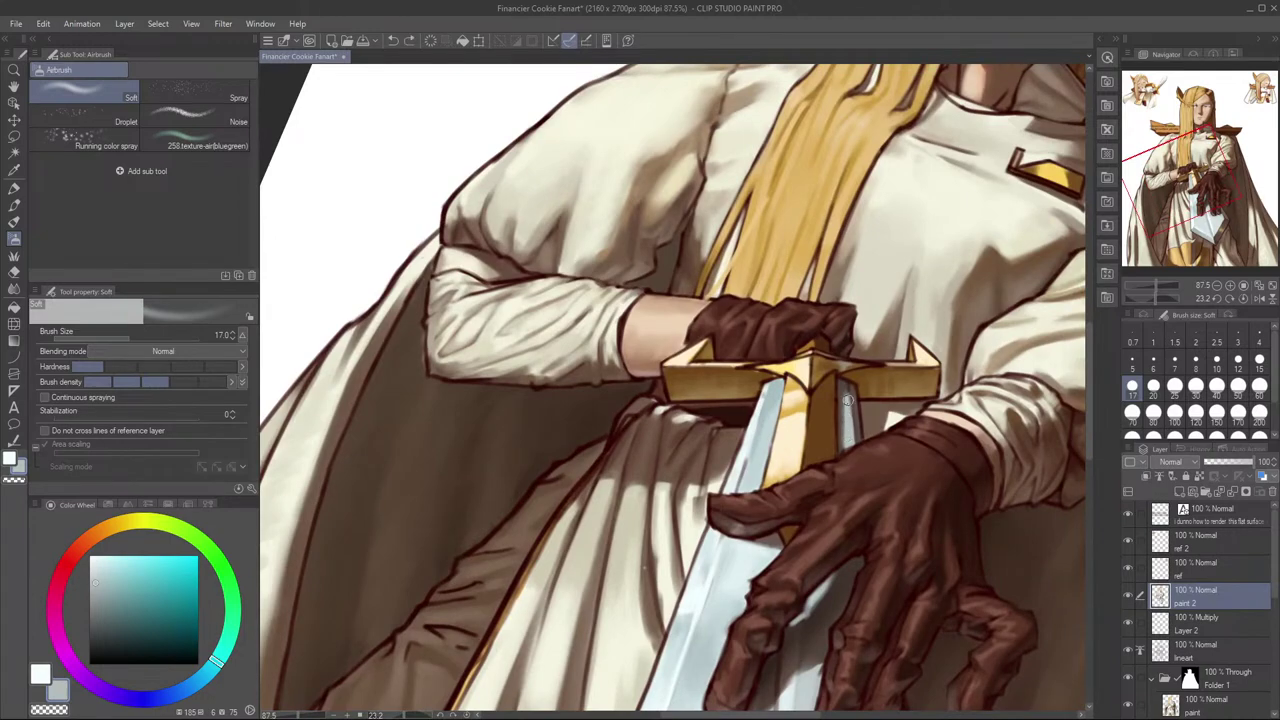
{"action": "key", "text": "h"}
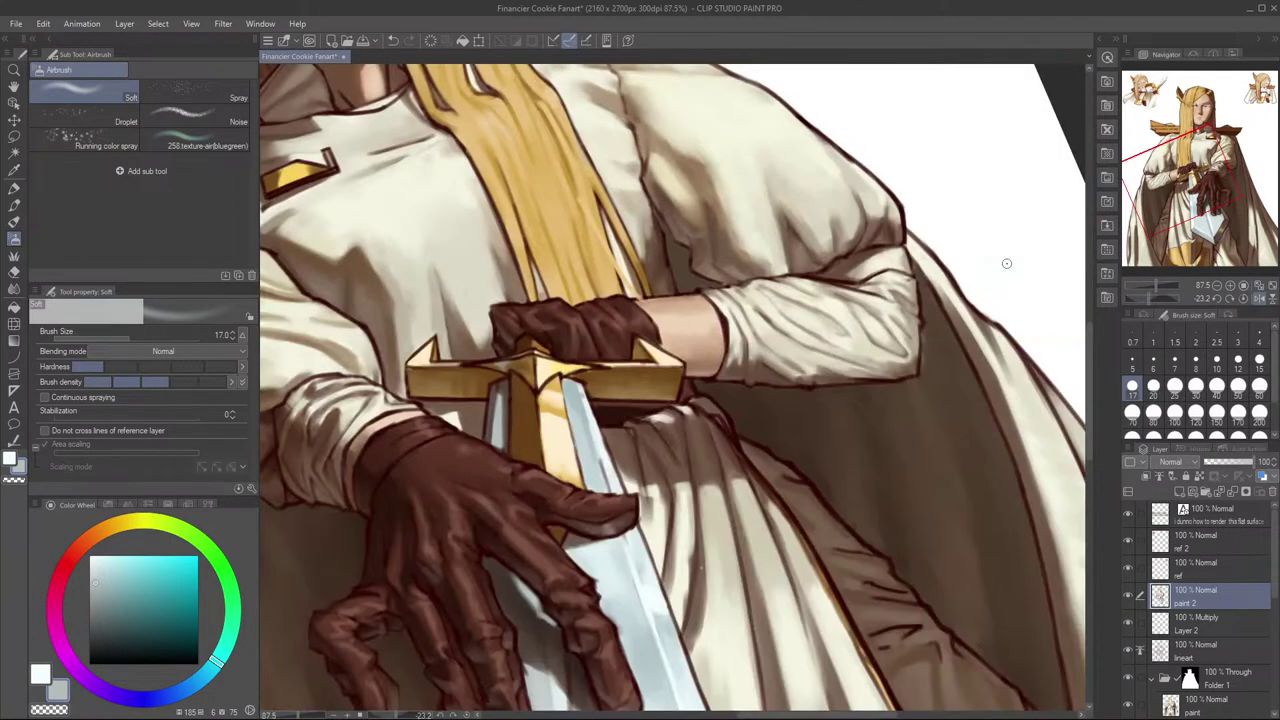
{"action": "key", "text": "h"}
Step: Examine the sword hilt and gloved hands at different zoom levels and canvas rotations
{"action": "mouse_move", "coordinate": [920, 388]}
{"action": "left_mouse_down"}
{"action": "mouse_move", "coordinate": [943, 371]}
{"action": "mouse_move", "coordinate": [936, 394]}
{"action": "left_mouse_up"}
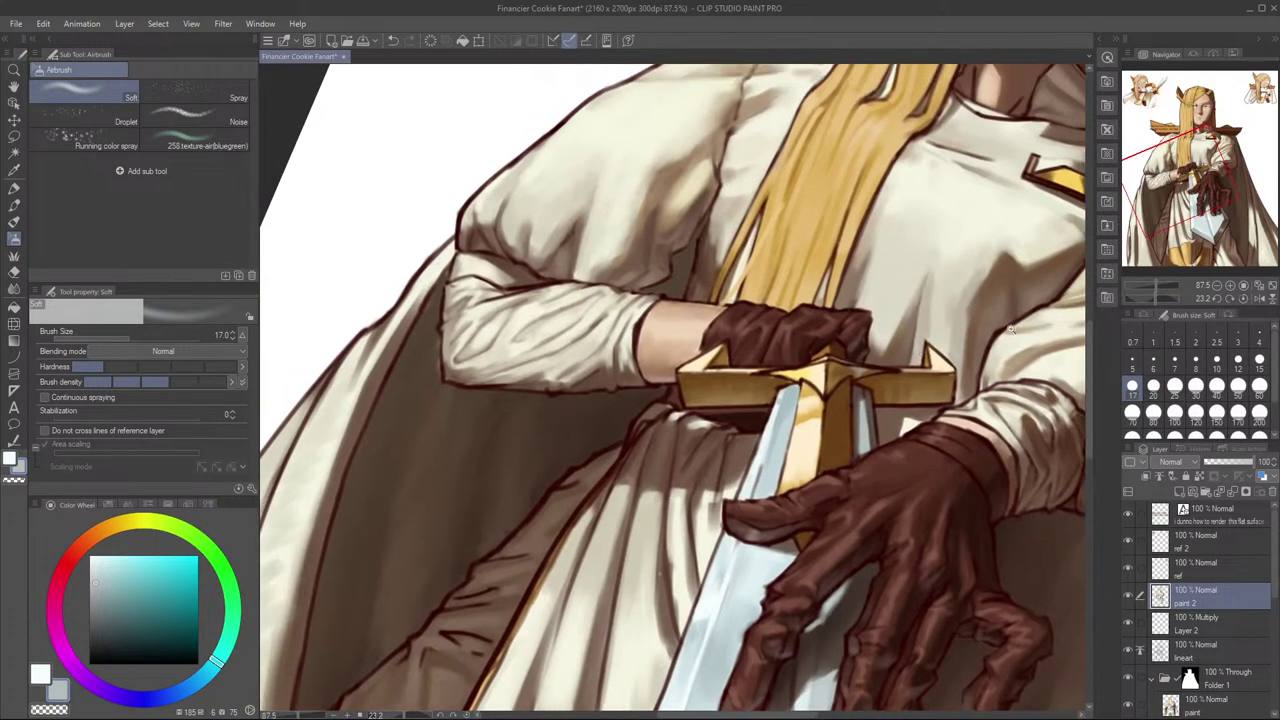
{"action": "left_click_drag", "start_coordinate": [1010, 328], "coordinate": [993, 340]}
{"action": "mouse_move", "coordinate": [1018, 440]}
{"action": "left_mouse_down"}
{"action": "mouse_move", "coordinate": [1030, 360]}
{"action": "mouse_move", "coordinate": [1020, 299]}
{"action": "left_mouse_up"}
{"action": "mouse_move", "coordinate": [1000, 325]}
{"action": "left_mouse_down"}
{"action": "mouse_move", "coordinate": [935, 342]}
{"action": "mouse_move", "coordinate": [952, 342]}
{"action": "left_mouse_up"}
{"action": "left_click_drag", "start_coordinate": [1020, 364], "coordinate": [1006, 286]}
{"action": "left_click_drag", "start_coordinate": [1030, 342], "coordinate": [955, 430]}
{"action": "left_click_drag", "start_coordinate": [1016, 326], "coordinate": [1028, 324]}
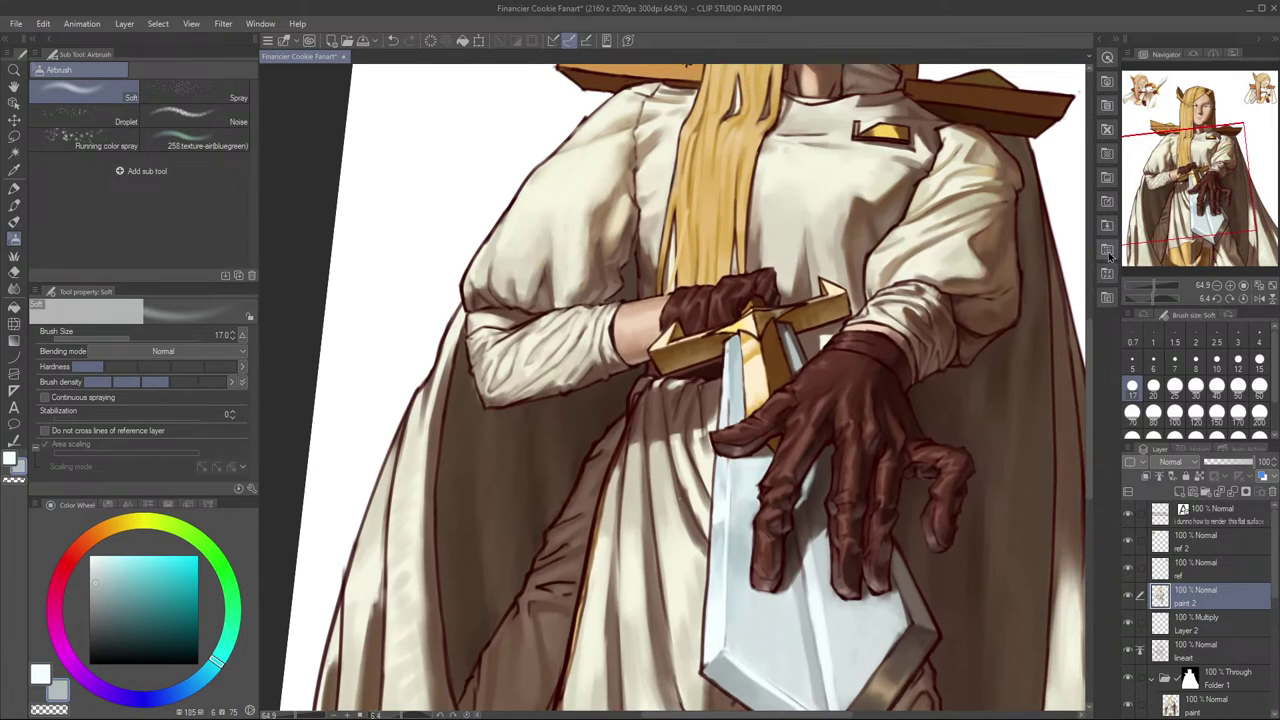
{"action": "left_click_drag", "start_coordinate": [948, 386], "coordinate": [960, 367]}
{"action": "left_click_drag", "start_coordinate": [1022, 302], "coordinate": [1000, 395]}
{"action": "mouse_move", "coordinate": [787, 408]}
{"action": "left_mouse_down"}
{"action": "mouse_move", "coordinate": [818, 415]}
{"action": "mouse_move", "coordinate": [812, 401]}
{"action": "left_mouse_up"}
{"action": "left_click", "coordinate": [797, 418]}
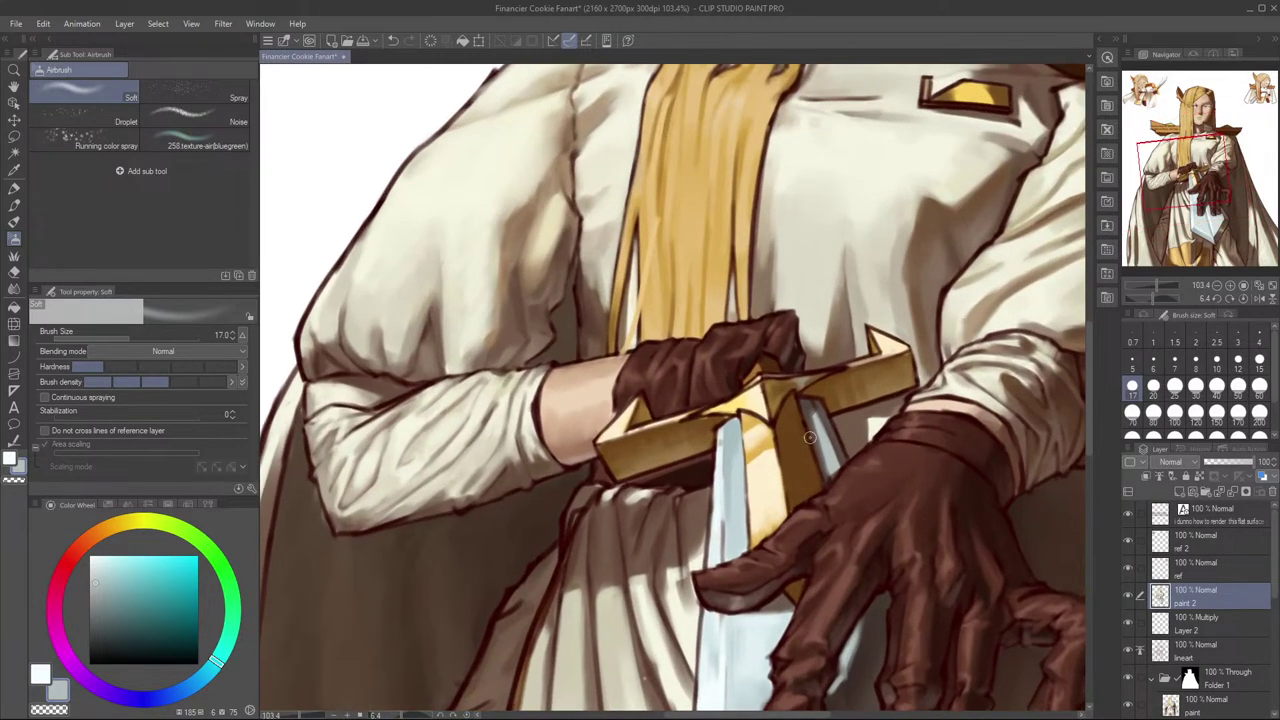
Step: Pick a muted tan and paint a reflection on the shaded side of the golden hilt with the Flow Mill pen at size 12
{"action": "scroll", "coordinate": [874, 450], "scroll_direction": "down", "scroll_amount": 5}
{"action": "left_click_drag", "start_coordinate": [871, 411], "coordinate": [854, 245]}
{"action": "left_click", "coordinate": [905, 543], "text": "alt"}
{"action": "left_click_drag", "start_coordinate": [790, 140], "coordinate": [882, 513]}
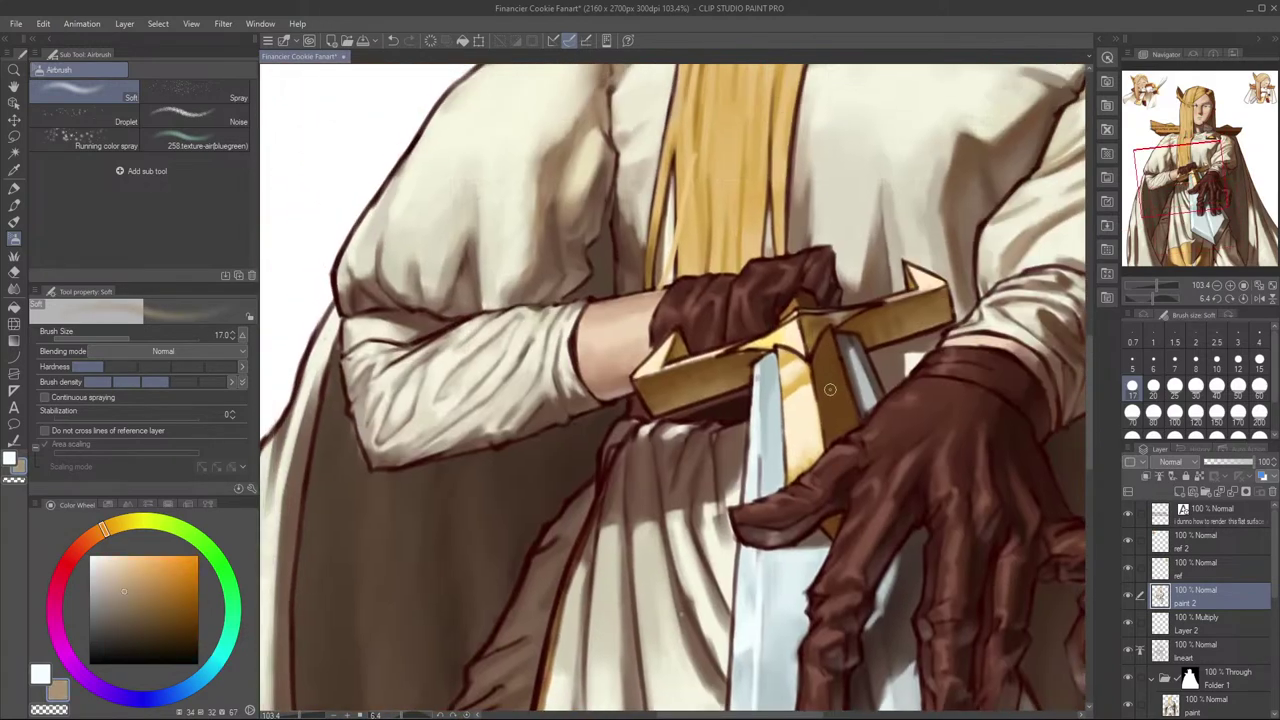
{"action": "key", "text": "p"}
{"action": "key", "text": "p"}
{"action": "key", "text": "p"}
{"action": "left_click_drag", "start_coordinate": [820, 357], "coordinate": [827, 411]}
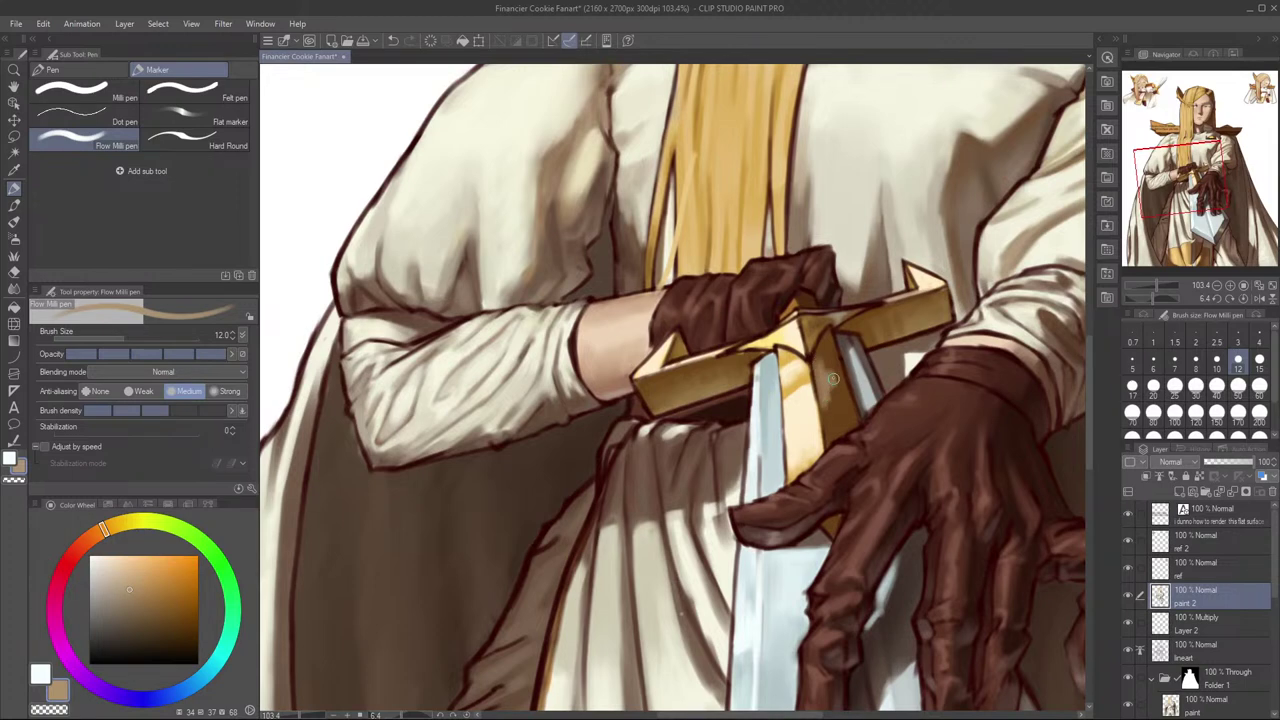
{"action": "left_click_drag", "start_coordinate": [835, 360], "coordinate": [838, 368]}
Step: Extend the tan reflection to the hilt's upper end with a larger pen, and blend it with Prince's Paint at size 30
{"action": "key", "text": "]"}
{"action": "key", "text": "]"}
{"action": "key", "text": "]"}
{"action": "left_click_drag", "start_coordinate": [841, 303], "coordinate": [837, 332]}
{"action": "key", "text": "b"}
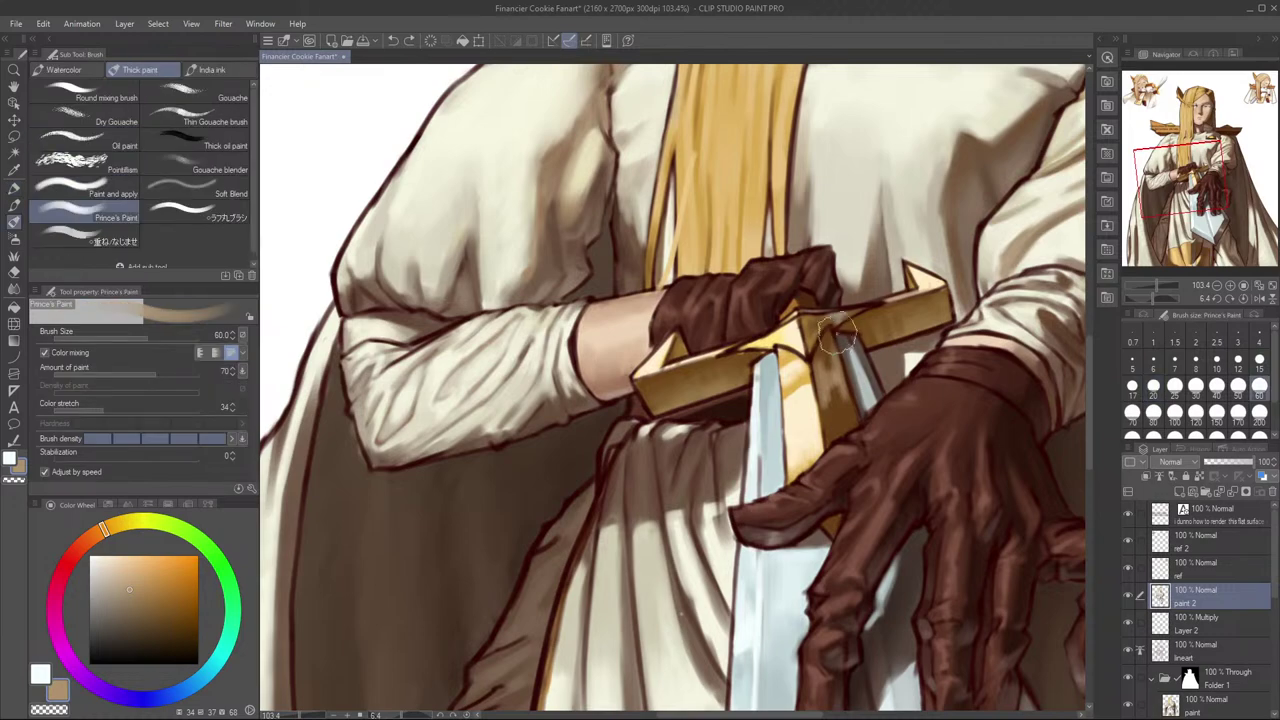
{"action": "key", "text": "bracketleft"}
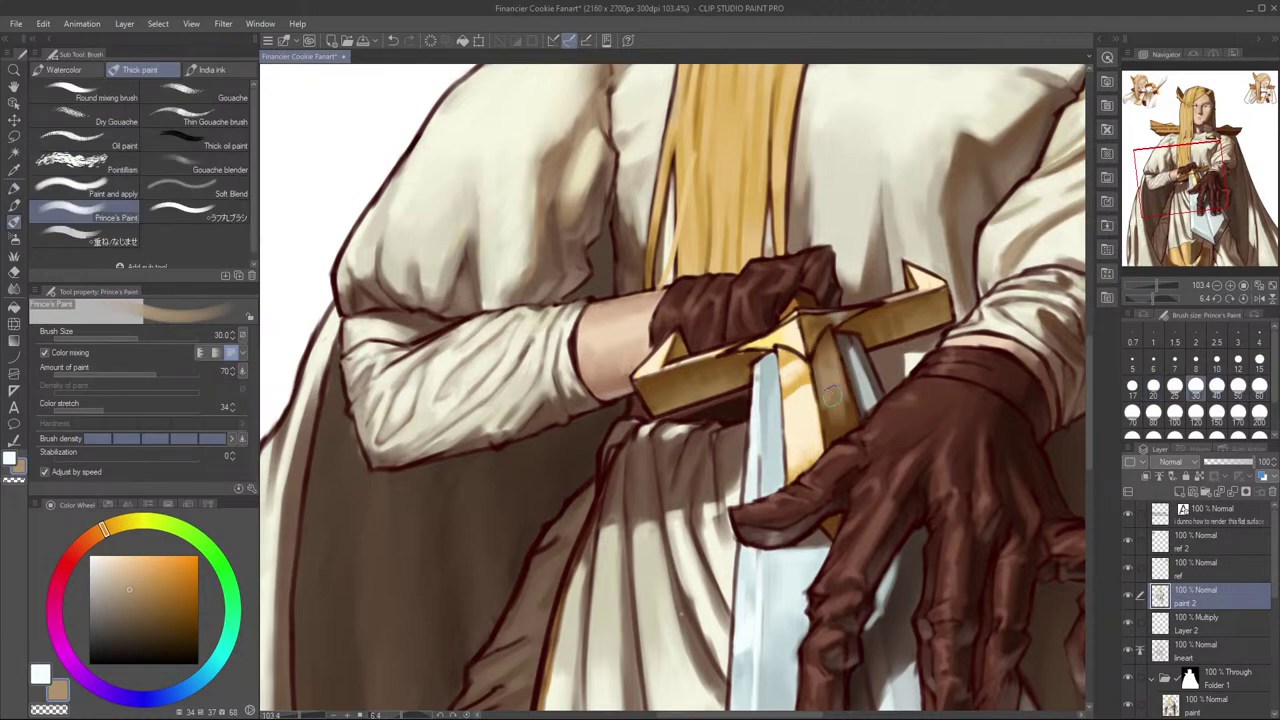
{"action": "scroll", "coordinate": [879, 402], "scroll_direction": "down", "scroll_amount": 1}
{"action": "scroll", "coordinate": [879, 402], "scroll_direction": "up", "scroll_amount": 1}
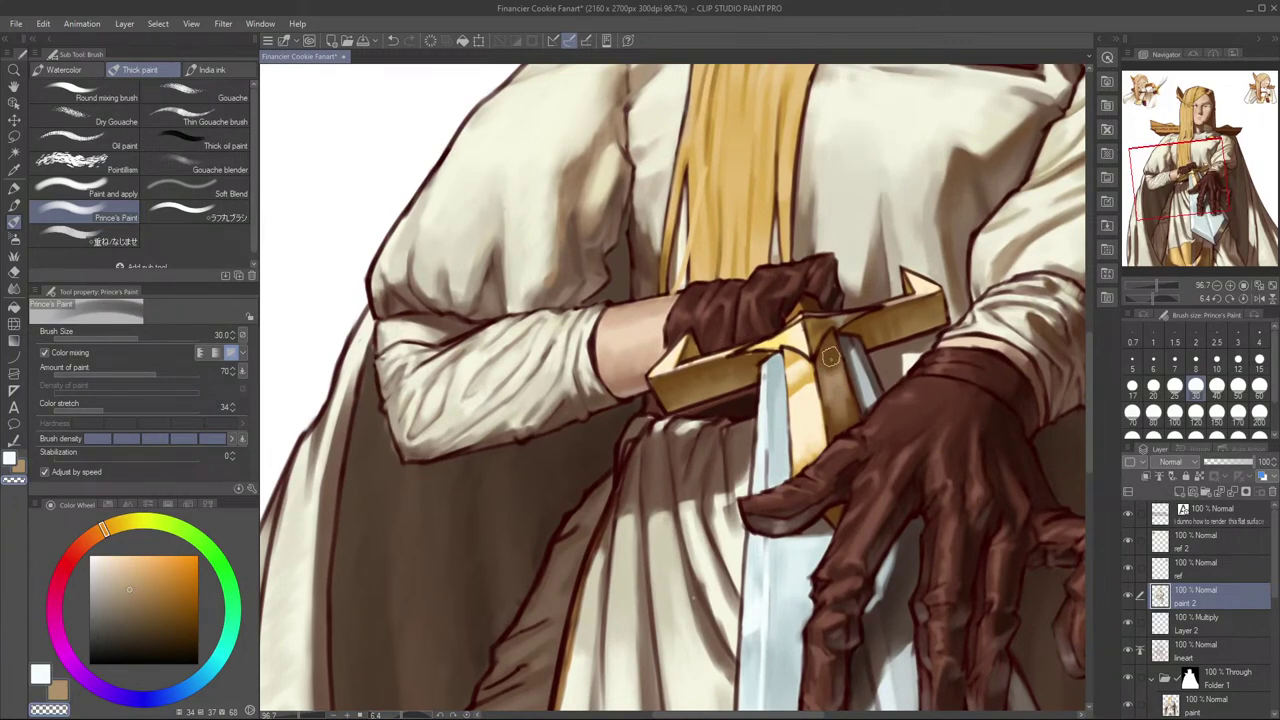
Step: Shape the lower part of the hilt's tan reflection by alternating between tan and transparent colour with Prince's Paint
{"action": "key", "text": "c"}
{"action": "key", "text": "c"}
{"action": "left_click_drag", "start_coordinate": [840, 394], "coordinate": [842, 416]}
{"action": "key", "text": "c"}
{"action": "key", "text": "c"}
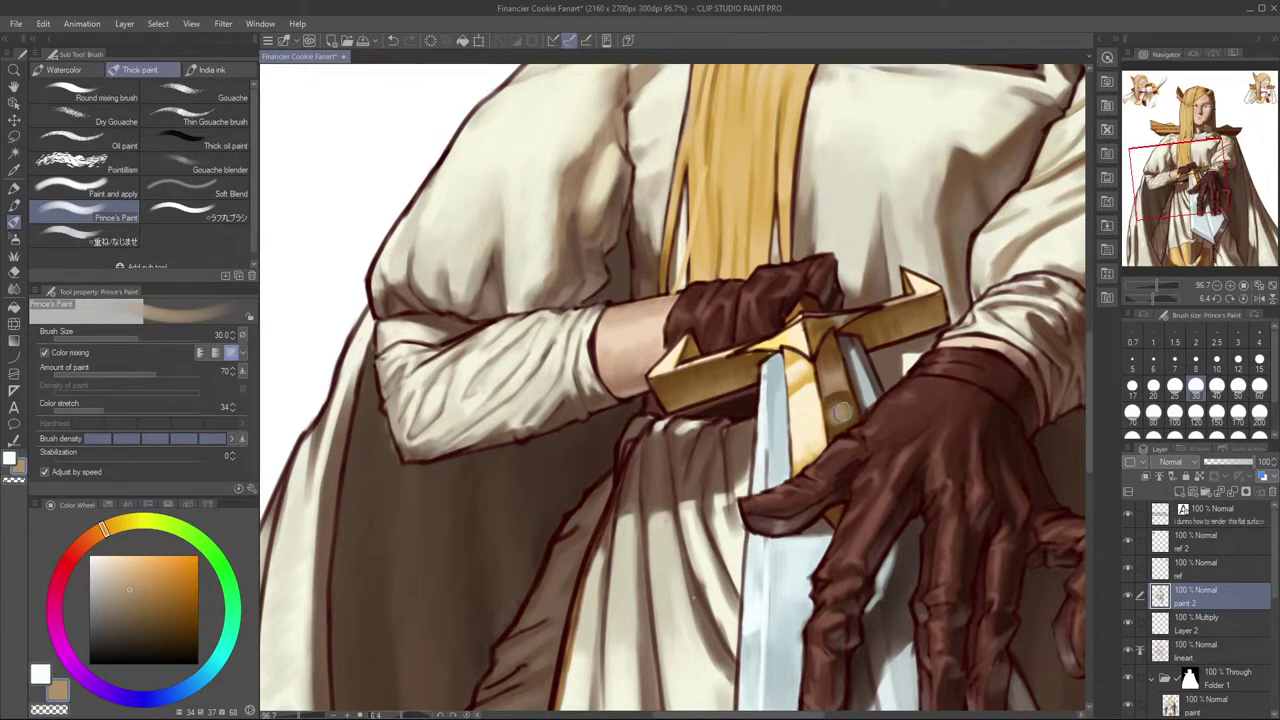
{"action": "key", "text": "b"}
{"action": "key", "text": "b"}
{"action": "key", "text": "c"}
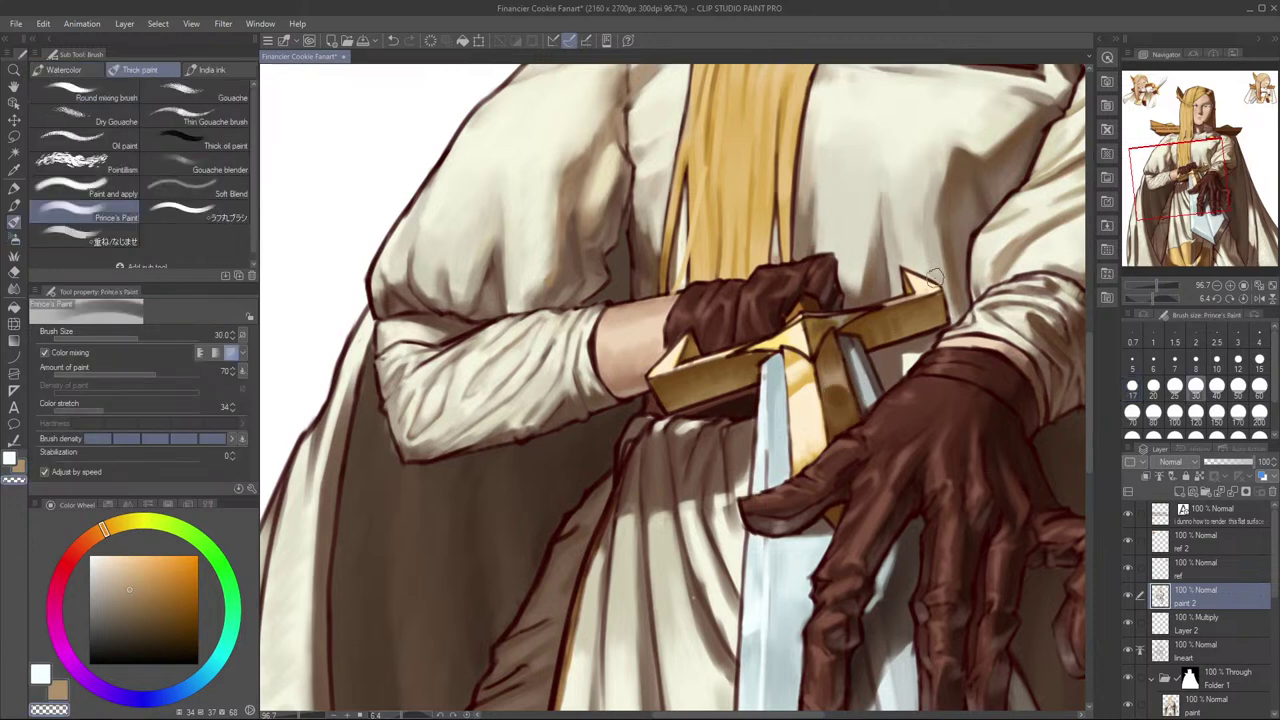
Step: Refine the edges of the hilt's tan reflection in mirrored view, using Prince's Paint at sizes 17 and 20
{"action": "key", "text": "bracketleft"}
{"action": "key", "text": "bracketleft"}
{"action": "key", "text": "bracketleft"}
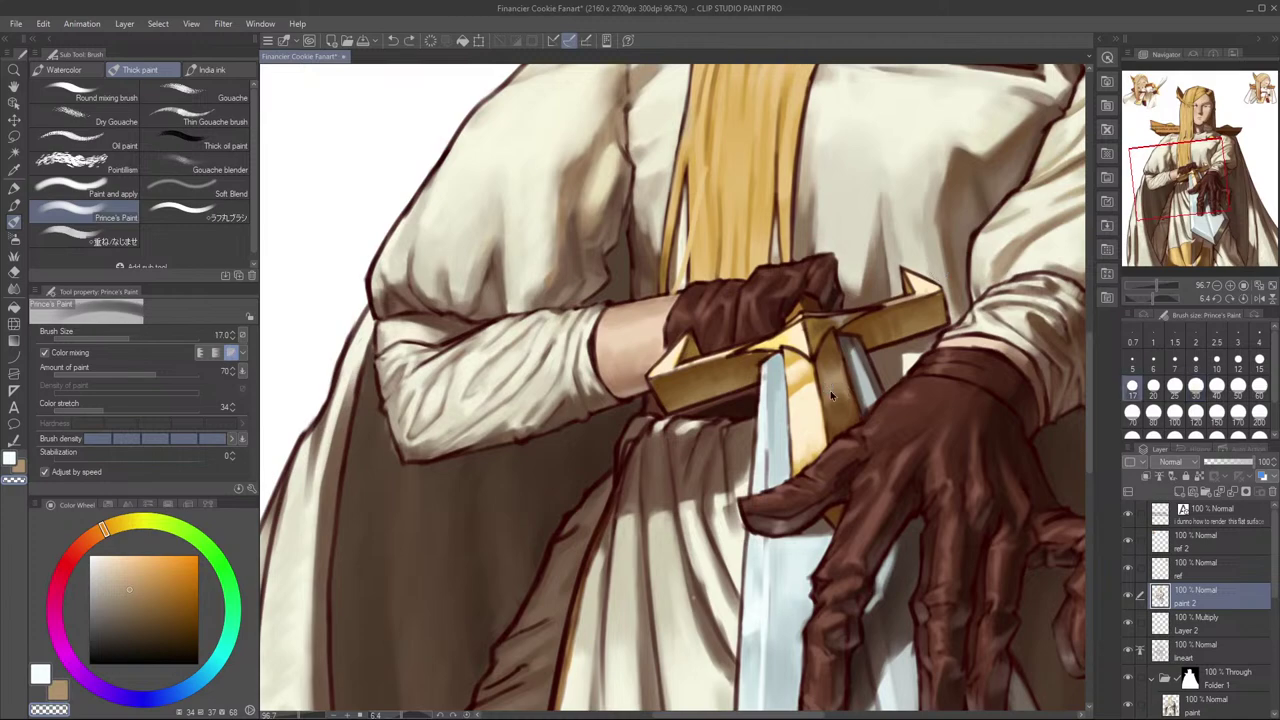
{"action": "key", "text": "h"}
{"action": "key", "text": "h"}
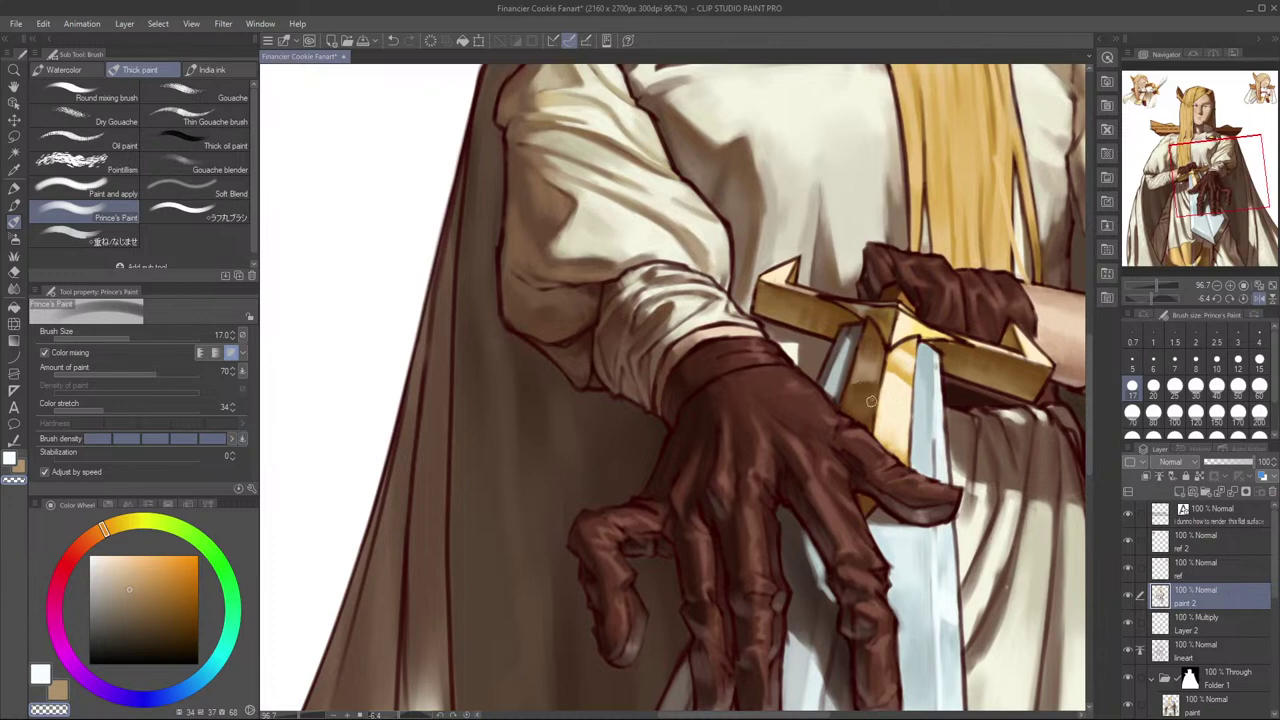
{"action": "key", "text": "bracketright"}
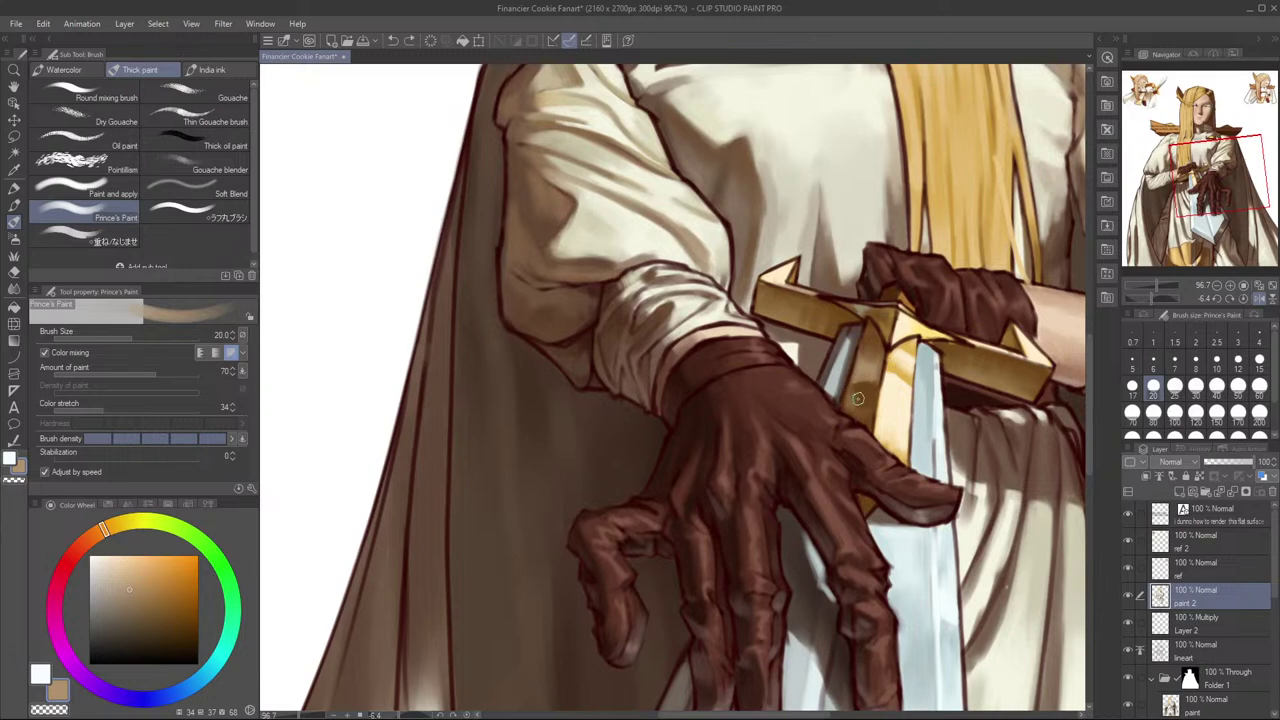
{"action": "key", "text": "c"}
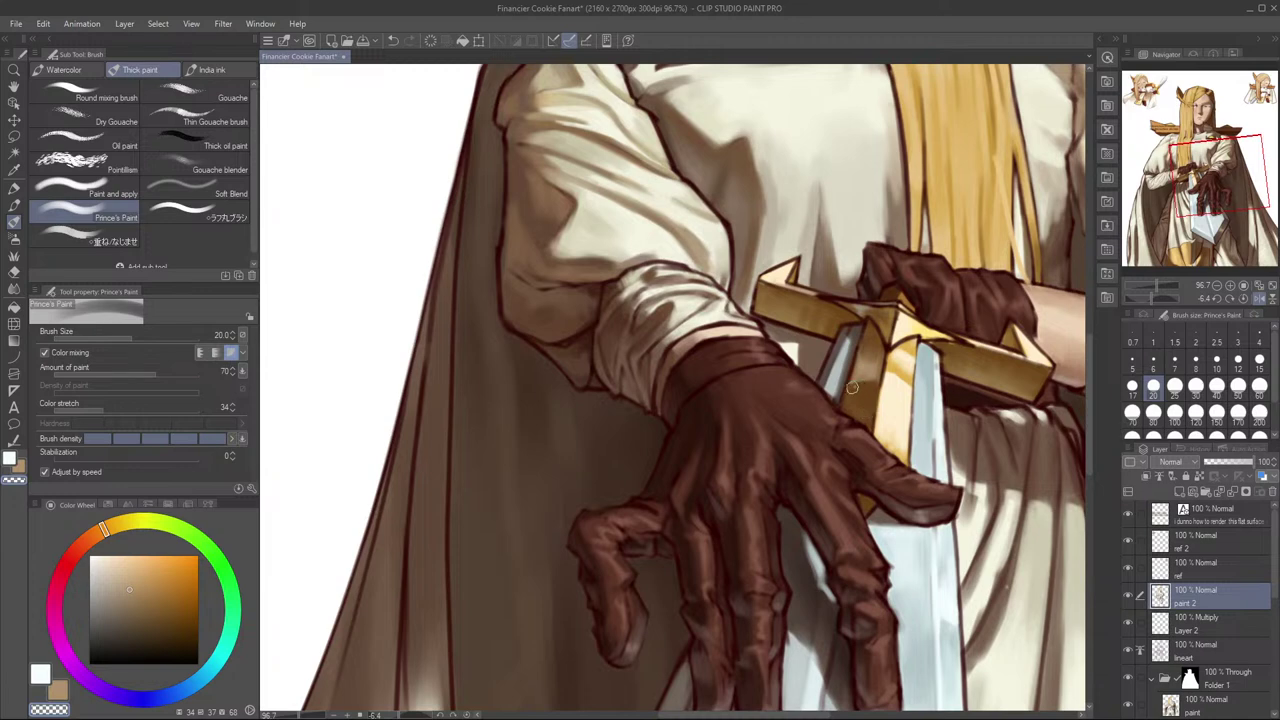
Step: Rework the tan reflection's upper part, undo the last two strokes and refine it with the brush at size 15
{"action": "mouse_move", "coordinate": [869, 345]}
{"action": "left_mouse_down"}
{"action": "mouse_move", "coordinate": [858, 367]}
{"action": "mouse_move", "coordinate": [874, 356]}
{"action": "left_mouse_up"}
{"action": "key", "text": "c"}
{"action": "mouse_move", "coordinate": [859, 369]}
{"action": "left_mouse_down"}
{"action": "mouse_move", "coordinate": [857, 396]}
{"action": "mouse_move", "coordinate": [862, 377]}
{"action": "left_mouse_up"}
{"action": "key", "text": "ctrl+z"}
{"action": "key", "text": "ctrl+z"}
{"action": "key", "text": "["}
{"action": "key", "text": "["}
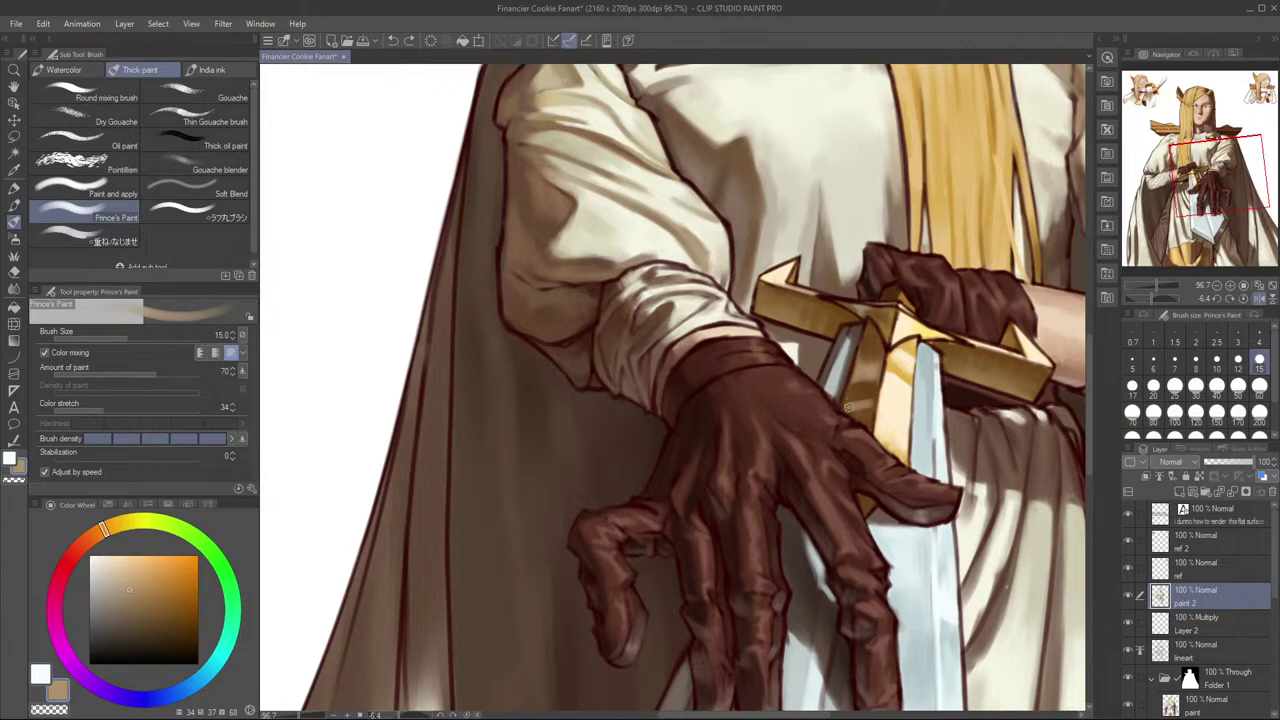
{"action": "key", "text": "h"}
{"action": "left_click_drag", "start_coordinate": [750, 420], "coordinate": [922, 341]}
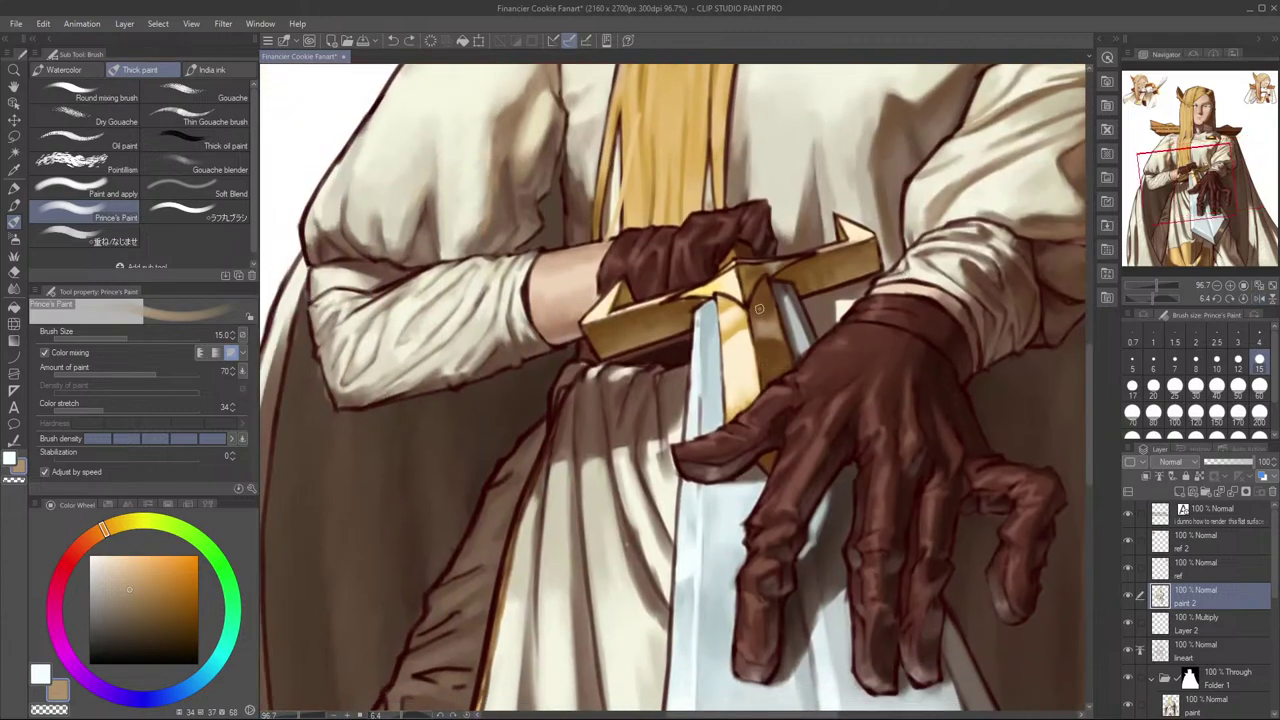
{"action": "scroll", "coordinate": [873, 400], "scroll_direction": "down", "scroll_amount": 5}
{"action": "scroll", "coordinate": [873, 400], "scroll_direction": "up", "scroll_amount": 4}
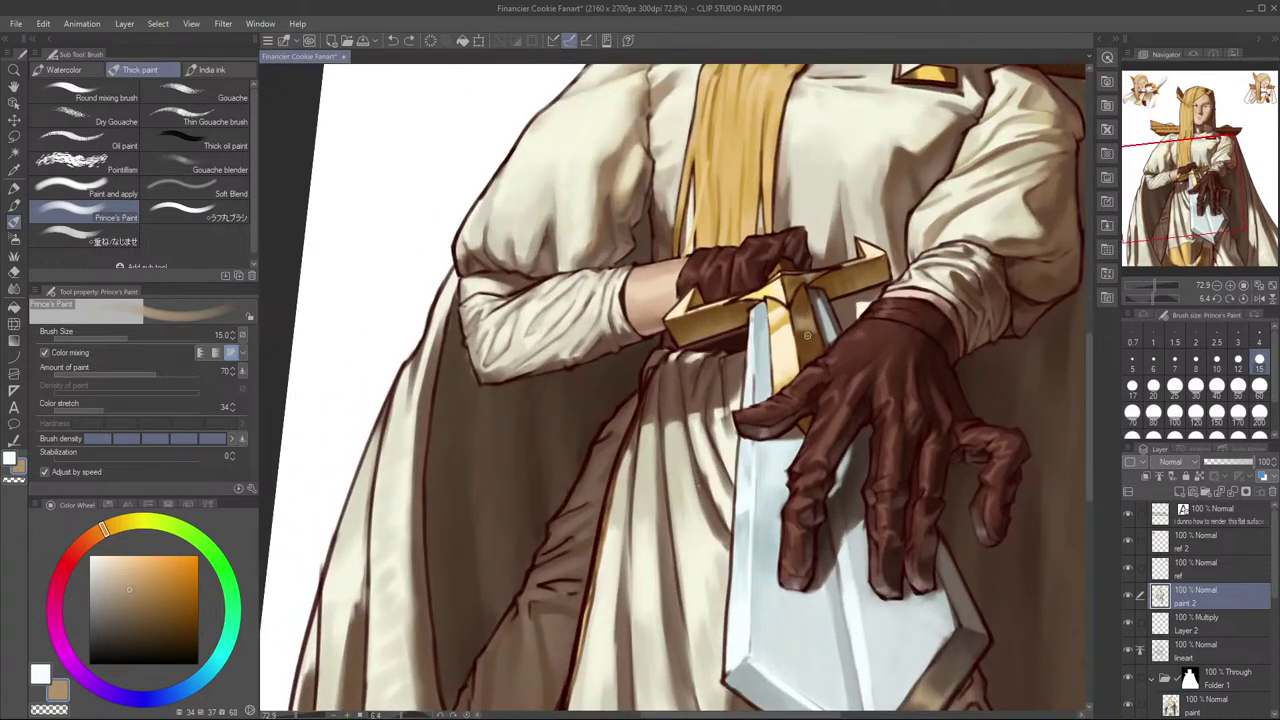
Step: Sample a deep brown from the hilt and darken its shaded side at brush size 25, undoing the last stroke
{"action": "left_click", "coordinate": [806, 338], "text": "alt"}
{"action": "key", "text": "bracketright"}
{"action": "key", "text": "bracketright"}
{"action": "key", "text": "bracketright"}
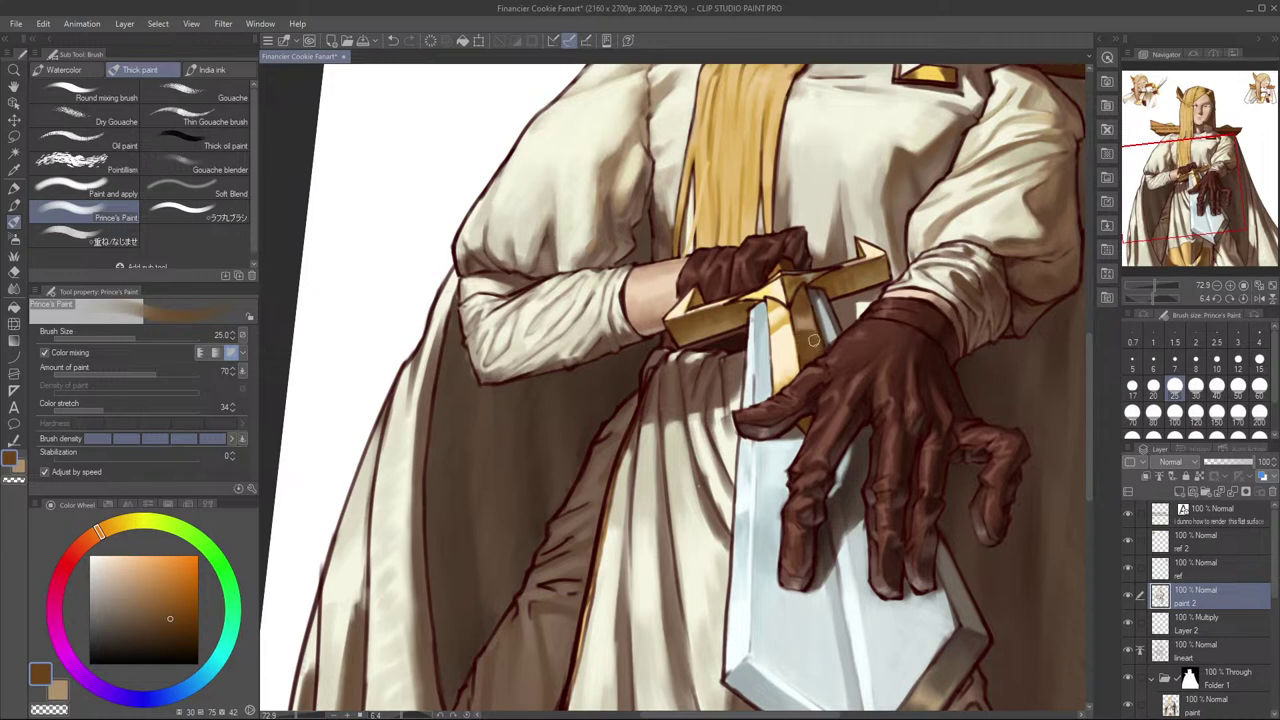
{"action": "left_click_drag", "start_coordinate": [809, 292], "coordinate": [811, 324]}
{"action": "scroll", "coordinate": [938, 271], "scroll_direction": "down", "scroll_amount": 8}
{"action": "scroll", "coordinate": [938, 271], "scroll_direction": "up", "scroll_amount": 4}
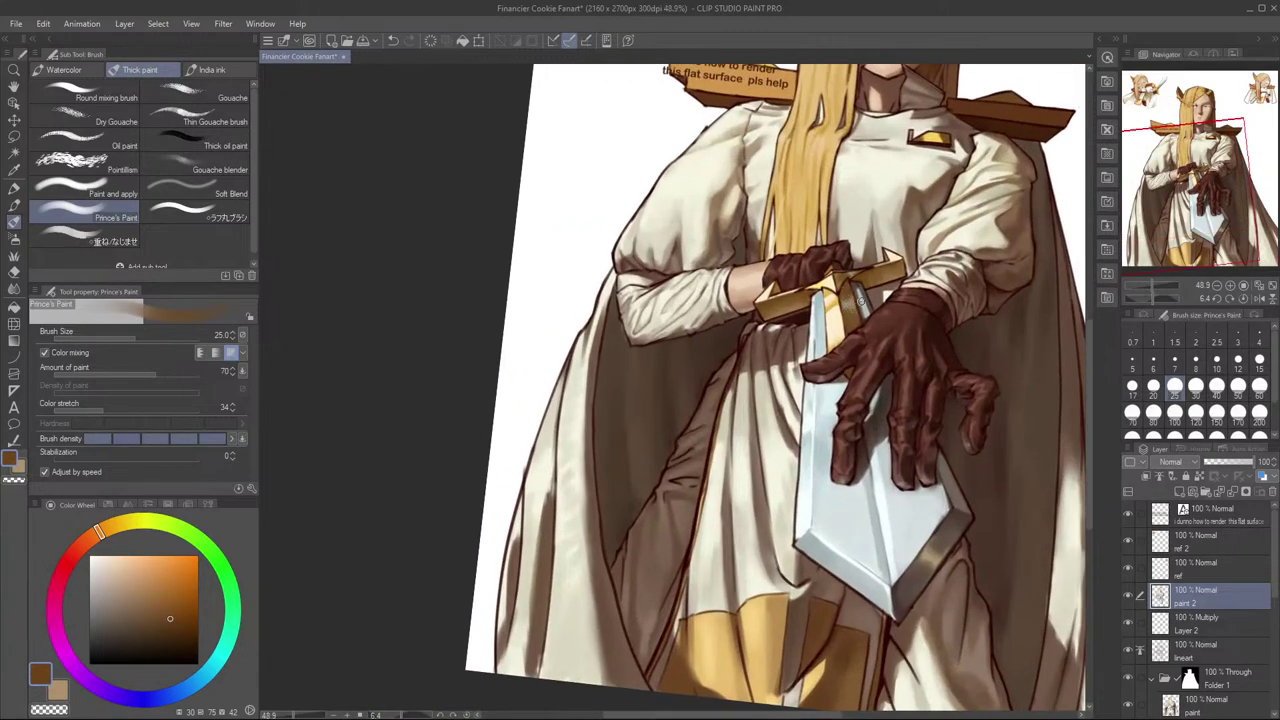
{"action": "left_click_drag", "start_coordinate": [848, 317], "coordinate": [856, 329]}
{"action": "key", "text": "ctrl+z"}
Step: Examine the hilt shading within the whole figure in both mirrored and normal view
{"action": "key", "text": "h"}
{"action": "mouse_move", "coordinate": [823, 379]}
{"action": "left_mouse_down"}
{"action": "mouse_move", "coordinate": [879, 380]}
{"action": "mouse_move", "coordinate": [1150, 456]}
{"action": "left_mouse_up"}
{"action": "scroll", "coordinate": [834, 372], "scroll_direction": "up", "scroll_amount": 1}
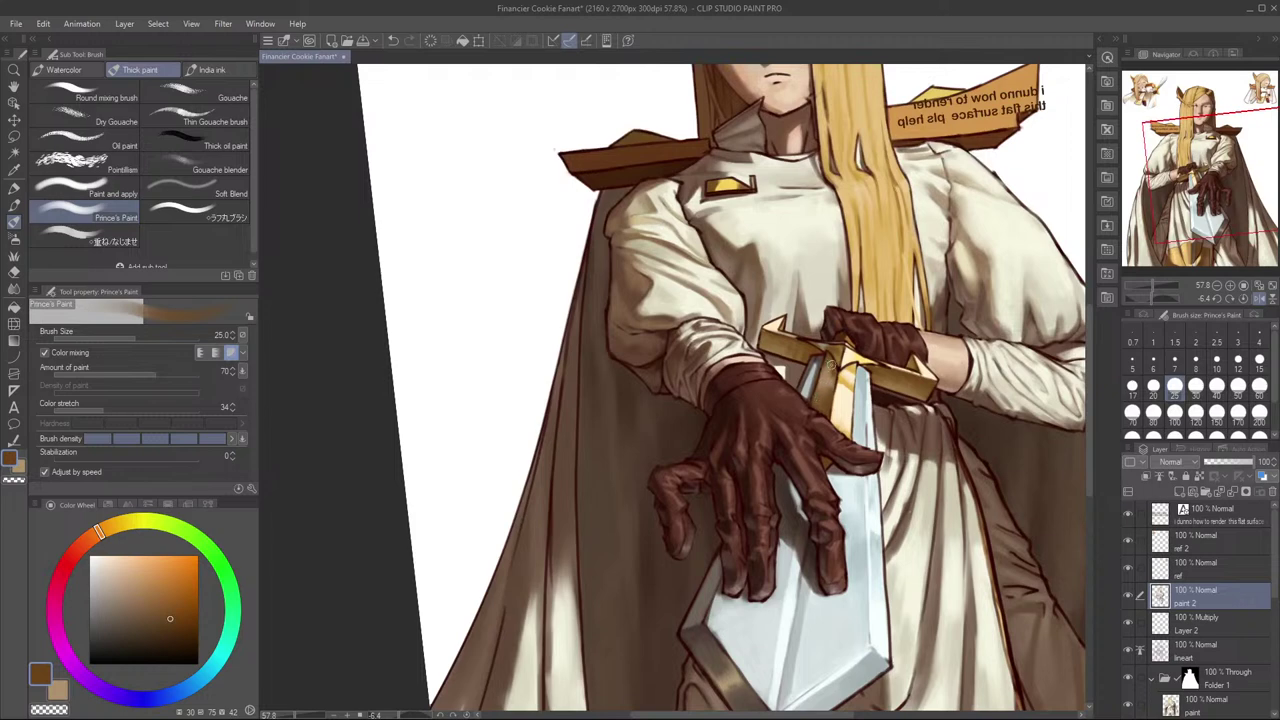
{"action": "key", "text": "h"}
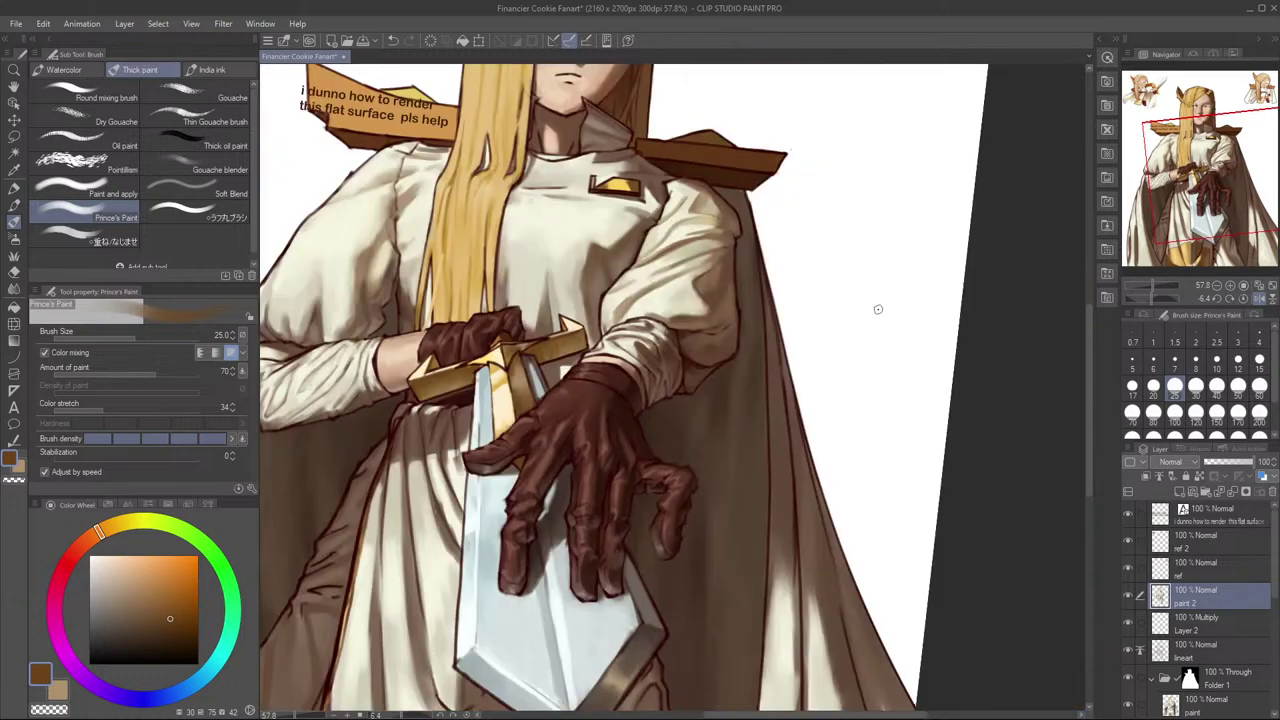
{"action": "left_click_drag", "start_coordinate": [761, 362], "coordinate": [1028, 352]}
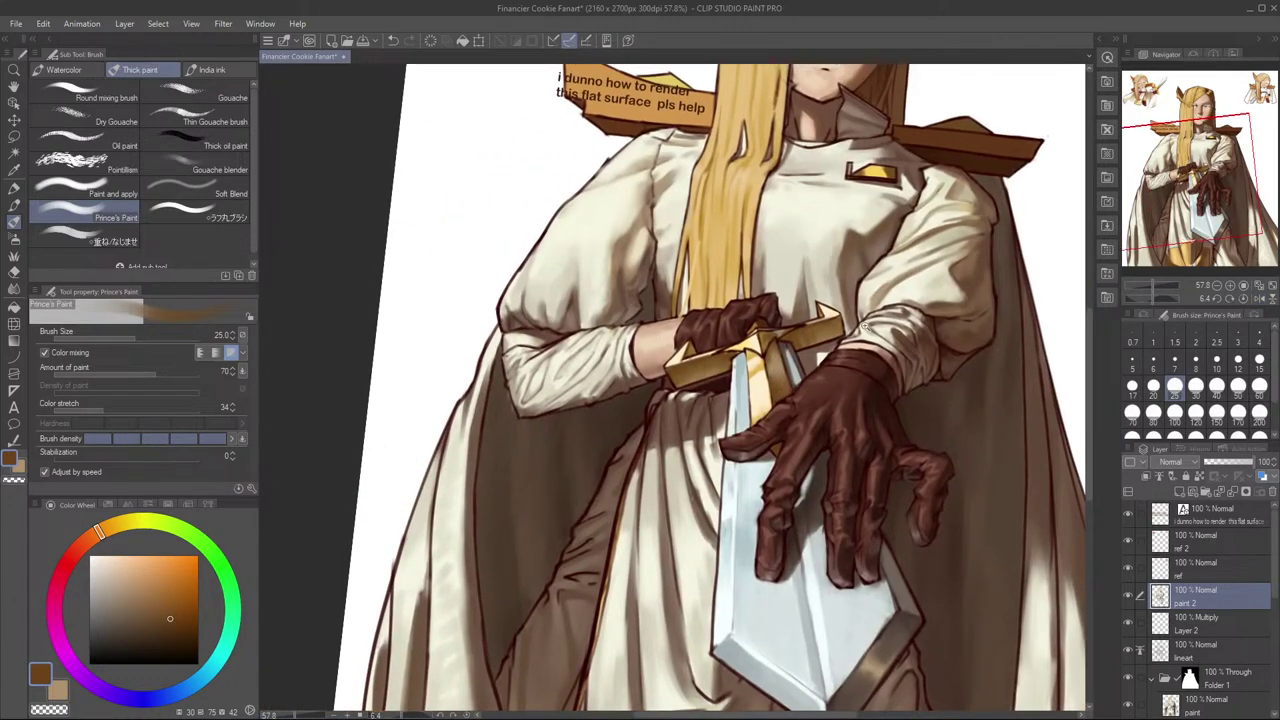
{"action": "scroll", "coordinate": [880, 360], "scroll_direction": "down", "scroll_amount": 4}
{"action": "key", "text": "h"}
{"action": "key", "text": "h"}
{"action": "scroll", "coordinate": [970, 257], "scroll_direction": "up", "scroll_amount": 5}
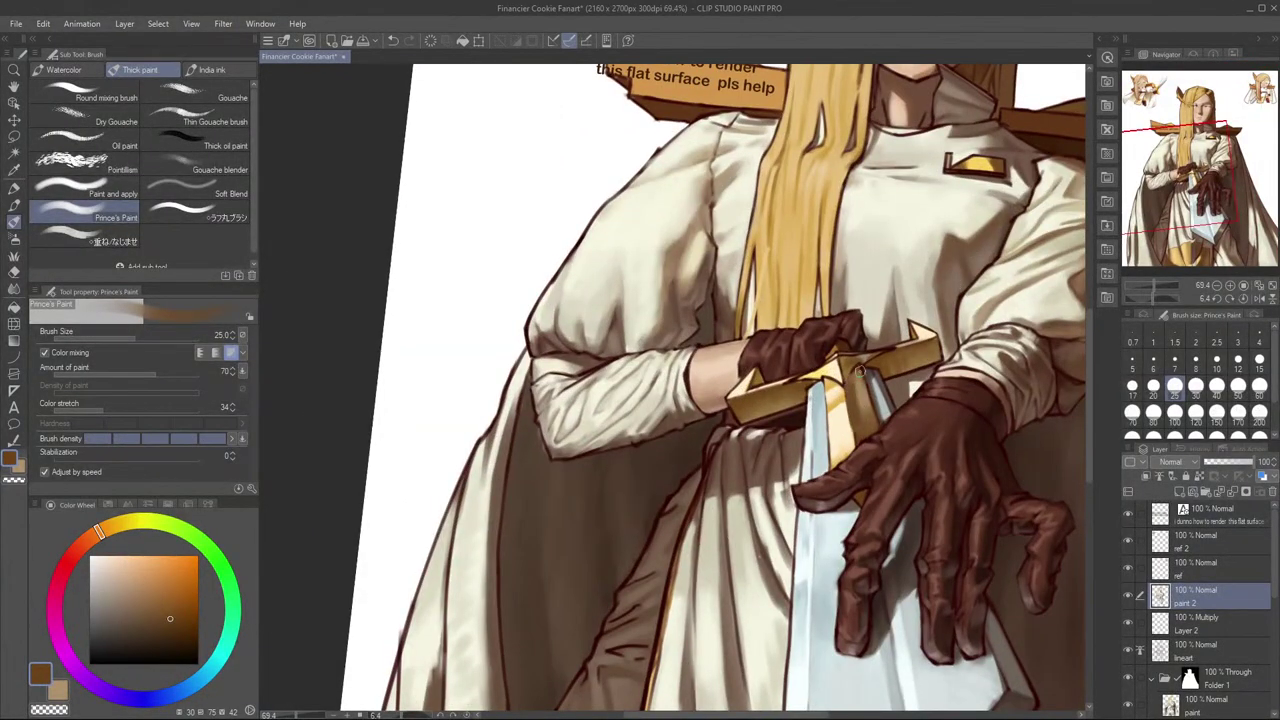
Step: Refine the brown shading on the hilt's shaded side at brush size 15 and undo the last stroke
{"action": "key", "text": "bracketleft"}
{"action": "key", "text": "bracketleft"}
{"action": "key", "text": "bracketleft"}
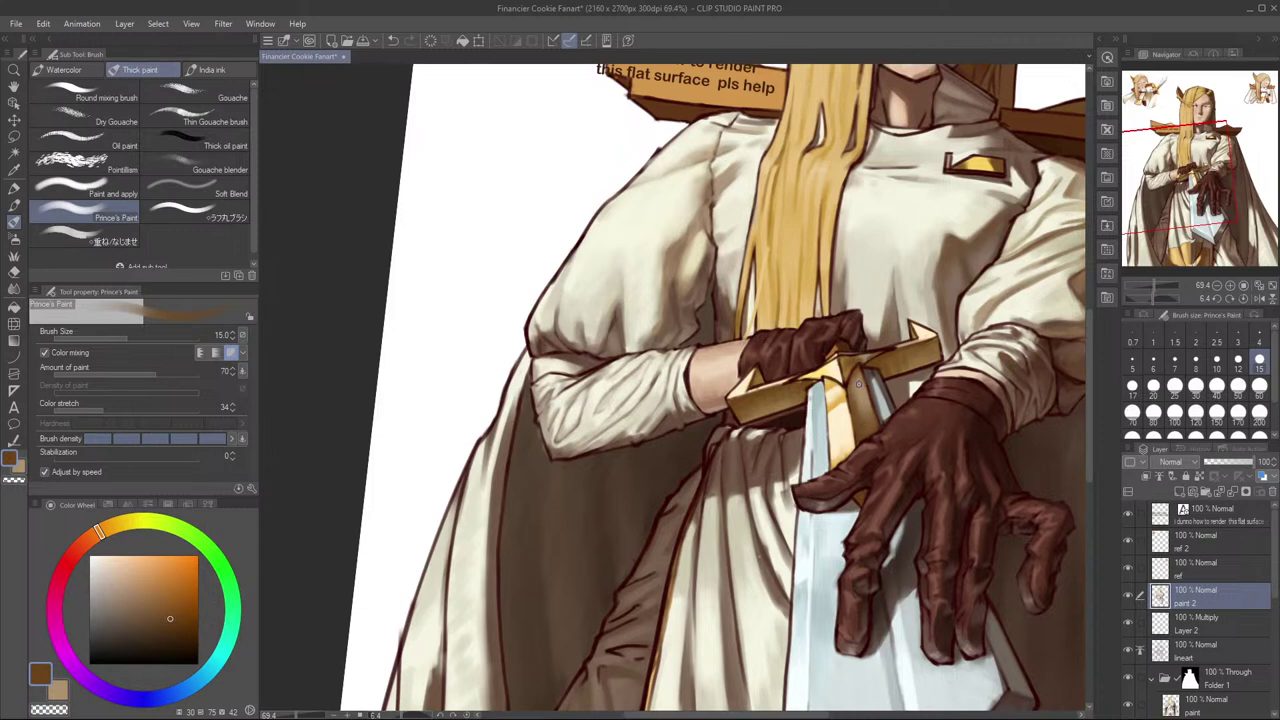
{"action": "key", "text": "ctrl+z"}
{"action": "scroll", "coordinate": [957, 350], "scroll_direction": "down", "scroll_amount": 4}
{"action": "key", "text": "h"}
{"action": "left_click_drag", "start_coordinate": [861, 356], "coordinate": [903, 360]}
{"action": "key", "text": "h"}
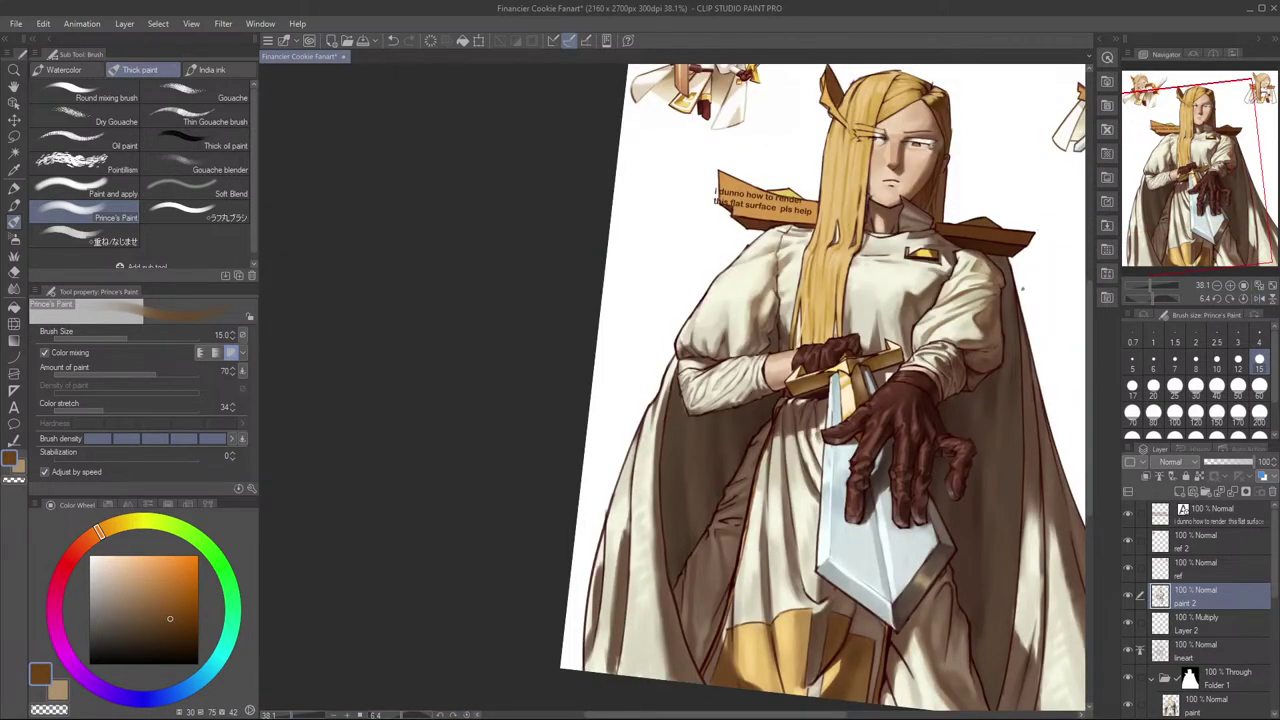
{"action": "scroll", "coordinate": [867, 381], "scroll_direction": "up", "scroll_amount": 3}
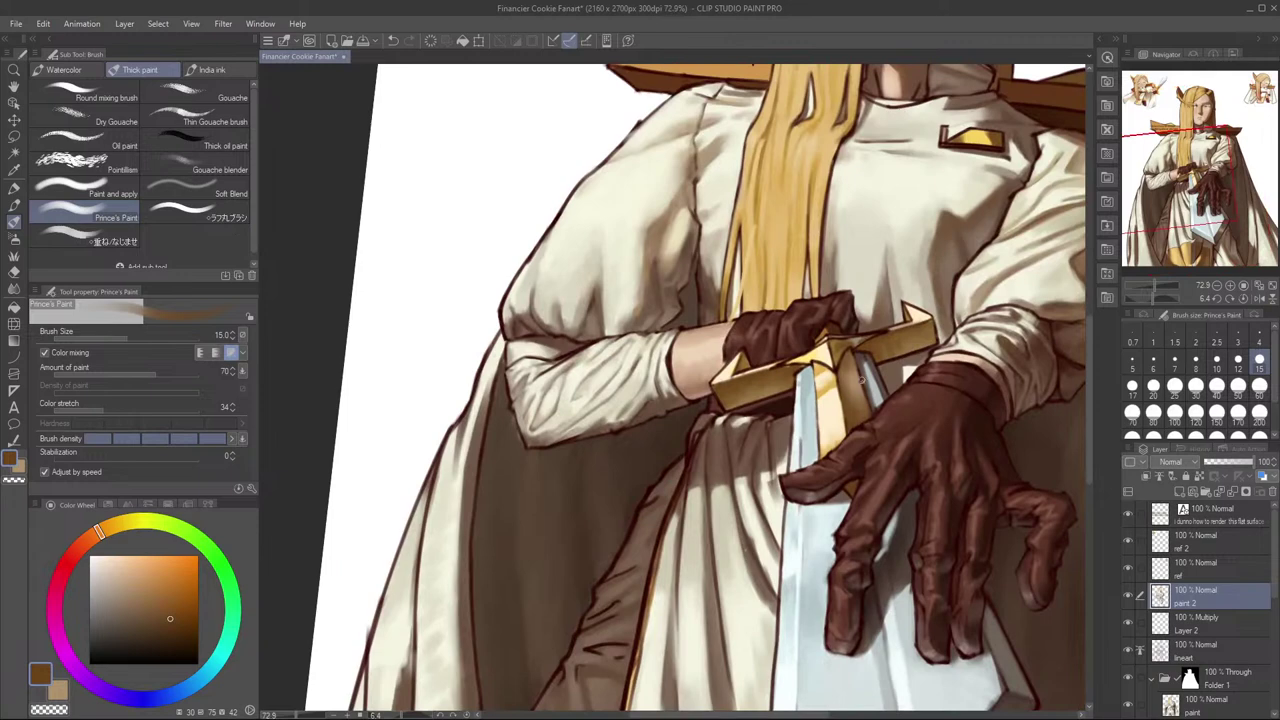
Step: Sample the hilt's tan, adjust it to a golden brown (hue 33, saturation 65, value 62) and paint the shaded side
{"action": "left_click", "coordinate": [858, 385], "text": "alt"}
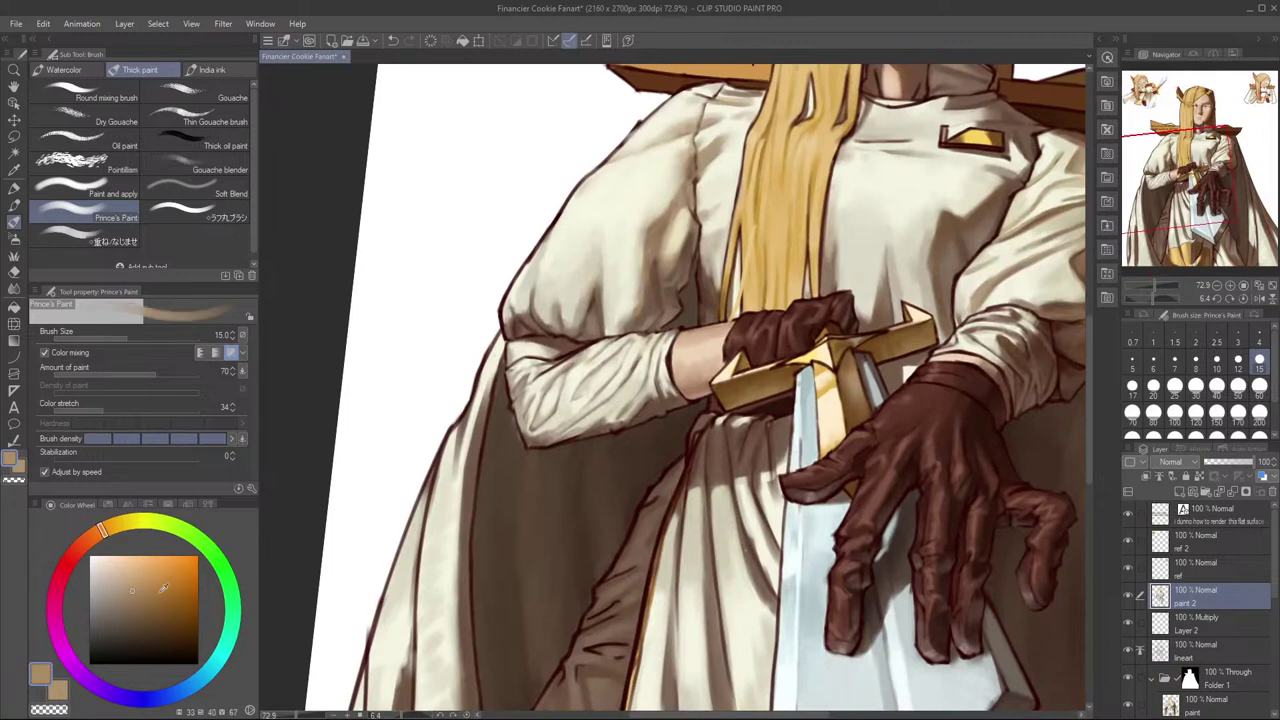
{"action": "left_click_drag", "start_coordinate": [145, 608], "coordinate": [179, 609]}
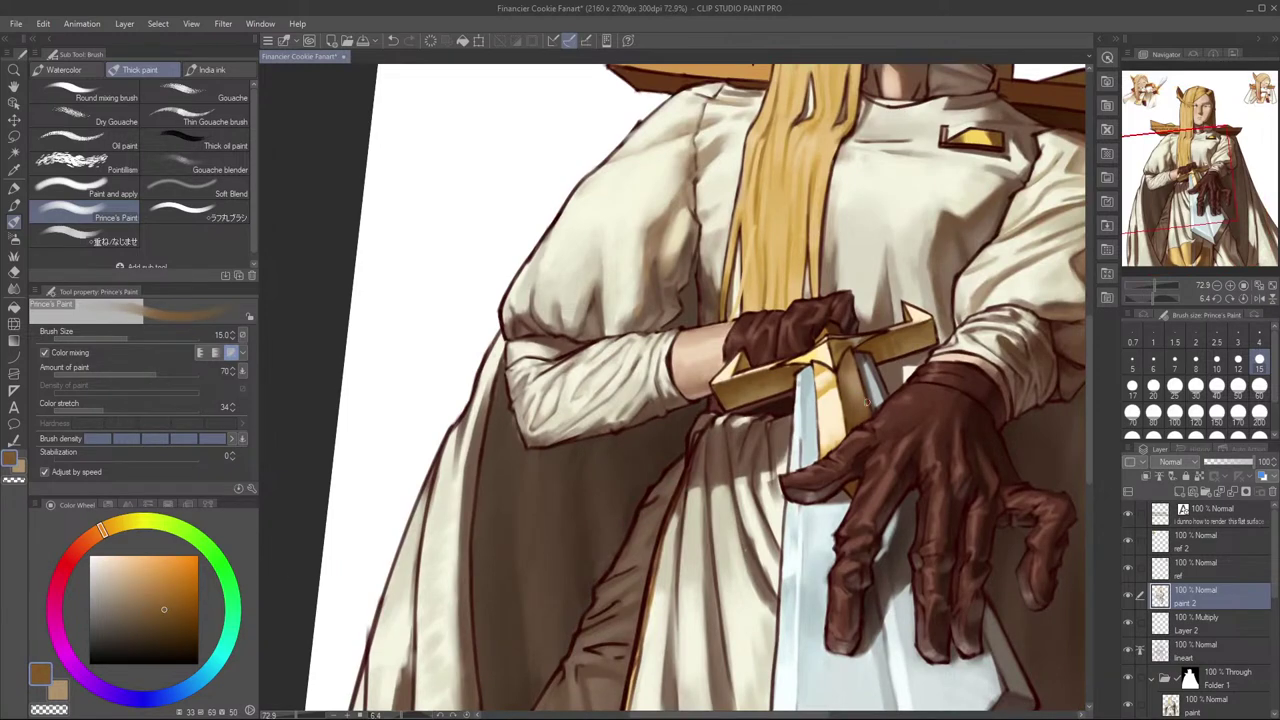
{"action": "key", "text": "ctrl+z"}
{"action": "left_click", "coordinate": [160, 597]}
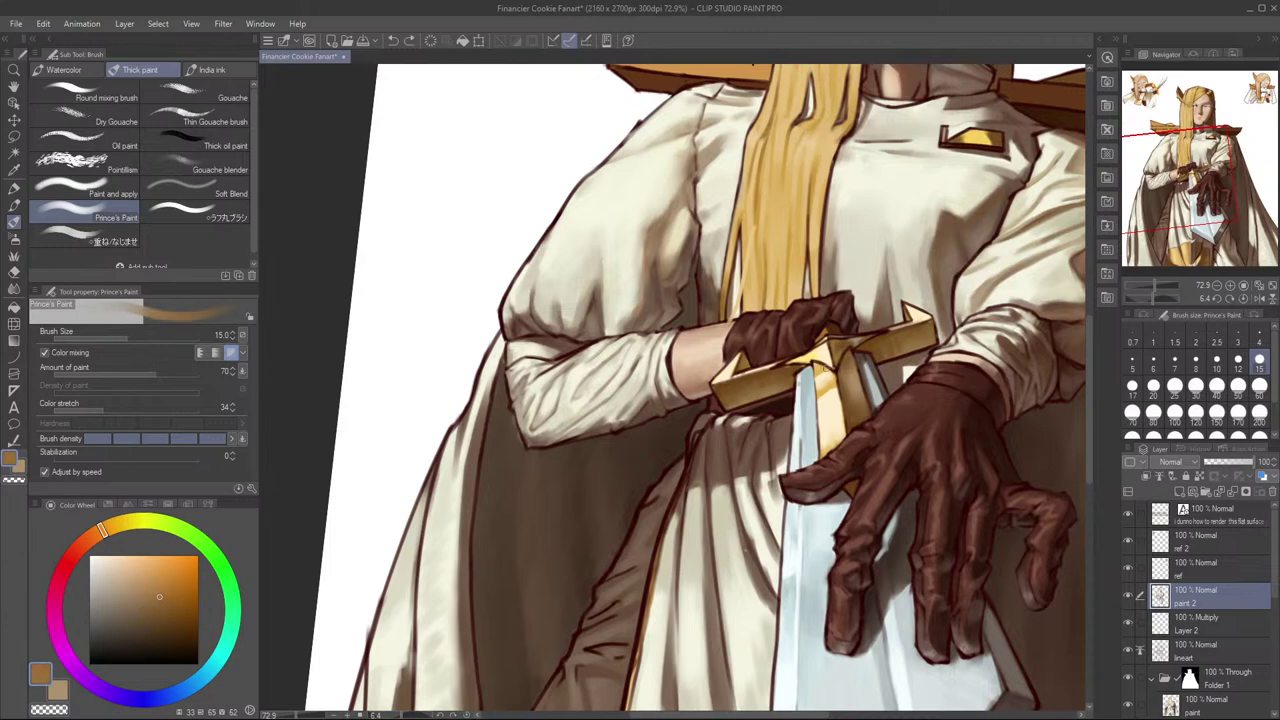
{"action": "mouse_move", "coordinate": [993, 388]}
{"action": "left_mouse_down"}
{"action": "mouse_move", "coordinate": [960, 406]}
{"action": "mouse_move", "coordinate": [997, 390]}
{"action": "left_mouse_up"}
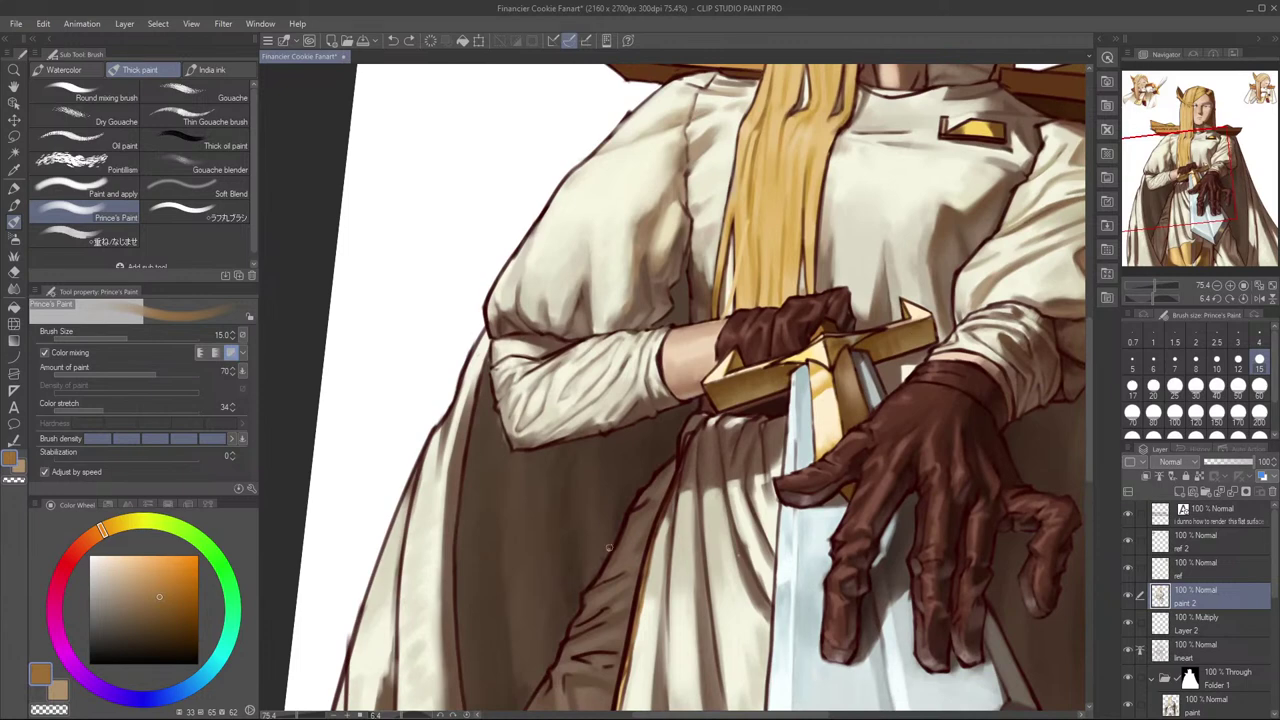
Step: Choose a muted red (hue 12, saturation 60, value 71) for the hilt's shaded side and undo the last stroke
{"action": "left_click", "coordinate": [80, 557]}
{"action": "left_click", "coordinate": [157, 584]}
{"action": "key", "text": "ctrl+z"}
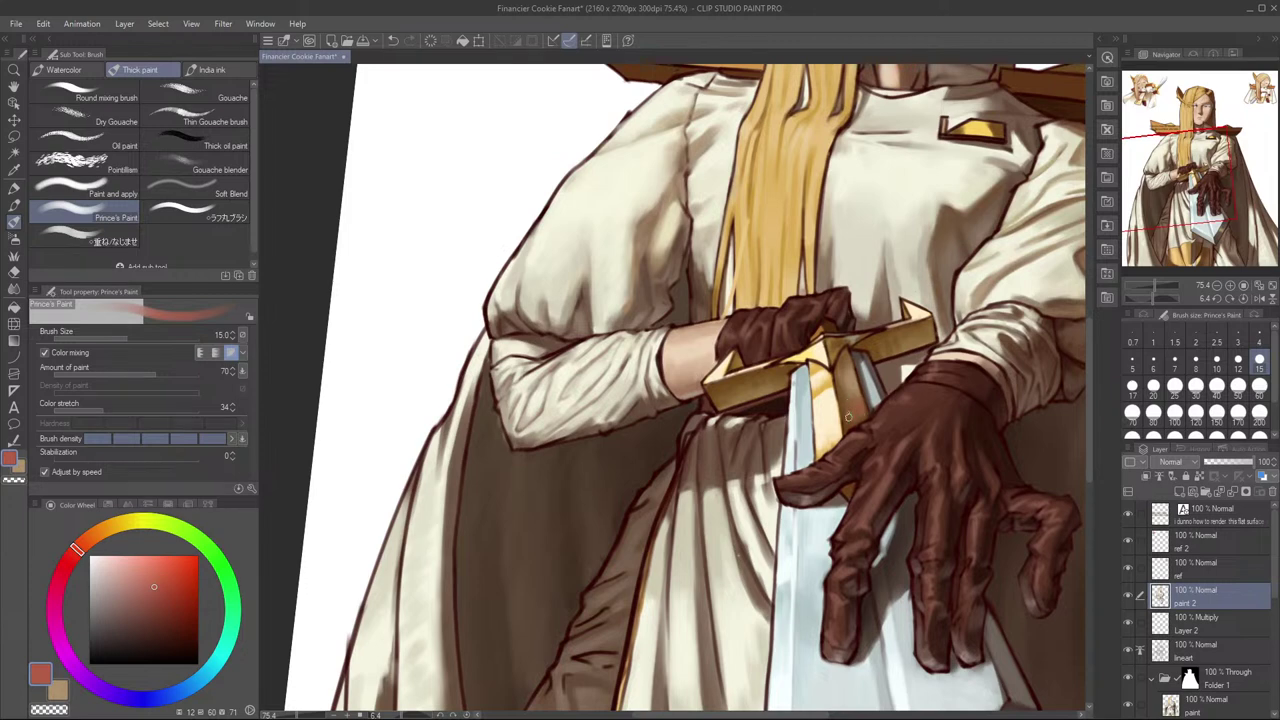
{"action": "key", "text": "h"}
{"action": "left_click_drag", "start_coordinate": [476, 392], "coordinate": [699, 408]}
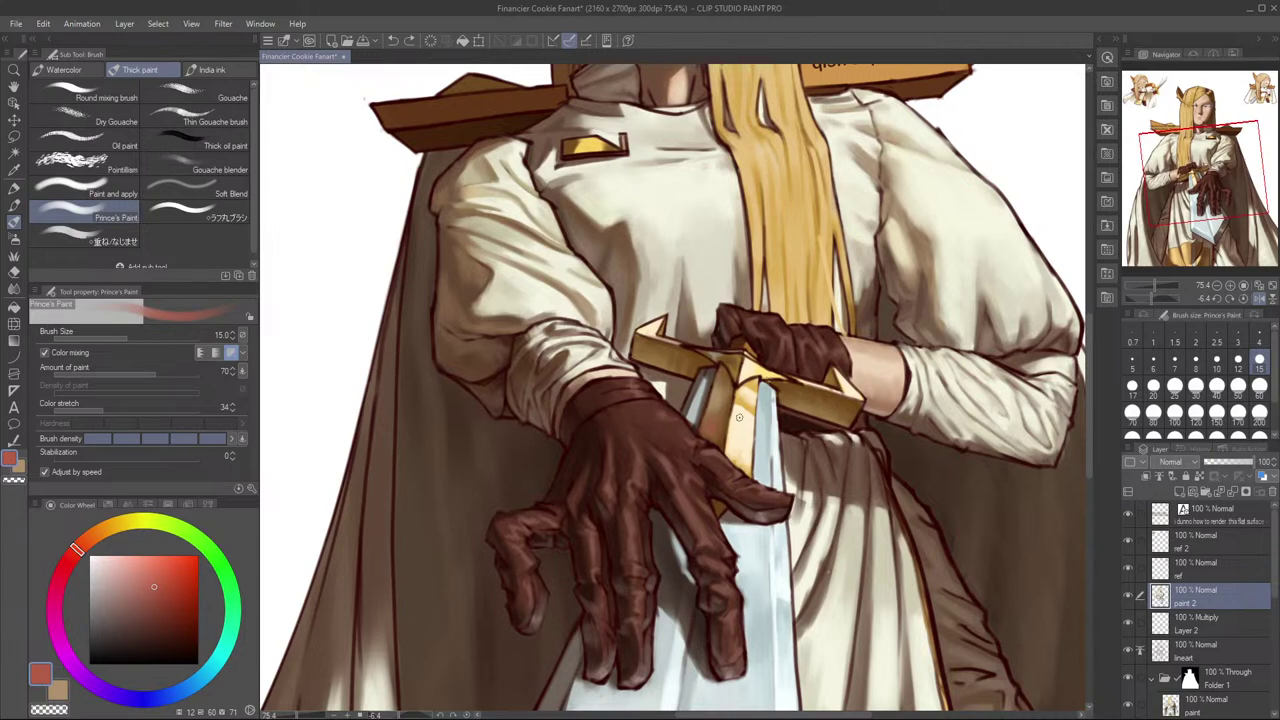
Step: Sample a dark brown (hue 32, saturation 80, value 43) from the hilt and paint it on the hilt's shaded side
{"action": "key", "text": "h"}
{"action": "left_click_drag", "start_coordinate": [861, 288], "coordinate": [948, 262]}
{"action": "mouse_move", "coordinate": [808, 362]}
{"action": "left_mouse_down"}
{"action": "mouse_move", "coordinate": [700, 365]}
{"action": "mouse_move", "coordinate": [882, 376]}
{"action": "mouse_move", "coordinate": [955, 434]}
{"action": "left_mouse_up"}
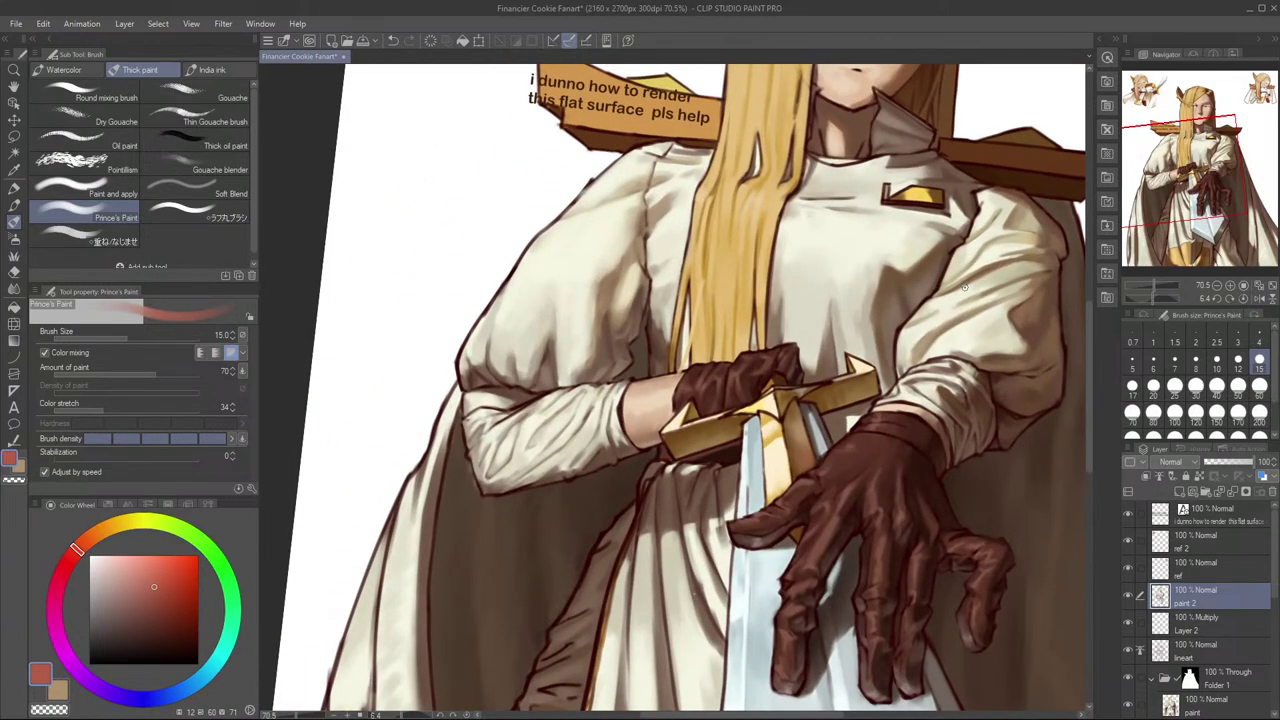
{"action": "left_click", "coordinate": [816, 394], "text": "alt"}
{"action": "left_click_drag", "start_coordinate": [797, 423], "coordinate": [803, 450]}
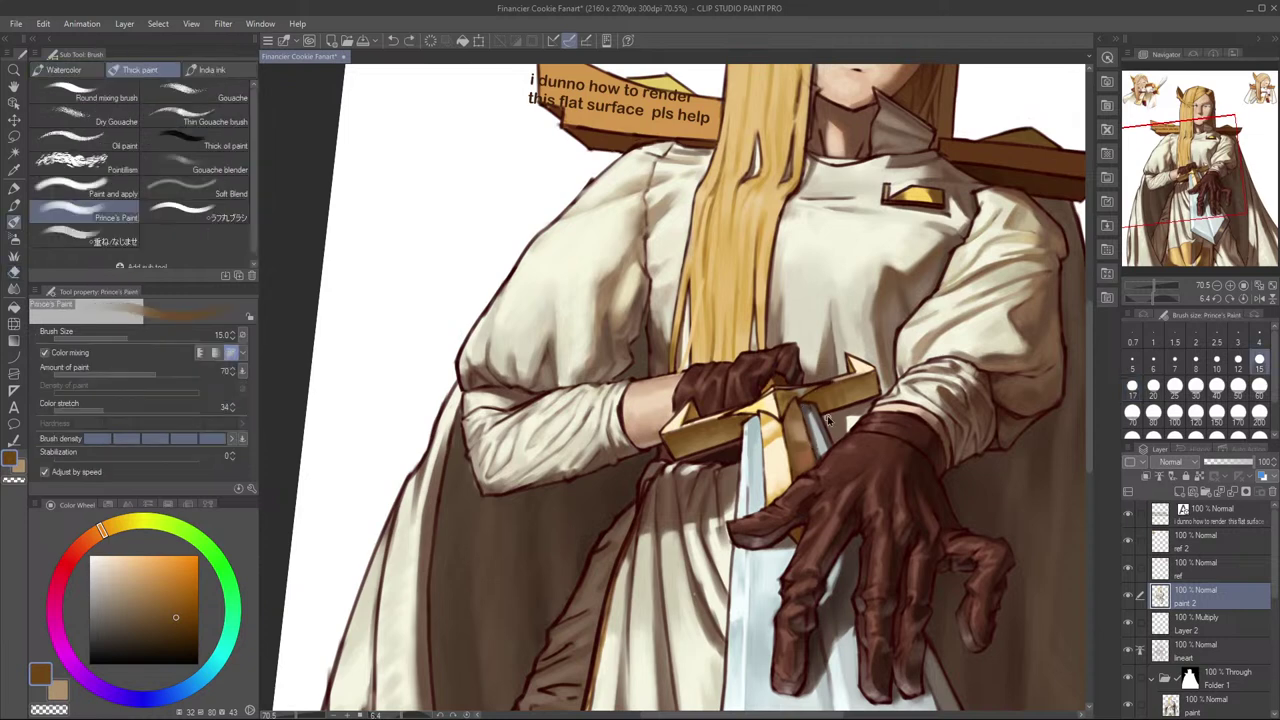
{"action": "left_click_drag", "start_coordinate": [799, 449], "coordinate": [811, 442]}
Step: Check the hilt in mirrored view, undo the last stroke and repaint the brown on its shaded side
{"action": "key", "text": "h"}
{"action": "left_click_drag", "start_coordinate": [565, 430], "coordinate": [733, 424]}
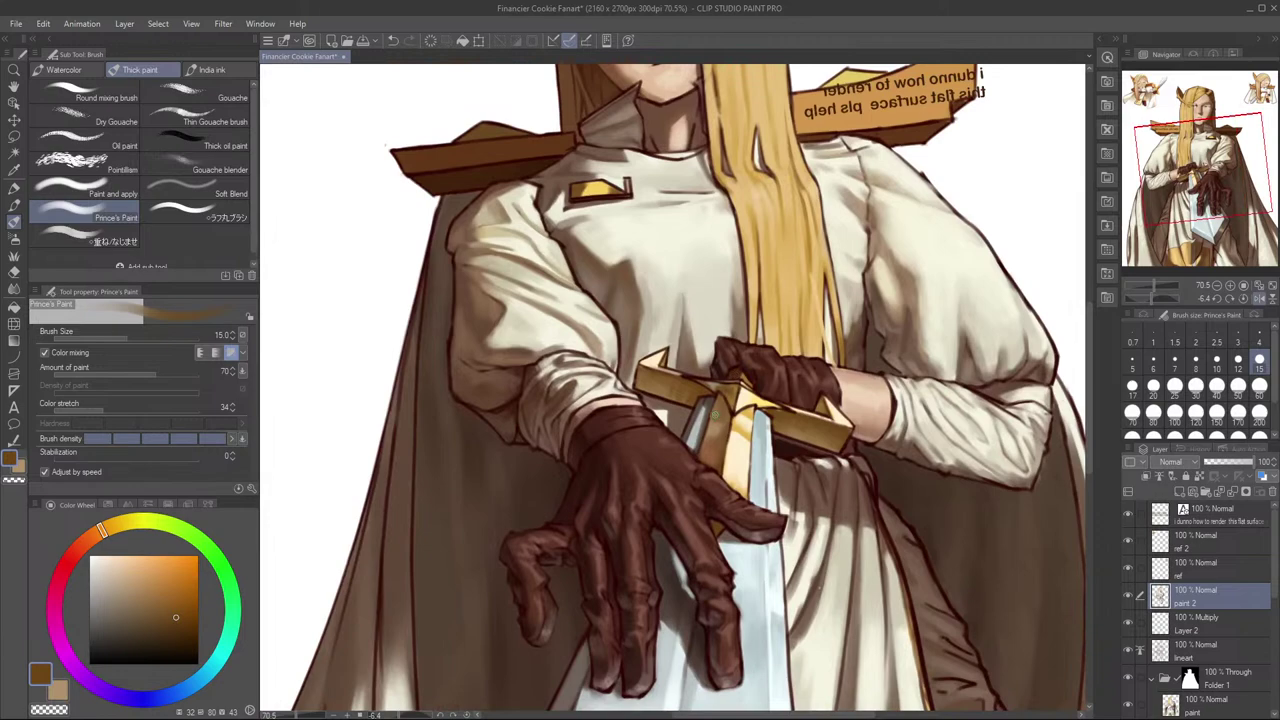
{"action": "key", "text": "h"}
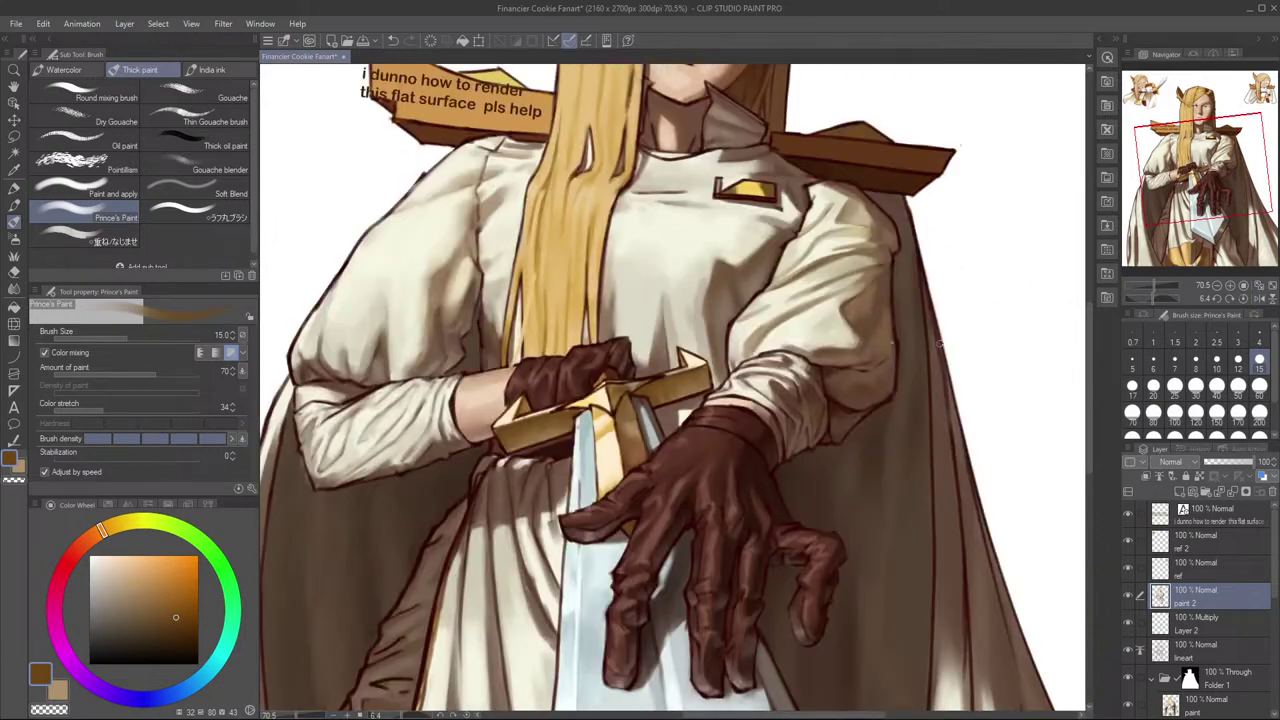
{"action": "key", "text": "ctrl+@"}
{"action": "key", "text": "ctrl+z"}
{"action": "left_click_drag", "start_coordinate": [750, 423], "coordinate": [753, 421]}
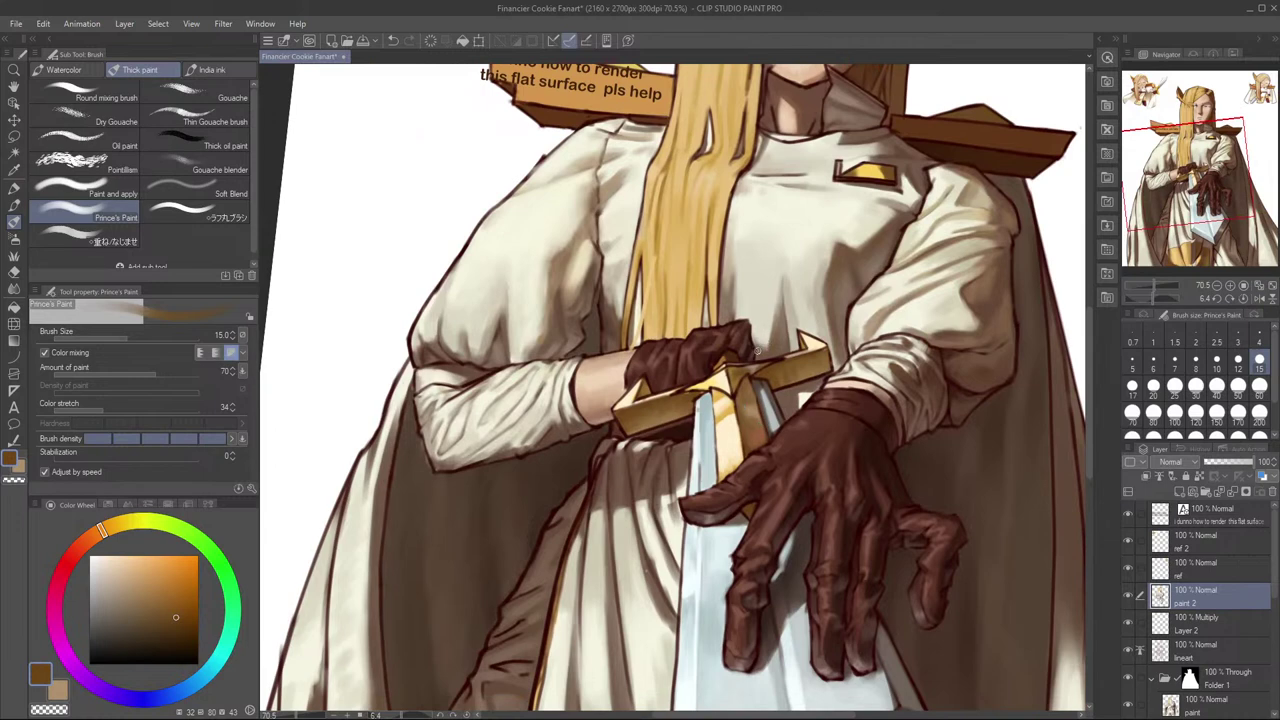
Step: Sample the hilt's tan (hue 34, saturation 37, value 68) and dark brown to rework the tones on its shaded side
{"action": "left_click", "coordinate": [748, 388], "text": "alt"}
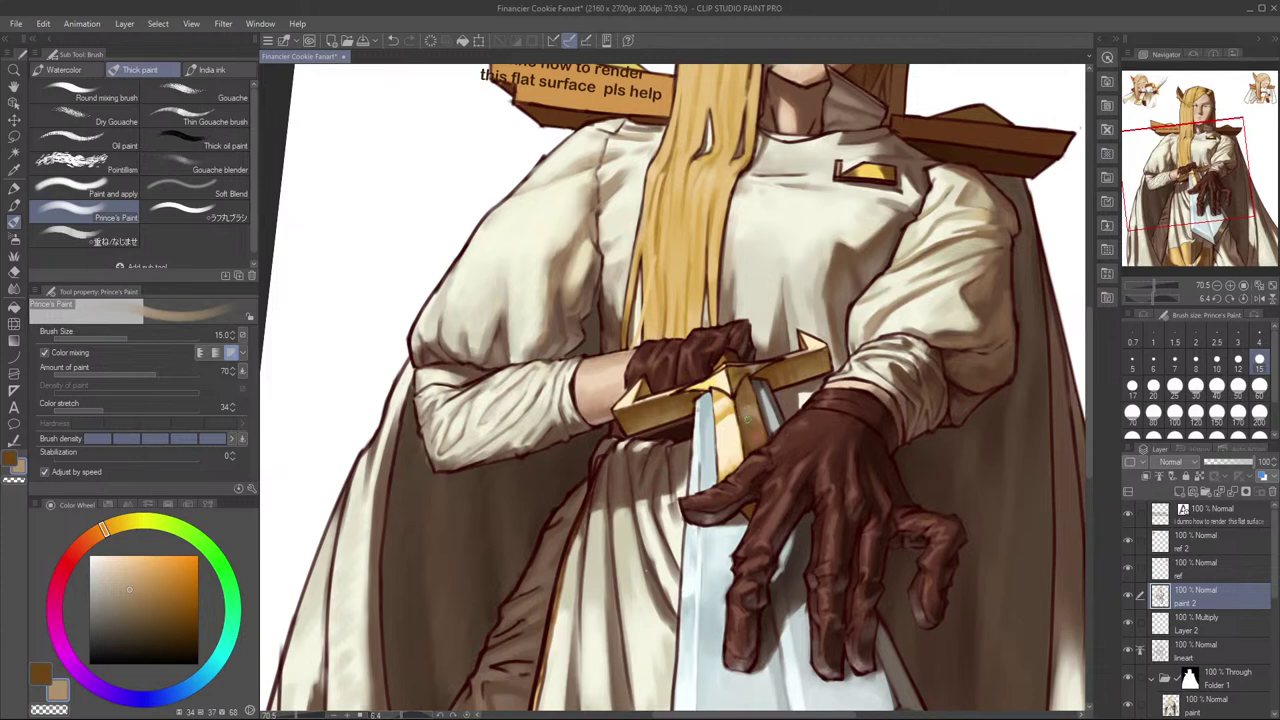
{"action": "key", "text": "h"}
{"action": "key", "text": "h"}
{"action": "left_click", "coordinate": [756, 425], "text": "alt"}
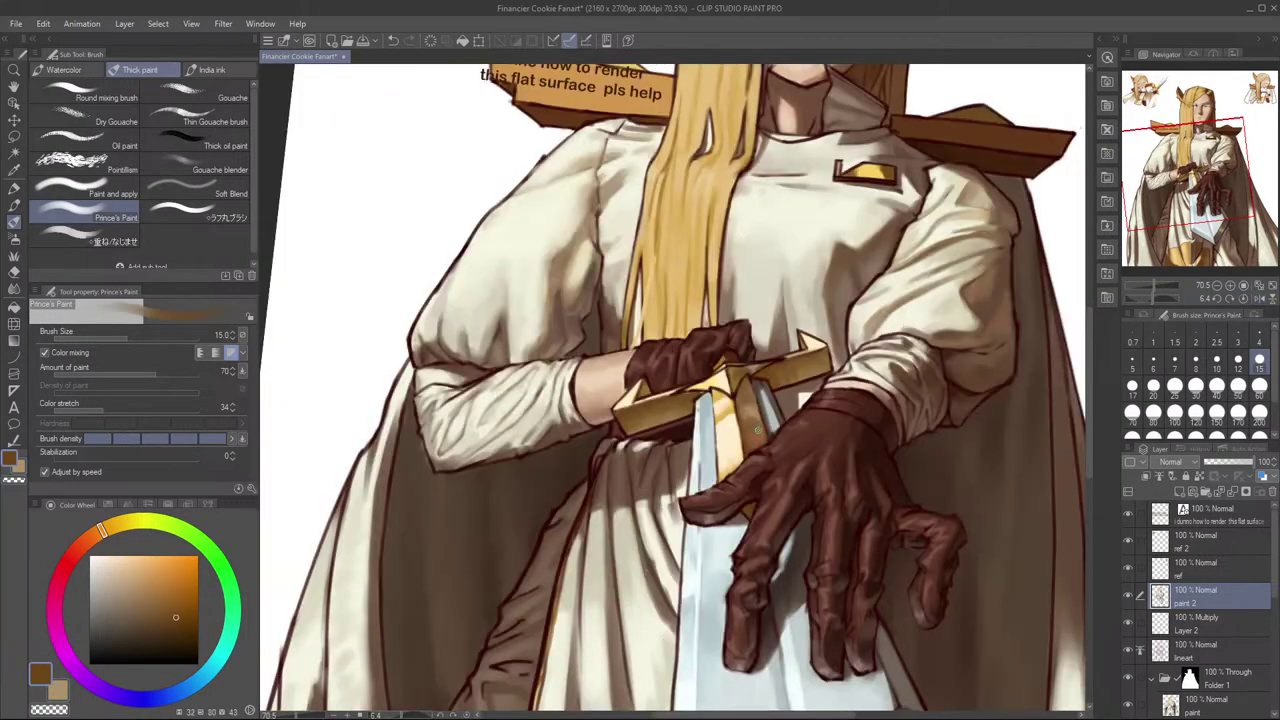
{"action": "left_click_drag", "start_coordinate": [755, 449], "coordinate": [760, 429]}
{"action": "key", "text": "h"}
{"action": "key", "text": "h"}
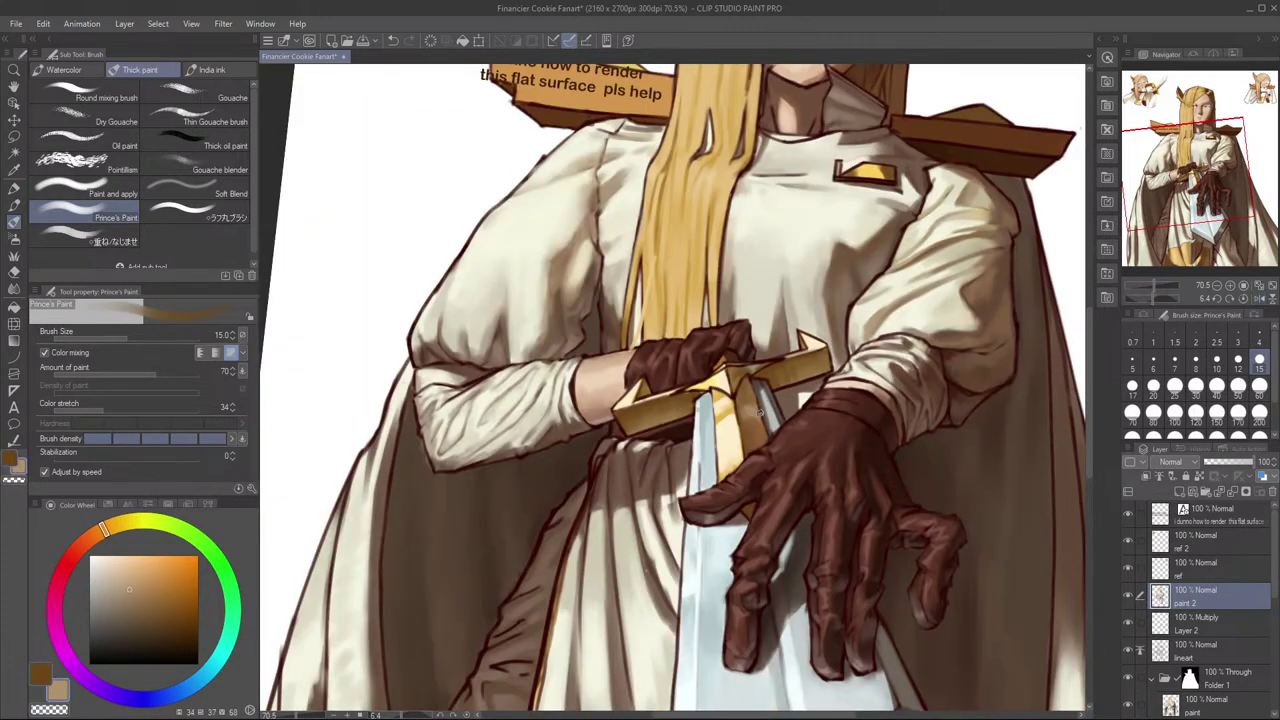
Step: Sample the brown near the crossguard, darken it to hue 32, saturation 89, value 35, and undo the last stroke
{"action": "left_click", "coordinate": [760, 440], "text": "alt"}
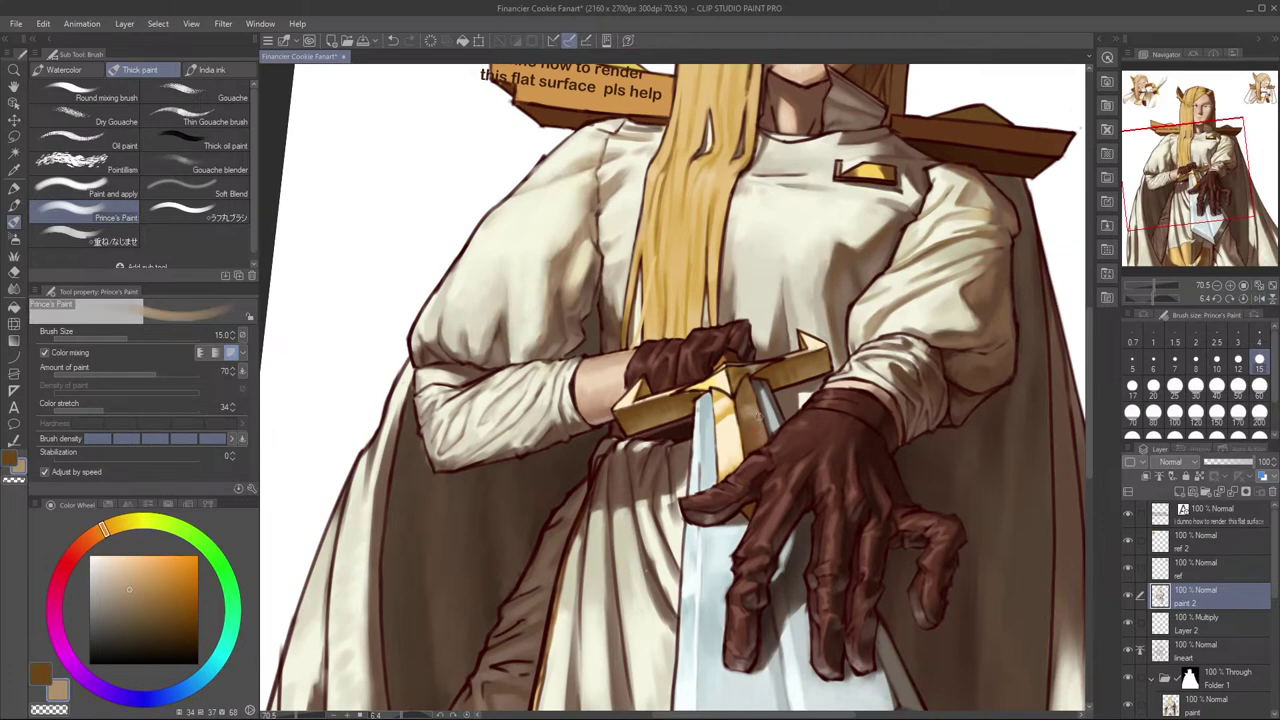
{"action": "left_click", "coordinate": [769, 369], "text": "alt"}
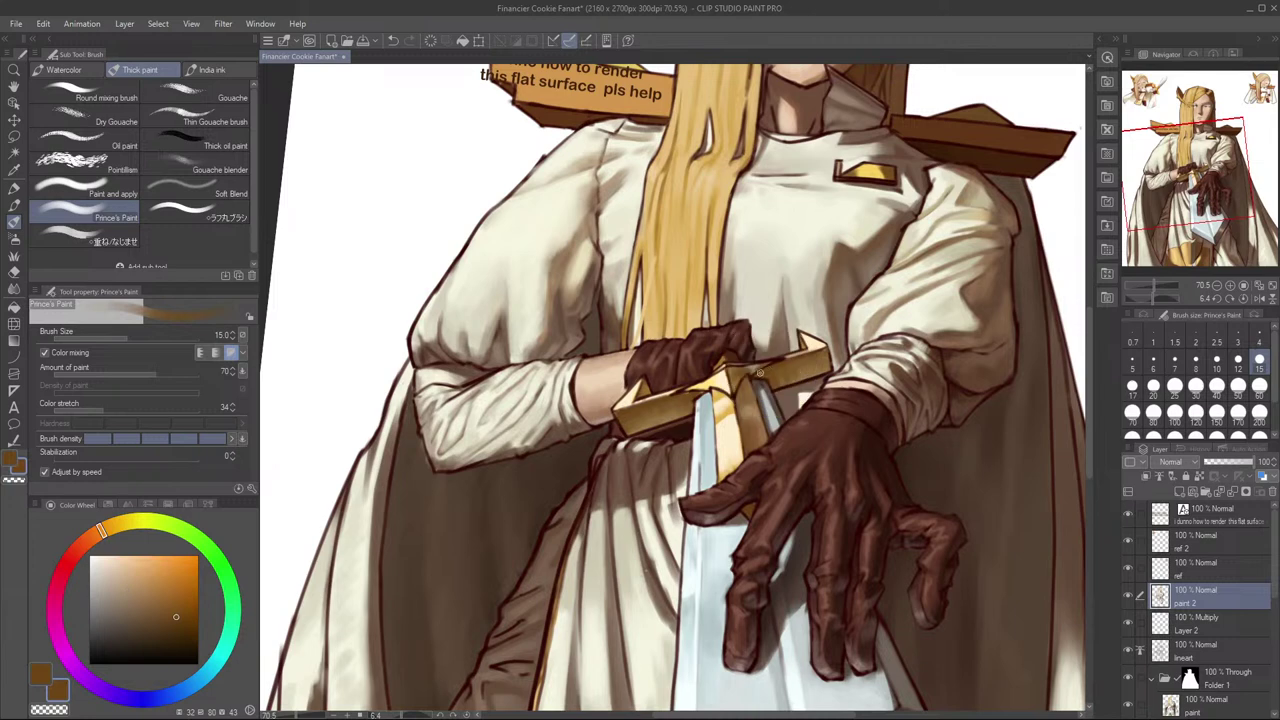
{"action": "left_click", "coordinate": [172, 630]}
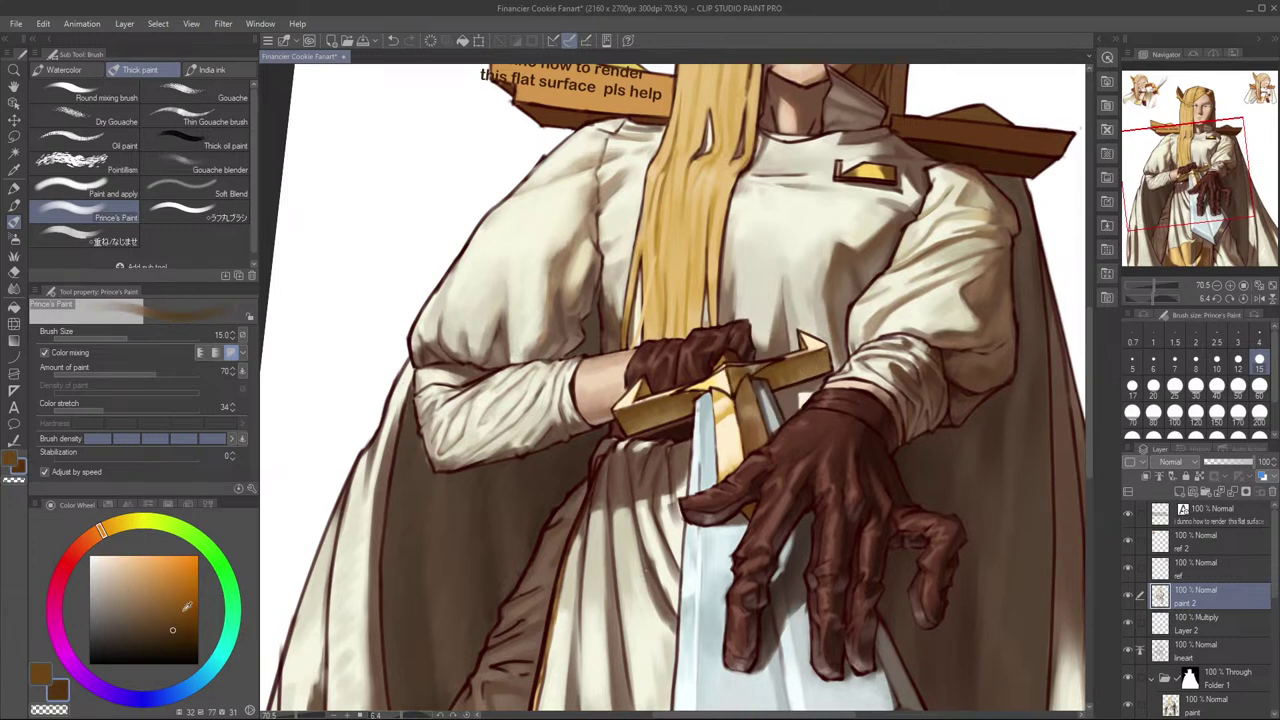
{"action": "left_click", "coordinate": [740, 420], "text": "alt"}
{"action": "key", "text": "ctrl+z"}
{"action": "left_click", "coordinate": [185, 626]}
{"action": "key", "text": "h"}
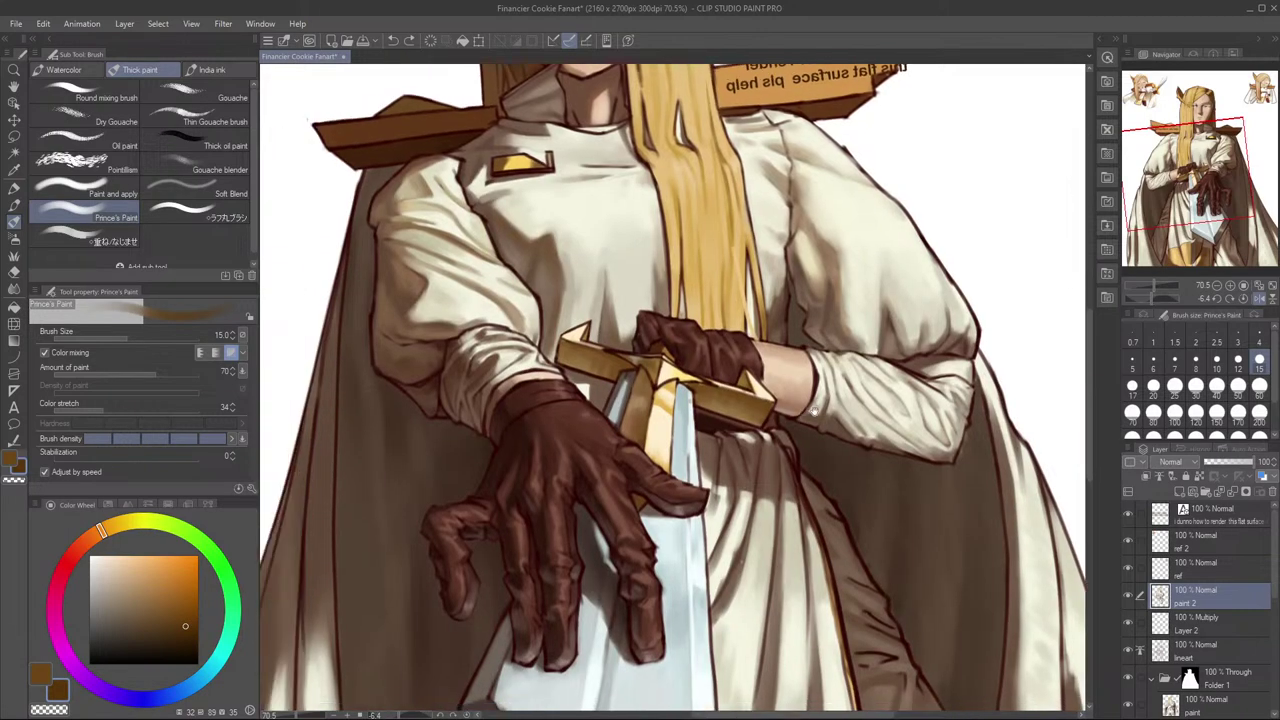
Step: Paint dark brown on the hilt's shaded side with the Flow Milli pen at size 10 and undo the last stroke
{"action": "mouse_move", "coordinate": [814, 411]}
{"action": "left_mouse_down"}
{"action": "mouse_move", "coordinate": [894, 401]}
{"action": "mouse_move", "coordinate": [952, 421]}
{"action": "left_mouse_up"}
{"action": "key", "text": "p"}
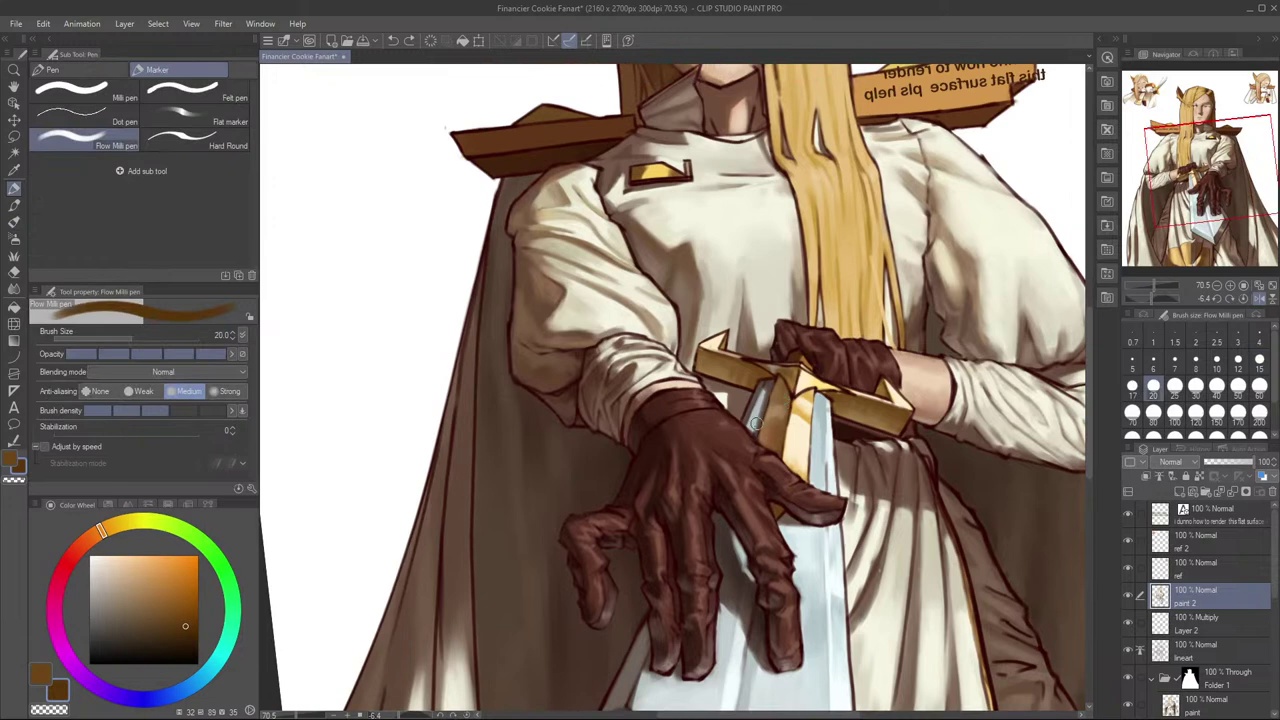
{"action": "key", "text": "bracketleft"}
{"action": "key", "text": "bracketleft"}
{"action": "key", "text": "bracketleft"}
{"action": "key", "text": "bracketleft"}
{"action": "key", "text": "ctrl+z"}
Step: Soften the dark brown on the hilt's shaded side with the Rough eraser, increasing its size from 17 to 60
{"action": "key", "text": "e"}
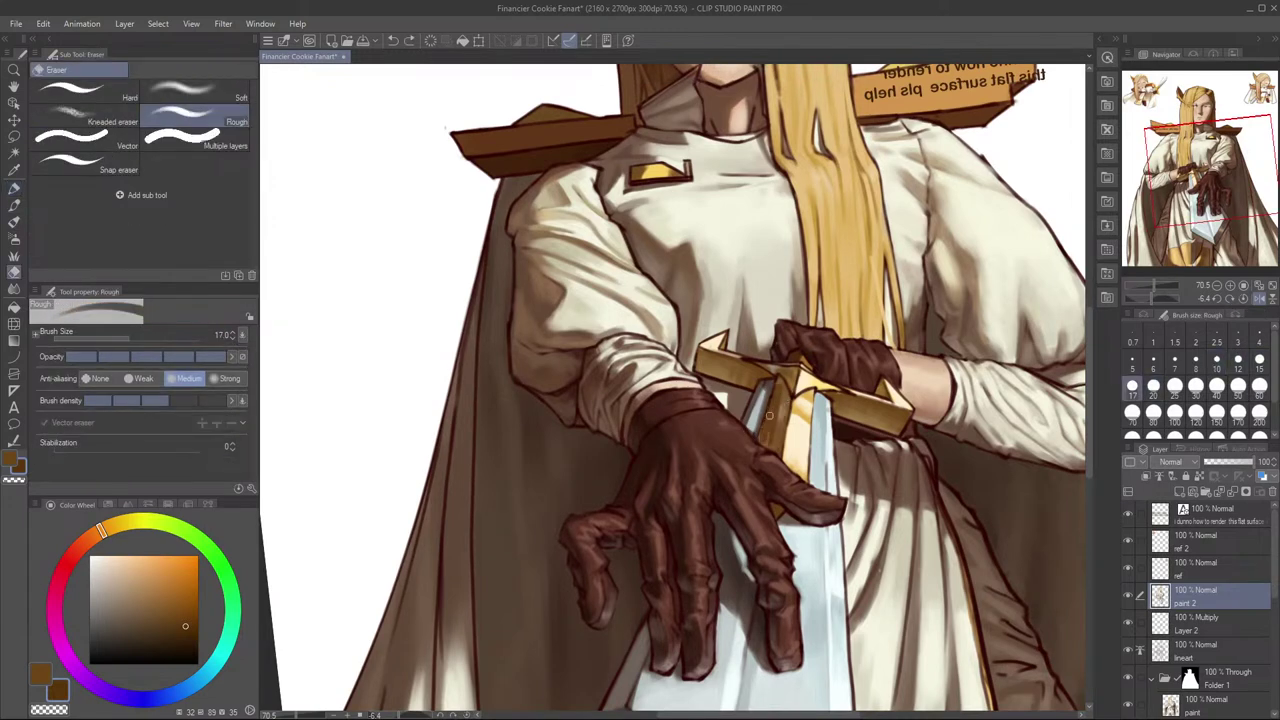
{"action": "key", "text": "bracketright"}
{"action": "key", "text": "bracketright"}
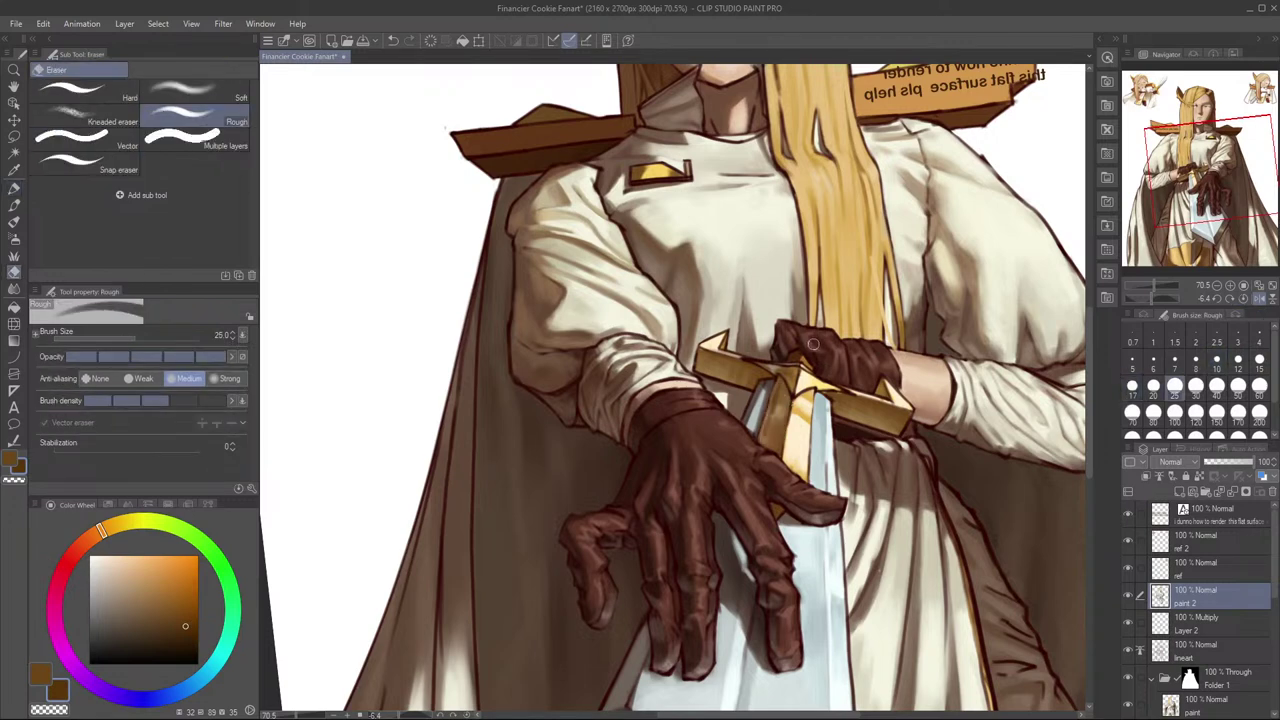
{"action": "key", "text": "p"}
{"action": "key", "text": "e"}
{"action": "key", "text": "bracketright"}
{"action": "key", "text": "bracketright"}
{"action": "key", "text": "bracketright"}
{"action": "key", "text": "bracketright"}
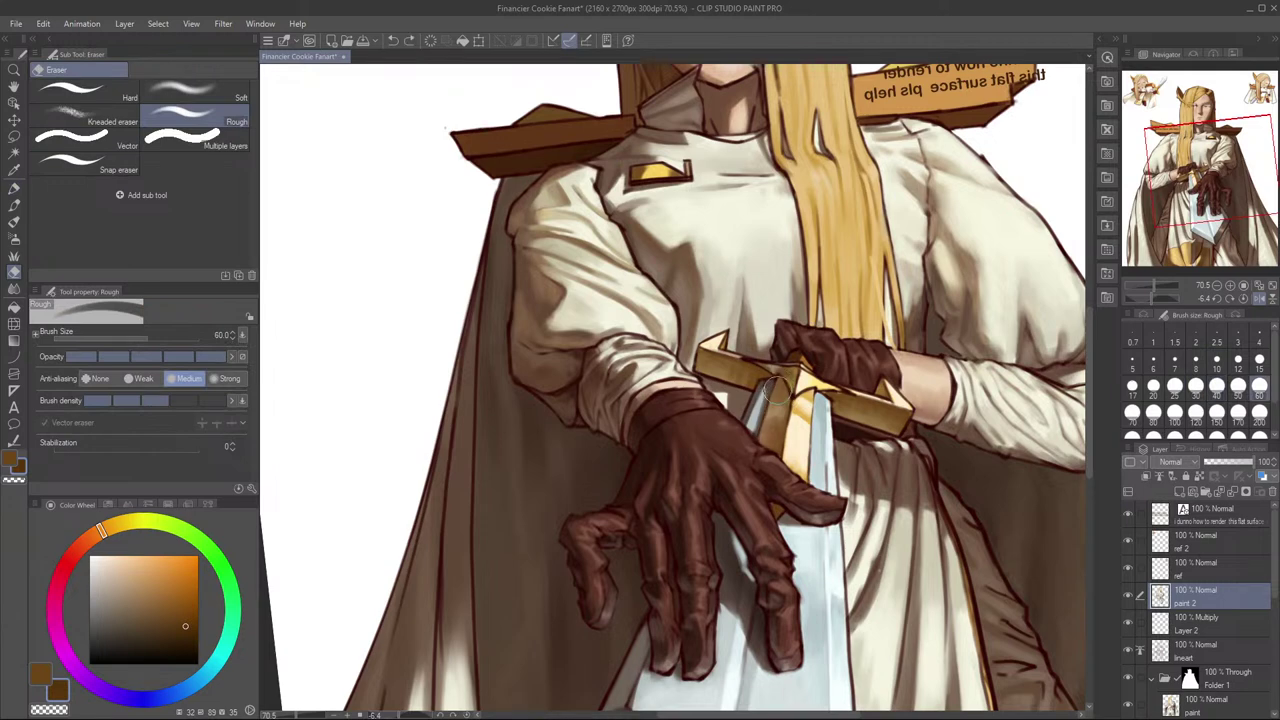
Step: Refine the shading just below the crossguard with the Rough eraser at sizes between 30 and 50
{"action": "key", "text": "bracketleft"}
{"action": "key", "text": "bracketleft"}
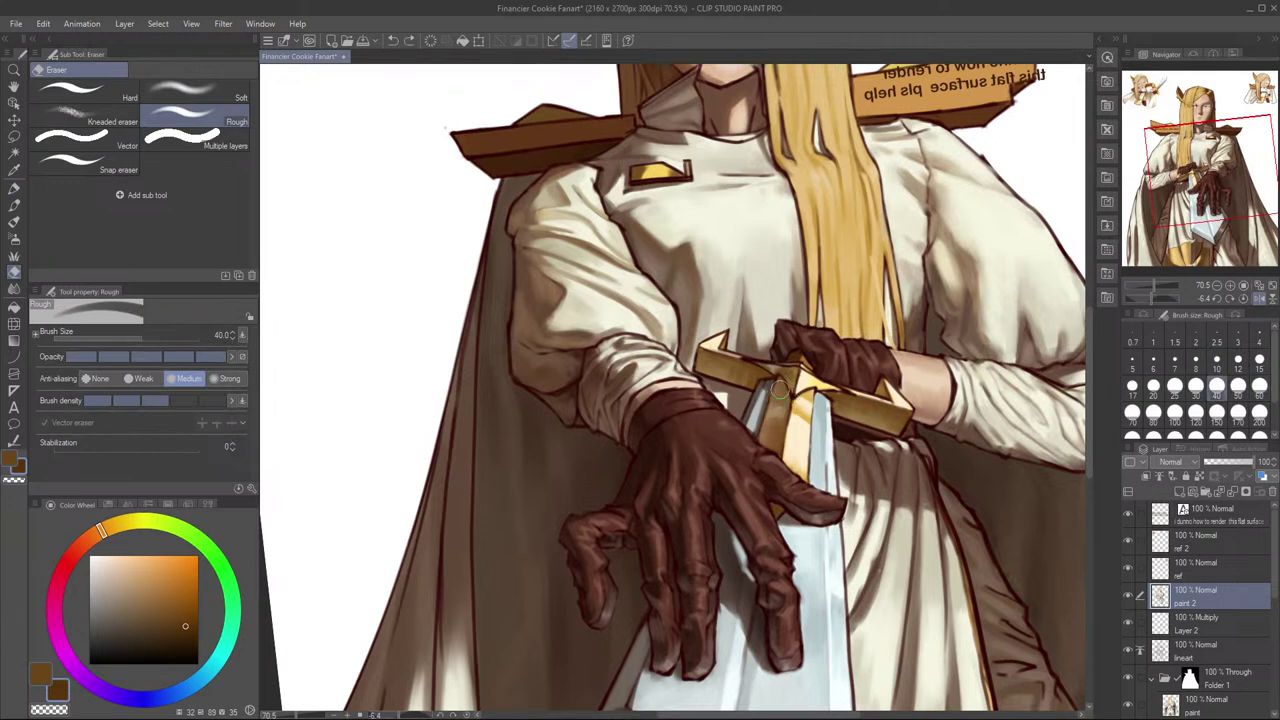
{"action": "key", "text": "bracketleft"}
{"action": "key", "text": "bracketleft"}
{"action": "key", "text": "bracketleft"}
{"action": "key", "text": "bracketright"}
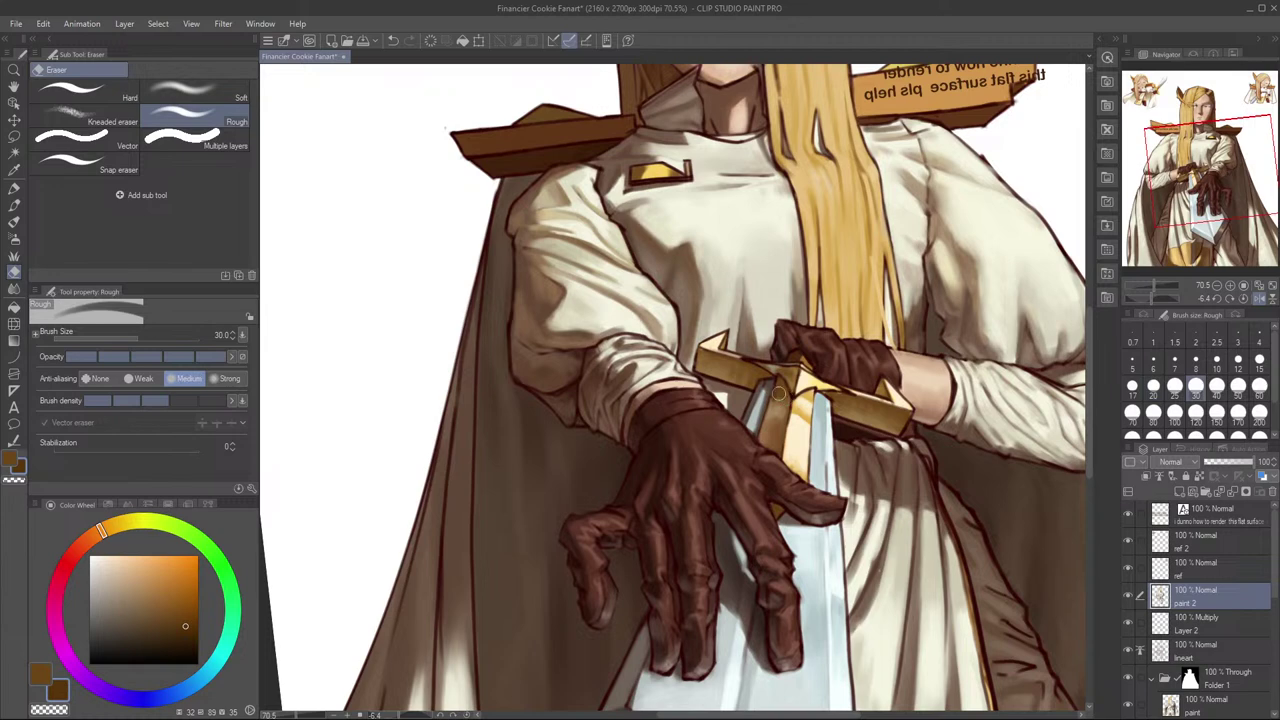
{"action": "key", "text": "bracketright"}
{"action": "key", "text": "bracketright"}
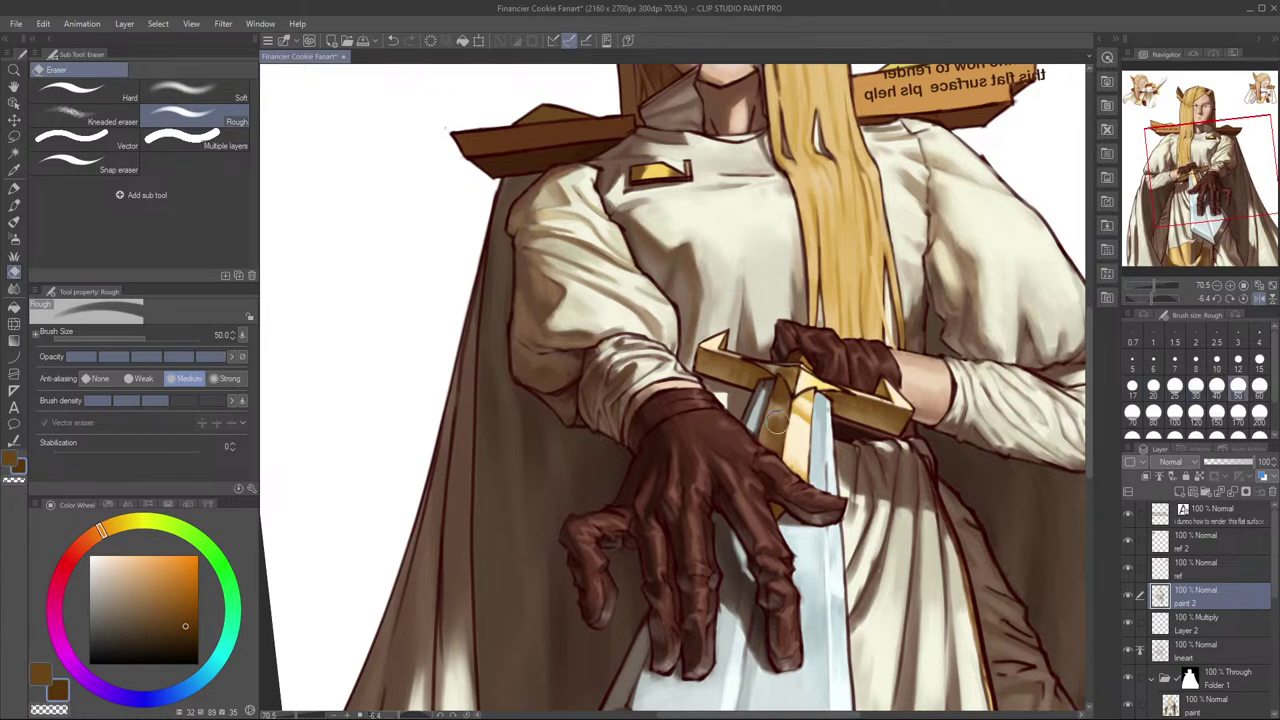
Step: Return to the normal view and lighten the hilt's shaded side with the Rough eraser at sizes between 30 and 60
{"action": "key", "text": "h"}
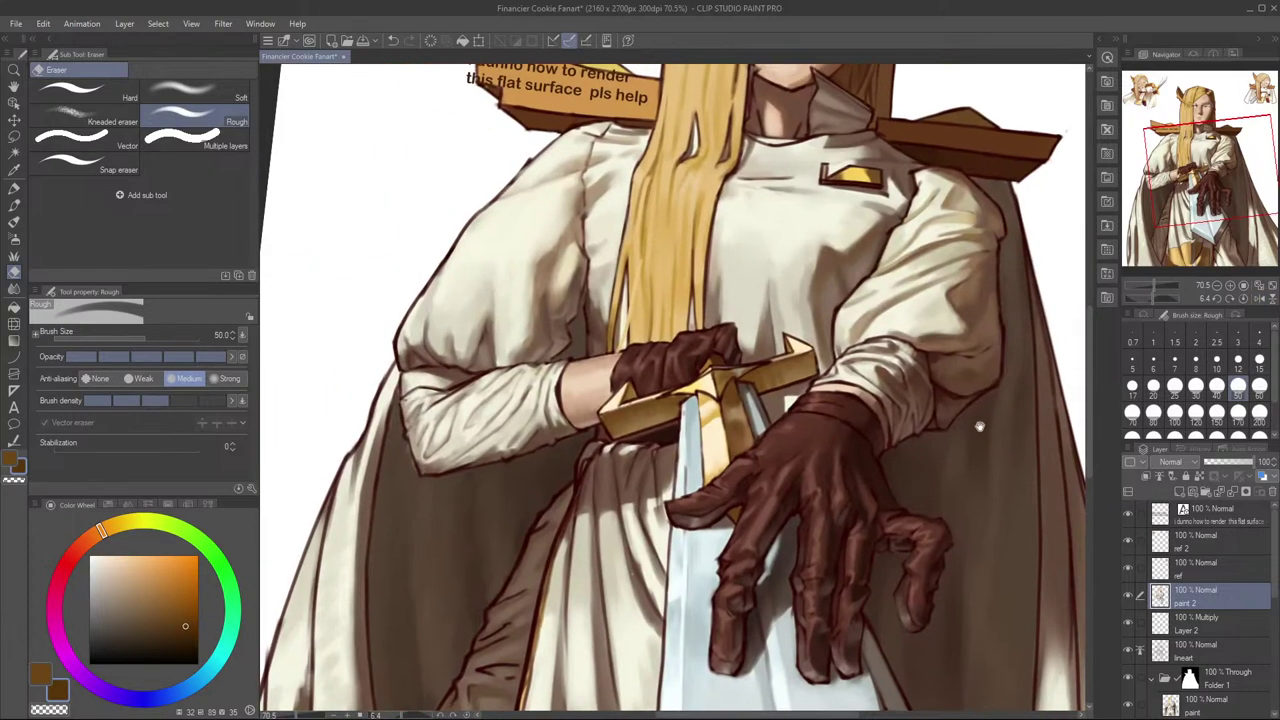
{"action": "key", "text": "bracketright"}
{"action": "key", "text": "bracketright"}
{"action": "key", "text": "bracketright"}
{"action": "key", "text": "bracketright"}
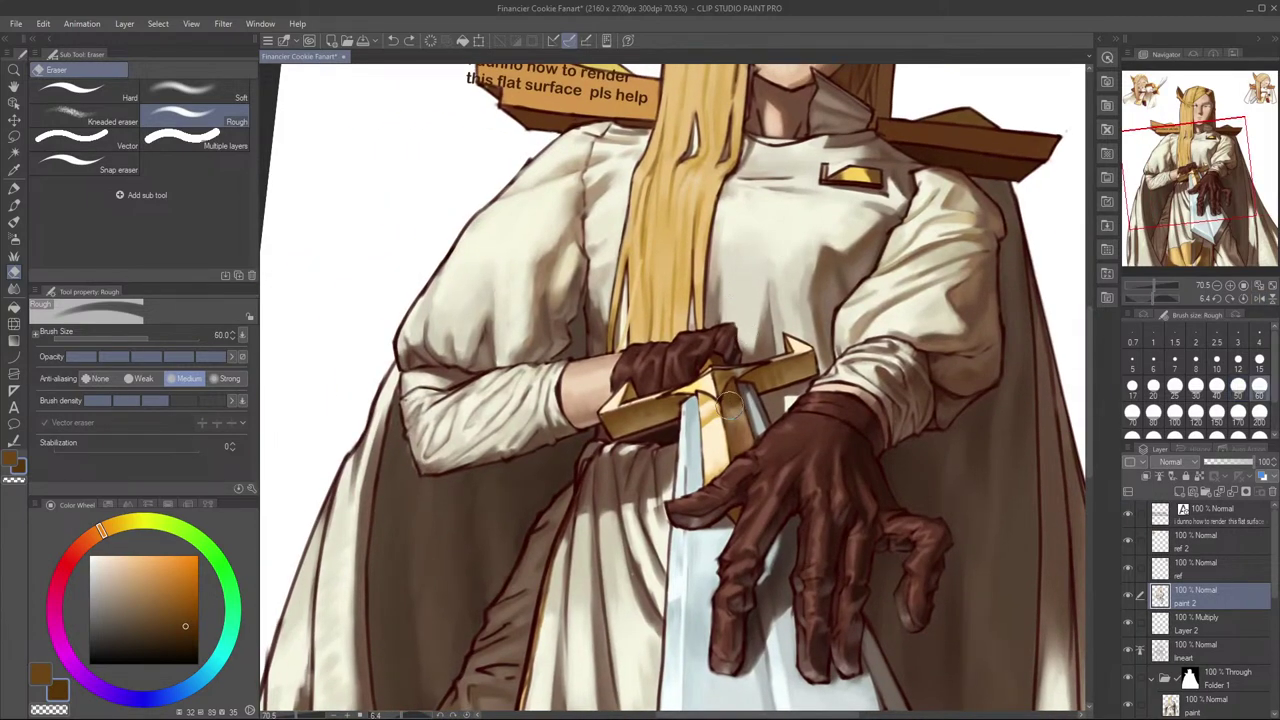
{"action": "key", "text": "bracketleft"}
{"action": "key", "text": "bracketleft"}
{"action": "key", "text": "bracketleft"}
{"action": "key", "text": "bracketleft"}
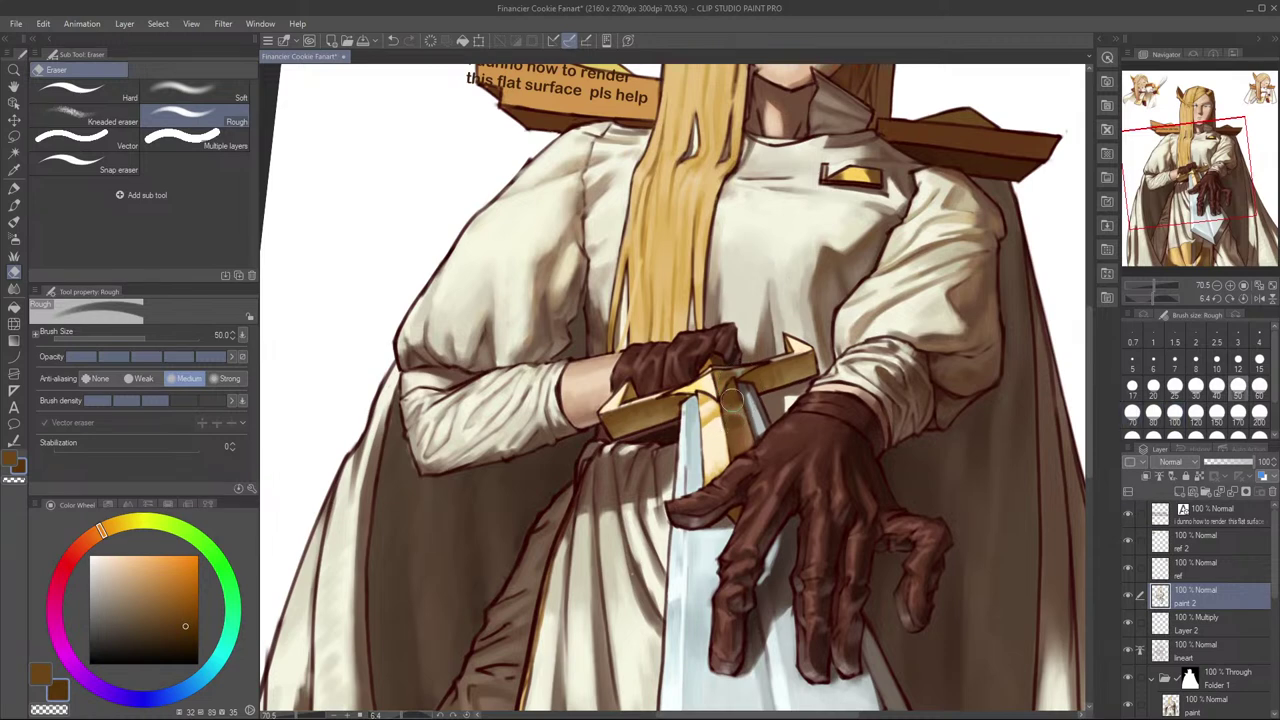
{"action": "key", "text": "bracketleft"}
{"action": "key", "text": "bracketleft"}
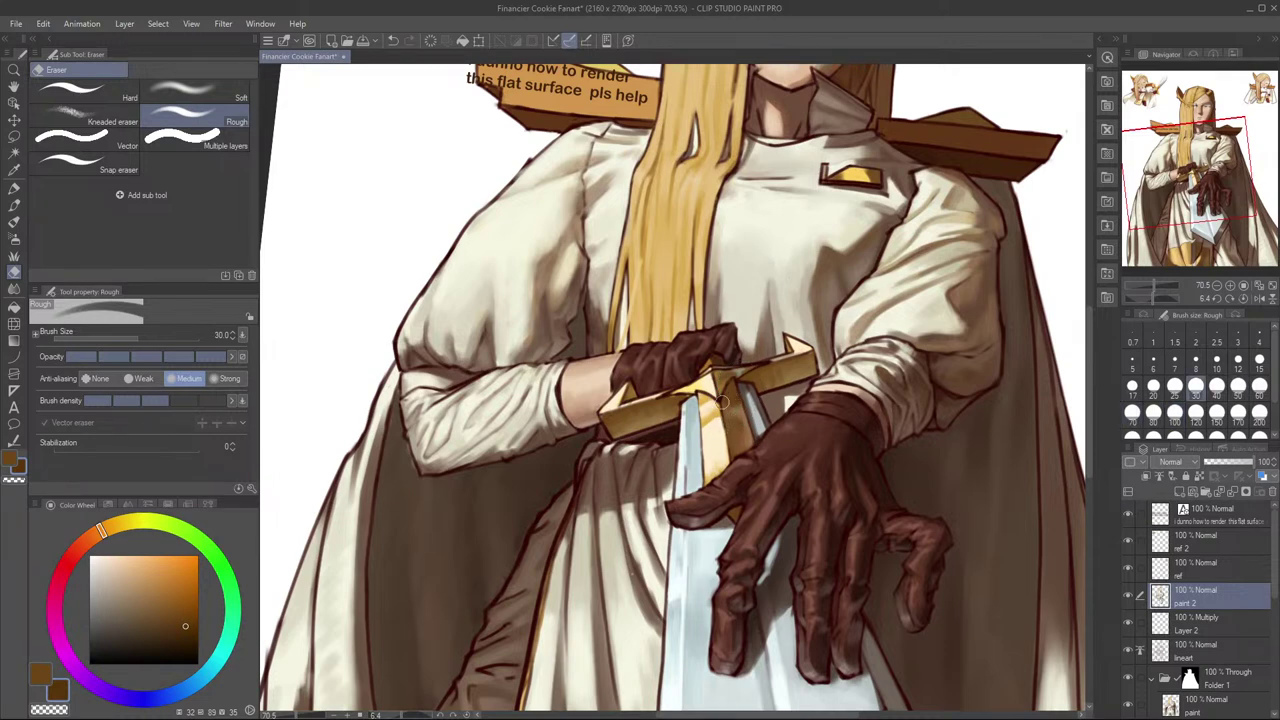
{"action": "key", "text": "bracketright"}
{"action": "key", "text": "bracketright"}
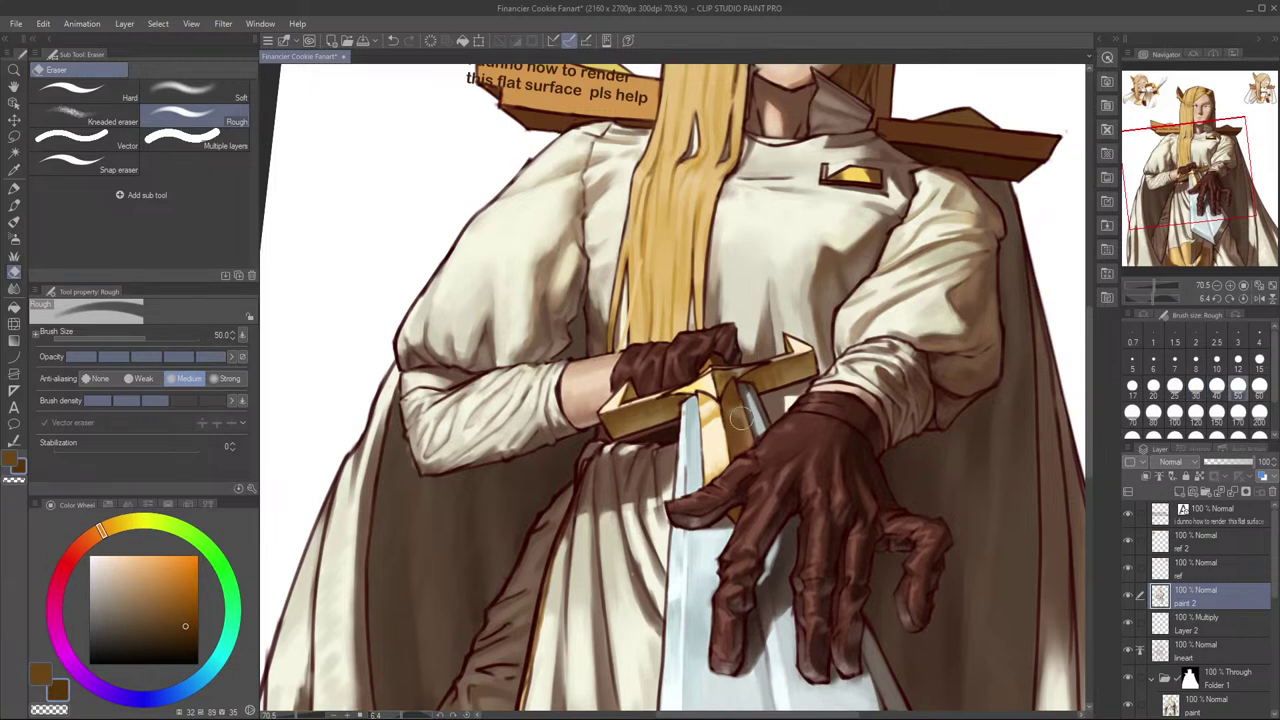
Step: Erase down the hilt's shaded side at size 50, refine it in mirrored view at size 30 and undo the last stroke
{"action": "left_click_drag", "start_coordinate": [744, 412], "coordinate": [745, 435]}
{"action": "key", "text": "h"}
{"action": "left_click_drag", "start_coordinate": [778, 390], "coordinate": [869, 384]}
{"action": "key", "text": "bracketleft"}
{"action": "key", "text": "bracketleft"}
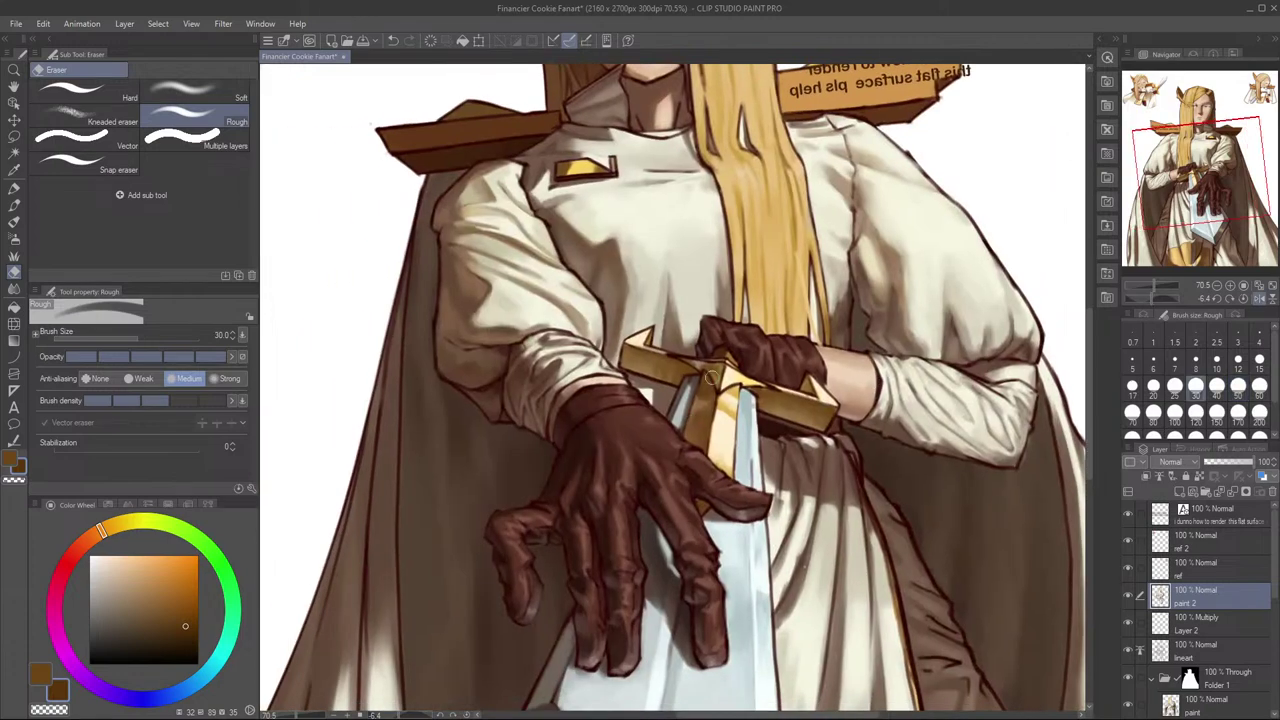
{"action": "key", "text": "ctrl+z"}
{"action": "key", "text": "bracketright"}
Step: Smooth the brown transitions on the hilt's shaded side with the Blend tool, increasing its size from 15 to 30
{"action": "key", "text": "j"}
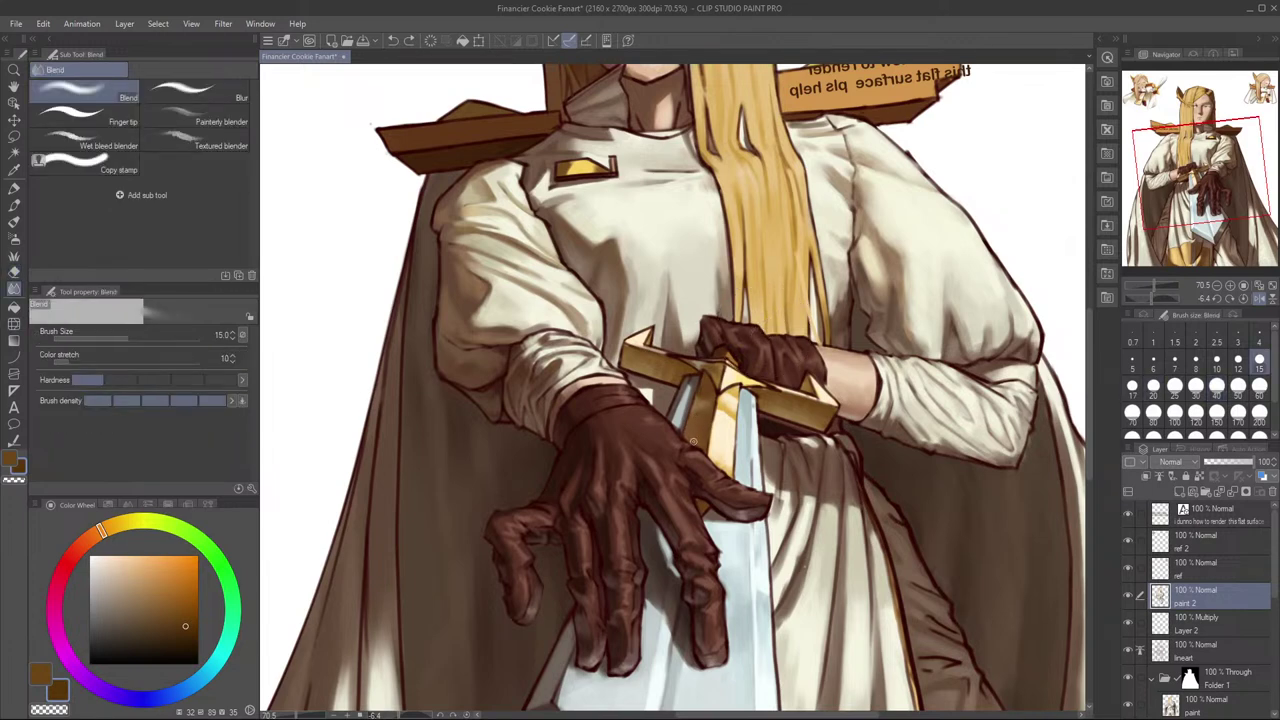
{"action": "key", "text": "bracketright"}
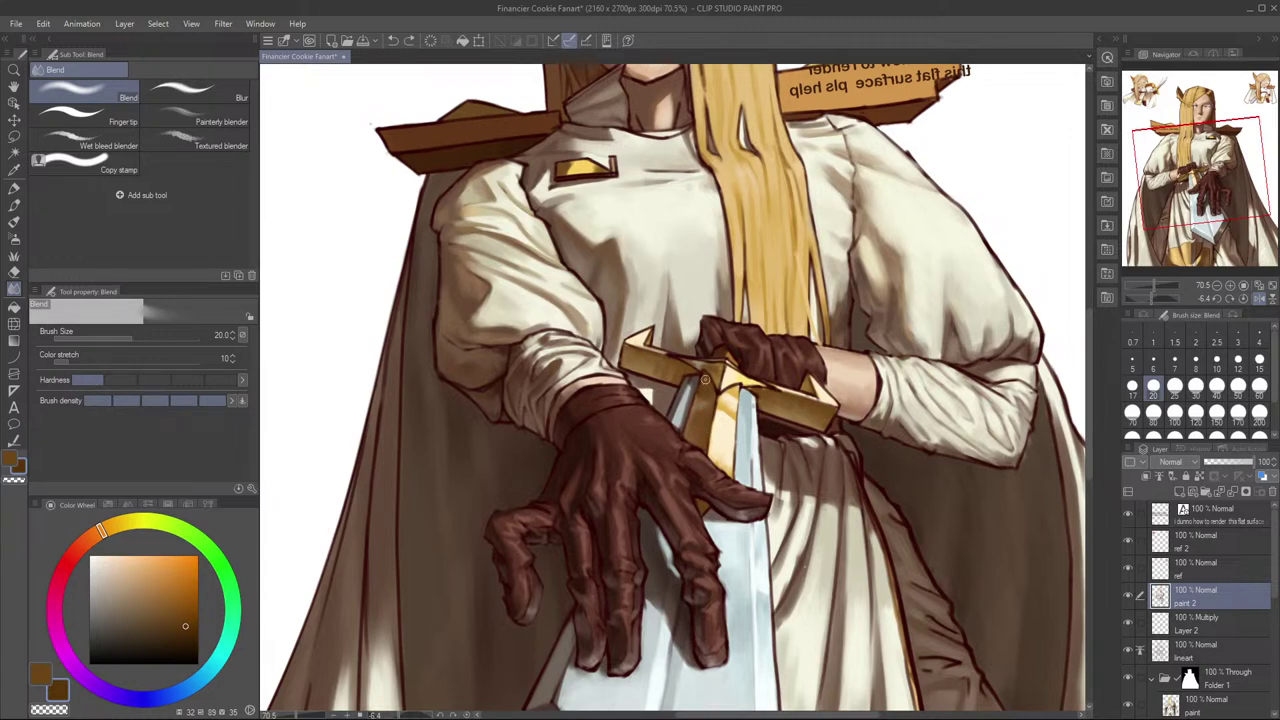
{"action": "key", "text": "h"}
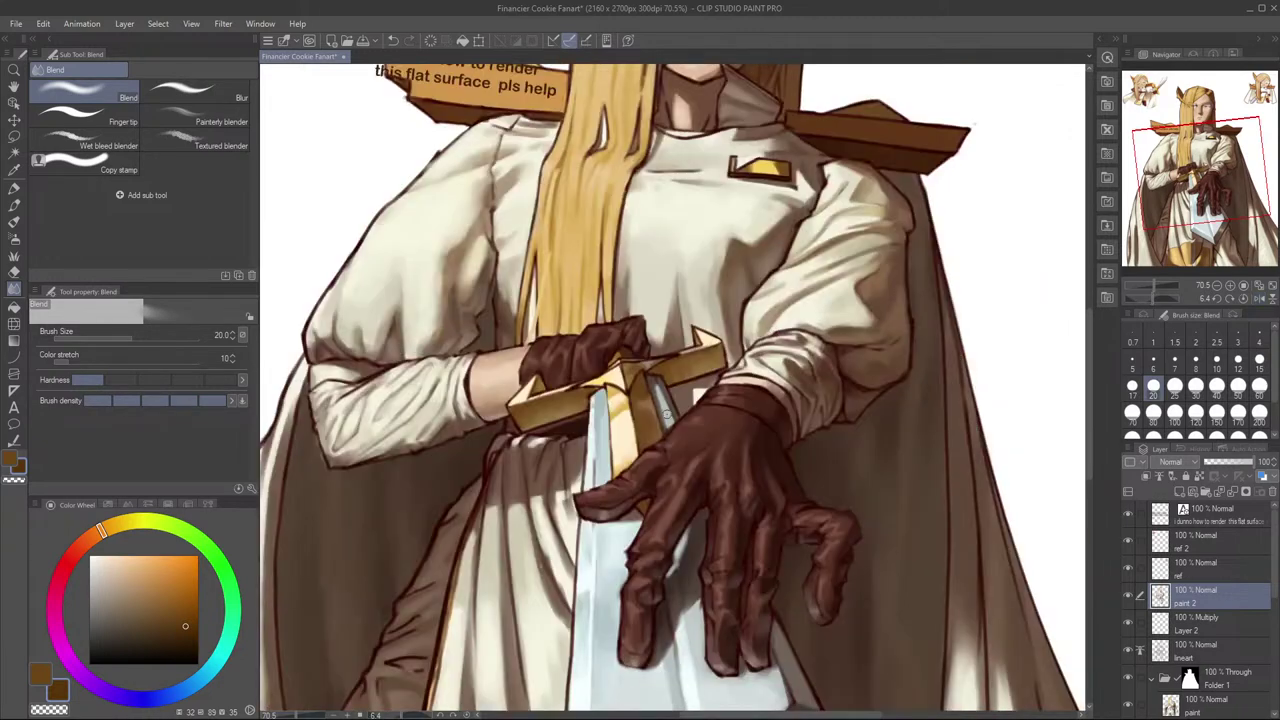
{"action": "key", "text": "bracketright"}
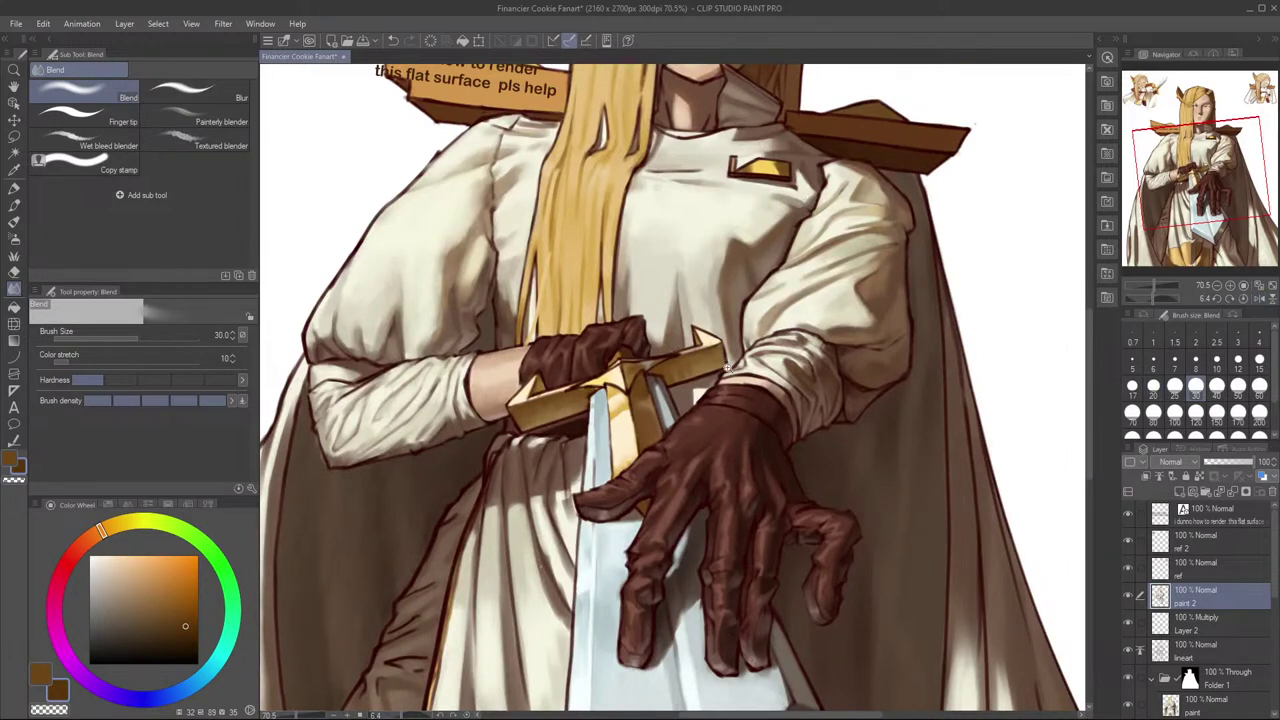
{"action": "scroll", "coordinate": [800, 347], "scroll_direction": "down", "scroll_amount": 3}
{"action": "scroll", "coordinate": [799, 351], "scroll_direction": "up", "scroll_amount": 3}
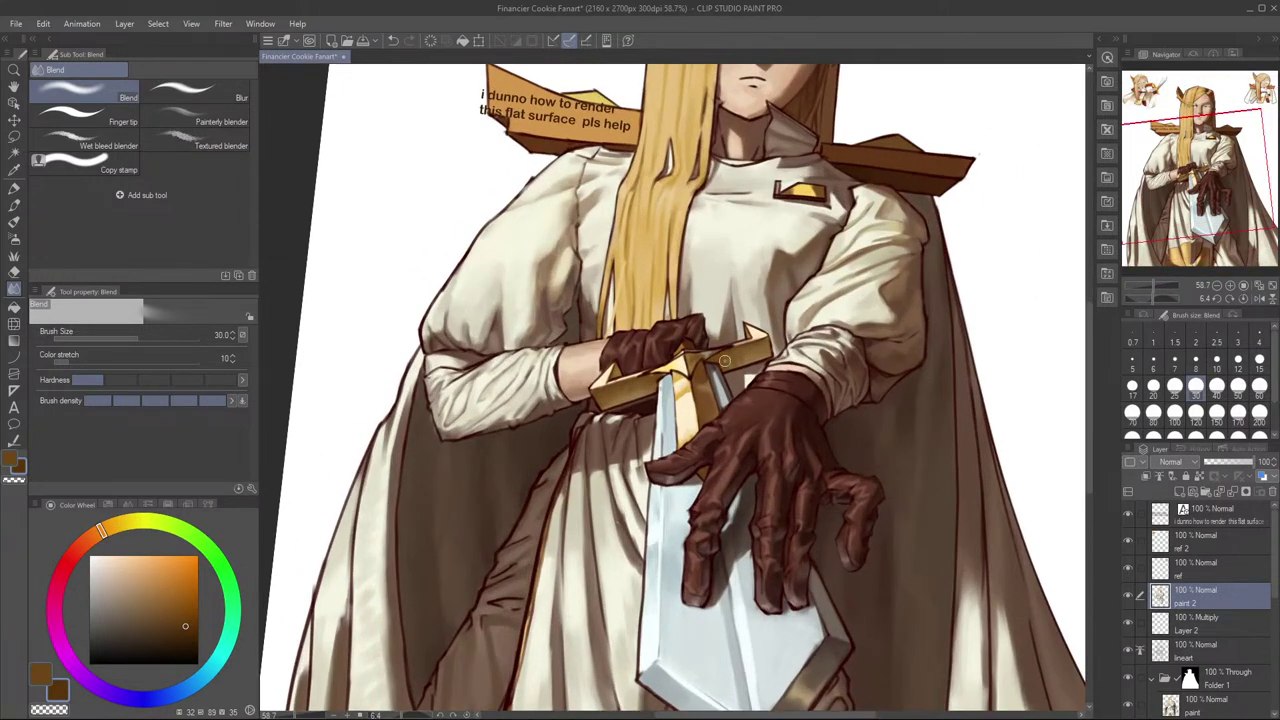
Step: Sample a lighter brown (hue 32, saturation 50, value 56) and redraw the hilt's shaded side below the crossguard with the size 10 Flow Milli pen
{"action": "key", "text": "p"}
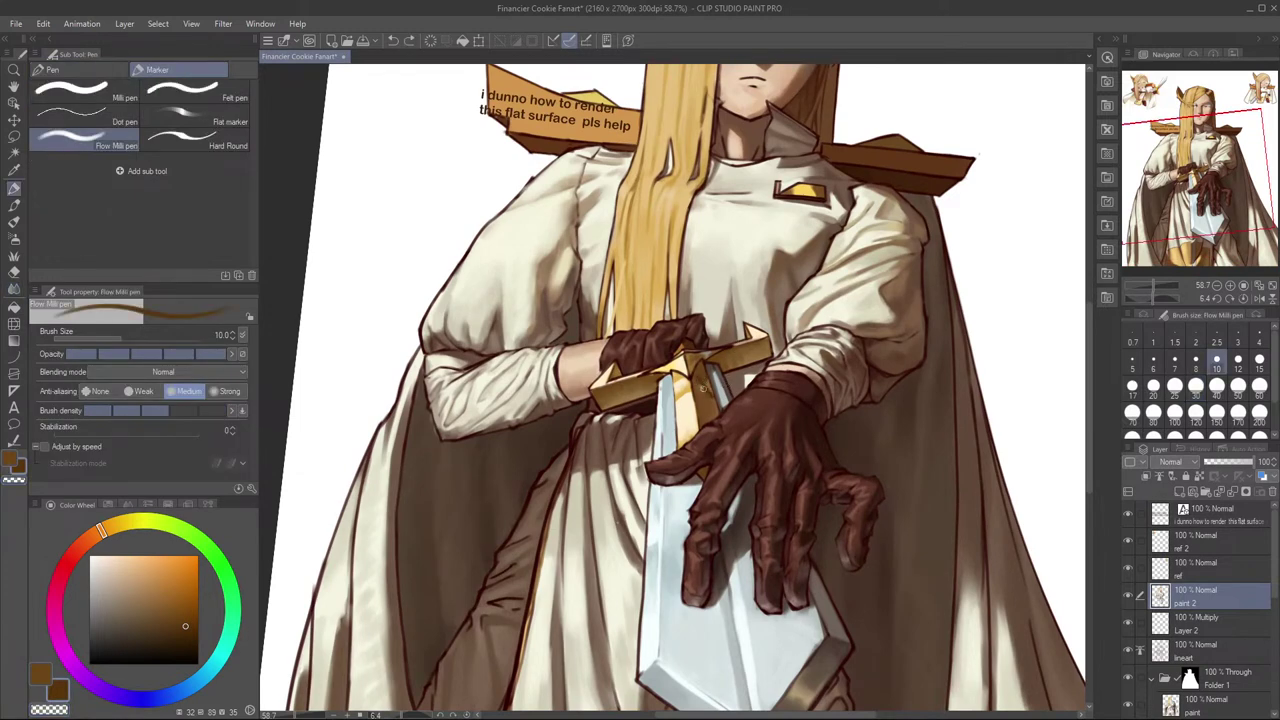
{"action": "key", "text": "c"}
{"action": "left_click", "coordinate": [698, 386], "text": "alt"}
{"action": "left_click", "coordinate": [698, 383], "text": "alt"}
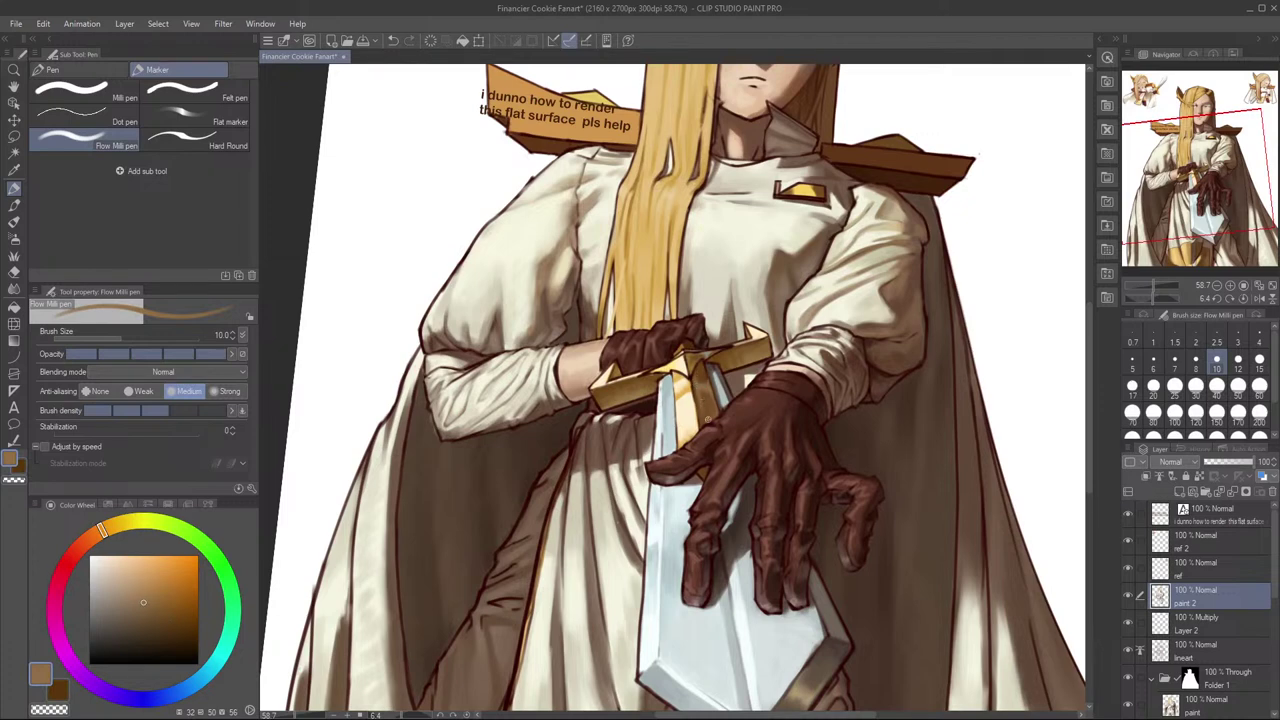
{"action": "left_click_drag", "start_coordinate": [701, 389], "coordinate": [705, 415]}
{"action": "key", "text": "ctrl+z"}
{"action": "key", "text": "ctrl+z"}
{"action": "mouse_move", "coordinate": [695, 379]}
{"action": "left_mouse_down"}
{"action": "mouse_move", "coordinate": [703, 410]}
{"action": "mouse_move", "coordinate": [706, 370]}
{"action": "left_mouse_up"}
{"action": "key", "text": "ctrl+z"}
{"action": "left_click_drag", "start_coordinate": [695, 378], "coordinate": [700, 393]}
Step: Refine the light brown accents on the hilt by alternating the Flow Milli pen with the Rough eraser at size 40
{"action": "key", "text": "p"}
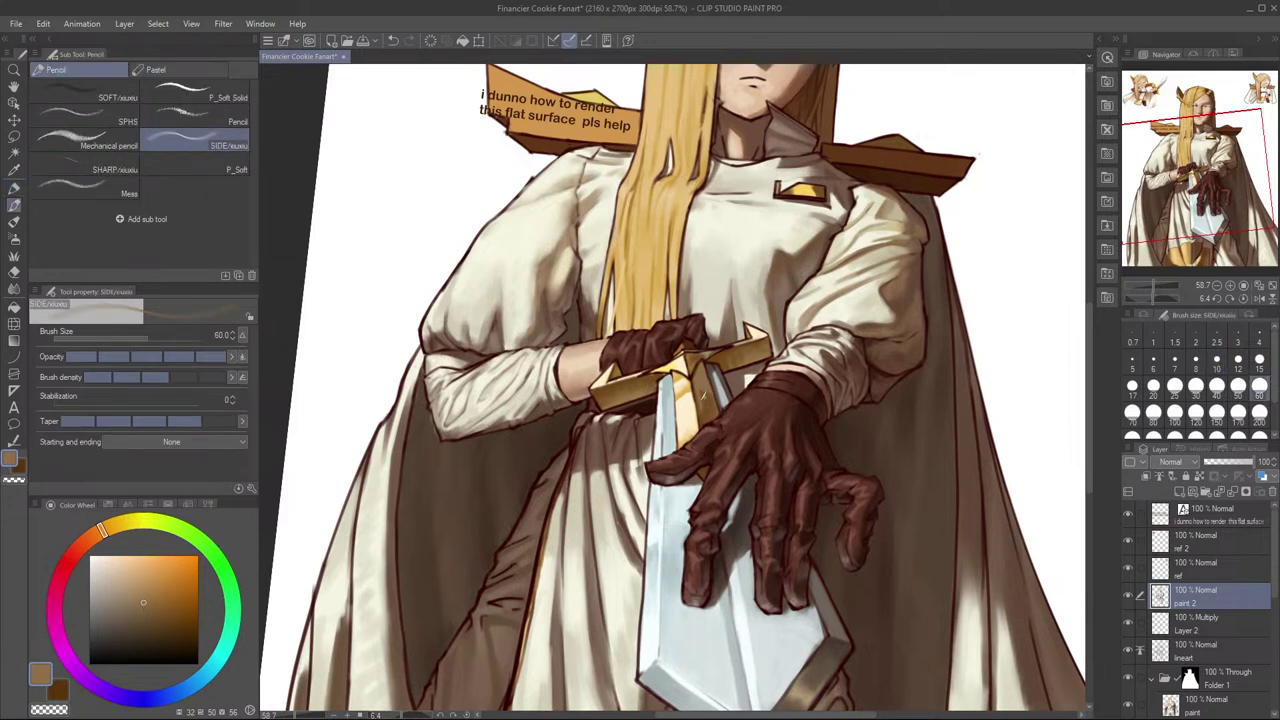
{"action": "key", "text": "p"}
{"action": "key", "text": "e"}
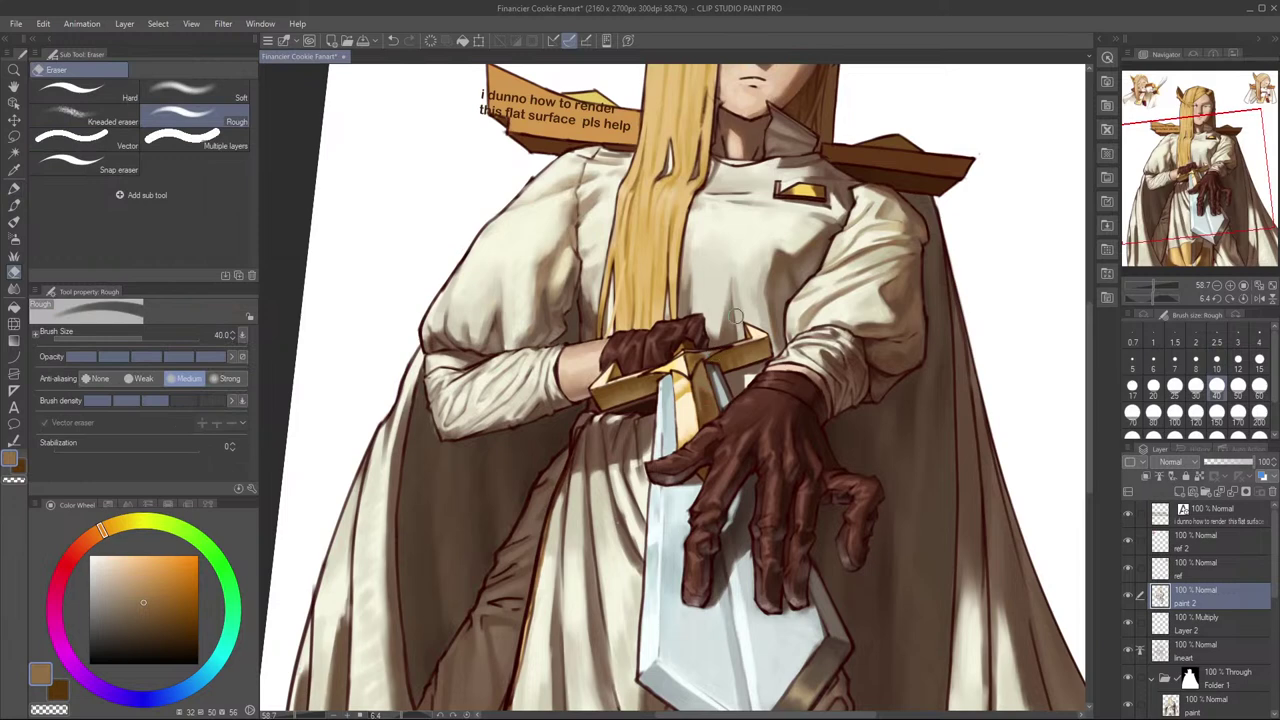
{"action": "key", "text": "p"}
{"action": "key", "text": "e"}
{"action": "key", "text": "p"}
{"action": "key", "text": "h"}
{"action": "key", "text": "e"}
{"action": "key", "text": "p"}
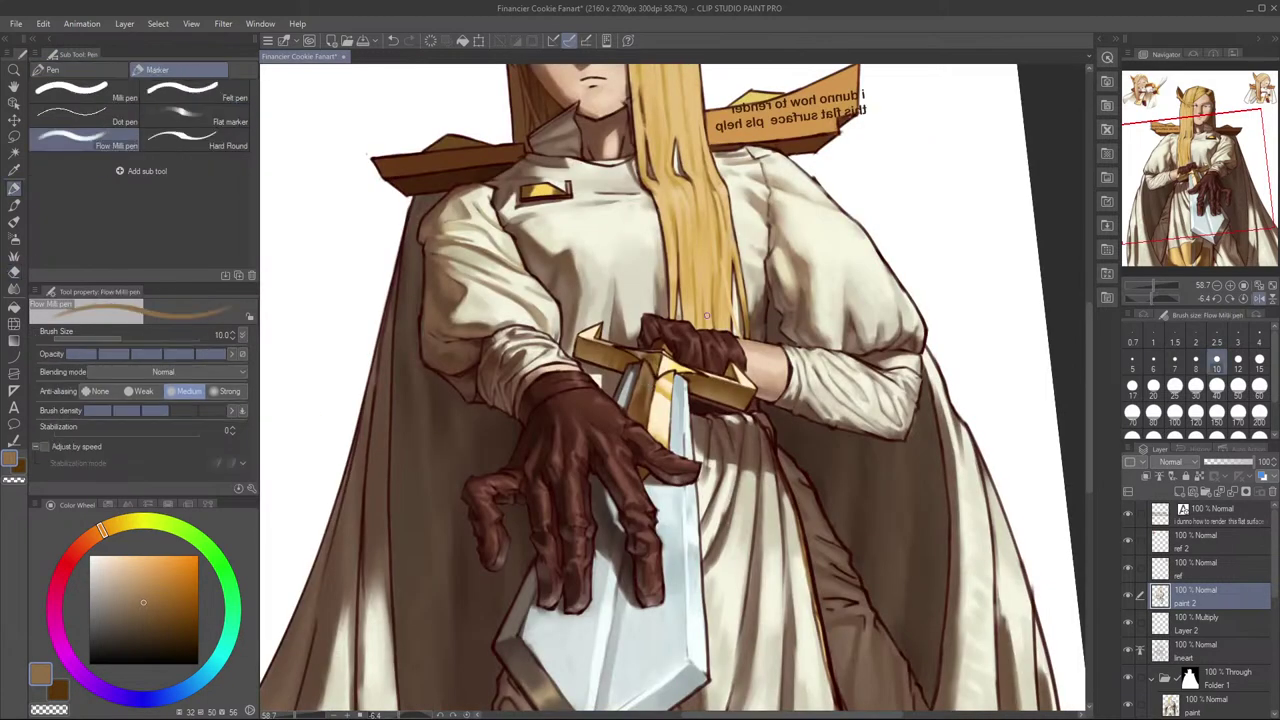
Step: Correct the hilt's brown accents with the size 40 Rough eraser and the Flow Milli pen, undoing one stroke and checking the mirrored canvas
{"action": "key", "text": "e"}
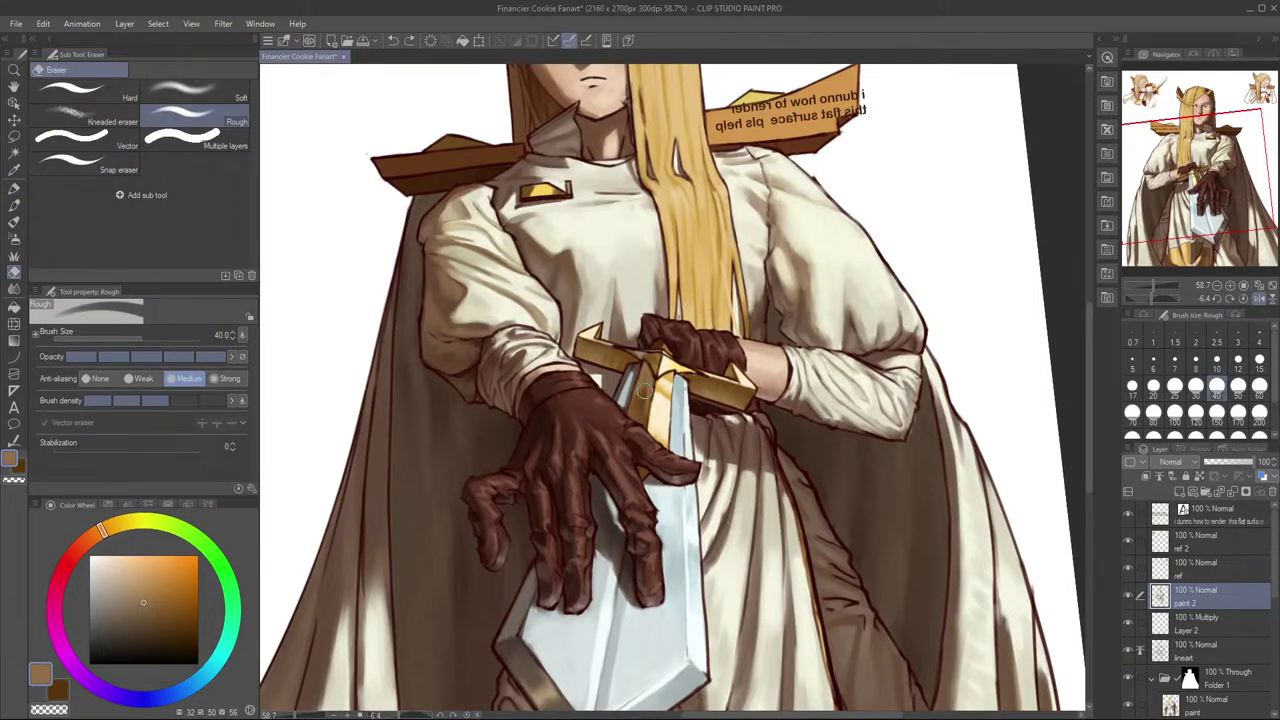
{"action": "key", "text": "h"}
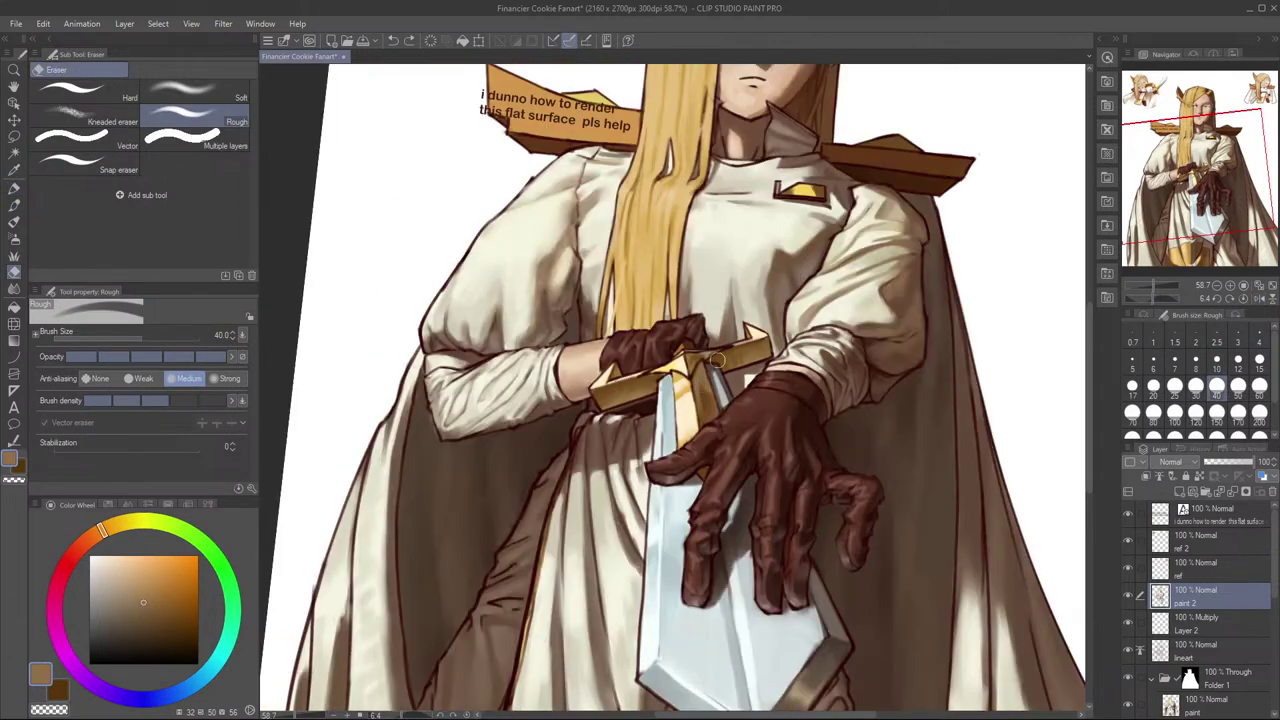
{"action": "key", "text": "p"}
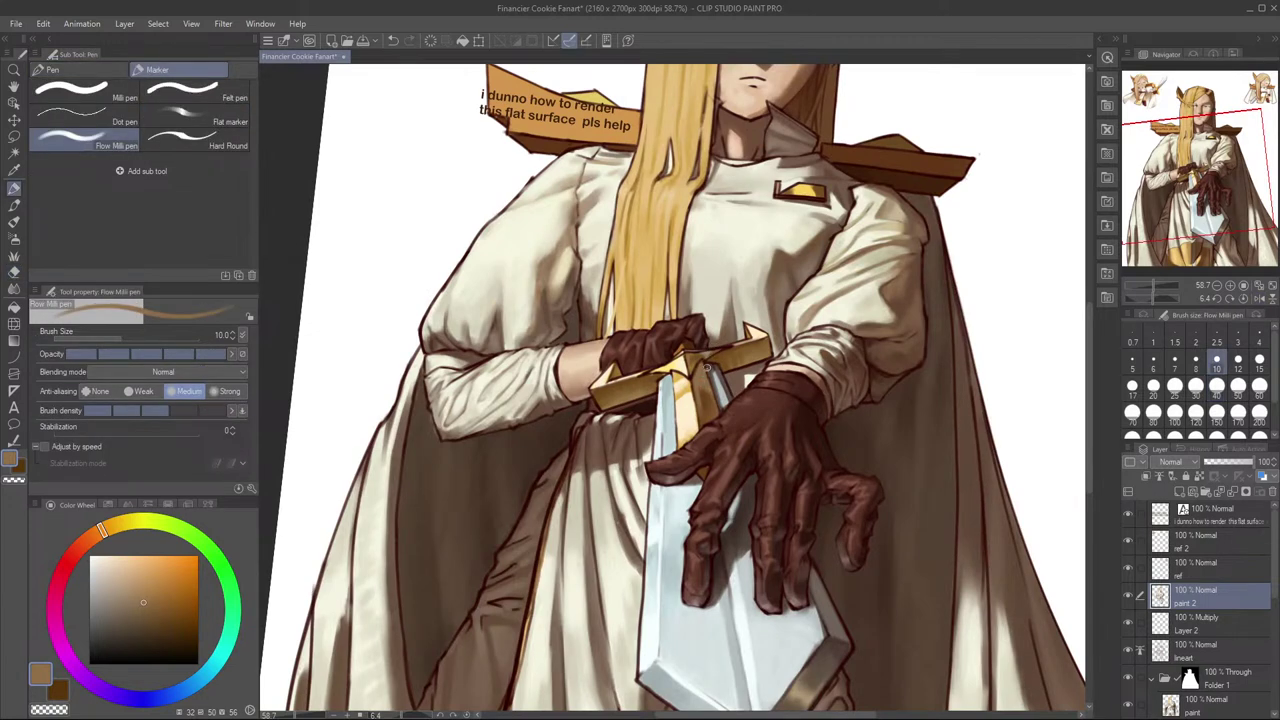
{"action": "key", "text": "ctrl+z"}
{"action": "left_click_drag", "start_coordinate": [704, 385], "coordinate": [697, 380]}
{"action": "key", "text": "h"}
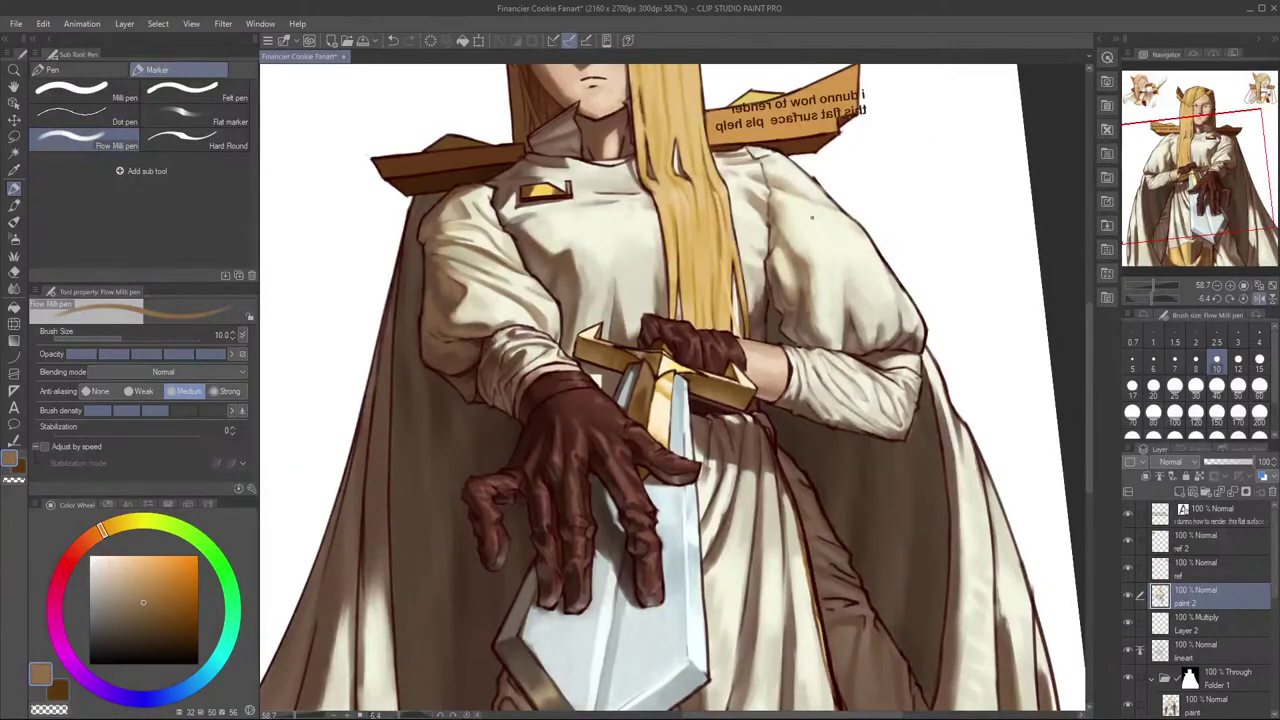
{"action": "key", "text": "ctrl+0"}
{"action": "key", "text": "h"}
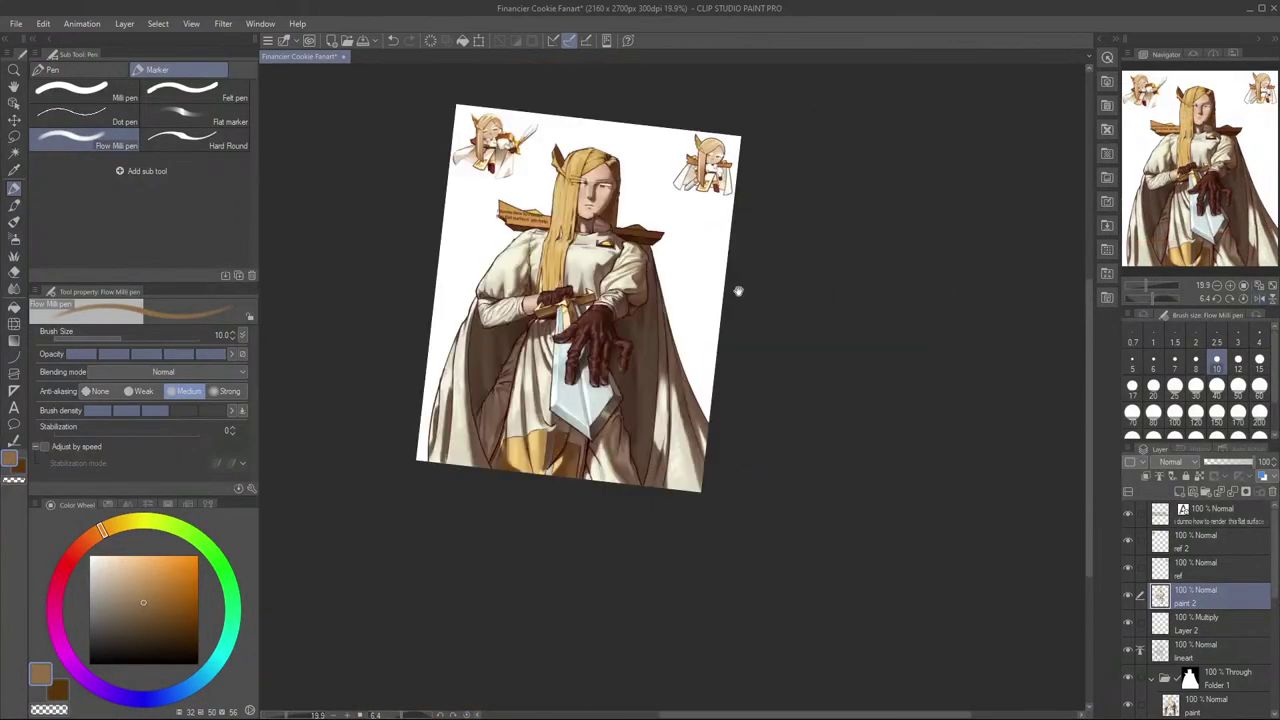
Step: Retouch the hilt below the crossguard with the Rough eraser and size 10 Flow Milli pen, undo the last stroke and compare mirrored views
{"action": "scroll", "coordinate": [737, 290], "scroll_direction": "up", "scroll_amount": 4}
{"action": "key", "text": "e"}
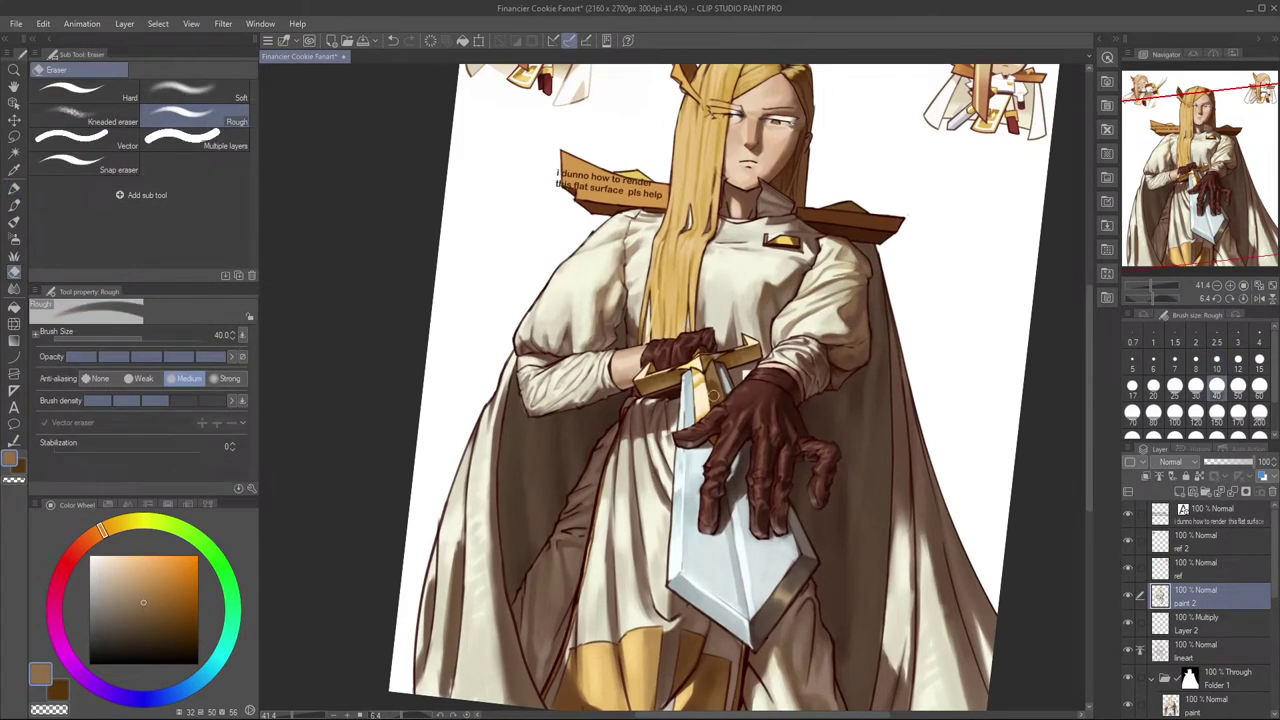
{"action": "key", "text": "p"}
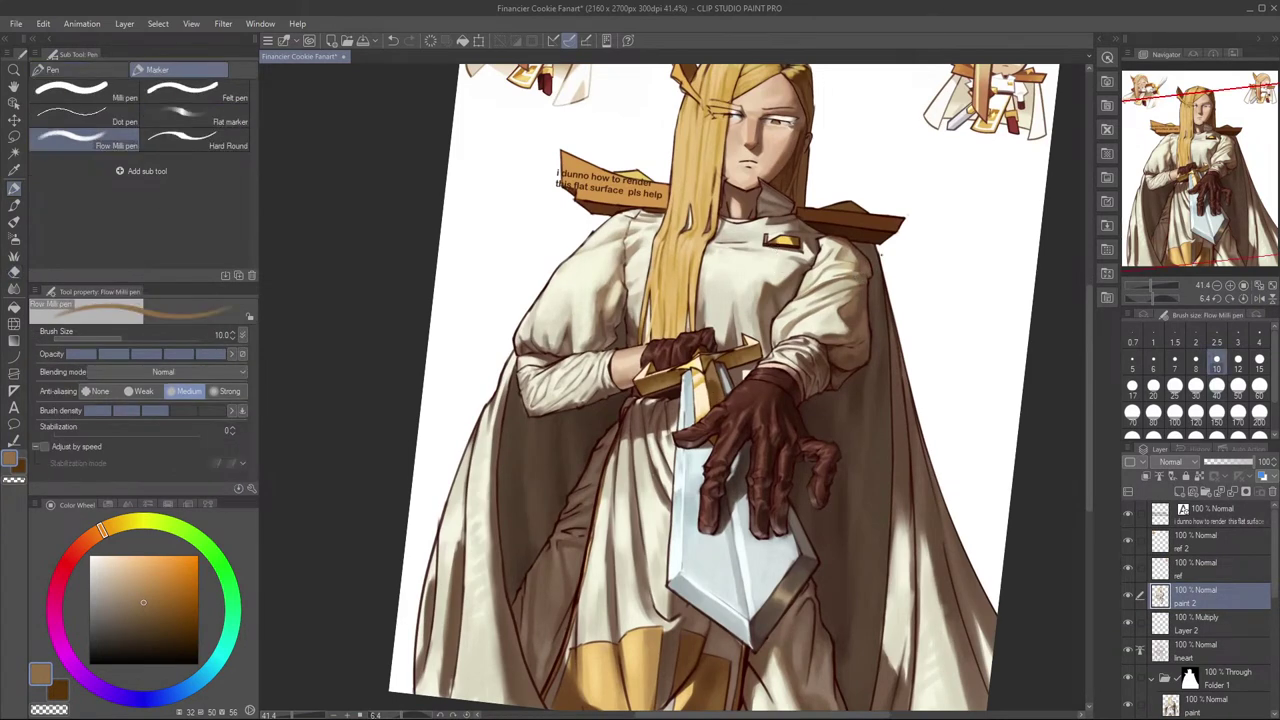
{"action": "key", "text": "h"}
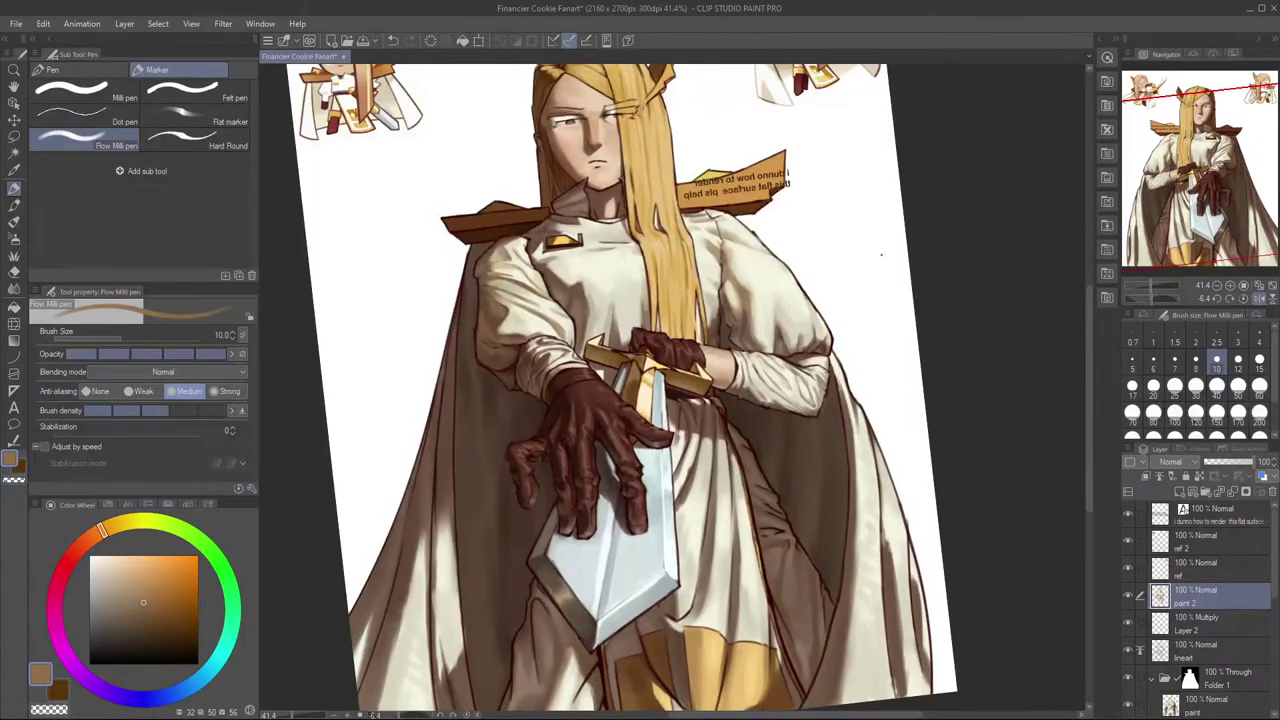
{"action": "key", "text": "h"}
{"action": "left_click_drag", "start_coordinate": [718, 392], "coordinate": [737, 388]}
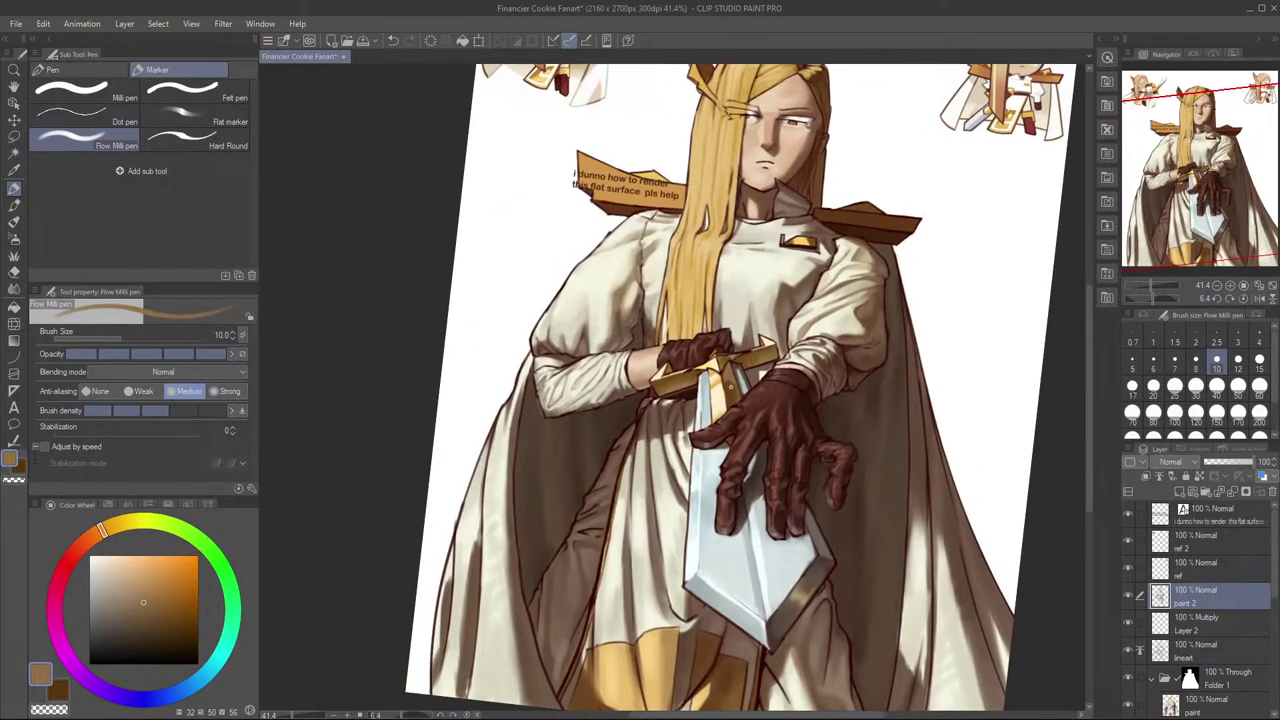
{"action": "key", "text": "ctrl+z"}
{"action": "key", "text": "h"}
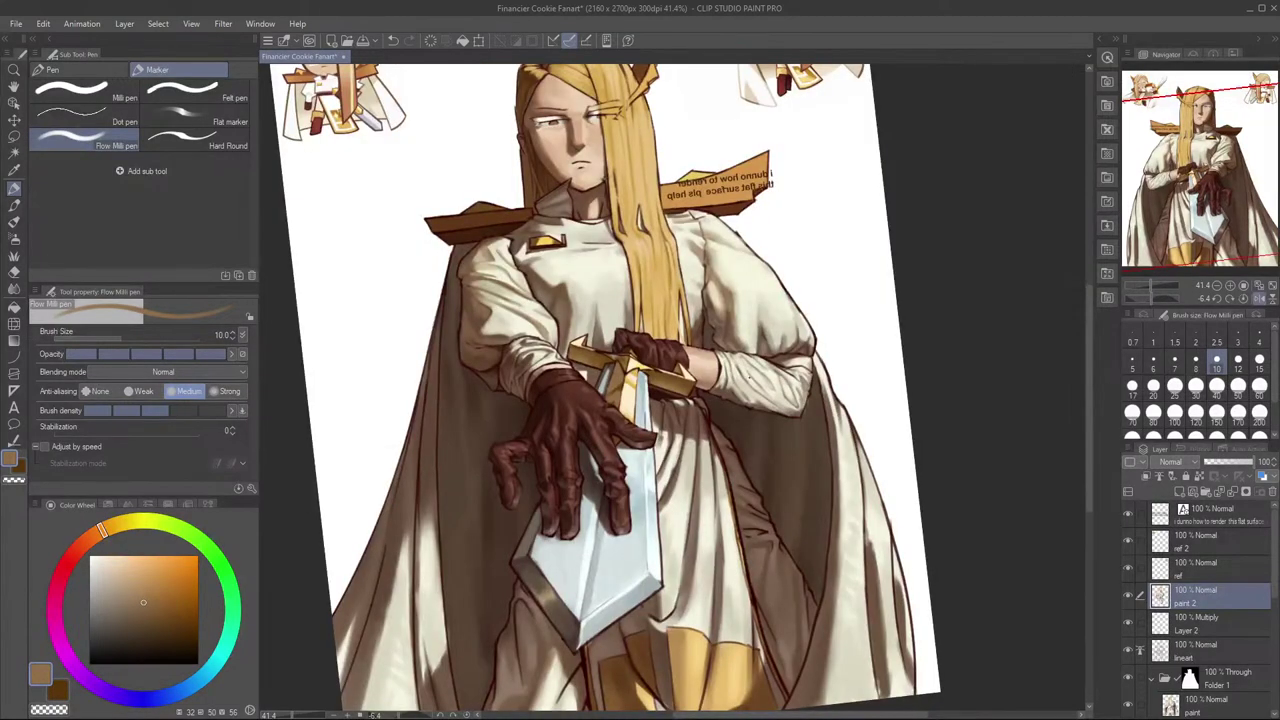
{"action": "key", "text": "h"}
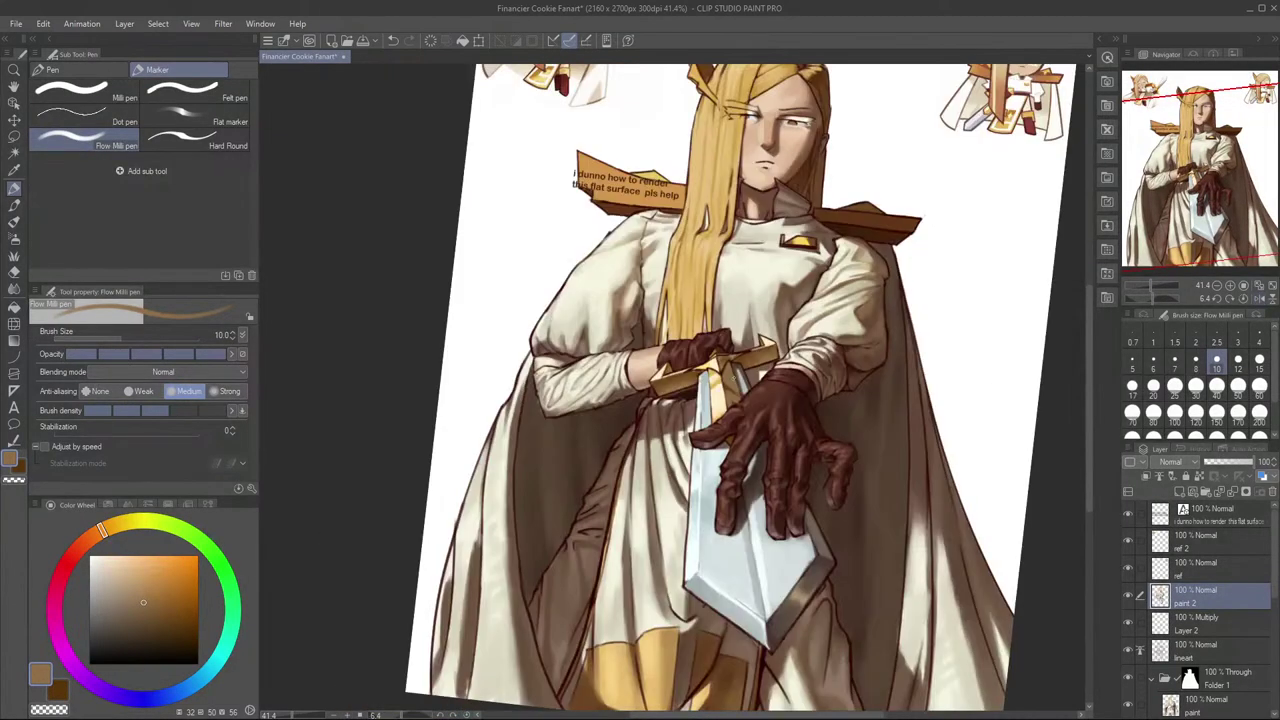
Step: Refine the edges of the hilt's brown shading with the Flow Milli pen, alternating between brown and the transparent color
{"action": "scroll", "coordinate": [937, 222], "scroll_direction": "up", "scroll_amount": 2}
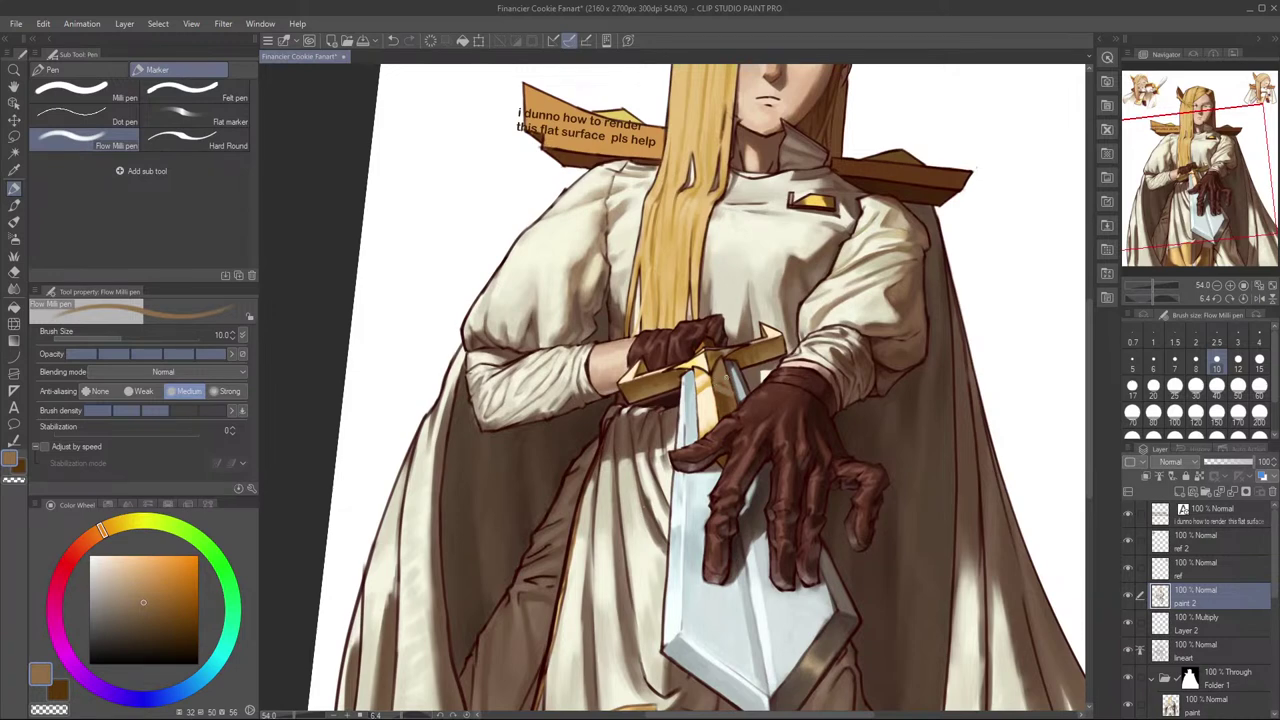
{"action": "key", "text": "x"}
{"action": "key", "text": "x"}
{"action": "key", "text": "h"}
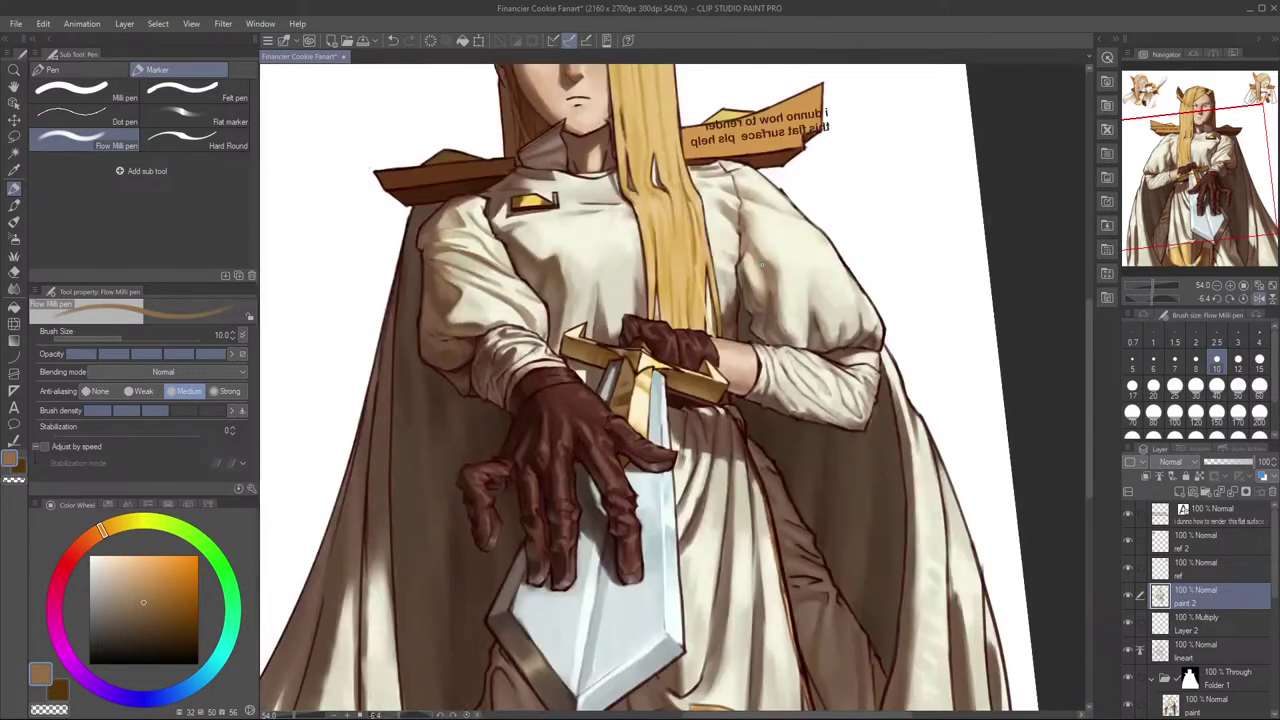
{"action": "key", "text": "h"}
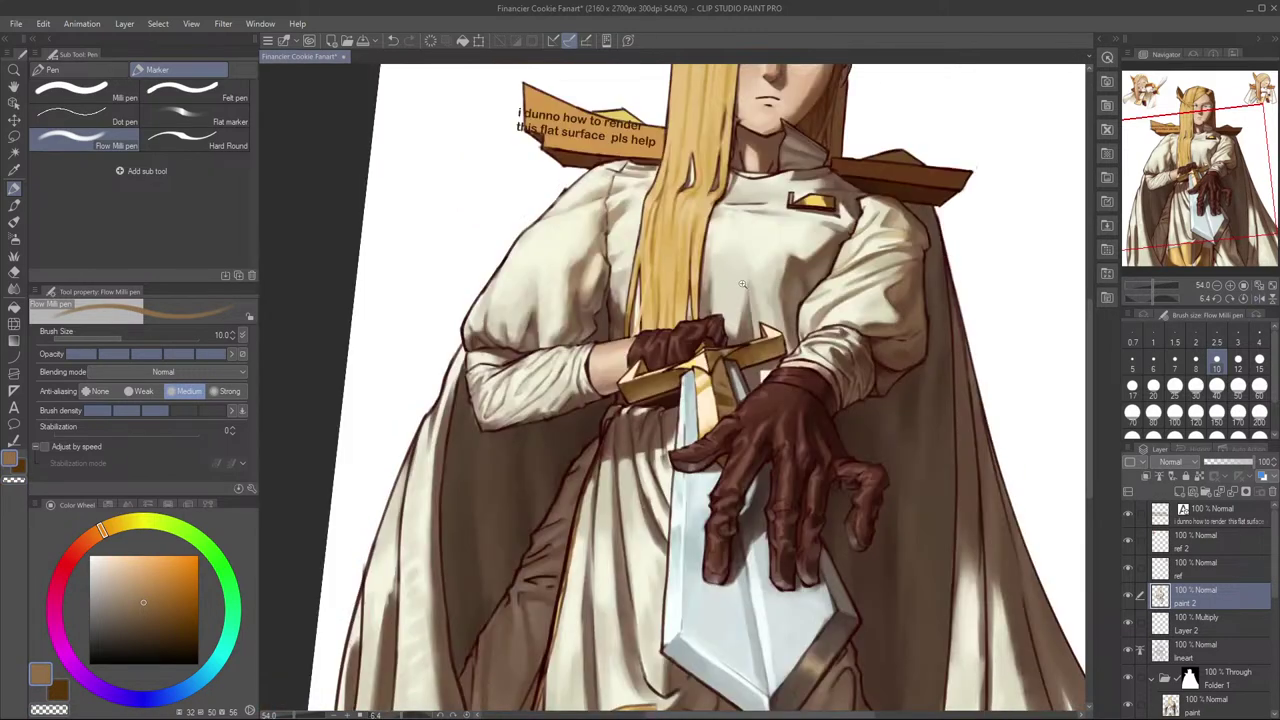
{"action": "scroll", "coordinate": [735, 377], "scroll_direction": "up", "scroll_amount": 1}
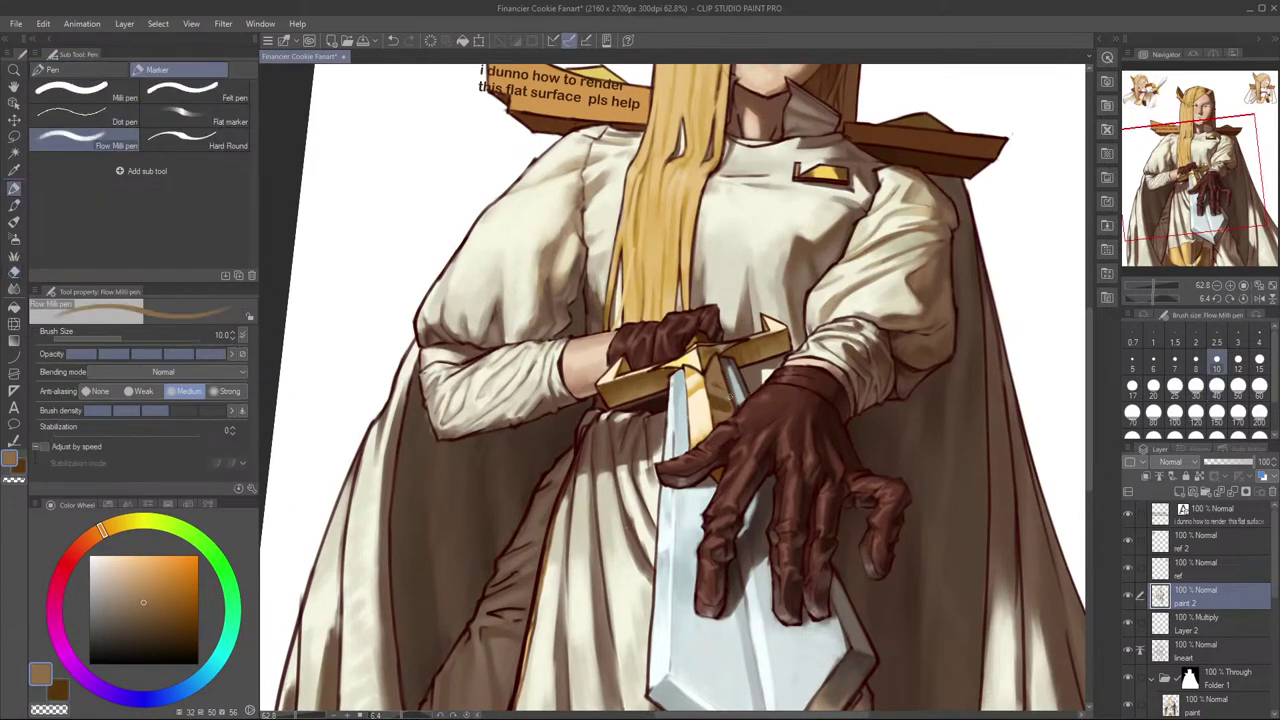
{"action": "key", "text": "x"}
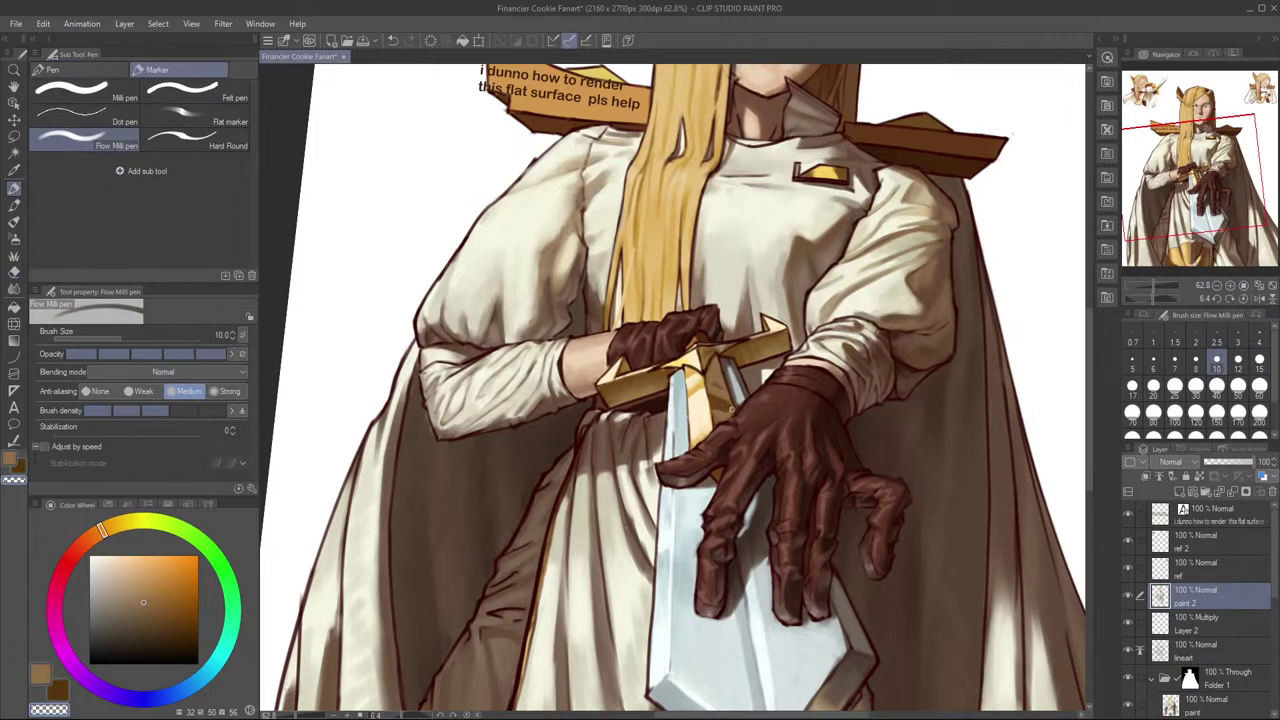
{"action": "key", "text": "c"}
{"action": "scroll", "coordinate": [903, 296], "scroll_direction": "down", "scroll_amount": 3}
{"action": "key", "text": "h"}
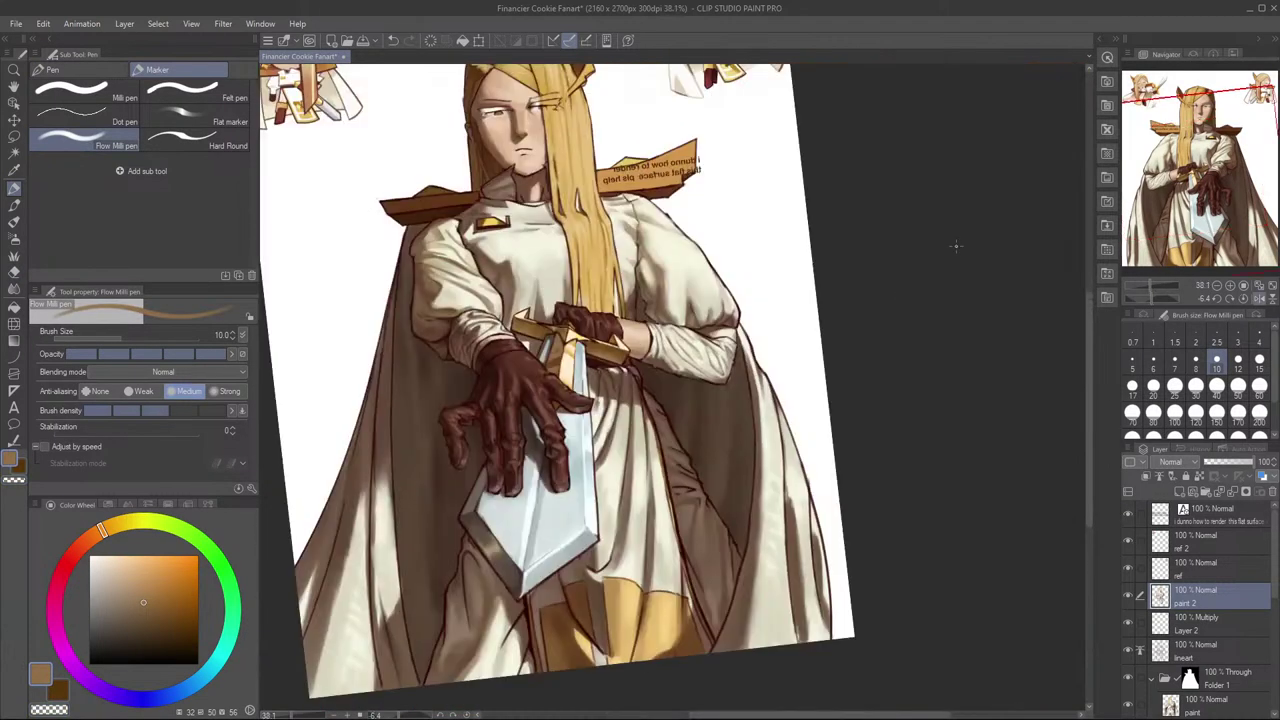
{"action": "key", "text": "h"}
{"action": "scroll", "coordinate": [793, 293], "scroll_direction": "up", "scroll_amount": 2}
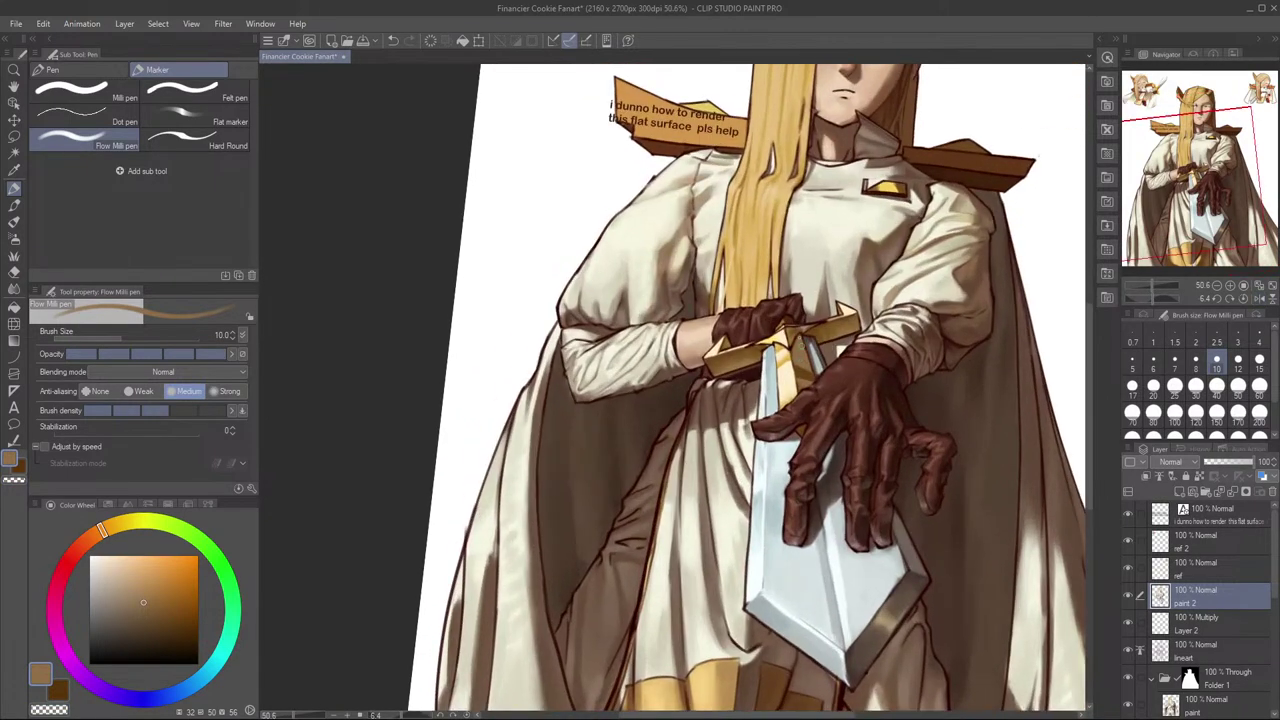
Step: Pick a lighter brown (hue 32, saturation 32, value 65), paint the hilt's shaded side at size 12 and undo the last stroke
{"action": "key", "text": "h"}
{"action": "left_click_drag", "start_coordinate": [795, 292], "coordinate": [770, 341]}
{"action": "key", "text": "h"}
{"action": "left_click", "coordinate": [138, 593]}
{"action": "key", "text": "bracketright"}
{"action": "left_click_drag", "start_coordinate": [733, 390], "coordinate": [729, 380]}
{"action": "left_click", "coordinate": [123, 588]}
{"action": "left_click_drag", "start_coordinate": [728, 372], "coordinate": [732, 383]}
{"action": "key", "text": "ctrl+z"}
{"action": "key", "text": "h"}
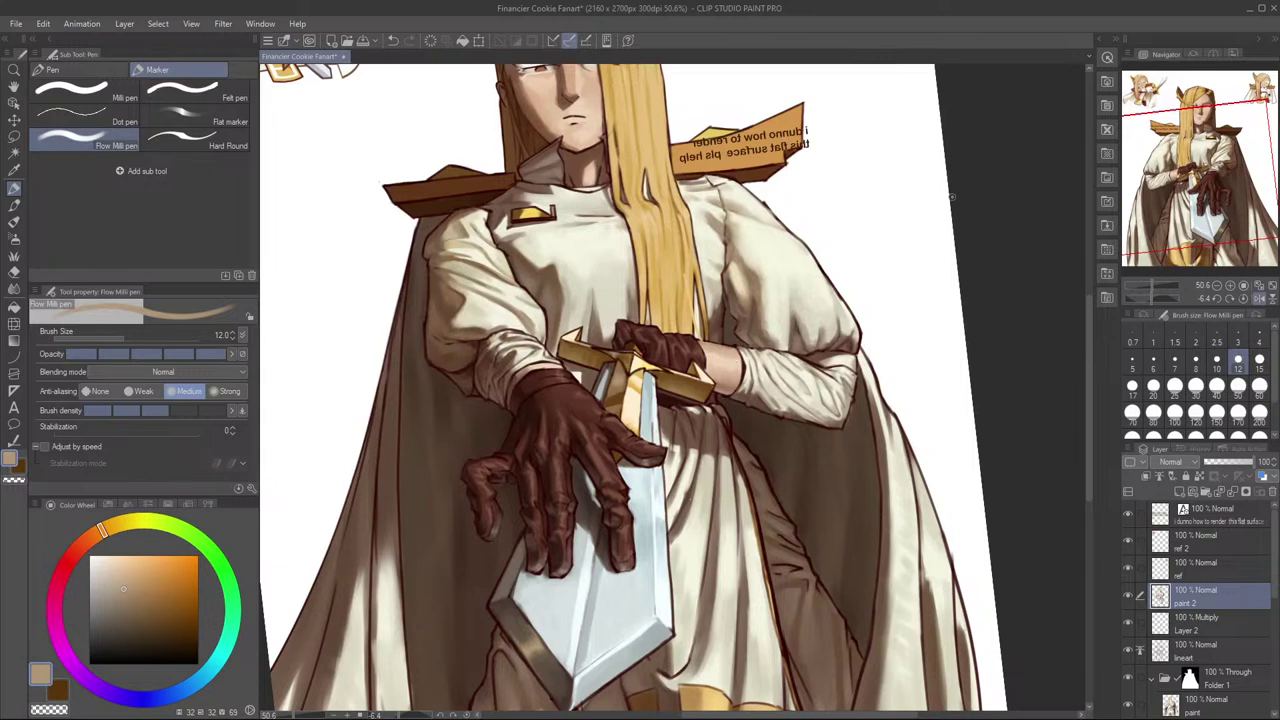
{"action": "key", "text": "h"}
Step: Sample a dark brown (hue 30, saturation 77, value 41), rework the hilt's shaded side, undo the last stroke and set a size 10 transparent pen
{"action": "left_click", "coordinate": [731, 394], "text": "alt"}
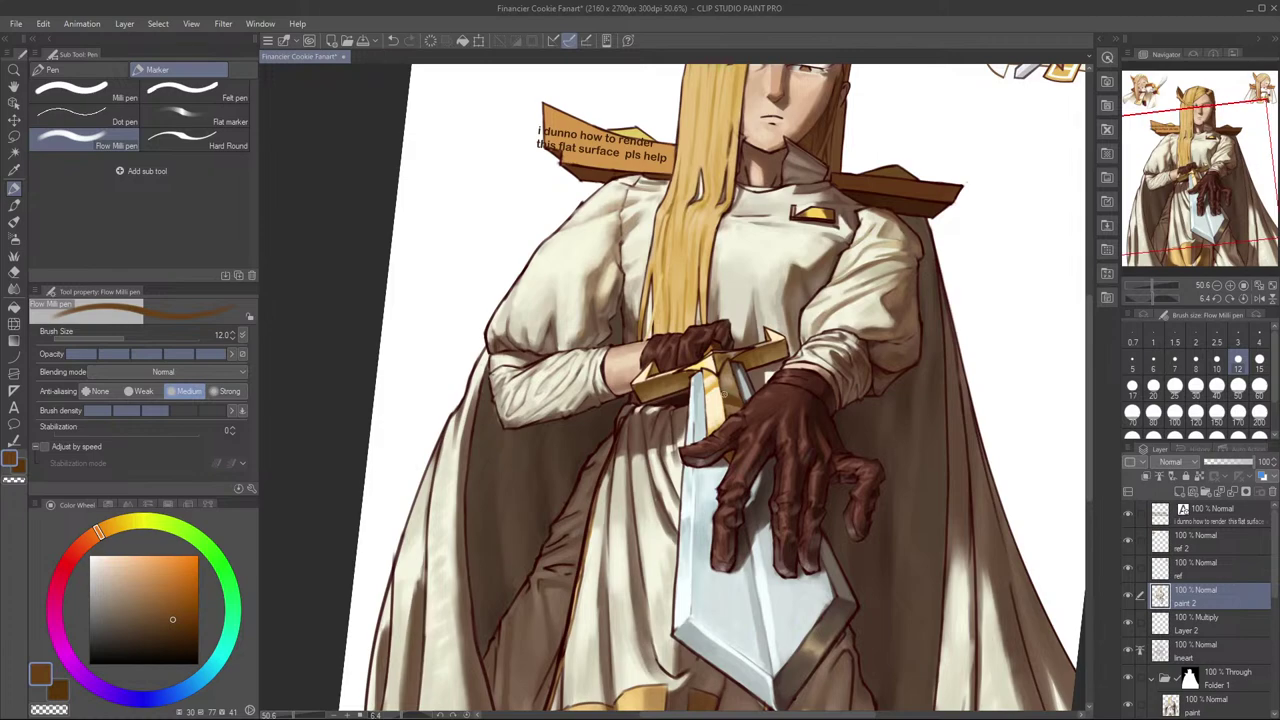
{"action": "key", "text": "h"}
{"action": "left_click_drag", "start_coordinate": [627, 391], "coordinate": [772, 364]}
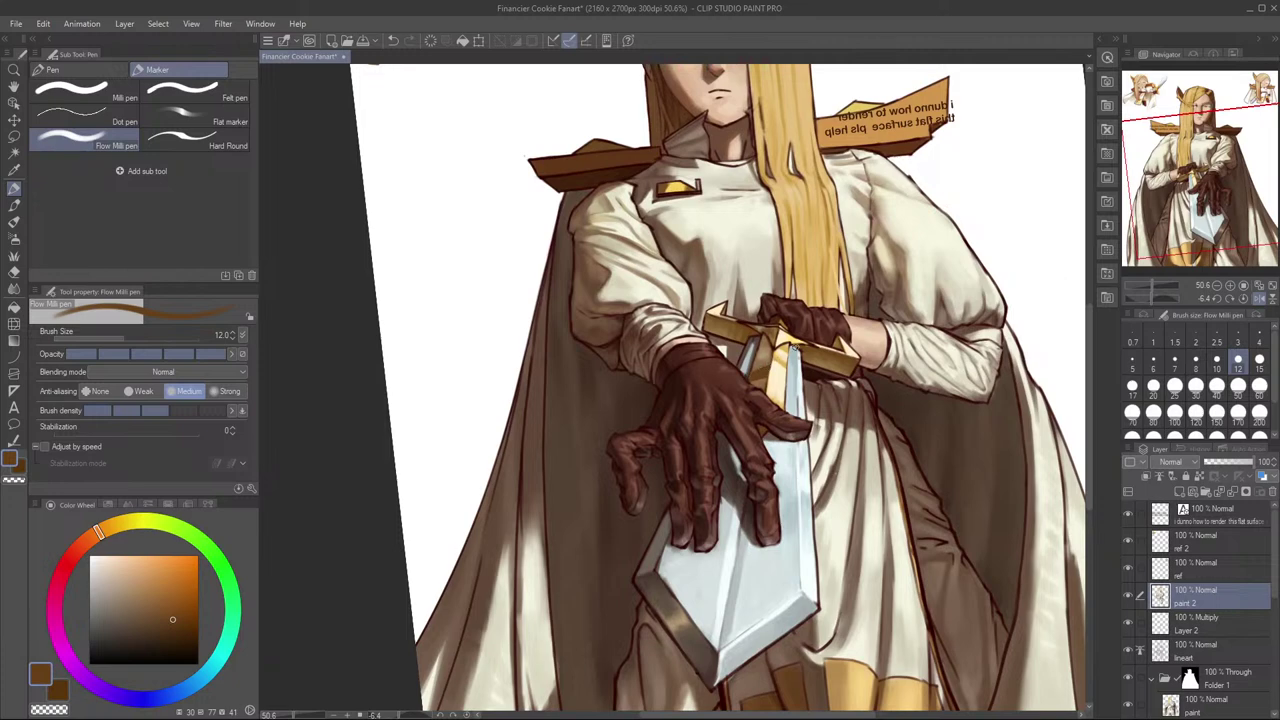
{"action": "key", "text": "bracketleft"}
{"action": "key", "text": "ctrl+z"}
{"action": "key", "text": "c"}
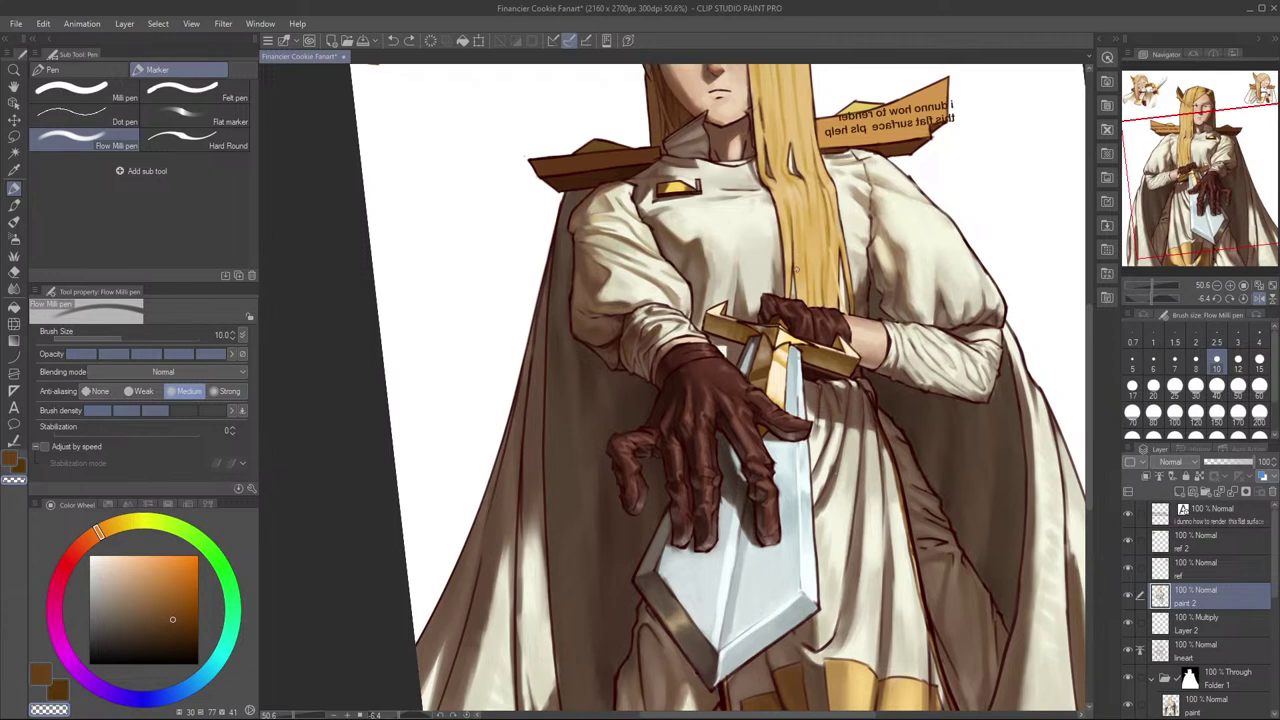
Step: Try to reshape the hilt's shaded side with the Liquify tool and undo the change
{"action": "key", "text": "j"}
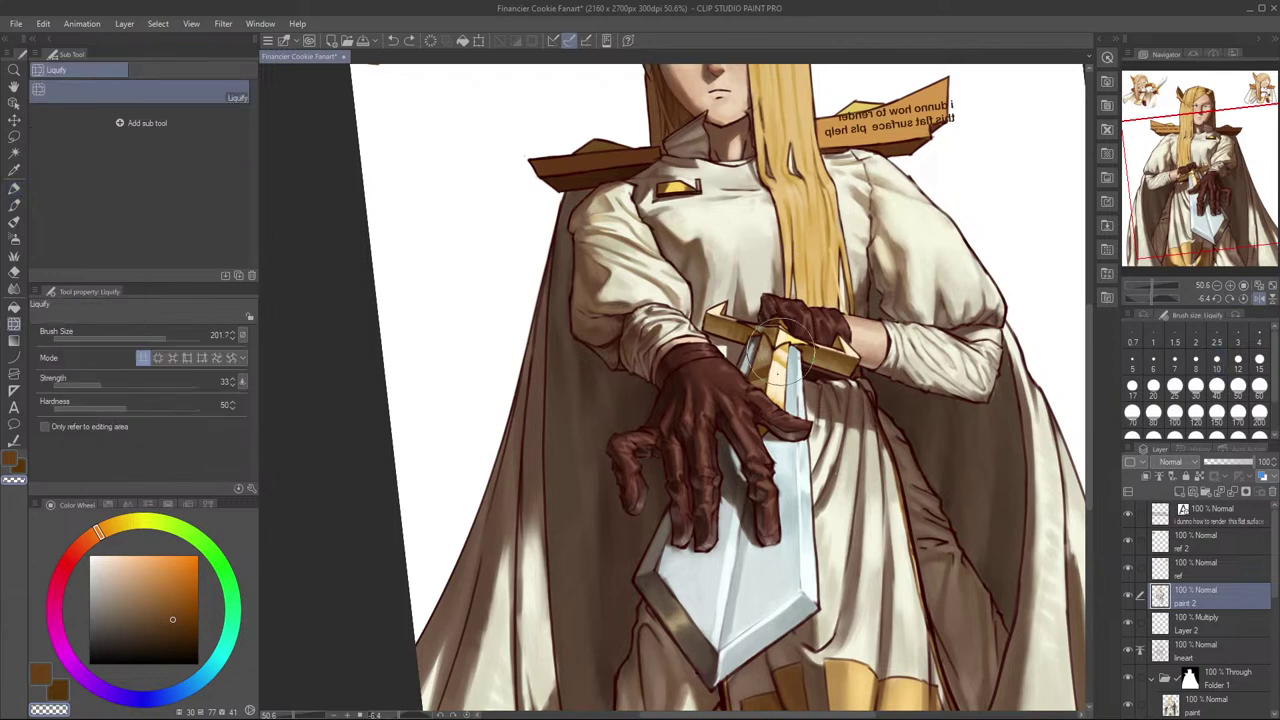
{"action": "key", "text": "bracketright"}
{"action": "key", "text": "bracketright"}
{"action": "left_click_drag", "start_coordinate": [760, 374], "coordinate": [771, 356]}
{"action": "key", "text": "ctrl+z"}
Step: Smooth the brown shading under the crossguard with the Blend tool at size 17, then increase its size to 20
{"action": "key", "text": "bracketleft"}
{"action": "key", "text": "bracketleft"}
{"action": "key", "text": "bracketleft"}
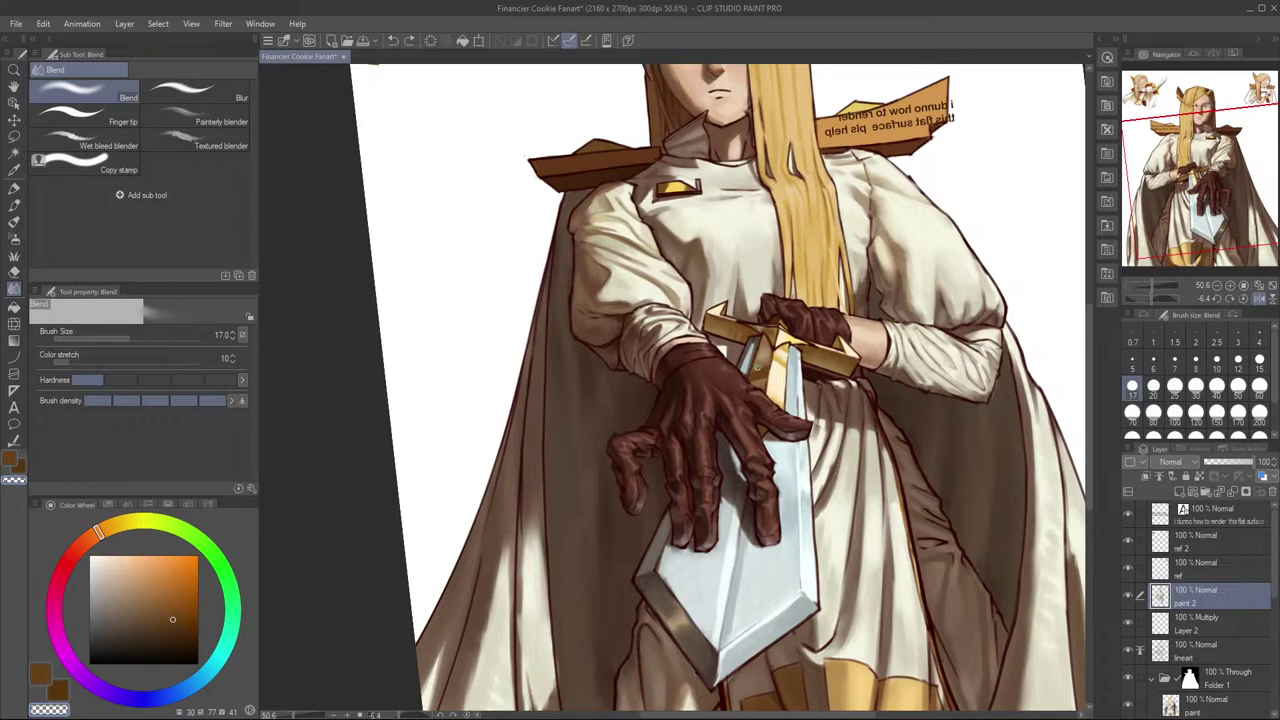
{"action": "left_click_drag", "start_coordinate": [754, 372], "coordinate": [853, 393]}
{"action": "key", "text": "h"}
{"action": "key", "text": "bracketright"}
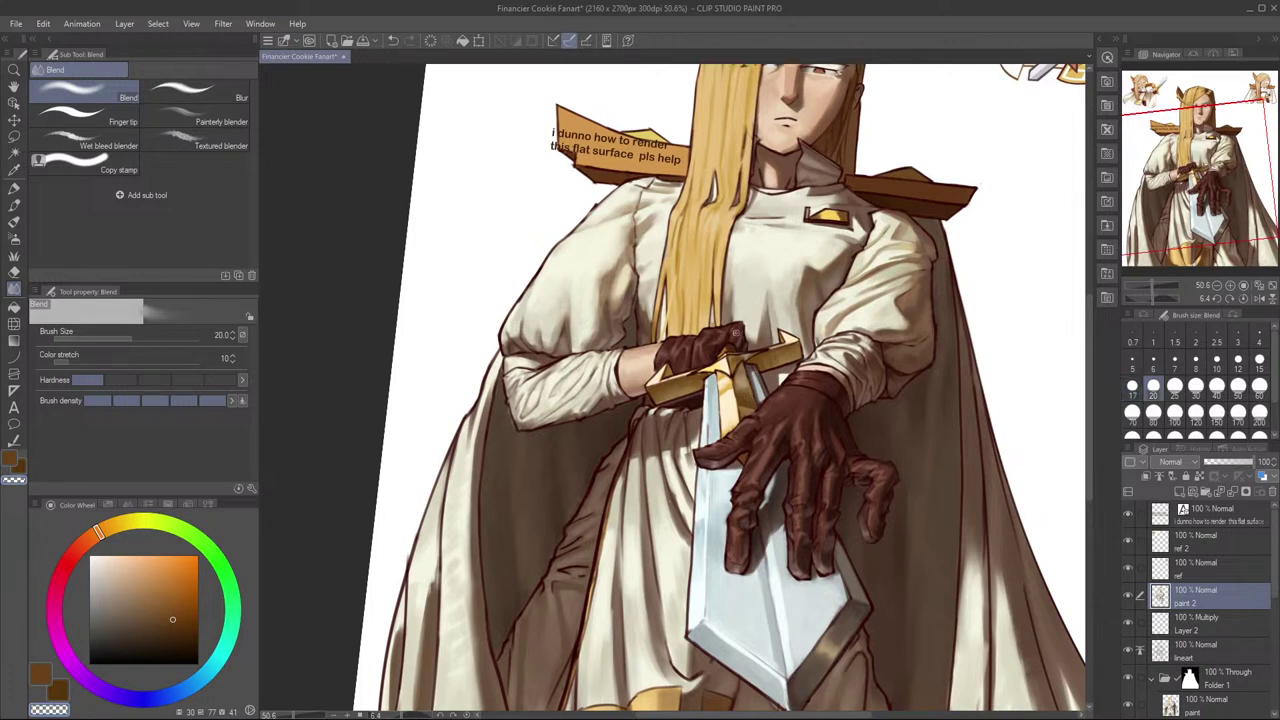
Step: Repaint the hilt's shaded side with the size 10 Flow Milli pen, sampling a light brown (hue 32, saturation 50, value 56) and a dark brown
{"action": "key", "text": "ctrl+0"}
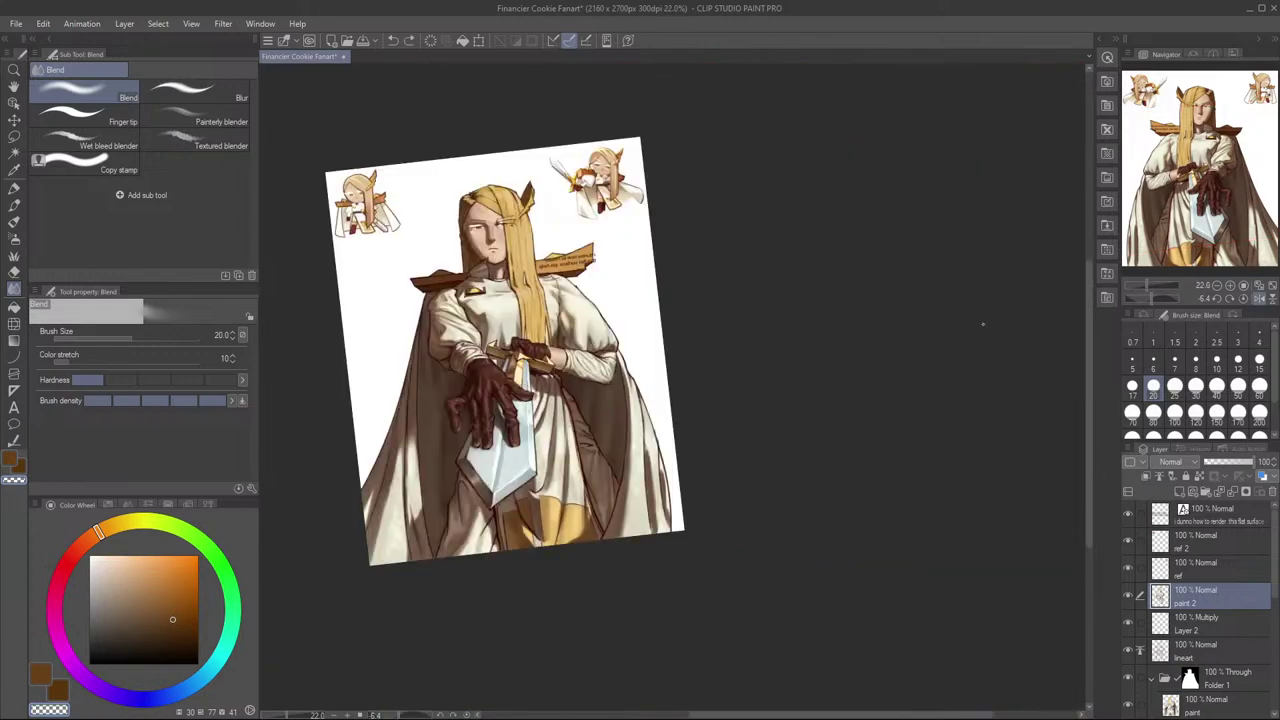
{"action": "left_click_drag", "start_coordinate": [529, 341], "coordinate": [713, 414]}
{"action": "left_click_drag", "start_coordinate": [713, 414], "coordinate": [745, 390]}
{"action": "scroll", "coordinate": [745, 390], "scroll_direction": "up", "scroll_amount": 3}
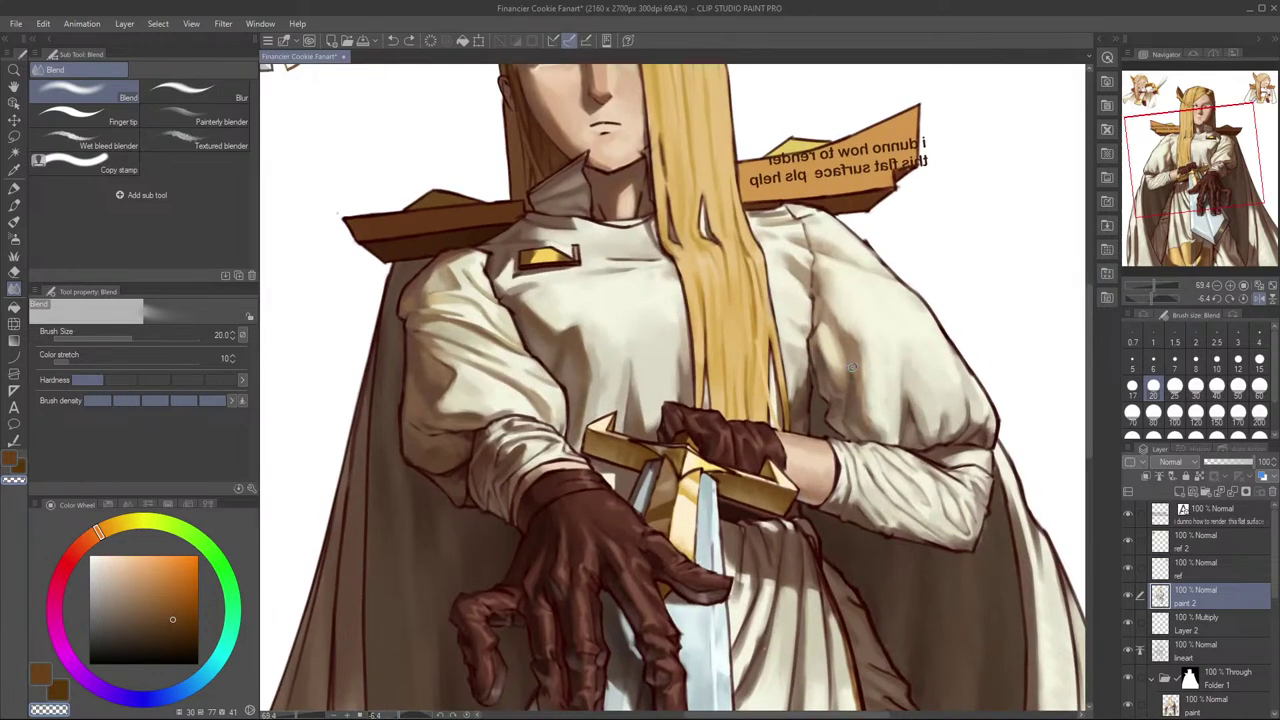
{"action": "key", "text": "h"}
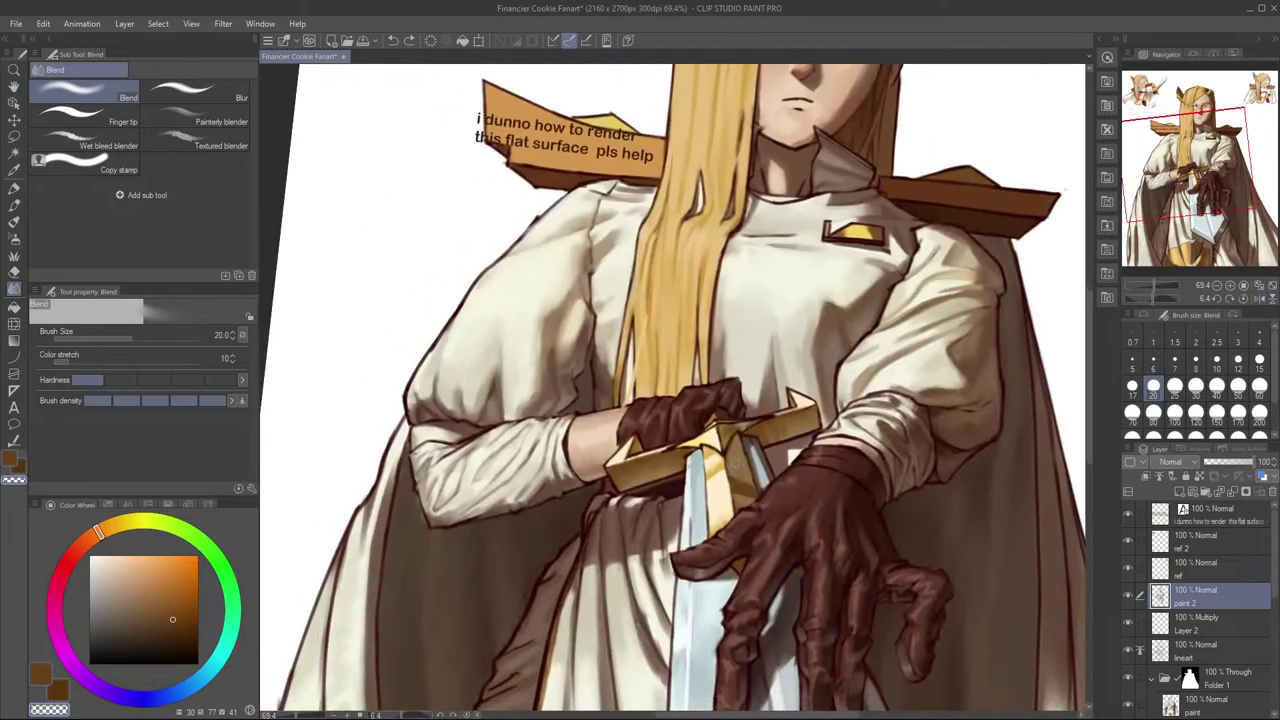
{"action": "key", "text": "p"}
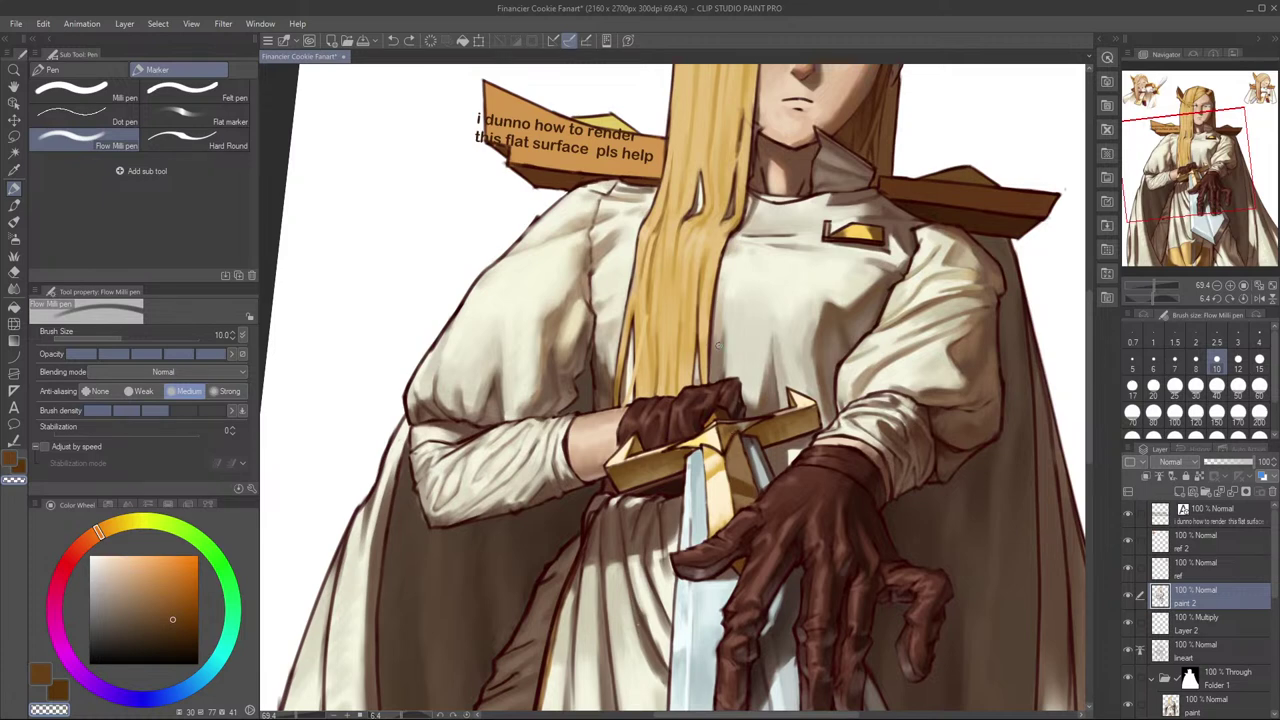
{"action": "left_click", "coordinate": [735, 437], "text": "alt"}
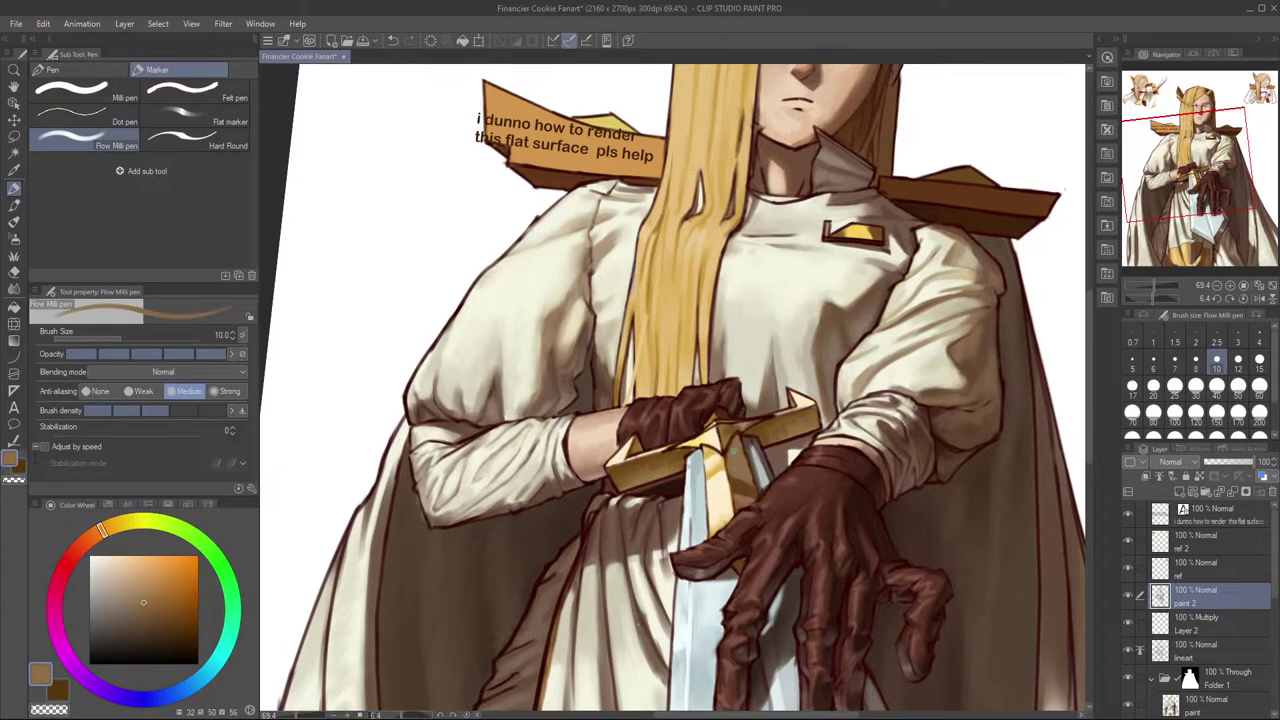
{"action": "mouse_move", "coordinate": [743, 485]}
{"action": "left_mouse_down"}
{"action": "mouse_move", "coordinate": [752, 490]}
{"action": "mouse_move", "coordinate": [734, 487]}
{"action": "left_mouse_up"}
{"action": "left_click", "coordinate": [741, 489], "text": "alt"}
{"action": "left_click_drag", "start_coordinate": [736, 435], "coordinate": [740, 453]}
Step: Enlarge the Flow Milli pen to size 17 and paint over the hilt's shaded face just below the crossguard in close-up
{"action": "key", "text": "bracketright"}
{"action": "key", "text": "bracketright"}
{"action": "key", "text": "h"}
{"action": "key", "text": "h"}
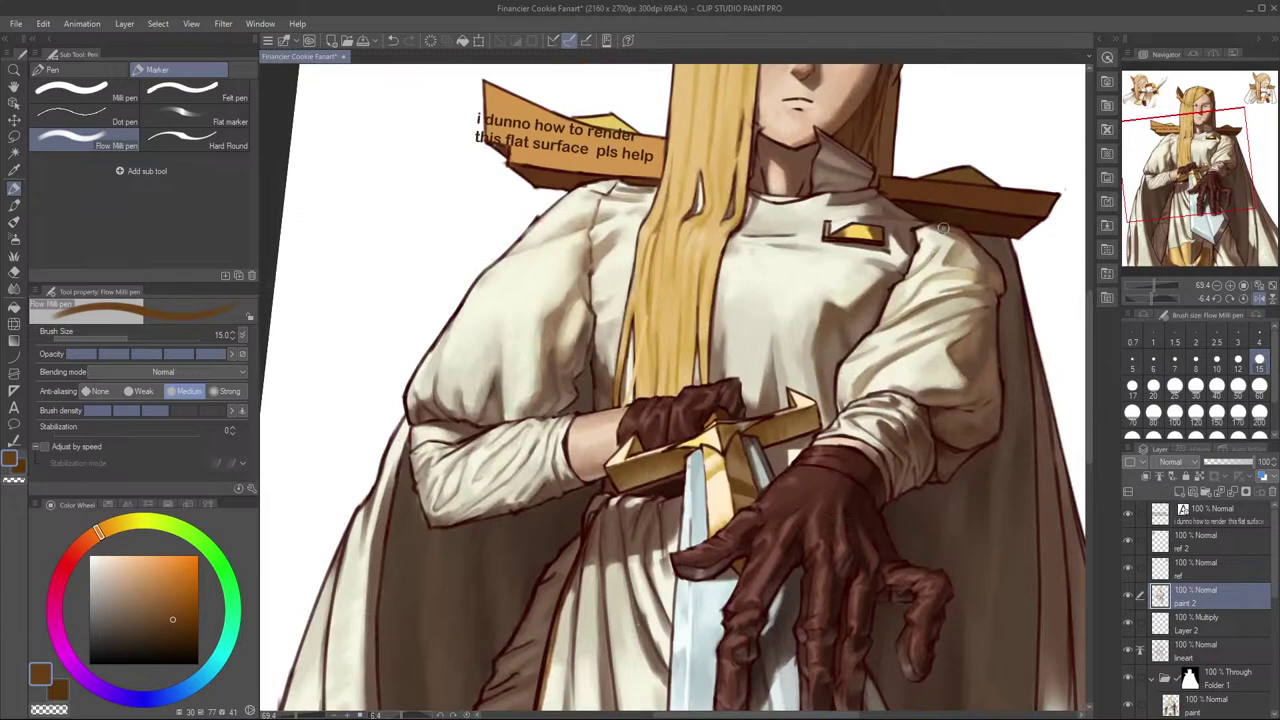
{"action": "left_click_drag", "start_coordinate": [797, 415], "coordinate": [769, 472]}
{"action": "scroll", "coordinate": [770, 471], "scroll_direction": "up", "scroll_amount": 4}
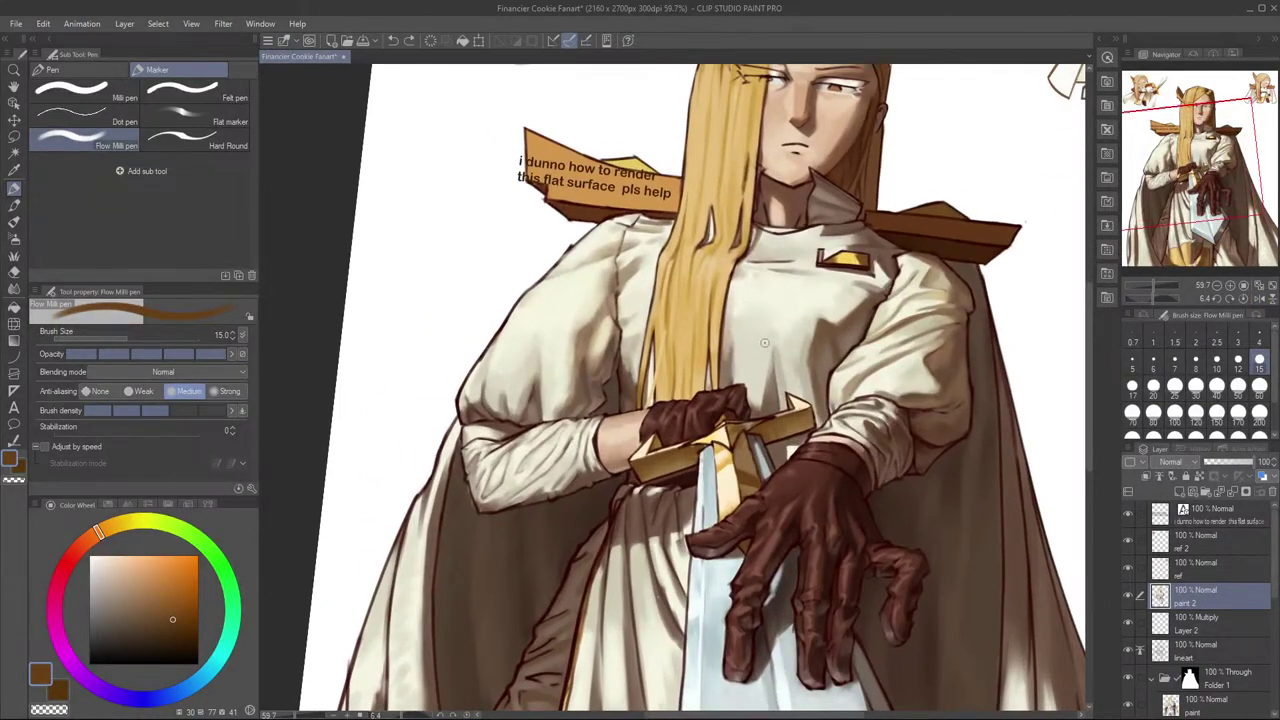
{"action": "scroll", "coordinate": [743, 447], "scroll_direction": "up", "scroll_amount": 4}
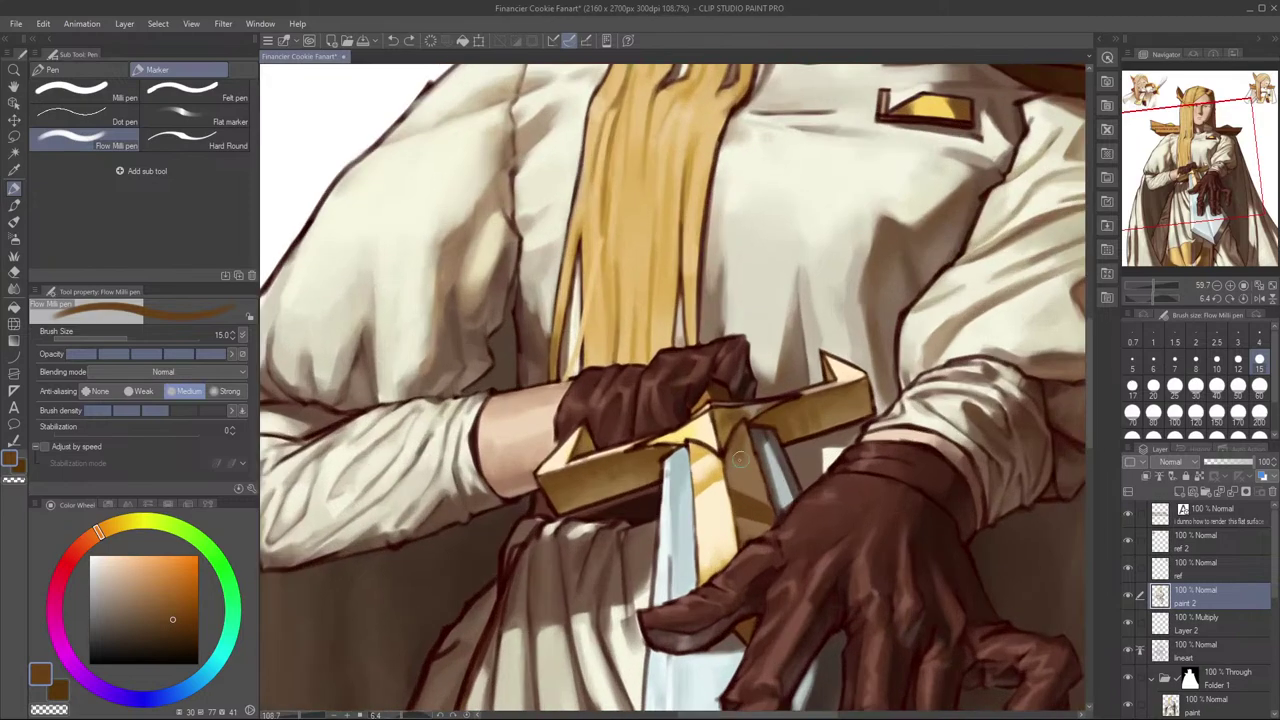
{"action": "key", "text": "bracketleft"}
{"action": "key", "text": "bracketleft"}
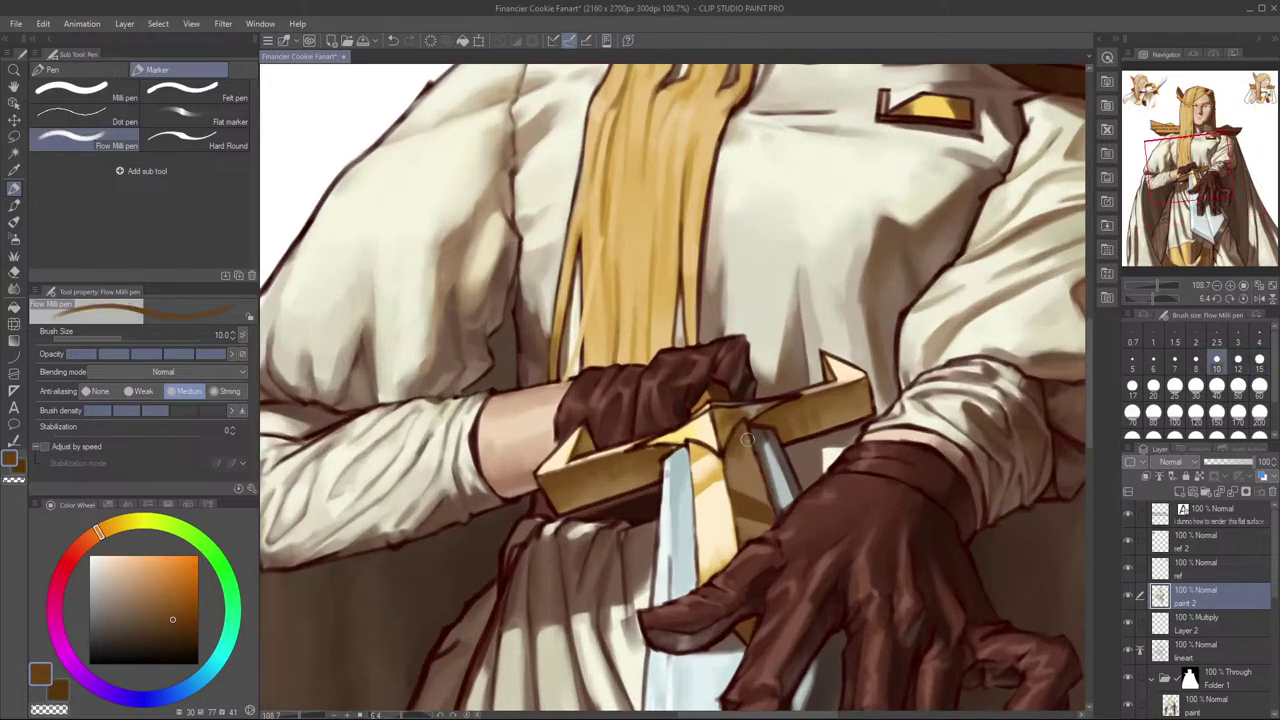
{"action": "key", "text": "bracketright"}
{"action": "key", "text": "bracketright"}
{"action": "key", "text": "bracketright"}
{"action": "left_click_drag", "start_coordinate": [743, 437], "coordinate": [735, 460]}
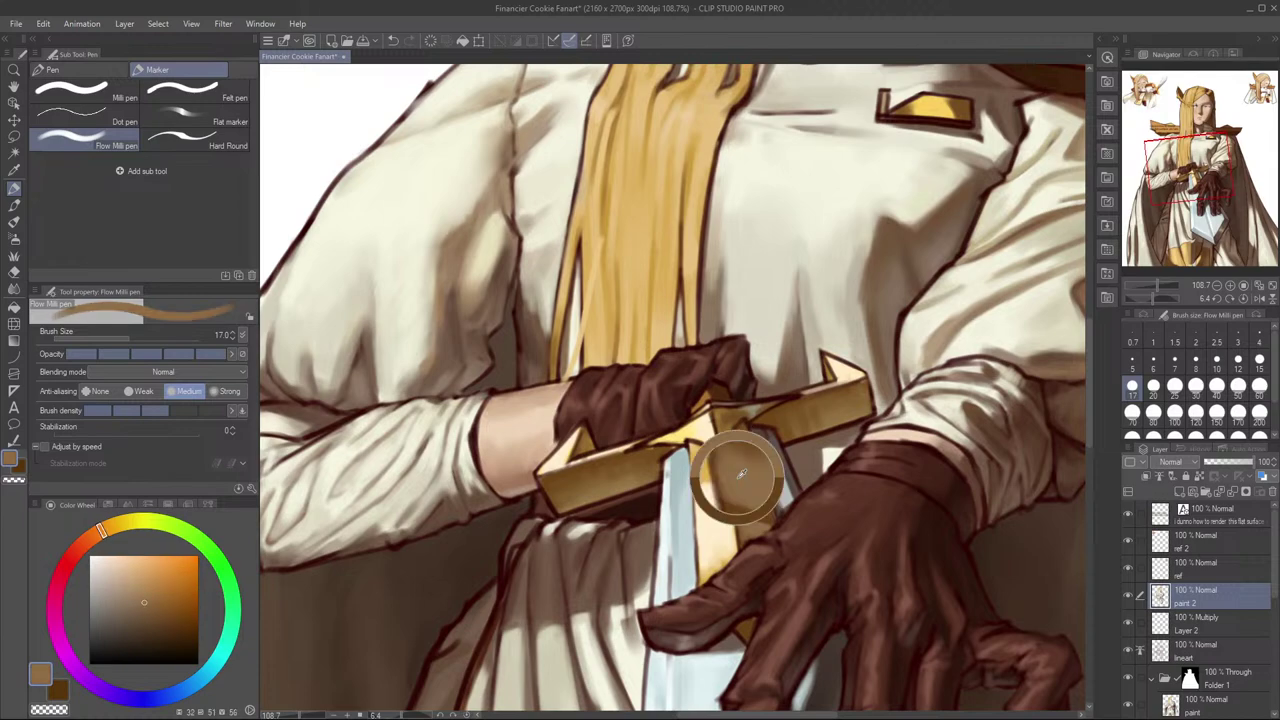
Step: Examine the sword hilt's shading at several magnifications and in the mirrored view of the canvas
{"action": "scroll", "coordinate": [760, 465], "scroll_direction": "down", "scroll_amount": 4}
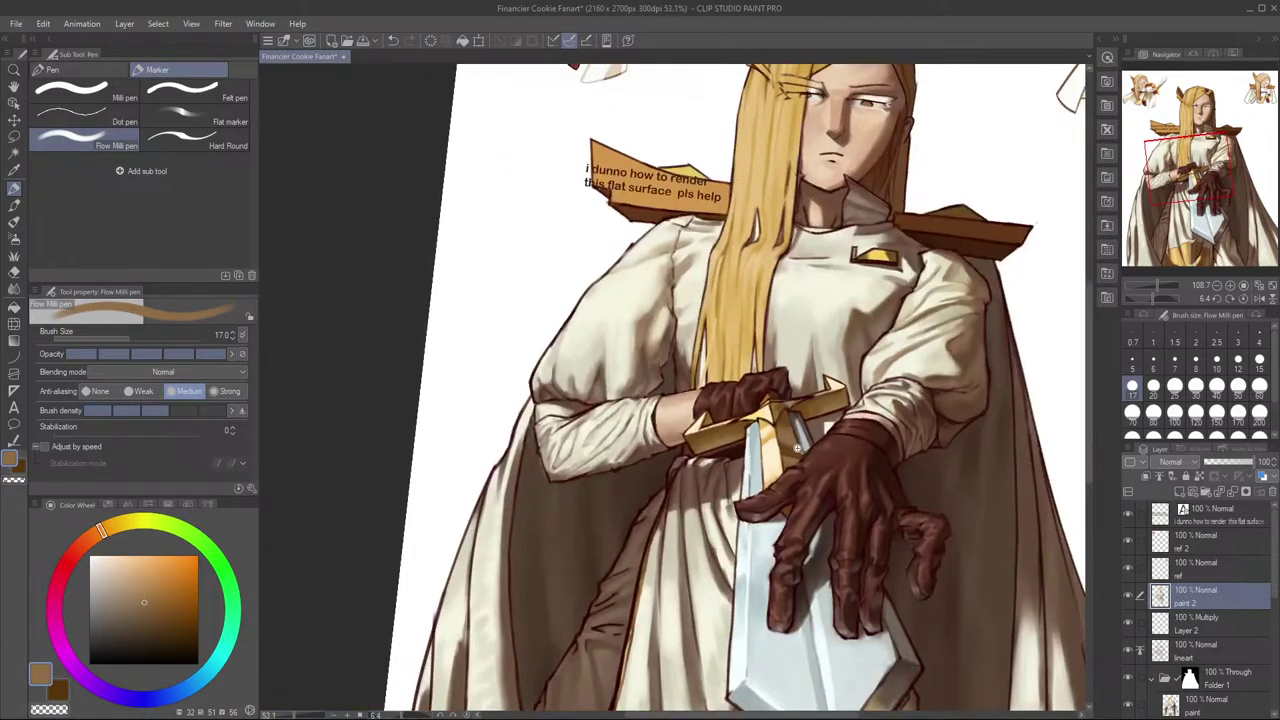
{"action": "scroll", "coordinate": [797, 447], "scroll_direction": "up", "scroll_amount": 2}
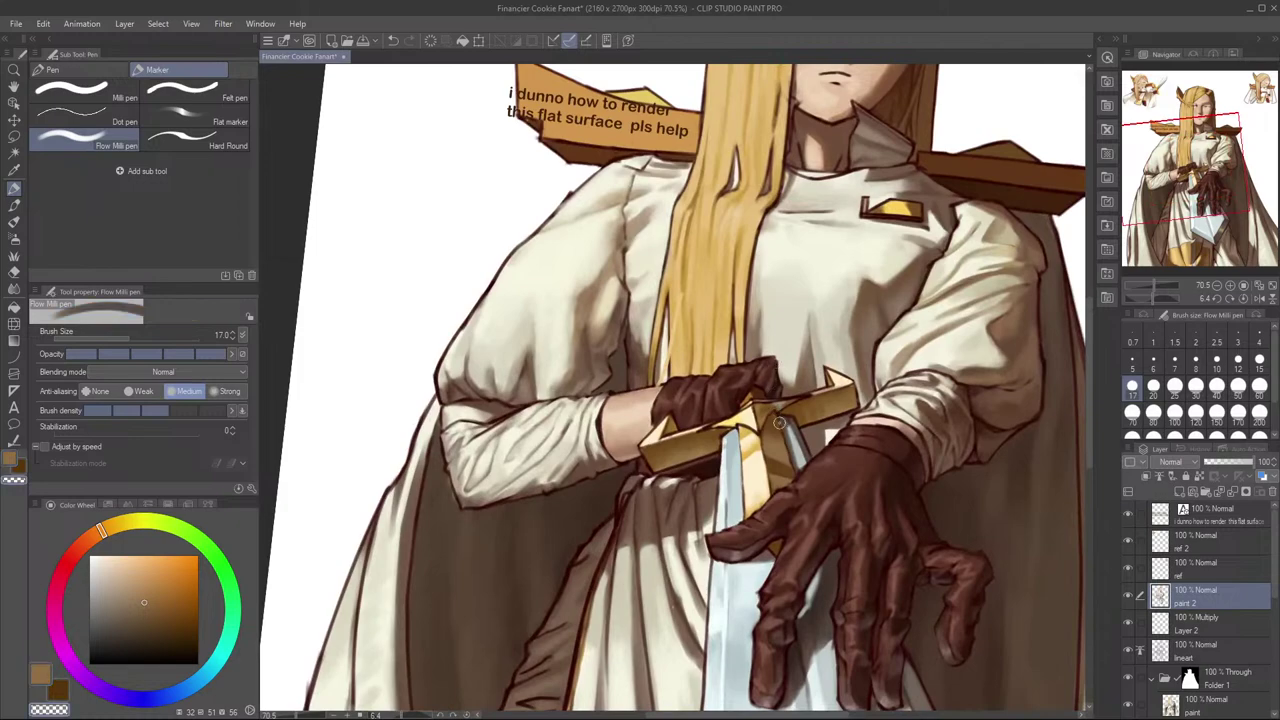
{"action": "scroll", "coordinate": [779, 423], "scroll_direction": "up", "scroll_amount": 2}
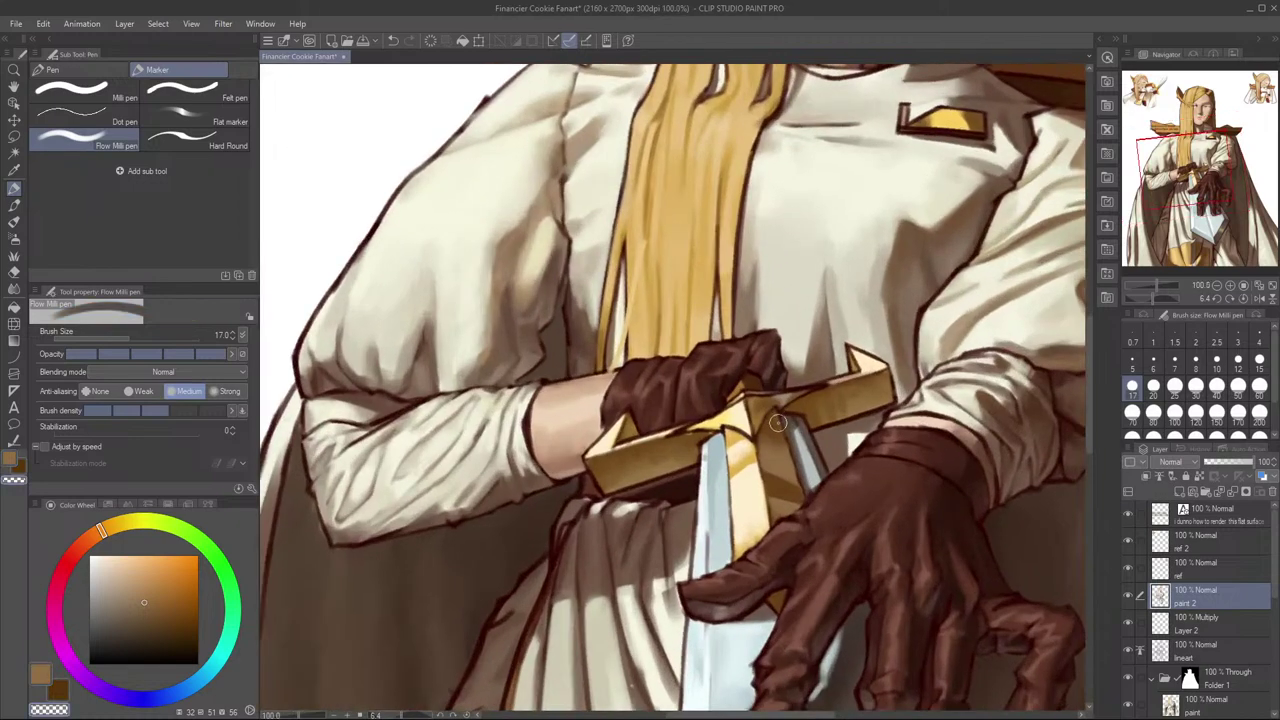
{"action": "key", "text": "e"}
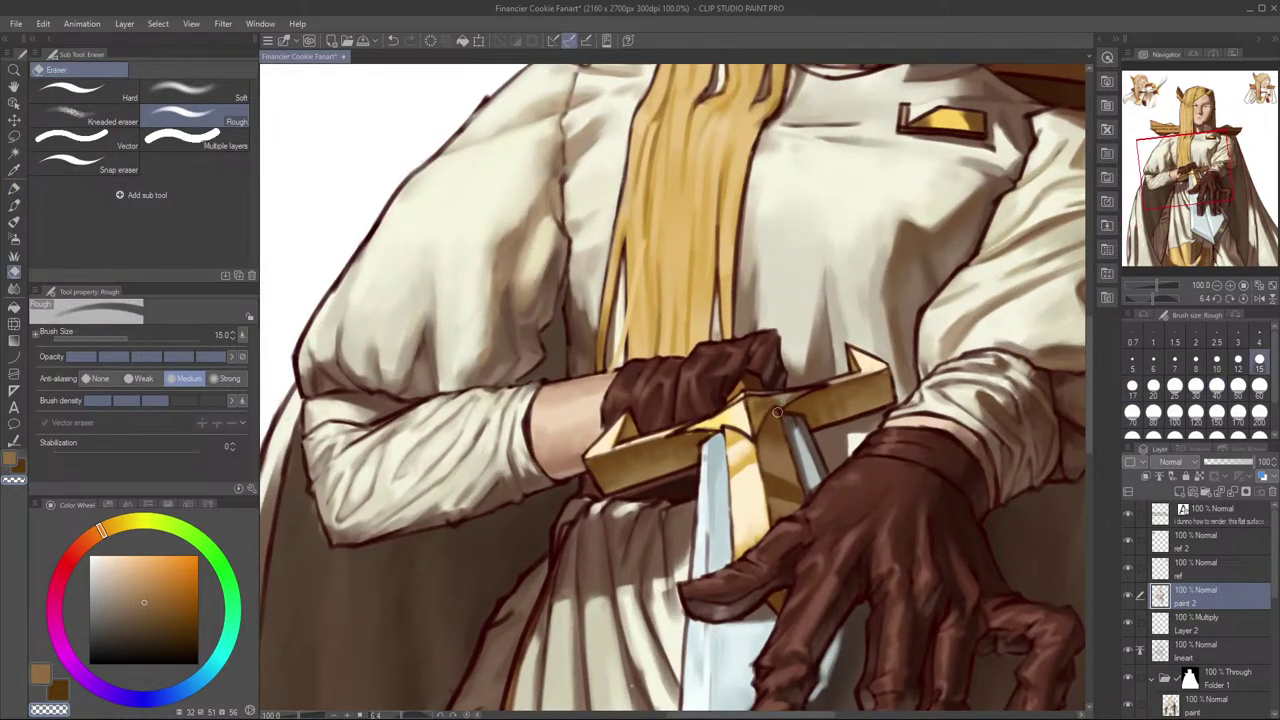
{"action": "scroll", "coordinate": [900, 340], "scroll_direction": "down", "scroll_amount": 2}
{"action": "key", "text": "h"}
{"action": "key", "text": "h"}
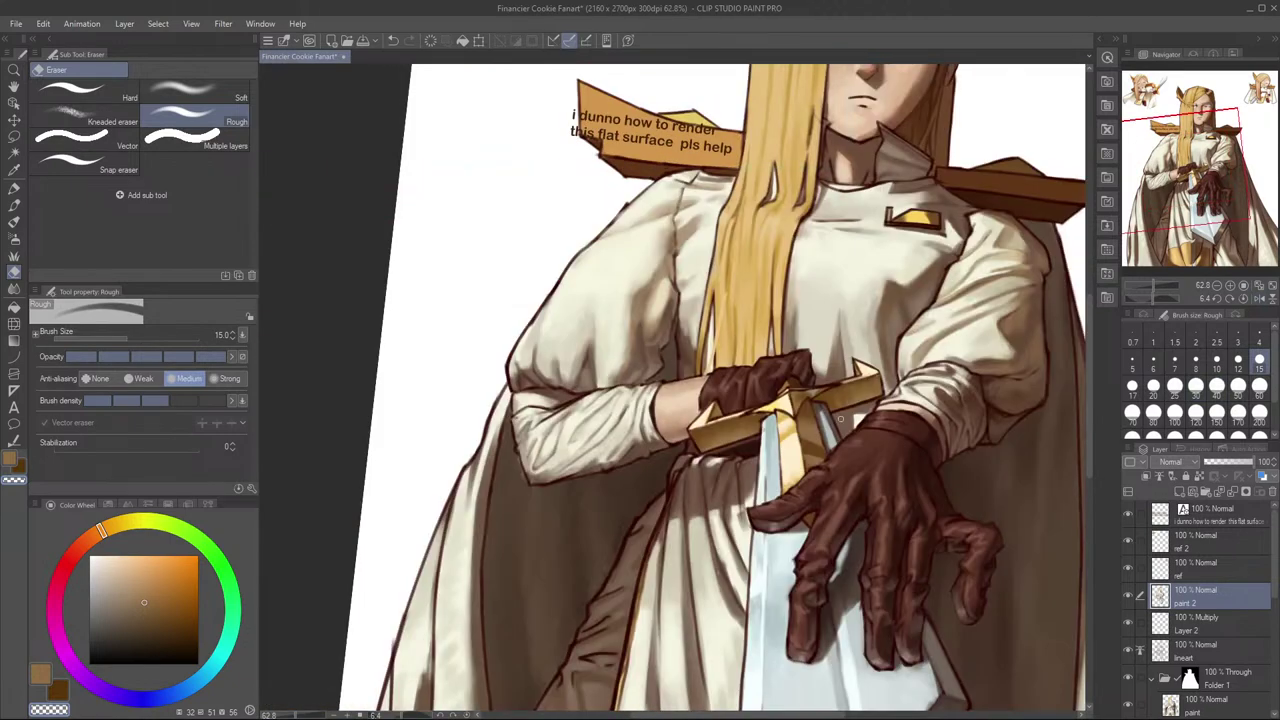
{"action": "scroll", "coordinate": [835, 380], "scroll_direction": "down", "scroll_amount": 3}
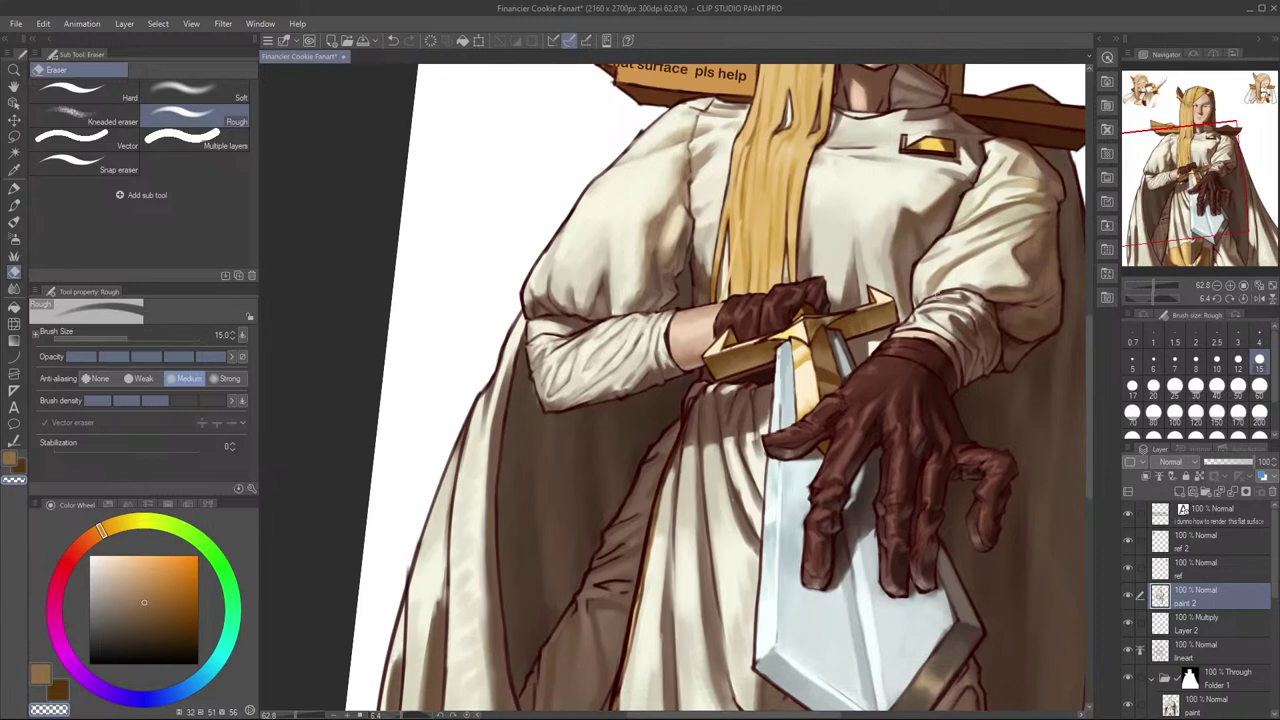
{"action": "mouse_move", "coordinate": [895, 327]}
{"action": "left_mouse_down"}
{"action": "mouse_move", "coordinate": [880, 359]}
{"action": "mouse_move", "coordinate": [899, 346]}
{"action": "left_mouse_up"}
{"action": "key", "text": "h"}
{"action": "left_click_drag", "start_coordinate": [722, 402], "coordinate": [849, 383]}
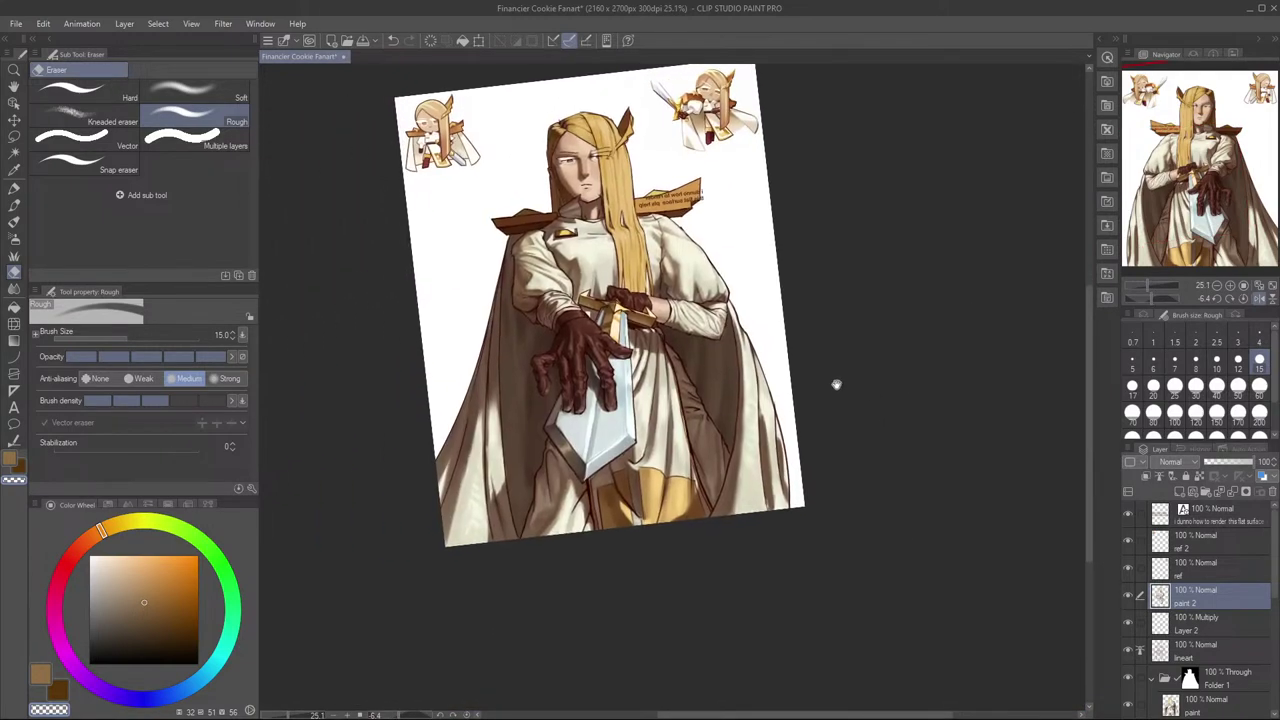
{"action": "key", "text": "h"}
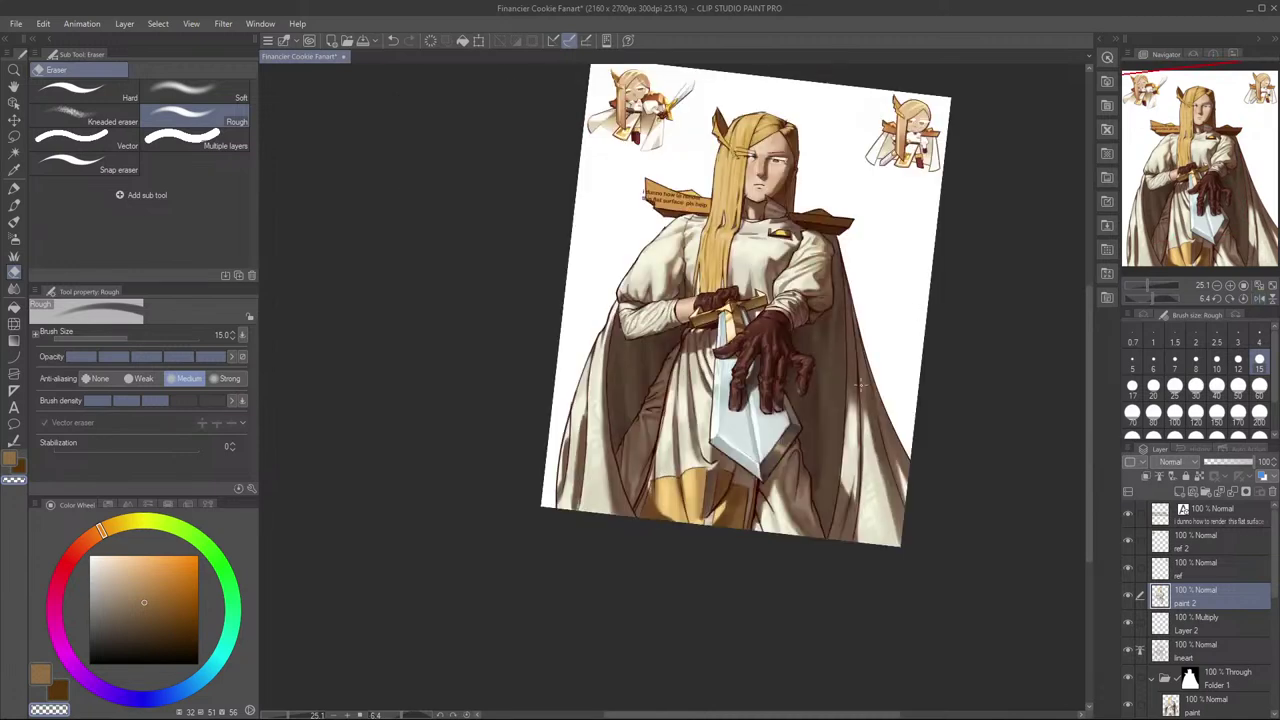
{"action": "scroll", "coordinate": [860, 385], "scroll_direction": "up", "scroll_amount": 4}
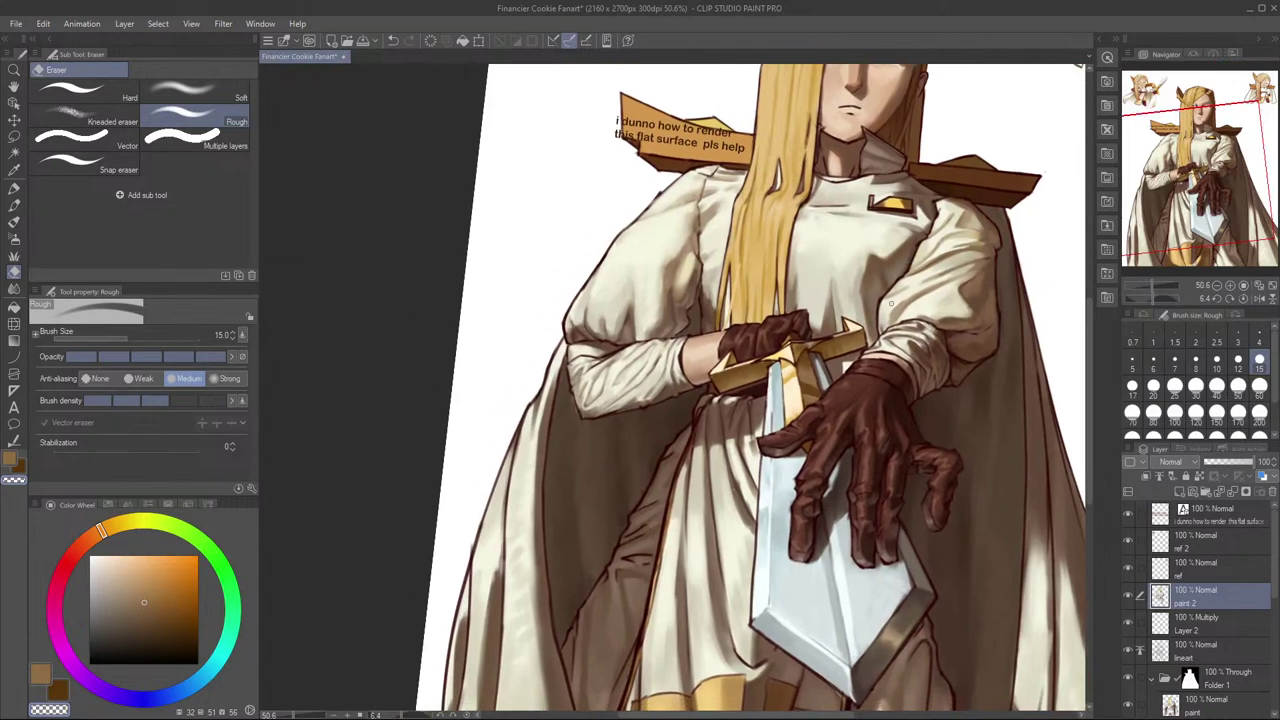
{"action": "scroll", "coordinate": [742, 370], "scroll_direction": "up", "scroll_amount": 3}
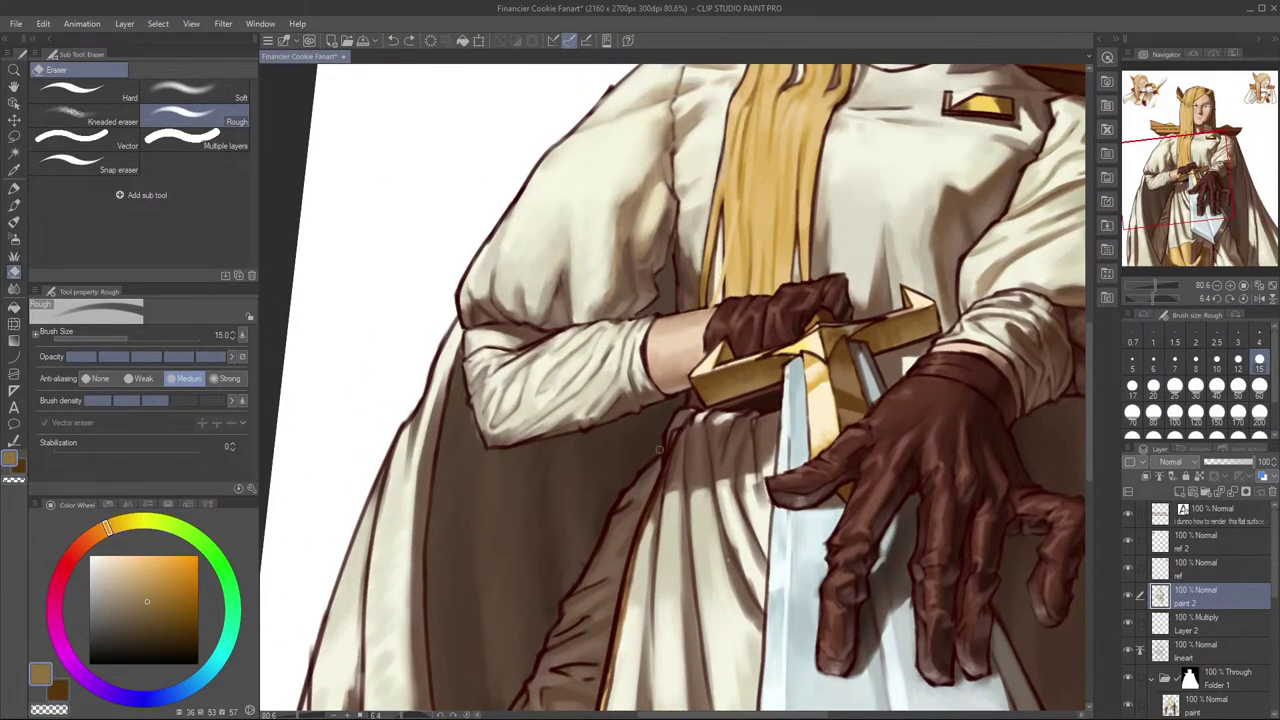
Step: Try painting a light beige highlight (hue 35, saturation 34, value 69) on the crossguard's front with the size 15 Flow Milli pen
{"action": "key", "text": "bracketleft"}
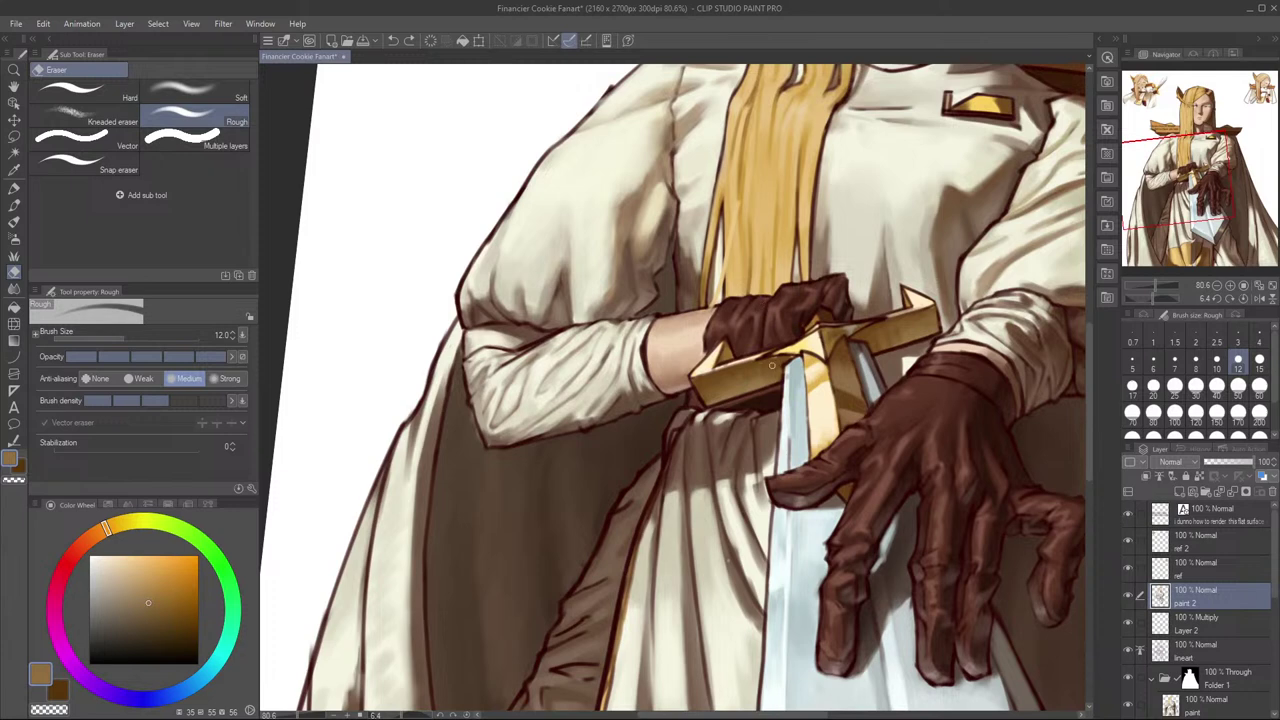
{"action": "key", "text": "p"}
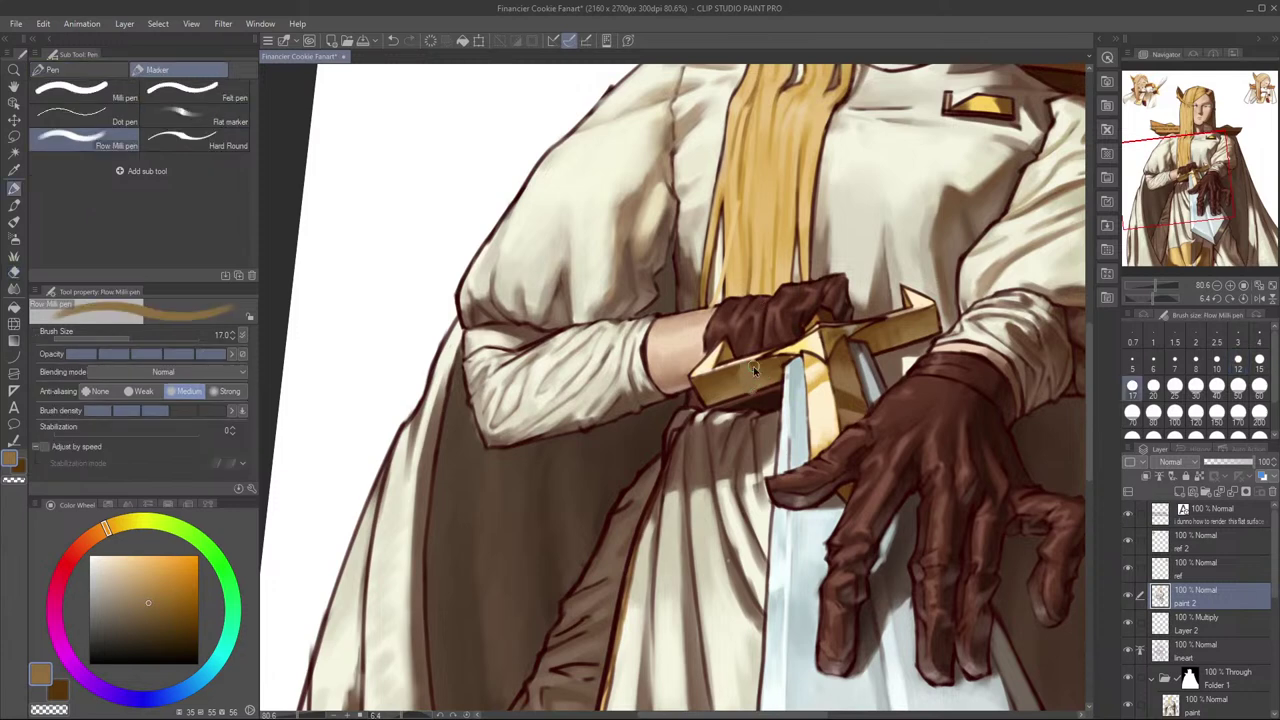
{"action": "key", "text": "bracketleft"}
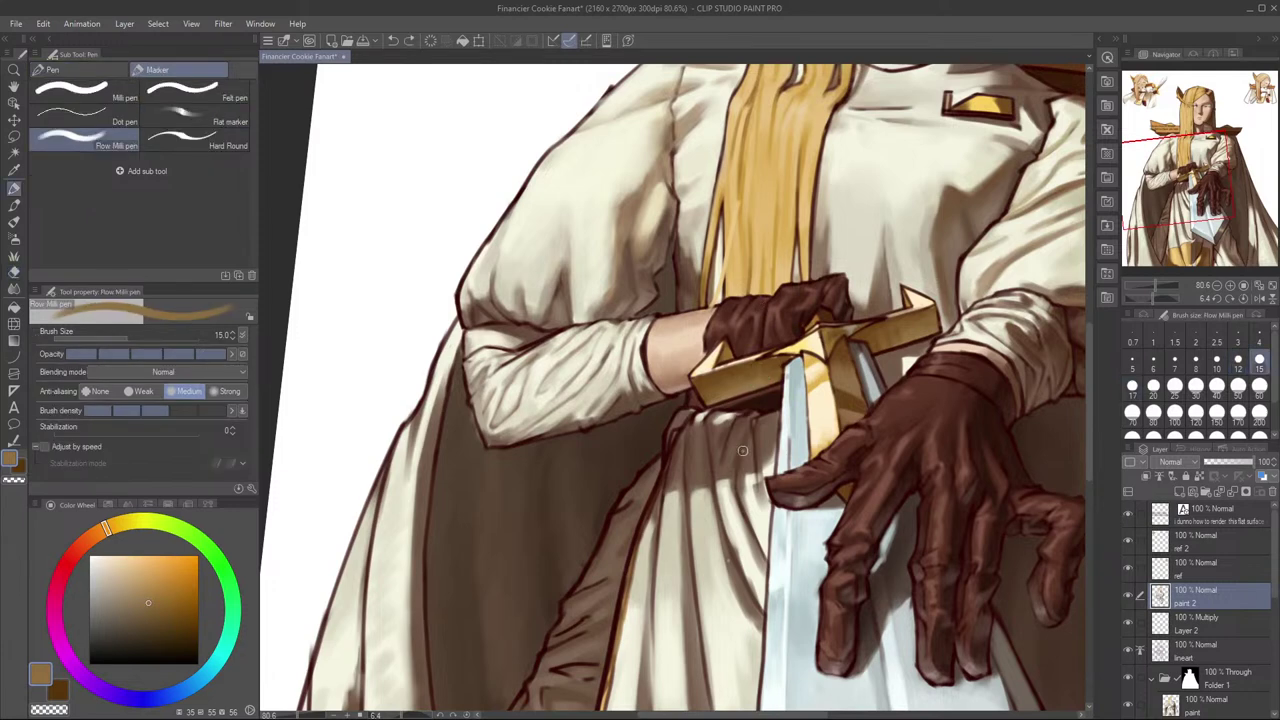
{"action": "left_click", "coordinate": [134, 588]}
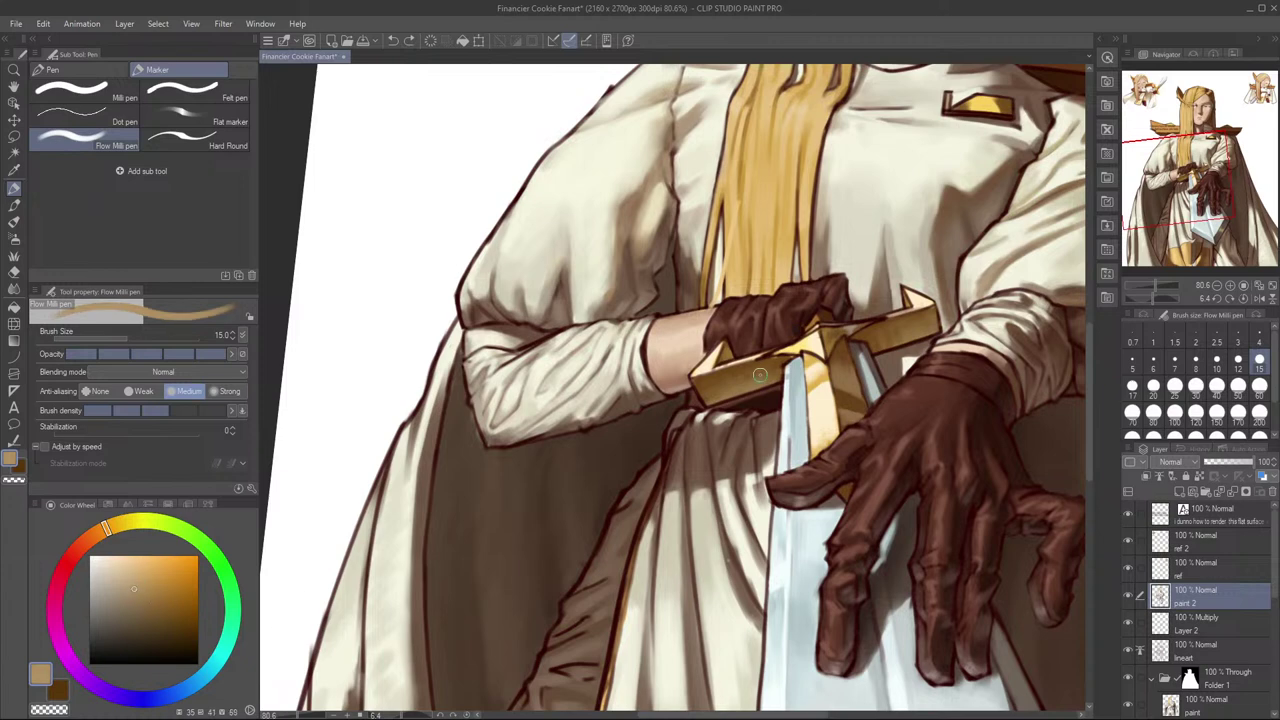
{"action": "left_click", "coordinate": [126, 589]}
{"action": "scroll", "coordinate": [815, 370], "scroll_direction": "down", "scroll_amount": 3}
{"action": "key", "text": "h"}
{"action": "left_click_drag", "start_coordinate": [618, 405], "coordinate": [827, 387]}
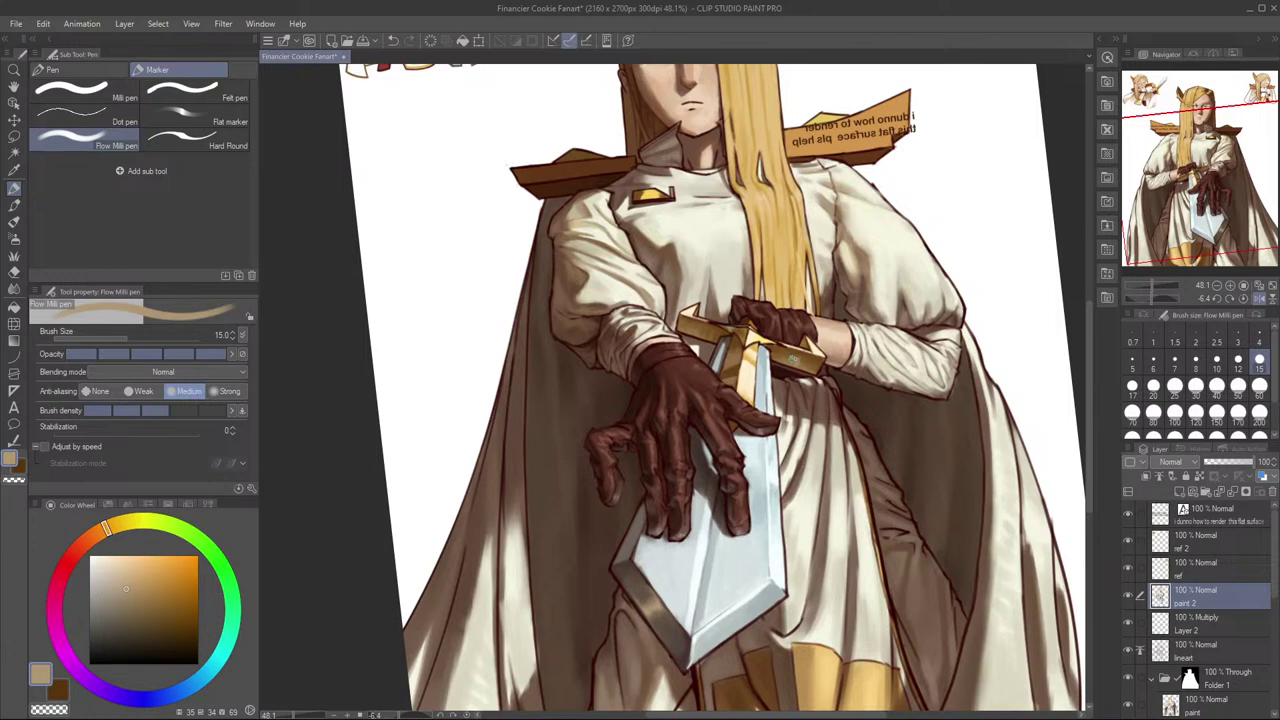
{"action": "key", "text": "h"}
{"action": "left_click_drag", "start_coordinate": [722, 352], "coordinate": [911, 380]}
{"action": "left_click_drag", "start_coordinate": [738, 386], "coordinate": [757, 375]}
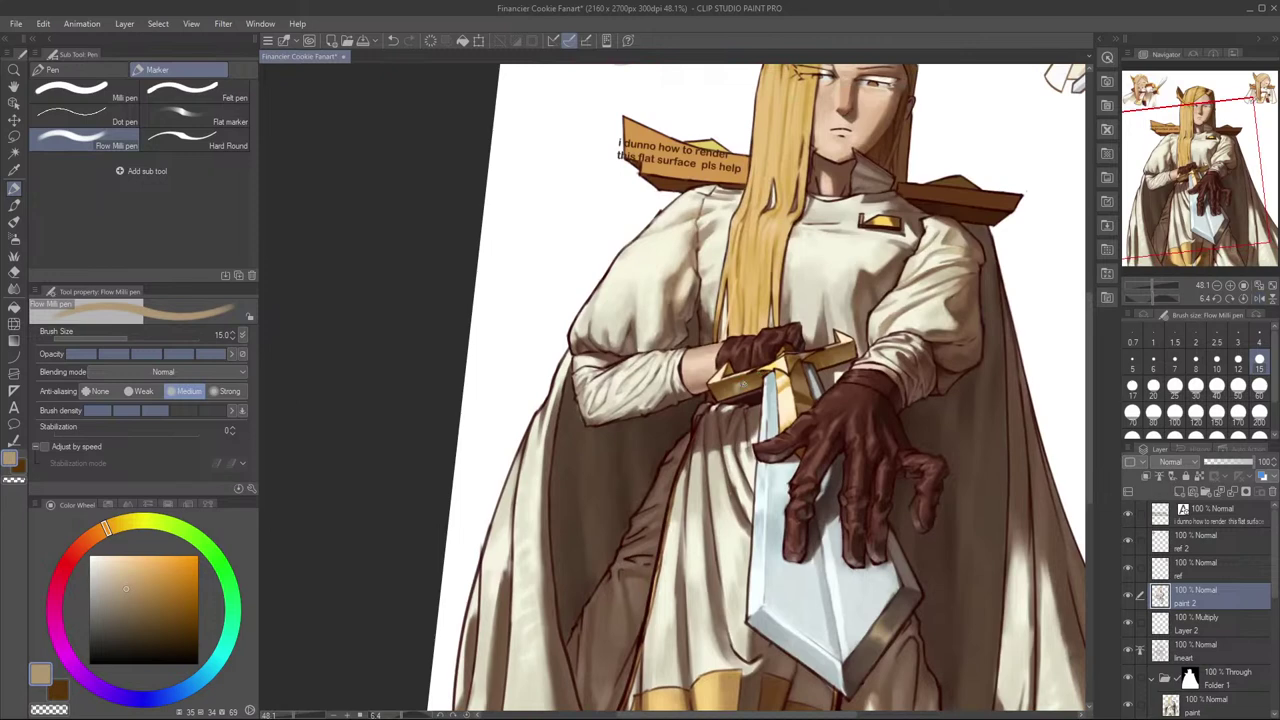
Step: Compare the crossguard with and without the beige highlight, try a stroke on its other arm, and undo both highlights
{"action": "key", "text": "ctrl+z"}
{"action": "key", "text": "ctrl+y"}
{"action": "key", "text": "ctrl+z"}
{"action": "key", "text": "ctrl+y"}
{"action": "key", "text": "ctrl+z"}
{"action": "key", "text": "ctrl+y"}
{"action": "left_click_drag", "start_coordinate": [822, 366], "coordinate": [842, 357]}
{"action": "key", "text": "ctrl+z"}
{"action": "key", "text": "ctrl+z"}
Step: Examine the whole figure in mirrored and normal view with the canvas rotated closer to upright
{"action": "key", "text": "h"}
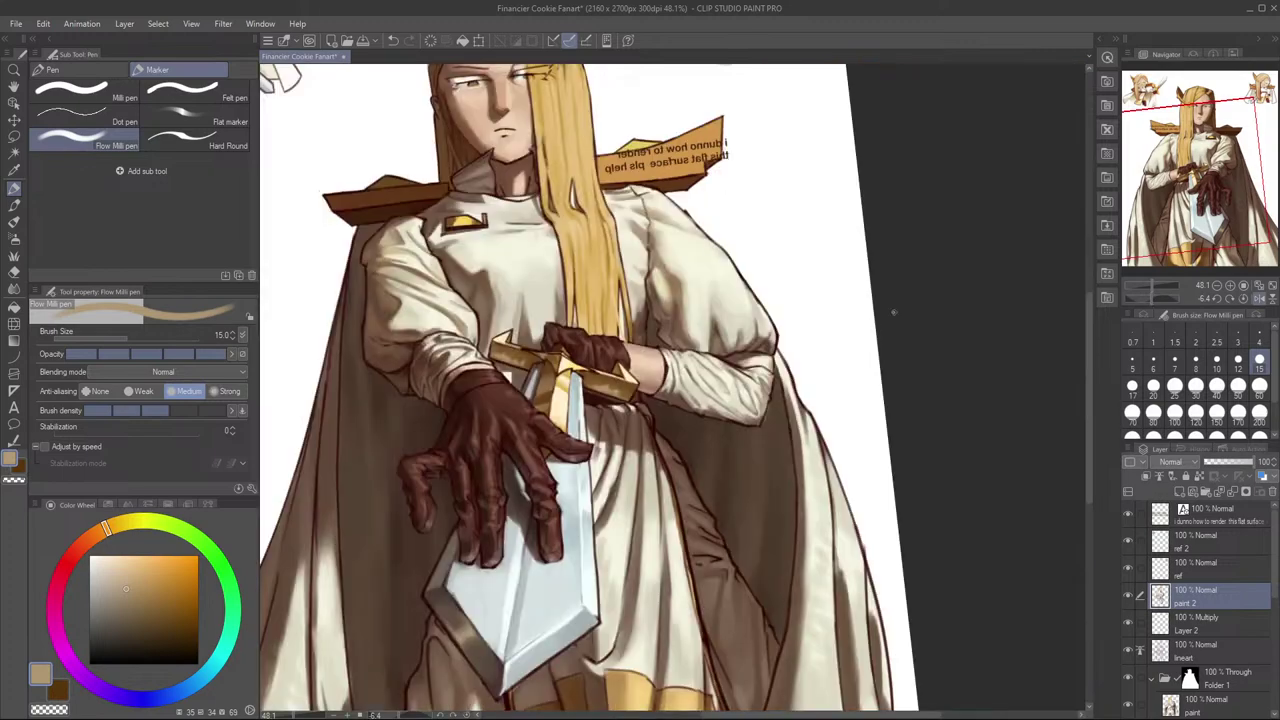
{"action": "left_click_drag", "start_coordinate": [720, 384], "coordinate": [874, 371]}
{"action": "scroll", "coordinate": [872, 356], "scroll_direction": "down", "scroll_amount": 2}
{"action": "key", "text": "h"}
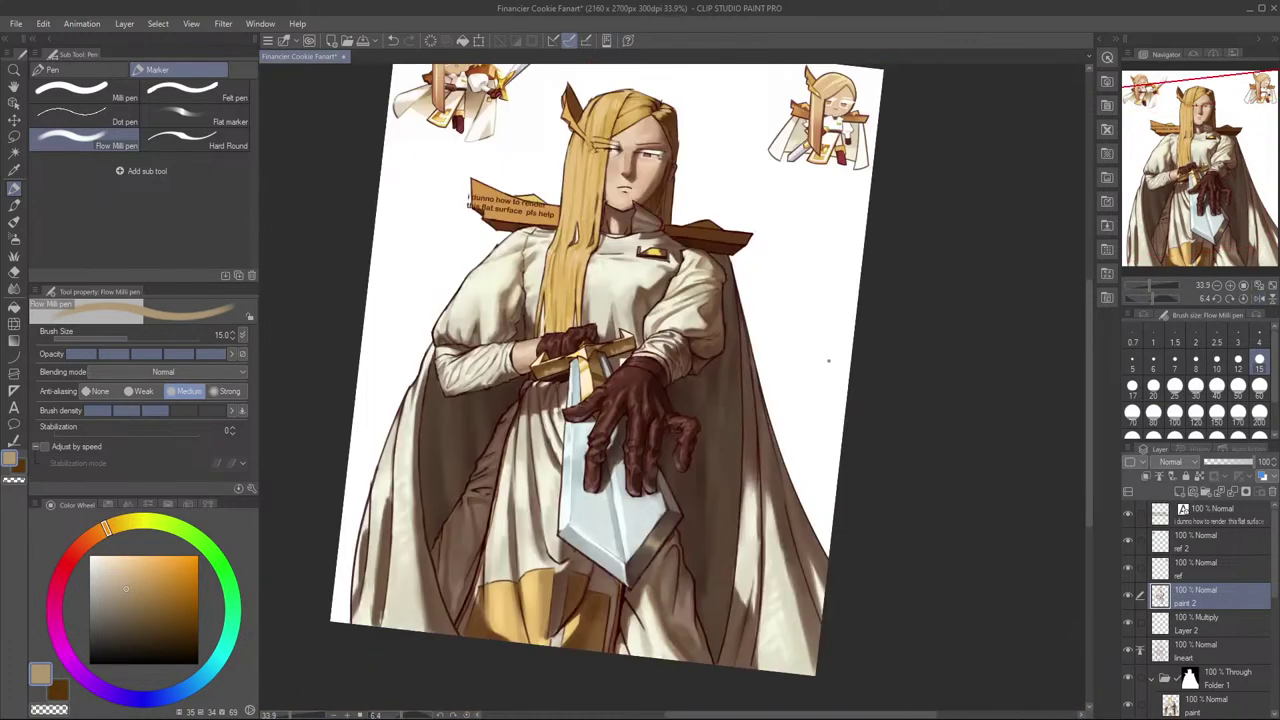
{"action": "left_click_drag", "start_coordinate": [786, 386], "coordinate": [1014, 371]}
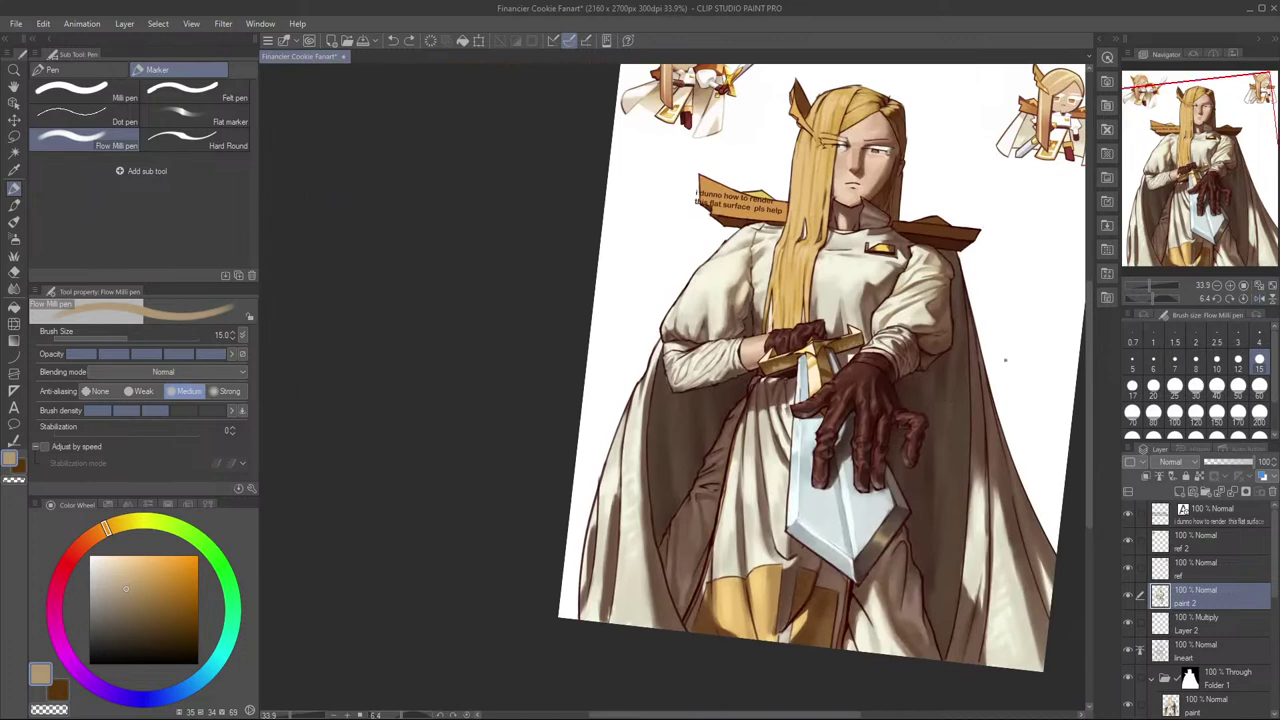
{"action": "mouse_move", "coordinate": [1010, 342]}
{"action": "left_mouse_down"}
{"action": "mouse_move", "coordinate": [972, 360]}
{"action": "mouse_move", "coordinate": [1020, 348]}
{"action": "left_mouse_up"}
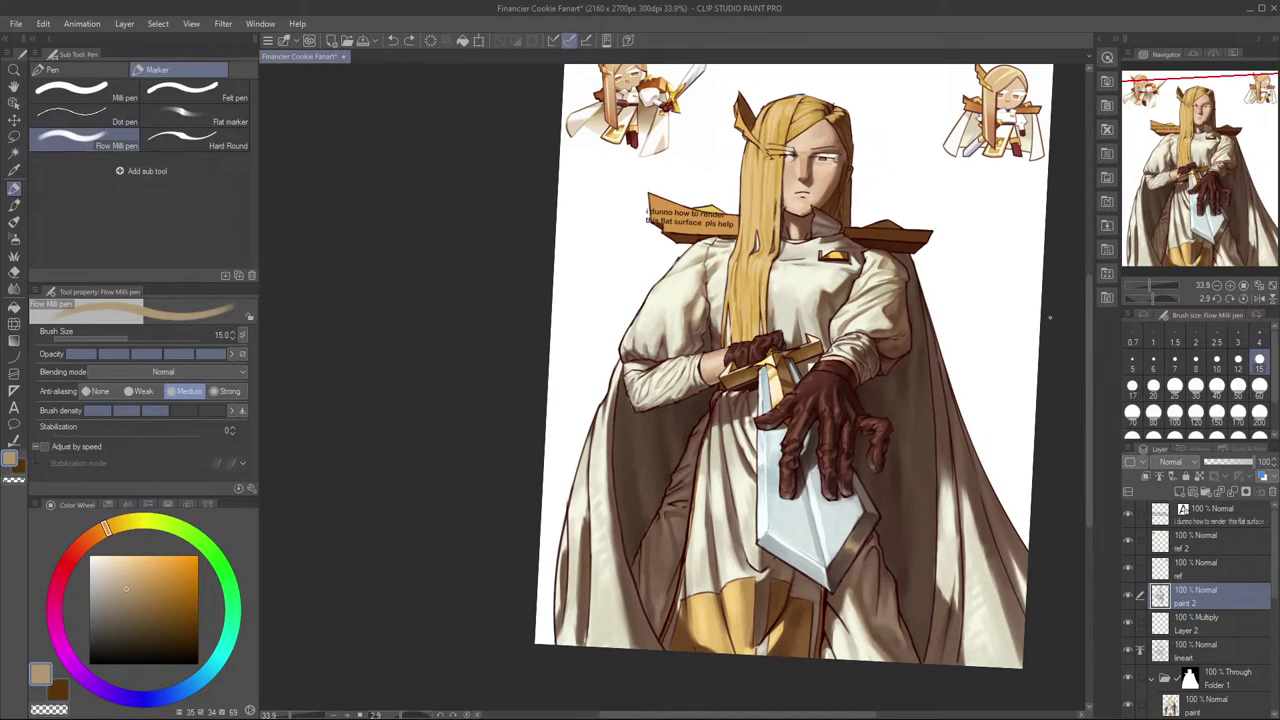
{"action": "left_click_drag", "start_coordinate": [796, 189], "coordinate": [819, 203]}
{"action": "left_click_drag", "start_coordinate": [904, 184], "coordinate": [1001, 235]}
{"action": "left_click_drag", "start_coordinate": [1010, 460], "coordinate": [930, 245]}
{"action": "left_click_drag", "start_coordinate": [936, 184], "coordinate": [1025, 170]}
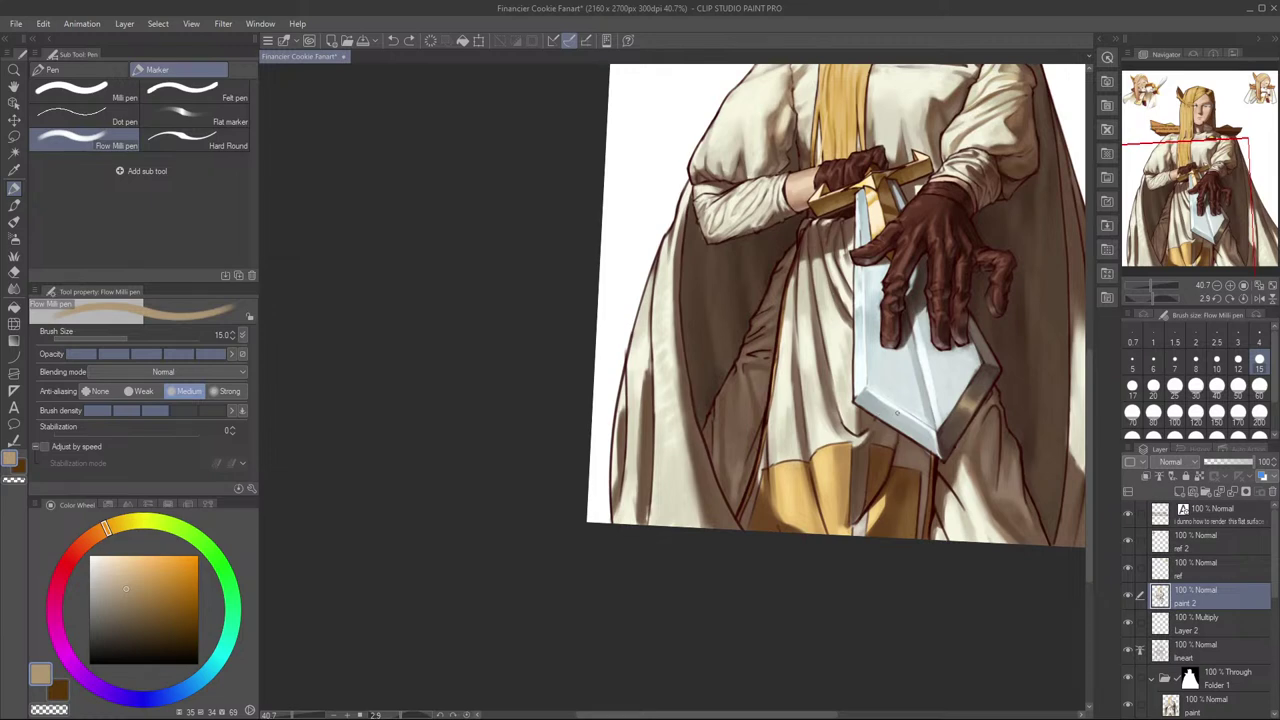
Step: Paint the tunic fold beside the blade's lower corner in a sampled grey-brown (hue 30, saturation 25, value 56), reducing the Flow Milli pen from size 20 to 10
{"action": "left_click_drag", "start_coordinate": [855, 453], "coordinate": [865, 437]}
{"action": "scroll", "coordinate": [861, 403], "scroll_direction": "up", "scroll_amount": 2}
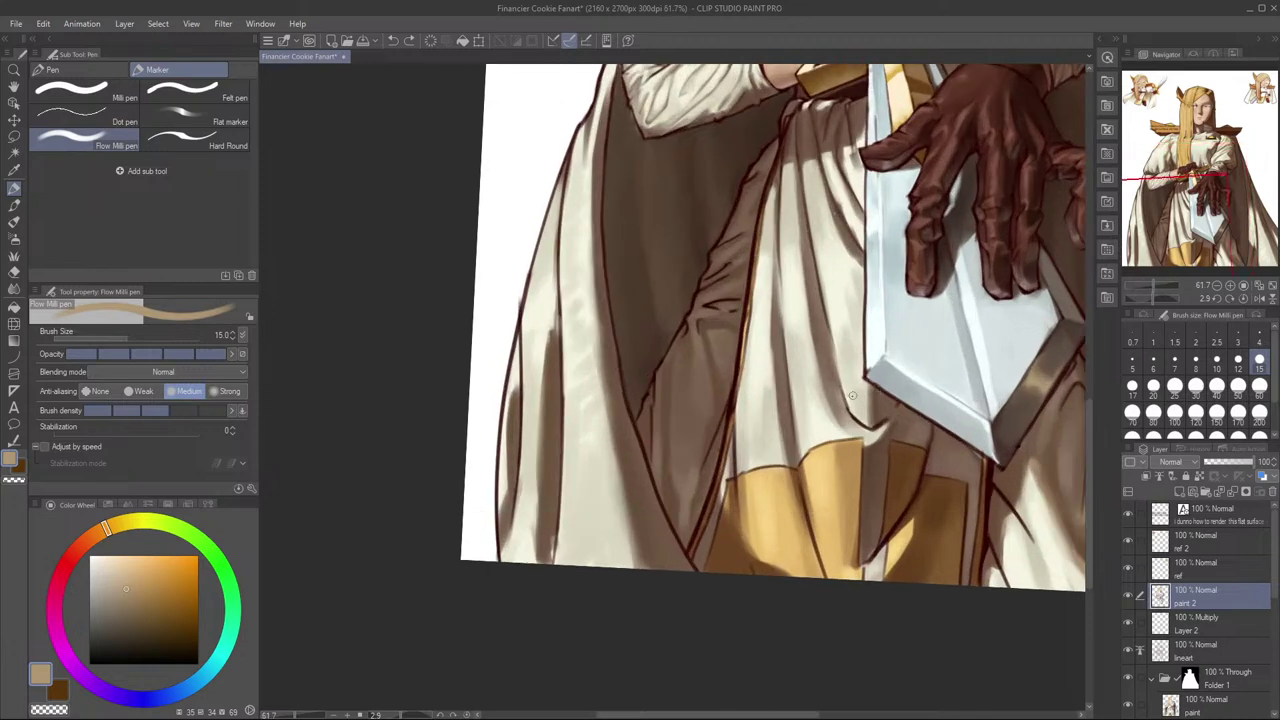
{"action": "left_click", "coordinate": [848, 388], "text": "alt"}
{"action": "key", "text": "bracketright"}
{"action": "key", "text": "bracketright"}
{"action": "left_click", "coordinate": [848, 404], "text": "alt"}
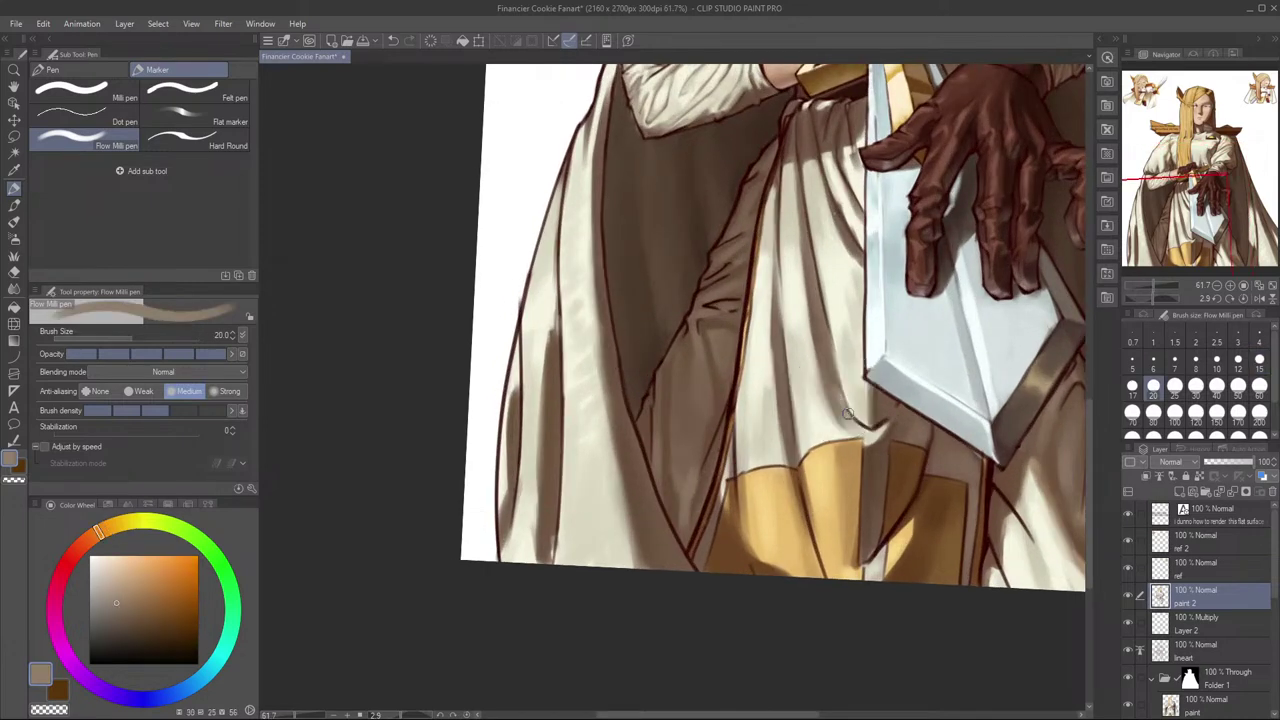
{"action": "key", "text": "bracketleft"}
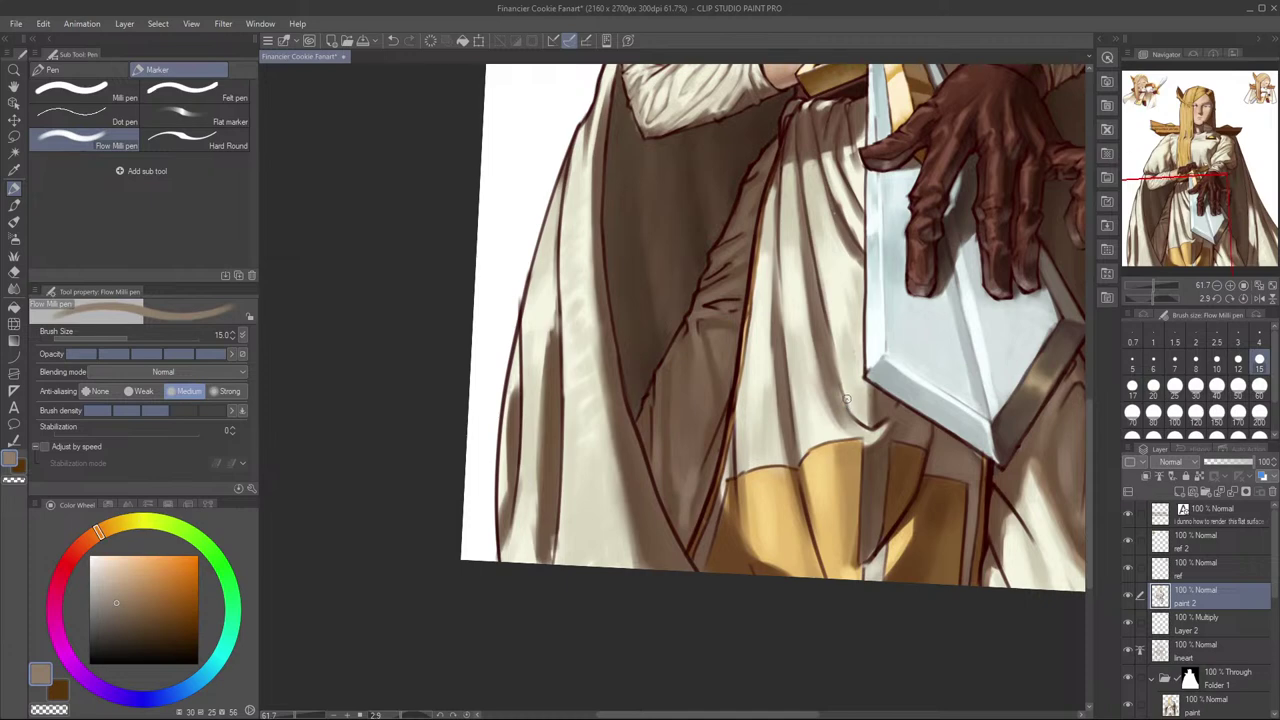
{"action": "key", "text": "bracketleft"}
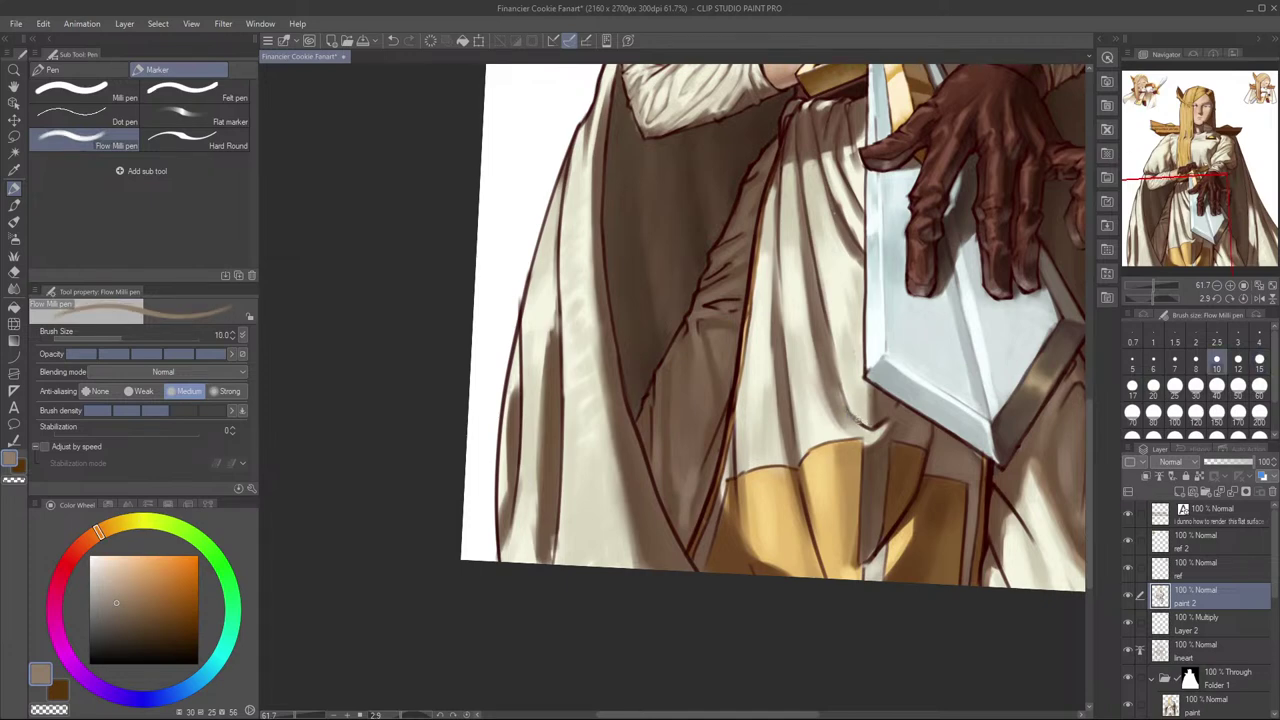
Step: Darken the shadow at the tunic's hem under the blade with a sampled dark brown (hue 26, saturation 41, value 40) at pen size 15
{"action": "key", "text": "bracketleft"}
{"action": "key", "text": "bracketright"}
{"action": "left_click", "coordinate": [880, 417], "text": "alt"}
{"action": "key", "text": "bracketright"}
{"action": "key", "text": "bracketright"}
{"action": "left_click_drag", "start_coordinate": [888, 417], "coordinate": [877, 428]}
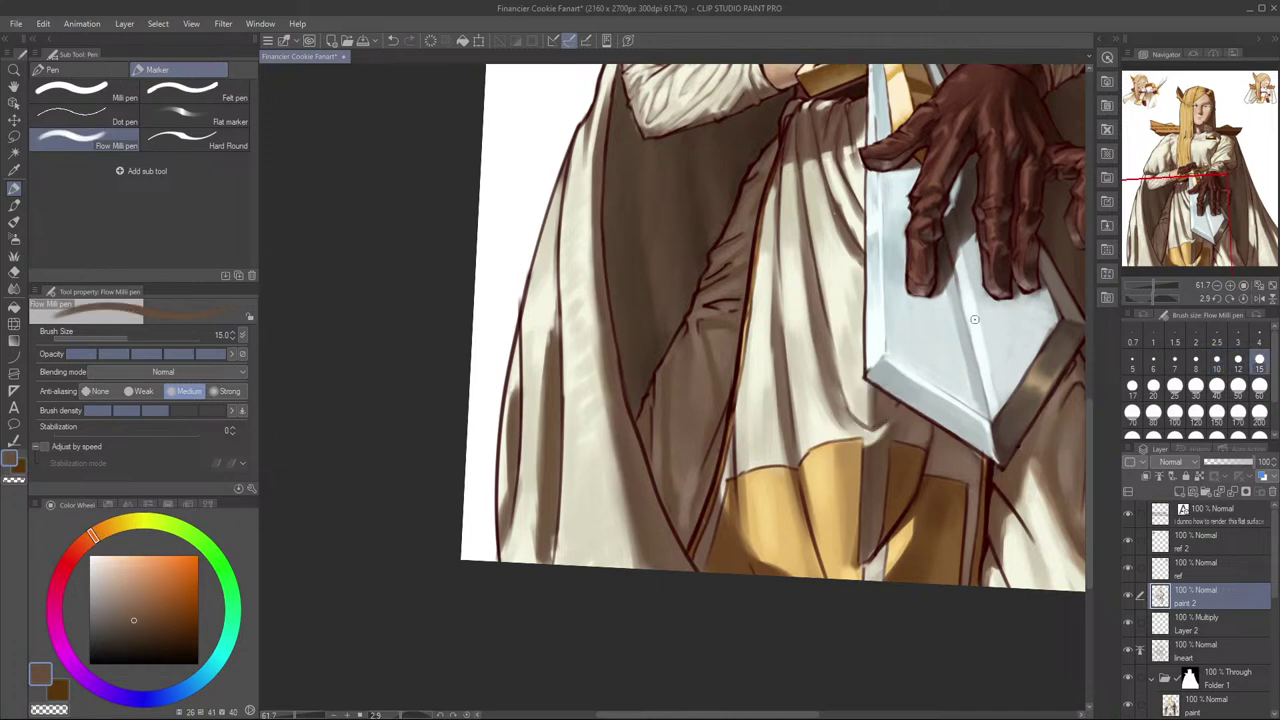
Step: Refine the tunic fold leading to the hem beside the blade, alternately sampling the cloth's light cream and grey-brown shadow tones
{"action": "left_click", "coordinate": [860, 410], "text": "alt"}
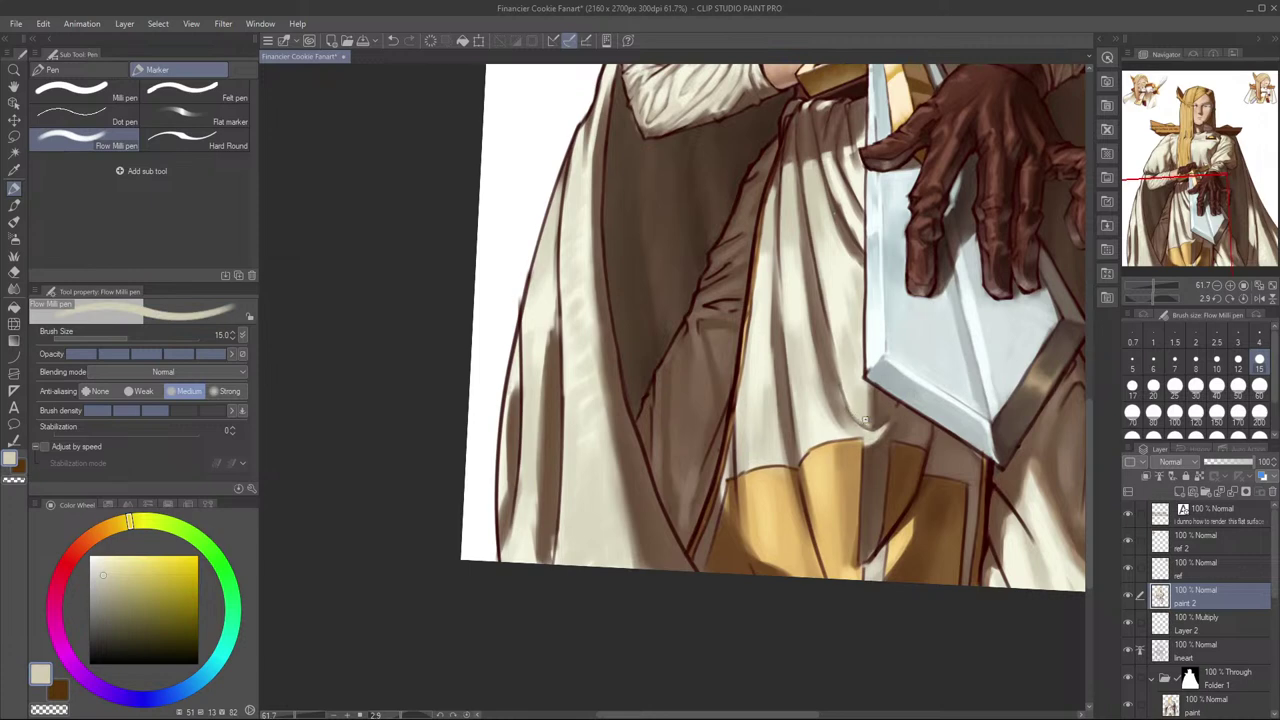
{"action": "left_click", "coordinate": [835, 380], "text": "alt"}
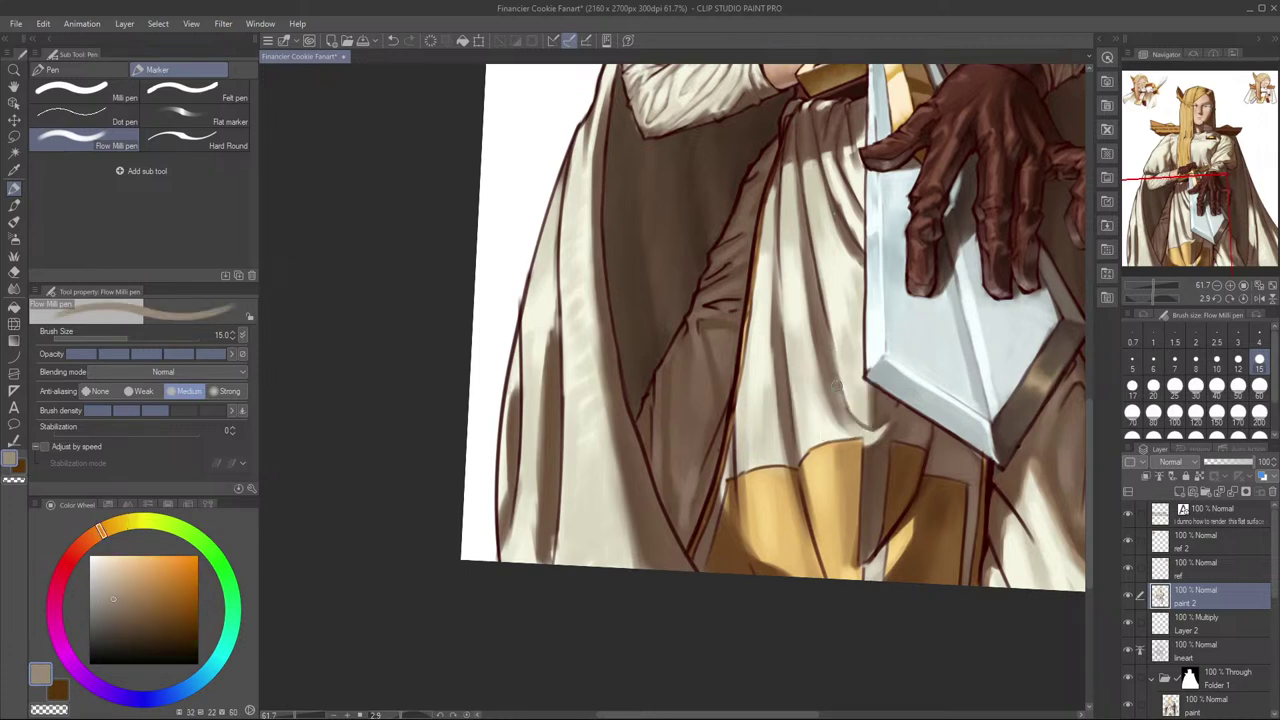
{"action": "left_click", "coordinate": [836, 378], "text": "alt"}
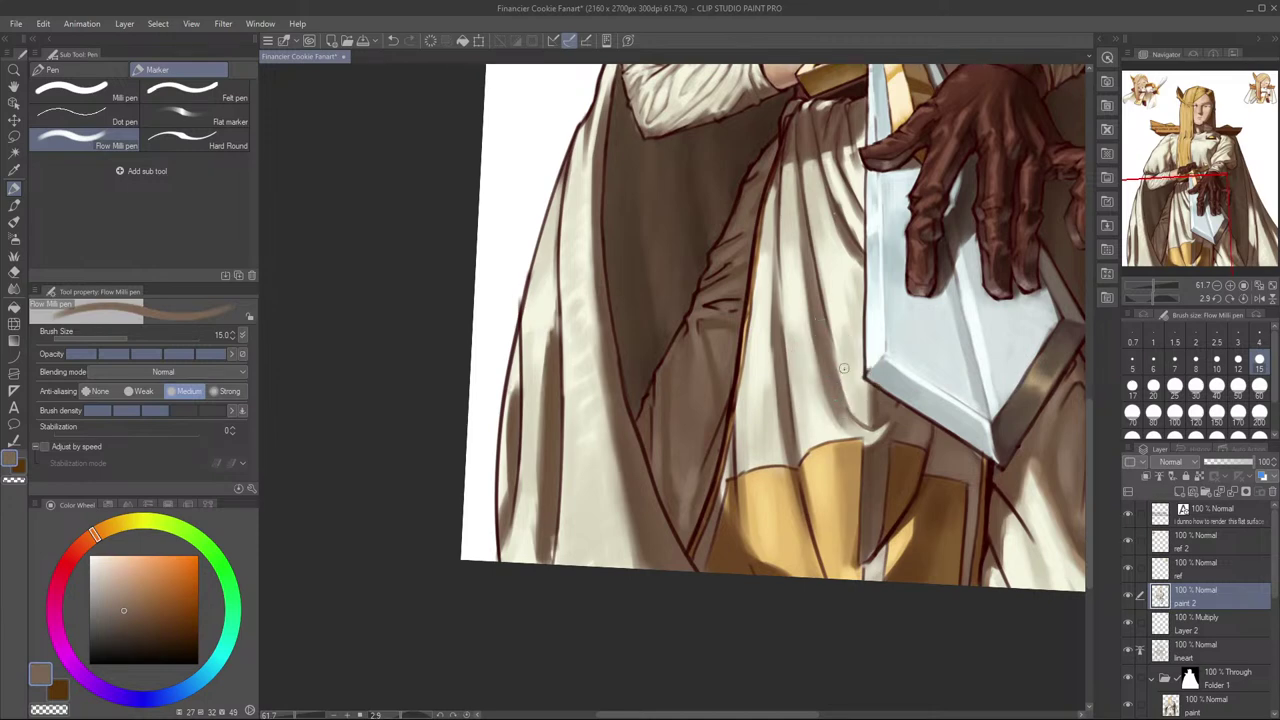
{"action": "left_click", "coordinate": [843, 368], "text": "alt"}
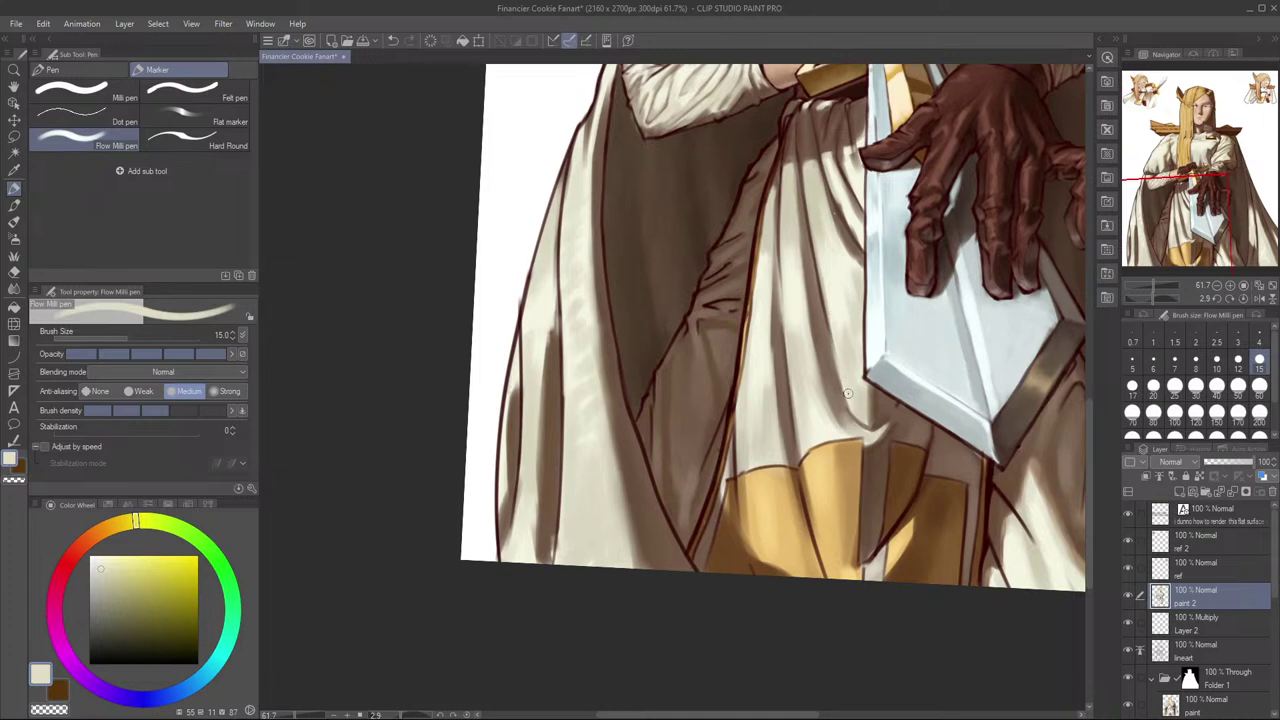
{"action": "left_click", "coordinate": [843, 405], "text": "alt"}
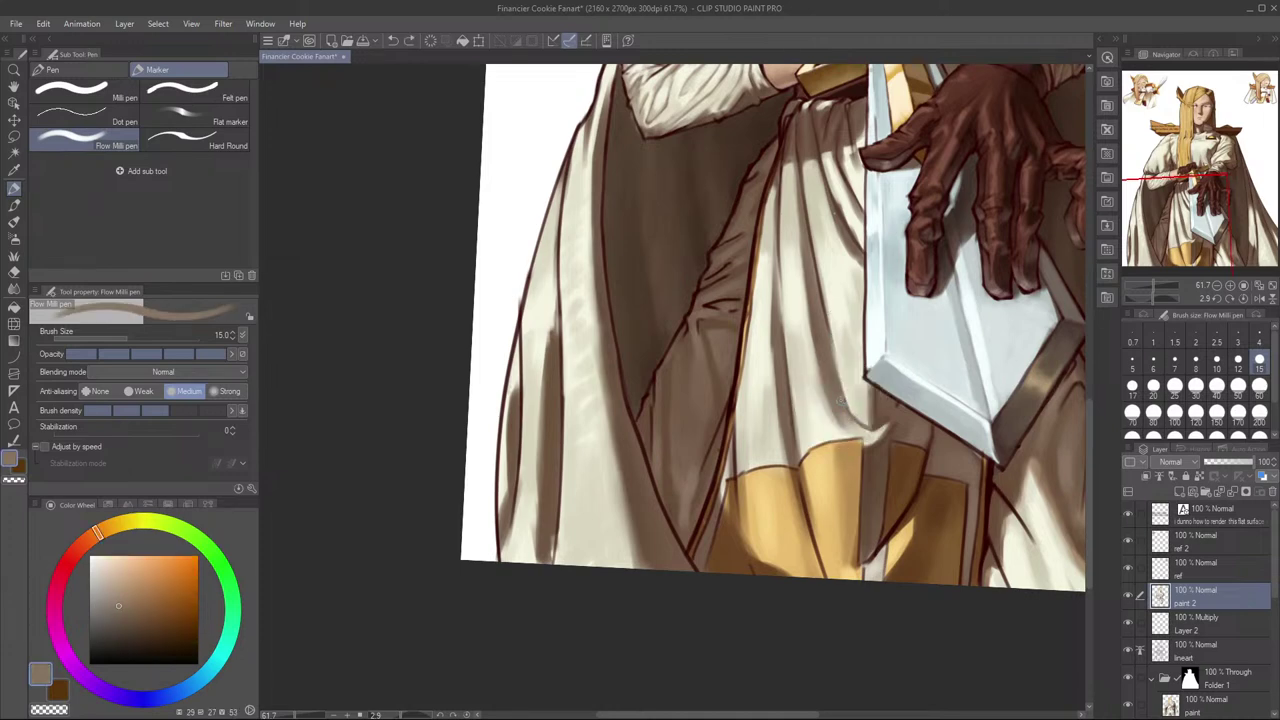
{"action": "left_click", "coordinate": [852, 422], "text": "alt"}
{"action": "left_click", "coordinate": [862, 429], "text": "alt"}
{"action": "left_click", "coordinate": [856, 417], "text": "alt"}
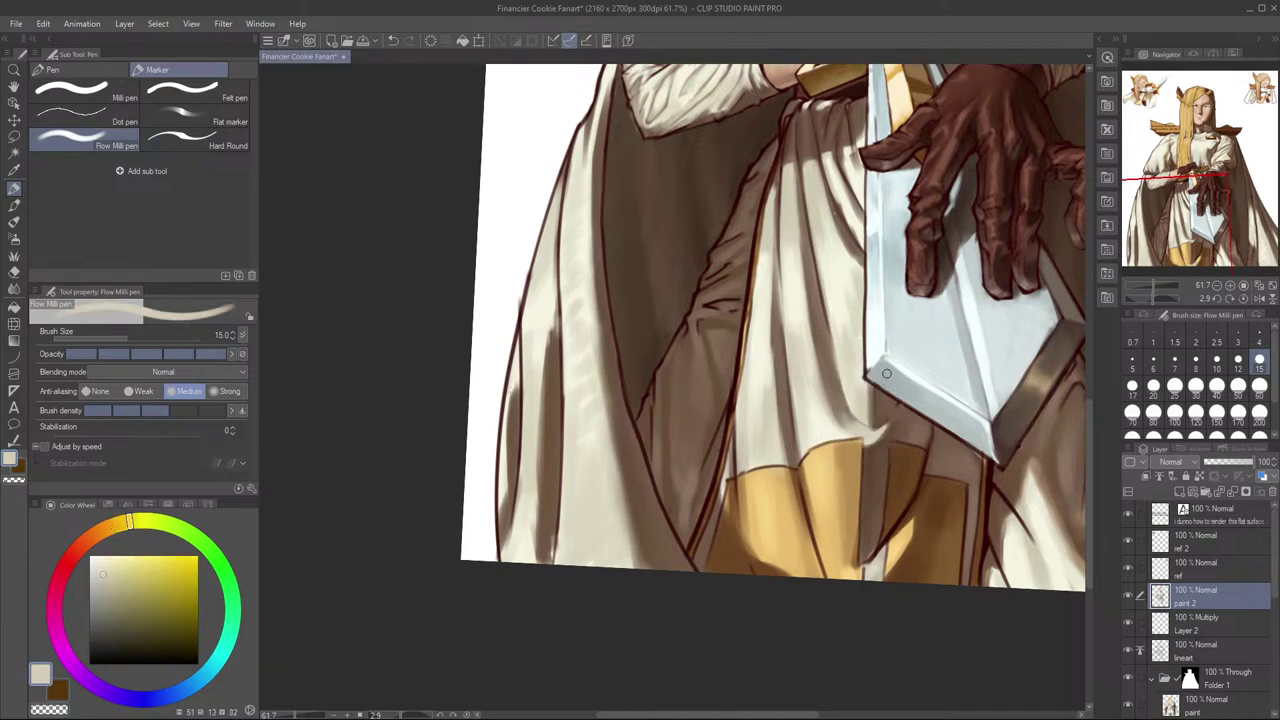
Step: Refine the upper tunic folds beside the blade with sampled grey-brown (hue 28, saturation 29, value 52) and light cream at pen size 15
{"action": "left_click_drag", "start_coordinate": [837, 326], "coordinate": [861, 383]}
{"action": "left_click", "coordinate": [843, 333], "text": "alt"}
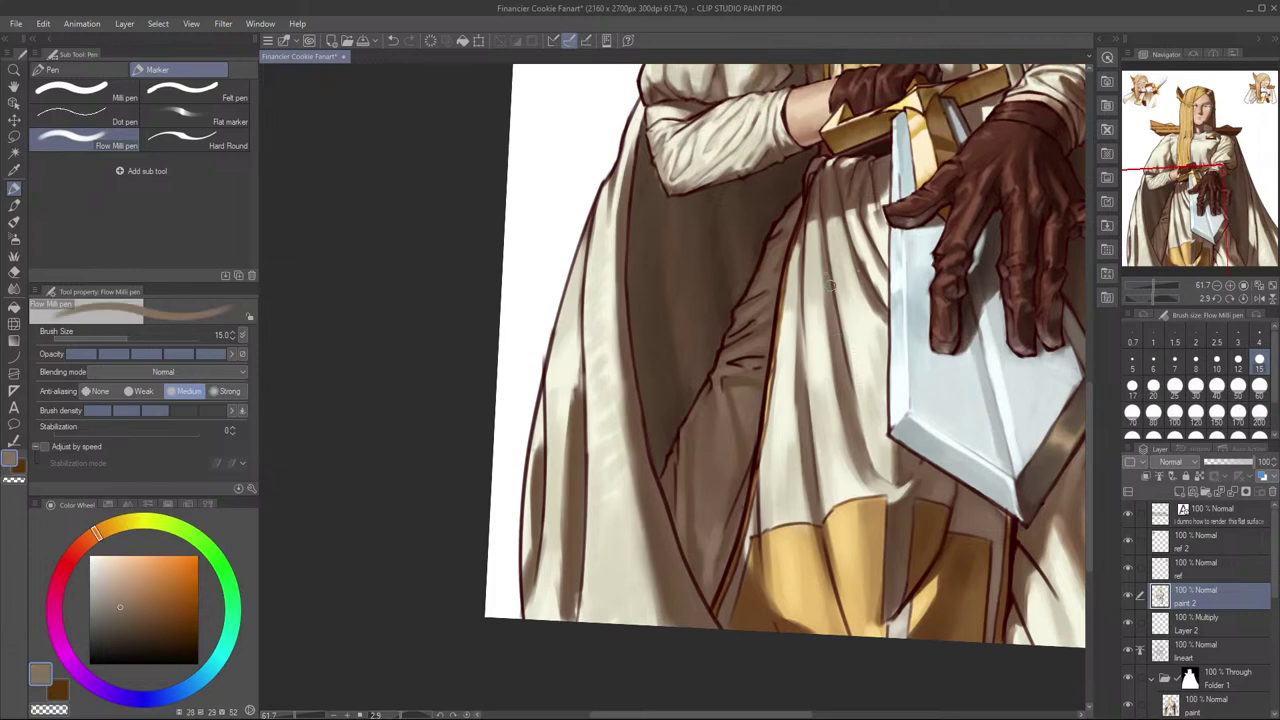
{"action": "left_click_drag", "start_coordinate": [839, 266], "coordinate": [845, 326]}
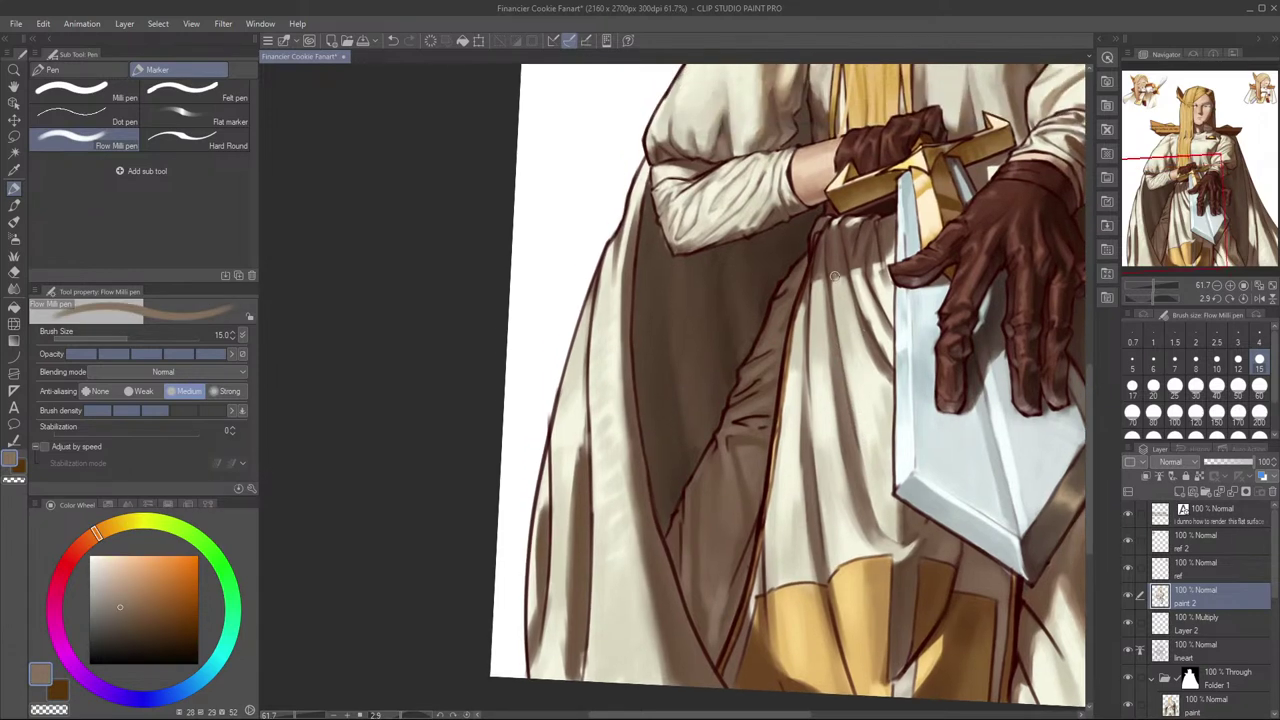
{"action": "left_click", "coordinate": [841, 298], "text": "alt"}
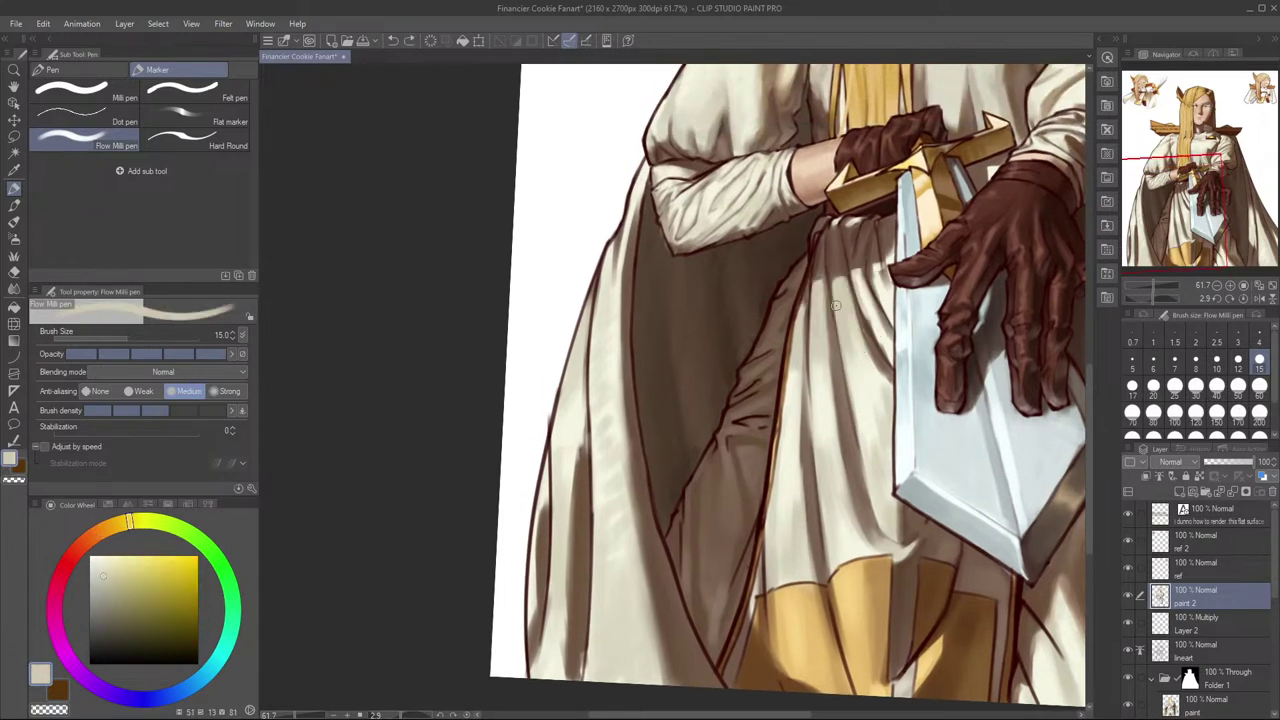
{"action": "left_click_drag", "start_coordinate": [861, 358], "coordinate": [887, 374]}
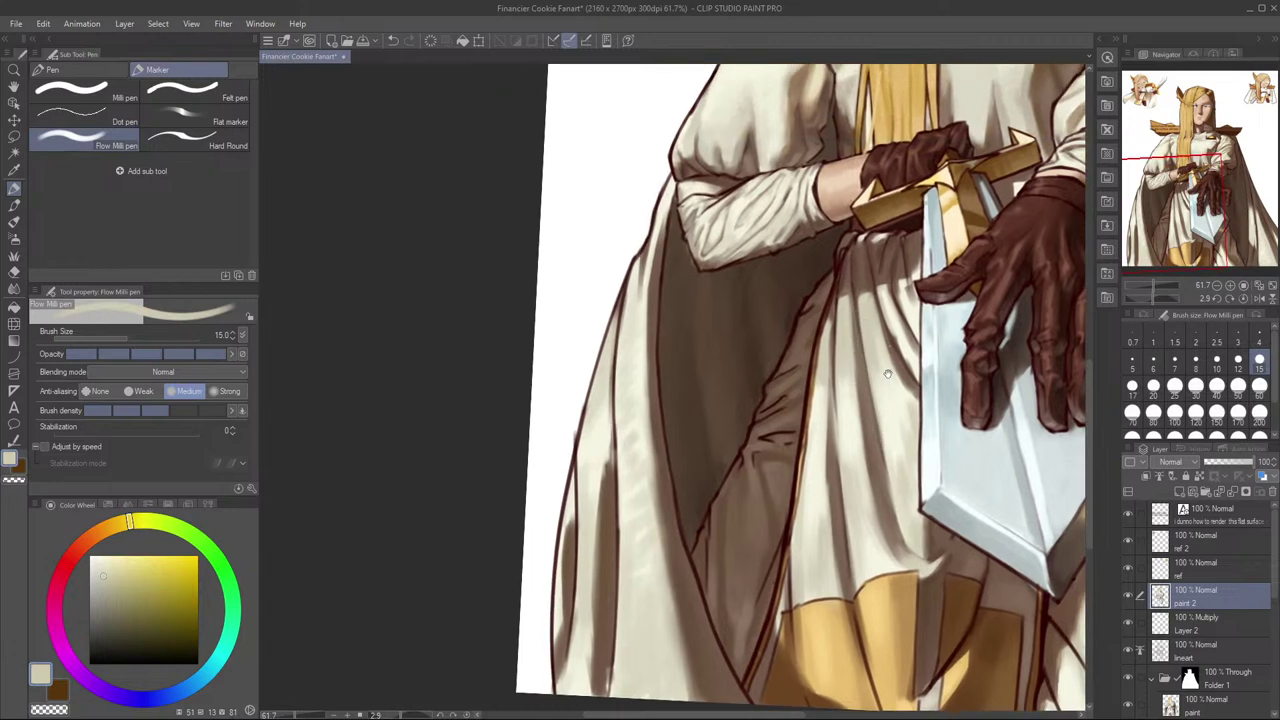
Step: Blend the tunic's outer edge beside the dark cloak lining, alternating sampled beige (hue 44, saturation 16, value 75) and pale cream tones
{"action": "left_click", "coordinate": [829, 337], "text": "alt"}
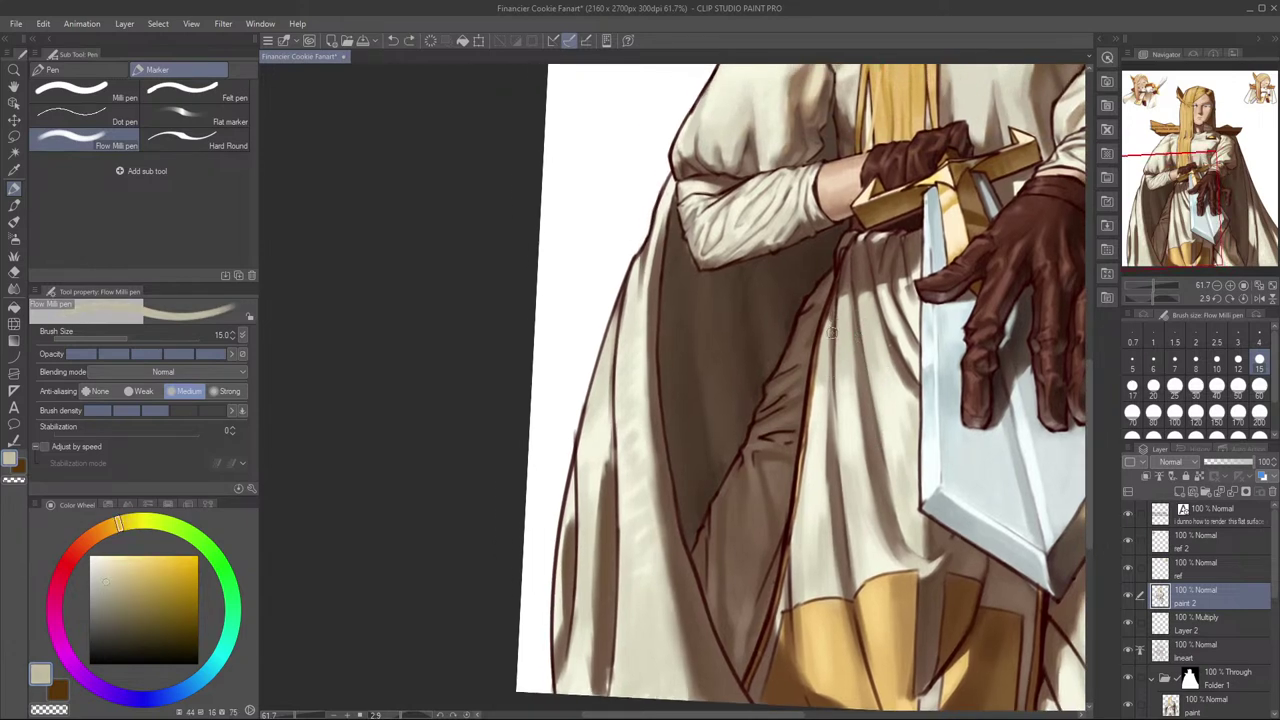
{"action": "left_click_drag", "start_coordinate": [845, 366], "coordinate": [843, 304]}
{"action": "left_click", "coordinate": [836, 306], "text": "alt"}
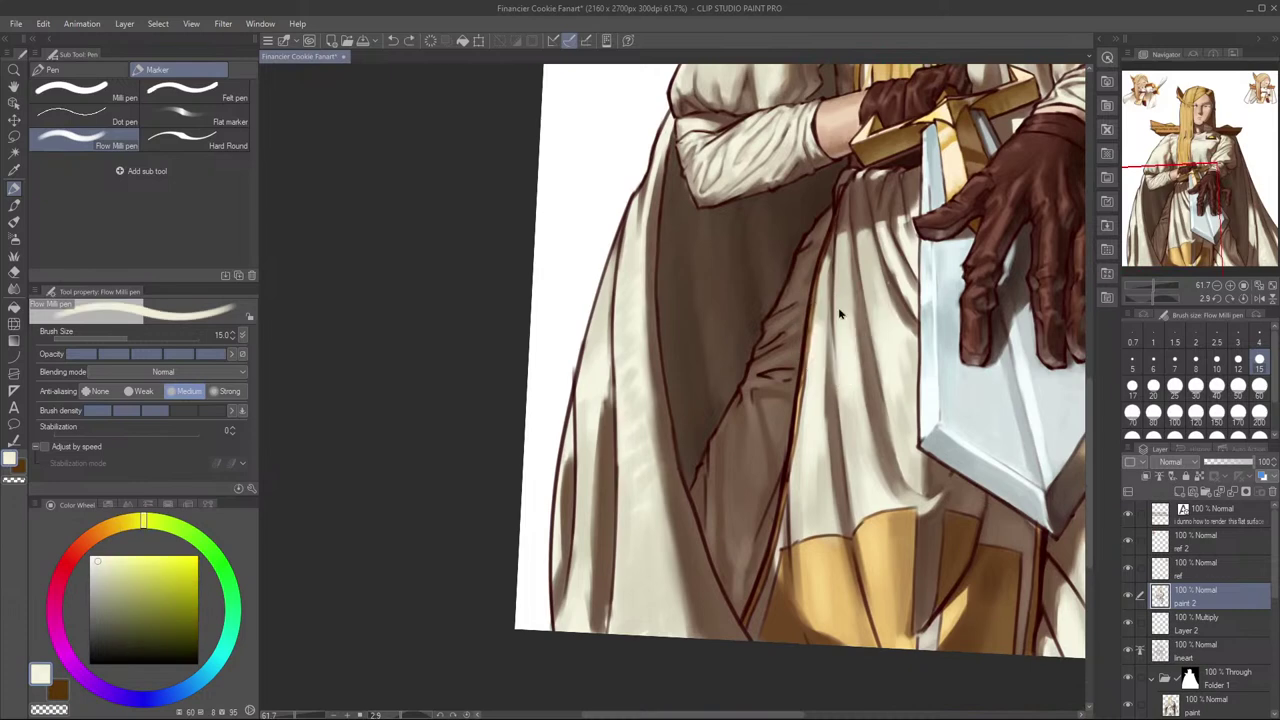
{"action": "left_click", "coordinate": [847, 288], "text": "alt"}
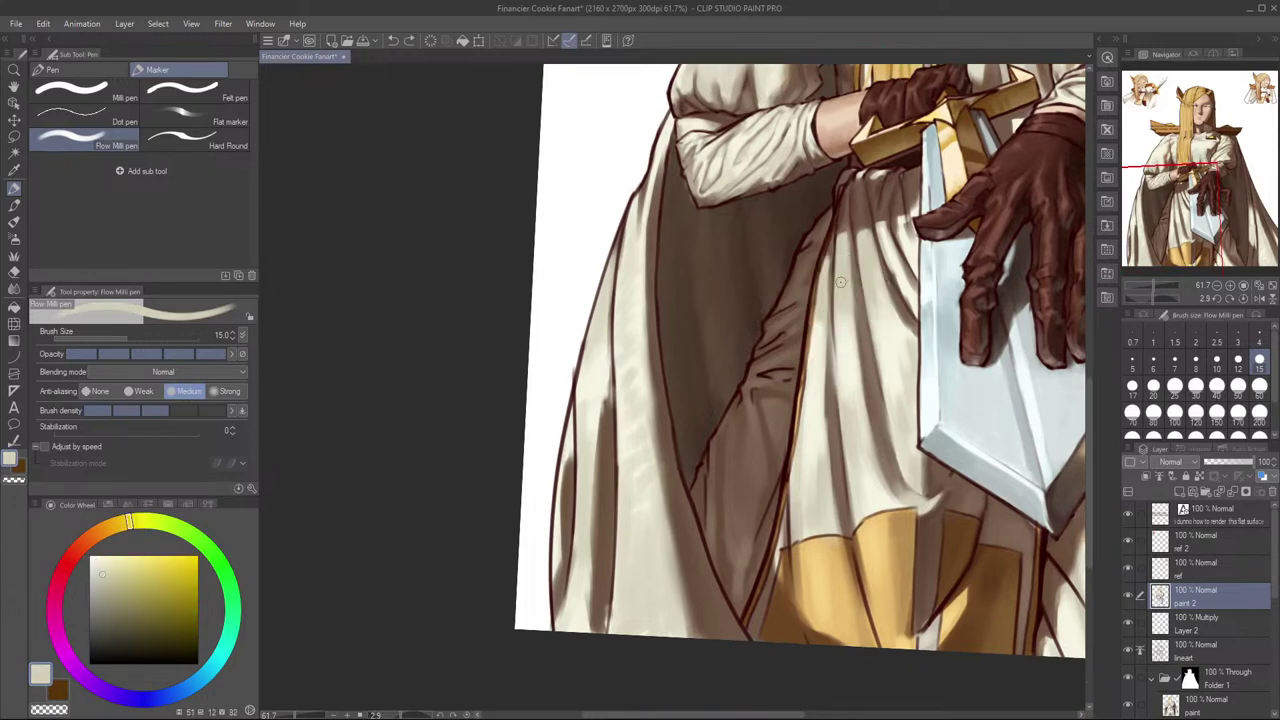
Step: Define the middle tunic fold in sampled grey-brown (hue 30, saturation 25, value 56) at pen size 10 and check the figure mirrored
{"action": "left_click", "coordinate": [837, 357], "text": "alt"}
{"action": "left_click", "coordinate": [834, 364], "text": "alt"}
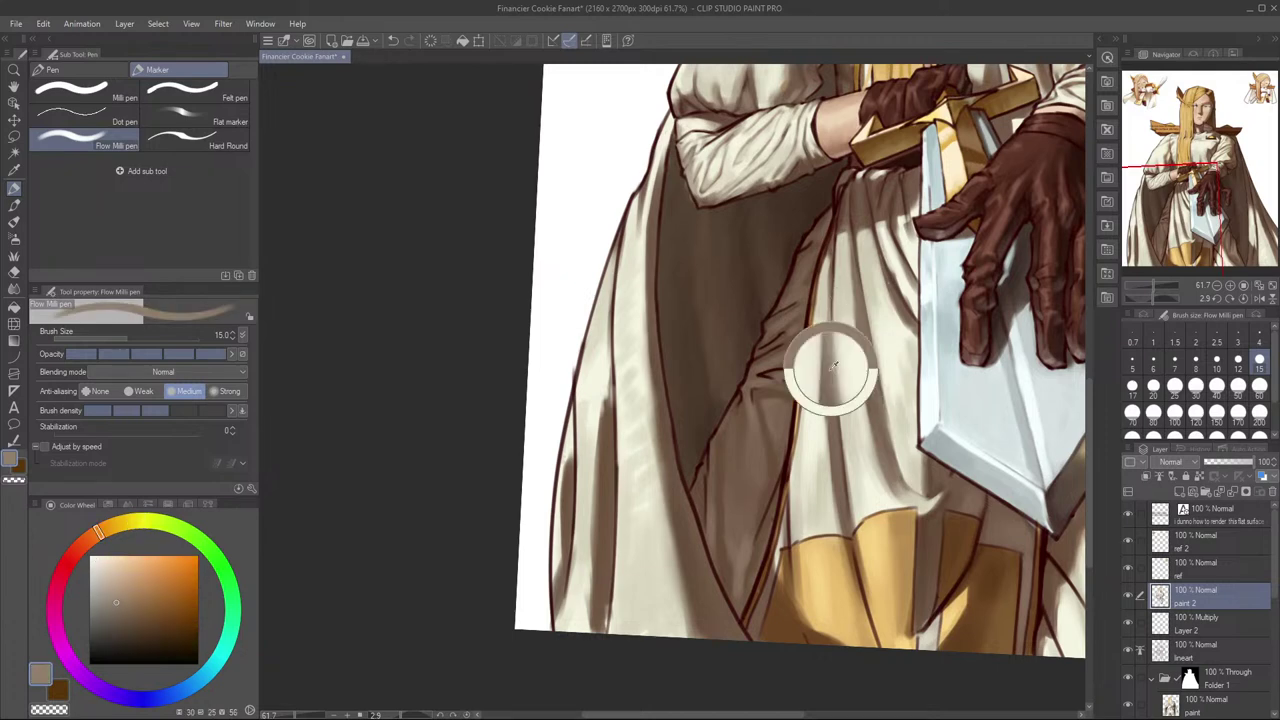
{"action": "key", "text": "bracketleft"}
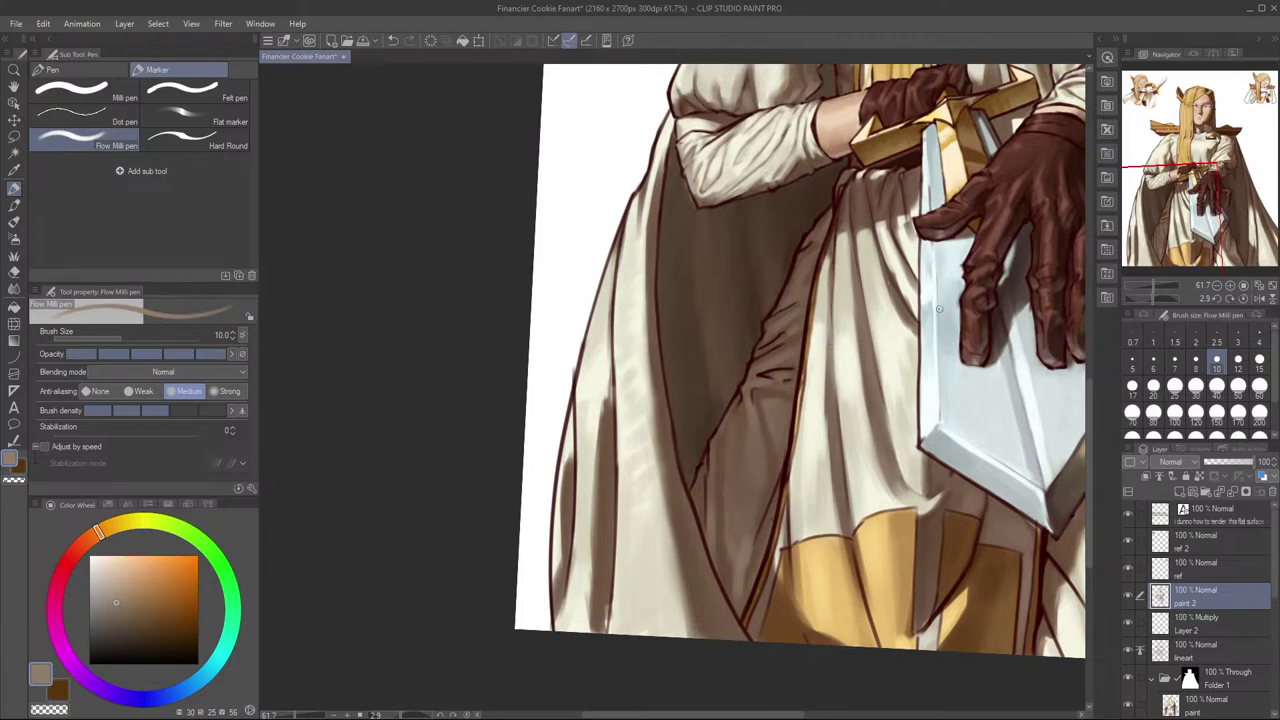
{"action": "scroll", "coordinate": [939, 309], "scroll_direction": "down", "scroll_amount": 3}
{"action": "key", "text": "h"}
{"action": "left_click_drag", "start_coordinate": [670, 398], "coordinate": [1041, 366]}
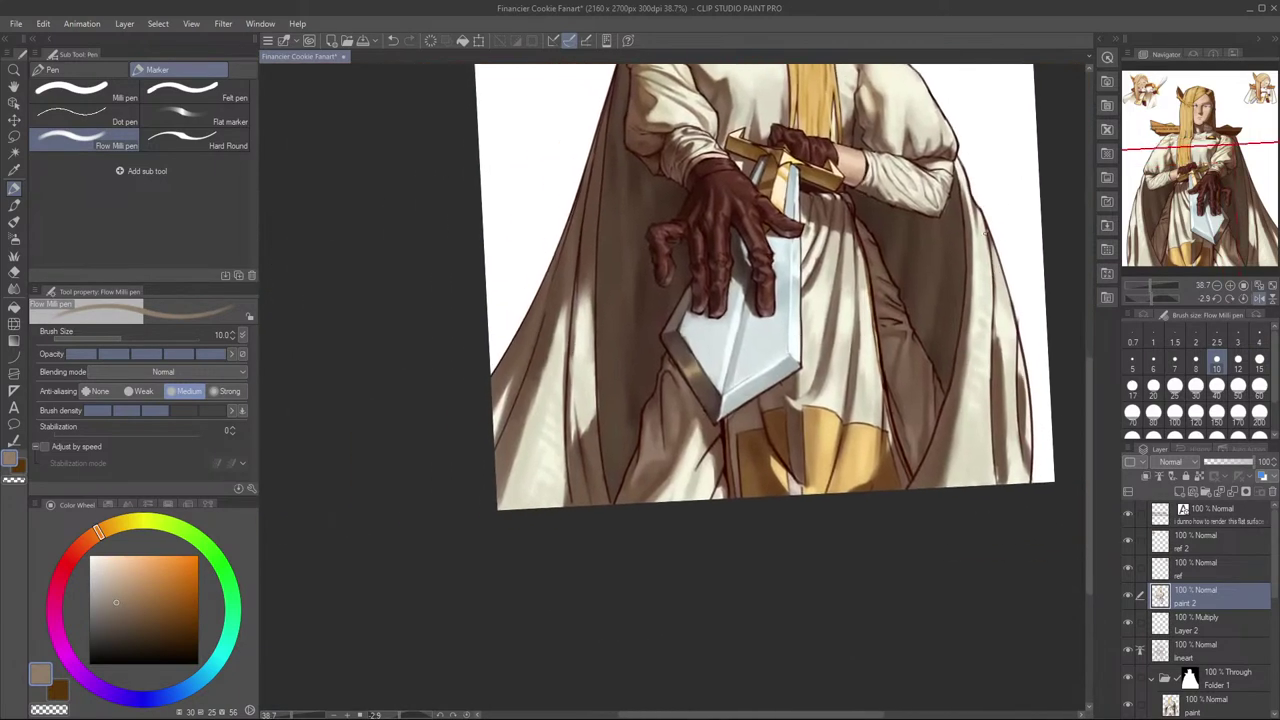
{"action": "key", "text": "h"}
{"action": "mouse_move", "coordinate": [682, 409]}
{"action": "left_mouse_down"}
{"action": "mouse_move", "coordinate": [857, 412]}
{"action": "mouse_move", "coordinate": [998, 380]}
{"action": "left_mouse_up"}
Step: Touch up the golden cloth just under the tunic's hem with a sampled golden brown (hue 35, saturation 56, value 71)
{"action": "scroll", "coordinate": [808, 357], "scroll_direction": "up", "scroll_amount": 3}
{"action": "left_click", "coordinate": [867, 389], "text": "alt"}
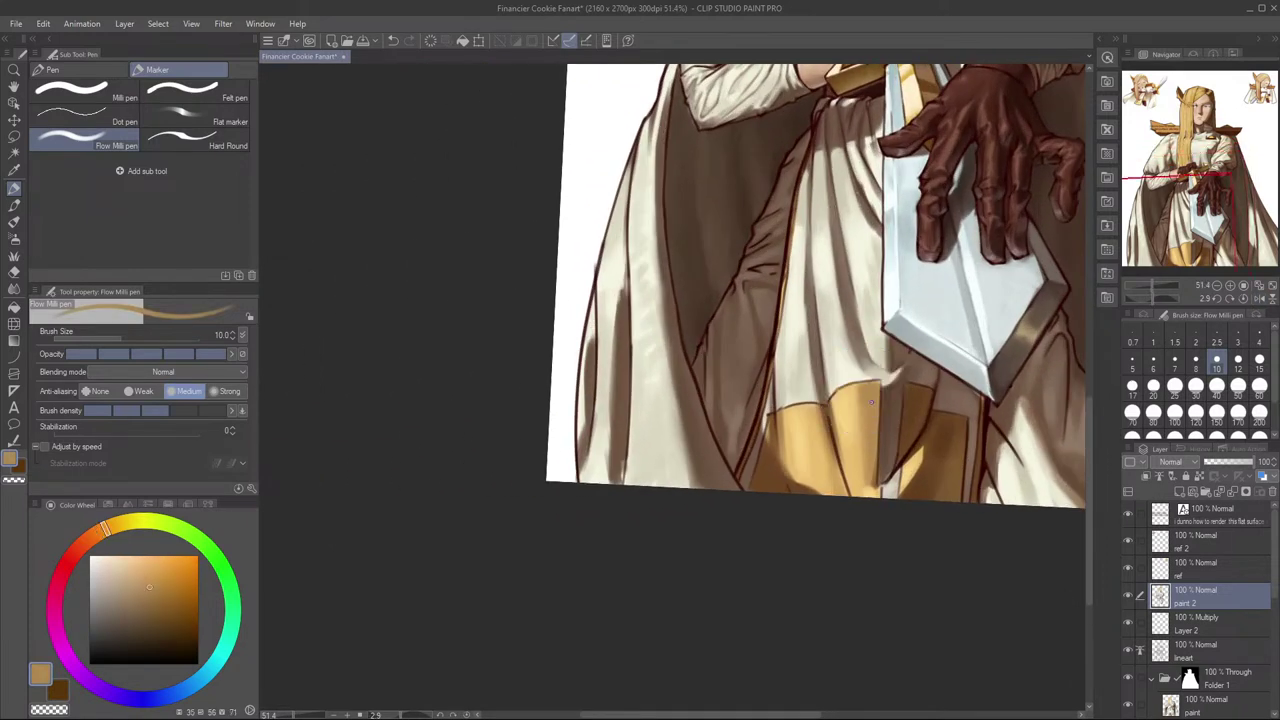
{"action": "left_click_drag", "start_coordinate": [926, 189], "coordinate": [880, 336]}
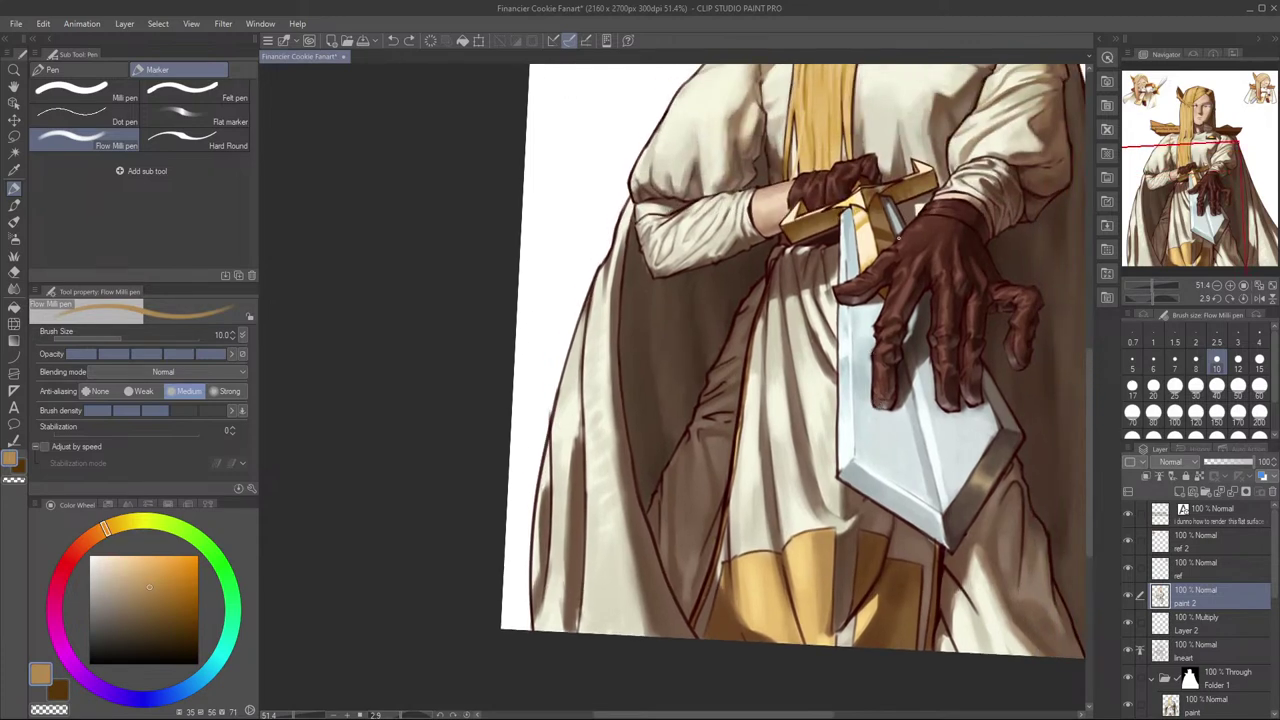
Step: Brighten the lower tunic near its outer edge with a sampled light cream (hue 57, saturation 8, value 93), enlarging the pen to size 30
{"action": "left_click", "coordinate": [750, 485], "text": "alt"}
{"action": "key", "text": "]"}
{"action": "left_click_drag", "start_coordinate": [757, 497], "coordinate": [757, 511]}
{"action": "key", "text": "ctrl+z"}
{"action": "key", "text": "]"}
{"action": "key", "text": "bracketright"}
{"action": "key", "text": "bracketright"}
{"action": "key", "text": "bracketright"}
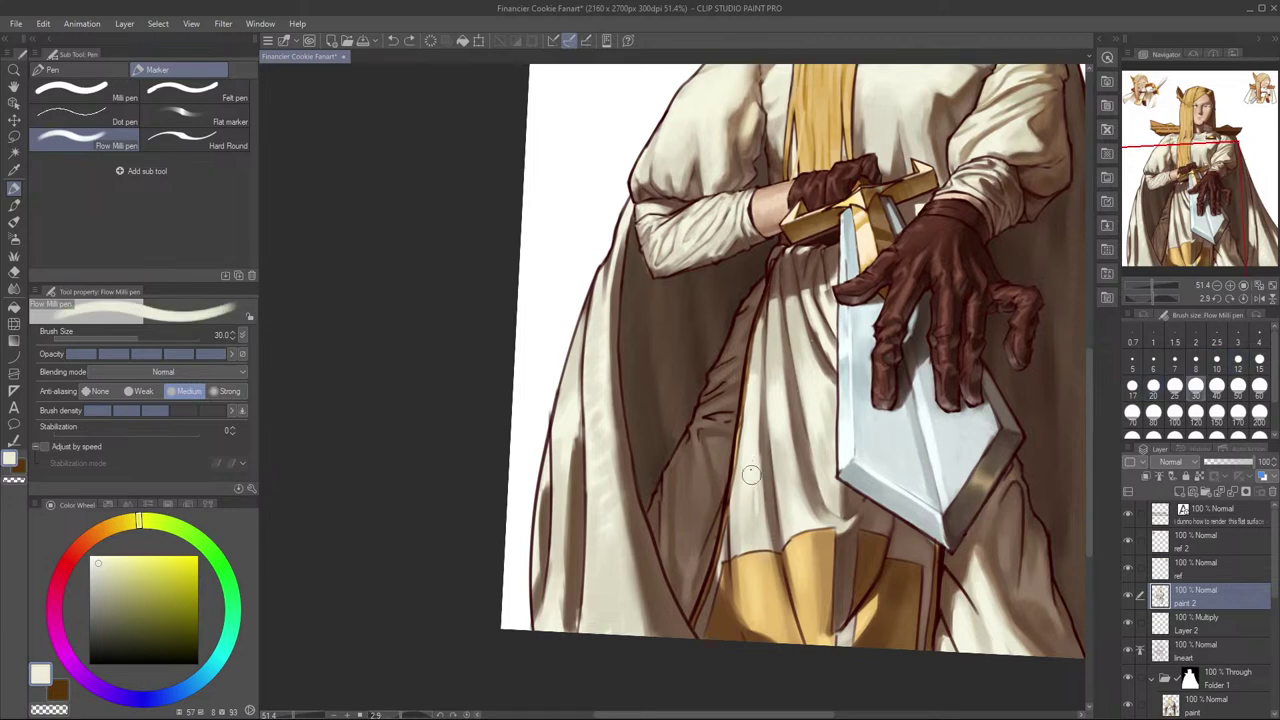
Step: Soften the lower tunic's folds with sampled darker creams at pen size 20 and check the figure in mirrored view
{"action": "key", "text": "bracketleft"}
{"action": "key", "text": "bracketleft"}
{"action": "left_click", "coordinate": [741, 541], "text": "alt"}
{"action": "left_click", "coordinate": [745, 542], "text": "alt"}
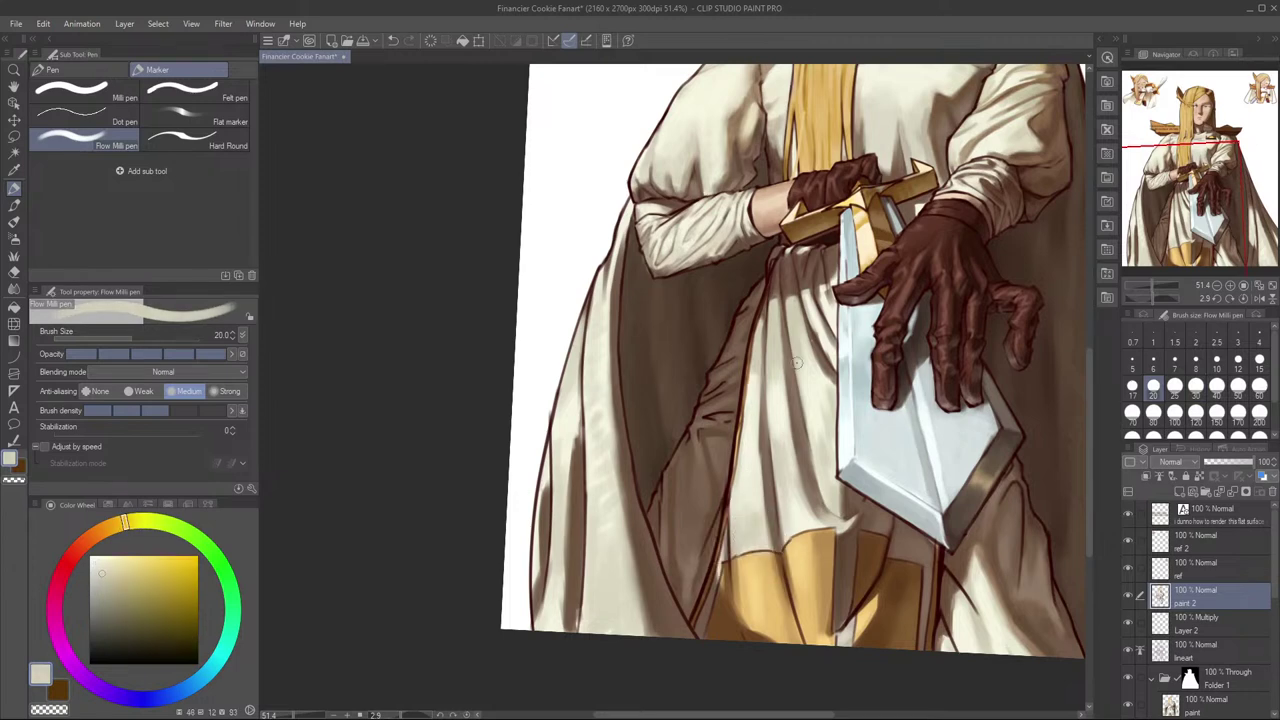
{"action": "left_click", "coordinate": [754, 508], "text": "alt"}
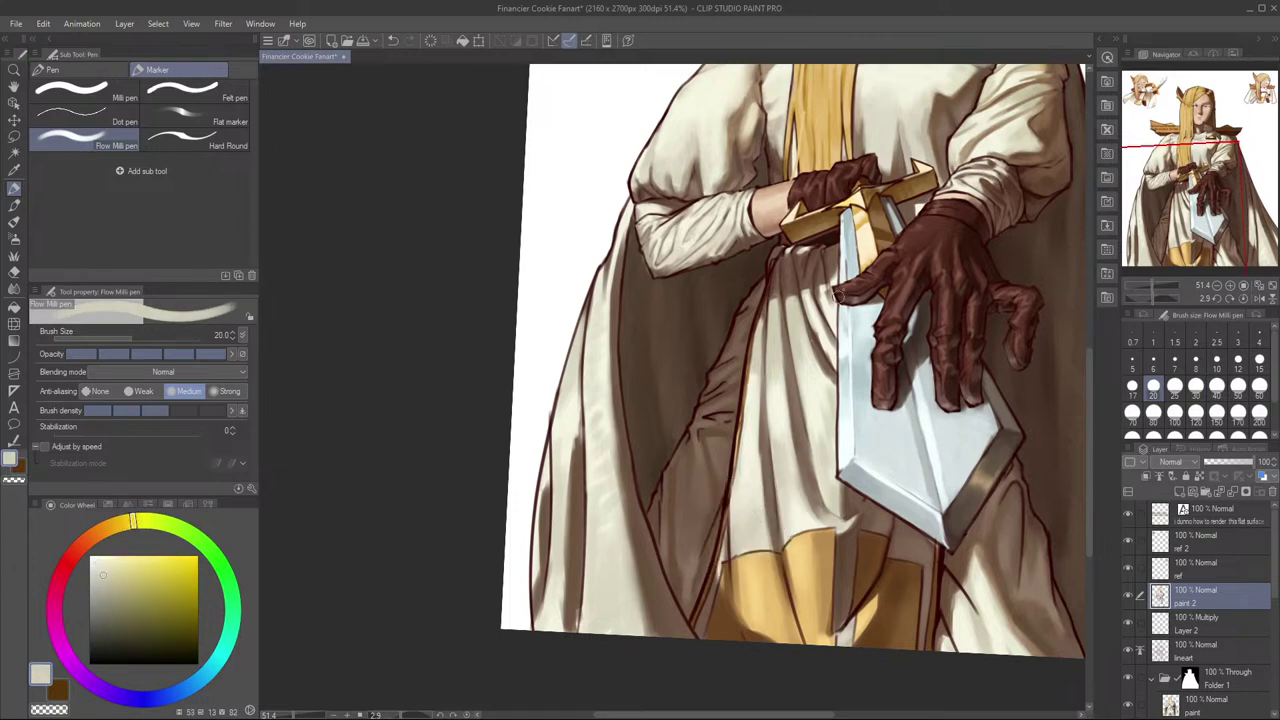
{"action": "key", "text": "h"}
{"action": "left_click_drag", "start_coordinate": [702, 431], "coordinate": [905, 458]}
{"action": "key", "text": "h"}
{"action": "left_click_drag", "start_coordinate": [680, 410], "coordinate": [825, 381]}
Step: Pick a darker brown (hue 25, saturation 39, value 42) based on the tunic's shadow and try it on the middle fold
{"action": "scroll", "coordinate": [825, 381], "scroll_direction": "up", "scroll_amount": 2}
{"action": "left_click", "coordinate": [820, 415], "text": "alt"}
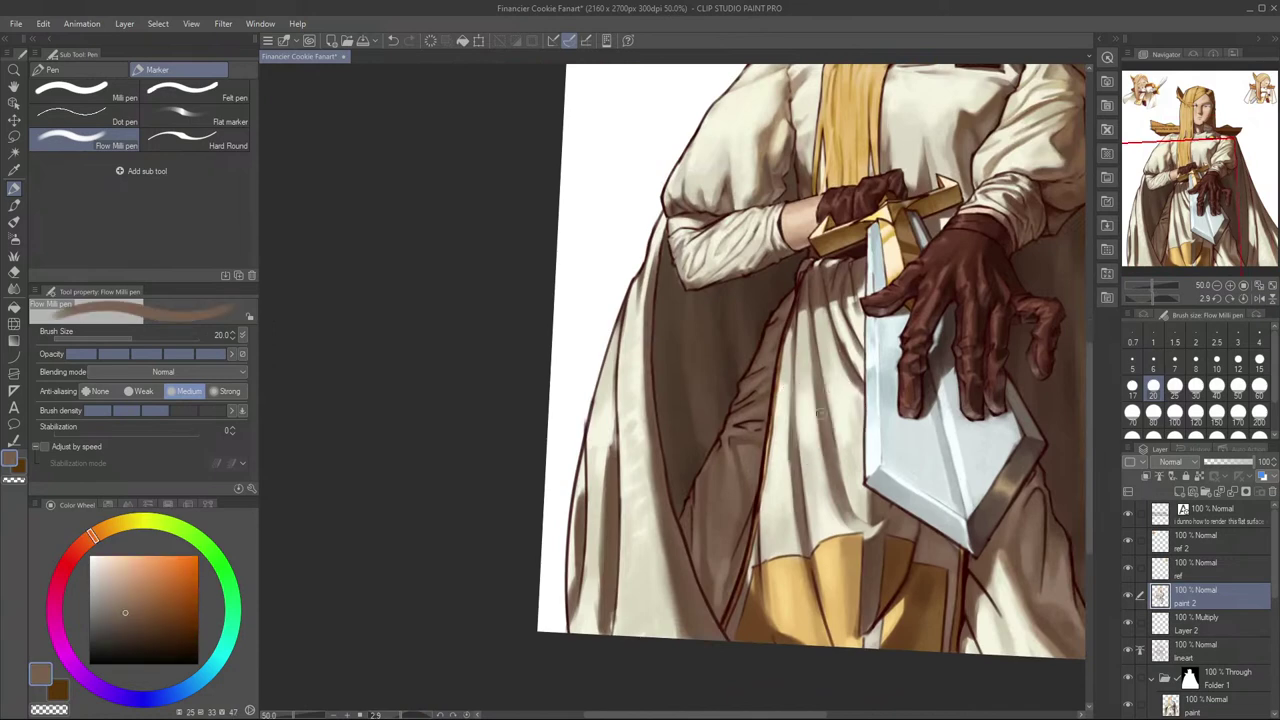
{"action": "left_click", "coordinate": [137, 614]}
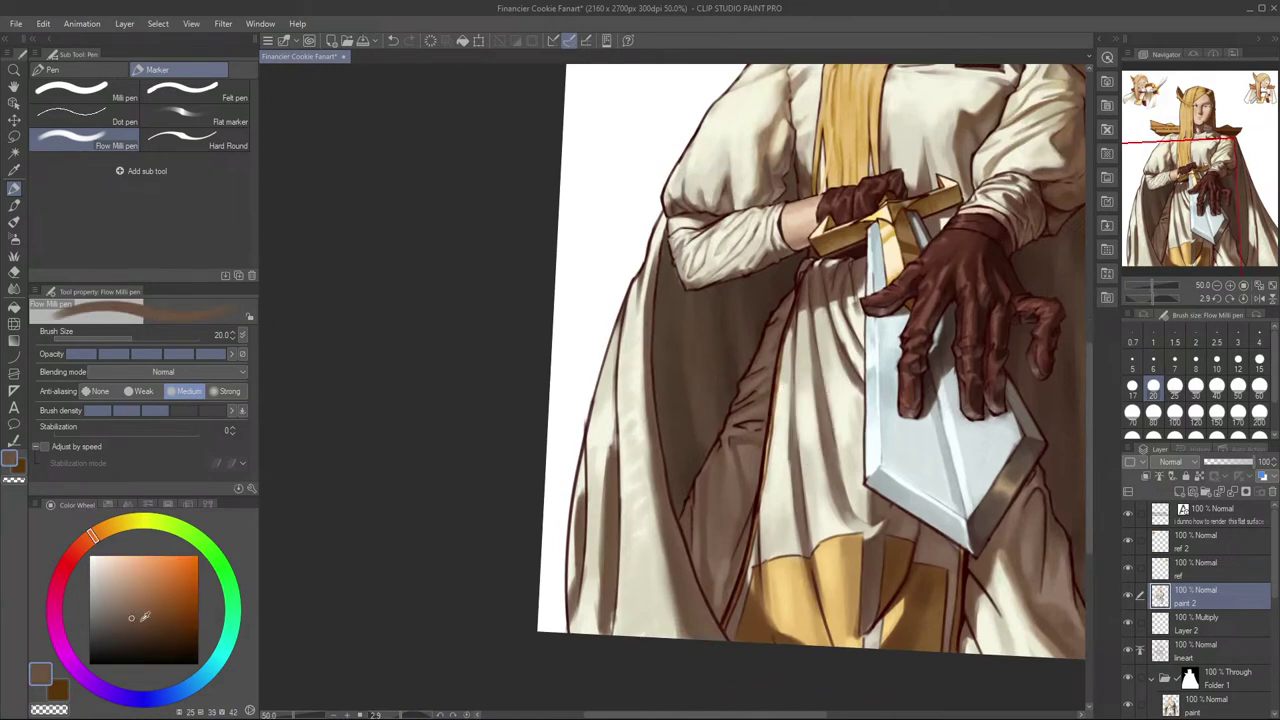
{"action": "mouse_move", "coordinate": [805, 399]}
{"action": "left_mouse_down"}
{"action": "mouse_move", "coordinate": [822, 454]}
{"action": "mouse_move", "coordinate": [824, 424]}
{"action": "left_mouse_up"}
{"action": "key", "text": "ctrl+z"}
{"action": "mouse_move", "coordinate": [817, 378]}
{"action": "left_mouse_down"}
{"action": "mouse_move", "coordinate": [822, 417]}
{"action": "mouse_move", "coordinate": [850, 331]}
{"action": "mouse_move", "coordinate": [818, 406]}
{"action": "mouse_move", "coordinate": [818, 371]}
{"action": "mouse_move", "coordinate": [825, 425]}
{"action": "left_mouse_up"}
{"action": "key", "text": "ctrl+z"}
Step: Shade the middle tunic folds softly in the dark brown using the Soft airbrush at sizes 20 and 17
{"action": "key", "text": "p"}
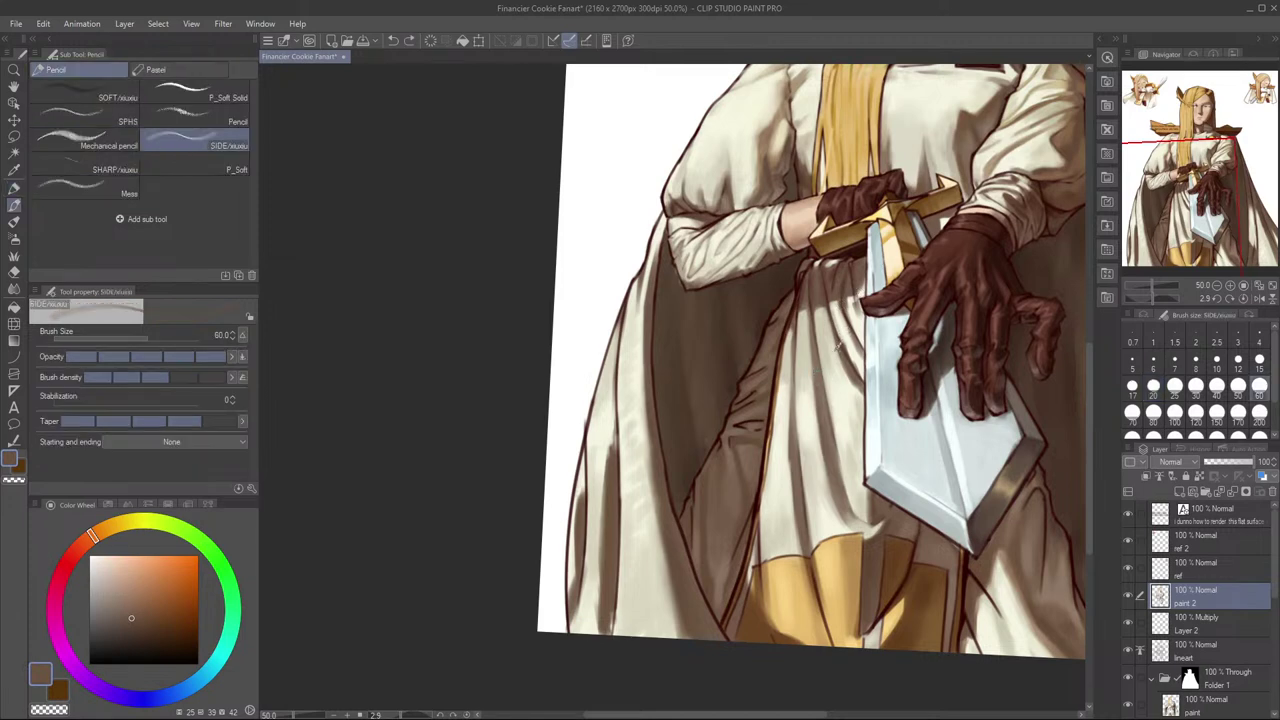
{"action": "key", "text": "b"}
{"action": "key", "text": "b"}
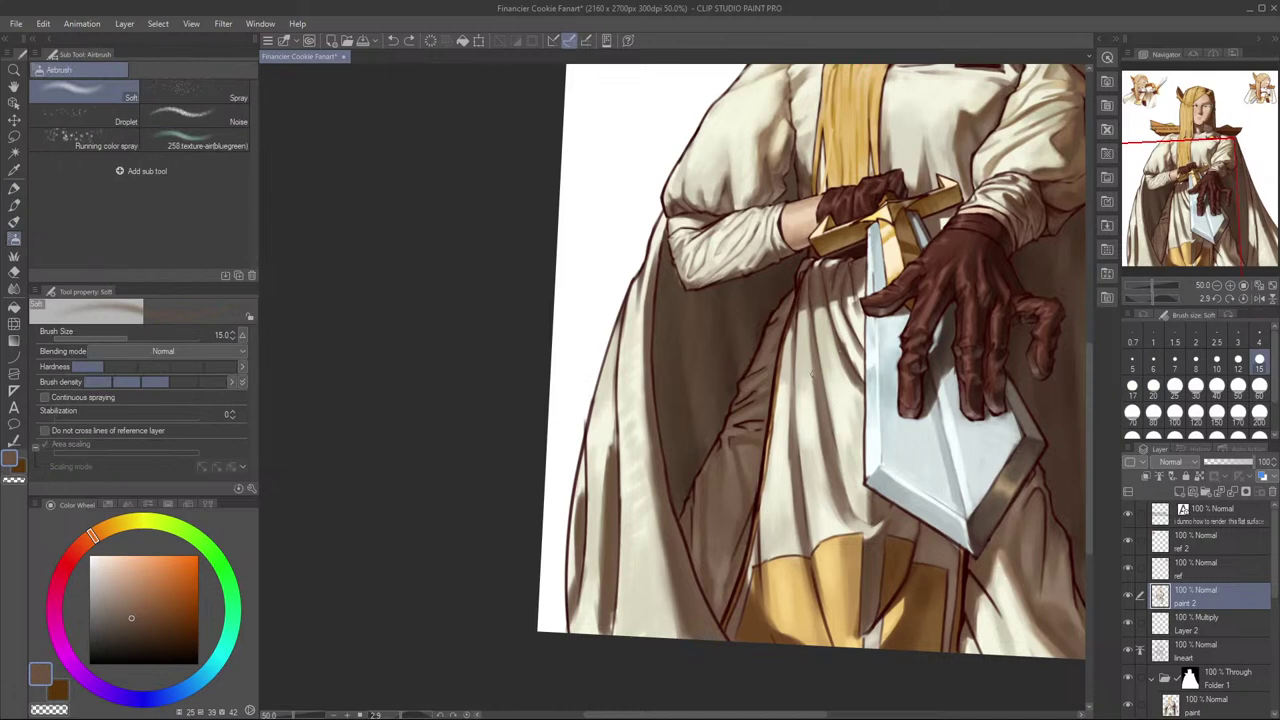
{"action": "key", "text": "bracketright"}
{"action": "key", "text": "bracketright"}
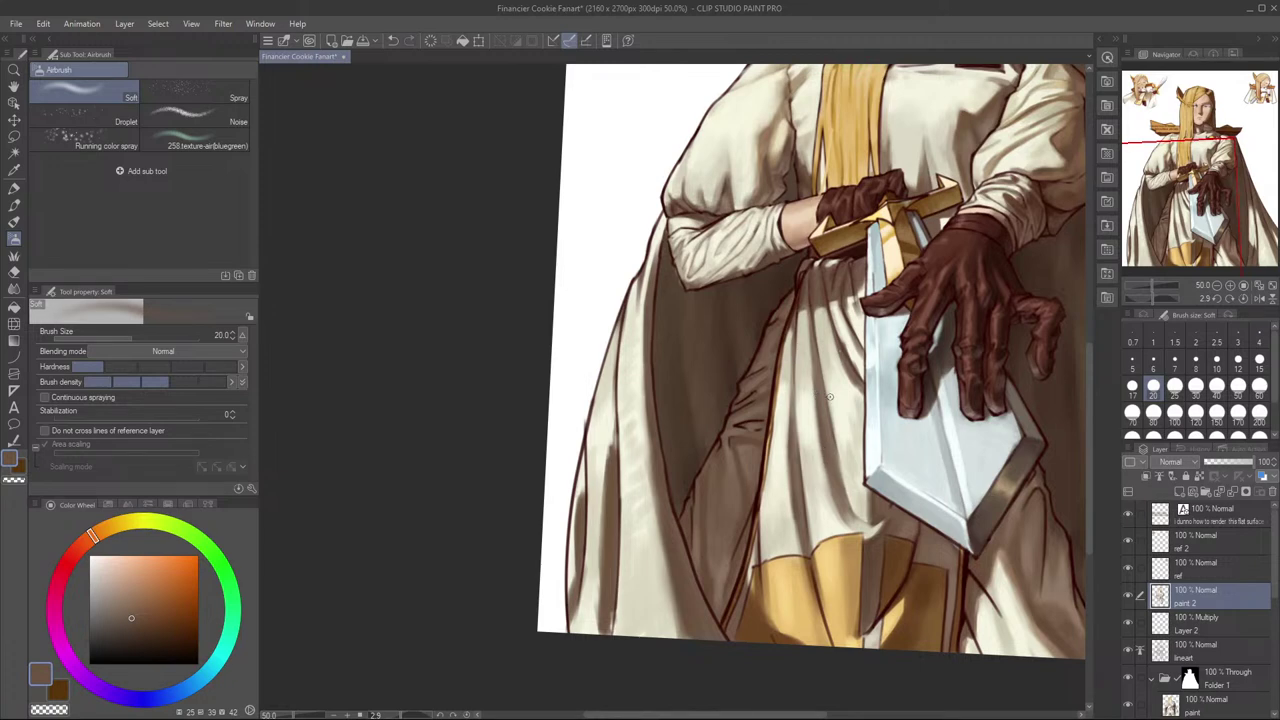
{"action": "key", "text": "bracketleft"}
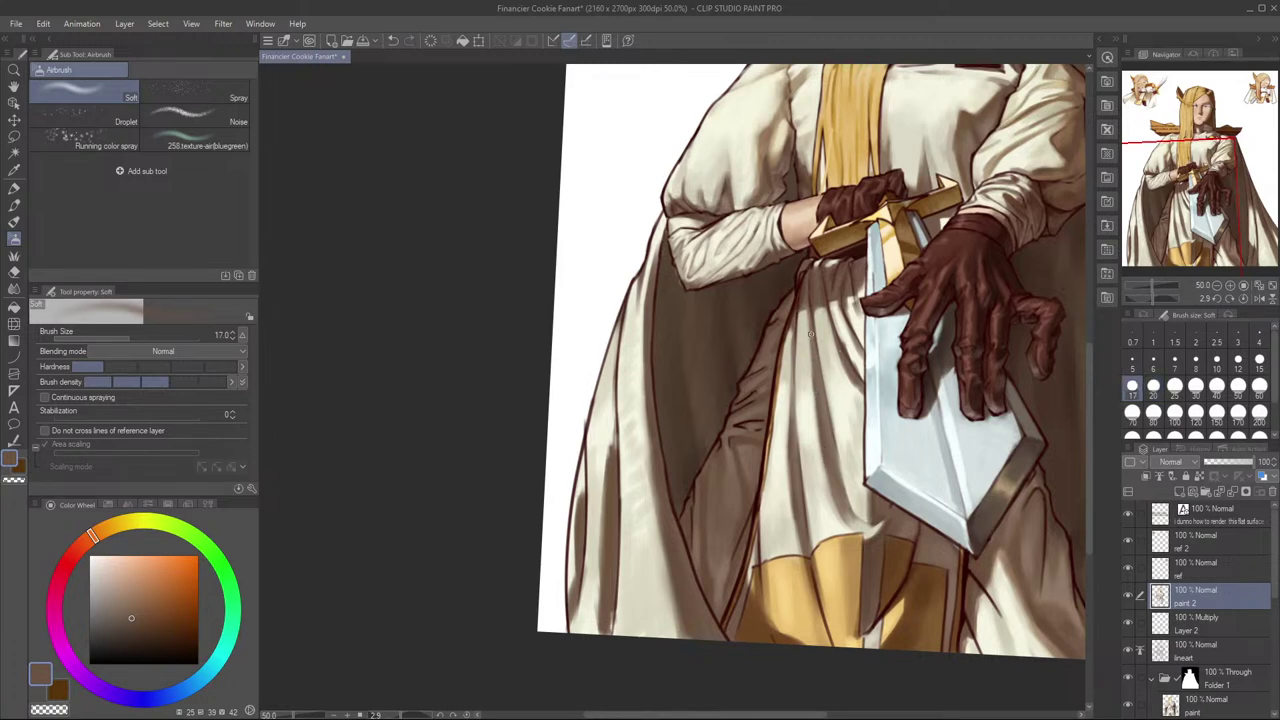
Step: Deepen the tunic folds beside the blade in mirrored view with the Soft airbrush, reducing its size from 25 to 17
{"action": "key", "text": "h"}
{"action": "mouse_move", "coordinate": [674, 386]}
{"action": "left_mouse_down"}
{"action": "mouse_move", "coordinate": [1000, 371]}
{"action": "mouse_move", "coordinate": [988, 371]}
{"action": "mouse_move", "coordinate": [1012, 381]}
{"action": "left_mouse_up"}
{"action": "key", "text": "bracketright"}
{"action": "key", "text": "bracketright"}
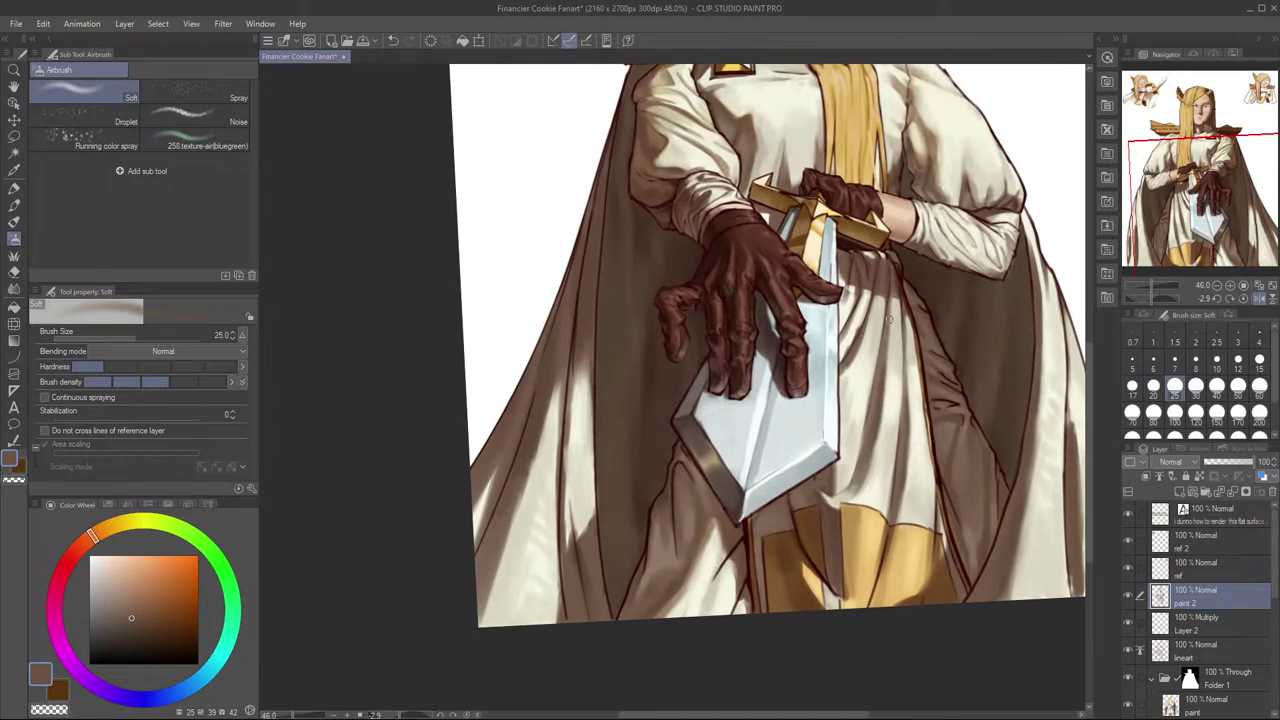
{"action": "key", "text": "bracketleft"}
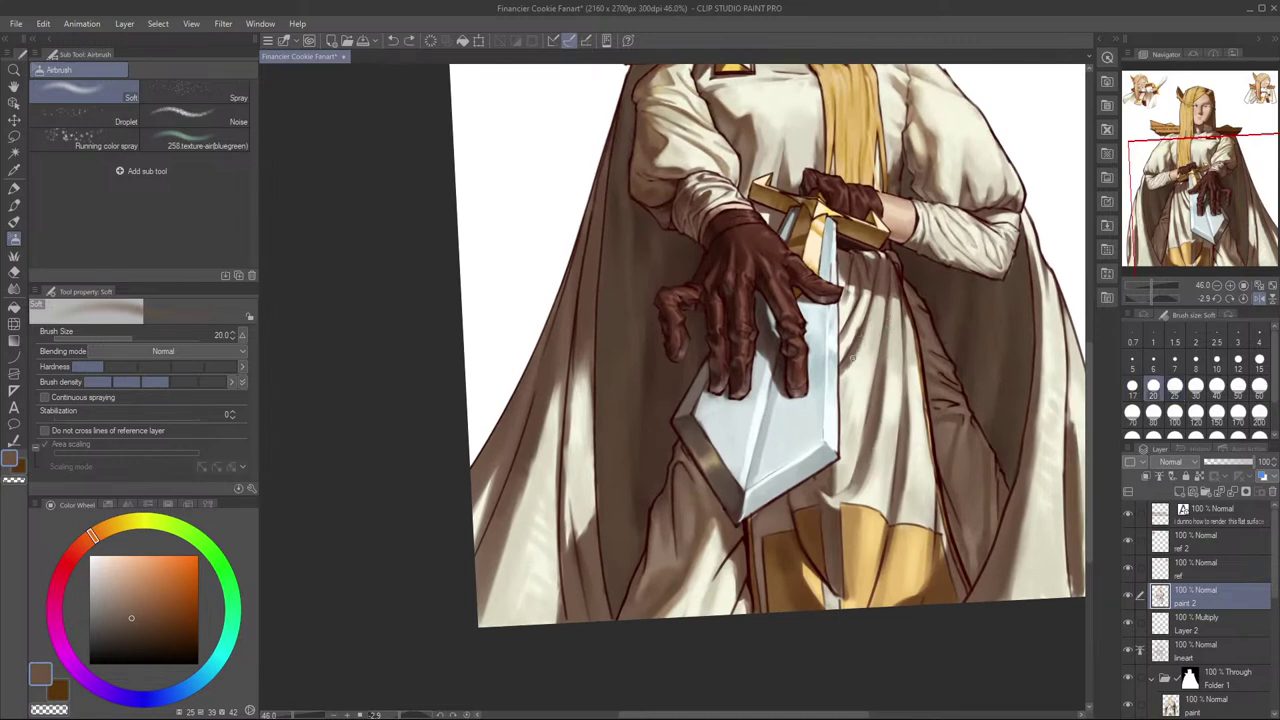
{"action": "left_click_drag", "start_coordinate": [856, 350], "coordinate": [853, 357]}
{"action": "left_click_drag", "start_coordinate": [924, 286], "coordinate": [934, 330]}
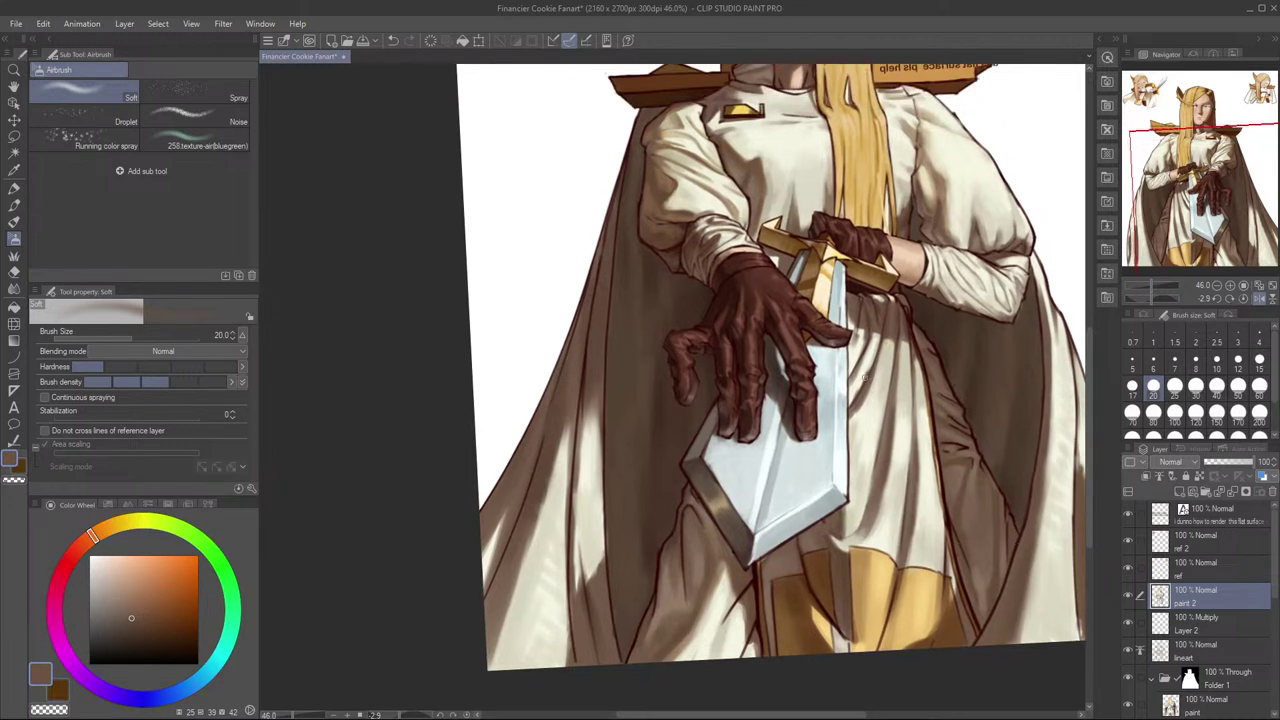
{"action": "key", "text": "bracketleft"}
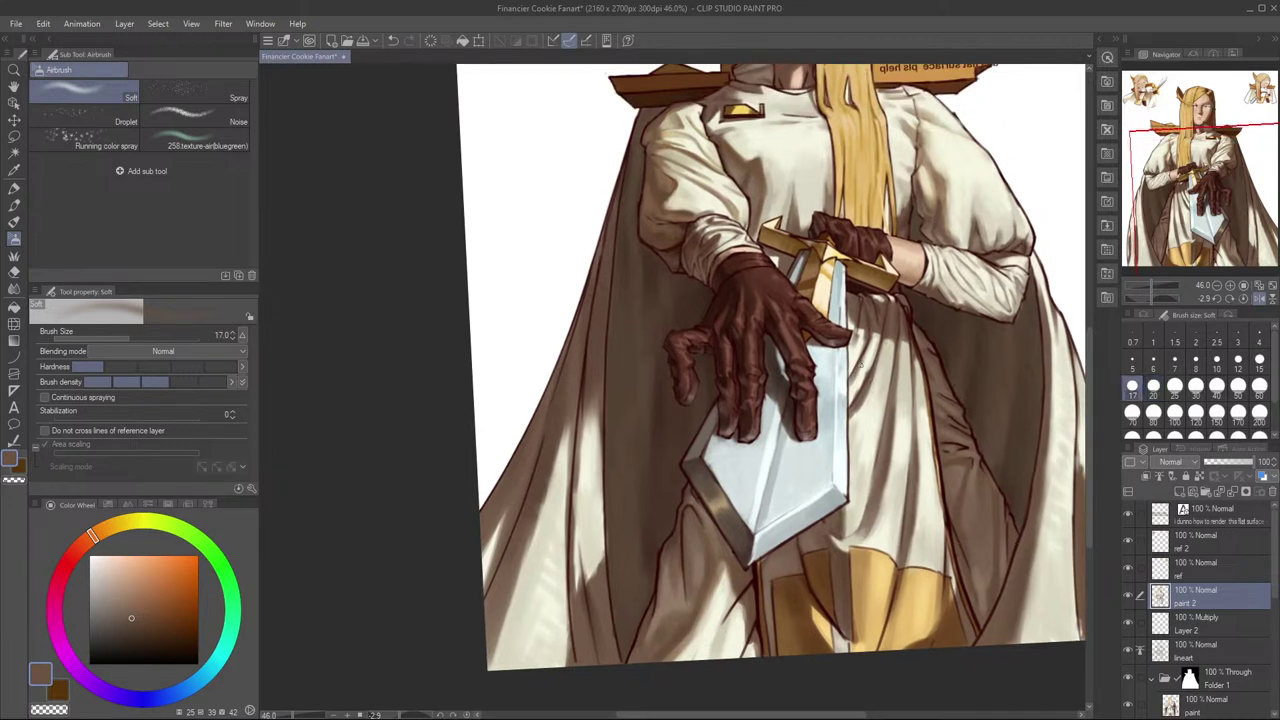
Step: Return the canvas to normal view and try shading the middle tunic fold with the Soft airbrush at size 20
{"action": "key", "text": "h"}
{"action": "left_click_drag", "start_coordinate": [718, 452], "coordinate": [891, 403]}
{"action": "left_click_drag", "start_coordinate": [779, 318], "coordinate": [1057, 286]}
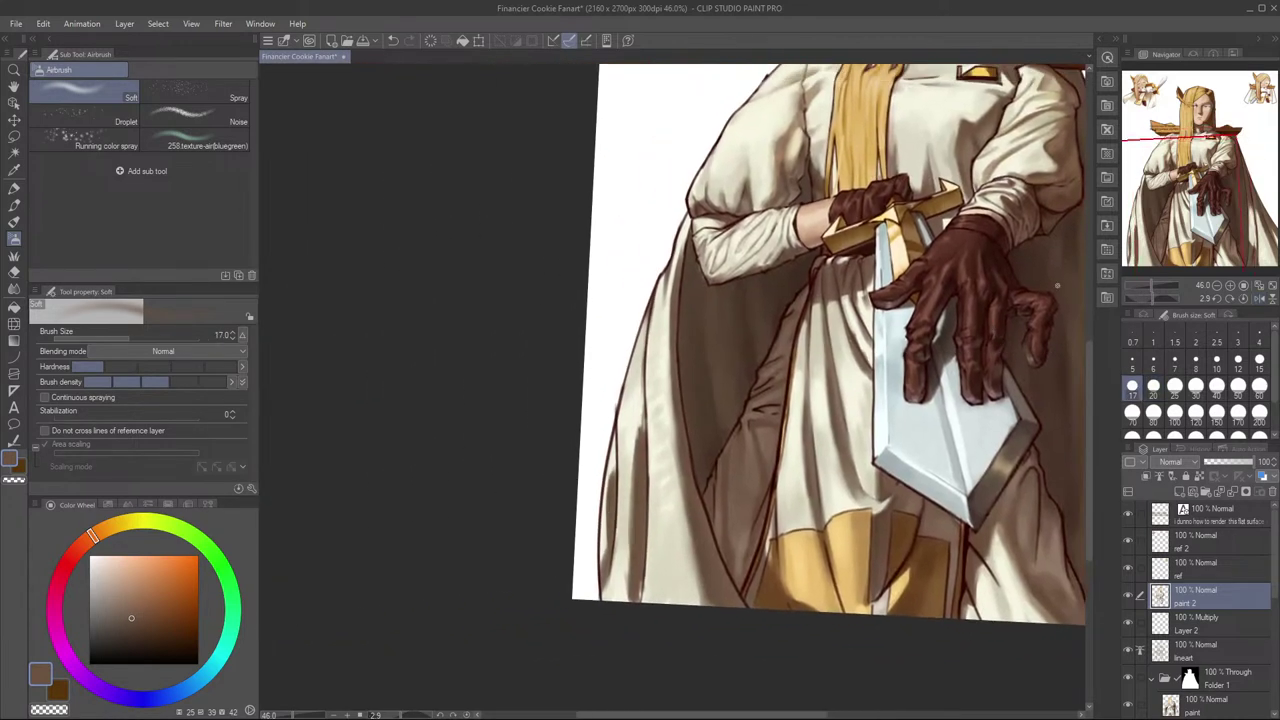
{"action": "key", "text": "bracketright"}
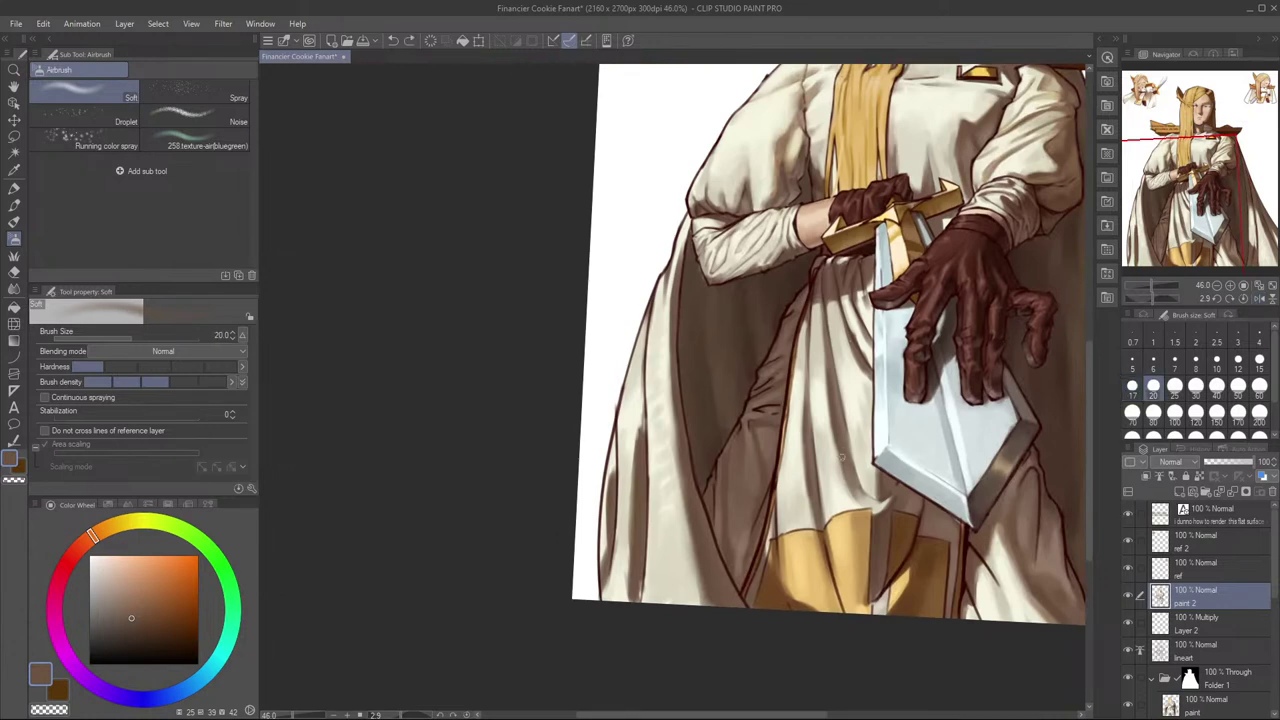
{"action": "left_click_drag", "start_coordinate": [828, 387], "coordinate": [827, 444]}
{"action": "key", "text": "ctrl+z"}
Step: Switch back to the Flow Milli pen, sample the tunic's light cream (hue 51, saturation 9, value 87) and undo the last change
{"action": "key", "text": "p"}
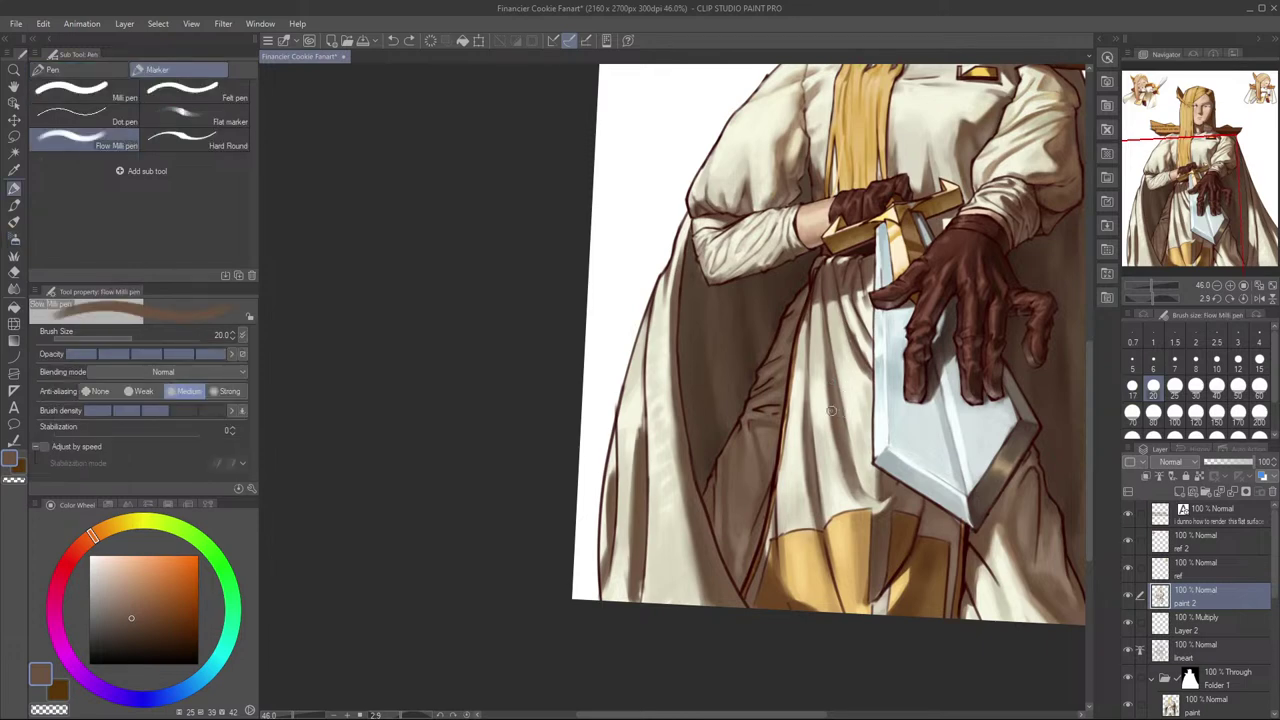
{"action": "left_click", "coordinate": [827, 439], "text": "alt"}
{"action": "key", "text": "ctrl+z"}
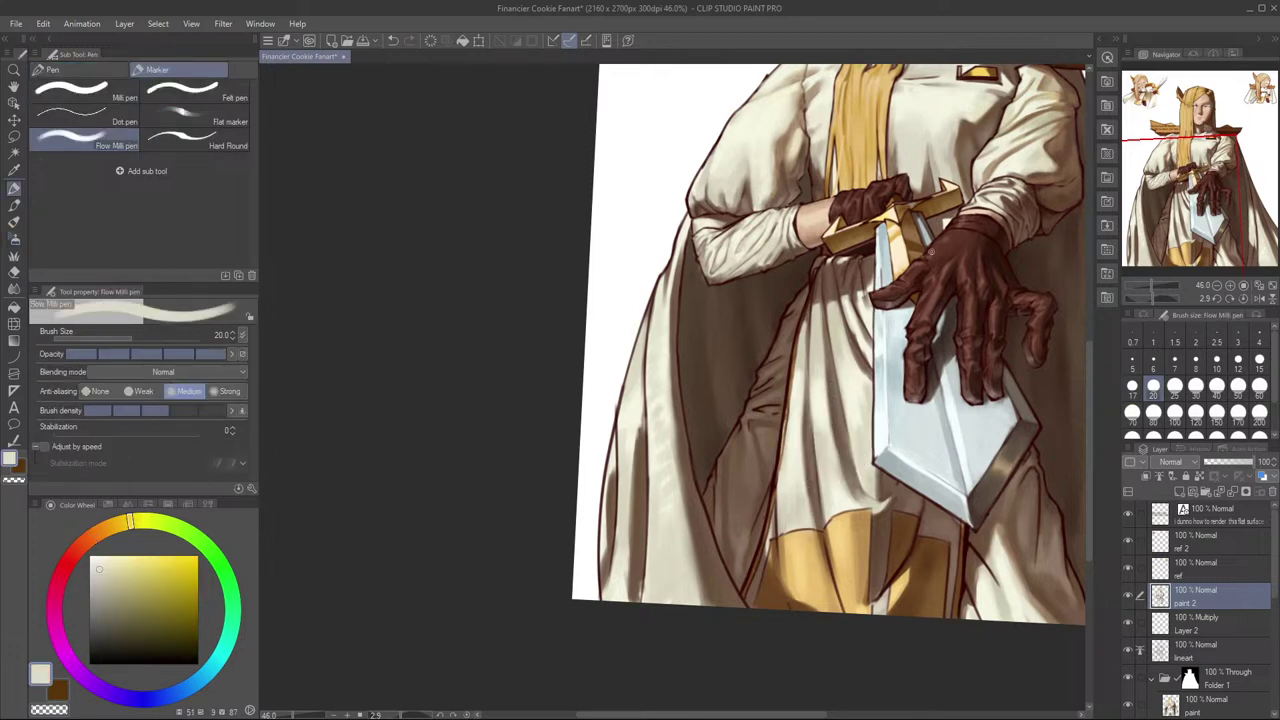
Step: Compare the artwork with and without the paint 2 layer
{"action": "left_click", "coordinate": [1128, 598]}
{"action": "left_click", "coordinate": [1128, 598]}
{"action": "left_click", "coordinate": [1128, 598]}
{"action": "left_click", "coordinate": [1130, 597]}
Step: Examine the figure's overall rendering in mirrored and normal view, rotating the canvas to 1.0 degree
{"action": "scroll", "coordinate": [932, 403], "scroll_direction": "down", "scroll_amount": 2}
{"action": "key", "text": "h"}
{"action": "left_click_drag", "start_coordinate": [613, 412], "coordinate": [928, 364]}
{"action": "key", "text": "h"}
{"action": "left_click_drag", "start_coordinate": [620, 348], "coordinate": [886, 412]}
{"action": "scroll", "coordinate": [894, 352], "scroll_direction": "up", "scroll_amount": 2}
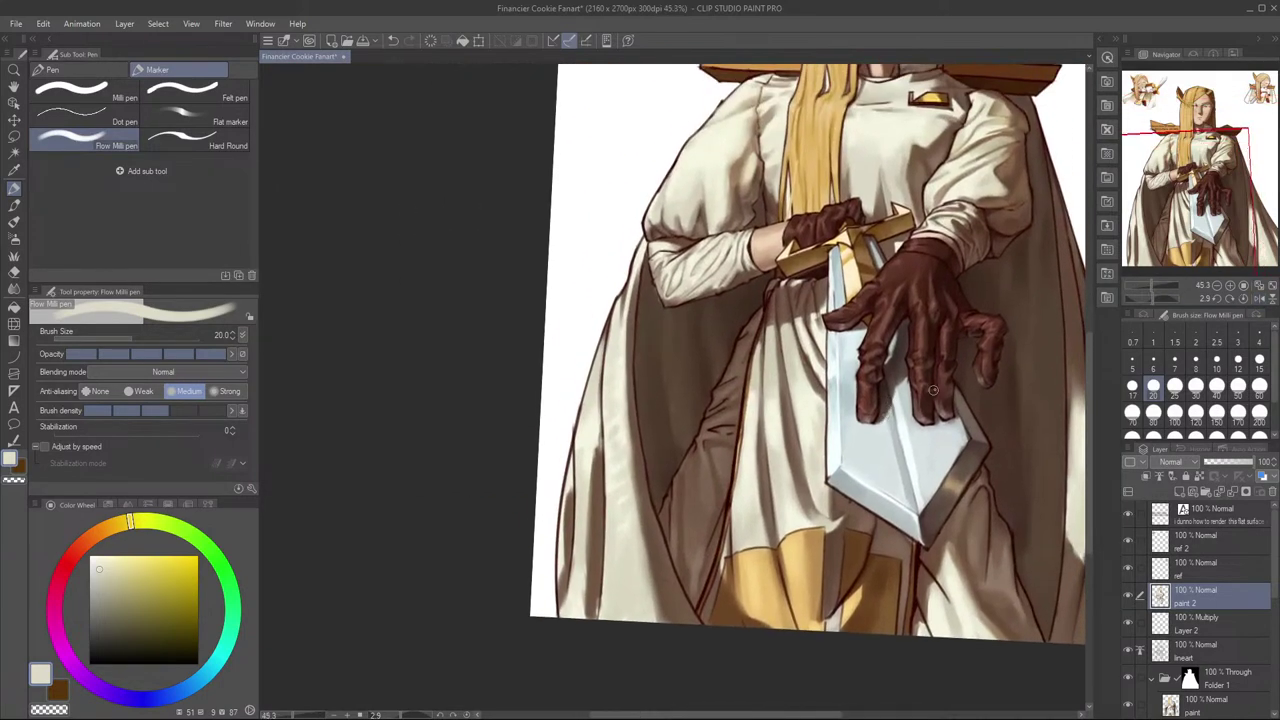
{"action": "left_click_drag", "start_coordinate": [1006, 404], "coordinate": [1008, 400]}
{"action": "left_click_drag", "start_coordinate": [953, 323], "coordinate": [997, 415]}
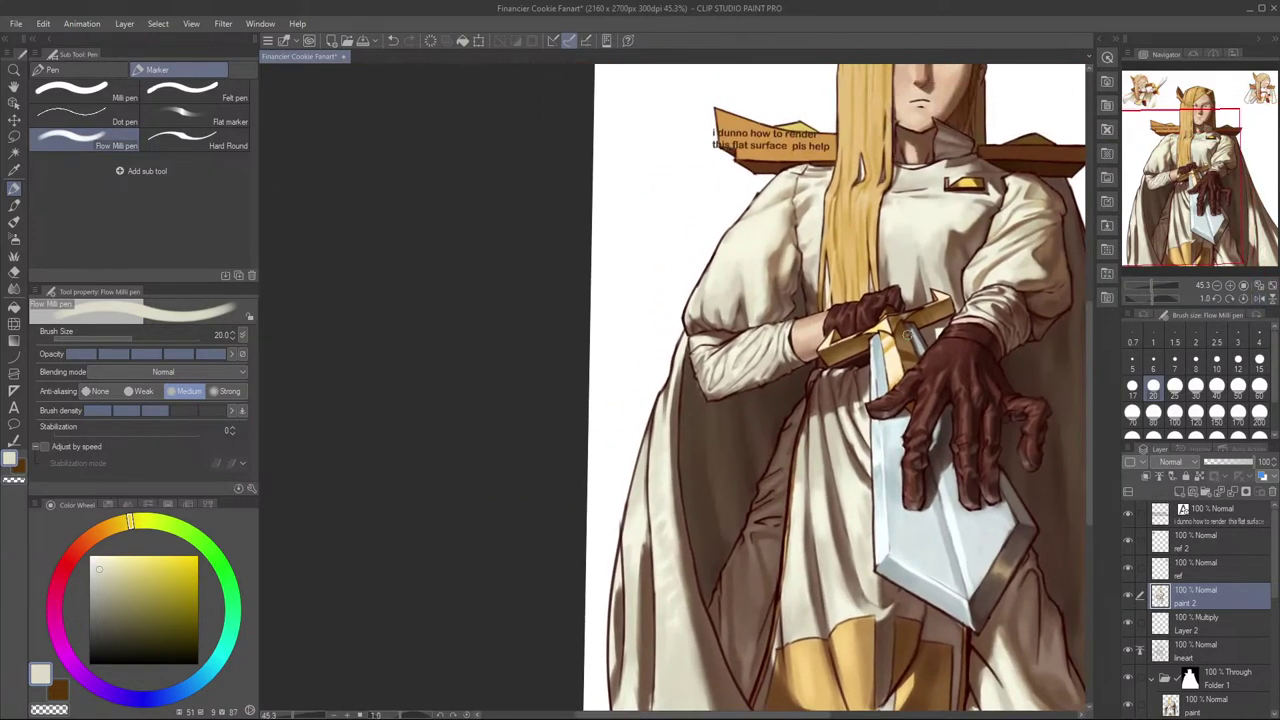
{"action": "left_click_drag", "start_coordinate": [958, 265], "coordinate": [932, 365]}
{"action": "left_click_drag", "start_coordinate": [908, 365], "coordinate": [1006, 338]}
Step: Darken the crease in the golden cloth below the tunic's hem with sampled brown (hue 28, saturation 65, value 45) at pen size 15
{"action": "mouse_move", "coordinate": [790, 580]}
{"action": "left_mouse_down"}
{"action": "mouse_move", "coordinate": [821, 420]}
{"action": "mouse_move", "coordinate": [816, 472]}
{"action": "left_mouse_up"}
{"action": "left_click", "coordinate": [812, 430], "text": "alt"}
{"action": "left_click", "coordinate": [801, 433], "text": "alt"}
{"action": "key", "text": "bracketright"}
{"action": "key", "text": "bracketright"}
{"action": "key", "text": "bracketleft"}
{"action": "key", "text": "bracketleft"}
{"action": "key", "text": "bracketleft"}
{"action": "left_click_drag", "start_coordinate": [803, 426], "coordinate": [804, 444]}
{"action": "key", "text": "ctrl+z"}
{"action": "key", "text": "bracketleft"}
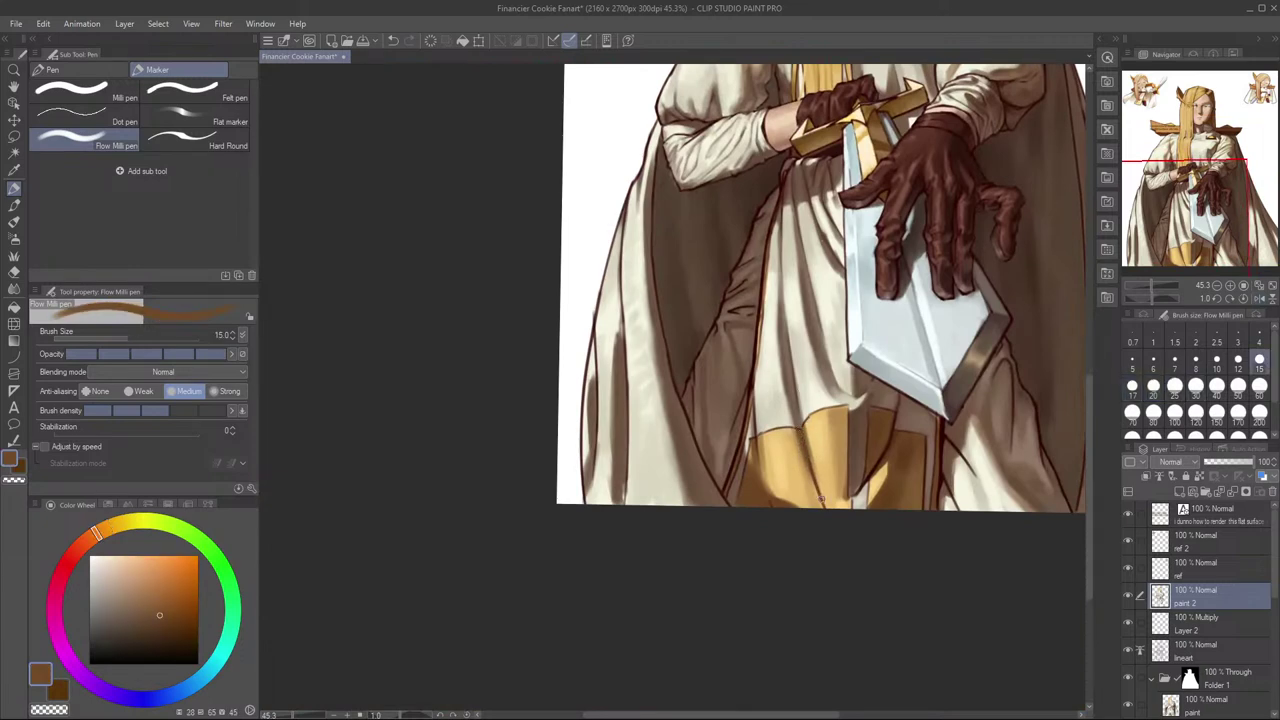
Step: Brighten the golden cloth under the hem with a sampled golden yellow (hue 38, saturation 52, value 92) at pen size 40
{"action": "left_click", "coordinate": [825, 498], "text": "alt"}
{"action": "key", "text": "bracketright"}
{"action": "key", "text": "bracketright"}
{"action": "key", "text": "bracketright"}
{"action": "key", "text": "bracketright"}
{"action": "key", "text": "bracketright"}
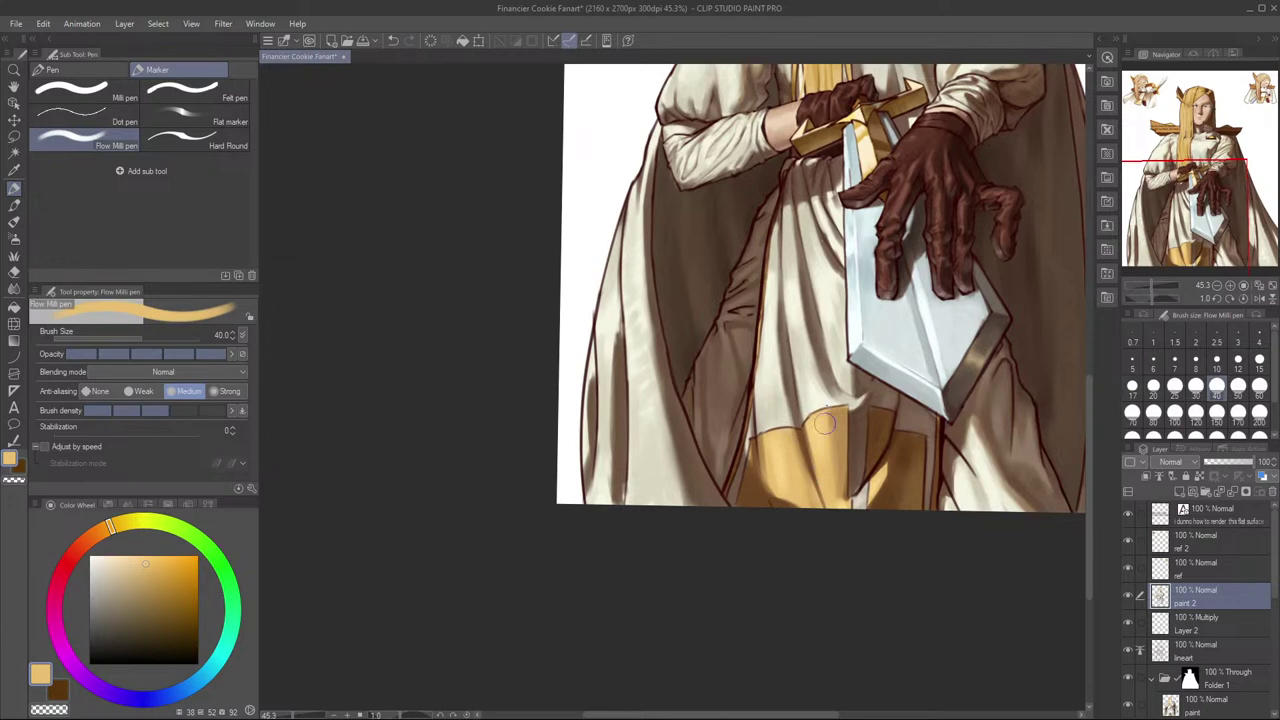
Step: Blend the golden cloth around its crease at pen size 25, sampling a mid gold (hue 37, saturation 54, value 80) and a lighter yellow
{"action": "left_click", "coordinate": [813, 498], "text": "alt"}
{"action": "key", "text": "bracketleft"}
{"action": "key", "text": "bracketleft"}
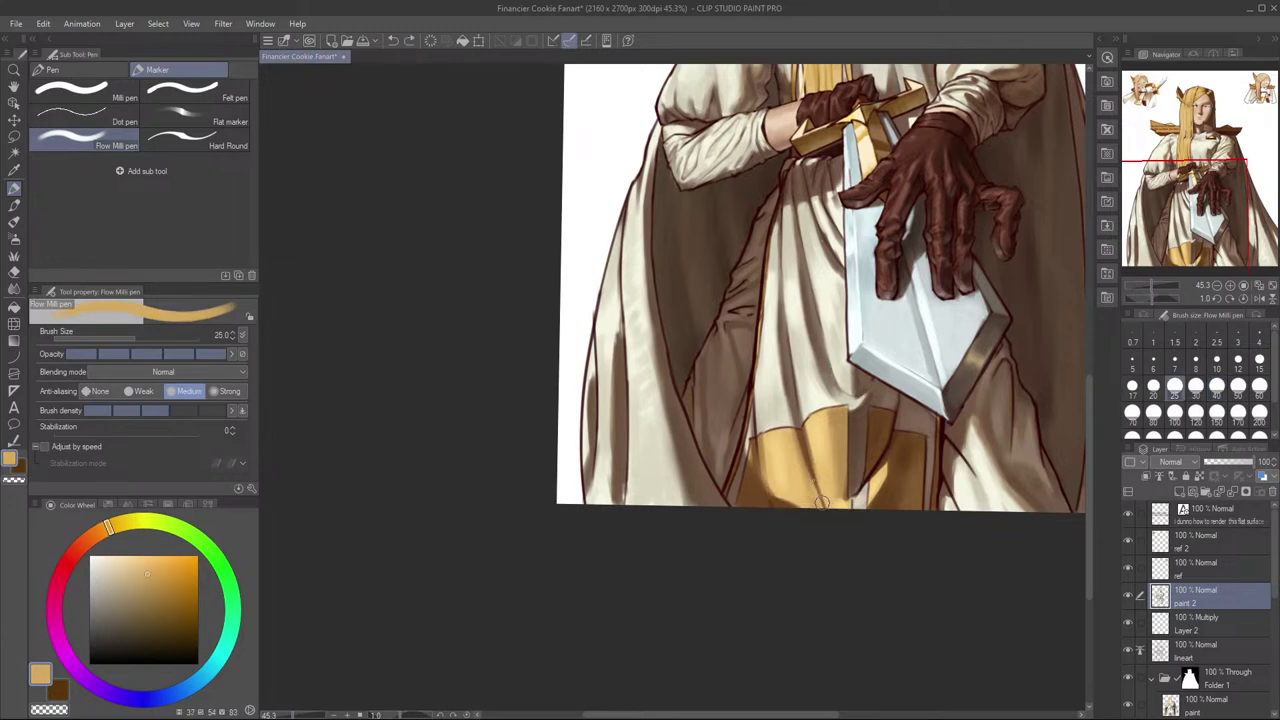
{"action": "left_click", "coordinate": [820, 440], "text": "alt"}
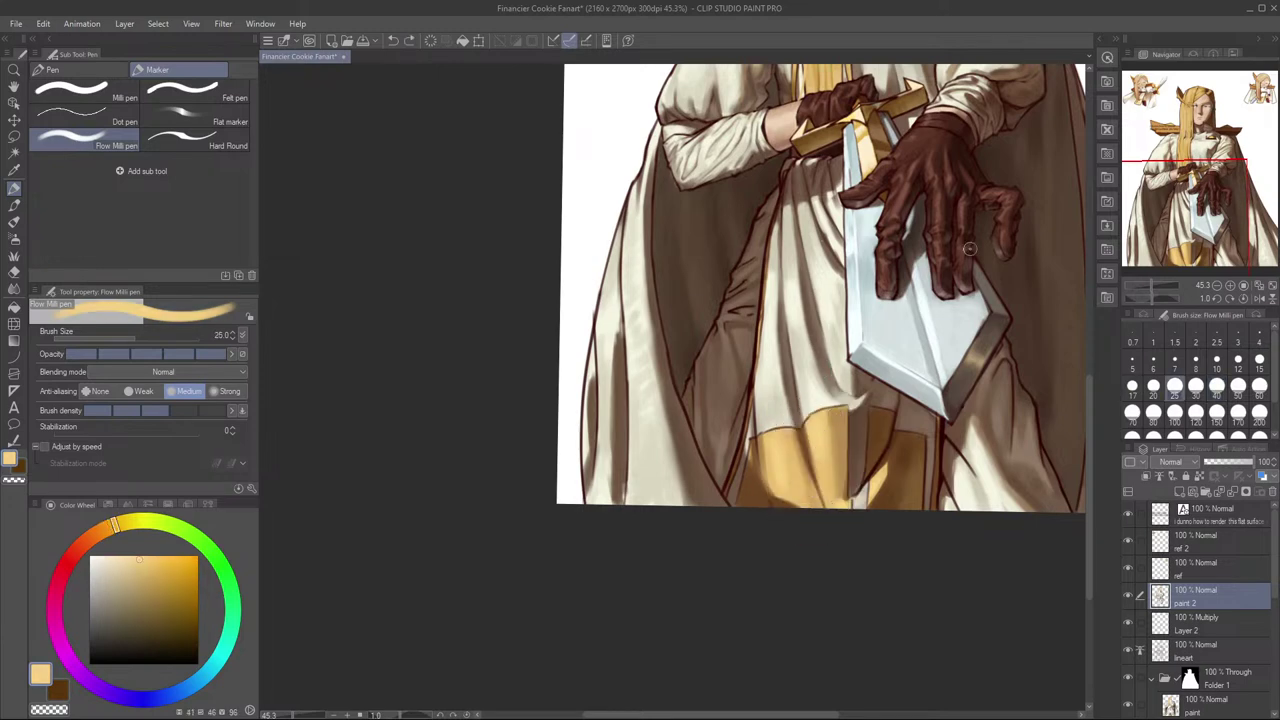
Step: Sample dark brown from the golden cloth's crease, and examine the artwork with Layer 2, lineart and paint each hidden and restored
{"action": "left_click", "coordinate": [884, 442], "text": "alt"}
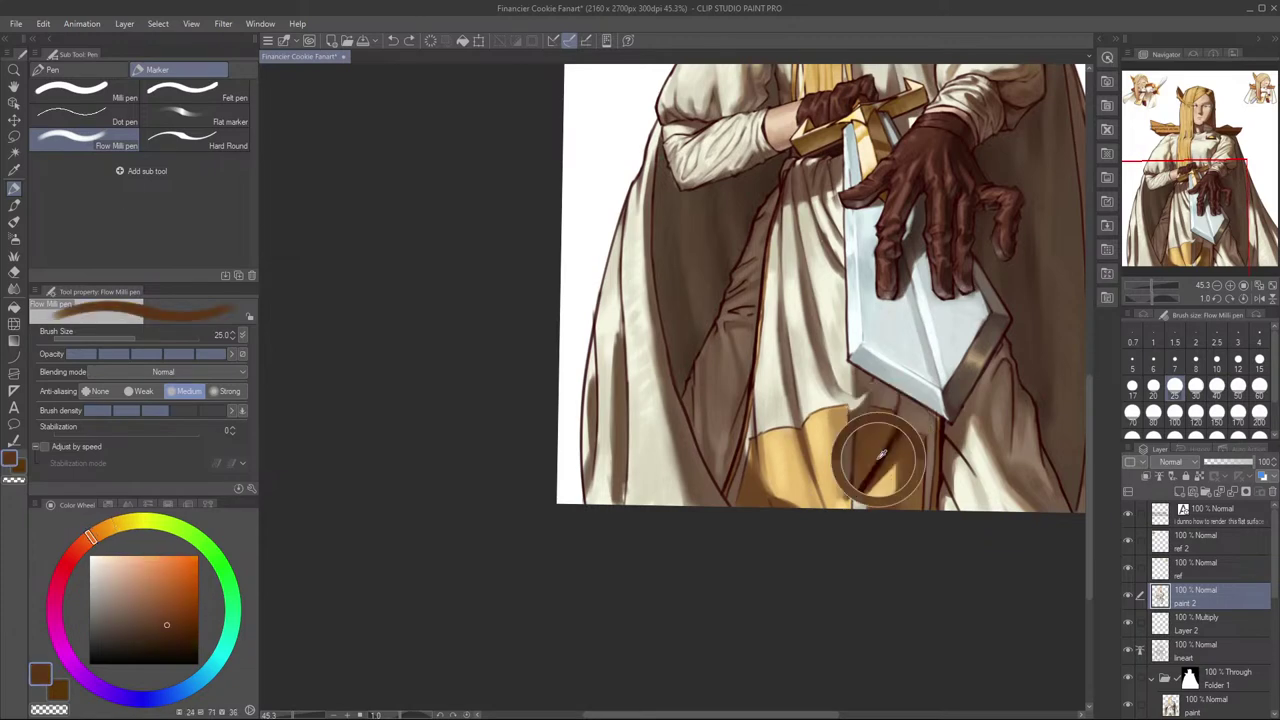
{"action": "left_click", "coordinate": [1130, 623]}
{"action": "left_click", "coordinate": [1130, 623]}
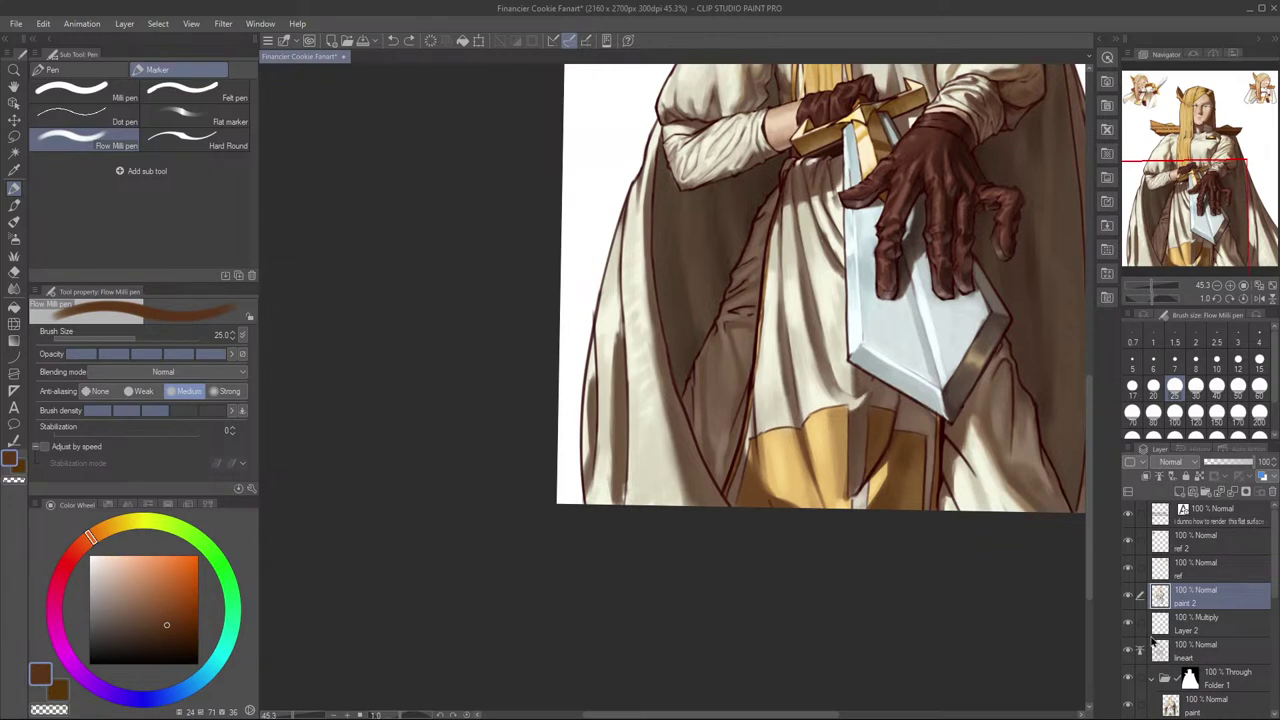
{"action": "left_click", "coordinate": [1129, 651]}
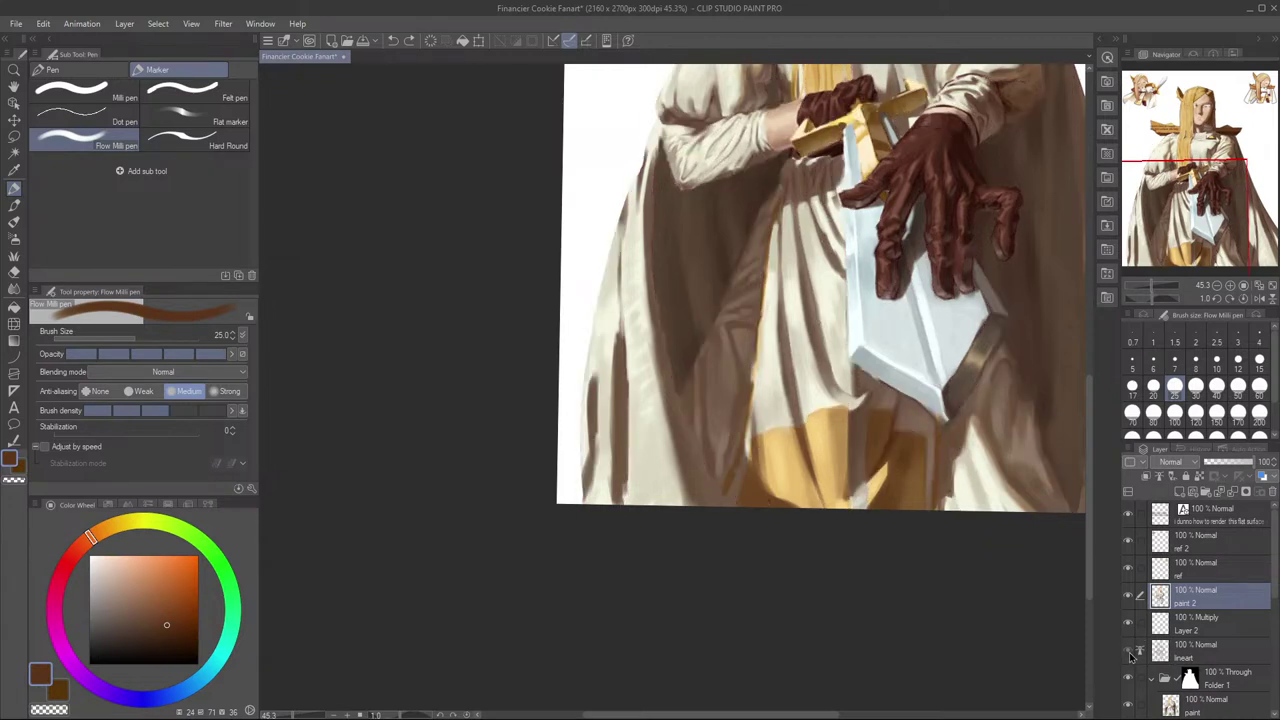
{"action": "left_click", "coordinate": [1130, 651]}
{"action": "left_click", "coordinate": [1129, 706]}
{"action": "left_click", "coordinate": [1129, 706]}
{"action": "left_click", "coordinate": [1129, 706]}
{"action": "left_click", "coordinate": [1129, 706]}
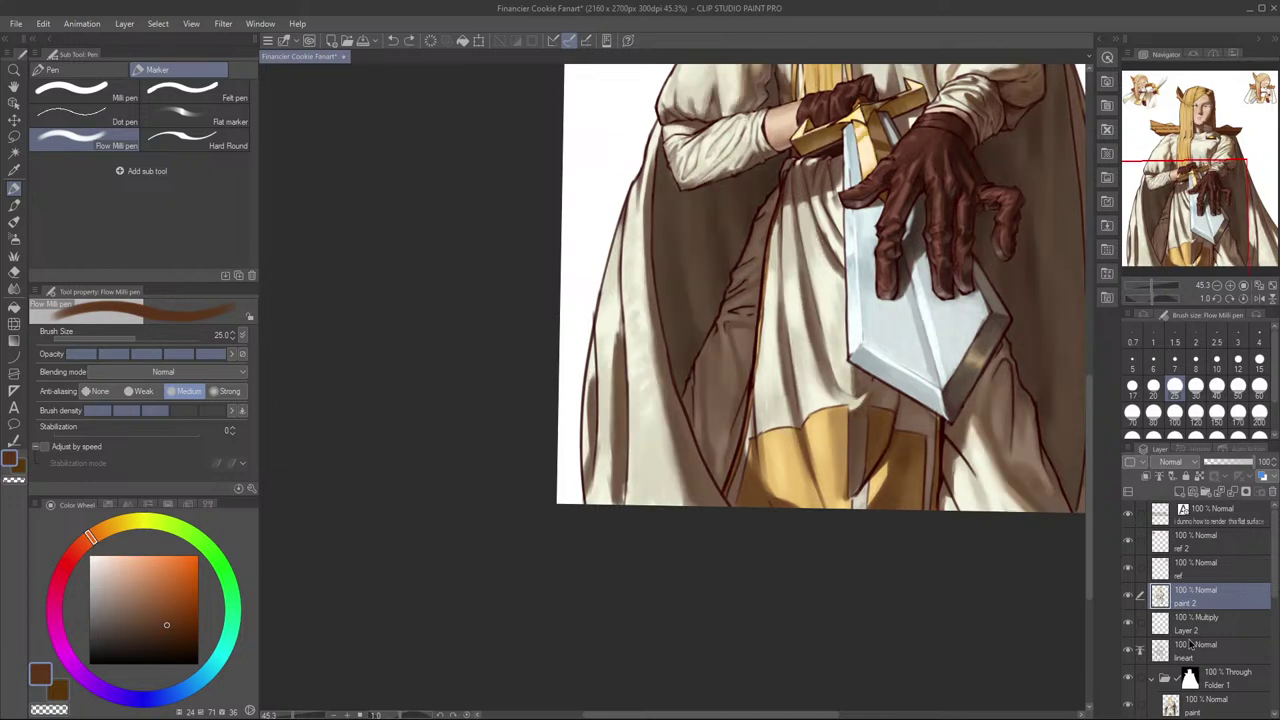
{"action": "left_click", "coordinate": [1129, 706]}
{"action": "left_click", "coordinate": [1129, 706]}
Step: Examine the figure in mirrored and normal view, comparing it with the paint 2 layer hidden and shown
{"action": "left_click_drag", "start_coordinate": [961, 345], "coordinate": [878, 433]}
{"action": "scroll", "coordinate": [890, 414], "scroll_direction": "down", "scroll_amount": 2}
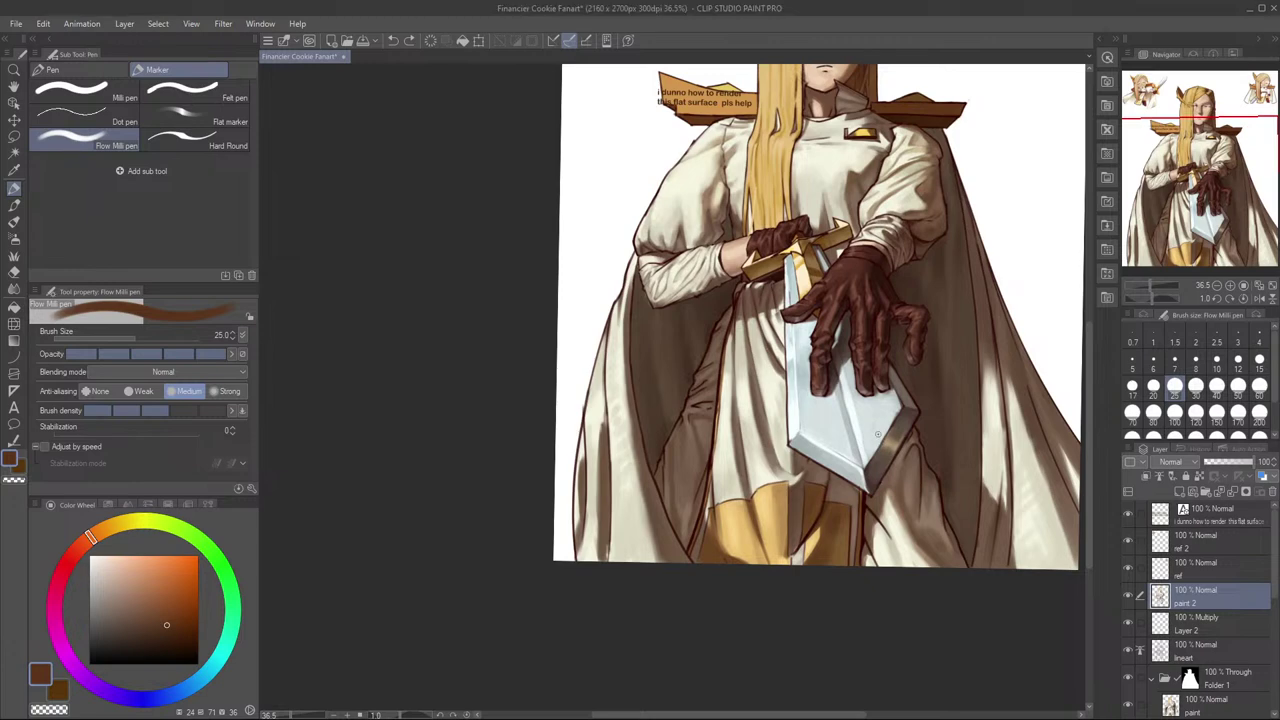
{"action": "left_click_drag", "start_coordinate": [979, 402], "coordinate": [978, 445]}
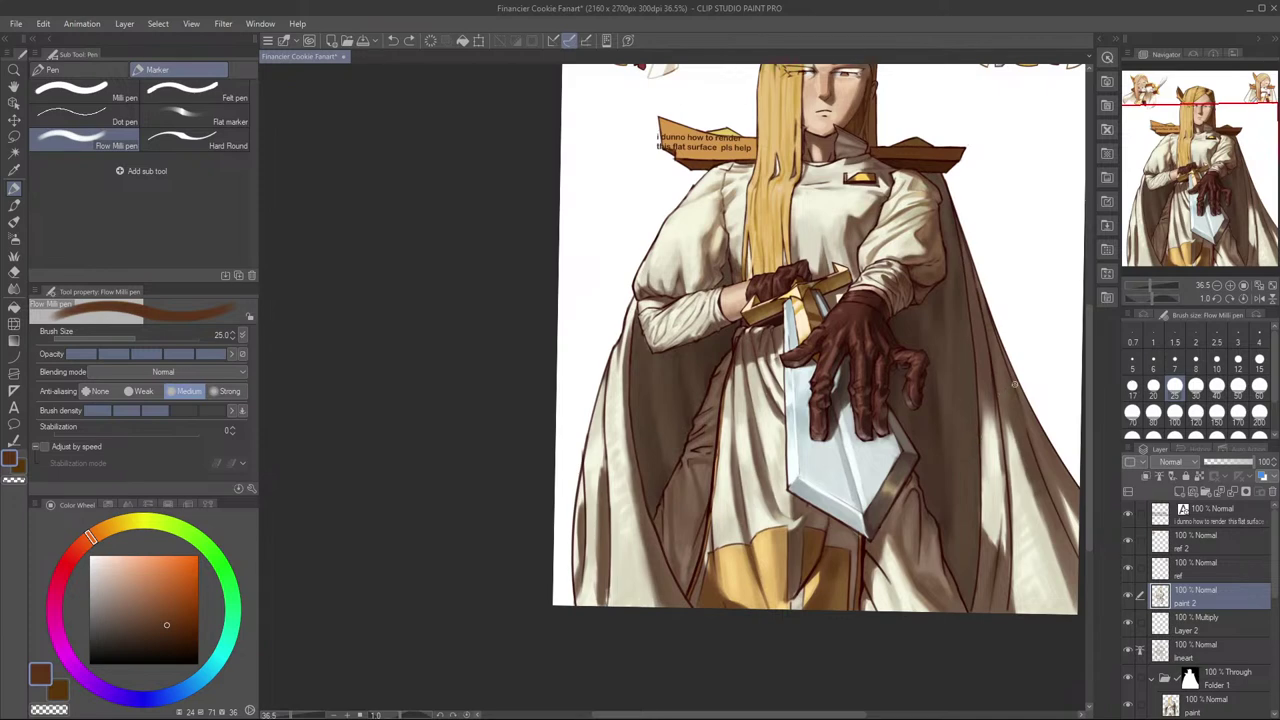
{"action": "key", "text": "h"}
{"action": "left_click_drag", "start_coordinate": [877, 447], "coordinate": [1023, 452]}
{"action": "key", "text": "h"}
{"action": "left_click", "coordinate": [1128, 597]}
{"action": "left_click", "coordinate": [1128, 597]}
{"action": "left_click", "coordinate": [1128, 597]}
{"action": "left_click", "coordinate": [1128, 597]}
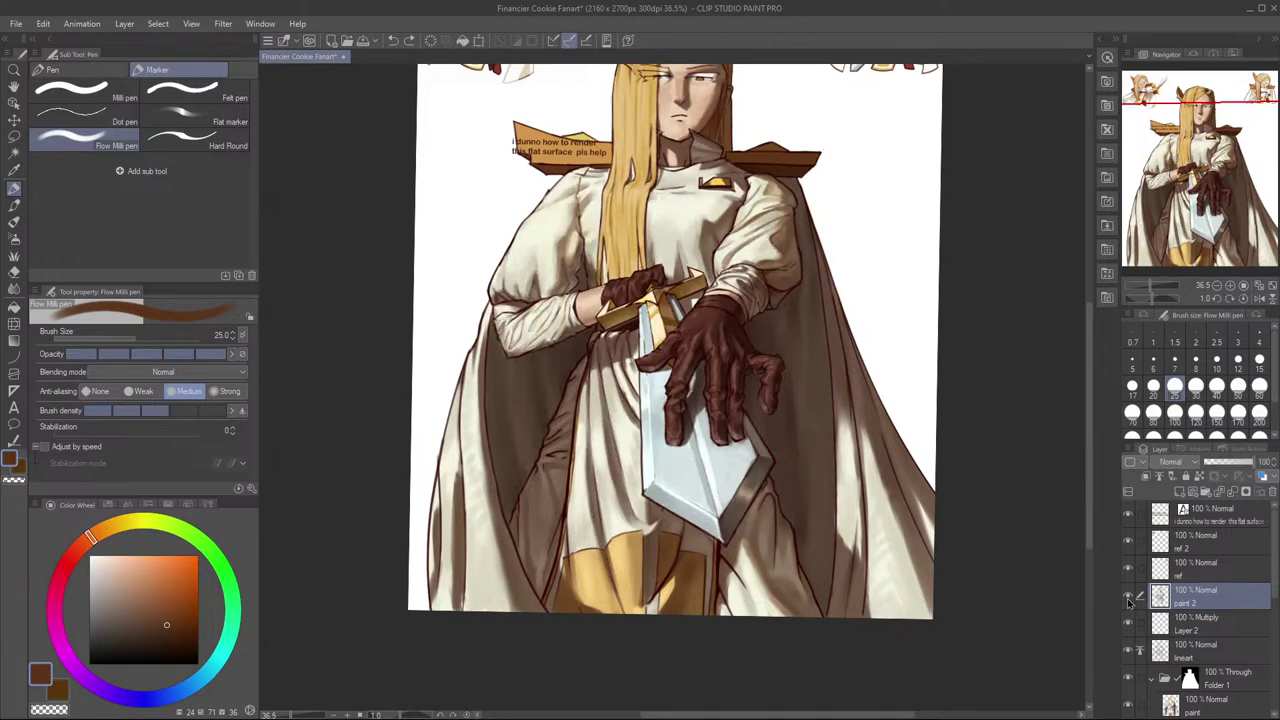
{"action": "left_click", "coordinate": [1128, 597]}
{"action": "left_click", "coordinate": [1128, 597]}
{"action": "left_click", "coordinate": [1128, 597]}
{"action": "left_click", "coordinate": [1128, 597]}
{"action": "left_click", "coordinate": [1128, 597]}
{"action": "left_click", "coordinate": [1128, 597]}
{"action": "left_click_drag", "start_coordinate": [846, 479], "coordinate": [954, 520]}
{"action": "scroll", "coordinate": [954, 519], "scroll_direction": "down", "scroll_amount": 1}
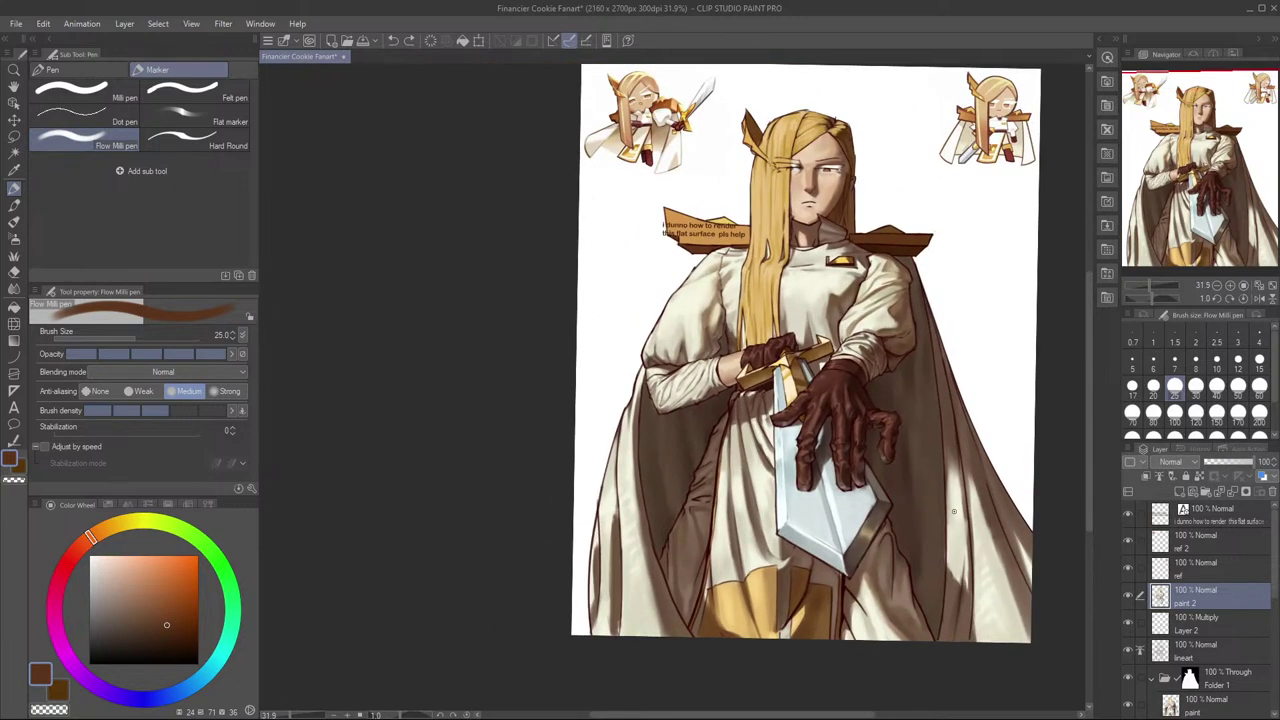
{"action": "scroll", "coordinate": [933, 556], "scroll_direction": "up", "scroll_amount": 1}
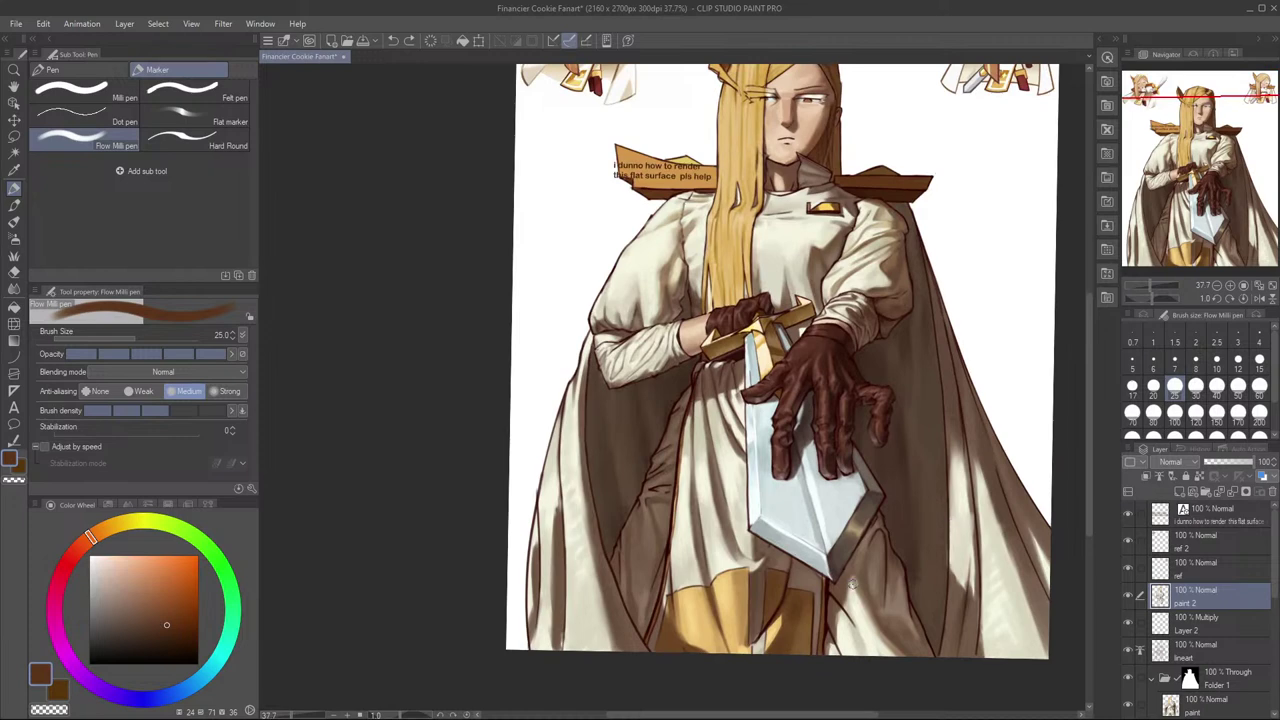
{"action": "key", "text": "h"}
{"action": "left_click_drag", "start_coordinate": [866, 569], "coordinate": [976, 552]}
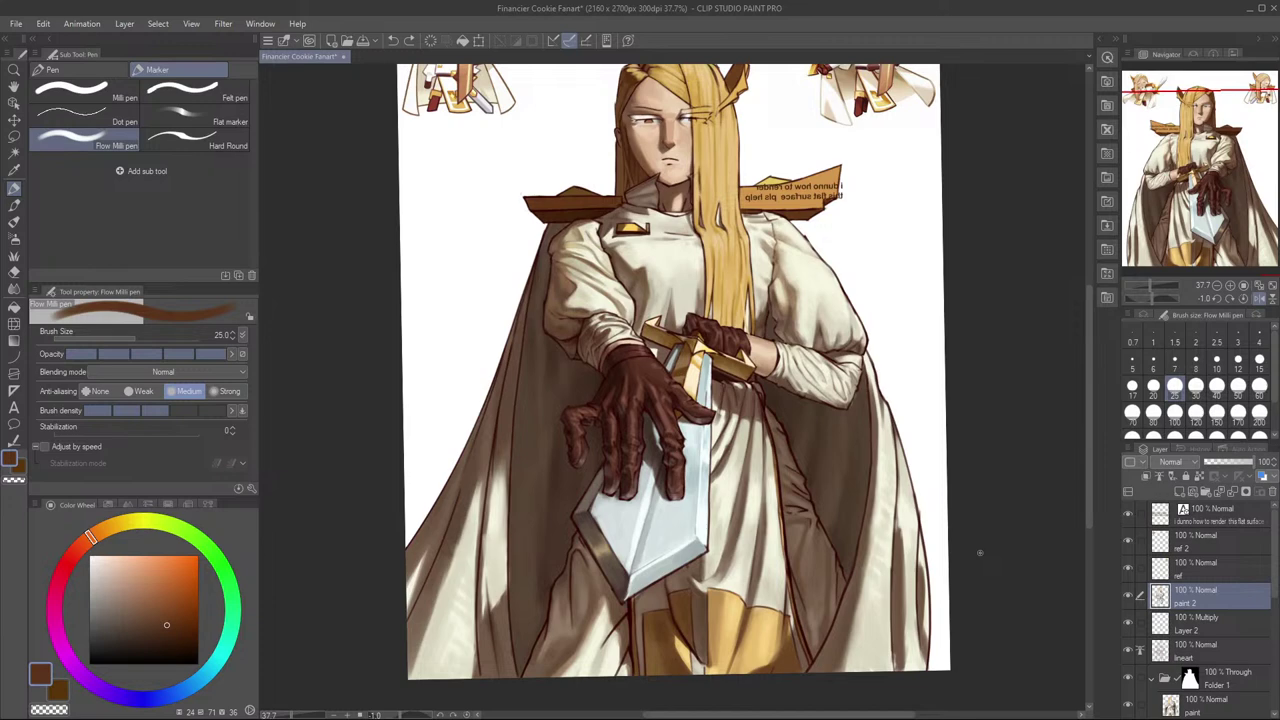
{"action": "key", "text": "h"}
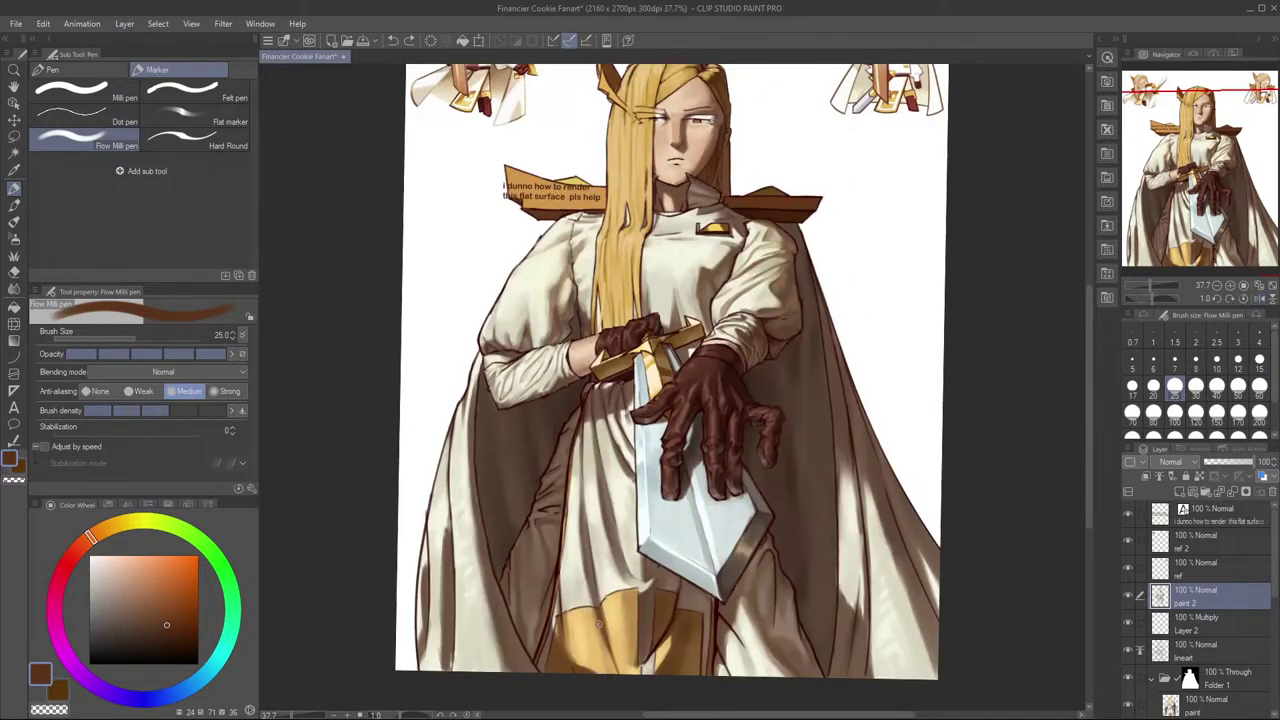
Step: Touch up the tunic fold beside the sword blade with sampled off-white (hue 57, saturation 8, value 95) at pen size 25, checking it mirrored
{"action": "left_click_drag", "start_coordinate": [629, 494], "coordinate": [666, 472]}
{"action": "scroll", "coordinate": [665, 472], "scroll_direction": "up", "scroll_amount": 2}
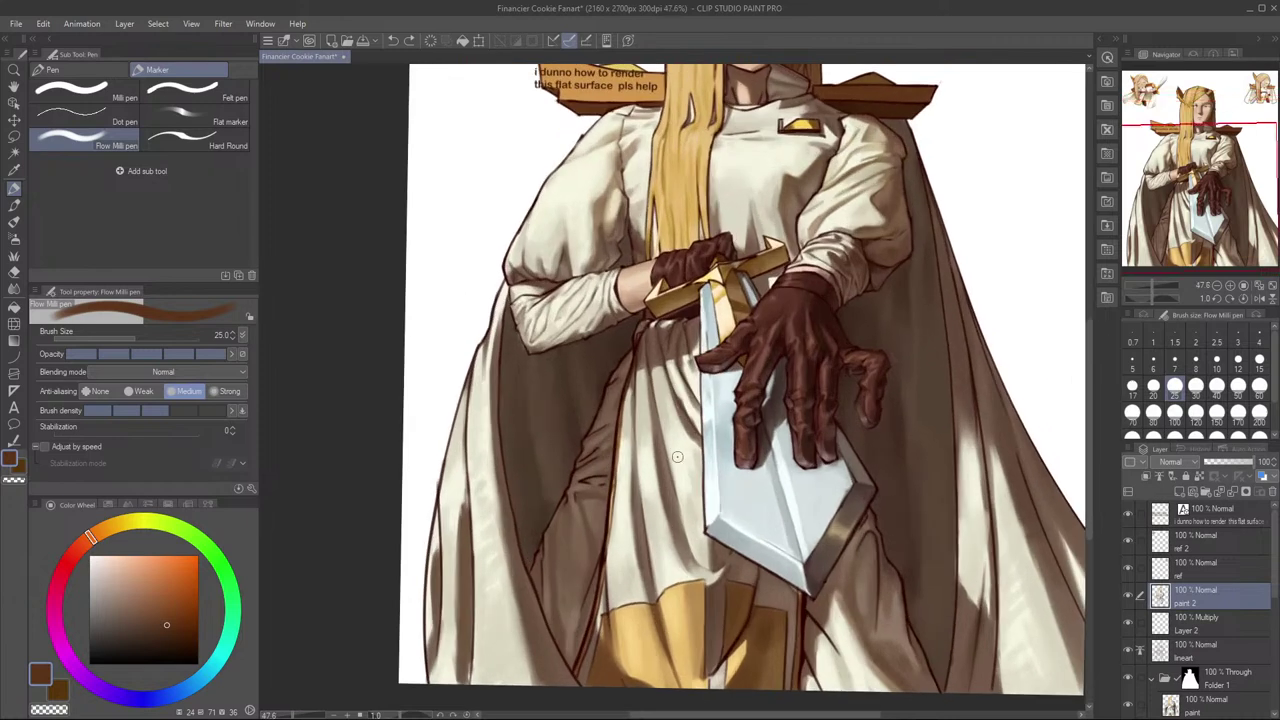
{"action": "left_click", "coordinate": [668, 433], "text": "alt"}
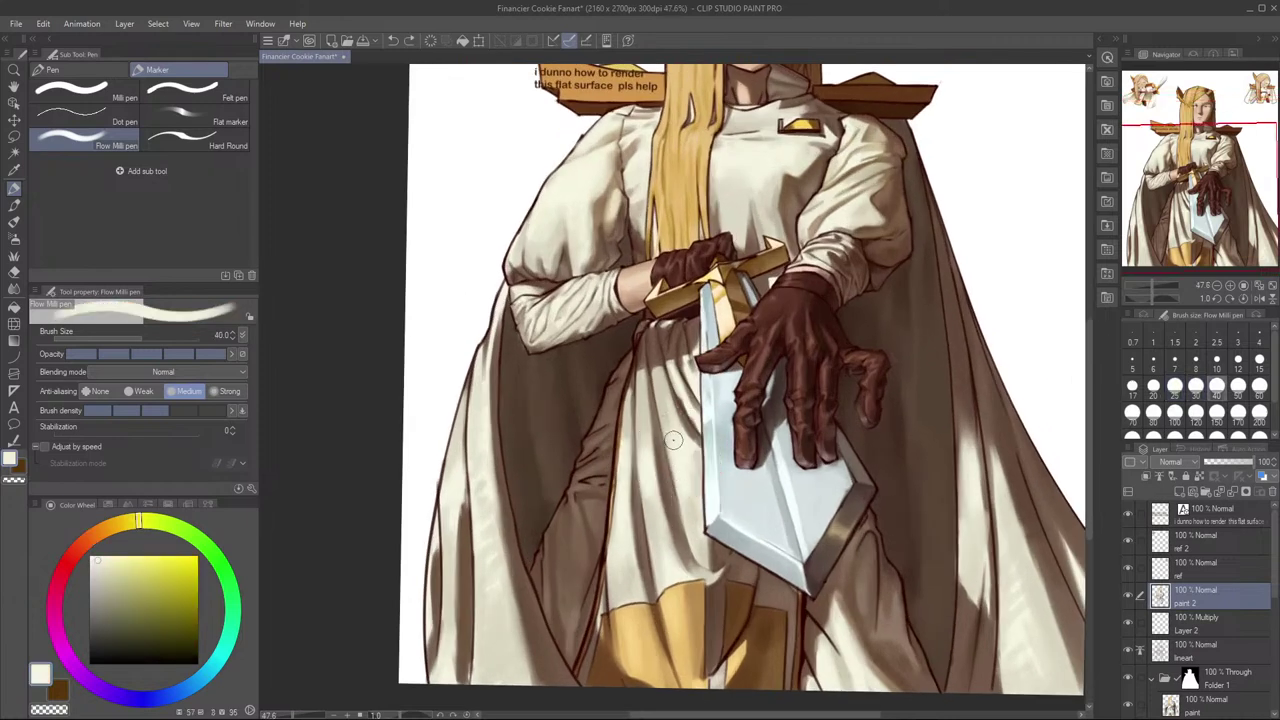
{"action": "key", "text": "ctrl+z"}
{"action": "left_click_drag", "start_coordinate": [665, 422], "coordinate": [673, 499]}
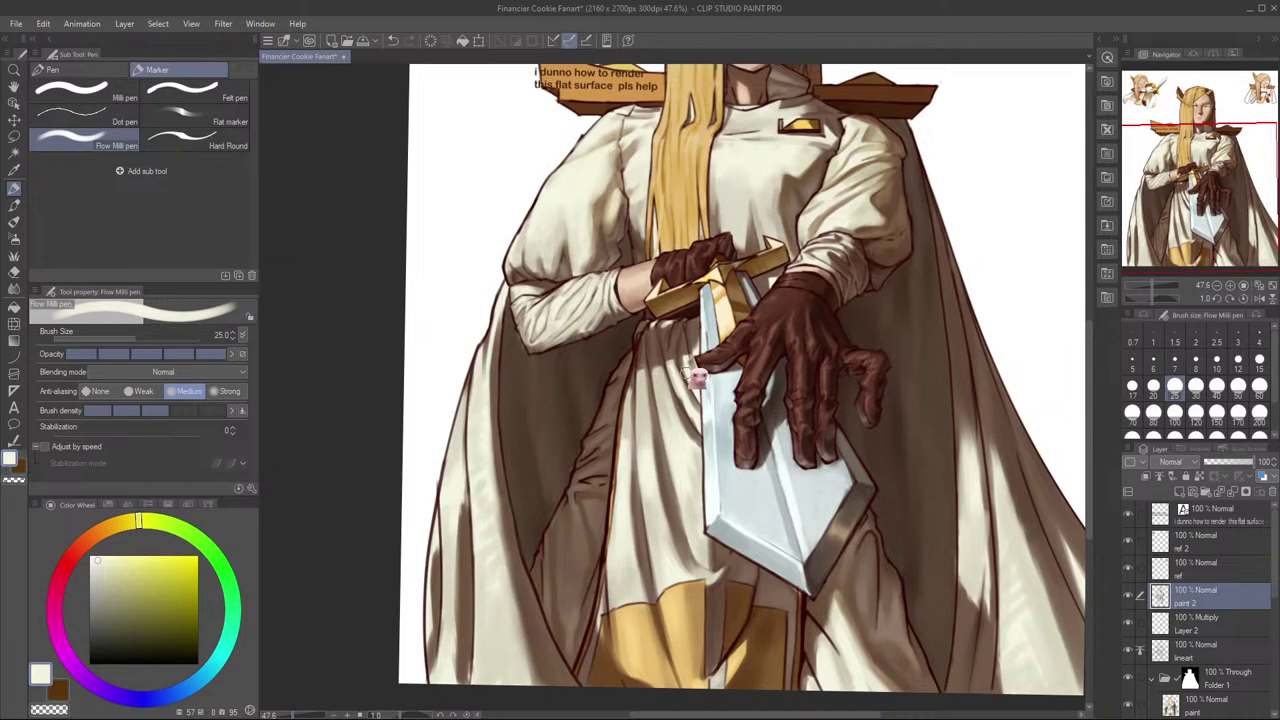
{"action": "left_click", "coordinate": [794, 346]}
{"action": "key", "text": "h"}
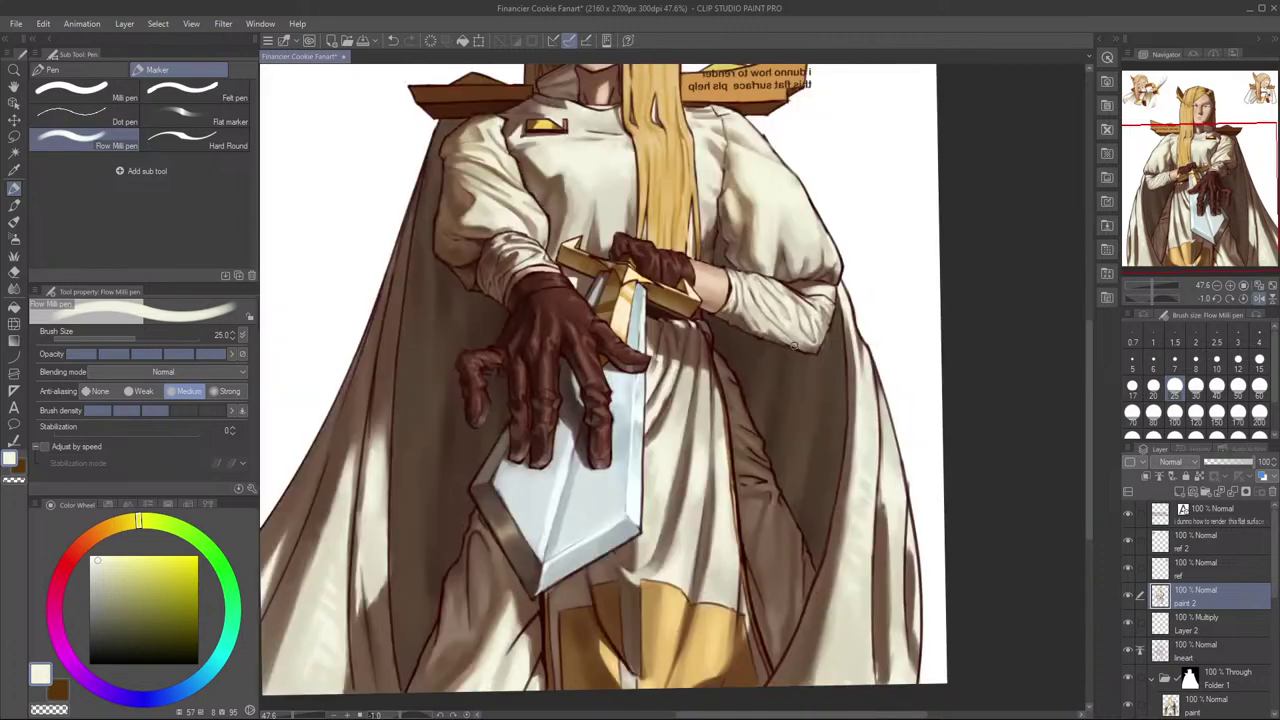
{"action": "key", "text": "h"}
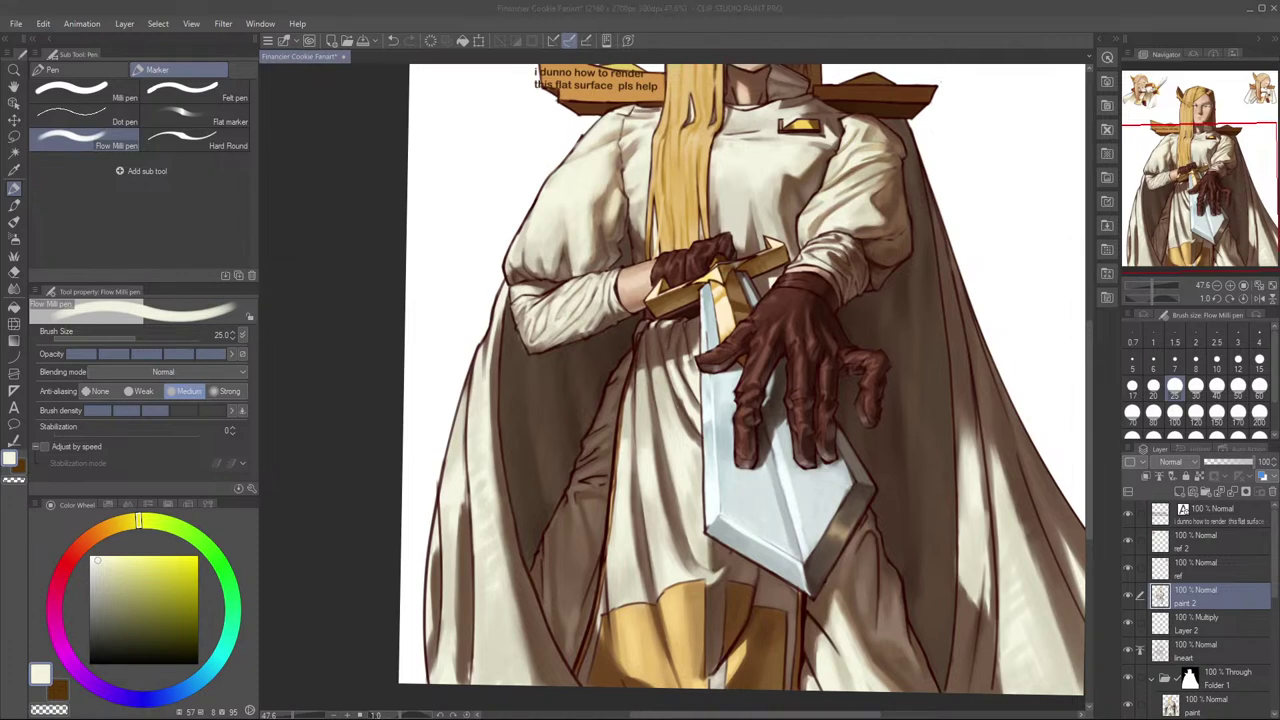
Step: Try to touch up the edge of the gloved fingertip resting over the sword blade
{"action": "key", "text": "alt+Tab"}
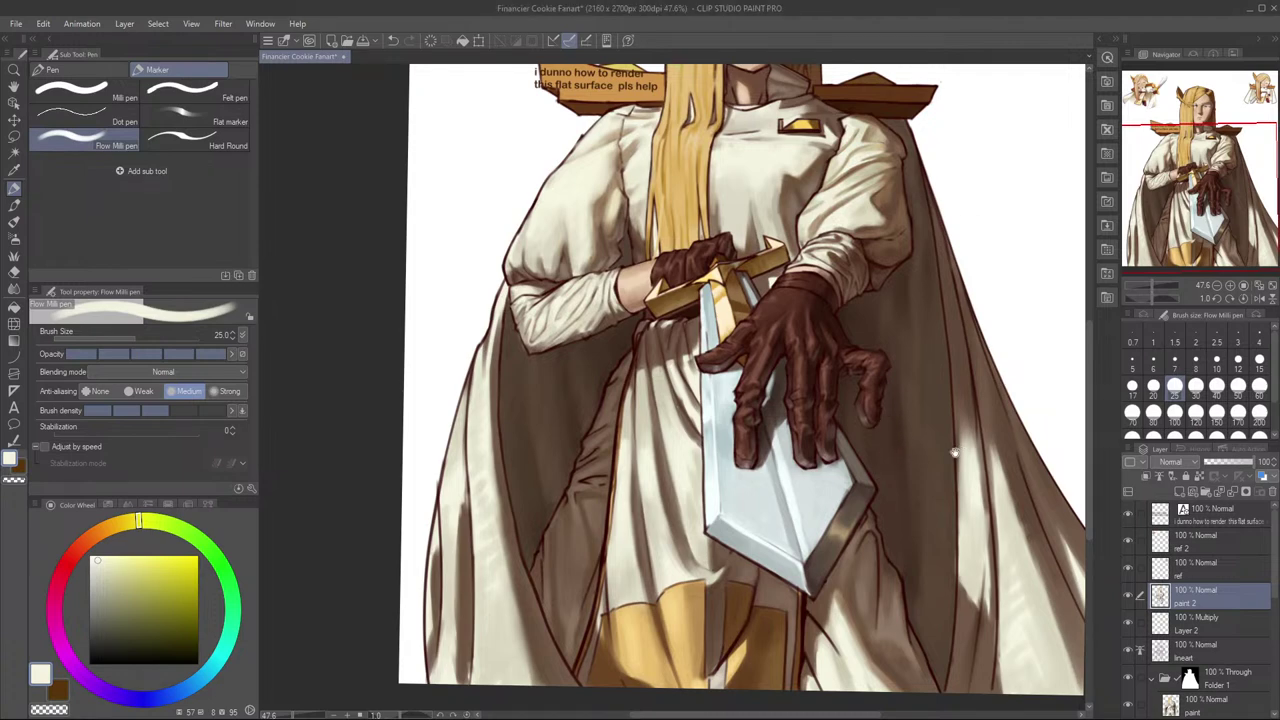
{"action": "left_click_drag", "start_coordinate": [951, 449], "coordinate": [958, 490]}
{"action": "scroll", "coordinate": [958, 490], "scroll_direction": "down", "scroll_amount": 3}
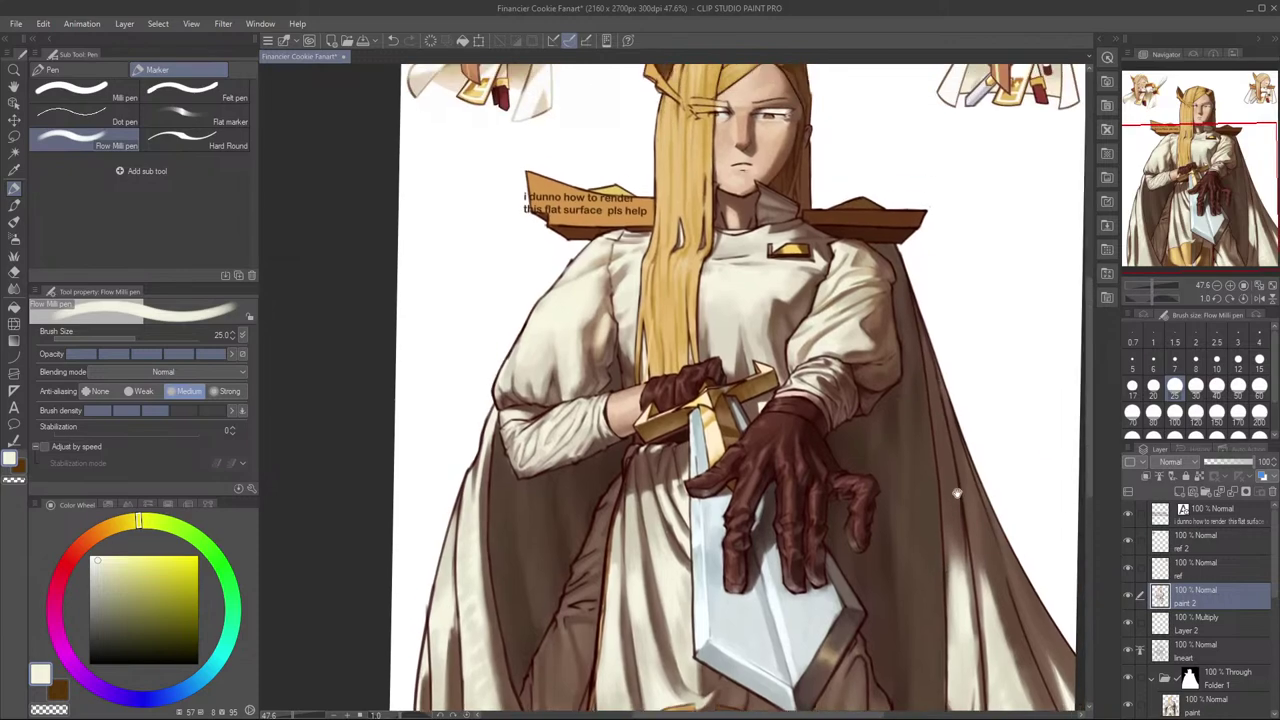
{"action": "scroll", "coordinate": [964, 468], "scroll_direction": "down", "scroll_amount": 1}
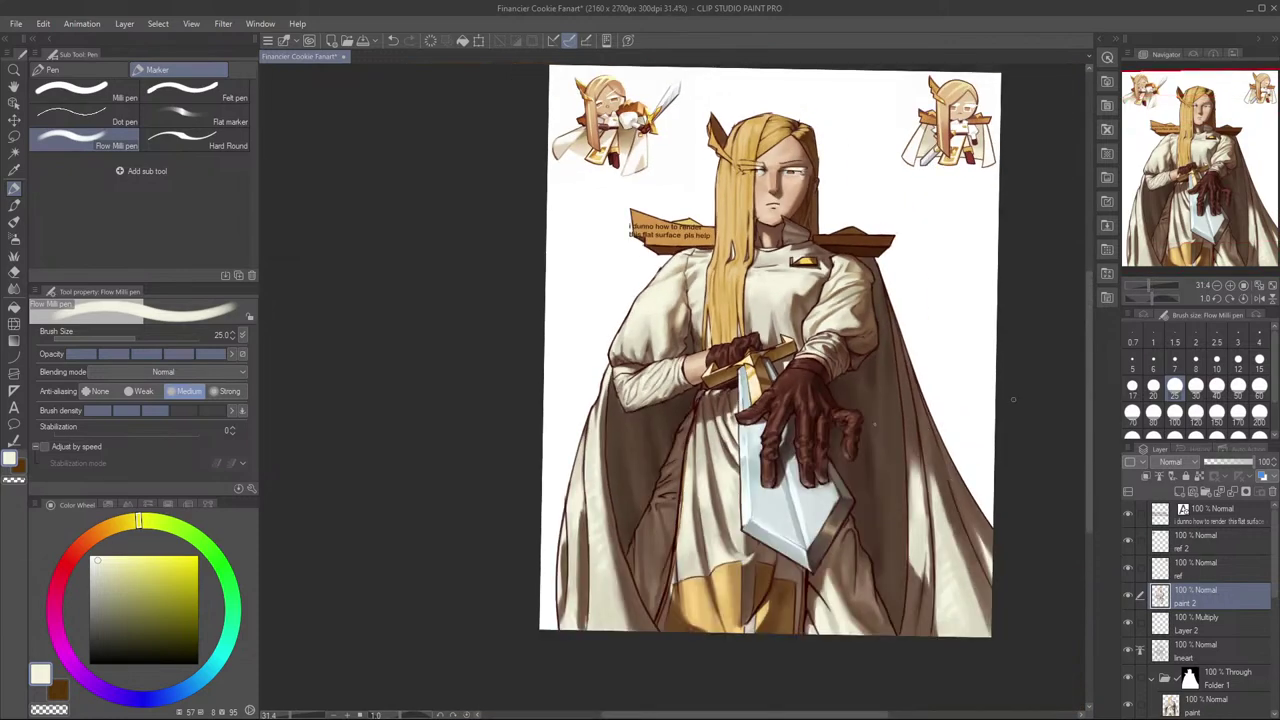
{"action": "scroll", "coordinate": [752, 476], "scroll_direction": "up", "scroll_amount": 4}
{"action": "key", "text": "e"}
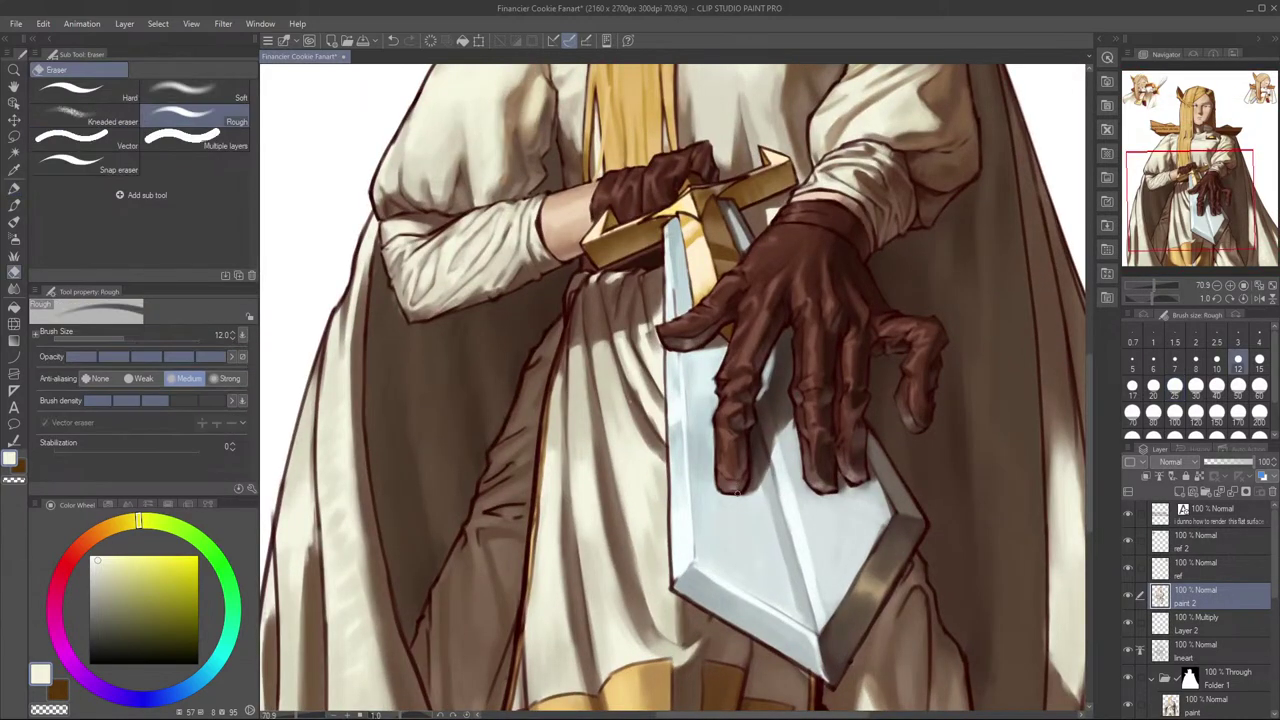
{"action": "scroll", "coordinate": [748, 470], "scroll_direction": "up", "scroll_amount": 4}
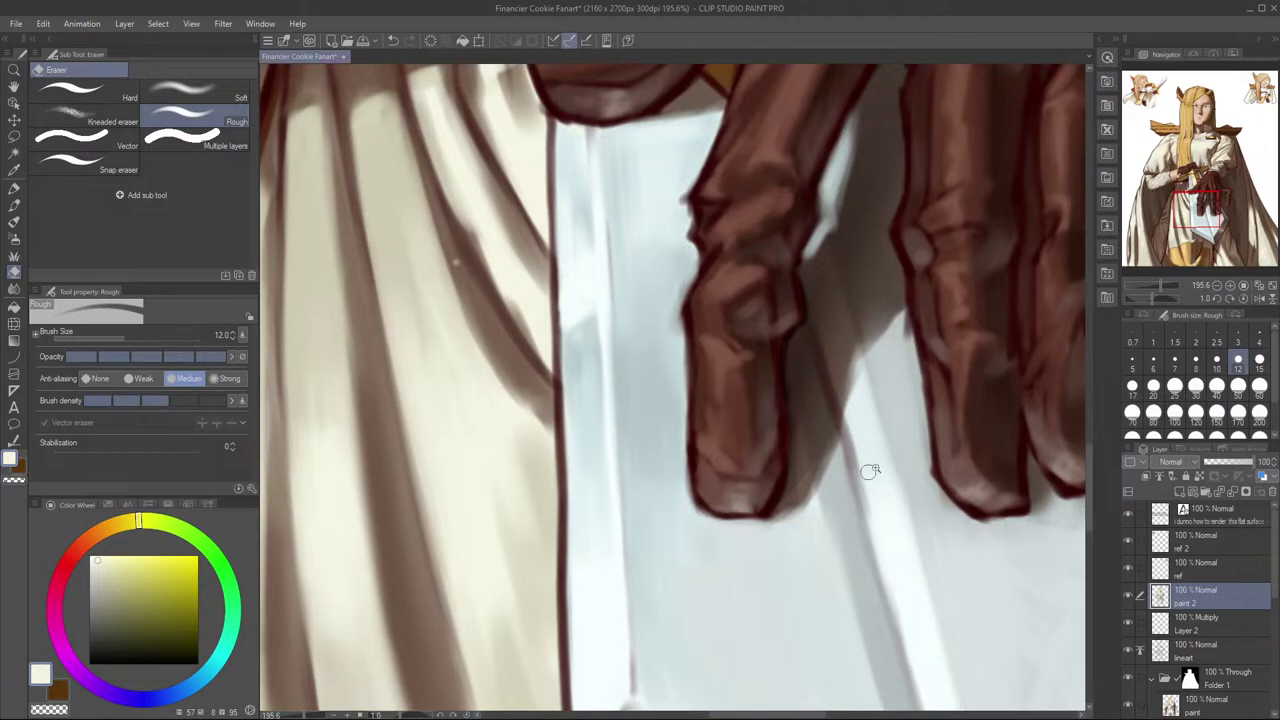
{"action": "scroll", "coordinate": [844, 490], "scroll_direction": "down", "scroll_amount": 4}
{"action": "key", "text": "p"}
{"action": "scroll", "coordinate": [852, 461], "scroll_direction": "up", "scroll_amount": 4}
{"action": "mouse_move", "coordinate": [781, 512]}
{"action": "left_mouse_down"}
{"action": "mouse_move", "coordinate": [818, 513]}
{"action": "mouse_move", "coordinate": [830, 461]}
{"action": "mouse_move", "coordinate": [810, 516]}
{"action": "mouse_move", "coordinate": [786, 517]}
{"action": "mouse_move", "coordinate": [818, 516]}
{"action": "mouse_move", "coordinate": [774, 513]}
{"action": "mouse_move", "coordinate": [830, 510]}
{"action": "left_mouse_up"}
{"action": "key", "text": "ctrl+z"}
{"action": "key", "text": "e"}
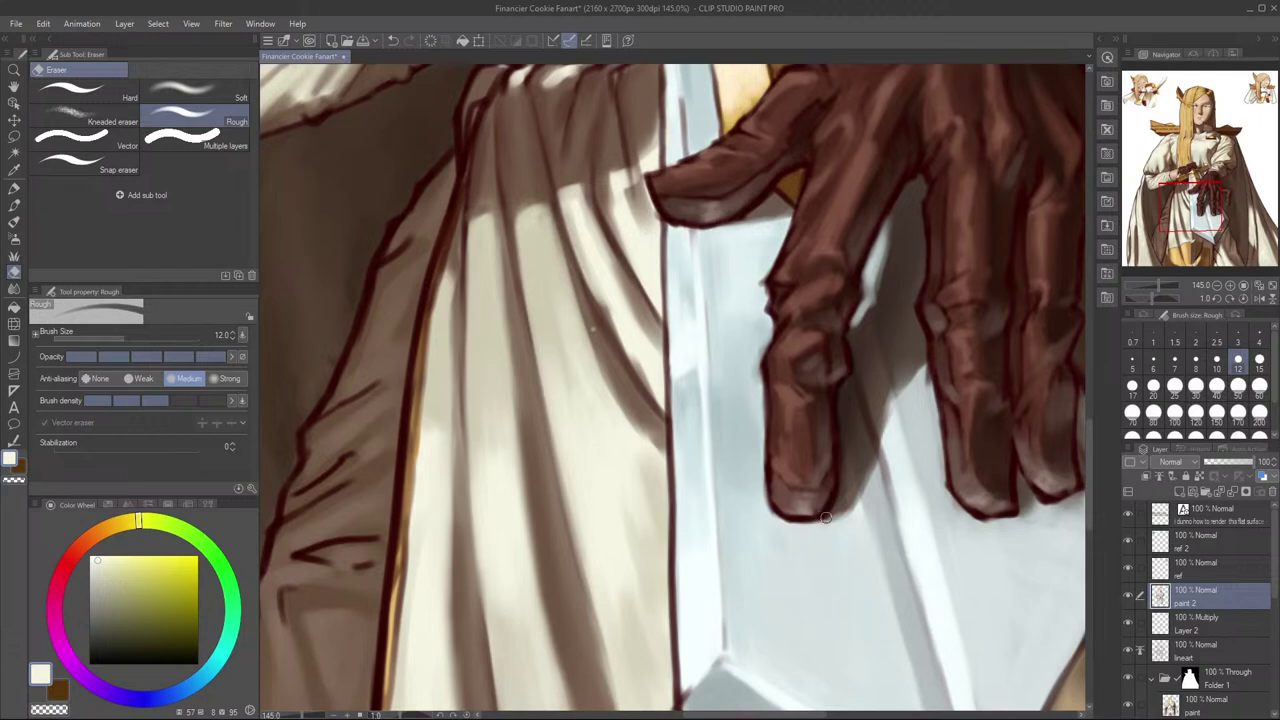
{"action": "key", "text": "p"}
Step: Compare the torso, gloves and sword with the paint 2 layer hidden and shown
{"action": "scroll", "coordinate": [935, 470], "scroll_direction": "down", "scroll_amount": 4}
{"action": "scroll", "coordinate": [945, 408], "scroll_direction": "up", "scroll_amount": 1}
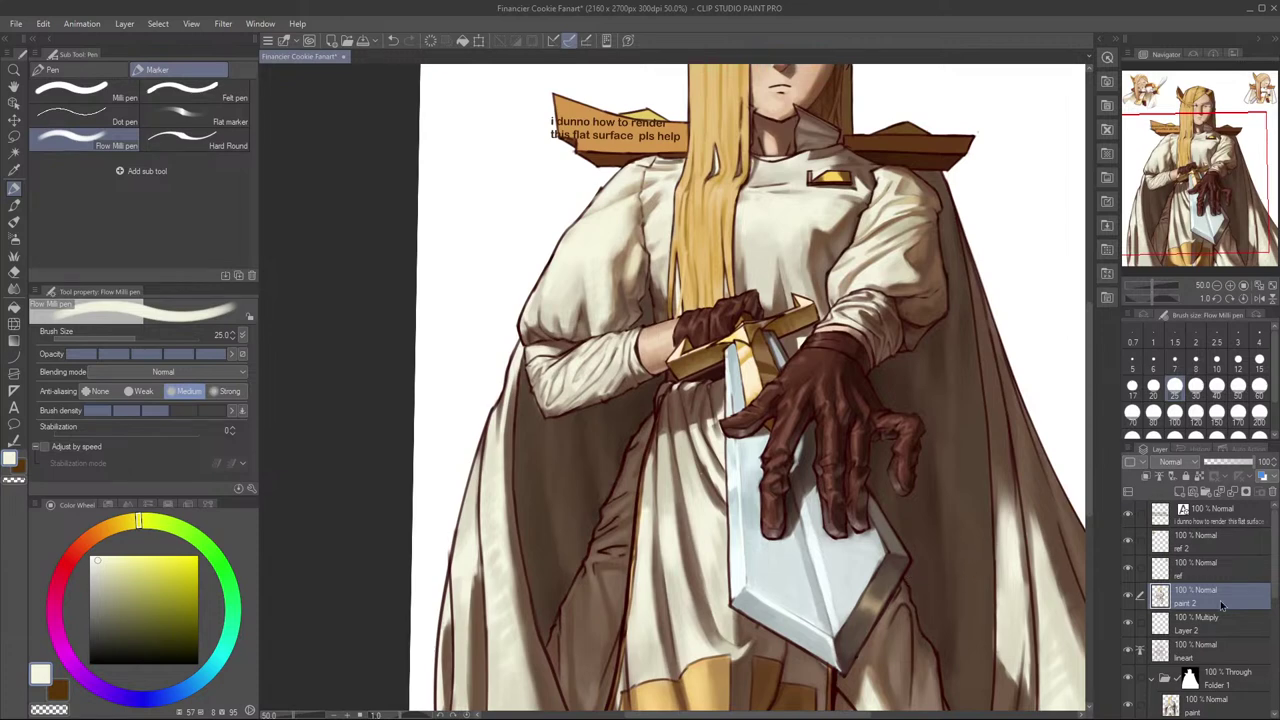
{"action": "left_click", "coordinate": [1128, 595]}
{"action": "left_click", "coordinate": [1128, 595]}
{"action": "left_click", "coordinate": [1128, 595]}
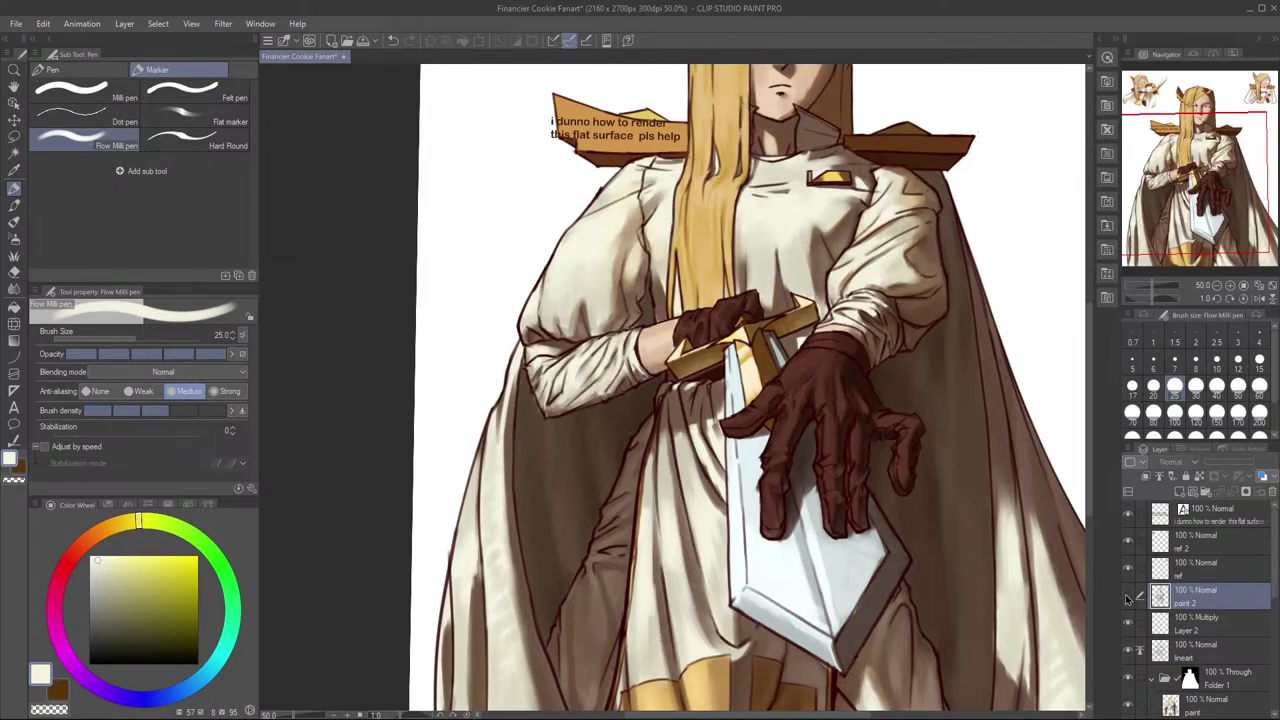
{"action": "left_click", "coordinate": [1128, 595]}
{"action": "left_click", "coordinate": [1128, 595]}
{"action": "left_click", "coordinate": [1128, 595]}
{"action": "left_click", "coordinate": [1128, 595]}
{"action": "scroll", "coordinate": [889, 513], "scroll_direction": "down", "scroll_amount": 1}
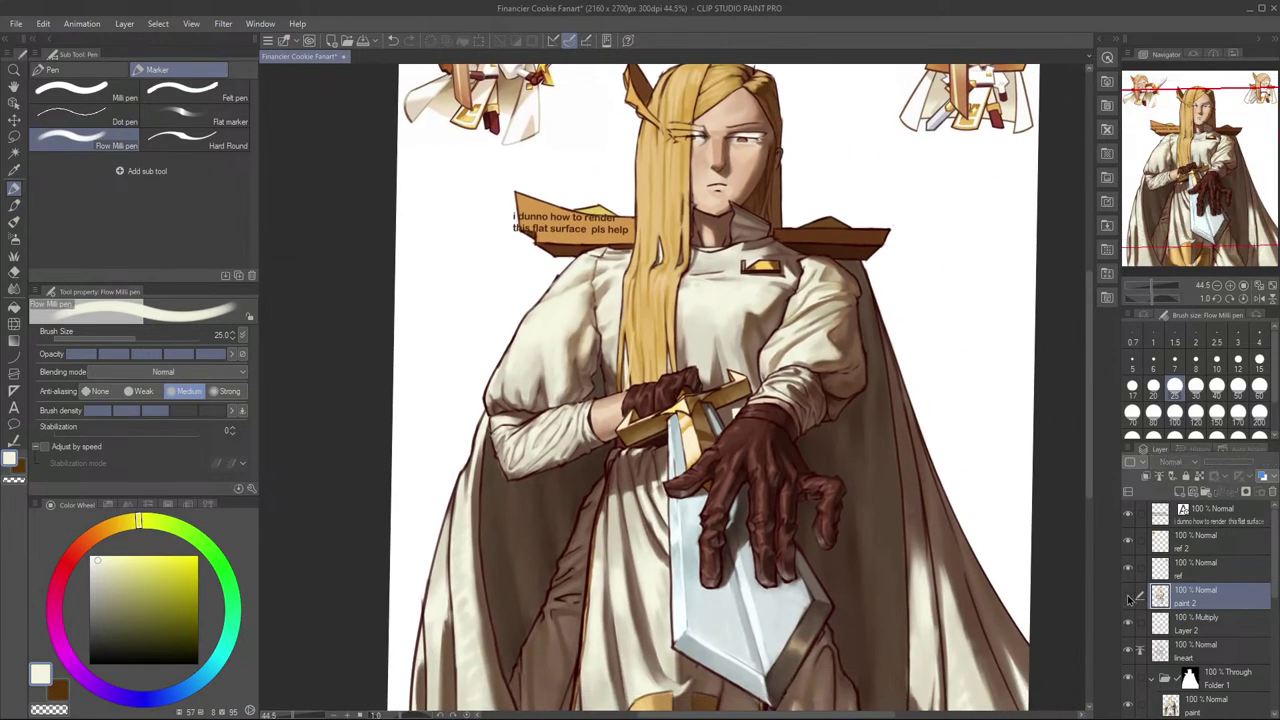
{"action": "left_click", "coordinate": [1128, 595]}
{"action": "left_click", "coordinate": [1128, 595]}
{"action": "left_click", "coordinate": [1128, 595]}
{"action": "left_click", "coordinate": [1128, 595]}
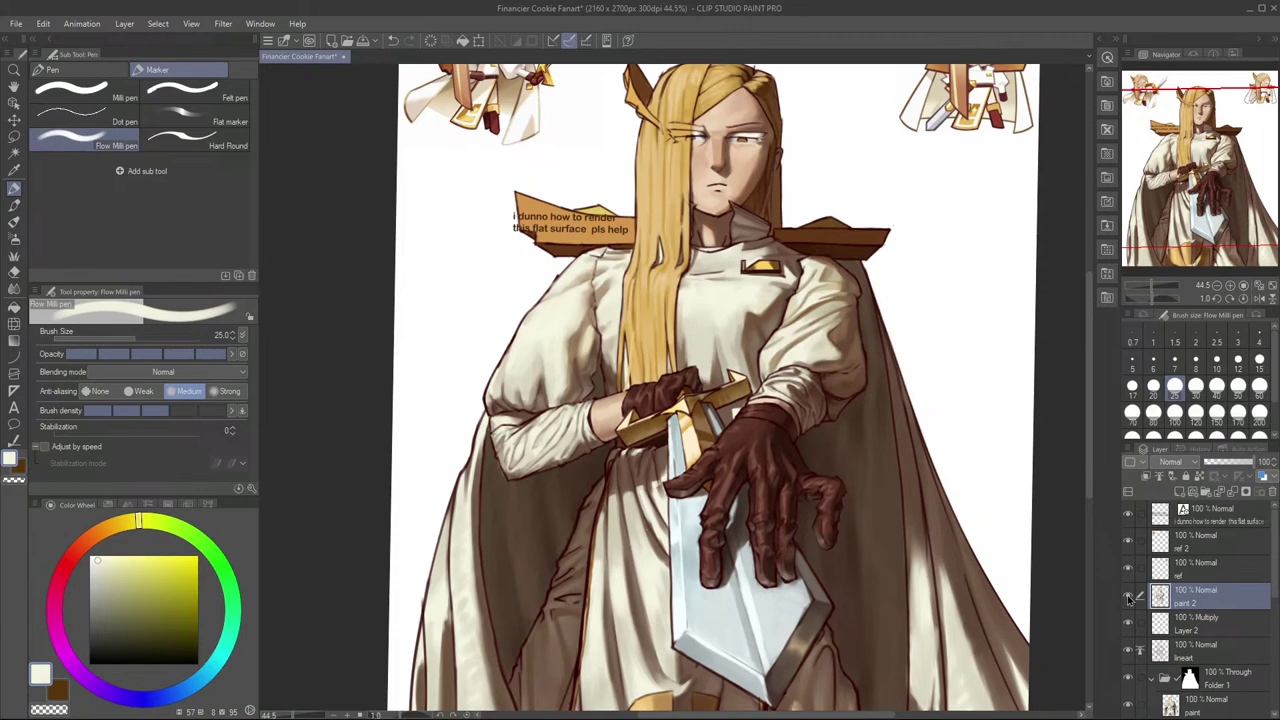
Step: Compare the rendering with and without the paint 2 layer in mirrored view, and review the whole figure in normal view
{"action": "key", "text": "h"}
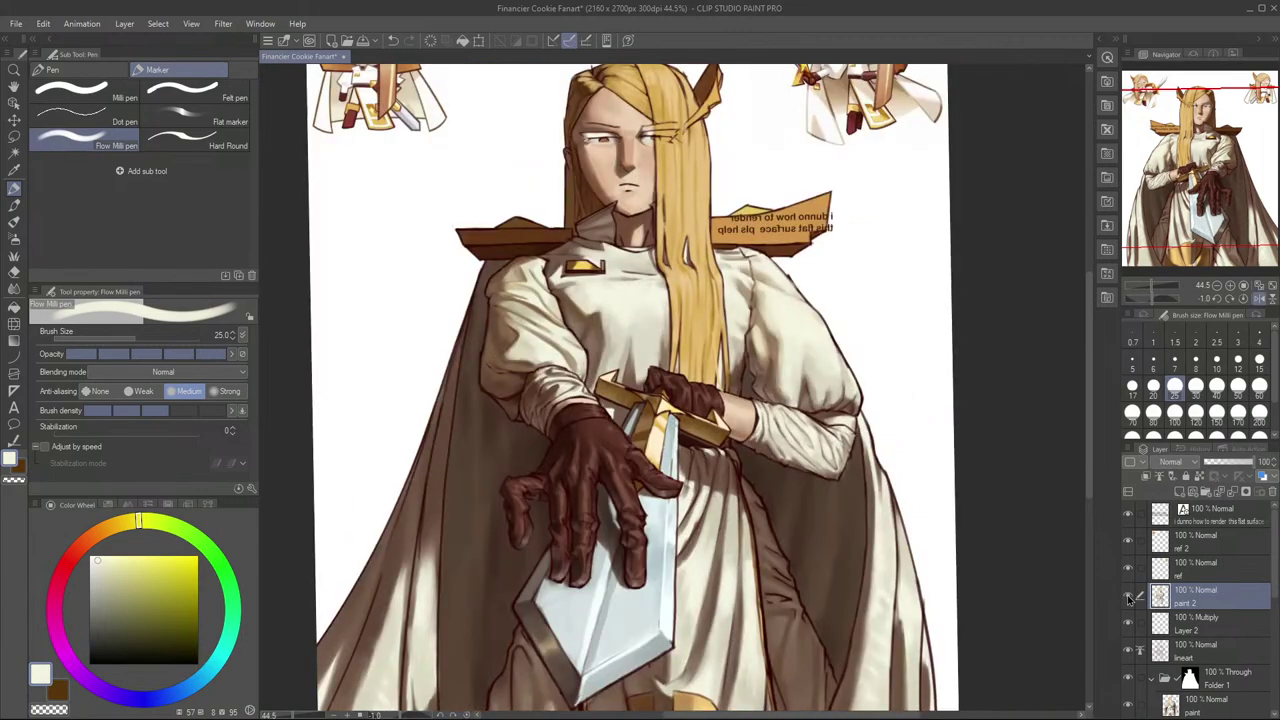
{"action": "left_click", "coordinate": [1128, 596]}
{"action": "left_click", "coordinate": [1128, 596]}
{"action": "left_click", "coordinate": [1128, 597]}
{"action": "left_click", "coordinate": [1128, 597]}
{"action": "left_click", "coordinate": [1128, 597]}
{"action": "left_click", "coordinate": [1128, 597]}
{"action": "left_click", "coordinate": [1128, 597]}
{"action": "left_click", "coordinate": [1128, 598]}
{"action": "left_click", "coordinate": [1128, 597]}
{"action": "left_click", "coordinate": [1128, 597]}
{"action": "left_click", "coordinate": [1128, 597]}
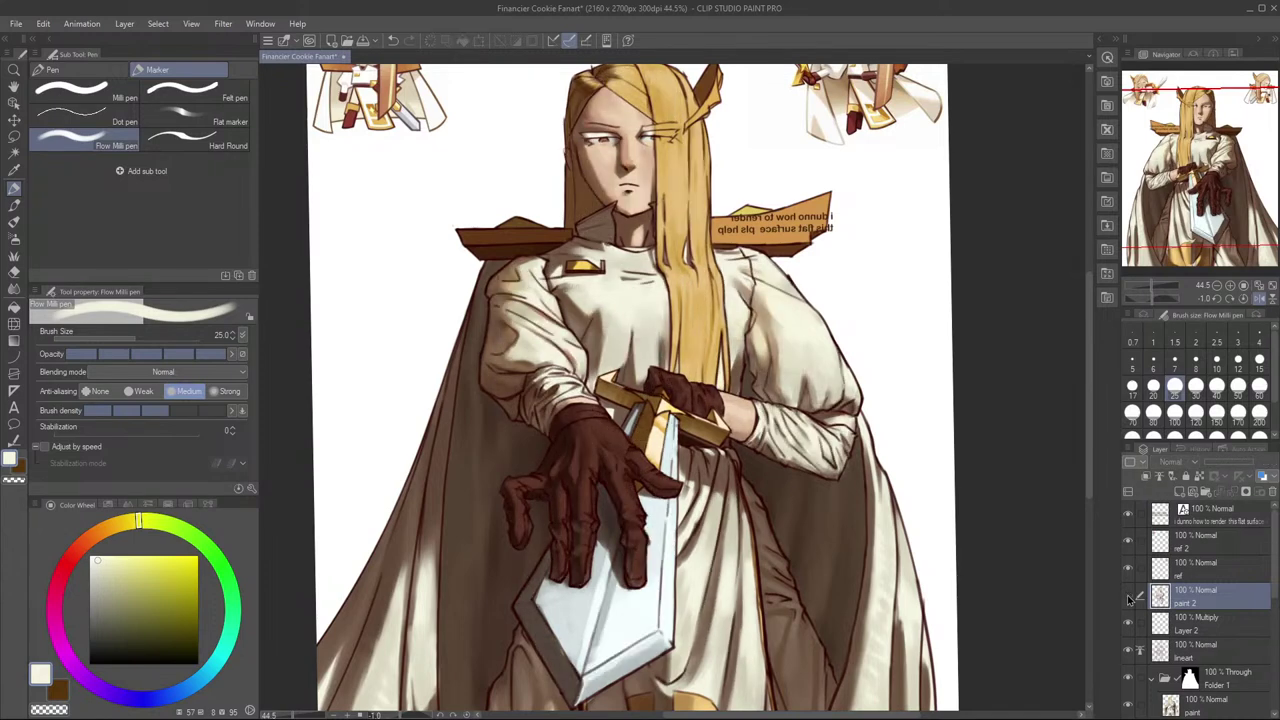
{"action": "left_click", "coordinate": [1128, 597]}
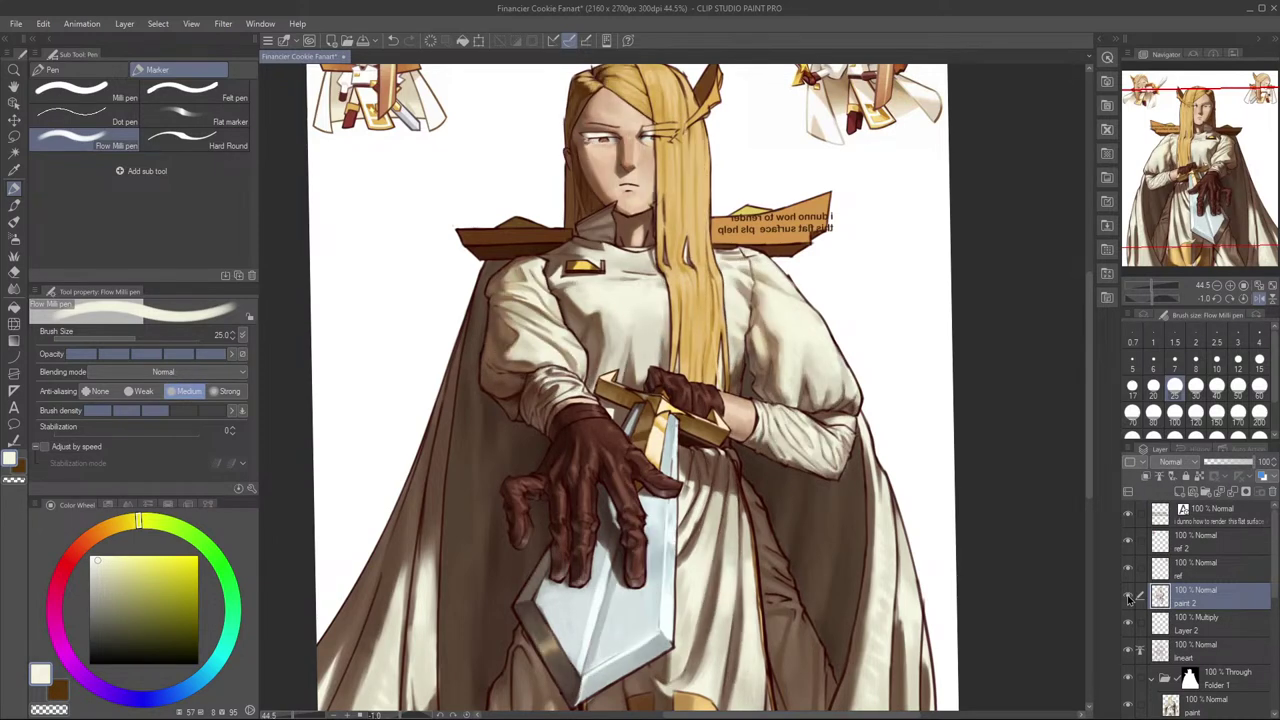
{"action": "left_click", "coordinate": [1128, 597]}
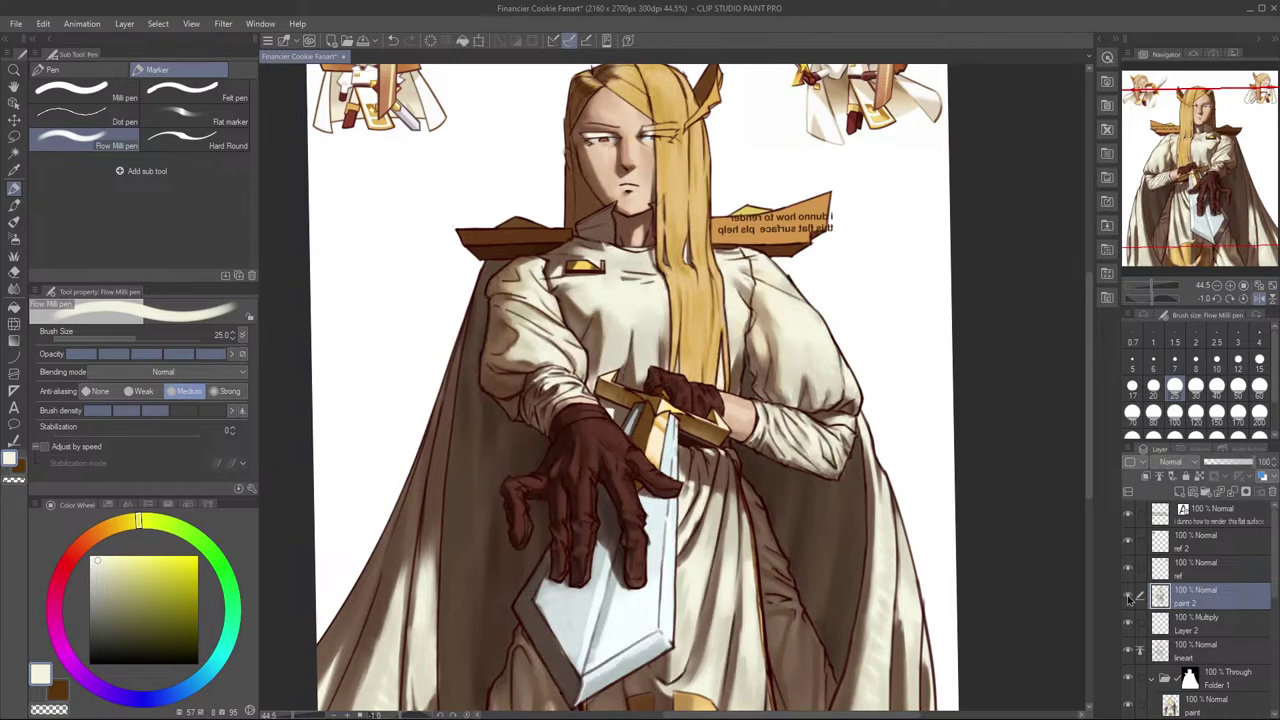
{"action": "left_click", "coordinate": [1128, 597]}
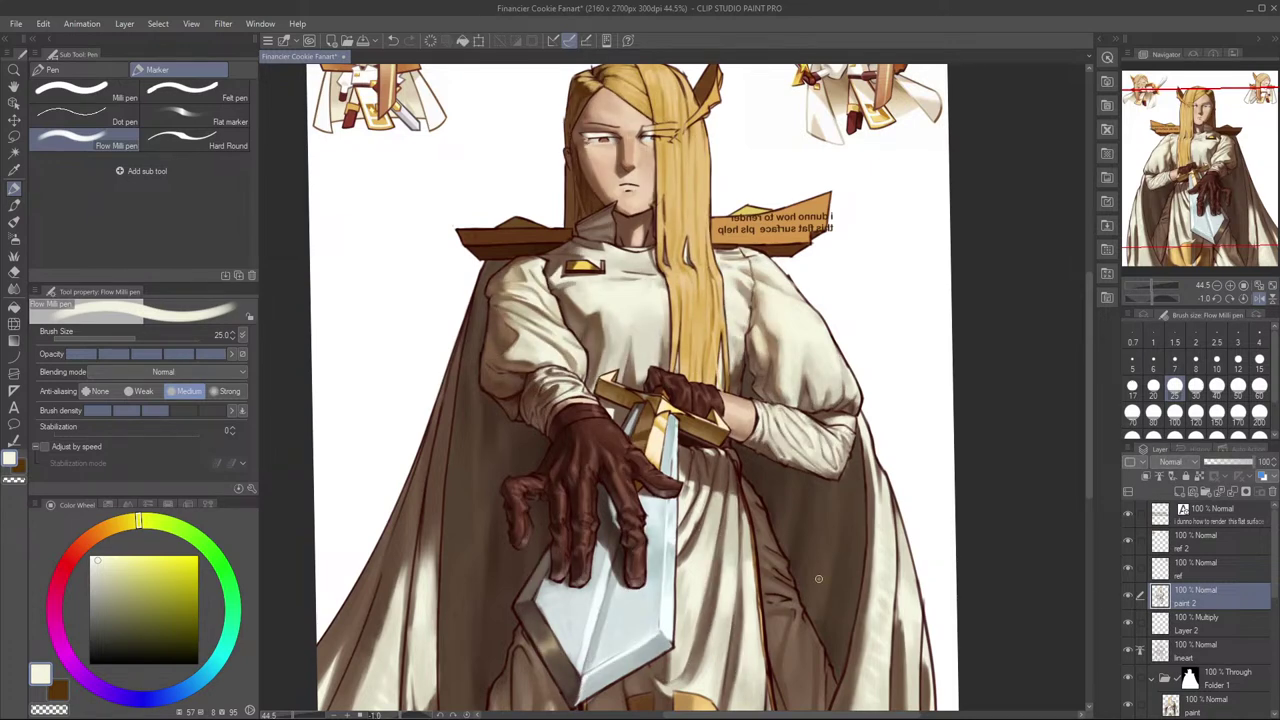
{"action": "key", "text": "h"}
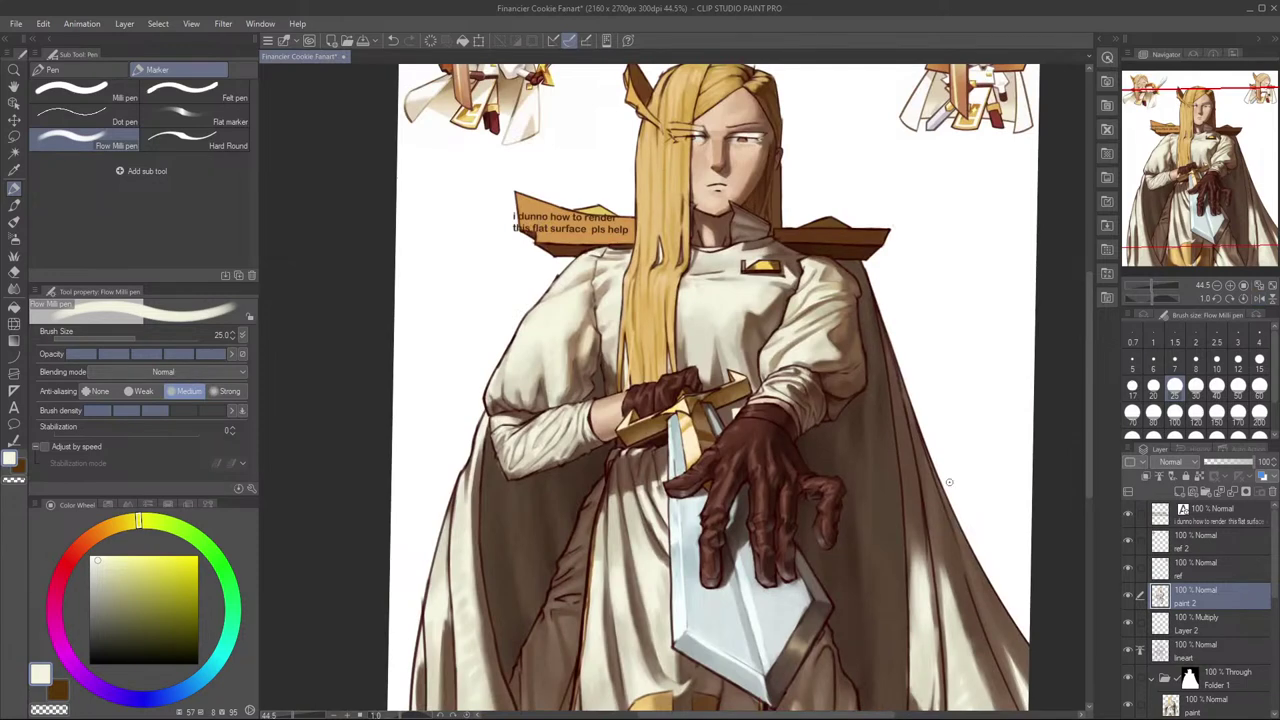
{"action": "scroll", "coordinate": [948, 485], "scroll_direction": "down", "scroll_amount": 3}
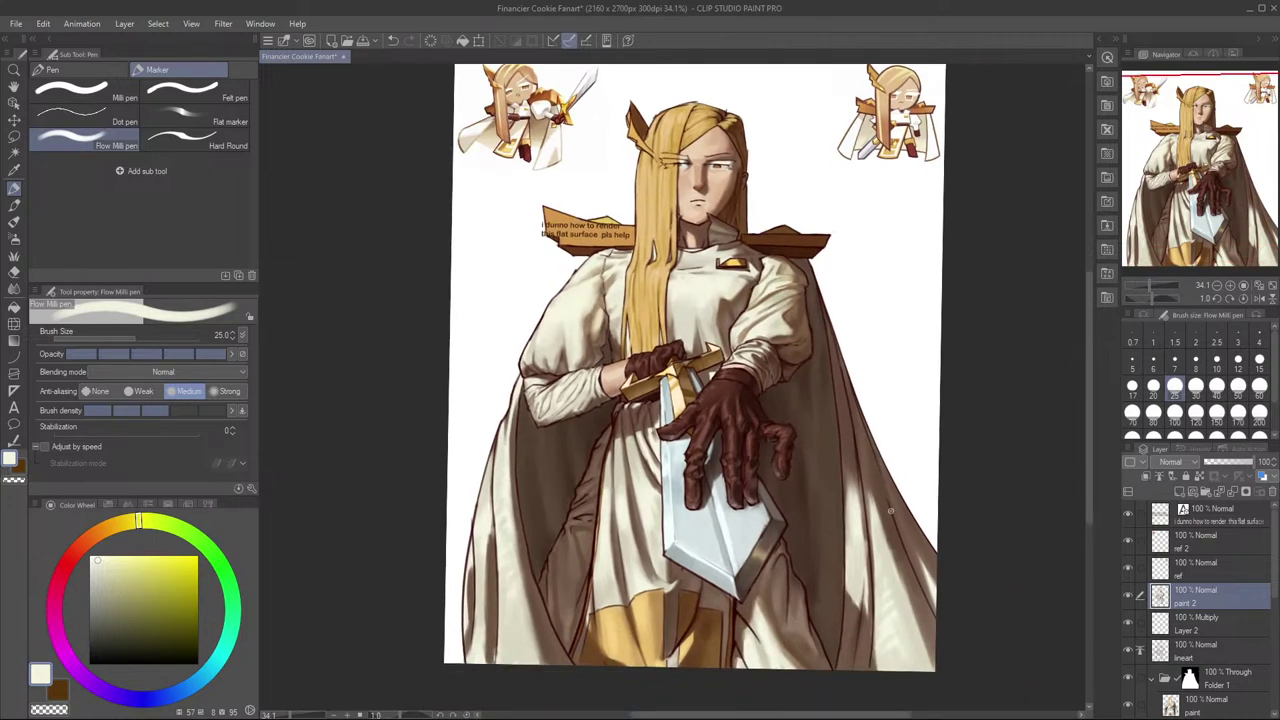
{"action": "left_click", "coordinate": [1129, 597]}
{"action": "left_click", "coordinate": [1129, 597]}
{"action": "key", "text": "alt+Tab"}
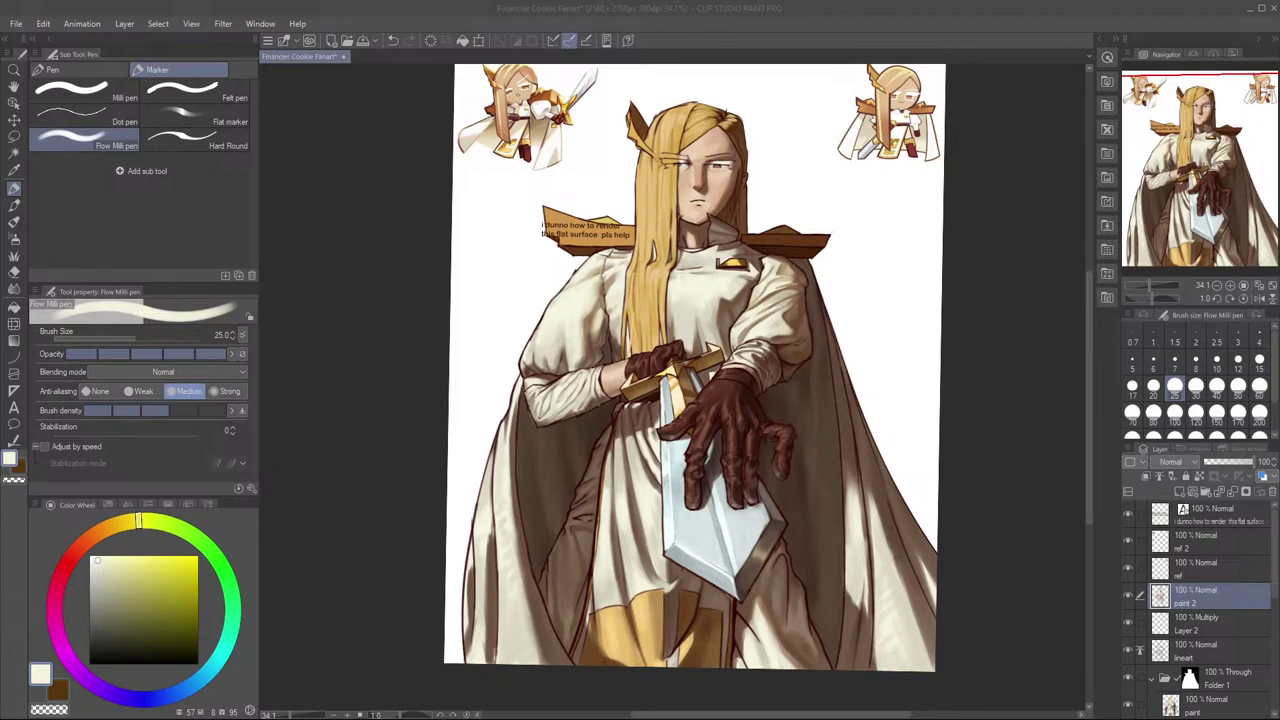
{"action": "key", "text": "alt+Tab"}
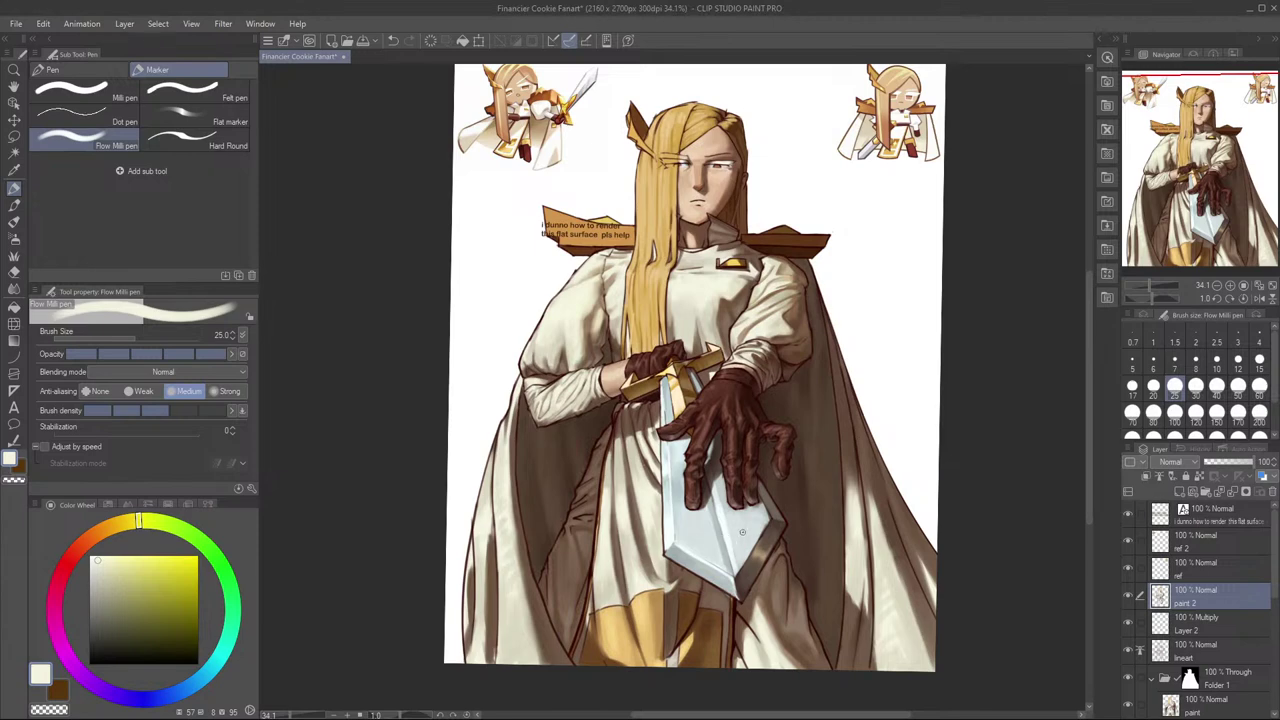
Step: Review the whole figure in mirrored and normal view
{"action": "scroll", "coordinate": [700, 566], "scroll_direction": "up", "scroll_amount": 1}
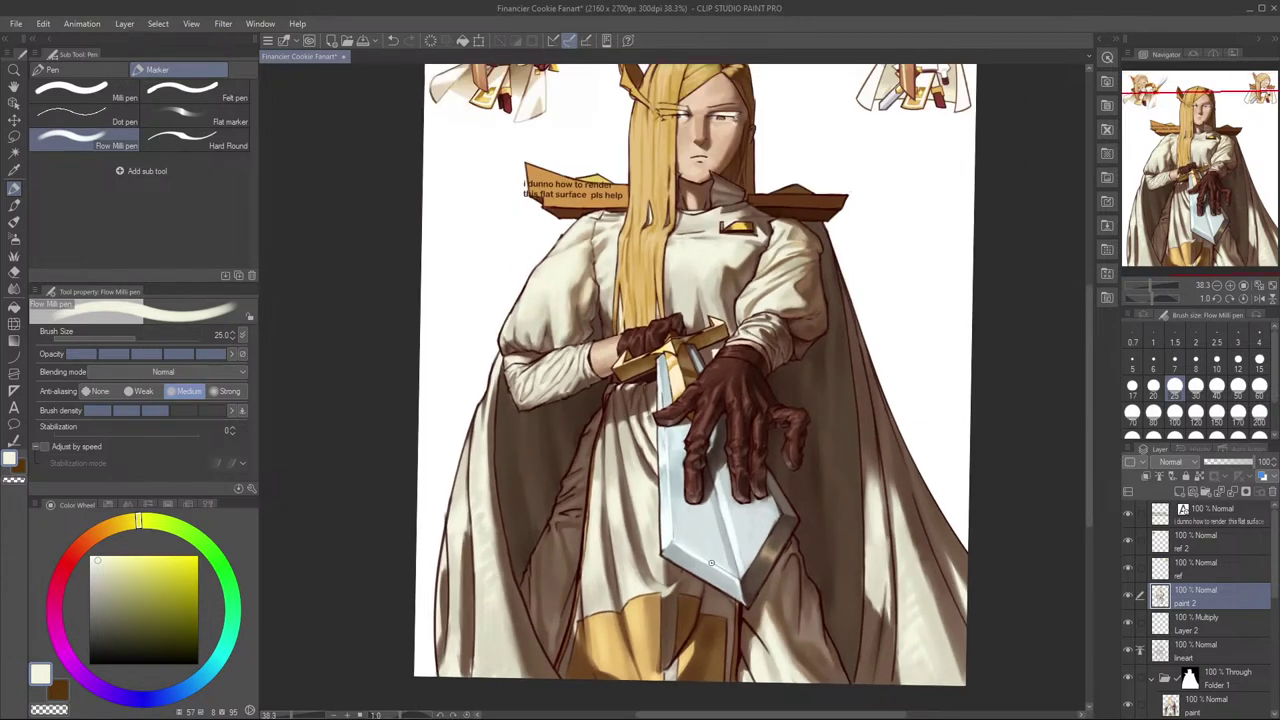
{"action": "key", "text": "h"}
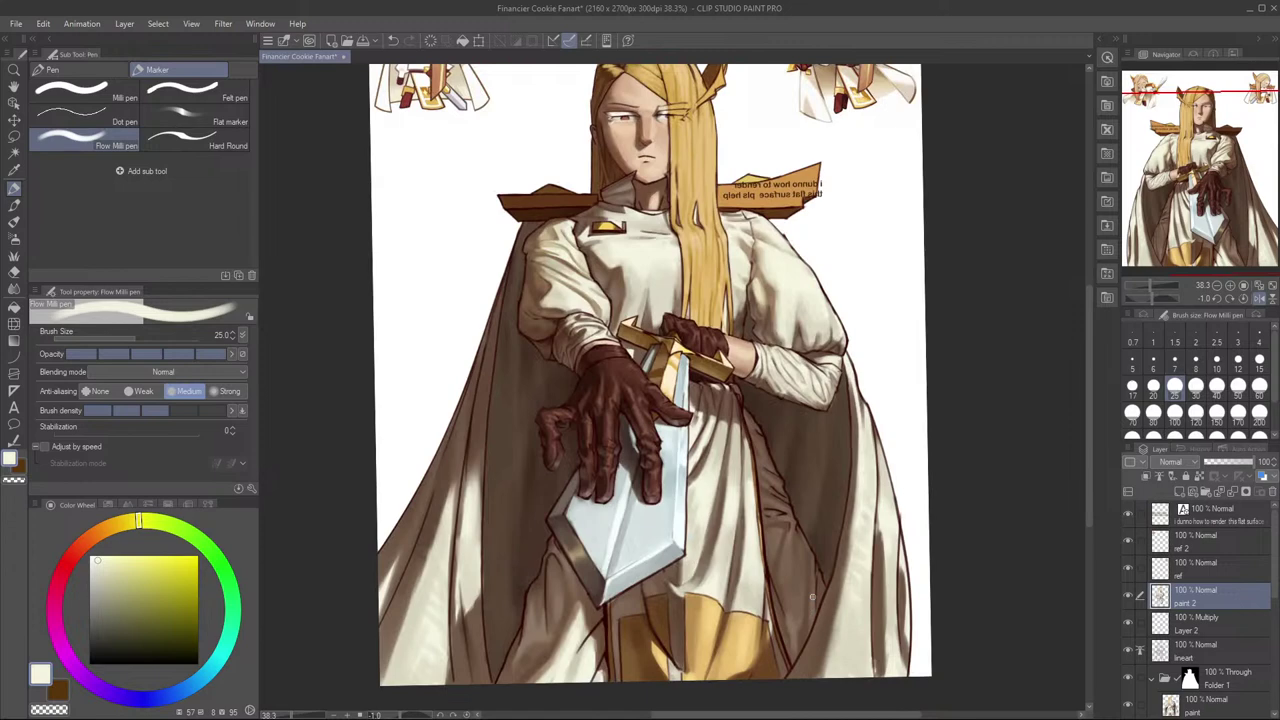
{"action": "key", "text": "h"}
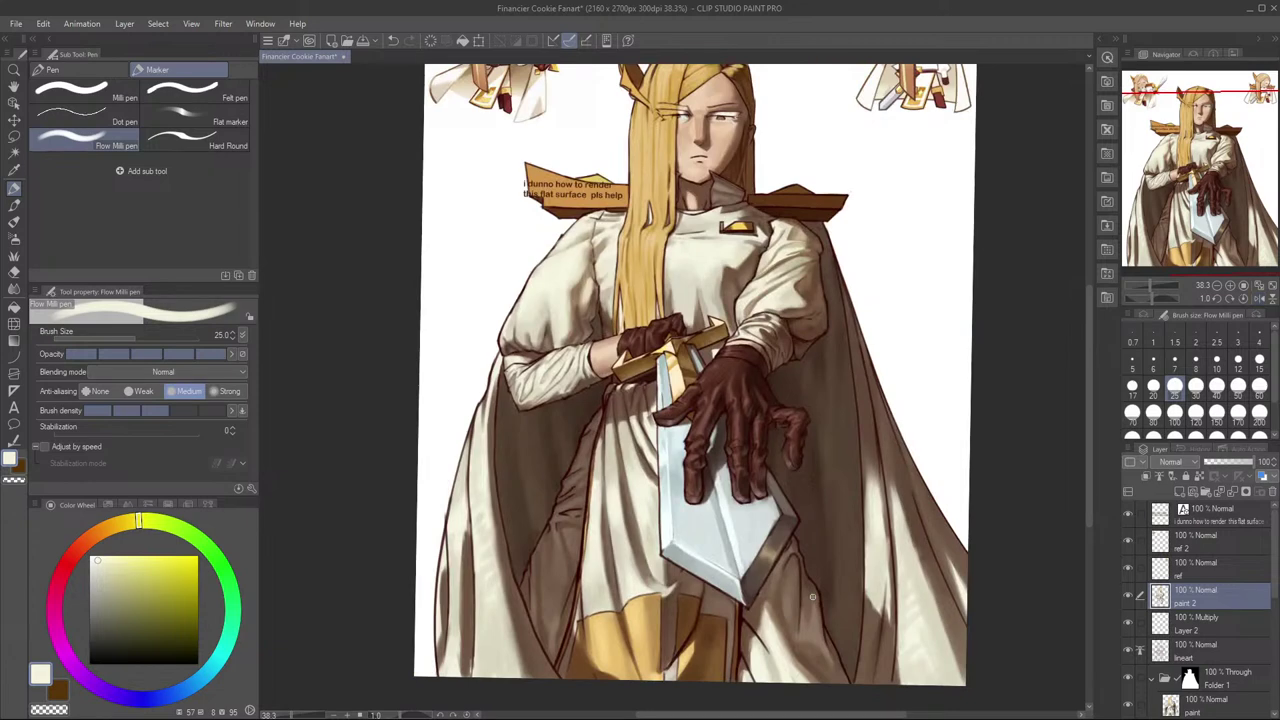
{"action": "left_click_drag", "start_coordinate": [822, 535], "coordinate": [910, 545]}
{"action": "scroll", "coordinate": [912, 530], "scroll_direction": "down", "scroll_amount": 2}
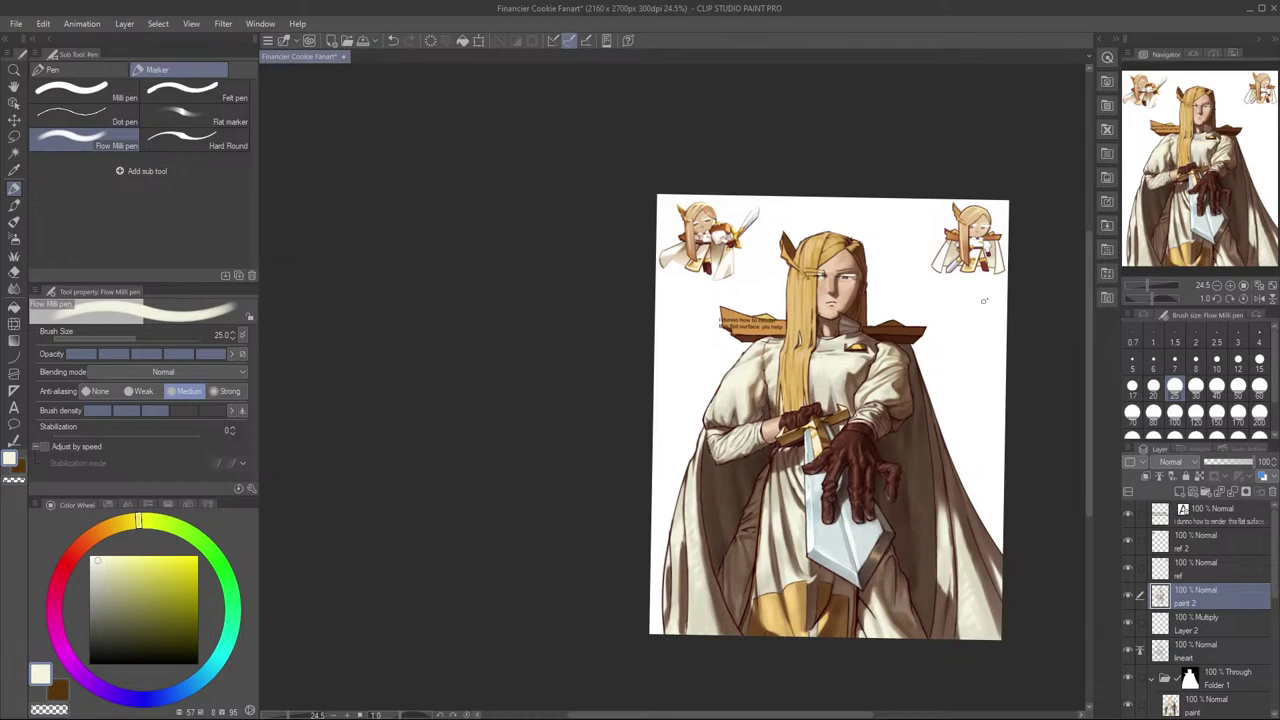
{"action": "left_click_drag", "start_coordinate": [723, 525], "coordinate": [641, 448]}
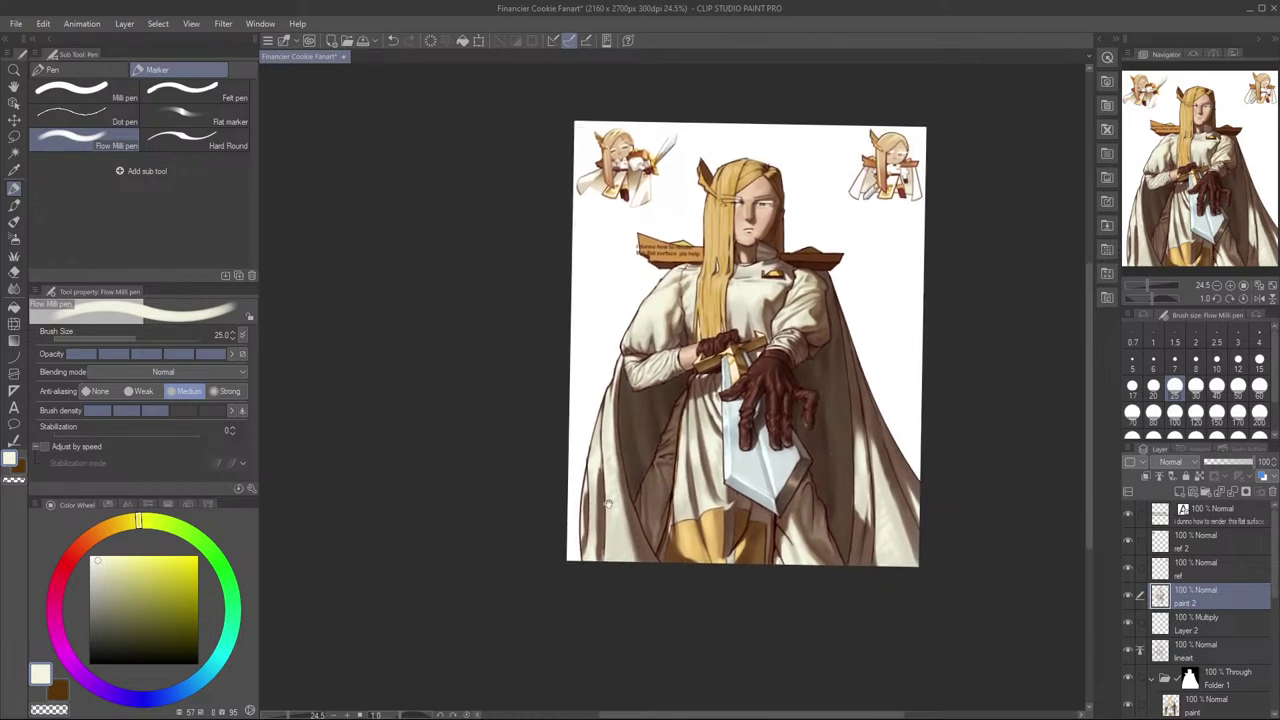
{"action": "left_click_drag", "start_coordinate": [602, 502], "coordinate": [633, 471]}
{"action": "scroll", "coordinate": [690, 388], "scroll_direction": "up", "scroll_amount": 1}
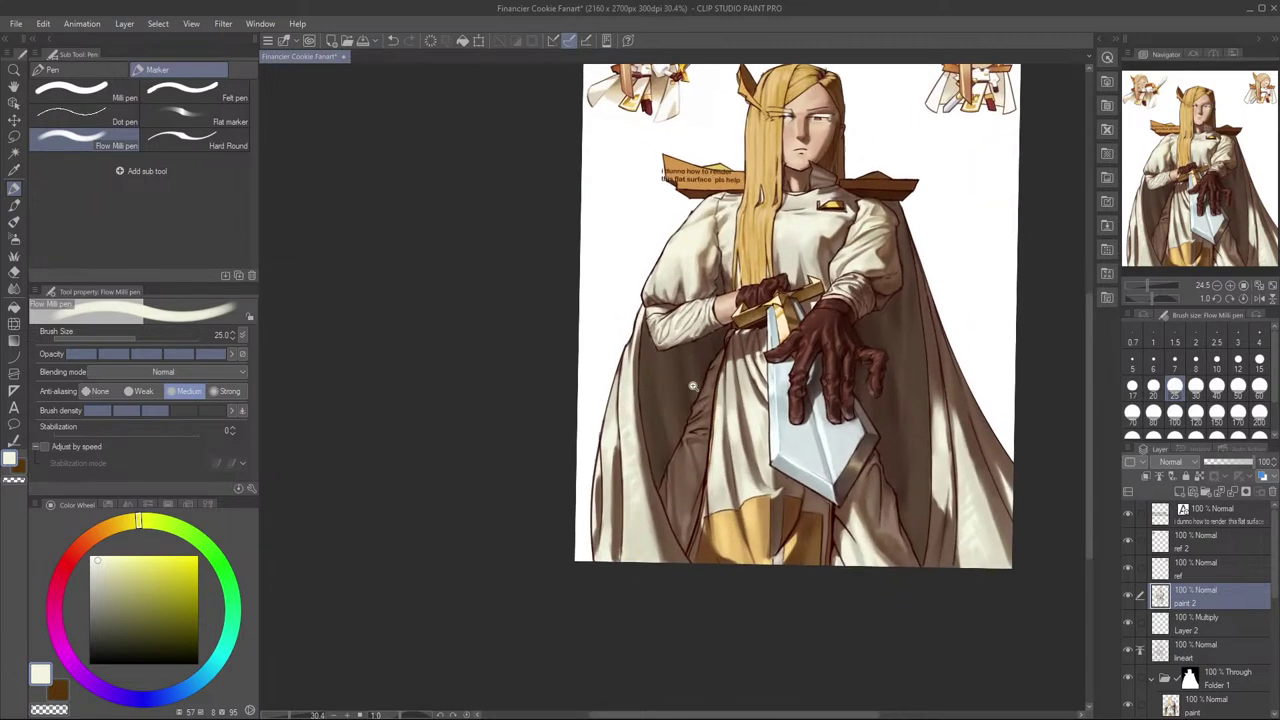
Step: Compare the figure with the paint 2 layer hidden and shown
{"action": "left_click", "coordinate": [1129, 598]}
{"action": "left_click", "coordinate": [1129, 598]}
{"action": "left_click", "coordinate": [1129, 598]}
{"action": "left_click", "coordinate": [1129, 598]}
Step: Clean up the inner edge of the bent gloved little finger with the Rough eraser at size 12
{"action": "scroll", "coordinate": [890, 375], "scroll_direction": "up", "scroll_amount": 4}
{"action": "key", "text": "e"}
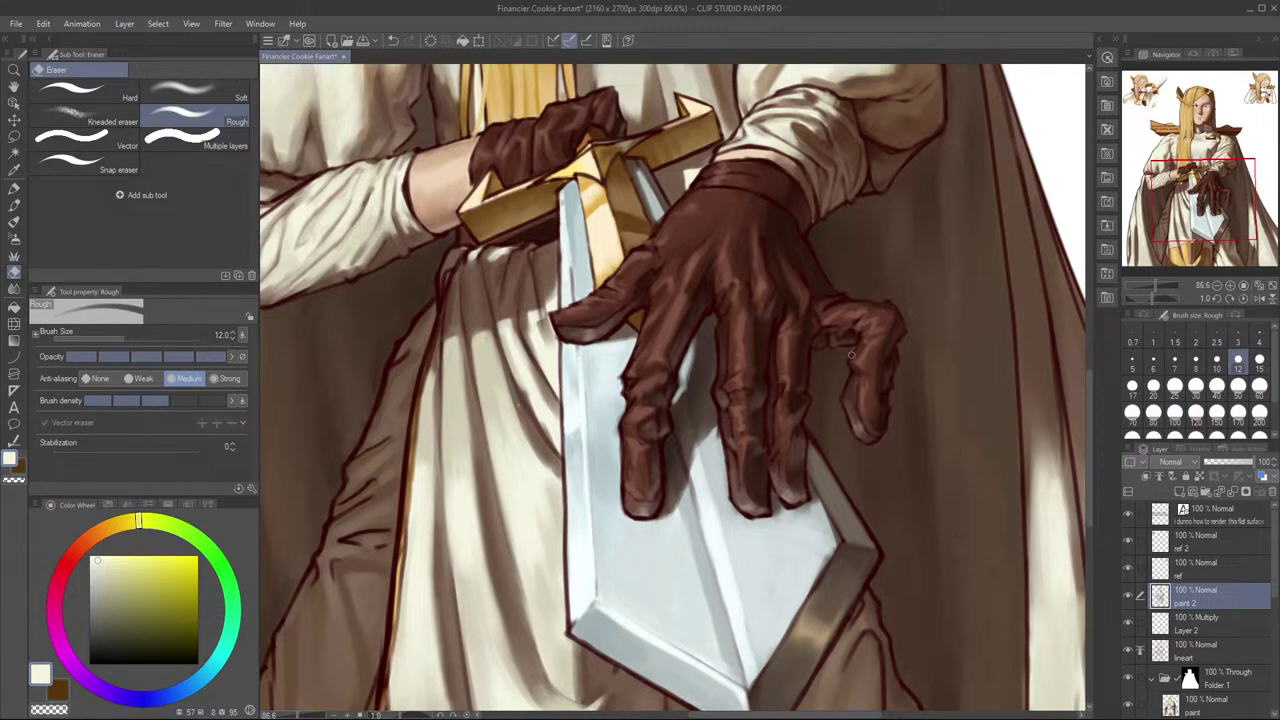
{"action": "key", "text": "p"}
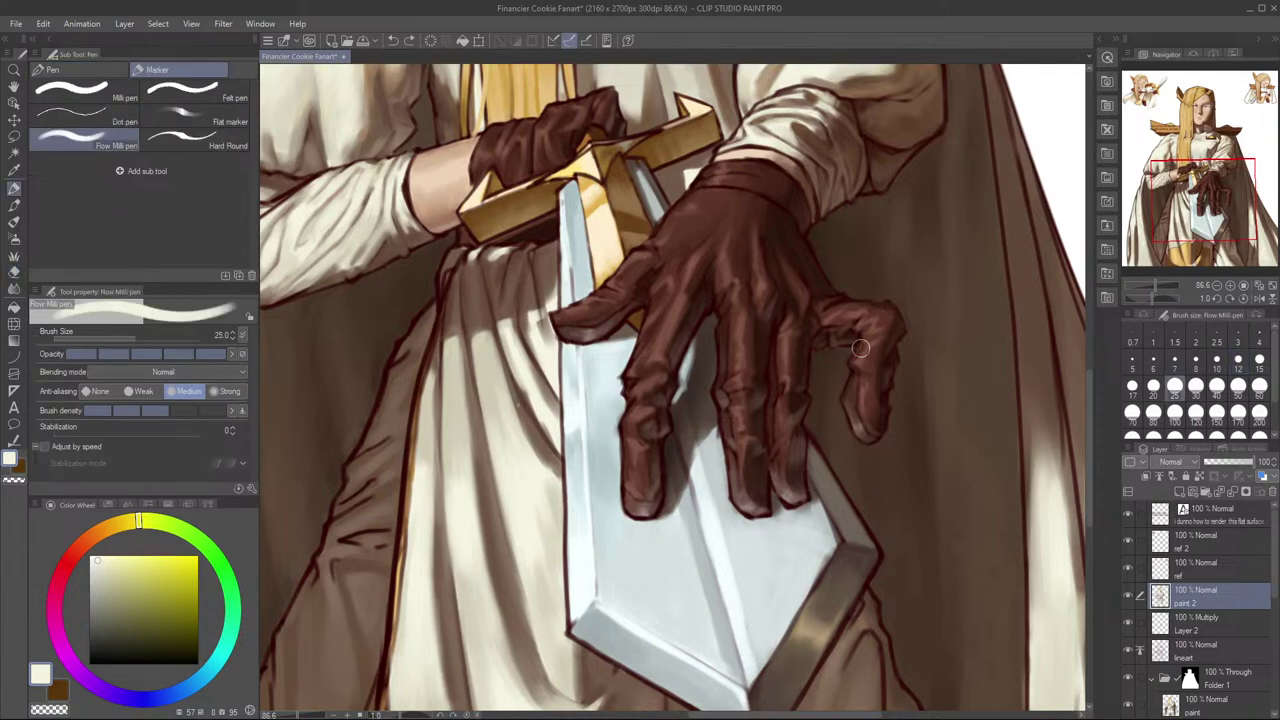
Step: Compare the rendering of the gloves, sword and cape with the paint 2 layer hidden and shown
{"action": "scroll", "coordinate": [900, 349], "scroll_direction": "down", "scroll_amount": 3}
{"action": "left_click", "coordinate": [1128, 598]}
{"action": "left_click", "coordinate": [1128, 598]}
{"action": "left_click", "coordinate": [1128, 598]}
{"action": "left_click", "coordinate": [1128, 598]}
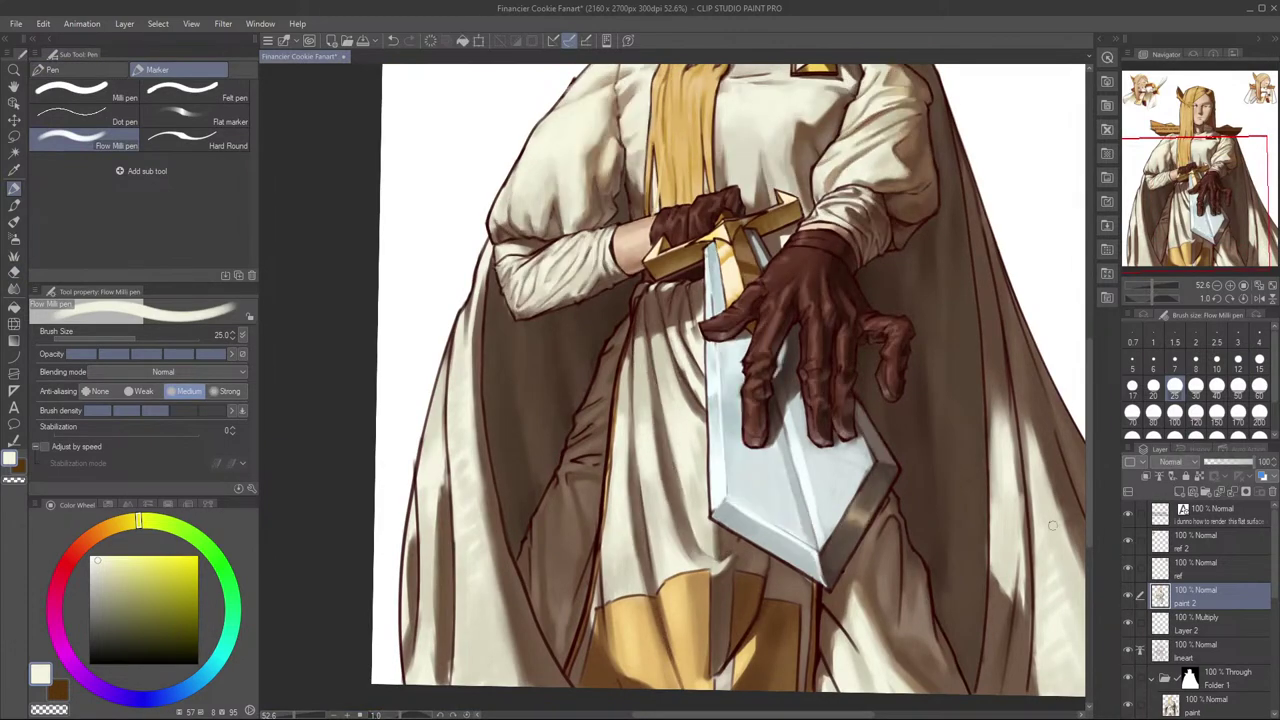
Step: Clean up the tip of the bent gloved little finger with the Rough eraser at size 12
{"action": "scroll", "coordinate": [886, 390], "scroll_direction": "up", "scroll_amount": 3}
{"action": "key", "text": "e"}
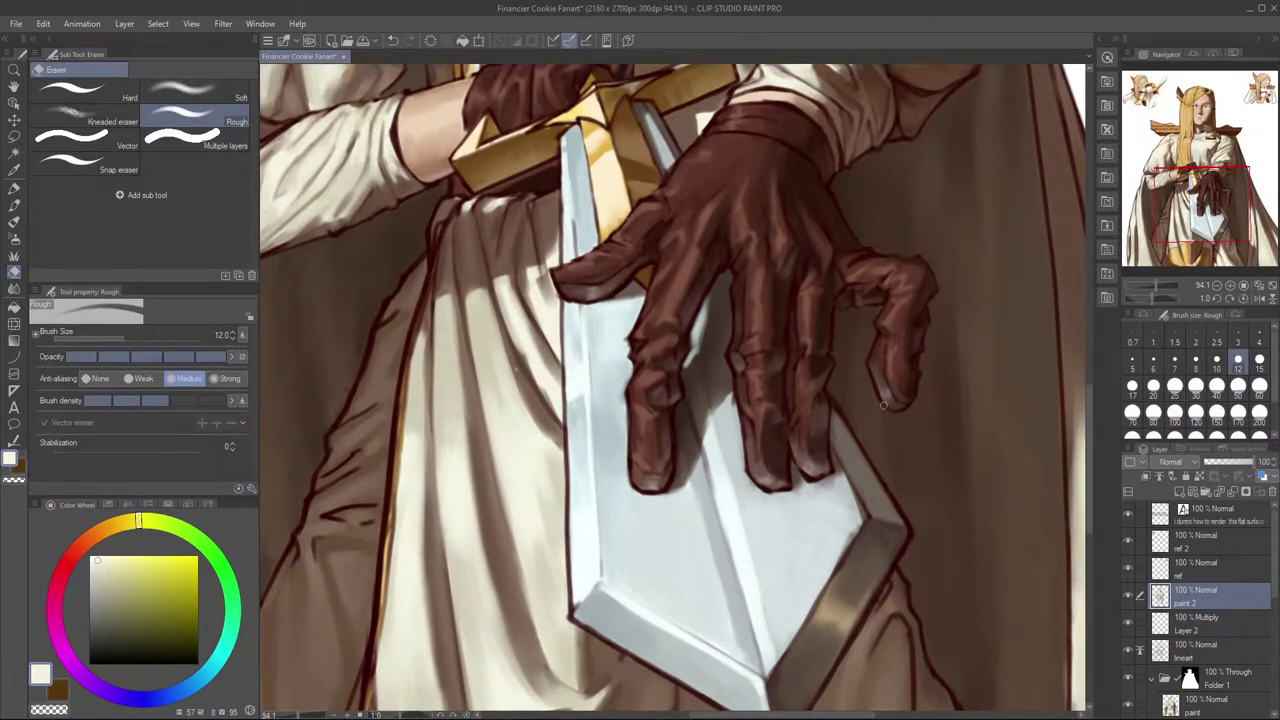
{"action": "key", "text": "p"}
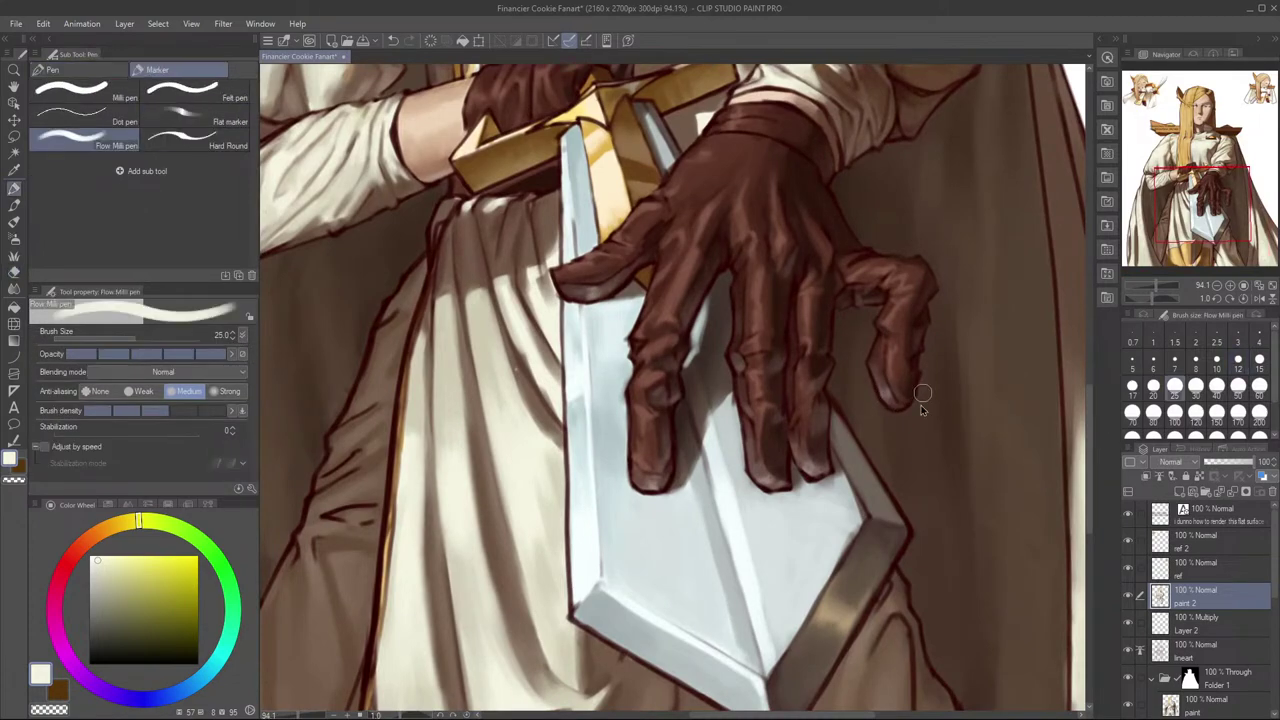
Step: Compare the torso, gloves and sword again with the paint 2 layer hidden and shown
{"action": "scroll", "coordinate": [971, 421], "scroll_direction": "down", "scroll_amount": 4}
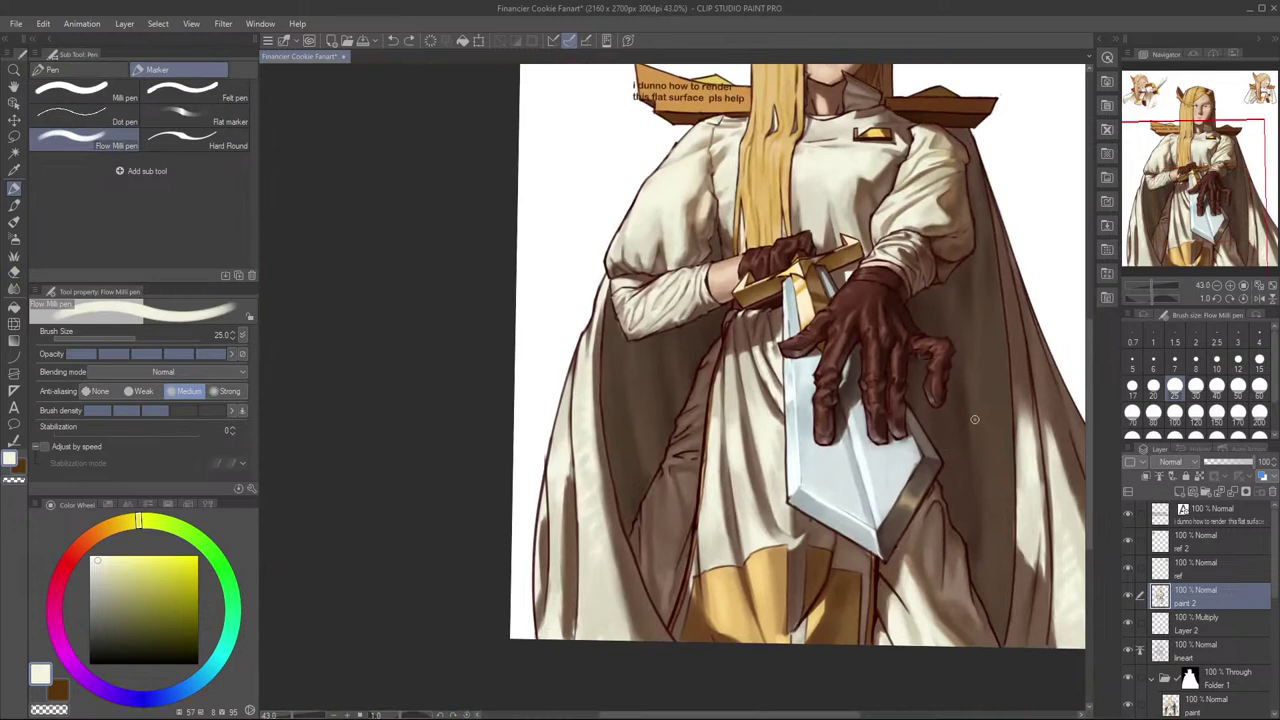
{"action": "left_click", "coordinate": [1130, 596]}
{"action": "left_click", "coordinate": [1130, 596]}
{"action": "left_click", "coordinate": [1130, 599]}
{"action": "left_click", "coordinate": [1130, 599]}
Step: Check the whole figure mirrored and unmirrored at several view sizes
{"action": "left_click_drag", "start_coordinate": [985, 529], "coordinate": [877, 549]}
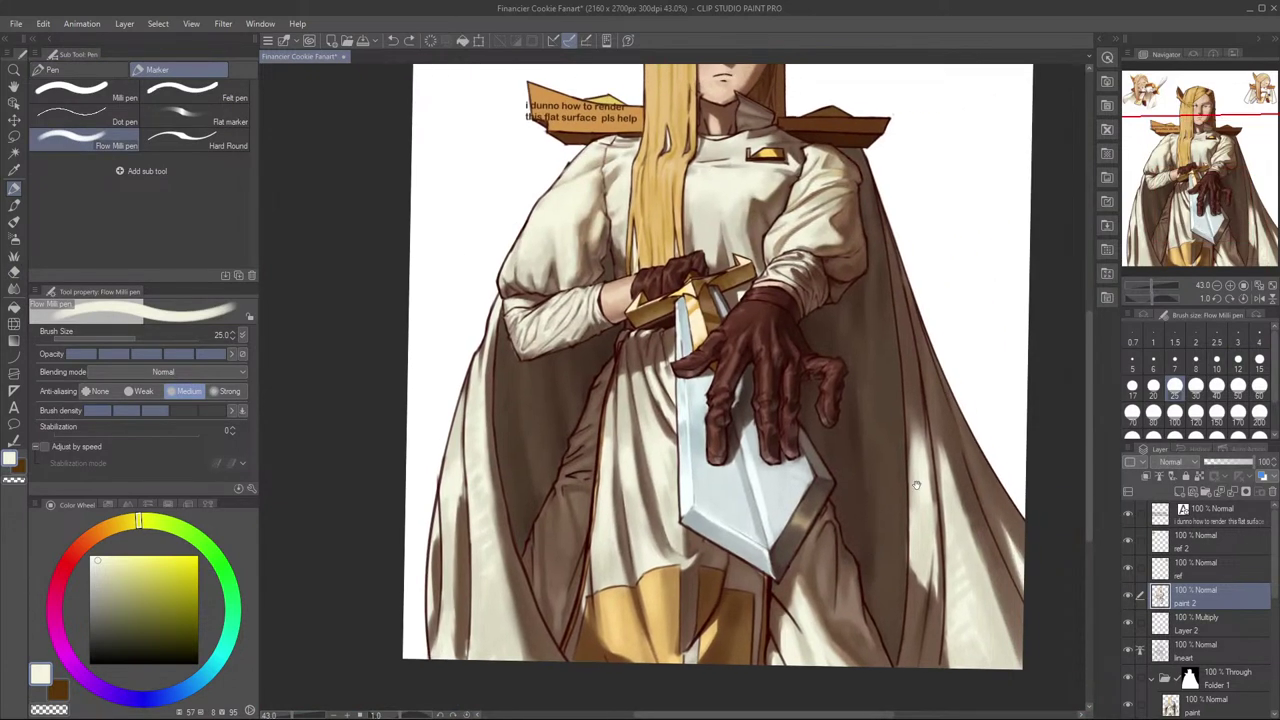
{"action": "left_click_drag", "start_coordinate": [914, 481], "coordinate": [917, 483]}
{"action": "scroll", "coordinate": [935, 494], "scroll_direction": "down", "scroll_amount": 3}
{"action": "scroll", "coordinate": [936, 495], "scroll_direction": "up", "scroll_amount": 1}
{"action": "key", "text": "h"}
{"action": "mouse_move", "coordinate": [944, 436]}
{"action": "left_mouse_down"}
{"action": "mouse_move", "coordinate": [1043, 450]}
{"action": "mouse_move", "coordinate": [1046, 466]}
{"action": "left_mouse_up"}
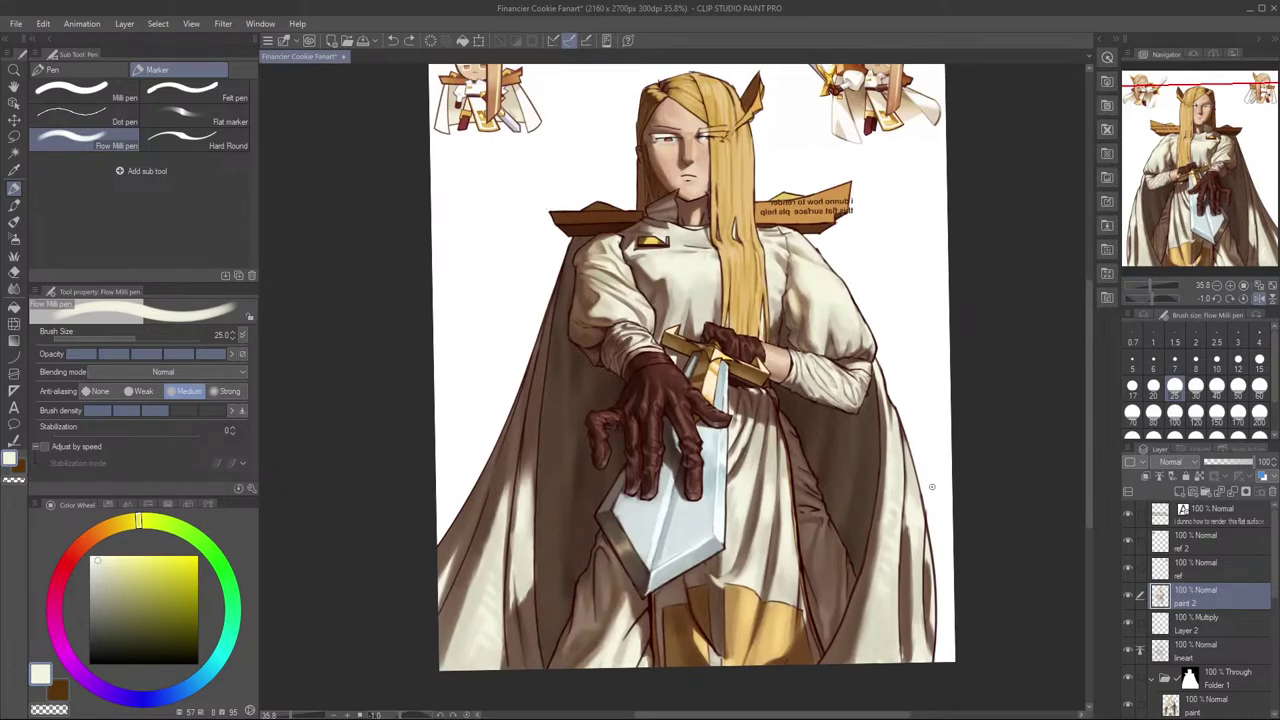
{"action": "key", "text": "h"}
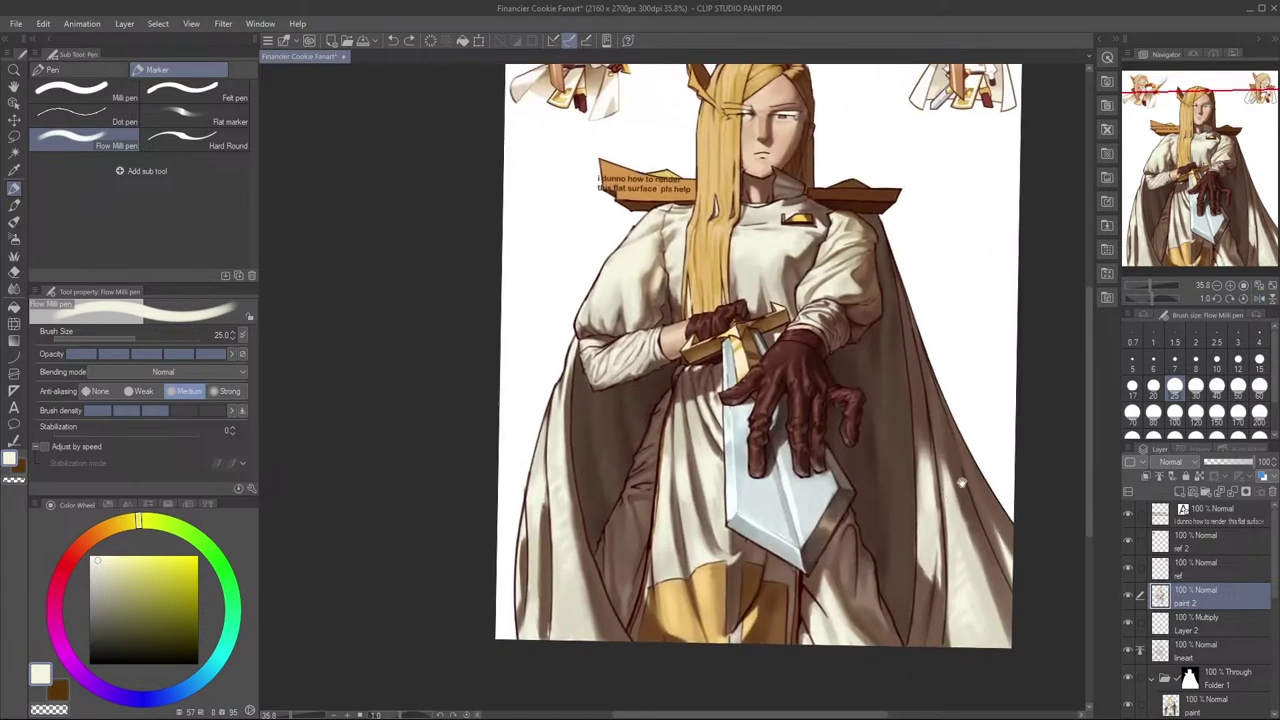
{"action": "left_click_drag", "start_coordinate": [937, 485], "coordinate": [965, 487]}
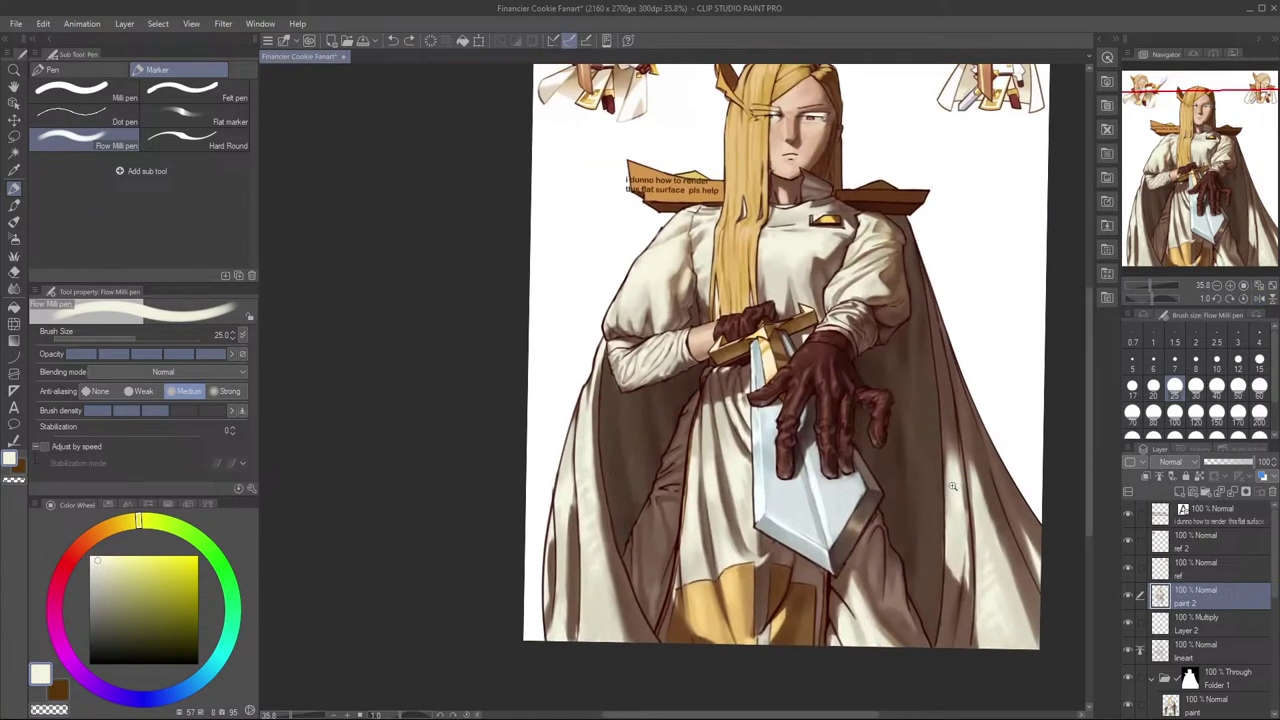
{"action": "scroll", "coordinate": [952, 486], "scroll_direction": "down", "scroll_amount": 2}
{"action": "key", "text": "h"}
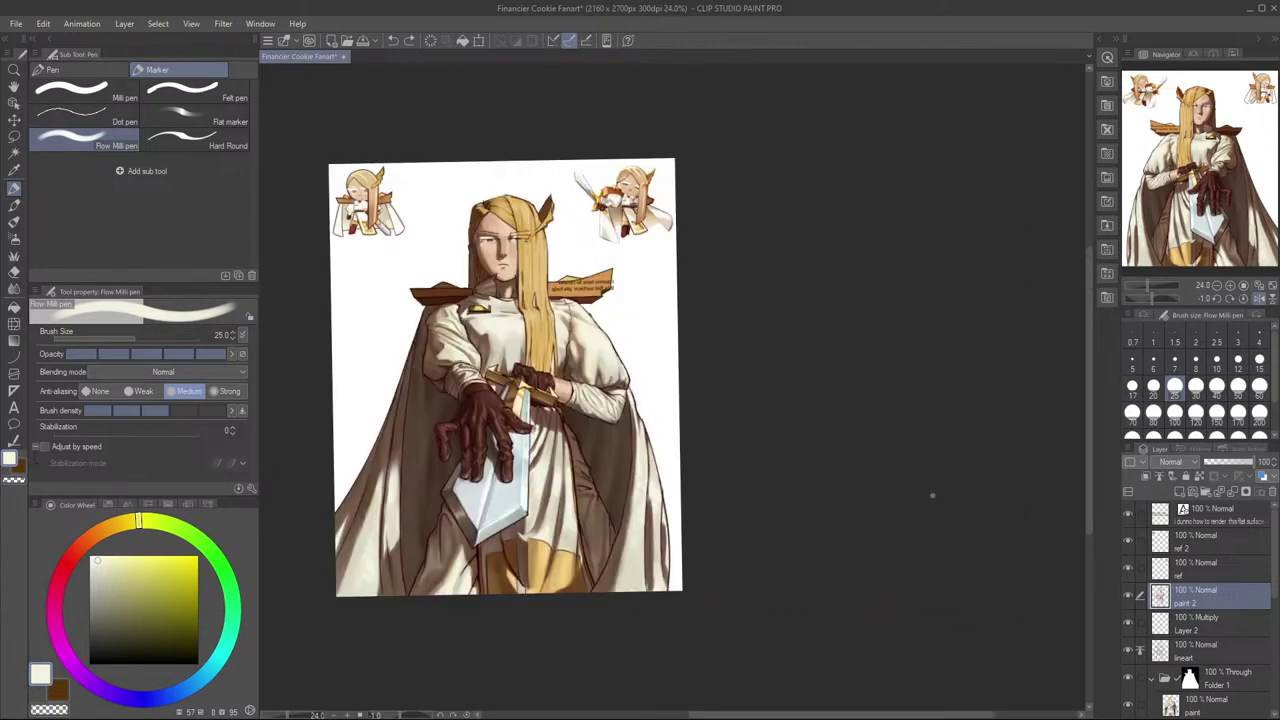
{"action": "key", "text": "h"}
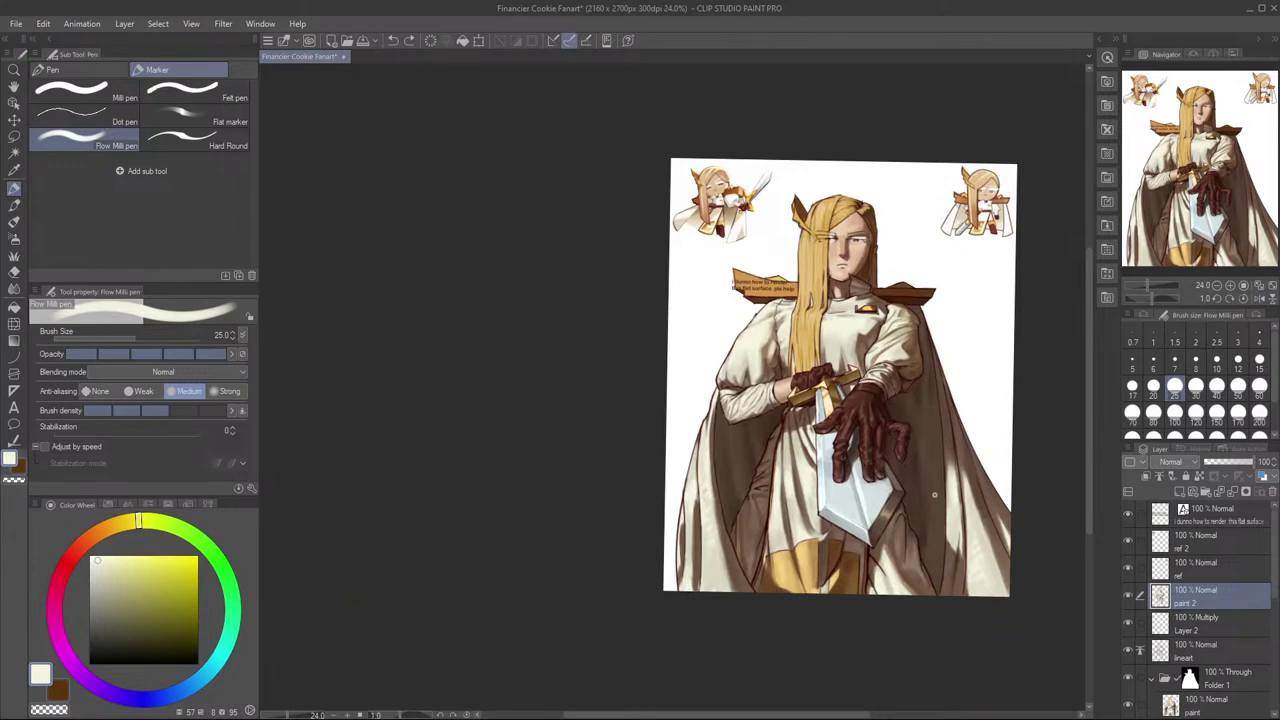
Step: Draw a cape outline from the lettered shoulder plate down to the puffed sleeve in sampled dark red (hue 0, saturation 88, value 19) at pen size 10
{"action": "scroll", "coordinate": [725, 400], "scroll_direction": "up", "scroll_amount": 3}
{"action": "scroll", "coordinate": [725, 400], "scroll_direction": "down", "scroll_amount": 2}
{"action": "left_click_drag", "start_coordinate": [727, 461], "coordinate": [729, 438]}
{"action": "scroll", "coordinate": [725, 510], "scroll_direction": "up", "scroll_amount": 2}
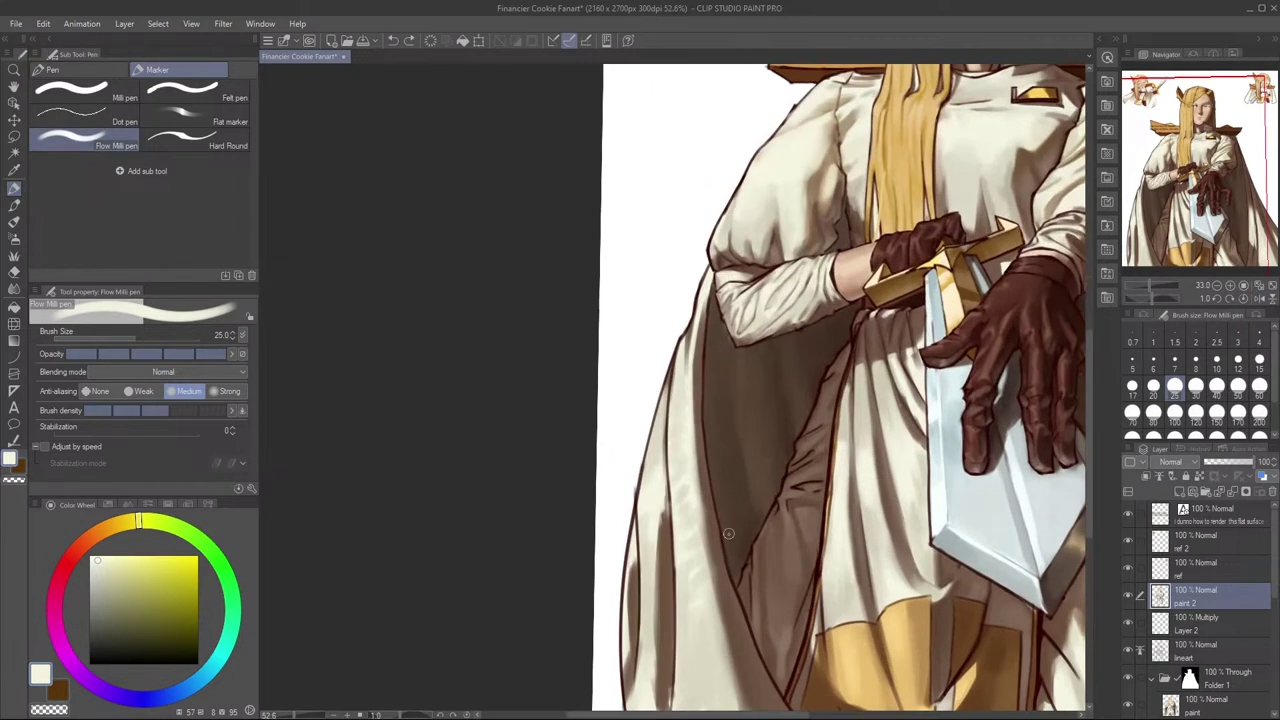
{"action": "scroll", "coordinate": [723, 540], "scroll_direction": "up", "scroll_amount": 2}
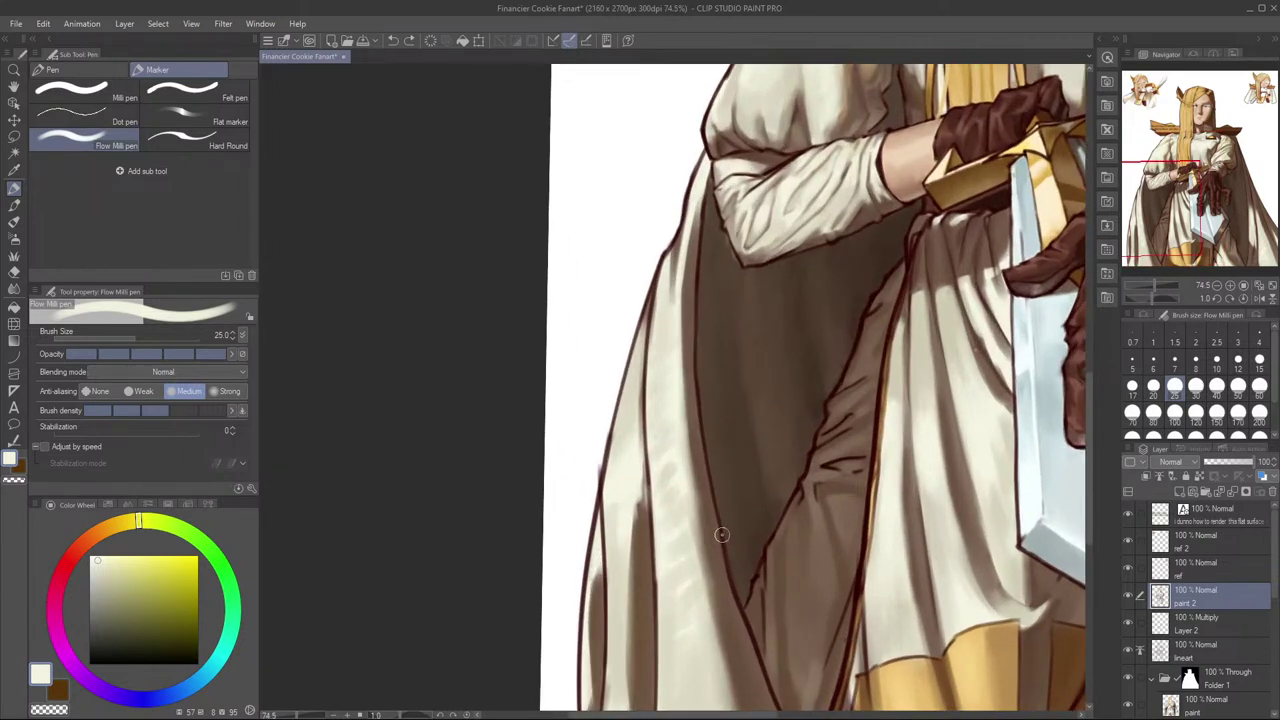
{"action": "left_click", "coordinate": [723, 530], "text": "alt"}
{"action": "left_click_drag", "start_coordinate": [742, 413], "coordinate": [713, 671]}
{"action": "key", "text": "bracketleft"}
{"action": "left_click", "coordinate": [670, 495], "text": "alt"}
{"action": "left_click", "coordinate": [666, 492], "text": "alt"}
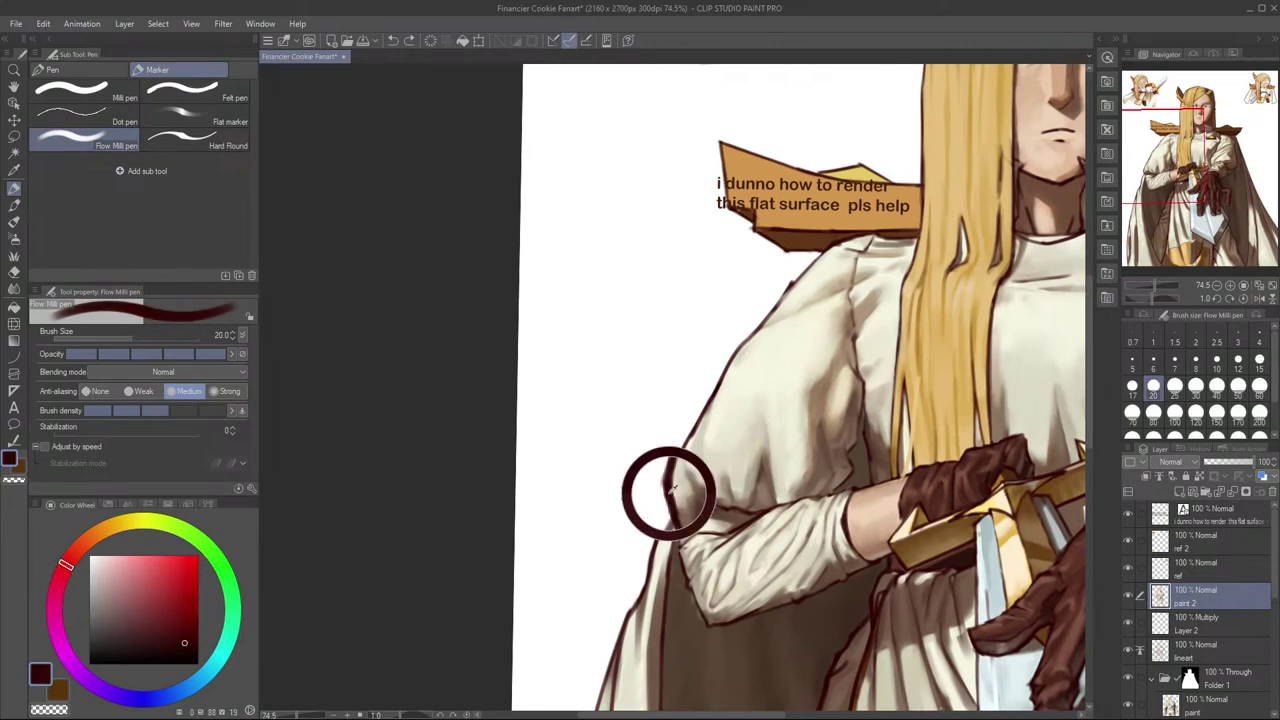
{"action": "key", "text": "bracketleft"}
{"action": "key", "text": "bracketleft"}
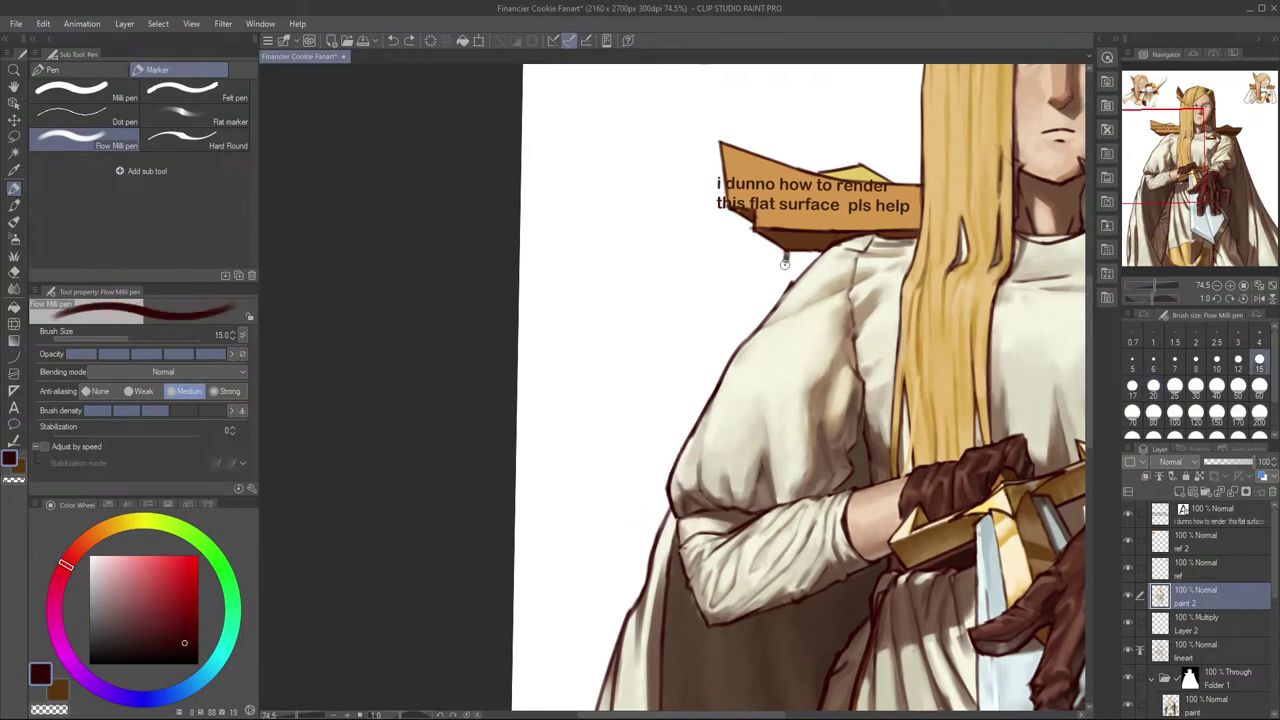
{"action": "key", "text": "bracketleft"}
{"action": "key", "text": "bracketleft"}
{"action": "key", "text": "bracketleft"}
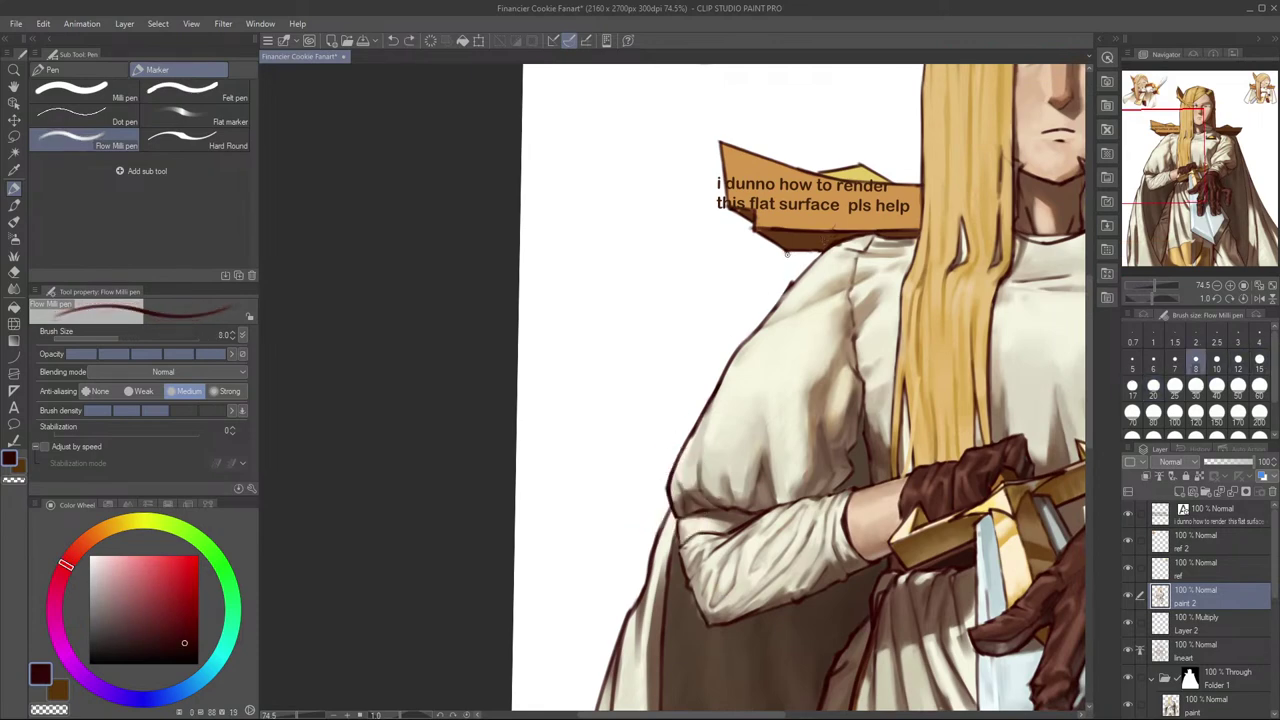
{"action": "left_click", "coordinate": [1219, 364]}
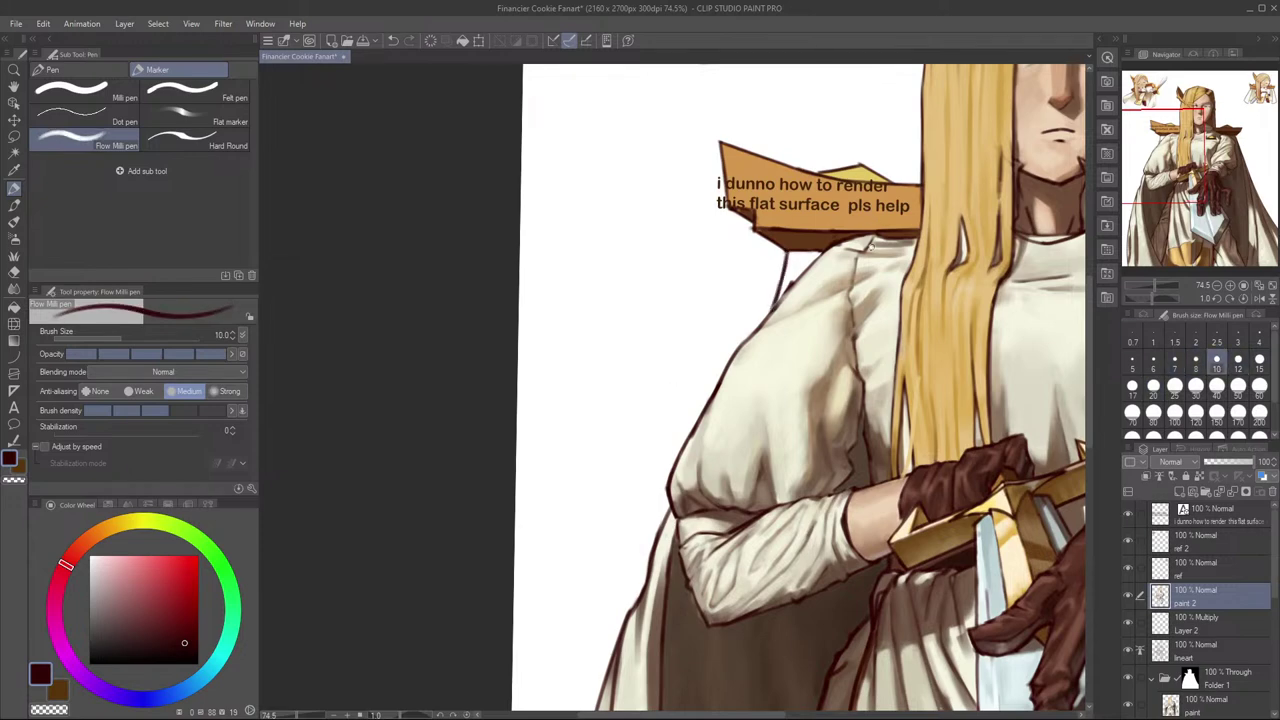
Step: Thicken the new cape outline beneath the lettered shoulder plate with sampled dark red (hue 0, saturation 63, value 25) at pen size 10
{"action": "scroll", "coordinate": [820, 276], "scroll_direction": "down", "scroll_amount": 3}
{"action": "scroll", "coordinate": [858, 278], "scroll_direction": "up", "scroll_amount": 1}
{"action": "scroll", "coordinate": [859, 278], "scroll_direction": "up", "scroll_amount": 1}
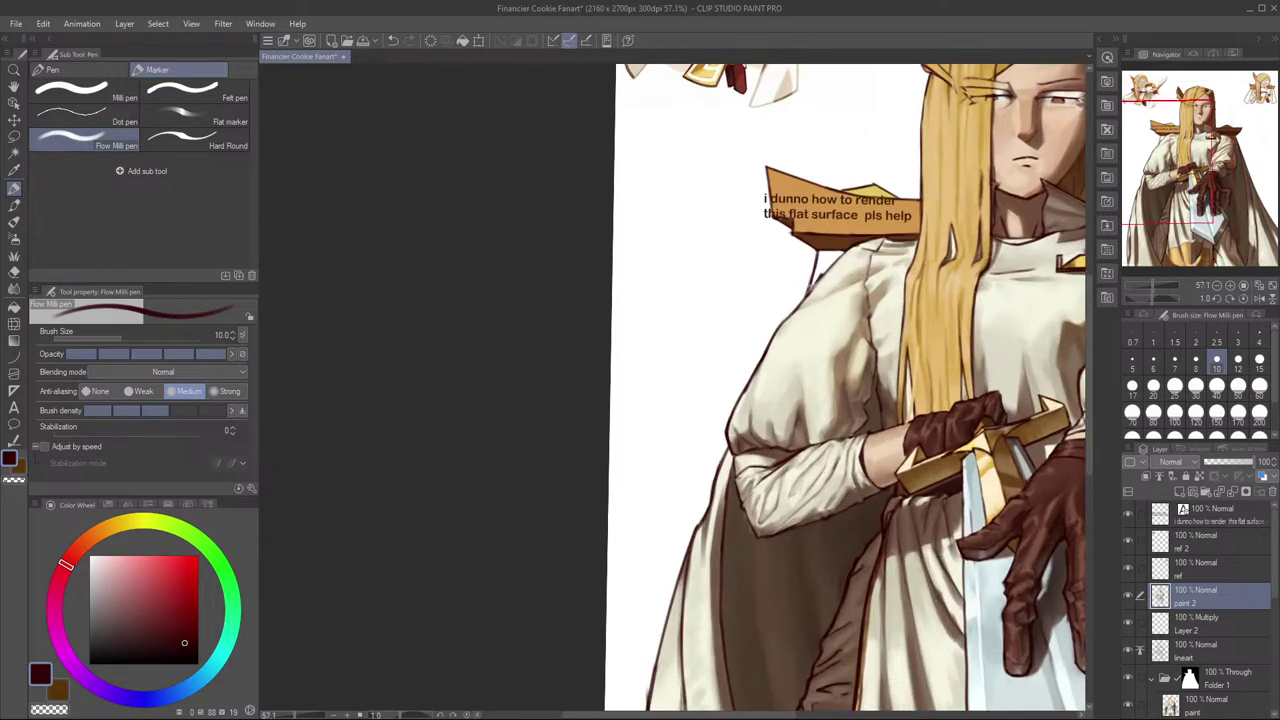
{"action": "scroll", "coordinate": [908, 274], "scroll_direction": "up", "scroll_amount": 1}
{"action": "scroll", "coordinate": [908, 274], "scroll_direction": "down", "scroll_amount": 2}
{"action": "left_click_drag", "start_coordinate": [1055, 222], "coordinate": [1063, 221]}
{"action": "scroll", "coordinate": [1050, 232], "scroll_direction": "up", "scroll_amount": 1}
{"action": "left_click", "coordinate": [815, 272], "text": "alt"}
{"action": "left_click_drag", "start_coordinate": [815, 272], "coordinate": [925, 278]}
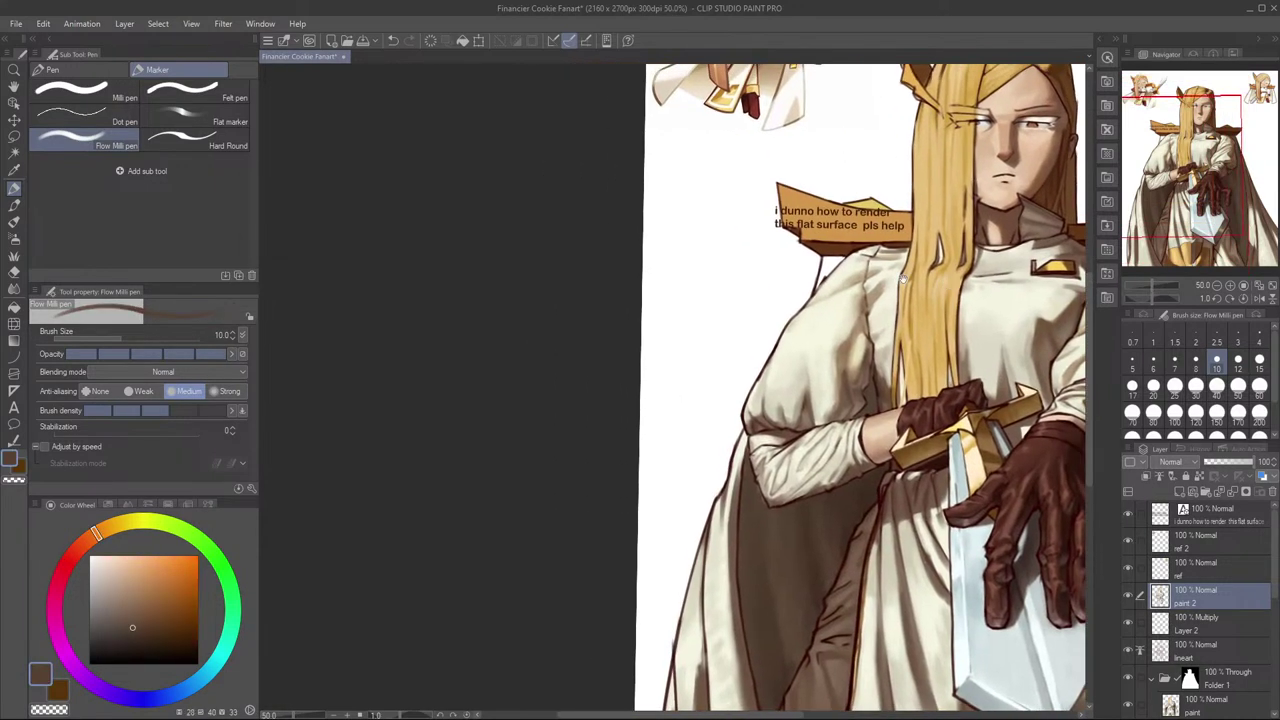
{"action": "scroll", "coordinate": [820, 268], "scroll_direction": "up", "scroll_amount": 2}
{"action": "left_click", "coordinate": [822, 265], "text": "alt"}
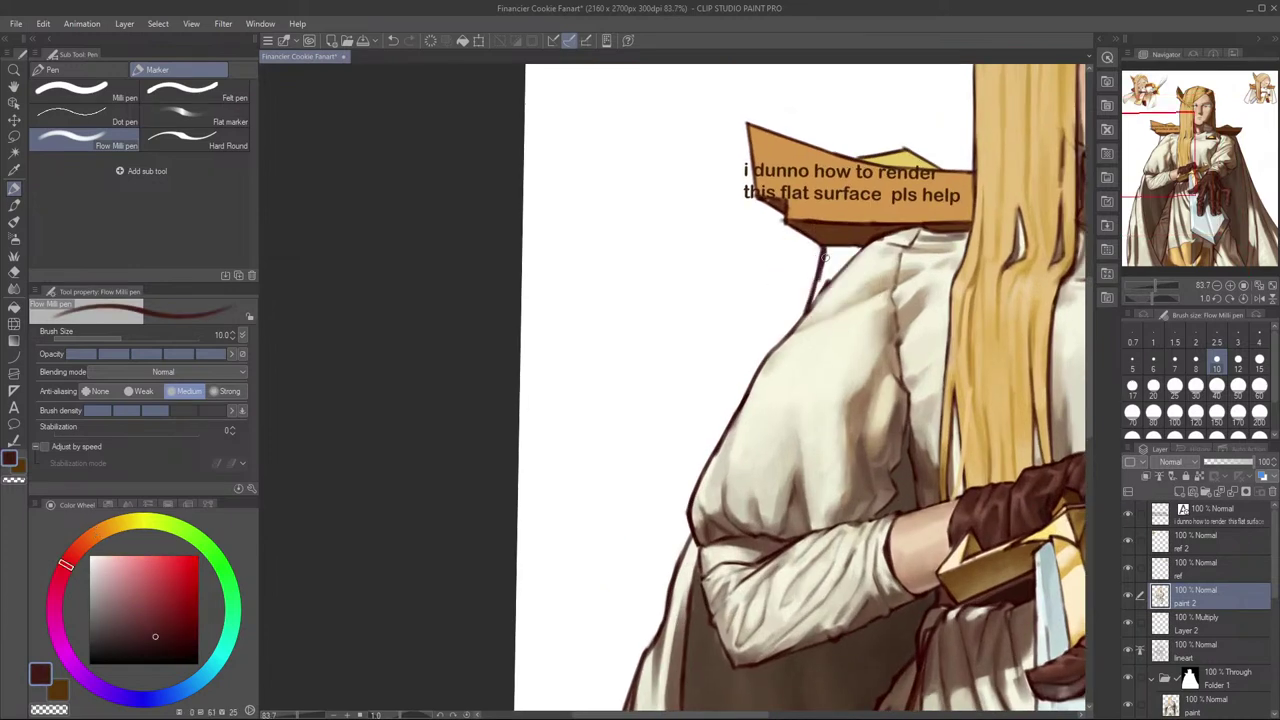
{"action": "left_click", "coordinate": [816, 281], "text": "alt"}
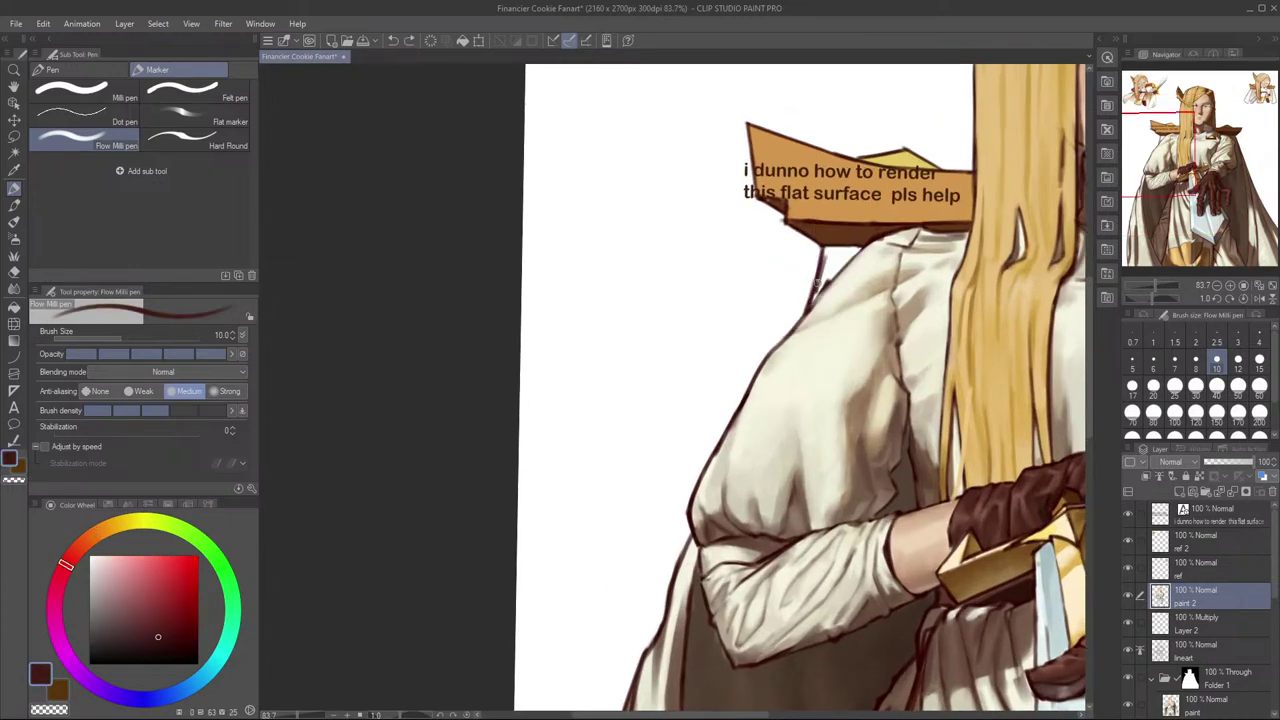
{"action": "mouse_move", "coordinate": [817, 284]}
{"action": "left_mouse_down"}
{"action": "mouse_move", "coordinate": [825, 249]}
{"action": "mouse_move", "coordinate": [816, 289]}
{"action": "left_mouse_up"}
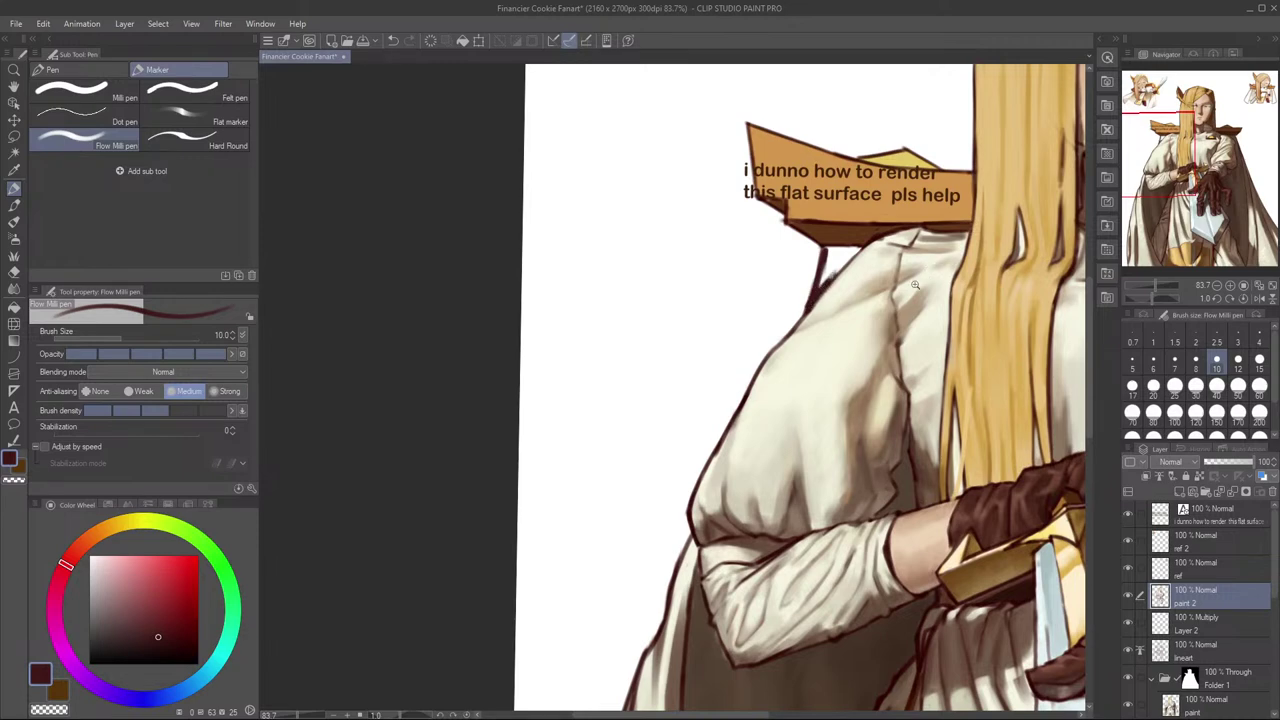
Step: Fill the gap between the new cape outline and the sleeve with sampled cape brown (hue 27, saturation 39, value 33), undoing unwanted strokes
{"action": "scroll", "coordinate": [762, 296], "scroll_direction": "down", "scroll_amount": 2}
{"action": "left_click", "coordinate": [643, 290], "text": "alt"}
{"action": "left_click_drag", "start_coordinate": [643, 290], "coordinate": [811, 296]}
{"action": "scroll", "coordinate": [811, 296], "scroll_direction": "up", "scroll_amount": 2}
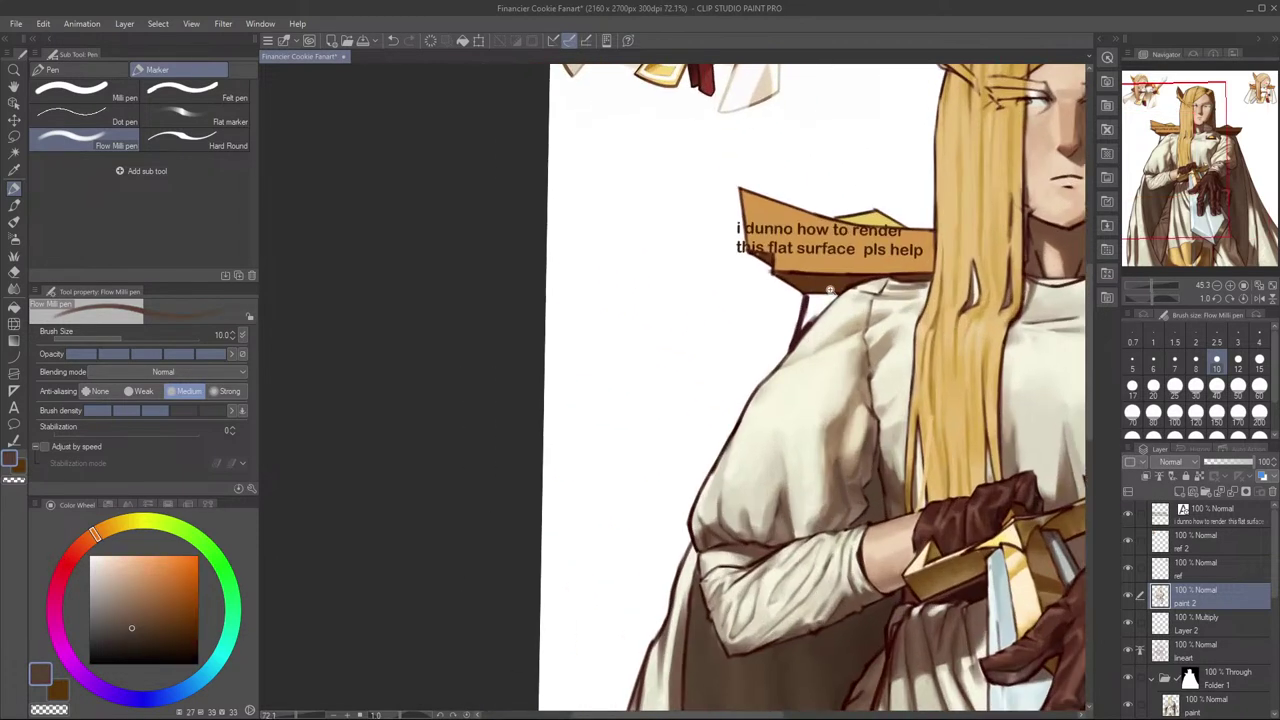
{"action": "mouse_move", "coordinate": [810, 300]}
{"action": "left_mouse_down"}
{"action": "mouse_move", "coordinate": [798, 336]}
{"action": "mouse_move", "coordinate": [813, 300]}
{"action": "left_mouse_up"}
{"action": "key", "text": "ctrl+z"}
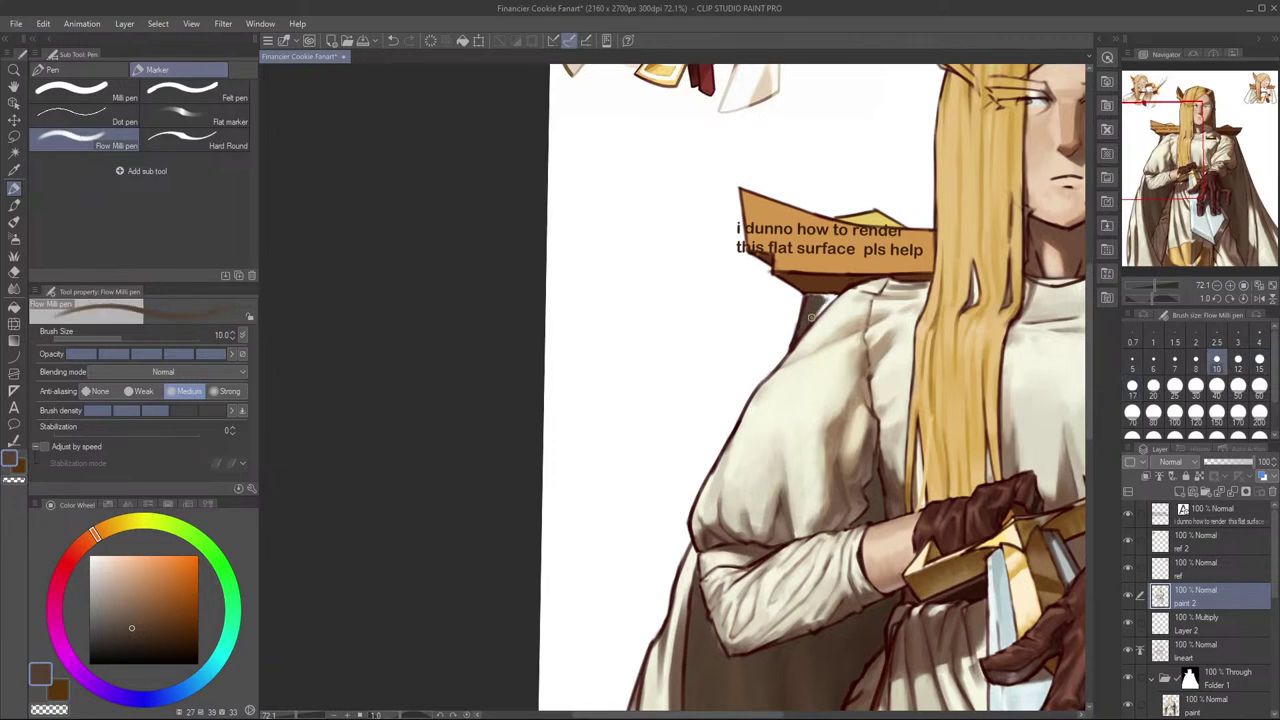
{"action": "left_click_drag", "start_coordinate": [800, 329], "coordinate": [796, 338]}
{"action": "key", "text": "ctrl+z"}
Step: Refine the small cape outline under the lettered shoulder plate with sampled dark red at pen size 7, undoing unwanted strokes
{"action": "left_click", "coordinate": [691, 524], "text": "alt"}
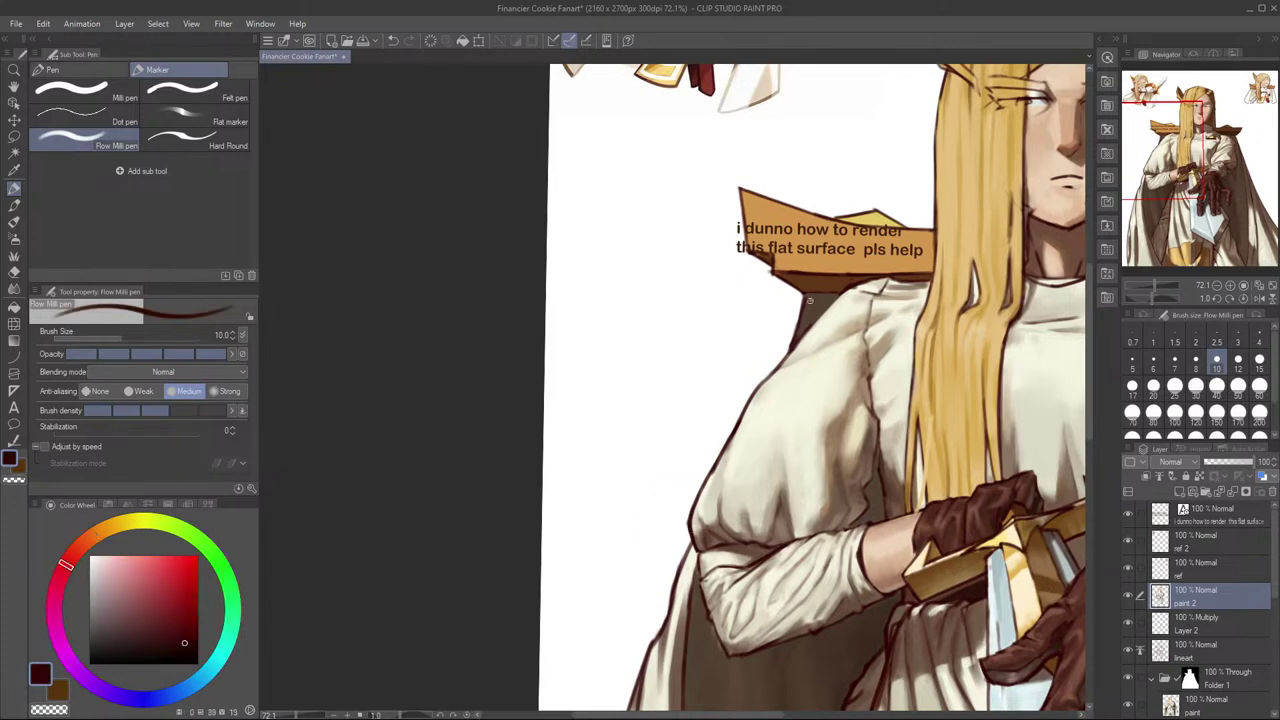
{"action": "key", "text": "["}
{"action": "key", "text": "["}
{"action": "mouse_move", "coordinate": [806, 303]}
{"action": "left_mouse_down"}
{"action": "mouse_move", "coordinate": [841, 302]}
{"action": "mouse_move", "coordinate": [806, 330]}
{"action": "mouse_move", "coordinate": [850, 279]}
{"action": "mouse_move", "coordinate": [815, 320]}
{"action": "mouse_move", "coordinate": [814, 278]}
{"action": "mouse_move", "coordinate": [787, 362]}
{"action": "left_mouse_up"}
{"action": "key", "text": "ctrl+z"}
{"action": "key", "text": "ctrl+z"}
{"action": "key", "text": "ctrl+z"}
{"action": "key", "text": "ctrl+z"}
Step: Touch up the cape under the opposite shoulder plate with sampled brown (hue 28, saturation 40, value 34) at pen size 7
{"action": "left_click_drag", "start_coordinate": [878, 382], "coordinate": [828, 382]}
{"action": "left_click_drag", "start_coordinate": [1078, 380], "coordinate": [905, 341]}
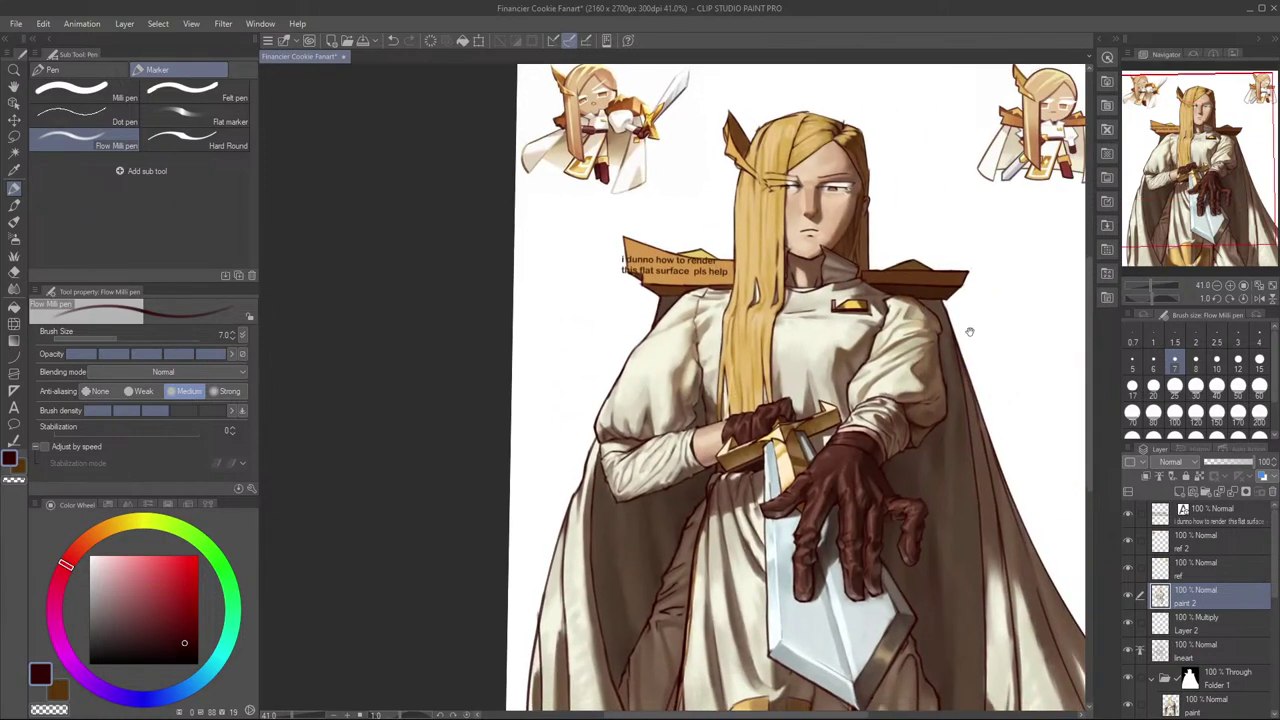
{"action": "scroll", "coordinate": [1066, 310], "scroll_direction": "up", "scroll_amount": 4}
{"action": "left_click", "coordinate": [972, 348], "text": "alt"}
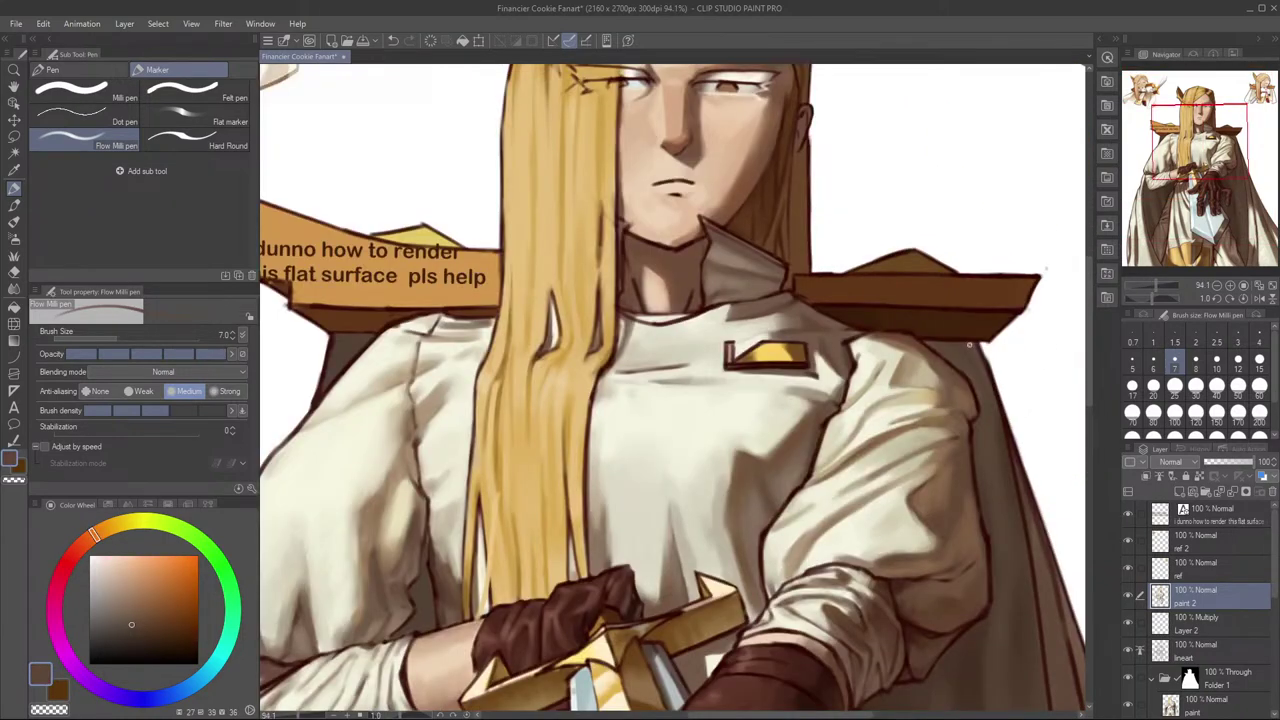
{"action": "left_click", "coordinate": [965, 347], "text": "alt"}
{"action": "scroll", "coordinate": [988, 346], "scroll_direction": "down", "scroll_amount": 2}
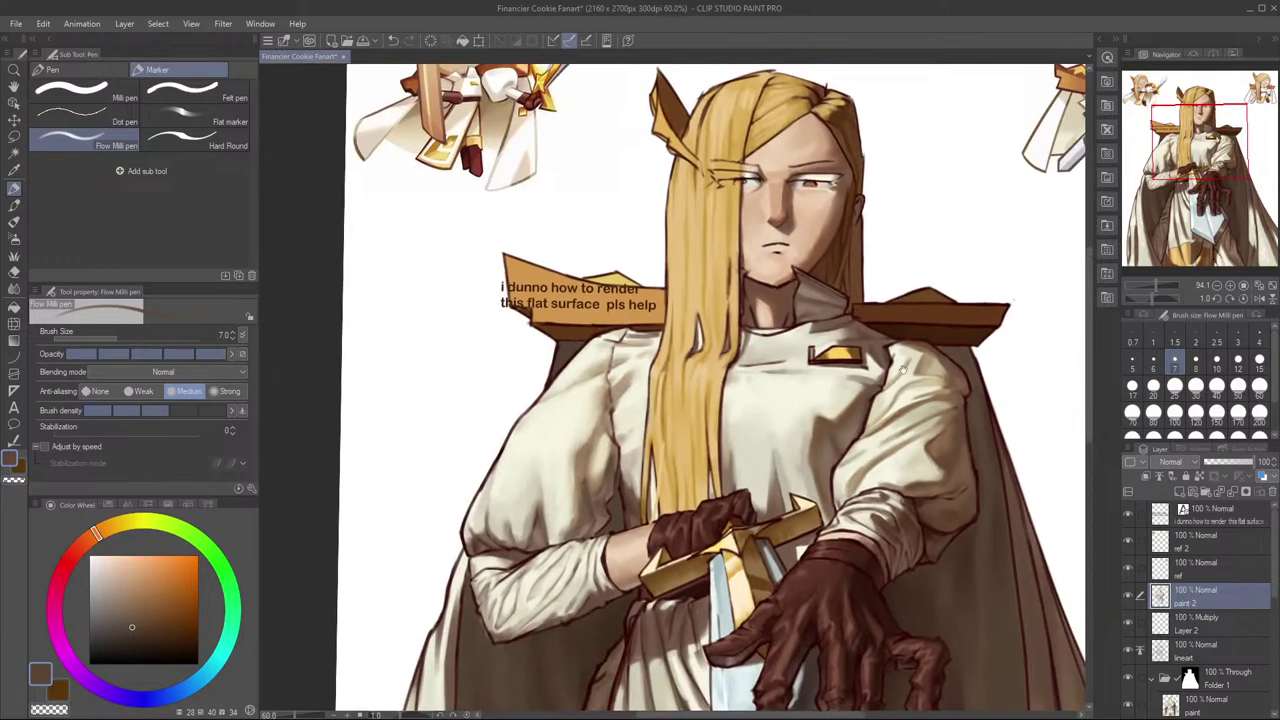
Step: Examine the whole figure in normal and mirrored view to check its proportions and the new cape areas
{"action": "scroll", "coordinate": [993, 333], "scroll_direction": "down", "scroll_amount": 1}
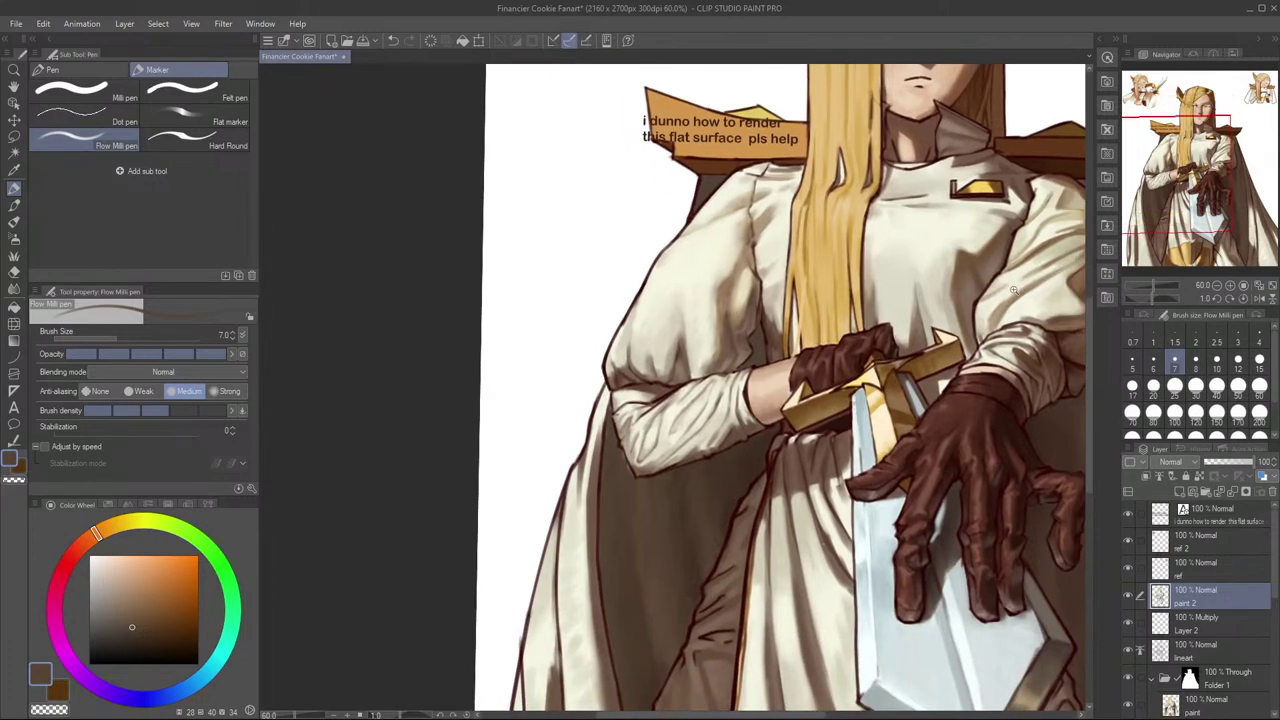
{"action": "scroll", "coordinate": [1003, 312], "scroll_direction": "down", "scroll_amount": 1}
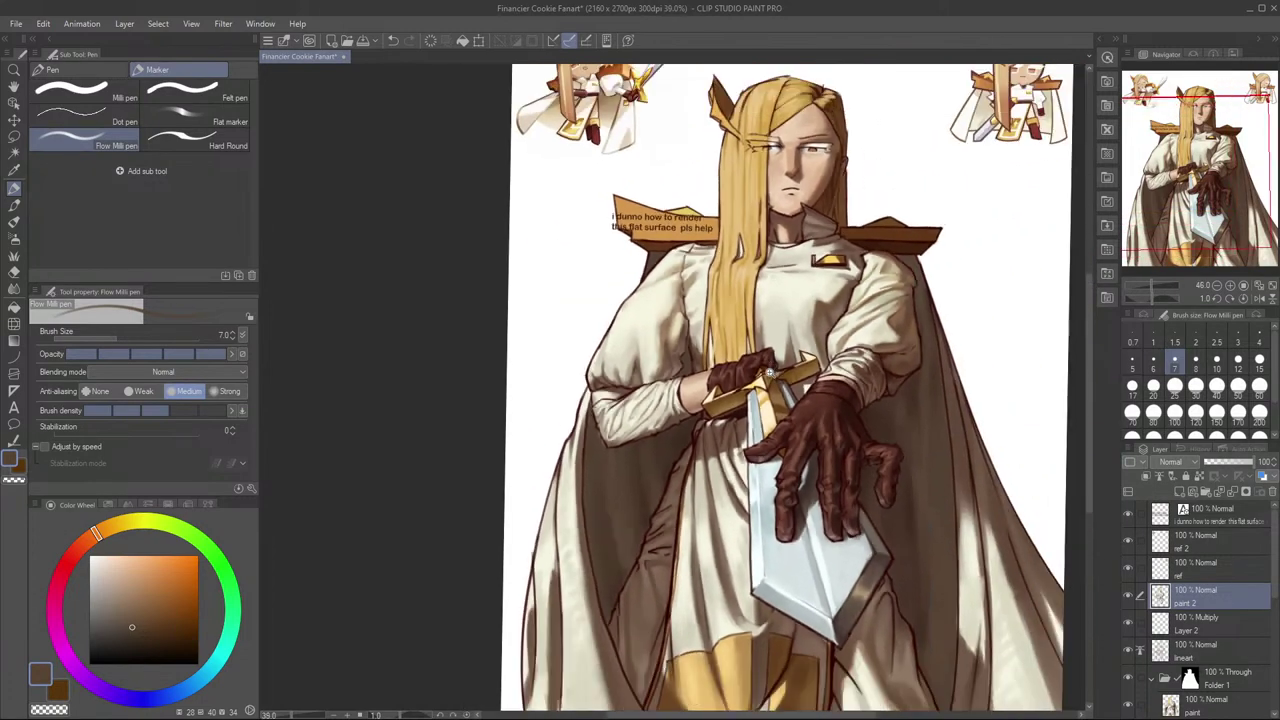
{"action": "left_click_drag", "start_coordinate": [772, 365], "coordinate": [860, 220]}
{"action": "scroll", "coordinate": [860, 230], "scroll_direction": "down", "scroll_amount": 1}
{"action": "left_click_drag", "start_coordinate": [826, 315], "coordinate": [802, 402]}
{"action": "mouse_move", "coordinate": [1033, 321]}
{"action": "left_mouse_down"}
{"action": "mouse_move", "coordinate": [1029, 345]}
{"action": "mouse_move", "coordinate": [1026, 335]}
{"action": "left_mouse_up"}
{"action": "key", "text": "h"}
{"action": "left_click_drag", "start_coordinate": [823, 336], "coordinate": [988, 325]}
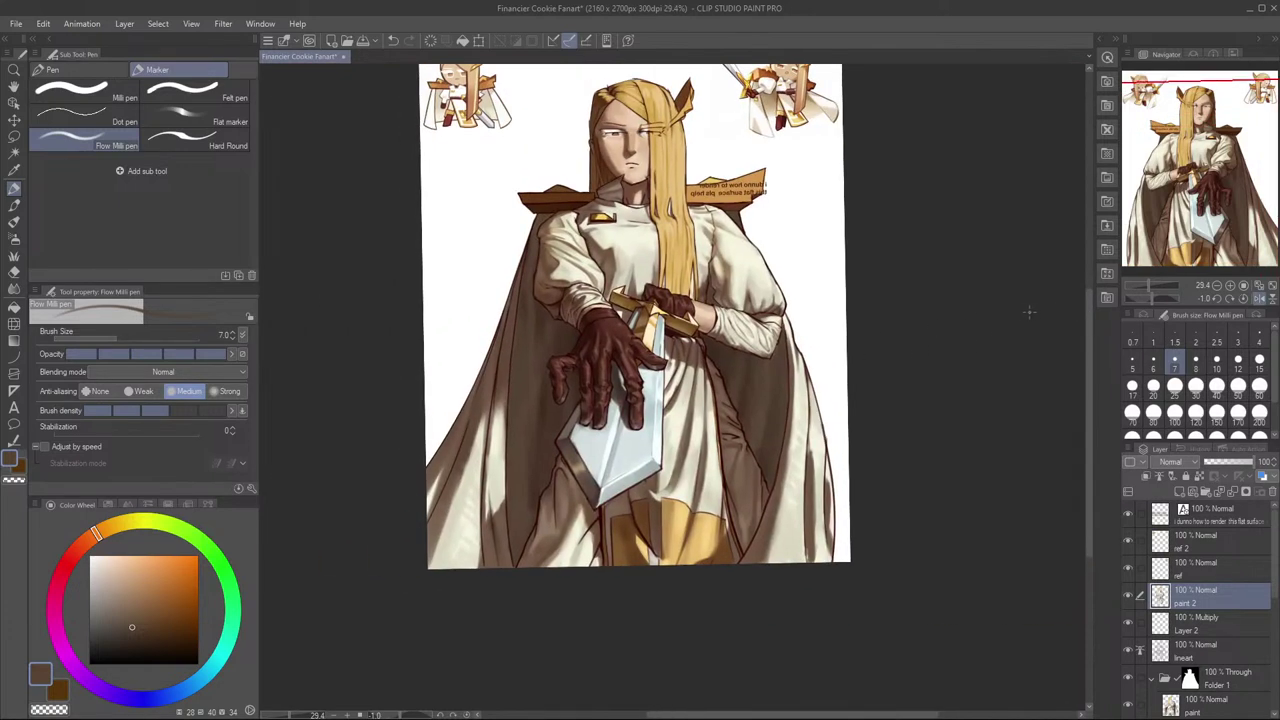
{"action": "key", "text": "h"}
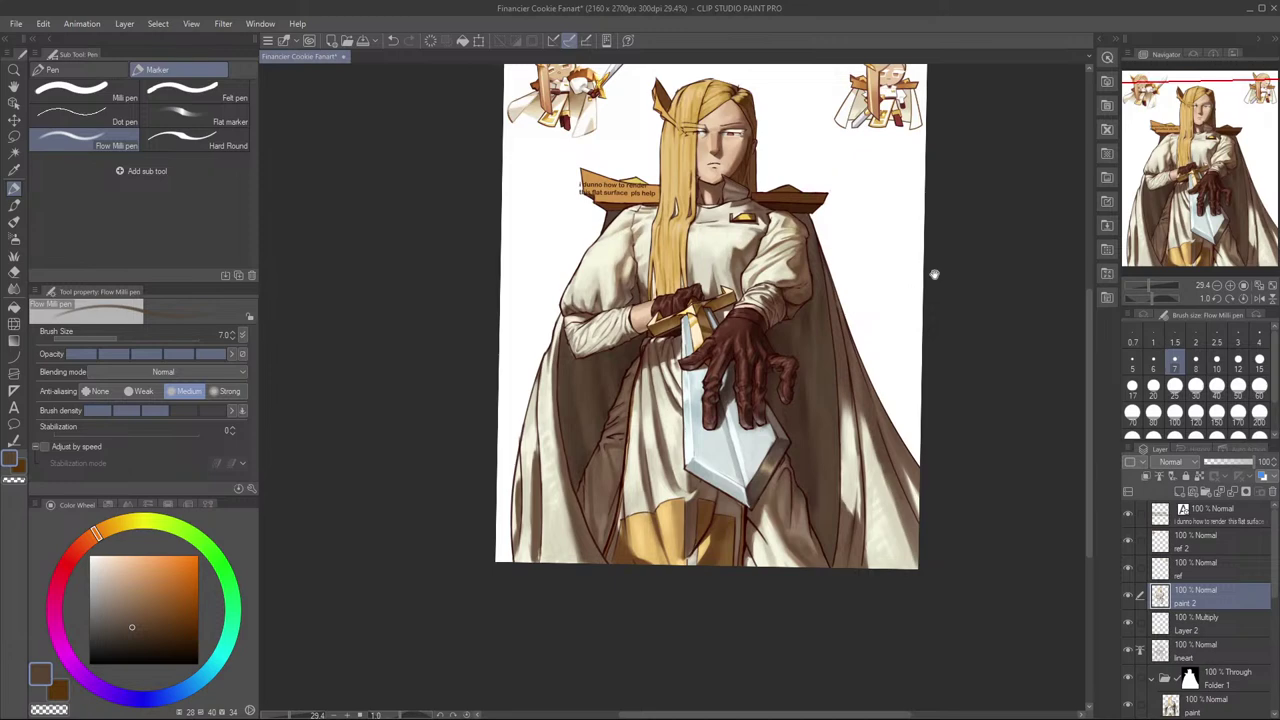
{"action": "left_click_drag", "start_coordinate": [889, 304], "coordinate": [926, 311]}
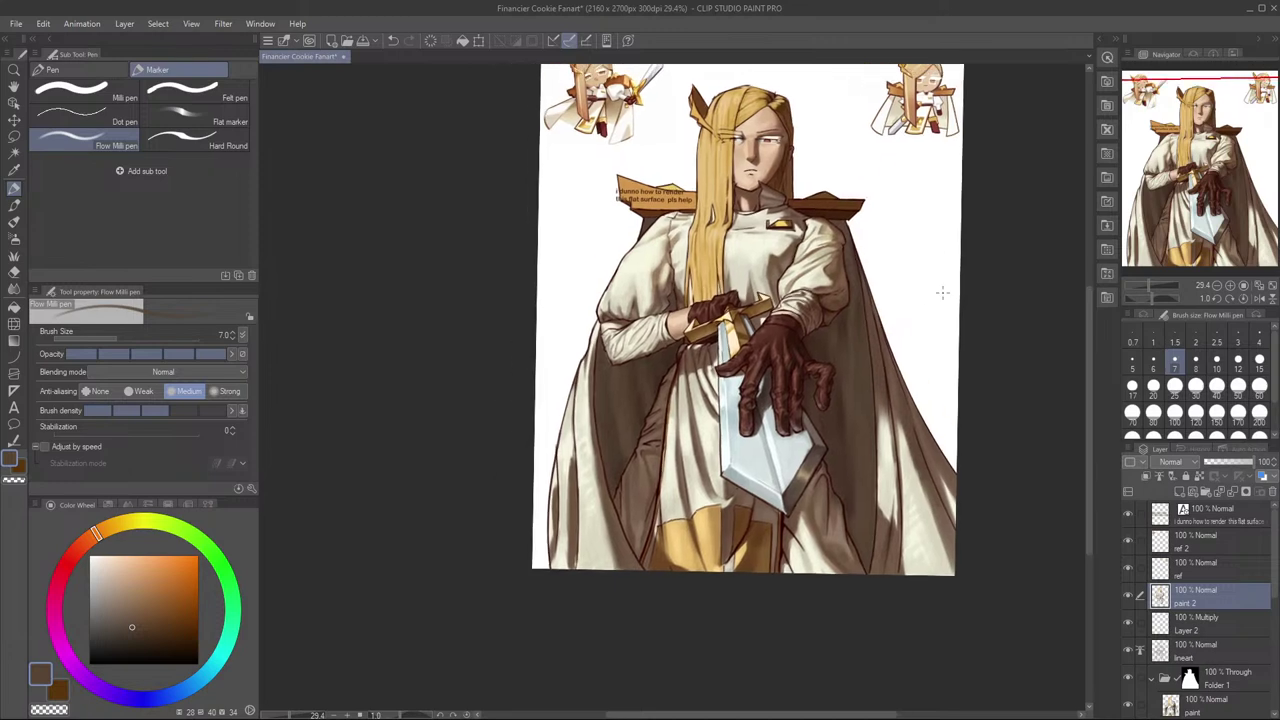
{"action": "key", "text": "h"}
{"action": "key", "text": "h"}
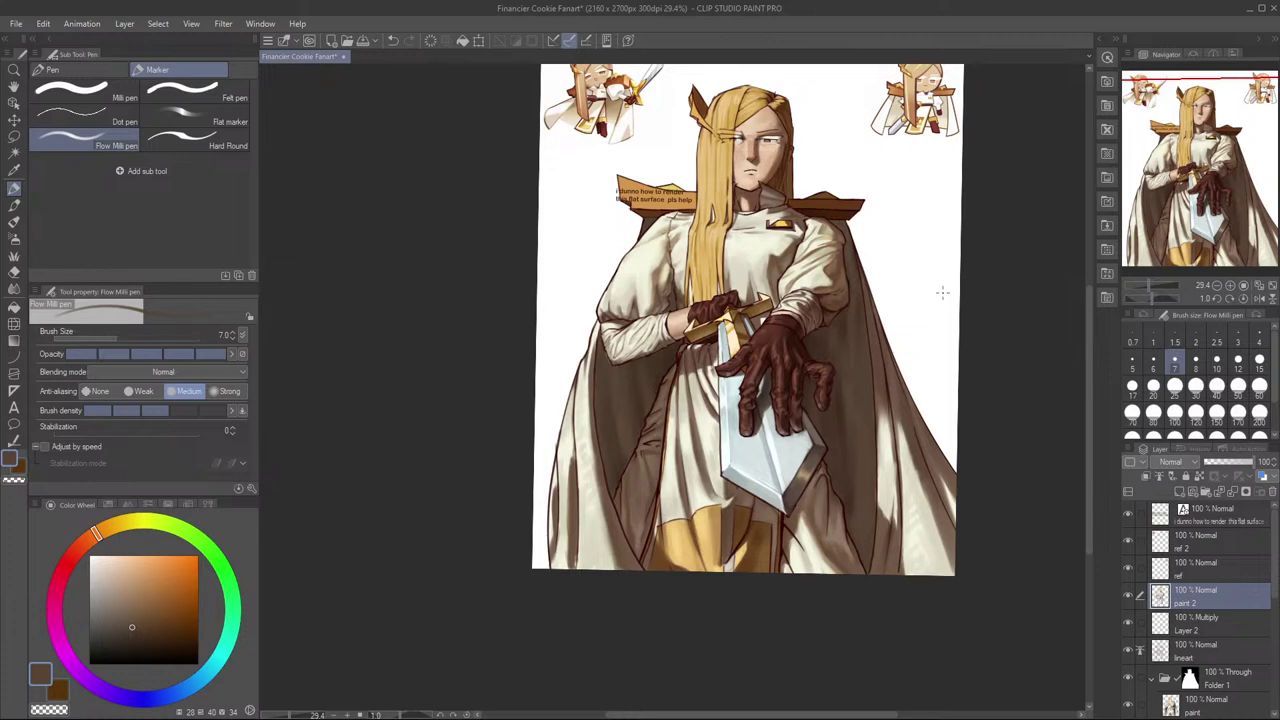
{"action": "key", "text": "h"}
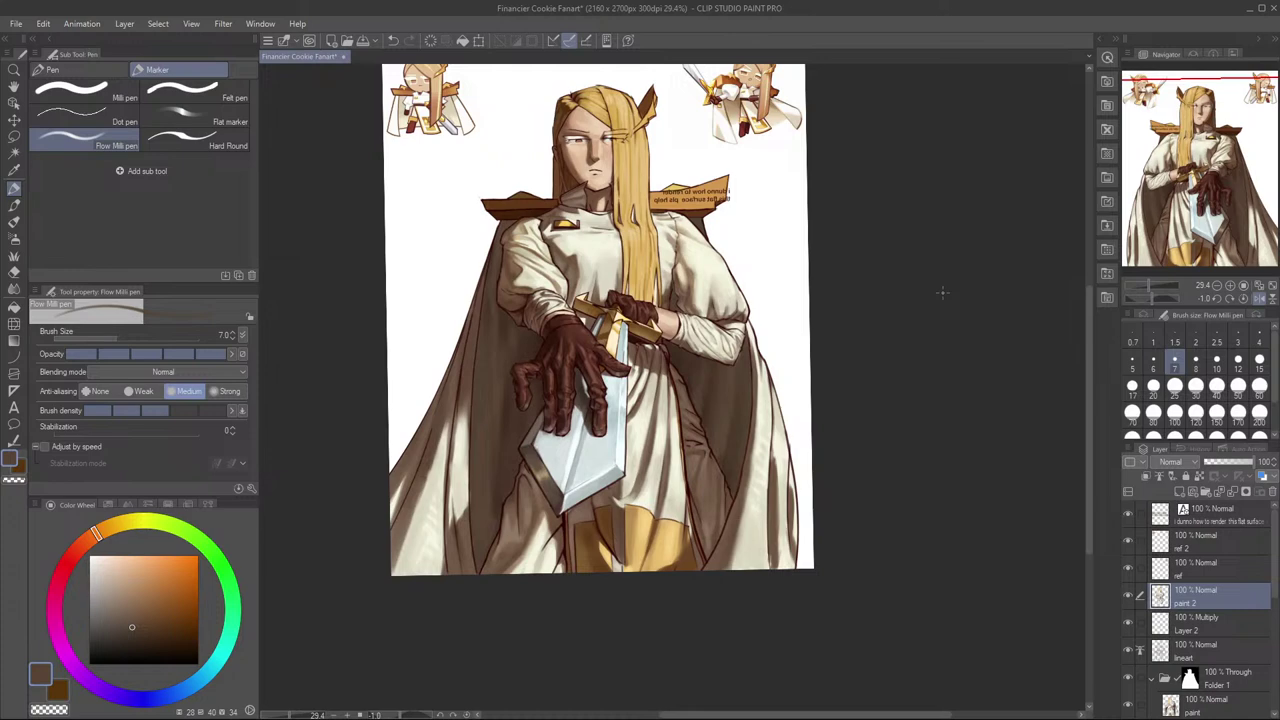
{"action": "key", "text": "h"}
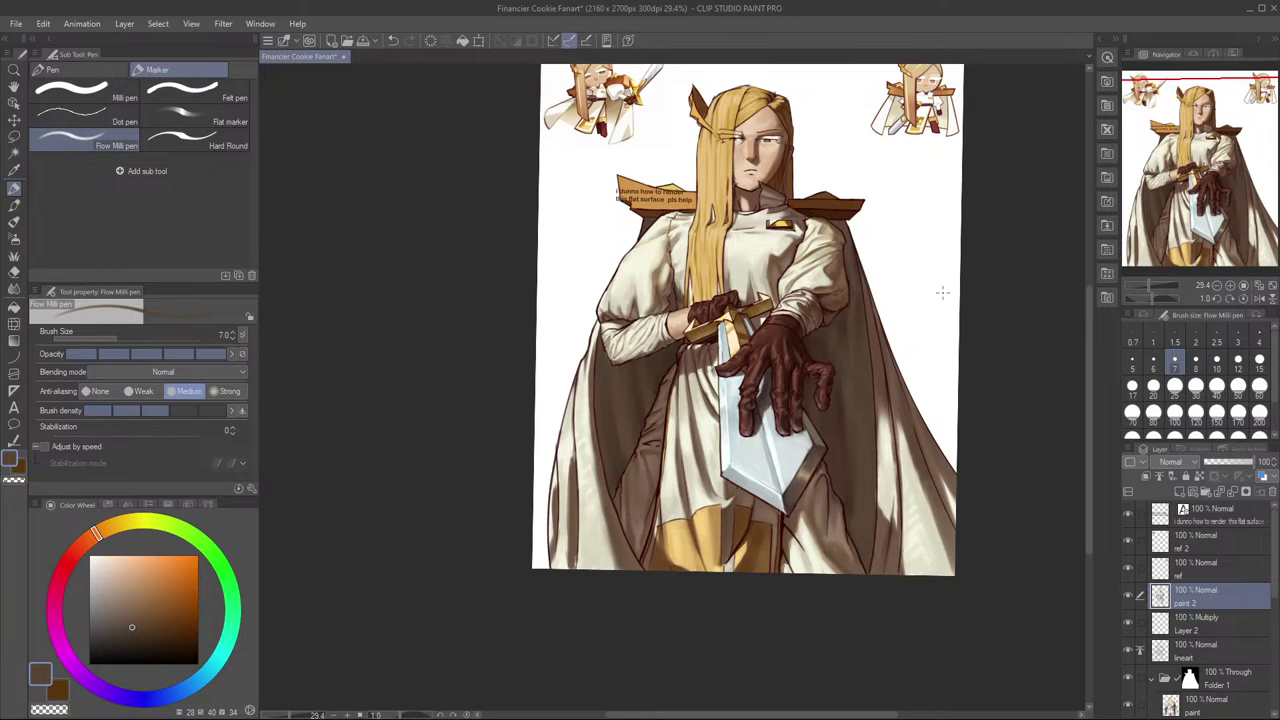
{"action": "left_click_drag", "start_coordinate": [875, 277], "coordinate": [865, 237]}
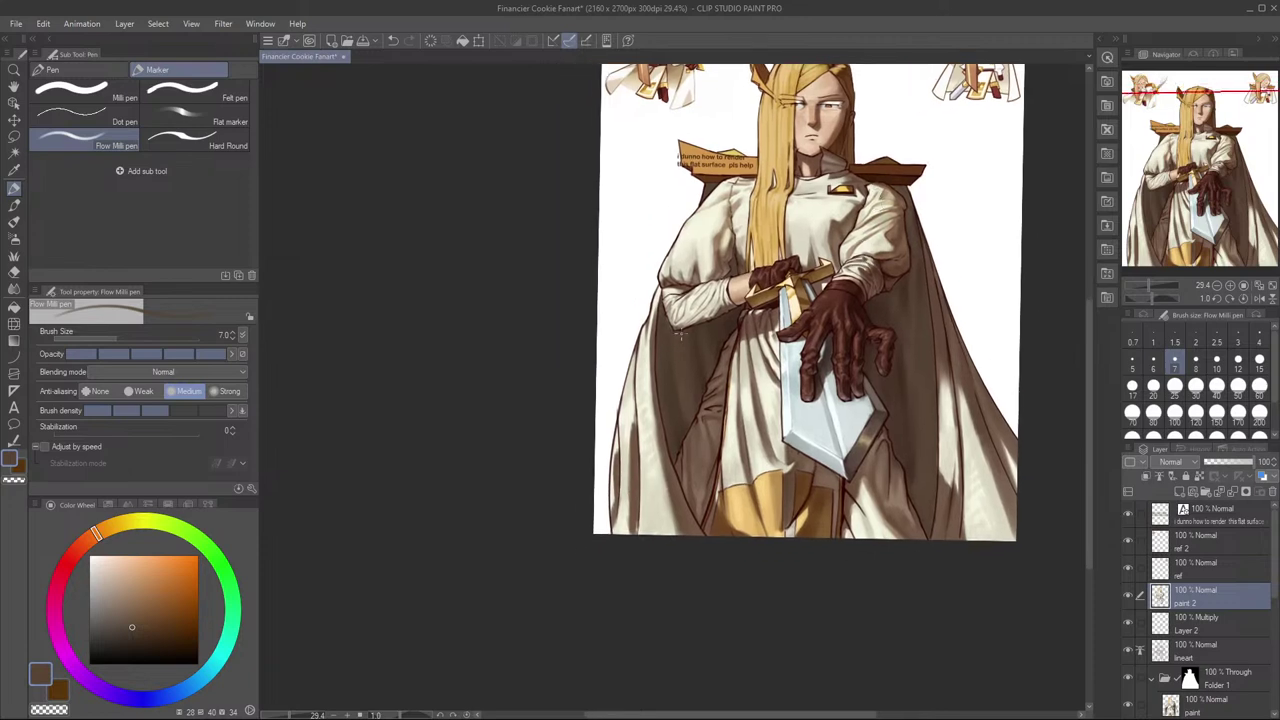
{"action": "left_click_drag", "start_coordinate": [681, 335], "coordinate": [679, 343]}
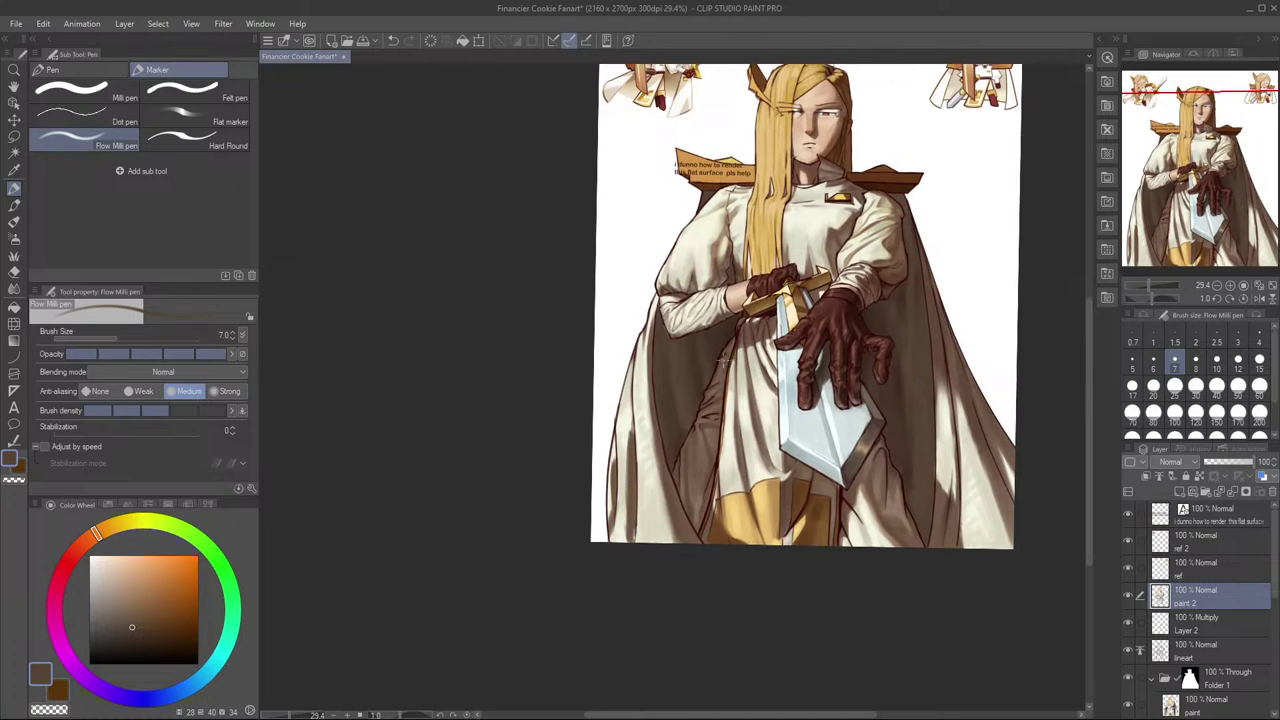
Step: Try a touch-up of the shadowed cape with sampled brown (hue 26, saturation 40, value 34) at pen size 12, undoing it
{"action": "left_click", "coordinate": [681, 372], "text": "alt"}
{"action": "key", "text": "bracketright"}
{"action": "key", "text": "bracketright"}
{"action": "key", "text": "bracketright"}
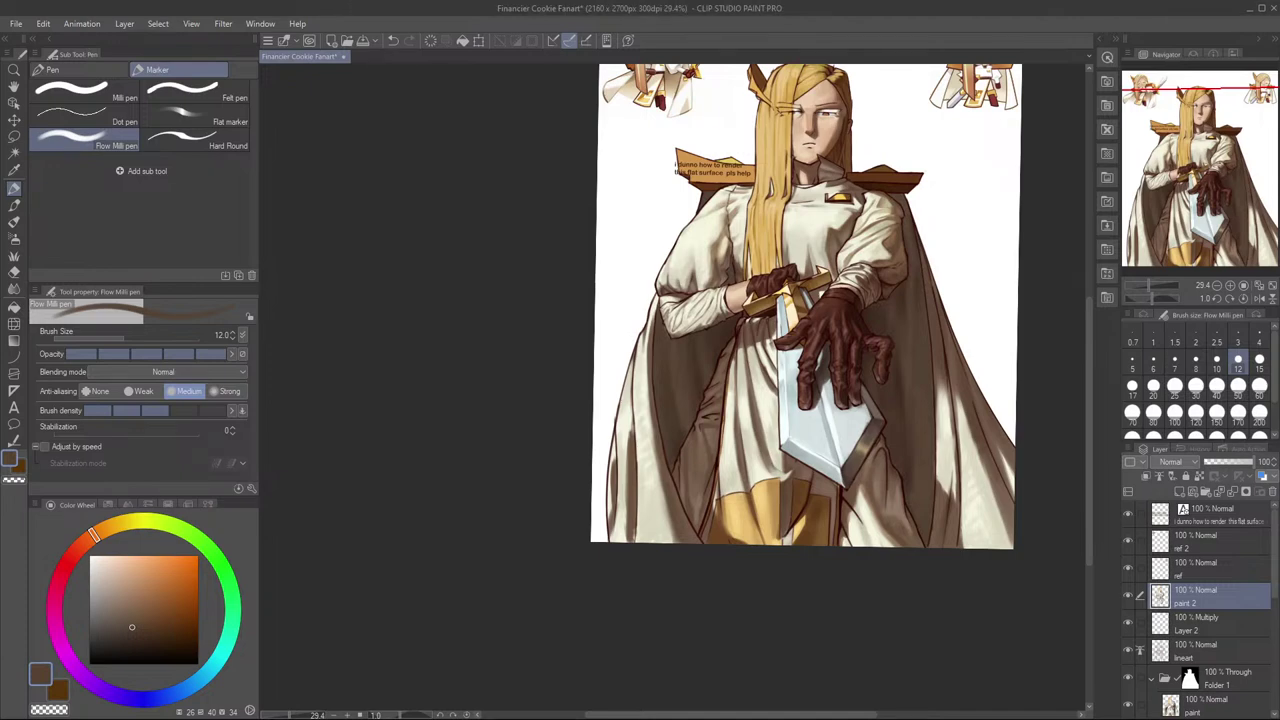
{"action": "key", "text": "ctrl+z"}
{"action": "key", "text": "bracketright"}
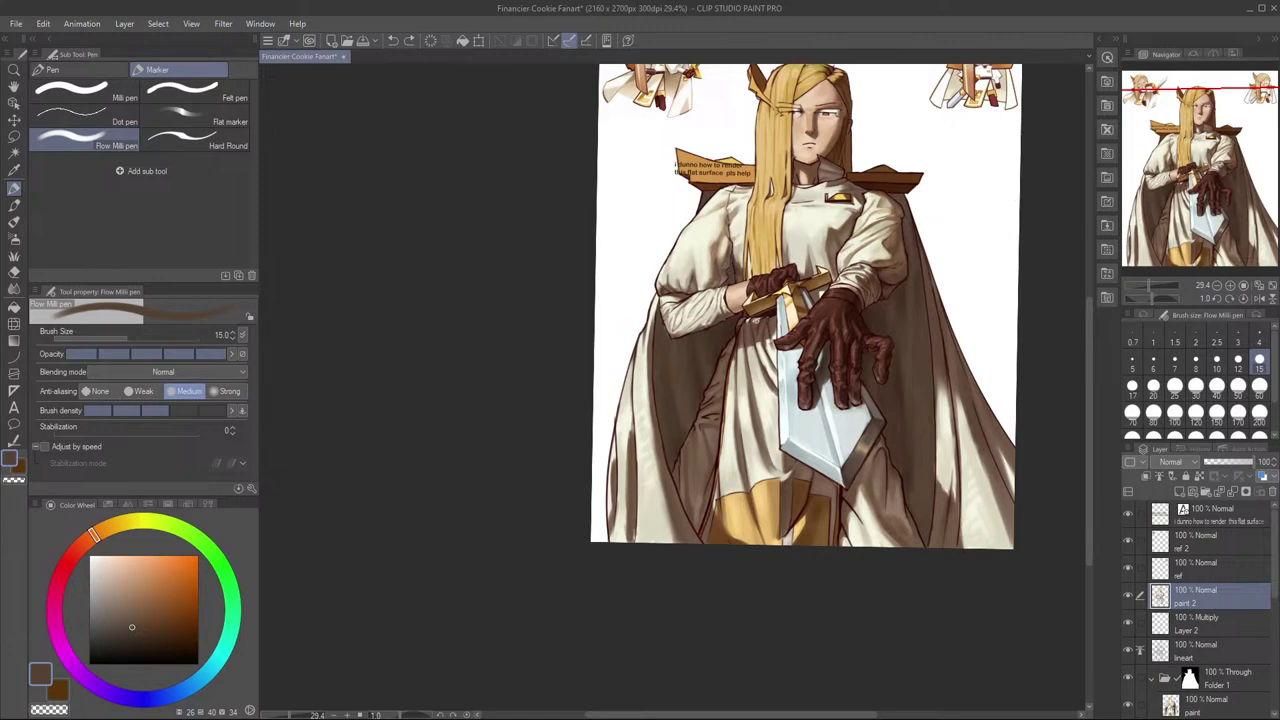
Step: Check the overall composition at several zoom levels, comparing the mirrored and normal views of the figure
{"action": "key", "text": "h"}
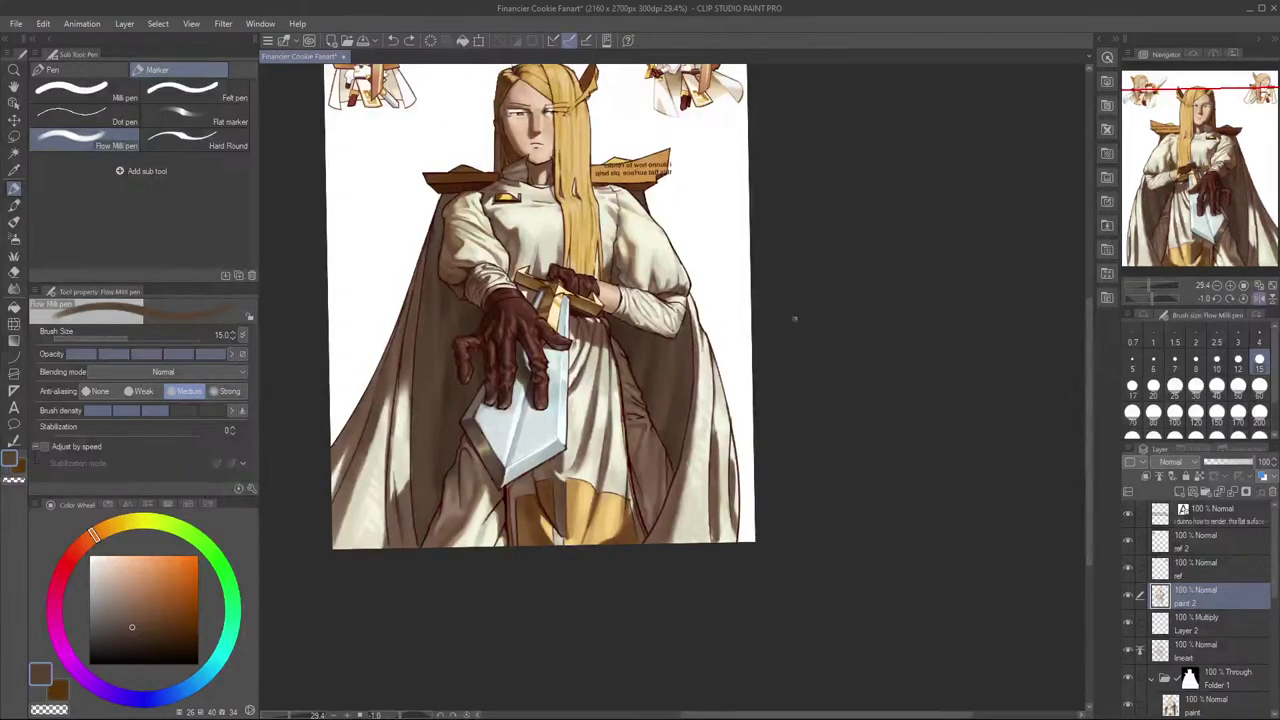
{"action": "key", "text": "h"}
{"action": "left_click_drag", "start_coordinate": [868, 284], "coordinate": [828, 333]}
{"action": "key", "text": "h"}
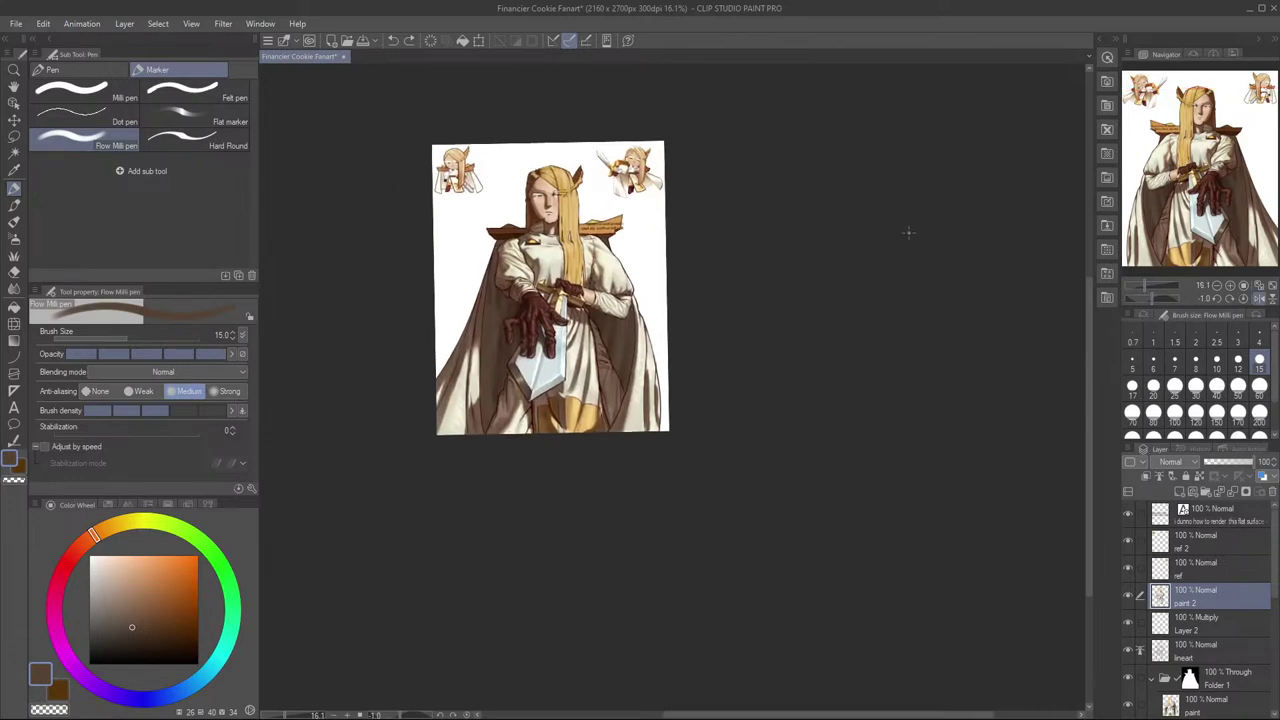
{"action": "key", "text": "h"}
{"action": "left_click_drag", "start_coordinate": [896, 267], "coordinate": [848, 297]}
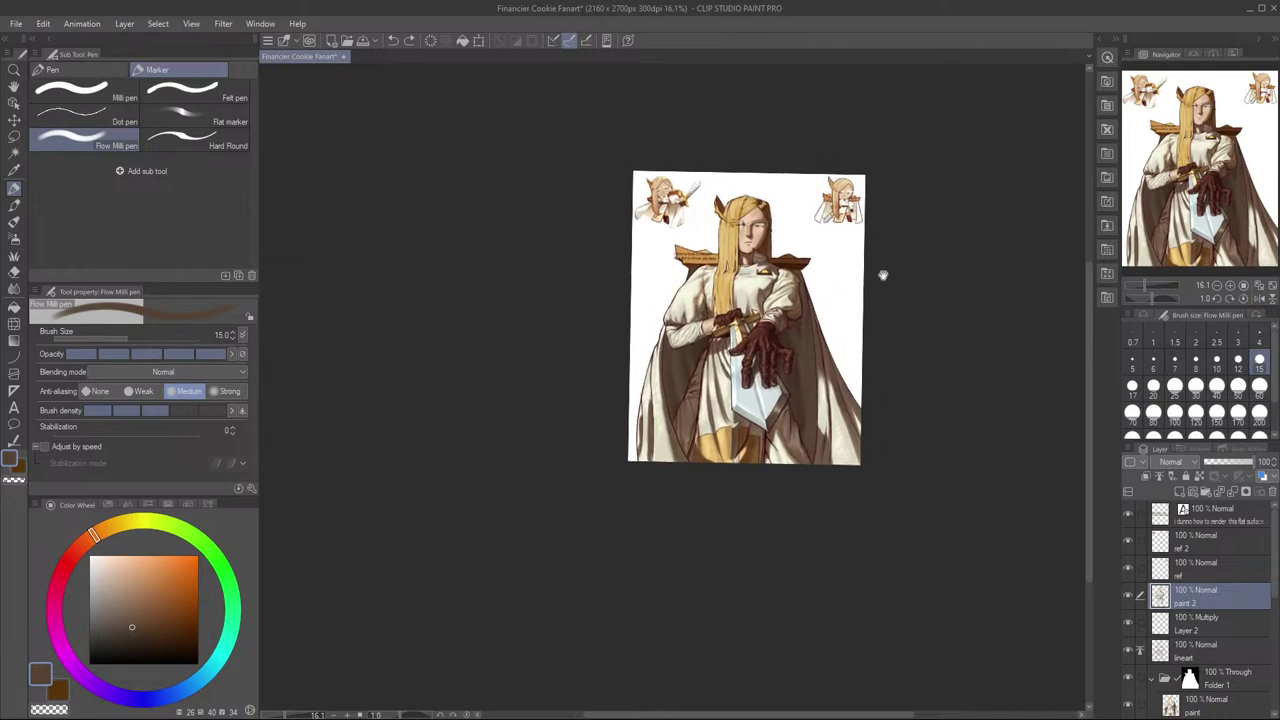
{"action": "left_click", "coordinate": [850, 319], "text": "ctrl"}
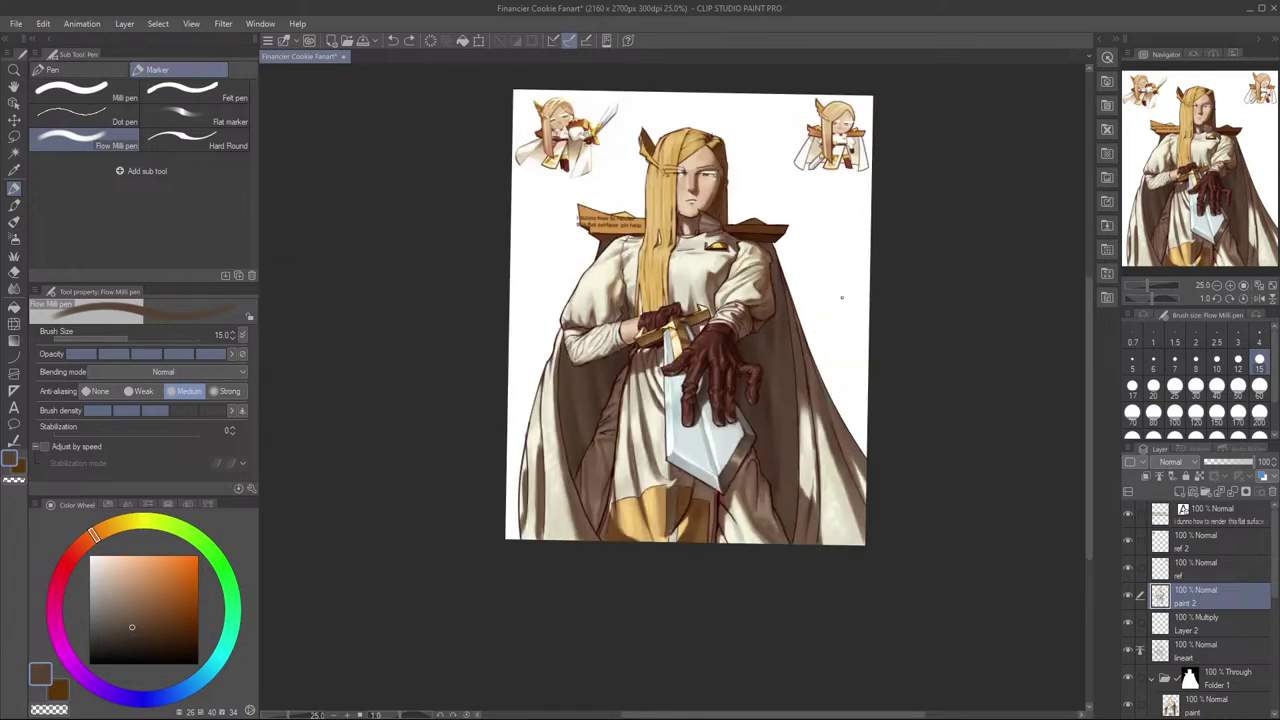
{"action": "left_click", "coordinate": [868, 325], "text": "ctrl"}
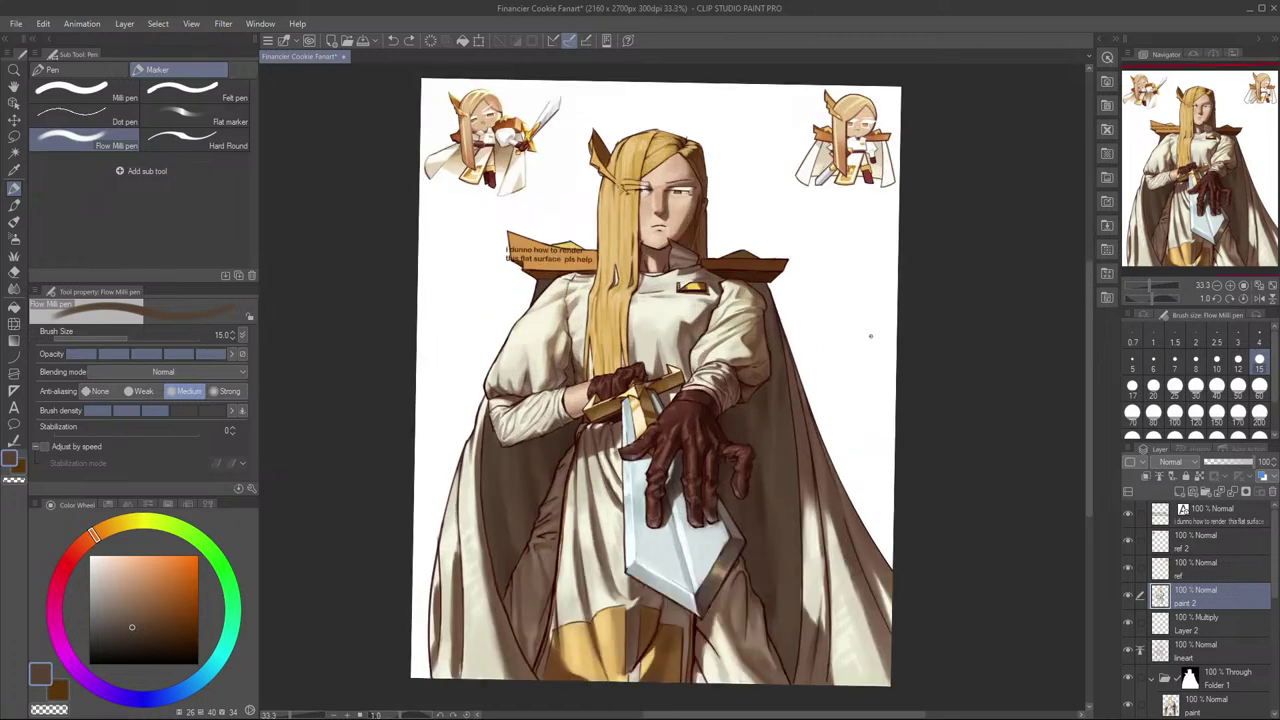
{"action": "left_click_drag", "start_coordinate": [863, 354], "coordinate": [897, 289]}
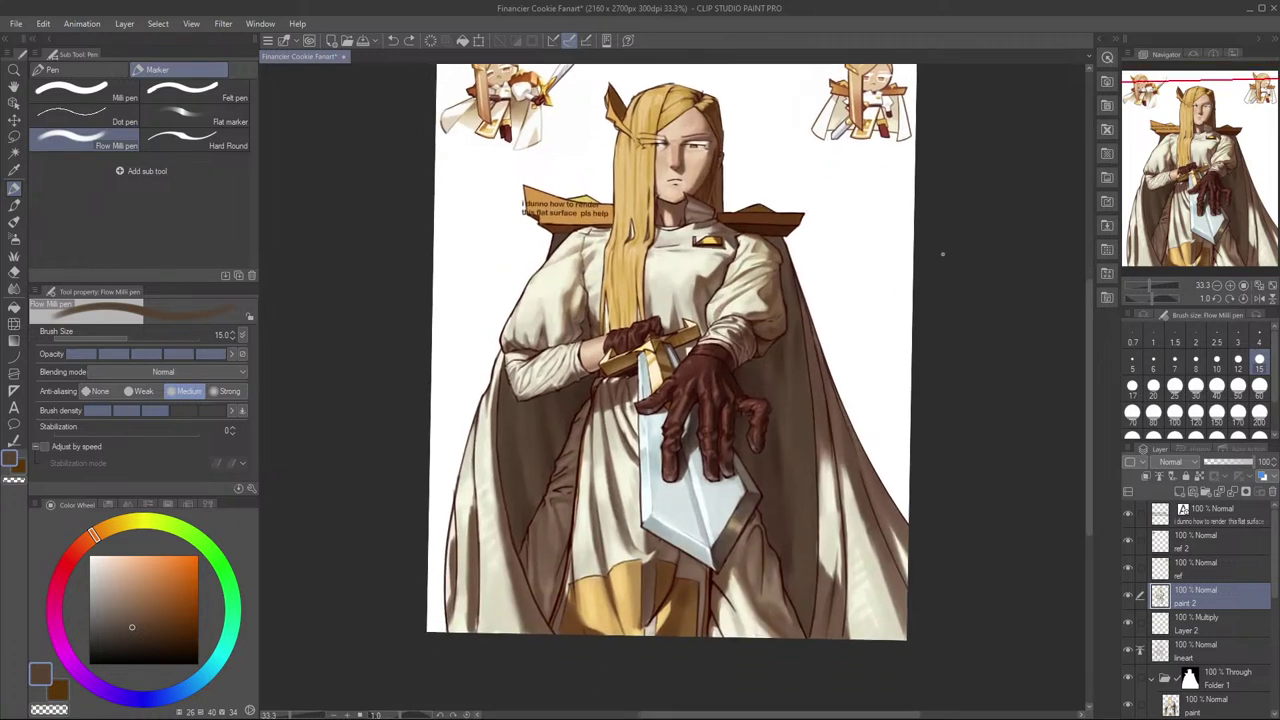
{"action": "left_click", "coordinate": [874, 320], "text": "alt"}
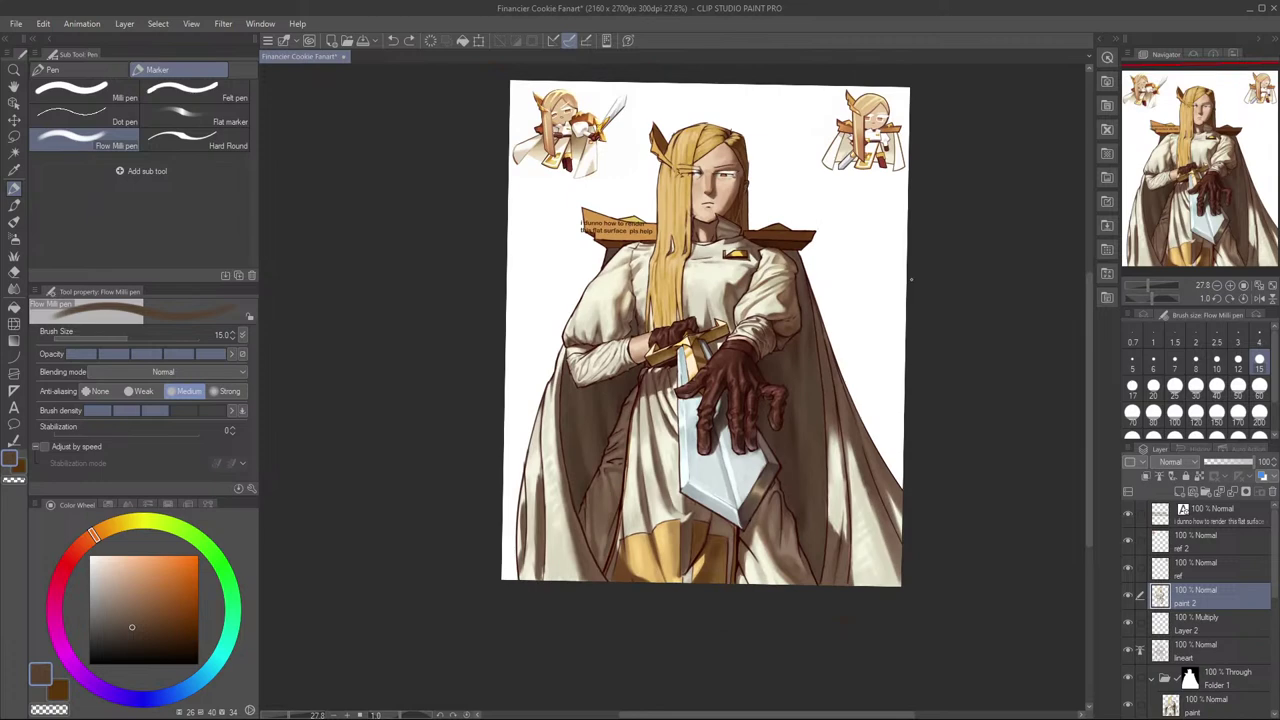
{"action": "key", "text": "h"}
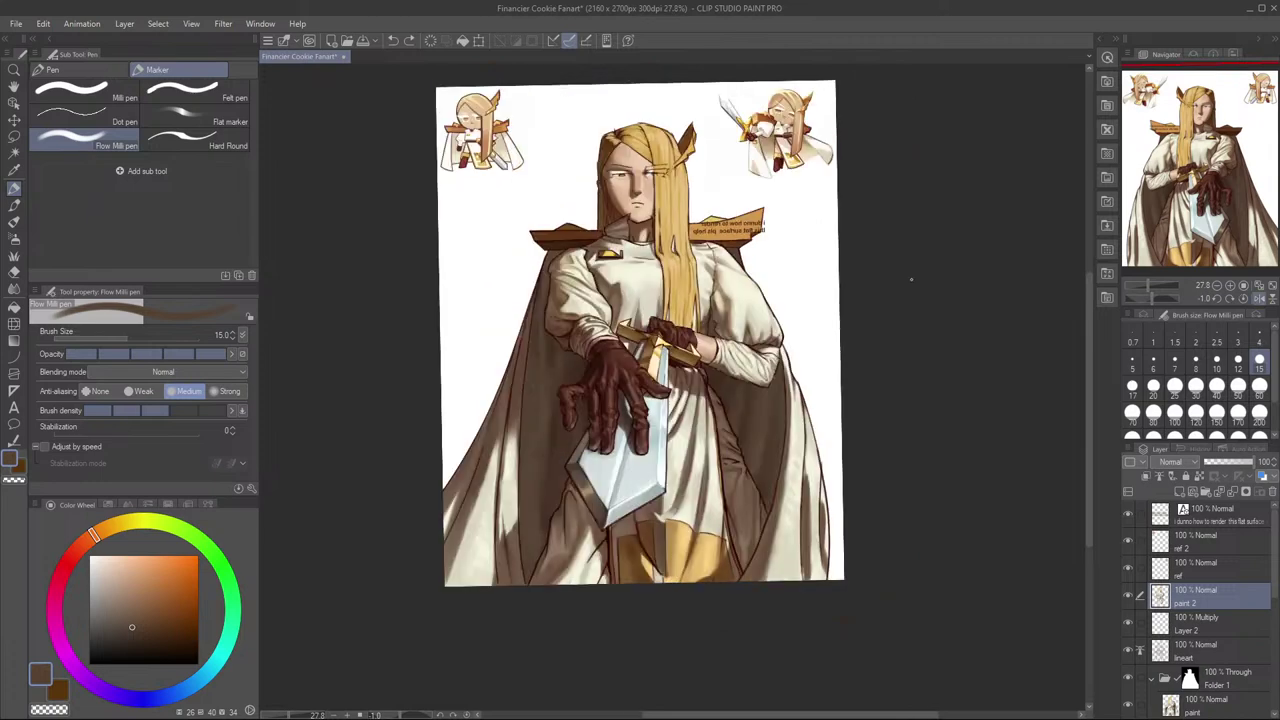
{"action": "key", "text": "h"}
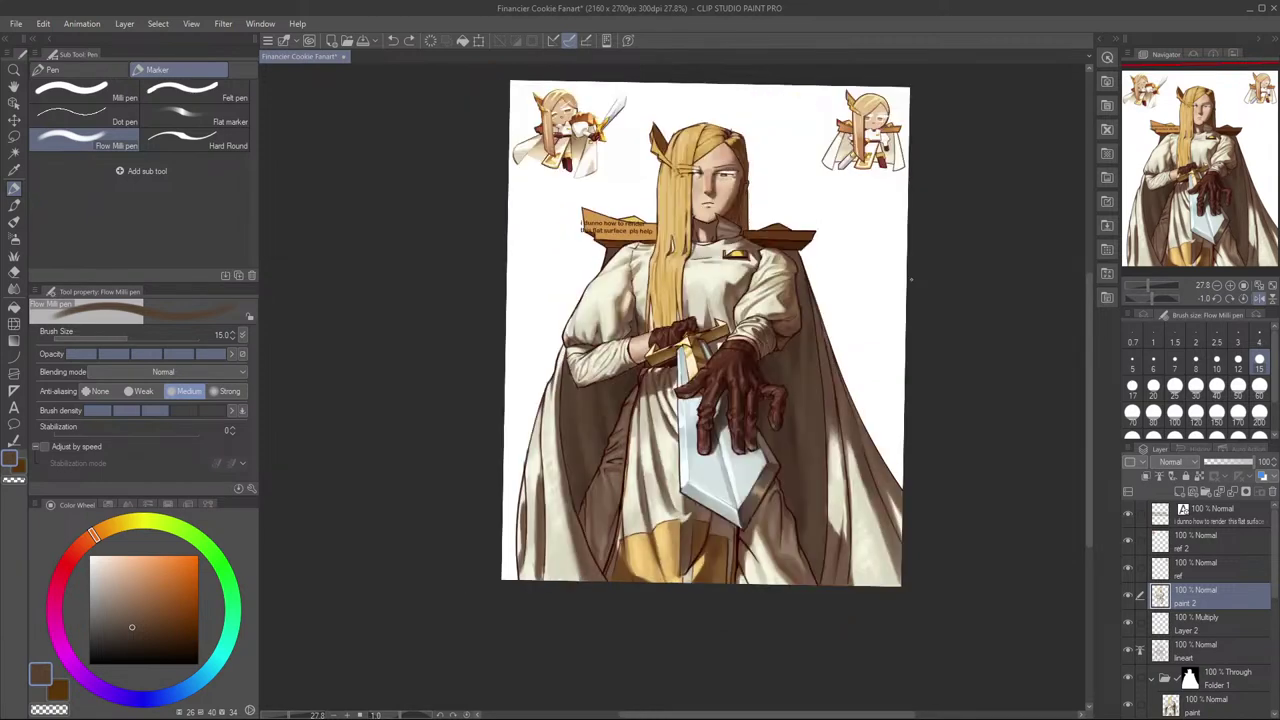
Step: Straighten the canvas by resetting its rotation to 0 degrees
{"action": "key", "text": "asciicircum"}
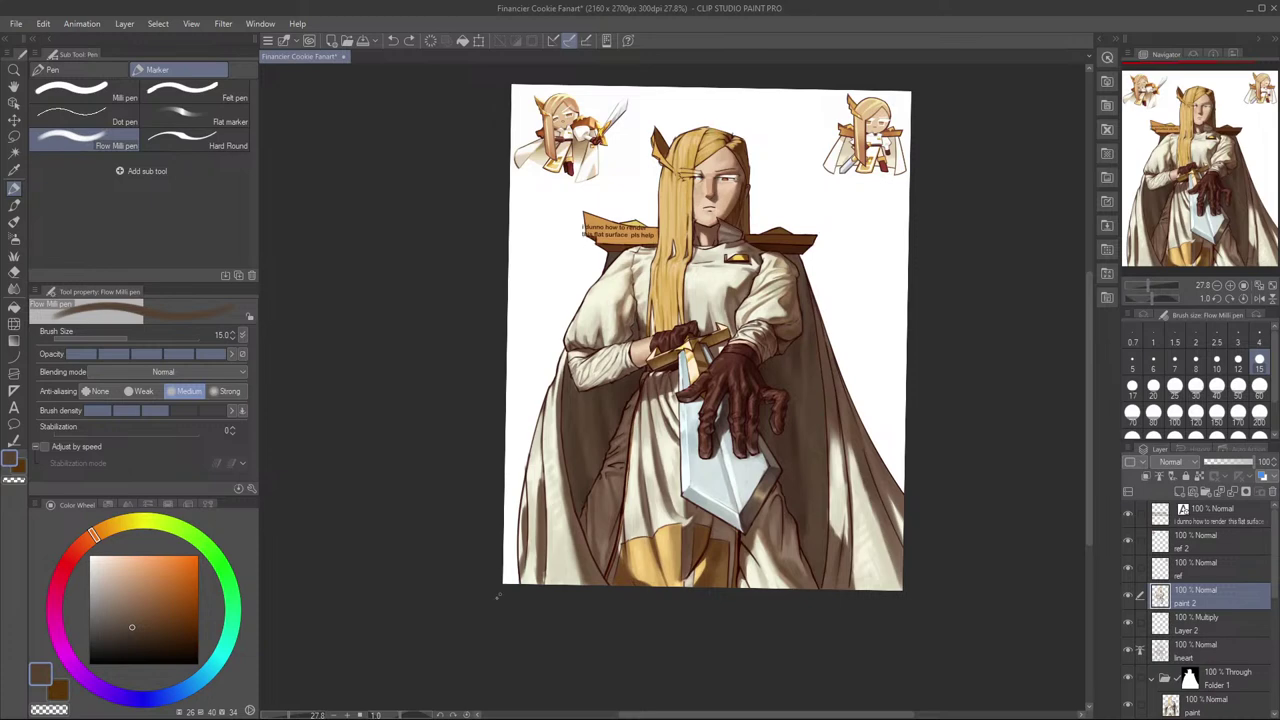
{"action": "left_click", "coordinate": [466, 715]}
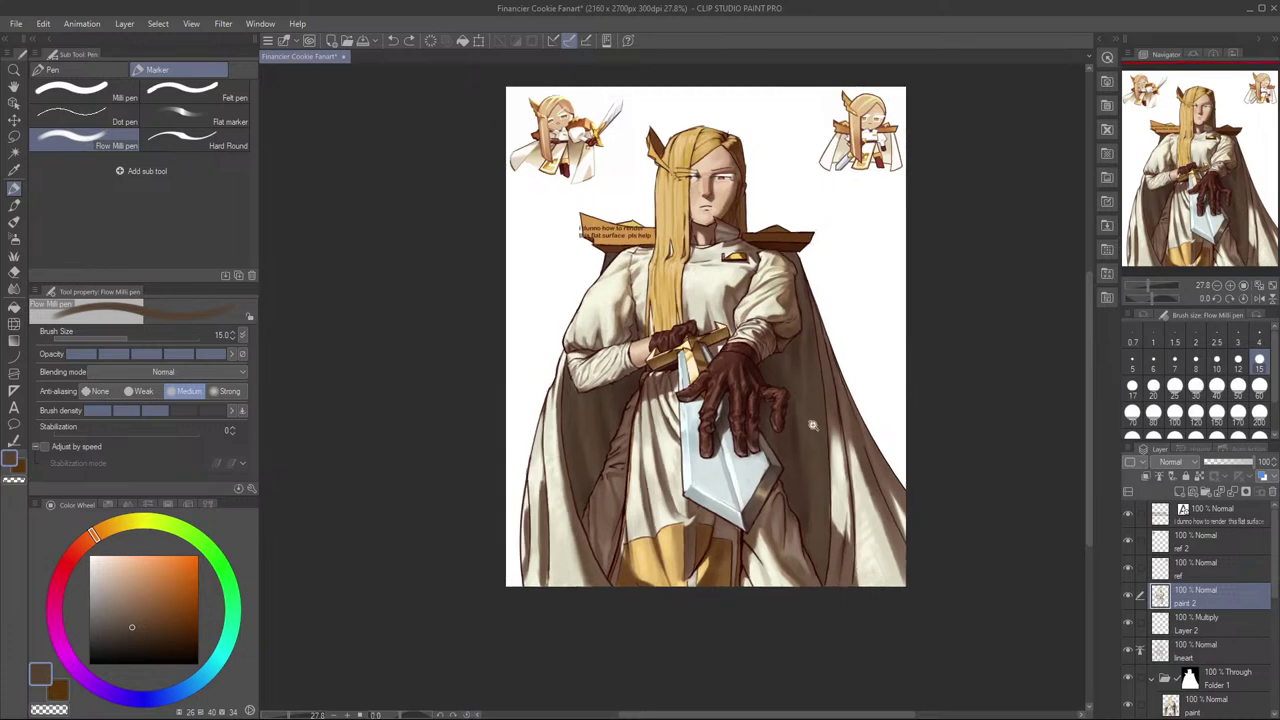
Step: Refine the edge between the yellow cloth and the brown strip below the sword with sampled brown, gold and light yellow at pen size 17
{"action": "scroll", "coordinate": [609, 480], "scroll_direction": "up", "scroll_amount": 4}
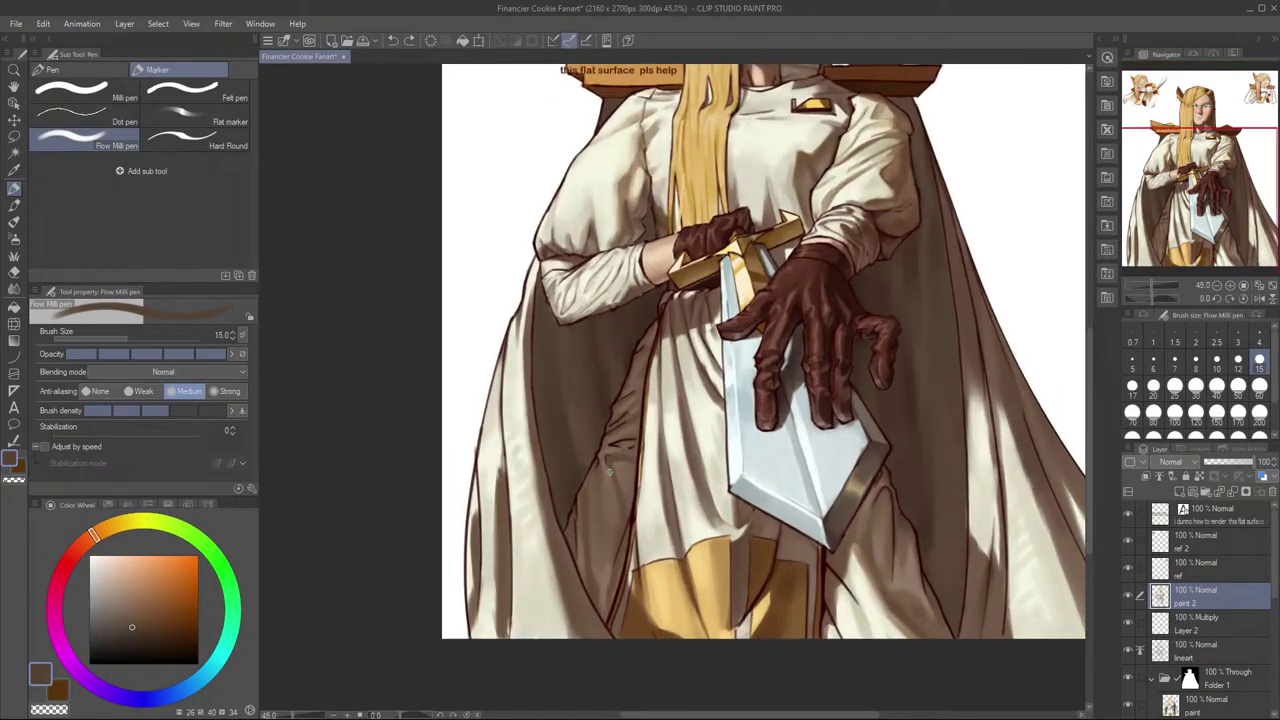
{"action": "left_click", "coordinate": [606, 472], "text": "alt"}
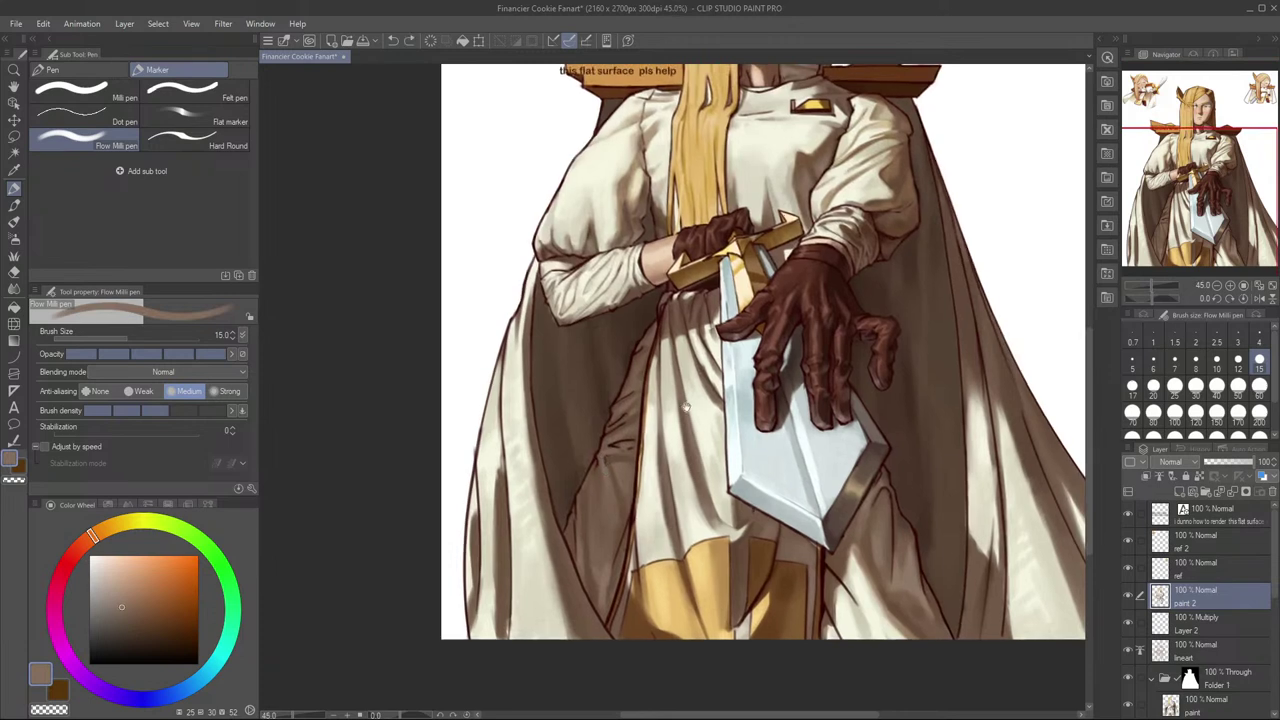
{"action": "left_click_drag", "start_coordinate": [687, 407], "coordinate": [669, 461]}
{"action": "left_click_drag", "start_coordinate": [776, 541], "coordinate": [764, 424]}
{"action": "left_click", "coordinate": [716, 519], "text": "alt"}
{"action": "left_click", "coordinate": [722, 517], "text": "alt"}
{"action": "key", "text": "bracketright"}
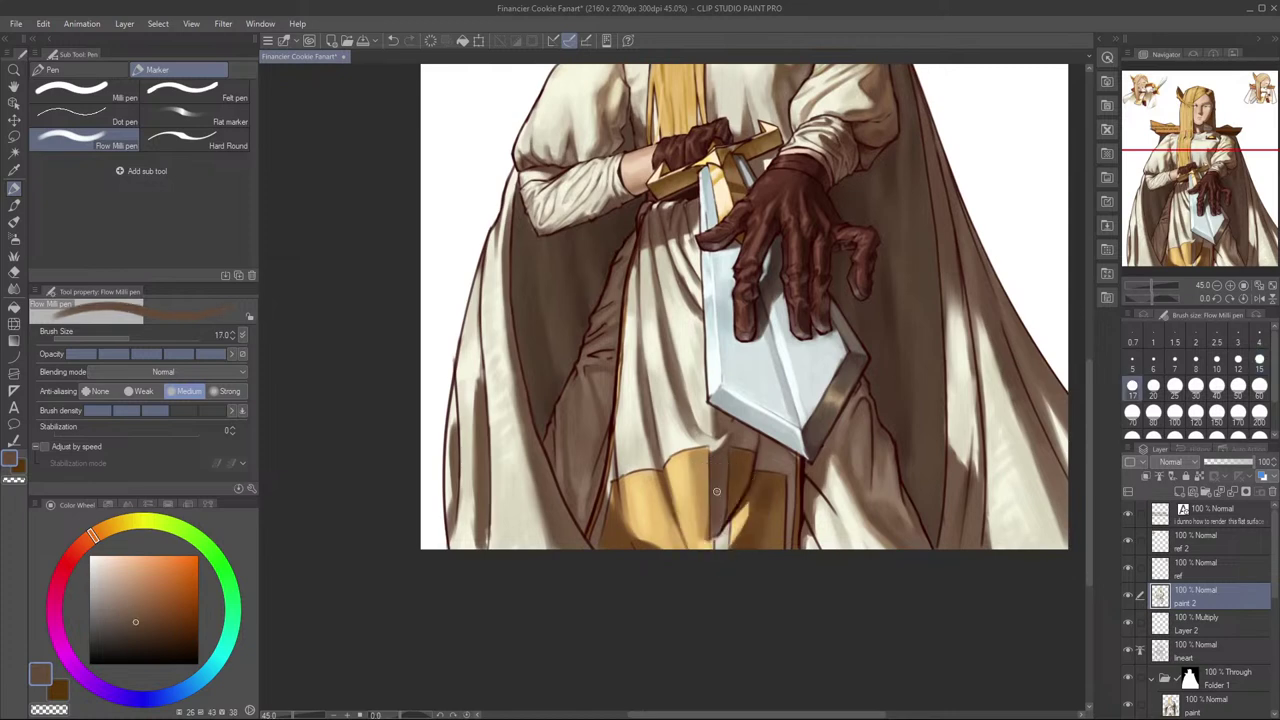
{"action": "left_click", "coordinate": [705, 505], "text": "alt"}
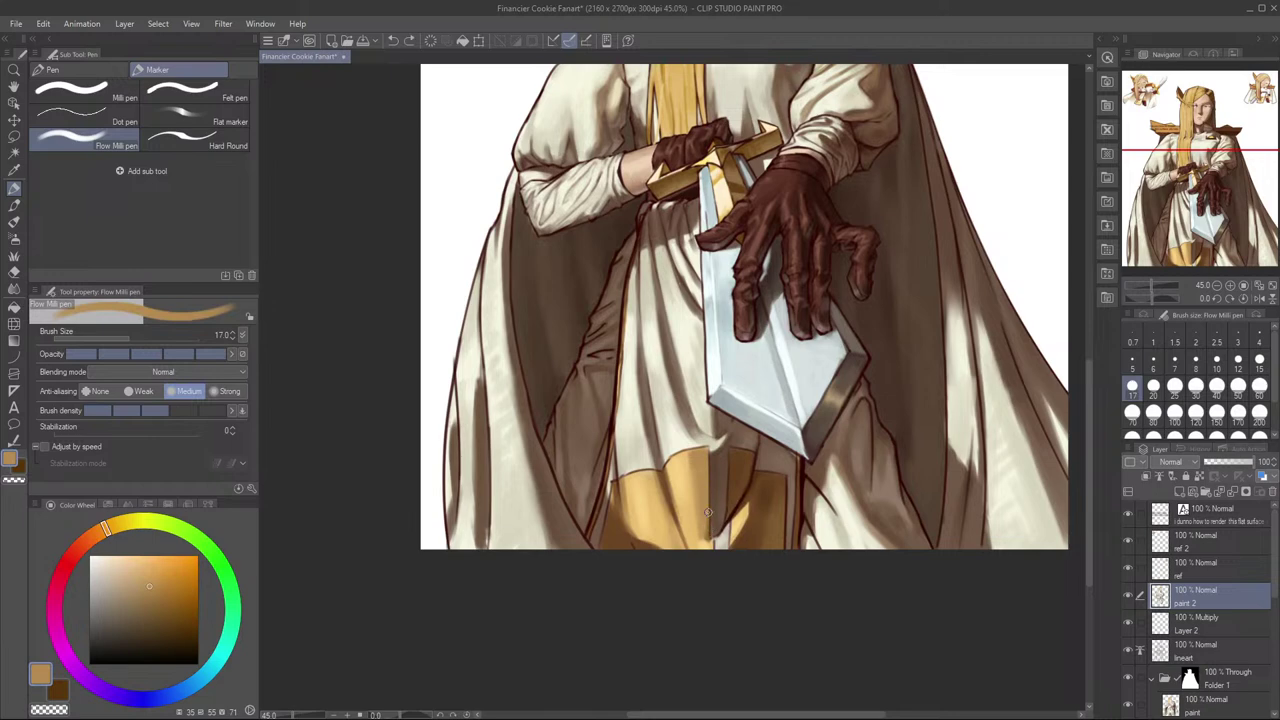
{"action": "left_click", "coordinate": [706, 532], "text": "alt"}
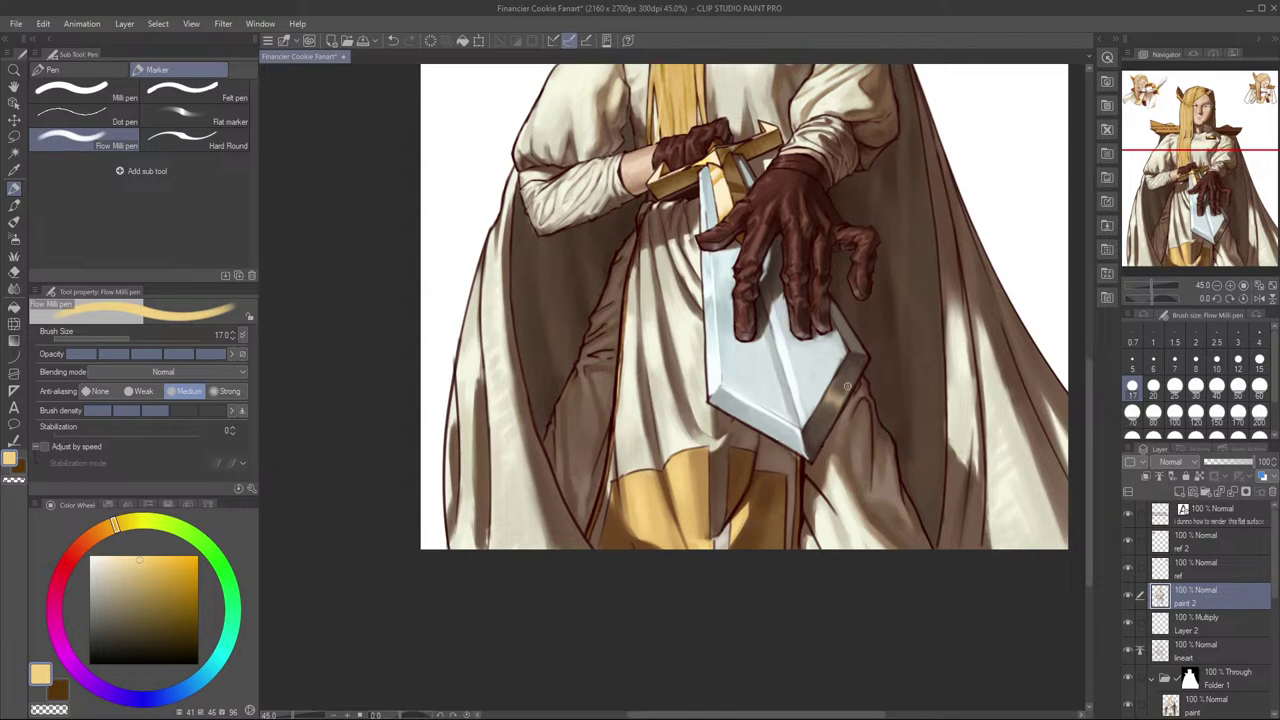
Step: Touch up the lower end of the brown strip with sampled brown (hue 27, saturation 40, value 42) at pen size 12, undoing unwanted strokes
{"action": "left_click", "coordinate": [717, 526], "text": "alt"}
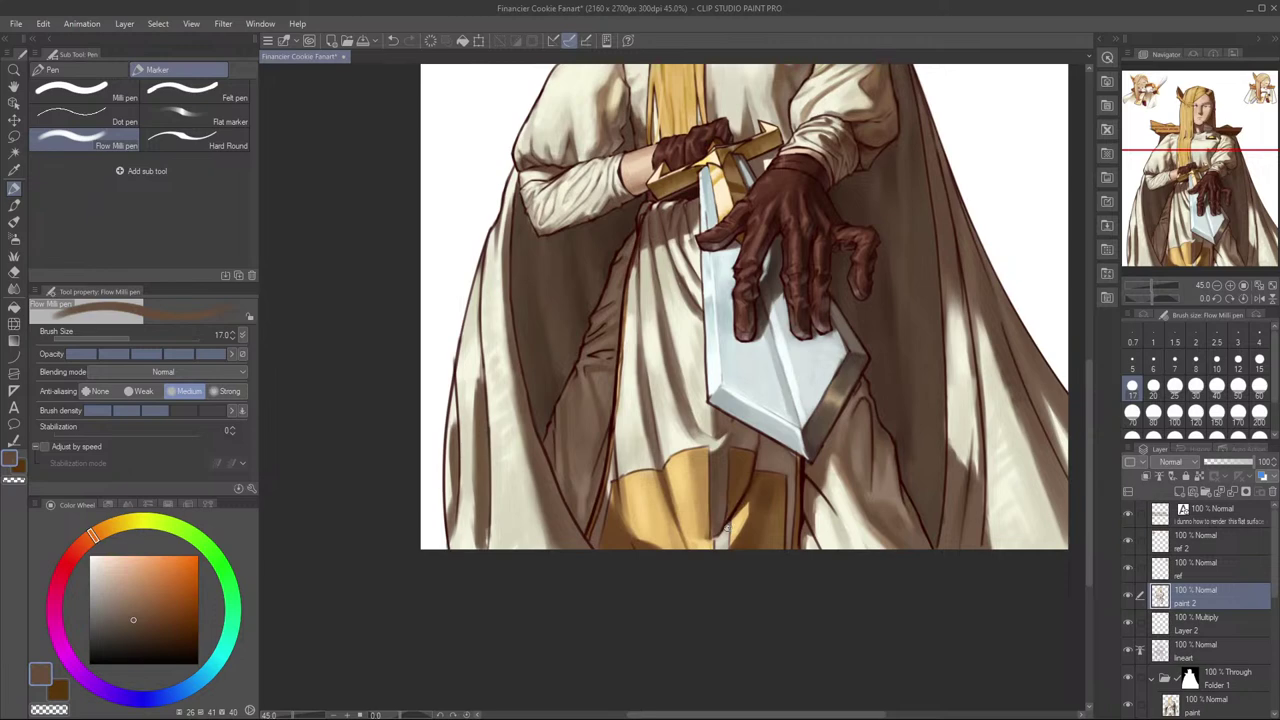
{"action": "left_click", "coordinate": [724, 501], "text": "alt"}
{"action": "key", "text": "bracketleft"}
{"action": "key", "text": "ctrl+z"}
{"action": "key", "text": "bracketleft"}
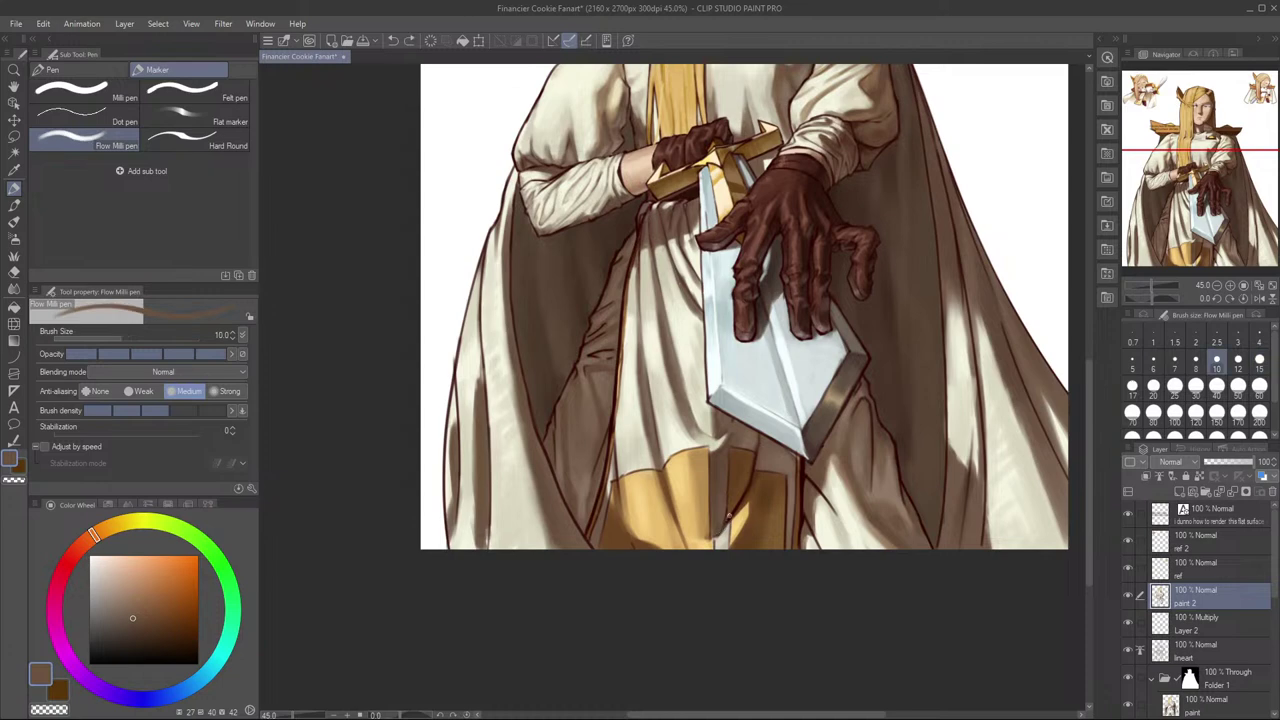
{"action": "left_click_drag", "start_coordinate": [728, 522], "coordinate": [722, 530]}
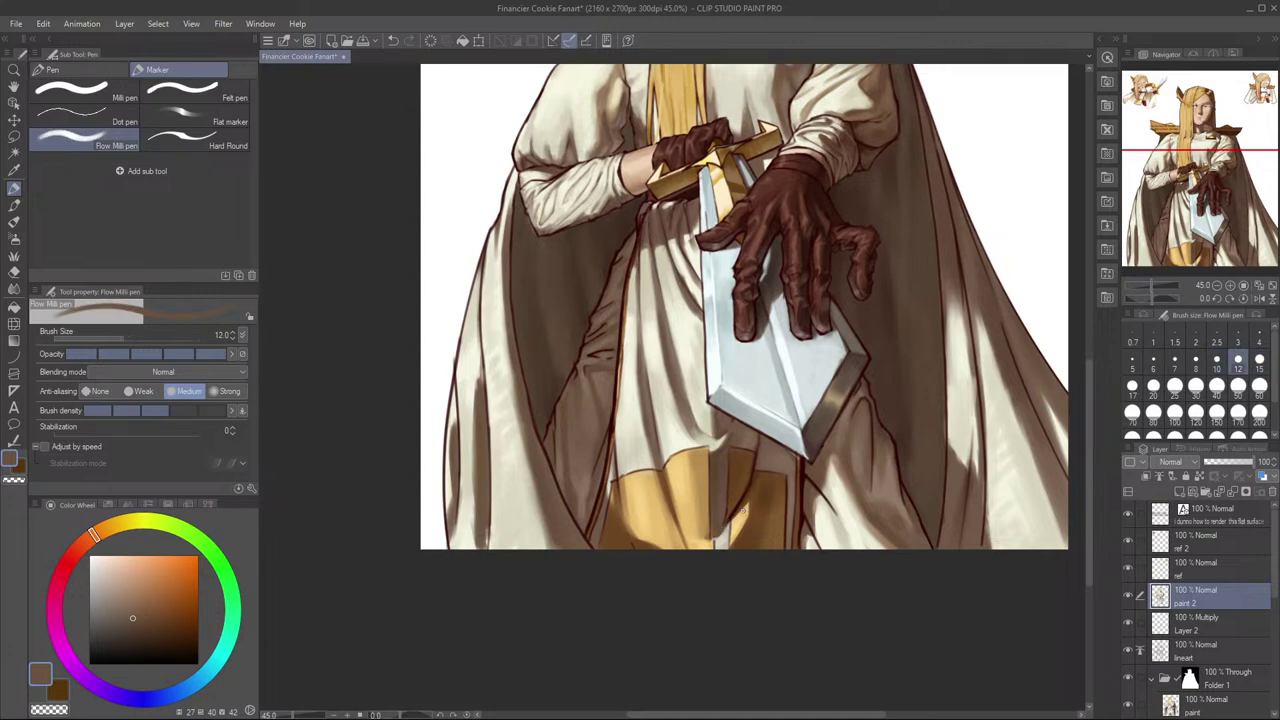
{"action": "left_click", "coordinate": [720, 535], "text": "alt"}
{"action": "key", "text": "ctrl+z"}
{"action": "left_click_drag", "start_coordinate": [714, 528], "coordinate": [720, 535]}
Step: Work on the dark fold in the yellow cloth beside the brown strip with sampled dark brown at pen size 17, undoing unwanted strokes
{"action": "left_click", "coordinate": [729, 509], "text": "alt"}
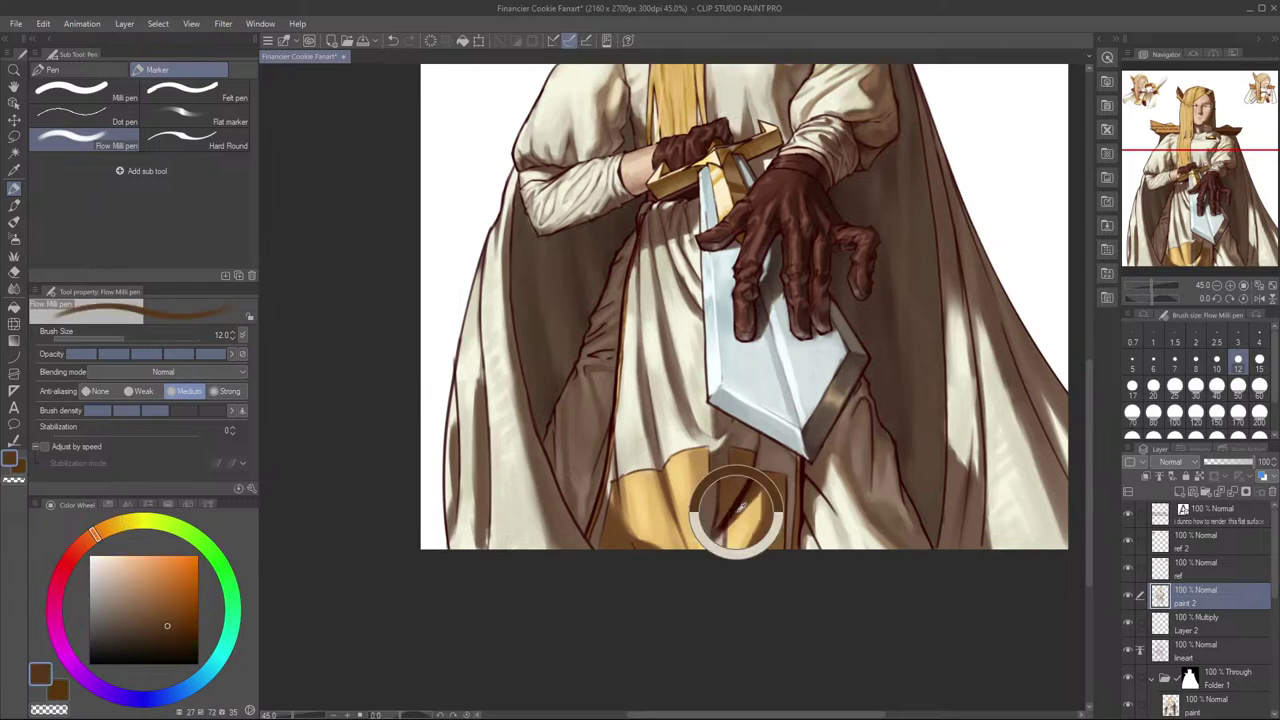
{"action": "key", "text": "ctrl+z"}
{"action": "key", "text": "bracketright"}
{"action": "key", "text": "bracketright"}
{"action": "left_click_drag", "start_coordinate": [757, 482], "coordinate": [753, 490]}
{"action": "key", "text": "ctrl+z"}
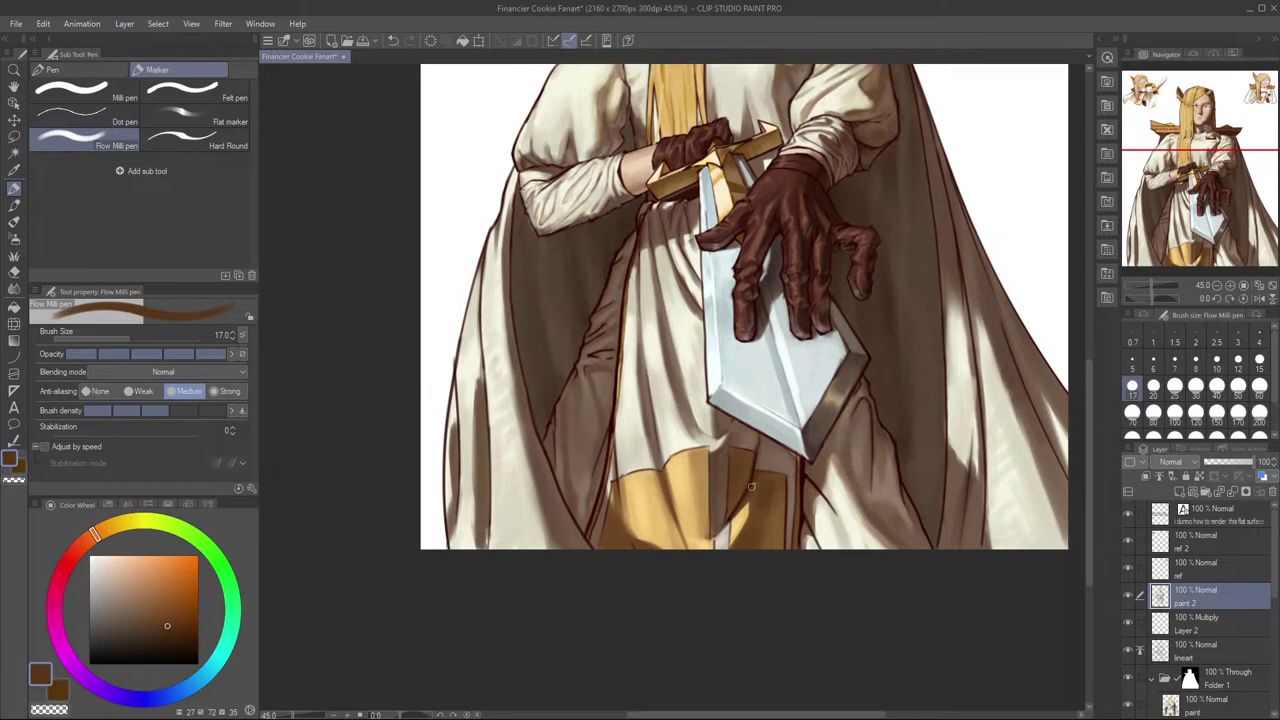
Step: Refine the fold shadow on the shaded yellow cloth with sampled browns at pen size 15, undoing unwanted strokes
{"action": "left_click", "coordinate": [746, 489], "text": "alt"}
{"action": "key", "text": "bracketleft"}
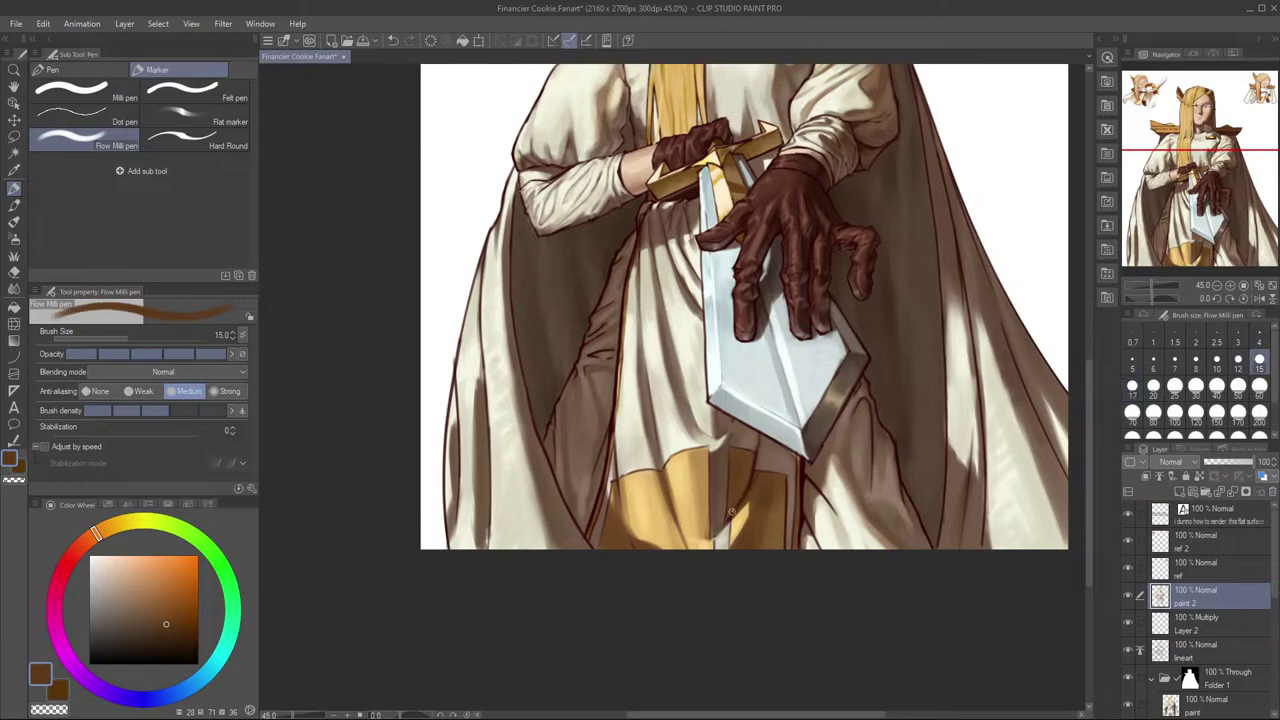
{"action": "left_click", "coordinate": [741, 485], "text": "alt"}
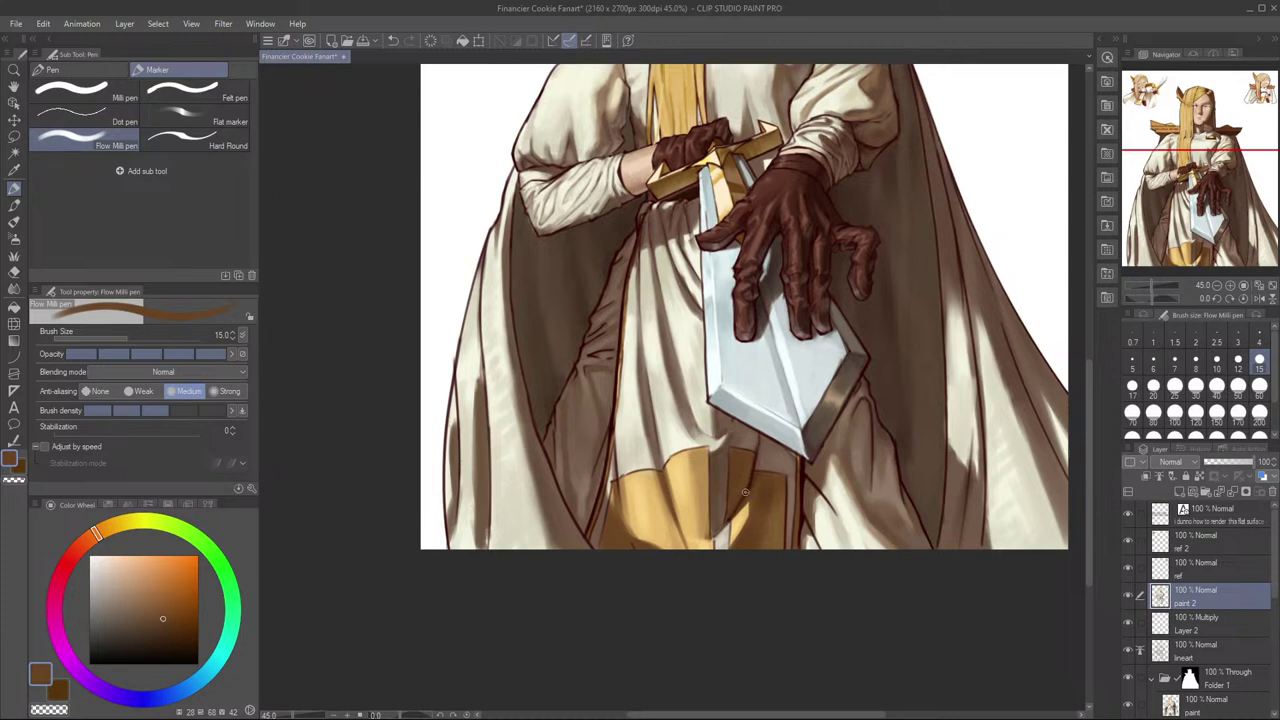
{"action": "left_click", "coordinate": [747, 480], "text": "alt"}
{"action": "key", "text": "ctrl+z"}
{"action": "left_click", "coordinate": [746, 486], "text": "alt"}
{"action": "left_click_drag", "start_coordinate": [746, 492], "coordinate": [757, 465]}
{"action": "key", "text": "ctrl+z"}
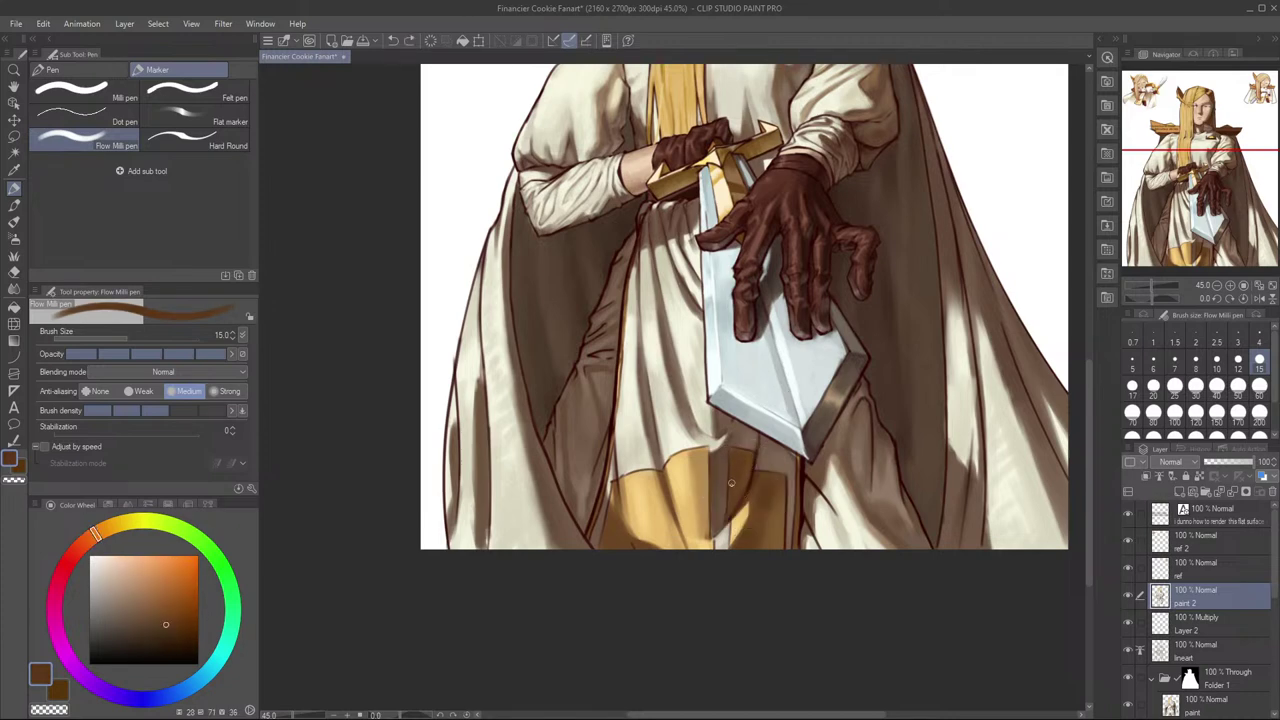
{"action": "key", "text": "bracketright"}
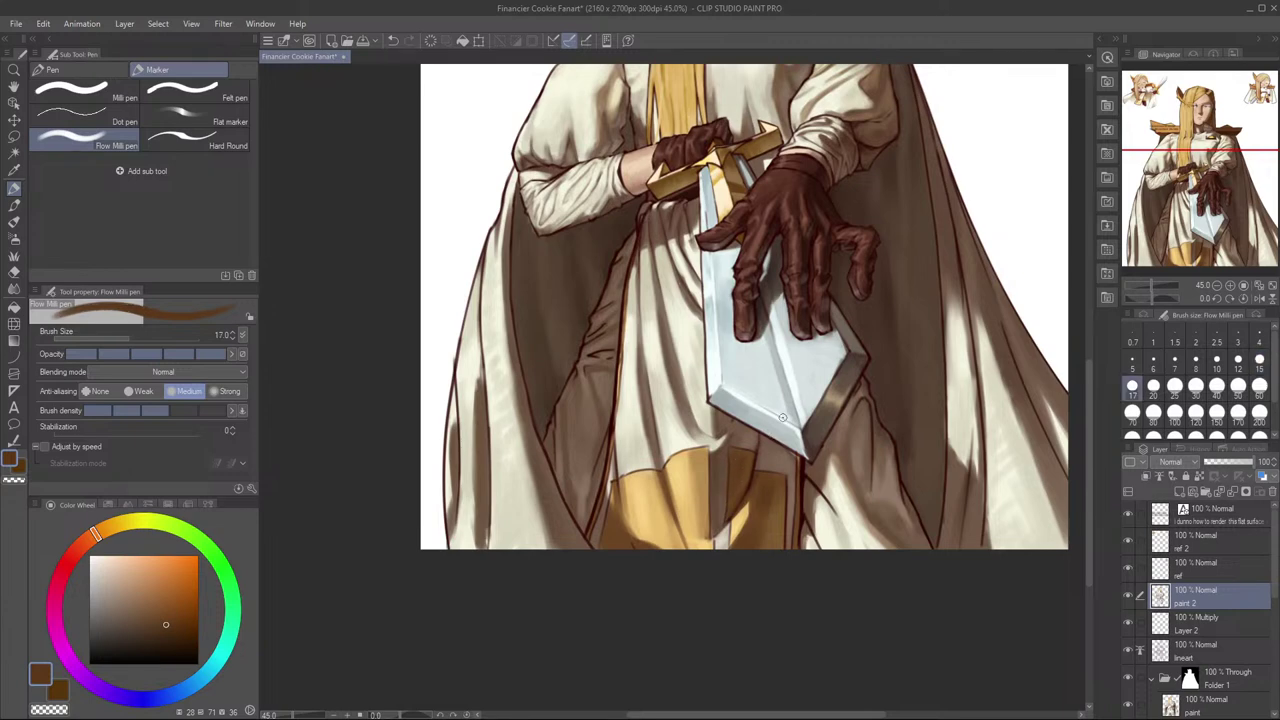
Step: Retouch the brown strip and the shadow below the sword with sampled browns at pen size 17, checking the mirrored view
{"action": "key", "text": "h"}
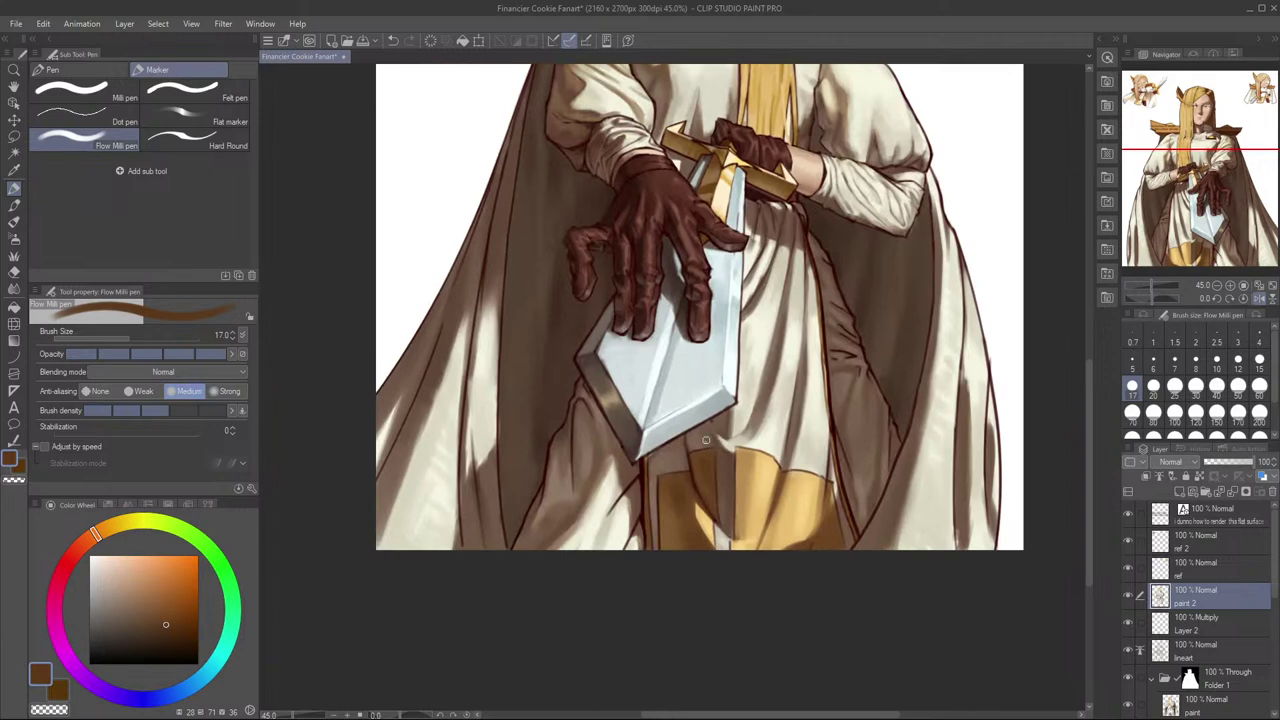
{"action": "left_click", "coordinate": [687, 498], "text": "alt"}
{"action": "left_click", "coordinate": [697, 468], "text": "alt"}
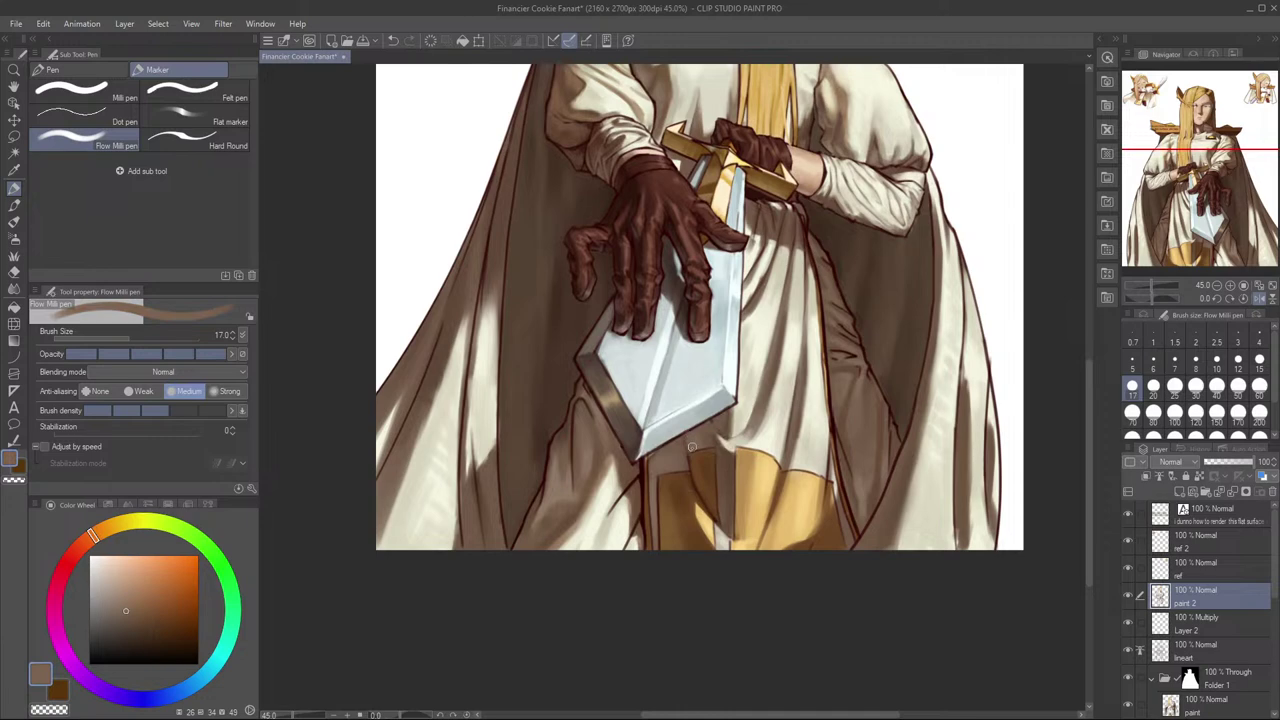
{"action": "key", "text": "h"}
{"action": "left_click_drag", "start_coordinate": [668, 447], "coordinate": [722, 431]}
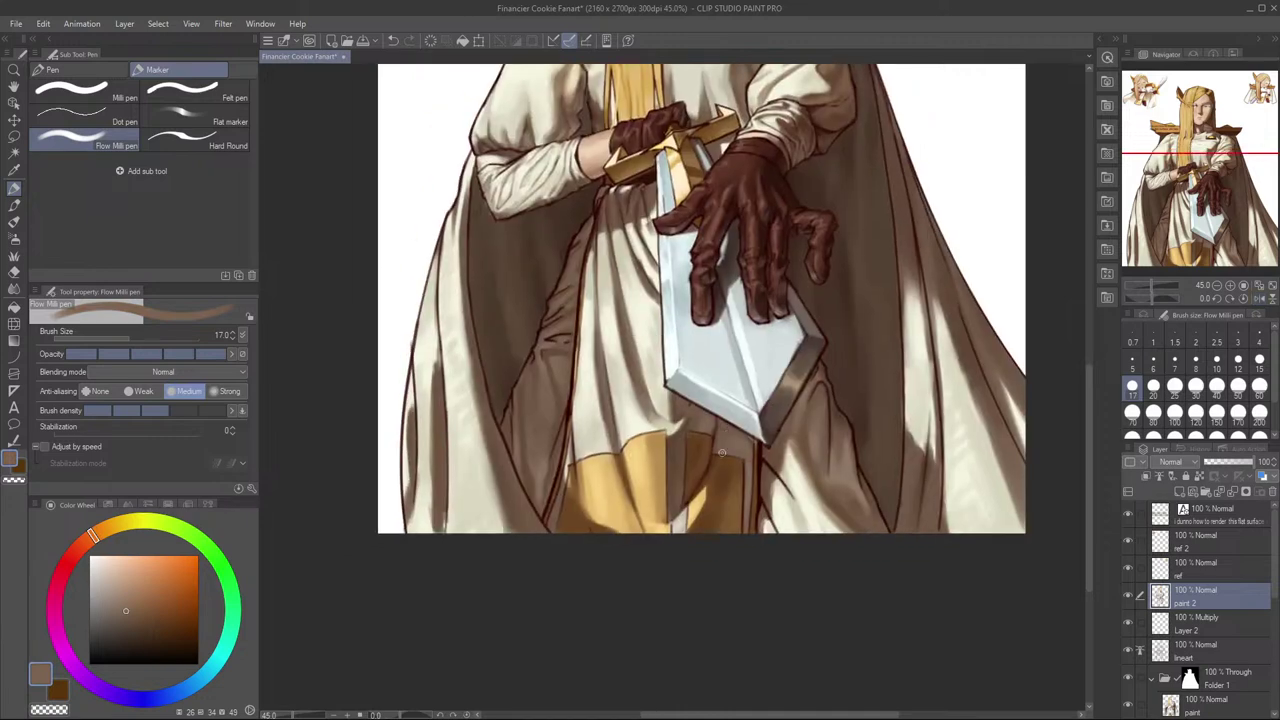
{"action": "left_click", "coordinate": [713, 456], "text": "alt"}
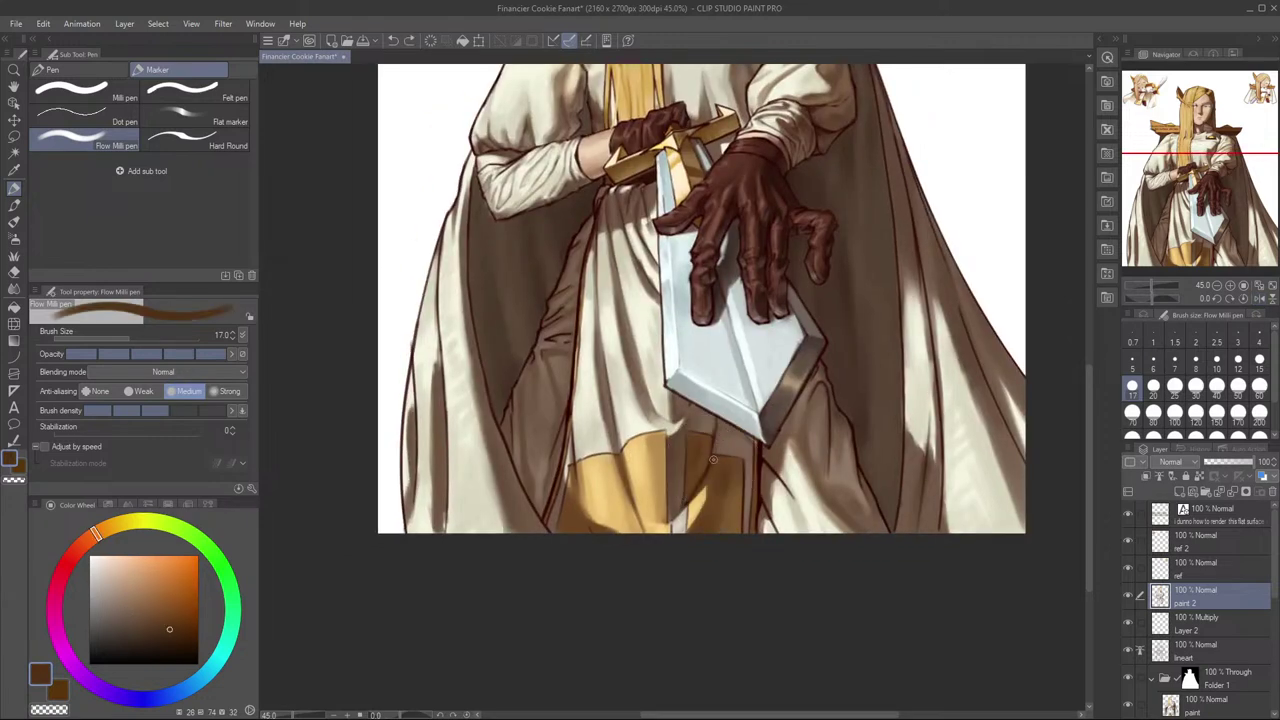
{"action": "left_click", "coordinate": [720, 419], "text": "alt"}
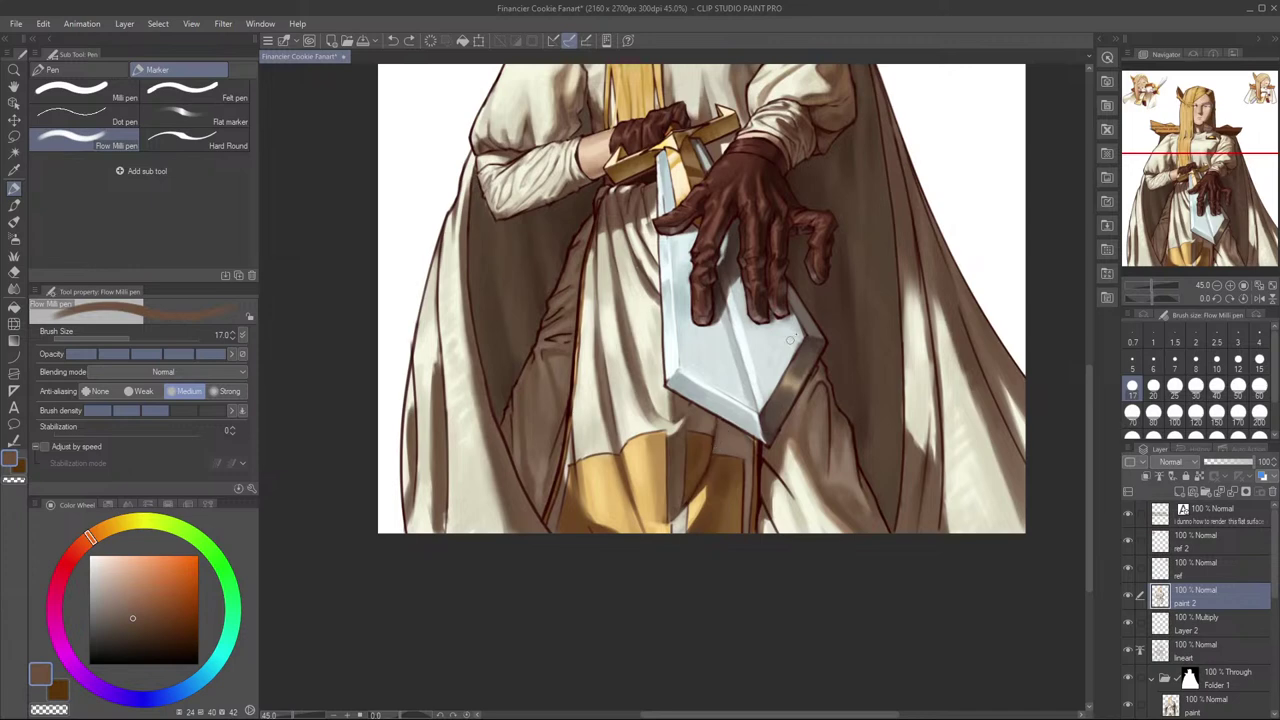
{"action": "left_click", "coordinate": [673, 452], "text": "alt"}
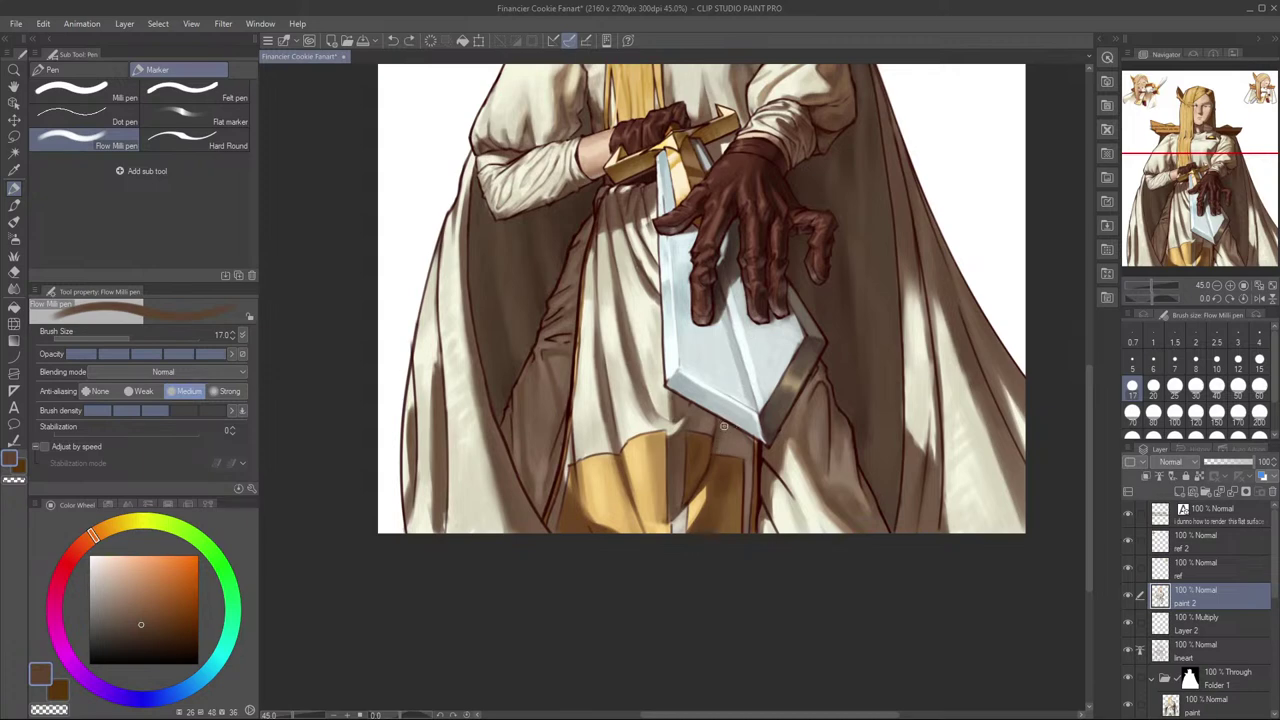
Step: Touch up the shaded upper edge of the yellow cloth below the sword with sampled browns, ending at pen size 25
{"action": "key", "text": "bracketleft"}
{"action": "key", "text": "bracketleft"}
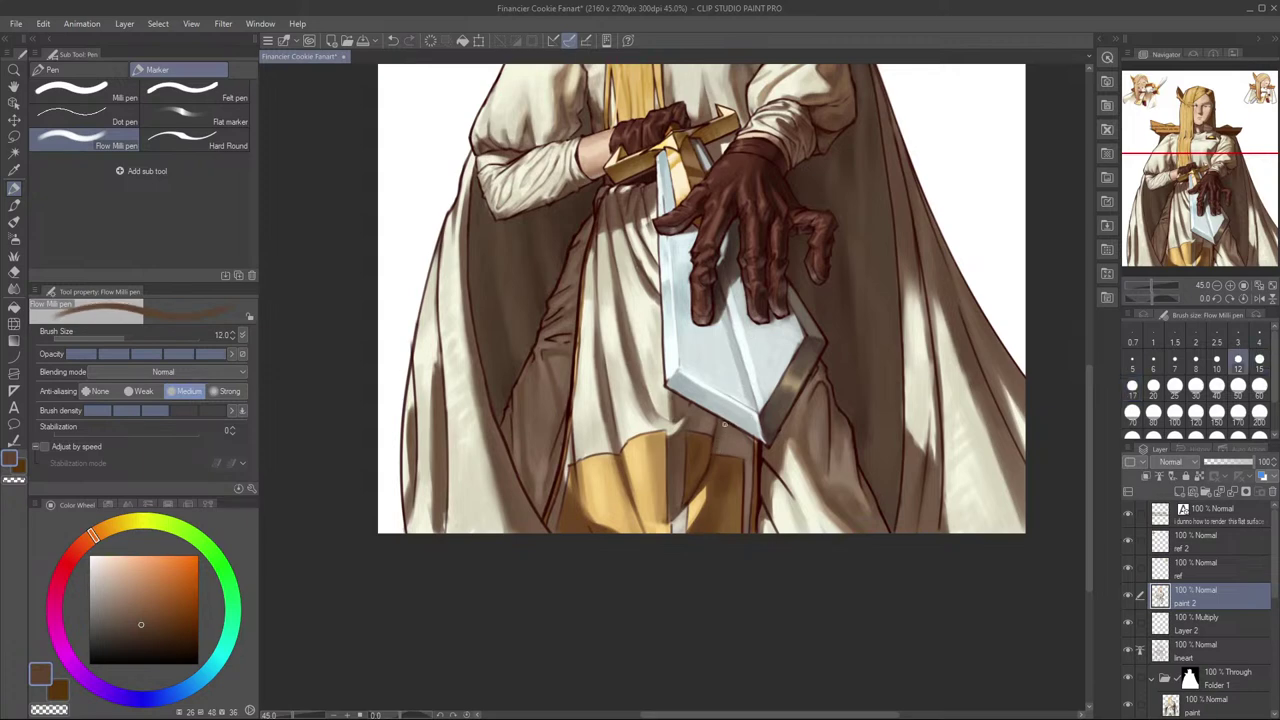
{"action": "key", "text": "bracketright"}
{"action": "key", "text": "bracketright"}
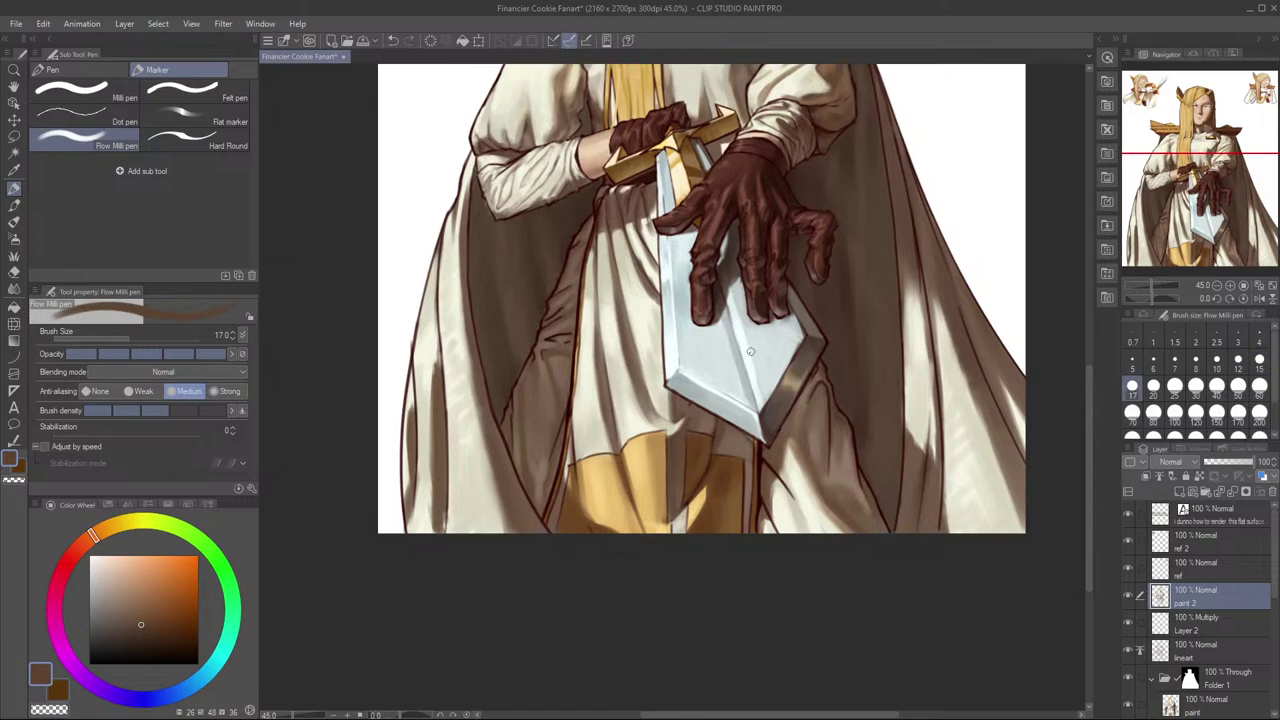
{"action": "left_click", "coordinate": [732, 464], "text": "alt"}
{"action": "key", "text": "bracketright"}
{"action": "key", "text": "bracketright"}
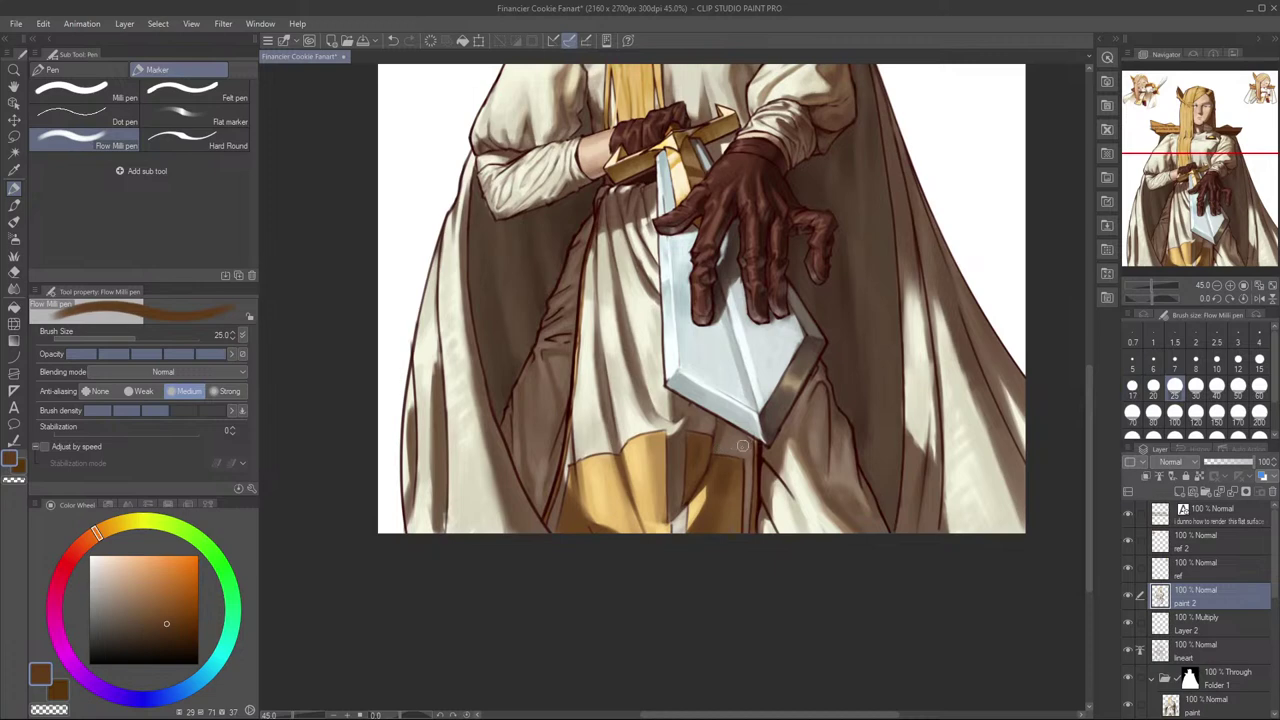
Step: Blend the shadow between the sword's lower edge and the yellow cloth with sampled brown at pen size 25, comparing the mirrored view
{"action": "left_click", "coordinate": [725, 441], "text": "alt"}
{"action": "key", "text": "bracketright"}
{"action": "key", "text": "bracketright"}
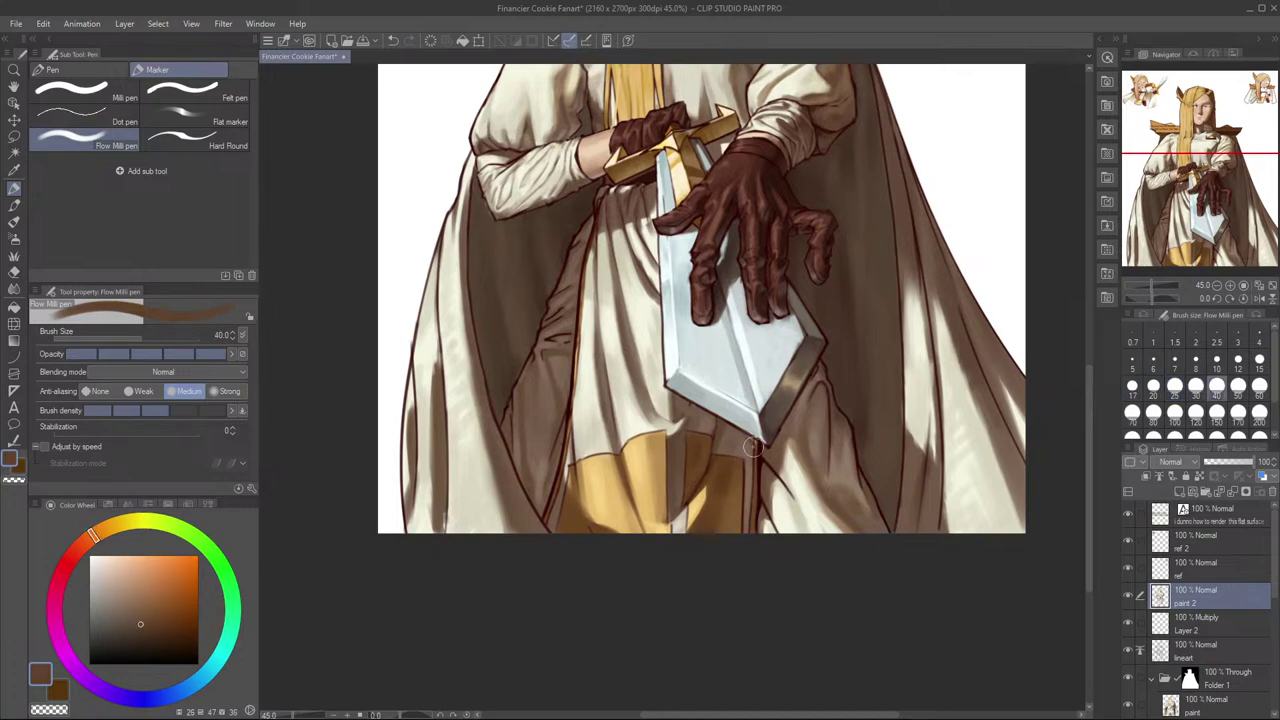
{"action": "key", "text": "bracketleft"}
{"action": "key", "text": "bracketleft"}
{"action": "key", "text": "h"}
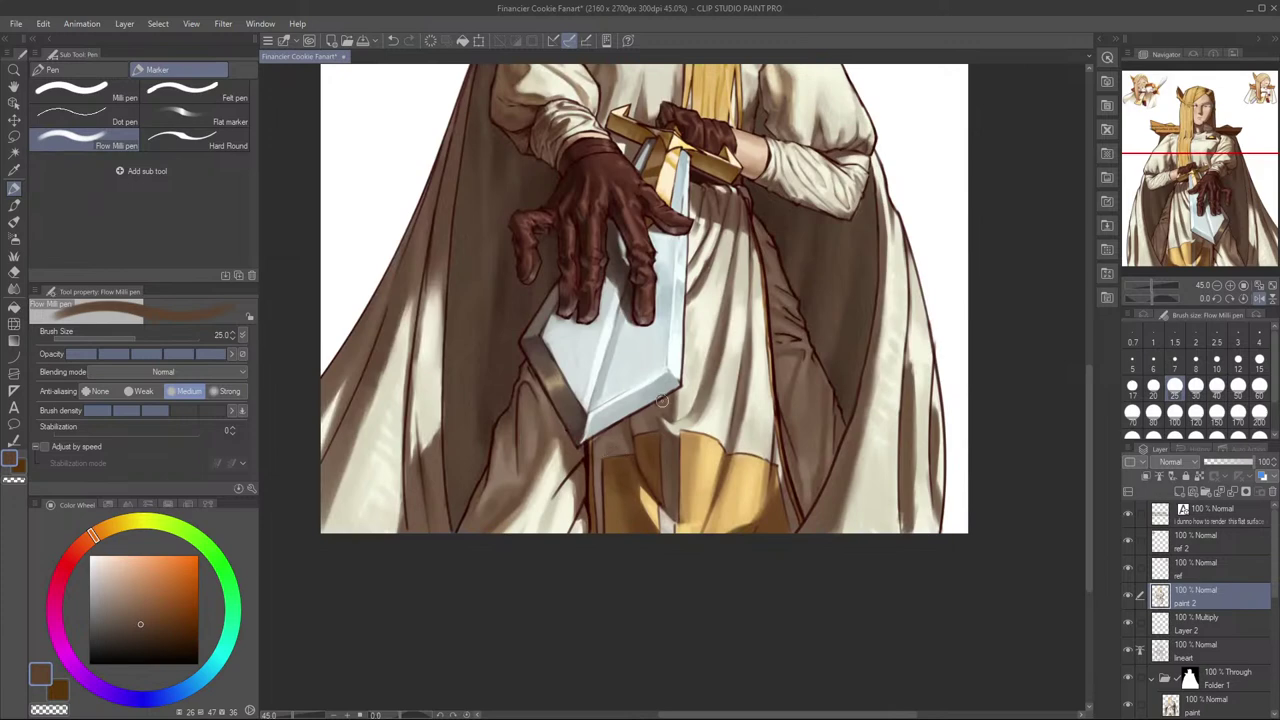
{"action": "key", "text": "h"}
{"action": "scroll", "coordinate": [790, 455], "scroll_direction": "down", "scroll_amount": 3}
{"action": "scroll", "coordinate": [792, 455], "scroll_direction": "up", "scroll_amount": 3}
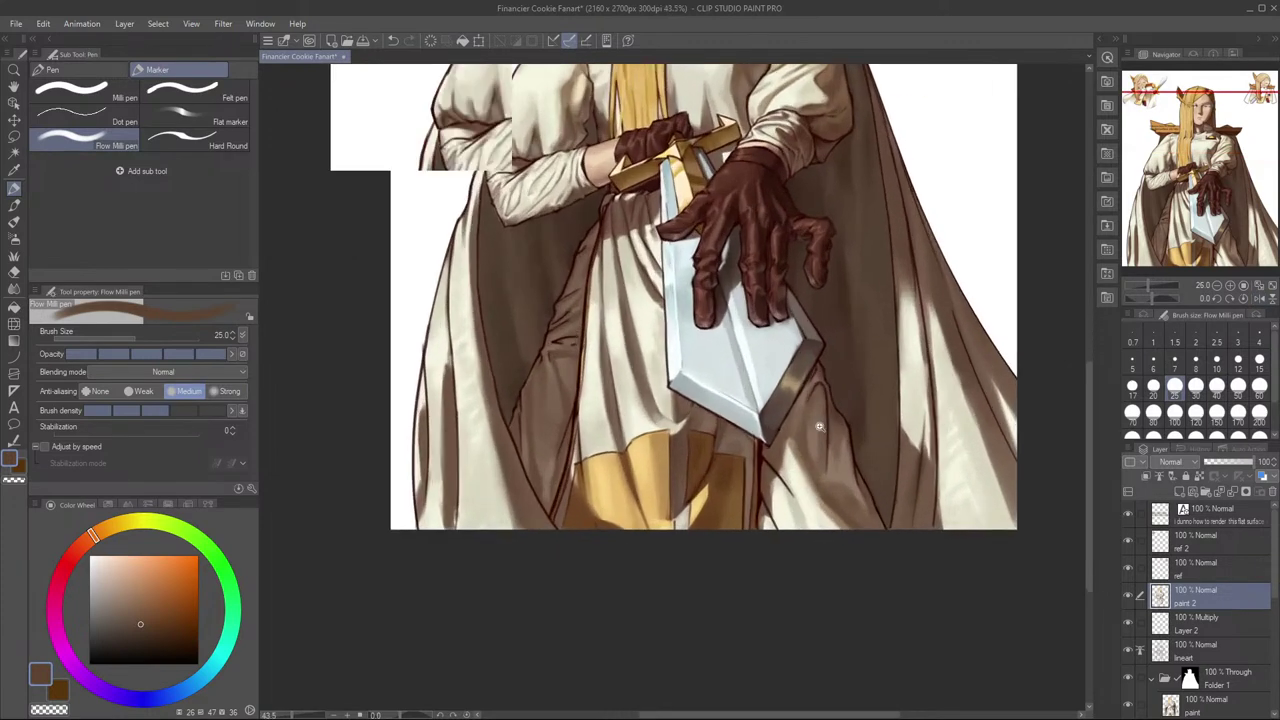
Step: Shade the yellow cloth below the sword tip with sampled golden browns at pen sizes 50 and 30, checking the whole figure
{"action": "left_click", "coordinate": [712, 488], "text": "alt"}
{"action": "key", "text": "bracketright"}
{"action": "key", "text": "bracketright"}
{"action": "key", "text": "bracketright"}
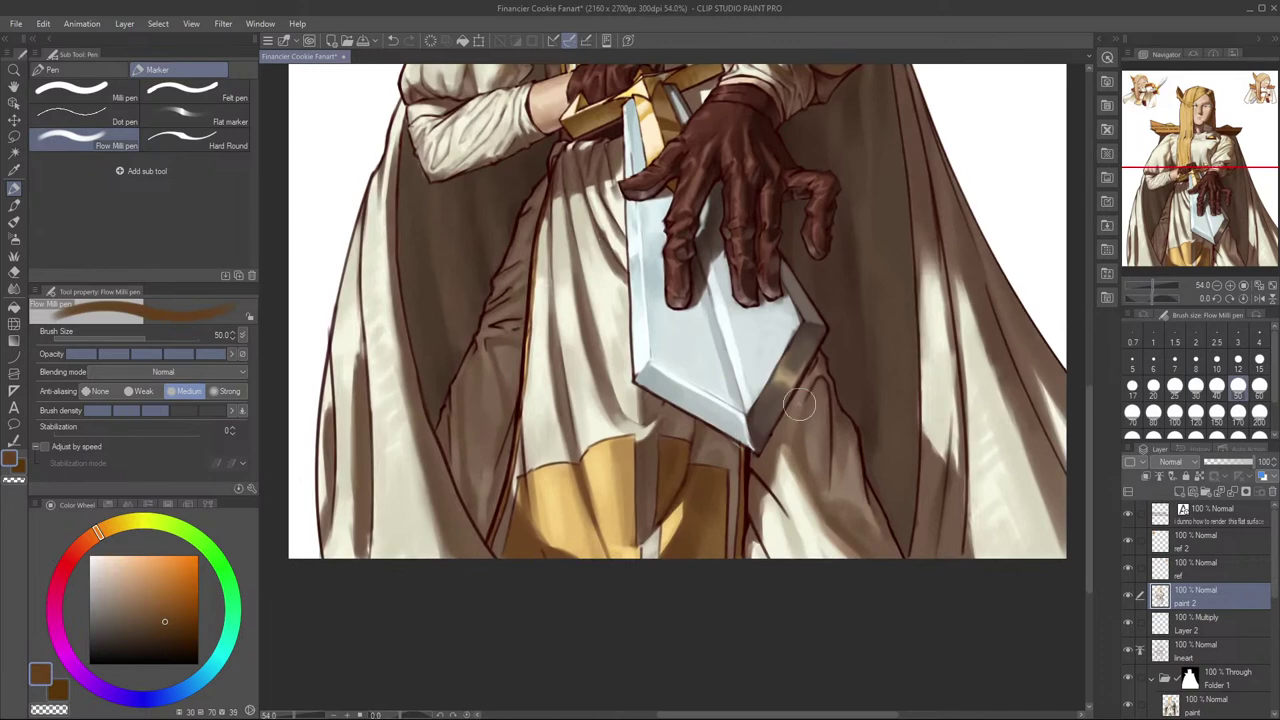
{"action": "scroll", "coordinate": [792, 442], "scroll_direction": "down", "scroll_amount": 3}
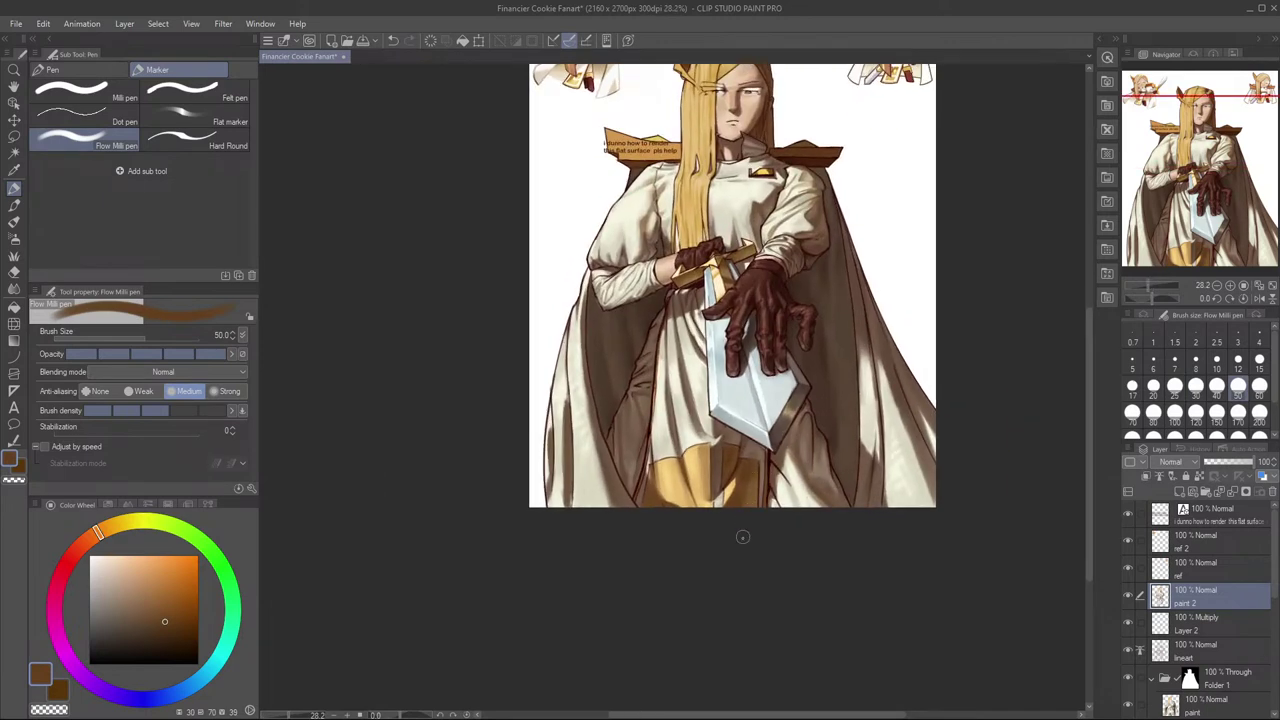
{"action": "left_click", "coordinate": [748, 494], "text": "alt"}
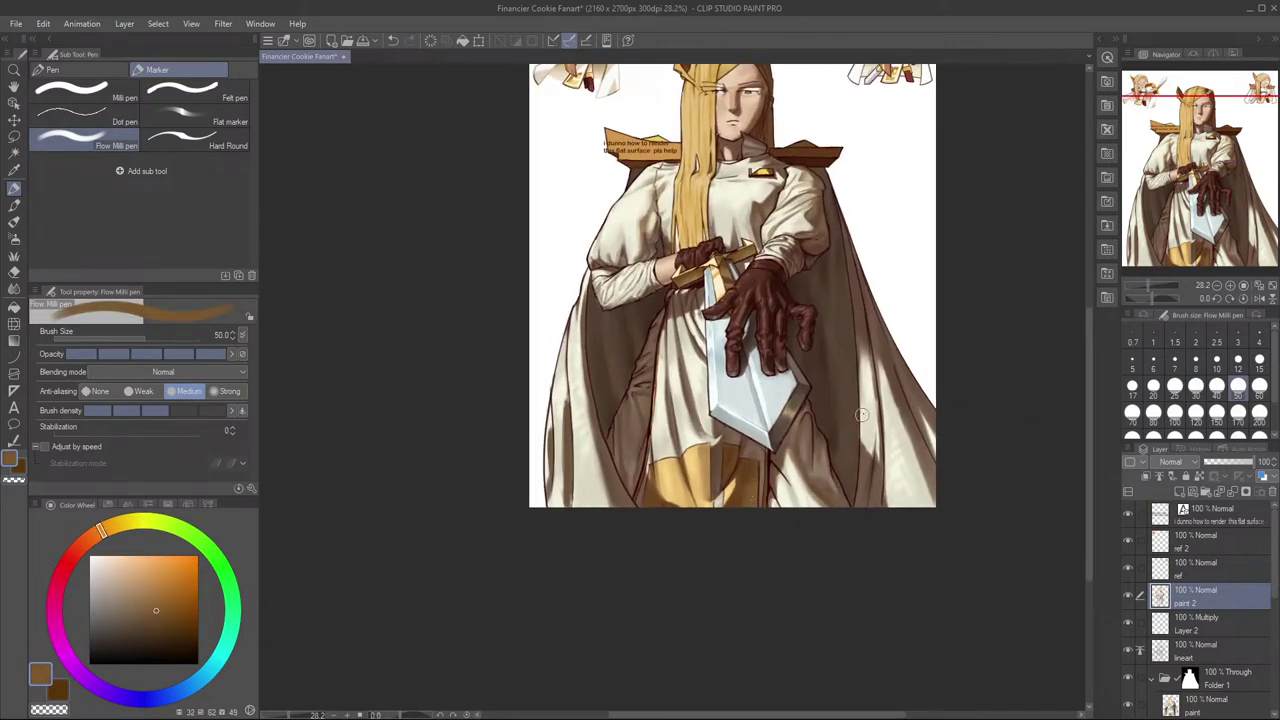
{"action": "scroll", "coordinate": [828, 441], "scroll_direction": "up", "scroll_amount": 2}
{"action": "left_click_drag", "start_coordinate": [828, 441], "coordinate": [805, 485]}
{"action": "left_click", "coordinate": [728, 470], "text": "alt"}
{"action": "key", "text": "bracketleft"}
{"action": "key", "text": "bracketleft"}
Step: Refine the dark fold line on the white cloth beside the sword tip with sampled off-white at pen size 30 and brown at 15
{"action": "left_click", "coordinate": [757, 494], "text": "alt"}
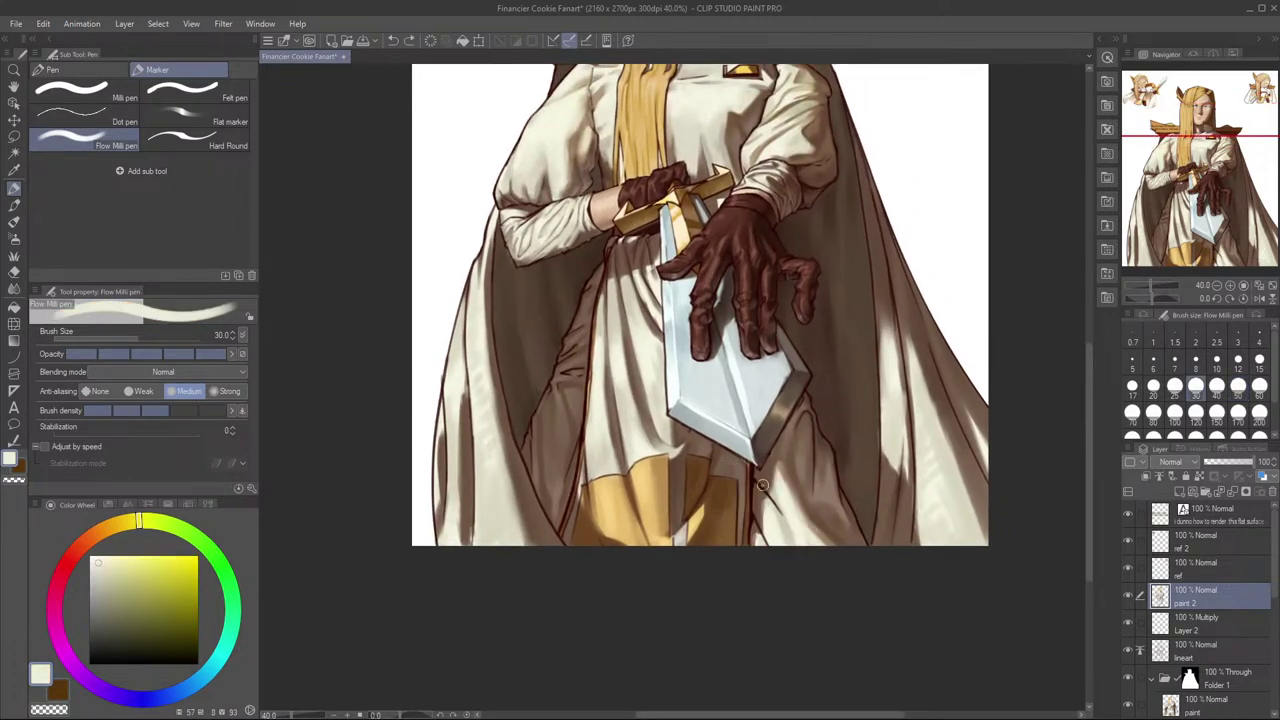
{"action": "left_click", "coordinate": [759, 481], "text": "alt"}
{"action": "key", "text": "bracketleft"}
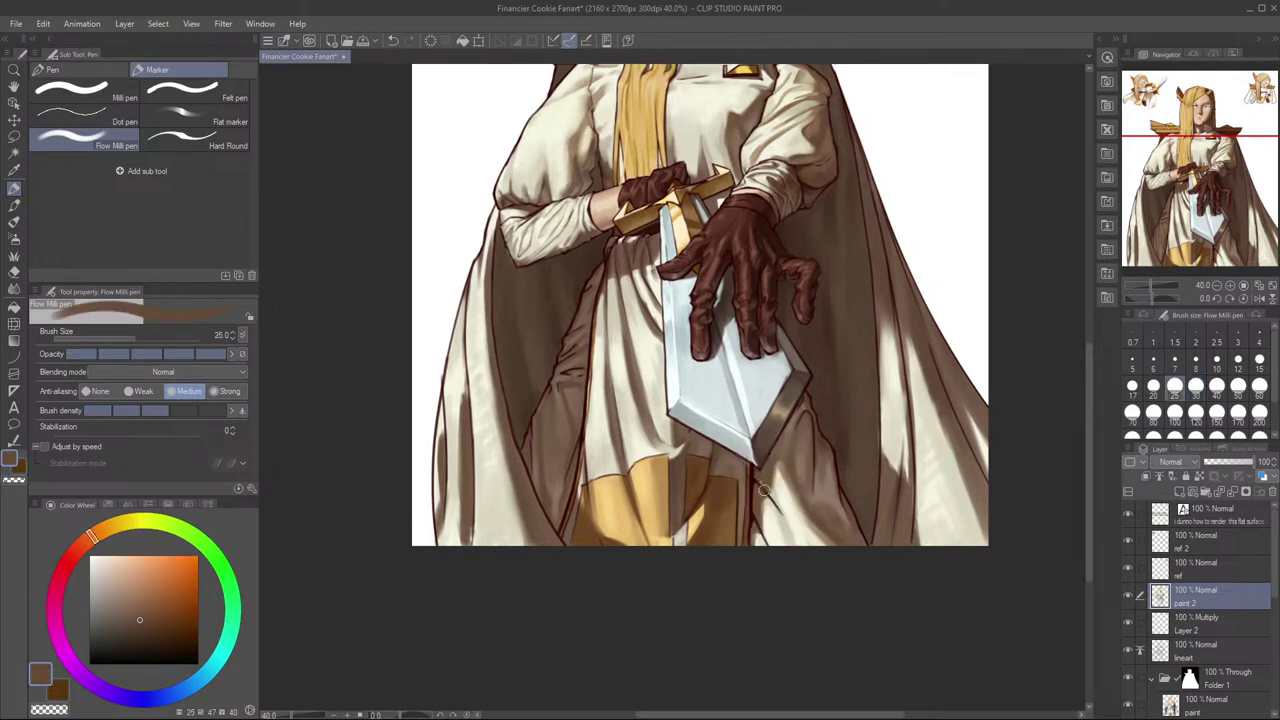
{"action": "key", "text": "bracketleft"}
{"action": "key", "text": "bracketleft"}
{"action": "key", "text": "bracketleft"}
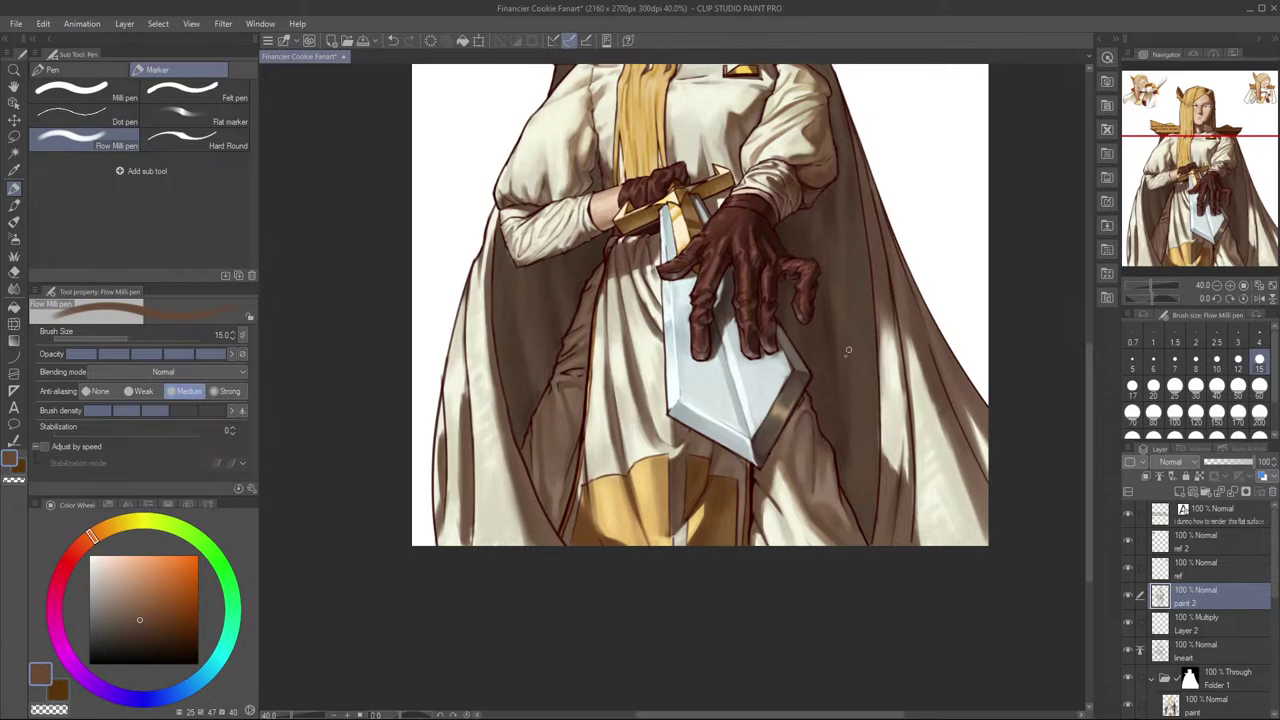
Step: Try fold strokes on the white cloth right of the sword tip in darker brown (hue 24, saturation 46, value 33), undoing unwanted ones
{"action": "left_click", "coordinate": [815, 468], "text": "alt"}
{"action": "left_click_drag", "start_coordinate": [866, 434], "coordinate": [825, 443]}
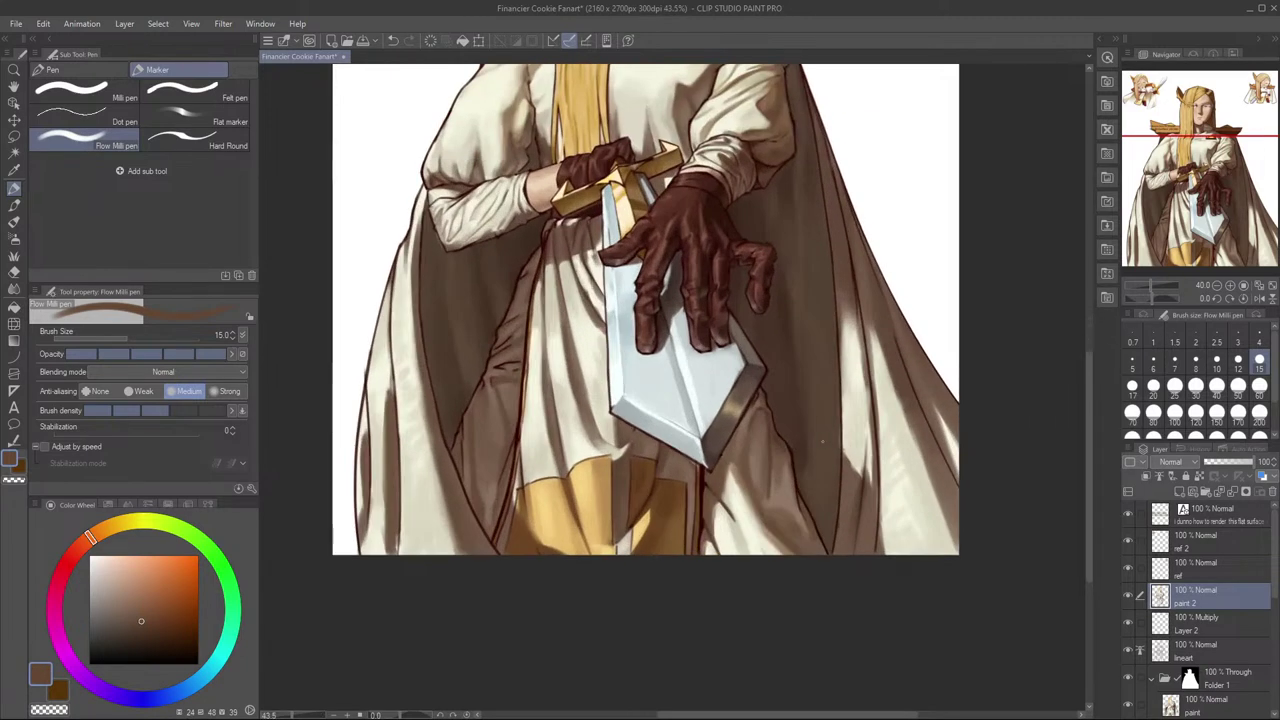
{"action": "left_click_drag", "start_coordinate": [770, 490], "coordinate": [775, 449]}
{"action": "key", "text": "ctrl+z"}
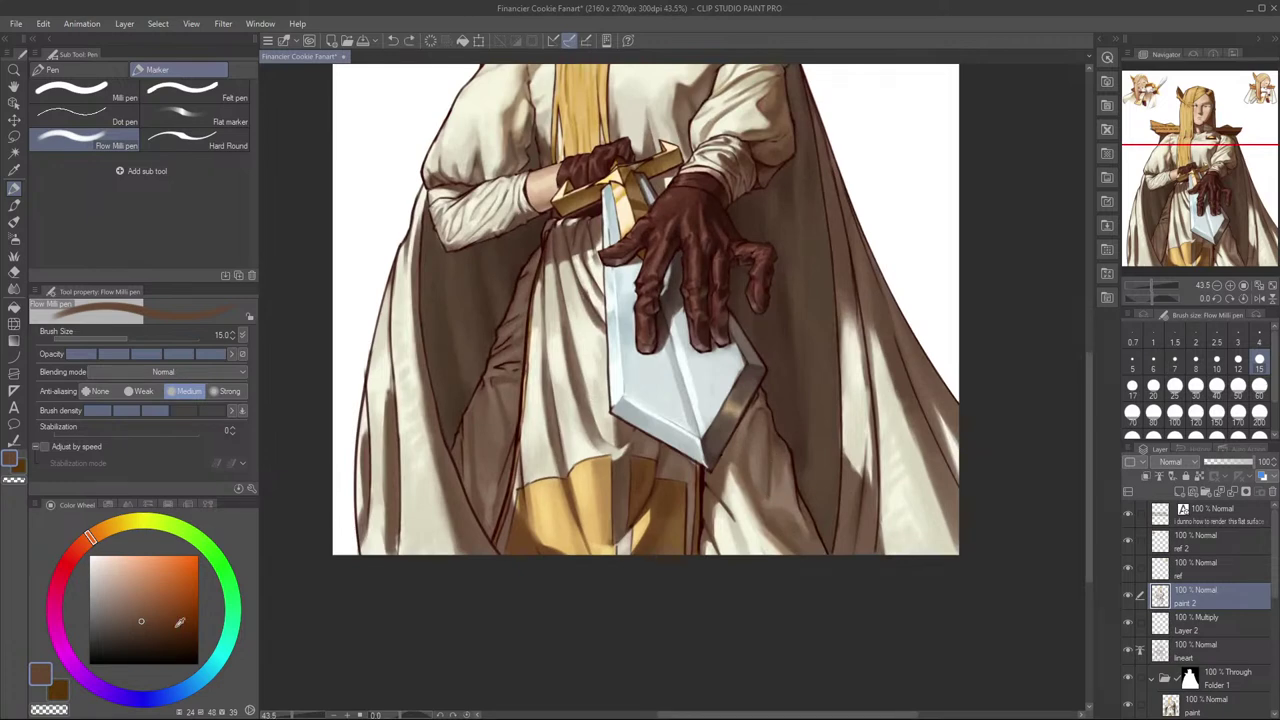
{"action": "left_click", "coordinate": [137, 627]}
{"action": "left_click_drag", "start_coordinate": [770, 490], "coordinate": [772, 443]}
{"action": "key", "text": "ctrl+z"}
{"action": "left_click", "coordinate": [139, 627]}
{"action": "key", "text": "ctrl+z"}
{"action": "key", "text": "ctrl+z"}
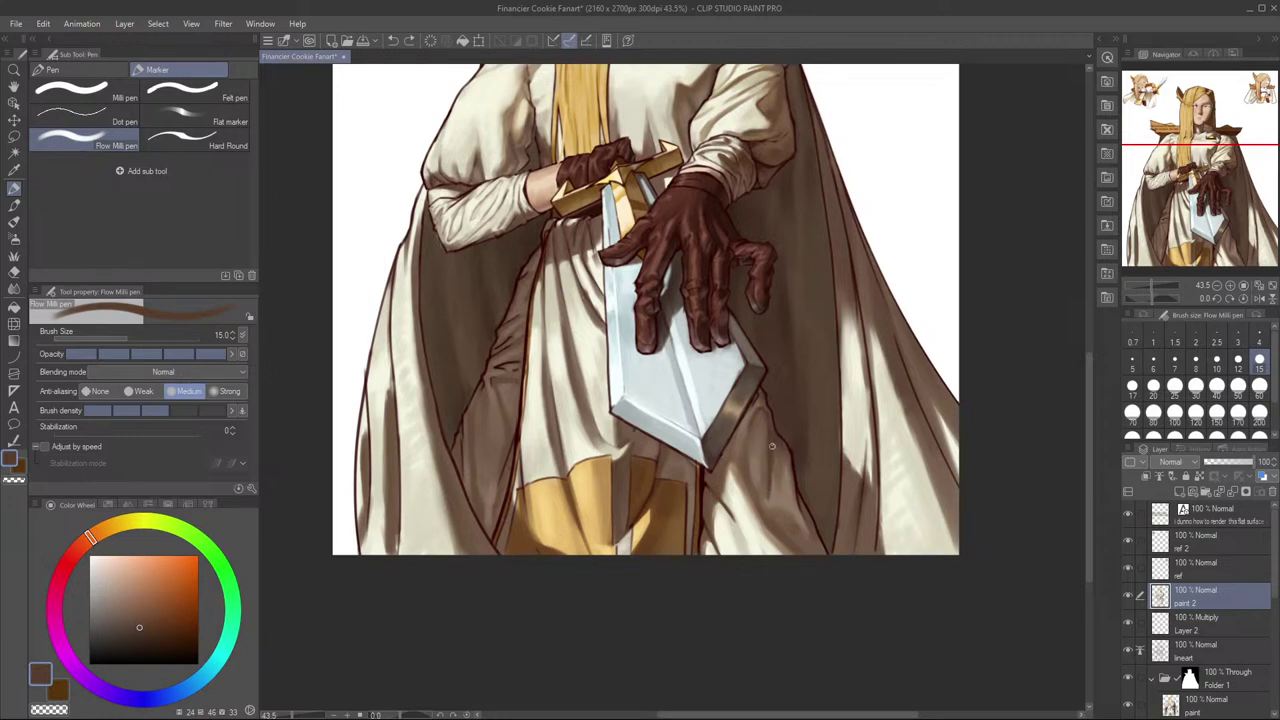
Step: Compare the figure with paint 2 hidden and shown, and refine the folds beside the sword tip with sampled browns at pen size 17
{"action": "left_click", "coordinate": [1128, 597]}
{"action": "left_click", "coordinate": [1128, 597]}
{"action": "key", "text": "bracketright"}
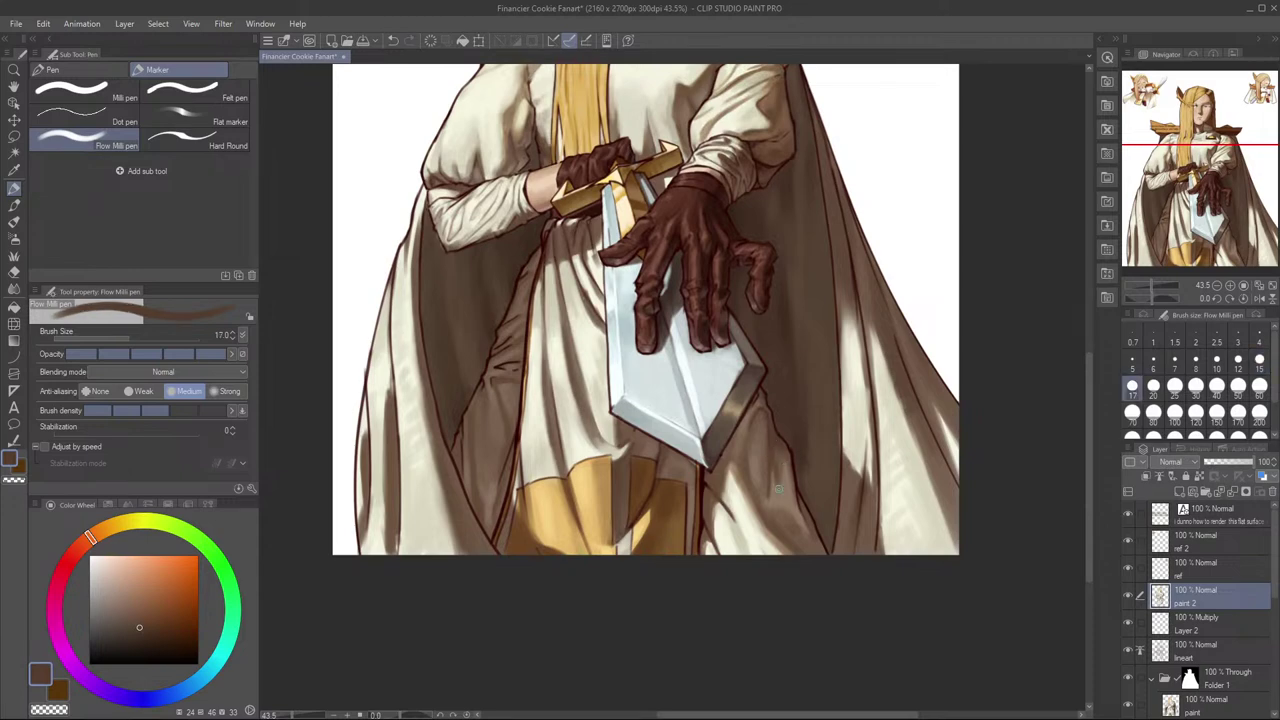
{"action": "left_click", "coordinate": [777, 469], "text": "alt"}
{"action": "key", "text": "h"}
{"action": "left_click_drag", "start_coordinate": [680, 466], "coordinate": [856, 458]}
{"action": "left_click_drag", "start_coordinate": [755, 491], "coordinate": [743, 488]}
{"action": "left_click", "coordinate": [744, 491], "text": "alt"}
{"action": "left_click", "coordinate": [742, 467], "text": "alt"}
{"action": "left_click", "coordinate": [749, 465], "text": "alt"}
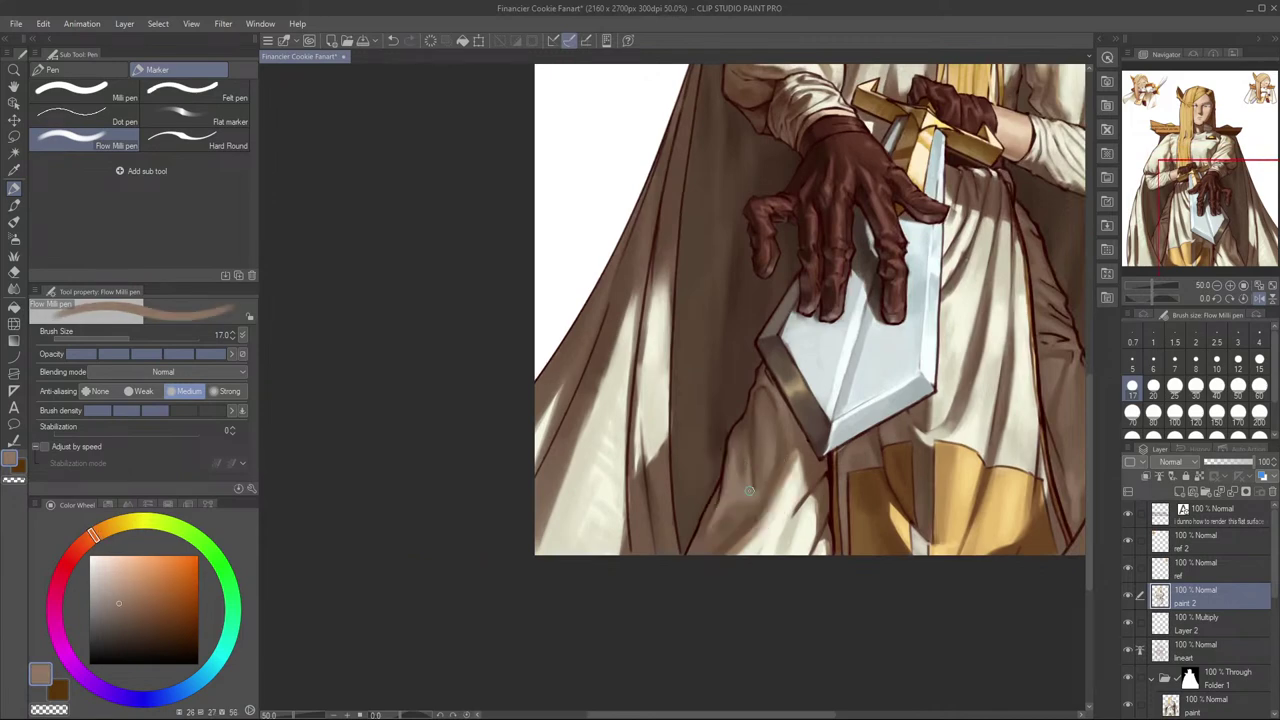
Step: Check the folds around the sword and the overall composition at several zoom levels in normal and mirrored views
{"action": "key", "text": "h"}
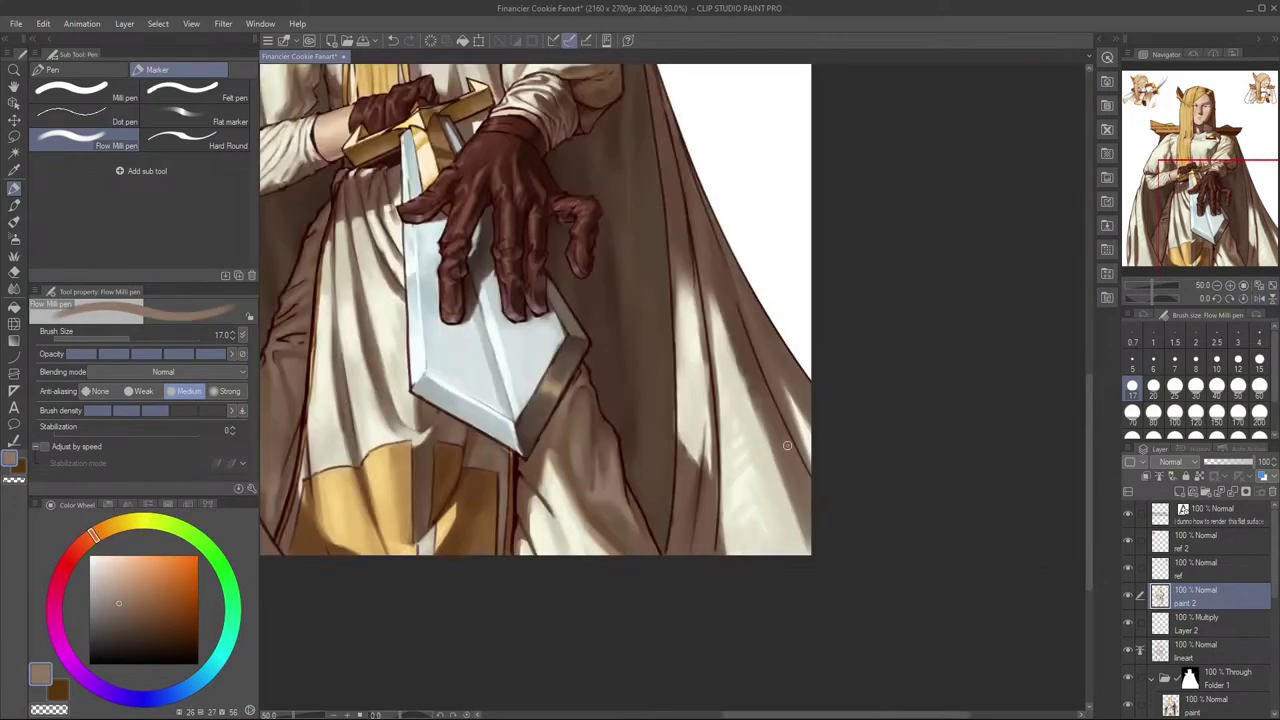
{"action": "scroll", "coordinate": [748, 462], "scroll_direction": "down", "scroll_amount": 2}
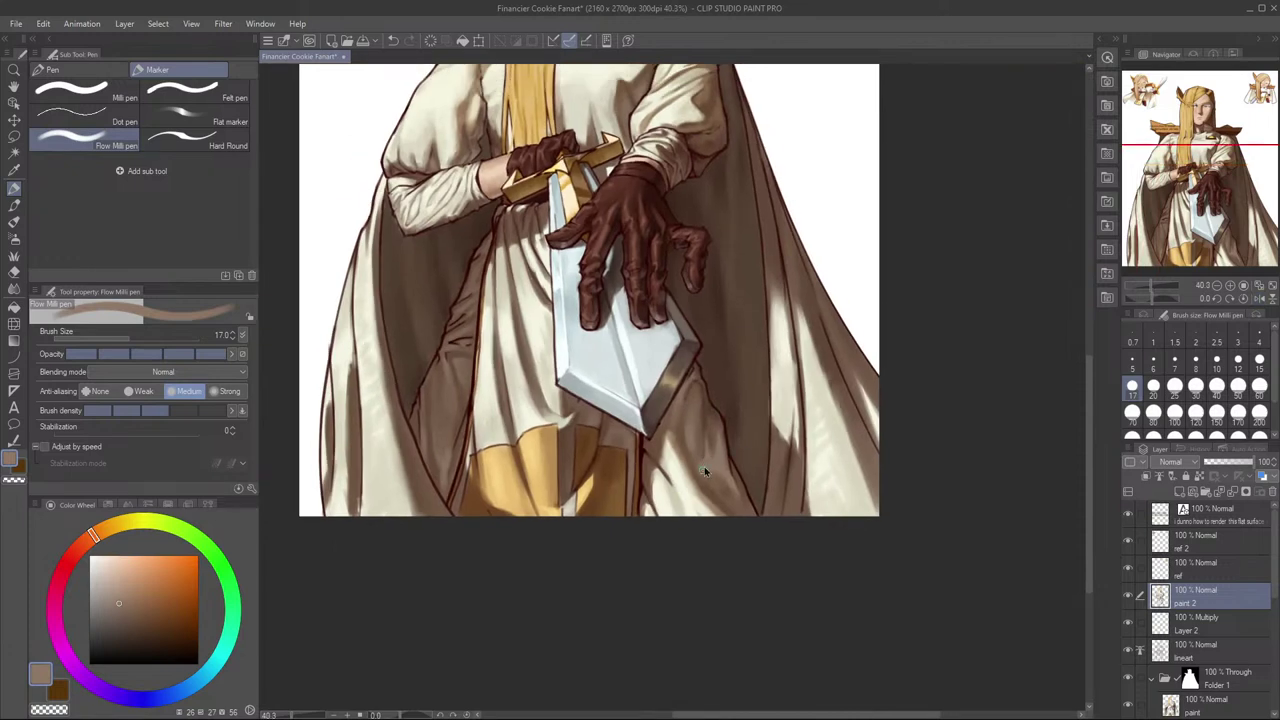
{"action": "mouse_move", "coordinate": [740, 447]}
{"action": "left_mouse_down"}
{"action": "mouse_move", "coordinate": [807, 436]}
{"action": "mouse_move", "coordinate": [763, 454]}
{"action": "left_mouse_up"}
{"action": "key", "text": "ctrl+z"}
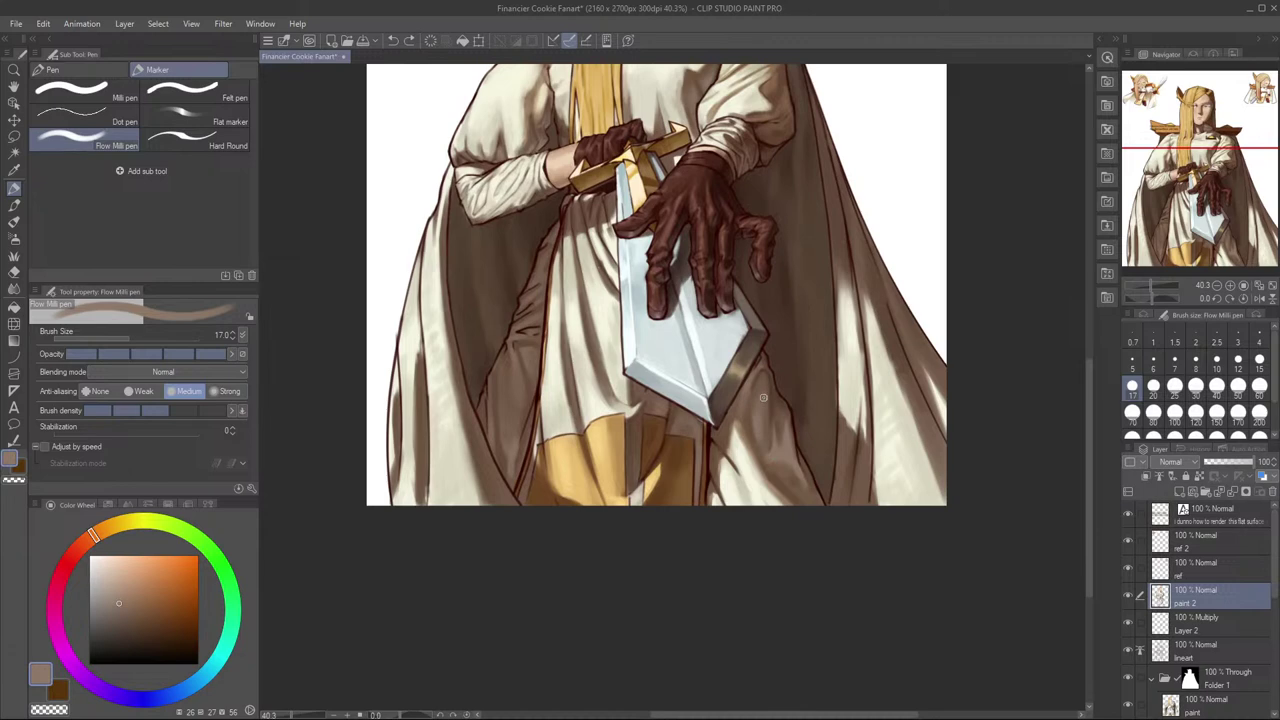
{"action": "left_click_drag", "start_coordinate": [828, 409], "coordinate": [869, 411]}
{"action": "mouse_move", "coordinate": [862, 399]}
{"action": "left_mouse_down"}
{"action": "mouse_move", "coordinate": [849, 406]}
{"action": "mouse_move", "coordinate": [856, 393]}
{"action": "left_mouse_up"}
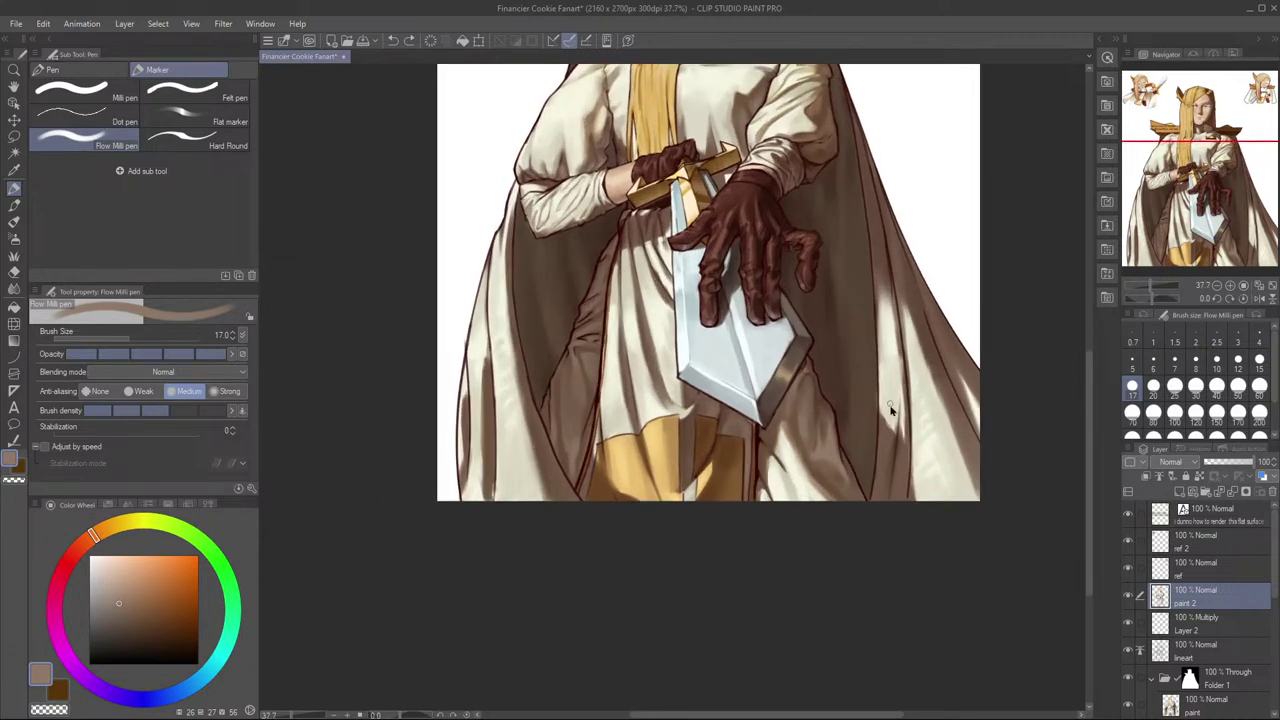
{"action": "scroll", "coordinate": [889, 404], "scroll_direction": "down", "scroll_amount": 3}
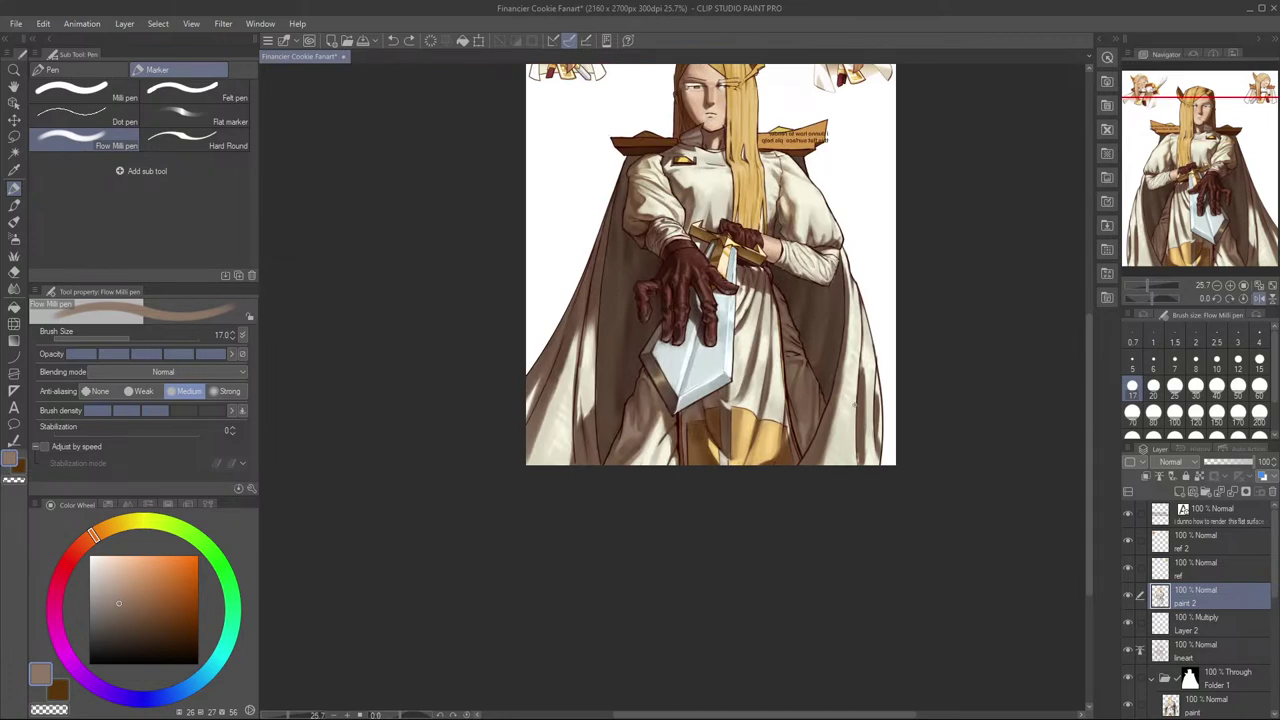
{"action": "left_click_drag", "start_coordinate": [835, 414], "coordinate": [888, 398]}
{"action": "key", "text": "h"}
{"action": "left_click_drag", "start_coordinate": [825, 435], "coordinate": [962, 453]}
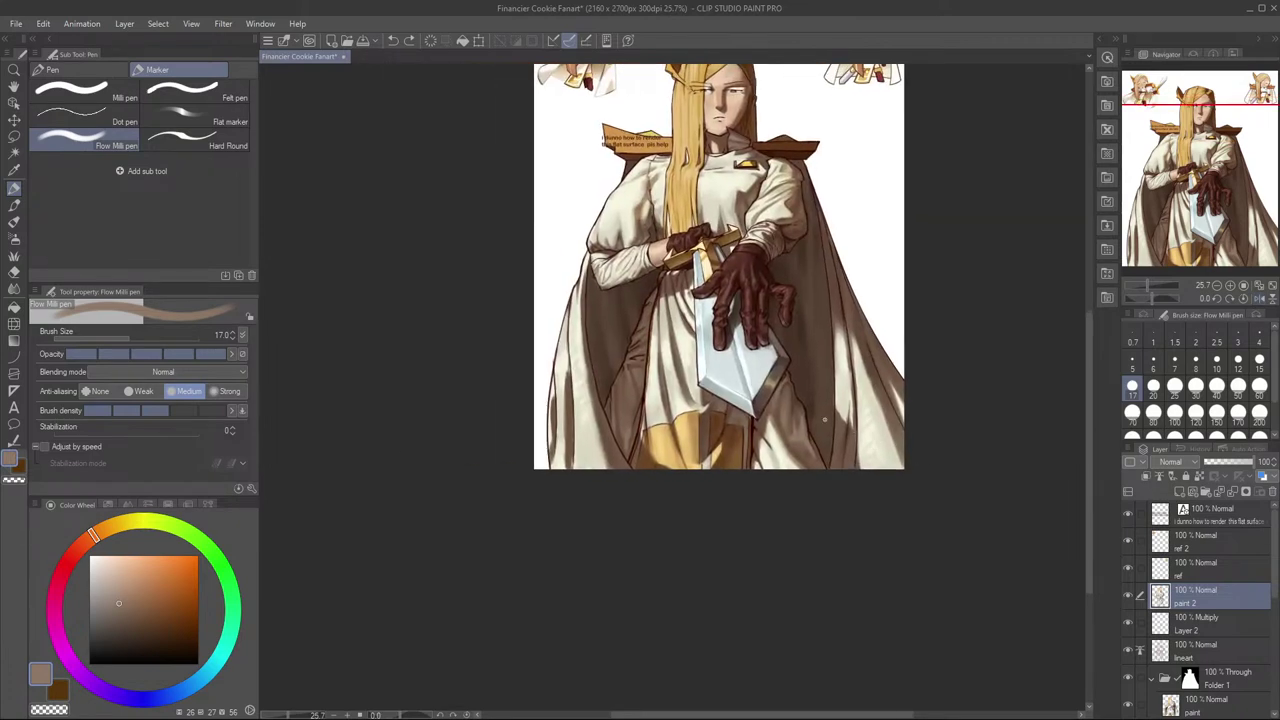
Step: Shade the cloth folds right of the sword tip in sampled brown (hue 26, saturation 37, value 44) at pen sizes 50 and 70, undoing unwanted strokes
{"action": "scroll", "coordinate": [825, 420], "scroll_direction": "up", "scroll_amount": 3}
{"action": "key", "text": "ctrl+z"}
{"action": "left_click", "coordinate": [808, 493], "text": "alt"}
{"action": "key", "text": "bracketright"}
{"action": "key", "text": "bracketright"}
{"action": "key", "text": "bracketright"}
{"action": "key", "text": "bracketright"}
{"action": "key", "text": "bracketright"}
{"action": "left_click_drag", "start_coordinate": [786, 449], "coordinate": [788, 469]}
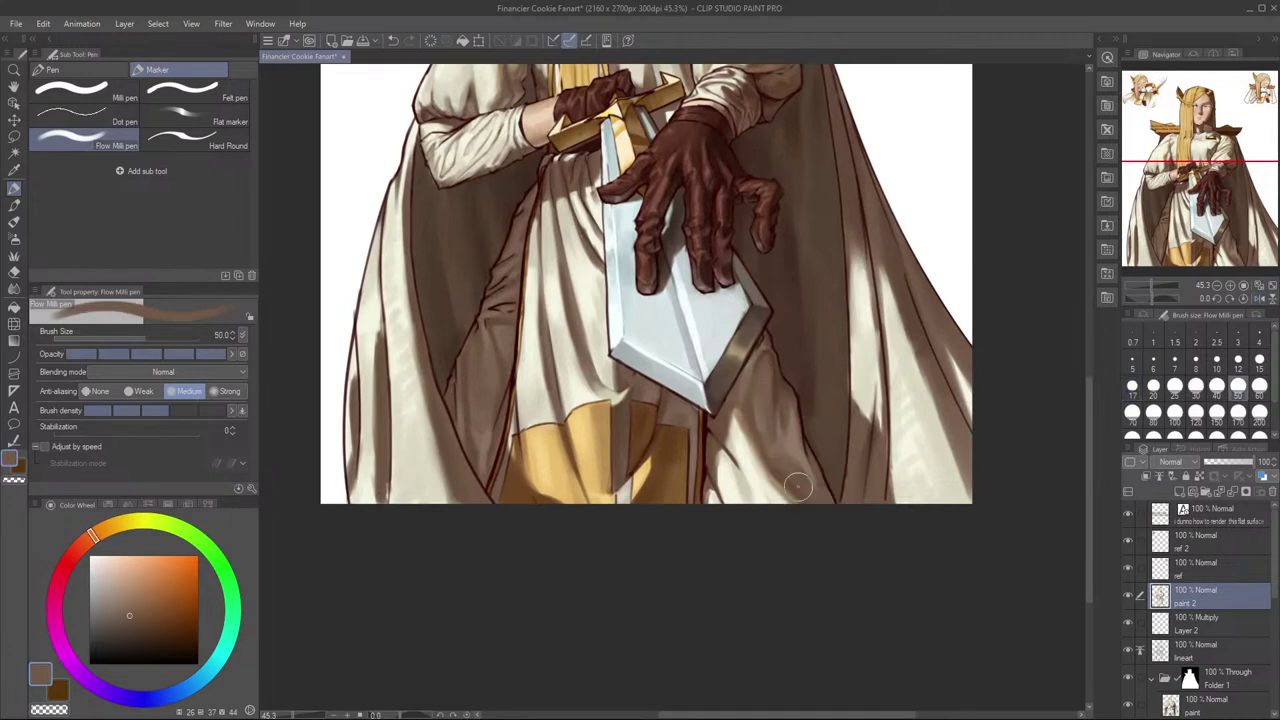
{"action": "left_click_drag", "start_coordinate": [797, 347], "coordinate": [800, 405], "text": "ctrl+alt"}
{"action": "scroll", "coordinate": [790, 400], "scroll_direction": "down", "scroll_amount": 2}
{"action": "key", "text": "ctrl+z"}
{"action": "key", "text": "bracketleft"}
{"action": "mouse_move", "coordinate": [790, 354]}
{"action": "left_mouse_down"}
{"action": "mouse_move", "coordinate": [801, 445]}
{"action": "mouse_move", "coordinate": [801, 358]}
{"action": "mouse_move", "coordinate": [792, 398]}
{"action": "left_mouse_up"}
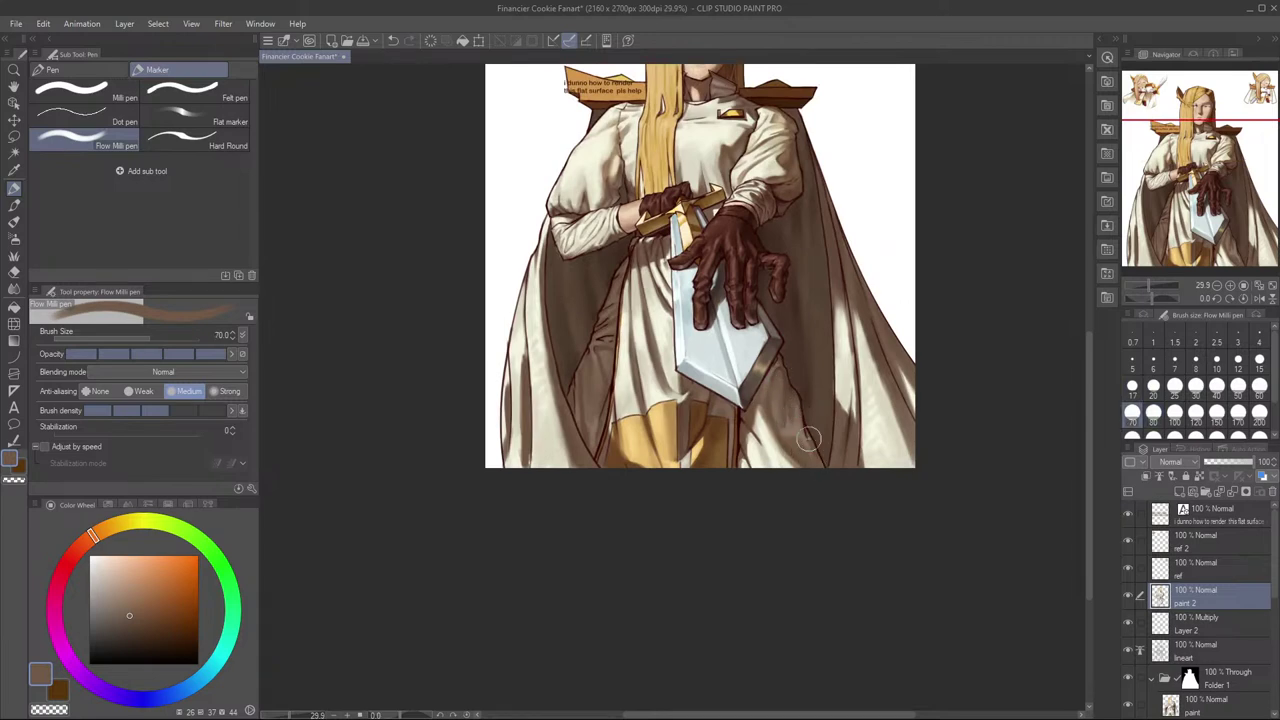
Step: Deepen the fold shadow beside the sword tip in the mirrored view with sampled brown (hue 26, saturation 43, value 40) at pen size 25
{"action": "key", "text": "h"}
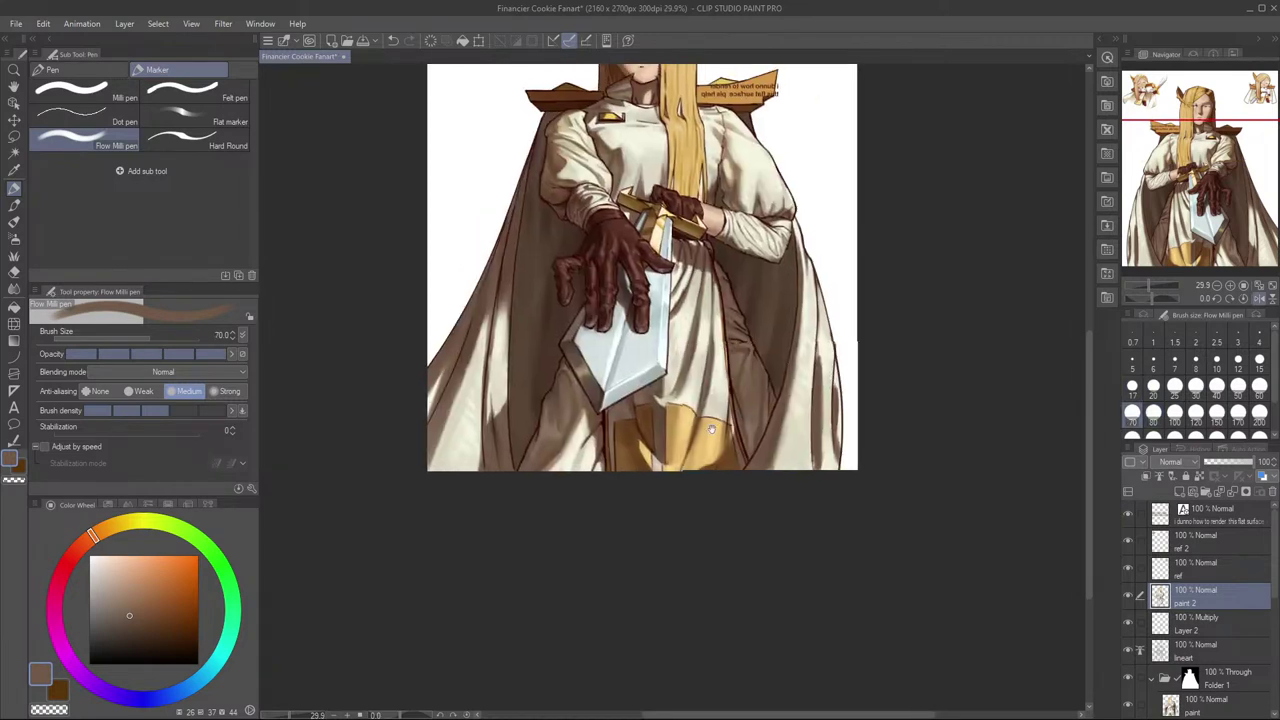
{"action": "key", "text": "h"}
{"action": "left_click_drag", "start_coordinate": [674, 405], "coordinate": [654, 413], "text": "ctrl+alt"}
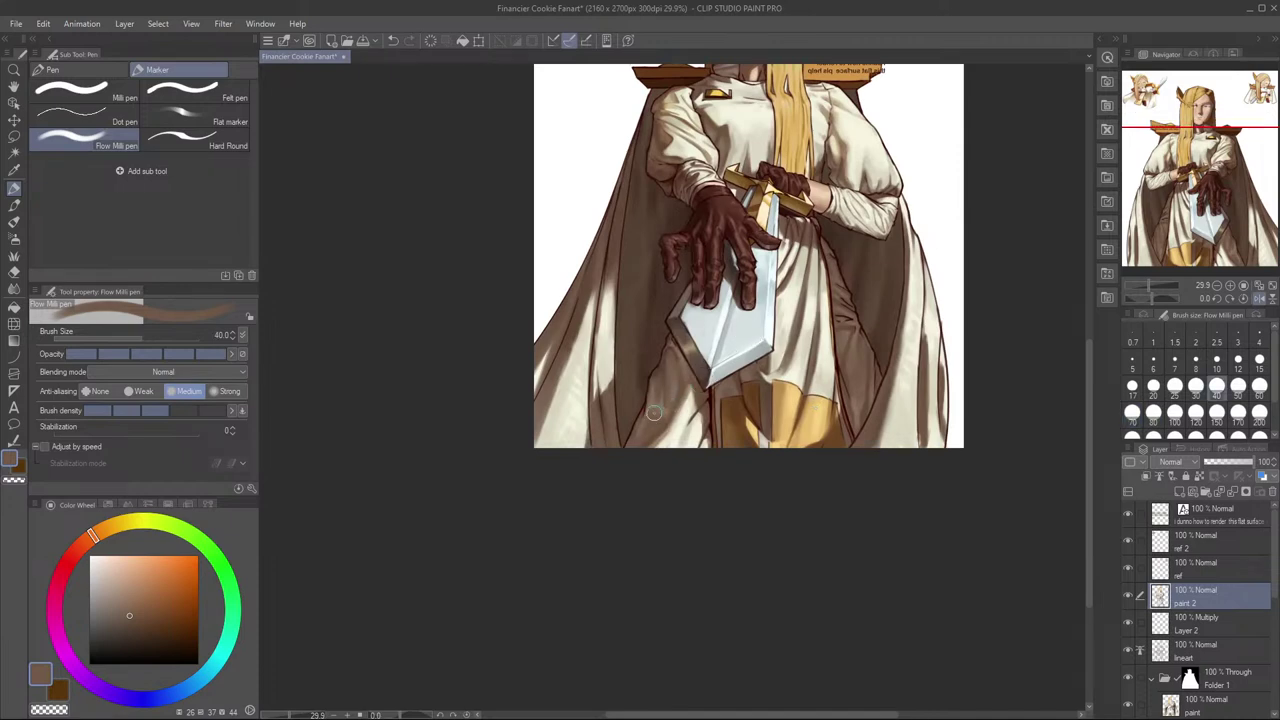
{"action": "left_click", "coordinate": [654, 424], "text": "alt"}
{"action": "key", "text": "bracketleft"}
{"action": "key", "text": "bracketleft"}
{"action": "left_click_drag", "start_coordinate": [654, 418], "coordinate": [657, 418]}
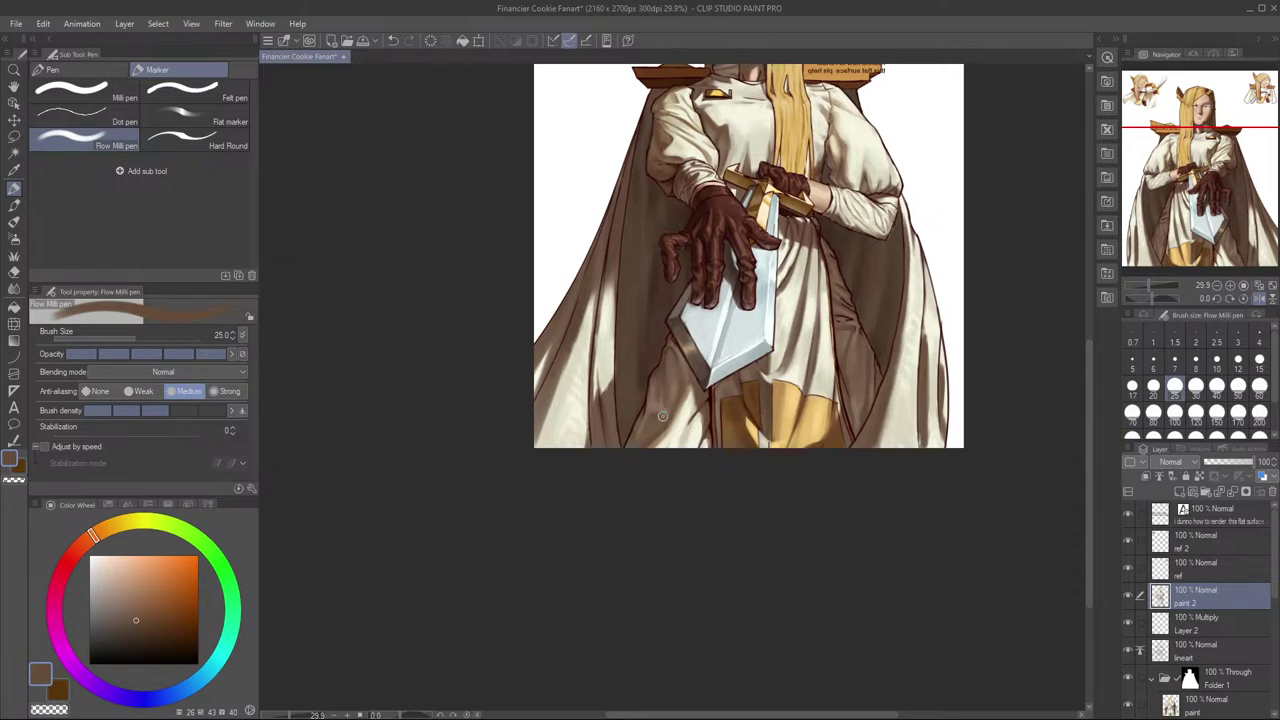
Step: Try fine shadow strokes along the folds right of the sword tip at pen size 17 in the unmirrored view, undoing the unwanted ones
{"action": "key", "text": "h"}
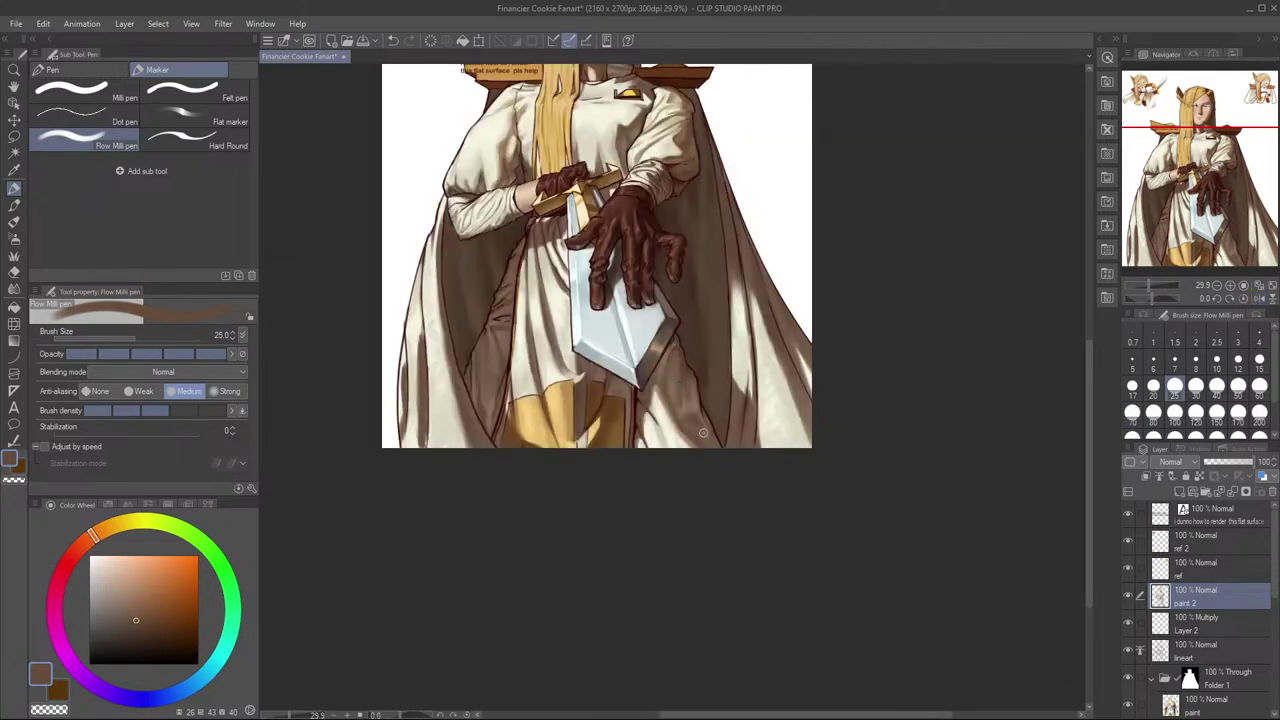
{"action": "key", "text": "bracketleft"}
{"action": "key", "text": "bracketleft"}
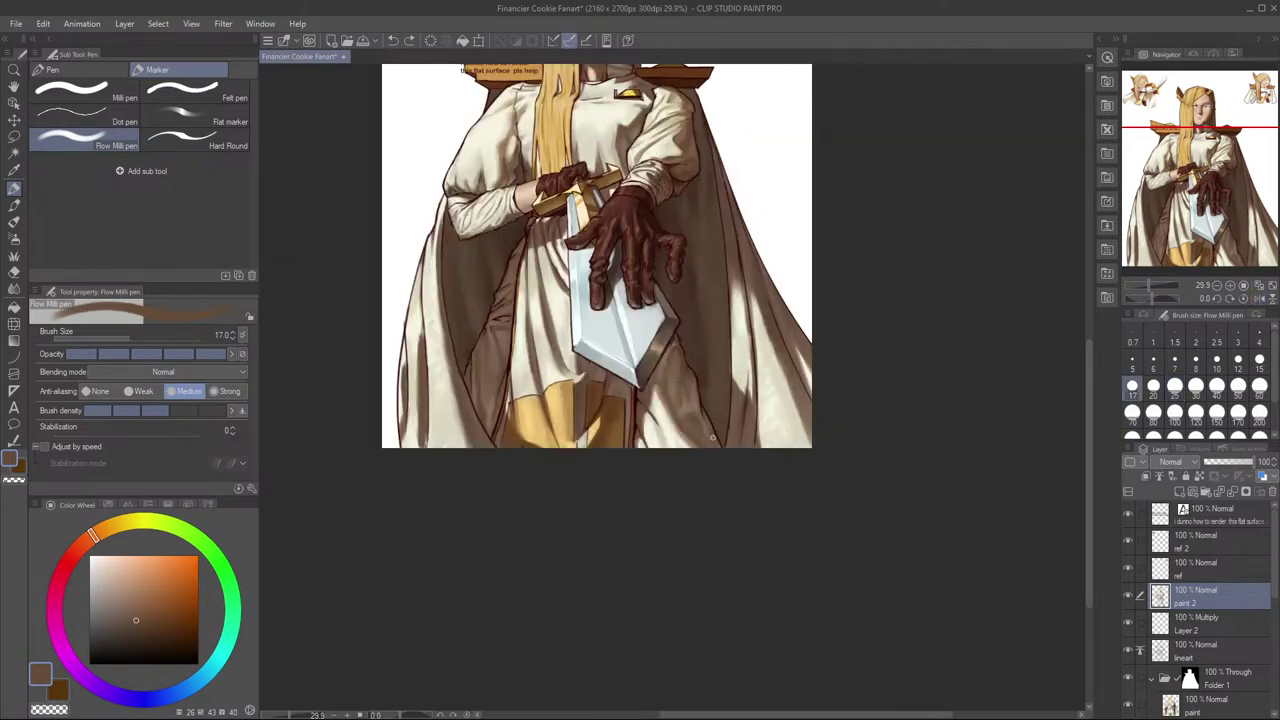
{"action": "left_click_drag", "start_coordinate": [708, 443], "coordinate": [748, 456]}
{"action": "left_click_drag", "start_coordinate": [730, 404], "coordinate": [729, 420]}
{"action": "key", "text": "ctrl+z"}
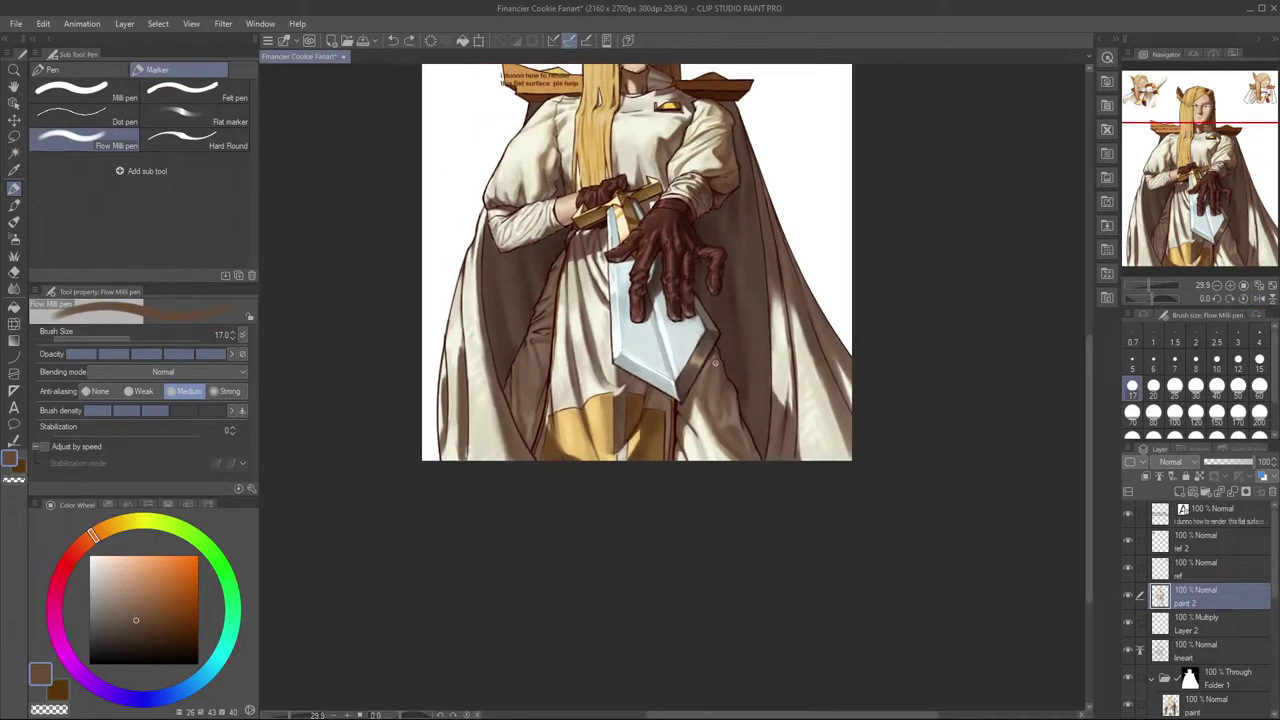
{"action": "key", "text": "ctrl+z"}
{"action": "left_click_drag", "start_coordinate": [702, 373], "coordinate": [698, 380]}
{"action": "key", "text": "ctrl+z"}
Step: Darken the lower fold shadow right of the sword tip in brown (hue 22, saturation 50, value 37) at pen size 40
{"action": "scroll", "coordinate": [690, 410], "scroll_direction": "up", "scroll_amount": 3}
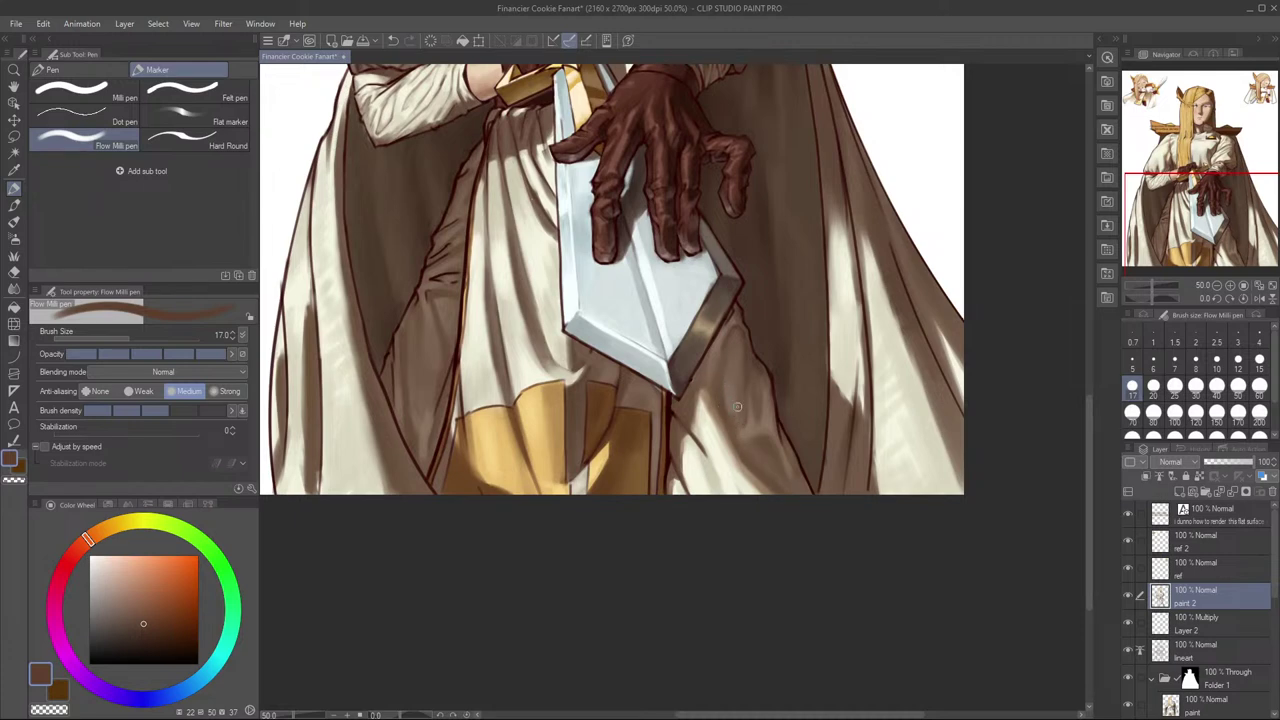
{"action": "key", "text": "bracketright"}
{"action": "key", "text": "bracketright"}
{"action": "key", "text": "bracketright"}
{"action": "key", "text": "bracketright"}
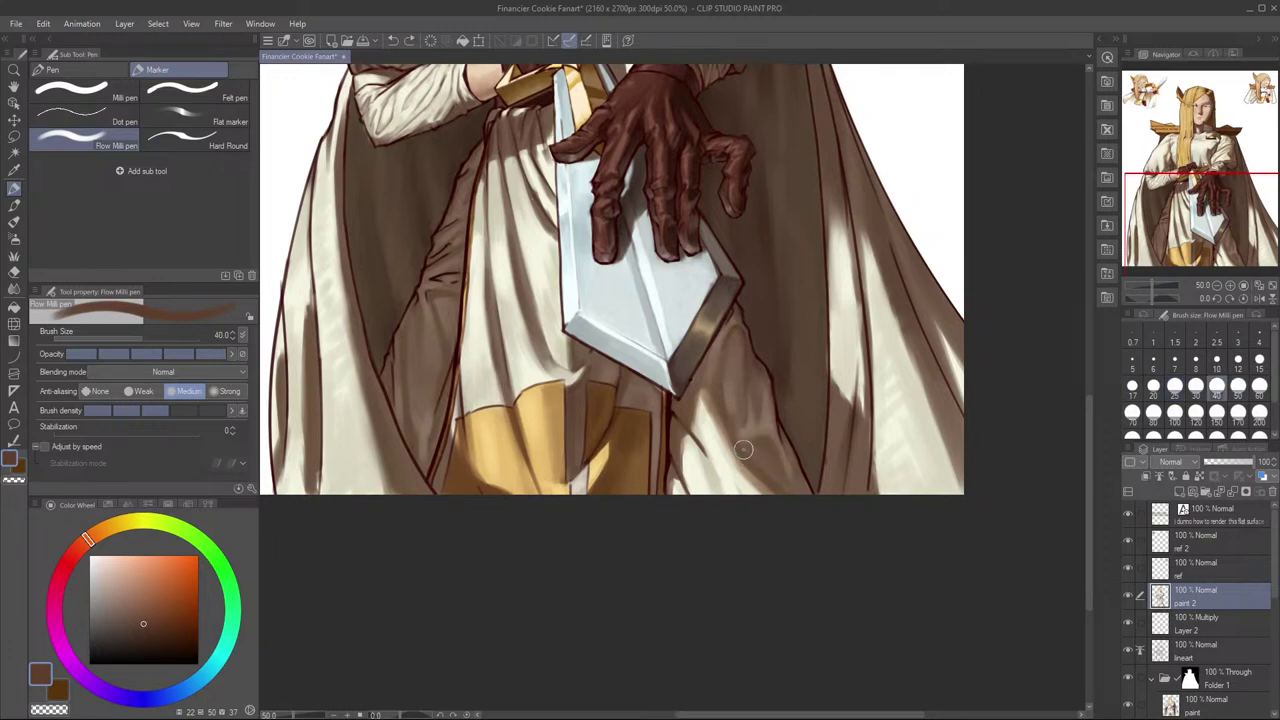
{"action": "scroll", "coordinate": [765, 316], "scroll_direction": "down", "scroll_amount": 1}
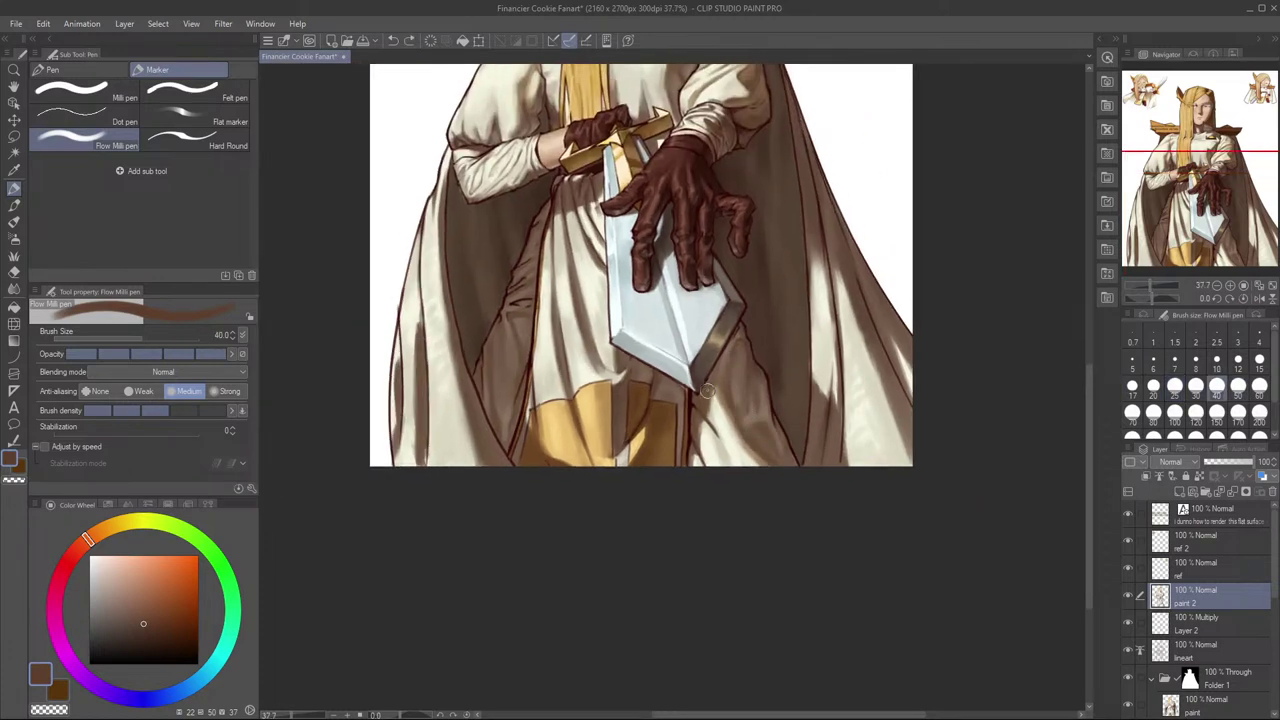
Step: Refine the shadow and cloth edge directly below the sword tip in the same brown, reducing the pen size to 25, 10 and 12
{"action": "key", "text": "bracketleft"}
{"action": "key", "text": "bracketleft"}
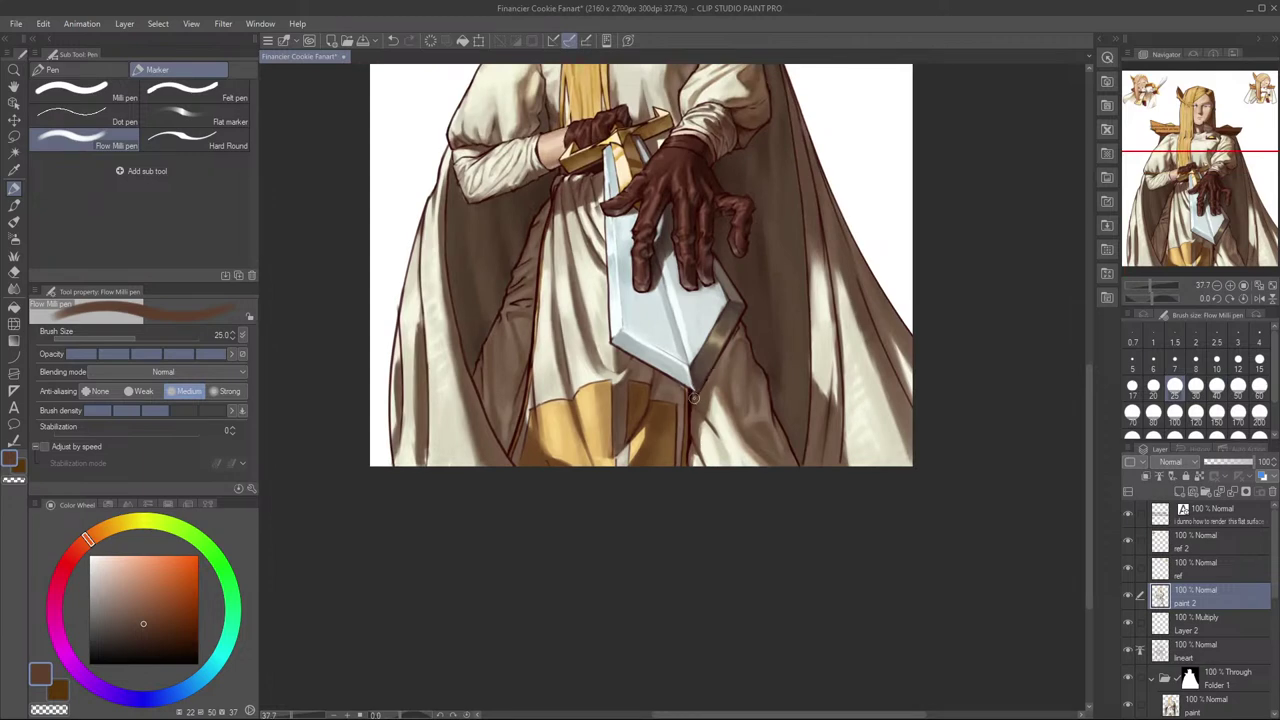
{"action": "key", "text": "bracketleft"}
{"action": "key", "text": "bracketleft"}
{"action": "key", "text": "bracketleft"}
{"action": "key", "text": "bracketleft"}
{"action": "key", "text": "bracketleft"}
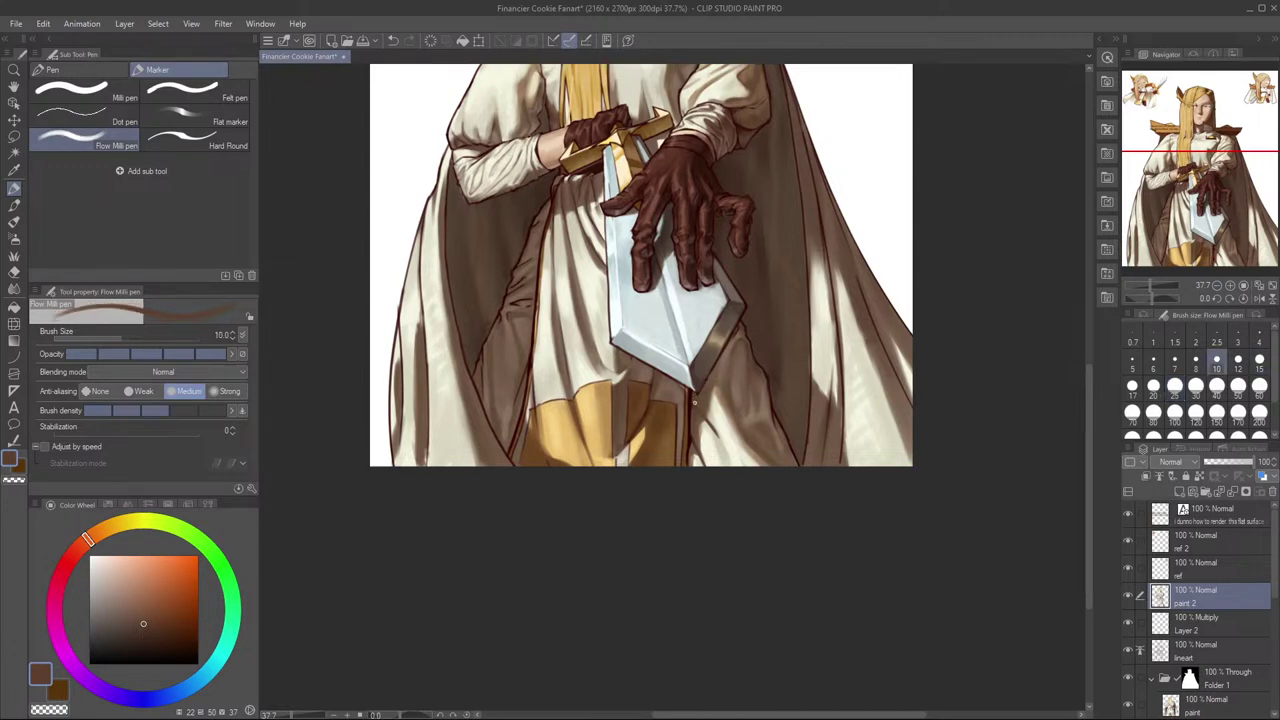
{"action": "key", "text": "bracketright"}
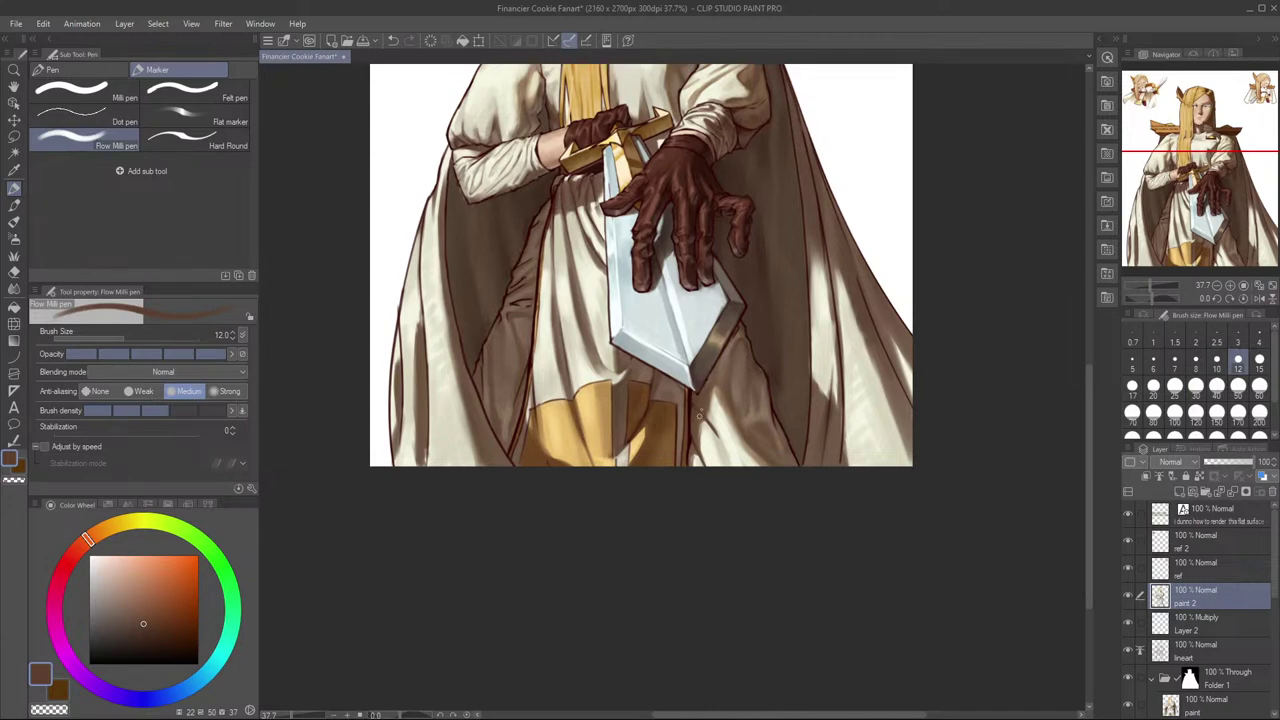
Step: Define the dark cloth edge below the sword tip in sampled reddish brown (hue 16, saturation 56, value 32) at pen size 8, checking it mirrored
{"action": "scroll", "coordinate": [694, 411], "scroll_direction": "up", "scroll_amount": 3}
{"action": "left_click", "coordinate": [694, 402], "text": "alt"}
{"action": "key", "text": "bracketleft"}
{"action": "key", "text": "bracketleft"}
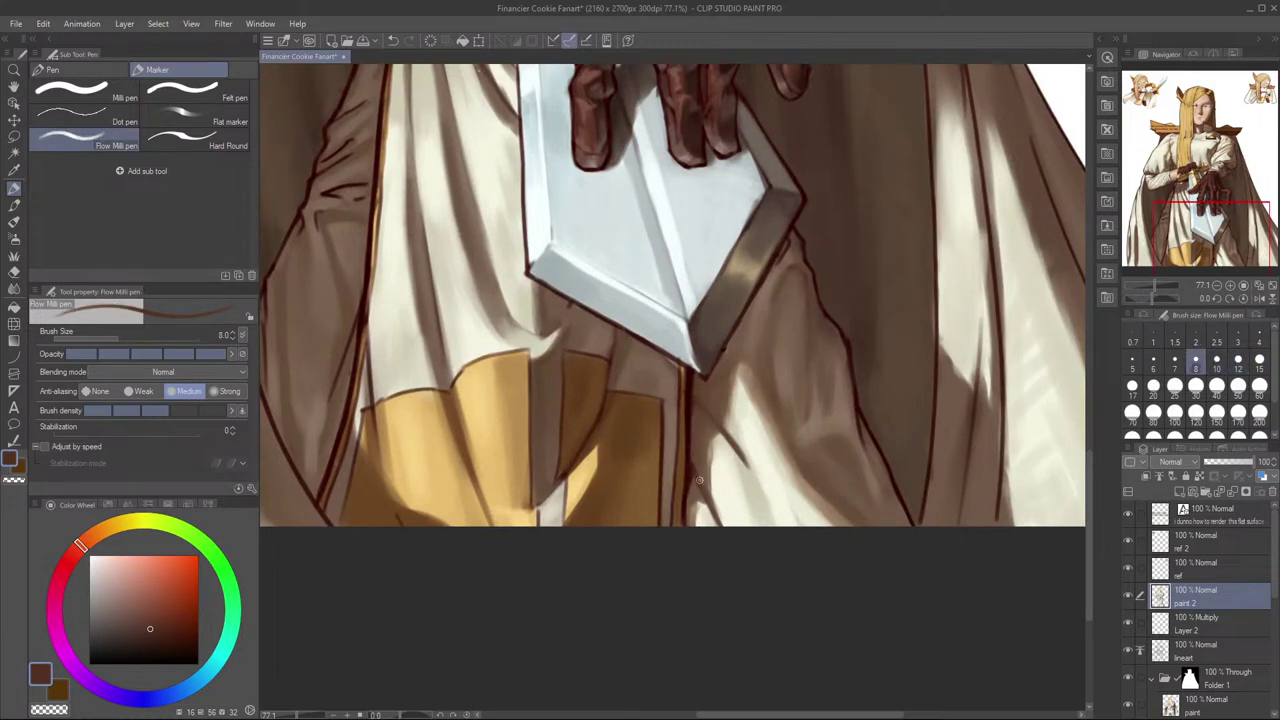
{"action": "scroll", "coordinate": [699, 479], "scroll_direction": "down", "scroll_amount": 3}
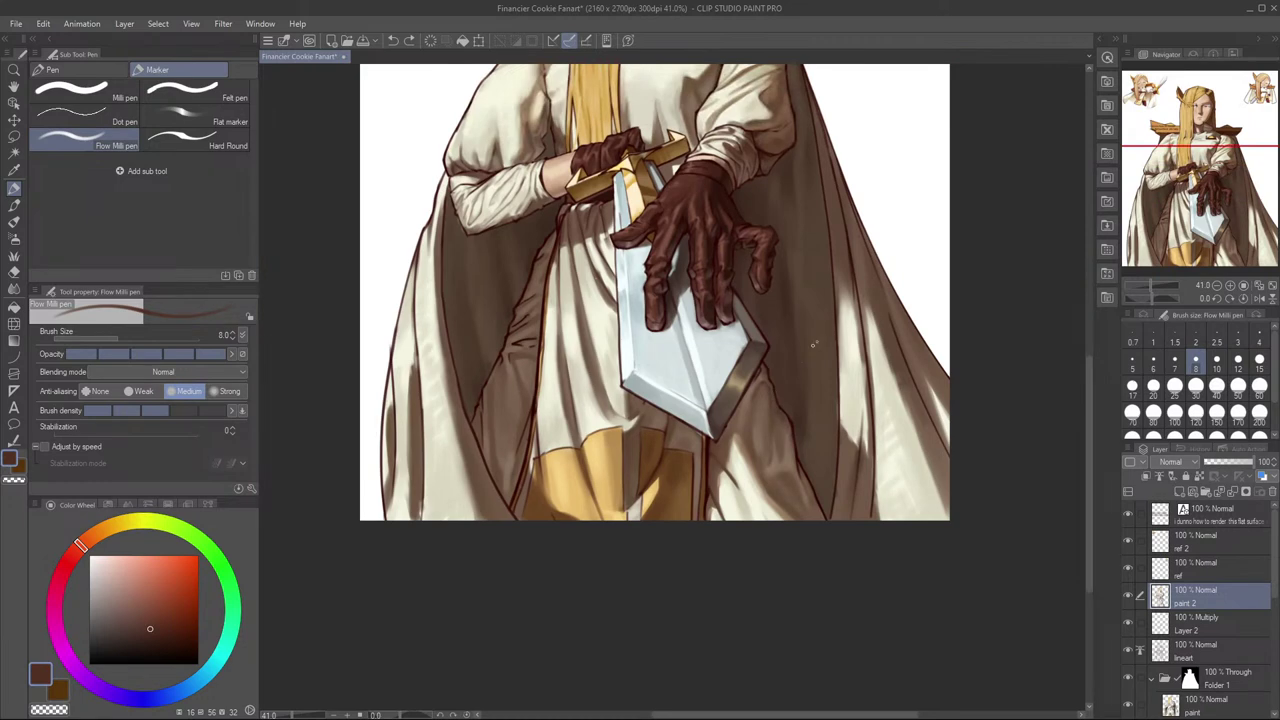
{"action": "key", "text": "h"}
{"action": "key", "text": "h"}
{"action": "scroll", "coordinate": [792, 372], "scroll_direction": "up", "scroll_amount": 1}
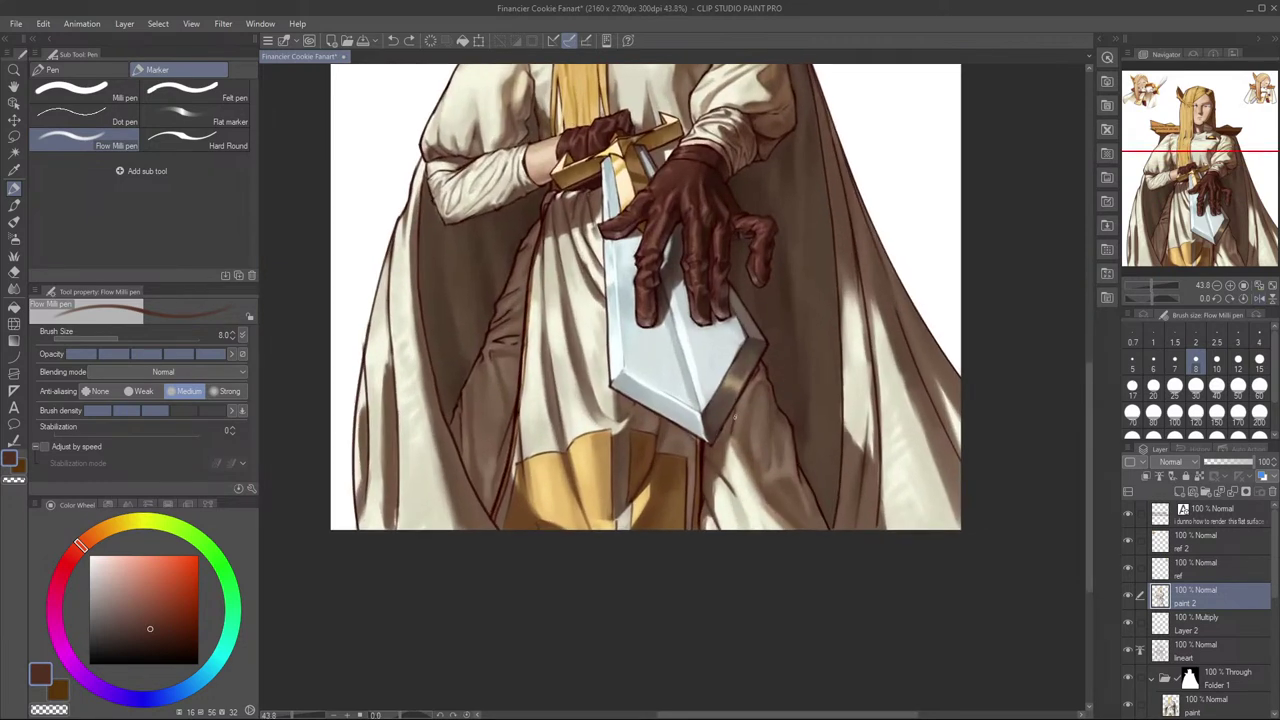
Step: Try strokes on the shaded cloth beside the sword tip in sampled brown (hue 27, saturation 33, value 48) at pen size 17, undoing the last one
{"action": "key", "text": "bracketright"}
{"action": "key", "text": "bracketright"}
{"action": "key", "text": "bracketright"}
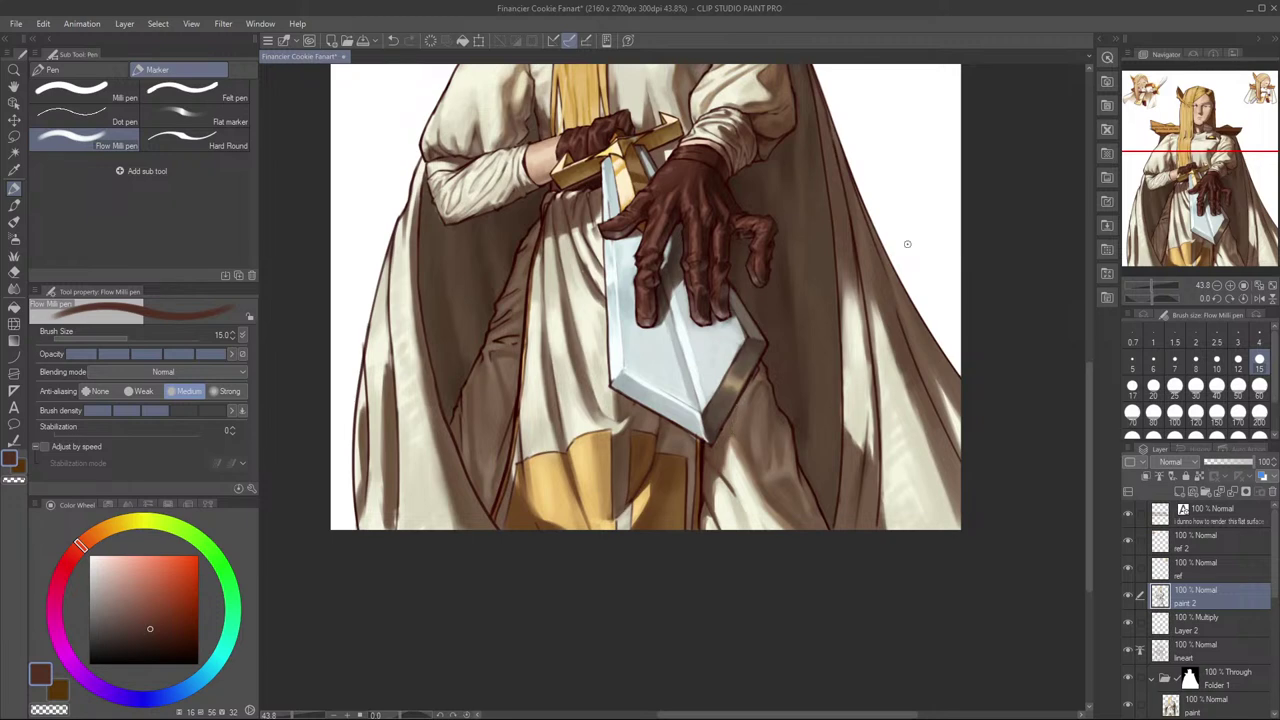
{"action": "key", "text": "alt+Tab"}
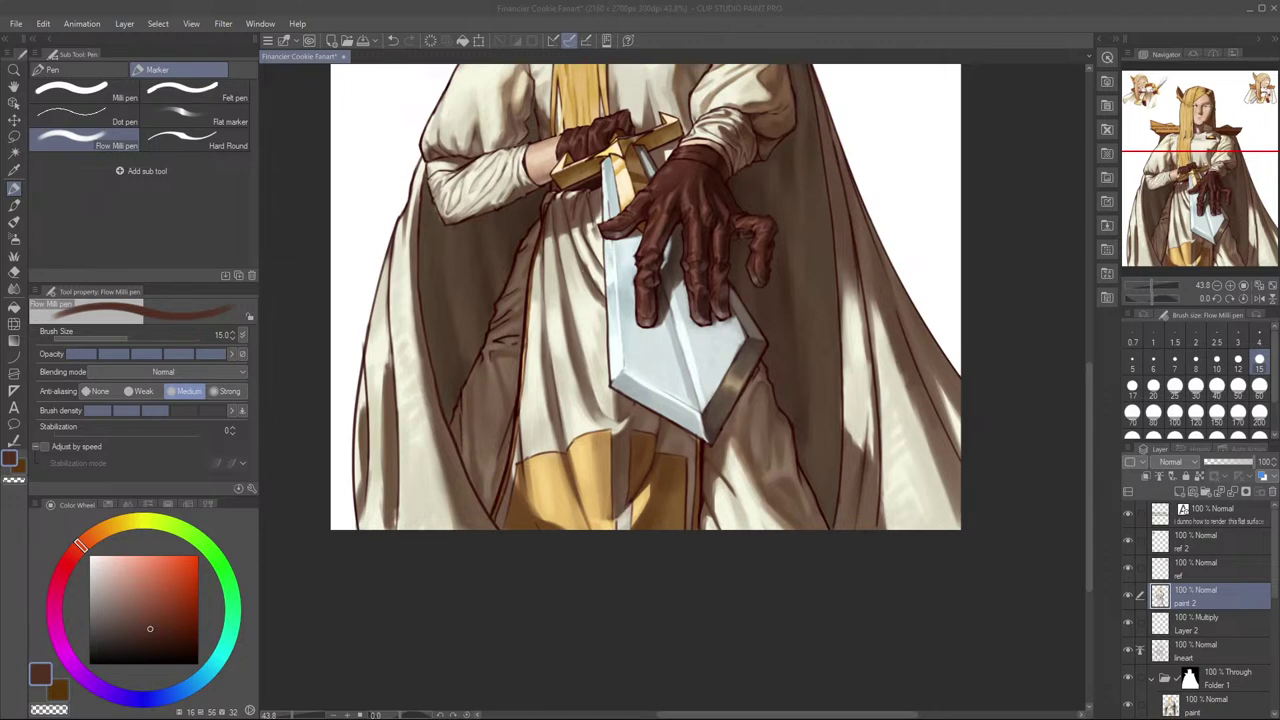
{"action": "left_click", "coordinate": [758, 416], "text": "alt"}
{"action": "key", "text": "bracketright"}
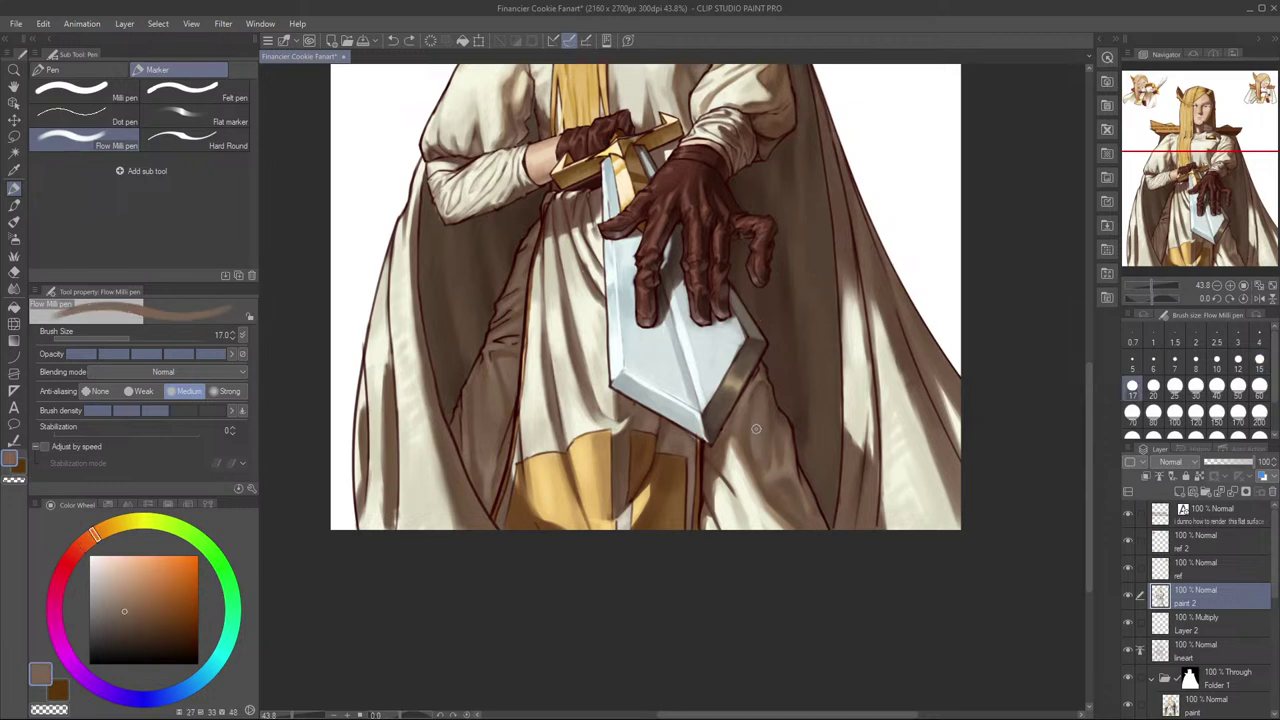
{"action": "left_click_drag", "start_coordinate": [756, 438], "coordinate": [833, 383]}
{"action": "key", "text": "h"}
{"action": "key", "text": "ctrl+z"}
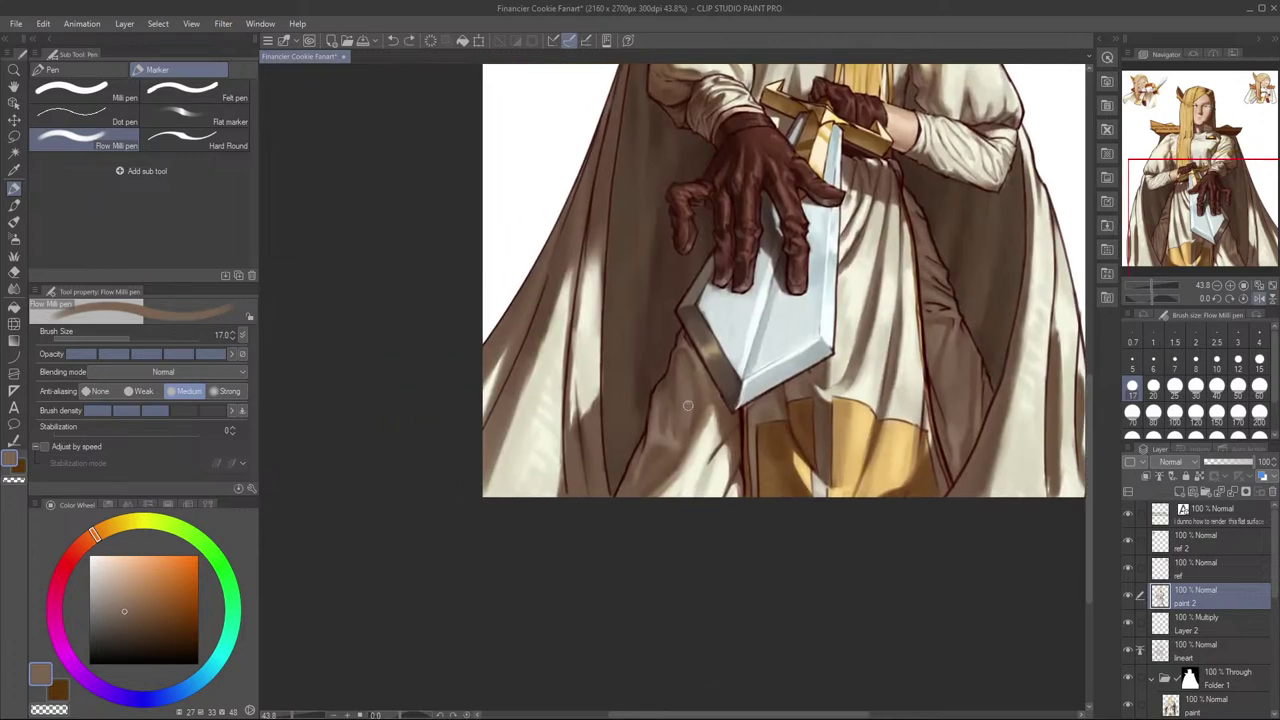
Step: Soften the folds beside the sword tip with sampled browns (values 44 and 48), and set the pen size to 20
{"action": "left_click", "coordinate": [685, 425], "text": "alt"}
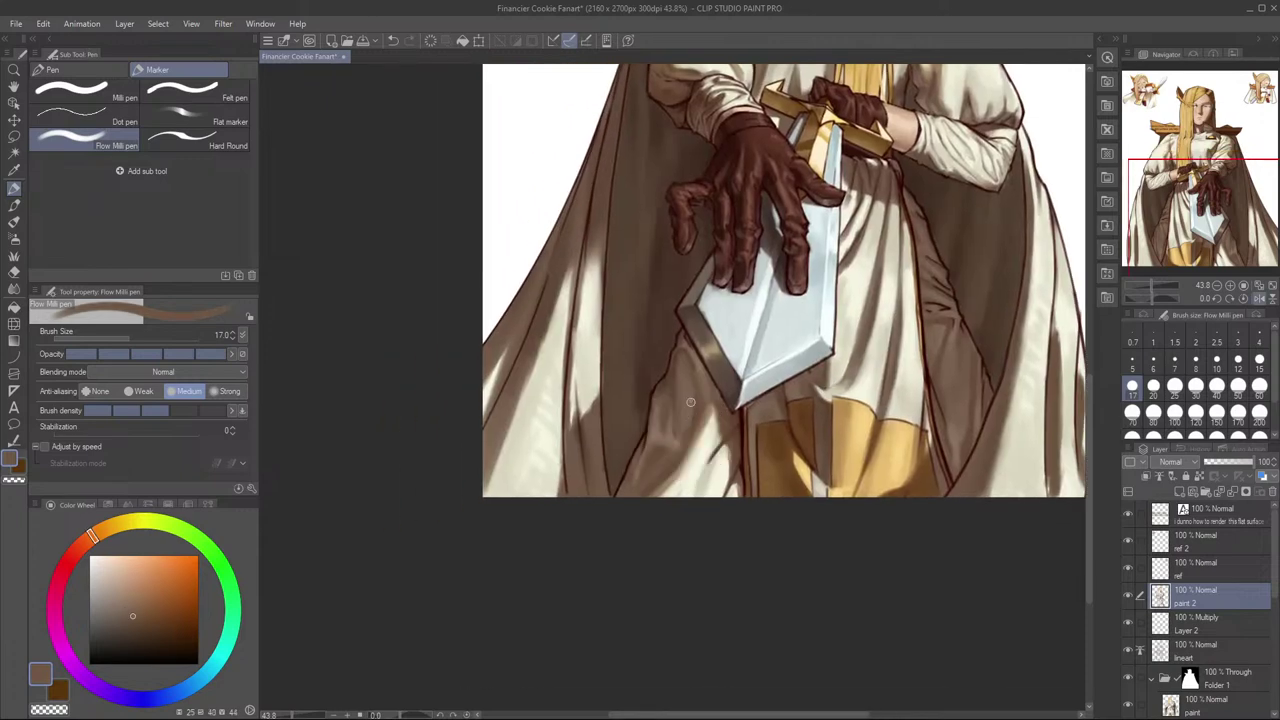
{"action": "key", "text": "h"}
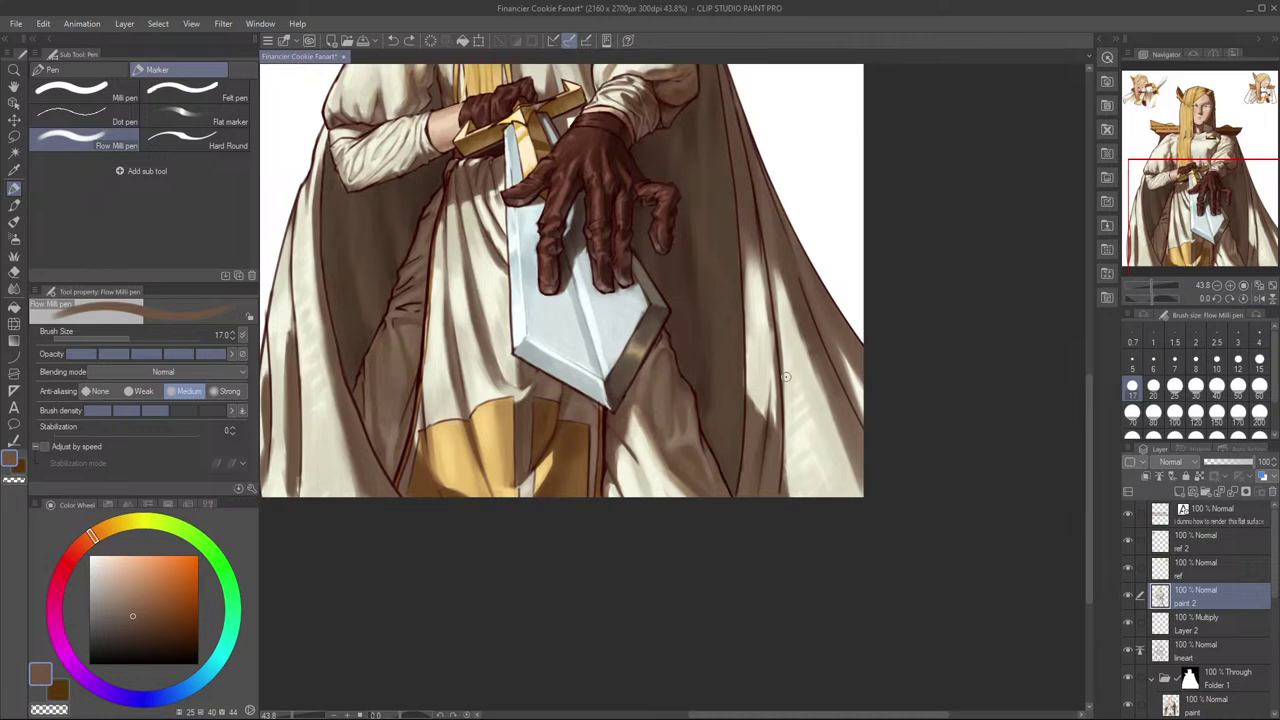
{"action": "left_click", "coordinate": [663, 391], "text": "alt"}
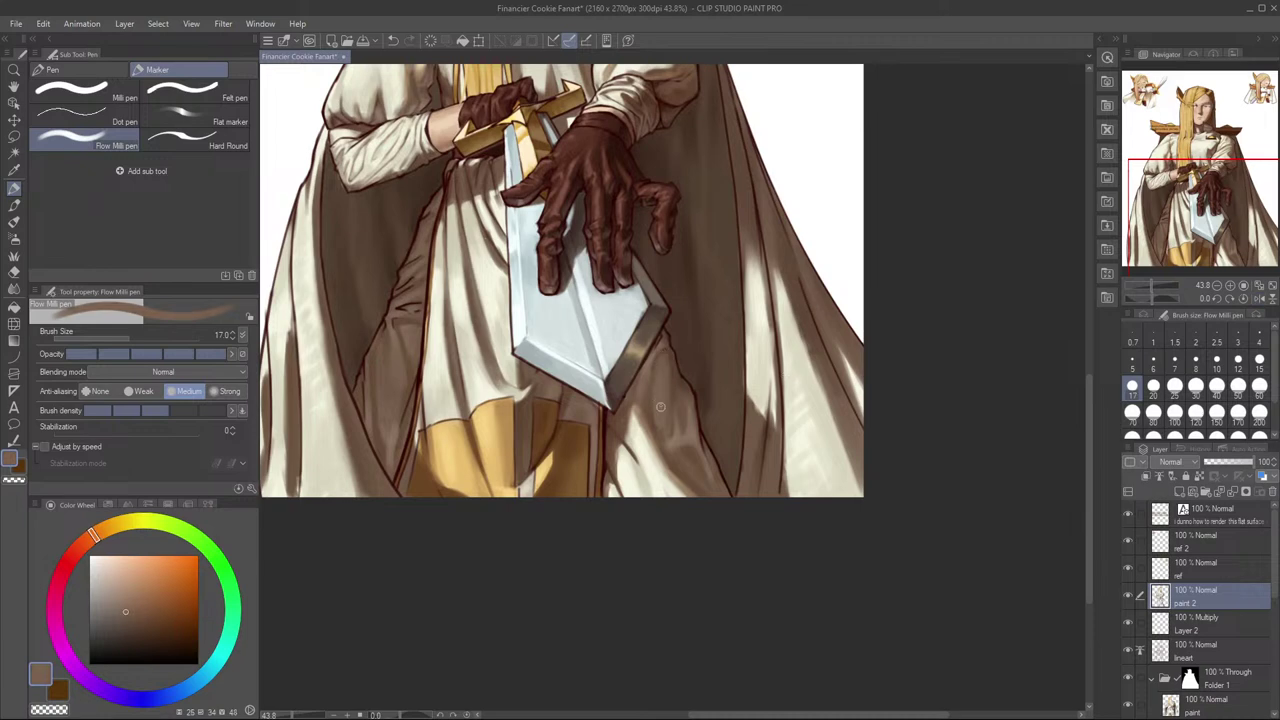
{"action": "mouse_move", "coordinate": [722, 330]}
{"action": "left_mouse_down"}
{"action": "mouse_move", "coordinate": [713, 376]}
{"action": "mouse_move", "coordinate": [703, 371]}
{"action": "mouse_move", "coordinate": [744, 374]}
{"action": "left_mouse_up"}
{"action": "key", "text": "bracketright"}
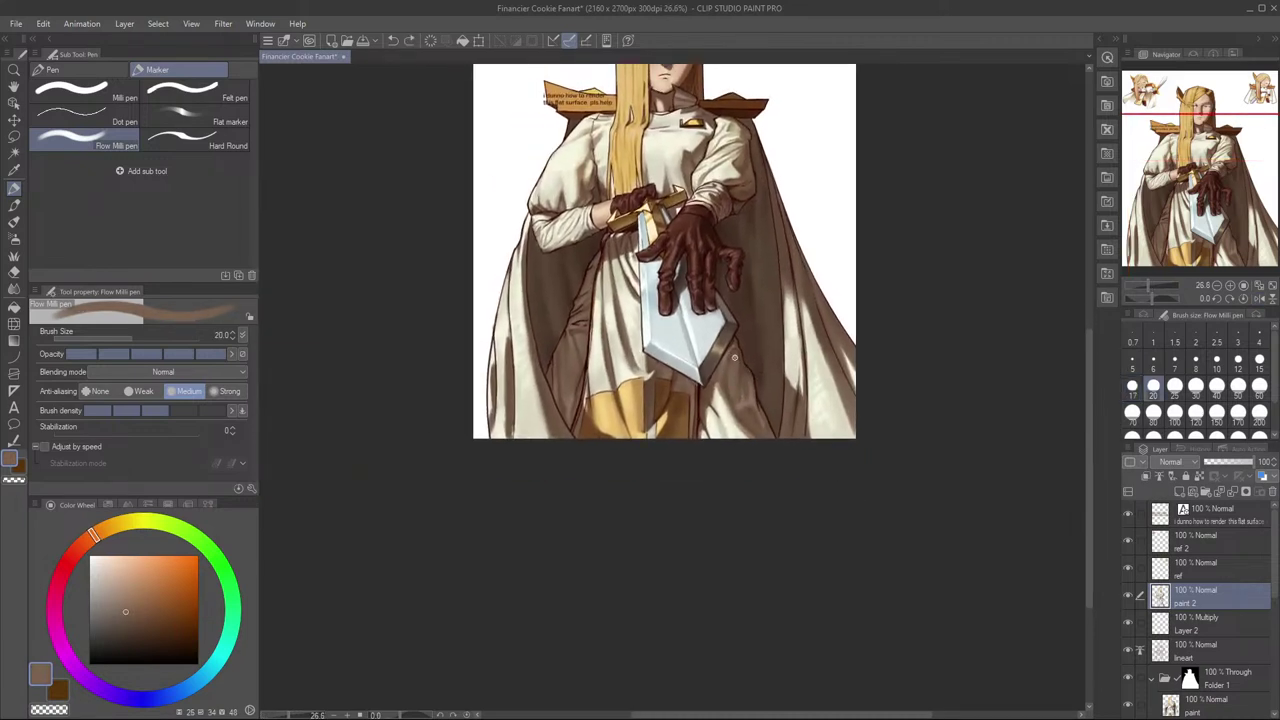
Step: Blend the shaded cloth along the blade's lower edge with sampled browns at pen size 17, checking the figure in the mirrored view
{"action": "scroll", "coordinate": [752, 334], "scroll_direction": "up", "scroll_amount": 3}
{"action": "left_click", "coordinate": [735, 356], "text": "alt"}
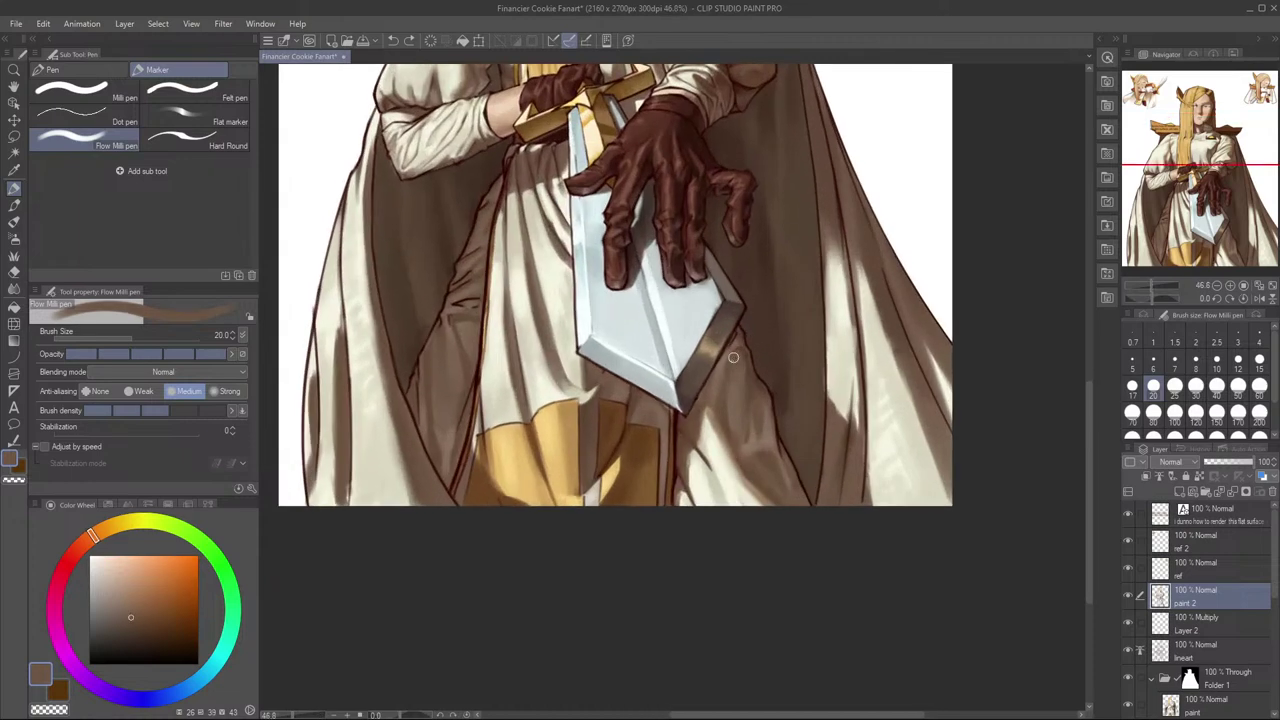
{"action": "key", "text": "bracketleft"}
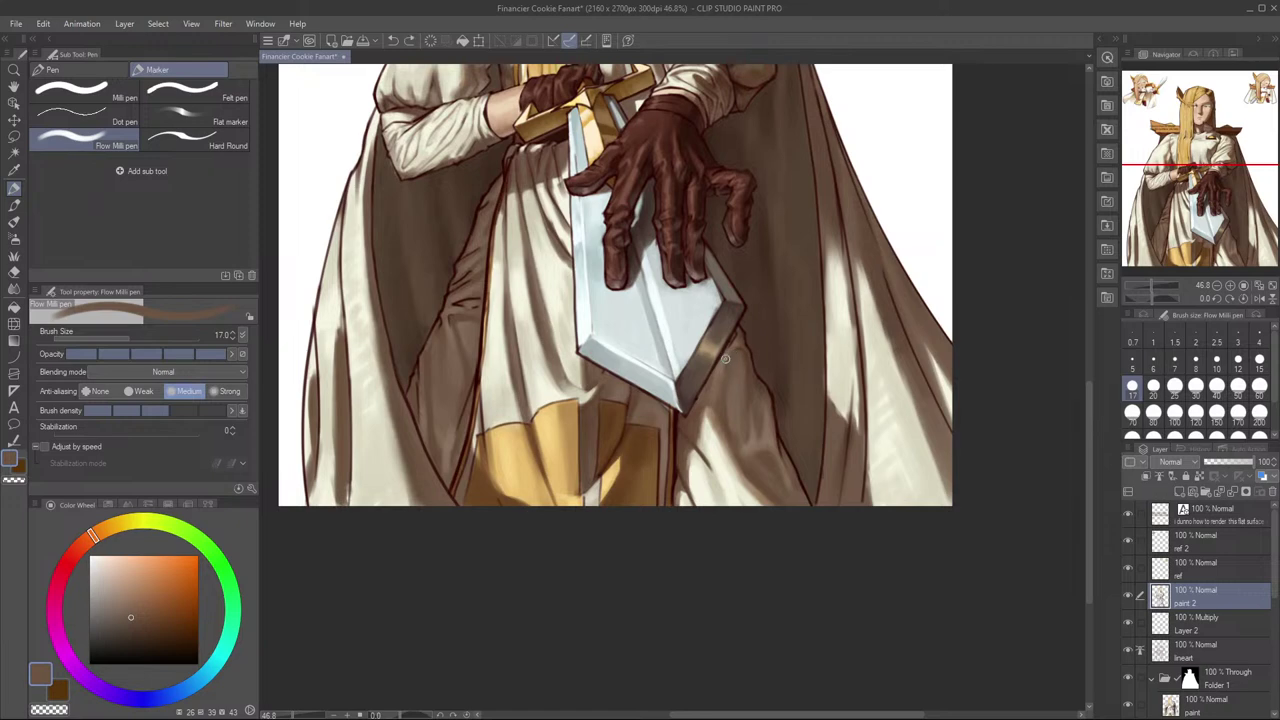
{"action": "left_click", "coordinate": [726, 358], "text": "alt"}
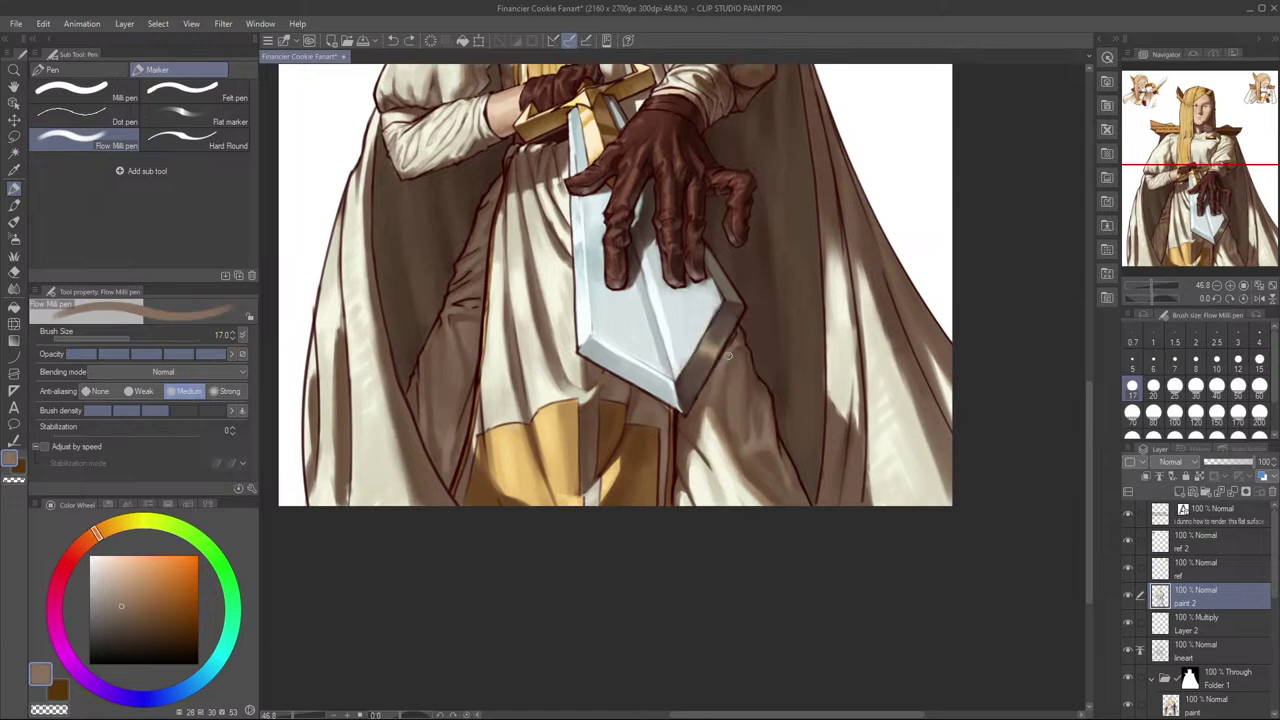
{"action": "left_click", "coordinate": [731, 362], "text": "alt"}
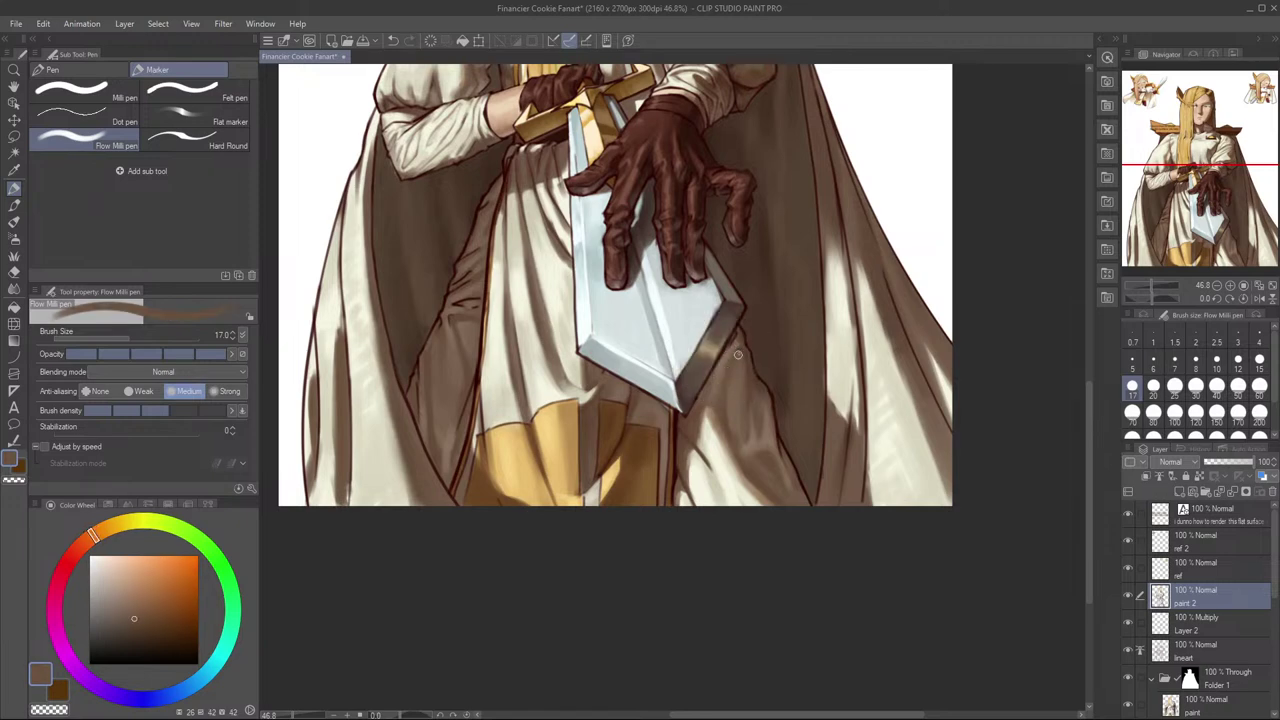
{"action": "scroll", "coordinate": [772, 360], "scroll_direction": "down", "scroll_amount": 2}
{"action": "scroll", "coordinate": [758, 396], "scroll_direction": "up", "scroll_amount": 3}
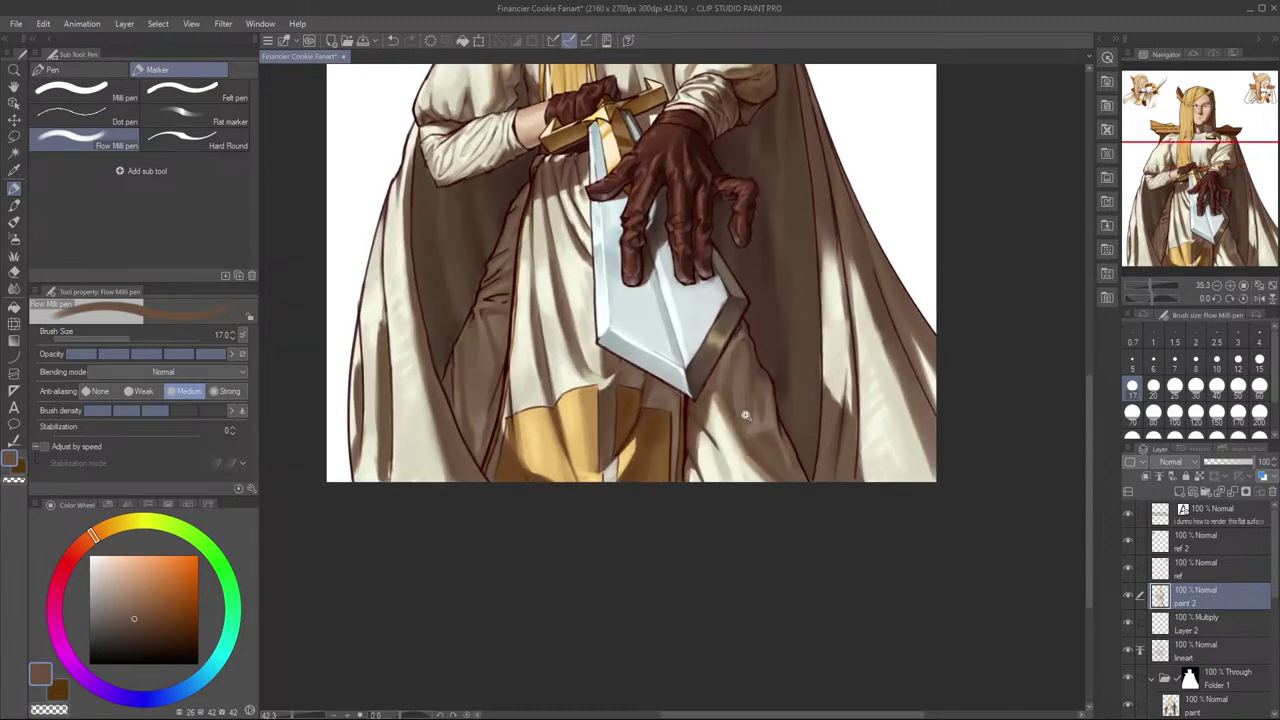
{"action": "key", "text": "h"}
{"action": "key", "text": "h"}
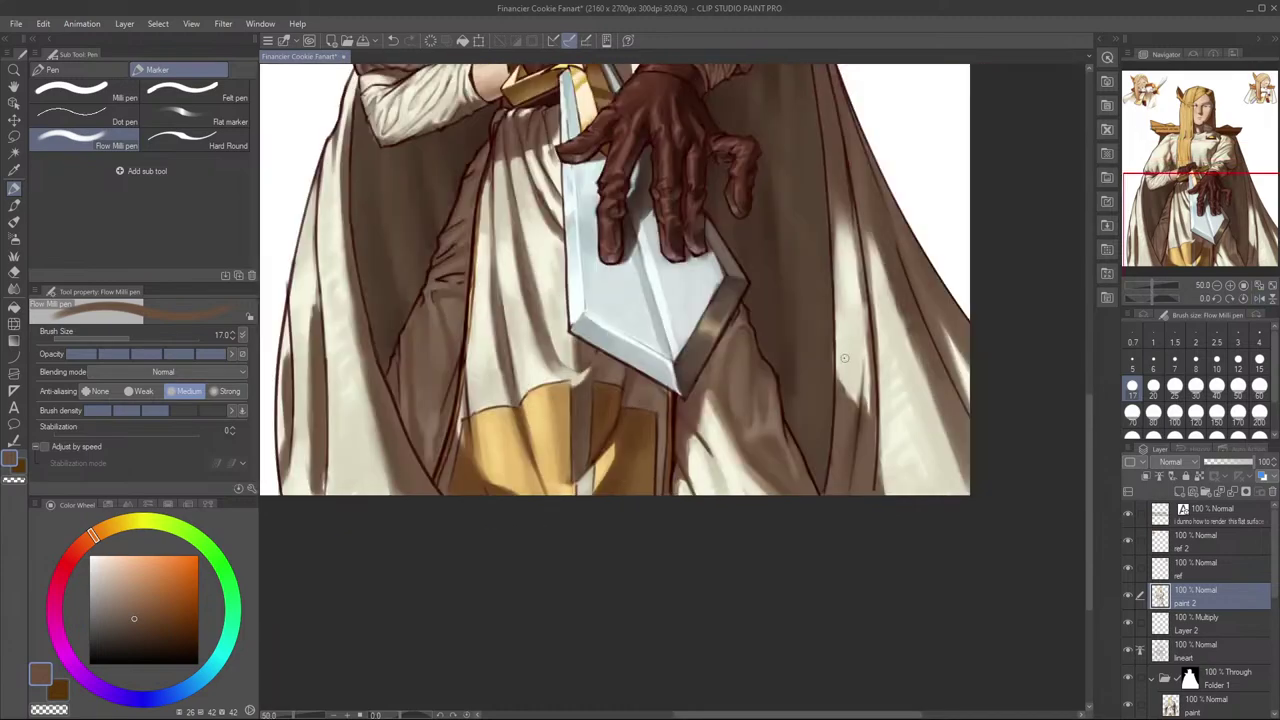
Step: Rework the lower fold shadow right of the sword in sampled brown (hue 26, saturation 39, value 42) at pen sizes 50 and 30, undoing unwanted strokes
{"action": "scroll", "coordinate": [850, 386], "scroll_direction": "down", "scroll_amount": 4}
{"action": "left_click_drag", "start_coordinate": [861, 391], "coordinate": [871, 414]}
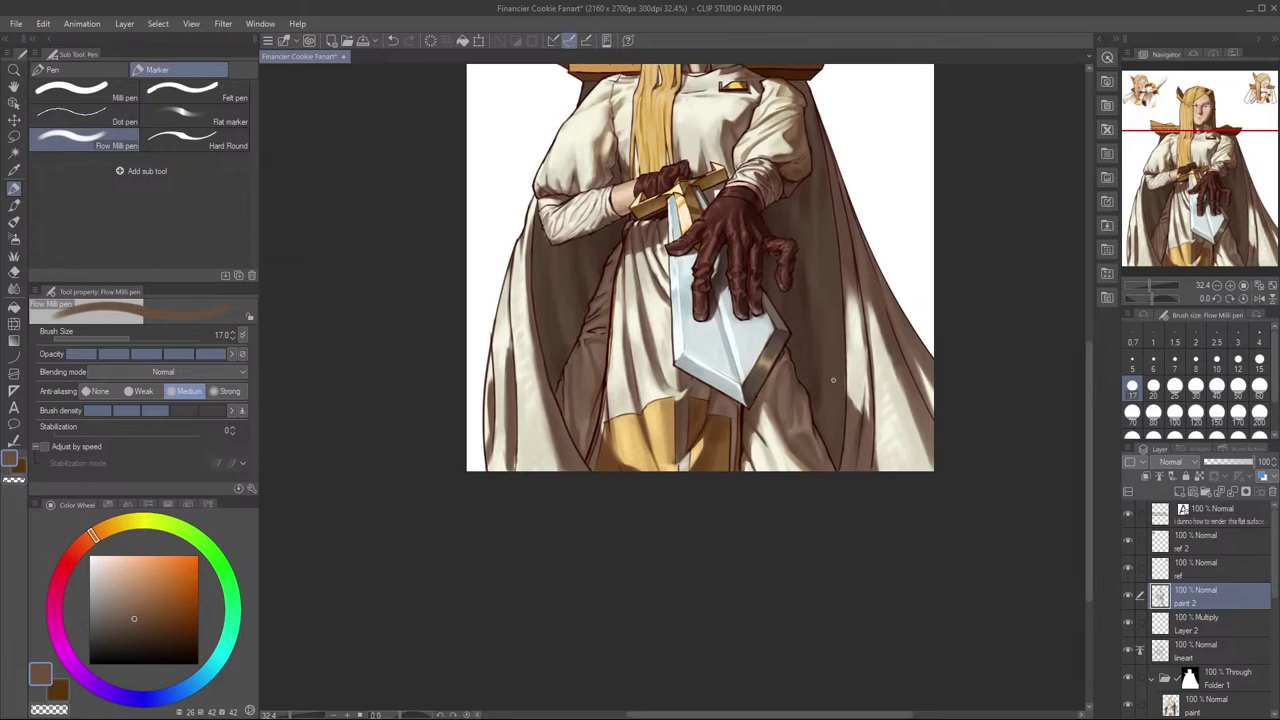
{"action": "left_click", "coordinate": [800, 414], "text": "alt"}
{"action": "key", "text": "bracketright"}
{"action": "key", "text": "bracketright"}
{"action": "key", "text": "bracketright"}
{"action": "key", "text": "bracketright"}
{"action": "key", "text": "bracketright"}
{"action": "left_click_drag", "start_coordinate": [809, 425], "coordinate": [799, 415]}
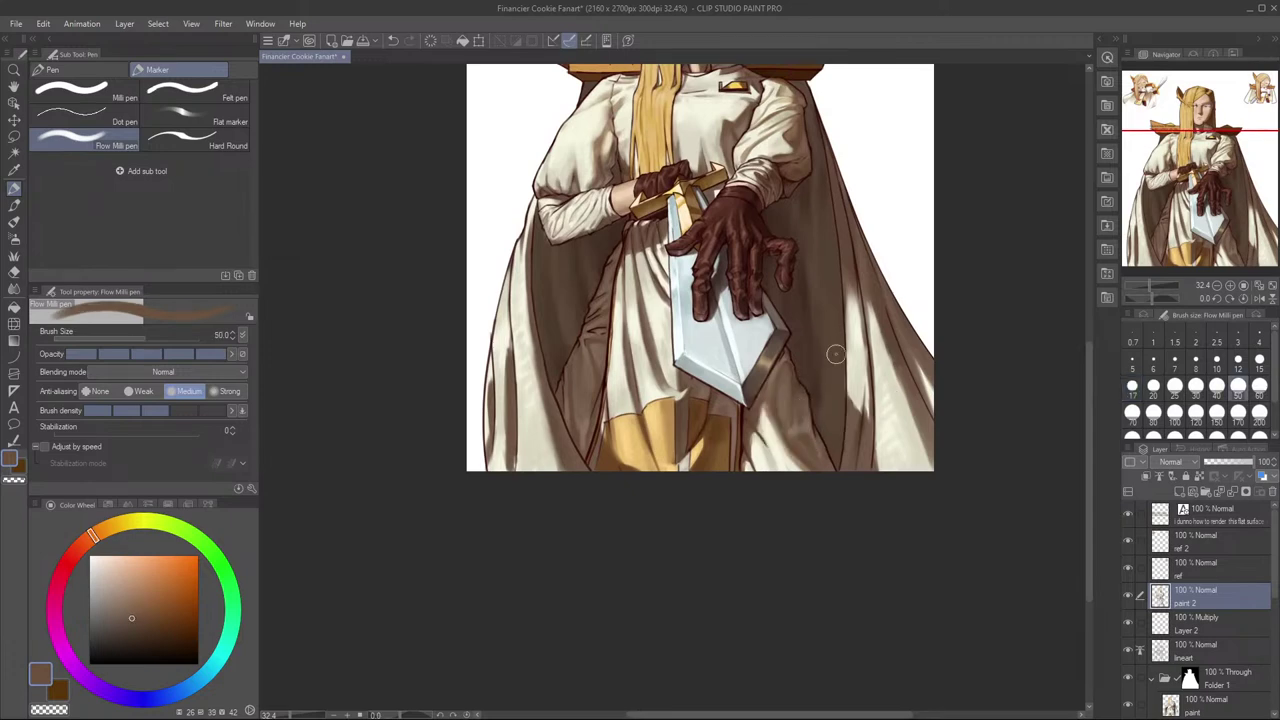
{"action": "key", "text": "bracketleft"}
{"action": "key", "text": "bracketleft"}
{"action": "key", "text": "ctrl+z"}
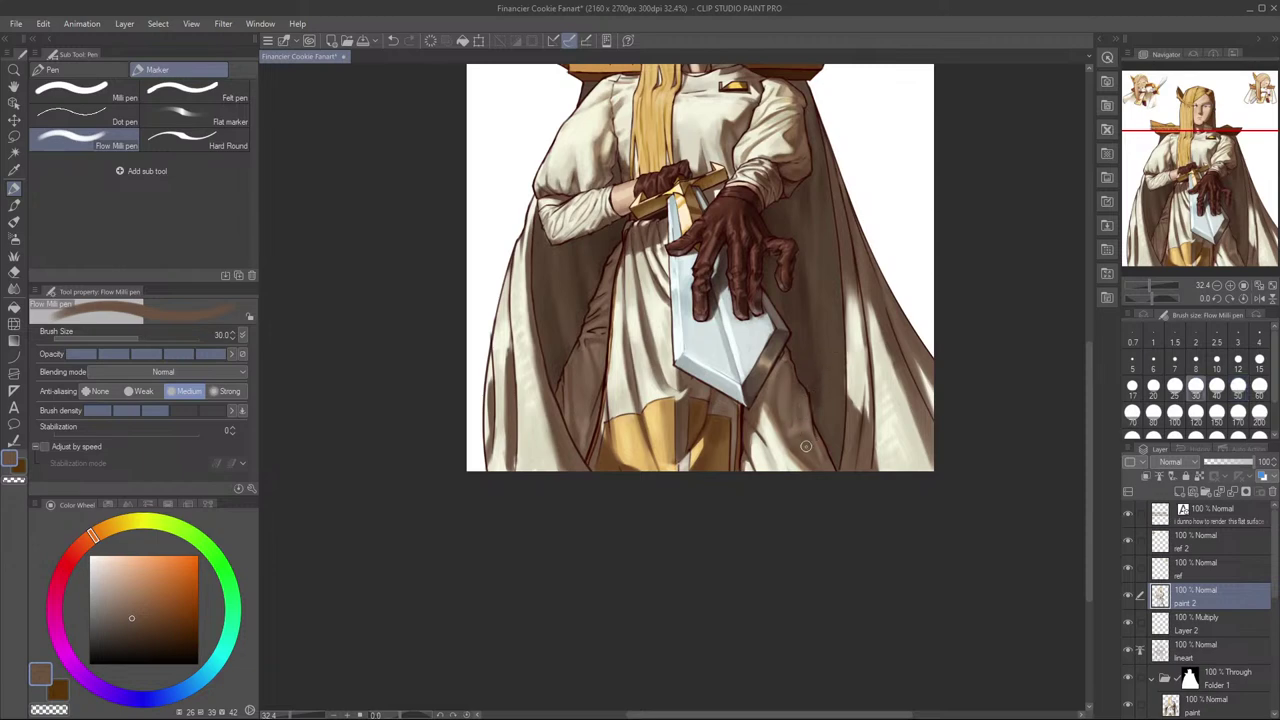
Step: Check the reworked folds and the overall figure in mirrored and normal views
{"action": "left_click", "coordinate": [1259, 299]}
{"action": "left_click_drag", "start_coordinate": [1050, 249], "coordinate": [846, 306]}
{"action": "key", "text": "h"}
{"action": "left_click_drag", "start_coordinate": [790, 354], "coordinate": [870, 389]}
{"action": "left_click_drag", "start_coordinate": [782, 443], "coordinate": [975, 430]}
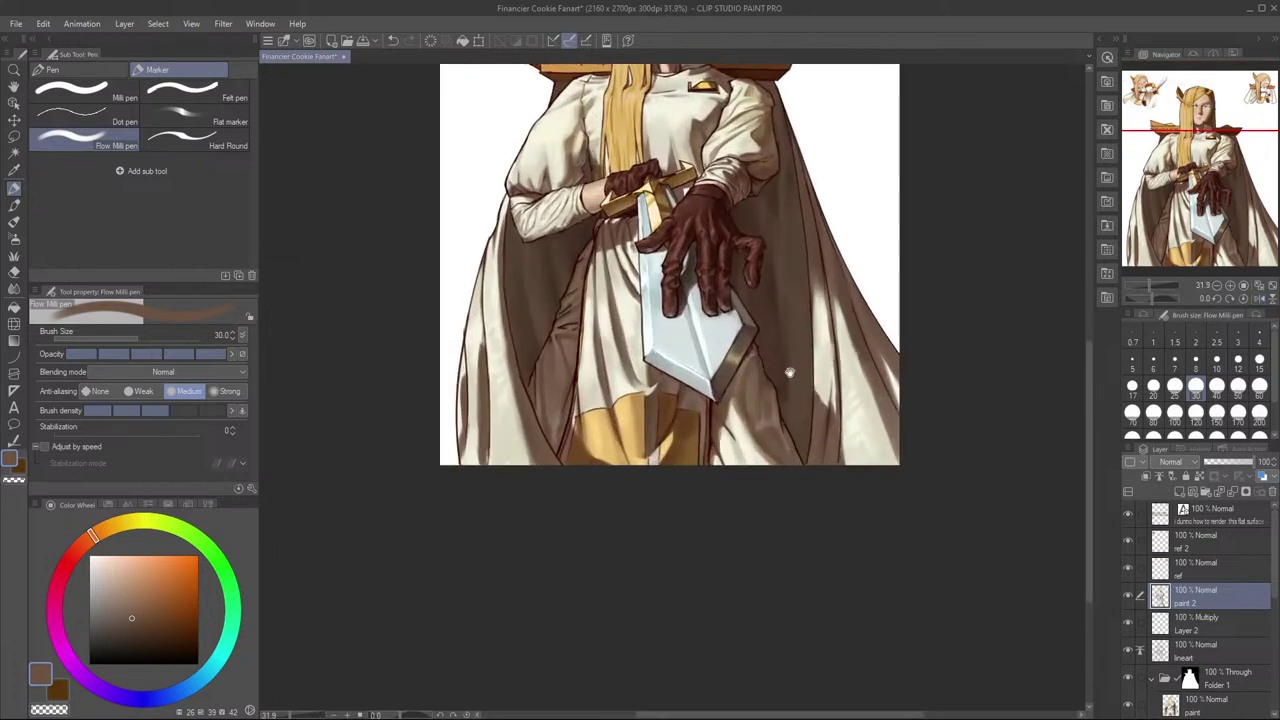
Step: Compare the figure in mirrored and normal views to judge the fold shadows around the sword
{"action": "left_click_drag", "start_coordinate": [795, 376], "coordinate": [848, 403]}
{"action": "key", "text": "h"}
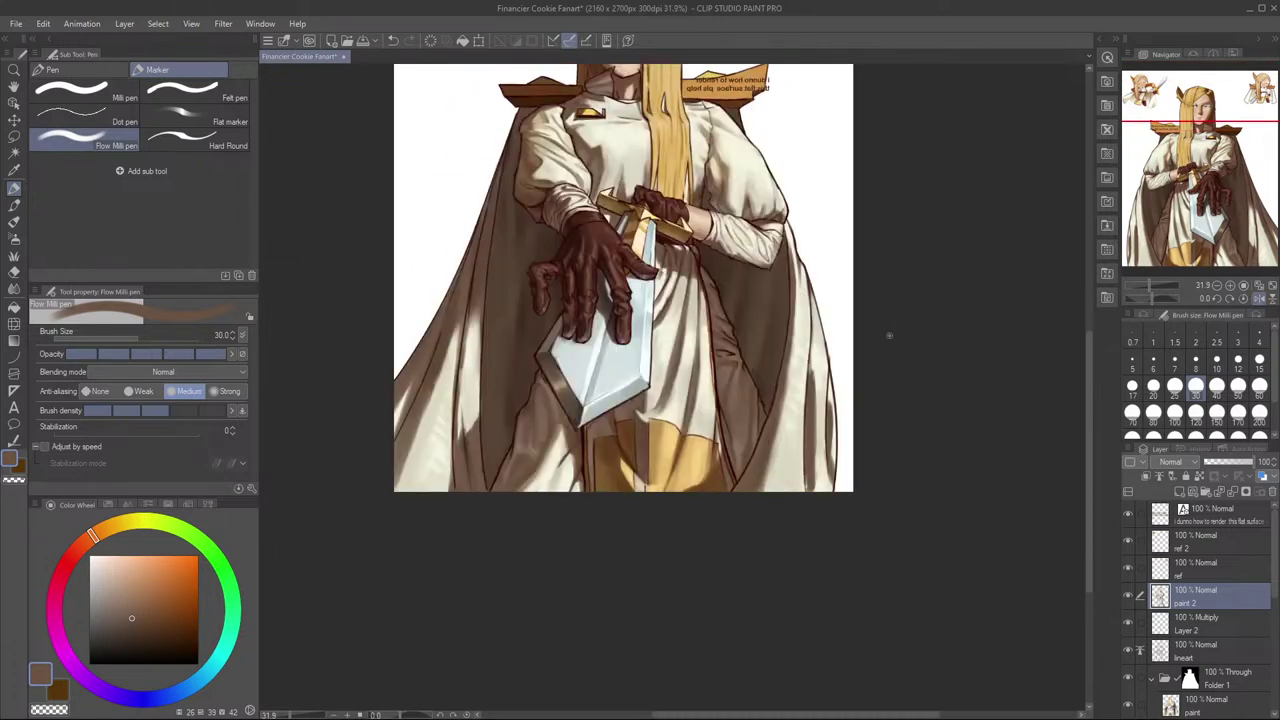
{"action": "key", "text": "h"}
{"action": "key", "text": "h"}
{"action": "key", "text": "h"}
{"action": "key", "text": "h"}
{"action": "key", "text": "h"}
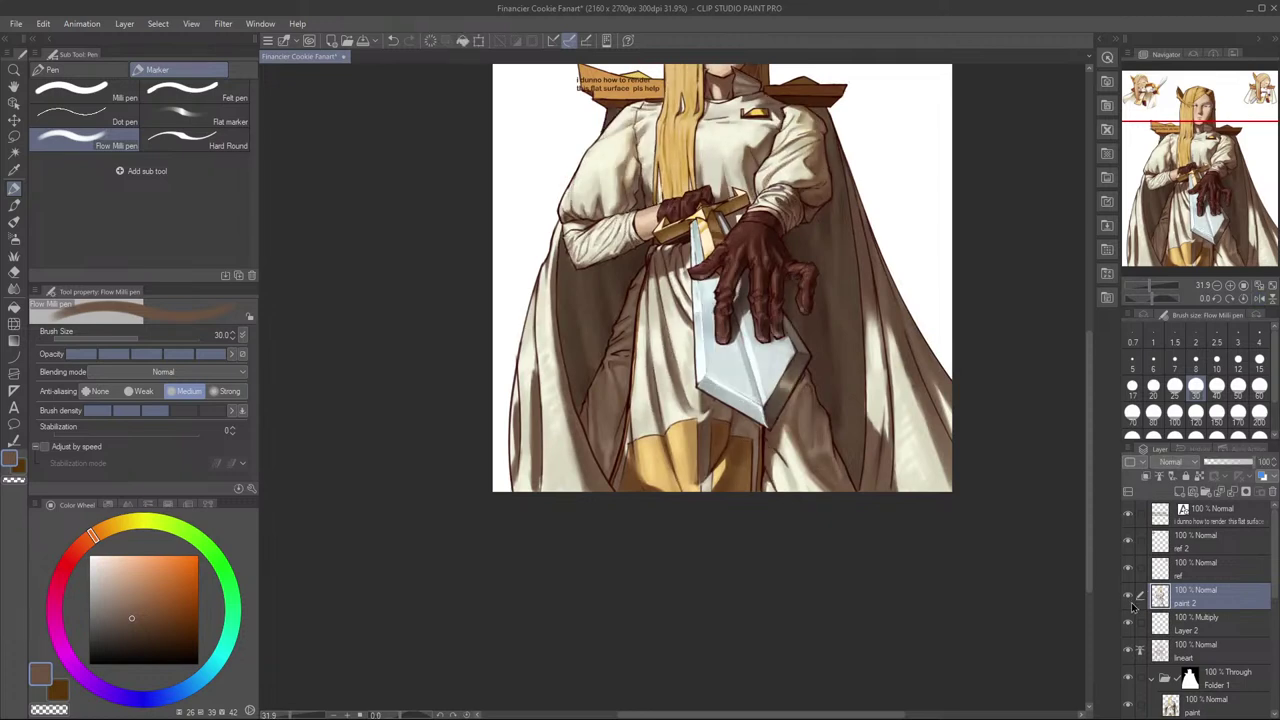
{"action": "key", "text": "h"}
Step: Shade the cloth below the sword tip with sampled browns (values 48 and 58) at pen sizes 30 and 17, undoing an unwanted stroke
{"action": "left_click", "coordinate": [807, 429], "text": "alt"}
{"action": "key", "text": "h"}
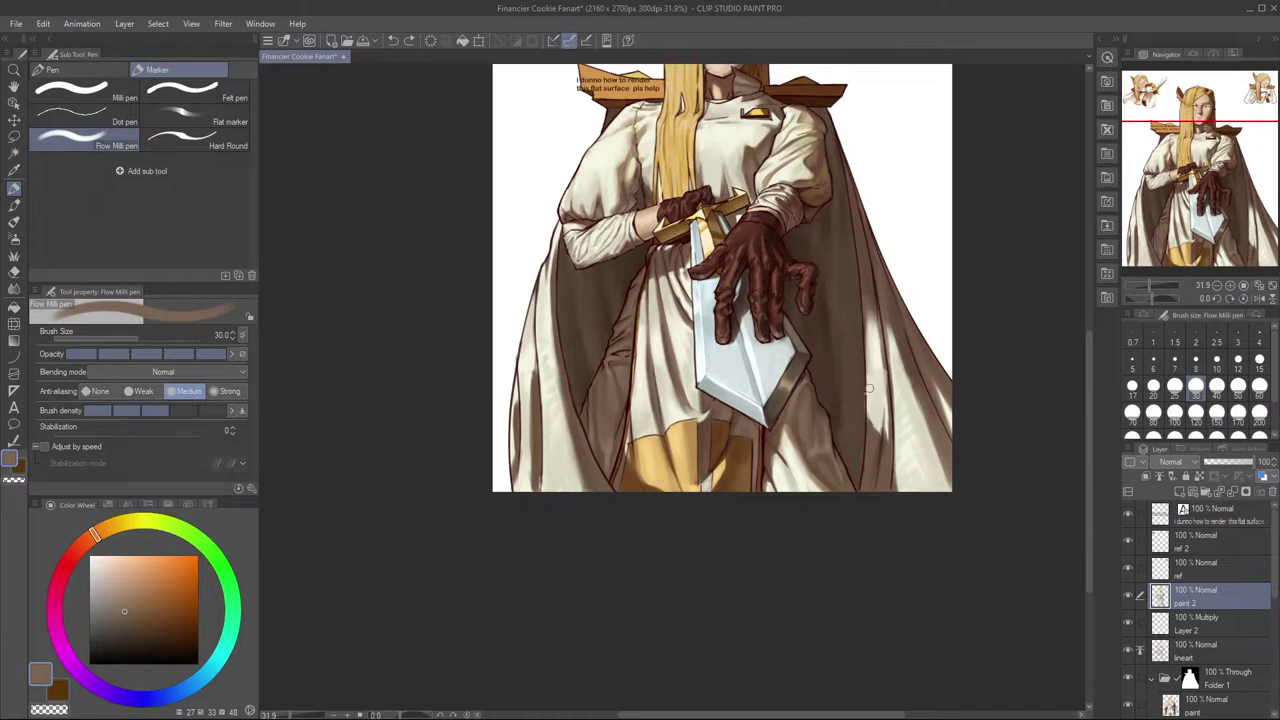
{"action": "left_click_drag", "start_coordinate": [877, 378], "coordinate": [907, 403]}
{"action": "left_click", "coordinate": [819, 460], "text": "alt"}
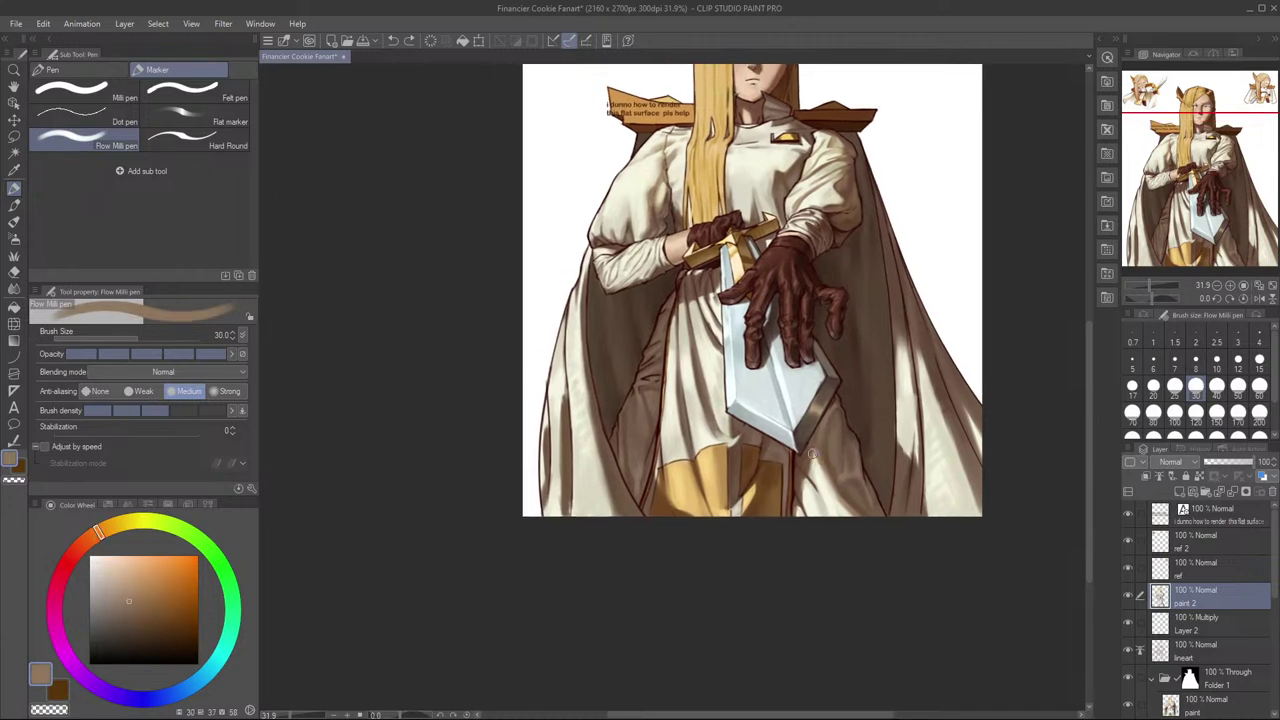
{"action": "key", "text": "bracketleft"}
{"action": "key", "text": "bracketleft"}
{"action": "key", "text": "bracketleft"}
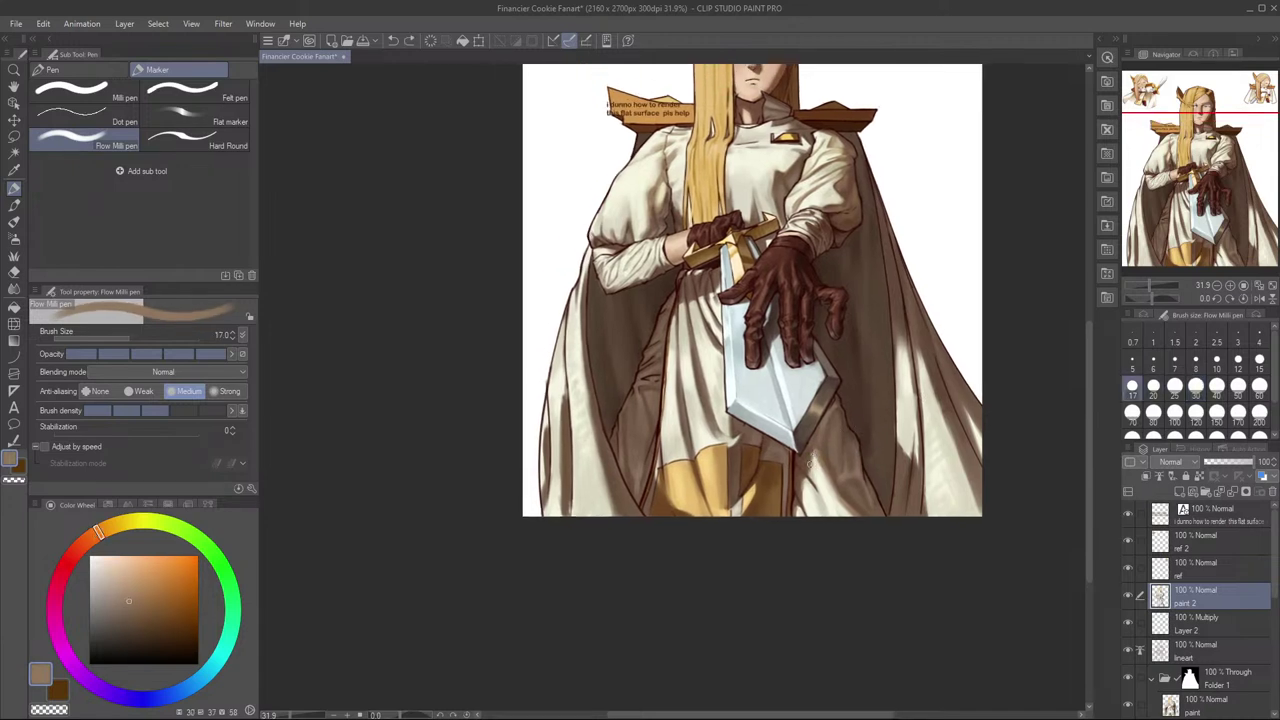
{"action": "key", "text": "ctrl+z"}
Step: Blend the fold edge below the sword tip with a sampled beige-brown (hue 34, saturation 24, value 60) at pen sizes 17 and 30
{"action": "scroll", "coordinate": [815, 482], "scroll_direction": "up", "scroll_amount": 2}
{"action": "left_click", "coordinate": [814, 486], "text": "alt"}
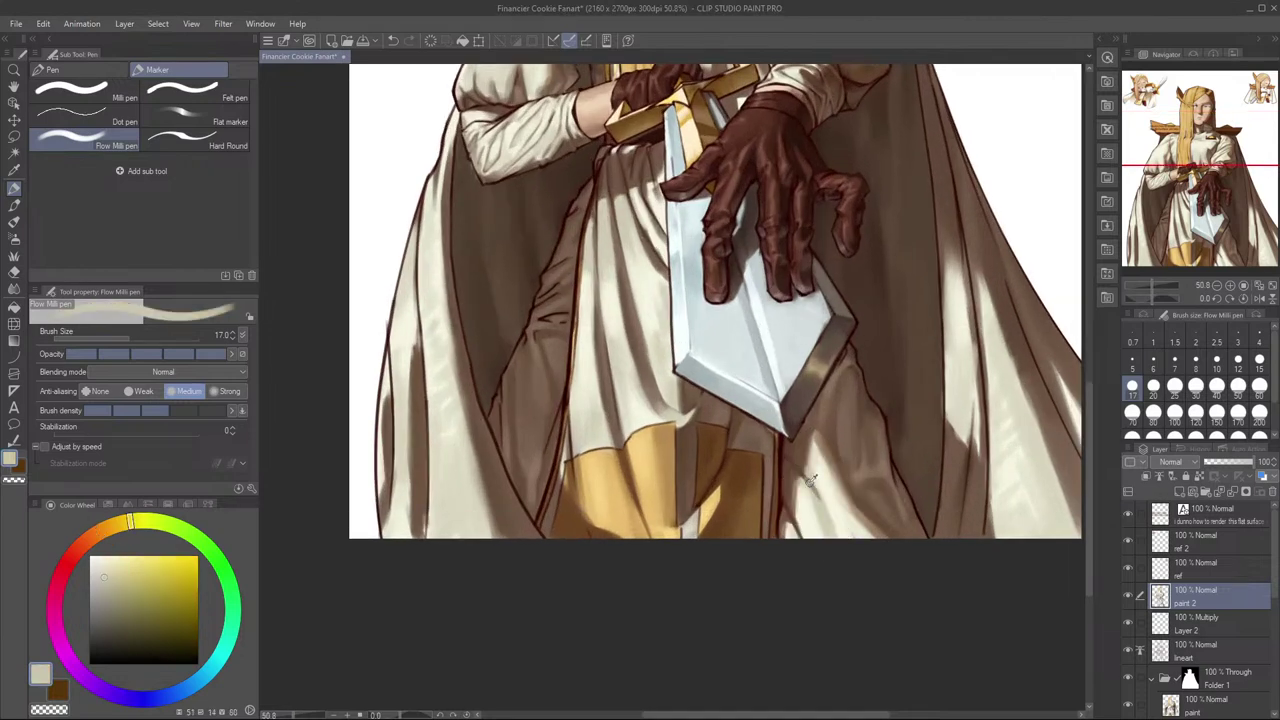
{"action": "left_click", "coordinate": [809, 480], "text": "alt"}
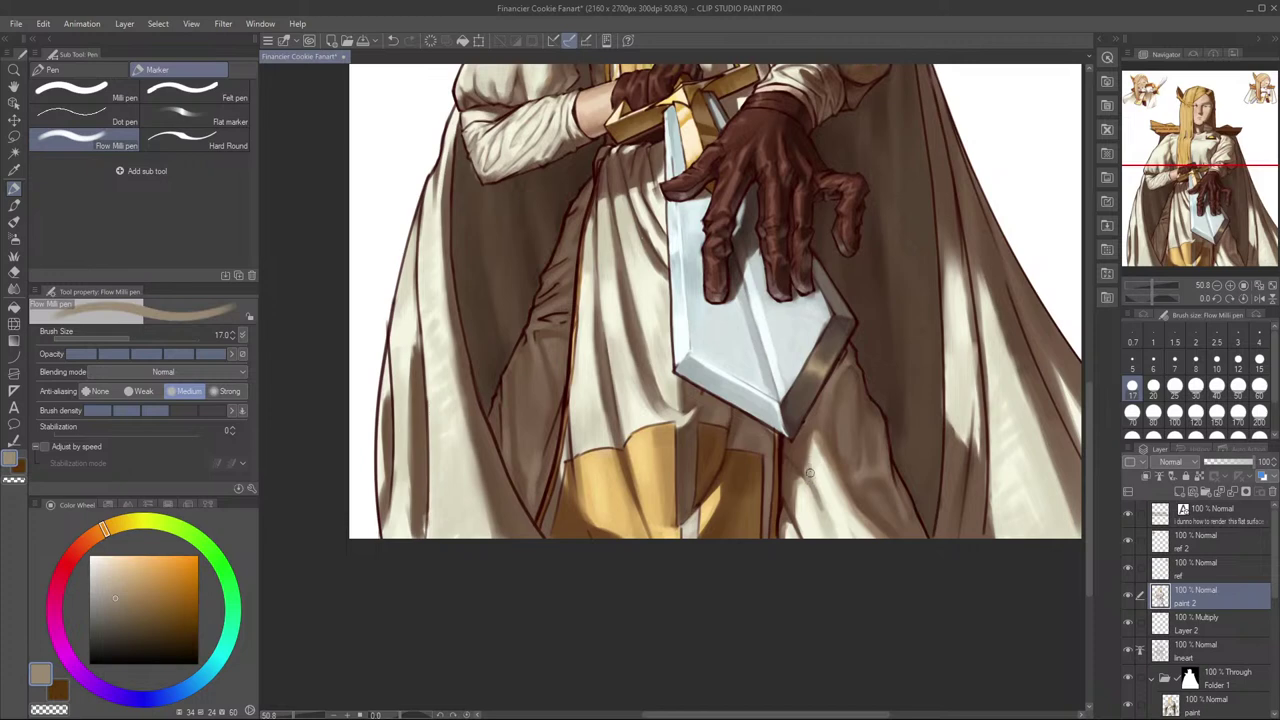
{"action": "scroll", "coordinate": [885, 461], "scroll_direction": "down", "scroll_amount": 2}
{"action": "key", "text": "bracketright"}
{"action": "key", "text": "bracketright"}
{"action": "key", "text": "bracketright"}
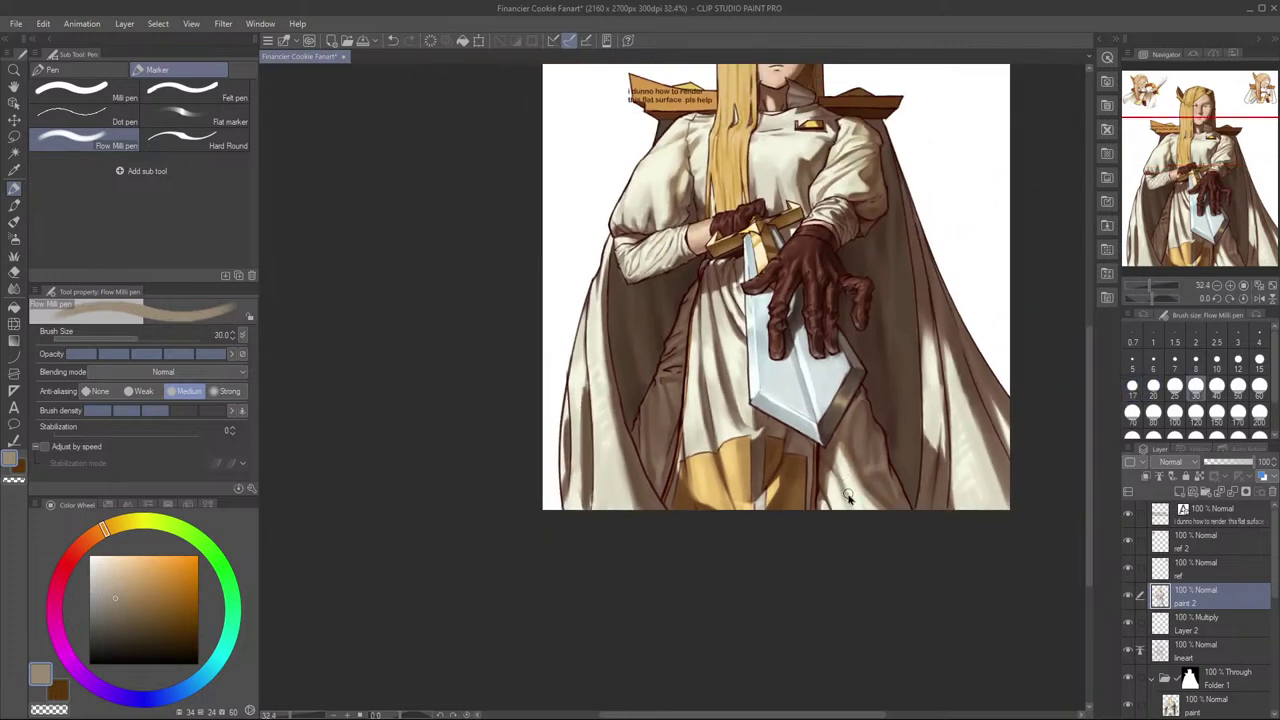
Step: Brighten the white fold below the sword tip with sampled off-white (hue 57, saturation 8, value 93) at pen sizes 60 and 20
{"action": "left_click", "coordinate": [846, 470], "text": "alt"}
{"action": "key", "text": "bracketright"}
{"action": "key", "text": "bracketright"}
{"action": "key", "text": "bracketright"}
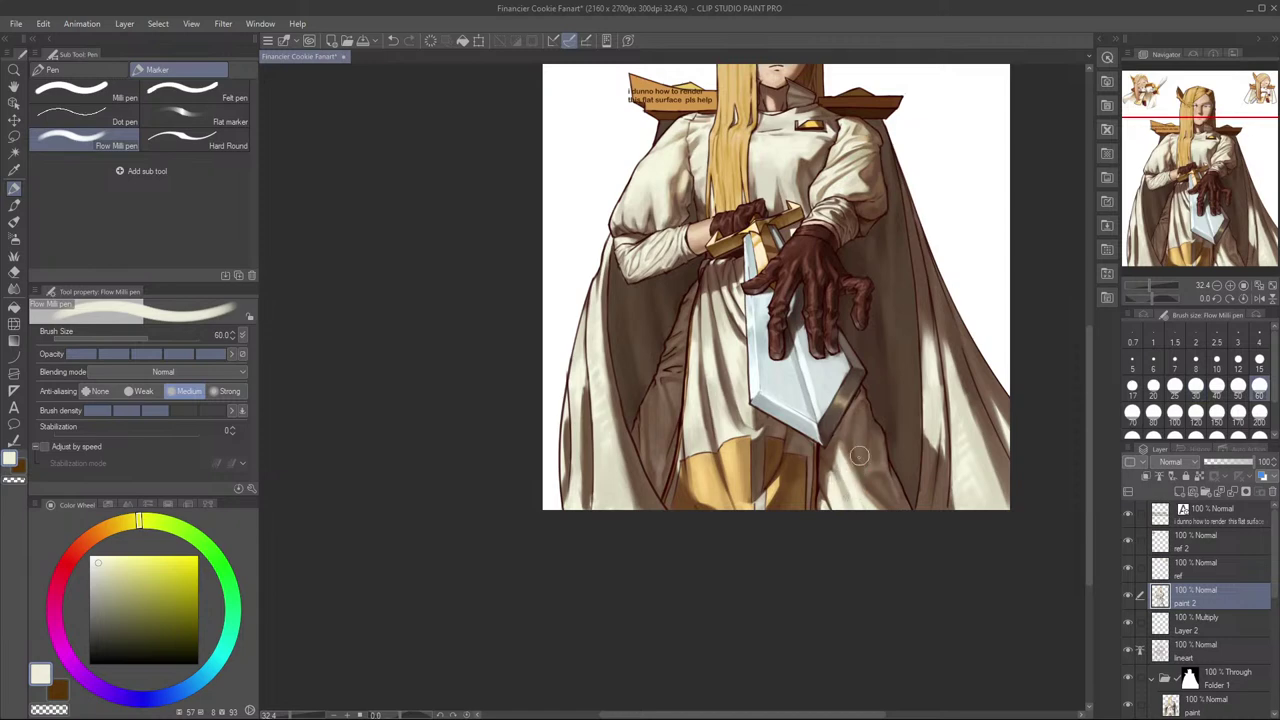
{"action": "key", "text": "bracketleft"}
{"action": "key", "text": "bracketleft"}
{"action": "key", "text": "bracketleft"}
{"action": "key", "text": "bracketleft"}
{"action": "key", "text": "bracketleft"}
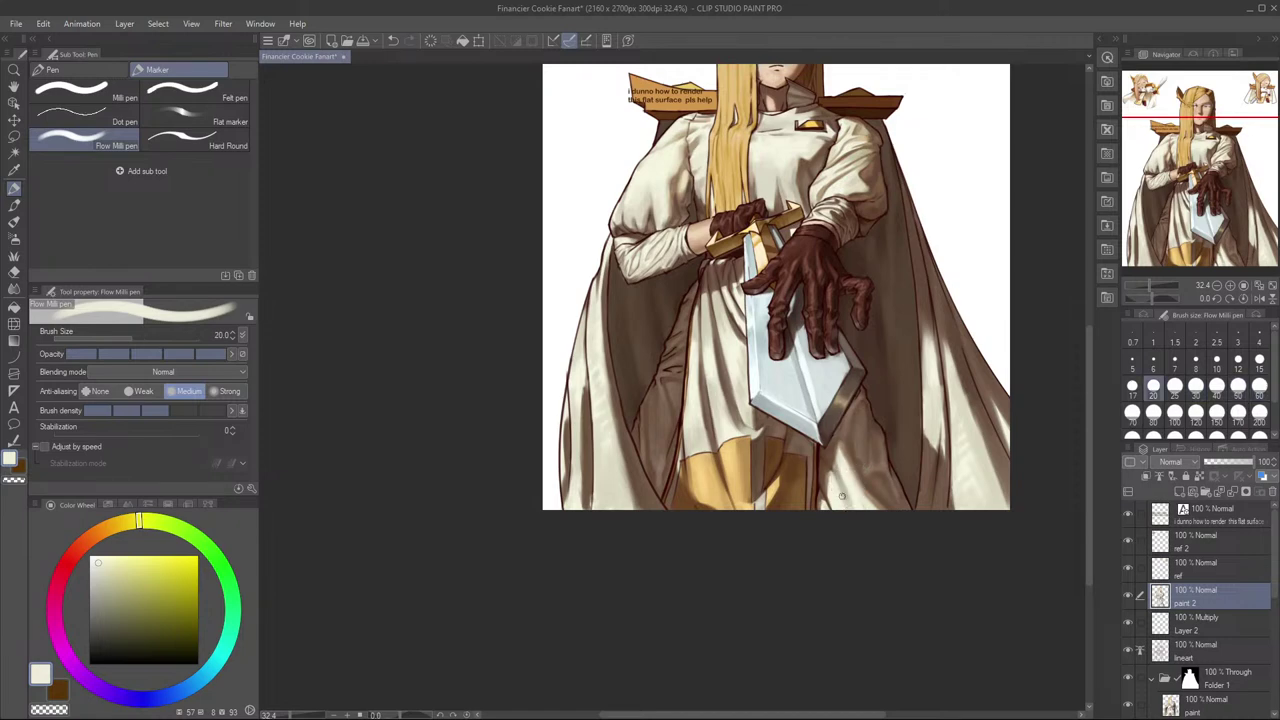
Step: Refine the narrow shadow beside the white fold with sampled brown (hue 27, saturation 36, value 50) at pen sizes 20 and 12
{"action": "left_click", "coordinate": [824, 490], "text": "alt"}
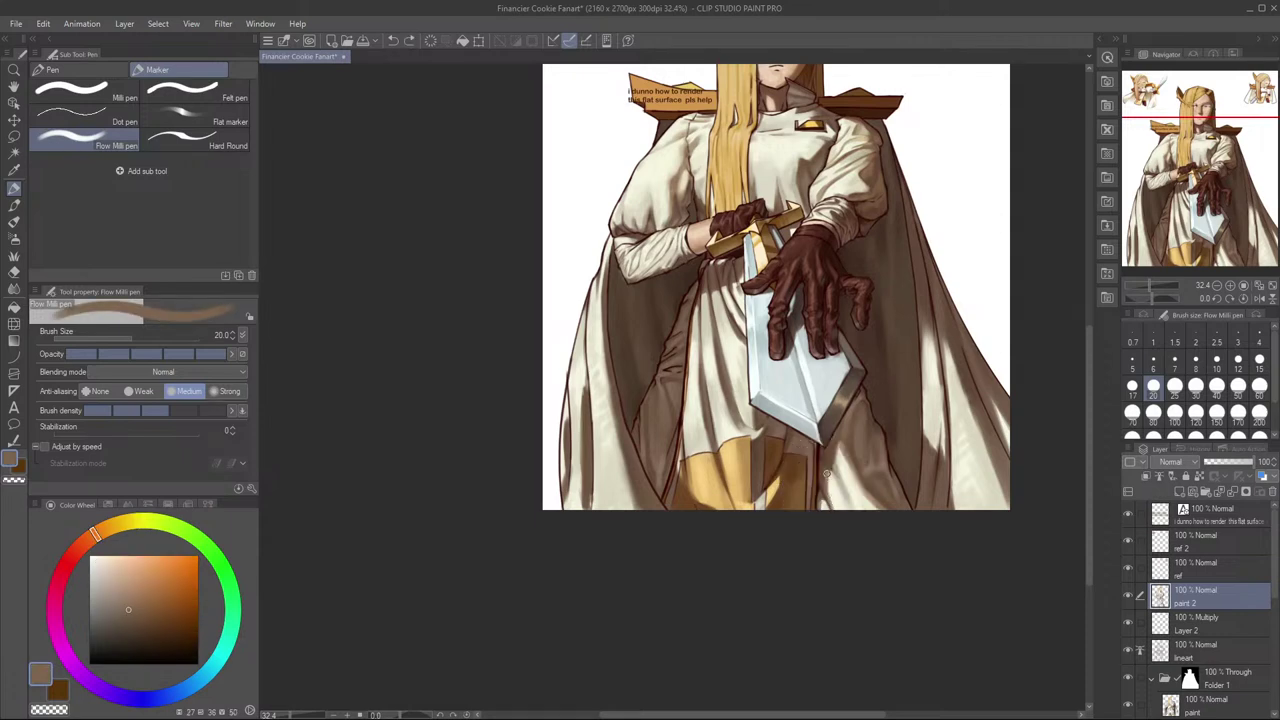
{"action": "key", "text": "bracketleft"}
{"action": "key", "text": "bracketleft"}
{"action": "key", "text": "bracketleft"}
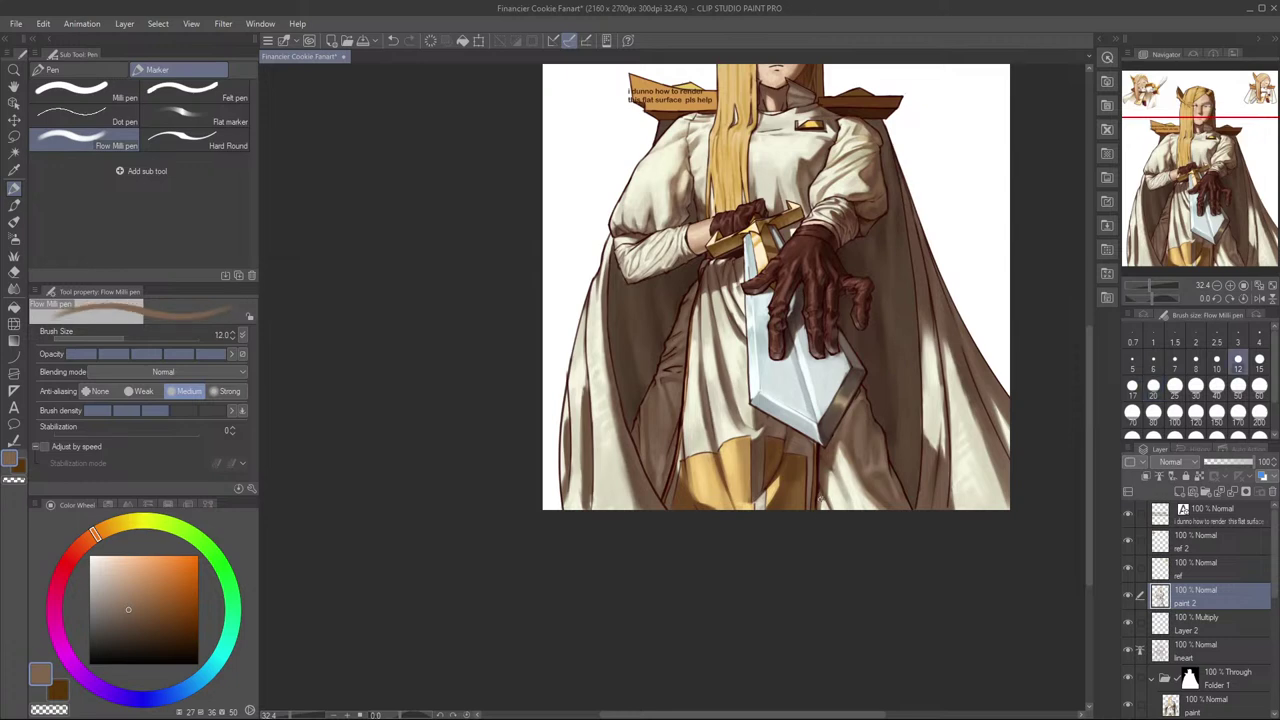
Step: Check the folds in mirrored and normal views, comparing the painting with the paint 2 layer hidden and shown
{"action": "key", "text": "h"}
{"action": "left_click_drag", "start_coordinate": [791, 509], "coordinate": [991, 486]}
{"action": "scroll", "coordinate": [908, 408], "scroll_direction": "down", "scroll_amount": 2}
{"action": "key", "text": "h"}
{"action": "left_click_drag", "start_coordinate": [863, 414], "coordinate": [978, 403]}
{"action": "key", "text": "h"}
{"action": "key", "text": "h"}
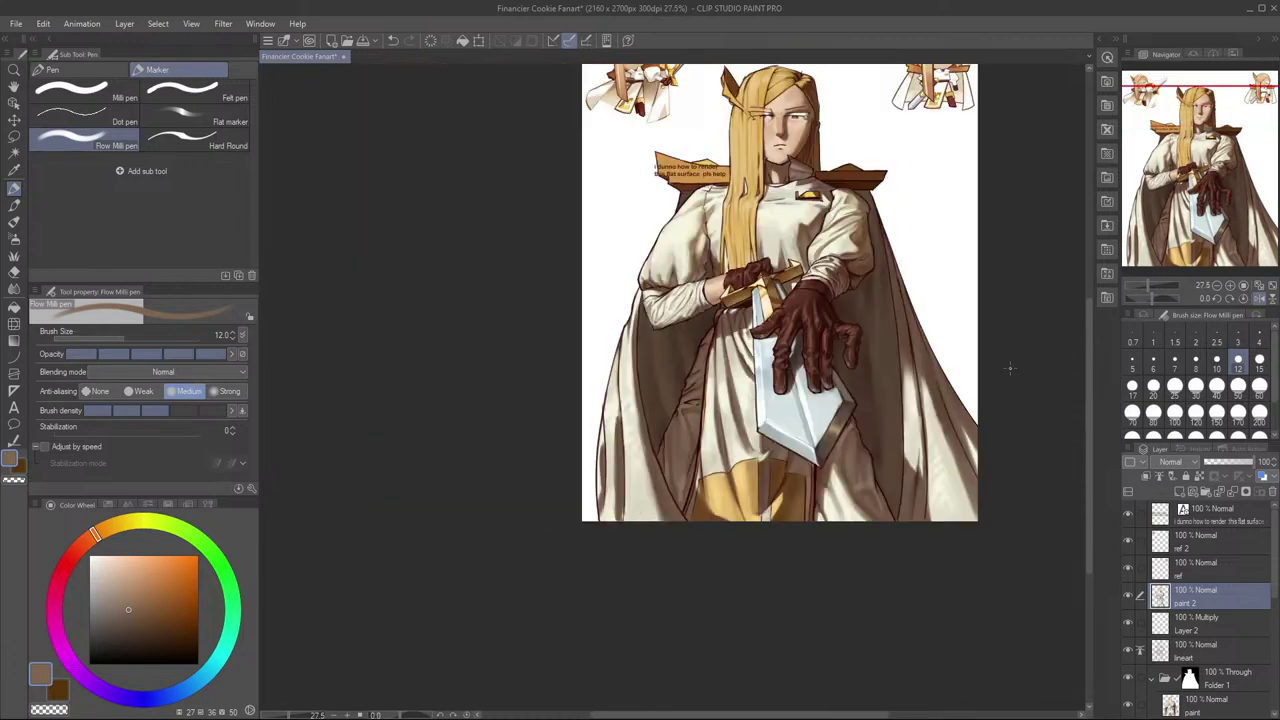
{"action": "left_click", "coordinate": [1131, 599]}
{"action": "left_click", "coordinate": [1131, 599]}
{"action": "mouse_move", "coordinate": [954, 479]}
{"action": "left_mouse_down"}
{"action": "mouse_move", "coordinate": [931, 516]}
{"action": "mouse_move", "coordinate": [985, 483]}
{"action": "left_mouse_up"}
Step: Soften the white fold below the sword tip in sampled off-white (value 95) with the Soft airbrush at size 40, undoing unwanted brush strokes
{"action": "left_click", "coordinate": [745, 487], "text": "alt"}
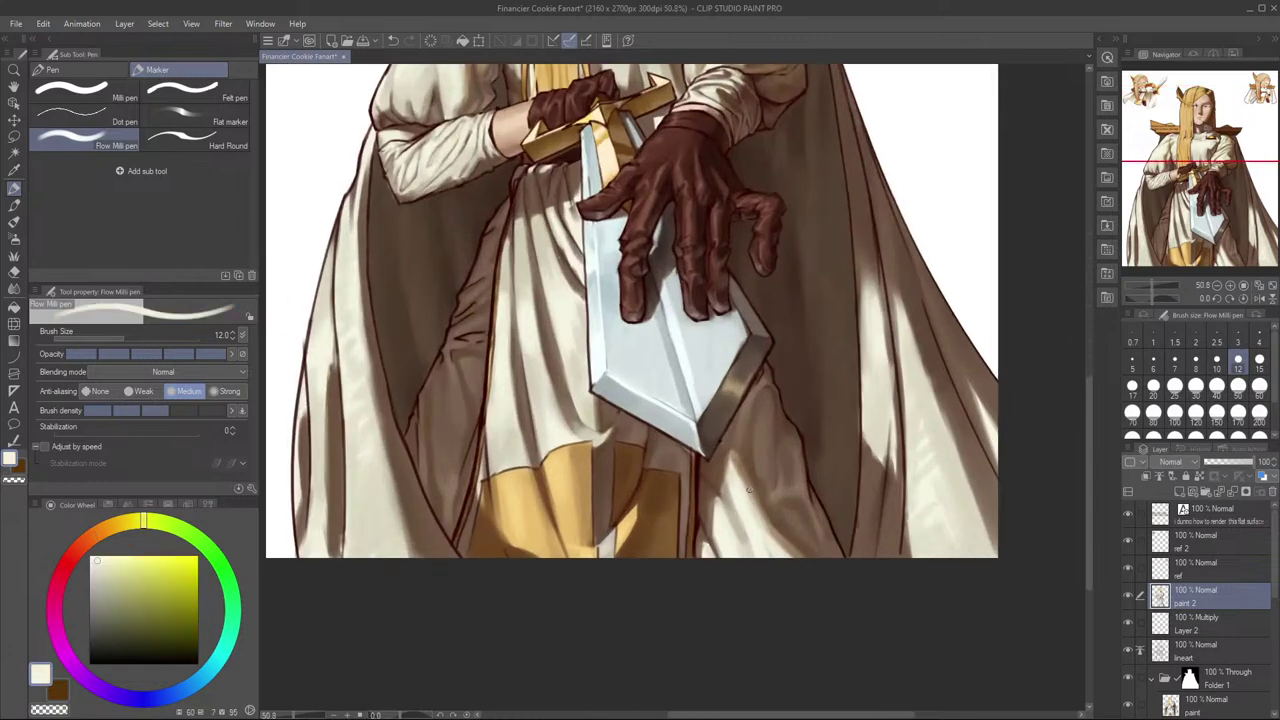
{"action": "scroll", "coordinate": [750, 491], "scroll_direction": "down", "scroll_amount": 2}
{"action": "key", "text": "b"}
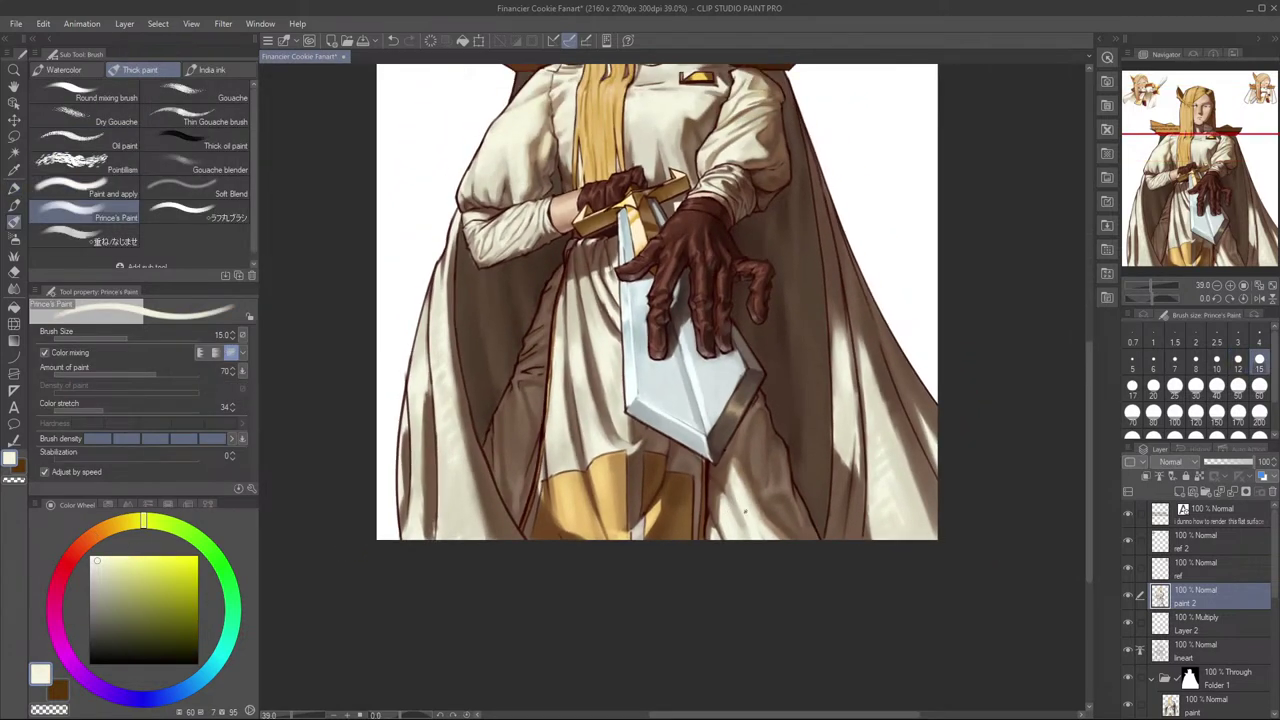
{"action": "key", "text": "ctrl+z"}
{"action": "left_click_drag", "start_coordinate": [740, 477], "coordinate": [773, 545]}
{"action": "key", "text": "bracketright"}
{"action": "key", "text": "bracketright"}
{"action": "key", "text": "bracketright"}
{"action": "key", "text": "ctrl+z"}
{"action": "left_click_drag", "start_coordinate": [742, 474], "coordinate": [764, 514]}
{"action": "key", "text": "ctrl+z"}
{"action": "left_click_drag", "start_coordinate": [740, 470], "coordinate": [758, 517]}
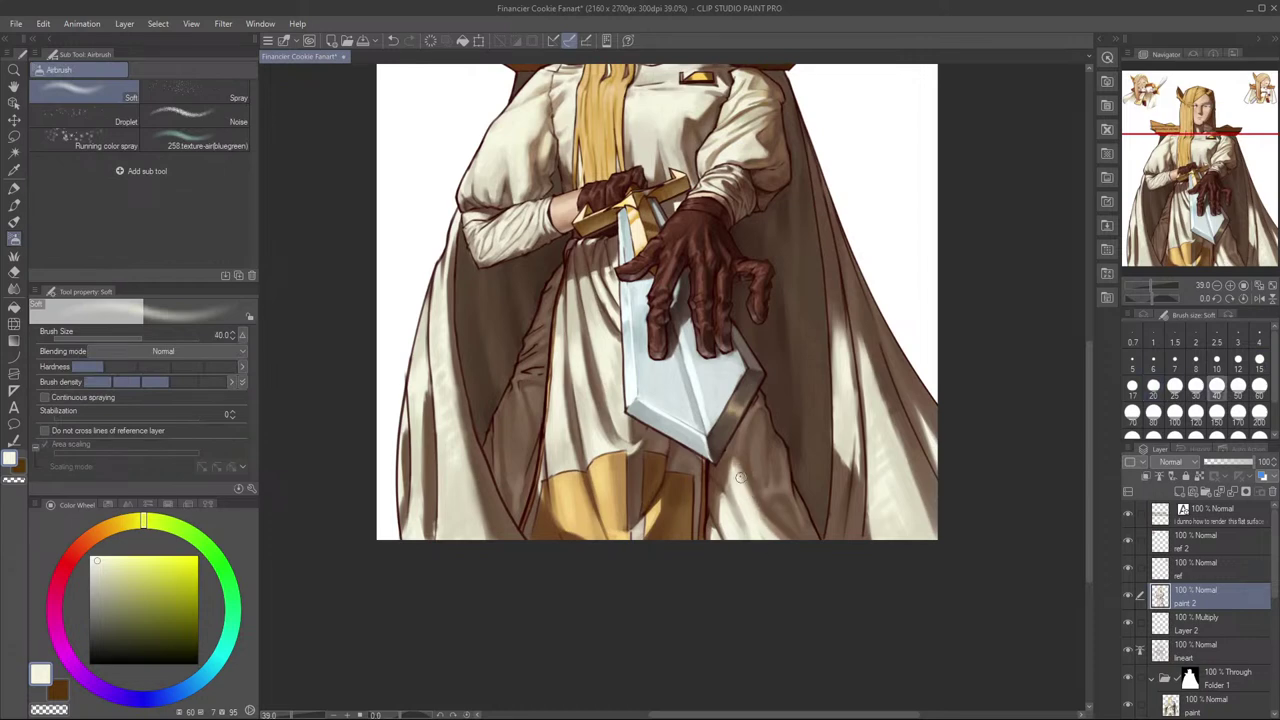
Step: Airbrush a soft shadow into the fold below the sword tip with sampled brown (hue 31, saturation 31, value 64) at size 25
{"action": "left_click", "coordinate": [775, 522], "text": "alt"}
{"action": "key", "text": "bracketleft"}
{"action": "key", "text": "bracketleft"}
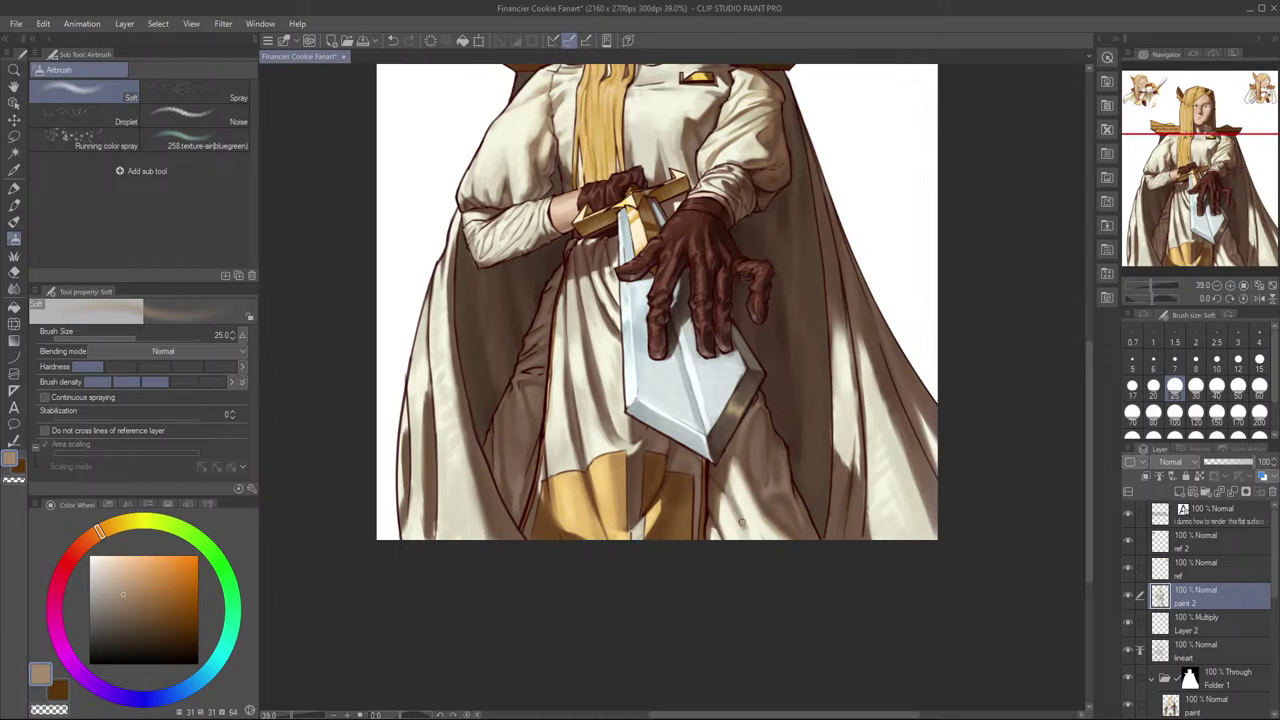
Step: Examine the whole figure in mirrored and normal views, toggling the paint 2 layer's visibility to compare the airbrushed folds
{"action": "scroll", "coordinate": [877, 450], "scroll_direction": "down", "scroll_amount": 3}
{"action": "key", "text": "h"}
{"action": "left_click_drag", "start_coordinate": [877, 450], "coordinate": [986, 448]}
{"action": "key", "text": "h"}
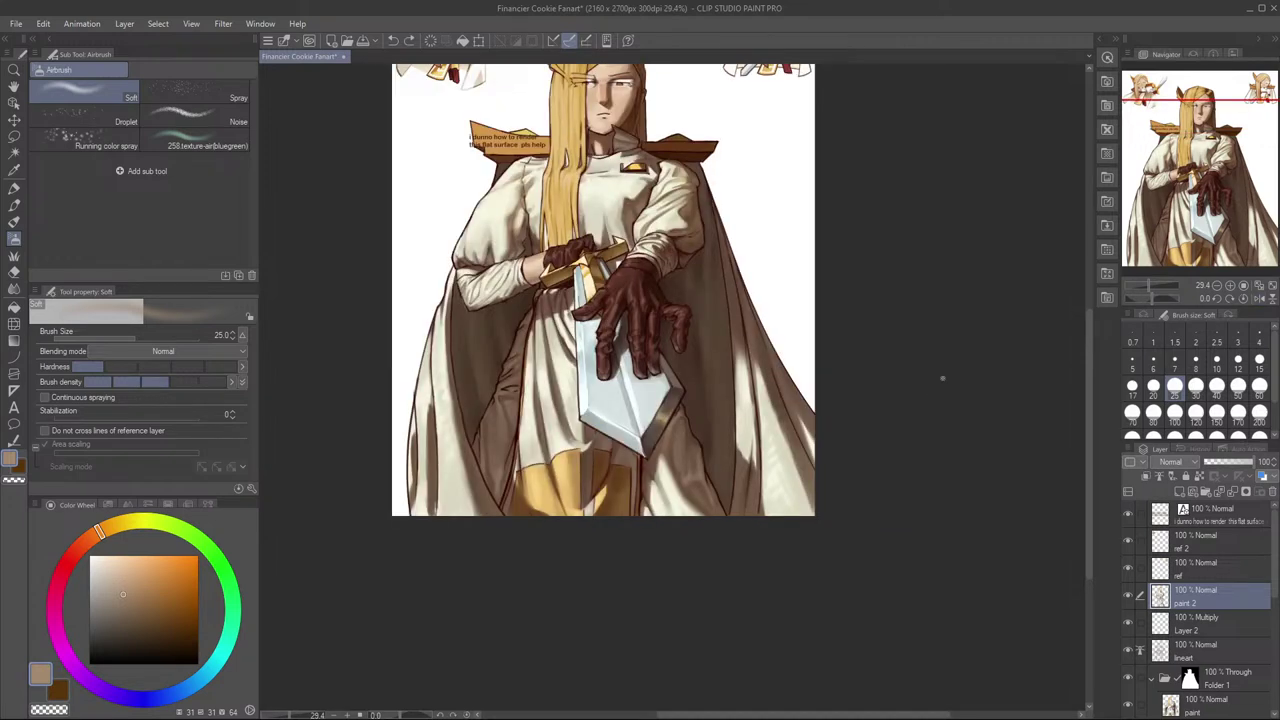
{"action": "left_click", "coordinate": [1129, 597]}
{"action": "left_click", "coordinate": [1129, 597]}
{"action": "left_click_drag", "start_coordinate": [827, 489], "coordinate": [998, 563]}
{"action": "scroll", "coordinate": [965, 520], "scroll_direction": "right", "scroll_amount": 3}
{"action": "scroll", "coordinate": [965, 520], "scroll_direction": "down", "scroll_amount": 1}
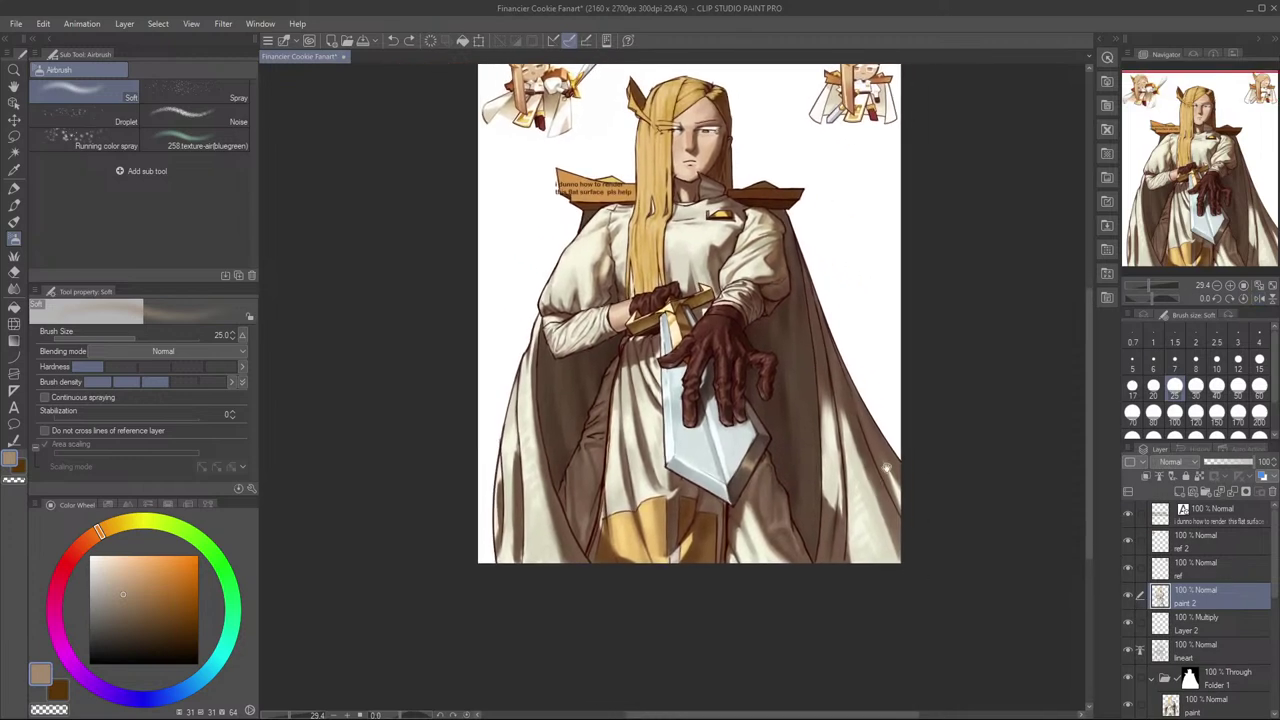
{"action": "scroll", "coordinate": [936, 482], "scroll_direction": "down", "scroll_amount": 2}
{"action": "scroll", "coordinate": [914, 512], "scroll_direction": "up", "scroll_amount": 1}
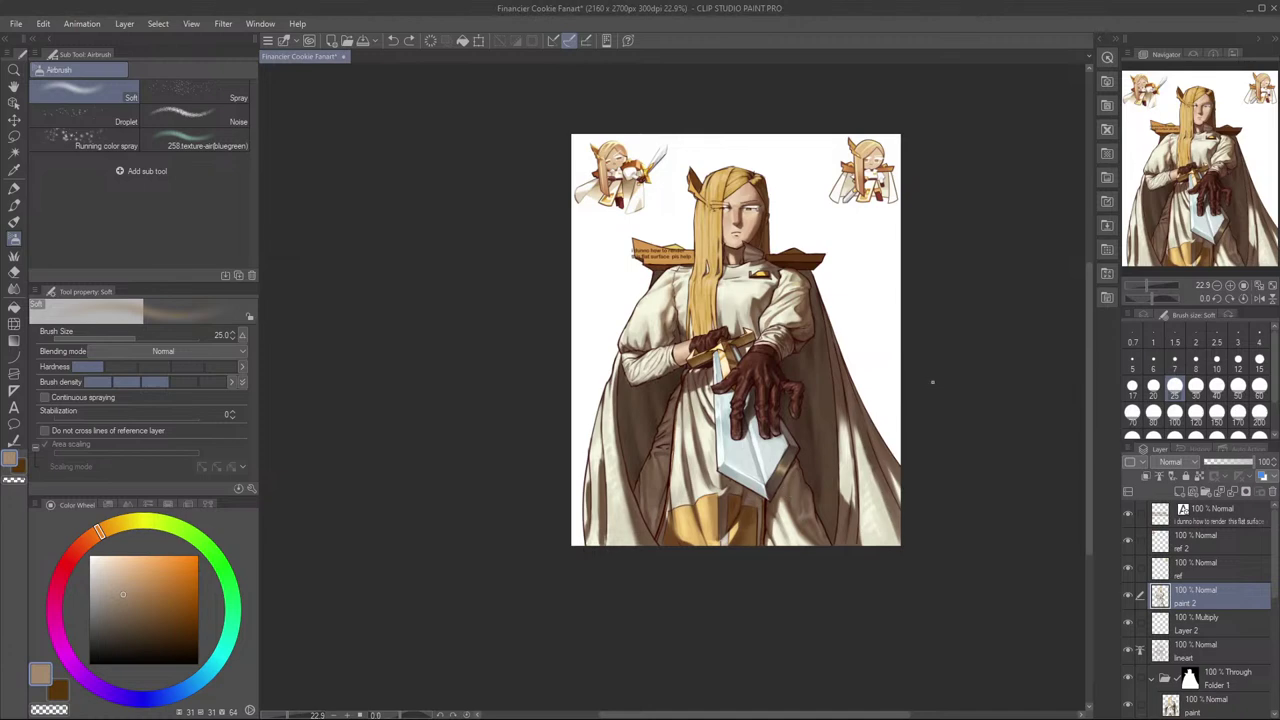
{"action": "key", "text": "h"}
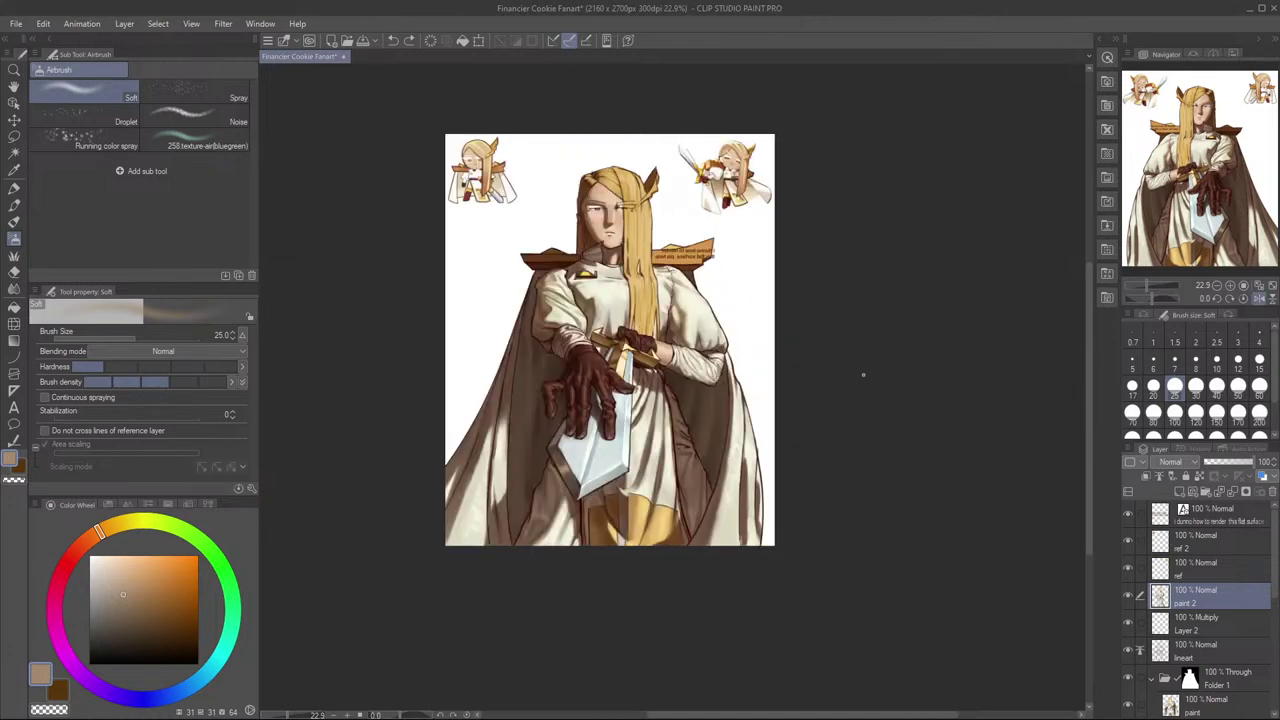
{"action": "key", "text": "h"}
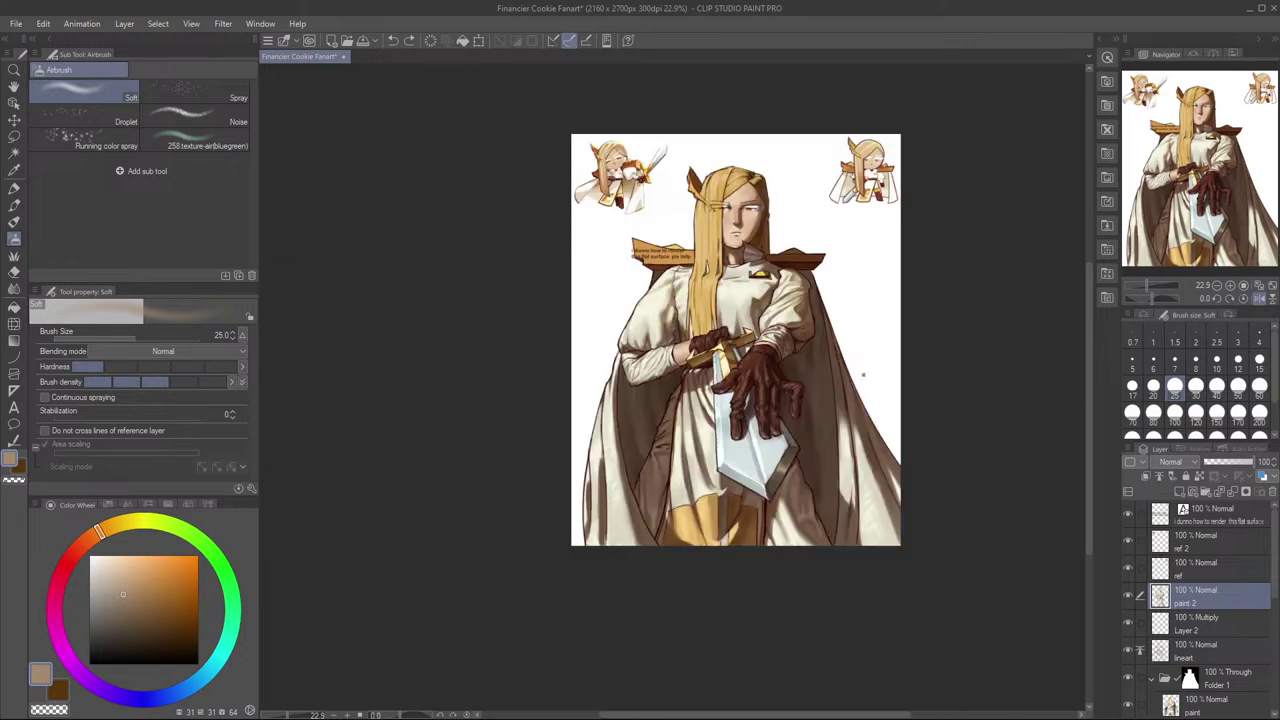
Step: Shade the brown cloth left of the white tunic with the Flow Milli pen at size 12 in sampled brown (value 51)
{"action": "left_click_drag", "start_coordinate": [650, 509], "coordinate": [836, 451]}
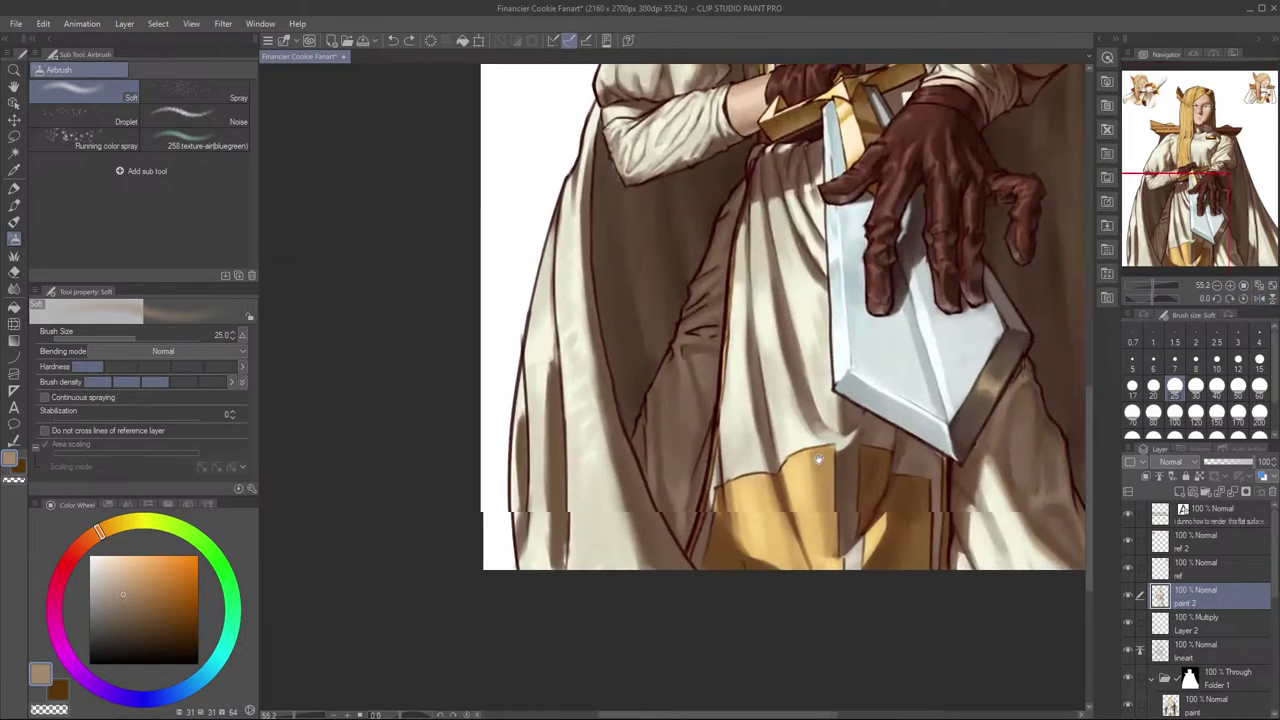
{"action": "key", "text": "p"}
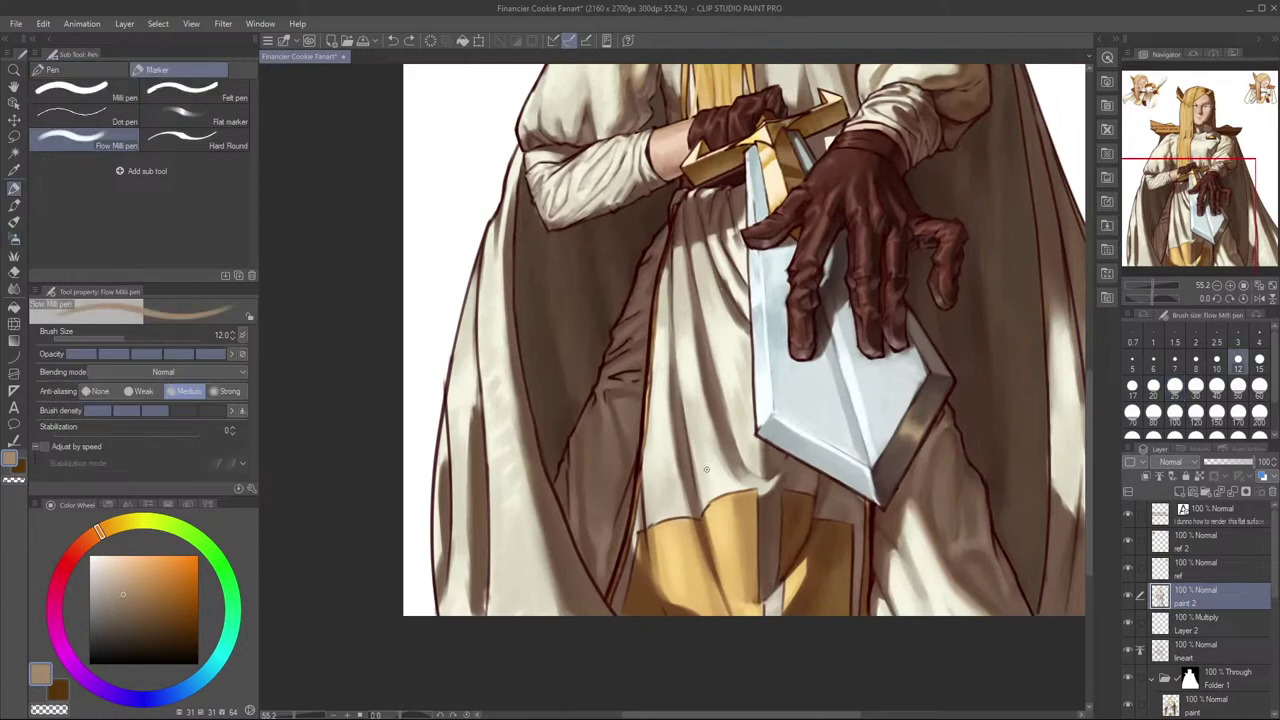
{"action": "scroll", "coordinate": [664, 486], "scroll_direction": "down", "scroll_amount": 2}
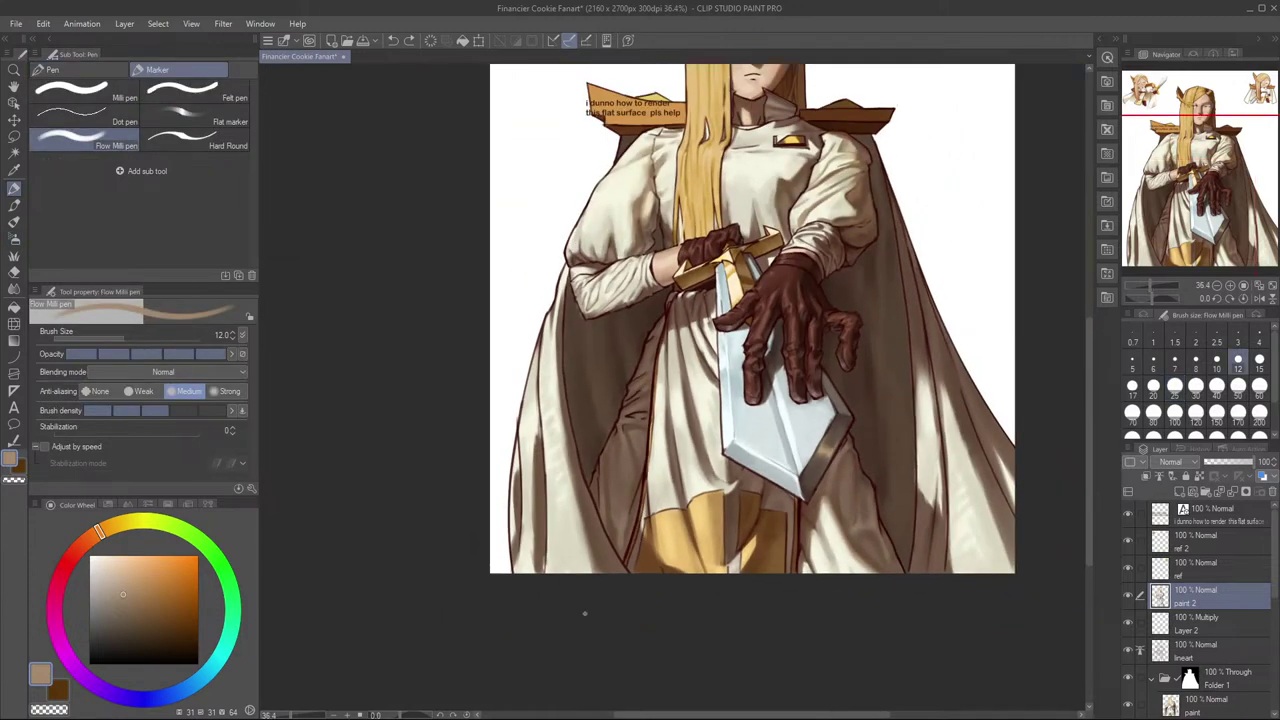
{"action": "scroll", "coordinate": [644, 430], "scroll_direction": "up", "scroll_amount": 3}
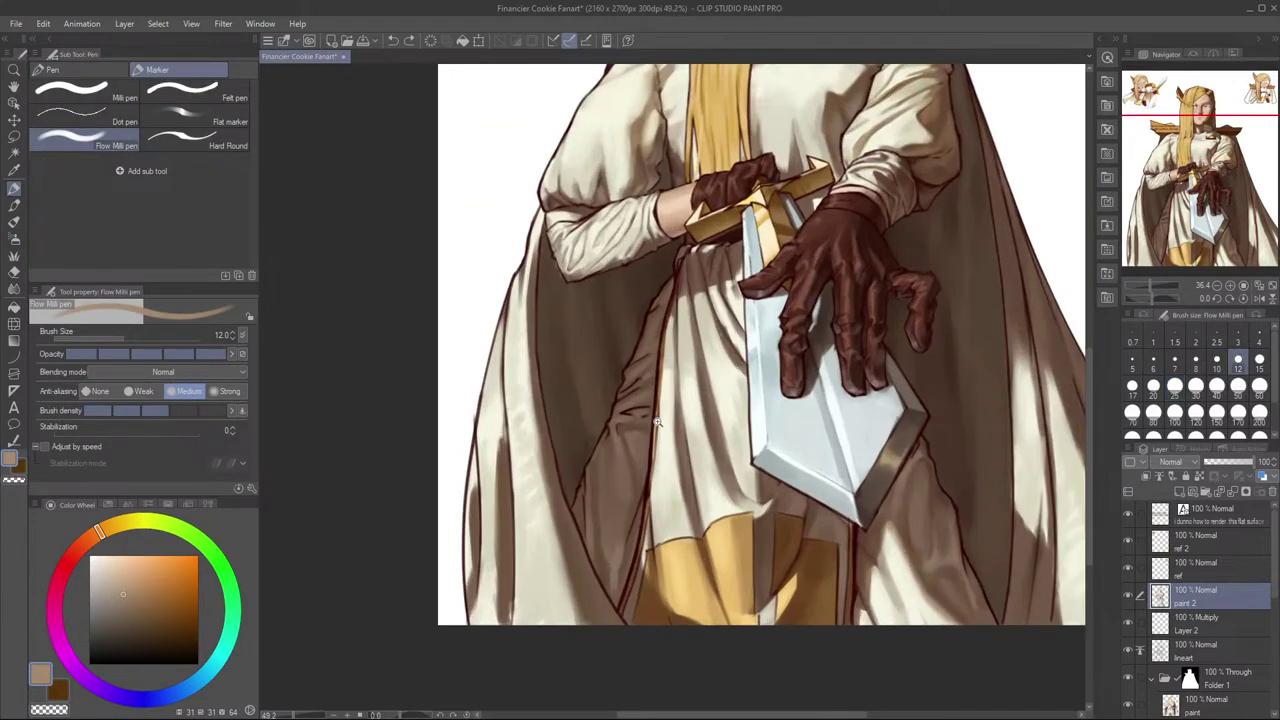
{"action": "key", "text": "alt+Tab"}
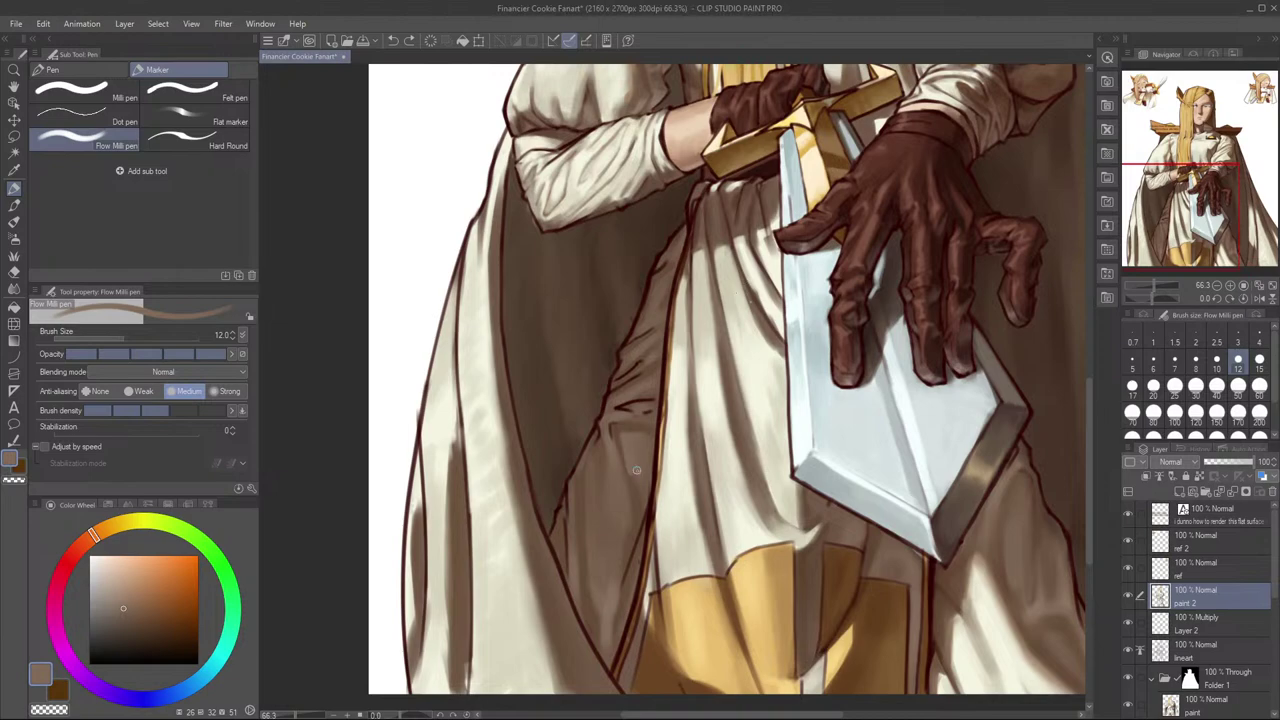
{"action": "scroll", "coordinate": [674, 427], "scroll_direction": "down", "scroll_amount": 5}
{"action": "scroll", "coordinate": [728, 367], "scroll_direction": "up", "scroll_amount": 1}
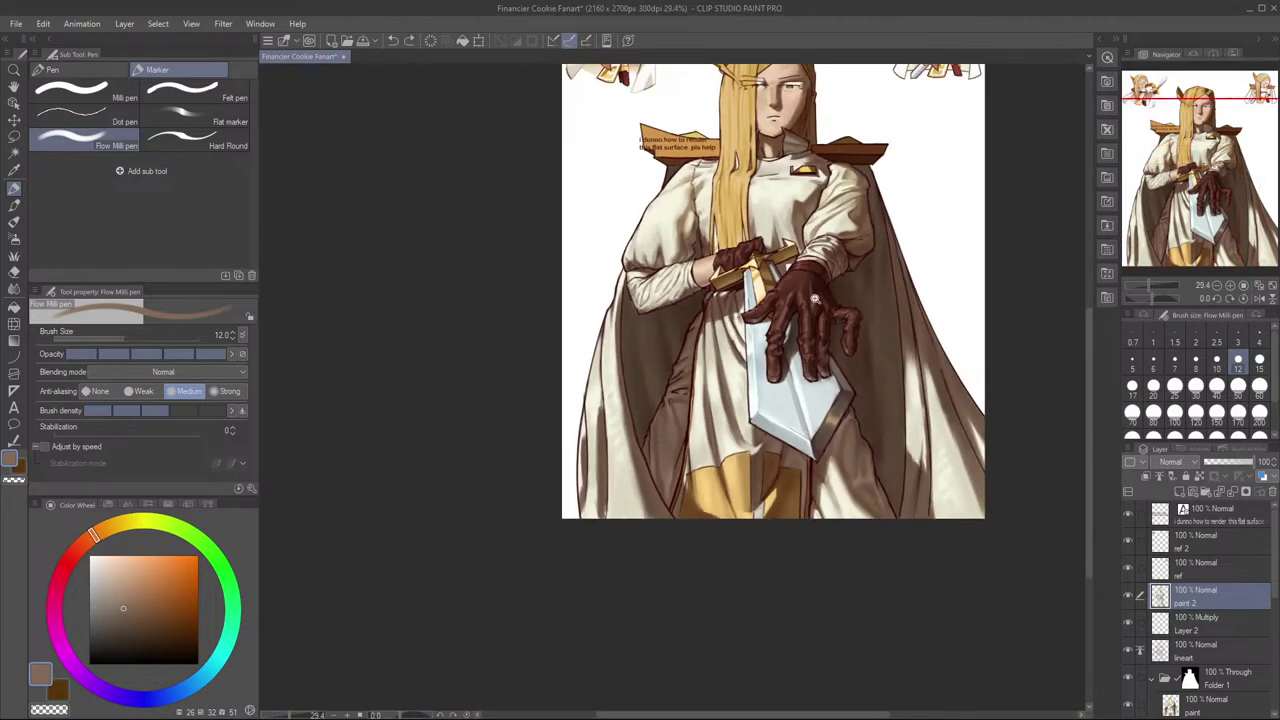
Step: Refine the creases of the brown cloth left of the tunic with sampled browns (values 53 and 41), undoing unwanted strokes and ending at pen size 10
{"action": "scroll", "coordinate": [720, 417], "scroll_direction": "up", "scroll_amount": 4}
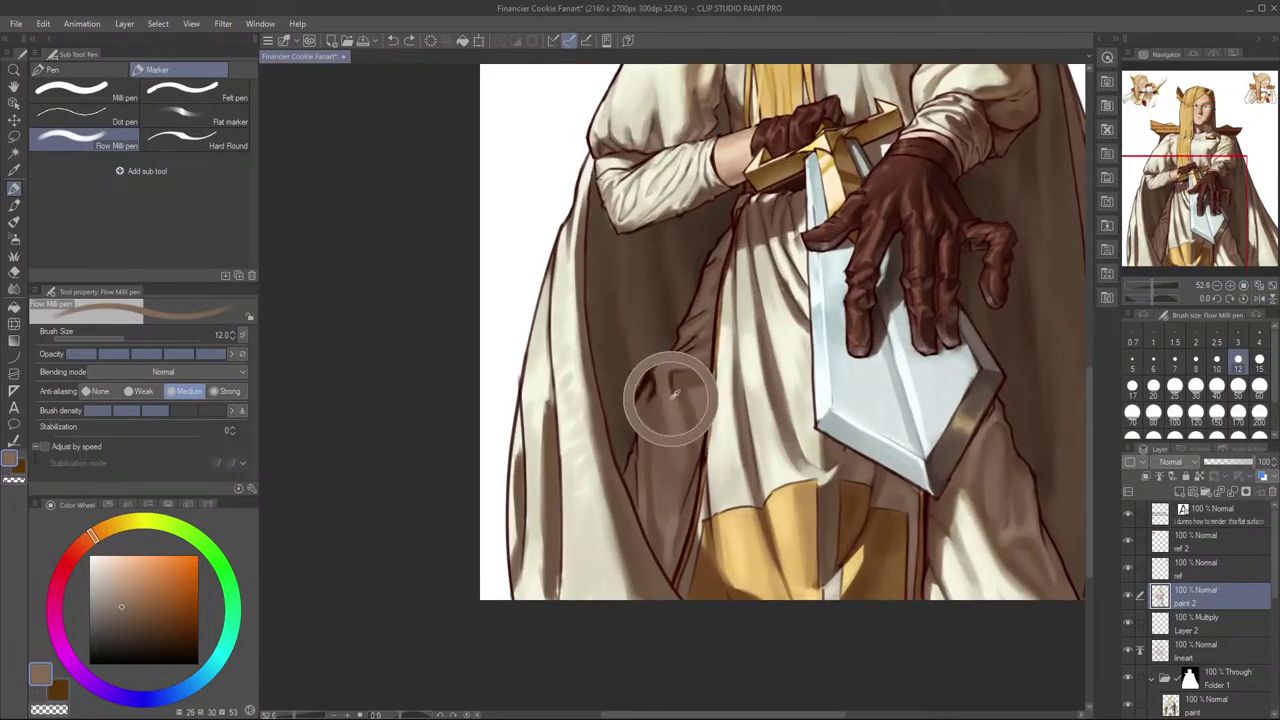
{"action": "key", "text": "bracketright"}
{"action": "key", "text": "bracketright"}
{"action": "left_click_drag", "start_coordinate": [670, 392], "coordinate": [694, 374]}
{"action": "left_click", "coordinate": [677, 391], "text": "alt"}
{"action": "left_click", "coordinate": [679, 379], "text": "alt"}
{"action": "key", "text": "ctrl+z"}
{"action": "left_click", "coordinate": [693, 376], "text": "alt"}
{"action": "key", "text": "ctrl+z"}
{"action": "left_click", "coordinate": [706, 370], "text": "alt"}
{"action": "left_click", "coordinate": [682, 371], "text": "alt"}
{"action": "key", "text": "bracketleft"}
{"action": "key", "text": "bracketleft"}
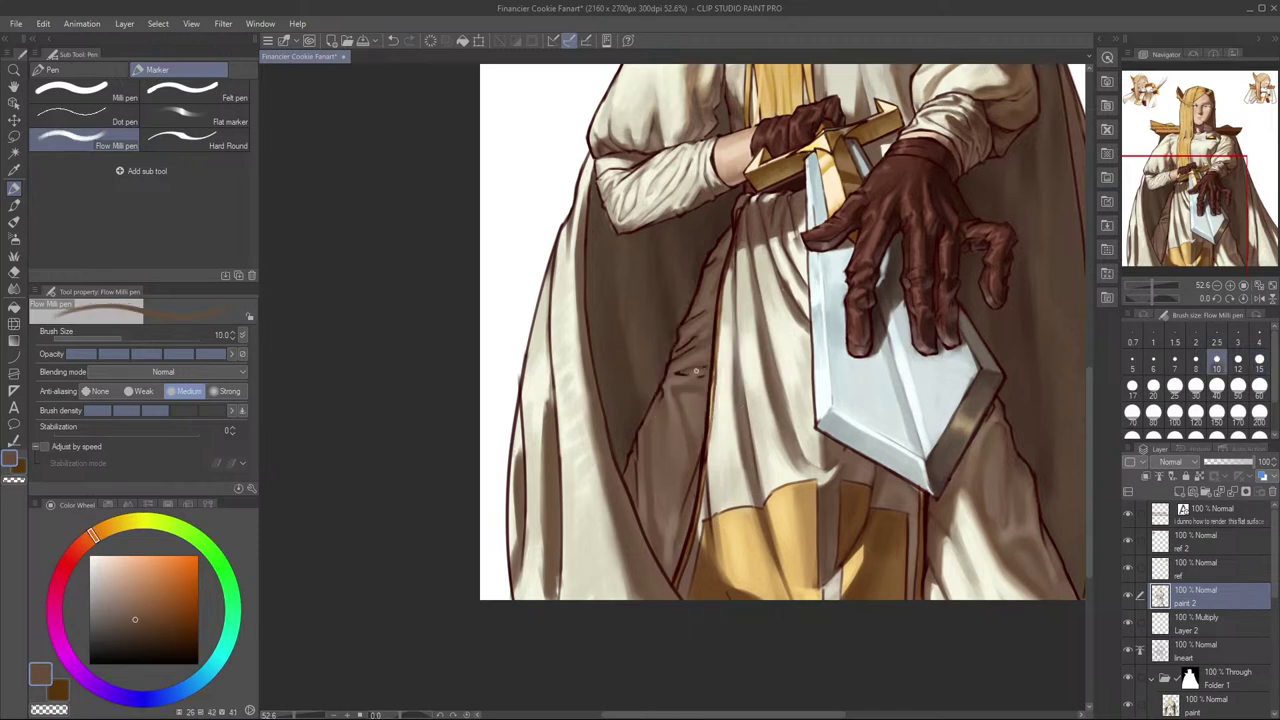
Step: Work over the small dark crease in the brown cloth with brown (hue 26, saturation 42, value 41) at pen size 15
{"action": "scroll", "coordinate": [738, 287], "scroll_direction": "up", "scroll_amount": 3}
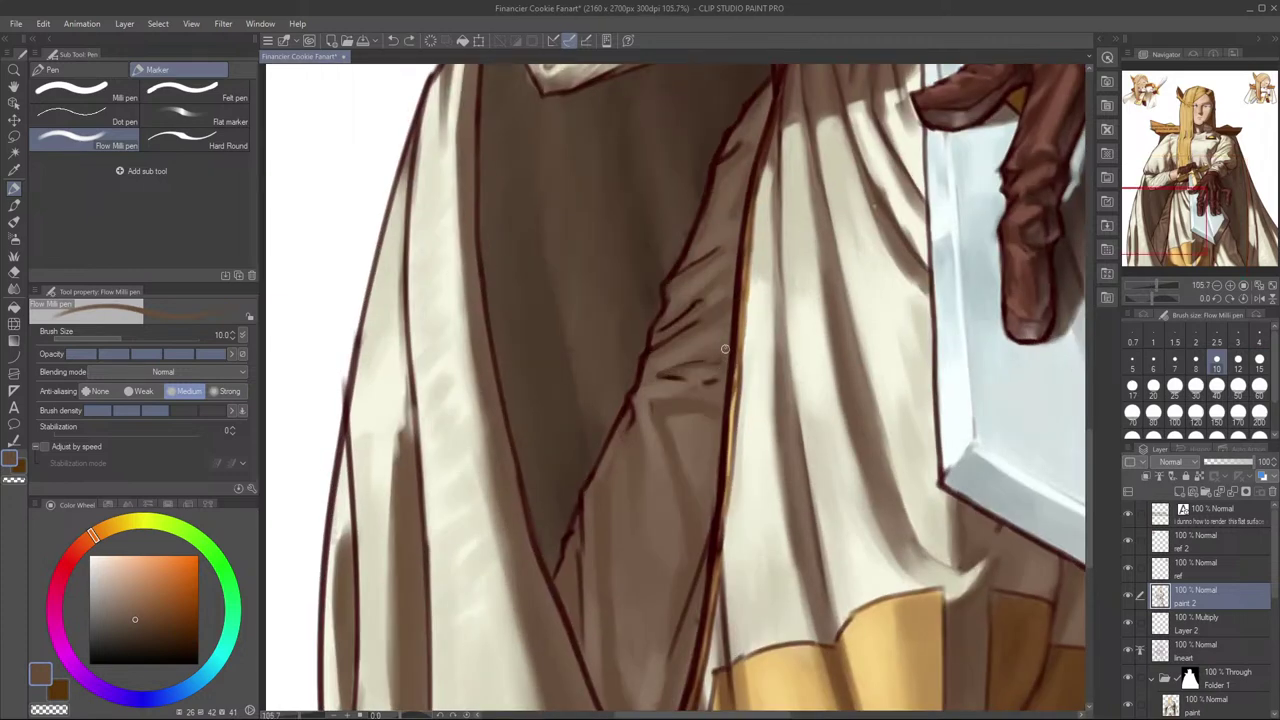
{"action": "key", "text": "bracketright"}
{"action": "key", "text": "bracketright"}
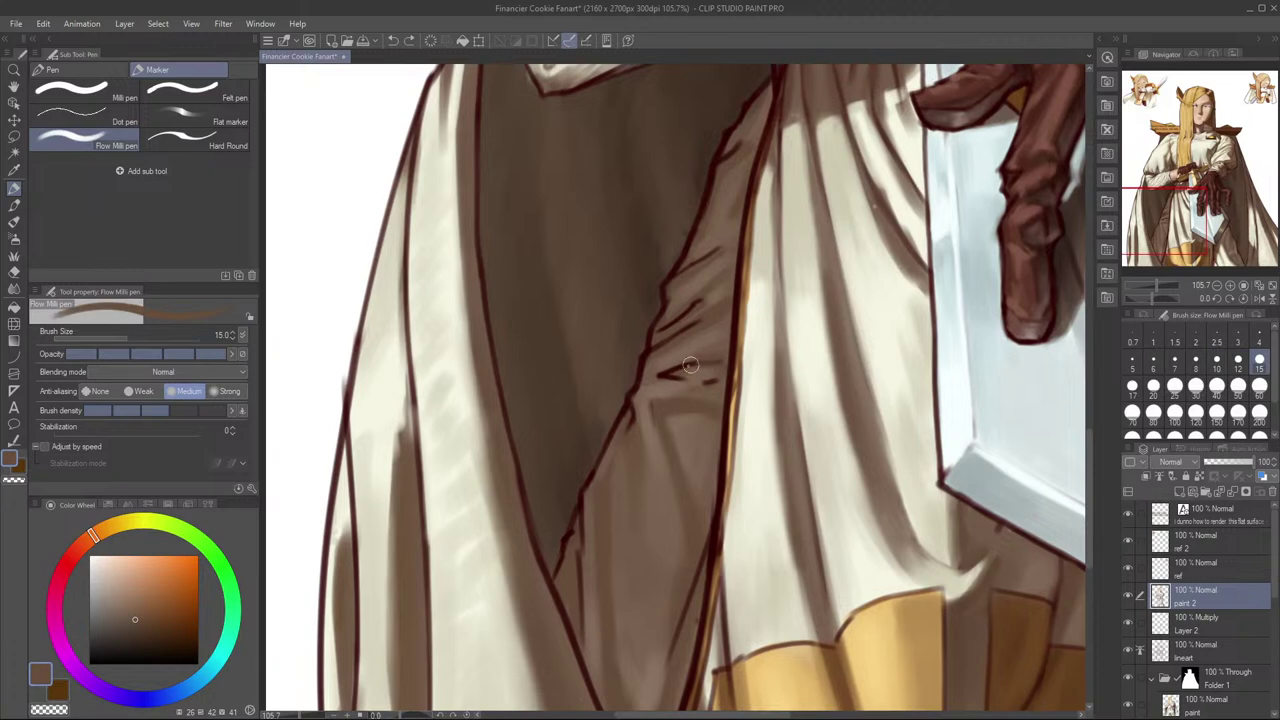
Step: Undo the dark crease mark on the shaded cloth beside the tunic's gold trim and retouch the spot at brush size 10
{"action": "key", "text": "bracketleft"}
{"action": "key", "text": "bracketleft"}
{"action": "key", "text": "ctrl+z"}
{"action": "mouse_move", "coordinate": [686, 377]}
{"action": "left_mouse_down"}
{"action": "mouse_move", "coordinate": [664, 377]}
{"action": "mouse_move", "coordinate": [680, 379]}
{"action": "left_mouse_up"}
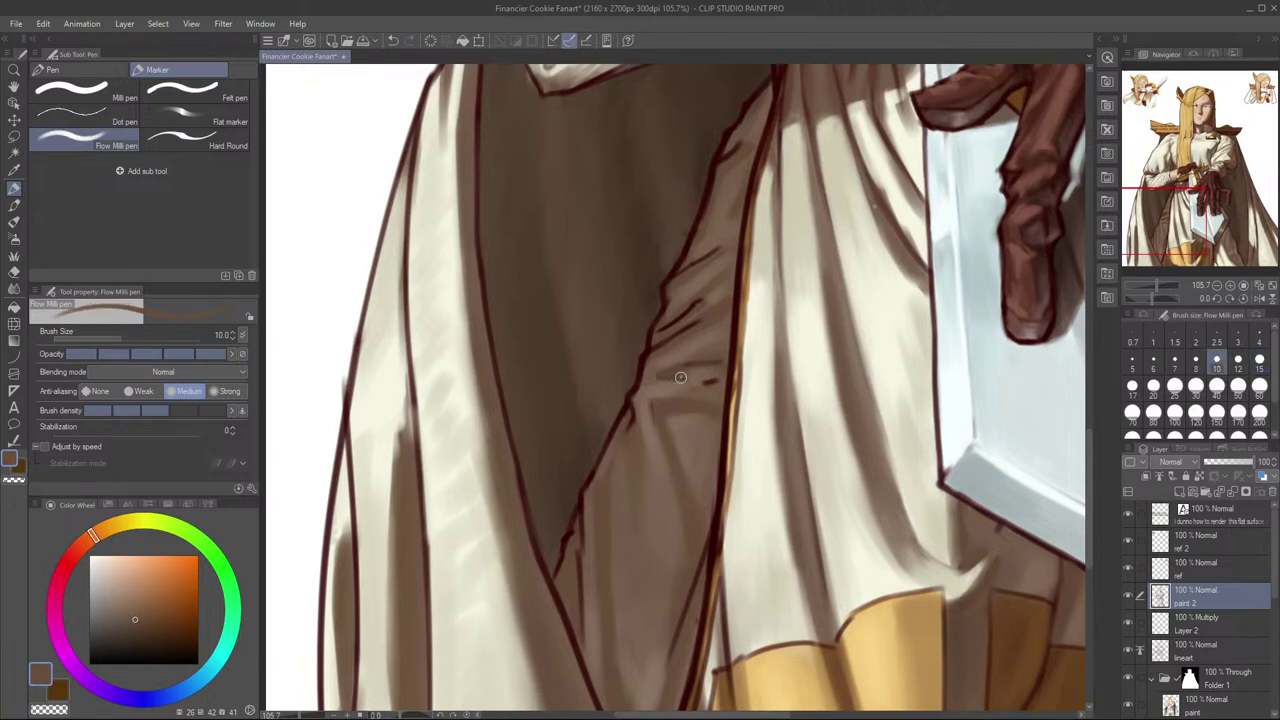
{"action": "scroll", "coordinate": [705, 364], "scroll_direction": "down", "scroll_amount": 2}
{"action": "key", "text": "ctrl+z"}
Step: Refine the short horizontal crease in the shaded cloth, using dark and mid browns sampled from the surrounding folds
{"action": "left_click", "coordinate": [683, 405], "text": "alt"}
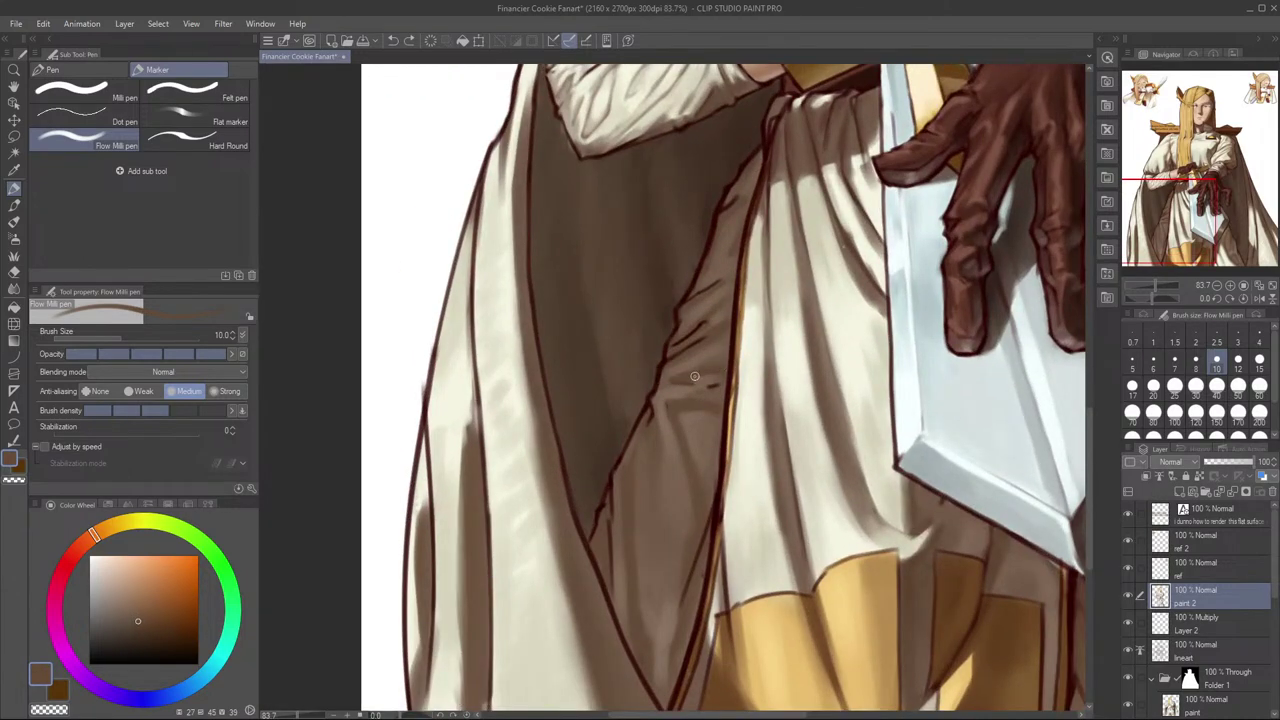
{"action": "left_click", "coordinate": [680, 385], "text": "alt"}
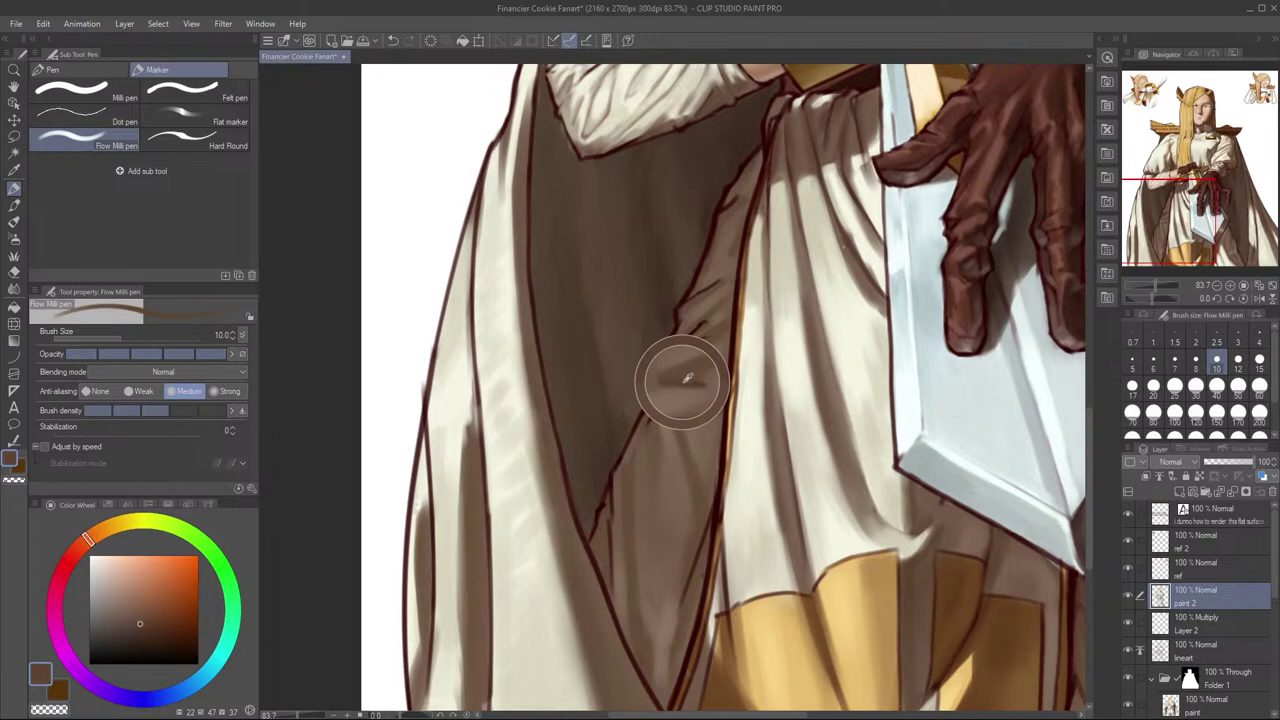
{"action": "left_click", "coordinate": [679, 376], "text": "alt"}
{"action": "left_click", "coordinate": [704, 381], "text": "alt"}
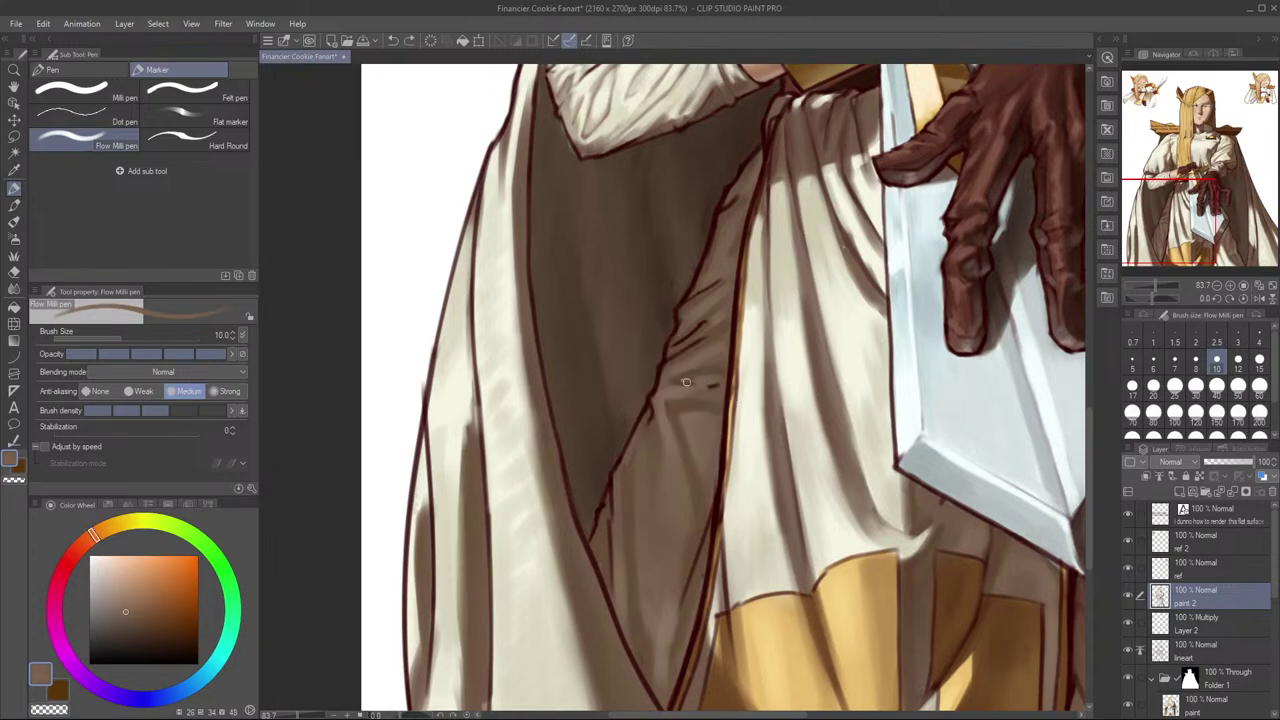
Step: Soften the crease next to the gold trim with sampled lighter brown at brush size 17, then return the size to 10
{"action": "key", "text": "bracketright"}
{"action": "key", "text": "bracketright"}
{"action": "key", "text": "bracketright"}
{"action": "left_click_drag", "start_coordinate": [697, 383], "coordinate": [706, 381]}
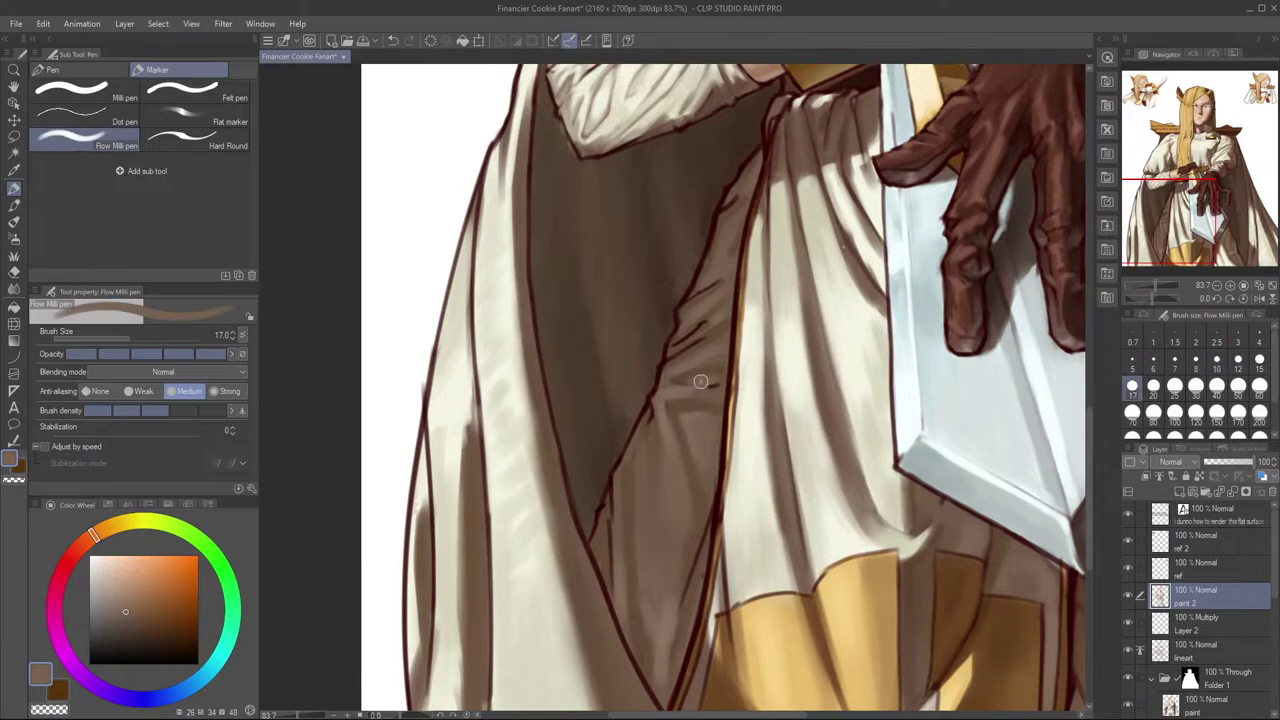
{"action": "key", "text": "bracketleft"}
{"action": "key", "text": "bracketleft"}
{"action": "key", "text": "bracketleft"}
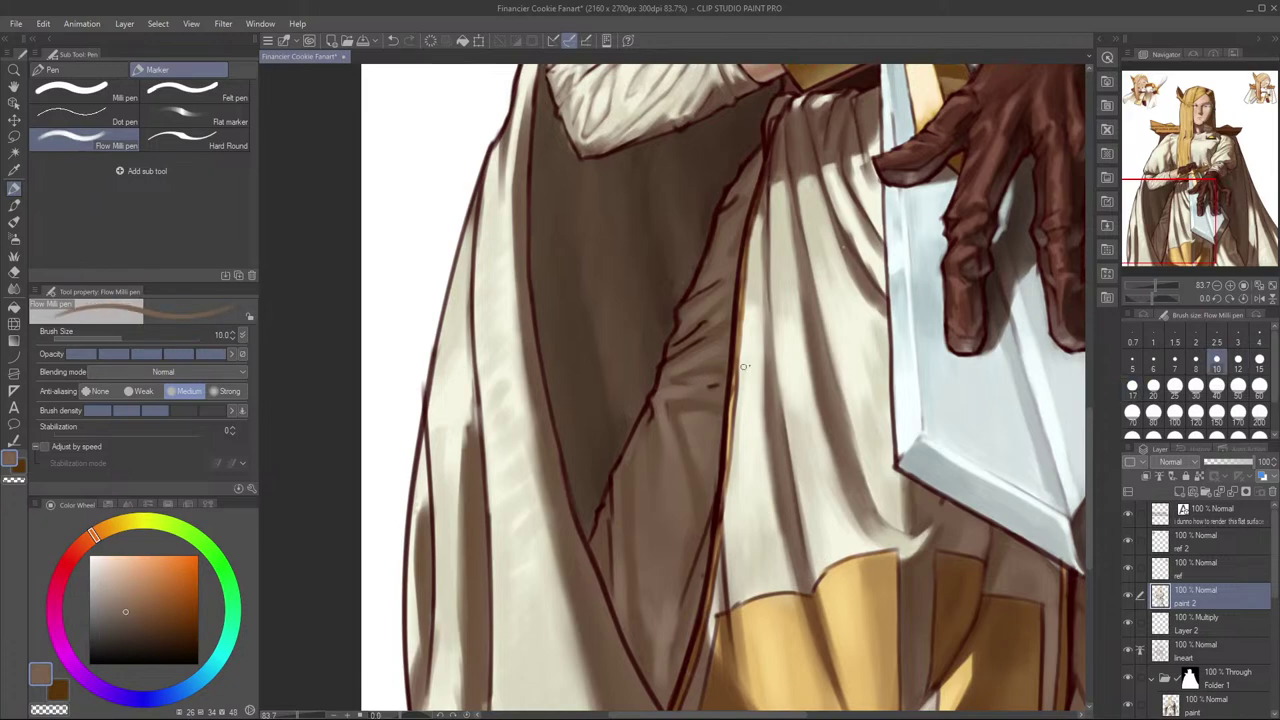
Step: Rework the shaded cloth's edge against the dark cape lining with browns sampled from the folds, at brush size 10
{"action": "scroll", "coordinate": [723, 372], "scroll_direction": "down", "scroll_amount": 3}
{"action": "scroll", "coordinate": [700, 395], "scroll_direction": "up", "scroll_amount": 2}
{"action": "left_click", "coordinate": [681, 416], "text": "alt"}
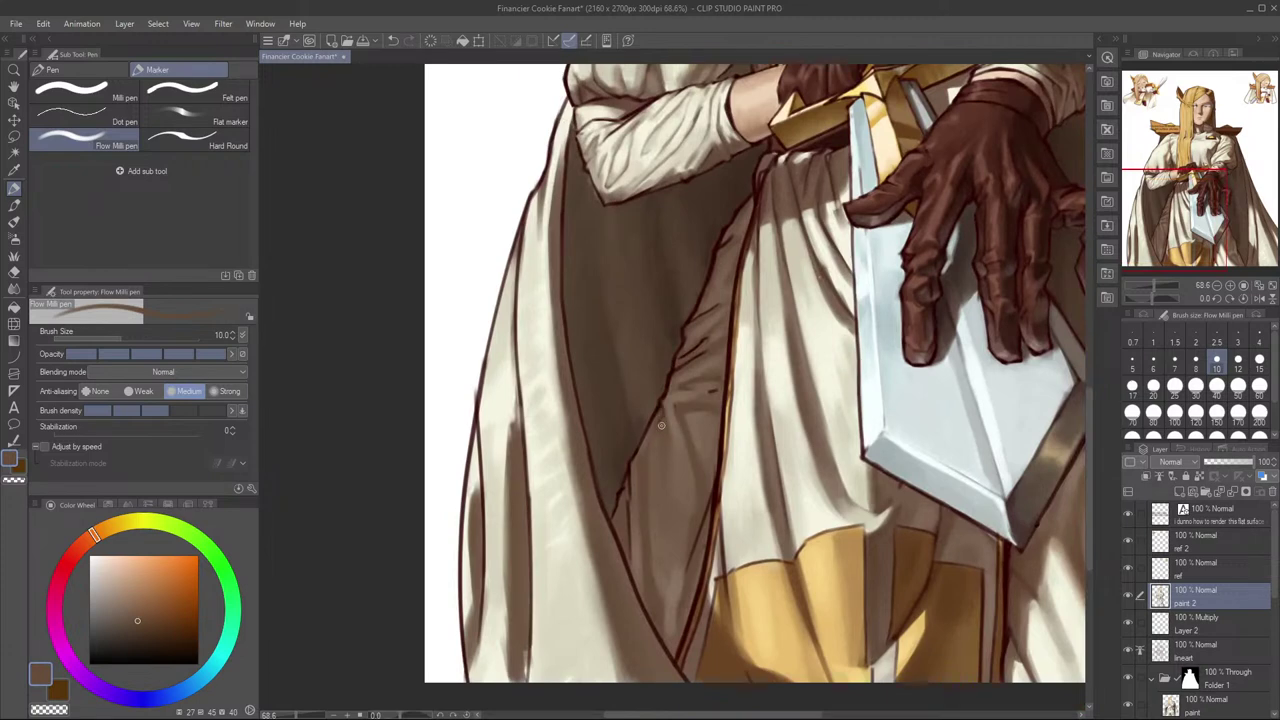
{"action": "left_click", "coordinate": [662, 416], "text": "alt"}
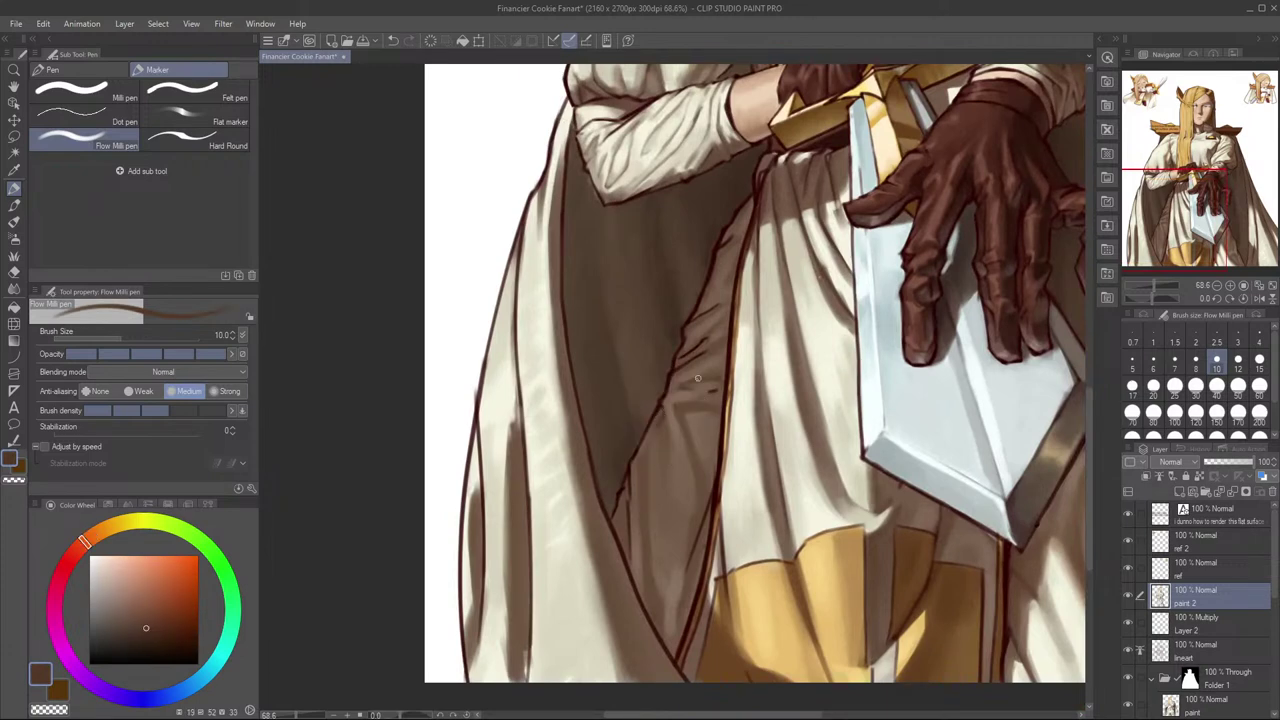
{"action": "left_click", "coordinate": [646, 468], "text": "alt"}
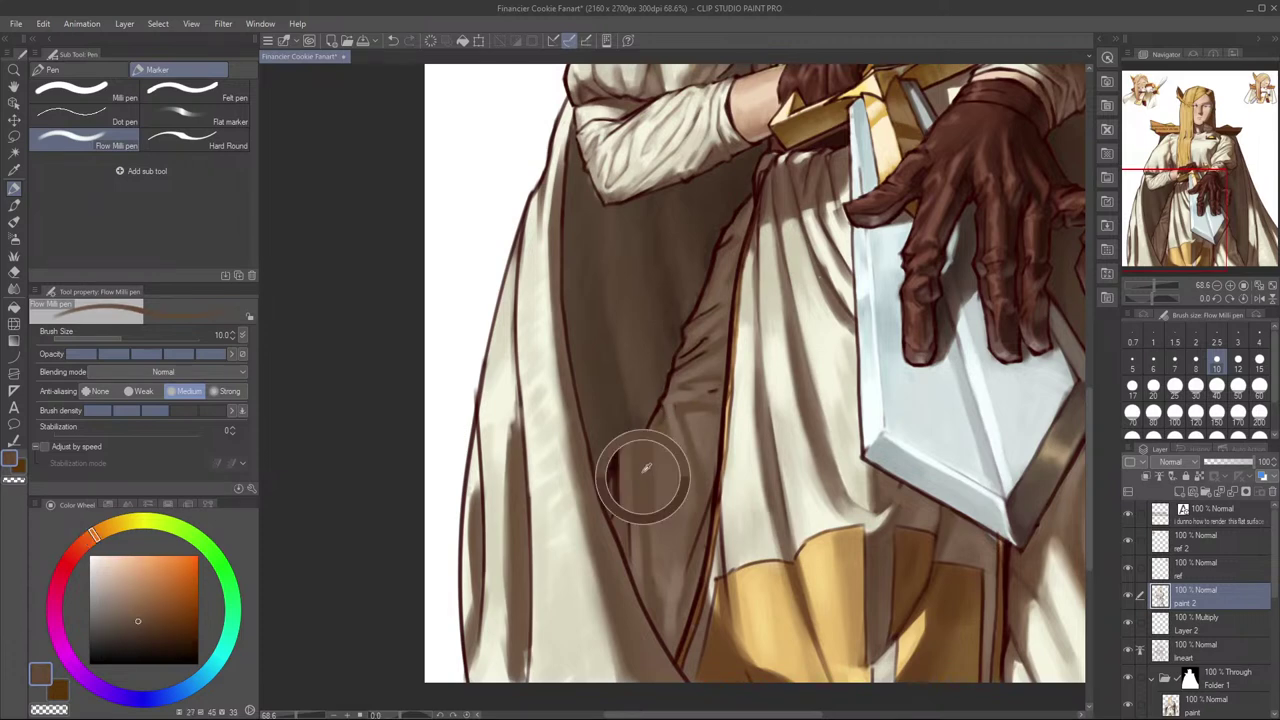
{"action": "left_click", "coordinate": [627, 485], "text": "alt"}
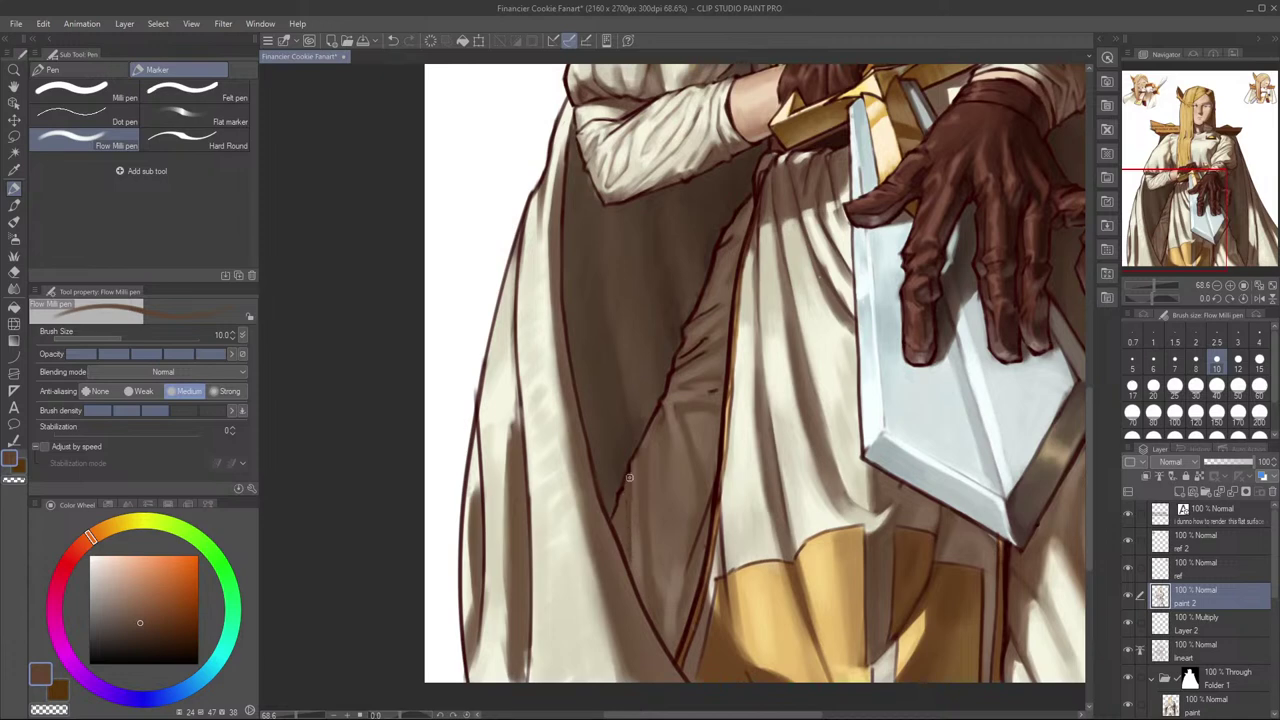
Step: Try to paint a short brown stroke along the lower edge of the shaded cloth near the cape lining
{"action": "left_click", "coordinate": [632, 466], "text": "alt"}
{"action": "left_click_drag", "start_coordinate": [631, 473], "coordinate": [628, 500]}
{"action": "key", "text": "ctrl+z"}
{"action": "left_click", "coordinate": [628, 505]}
{"action": "left_click", "coordinate": [628, 503], "text": "alt"}
{"action": "key", "text": "ctrl+z"}
{"action": "key", "text": "ctrl+z"}
Step: Blend the lower part of the shaded cloth with sampled mid and light browns, finishing at brush size 10
{"action": "left_click", "coordinate": [635, 485], "text": "alt"}
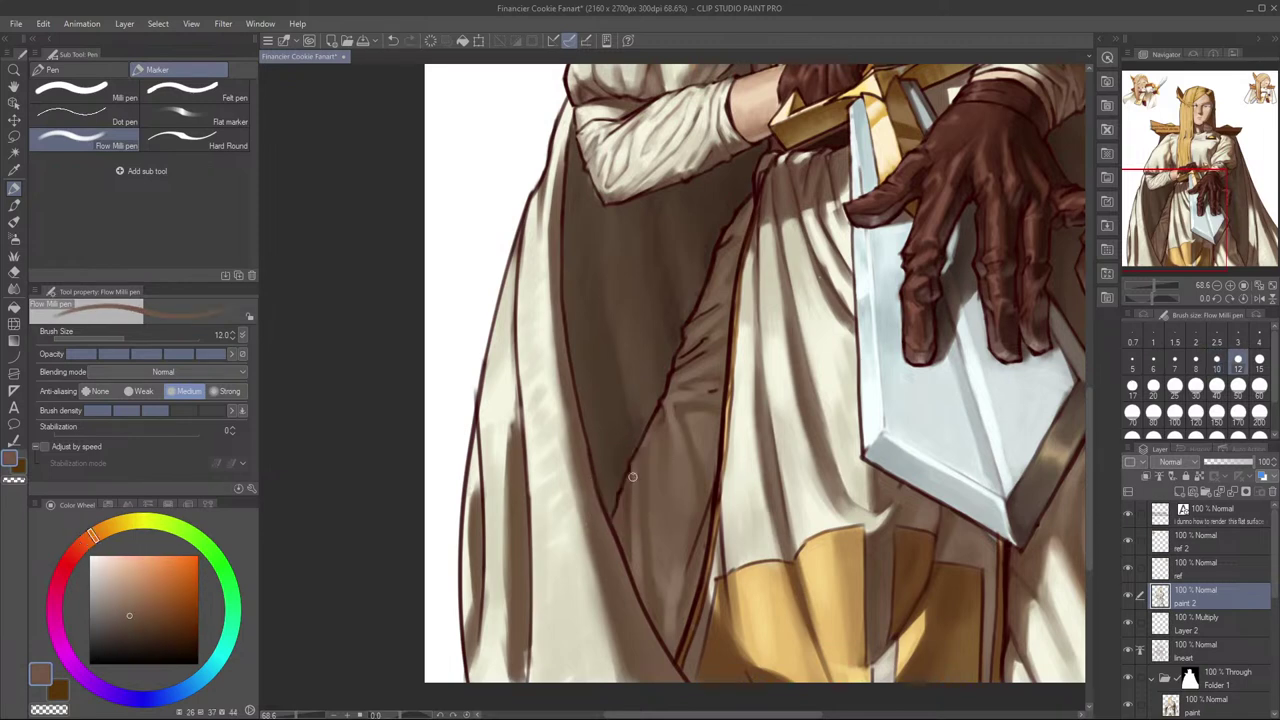
{"action": "left_click", "coordinate": [627, 530], "text": "alt"}
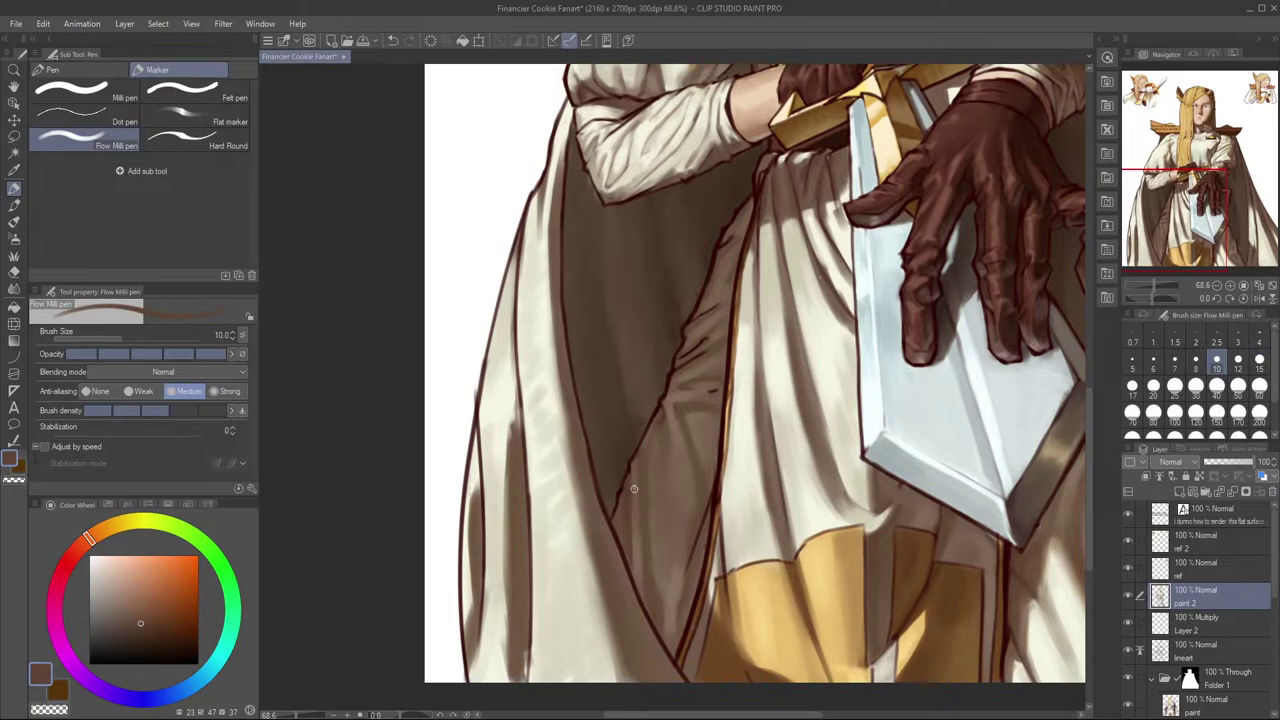
{"action": "left_click", "coordinate": [668, 482], "text": "alt"}
{"action": "left_click", "coordinate": [677, 433], "text": "alt"}
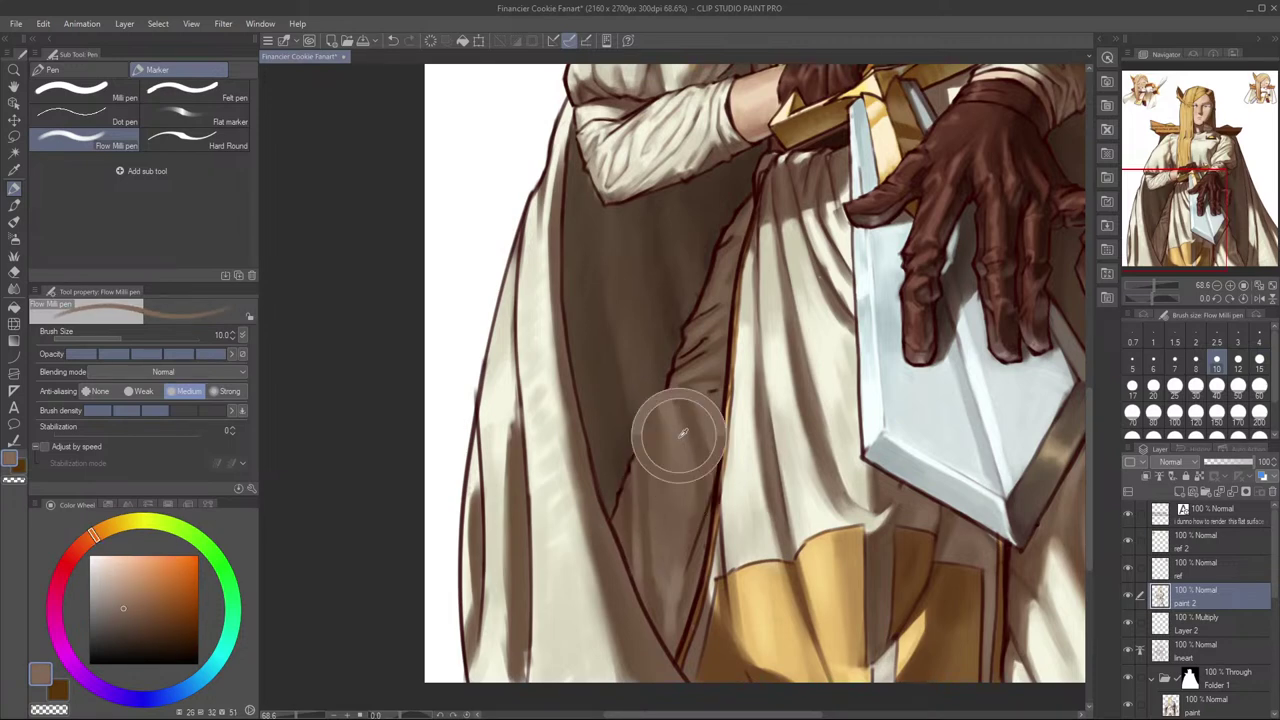
{"action": "left_click_drag", "start_coordinate": [623, 522], "coordinate": [621, 528]}
Step: Mirror the canvas view and darken the shaded cloth's edge with a sampled dark brown, enlarging the brush to 17
{"action": "key", "text": "h"}
{"action": "left_click_drag", "start_coordinate": [712, 440], "coordinate": [824, 464]}
{"action": "left_click", "coordinate": [802, 468], "text": "alt"}
{"action": "key", "text": "h"}
{"action": "key", "text": "h"}
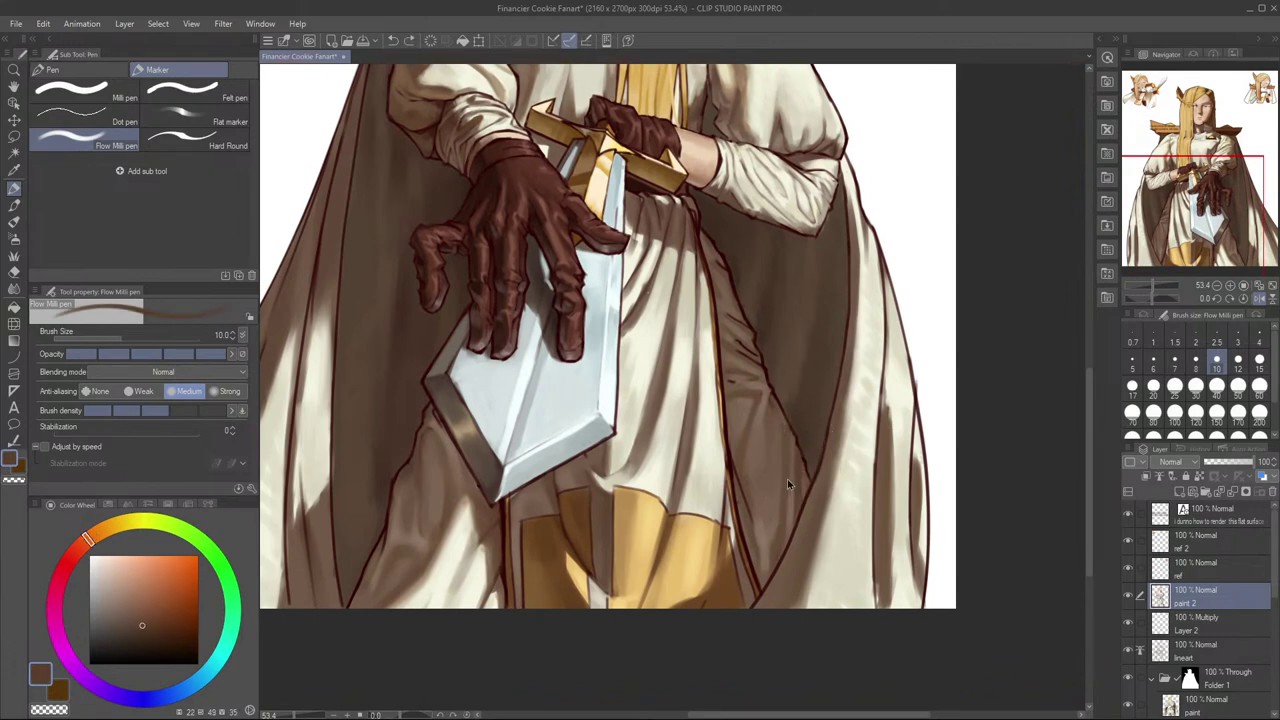
{"action": "key", "text": "bracketright"}
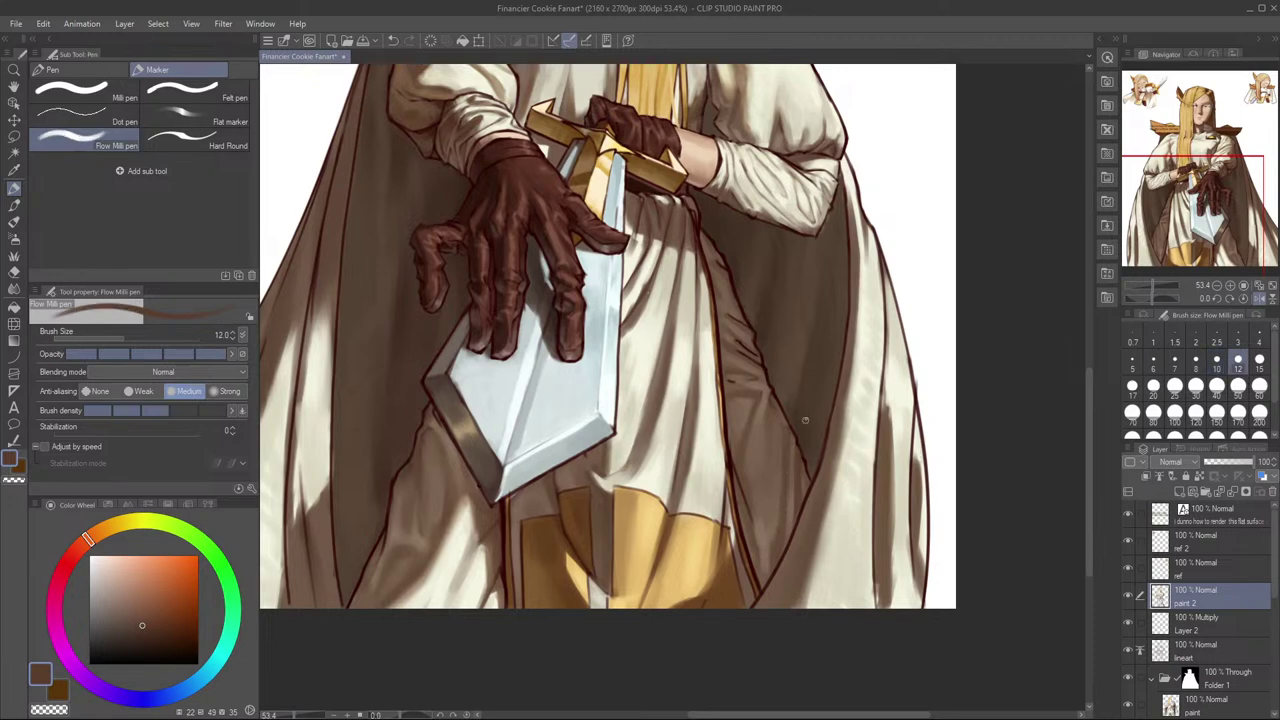
{"action": "key", "text": "bracketright"}
{"action": "key", "text": "bracketright"}
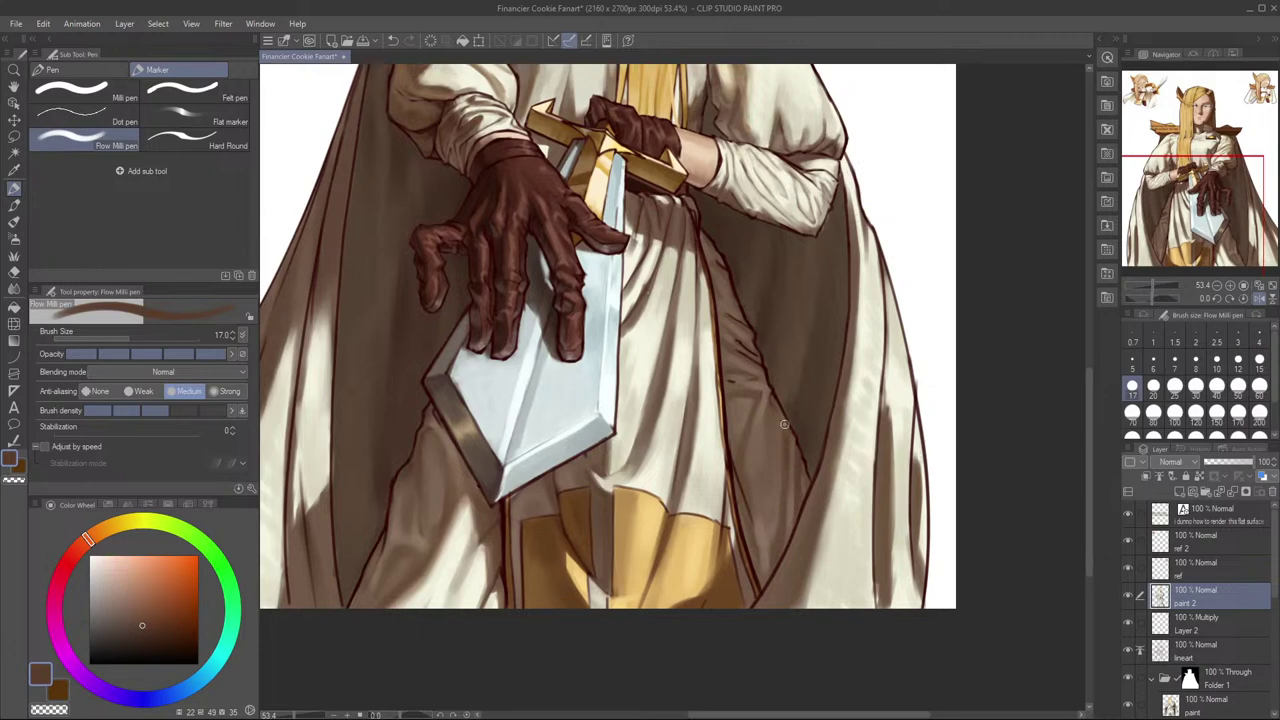
Step: Retouch the shaded cloth's outer edge with sampled light brown at brush size 12, then deepen it with dark brown at size 17
{"action": "left_click", "coordinate": [783, 424], "text": "alt"}
{"action": "key", "text": "bracketleft"}
{"action": "key", "text": "bracketleft"}
{"action": "left_click", "coordinate": [779, 414], "text": "alt"}
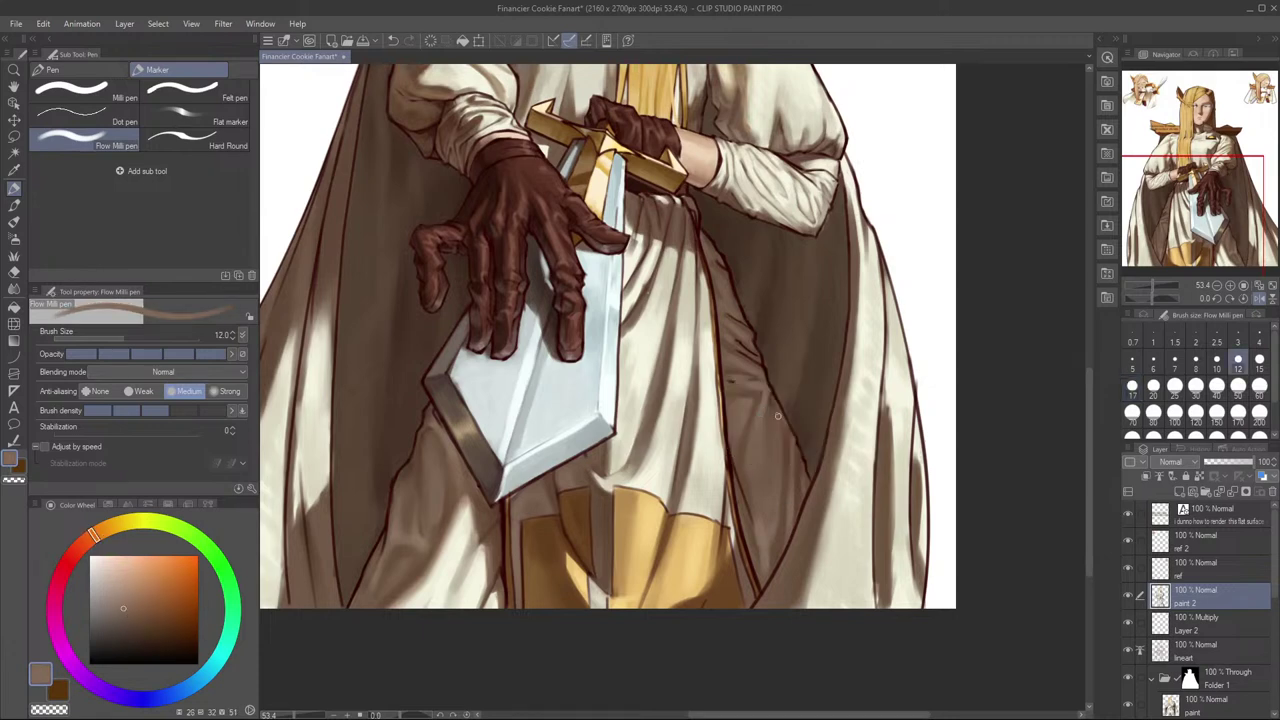
{"action": "left_click_drag", "start_coordinate": [773, 398], "coordinate": [794, 439]}
{"action": "left_click", "coordinate": [773, 403], "text": "alt"}
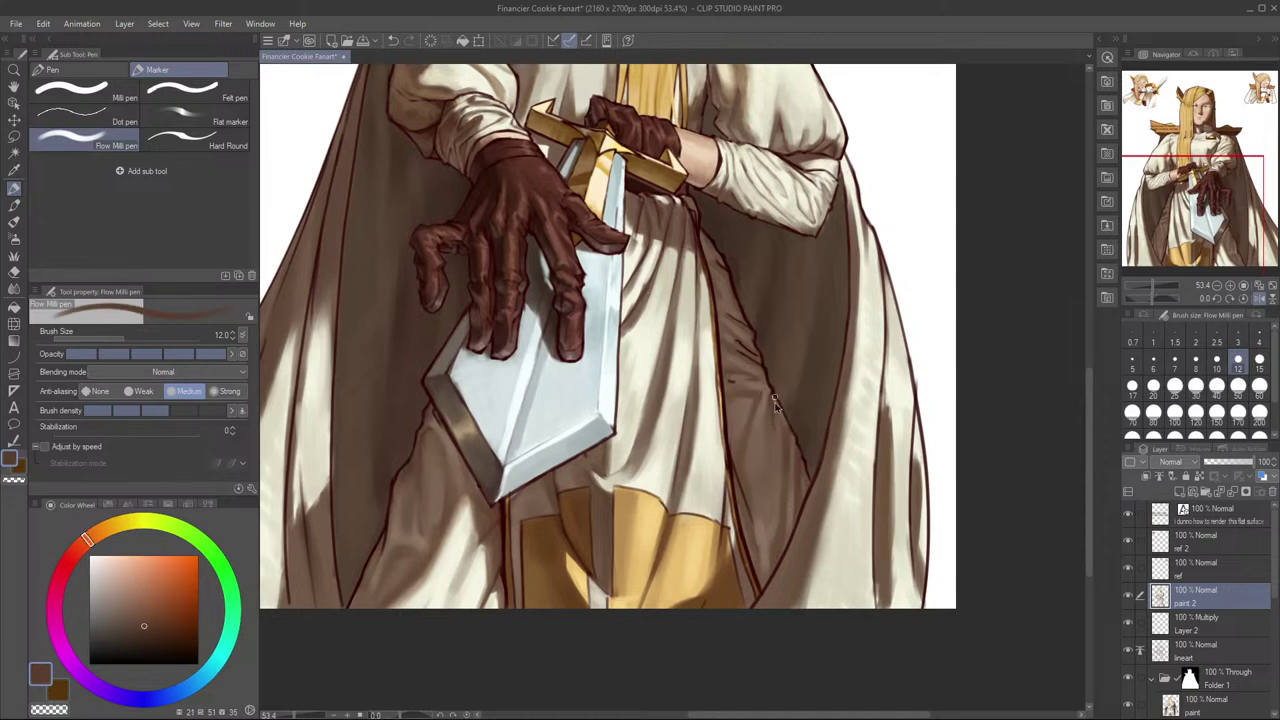
{"action": "key", "text": "bracketright"}
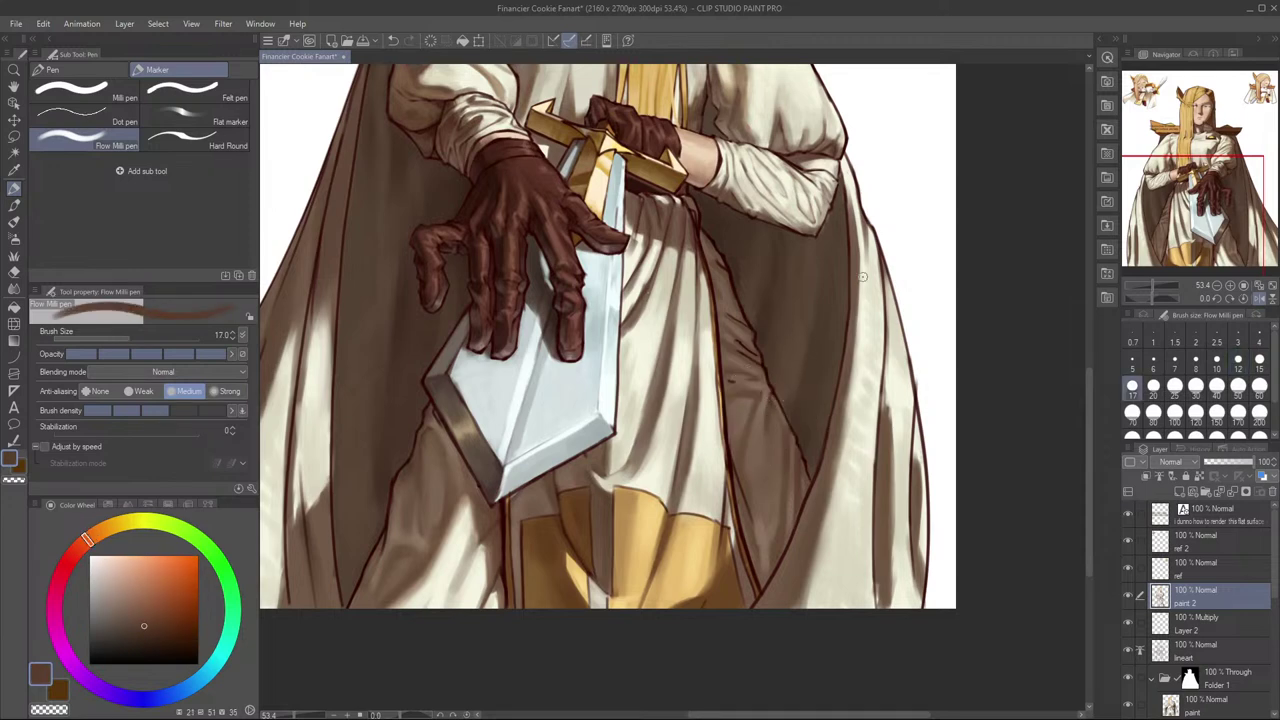
Step: Turn off the mirrored view and refine the upper folds of the shaded cloth with sampled browns at brush size 10
{"action": "key", "text": "h"}
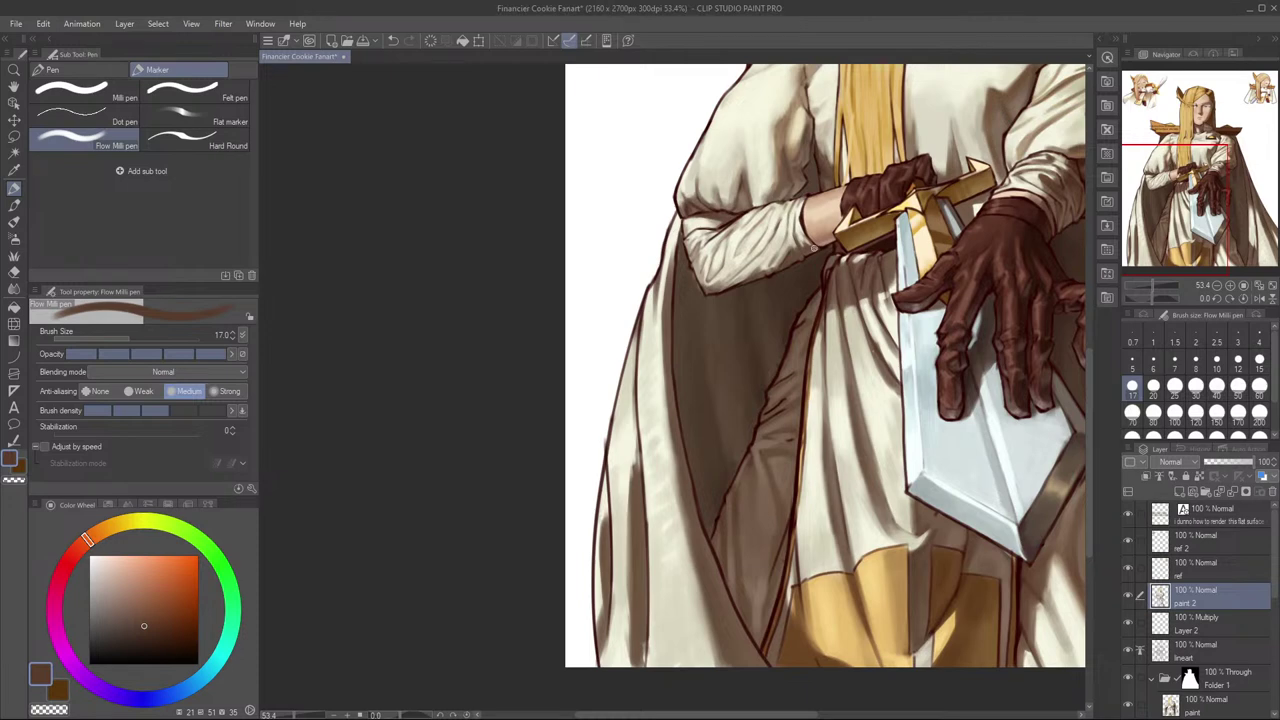
{"action": "left_click", "coordinate": [781, 409], "text": "alt"}
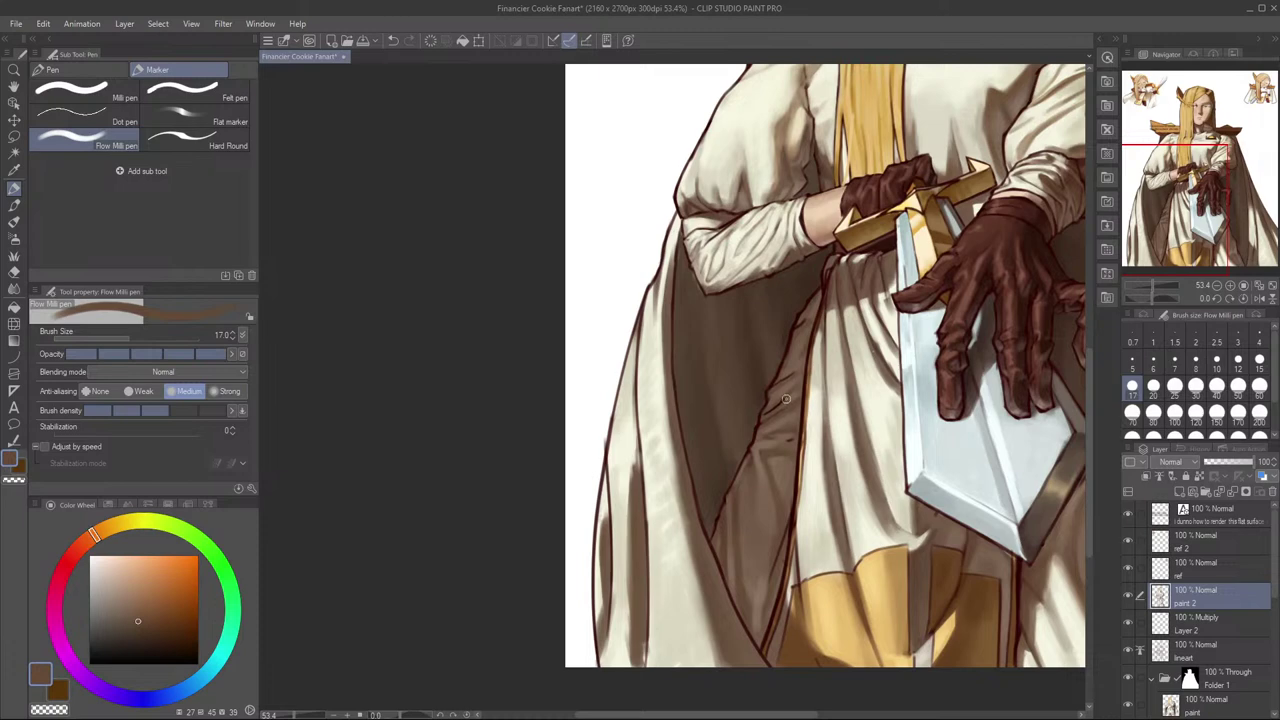
{"action": "key", "text": "bracketleft"}
{"action": "key", "text": "bracketleft"}
{"action": "key", "text": "bracketleft"}
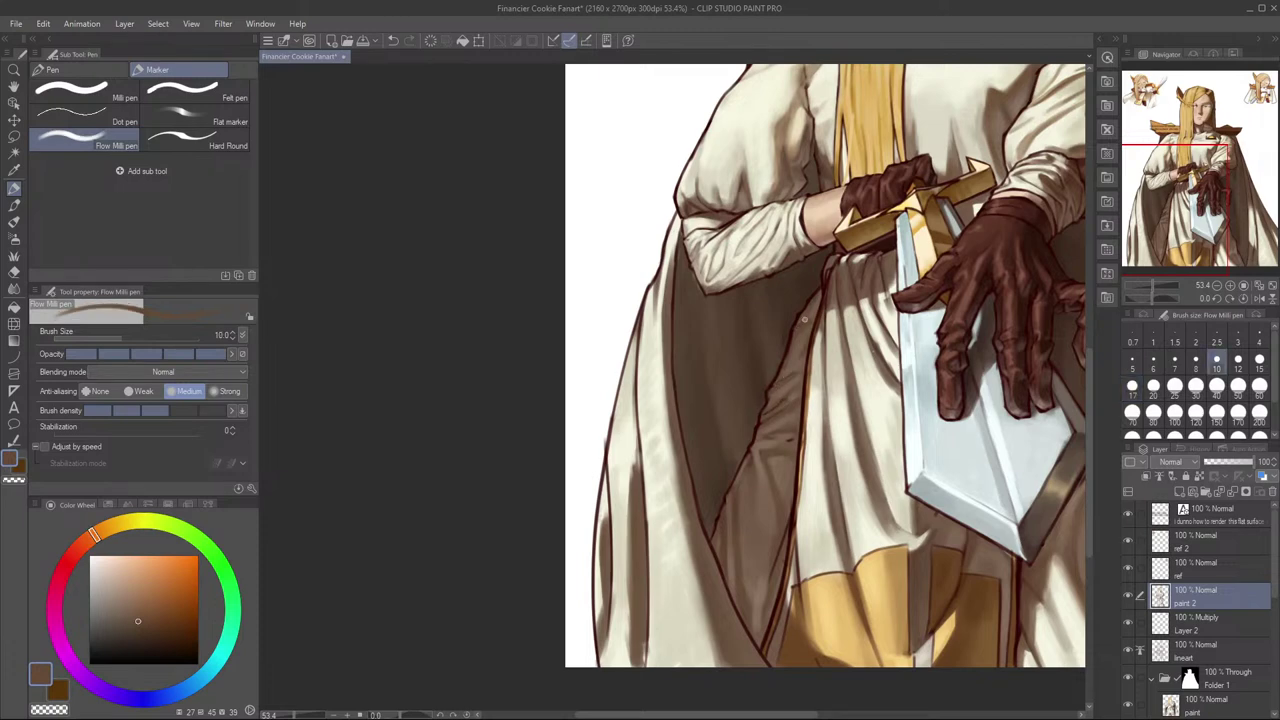
{"action": "left_click", "coordinate": [796, 325], "text": "alt"}
{"action": "left_click_drag", "start_coordinate": [798, 316], "coordinate": [794, 324]}
{"action": "left_click", "coordinate": [801, 329], "text": "alt"}
Step: Define the middle crease in sampled dark brown at brush size 12, mirror the view, and undo the last stroke
{"action": "left_click", "coordinate": [769, 437], "text": "alt"}
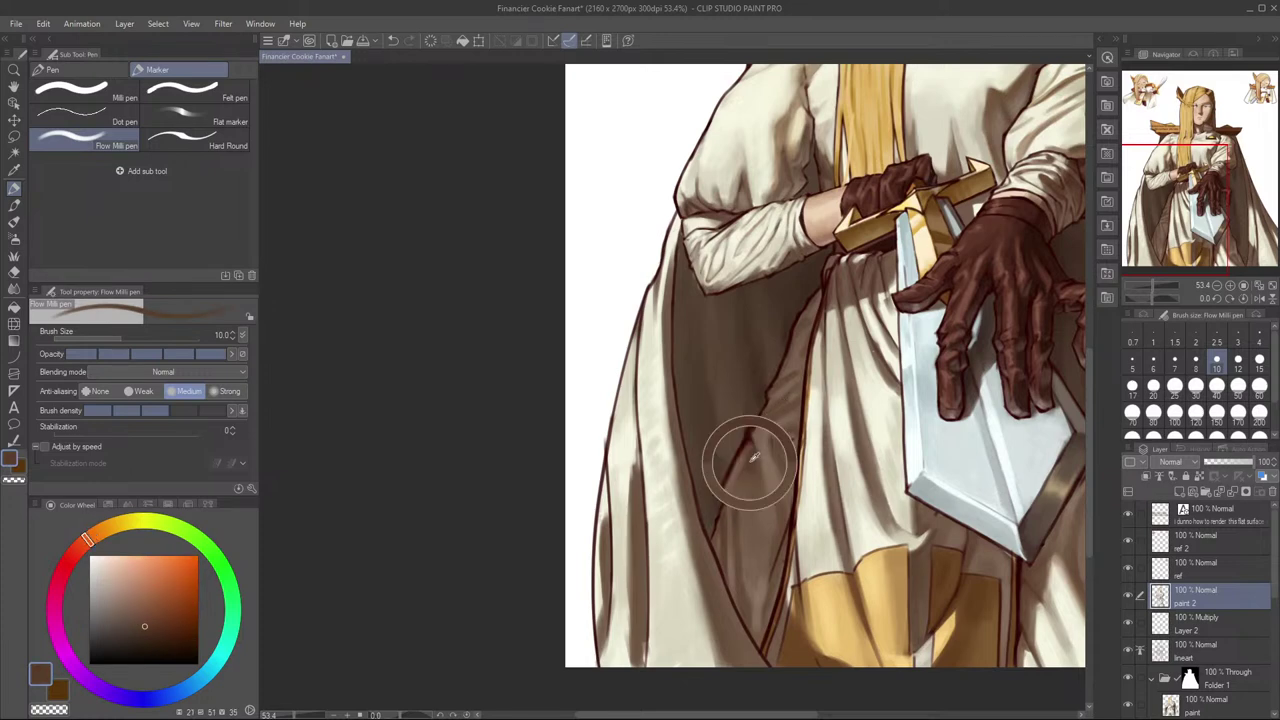
{"action": "key", "text": "bracketright"}
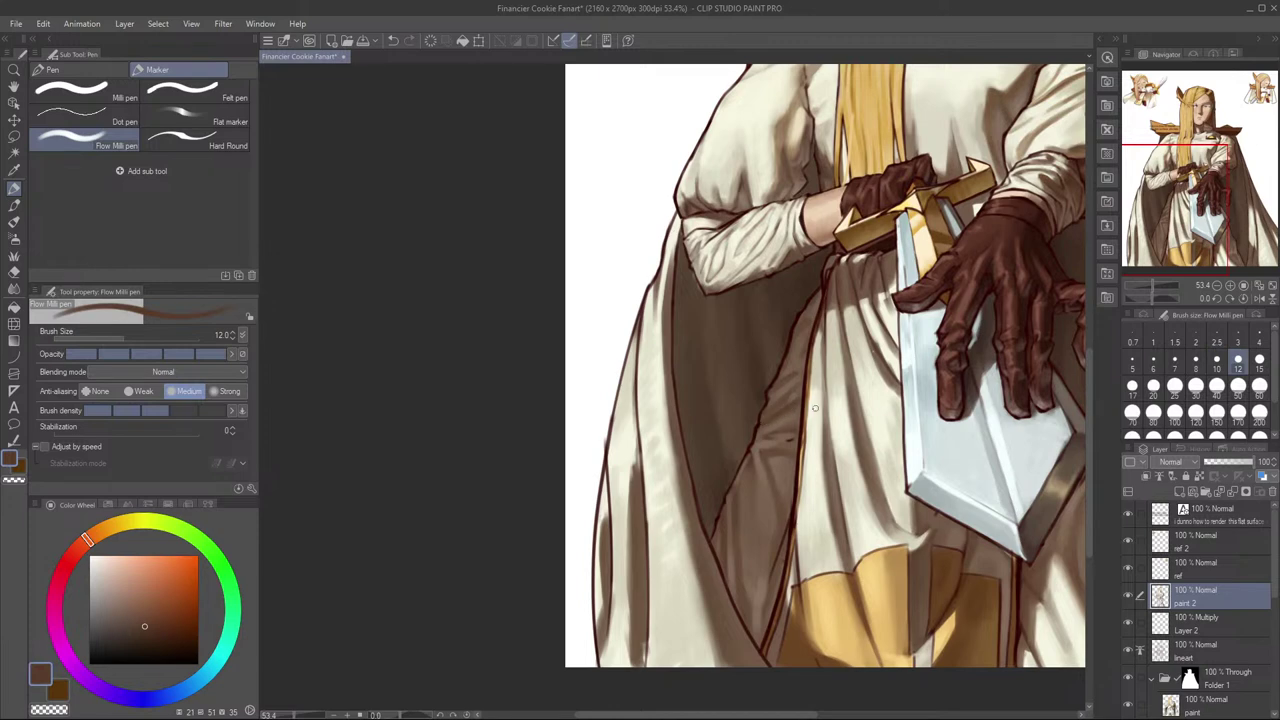
{"action": "key", "text": "h"}
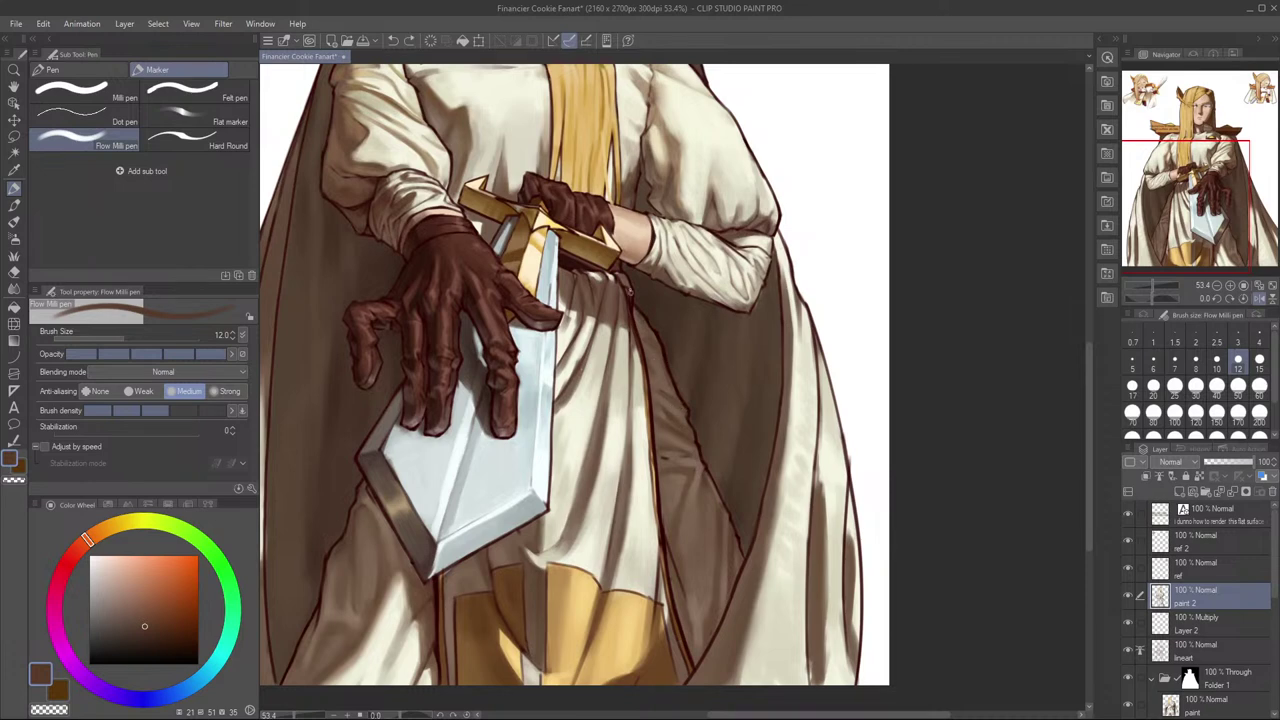
{"action": "left_click_drag", "start_coordinate": [664, 345], "coordinate": [699, 363]}
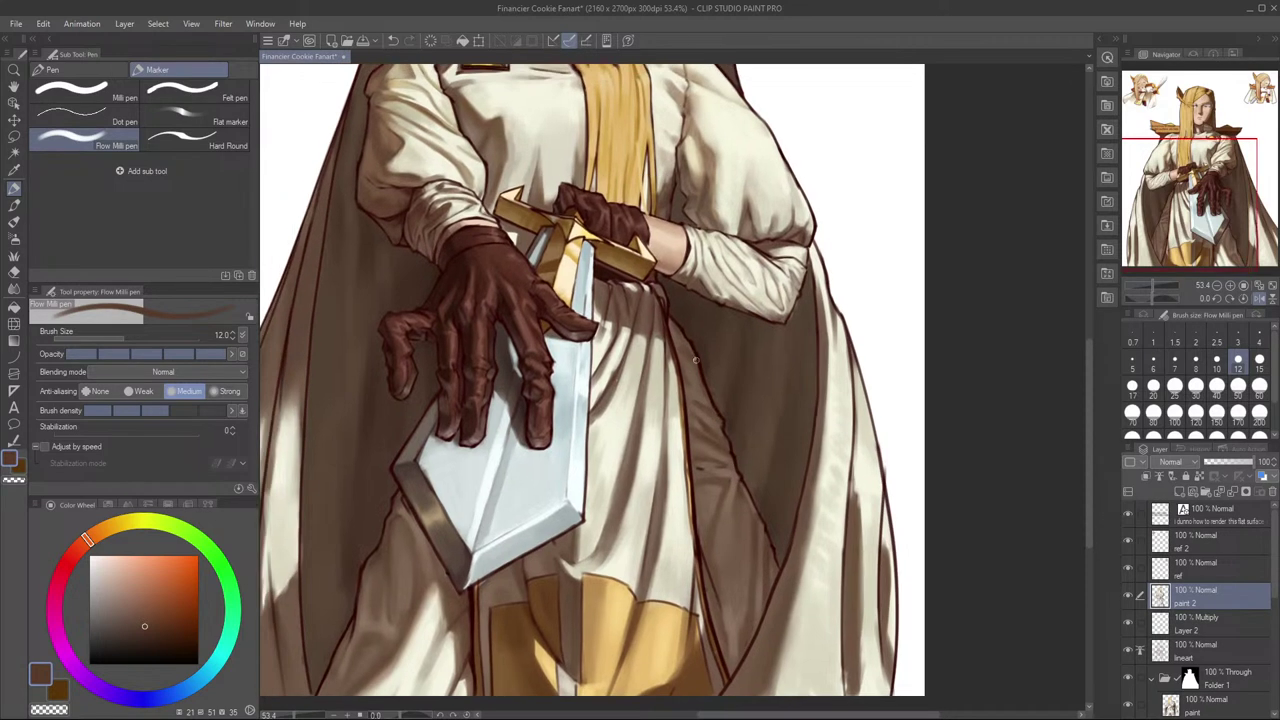
{"action": "key", "text": "ctrl+z"}
Step: Sample mid browns for the shaded cloth, set the brush size to 17, and undo the last stroke on it
{"action": "left_click", "coordinate": [692, 364], "text": "alt"}
{"action": "key", "text": "bracketright"}
{"action": "key", "text": "bracketright"}
{"action": "left_click", "coordinate": [733, 559], "text": "alt"}
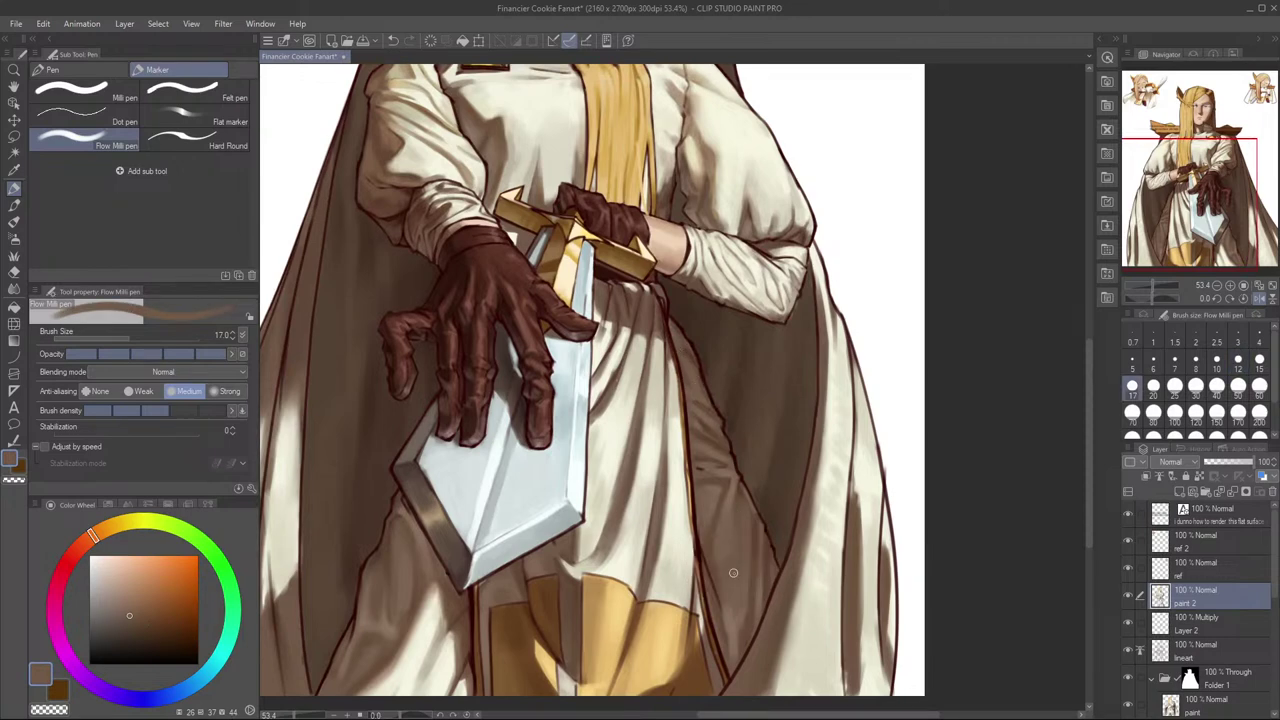
{"action": "key", "text": "ctrl+z"}
Step: Restore the unmirrored view and blend the area below the middle crease with browns sampled from the cloth
{"action": "key", "text": "h"}
{"action": "left_click_drag", "start_coordinate": [715, 448], "coordinate": [832, 399]}
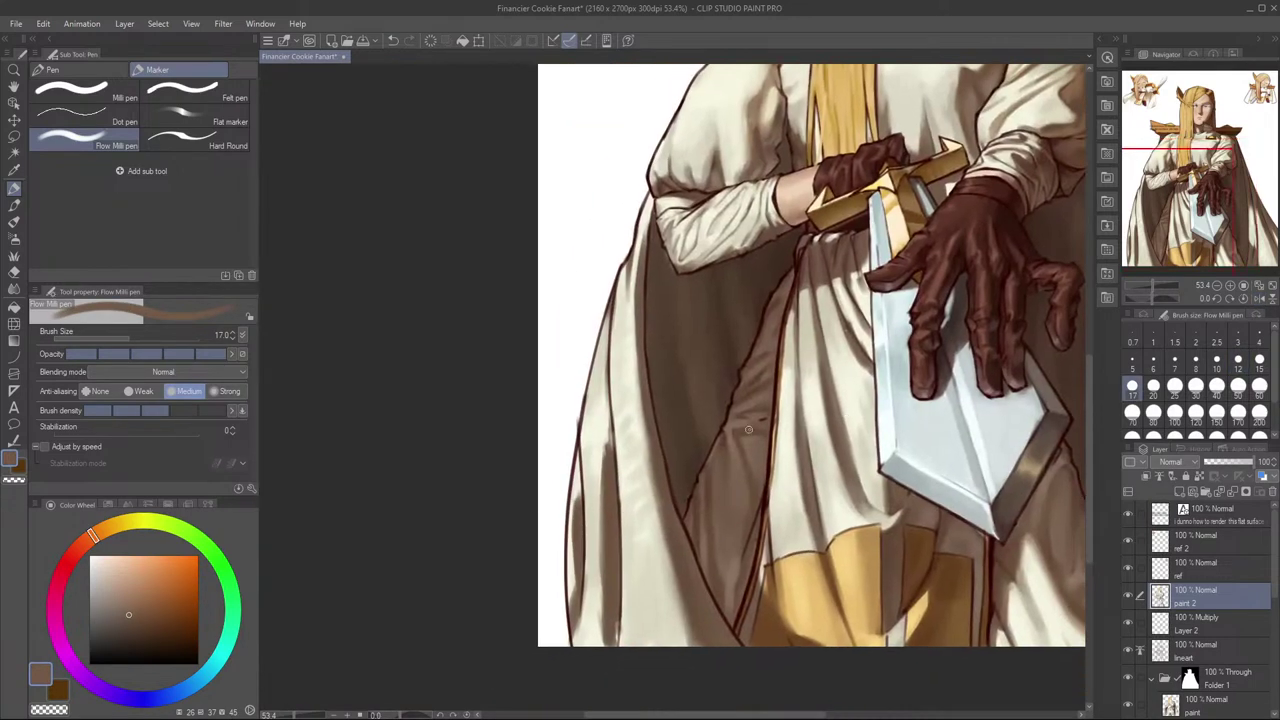
{"action": "left_click", "coordinate": [757, 446], "text": "alt"}
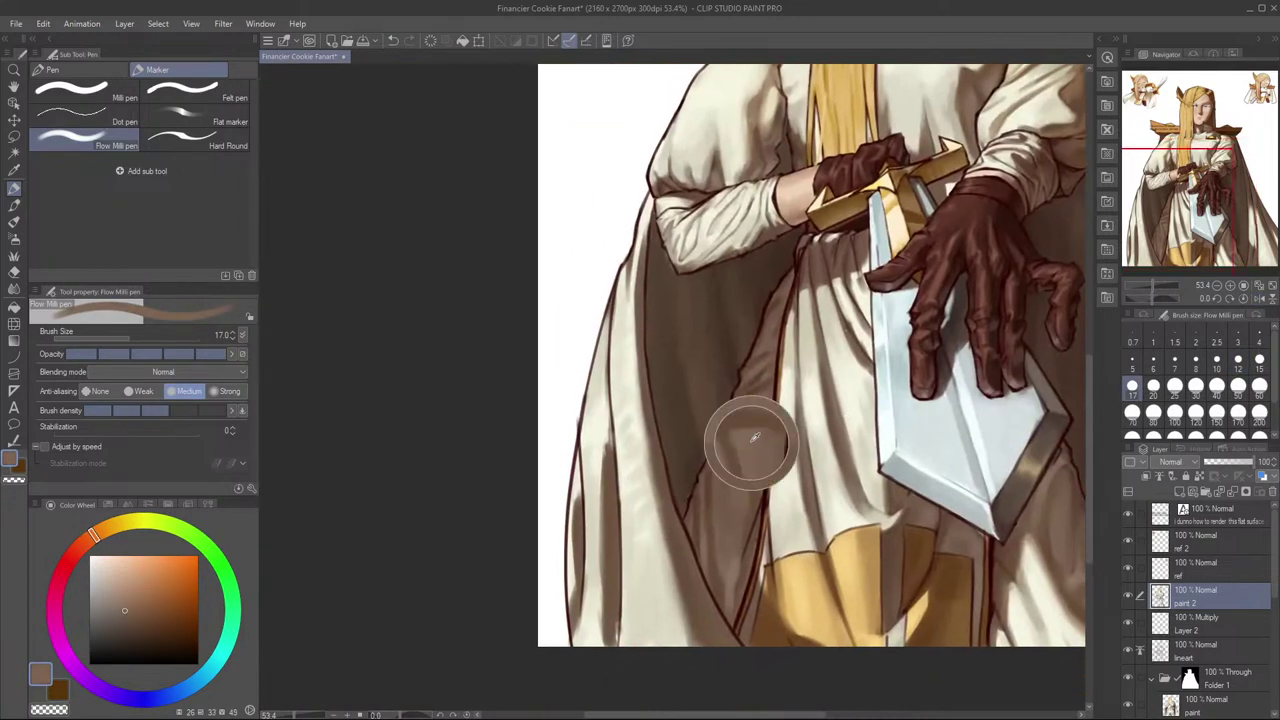
{"action": "left_click", "coordinate": [721, 495], "text": "alt"}
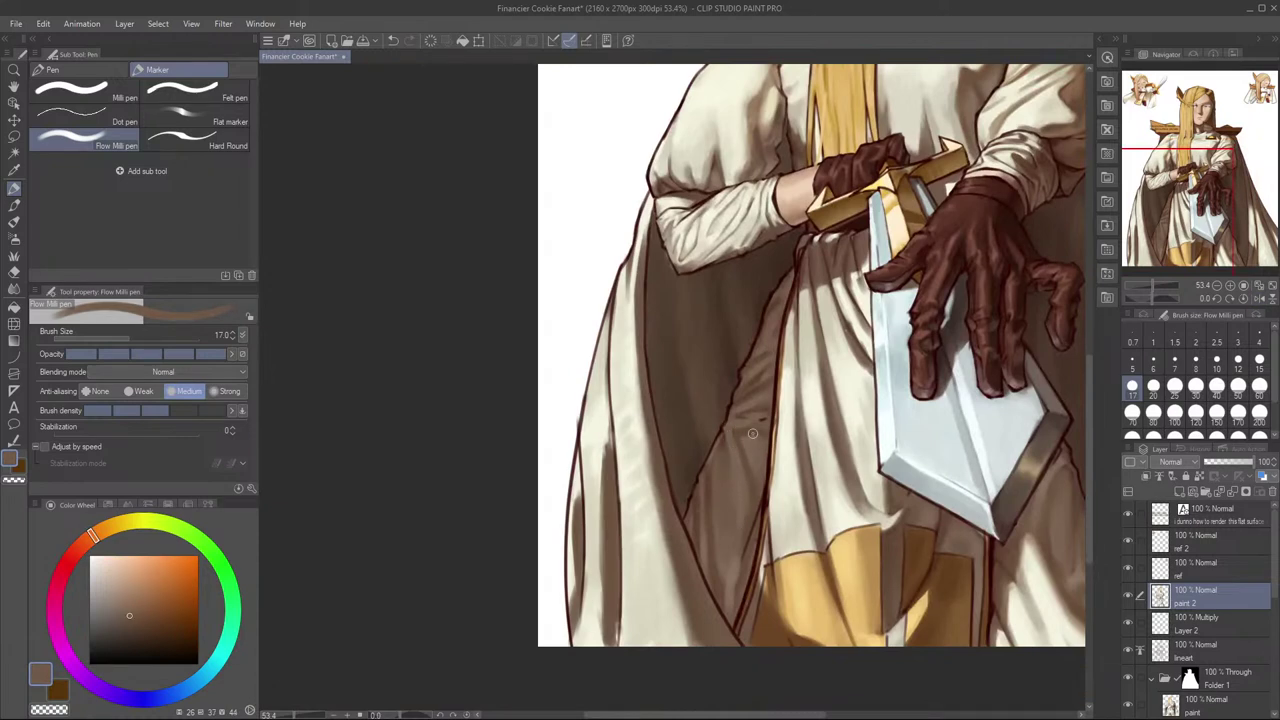
Step: Check the figure in mirrored view, then touch up the lower shaded cloth with a sampled lighter brown
{"action": "scroll", "coordinate": [797, 412], "scroll_direction": "down", "scroll_amount": 1}
{"action": "key", "text": "h"}
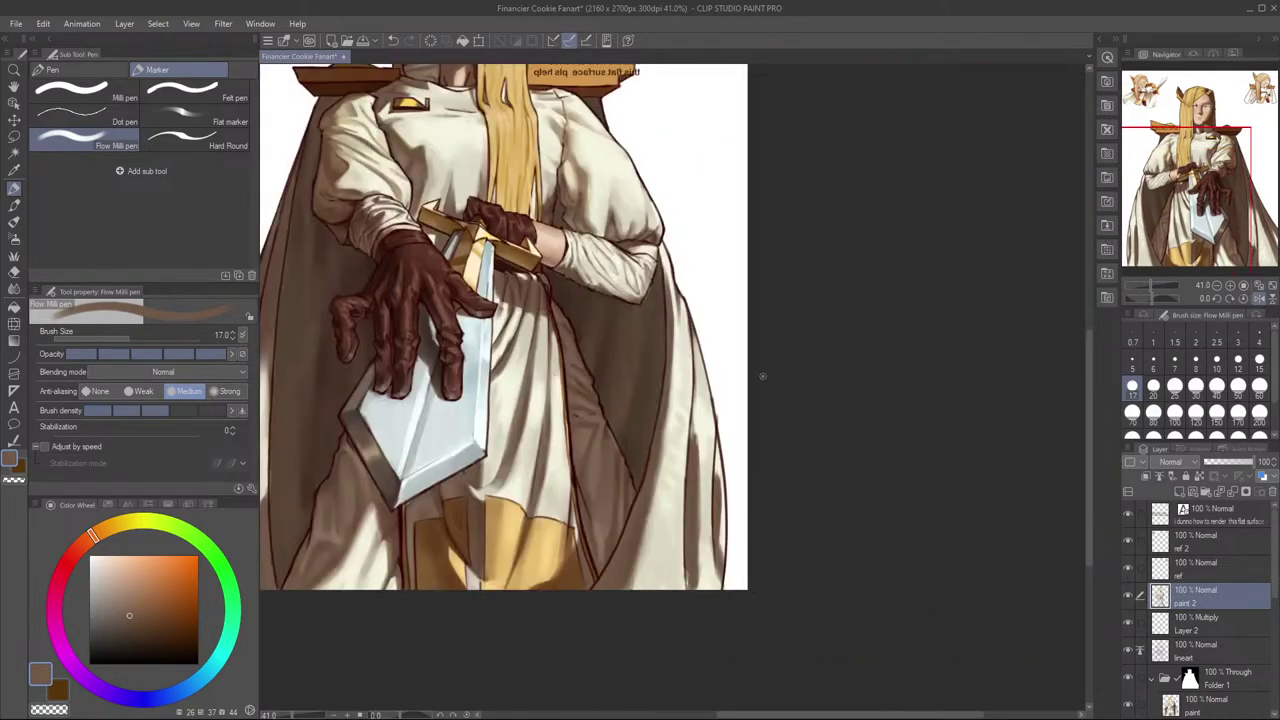
{"action": "key", "text": "h"}
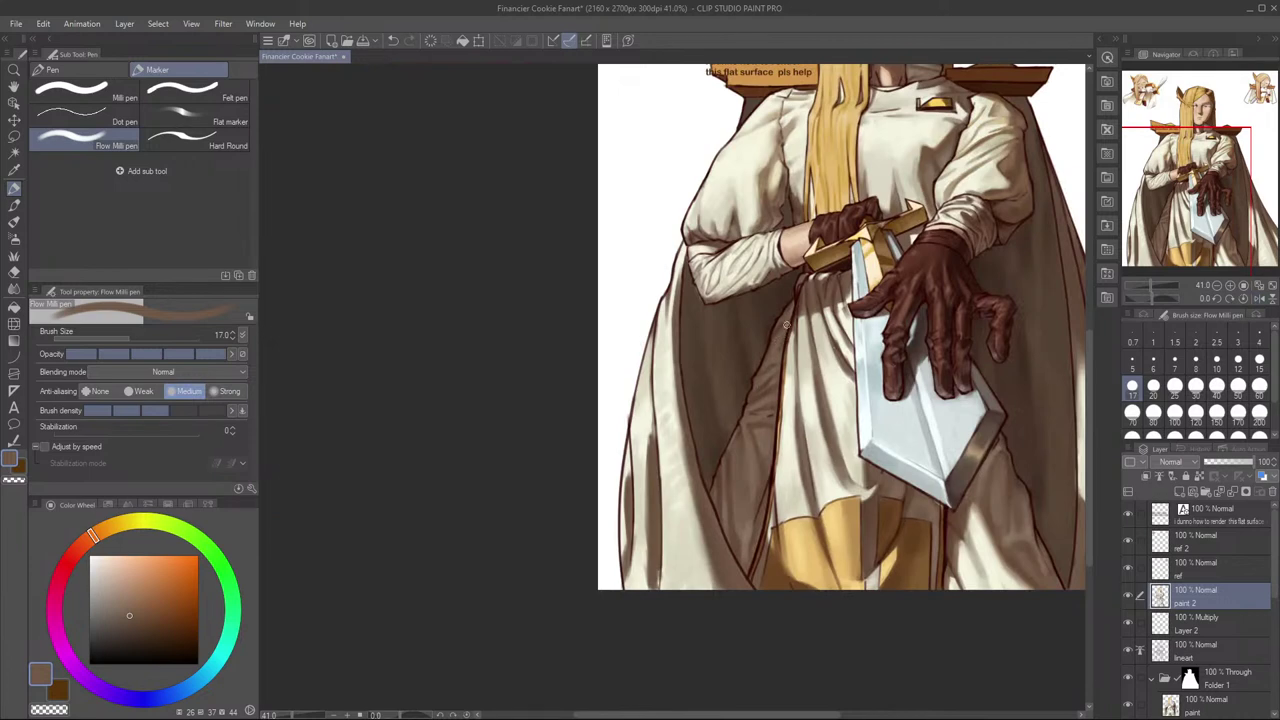
{"action": "left_click", "coordinate": [746, 430], "text": "alt"}
{"action": "left_click", "coordinate": [748, 429], "text": "alt"}
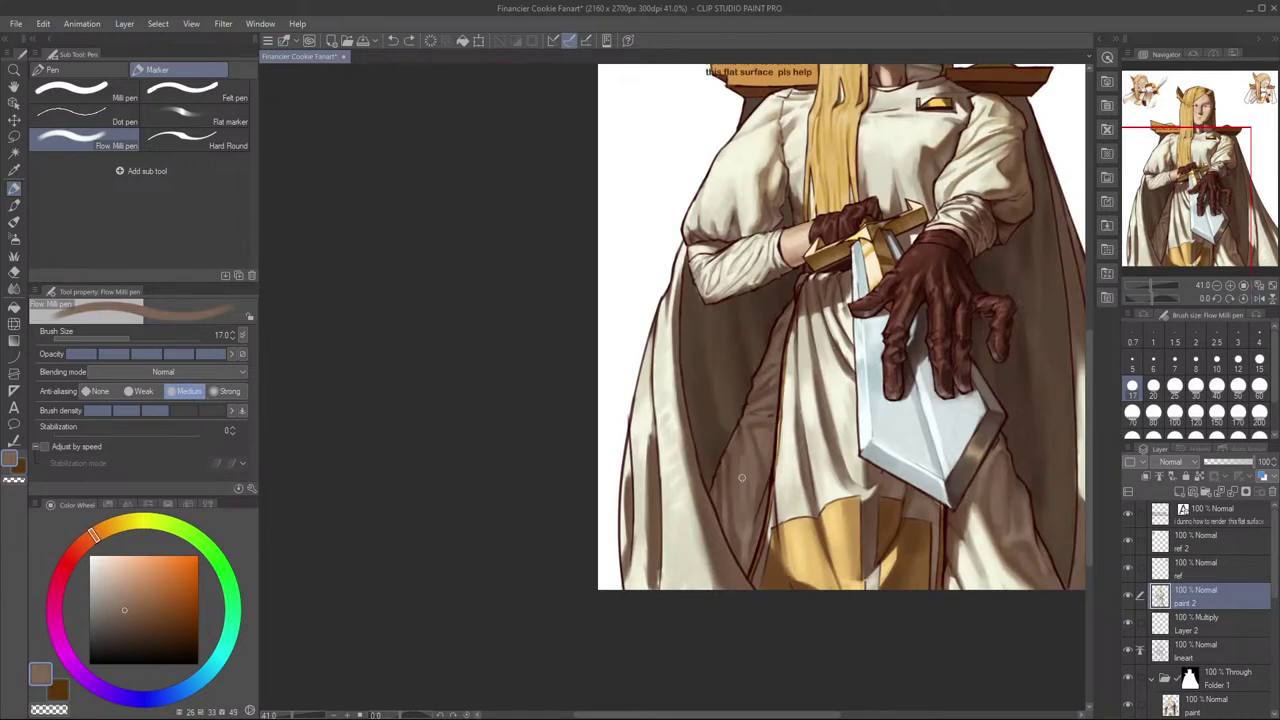
{"action": "scroll", "coordinate": [771, 462], "scroll_direction": "down", "scroll_amount": 1}
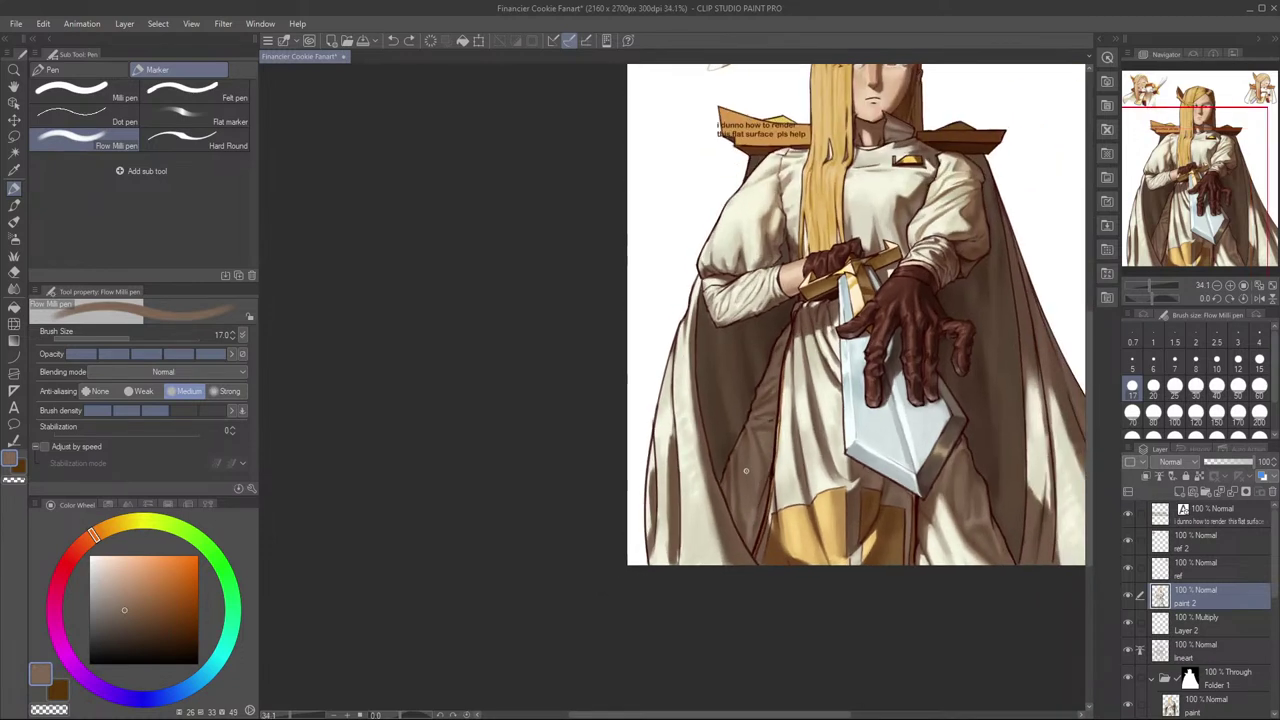
Step: Try to add a short vertical light brown stroke on the lower shaded cloth, comparing it in mirrored view
{"action": "mouse_move", "coordinate": [744, 464]}
{"action": "left_mouse_down"}
{"action": "mouse_move", "coordinate": [746, 453]}
{"action": "mouse_move", "coordinate": [744, 480]}
{"action": "left_mouse_up"}
{"action": "key", "text": "ctrl+z"}
{"action": "key", "text": "h"}
{"action": "mouse_move", "coordinate": [647, 450]}
{"action": "left_mouse_down"}
{"action": "mouse_move", "coordinate": [750, 421]}
{"action": "mouse_move", "coordinate": [694, 472]}
{"action": "left_mouse_up"}
{"action": "left_click", "coordinate": [697, 460], "text": "alt"}
{"action": "key", "text": "ctrl+z"}
{"action": "key", "text": "h"}
{"action": "left_click_drag", "start_coordinate": [764, 419], "coordinate": [810, 425]}
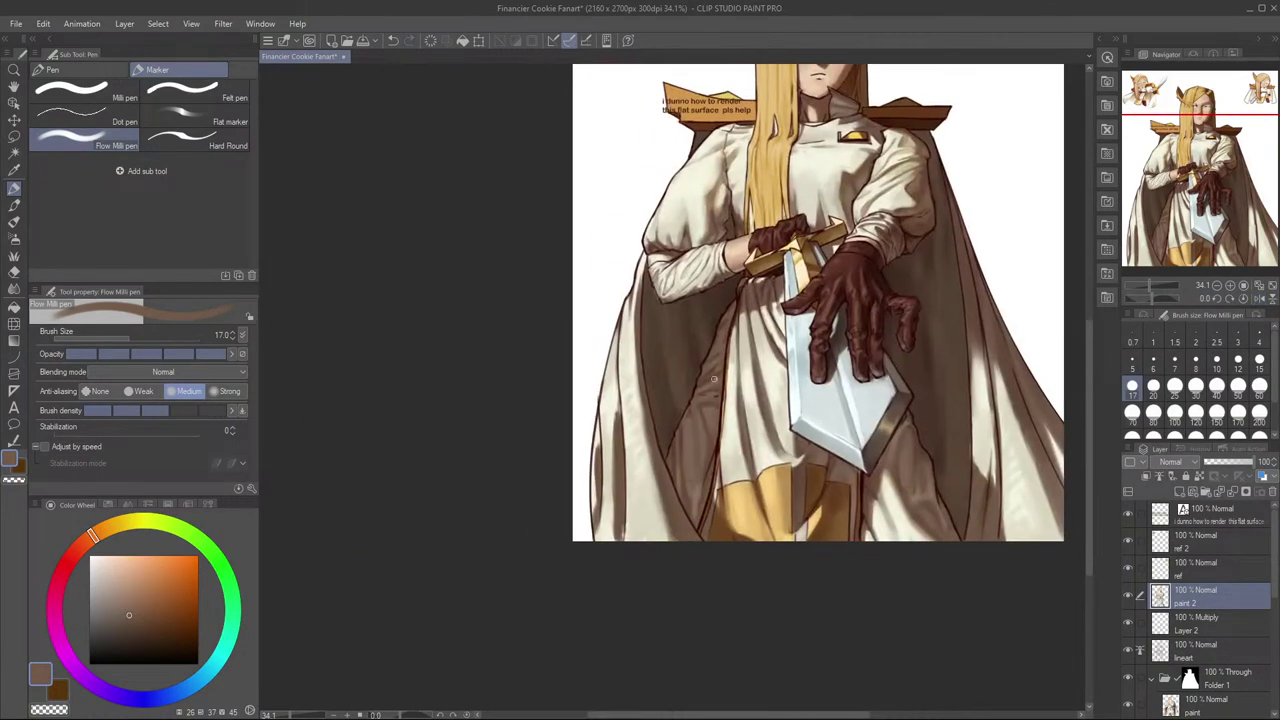
Step: Blend the lower shaded cloth below the middle crease with sampled darker and lighter browns, then check it in mirrored view
{"action": "left_click", "coordinate": [693, 406], "text": "alt"}
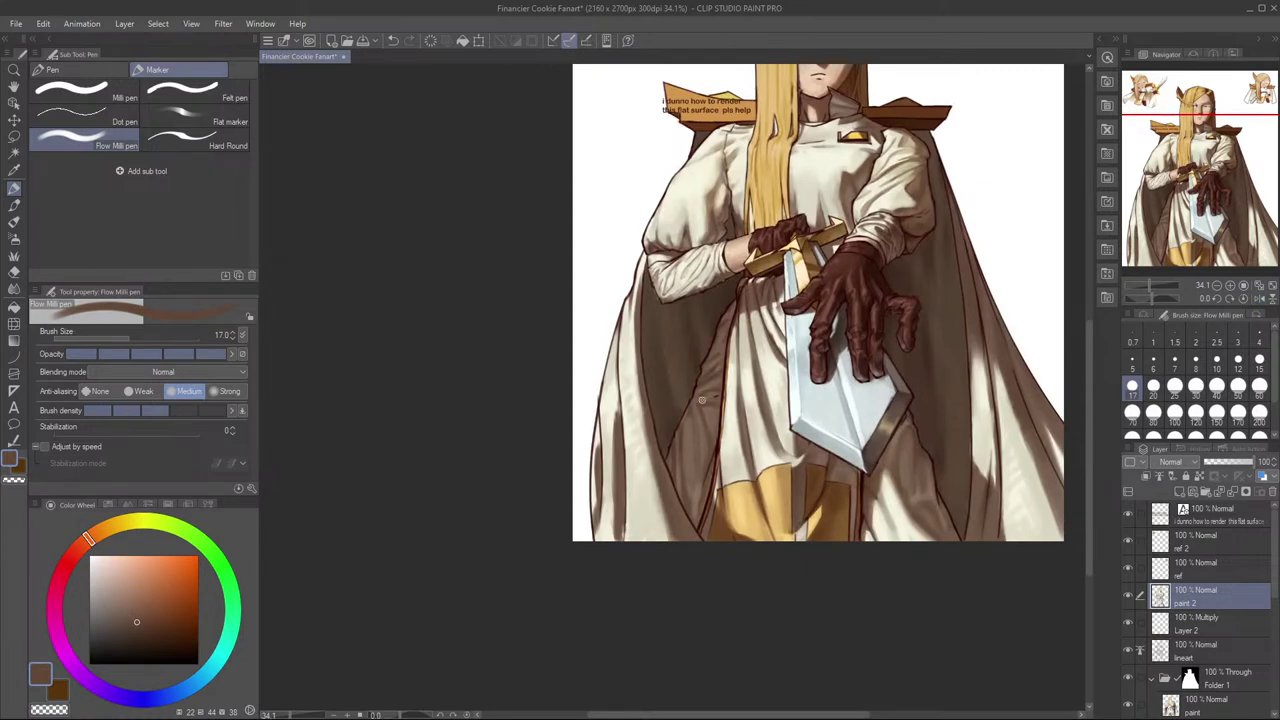
{"action": "left_click", "coordinate": [696, 408], "text": "alt"}
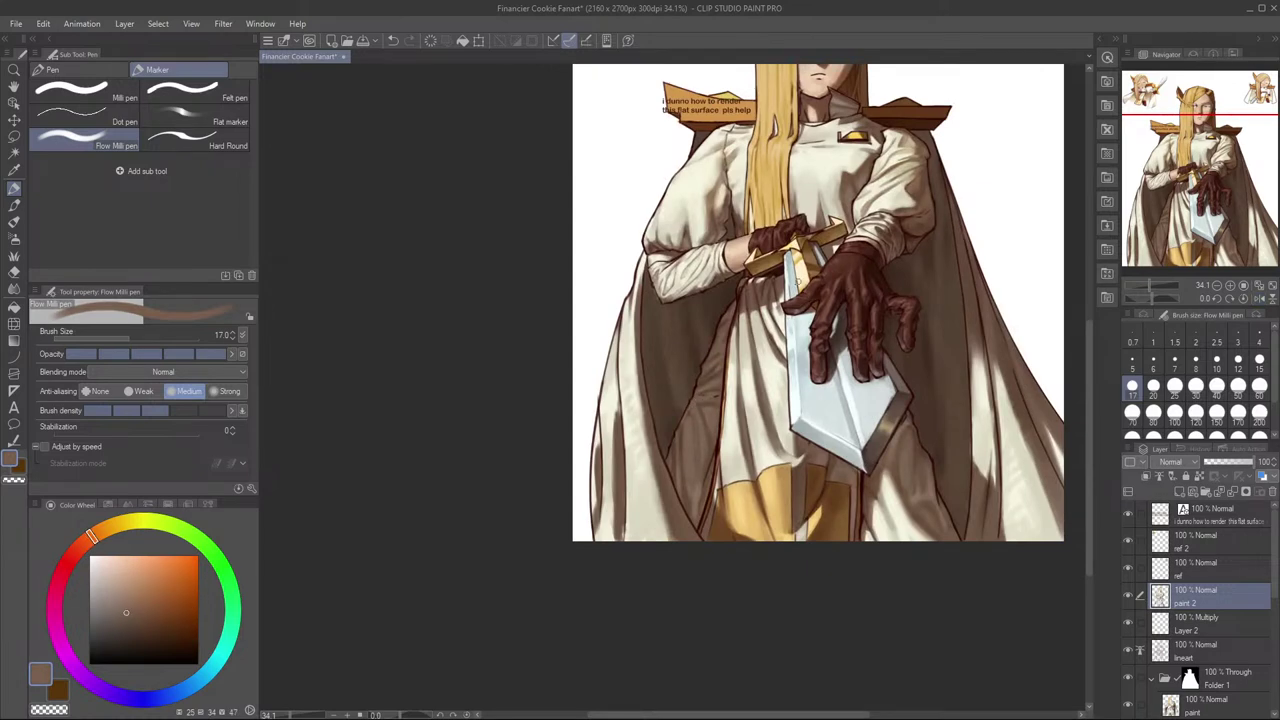
{"action": "key", "text": "h"}
{"action": "left_click_drag", "start_coordinate": [670, 414], "coordinate": [771, 414]}
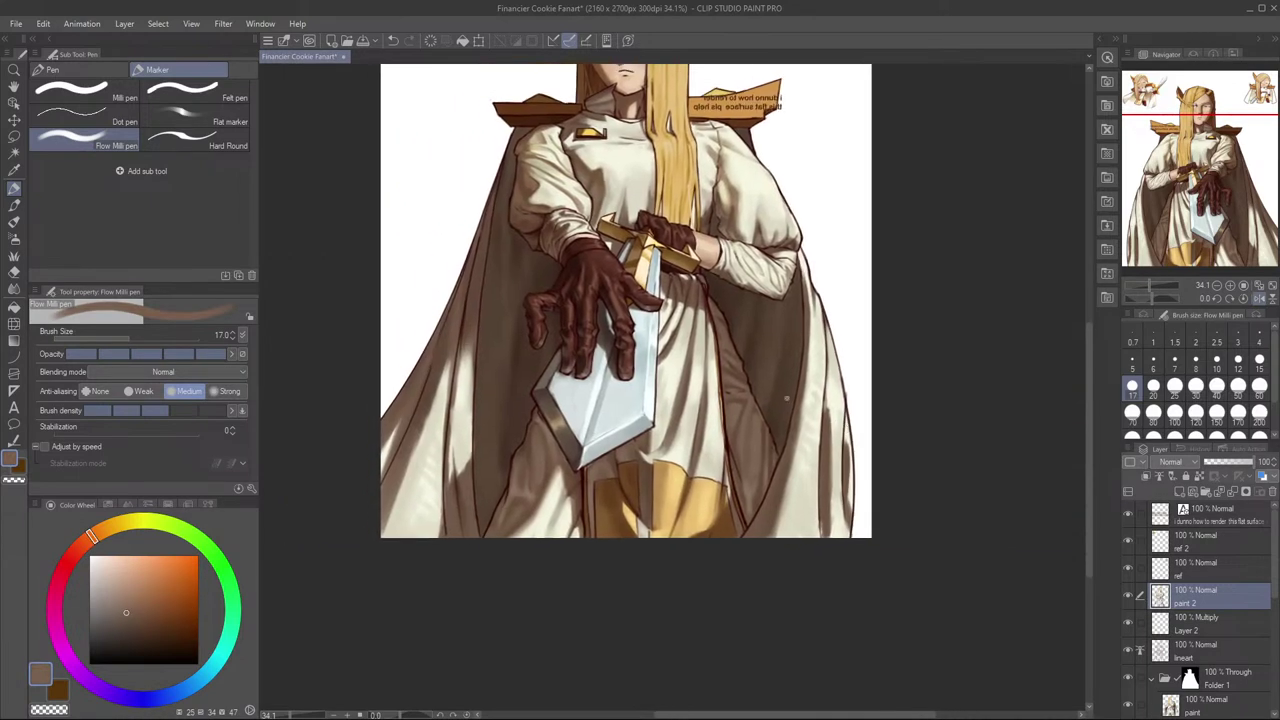
Step: Soften the lower cloth's outer edge in mirrored view with browns sampled around it, undoing the last short stroke
{"action": "scroll", "coordinate": [771, 415], "scroll_direction": "up", "scroll_amount": 3}
{"action": "left_click", "coordinate": [759, 421], "text": "alt"}
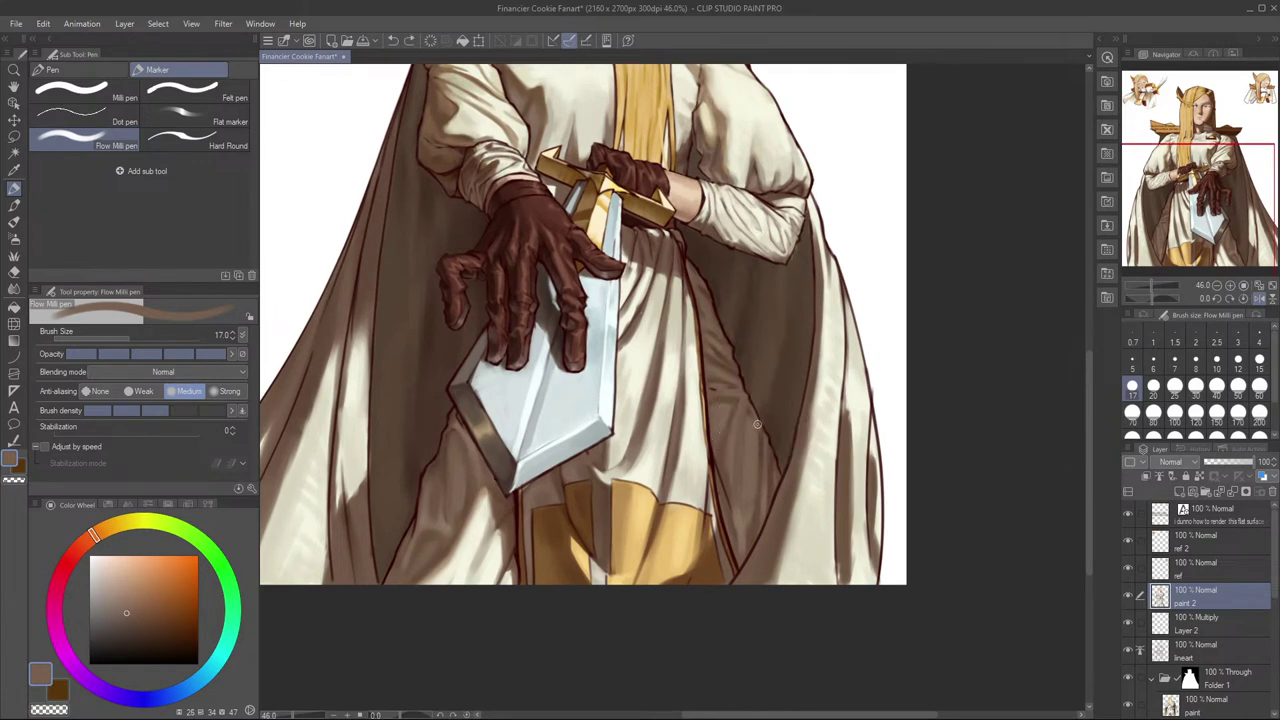
{"action": "left_click", "coordinate": [763, 458], "text": "alt"}
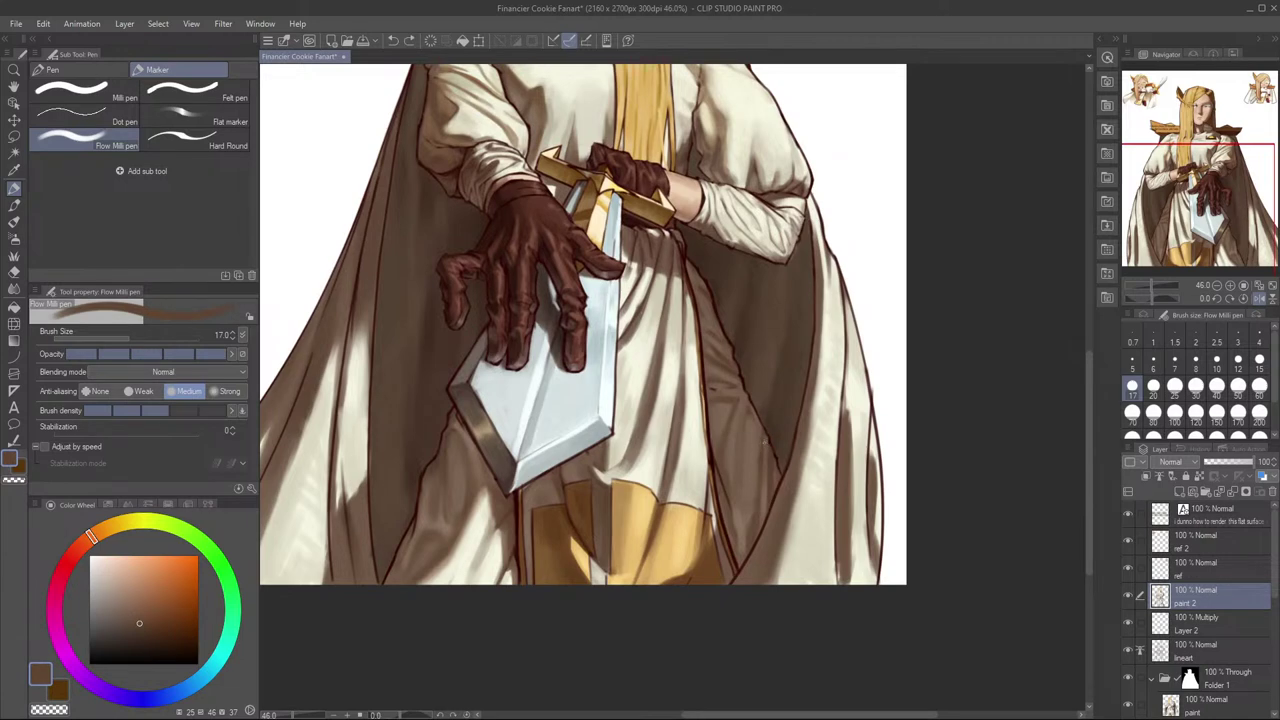
{"action": "left_click", "coordinate": [753, 427], "text": "alt"}
{"action": "left_click", "coordinate": [751, 412], "text": "alt"}
{"action": "left_click_drag", "start_coordinate": [752, 414], "coordinate": [758, 437]}
{"action": "key", "text": "ctrl+z"}
{"action": "left_click", "coordinate": [756, 446], "text": "alt"}
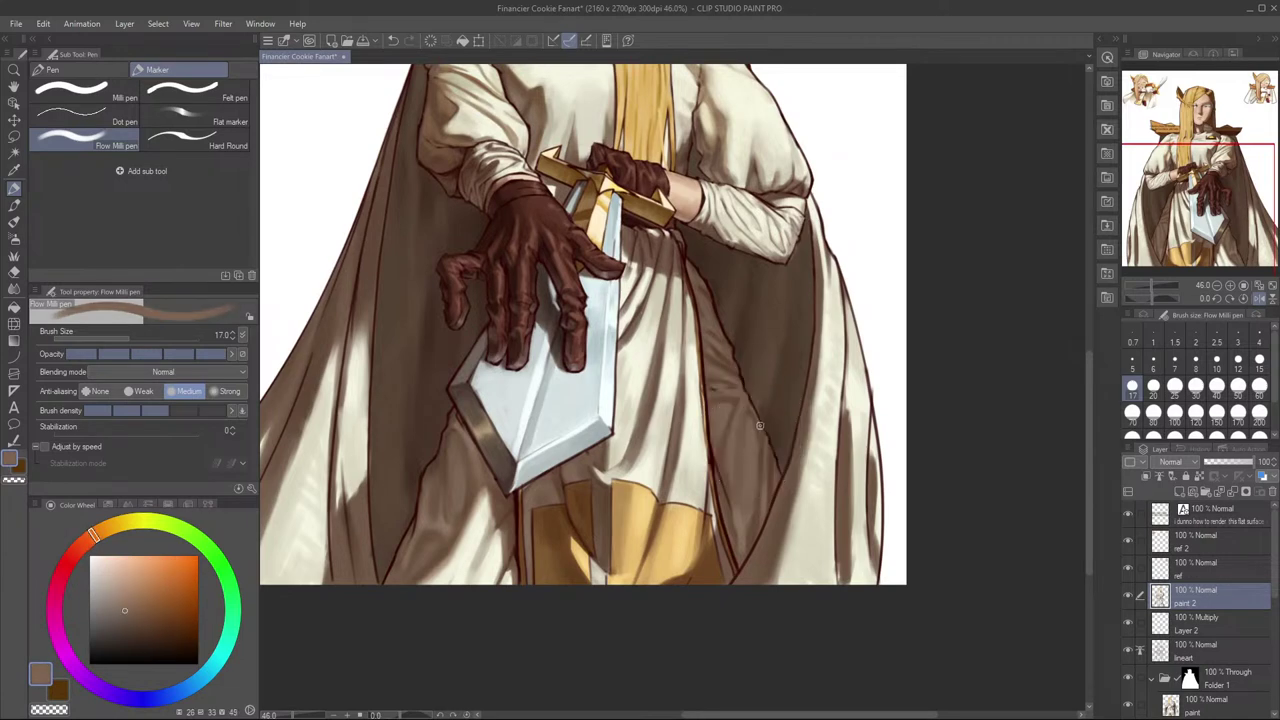
Step: Restore the unmirrored view and continue blending the lower shaded cloth with a darker and a lighter sampled brown
{"action": "key", "text": "h"}
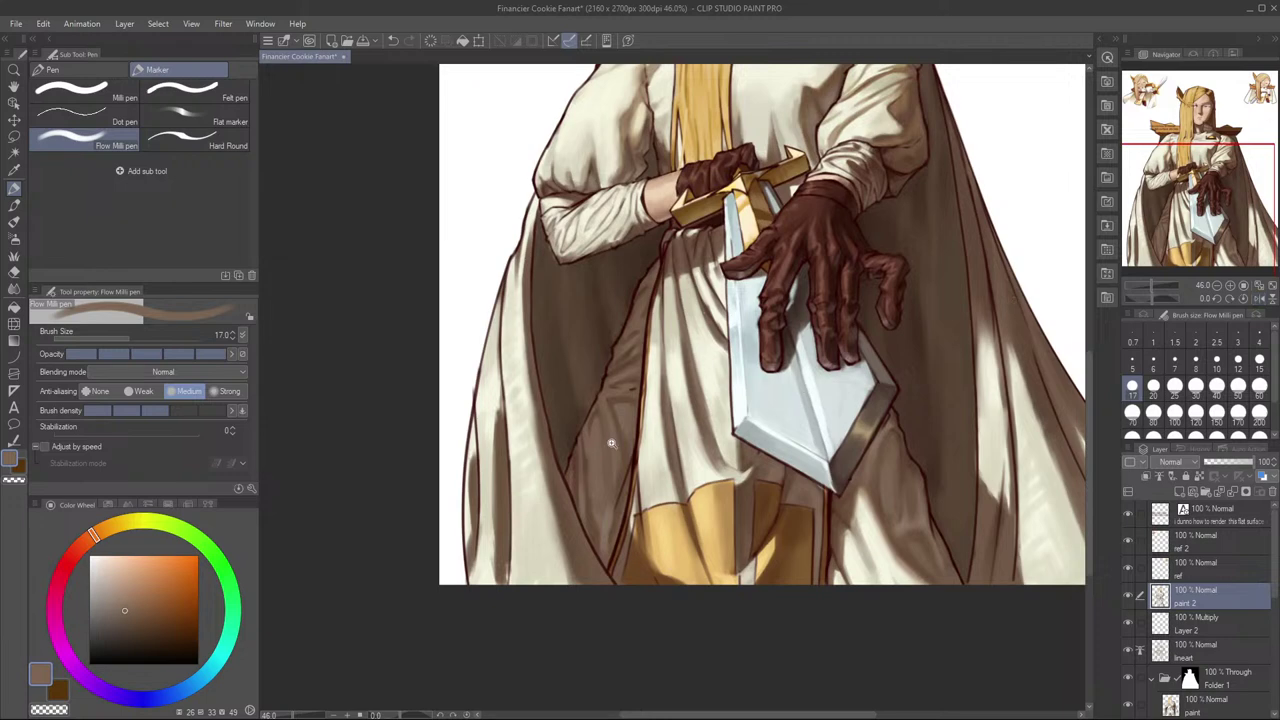
{"action": "left_click", "coordinate": [593, 424], "text": "alt"}
{"action": "scroll", "coordinate": [683, 424], "scroll_direction": "down", "scroll_amount": 3}
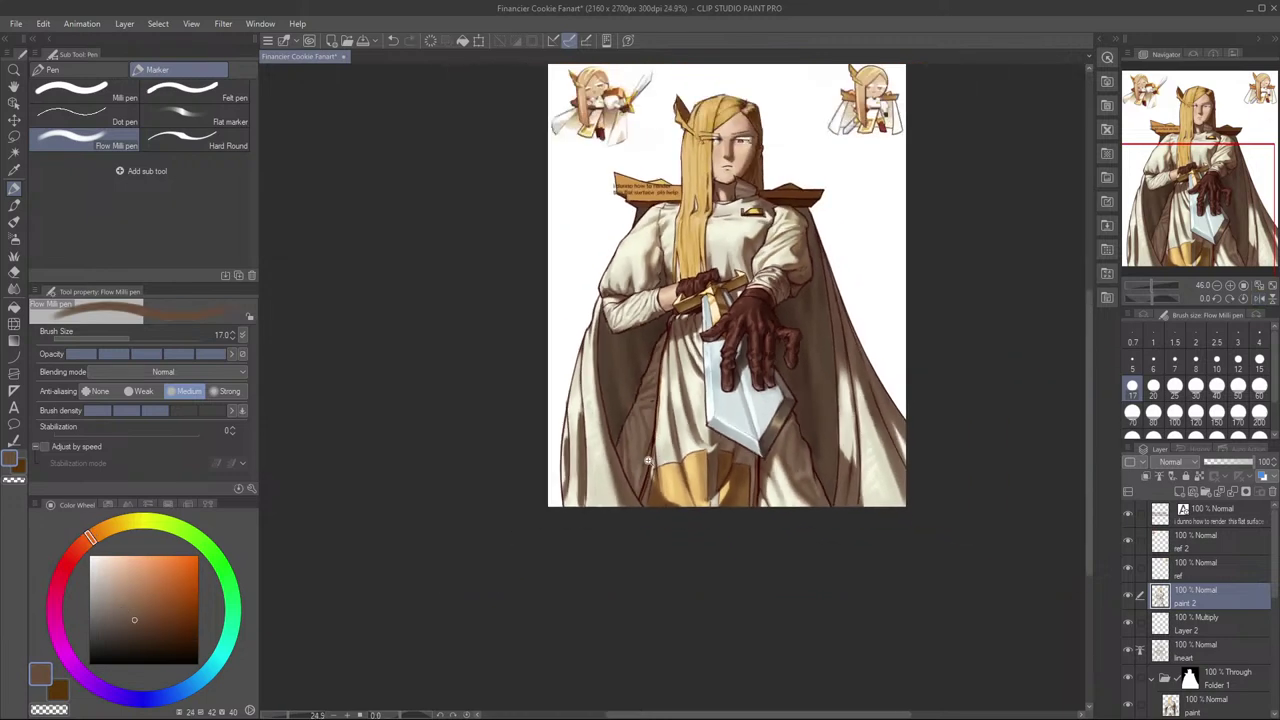
{"action": "scroll", "coordinate": [684, 424], "scroll_direction": "up", "scroll_amount": 2}
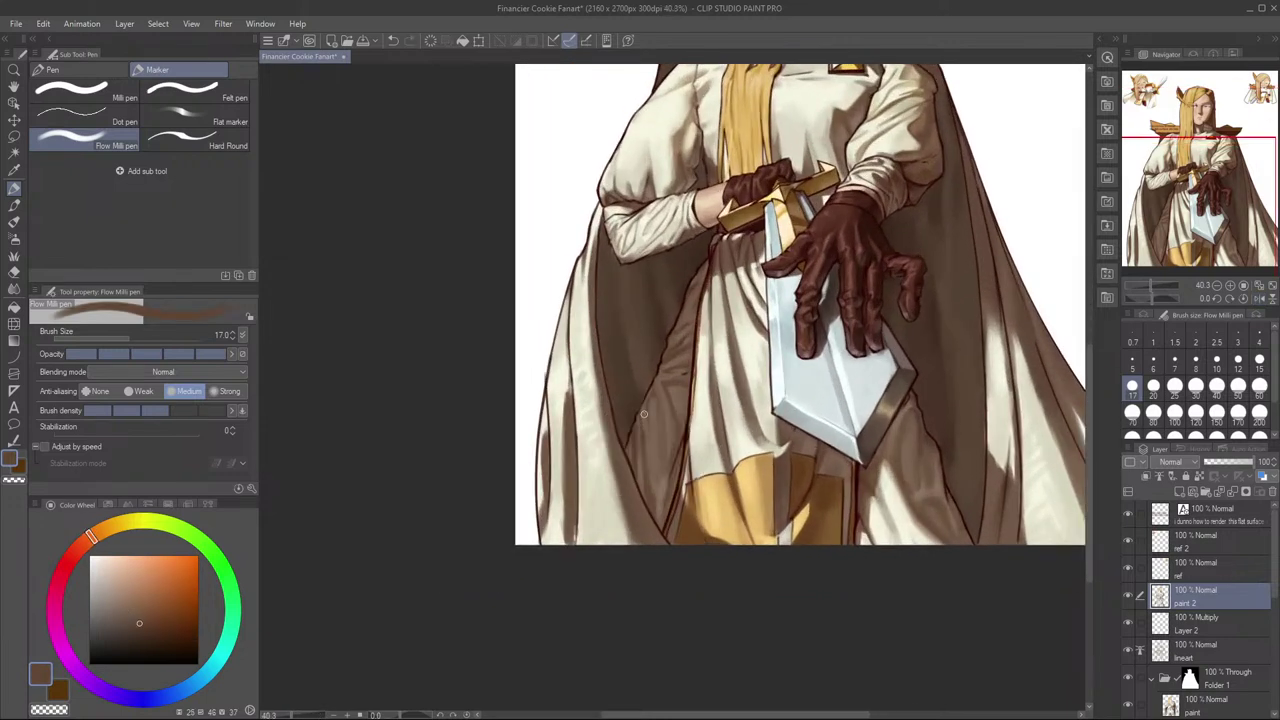
{"action": "left_click", "coordinate": [645, 486], "text": "alt"}
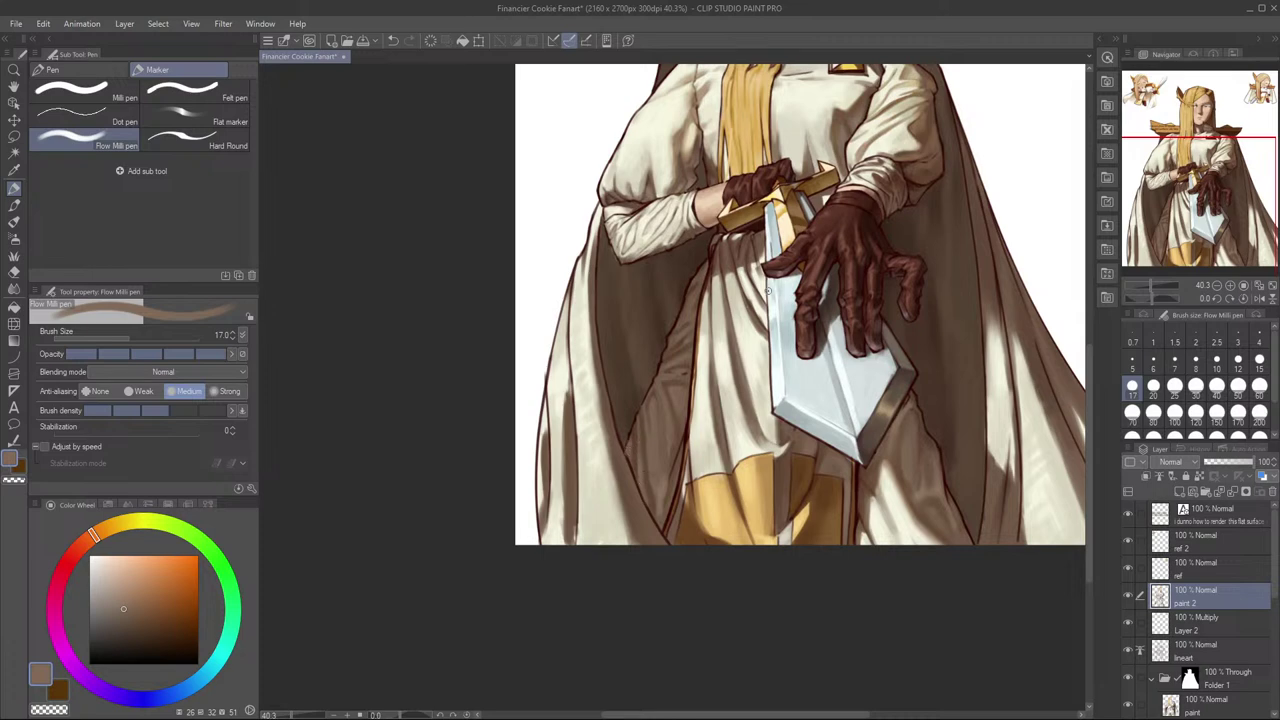
Step: Sample a dark brown from the cloth, set the brush size to 25, and check the shaded folds in mirrored view
{"action": "scroll", "coordinate": [705, 356], "scroll_direction": "up", "scroll_amount": 2}
{"action": "scroll", "coordinate": [780, 361], "scroll_direction": "down", "scroll_amount": 1}
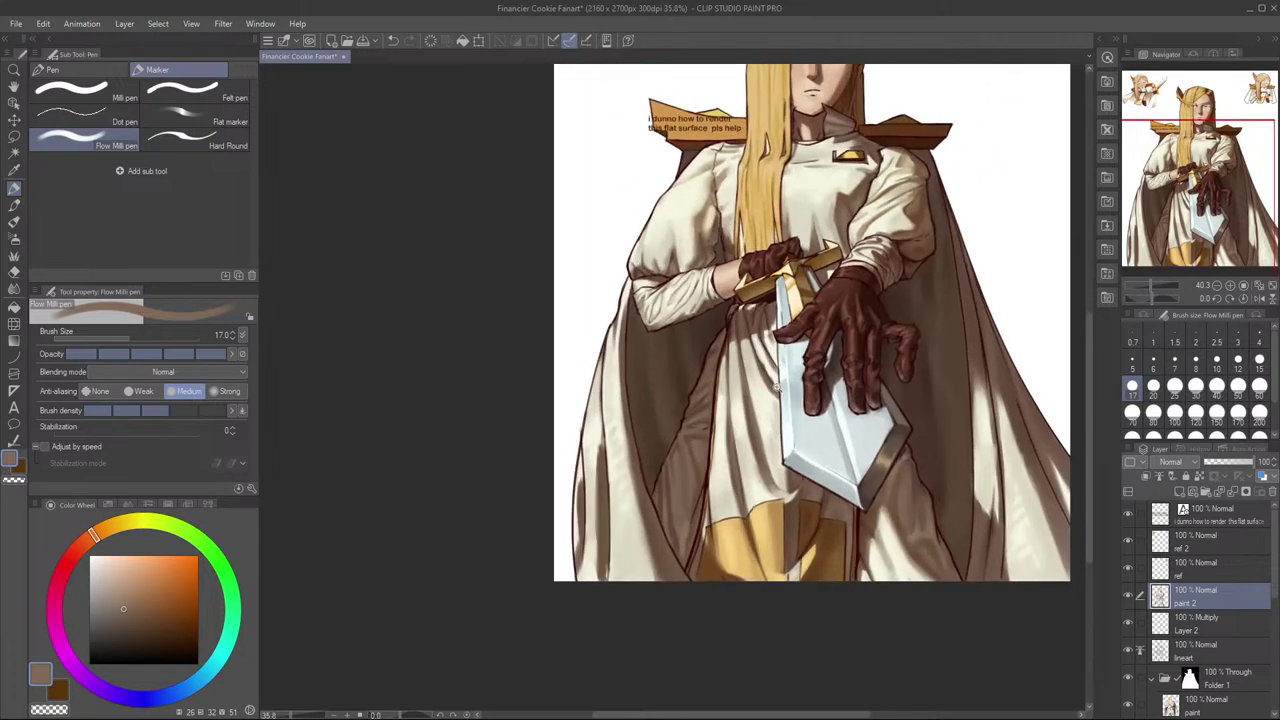
{"action": "left_click", "coordinate": [665, 478], "text": "alt"}
{"action": "key", "text": "]"}
{"action": "key", "text": "bracketright"}
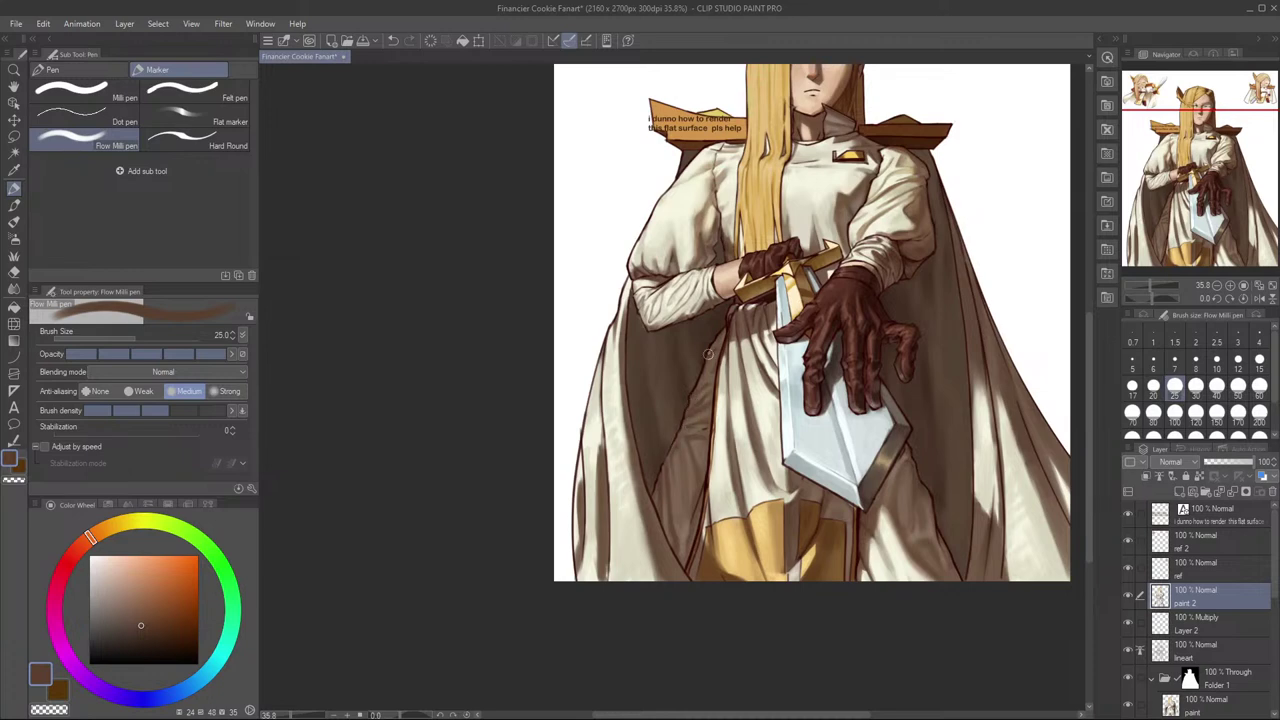
{"action": "key", "text": "h"}
{"action": "left_click_drag", "start_coordinate": [788, 289], "coordinate": [831, 290]}
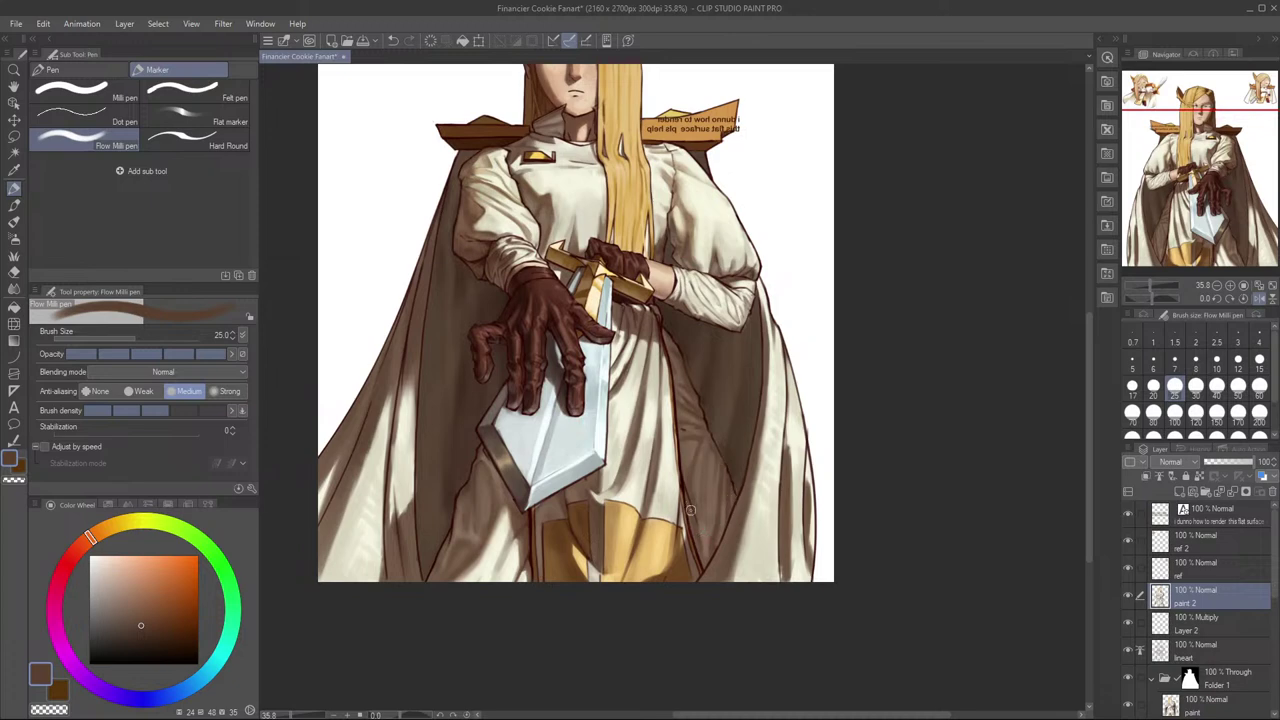
Step: Undo the last dark brown strokes on the lower cloth, comparing the figure in unmirrored and mirrored view
{"action": "left_click", "coordinate": [1259, 299]}
{"action": "key", "text": "ctrl+z"}
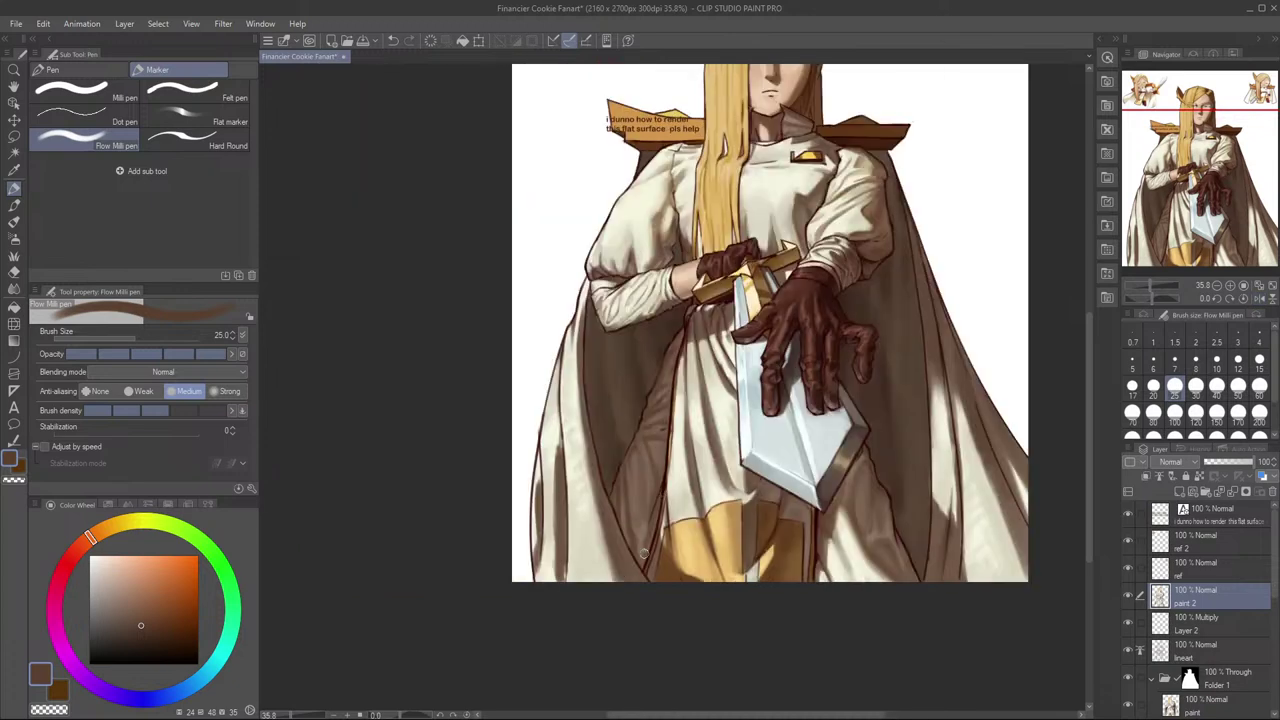
{"action": "scroll", "coordinate": [662, 474], "scroll_direction": "down", "scroll_amount": 1}
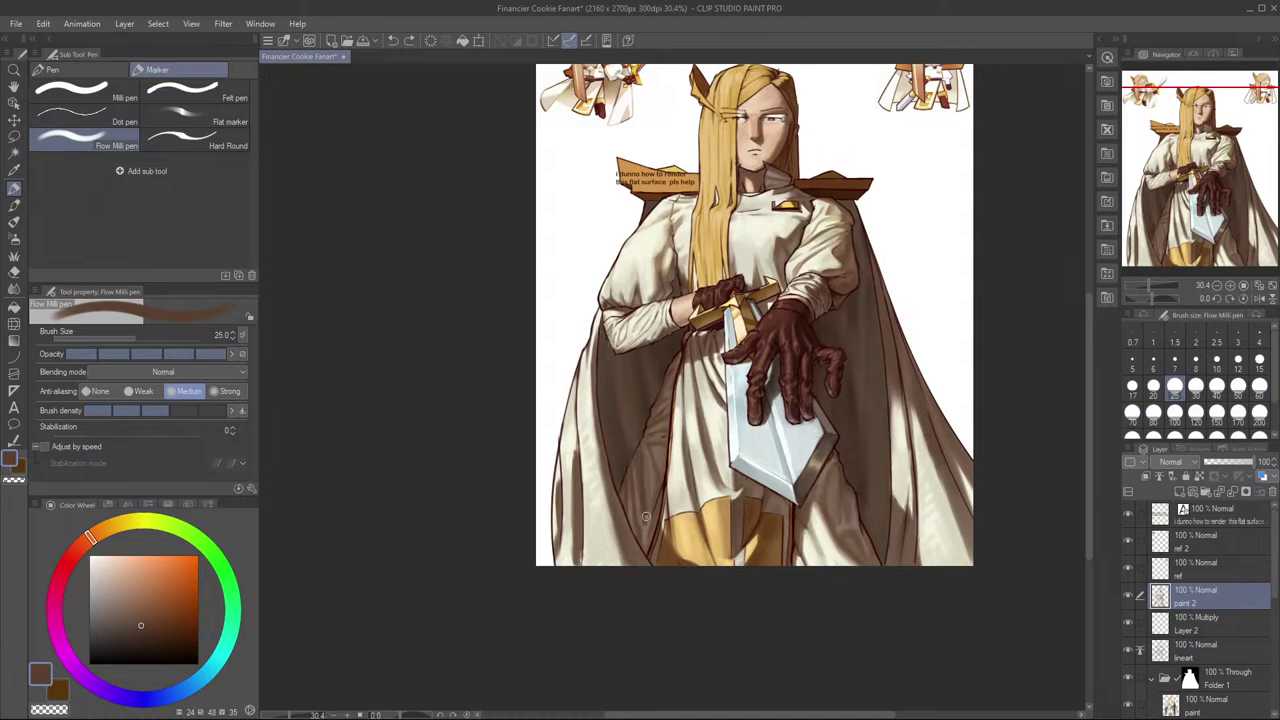
{"action": "key", "text": "ctrl+z"}
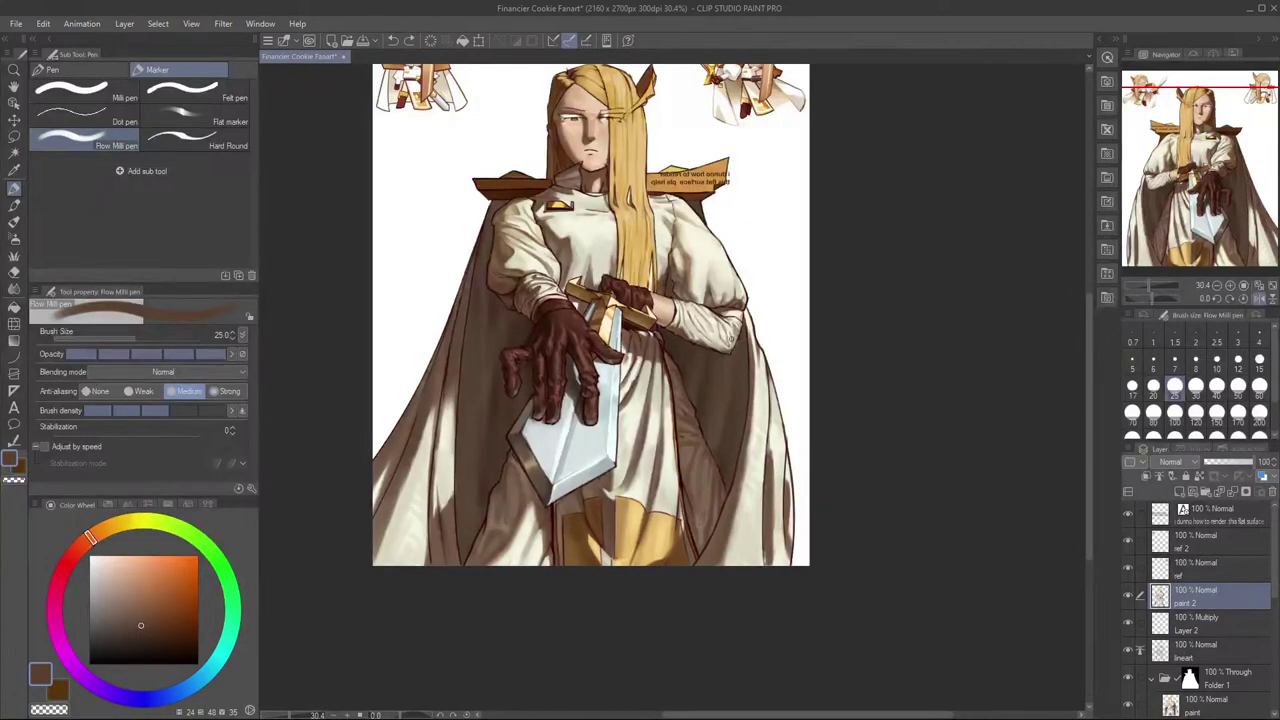
{"action": "key", "text": "h"}
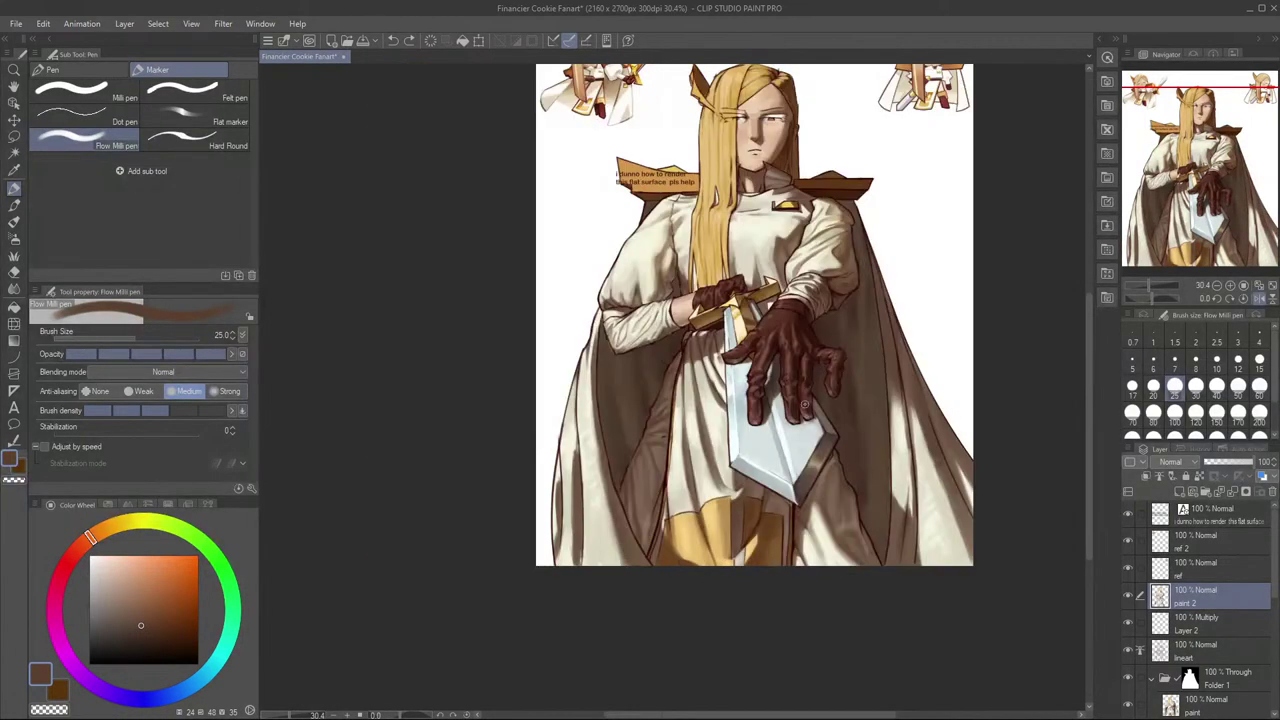
Step: Smooth the lower shaded cloth with sampled mid browns at size 25, undoing one short stroke along the way
{"action": "left_click", "coordinate": [641, 490], "text": "alt"}
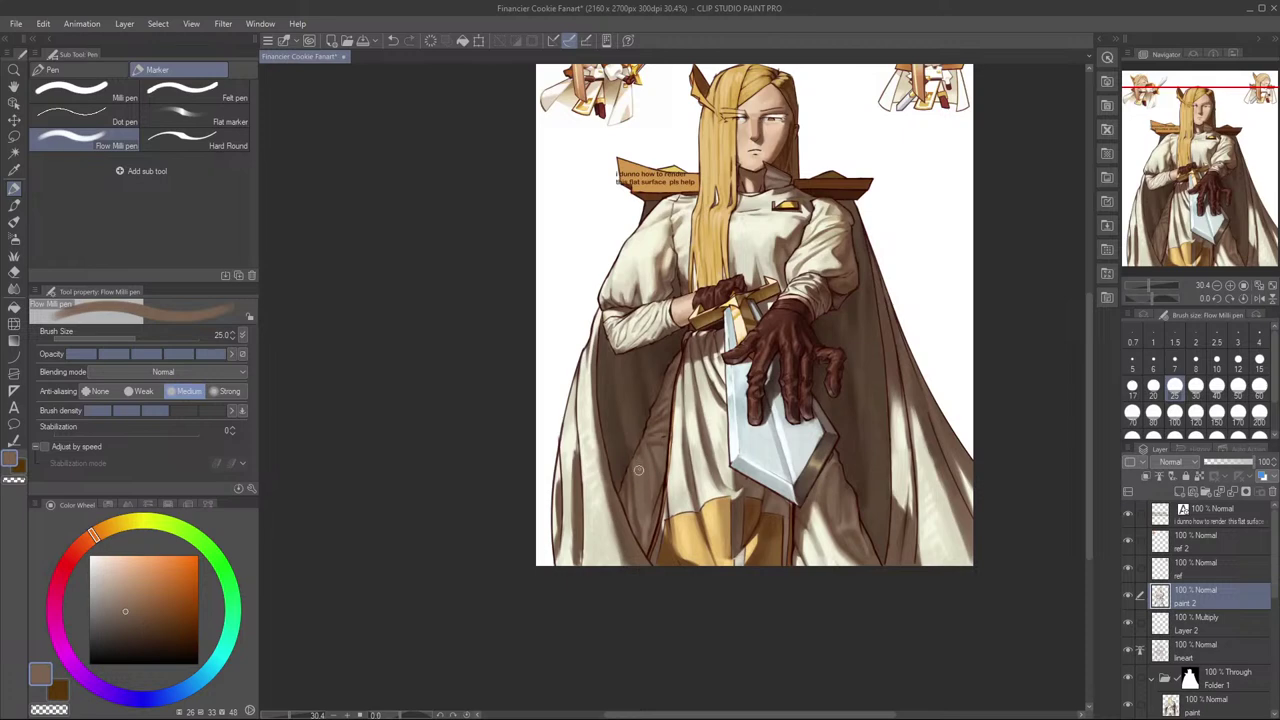
{"action": "mouse_move", "coordinate": [636, 474]}
{"action": "left_mouse_down"}
{"action": "mouse_move", "coordinate": [636, 518]}
{"action": "mouse_move", "coordinate": [646, 487]}
{"action": "left_mouse_up"}
{"action": "key", "text": "ctrl+z"}
{"action": "left_click", "coordinate": [655, 520], "text": "alt"}
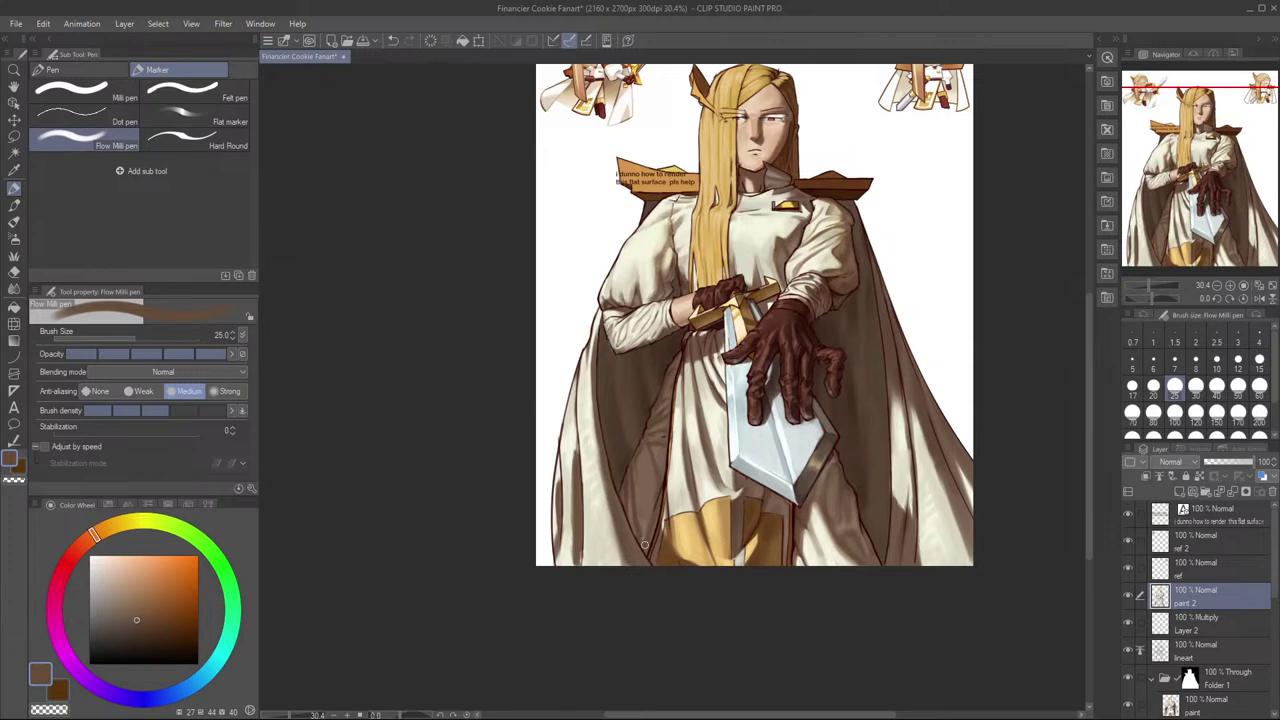
{"action": "left_click", "coordinate": [641, 466], "text": "alt"}
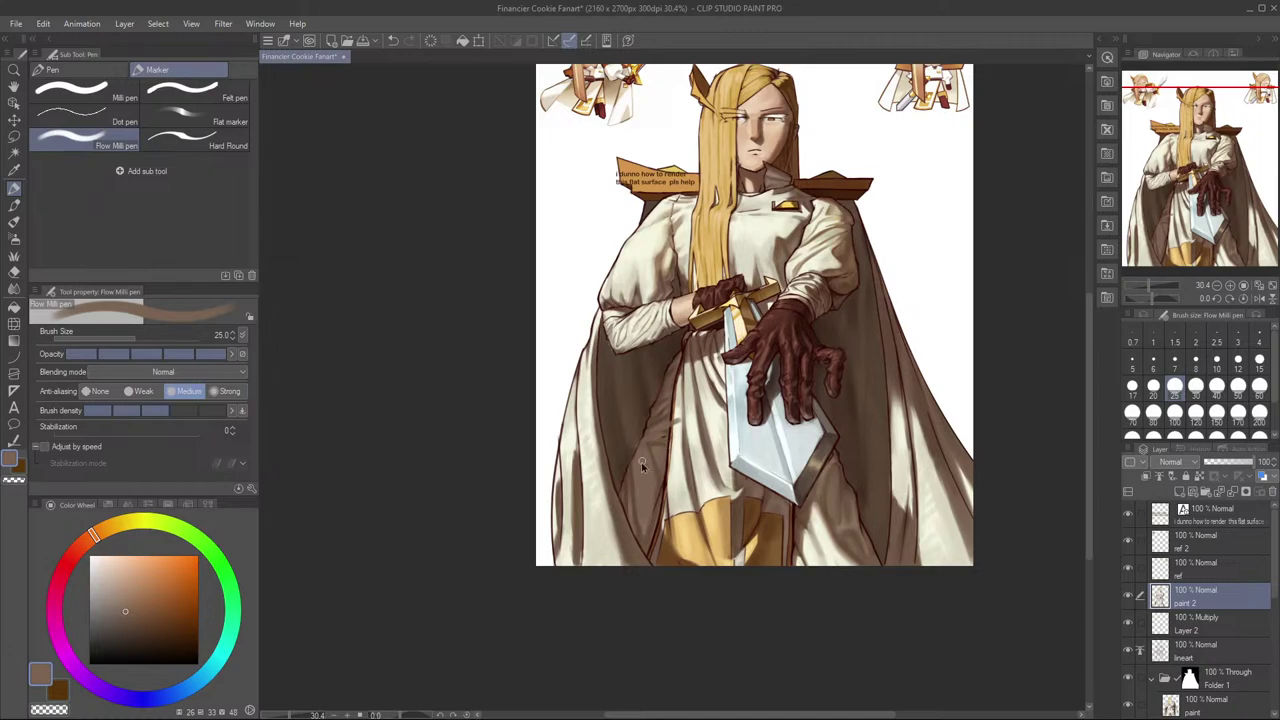
Step: Try the Rough eraser along the lower cloth's edge, return to the Flow Milli pen, and undo the last change
{"action": "scroll", "coordinate": [641, 461], "scroll_direction": "up", "scroll_amount": 5}
{"action": "key", "text": "e"}
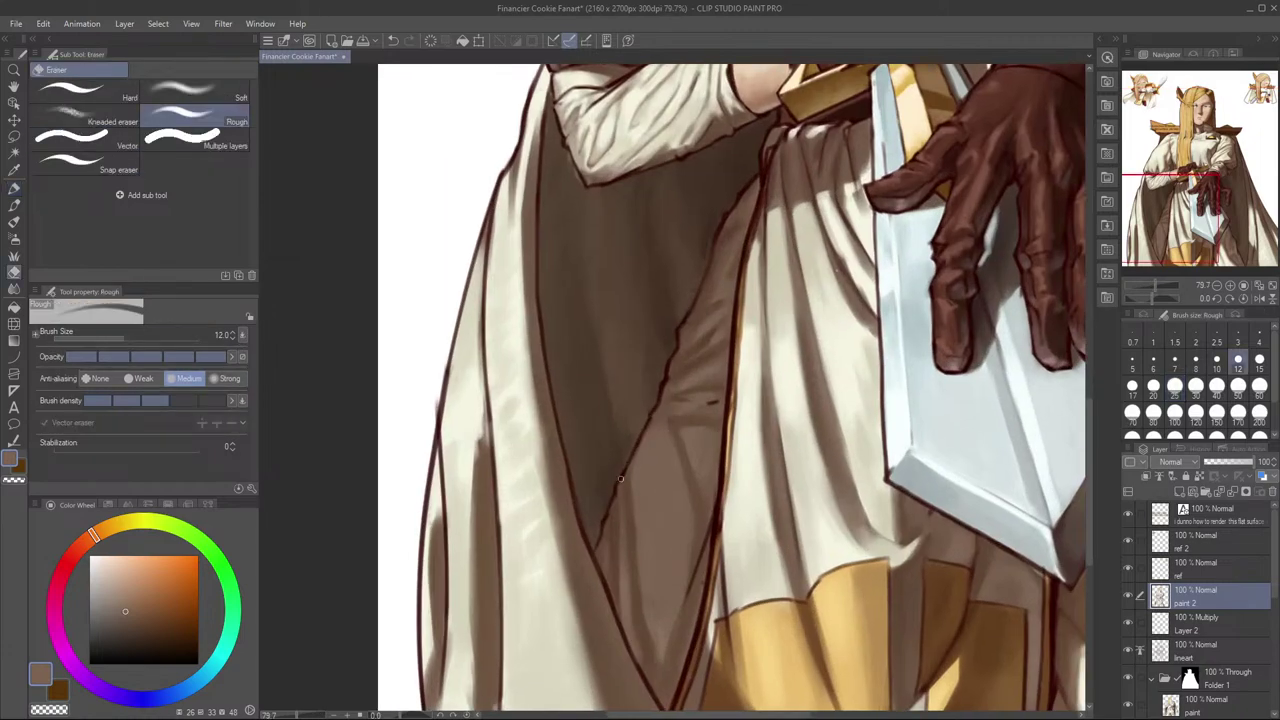
{"action": "key", "text": "p"}
{"action": "scroll", "coordinate": [616, 488], "scroll_direction": "down", "scroll_amount": 5}
{"action": "scroll", "coordinate": [776, 392], "scroll_direction": "up", "scroll_amount": 1}
{"action": "key", "text": "ctrl+z"}
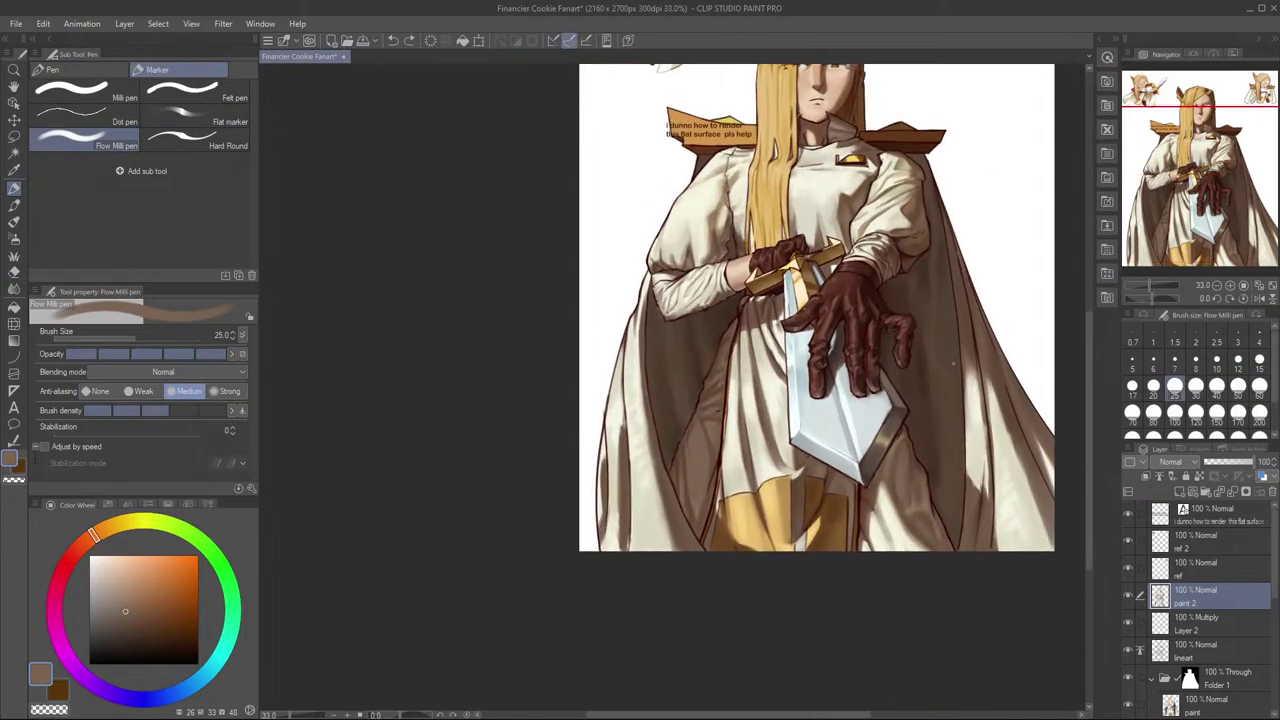
Step: Examine the whole figure in mirrored and unmirrored view to judge the shaded cloth beside the tunic
{"action": "key", "text": "h"}
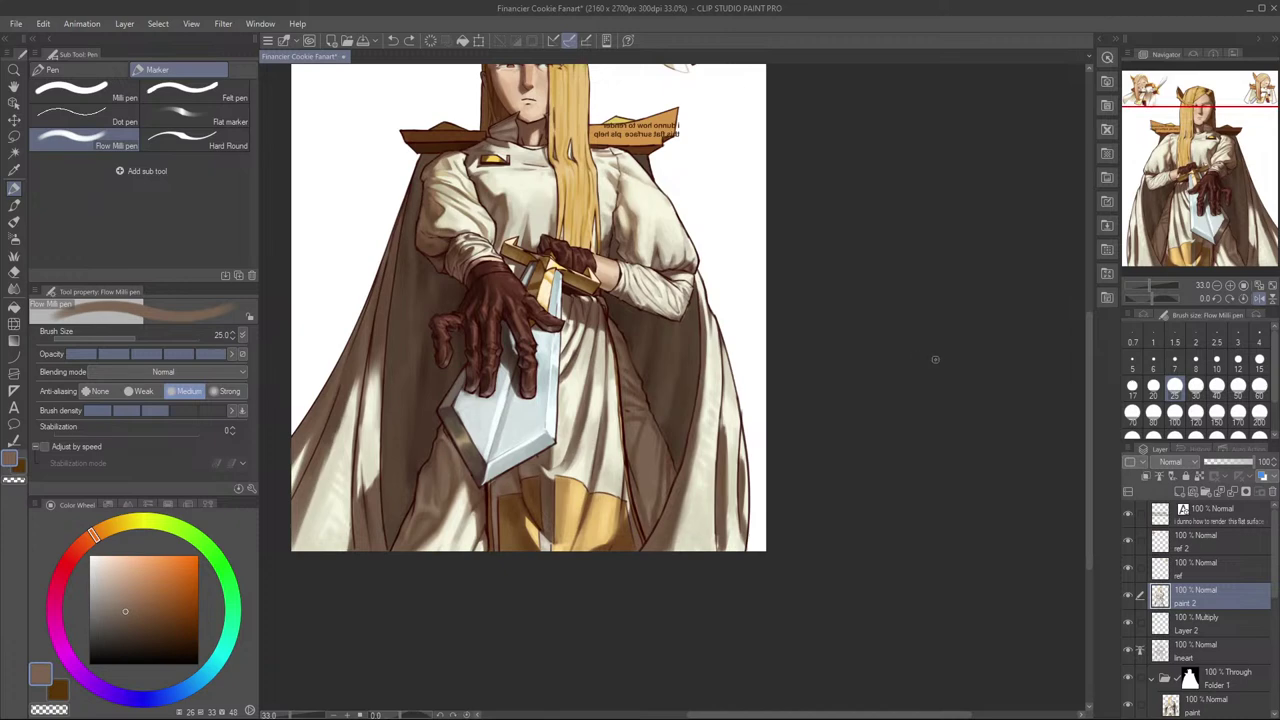
{"action": "key", "text": "h"}
{"action": "scroll", "coordinate": [847, 414], "scroll_direction": "down", "scroll_amount": 2}
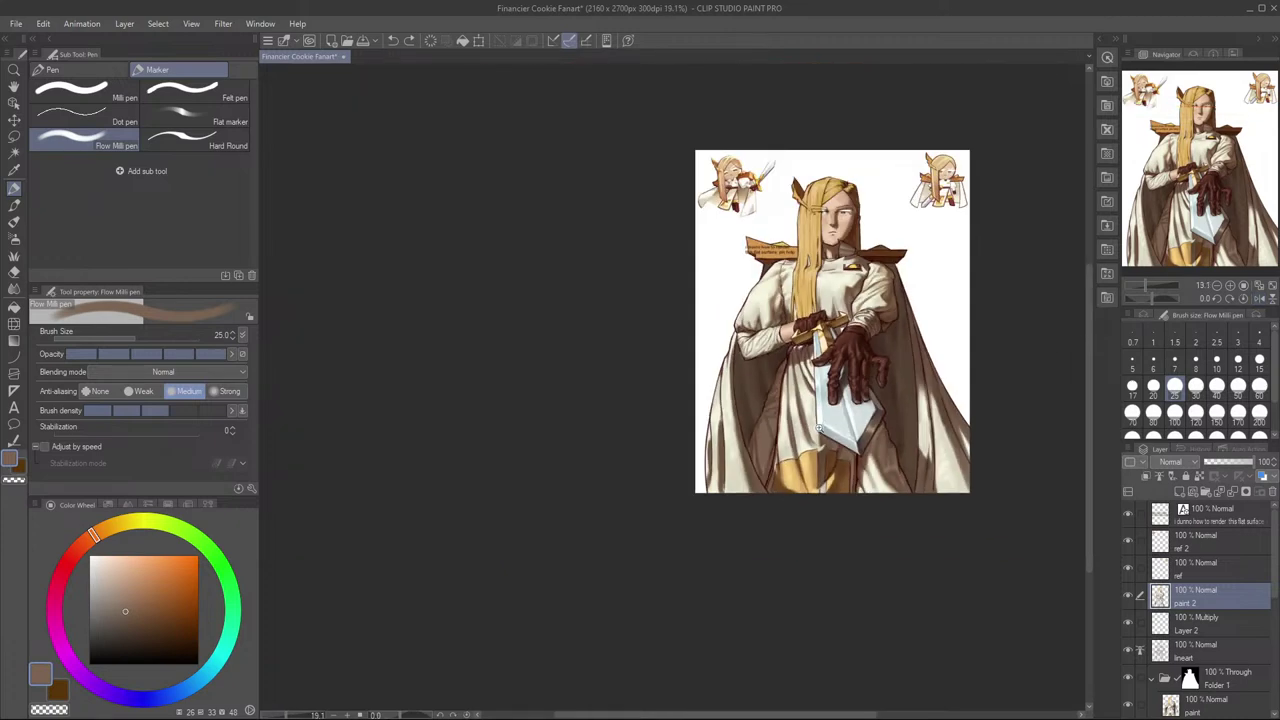
{"action": "scroll", "coordinate": [821, 423], "scroll_direction": "up", "scroll_amount": 2}
{"action": "scroll", "coordinate": [740, 422], "scroll_direction": "up", "scroll_amount": 1}
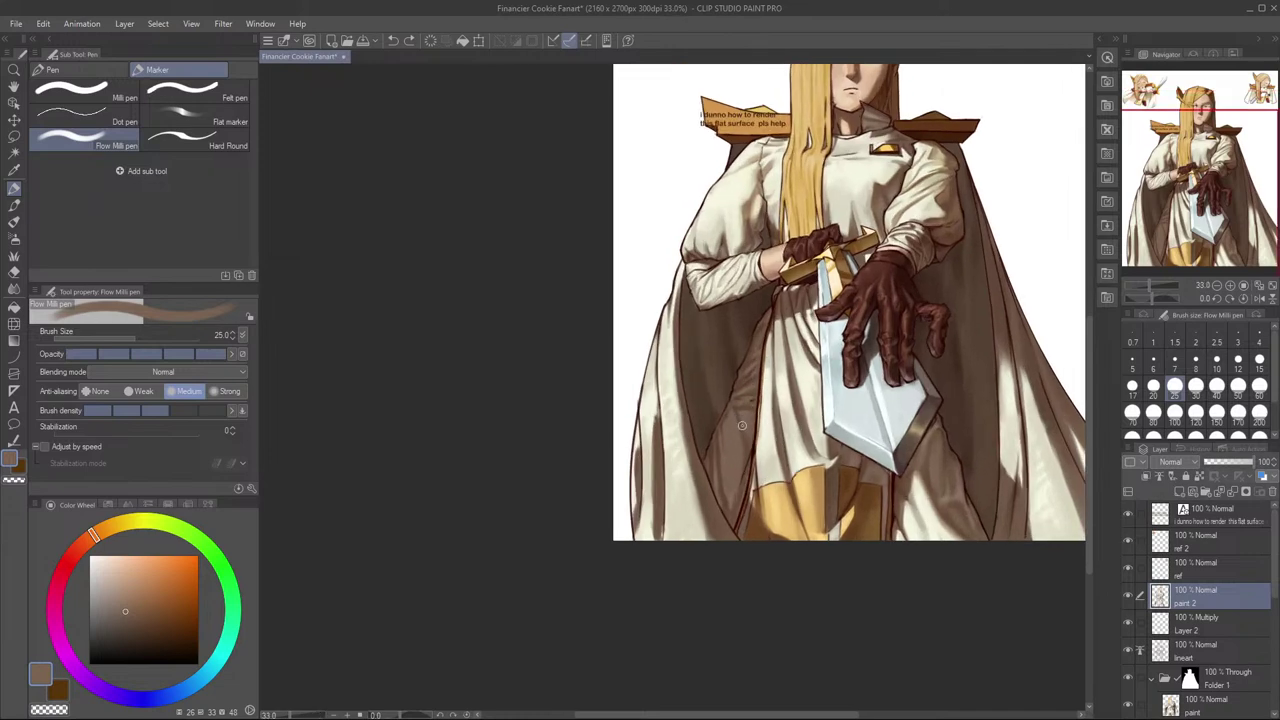
Step: Touch up the cloth below the middle crease with sampled browns, switching briefly to the Rough eraser and back
{"action": "left_click", "coordinate": [740, 423], "text": "alt"}
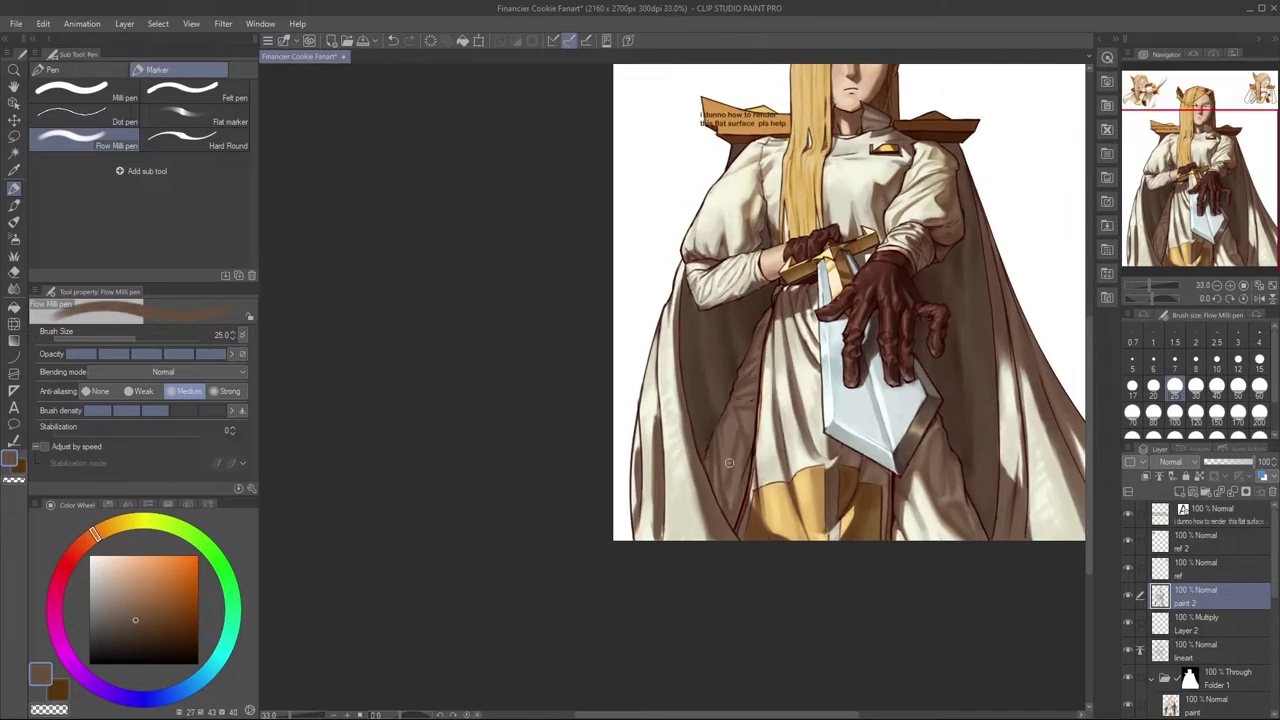
{"action": "left_click", "coordinate": [738, 420], "text": "alt"}
{"action": "key", "text": "e"}
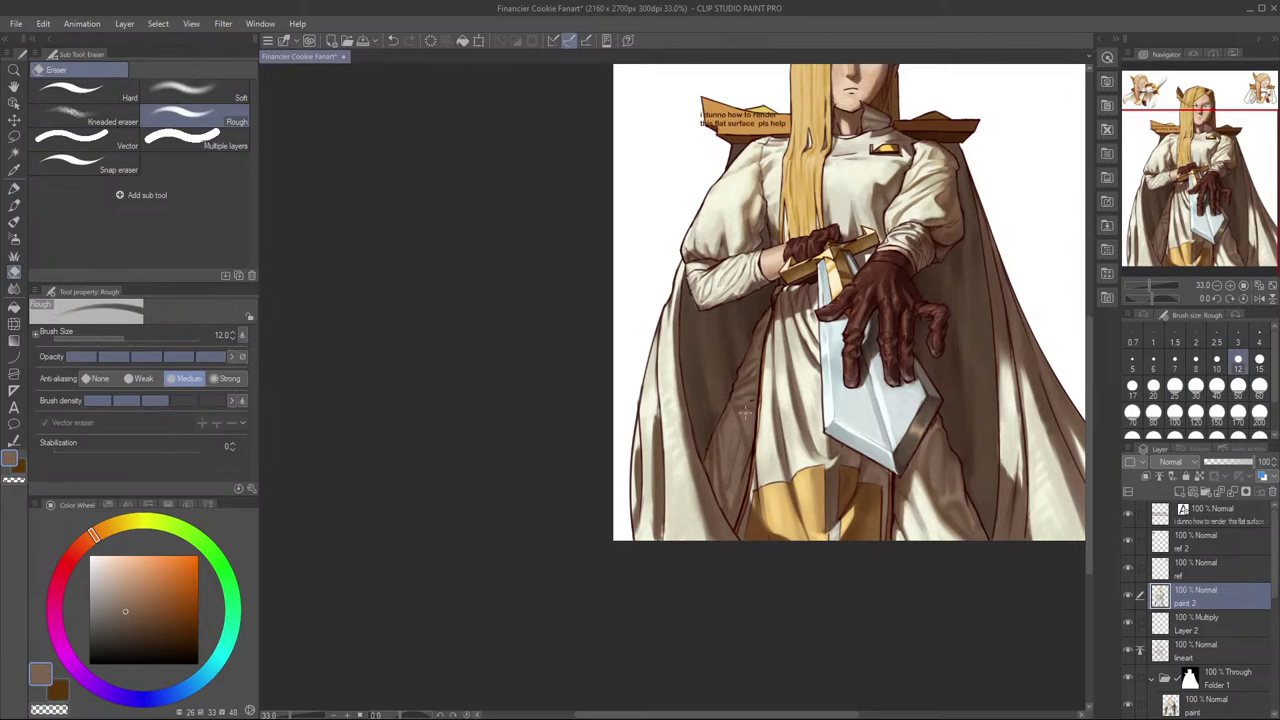
{"action": "key", "text": "p"}
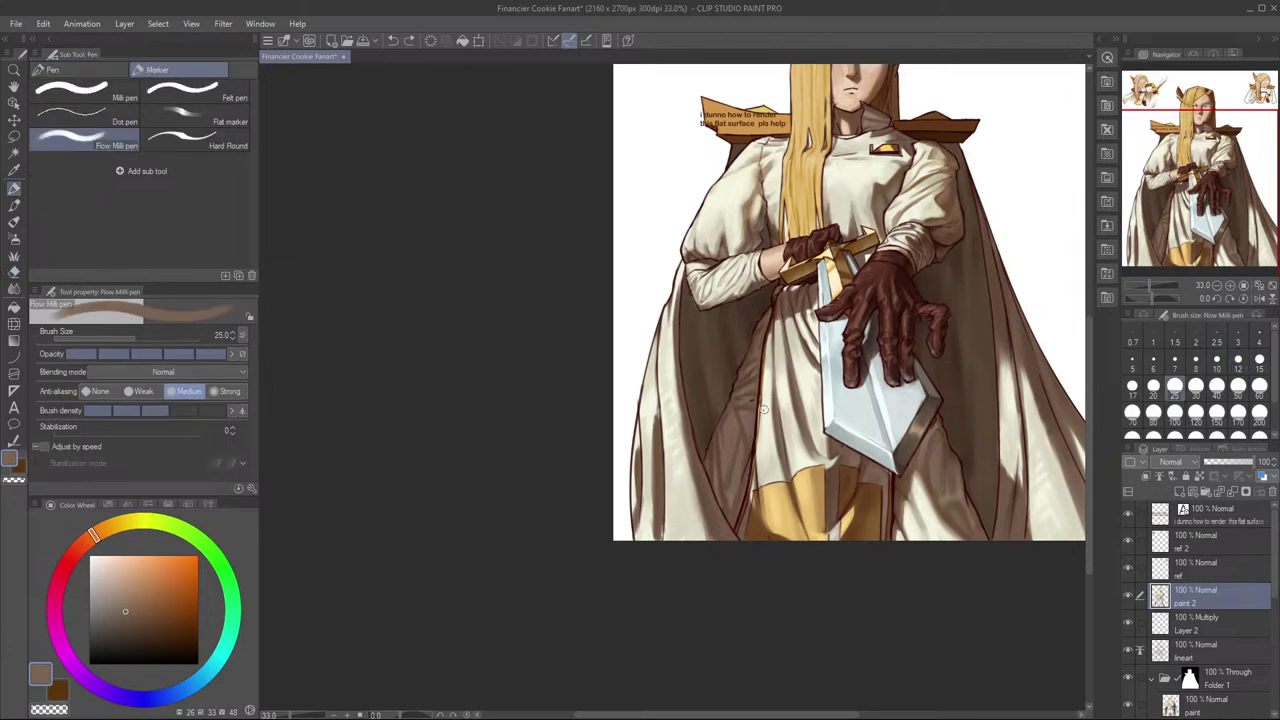
Step: Compare the artwork with the paint 2 layer hidden and shown, then blend the lower cloth with sampled browns
{"action": "left_click", "coordinate": [1128, 598]}
{"action": "left_click", "coordinate": [1128, 598]}
{"action": "left_click", "coordinate": [1128, 598]}
{"action": "left_click", "coordinate": [1128, 598]}
{"action": "left_click", "coordinate": [740, 440], "text": "alt"}
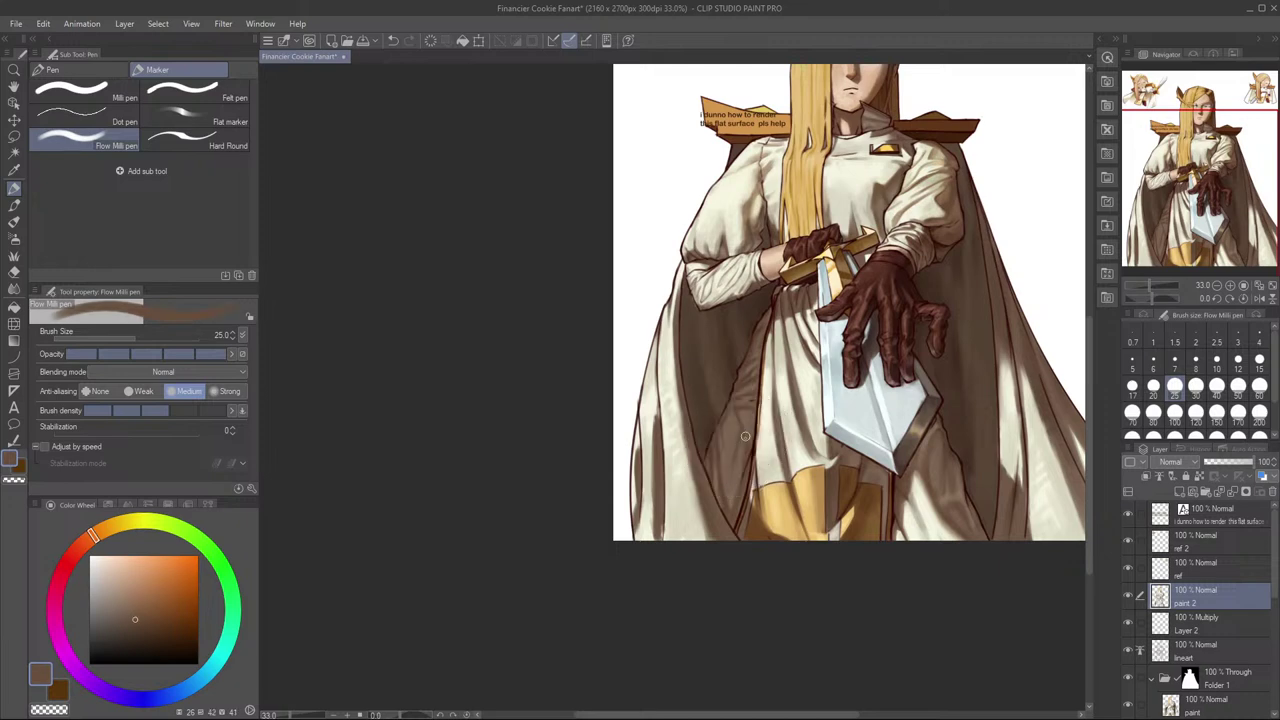
{"action": "left_click", "coordinate": [730, 490], "text": "alt"}
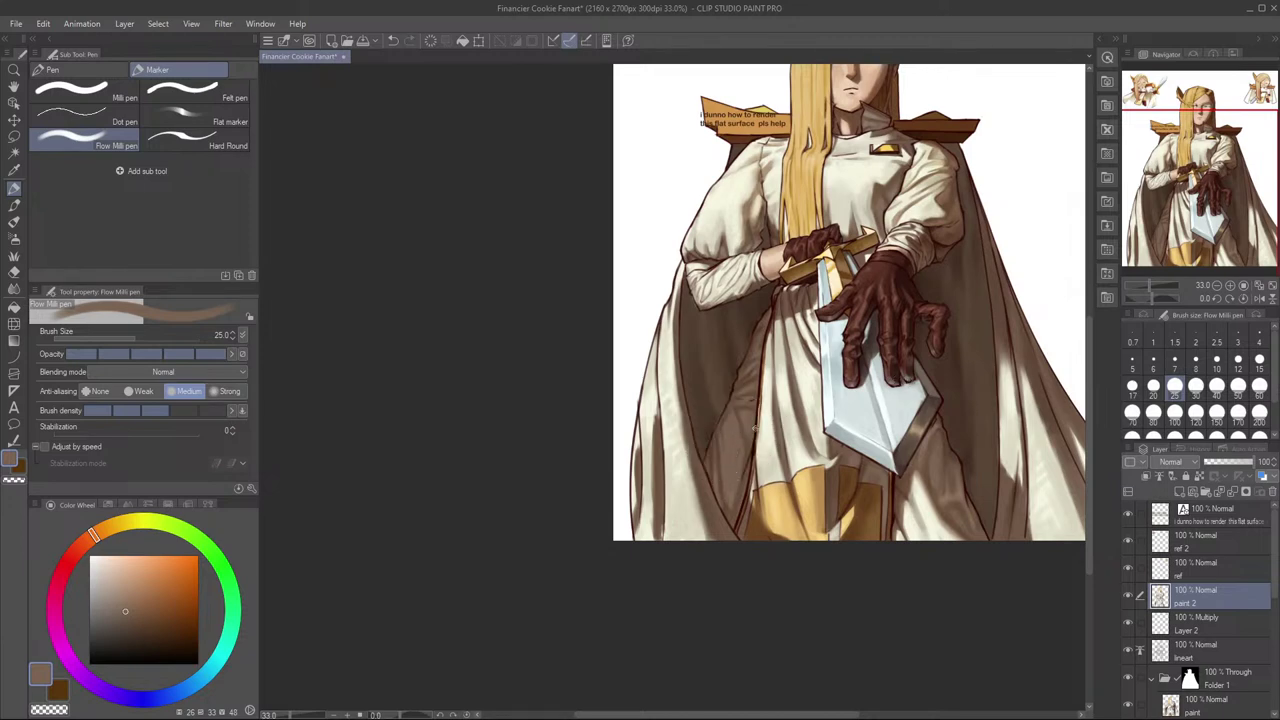
Step: Check the shaded cloth in mirrored view with the paint 2 layer hidden and shown
{"action": "key", "text": "h"}
{"action": "left_click_drag", "start_coordinate": [818, 440], "coordinate": [924, 437]}
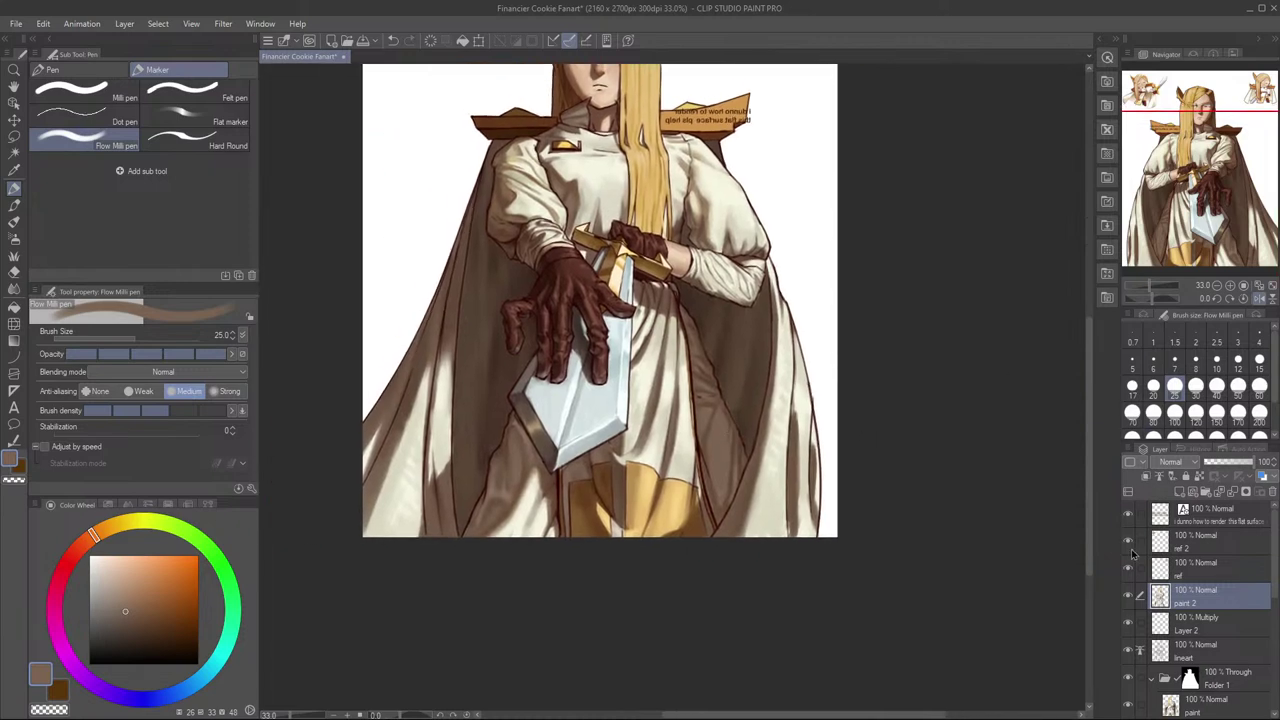
{"action": "left_click", "coordinate": [1130, 597]}
{"action": "left_click", "coordinate": [1131, 597]}
Step: Compare the cloth with and without the last stroke, then leave that stroke undone
{"action": "key", "text": "ctrl+z"}
{"action": "key", "text": "ctrl+y"}
{"action": "key", "text": "ctrl+z"}
{"action": "key", "text": "ctrl+y"}
{"action": "key", "text": "ctrl+z"}
Step: Restore the unmirrored view and compare the figure with the layers' visibility, including paint 2, switched off and on
{"action": "key", "text": "h"}
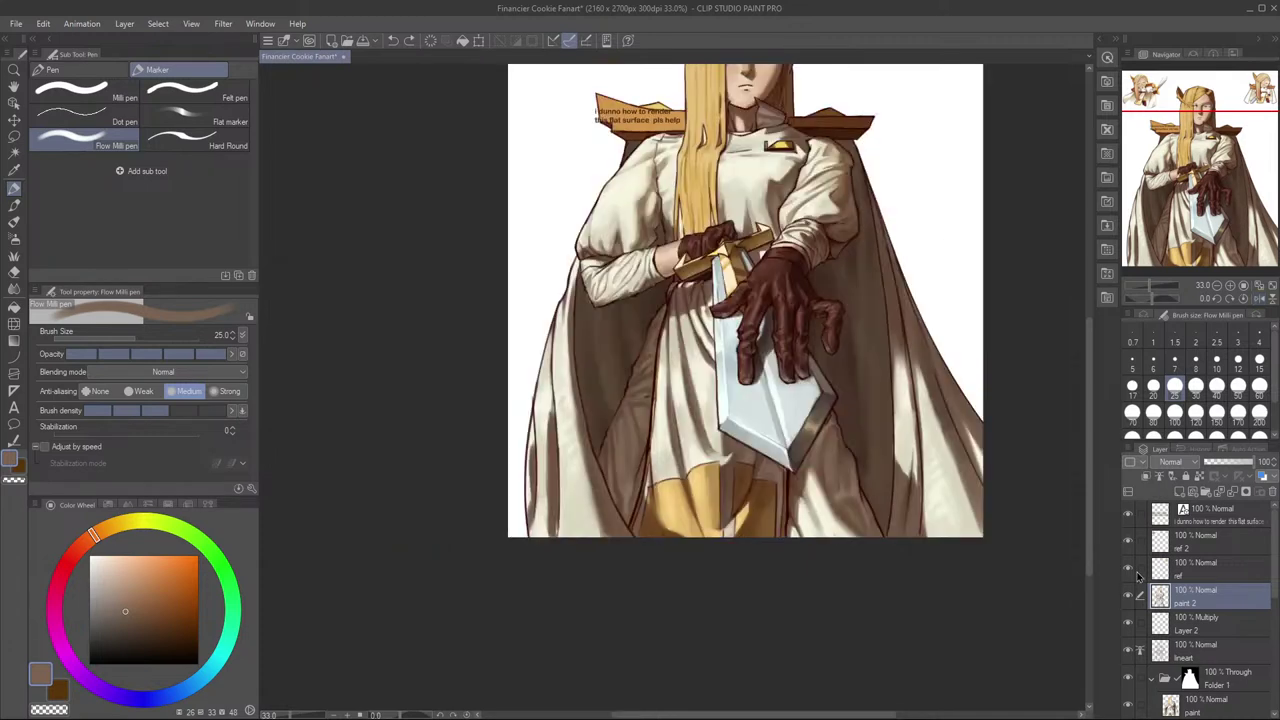
{"action": "left_click", "coordinate": [1130, 624]}
{"action": "left_click", "coordinate": [1130, 623]}
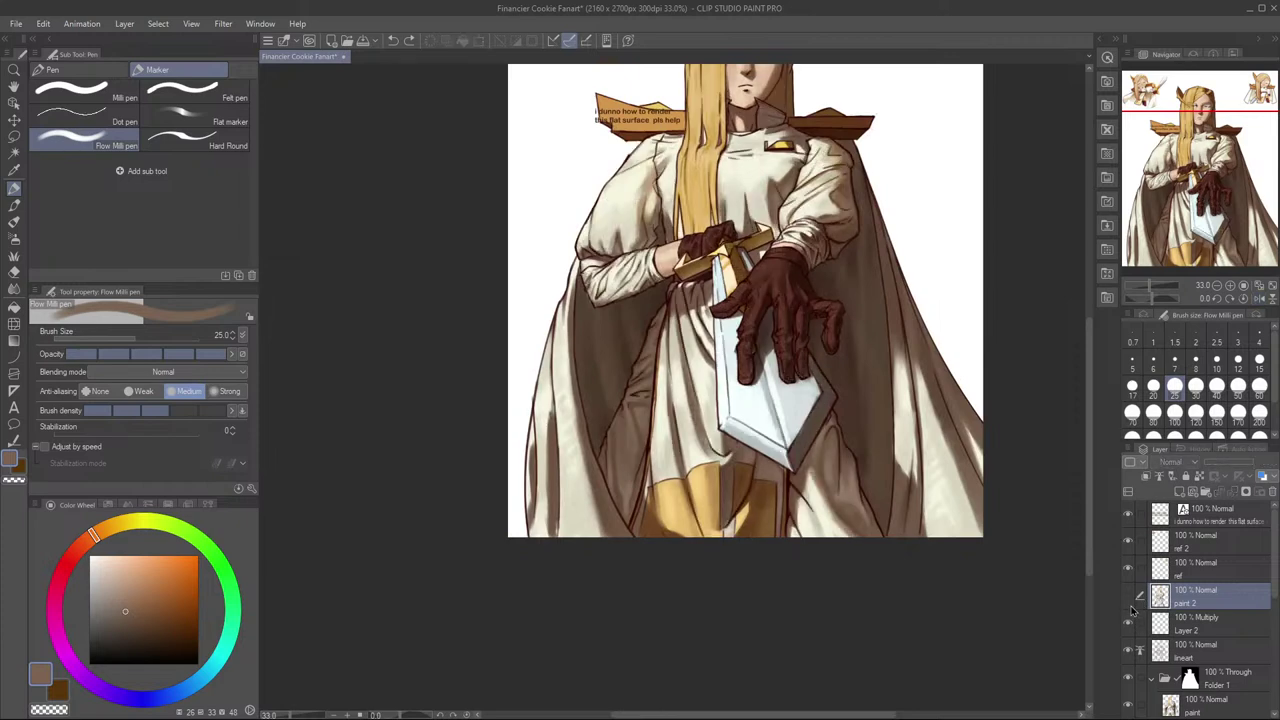
{"action": "left_click", "coordinate": [1131, 612]}
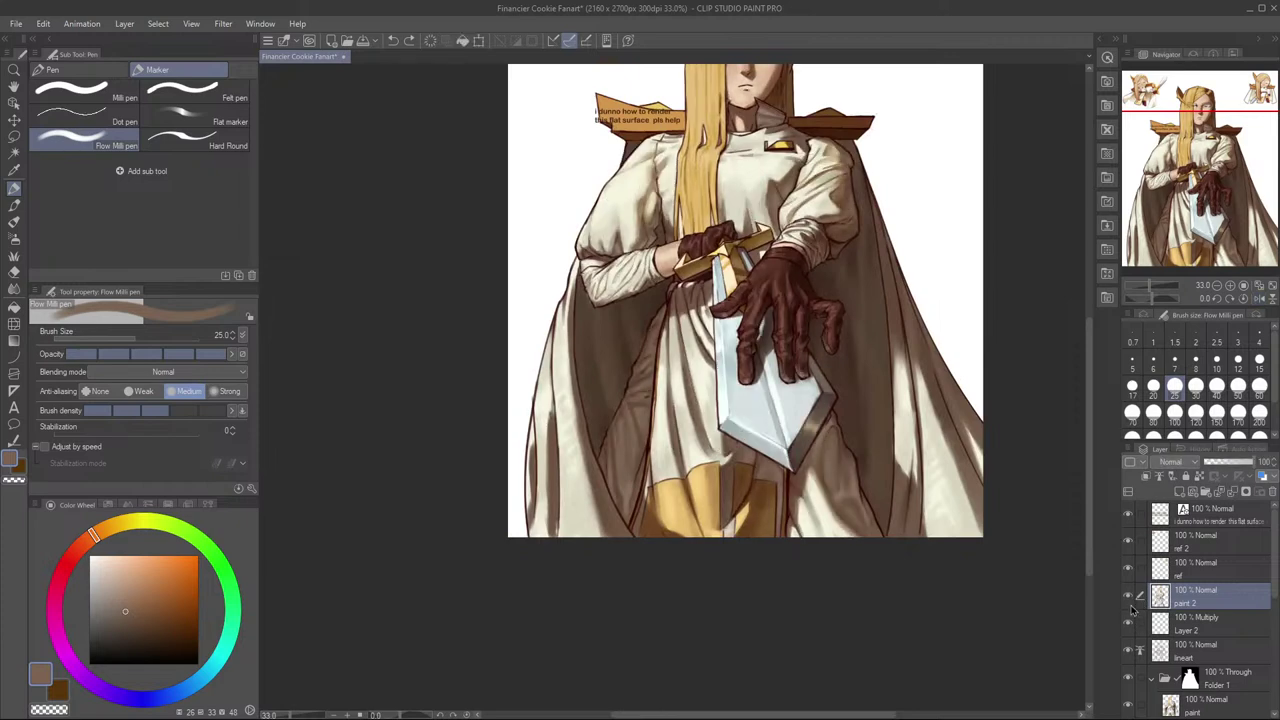
Step: Blend the shaded cloth beside the tunic with two sampled browns, and compare it with the paint 2 layer hidden and shown
{"action": "scroll", "coordinate": [621, 419], "scroll_direction": "up", "scroll_amount": 2}
{"action": "left_click", "coordinate": [624, 440], "text": "alt"}
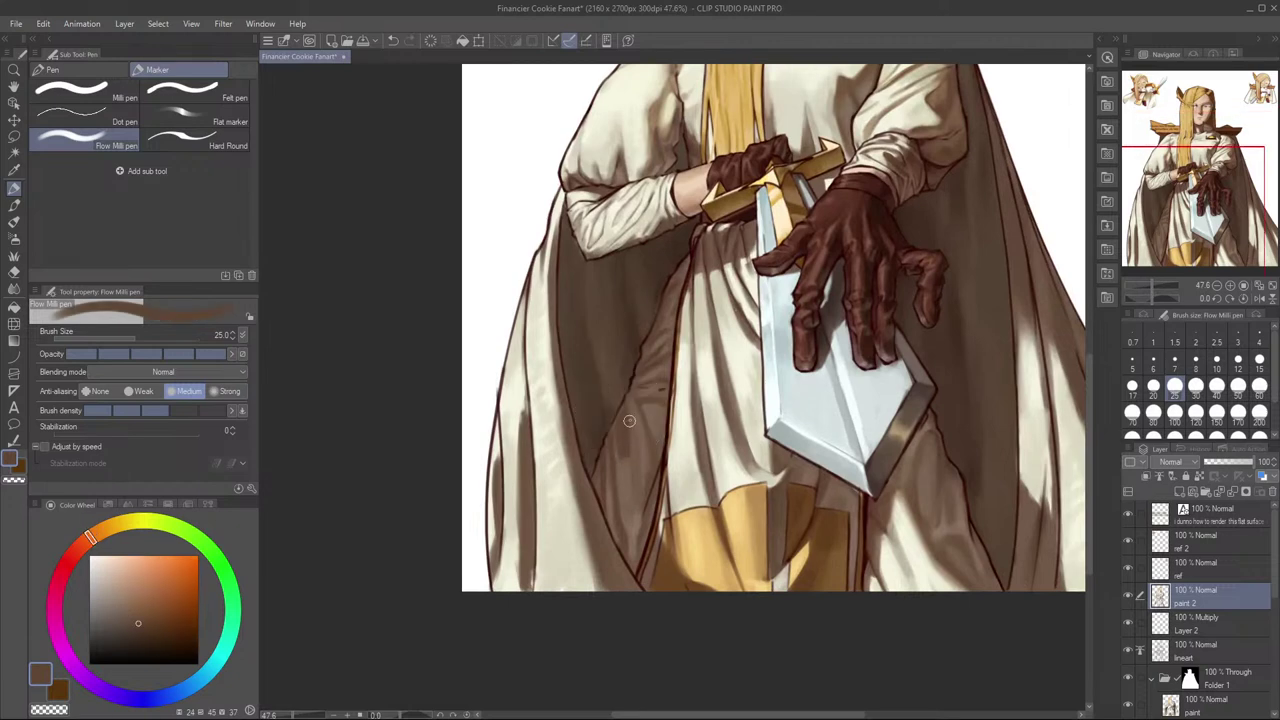
{"action": "left_click", "coordinate": [638, 419], "text": "alt"}
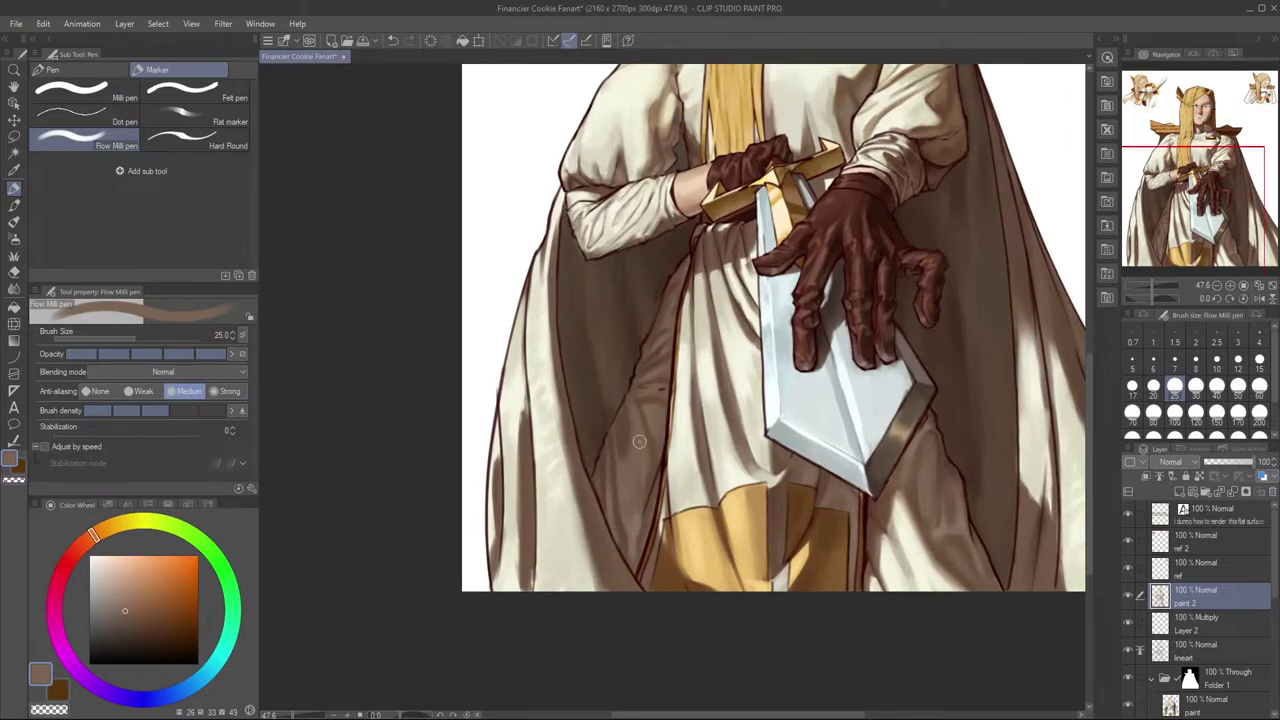
{"action": "scroll", "coordinate": [640, 475], "scroll_direction": "down", "scroll_amount": 3}
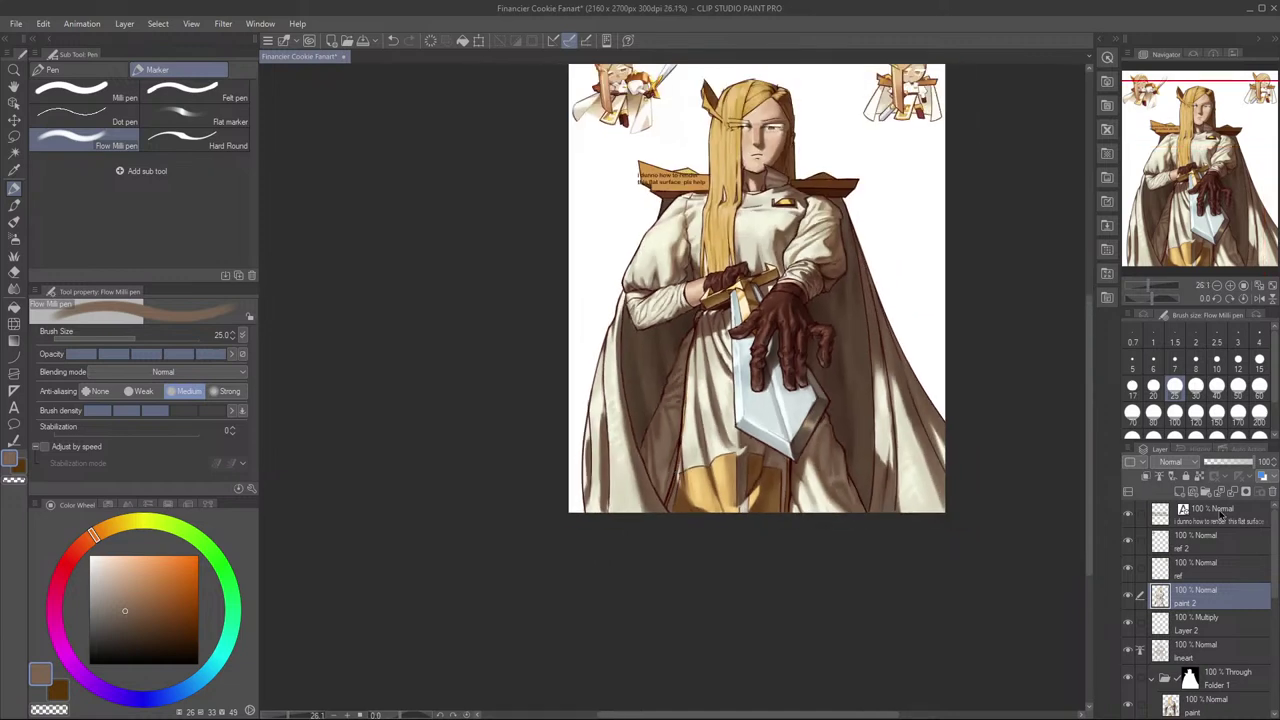
{"action": "left_click", "coordinate": [1129, 597]}
{"action": "left_click", "coordinate": [1129, 596]}
Step: Touch up the lower part of the shaded cloth with sampled browns and check it by toggling paint 2
{"action": "left_click", "coordinate": [657, 423], "text": "alt"}
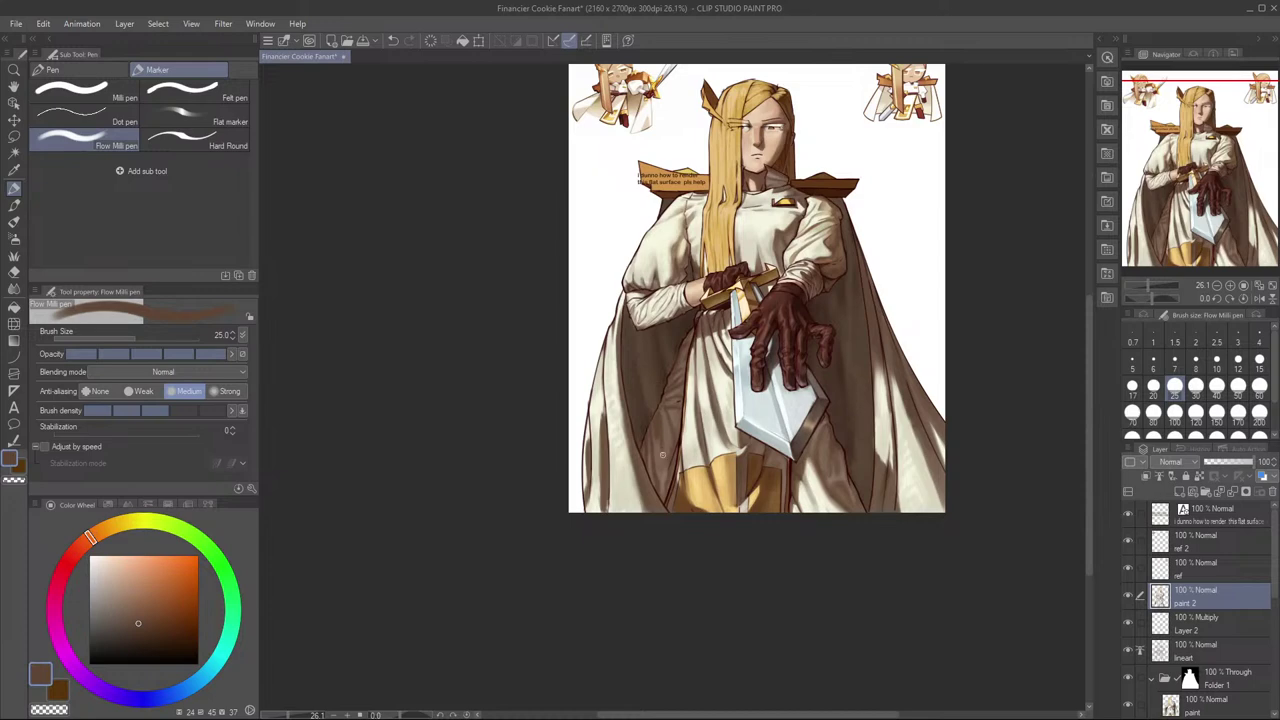
{"action": "left_click", "coordinate": [659, 452], "text": "alt"}
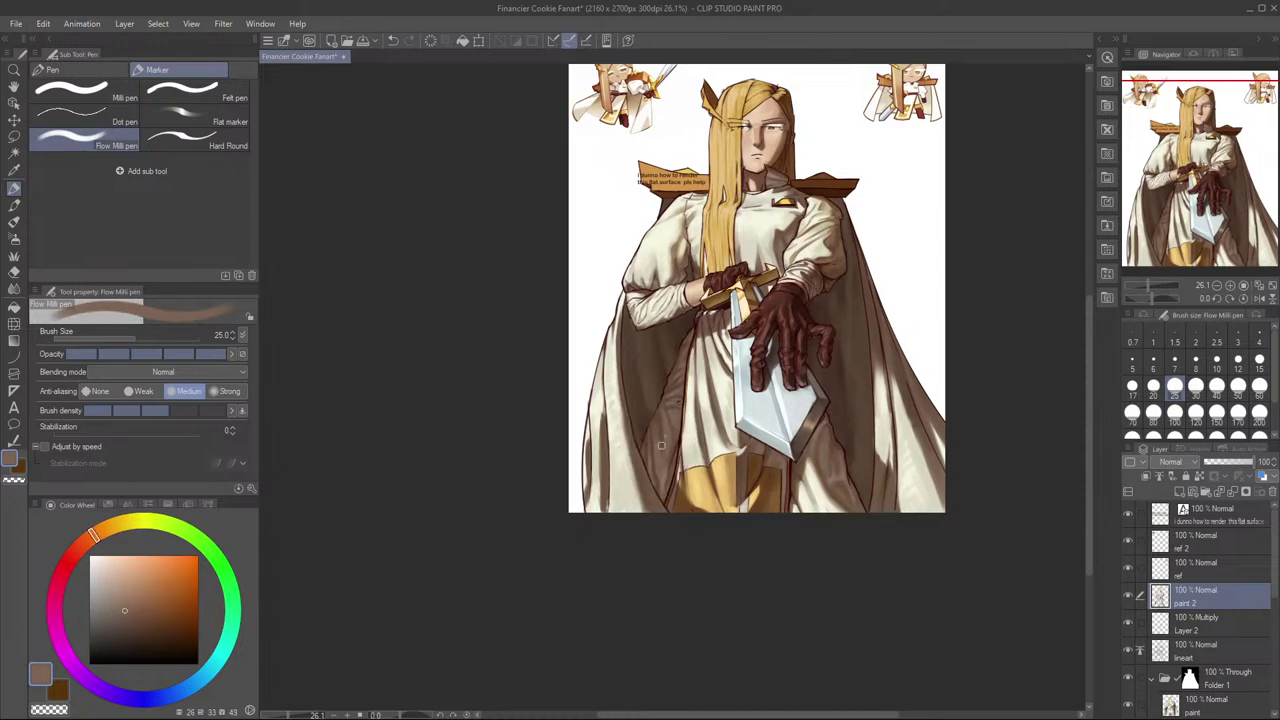
{"action": "left_click", "coordinate": [1129, 597]}
{"action": "left_click", "coordinate": [1129, 597]}
Step: Try a sampled brown stroke running up the shaded cloth, and undo the last two strokes
{"action": "left_click", "coordinate": [661, 468], "text": "alt"}
{"action": "mouse_move", "coordinate": [664, 476]}
{"action": "left_mouse_down"}
{"action": "mouse_move", "coordinate": [702, 348]}
{"action": "mouse_move", "coordinate": [686, 384]}
{"action": "left_mouse_up"}
{"action": "key", "text": "ctrl+z"}
{"action": "key", "text": "ctrl+z"}
Step: Try shading the cloth in mirrored view with the brush enlarged to size 40, and undo the stroke
{"action": "key", "text": "h"}
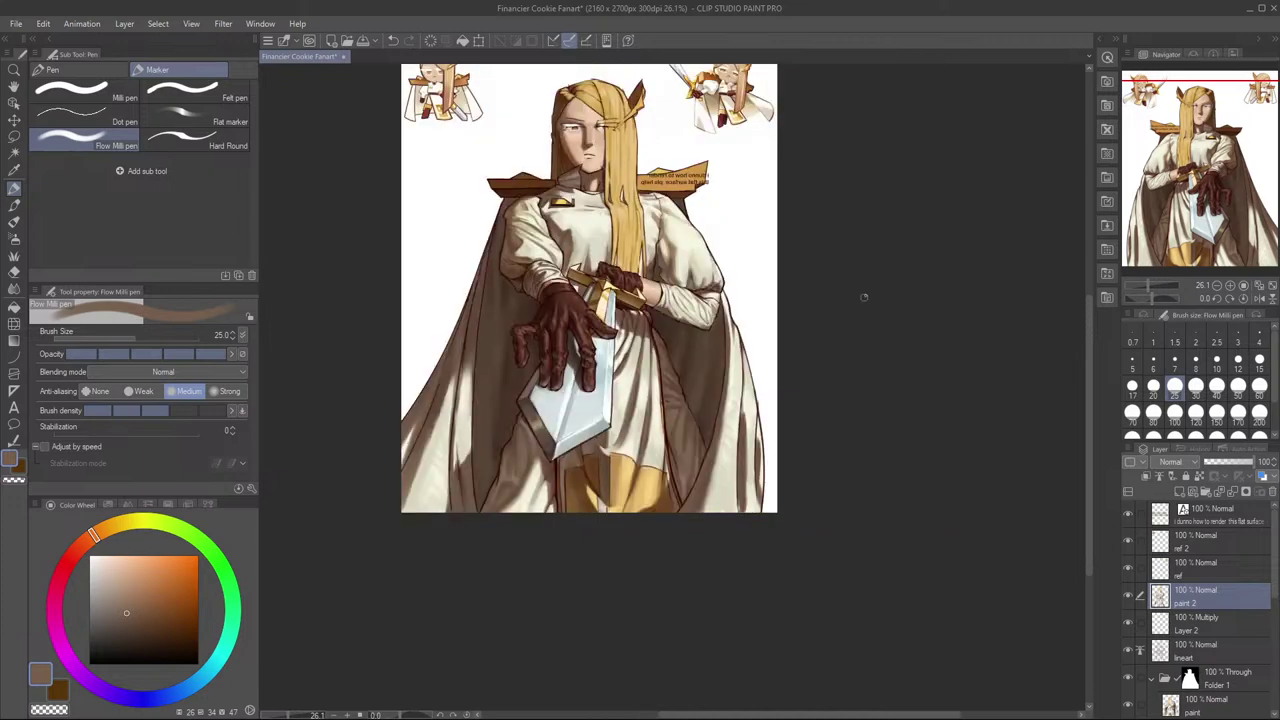
{"action": "mouse_move", "coordinate": [720, 433]}
{"action": "left_mouse_down"}
{"action": "mouse_move", "coordinate": [748, 437]}
{"action": "mouse_move", "coordinate": [704, 428]}
{"action": "left_mouse_up"}
{"action": "key", "text": "bracketright"}
{"action": "key", "text": "bracketright"}
{"action": "key", "text": "ctrl+z"}
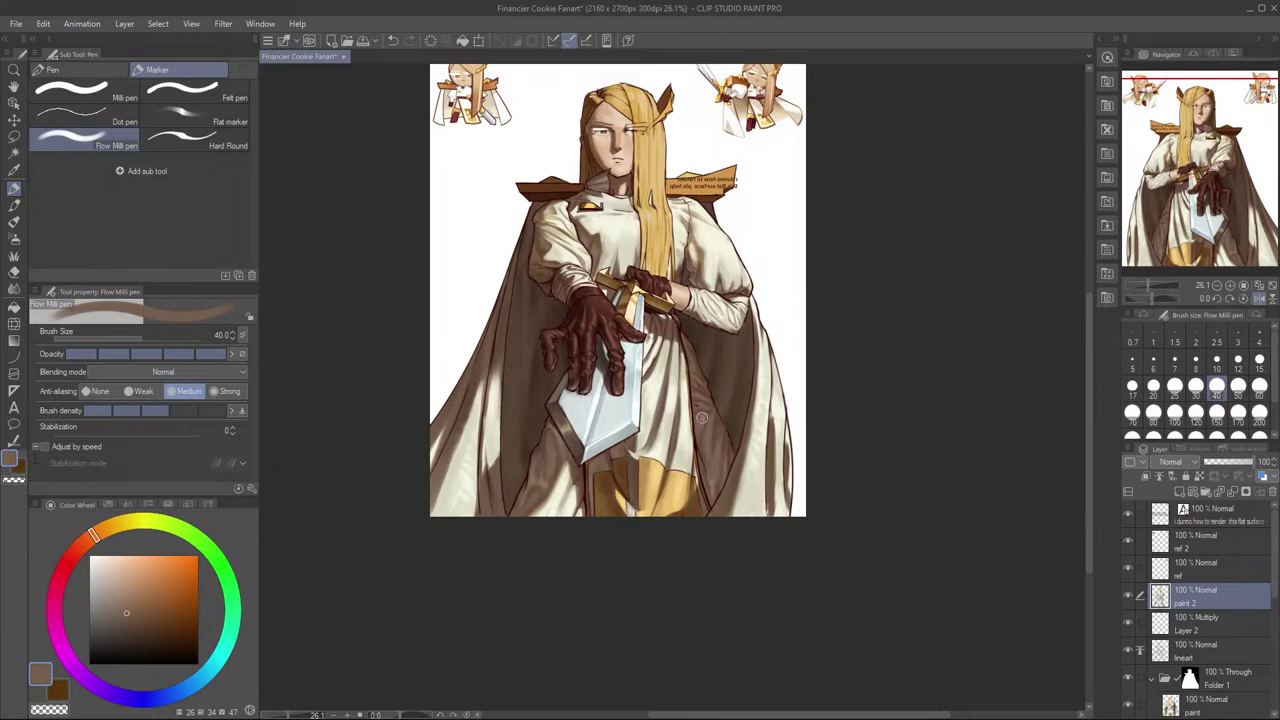
Step: Restore the unmirrored view and blend the lower tip of the shaded cloth in sampled brown at brush size 25
{"action": "key", "text": "h"}
{"action": "mouse_move", "coordinate": [850, 410]}
{"action": "left_mouse_down"}
{"action": "mouse_move", "coordinate": [826, 410]}
{"action": "mouse_move", "coordinate": [845, 410]}
{"action": "left_mouse_up"}
{"action": "left_click_drag", "start_coordinate": [976, 371], "coordinate": [943, 393]}
{"action": "left_click_drag", "start_coordinate": [606, 511], "coordinate": [616, 507]}
{"action": "scroll", "coordinate": [615, 507], "scroll_direction": "up", "scroll_amount": 2}
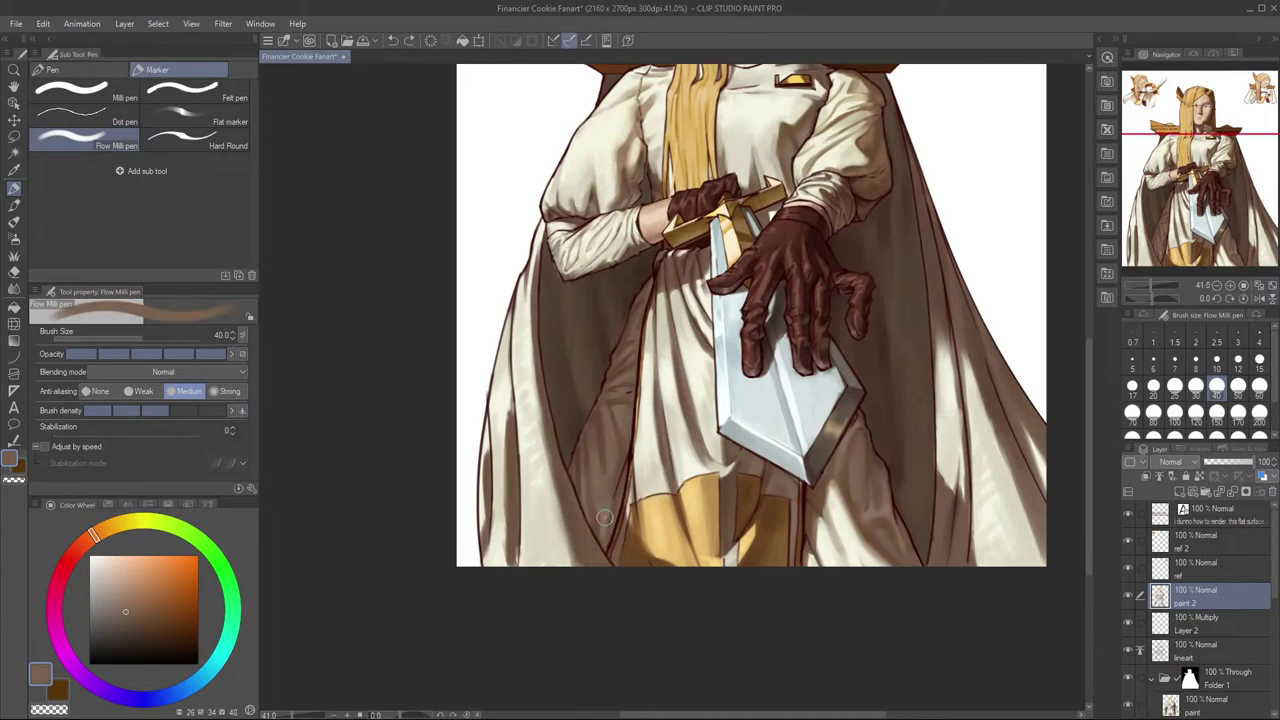
{"action": "key", "text": "bracketleft"}
{"action": "key", "text": "bracketleft"}
{"action": "left_click_drag", "start_coordinate": [608, 510], "coordinate": [605, 530]}
{"action": "left_click", "coordinate": [611, 512], "text": "alt"}
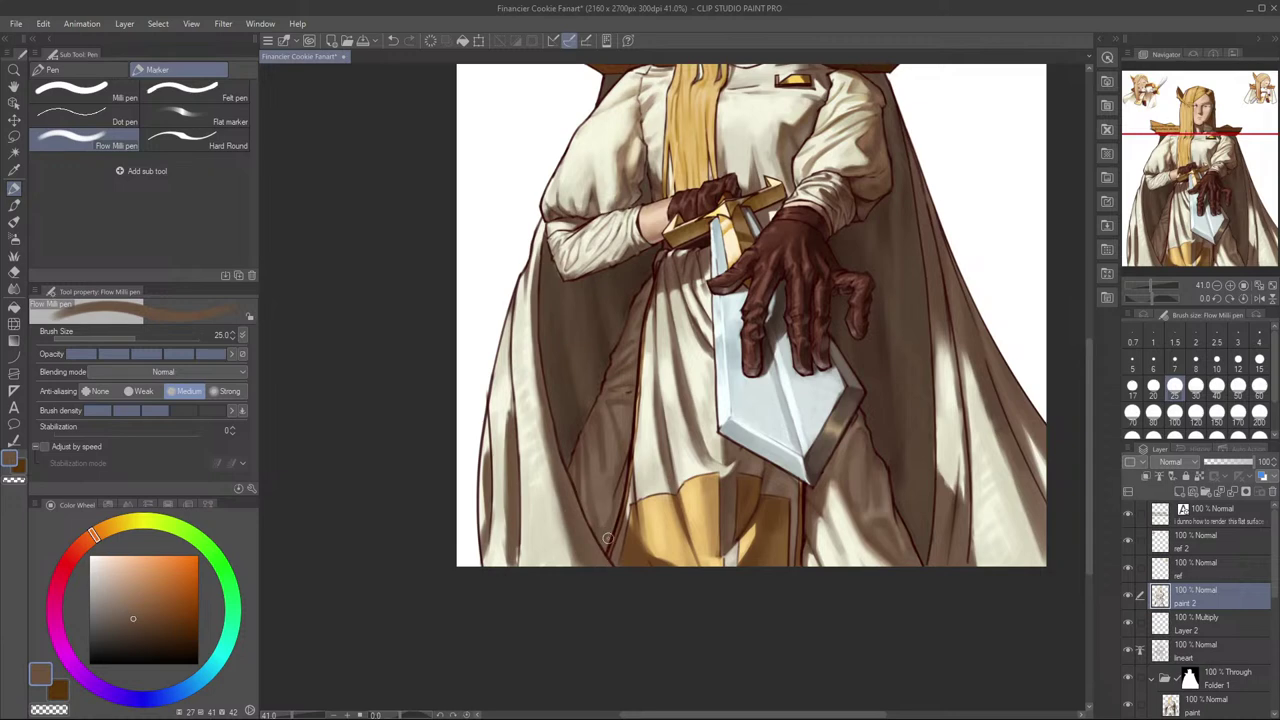
Step: Reduce the brush size to 10 and refine the narrow edge of the cloth beside the tunic's hem
{"action": "key", "text": "bracketleft"}
{"action": "key", "text": "bracketleft"}
{"action": "key", "text": "bracketleft"}
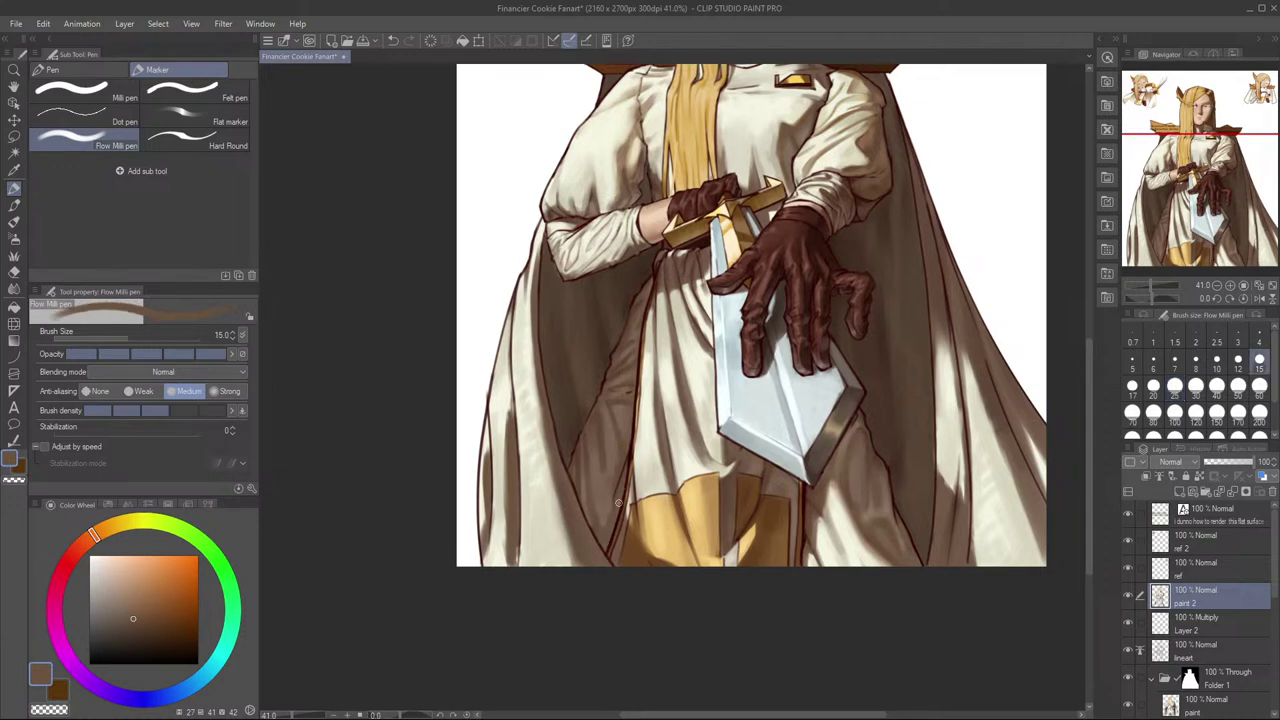
{"action": "key", "text": "bracketleft"}
{"action": "key", "text": "bracketleft"}
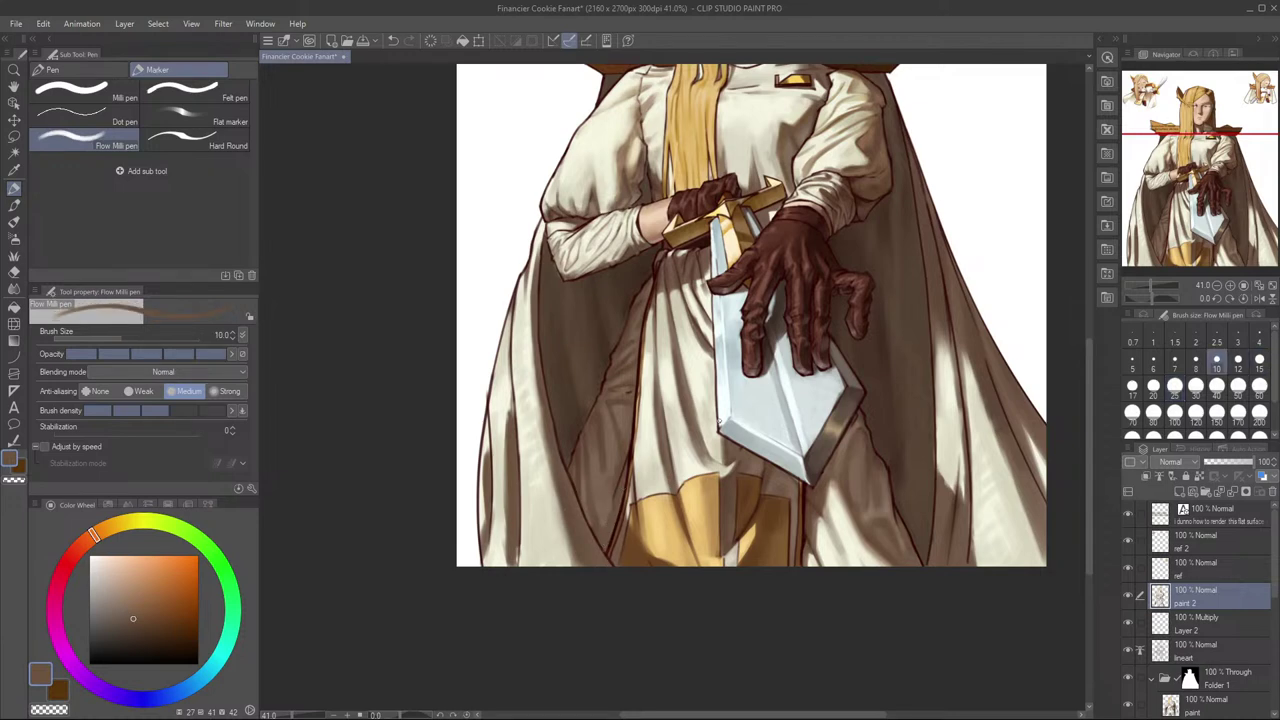
{"action": "left_click_drag", "start_coordinate": [661, 472], "coordinate": [639, 498]}
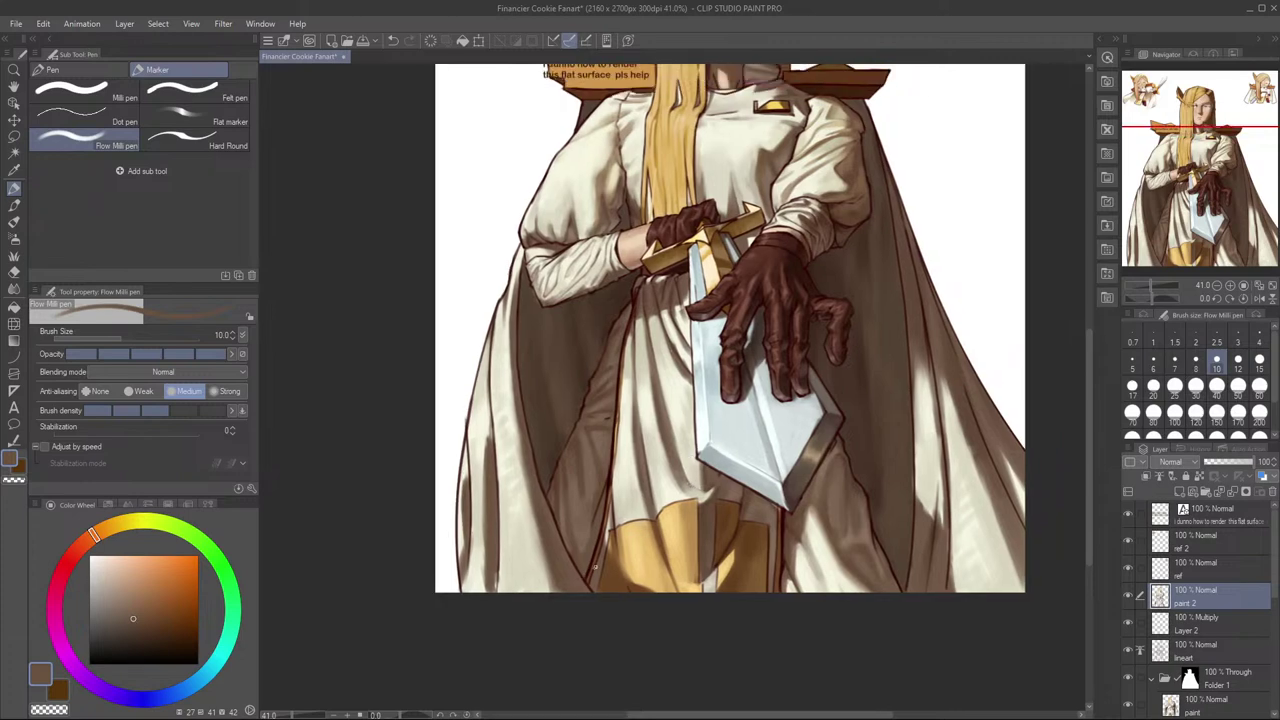
Step: Compare the whole figure with the paint 2 layer hidden and shown
{"action": "scroll", "coordinate": [610, 564], "scroll_direction": "up", "scroll_amount": 3}
{"action": "scroll", "coordinate": [716, 469], "scroll_direction": "down", "scroll_amount": 5}
{"action": "left_click_drag", "start_coordinate": [716, 469], "coordinate": [624, 503]}
{"action": "left_click", "coordinate": [1129, 596]}
{"action": "left_click", "coordinate": [1131, 598]}
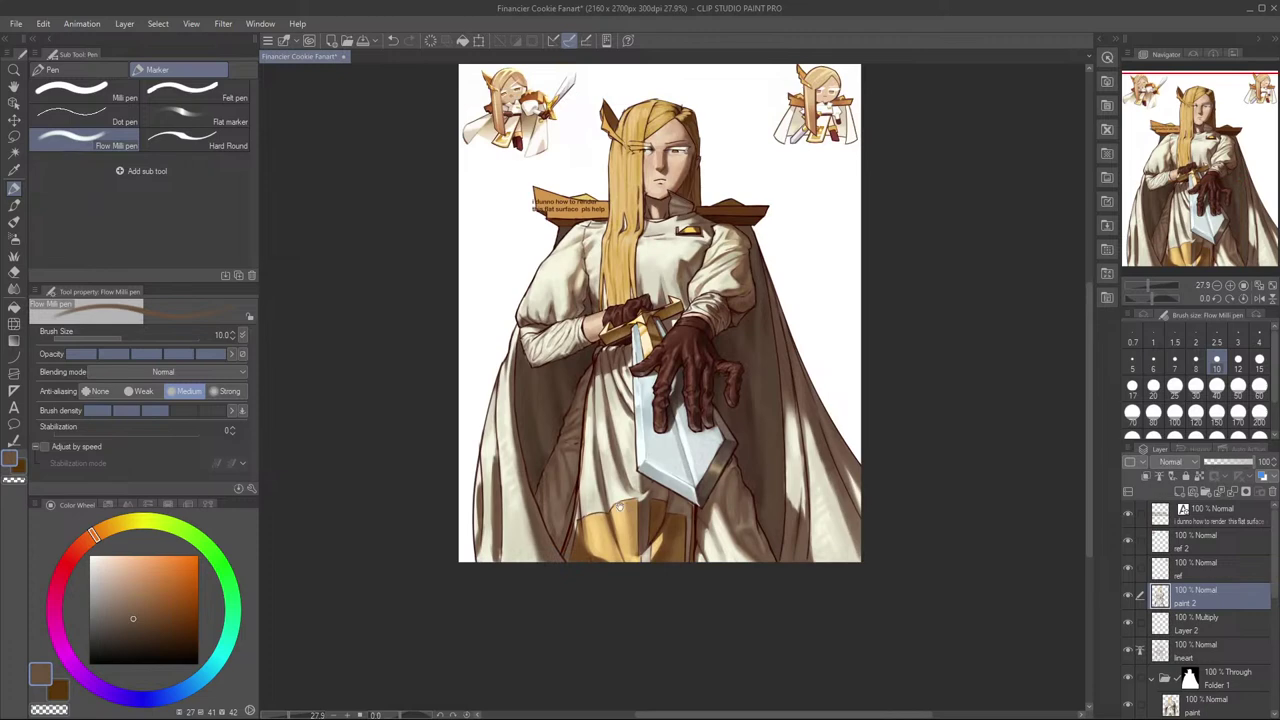
Step: Soften the cloth's upper creases with a lighter sampled brown at brush size 12, and compare with paint 2 hidden and shown
{"action": "scroll", "coordinate": [623, 509], "scroll_direction": "up", "scroll_amount": 1}
{"action": "scroll", "coordinate": [623, 389], "scroll_direction": "up", "scroll_amount": 2}
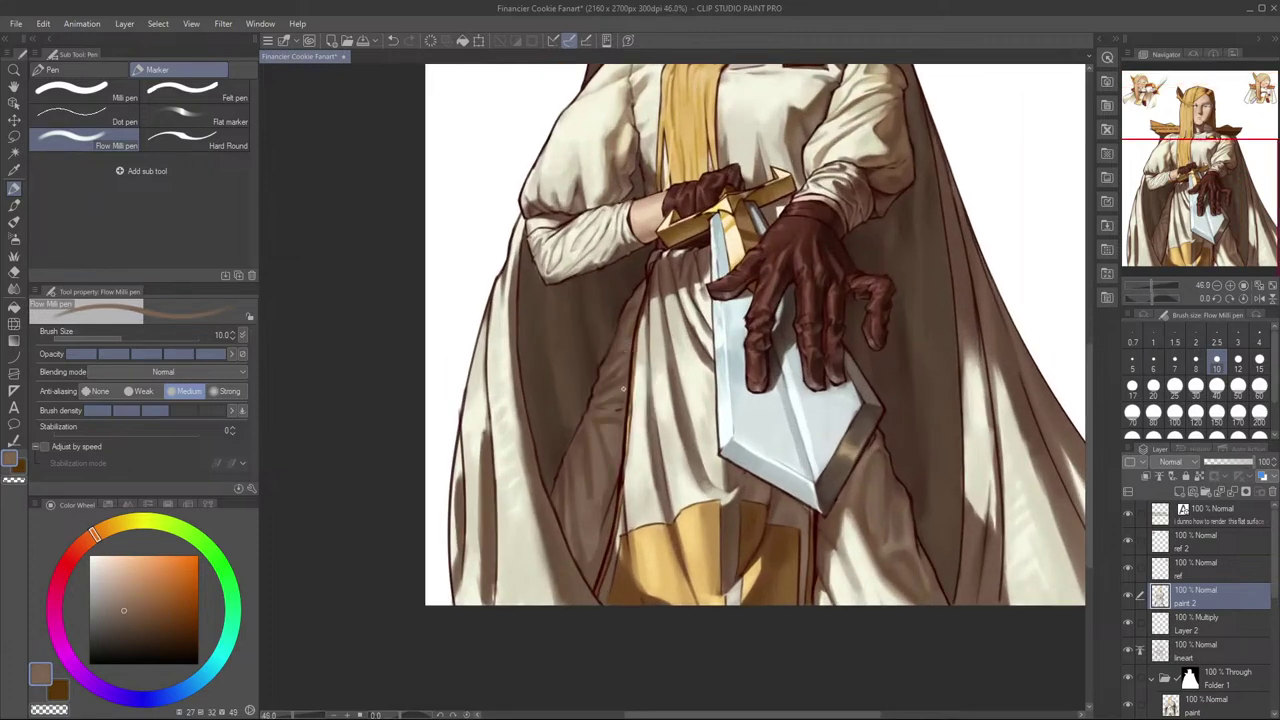
{"action": "key", "text": "bracketright"}
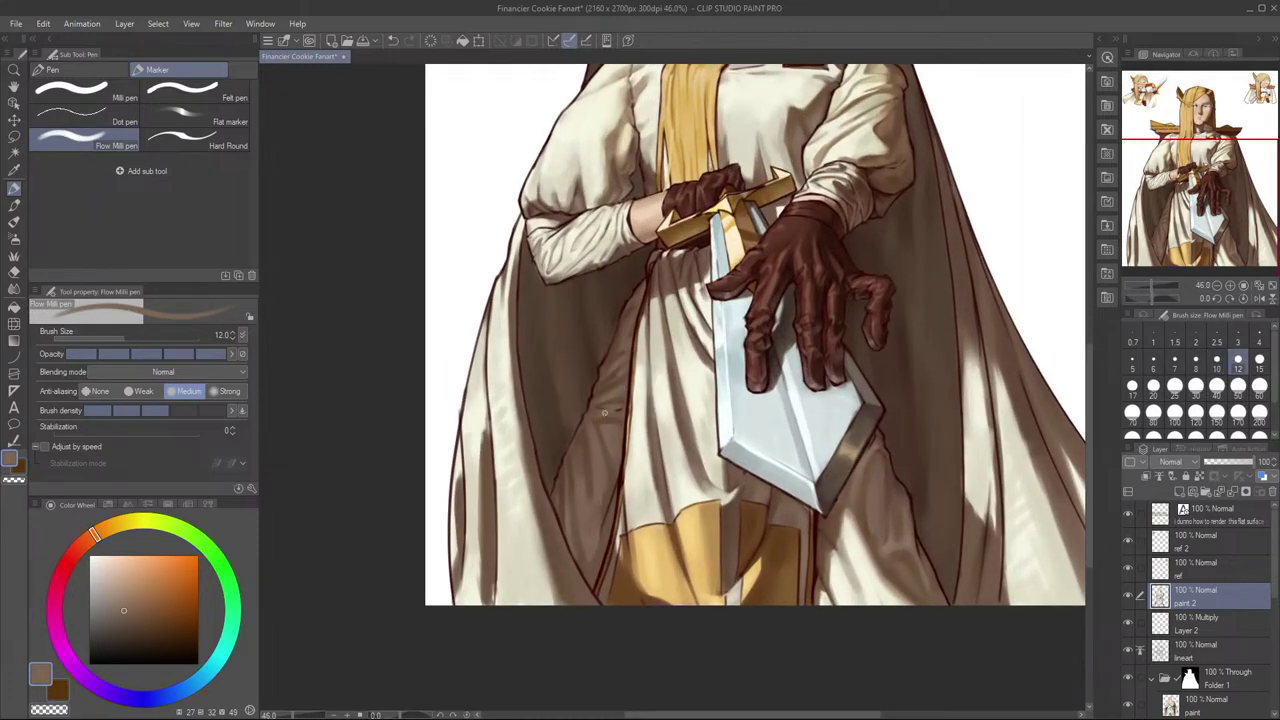
{"action": "left_click", "coordinate": [1128, 596]}
{"action": "left_click", "coordinate": [1128, 596]}
Step: Blend the lower cloth in mirrored view with sampled browns, using brush sizes 17 and 20
{"action": "scroll", "coordinate": [798, 502], "scroll_direction": "down", "scroll_amount": 2}
{"action": "key", "text": "h"}
{"action": "left_click_drag", "start_coordinate": [826, 530], "coordinate": [948, 533]}
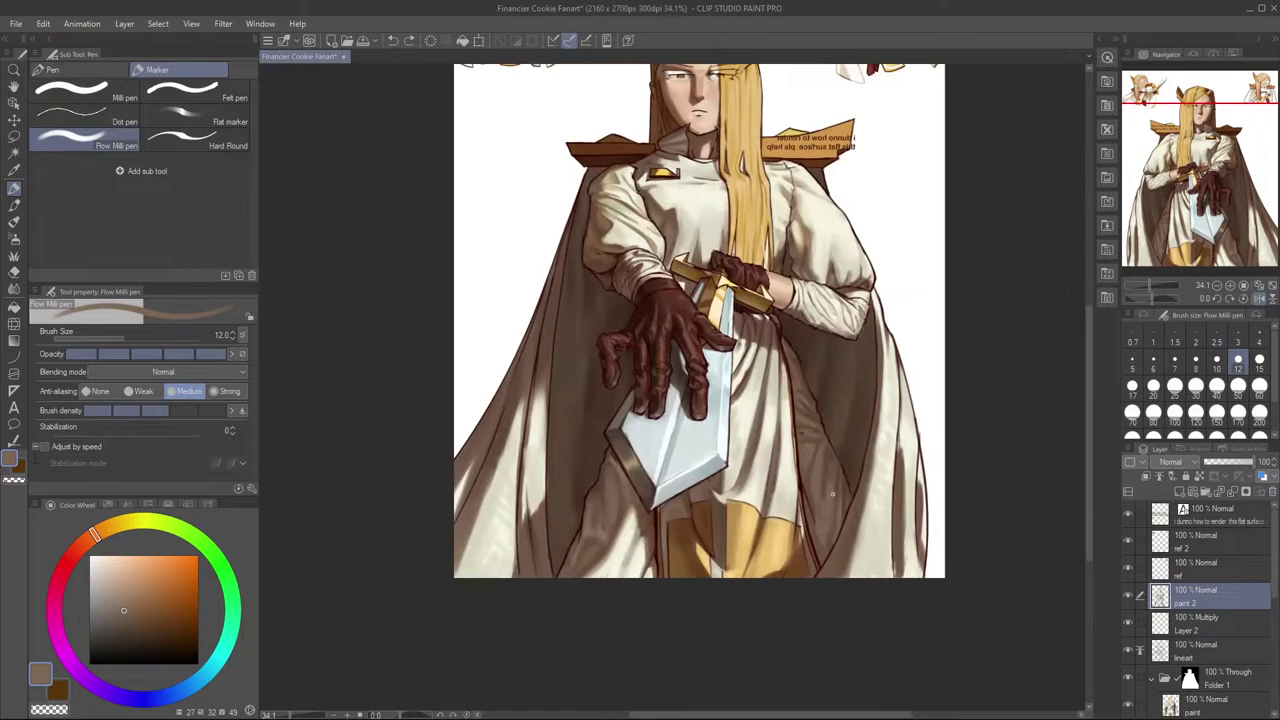
{"action": "key", "text": "bracketright"}
{"action": "key", "text": "bracketright"}
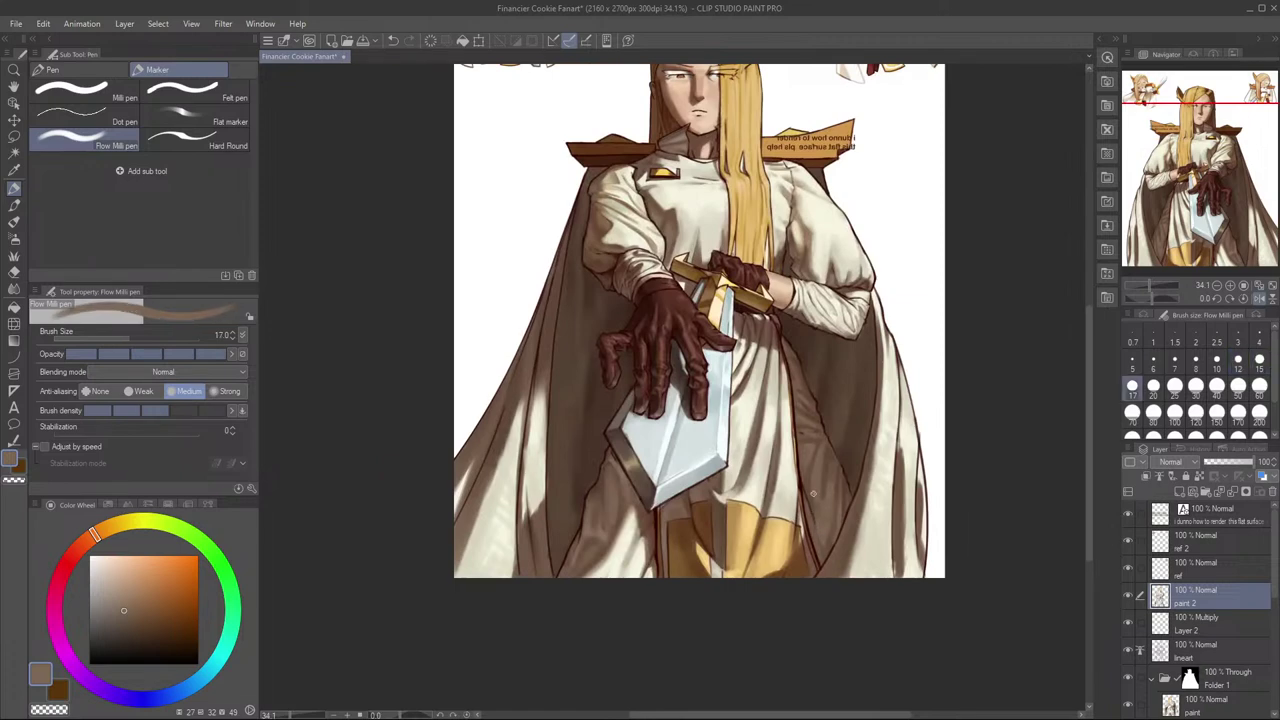
{"action": "left_click", "coordinate": [816, 498], "text": "alt"}
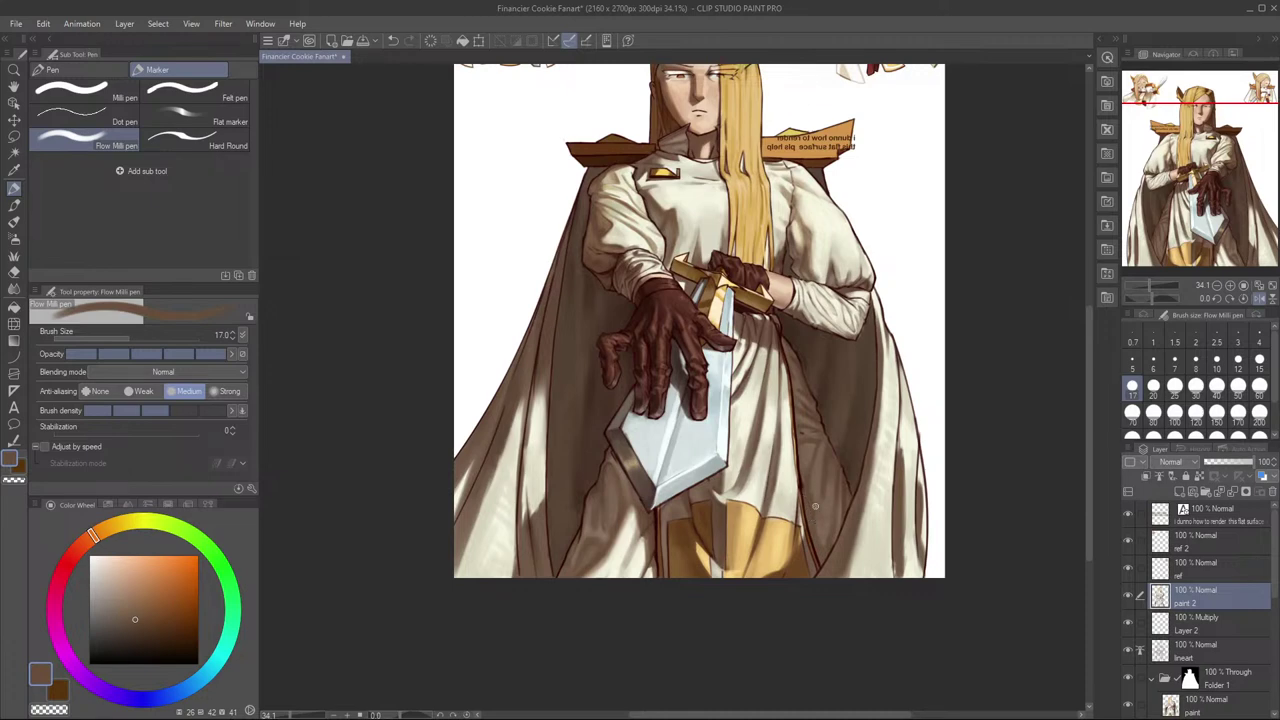
{"action": "left_click", "coordinate": [817, 488], "text": "alt"}
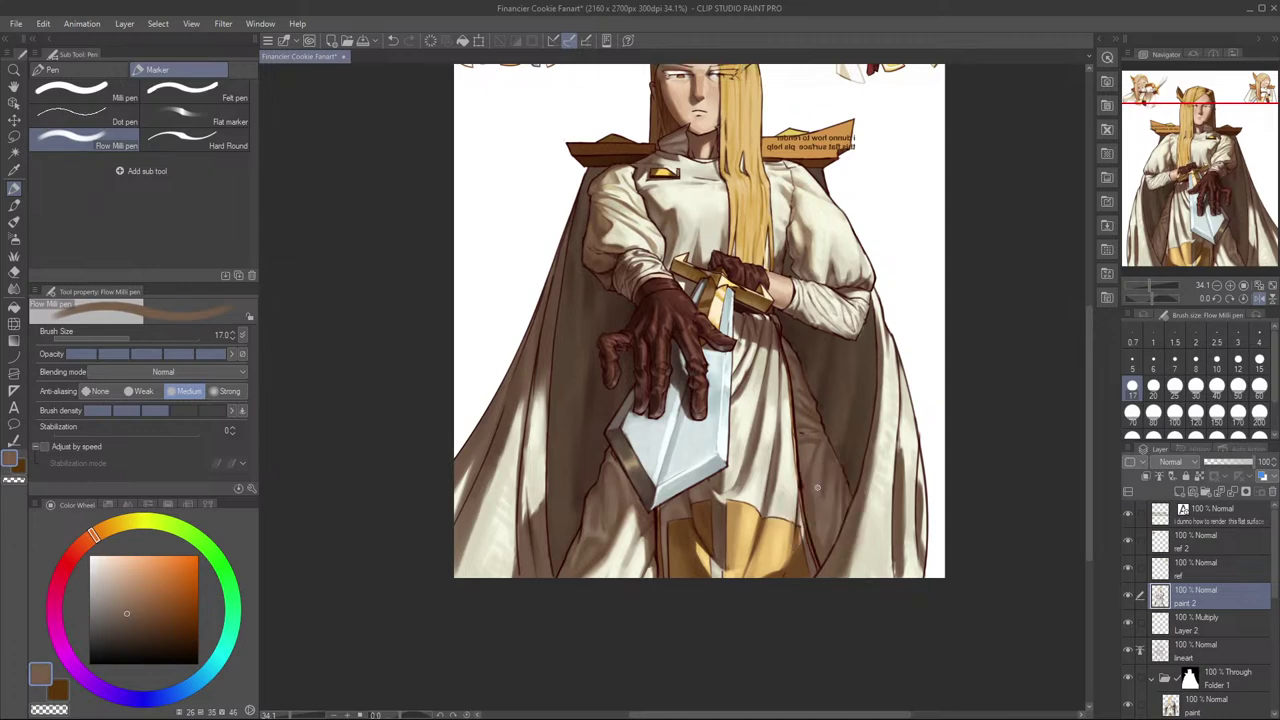
{"action": "key", "text": "bracketright"}
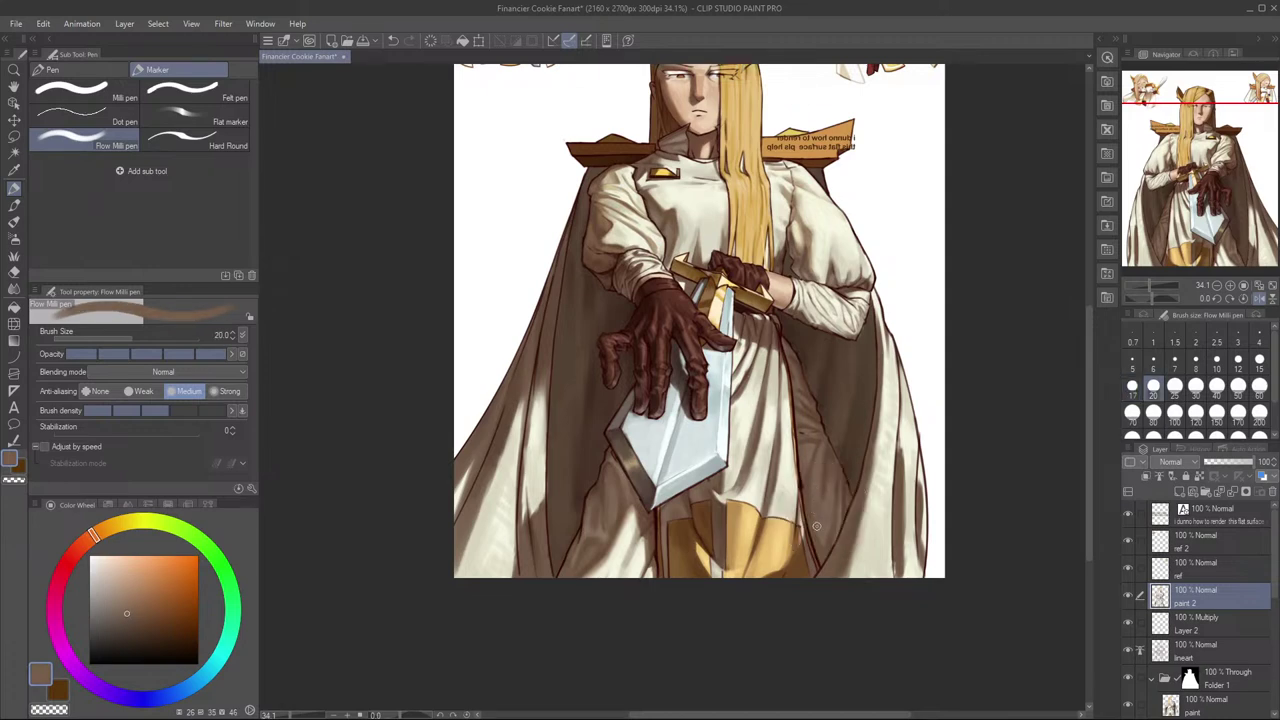
{"action": "left_click", "coordinate": [817, 500], "text": "alt"}
Step: Restore the unmirrored view and check the blended cloth by toggling the paint 2 layer's visibility
{"action": "key", "text": "h"}
{"action": "mouse_move", "coordinate": [863, 507]}
{"action": "left_mouse_down"}
{"action": "mouse_move", "coordinate": [829, 545]}
{"action": "mouse_move", "coordinate": [842, 545]}
{"action": "left_mouse_up"}
{"action": "left_click_drag", "start_coordinate": [842, 545], "coordinate": [968, 522]}
{"action": "left_click", "coordinate": [1128, 597]}
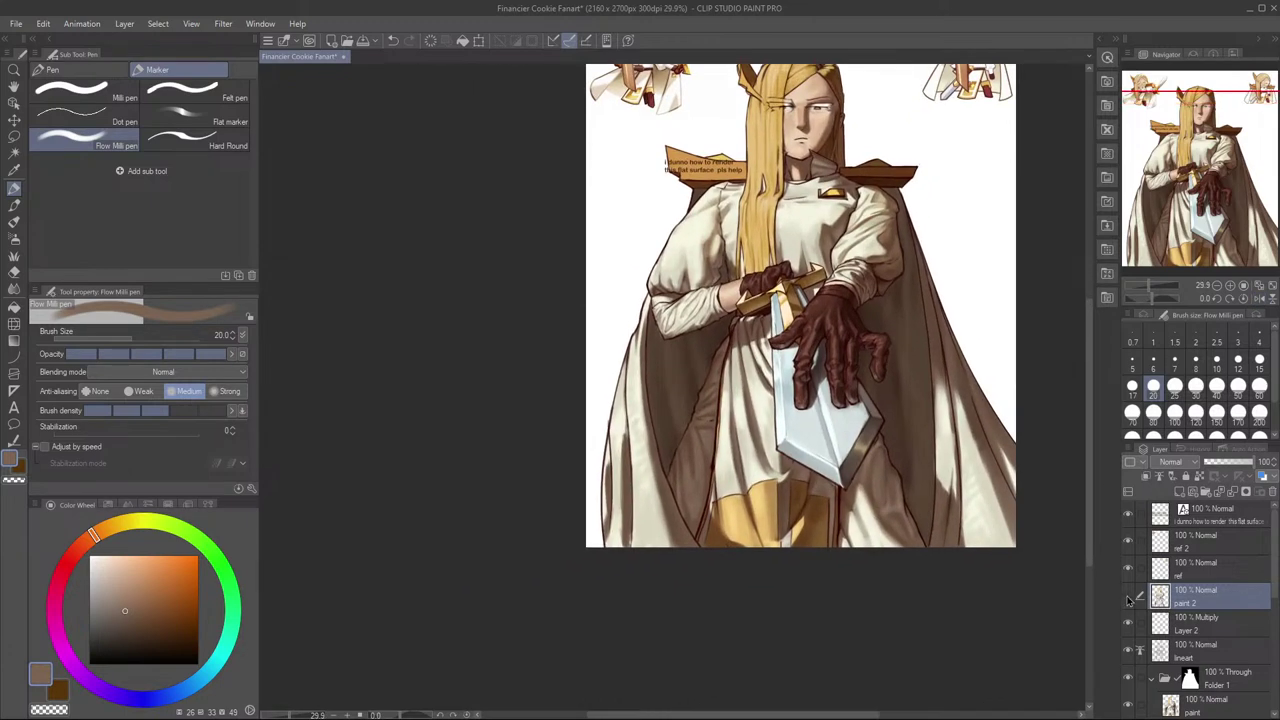
{"action": "left_click", "coordinate": [1128, 597]}
{"action": "left_click", "coordinate": [1128, 597]}
Step: Shade the cloth along the tunic's edge with sampled brown and dark reddish brown, undoing the last stroke
{"action": "left_click", "coordinate": [709, 473], "text": "alt"}
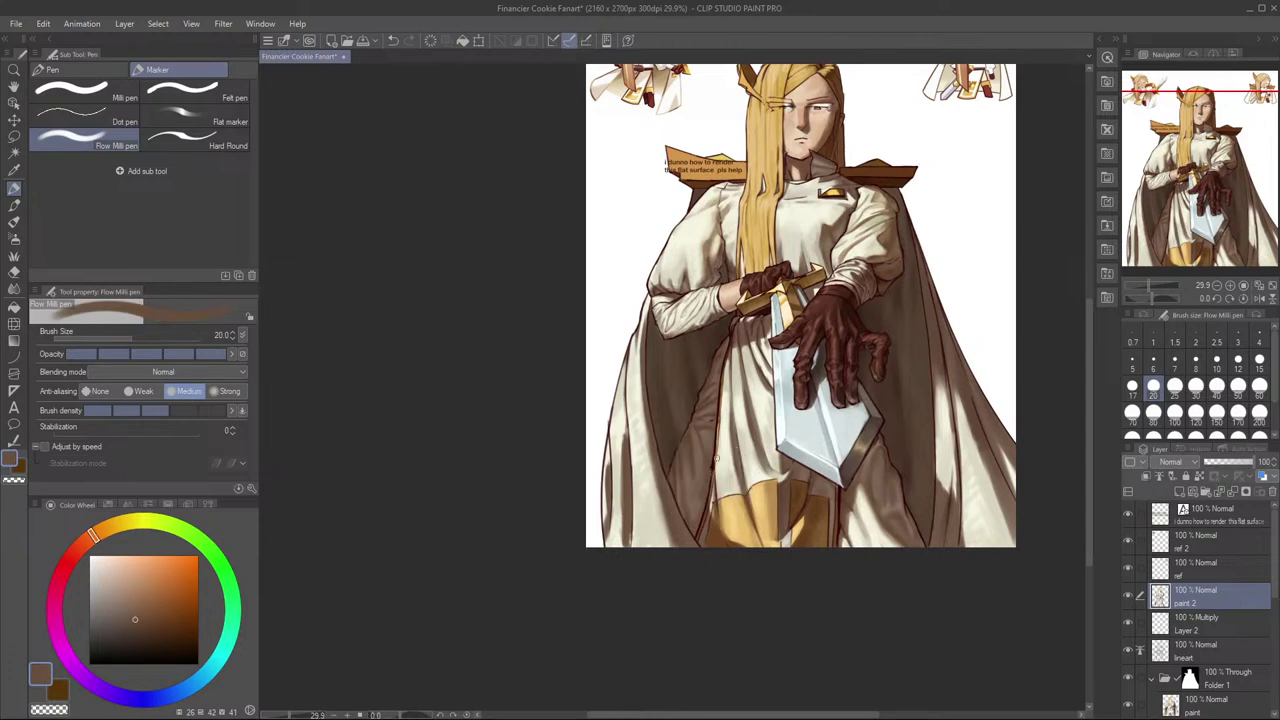
{"action": "left_click_drag", "start_coordinate": [710, 468], "coordinate": [714, 473]}
{"action": "scroll", "coordinate": [712, 433], "scroll_direction": "up", "scroll_amount": 3}
{"action": "left_click", "coordinate": [726, 400], "text": "alt"}
{"action": "left_click", "coordinate": [726, 400], "text": "alt"}
{"action": "scroll", "coordinate": [726, 400], "scroll_direction": "down", "scroll_amount": 2}
{"action": "key", "text": "ctrl+z"}
{"action": "left_click_drag", "start_coordinate": [731, 500], "coordinate": [722, 526]}
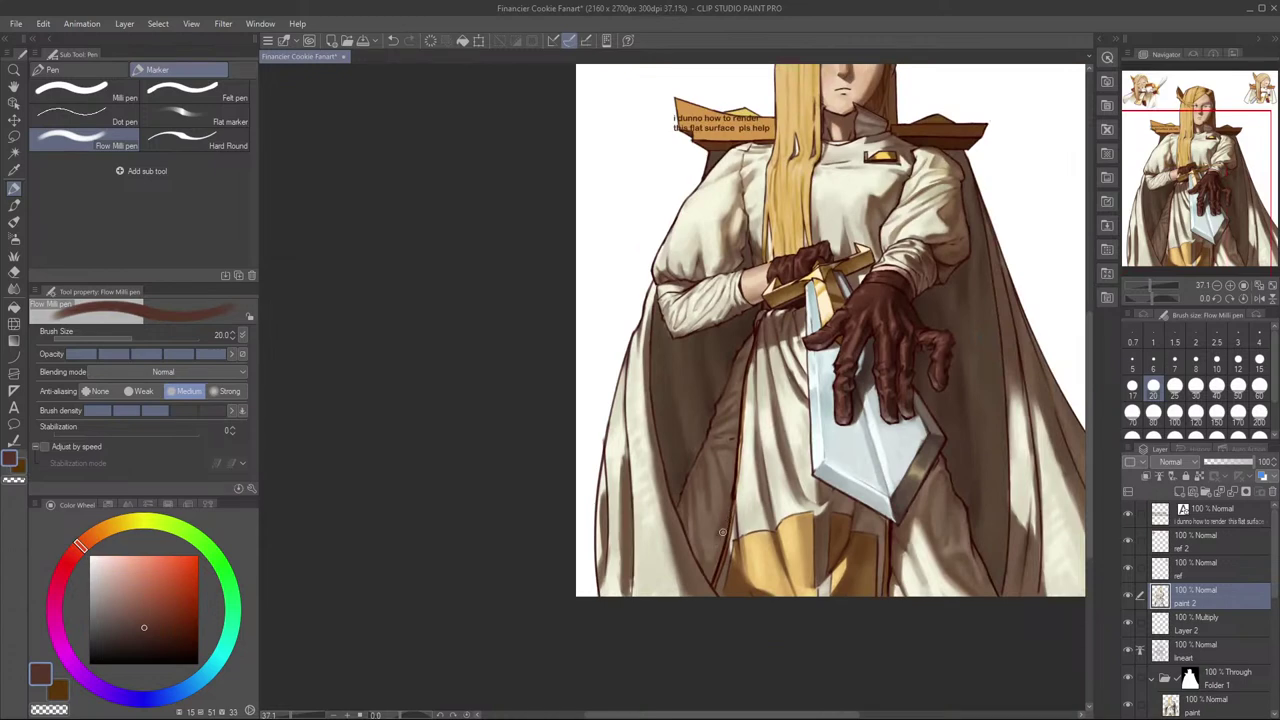
Step: Check the cloth in mirrored view, return to the unmirrored view and soften the crease with a sampled mid brown
{"action": "key", "text": "h"}
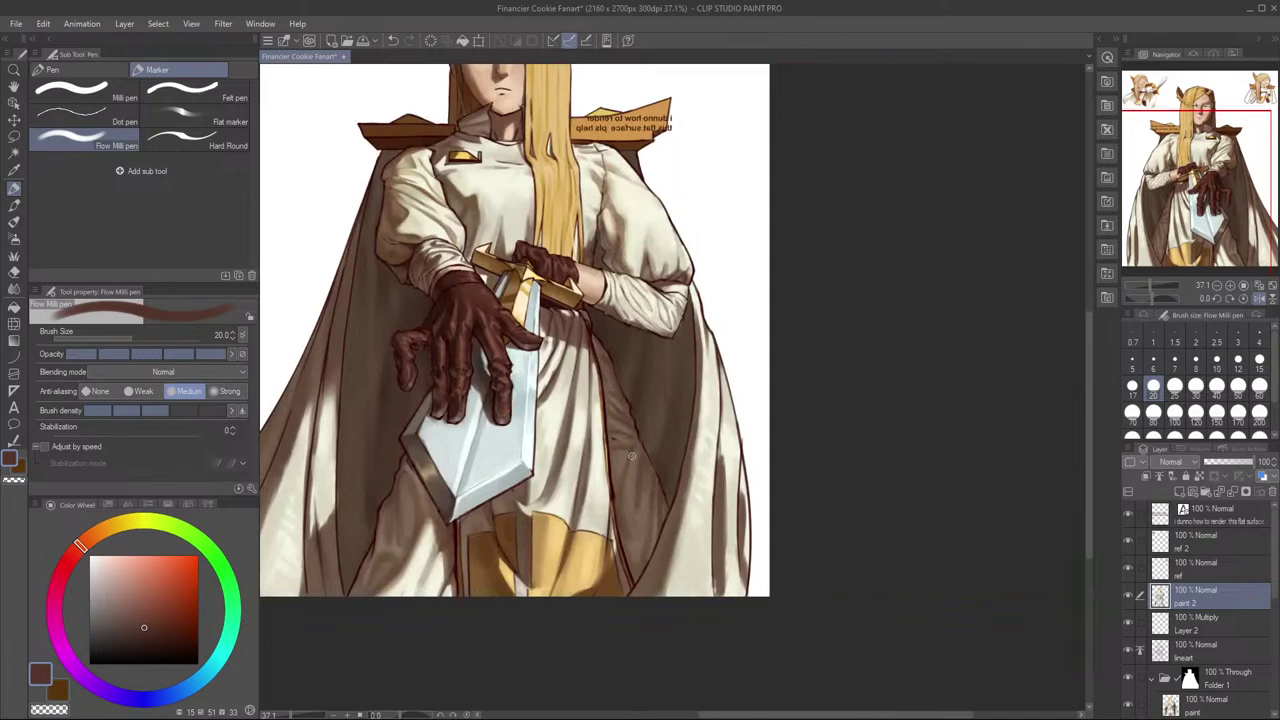
{"action": "key", "text": "h"}
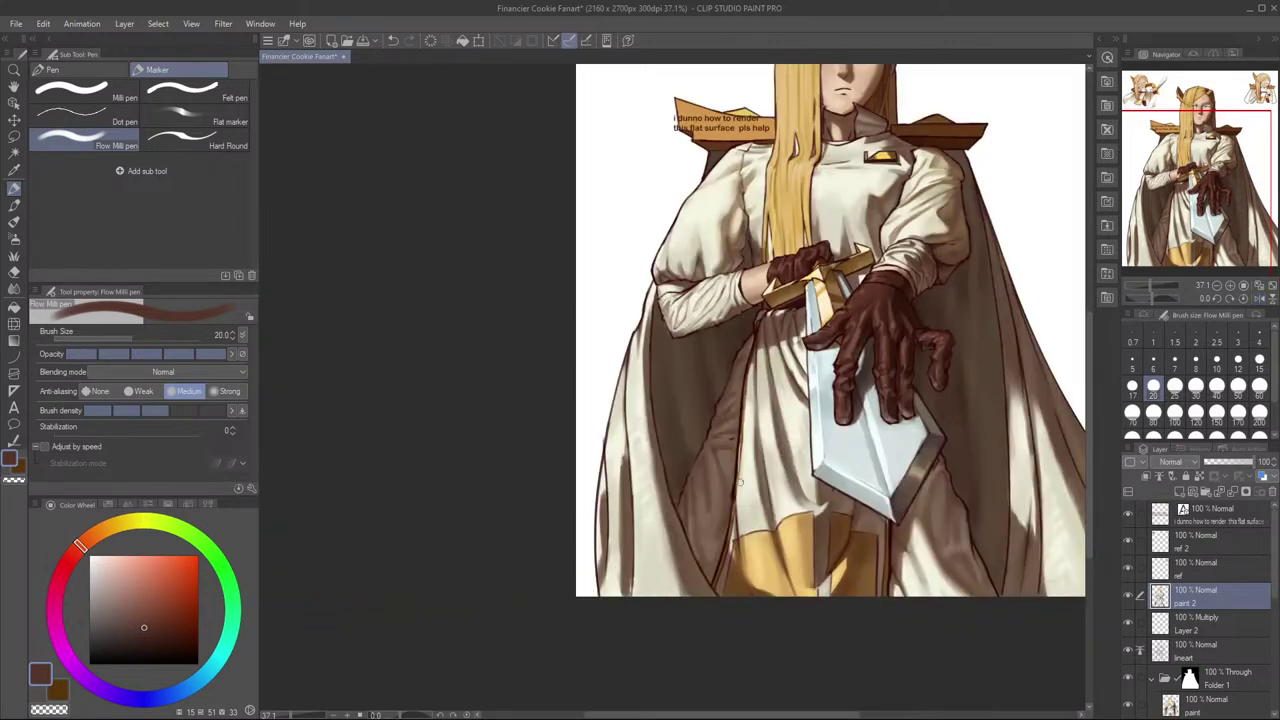
{"action": "scroll", "coordinate": [733, 441], "scroll_direction": "up", "scroll_amount": 2}
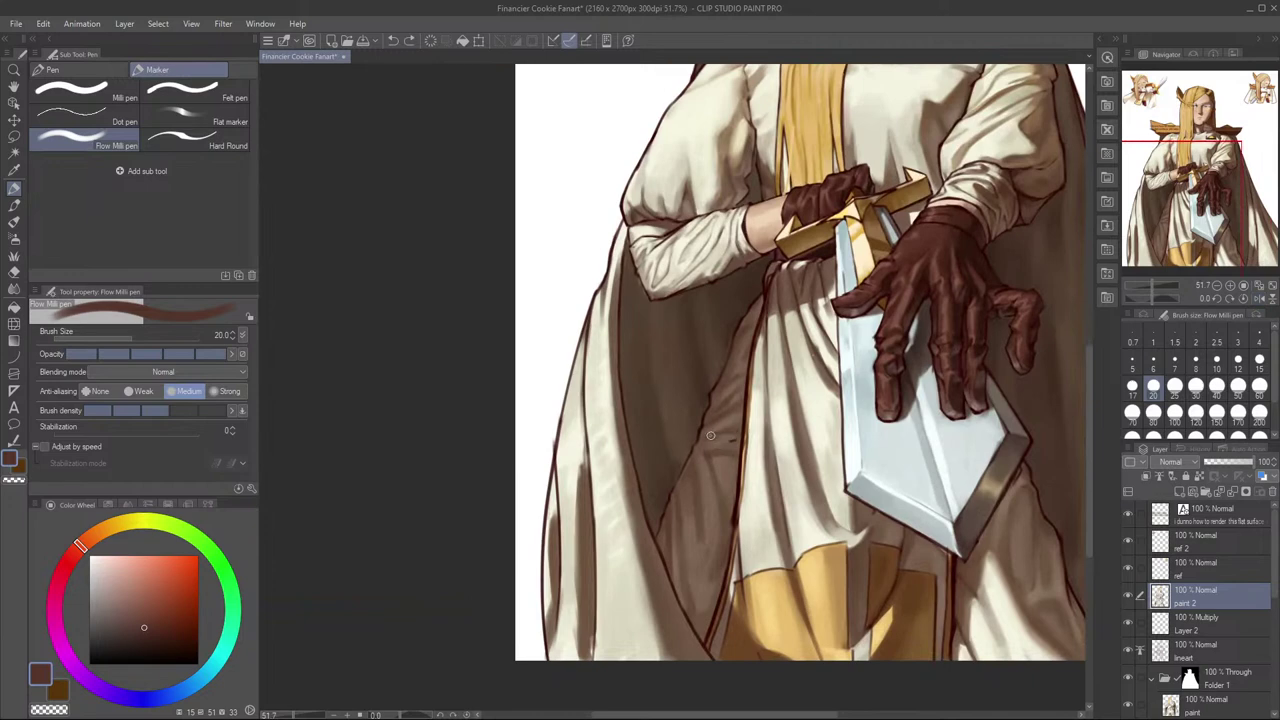
{"action": "left_click", "coordinate": [733, 441], "text": "alt"}
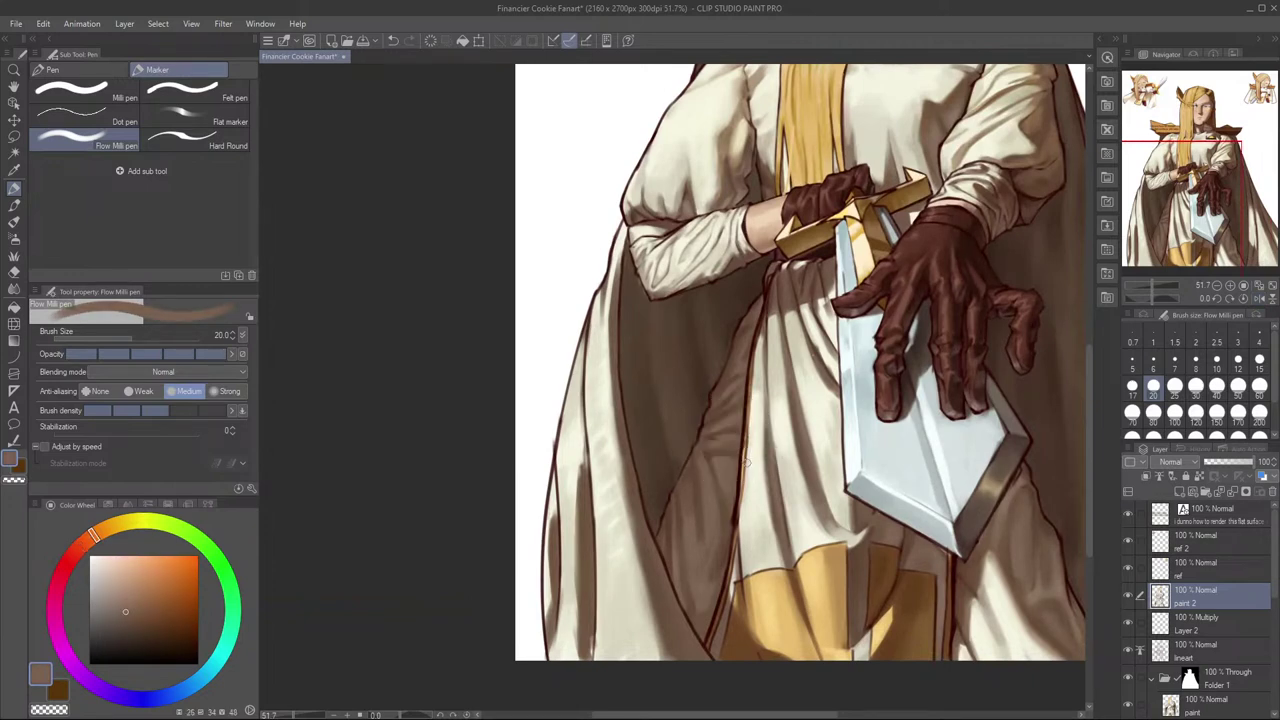
{"action": "scroll", "coordinate": [734, 487], "scroll_direction": "down", "scroll_amount": 4}
Step: Redraw the crease across the cloth in mirrored view with a sampled reddish brown at brush size 15, replacing the undone stroke
{"action": "mouse_move", "coordinate": [642, 476]}
{"action": "left_mouse_down"}
{"action": "mouse_move", "coordinate": [700, 470]}
{"action": "mouse_move", "coordinate": [663, 433]}
{"action": "left_mouse_up"}
{"action": "scroll", "coordinate": [699, 470], "scroll_direction": "up", "scroll_amount": 3}
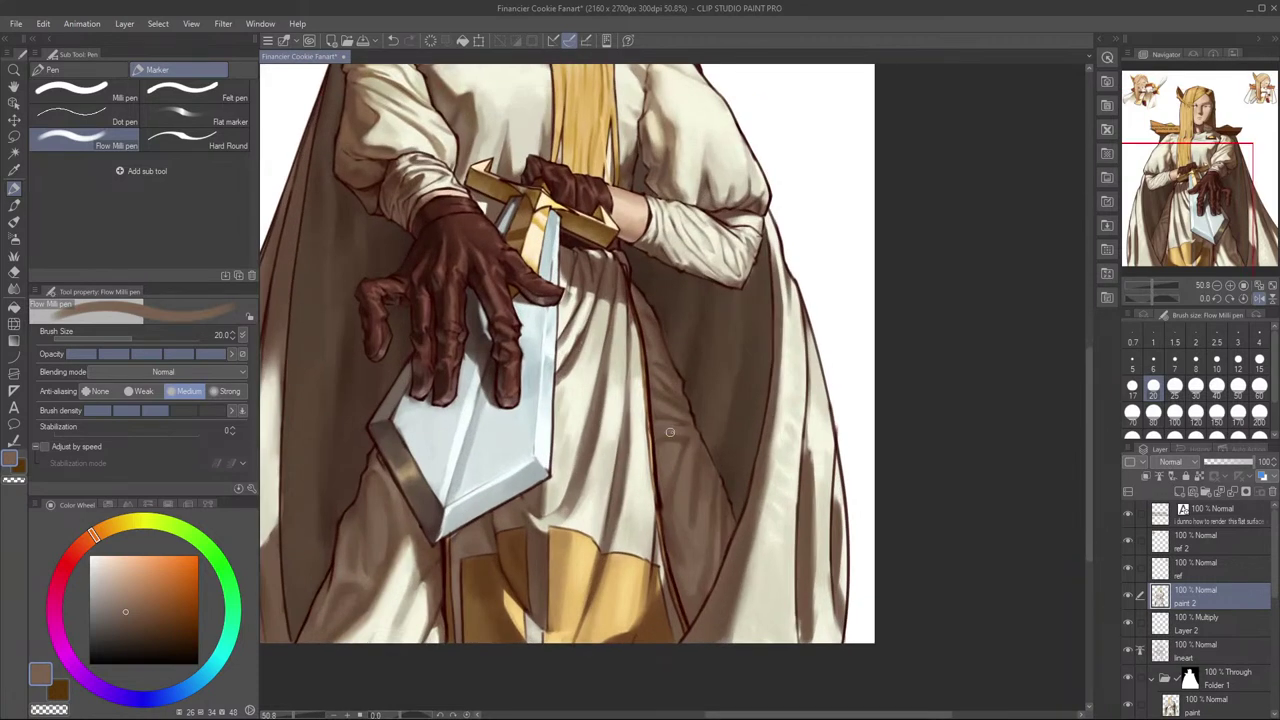
{"action": "left_click", "coordinate": [682, 423], "text": "alt"}
{"action": "key", "text": "["}
{"action": "key", "text": "ctrl+z"}
{"action": "left_click_drag", "start_coordinate": [655, 428], "coordinate": [682, 433]}
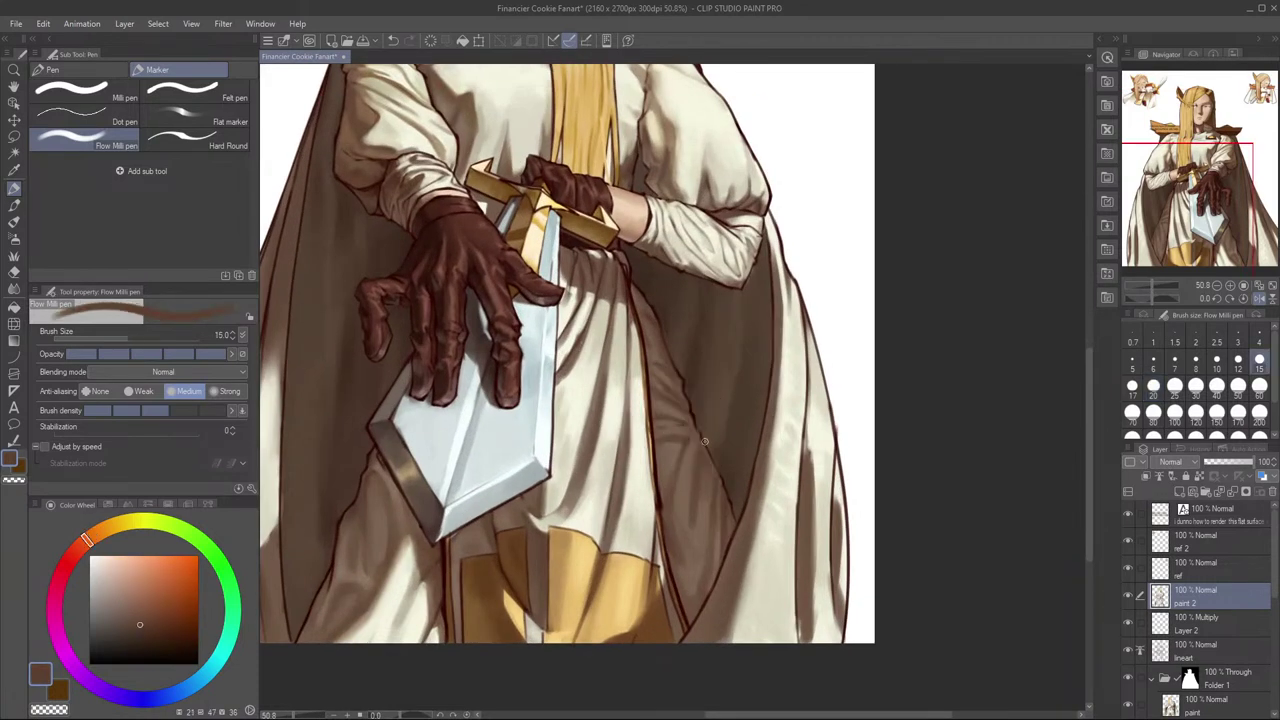
Step: Restore the unmirrored view and refine the cloth creases with a lighter sampled brown at size 15, undoing one stroke
{"action": "key", "text": "h"}
{"action": "mouse_move", "coordinate": [693, 483]}
{"action": "left_mouse_down"}
{"action": "mouse_move", "coordinate": [678, 502]}
{"action": "mouse_move", "coordinate": [682, 434]}
{"action": "left_mouse_up"}
{"action": "left_click", "coordinate": [691, 423], "text": "alt"}
{"action": "key", "text": "ctrl+z"}
{"action": "key", "text": "bracketright"}
{"action": "key", "text": "bracketleft"}
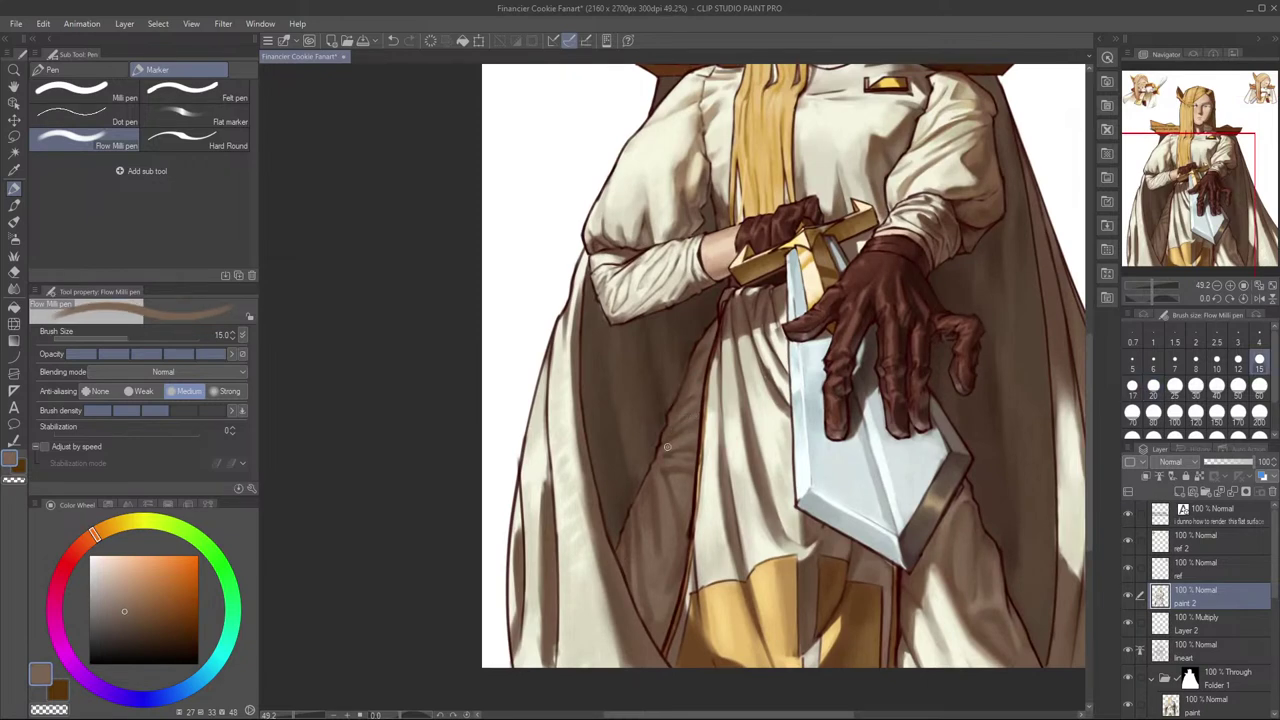
Step: Examine the rendered cloth and the whole figure in mirrored and unmirrored views
{"action": "key", "text": "h"}
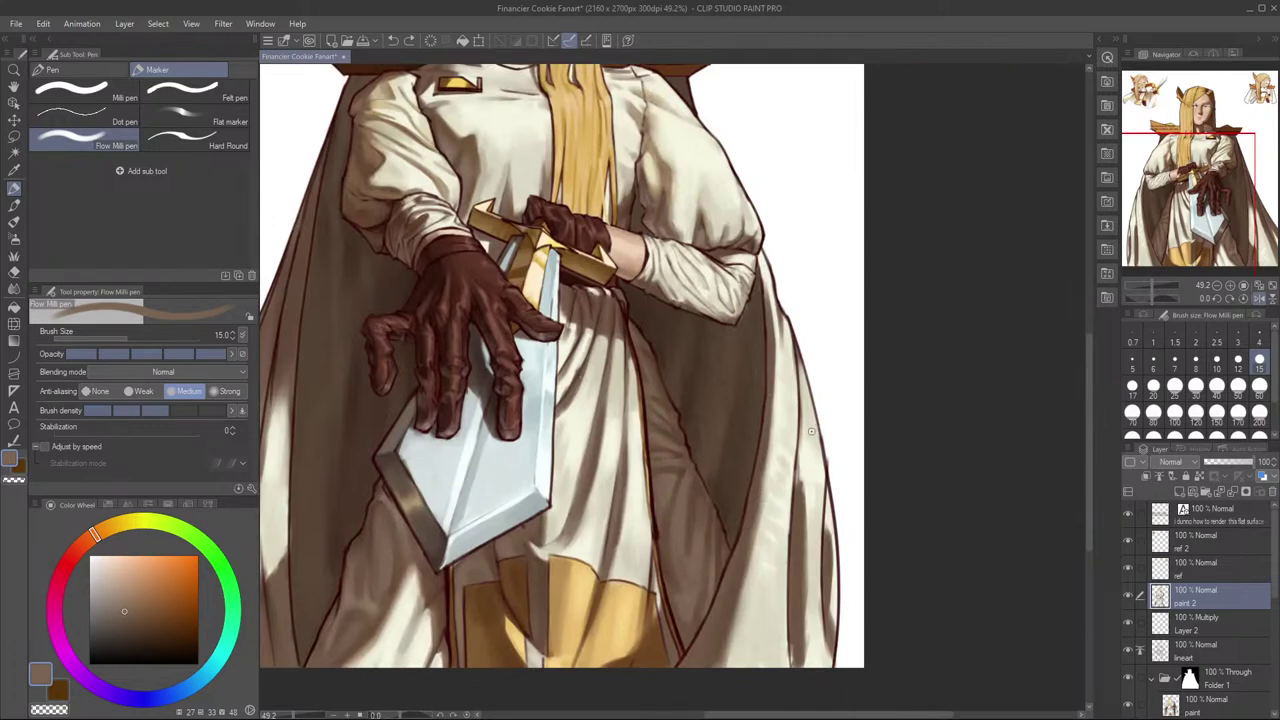
{"action": "key", "text": "h"}
{"action": "scroll", "coordinate": [747, 477], "scroll_direction": "down", "scroll_amount": 4}
{"action": "left_click_drag", "start_coordinate": [701, 528], "coordinate": [723, 506]}
{"action": "left_click_drag", "start_coordinate": [890, 420], "coordinate": [758, 448]}
{"action": "key", "text": "h"}
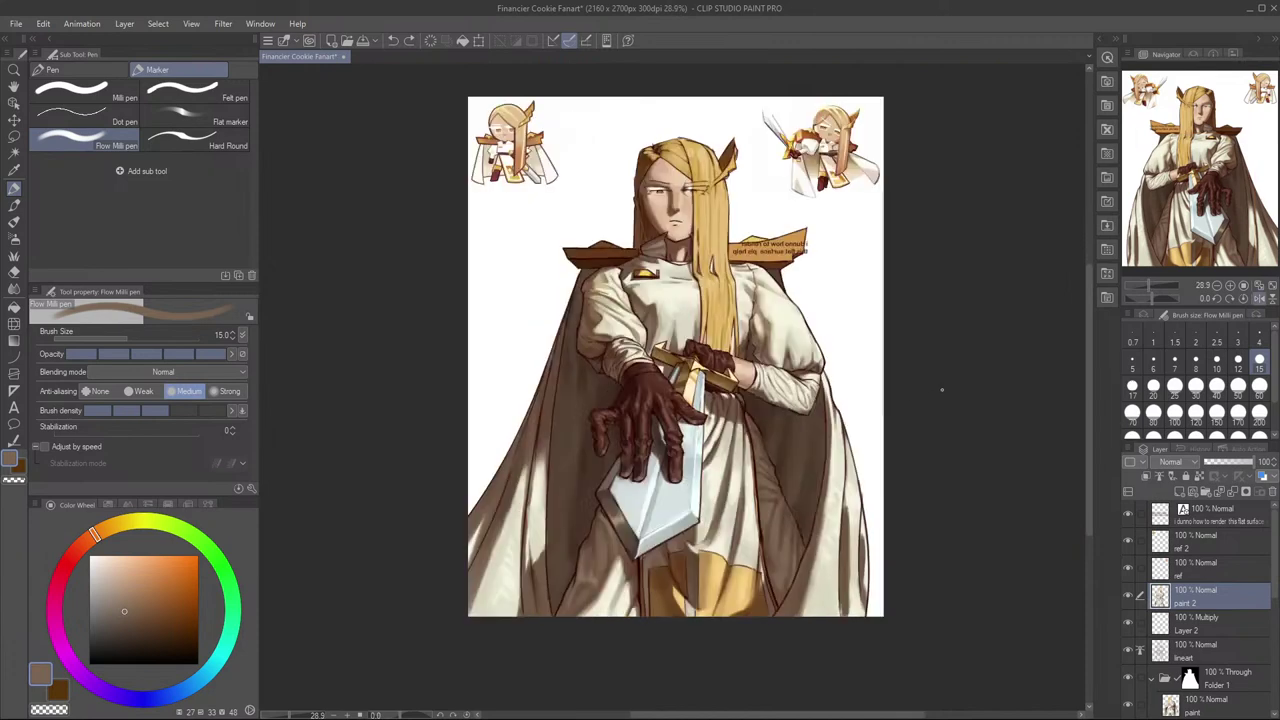
{"action": "key", "text": "h"}
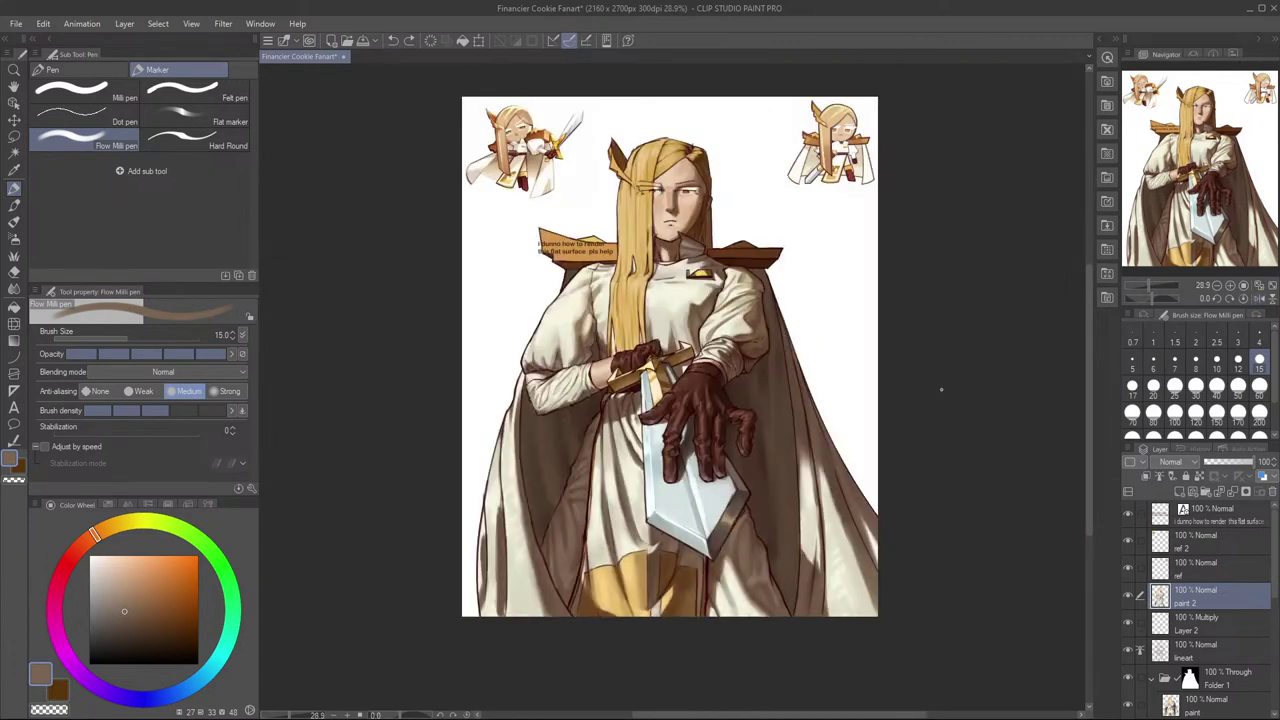
{"action": "left_click_drag", "start_coordinate": [718, 463], "coordinate": [828, 414]}
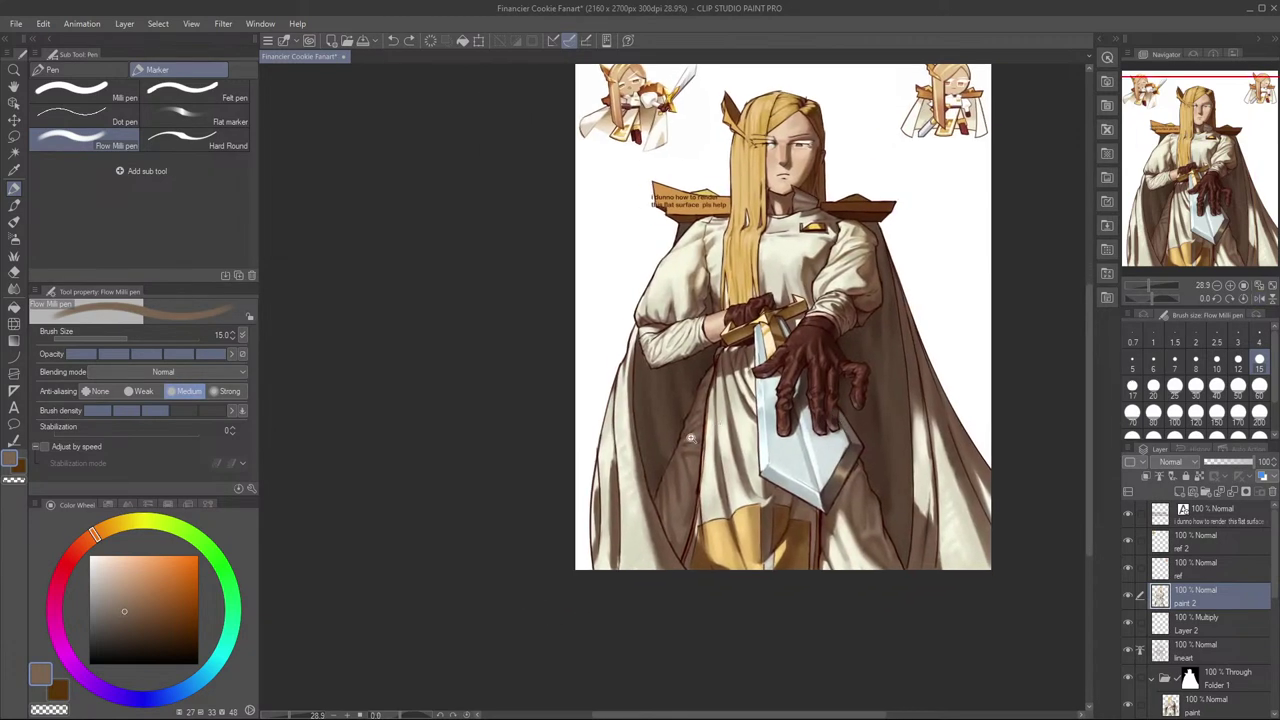
{"action": "left_click_drag", "start_coordinate": [696, 430], "coordinate": [699, 420], "text": "ctrl"}
{"action": "scroll", "coordinate": [882, 414], "scroll_direction": "down", "scroll_amount": 1}
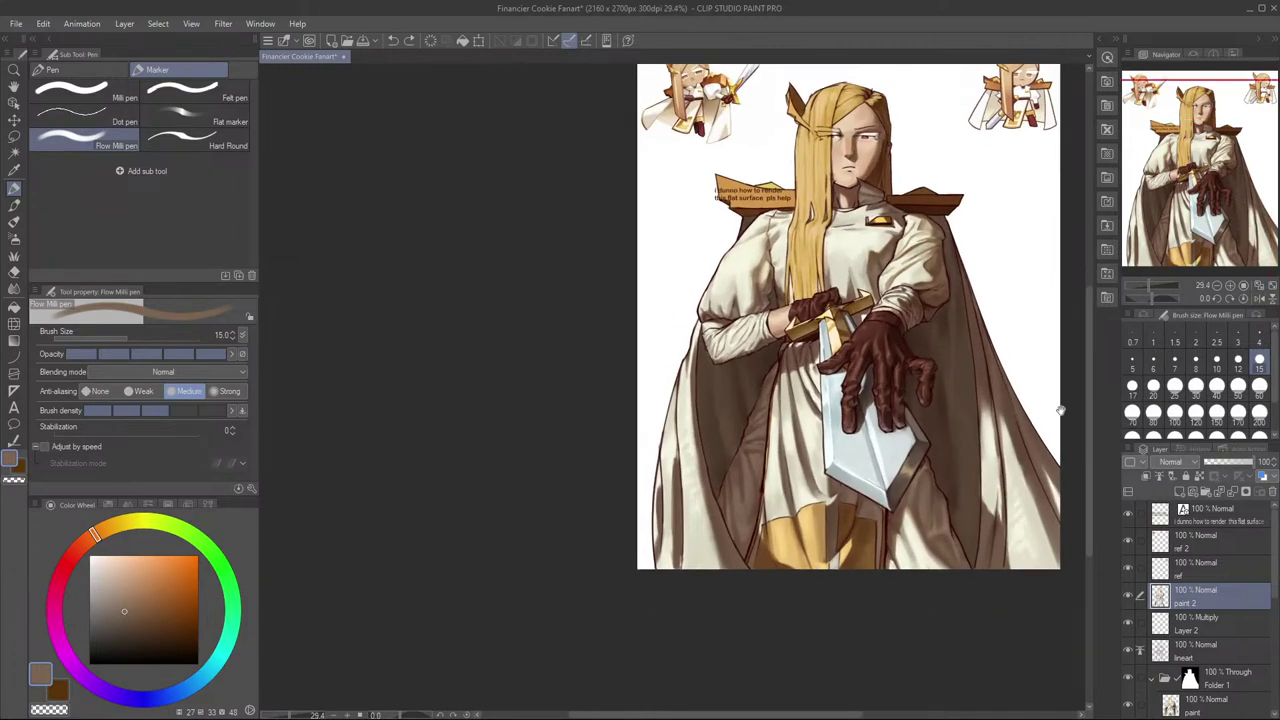
Step: Blend the cloth beside the sword tip with sampled browns and compare it with the paint 2 layer hidden and shown
{"action": "scroll", "coordinate": [870, 476], "scroll_direction": "up", "scroll_amount": 2}
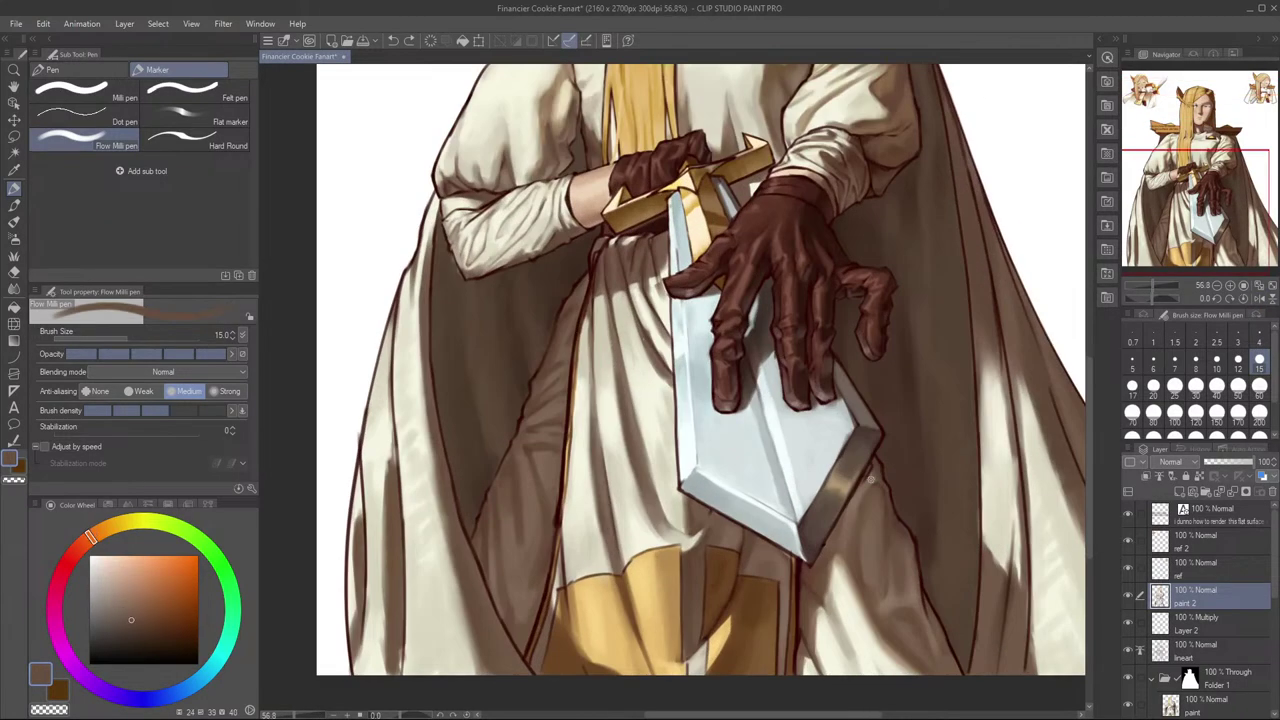
{"action": "left_click", "coordinate": [876, 460], "text": "alt"}
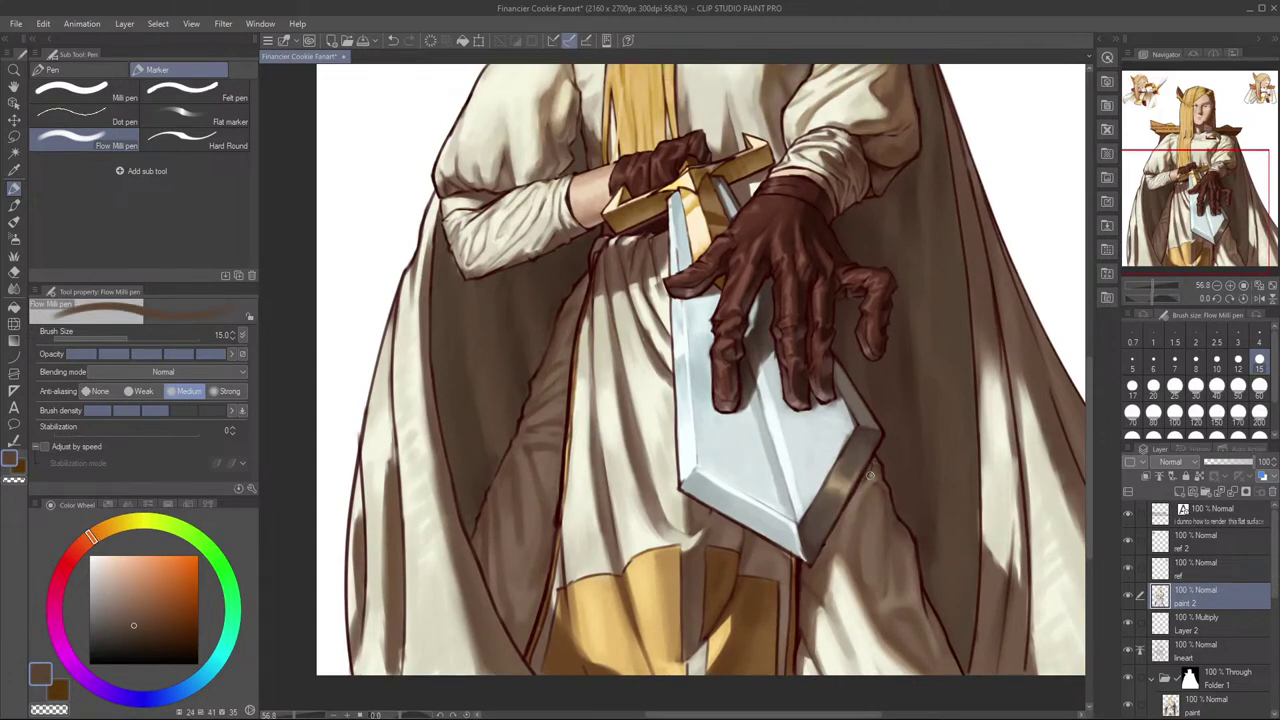
{"action": "left_click", "coordinate": [866, 482], "text": "alt"}
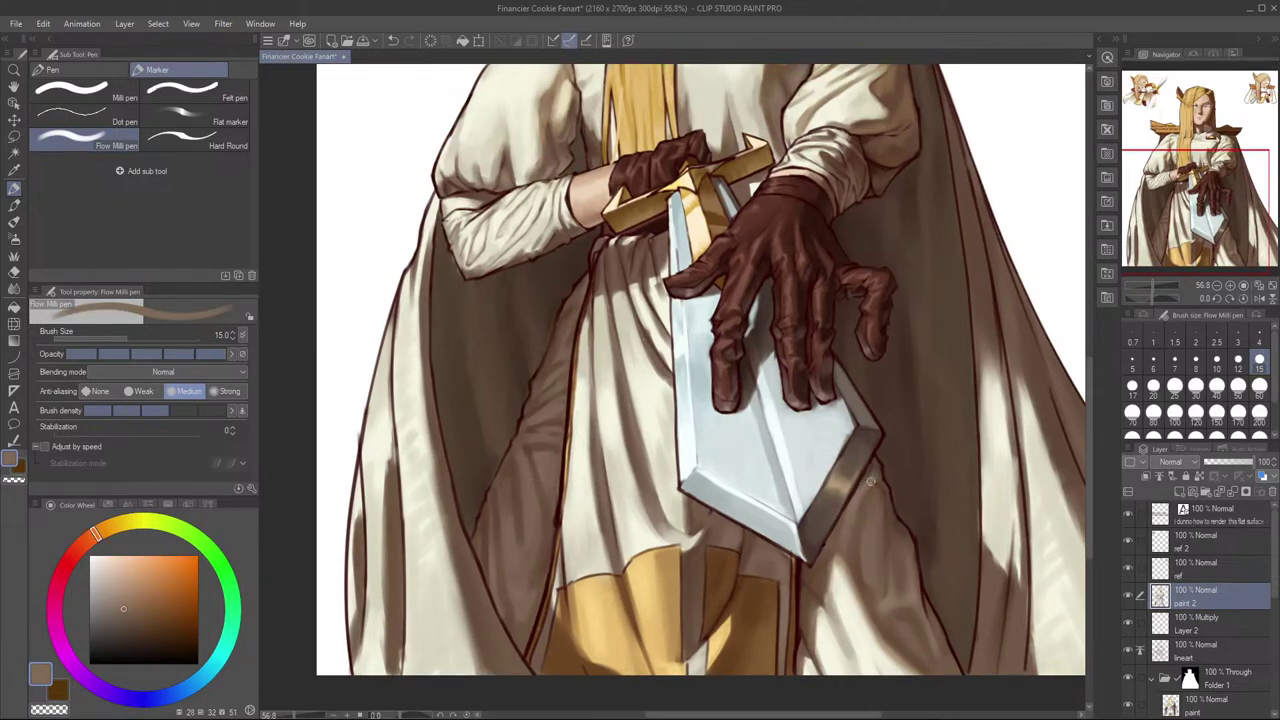
{"action": "scroll", "coordinate": [878, 470], "scroll_direction": "down", "scroll_amount": 3}
{"action": "left_click_drag", "start_coordinate": [872, 481], "coordinate": [960, 465]}
{"action": "key", "text": "h"}
{"action": "left_click", "coordinate": [1128, 600]}
{"action": "left_click", "coordinate": [1128, 600]}
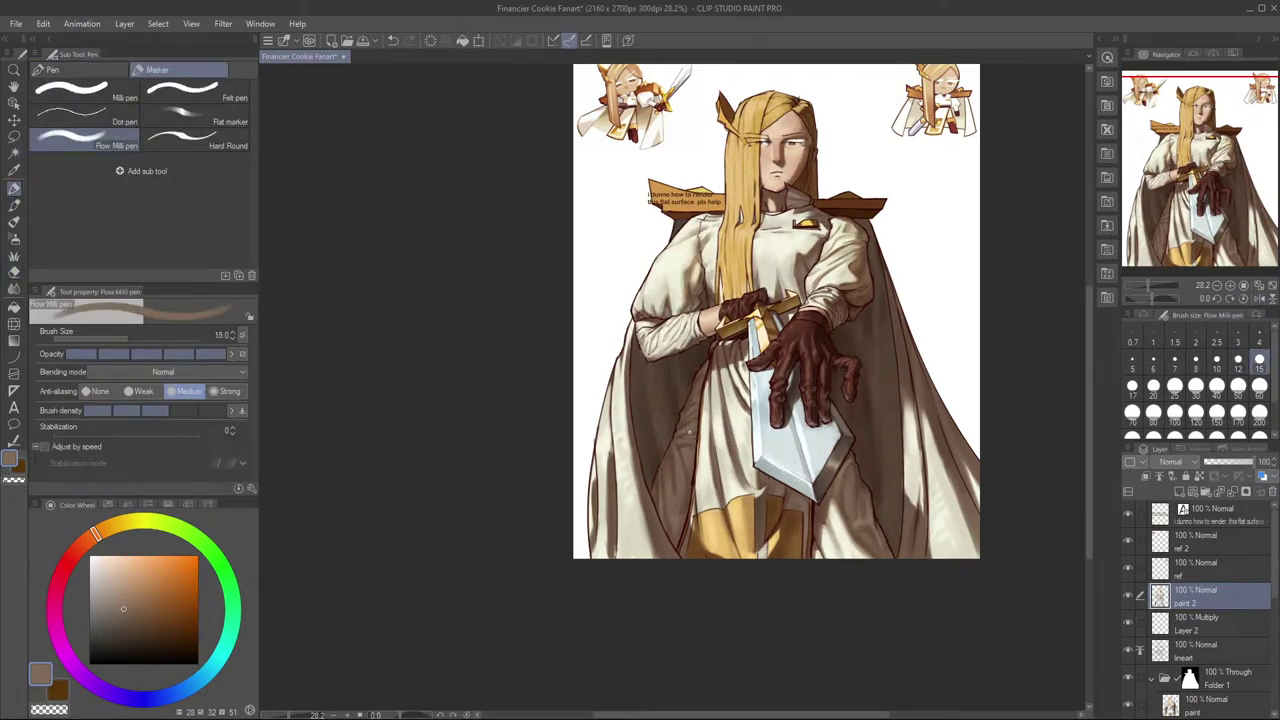
Step: Rework the shaded cloth folds beside the tunic with the Rough eraser at size 40 and the Flow Milli pen, undoing two strokes
{"action": "key", "text": "e"}
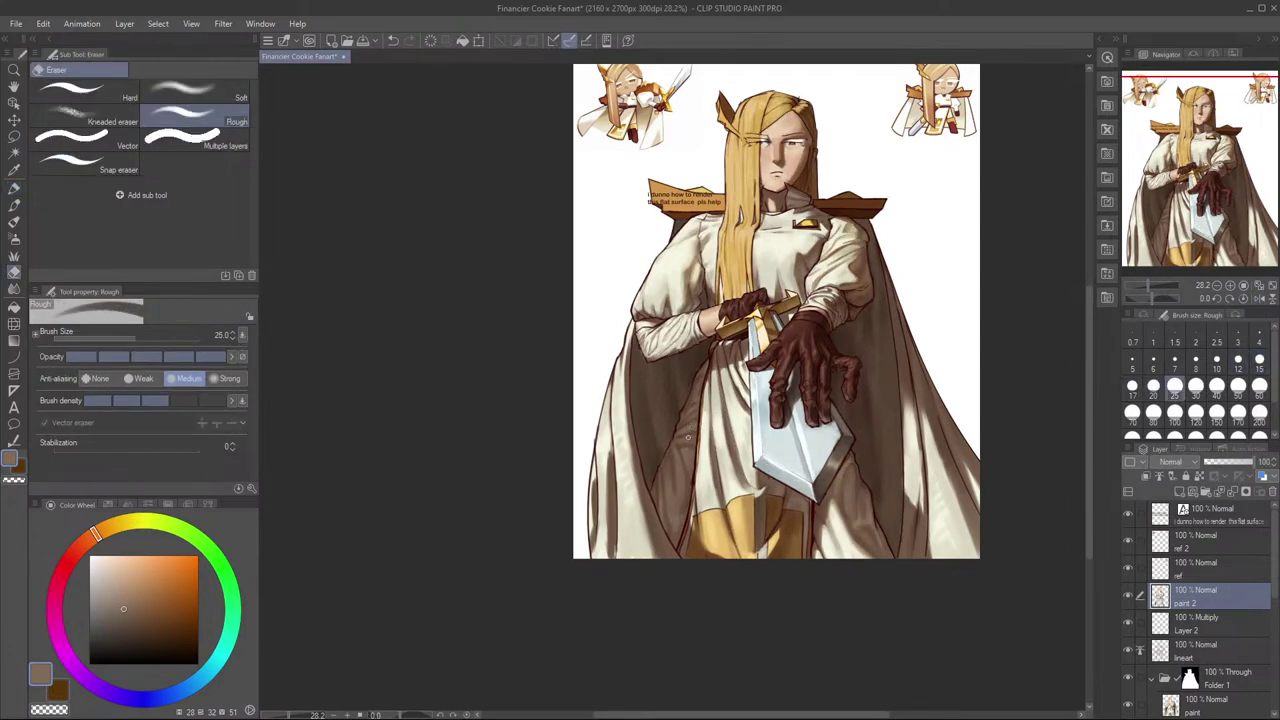
{"action": "key", "text": "p"}
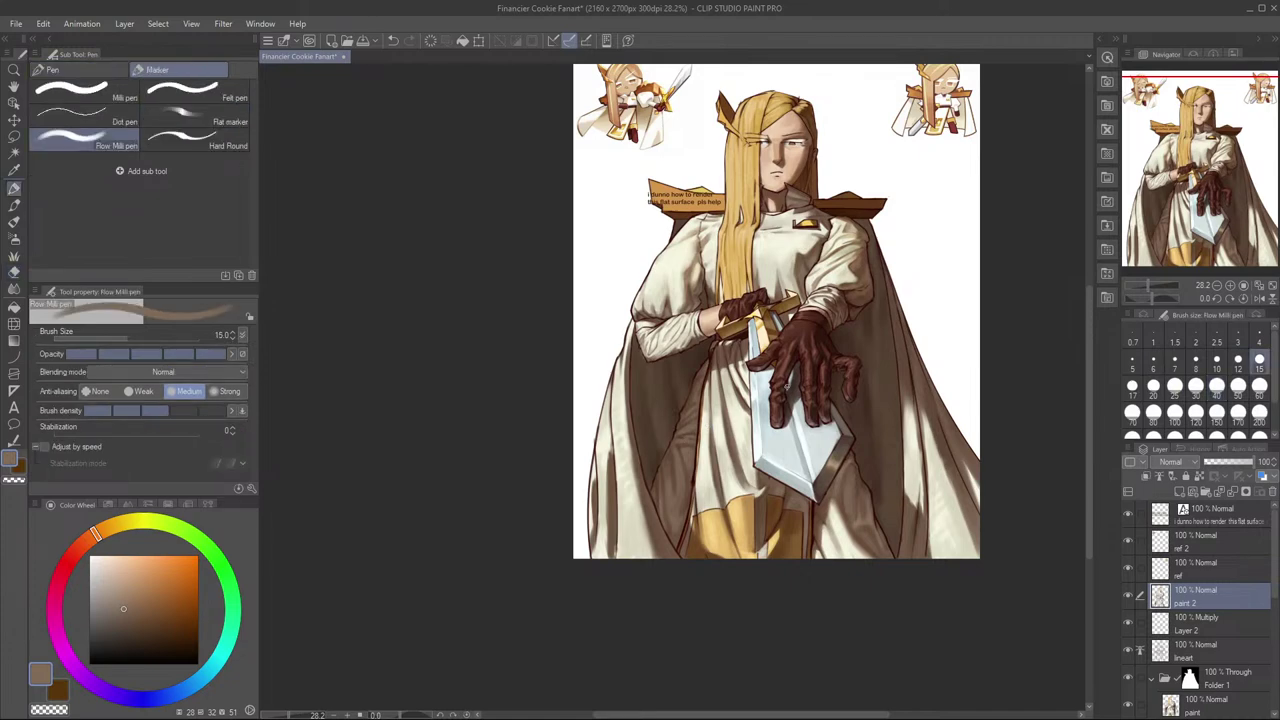
{"action": "key", "text": "e"}
{"action": "key", "text": "p"}
{"action": "key", "text": "ctrl+z"}
{"action": "key", "text": "e"}
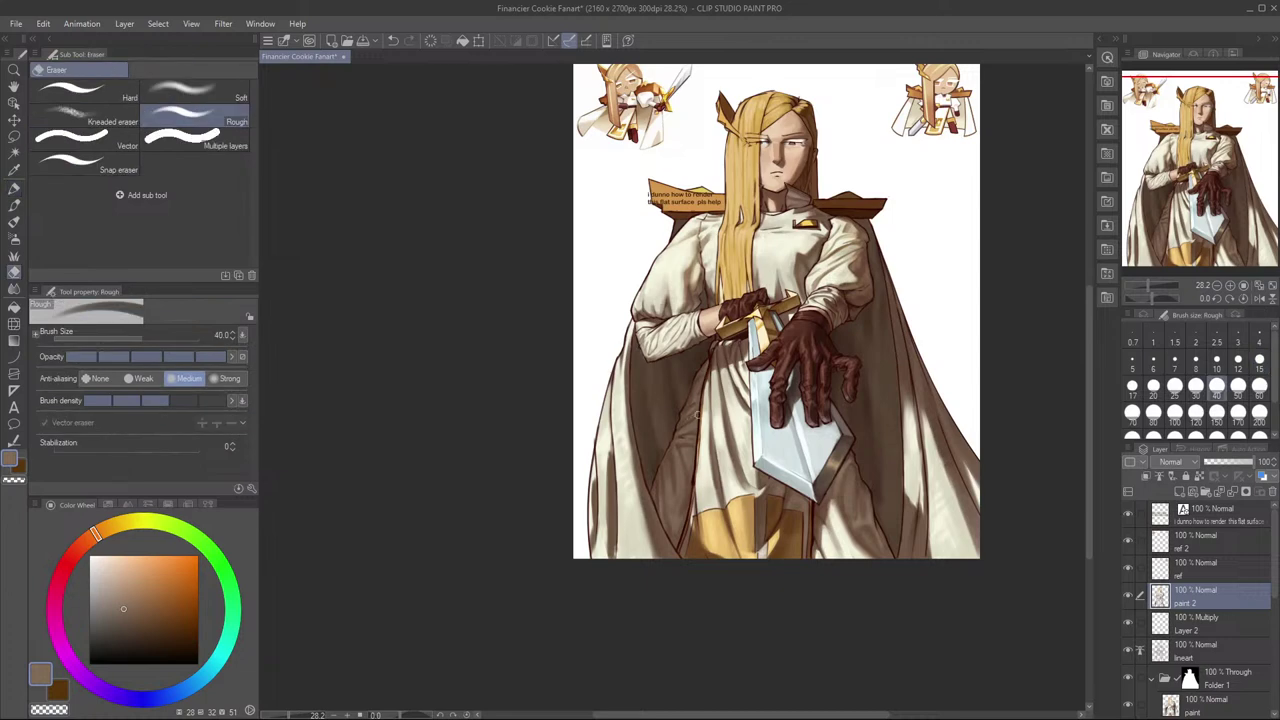
{"action": "key", "text": "p"}
{"action": "key", "text": "ctrl+z"}
{"action": "key", "text": "e"}
{"action": "left_click_drag", "start_coordinate": [688, 421], "coordinate": [680, 430]}
{"action": "key", "text": "p"}
{"action": "scroll", "coordinate": [687, 420], "scroll_direction": "up", "scroll_amount": 2}
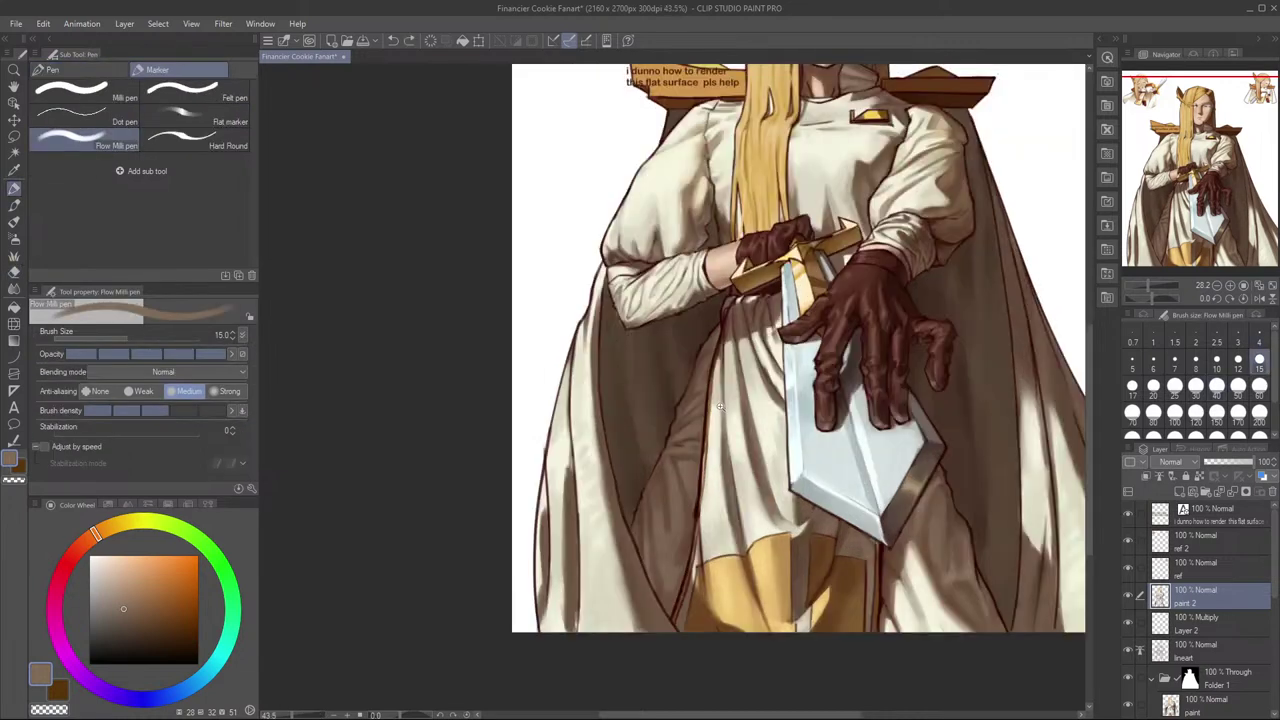
Step: Clean up the cloth edge along the tunic with the Rough eraser, checking it against the hidden paint 2 layer
{"action": "key", "text": "e"}
{"action": "key", "text": "p"}
{"action": "scroll", "coordinate": [692, 466], "scroll_direction": "down", "scroll_amount": 4}
{"action": "left_click", "coordinate": [1129, 596]}
{"action": "left_click", "coordinate": [1129, 596]}
{"action": "key", "text": "e"}
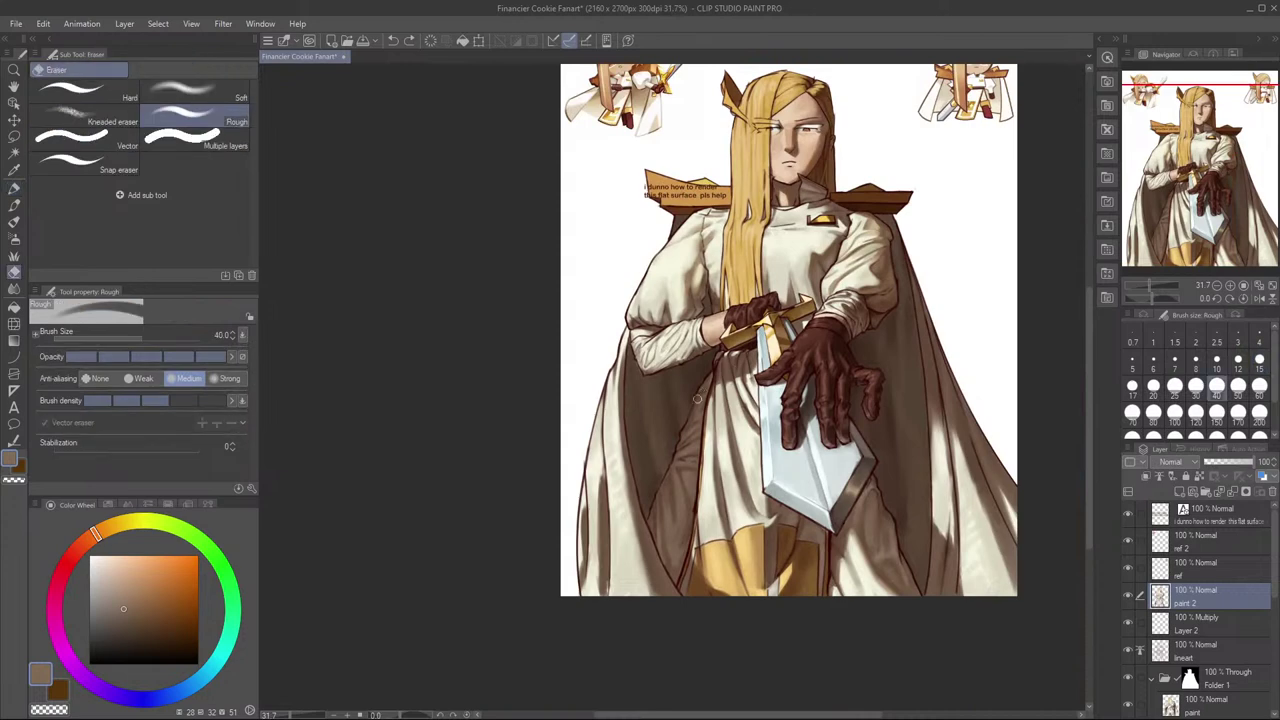
{"action": "key", "text": "p"}
{"action": "left_click", "coordinate": [1128, 596]}
{"action": "left_click", "coordinate": [1128, 596]}
{"action": "key", "text": "e"}
{"action": "key", "text": "p"}
Step: Examine the whole figure zoomed out in mirrored and unmirrored views
{"action": "left_click_drag", "start_coordinate": [888, 508], "coordinate": [785, 546]}
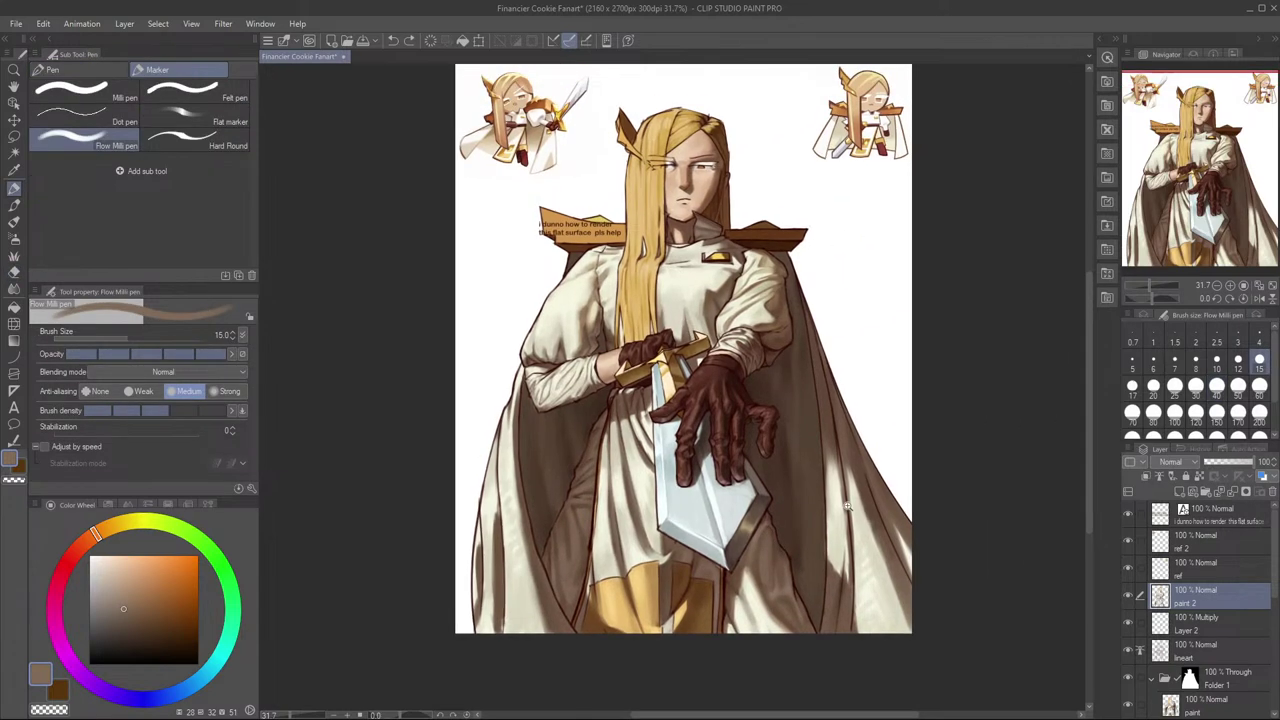
{"action": "scroll", "coordinate": [840, 505], "scroll_direction": "down", "scroll_amount": 1}
{"action": "key", "text": "h"}
{"action": "key", "text": "h"}
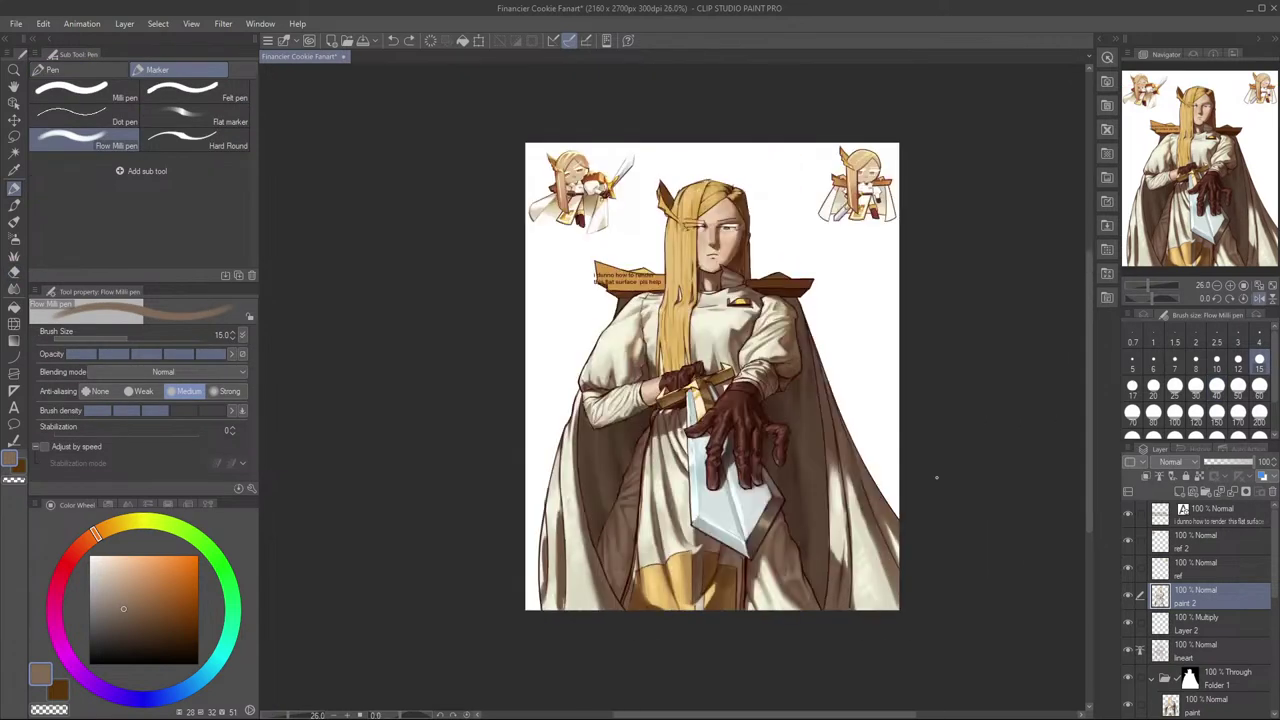
{"action": "left_click_drag", "start_coordinate": [873, 501], "coordinate": [866, 553]}
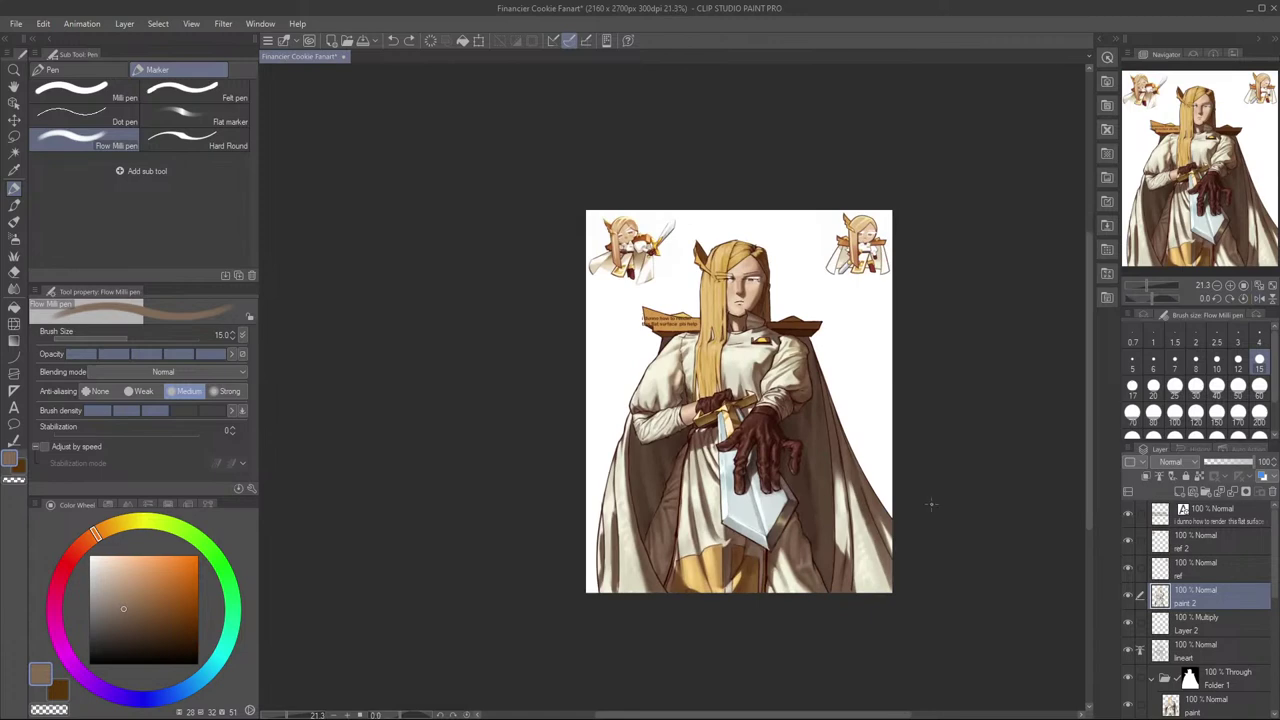
{"action": "scroll", "coordinate": [834, 494], "scroll_direction": "up", "scroll_amount": 1}
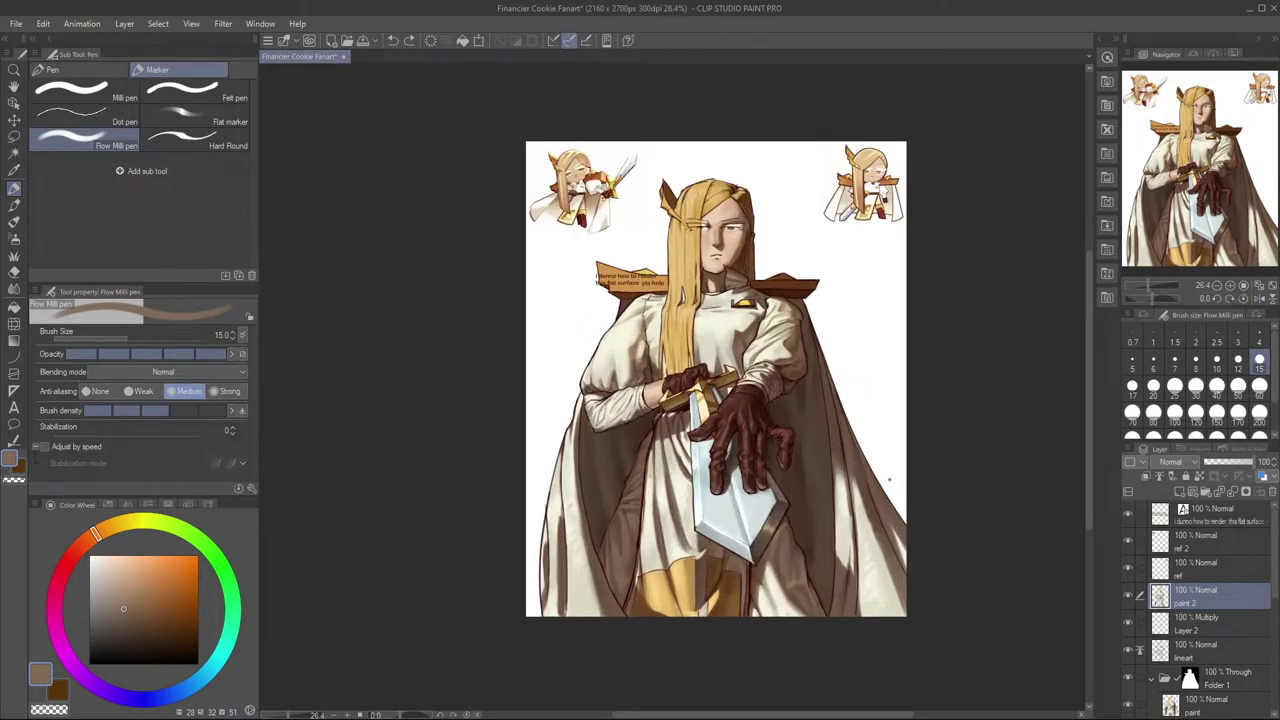
{"action": "left_click_drag", "start_coordinate": [856, 452], "coordinate": [868, 484]}
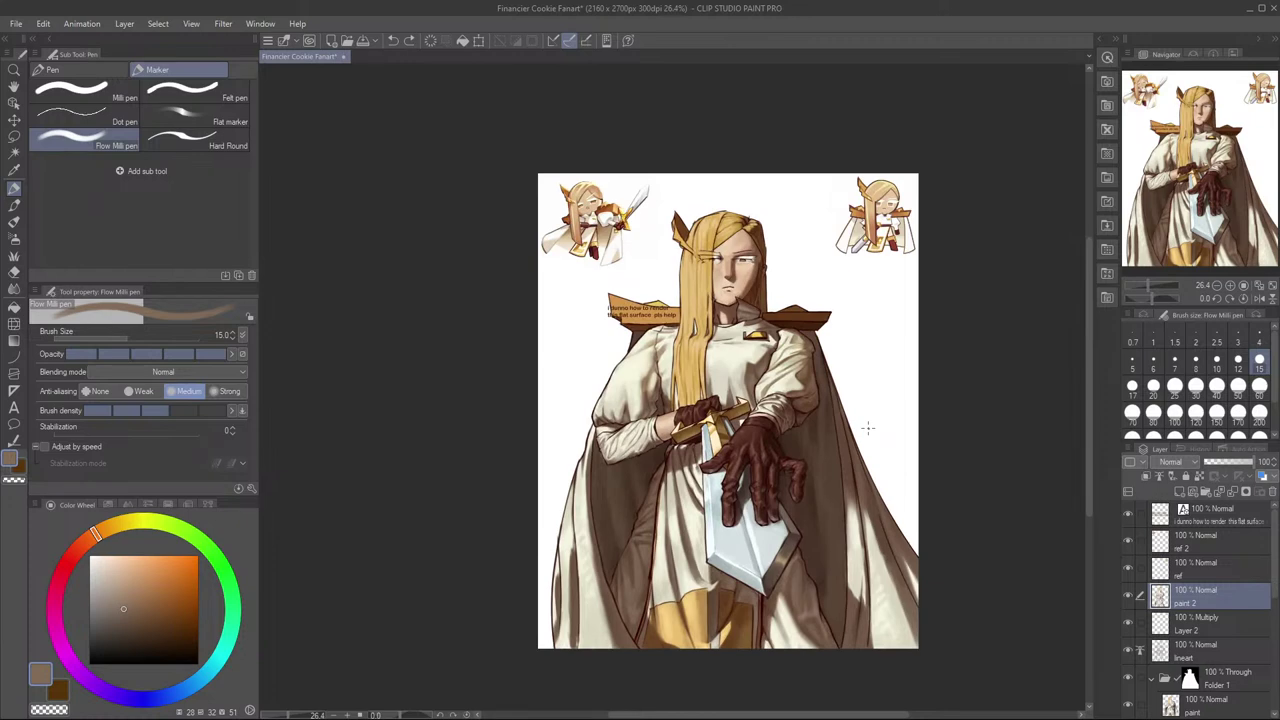
Step: Compare the figure with the paint 2 layer hidden and shown, also checking it mirrored
{"action": "left_click", "coordinate": [1129, 597]}
{"action": "left_click", "coordinate": [1129, 597]}
{"action": "left_click", "coordinate": [1129, 597]}
{"action": "left_click", "coordinate": [1129, 597]}
{"action": "left_click", "coordinate": [1129, 597]}
{"action": "left_click", "coordinate": [1129, 597]}
{"action": "left_click", "coordinate": [1130, 598]}
{"action": "left_click", "coordinate": [1130, 598]}
{"action": "key", "text": "h"}
{"action": "key", "text": "h"}
{"action": "left_click_drag", "start_coordinate": [717, 272], "coordinate": [812, 300]}
{"action": "left_click_drag", "start_coordinate": [865, 450], "coordinate": [860, 302]}
{"action": "left_click_drag", "start_coordinate": [863, 352], "coordinate": [845, 371]}
{"action": "left_click_drag", "start_coordinate": [860, 445], "coordinate": [774, 468]}
{"action": "left_click", "coordinate": [1130, 598]}
{"action": "left_click", "coordinate": [1130, 598]}
{"action": "left_click", "coordinate": [1129, 597]}
{"action": "left_click", "coordinate": [1129, 597]}
{"action": "left_click", "coordinate": [1129, 597]}
{"action": "left_click", "coordinate": [1129, 597]}
{"action": "left_click", "coordinate": [1129, 597]}
{"action": "left_click", "coordinate": [1129, 597]}
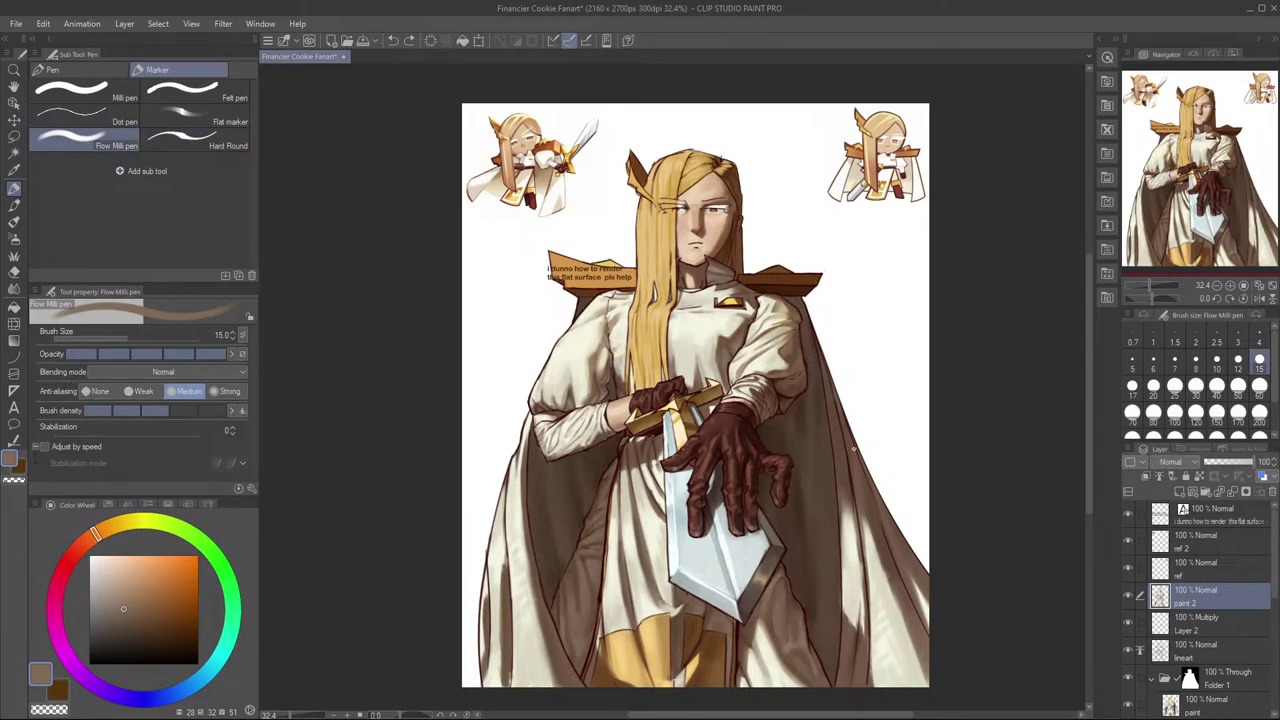
Step: Examine the full composition repeatedly in mirrored and unmirrored views for balance and proportion
{"action": "key", "text": "h"}
{"action": "key", "text": "h"}
{"action": "key", "text": "h"}
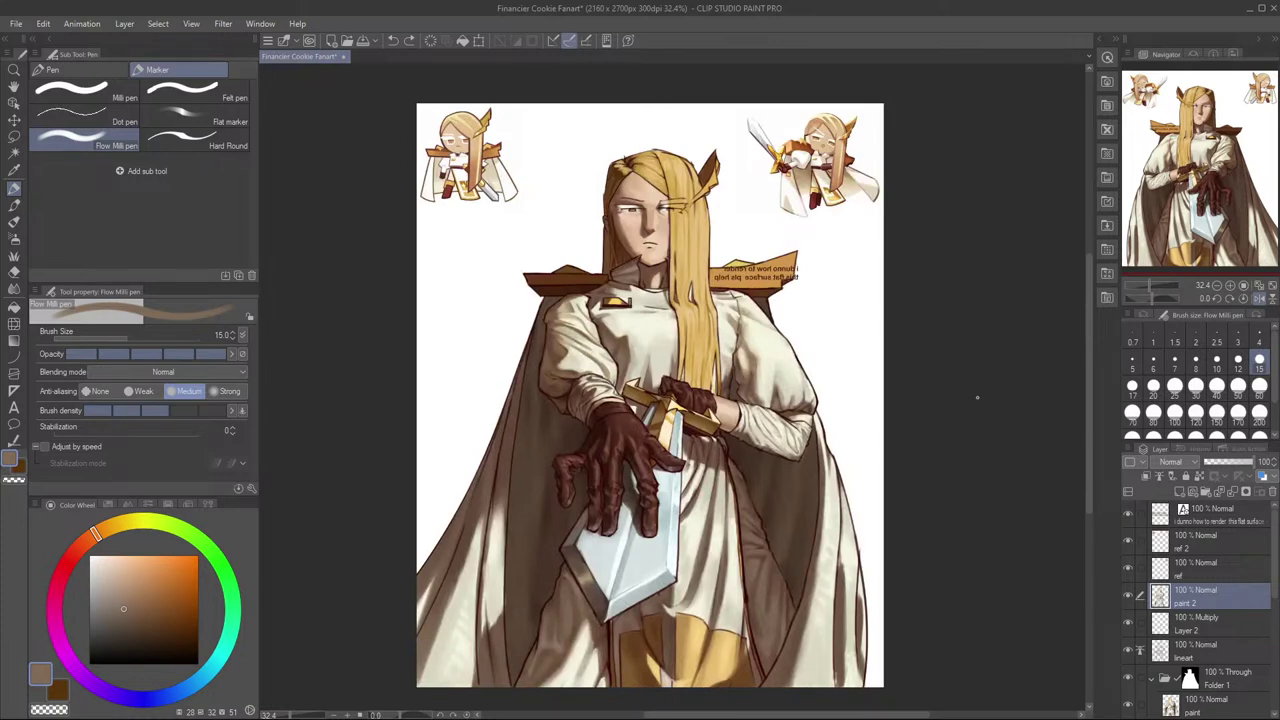
{"action": "key", "text": "h"}
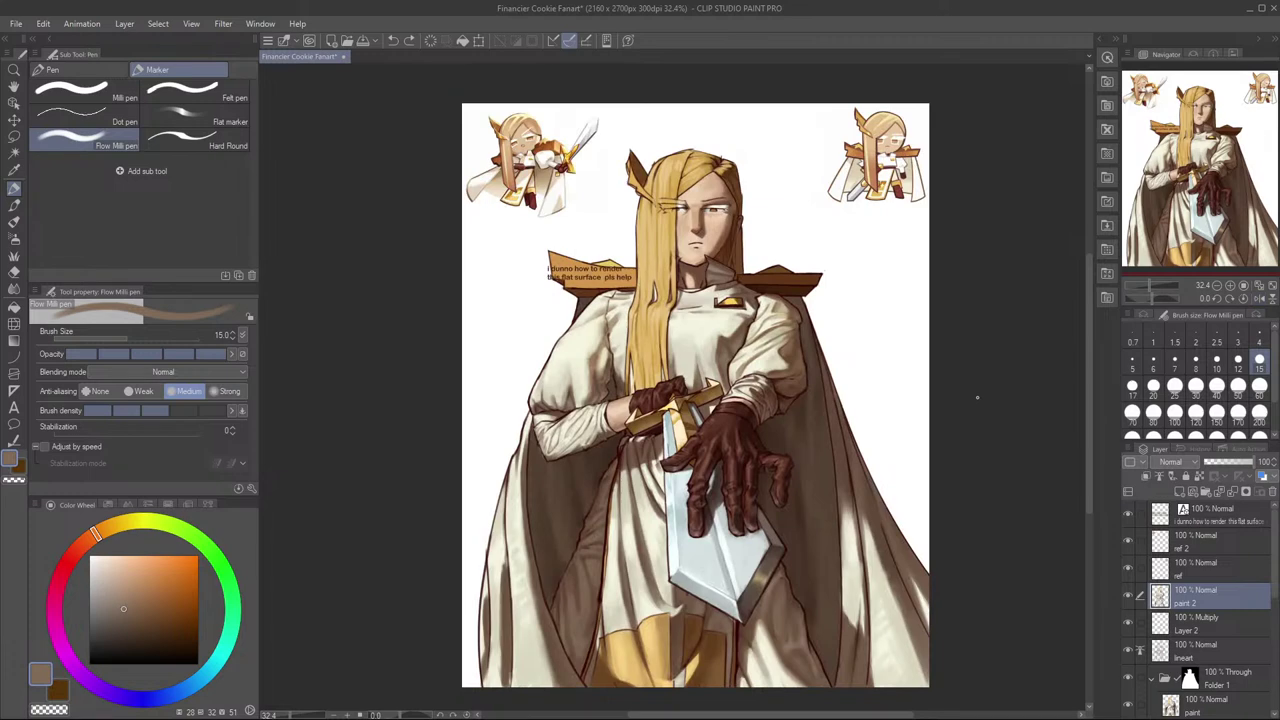
{"action": "key", "text": "h"}
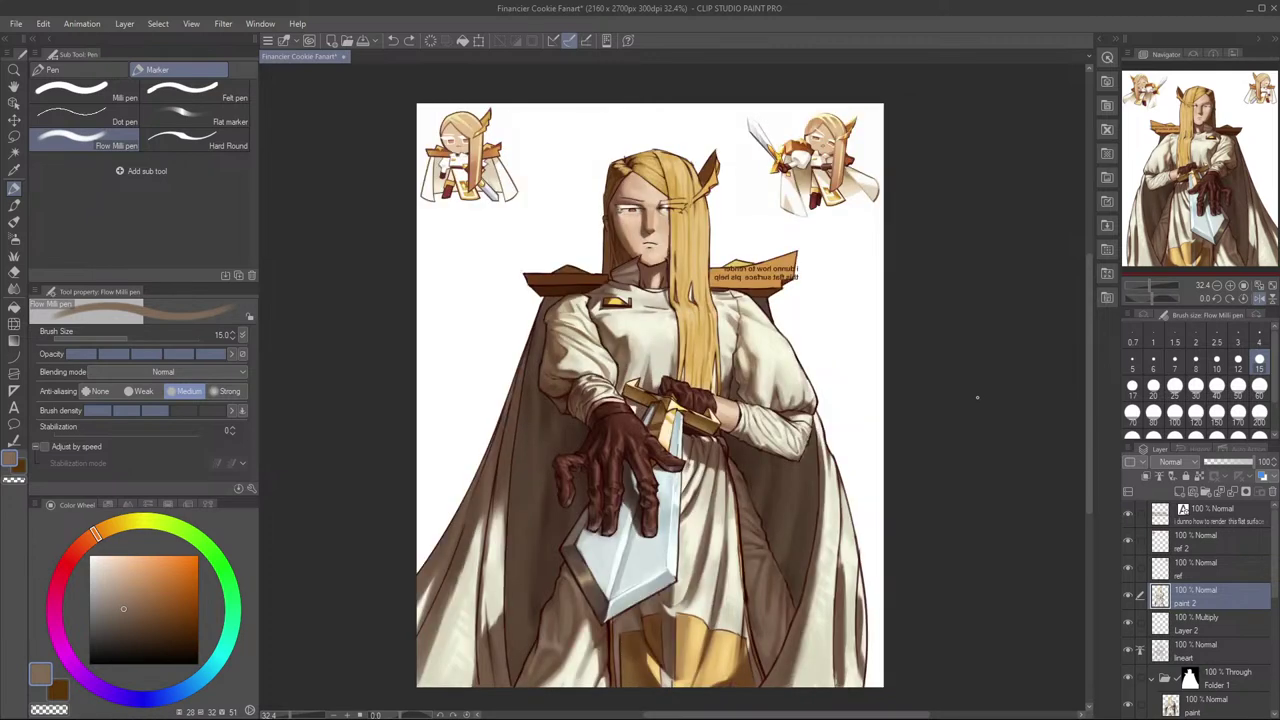
{"action": "key", "text": "h"}
{"action": "key", "text": "h"}
{"action": "key", "text": "h"}
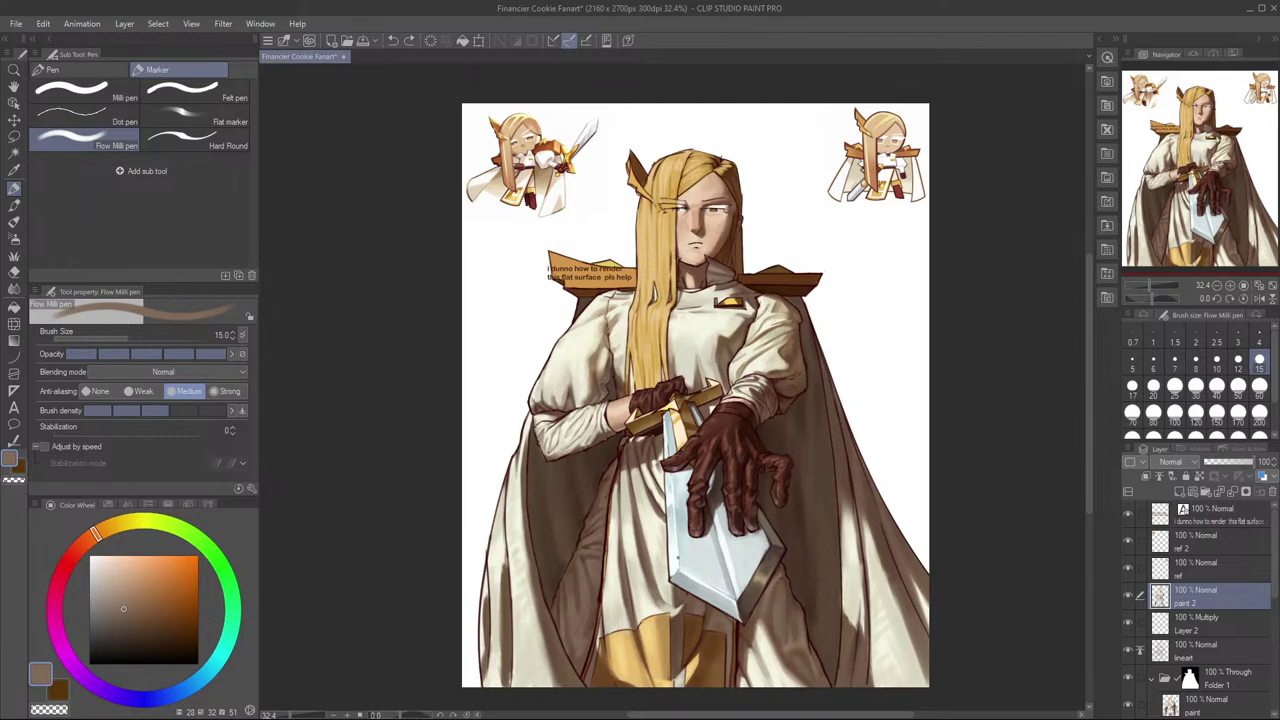
Step: Examine the face, hair and shoulders up close in mirrored and unmirrored views
{"action": "left_click_drag", "start_coordinate": [847, 353], "coordinate": [946, 350]}
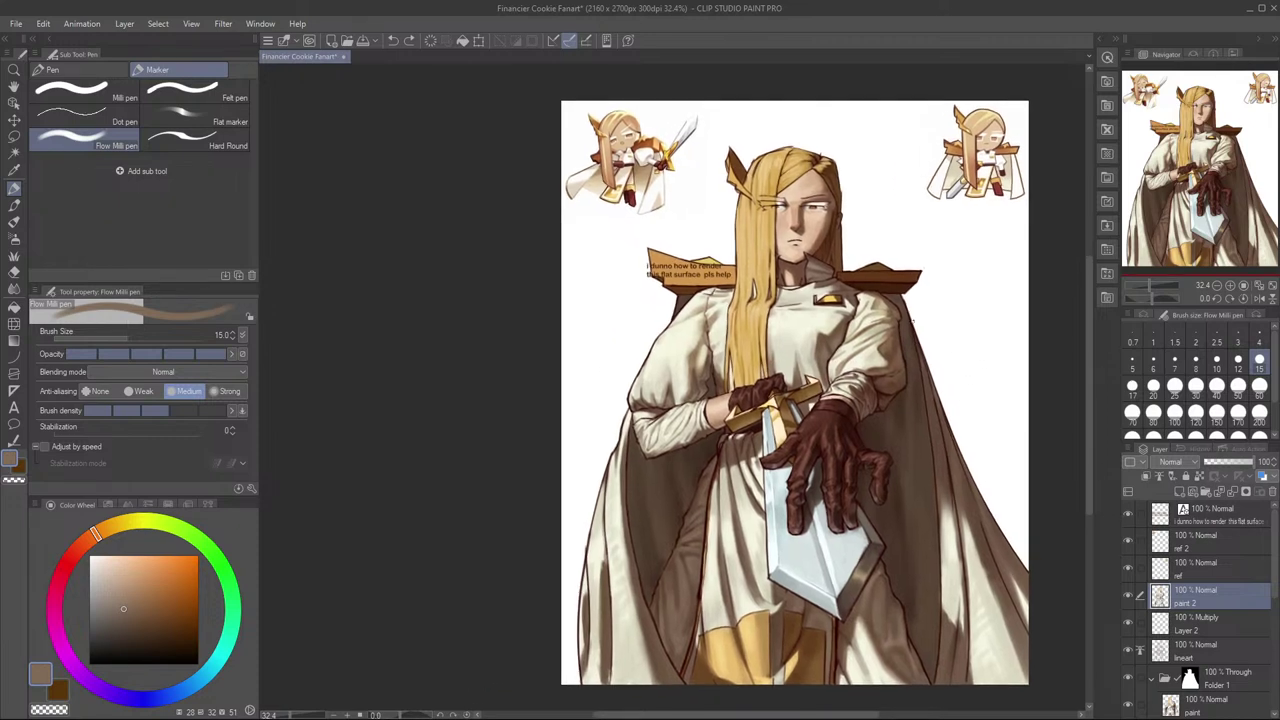
{"action": "scroll", "coordinate": [918, 294], "scroll_direction": "up", "scroll_amount": 6}
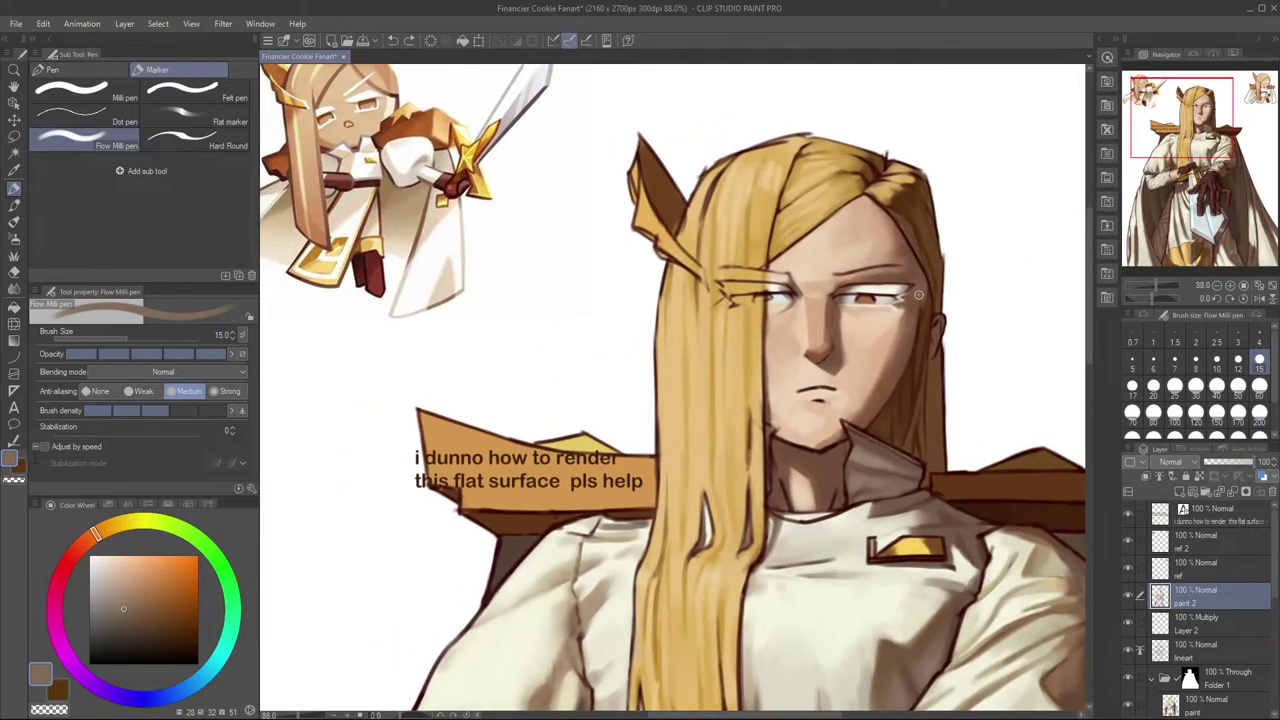
{"action": "key", "text": "h"}
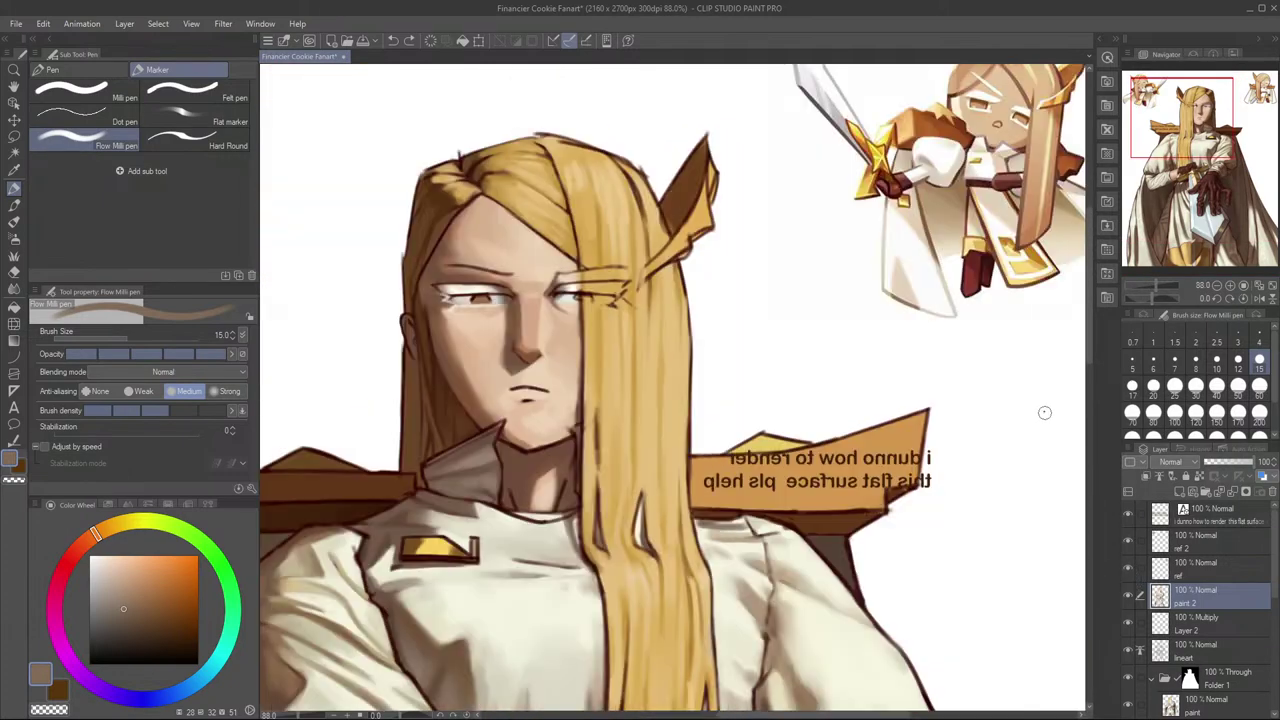
{"action": "left_click_drag", "start_coordinate": [894, 531], "coordinate": [1184, 546]}
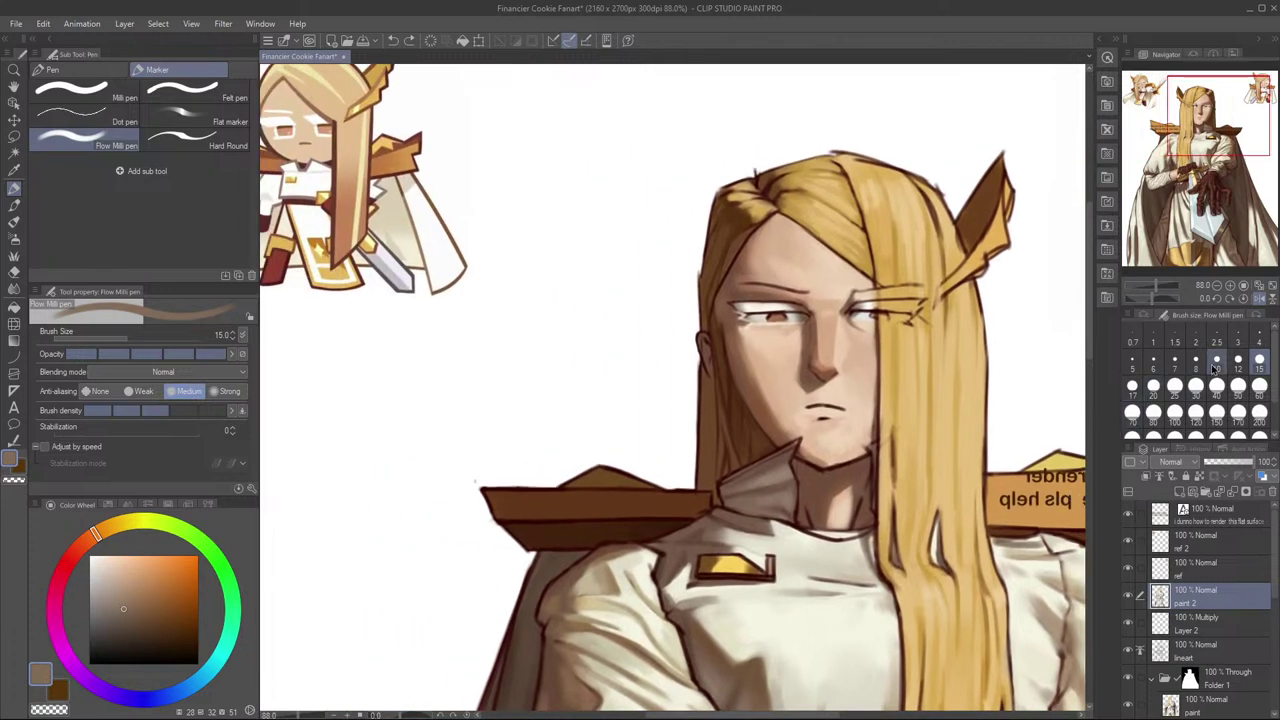
{"action": "key", "text": "h"}
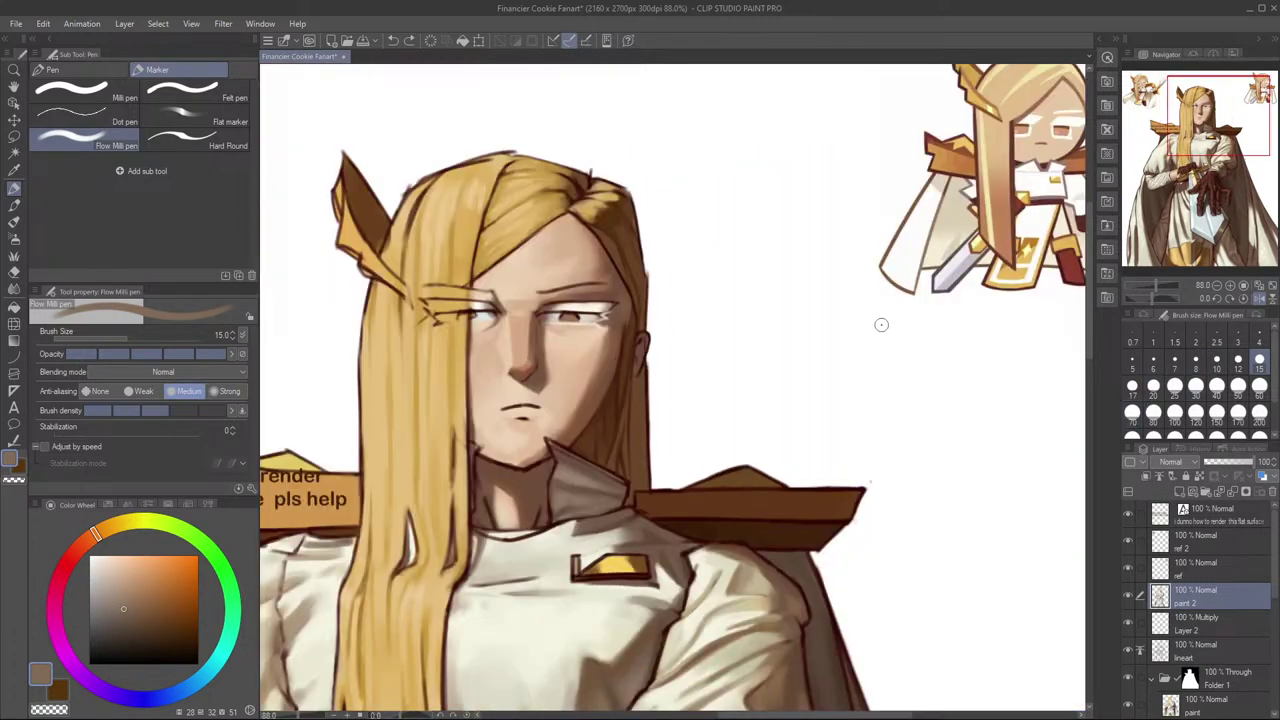
{"action": "key", "text": "h"}
{"action": "left_click_drag", "start_coordinate": [880, 290], "coordinate": [950, 276]}
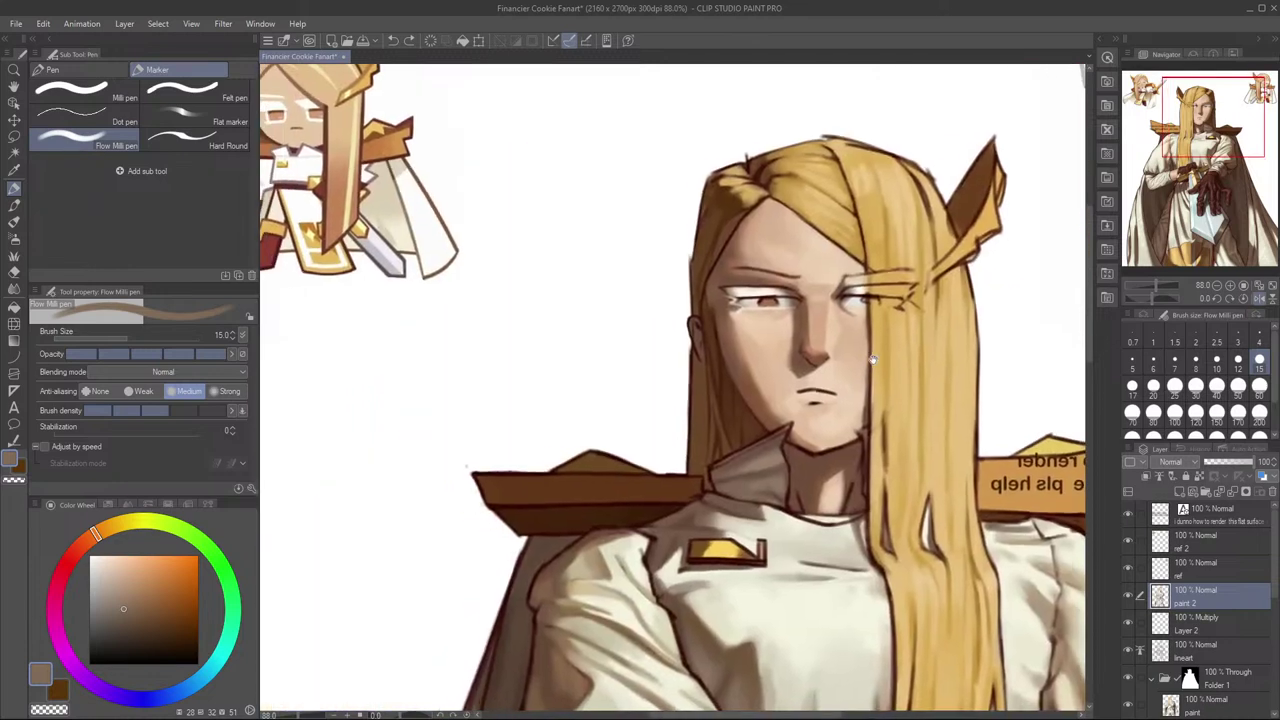
{"action": "left_click_drag", "start_coordinate": [981, 334], "coordinate": [962, 283]}
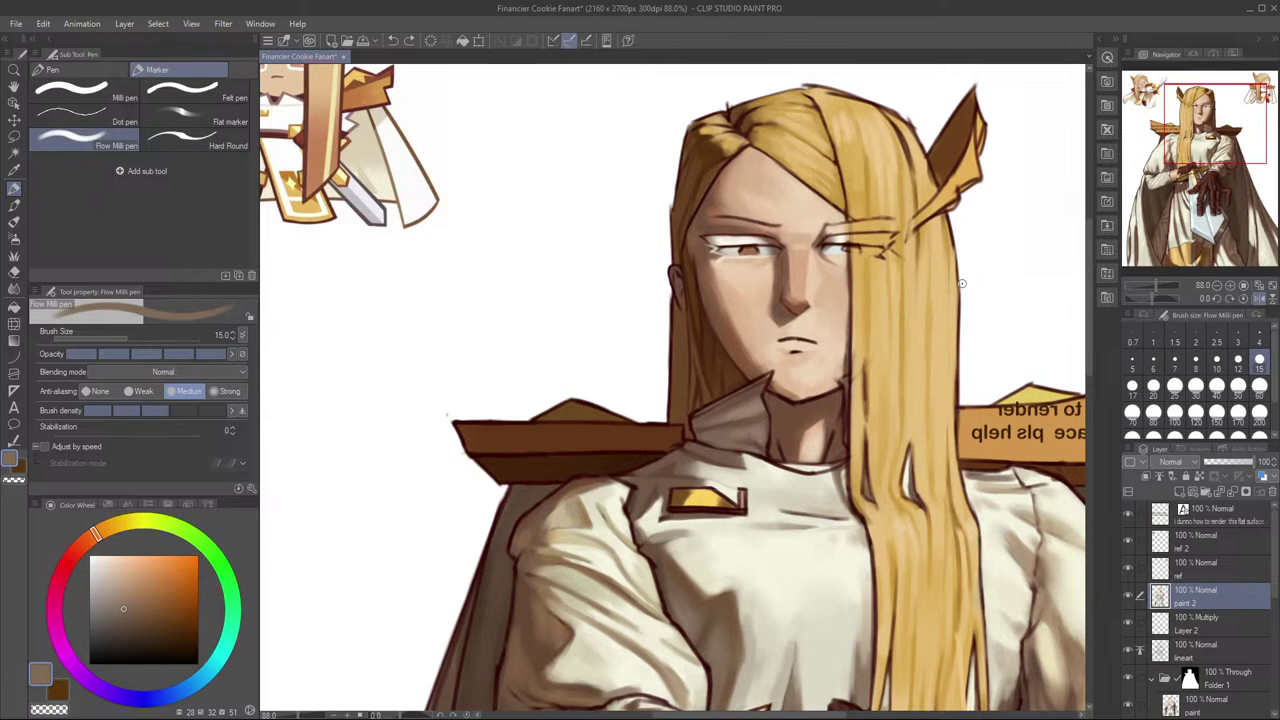
{"action": "key", "text": "h"}
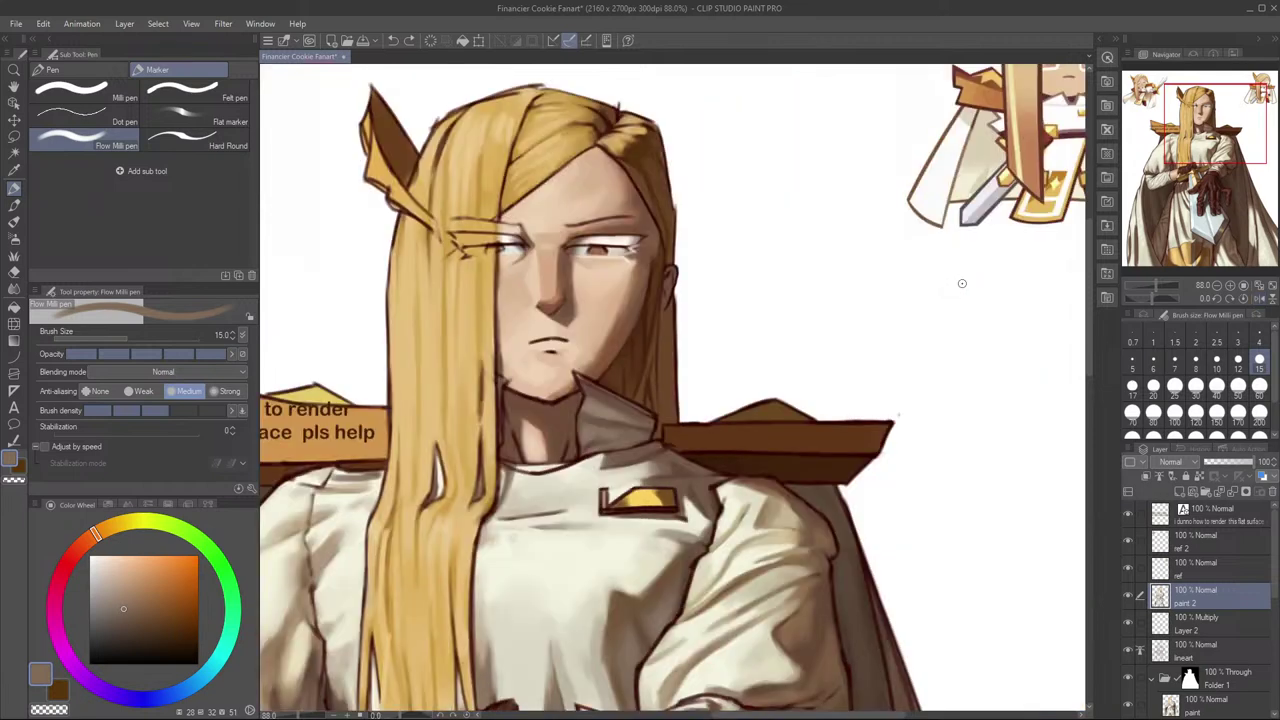
{"action": "key", "text": "h"}
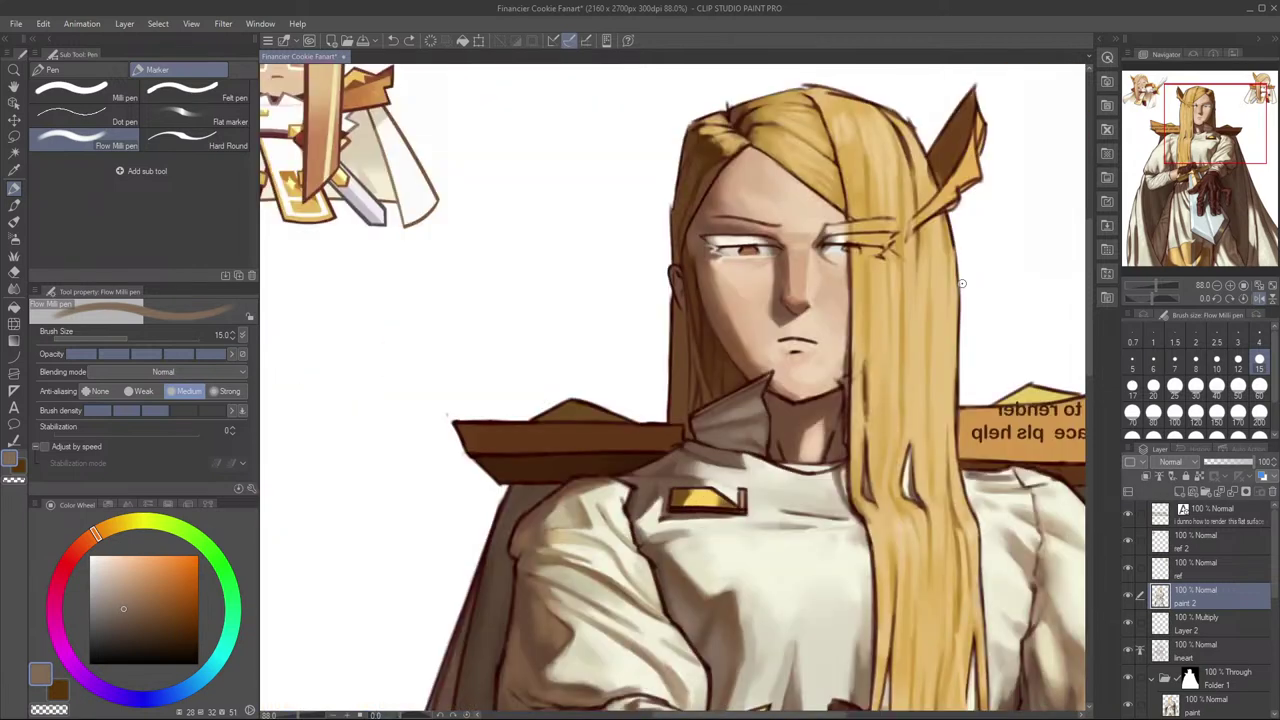
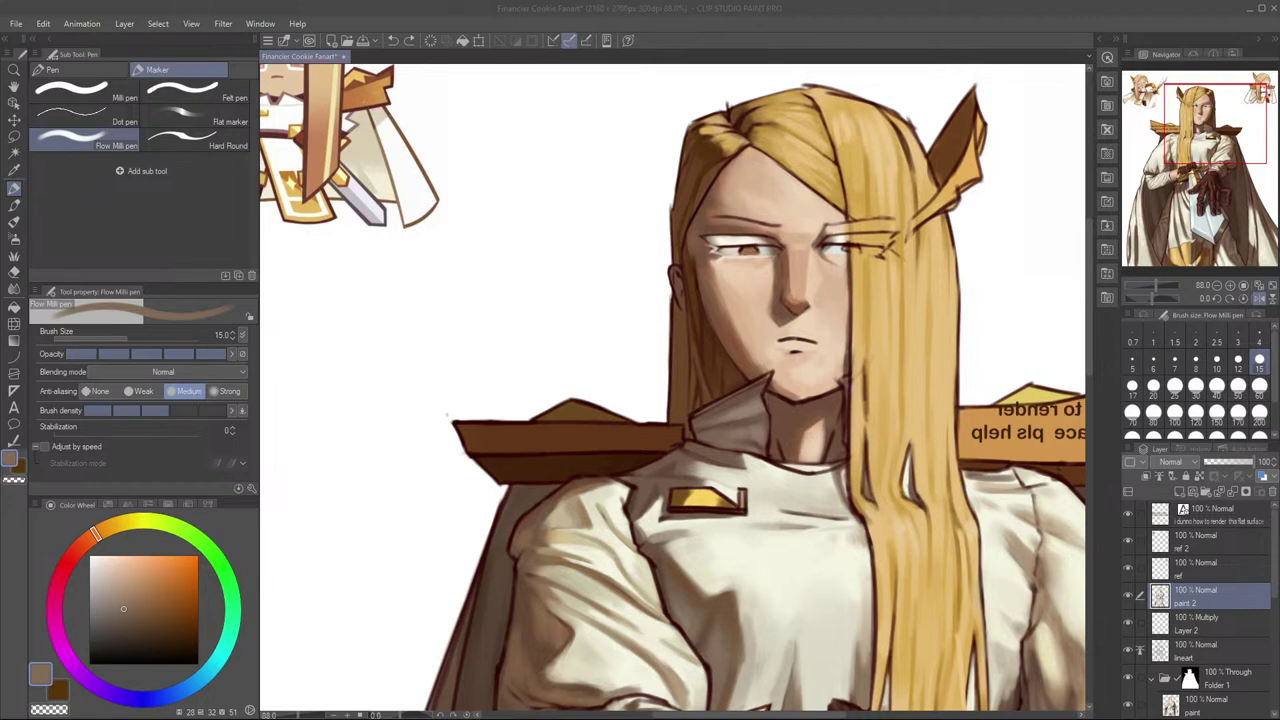
{"action": "left_click", "coordinate": [614, 443]}
{"action": "left_click", "coordinate": [778, 70]}
{"action": "key", "text": "h"}
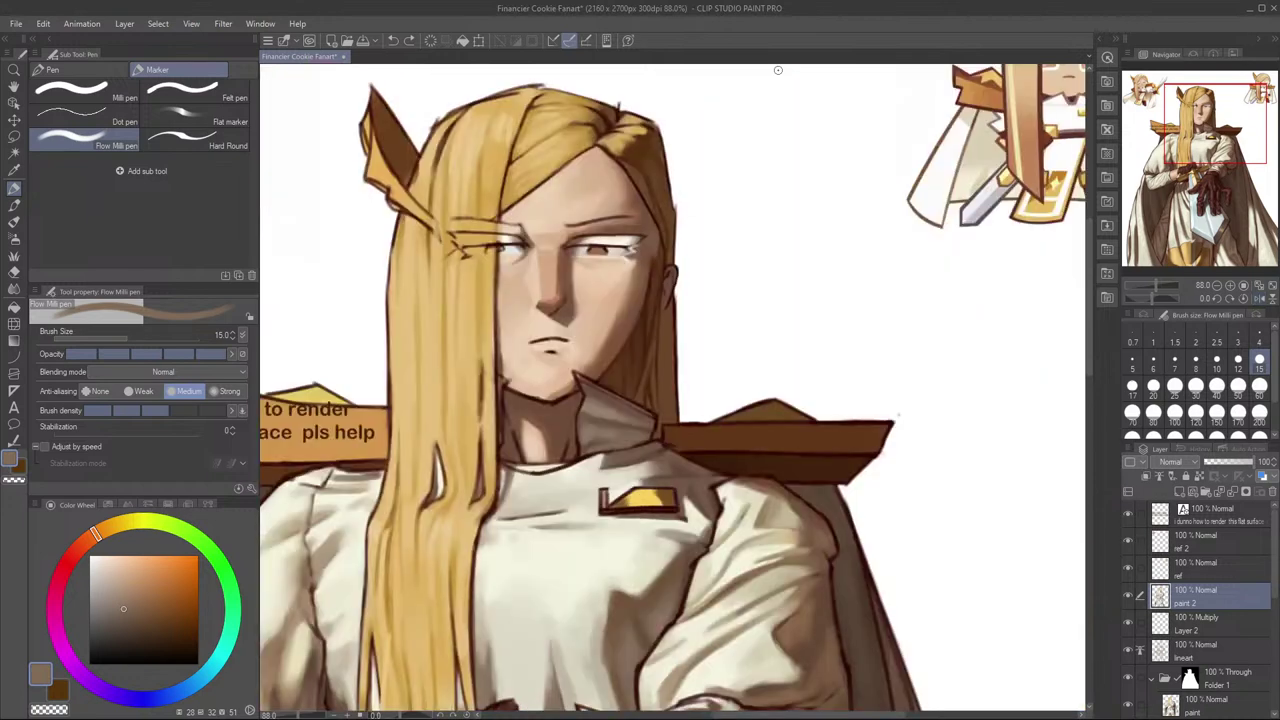
{"action": "left_click_drag", "start_coordinate": [756, 220], "coordinate": [849, 224]}
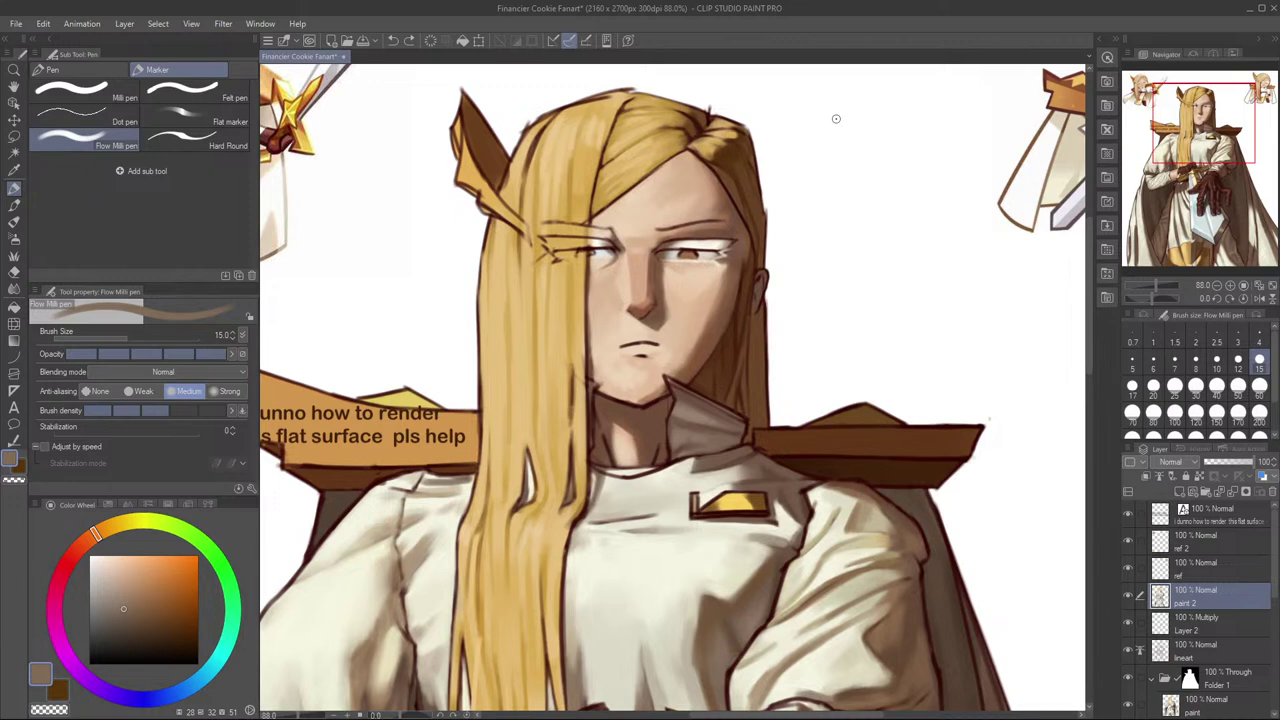
Step: Mix a pale cream from the sampled cheek skin tone and try it as a cheek highlight at brush size 12
{"action": "key", "text": "alt+Tab"}
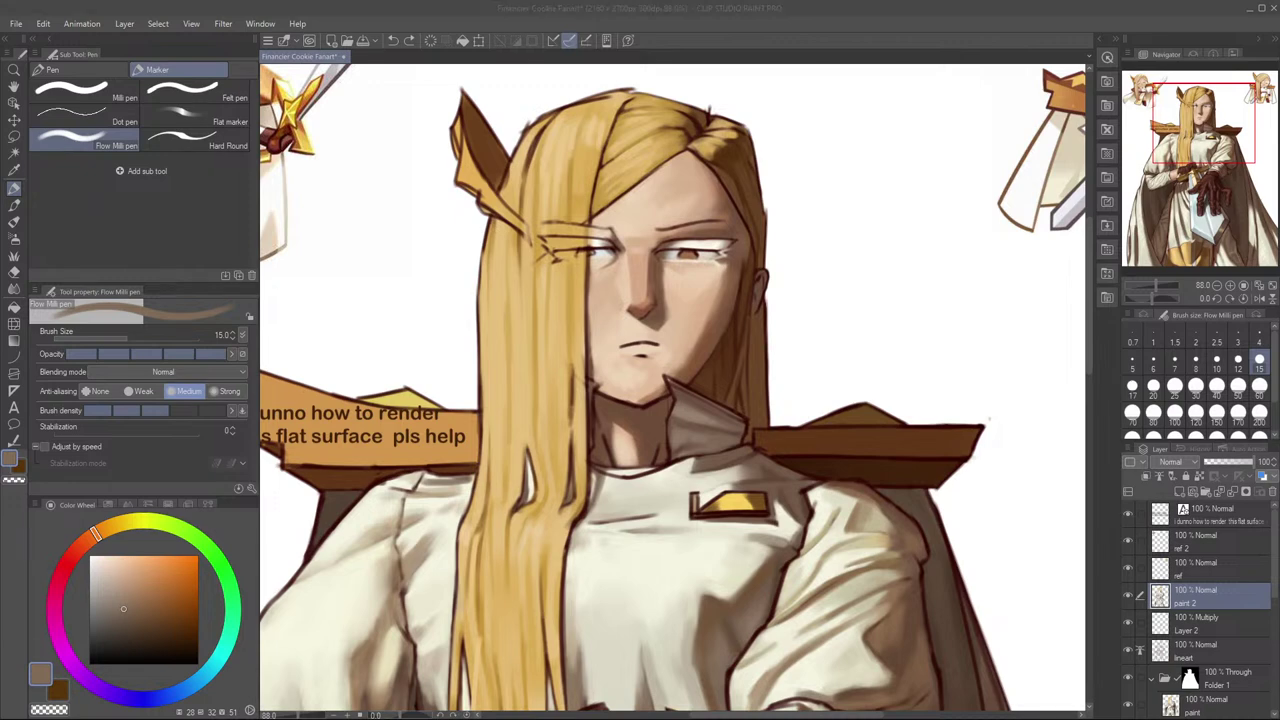
{"action": "left_click", "coordinate": [836, 119]}
{"action": "left_click_drag", "start_coordinate": [714, 137], "coordinate": [842, 161]}
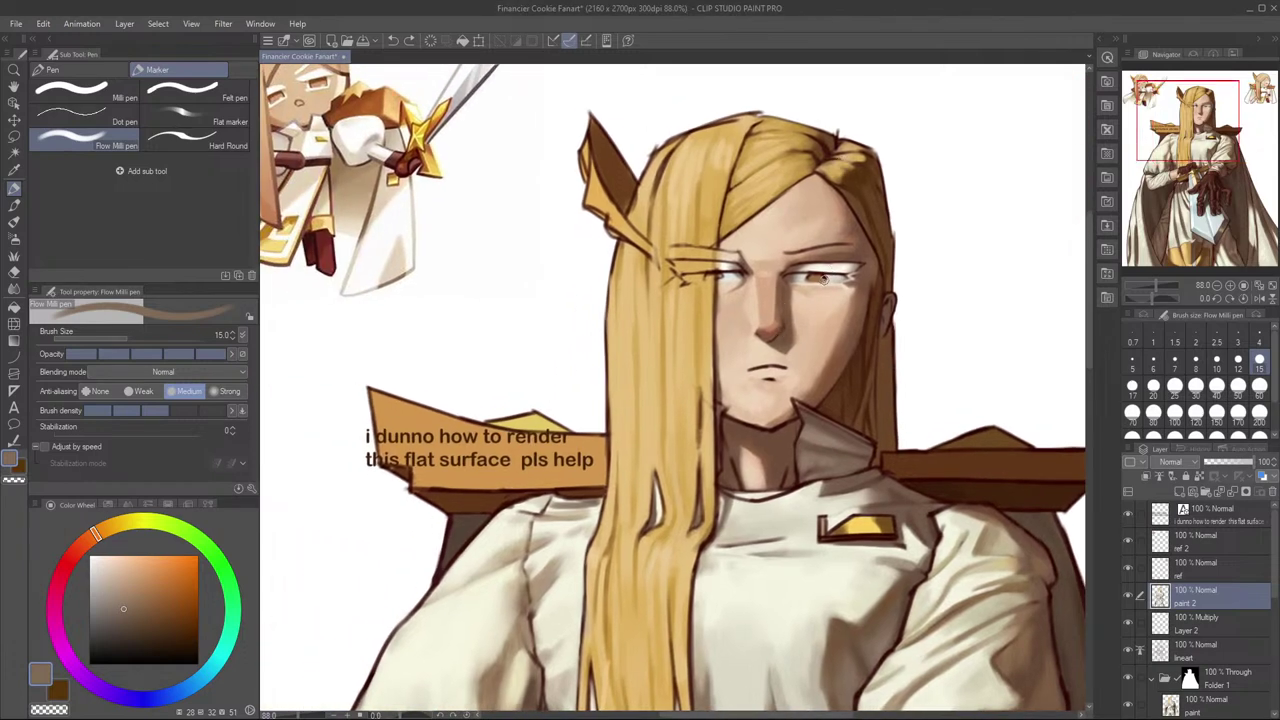
{"action": "left_click", "coordinate": [811, 302], "text": "alt"}
{"action": "key", "text": "bracketleft"}
{"action": "key", "text": "bracketleft"}
{"action": "key", "text": "bracketleft"}
{"action": "key", "text": "bracketleft"}
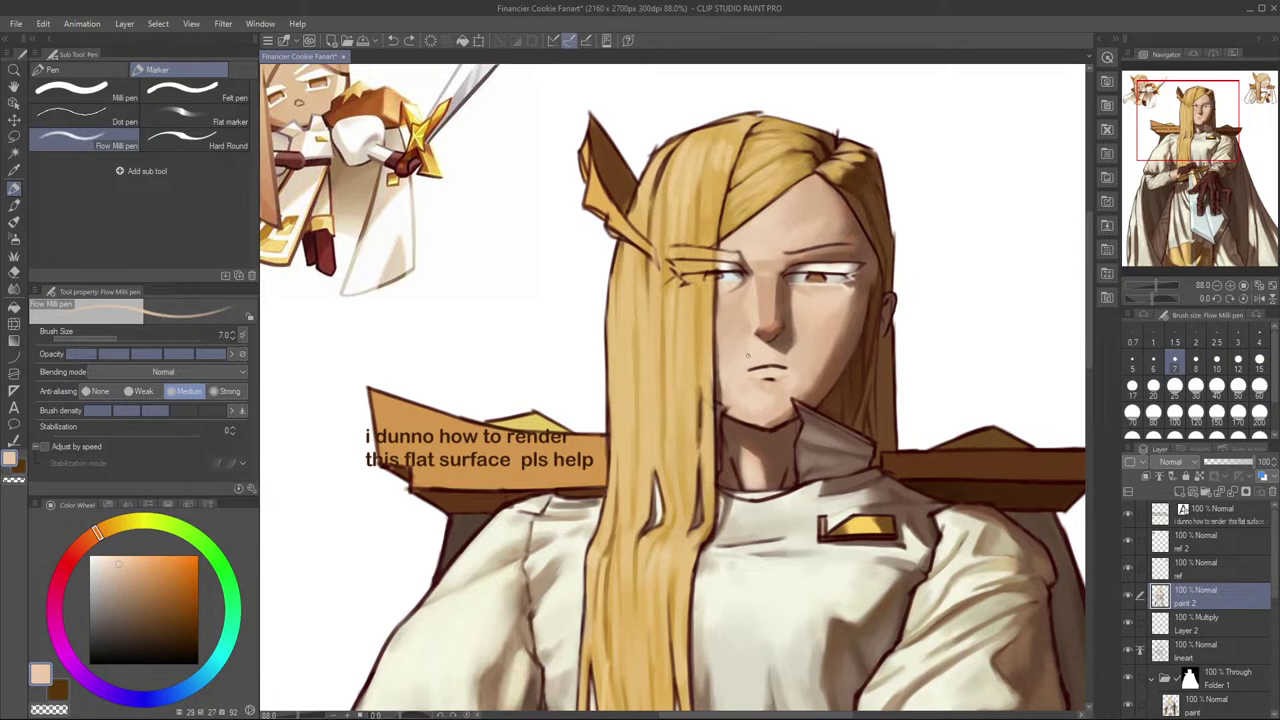
{"action": "key", "text": "bracketright"}
{"action": "key", "text": "bracketright"}
{"action": "key", "text": "bracketright"}
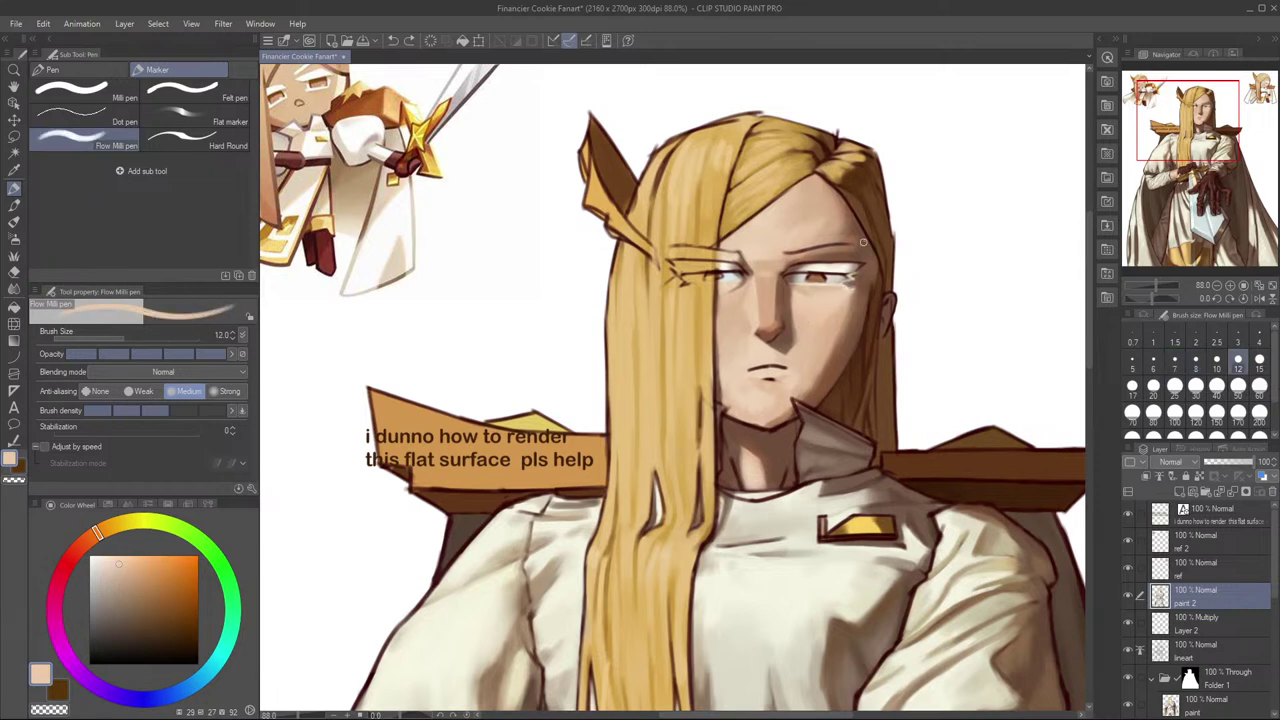
{"action": "left_click", "coordinate": [109, 556]}
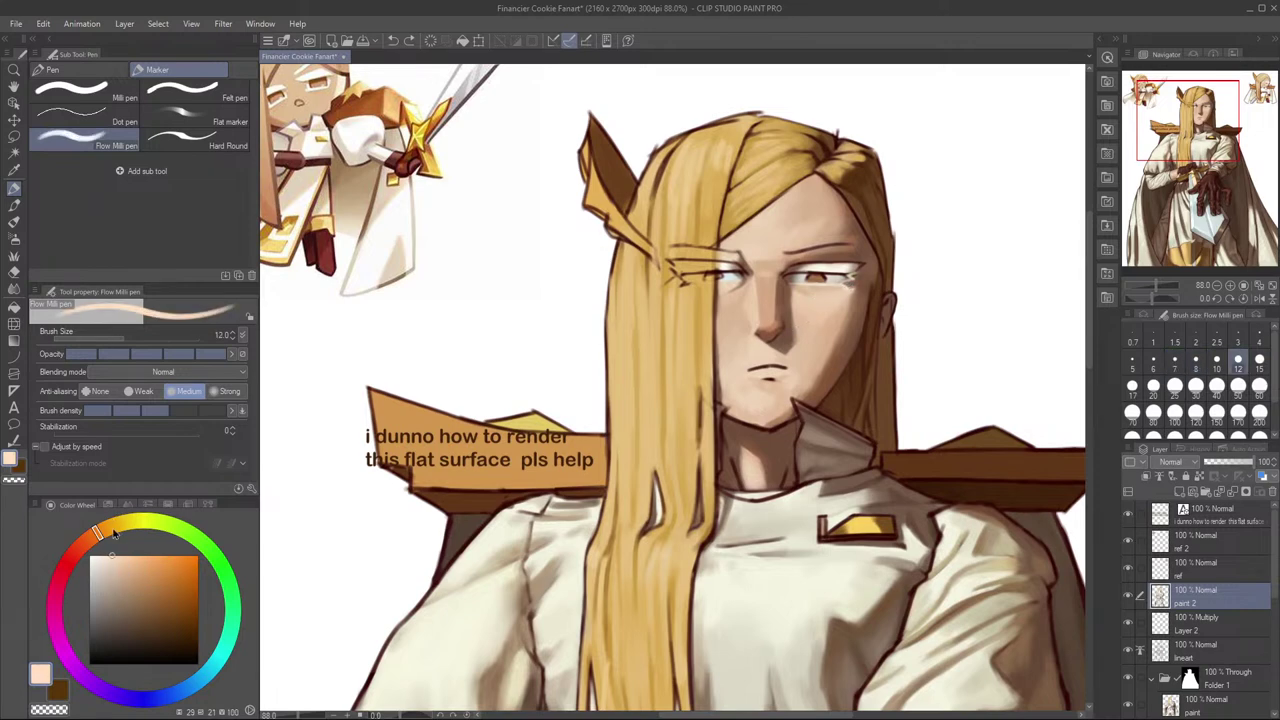
{"action": "left_click", "coordinate": [113, 522]}
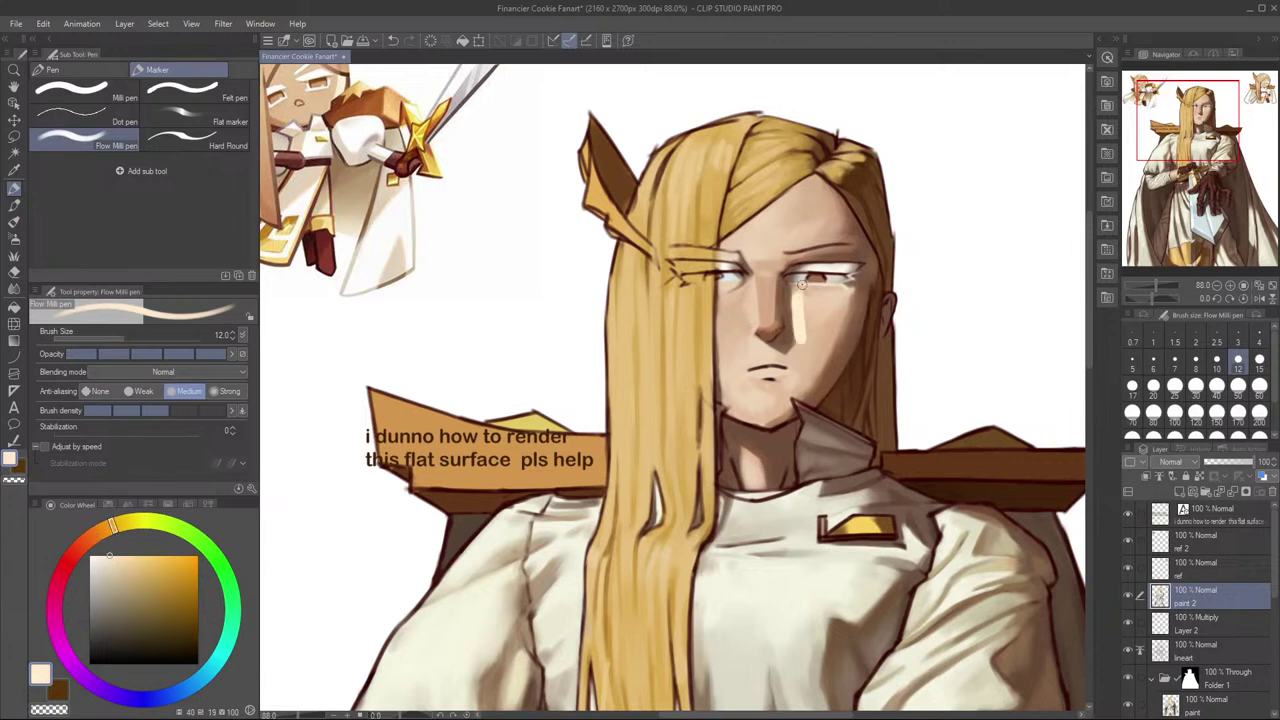
Step: Blend the skin between the nose and mouth with sampled light skin tones at brush size 17
{"action": "key", "text": "bracketright"}
{"action": "key", "text": "bracketright"}
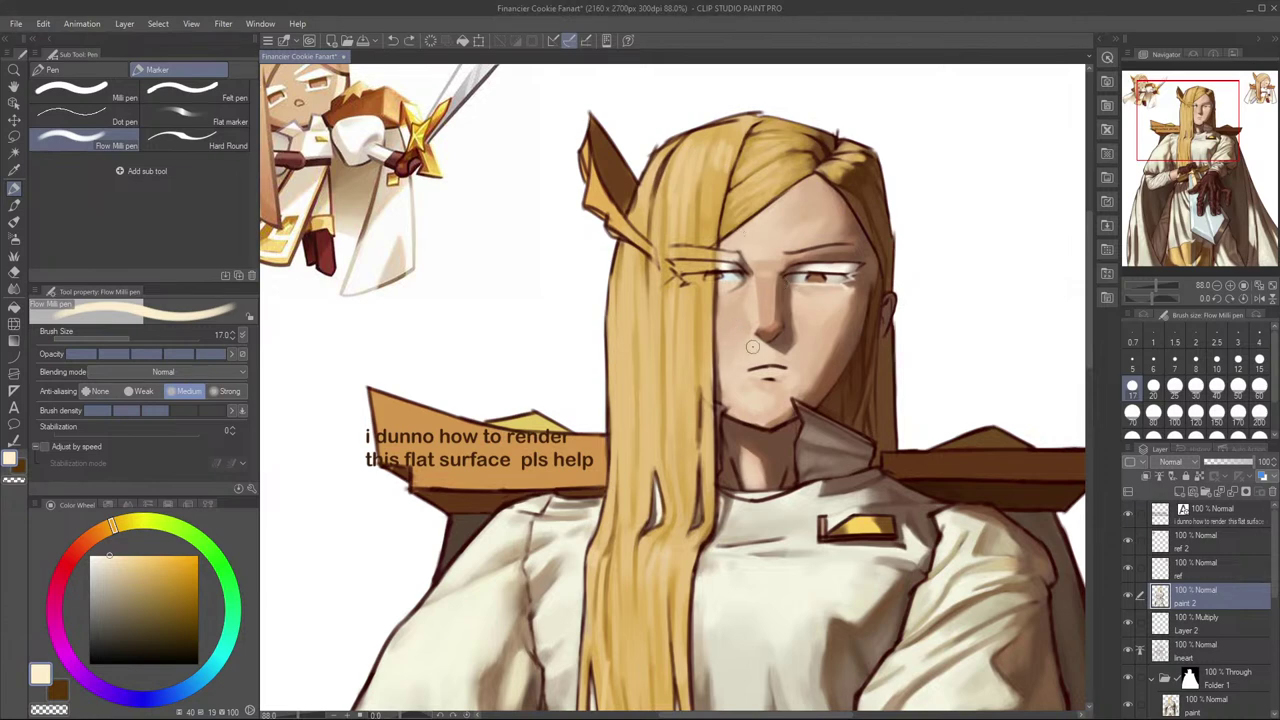
{"action": "key", "text": "x"}
{"action": "left_click", "coordinate": [752, 355], "text": "alt"}
{"action": "left_click", "coordinate": [758, 344], "text": "alt"}
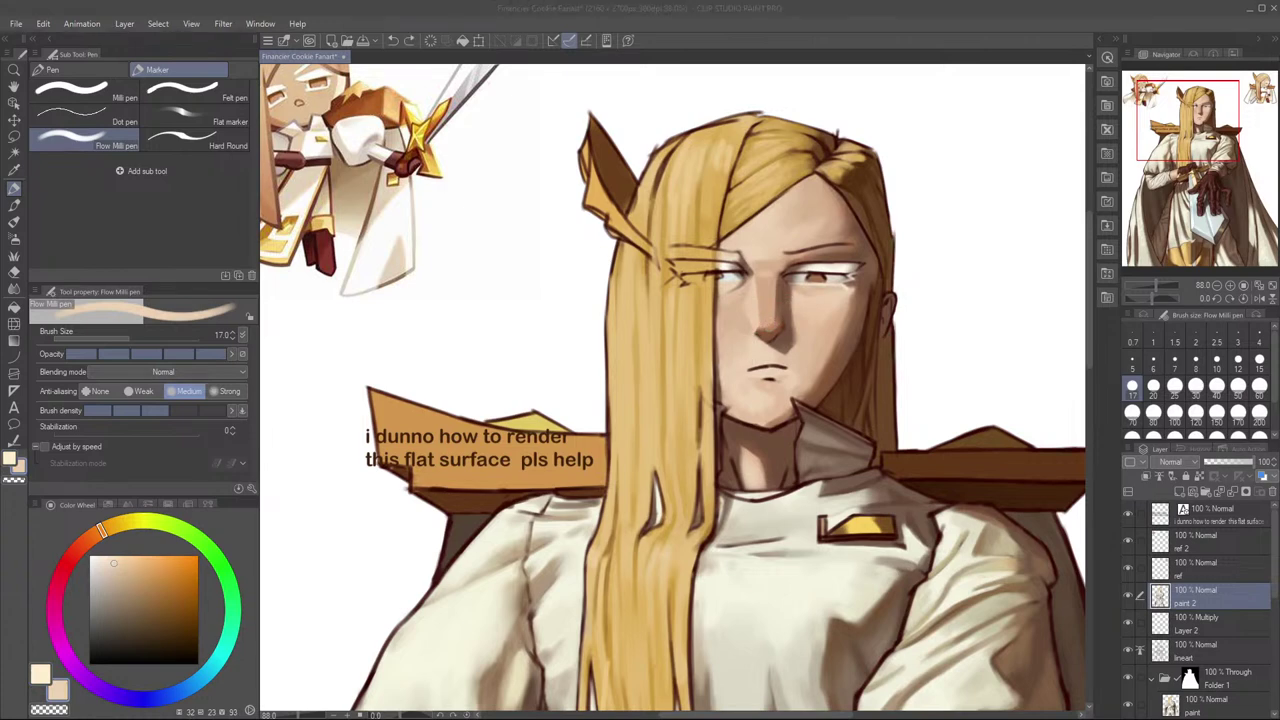
{"action": "left_click", "coordinate": [775, 348]}
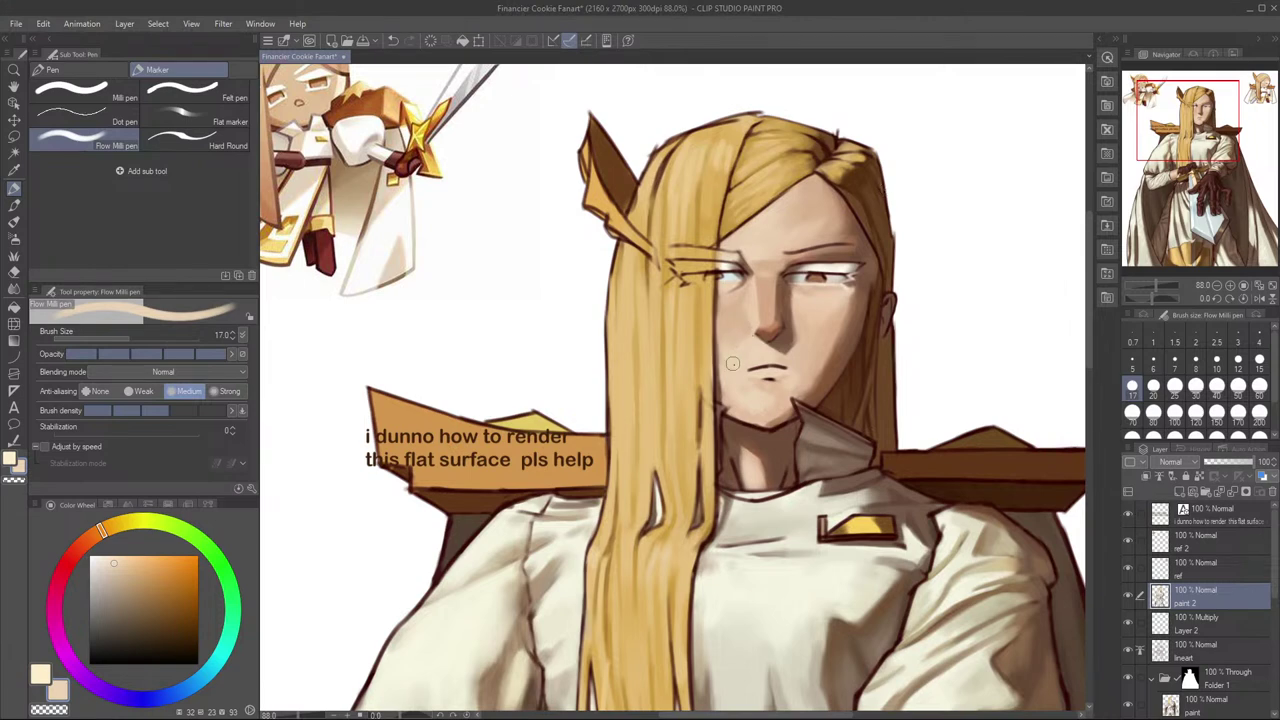
Step: Redraw the mouth line in a sampled reddish brown at brush sizes 12 and 10, checking the face mirrored
{"action": "key", "text": "h"}
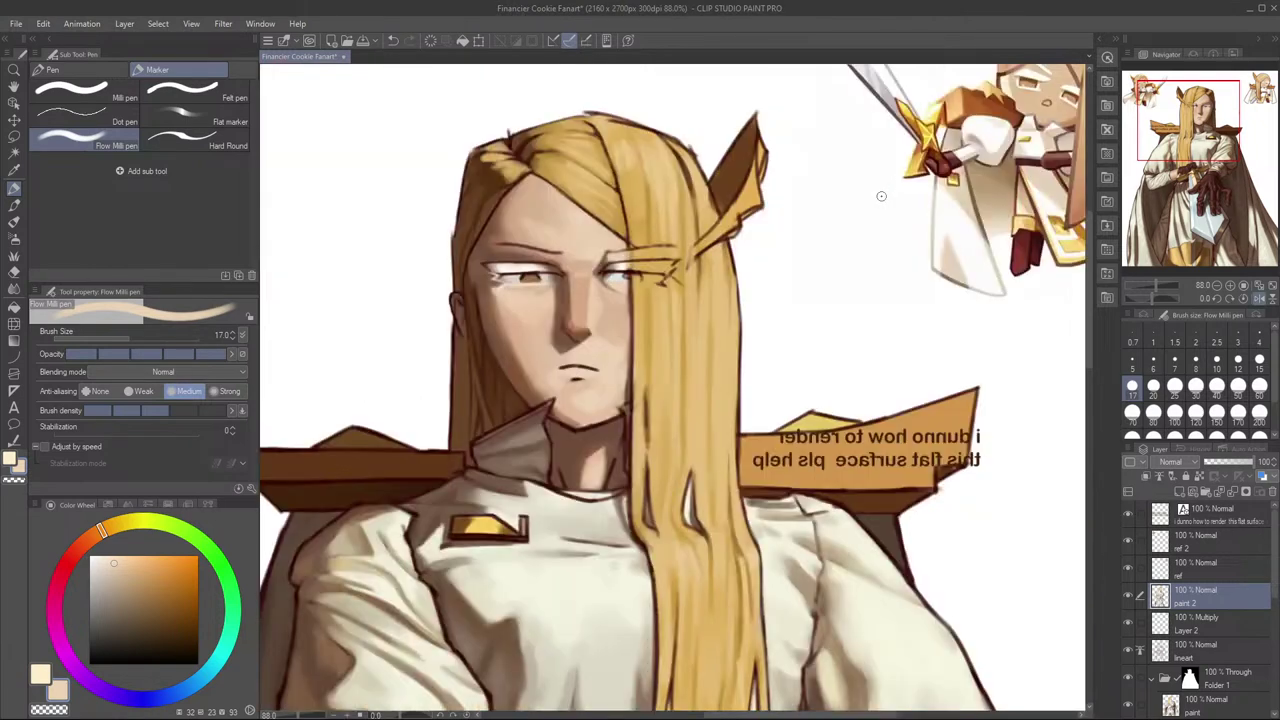
{"action": "left_click_drag", "start_coordinate": [752, 362], "coordinate": [895, 362]}
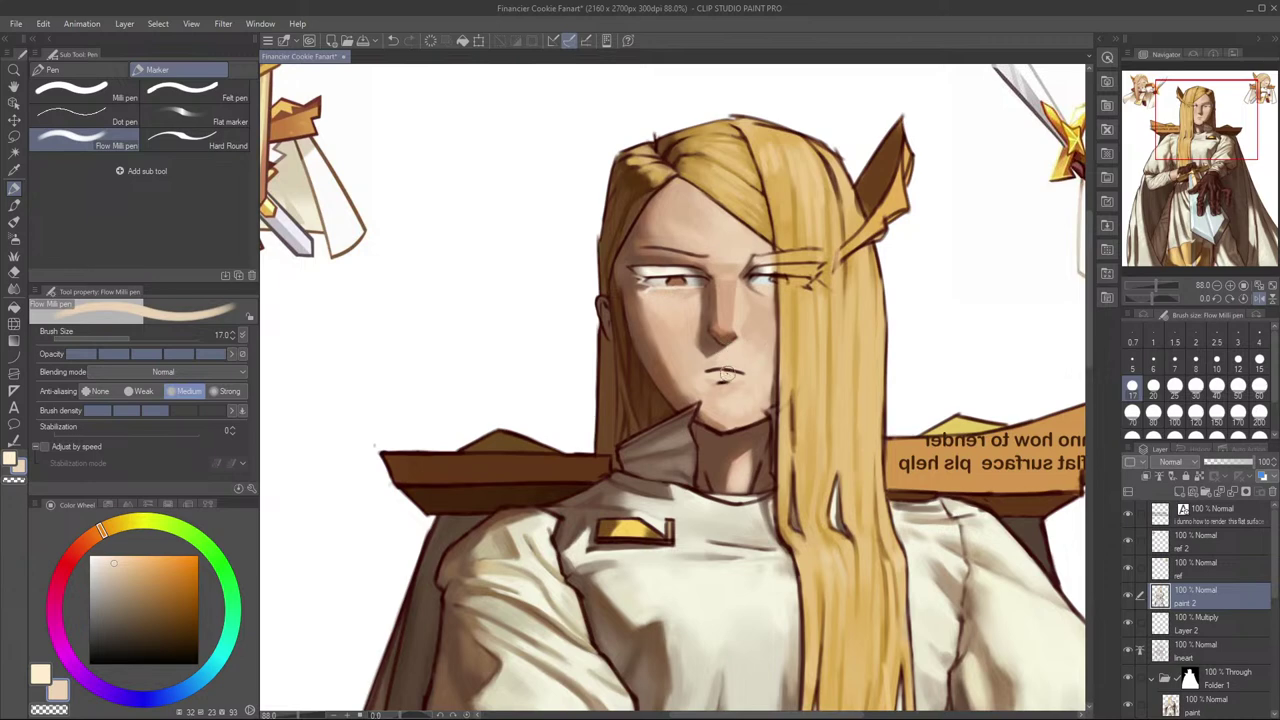
{"action": "left_click_drag", "start_coordinate": [684, 384], "coordinate": [730, 397]}
{"action": "left_click", "coordinate": [717, 401], "text": "alt"}
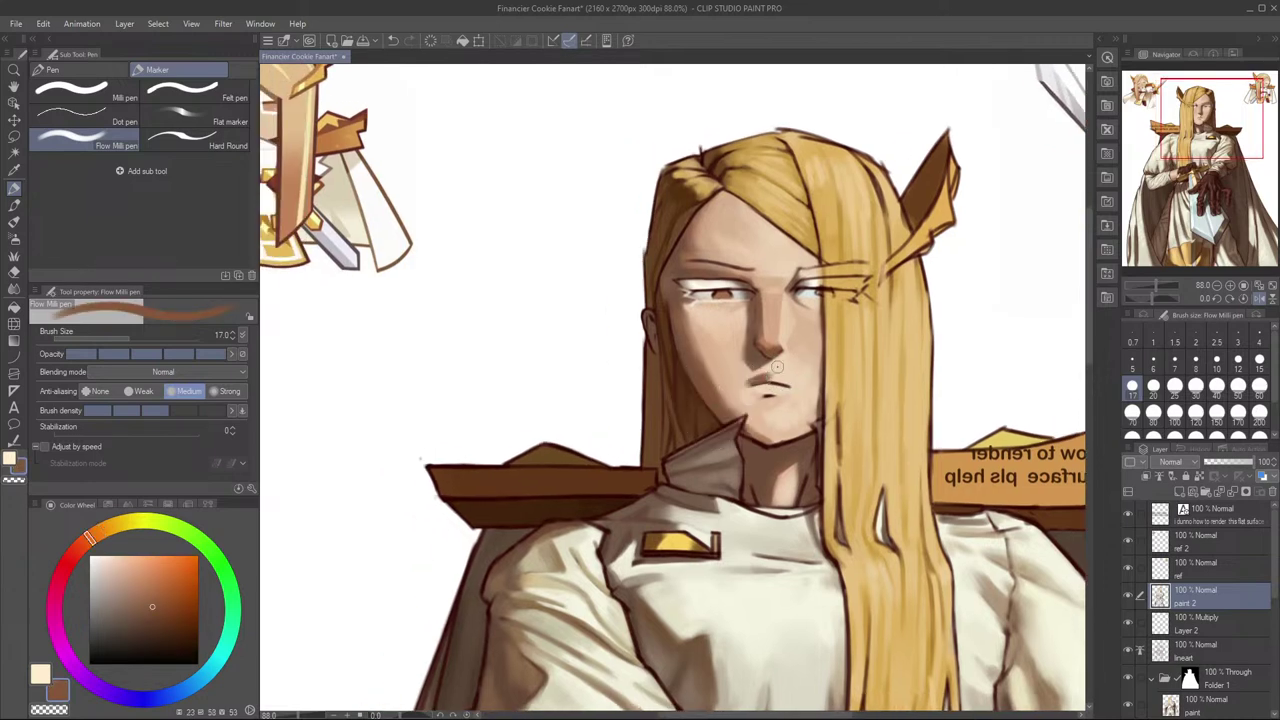
{"action": "key", "text": "bracketleft"}
{"action": "key", "text": "bracketleft"}
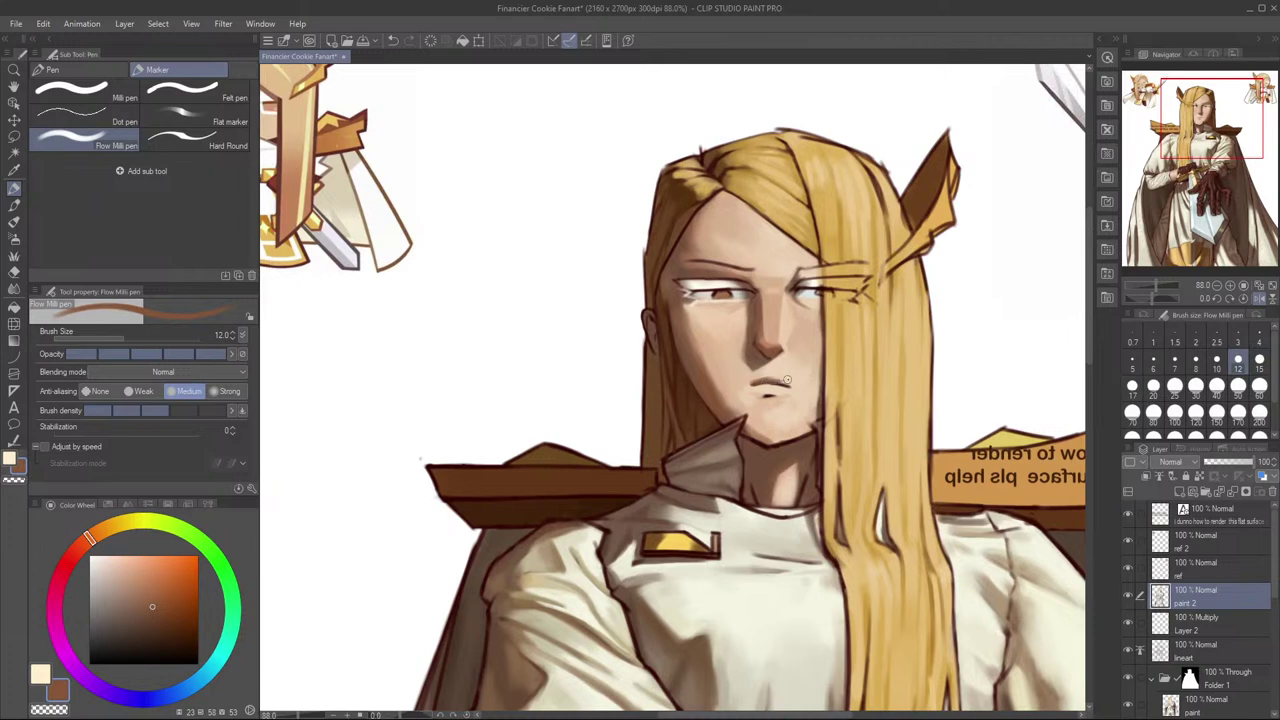
{"action": "key", "text": "h"}
{"action": "left_click_drag", "start_coordinate": [741, 402], "coordinate": [890, 394]}
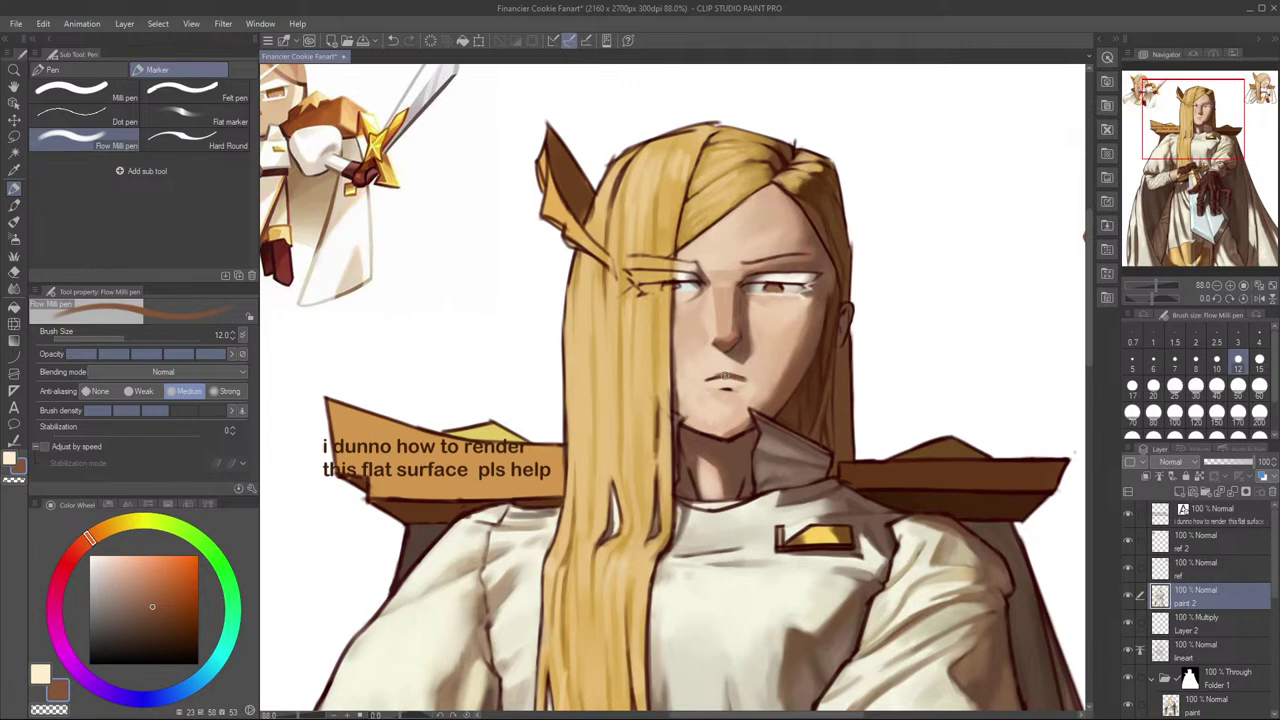
{"action": "key", "text": "bracketleft"}
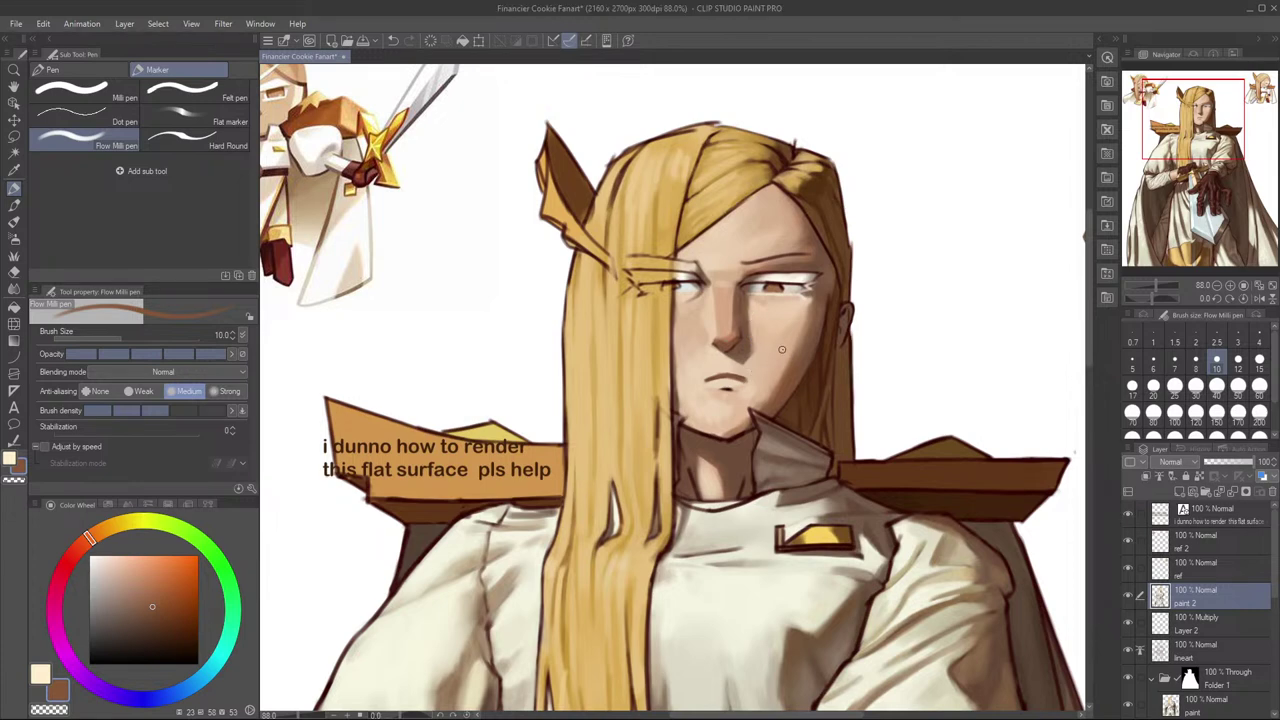
Step: Soften the skin around the mouth corner with sampled tan tones, using brush sizes 15 and 10
{"action": "left_click", "coordinate": [774, 365], "text": "alt"}
{"action": "key", "text": "bracketright"}
{"action": "key", "text": "bracketright"}
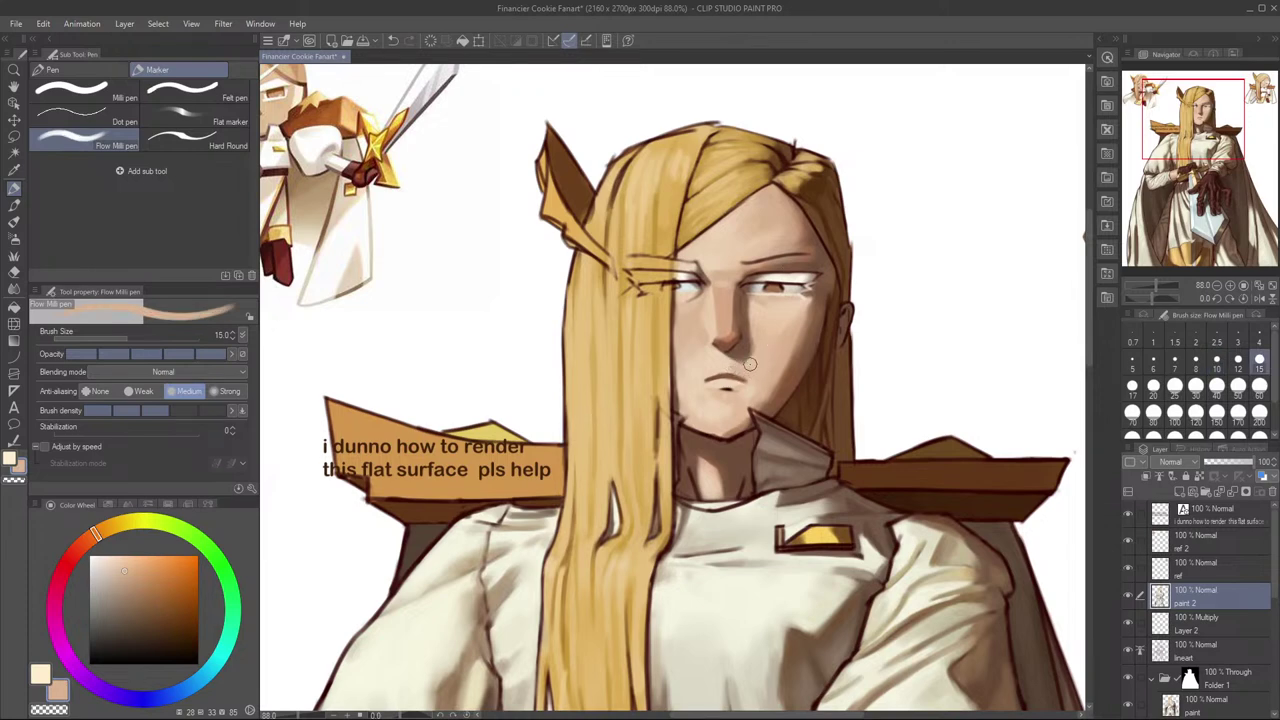
{"action": "left_click_drag", "start_coordinate": [754, 385], "coordinate": [792, 393]}
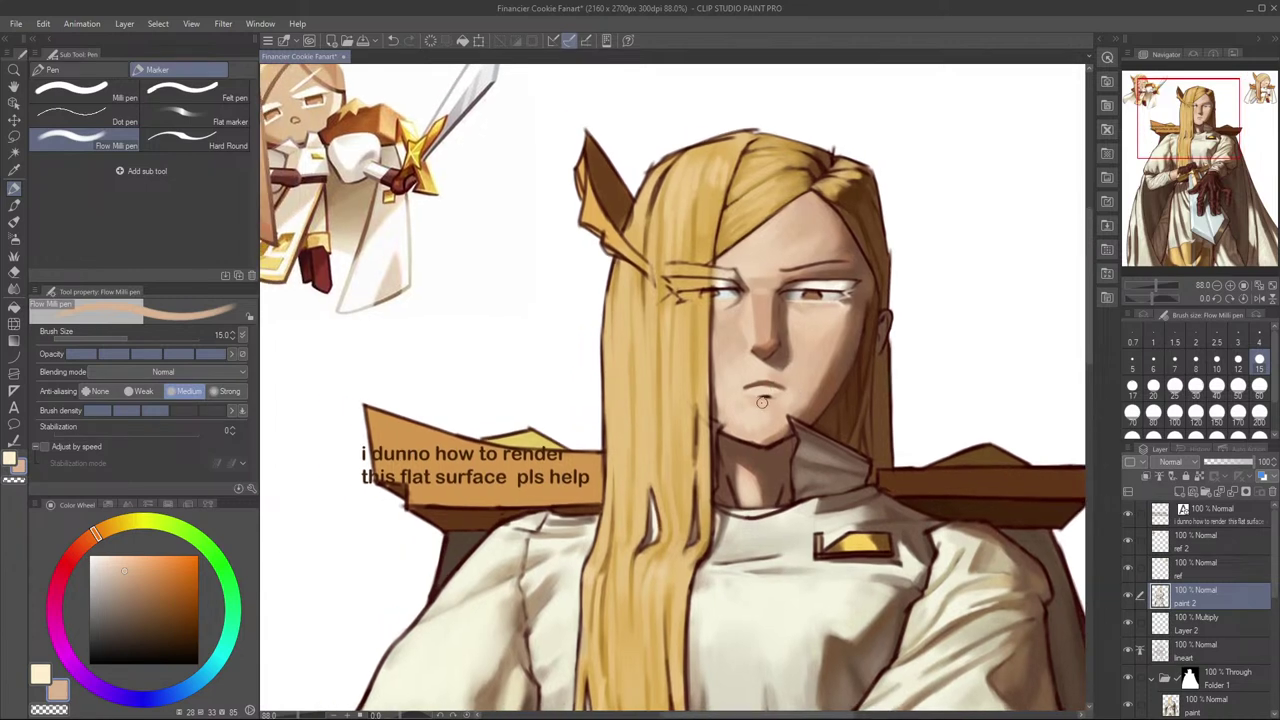
{"action": "key", "text": "bracketleft"}
{"action": "key", "text": "bracketleft"}
{"action": "left_click", "coordinate": [821, 382], "text": "alt"}
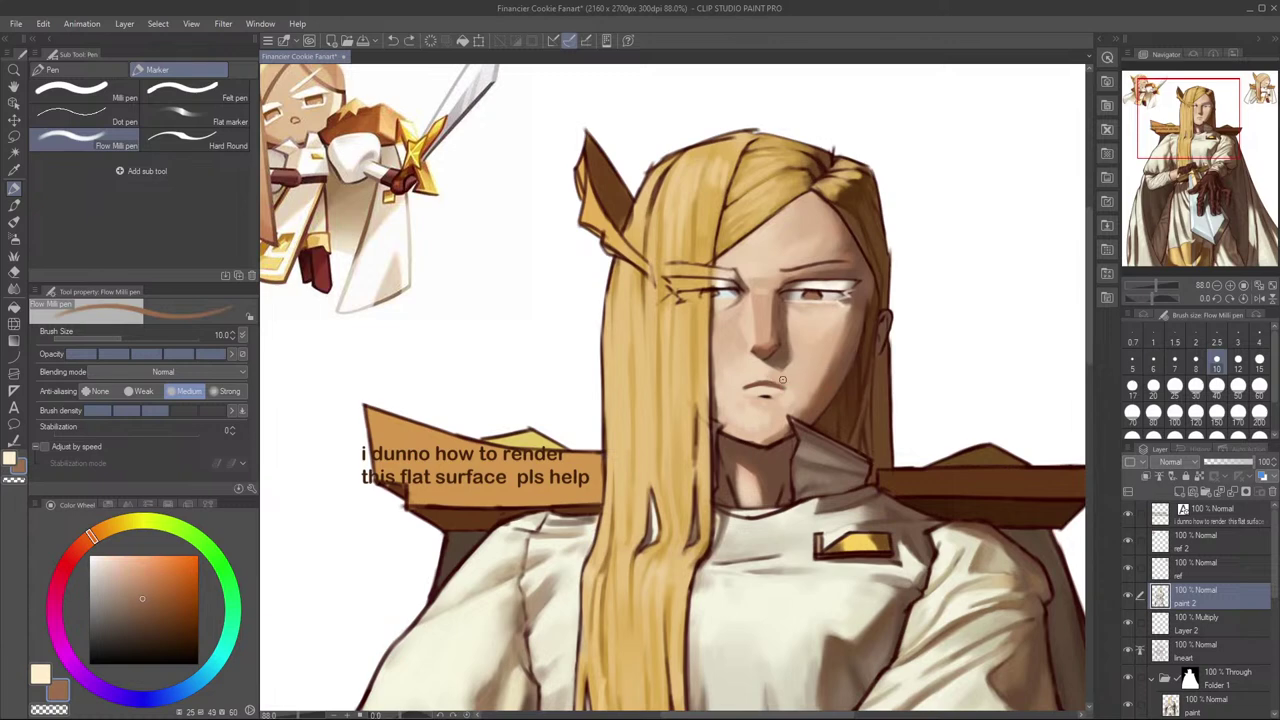
{"action": "left_click", "coordinate": [843, 341], "text": "alt"}
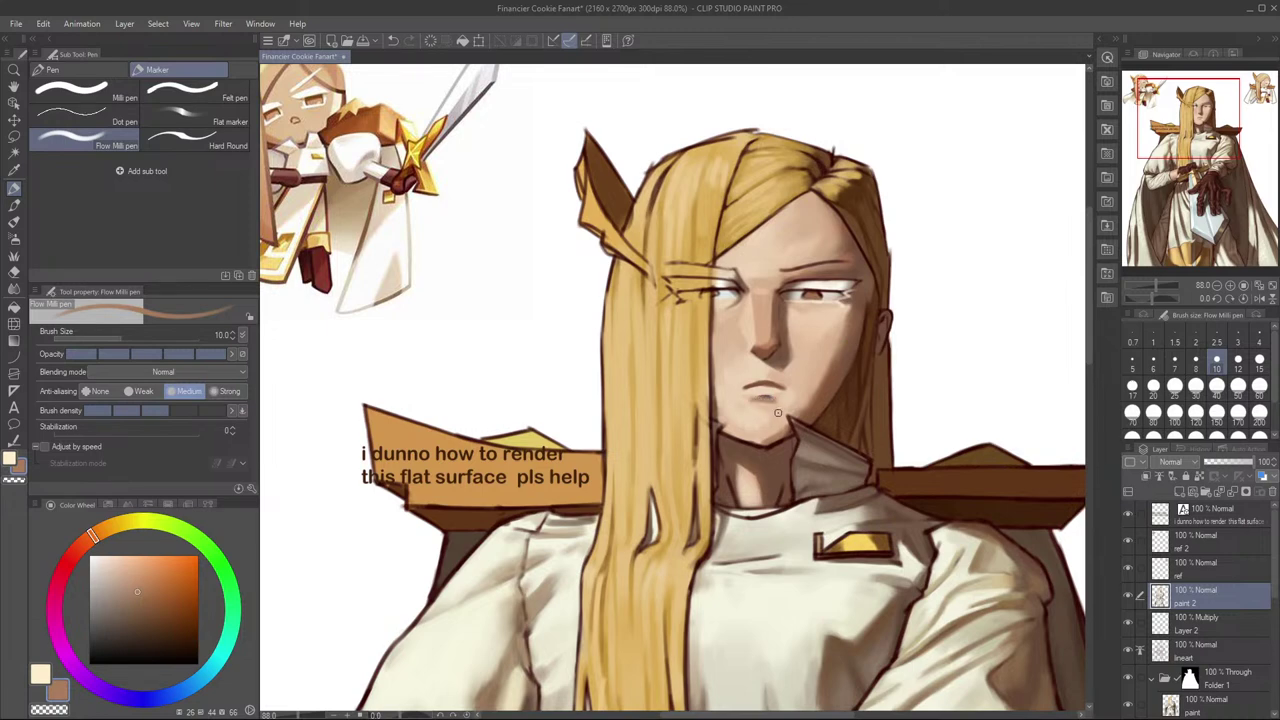
Step: Paint the lower lip in the sampled brown at brush size 10, retrying strokes and checking the shape mirrored
{"action": "key", "text": "ctrl+z"}
{"action": "left_click_drag", "start_coordinate": [769, 403], "coordinate": [780, 398]}
{"action": "key", "text": "ctrl+z"}
{"action": "left_click_drag", "start_coordinate": [756, 399], "coordinate": [779, 403]}
{"action": "key", "text": "ctrl+z"}
{"action": "key", "text": "ctrl+y"}
{"action": "key", "text": "ctrl+z"}
{"action": "key", "text": "ctrl+y"}
{"action": "key", "text": "h"}
{"action": "left_click_drag", "start_coordinate": [718, 394], "coordinate": [961, 412]}
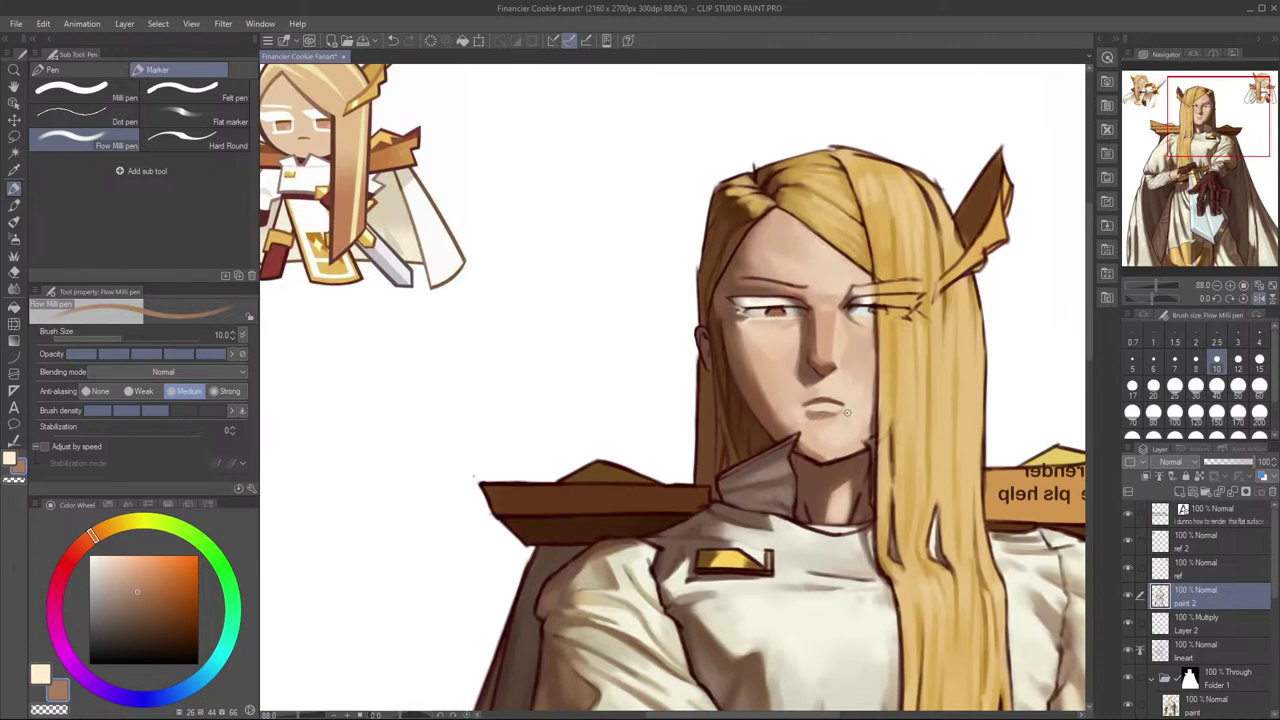
{"action": "key", "text": "ctrl+z"}
{"action": "left_click_drag", "start_coordinate": [837, 412], "coordinate": [843, 412]}
Step: Refine the lip edges in the unmirrored view with a sampled lighter skin tone at brush sizes 15 and 8
{"action": "key", "text": "h"}
{"action": "mouse_move", "coordinate": [597, 399]}
{"action": "left_mouse_down"}
{"action": "mouse_move", "coordinate": [847, 376]}
{"action": "mouse_move", "coordinate": [870, 392]}
{"action": "mouse_move", "coordinate": [854, 416]}
{"action": "left_mouse_up"}
{"action": "left_click", "coordinate": [838, 398], "text": "alt"}
{"action": "key", "text": "]"}
{"action": "key", "text": "["}
{"action": "key", "text": "ctrl+z"}
{"action": "key", "text": "]"}
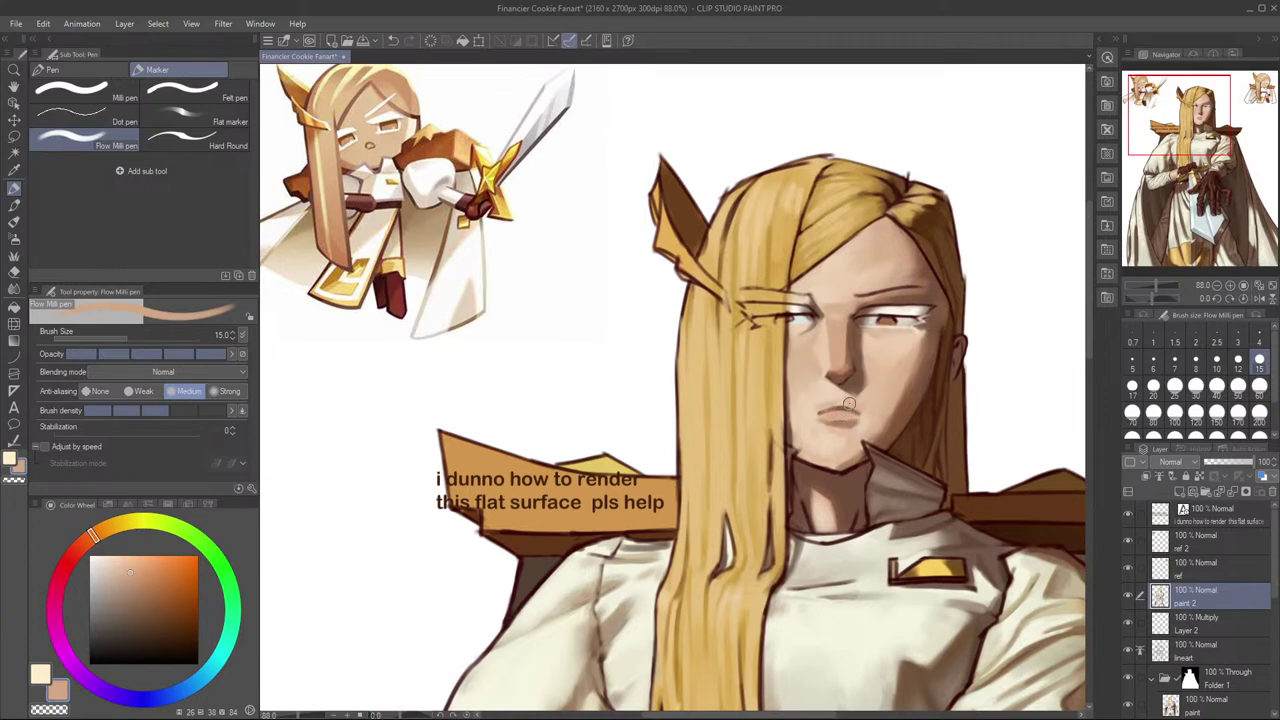
{"action": "key", "text": "bracketleft"}
{"action": "key", "text": "bracketleft"}
{"action": "key", "text": "bracketleft"}
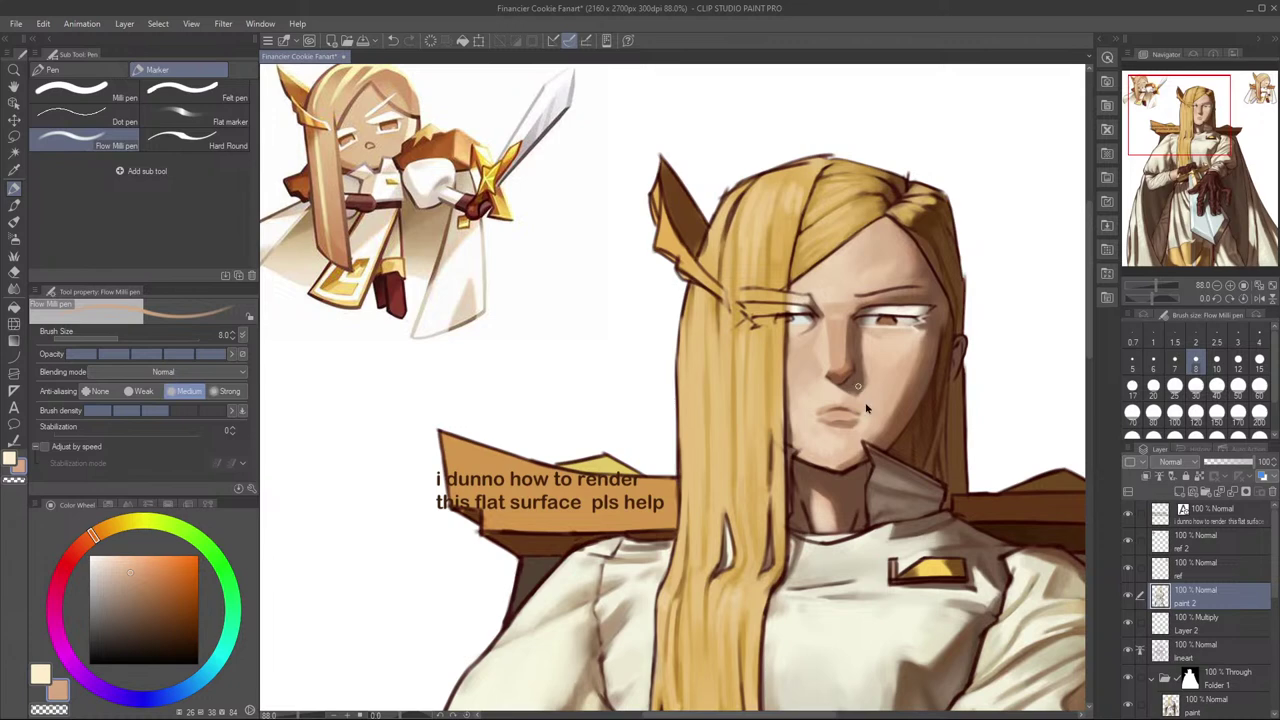
Step: Blend the lips into the surrounding skin with tones sampled around the mouth at brush size 12
{"action": "left_click_drag", "start_coordinate": [875, 343], "coordinate": [893, 345]}
{"action": "left_click", "coordinate": [849, 401], "text": "alt"}
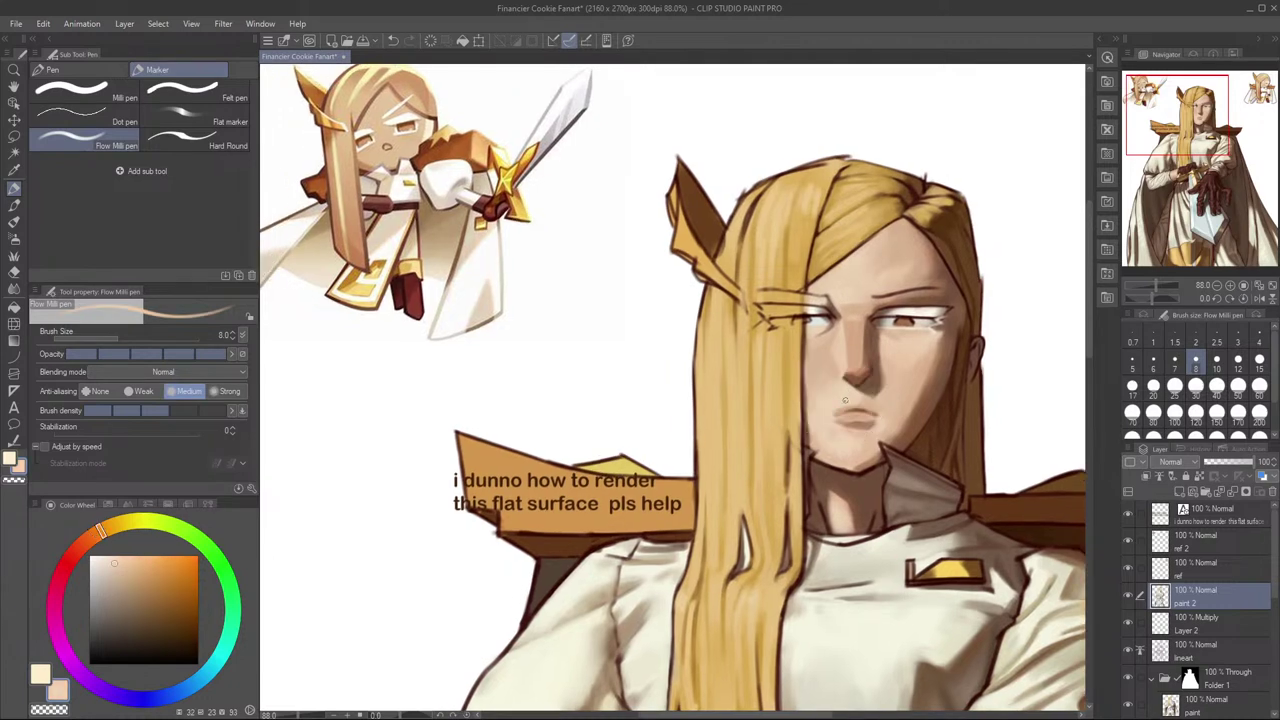
{"action": "key", "text": "bracketright"}
{"action": "key", "text": "bracketright"}
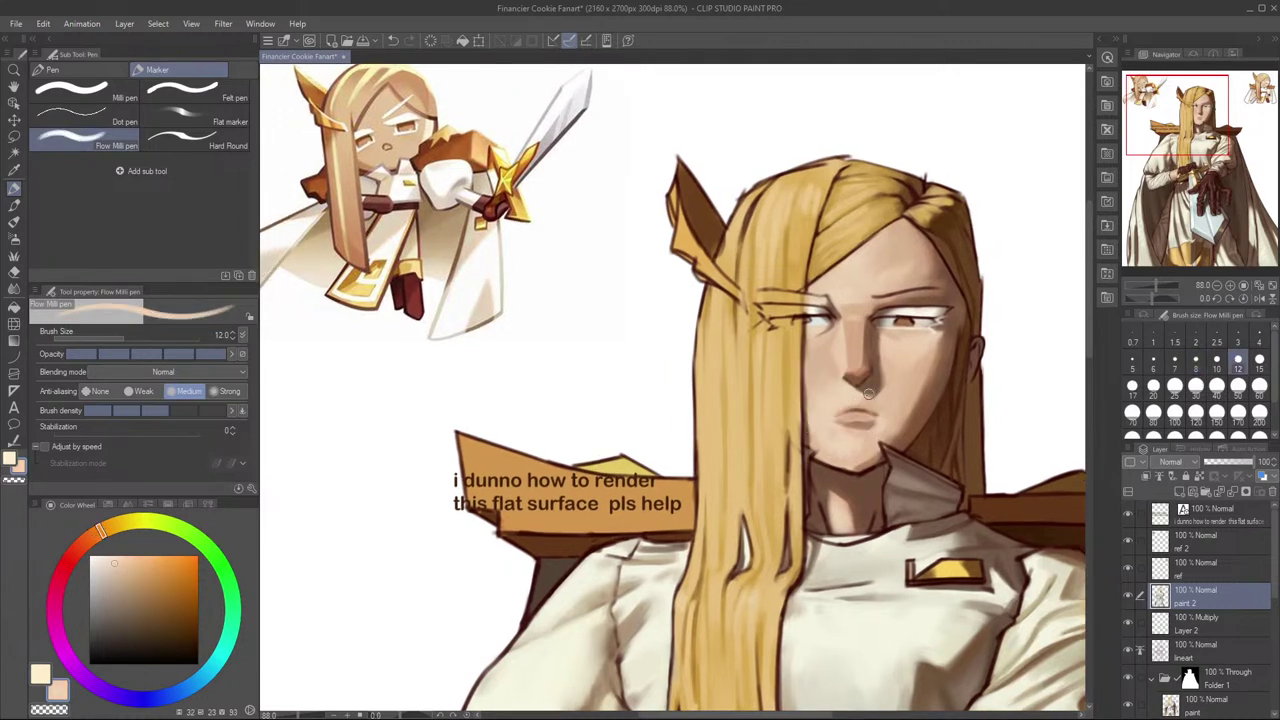
{"action": "left_click", "coordinate": [846, 420], "text": "alt"}
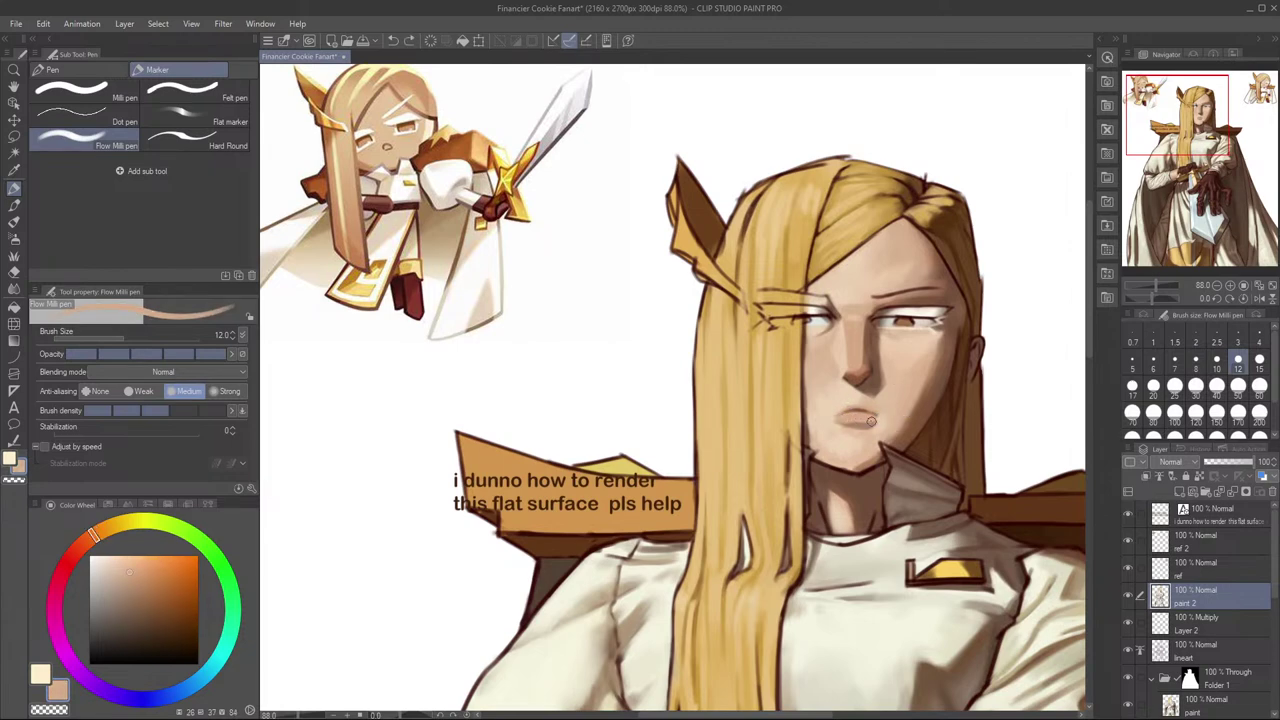
{"action": "left_click", "coordinate": [868, 409], "text": "alt"}
{"action": "left_click", "coordinate": [878, 403], "text": "alt"}
{"action": "left_click", "coordinate": [870, 428], "text": "alt"}
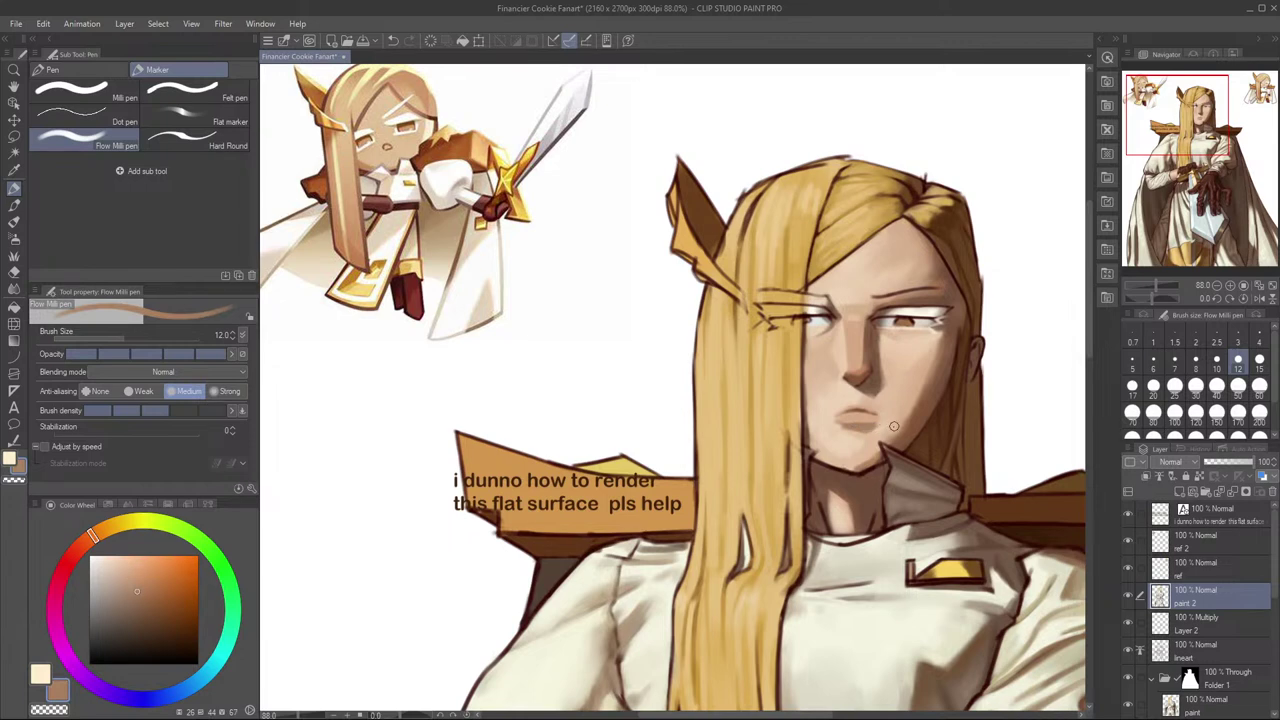
Step: Try shading the edge of the chin and jaw with sampled brown tones at brush size 12
{"action": "key", "text": "alt+Tab"}
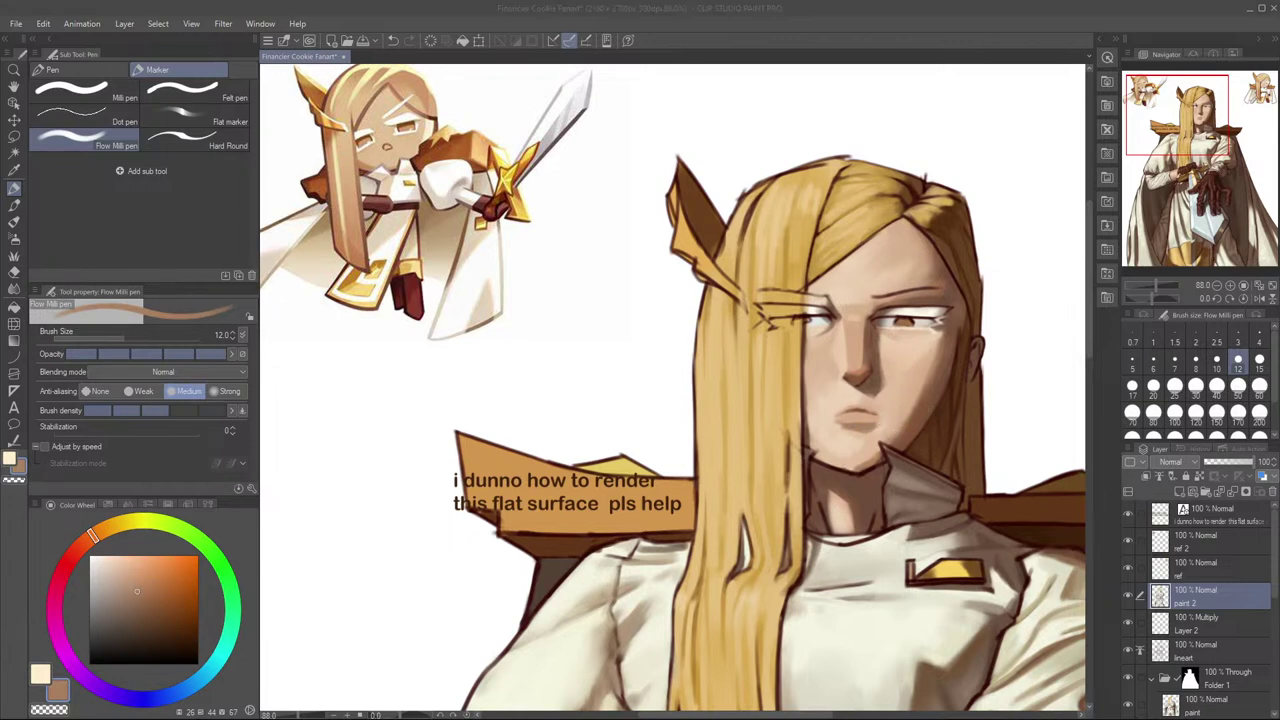
{"action": "left_click", "coordinate": [901, 430]}
{"action": "key", "text": "ctrl+z"}
{"action": "left_click", "coordinate": [869, 463], "text": "alt"}
{"action": "left_click_drag", "start_coordinate": [868, 462], "coordinate": [887, 443]}
{"action": "key", "text": "ctrl+z"}
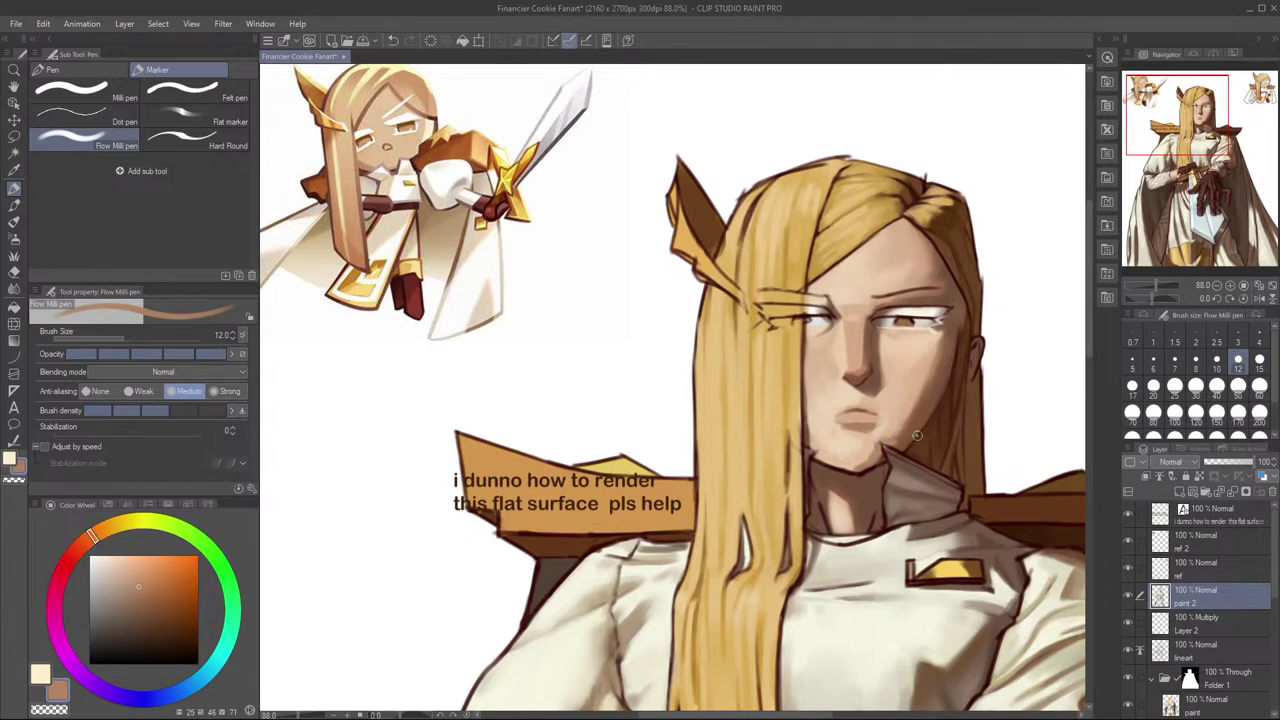
{"action": "mouse_move", "coordinate": [880, 449]}
{"action": "left_mouse_down"}
{"action": "mouse_move", "coordinate": [906, 430]}
{"action": "mouse_move", "coordinate": [896, 433]}
{"action": "left_mouse_up"}
{"action": "key", "text": "ctrl+z"}
Step: Touch up the chin edge with skin tones sampled from the jaw and chin
{"action": "left_click", "coordinate": [894, 424], "text": "alt"}
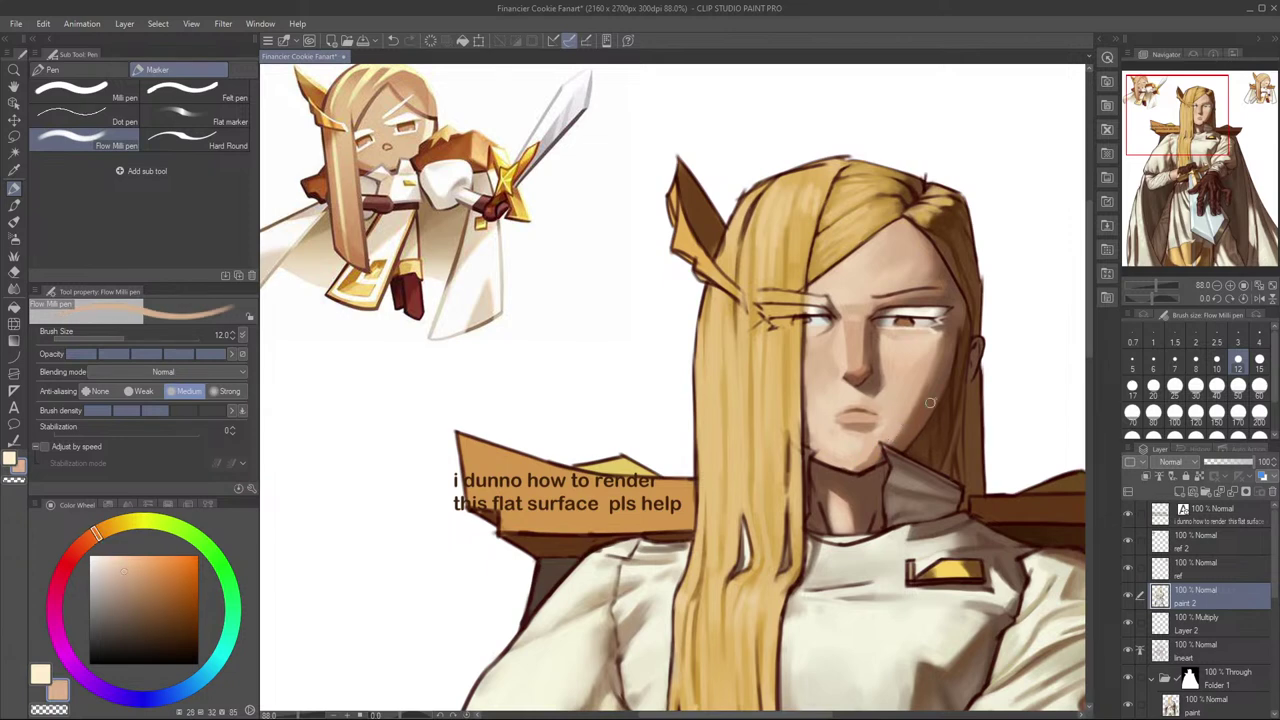
{"action": "left_click", "coordinate": [868, 460], "text": "alt"}
{"action": "mouse_move", "coordinate": [879, 457]}
{"action": "left_mouse_down"}
{"action": "mouse_move", "coordinate": [877, 446]}
{"action": "mouse_move", "coordinate": [868, 457]}
{"action": "left_mouse_up"}
Step: Mirror the view and clean up the mouth corner with a sampled skin tone
{"action": "key", "text": "h"}
{"action": "left_click_drag", "start_coordinate": [714, 429], "coordinate": [931, 420]}
{"action": "left_click_drag", "start_coordinate": [820, 458], "coordinate": [934, 494]}
{"action": "left_click", "coordinate": [837, 449], "text": "alt"}
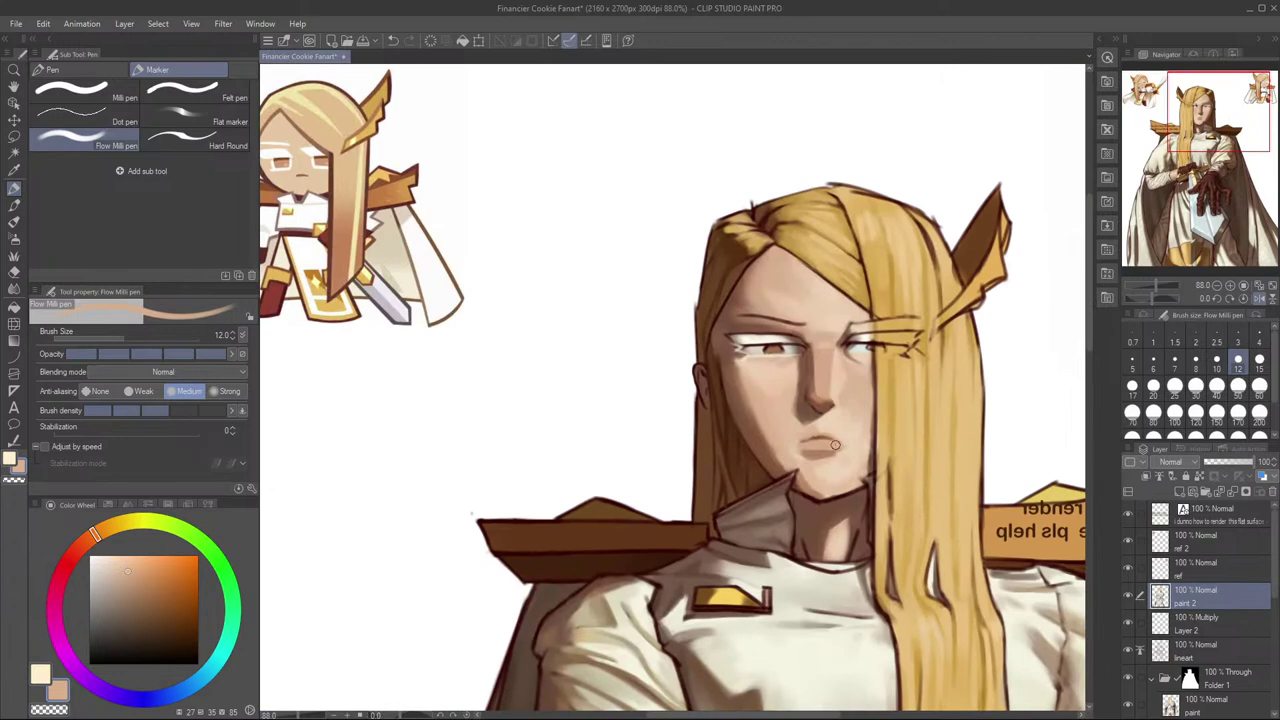
{"action": "left_click_drag", "start_coordinate": [848, 443], "coordinate": [835, 440]}
Step: Darken the line between the lips with a sampled brown at brush sizes 6 and 7
{"action": "left_click", "coordinate": [827, 439], "text": "alt"}
{"action": "key", "text": "bracketleft"}
{"action": "key", "text": "bracketleft"}
{"action": "key", "text": "bracketleft"}
{"action": "key", "text": "bracketleft"}
{"action": "left_click", "coordinate": [823, 438], "text": "alt"}
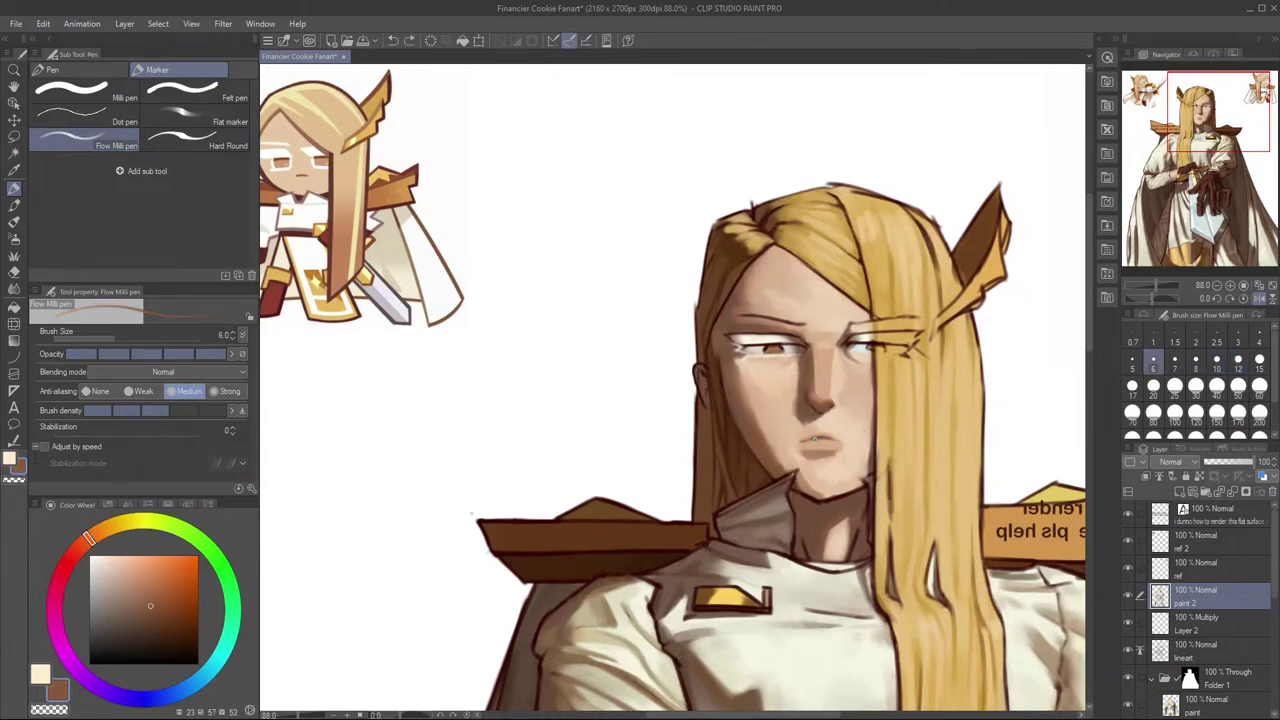
{"action": "key", "text": "bracketright"}
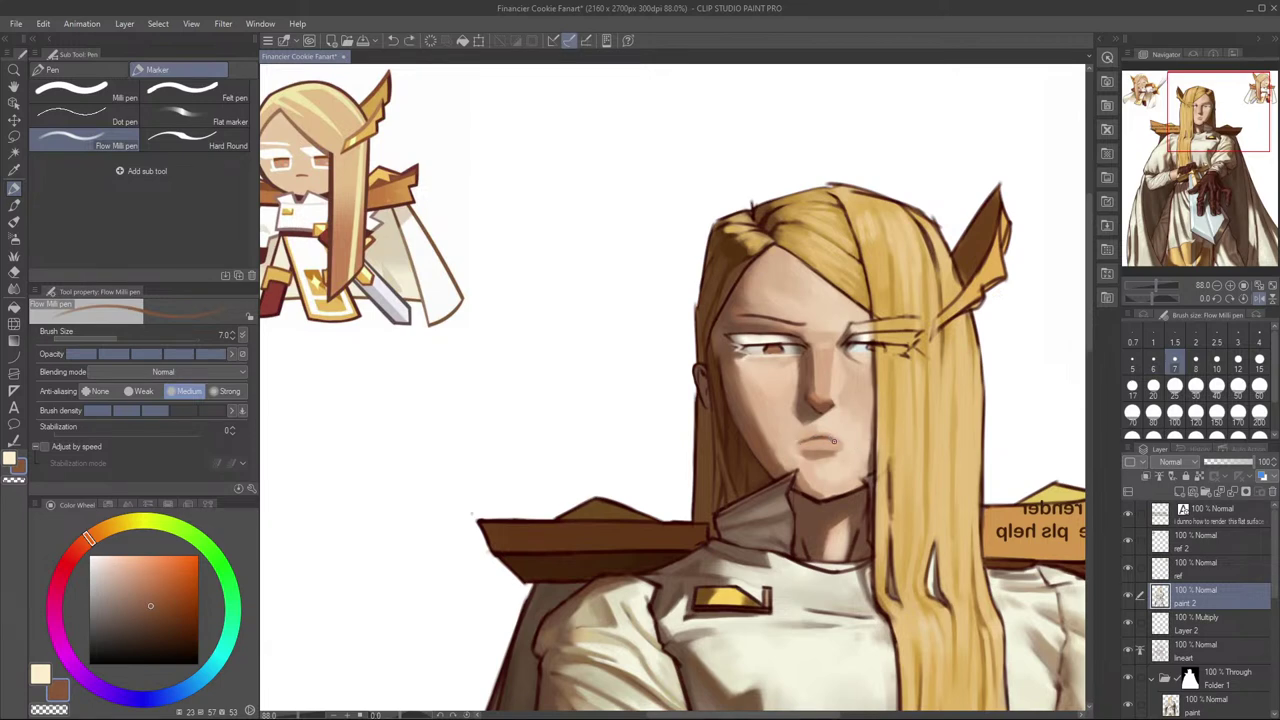
Step: Undo the last mouth strokes and repaint the mouth corner in the mirrored view
{"action": "key", "text": "ctrl+z"}
{"action": "left_click_drag", "start_coordinate": [830, 437], "coordinate": [844, 440]}
{"action": "key", "text": "ctrl+z"}
{"action": "key", "text": "ctrl+z"}
{"action": "key", "text": "ctrl+z"}
{"action": "key", "text": "ctrl+z"}
{"action": "left_click", "coordinate": [843, 441]}
Step: Reshape the upper lip edge in the unmirrored view with a sampled skin tone at brush size 10, retrying strokes
{"action": "key", "text": "h"}
{"action": "left_click_drag", "start_coordinate": [786, 477], "coordinate": [1078, 473]}
{"action": "left_click_drag", "start_coordinate": [813, 434], "coordinate": [803, 438]}
{"action": "key", "text": "ctrl+z"}
{"action": "left_click", "coordinate": [818, 442], "text": "alt"}
{"action": "key", "text": "bracketright"}
{"action": "key", "text": "bracketright"}
{"action": "key", "text": "ctrl+z"}
{"action": "left_click_drag", "start_coordinate": [808, 433], "coordinate": [823, 430]}
{"action": "key", "text": "ctrl+z"}
{"action": "left_click", "coordinate": [821, 431]}
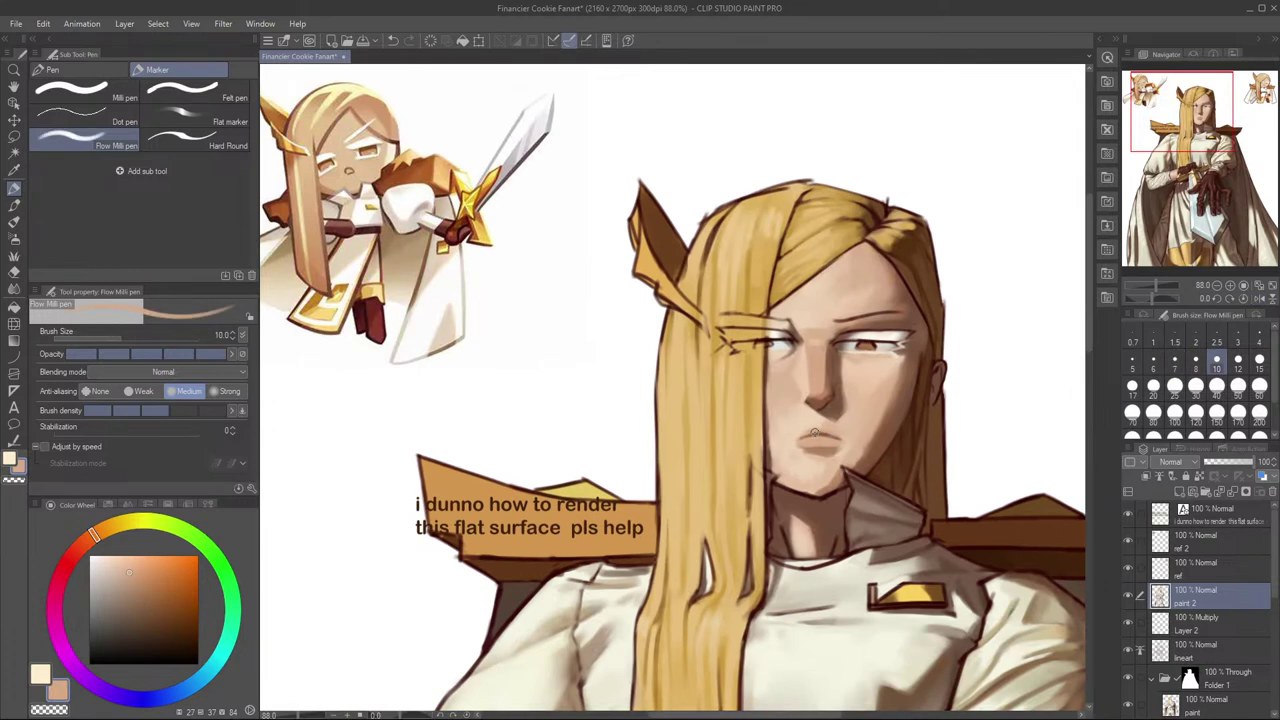
{"action": "key", "text": "ctrl+z"}
{"action": "left_click", "coordinate": [821, 427]}
Step: Try to darken the mouth line with sampled browns at brush size 10 and undo the last strokes
{"action": "left_click", "coordinate": [835, 442], "text": "alt"}
{"action": "left_click", "coordinate": [823, 434], "text": "alt"}
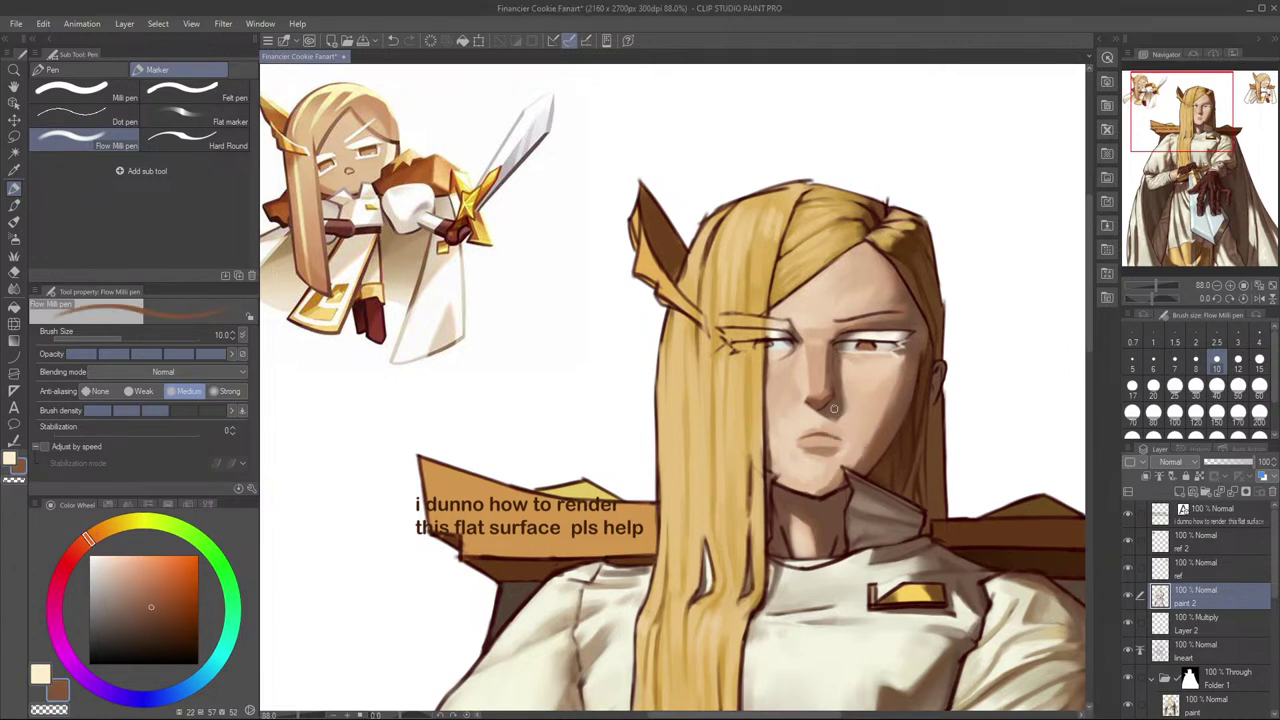
{"action": "mouse_move", "coordinate": [836, 427]}
{"action": "left_mouse_down"}
{"action": "mouse_move", "coordinate": [910, 384]}
{"action": "mouse_move", "coordinate": [920, 399]}
{"action": "left_mouse_up"}
{"action": "left_click", "coordinate": [158, 610]}
{"action": "key", "text": "ctrl+z"}
{"action": "key", "text": "ctrl+z"}
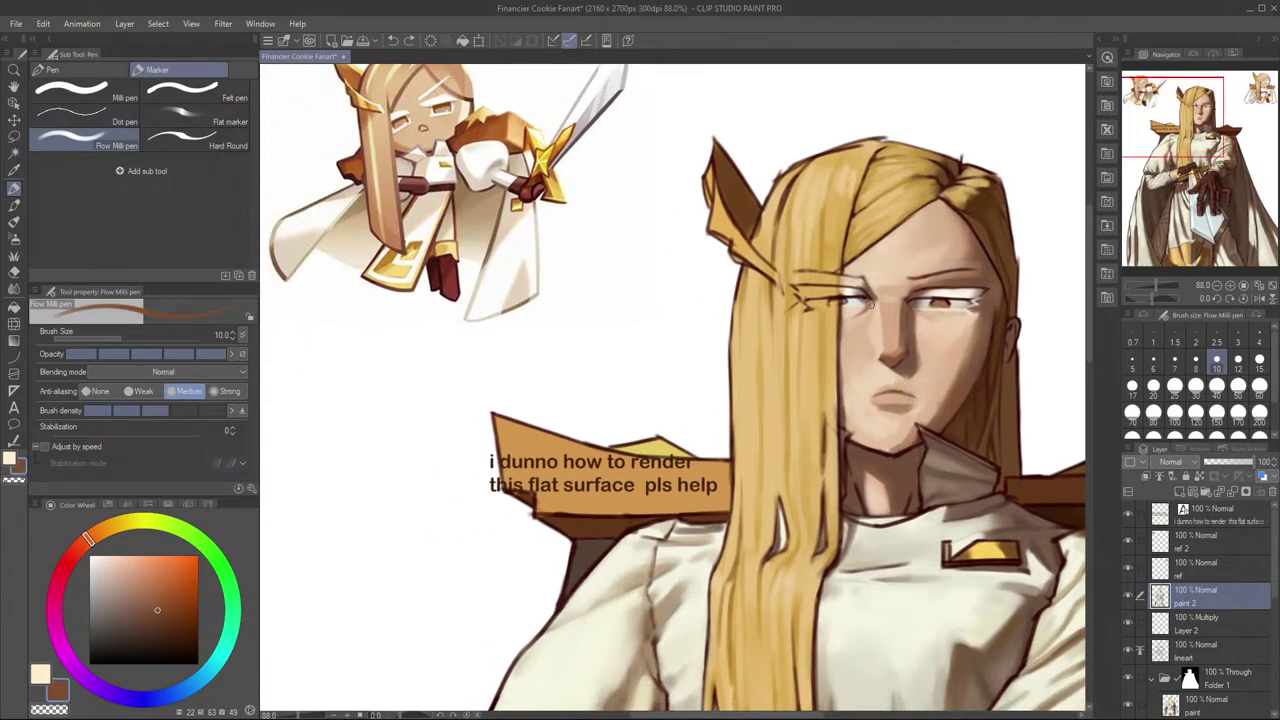
Step: Repaint the skin around the mouth corner and lower lip with sampled skin tones at brush size 10, undoing the last stroke
{"action": "left_click", "coordinate": [902, 374], "text": "alt"}
{"action": "left_click", "coordinate": [137, 575]}
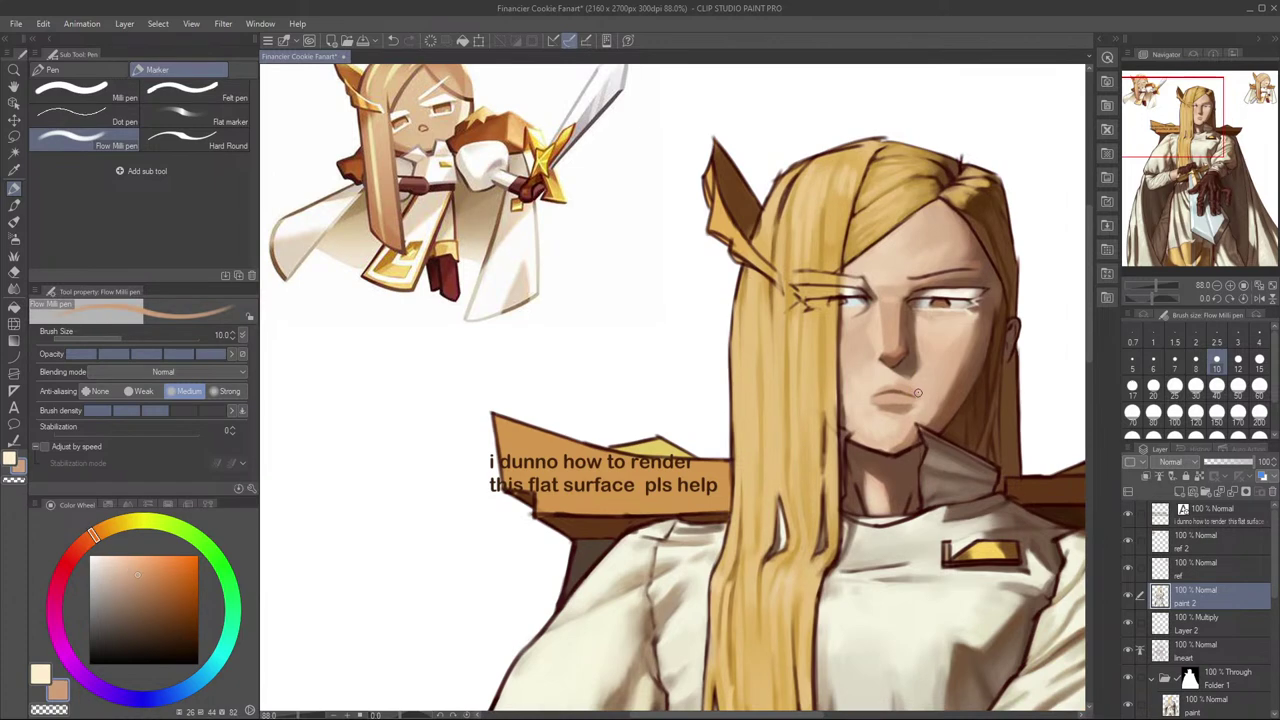
{"action": "left_click_drag", "start_coordinate": [915, 393], "coordinate": [890, 400]}
{"action": "left_click", "coordinate": [142, 583]}
{"action": "left_click", "coordinate": [92, 535]}
{"action": "left_click_drag", "start_coordinate": [890, 393], "coordinate": [927, 396]}
{"action": "key", "text": "ctrl+z"}
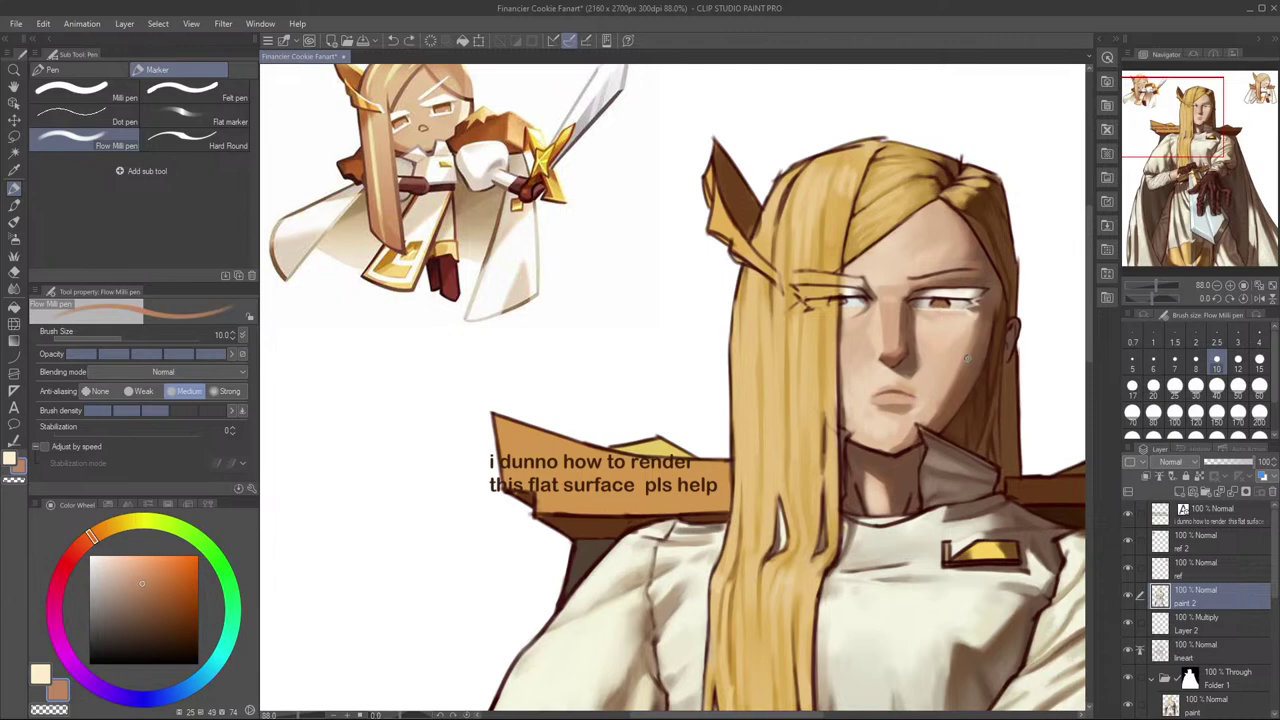
Step: Examine the face and mouth in the mirrored and unmirrored views against the whole figure
{"action": "scroll", "coordinate": [955, 352], "scroll_direction": "down", "scroll_amount": 5}
{"action": "left_click", "coordinate": [1259, 298]}
{"action": "left_click_drag", "start_coordinate": [797, 430], "coordinate": [891, 416]}
{"action": "mouse_move", "coordinate": [812, 406]}
{"action": "left_mouse_down"}
{"action": "mouse_move", "coordinate": [1085, 405]}
{"action": "mouse_move", "coordinate": [966, 403]}
{"action": "mouse_move", "coordinate": [982, 401]}
{"action": "left_mouse_up"}
{"action": "key", "text": "h"}
{"action": "left_click_drag", "start_coordinate": [897, 385], "coordinate": [1024, 407]}
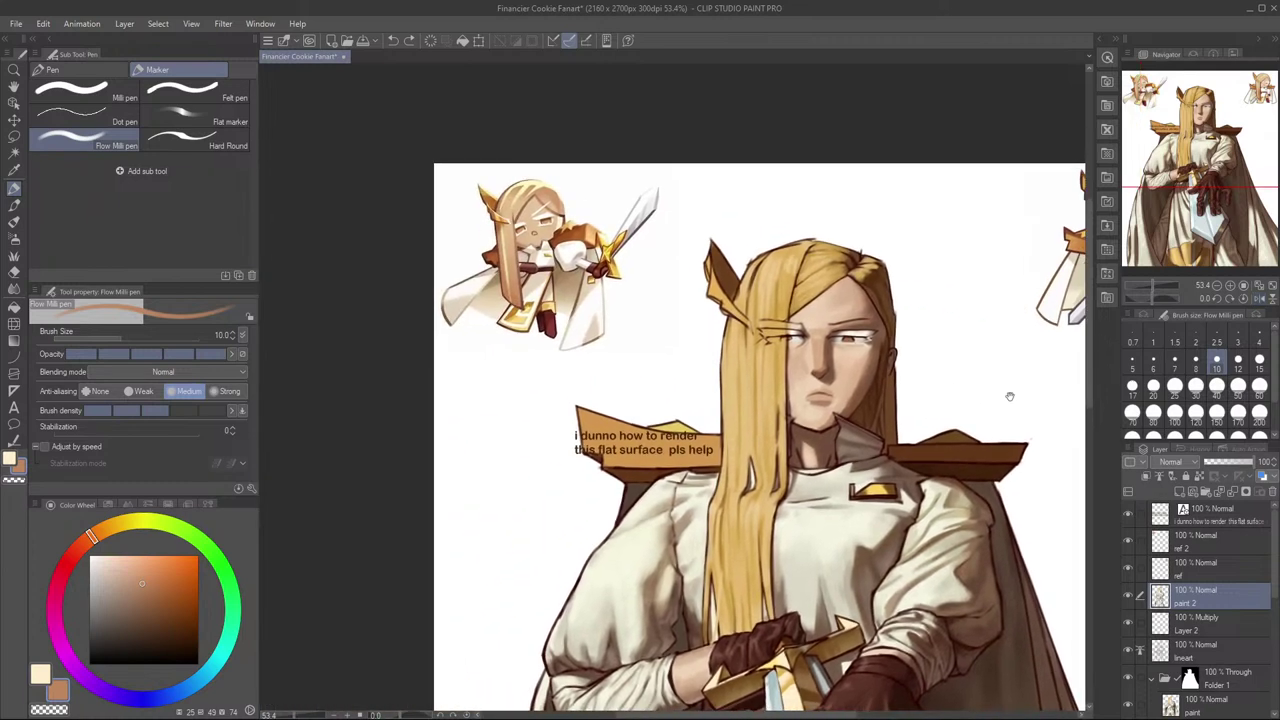
{"action": "left_click_drag", "start_coordinate": [880, 364], "coordinate": [952, 388]}
{"action": "scroll", "coordinate": [978, 308], "scroll_direction": "up", "scroll_amount": 4}
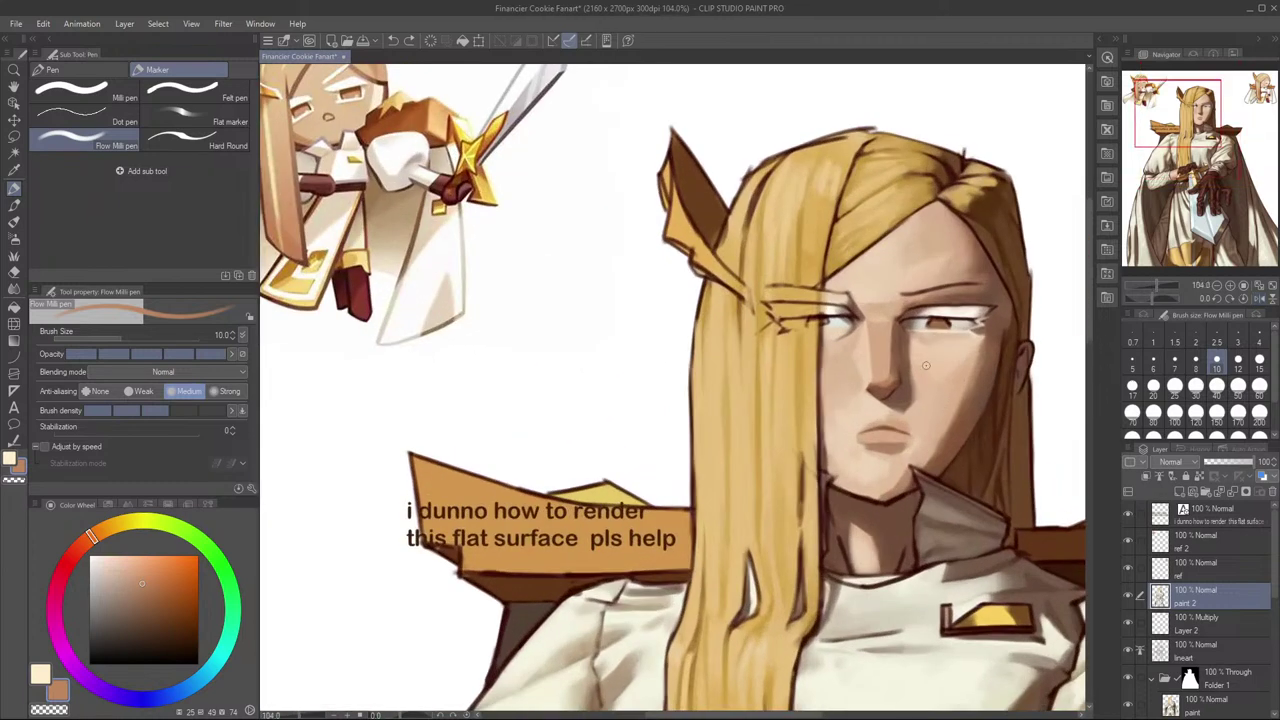
Step: Retouch the lower lip with sampled lip and shadow browns, undoing strokes that do not fit
{"action": "mouse_move", "coordinate": [877, 435]}
{"action": "left_mouse_down"}
{"action": "mouse_move", "coordinate": [905, 436]}
{"action": "mouse_move", "coordinate": [886, 449]}
{"action": "mouse_move", "coordinate": [900, 447]}
{"action": "left_mouse_up"}
{"action": "key", "text": "ctrl+z"}
{"action": "key", "text": "ctrl+z"}
{"action": "left_click", "coordinate": [893, 450], "text": "alt"}
{"action": "left_click", "coordinate": [910, 393], "text": "alt"}
{"action": "key", "text": "ctrl+z"}
{"action": "scroll", "coordinate": [942, 364], "scroll_direction": "down", "scroll_amount": 2}
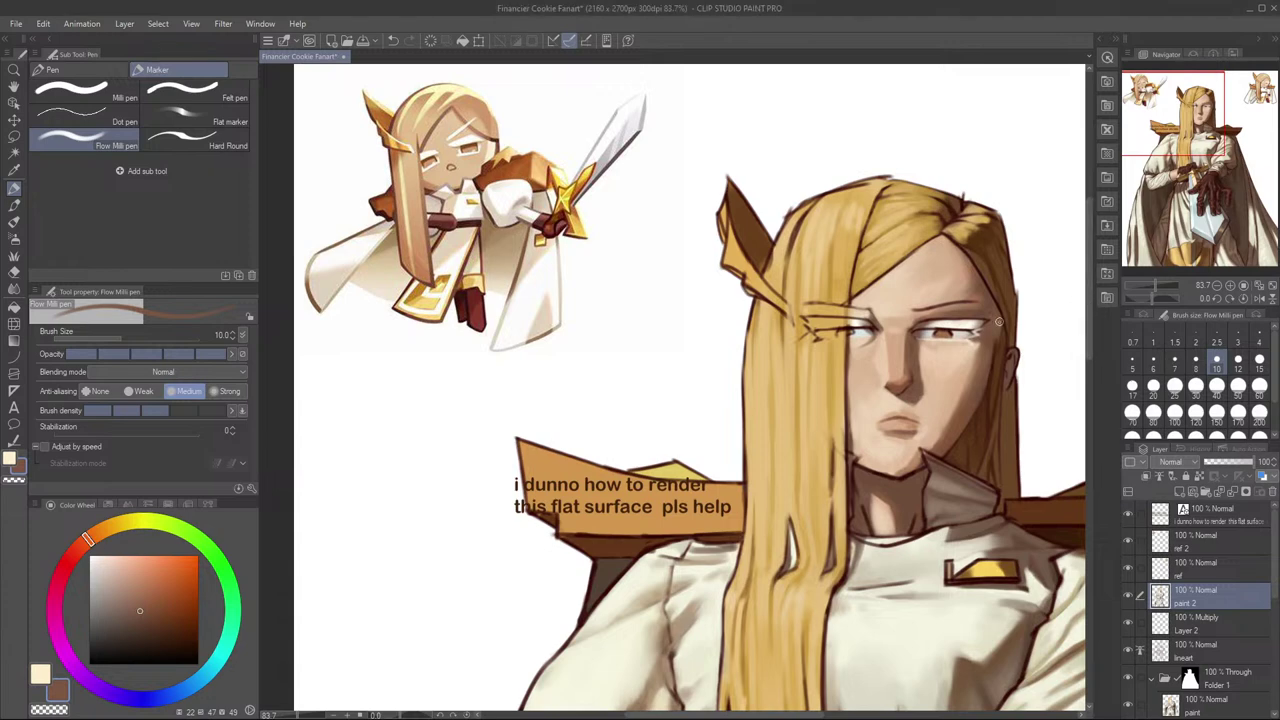
Step: Adjust the upper lip with sampled mid browns and undo the last stroke
{"action": "mouse_move", "coordinate": [901, 425]}
{"action": "left_mouse_down"}
{"action": "mouse_move", "coordinate": [917, 420]}
{"action": "mouse_move", "coordinate": [906, 412]}
{"action": "left_mouse_up"}
{"action": "left_click", "coordinate": [908, 419], "text": "alt"}
{"action": "left_click", "coordinate": [911, 416], "text": "alt"}
{"action": "key", "text": "ctrl+z"}
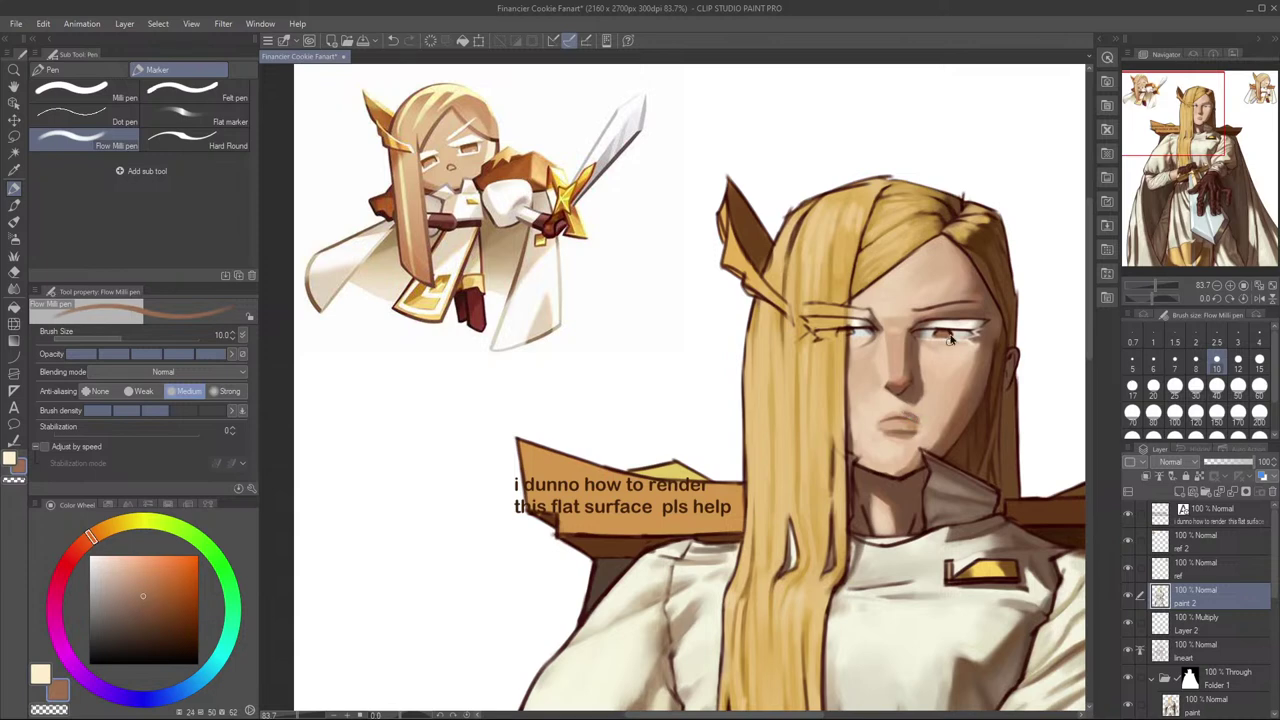
Step: Mirror the view and correct the mouth corner and upper lip with a sampled skin tone, retrying strokes
{"action": "key", "text": "h"}
{"action": "mouse_move", "coordinate": [602, 329]}
{"action": "left_mouse_down"}
{"action": "mouse_move", "coordinate": [731, 298]}
{"action": "mouse_move", "coordinate": [1040, 316]}
{"action": "left_mouse_up"}
{"action": "left_click_drag", "start_coordinate": [865, 411], "coordinate": [884, 403]}
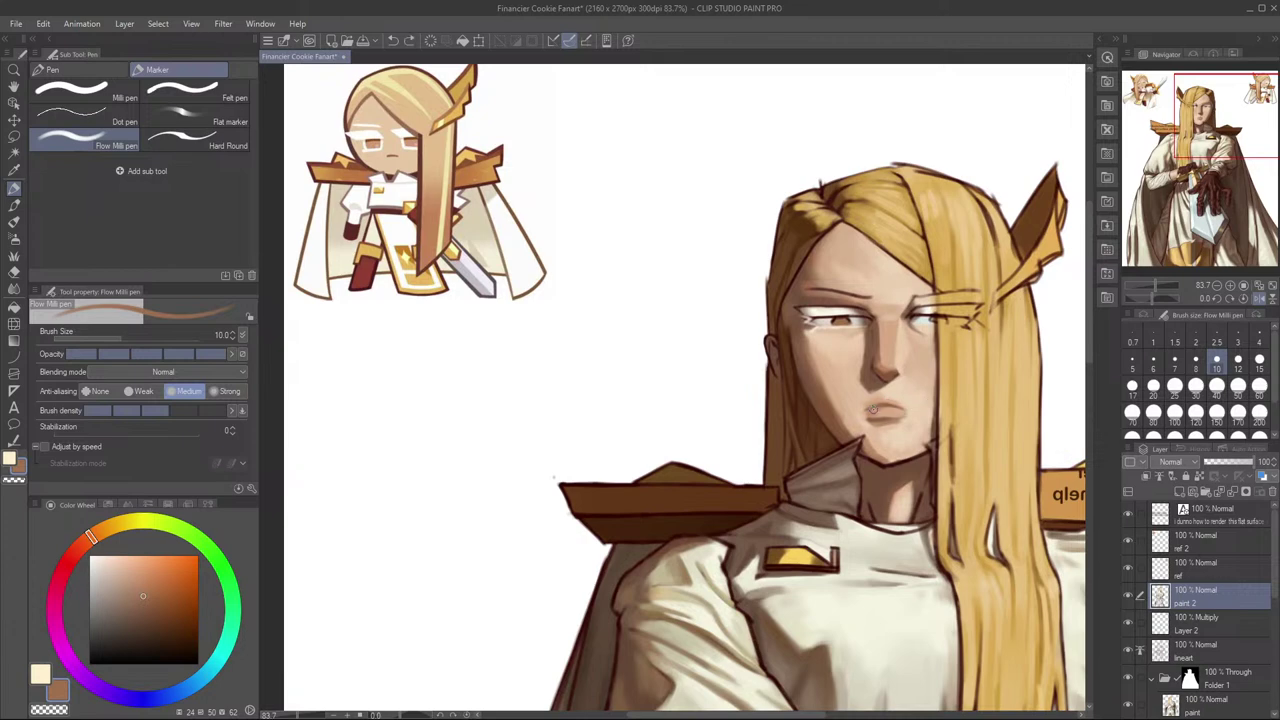
{"action": "left_click_drag", "start_coordinate": [874, 410], "coordinate": [903, 437]}
{"action": "key", "text": "ctrl+z"}
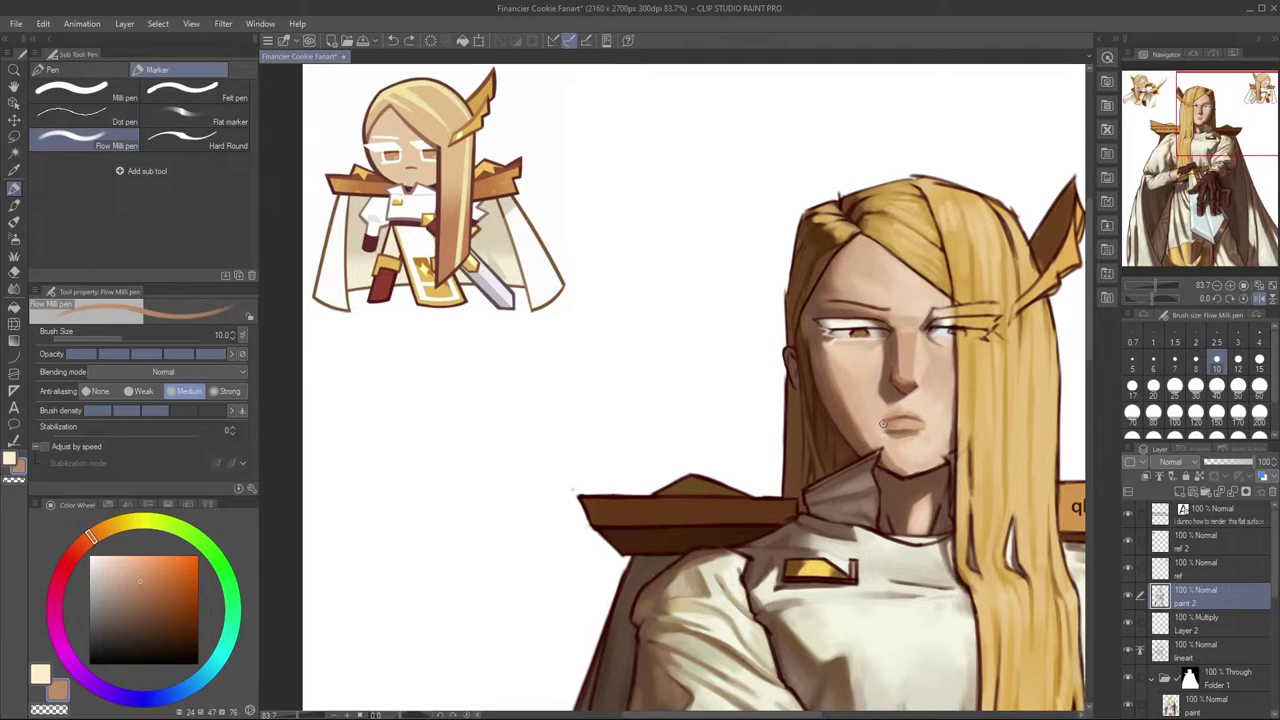
{"action": "key", "text": "ctrl+z"}
{"action": "left_click_drag", "start_coordinate": [918, 427], "coordinate": [908, 426]}
{"action": "key", "text": "h"}
{"action": "mouse_move", "coordinate": [849, 458]}
{"action": "left_mouse_down"}
{"action": "mouse_move", "coordinate": [934, 443]}
{"action": "mouse_move", "coordinate": [1111, 477]}
{"action": "left_mouse_up"}
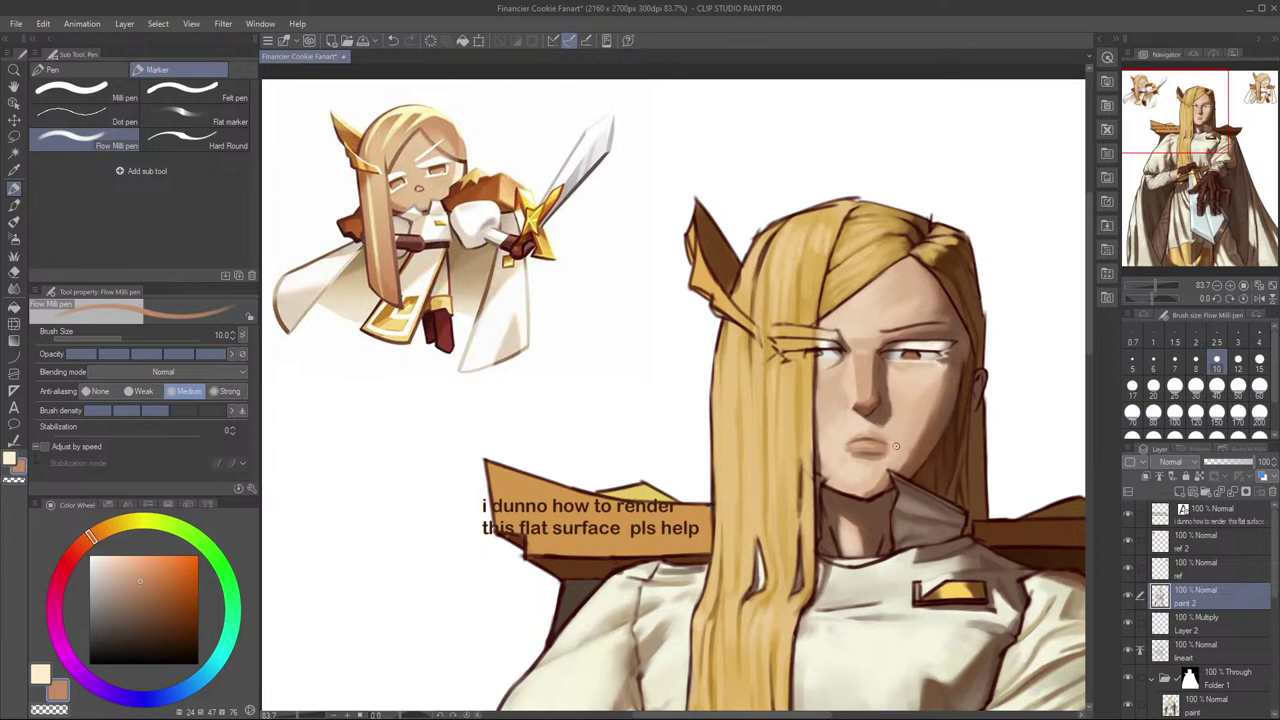
Step: Deepen the line between the lips near the mouth corner with a sampled dark brown at brush size 10
{"action": "left_click", "coordinate": [881, 456], "text": "alt"}
{"action": "key", "text": "ctrl+z"}
{"action": "left_click", "coordinate": [881, 460], "text": "alt"}
{"action": "left_click", "coordinate": [150, 609]}
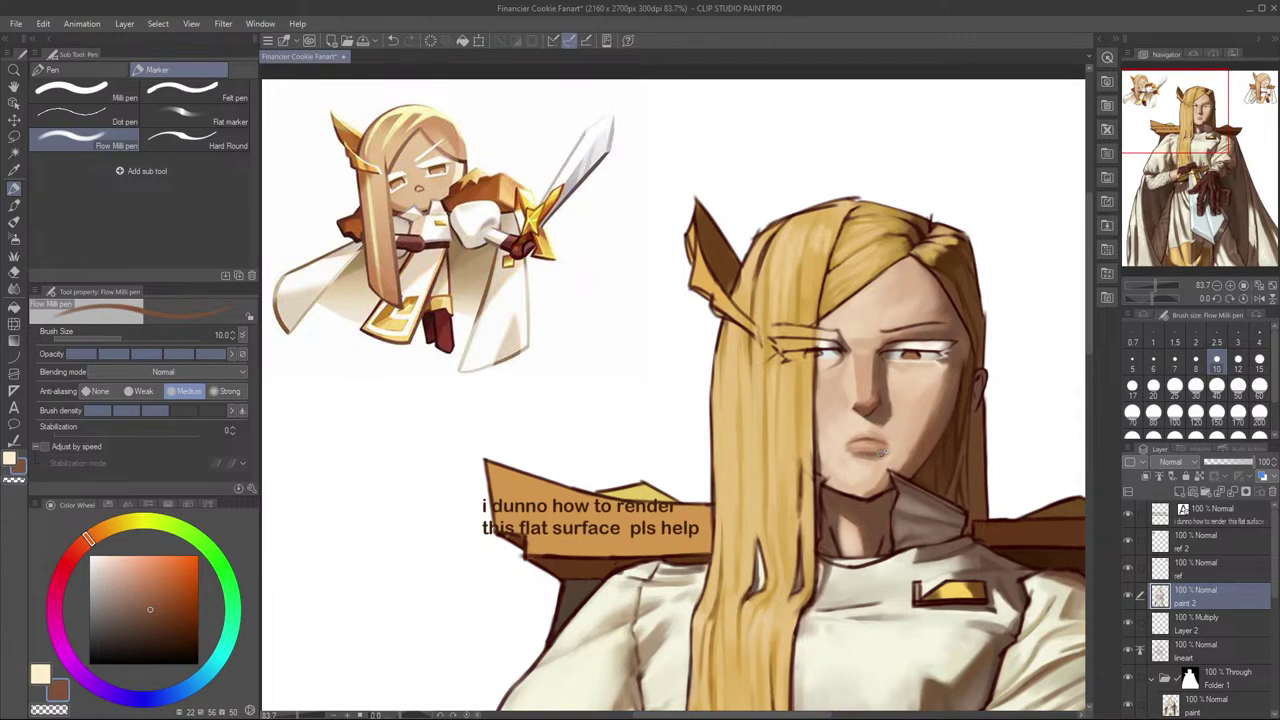
{"action": "left_click_drag", "start_coordinate": [921, 441], "coordinate": [971, 389]}
Step: Soften the shading around the lower lip and chin with the Blend tool at brush sizes 12 and 15
{"action": "key", "text": "j"}
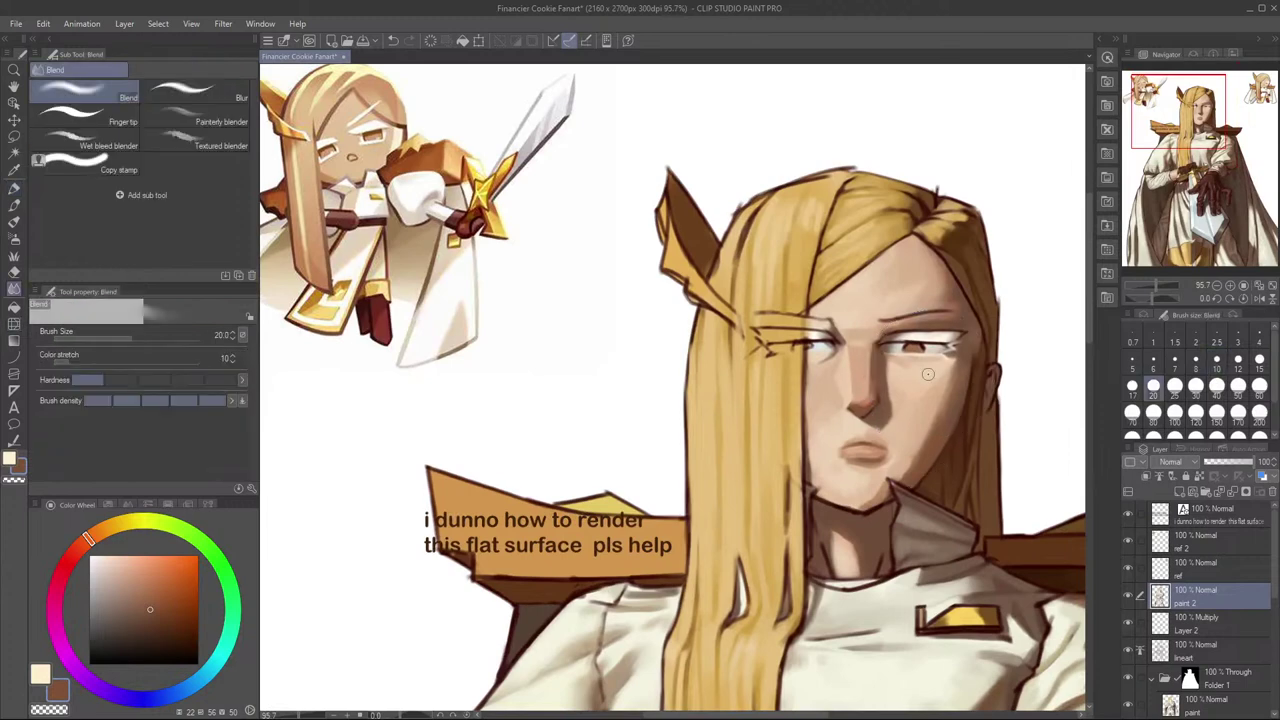
{"action": "key", "text": "bracketright"}
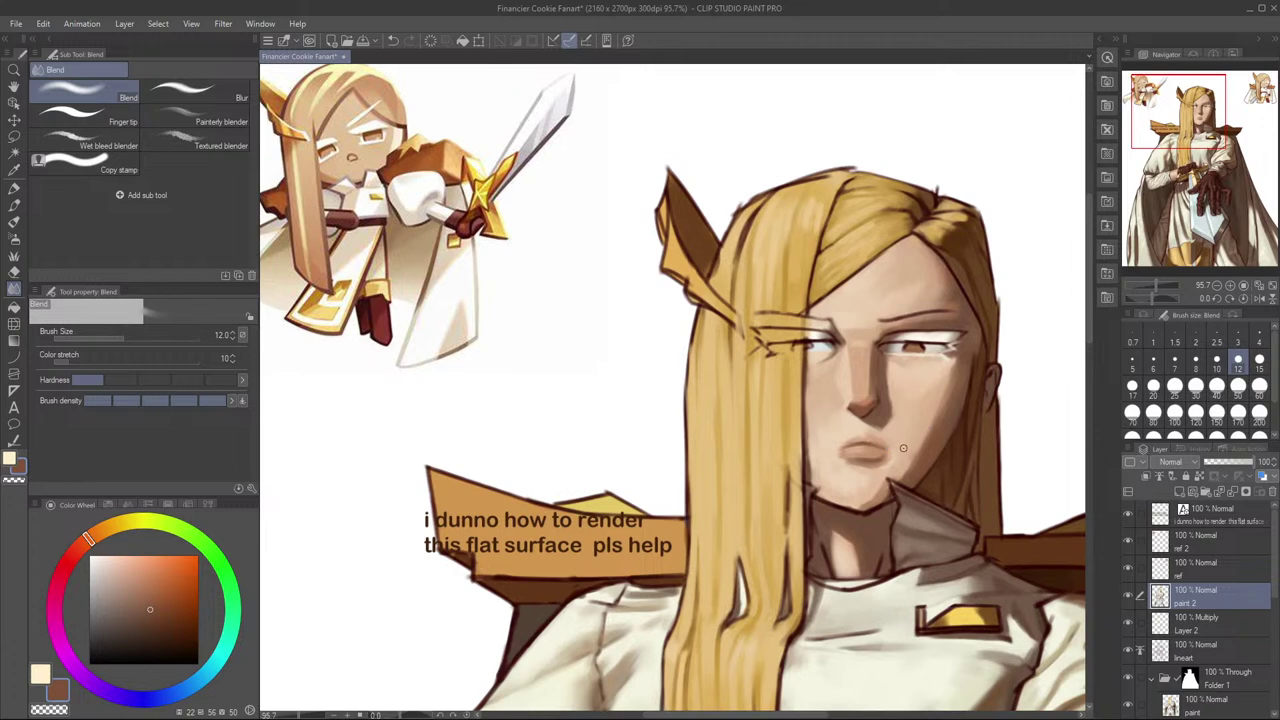
{"action": "left_click_drag", "start_coordinate": [881, 468], "coordinate": [899, 462]}
{"action": "key", "text": "bracketright"}
{"action": "key", "text": "bracketright"}
{"action": "key", "text": "bracketleft"}
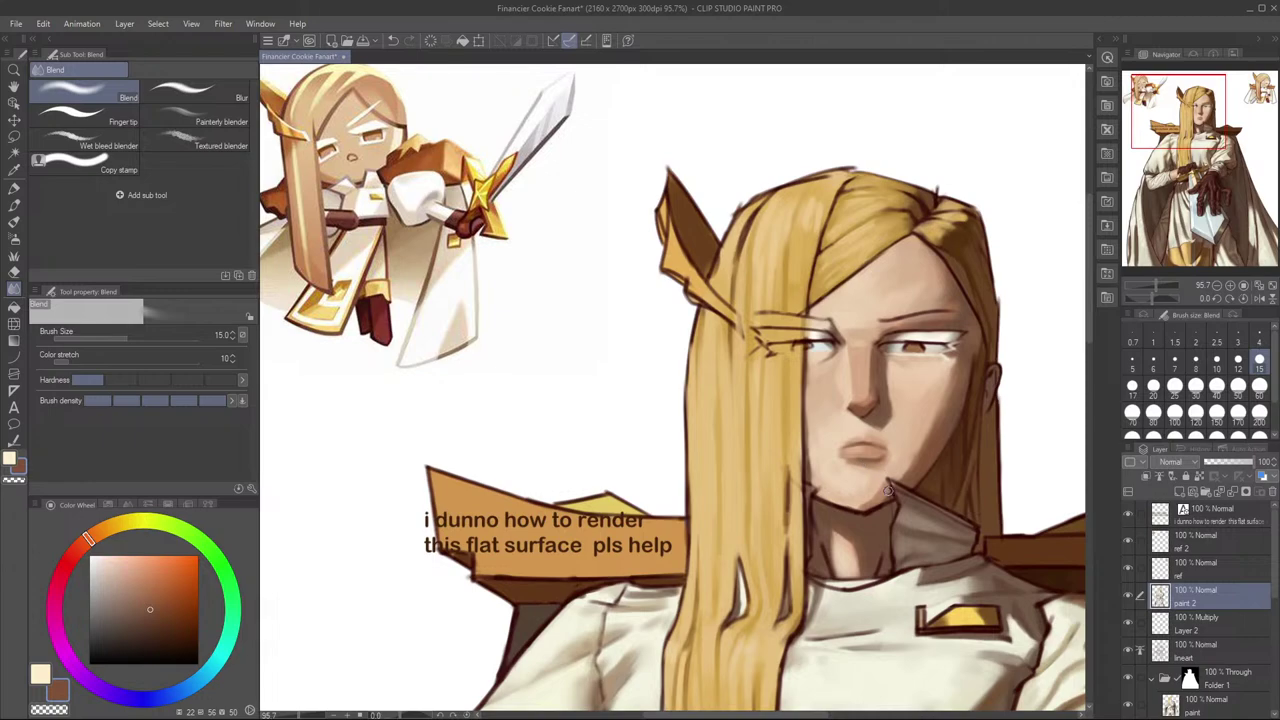
Step: Refine the lip edges and nearby skin using the Flow Milli pen with sampled skin tones at brush sizes 7 and 8
{"action": "key", "text": "p"}
{"action": "key", "text": "p"}
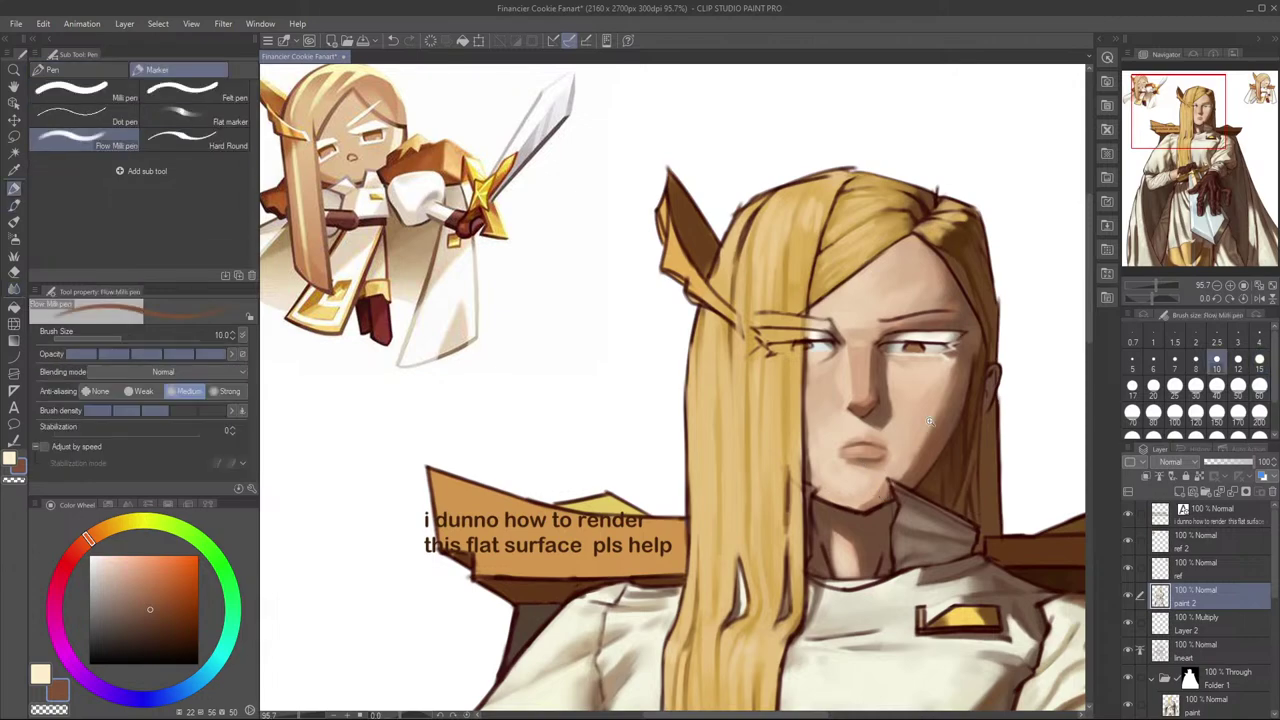
{"action": "scroll", "coordinate": [955, 417], "scroll_direction": "up", "scroll_amount": 2}
{"action": "scroll", "coordinate": [938, 438], "scroll_direction": "down", "scroll_amount": 5}
{"action": "scroll", "coordinate": [905, 448], "scroll_direction": "up", "scroll_amount": 3}
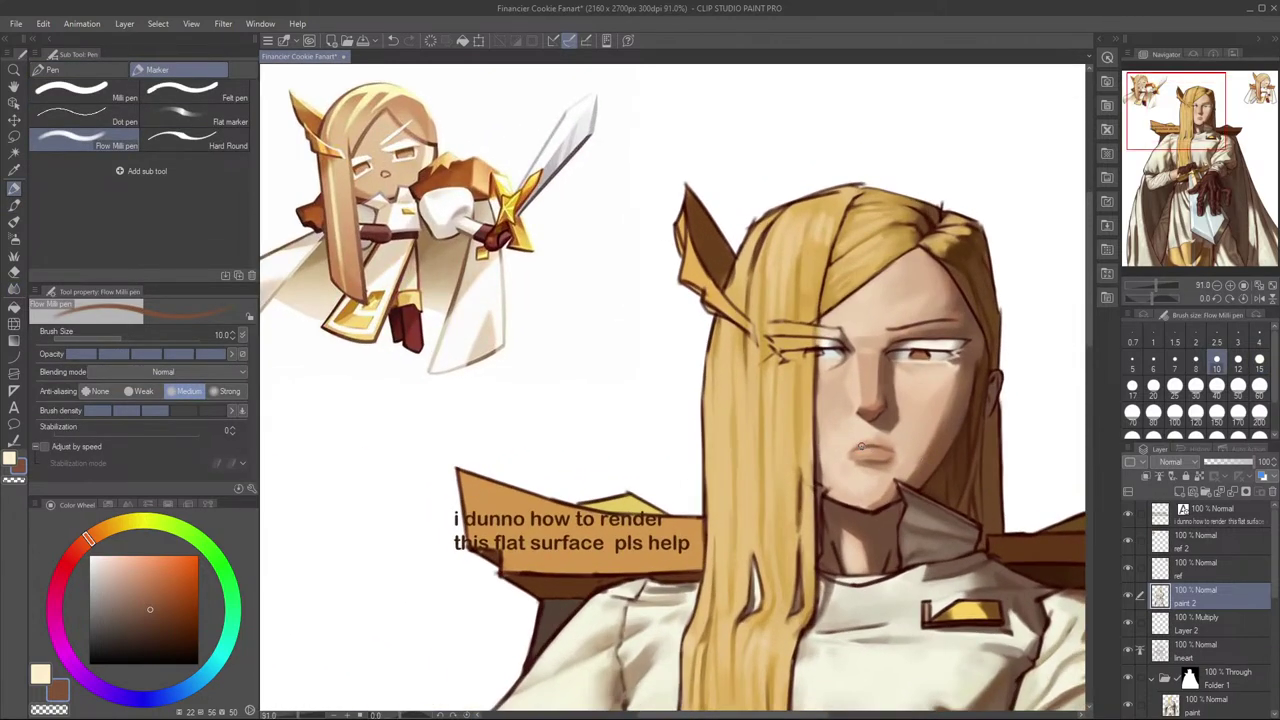
{"action": "left_click", "coordinate": [862, 446], "text": "alt"}
{"action": "key", "text": "bracketleft"}
{"action": "key", "text": "bracketleft"}
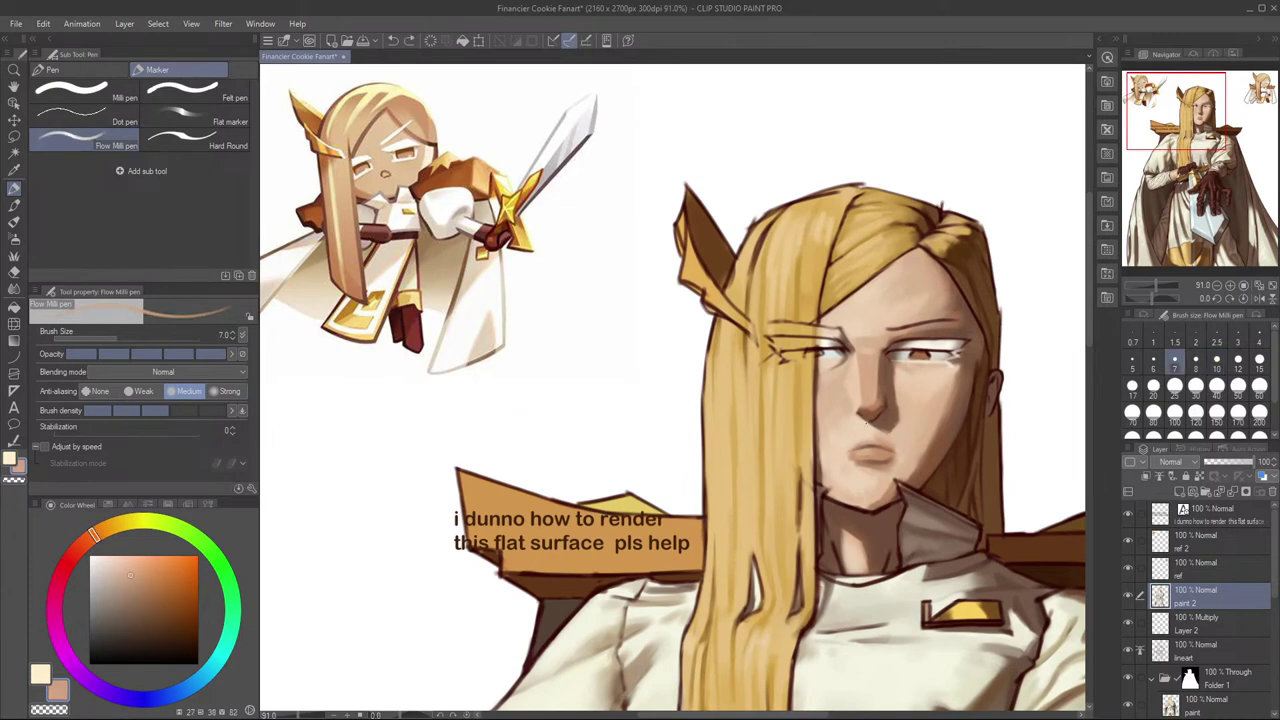
{"action": "left_click", "coordinate": [850, 464], "text": "alt"}
{"action": "key", "text": "bracketright"}
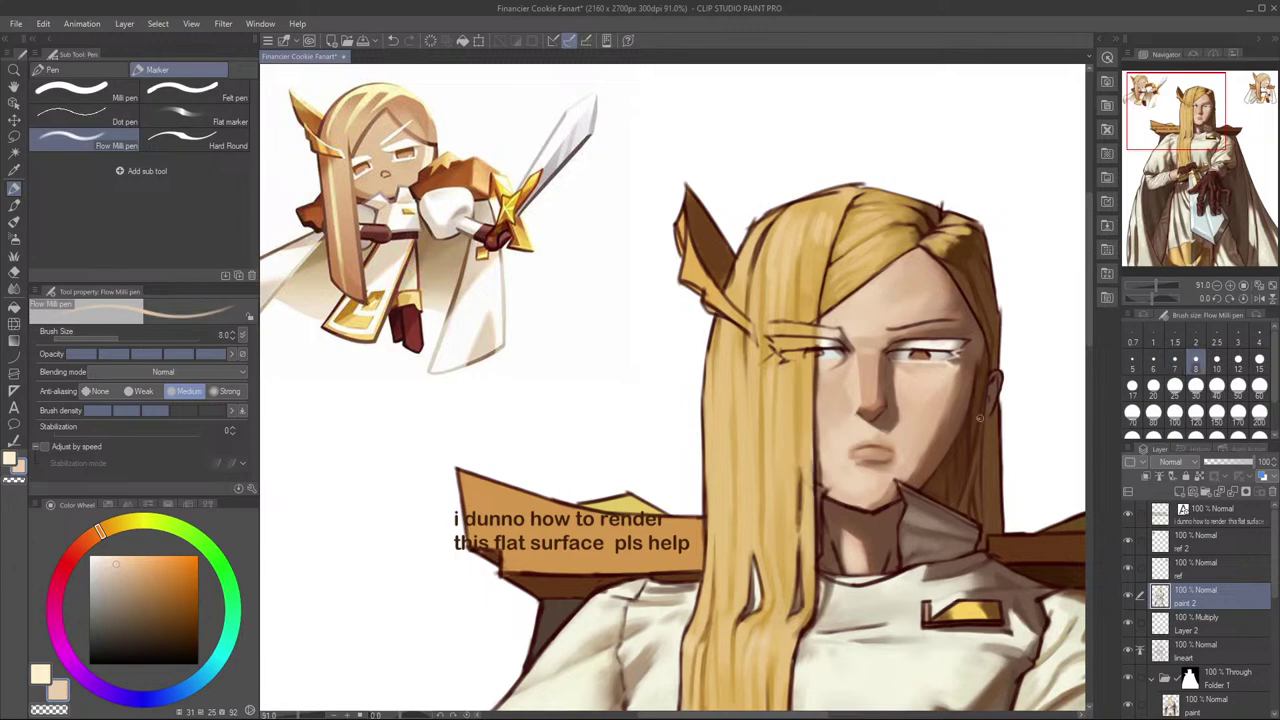
Step: Compare the face in mirrored and unmirrored views and check the mouth against the whole figure
{"action": "key", "text": "h"}
{"action": "scroll", "coordinate": [892, 432], "scroll_direction": "down", "scroll_amount": 3}
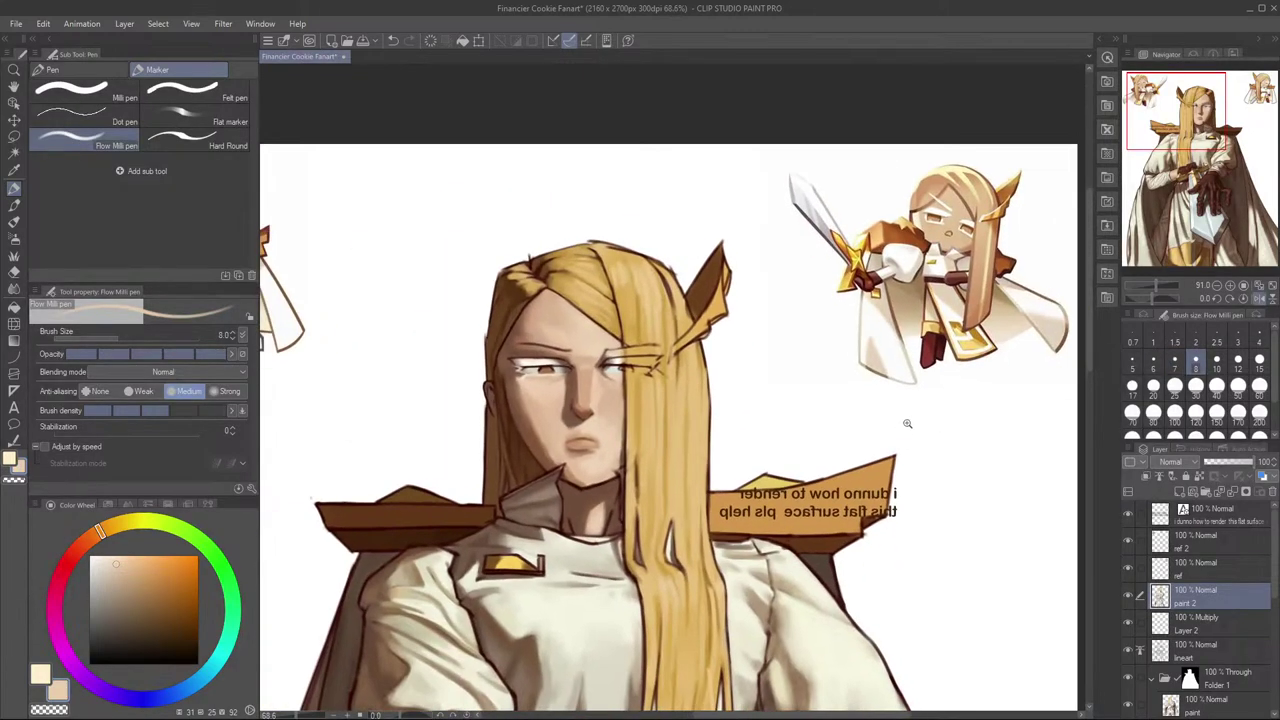
{"action": "key", "text": "h"}
{"action": "left_click_drag", "start_coordinate": [922, 408], "coordinate": [1025, 386]}
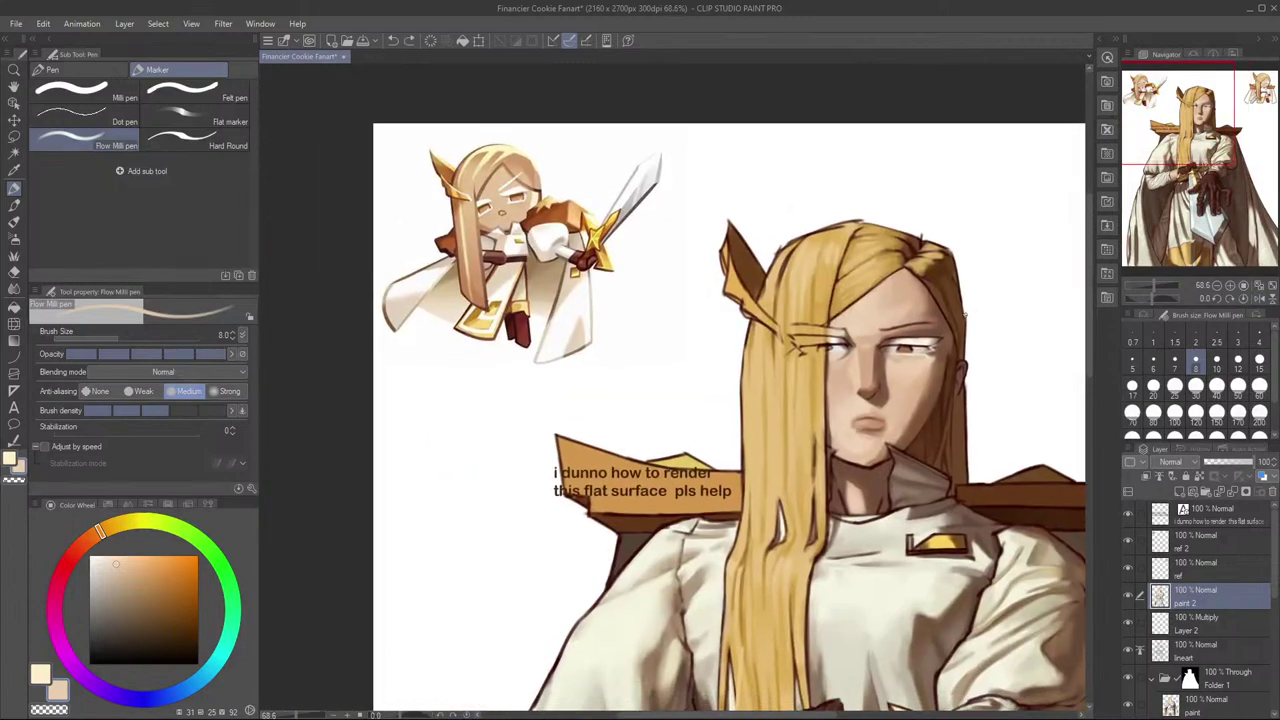
{"action": "key", "text": "h"}
{"action": "left_click_drag", "start_coordinate": [858, 440], "coordinate": [1078, 404]}
{"action": "key", "text": "h"}
{"action": "left_click_drag", "start_coordinate": [861, 414], "coordinate": [1076, 409]}
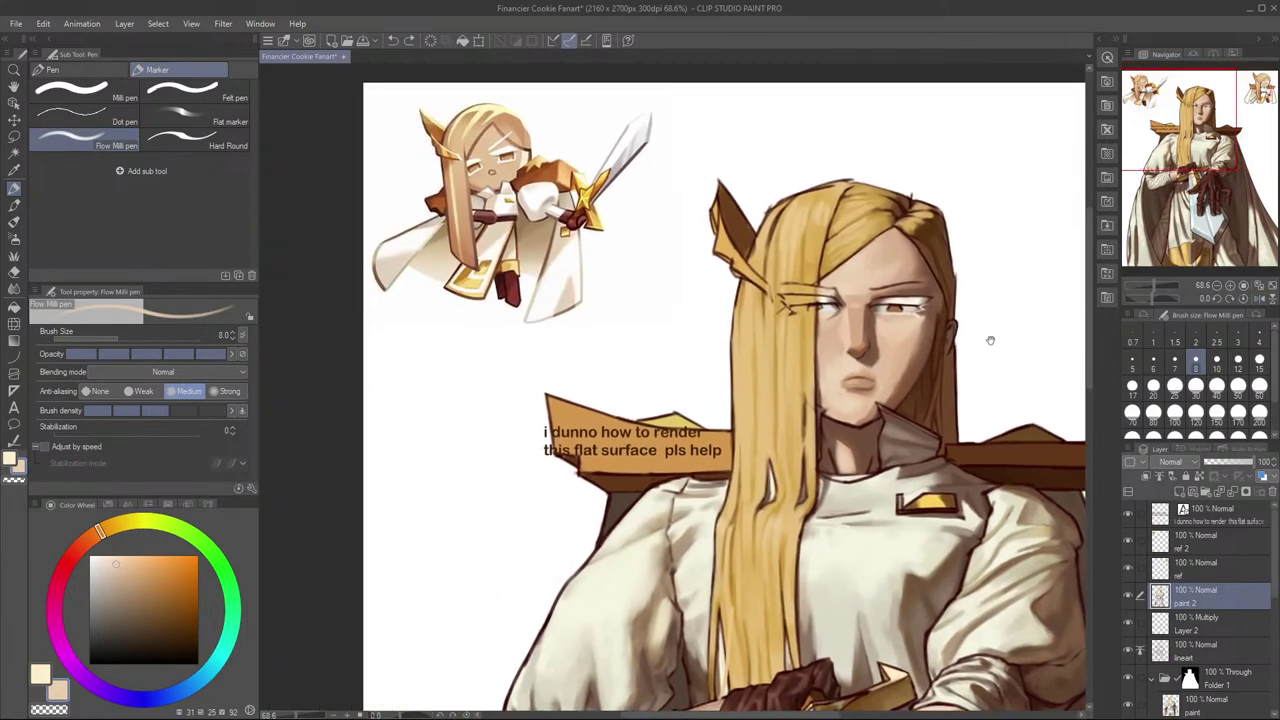
{"action": "left_click_drag", "start_coordinate": [808, 327], "coordinate": [909, 393]}
{"action": "scroll", "coordinate": [908, 393], "scroll_direction": "down", "scroll_amount": 5}
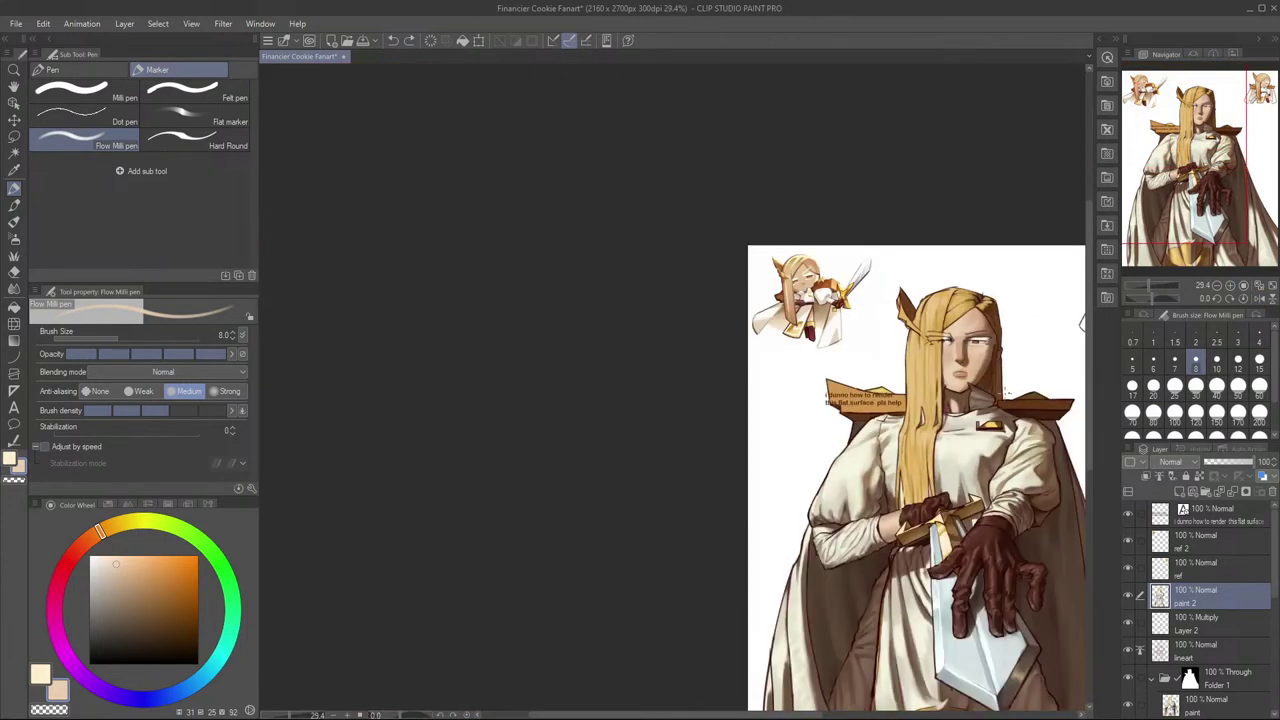
{"action": "scroll", "coordinate": [1051, 320], "scroll_direction": "up", "scroll_amount": 3}
{"action": "scroll", "coordinate": [887, 404], "scroll_direction": "up", "scroll_amount": 4}
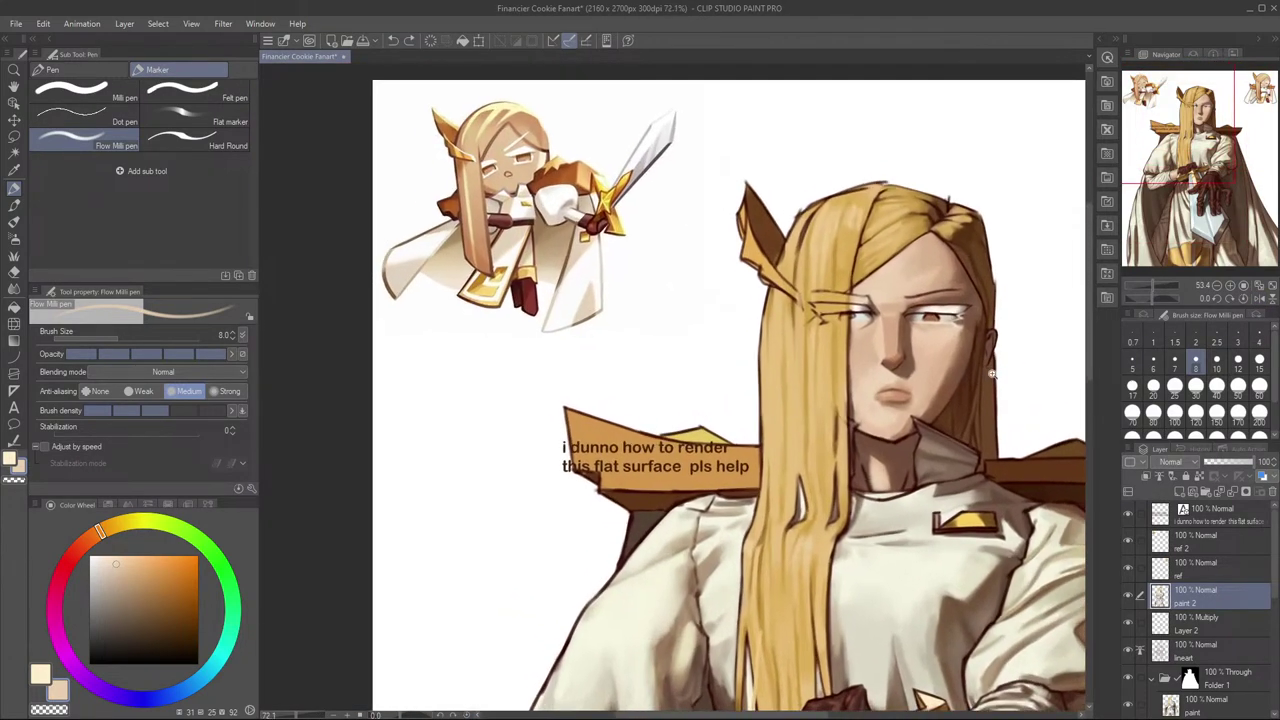
Step: Shade below the lower lip with sampled browns and a light skin tone at brush size 12
{"action": "left_click", "coordinate": [887, 404], "text": "alt"}
{"action": "key", "text": "bracketright"}
{"action": "key", "text": "bracketright"}
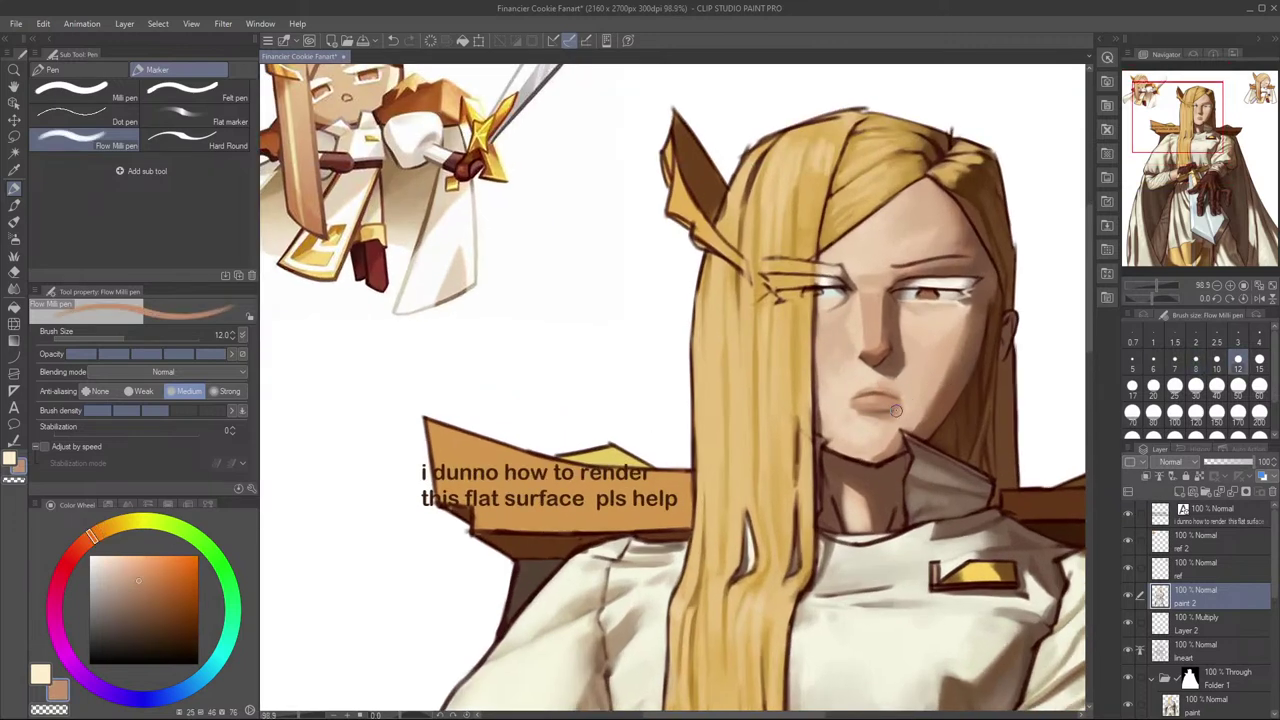
{"action": "left_click", "coordinate": [880, 414], "text": "alt"}
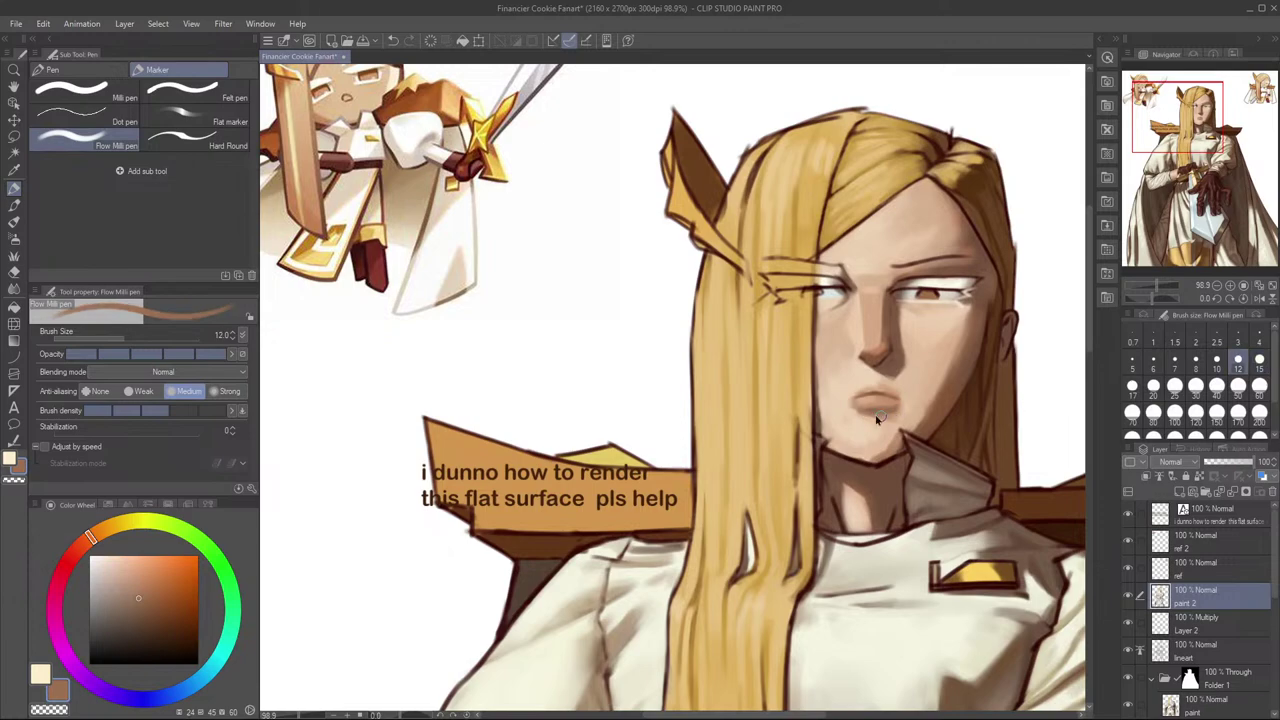
{"action": "scroll", "coordinate": [910, 404], "scroll_direction": "down", "scroll_amount": 2}
{"action": "left_click", "coordinate": [878, 408], "text": "alt"}
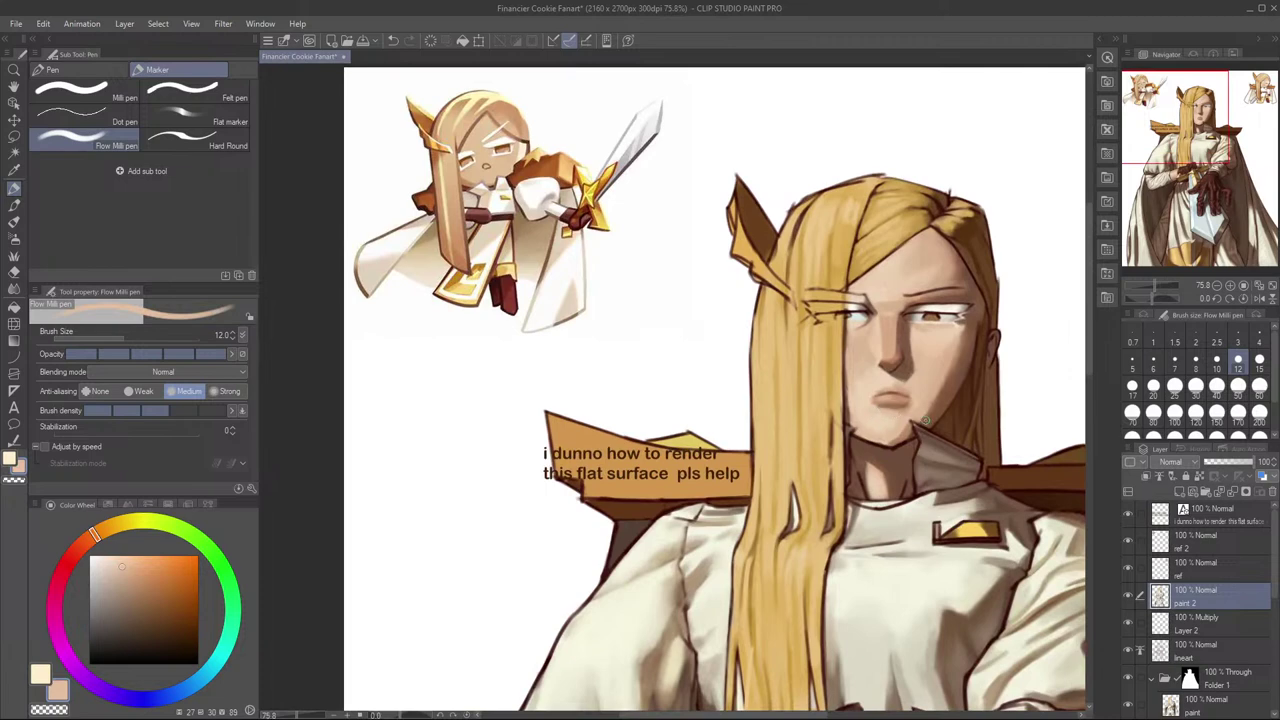
Step: Redefine the mouth line with sampled browns and a skin tone at brush size 8, undoing and repainting the last strokes
{"action": "left_click", "coordinate": [884, 397], "text": "alt"}
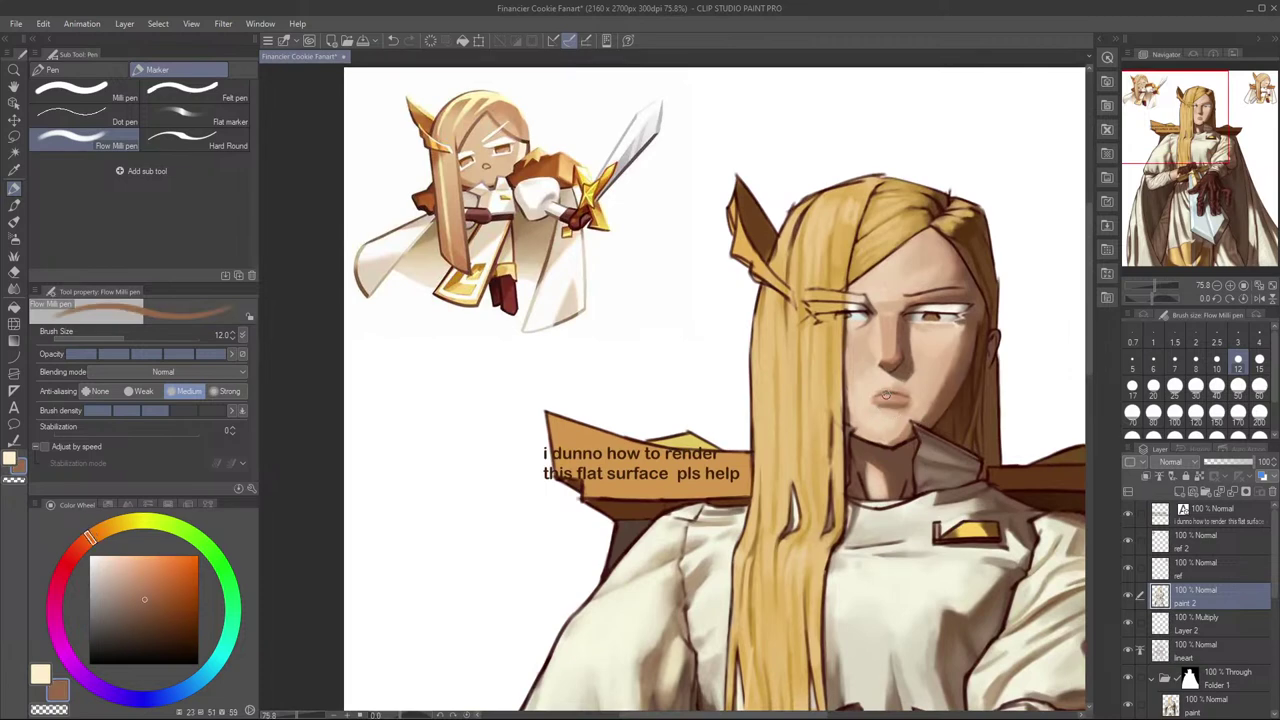
{"action": "key", "text": "bracketleft"}
{"action": "key", "text": "bracketleft"}
{"action": "left_click", "coordinate": [902, 396], "text": "alt"}
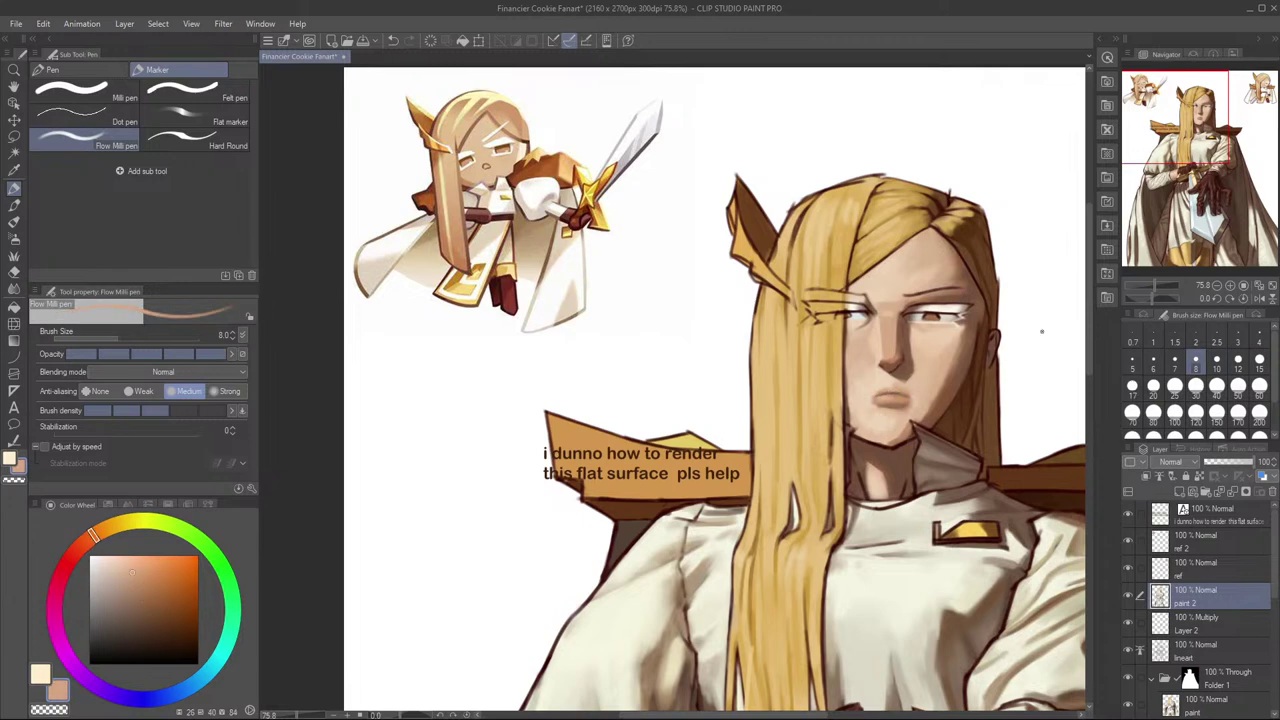
{"action": "left_click", "coordinate": [890, 396], "text": "alt"}
{"action": "key", "text": "ctrl+z"}
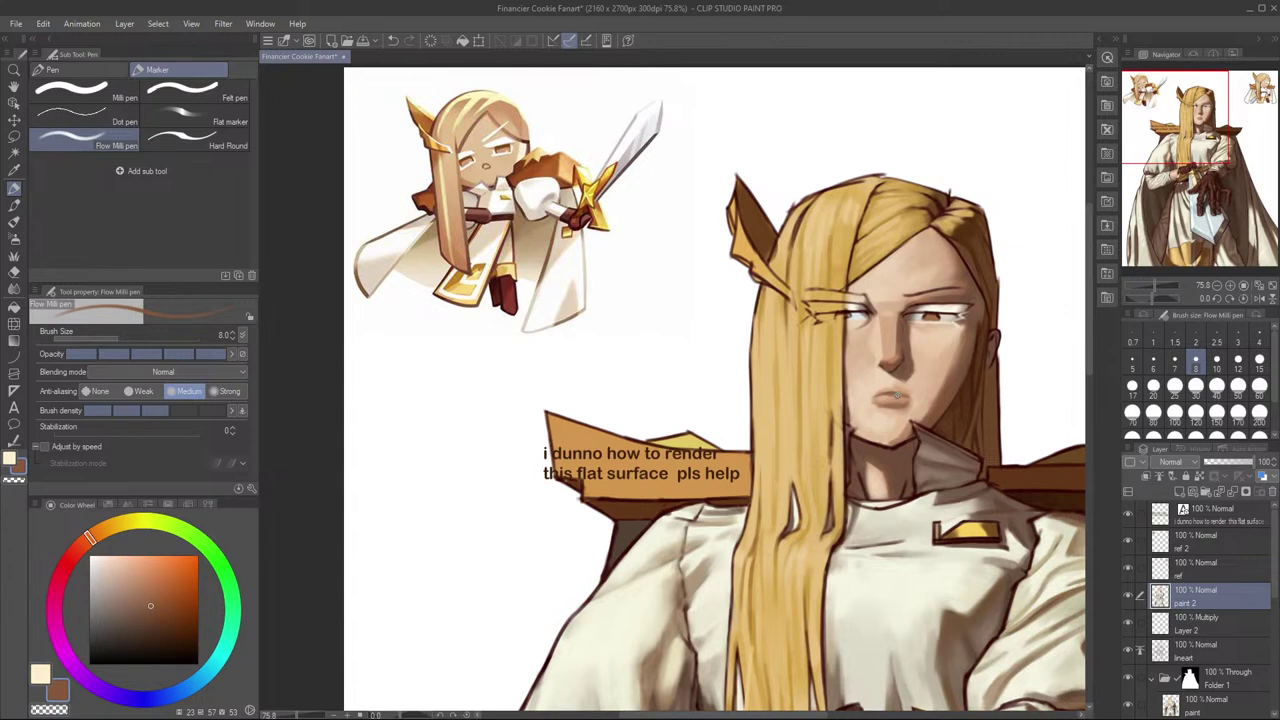
{"action": "key", "text": "ctrl+z"}
{"action": "left_click_drag", "start_coordinate": [892, 396], "coordinate": [901, 399]}
{"action": "scroll", "coordinate": [891, 394], "scroll_direction": "up", "scroll_amount": 2}
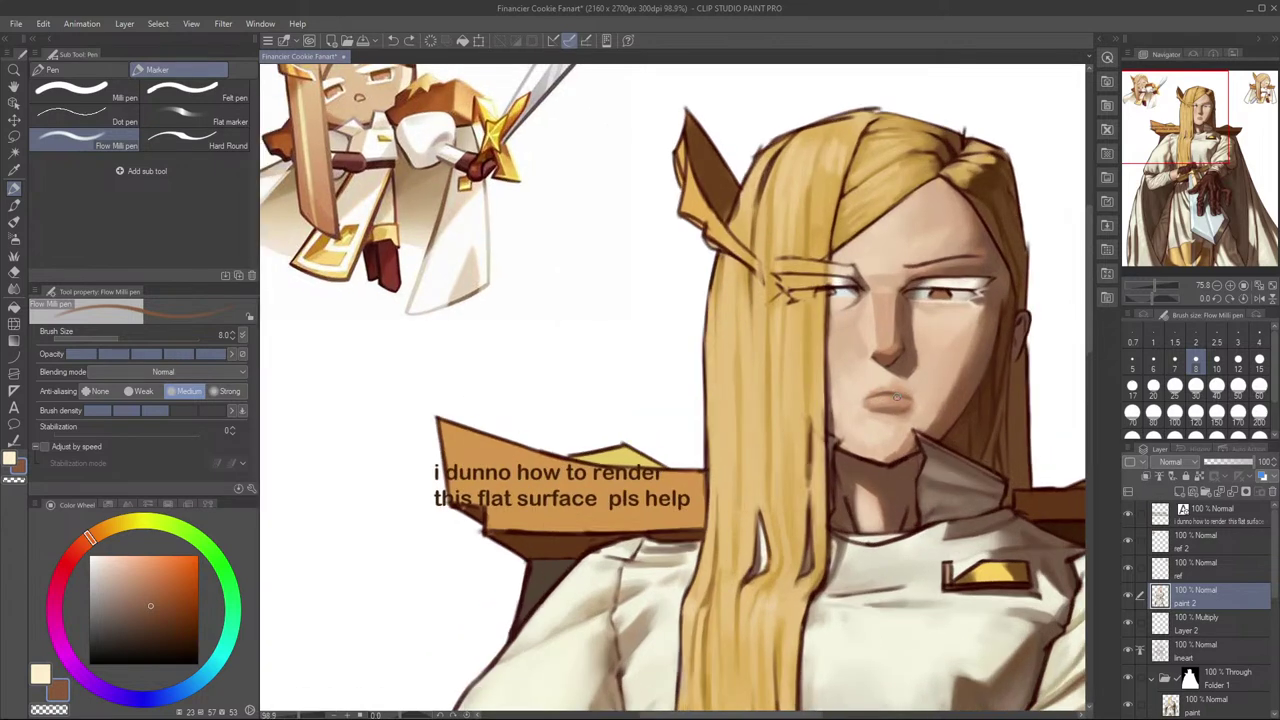
Step: Clean up the upper lip and mouth corner with a sampled skin tone at brush sizes 6 and 7
{"action": "left_click", "coordinate": [885, 390], "text": "alt"}
{"action": "key", "text": "bracketleft"}
{"action": "key", "text": "bracketleft"}
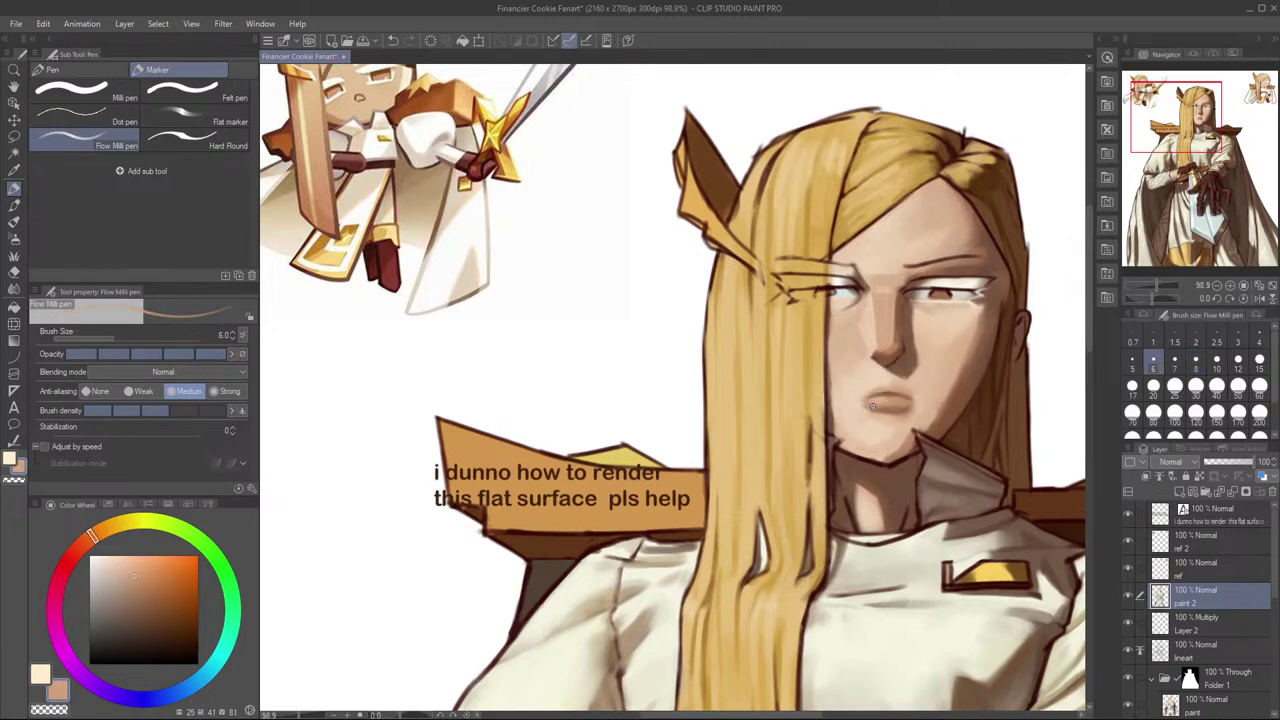
{"action": "key", "text": "bracketleft"}
{"action": "key", "text": "bracketleft"}
{"action": "key", "text": "bracketright"}
{"action": "key", "text": "bracketright"}
{"action": "key", "text": "bracketright"}
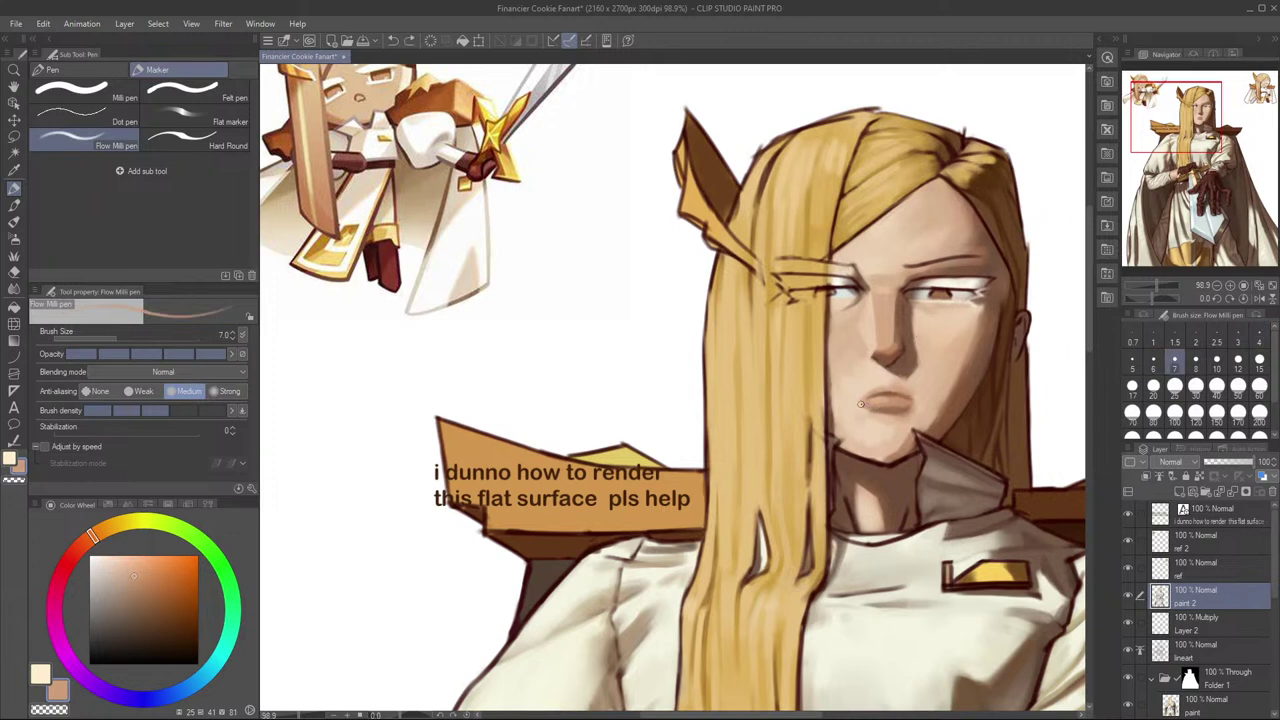
Step: Soften the mouth corner and surrounding skin with the Blend tool at size 17 in the mirrored view, undoing the last stroke
{"action": "key", "text": "period"}
{"action": "key", "text": "c"}
{"action": "key", "text": "j"}
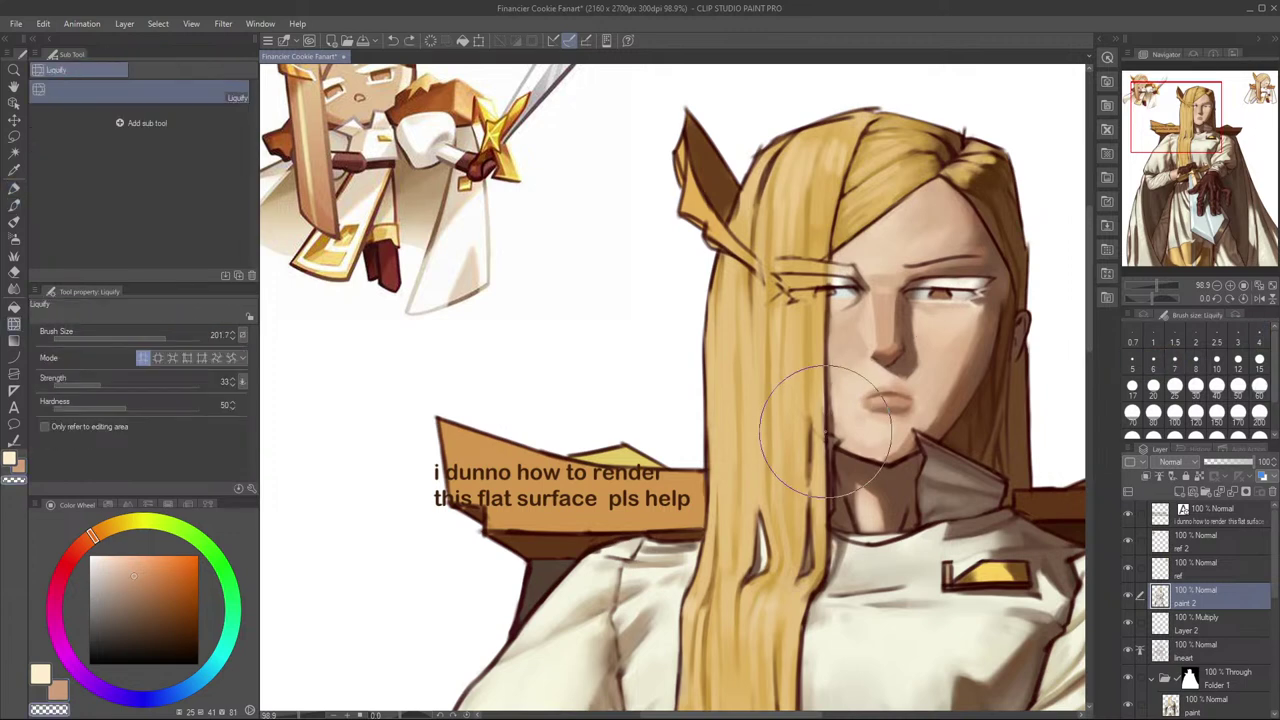
{"action": "key", "text": "j"}
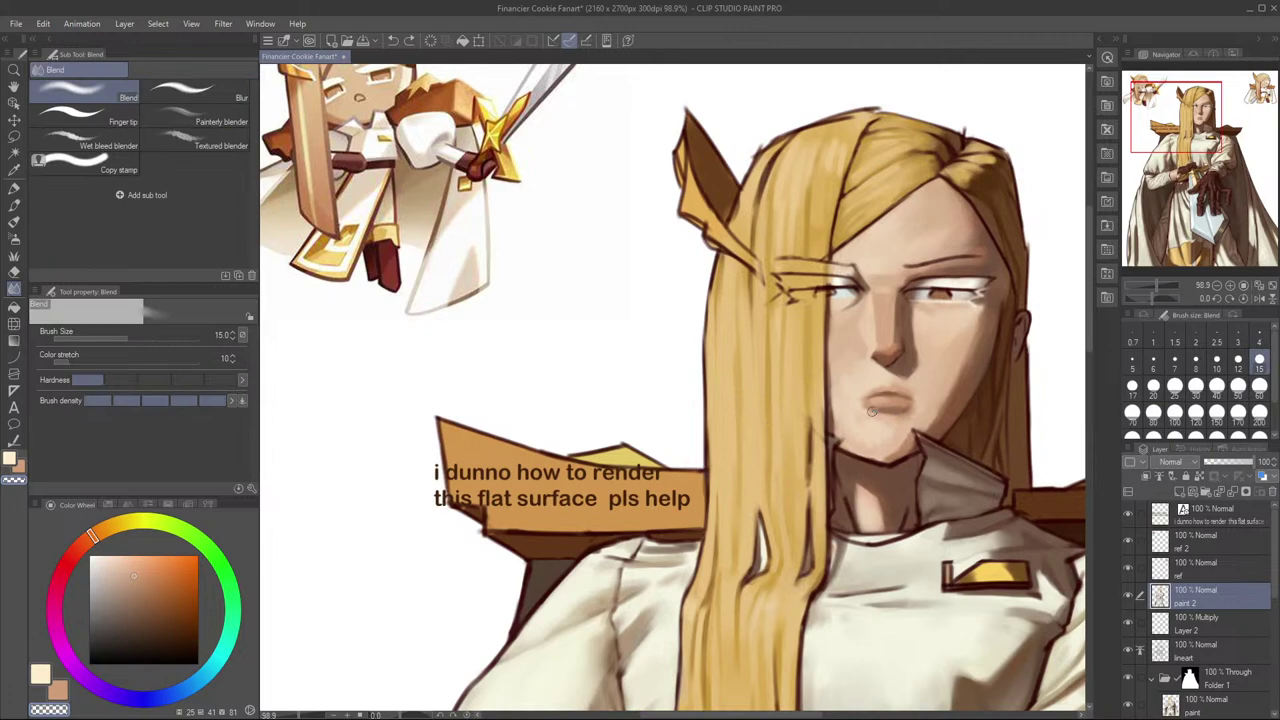
{"action": "key", "text": "h"}
{"action": "left_click_drag", "start_coordinate": [565, 426], "coordinate": [980, 412]}
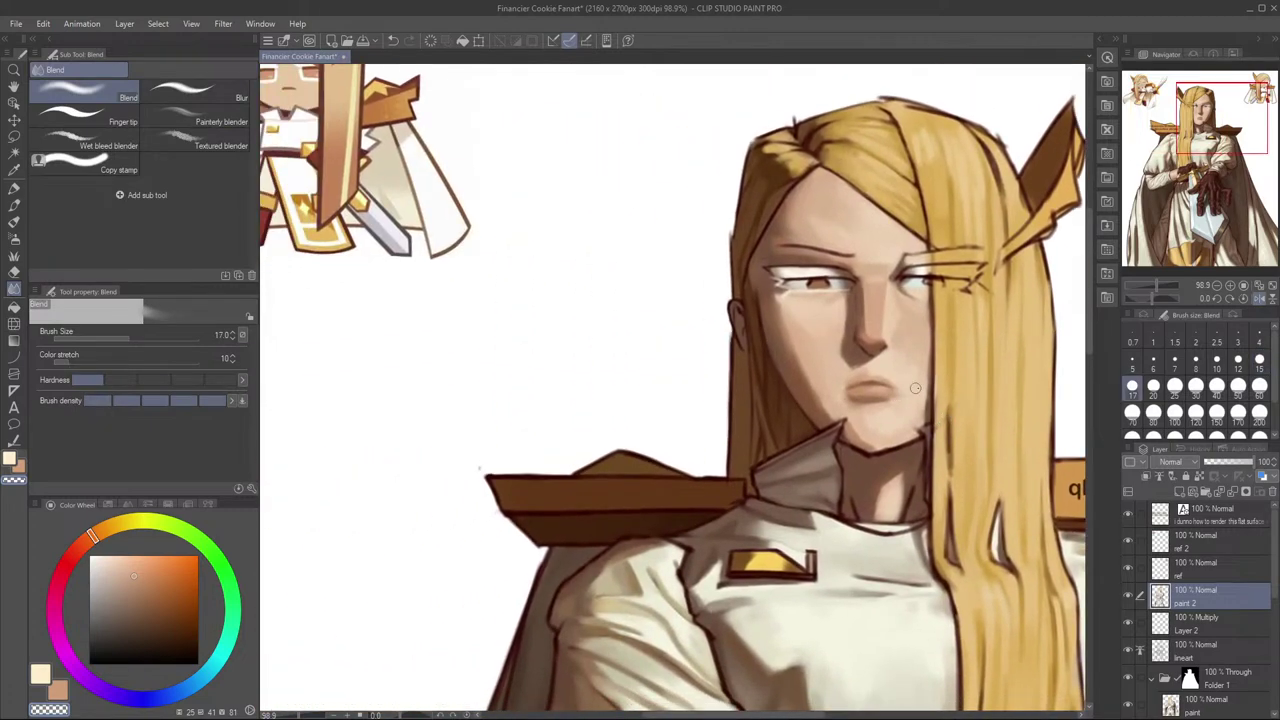
{"action": "left_click_drag", "start_coordinate": [853, 382], "coordinate": [848, 388]}
{"action": "key", "text": "ctrl+z"}
{"action": "left_click_drag", "start_coordinate": [913, 381], "coordinate": [971, 390]}
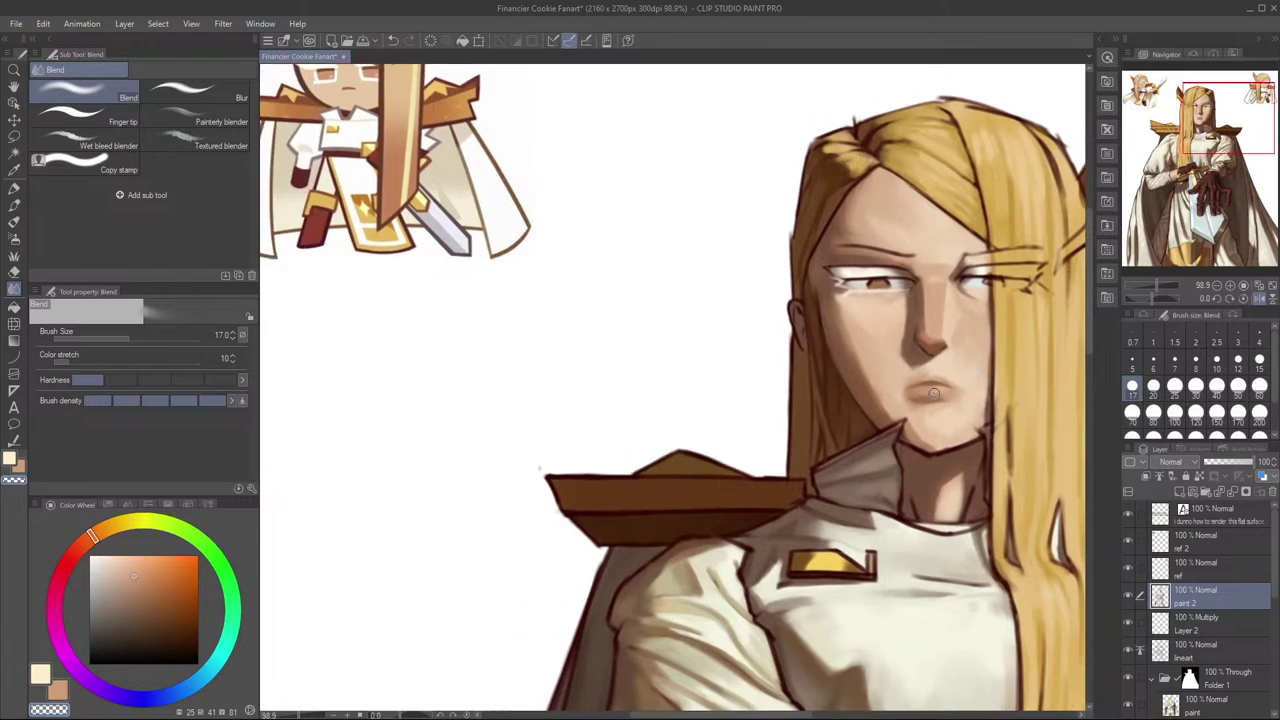
Step: Return to the unmirrored view and examine the lips and mouth corner against the rest of the face
{"action": "key", "text": "h"}
{"action": "left_click_drag", "start_coordinate": [746, 432], "coordinate": [1039, 375]}
{"action": "left_click_drag", "start_coordinate": [1039, 375], "coordinate": [912, 313]}
{"action": "left_click_drag", "start_coordinate": [1000, 404], "coordinate": [1029, 430]}
{"action": "scroll", "coordinate": [950, 305], "scroll_direction": "down", "scroll_amount": 2}
{"action": "left_click_drag", "start_coordinate": [936, 337], "coordinate": [955, 353]}
{"action": "scroll", "coordinate": [955, 352], "scroll_direction": "up", "scroll_amount": 1}
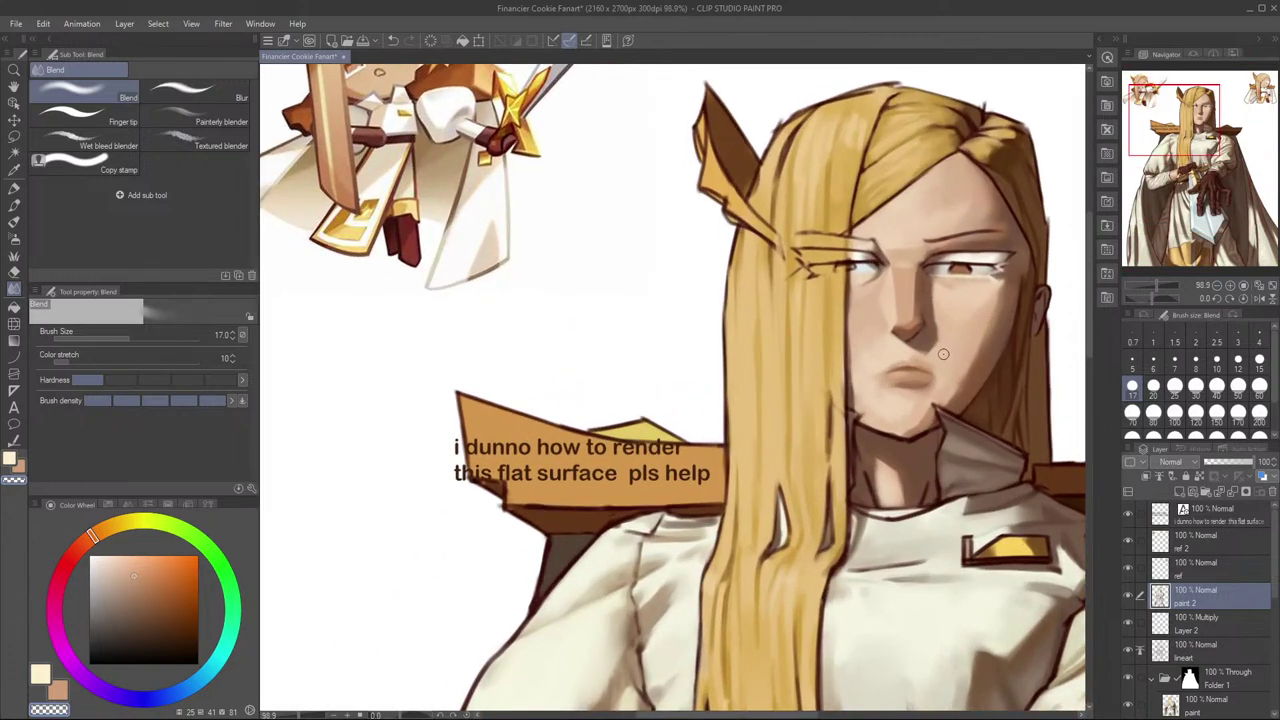
Step: Reshape the lips with the Liquify tool, reducing the brush size to 70, 50 and 40
{"action": "key", "text": "j"}
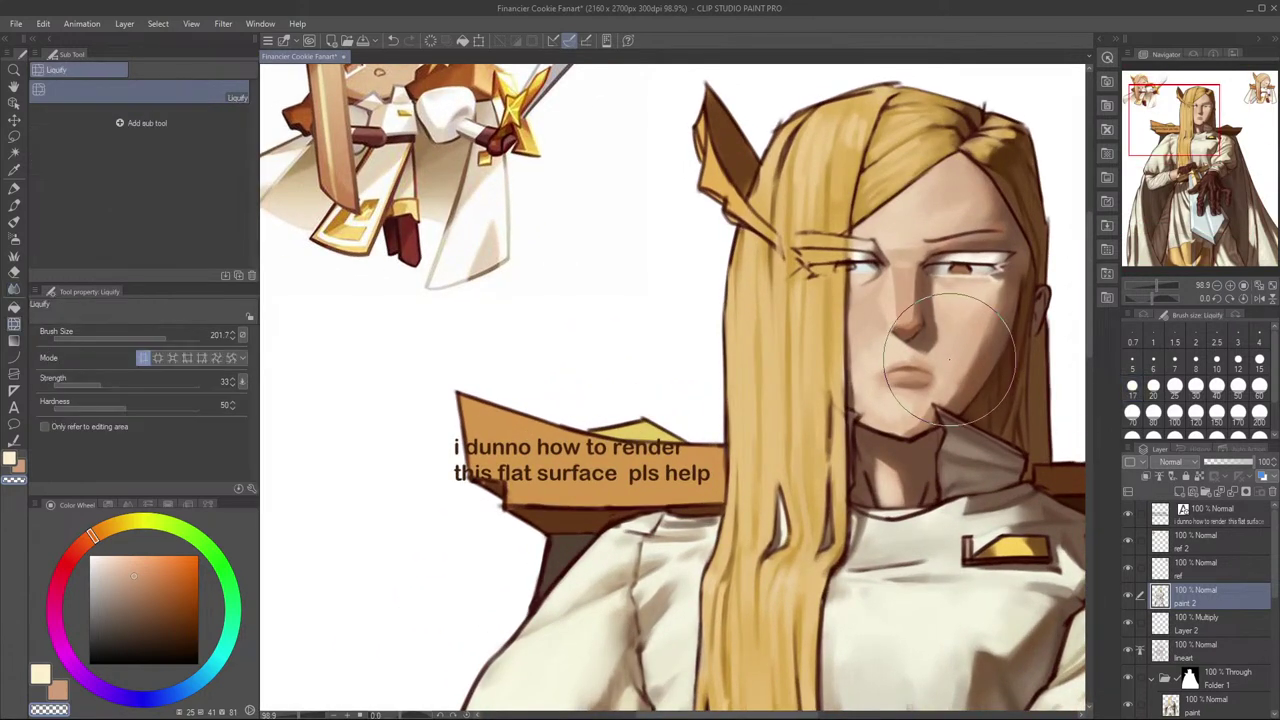
{"action": "key", "text": "bracketleft"}
{"action": "key", "text": "bracketleft"}
{"action": "key", "text": "bracketleft"}
{"action": "key", "text": "bracketleft"}
{"action": "key", "text": "bracketleft"}
{"action": "key", "text": "bracketleft"}
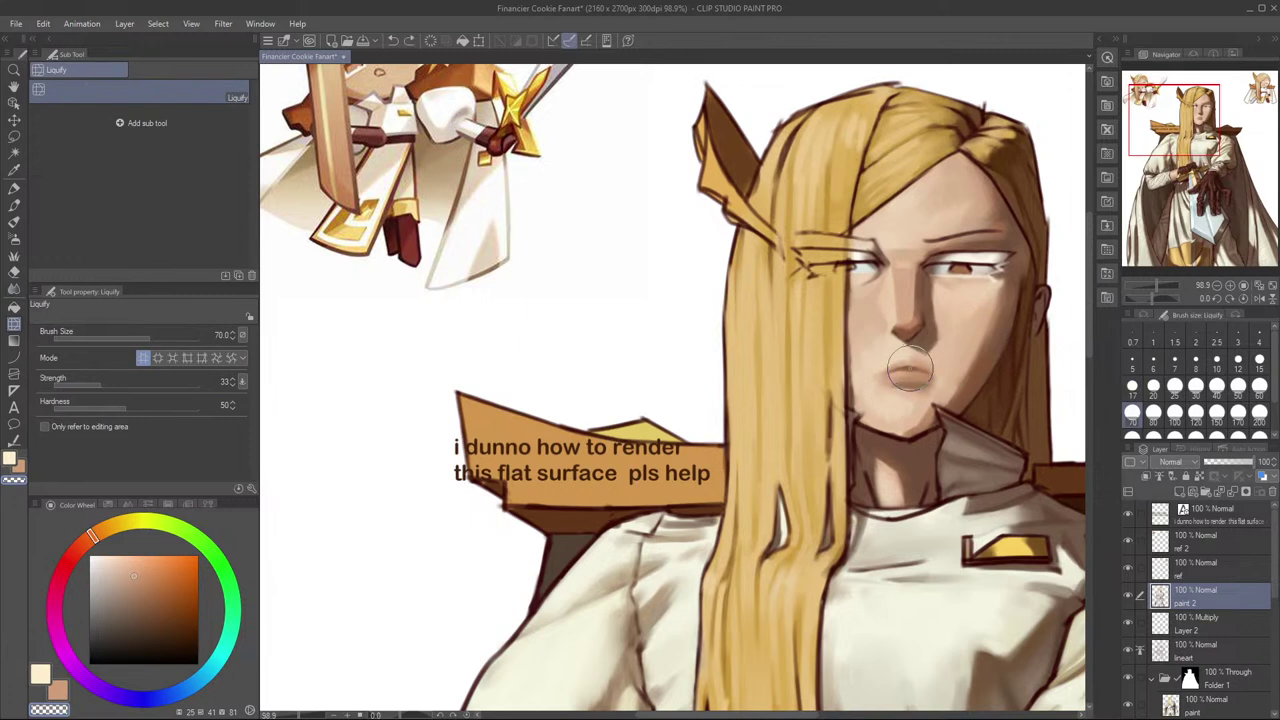
{"action": "key", "text": "bracketleft"}
{"action": "key", "text": "bracketleft"}
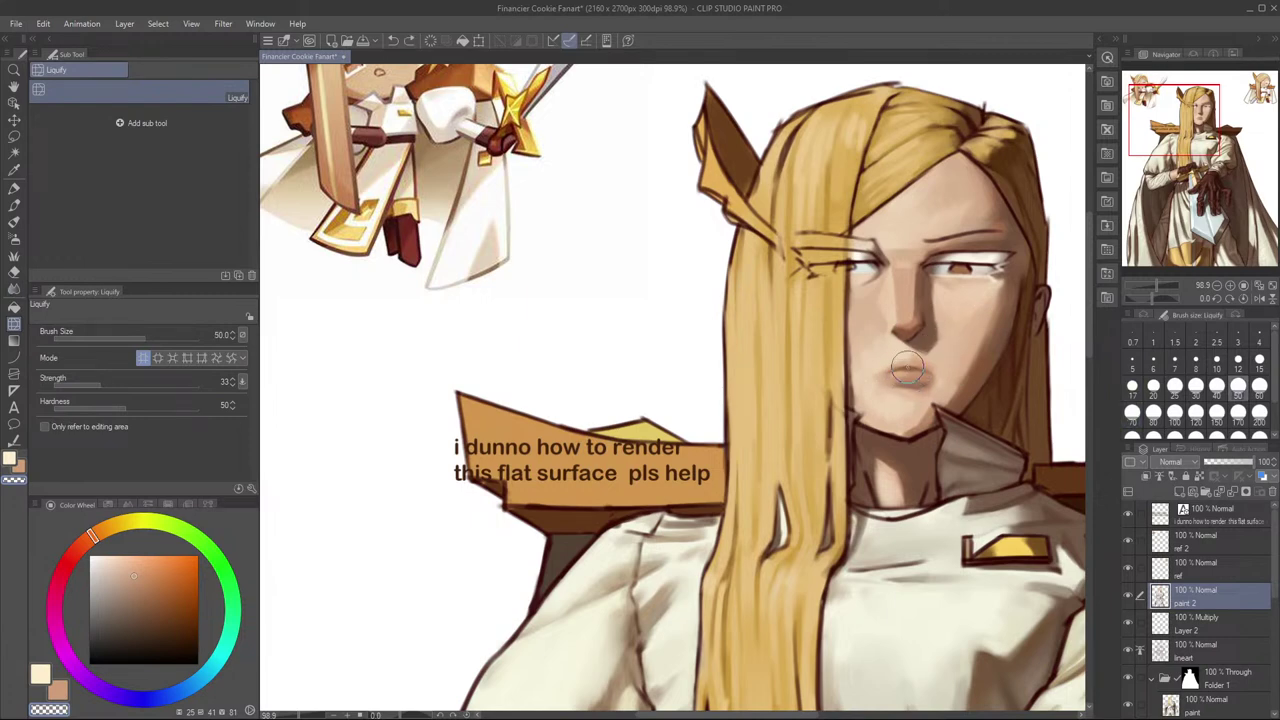
{"action": "key", "text": "bracketleft"}
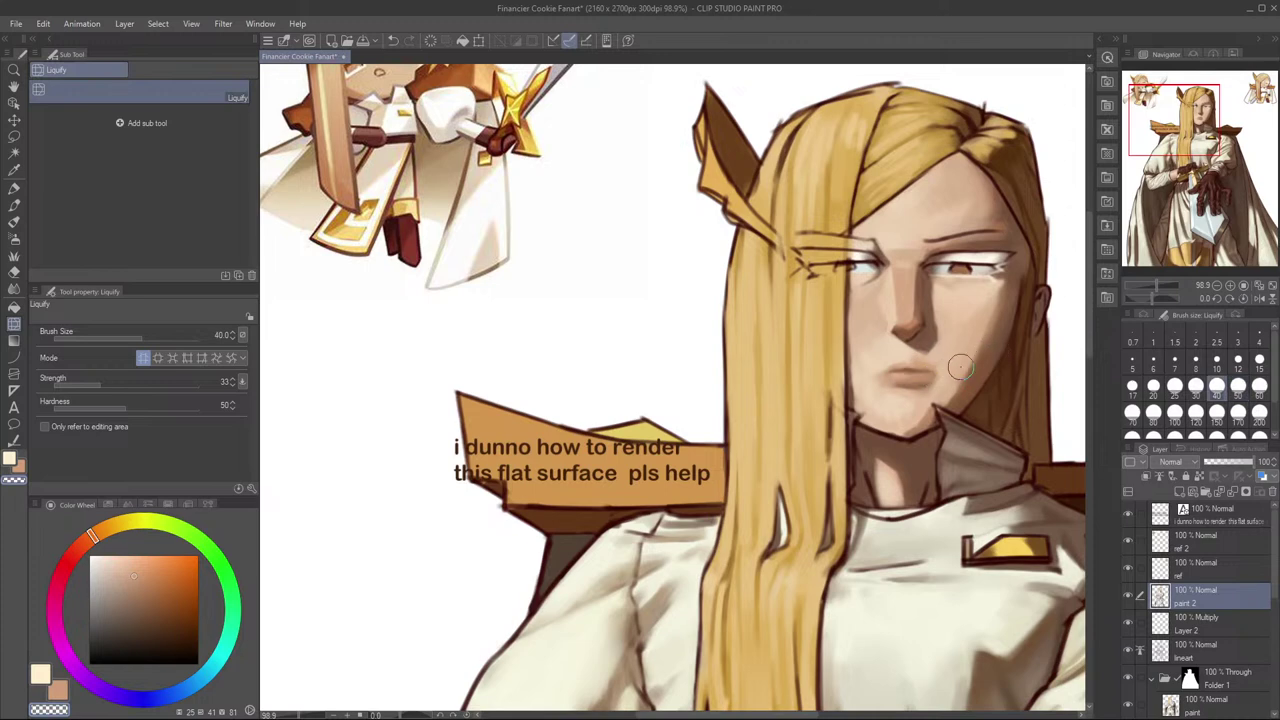
Step: Adjust the lower lip and mouth corner with Liquify at brush sizes 60 and 50, undoing one push
{"action": "key", "text": "bracketright"}
{"action": "key", "text": "bracketright"}
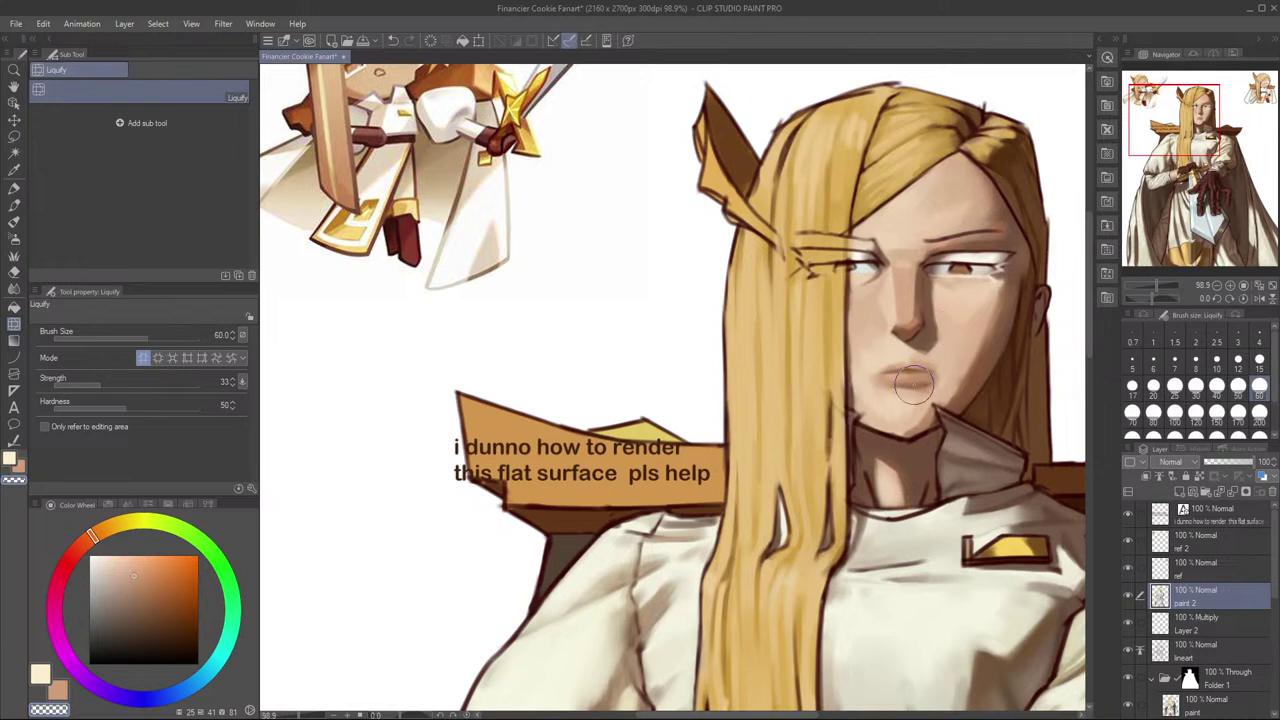
{"action": "scroll", "coordinate": [968, 377], "scroll_direction": "down", "scroll_amount": 2}
{"action": "scroll", "coordinate": [968, 377], "scroll_direction": "up", "scroll_amount": 1}
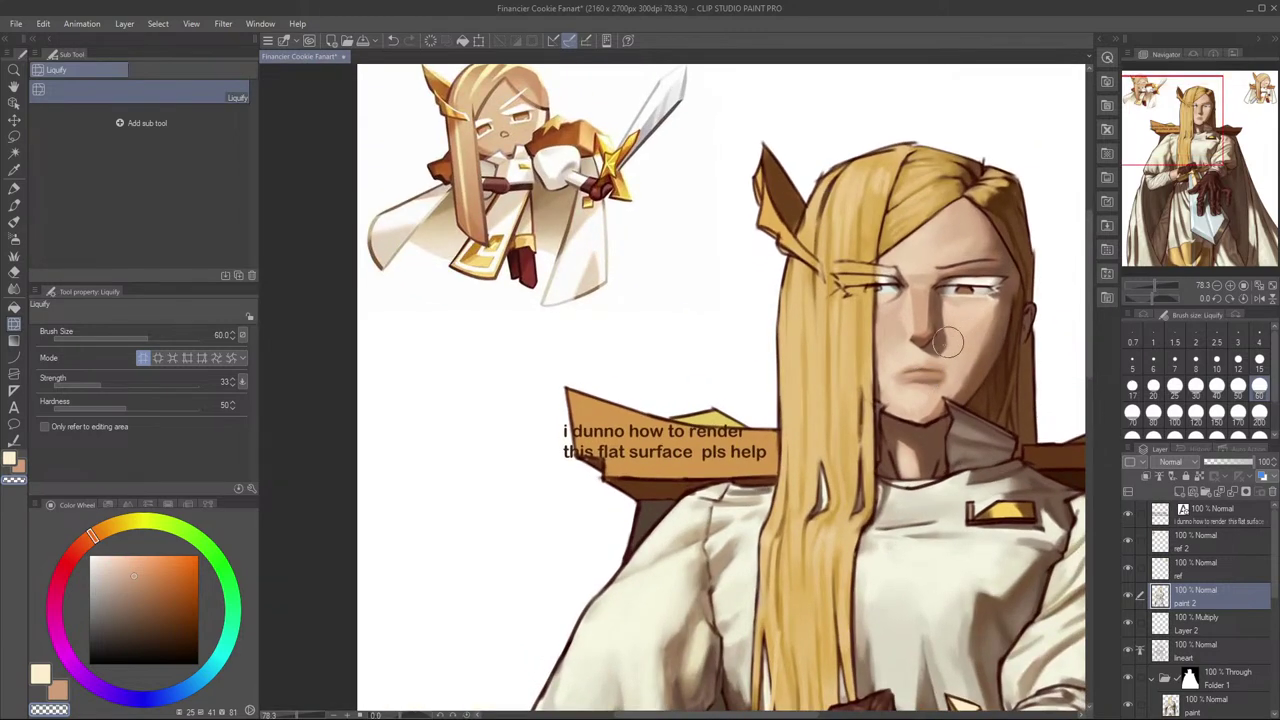
{"action": "mouse_move", "coordinate": [926, 370]}
{"action": "left_mouse_down"}
{"action": "mouse_move", "coordinate": [1011, 289]}
{"action": "mouse_move", "coordinate": [936, 376]}
{"action": "left_mouse_up"}
{"action": "key", "text": "ctrl+z"}
{"action": "key", "text": "bracketleft"}
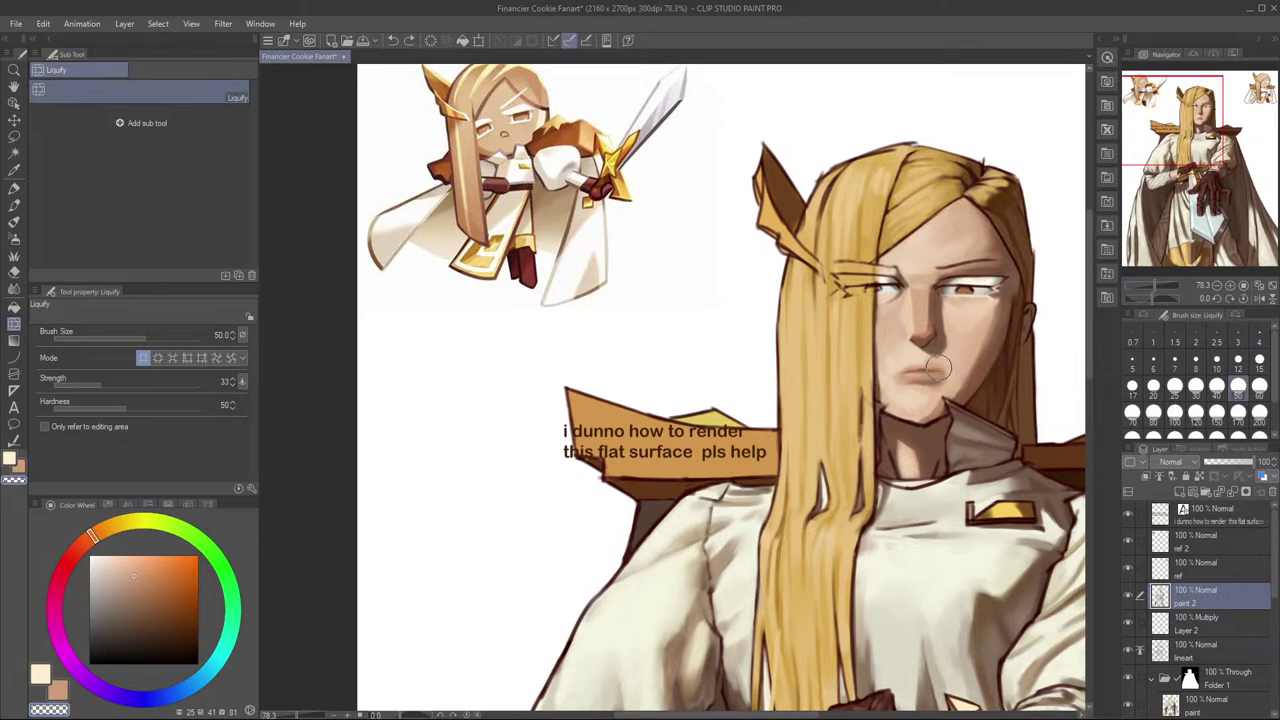
Step: Check the reshaped mouth in mirrored and unmirrored views and compare the figure with the paint 2 layer hidden and shown
{"action": "key", "text": "h"}
{"action": "key", "text": "h"}
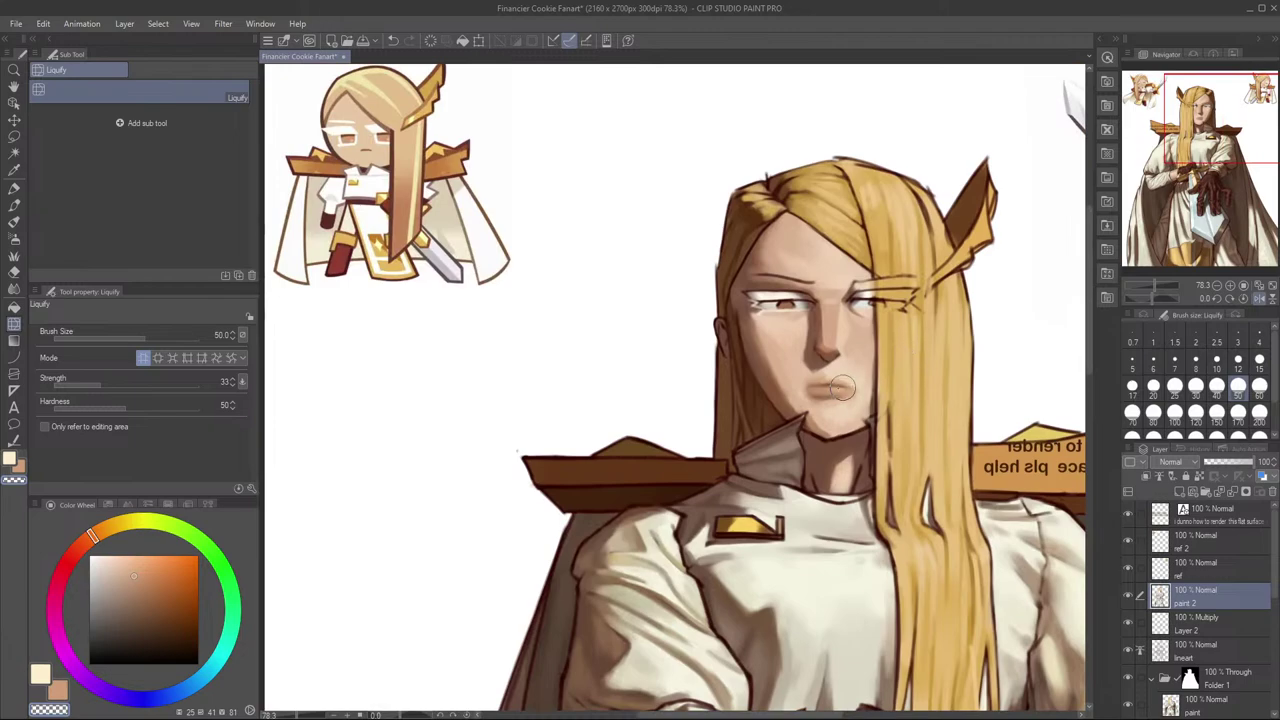
{"action": "key", "text": "h"}
{"action": "left_click_drag", "start_coordinate": [822, 368], "coordinate": [1011, 363]}
{"action": "left_click_drag", "start_coordinate": [1051, 304], "coordinate": [1007, 343]}
{"action": "scroll", "coordinate": [1007, 344], "scroll_direction": "up", "scroll_amount": 2}
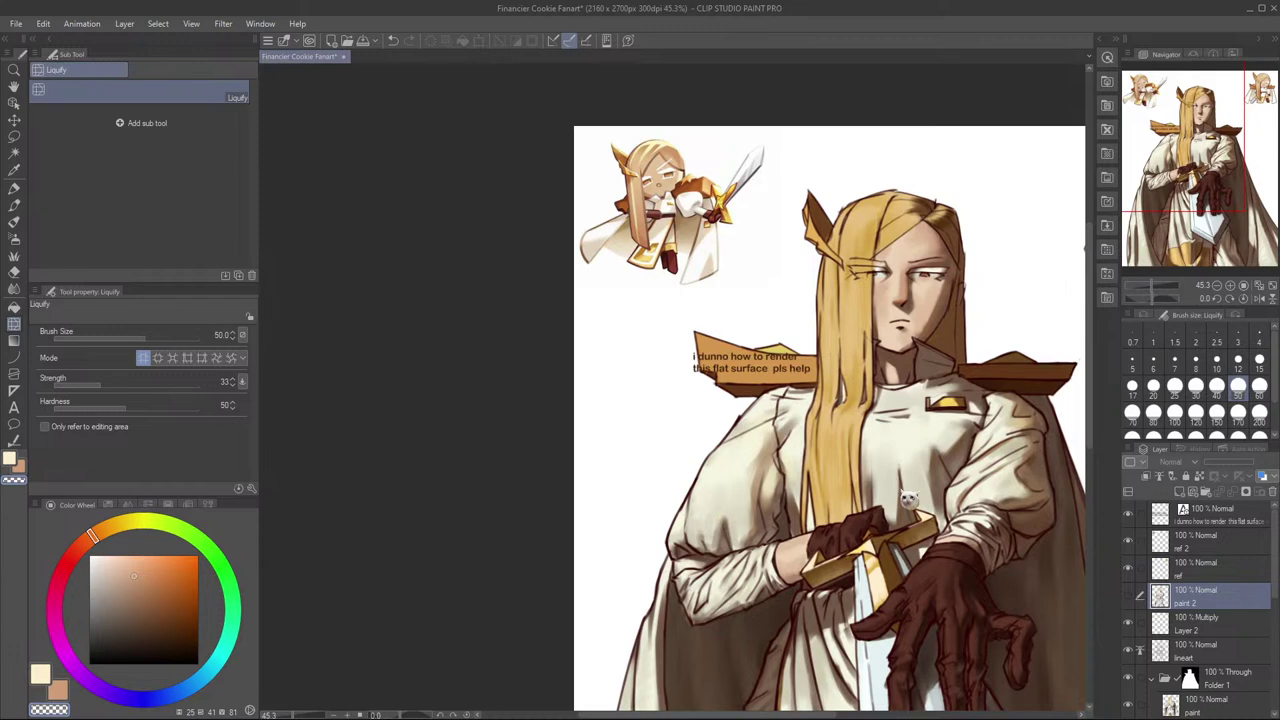
{"action": "left_click", "coordinate": [1128, 597]}
{"action": "left_click", "coordinate": [1128, 597]}
{"action": "left_click", "coordinate": [1130, 600]}
{"action": "left_click_drag", "start_coordinate": [965, 347], "coordinate": [974, 338]}
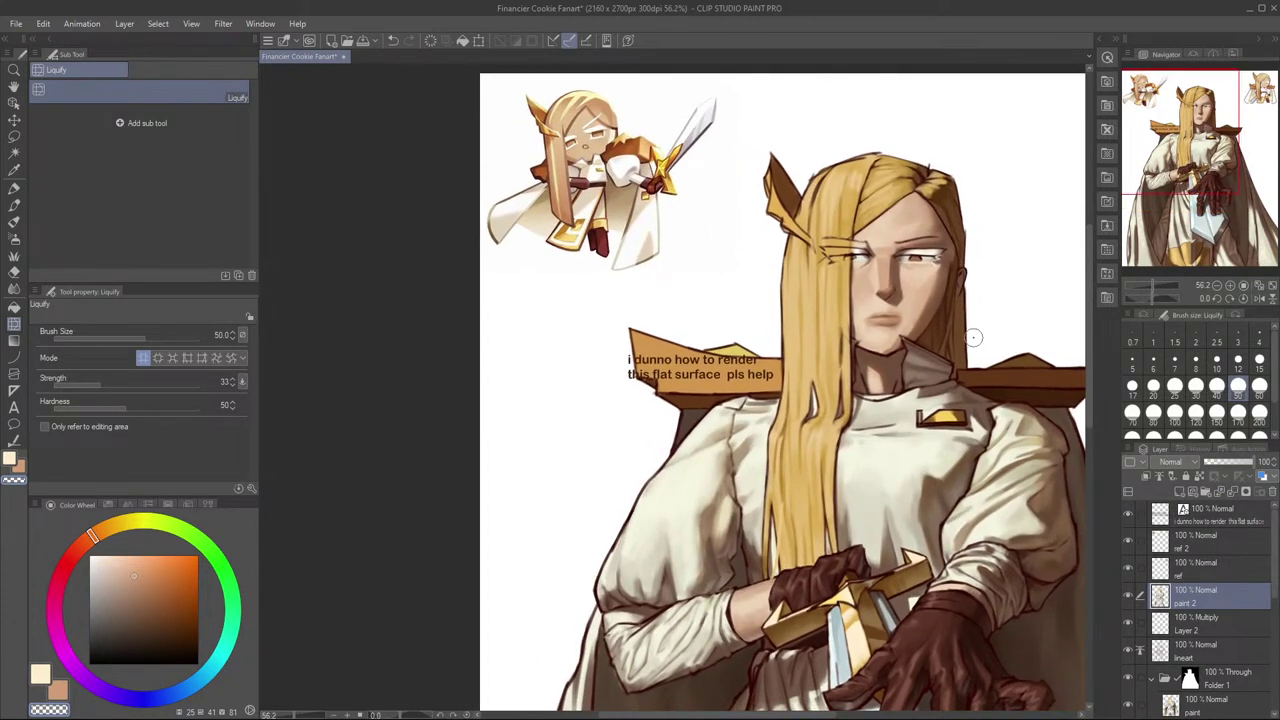
Step: Try accenting the mouth with the Flow Milli pen in a sampled dark maroon at size 7 in the mirrored view, and undo the strokes
{"action": "key", "text": "e"}
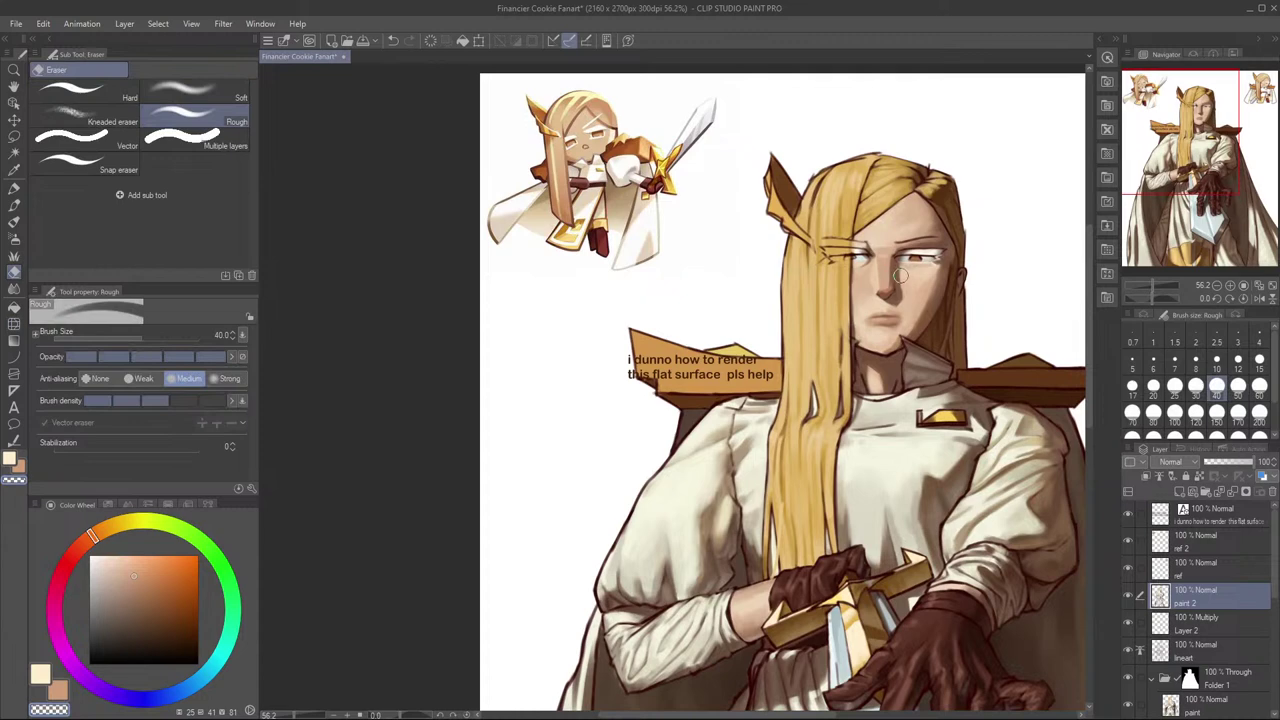
{"action": "key", "text": "p"}
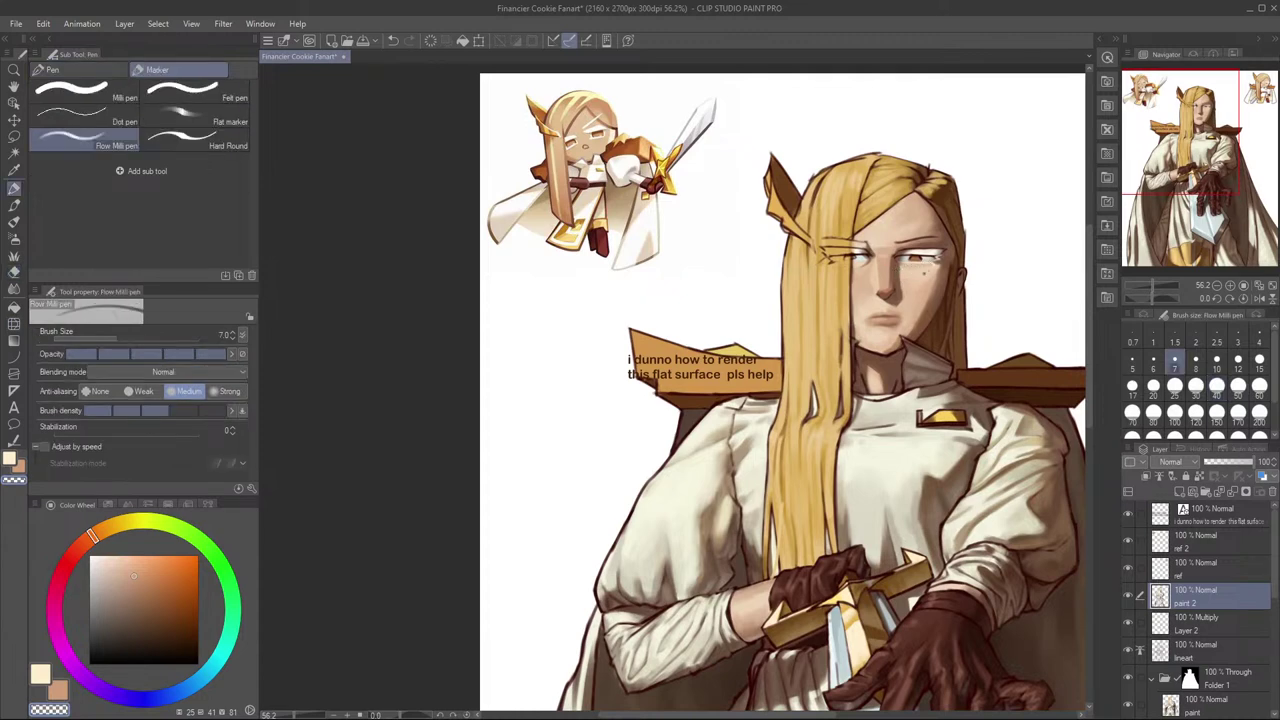
{"action": "scroll", "coordinate": [890, 284], "scroll_direction": "up", "scroll_amount": 2}
{"action": "left_click", "coordinate": [620, 490], "text": "alt"}
{"action": "key", "text": "h"}
{"action": "mouse_move", "coordinate": [457, 328]}
{"action": "left_mouse_down"}
{"action": "mouse_move", "coordinate": [832, 346]}
{"action": "mouse_move", "coordinate": [820, 348]}
{"action": "left_mouse_up"}
{"action": "key", "text": "ctrl+z"}
{"action": "key", "text": "ctrl+z"}
{"action": "key", "text": "ctrl+z"}
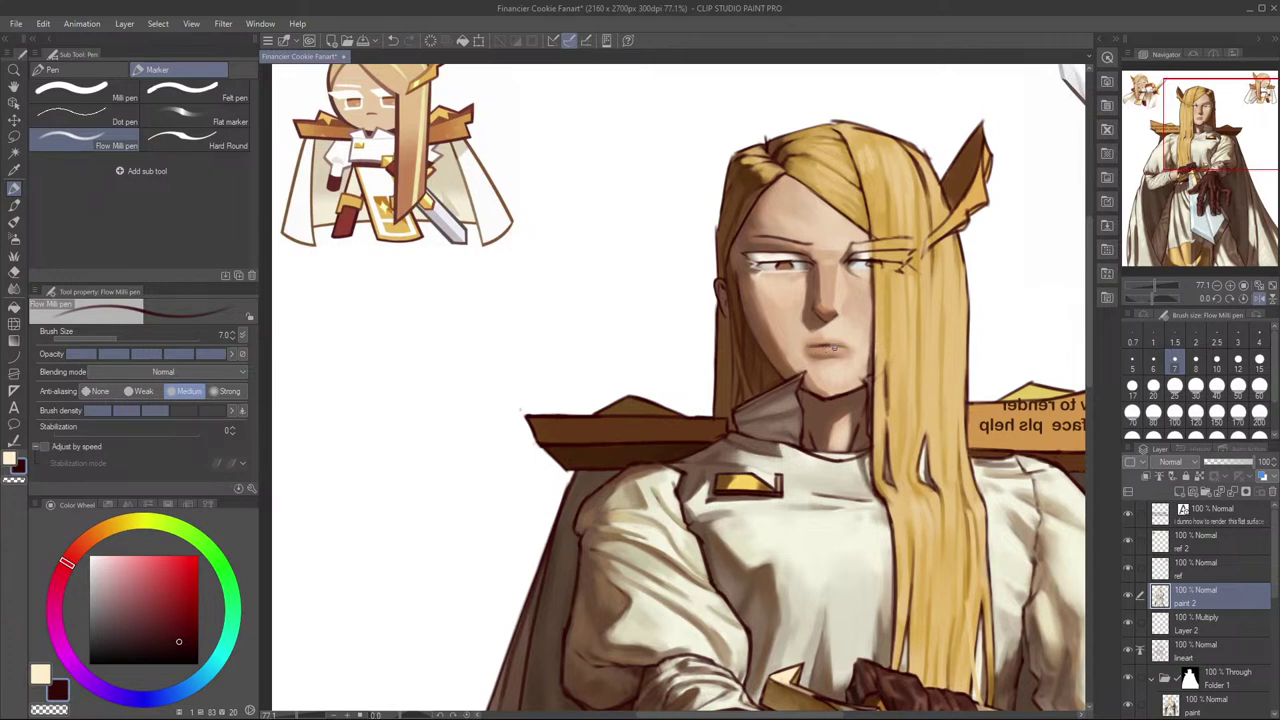
Step: Touch up the skin beside the mouth corner using the Flow Milli pen with a sampled light skin tone at small brush sizes
{"action": "left_click_drag", "start_coordinate": [891, 329], "coordinate": [917, 357]}
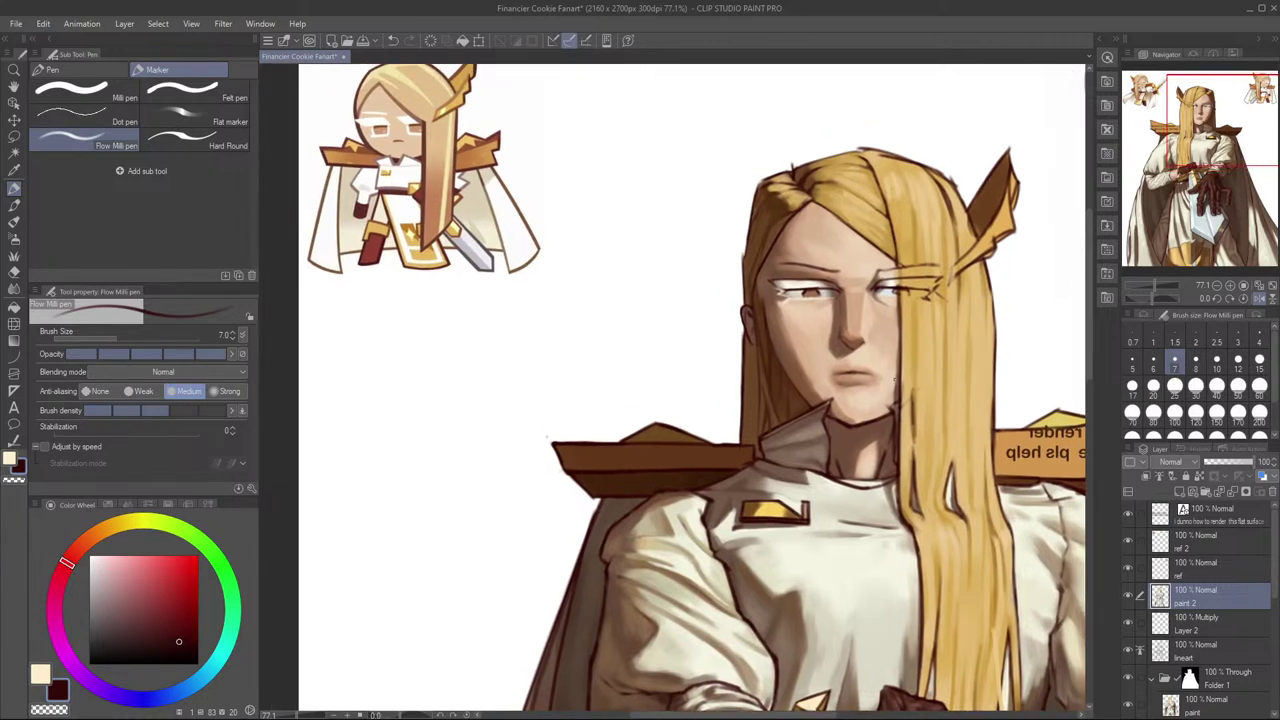
{"action": "key", "text": "p"}
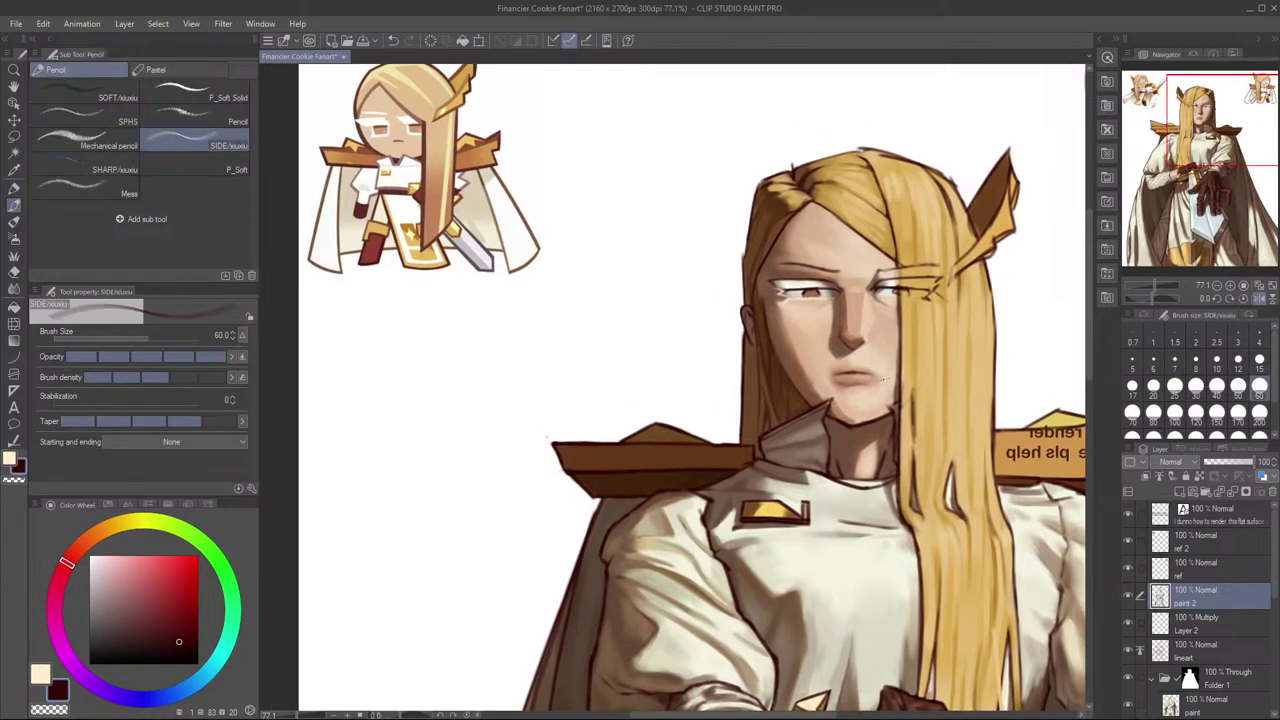
{"action": "key", "text": "p"}
{"action": "left_click", "coordinate": [885, 383], "text": "alt"}
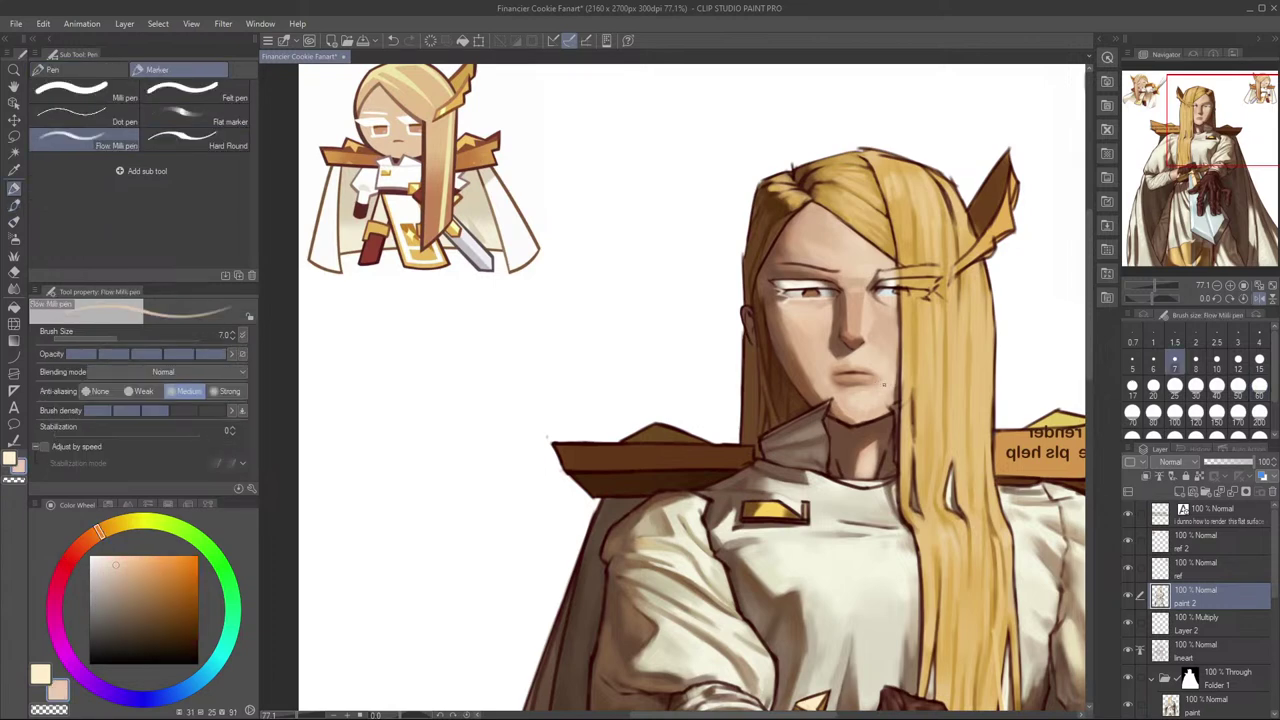
{"action": "key", "text": "bracketleft"}
{"action": "key", "text": "bracketleft"}
{"action": "key", "text": "bracketleft"}
{"action": "key", "text": "bracketright"}
{"action": "key", "text": "bracketright"}
{"action": "key", "text": "bracketright"}
Step: Refine the lip edges and the skin above and below the mouth with sampled skin tones at brush size 10
{"action": "left_click", "coordinate": [865, 386], "text": "alt"}
{"action": "key", "text": "bracketright"}
{"action": "key", "text": "bracketright"}
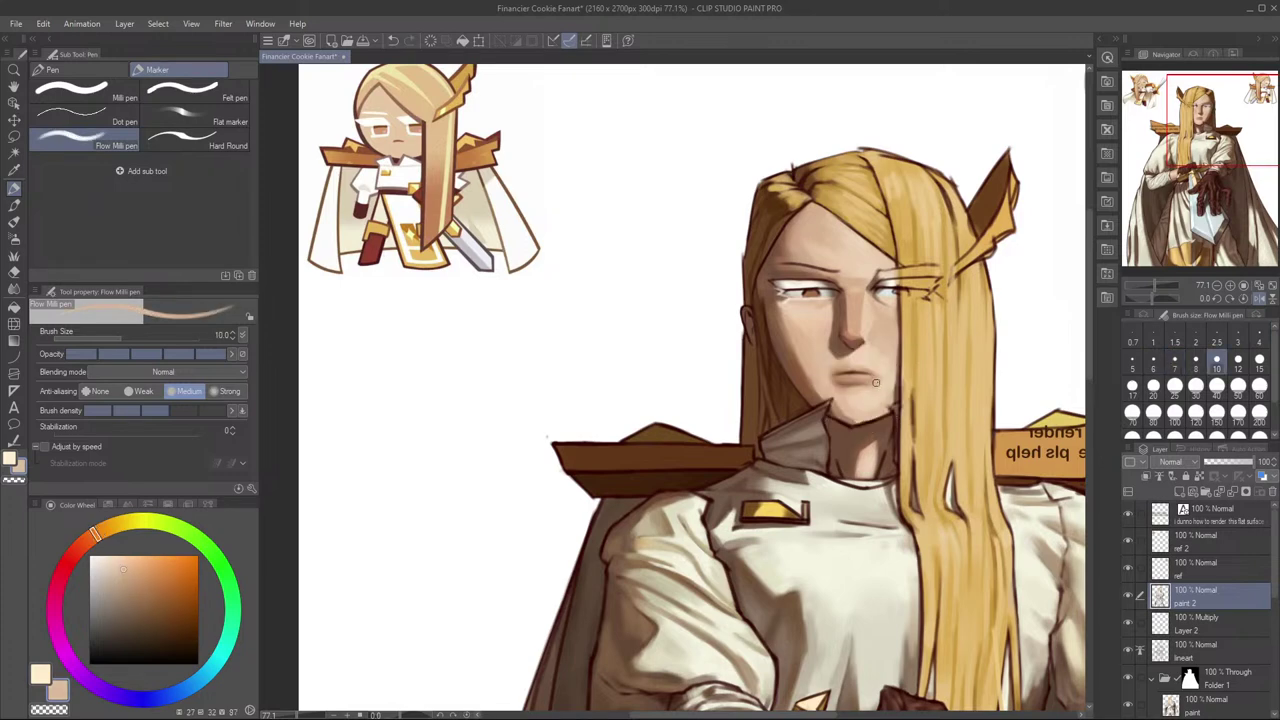
{"action": "left_click", "coordinate": [885, 381], "text": "alt"}
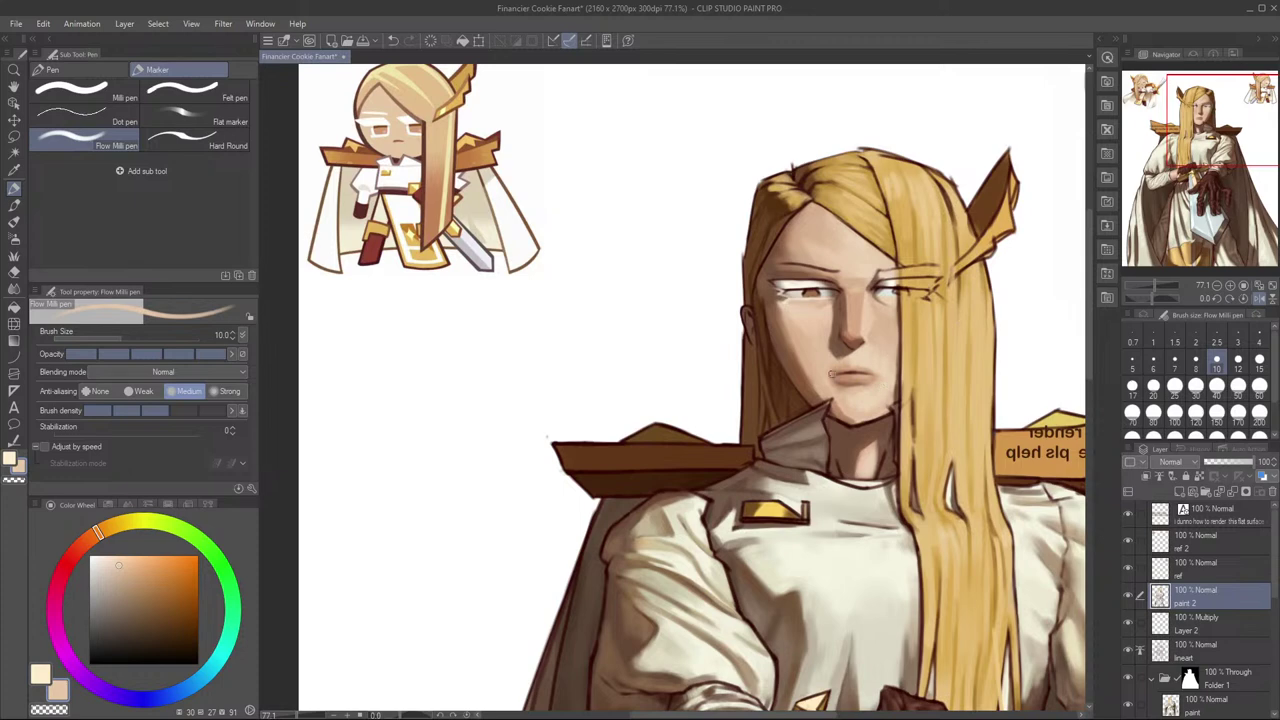
{"action": "left_click", "coordinate": [849, 360], "text": "alt"}
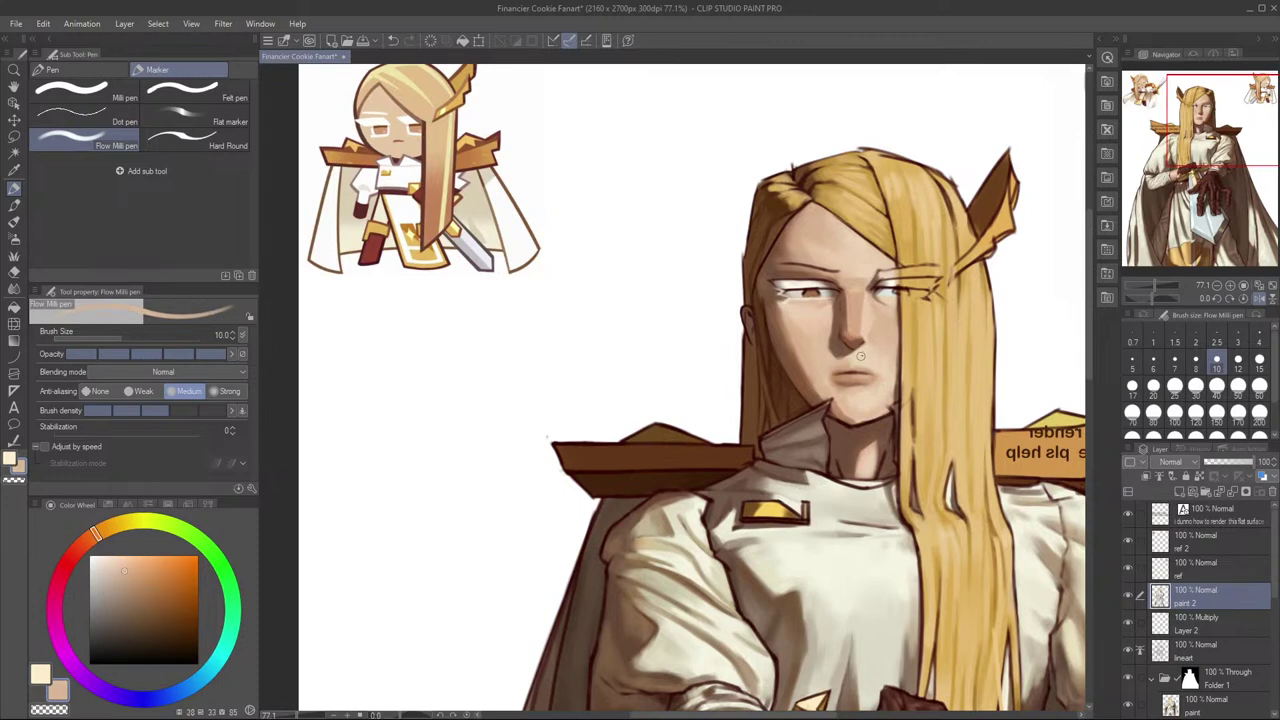
{"action": "left_click", "coordinate": [842, 363], "text": "alt"}
{"action": "left_click", "coordinate": [871, 388], "text": "alt"}
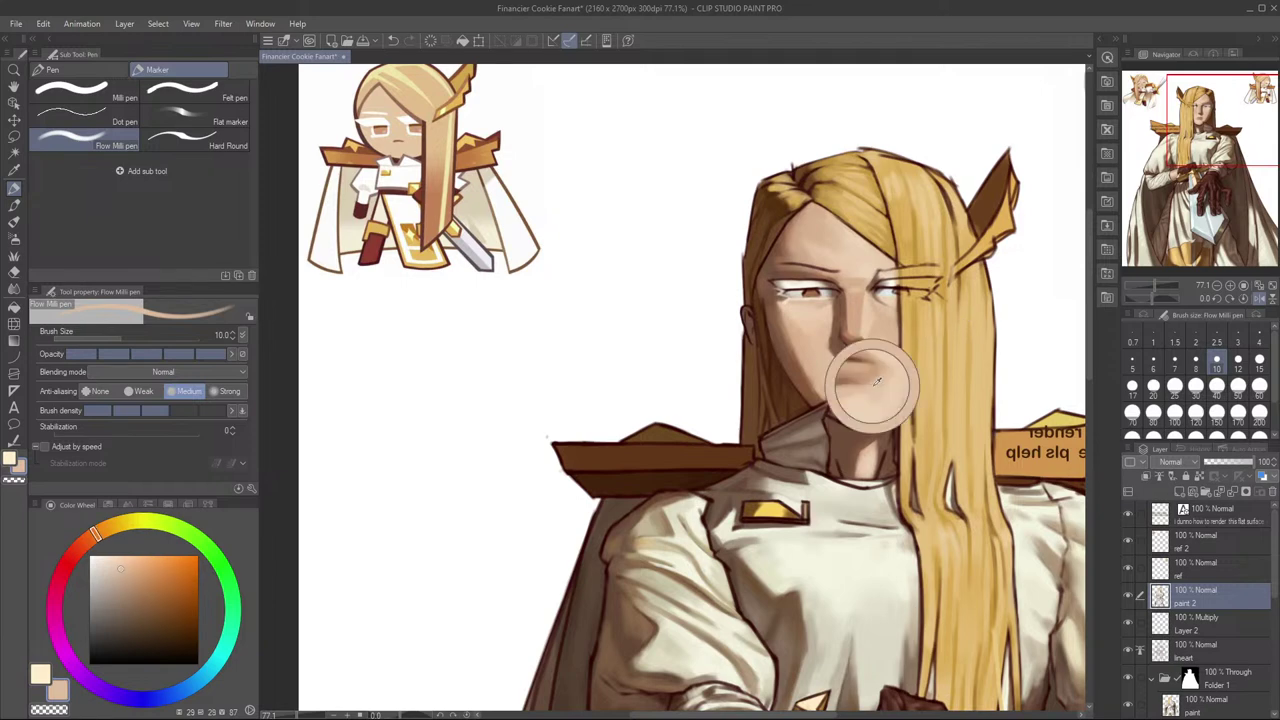
Step: Examine the unmirrored face and whole figure at different magnifications, comparing them with the paint 2 layer hidden and shown
{"action": "key", "text": "h"}
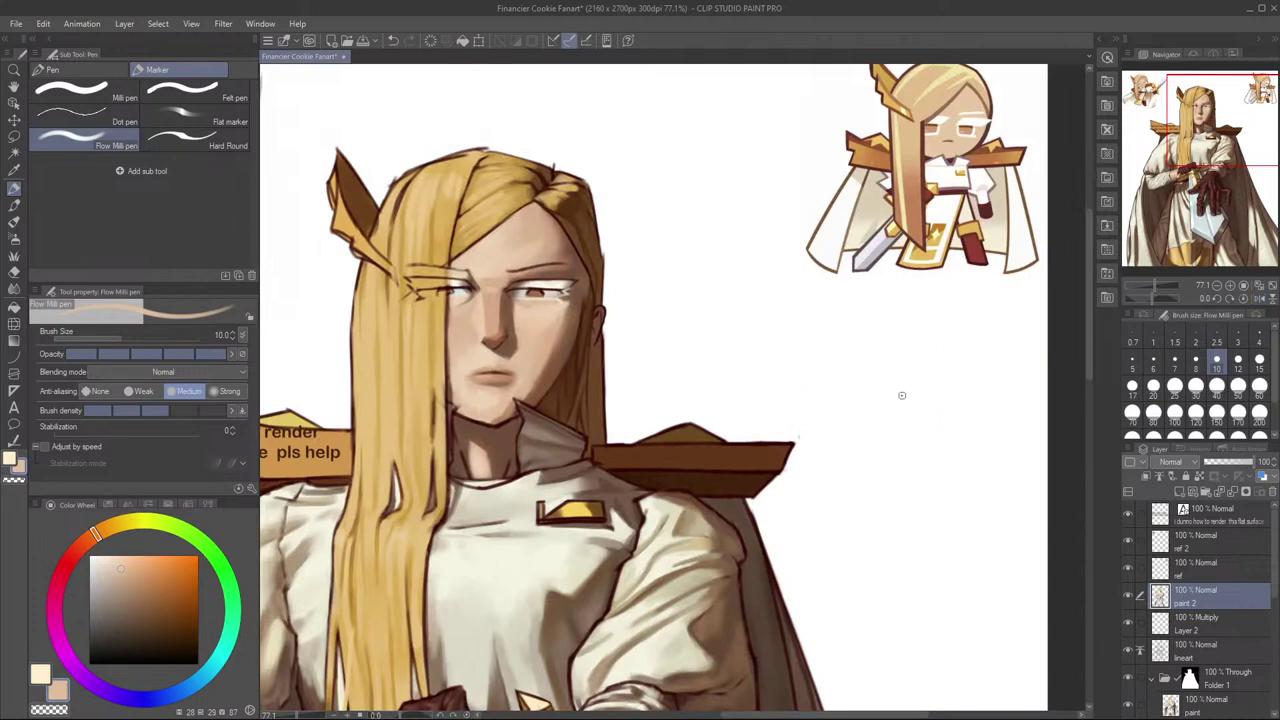
{"action": "left_click_drag", "start_coordinate": [898, 407], "coordinate": [914, 416]}
{"action": "scroll", "coordinate": [893, 416], "scroll_direction": "up", "scroll_amount": 10}
{"action": "scroll", "coordinate": [966, 409], "scroll_direction": "down", "scroll_amount": 9}
{"action": "scroll", "coordinate": [899, 478], "scroll_direction": "down", "scroll_amount": 3}
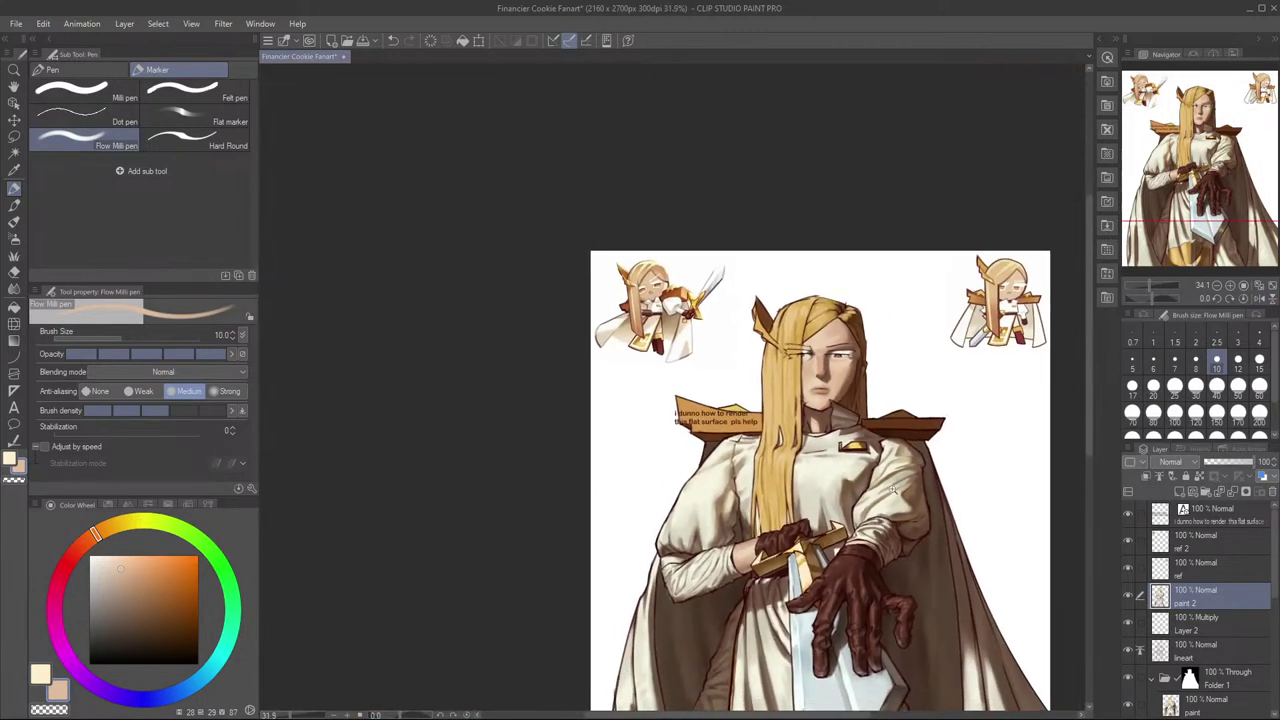
{"action": "left_click", "coordinate": [1128, 597]}
{"action": "left_click", "coordinate": [1128, 597]}
{"action": "left_click_drag", "start_coordinate": [1032, 616], "coordinate": [1040, 466]}
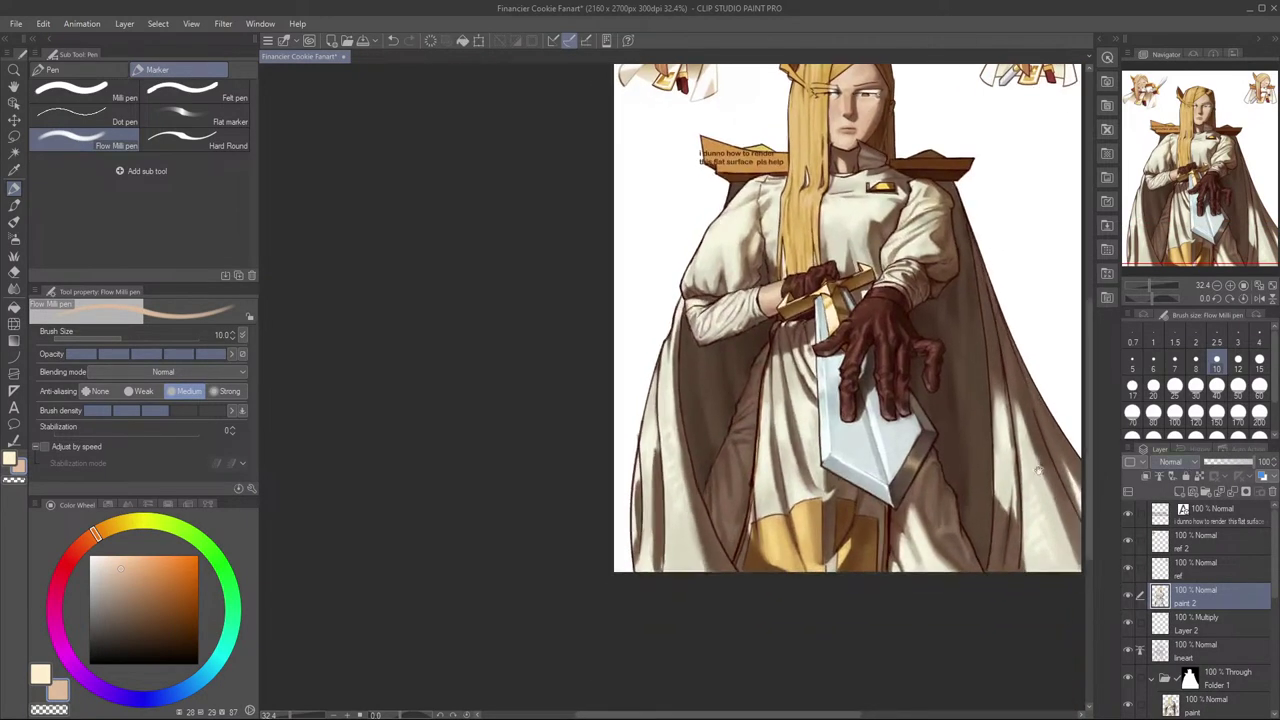
{"action": "left_click_drag", "start_coordinate": [1018, 358], "coordinate": [1045, 616]}
{"action": "left_click_drag", "start_coordinate": [874, 318], "coordinate": [926, 289]}
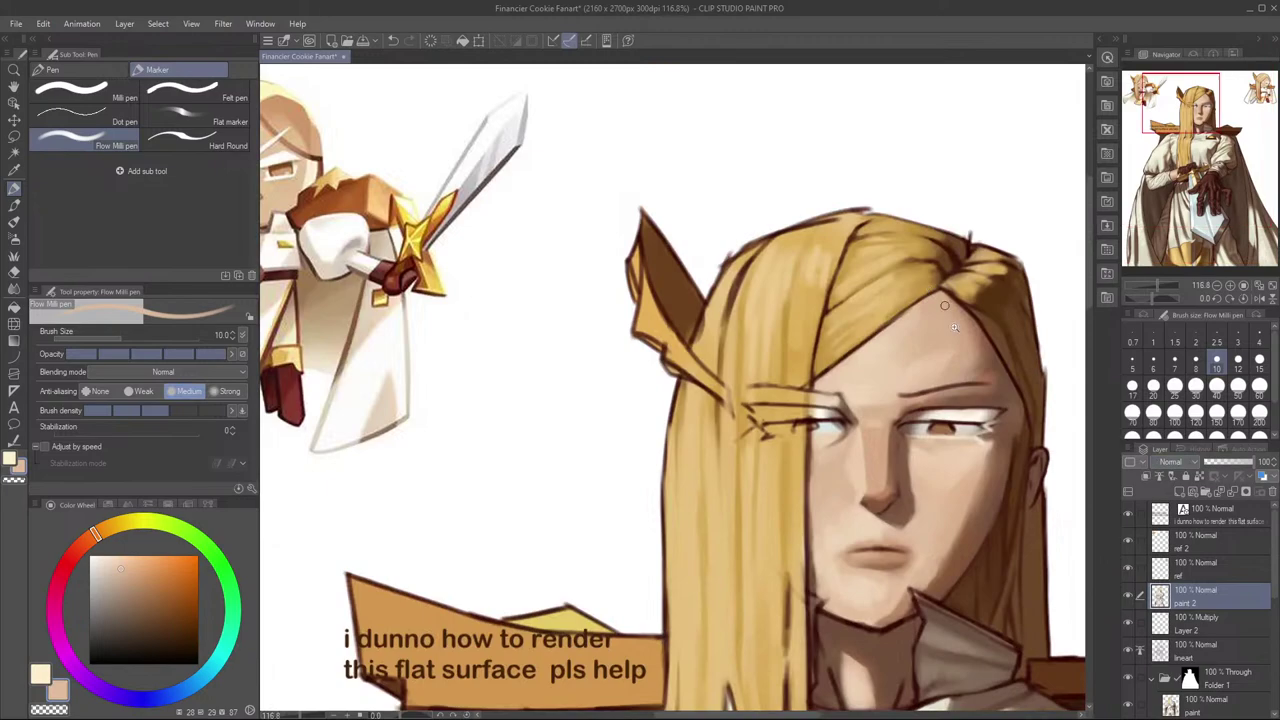
{"action": "scroll", "coordinate": [927, 289], "scroll_direction": "down", "scroll_amount": 5}
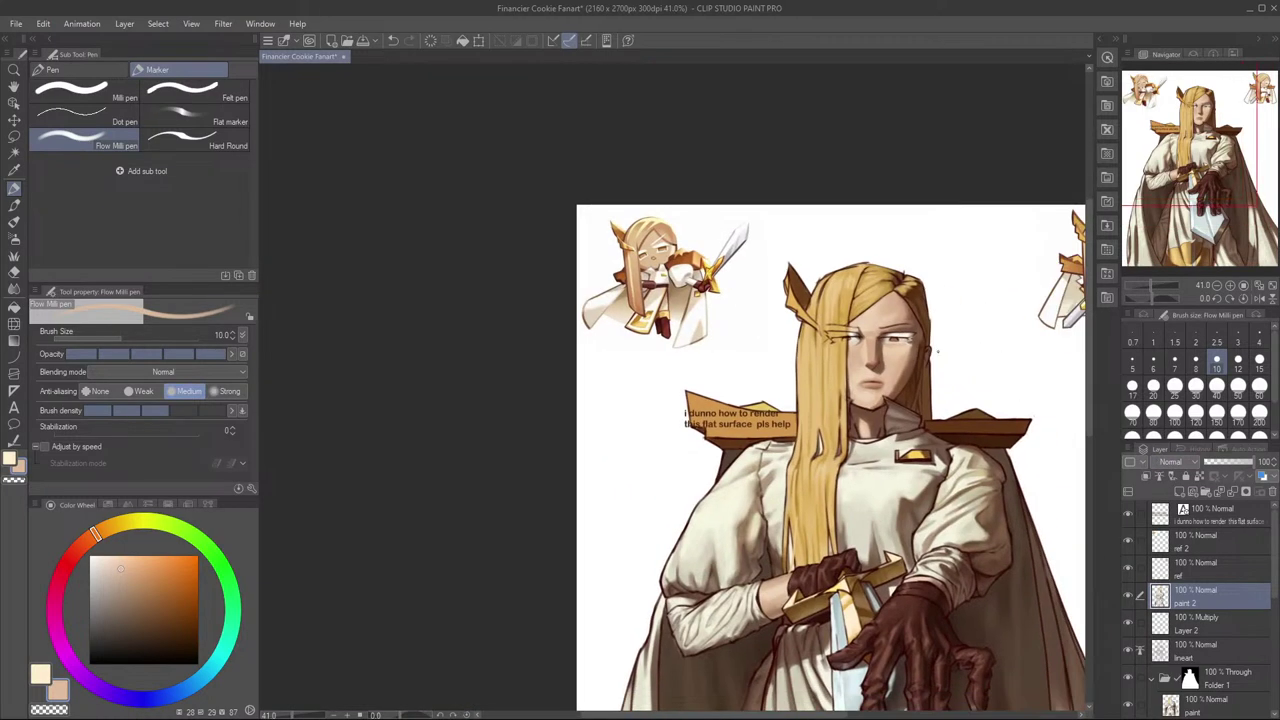
{"action": "scroll", "coordinate": [937, 351], "scroll_direction": "up", "scroll_amount": 3}
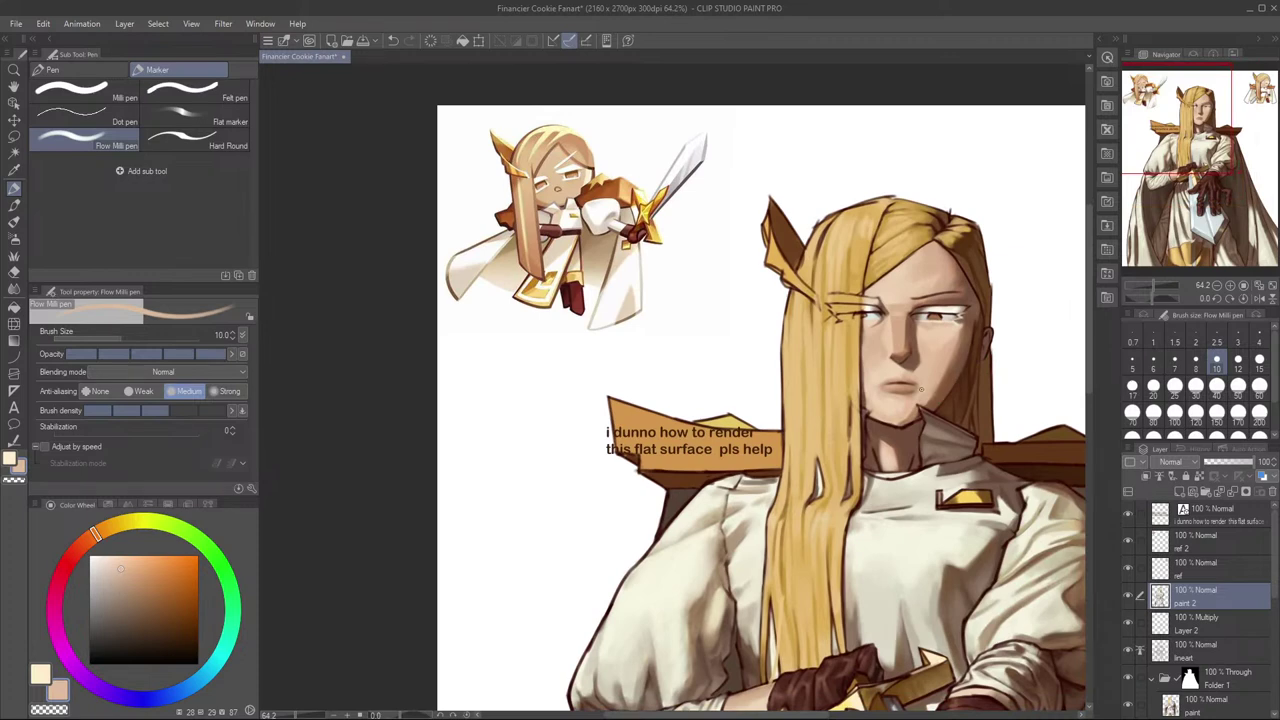
Step: Rework the shadow at the mouth corner with a sampled brown adjusted to a deeper shade at brush size 8, undoing the first attempt
{"action": "left_click", "coordinate": [915, 388], "text": "alt"}
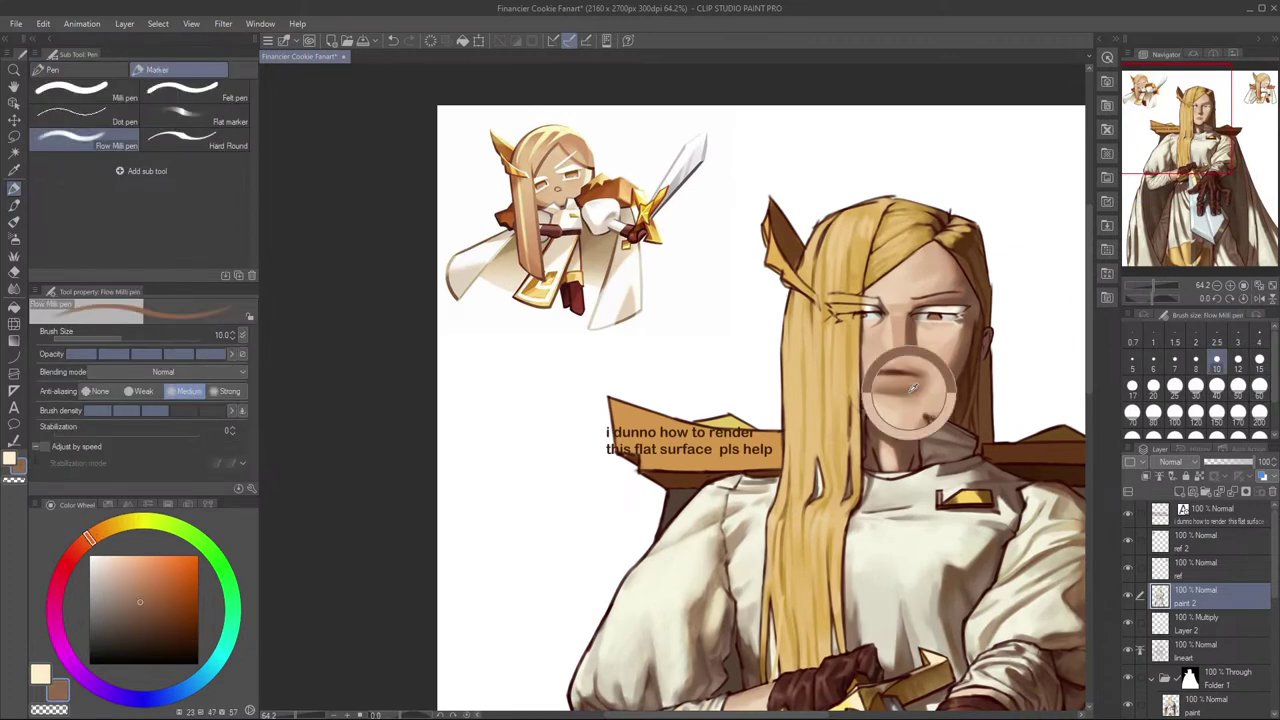
{"action": "key", "text": "bracketleft"}
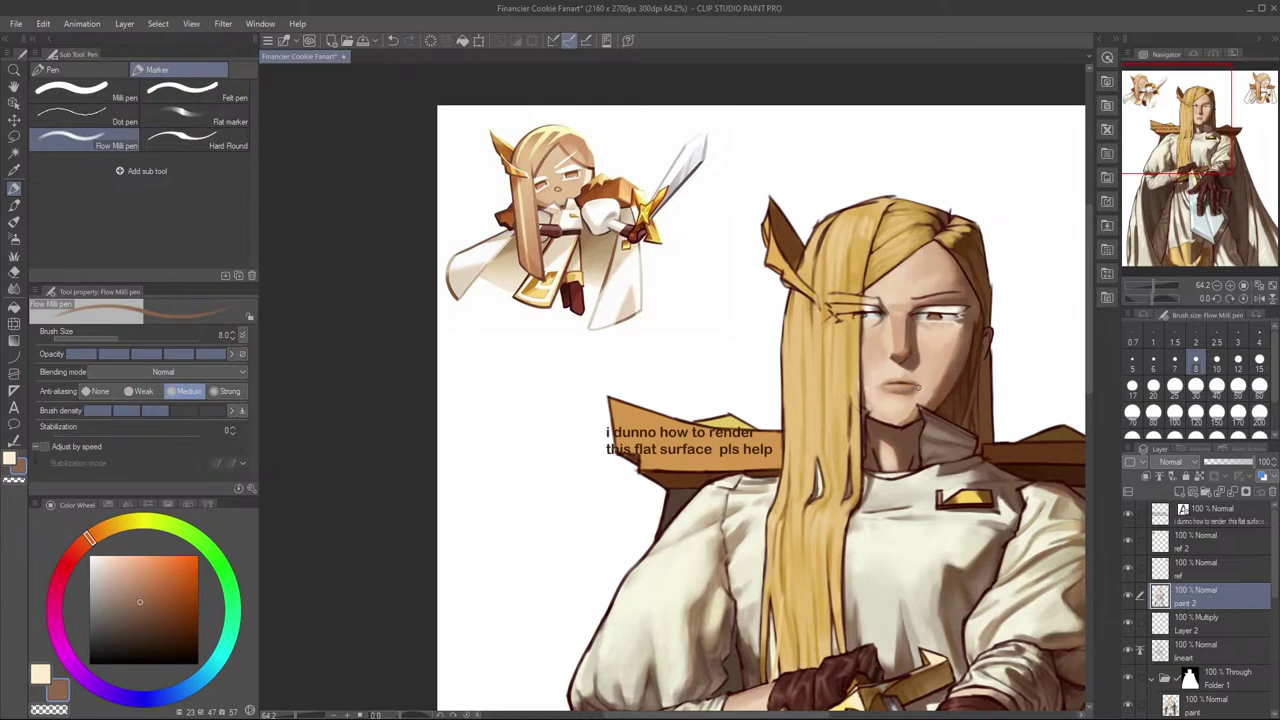
{"action": "key", "text": "ctrl+z"}
{"action": "left_click", "coordinate": [915, 391], "text": "alt"}
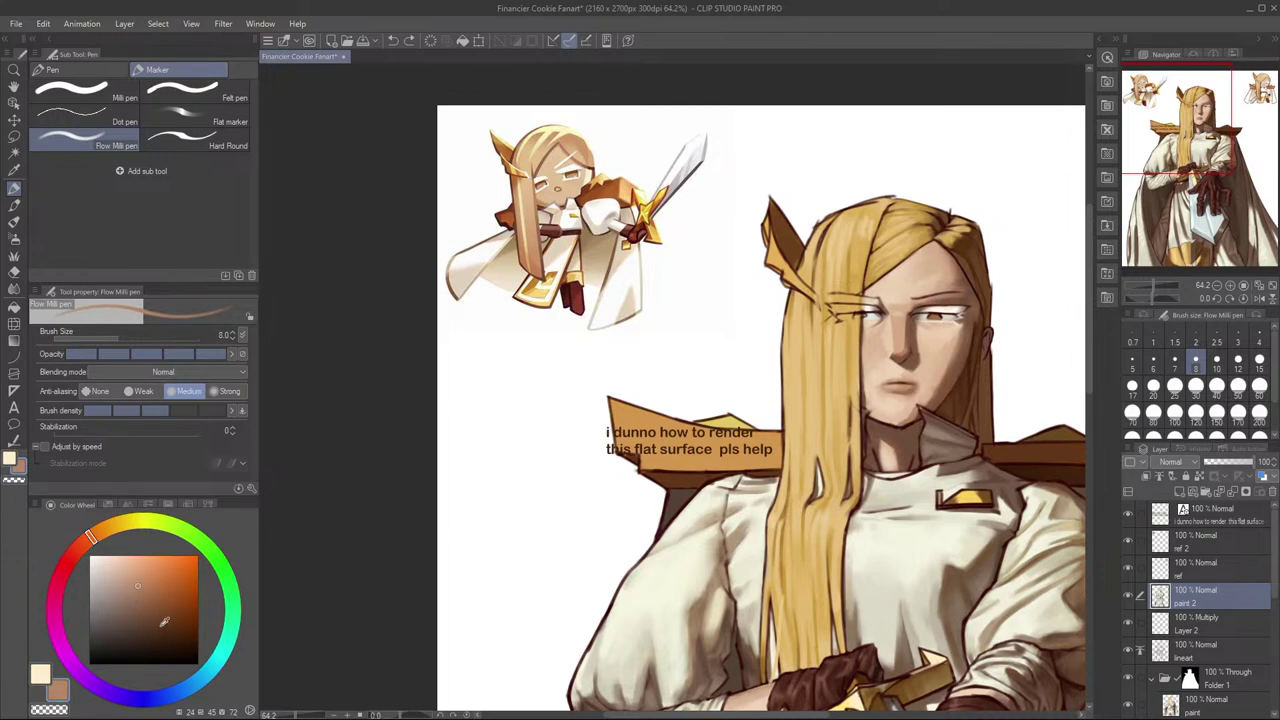
{"action": "left_click", "coordinate": [147, 591]}
{"action": "left_click", "coordinate": [146, 595]}
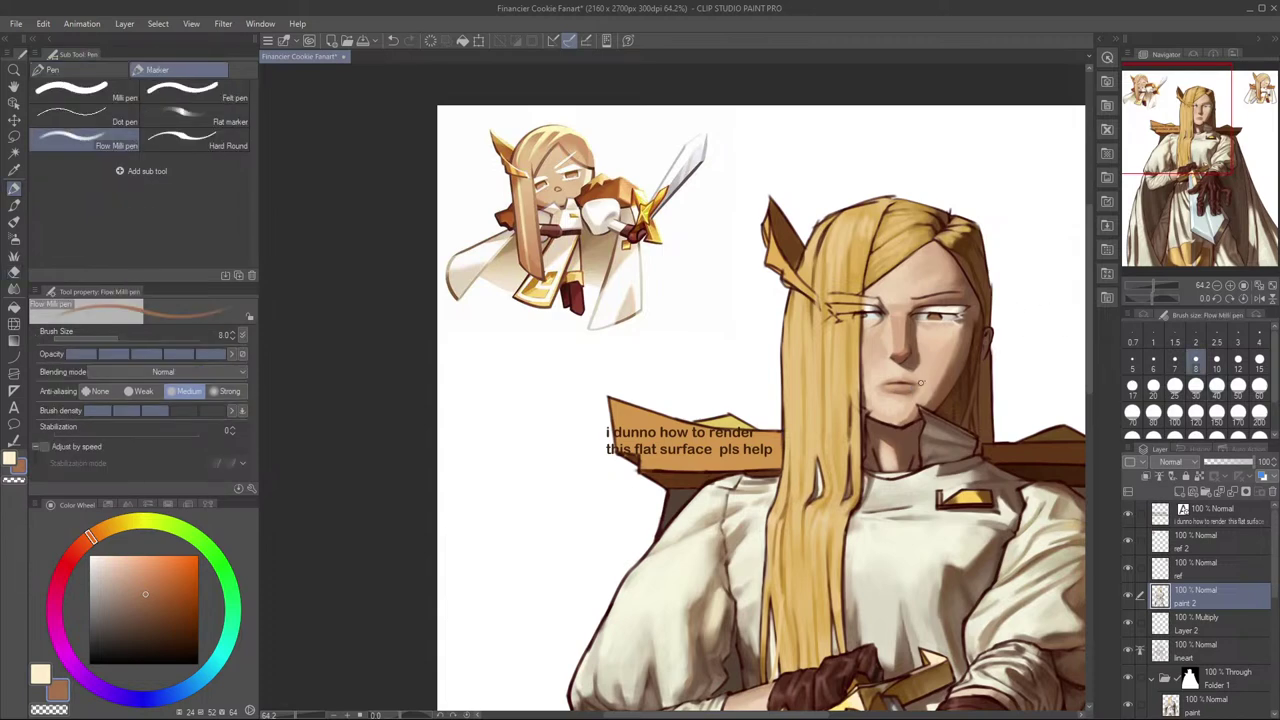
Step: Undo the last stroke and try a light skin-tone stroke beside the mouth corner with the Flow Milli pen at brush size 15
{"action": "key", "text": "ctrl+z"}
{"action": "key", "text": "h"}
{"action": "key", "text": "h"}
{"action": "key", "text": "]"}
{"action": "key", "text": "]"}
{"action": "key", "text": "]"}
{"action": "left_click_drag", "start_coordinate": [939, 393], "coordinate": [954, 379]}
{"action": "key", "text": "ctrl+z"}
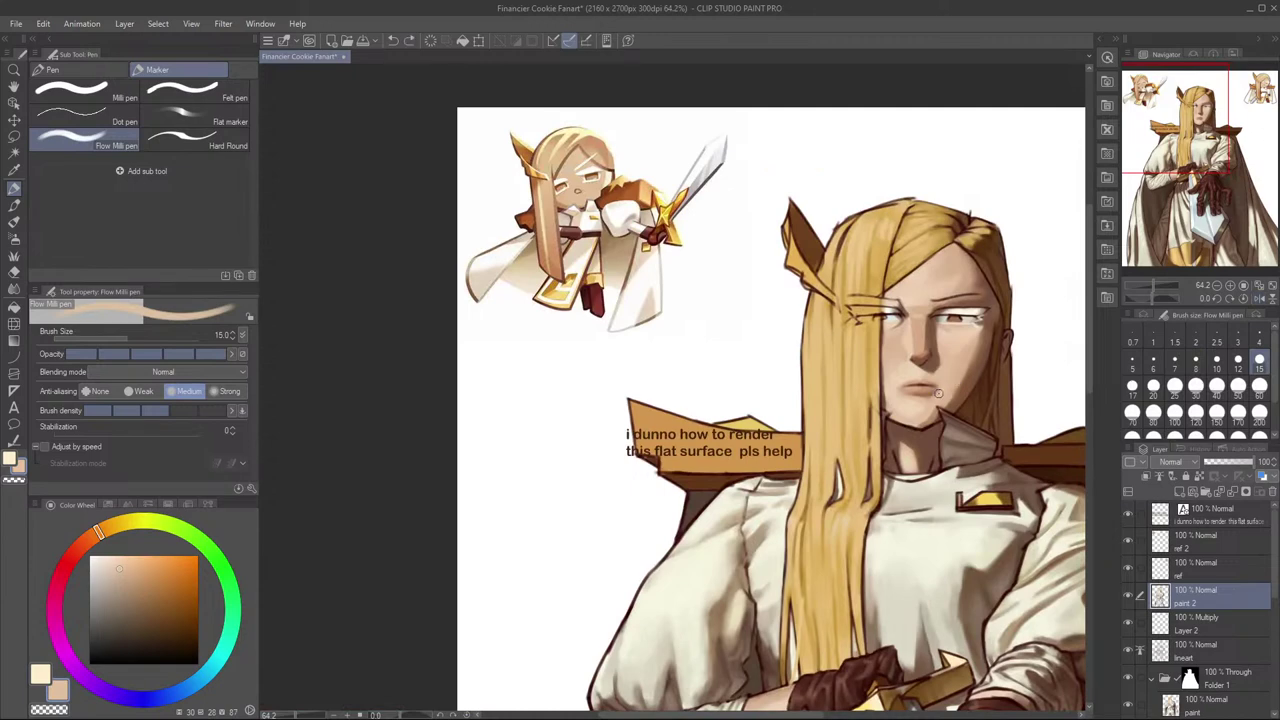
Step: Try a sampled brown shading stroke around the lower lip on the mirrored face with the SIDE/xiuxiu pencil at brush size 60
{"action": "scroll", "coordinate": [975, 375], "scroll_direction": "down", "scroll_amount": 2}
{"action": "scroll", "coordinate": [950, 385], "scroll_direction": "up", "scroll_amount": 1}
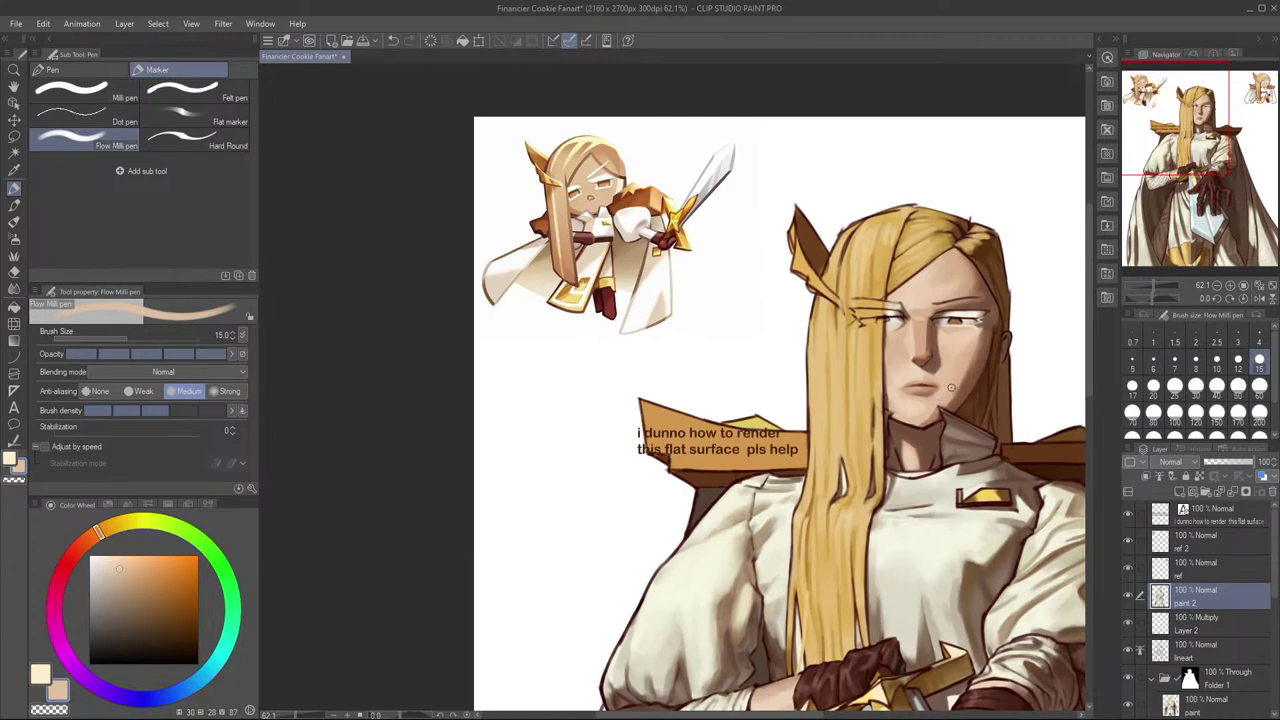
{"action": "left_click", "coordinate": [907, 392], "text": "alt"}
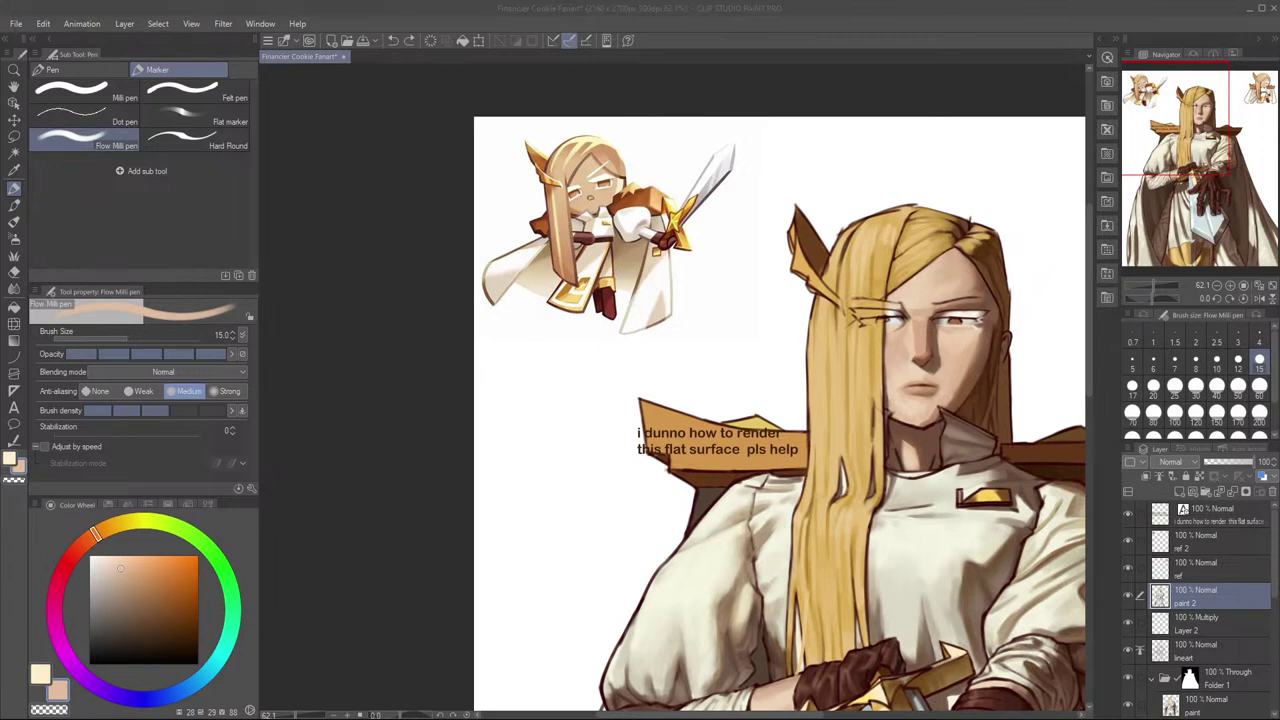
{"action": "scroll", "coordinate": [962, 330], "scroll_direction": "down", "scroll_amount": 3}
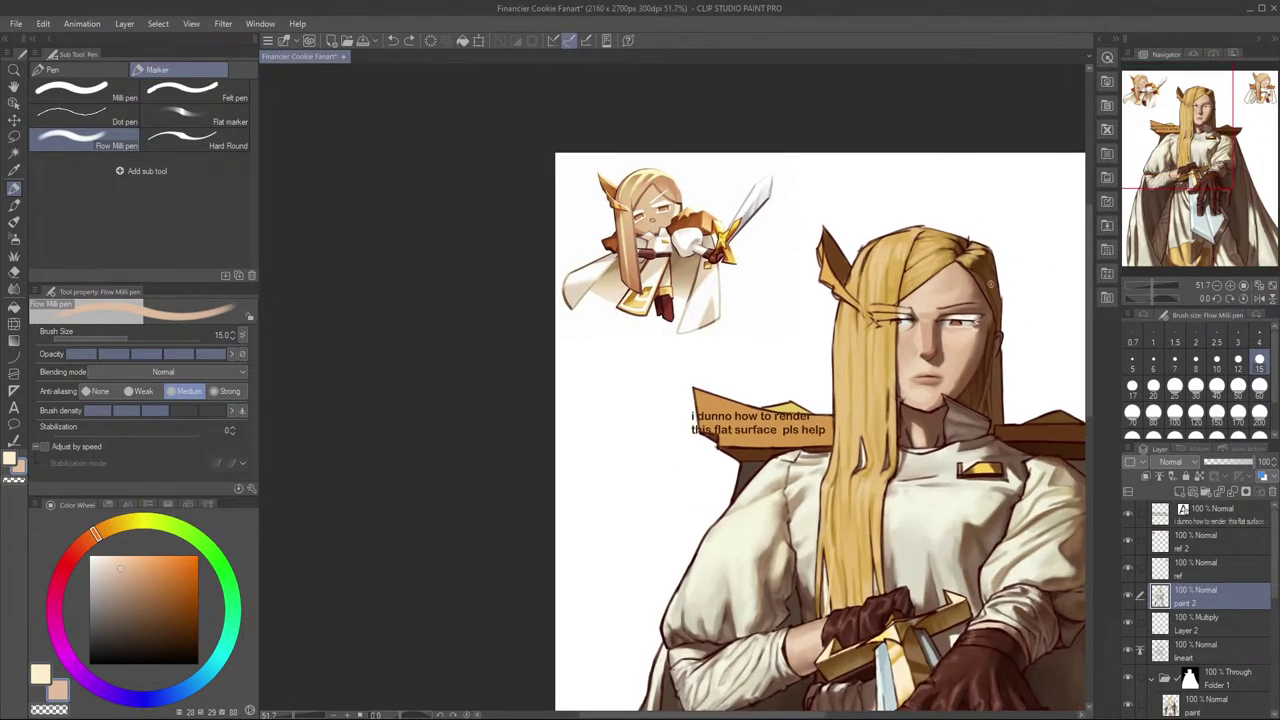
{"action": "key", "text": "comma"}
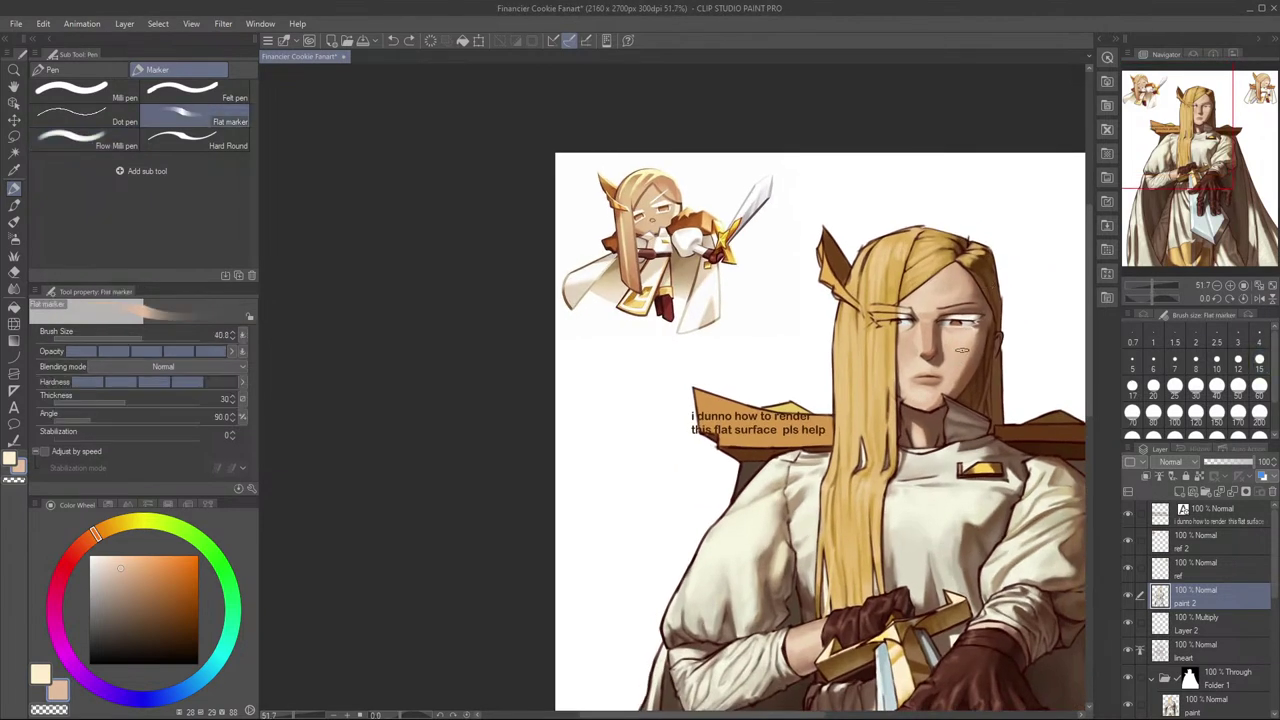
{"action": "key", "text": "p"}
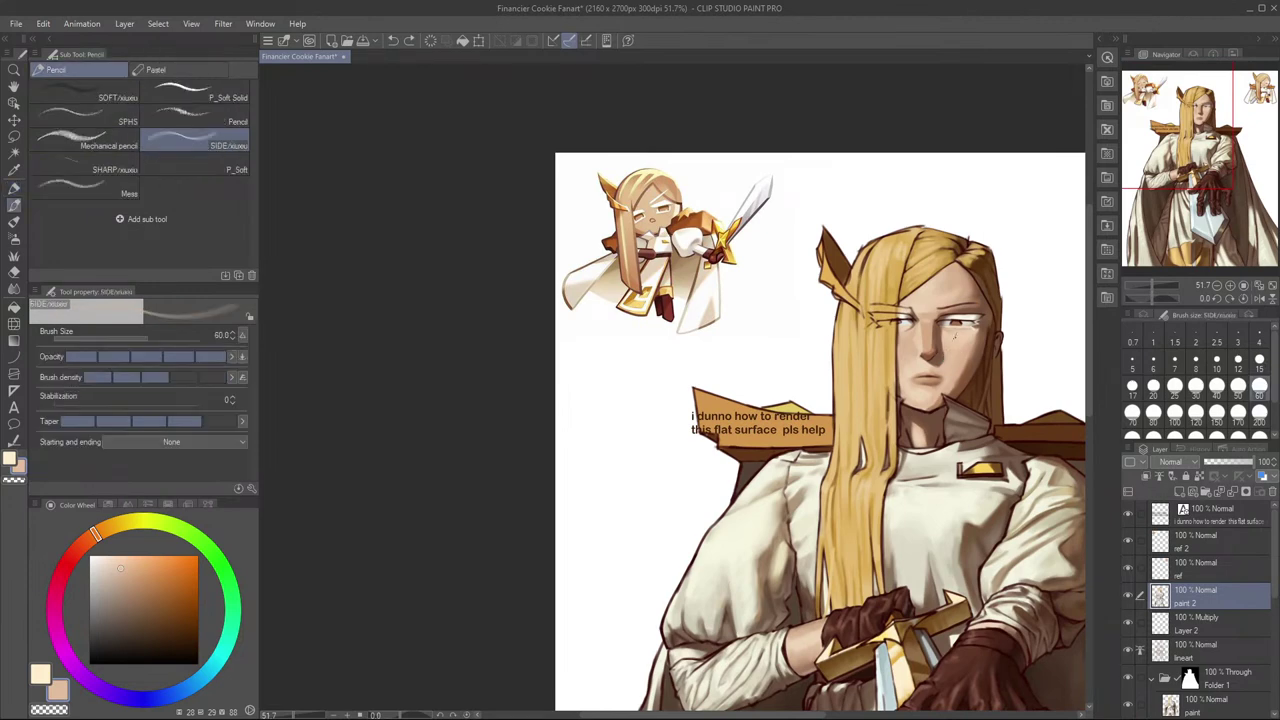
{"action": "scroll", "coordinate": [957, 339], "scroll_direction": "down", "scroll_amount": 1}
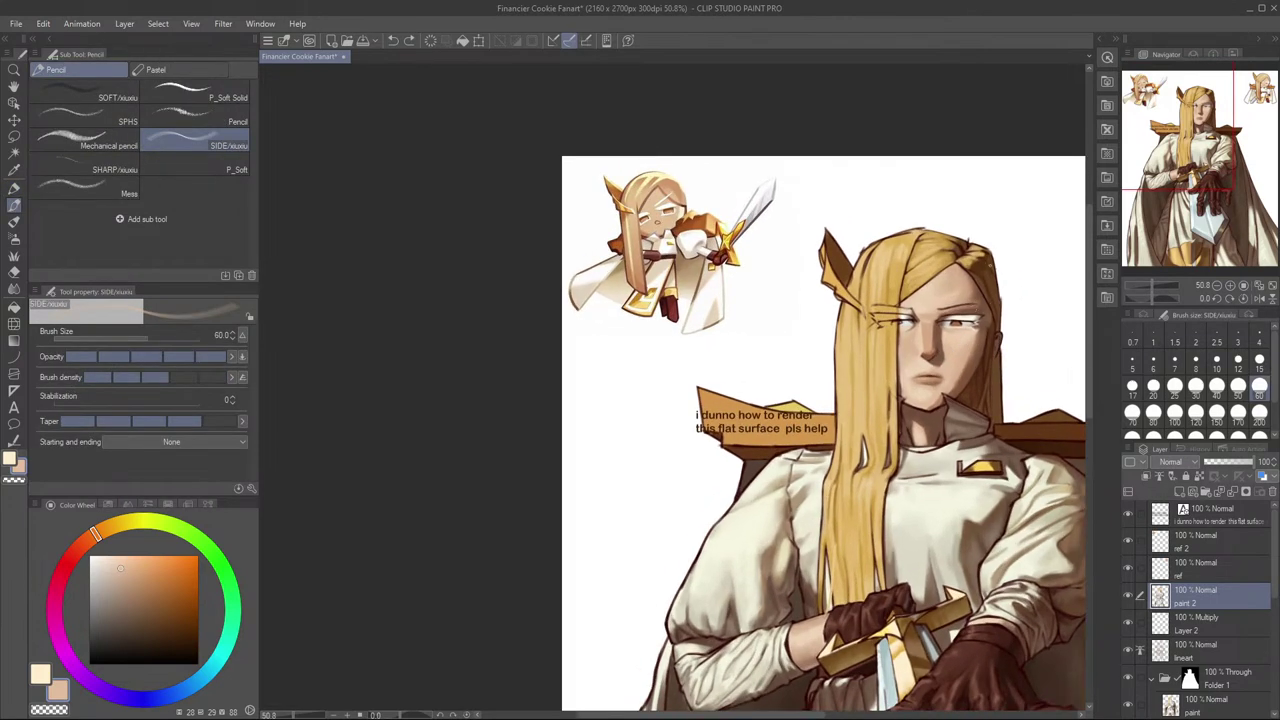
{"action": "key", "text": "h"}
{"action": "left_click_drag", "start_coordinate": [642, 414], "coordinate": [1050, 400]}
{"action": "left_click_drag", "start_coordinate": [850, 336], "coordinate": [933, 367]}
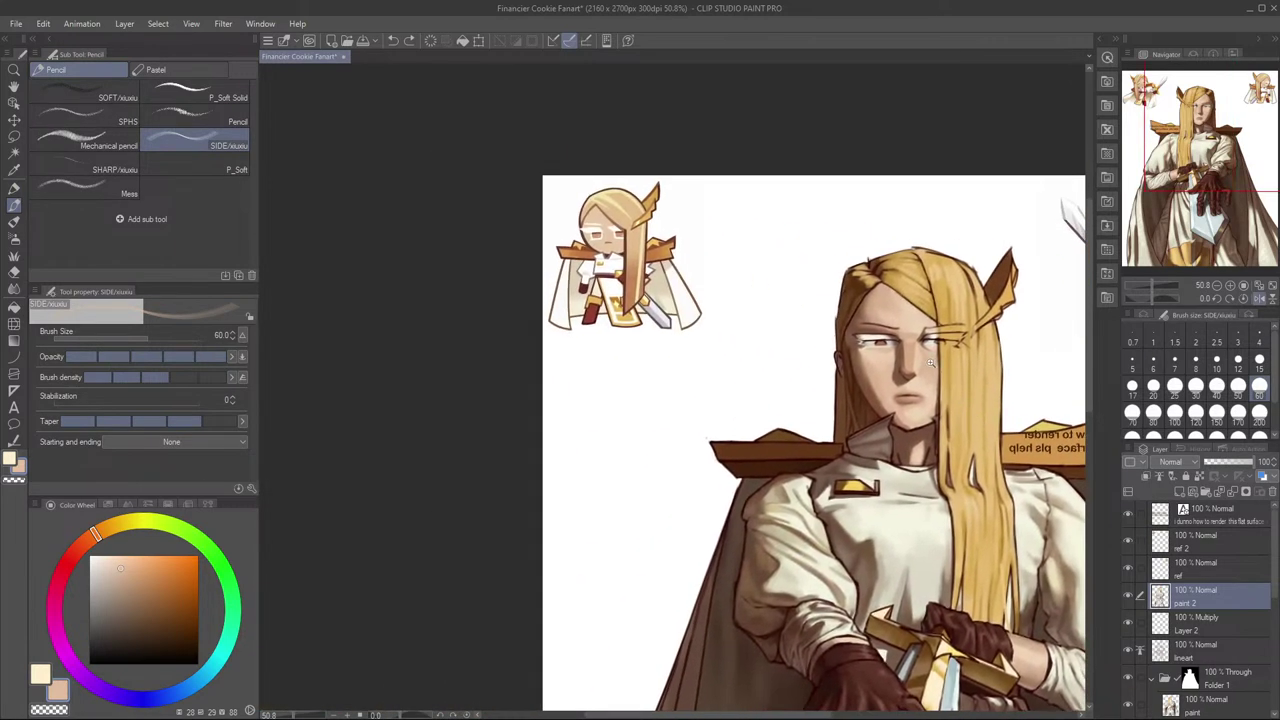
{"action": "scroll", "coordinate": [933, 368], "scroll_direction": "up", "scroll_amount": 3}
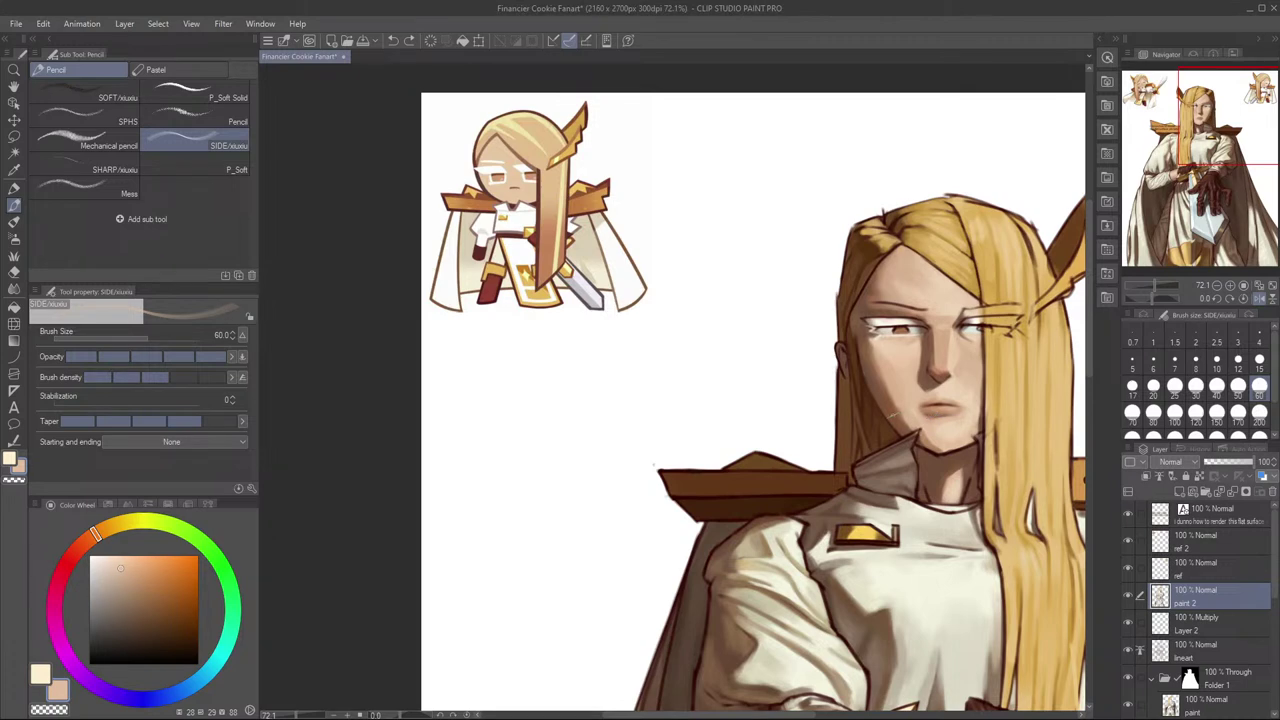
{"action": "left_click", "coordinate": [894, 415], "text": "alt"}
{"action": "left_click_drag", "start_coordinate": [934, 419], "coordinate": [956, 420]}
{"action": "key", "text": "ctrl+z"}
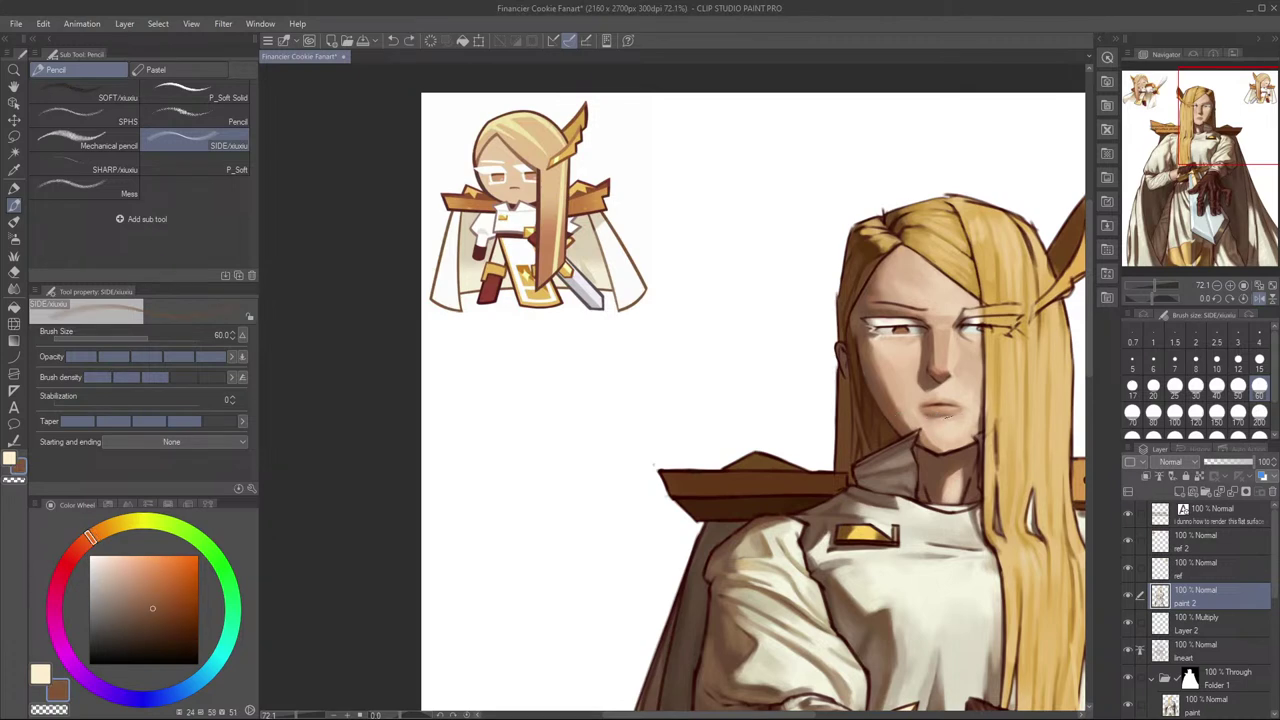
Step: Switch to the Flat marker at brush size 30 and check the face in both mirrored and normal orientation
{"action": "key", "text": "p"}
{"action": "key", "text": "bracketleft"}
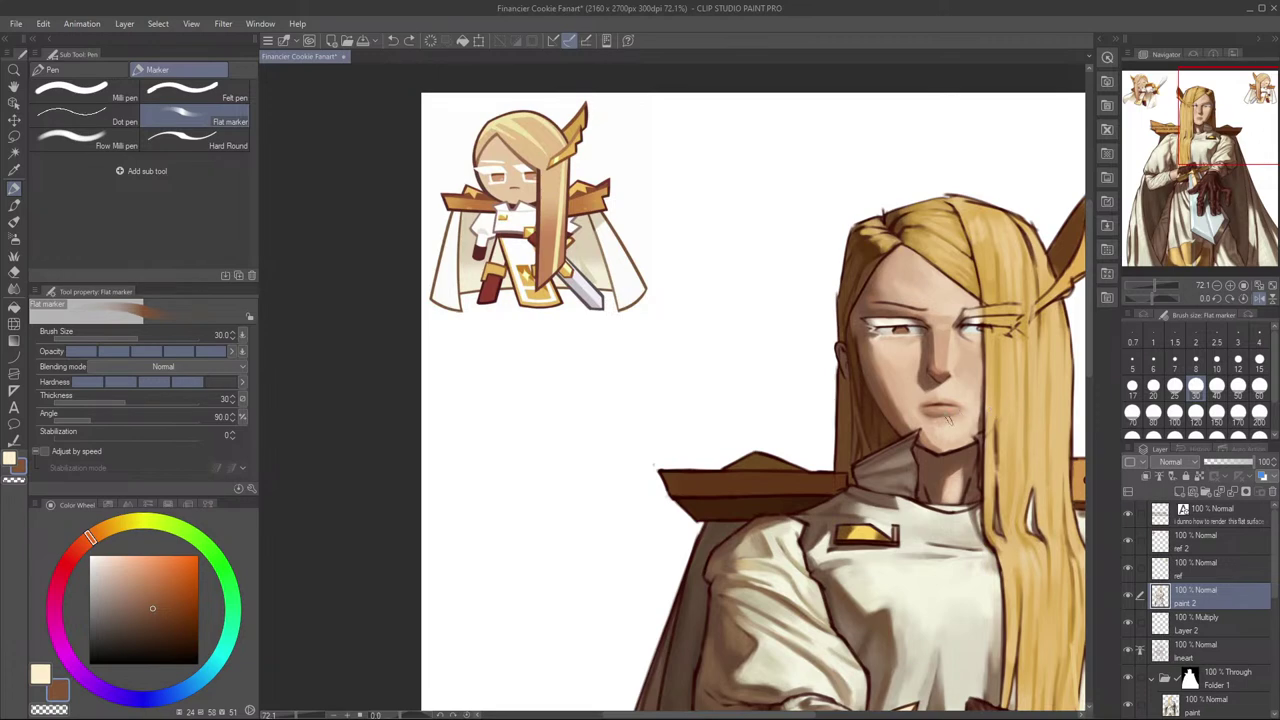
{"action": "key", "text": "h"}
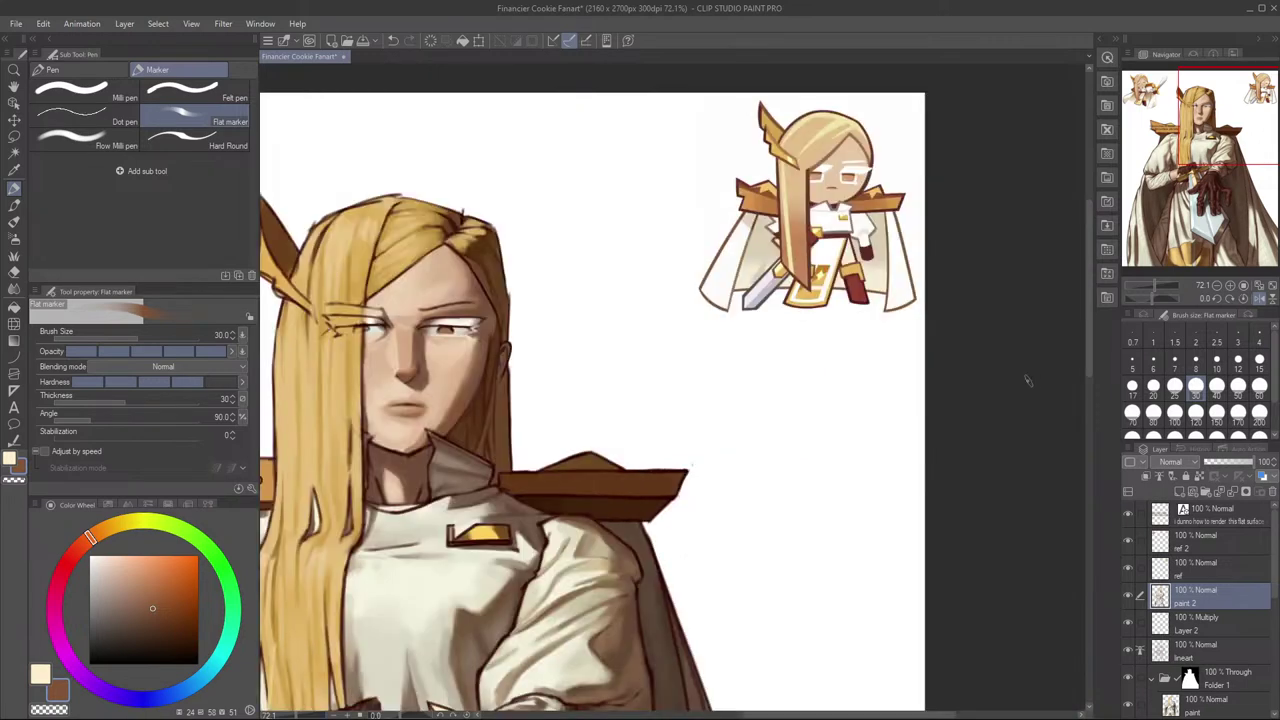
{"action": "key", "text": "h"}
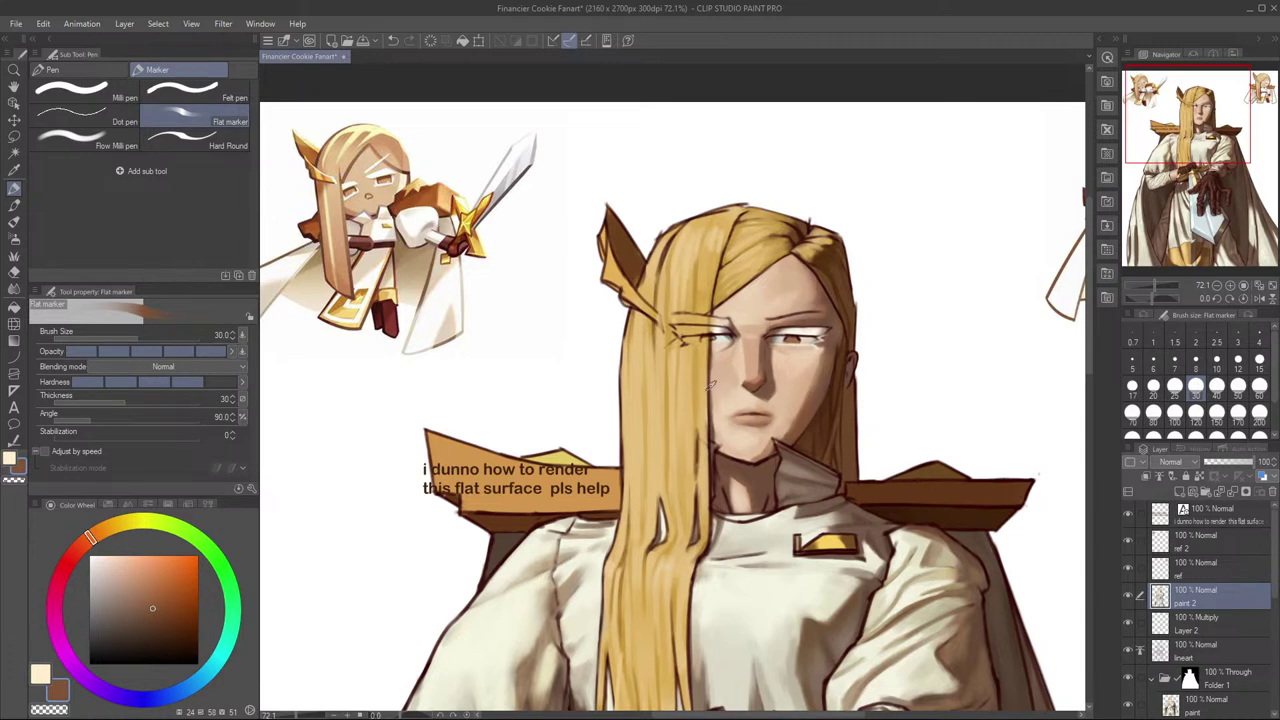
{"action": "left_click_drag", "start_coordinate": [818, 355], "coordinate": [876, 353]}
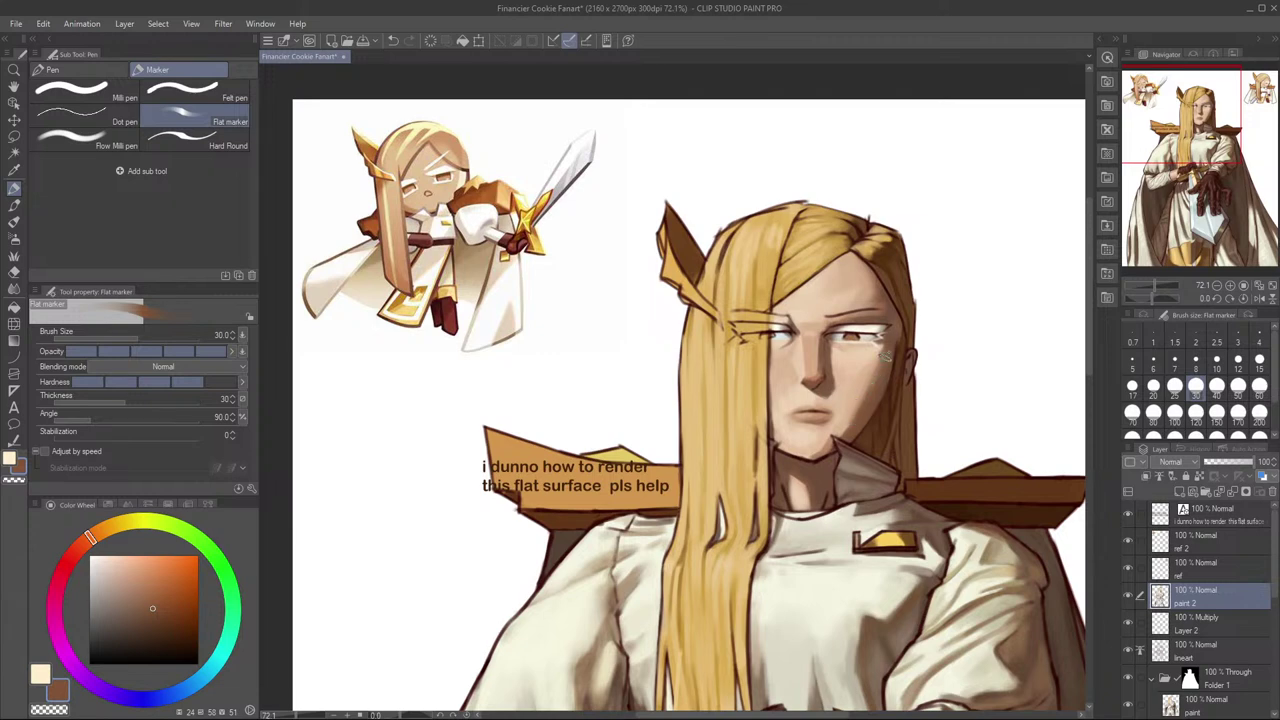
{"action": "left_click_drag", "start_coordinate": [891, 382], "coordinate": [958, 413]}
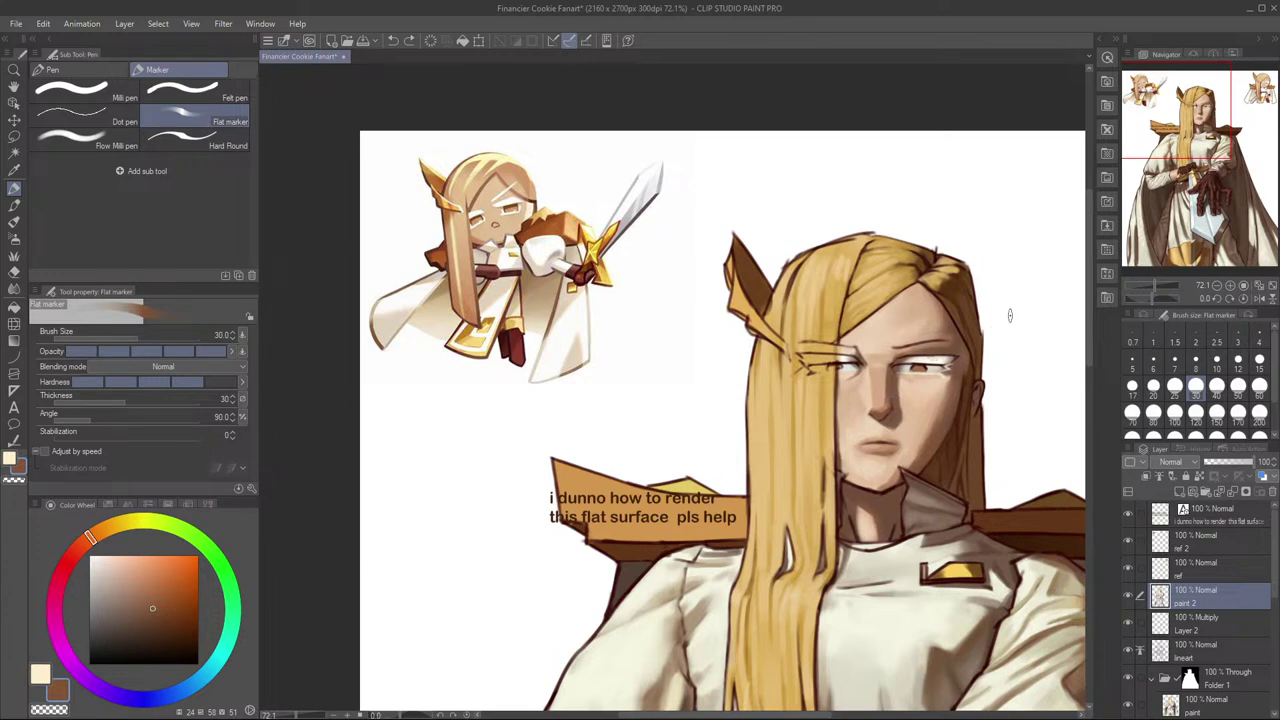
Step: Try to rework the eyebrow above the uncovered eye with sampled browns using the Flat marker at brush size 25
{"action": "left_click", "coordinate": [937, 350], "text": "alt"}
{"action": "left_click_drag", "start_coordinate": [924, 351], "coordinate": [899, 353]}
{"action": "key", "text": "ctrl+z"}
{"action": "key", "text": "bracketleft"}
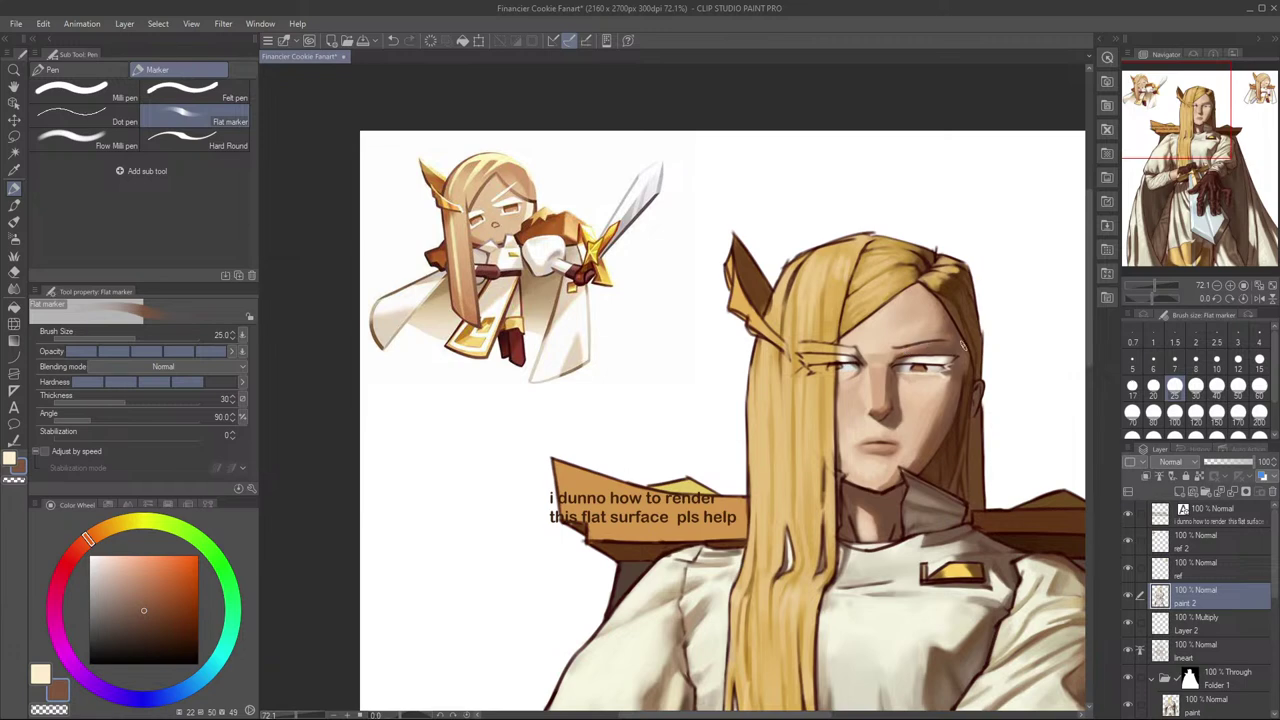
{"action": "left_click_drag", "start_coordinate": [963, 346], "coordinate": [923, 351]}
{"action": "left_click", "coordinate": [943, 338], "text": "alt"}
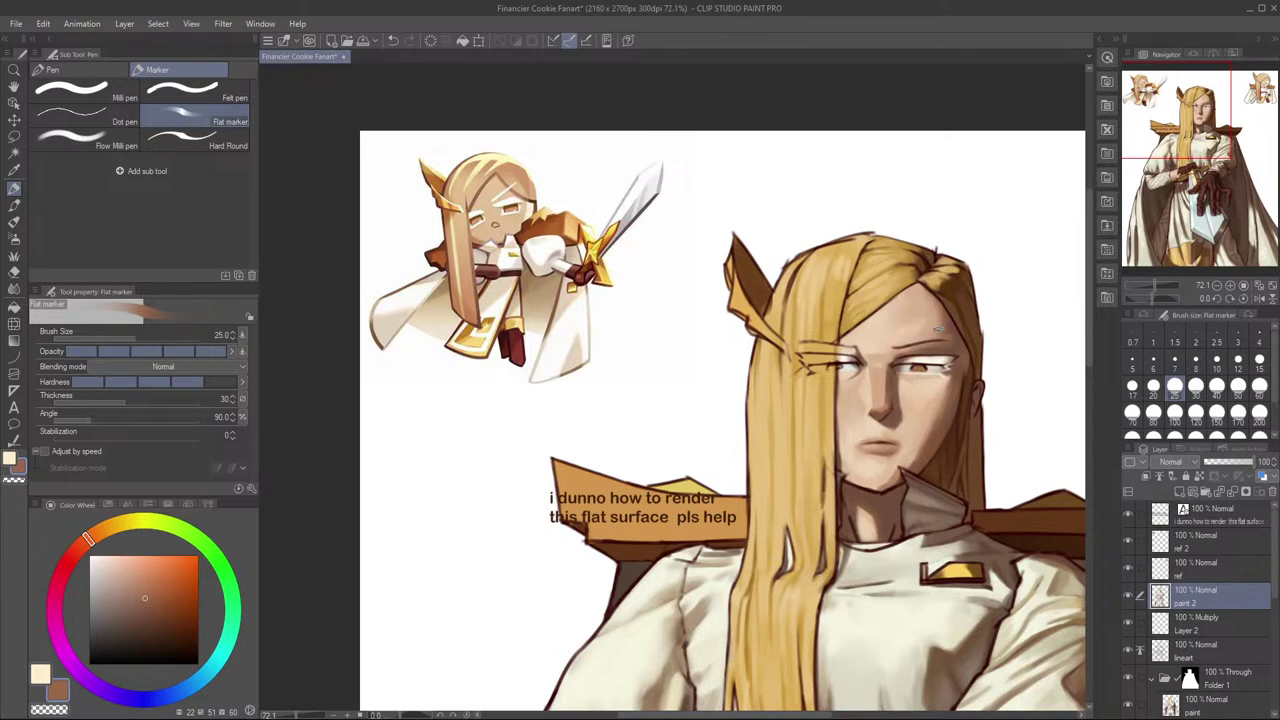
{"action": "key", "text": "ctrl+z"}
{"action": "key", "text": "ctrl+z"}
Step: Try a sampled brown stroke along the nose with the Flat marker, reducing the brush size to 17
{"action": "left_click_drag", "start_coordinate": [889, 379], "coordinate": [887, 396]}
{"action": "key", "text": "ctrl+z"}
{"action": "key", "text": "bracketleft"}
{"action": "key", "text": "bracketleft"}
{"action": "key", "text": "ctrl+z"}
{"action": "key", "text": "ctrl+z"}
Step: Compare the mirrored and unmirrored face to judge its proportions and shading
{"action": "key", "text": "h"}
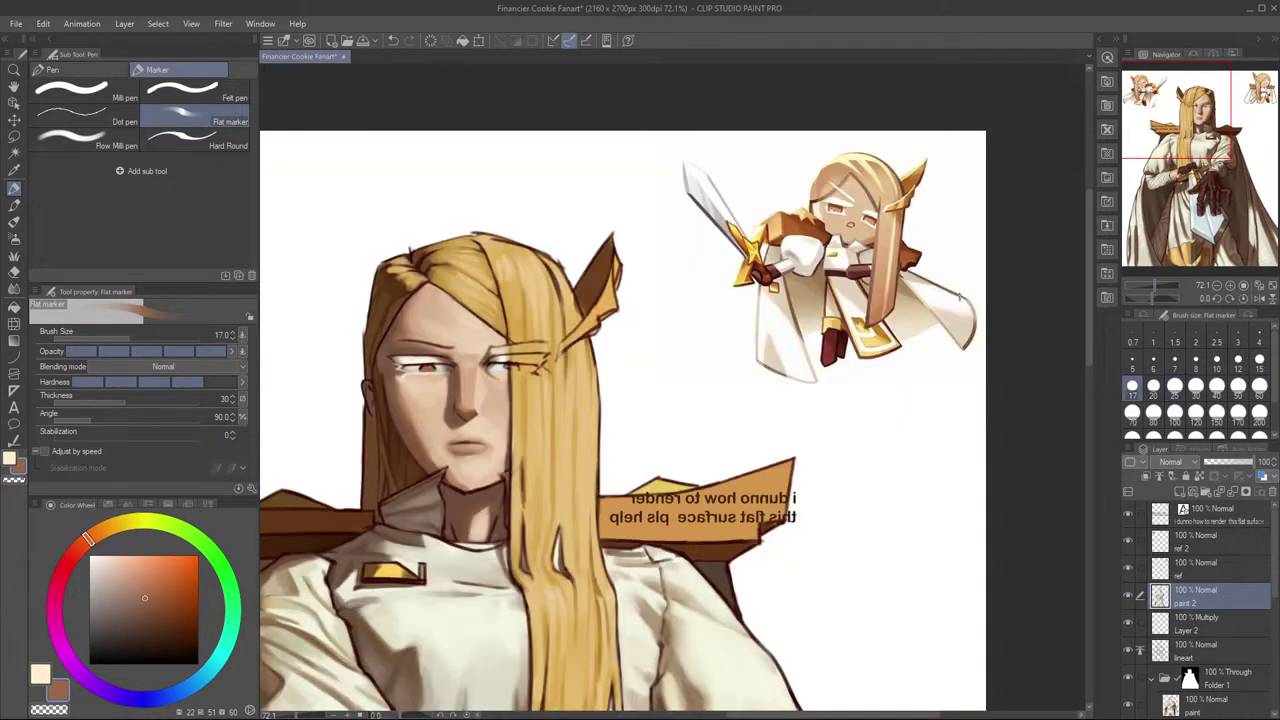
{"action": "left_click_drag", "start_coordinate": [803, 459], "coordinate": [908, 428]}
{"action": "left_click_drag", "start_coordinate": [811, 431], "coordinate": [1000, 455]}
{"action": "key", "text": "h"}
{"action": "scroll", "coordinate": [857, 366], "scroll_direction": "left", "scroll_amount": 5}
{"action": "left_click_drag", "start_coordinate": [978, 370], "coordinate": [958, 419]}
{"action": "scroll", "coordinate": [958, 418], "scroll_direction": "down", "scroll_amount": 3}
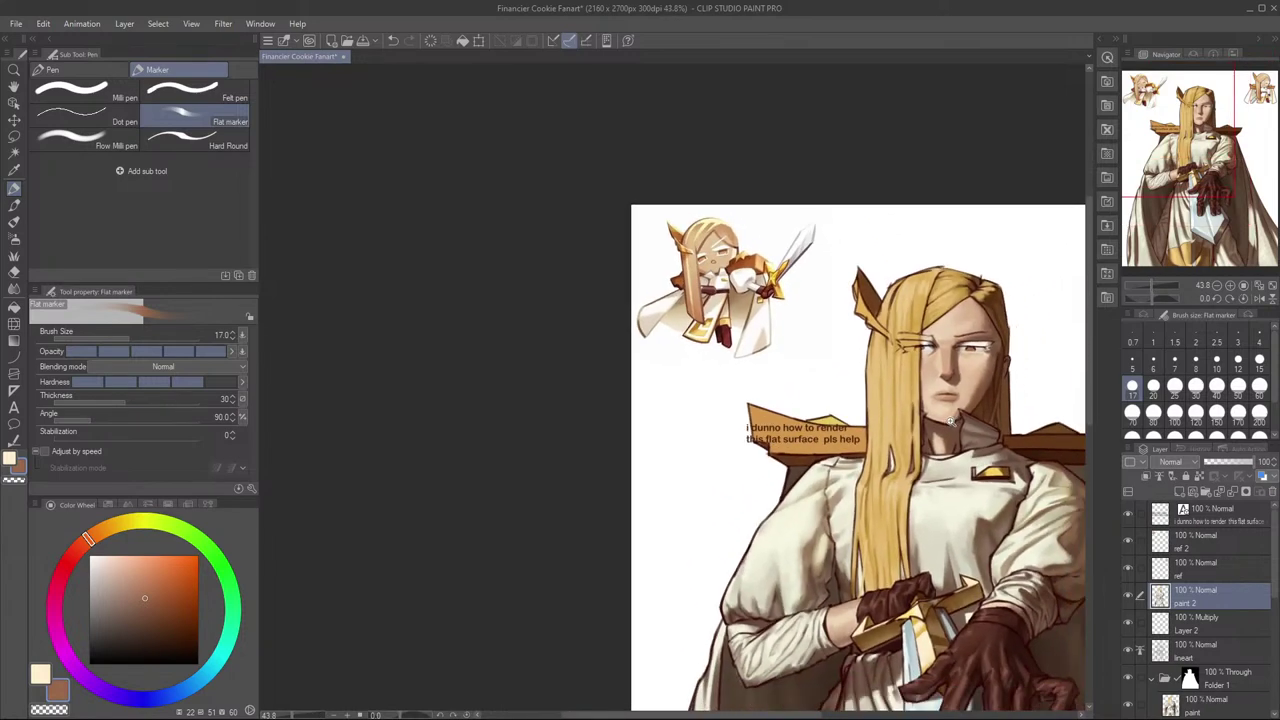
Step: Examine the whole figure from head to cape at different magnifications, in both mirrored and normal orientation
{"action": "scroll", "coordinate": [1011, 303], "scroll_direction": "down", "scroll_amount": 5}
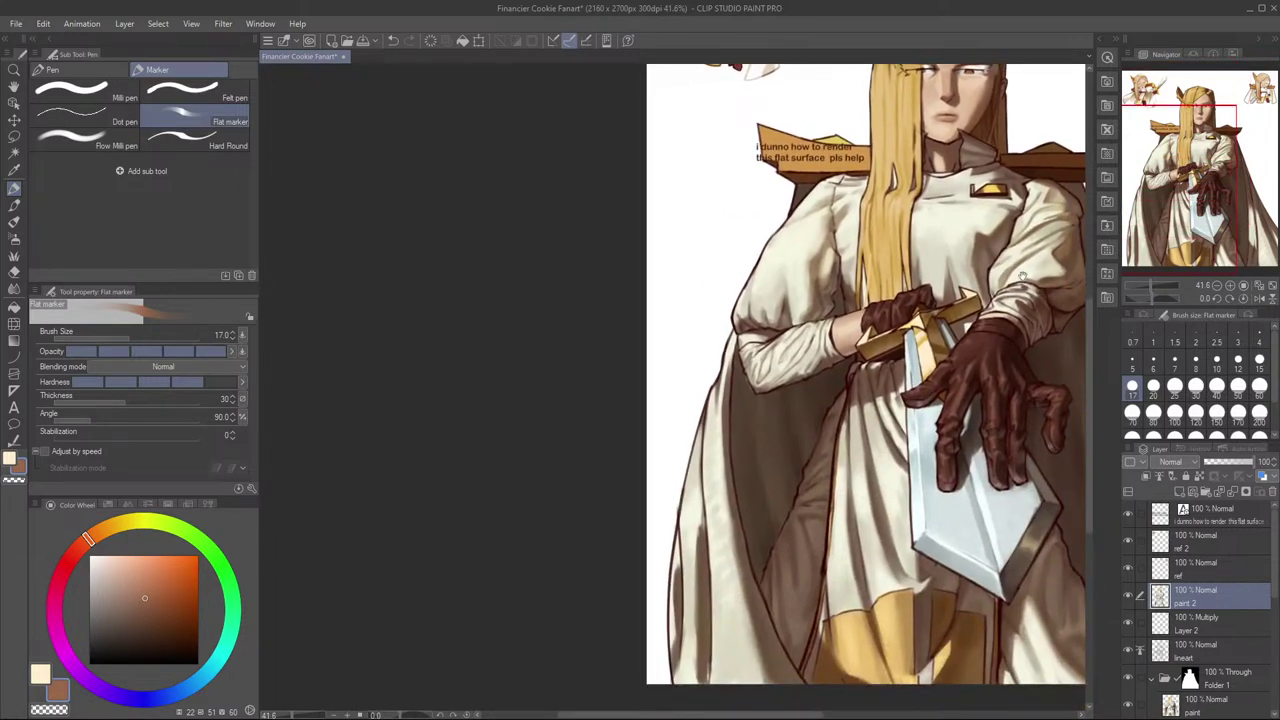
{"action": "scroll", "coordinate": [1040, 260], "scroll_direction": "up", "scroll_amount": 5}
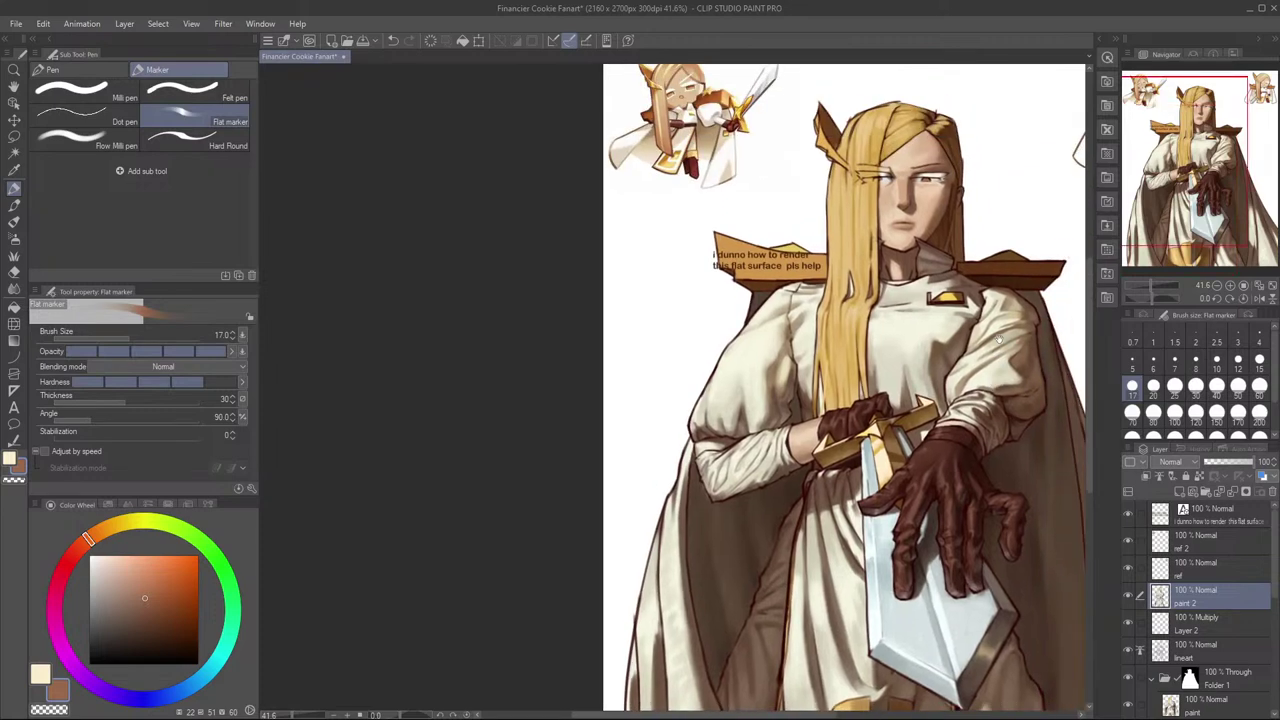
{"action": "scroll", "coordinate": [1003, 352], "scroll_direction": "down", "scroll_amount": 5}
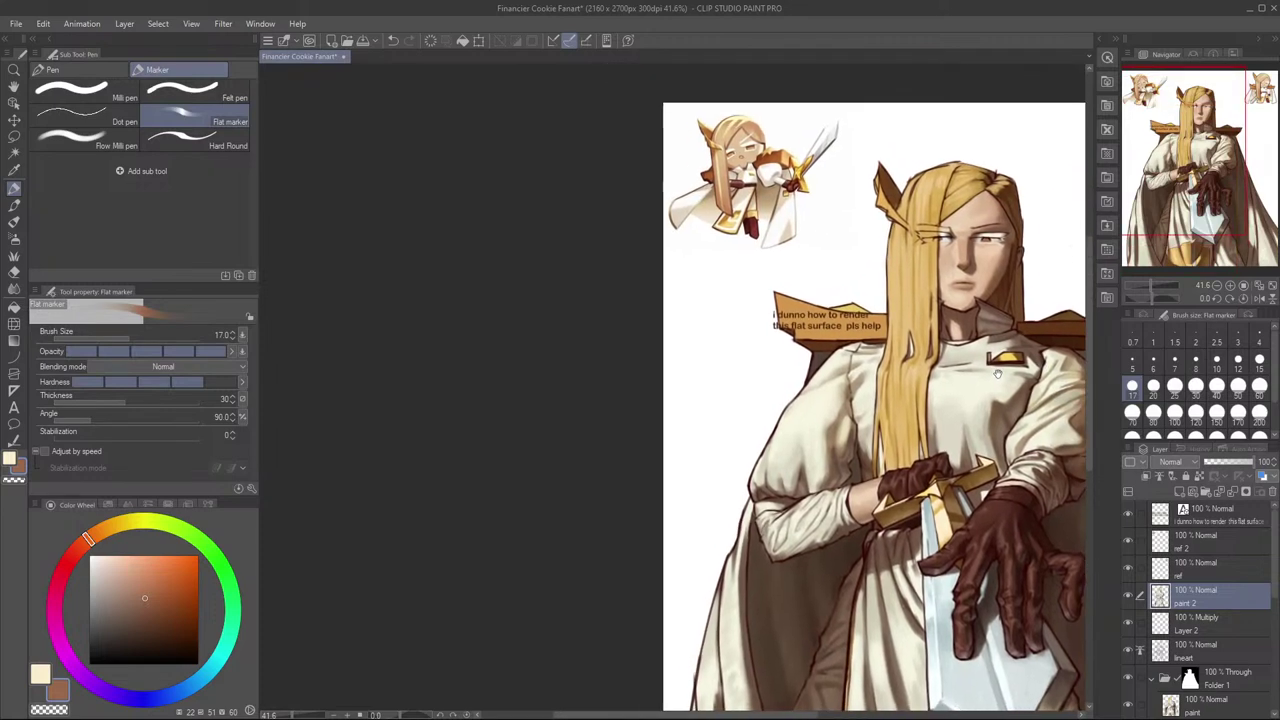
{"action": "scroll", "coordinate": [982, 322], "scroll_direction": "down", "scroll_amount": 3}
{"action": "key", "text": "h"}
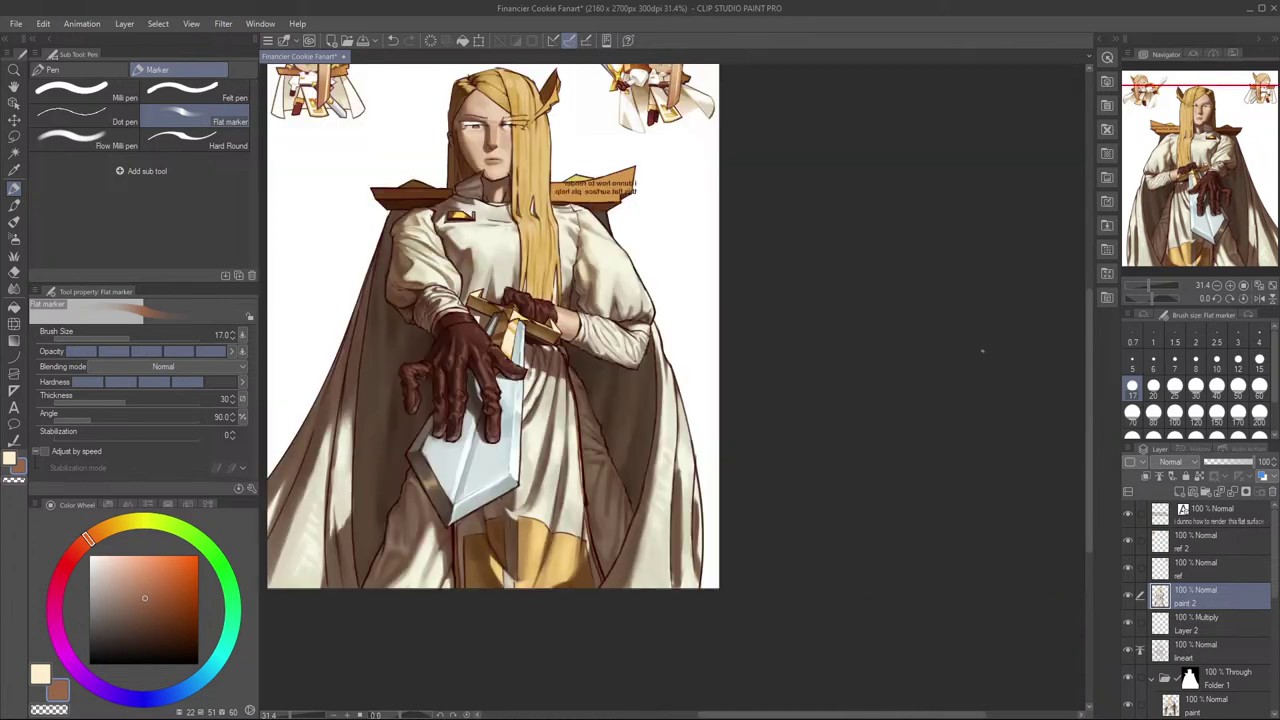
{"action": "key", "text": "h"}
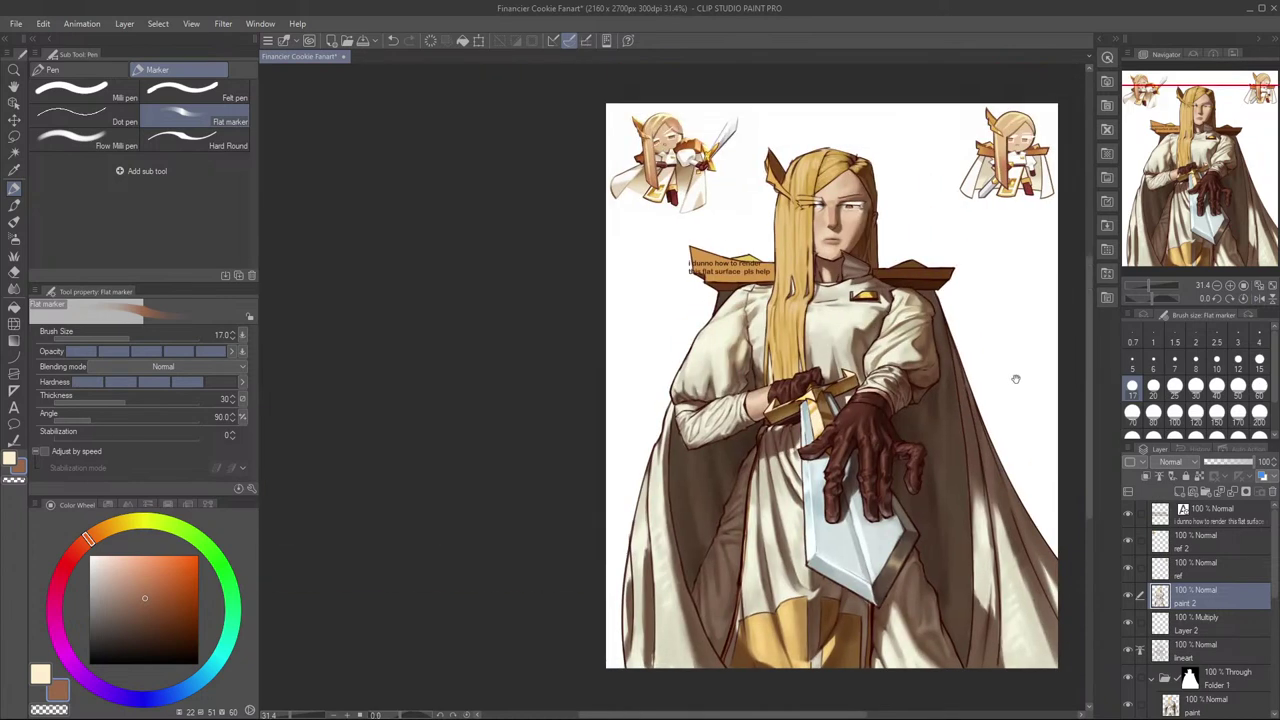
{"action": "scroll", "coordinate": [1002, 597], "scroll_direction": "down", "scroll_amount": 4}
{"action": "scroll", "coordinate": [1002, 597], "scroll_direction": "up", "scroll_amount": 4}
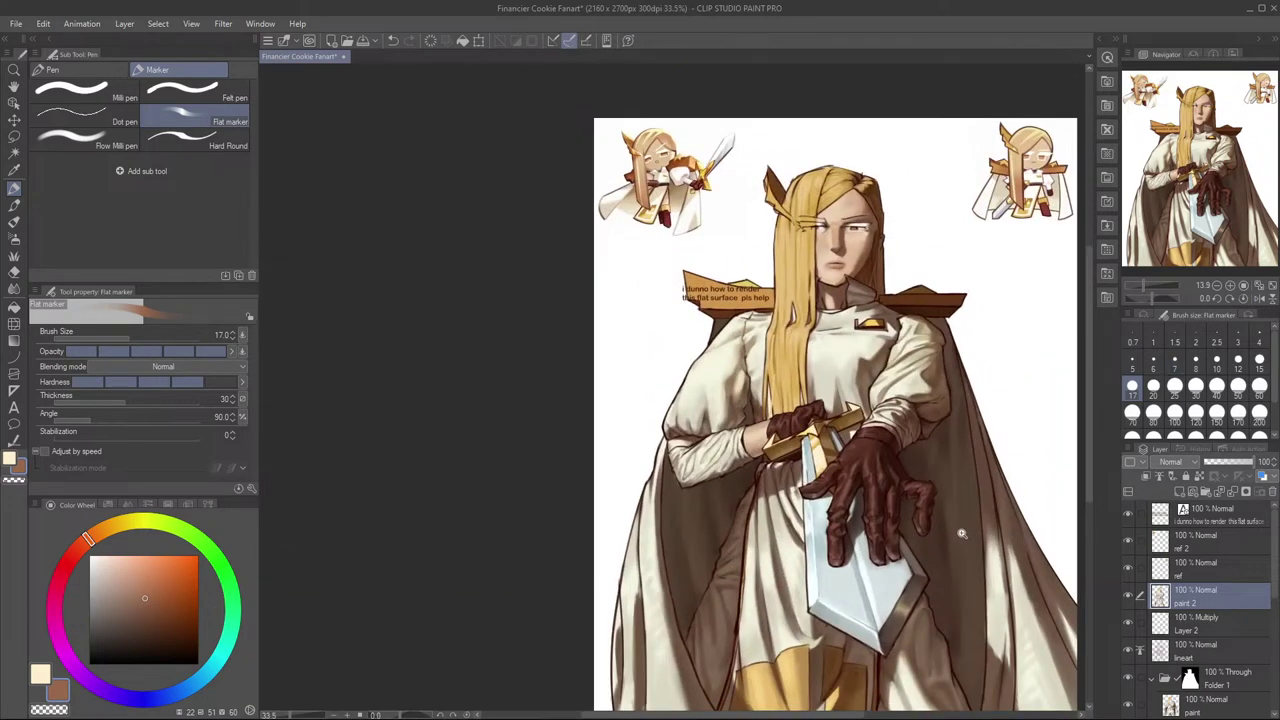
{"action": "left_click_drag", "start_coordinate": [1015, 618], "coordinate": [1053, 606]}
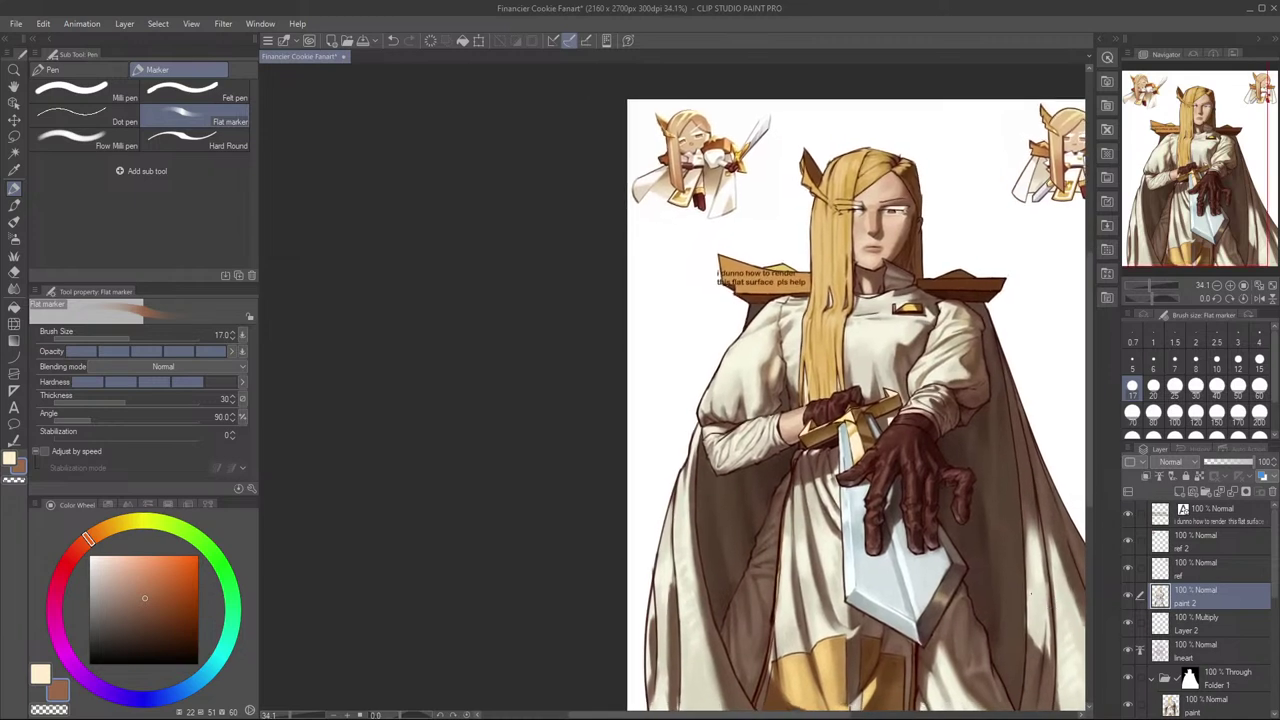
{"action": "left_click_drag", "start_coordinate": [979, 230], "coordinate": [997, 366]}
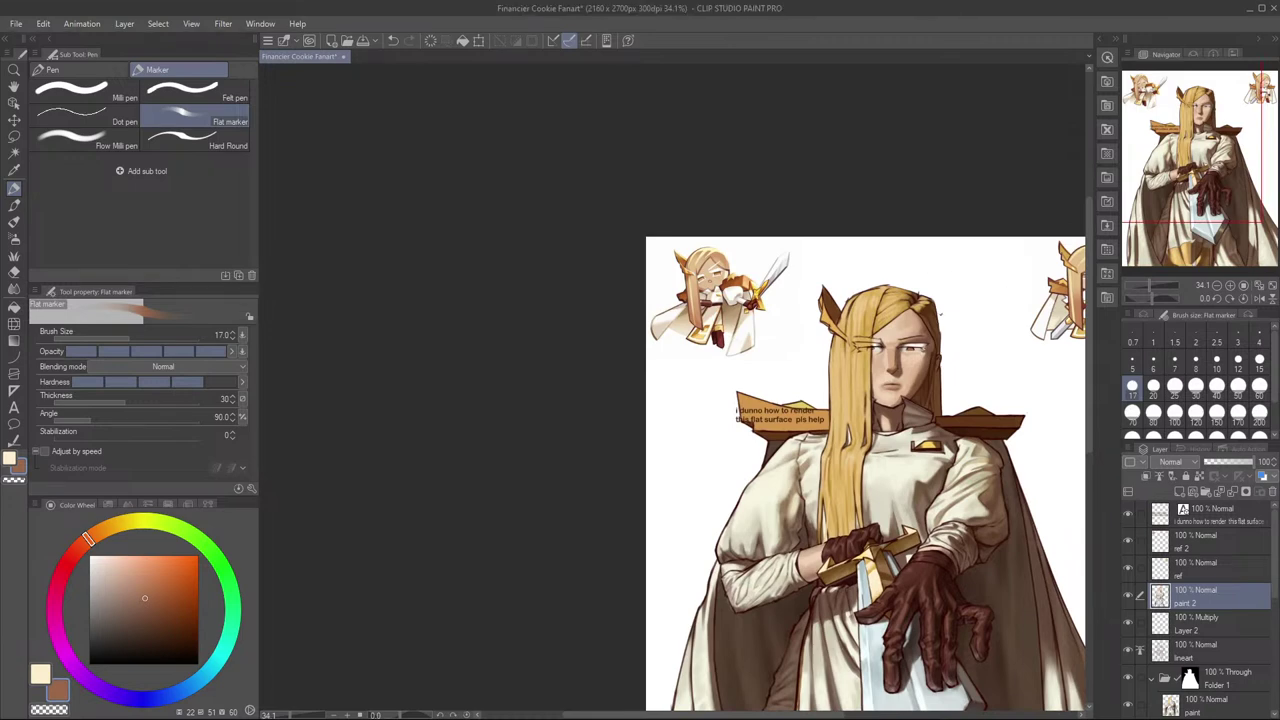
{"action": "scroll", "coordinate": [944, 308], "scroll_direction": "up", "scroll_amount": 1}
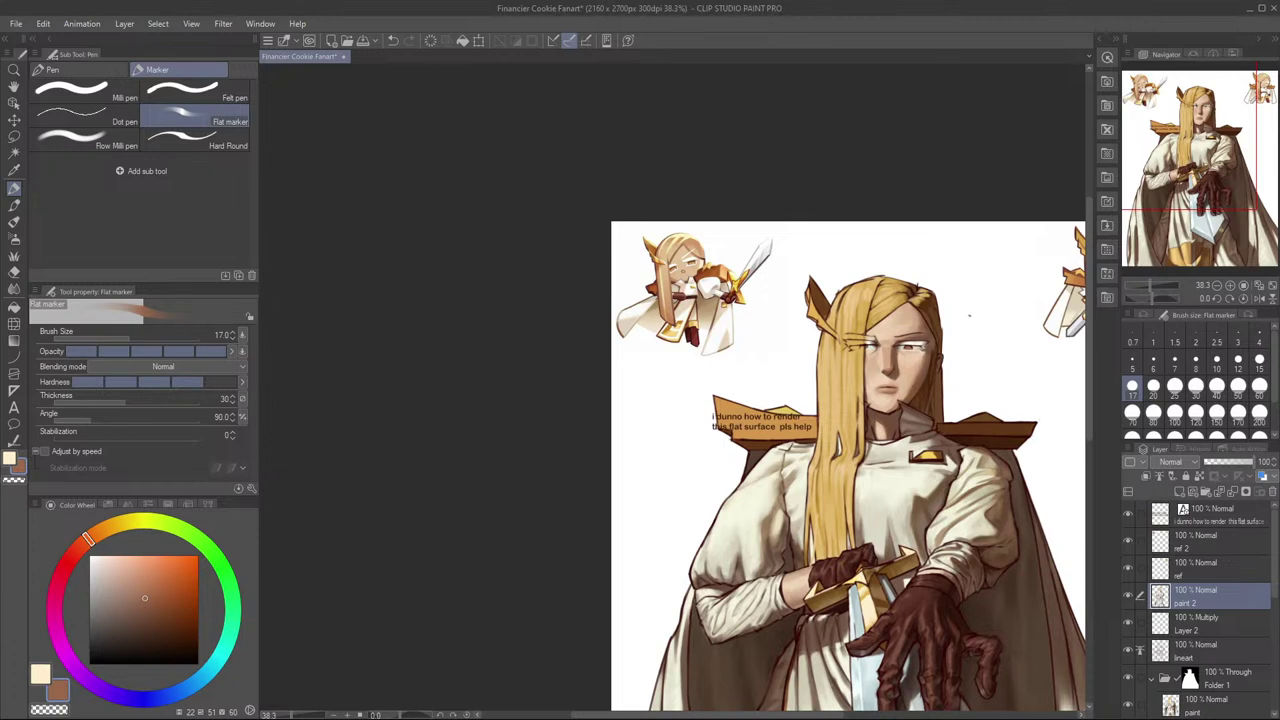
{"action": "scroll", "coordinate": [920, 371], "scroll_direction": "up", "scroll_amount": 2}
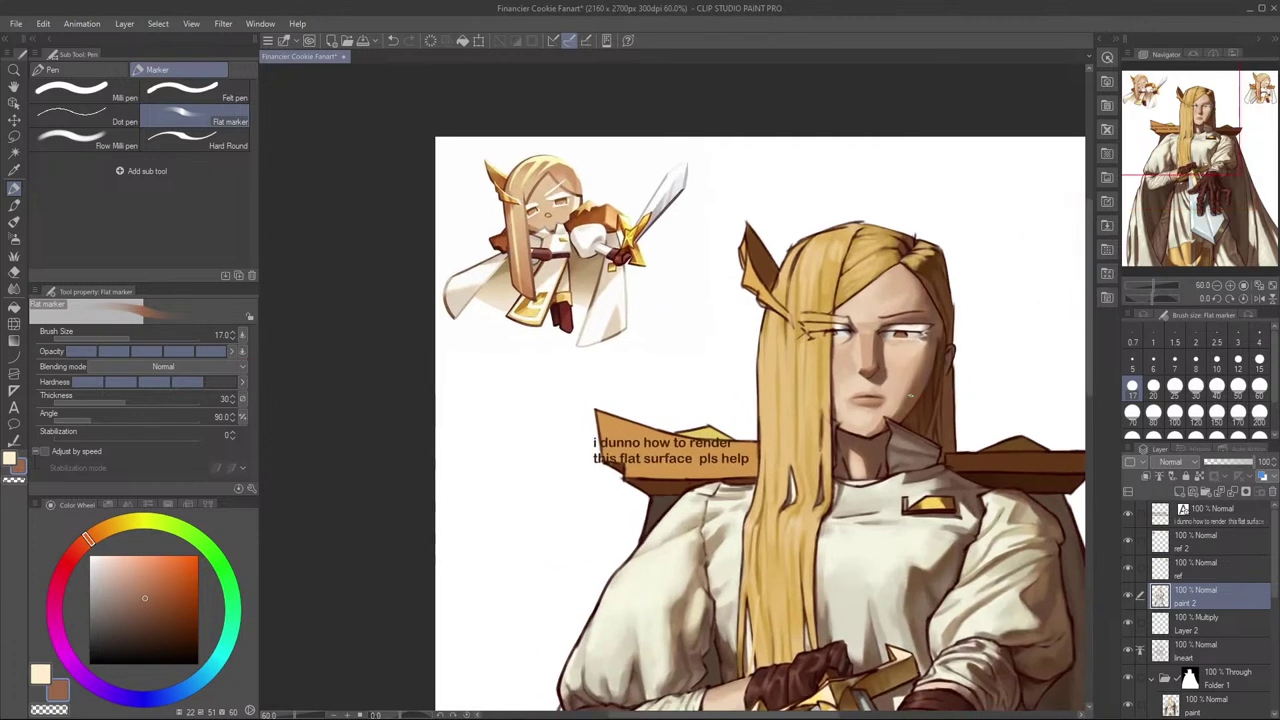
Step: Try shading the lower cheek and the area around the mouth with sampled skin tones using the Flat marker at brush size 17
{"action": "left_click", "coordinate": [923, 368], "text": "alt"}
{"action": "left_click_drag", "start_coordinate": [911, 376], "coordinate": [883, 412]}
{"action": "key", "text": "ctrl+z"}
{"action": "left_click", "coordinate": [908, 380], "text": "alt"}
{"action": "key", "text": "ctrl+z"}
{"action": "key", "text": "ctrl+z"}
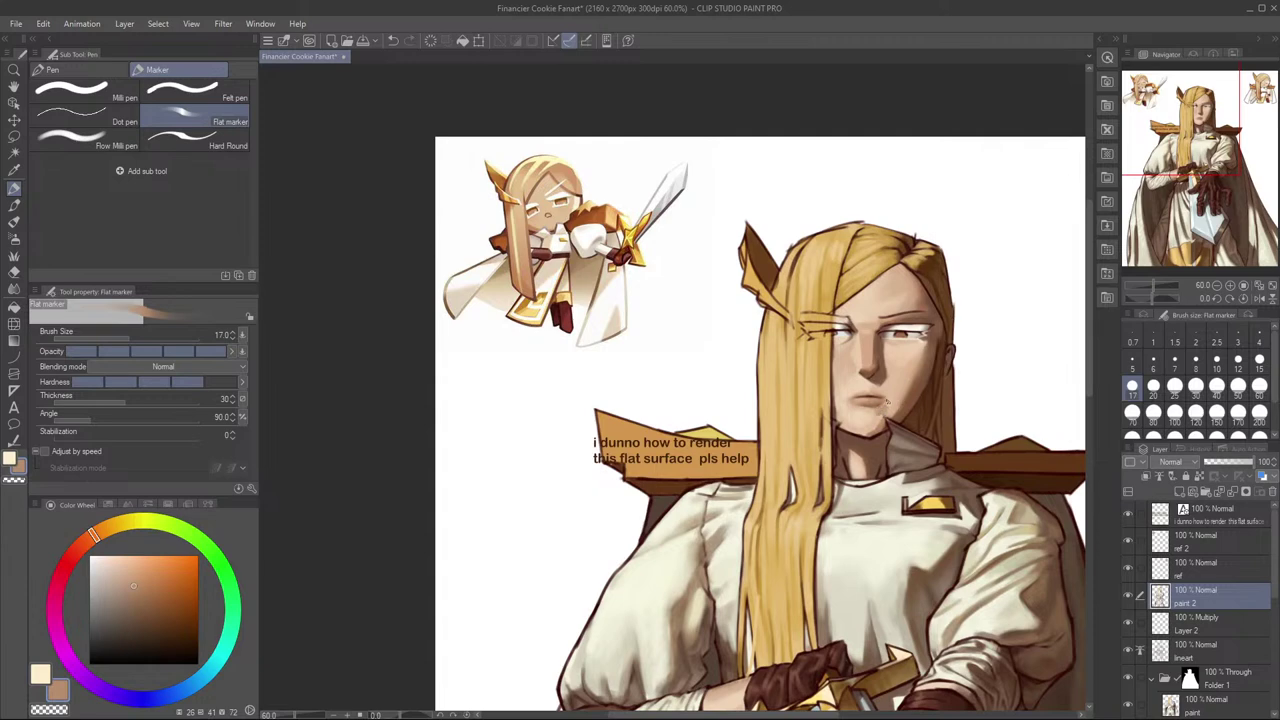
{"action": "key", "text": "ctrl+z"}
{"action": "key", "text": "ctrl+z"}
{"action": "mouse_move", "coordinate": [861, 407]}
{"action": "left_mouse_down"}
{"action": "mouse_move", "coordinate": [872, 418]}
{"action": "mouse_move", "coordinate": [860, 405]}
{"action": "left_mouse_up"}
{"action": "key", "text": "ctrl+z"}
{"action": "key", "text": "ctrl+z"}
Step: Try touching up the nose, cheek and chin with sampled skin tones using the Flat marker at brush size 10
{"action": "key", "text": "bracketleft"}
{"action": "key", "text": "bracketleft"}
{"action": "key", "text": "bracketleft"}
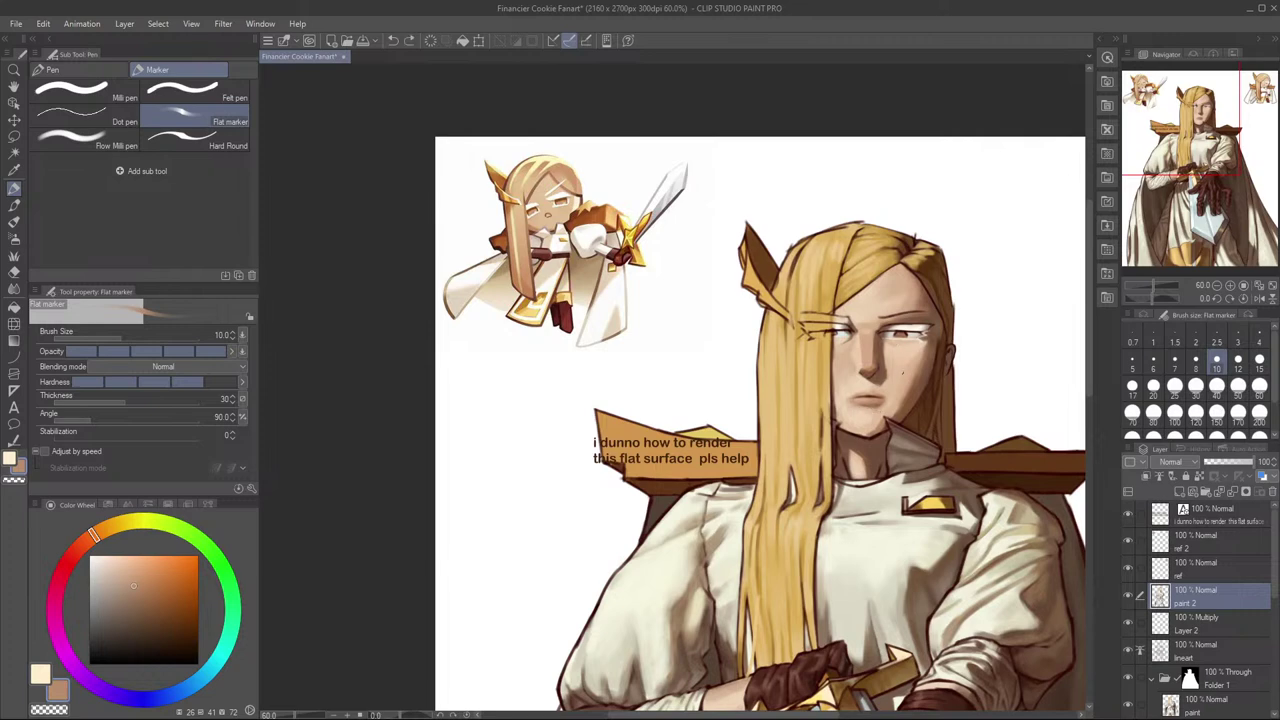
{"action": "key", "text": "alt+Tab"}
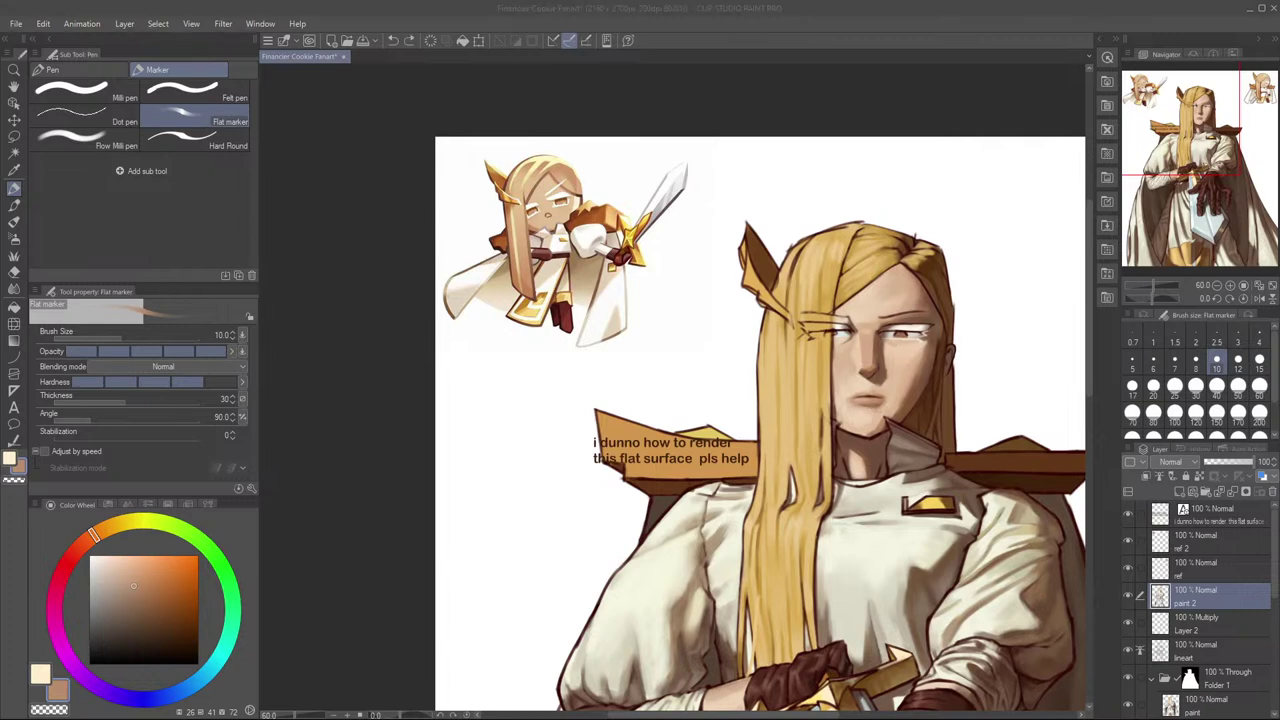
{"action": "left_click", "coordinate": [884, 371]}
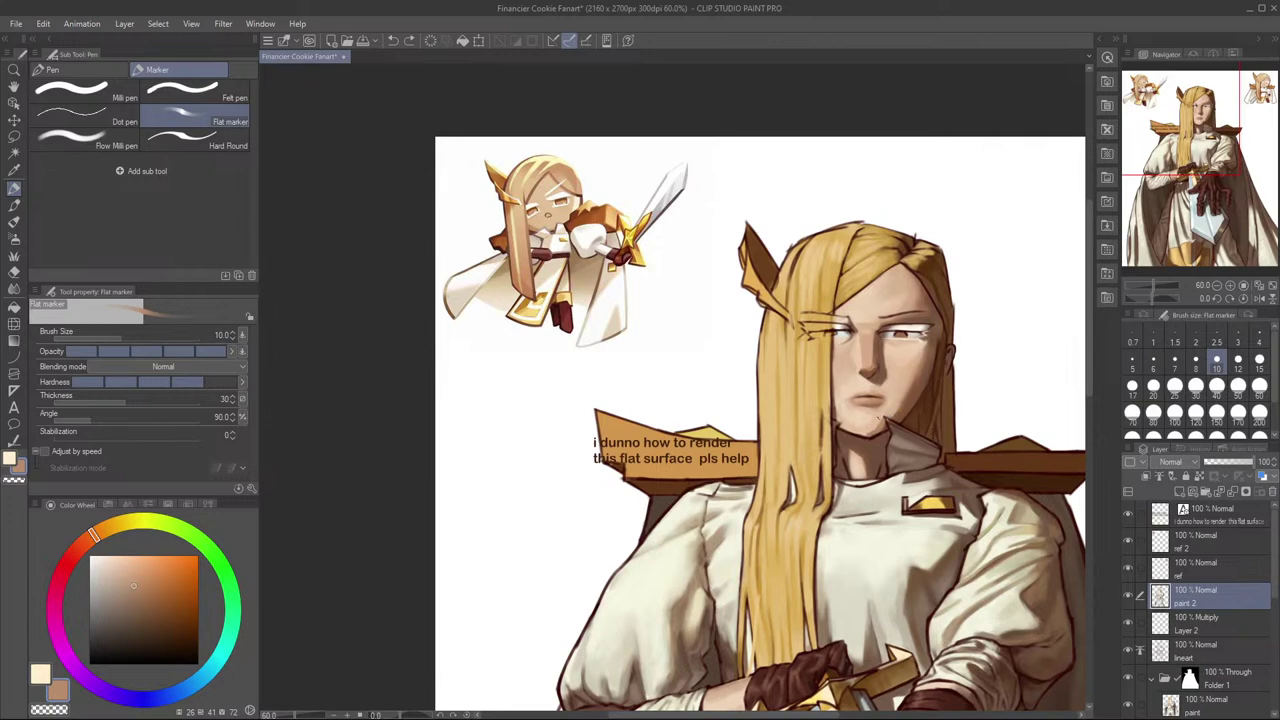
{"action": "left_click", "coordinate": [890, 351], "text": "alt"}
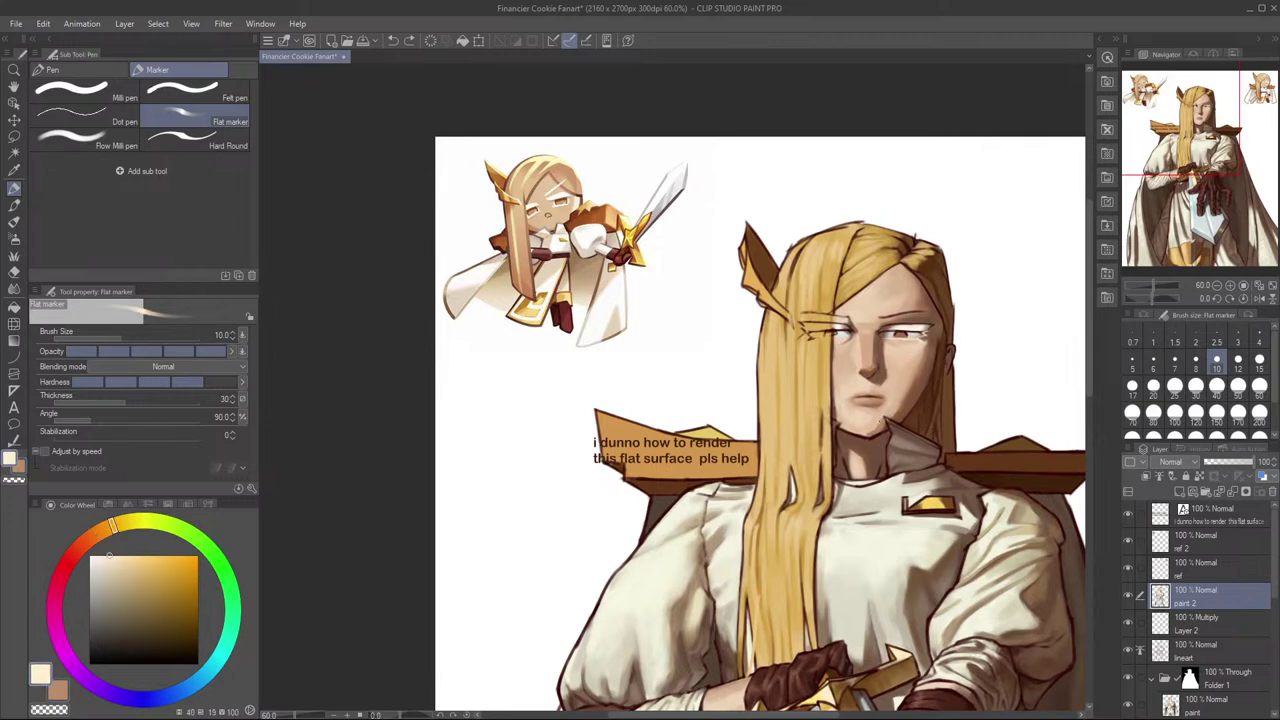
{"action": "left_click", "coordinate": [878, 421], "text": "alt"}
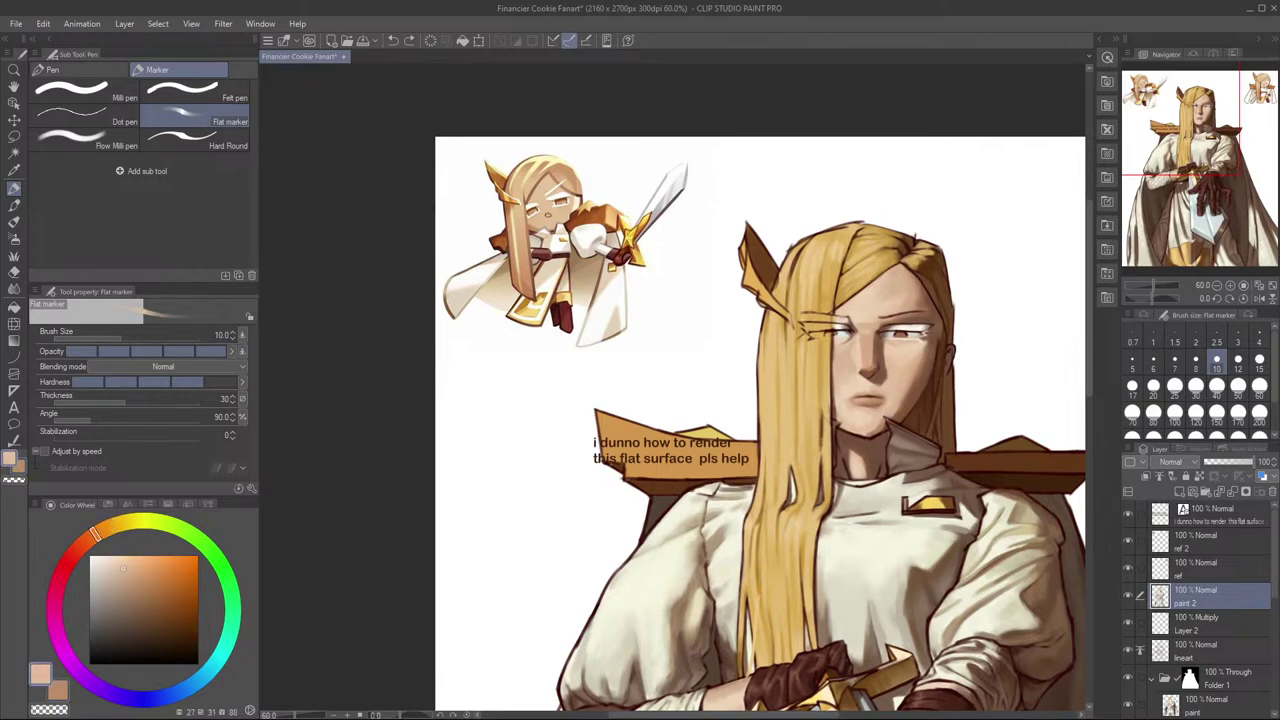
{"action": "key", "text": "ctrl+z"}
{"action": "key", "text": "ctrl+z"}
{"action": "left_click", "coordinate": [897, 402], "text": "alt"}
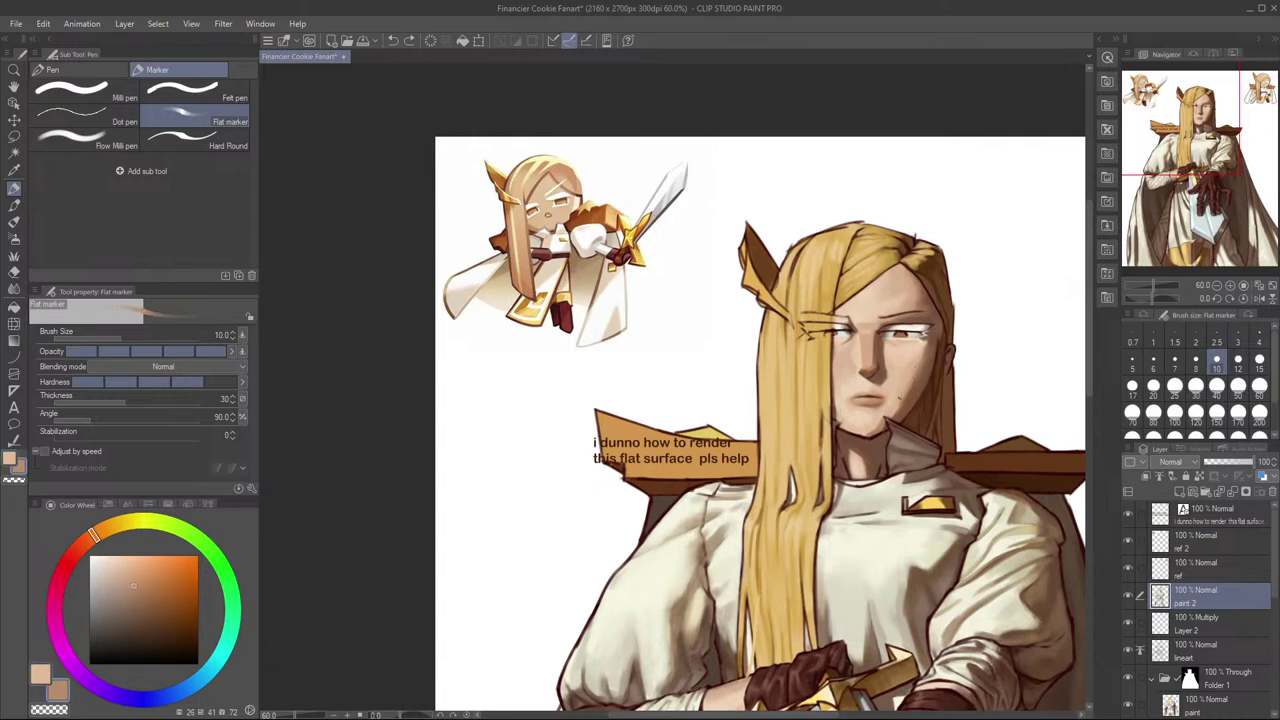
{"action": "key", "text": "ctrl+z"}
{"action": "key", "text": "ctrl+z"}
Step: Switch to the Flow Milli pen and set its brush size to 10 for work on the face
{"action": "scroll", "coordinate": [886, 338], "scroll_direction": "up", "scroll_amount": 2}
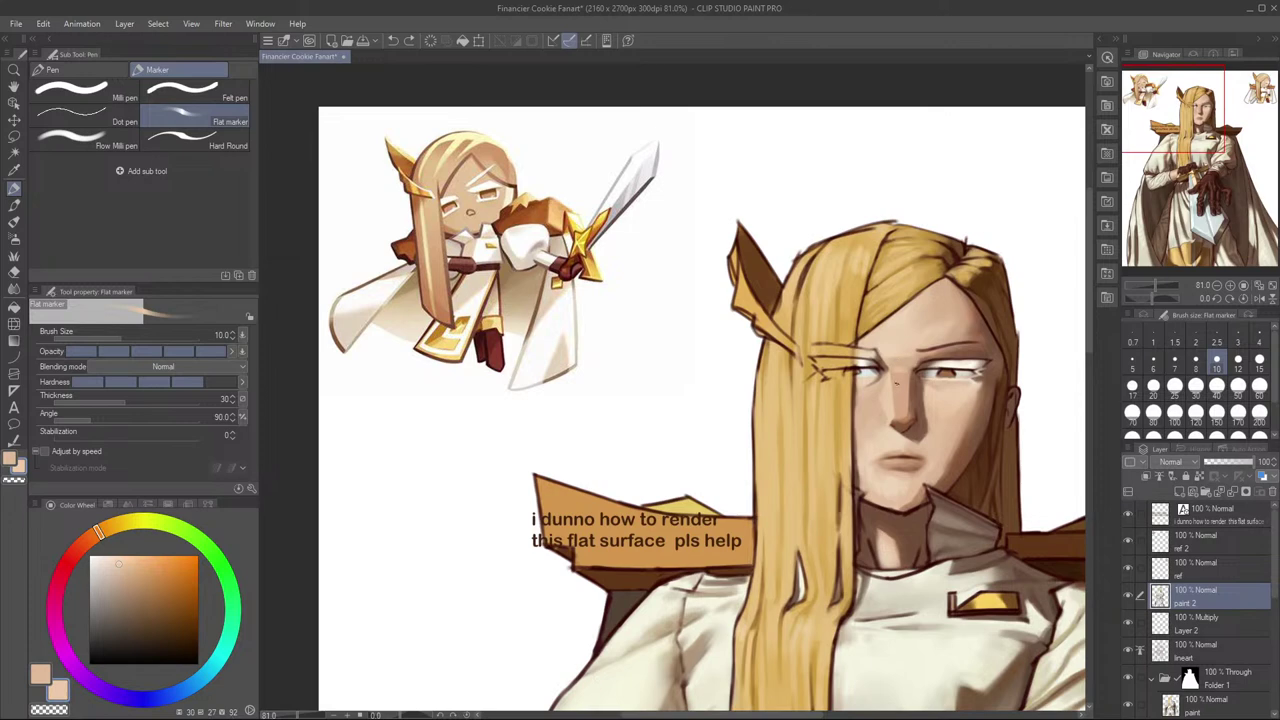
{"action": "key", "text": "bracketright"}
{"action": "key", "text": "bracketright"}
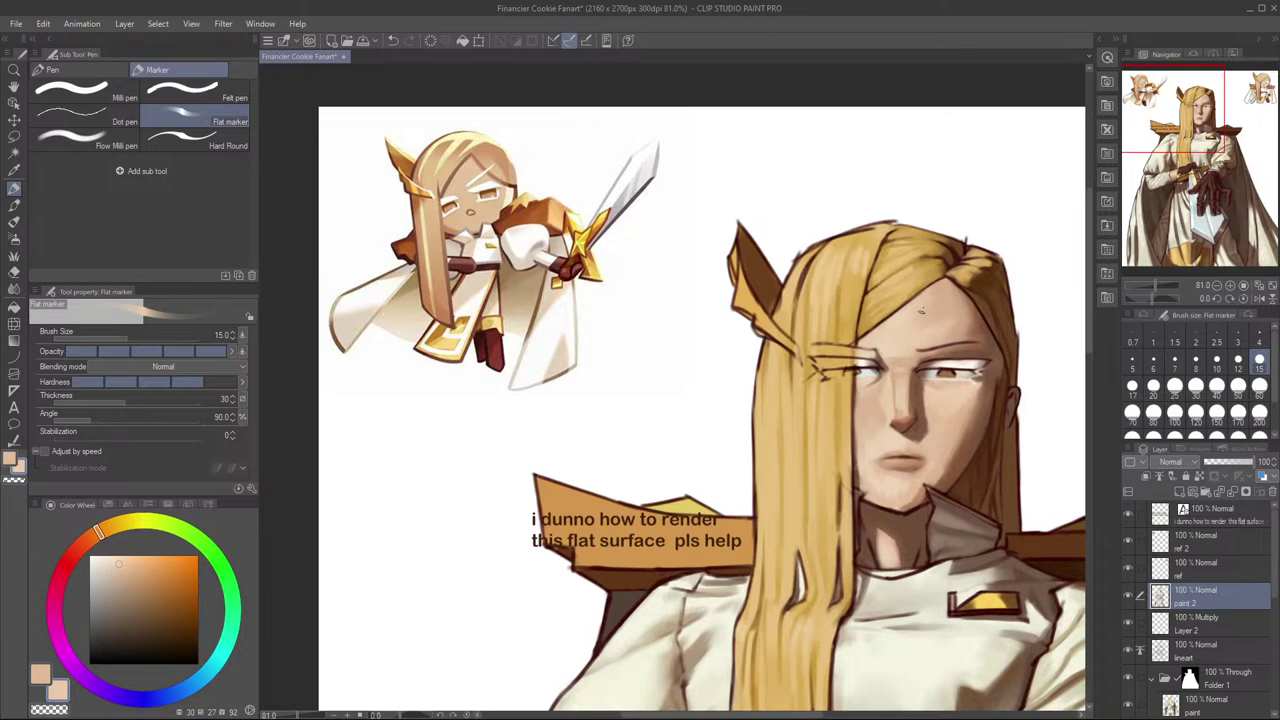
{"action": "key", "text": "p"}
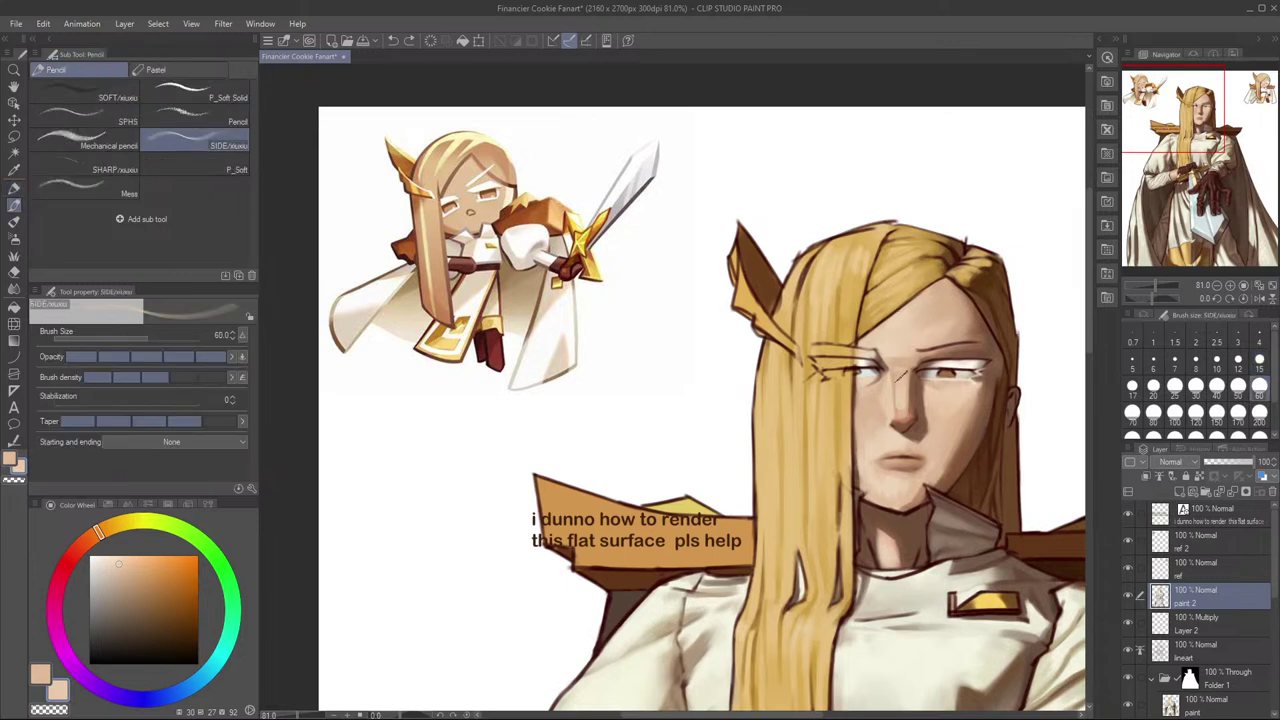
{"action": "key", "text": "p"}
{"action": "left_click", "coordinate": [118, 93]}
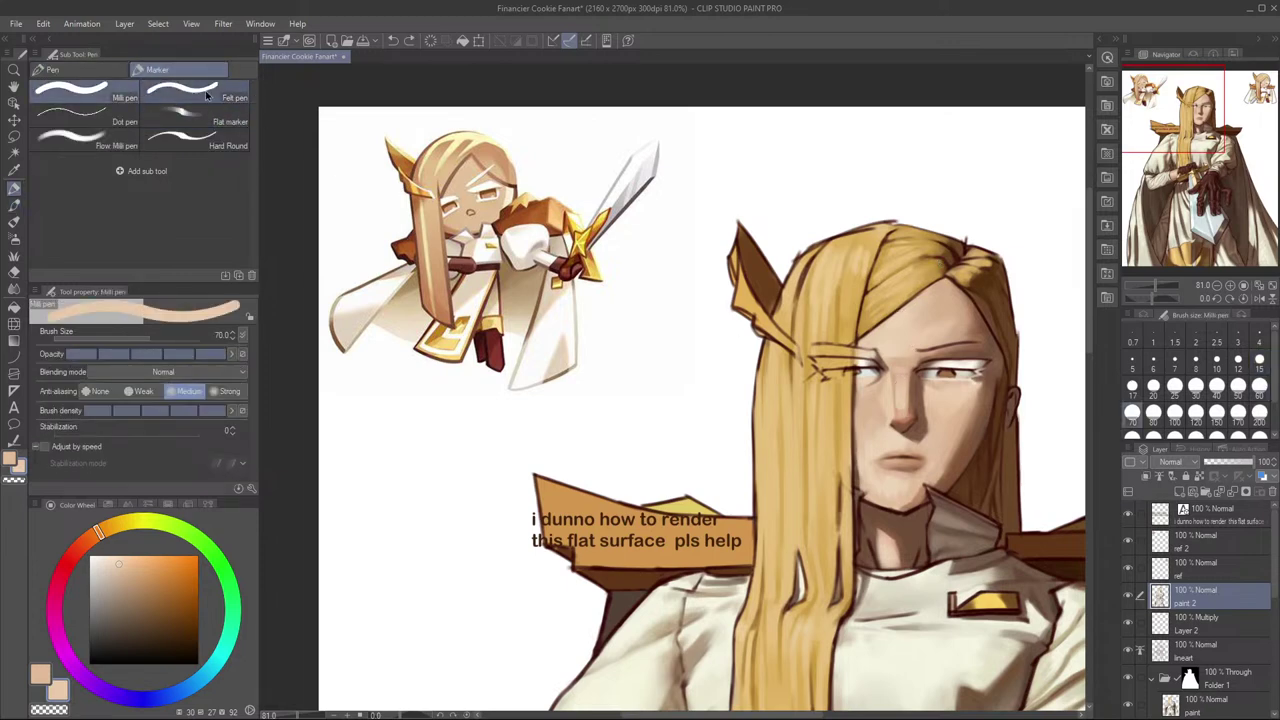
{"action": "left_click", "coordinate": [115, 139]}
{"action": "key", "text": "bracketleft"}
{"action": "key", "text": "bracketleft"}
{"action": "key", "text": "bracketleft"}
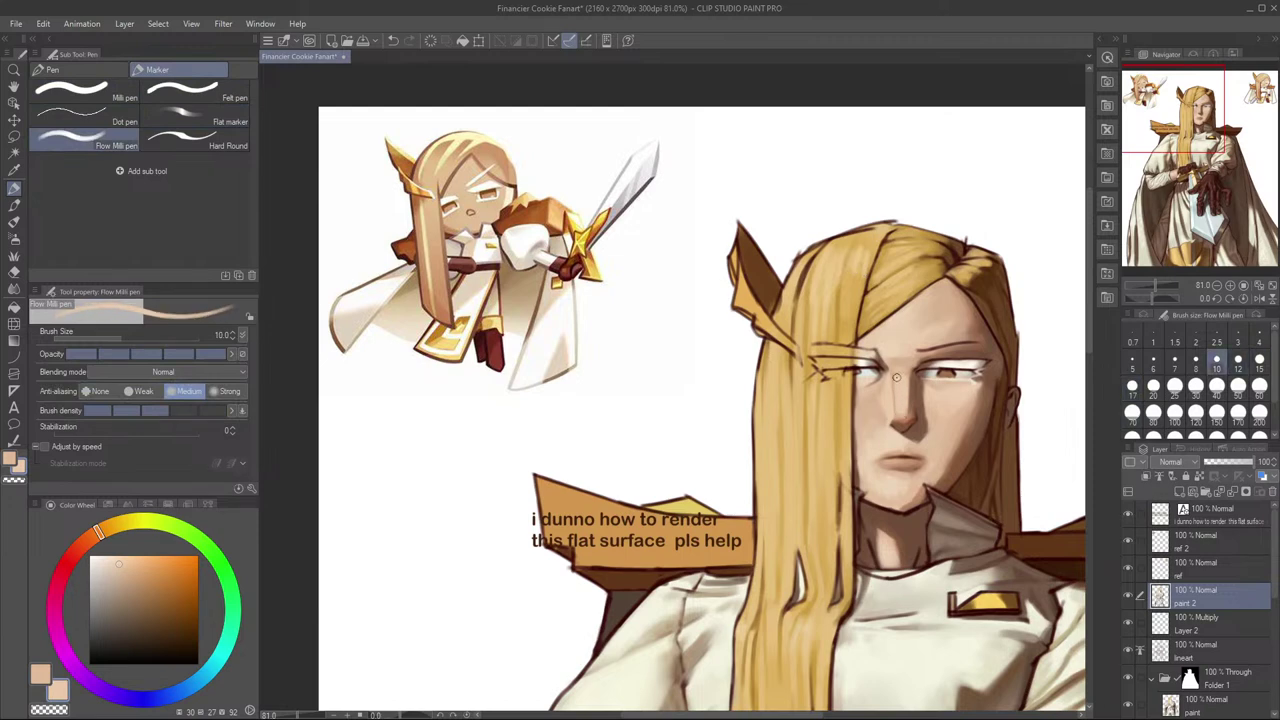
Step: Paint along the nose bridge and the adjacent cheek with sampled skin tones using the Flow Milli pen
{"action": "left_click", "coordinate": [892, 376], "text": "alt"}
{"action": "left_click", "coordinate": [891, 382], "text": "alt"}
{"action": "left_click_drag", "start_coordinate": [892, 378], "coordinate": [890, 409]}
{"action": "key", "text": "ctrl+z"}
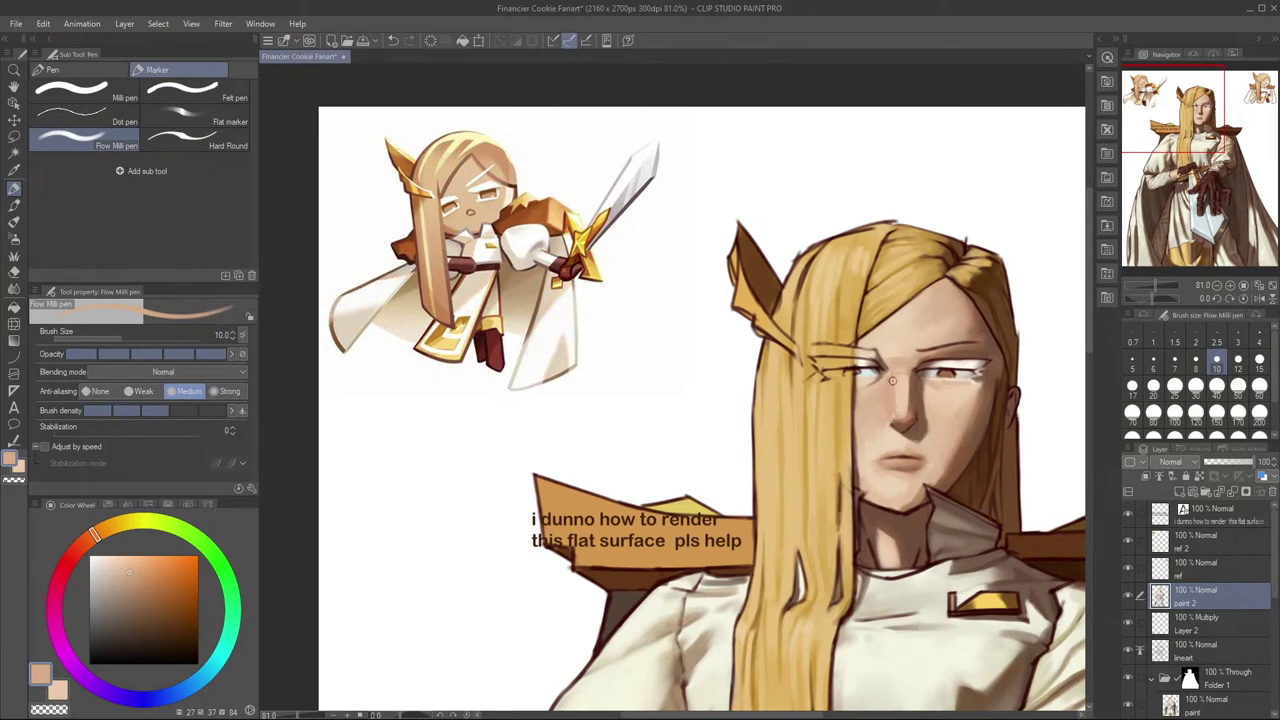
{"action": "left_click", "coordinate": [914, 335], "text": "alt"}
{"action": "left_click_drag", "start_coordinate": [900, 354], "coordinate": [906, 418]}
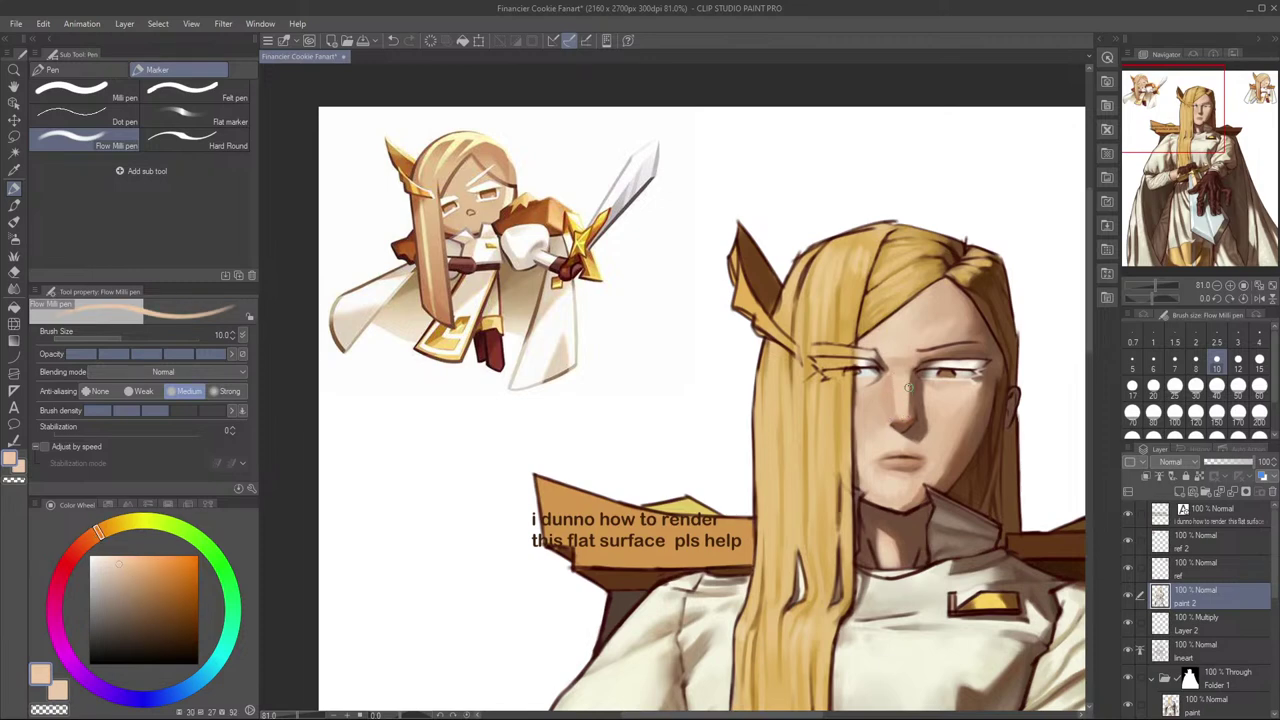
{"action": "left_click", "coordinate": [886, 411], "text": "alt"}
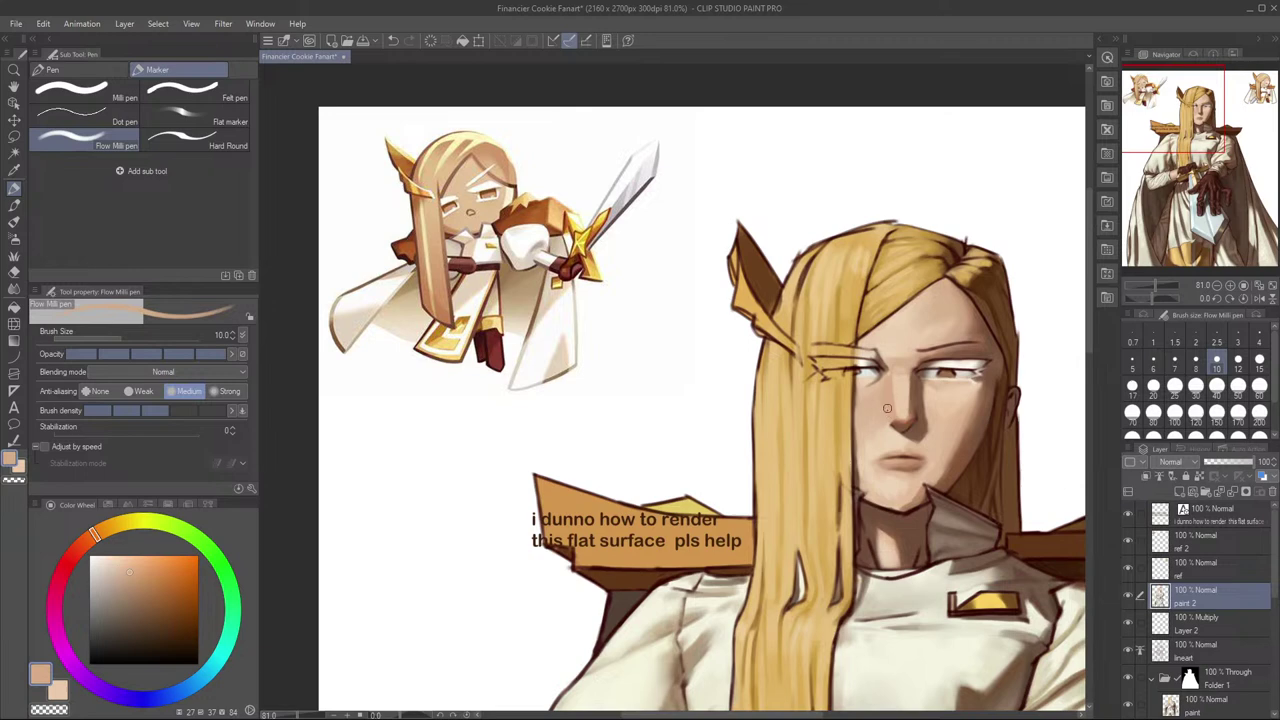
{"action": "left_click", "coordinate": [882, 404], "text": "alt"}
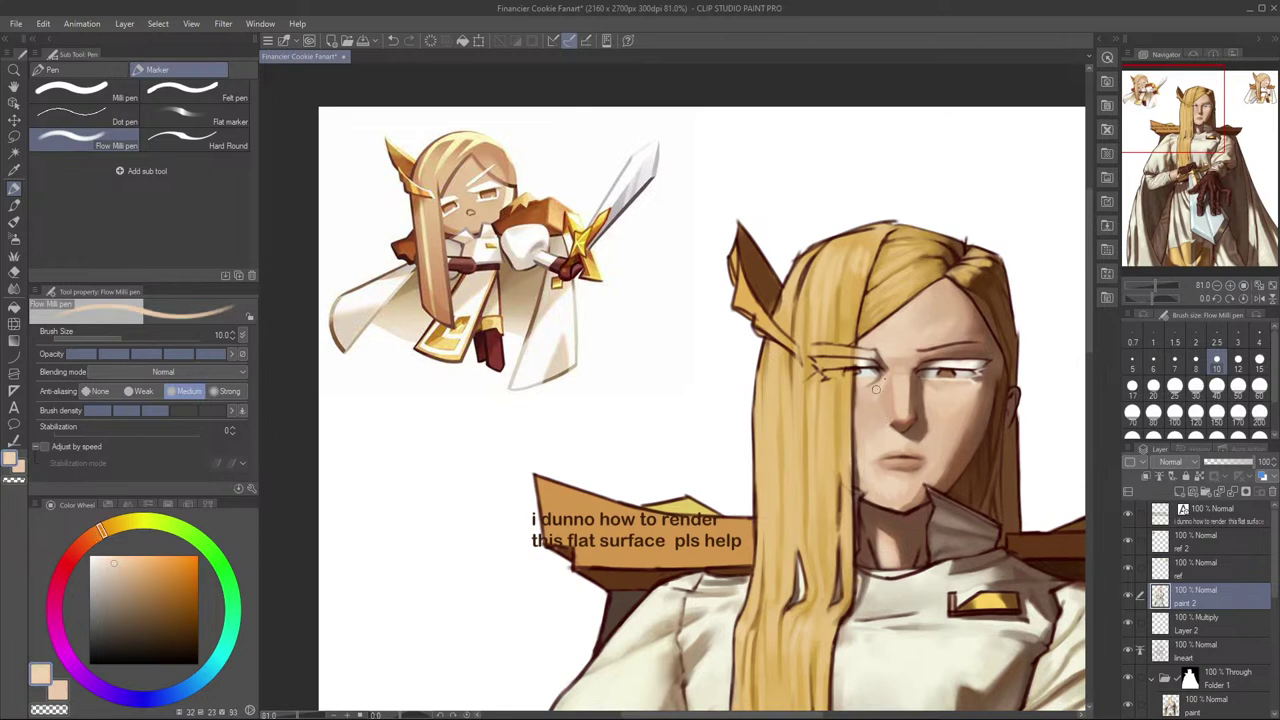
Step: Check the face in mirrored orientation and compare it with and without the paint 2 layer
{"action": "key", "text": "h"}
{"action": "left_click_drag", "start_coordinate": [782, 488], "coordinate": [1004, 466]}
{"action": "left_click_drag", "start_coordinate": [851, 428], "coordinate": [1067, 456]}
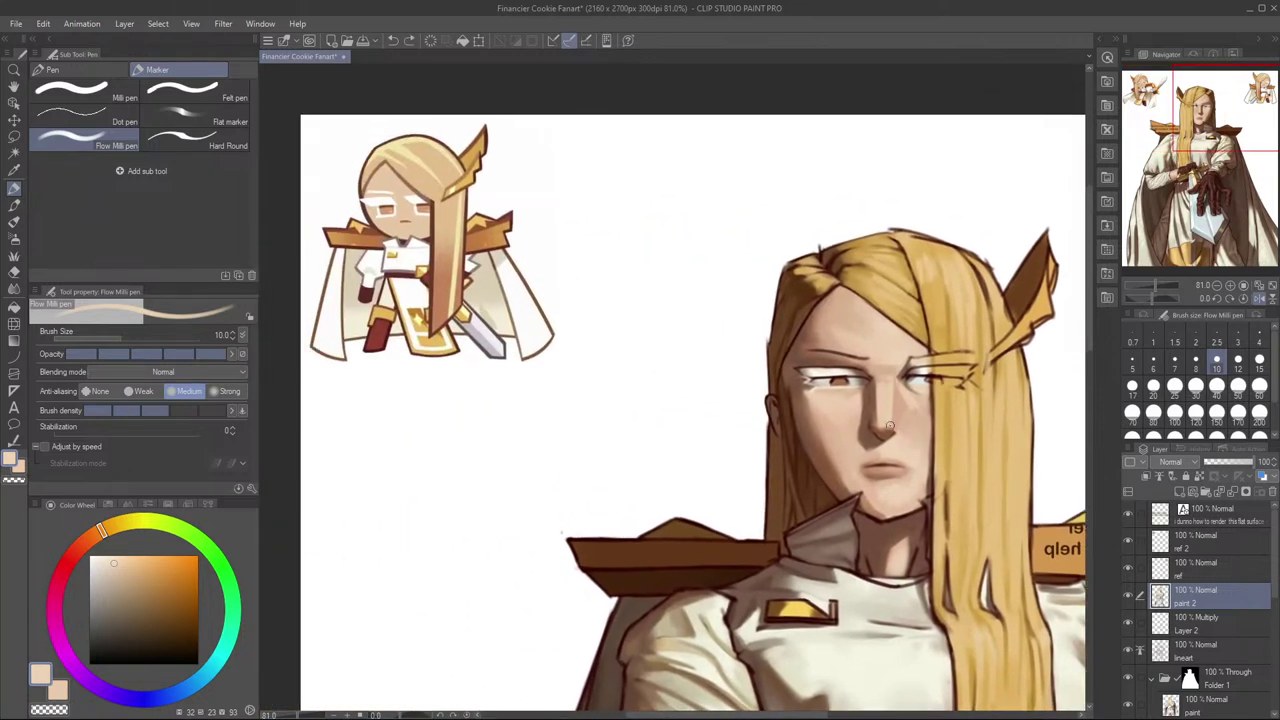
{"action": "left_click", "coordinate": [1134, 599]}
{"action": "left_click", "coordinate": [1134, 599]}
{"action": "left_click", "coordinate": [1134, 599]}
{"action": "left_click", "coordinate": [1134, 599]}
Step: Try a sampled light skin-tone stroke on the hair-side cheek in the mirrored view and restore the normal orientation
{"action": "key", "text": "x"}
{"action": "left_click", "coordinate": [899, 400], "text": "alt"}
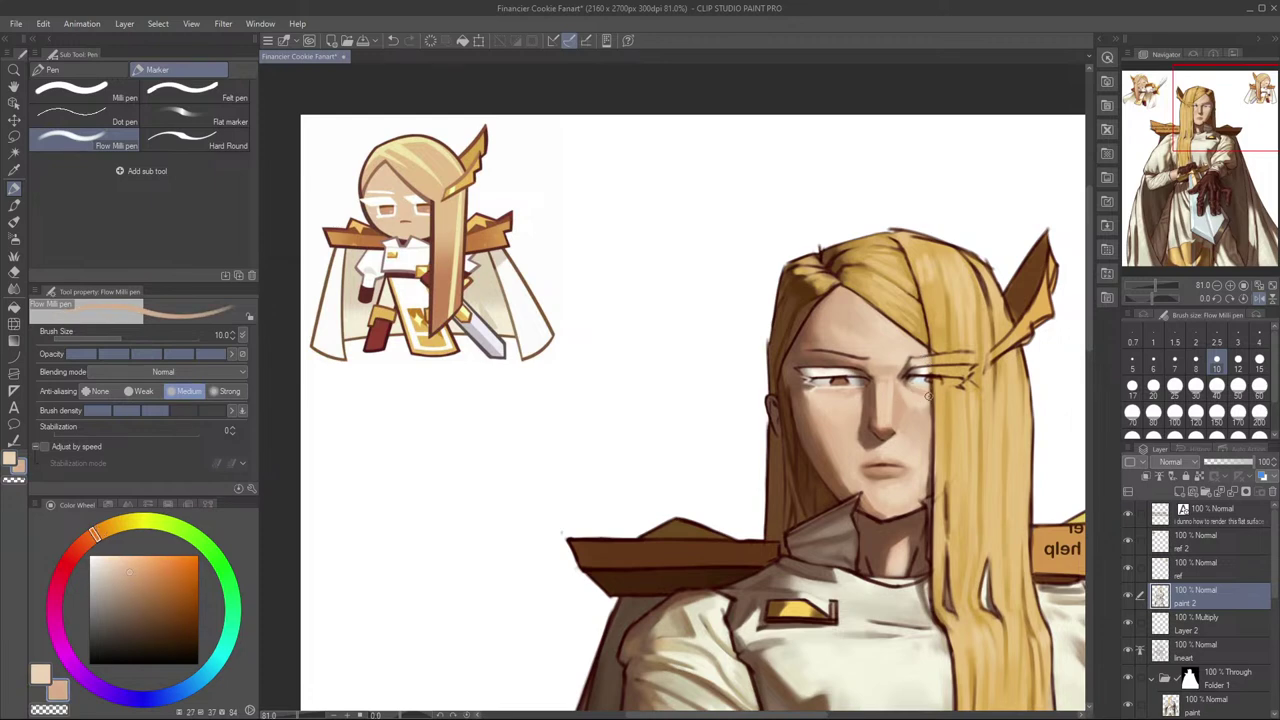
{"action": "left_click", "coordinate": [905, 383], "text": "alt"}
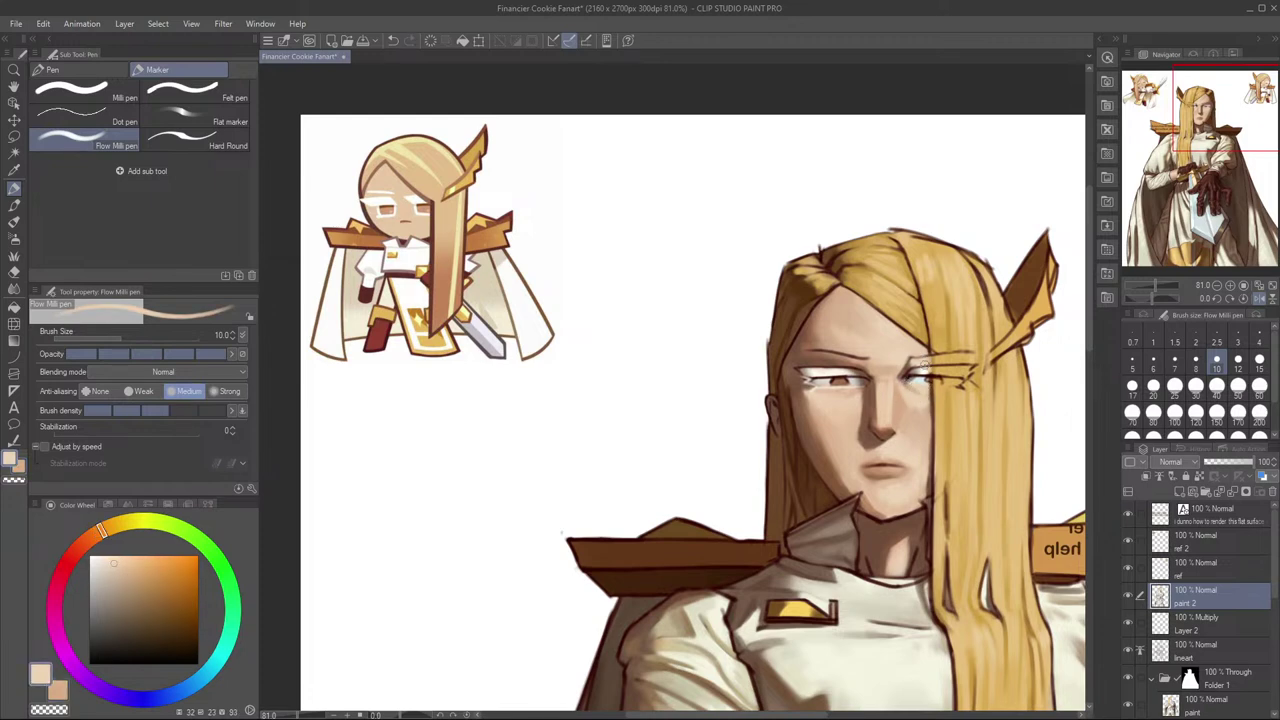
{"action": "left_click_drag", "start_coordinate": [913, 409], "coordinate": [911, 441]}
{"action": "key", "text": "ctrl+z"}
{"action": "key", "text": "h"}
{"action": "left_click_drag", "start_coordinate": [658, 480], "coordinate": [1002, 482]}
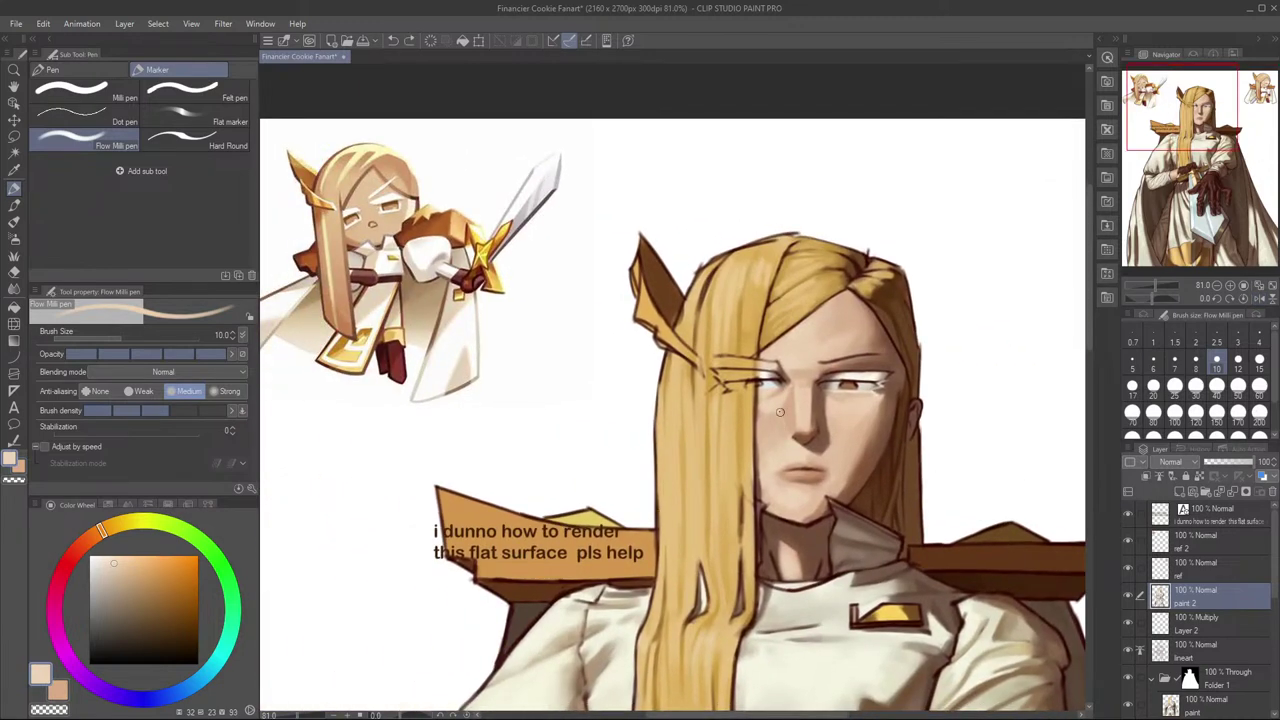
Step: Set the Flow Milli pen's brush size to 17 and sample the skin tone on the hair-side cheek
{"action": "key", "text": "bracketright"}
{"action": "key", "text": "bracketright"}
{"action": "key", "text": "bracketright"}
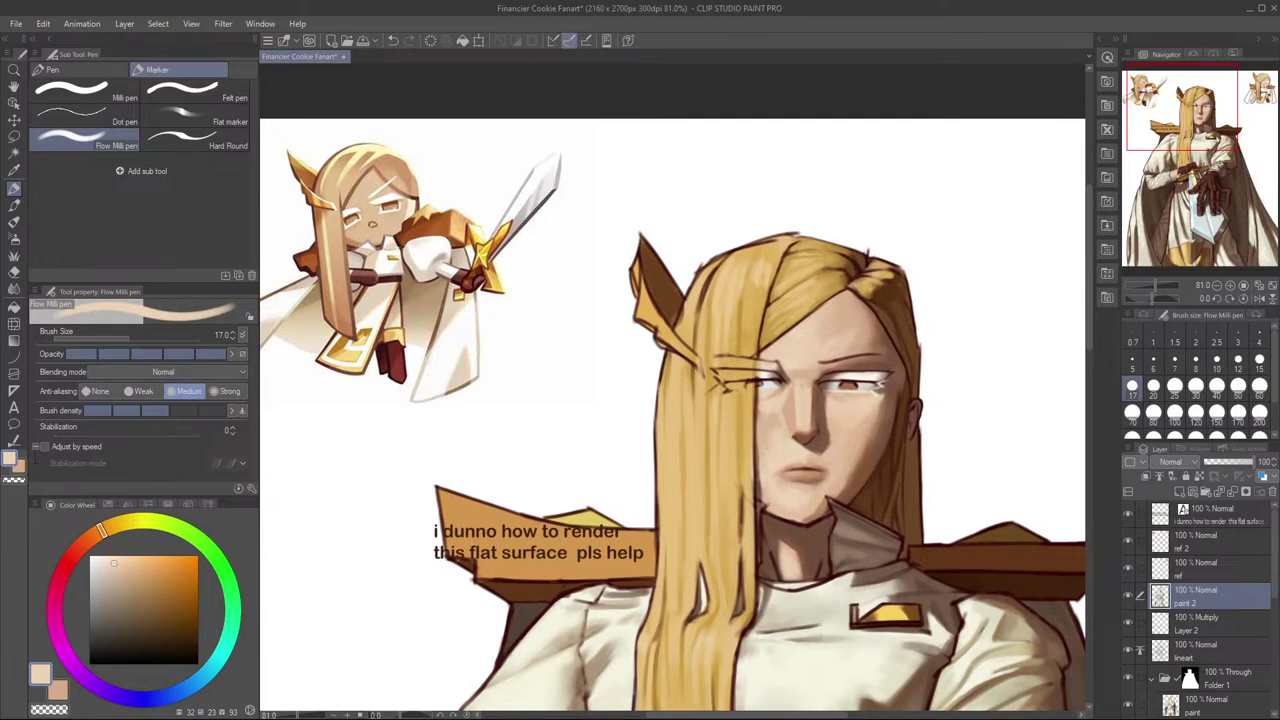
{"action": "left_click", "coordinate": [766, 414], "text": "alt"}
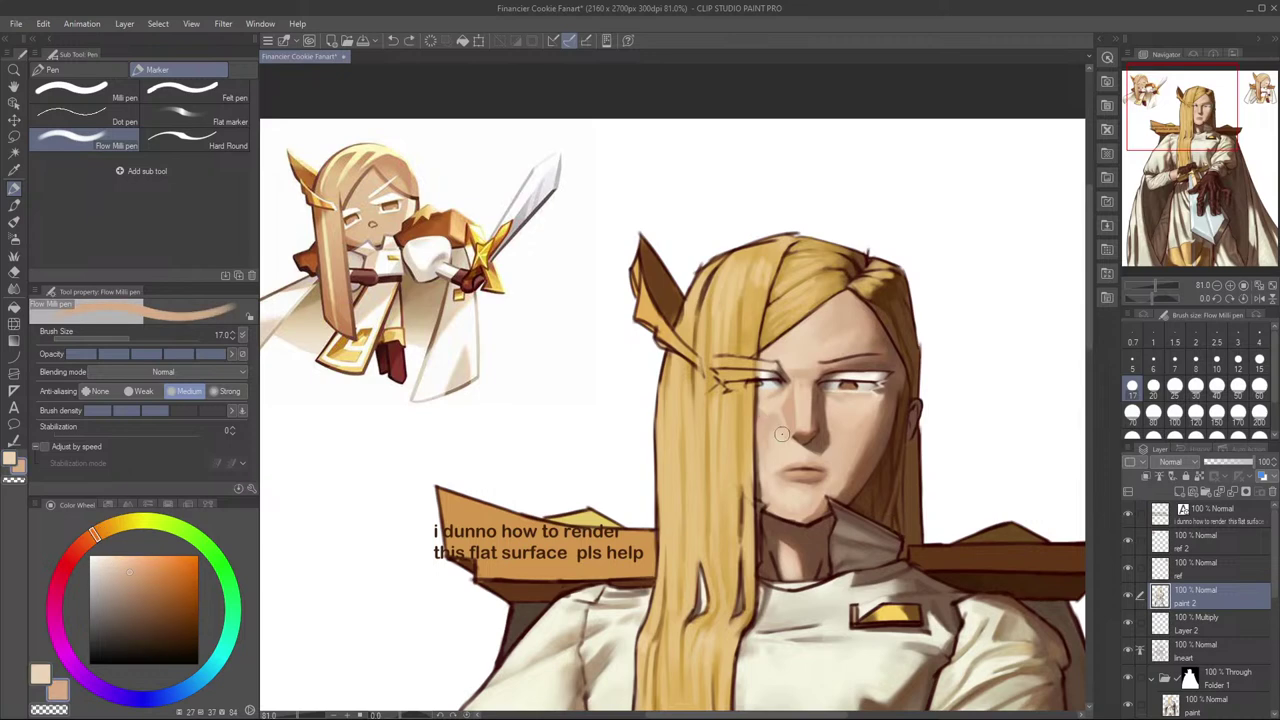
Step: Try erasing a small spot of the cheek shading beside the nose
{"action": "key", "text": "e"}
{"action": "key", "text": "p"}
{"action": "key", "text": "e"}
{"action": "mouse_move", "coordinate": [775, 421]}
{"action": "left_mouse_down"}
{"action": "mouse_move", "coordinate": [781, 438]}
{"action": "mouse_move", "coordinate": [776, 421]}
{"action": "left_mouse_up"}
{"action": "key", "text": "p"}
{"action": "key", "text": "ctrl+z"}
Step: Examine the face shading at different magnifications and in mirrored orientation
{"action": "scroll", "coordinate": [866, 338], "scroll_direction": "down", "scroll_amount": 2}
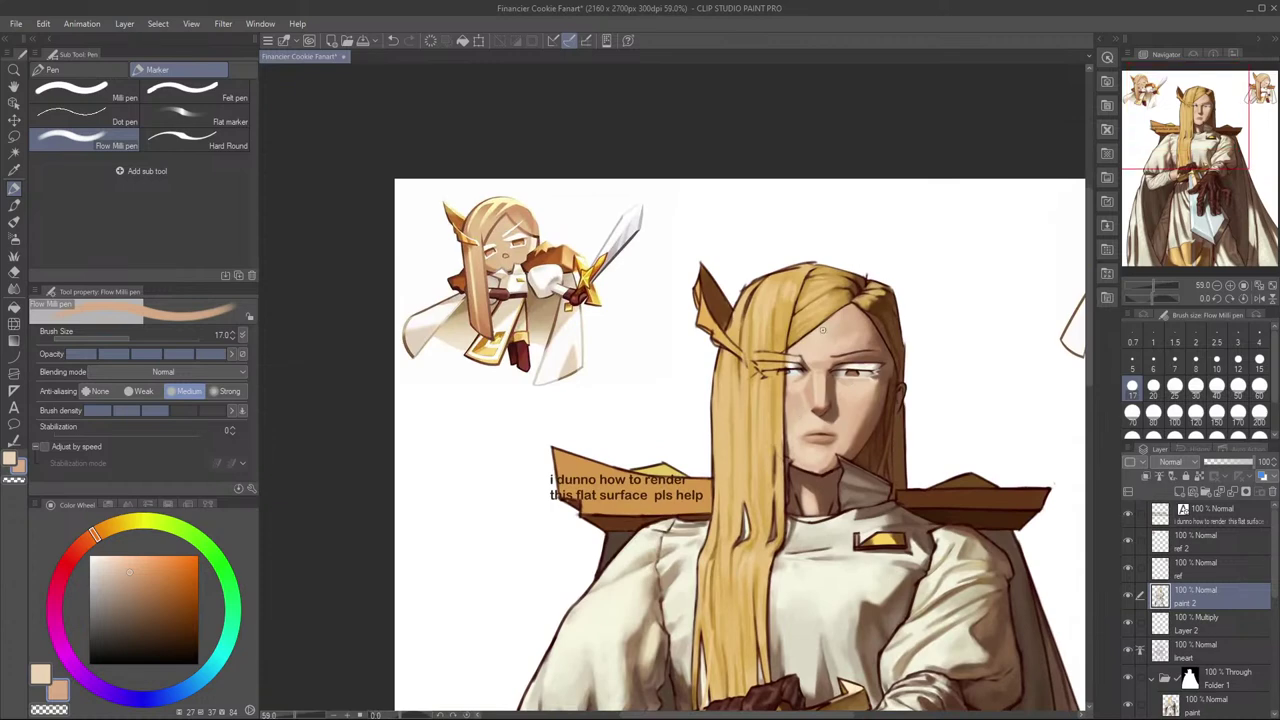
{"action": "scroll", "coordinate": [805, 400], "scroll_direction": "up", "scroll_amount": 3}
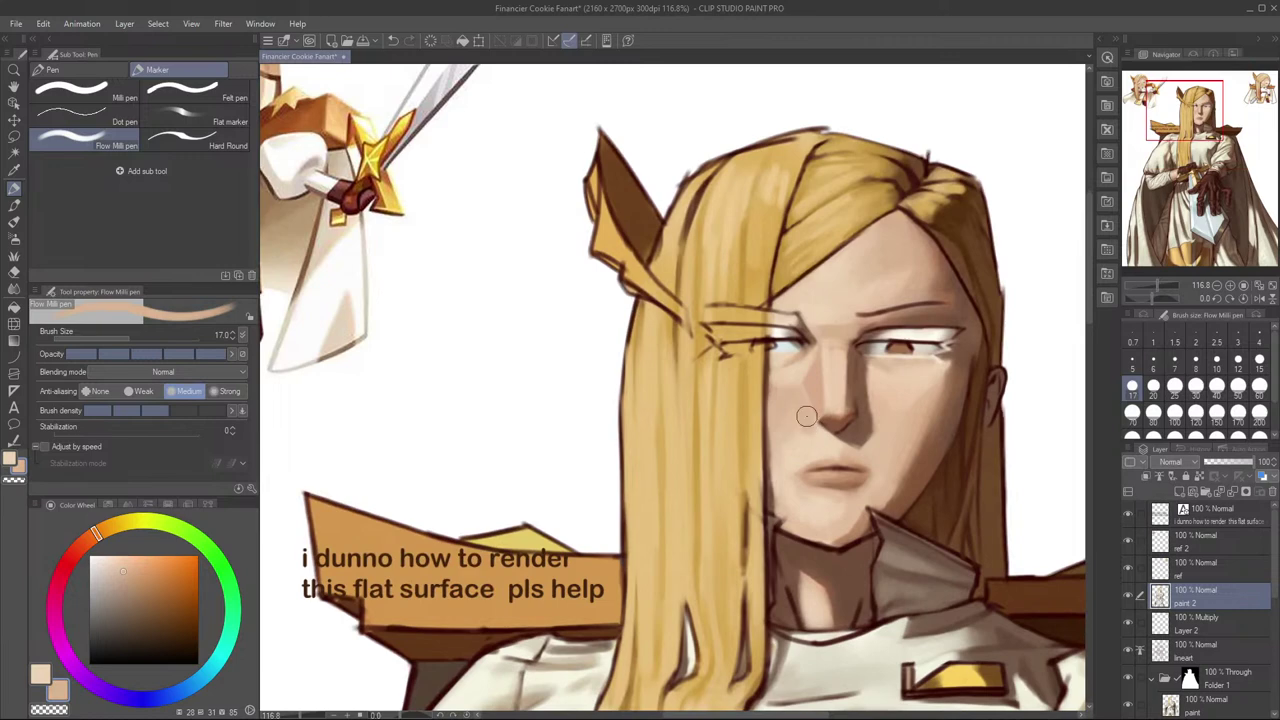
{"action": "scroll", "coordinate": [800, 398], "scroll_direction": "down", "scroll_amount": 2}
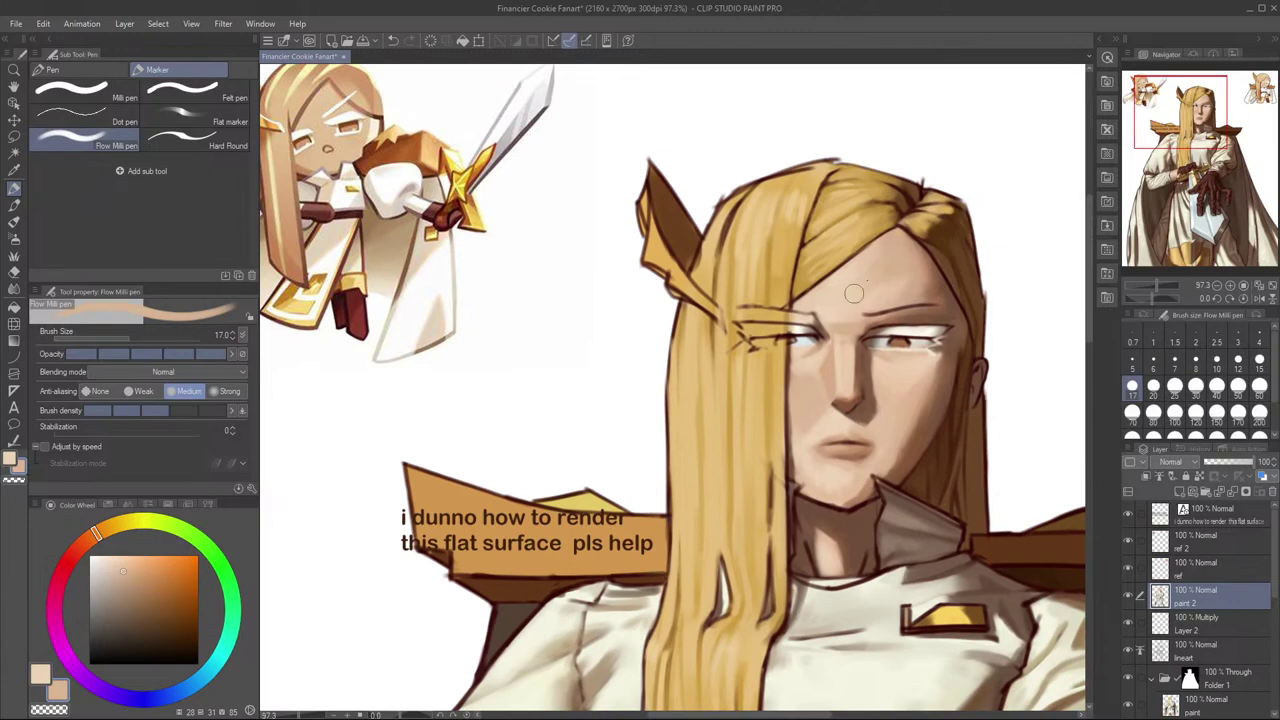
{"action": "key", "text": "h"}
{"action": "left_click", "coordinate": [1259, 299]}
Step: Try a light skin-tone stroke between the nose and mouth with the Flow Milli pen at brush size 17
{"action": "key", "text": "x"}
{"action": "left_click_drag", "start_coordinate": [832, 398], "coordinate": [828, 414]}
{"action": "key", "text": "ctrl+z"}
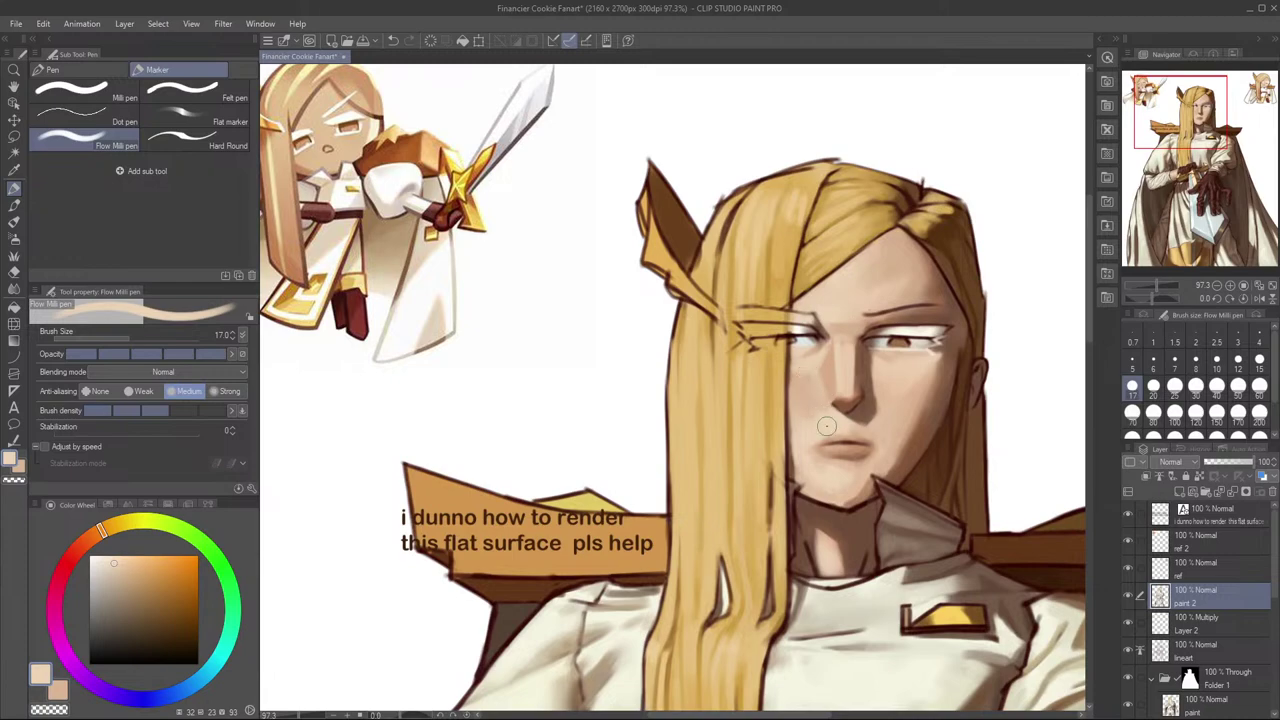
Step: Compare the mirrored and unmirrored upper figure at lower magnification to judge the face's proportions and shading
{"action": "scroll", "coordinate": [953, 311], "scroll_direction": "down", "scroll_amount": 4}
{"action": "key", "text": "h"}
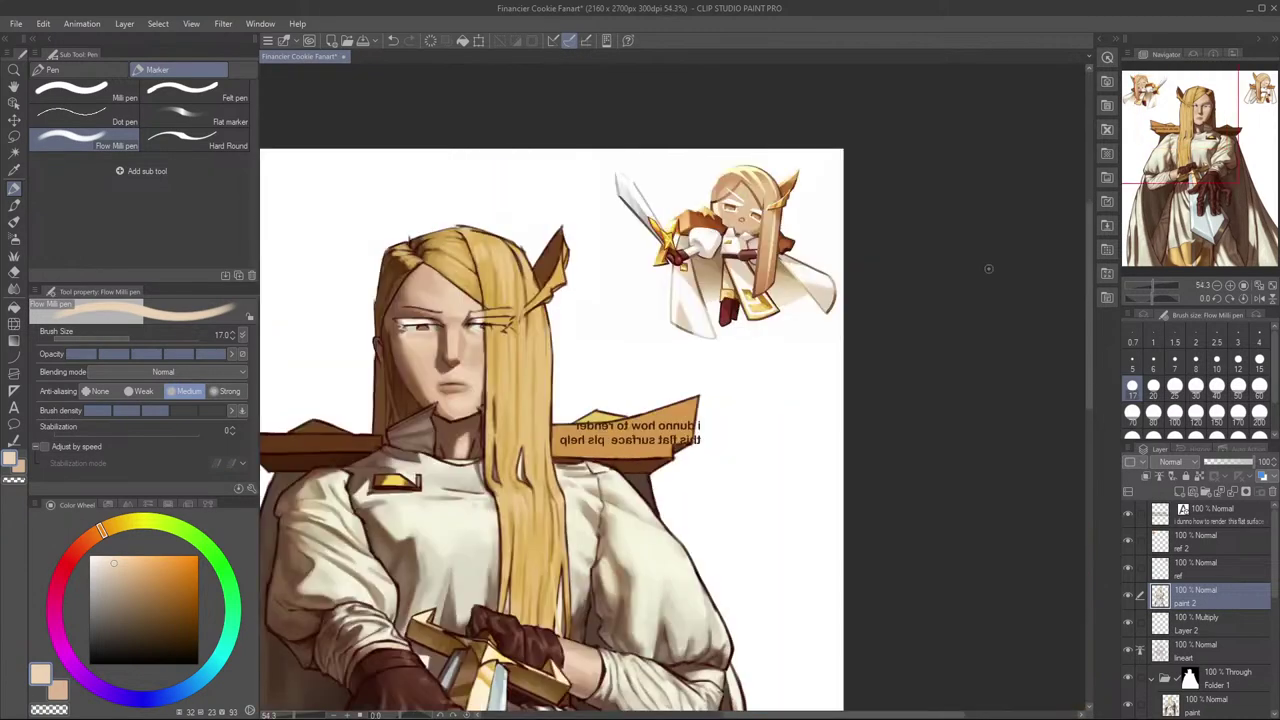
{"action": "key", "text": "h"}
{"action": "scroll", "coordinate": [918, 279], "scroll_direction": "up", "scroll_amount": 1}
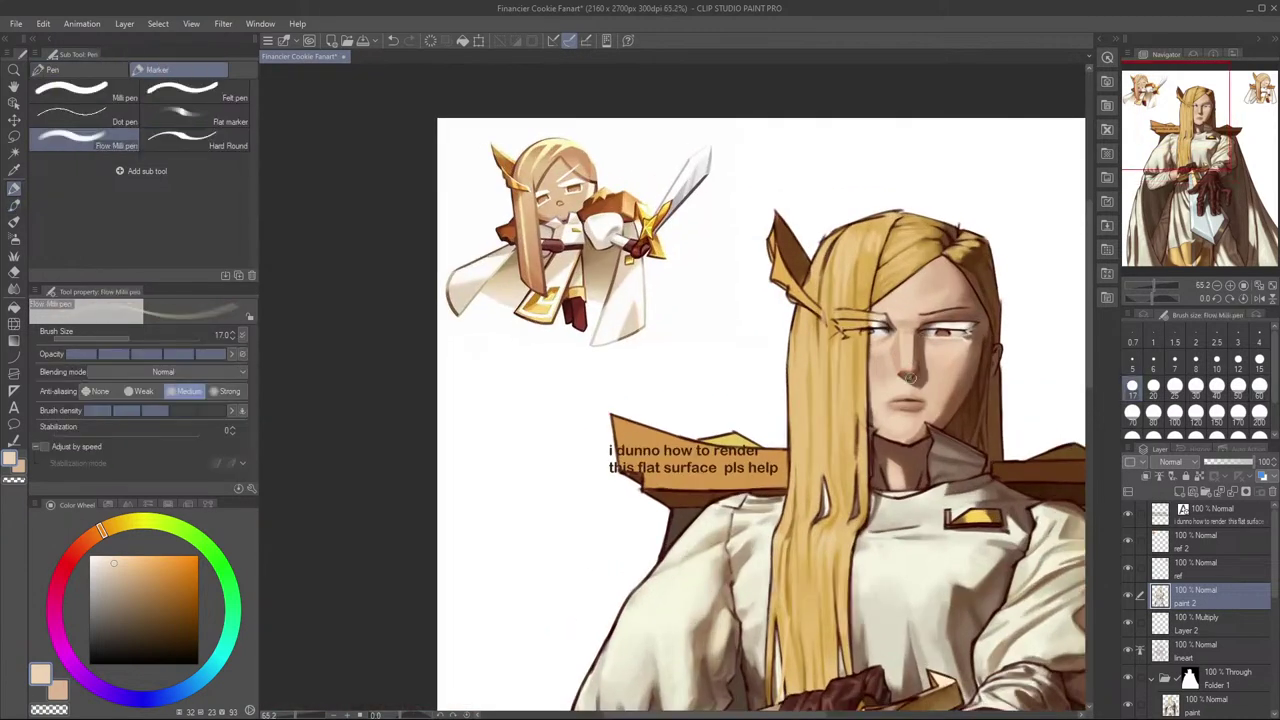
{"action": "key", "text": "j"}
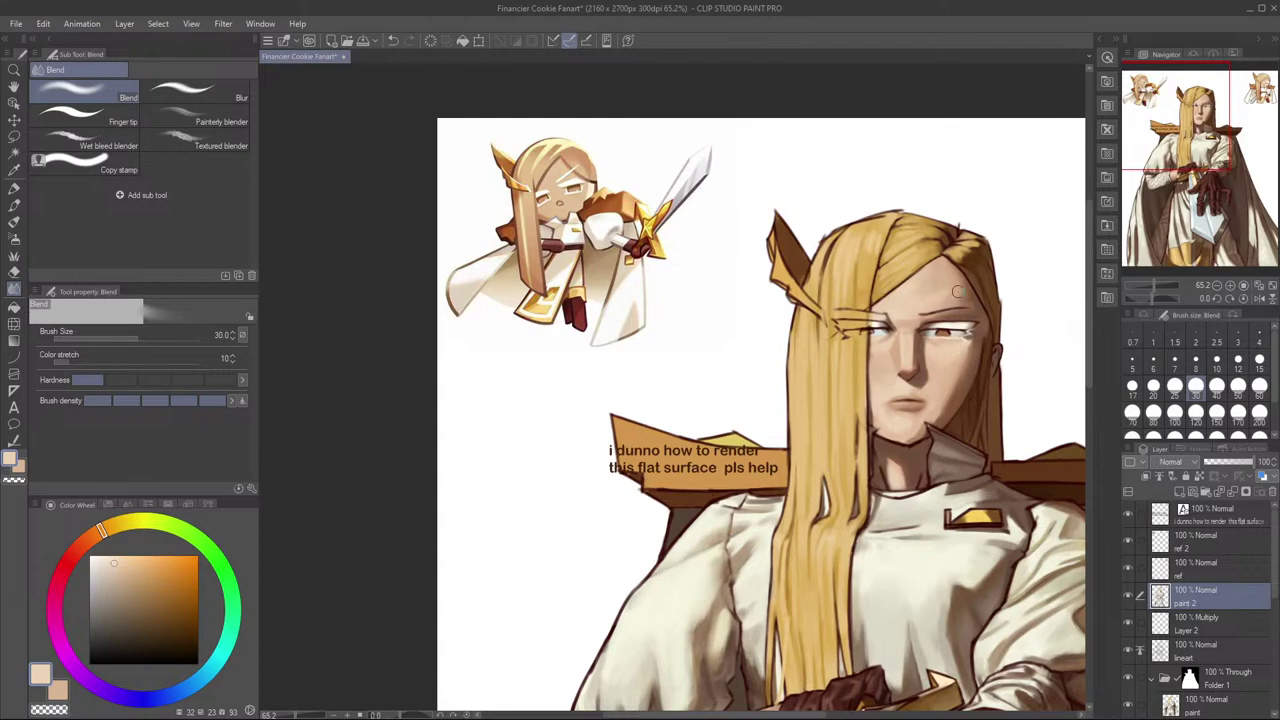
{"action": "key", "text": "h"}
{"action": "left_click_drag", "start_coordinate": [806, 448], "coordinate": [946, 440]}
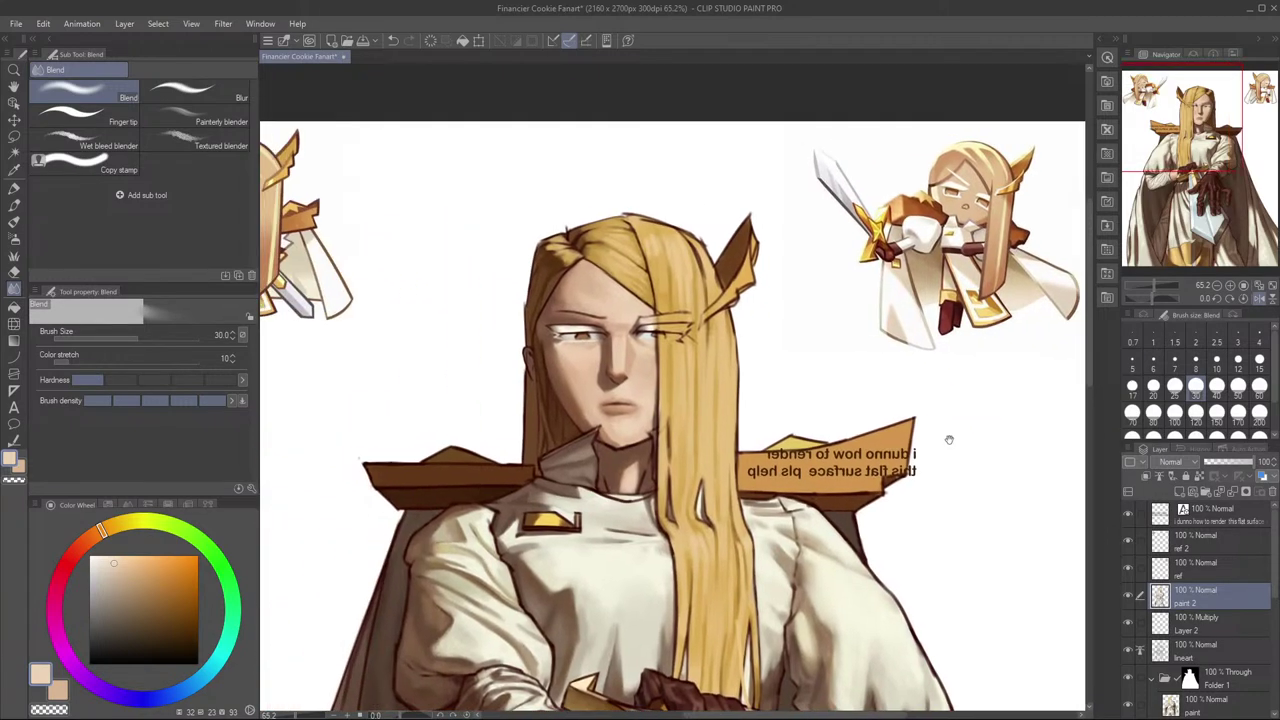
{"action": "left_click_drag", "start_coordinate": [882, 390], "coordinate": [1004, 384]}
{"action": "key", "text": "ctrl+h"}
{"action": "scroll", "coordinate": [990, 370], "scroll_direction": "down", "scroll_amount": 1}
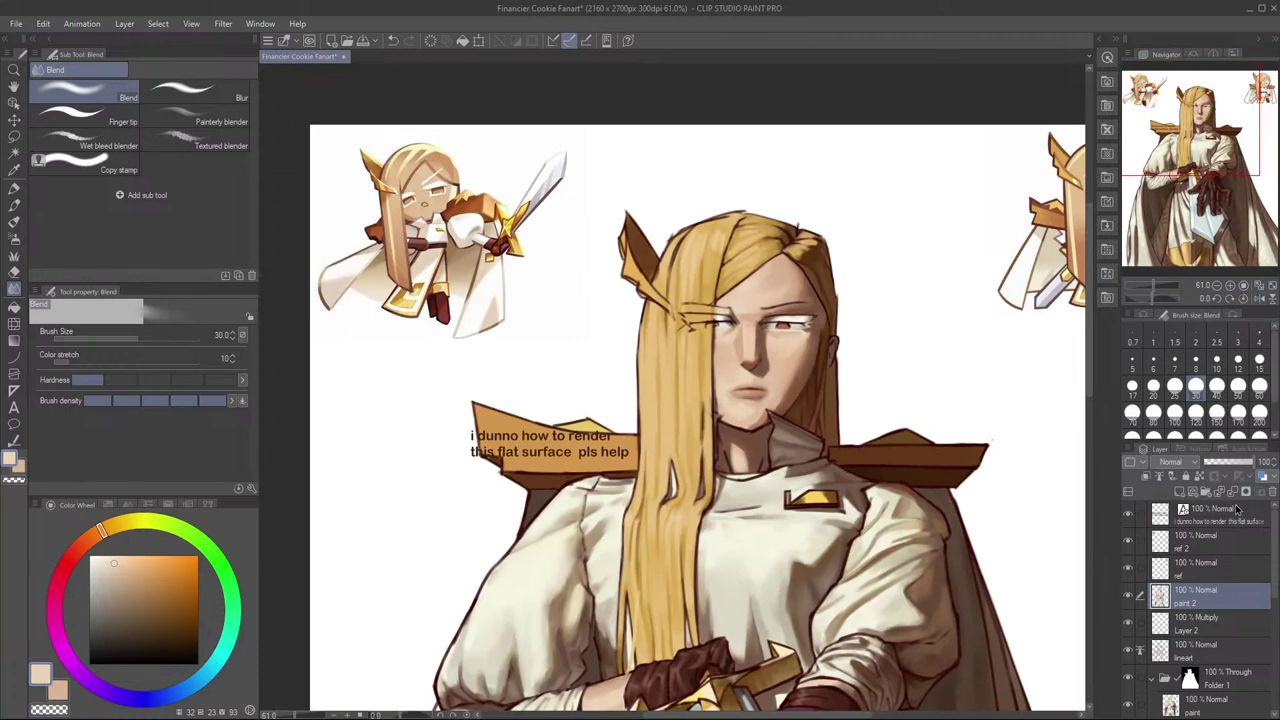
{"action": "key", "text": "alt+Tab"}
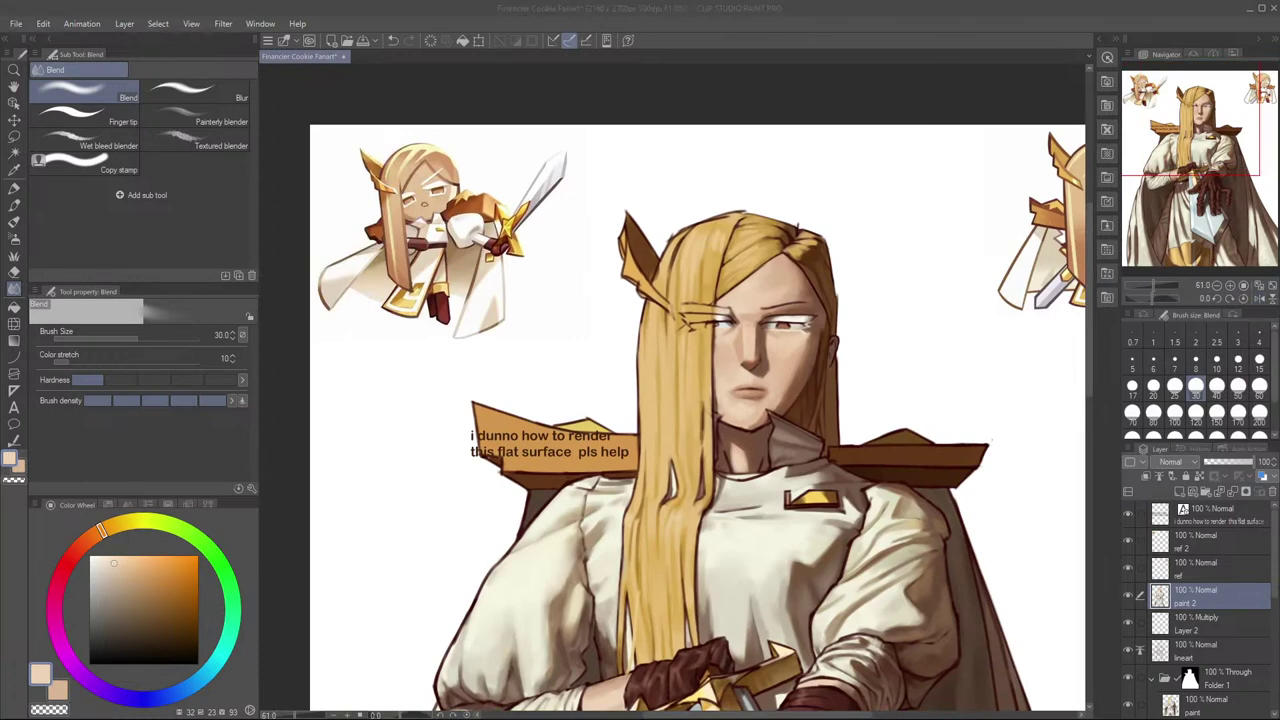
Step: Touch up the shading between the nose bridge and inner eye with the Flow Milli pen in sampled skin browns, reducing the brush size to 10
{"action": "scroll", "coordinate": [770, 330], "scroll_direction": "up", "scroll_amount": 3}
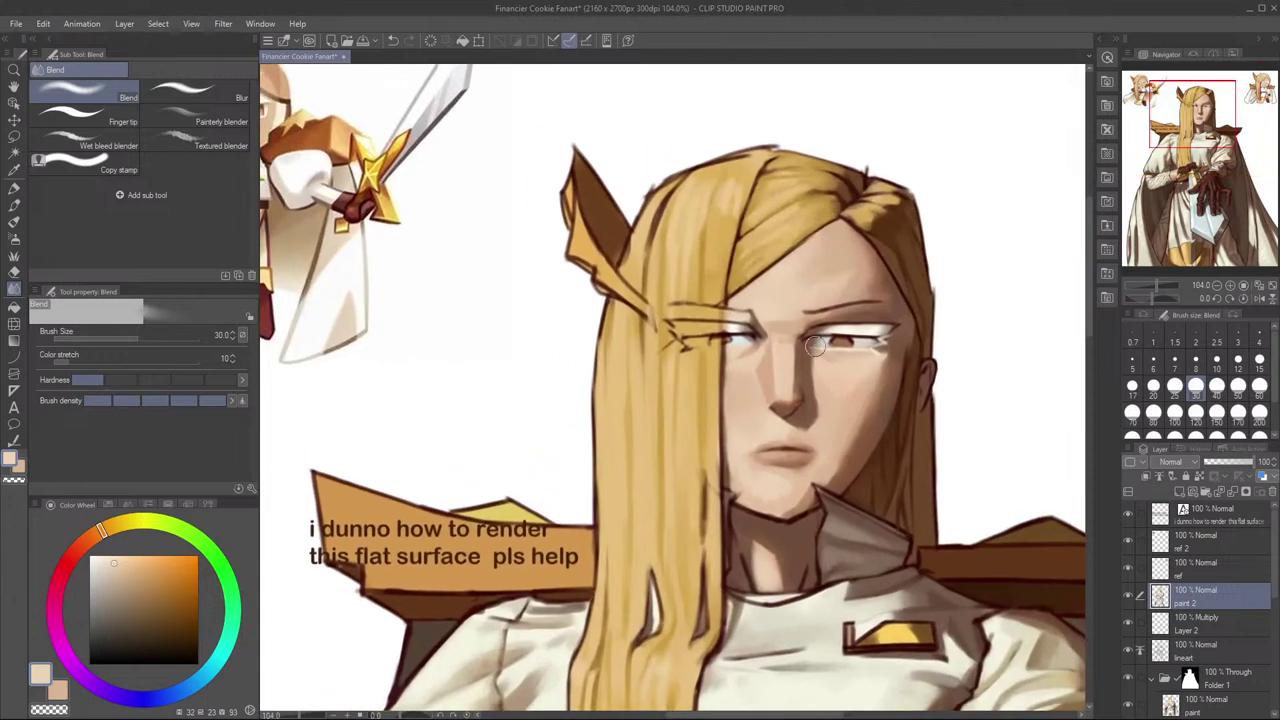
{"action": "left_click", "coordinate": [816, 347], "text": "alt"}
{"action": "key", "text": "bracketleft"}
{"action": "key", "text": "bracketleft"}
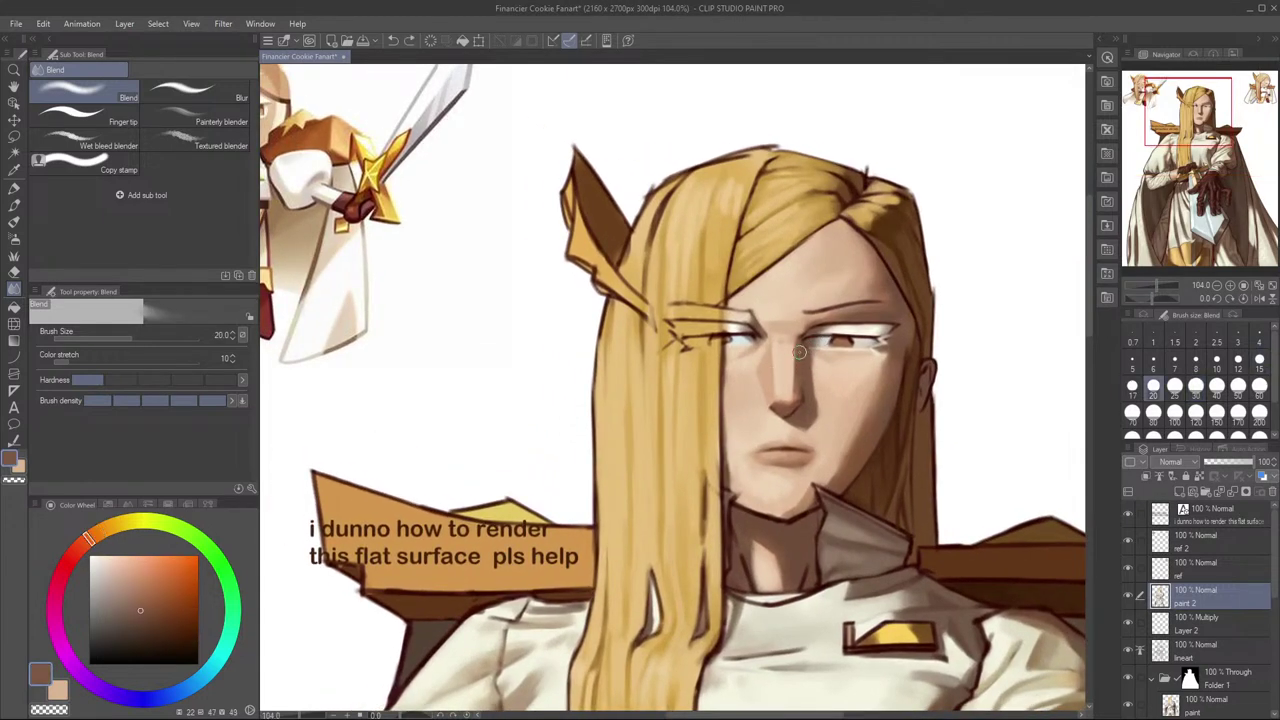
{"action": "key", "text": "p"}
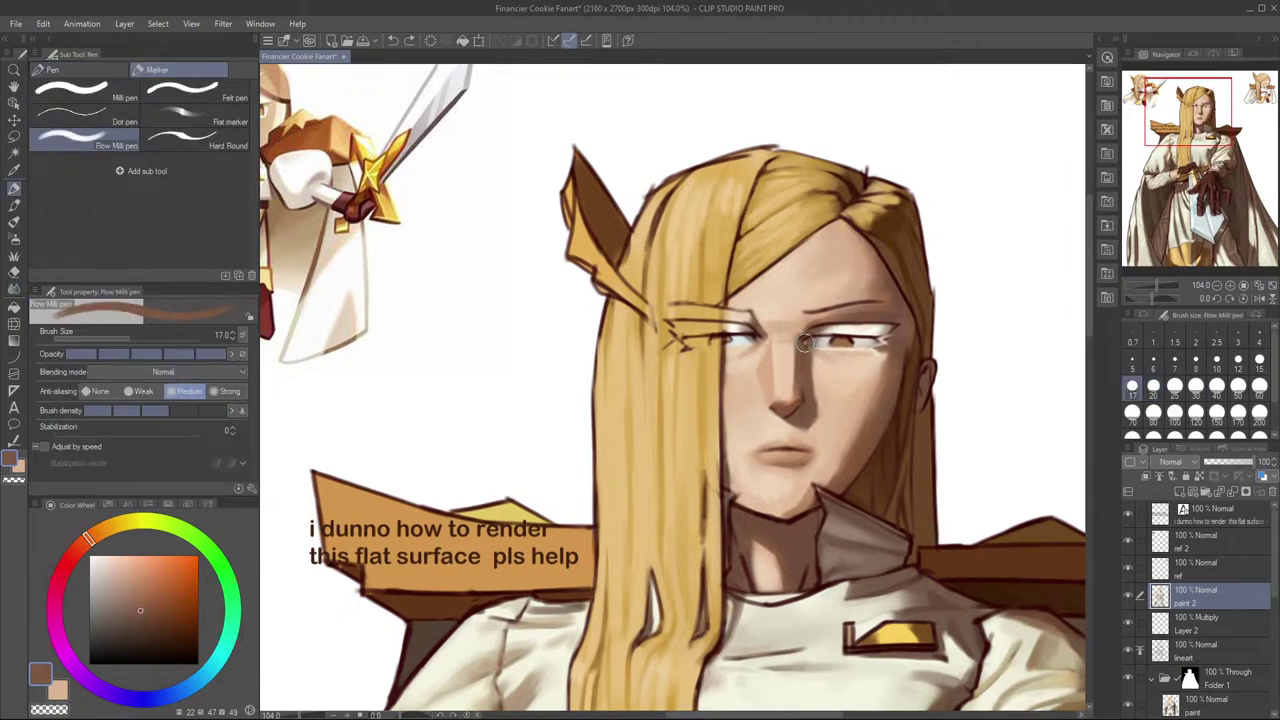
{"action": "left_click", "coordinate": [802, 358], "text": "alt"}
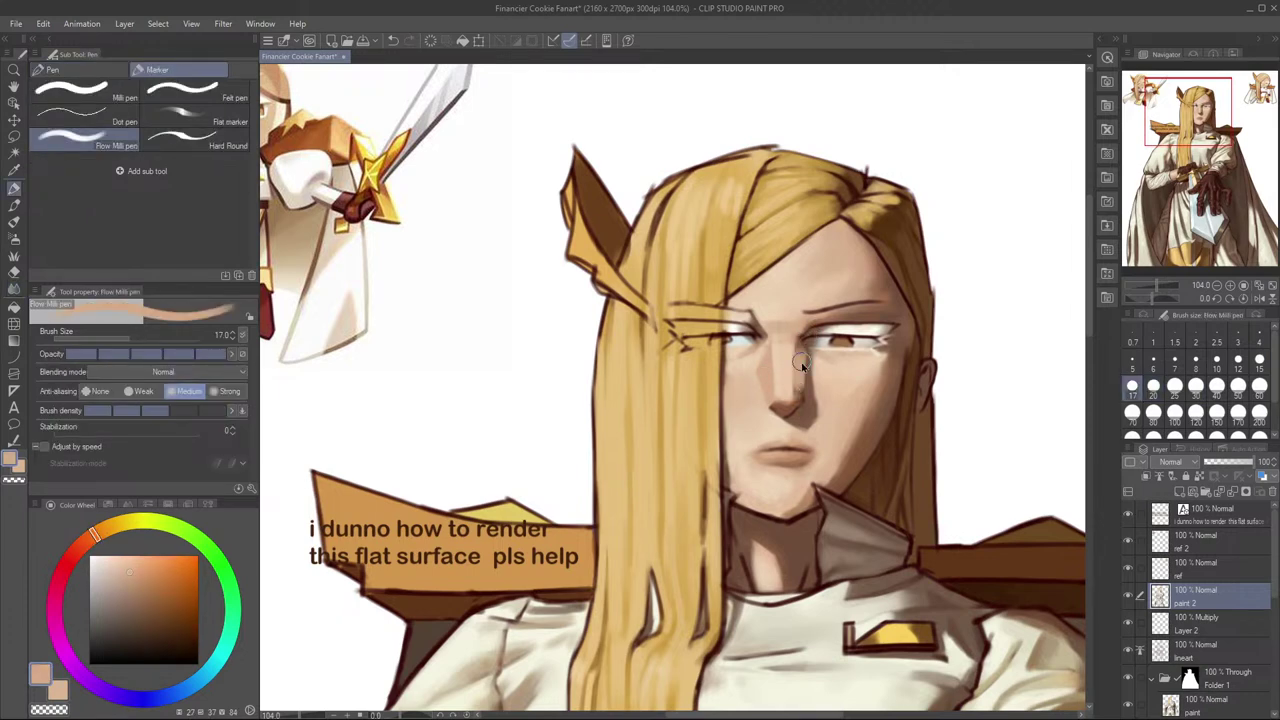
{"action": "left_click", "coordinate": [800, 370], "text": "alt"}
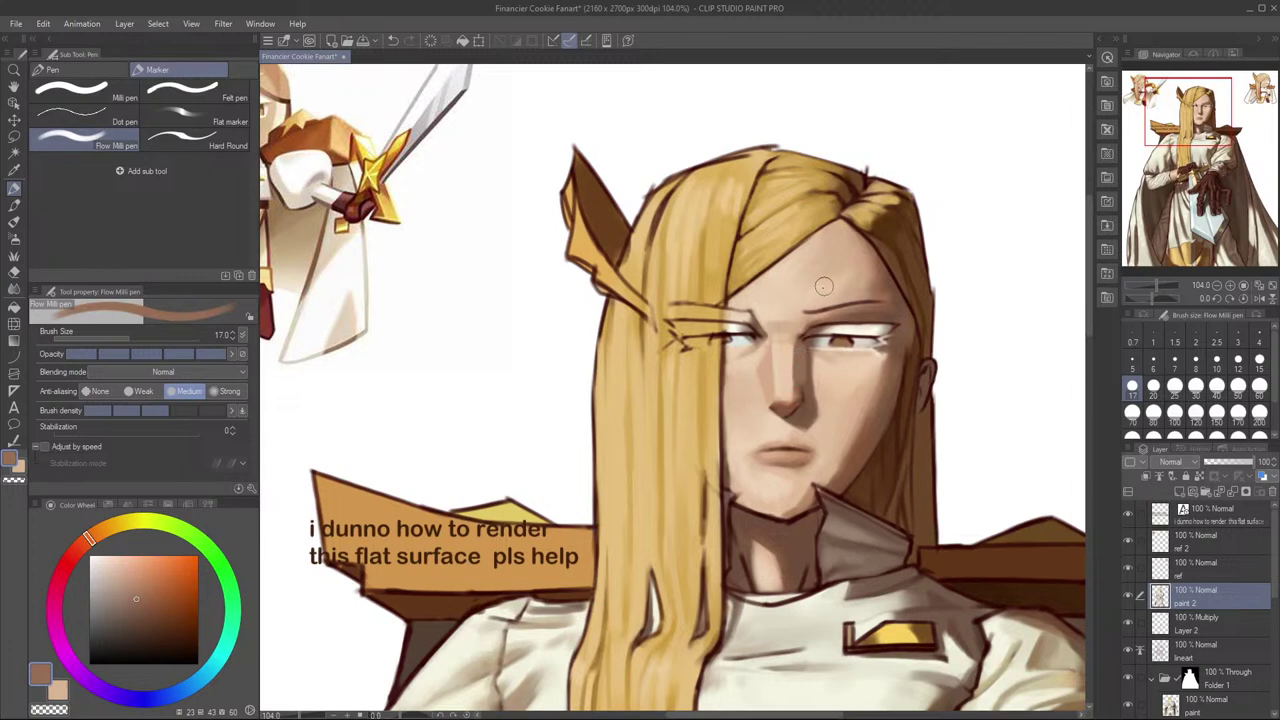
{"action": "key", "text": "bracketleft"}
{"action": "key", "text": "bracketleft"}
{"action": "key", "text": "bracketleft"}
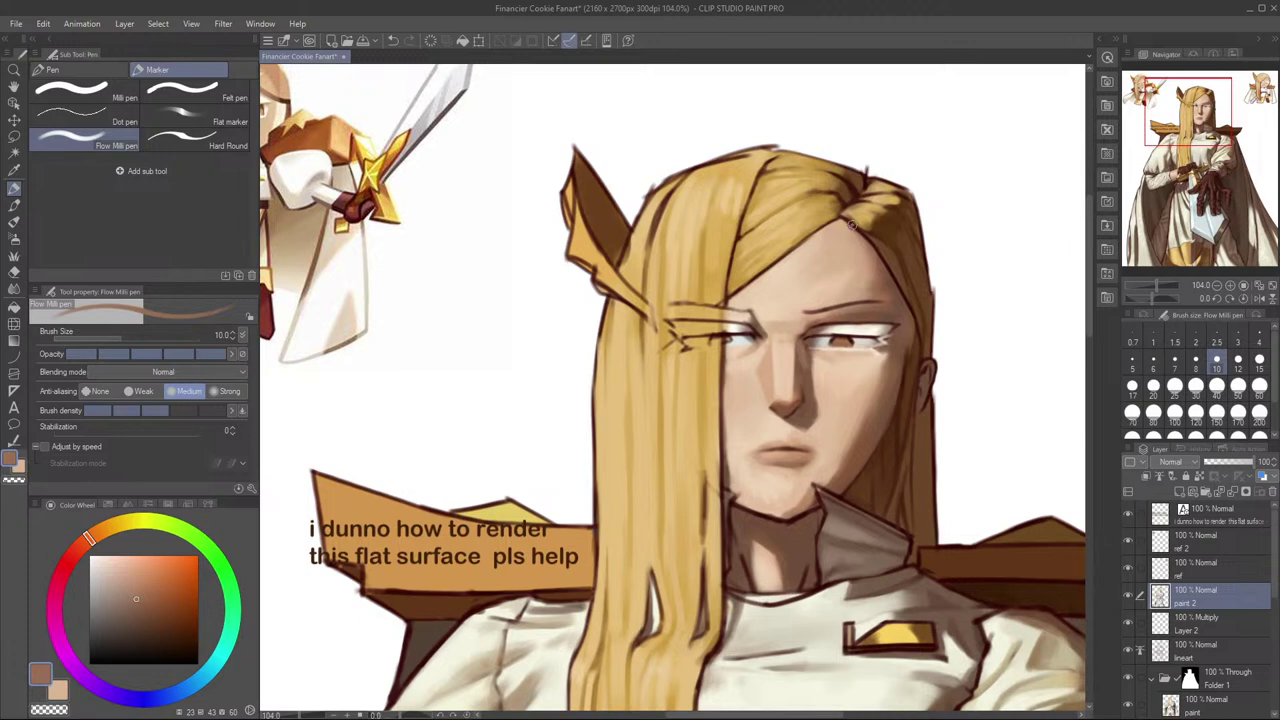
Step: Refine the shadow beside the nose with a sampled dark skin brown at brush size 10 and check the face mirrored
{"action": "key", "text": "alt+Tab"}
{"action": "key", "text": "alt+Tab"}
{"action": "left_click", "coordinate": [814, 400], "text": "alt"}
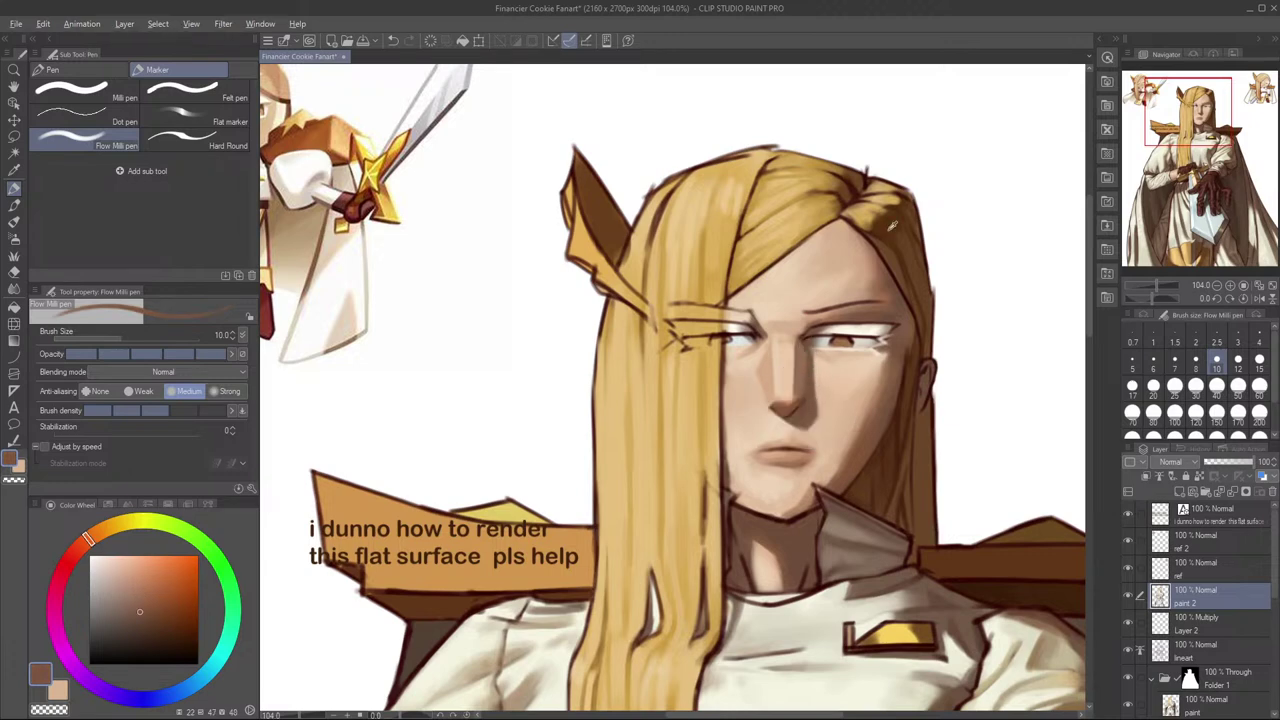
{"action": "key", "text": "alt+Tab"}
{"action": "scroll", "coordinate": [862, 330], "scroll_direction": "down", "scroll_amount": 2}
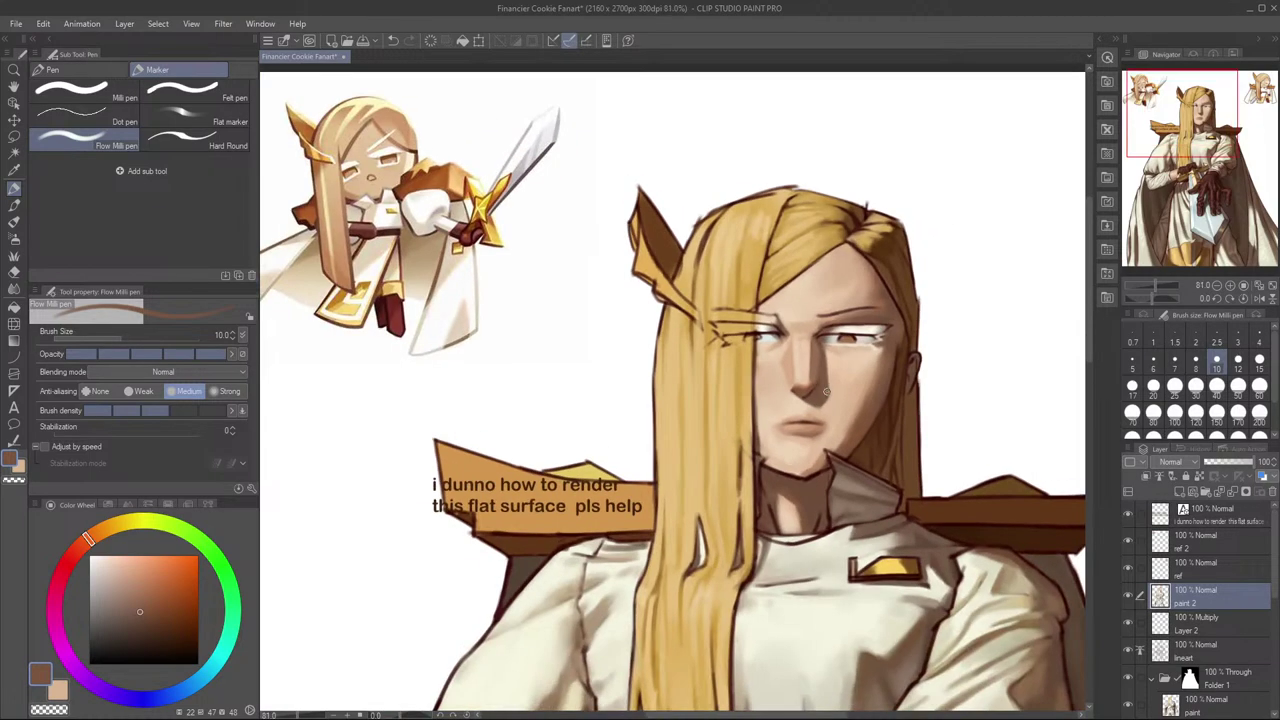
{"action": "scroll", "coordinate": [822, 385], "scroll_direction": "up", "scroll_amount": 3}
{"action": "left_click", "coordinate": [818, 391], "text": "alt"}
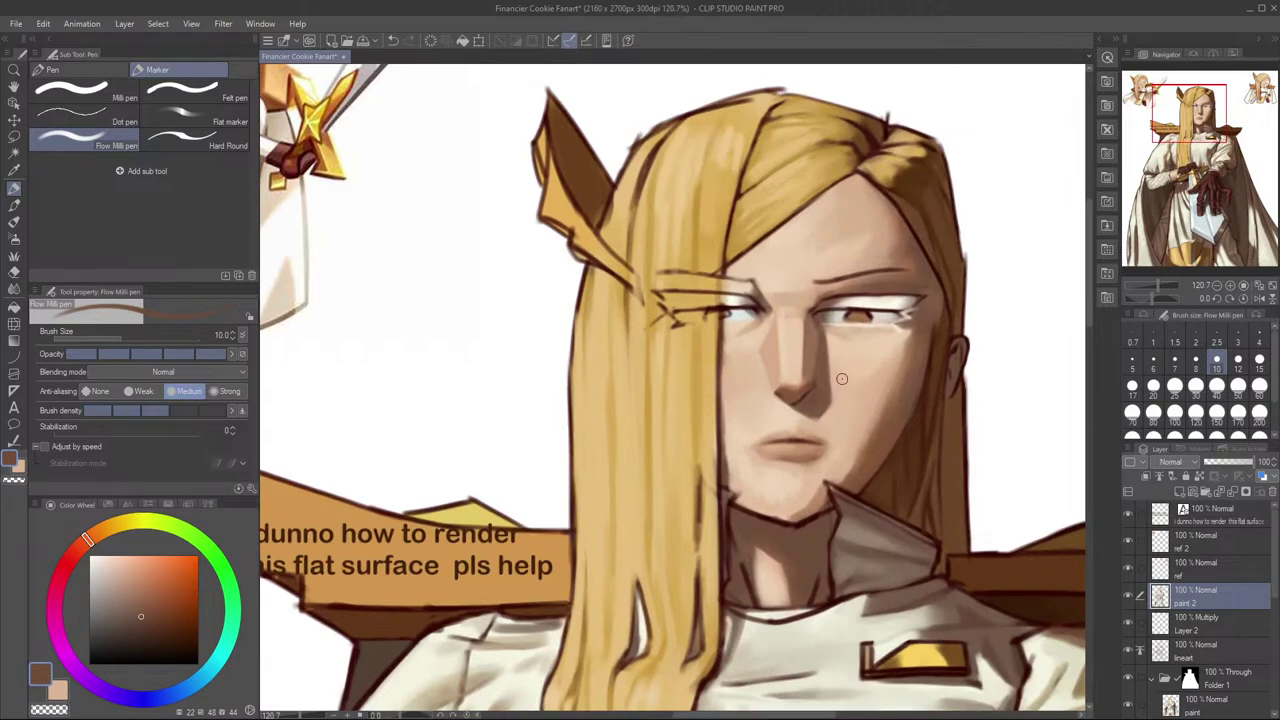
{"action": "key", "text": "h"}
{"action": "left_click_drag", "start_coordinate": [806, 409], "coordinate": [863, 397]}
{"action": "key", "text": "h"}
{"action": "left_click_drag", "start_coordinate": [941, 307], "coordinate": [916, 333]}
{"action": "scroll", "coordinate": [916, 333], "scroll_direction": "up", "scroll_amount": 3}
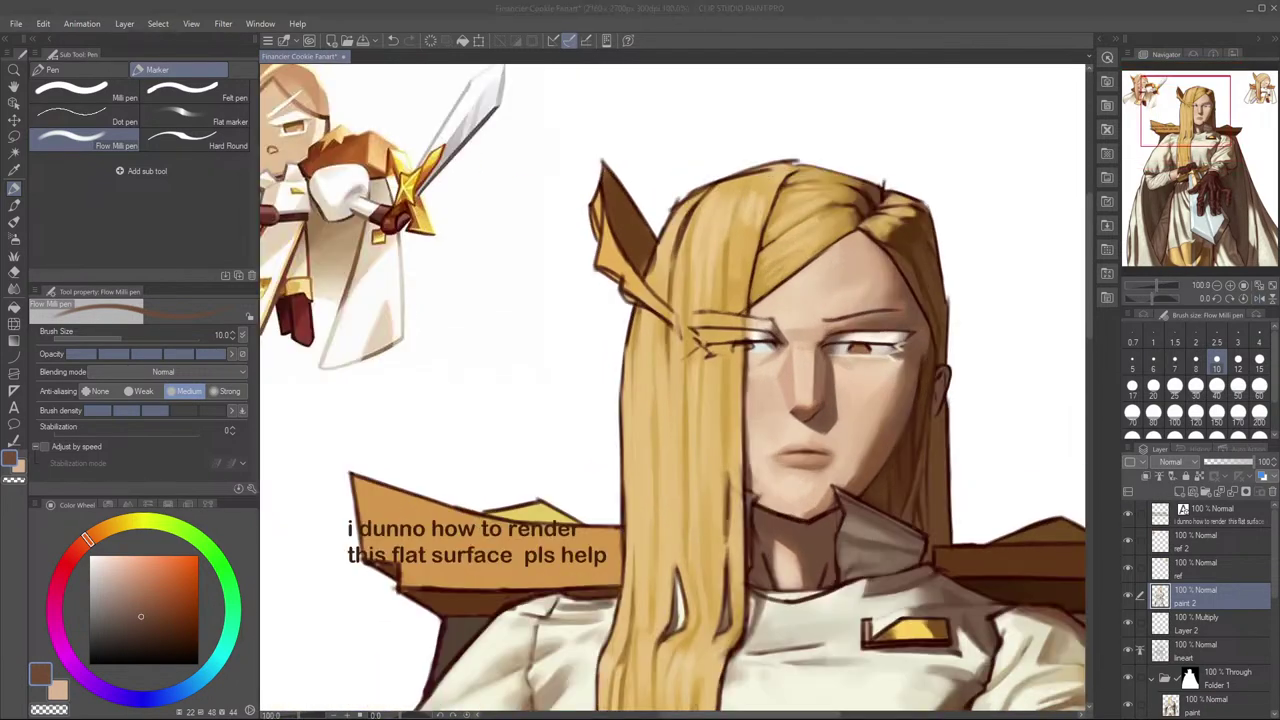
Step: Lighten the cheek just below the inner eye with a sampled pale skin tone using the size 10 Flow Milli pen
{"action": "scroll", "coordinate": [855, 358], "scroll_direction": "up", "scroll_amount": 2}
{"action": "left_click", "coordinate": [823, 363], "text": "alt"}
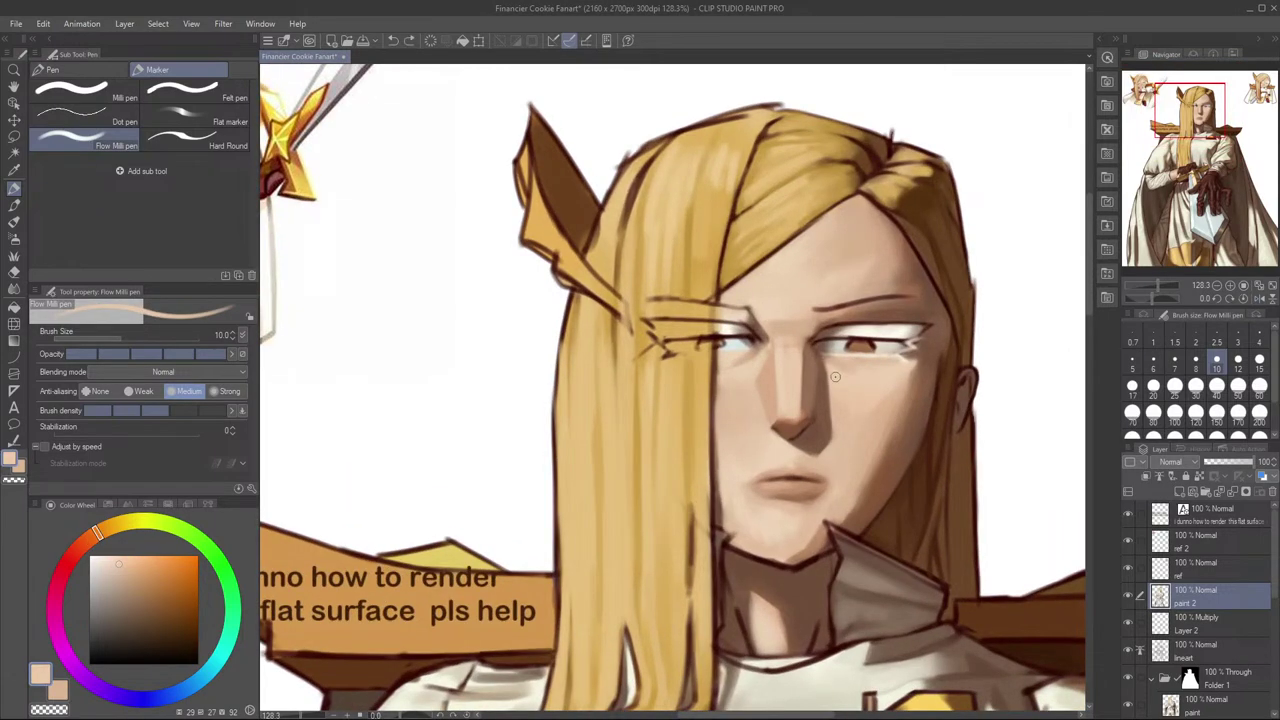
{"action": "scroll", "coordinate": [835, 370], "scroll_direction": "down", "scroll_amount": 3}
{"action": "scroll", "coordinate": [862, 353], "scroll_direction": "up", "scroll_amount": 2}
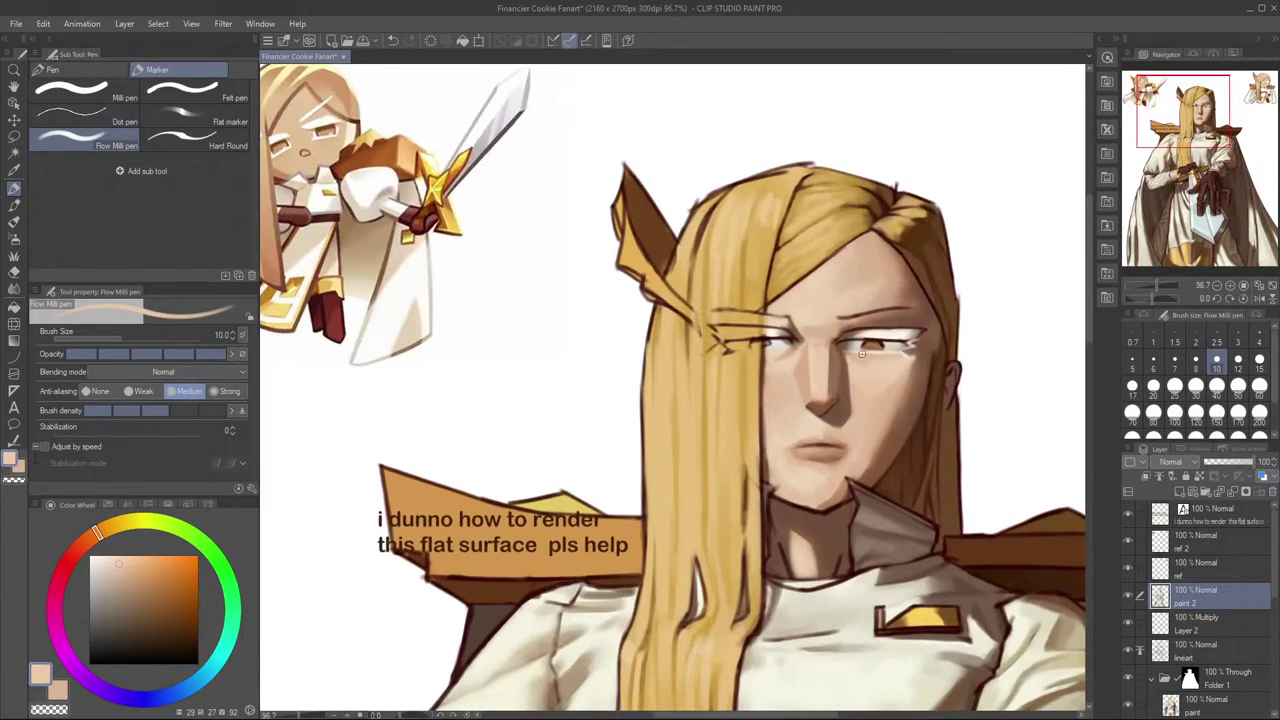
{"action": "scroll", "coordinate": [950, 352], "scroll_direction": "down", "scroll_amount": 2}
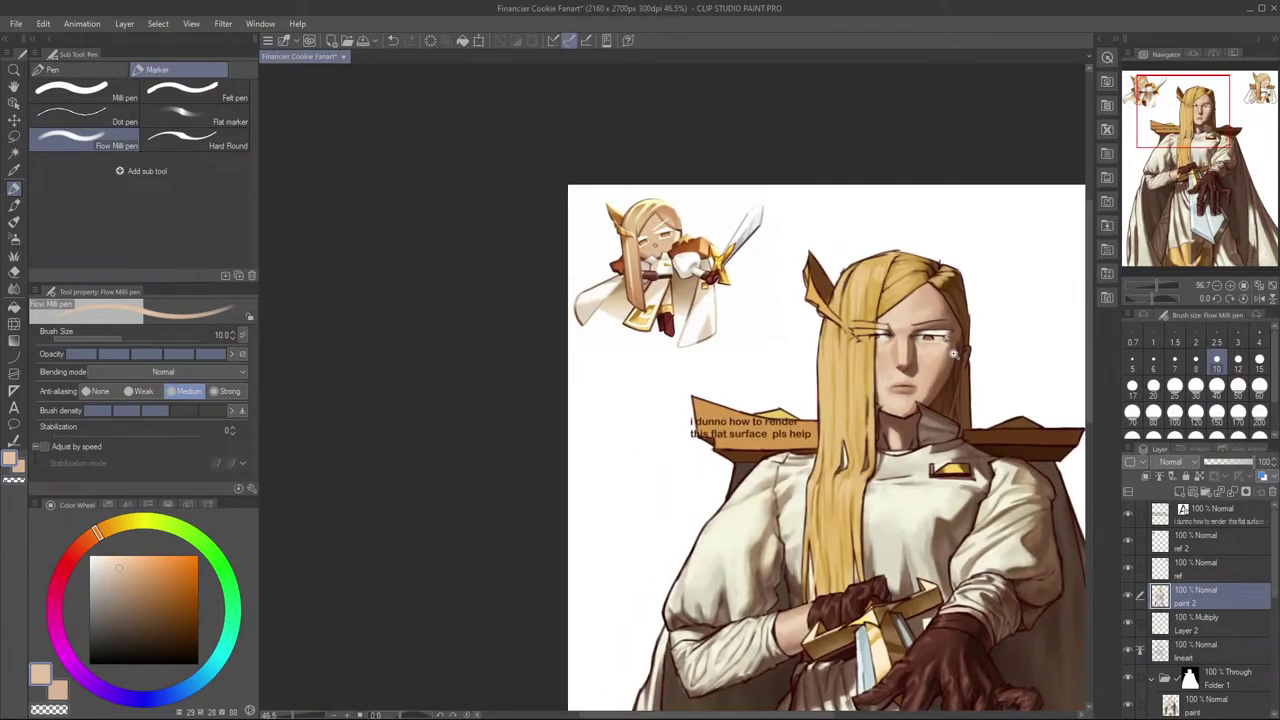
{"action": "scroll", "coordinate": [952, 352], "scroll_direction": "up", "scroll_amount": 1}
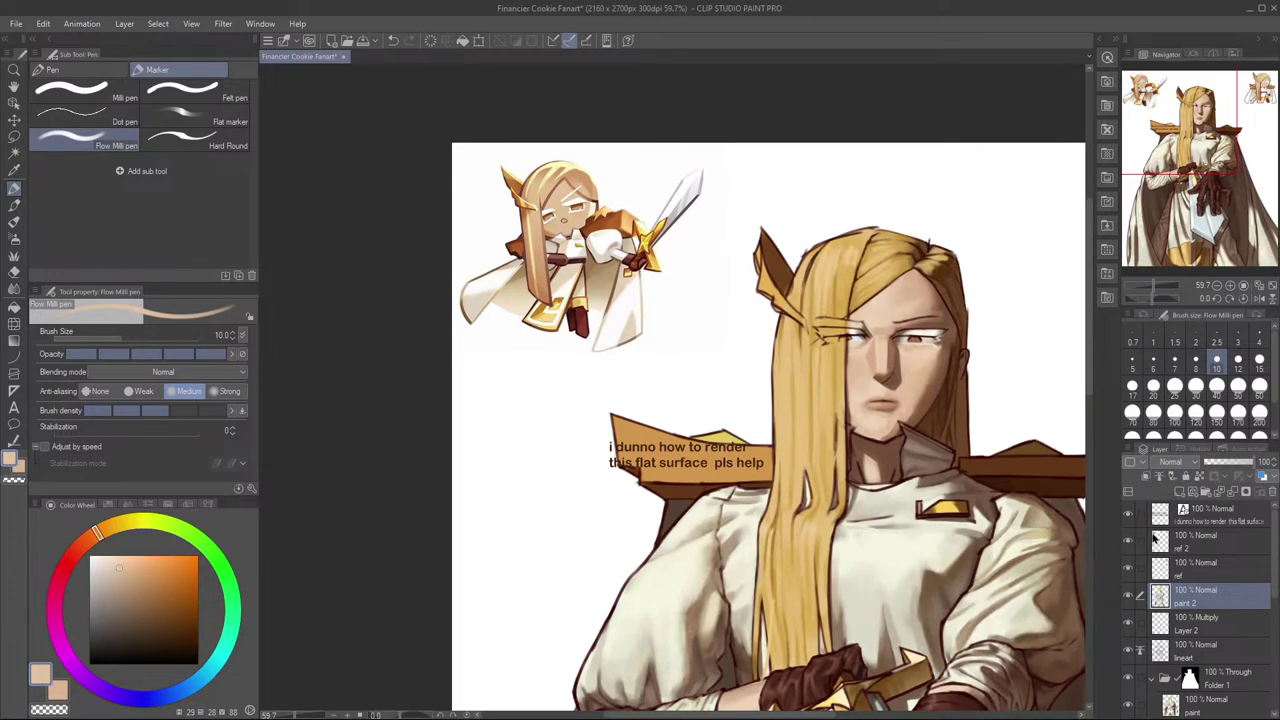
{"action": "key", "text": "alt+Tab"}
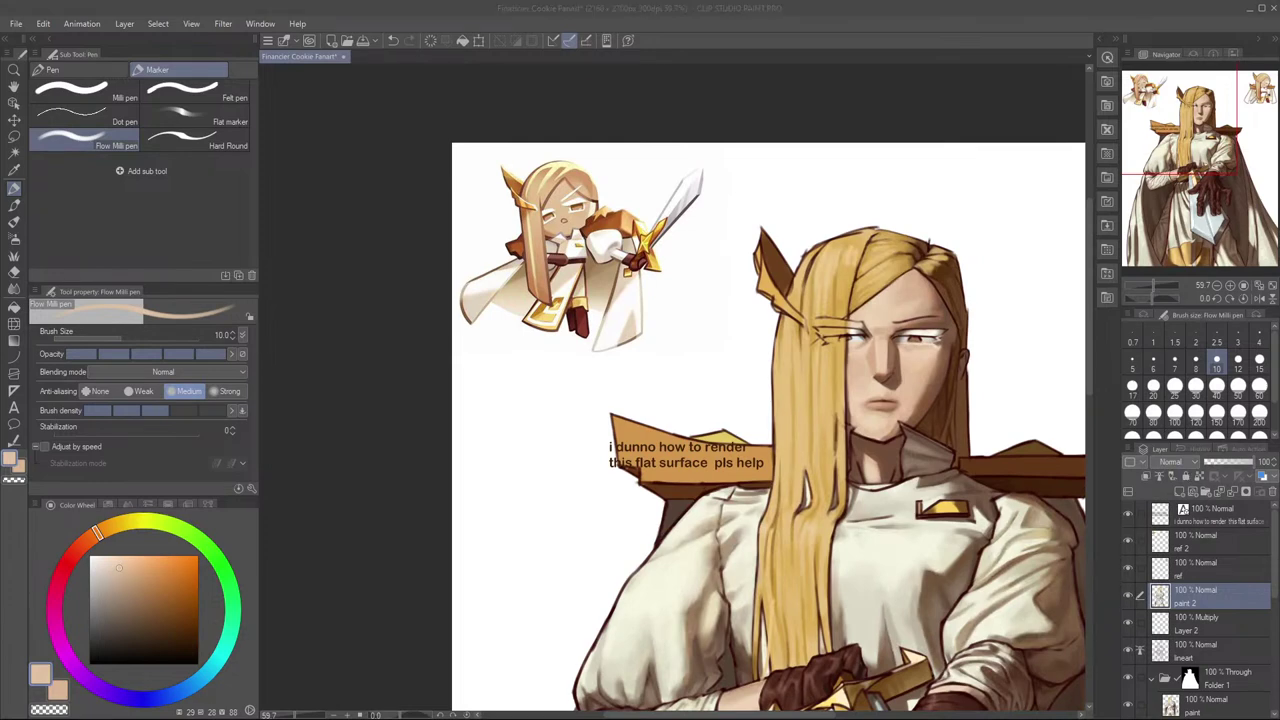
{"action": "key", "text": "alt+Tab"}
Step: Tint the lips with a sampled skin tone shifted toward a redder orange and check the mouth in mirrored orientation
{"action": "scroll", "coordinate": [880, 406], "scroll_direction": "up", "scroll_amount": 2}
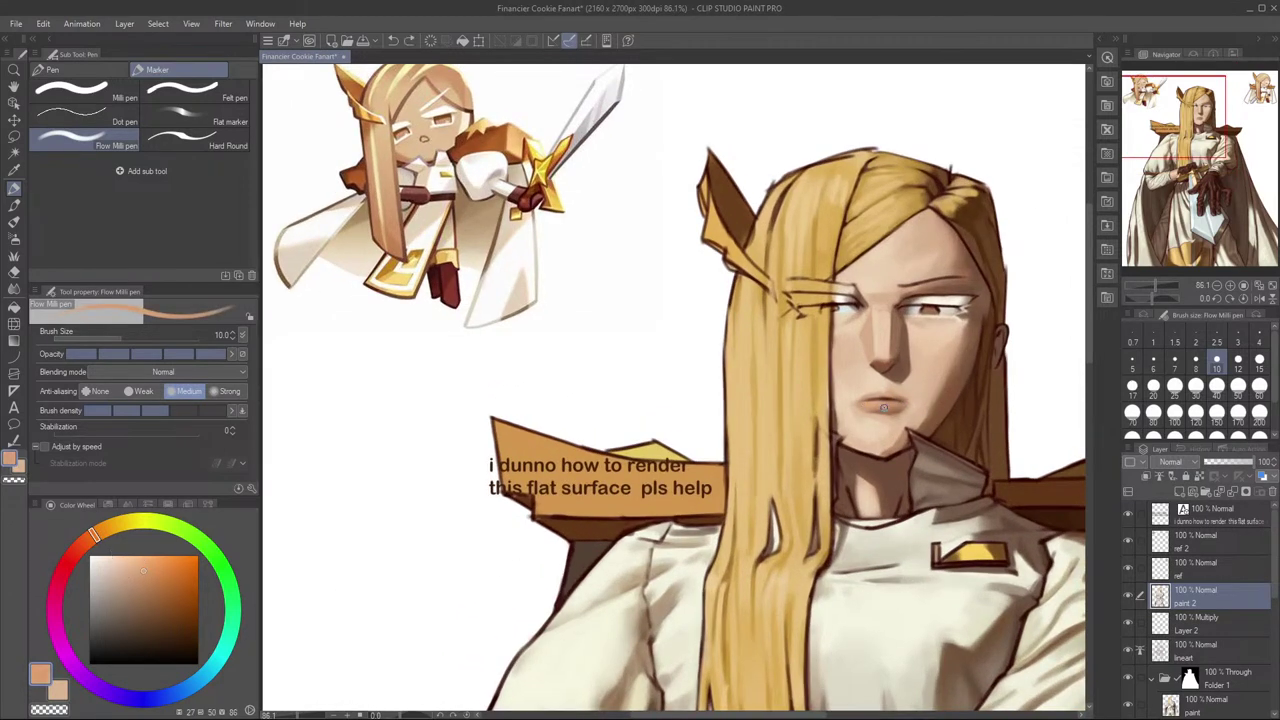
{"action": "left_click", "coordinate": [90, 542]}
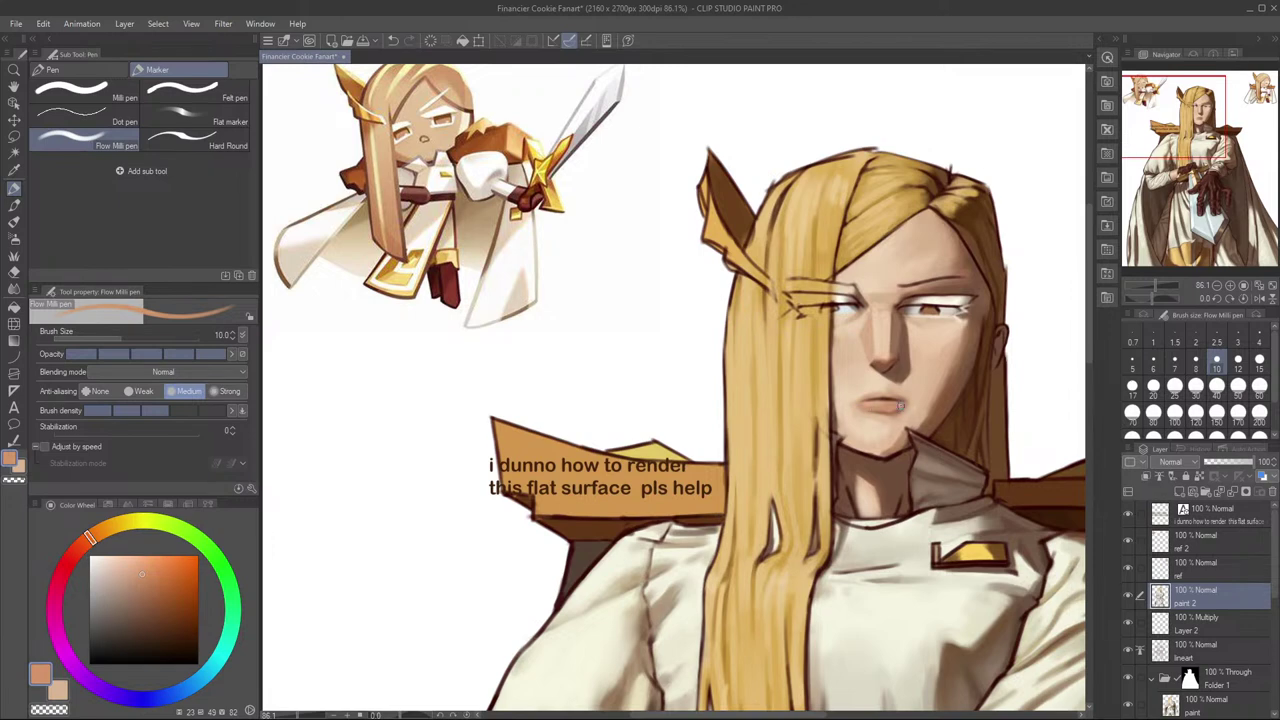
{"action": "key", "text": "h"}
{"action": "left_click_drag", "start_coordinate": [622, 501], "coordinate": [1029, 508]}
{"action": "key", "text": "h"}
{"action": "left_click_drag", "start_coordinate": [957, 468], "coordinate": [921, 437]}
{"action": "left_click_drag", "start_coordinate": [980, 409], "coordinate": [850, 415]}
{"action": "left_click_drag", "start_coordinate": [1021, 440], "coordinate": [974, 426]}
{"action": "scroll", "coordinate": [974, 426], "scroll_direction": "up", "scroll_amount": 5}
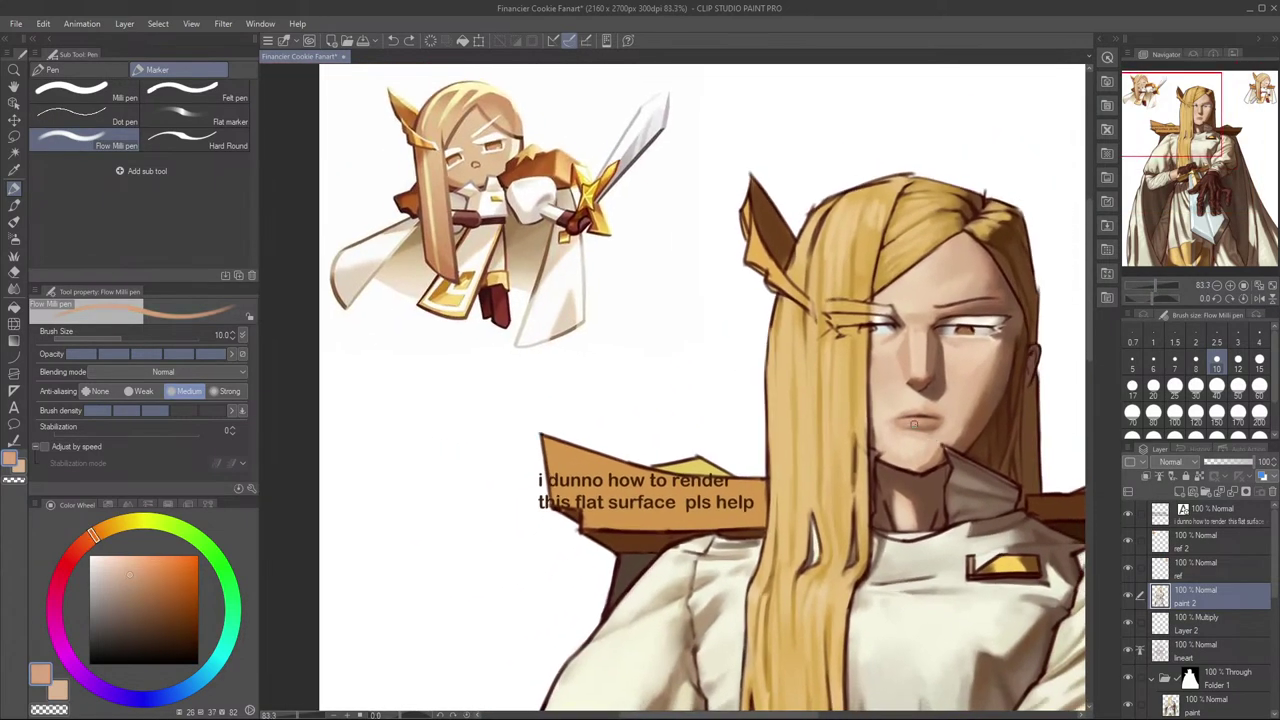
Step: Try a lighter, yellower skin tone on the lips with the Flow Milli pen and undo the strokes
{"action": "left_click", "coordinate": [137, 566]}
{"action": "left_click", "coordinate": [120, 564]}
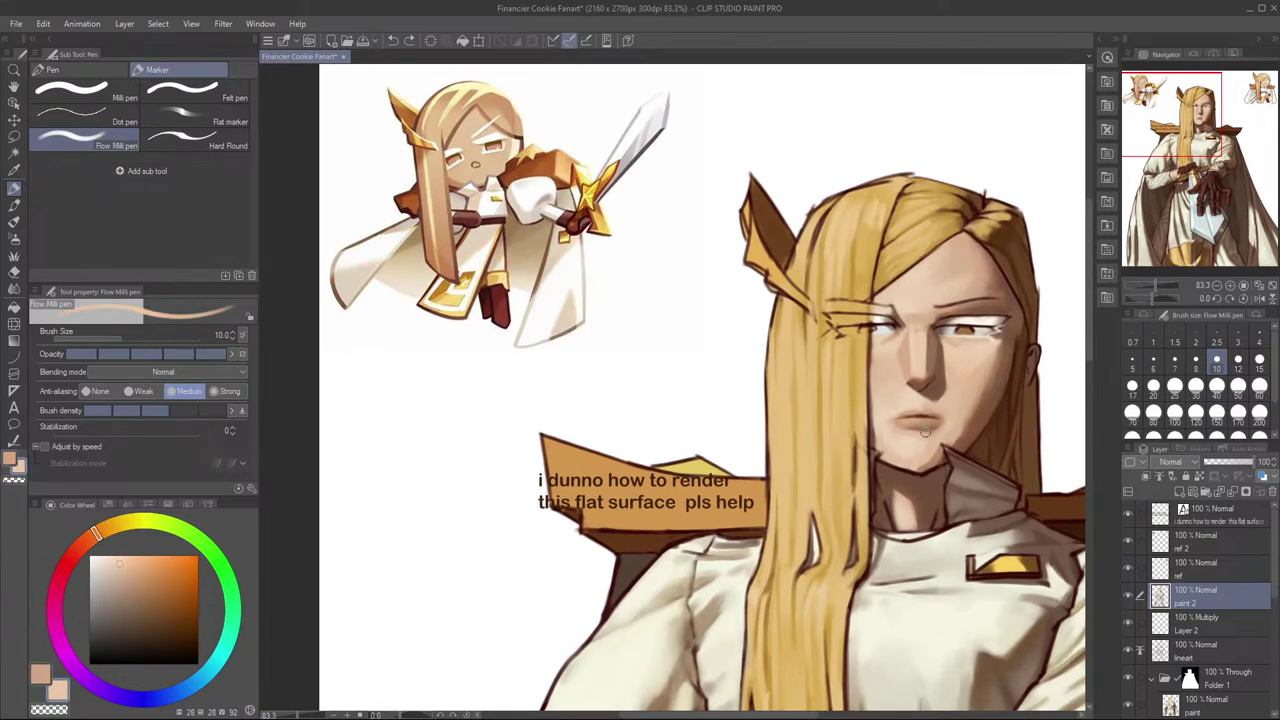
{"action": "left_click", "coordinate": [106, 535]}
{"action": "key", "text": "ctrl+z"}
{"action": "left_click_drag", "start_coordinate": [916, 420], "coordinate": [909, 420]}
{"action": "key", "text": "ctrl+z"}
Step: Compare the face in mirrored and unmirrored orientation to judge the mouth's shape and shading
{"action": "key", "text": "h"}
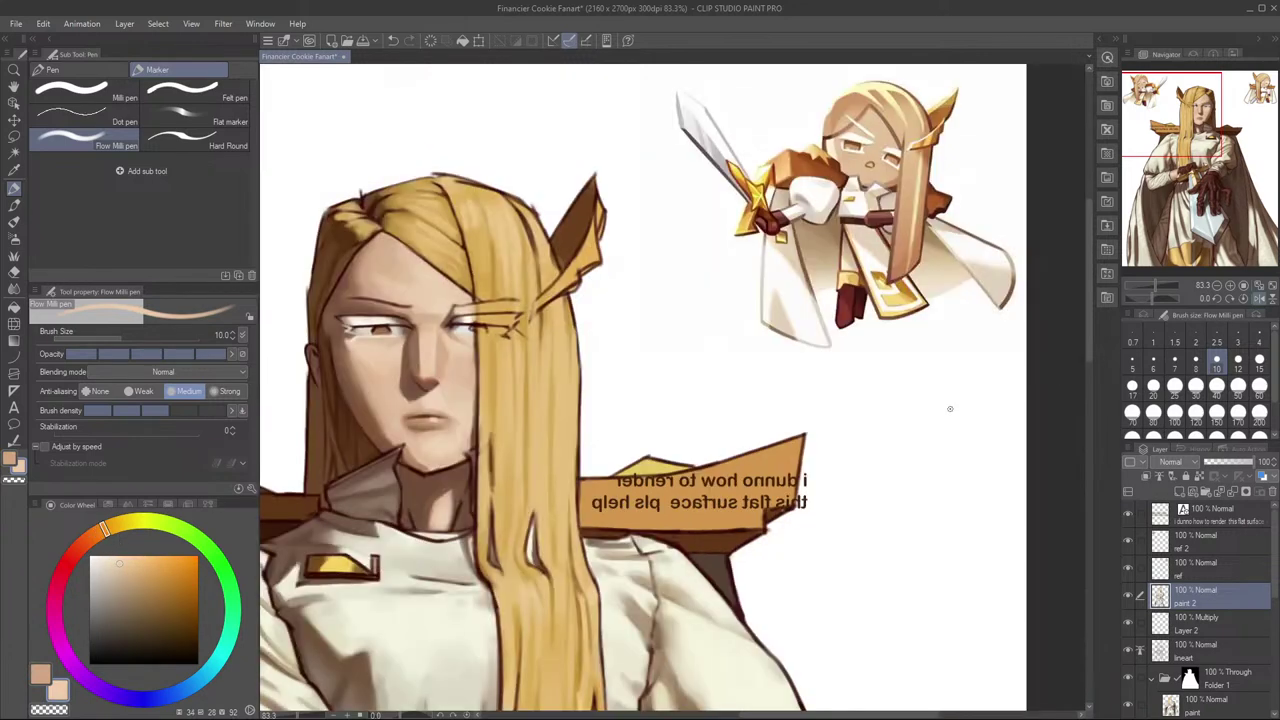
{"action": "left_click_drag", "start_coordinate": [660, 422], "coordinate": [811, 410]}
{"action": "mouse_move", "coordinate": [603, 411]}
{"action": "left_mouse_down"}
{"action": "mouse_move", "coordinate": [814, 434]}
{"action": "mouse_move", "coordinate": [800, 431]}
{"action": "left_mouse_up"}
{"action": "key", "text": "h"}
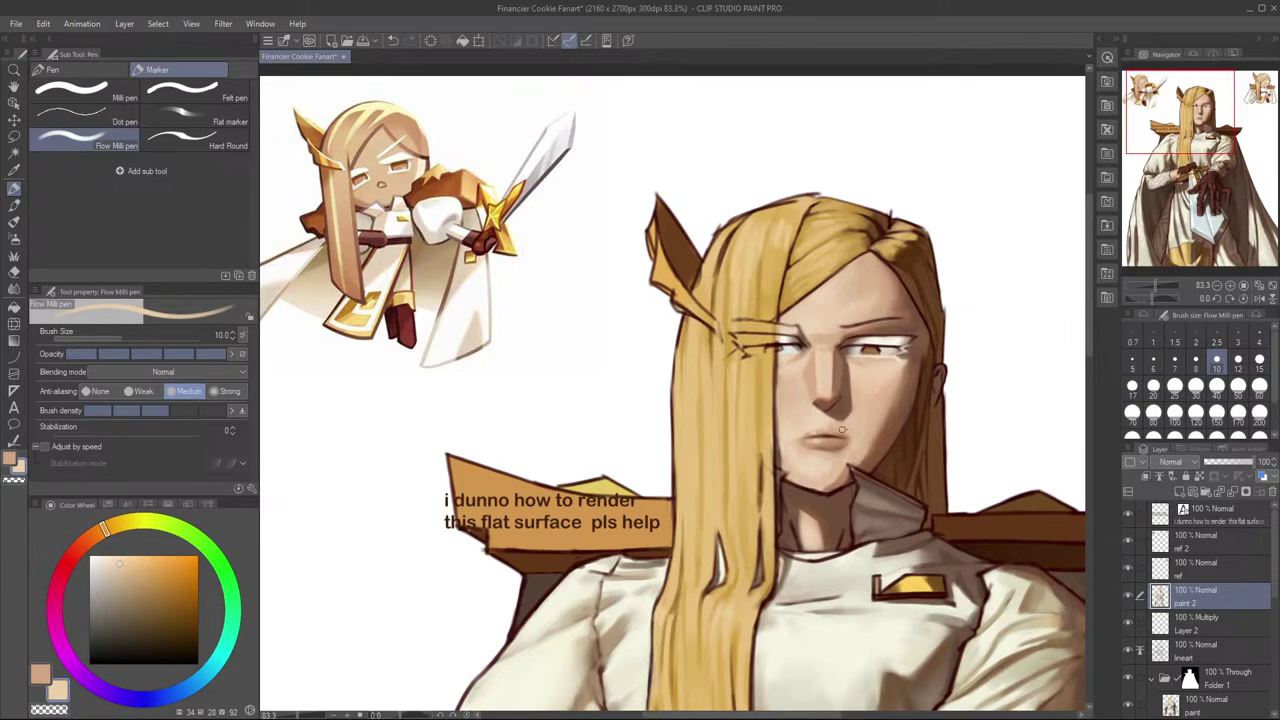
{"action": "key", "text": "h"}
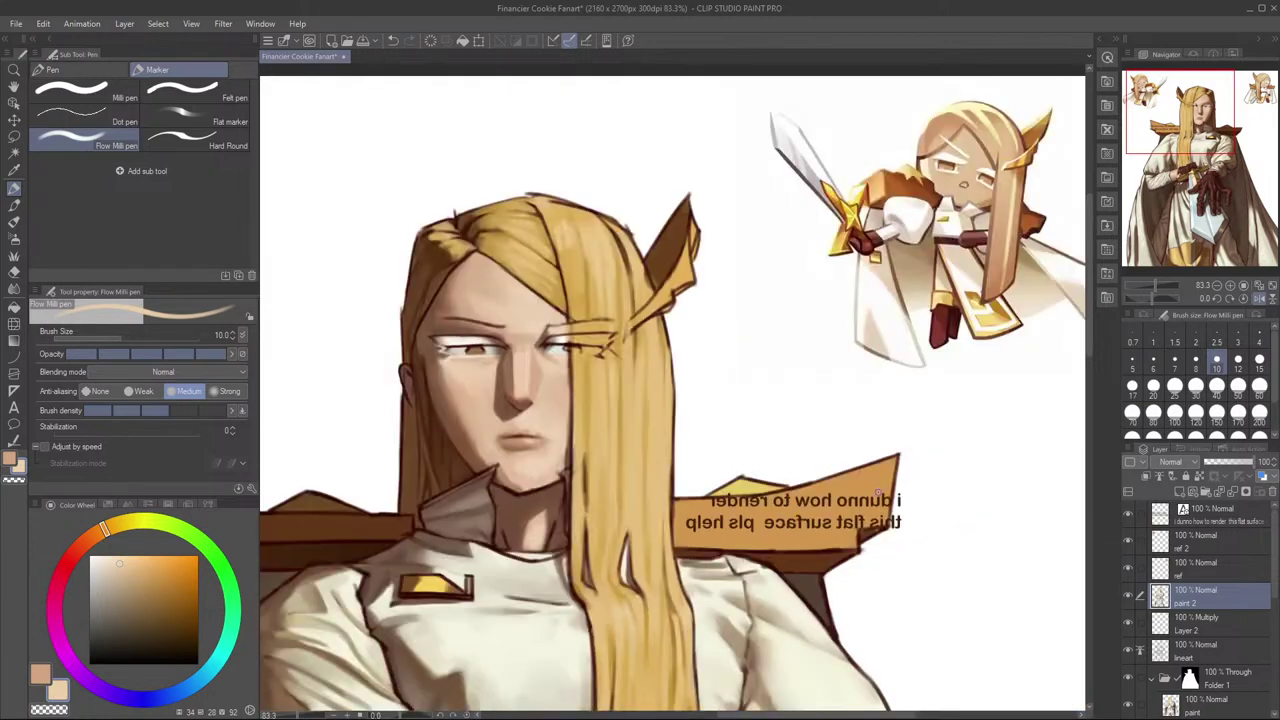
{"action": "key", "text": "h"}
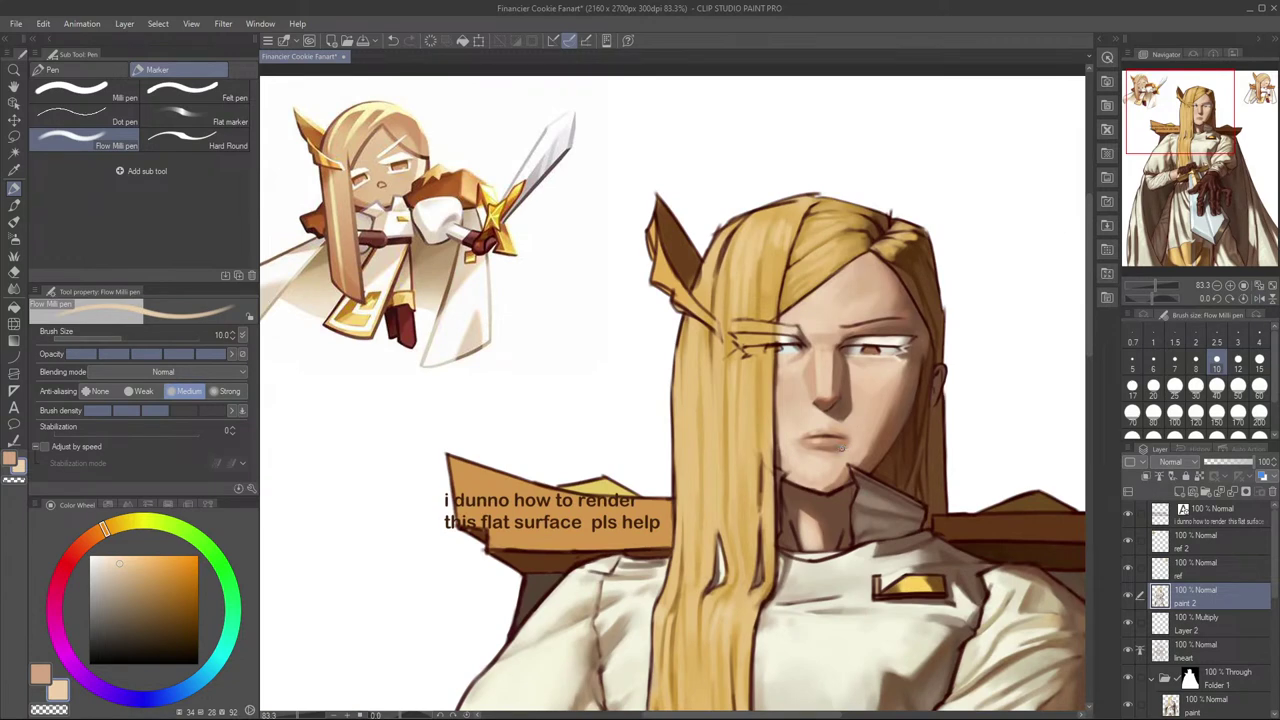
{"action": "left_click_drag", "start_coordinate": [843, 442], "coordinate": [867, 454]}
Step: Darken the mouth with a sampled brown shifted to a redder, more saturated shade, checking the face mirrored
{"action": "left_click", "coordinate": [868, 453], "text": "alt"}
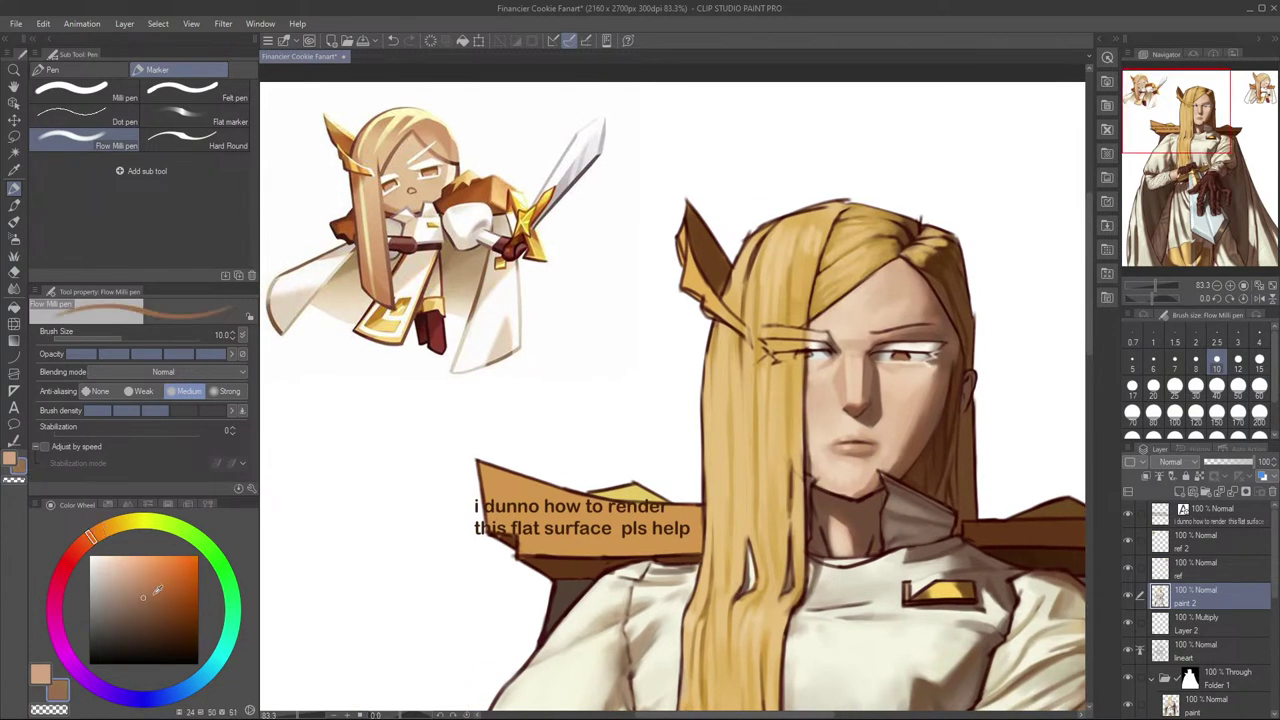
{"action": "left_click_drag", "start_coordinate": [157, 601], "coordinate": [152, 605]}
{"action": "left_click", "coordinate": [152, 601]}
{"action": "left_click", "coordinate": [95, 546]}
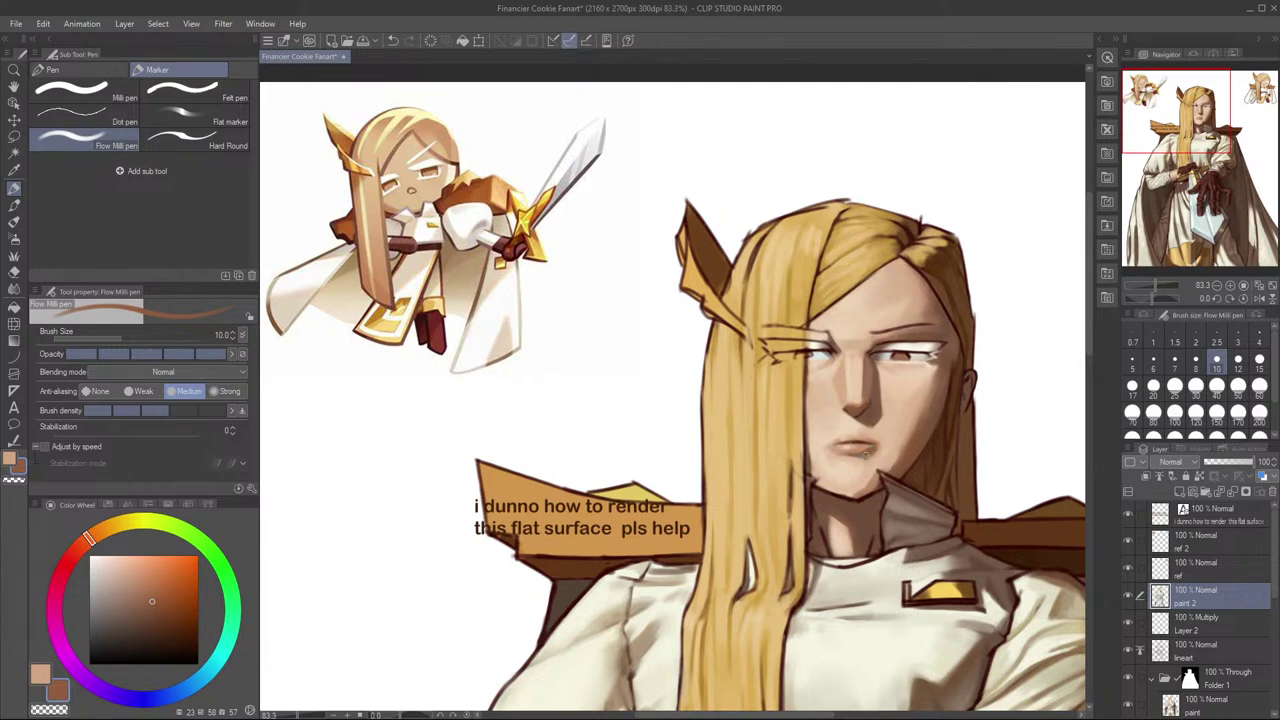
{"action": "key", "text": "h"}
{"action": "left_click_drag", "start_coordinate": [729, 479], "coordinate": [976, 516]}
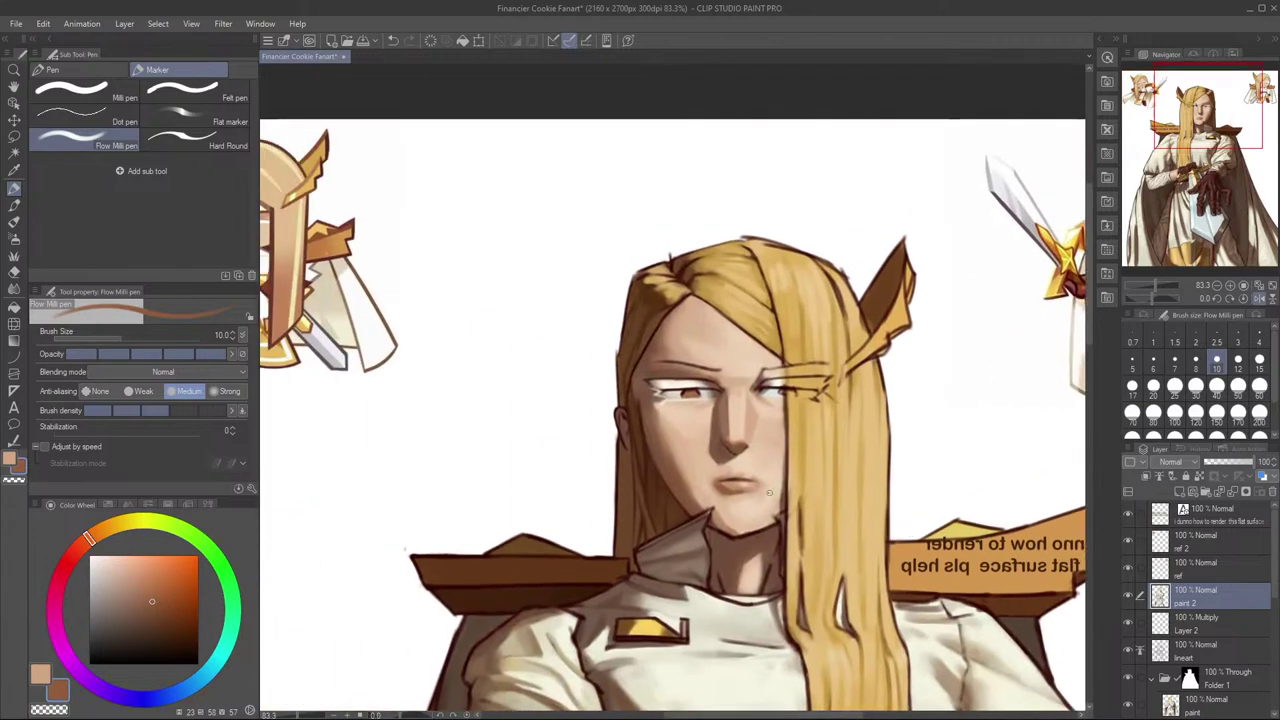
{"action": "key", "text": "h"}
{"action": "left_click_drag", "start_coordinate": [856, 484], "coordinate": [880, 512]}
Step: Soften the skin around the lips with a sampled light skin tone and check the upper figure mirrored
{"action": "scroll", "coordinate": [879, 512], "scroll_direction": "up", "scroll_amount": 4}
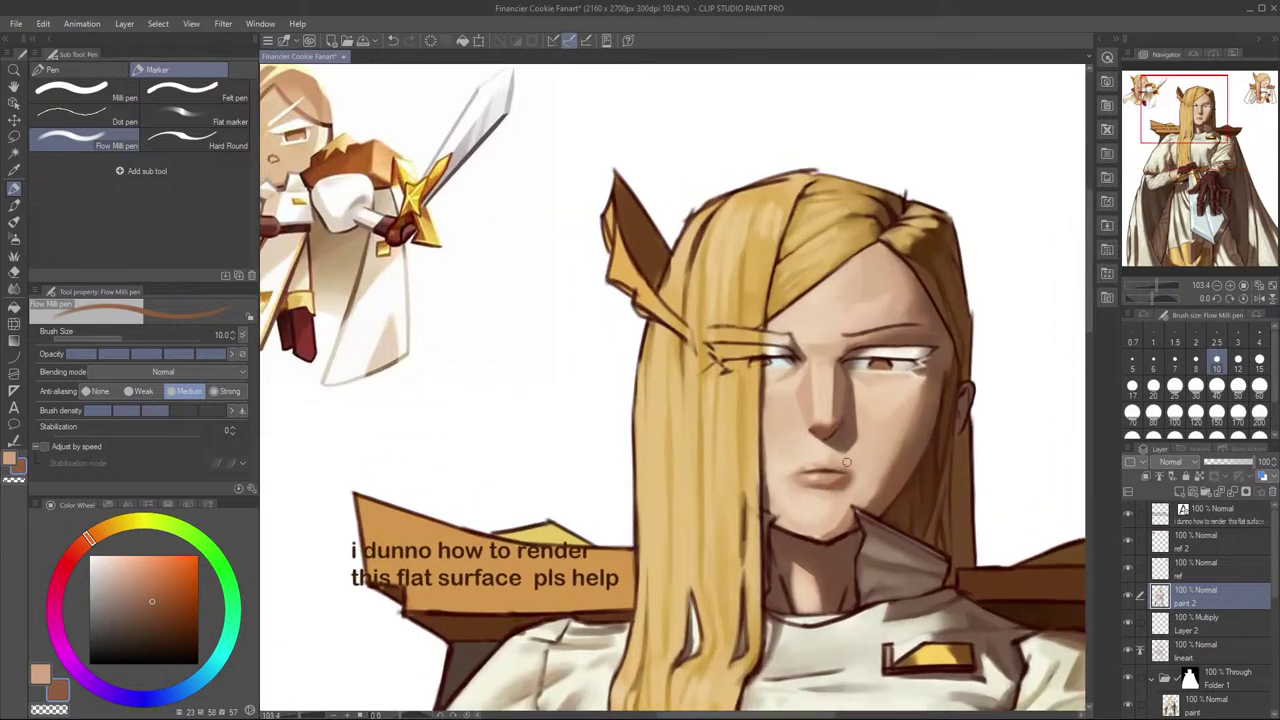
{"action": "left_click", "coordinate": [796, 485], "text": "alt"}
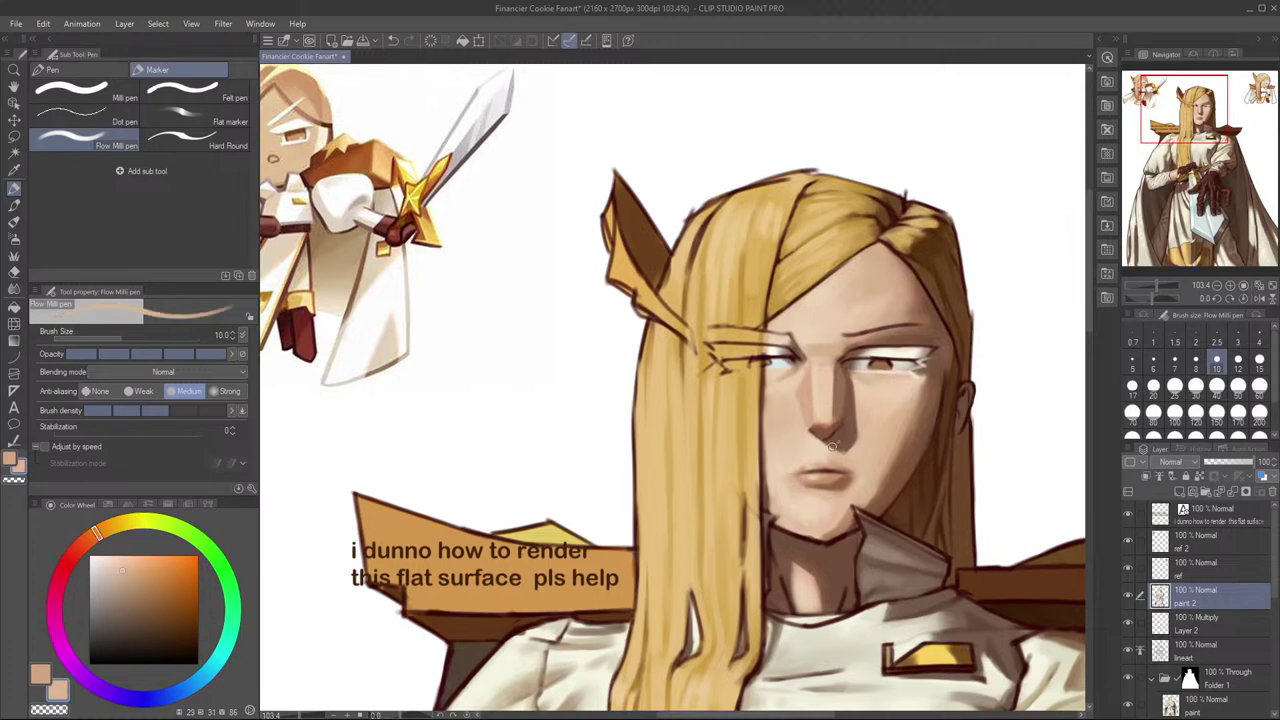
{"action": "key", "text": "h"}
{"action": "left_click_drag", "start_coordinate": [909, 460], "coordinate": [878, 497]}
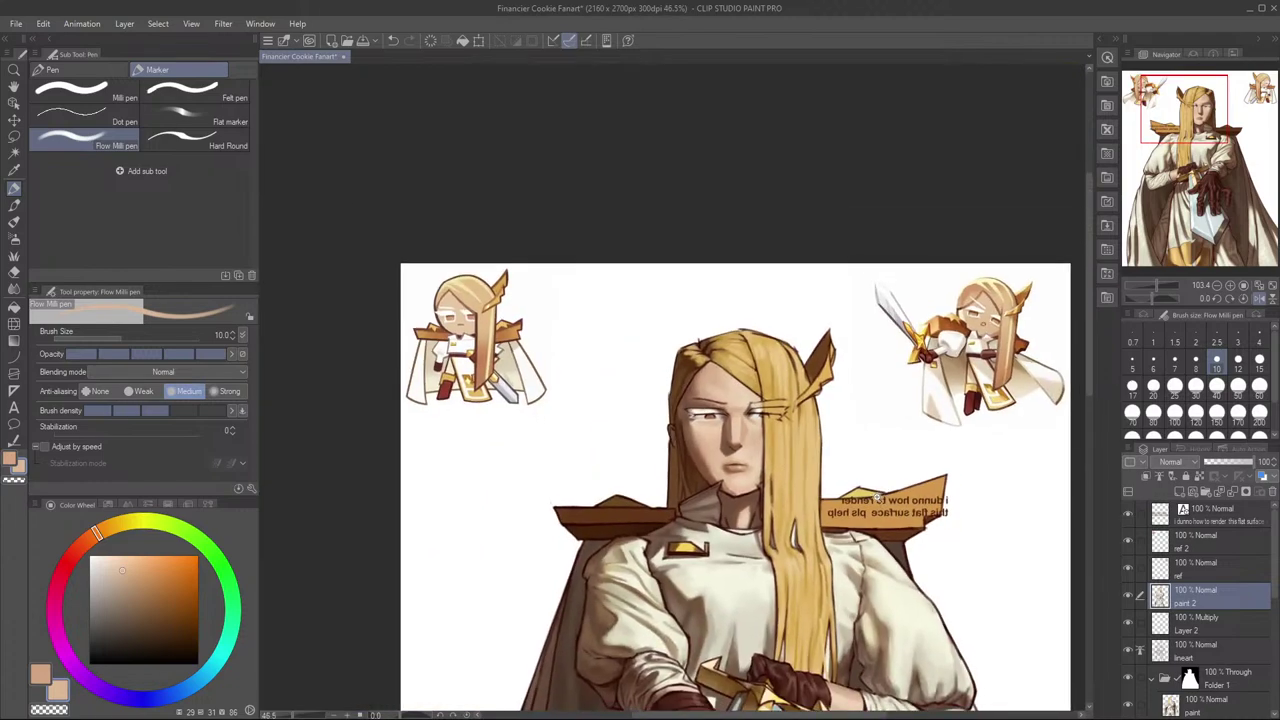
{"action": "key", "text": "h"}
Step: Refine the mouth line and lip shading with skin browns at brush sizes 7 and 8, undoing the last stroke
{"action": "scroll", "coordinate": [771, 462], "scroll_direction": "up", "scroll_amount": 5}
{"action": "key", "text": "bracketleft"}
{"action": "key", "text": "bracketleft"}
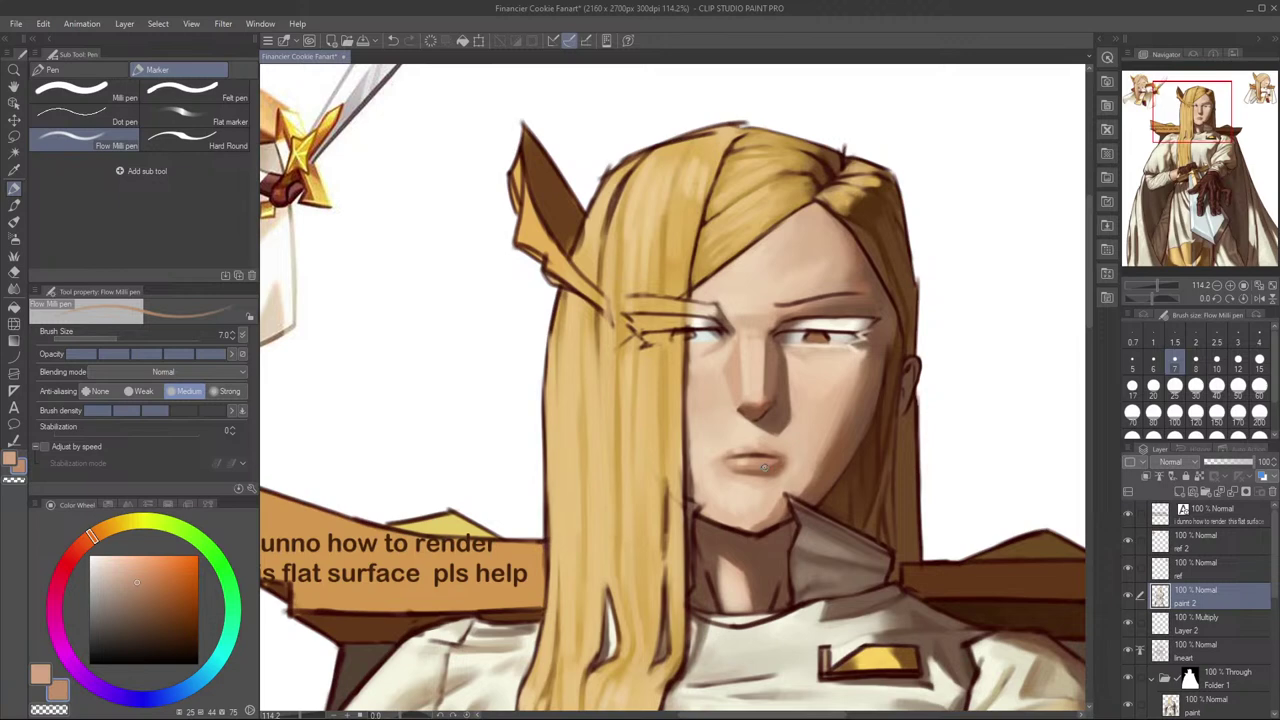
{"action": "scroll", "coordinate": [839, 452], "scroll_direction": "down", "scroll_amount": 2}
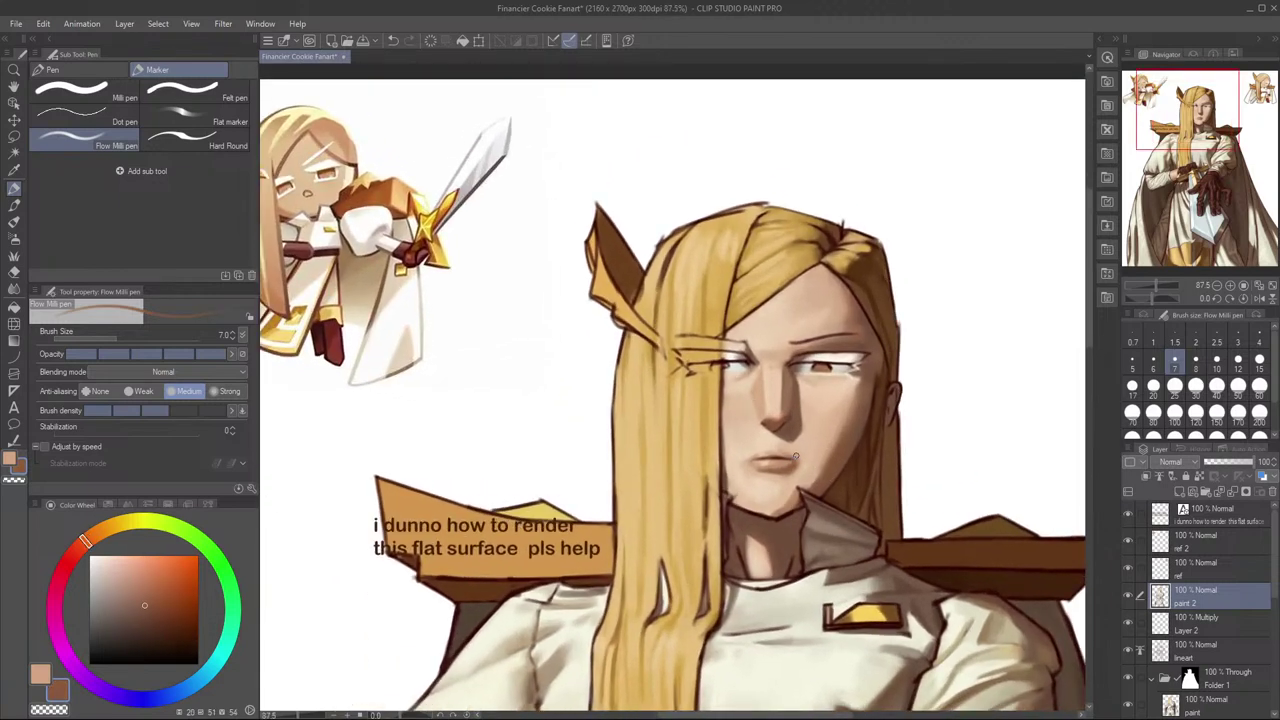
{"action": "key", "text": "bracketright"}
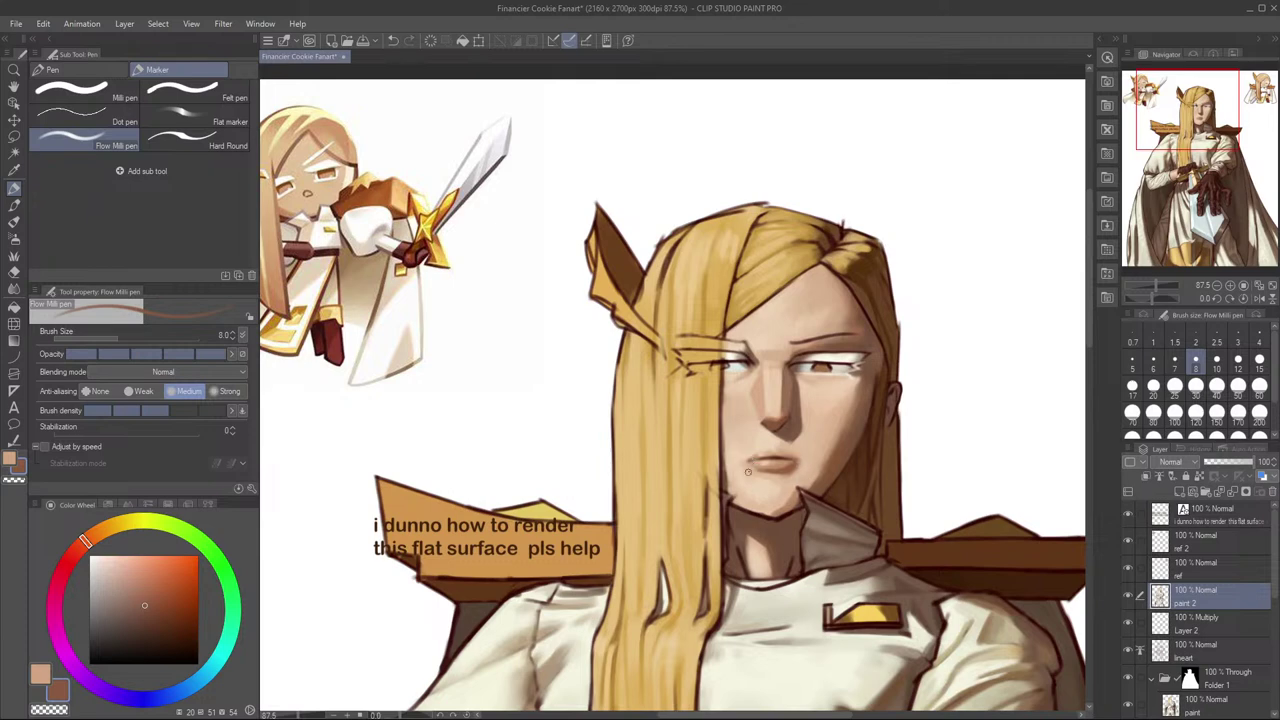
{"action": "key", "text": "ctrl+z"}
Step: Compare the upper figure mirrored and unmirrored, and toggle the paint 2 layer's visibility to judge the rendering progress
{"action": "key", "text": "h"}
{"action": "left_click_drag", "start_coordinate": [784, 467], "coordinate": [838, 495]}
{"action": "scroll", "coordinate": [838, 495], "scroll_direction": "up", "scroll_amount": 3}
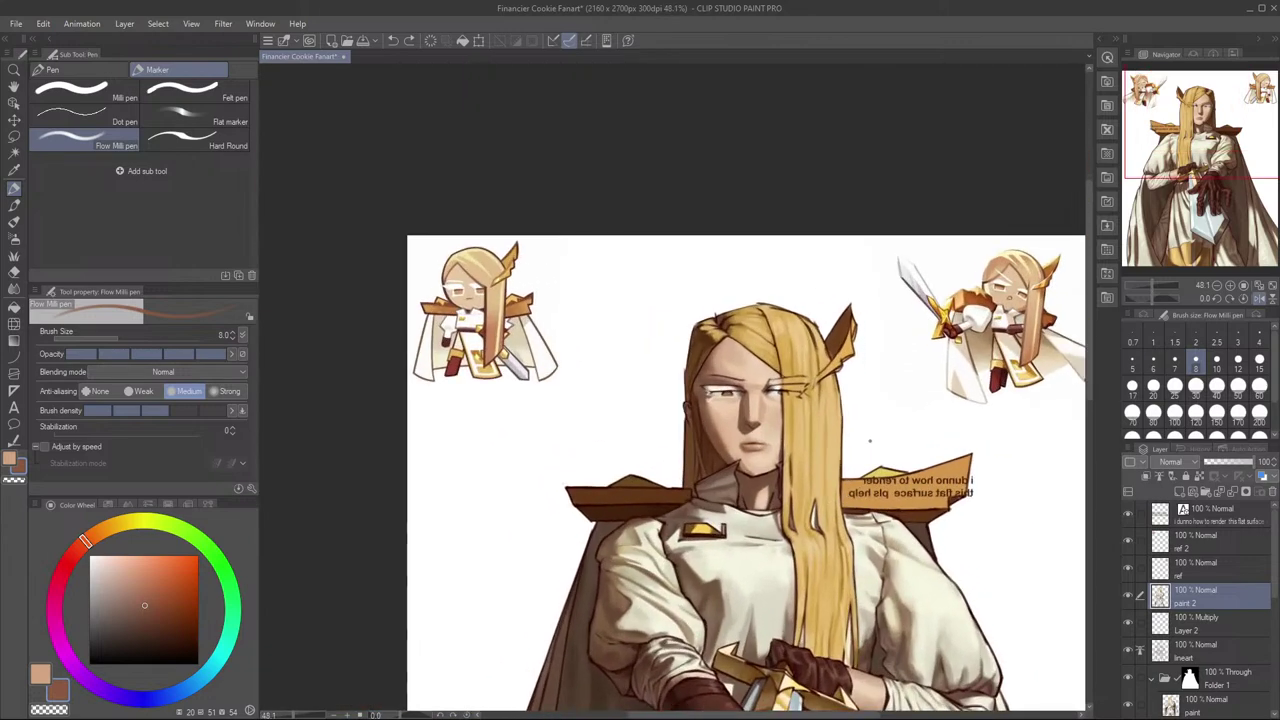
{"action": "key", "text": "h"}
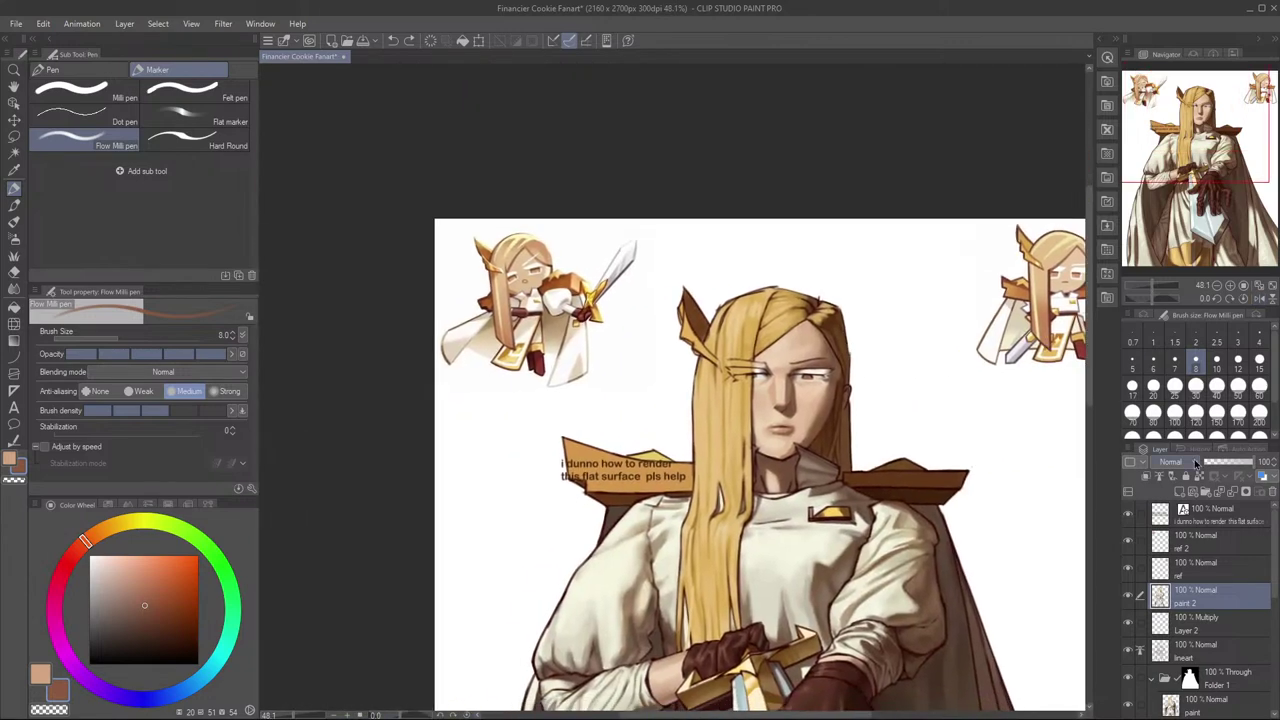
{"action": "left_click", "coordinate": [1128, 595]}
{"action": "left_click", "coordinate": [1129, 597]}
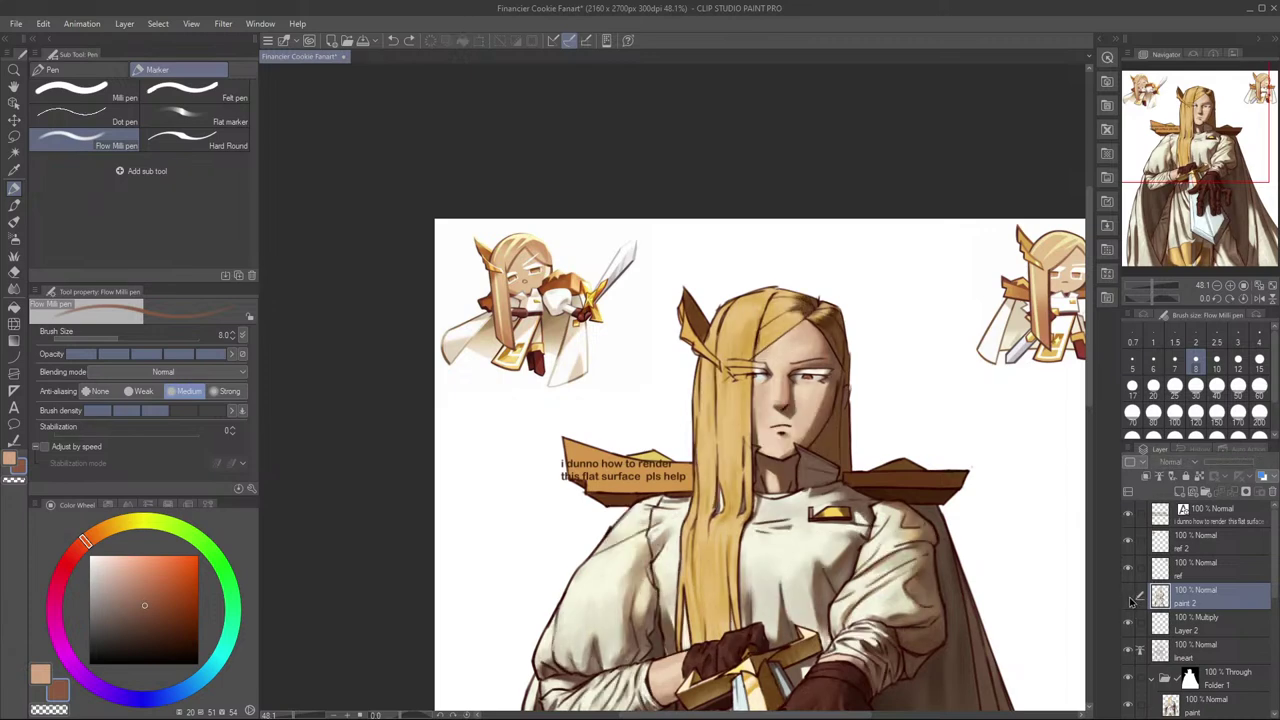
Step: Show the paint 2 layer again and rework the shadow along the nose bridge with a sampled skin brown at brush size 8
{"action": "left_click", "coordinate": [1130, 597]}
{"action": "scroll", "coordinate": [1031, 591], "scroll_direction": "down", "scroll_amount": 2}
{"action": "scroll", "coordinate": [985, 606], "scroll_direction": "up", "scroll_amount": 5}
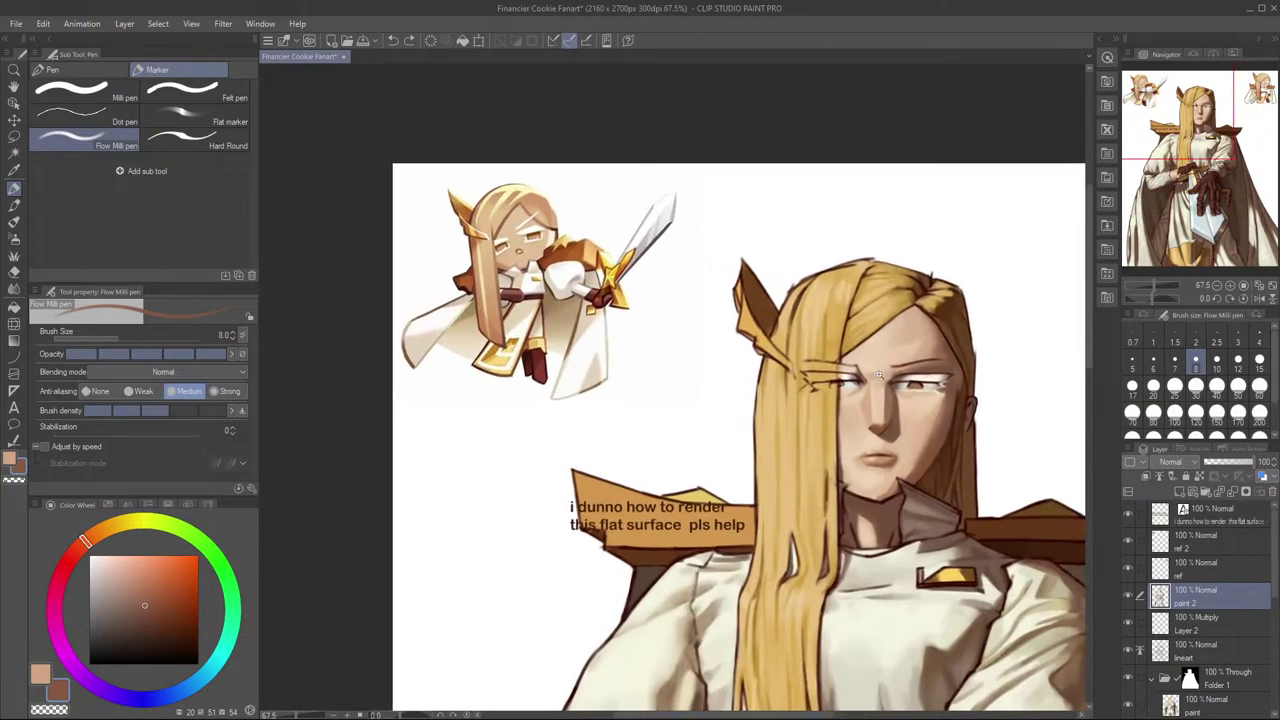
{"action": "scroll", "coordinate": [880, 378], "scroll_direction": "up", "scroll_amount": 1}
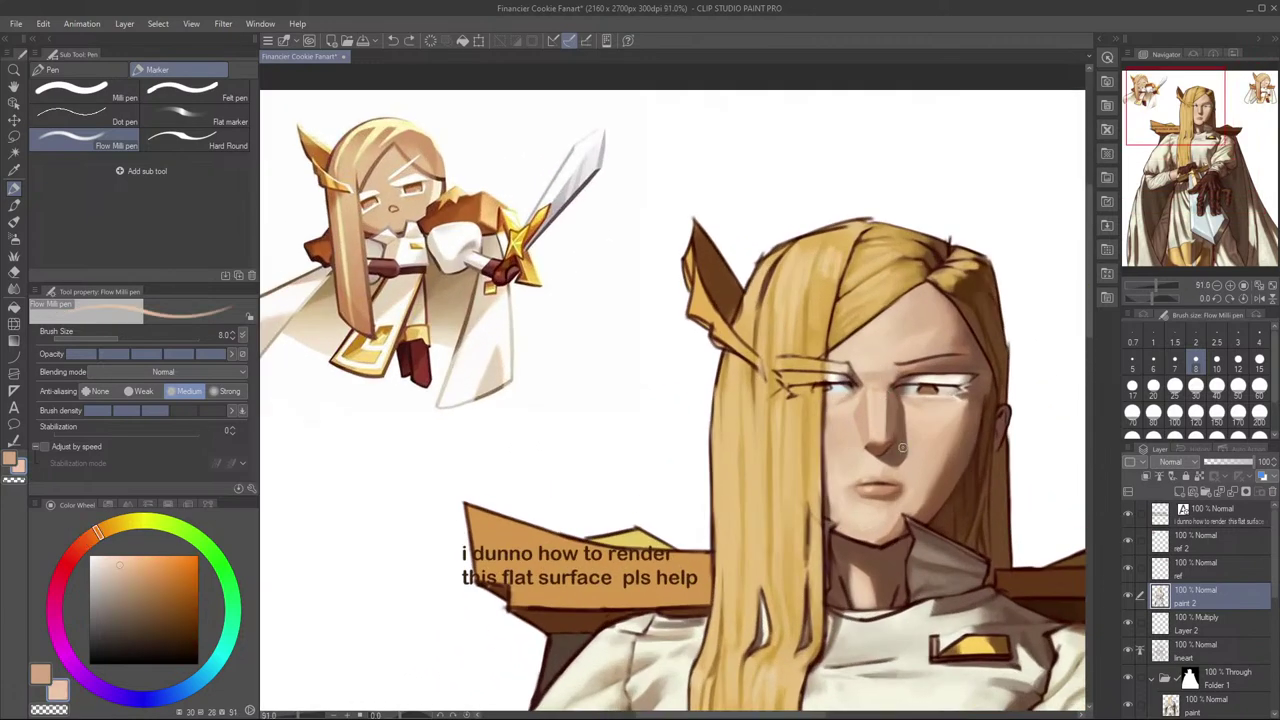
{"action": "left_click", "coordinate": [901, 449], "text": "alt"}
{"action": "key", "text": "ctrl+z"}
{"action": "left_click", "coordinate": [941, 498], "text": "alt"}
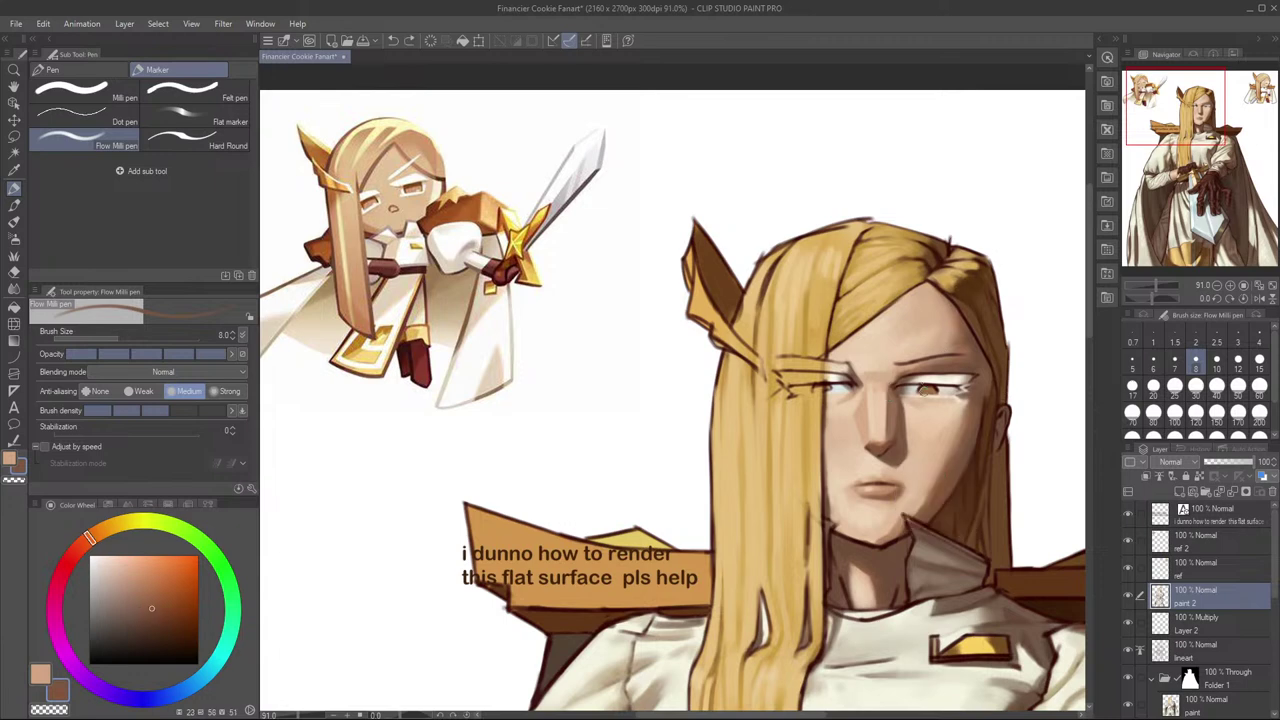
{"action": "left_click_drag", "start_coordinate": [889, 381], "coordinate": [887, 437]}
{"action": "key", "text": "ctrl+z"}
{"action": "left_click_drag", "start_coordinate": [892, 388], "coordinate": [887, 438]}
{"action": "left_click", "coordinate": [966, 349], "text": "alt"}
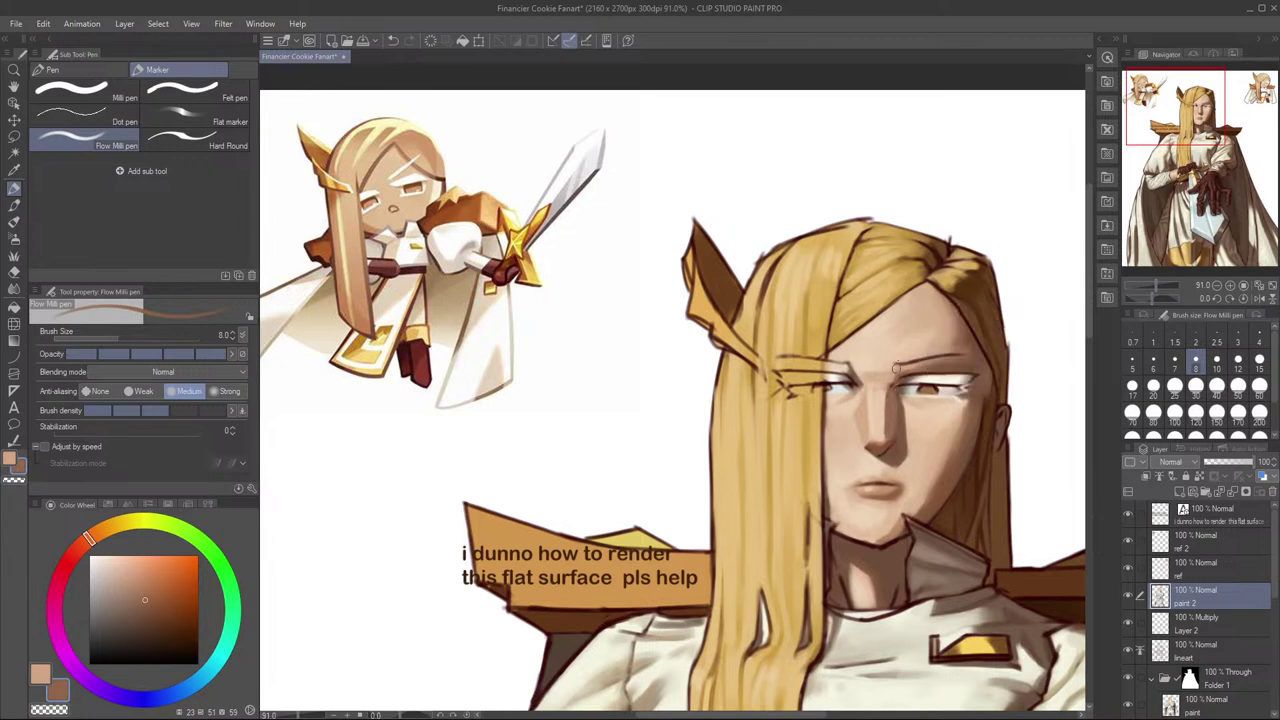
Step: Try more saturated orange-browns for the shadow along the side of the nose
{"action": "left_click", "coordinate": [157, 603]}
{"action": "left_click_drag", "start_coordinate": [889, 384], "coordinate": [887, 436]}
{"action": "key", "text": "ctrl+z"}
{"action": "key", "text": "ctrl+z"}
{"action": "left_click", "coordinate": [163, 597]}
{"action": "left_click_drag", "start_coordinate": [888, 381], "coordinate": [885, 434]}
{"action": "key", "text": "ctrl+z"}
{"action": "key", "text": "ctrl+z"}
Step: Compare the face and the whole figure mirrored and unmirrored to judge the nose shadow
{"action": "key", "text": "h"}
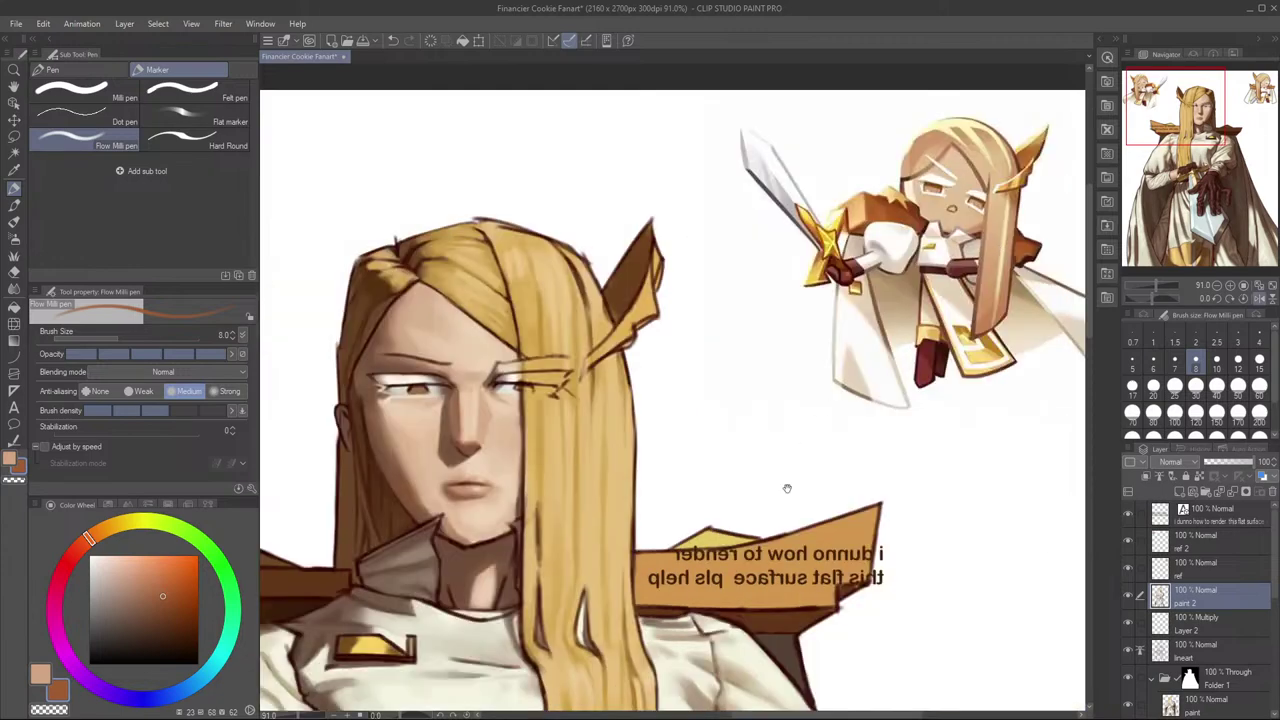
{"action": "left_click_drag", "start_coordinate": [787, 485], "coordinate": [1041, 475]}
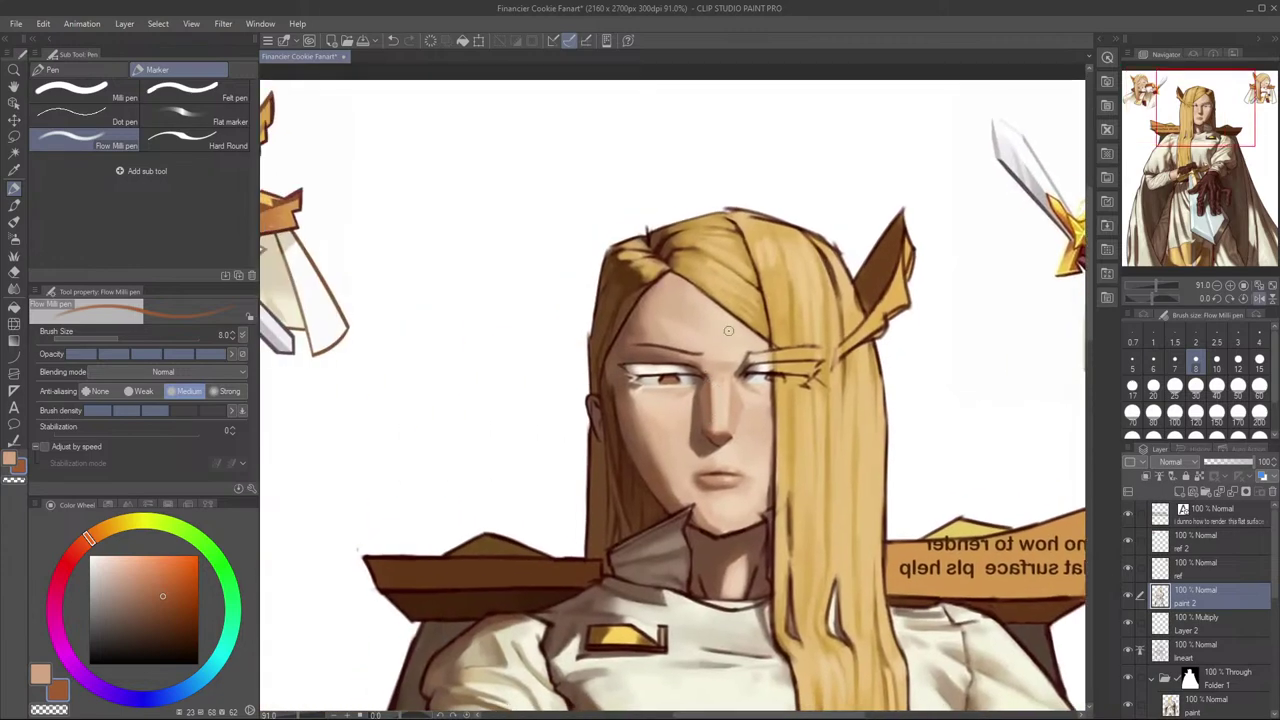
{"action": "key", "text": "h"}
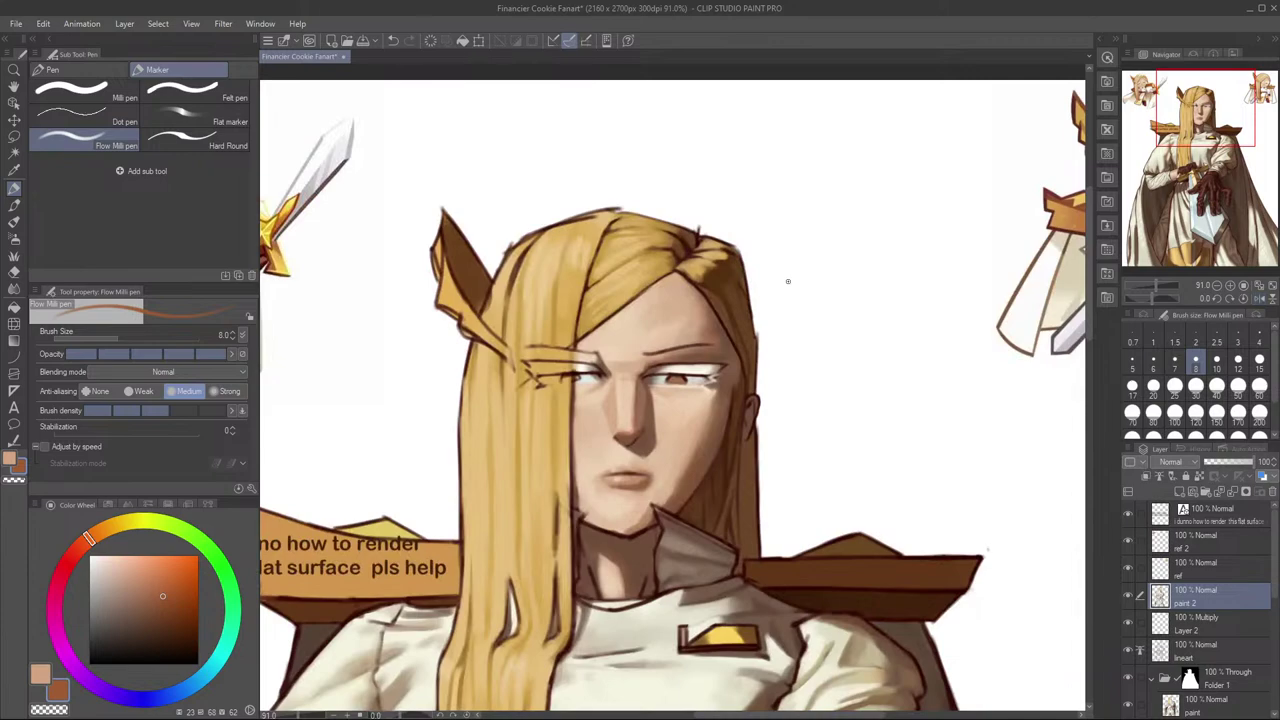
{"action": "left_click_drag", "start_coordinate": [743, 360], "coordinate": [997, 320]}
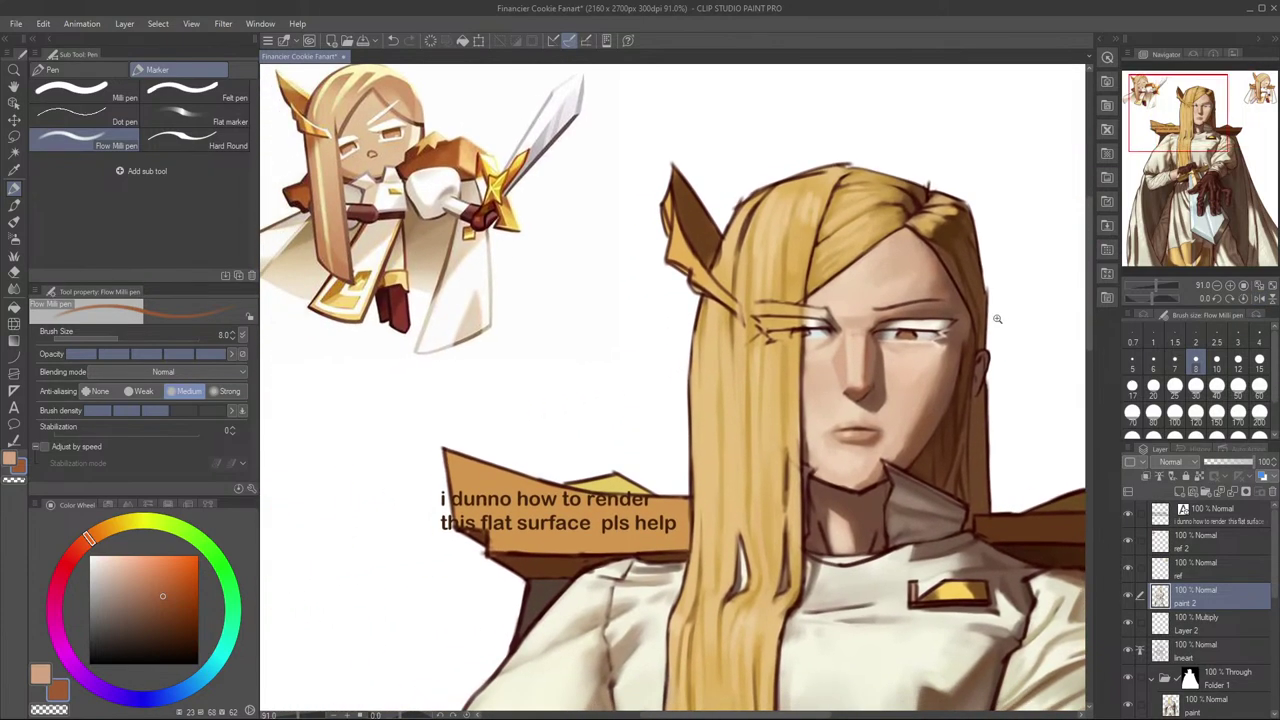
{"action": "scroll", "coordinate": [871, 403], "scroll_direction": "down", "scroll_amount": 5}
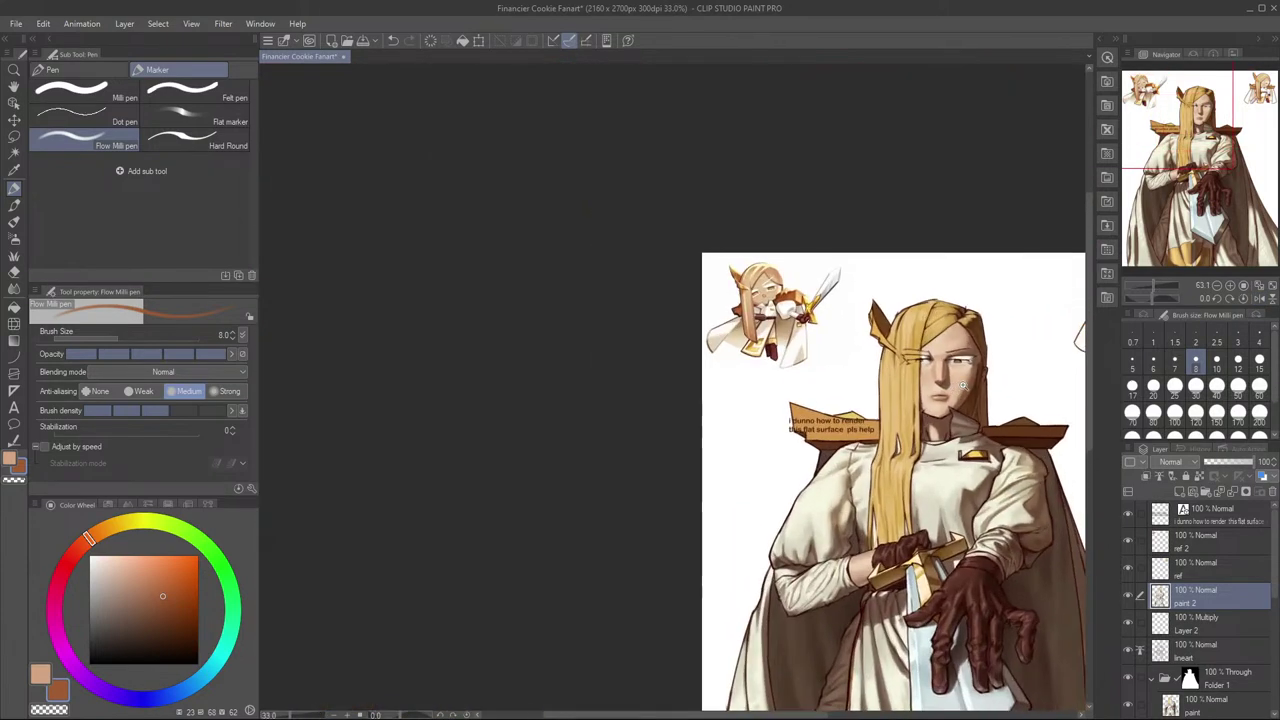
{"action": "key", "text": "h"}
{"action": "left_click_drag", "start_coordinate": [861, 426], "coordinate": [1010, 373]}
{"action": "key", "text": "h"}
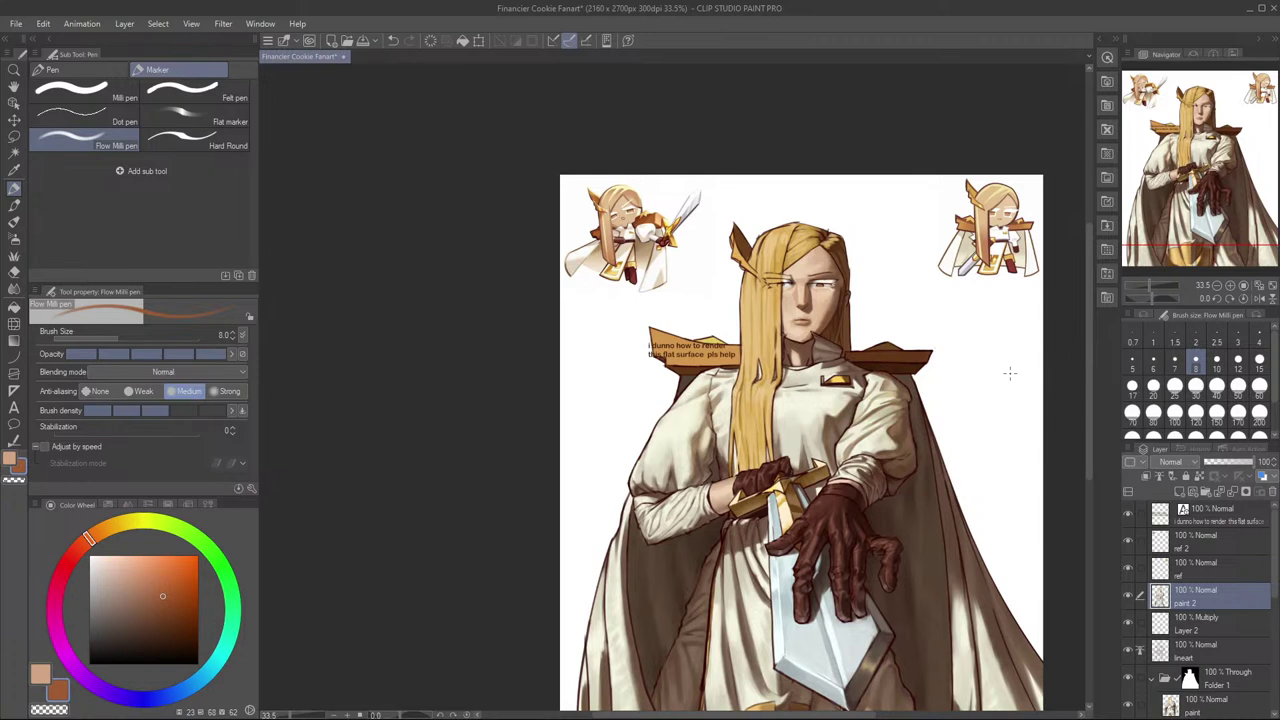
Step: Refine the nose shadow with a sampled dark brown, reducing the brush size to 6
{"action": "left_click_drag", "start_coordinate": [800, 275], "coordinate": [878, 420]}
{"action": "left_click", "coordinate": [860, 444], "text": "alt"}
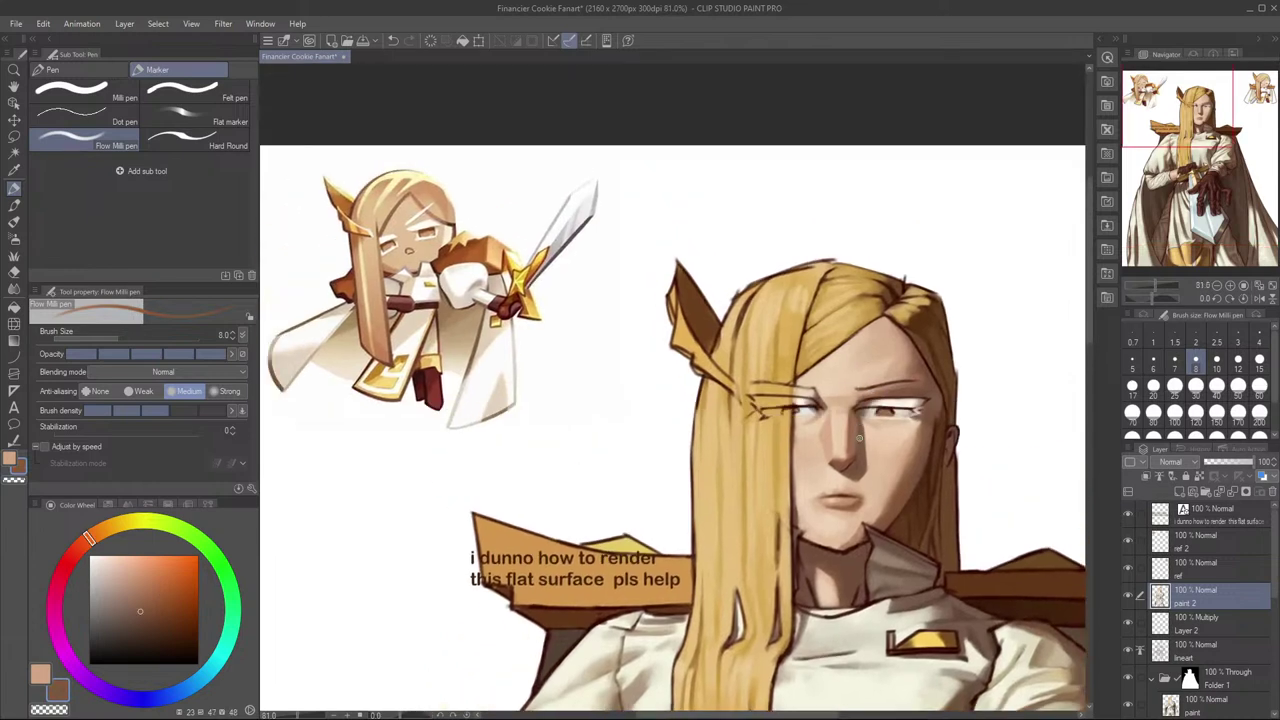
{"action": "scroll", "coordinate": [858, 458], "scroll_direction": "up", "scroll_amount": 3}
{"action": "left_click", "coordinate": [858, 445], "text": "alt"}
{"action": "key", "text": "bracketleft"}
{"action": "key", "text": "bracketleft"}
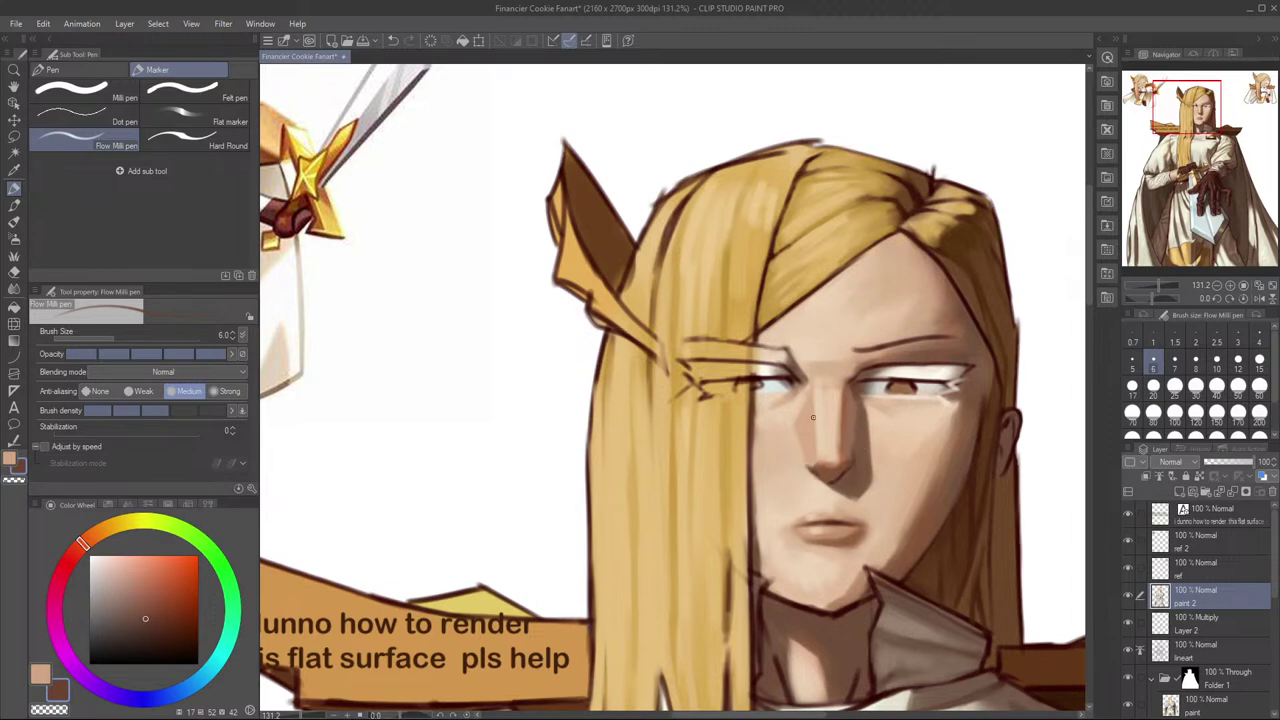
Step: Examine the face mirrored and unmirrored, both close up and with more of the figure in view
{"action": "key", "text": "h"}
{"action": "left_click_drag", "start_coordinate": [882, 468], "coordinate": [960, 460]}
{"action": "key", "text": "h"}
{"action": "left_click_drag", "start_coordinate": [1050, 368], "coordinate": [957, 355]}
{"action": "left_click_drag", "start_coordinate": [957, 350], "coordinate": [964, 343]}
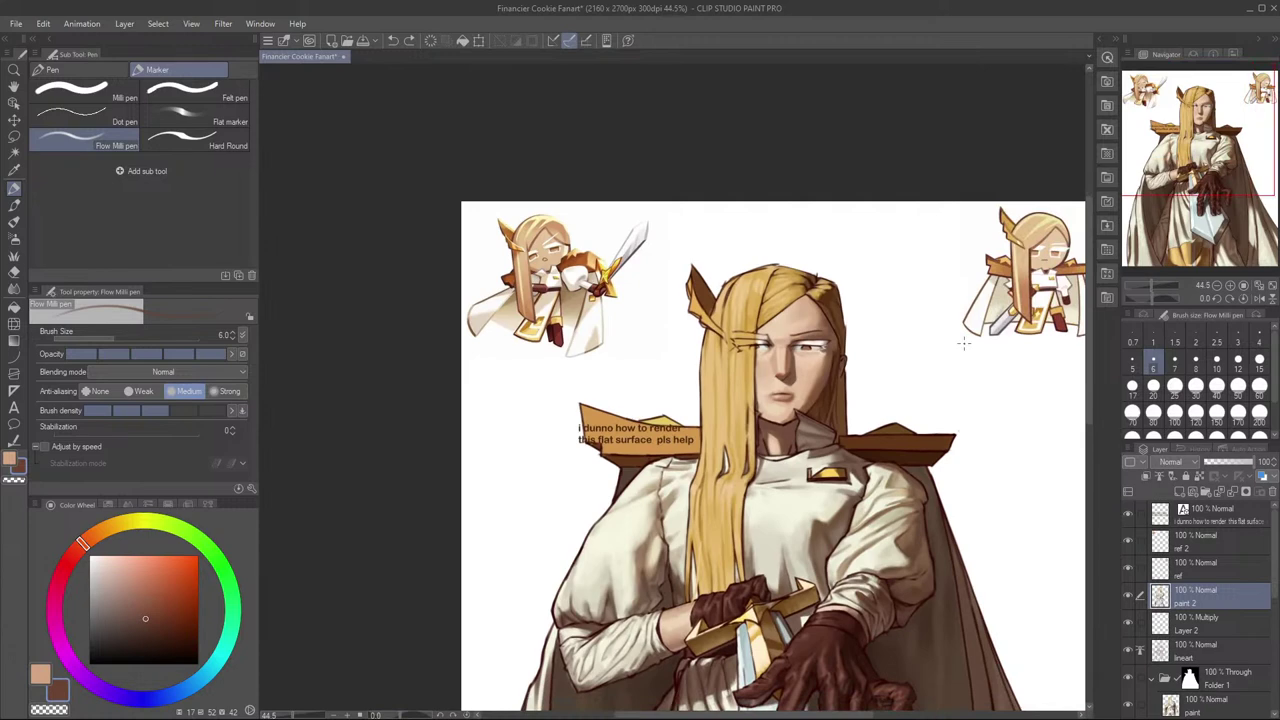
{"action": "scroll", "coordinate": [750, 370], "scroll_direction": "up", "scroll_amount": 4}
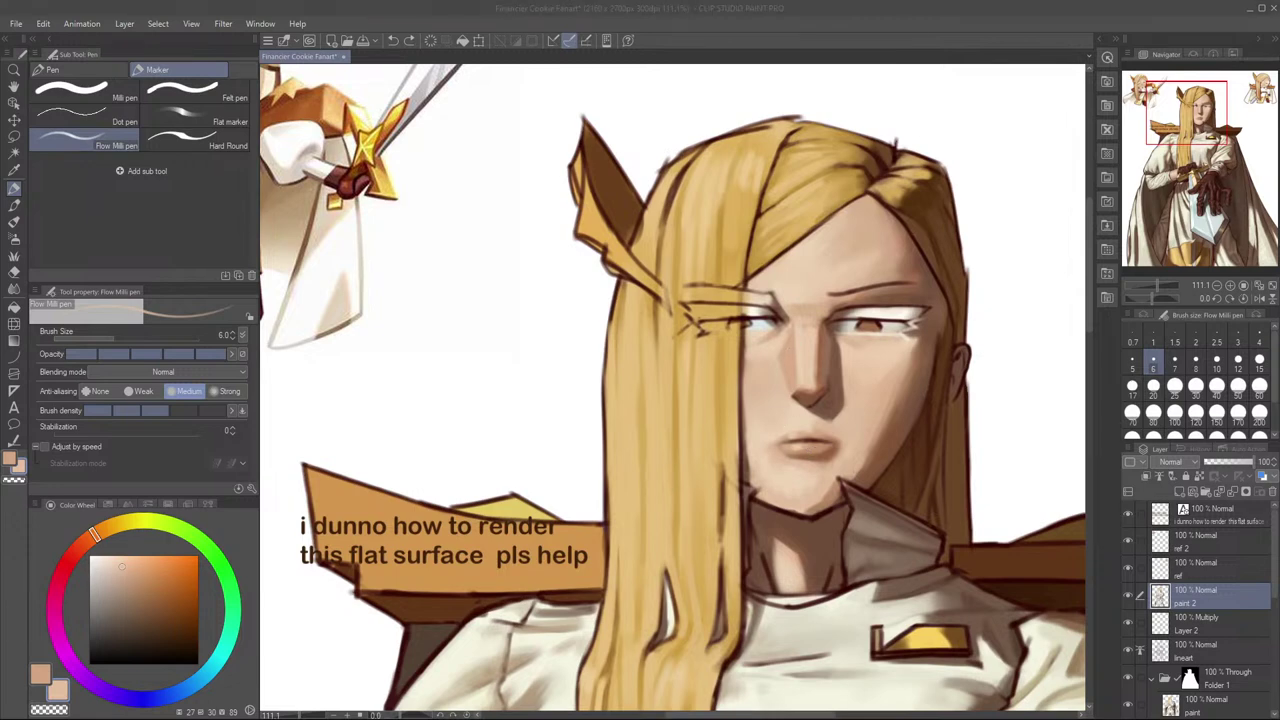
Step: Soften the skin around the mouth and chin with sampled light skin tones, settling on brush size 10
{"action": "left_click", "coordinate": [840, 390]}
{"action": "key", "text": "bracketright"}
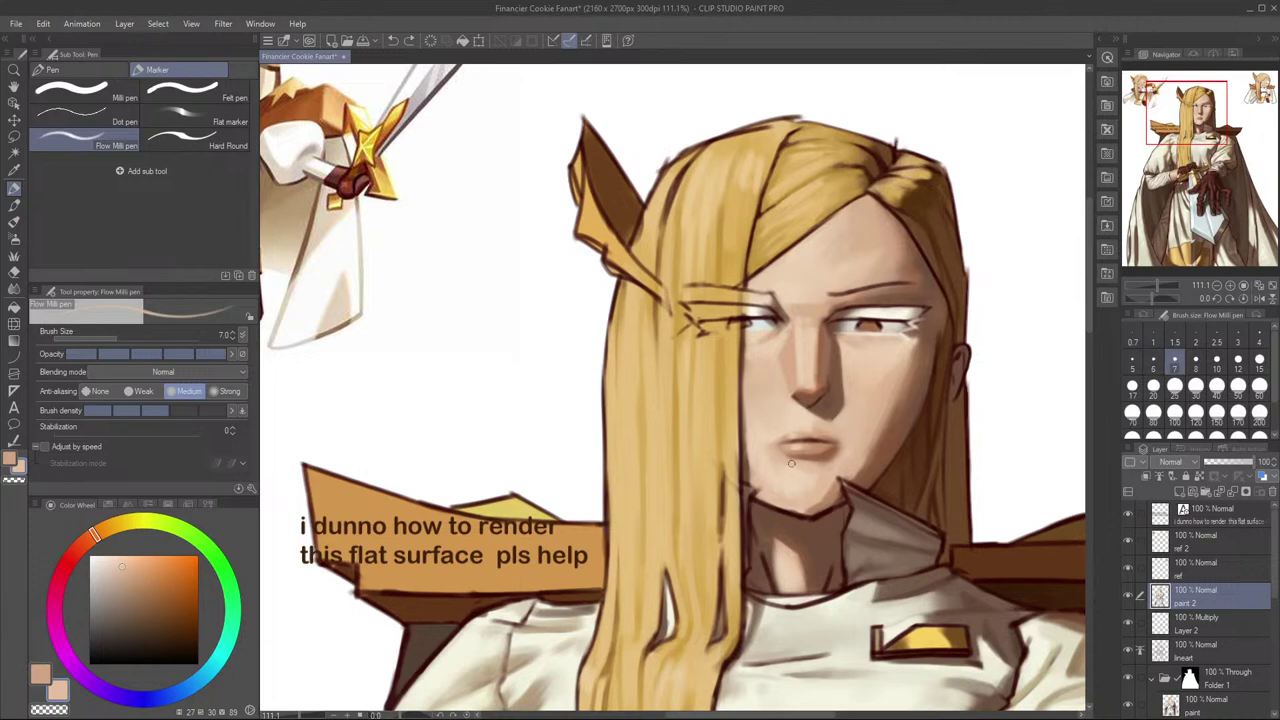
{"action": "key", "text": "bracketright"}
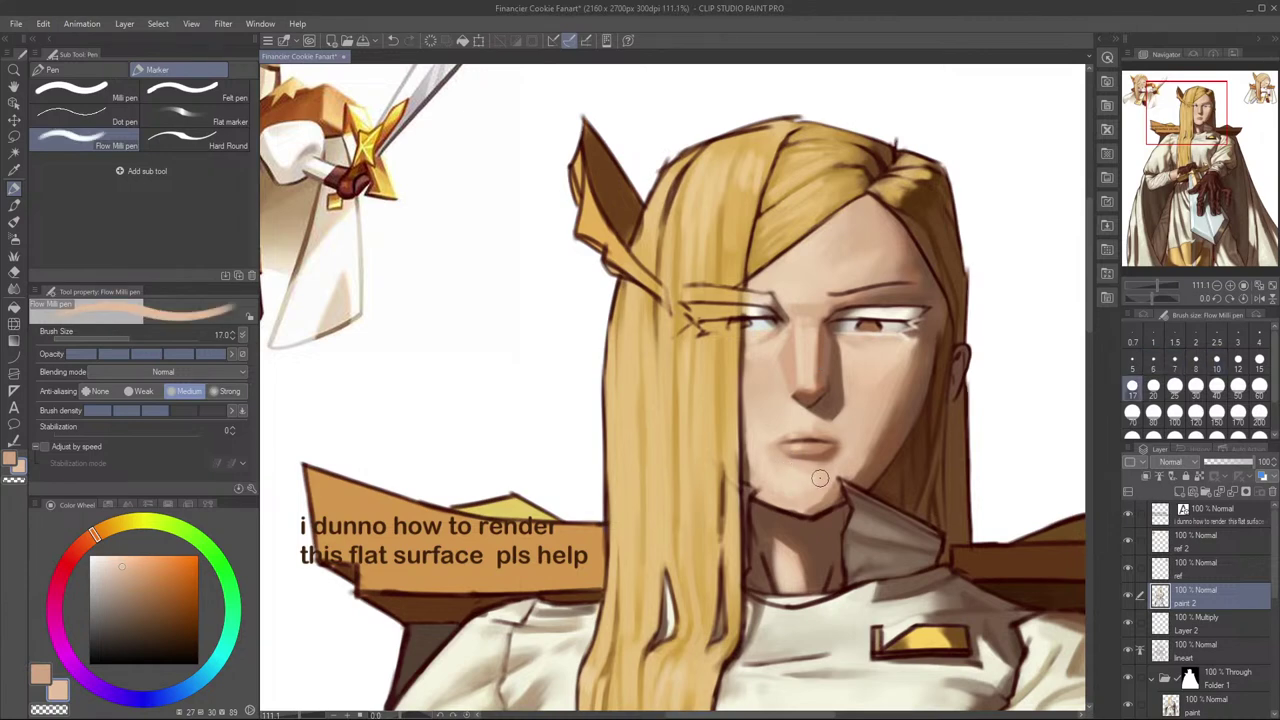
{"action": "key", "text": "bracketright"}
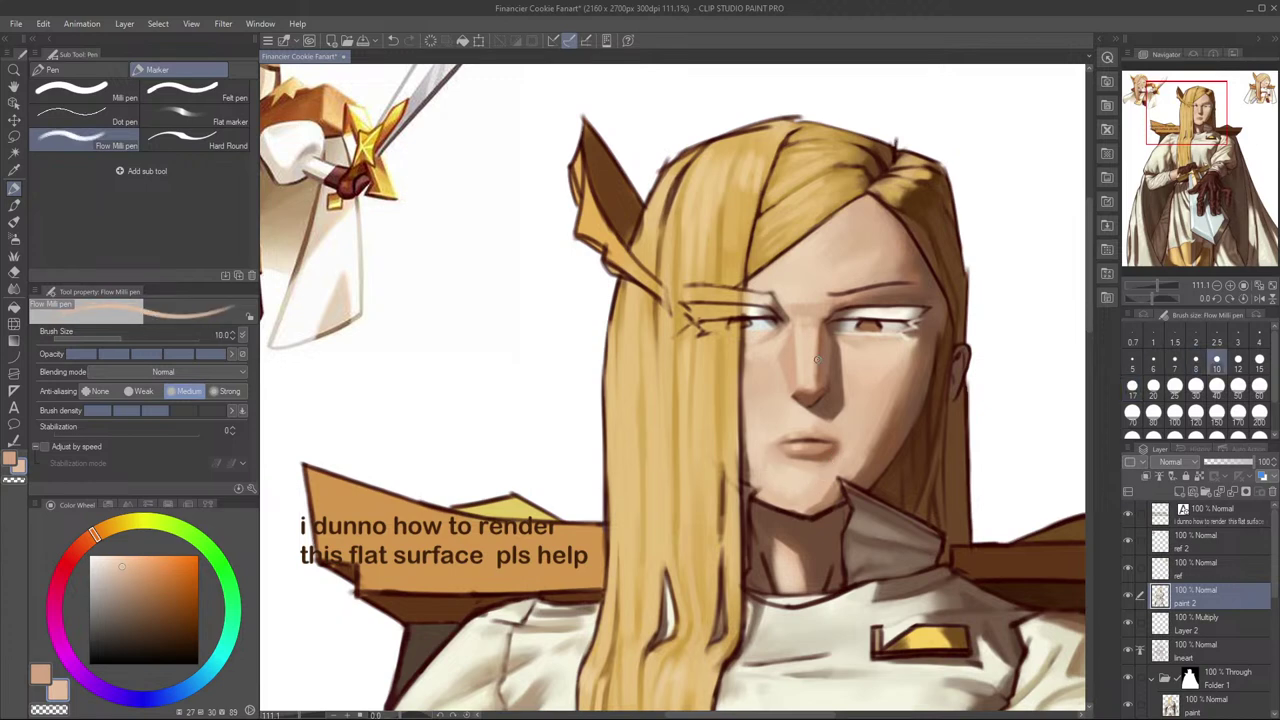
{"action": "left_click_drag", "start_coordinate": [775, 465], "coordinate": [833, 436]}
{"action": "left_click", "coordinate": [835, 434], "text": "alt"}
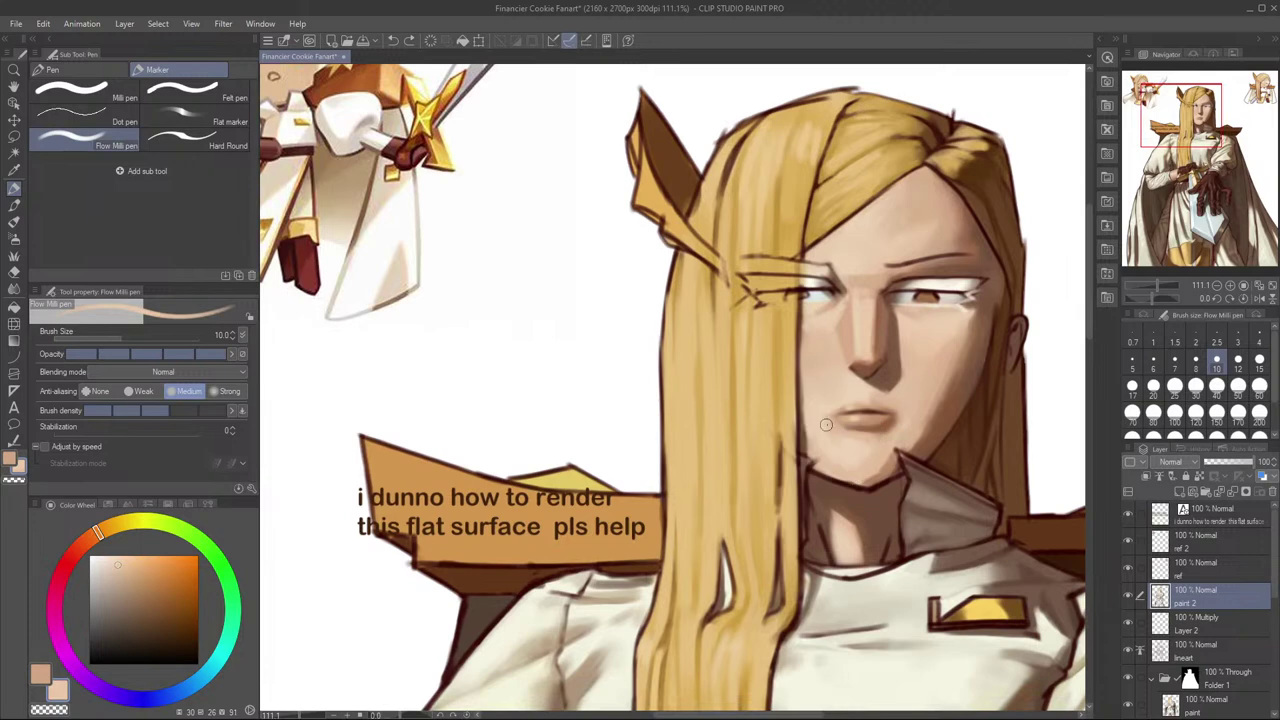
{"action": "left_click", "coordinate": [884, 427], "text": "alt"}
{"action": "left_click", "coordinate": [896, 434], "text": "alt"}
Step: Undo the last skin stroke near the mouth, try a stroke on the chin, and return to the Flow Milli pen
{"action": "key", "text": "alt+Tab"}
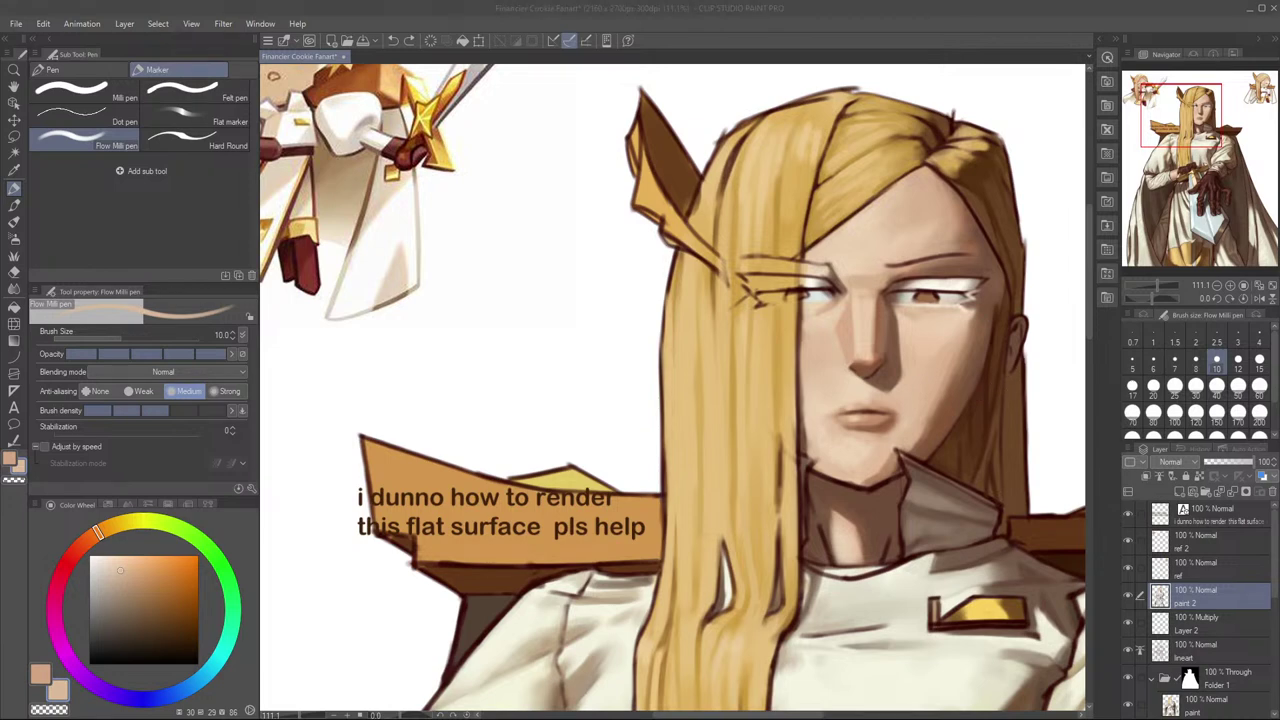
{"action": "key", "text": "alt+Tab"}
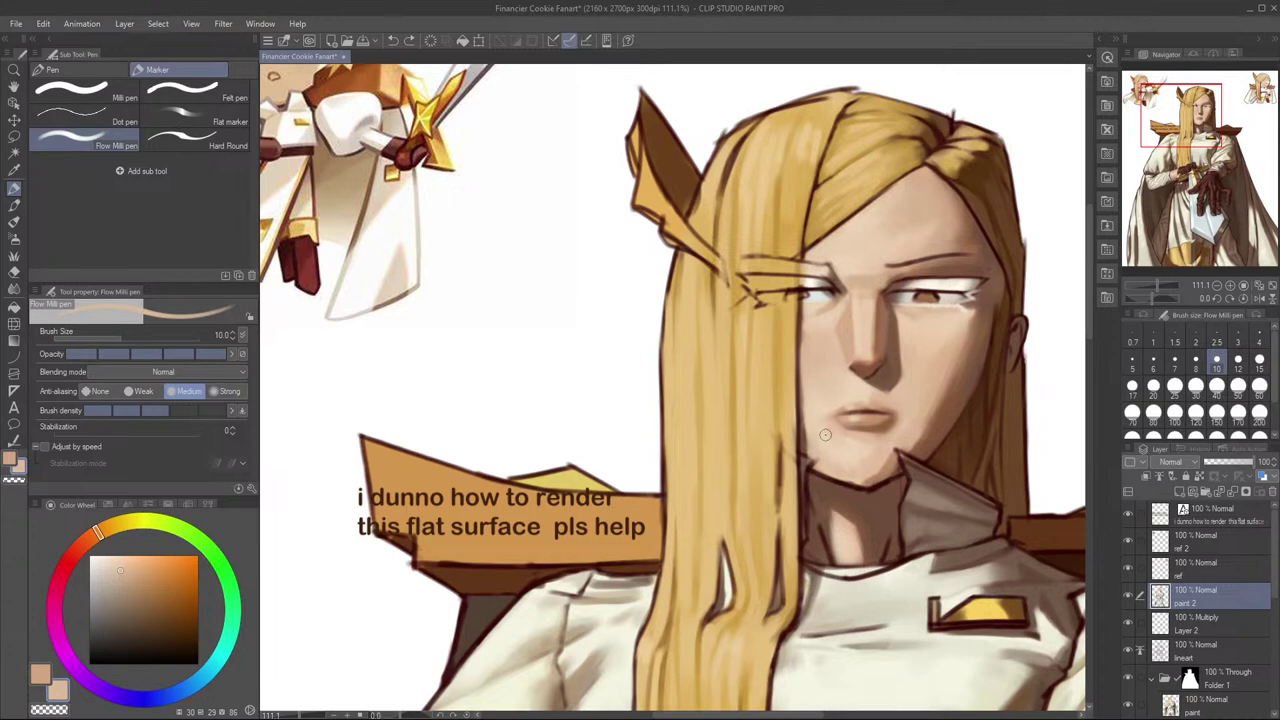
{"action": "key", "text": "ctrl+z"}
{"action": "left_click_drag", "start_coordinate": [834, 461], "coordinate": [842, 469]}
{"action": "key", "text": "ctrl+z"}
{"action": "key", "text": "comma"}
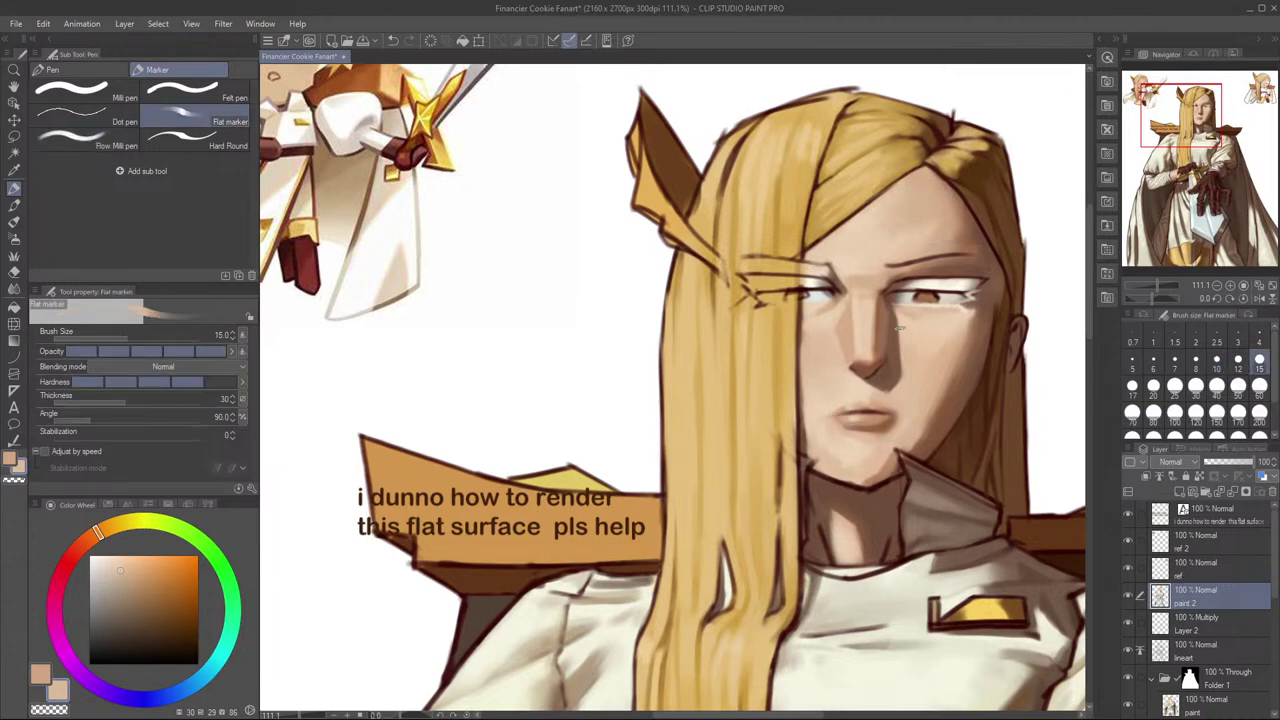
{"action": "key", "text": "comma"}
{"action": "key", "text": "comma"}
{"action": "key", "text": "period"}
Step: Mirror the canvas and smooth the skin below the lips and on the chin with sampled light tones at brush size 10
{"action": "key", "text": "h"}
{"action": "mouse_move", "coordinate": [702, 454]}
{"action": "left_mouse_down"}
{"action": "mouse_move", "coordinate": [885, 463]}
{"action": "mouse_move", "coordinate": [1057, 438]}
{"action": "left_mouse_up"}
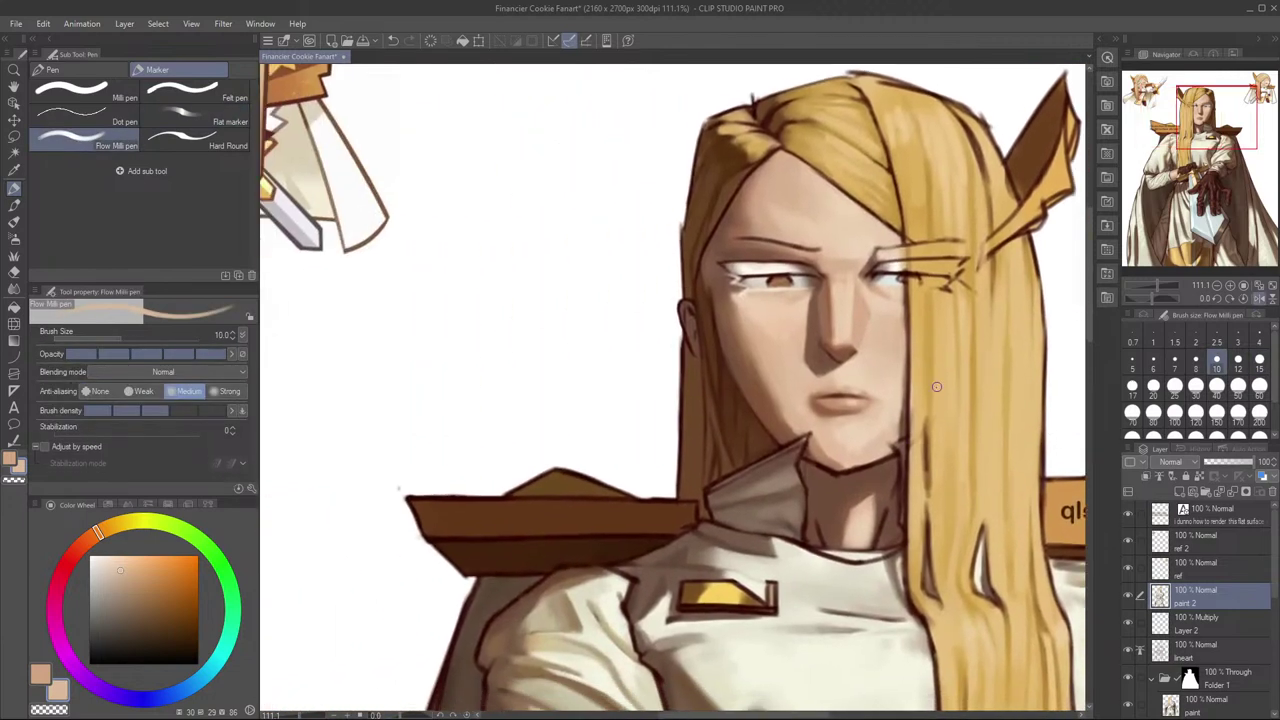
{"action": "mouse_move", "coordinate": [831, 434]}
{"action": "left_mouse_down"}
{"action": "mouse_move", "coordinate": [858, 454]}
{"action": "mouse_move", "coordinate": [871, 447]}
{"action": "mouse_move", "coordinate": [898, 400]}
{"action": "mouse_move", "coordinate": [864, 398]}
{"action": "mouse_move", "coordinate": [840, 439]}
{"action": "left_mouse_up"}
{"action": "left_click", "coordinate": [831, 448], "text": "alt"}
{"action": "left_click", "coordinate": [858, 429], "text": "alt"}
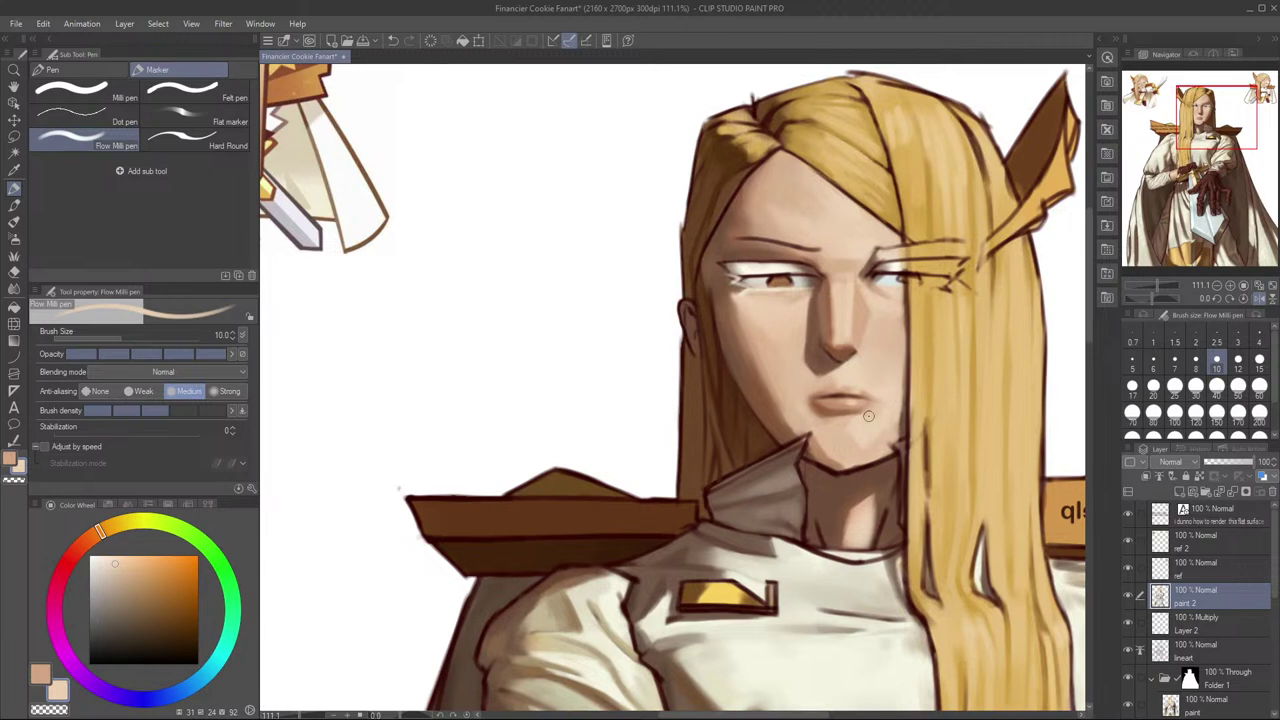
{"action": "left_click", "coordinate": [872, 420], "text": "alt"}
{"action": "left_click", "coordinate": [888, 432], "text": "alt"}
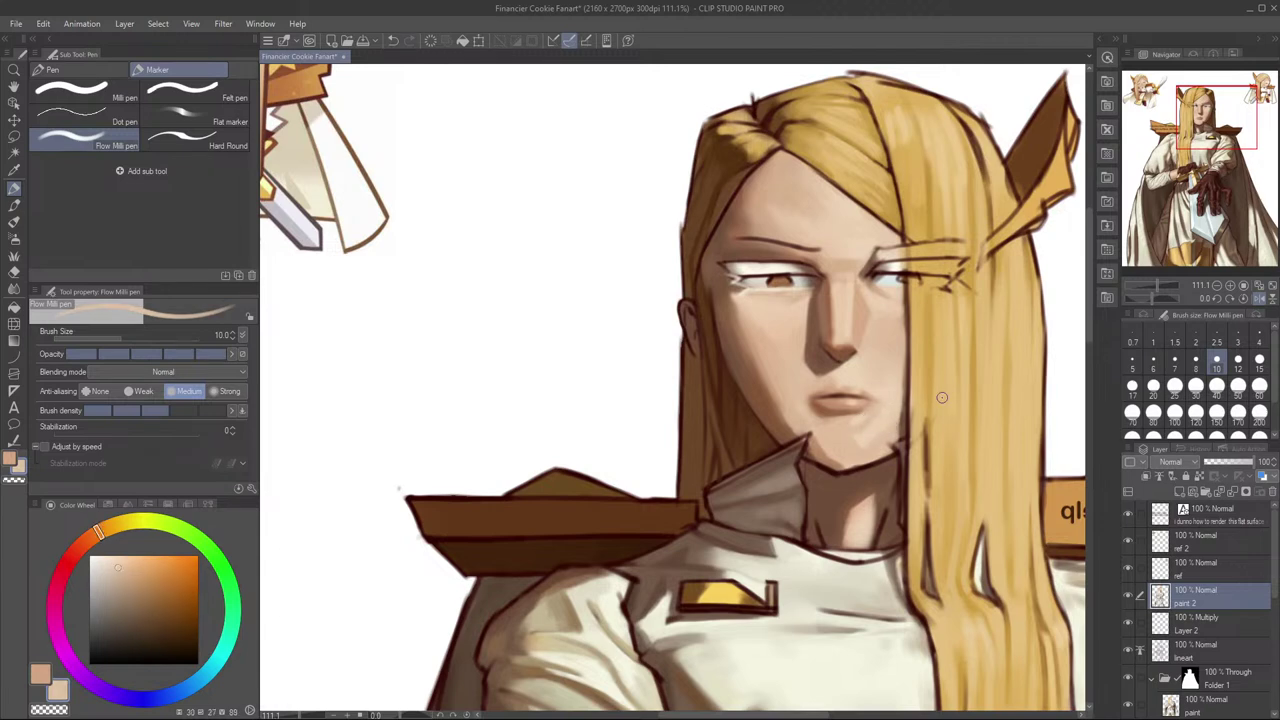
Step: Retouch the skin by the mouth corner with resampled light skin tones, undoing one stroke
{"action": "left_click", "coordinate": [876, 423], "text": "alt"}
{"action": "left_click_drag", "start_coordinate": [868, 423], "coordinate": [861, 430]}
{"action": "key", "text": "ctrl+z"}
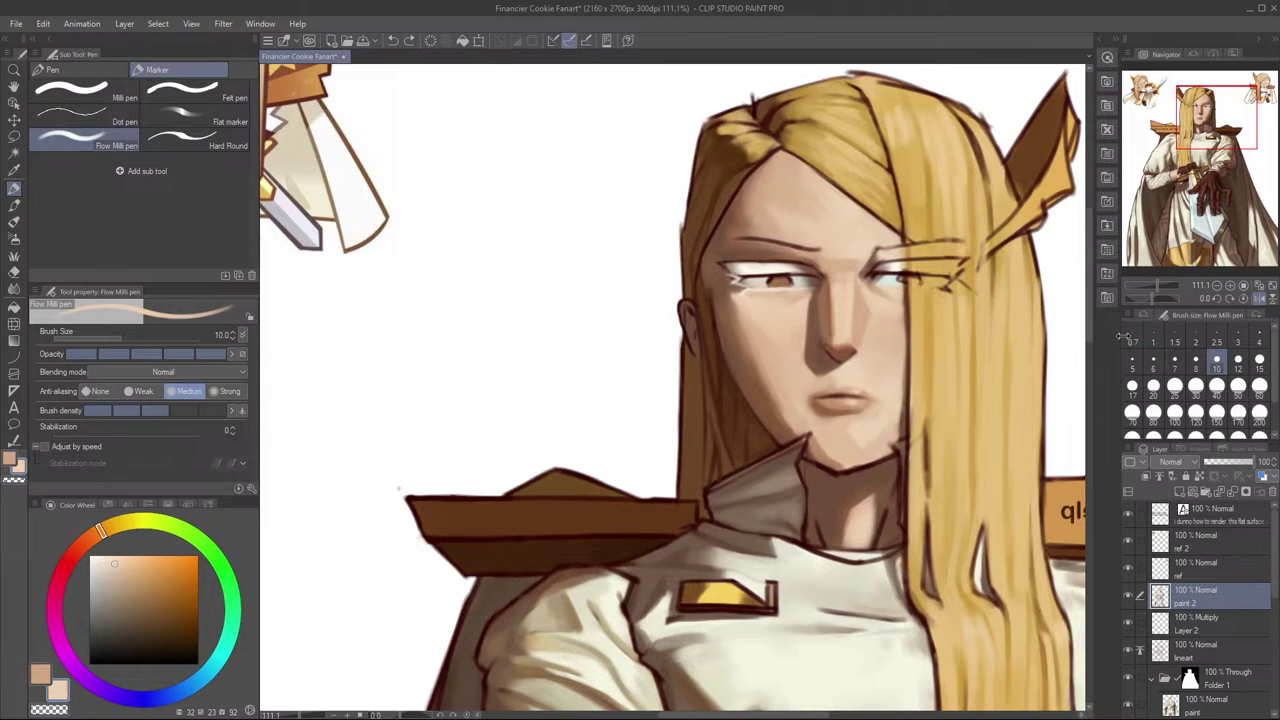
{"action": "left_click", "coordinate": [880, 418], "text": "alt"}
{"action": "left_click", "coordinate": [869, 439], "text": "alt"}
Step: Return the canvas to its unmirrored view and touch up the skin beside the mouth with a sampled light tone
{"action": "left_click", "coordinate": [1259, 298]}
{"action": "left_click_drag", "start_coordinate": [780, 475], "coordinate": [960, 447]}
{"action": "scroll", "coordinate": [960, 447], "scroll_direction": "up", "scroll_amount": 1}
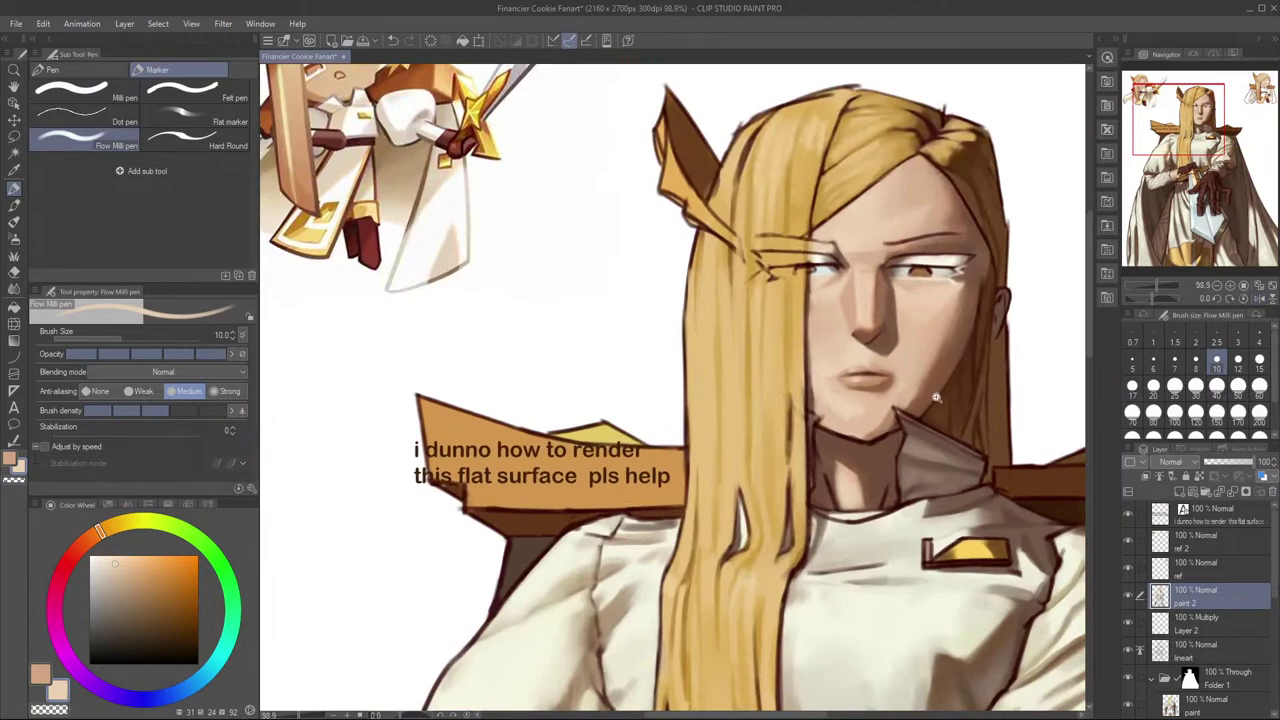
{"action": "scroll", "coordinate": [855, 407], "scroll_direction": "down", "scroll_amount": 5}
{"action": "scroll", "coordinate": [924, 431], "scroll_direction": "up", "scroll_amount": 3}
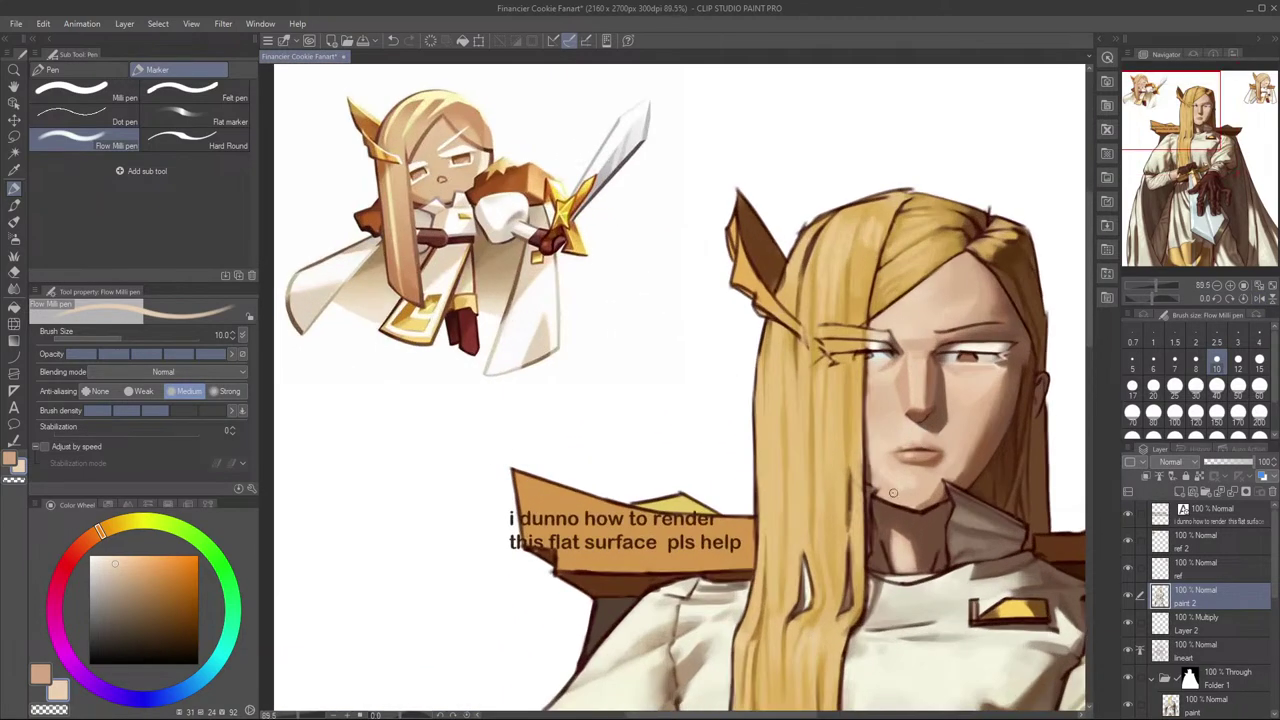
{"action": "left_click", "coordinate": [881, 460], "text": "alt"}
{"action": "scroll", "coordinate": [950, 372], "scroll_direction": "down", "scroll_amount": 3}
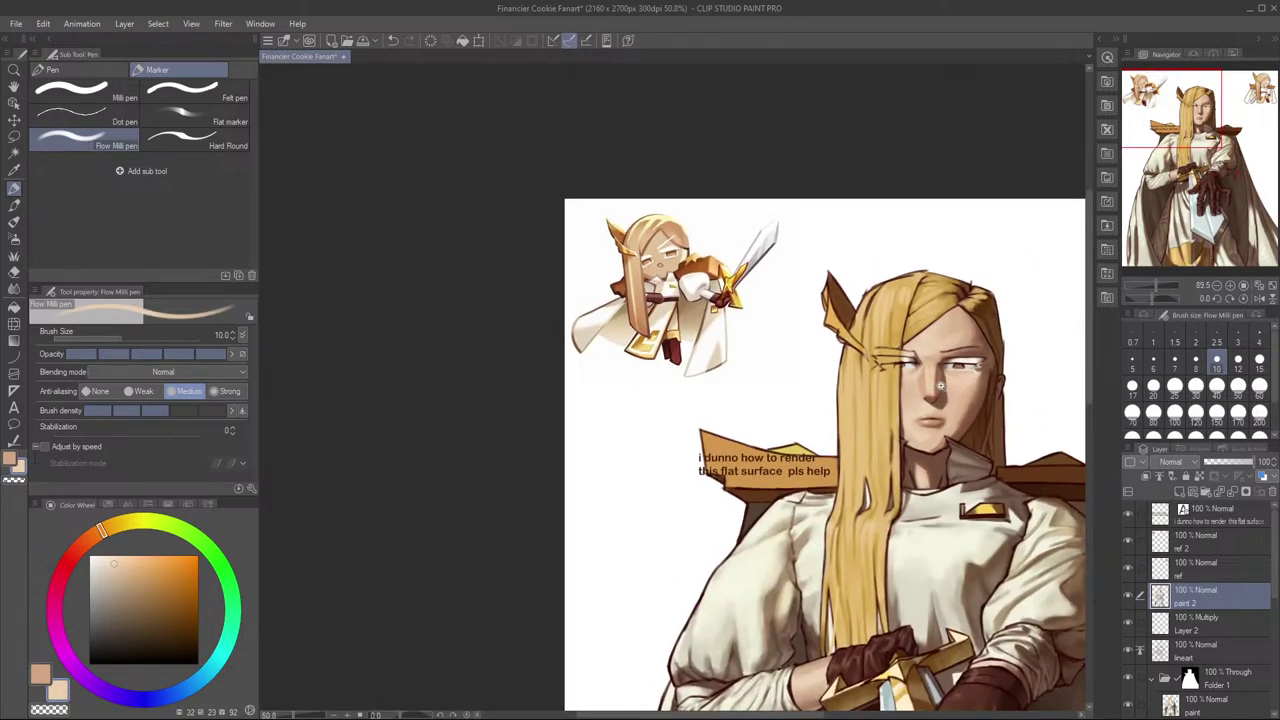
Step: Check the upper figure mirrored and unmirrored to judge the retouched mouth area
{"action": "key", "text": "period"}
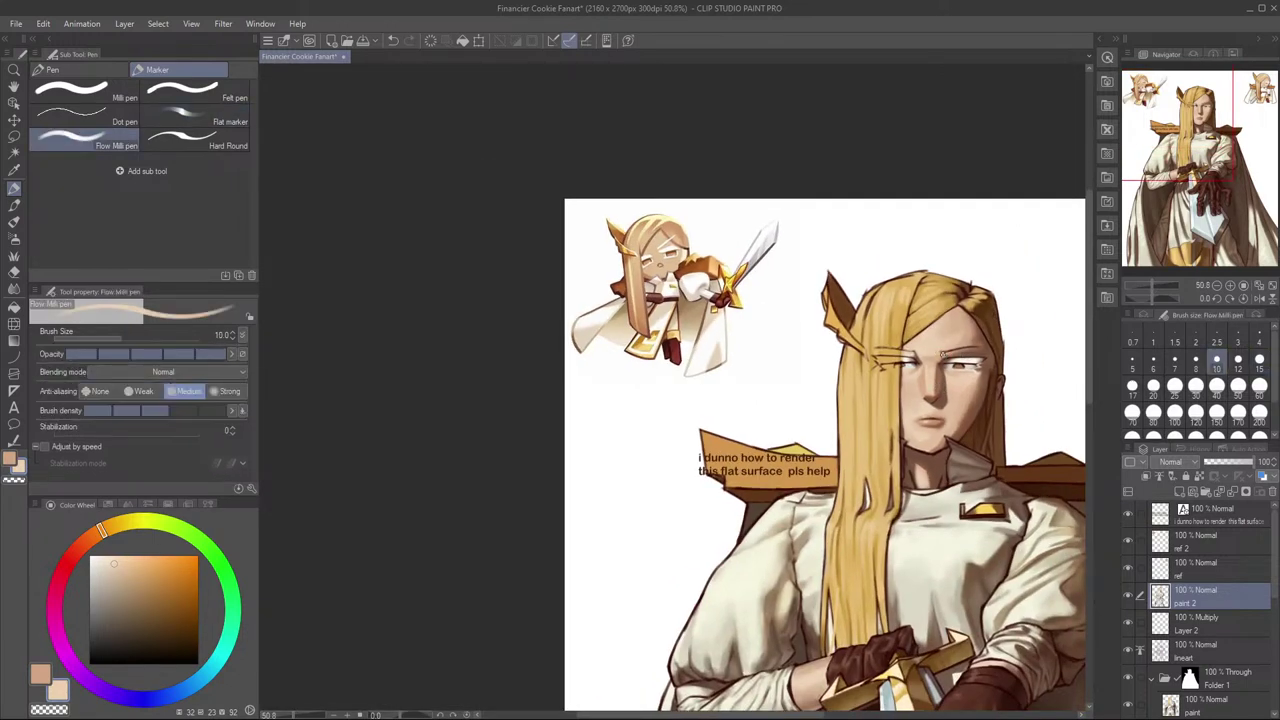
{"action": "key", "text": "h"}
{"action": "left_click_drag", "start_coordinate": [891, 397], "coordinate": [1035, 432]}
{"action": "key", "text": "h"}
{"action": "left_click_drag", "start_coordinate": [511, 393], "coordinate": [855, 450]}
{"action": "scroll", "coordinate": [855, 450], "scroll_direction": "up", "scroll_amount": 3}
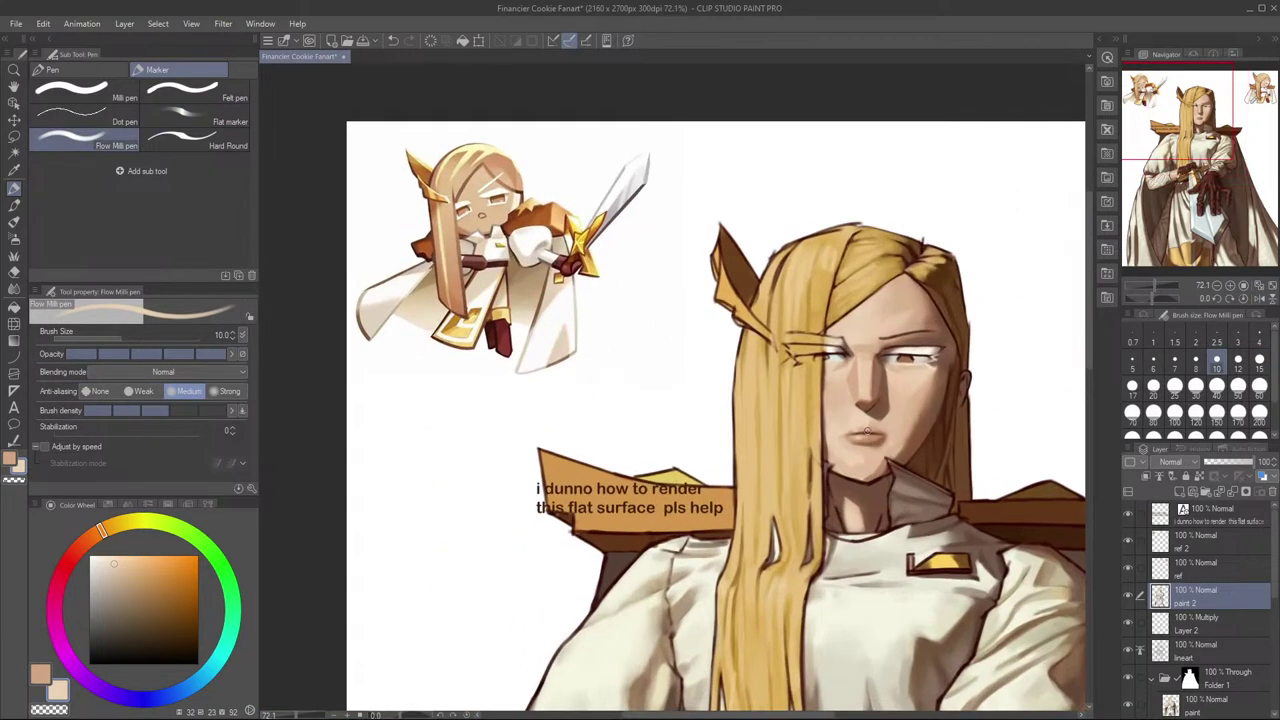
Step: Smooth the skin shading below the mouth with the Blend tool at brush size 20
{"action": "key", "text": "j"}
{"action": "key", "text": "j"}
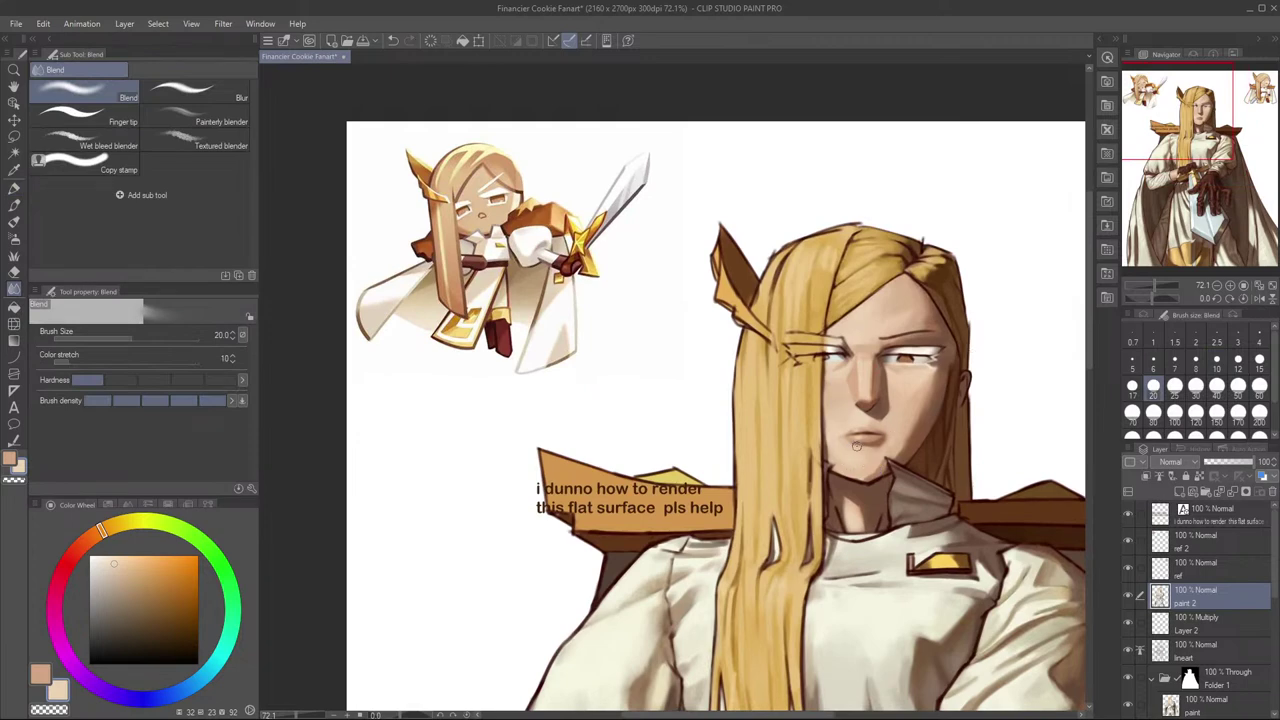
{"action": "left_click_drag", "start_coordinate": [933, 373], "coordinate": [981, 378]}
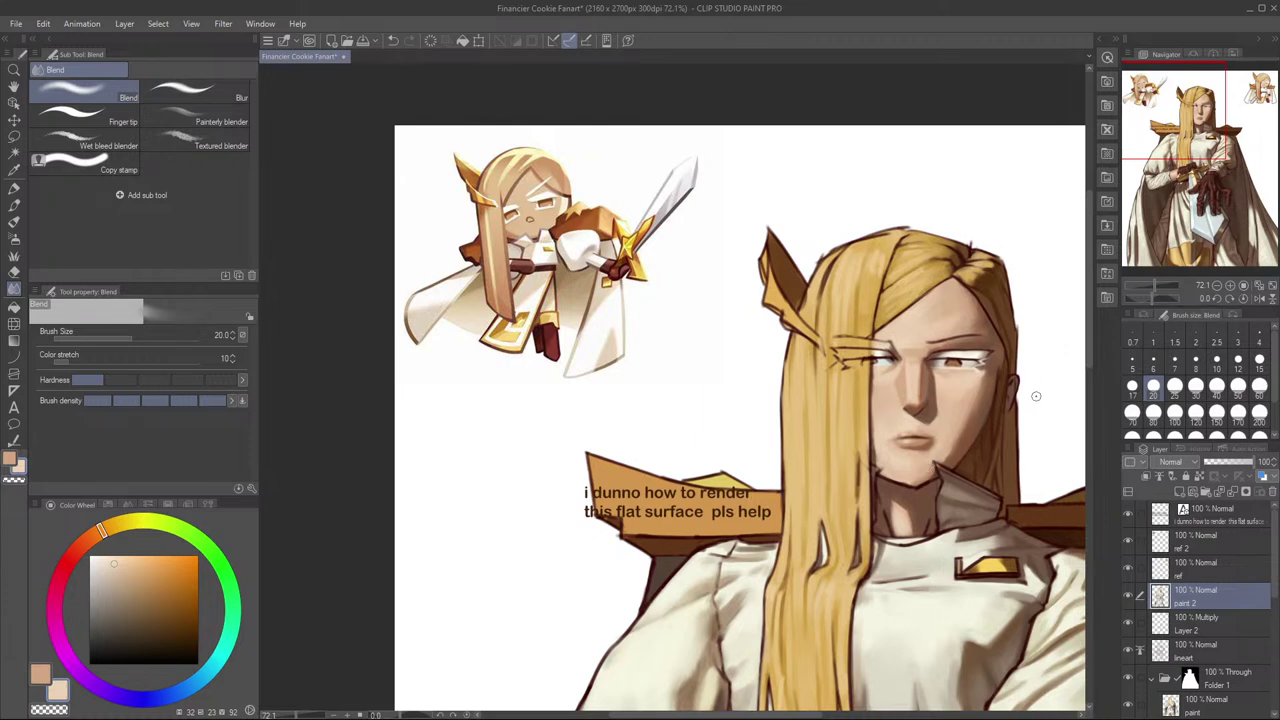
Step: Compare the blended face mirrored and unmirrored, and view the figure from farther out
{"action": "key", "text": "h"}
{"action": "left_click_drag", "start_coordinate": [797, 512], "coordinate": [951, 494]}
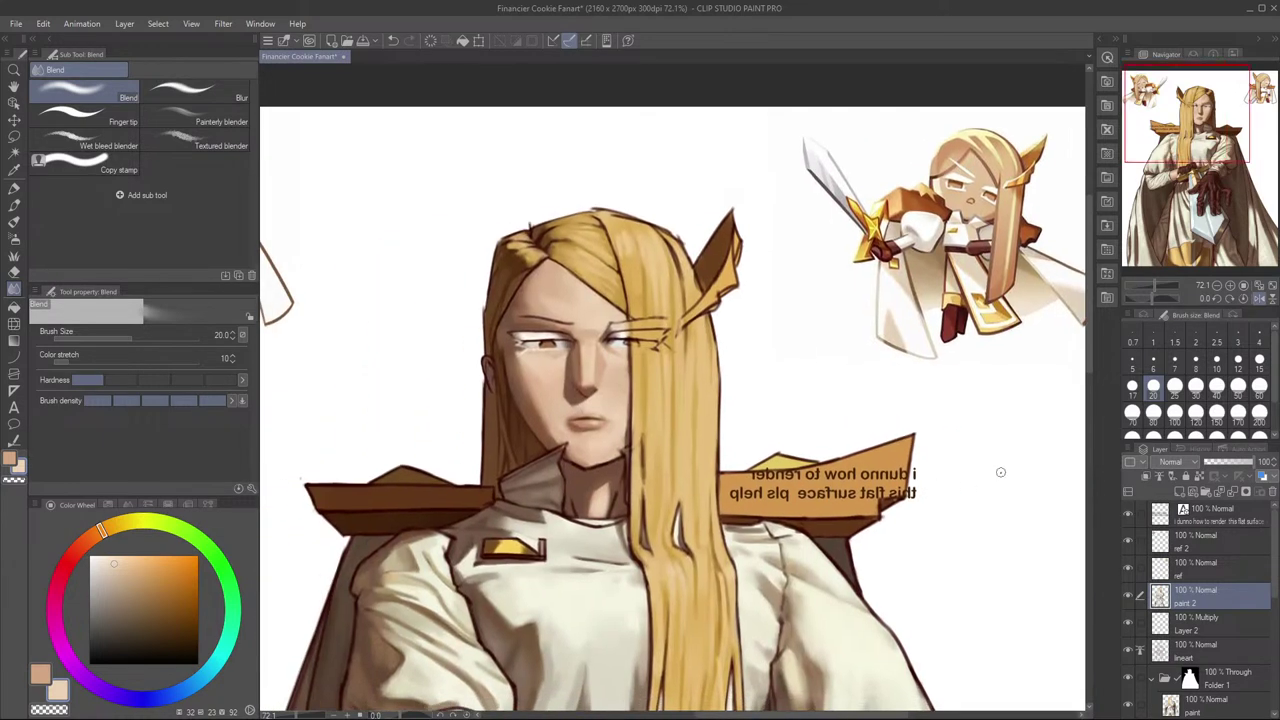
{"action": "key", "text": "h"}
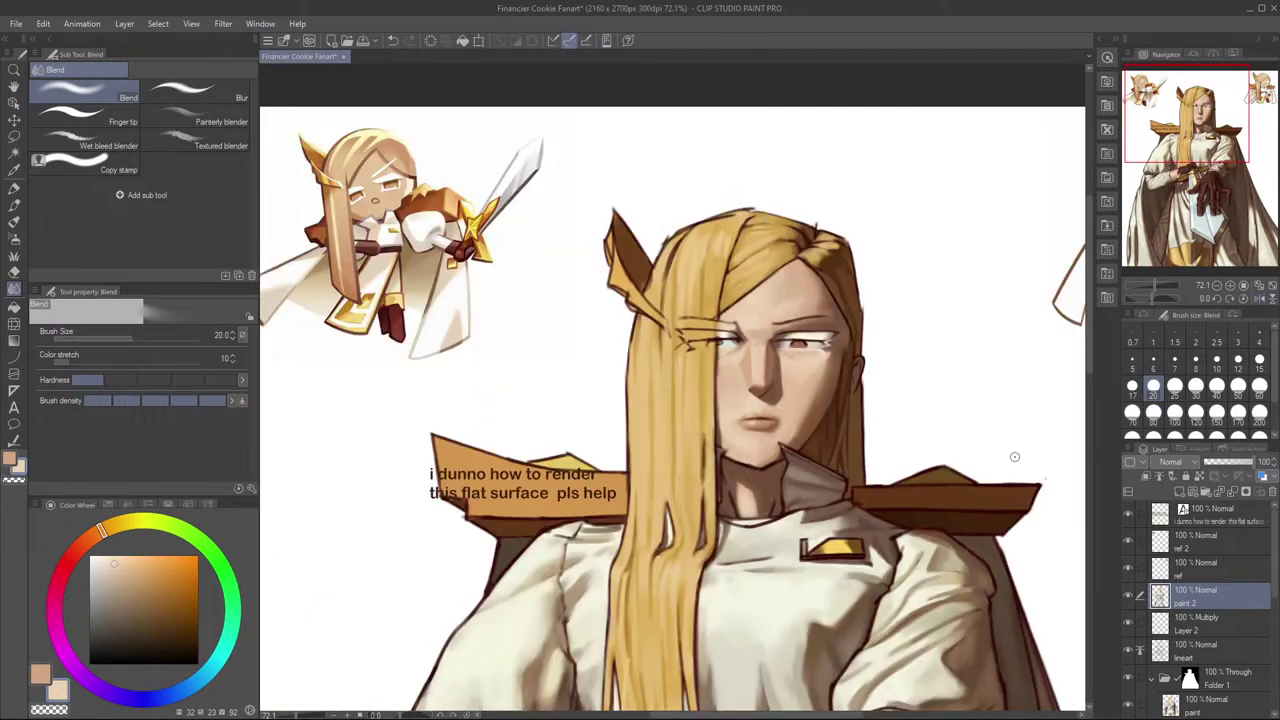
{"action": "scroll", "coordinate": [1010, 445], "scroll_direction": "down", "scroll_amount": 5}
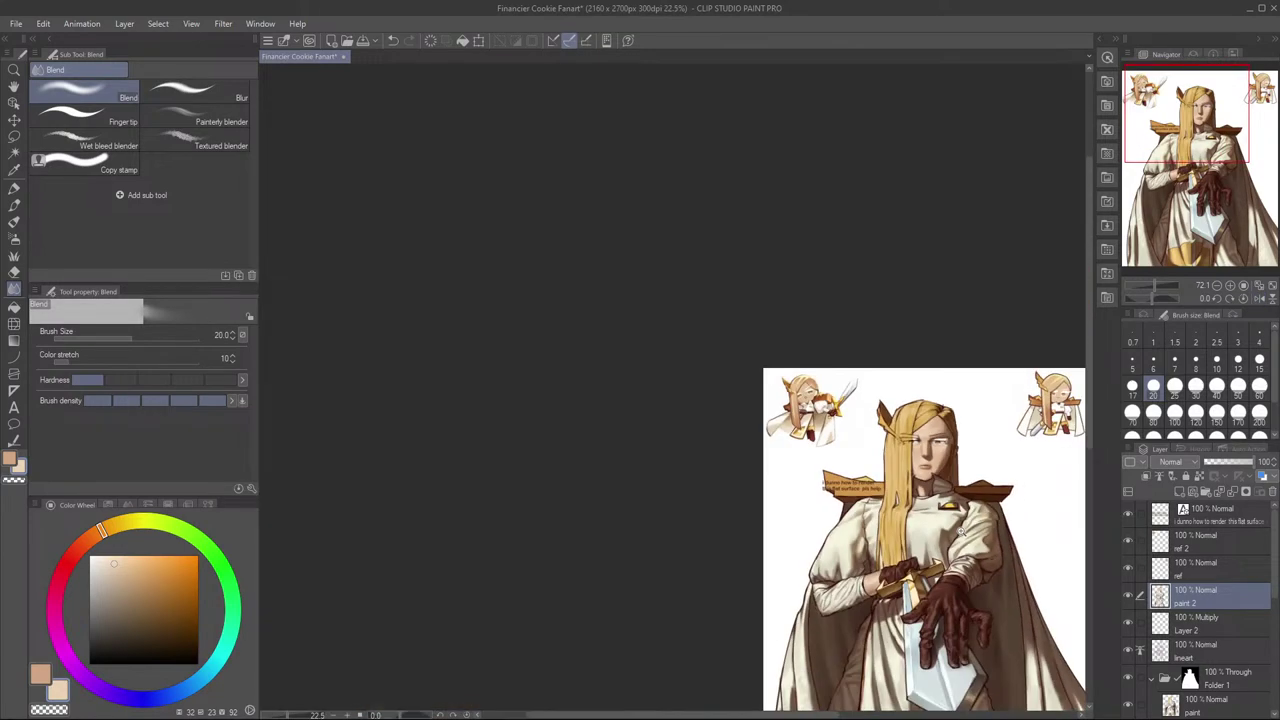
Step: Toggle the visibility of the paint 2 layer to compare the figure with and without the latest overpainting
{"action": "scroll", "coordinate": [992, 422], "scroll_direction": "up", "scroll_amount": 2}
{"action": "left_click", "coordinate": [1129, 596]}
{"action": "left_click", "coordinate": [1129, 596]}
{"action": "left_click", "coordinate": [1130, 597]}
{"action": "left_click", "coordinate": [1130, 597]}
{"action": "mouse_move", "coordinate": [1062, 484]}
{"action": "left_mouse_down"}
{"action": "mouse_move", "coordinate": [922, 310]}
{"action": "mouse_move", "coordinate": [930, 455]}
{"action": "mouse_move", "coordinate": [961, 390]}
{"action": "left_mouse_up"}
{"action": "left_click", "coordinate": [921, 413], "text": "ctrl"}
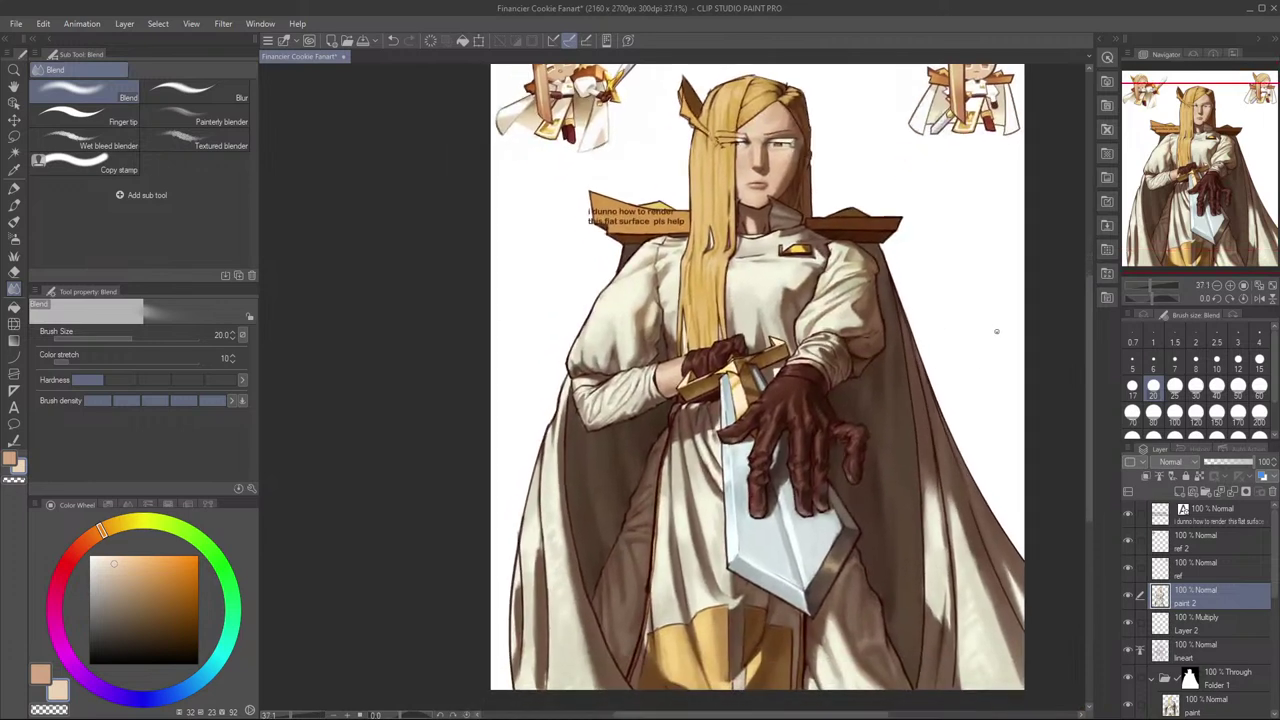
Step: View the whole figure mirrored and unmirrored to judge the face and overall proportions
{"action": "left_click_drag", "start_coordinate": [1006, 345], "coordinate": [982, 361]}
{"action": "key", "text": "h"}
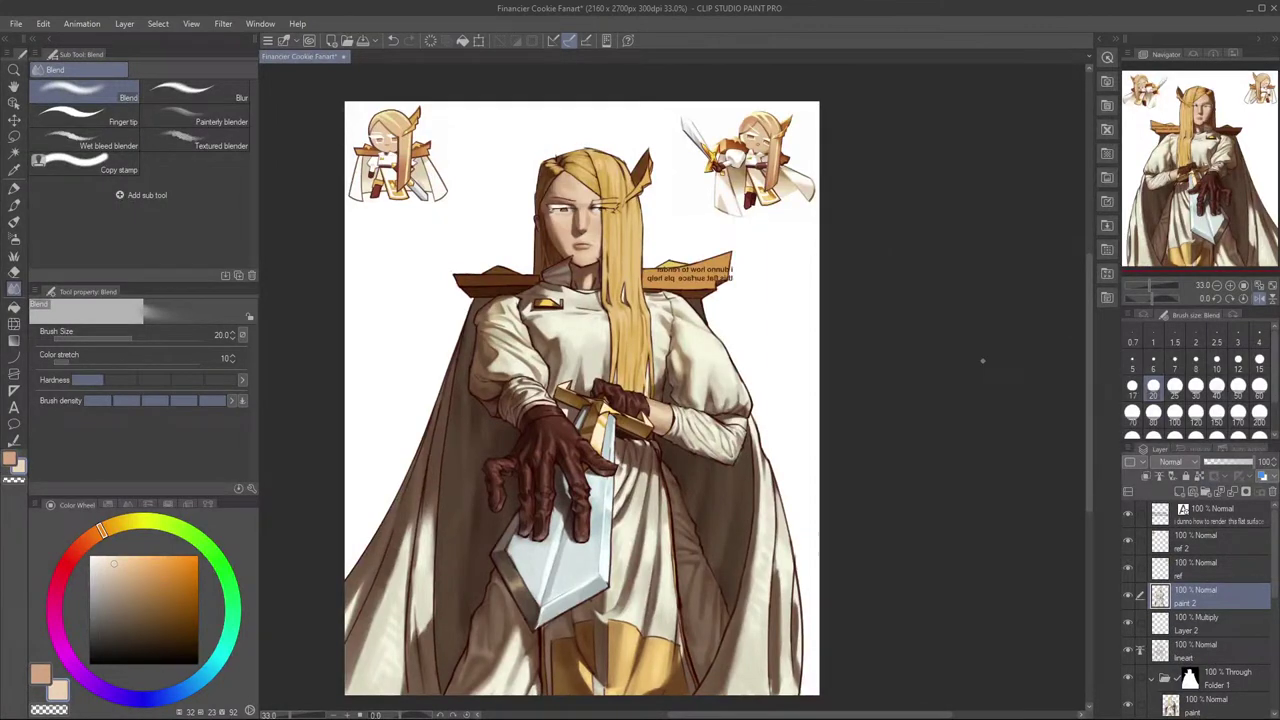
{"action": "key", "text": "h"}
Step: Sample the brown at the uncovered eye's inner corner, mute it to a greyish brown, and shade that eye with the Flow Milli pen up to size 12
{"action": "left_click_drag", "start_coordinate": [966, 447], "coordinate": [1026, 577]}
{"action": "left_click_drag", "start_coordinate": [876, 292], "coordinate": [902, 355]}
{"action": "left_click_drag", "start_coordinate": [902, 355], "coordinate": [943, 345]}
{"action": "left_click", "coordinate": [870, 427], "text": "alt"}
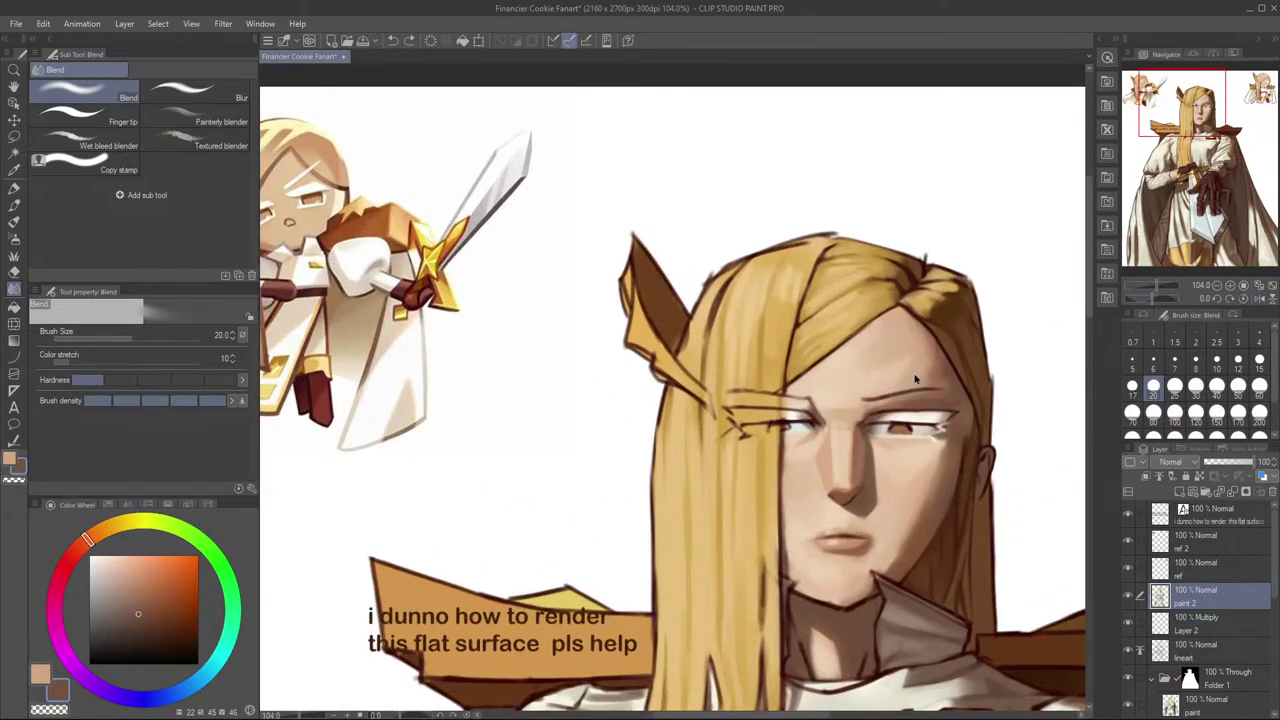
{"action": "left_click_drag", "start_coordinate": [138, 612], "coordinate": [114, 603]}
{"action": "key", "text": "p"}
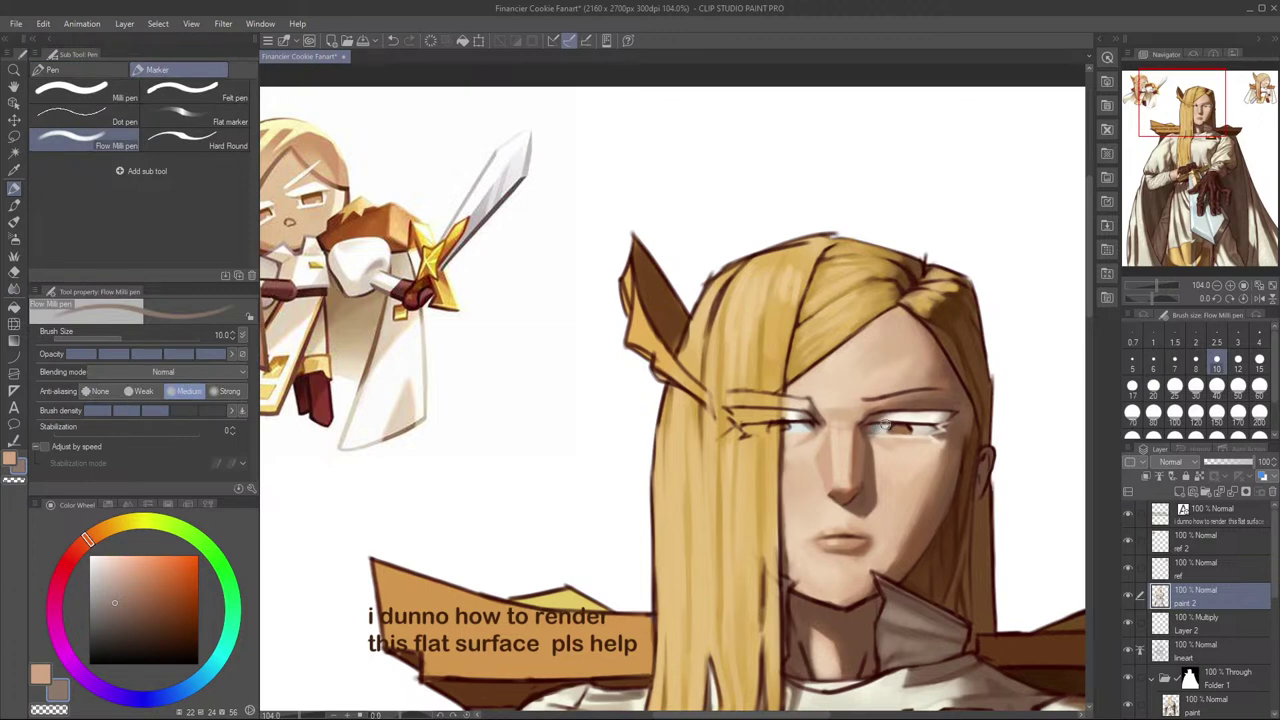
{"action": "key", "text": "bracketright"}
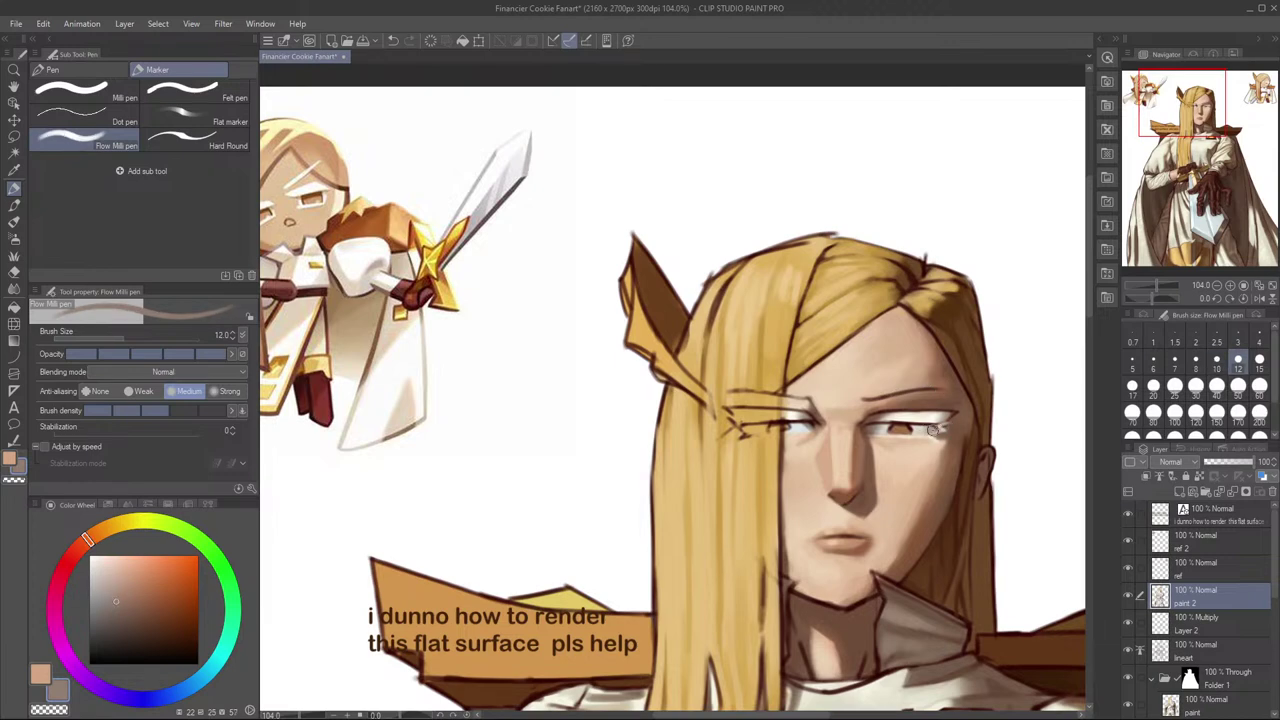
Step: Refine the shadow at the uncovered eye's outer corner with the Flow Milli pen at size 8
{"action": "key", "text": "bracketleft"}
{"action": "key", "text": "bracketleft"}
{"action": "key", "text": "bracketleft"}
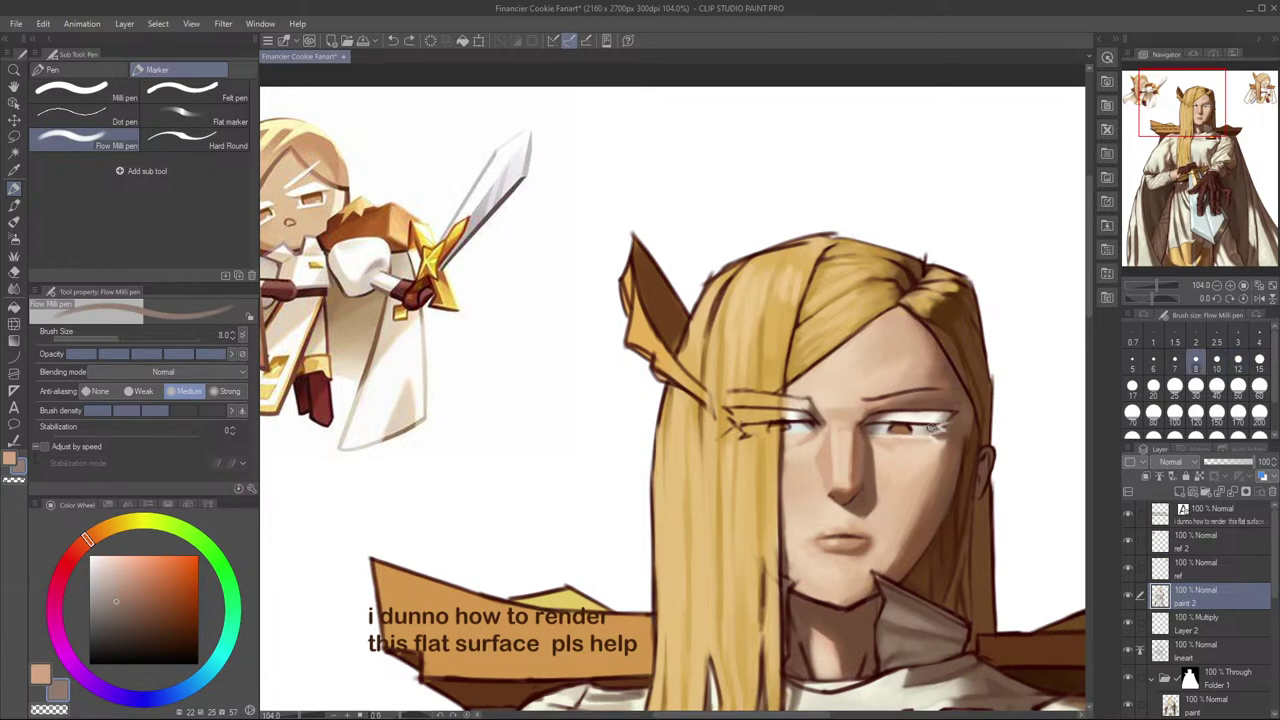
{"action": "left_click_drag", "start_coordinate": [938, 430], "coordinate": [929, 428]}
Step: Rework the shading along the lower edge of the uncovered eye with the Flow Milli pen at sizes 10 and 15
{"action": "key", "text": "bracketright"}
{"action": "key", "text": "bracketright"}
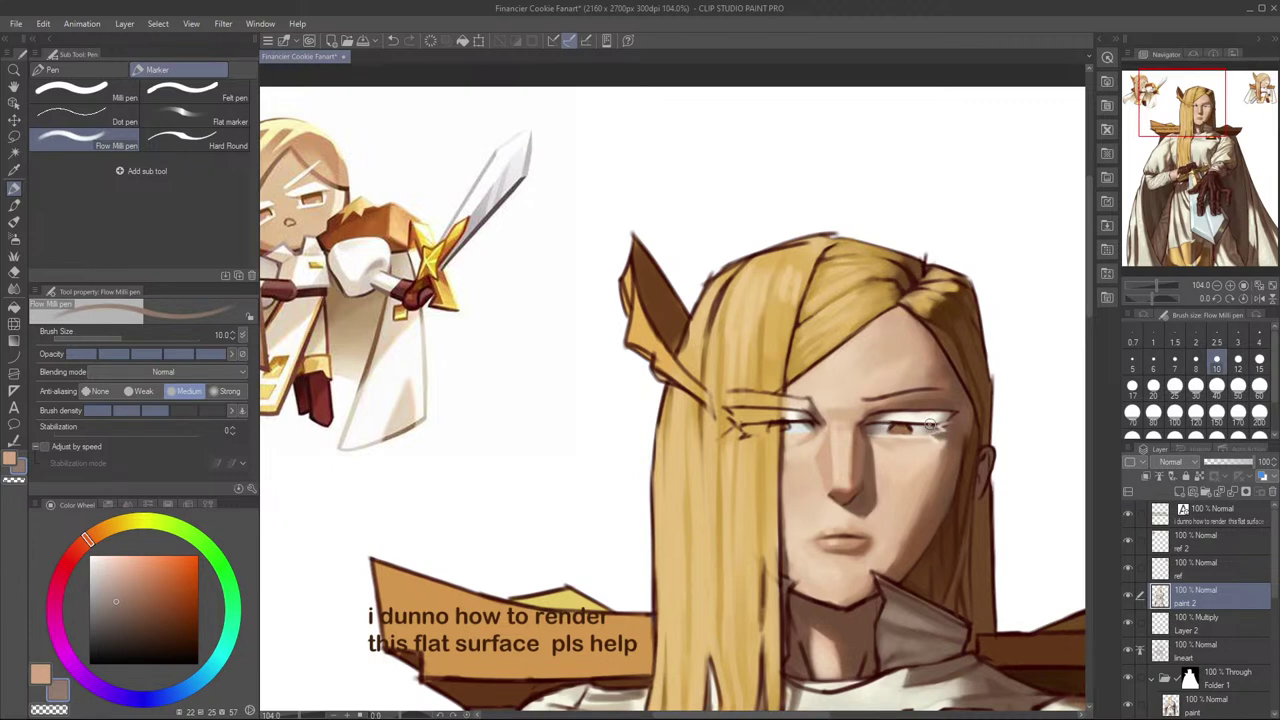
{"action": "key", "text": "e"}
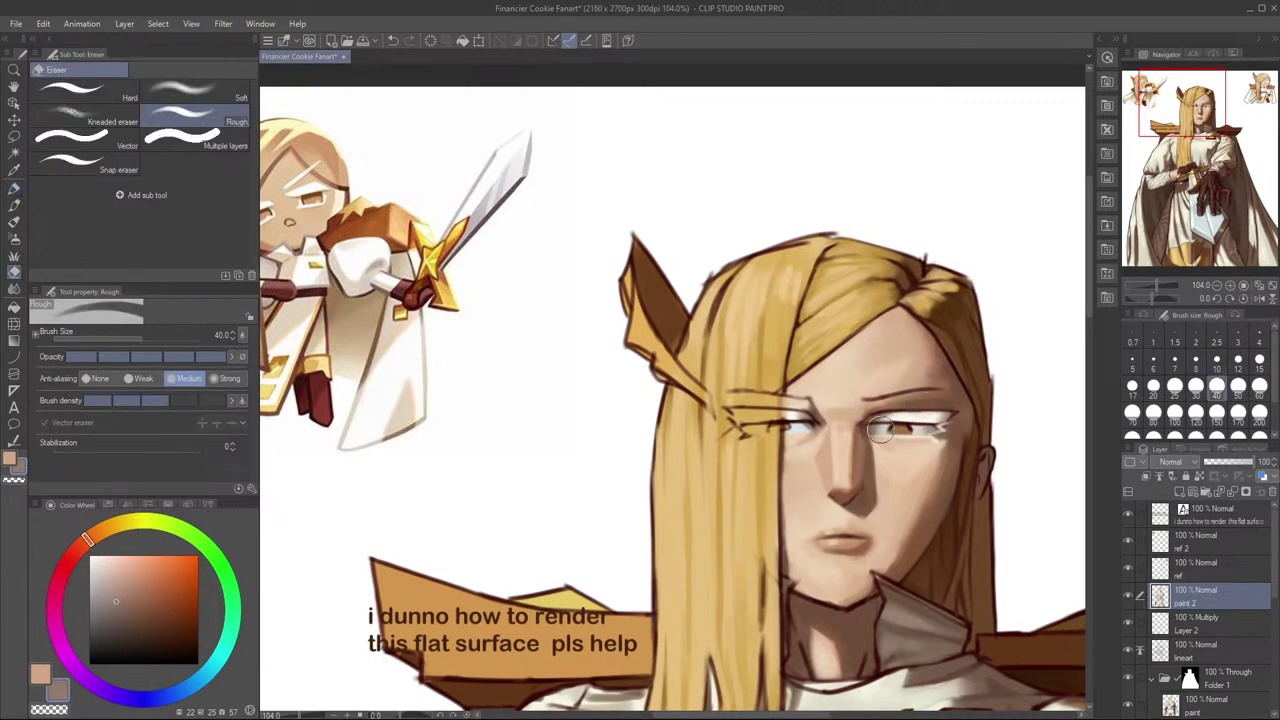
{"action": "key", "text": "p"}
{"action": "key", "text": "bracketright"}
{"action": "key", "text": "bracketright"}
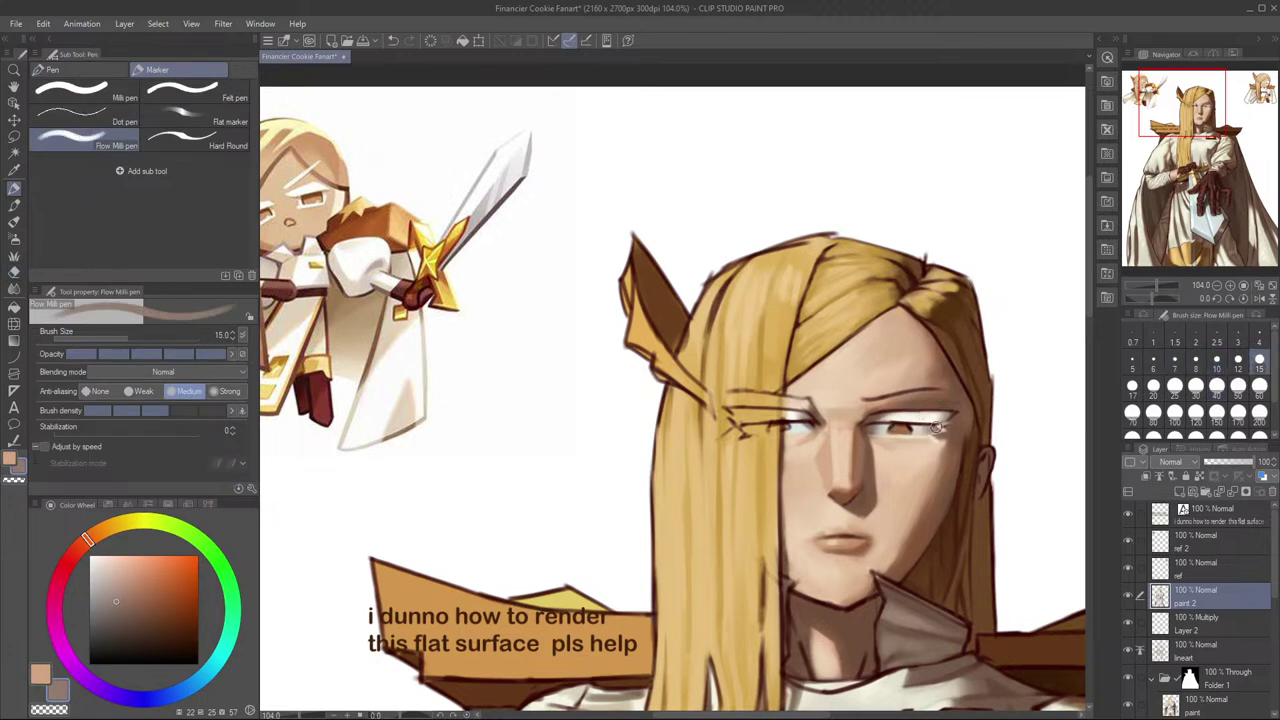
Step: Refine the outer corner of the eye not covered by hair with a sampled greyish skin tone, at brush sizes 10 and 8
{"action": "left_click_drag", "start_coordinate": [950, 419], "coordinate": [982, 427]}
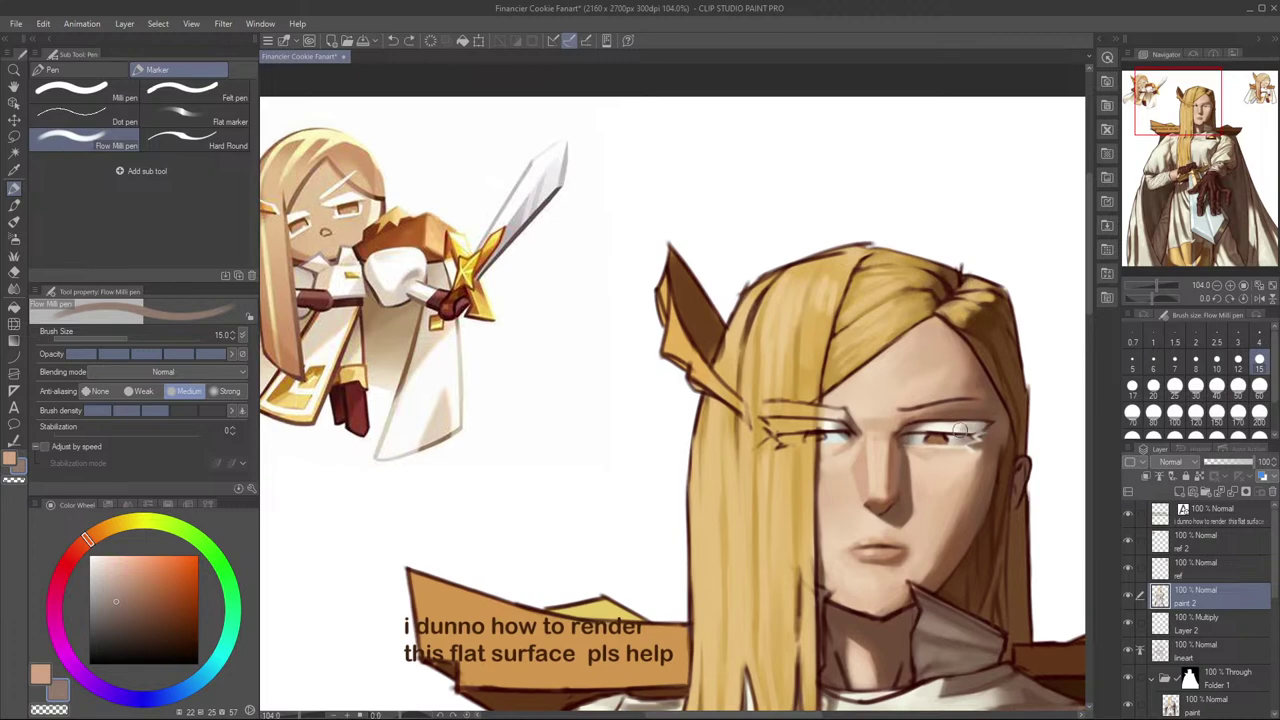
{"action": "key", "text": "bracketleft"}
{"action": "key", "text": "bracketleft"}
{"action": "left_click", "coordinate": [981, 427], "text": "alt"}
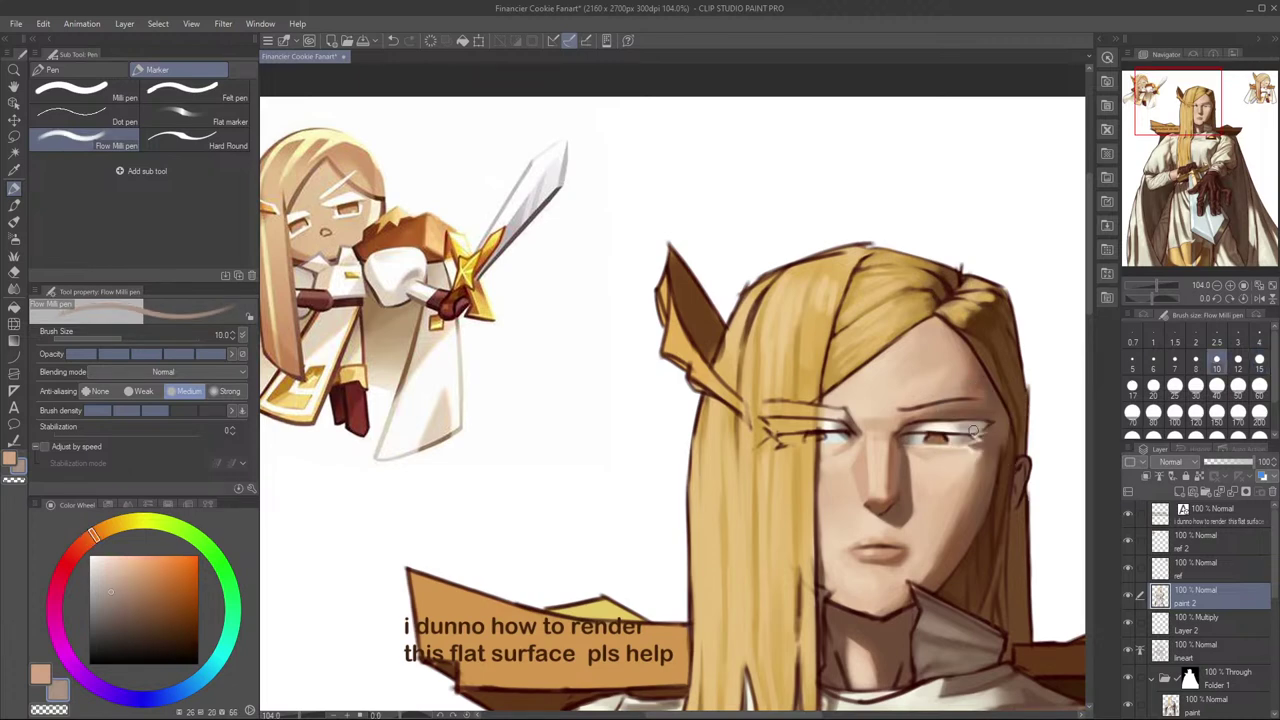
{"action": "left_click_drag", "start_coordinate": [960, 430], "coordinate": [976, 431]}
{"action": "key", "text": "bracketleft"}
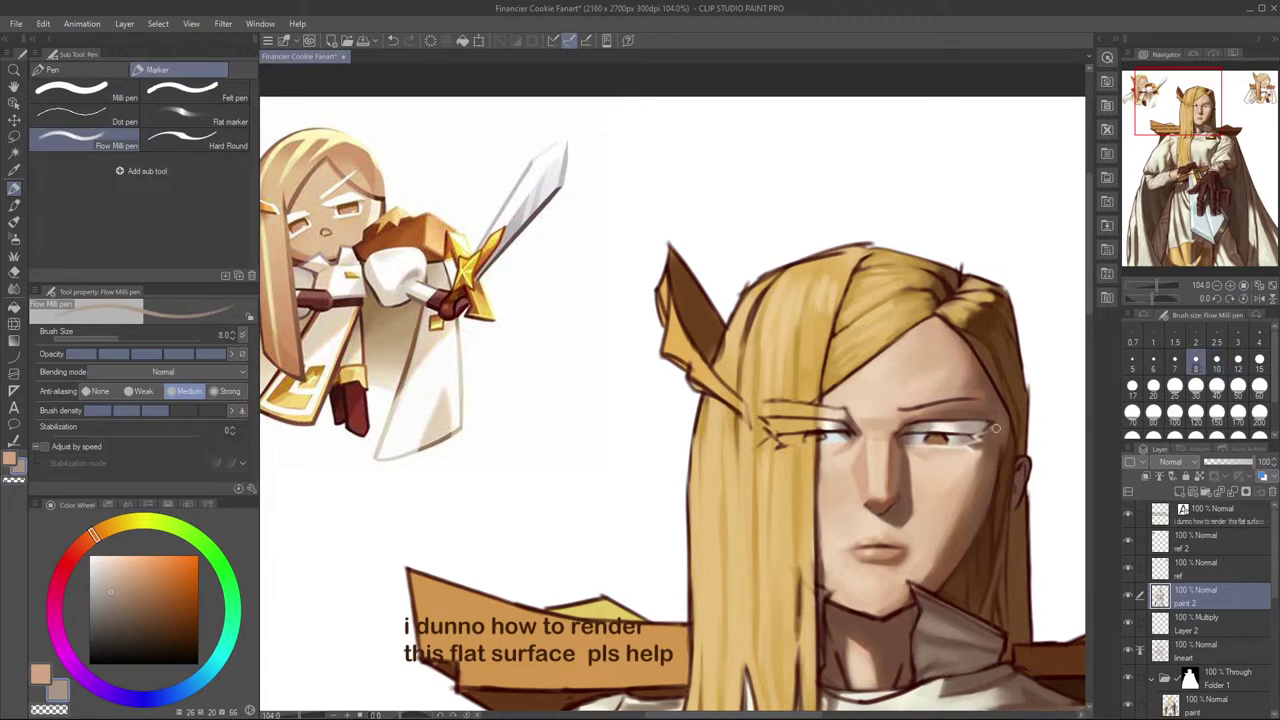
Step: Try a sampled off-white stroke over the white of the uncovered eye at brush size 10
{"action": "left_click", "coordinate": [943, 427], "text": "alt"}
{"action": "key", "text": "ctrl+z"}
{"action": "key", "text": "bracketright"}
{"action": "key", "text": "bracketright"}
{"action": "left_click_drag", "start_coordinate": [926, 427], "coordinate": [943, 426]}
{"action": "key", "text": "ctrl+z"}
{"action": "key", "text": "bracketleft"}
Step: Check the face mirrored and try a sampled grey-beige shading stroke on the uncovered eye
{"action": "key", "text": "h"}
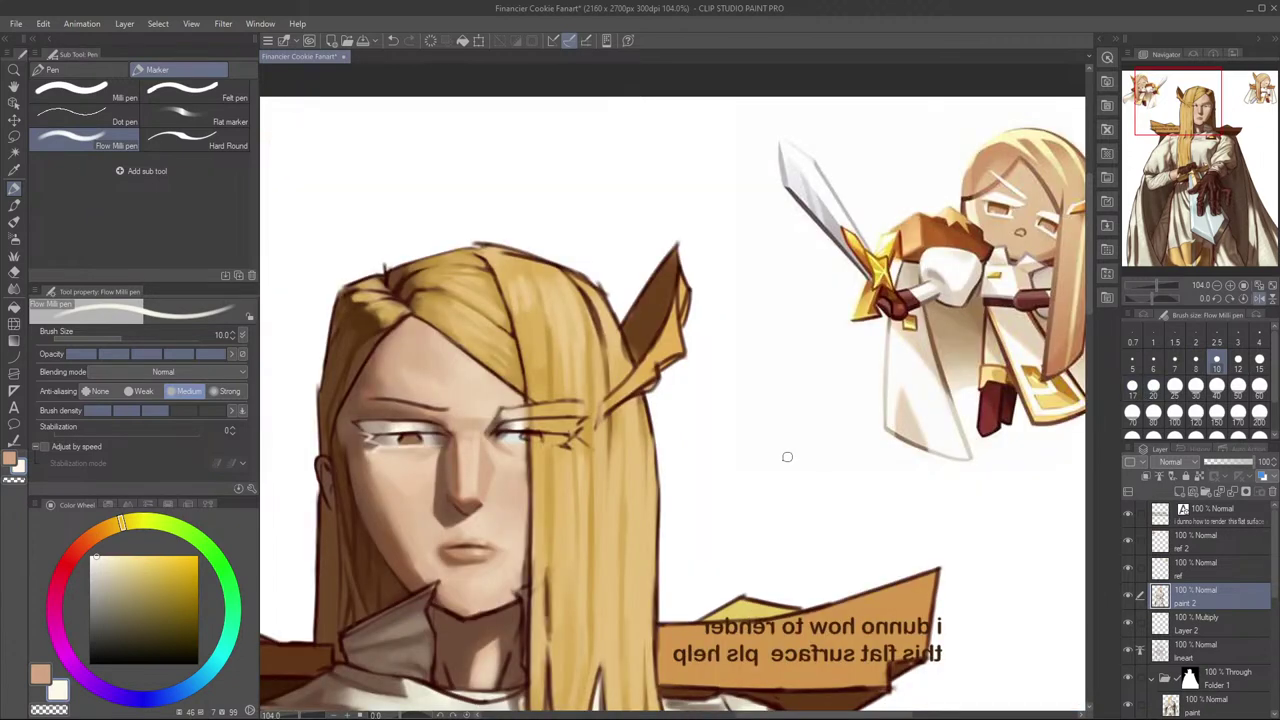
{"action": "left_click_drag", "start_coordinate": [694, 495], "coordinate": [884, 460]}
{"action": "key", "text": "h"}
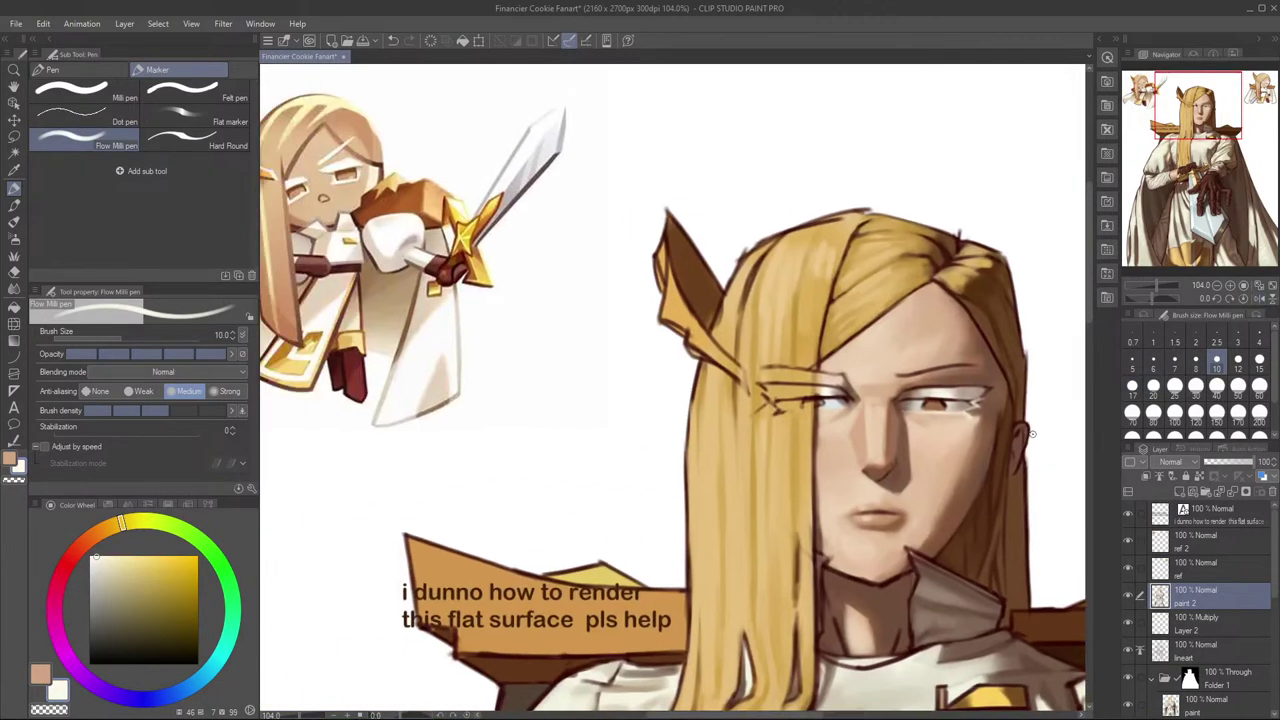
{"action": "left_click", "coordinate": [947, 385], "text": "alt"}
{"action": "left_click_drag", "start_coordinate": [932, 387], "coordinate": [952, 390]}
{"action": "key", "text": "ctrl+z"}
Step: Darken the iris of the uncovered eye with a sampled dark red-brown at brush size 7
{"action": "scroll", "coordinate": [930, 390], "scroll_direction": "up", "scroll_amount": 3}
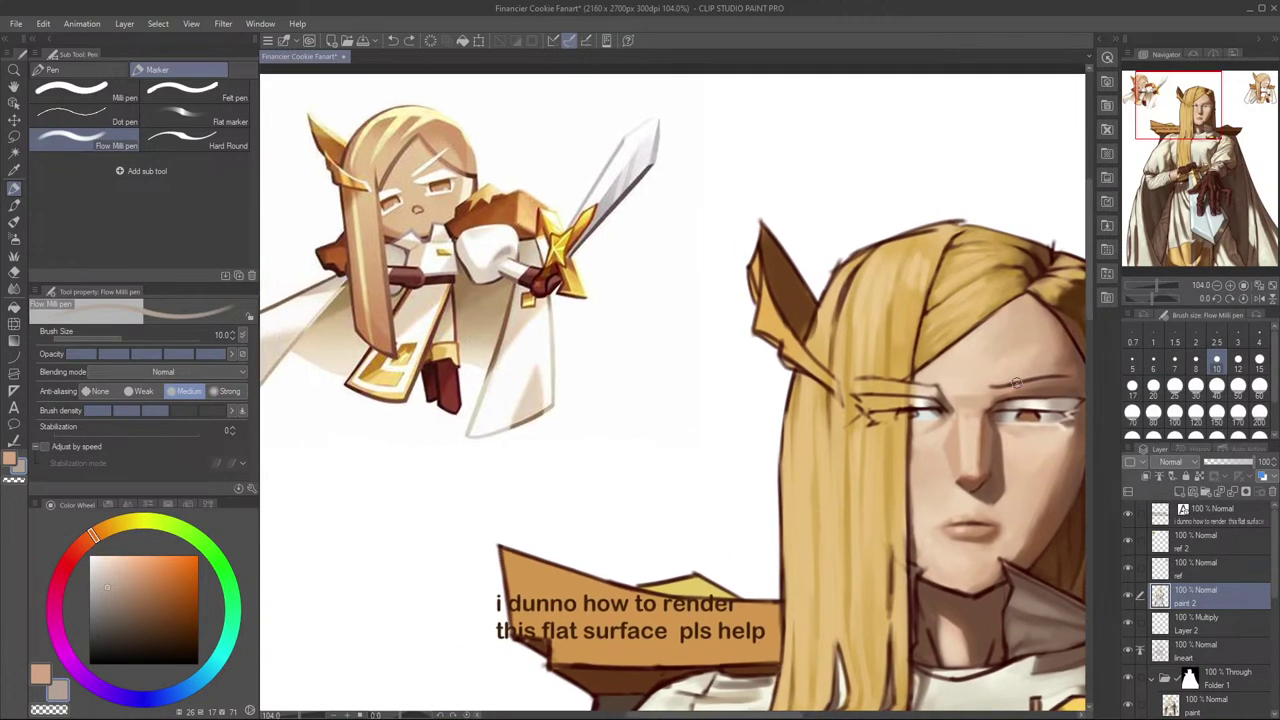
{"action": "left_click", "coordinate": [1024, 412], "text": "alt"}
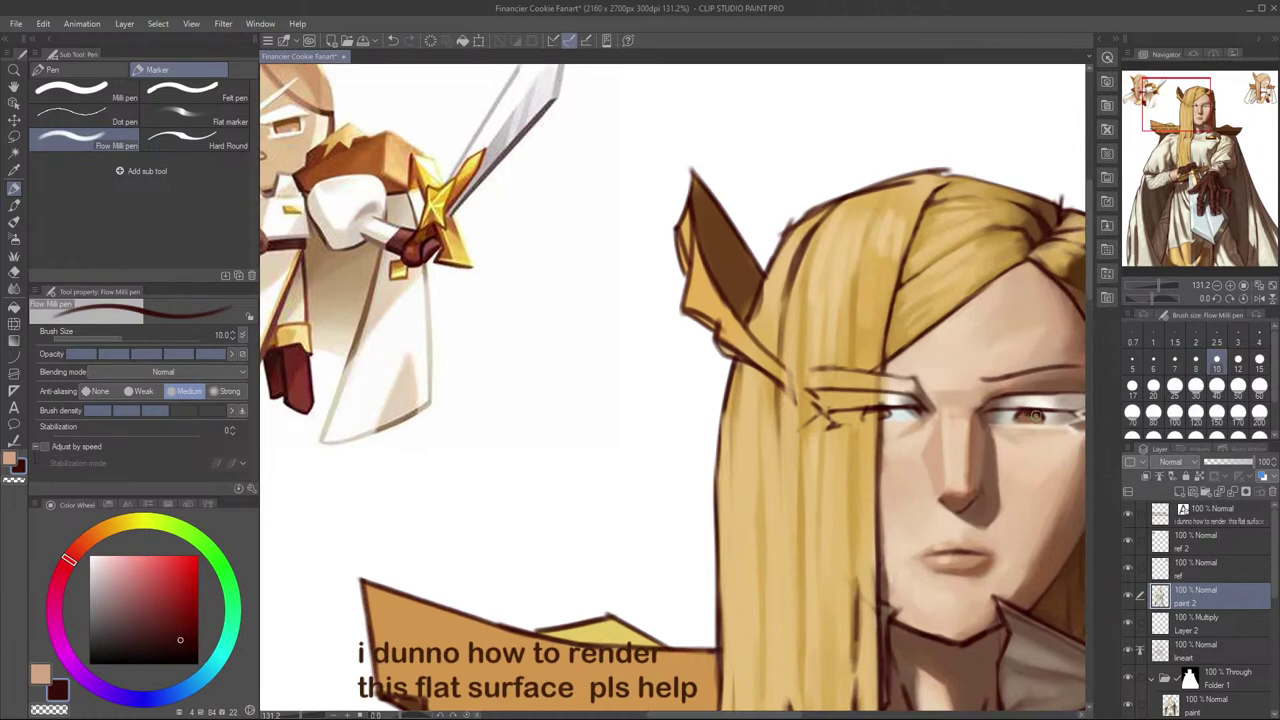
{"action": "key", "text": "bracketleft"}
{"action": "key", "text": "bracketleft"}
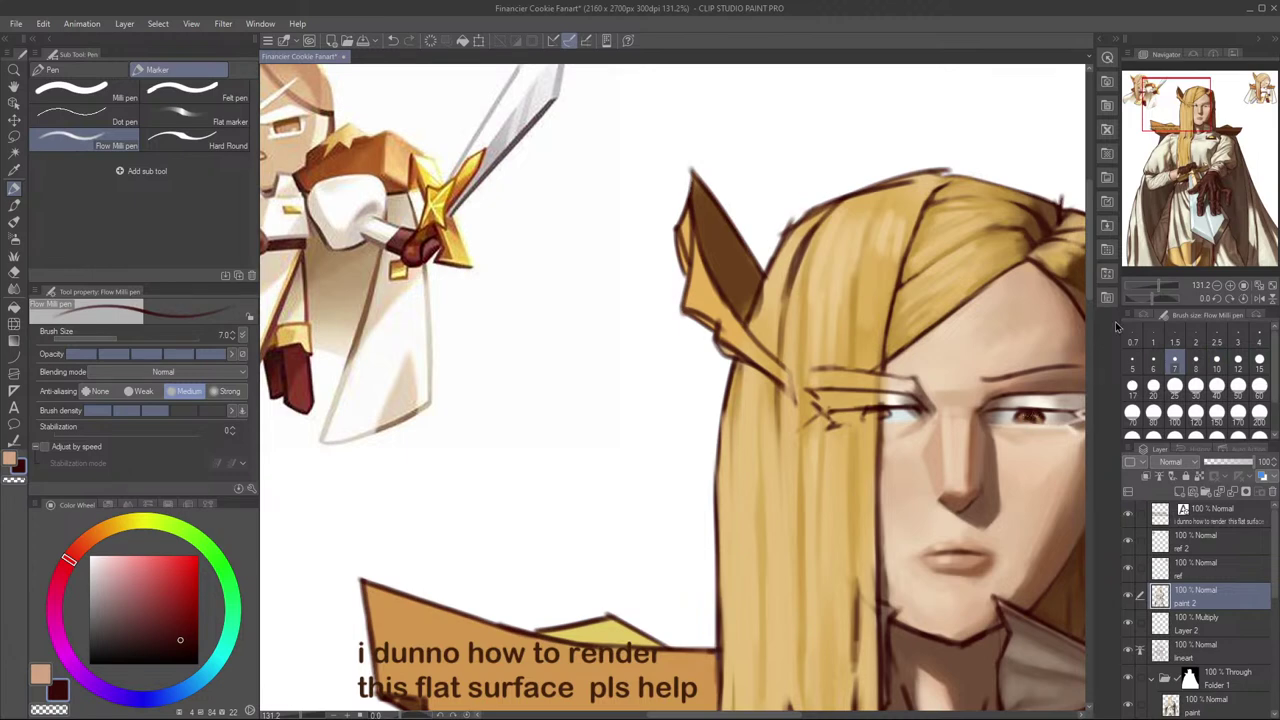
{"action": "left_click_drag", "start_coordinate": [1045, 438], "coordinate": [1036, 464]}
{"action": "scroll", "coordinate": [1034, 421], "scroll_direction": "up", "scroll_amount": 1}
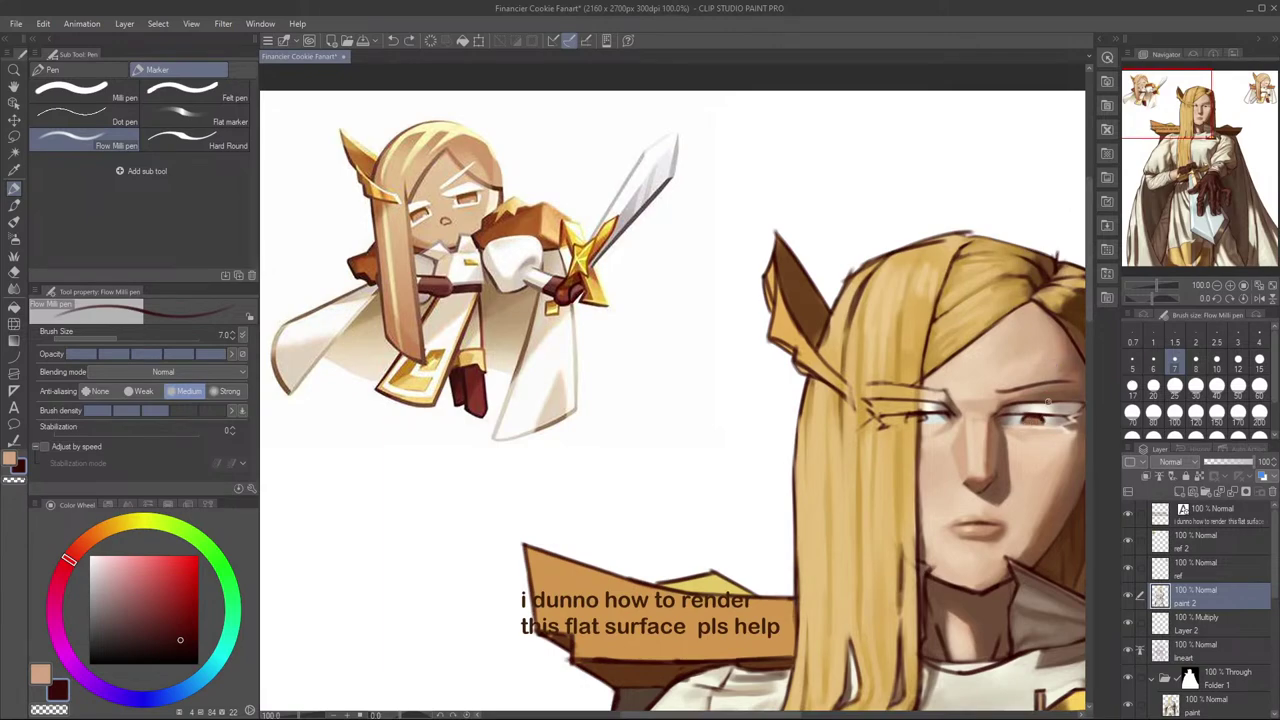
Step: Try small dark red-brown touches on the iris while comparing against the mirrored view
{"action": "key", "text": "h"}
{"action": "left_click_drag", "start_coordinate": [895, 505], "coordinate": [903, 503]}
{"action": "left_click_drag", "start_coordinate": [910, 458], "coordinate": [1043, 470]}
{"action": "left_click_drag", "start_coordinate": [1004, 410], "coordinate": [996, 408]}
{"action": "key", "text": "ctrl+z"}
{"action": "key", "text": "ctrl+z"}
{"action": "key", "text": "ctrl+z"}
{"action": "key", "text": "ctrl+y"}
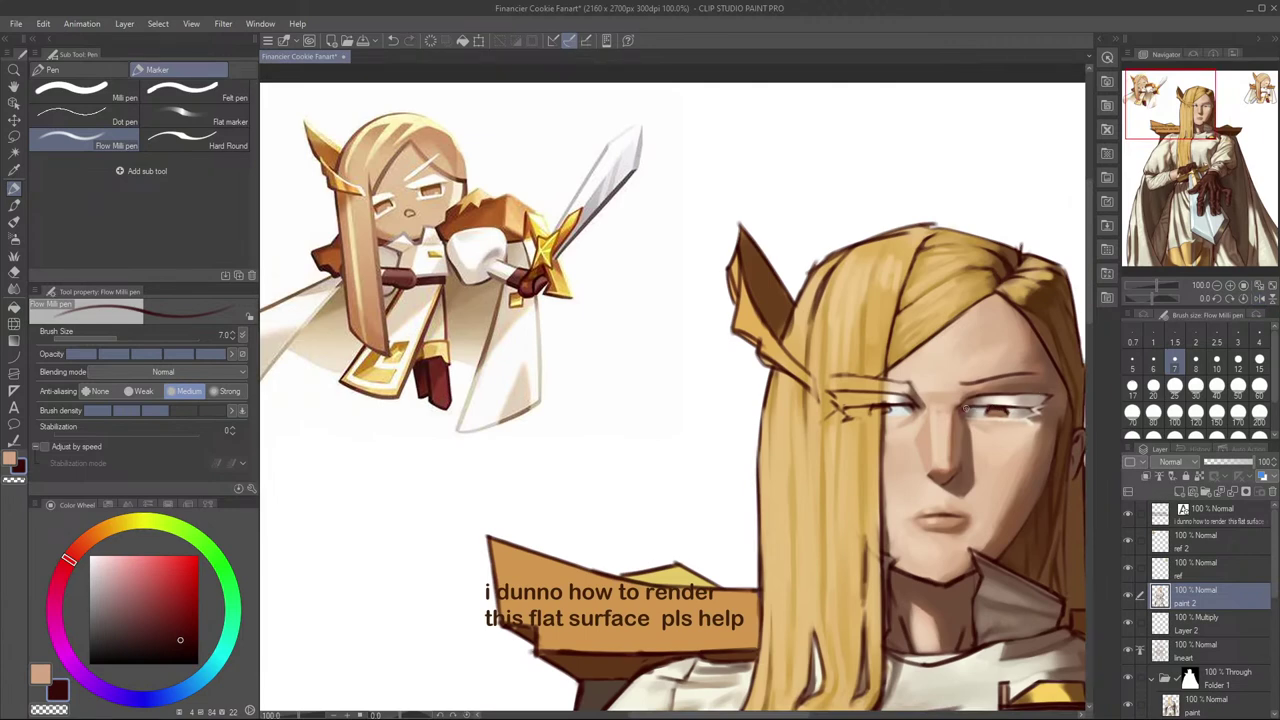
Step: Try dark red-brown strokes at the inner corner of the uncovered eye
{"action": "left_click_drag", "start_coordinate": [962, 410], "coordinate": [967, 402]}
{"action": "key", "text": "ctrl+z"}
{"action": "key", "text": "ctrl+z"}
{"action": "left_click_drag", "start_coordinate": [963, 415], "coordinate": [970, 419]}
{"action": "key", "text": "ctrl+z"}
Step: Compare the face mirrored and unmirrored, and with the paint 2 layer hidden and shown
{"action": "key", "text": "h"}
{"action": "left_click_drag", "start_coordinate": [866, 525], "coordinate": [1009, 500]}
{"action": "key", "text": "h"}
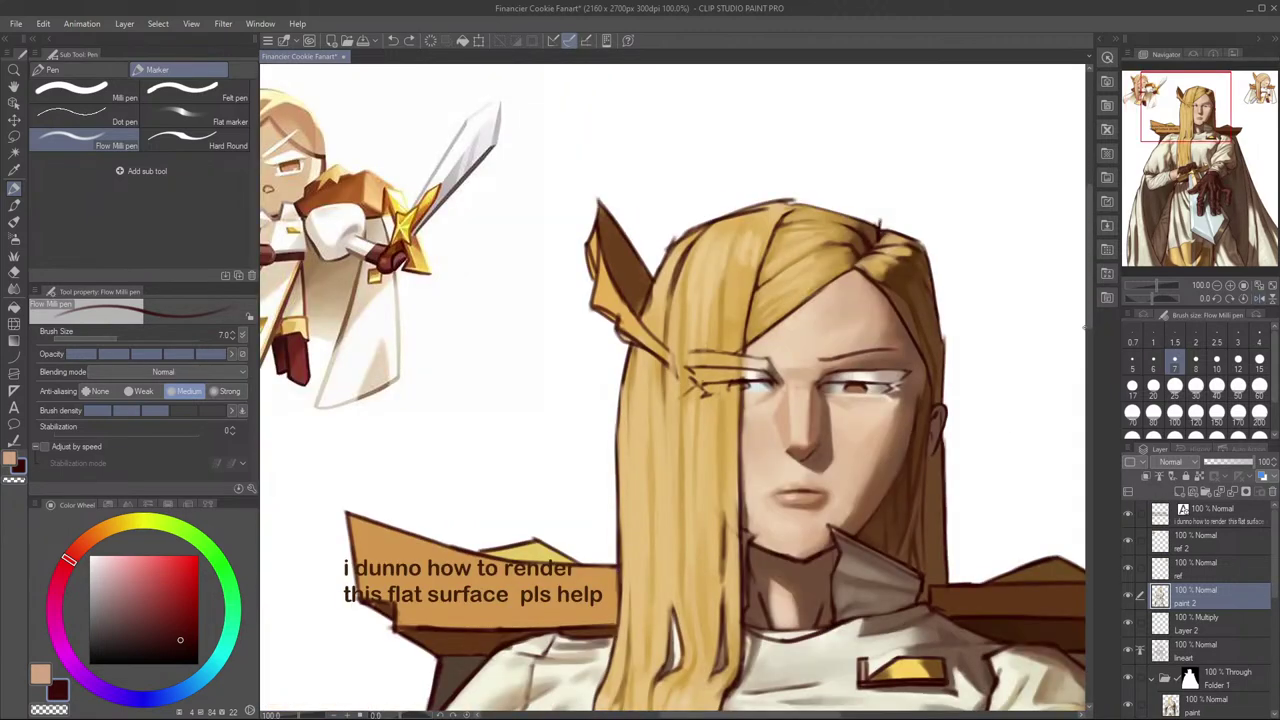
{"action": "left_click_drag", "start_coordinate": [1020, 430], "coordinate": [1080, 425]}
{"action": "left_click", "coordinate": [1128, 597]}
{"action": "left_click", "coordinate": [1128, 597]}
{"action": "left_click", "coordinate": [1128, 597]}
{"action": "left_click", "coordinate": [1128, 597]}
{"action": "left_click_drag", "start_coordinate": [1066, 437], "coordinate": [1063, 549]}
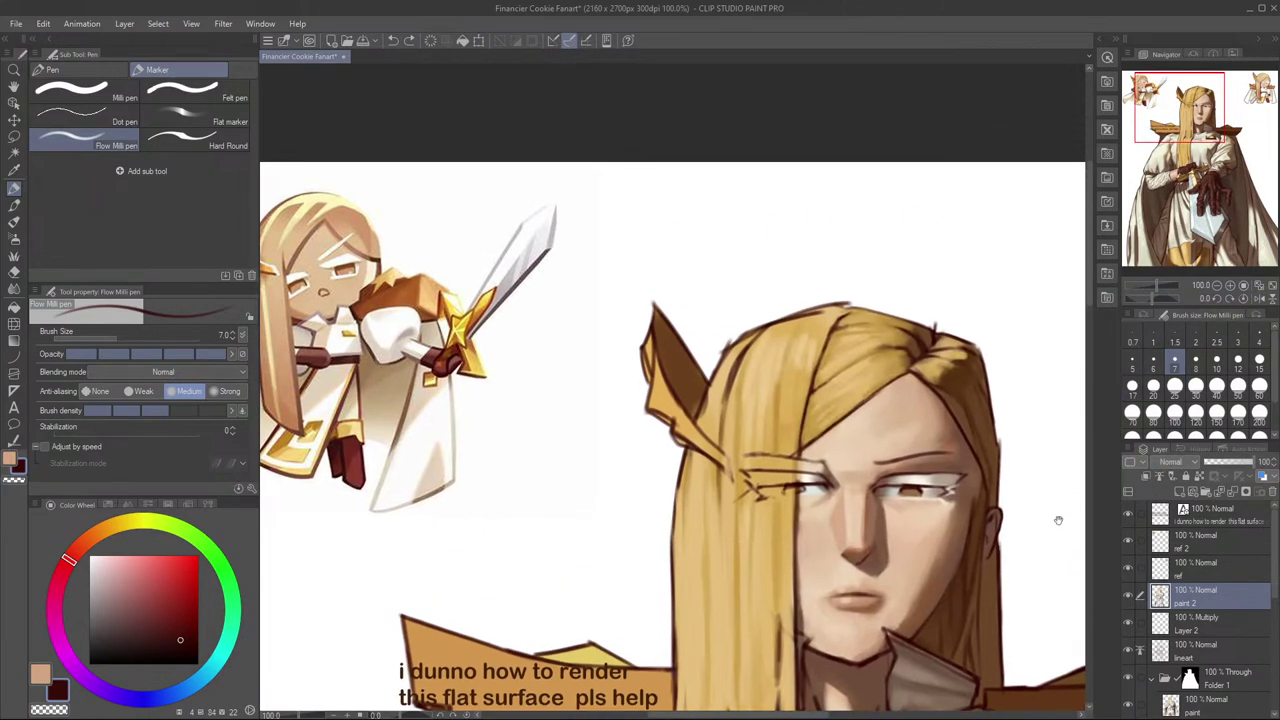
Step: Review the whole figure, then examine the face in a mirrored view
{"action": "scroll", "coordinate": [1019, 478], "scroll_direction": "down", "scroll_amount": 6}
{"action": "mouse_move", "coordinate": [1058, 702]}
{"action": "left_mouse_down"}
{"action": "mouse_move", "coordinate": [1021, 466]}
{"action": "mouse_move", "coordinate": [1062, 680]}
{"action": "left_mouse_up"}
{"action": "scroll", "coordinate": [1052, 545], "scroll_direction": "down", "scroll_amount": 2}
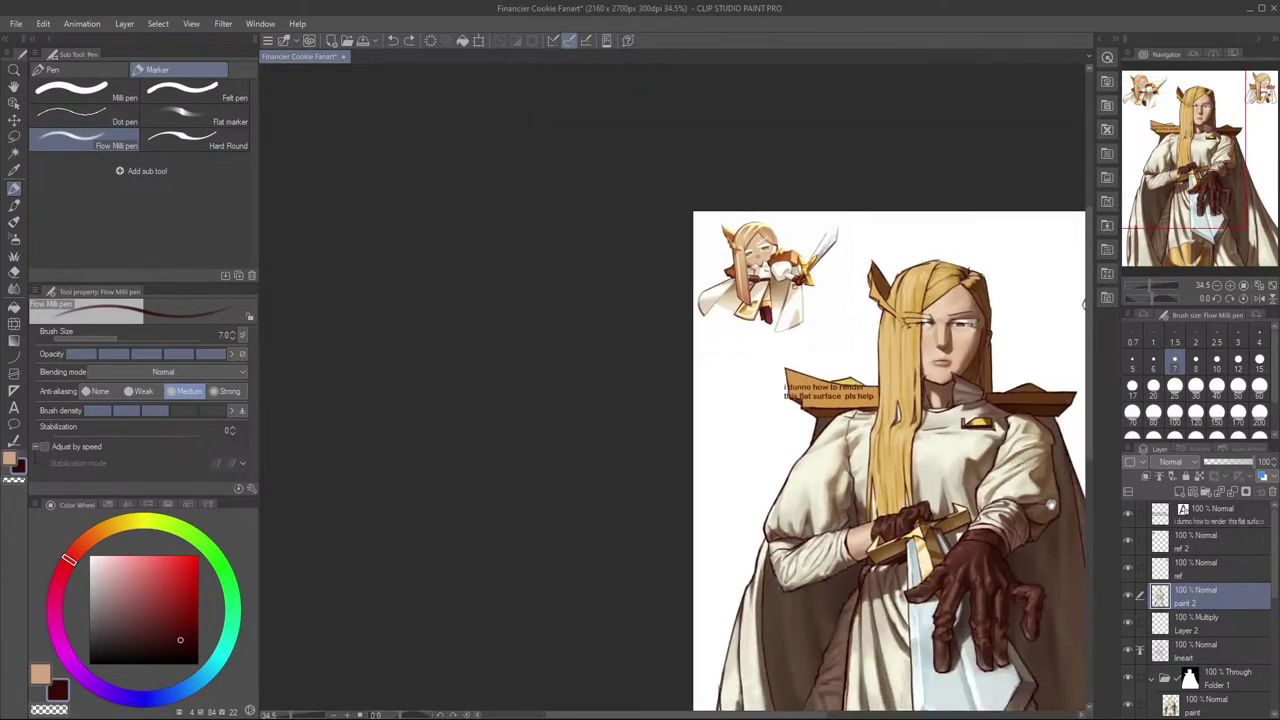
{"action": "left_click_drag", "start_coordinate": [1050, 506], "coordinate": [852, 377]}
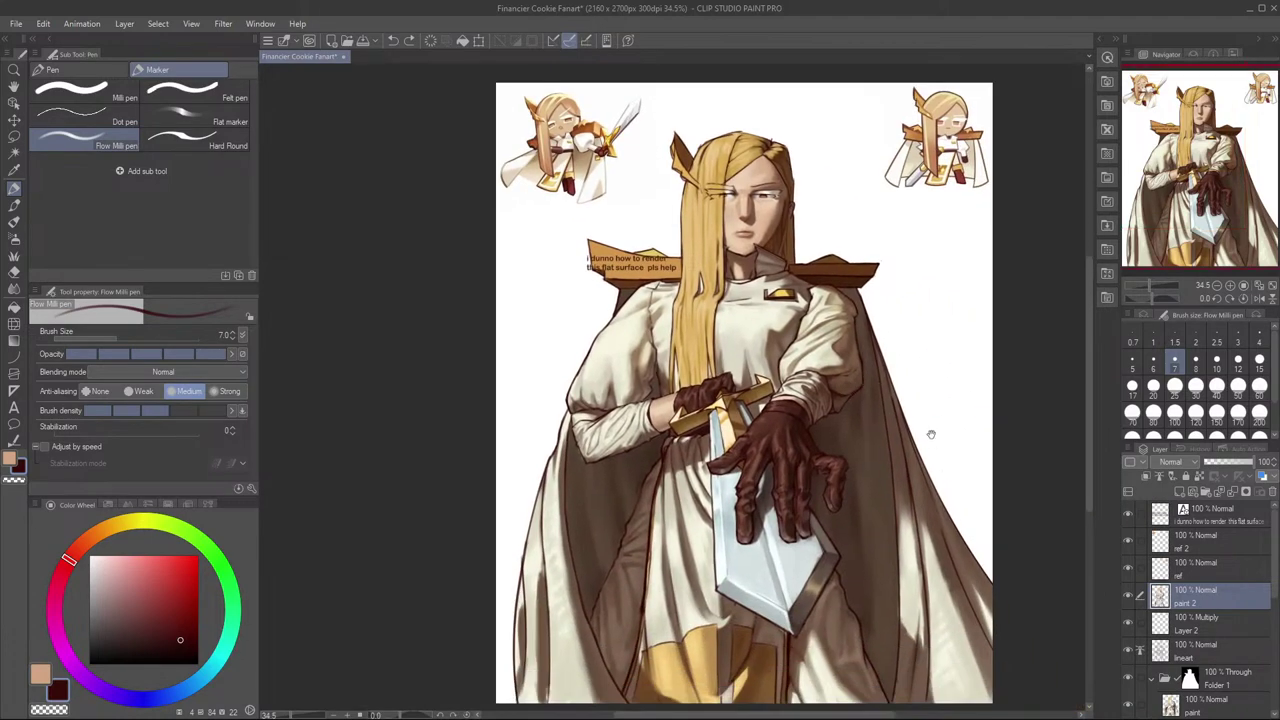
{"action": "left_click_drag", "start_coordinate": [840, 319], "coordinate": [901, 404]}
{"action": "left_click_drag", "start_coordinate": [815, 248], "coordinate": [874, 243]}
{"action": "key", "text": "h"}
{"action": "left_click_drag", "start_coordinate": [889, 351], "coordinate": [1054, 337]}
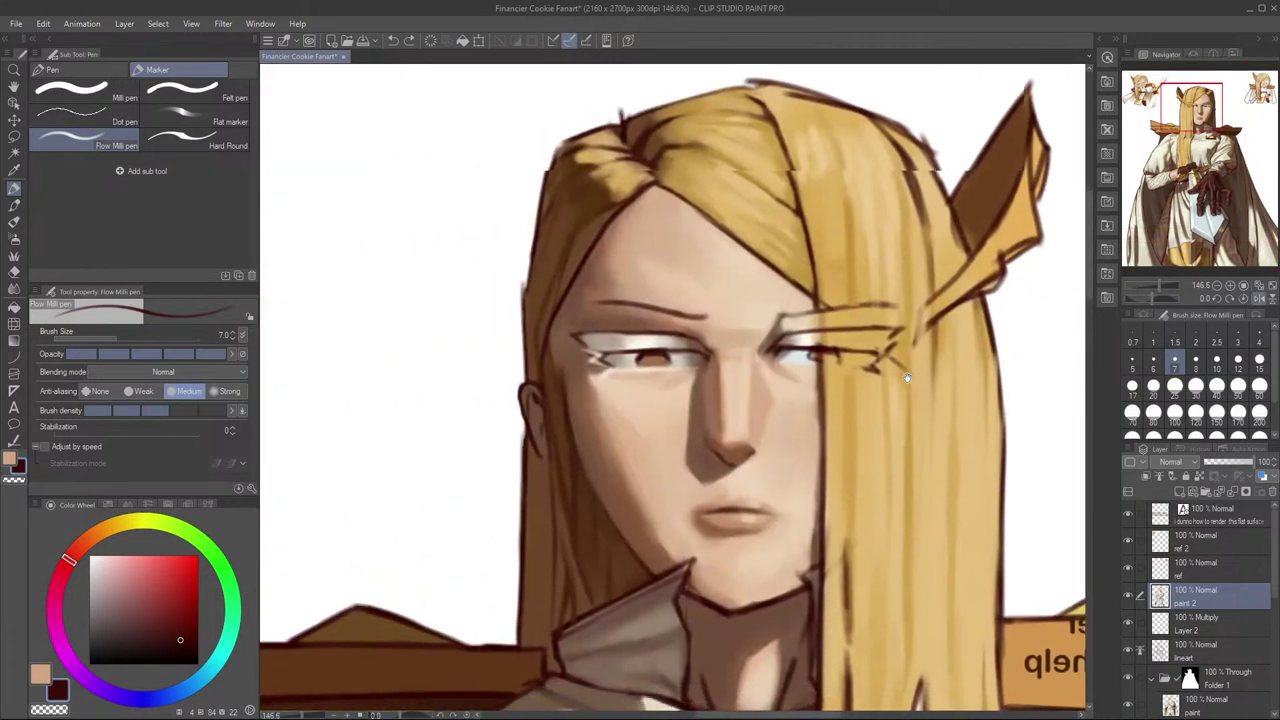
{"action": "left_click_drag", "start_coordinate": [887, 380], "coordinate": [979, 341]}
{"action": "scroll", "coordinate": [979, 342], "scroll_direction": "down", "scroll_amount": 3}
{"action": "scroll", "coordinate": [955, 335], "scroll_direction": "up", "scroll_amount": 3}
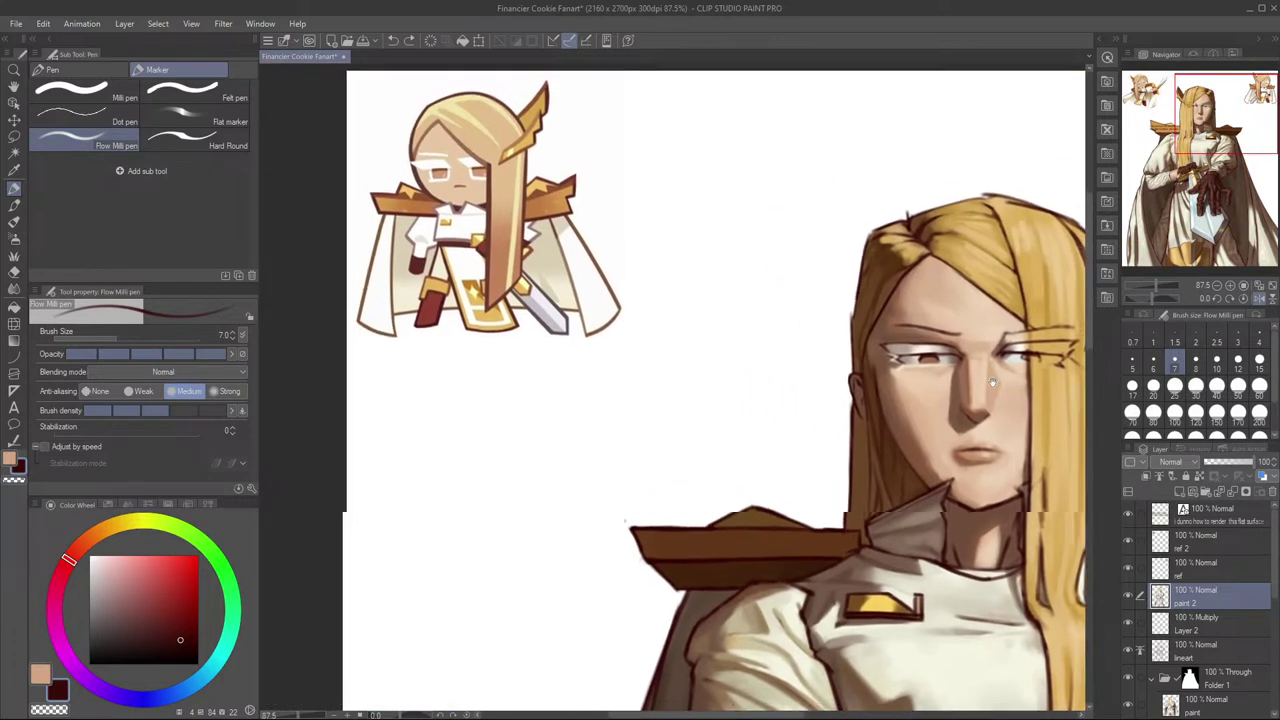
{"action": "left_click_drag", "start_coordinate": [994, 315], "coordinate": [980, 397]}
{"action": "scroll", "coordinate": [980, 398], "scroll_direction": "up", "scroll_amount": 1}
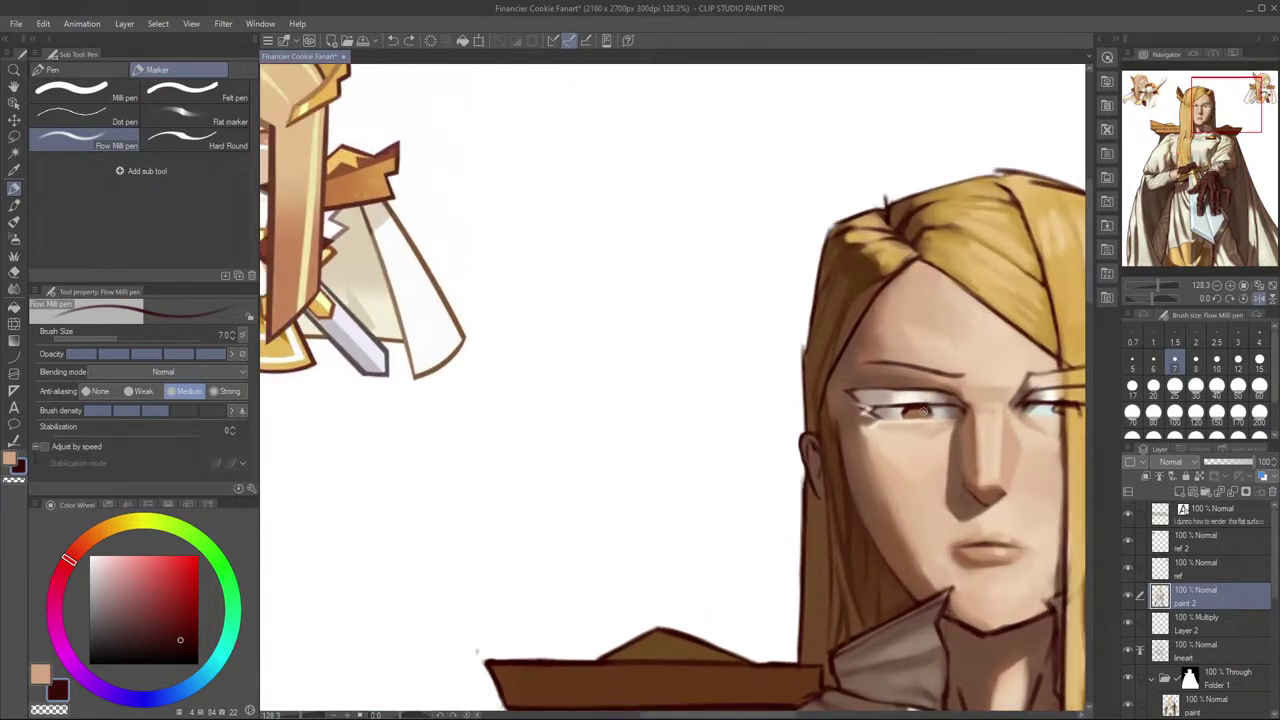
Step: Sample the iris colour and adjust it to a pale golden tan with values 38, 40, 81
{"action": "left_click", "coordinate": [922, 409], "text": "alt"}
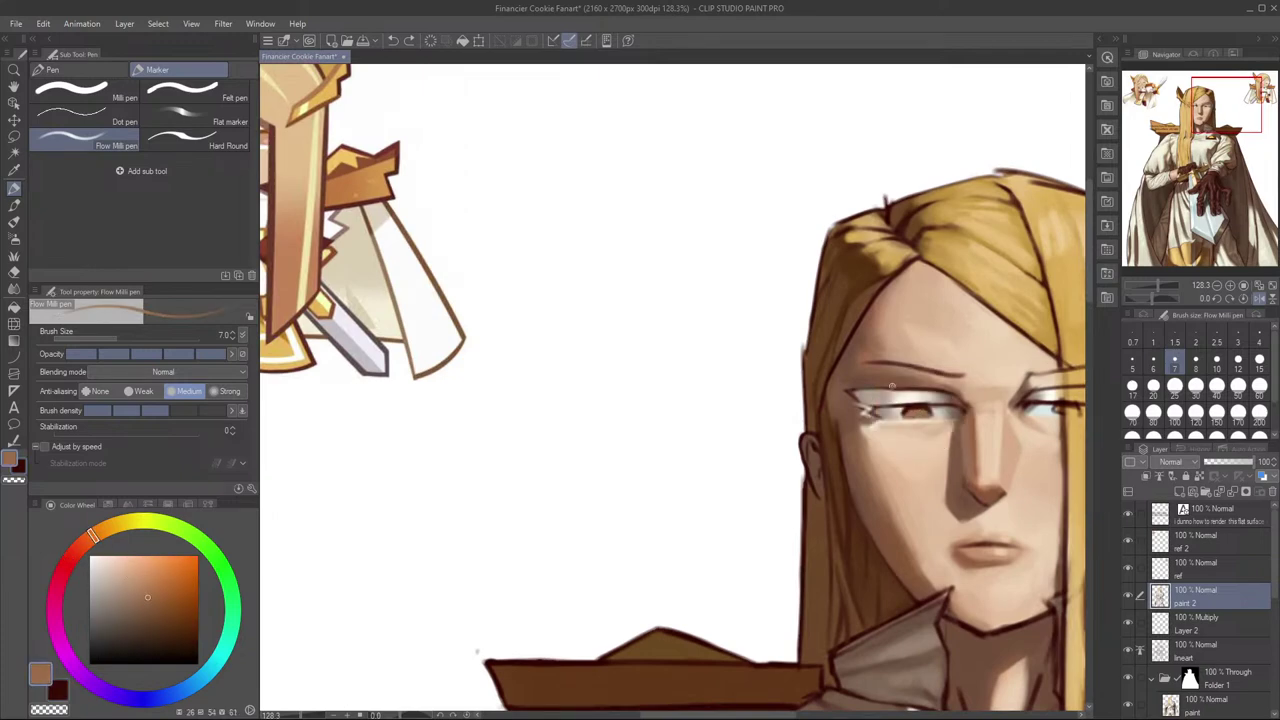
{"action": "left_click_drag", "start_coordinate": [97, 537], "coordinate": [97, 529]}
{"action": "left_click", "coordinate": [92, 536]}
{"action": "left_click", "coordinate": [107, 529]}
{"action": "left_click", "coordinate": [127, 564]}
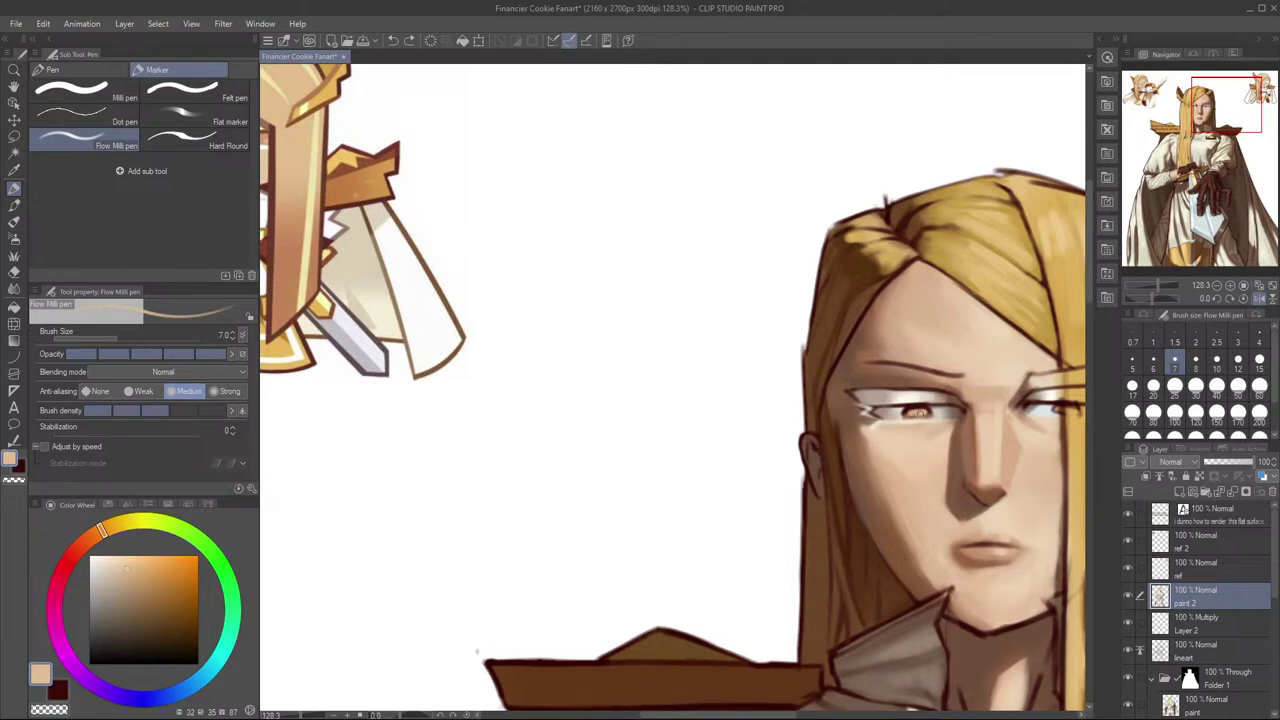
{"action": "left_click", "coordinate": [112, 534]}
{"action": "left_click", "coordinate": [134, 566]}
Step: Try pale golden tan highlight strokes on the iris at brush sizes 7 and 8, checking the unmirrored face
{"action": "left_click_drag", "start_coordinate": [908, 412], "coordinate": [924, 418]}
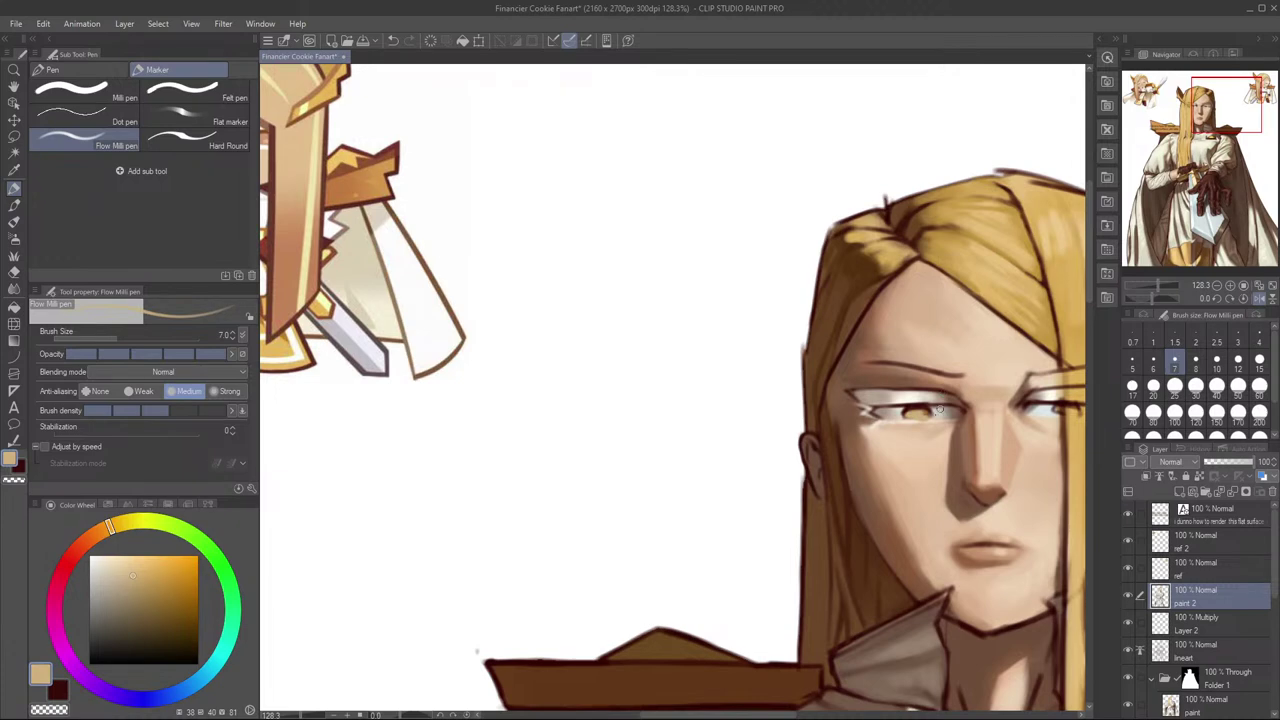
{"action": "key", "text": "ctrl+z"}
{"action": "key", "text": "h"}
{"action": "mouse_move", "coordinate": [600, 542]}
{"action": "left_mouse_down"}
{"action": "mouse_move", "coordinate": [978, 495]}
{"action": "mouse_move", "coordinate": [1086, 501]}
{"action": "left_mouse_up"}
{"action": "key", "text": "ctrl+z"}
{"action": "left_click_drag", "start_coordinate": [920, 377], "coordinate": [931, 377]}
{"action": "key", "text": "ctrl+z"}
{"action": "key", "text": "bracketright"}
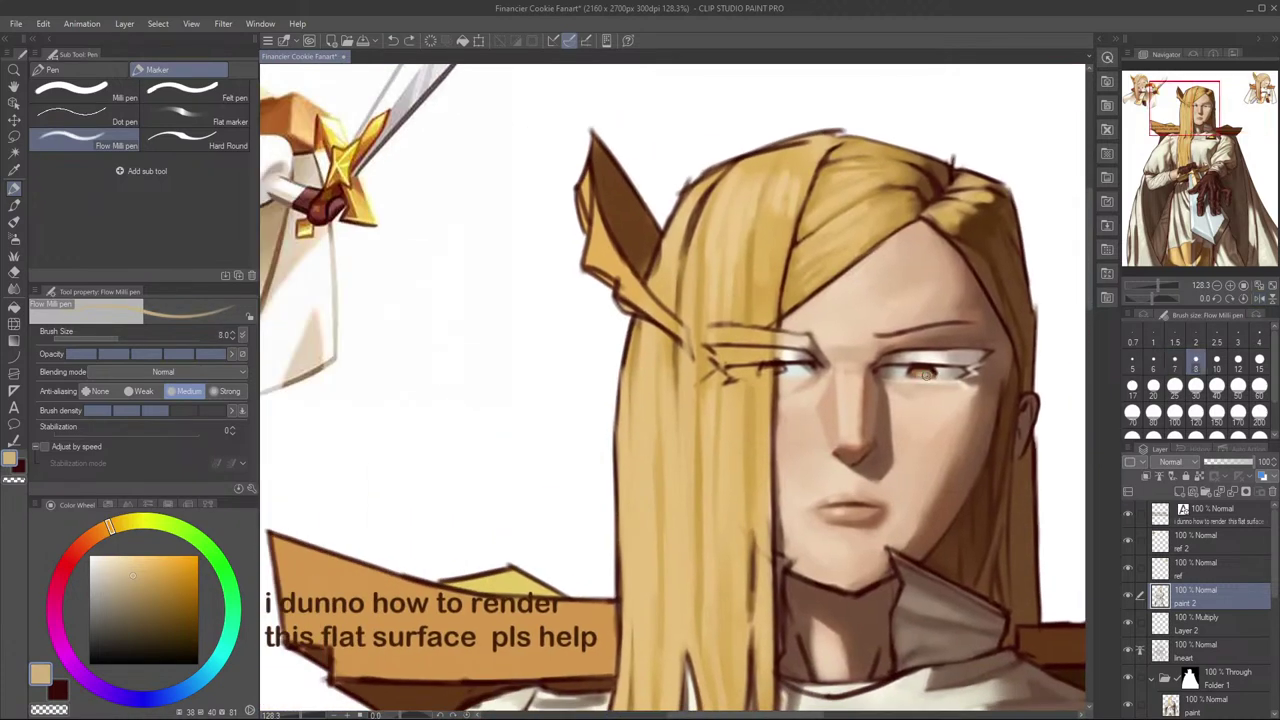
{"action": "key", "text": "ctrl+z"}
{"action": "left_click_drag", "start_coordinate": [918, 376], "coordinate": [937, 372]}
{"action": "key", "text": "ctrl+z"}
{"action": "key", "text": "ctrl+z"}
{"action": "key", "text": "ctrl+z"}
Step: Dab a dark red-brown pupil into the uncovered eye's iris at brush size 8
{"action": "key", "text": "x"}
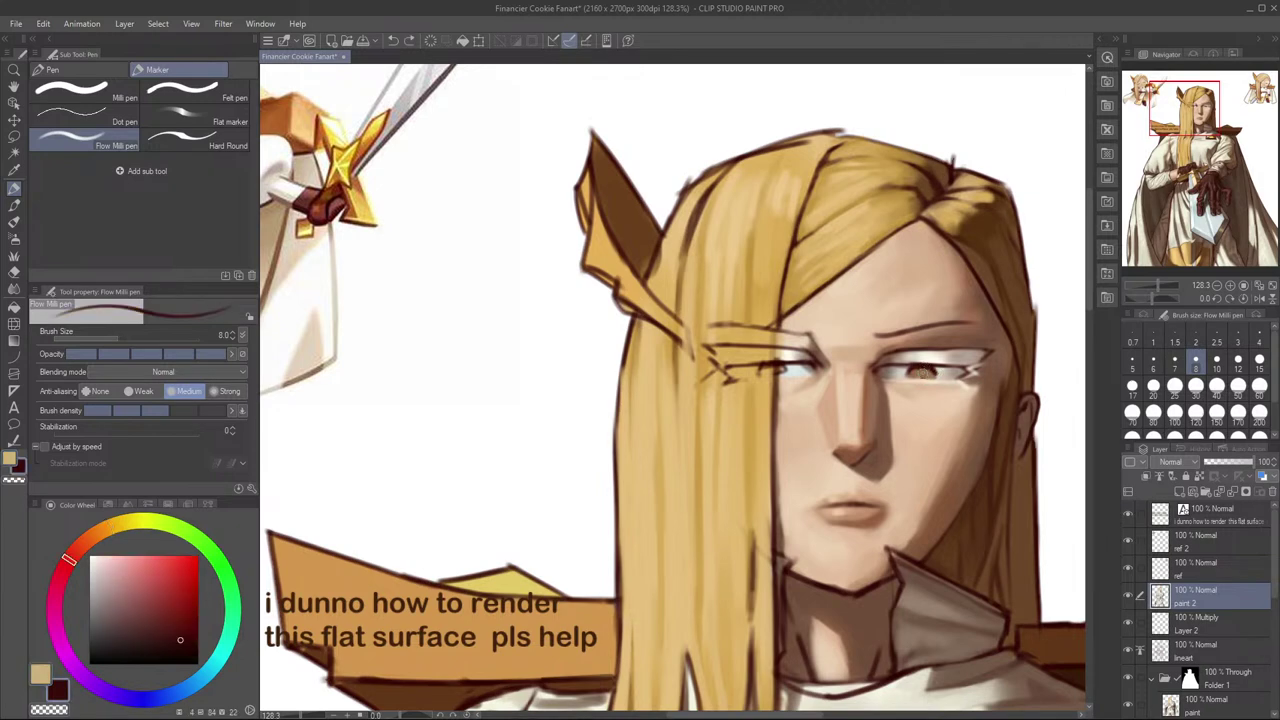
{"action": "left_click", "coordinate": [922, 372]}
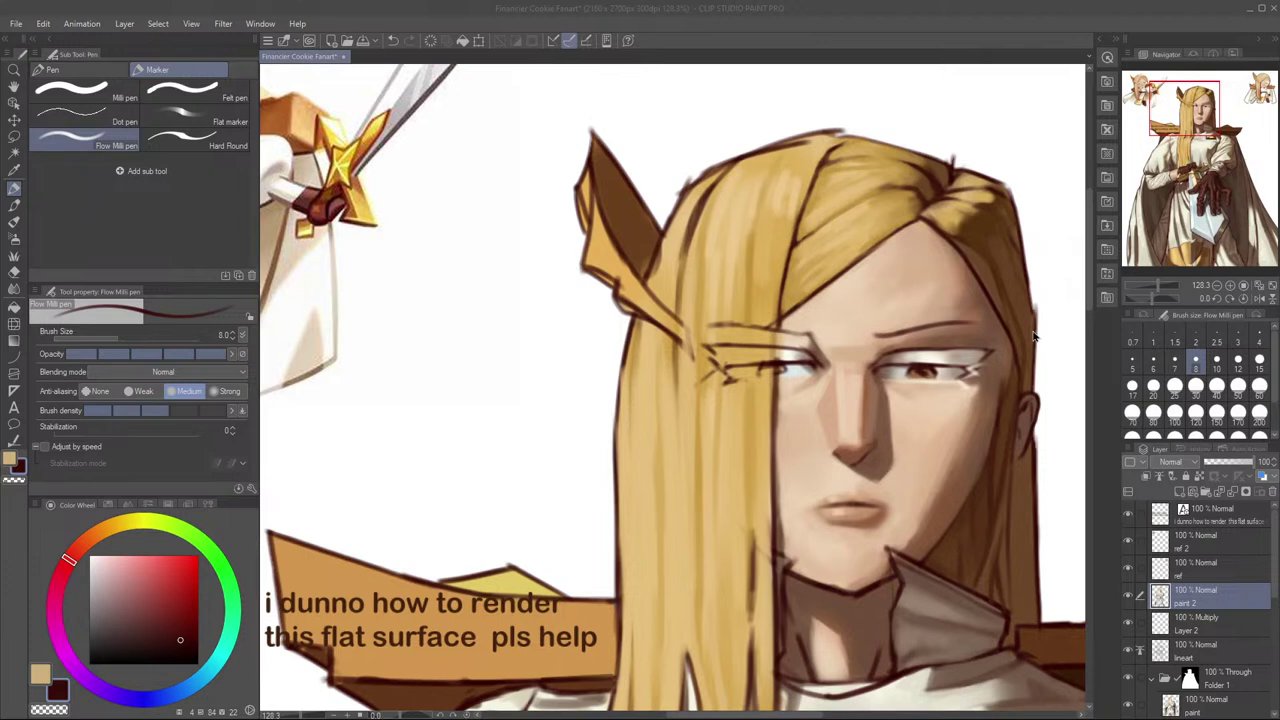
{"action": "left_click_drag", "start_coordinate": [915, 373], "coordinate": [925, 374]}
{"action": "key", "text": "ctrl+z"}
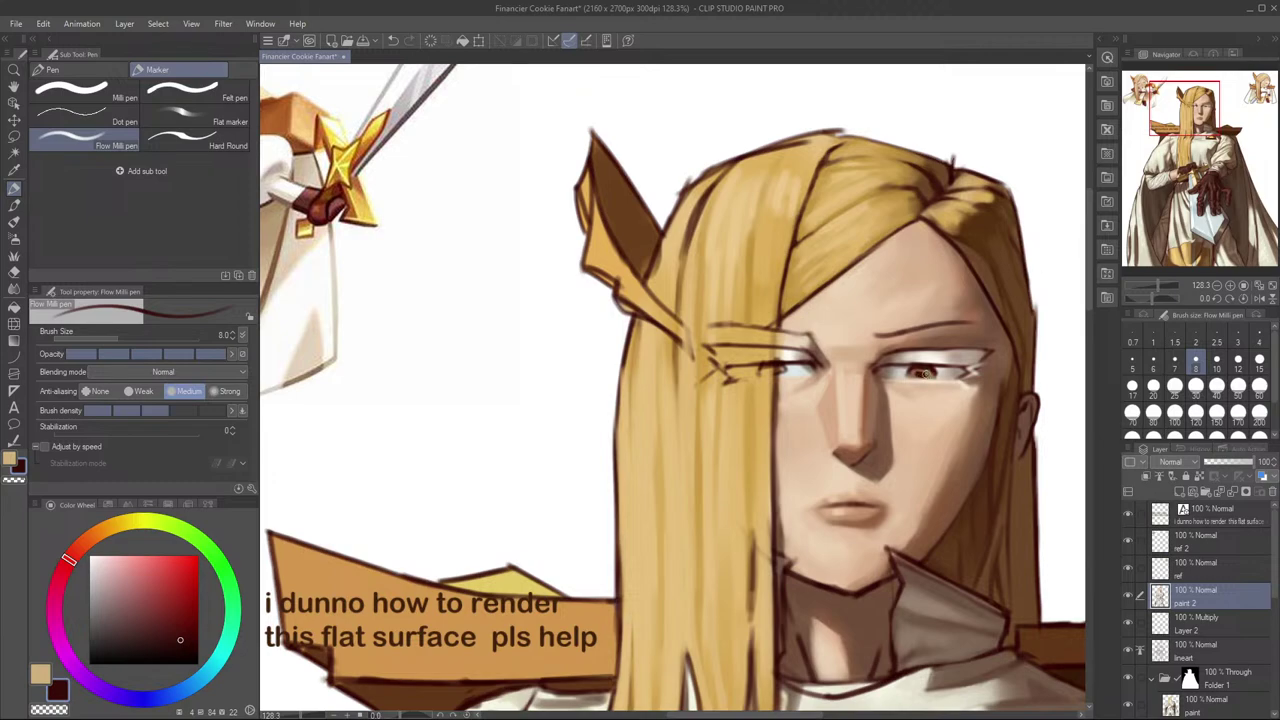
Step: Add a small pale golden tan highlight to the iris around the pupil
{"action": "scroll", "coordinate": [998, 338], "scroll_direction": "down", "scroll_amount": 8}
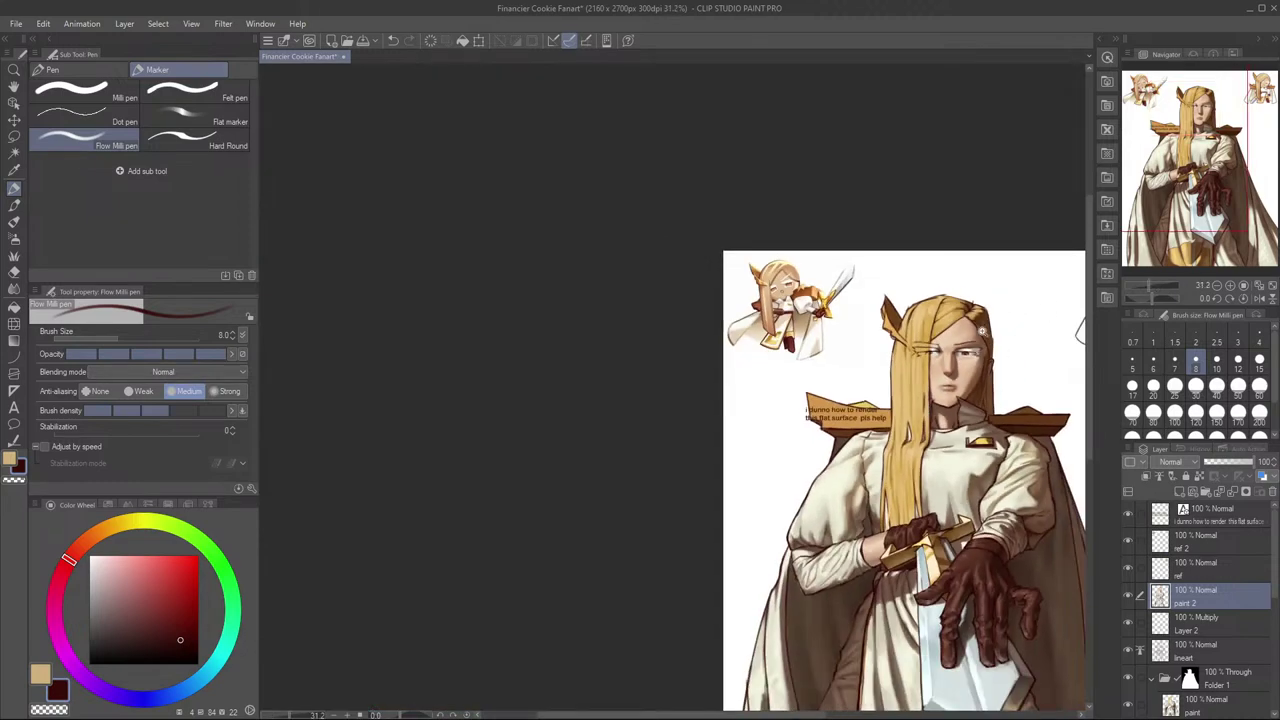
{"action": "scroll", "coordinate": [998, 345], "scroll_direction": "up", "scroll_amount": 5}
{"action": "scroll", "coordinate": [998, 348], "scroll_direction": "up", "scroll_amount": 3}
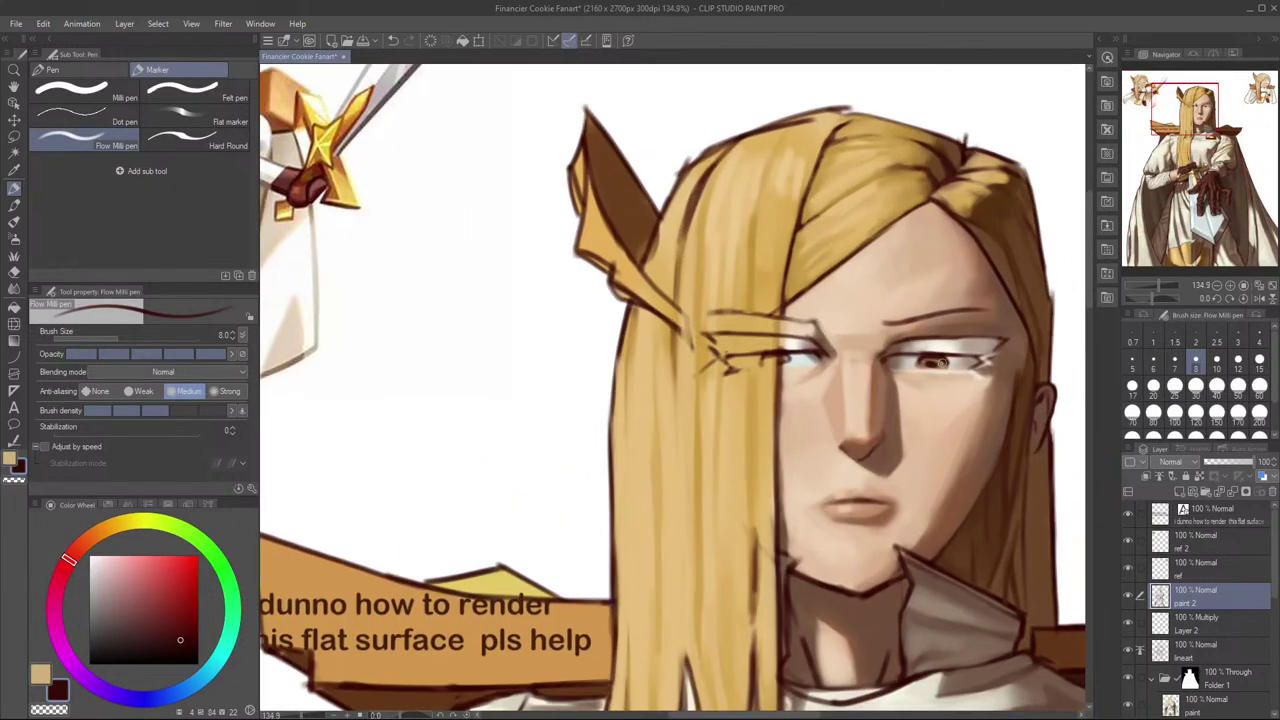
{"action": "left_click", "coordinate": [944, 369], "text": "alt"}
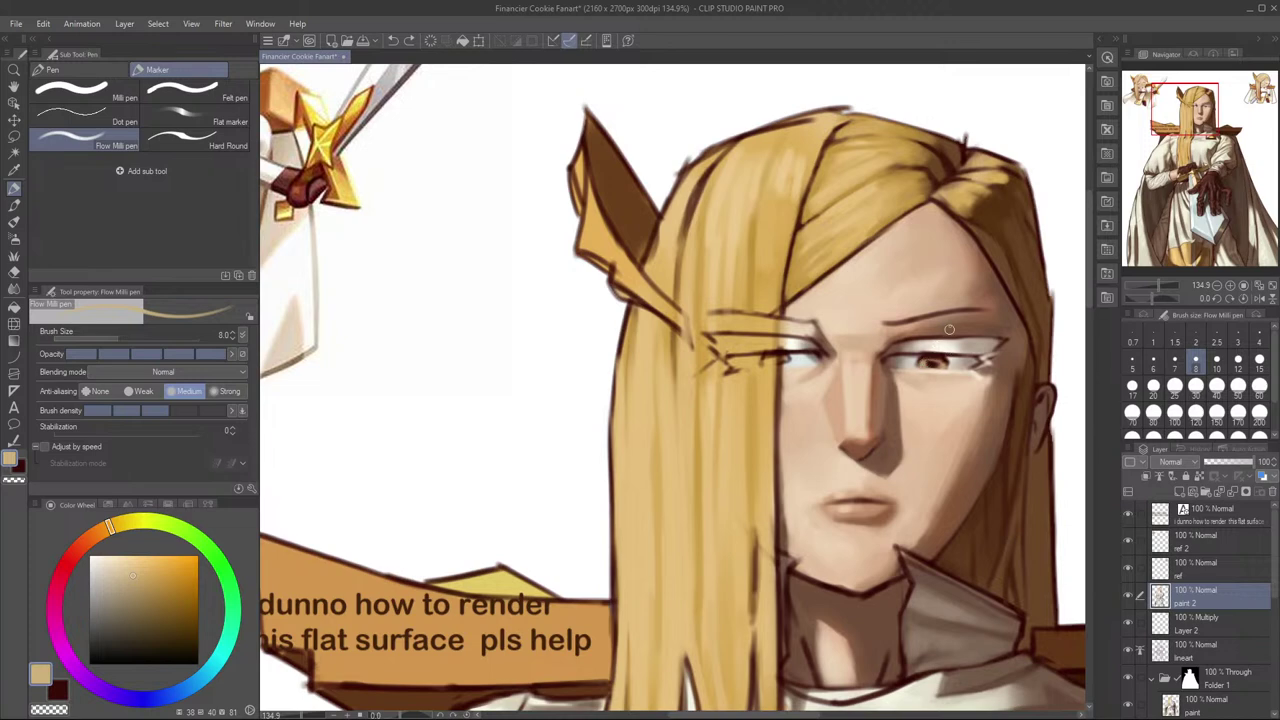
{"action": "left_click_drag", "start_coordinate": [945, 315], "coordinate": [953, 339]}
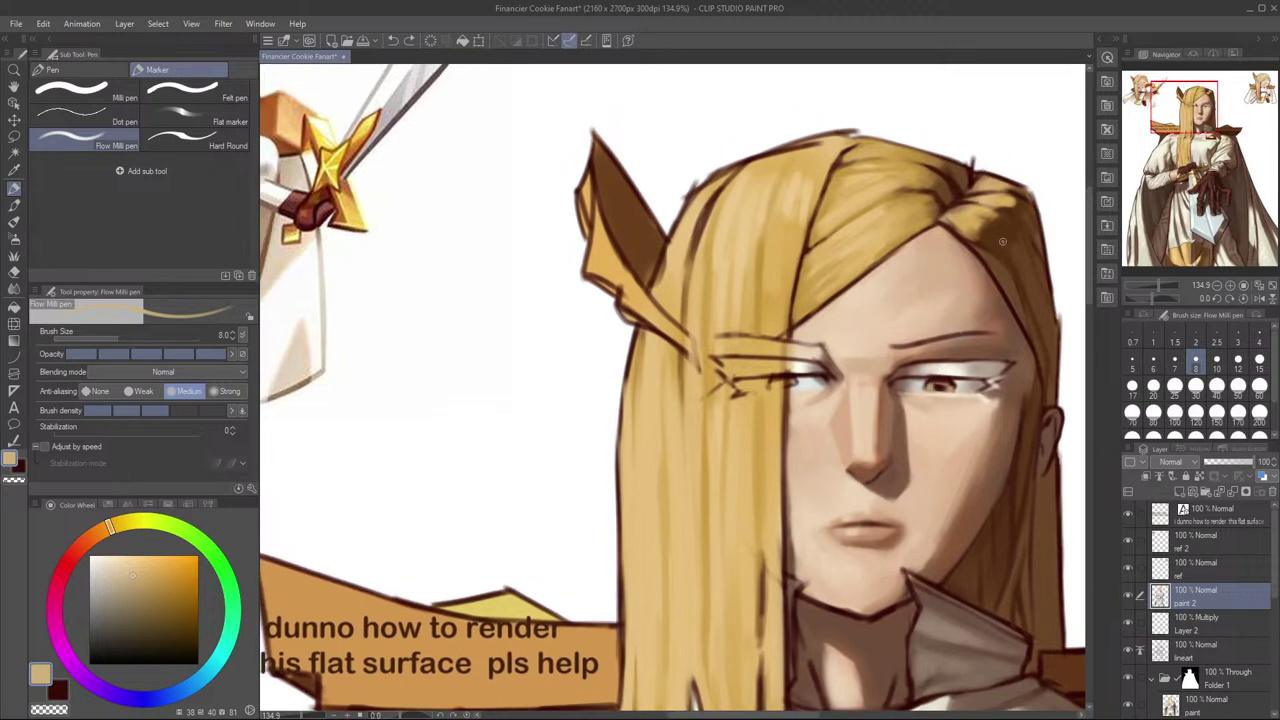
Step: Try a pure white and a warm white (38, 7, 100) catchlight on the iris
{"action": "left_click", "coordinate": [970, 385], "text": "alt"}
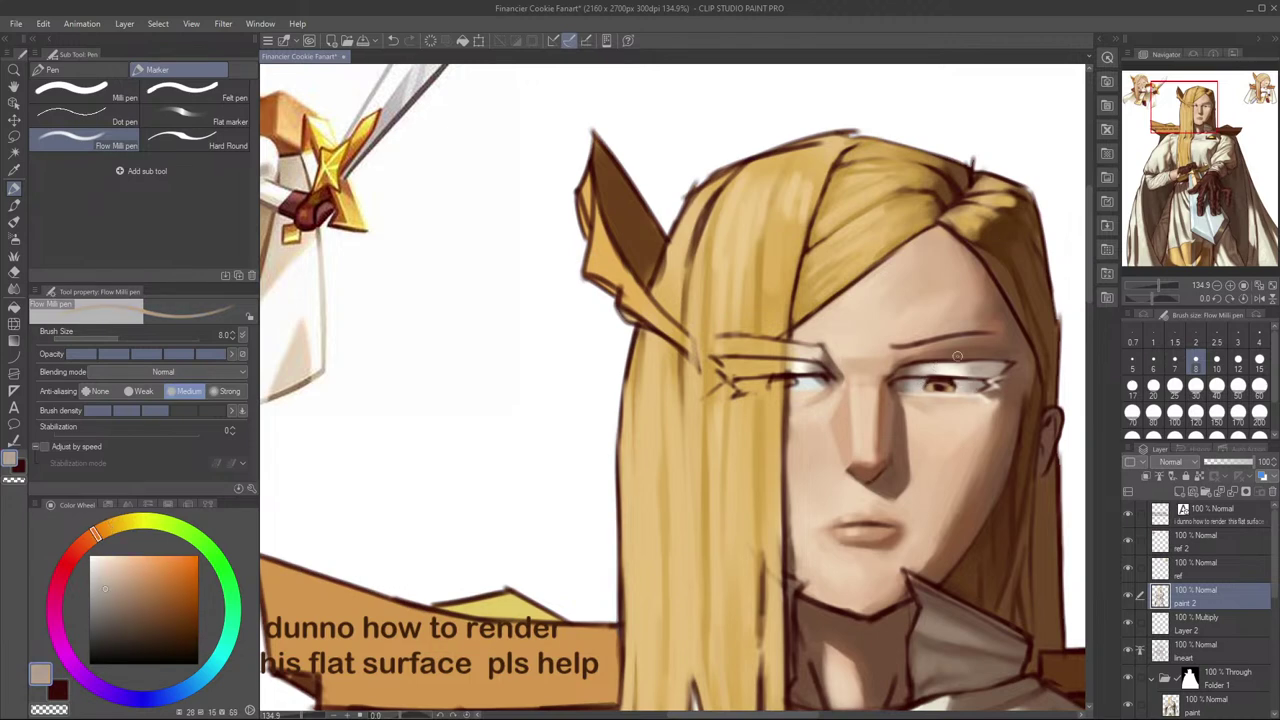
{"action": "left_click_drag", "start_coordinate": [98, 571], "coordinate": [73, 443]}
{"action": "left_click_drag", "start_coordinate": [922, 382], "coordinate": [928, 383]}
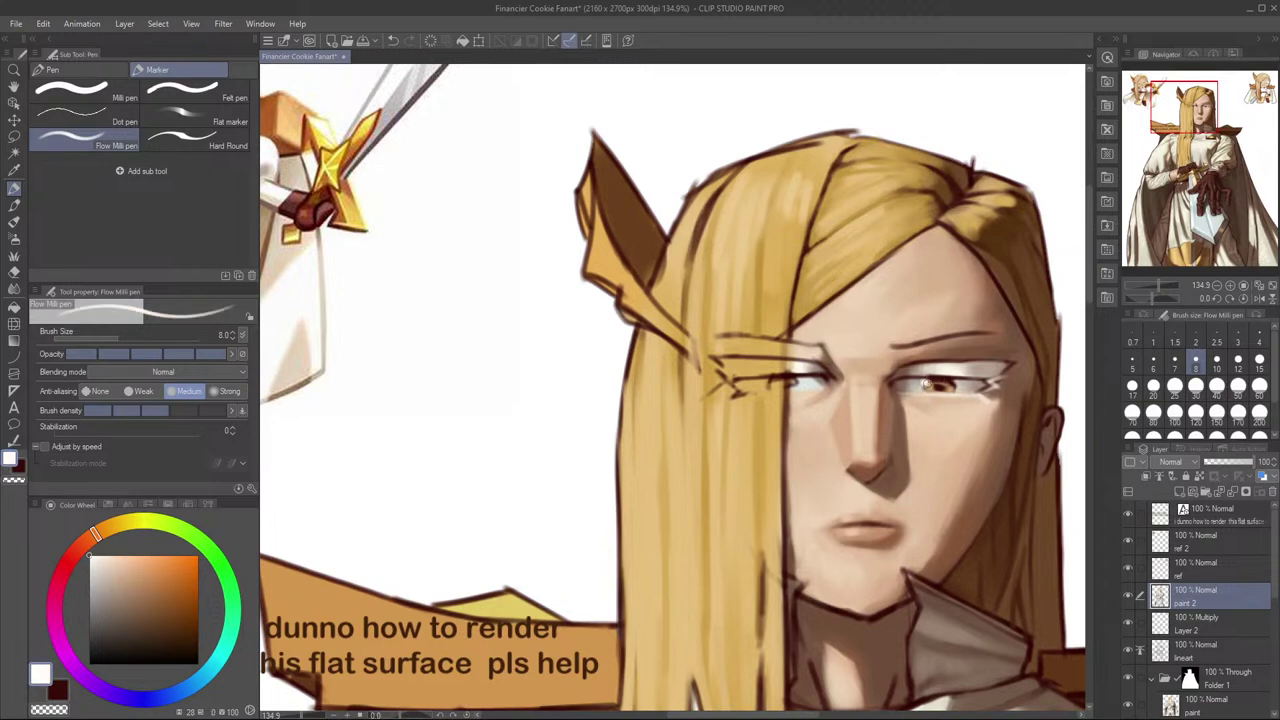
{"action": "key", "text": "ctrl+z"}
{"action": "mouse_move", "coordinate": [104, 537]}
{"action": "left_mouse_down"}
{"action": "mouse_move", "coordinate": [97, 559]}
{"action": "mouse_move", "coordinate": [97, 547]}
{"action": "left_mouse_up"}
{"action": "left_click_drag", "start_coordinate": [925, 382], "coordinate": [928, 386]}
{"action": "key", "text": "ctrl+z"}
{"action": "key", "text": "ctrl+z"}
{"action": "key", "text": "ctrl+z"}
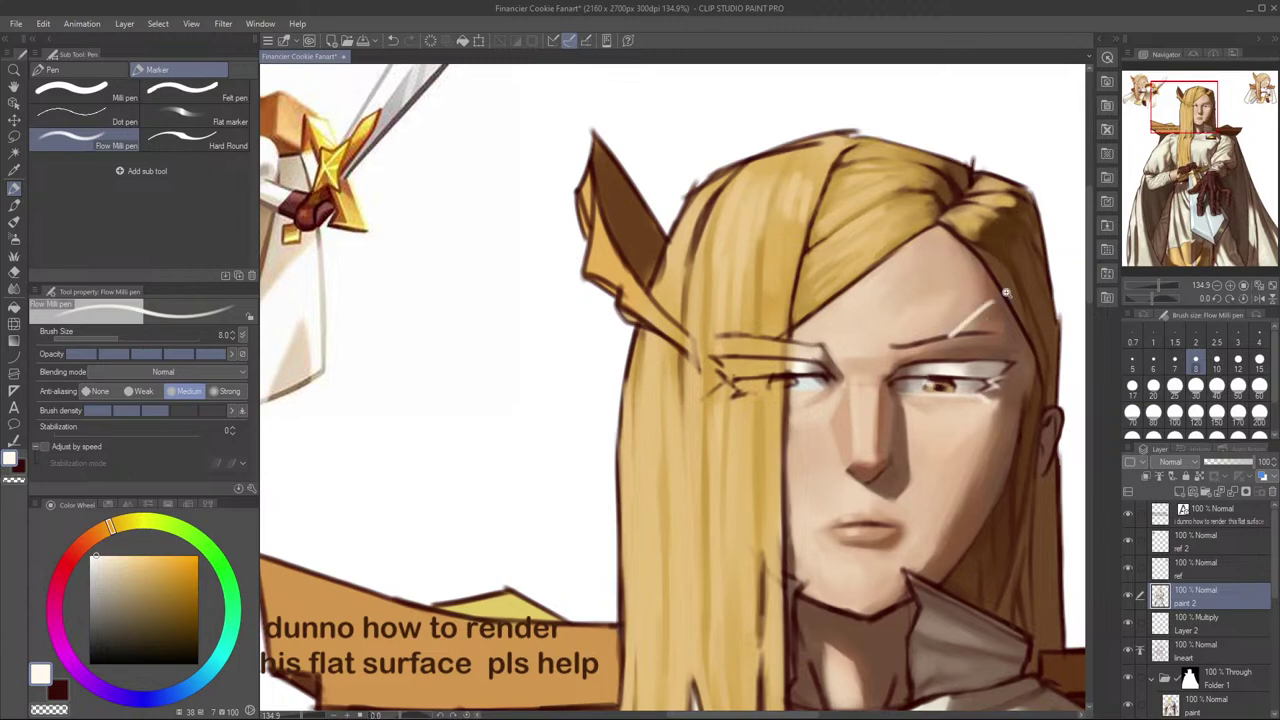
Step: Try a larger warm white catchlight dot on the iris at brush size 10, and return the brush to size 8
{"action": "scroll", "coordinate": [993, 301], "scroll_direction": "down", "scroll_amount": 3}
{"action": "scroll", "coordinate": [990, 299], "scroll_direction": "up", "scroll_amount": 2}
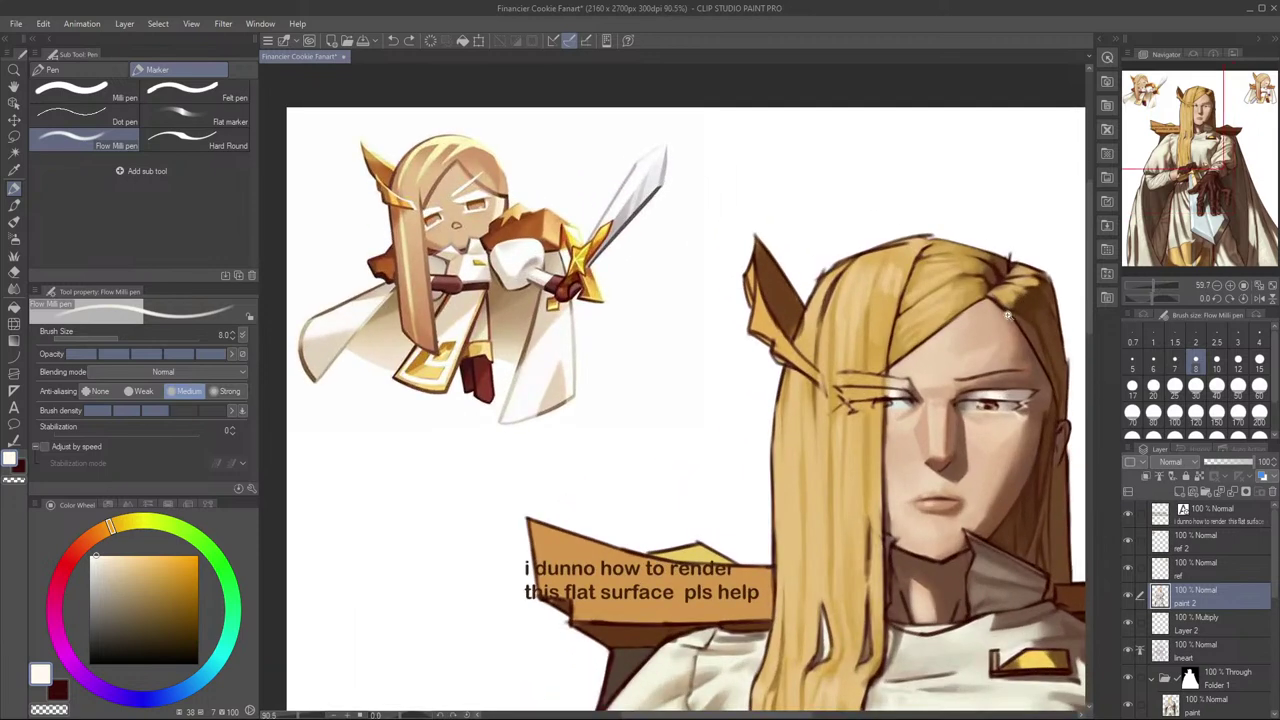
{"action": "key", "text": "bracketright"}
{"action": "left_click", "coordinate": [984, 405]}
{"action": "key", "text": "ctrl+z"}
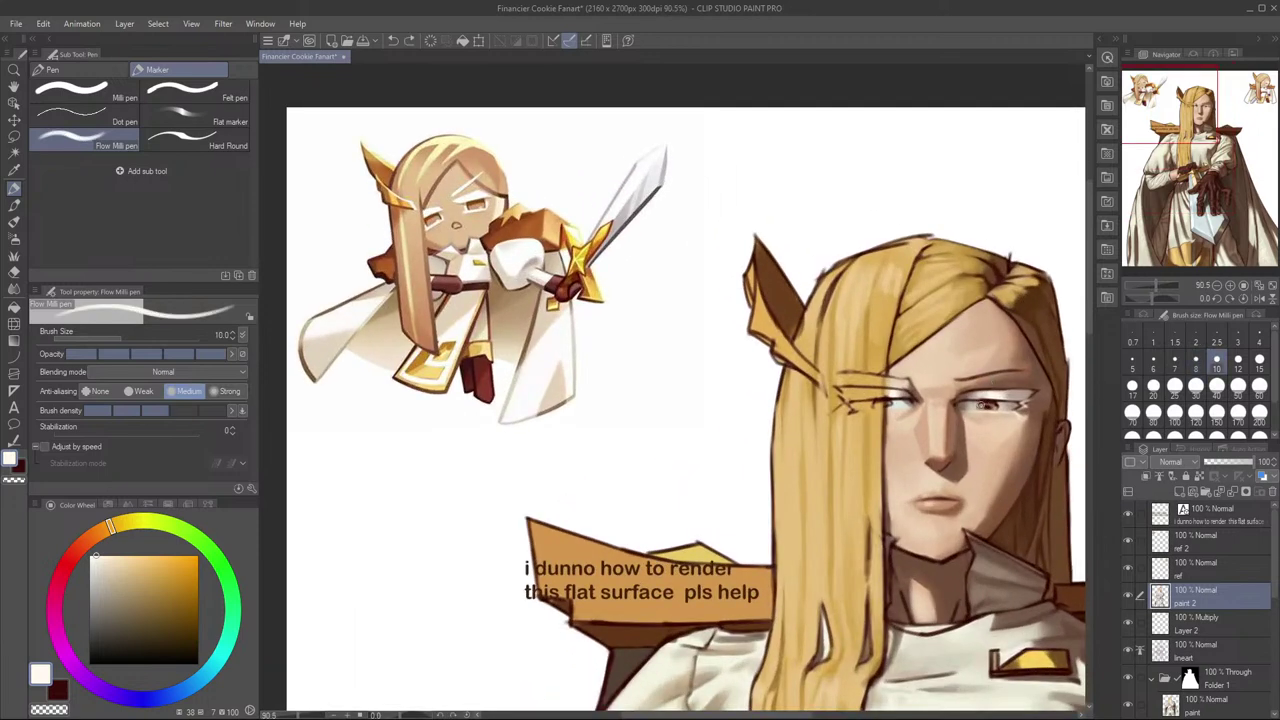
{"action": "left_click", "coordinate": [985, 404]}
{"action": "key", "text": "ctrl+z"}
{"action": "key", "text": "bracketleft"}
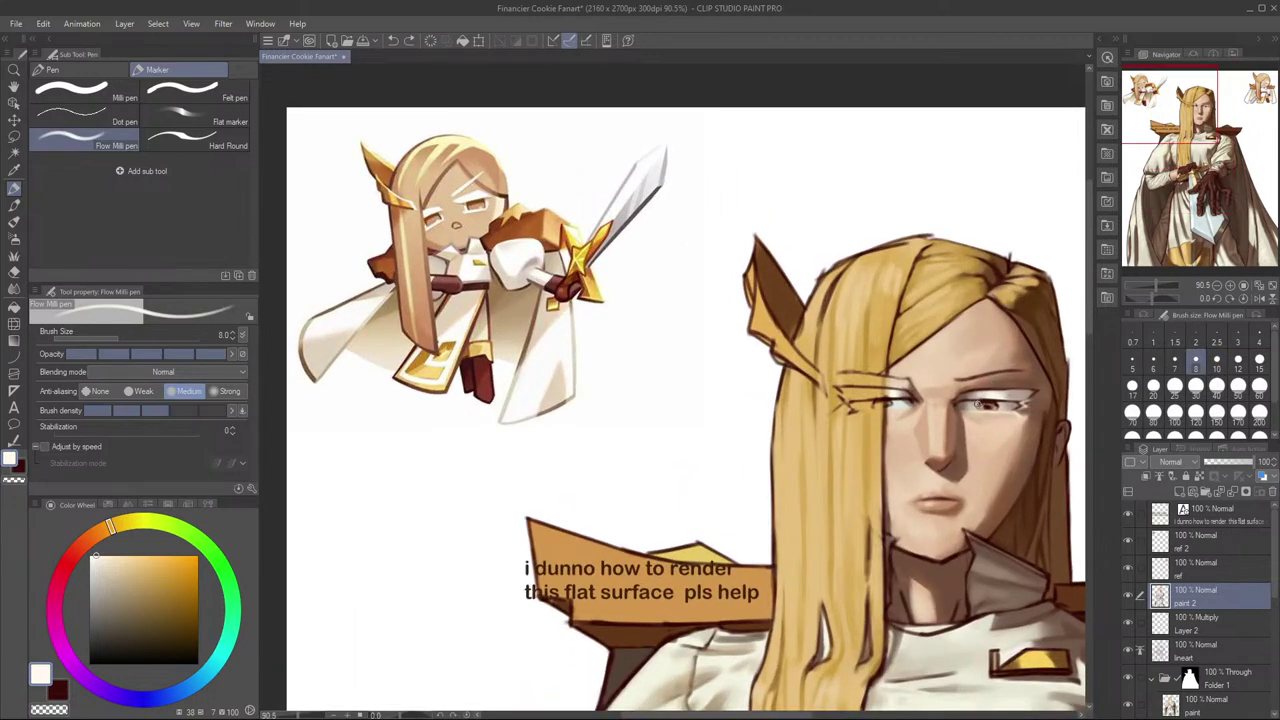
Step: Check the eye and upper body in the mirrored view and restore the normal orientation
{"action": "key", "text": "h"}
{"action": "left_click_drag", "start_coordinate": [717, 446], "coordinate": [1037, 363]}
{"action": "left_click_drag", "start_coordinate": [927, 343], "coordinate": [1019, 343]}
{"action": "scroll", "coordinate": [1015, 335], "scroll_direction": "down", "scroll_amount": 4}
{"action": "key", "text": "h"}
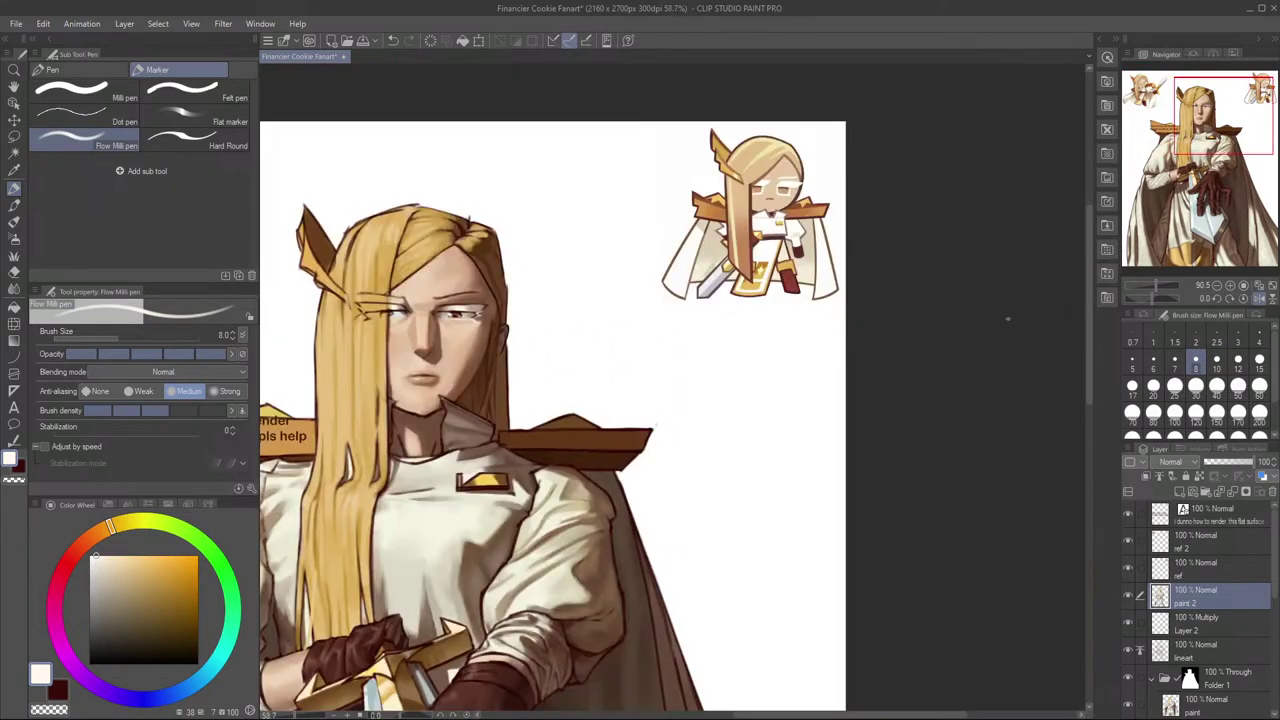
Step: Restore the normal orientation and examine the full figure and the face at different zoom levels
{"action": "left_click_drag", "start_coordinate": [905, 348], "coordinate": [1055, 362]}
{"action": "left_click_drag", "start_coordinate": [777, 344], "coordinate": [1063, 374]}
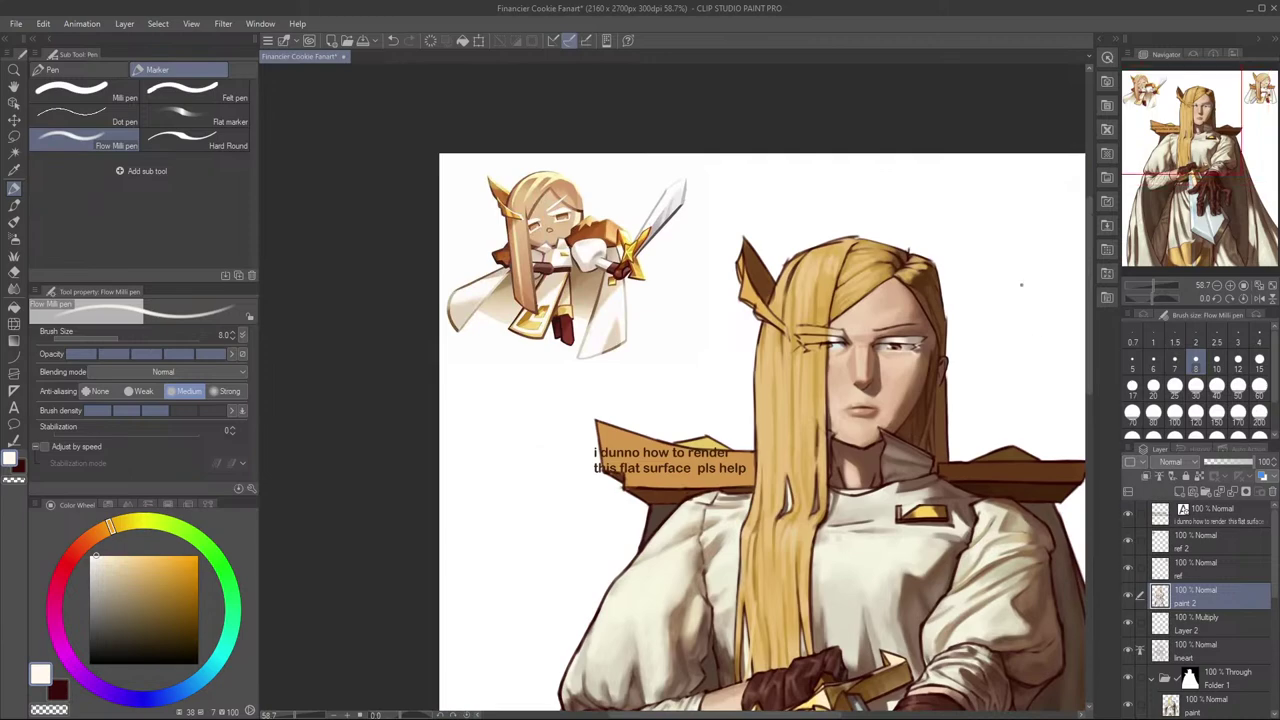
{"action": "left_click_drag", "start_coordinate": [1025, 580], "coordinate": [1012, 332]}
{"action": "scroll", "coordinate": [990, 380], "scroll_direction": "down", "scroll_amount": 6}
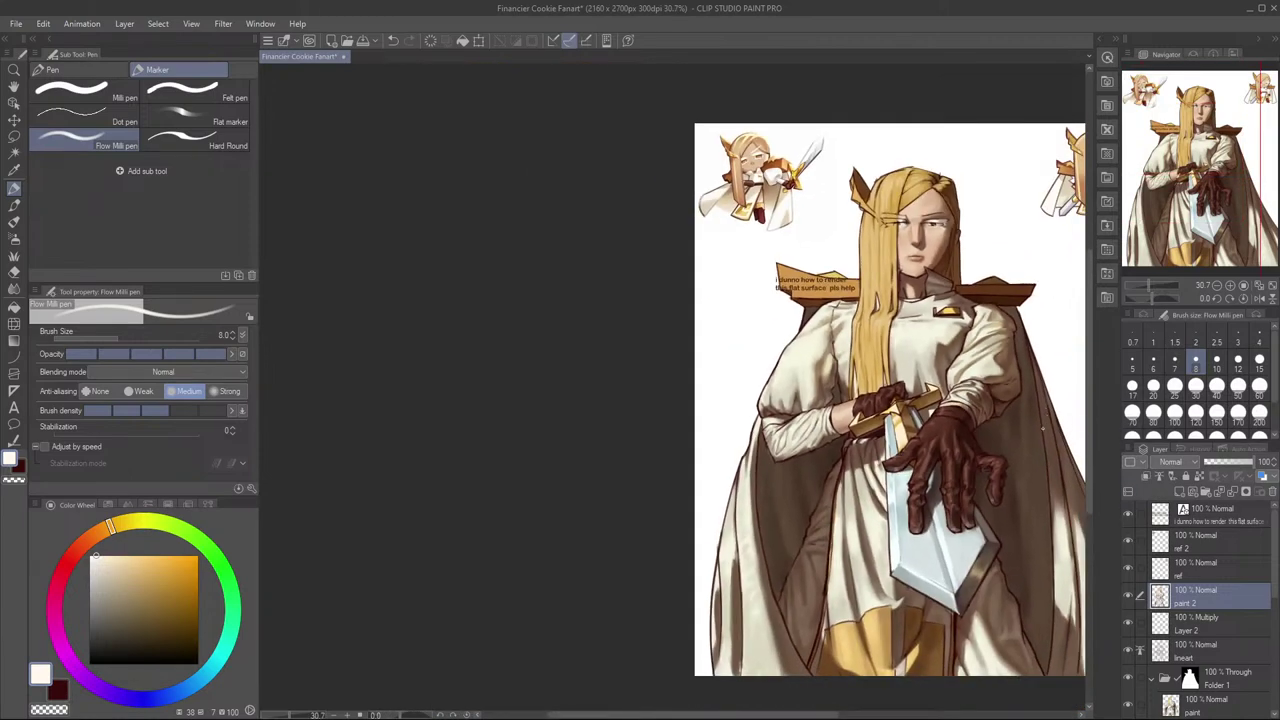
{"action": "left_click_drag", "start_coordinate": [1054, 405], "coordinate": [1099, 531]}
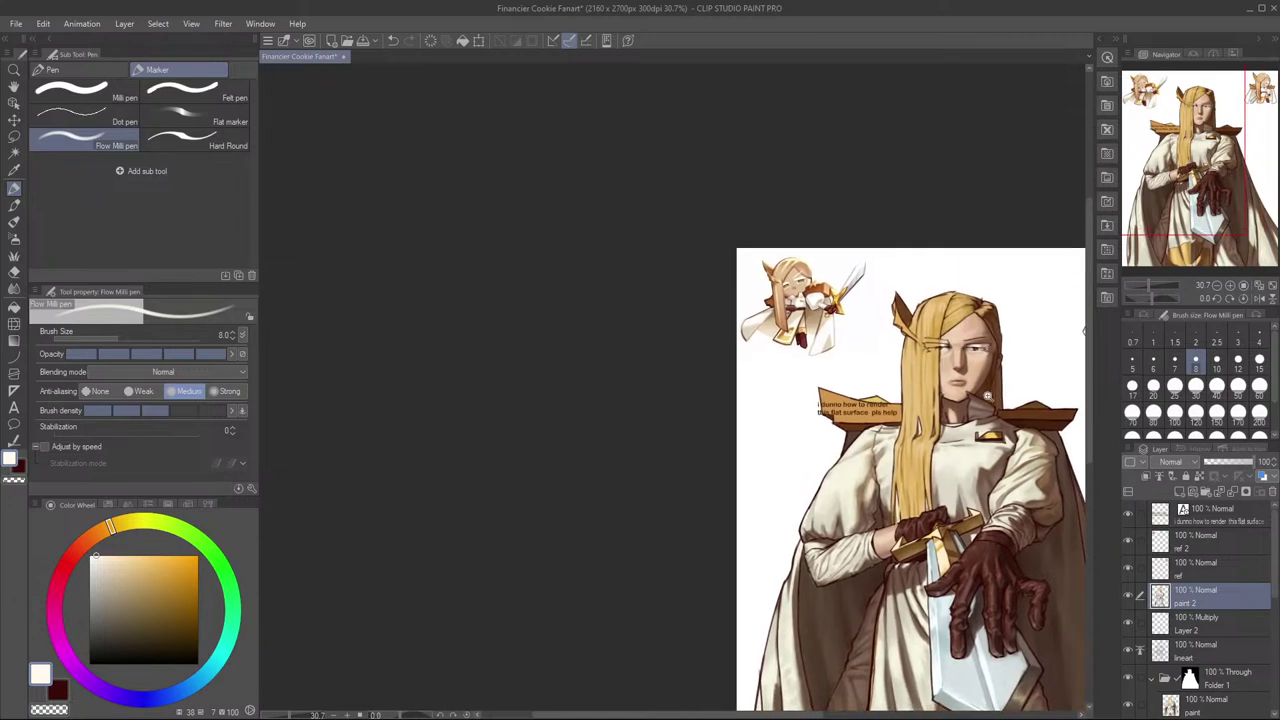
{"action": "left_click_drag", "start_coordinate": [992, 402], "coordinate": [1019, 390]}
{"action": "left_click_drag", "start_coordinate": [1035, 509], "coordinate": [1039, 547]}
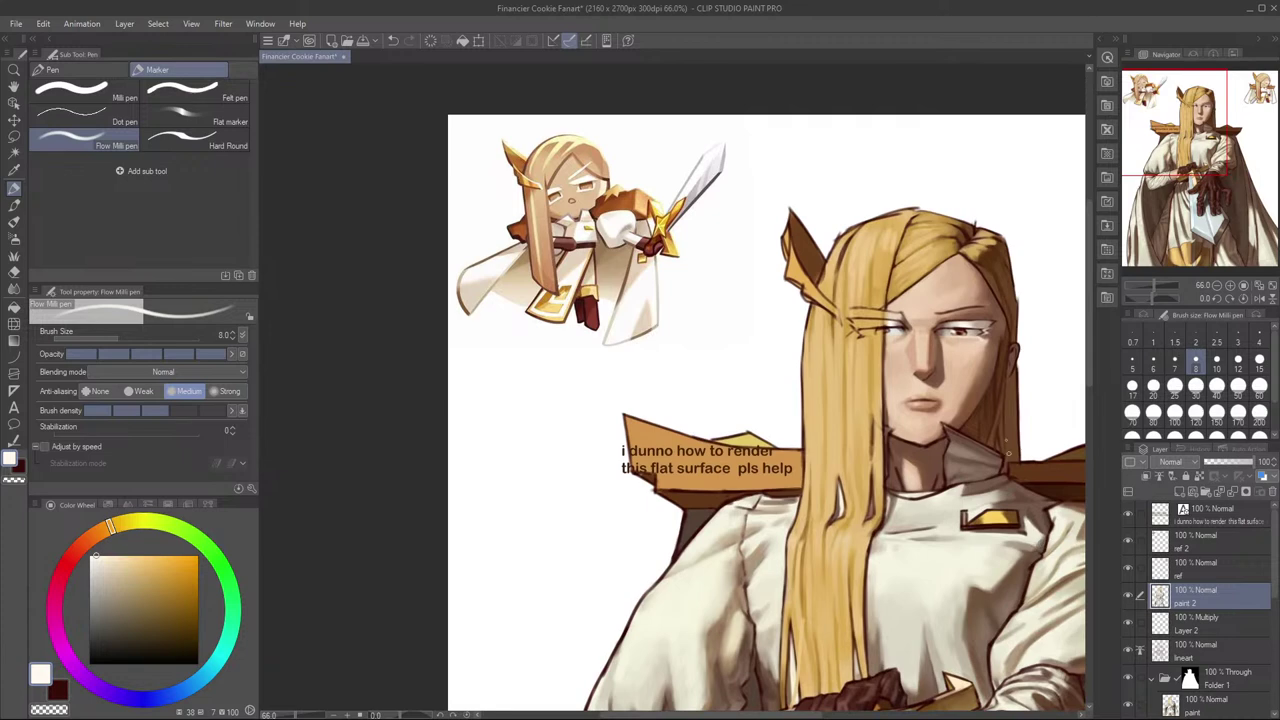
Step: Touch up the outer corner of the uncovered eye with colors sampled from the surrounding skin and lid
{"action": "left_click_drag", "start_coordinate": [987, 316], "coordinate": [1001, 312]}
{"action": "left_click", "coordinate": [981, 338], "text": "alt"}
{"action": "left_click", "coordinate": [983, 337], "text": "alt"}
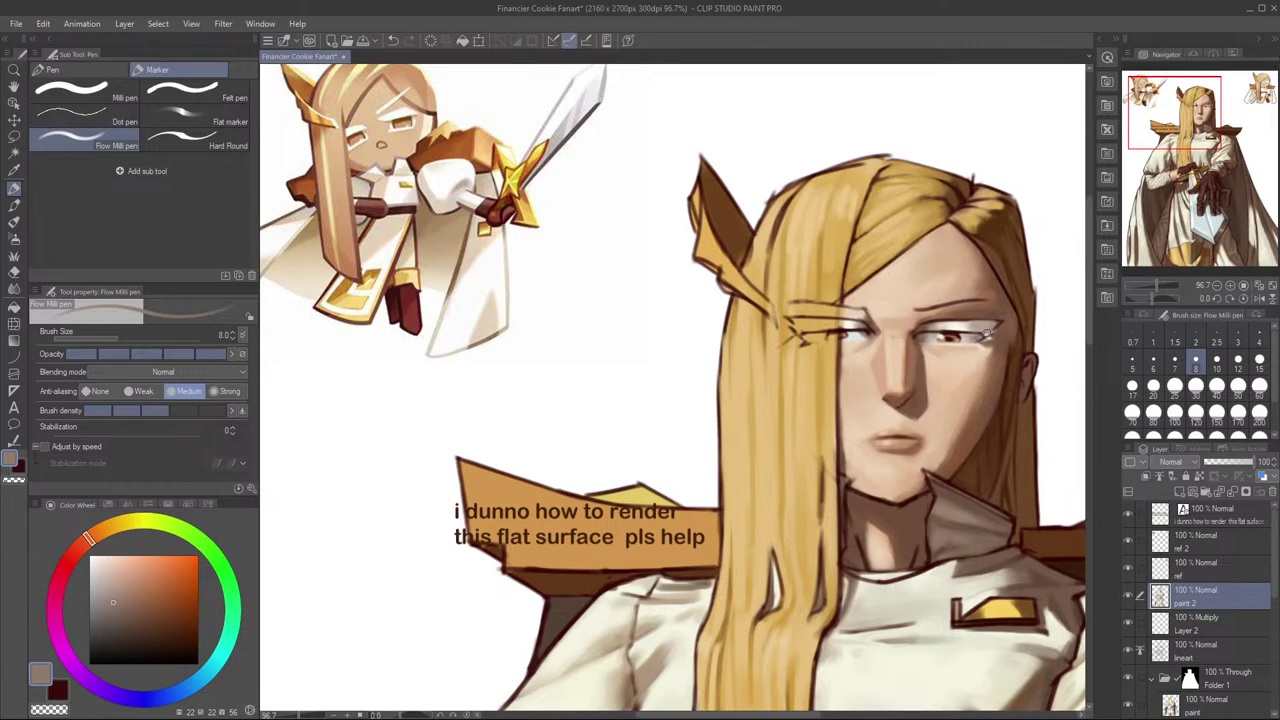
{"action": "key", "text": "ctrl+z"}
{"action": "key", "text": "ctrl+z"}
{"action": "left_click_drag", "start_coordinate": [1004, 318], "coordinate": [996, 325]}
{"action": "left_click", "coordinate": [966, 317], "text": "alt"}
{"action": "left_click", "coordinate": [944, 321], "text": "alt"}
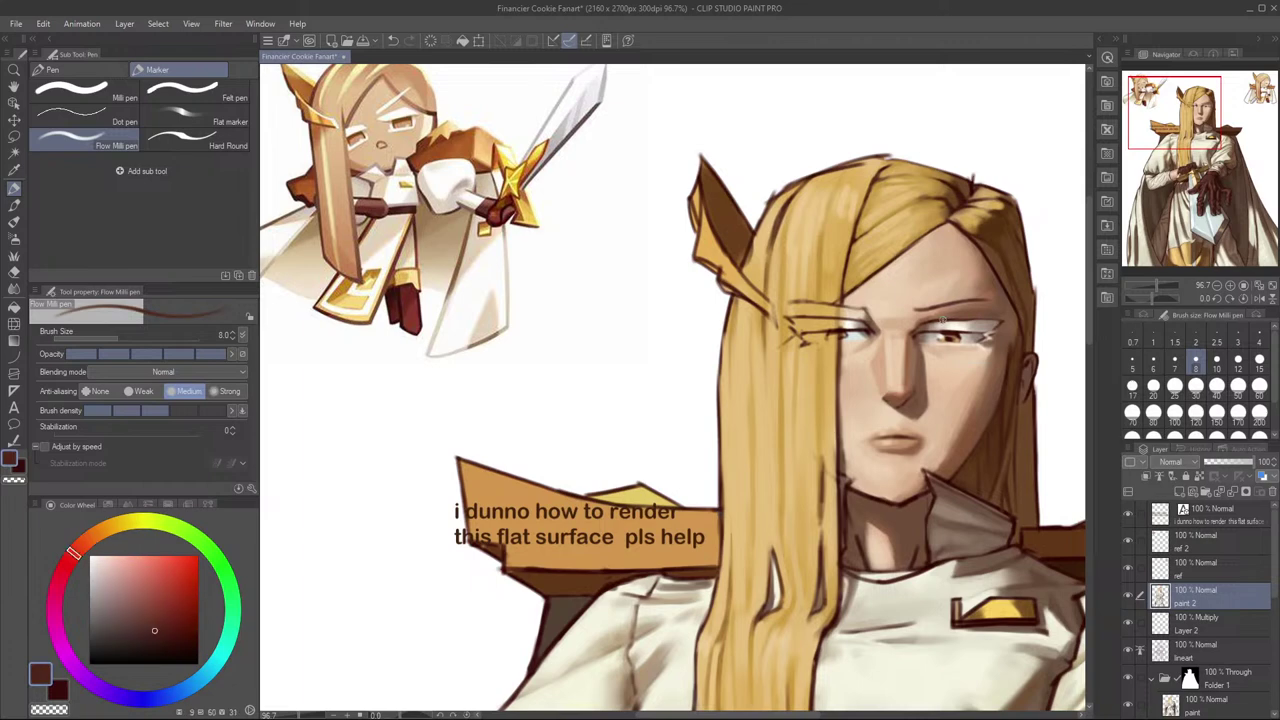
Step: Try dark reddish-brown (10, 62, 31) strokes along the upper lid and at the inner corner of the uncovered eye
{"action": "scroll", "coordinate": [953, 318], "scroll_direction": "up", "scroll_amount": 3}
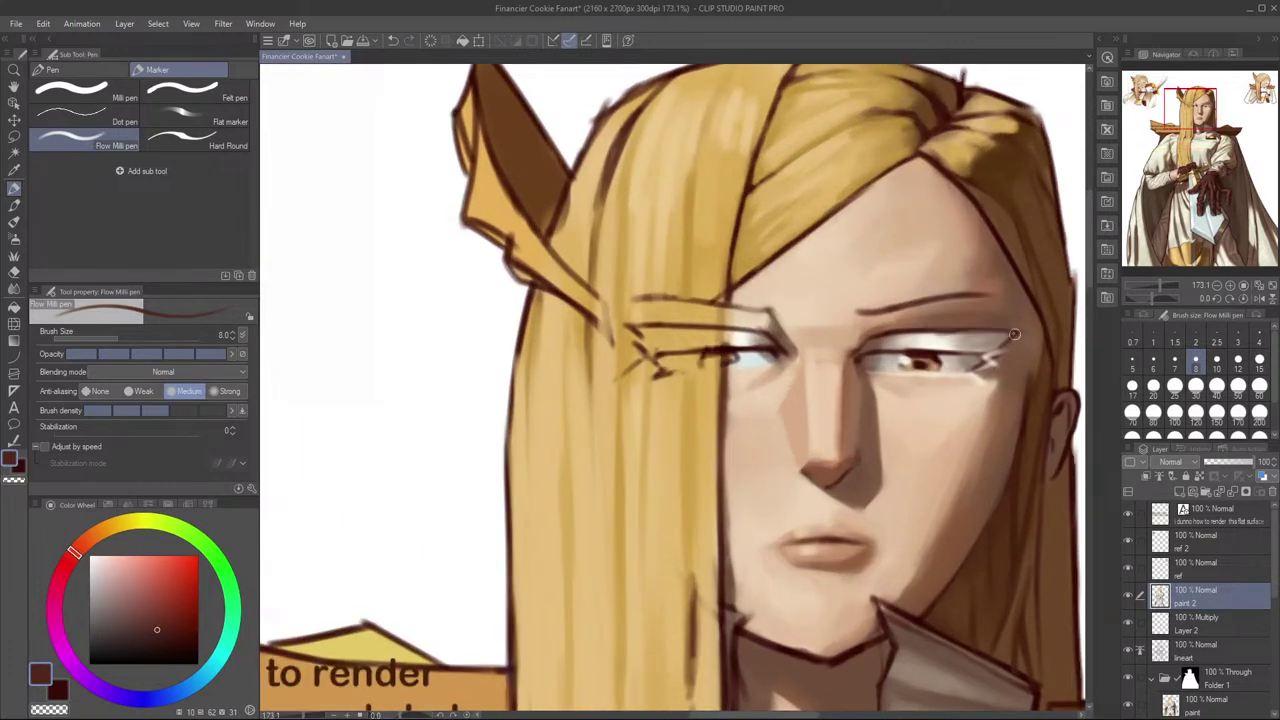
{"action": "key", "text": "ctrl+z"}
{"action": "left_click_drag", "start_coordinate": [940, 332], "coordinate": [1009, 333]}
{"action": "key", "text": "ctrl+z"}
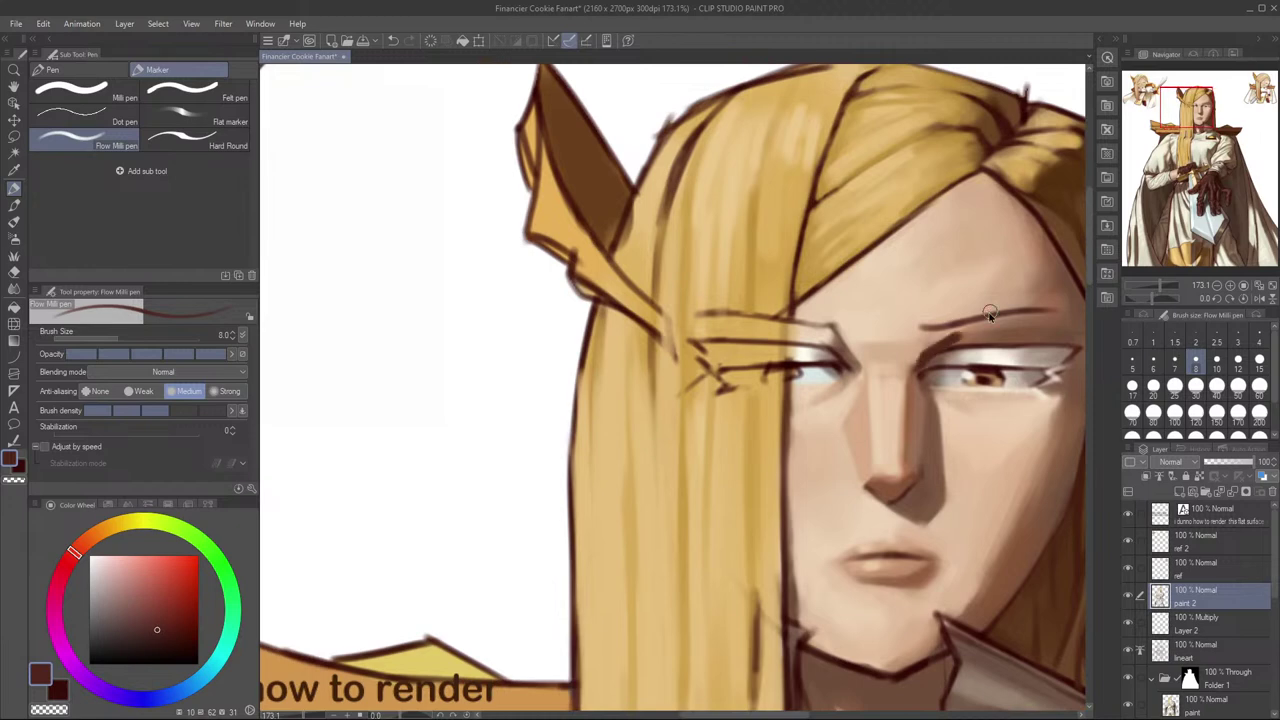
{"action": "key", "text": "ctrl+z"}
{"action": "mouse_move", "coordinate": [952, 340]}
{"action": "left_mouse_down"}
{"action": "mouse_move", "coordinate": [1041, 271]}
{"action": "mouse_move", "coordinate": [919, 372]}
{"action": "mouse_move", "coordinate": [1016, 278]}
{"action": "mouse_move", "coordinate": [990, 265]}
{"action": "mouse_move", "coordinate": [924, 362]}
{"action": "mouse_move", "coordinate": [968, 331]}
{"action": "mouse_move", "coordinate": [918, 366]}
{"action": "left_mouse_up"}
{"action": "key", "text": "ctrl+z"}
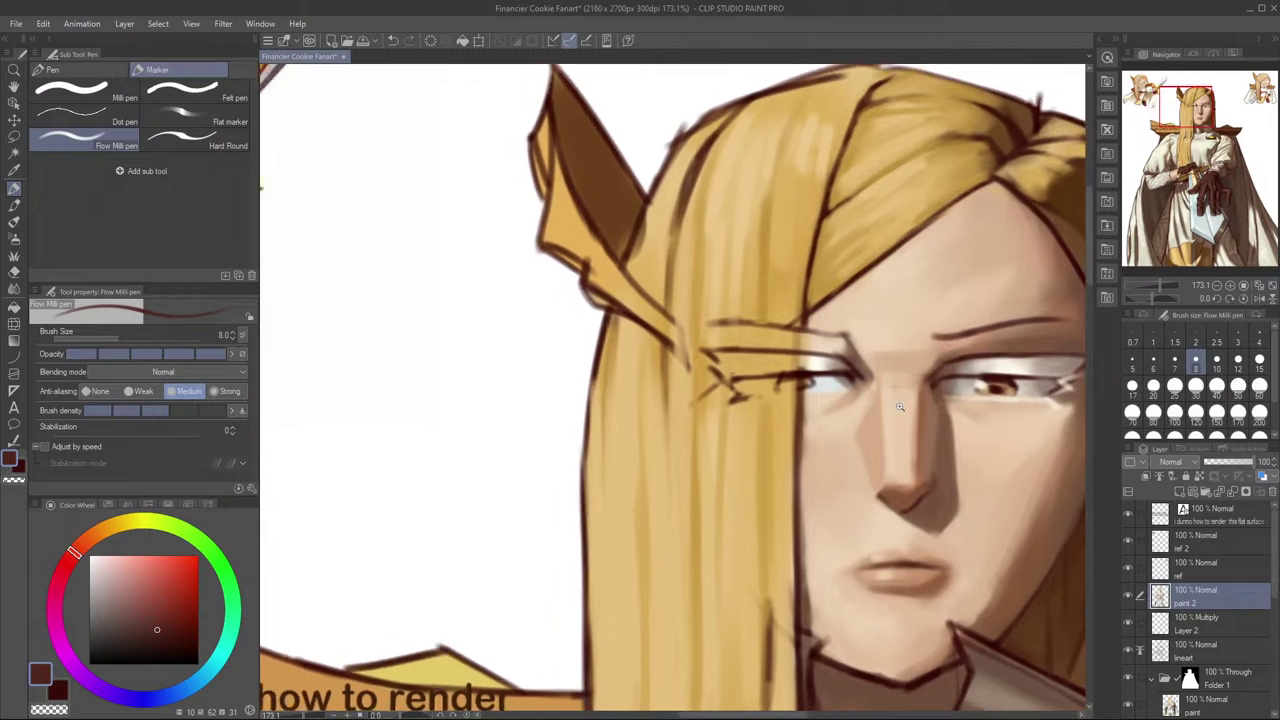
Step: Blend the bridge of the nose between the eyes using skin tones sampled from the nose and brow area
{"action": "left_click", "coordinate": [903, 400], "text": "alt"}
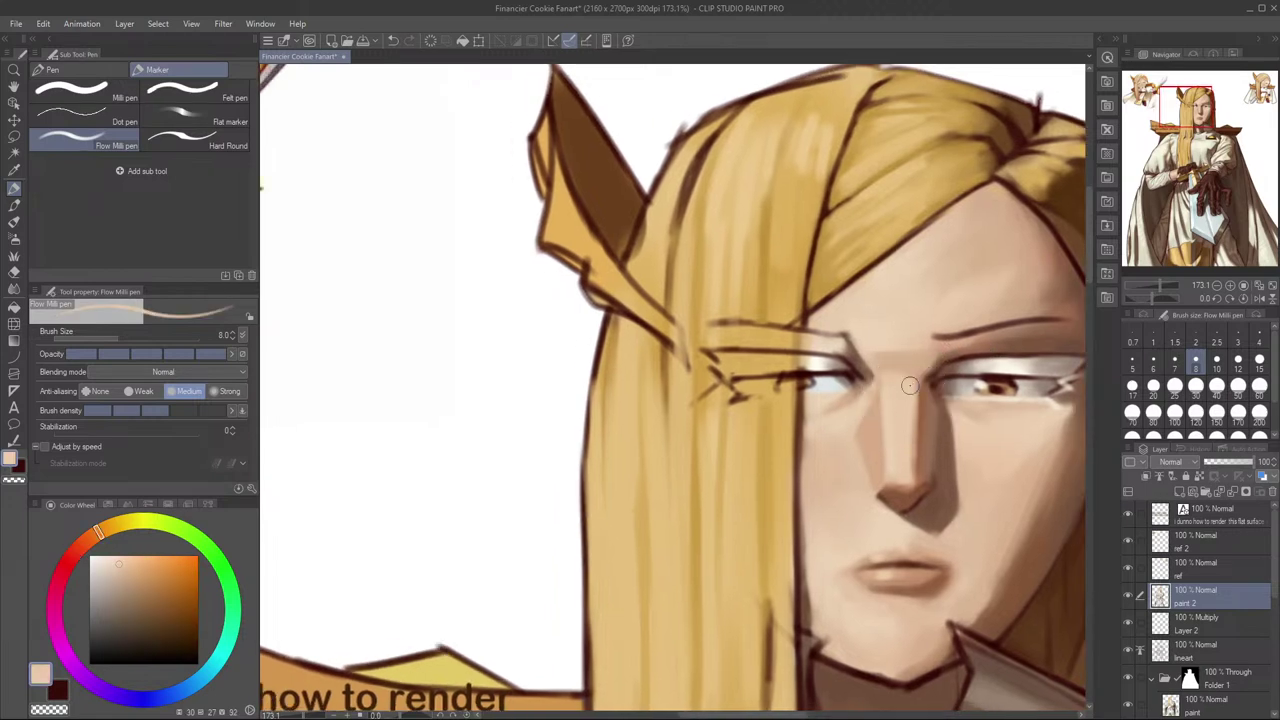
{"action": "left_click", "coordinate": [914, 357], "text": "alt"}
{"action": "left_click_drag", "start_coordinate": [874, 366], "coordinate": [930, 368]}
{"action": "left_click", "coordinate": [894, 364], "text": "alt"}
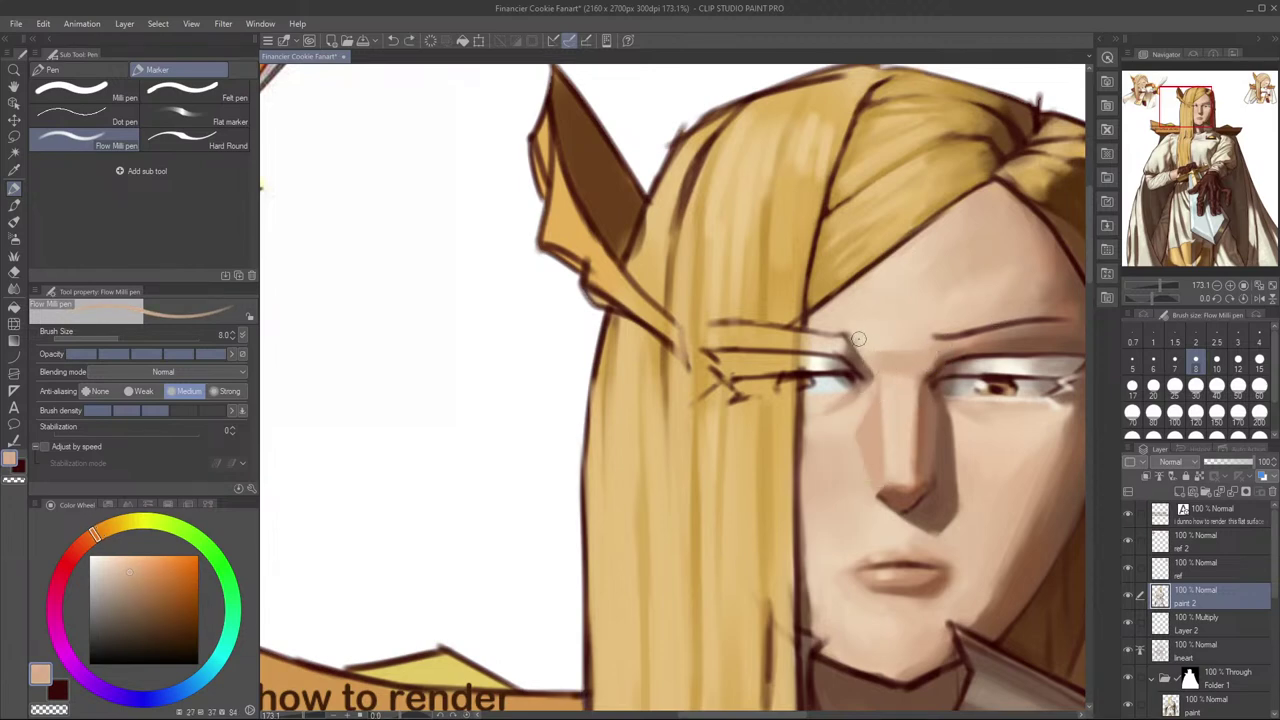
Step: Check the face in the mirrored view, restore the normal orientation and view the upper body
{"action": "scroll", "coordinate": [1040, 345], "scroll_direction": "down", "scroll_amount": 2}
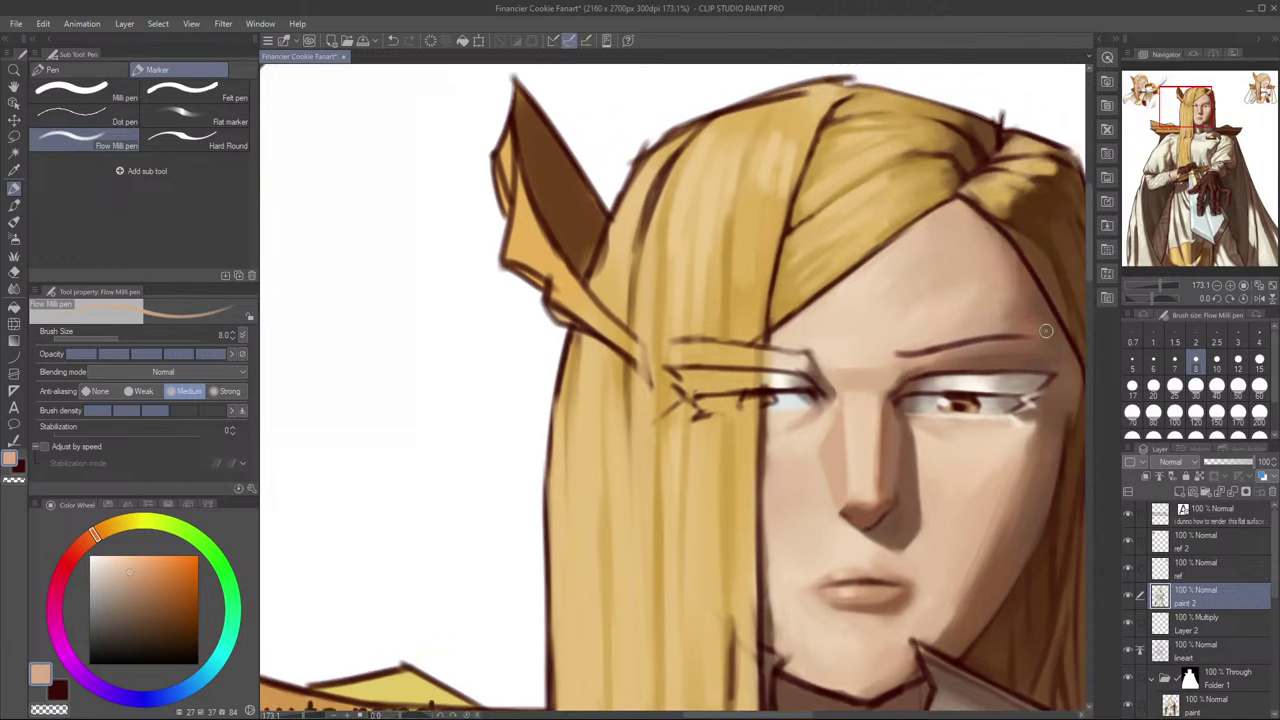
{"action": "key", "text": "h"}
{"action": "key", "text": "h"}
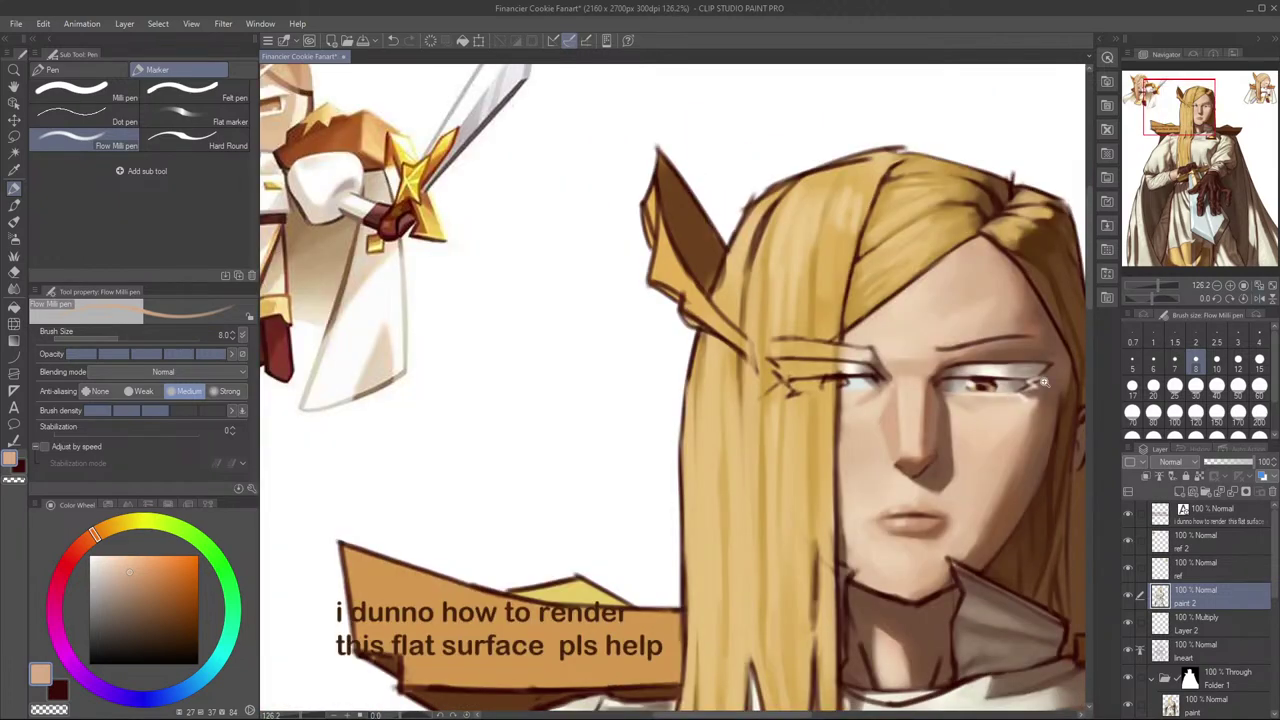
{"action": "scroll", "coordinate": [1044, 383], "scroll_direction": "down", "scroll_amount": 4}
{"action": "left_click_drag", "start_coordinate": [1071, 413], "coordinate": [988, 297]}
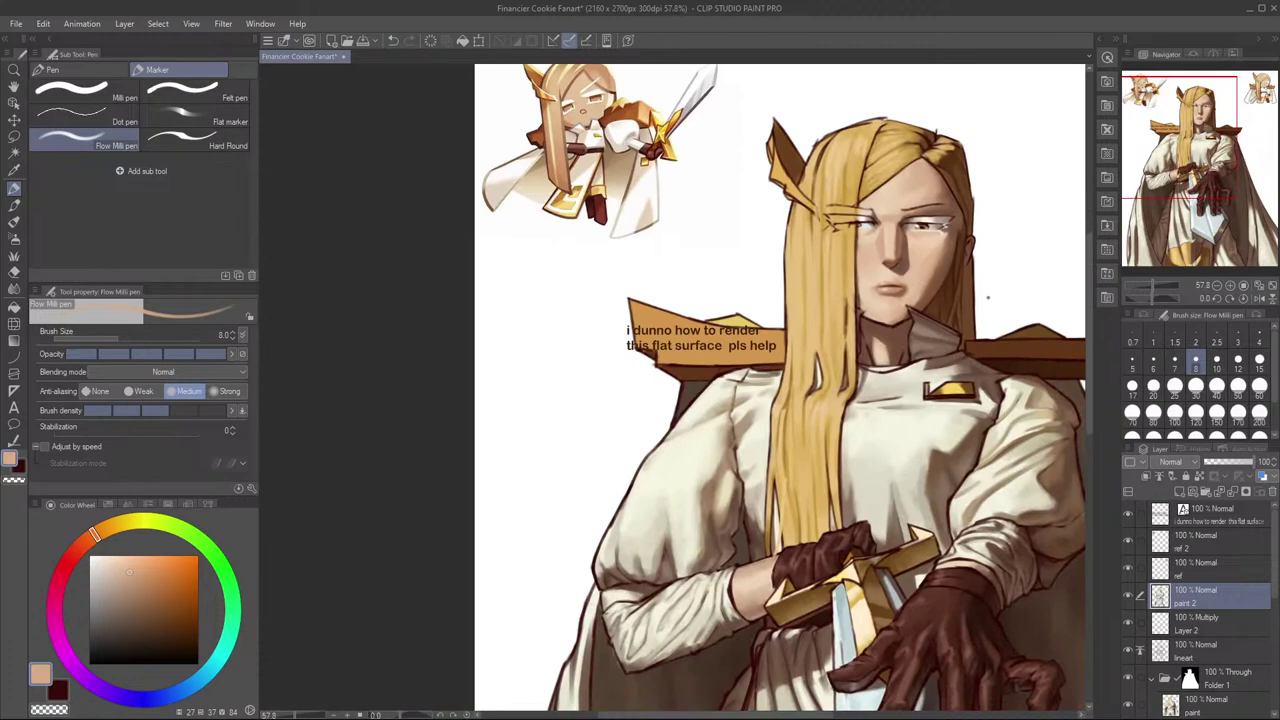
Step: Rework the skin between the eyebrow and the outer upper lid with brown and skin tones sampled nearby
{"action": "scroll", "coordinate": [1003, 355], "scroll_direction": "up", "scroll_amount": 4}
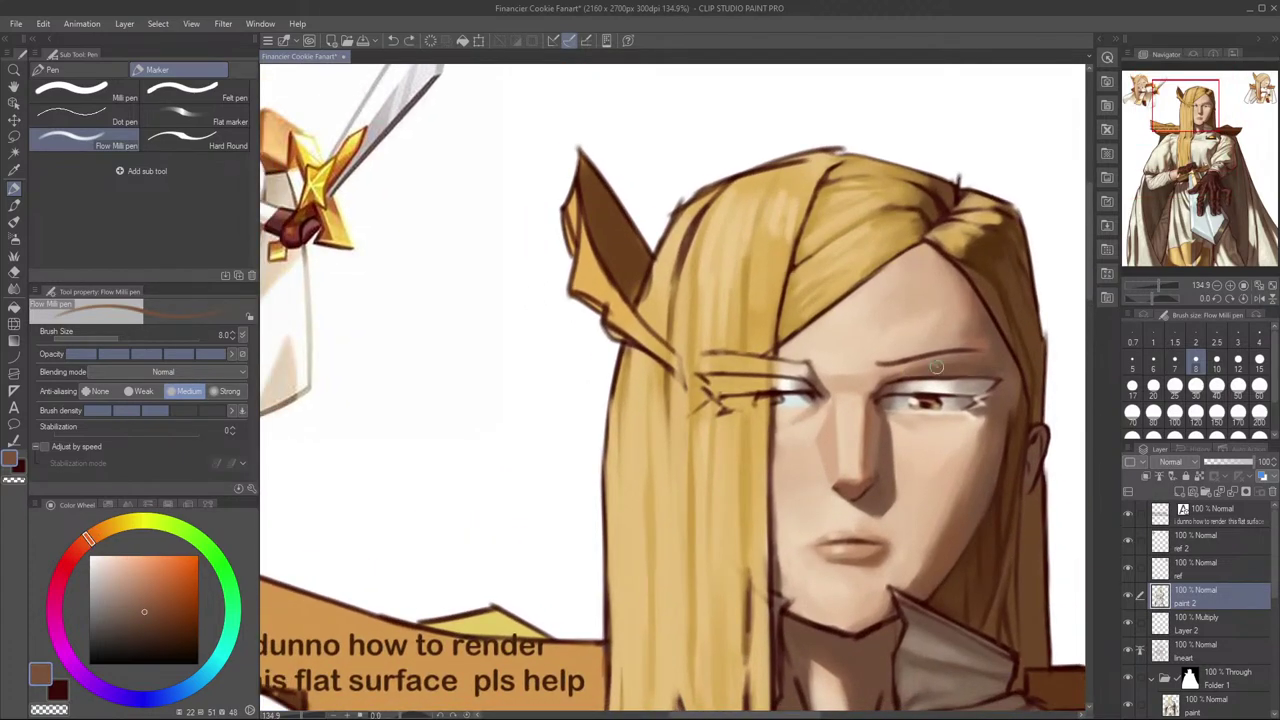
{"action": "key", "text": "ctrl+z"}
{"action": "left_click", "coordinate": [992, 371], "text": "alt"}
{"action": "left_click_drag", "start_coordinate": [994, 370], "coordinate": [966, 371]}
{"action": "left_click", "coordinate": [975, 371], "text": "alt"}
{"action": "left_click", "coordinate": [992, 340], "text": "alt"}
{"action": "key", "text": "ctrl+z"}
Step: Try shading the forehead beside the hairline with sampled skin tones, enlarge the brush to size 15, and undo the last strokes
{"action": "left_click", "coordinate": [982, 323], "text": "alt"}
{"action": "mouse_move", "coordinate": [982, 318]}
{"action": "left_mouse_down"}
{"action": "mouse_move", "coordinate": [976, 333]}
{"action": "mouse_move", "coordinate": [957, 276]}
{"action": "left_mouse_up"}
{"action": "left_click", "coordinate": [952, 318], "text": "alt"}
{"action": "key", "text": "bracketright"}
{"action": "key", "text": "bracketright"}
{"action": "key", "text": "bracketright"}
{"action": "key", "text": "ctrl+z"}
{"action": "key", "text": "ctrl+z"}
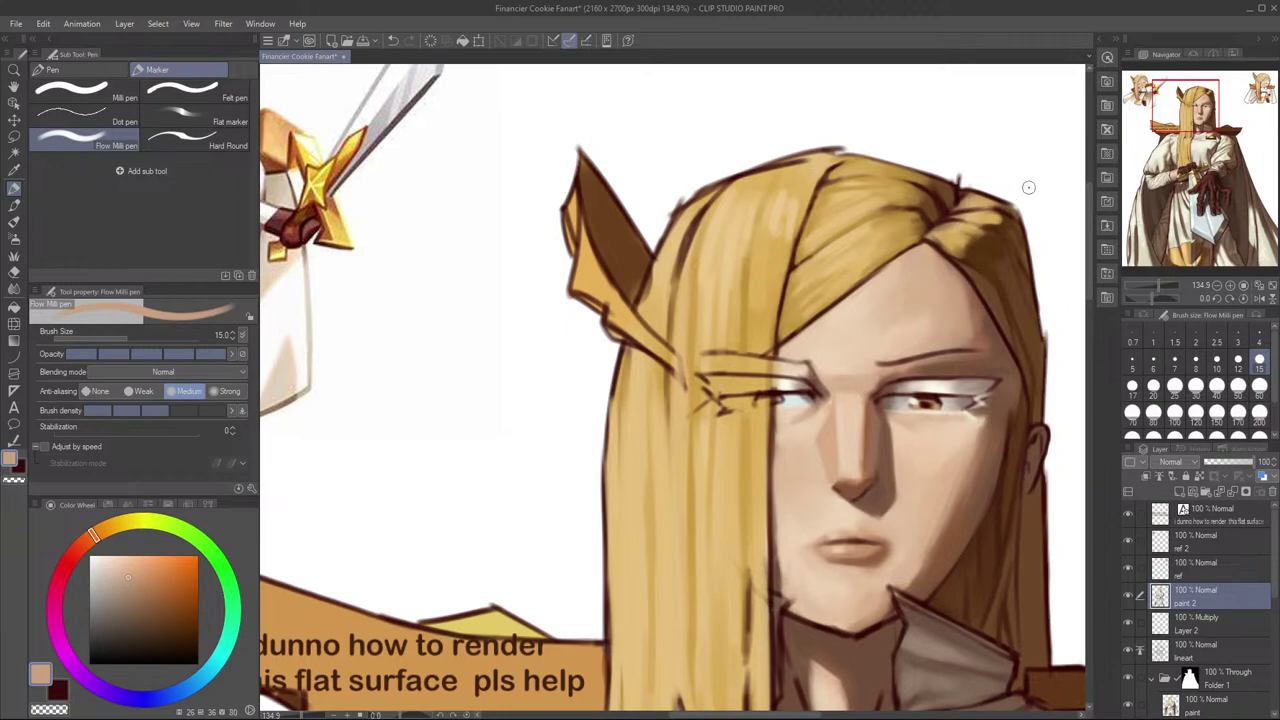
Step: Examine the face and the whole figure in mirrored and normal orientation at several zoom levels
{"action": "key", "text": "h"}
{"action": "left_click_drag", "start_coordinate": [868, 424], "coordinate": [1037, 369]}
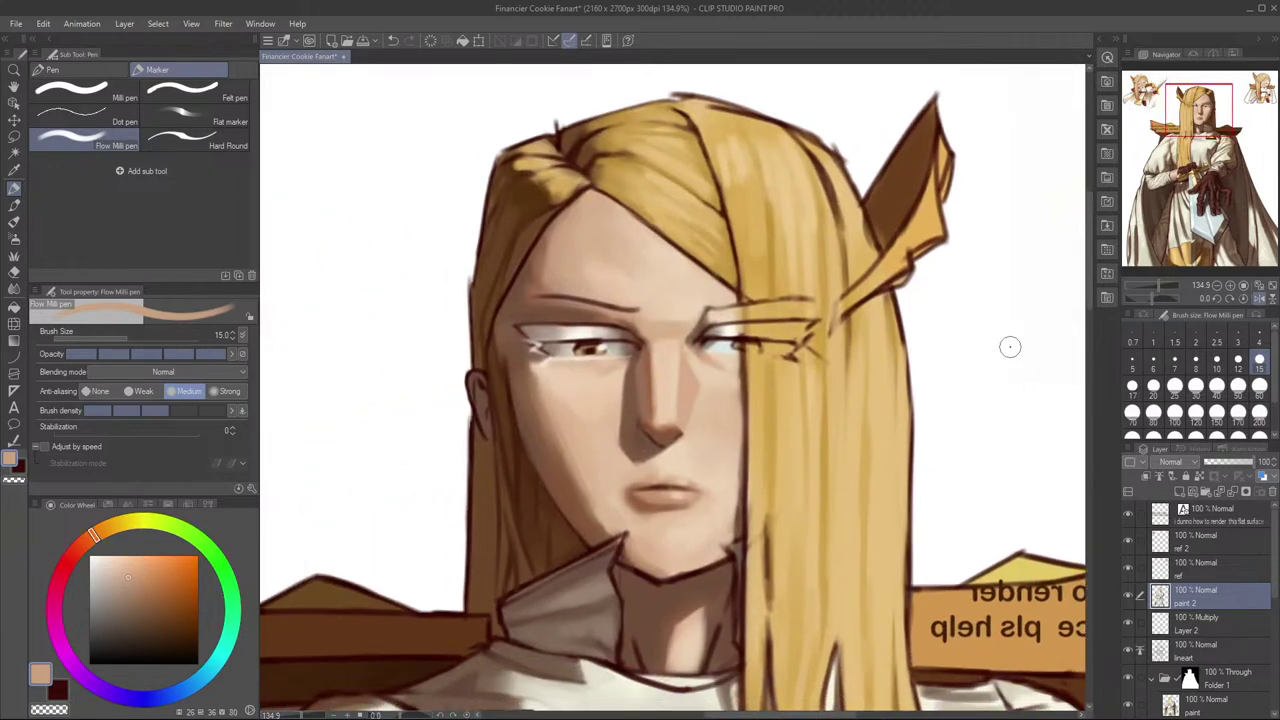
{"action": "key", "text": "h"}
{"action": "left_click_drag", "start_coordinate": [940, 386], "coordinate": [1090, 352]}
{"action": "scroll", "coordinate": [981, 304], "scroll_direction": "down", "scroll_amount": 3}
{"action": "left_click_drag", "start_coordinate": [902, 233], "coordinate": [937, 313]}
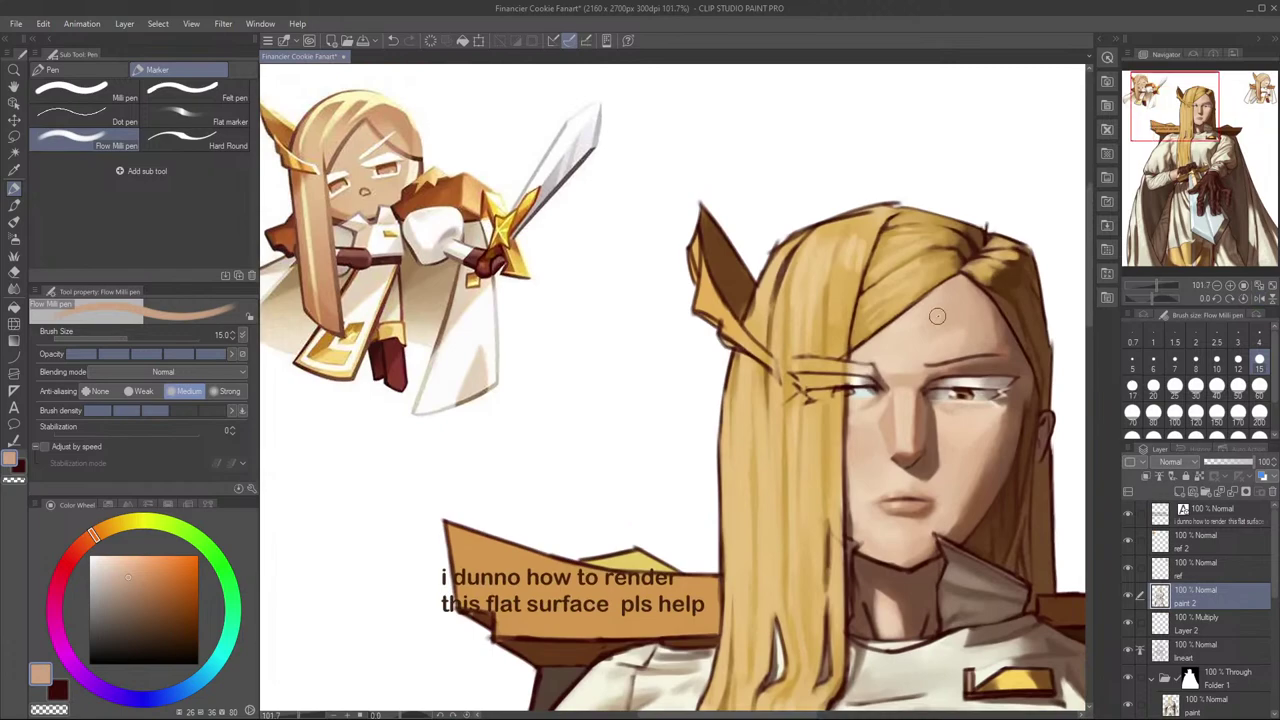
{"action": "scroll", "coordinate": [937, 313], "scroll_direction": "down", "scroll_amount": 4}
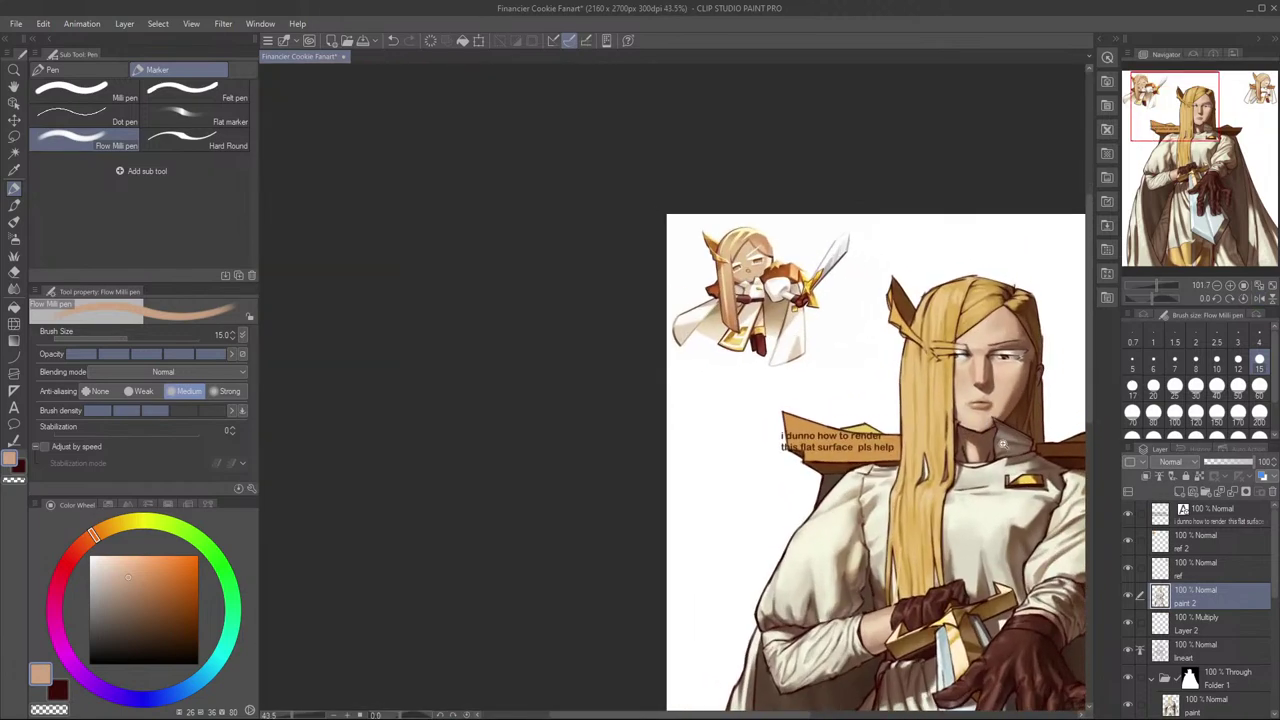
{"action": "key", "text": "h"}
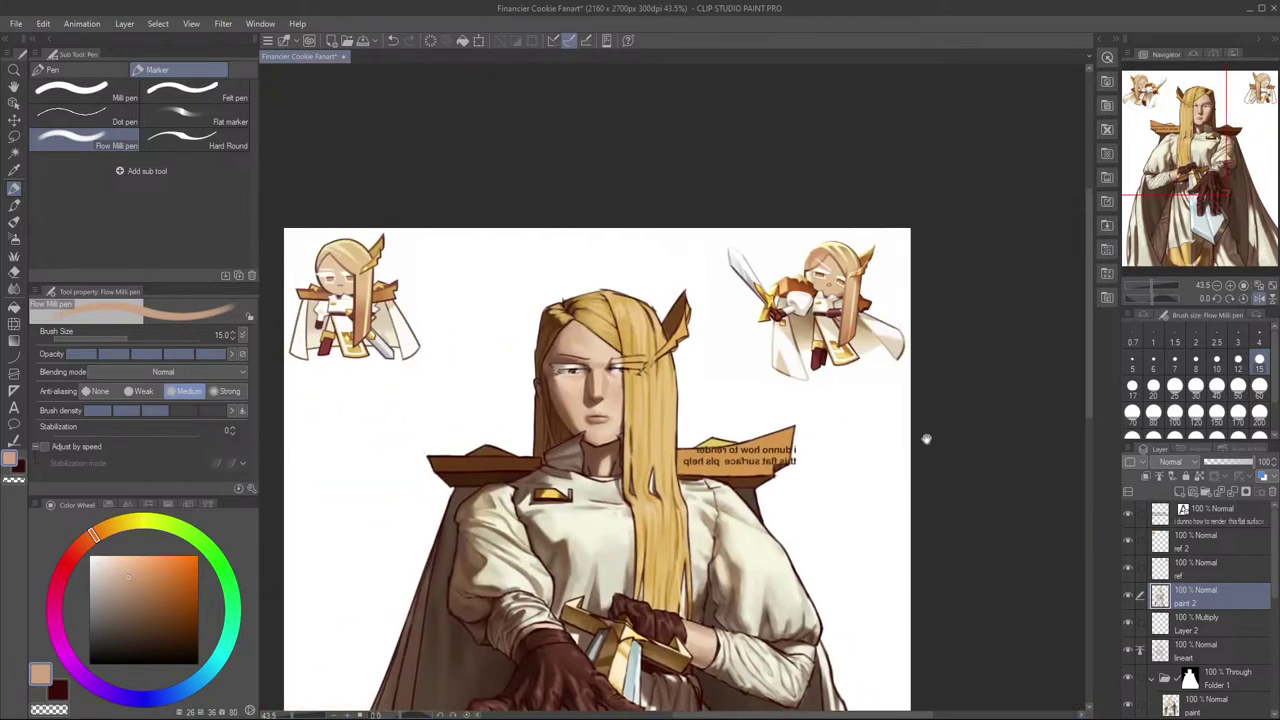
{"action": "key", "text": "h"}
{"action": "left_click_drag", "start_coordinate": [926, 439], "coordinate": [1076, 254]}
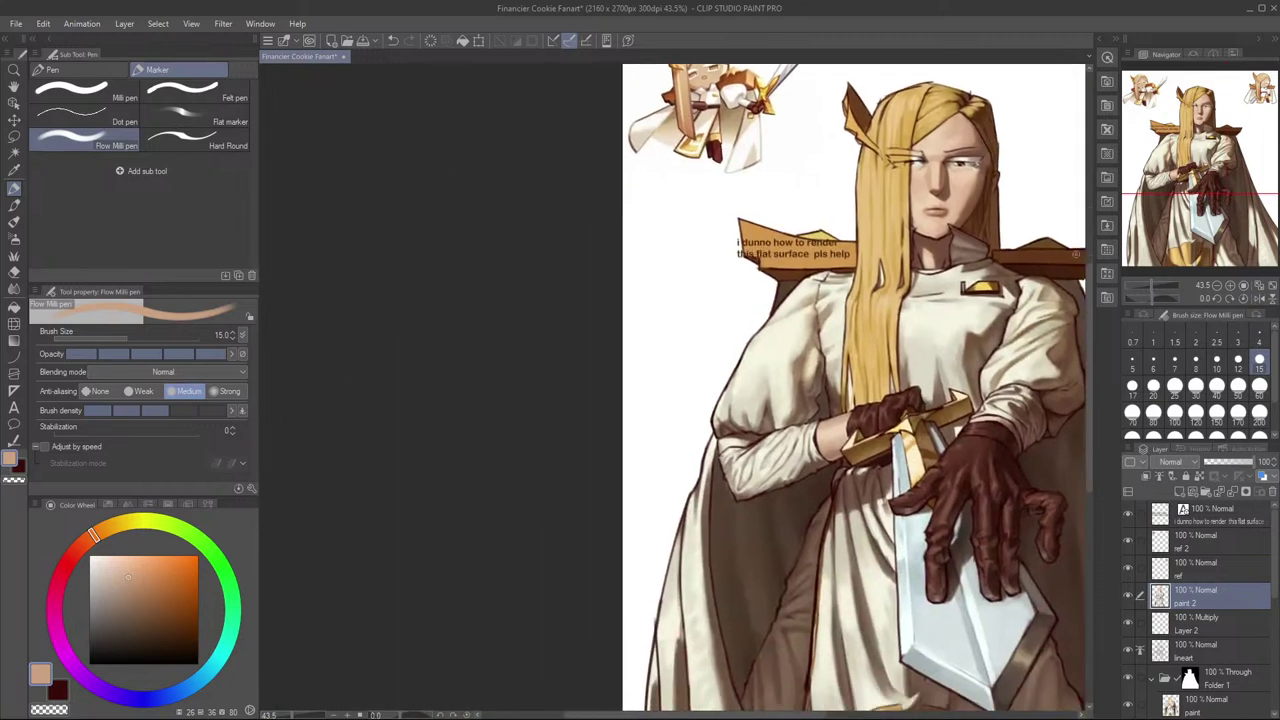
{"action": "scroll", "coordinate": [1076, 253], "scroll_direction": "down", "scroll_amount": 2}
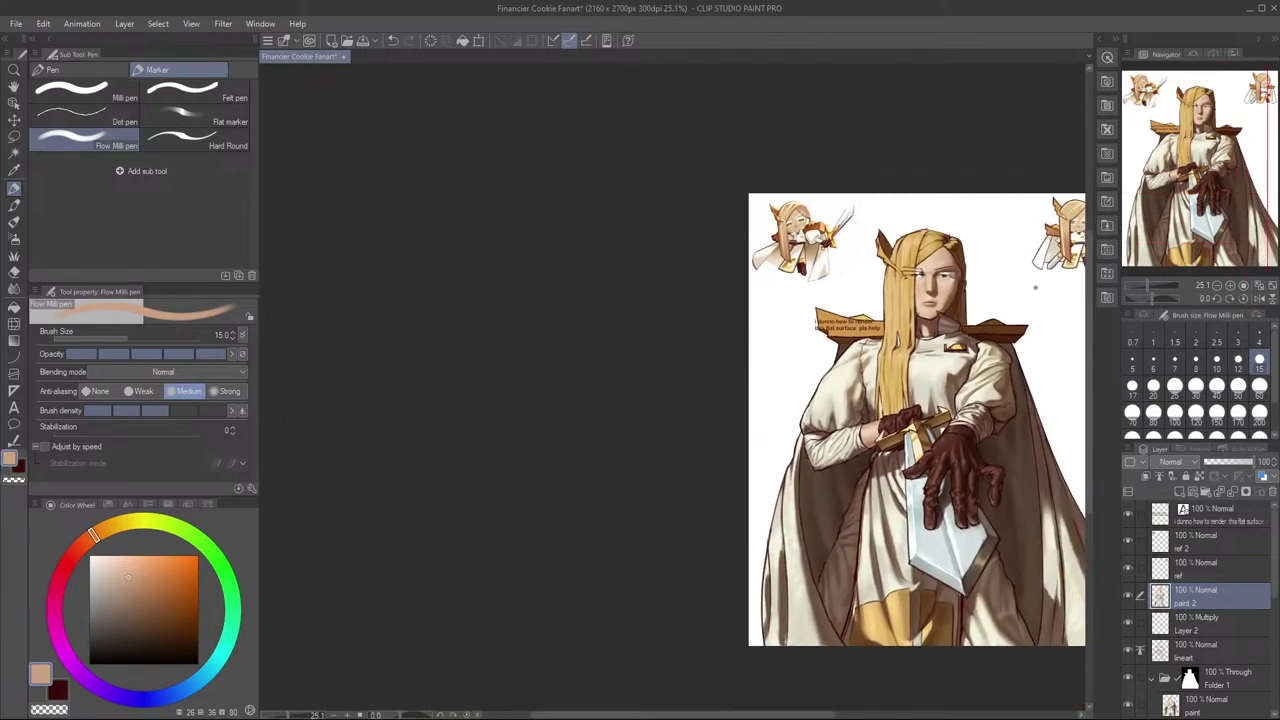
{"action": "scroll", "coordinate": [1034, 289], "scroll_direction": "up", "scroll_amount": 2}
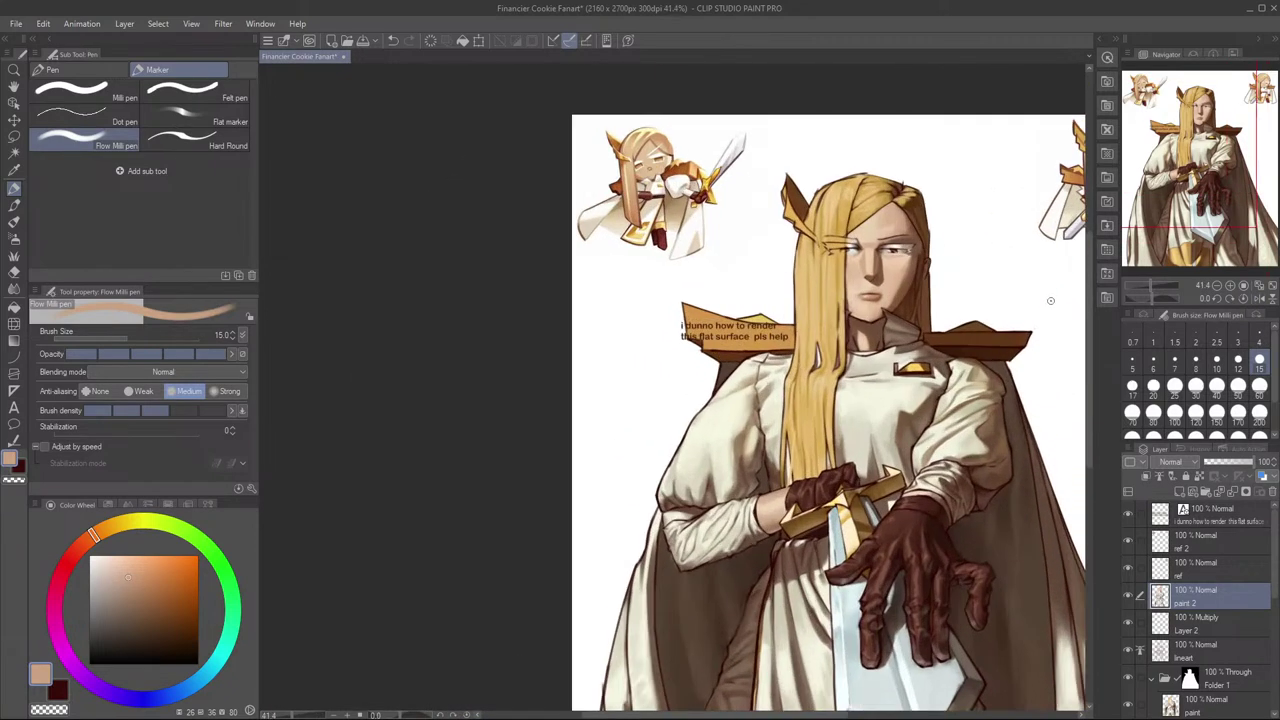
{"action": "left_click_drag", "start_coordinate": [1020, 299], "coordinate": [1000, 371]}
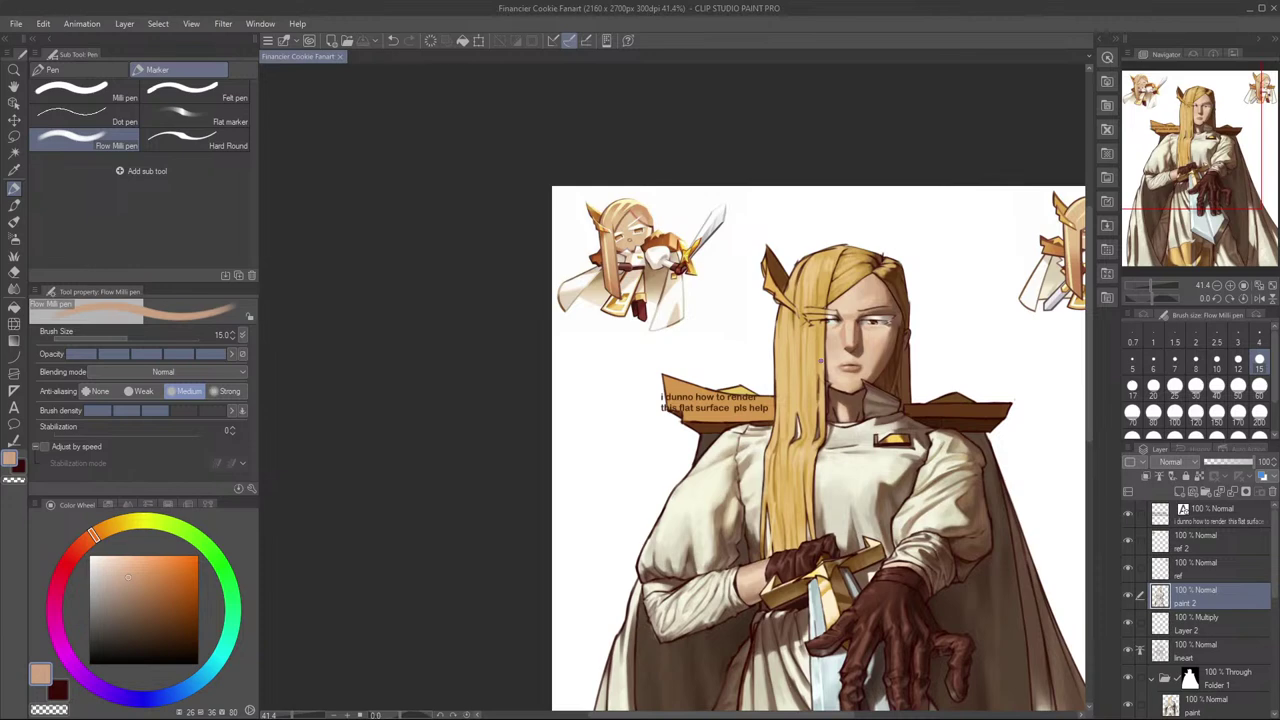
Step: Check the upper body mirrored, hide the text note layer over the shoulder armor, and restore the normal orientation
{"action": "key", "text": "h"}
{"action": "left_click_drag", "start_coordinate": [708, 538], "coordinate": [926, 533]}
{"action": "left_click_drag", "start_coordinate": [936, 449], "coordinate": [955, 440]}
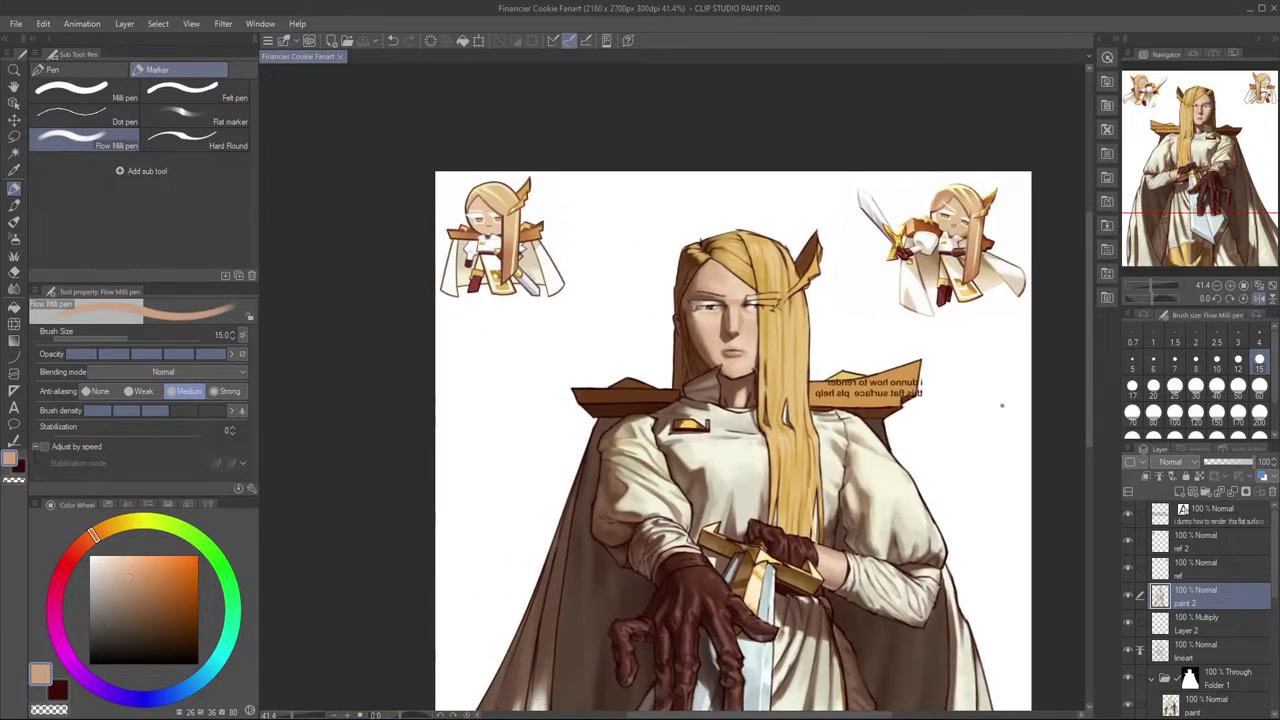
{"action": "left_click", "coordinate": [1128, 514]}
{"action": "key", "text": "h"}
Step: Examine the whole painting without the text note in both orientations, from the head down to the cape and sword
{"action": "left_click_drag", "start_coordinate": [1056, 590], "coordinate": [983, 522]}
{"action": "left_click_drag", "start_coordinate": [1036, 443], "coordinate": [1009, 541]}
{"action": "scroll", "coordinate": [1006, 520], "scroll_direction": "down", "scroll_amount": 1}
{"action": "key", "text": "h"}
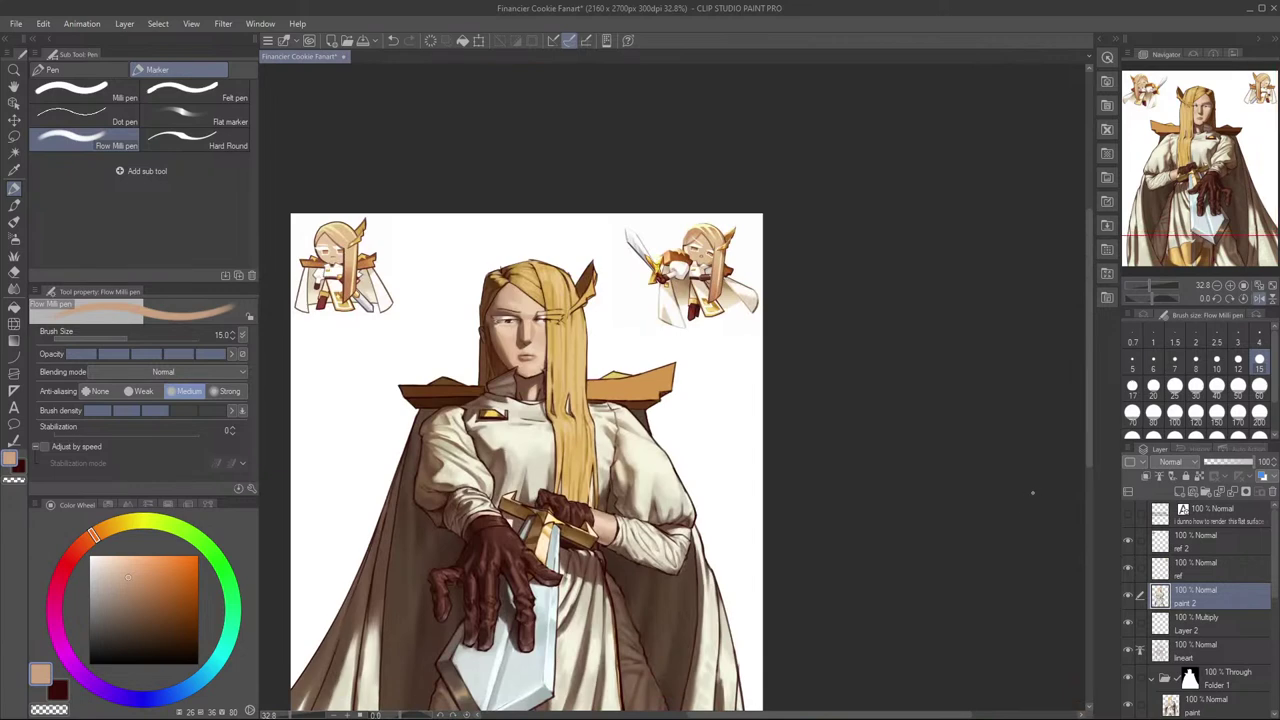
{"action": "key", "text": "h"}
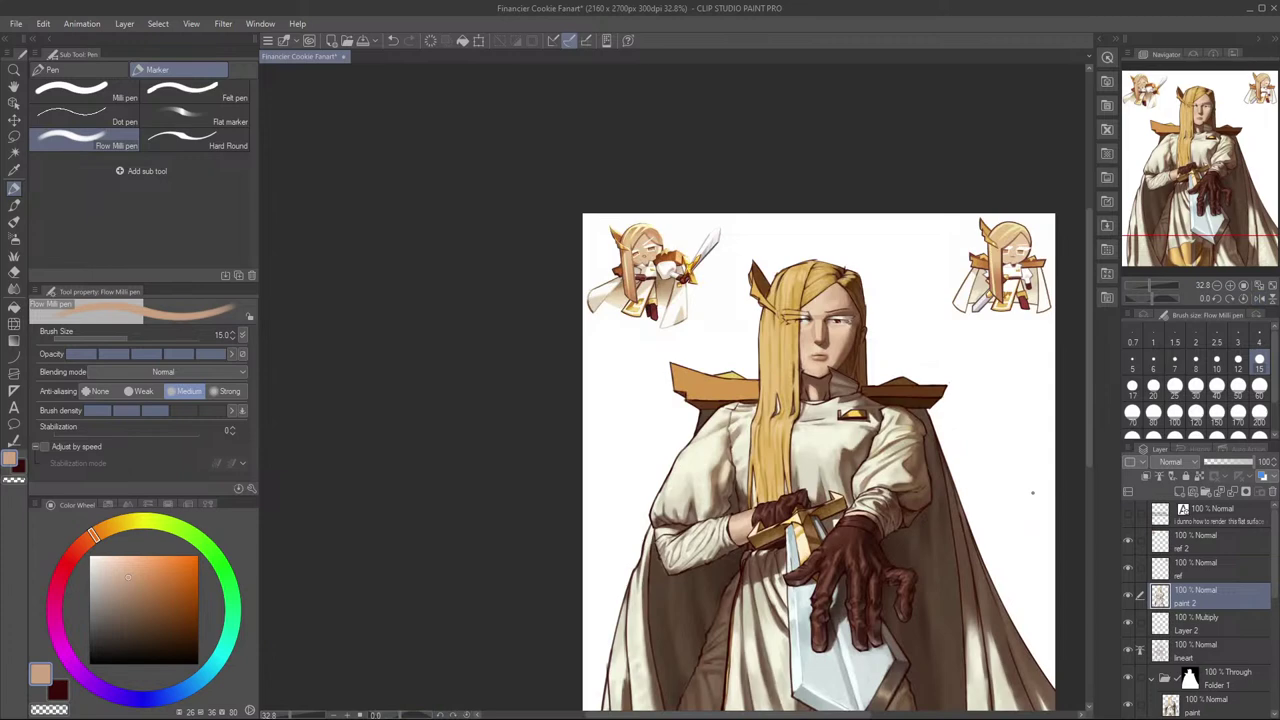
{"action": "key", "text": "h"}
{"action": "key", "text": "h"}
{"action": "left_click_drag", "start_coordinate": [965, 482], "coordinate": [994, 383]}
{"action": "left_click_drag", "start_coordinate": [1010, 440], "coordinate": [1013, 534]}
{"action": "left_click_drag", "start_coordinate": [873, 236], "coordinate": [900, 240]}
{"action": "mouse_move", "coordinate": [936, 314]}
{"action": "left_mouse_down"}
{"action": "mouse_move", "coordinate": [986, 301]}
{"action": "mouse_move", "coordinate": [966, 229]}
{"action": "left_mouse_up"}
{"action": "mouse_move", "coordinate": [988, 460]}
{"action": "left_mouse_down"}
{"action": "mouse_move", "coordinate": [1000, 325]}
{"action": "mouse_move", "coordinate": [980, 330]}
{"action": "left_mouse_up"}
{"action": "scroll", "coordinate": [980, 331], "scroll_direction": "down", "scroll_amount": 2}
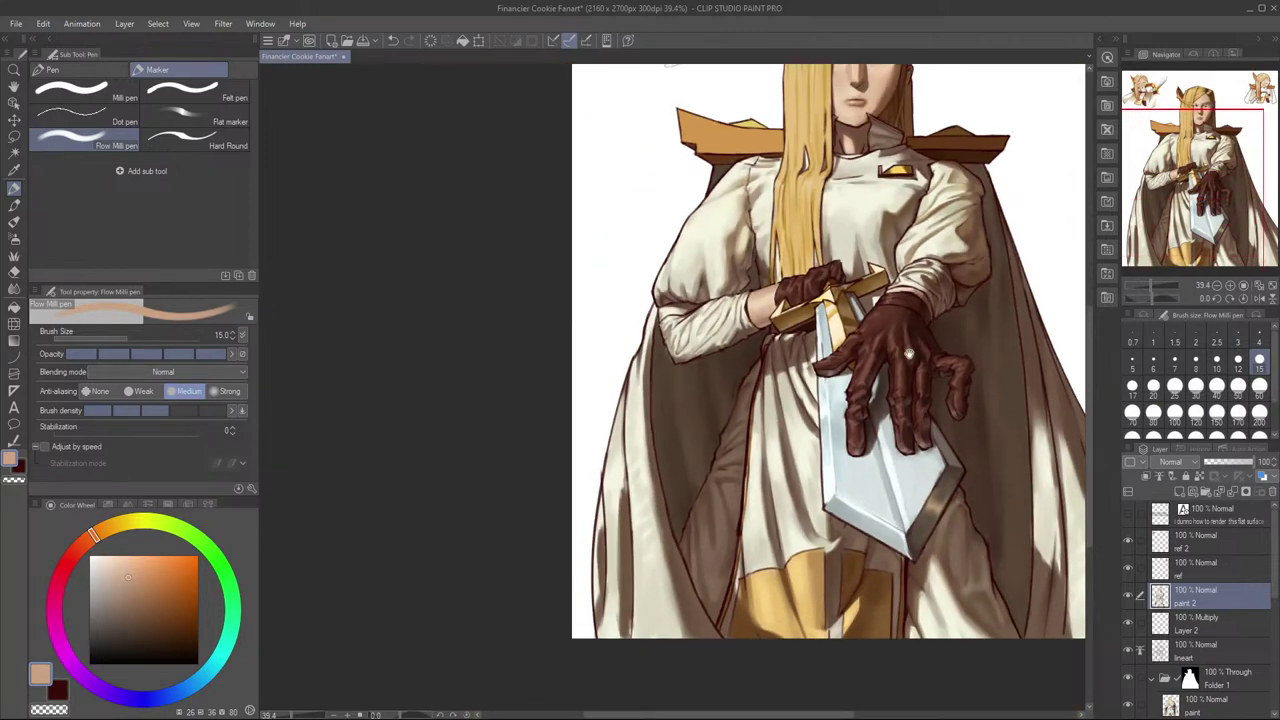
Step: Paint over the shadowed fold on the lower left of the cape with sampled pale beige (50, 12, 83) at brush size 25
{"action": "scroll", "coordinate": [761, 484], "scroll_direction": "up", "scroll_amount": 1}
{"action": "left_click_drag", "start_coordinate": [759, 510], "coordinate": [856, 488]}
{"action": "scroll", "coordinate": [816, 540], "scroll_direction": "up", "scroll_amount": 2}
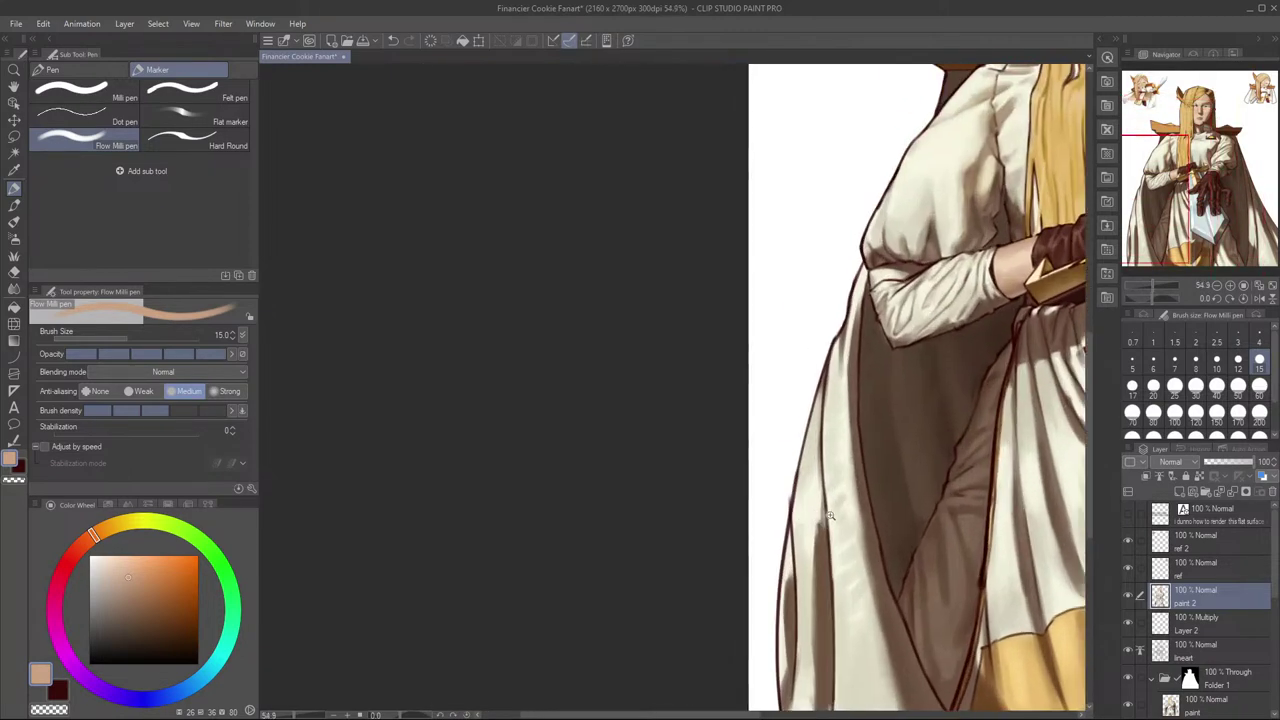
{"action": "scroll", "coordinate": [816, 549], "scroll_direction": "down", "scroll_amount": 1}
{"action": "left_click", "coordinate": [816, 556], "text": "alt"}
{"action": "key", "text": "bracketright"}
{"action": "key", "text": "bracketright"}
{"action": "key", "text": "bracketright"}
{"action": "left_click_drag", "start_coordinate": [817, 548], "coordinate": [813, 582]}
{"action": "key", "text": "ctrl+z"}
{"action": "left_click_drag", "start_coordinate": [817, 525], "coordinate": [822, 682]}
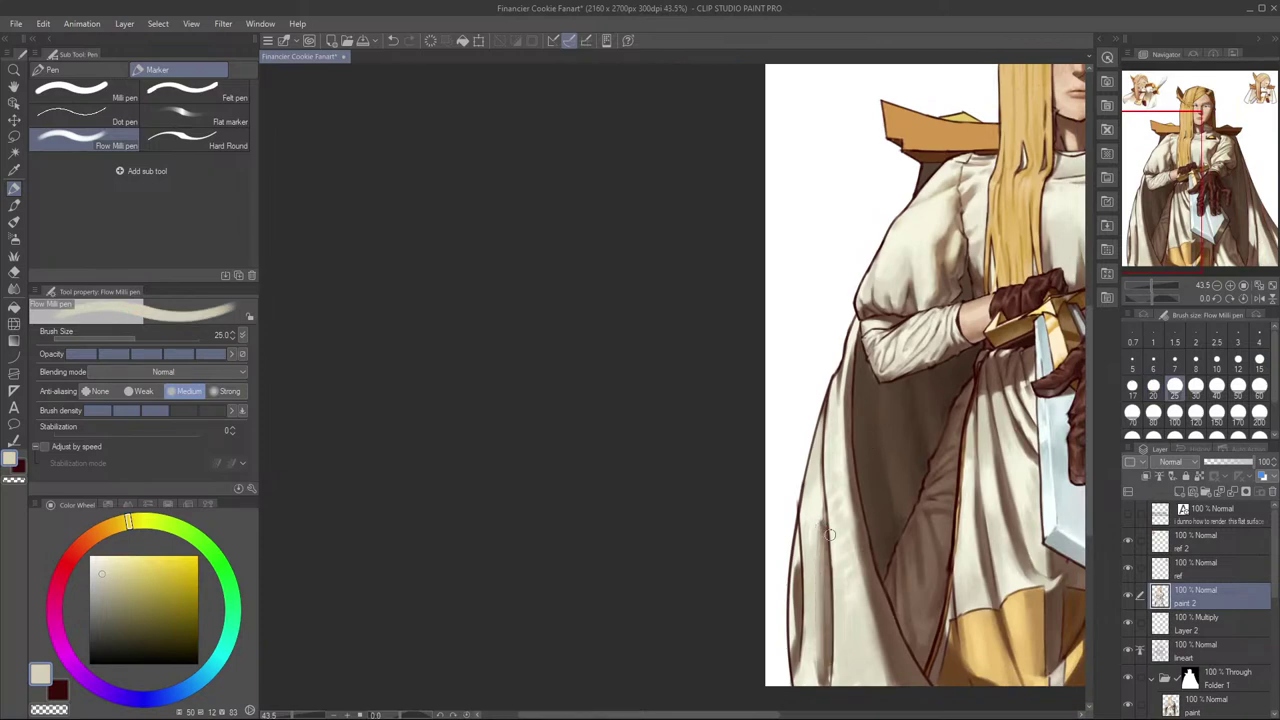
Step: Soften the left cape fold down to the hem at brush size 60, and sample a lighter cream at size 40
{"action": "key", "text": "bracketright"}
{"action": "key", "text": "bracketright"}
{"action": "key", "text": "bracketright"}
{"action": "key", "text": "bracketright"}
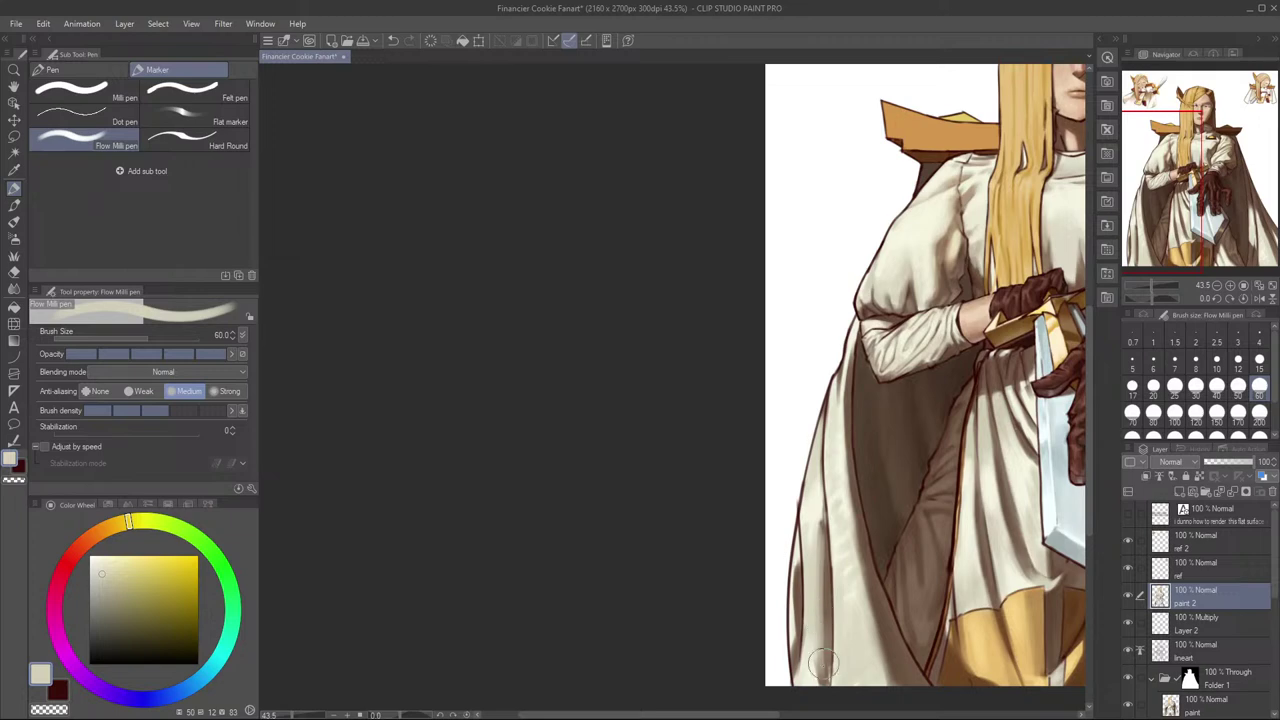
{"action": "key", "text": "bracketleft"}
{"action": "key", "text": "bracketleft"}
{"action": "left_click", "coordinate": [812, 662], "text": "alt"}
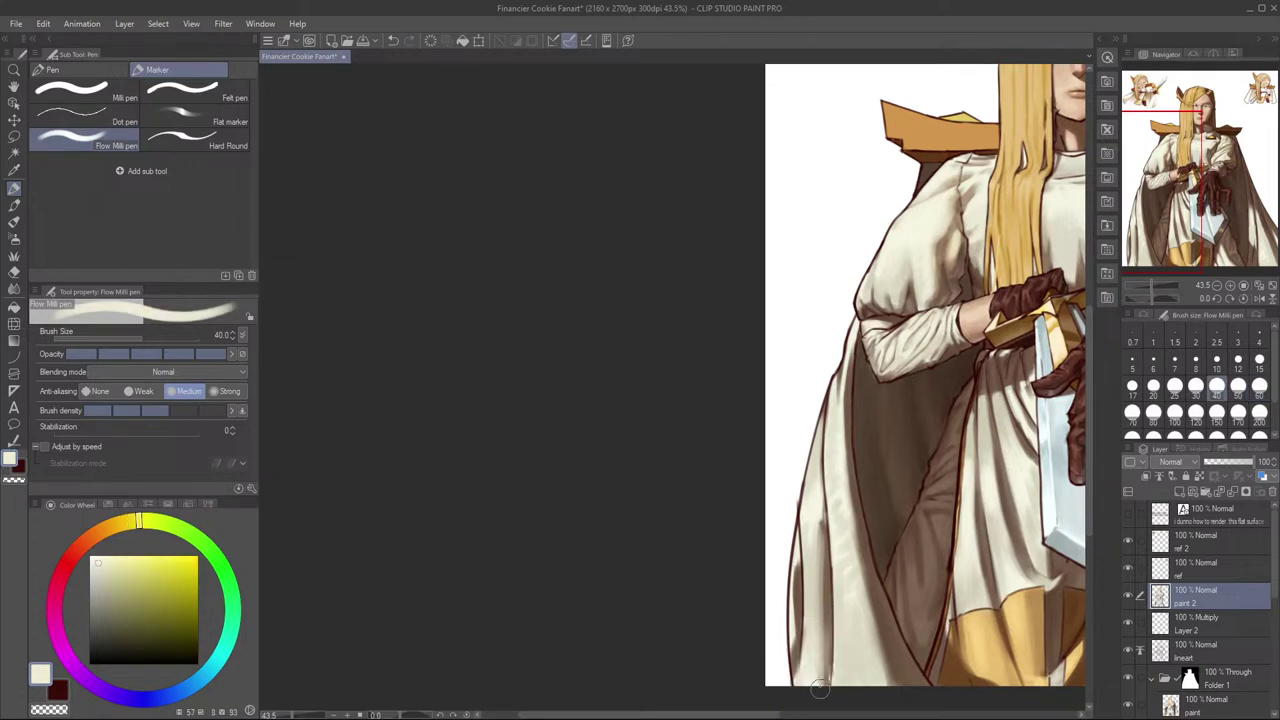
Step: Lighten the narrow dark fold along the cape's left outer edge with sampled cream tones at brush size 17
{"action": "key", "text": "bracketleft"}
{"action": "key", "text": "bracketleft"}
{"action": "key", "text": "bracketleft"}
{"action": "key", "text": "bracketleft"}
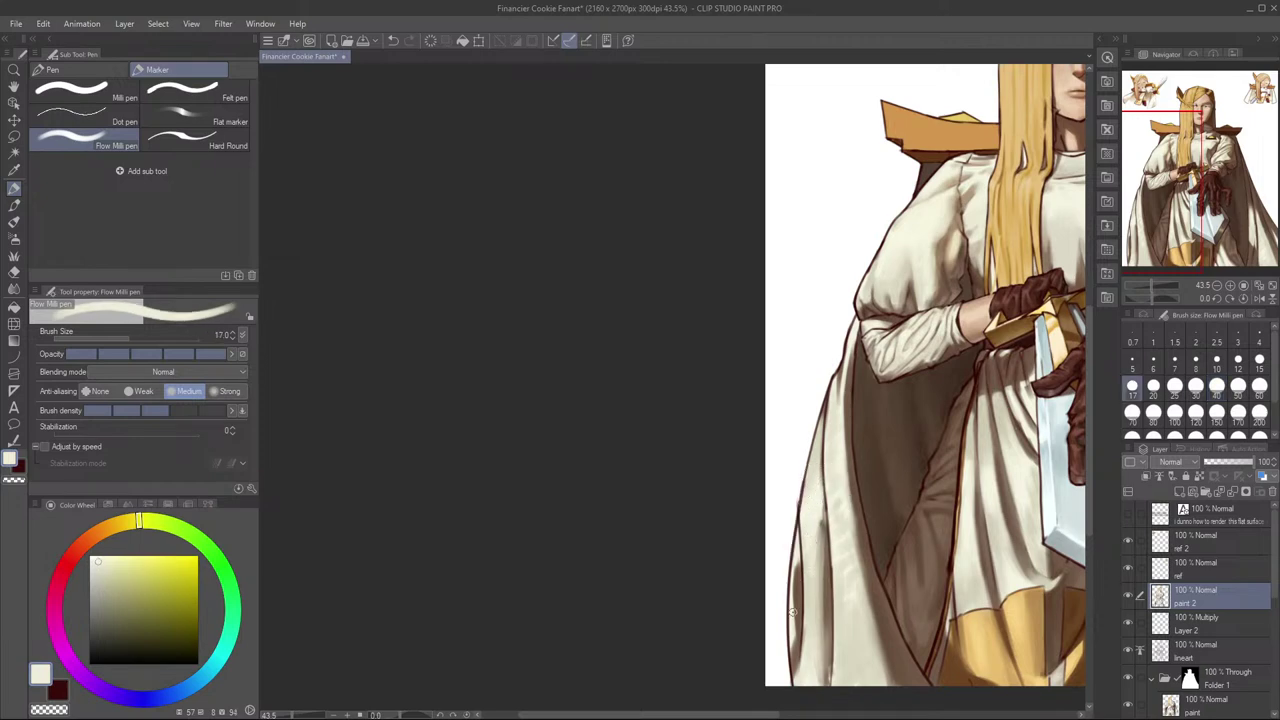
{"action": "left_click", "coordinate": [815, 617], "text": "alt"}
{"action": "left_click", "coordinate": [813, 623], "text": "alt"}
{"action": "mouse_move", "coordinate": [791, 552]}
{"action": "left_mouse_down"}
{"action": "mouse_move", "coordinate": [794, 636]}
{"action": "mouse_move", "coordinate": [795, 607]}
{"action": "left_mouse_up"}
{"action": "key", "text": "ctrl+z"}
{"action": "left_click_drag", "start_coordinate": [797, 563], "coordinate": [797, 616]}
{"action": "key", "text": "ctrl+z"}
{"action": "key", "text": "ctrl+z"}
{"action": "mouse_move", "coordinate": [794, 566]}
{"action": "left_mouse_down"}
{"action": "mouse_move", "coordinate": [798, 636]}
{"action": "mouse_move", "coordinate": [796, 578]}
{"action": "left_mouse_up"}
Step: Paint out the remaining dark fold near the cape's lower-left hem with sampled cream (55, 10, 91) at brush size 17
{"action": "left_click", "coordinate": [806, 622], "text": "alt"}
{"action": "key", "text": "ctrl+z"}
{"action": "left_click_drag", "start_coordinate": [799, 657], "coordinate": [798, 631]}
{"action": "left_click", "coordinate": [796, 546], "text": "alt"}
{"action": "left_click", "coordinate": [813, 516], "text": "alt"}
{"action": "left_click", "coordinate": [796, 563], "text": "alt"}
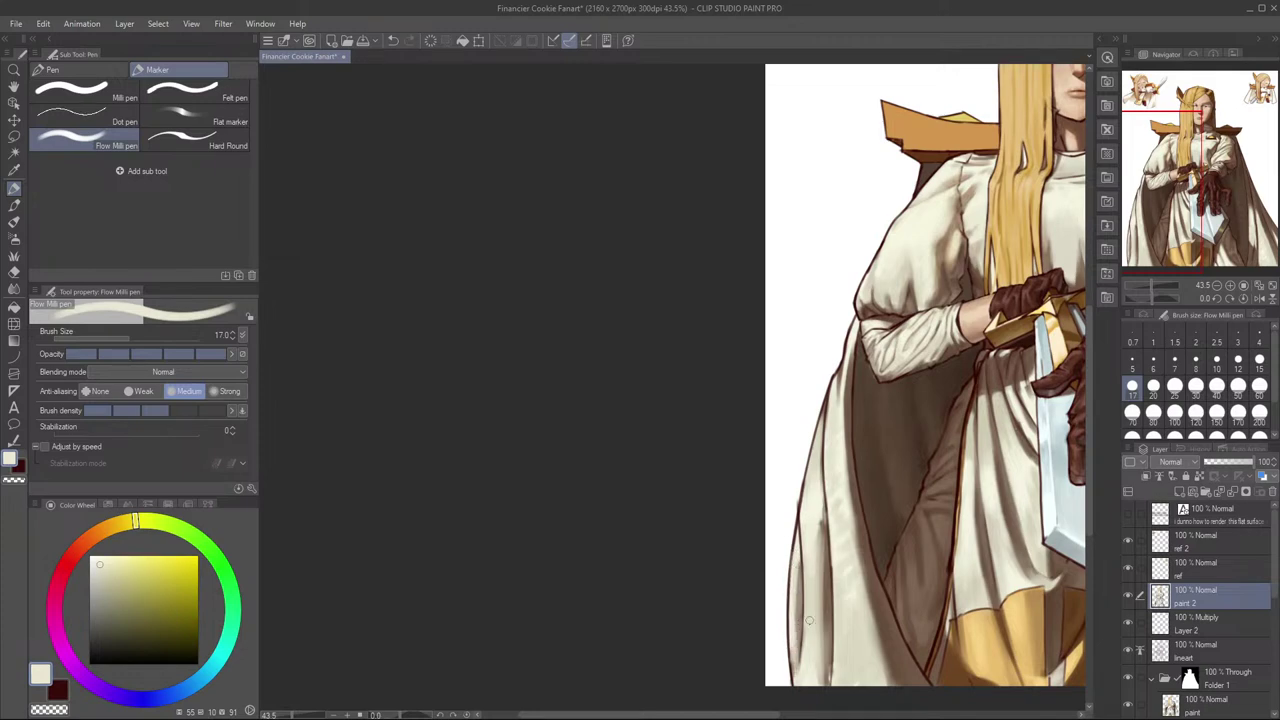
{"action": "left_click", "coordinate": [798, 648], "text": "alt"}
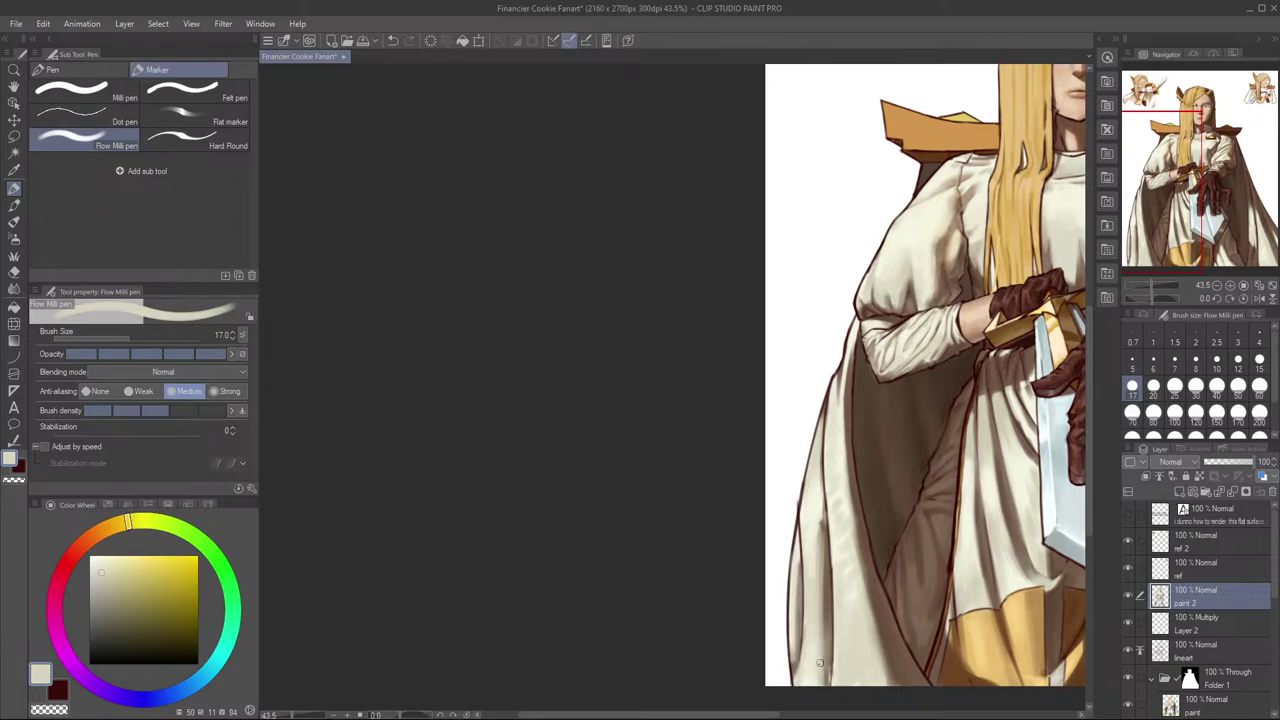
Step: Rework the inner fold on the lower left of the cape with sampled beige (52, 11, 84) at brush size 17
{"action": "left_click", "coordinate": [815, 602], "text": "alt"}
{"action": "mouse_move", "coordinate": [834, 528]}
{"action": "left_mouse_down"}
{"action": "mouse_move", "coordinate": [835, 594]}
{"action": "mouse_move", "coordinate": [831, 544]}
{"action": "mouse_move", "coordinate": [835, 623]}
{"action": "mouse_move", "coordinate": [831, 548]}
{"action": "mouse_move", "coordinate": [840, 578]}
{"action": "left_mouse_up"}
{"action": "left_click", "coordinate": [832, 584], "text": "alt"}
{"action": "left_click", "coordinate": [833, 571], "text": "alt"}
{"action": "key", "text": "ctrl+z"}
{"action": "key", "text": "bracketleft"}
{"action": "key", "text": "bracketleft"}
{"action": "key", "text": "bracketright"}
{"action": "key", "text": "bracketright"}
{"action": "left_click", "coordinate": [839, 581], "text": "alt"}
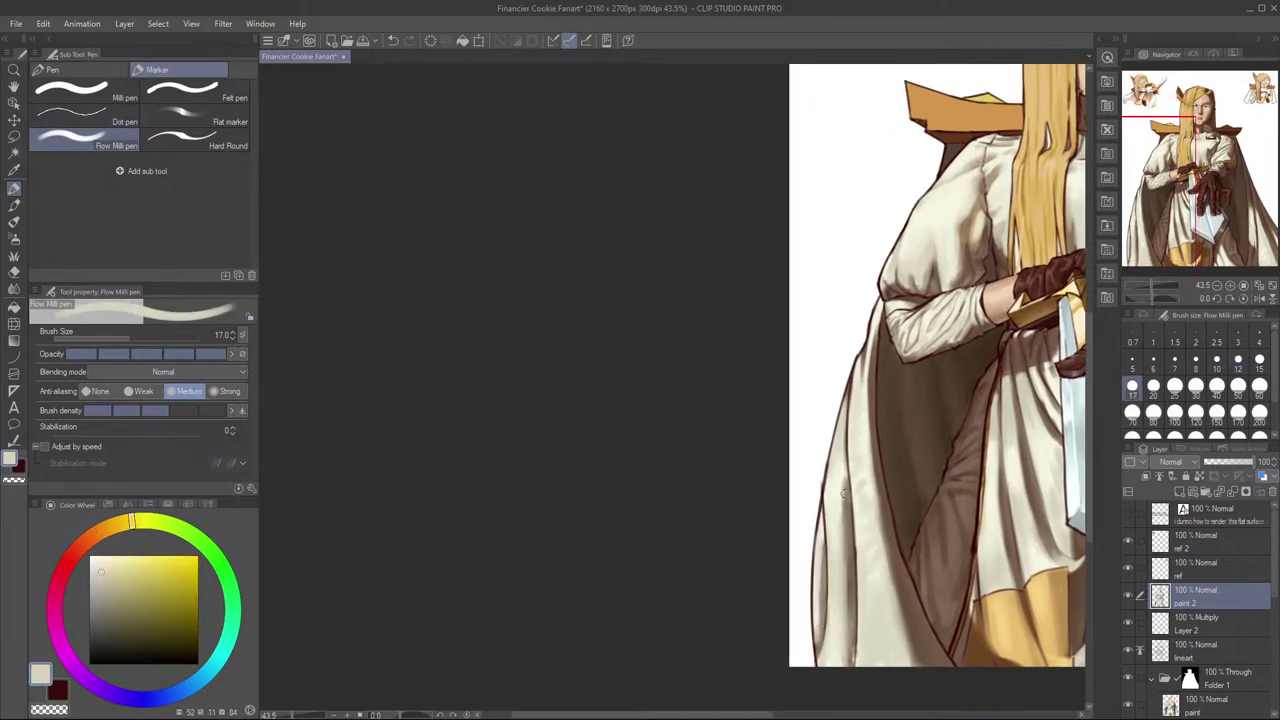
Step: Blend the upper part of that inner fold with nearby sampled tones and undo the last stroke
{"action": "left_click", "coordinate": [841, 517], "text": "alt"}
{"action": "left_click_drag", "start_coordinate": [847, 471], "coordinate": [843, 566]}
{"action": "left_click", "coordinate": [834, 495], "text": "alt"}
{"action": "left_click_drag", "start_coordinate": [846, 492], "coordinate": [840, 550]}
{"action": "key", "text": "ctrl+z"}
Step: Lighten the broad left cape fold beside the dark lining with sampled cream (55, 10, 91) at brush size 30
{"action": "key", "text": "]"}
{"action": "key", "text": "]"}
{"action": "key", "text": "]"}
{"action": "key", "text": "]"}
{"action": "key", "text": "]"}
{"action": "key", "text": "["}
{"action": "key", "text": "["}
{"action": "left_click_drag", "start_coordinate": [883, 485], "coordinate": [901, 524]}
{"action": "left_click", "coordinate": [895, 619], "text": "alt"}
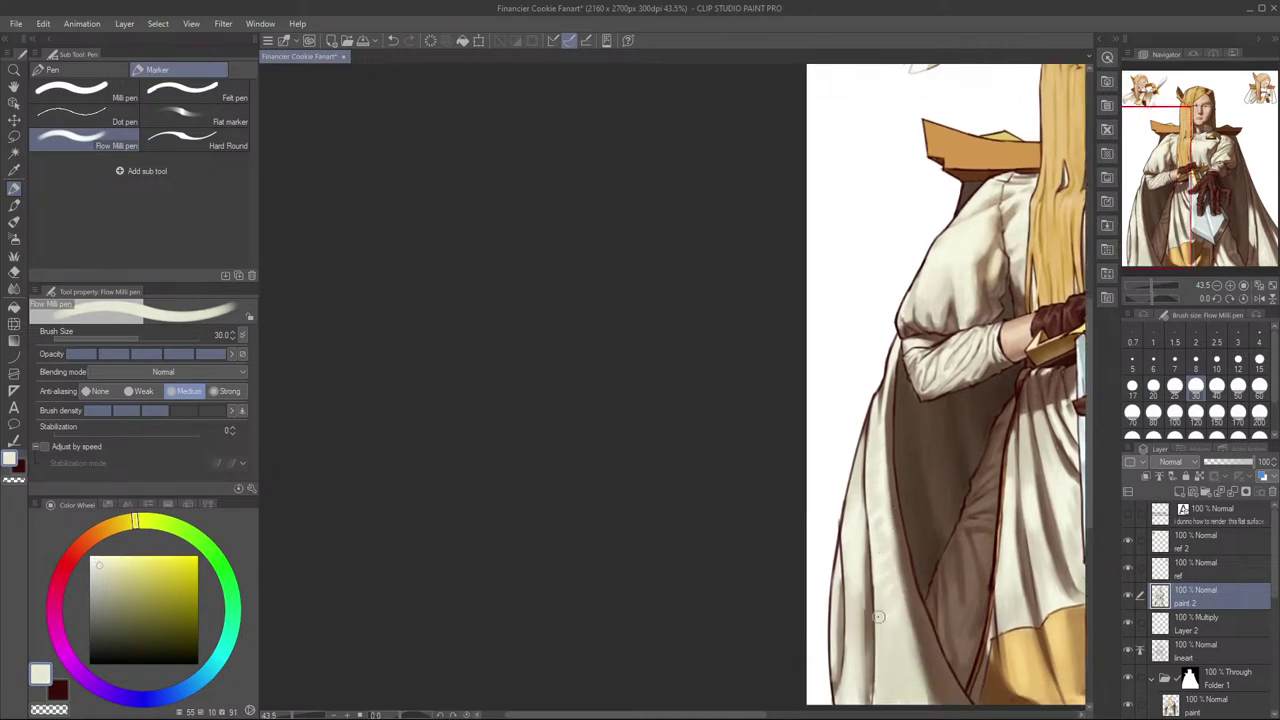
Step: Blend the left cape folds with sampled beige (52, 11, 86) at brush sizes 17 and 25
{"action": "key", "text": "bracketleft"}
{"action": "key", "text": "bracketleft"}
{"action": "key", "text": "bracketleft"}
{"action": "key", "text": "bracketleft"}
{"action": "key", "text": "bracketright"}
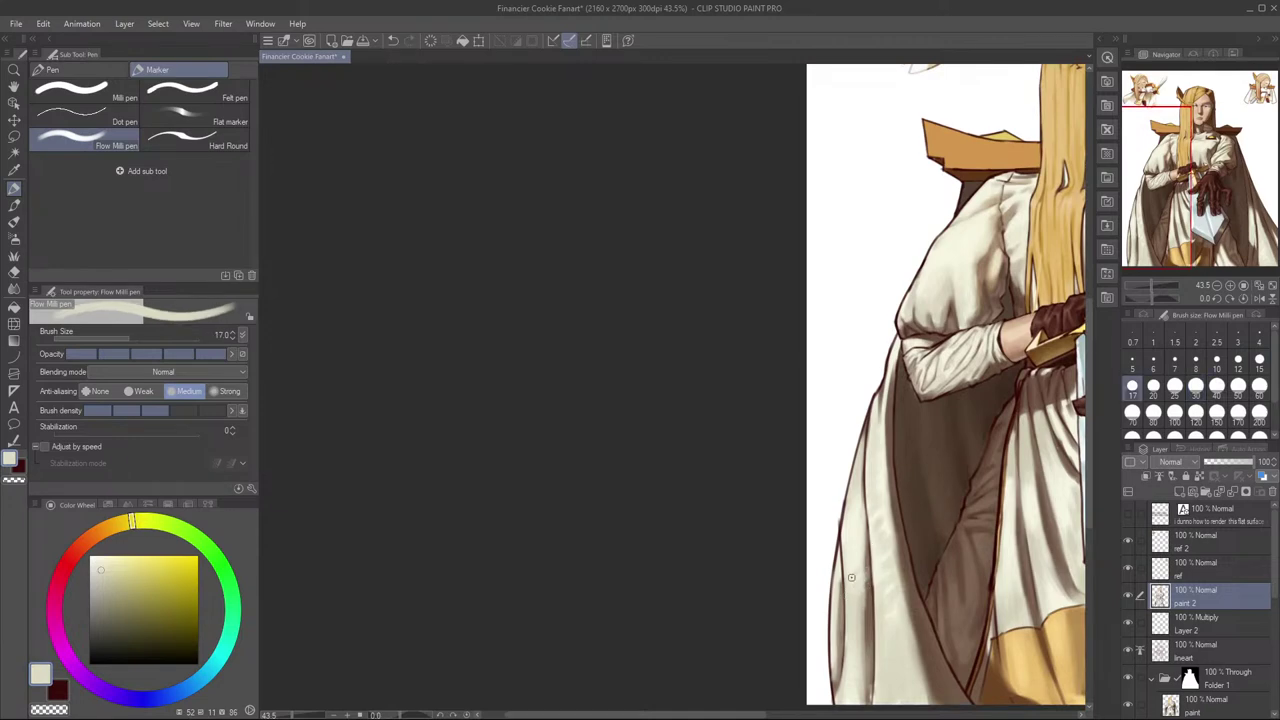
{"action": "key", "text": "bracketright"}
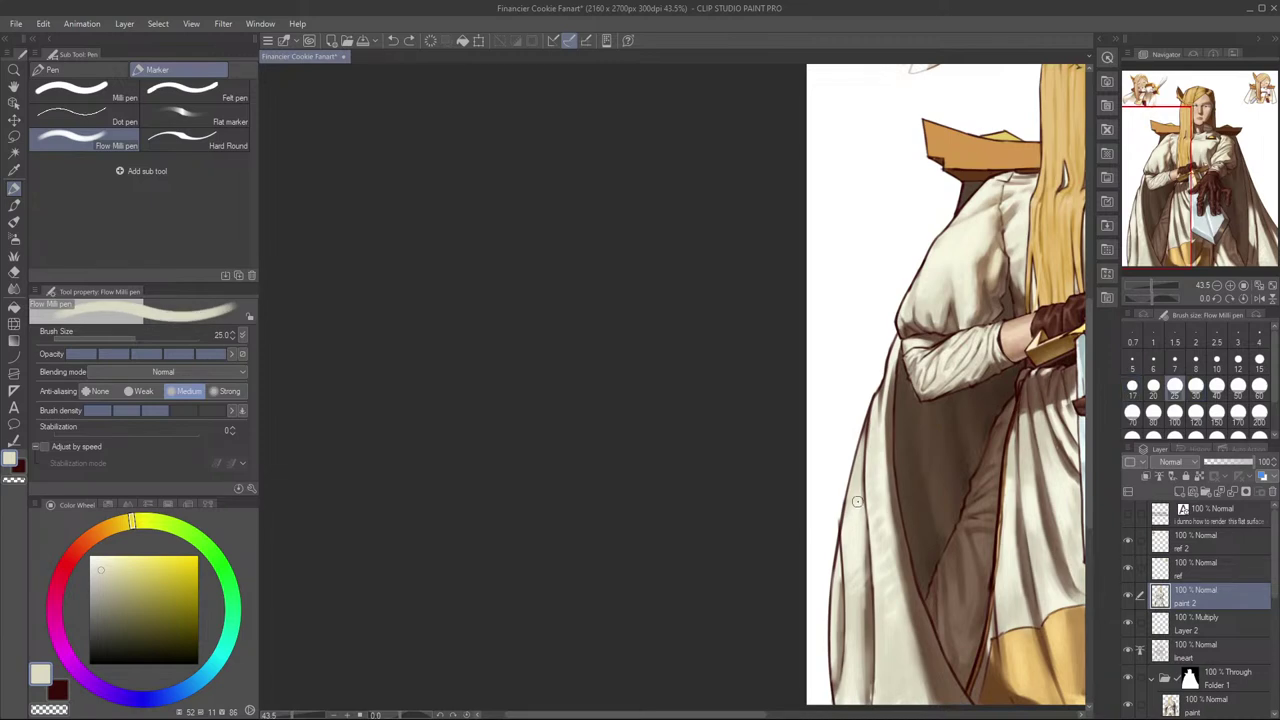
{"action": "key", "text": "bracketleft"}
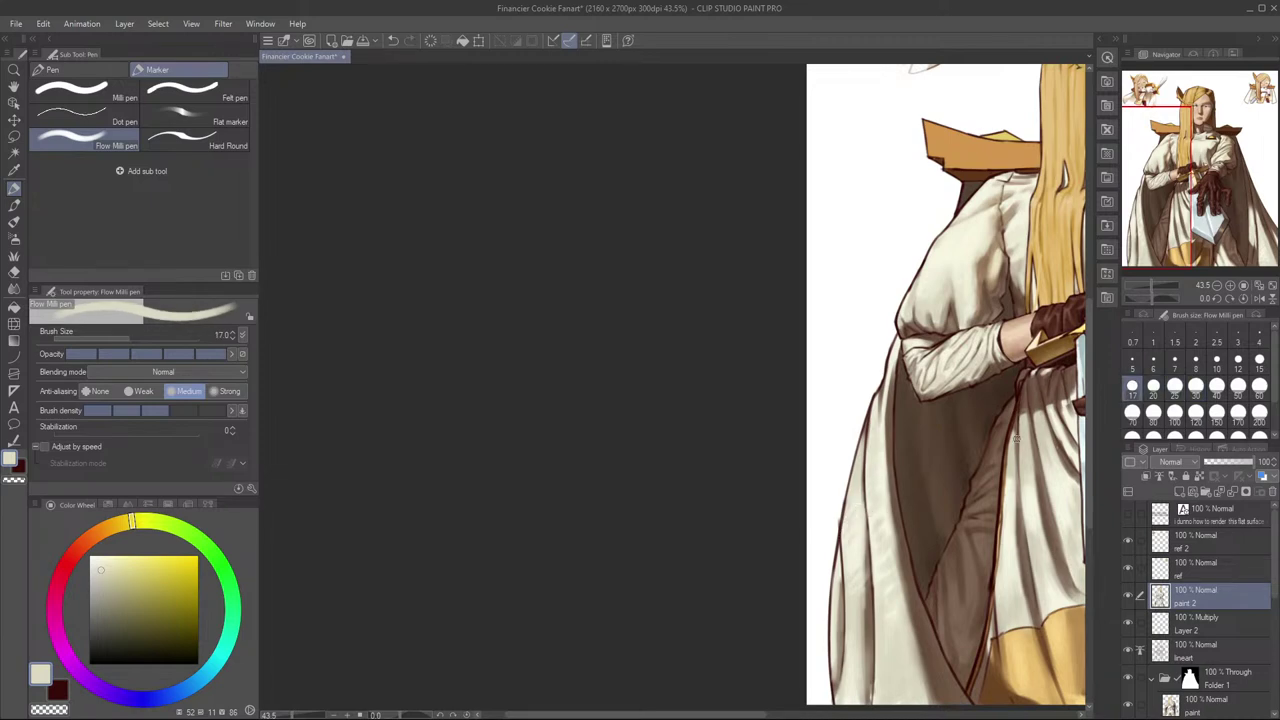
Step: Check the cape in mirrored view and sample brown (28, 37, 46) from the fold shadow at brush size 12
{"action": "key", "text": "h"}
{"action": "left_click_drag", "start_coordinate": [785, 545], "coordinate": [889, 567]}
{"action": "key", "text": "bracketright"}
{"action": "key", "text": "bracketright"}
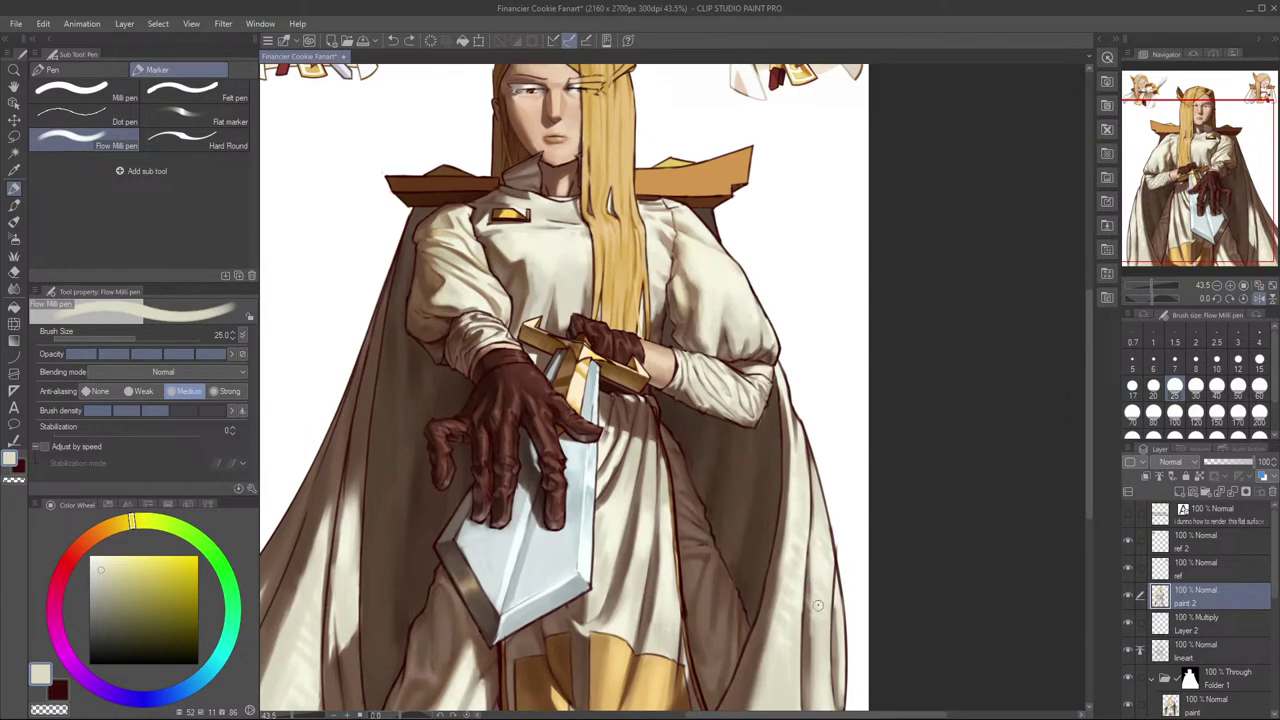
{"action": "left_click", "coordinate": [806, 621], "text": "alt"}
{"action": "key", "text": "bracketleft"}
{"action": "key", "text": "bracketleft"}
{"action": "key", "text": "bracketleft"}
{"action": "key", "text": "bracketleft"}
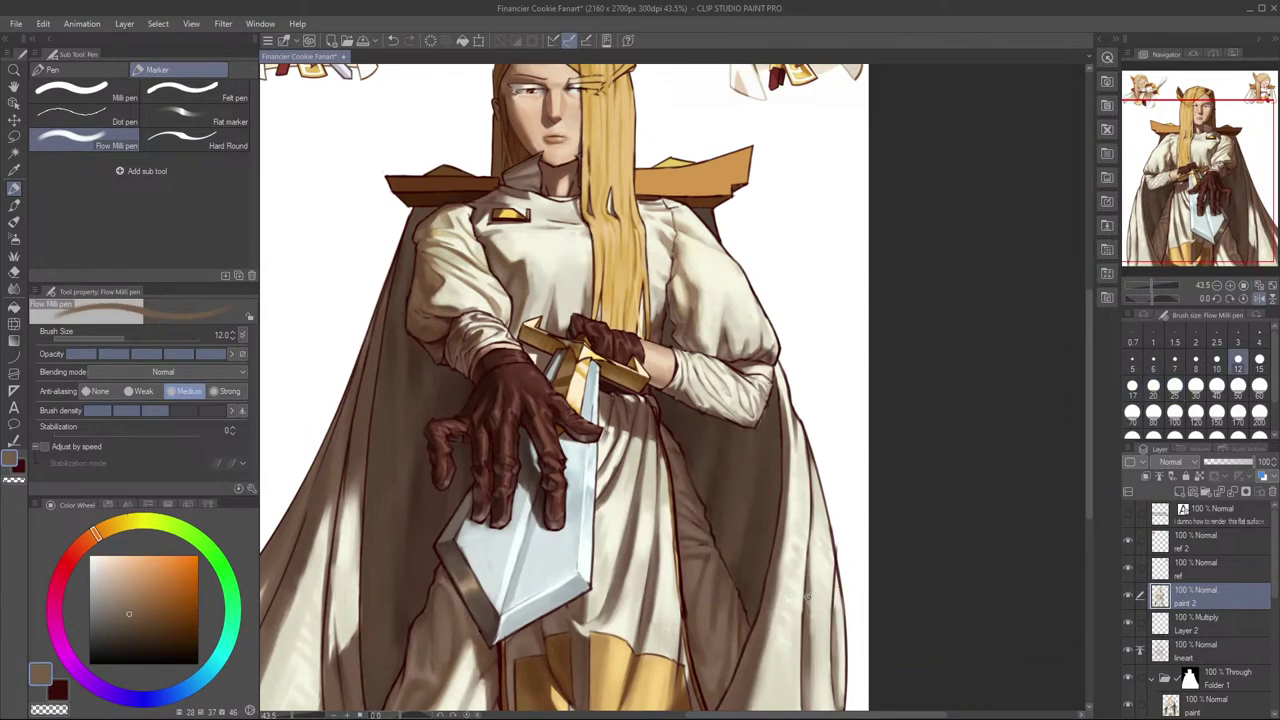
Step: Restore the normal orientation and darken the crease between the left cape folds with the brown at brush size 17
{"action": "key", "text": "h"}
{"action": "left_click_drag", "start_coordinate": [794, 606], "coordinate": [1016, 618]}
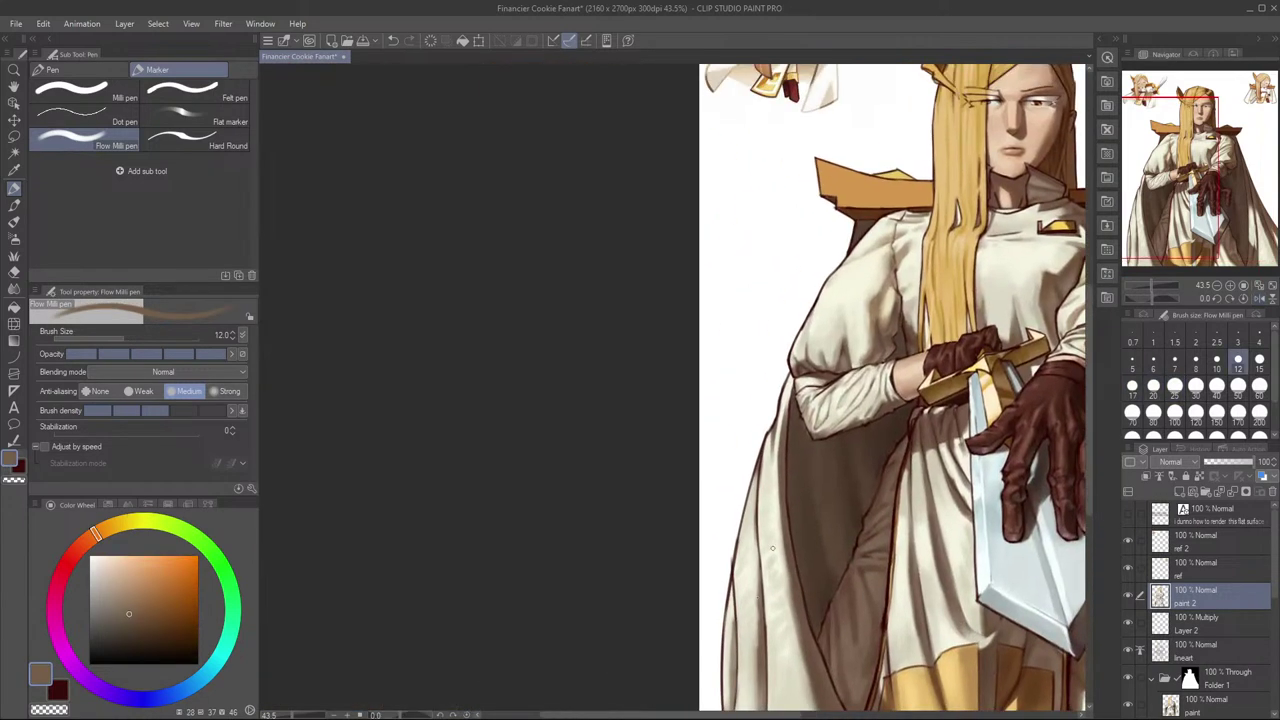
{"action": "mouse_move", "coordinate": [798, 593]}
{"action": "left_mouse_down"}
{"action": "mouse_move", "coordinate": [839, 511]}
{"action": "mouse_move", "coordinate": [798, 588]}
{"action": "left_mouse_up"}
{"action": "key", "text": "ctrl+z"}
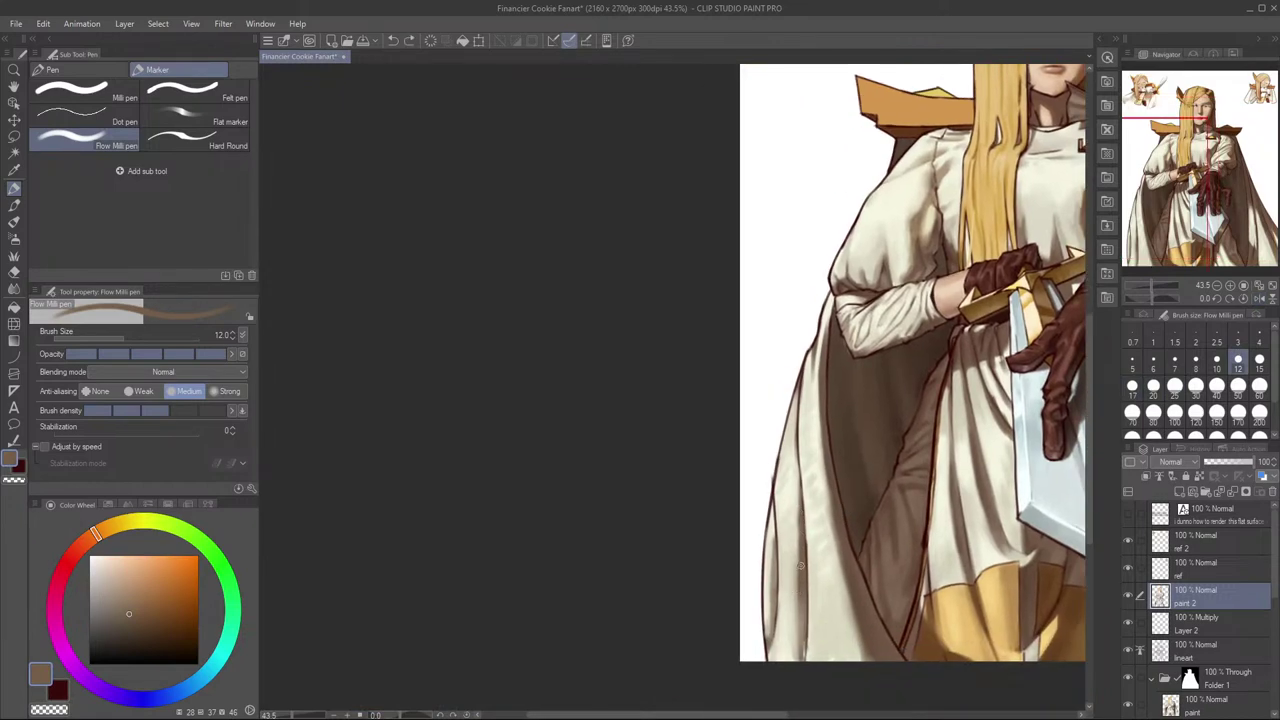
{"action": "key", "text": "bracketright"}
{"action": "key", "text": "bracketright"}
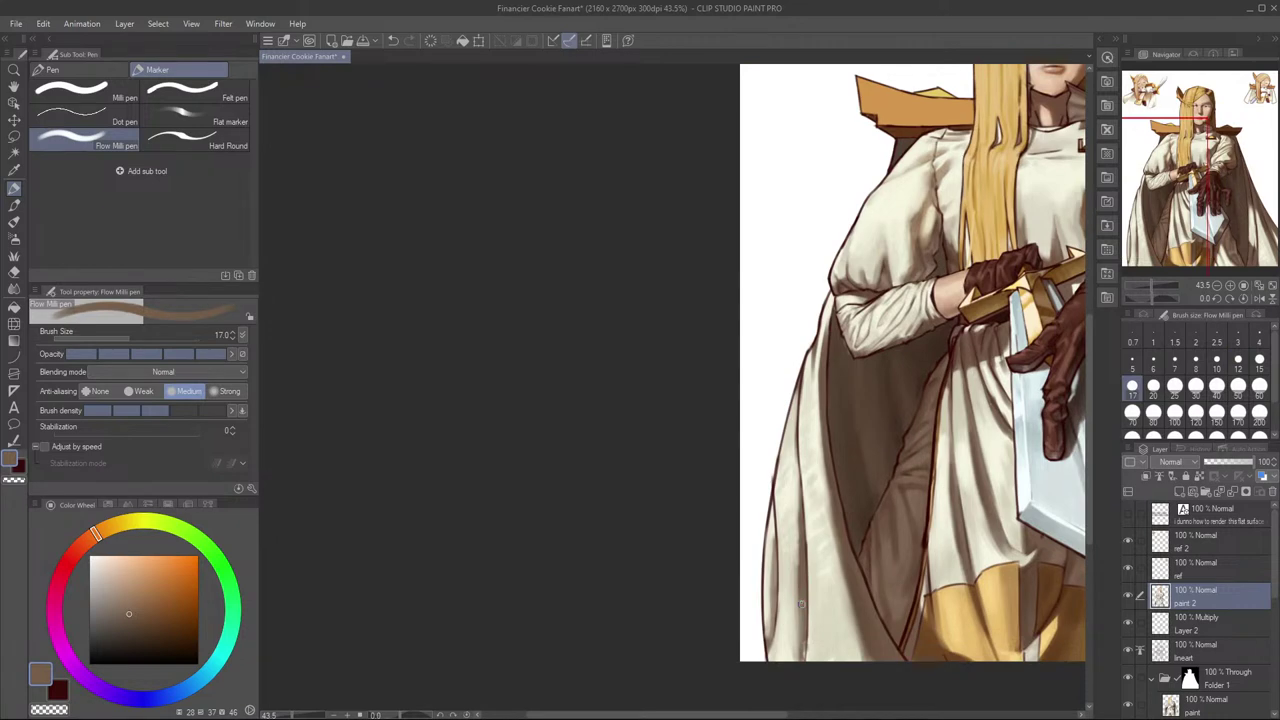
{"action": "left_click_drag", "start_coordinate": [810, 613], "coordinate": [828, 674]}
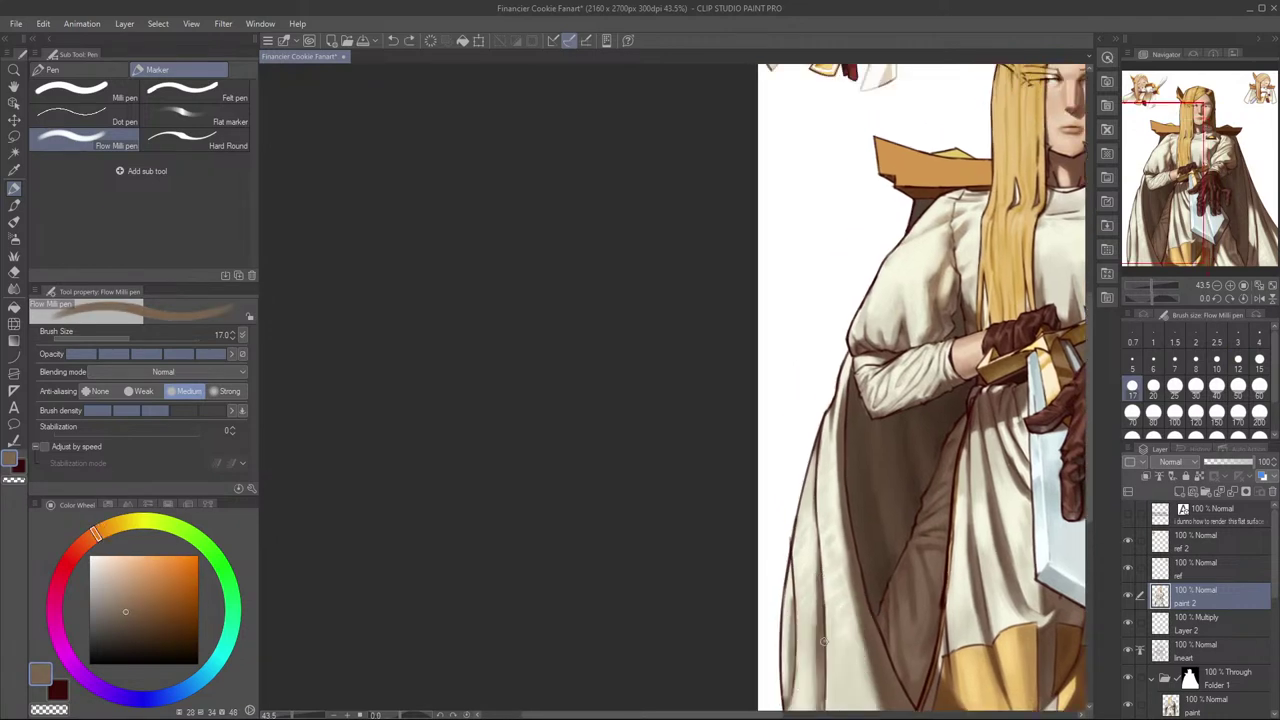
Step: Shade the crease down to the hem with lighter brown (31, 28, 54) at brush sizes 20 and 12, undoing the last two strokes
{"action": "scroll", "coordinate": [828, 586], "scroll_direction": "down", "scroll_amount": 2}
{"action": "key", "text": "bracketright"}
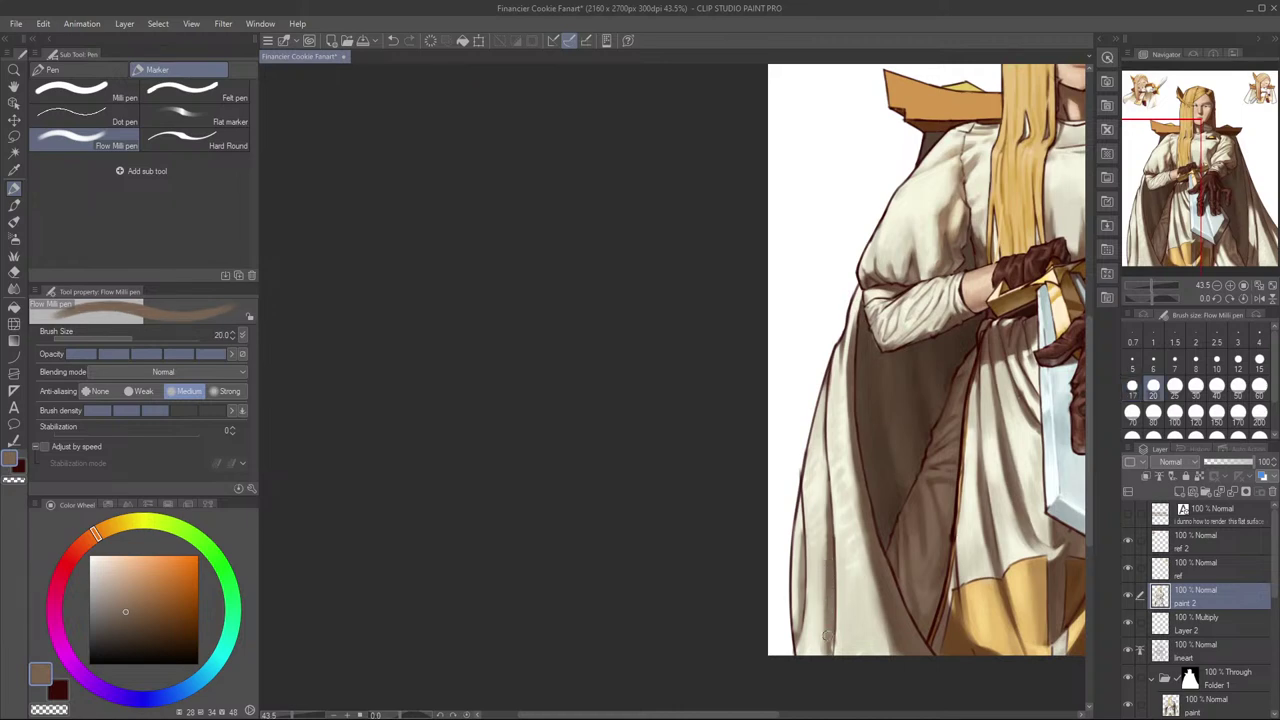
{"action": "key", "text": "bracketleft"}
{"action": "key", "text": "bracketleft"}
{"action": "key", "text": "bracketleft"}
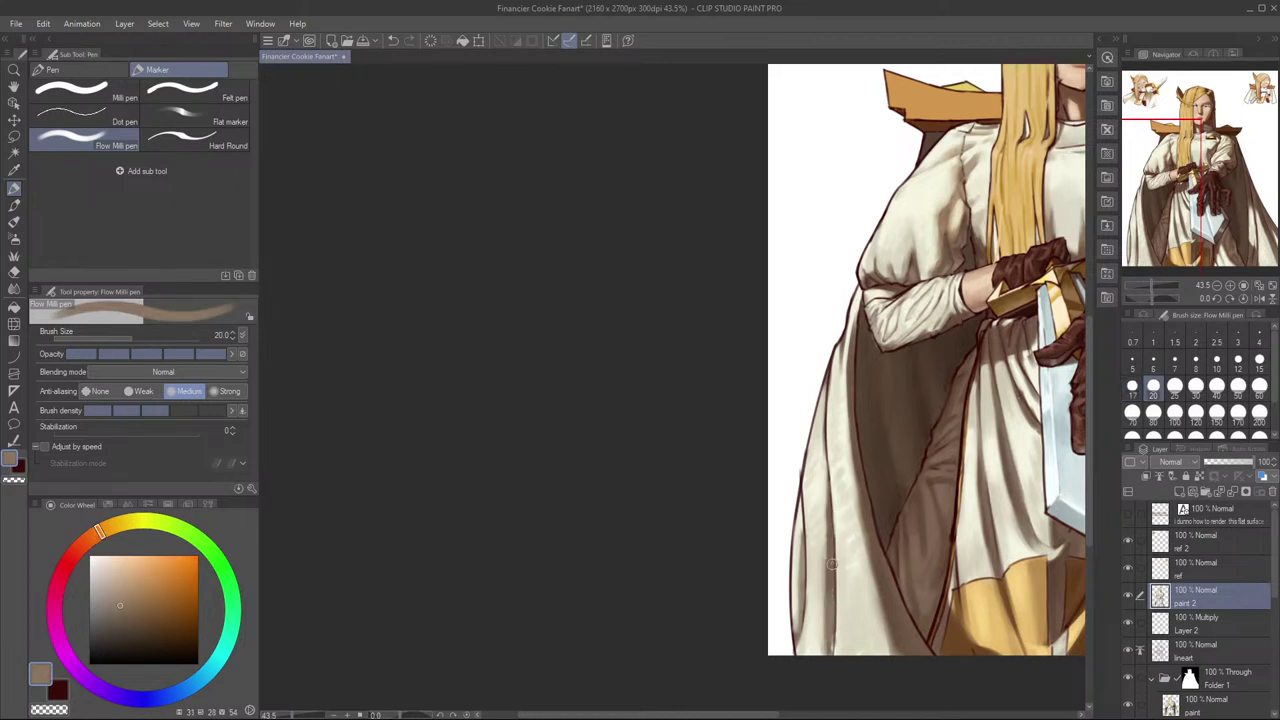
{"action": "mouse_move", "coordinate": [838, 572]}
{"action": "left_mouse_down"}
{"action": "mouse_move", "coordinate": [845, 605]}
{"action": "mouse_move", "coordinate": [815, 623]}
{"action": "left_mouse_up"}
{"action": "key", "text": "ctrl+z"}
{"action": "key", "text": "ctrl+z"}
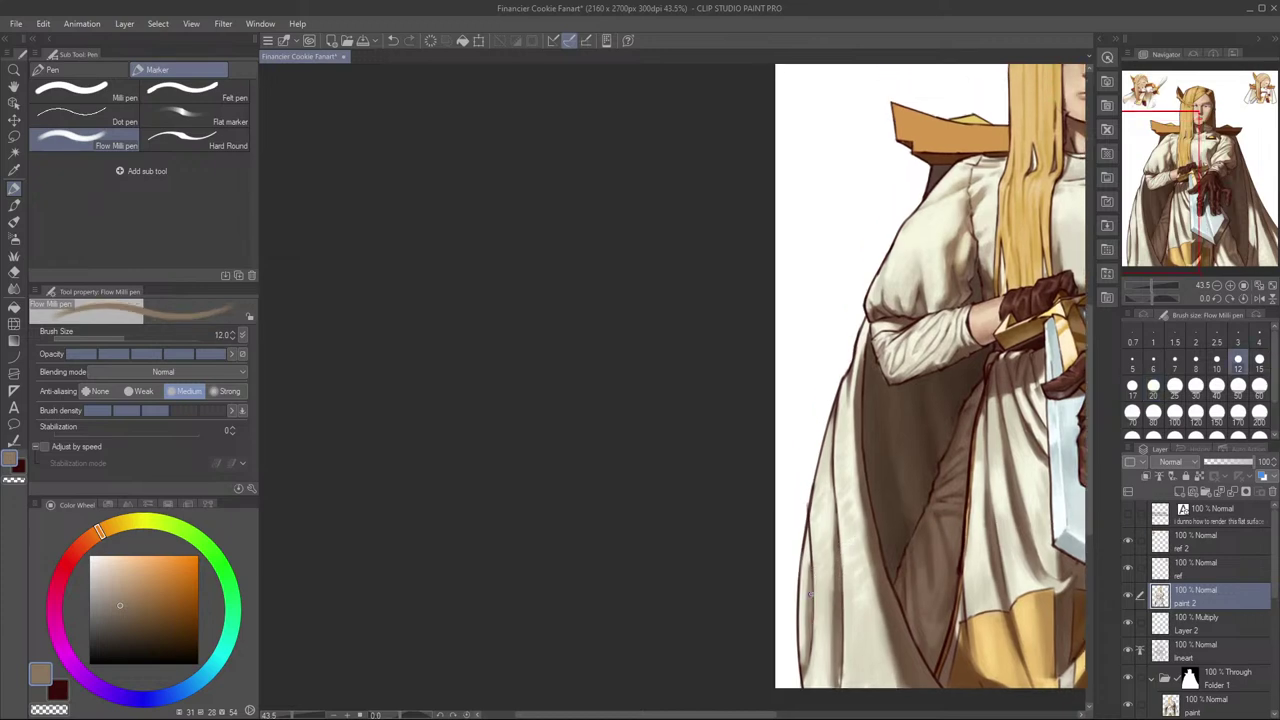
Step: Clean up the edge of the crease with sampled cream (53, 11, 87) at brush size 20
{"action": "left_click", "coordinate": [849, 632], "text": "alt"}
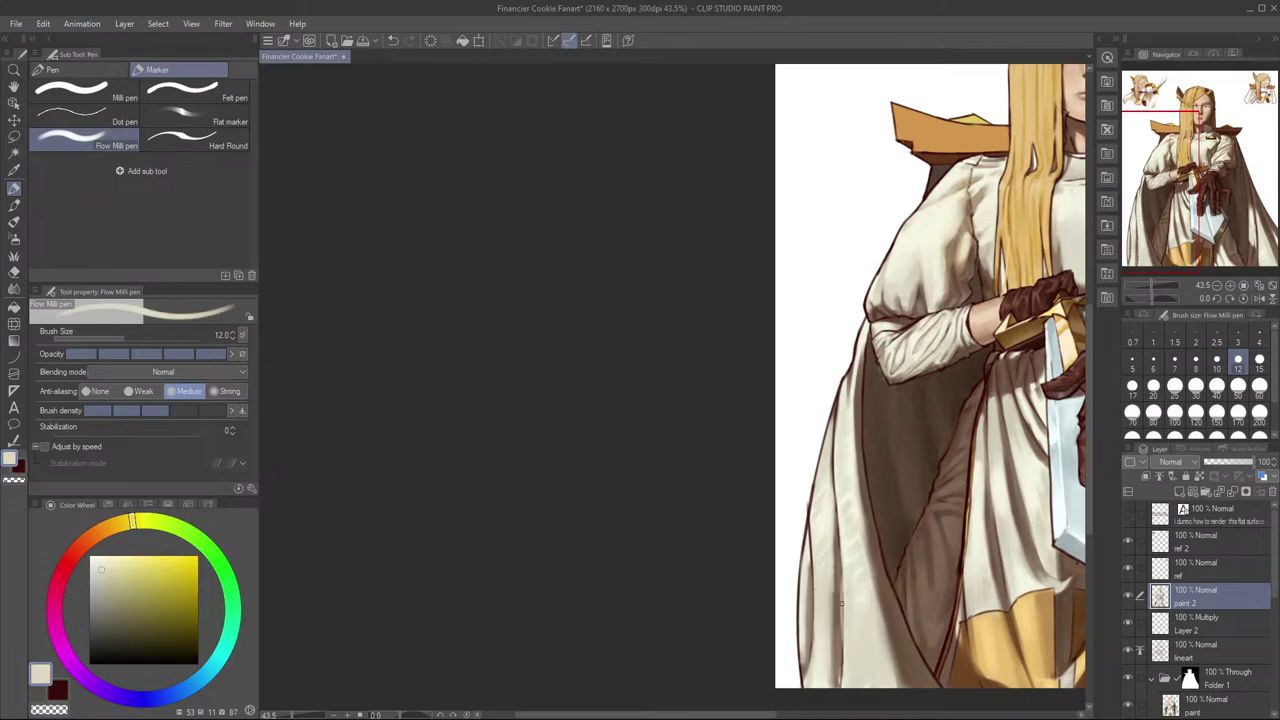
{"action": "key", "text": "]"}
{"action": "key", "text": "]"}
{"action": "key", "text": "]"}
{"action": "left_click_drag", "start_coordinate": [895, 575], "coordinate": [869, 559]}
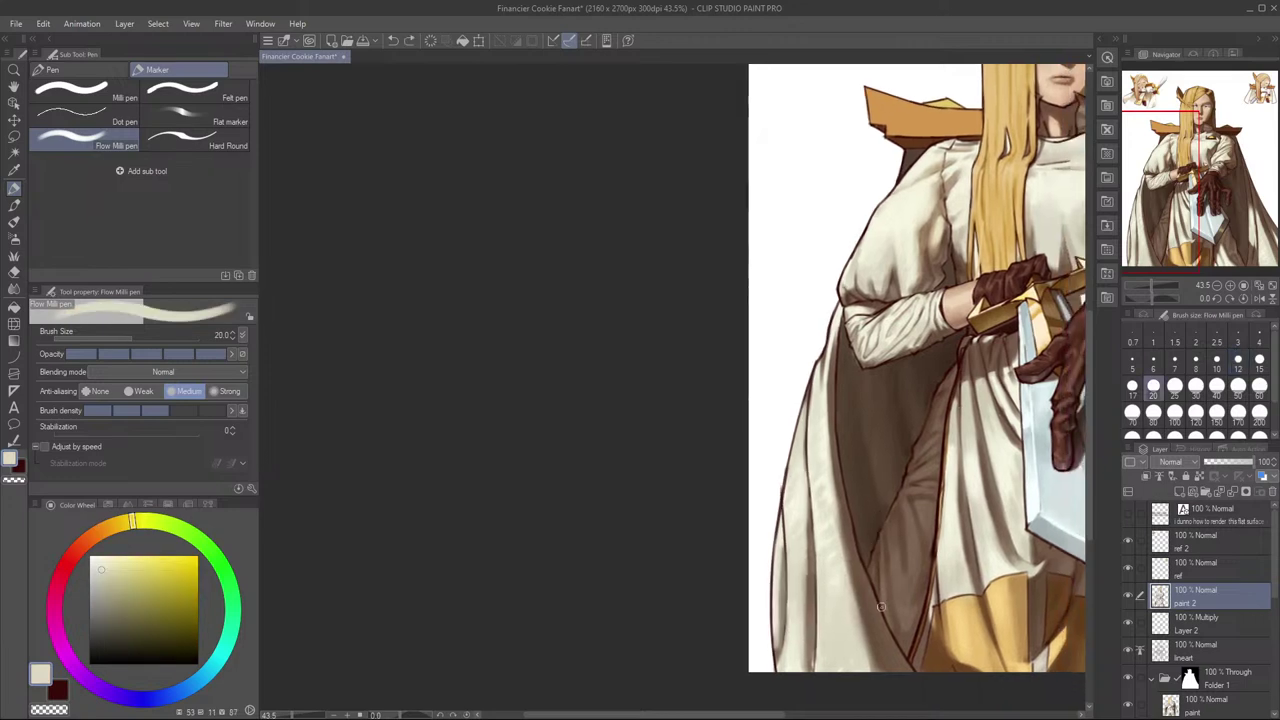
Step: Shade the left cape's inner edge beside the leg with brown deepened to (25, 46, 37) at brush size 25
{"action": "left_click", "coordinate": [873, 634], "text": "alt"}
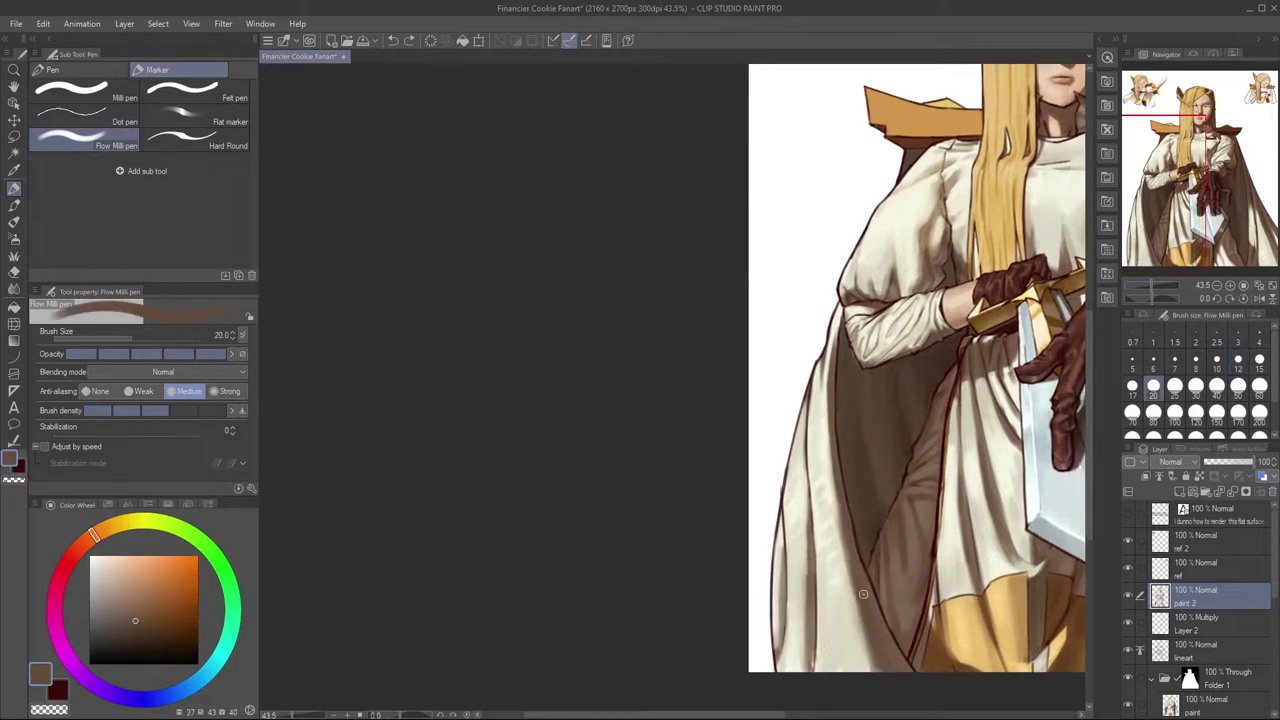
{"action": "left_click", "coordinate": [142, 621]}
{"action": "key", "text": "bracketright"}
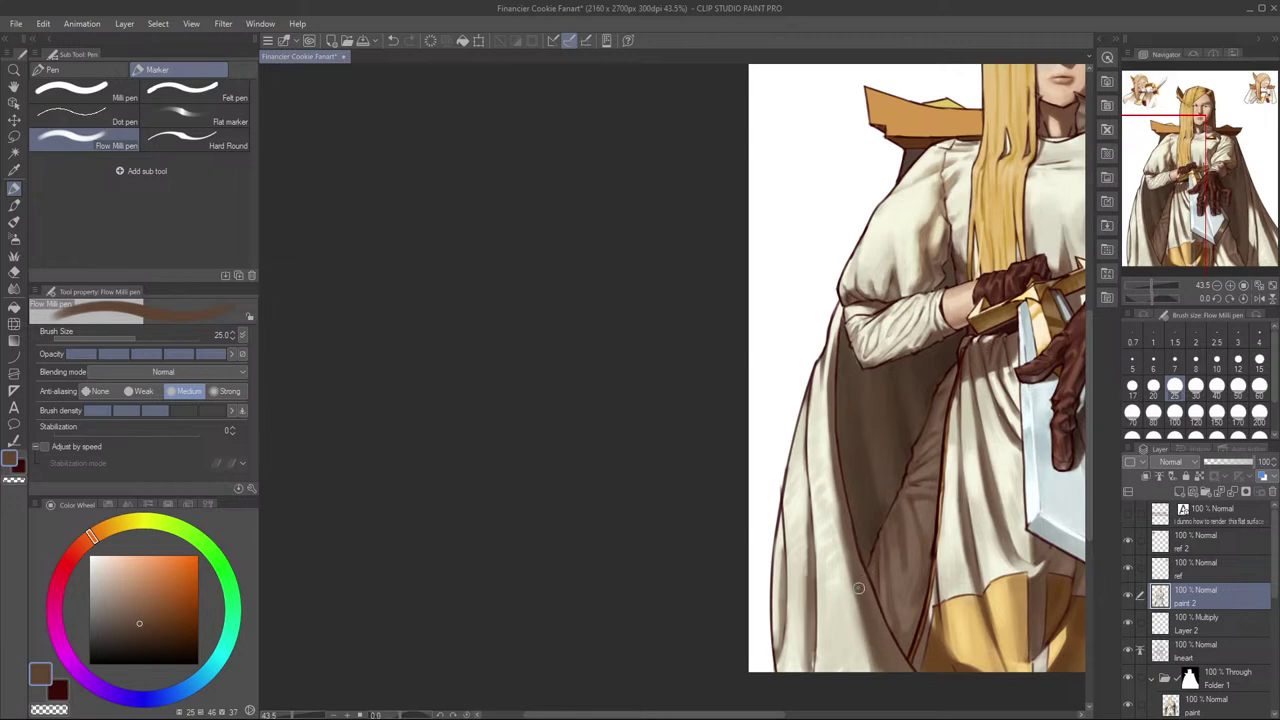
Step: Compare the painting with and without the paint 2 layer by switching its visibility repeatedly
{"action": "left_click", "coordinate": [1129, 596]}
{"action": "left_click", "coordinate": [1129, 596]}
{"action": "left_click", "coordinate": [1131, 597]}
{"action": "left_click", "coordinate": [1131, 597]}
{"action": "left_click", "coordinate": [1131, 597]}
{"action": "left_click", "coordinate": [1131, 597]}
{"action": "left_click", "coordinate": [1131, 597]}
{"action": "left_click", "coordinate": [1131, 597]}
Step: Mirror the canvas and lighten the outermost cape fold with sampled cream (52, 10, 89) at brush size 25
{"action": "key", "text": "h"}
{"action": "mouse_move", "coordinate": [710, 573]}
{"action": "left_mouse_down"}
{"action": "mouse_move", "coordinate": [923, 551]}
{"action": "mouse_move", "coordinate": [1032, 614]}
{"action": "left_mouse_up"}
{"action": "left_click_drag", "start_coordinate": [959, 543], "coordinate": [944, 600]}
{"action": "mouse_move", "coordinate": [939, 586]}
{"action": "left_mouse_down"}
{"action": "mouse_move", "coordinate": [957, 574]}
{"action": "mouse_move", "coordinate": [933, 634]}
{"action": "left_mouse_up"}
{"action": "left_click", "coordinate": [920, 548], "text": "alt"}
{"action": "key", "text": "ctrl+z"}
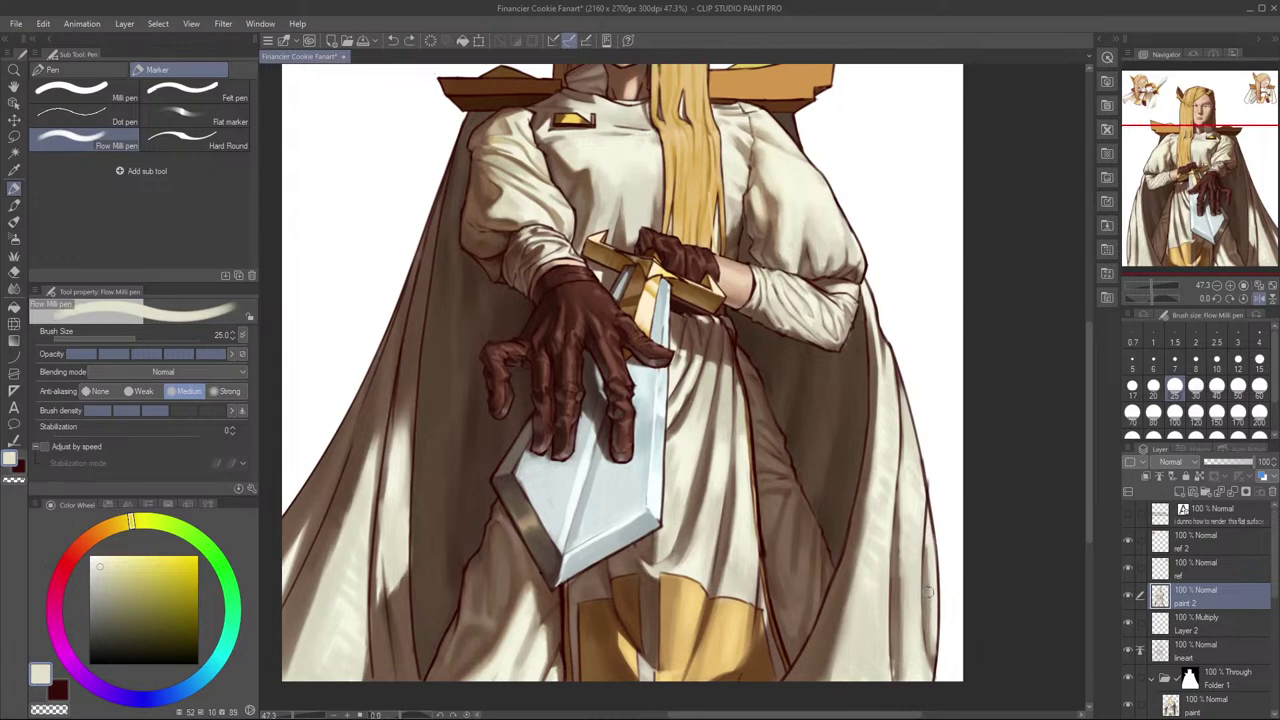
{"action": "left_click", "coordinate": [931, 560], "text": "alt"}
{"action": "left_click", "coordinate": [931, 545], "text": "alt"}
{"action": "key", "text": "ctrl+z"}
{"action": "left_click_drag", "start_coordinate": [931, 543], "coordinate": [932, 659]}
Step: Add a thin highlight along the cape's outer edge with sampled cream (54, 8, 93) at brush size 12
{"action": "left_click", "coordinate": [929, 521], "text": "alt"}
{"action": "key", "text": "bracketleft"}
{"action": "key", "text": "bracketleft"}
{"action": "key", "text": "bracketleft"}
{"action": "key", "text": "bracketleft"}
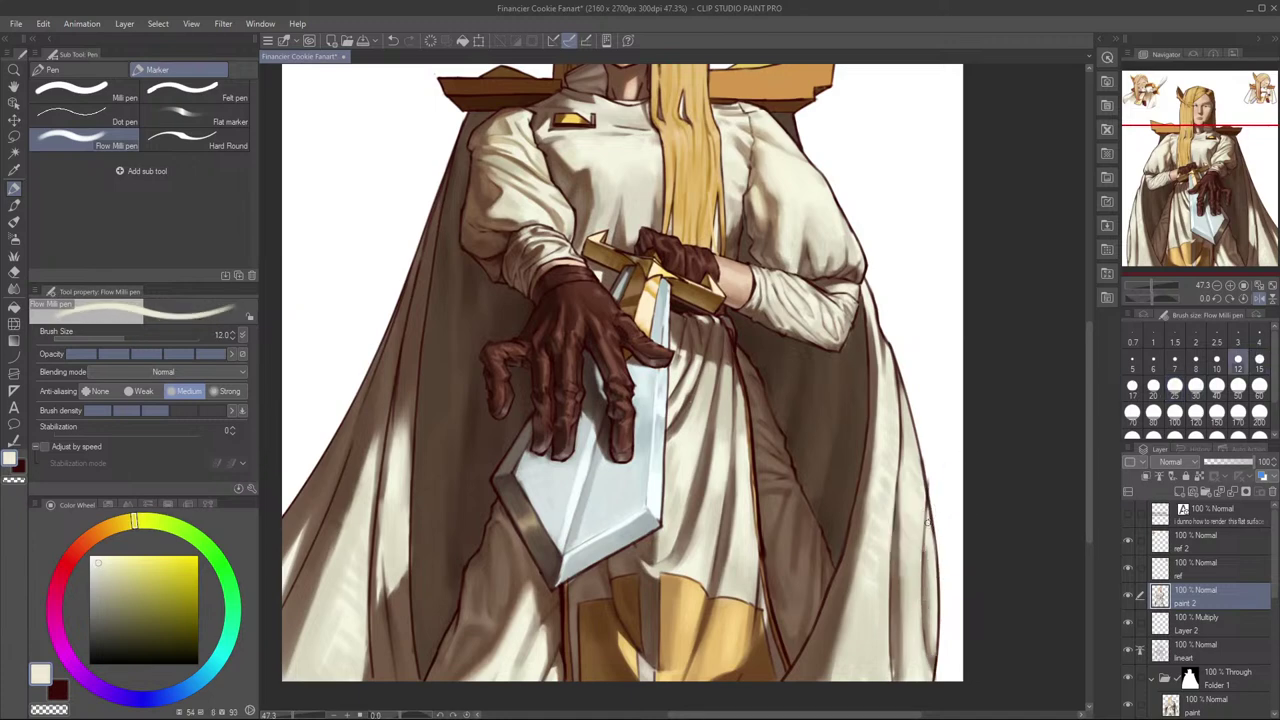
{"action": "left_click_drag", "start_coordinate": [927, 502], "coordinate": [925, 580]}
Step: Shade the outermost cape fold with sampled tan (34, 21, 63) at brush size 20, redoing unsatisfactory strokes
{"action": "key", "text": "bracketright"}
{"action": "key", "text": "bracketright"}
{"action": "key", "text": "bracketright"}
{"action": "key", "text": "bracketright"}
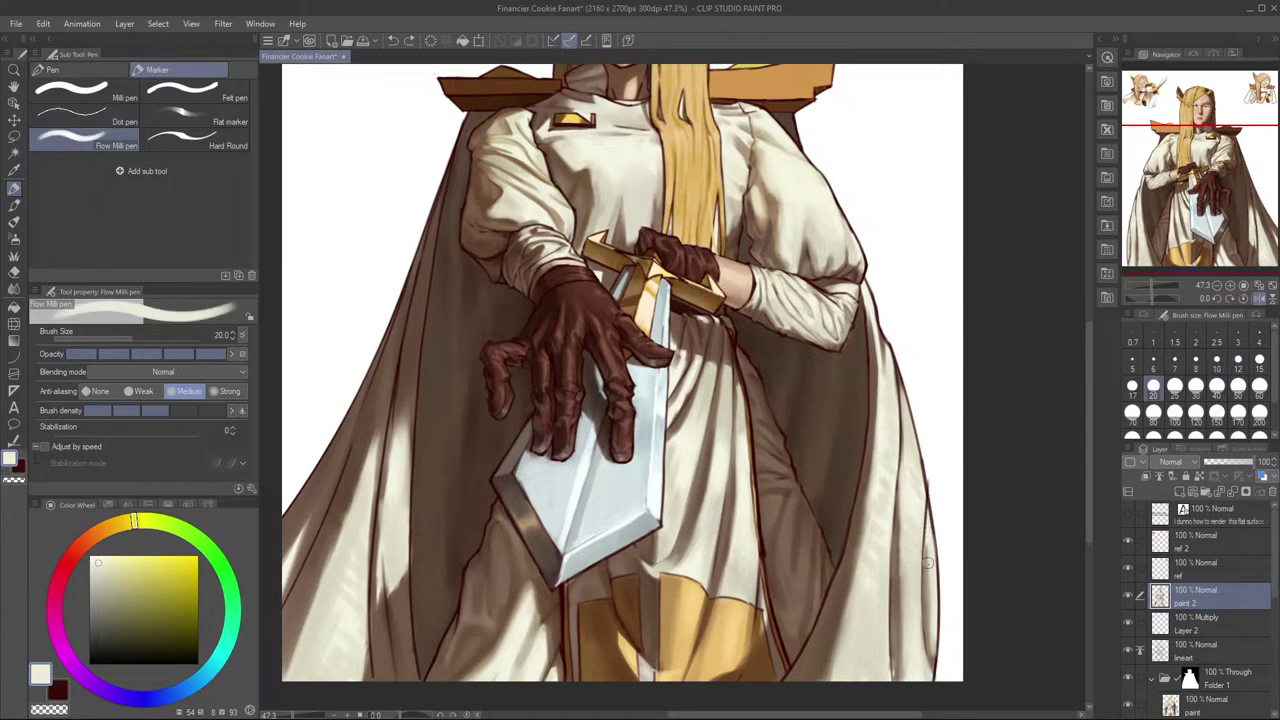
{"action": "left_click", "coordinate": [928, 552], "text": "alt"}
{"action": "left_click_drag", "start_coordinate": [928, 520], "coordinate": [931, 614]}
{"action": "key", "text": "ctrl+z"}
{"action": "left_click_drag", "start_coordinate": [930, 546], "coordinate": [925, 630]}
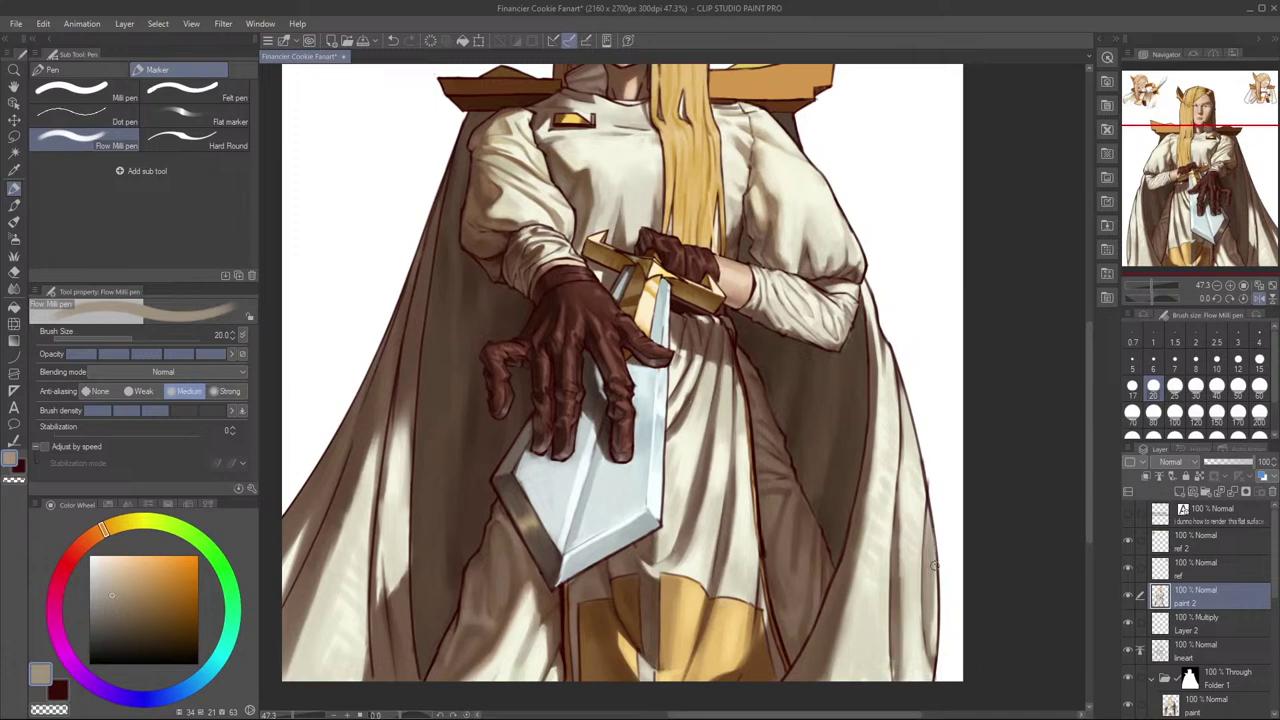
{"action": "key", "text": "ctrl+z"}
{"action": "key", "text": "ctrl+z"}
{"action": "mouse_move", "coordinate": [930, 598]}
{"action": "left_mouse_down"}
{"action": "mouse_move", "coordinate": [933, 656]}
{"action": "mouse_move", "coordinate": [933, 638]}
{"action": "left_mouse_up"}
Step: Restore the normal orientation and extend the tan shading to the outer hem, undoing the last stroke and reducing the brush to 15
{"action": "key", "text": "h"}
{"action": "left_click_drag", "start_coordinate": [851, 579], "coordinate": [1148, 567]}
{"action": "left_click_drag", "start_coordinate": [710, 588], "coordinate": [712, 635]}
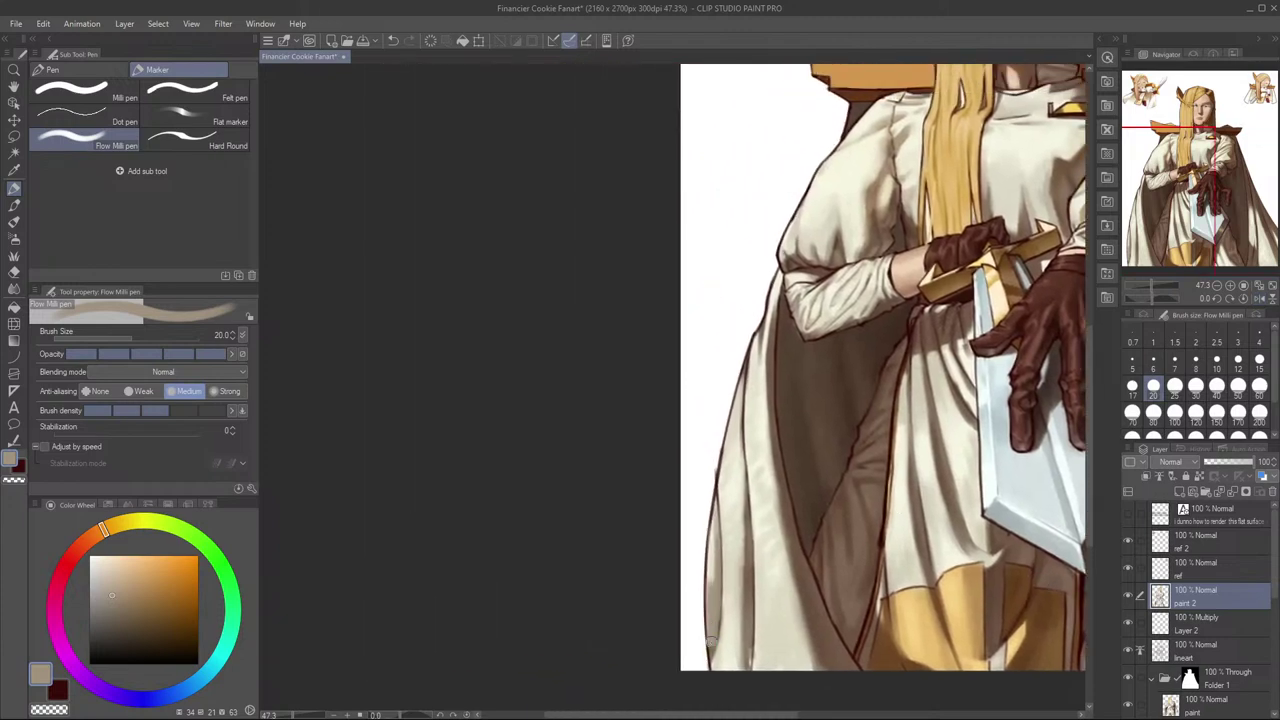
{"action": "mouse_move", "coordinate": [852, 488]}
{"action": "left_mouse_down"}
{"action": "mouse_move", "coordinate": [822, 500]}
{"action": "mouse_move", "coordinate": [845, 502]}
{"action": "mouse_move", "coordinate": [783, 567]}
{"action": "left_mouse_up"}
{"action": "key", "text": "["}
{"action": "key", "text": "ctrl+z"}
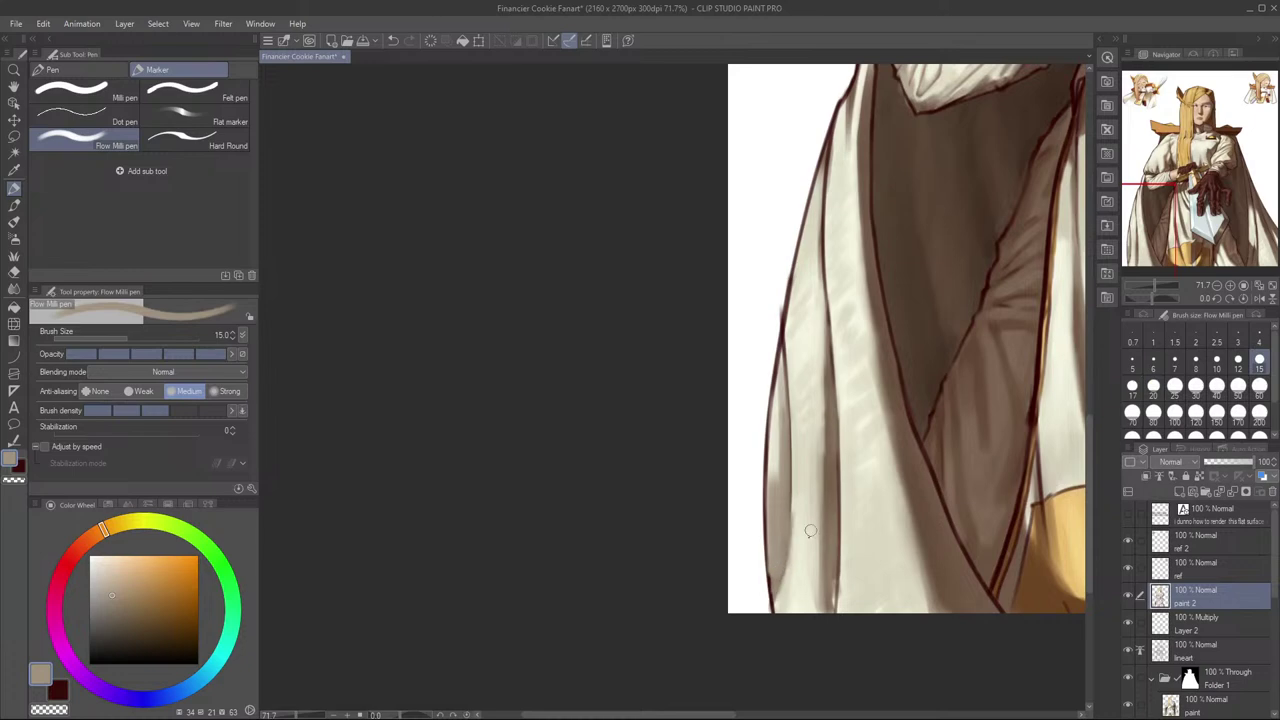
Step: Mirror the canvas and brighten the fold next to the outer edge with a sampled light cream at brush size 15
{"action": "scroll", "coordinate": [845, 500], "scroll_direction": "down", "scroll_amount": 2}
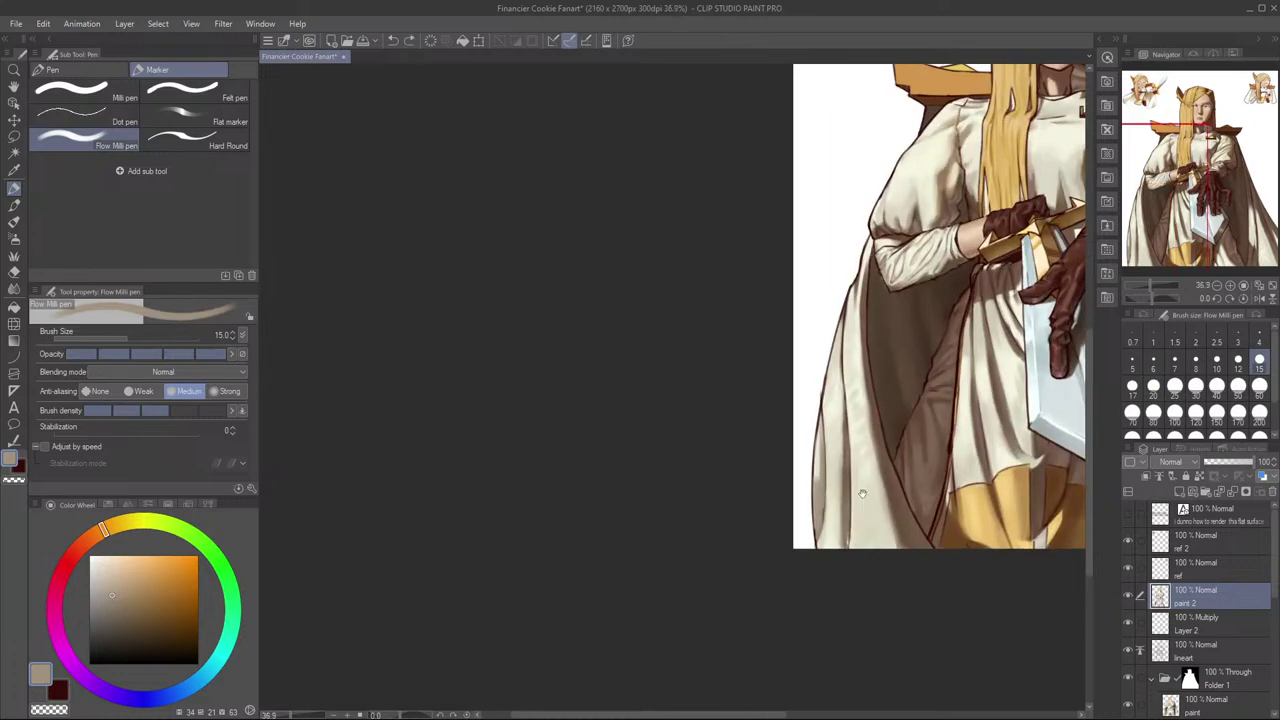
{"action": "scroll", "coordinate": [850, 503], "scroll_direction": "up", "scroll_amount": 2}
{"action": "key", "text": "h"}
{"action": "left_click_drag", "start_coordinate": [819, 606], "coordinate": [1000, 604]}
{"action": "left_click_drag", "start_coordinate": [798, 563], "coordinate": [990, 556]}
{"action": "mouse_move", "coordinate": [912, 520]}
{"action": "left_mouse_down"}
{"action": "mouse_move", "coordinate": [936, 571]}
{"action": "mouse_move", "coordinate": [911, 501]}
{"action": "left_mouse_up"}
{"action": "left_click", "coordinate": [908, 510], "text": "alt"}
{"action": "key", "text": "ctrl+z"}
{"action": "left_click_drag", "start_coordinate": [923, 558], "coordinate": [924, 642]}
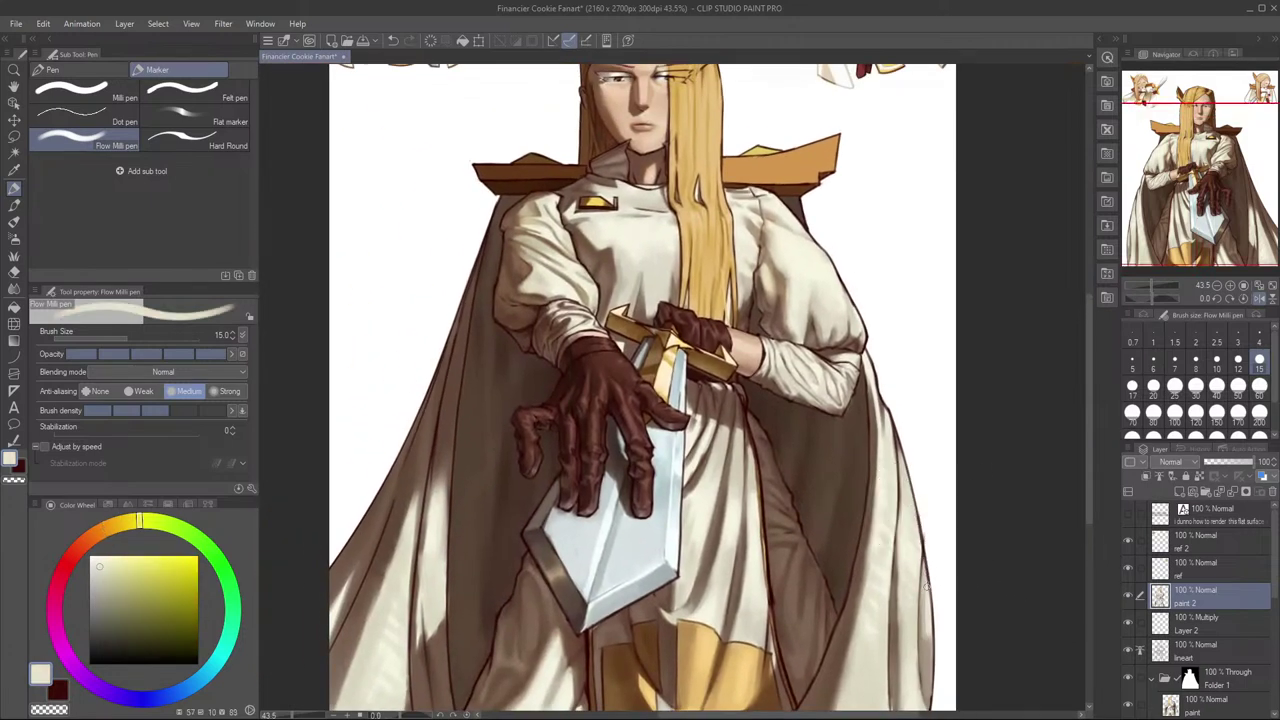
Step: Undo the last highlight stroke and repaint it down the outer cape fold at brush size 20
{"action": "key", "text": "bracketright"}
{"action": "key", "text": "bracketright"}
{"action": "key", "text": "ctrl+z"}
{"action": "left_click_drag", "start_coordinate": [925, 577], "coordinate": [922, 654]}
Step: Restore the normal orientation and smooth the left cape folds with cream (57, 10, 89) at brush size 30, undoing two strokes
{"action": "key", "text": "h"}
{"action": "left_click_drag", "start_coordinate": [885, 586], "coordinate": [1074, 627]}
{"action": "scroll", "coordinate": [755, 604], "scroll_direction": "down", "scroll_amount": 5}
{"action": "left_click_drag", "start_coordinate": [753, 611], "coordinate": [784, 593]}
{"action": "scroll", "coordinate": [783, 592], "scroll_direction": "up", "scroll_amount": 3}
{"action": "key", "text": "bracketright"}
{"action": "key", "text": "bracketright"}
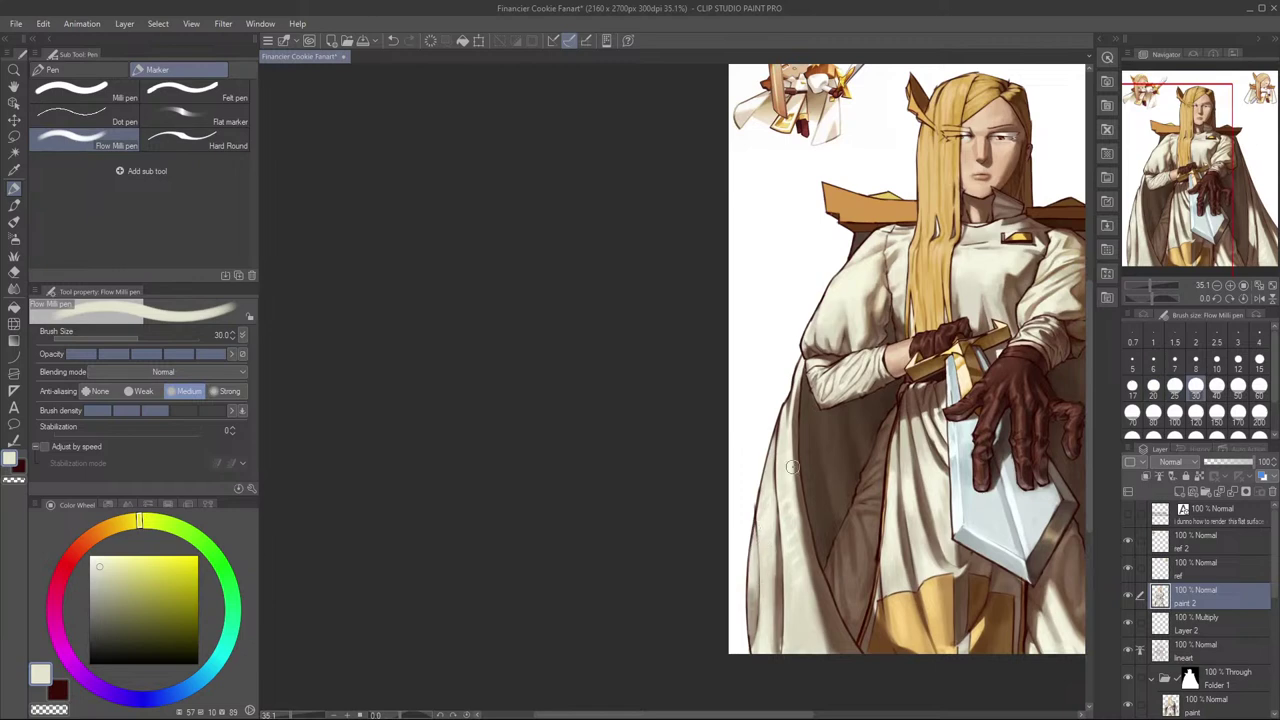
{"action": "left_click_drag", "start_coordinate": [912, 478], "coordinate": [851, 570]}
{"action": "left_click_drag", "start_coordinate": [699, 650], "coordinate": [705, 605]}
{"action": "key", "text": "ctrl+z"}
{"action": "key", "text": "ctrl+z"}
{"action": "mouse_move", "coordinate": [807, 495]}
{"action": "left_mouse_down"}
{"action": "mouse_move", "coordinate": [797, 534]}
{"action": "mouse_move", "coordinate": [808, 524]}
{"action": "left_mouse_up"}
Step: Examine the whole painting in mirrored and normal orientation, comparing the left and right sides of the cape
{"action": "left_click_drag", "start_coordinate": [983, 448], "coordinate": [907, 403]}
{"action": "key", "text": "h"}
{"action": "key", "text": "h"}
{"action": "left_click_drag", "start_coordinate": [931, 491], "coordinate": [969, 485]}
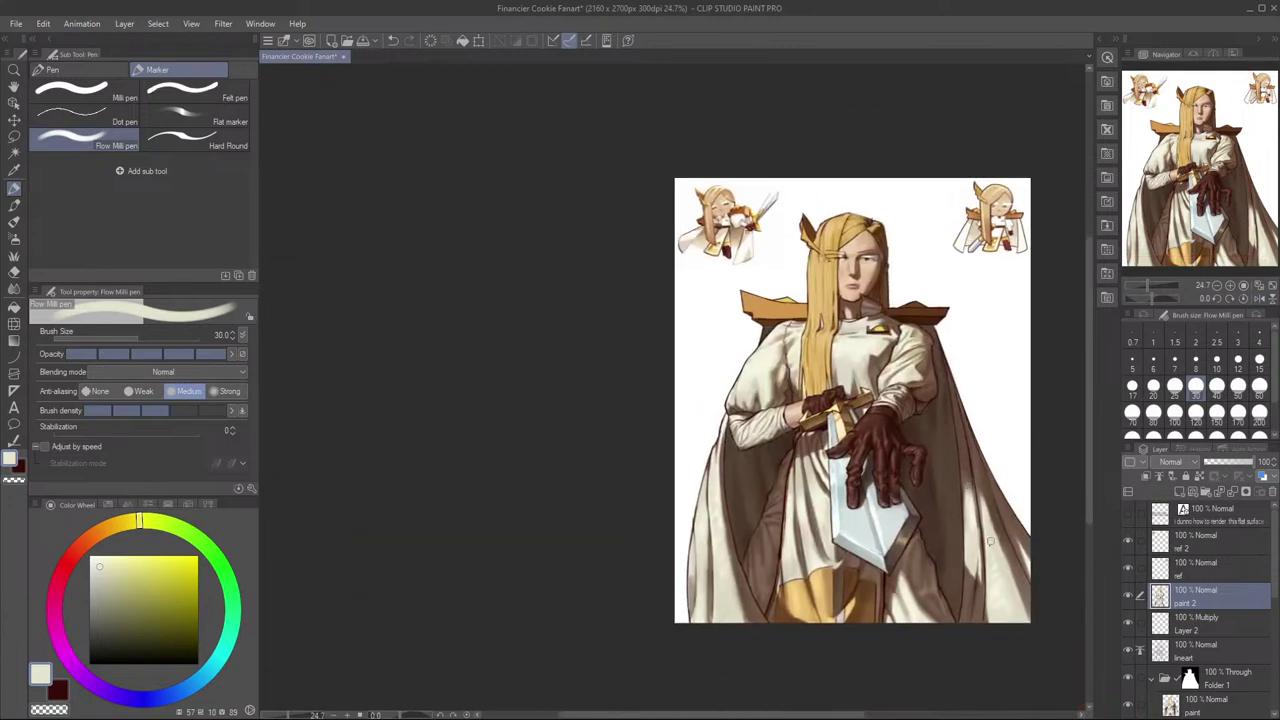
{"action": "key", "text": "e"}
{"action": "key", "text": "p"}
{"action": "scroll", "coordinate": [1005, 525], "scroll_direction": "up", "scroll_amount": 3}
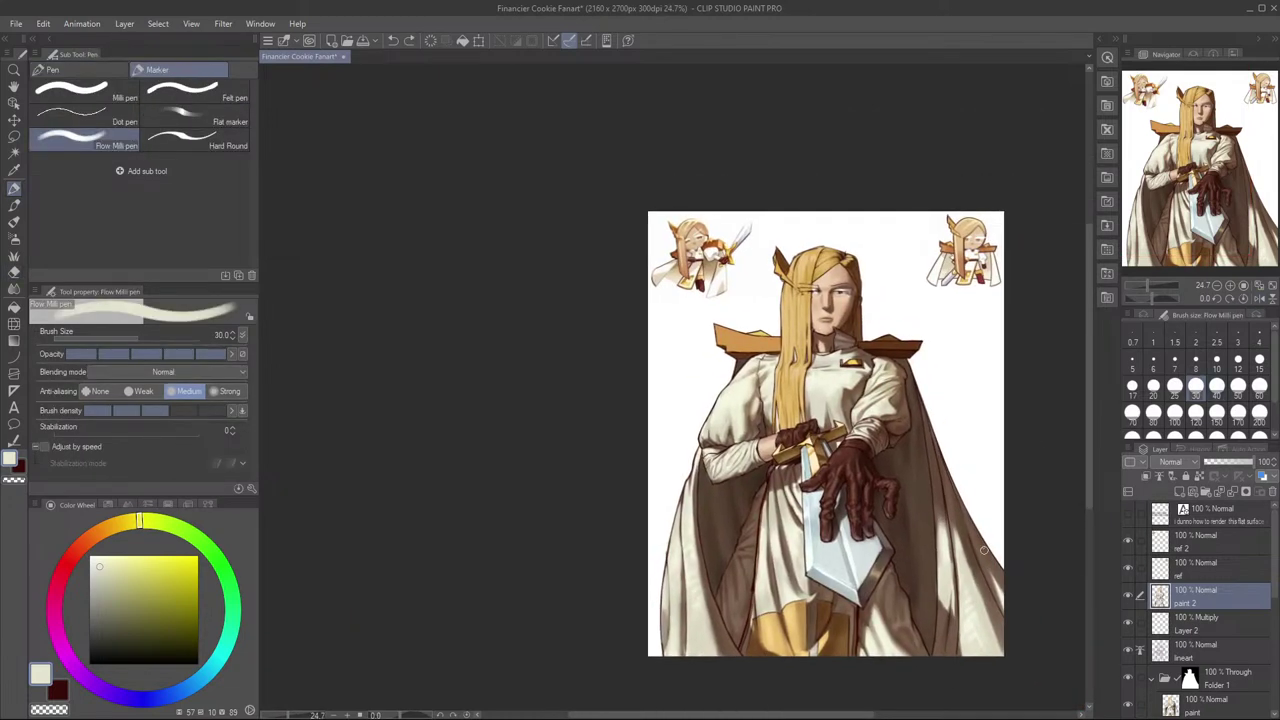
Step: Extend the shadow down the lit cape fold beyond the sword with a sampled brown (27, 32, 49) at brush size 17
{"action": "left_click", "coordinate": [945, 548], "text": "alt"}
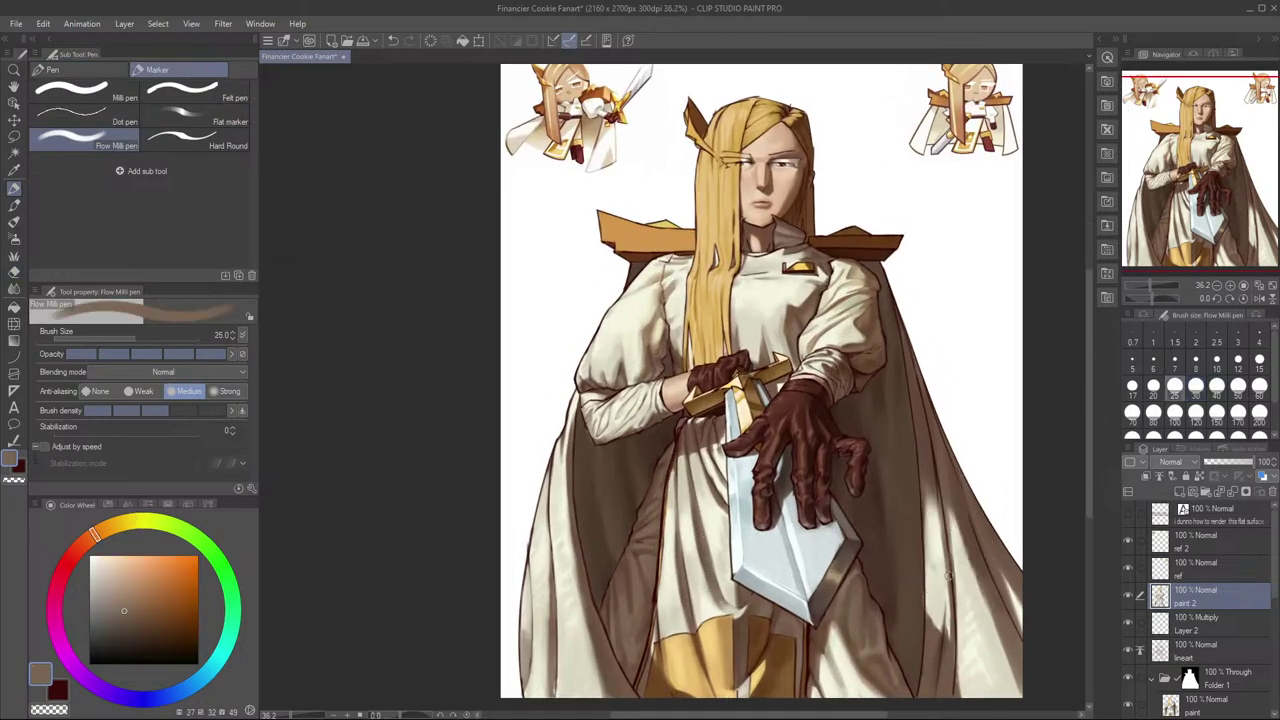
{"action": "key", "text": "bracketleft"}
{"action": "key", "text": "bracketleft"}
{"action": "key", "text": "bracketleft"}
{"action": "key", "text": "bracketleft"}
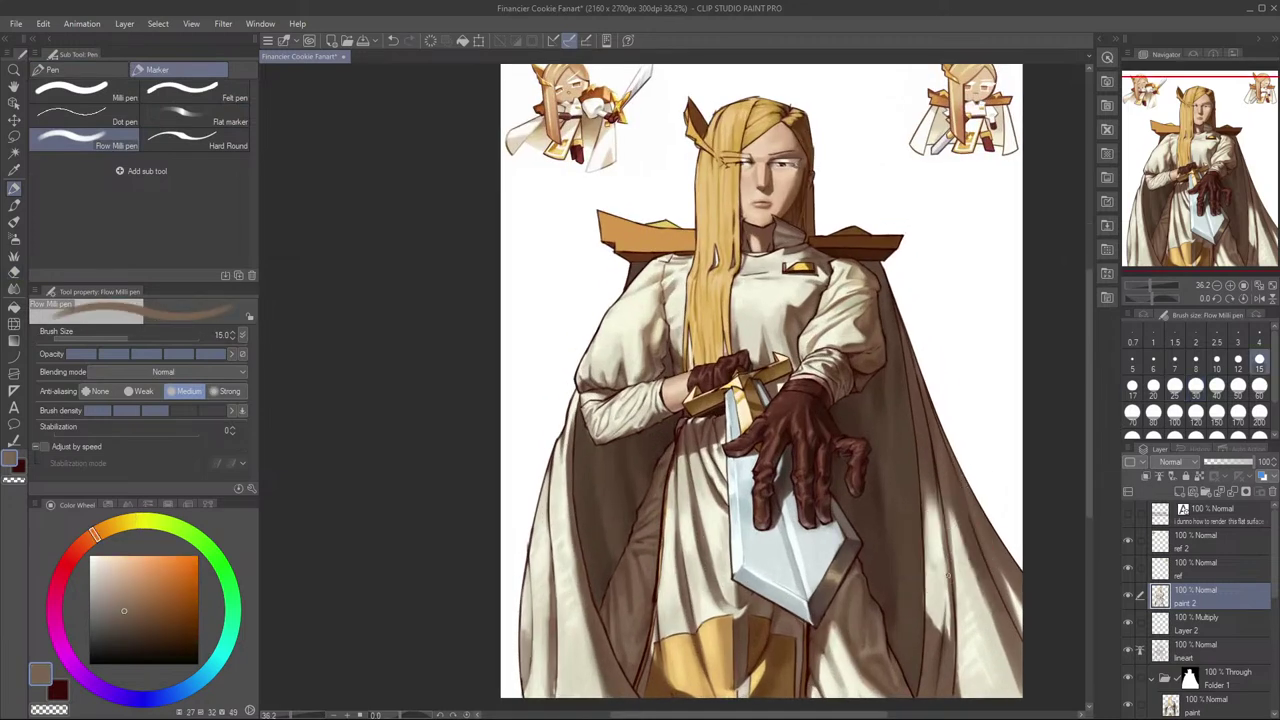
{"action": "key", "text": "bracketright"}
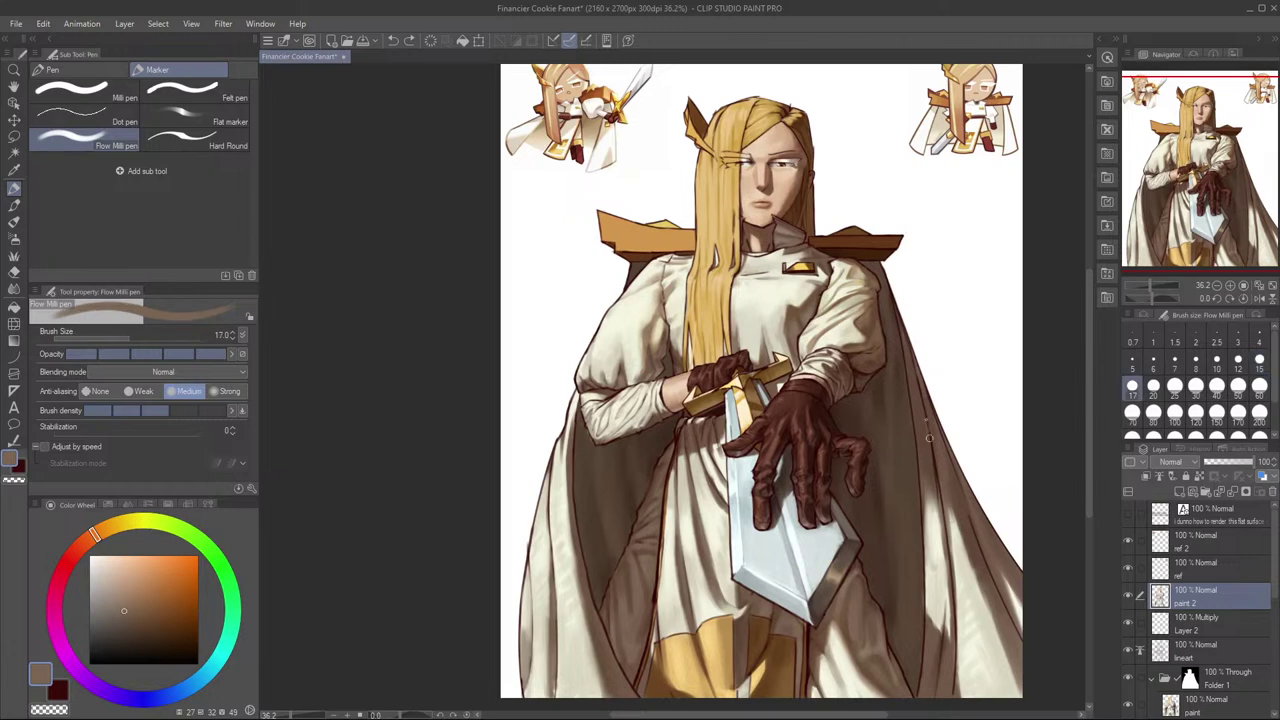
{"action": "left_click_drag", "start_coordinate": [943, 520], "coordinate": [950, 599]}
{"action": "left_click_drag", "start_coordinate": [949, 542], "coordinate": [958, 626]}
Step: Try to darken the upper part of the outer cape fold with sampled browns at brush size 20
{"action": "left_click", "coordinate": [925, 433], "text": "alt"}
{"action": "key", "text": "bracketright"}
{"action": "key", "text": "bracketright"}
{"action": "key", "text": "bracketright"}
{"action": "key", "text": "bracketright"}
{"action": "mouse_move", "coordinate": [928, 408]}
{"action": "left_mouse_down"}
{"action": "mouse_move", "coordinate": [936, 466]}
{"action": "mouse_move", "coordinate": [931, 407]}
{"action": "mouse_move", "coordinate": [930, 434]}
{"action": "mouse_move", "coordinate": [942, 420]}
{"action": "mouse_move", "coordinate": [939, 474]}
{"action": "left_mouse_up"}
{"action": "key", "text": "ctrl+z"}
{"action": "key", "text": "bracketleft"}
{"action": "key", "text": "bracketleft"}
{"action": "key", "text": "bracketleft"}
{"action": "key", "text": "ctrl+z"}
{"action": "left_click_drag", "start_coordinate": [927, 413], "coordinate": [938, 500]}
{"action": "left_click", "coordinate": [936, 478], "text": "alt"}
{"action": "key", "text": "ctrl+z"}
{"action": "key", "text": "ctrl+z"}
{"action": "left_click", "coordinate": [927, 437], "text": "alt"}
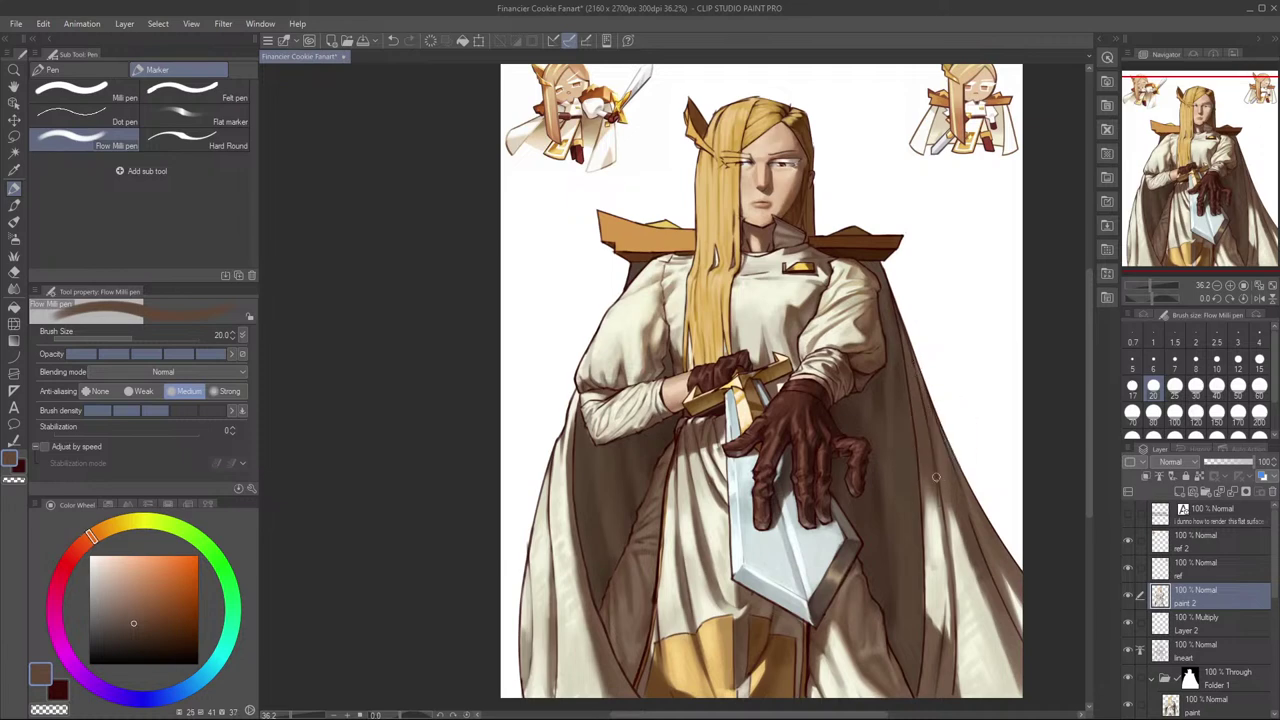
Step: Write "AFK" in brown at brush size 20 on the white background beside the shoulder piece
{"action": "left_click", "coordinate": [865, 718]}
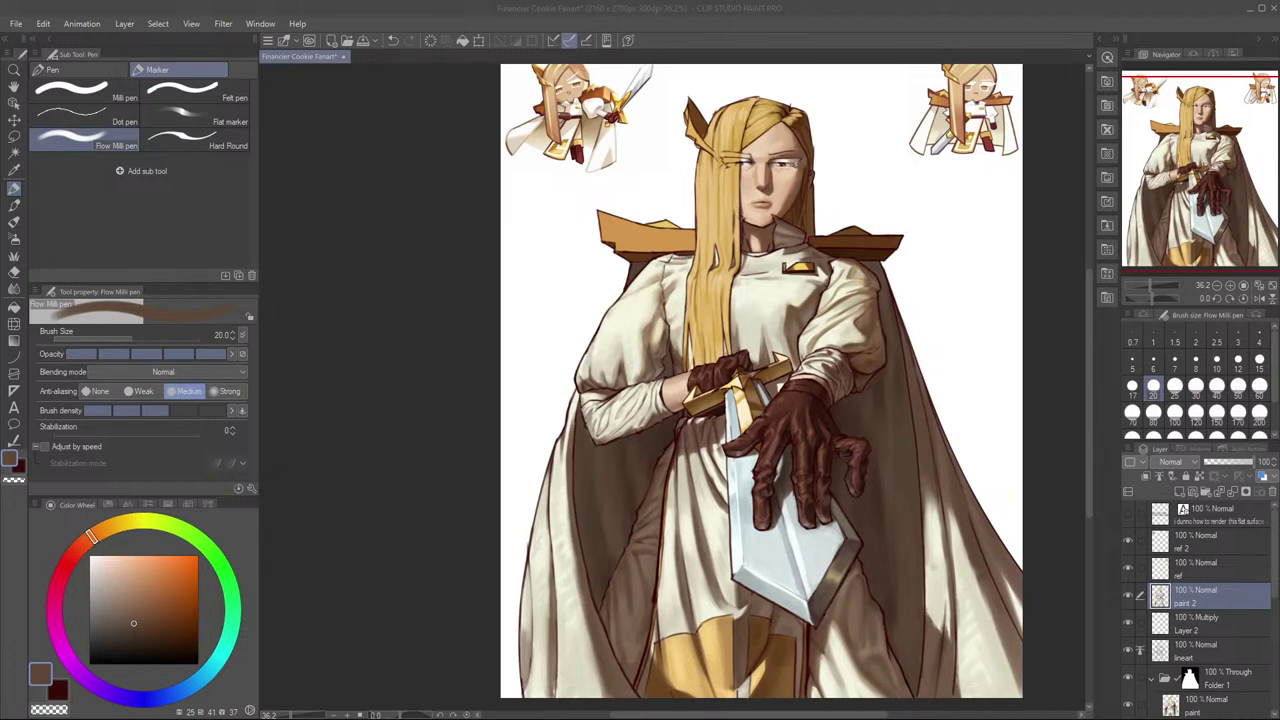
{"action": "scroll", "coordinate": [780, 360], "scroll_direction": "up", "scroll_amount": 5}
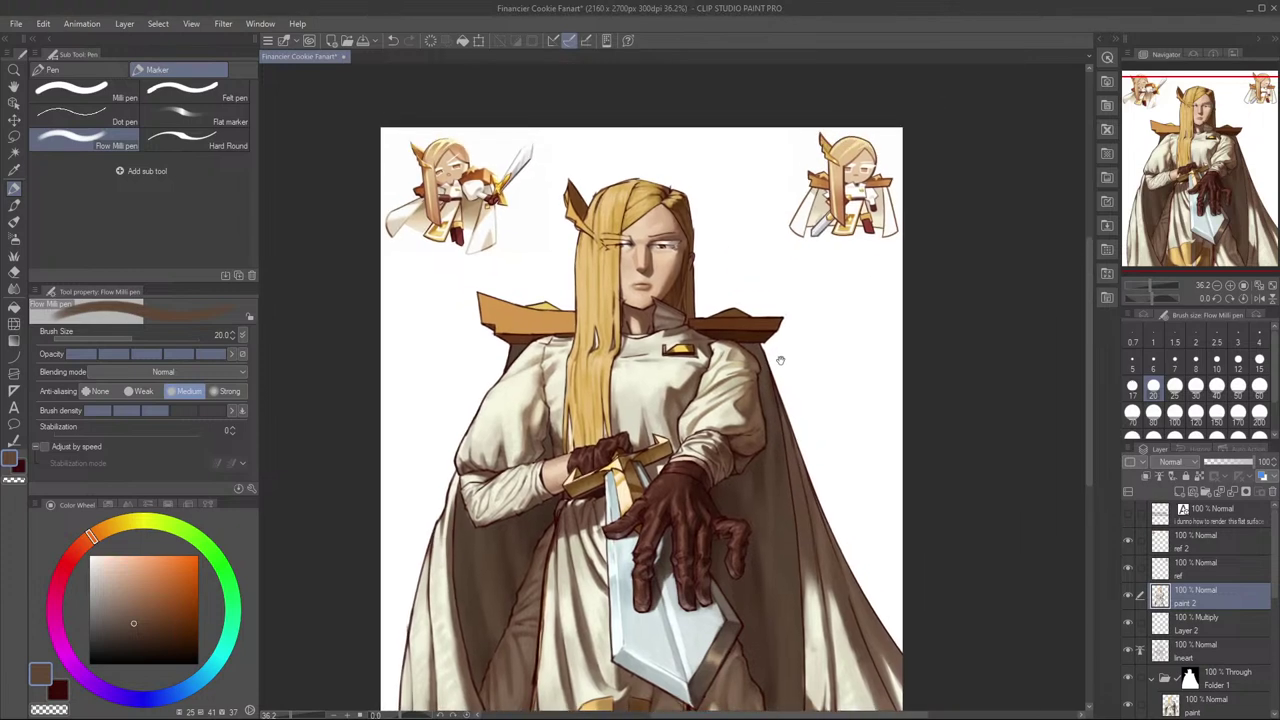
{"action": "left_click_drag", "start_coordinate": [775, 390], "coordinate": [830, 354]}
{"action": "left_click_drag", "start_coordinate": [838, 345], "coordinate": [832, 376]}
{"action": "mouse_move", "coordinate": [836, 344]}
{"action": "left_mouse_down"}
{"action": "mouse_move", "coordinate": [866, 342]}
{"action": "mouse_move", "coordinate": [860, 360]}
{"action": "left_mouse_up"}
{"action": "mouse_move", "coordinate": [876, 340]}
{"action": "left_mouse_down"}
{"action": "mouse_move", "coordinate": [874, 386]}
{"action": "mouse_move", "coordinate": [880, 364]}
{"action": "left_mouse_up"}
{"action": "left_click_drag", "start_coordinate": [884, 362], "coordinate": [926, 372]}
{"action": "scroll", "coordinate": [900, 342], "scroll_direction": "up", "scroll_amount": 5}
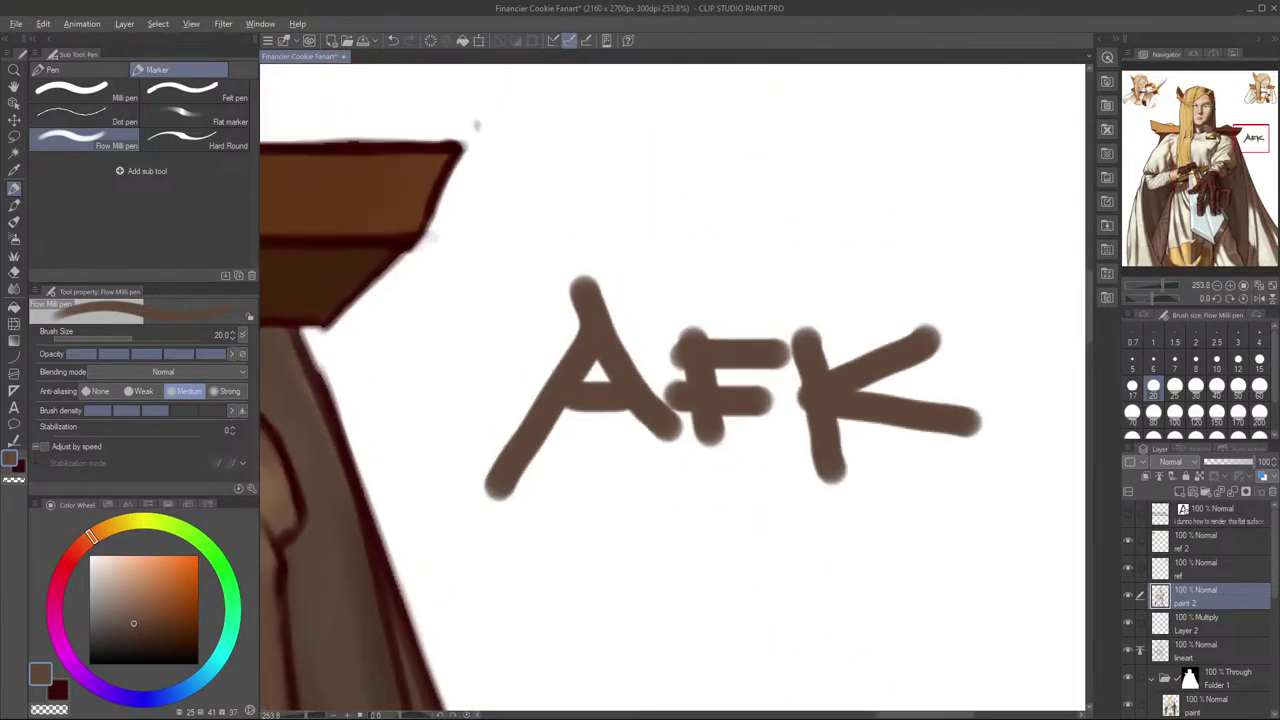
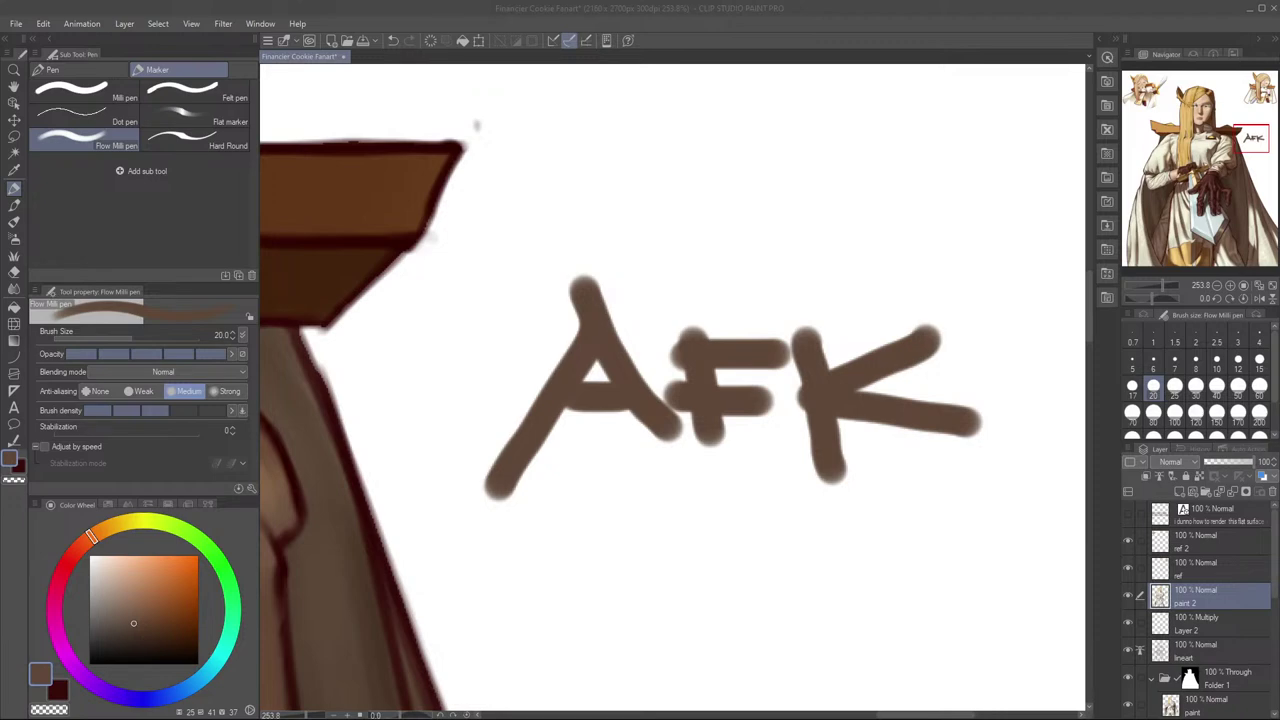
Step: Undo all the strokes of the "AFK" lettering beside the shoulder piece
{"action": "key", "text": "alt+Tab"}
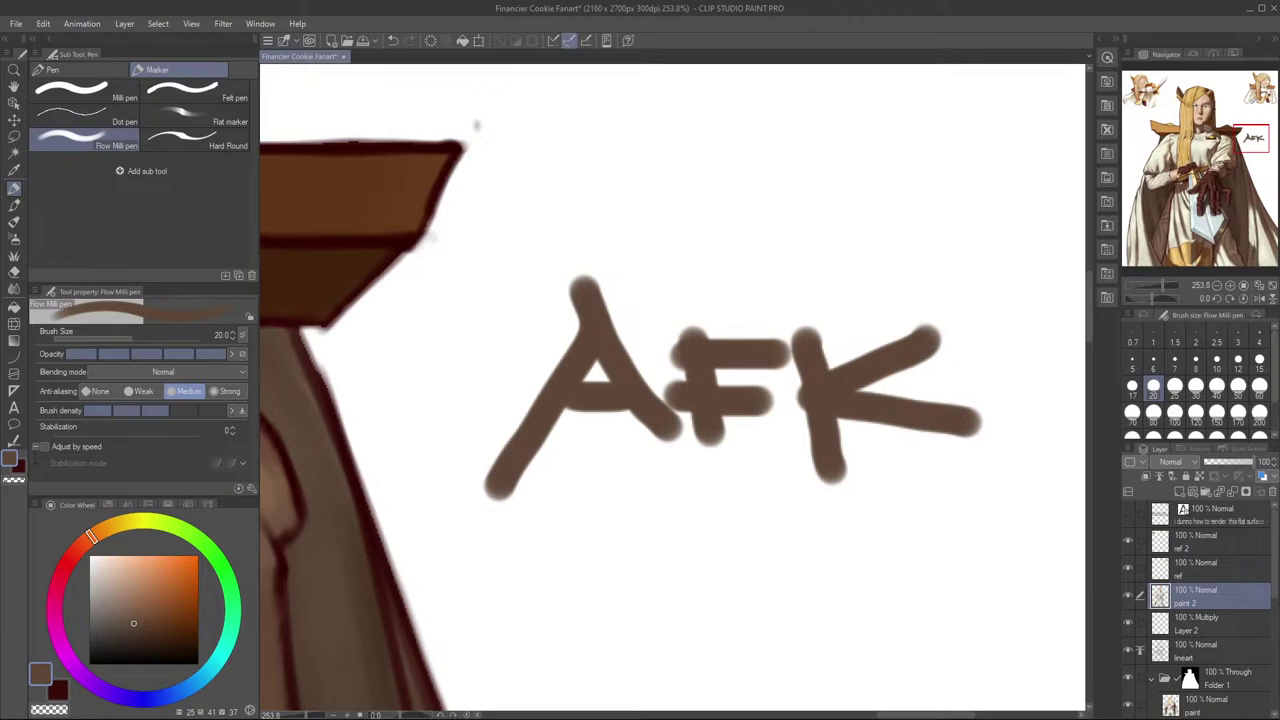
{"action": "scroll", "coordinate": [810, 420], "scroll_direction": "down", "scroll_amount": 5}
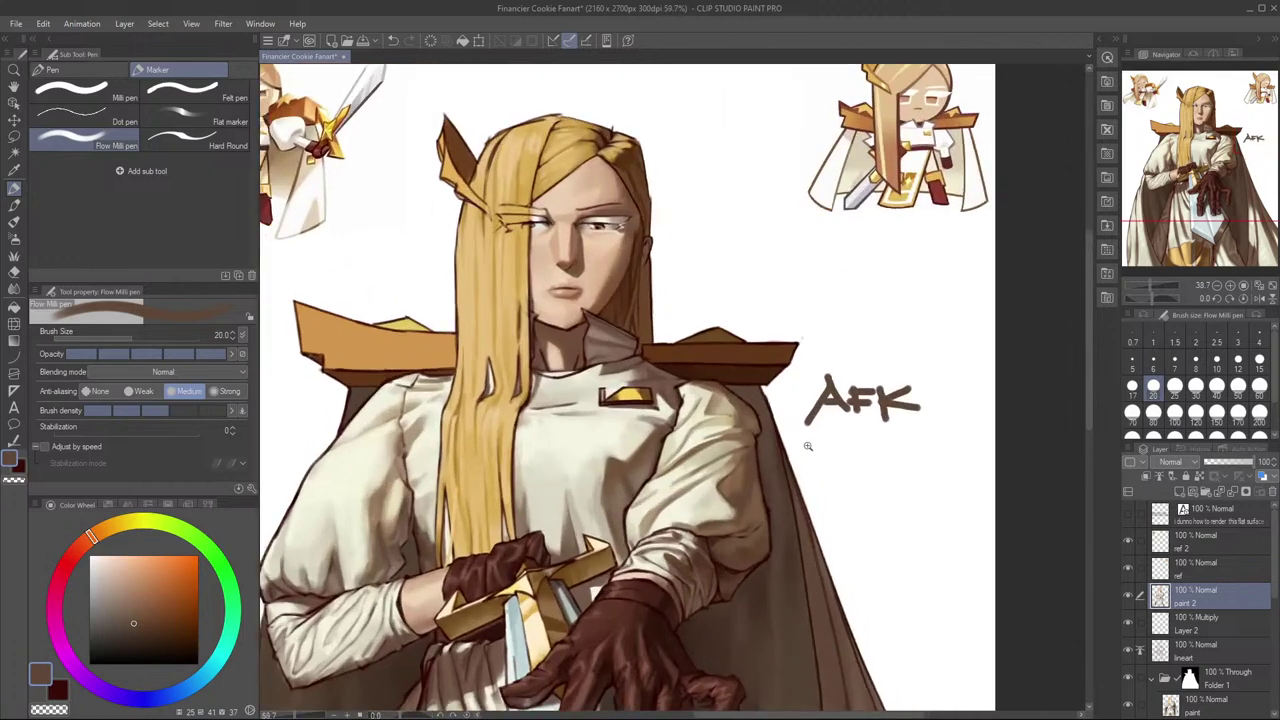
{"action": "key", "text": "ctrl+z"}
{"action": "key", "text": "ctrl+z"}
{"action": "key", "text": "ctrl+z"}
{"action": "key", "text": "ctrl+z"}
{"action": "key", "text": "ctrl+z"}
{"action": "key", "text": "ctrl+z"}
{"action": "key", "text": "ctrl+z"}
{"action": "key", "text": "ctrl+z"}
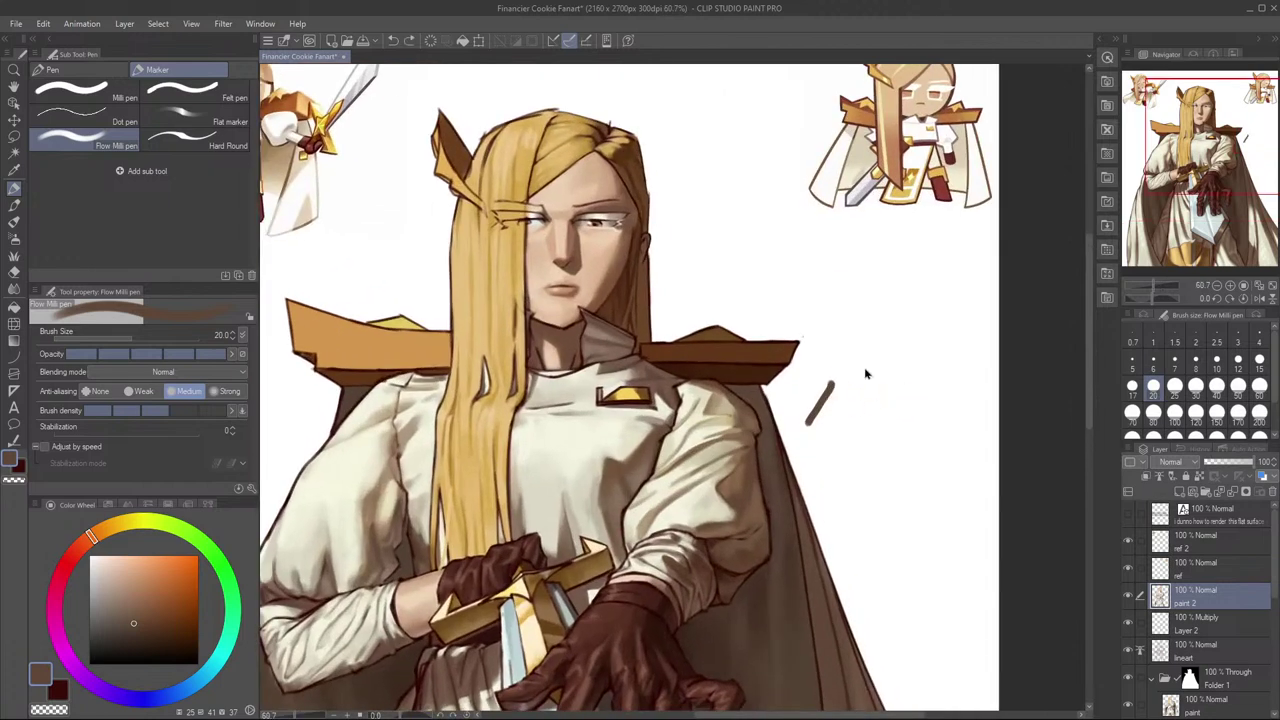
{"action": "scroll", "coordinate": [858, 478], "scroll_direction": "down", "scroll_amount": 2}
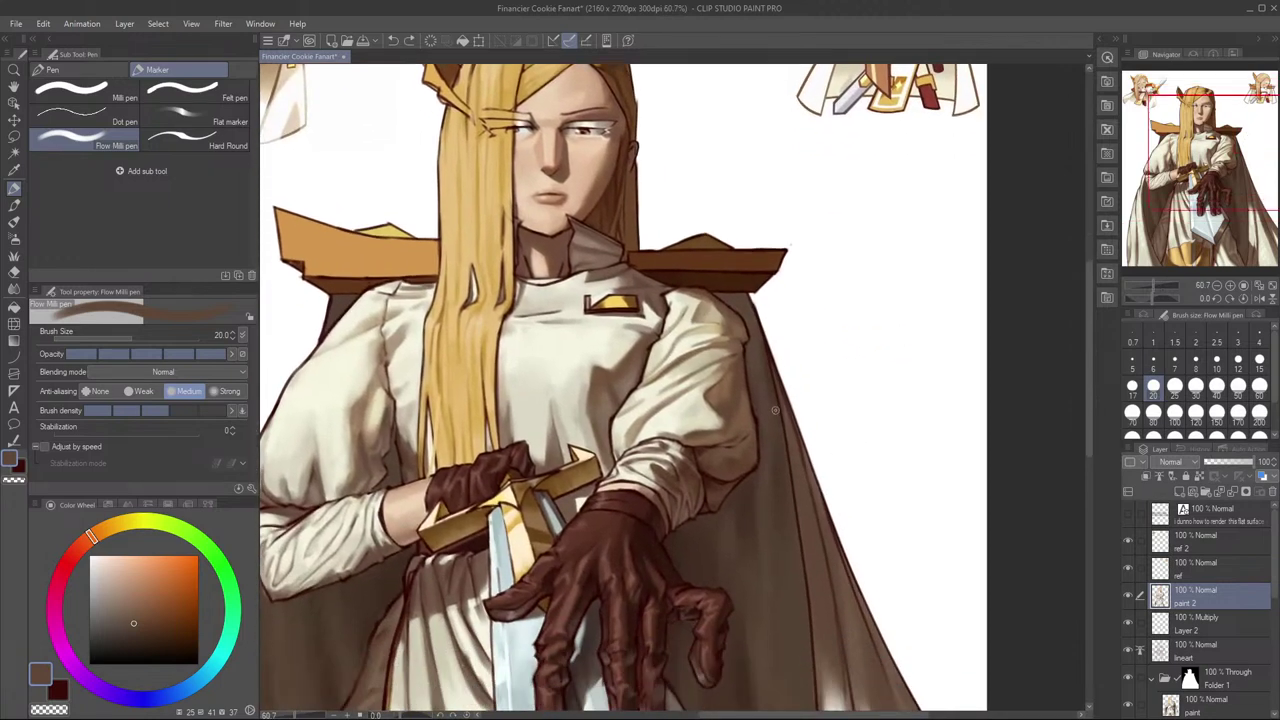
Step: Toggle the paint 2 layer off and on repeatedly to compare the cape with and without the new painting
{"action": "left_click", "coordinate": [1128, 596]}
{"action": "left_click", "coordinate": [1128, 596]}
{"action": "left_click_drag", "start_coordinate": [857, 537], "coordinate": [877, 391]}
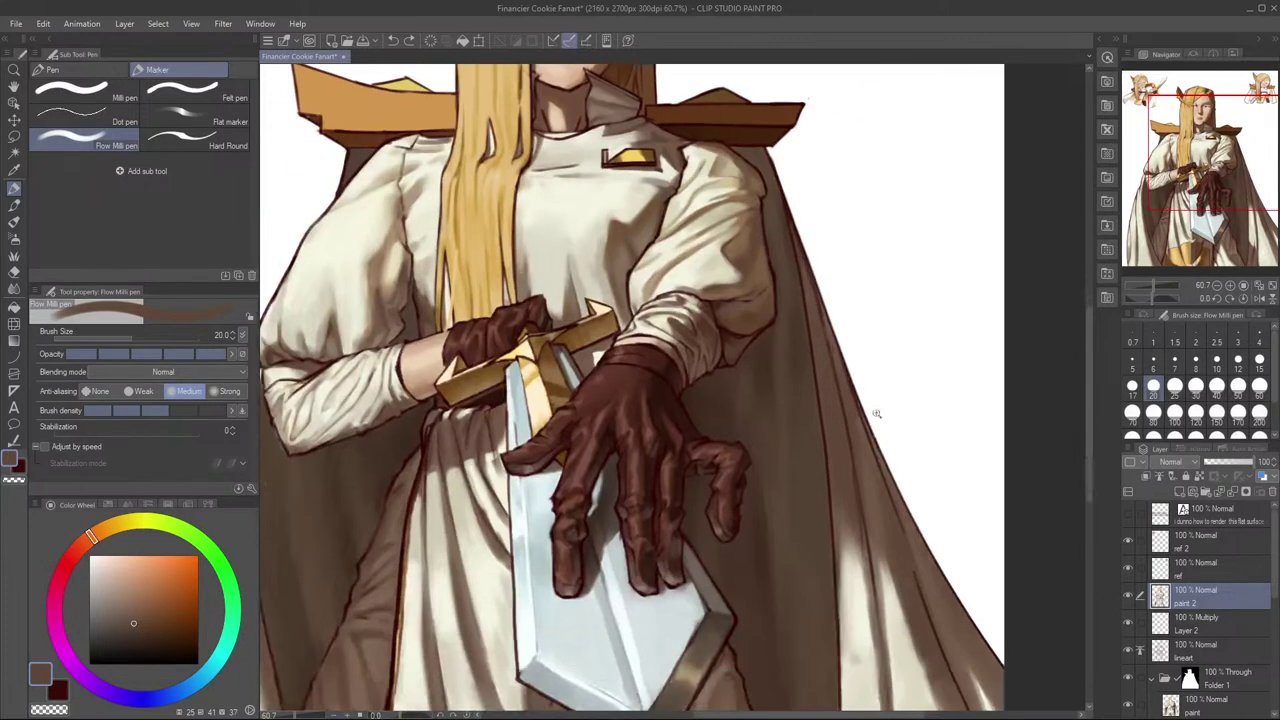
{"action": "scroll", "coordinate": [875, 443], "scroll_direction": "down", "scroll_amount": 2}
{"action": "left_click", "coordinate": [1129, 596]}
{"action": "left_click", "coordinate": [1129, 596]}
{"action": "left_click", "coordinate": [1129, 597]}
{"action": "left_click", "coordinate": [1129, 597]}
{"action": "left_click", "coordinate": [1129, 597]}
{"action": "left_click", "coordinate": [1129, 597]}
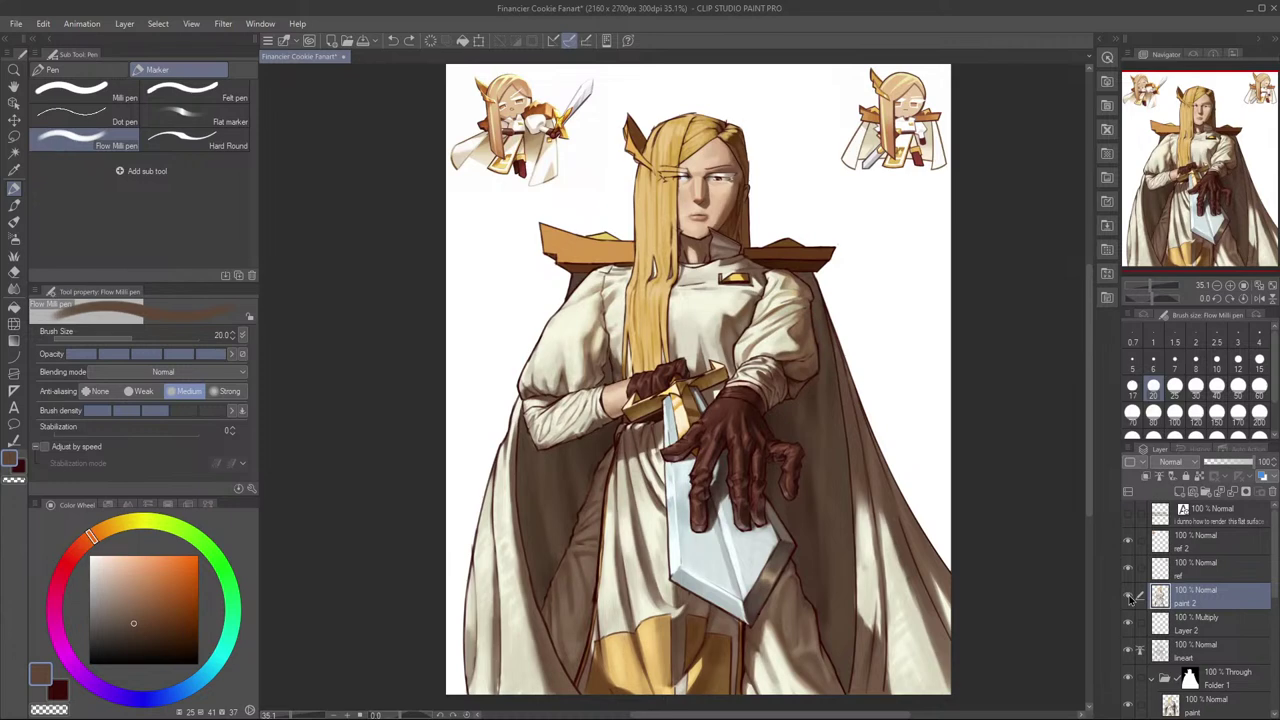
{"action": "left_click_drag", "start_coordinate": [864, 505], "coordinate": [839, 464]}
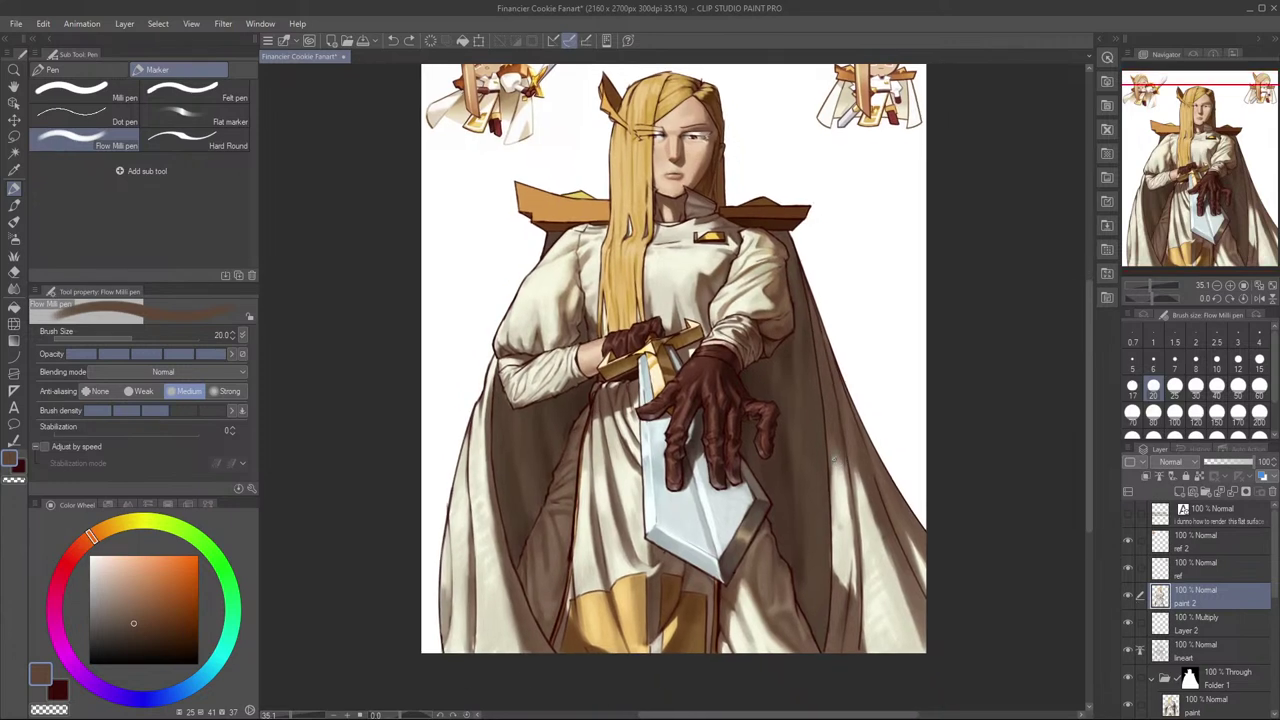
{"action": "left_click", "coordinate": [858, 718]}
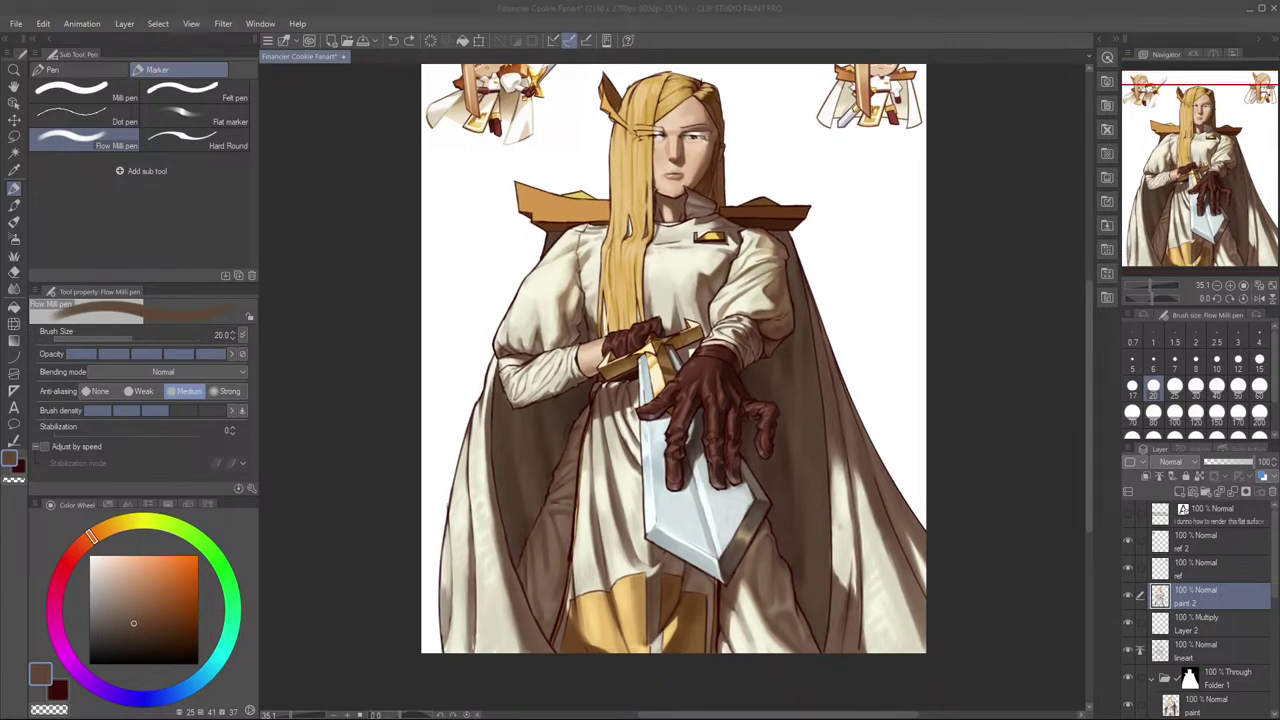
{"action": "key", "text": "alt+Tab"}
{"action": "left_click", "coordinate": [590, 218]}
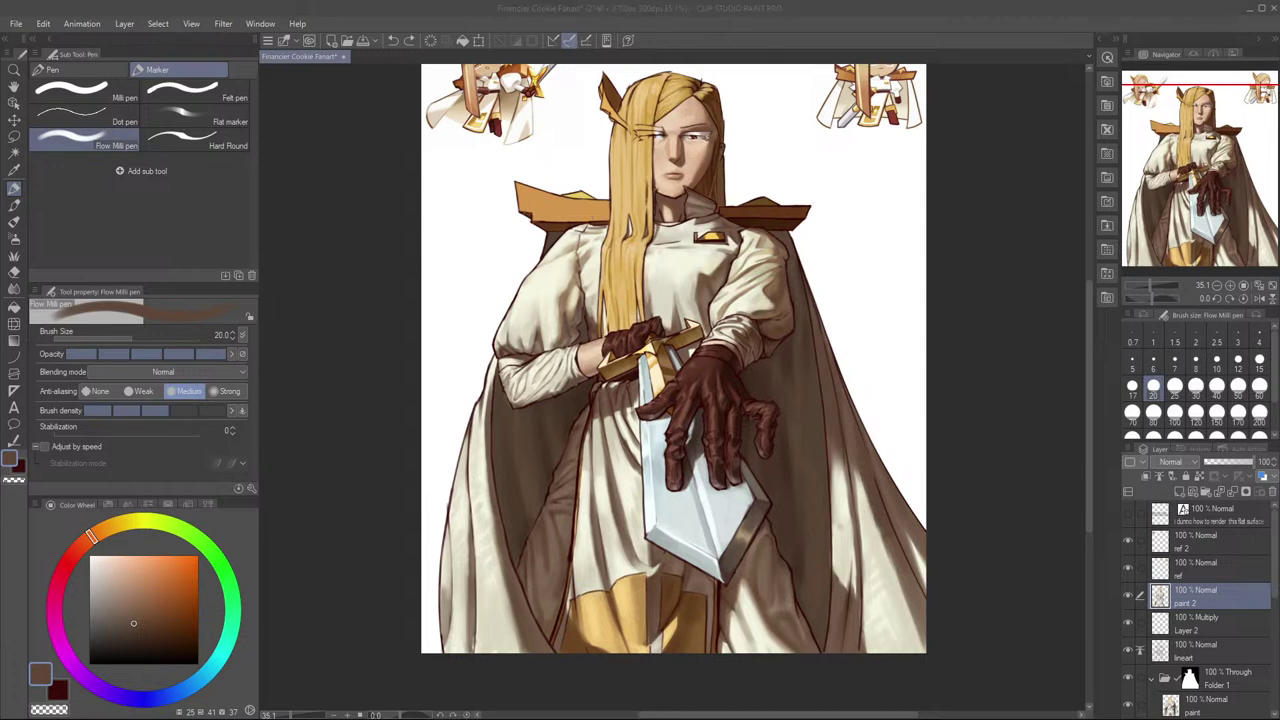
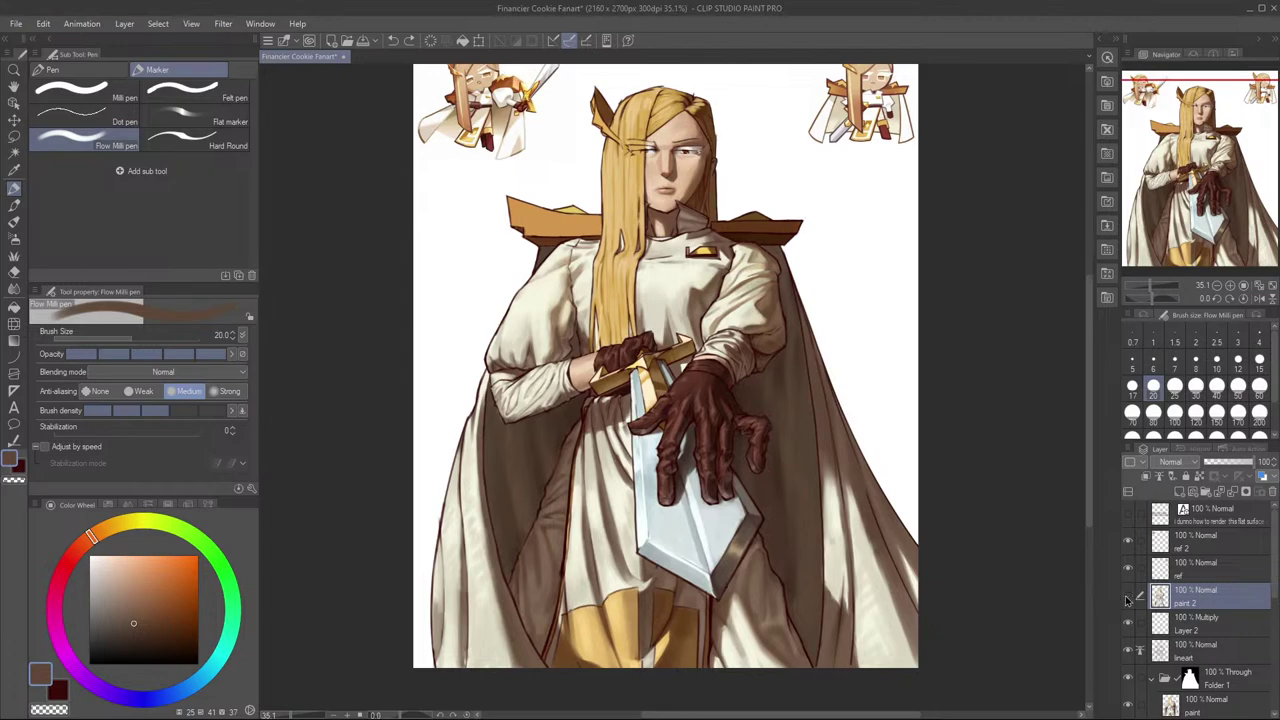
Step: Compare the whole figure with the paint 2 layer hidden and shown again
{"action": "left_click", "coordinate": [1128, 597]}
{"action": "left_click", "coordinate": [1128, 597]}
{"action": "left_click", "coordinate": [1128, 597]}
{"action": "left_click", "coordinate": [1128, 597]}
{"action": "left_click", "coordinate": [1128, 597]}
{"action": "left_click", "coordinate": [1127, 598]}
{"action": "left_click", "coordinate": [1128, 598]}
Step: Clean up the dark inner cape beside the bent elbow with sampled dark browns at brush size 20
{"action": "left_click_drag", "start_coordinate": [420, 381], "coordinate": [623, 429]}
{"action": "mouse_move", "coordinate": [691, 481]}
{"action": "left_mouse_down"}
{"action": "mouse_move", "coordinate": [692, 457]}
{"action": "mouse_move", "coordinate": [699, 488]}
{"action": "left_mouse_up"}
{"action": "left_click", "coordinate": [680, 470], "text": "alt"}
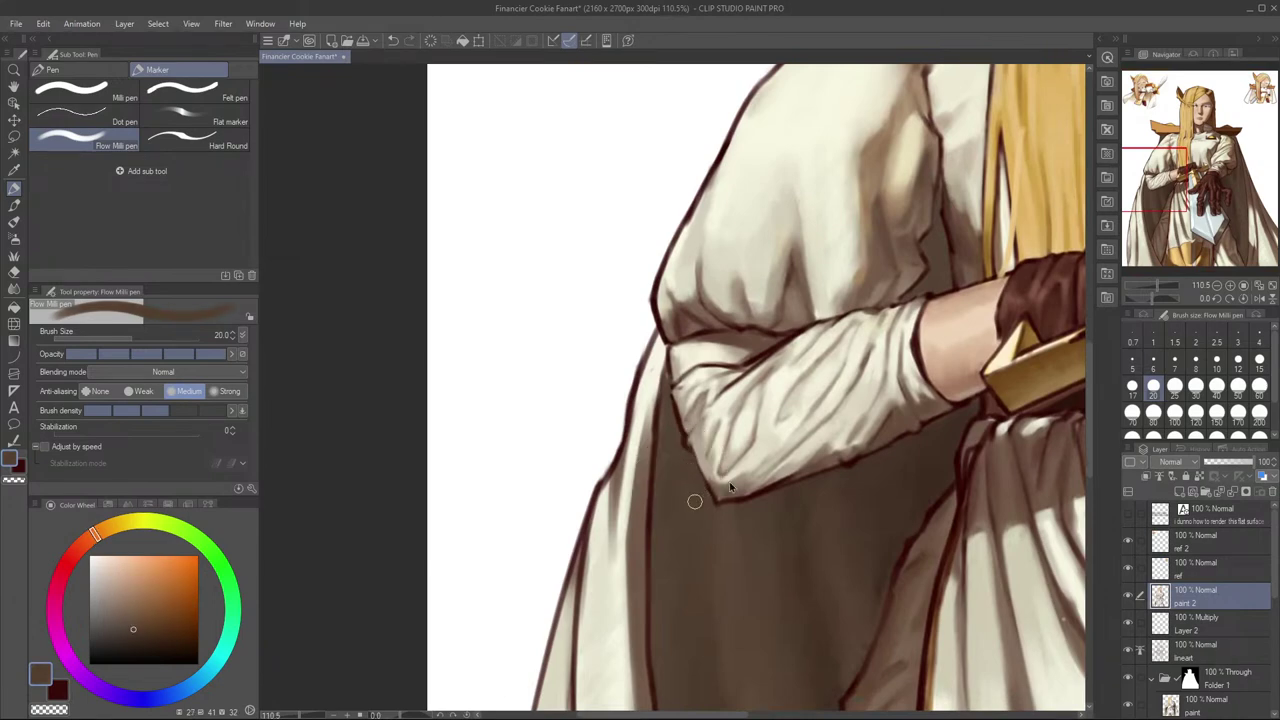
{"action": "left_click", "coordinate": [692, 485], "text": "alt"}
{"action": "left_click_drag", "start_coordinate": [687, 459], "coordinate": [700, 497]}
{"action": "left_click", "coordinate": [706, 508]}
{"action": "left_click_drag", "start_coordinate": [814, 527], "coordinate": [623, 470]}
{"action": "left_click_drag", "start_coordinate": [961, 522], "coordinate": [854, 498]}
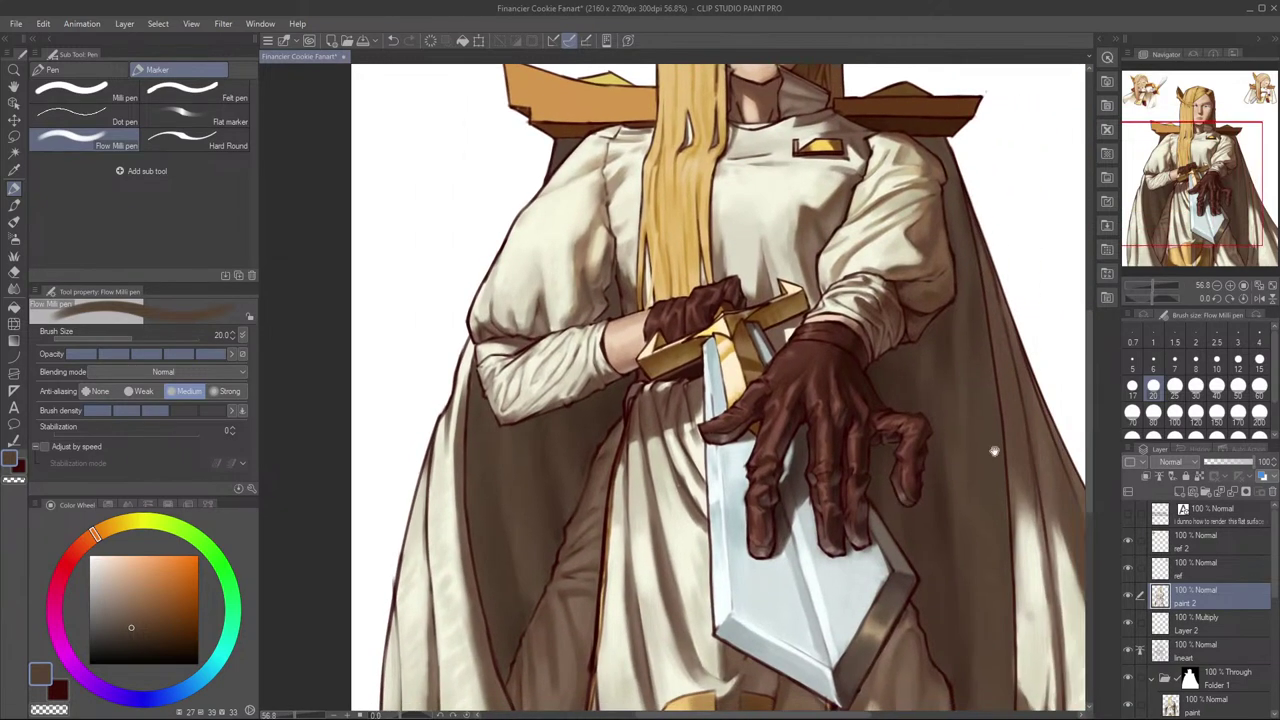
Step: Hide and show the paint 2 layer to check the sleeve, sword and lower cape up close
{"action": "left_click_drag", "start_coordinate": [1007, 461], "coordinate": [957, 398]}
{"action": "left_click", "coordinate": [1131, 597]}
{"action": "left_click", "coordinate": [1131, 597]}
{"action": "left_click", "coordinate": [1131, 597]}
{"action": "left_click", "coordinate": [1132, 597]}
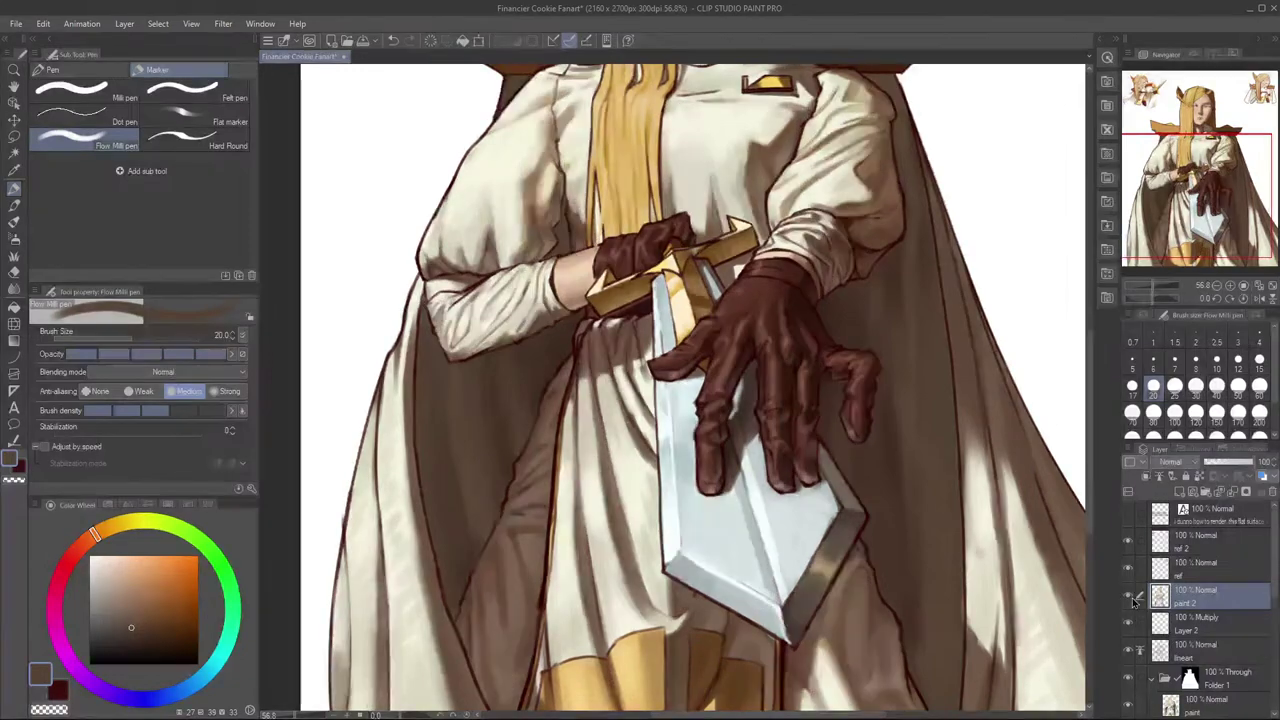
{"action": "left_click", "coordinate": [1133, 598]}
{"action": "left_click", "coordinate": [1133, 598]}
{"action": "scroll", "coordinate": [981, 597], "scroll_direction": "down", "scroll_amount": 4}
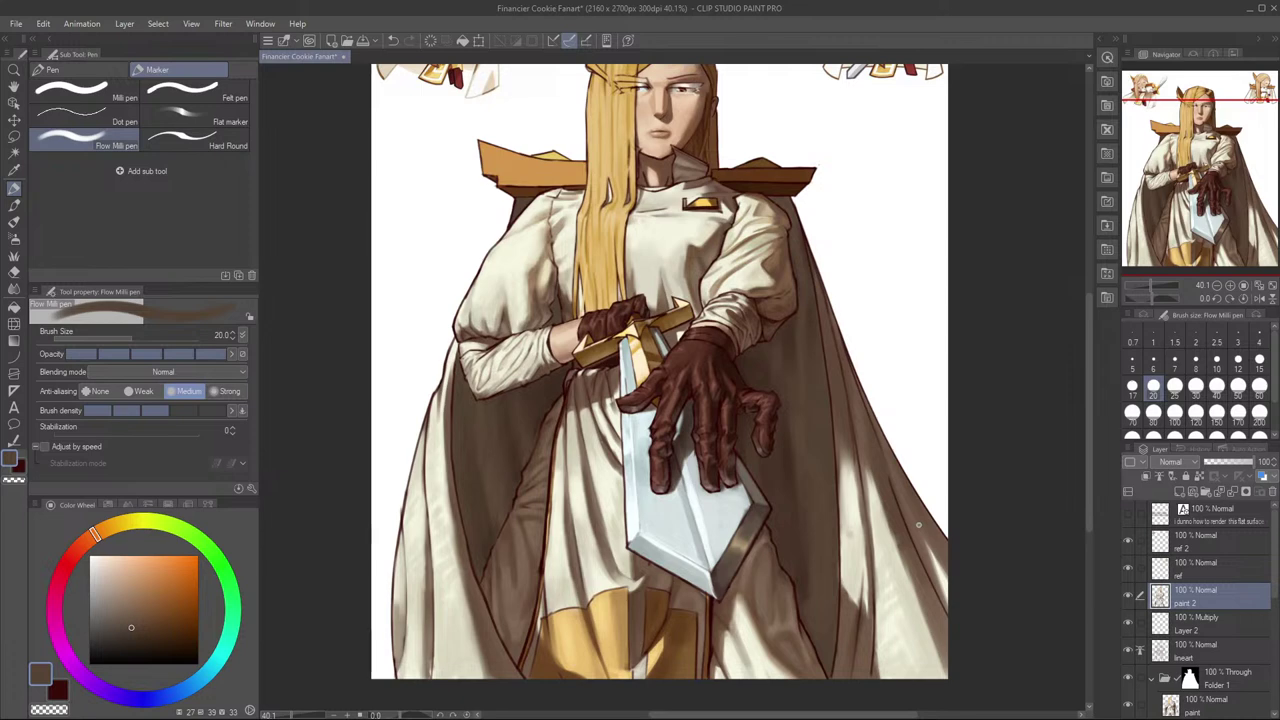
Step: Smooth the lit cape fold beyond the sword tip with a sampled cream (55, 11, 87) at brush size 20
{"action": "left_click", "coordinate": [858, 548], "text": "alt"}
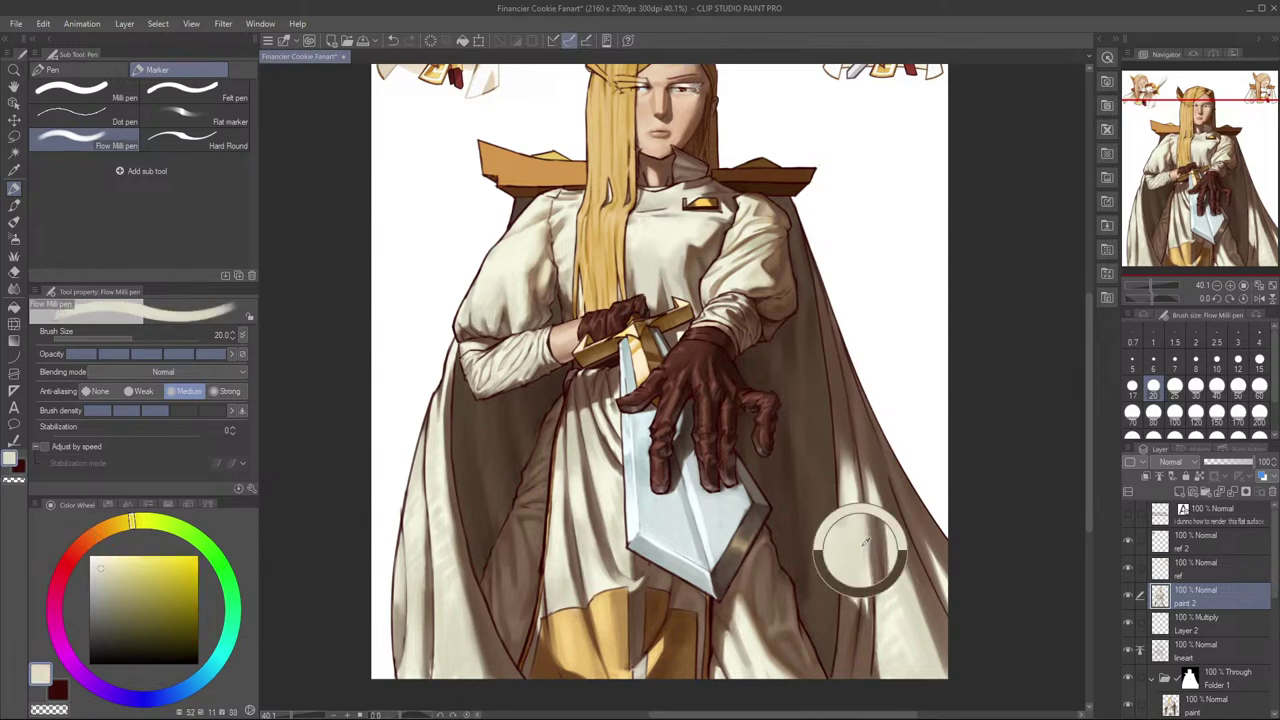
{"action": "left_click", "coordinate": [856, 548], "text": "alt"}
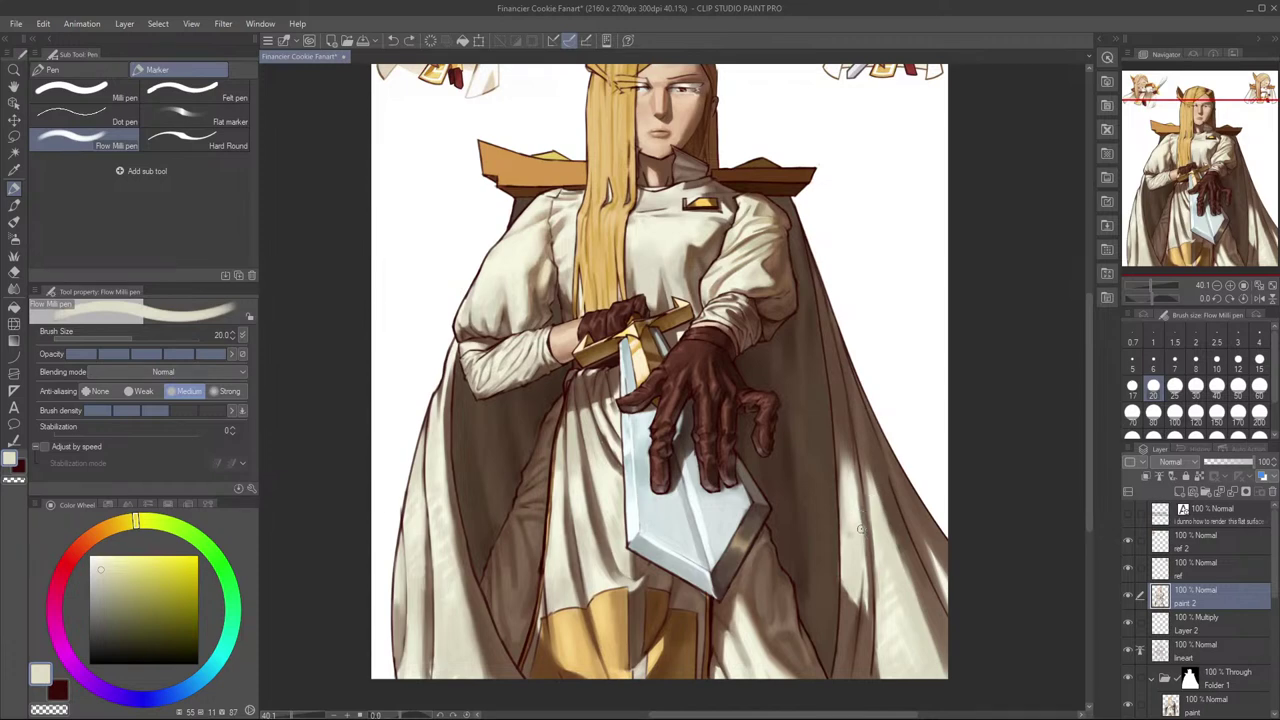
{"action": "key", "text": "e"}
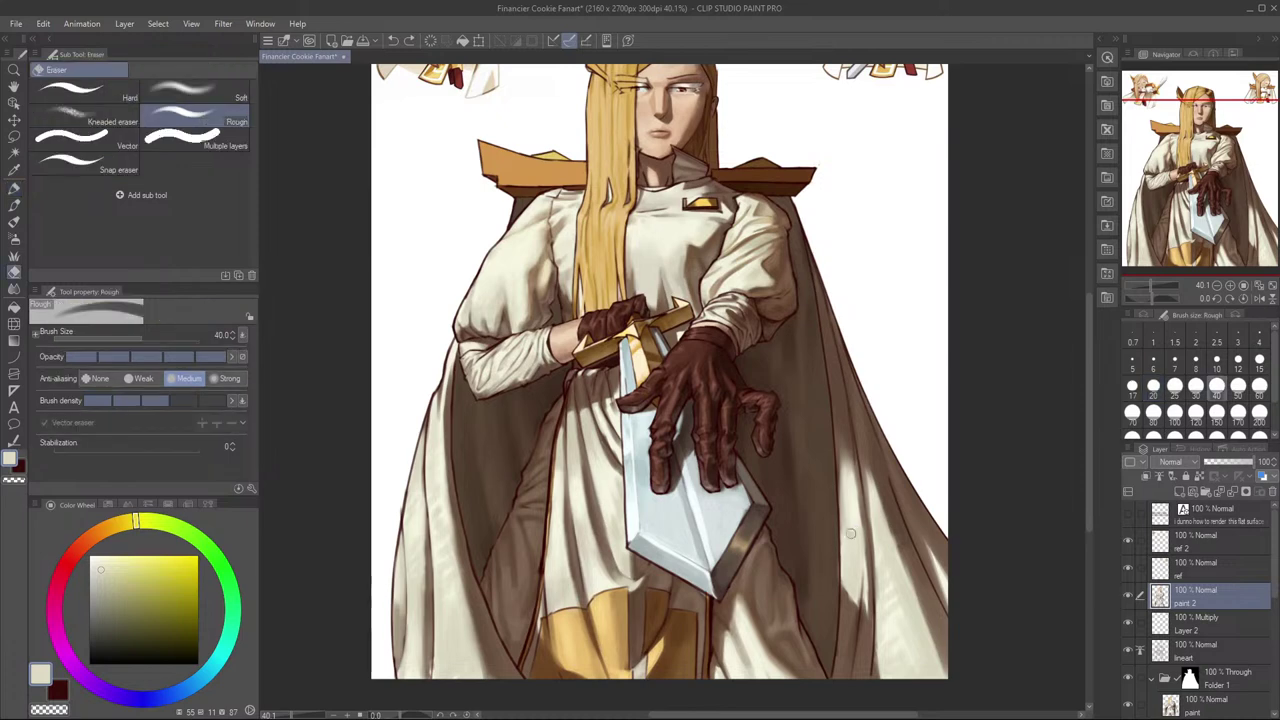
{"action": "key", "text": "p"}
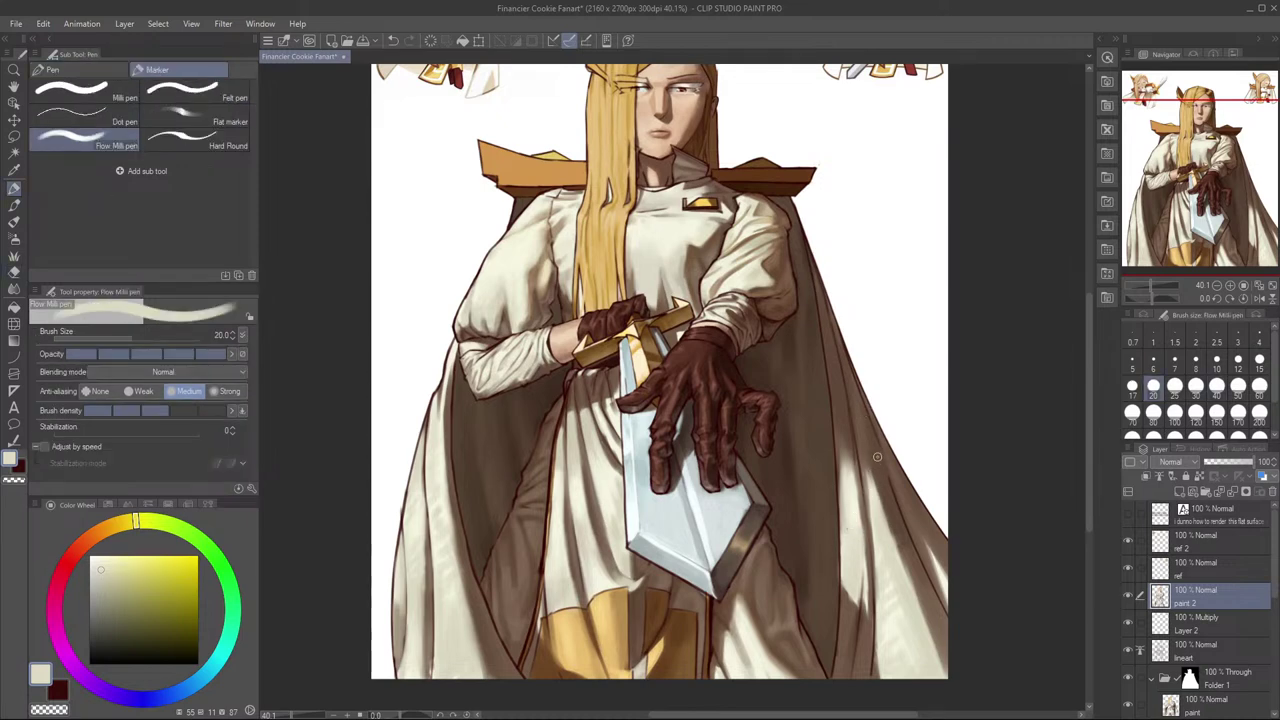
Step: Blend the shadow into the outer cape fold with a sampled brown (26, 36, 46) at brush size 20, undoing one stroke
{"action": "left_click_drag", "start_coordinate": [839, 379], "coordinate": [855, 441]}
{"action": "left_click", "coordinate": [847, 400], "text": "alt"}
{"action": "key", "text": "ctrl+z"}
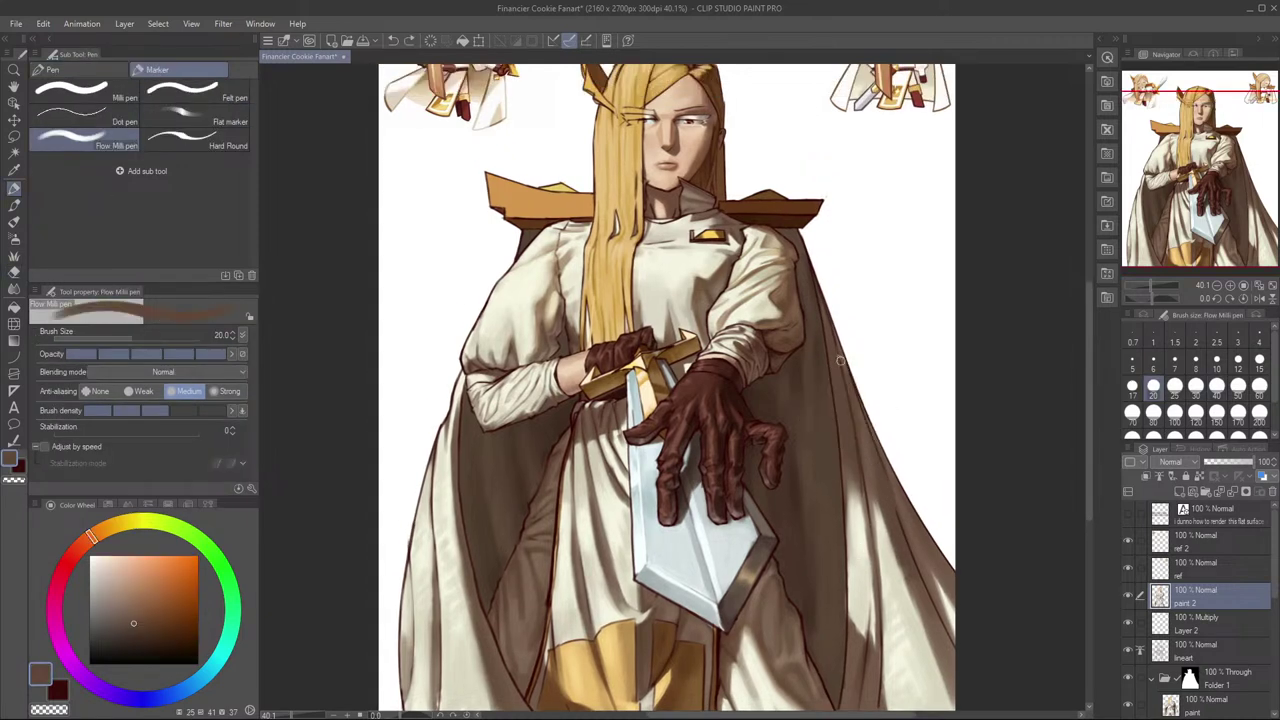
{"action": "left_click", "coordinate": [854, 453], "text": "alt"}
{"action": "left_click", "coordinate": [869, 490], "text": "alt"}
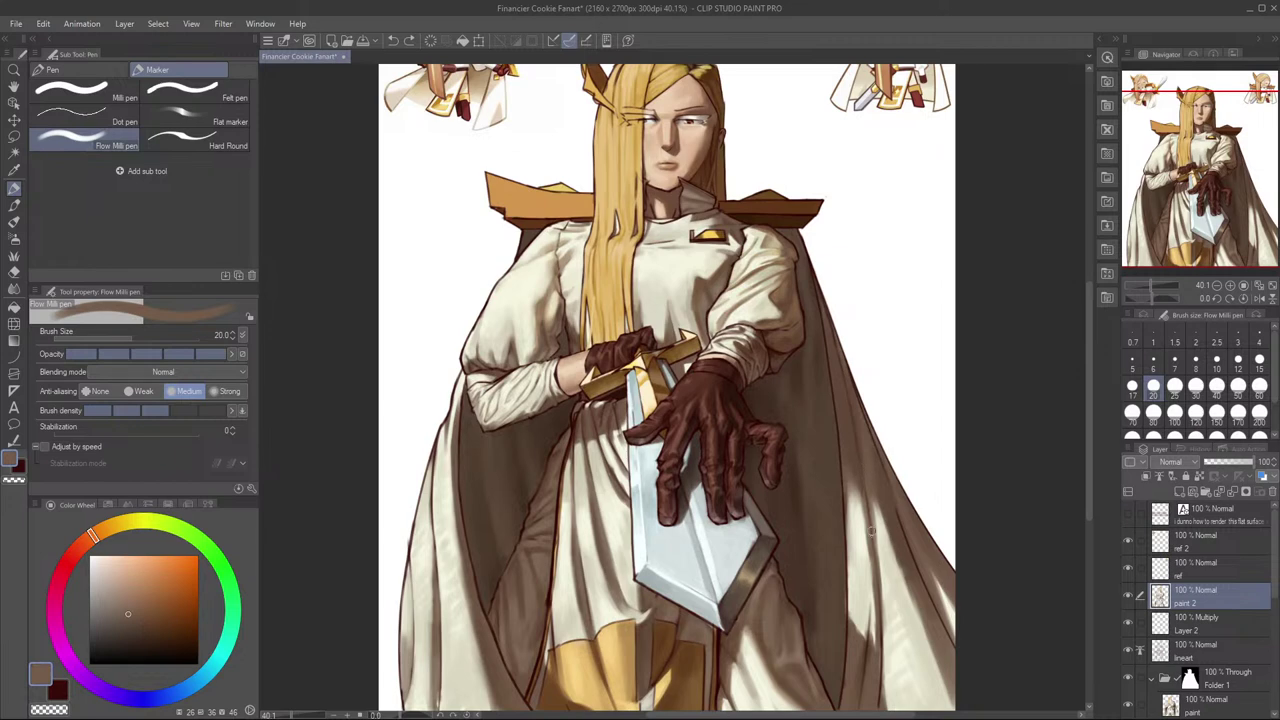
{"action": "scroll", "coordinate": [868, 508], "scroll_direction": "down", "scroll_amount": 3}
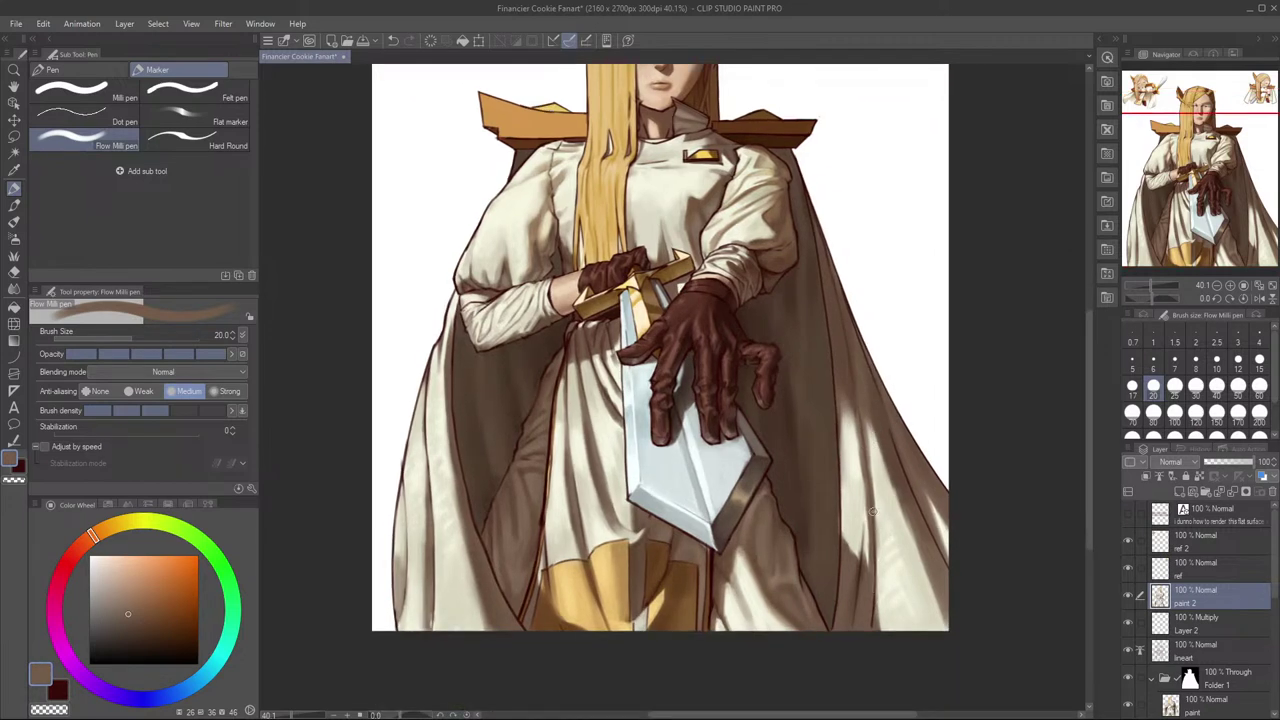
Step: Shape the shadow at the lower end of the lit cape fold with sampled browns at brush size 17, undoing the last stroke
{"action": "left_click", "coordinate": [871, 577], "text": "alt"}
{"action": "left_click", "coordinate": [857, 583], "text": "alt"}
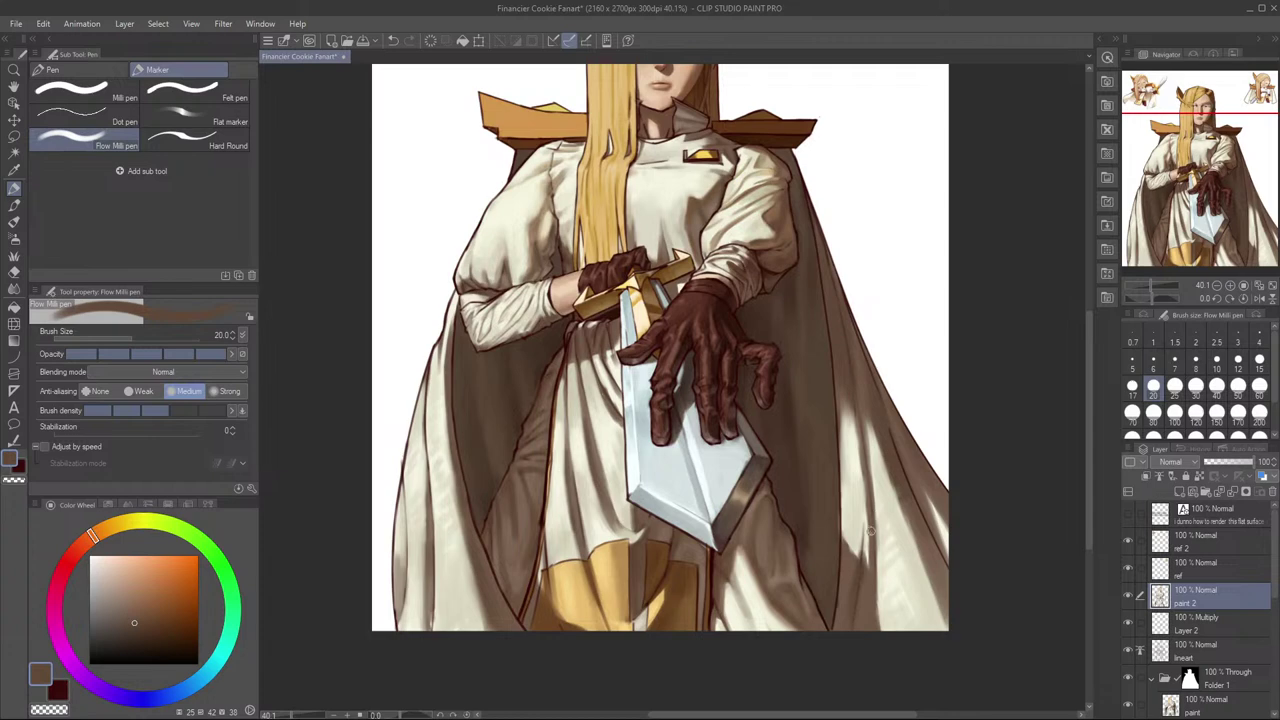
{"action": "key", "text": "bracketleft"}
{"action": "key", "text": "bracketleft"}
{"action": "key", "text": "bracketright"}
{"action": "left_click", "coordinate": [862, 568], "text": "alt"}
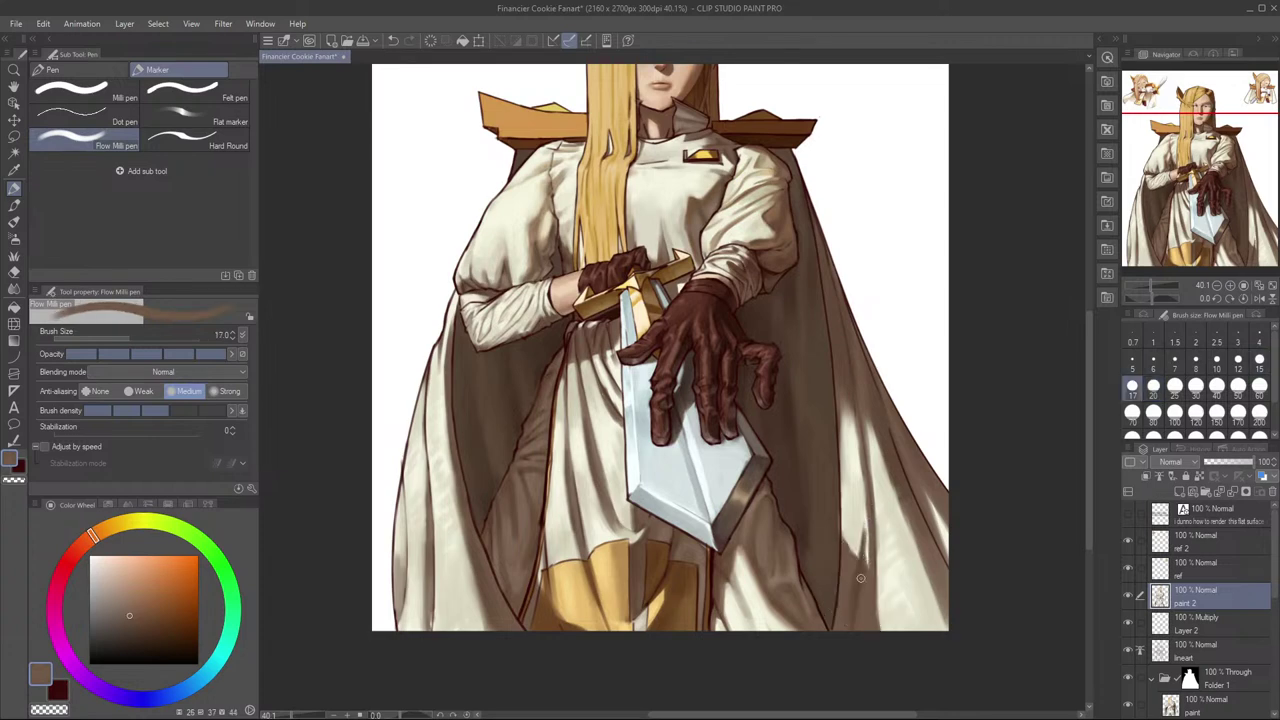
{"action": "left_click", "coordinate": [863, 551], "text": "alt"}
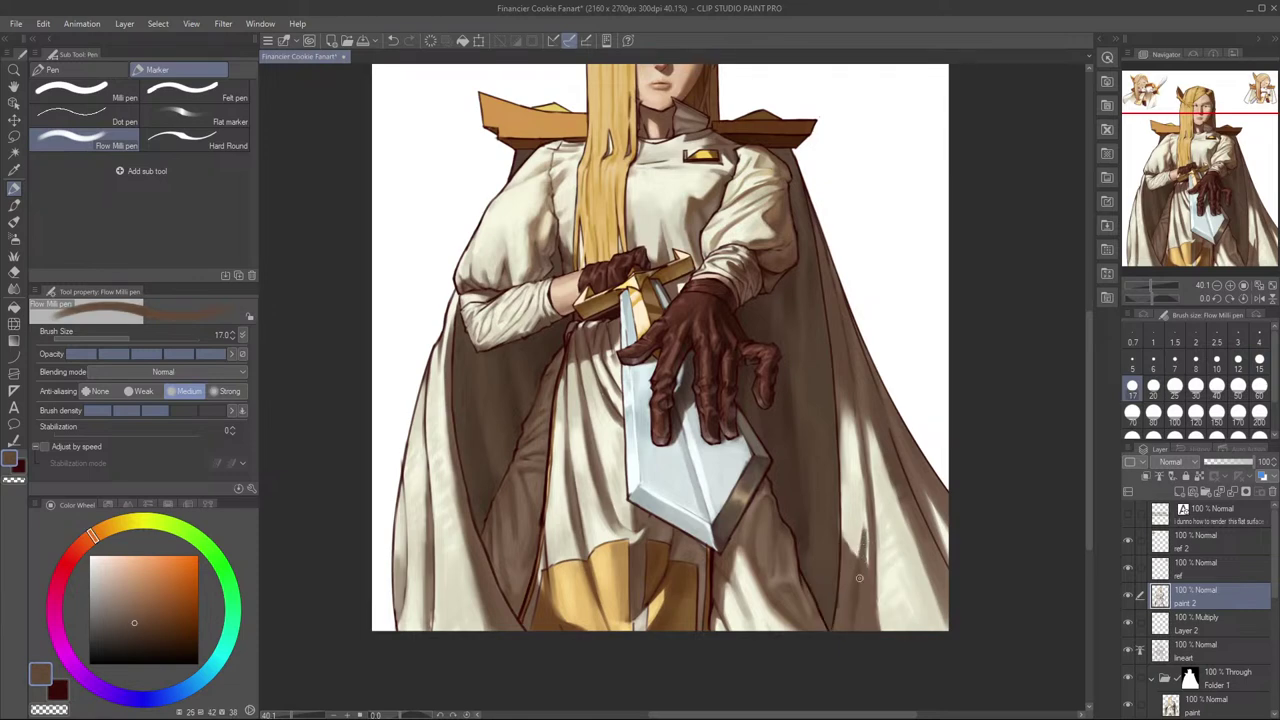
{"action": "key", "text": "ctrl+z"}
Step: Rework the shaded area beneath that cape fold with sampled browns at brush size 30, undoing the last stroke
{"action": "left_click", "coordinate": [863, 545], "text": "alt"}
{"action": "left_click", "coordinate": [848, 562], "text": "alt"}
{"action": "key", "text": "]"}
{"action": "key", "text": "]"}
{"action": "key", "text": "]"}
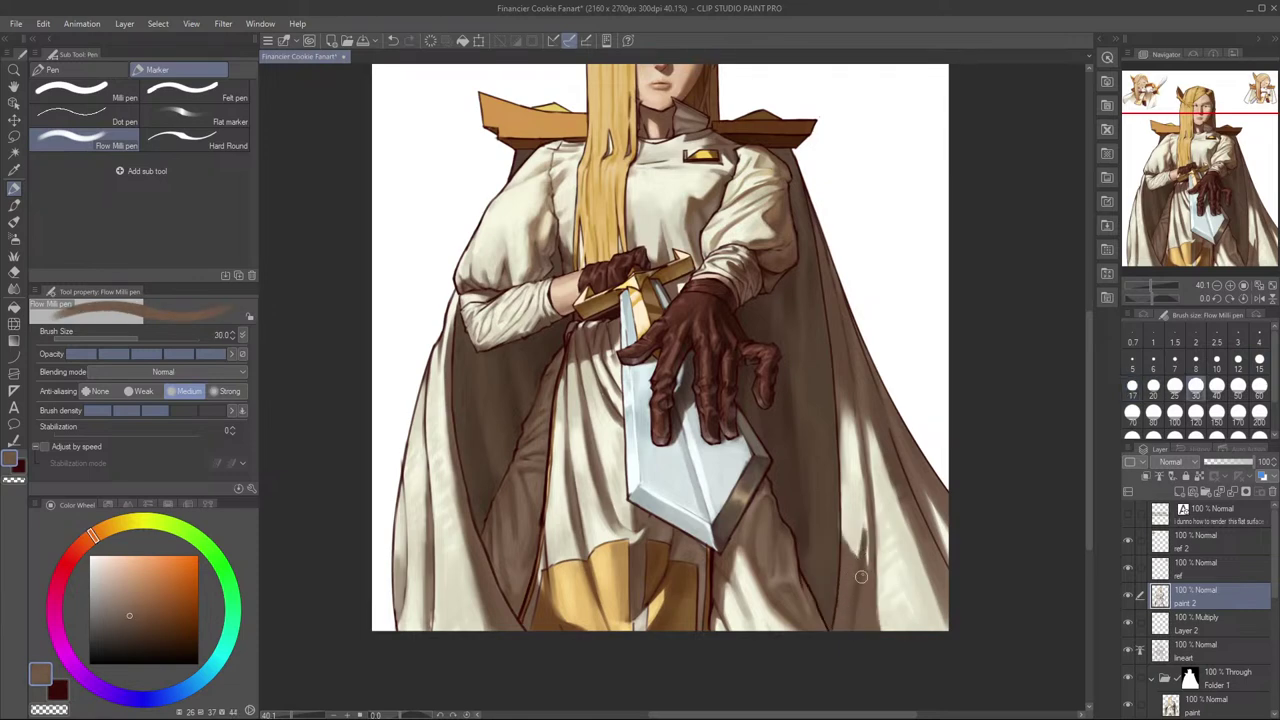
{"action": "left_click", "coordinate": [856, 602], "text": "alt"}
{"action": "key", "text": "ctrl+z"}
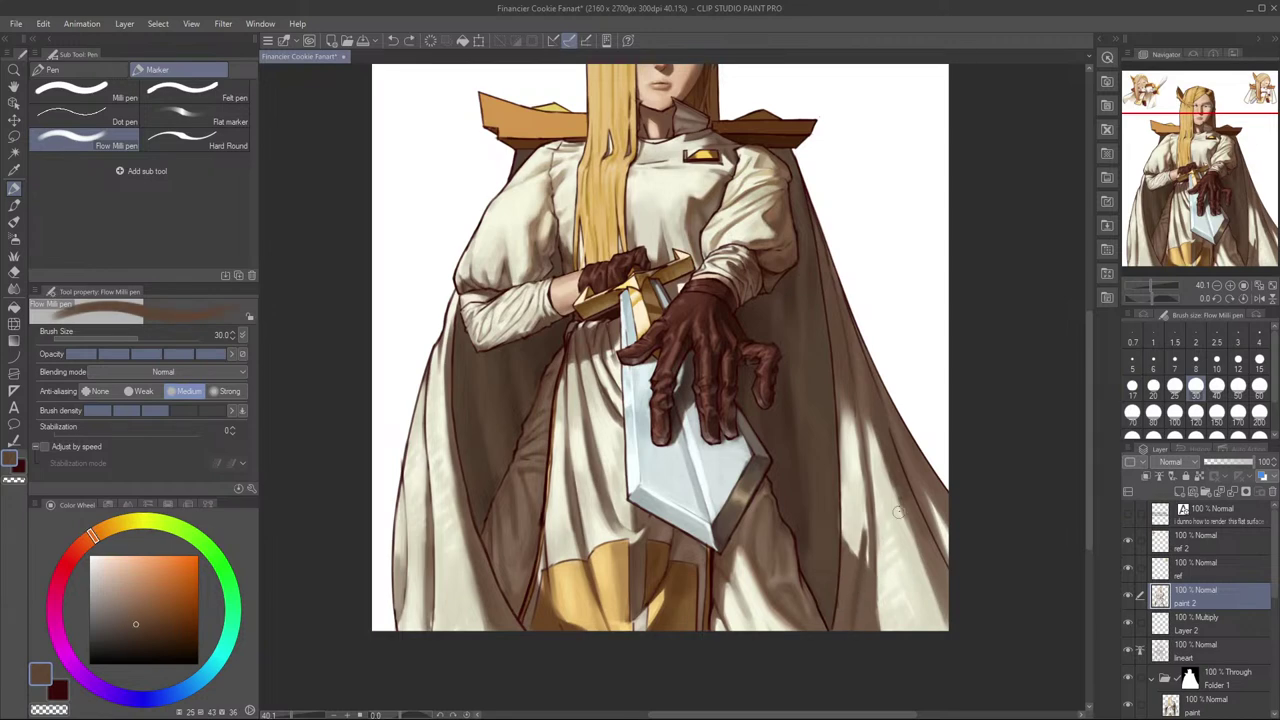
Step: Define the narrow shadow within the lit cape fold using sampled creams and browns at brush sizes 17 and 20
{"action": "left_click", "coordinate": [862, 541], "text": "alt"}
{"action": "key", "text": "bracketleft"}
{"action": "key", "text": "bracketleft"}
{"action": "key", "text": "bracketleft"}
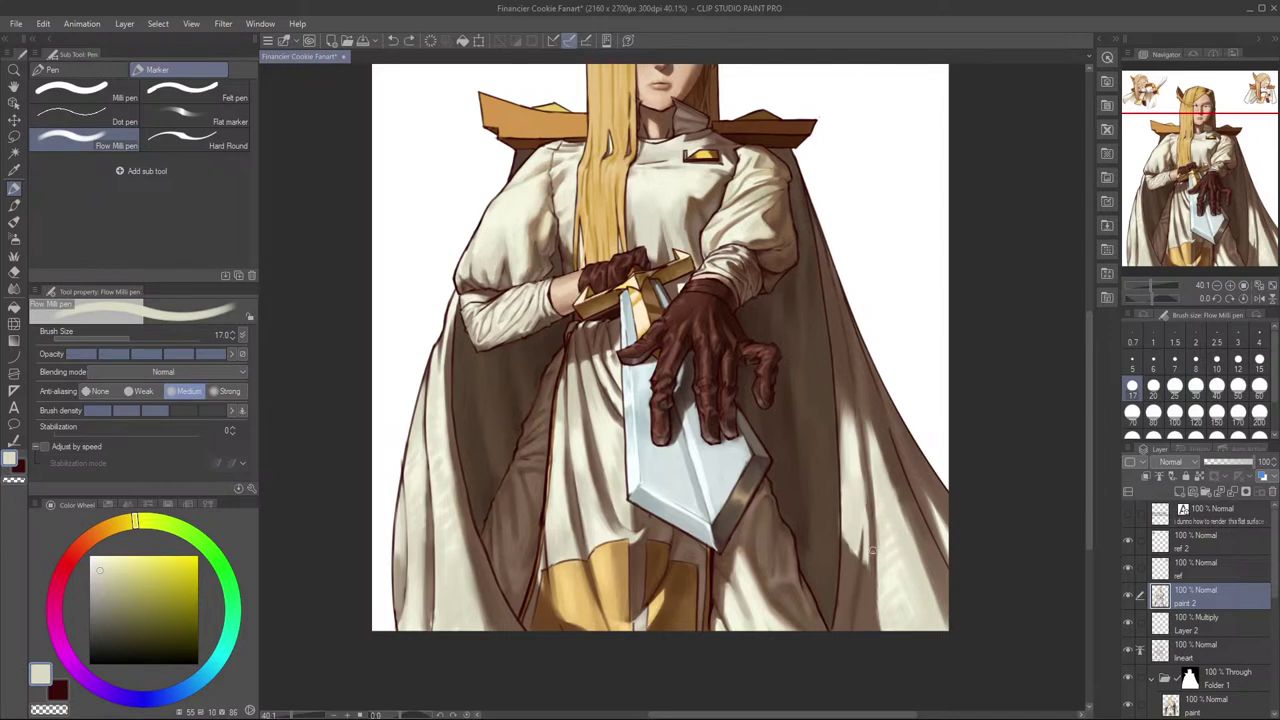
{"action": "left_click", "coordinate": [866, 500], "text": "alt"}
{"action": "key", "text": "bracketright"}
{"action": "key", "text": "bracketright"}
{"action": "key", "text": "bracketleft"}
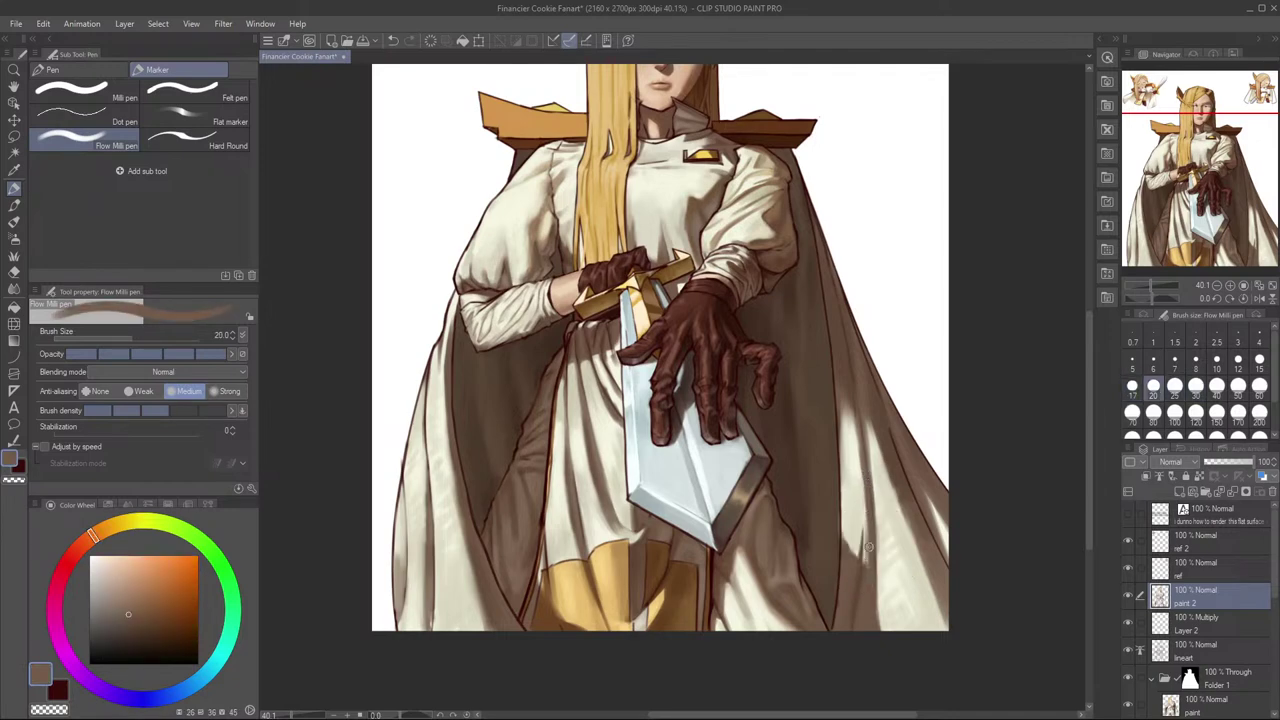
{"action": "left_click", "coordinate": [866, 563], "text": "alt"}
{"action": "left_click_drag", "start_coordinate": [871, 515], "coordinate": [867, 563]}
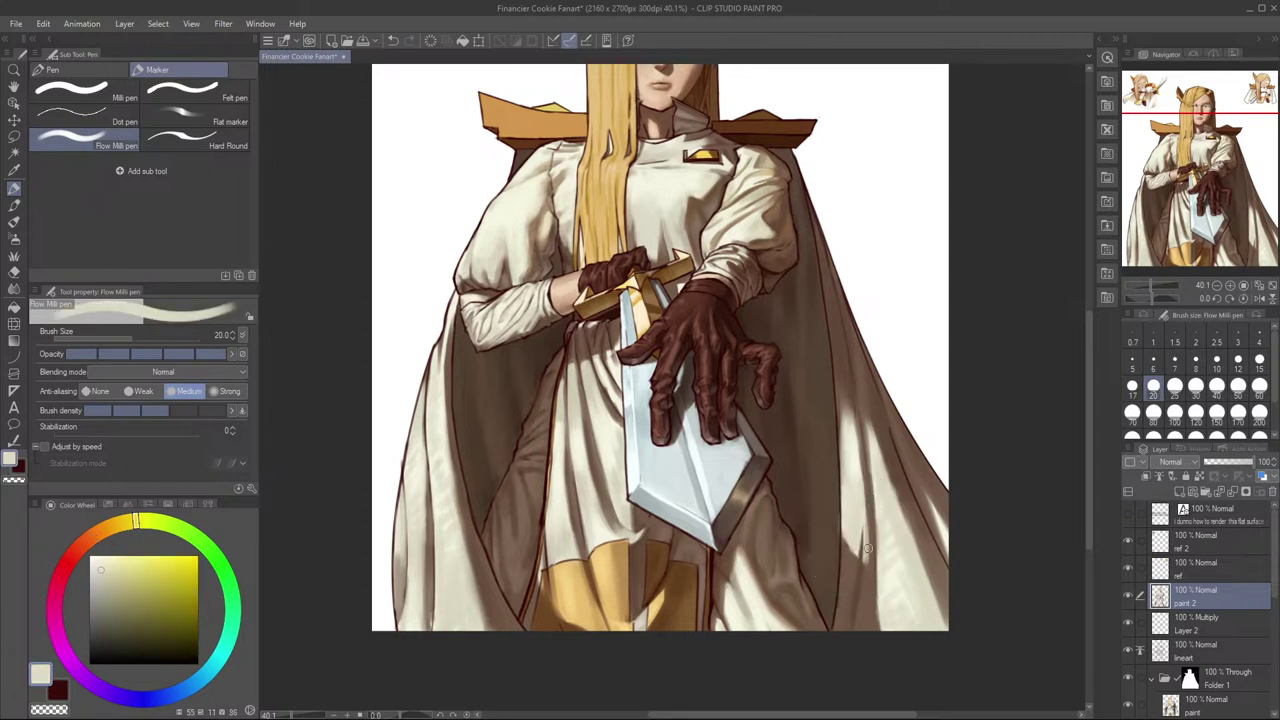
Step: Refine the edges and tip of that narrow shadow with sampled browns and creams at brush sizes 20 and 15
{"action": "left_click", "coordinate": [858, 555], "text": "alt"}
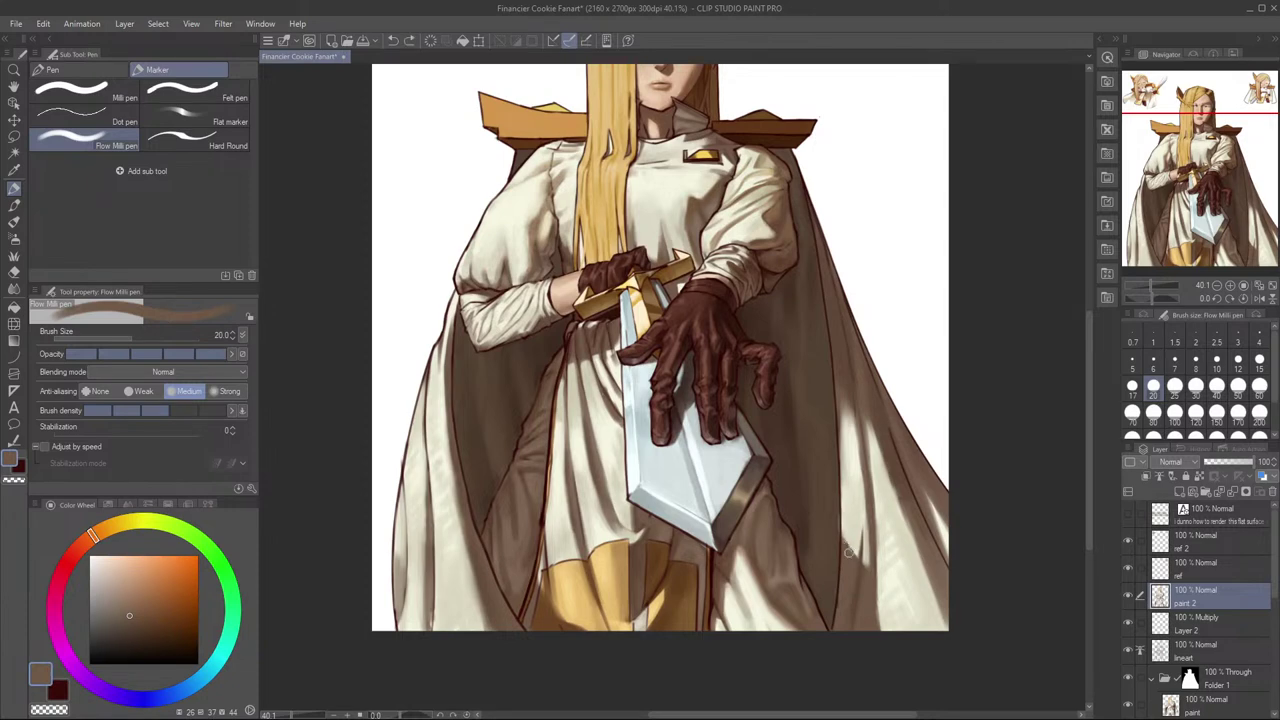
{"action": "left_click", "coordinate": [868, 578], "text": "alt"}
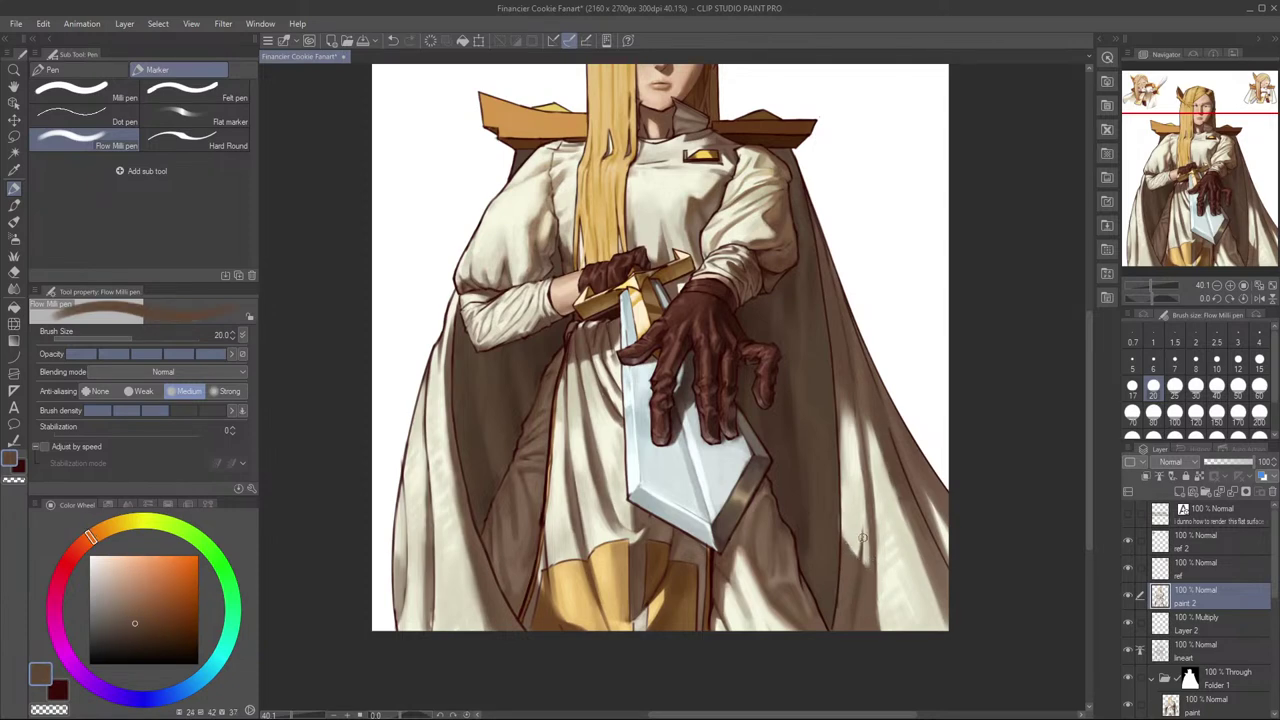
{"action": "key", "text": "bracketleft"}
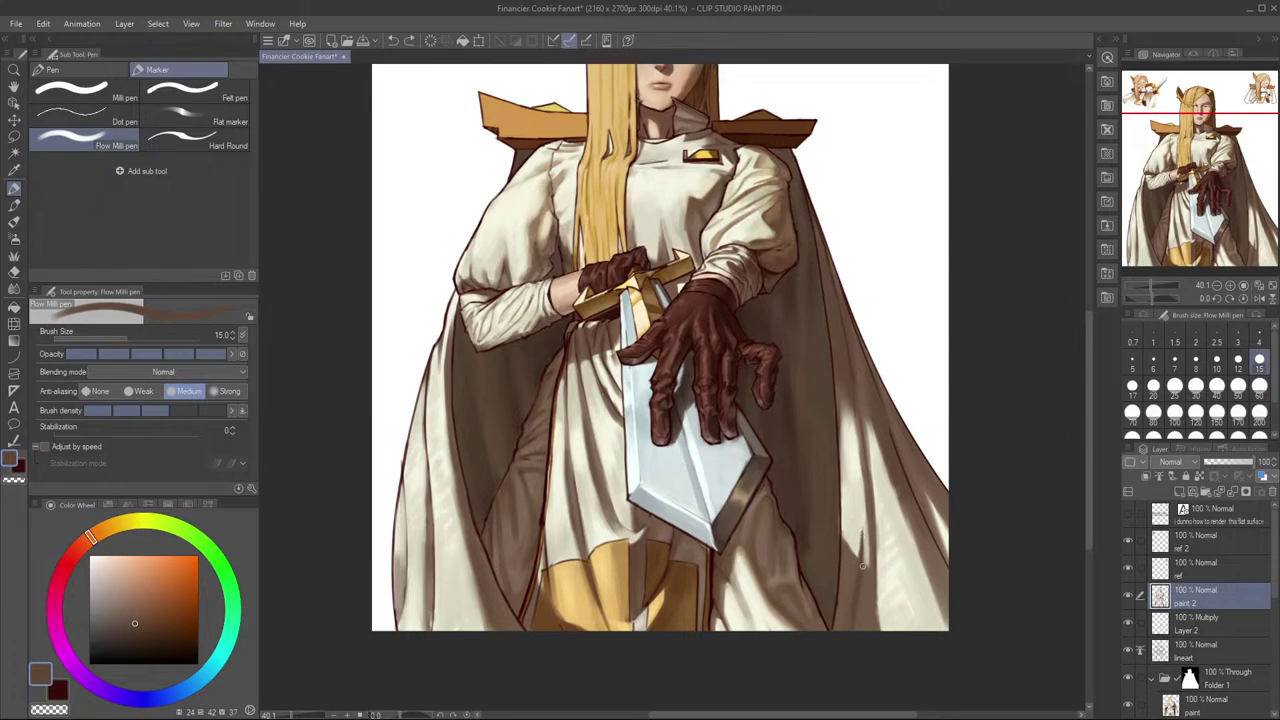
{"action": "left_click", "coordinate": [859, 517], "text": "alt"}
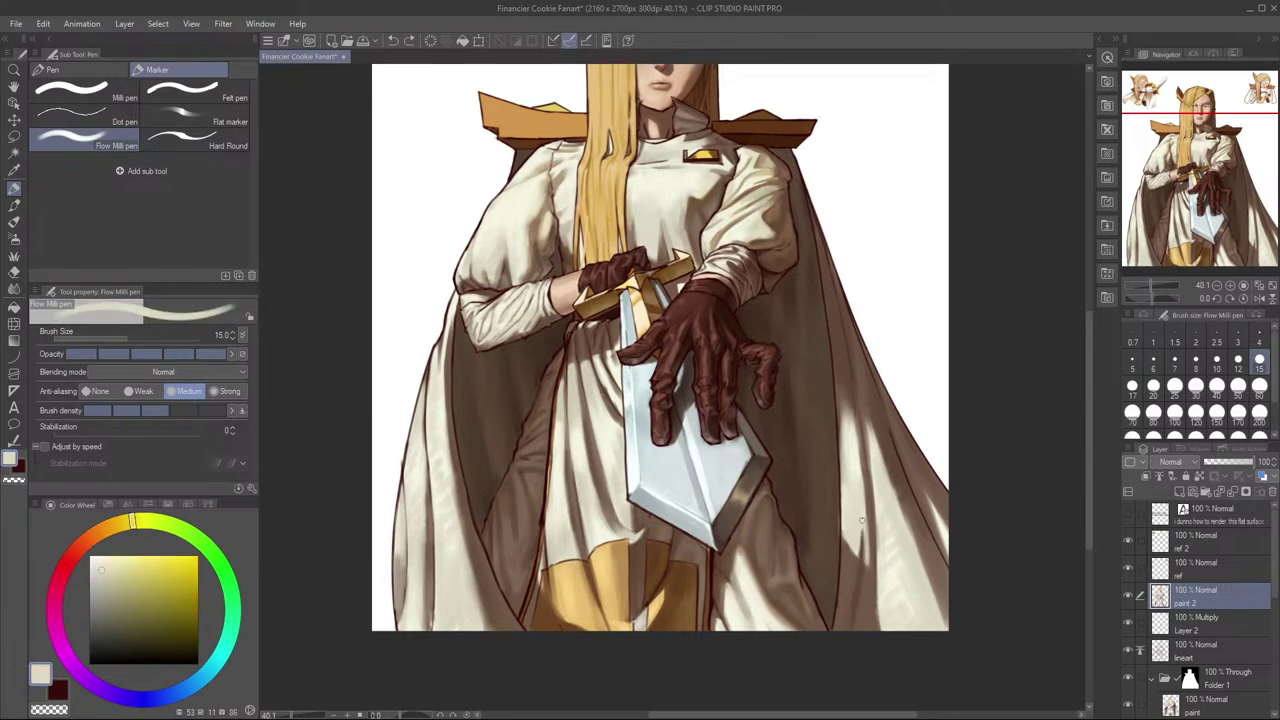
{"action": "key", "text": "bracketright"}
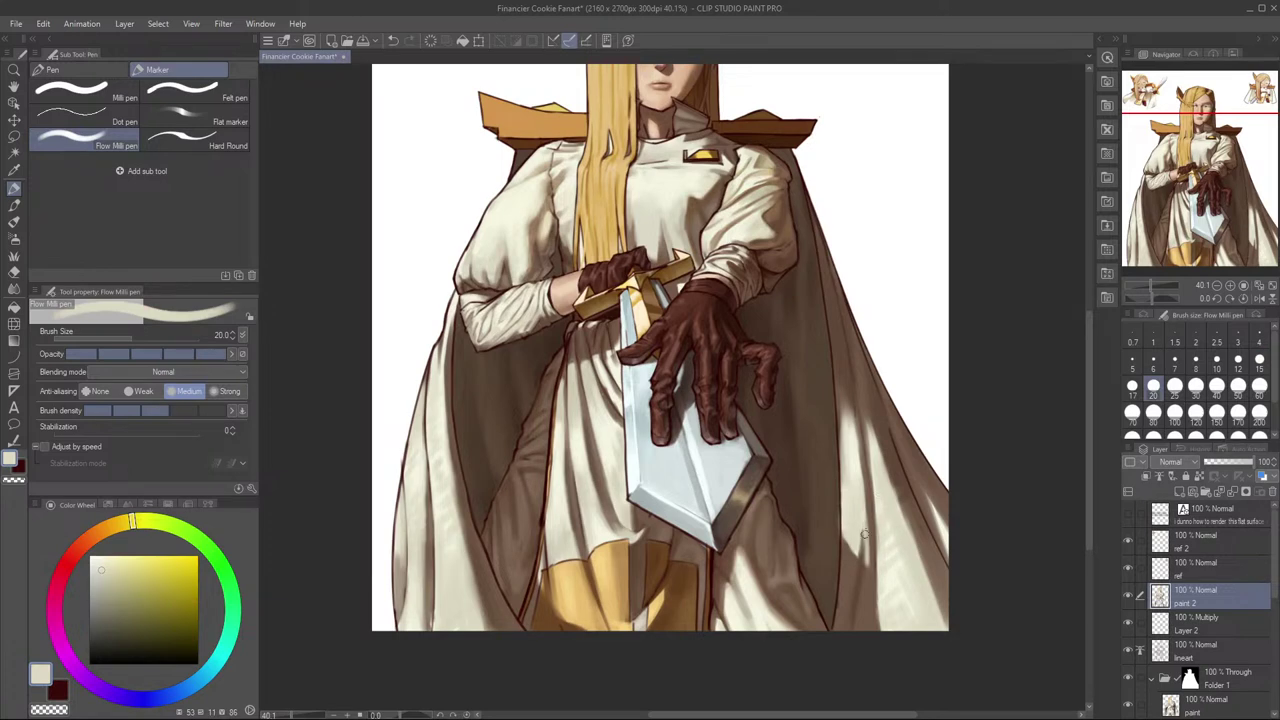
{"action": "left_click", "coordinate": [861, 567], "text": "alt"}
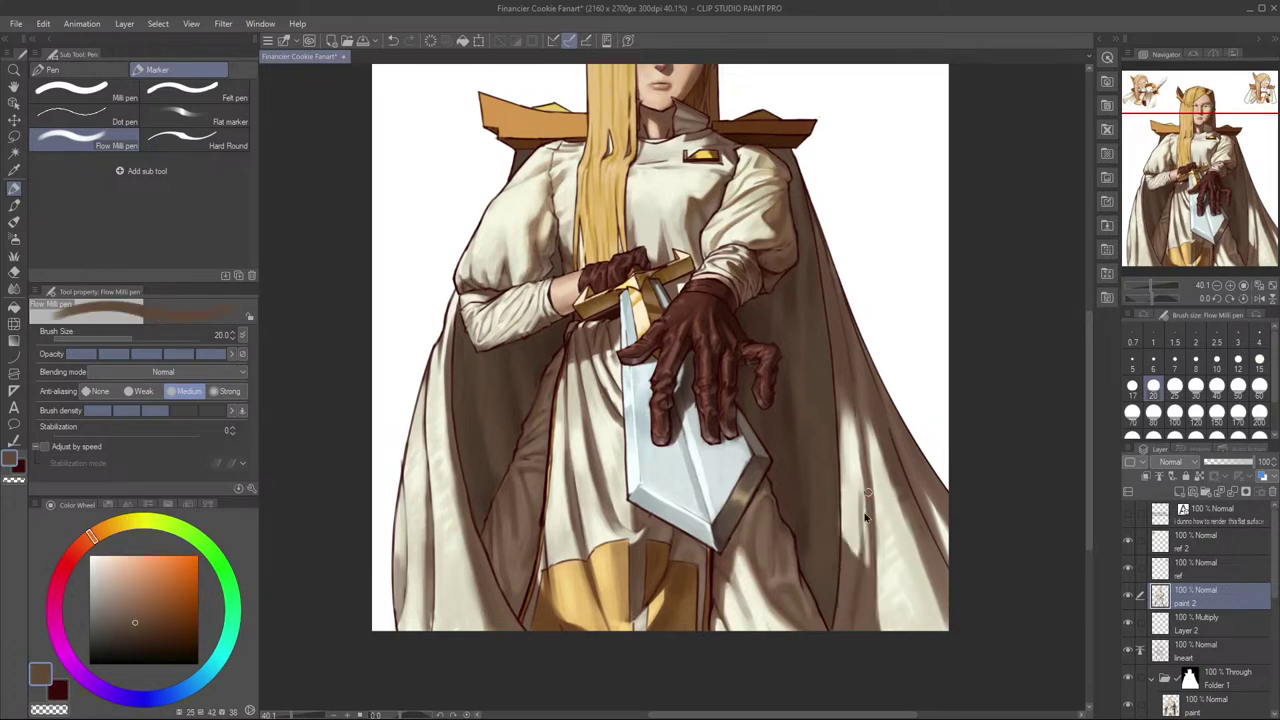
{"action": "left_click", "coordinate": [867, 562], "text": "alt"}
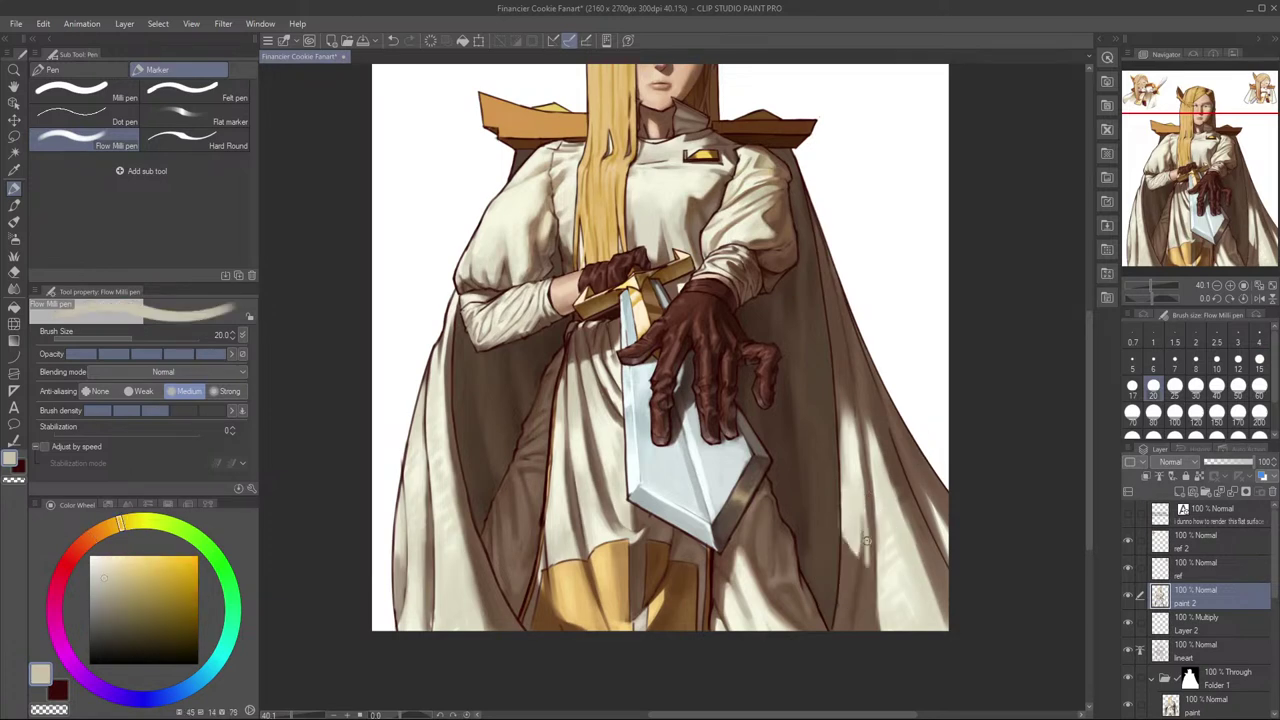
Step: Flip the canvas view and touch up the lit fold beside the narrow shadow with sampled cream (57, 8, 94) at brush size 20
{"action": "key", "text": "h"}
{"action": "left_click_drag", "start_coordinate": [657, 505], "coordinate": [880, 526]}
{"action": "left_click_drag", "start_coordinate": [717, 547], "coordinate": [800, 568]}
{"action": "left_click", "coordinate": [795, 552], "text": "alt"}
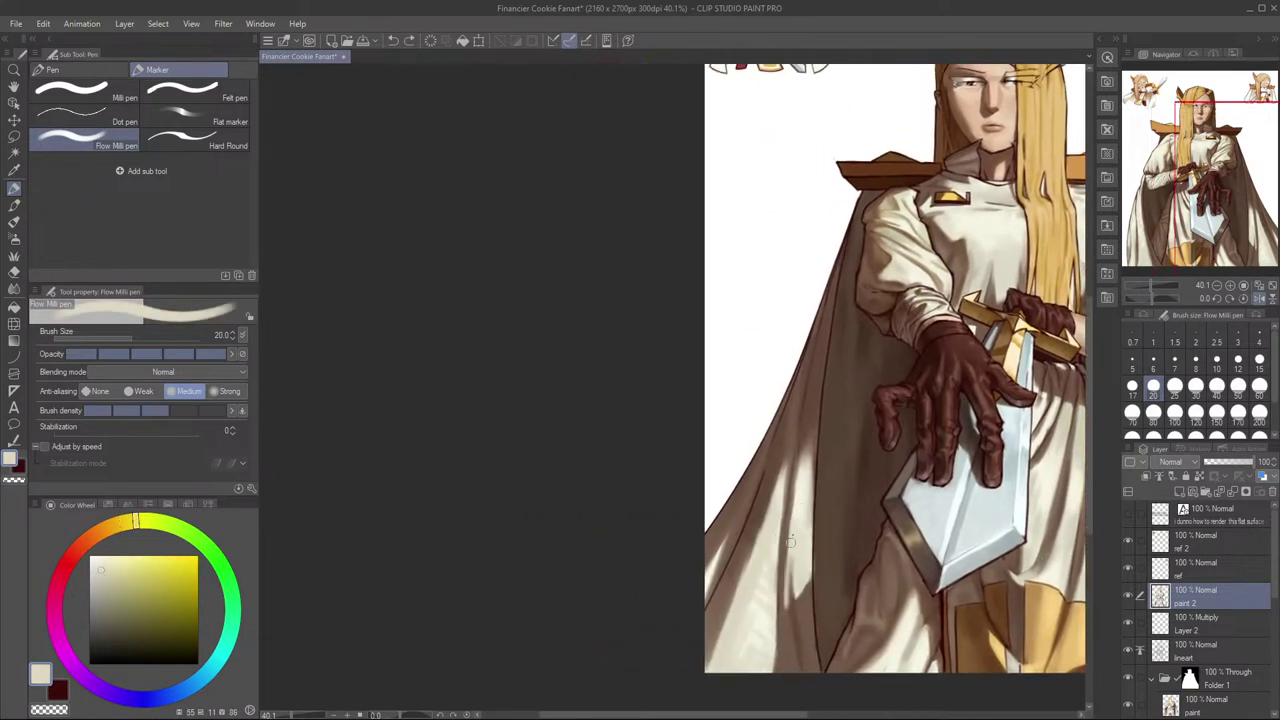
{"action": "left_click", "coordinate": [802, 484], "text": "alt"}
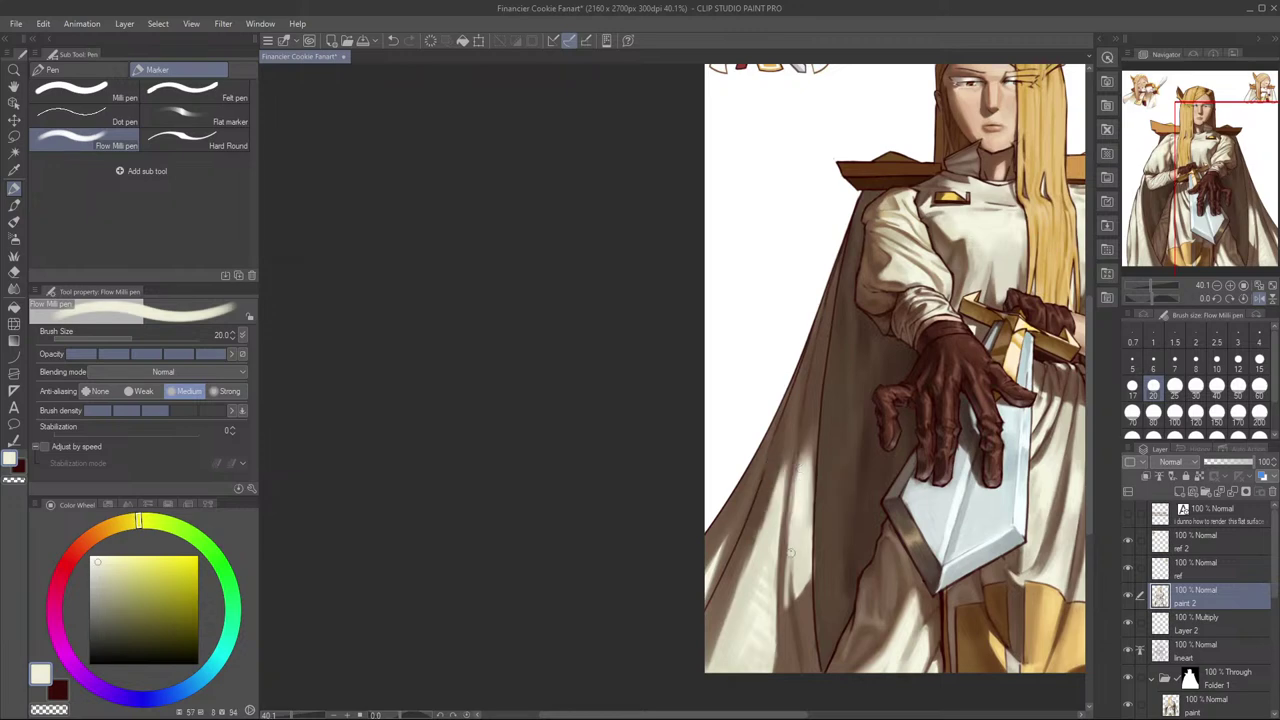
Step: Try to shade the outer edge of the lit cape with sampled brown (25, 41, 37) at brush size 25
{"action": "left_click", "coordinate": [761, 502], "text": "alt"}
{"action": "left_click_drag", "start_coordinate": [801, 491], "coordinate": [818, 479]}
{"action": "key", "text": "bracketright"}
{"action": "mouse_move", "coordinate": [769, 532]}
{"action": "left_mouse_down"}
{"action": "mouse_move", "coordinate": [736, 624]}
{"action": "mouse_move", "coordinate": [755, 580]}
{"action": "mouse_move", "coordinate": [745, 612]}
{"action": "left_mouse_up"}
{"action": "left_click_drag", "start_coordinate": [760, 565], "coordinate": [728, 655]}
{"action": "key", "text": "ctrl+z"}
{"action": "key", "text": "ctrl+z"}
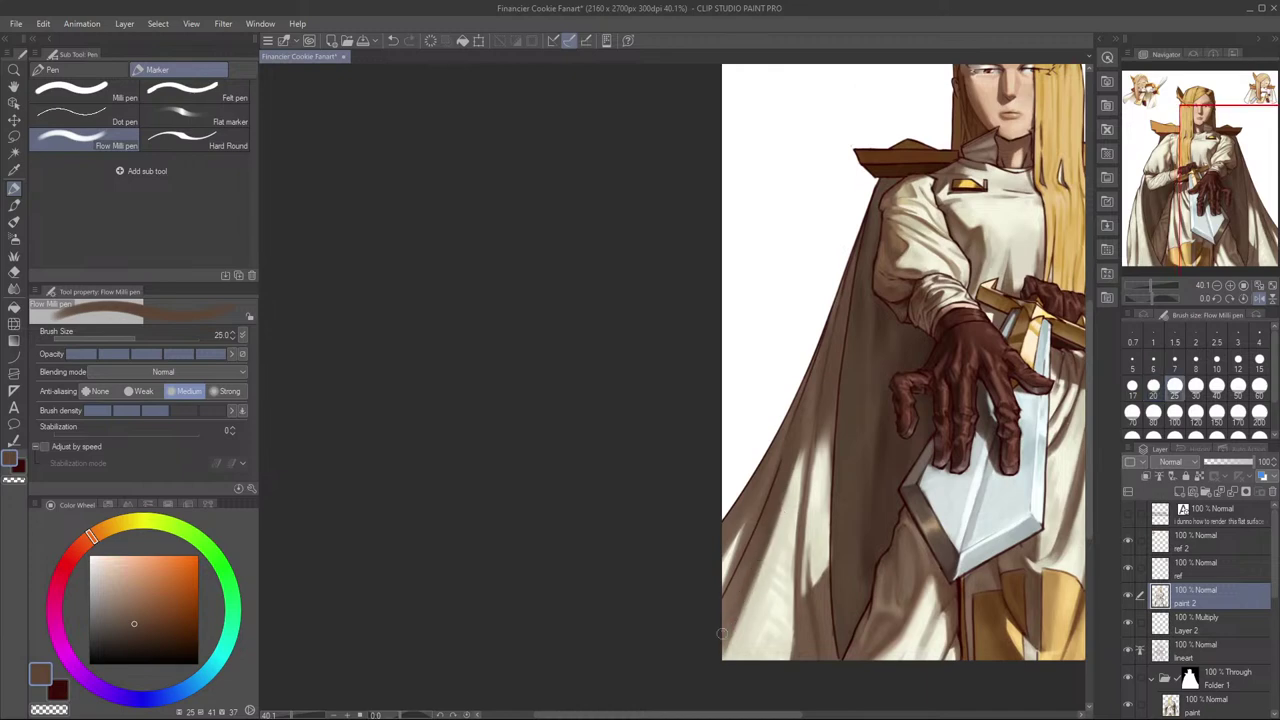
Step: Blend the shaded bands around the outer cape highlights with sampled browns at brush size 25
{"action": "left_click", "coordinate": [749, 566], "text": "alt"}
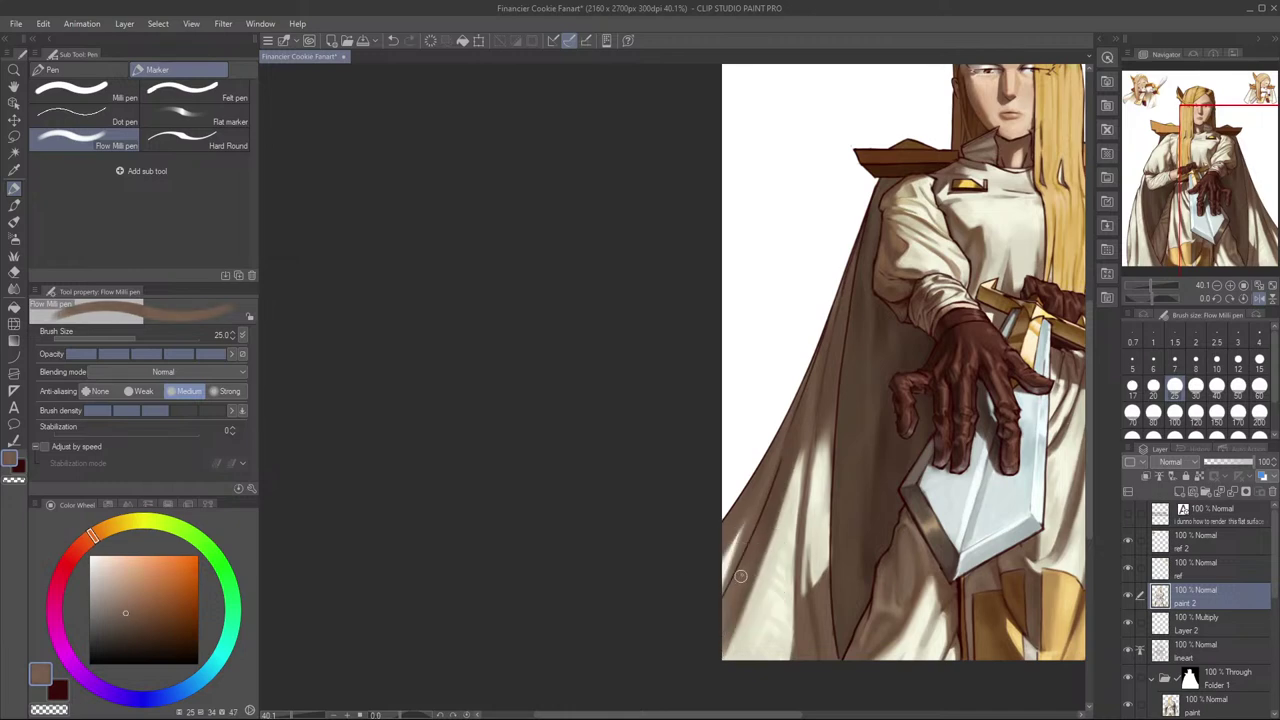
{"action": "left_click", "coordinate": [770, 527], "text": "alt"}
{"action": "left_click", "coordinate": [774, 508], "text": "alt"}
{"action": "left_click", "coordinate": [760, 563], "text": "alt"}
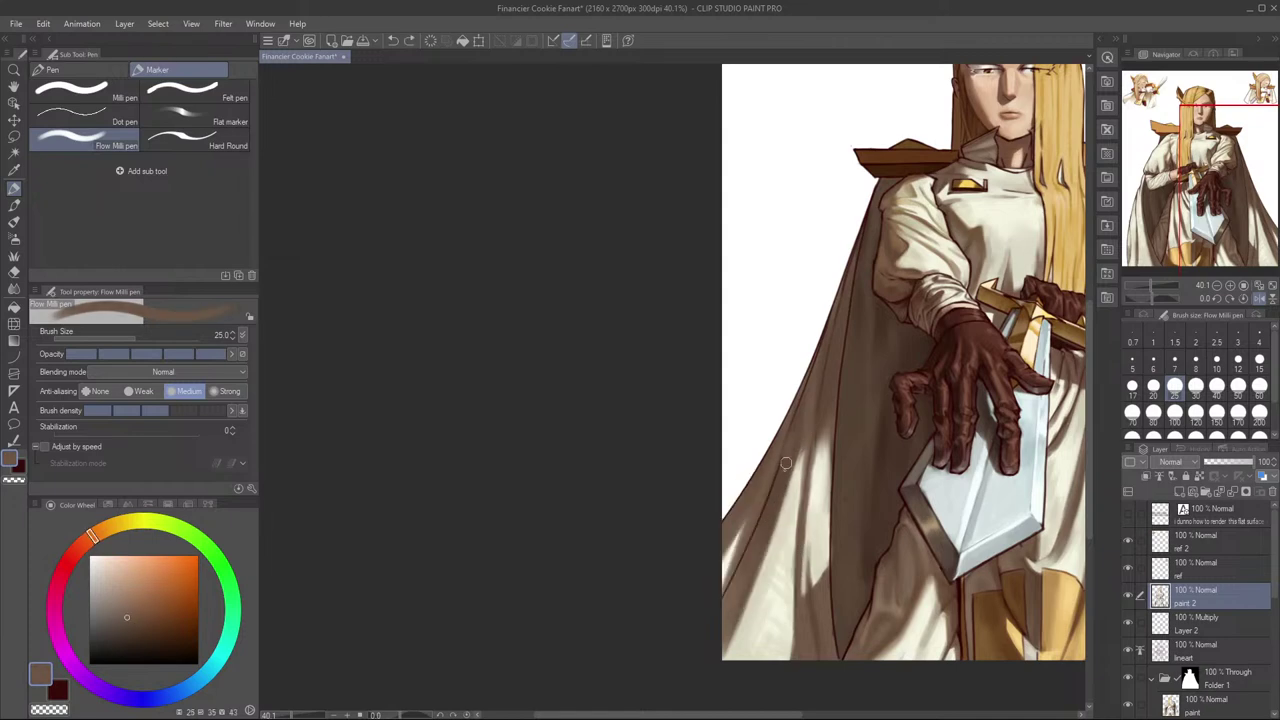
Step: Try to darken the cape above the lit folds with browns (22, 44, 37) and (22, 47, 30) at brush size 25
{"action": "left_click", "coordinate": [810, 481], "text": "alt"}
{"action": "left_click", "coordinate": [141, 621]}
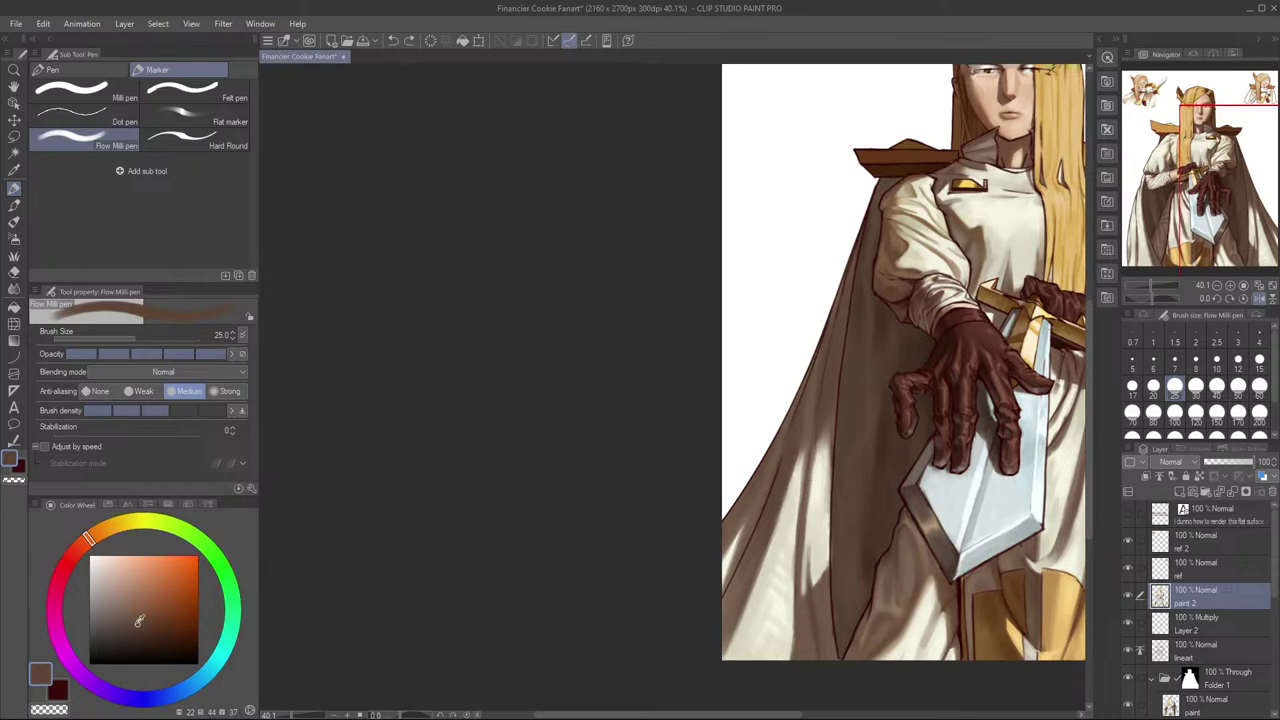
{"action": "left_click_drag", "start_coordinate": [795, 433], "coordinate": [796, 474]}
{"action": "key", "text": "ctrl+z"}
{"action": "left_click_drag", "start_coordinate": [802, 414], "coordinate": [794, 473]}
{"action": "key", "text": "ctrl+z"}
{"action": "key", "text": "ctrl+z"}
{"action": "left_click", "coordinate": [140, 631]}
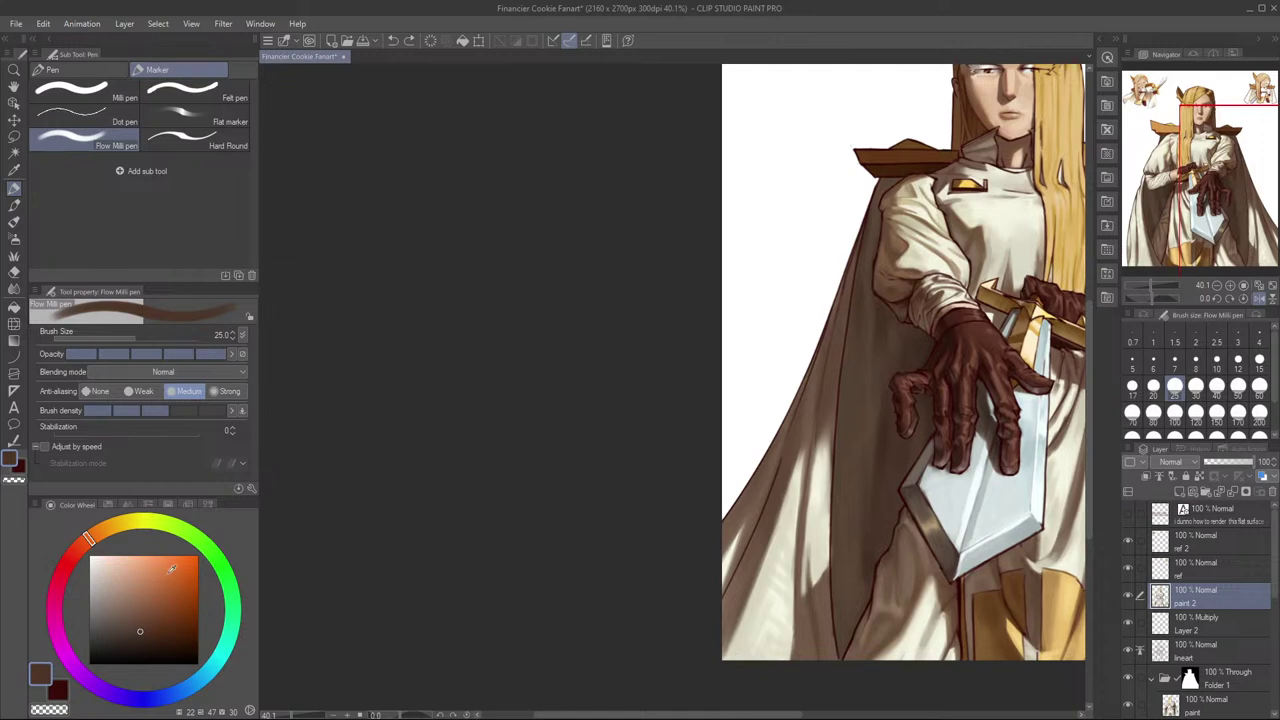
{"action": "left_click_drag", "start_coordinate": [804, 415], "coordinate": [794, 472]}
{"action": "key", "text": "ctrl+z"}
Step: Try darkening the same cape area with the Soft airbrush in brown (22, 47, 30) at brush size 25
{"action": "key", "text": "b"}
{"action": "key", "text": "b"}
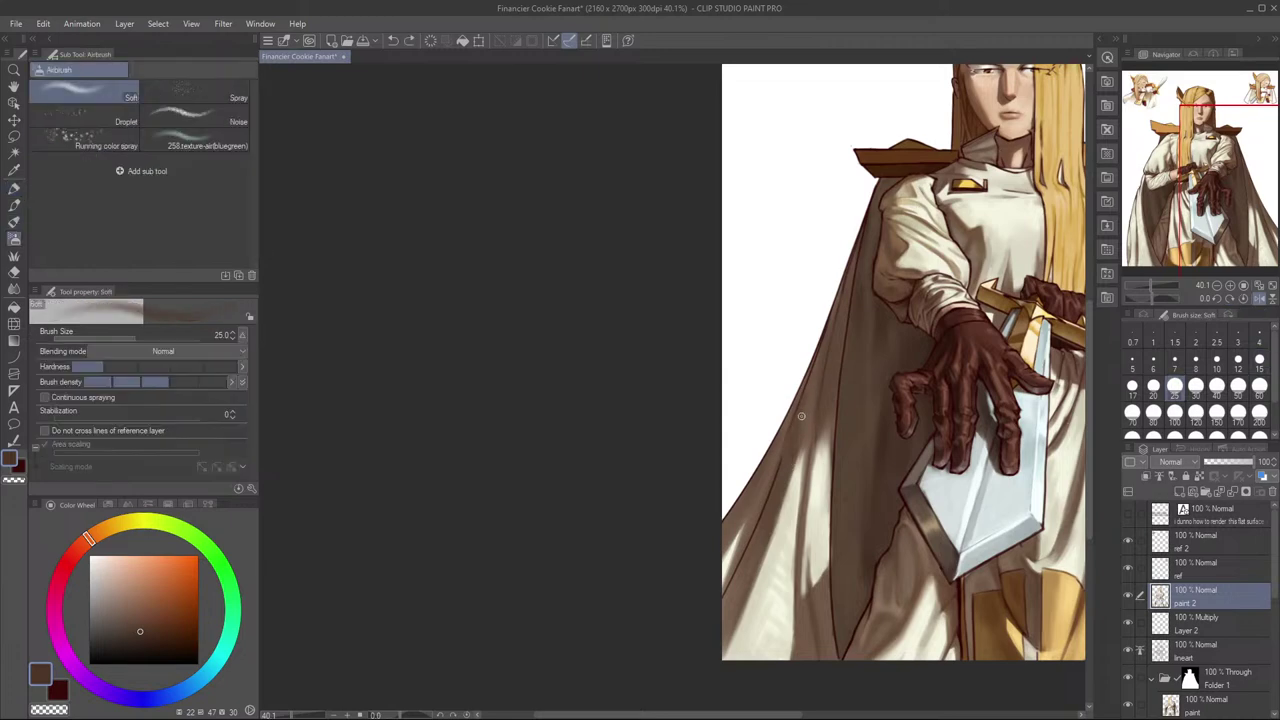
{"action": "left_click_drag", "start_coordinate": [796, 463], "coordinate": [794, 474]}
{"action": "key", "text": "ctrl+z"}
{"action": "mouse_move", "coordinate": [804, 414]}
{"action": "left_mouse_down"}
{"action": "mouse_move", "coordinate": [793, 478]}
{"action": "mouse_move", "coordinate": [795, 453]}
{"action": "left_mouse_up"}
{"action": "key", "text": "ctrl+z"}
Step: Softly deepen the cape's outer shadow with the Soft airbrush in brown (22, 47, 30) at brush sizes 40 and 30, and unflip the view
{"action": "key", "text": "bracketright"}
{"action": "key", "text": "bracketright"}
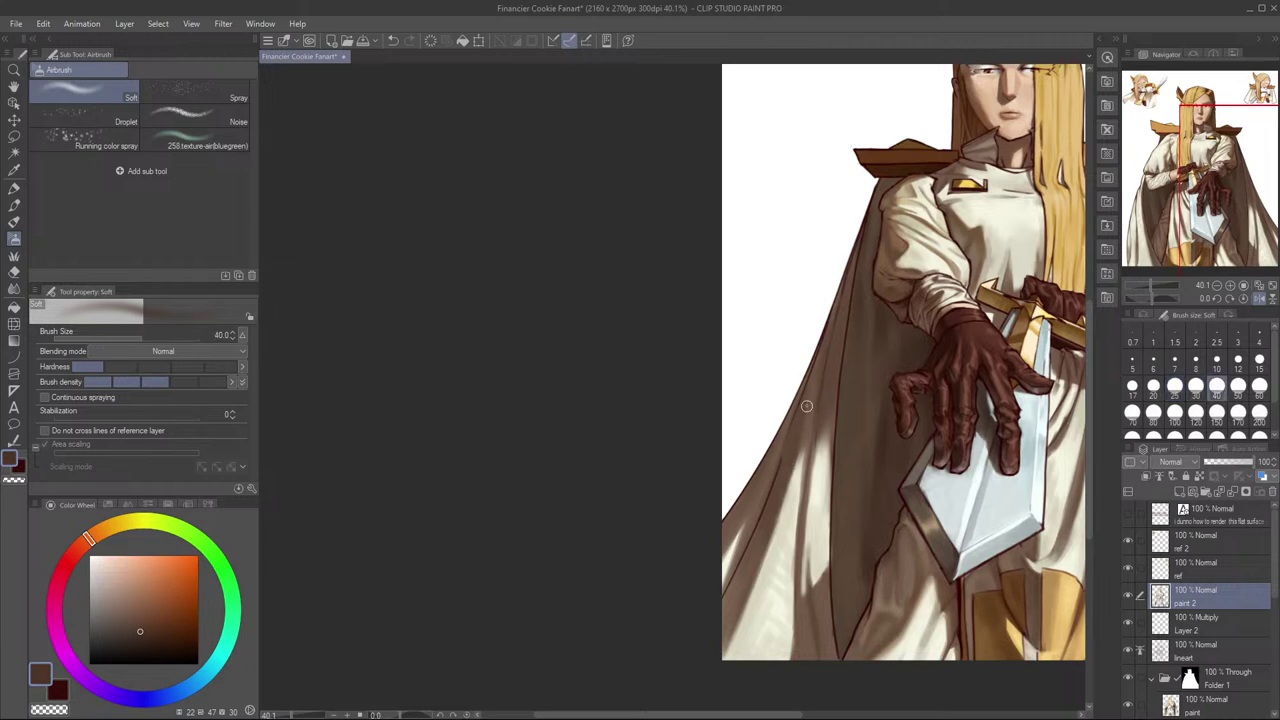
{"action": "key", "text": "h"}
{"action": "left_click_drag", "start_coordinate": [716, 492], "coordinate": [929, 554]}
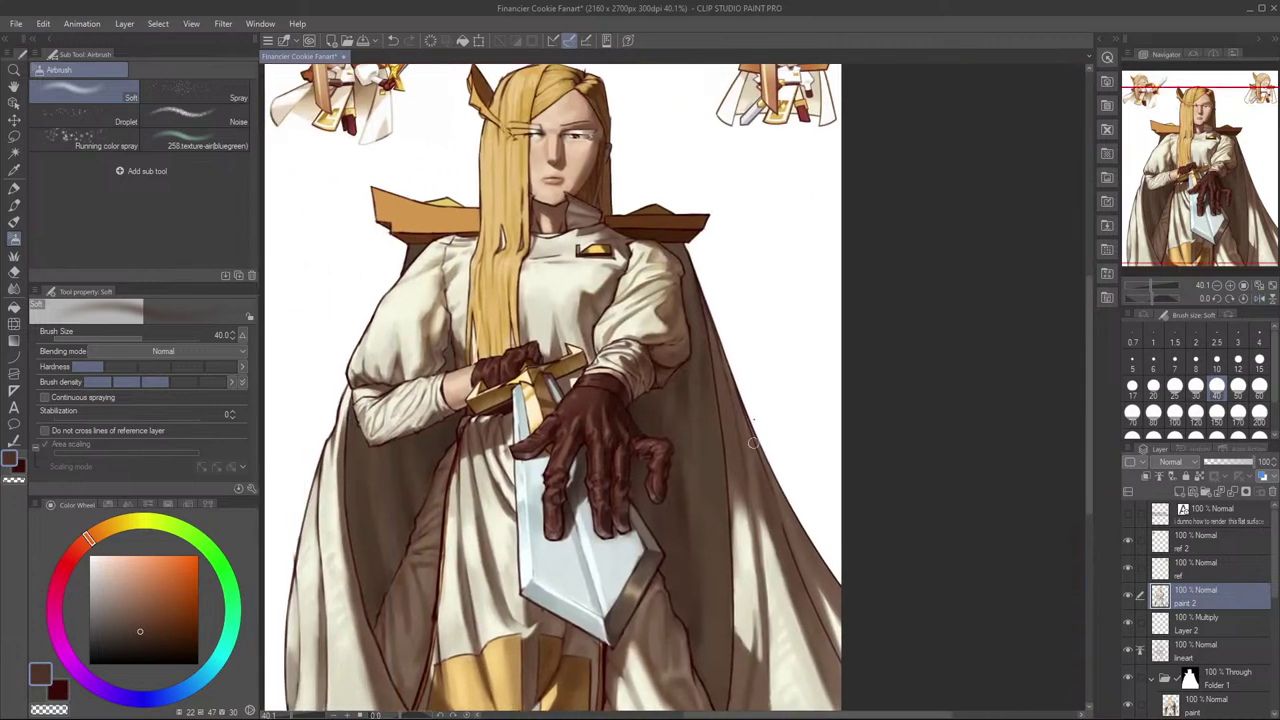
{"action": "key", "text": "bracketleft"}
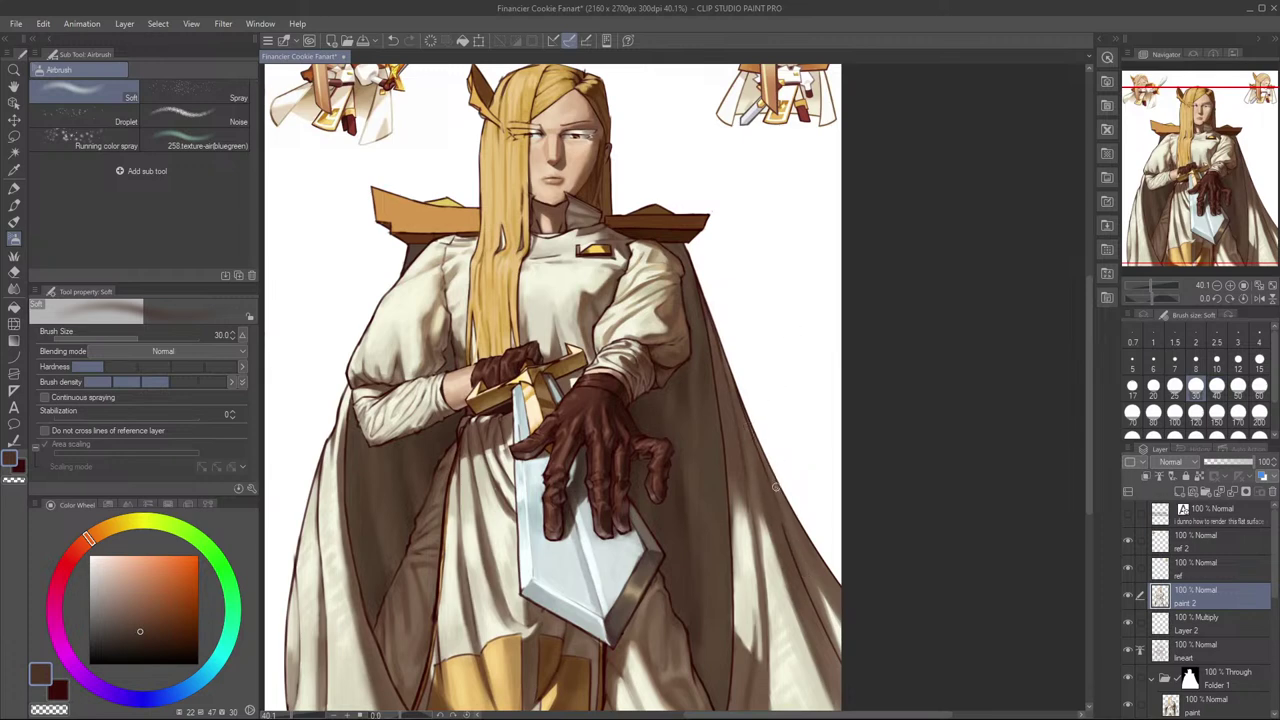
Step: Reshape the shadow near the cape's outer edge with the Flow Milli pen in sampled browns at brush sizes 25 and 17, undoing one stroke
{"action": "scroll", "coordinate": [785, 488], "scroll_direction": "down", "scroll_amount": 2}
{"action": "key", "text": "p"}
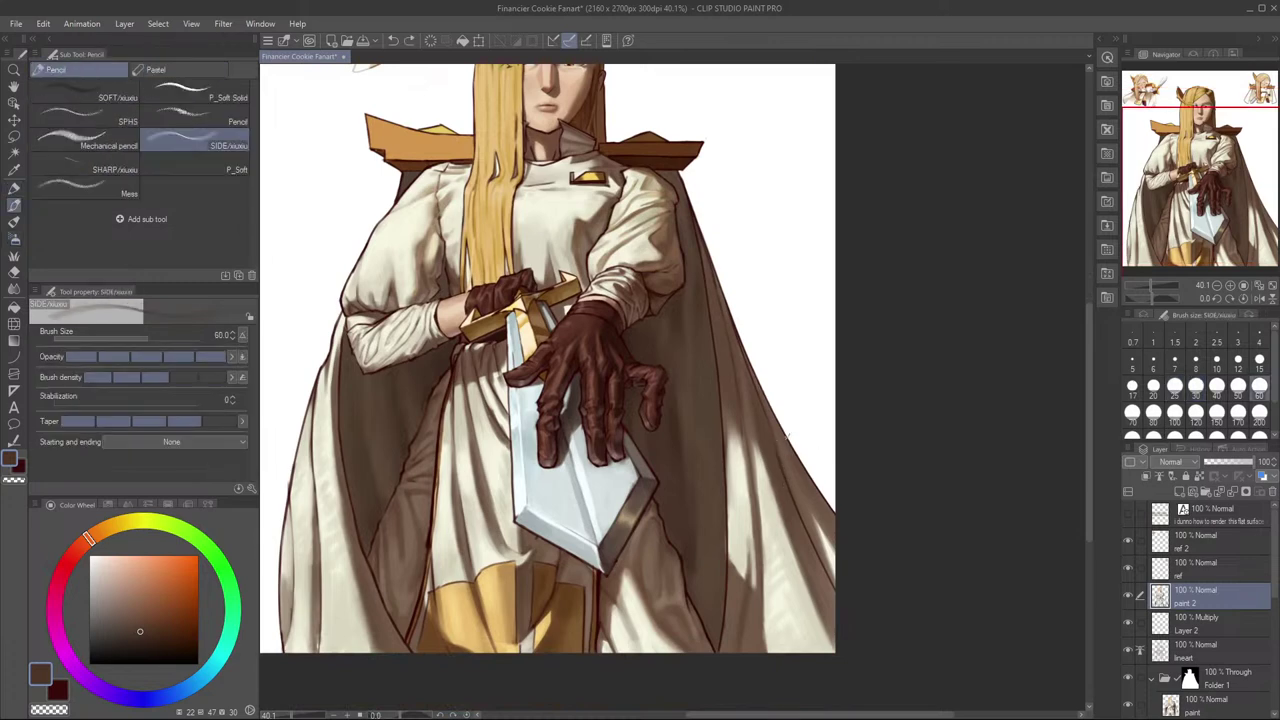
{"action": "key", "text": "p"}
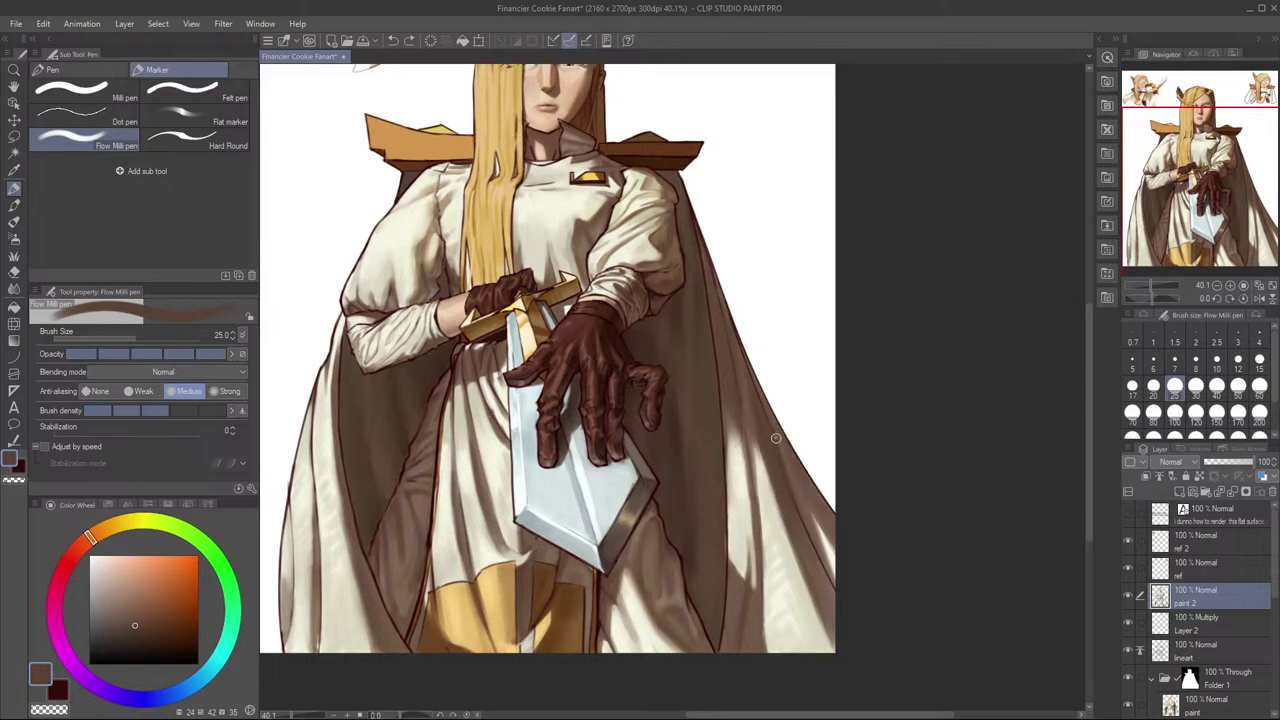
{"action": "left_click_drag", "start_coordinate": [796, 507], "coordinate": [832, 595]}
{"action": "key", "text": "ctrl+z"}
{"action": "left_click_drag", "start_coordinate": [798, 509], "coordinate": [804, 524]}
{"action": "key", "text": "bracketleft"}
{"action": "key", "text": "bracketleft"}
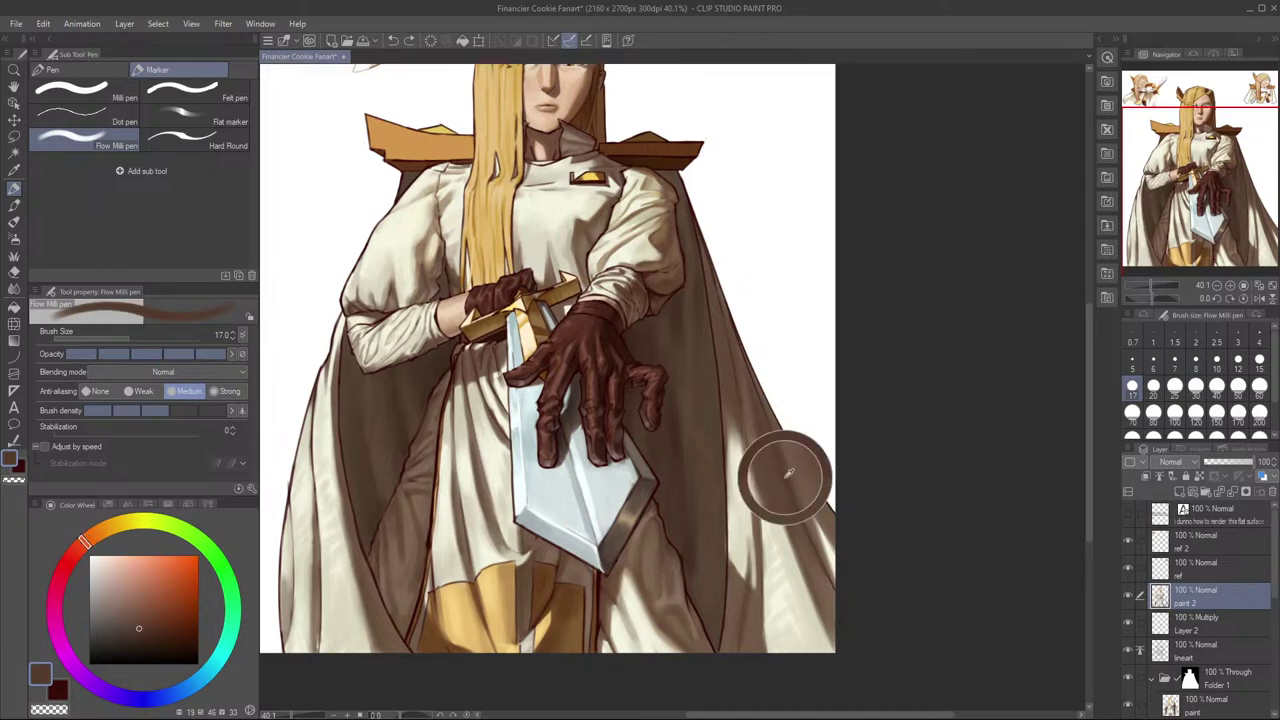
Step: Even out the shadow around the outermost cape highlight with sampled brown (24, 36, 46) at brush size 30
{"action": "scroll", "coordinate": [780, 460], "scroll_direction": "up", "scroll_amount": 2}
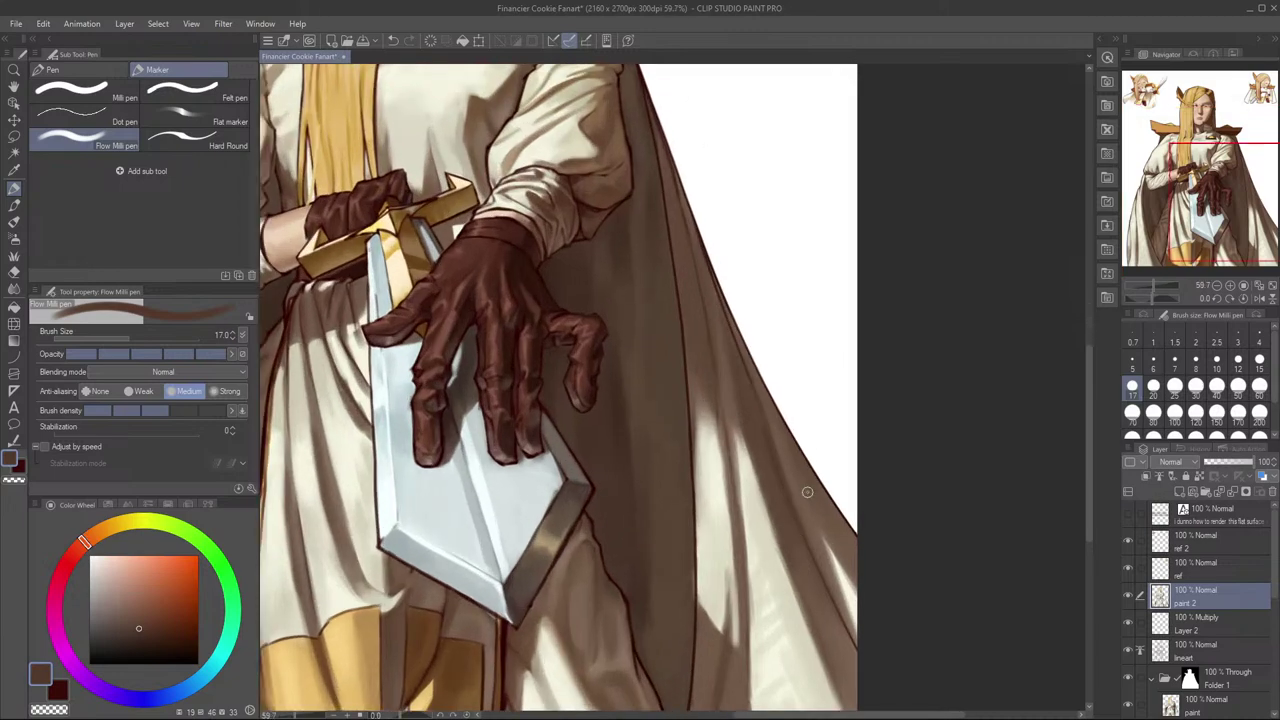
{"action": "scroll", "coordinate": [806, 518], "scroll_direction": "down", "scroll_amount": 2}
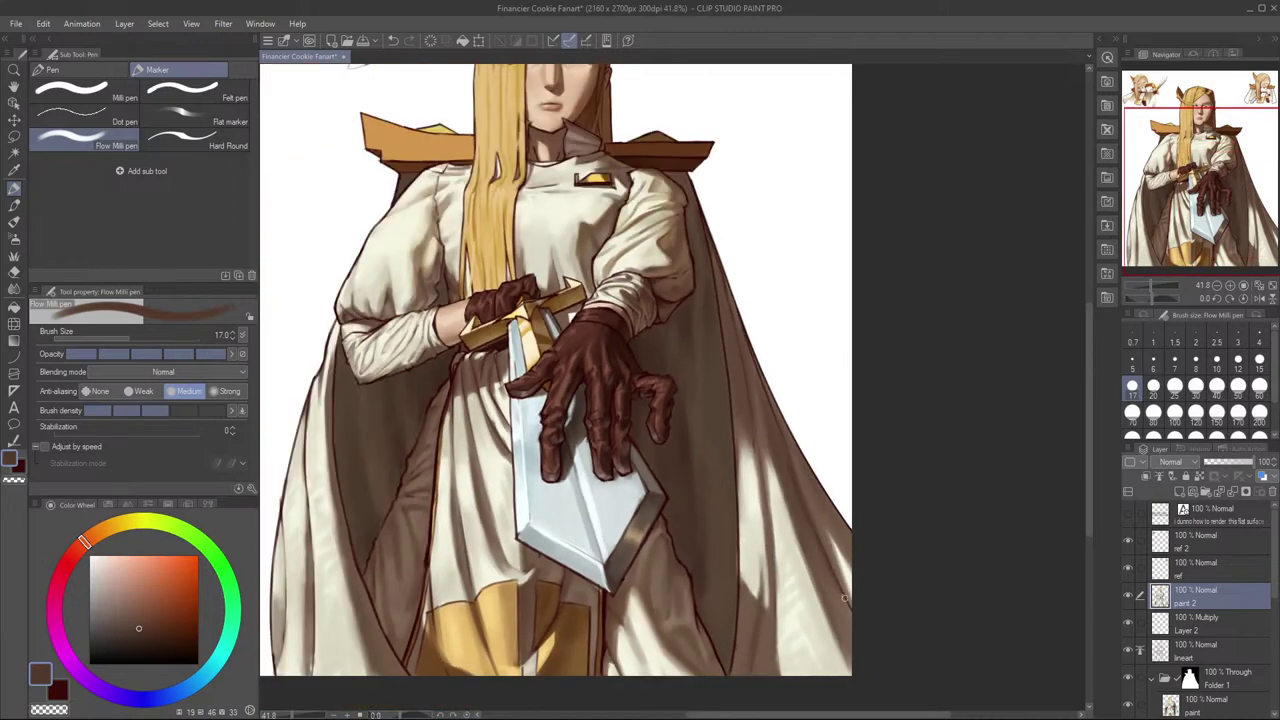
{"action": "mouse_move", "coordinate": [824, 553]}
{"action": "left_mouse_down"}
{"action": "mouse_move", "coordinate": [833, 576]}
{"action": "mouse_move", "coordinate": [830, 561]}
{"action": "left_mouse_up"}
{"action": "left_click", "coordinate": [821, 531], "text": "alt"}
{"action": "key", "text": "]"}
{"action": "key", "text": "bracketright"}
{"action": "key", "text": "bracketright"}
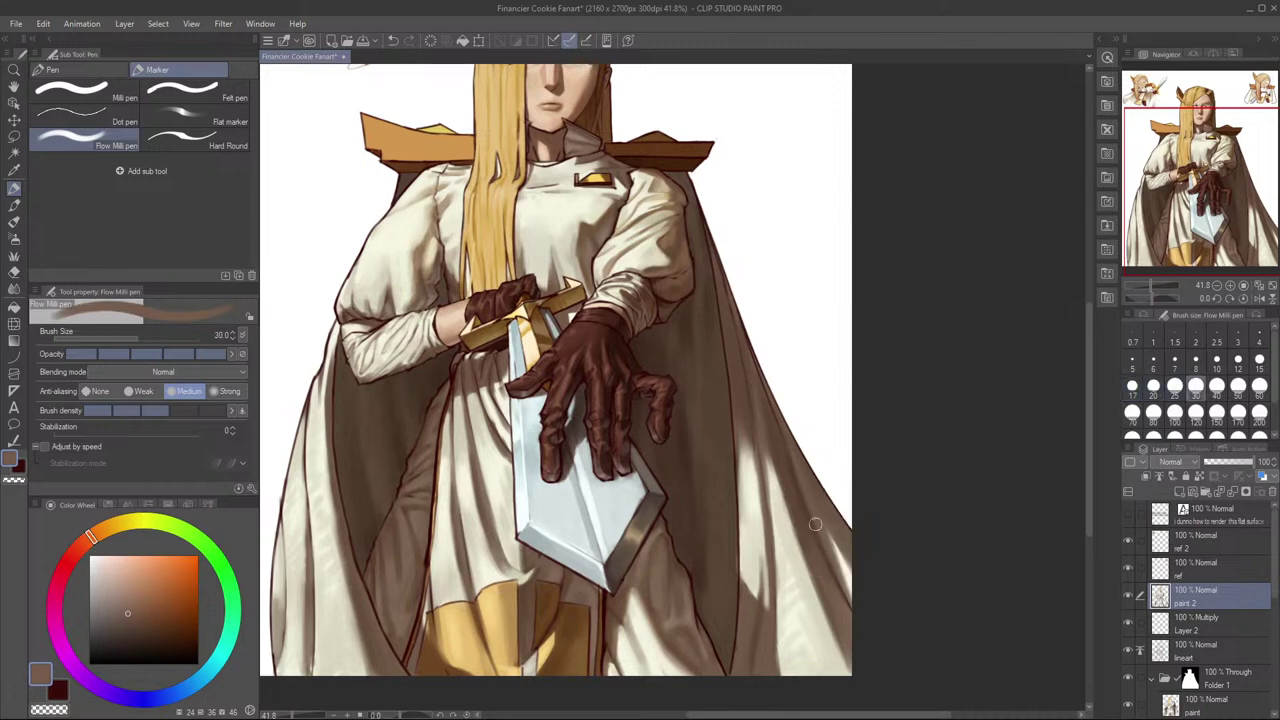
Step: Soften the outer cape shadow in a flipped view with the Soft airbrush in sampled brown (22, 45, 34) at brush size 50
{"action": "key", "text": "b"}
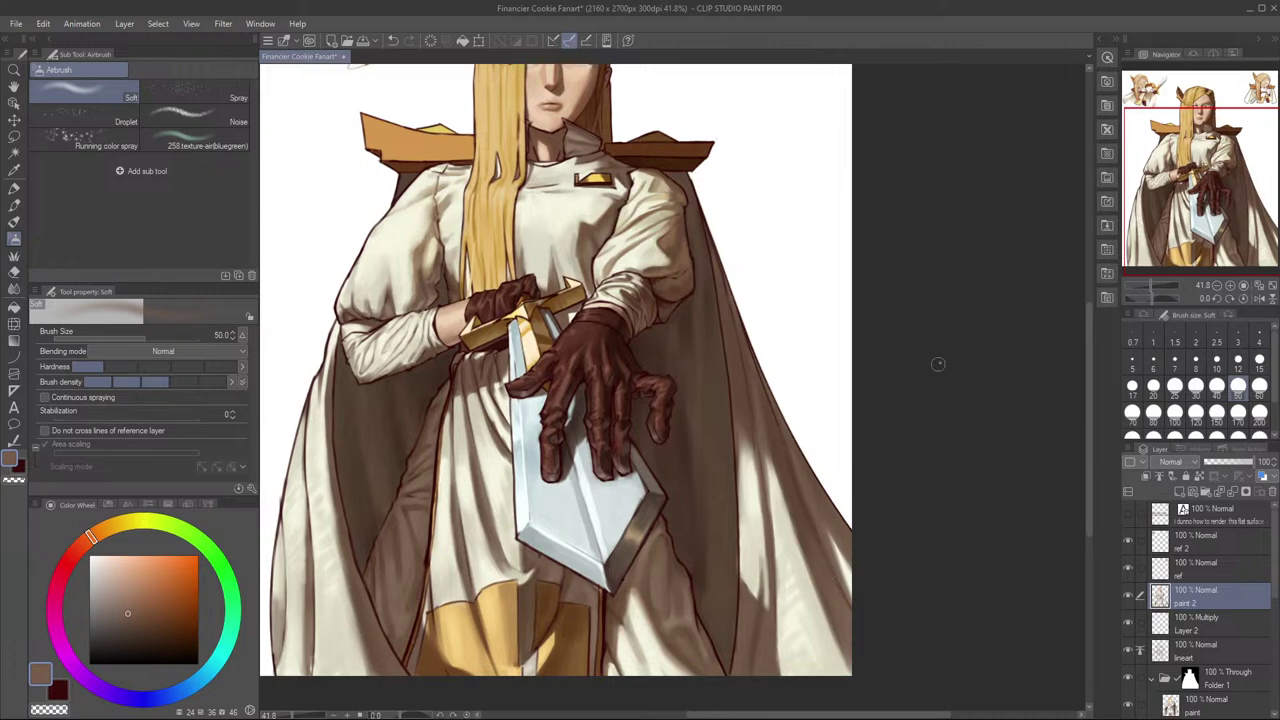
{"action": "key", "text": "h"}
{"action": "left_click_drag", "start_coordinate": [680, 473], "coordinate": [849, 461]}
{"action": "left_click", "coordinate": [716, 479], "text": "alt"}
{"action": "left_click_drag", "start_coordinate": [673, 610], "coordinate": [694, 558]}
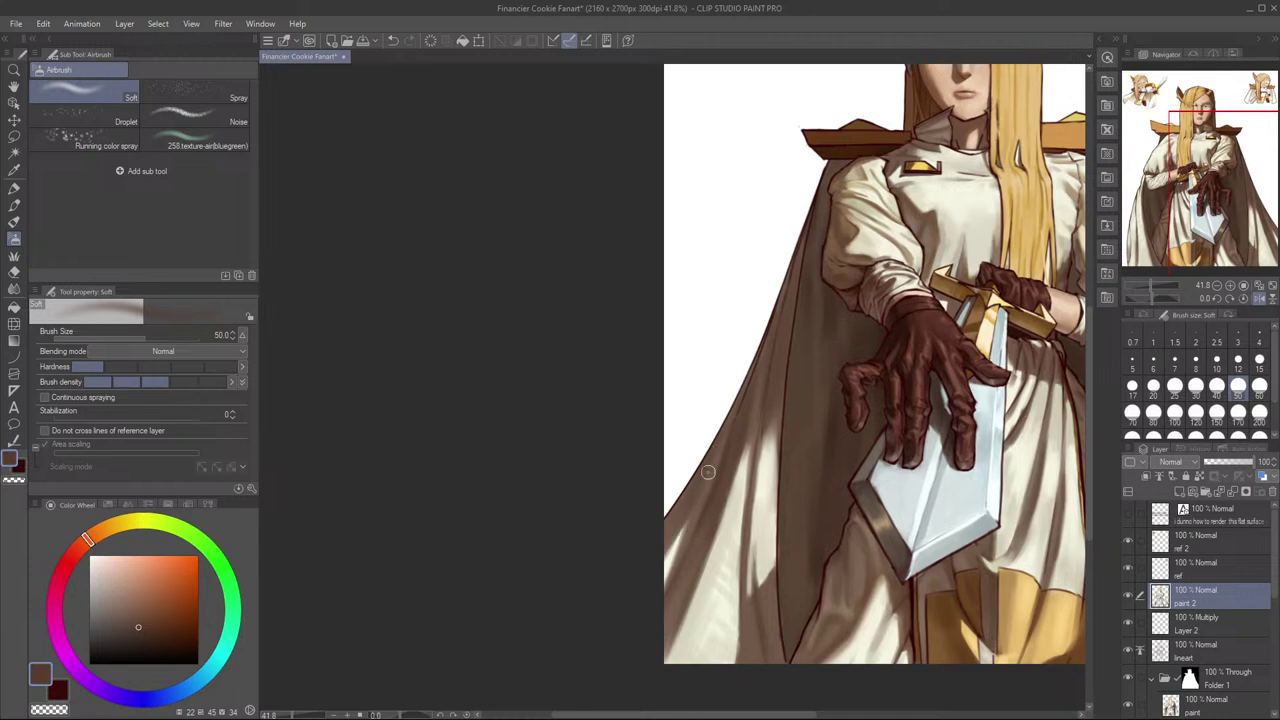
{"action": "key", "text": "h"}
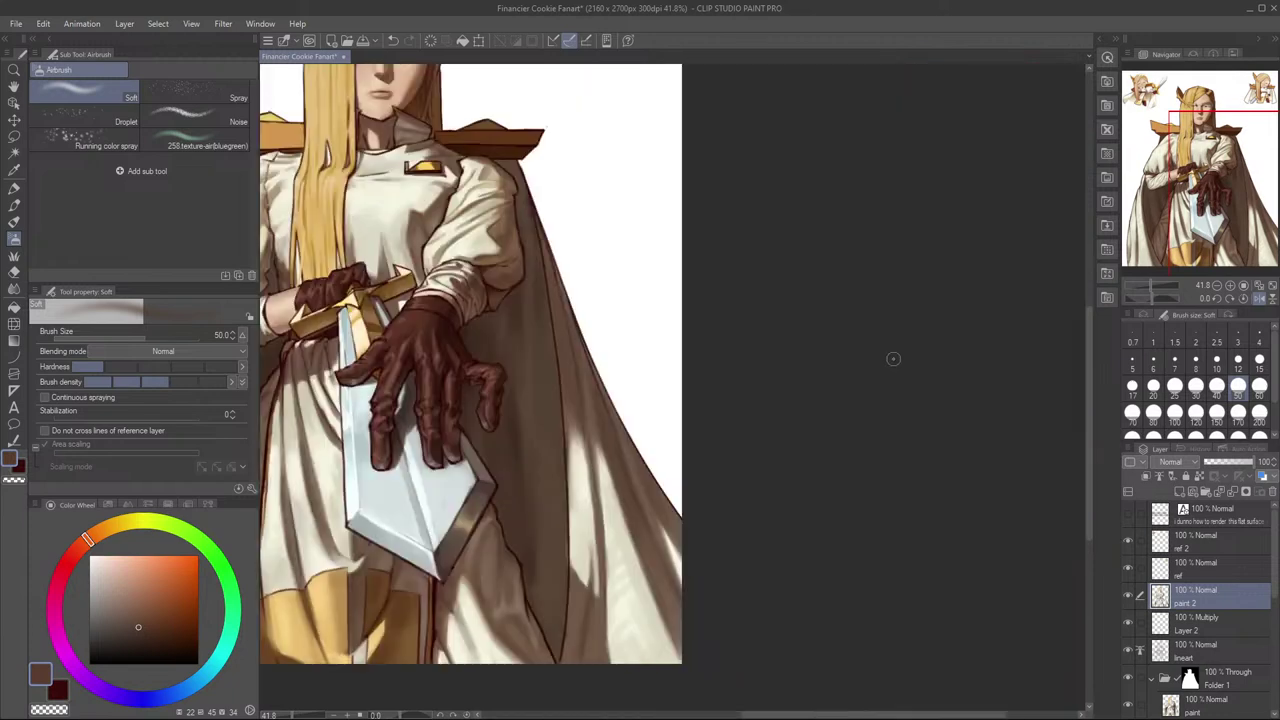
Step: Try to airbrush a cream (57, 10, 90) highlight onto the upper end of the lit cape fold, reducing the brush size to 25
{"action": "left_click_drag", "start_coordinate": [748, 510], "coordinate": [892, 546]}
{"action": "left_click", "coordinate": [747, 516], "text": "alt"}
{"action": "left_click", "coordinate": [751, 515], "text": "alt"}
{"action": "left_click_drag", "start_coordinate": [743, 536], "coordinate": [744, 472]}
{"action": "key", "text": "ctrl+z"}
{"action": "key", "text": "bracketleft"}
{"action": "key", "text": "bracketleft"}
{"action": "key", "text": "bracketleft"}
{"action": "mouse_move", "coordinate": [742, 528]}
{"action": "left_mouse_down"}
{"action": "mouse_move", "coordinate": [737, 468]}
{"action": "mouse_move", "coordinate": [748, 530]}
{"action": "left_mouse_up"}
{"action": "key", "text": "ctrl+z"}
{"action": "key", "text": "ctrl+z"}
{"action": "left_click_drag", "start_coordinate": [741, 478], "coordinate": [753, 557]}
{"action": "key", "text": "ctrl+z"}
{"action": "left_click_drag", "start_coordinate": [740, 469], "coordinate": [740, 476]}
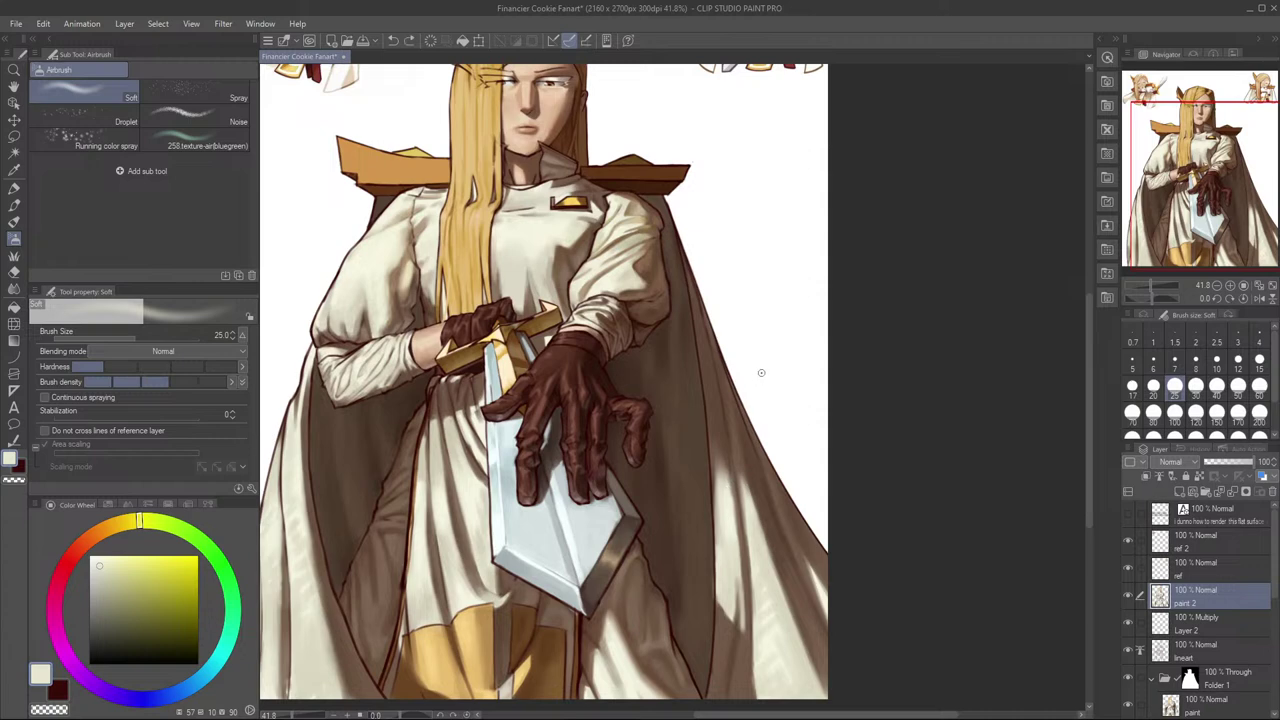
Step: Try to paint the lit fold highlight with the Flow Milli pen in sampled cream (55, 10, 89) at brush size 20
{"action": "key", "text": "p"}
{"action": "key", "text": "bracketleft"}
{"action": "key", "text": "bracketleft"}
{"action": "key", "text": "ctrl+z"}
{"action": "mouse_move", "coordinate": [716, 482]}
{"action": "left_mouse_down"}
{"action": "mouse_move", "coordinate": [718, 528]}
{"action": "mouse_move", "coordinate": [716, 465]}
{"action": "mouse_move", "coordinate": [761, 440]}
{"action": "left_mouse_up"}
{"action": "key", "text": "ctrl+z"}
{"action": "left_click", "coordinate": [722, 568], "text": "alt"}
{"action": "key", "text": "ctrl+z"}
{"action": "key", "text": "ctrl+z"}
{"action": "key", "text": "ctrl+z"}
Step: Touch up the shaded cape above the lit folds with sampled browns (21, 44, 34) and (25, 38, 42) at brush size 20
{"action": "mouse_move", "coordinate": [777, 492]}
{"action": "left_mouse_down"}
{"action": "mouse_move", "coordinate": [805, 480]}
{"action": "mouse_move", "coordinate": [836, 386]}
{"action": "mouse_move", "coordinate": [778, 492]}
{"action": "left_mouse_up"}
{"action": "left_click_drag", "start_coordinate": [787, 492], "coordinate": [798, 592]}
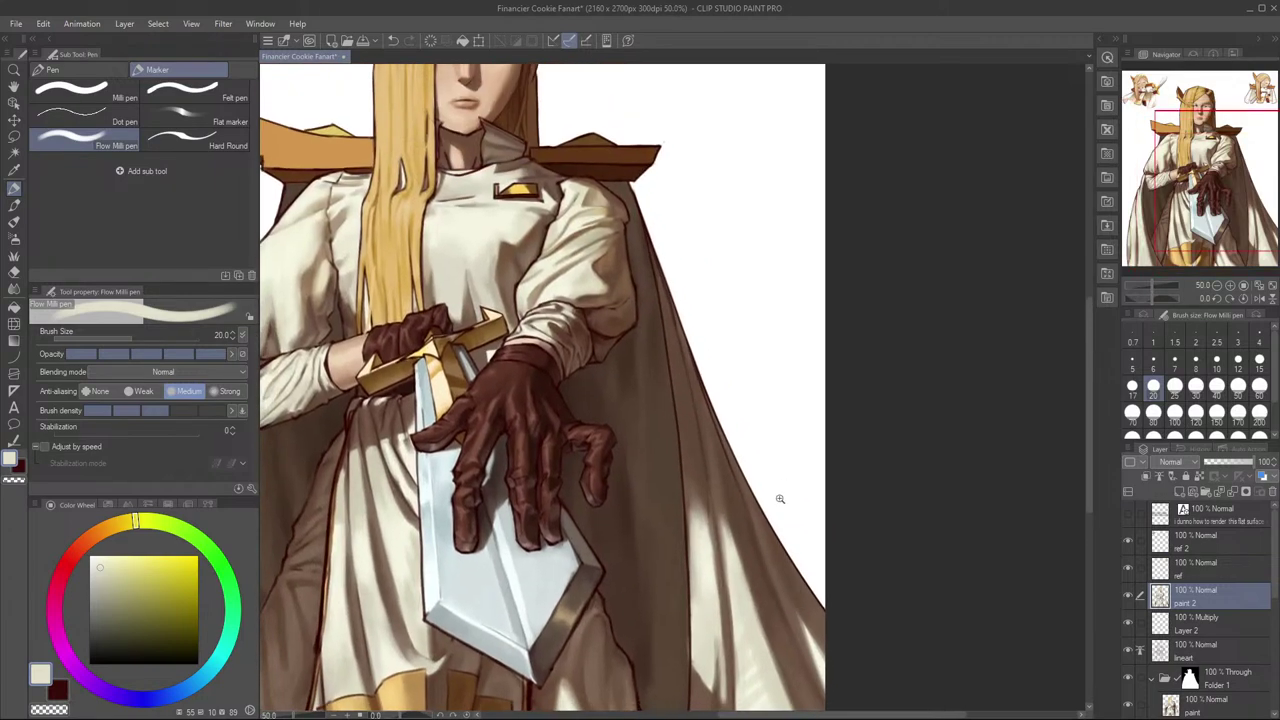
{"action": "scroll", "coordinate": [777, 497], "scroll_direction": "down", "scroll_amount": 2}
{"action": "left_click", "coordinate": [757, 526], "text": "alt"}
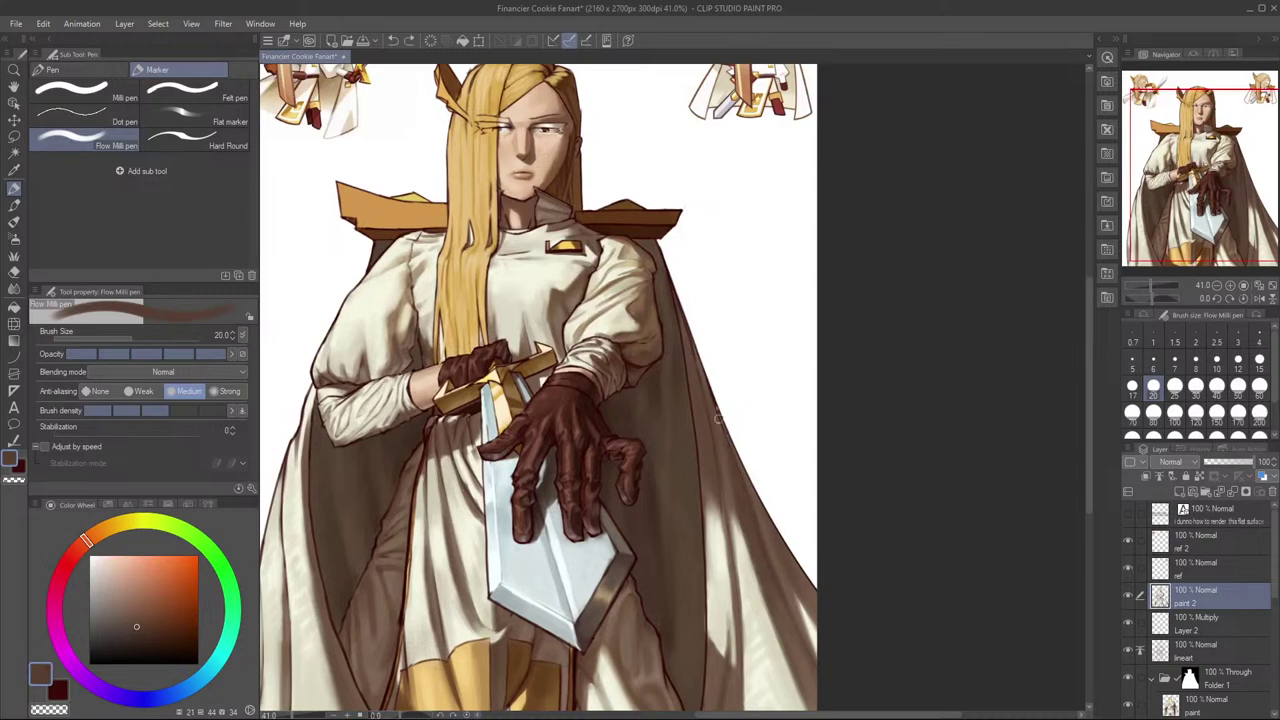
{"action": "left_click", "coordinate": [745, 486], "text": "alt"}
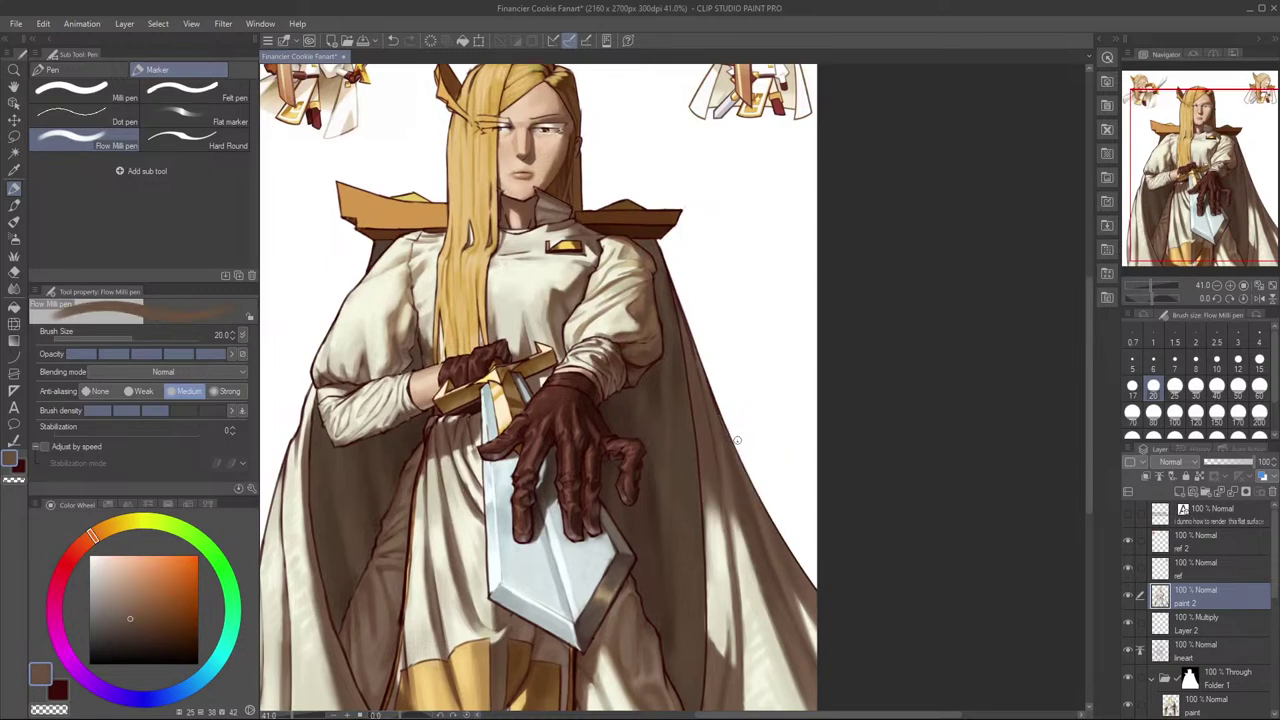
{"action": "key", "text": "ctrl+t"}
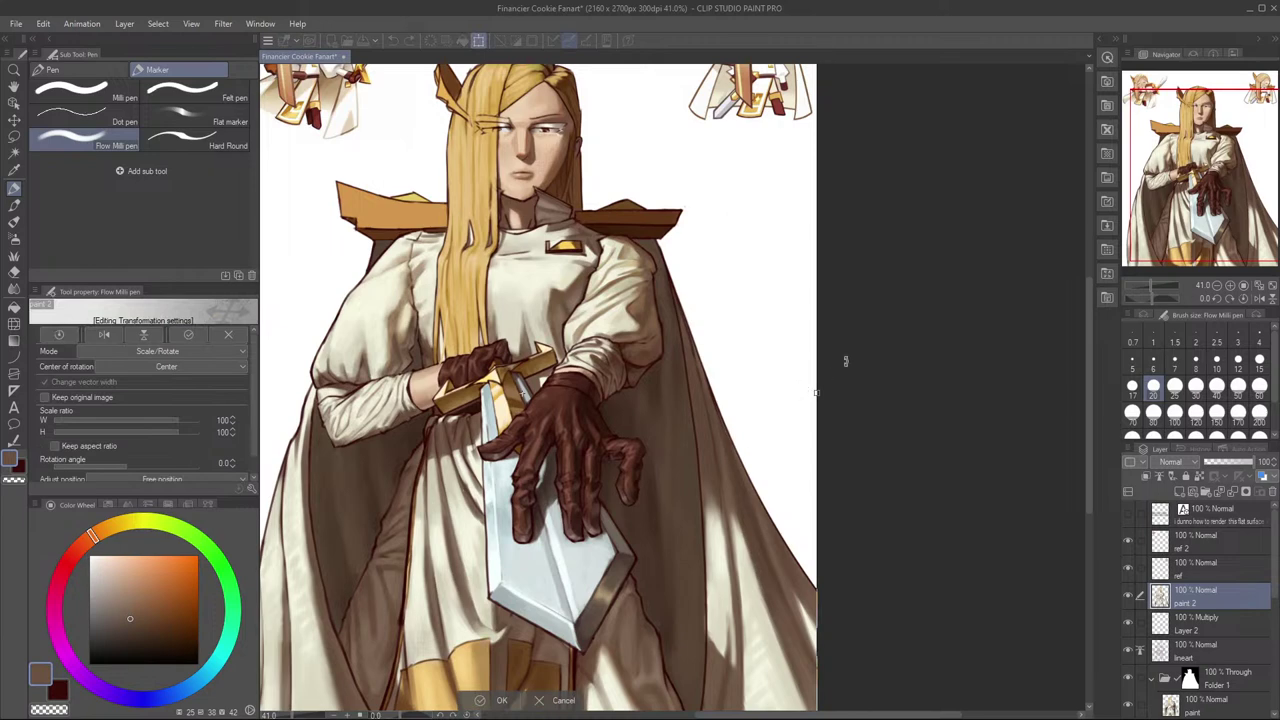
{"action": "left_click_drag", "start_coordinate": [754, 471], "coordinate": [849, 455]}
{"action": "key", "text": "Return"}
{"action": "key", "text": "h"}
{"action": "key", "text": "h"}
Step: Touch up the shaded outer cape fold with the Flow Milli pen in sampled brown (18, 48, 33), reducing the brush size to 10
{"action": "mouse_move", "coordinate": [850, 425]}
{"action": "left_mouse_down"}
{"action": "mouse_move", "coordinate": [843, 459]}
{"action": "mouse_move", "coordinate": [844, 437]}
{"action": "left_mouse_up"}
{"action": "scroll", "coordinate": [758, 394], "scroll_direction": "up", "scroll_amount": 2}
{"action": "left_click", "coordinate": [740, 410], "text": "alt"}
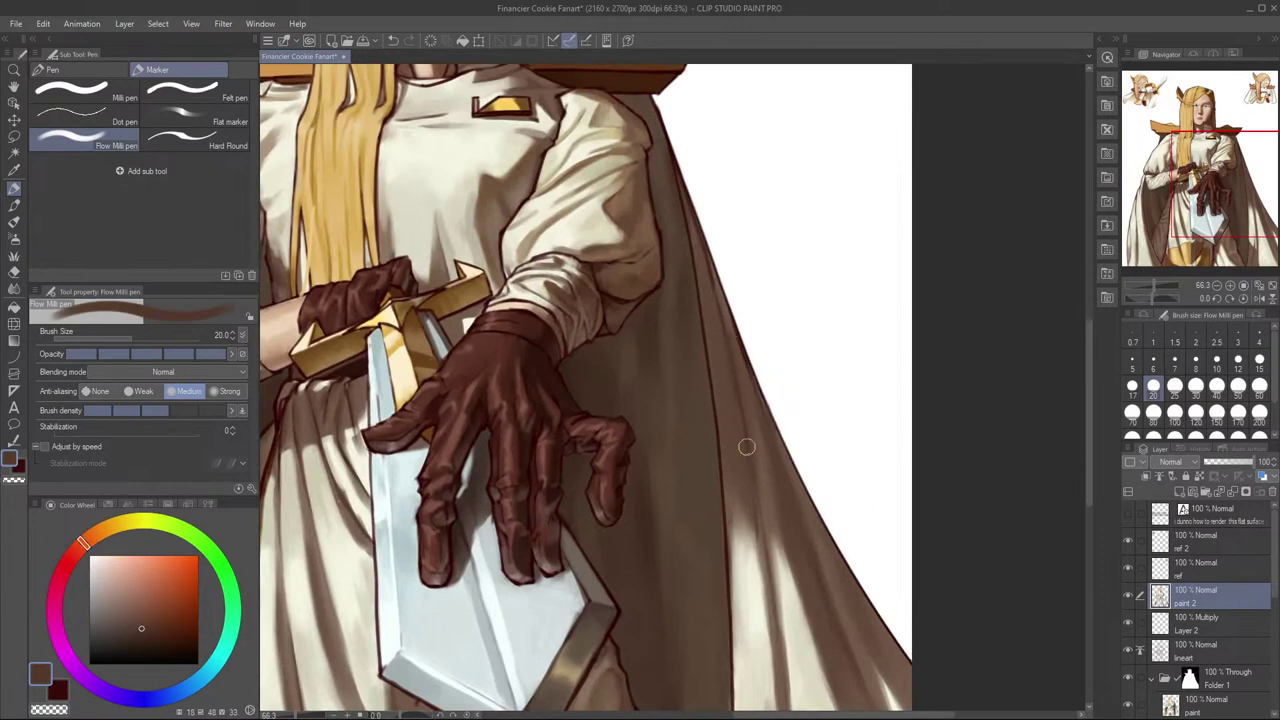
{"action": "key", "text": "bracketleft"}
{"action": "key", "text": "bracketleft"}
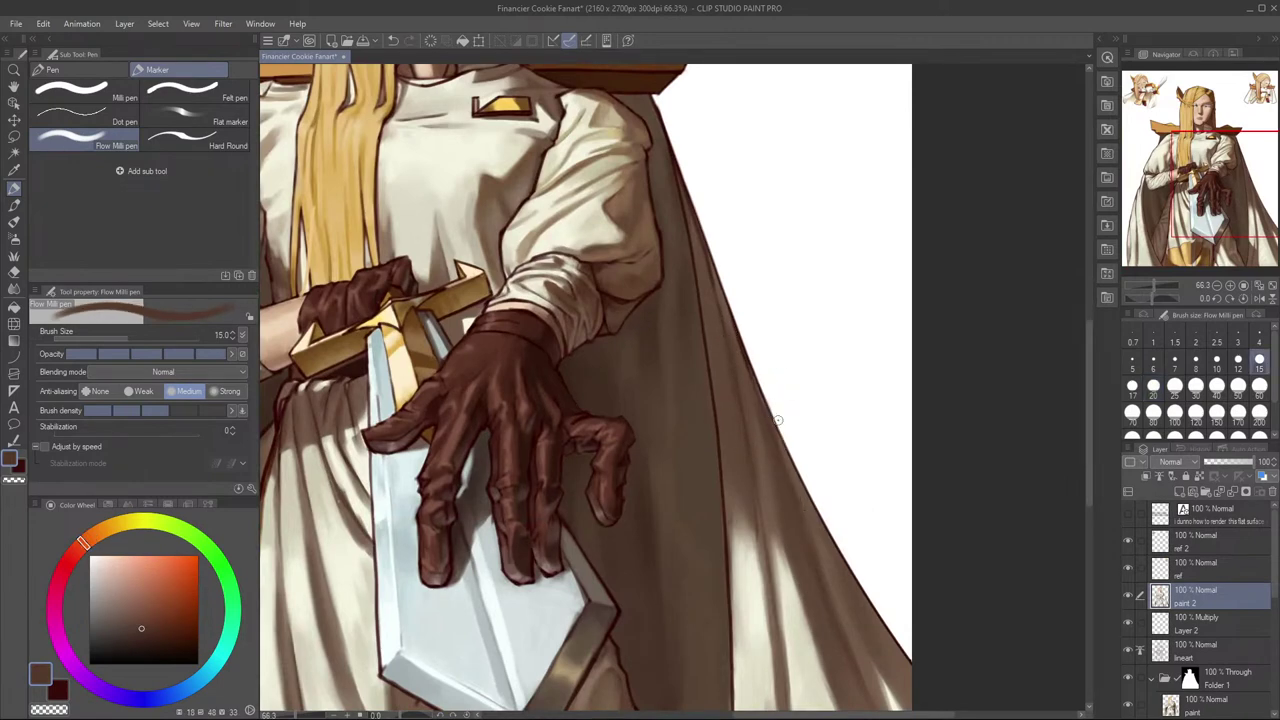
{"action": "key", "text": "bracketleft"}
{"action": "key", "text": "bracketleft"}
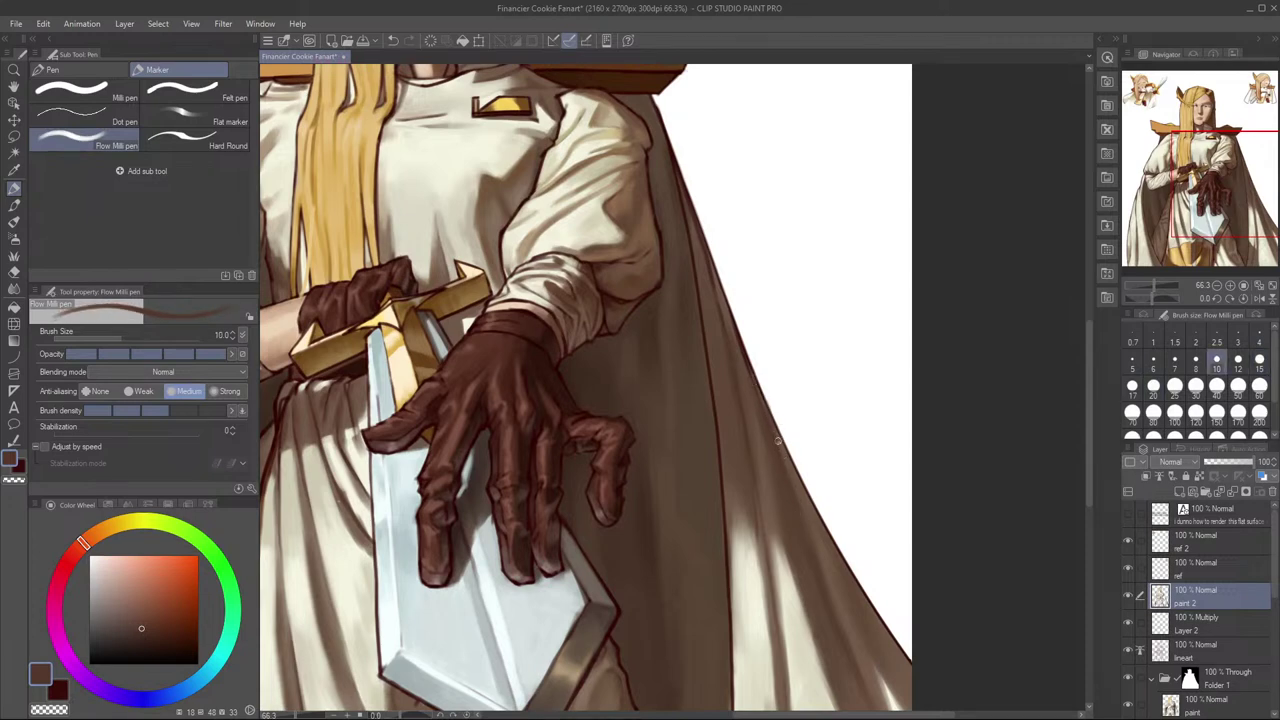
{"action": "key", "text": "bracketleft"}
{"action": "key", "text": "bracketleft"}
{"action": "key", "text": "bracketright"}
{"action": "key", "text": "bracketright"}
{"action": "mouse_move", "coordinate": [765, 421]}
{"action": "left_mouse_down"}
{"action": "mouse_move", "coordinate": [783, 452]}
{"action": "mouse_move", "coordinate": [830, 421]}
{"action": "left_mouse_up"}
{"action": "key", "text": "ctrl+z"}
{"action": "scroll", "coordinate": [829, 421], "scroll_direction": "down", "scroll_amount": 2}
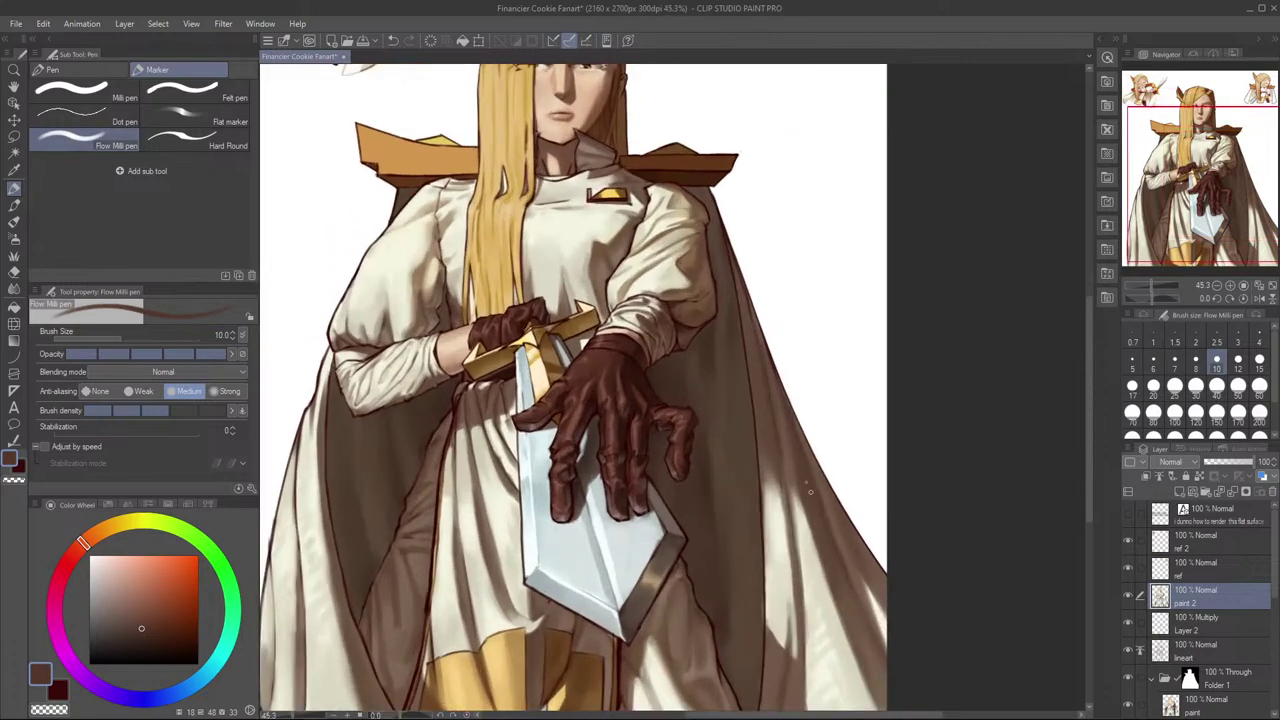
Step: Blend the cape shading above the lit folds with sampled brown (26, 37, 45), enlarging the brush to size 30
{"action": "key", "text": "bracketright"}
{"action": "key", "text": "bracketright"}
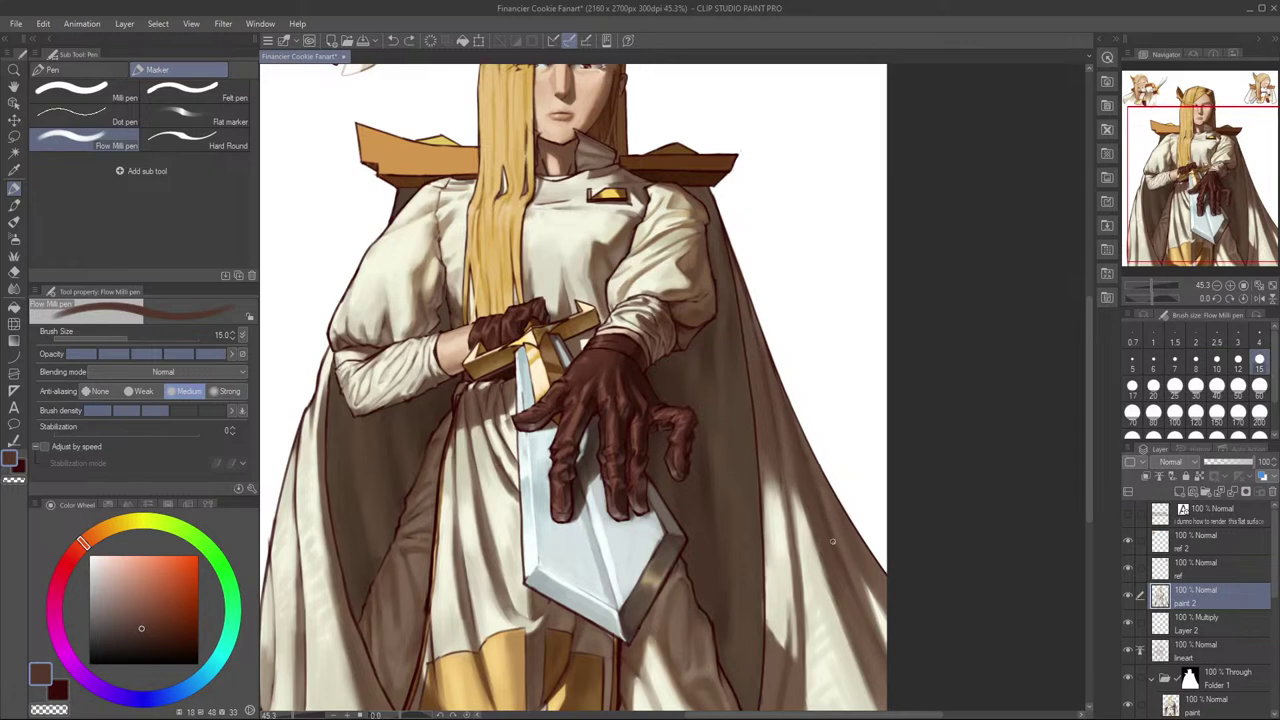
{"action": "scroll", "coordinate": [831, 434], "scroll_direction": "up", "scroll_amount": 1}
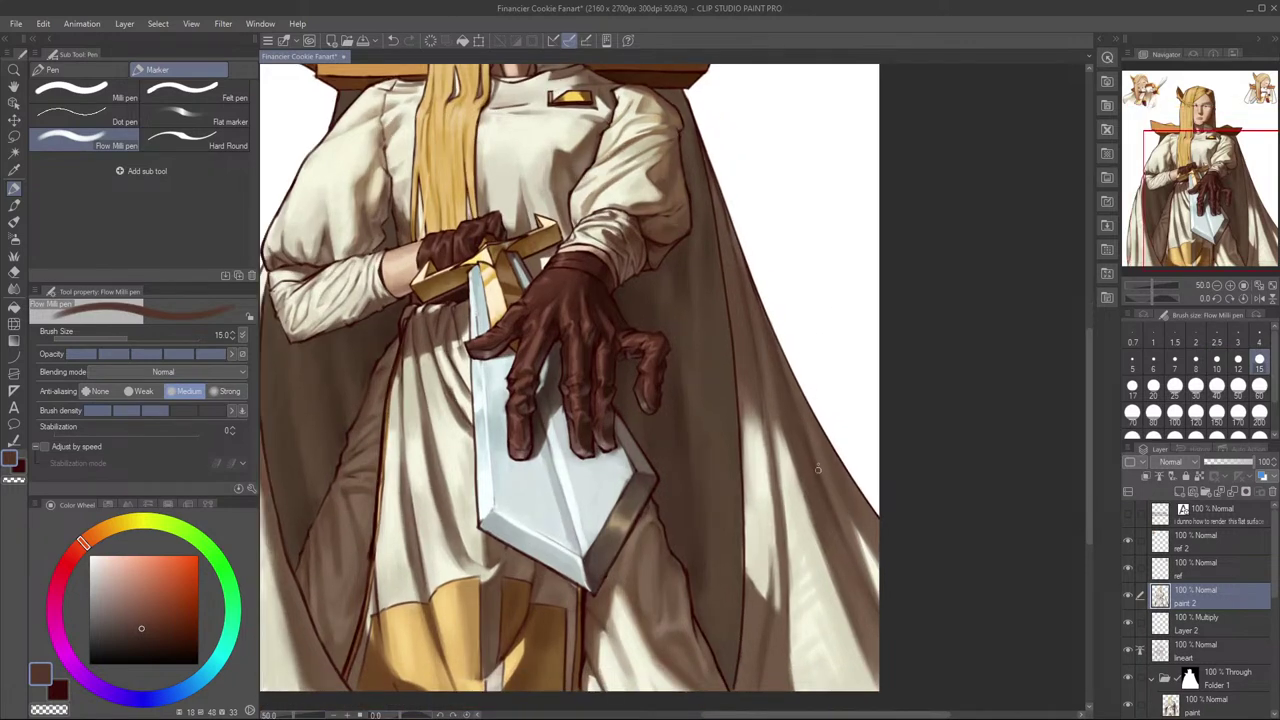
{"action": "key", "text": "bracketright"}
{"action": "left_click", "coordinate": [812, 440], "text": "alt"}
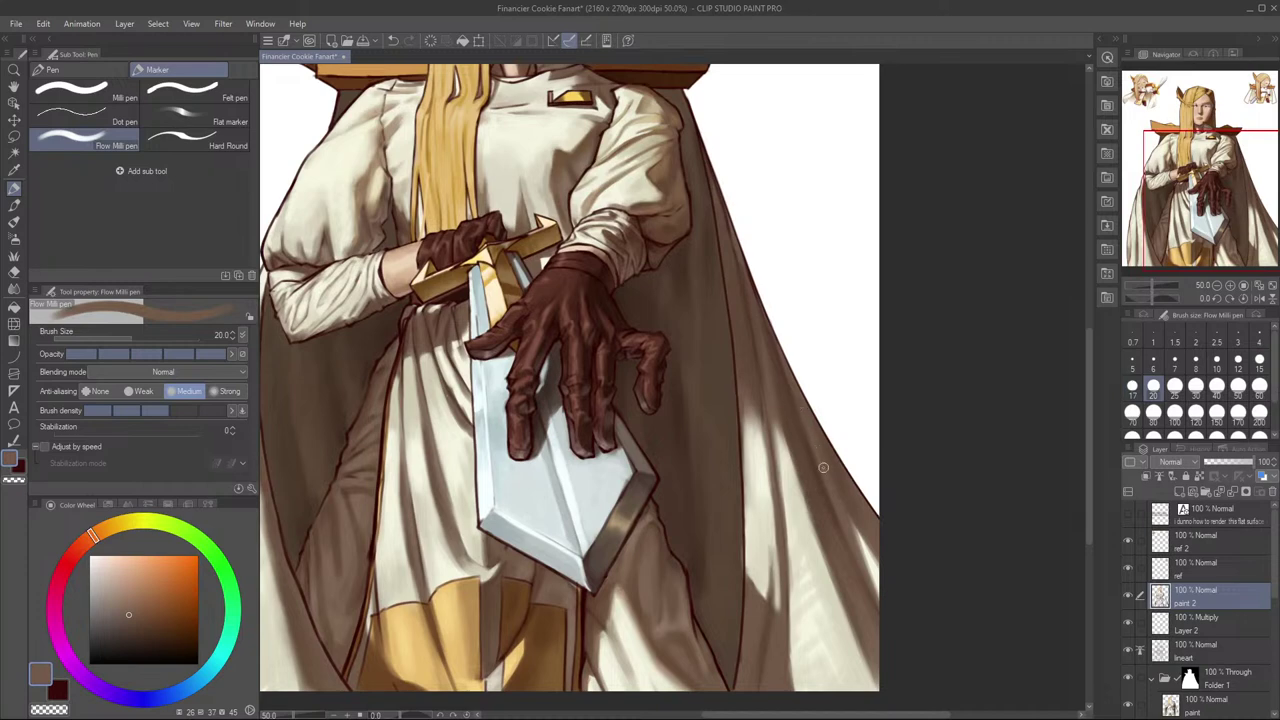
{"action": "key", "text": "bracketright"}
{"action": "key", "text": "bracketright"}
{"action": "key", "text": "bracketright"}
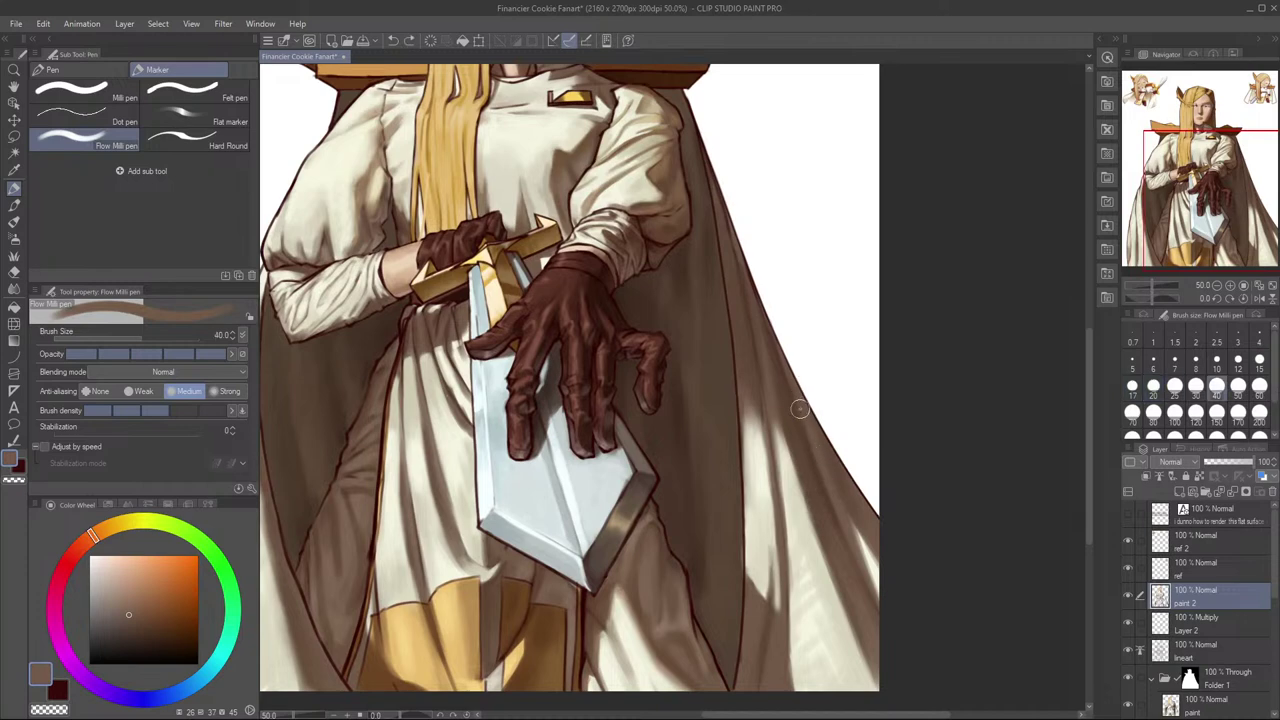
{"action": "key", "text": "bracketleft"}
{"action": "key", "text": "bracketleft"}
{"action": "key", "text": "bracketright"}
{"action": "key", "text": "bracketright"}
{"action": "key", "text": "bracketleft"}
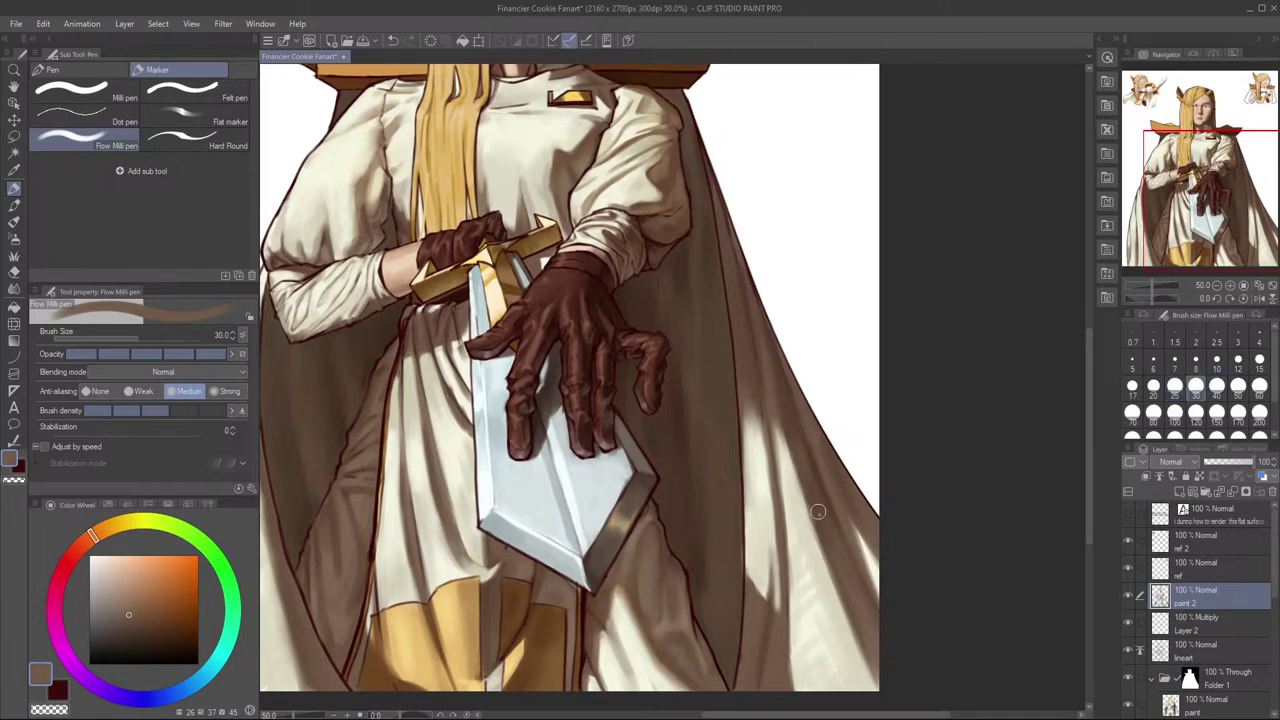
{"action": "scroll", "coordinate": [848, 420], "scroll_direction": "down", "scroll_amount": 1}
{"action": "scroll", "coordinate": [841, 476], "scroll_direction": "up", "scroll_amount": 1}
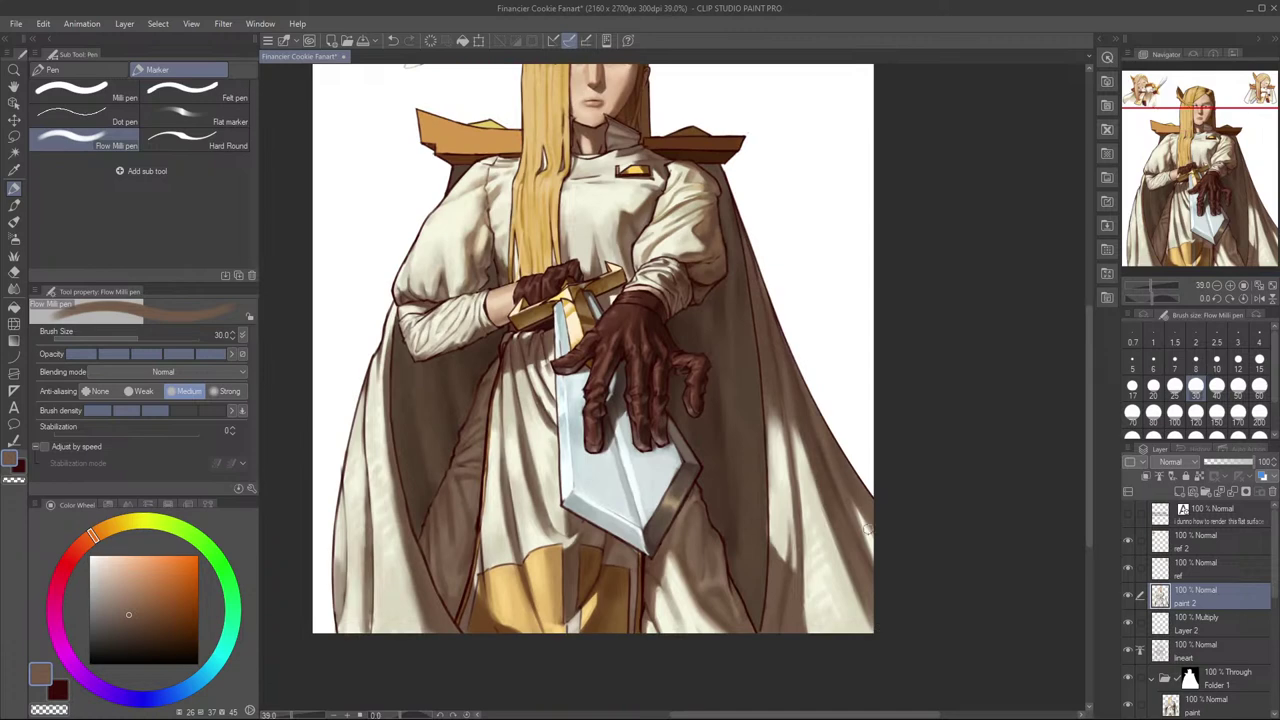
Step: Deepen the outer cape shadow with sampled brown (22, 44, 35) at brush size 30 and check it in a mirrored view
{"action": "left_click", "coordinate": [802, 402], "text": "alt"}
{"action": "left_click_drag", "start_coordinate": [815, 364], "coordinate": [842, 451]}
{"action": "scroll", "coordinate": [864, 438], "scroll_direction": "down", "scroll_amount": 2}
{"action": "key", "text": "h"}
{"action": "left_click_drag", "start_coordinate": [740, 506], "coordinate": [792, 486]}
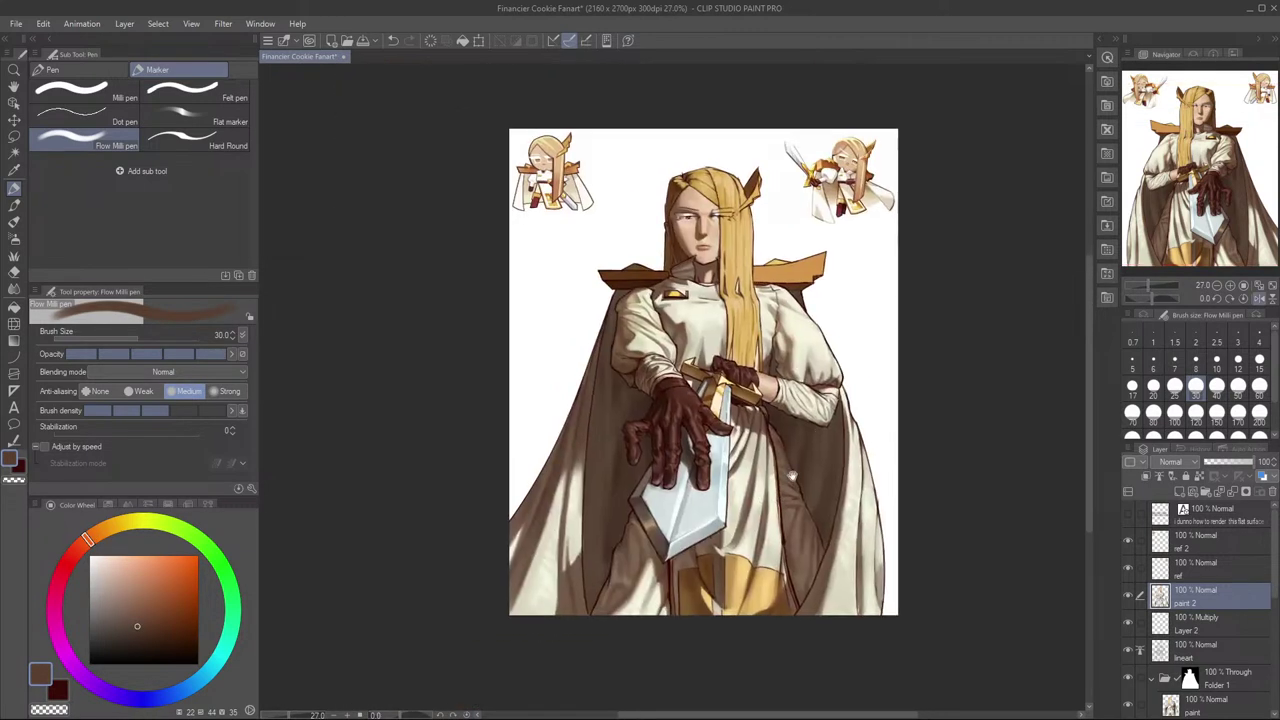
{"action": "key", "text": "h"}
{"action": "key", "text": "h"}
{"action": "key", "text": "h"}
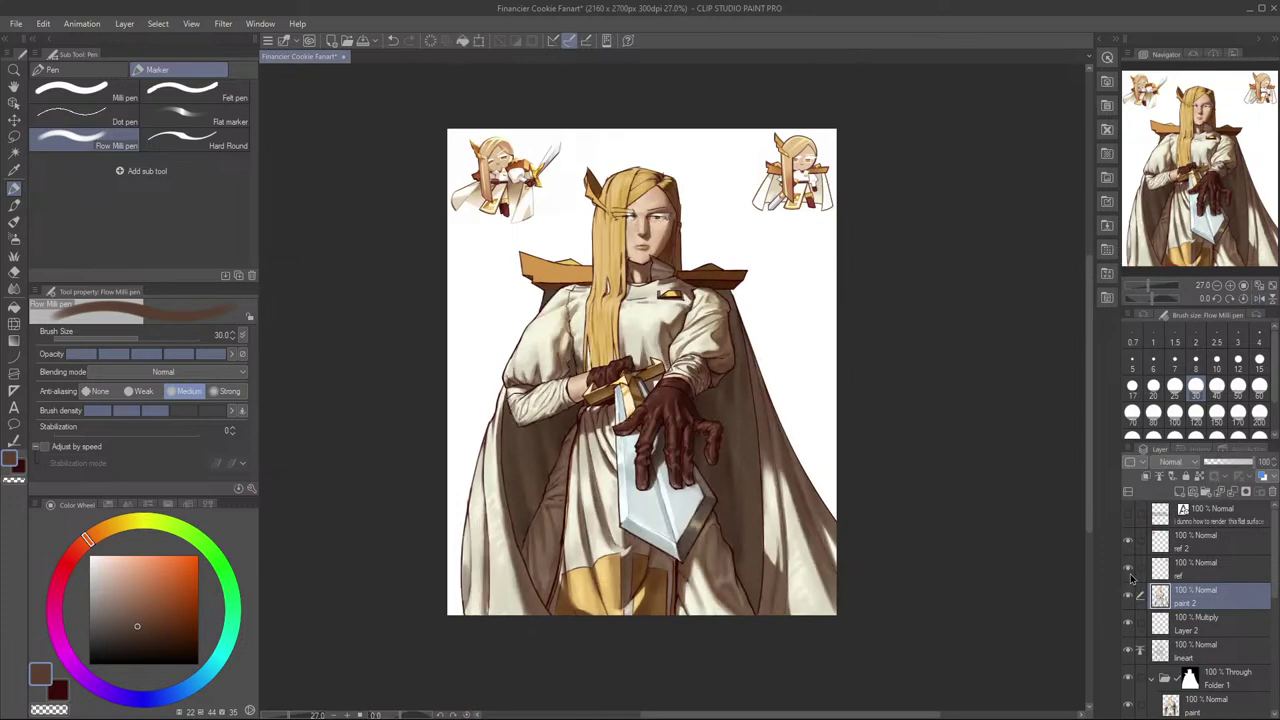
Step: Refine the upper cape edge beside the sleeve in a mirrored view with sampled brown (25, 41, 38), reducing the brush size to 12
{"action": "scroll", "coordinate": [767, 386], "scroll_direction": "up", "scroll_amount": 2}
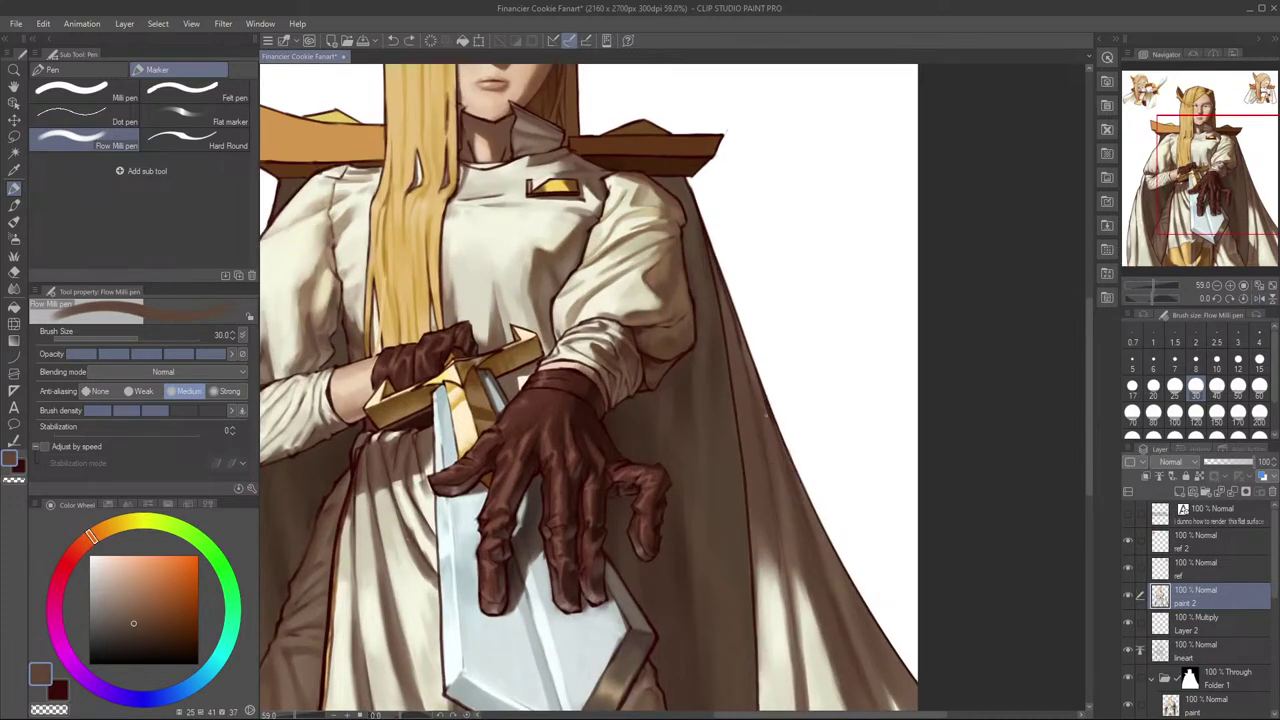
{"action": "scroll", "coordinate": [780, 476], "scroll_direction": "down", "scroll_amount": 2}
{"action": "key", "text": "h"}
{"action": "left_click_drag", "start_coordinate": [611, 375], "coordinate": [760, 449]}
{"action": "scroll", "coordinate": [746, 402], "scroll_direction": "up", "scroll_amount": 1}
{"action": "left_click", "coordinate": [713, 477], "text": "alt"}
{"action": "left_click", "coordinate": [719, 474], "text": "alt"}
{"action": "scroll", "coordinate": [717, 469], "scroll_direction": "up", "scroll_amount": 3}
{"action": "key", "text": "bracketleft"}
{"action": "key", "text": "bracketleft"}
{"action": "key", "text": "bracketleft"}
{"action": "mouse_move", "coordinate": [714, 444]}
{"action": "left_mouse_down"}
{"action": "mouse_move", "coordinate": [702, 516]}
{"action": "mouse_move", "coordinate": [724, 438]}
{"action": "mouse_move", "coordinate": [700, 531]}
{"action": "left_mouse_up"}
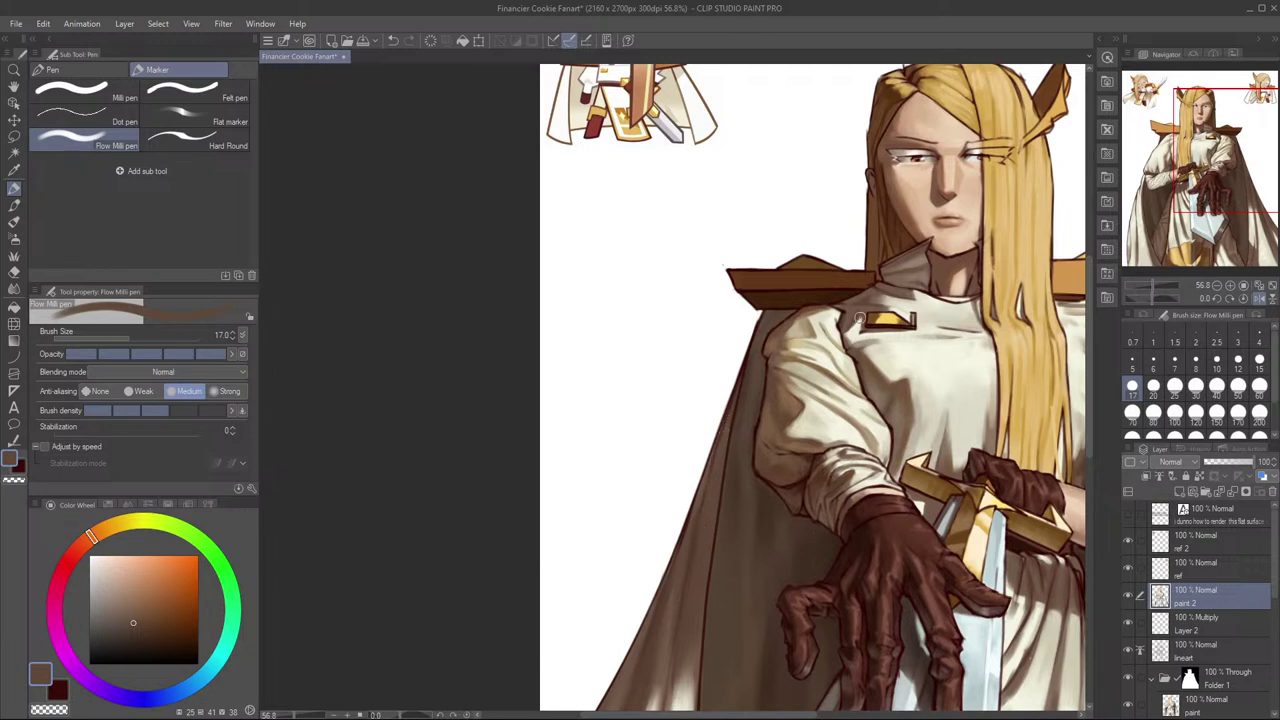
{"action": "key", "text": "bracketleft"}
{"action": "key", "text": "bracketleft"}
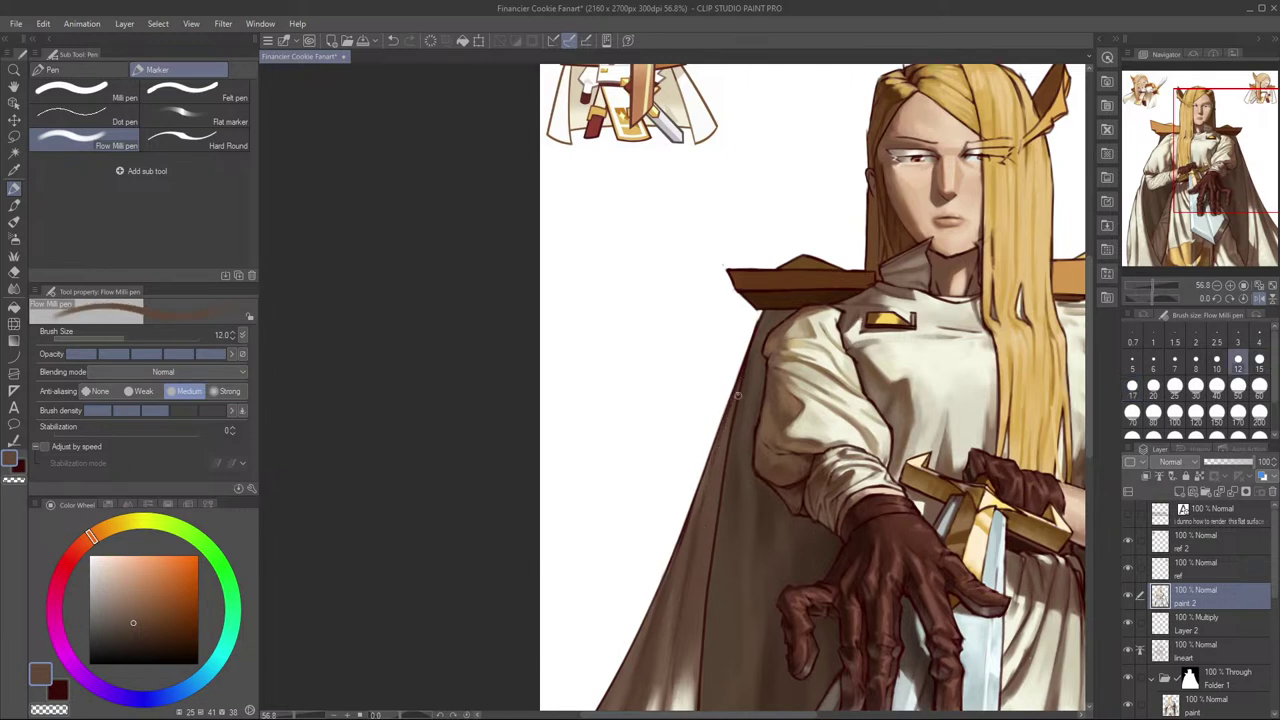
Step: Compare the whole figure with and without the paint 2 layer and in normal and mirrored views
{"action": "key", "text": "h"}
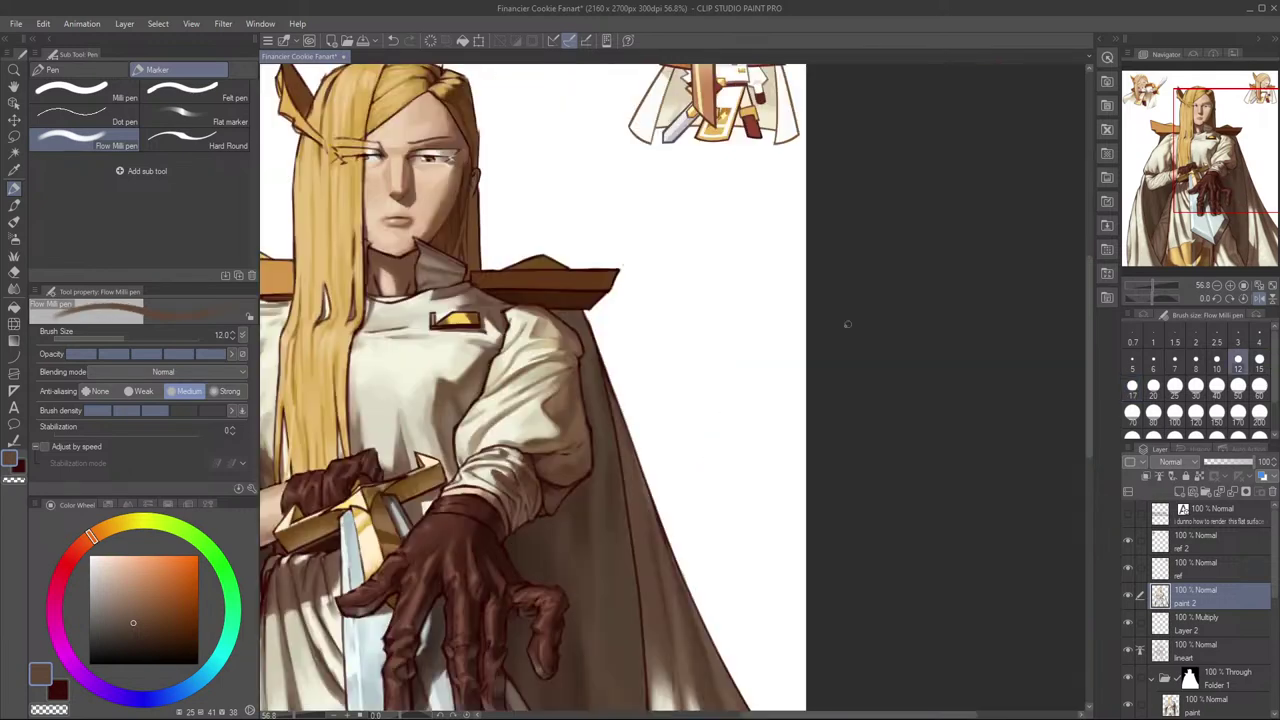
{"action": "left_click_drag", "start_coordinate": [722, 520], "coordinate": [817, 380]}
{"action": "scroll", "coordinate": [817, 380], "scroll_direction": "down", "scroll_amount": 2}
{"action": "scroll", "coordinate": [817, 380], "scroll_direction": "down", "scroll_amount": 3}
{"action": "left_click", "coordinate": [1128, 597]}
{"action": "left_click", "coordinate": [1128, 597]}
{"action": "left_click_drag", "start_coordinate": [833, 402], "coordinate": [873, 431]}
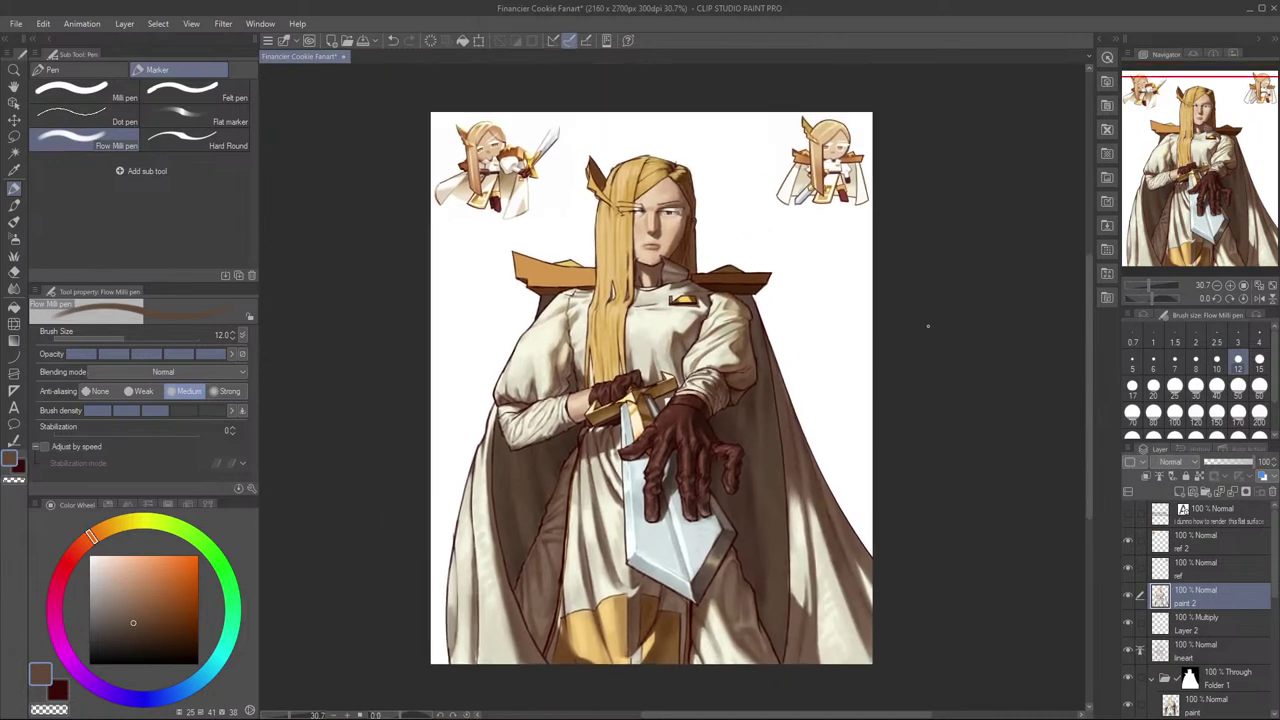
{"action": "left_click", "coordinate": [1129, 596]}
{"action": "left_click", "coordinate": [1129, 596]}
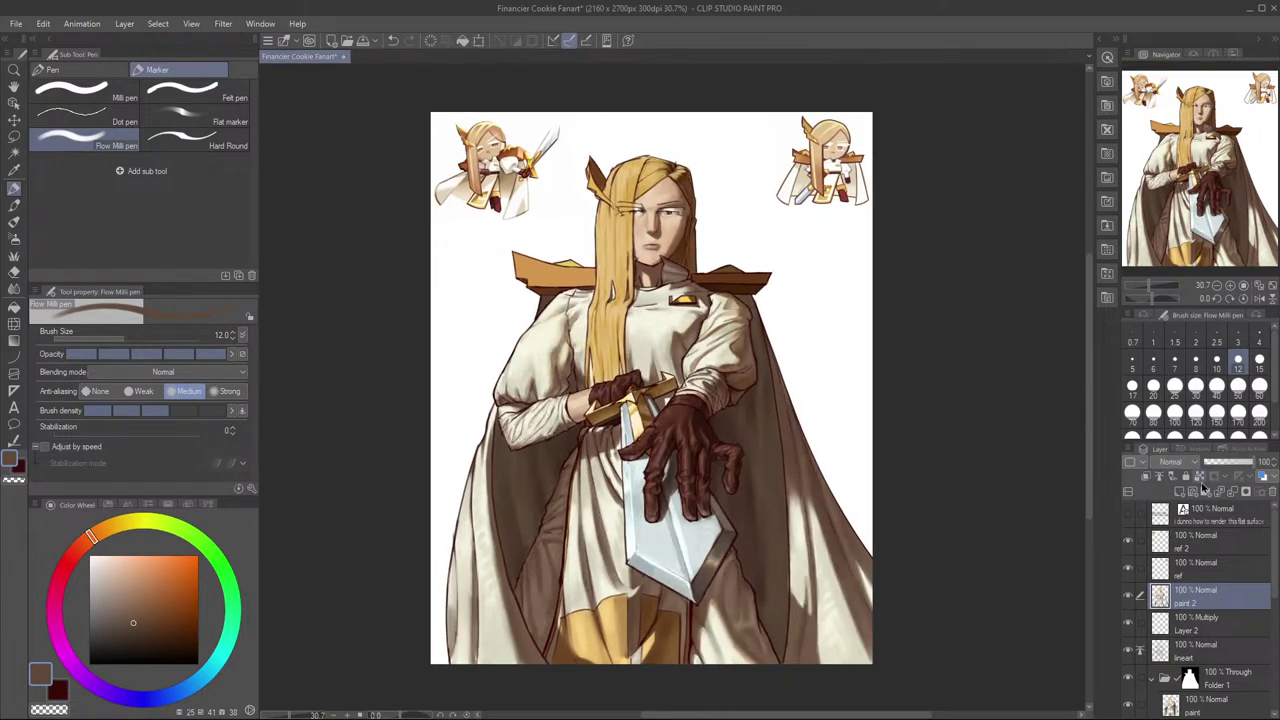
{"action": "key", "text": "h"}
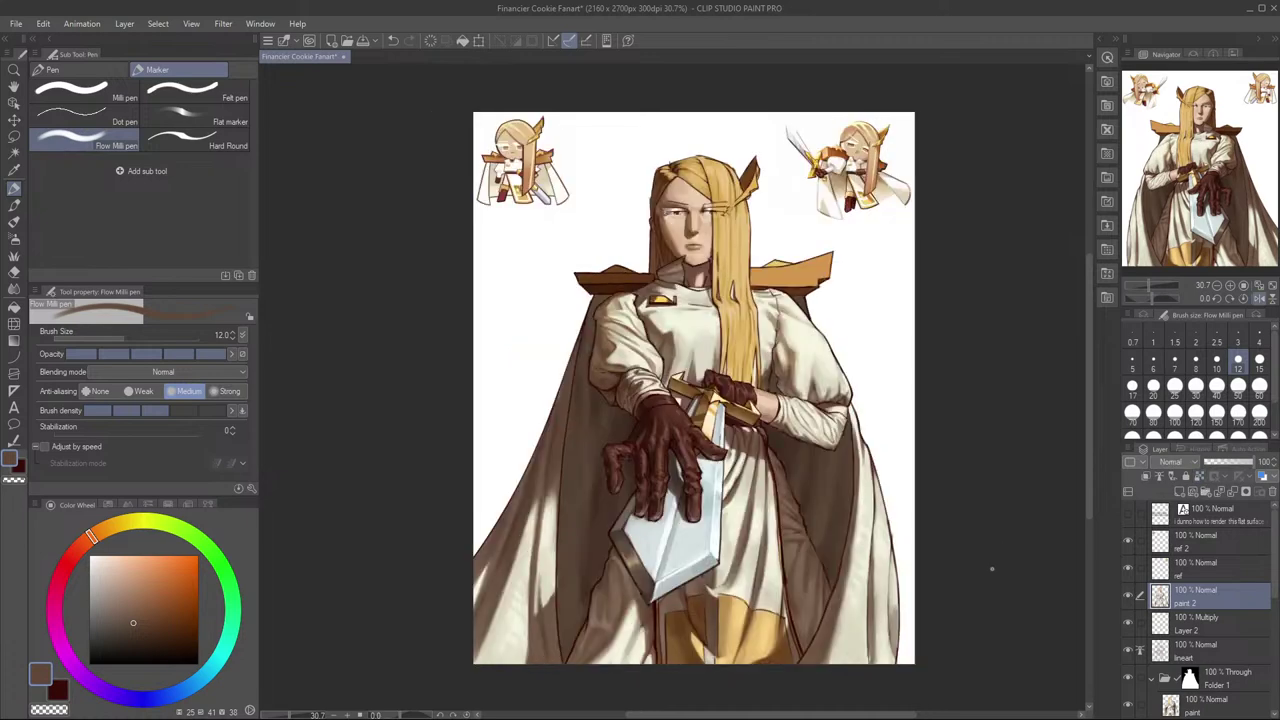
{"action": "key", "text": "h"}
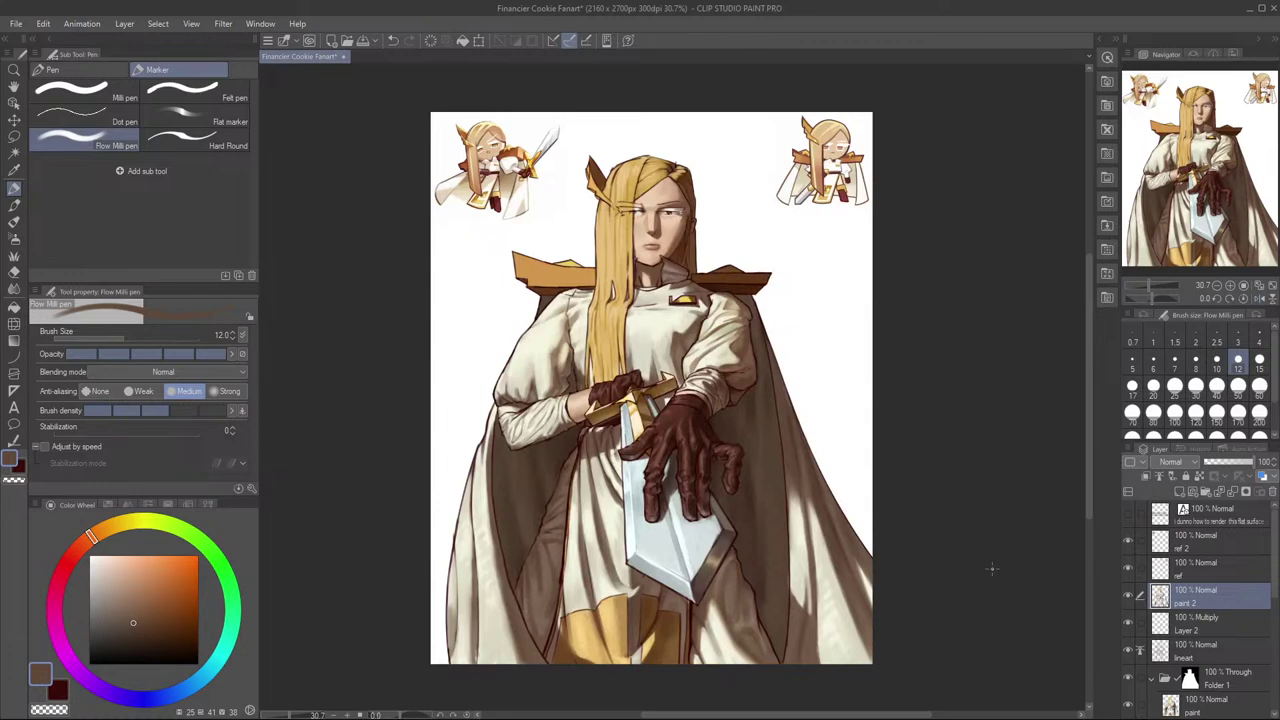
{"action": "key", "text": "h"}
{"action": "key", "text": "h"}
{"action": "key", "text": "h"}
{"action": "key", "text": "h"}
{"action": "key", "text": "h"}
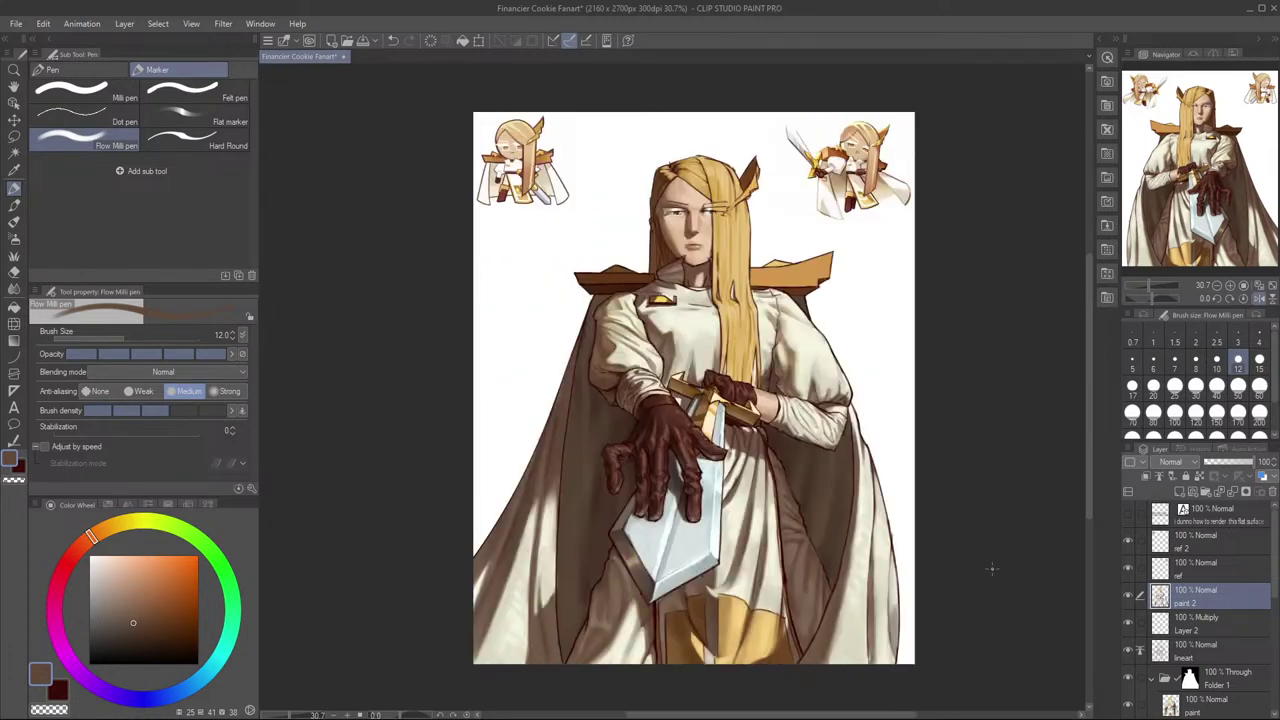
{"action": "key", "text": "h"}
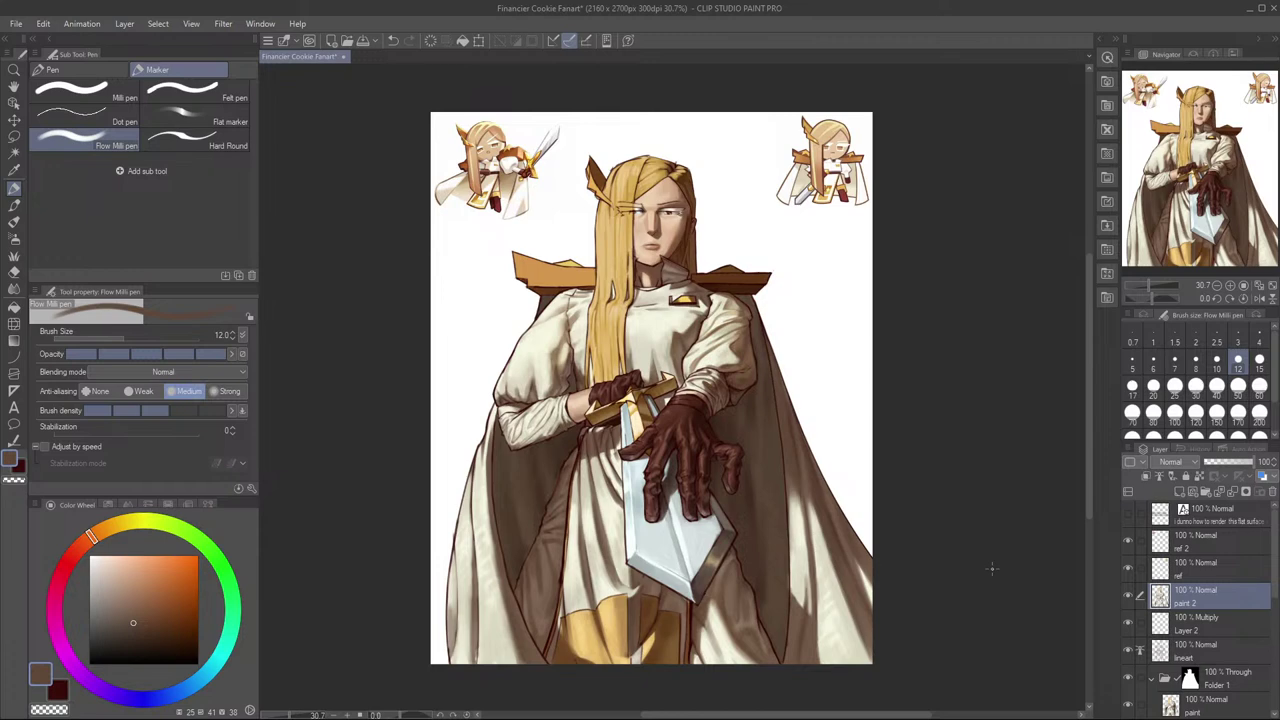
Step: Compare the artwork with Layer 2 and the paint 2 layer hidden and shown, keeping paint 2 as the active layer
{"action": "left_click_drag", "start_coordinate": [736, 398], "coordinate": [902, 378]}
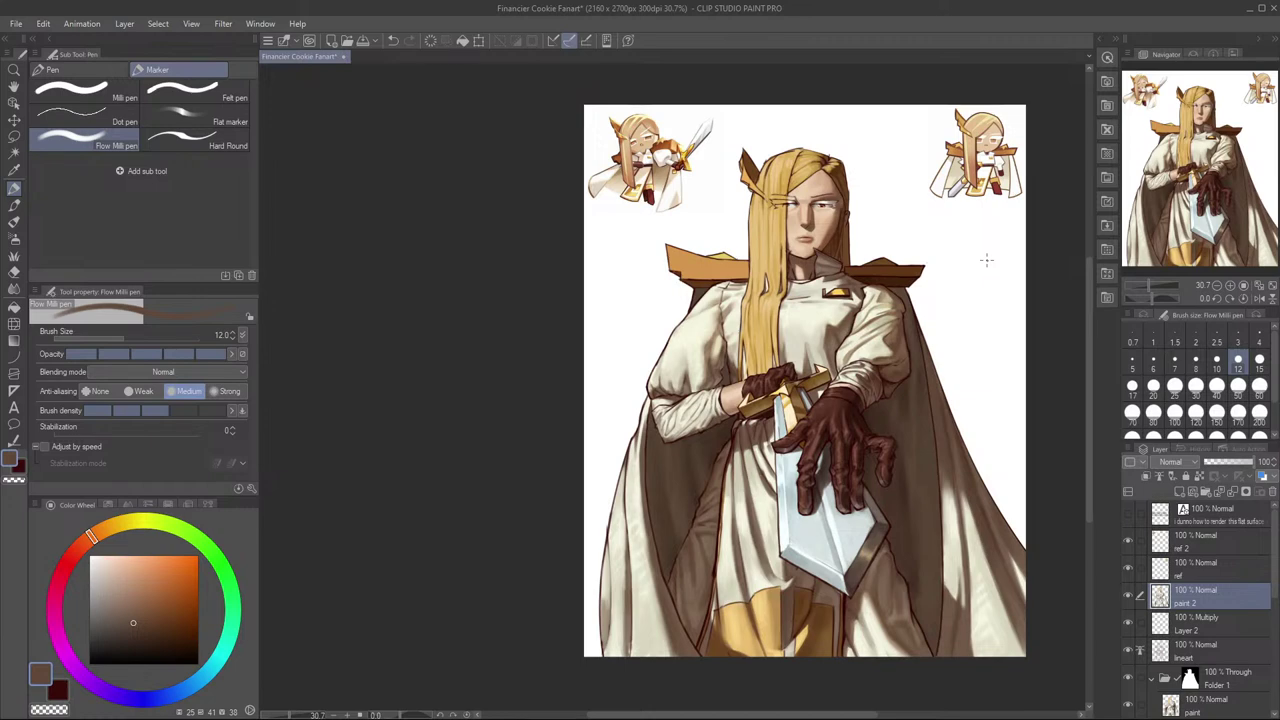
{"action": "left_click", "coordinate": [1219, 632]}
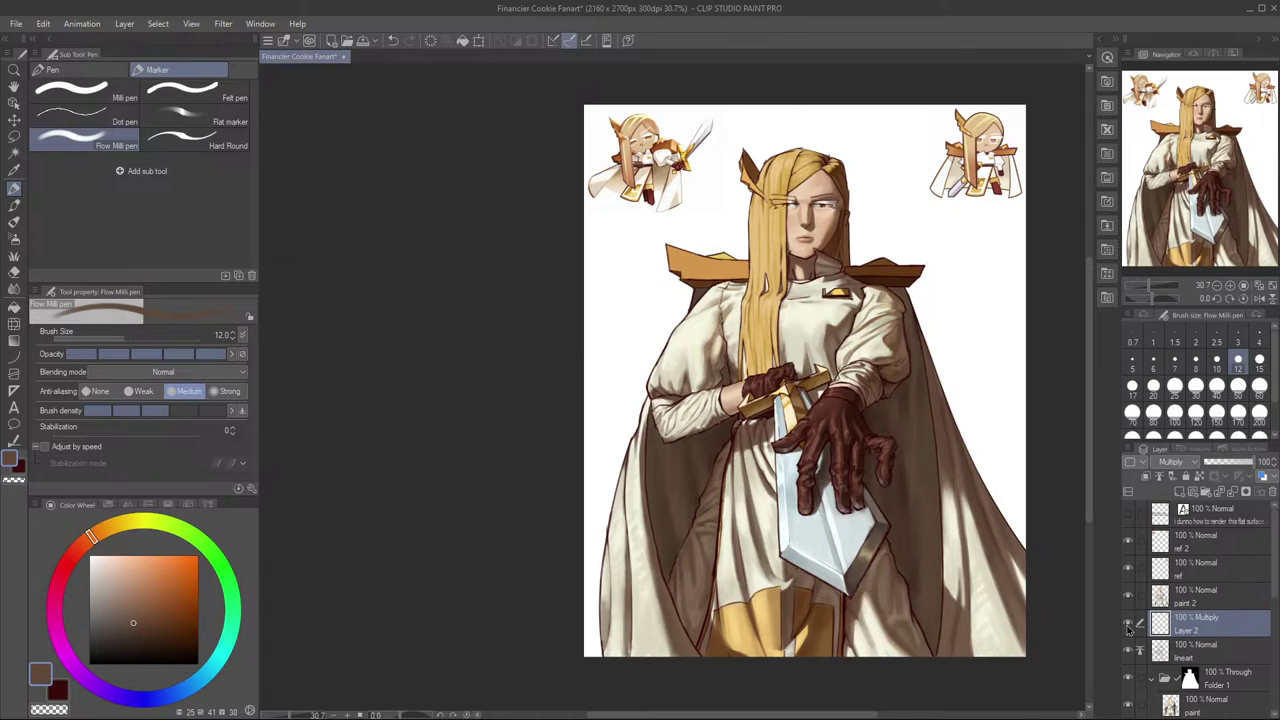
{"action": "left_click", "coordinate": [1207, 604]}
{"action": "left_click", "coordinate": [1130, 624]}
{"action": "left_click", "coordinate": [1131, 626]}
{"action": "left_click", "coordinate": [1131, 627]}
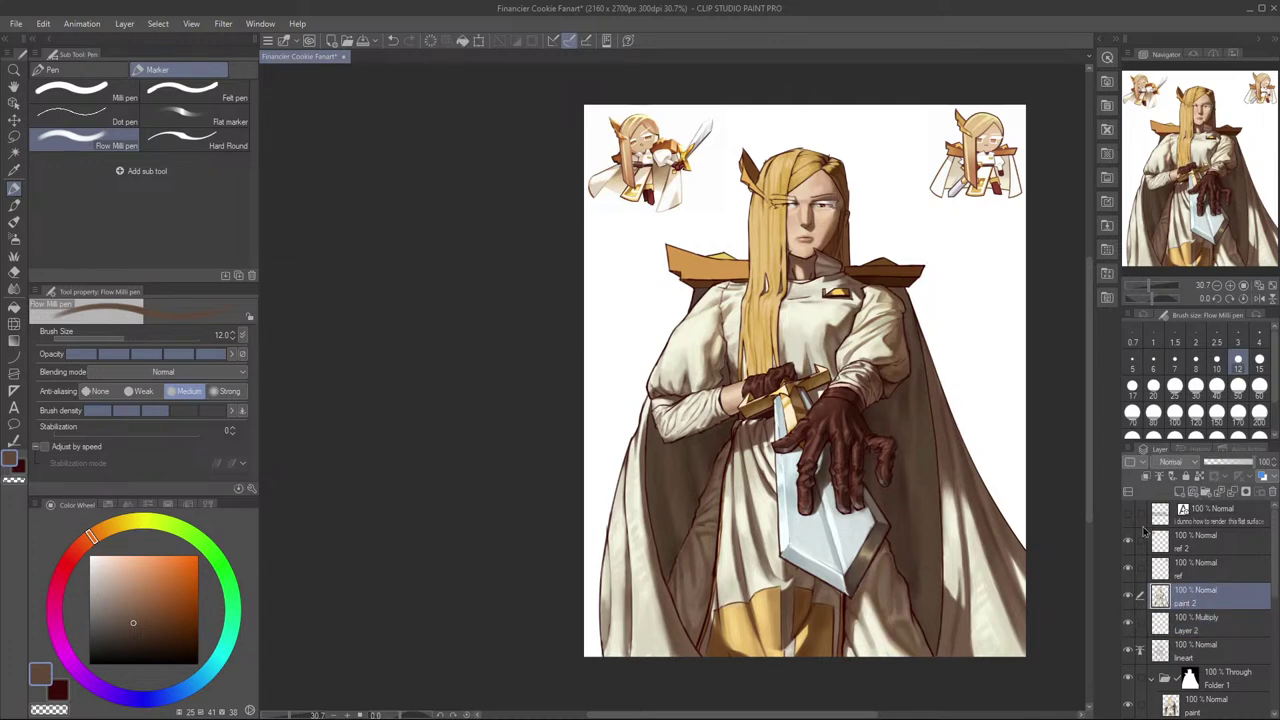
{"action": "left_click", "coordinate": [1133, 597]}
{"action": "left_click", "coordinate": [1132, 599]}
Step: Darken the gap between the gloved fingers over the blade with sampled dark brown (18, 33, 24) at brush size 20
{"action": "left_click_drag", "start_coordinate": [905, 521], "coordinate": [923, 508]}
{"action": "left_click_drag", "start_coordinate": [860, 459], "coordinate": [925, 457]}
{"action": "left_click", "coordinate": [832, 455], "text": "alt"}
{"action": "key", "text": "bracketright"}
{"action": "key", "text": "bracketright"}
{"action": "key", "text": "bracketright"}
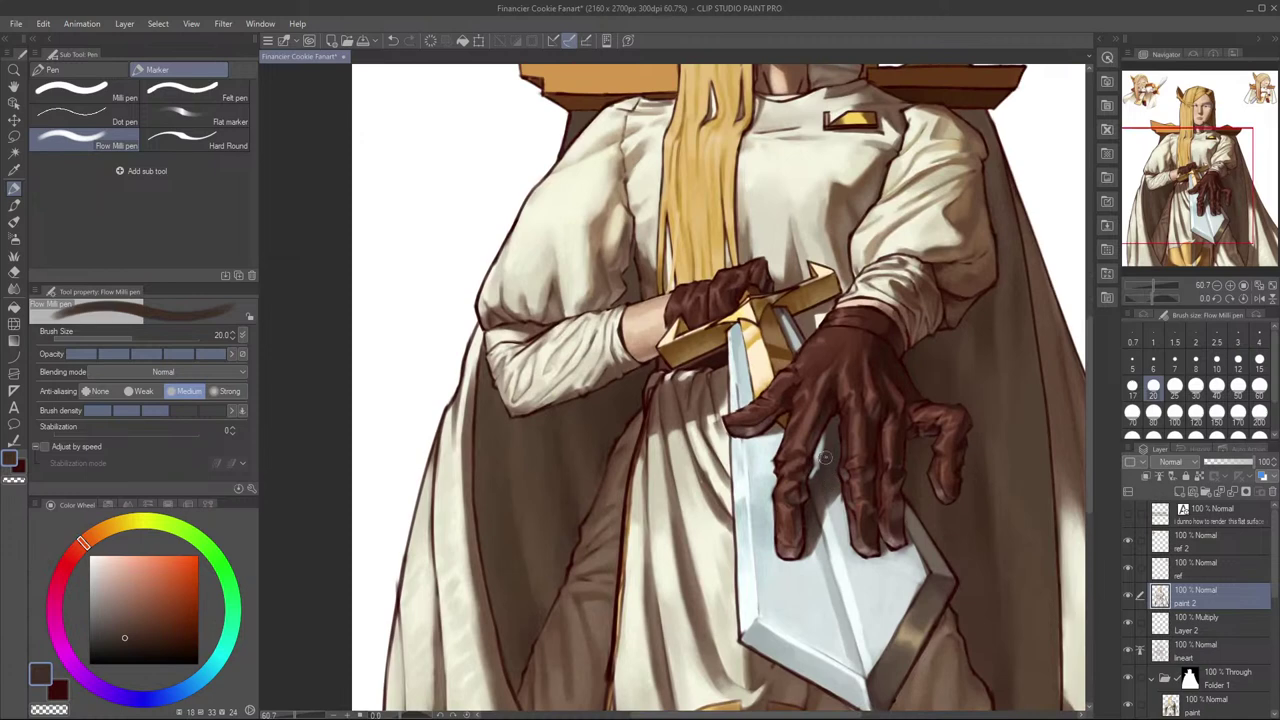
Step: Airbrush sampled pale blue-grey (180, 5, 72) onto the blade between the gloved fingers with the Soft airbrush, reducing the brush size to 15
{"action": "left_click", "coordinate": [821, 444], "text": "alt"}
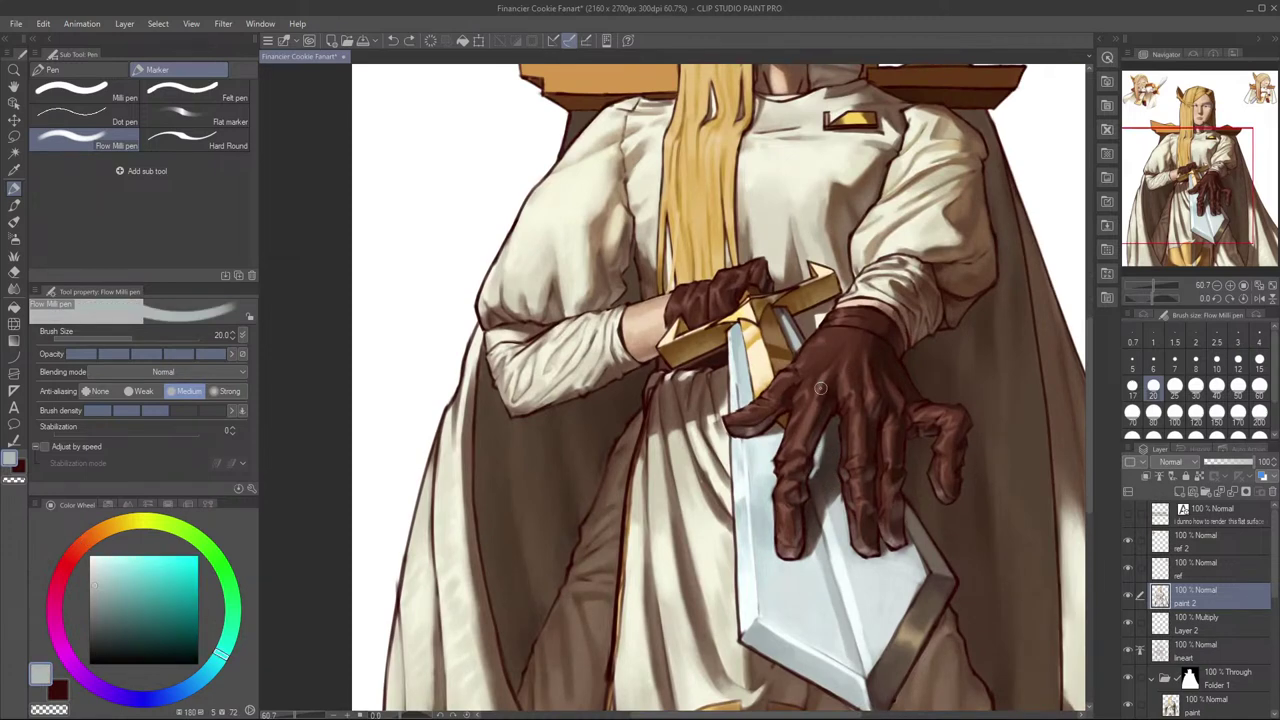
{"action": "key", "text": "b"}
{"action": "key", "text": "b"}
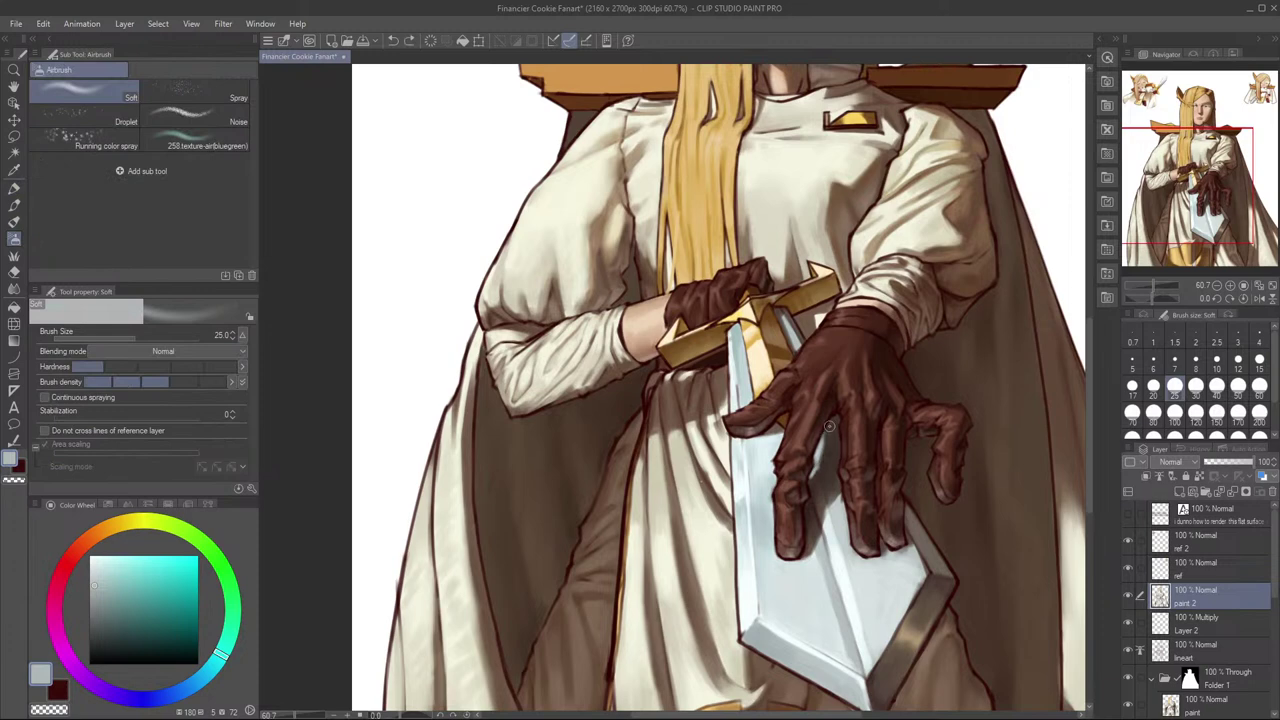
{"action": "key", "text": "ctrl+z"}
{"action": "left_click_drag", "start_coordinate": [811, 485], "coordinate": [818, 466]}
{"action": "key", "text": "ctrl+z"}
{"action": "key", "text": "bracketleft"}
{"action": "key", "text": "bracketleft"}
{"action": "key", "text": "bracketleft"}
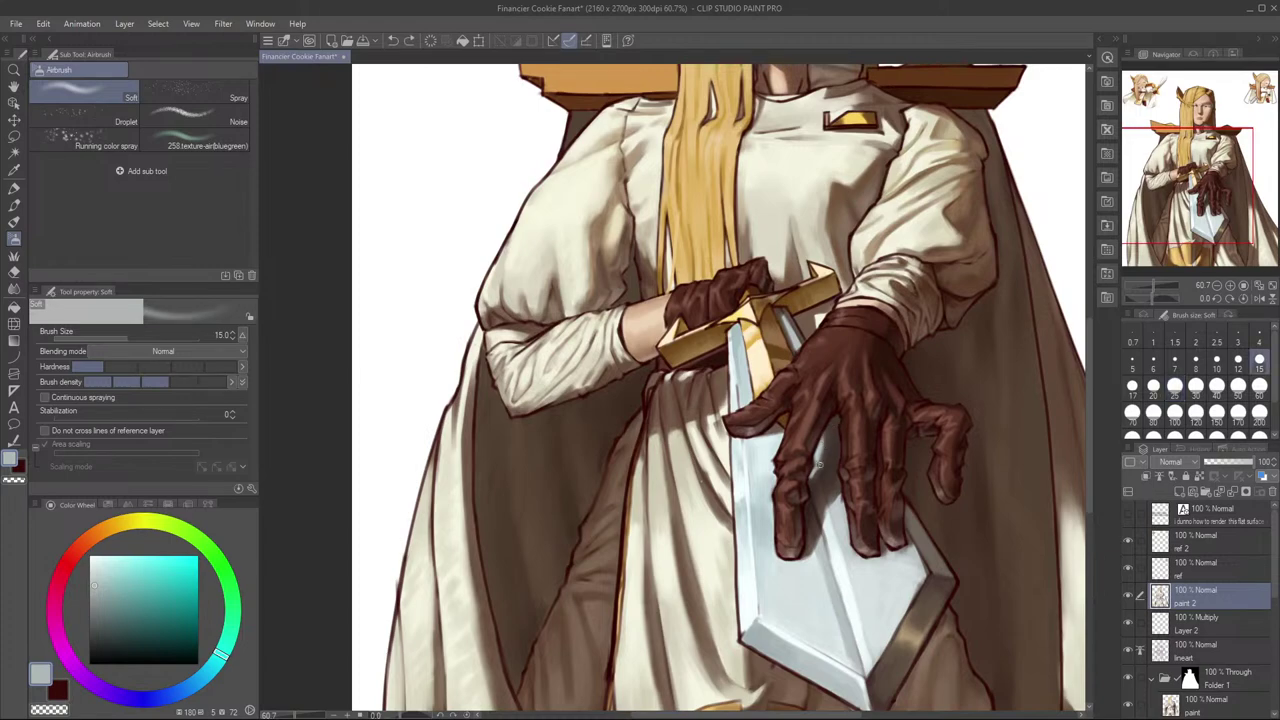
Step: Examine the glove, blade and cape with the paint 2 layer hidden and shown, and check the figure in a mirrored view
{"action": "scroll", "coordinate": [828, 426], "scroll_direction": "down", "scroll_amount": 1}
{"action": "key", "text": "bracketright"}
{"action": "key", "text": "bracketright"}
{"action": "key", "text": "bracketright"}
{"action": "left_click", "coordinate": [1129, 597]}
{"action": "left_click", "coordinate": [1129, 597]}
{"action": "left_click", "coordinate": [1130, 598]}
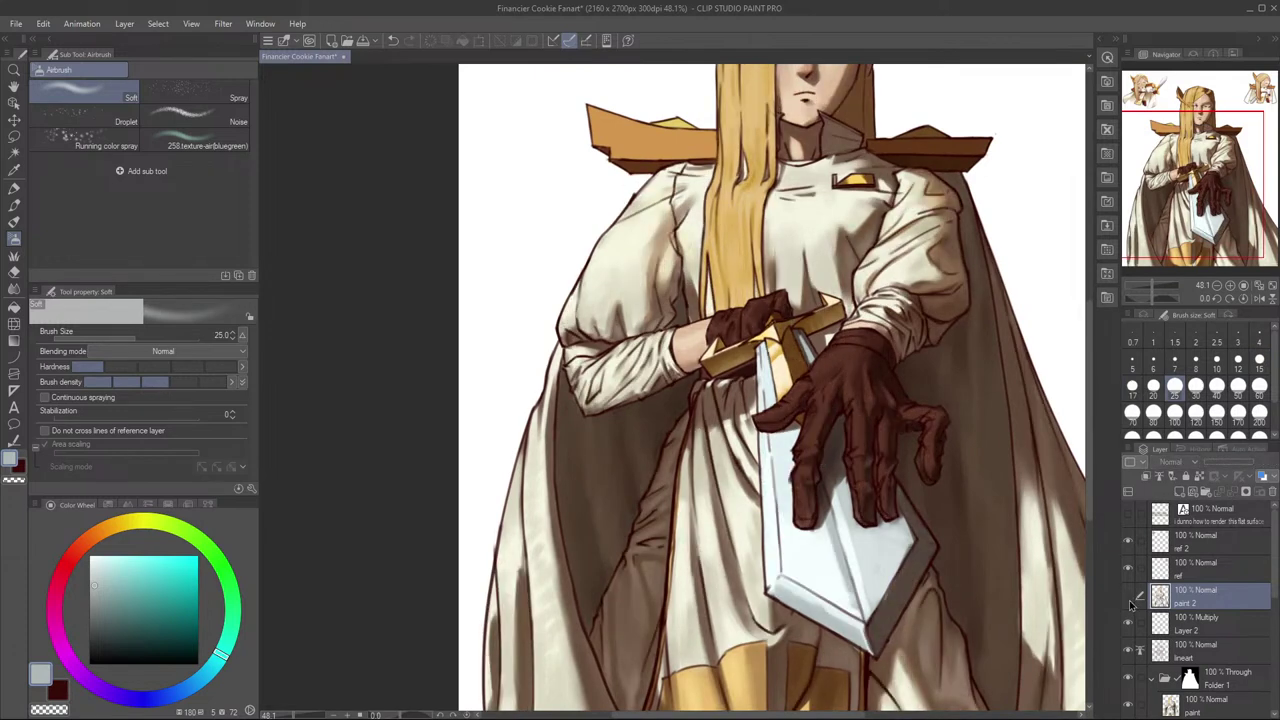
{"action": "left_click", "coordinate": [1131, 602]}
{"action": "left_click", "coordinate": [1130, 603]}
{"action": "key", "text": "h"}
{"action": "left_click_drag", "start_coordinate": [974, 589], "coordinate": [1026, 568]}
{"action": "left_click_drag", "start_coordinate": [1026, 568], "coordinate": [1006, 577]}
{"action": "key", "text": "h"}
{"action": "left_click_drag", "start_coordinate": [900, 581], "coordinate": [1077, 546]}
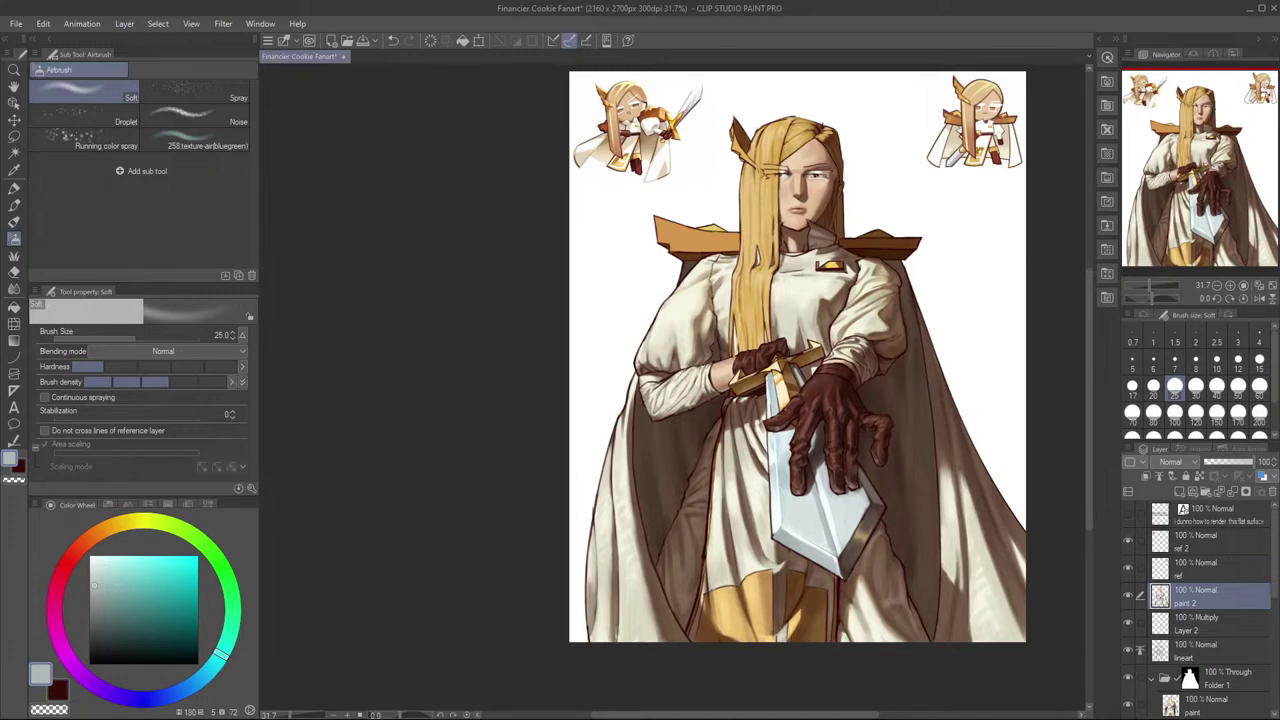
Step: Save the illustration and check the figure's balance in a mirrored view
{"action": "key", "text": "alt+Tab"}
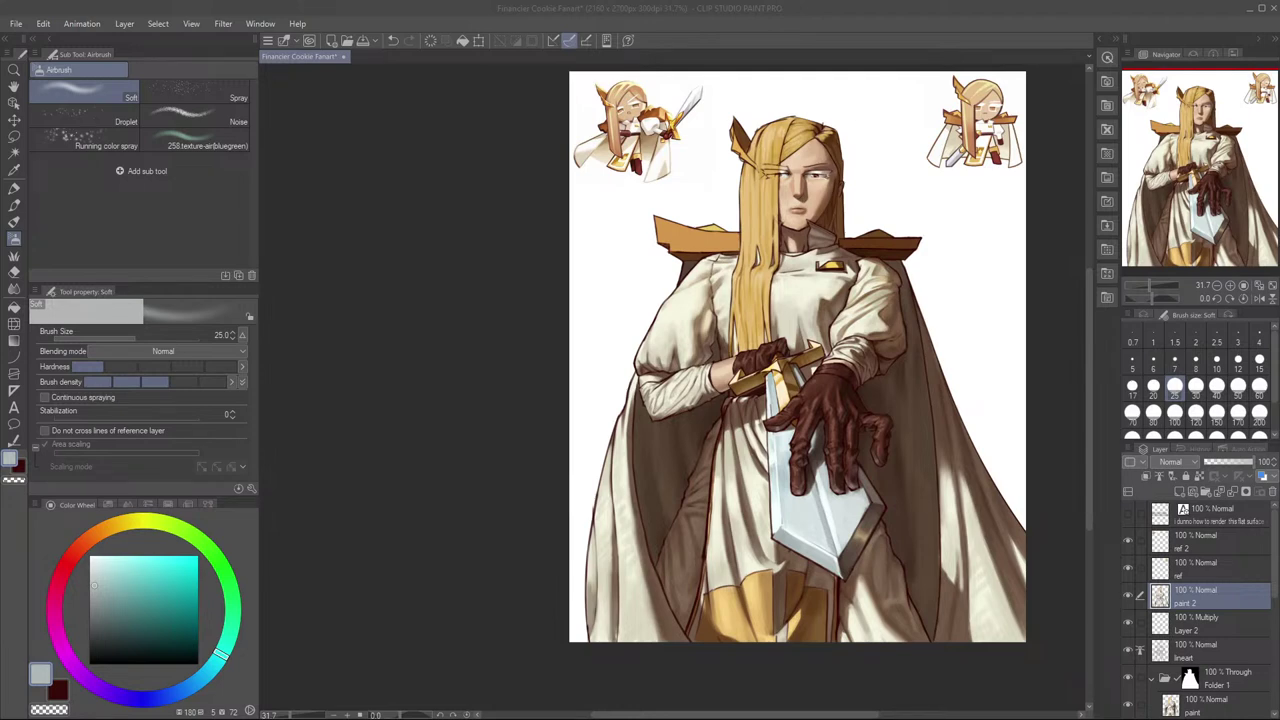
{"action": "left_click", "coordinate": [954, 508]}
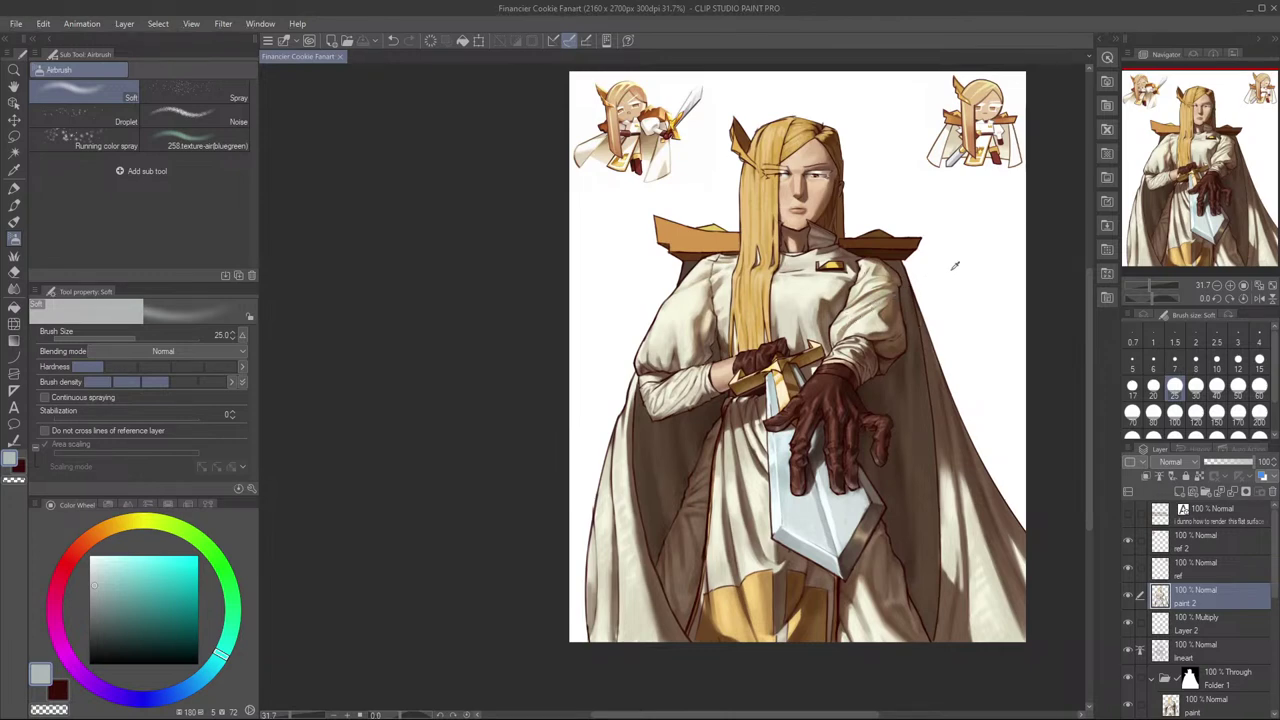
{"action": "left_click_drag", "start_coordinate": [953, 268], "coordinate": [977, 246]}
{"action": "key", "text": "h"}
{"action": "key", "text": "h"}
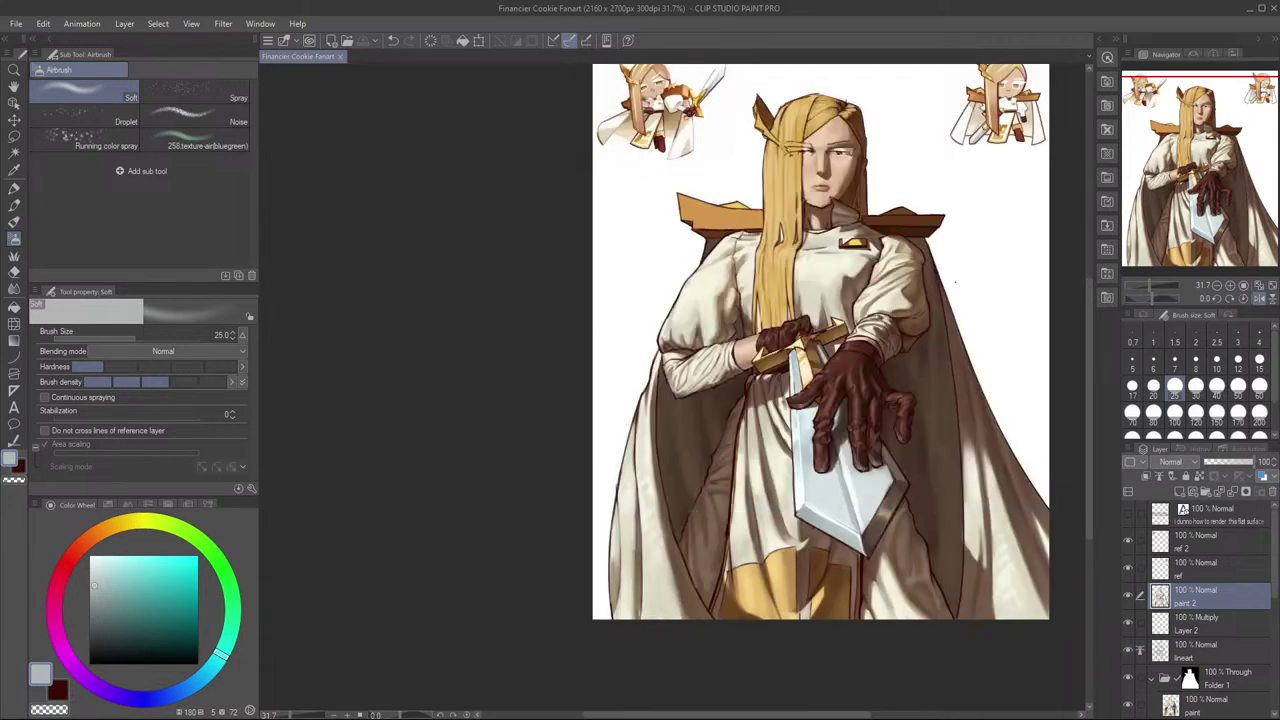
Step: Airbrush sampled dark brown (26, 40, 34) onto the cape's shaded fold beside the outstretched glove with the Soft airbrush at size 25
{"action": "left_click", "coordinate": [957, 281], "text": "alt"}
{"action": "left_click", "coordinate": [974, 287], "text": "alt"}
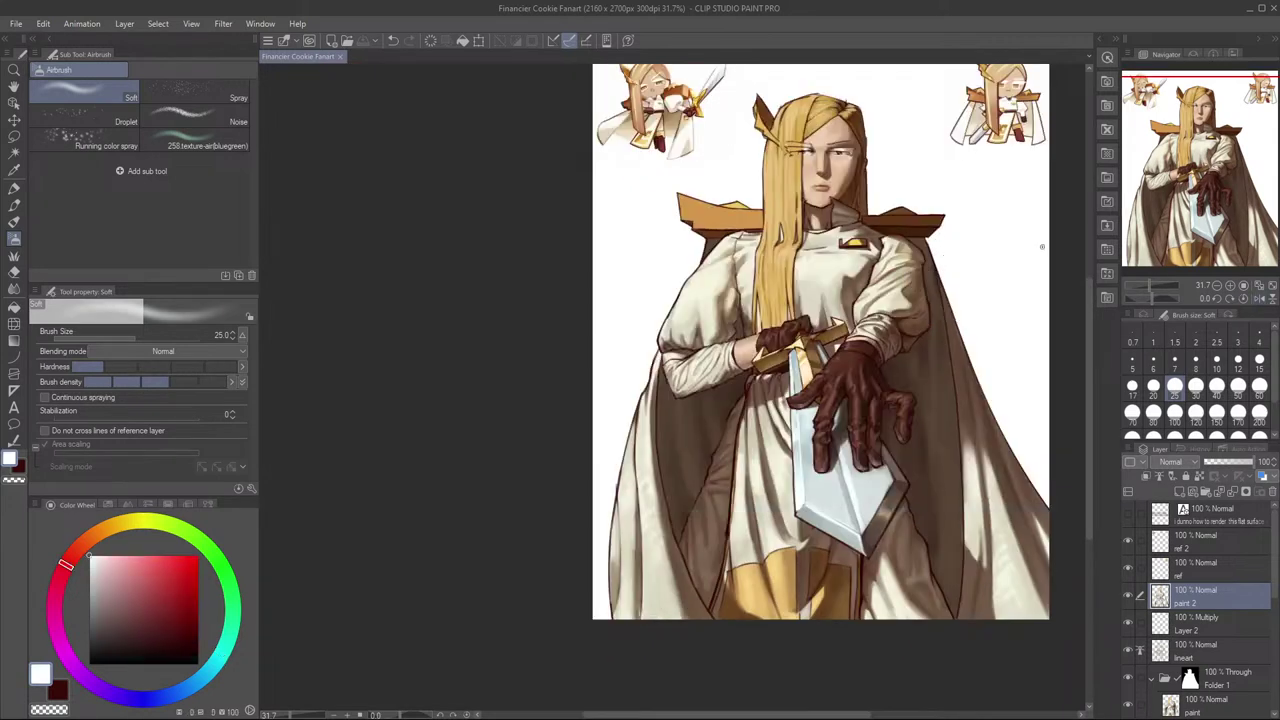
{"action": "left_click_drag", "start_coordinate": [999, 271], "coordinate": [982, 373]}
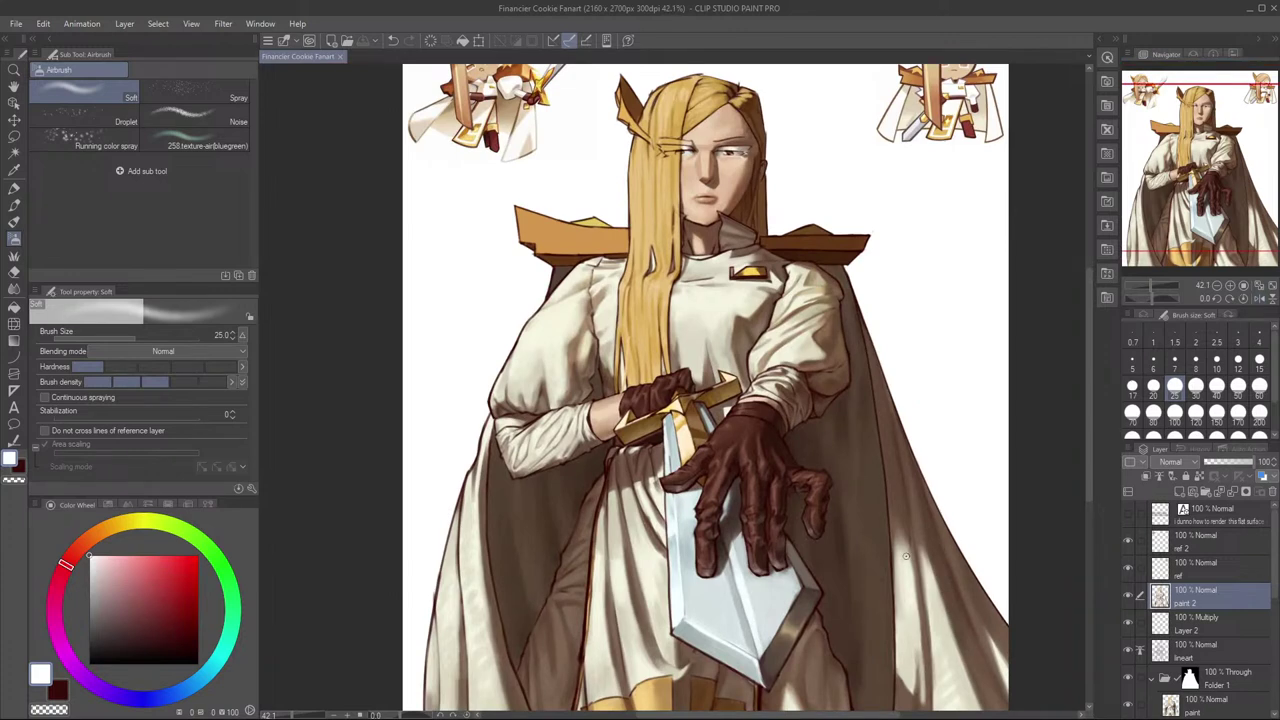
{"action": "left_click", "coordinate": [858, 491], "text": "alt"}
{"action": "left_click_drag", "start_coordinate": [876, 481], "coordinate": [889, 477]}
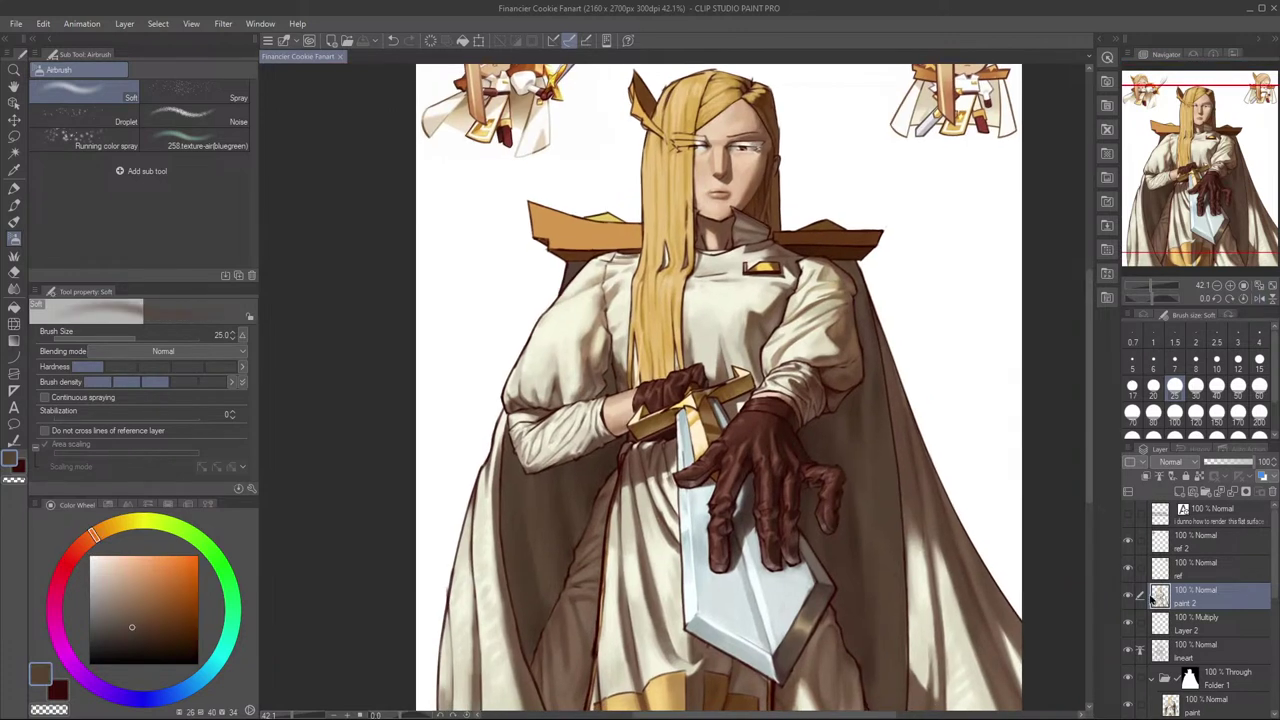
Step: Compare the rendering of the face, glove, blade and cape with the paint 2 layer hidden and shown
{"action": "left_click", "coordinate": [1129, 597]}
{"action": "left_click", "coordinate": [1129, 597]}
{"action": "left_click", "coordinate": [1129, 597]}
{"action": "left_click", "coordinate": [1129, 597]}
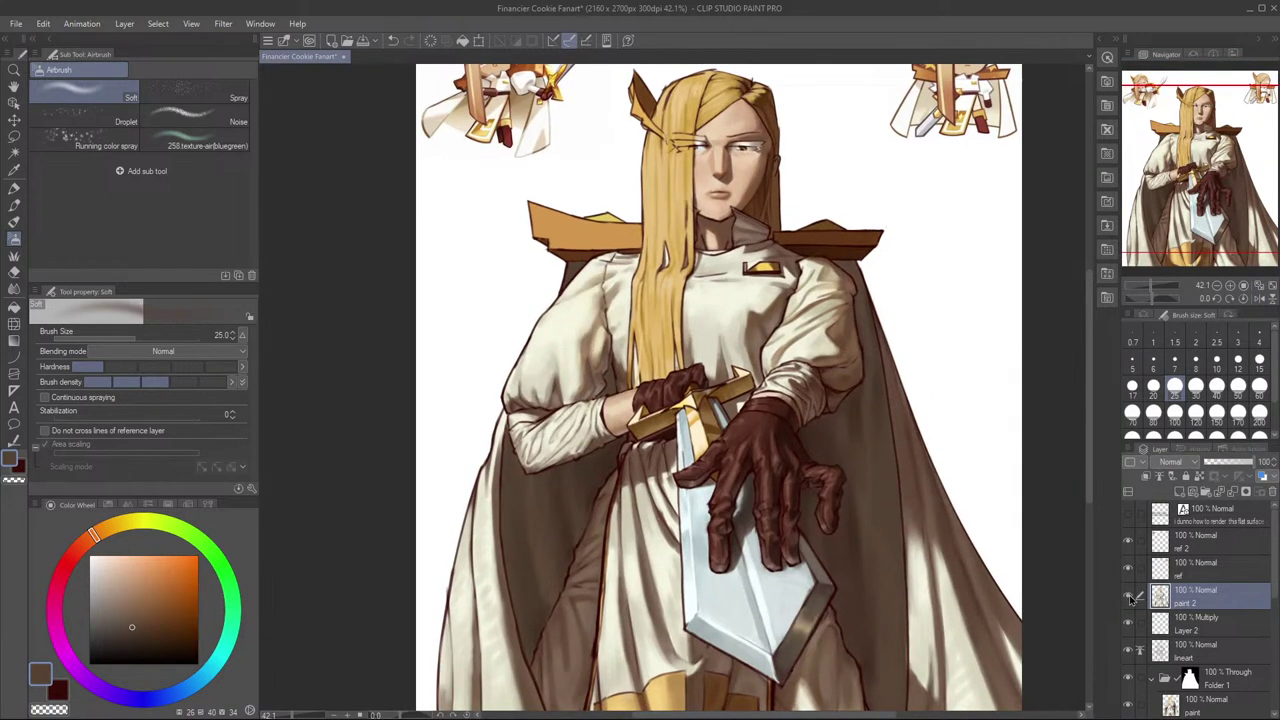
{"action": "left_click", "coordinate": [1129, 597]}
{"action": "left_click", "coordinate": [1129, 597]}
{"action": "left_click", "coordinate": [1129, 597]}
{"action": "left_click", "coordinate": [1129, 597]}
{"action": "left_click", "coordinate": [1129, 597]}
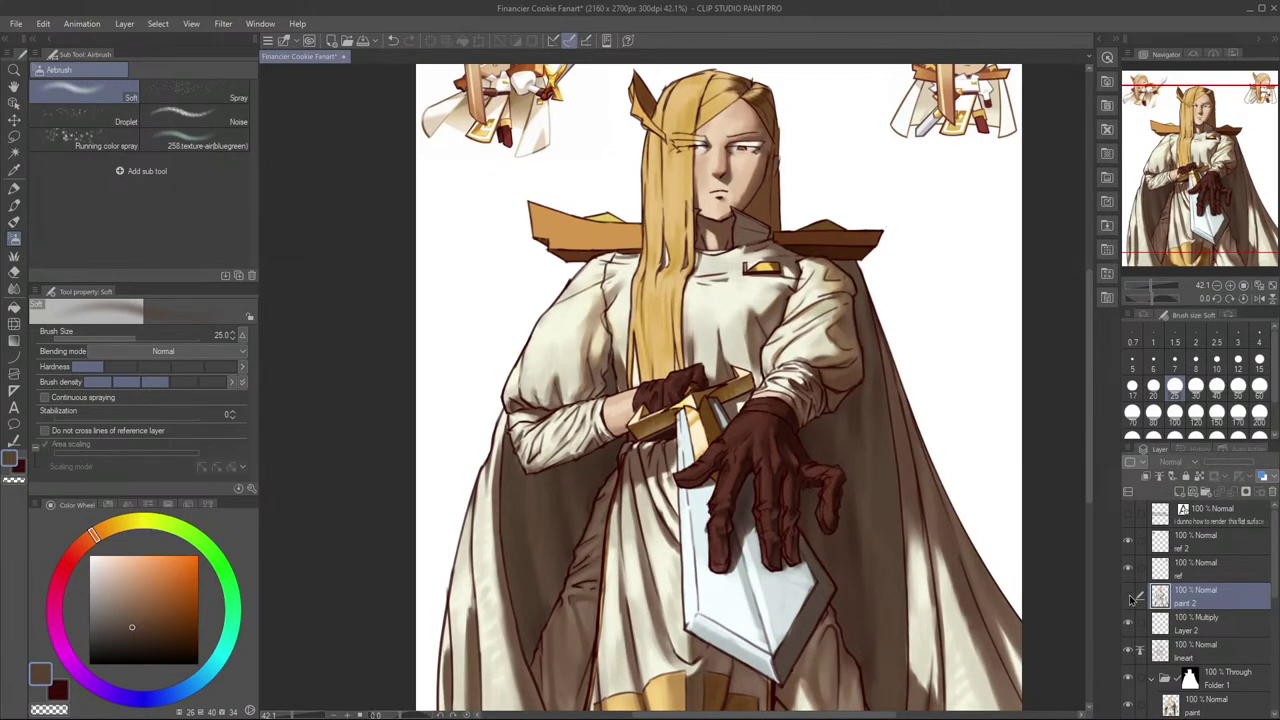
{"action": "left_click", "coordinate": [1129, 597]}
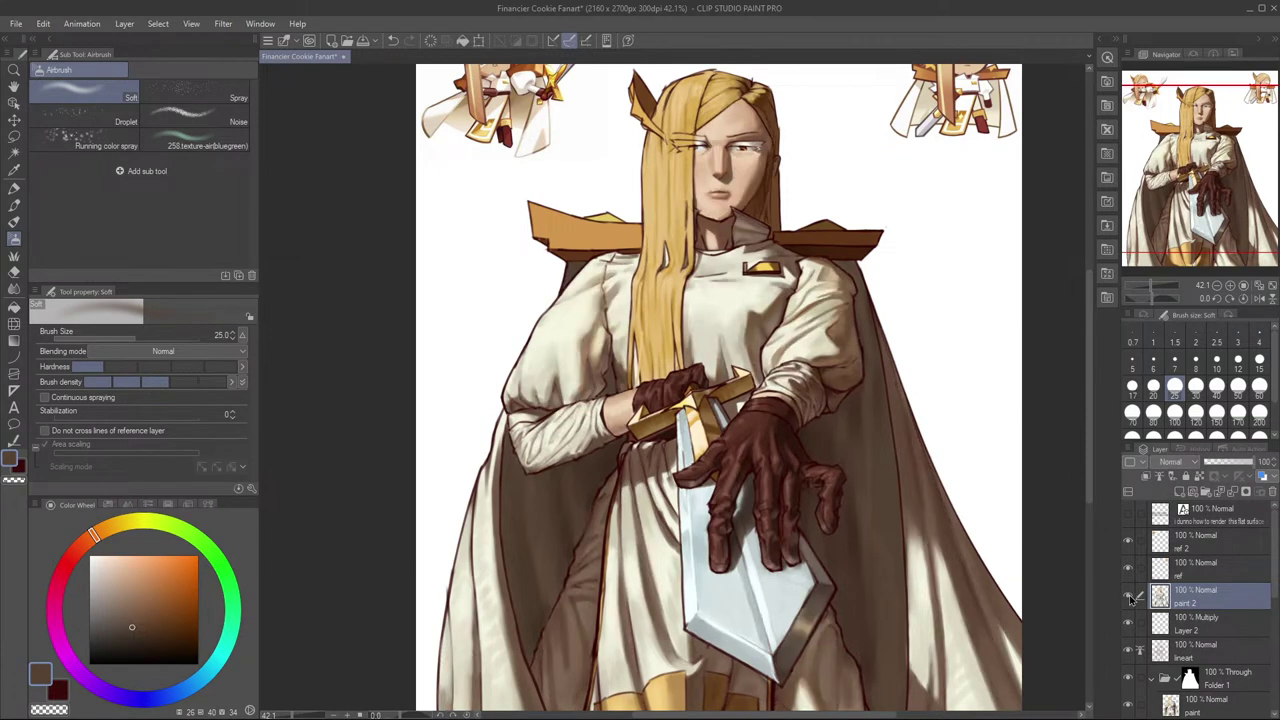
{"action": "left_click", "coordinate": [1129, 597]}
{"action": "left_click", "coordinate": [1129, 597]}
{"action": "left_click", "coordinate": [1129, 597]}
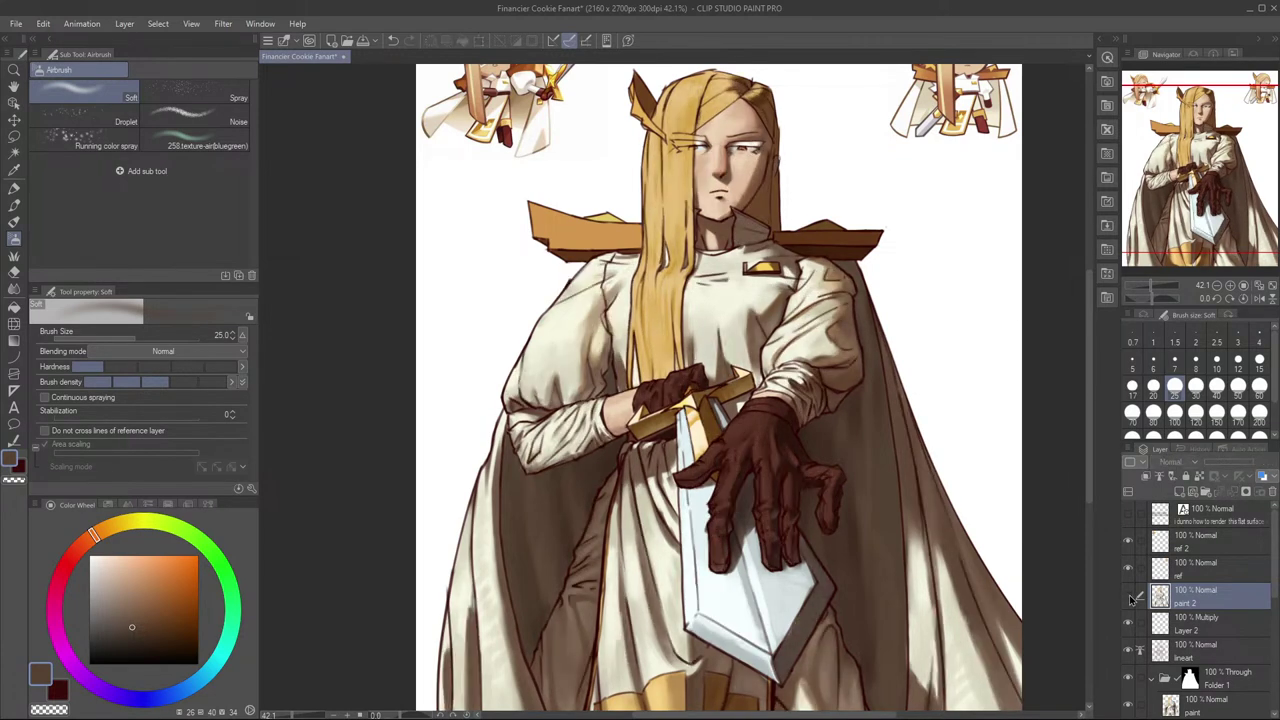
{"action": "left_click", "coordinate": [1131, 599]}
Step: Check the whole figure's balance in mirrored and normal views and switch to the Flow Milli pen
{"action": "left_click_drag", "start_coordinate": [838, 548], "coordinate": [880, 524]}
{"action": "scroll", "coordinate": [880, 524], "scroll_direction": "down", "scroll_amount": 4}
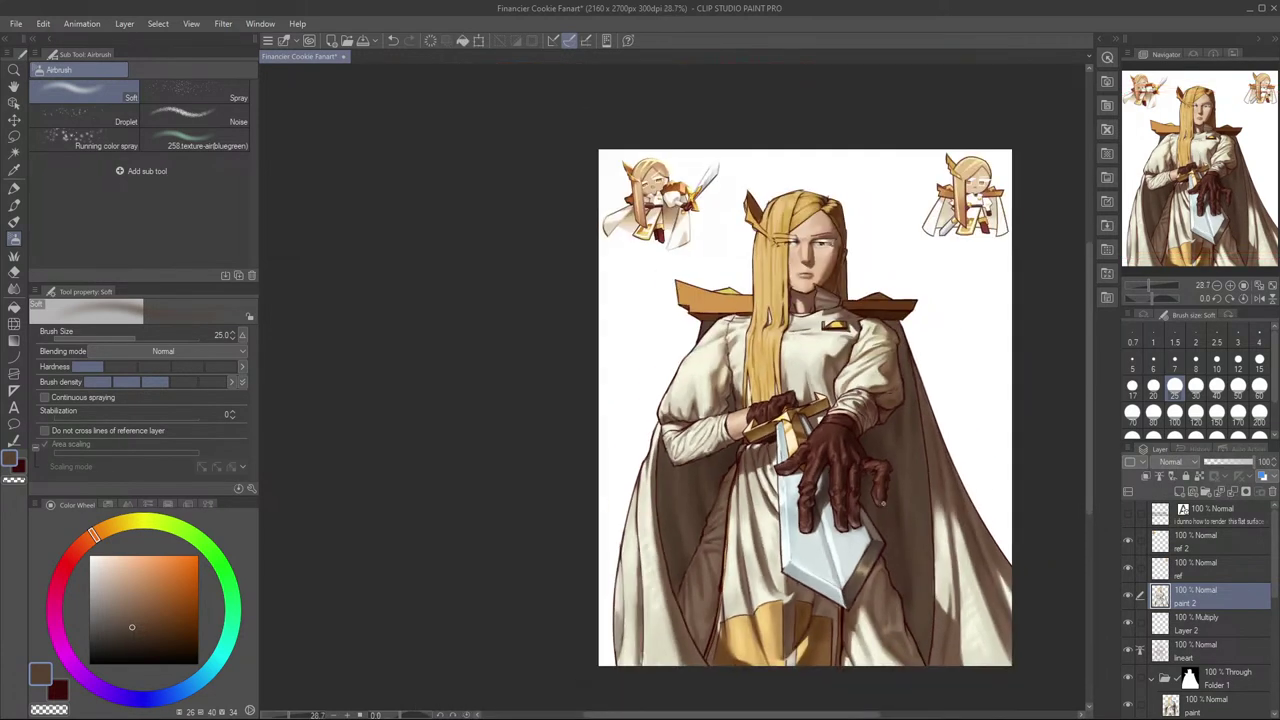
{"action": "key", "text": "h"}
{"action": "left_click_drag", "start_coordinate": [682, 530], "coordinate": [857, 486]}
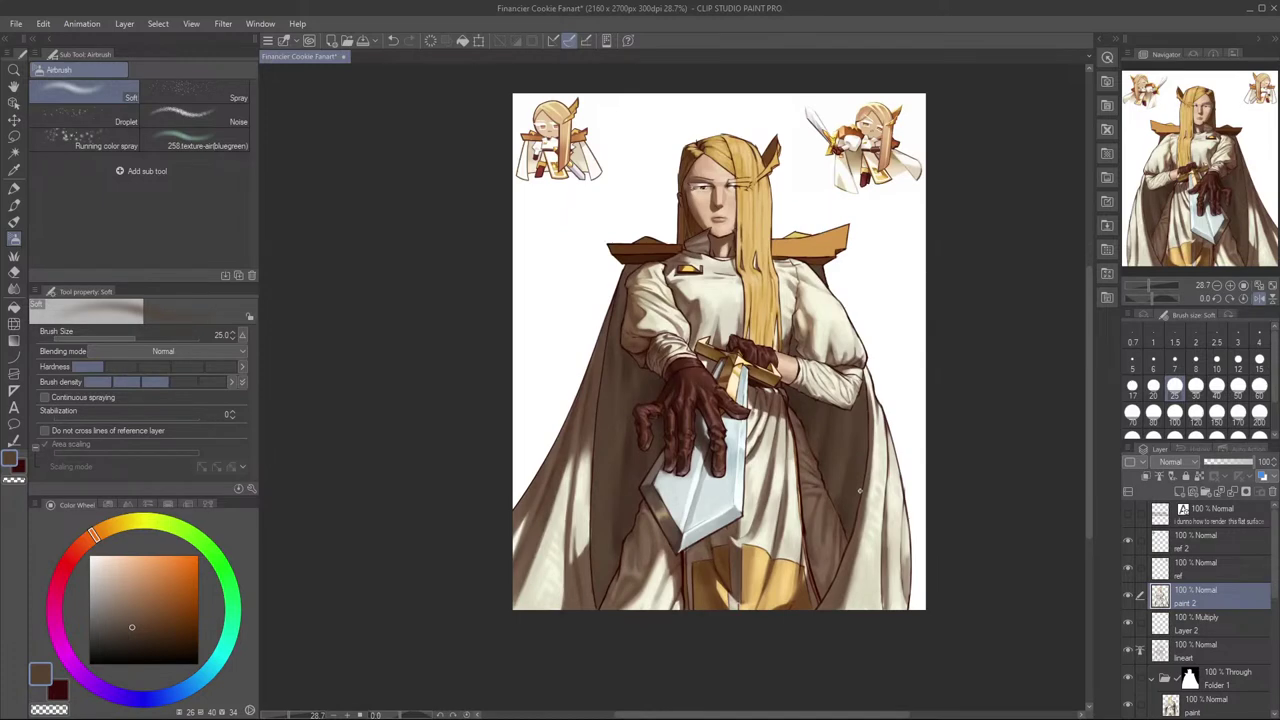
{"action": "left_click_drag", "start_coordinate": [838, 456], "coordinate": [858, 487]}
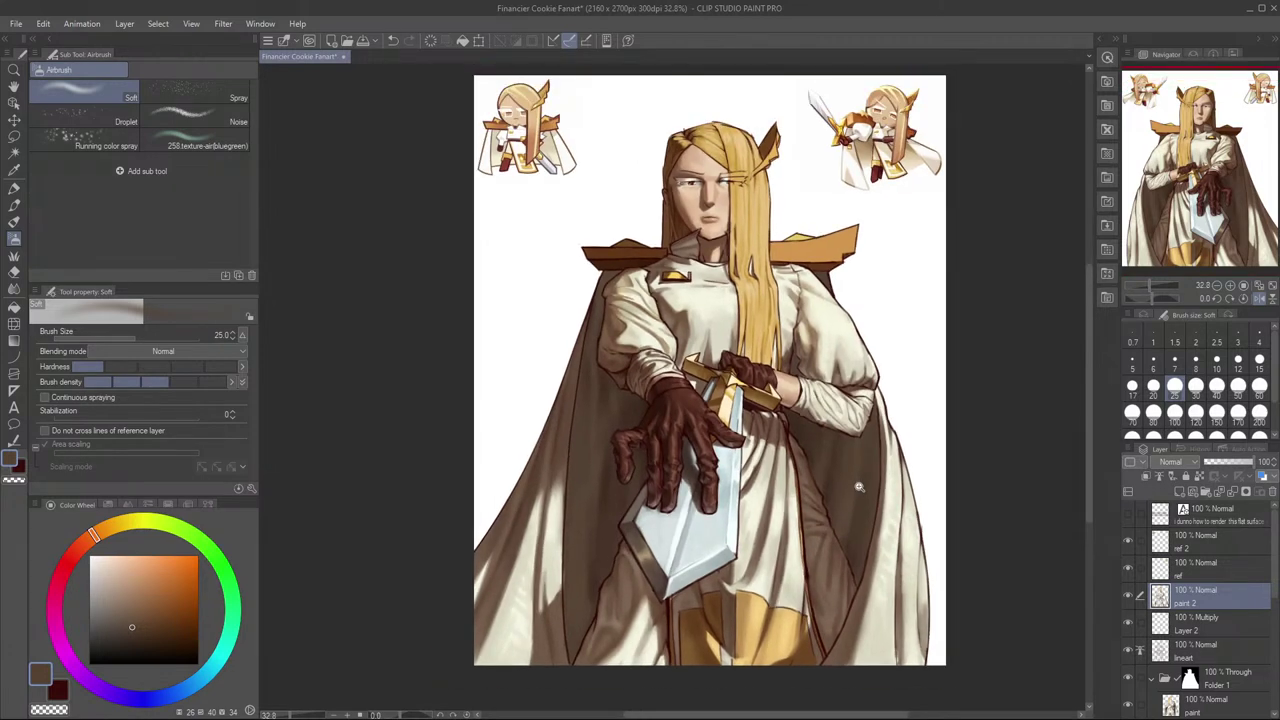
{"action": "key", "text": "h"}
{"action": "key", "text": "h"}
{"action": "key", "text": "h"}
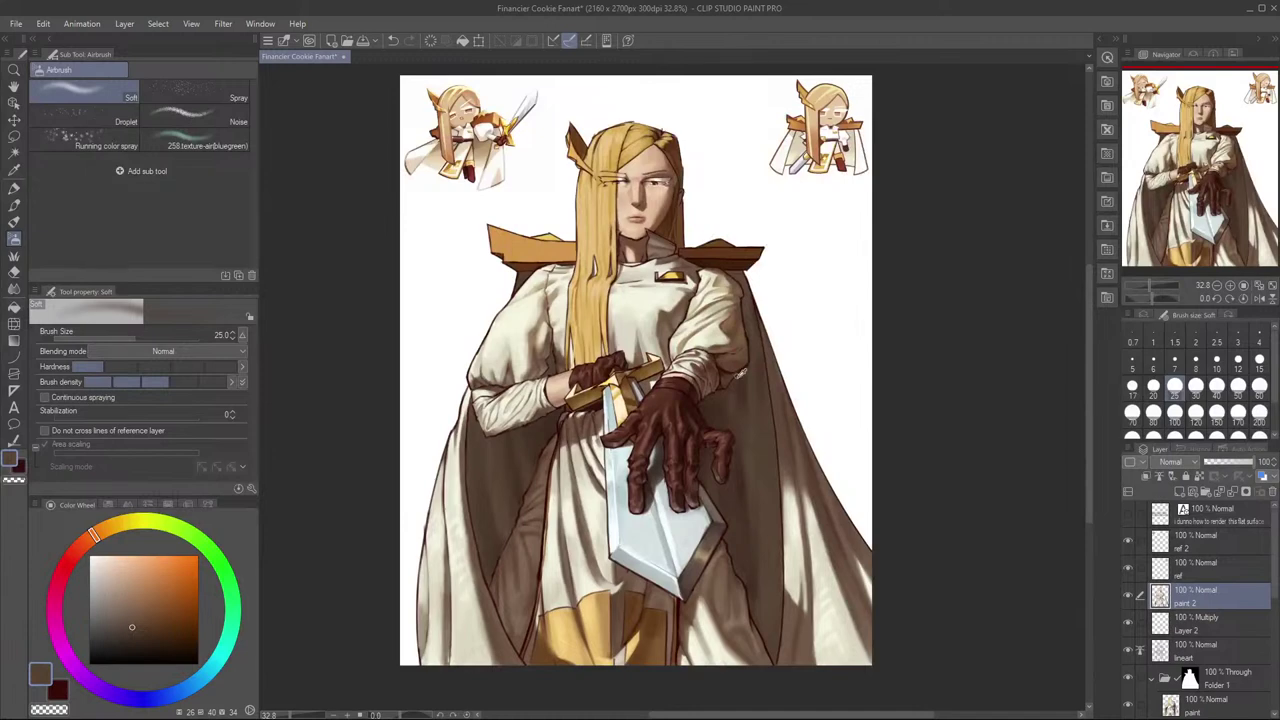
{"action": "left_click_drag", "start_coordinate": [774, 432], "coordinate": [840, 420]}
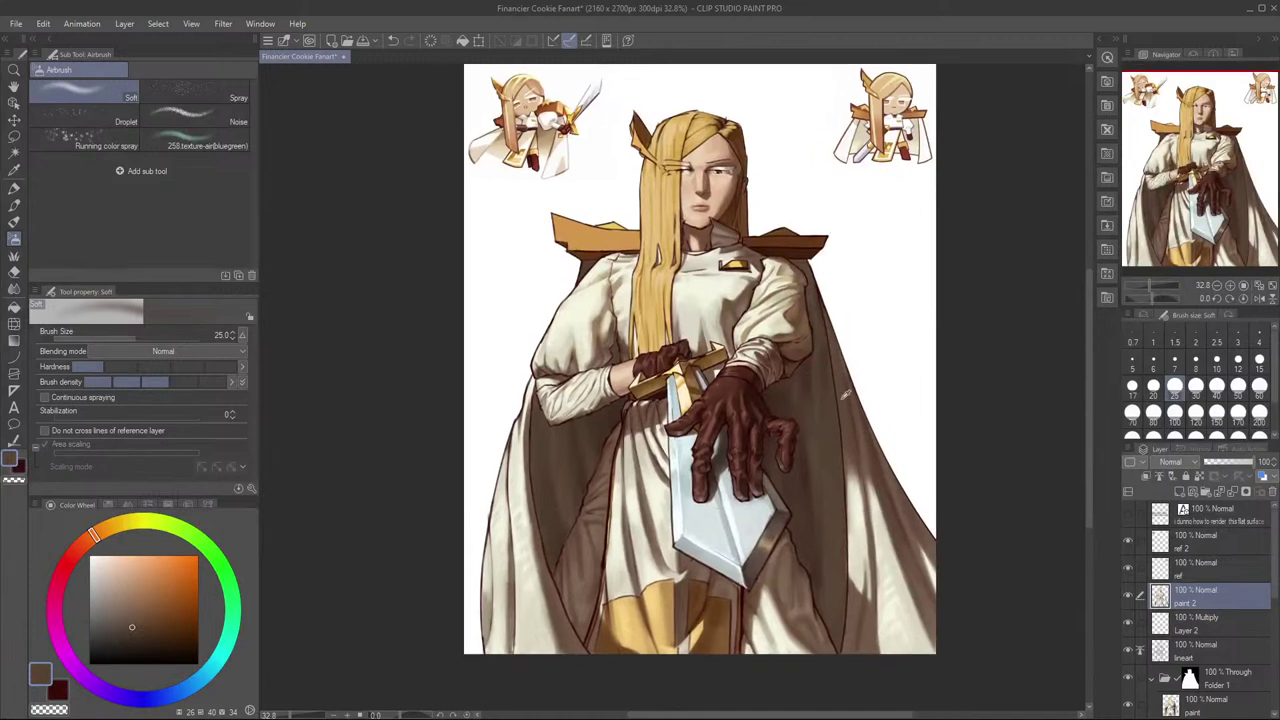
{"action": "key", "text": "p"}
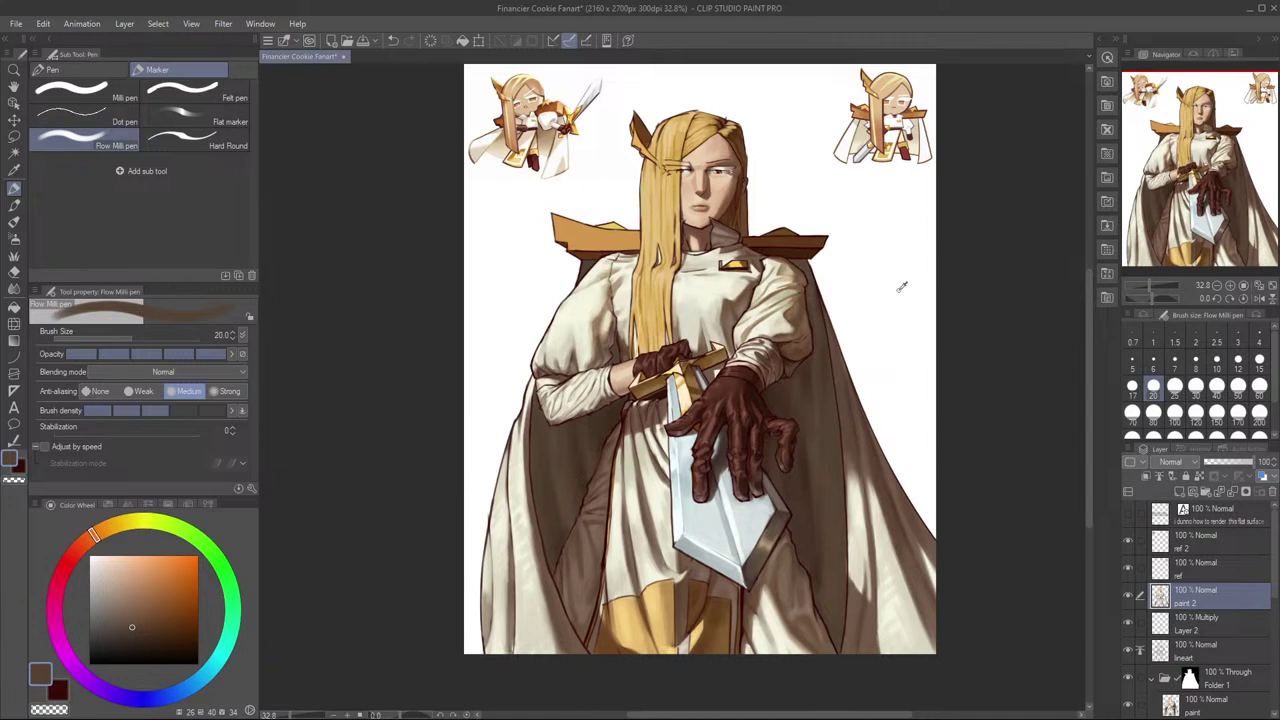
{"action": "key", "text": "h"}
{"action": "key", "text": "h"}
{"action": "key", "text": "alt+Tab"}
{"action": "key", "text": "alt+Tab"}
Step: Examine what the paint 2 layer changes across the whole figure in both the mirrored and normal views
{"action": "left_click", "coordinate": [1128, 597]}
{"action": "left_click", "coordinate": [1128, 597]}
{"action": "left_click", "coordinate": [1128, 597]}
{"action": "left_click", "coordinate": [1128, 597]}
{"action": "left_click", "coordinate": [1128, 597]}
{"action": "left_click", "coordinate": [1128, 597]}
{"action": "left_click", "coordinate": [1128, 597]}
{"action": "left_click", "coordinate": [1128, 597]}
{"action": "scroll", "coordinate": [958, 597], "scroll_direction": "down", "scroll_amount": 2}
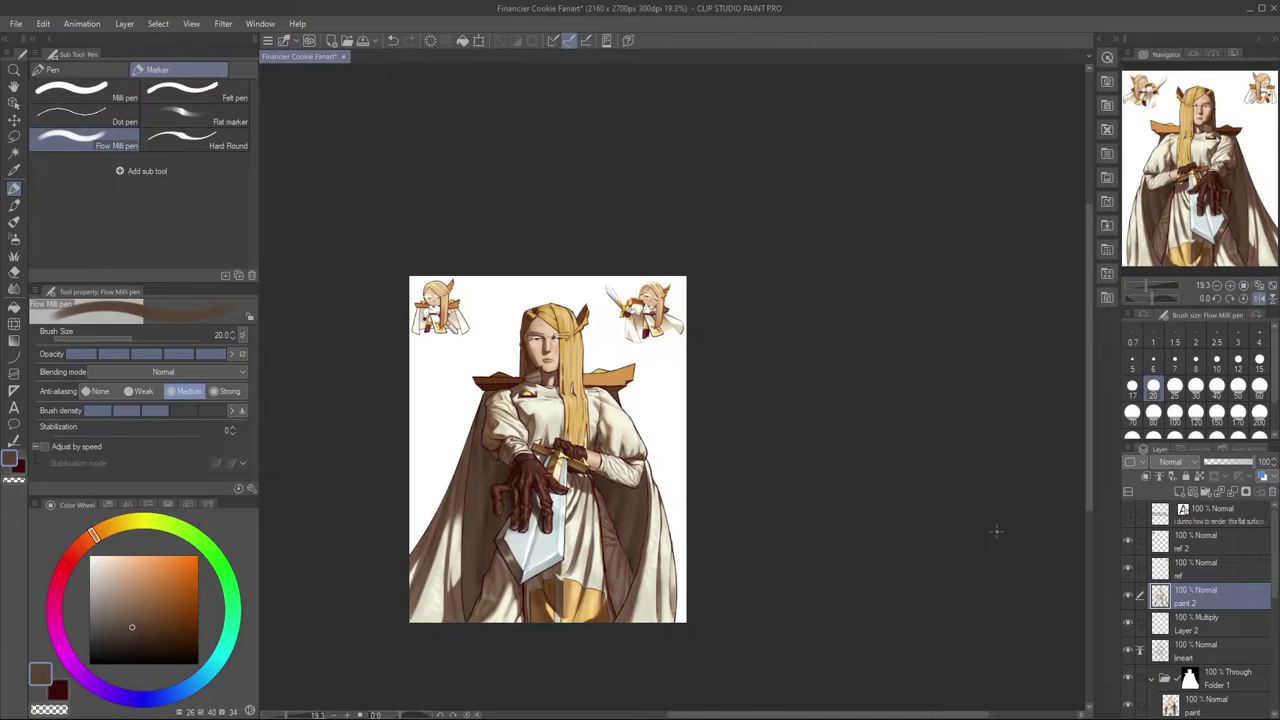
{"action": "key", "text": "h"}
{"action": "left_click_drag", "start_coordinate": [973, 566], "coordinate": [1000, 551]}
{"action": "left_click_drag", "start_coordinate": [1003, 547], "coordinate": [1012, 555]}
{"action": "left_click", "coordinate": [1128, 597]}
{"action": "left_click", "coordinate": [1128, 597]}
{"action": "left_click", "coordinate": [1128, 597]}
{"action": "left_click", "coordinate": [1128, 597]}
{"action": "left_click", "coordinate": [1128, 597]}
{"action": "left_click", "coordinate": [1128, 597]}
Step: Touch up the cape's outer edge below the raised sleeve with sampled reddish brown (19, 49, 33), using the Flow Milli pen in small sizes
{"action": "scroll", "coordinate": [900, 380], "scroll_direction": "up", "scroll_amount": 3}
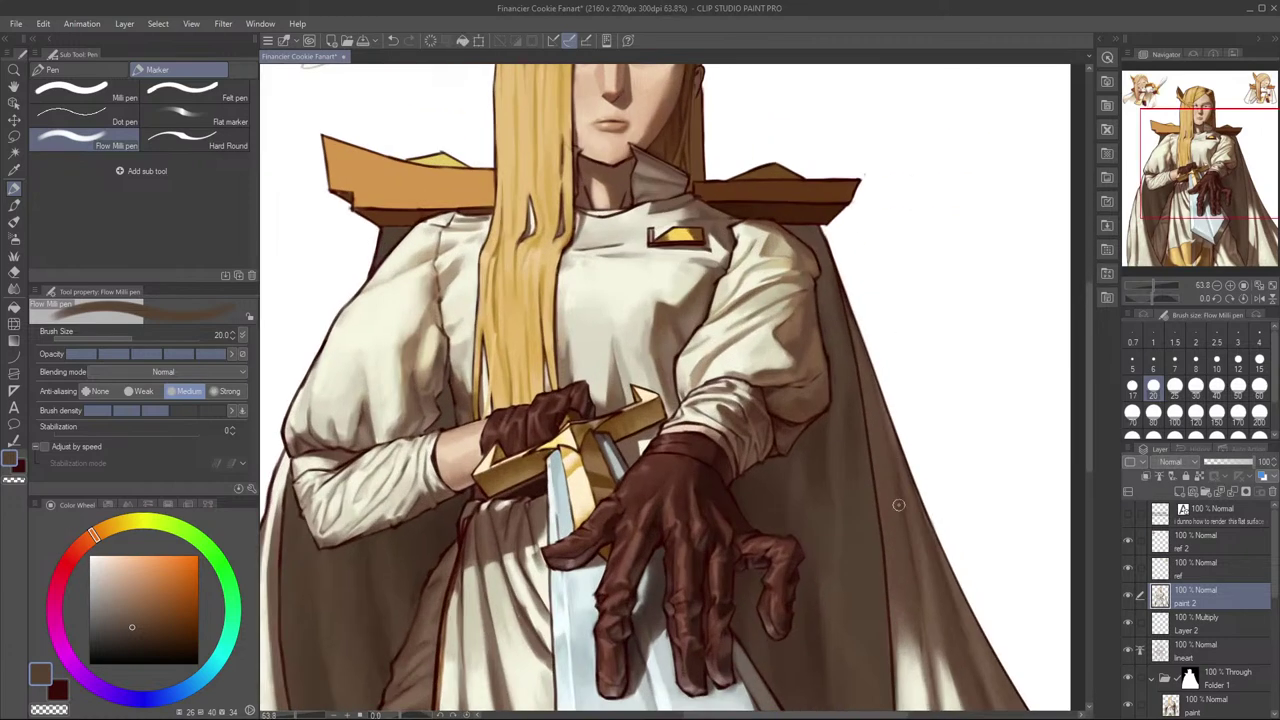
{"action": "left_click", "coordinate": [899, 500], "text": "alt"}
{"action": "key", "text": "bracketleft"}
{"action": "key", "text": "bracketleft"}
{"action": "key", "text": "bracketleft"}
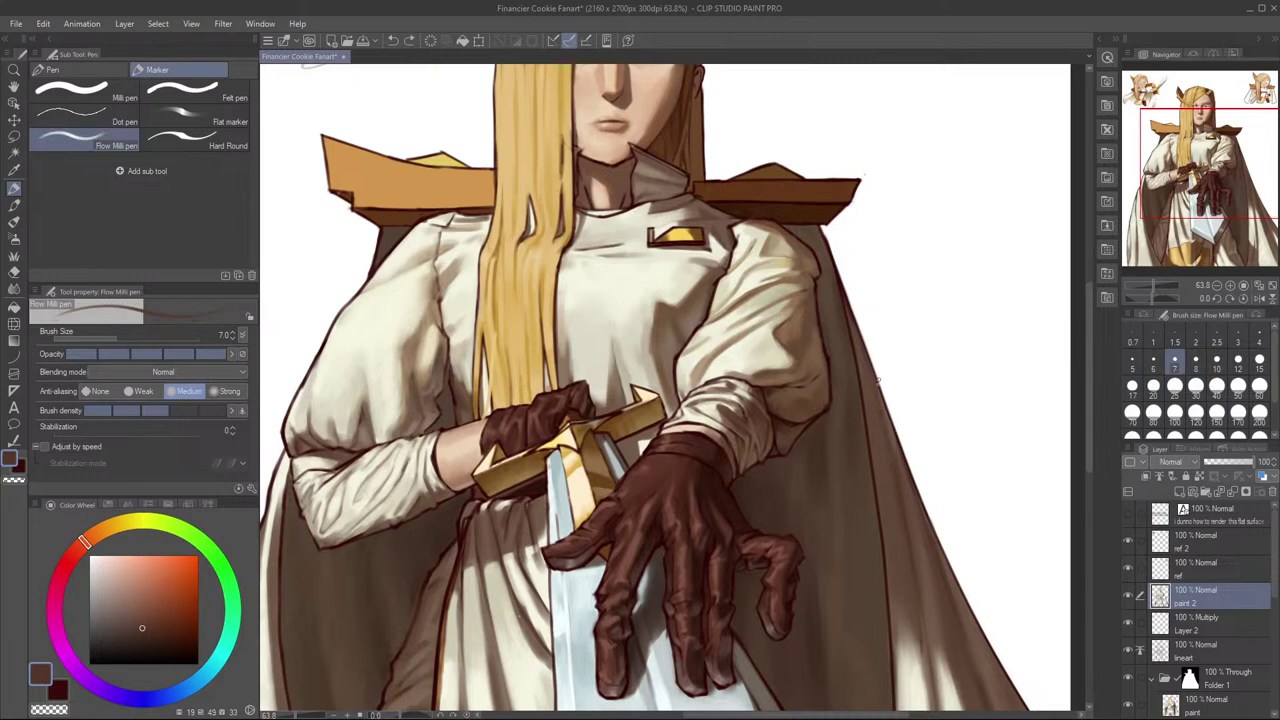
{"action": "key", "text": "bracketleft"}
{"action": "key", "text": "bracketleft"}
{"action": "left_click_drag", "start_coordinate": [871, 374], "coordinate": [876, 388]}
{"action": "key", "text": "ctrl+z"}
{"action": "key", "text": "bracketright"}
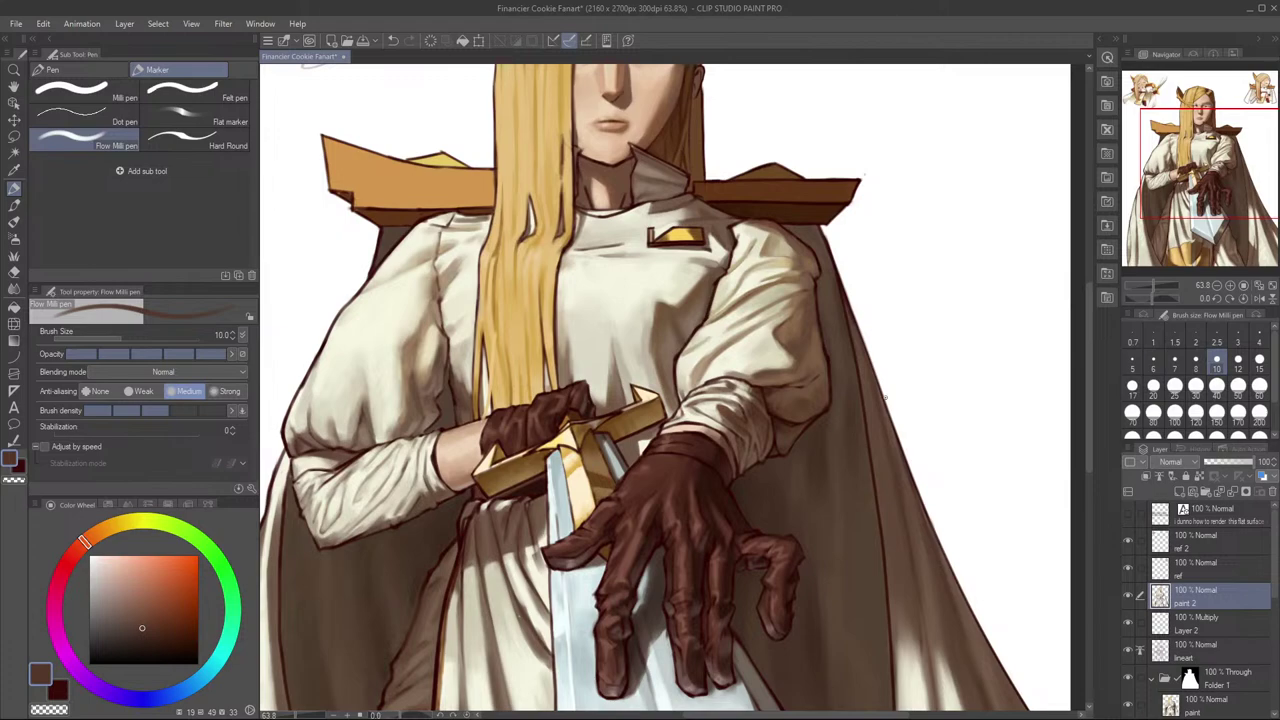
Step: Check the face, sleeves and cape silhouette by flipping between mirrored and normal views
{"action": "scroll", "coordinate": [892, 345], "scroll_direction": "down", "scroll_amount": 2}
{"action": "key", "text": "h"}
{"action": "key", "text": "h"}
{"action": "key", "text": "h"}
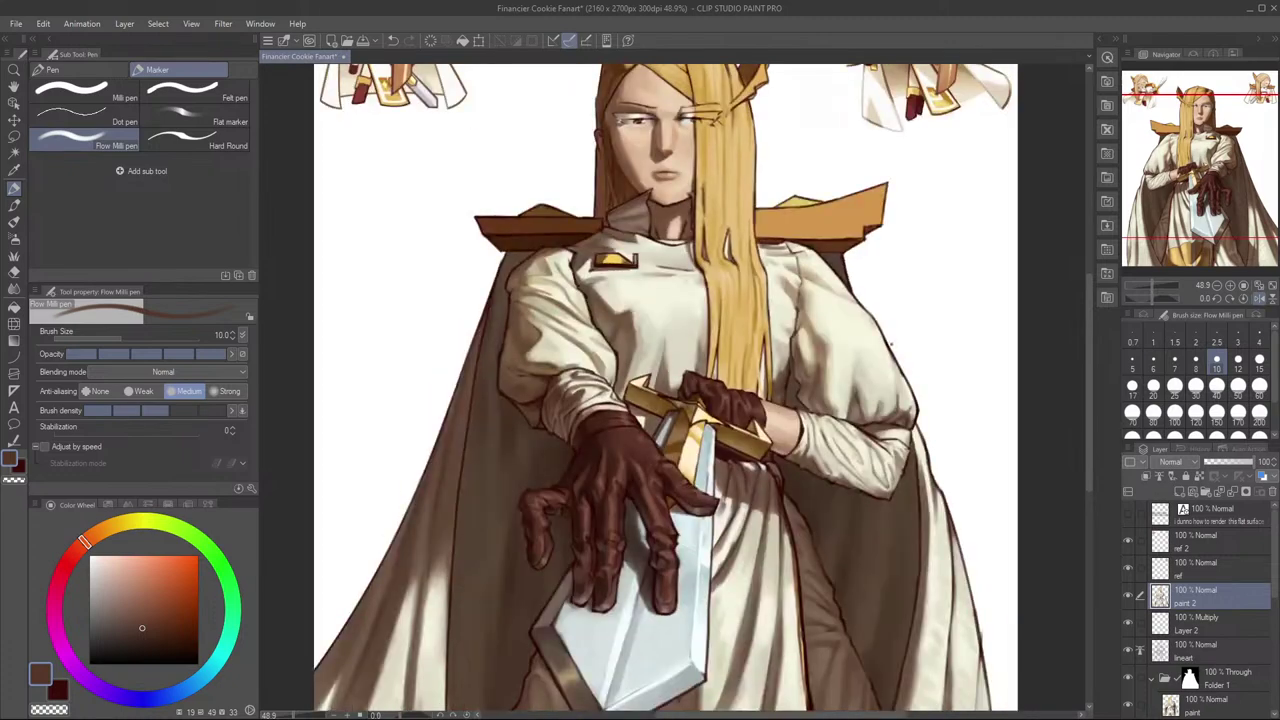
{"action": "key", "text": "h"}
{"action": "key", "text": "h"}
{"action": "key", "text": "h"}
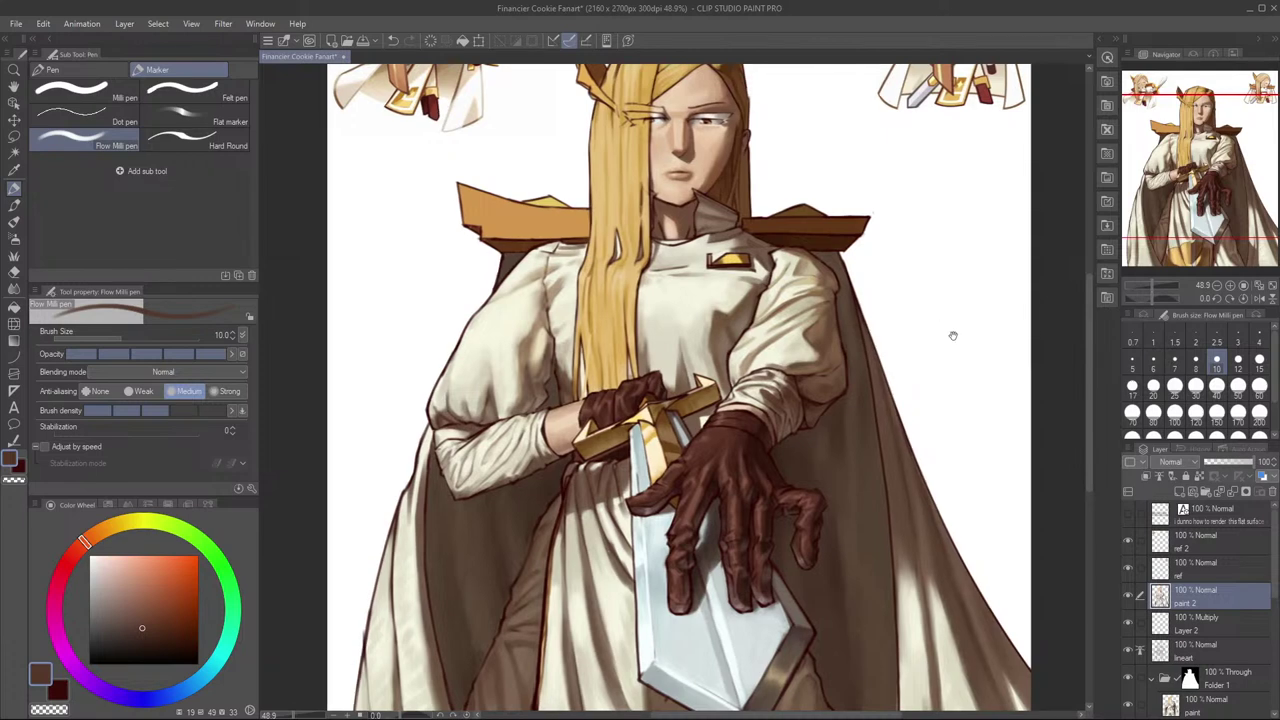
{"action": "scroll", "coordinate": [951, 334], "scroll_direction": "up", "scroll_amount": 1}
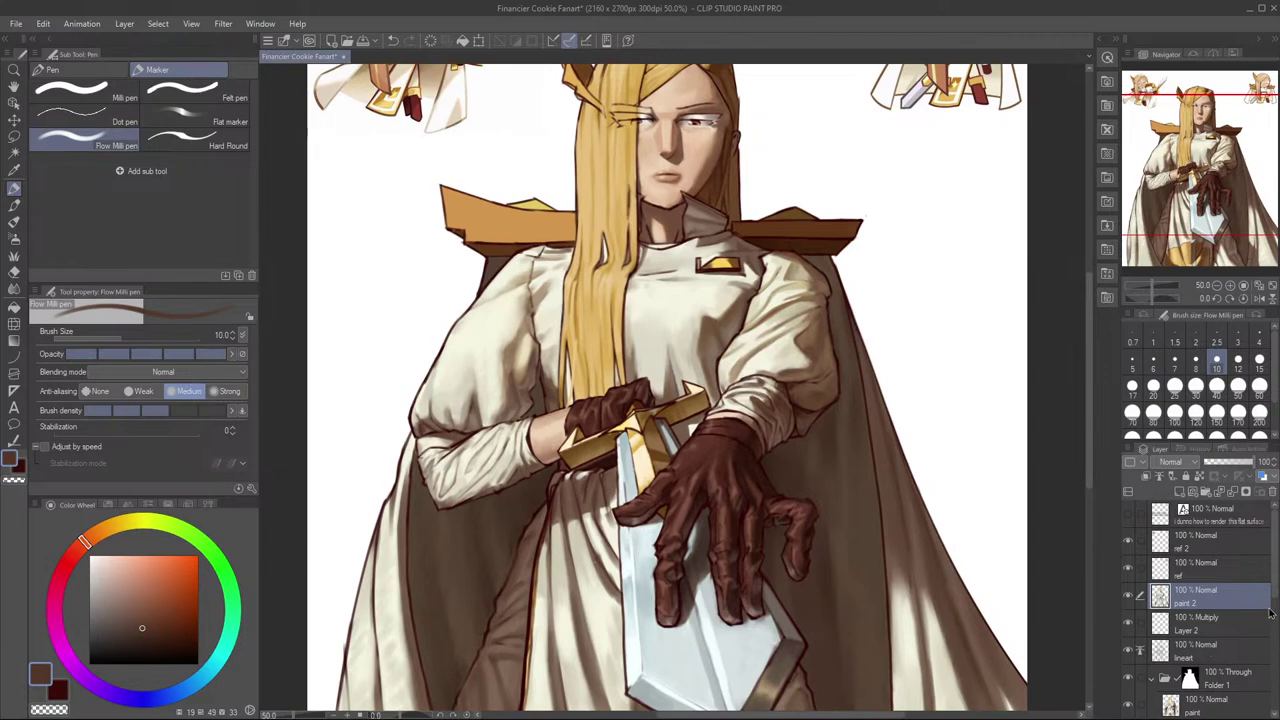
Step: Make the paint layer in Folder 1 active and check the full figure in a mirrored view
{"action": "scroll", "coordinate": [1274, 600], "scroll_direction": "down", "scroll_amount": 3}
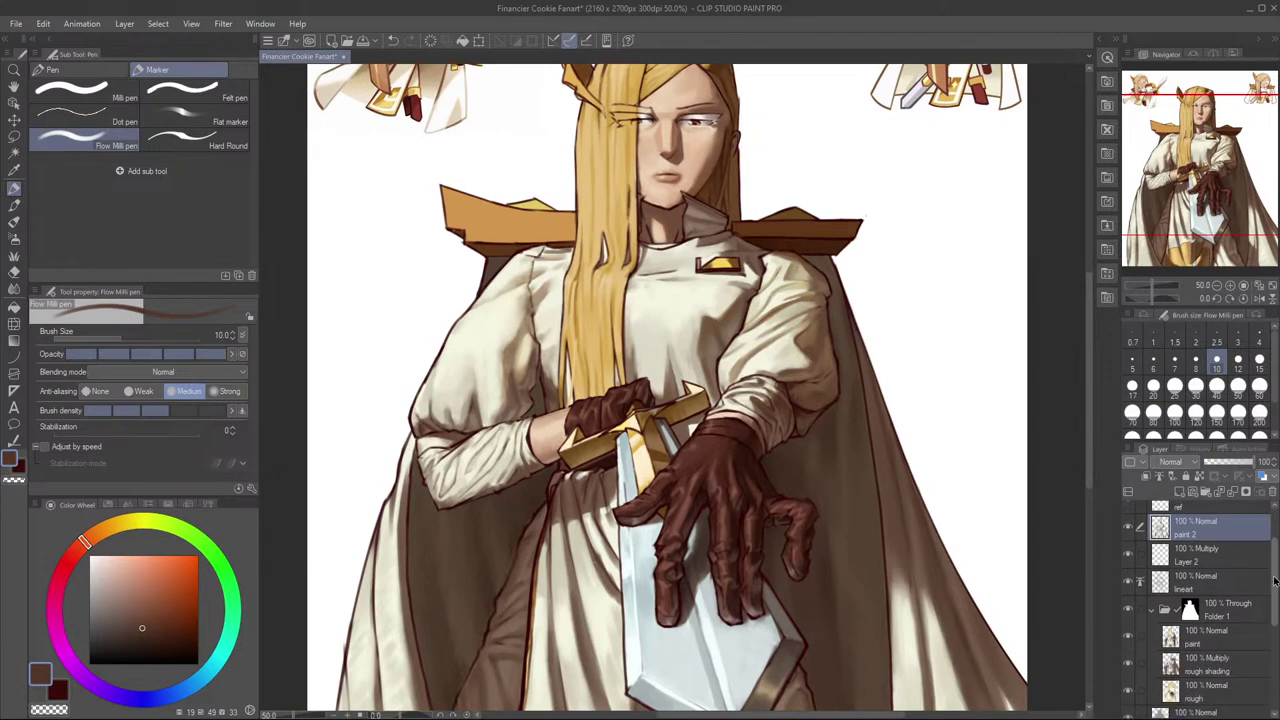
{"action": "left_click", "coordinate": [1205, 636]}
{"action": "scroll", "coordinate": [944, 510], "scroll_direction": "down", "scroll_amount": 2}
{"action": "scroll", "coordinate": [944, 510], "scroll_direction": "down", "scroll_amount": 2}
{"action": "scroll", "coordinate": [932, 520], "scroll_direction": "up", "scroll_amount": 2}
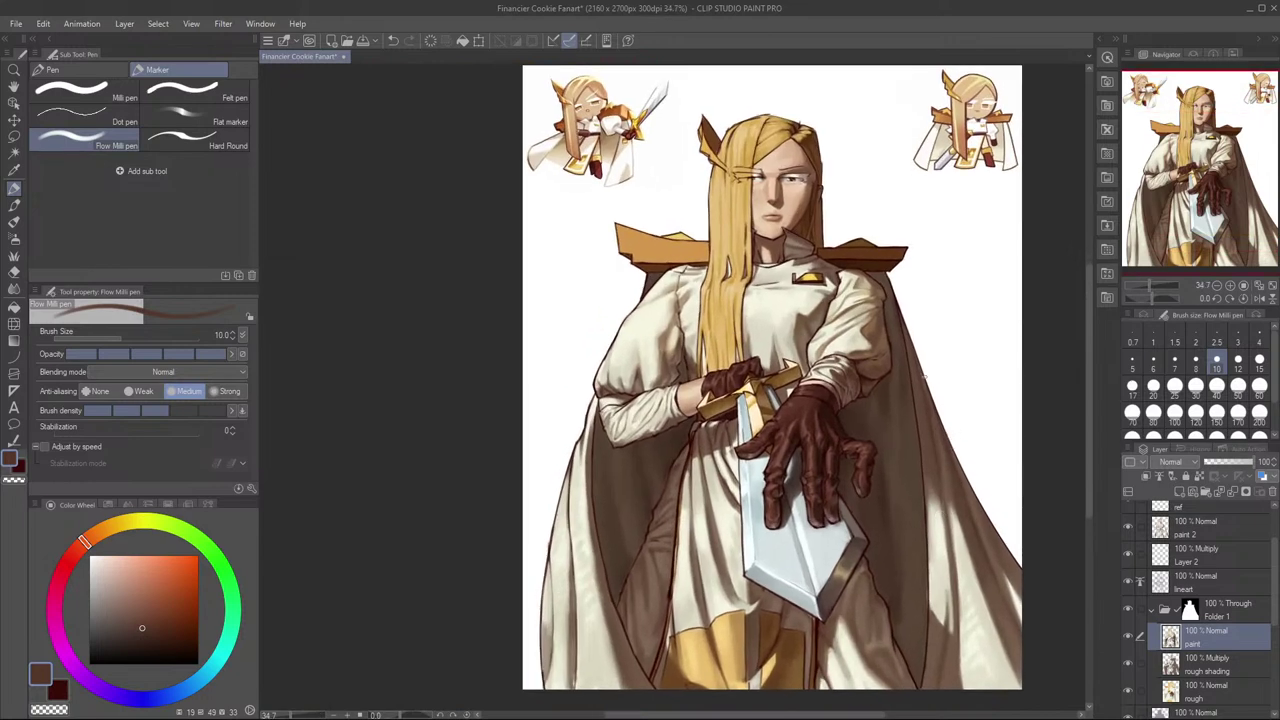
{"action": "key", "text": "h"}
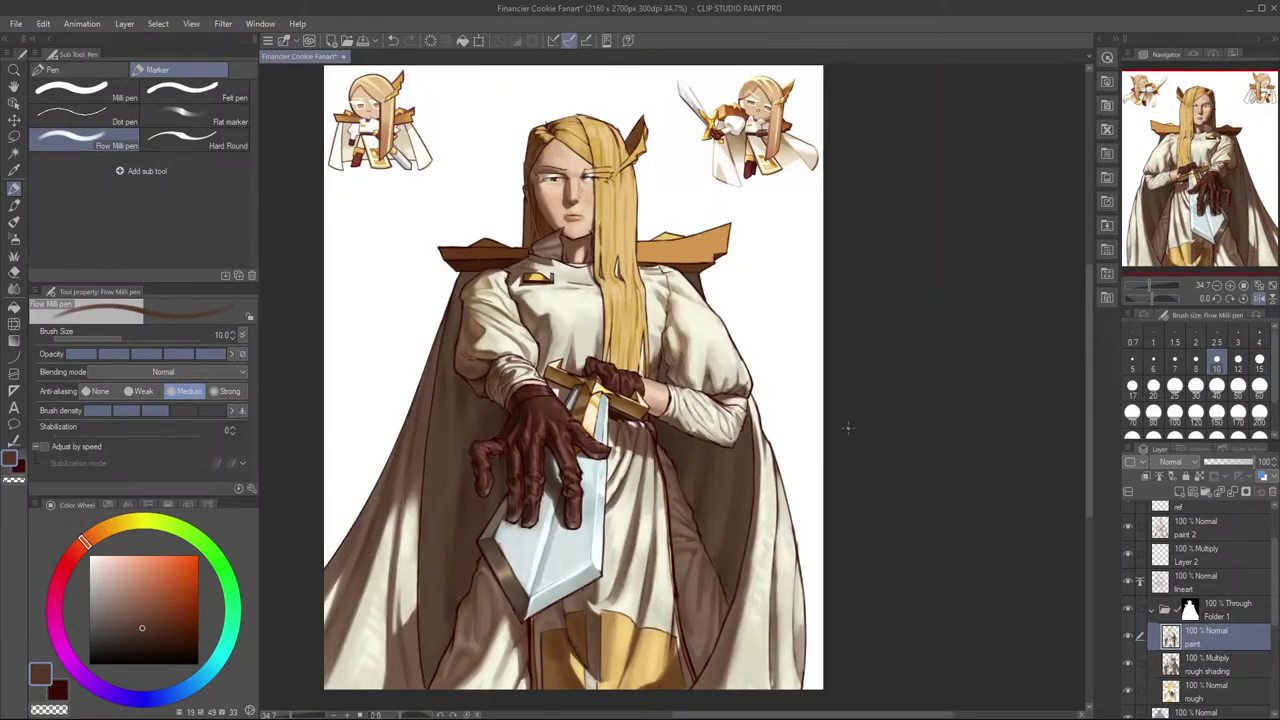
{"action": "key", "text": "h"}
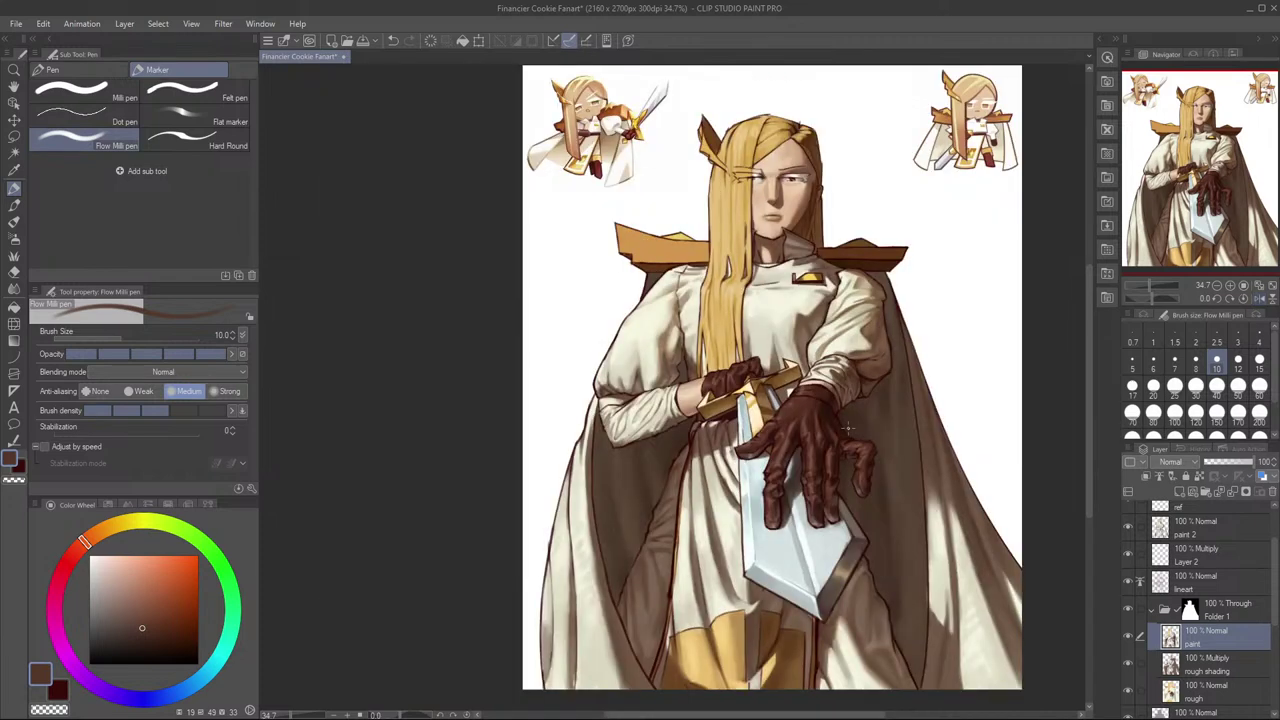
{"action": "key", "text": "h"}
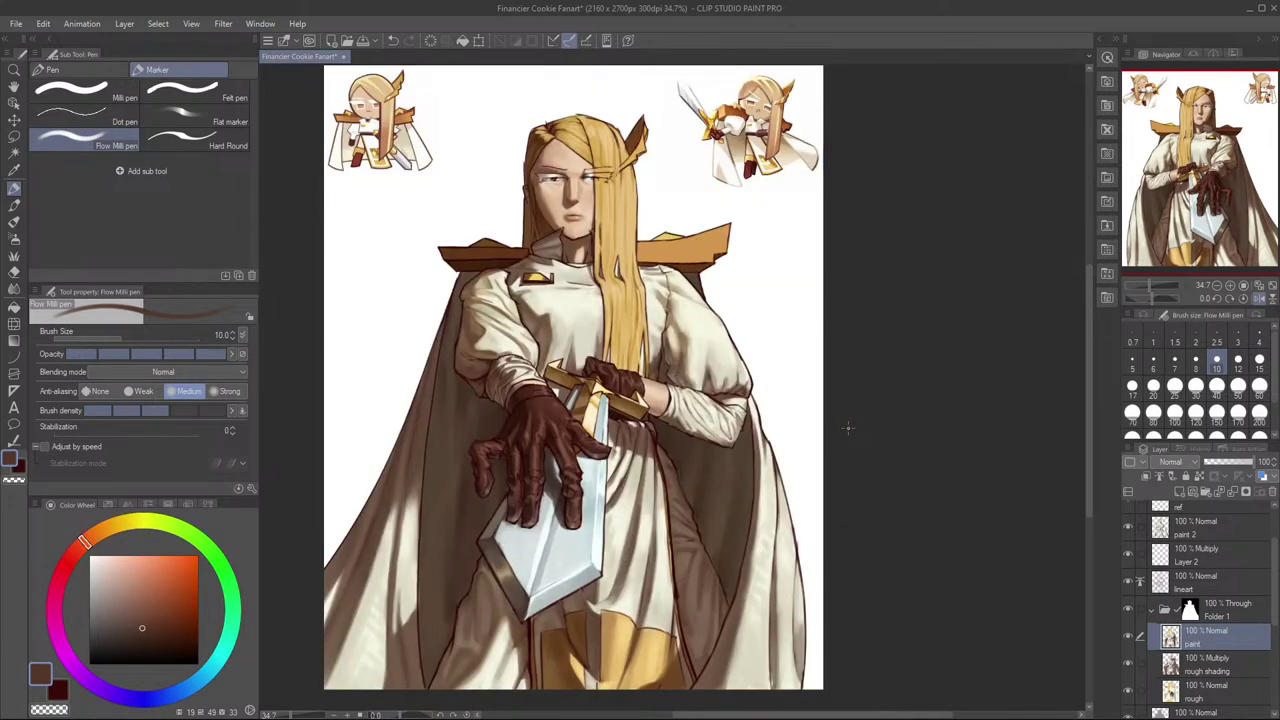
{"action": "key", "text": "h"}
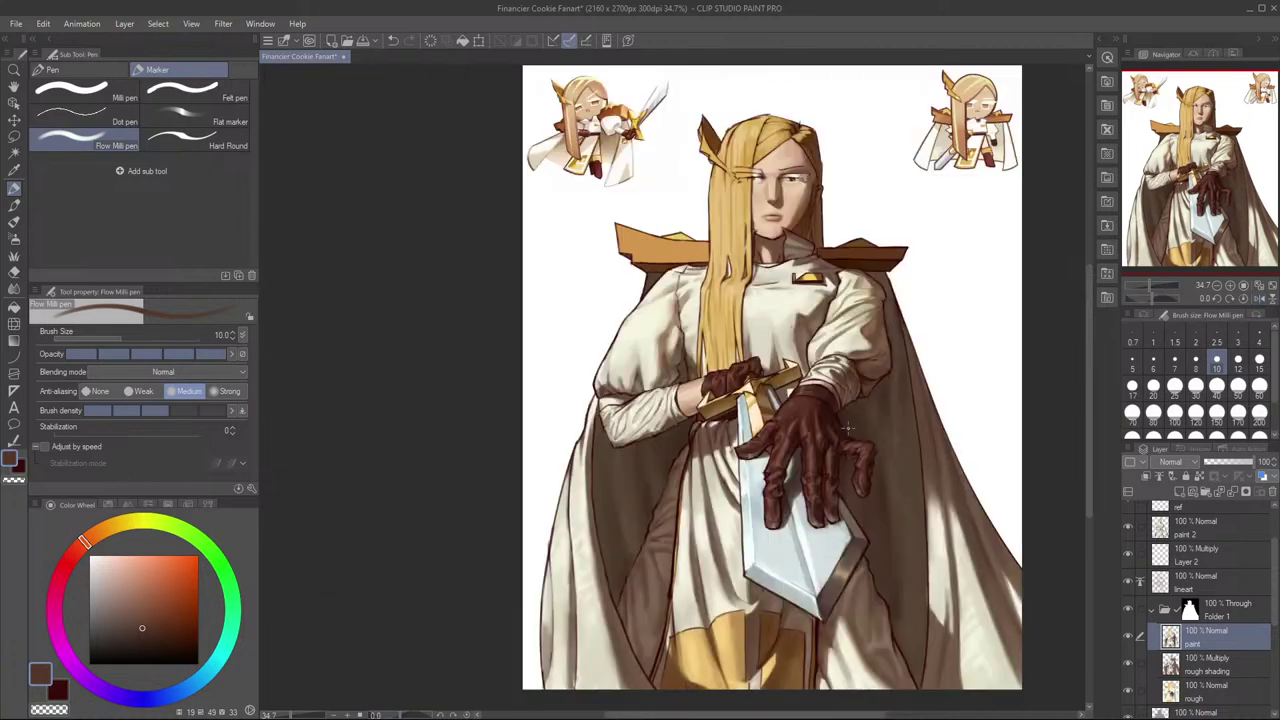
Step: Try orange-brown (22, 79, 51) sampled from the chibi reference's shoulder piece on the orange shoulder guard
{"action": "left_click_drag", "start_coordinate": [630, 226], "coordinate": [787, 337]}
{"action": "left_click_drag", "start_coordinate": [789, 279], "coordinate": [778, 282]}
{"action": "left_click", "coordinate": [690, 172], "text": "alt"}
{"action": "mouse_move", "coordinate": [762, 402]}
{"action": "left_mouse_down"}
{"action": "mouse_move", "coordinate": [776, 384]}
{"action": "mouse_move", "coordinate": [745, 405]}
{"action": "left_mouse_up"}
{"action": "key", "text": "ctrl+z"}
{"action": "key", "text": "bracketright"}
{"action": "key", "text": "bracketright"}
{"action": "key", "text": "bracketright"}
{"action": "key", "text": "bracketright"}
{"action": "key", "text": "ctrl+z"}
{"action": "key", "text": "ctrl+z"}
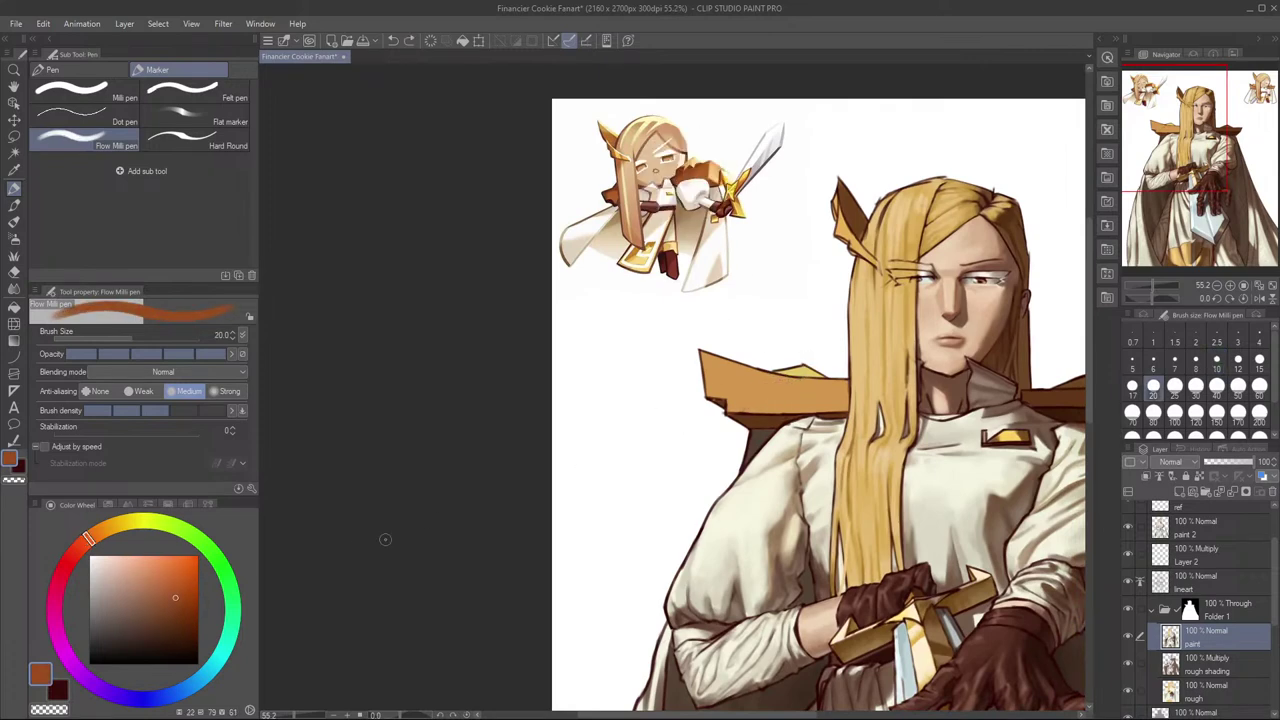
Step: Adjust the paint colour to a yellower orange-brown (27, 70, 60), testing it on the orange shoulder guard
{"action": "left_click_drag", "start_coordinate": [90, 539], "coordinate": [96, 535]}
{"action": "left_click_drag", "start_coordinate": [171, 595], "coordinate": [160, 604]}
{"action": "mouse_move", "coordinate": [768, 376]}
{"action": "left_mouse_down"}
{"action": "mouse_move", "coordinate": [736, 391]}
{"action": "mouse_move", "coordinate": [778, 386]}
{"action": "mouse_move", "coordinate": [742, 401]}
{"action": "mouse_move", "coordinate": [783, 385]}
{"action": "mouse_move", "coordinate": [722, 388]}
{"action": "left_mouse_up"}
{"action": "key", "text": "ctrl+z"}
{"action": "left_click", "coordinate": [164, 598]}
{"action": "key", "text": "ctrl+z"}
{"action": "key", "text": "ctrl+z"}
Step: Shade the orange shoulder guard beside the long hair with orange-brown (27, 70, 60), reducing the brush size to 20
{"action": "key", "text": "bracketright"}
{"action": "key", "text": "bracketright"}
{"action": "key", "text": "bracketright"}
{"action": "key", "text": "bracketright"}
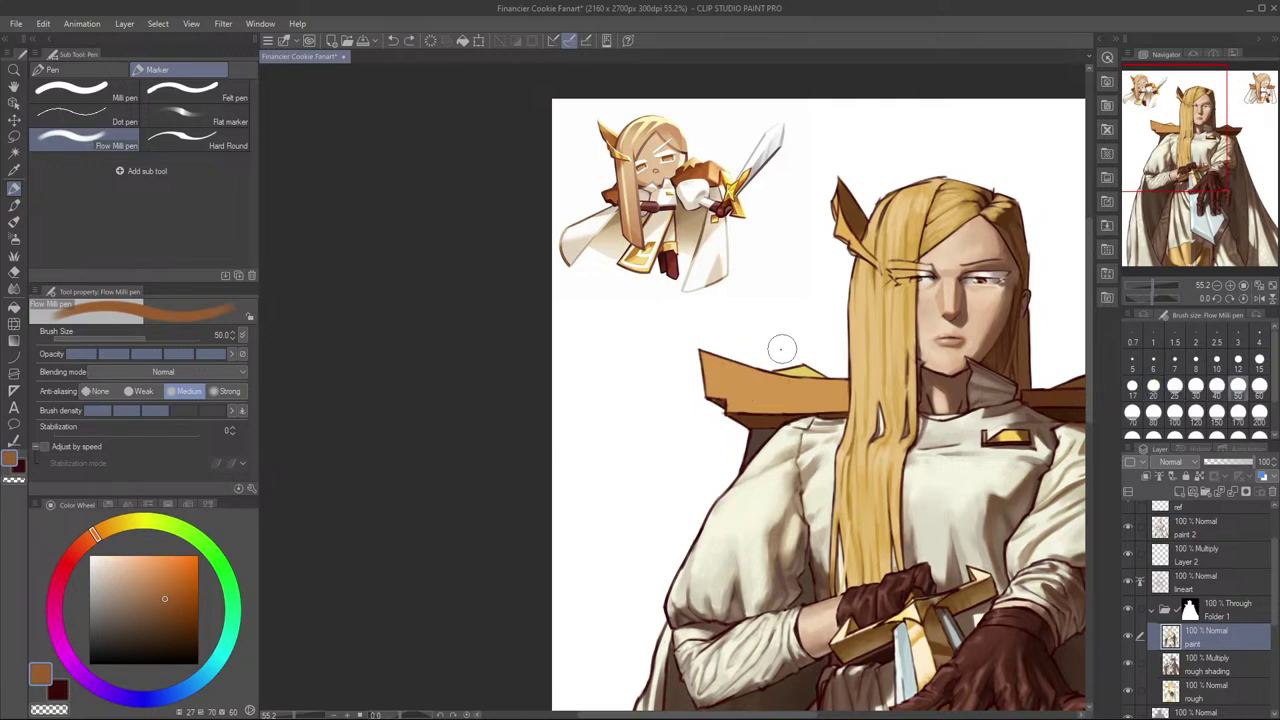
{"action": "key", "text": "bracketleft"}
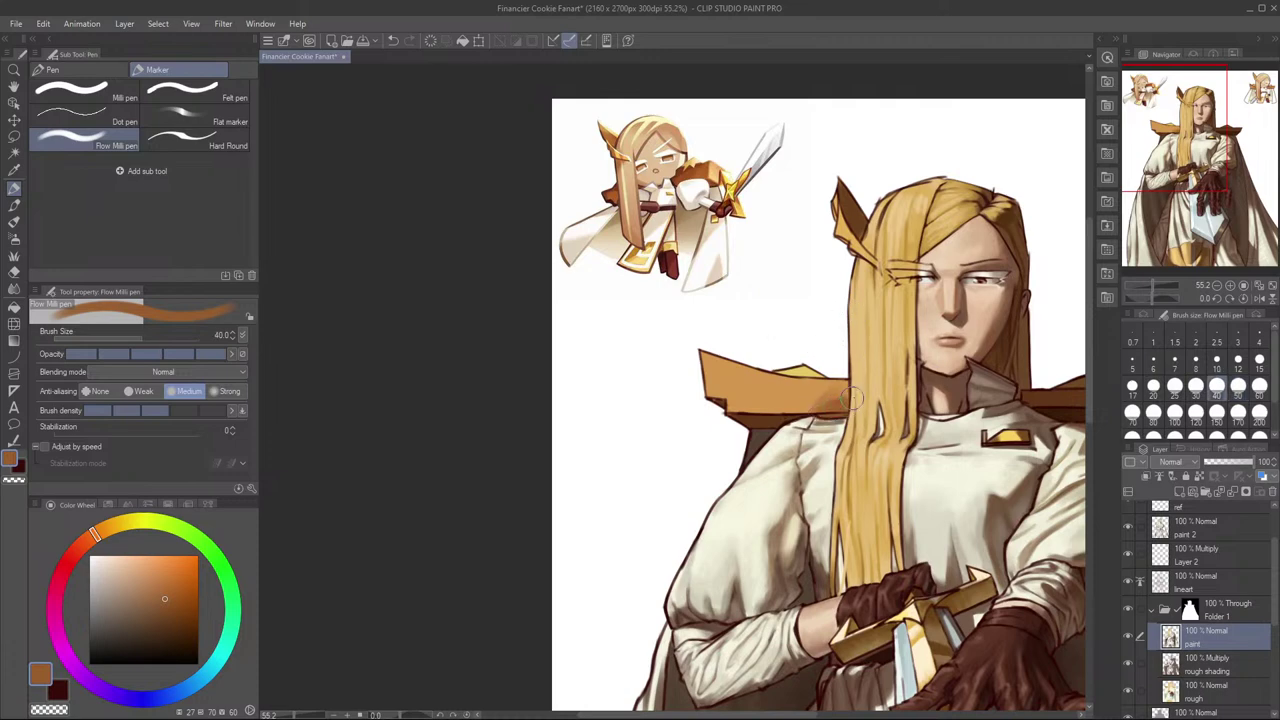
{"action": "key", "text": "bracketleft"}
{"action": "key", "text": "bracketleft"}
{"action": "key", "text": "bracketleft"}
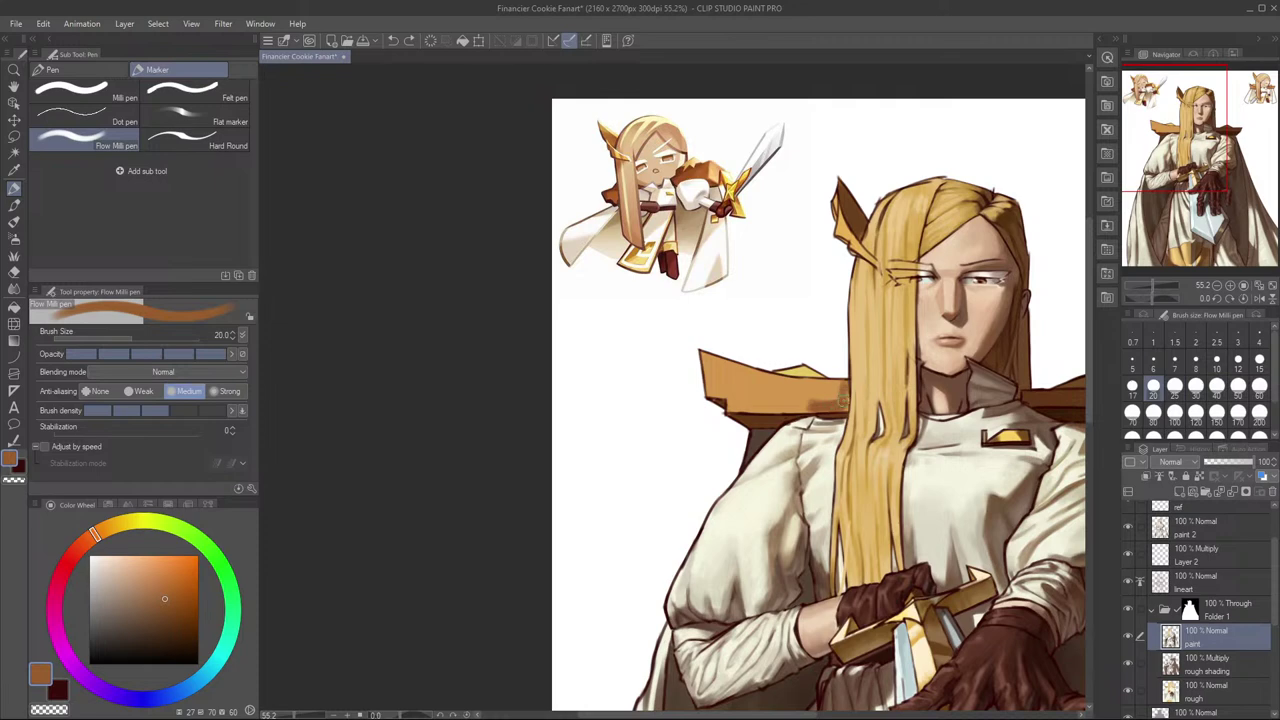
{"action": "mouse_move", "coordinate": [833, 388]}
{"action": "left_mouse_down"}
{"action": "mouse_move", "coordinate": [818, 405]}
{"action": "mouse_move", "coordinate": [790, 385]}
{"action": "mouse_move", "coordinate": [829, 391]}
{"action": "mouse_move", "coordinate": [804, 403]}
{"action": "mouse_move", "coordinate": [829, 387]}
{"action": "mouse_move", "coordinate": [798, 389]}
{"action": "left_mouse_up"}
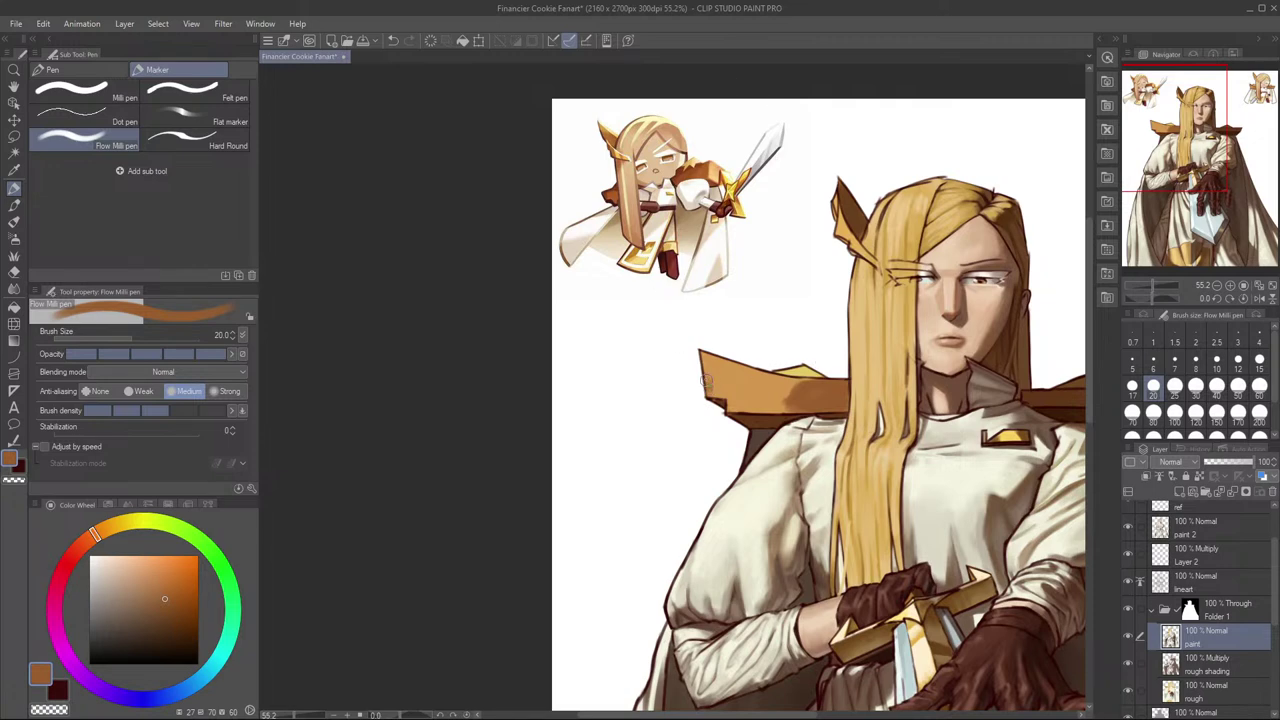
Step: Shade the outer end and lower edge of the orange shoulder guard, reducing the brush size to 12
{"action": "key", "text": "ctrl+z"}
{"action": "mouse_move", "coordinate": [730, 397]}
{"action": "left_mouse_down"}
{"action": "mouse_move", "coordinate": [732, 409]}
{"action": "mouse_move", "coordinate": [769, 409]}
{"action": "left_mouse_up"}
{"action": "key", "text": "ctrl+z"}
{"action": "key", "text": "bracketleft"}
{"action": "key", "text": "bracketleft"}
{"action": "key", "text": "bracketleft"}
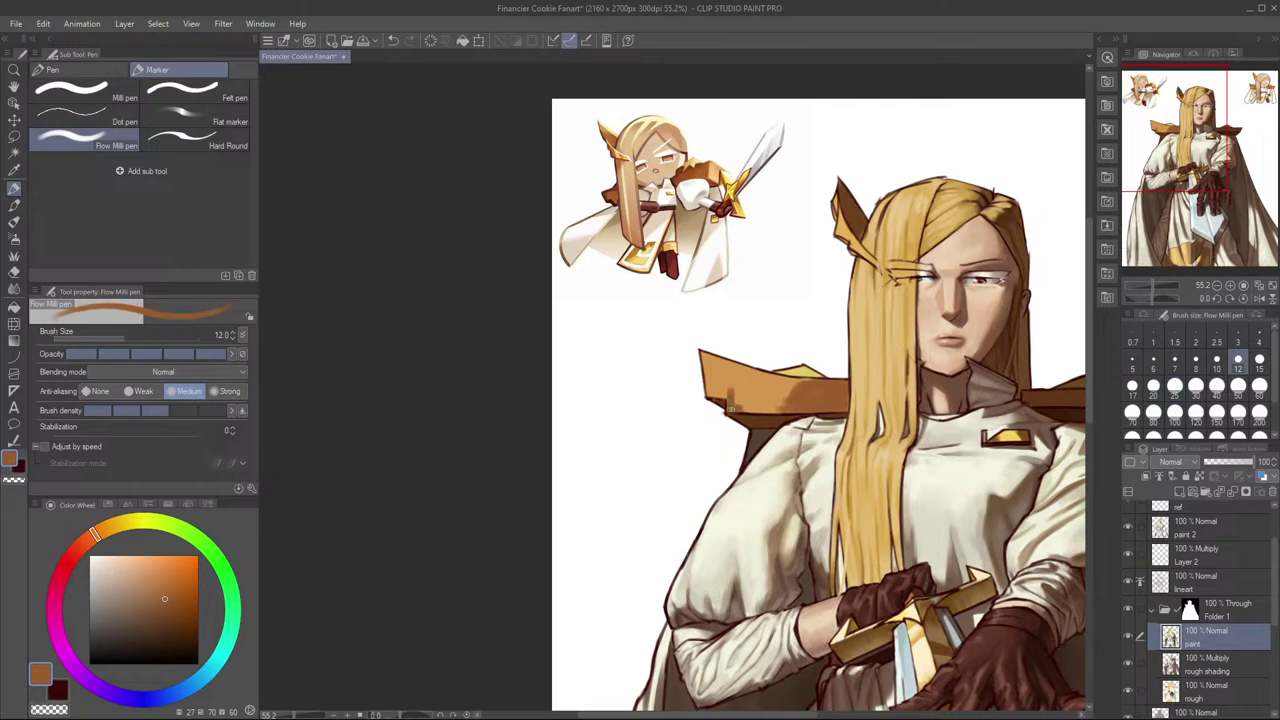
Step: Try broader brown strokes at brush size 25 on the orange shoulder guard, erasing parts of them near its outer end
{"action": "key", "text": "bracketright"}
{"action": "key", "text": "bracketright"}
{"action": "key", "text": "bracketright"}
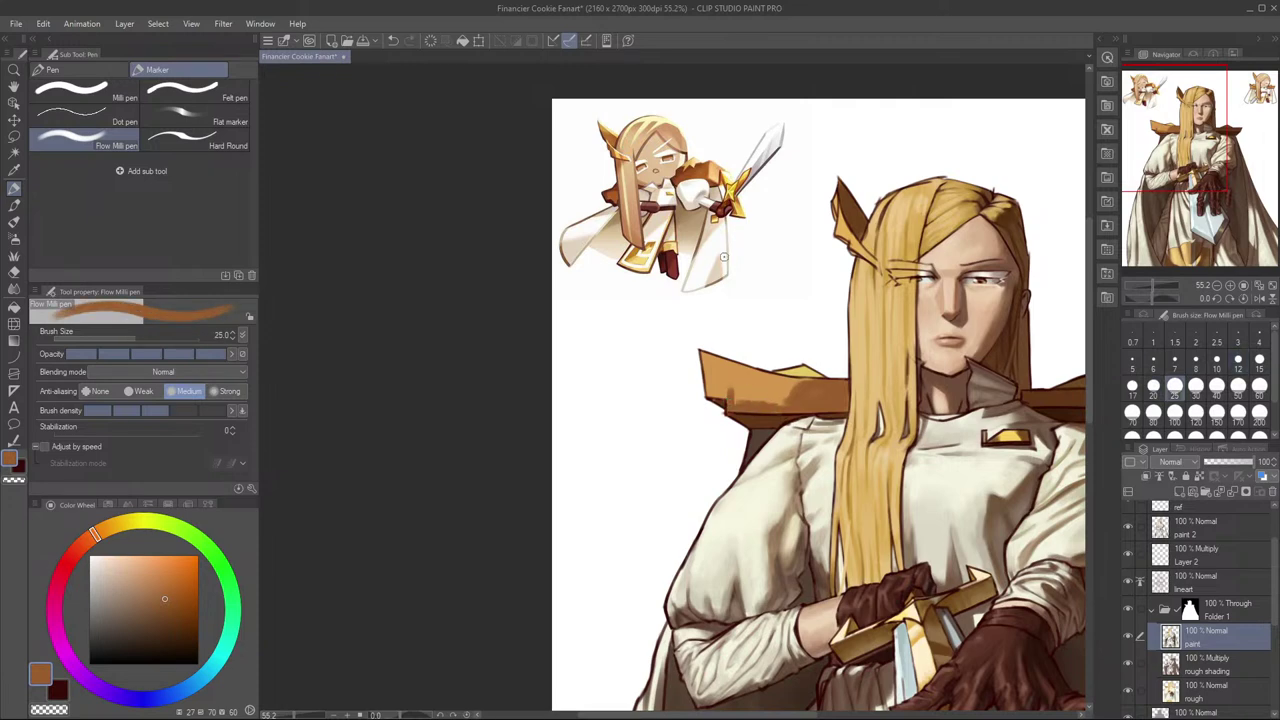
{"action": "mouse_move", "coordinate": [747, 389]}
{"action": "left_mouse_down"}
{"action": "mouse_move", "coordinate": [704, 362]}
{"action": "mouse_move", "coordinate": [771, 405]}
{"action": "mouse_move", "coordinate": [718, 358]}
{"action": "mouse_move", "coordinate": [750, 379]}
{"action": "mouse_move", "coordinate": [736, 376]}
{"action": "mouse_move", "coordinate": [729, 368]}
{"action": "mouse_move", "coordinate": [811, 387]}
{"action": "left_mouse_up"}
{"action": "key", "text": "ctrl+z"}
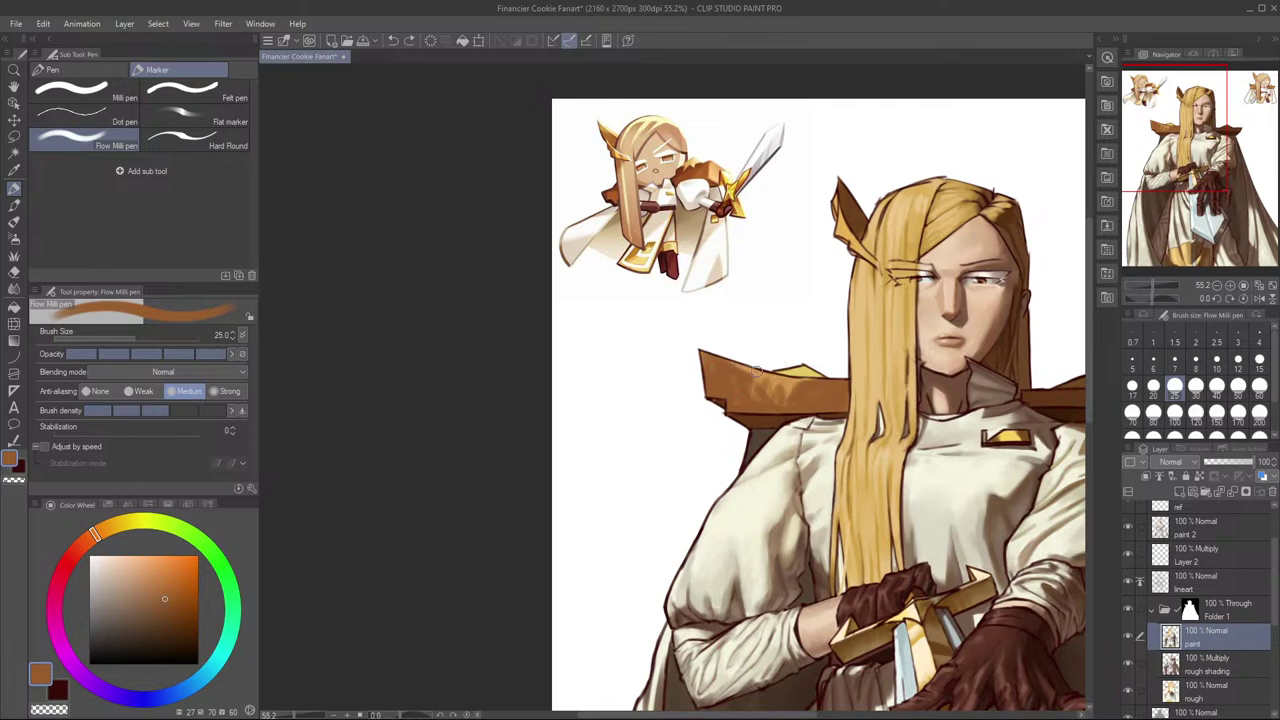
{"action": "key", "text": "e"}
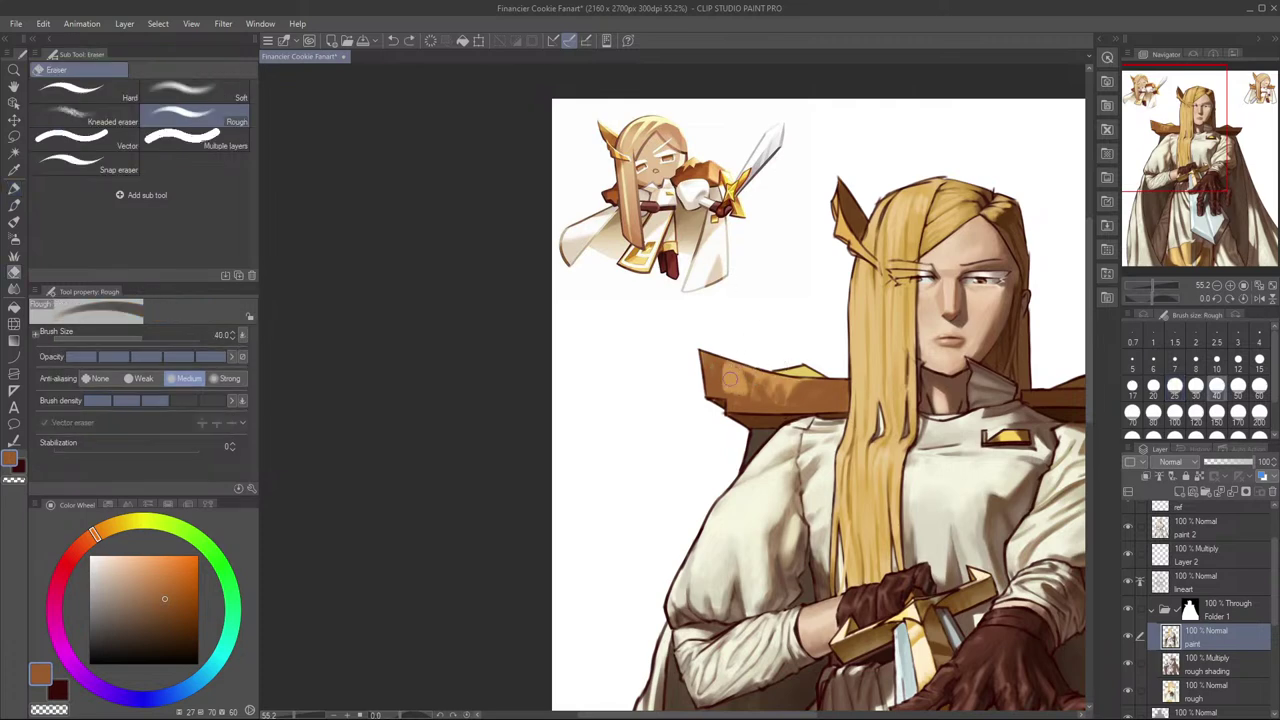
{"action": "left_click_drag", "start_coordinate": [748, 378], "coordinate": [728, 386]}
{"action": "key", "text": "p"}
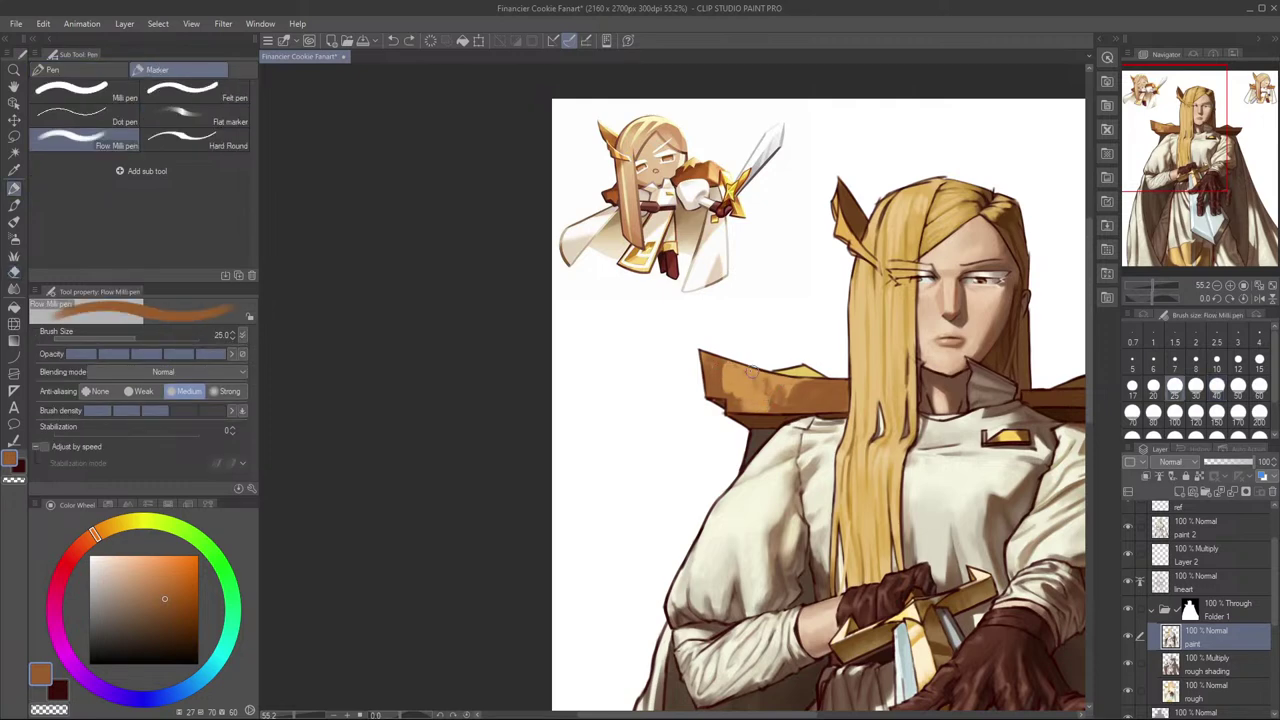
Step: Try breaking the shoulder guard's brown shading into blocky patches, alternating the Flow Milli pen and the Rough eraser
{"action": "key", "text": "e"}
{"action": "key", "text": "p"}
{"action": "left_click_drag", "start_coordinate": [773, 383], "coordinate": [770, 410]}
{"action": "key", "text": "e"}
{"action": "key", "text": "p"}
{"action": "key", "text": "e"}
{"action": "key", "text": "p"}
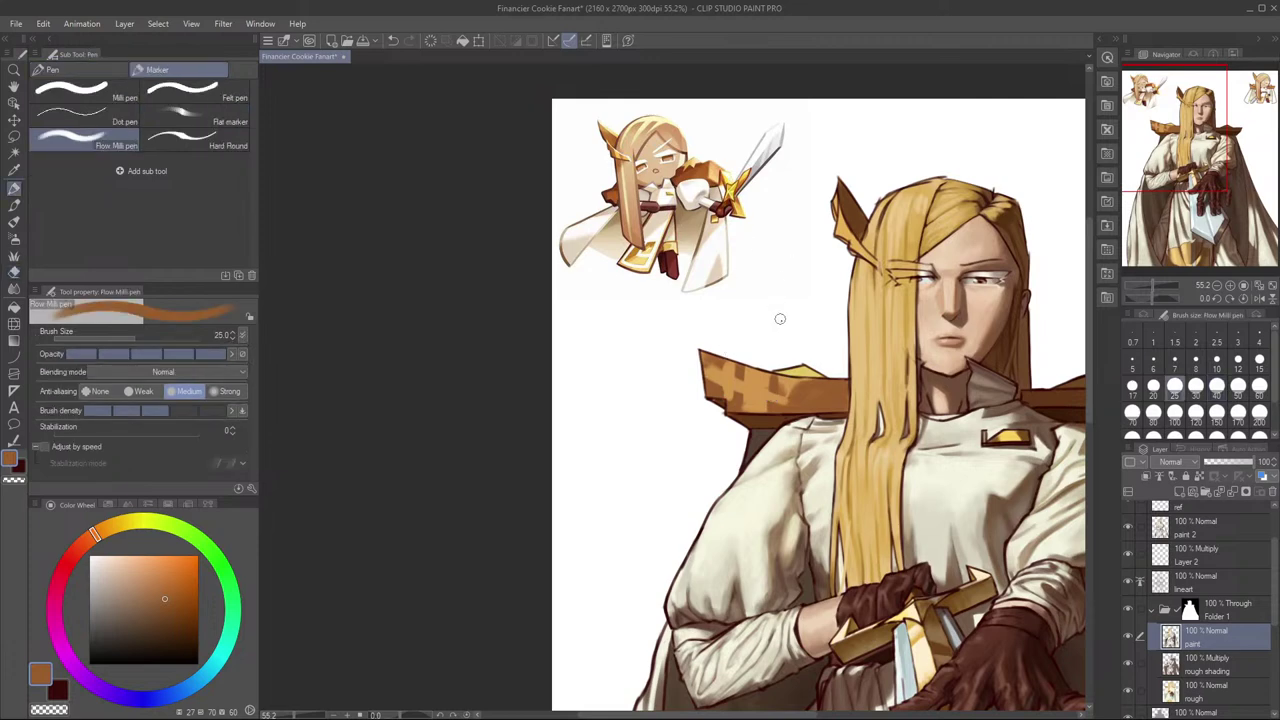
{"action": "key", "text": "e"}
{"action": "left_click_drag", "start_coordinate": [714, 382], "coordinate": [786, 399]}
{"action": "key", "text": "p"}
{"action": "key", "text": "e"}
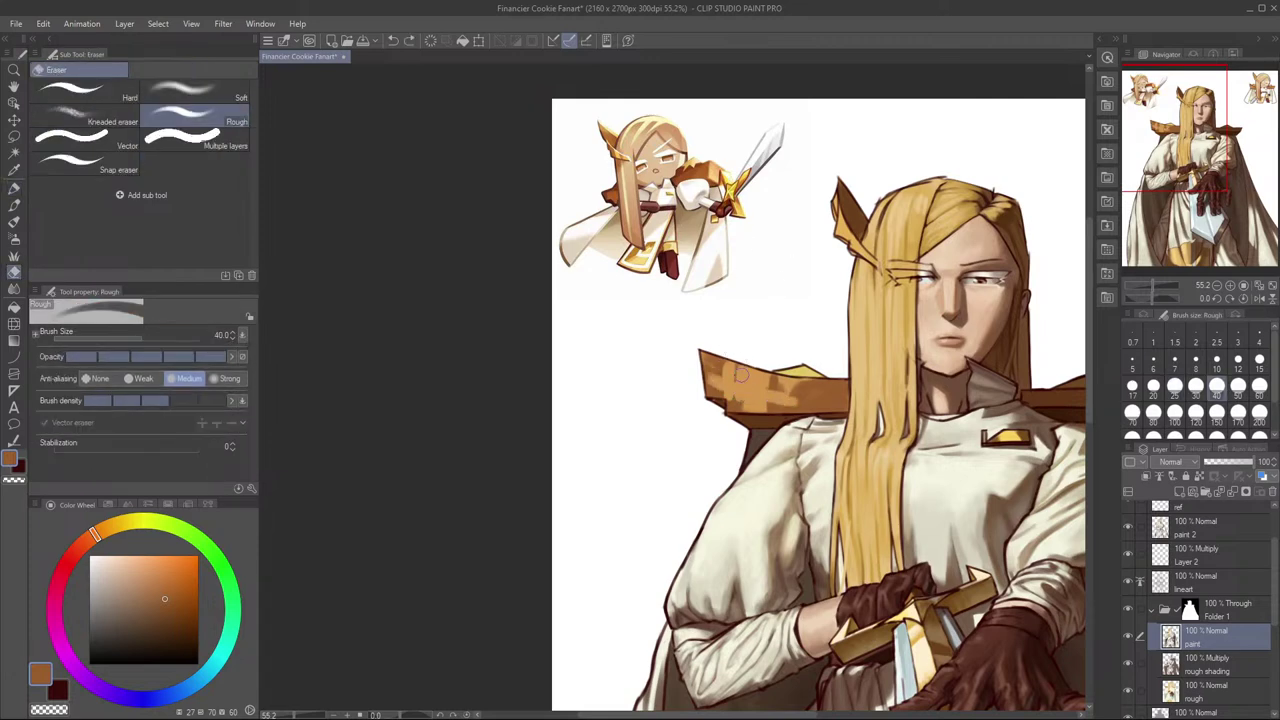
Step: Try extending the blocky brown stripe pattern along the shoulder guard up to the long hair, trimming it with the eraser
{"action": "key", "text": "p"}
{"action": "left_click_drag", "start_coordinate": [744, 381], "coordinate": [741, 405]}
{"action": "key", "text": "e"}
{"action": "key", "text": "p"}
{"action": "key", "text": "e"}
{"action": "key", "text": "p"}
{"action": "mouse_move", "coordinate": [764, 370]}
{"action": "left_mouse_down"}
{"action": "mouse_move", "coordinate": [761, 405]}
{"action": "mouse_move", "coordinate": [766, 378]}
{"action": "mouse_move", "coordinate": [835, 396]}
{"action": "mouse_move", "coordinate": [787, 382]}
{"action": "mouse_move", "coordinate": [827, 395]}
{"action": "mouse_move", "coordinate": [813, 406]}
{"action": "mouse_move", "coordinate": [807, 380]}
{"action": "mouse_move", "coordinate": [826, 409]}
{"action": "mouse_move", "coordinate": [812, 393]}
{"action": "mouse_move", "coordinate": [785, 400]}
{"action": "mouse_move", "coordinate": [824, 406]}
{"action": "left_mouse_up"}
{"action": "key", "text": "e"}
{"action": "key", "text": "p"}
{"action": "key", "text": "e"}
{"action": "key", "text": "p"}
{"action": "key", "text": "e"}
{"action": "key", "text": "p"}
{"action": "key", "text": "e"}
{"action": "key", "text": "p"}
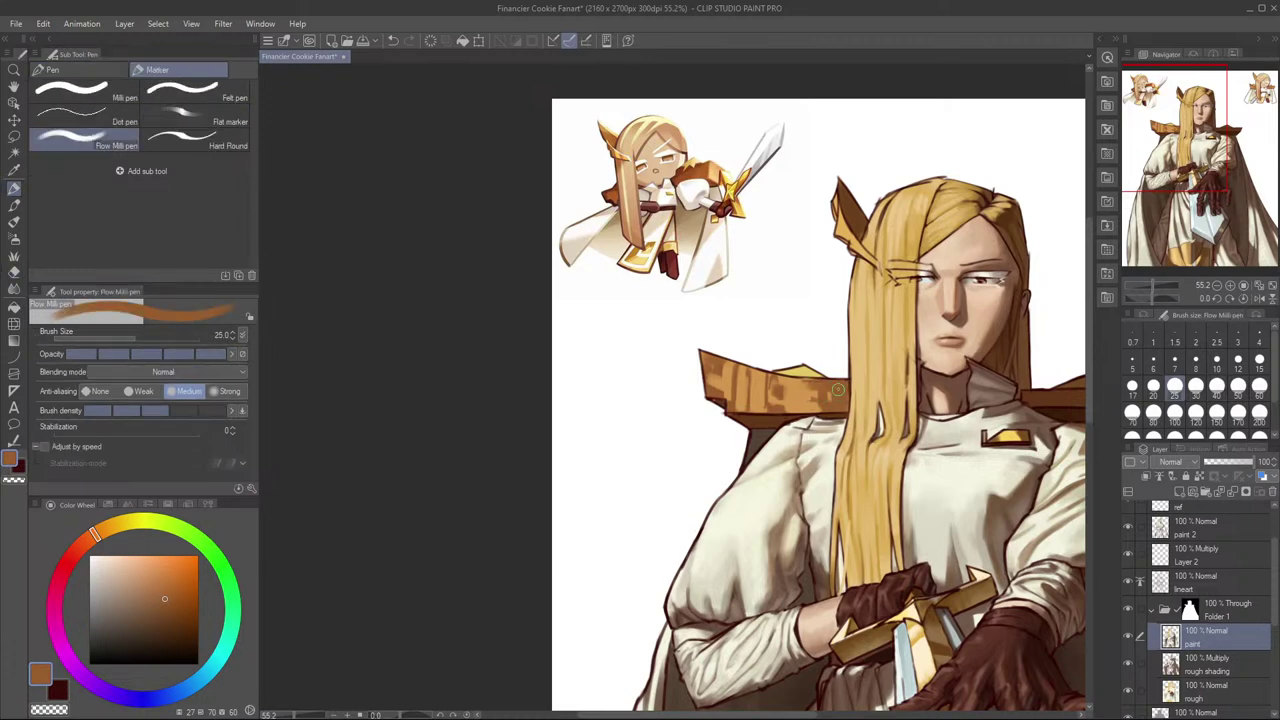
Step: Try refining the blocky pattern at the shoulder guard's outer tip and check it in the mirrored view
{"action": "key", "text": "e"}
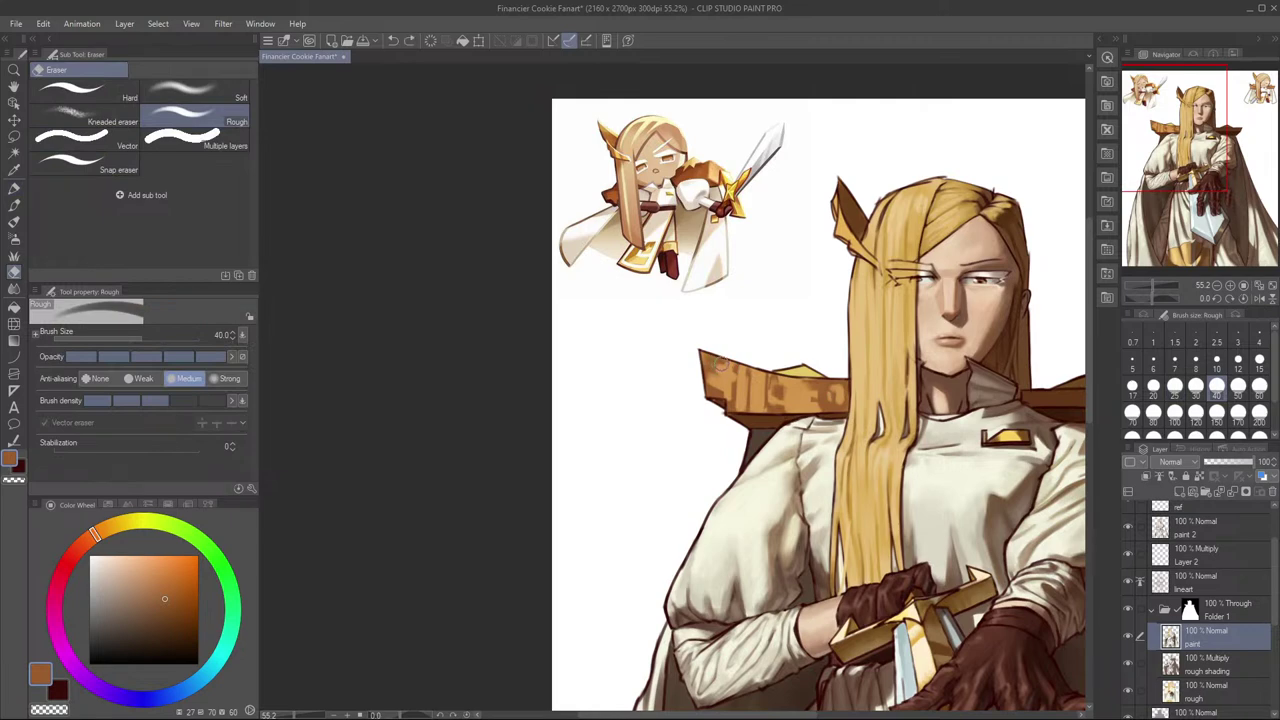
{"action": "key", "text": "p"}
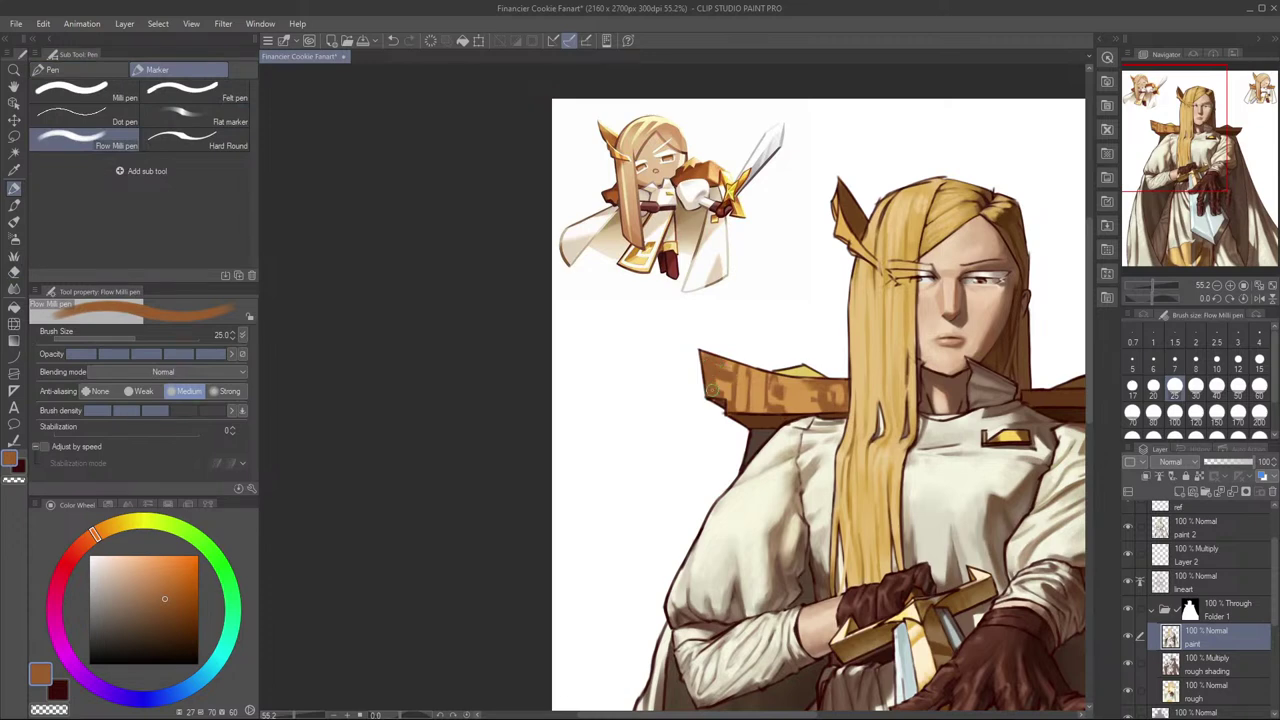
{"action": "key", "text": "p"}
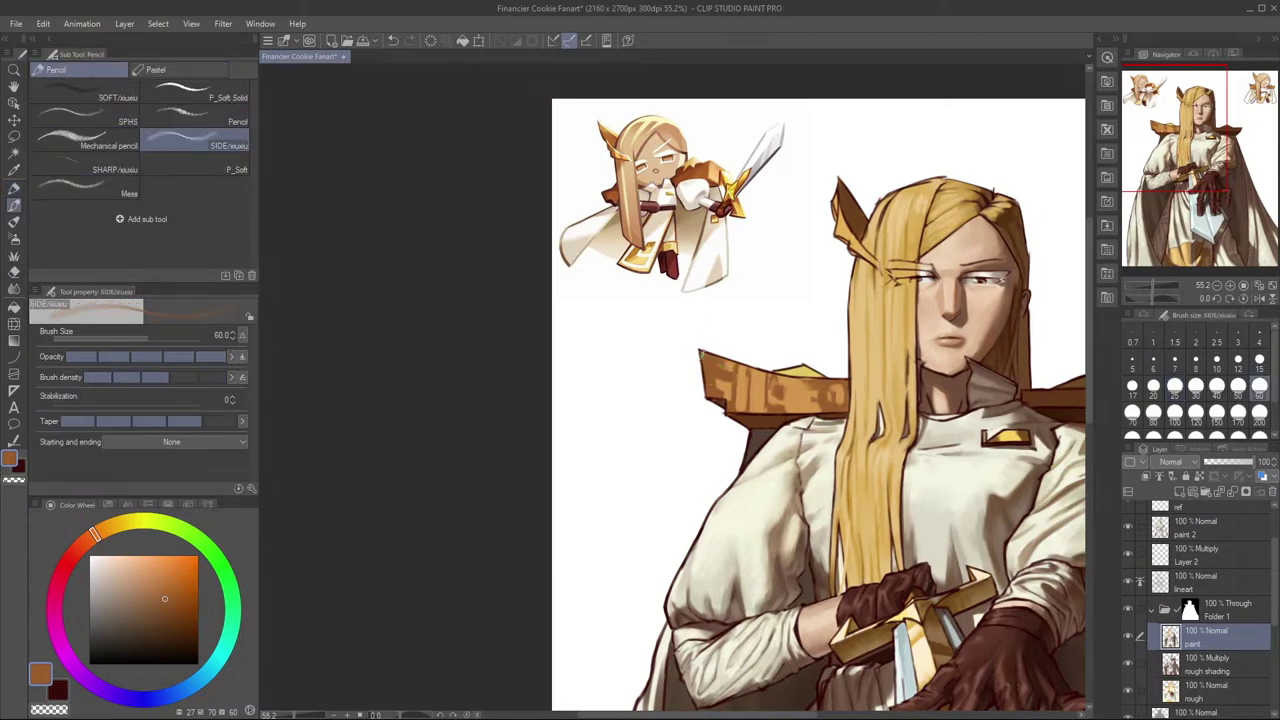
{"action": "key", "text": "p"}
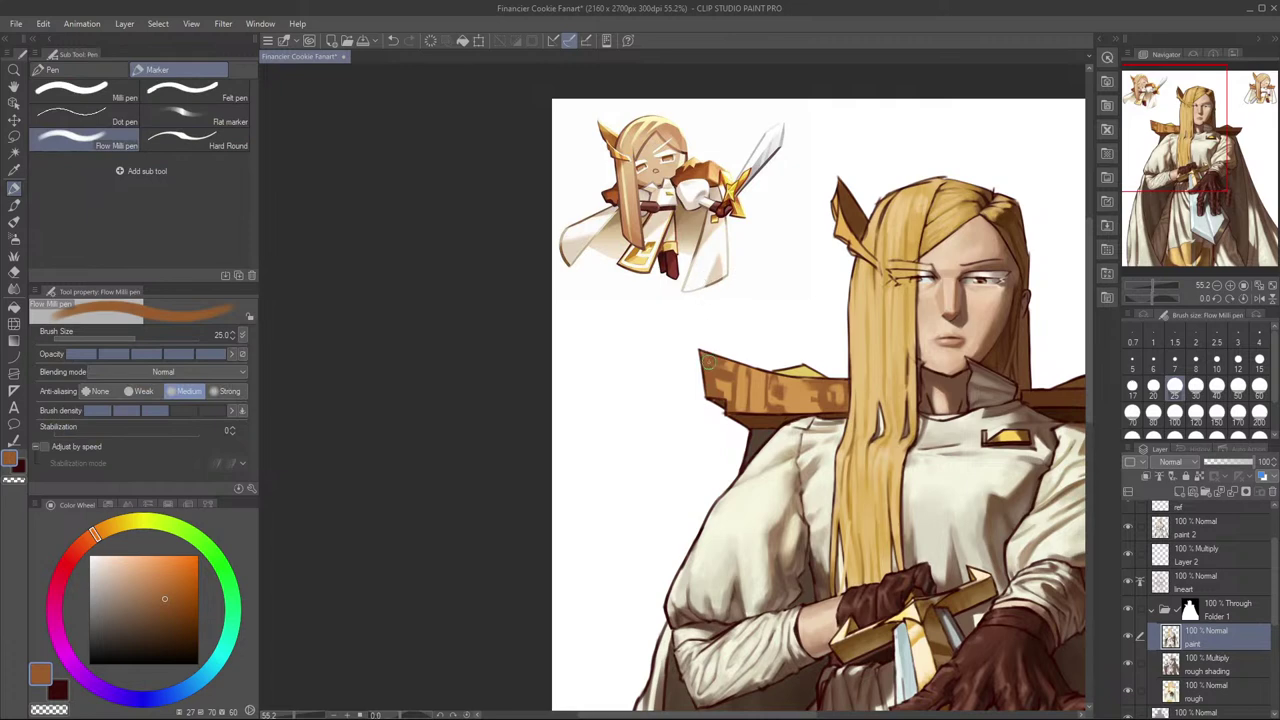
{"action": "key", "text": "e"}
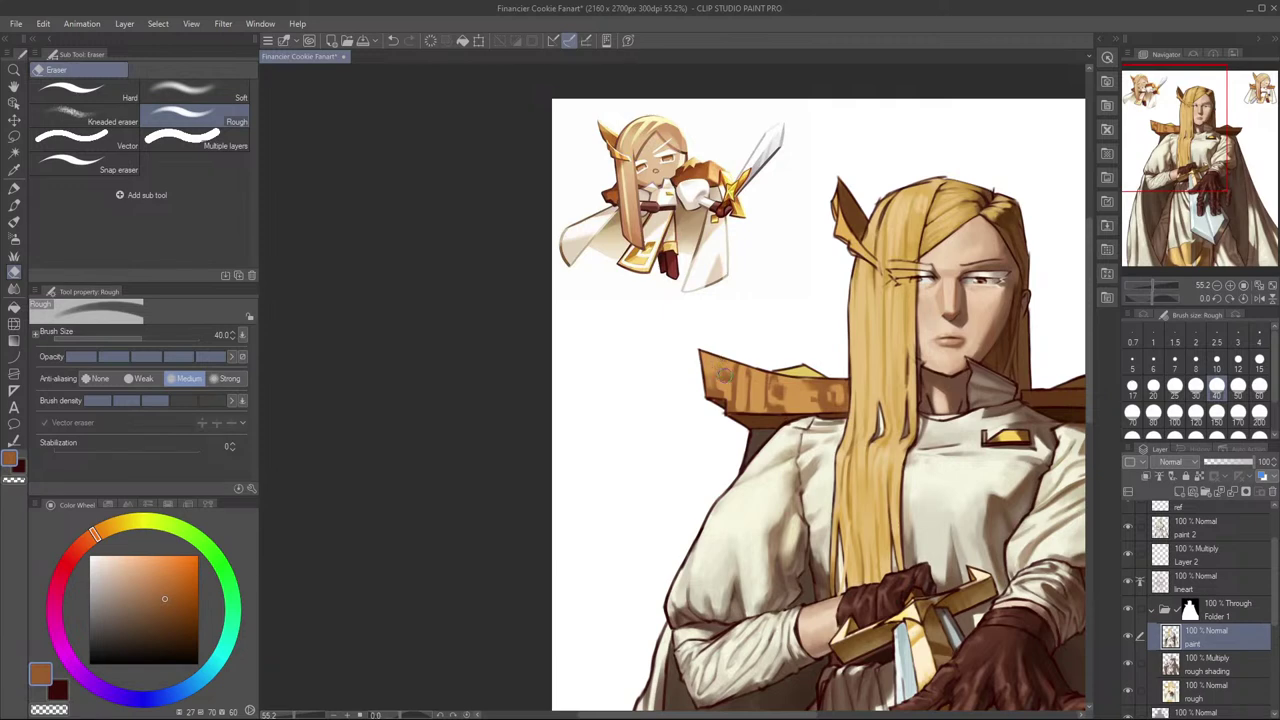
{"action": "key", "text": "p"}
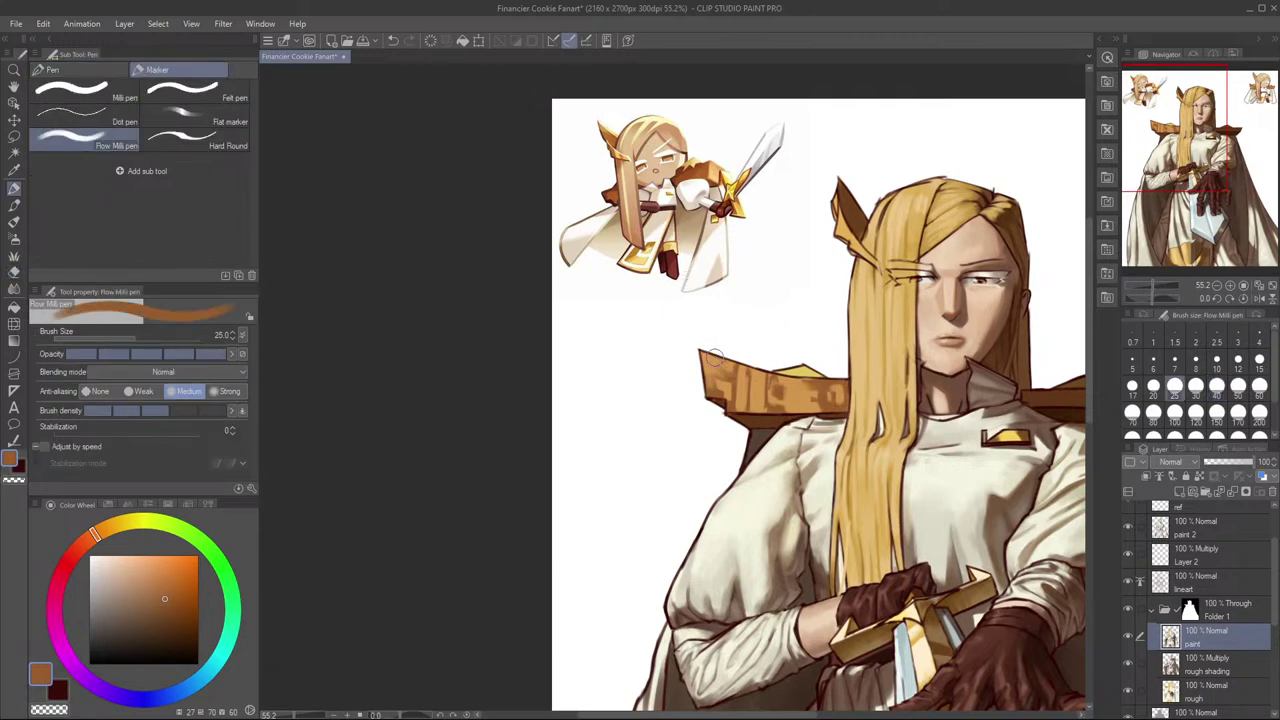
{"action": "key", "text": "p"}
{"action": "key", "text": "p"}
{"action": "key", "text": "e"}
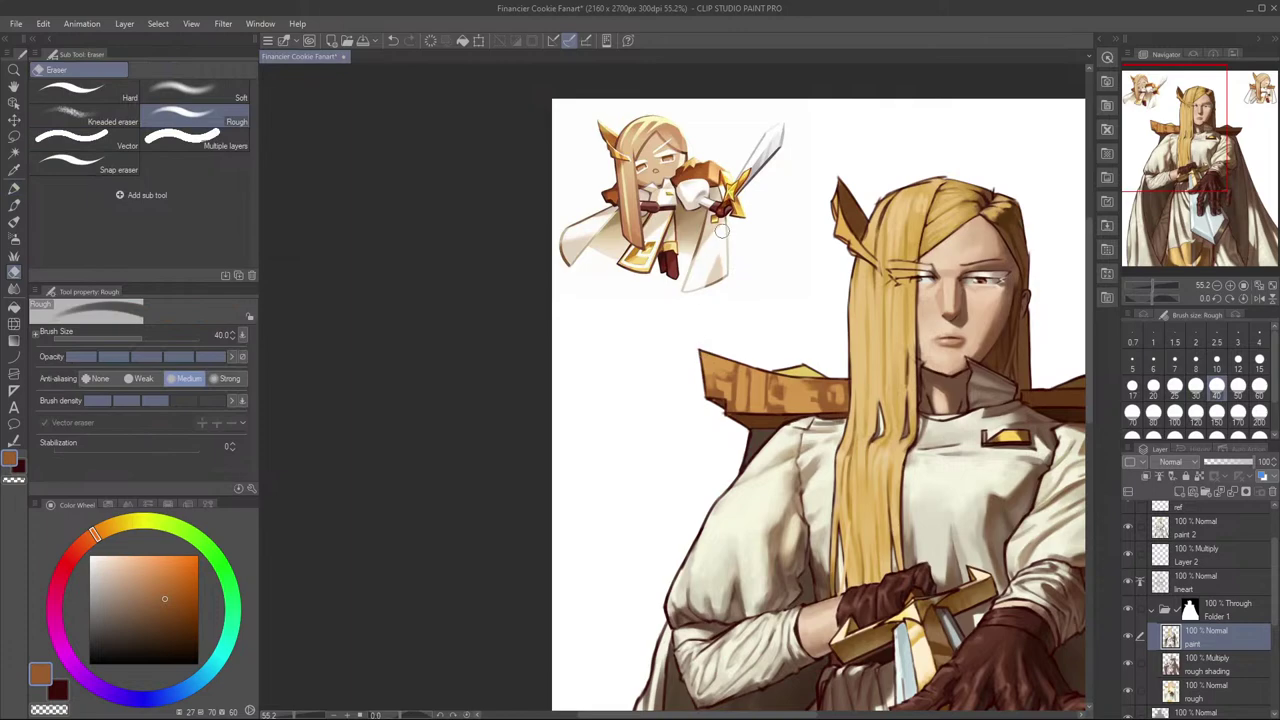
{"action": "key", "text": "p"}
{"action": "key", "text": "h"}
{"action": "key", "text": "h"}
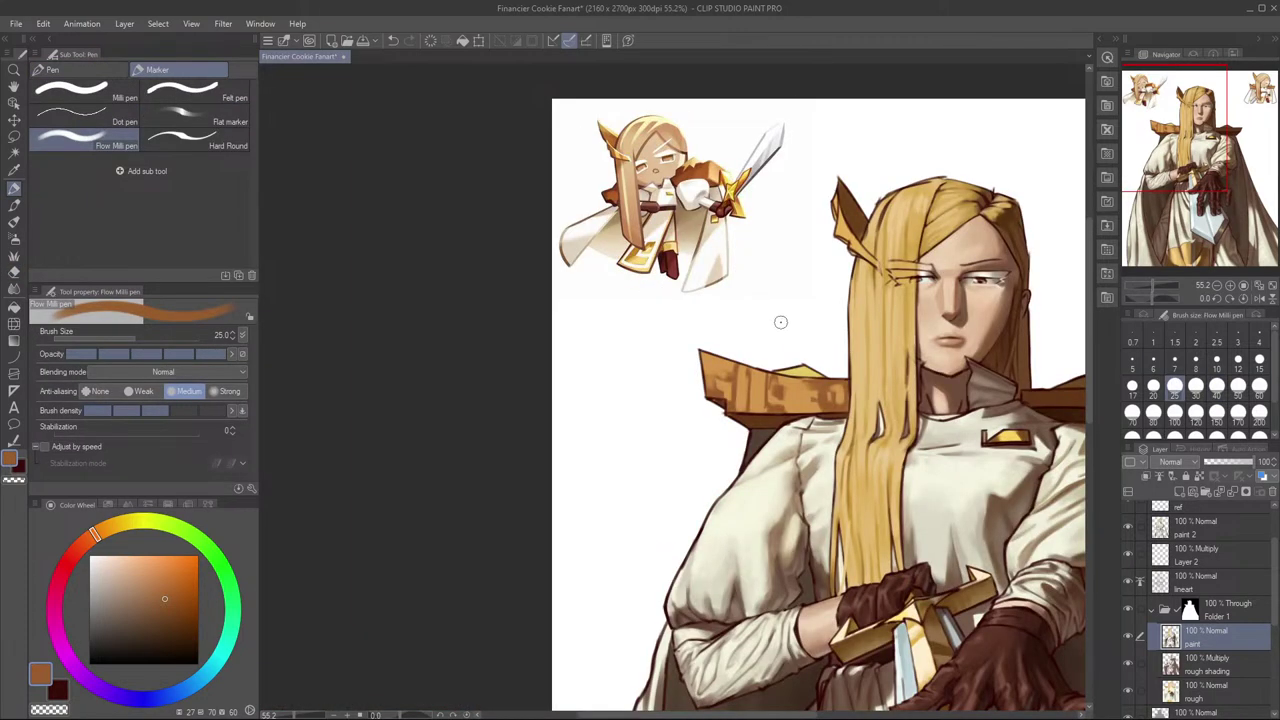
Step: Try reworking the patterned shoulder guard with more brown strokes and undo the latest strokes
{"action": "scroll", "coordinate": [790, 330], "scroll_direction": "down", "scroll_amount": 3}
{"action": "scroll", "coordinate": [770, 295], "scroll_direction": "up", "scroll_amount": 2}
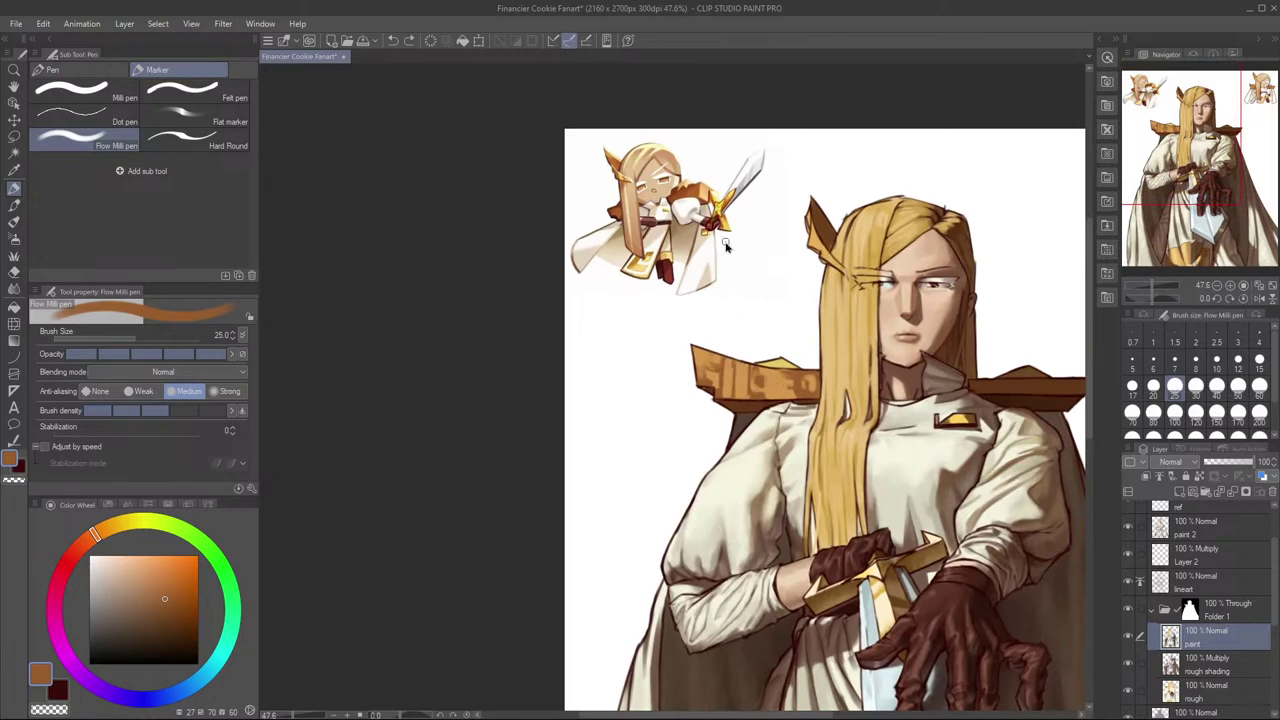
{"action": "left_click_drag", "start_coordinate": [698, 352], "coordinate": [712, 374]}
{"action": "mouse_move", "coordinate": [812, 378]}
{"action": "left_mouse_down"}
{"action": "mouse_move", "coordinate": [728, 390]}
{"action": "mouse_move", "coordinate": [712, 364]}
{"action": "left_mouse_up"}
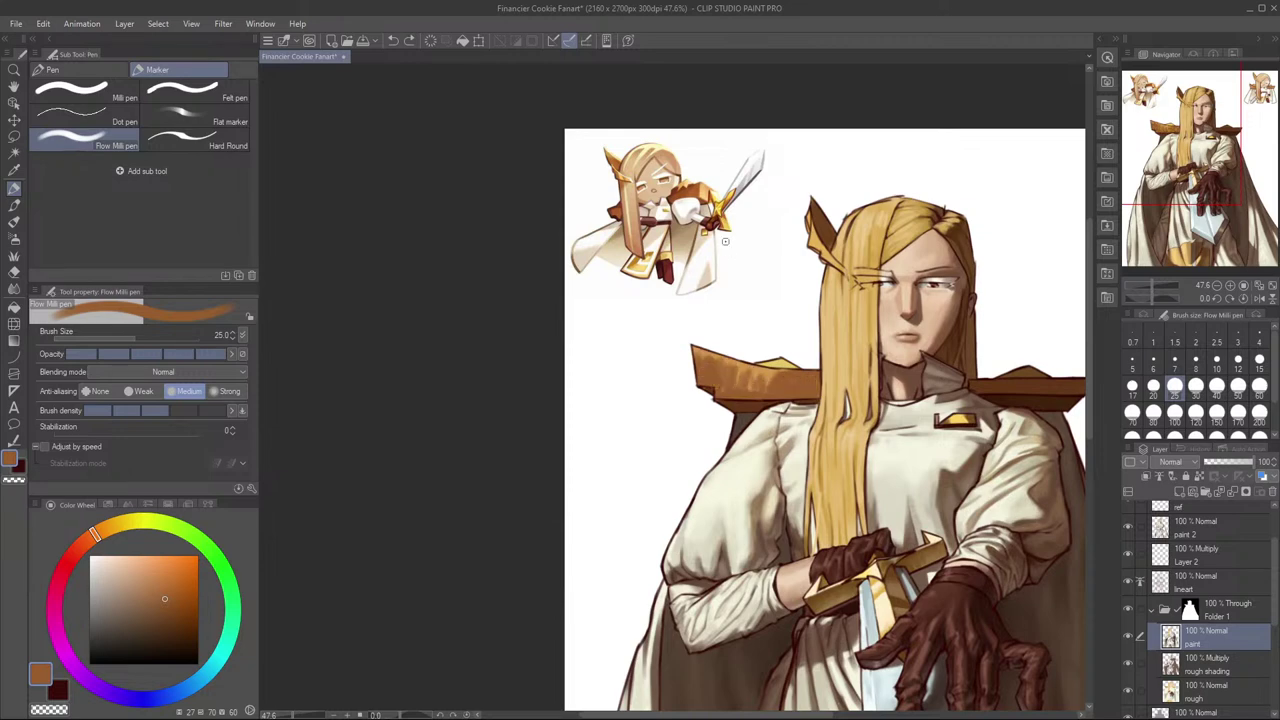
{"action": "key", "text": "ctrl+z"}
{"action": "key", "text": "ctrl+z"}
{"action": "key", "text": "ctrl+z"}
{"action": "key", "text": "ctrl+z"}
{"action": "key", "text": "ctrl+z"}
Step: Try erasing and repainting the brown shading along the outer half of the shoulder guard, and undo those strokes
{"action": "key", "text": "e"}
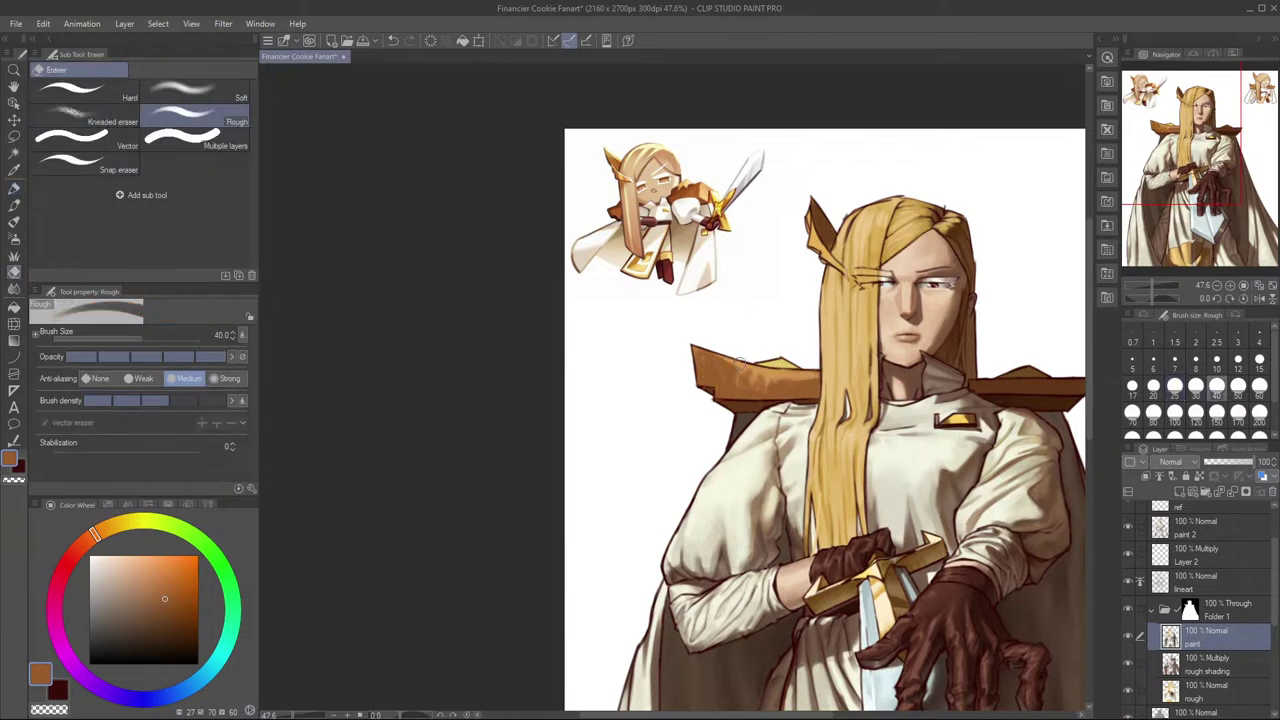
{"action": "key", "text": "p"}
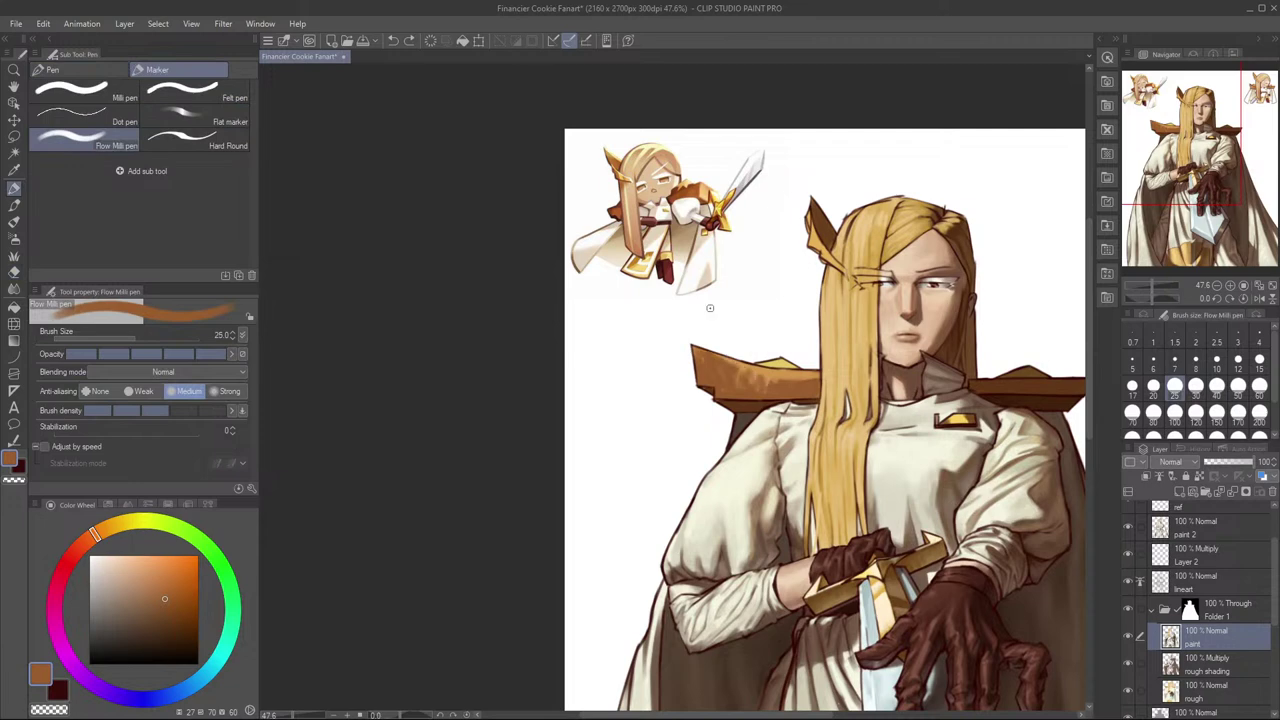
{"action": "mouse_move", "coordinate": [704, 362]}
{"action": "left_mouse_down"}
{"action": "mouse_move", "coordinate": [744, 383]}
{"action": "mouse_move", "coordinate": [754, 368]}
{"action": "left_mouse_up"}
{"action": "key", "text": "ctrl+z"}
{"action": "key", "text": "ctrl+z"}
{"action": "key", "text": "ctrl+z"}
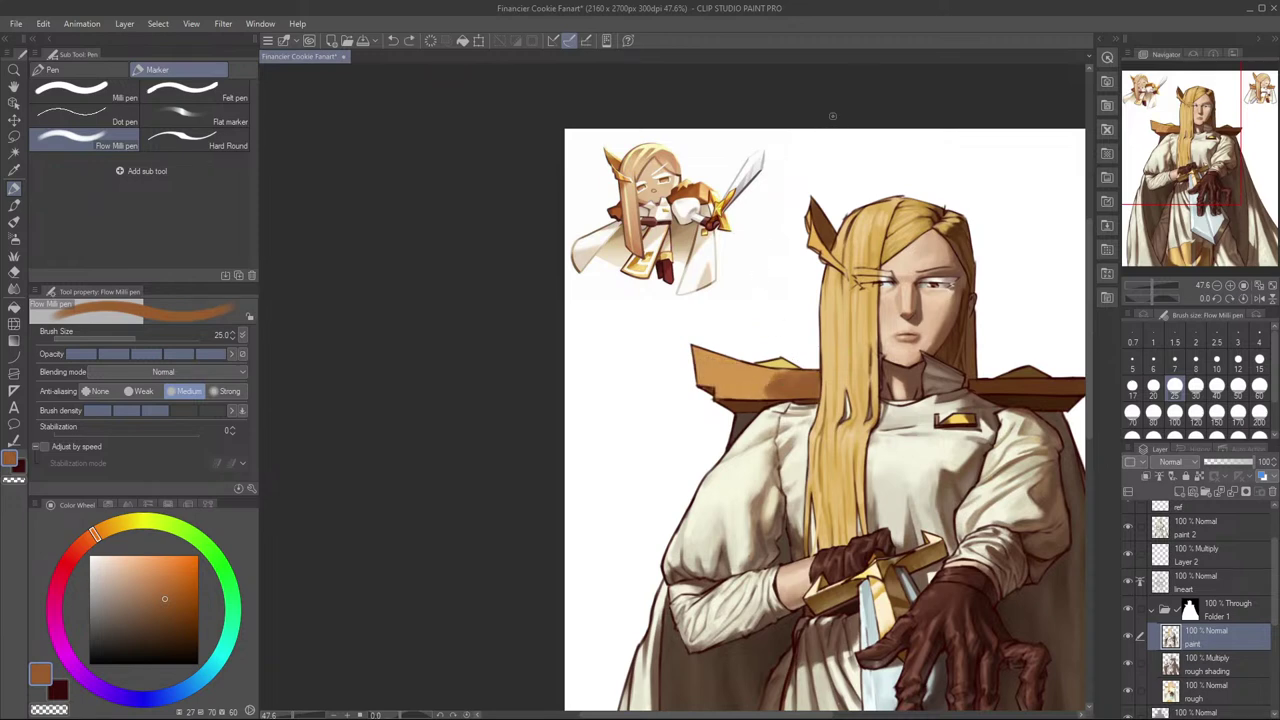
Step: Undo the remaining brown shading strokes on the orange shoulder guard
{"action": "key", "text": "ctrl+z"}
{"action": "key", "text": "ctrl+z"}
{"action": "key", "text": "ctrl+z"}
{"action": "key", "text": "ctrl+z"}
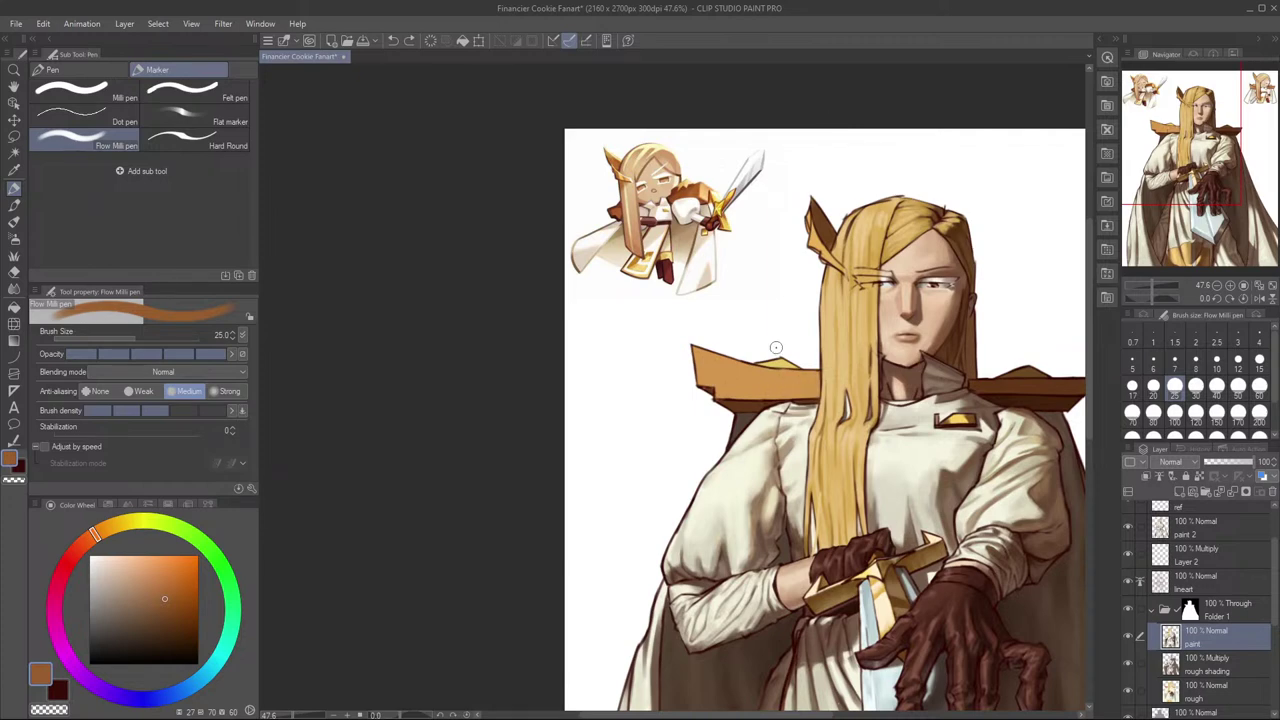
Step: Paint a brown shading band along the orange shoulder guard and mix a light yellow-orange as the secondary colour
{"action": "mouse_move", "coordinate": [698, 360]}
{"action": "left_mouse_down"}
{"action": "mouse_move", "coordinate": [762, 386]}
{"action": "mouse_move", "coordinate": [811, 381]}
{"action": "mouse_move", "coordinate": [795, 380]}
{"action": "left_mouse_up"}
{"action": "key", "text": "x"}
{"action": "left_click", "coordinate": [752, 368], "text": "alt"}
{"action": "left_click", "coordinate": [112, 527]}
{"action": "left_click", "coordinate": [155, 563]}
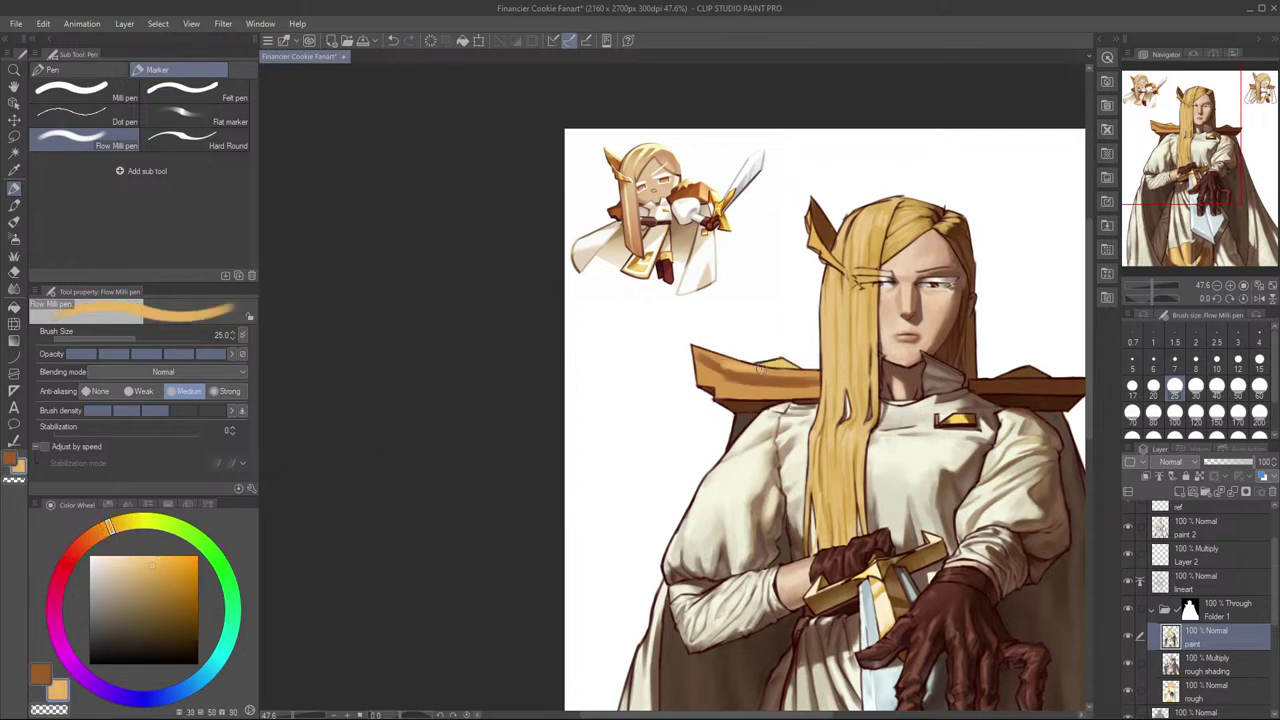
Step: Test a paler highlight on the shoulder guard, undo it, and set the highlight colour to yellow-orange (38, 57, 96)
{"action": "left_click", "coordinate": [137, 563]}
{"action": "left_click_drag", "start_coordinate": [705, 352], "coordinate": [750, 370]}
{"action": "key", "text": "ctrl+z"}
{"action": "key", "text": "ctrl+z"}
{"action": "left_click", "coordinate": [152, 560]}
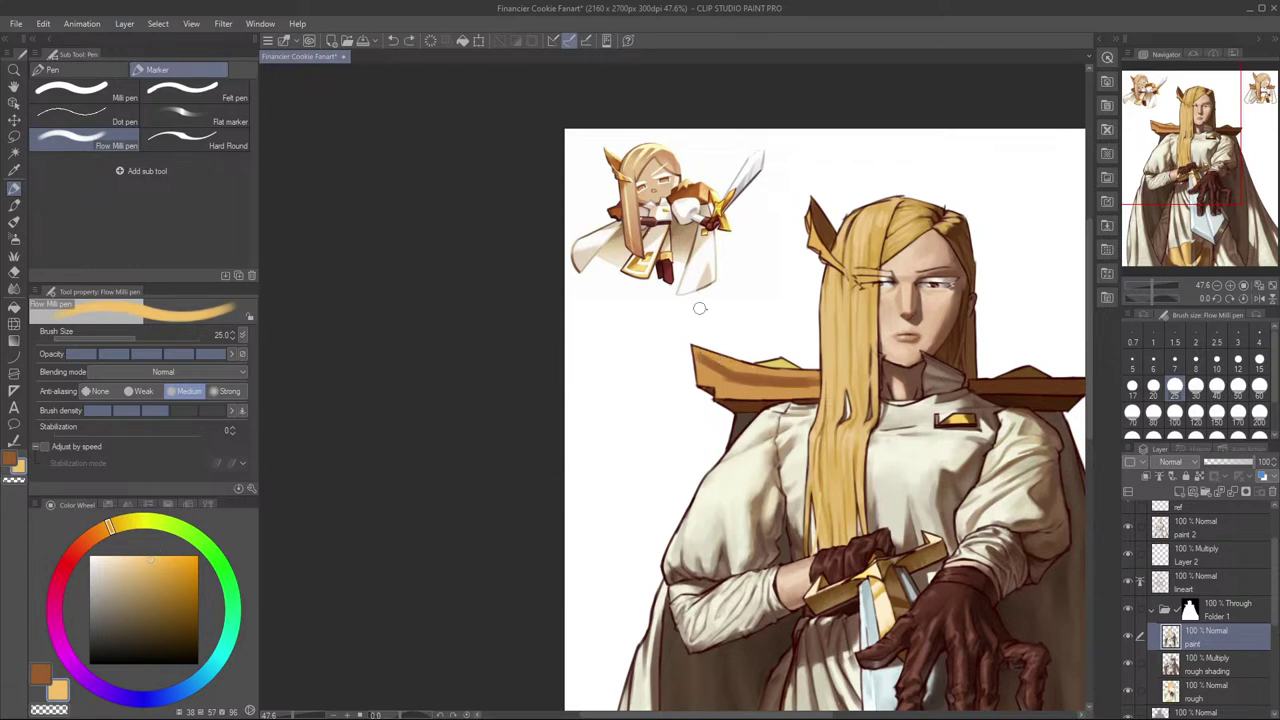
Step: Paint light yellow-orange highlights on the shoulder guard below its upper edge, checking the figure in the mirrored view
{"action": "left_click_drag", "start_coordinate": [707, 354], "coordinate": [820, 375]}
{"action": "key", "text": "ctrl+z"}
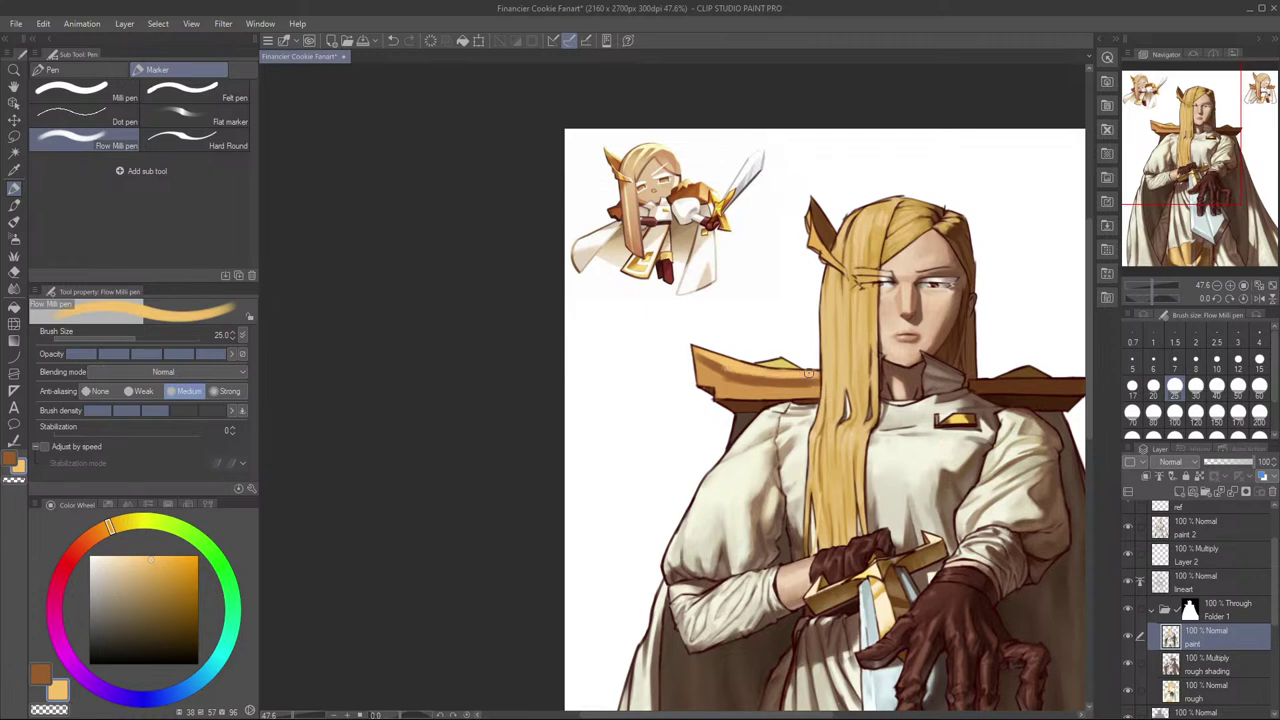
{"action": "key", "text": "h"}
{"action": "left_click_drag", "start_coordinate": [755, 351], "coordinate": [1019, 323]}
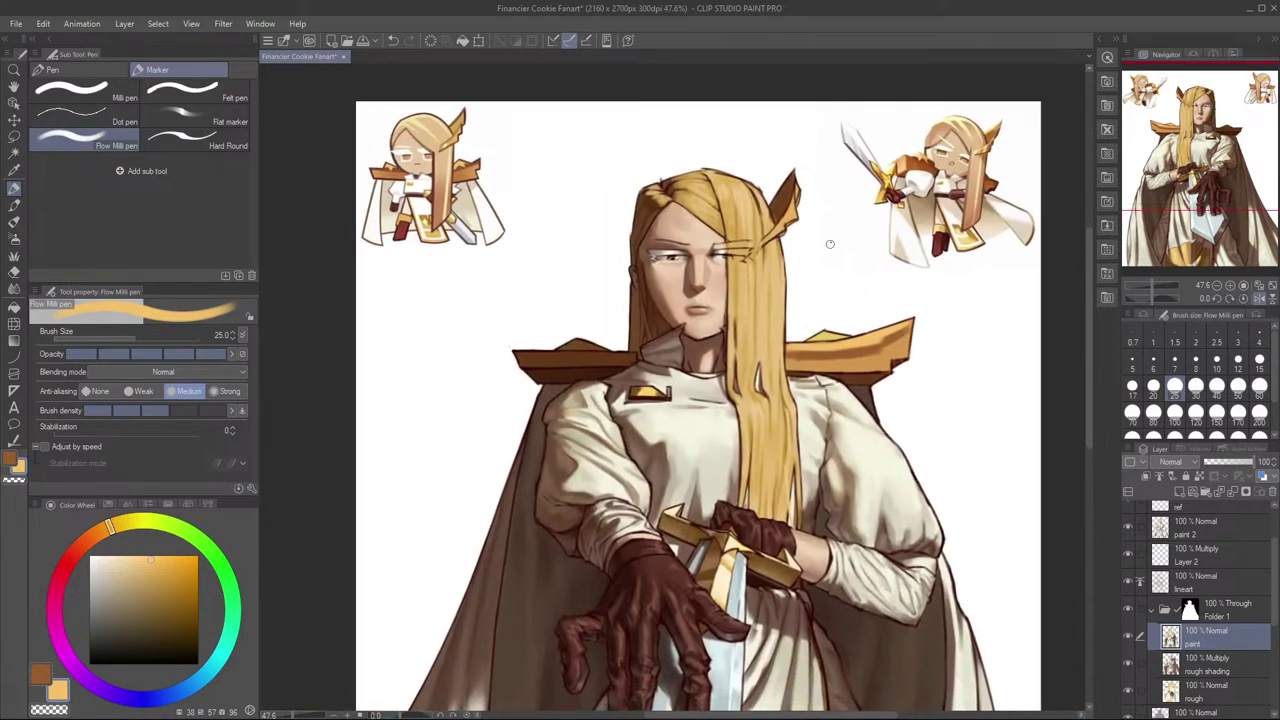
{"action": "key", "text": "h"}
{"action": "left_click_drag", "start_coordinate": [760, 293], "coordinate": [984, 337]}
{"action": "left_click_drag", "start_coordinate": [665, 370], "coordinate": [721, 395]}
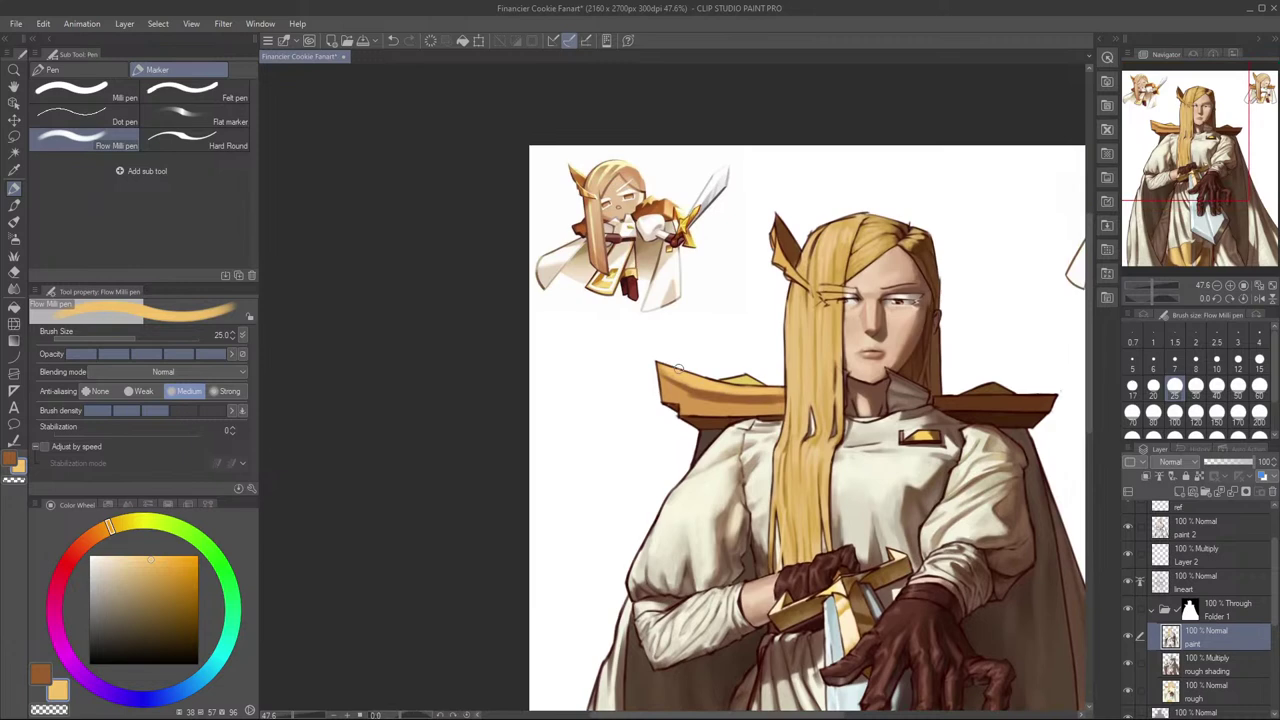
Step: Clean up the shoulder guard's outer end with the eraser and small orange-brown (27, 70, 60) touches
{"action": "key", "text": "e"}
{"action": "key", "text": "p"}
{"action": "key", "text": "x"}
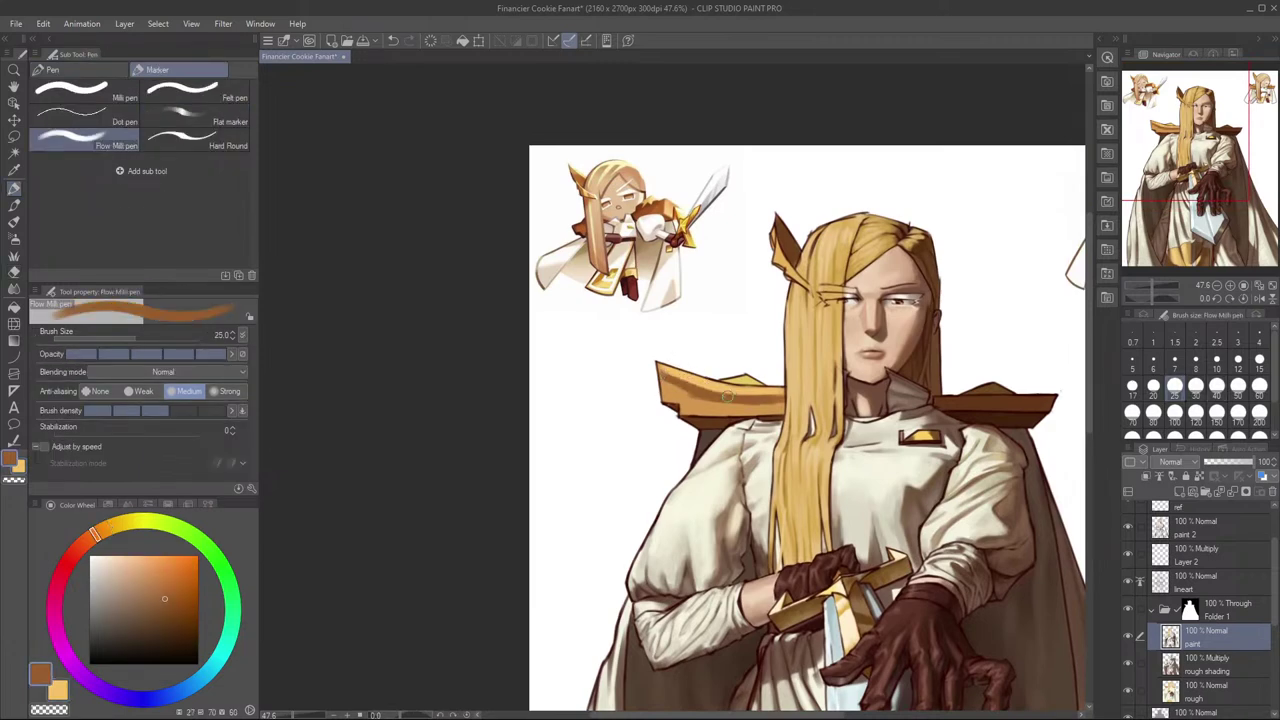
{"action": "mouse_move", "coordinate": [671, 380]}
{"action": "left_mouse_down"}
{"action": "mouse_move", "coordinate": [706, 403]}
{"action": "mouse_move", "coordinate": [670, 381]}
{"action": "left_mouse_up"}
{"action": "key", "text": "e"}
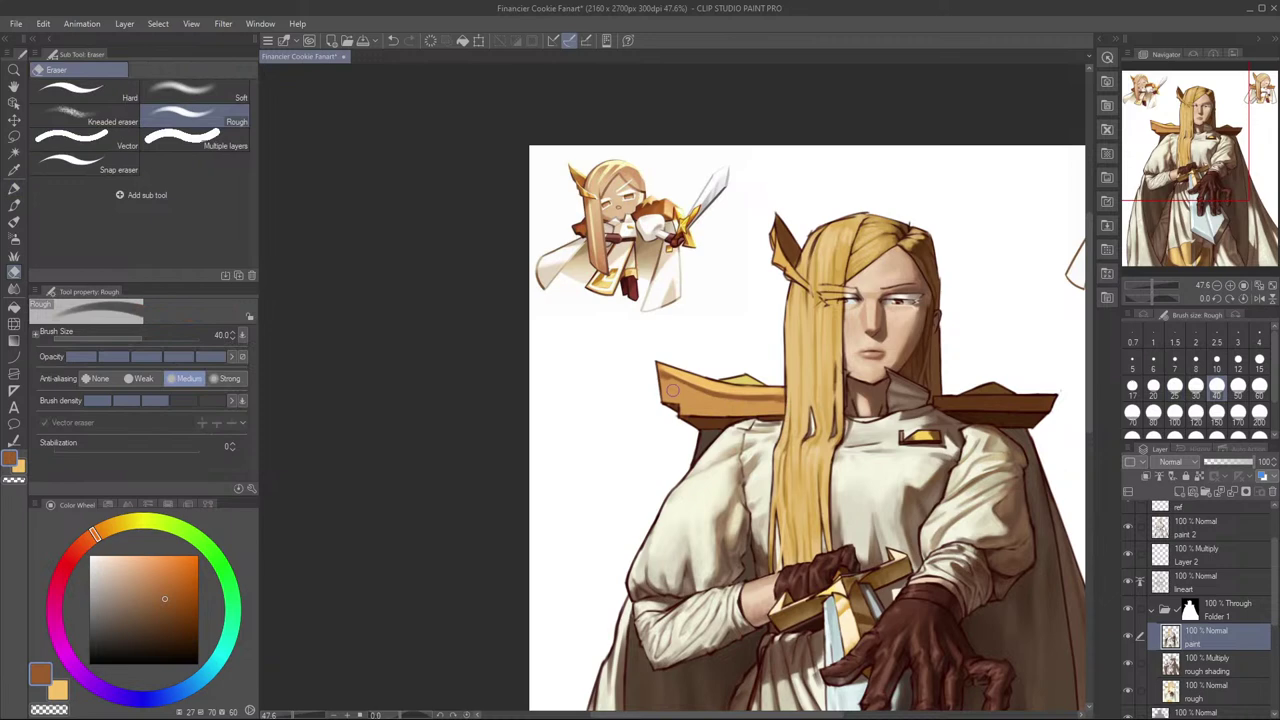
{"action": "key", "text": "p"}
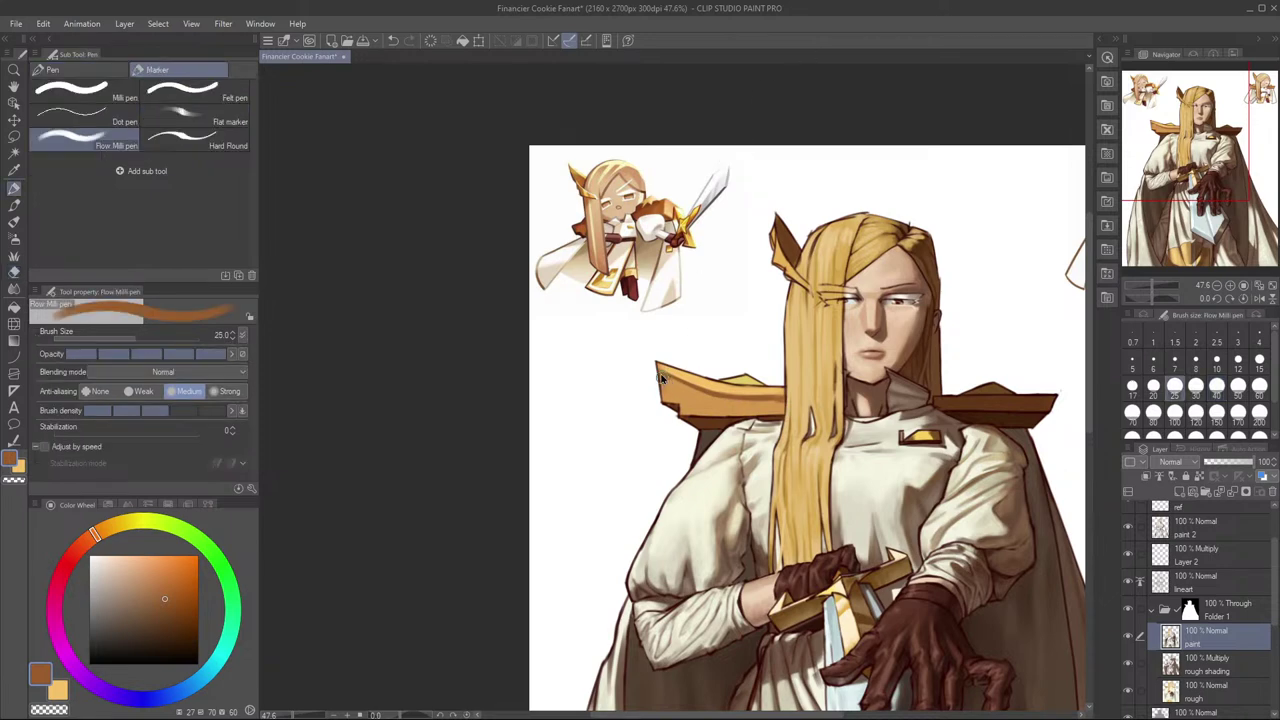
Step: Sample light yellow-orange (37, 57, 95) from the shoulder guard and lasso its front face below the brown band
{"action": "left_click", "coordinate": [716, 382], "text": "alt"}
{"action": "key", "text": "m"}
{"action": "left_click_drag", "start_coordinate": [660, 370], "coordinate": [776, 397]}
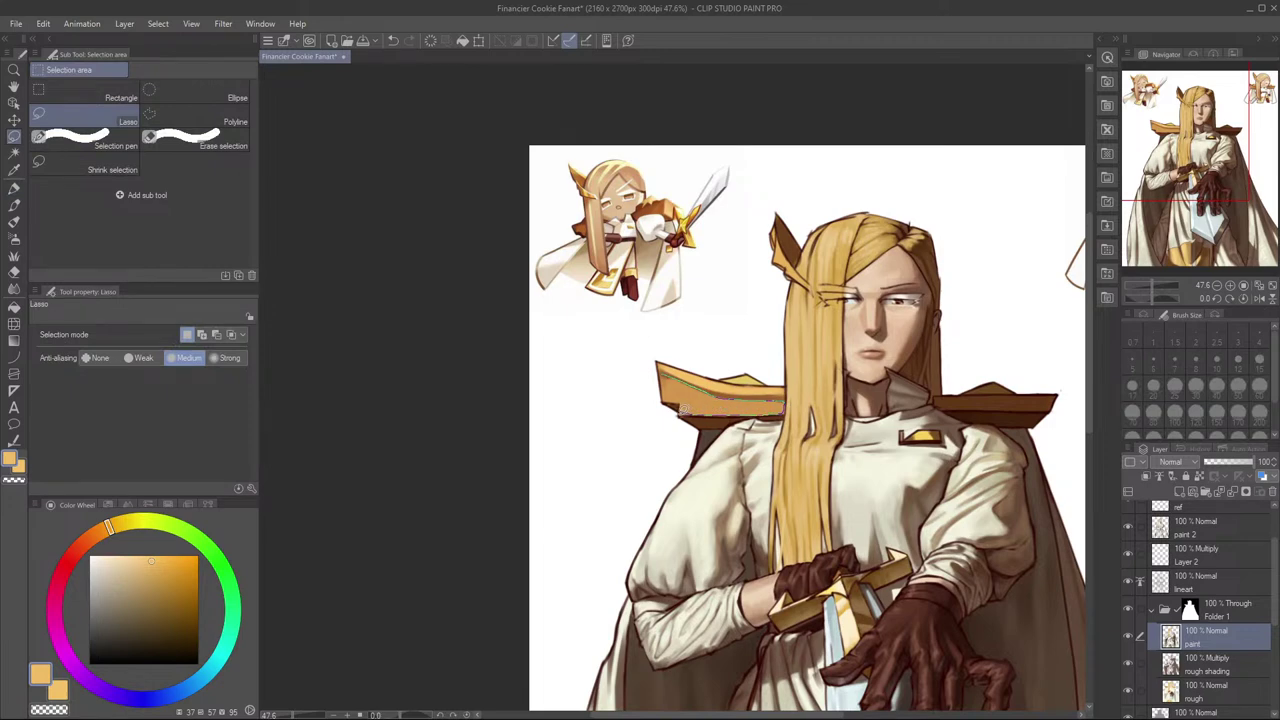
{"action": "left_click_drag", "start_coordinate": [660, 372], "coordinate": [650, 363]}
{"action": "key", "text": "p"}
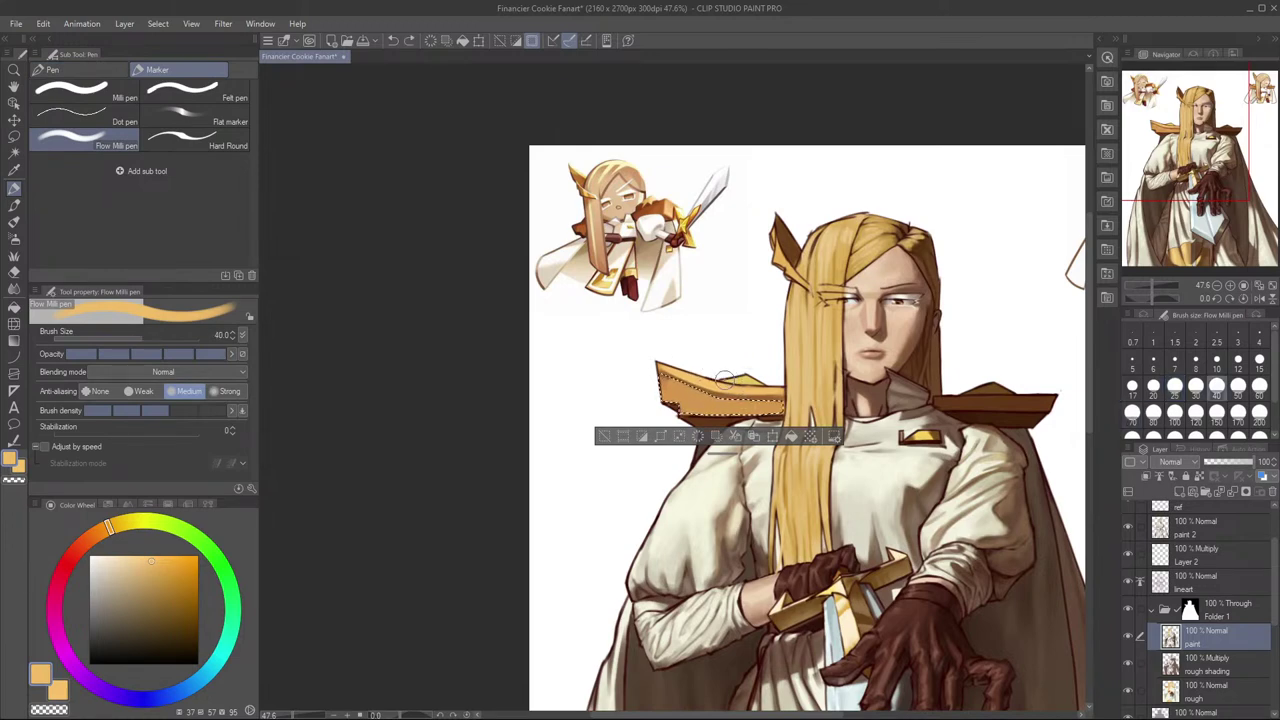
Step: Lighten the selected face of the shoulder guard with the Soft airbrush at size 170 and check it mirrored
{"action": "key", "text": "b"}
{"action": "key", "text": "b"}
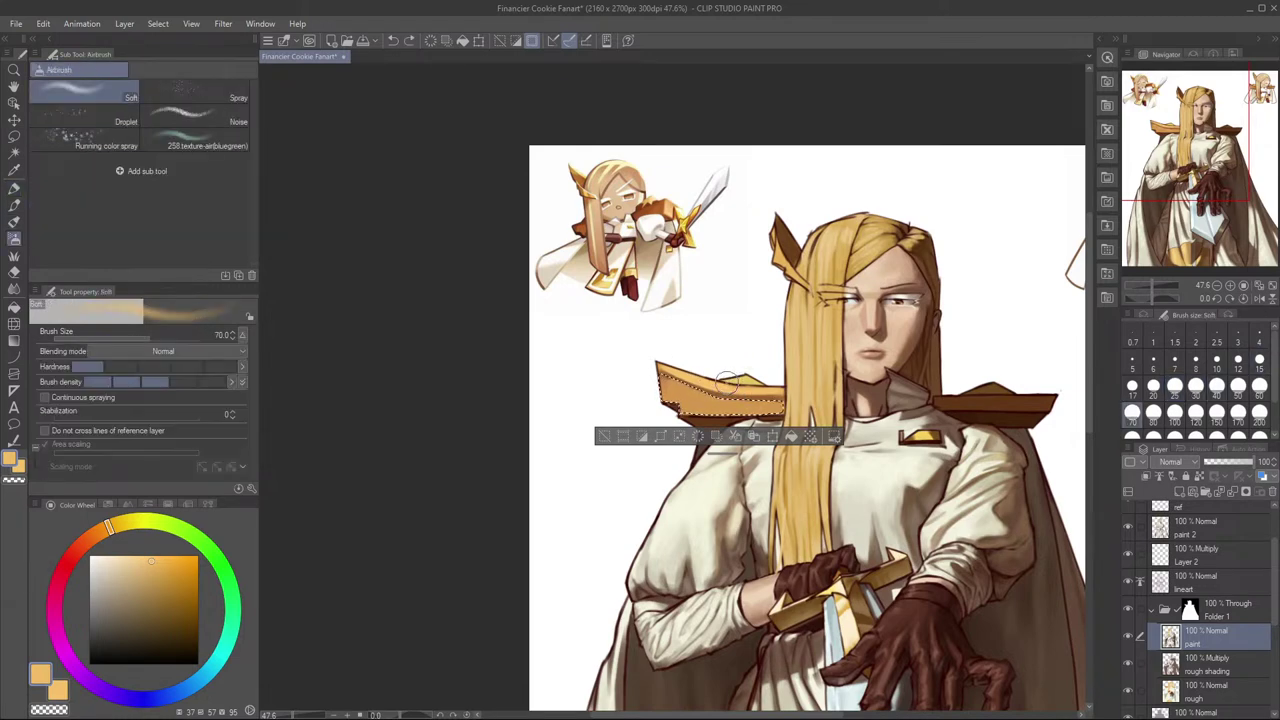
{"action": "key", "text": "bracketleft"}
{"action": "key", "text": "bracketleft"}
{"action": "key", "text": "bracketleft"}
{"action": "key", "text": "bracketleft"}
{"action": "key", "text": "bracketleft"}
{"action": "key", "text": "bracketleft"}
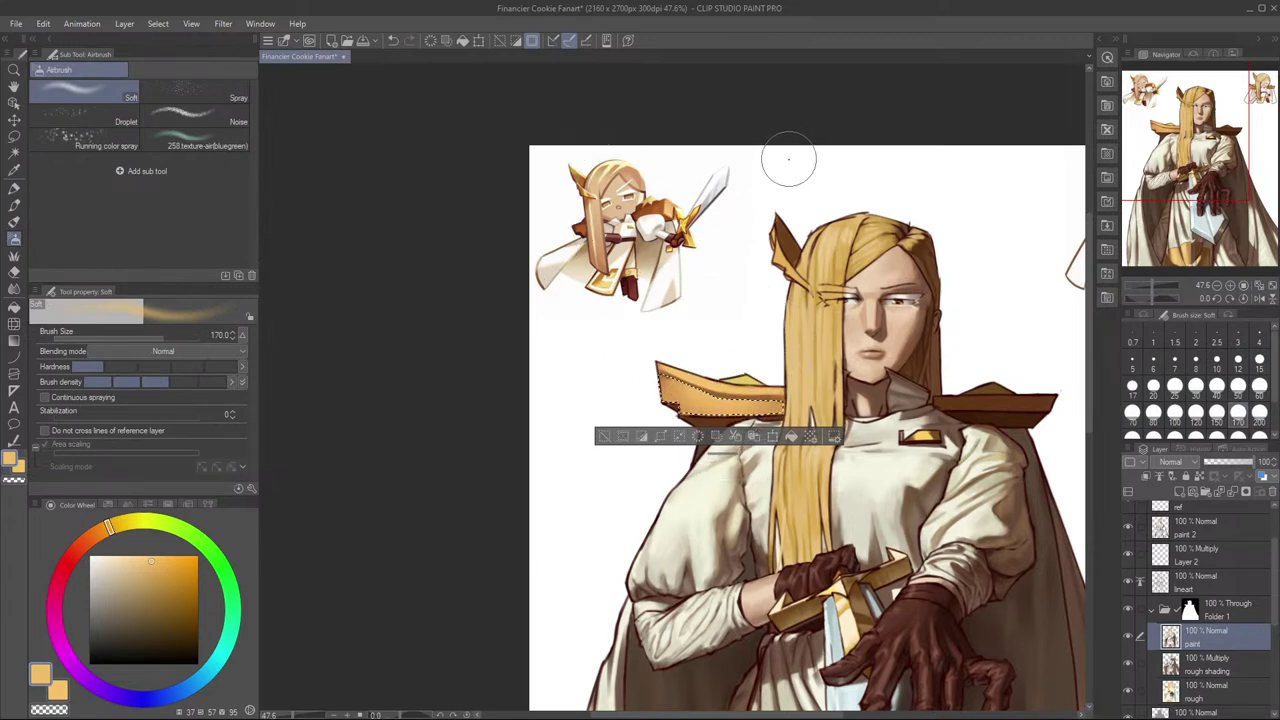
{"action": "key", "text": "h"}
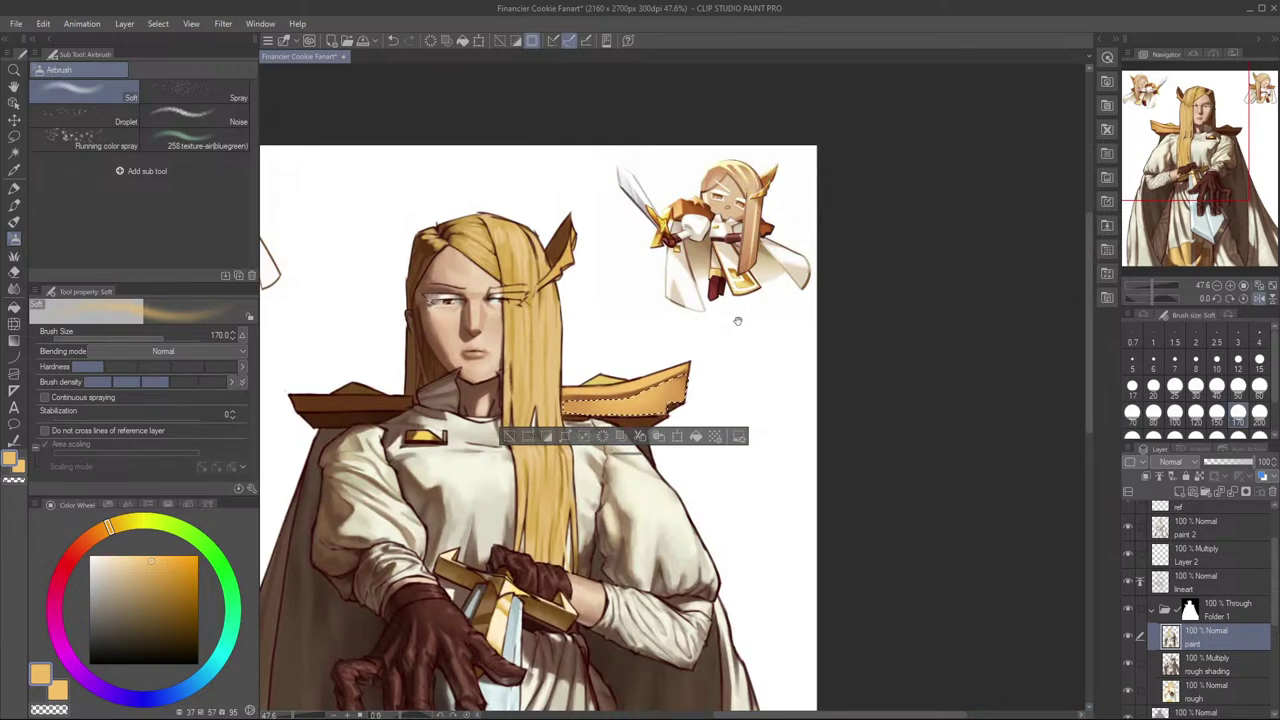
{"action": "left_click_drag", "start_coordinate": [650, 321], "coordinate": [749, 324]}
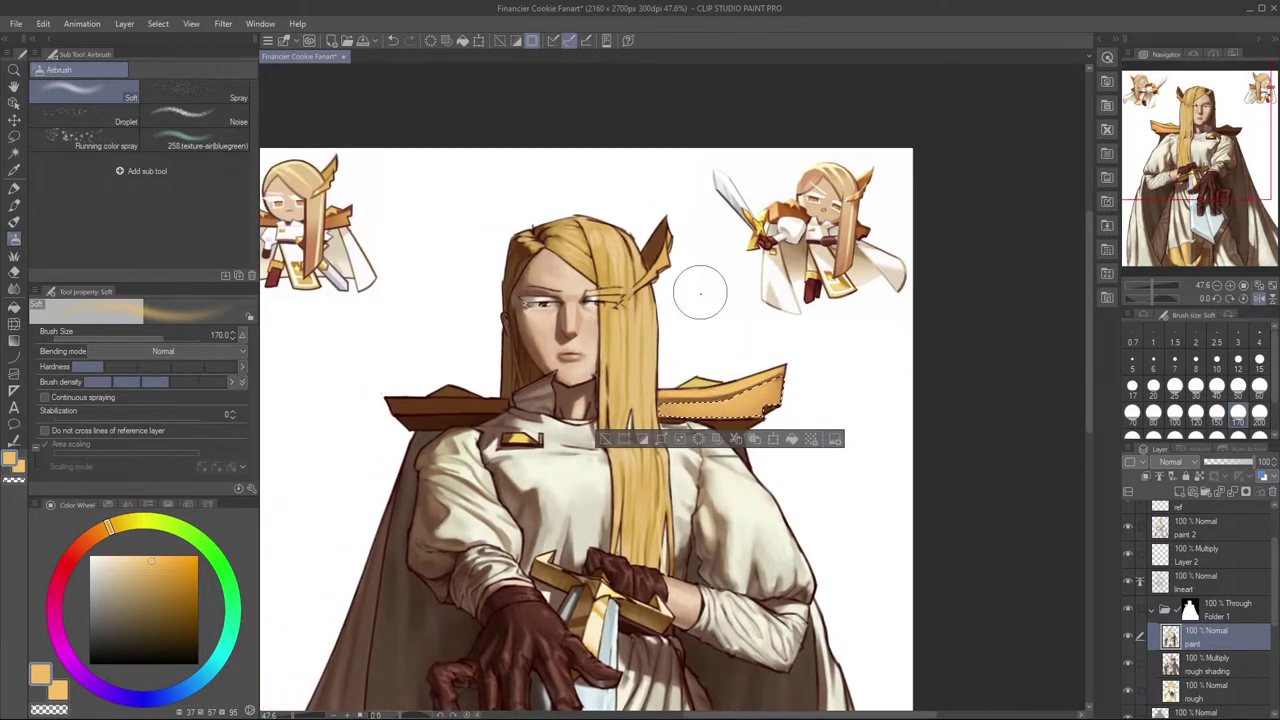
Step: Undo the last airbrush stroke, blend the selected shoulder guard face with the Soft airbrush at size 50, and deselect it
{"action": "key", "text": "h"}
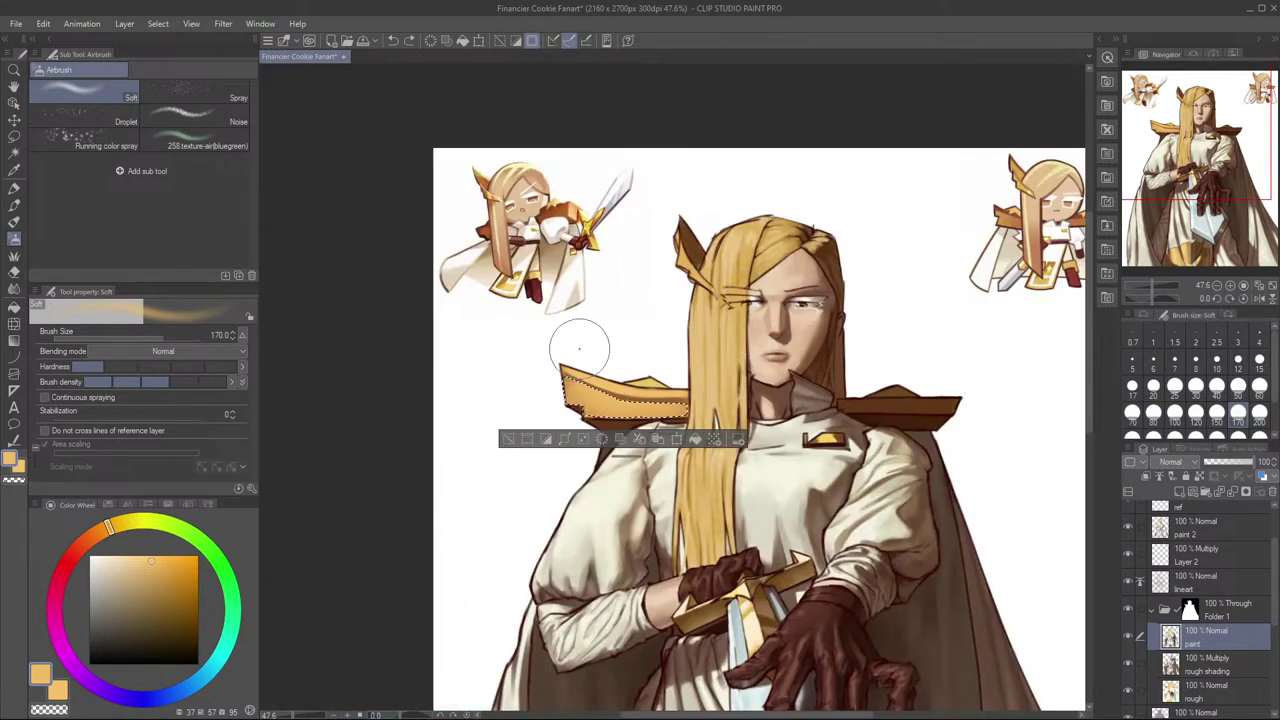
{"action": "key", "text": "ctrl+z"}
{"action": "left_click", "coordinate": [1238, 388]}
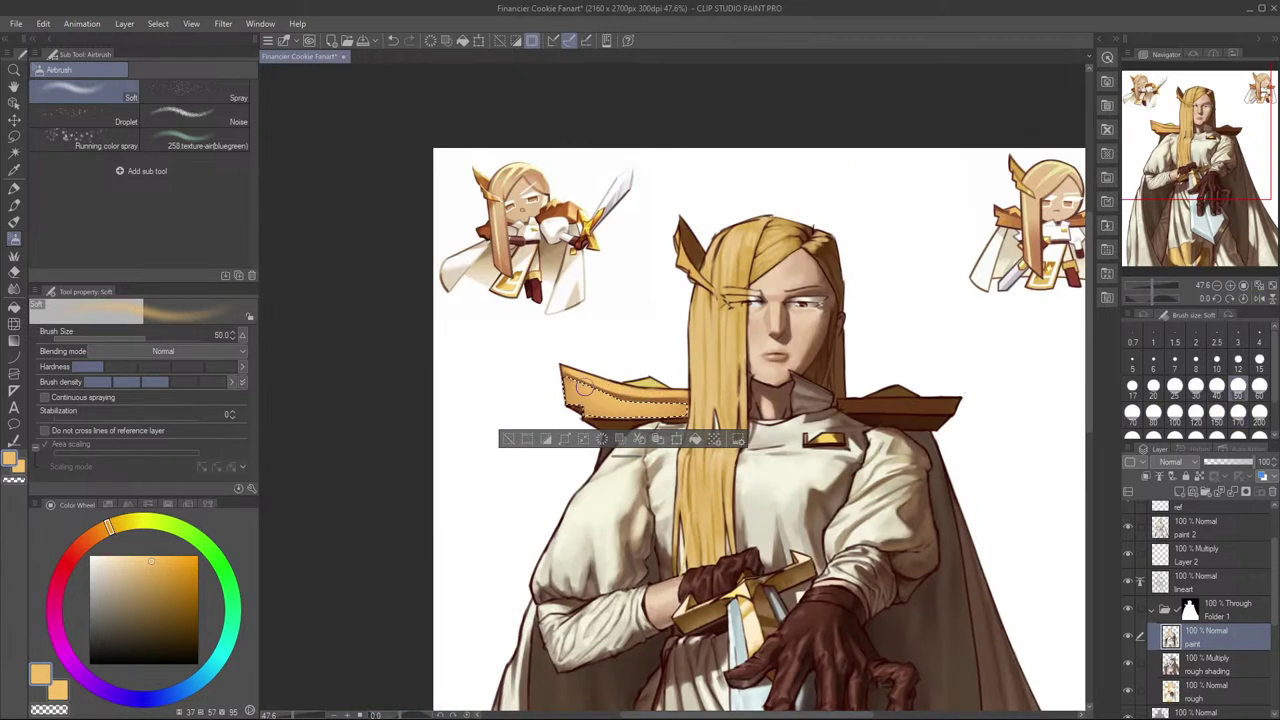
{"action": "left_click", "coordinate": [508, 440]}
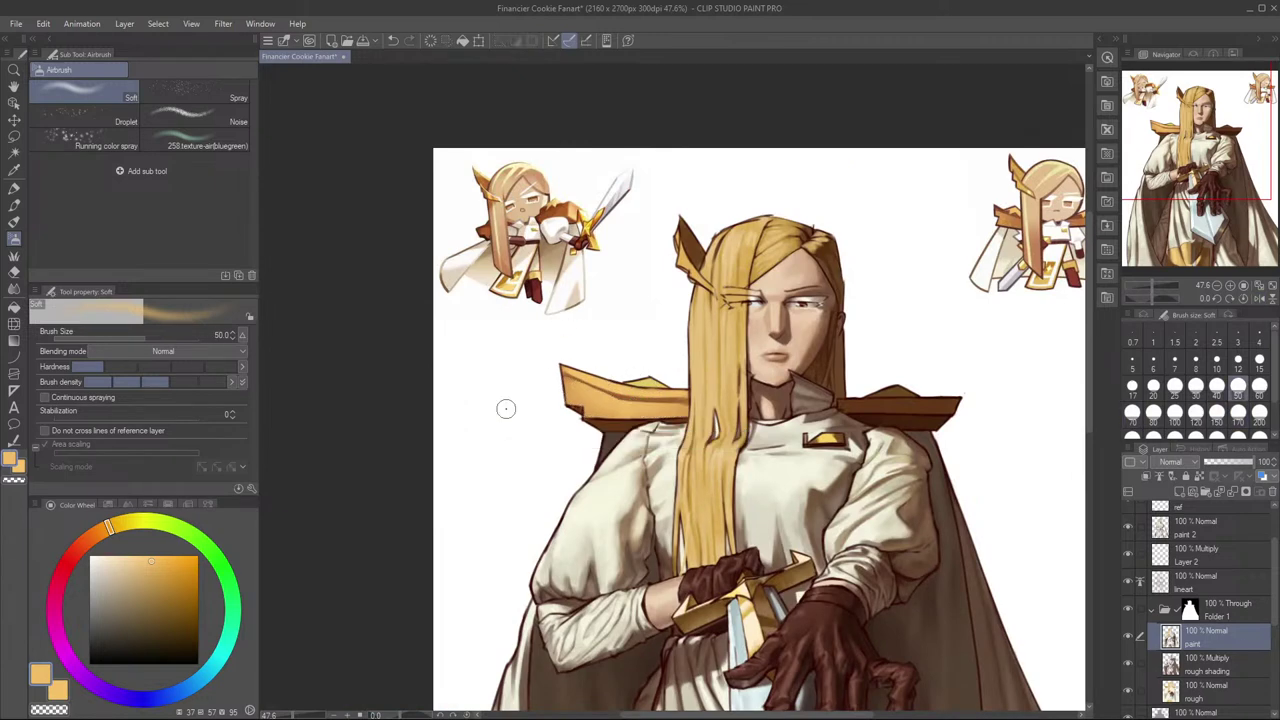
Step: Examine the whole figure in mirrored and normal view, toggling the paint layer's visibility for comparison
{"action": "key", "text": "h"}
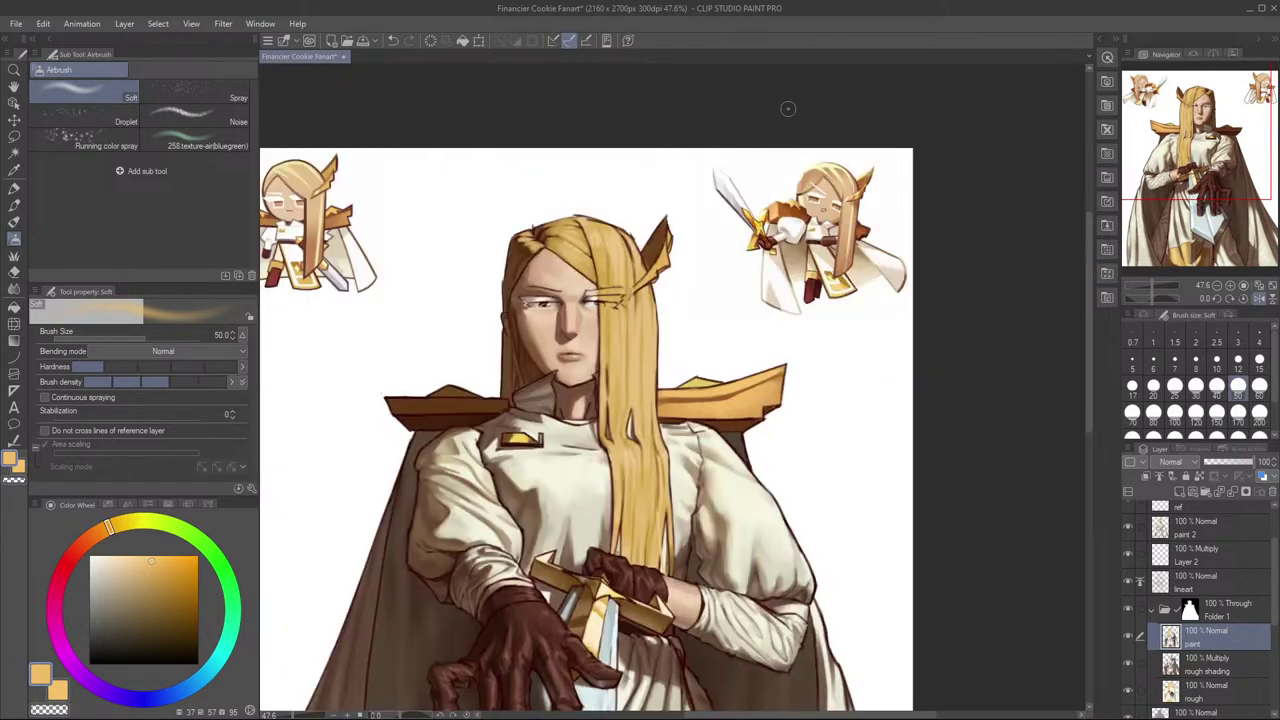
{"action": "key", "text": "h"}
{"action": "left_click_drag", "start_coordinate": [816, 223], "coordinate": [792, 258]}
{"action": "scroll", "coordinate": [712, 235], "scroll_direction": "up", "scroll_amount": 1}
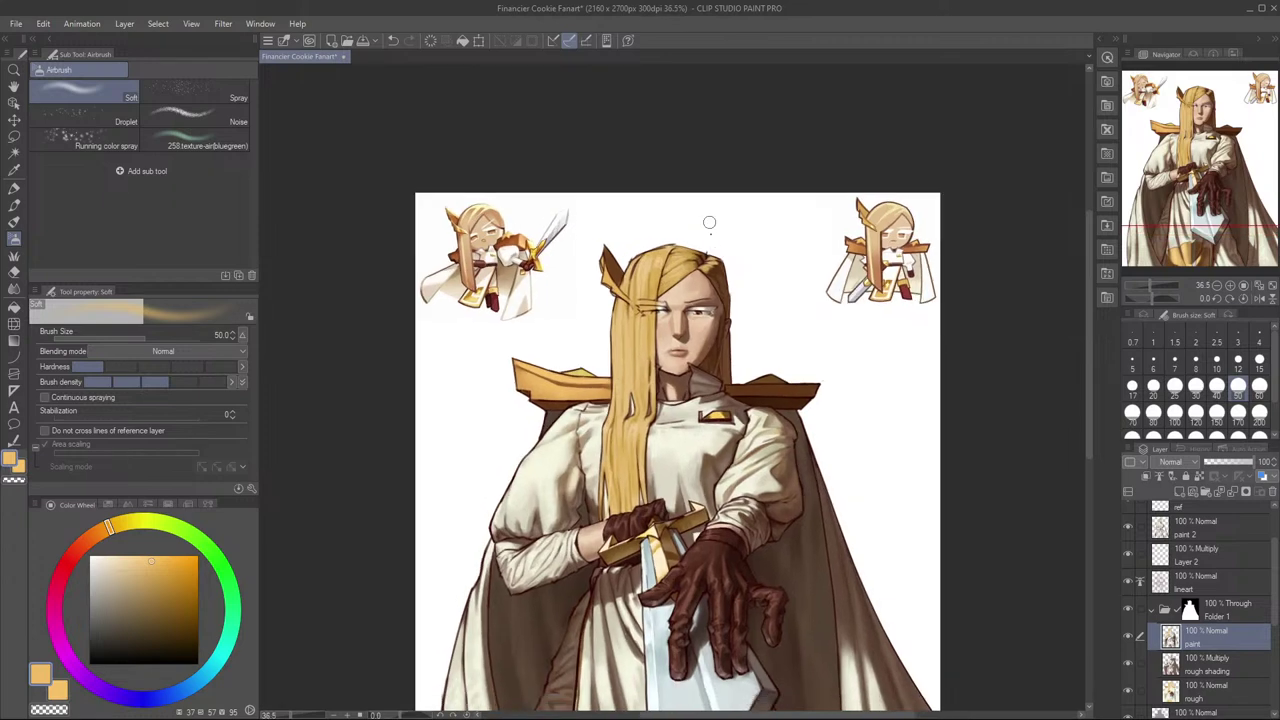
{"action": "left_click", "coordinate": [1131, 638]}
{"action": "left_click", "coordinate": [1131, 638]}
{"action": "left_click", "coordinate": [1131, 638]}
{"action": "key", "text": "h"}
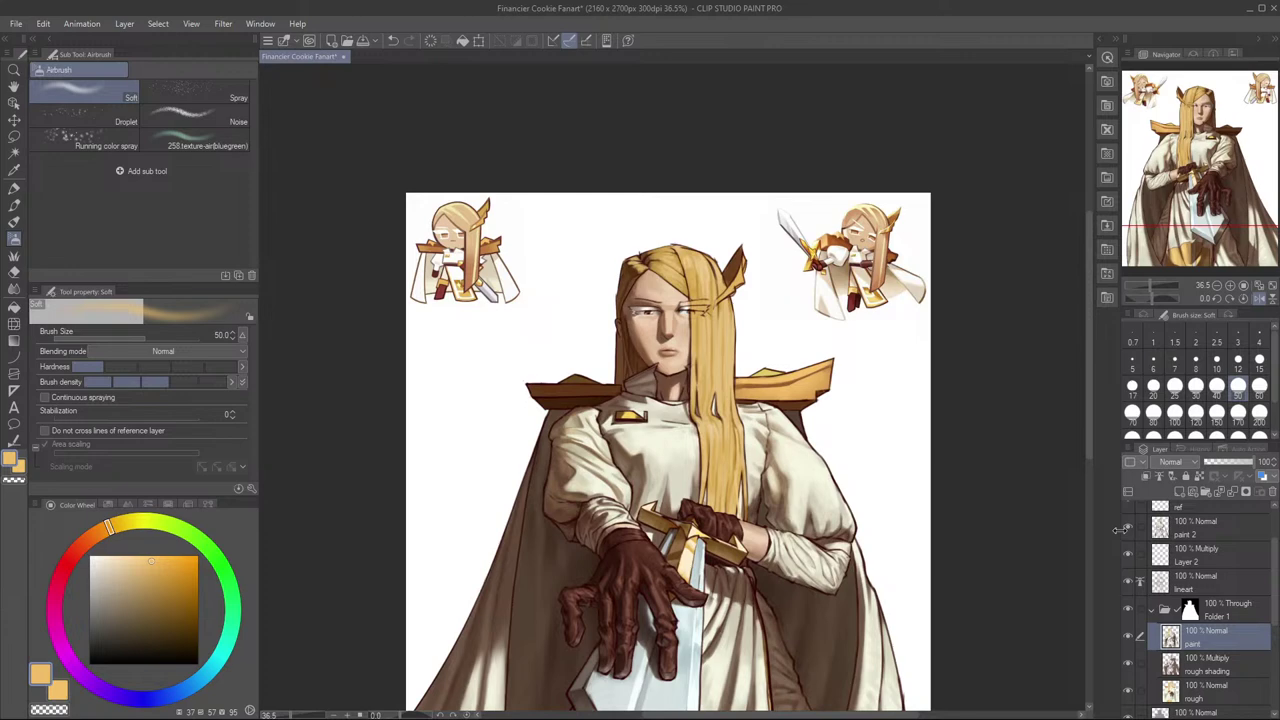
{"action": "key", "text": "h"}
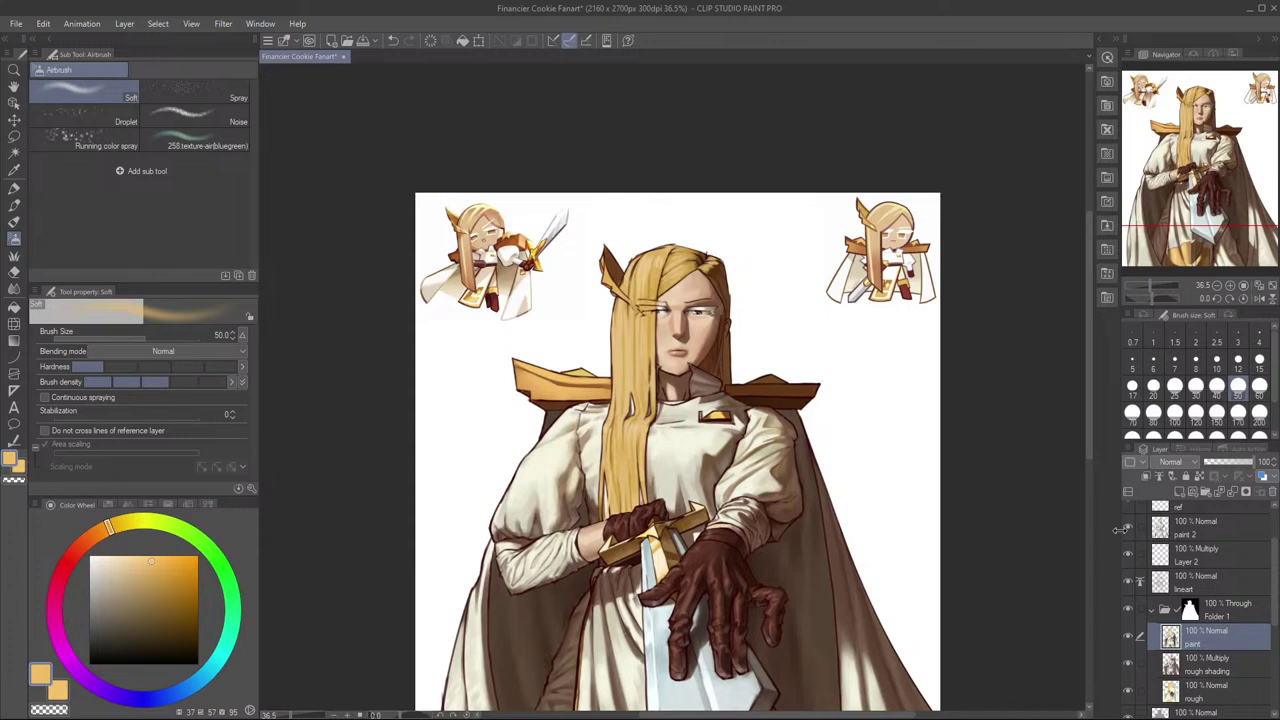
{"action": "left_click_drag", "start_coordinate": [1006, 617], "coordinate": [1007, 588]}
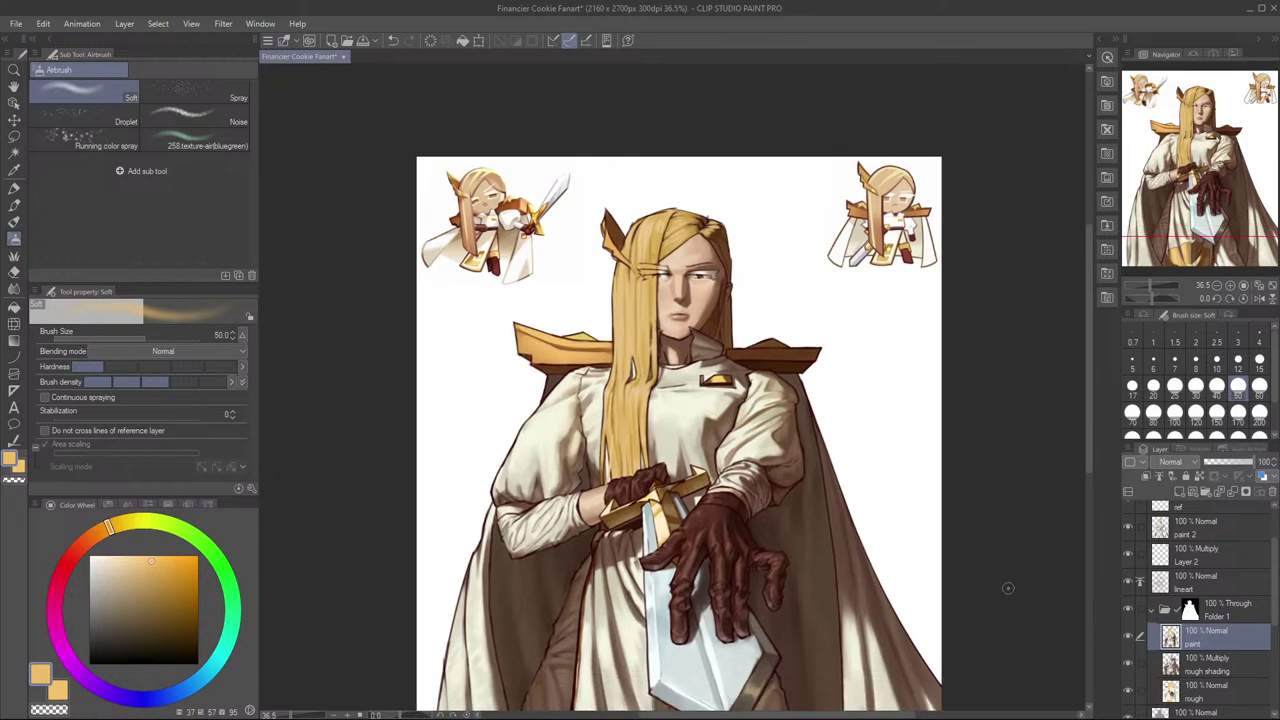
Step: Compare the figure's shading with the paint layer repeatedly hidden and shown
{"action": "left_click", "coordinate": [1130, 638]}
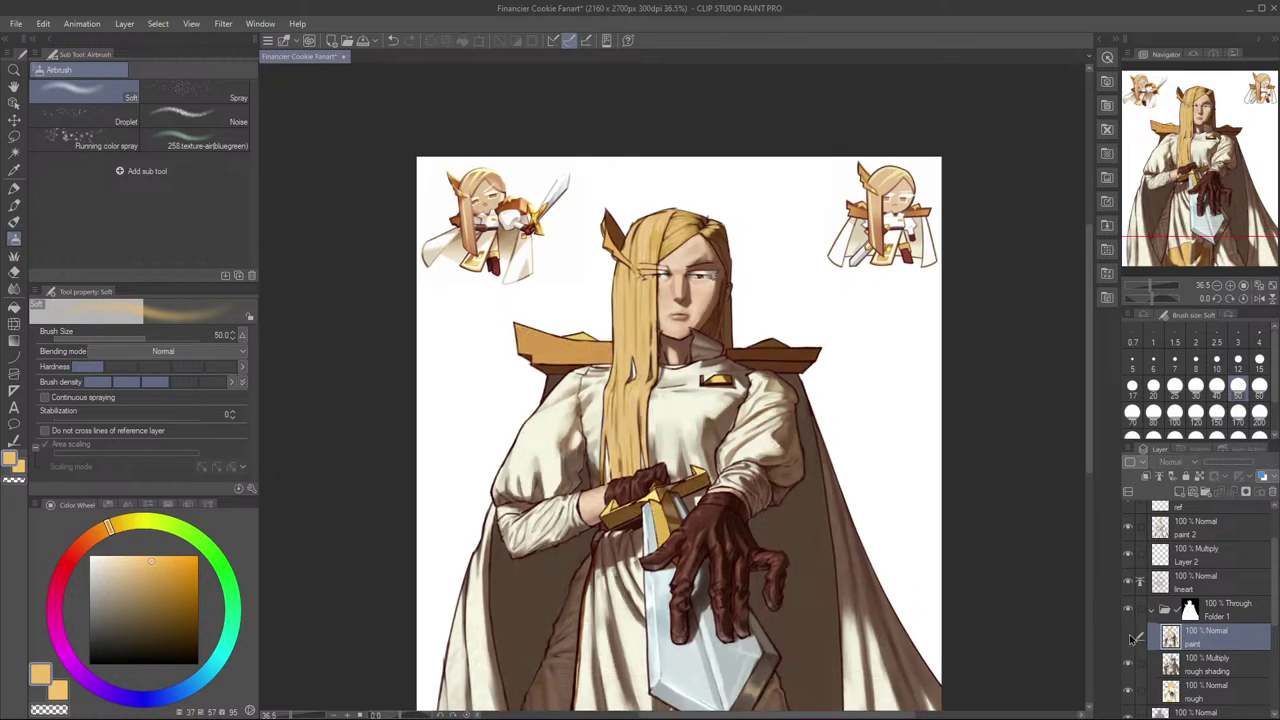
{"action": "left_click", "coordinate": [1130, 638]}
{"action": "left_click", "coordinate": [1130, 638]}
{"action": "left_click", "coordinate": [1130, 638]}
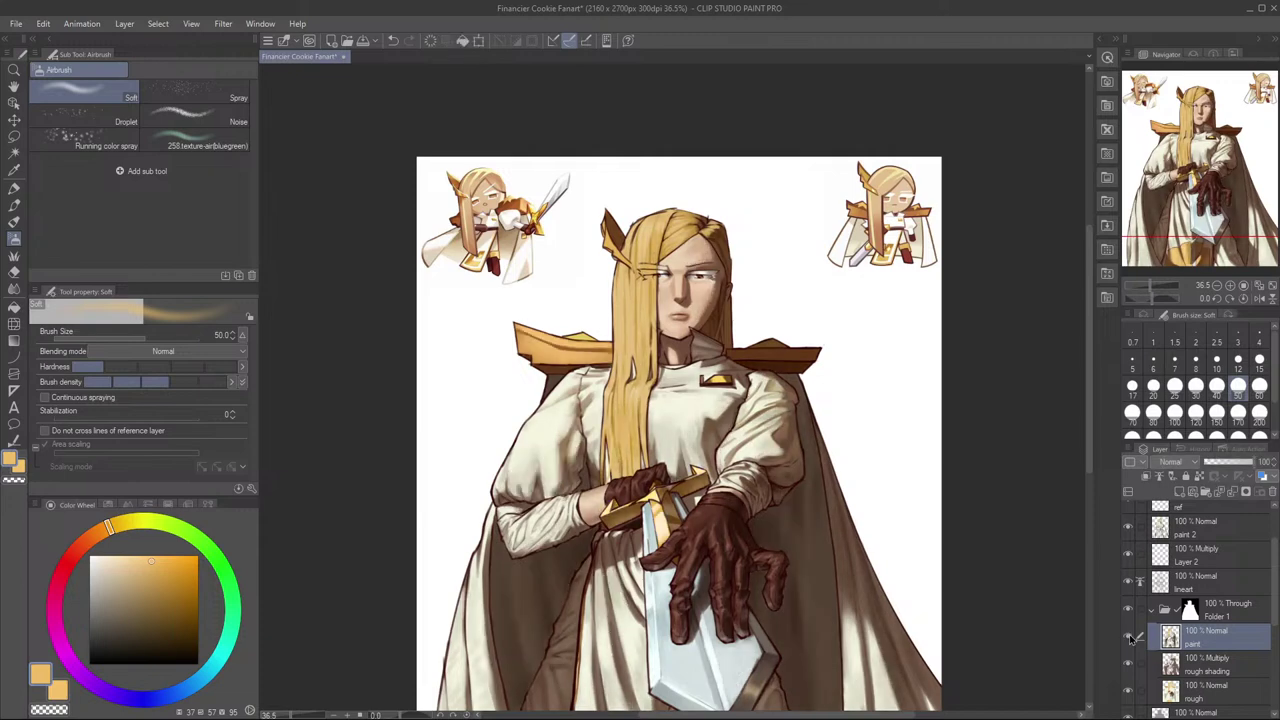
{"action": "left_click", "coordinate": [1131, 638]}
{"action": "left_click", "coordinate": [1131, 638]}
{"action": "left_click", "coordinate": [1131, 638]}
{"action": "left_click", "coordinate": [1131, 638]}
{"action": "left_click", "coordinate": [1131, 638]}
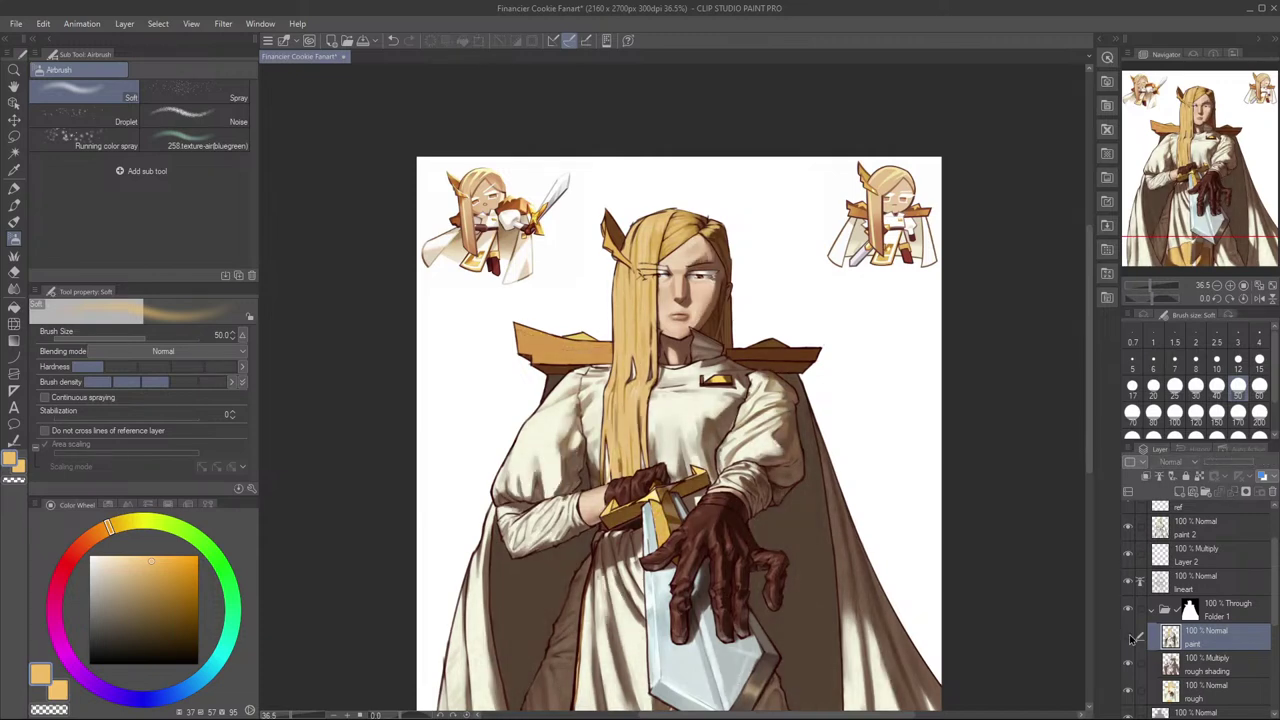
{"action": "left_click", "coordinate": [1131, 638]}
{"action": "left_click", "coordinate": [1131, 638]}
{"action": "left_click", "coordinate": [1131, 638]}
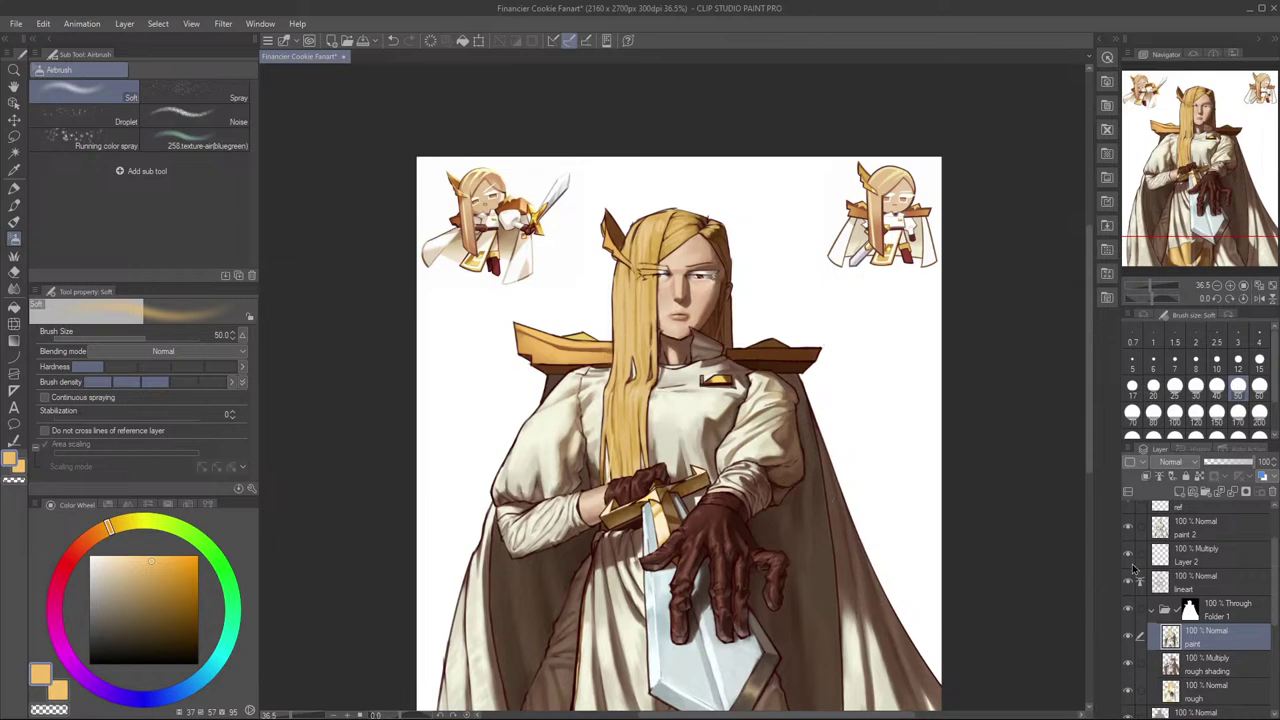
Step: Compare the figure with and without the paint 2 layer, and inspect it from head to sword tip
{"action": "left_click", "coordinate": [1130, 530]}
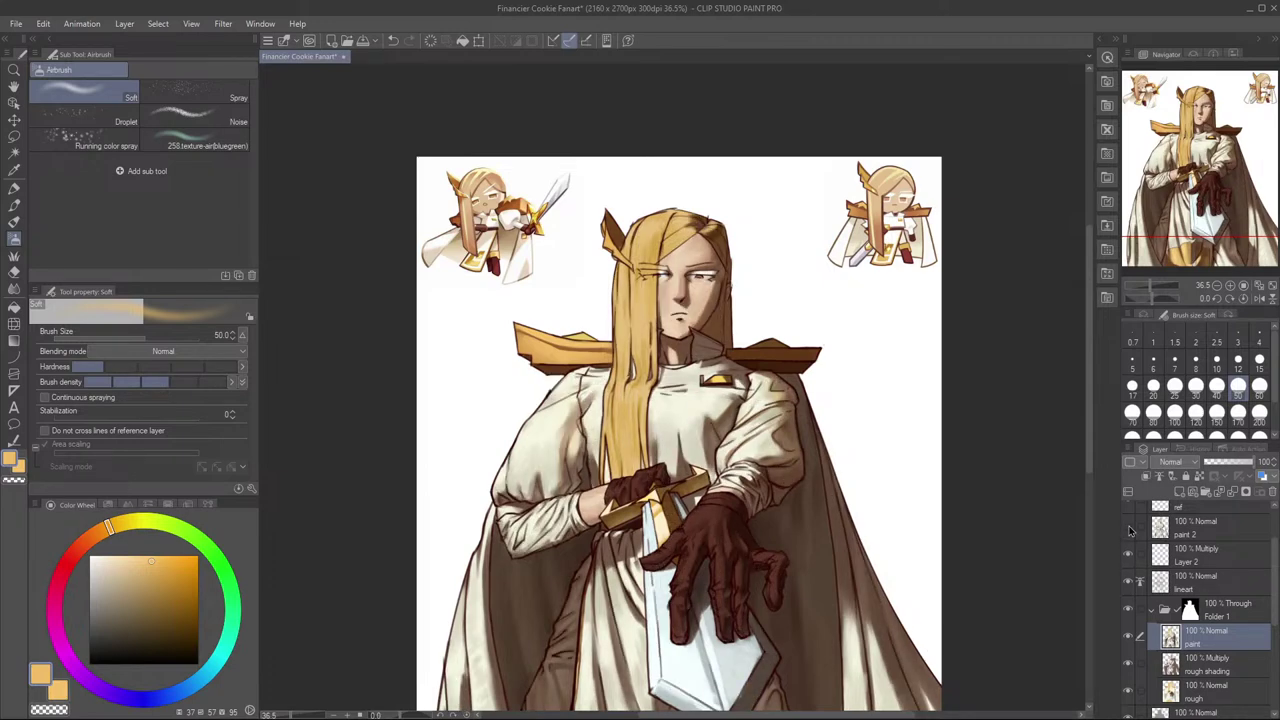
{"action": "left_click", "coordinate": [1130, 530]}
{"action": "left_click", "coordinate": [1130, 530]}
{"action": "left_click", "coordinate": [1130, 530]}
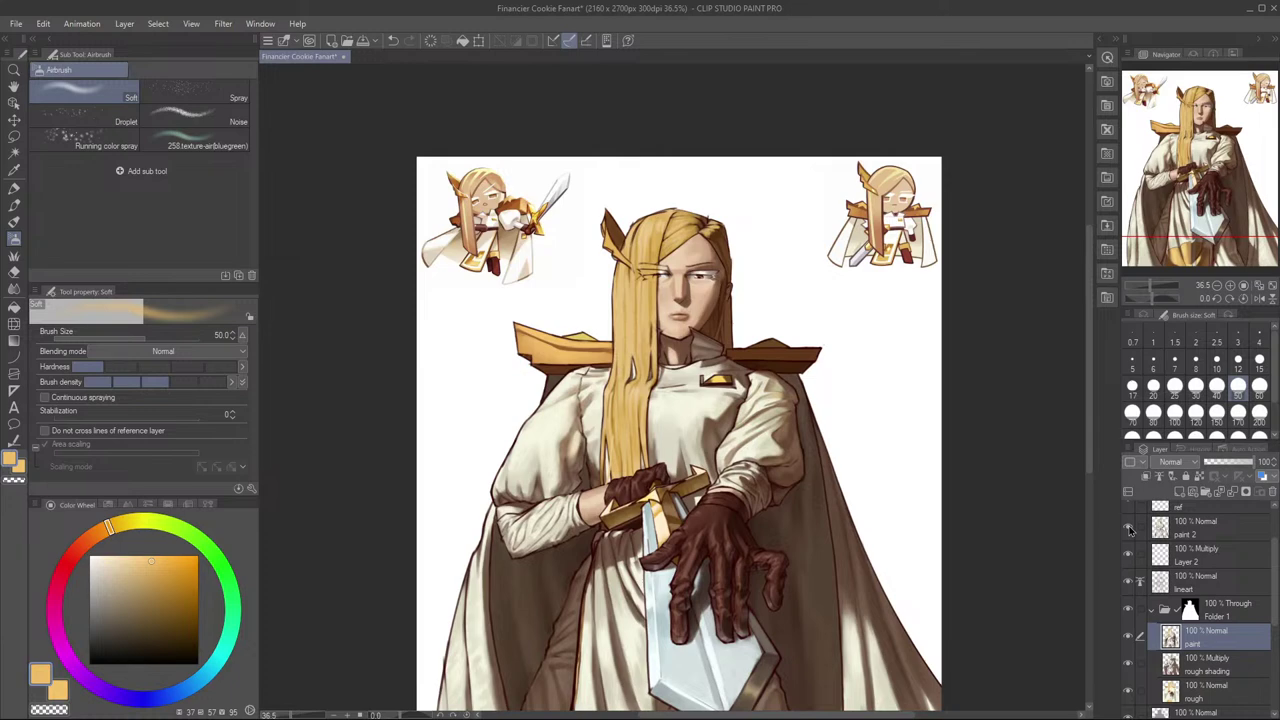
{"action": "left_click", "coordinate": [1130, 530]}
{"action": "left_click", "coordinate": [1130, 530]}
{"action": "scroll", "coordinate": [880, 465], "scroll_direction": "up", "scroll_amount": 1}
{"action": "scroll", "coordinate": [875, 468], "scroll_direction": "down", "scroll_amount": 3}
{"action": "left_click_drag", "start_coordinate": [879, 444], "coordinate": [881, 405]}
{"action": "left_click_drag", "start_coordinate": [746, 362], "coordinate": [840, 447]}
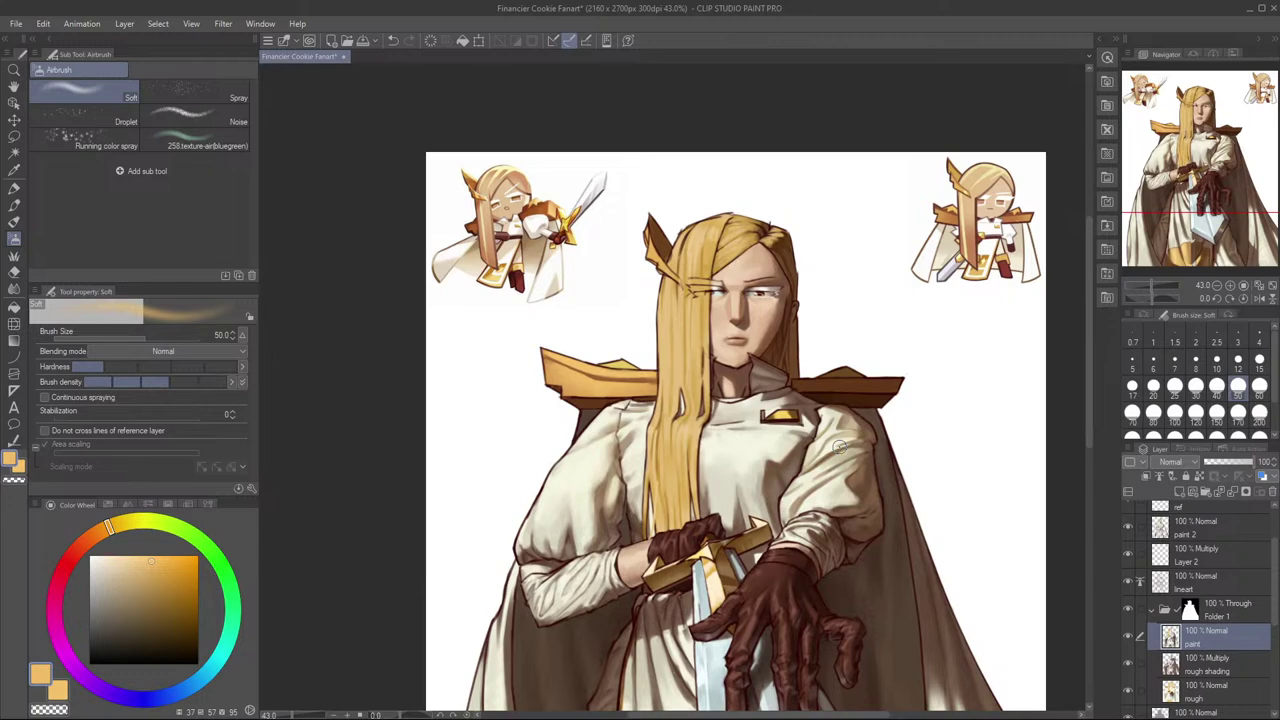
{"action": "left_click_drag", "start_coordinate": [752, 591], "coordinate": [765, 396]}
{"action": "left_click_drag", "start_coordinate": [739, 549], "coordinate": [763, 390]}
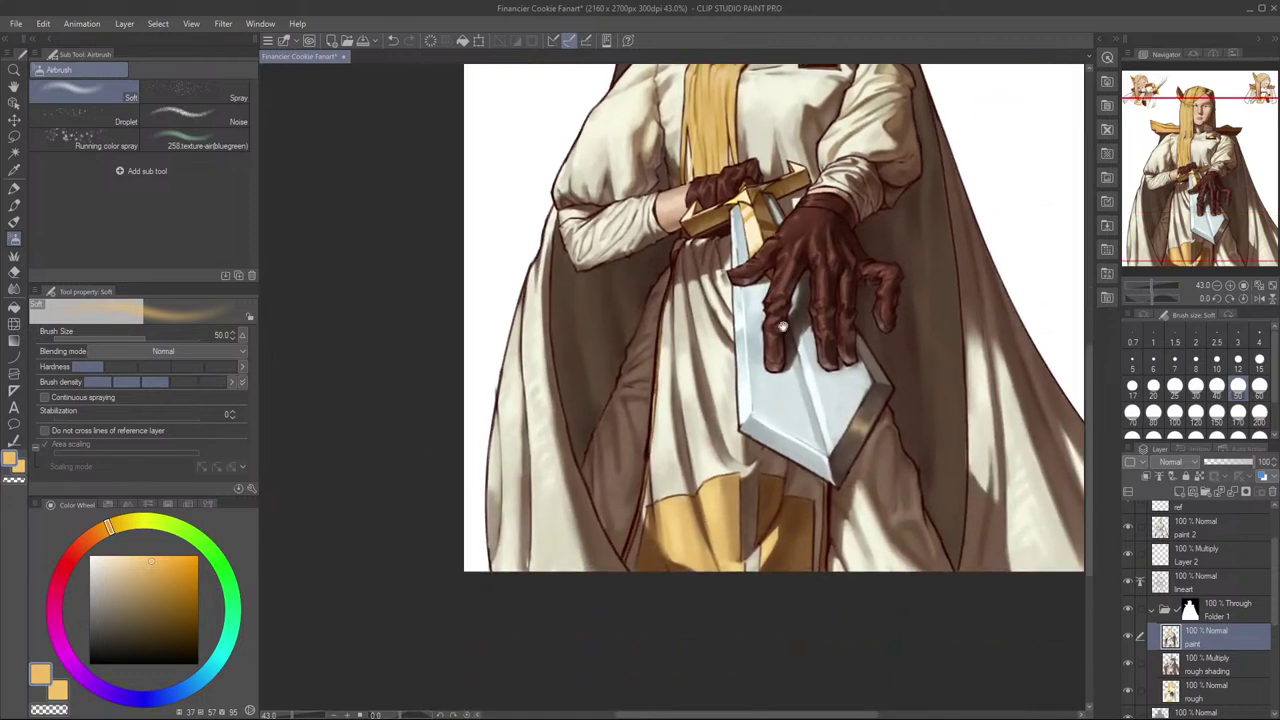
Step: Sample the brown reflection on the sword's edge and shift it to golden brown (34, 54, 64) for the Flow Milli pen
{"action": "left_click", "coordinate": [858, 425], "text": "alt"}
{"action": "left_click_drag", "start_coordinate": [823, 298], "coordinate": [810, 401]}
{"action": "left_click_drag", "start_coordinate": [844, 225], "coordinate": [860, 376]}
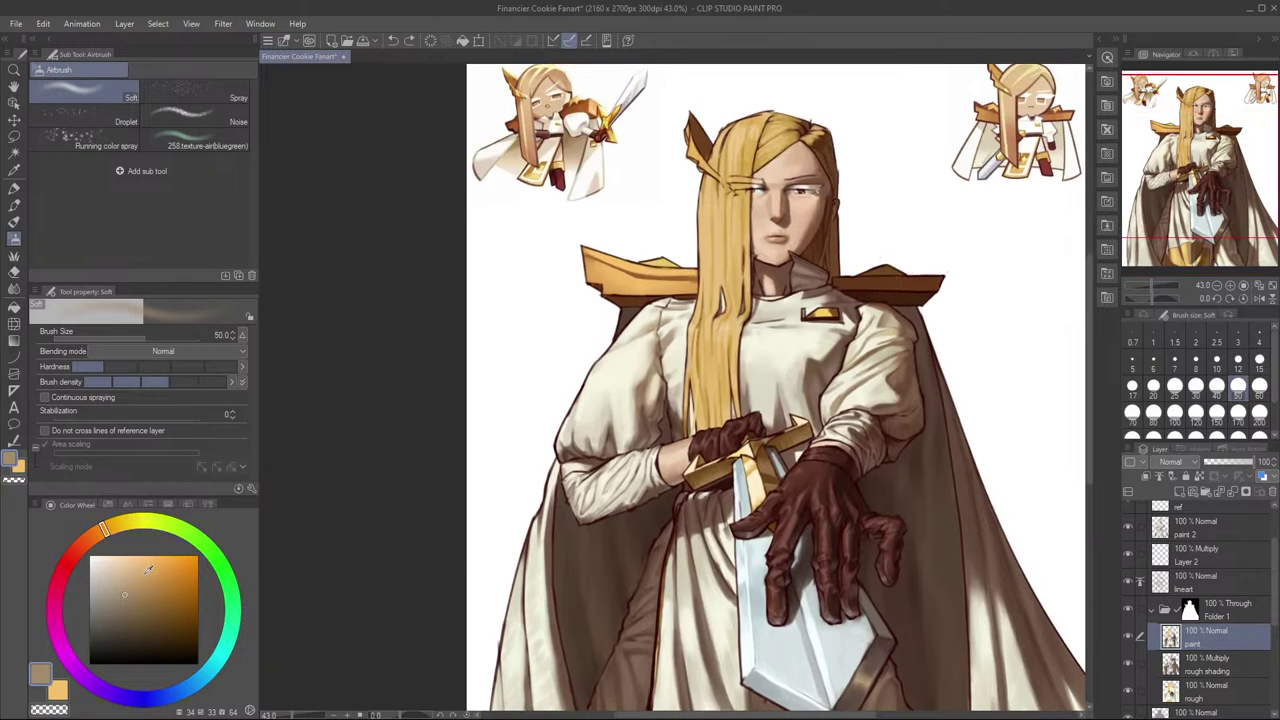
{"action": "left_click", "coordinate": [151, 578]}
{"action": "left_click_drag", "start_coordinate": [870, 288], "coordinate": [918, 285]}
{"action": "key", "text": "ctrl+z"}
{"action": "left_click_drag", "start_coordinate": [156, 578], "coordinate": [152, 590]}
{"action": "key", "text": "p"}
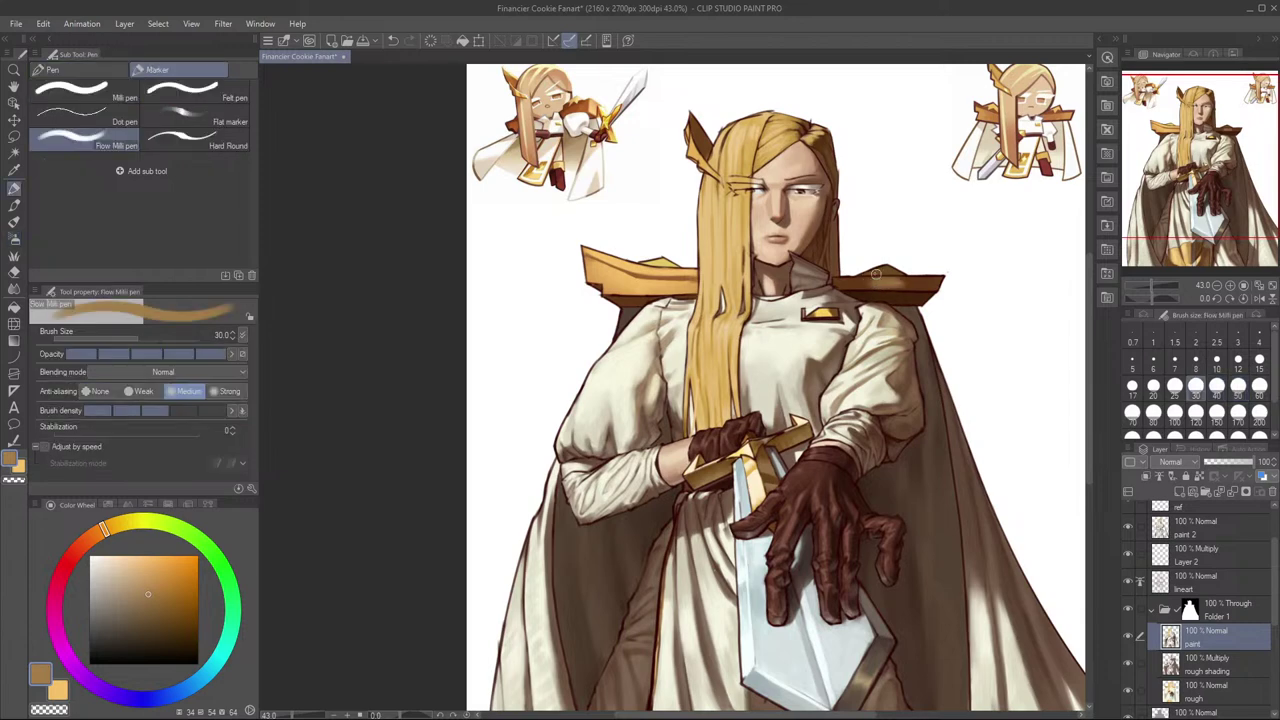
Step: Paint brown (32, 58, 59) highlights on the darker shoulder guard with the Flow Milli pen at size 30 and check them mirrored
{"action": "left_click", "coordinate": [908, 283], "text": "alt"}
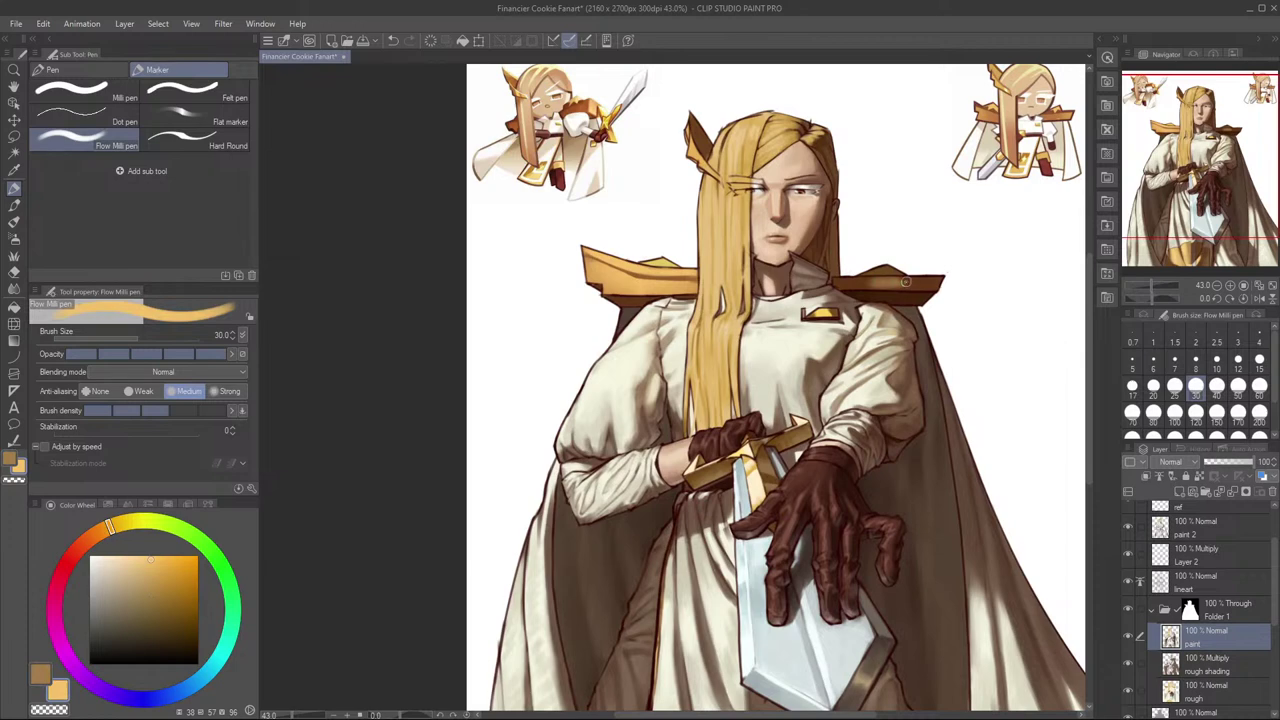
{"action": "left_click", "coordinate": [889, 285], "text": "alt"}
{"action": "key", "text": "ctrl+z"}
{"action": "left_click_drag", "start_coordinate": [891, 283], "coordinate": [885, 284]}
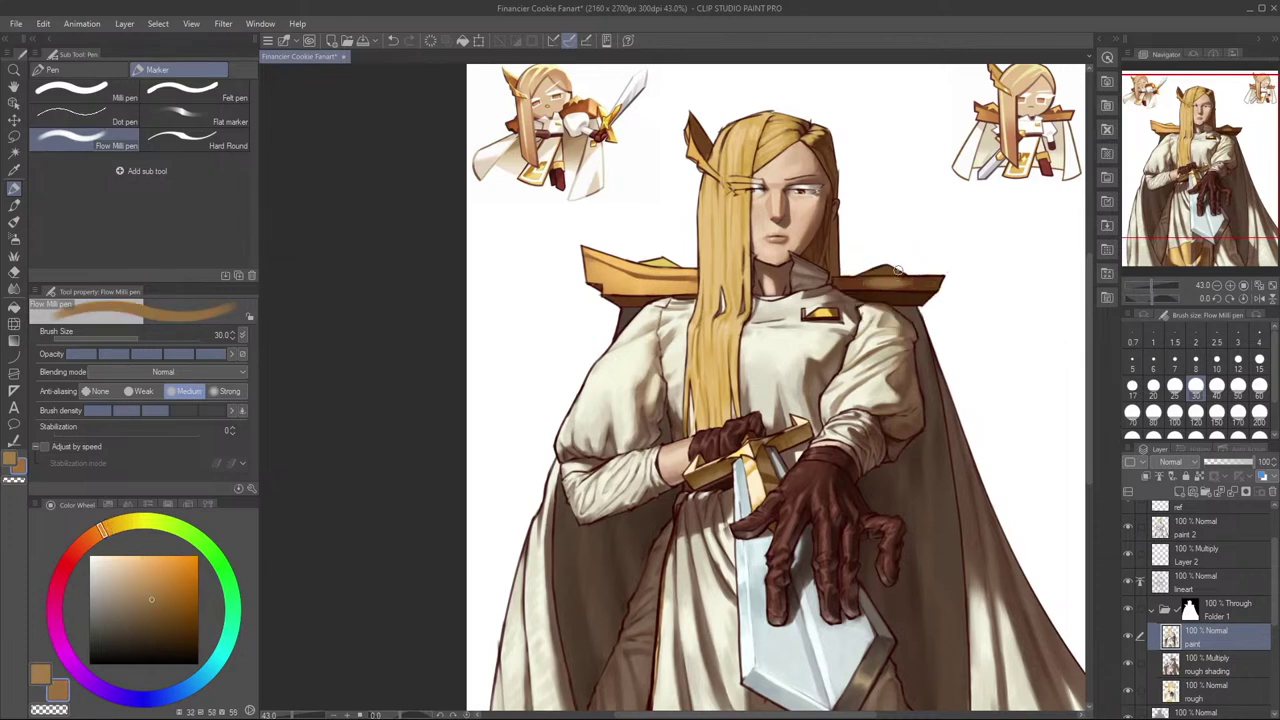
{"action": "left_click", "coordinate": [922, 275], "text": "alt"}
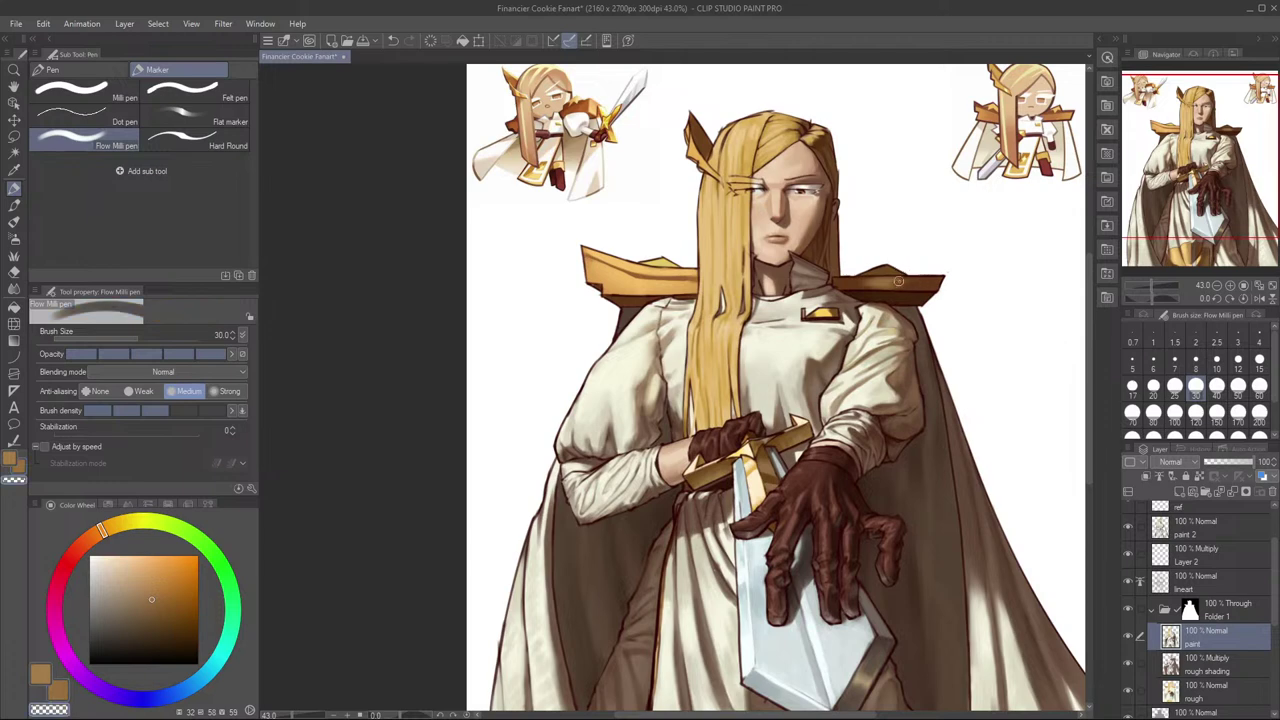
{"action": "left_click", "coordinate": [920, 283], "text": "alt"}
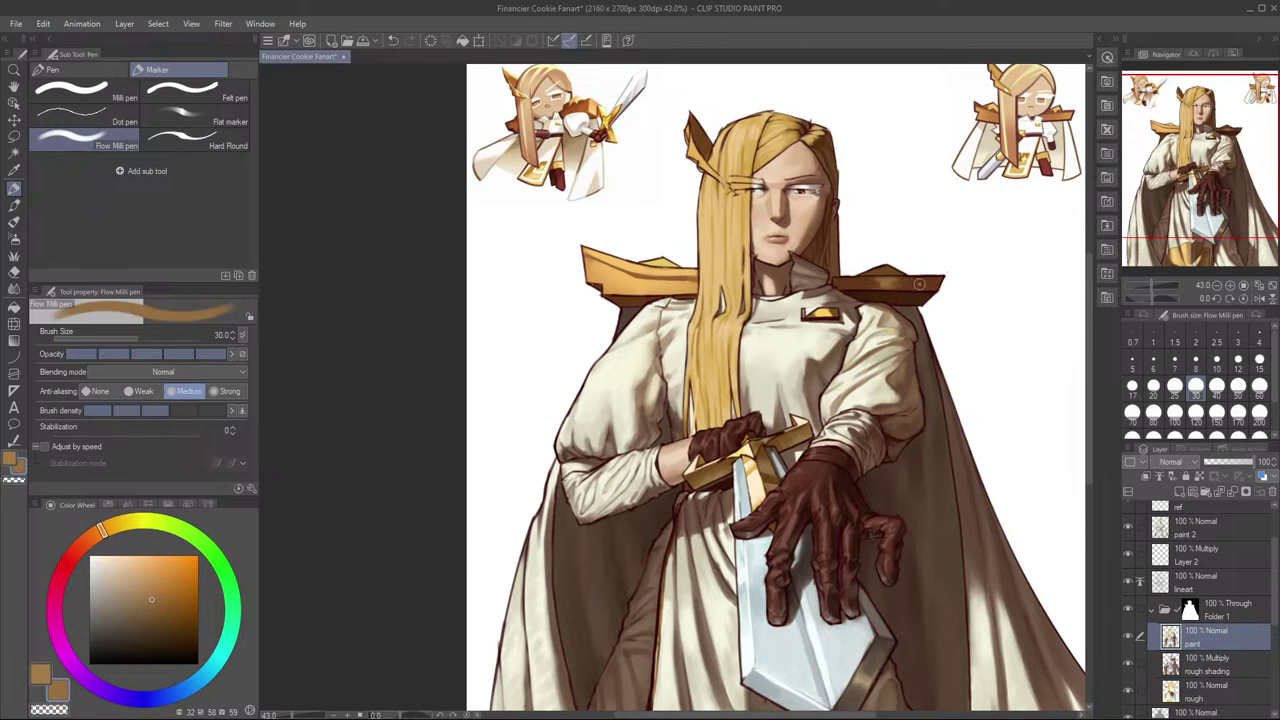
{"action": "key", "text": "ctrl+z"}
{"action": "key", "text": "h"}
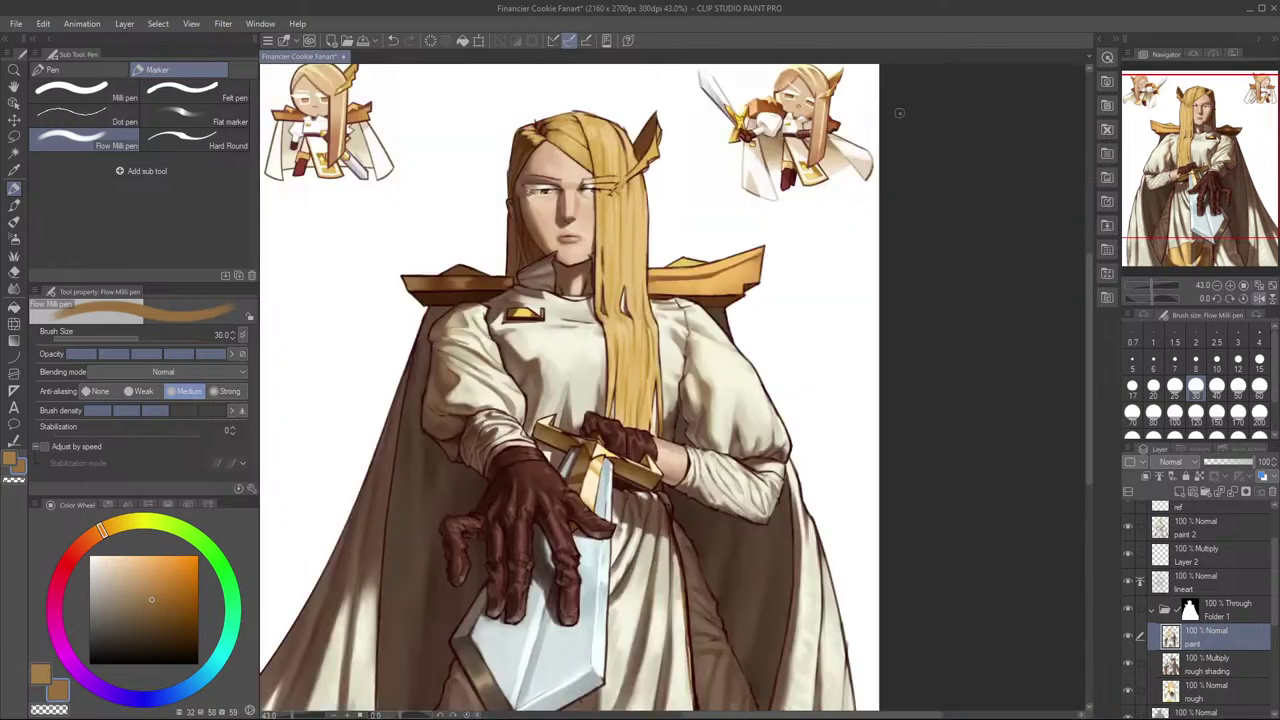
{"action": "key", "text": "h"}
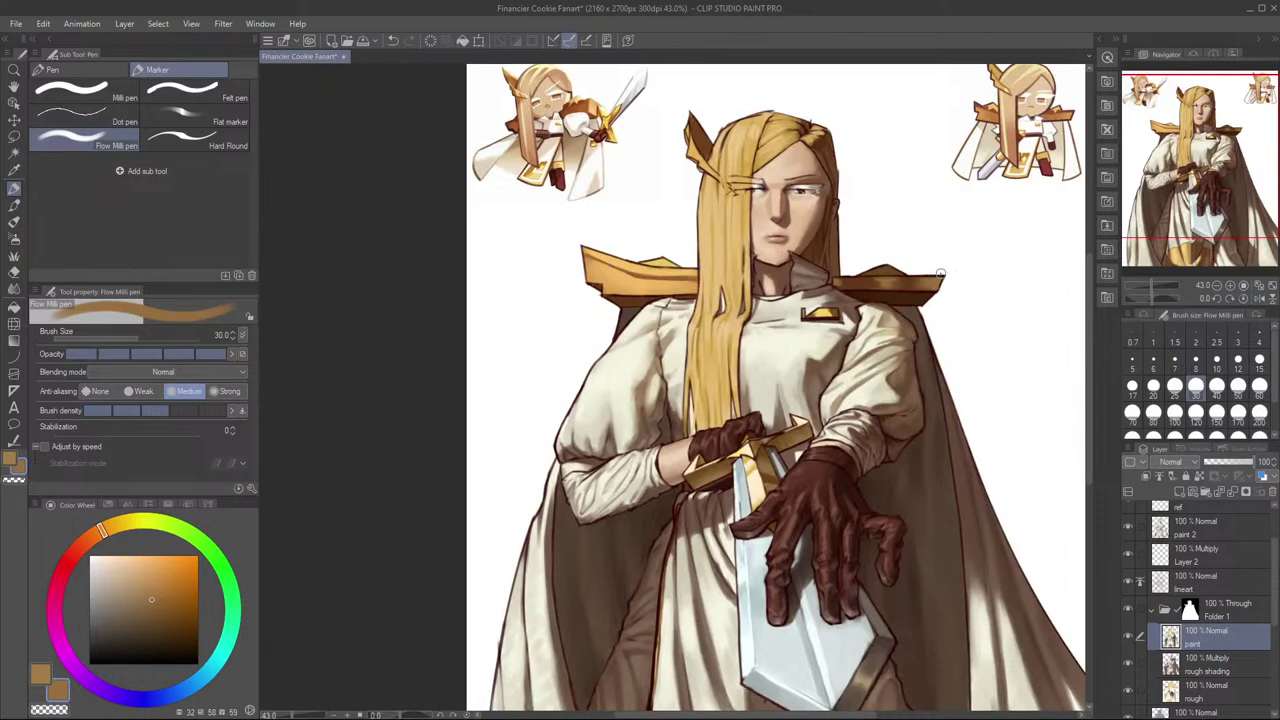
Step: Touch up the darker shoulder guard's outer tip with transparent colour and sampled brown (34, 54, 64), reducing the pen to size 20
{"action": "left_click_drag", "start_coordinate": [914, 281], "coordinate": [928, 283]}
{"action": "key", "text": "ctrl+z"}
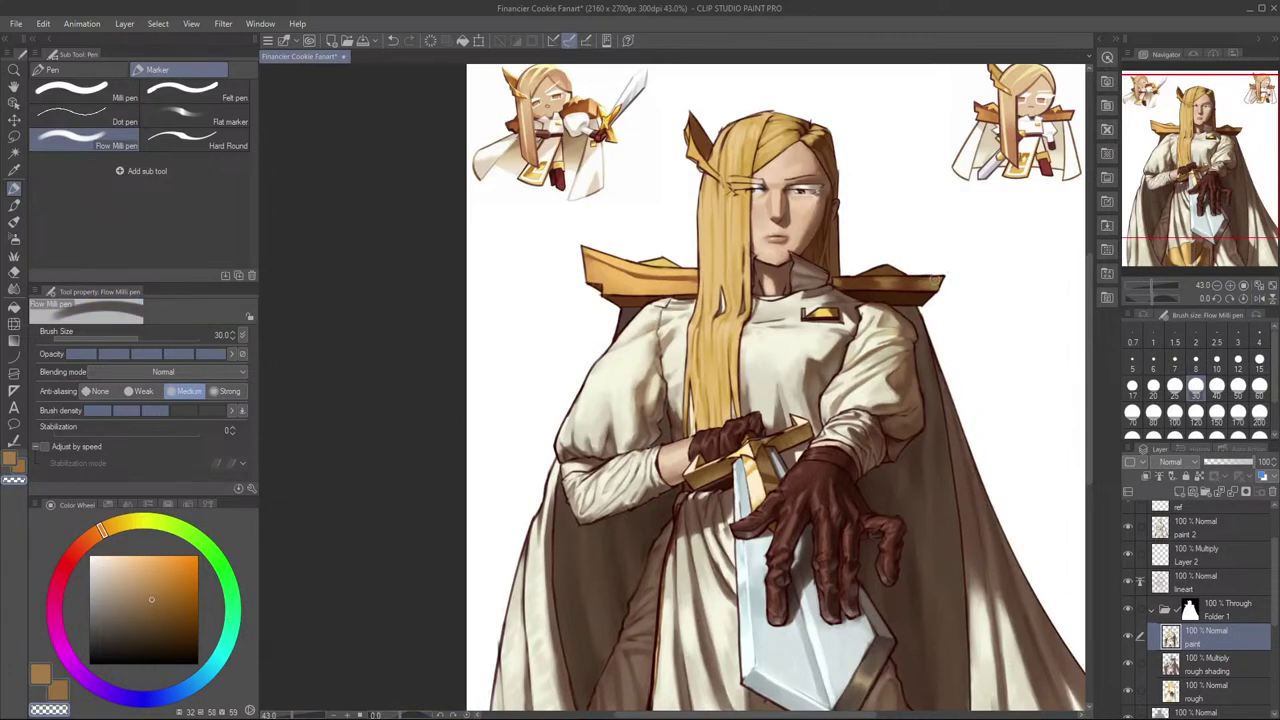
{"action": "left_click", "coordinate": [947, 272], "text": "alt"}
{"action": "left_click", "coordinate": [945, 276], "text": "alt"}
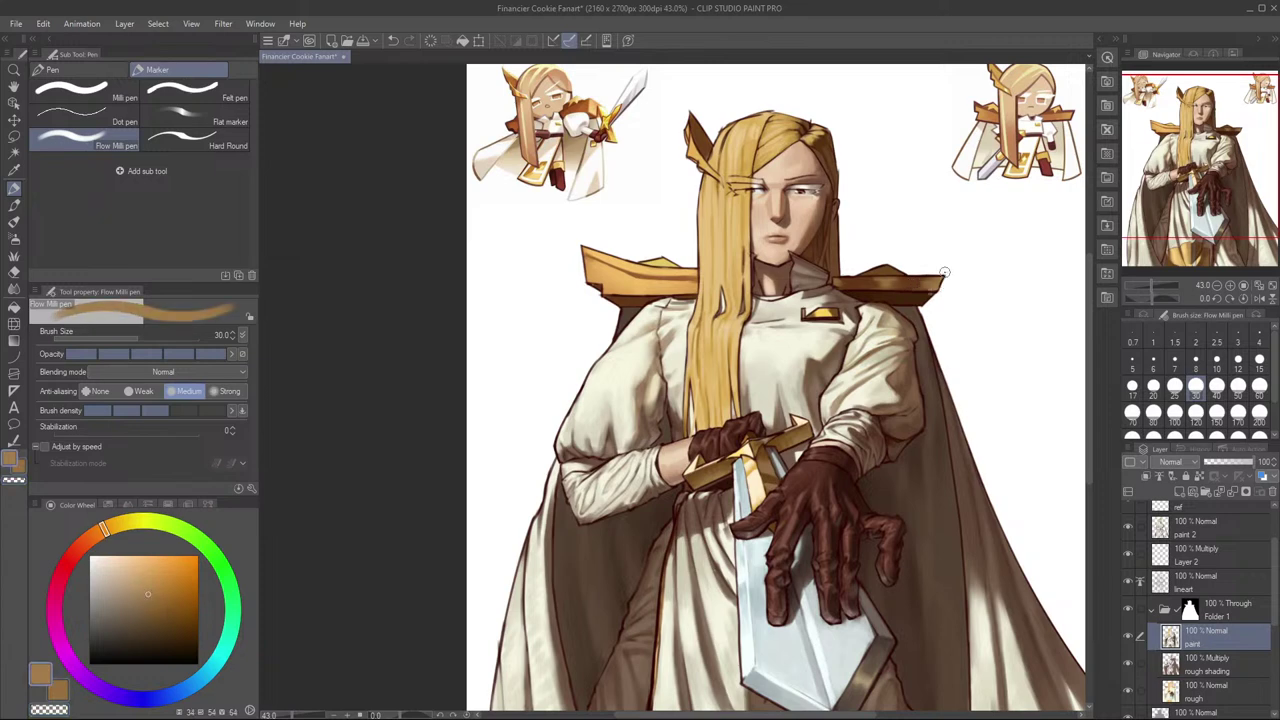
{"action": "key", "text": "bracketleft"}
{"action": "key", "text": "bracketleft"}
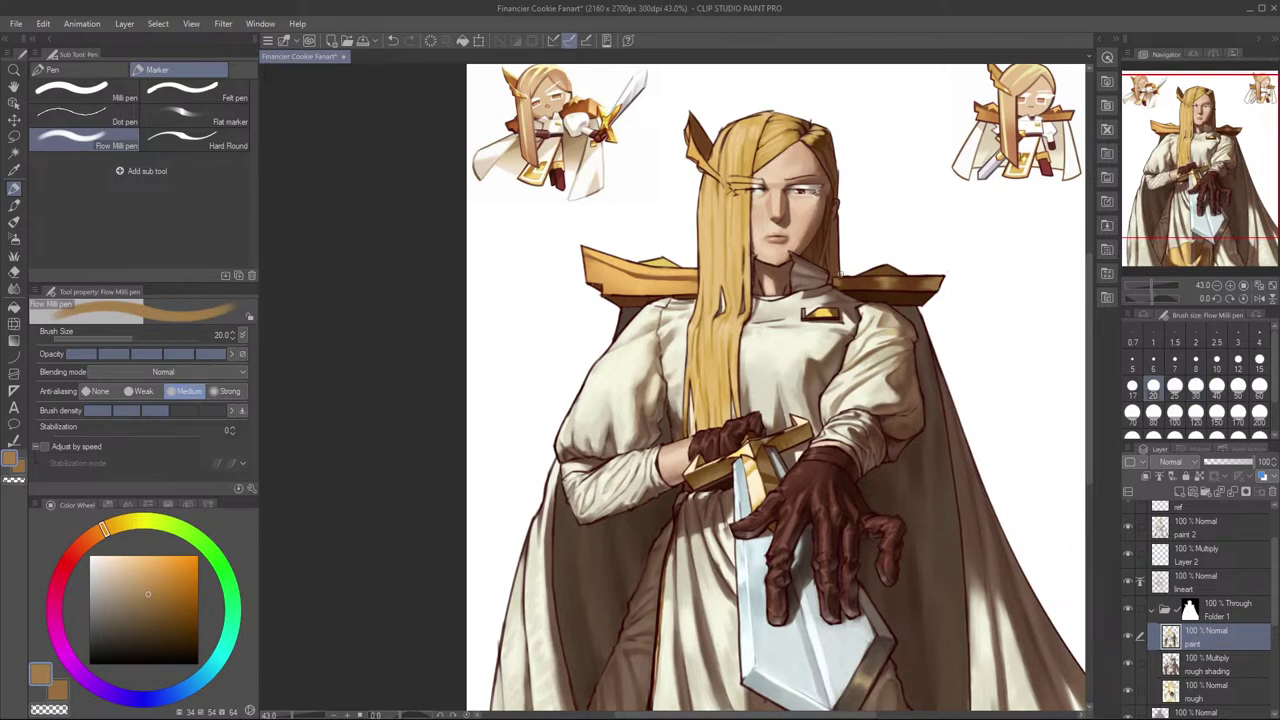
Step: Refine the darker shoulder guard's highlight towards the collar, alternating brown (32, 58, 59) at size 30 with transparent colour
{"action": "key", "text": "x"}
{"action": "left_click_drag", "start_coordinate": [841, 281], "coordinate": [861, 279]}
{"action": "key", "text": "ctrl+z"}
{"action": "key", "text": "bracketright"}
{"action": "key", "text": "bracketright"}
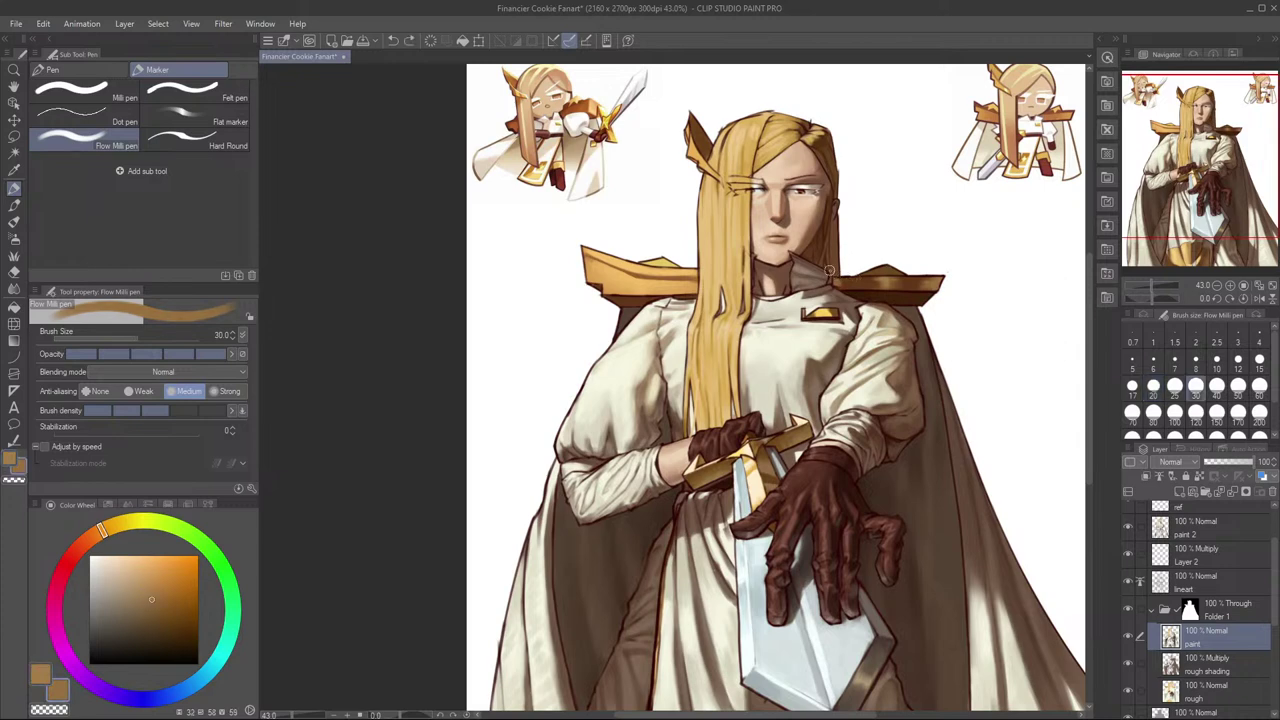
{"action": "key", "text": "bracketright"}
{"action": "key", "text": "bracketright"}
{"action": "key", "text": "bracketleft"}
{"action": "key", "text": "bracketleft"}
{"action": "key", "text": "c"}
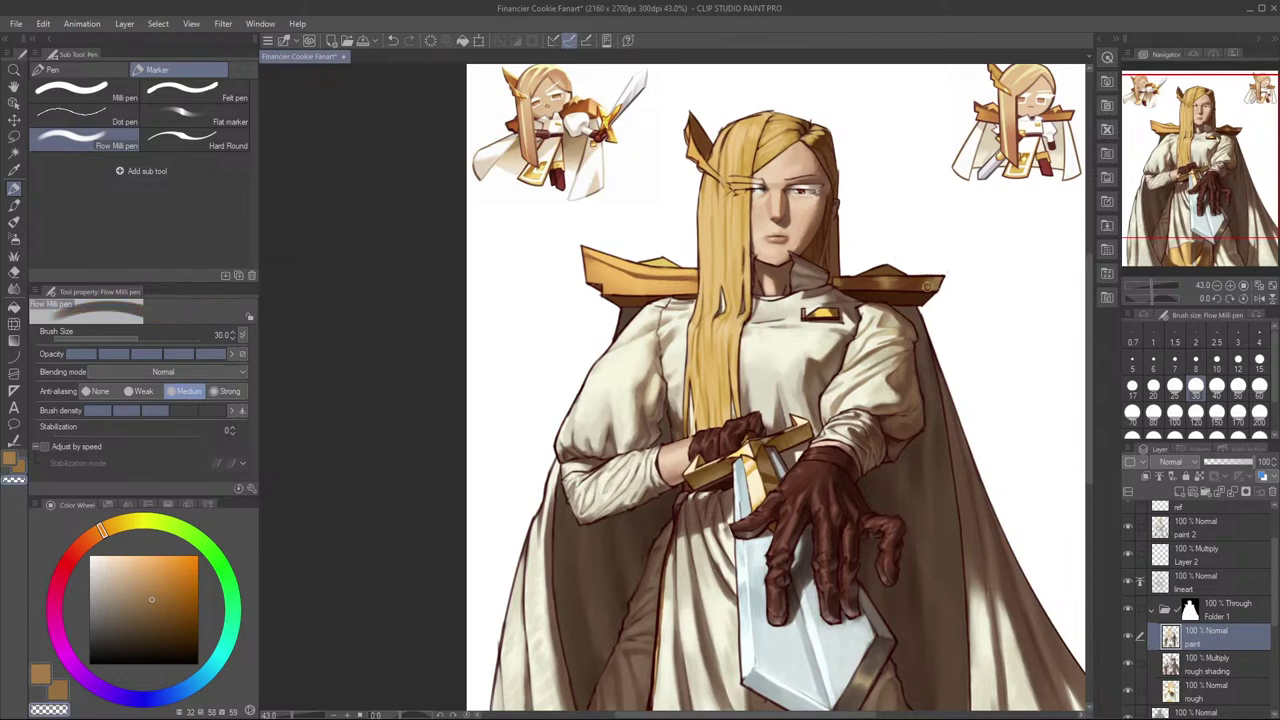
{"action": "key", "text": "c"}
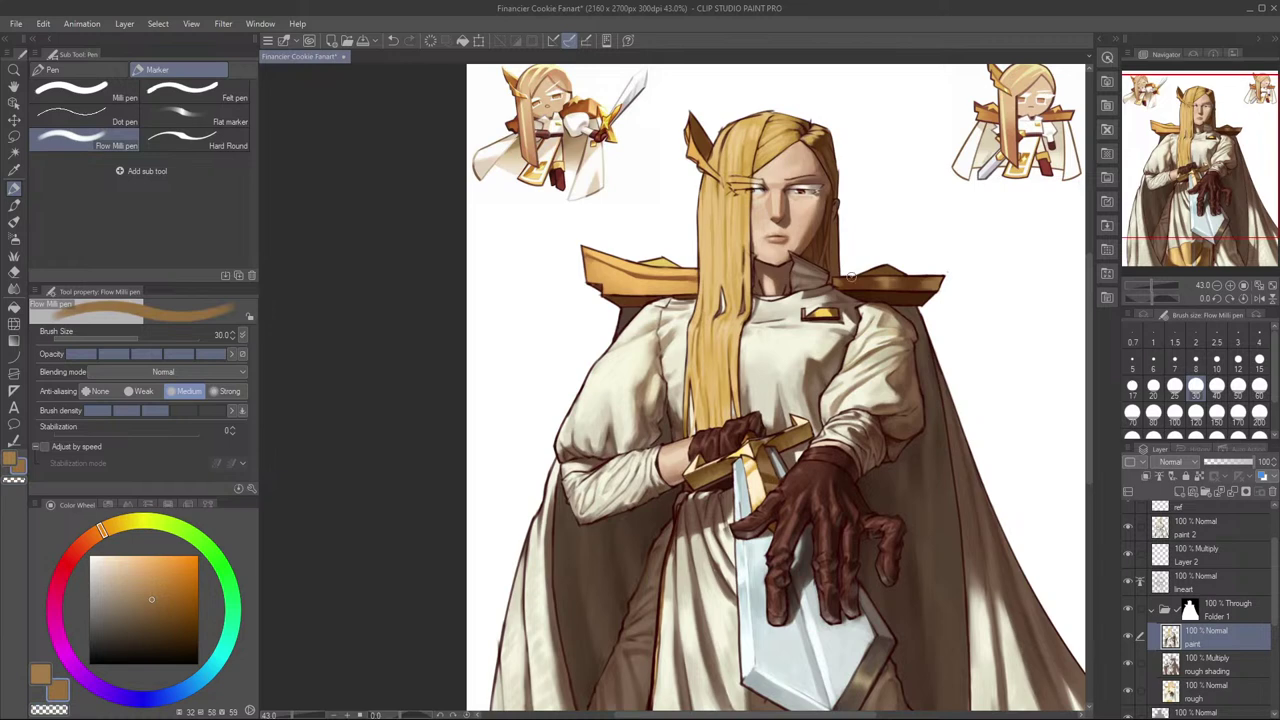
{"action": "key", "text": "c"}
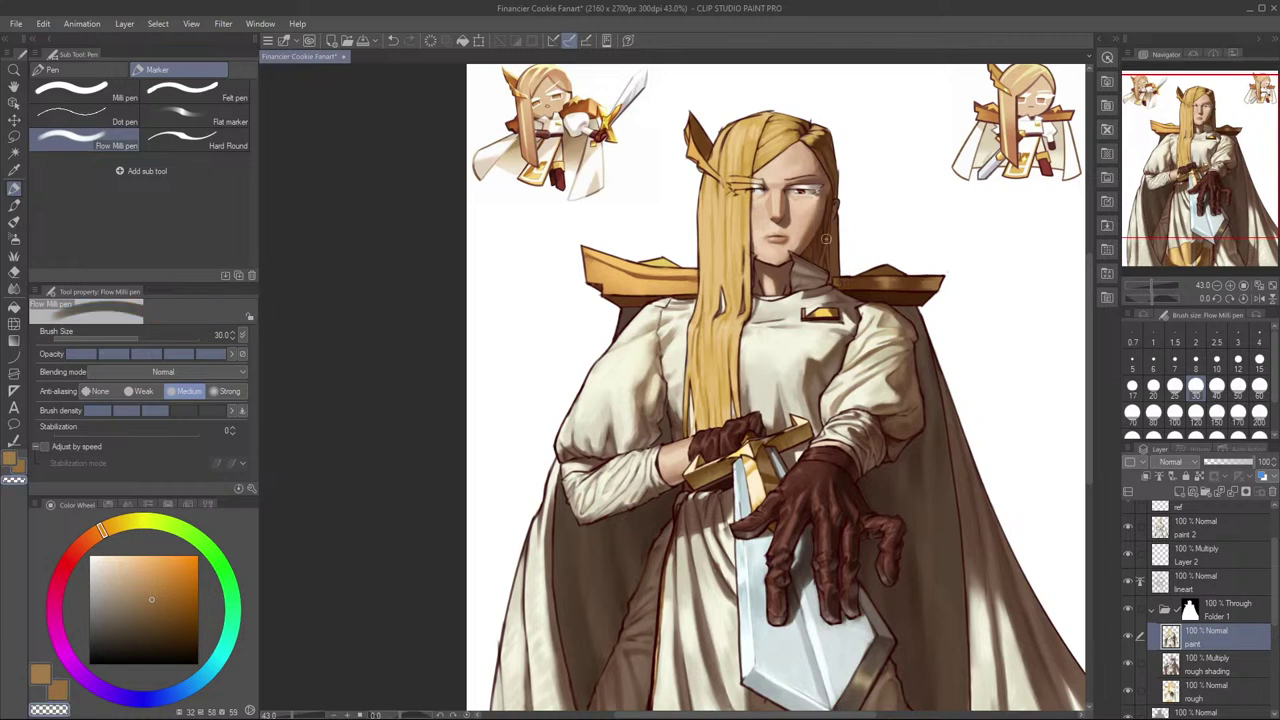
{"action": "key", "text": "c"}
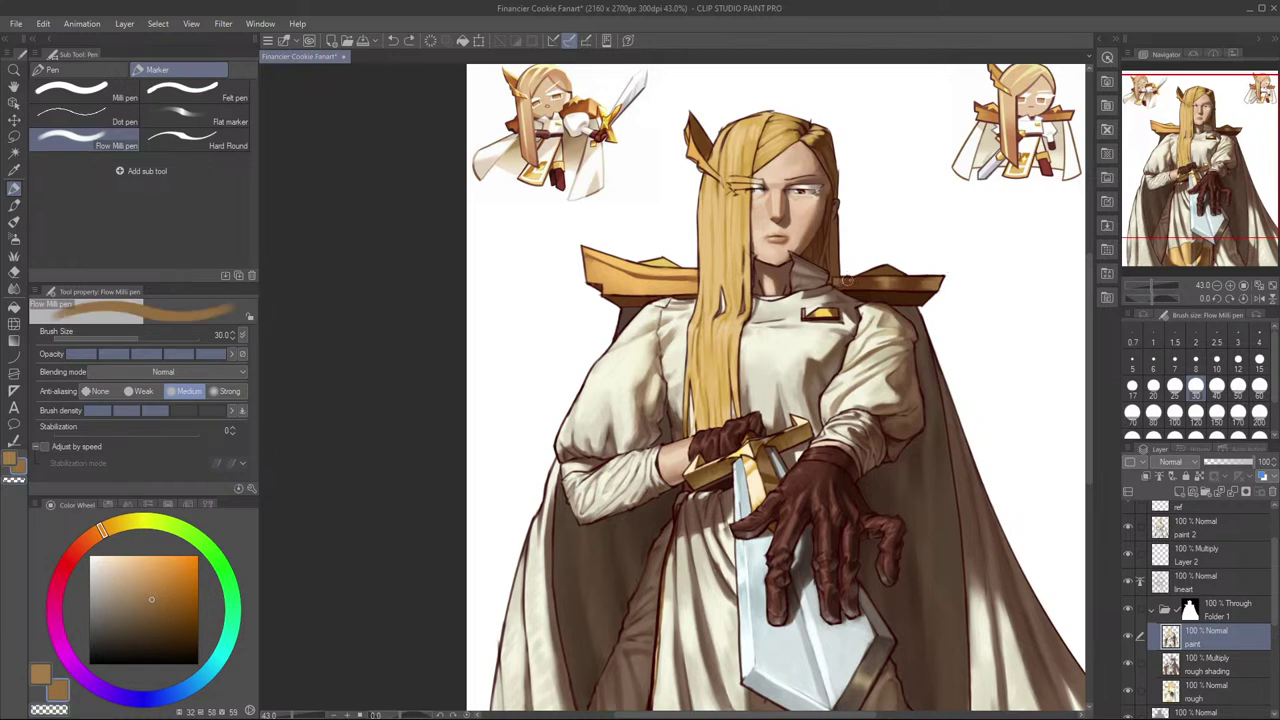
Step: Review the whole figure, extend the brown highlight along the inner part of the darker shoulder guard, and check it mirrored
{"action": "key", "text": "h"}
{"action": "left_click_drag", "start_coordinate": [807, 198], "coordinate": [896, 114]}
{"action": "key", "text": "h"}
{"action": "scroll", "coordinate": [923, 122], "scroll_direction": "down", "scroll_amount": 6}
{"action": "scroll", "coordinate": [960, 150], "scroll_direction": "up", "scroll_amount": 4}
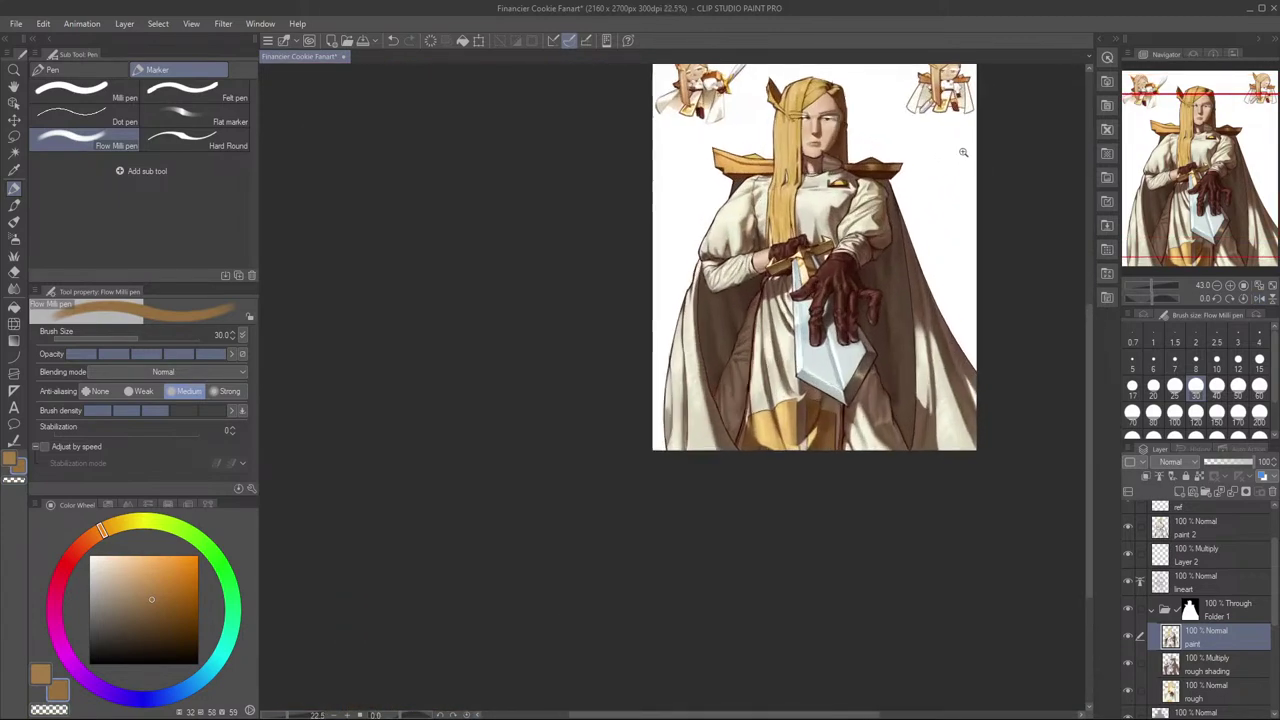
{"action": "scroll", "coordinate": [968, 148], "scroll_direction": "up", "scroll_amount": 3}
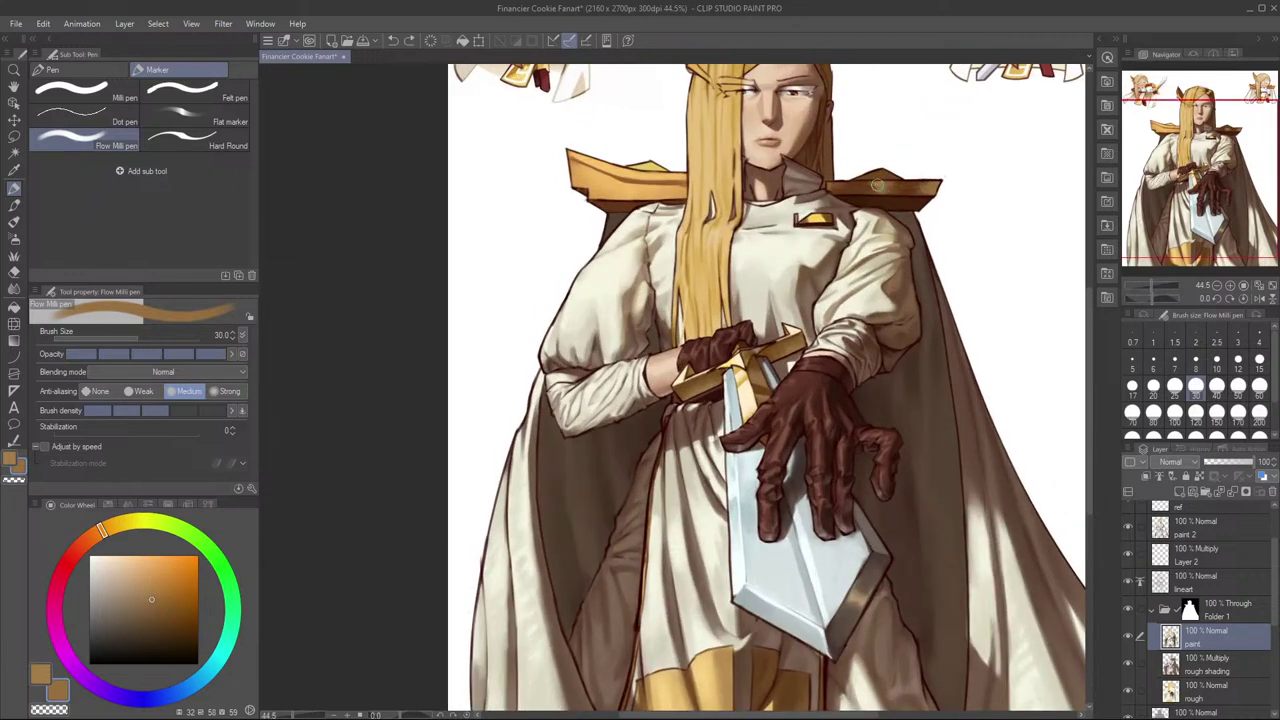
{"action": "left_click_drag", "start_coordinate": [884, 186], "coordinate": [920, 187]}
{"action": "key", "text": "ctrl+z"}
{"action": "left_click_drag", "start_coordinate": [838, 189], "coordinate": [874, 187]}
{"action": "key", "text": "h"}
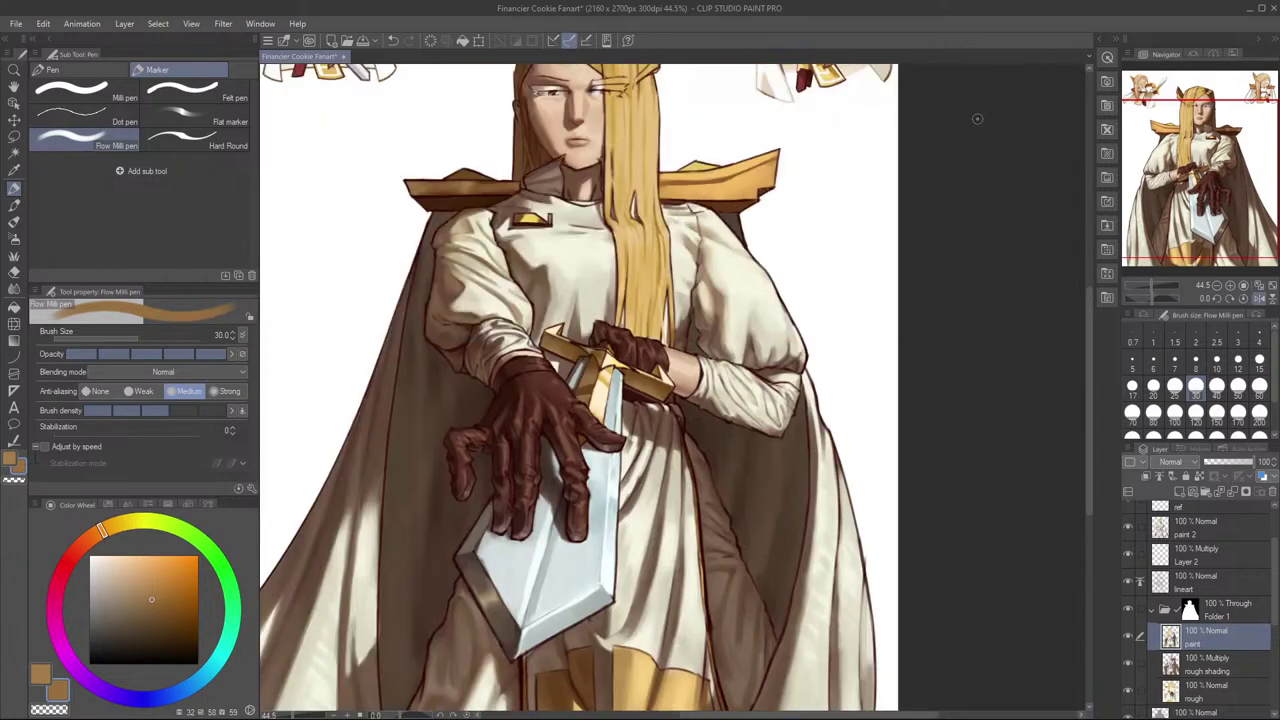
Step: Undo the last highlight strokes on the darker shoulder guard and compare the whole figure in mirrored and normal view
{"action": "key", "text": "ctrl+z"}
{"action": "key", "text": "ctrl+z"}
{"action": "key", "text": "ctrl+z"}
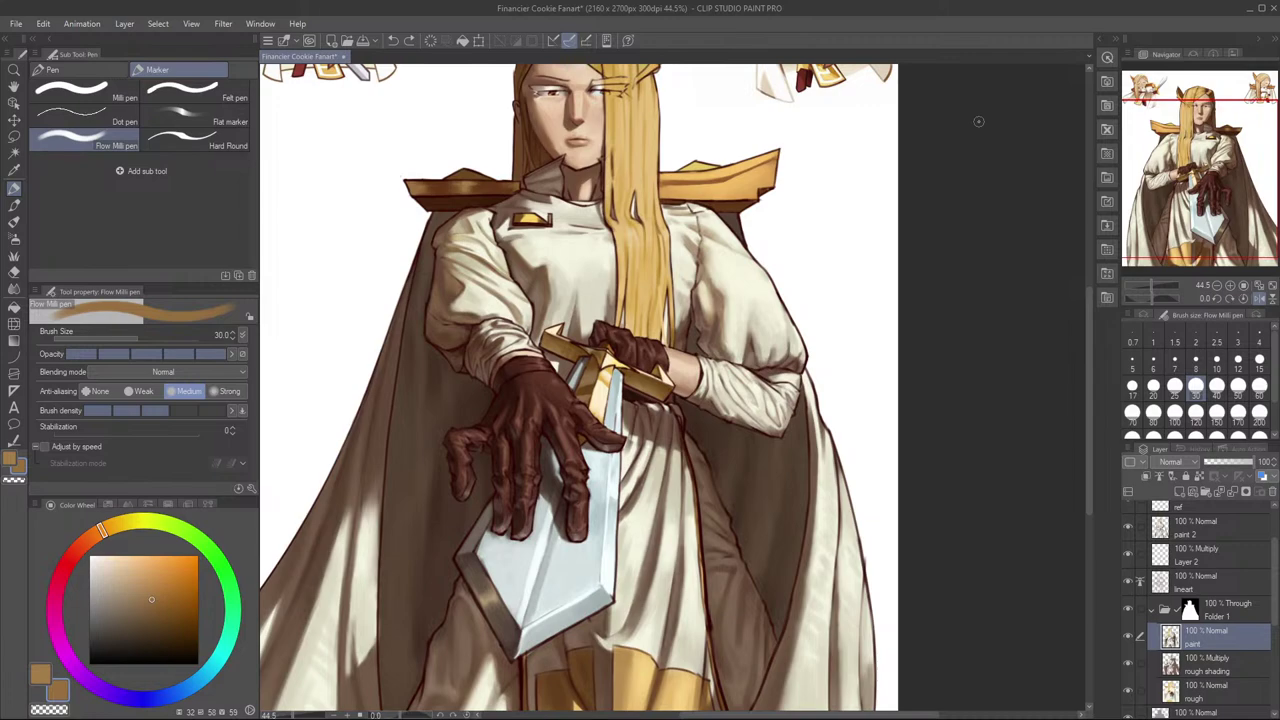
{"action": "key", "text": "h"}
{"action": "scroll", "coordinate": [975, 115], "scroll_direction": "down", "scroll_amount": 5}
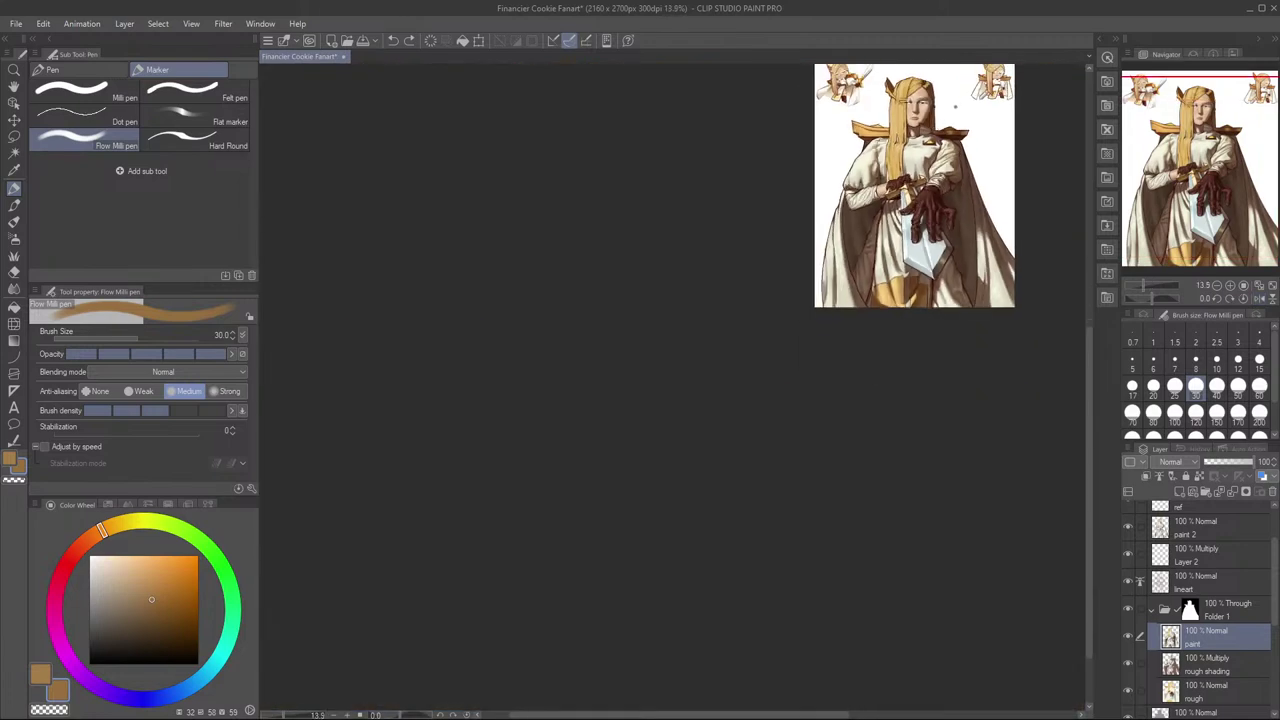
{"action": "key", "text": "h"}
{"action": "key", "text": "h"}
{"action": "scroll", "coordinate": [955, 115], "scroll_direction": "up", "scroll_amount": 3}
{"action": "scroll", "coordinate": [954, 128], "scroll_direction": "up", "scroll_amount": 8}
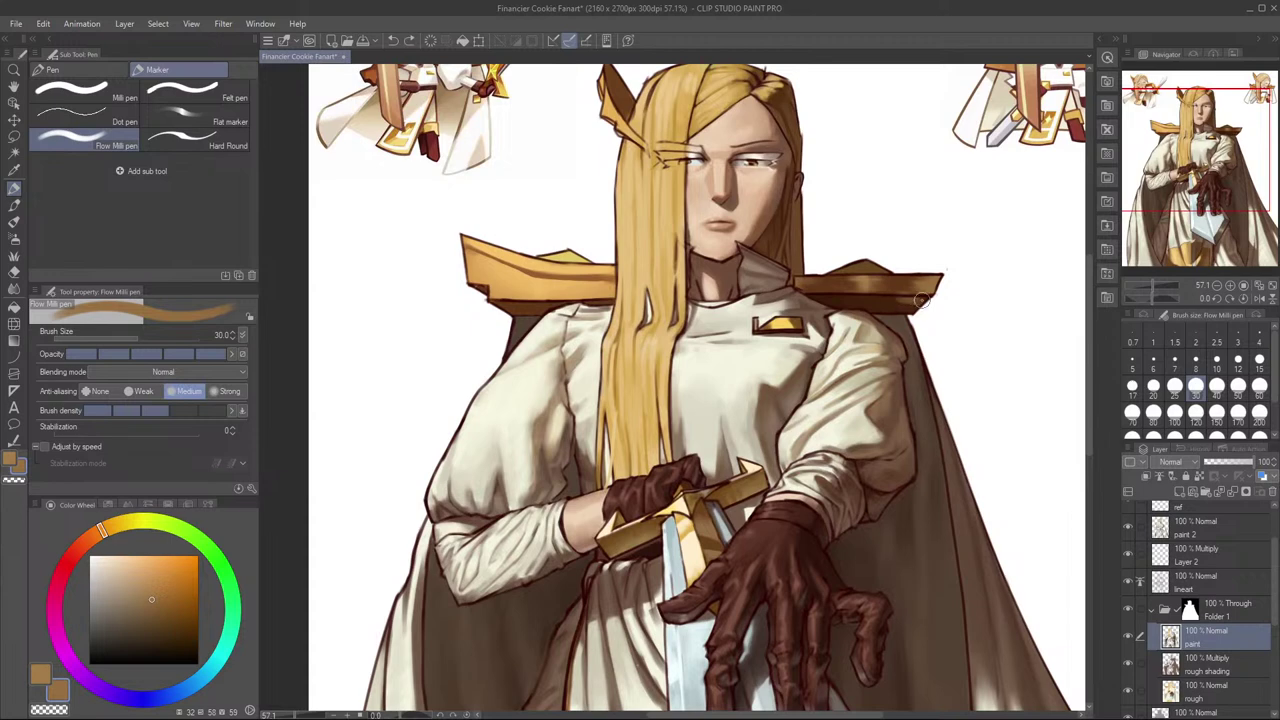
Step: Shade the lower band of the darker shoulder guard with sampled brown (30, 68, 39), using Prince's Paint at size 15 and the Soft airbrush at 50
{"action": "left_click", "coordinate": [911, 305], "text": "alt"}
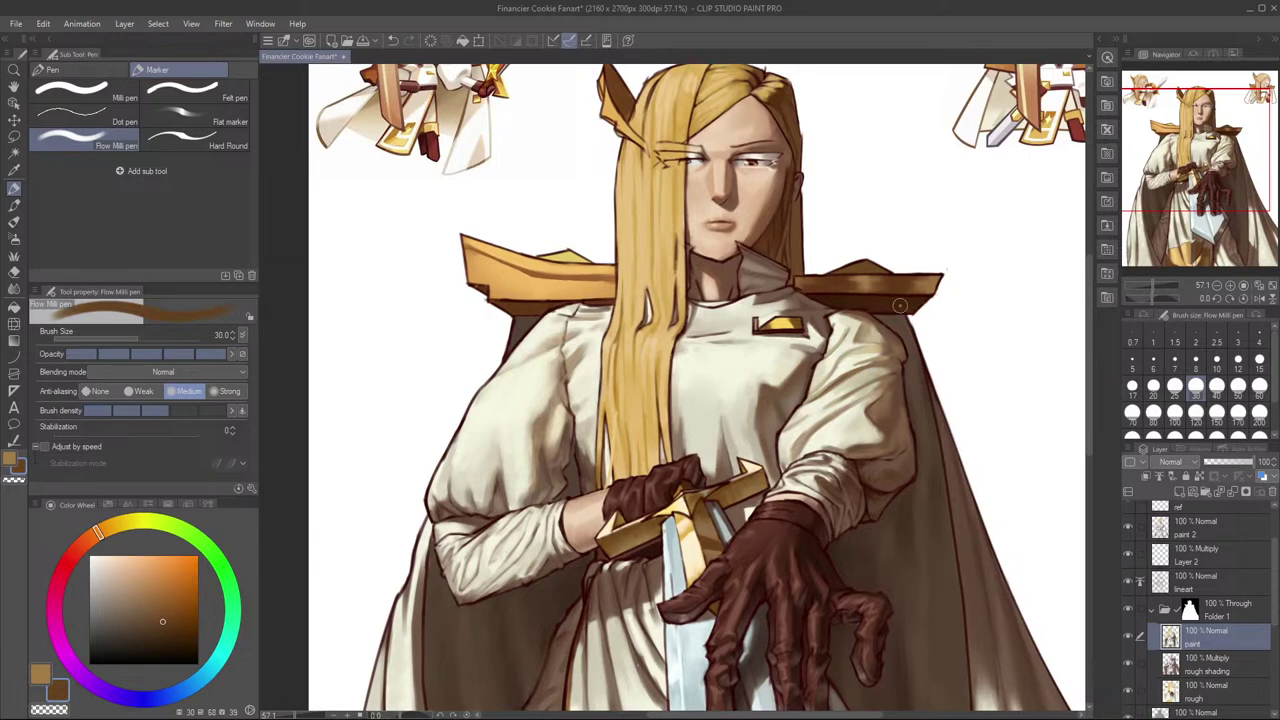
{"action": "key", "text": "b"}
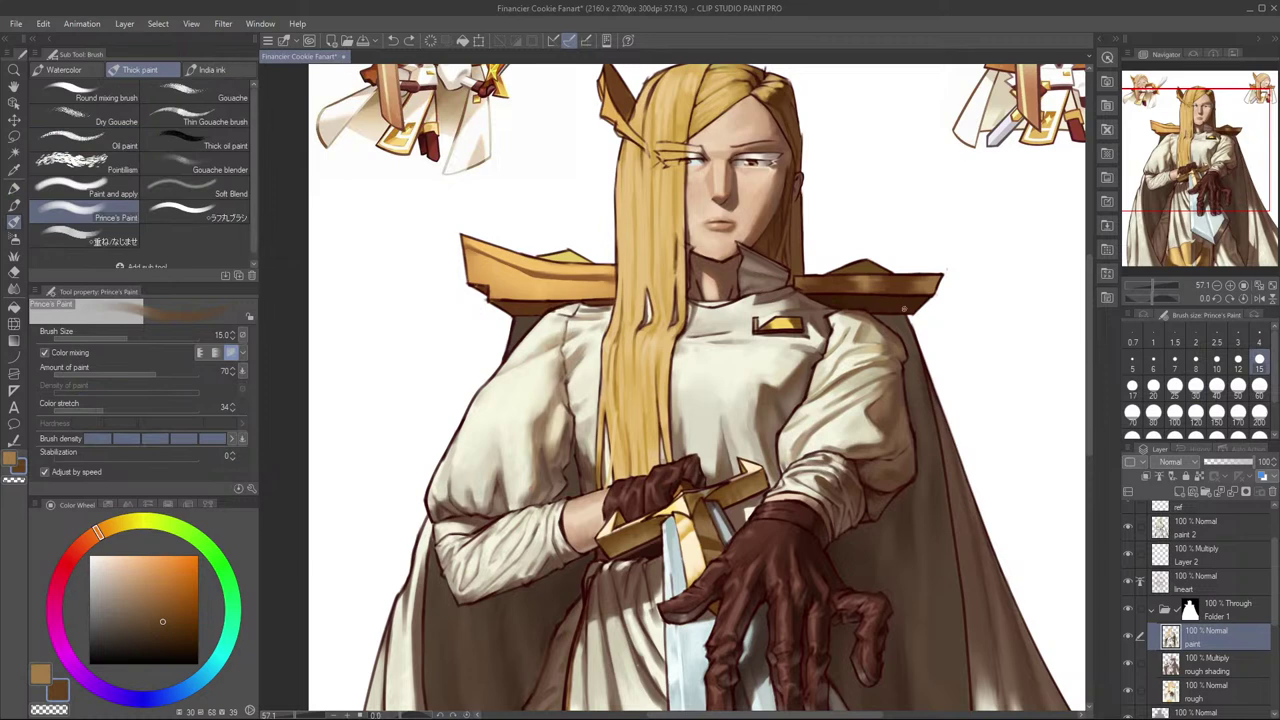
{"action": "key", "text": "b"}
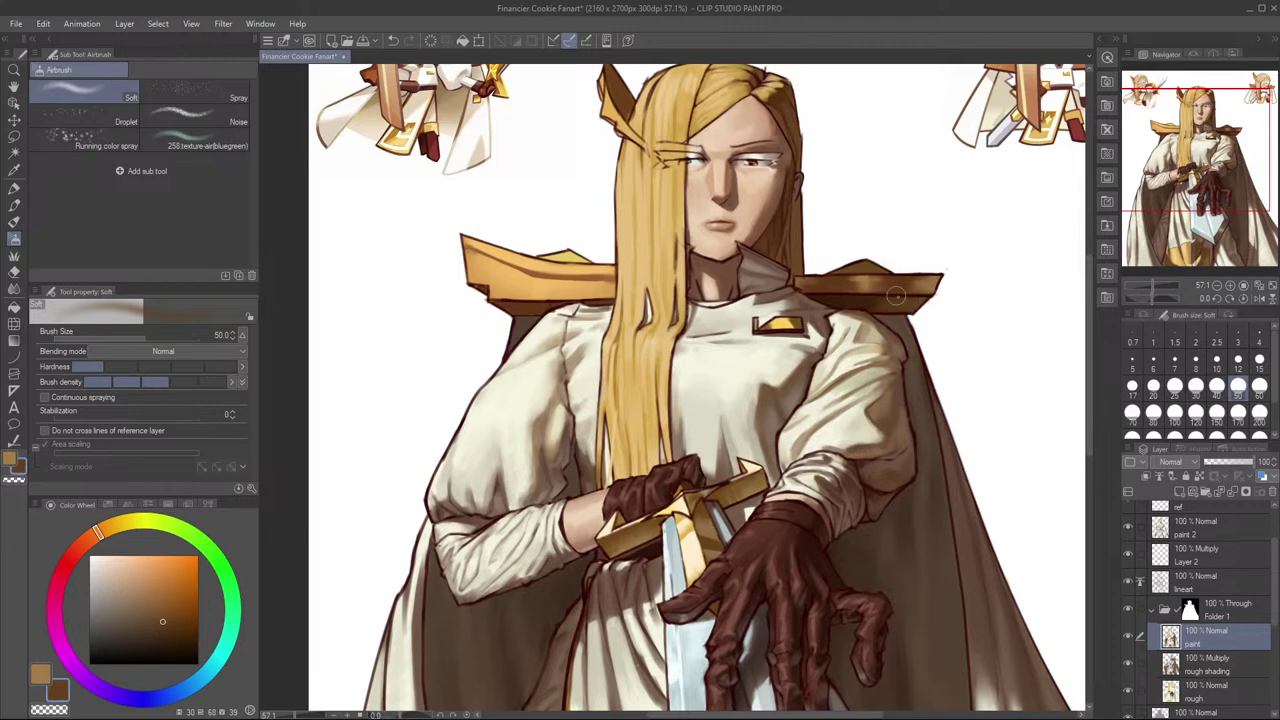
{"action": "scroll", "coordinate": [898, 300], "scroll_direction": "up", "scroll_amount": 5}
{"action": "scroll", "coordinate": [958, 256], "scroll_direction": "down", "scroll_amount": 2}
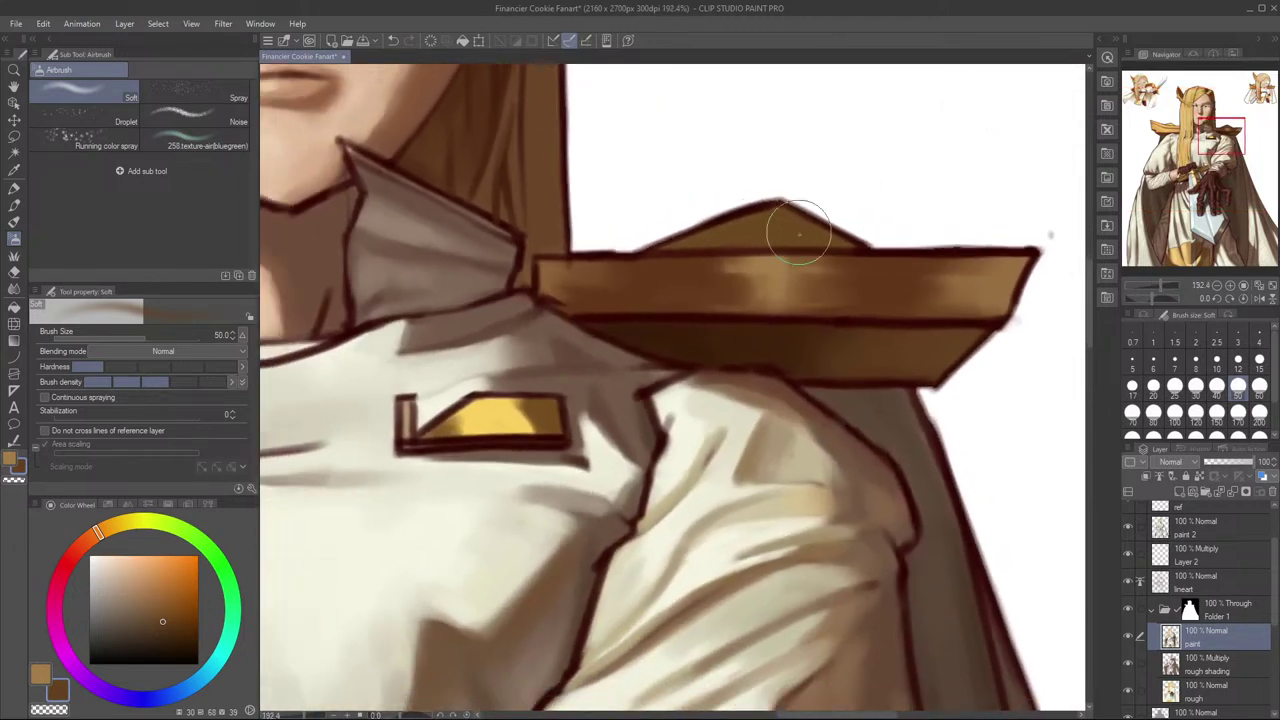
Step: Lasso the middle of the darker shoulder guard's upper band around its highlight and switch to the lighter brown (34, 54, 64)
{"action": "key", "text": "m"}
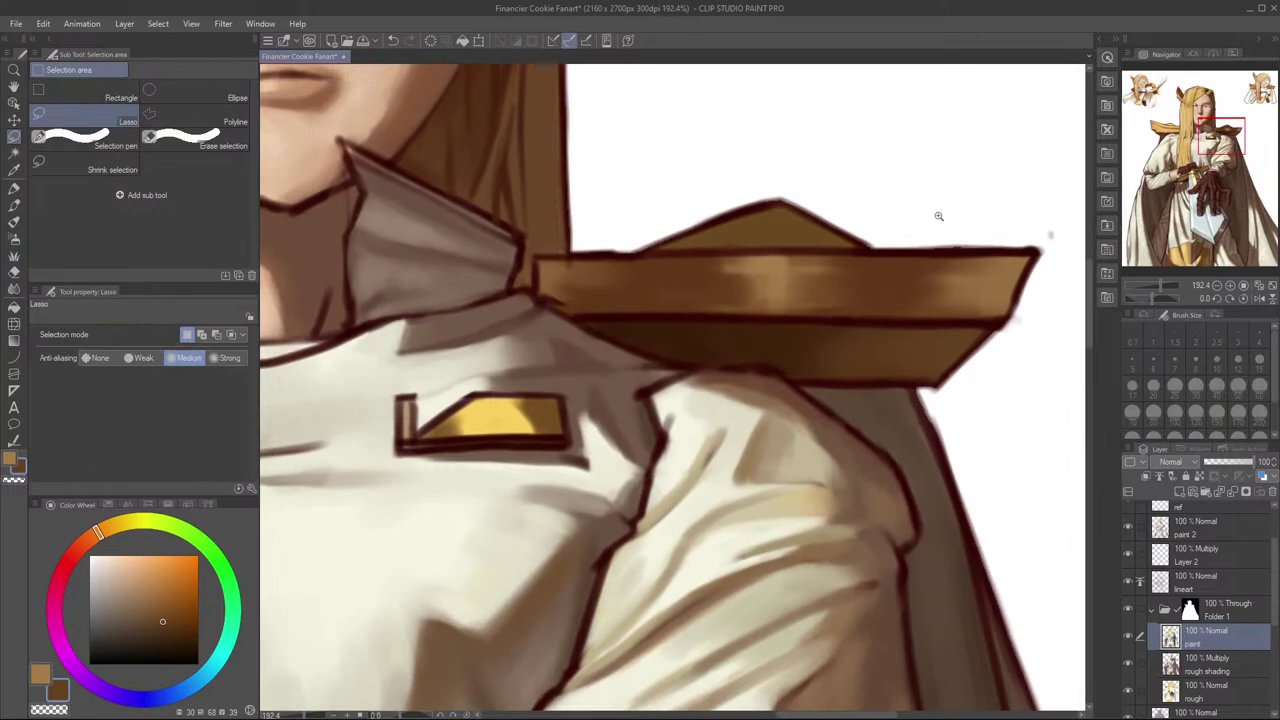
{"action": "scroll", "coordinate": [925, 172], "scroll_direction": "down", "scroll_amount": 3}
{"action": "key", "text": "h"}
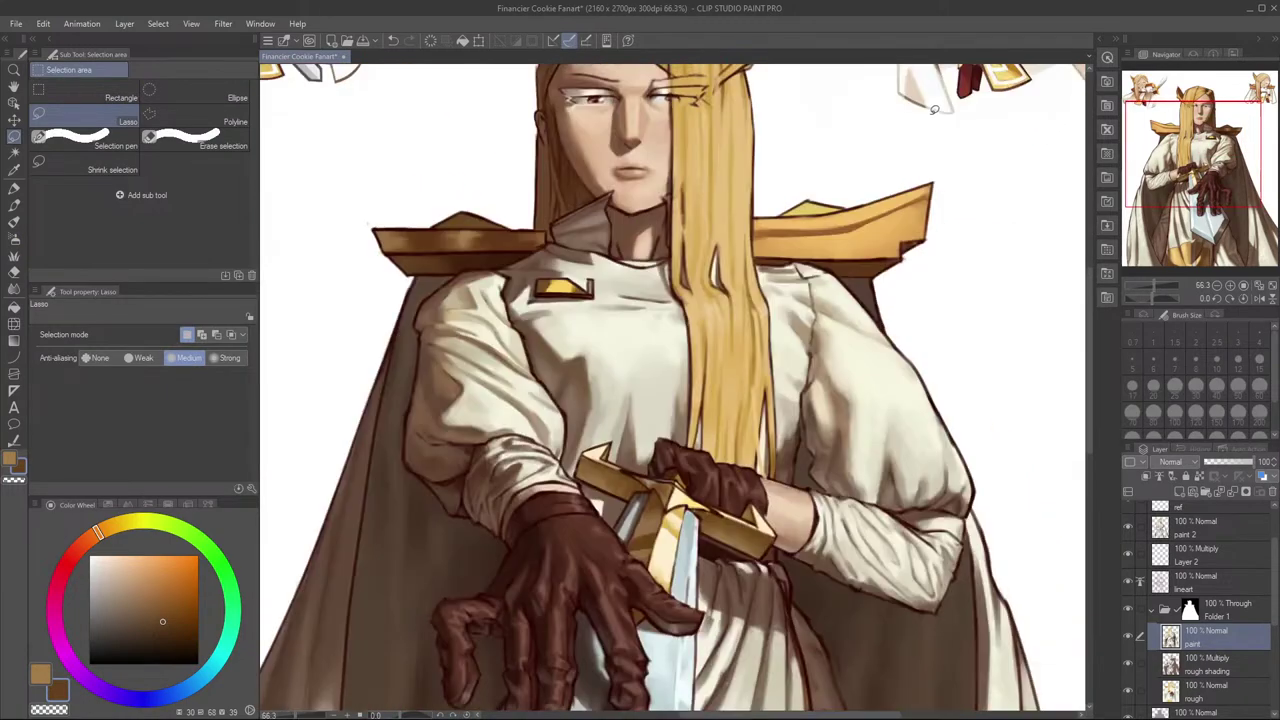
{"action": "key", "text": "h"}
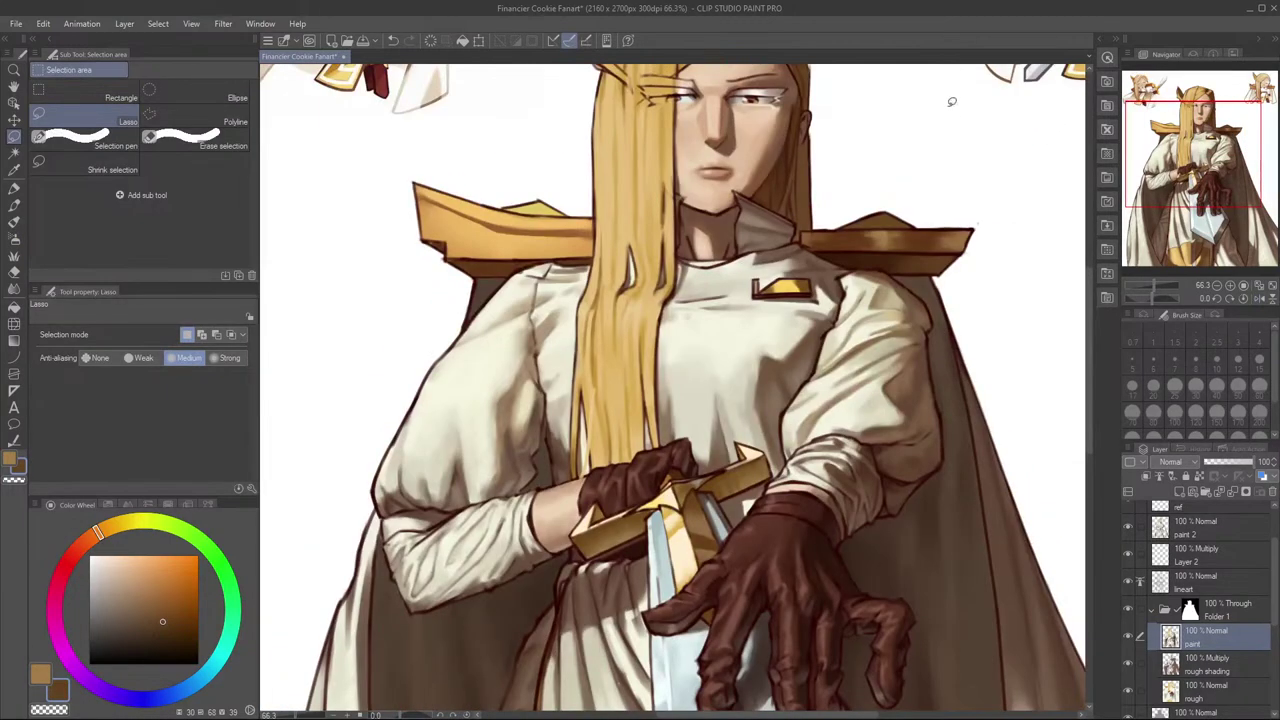
{"action": "scroll", "coordinate": [949, 87], "scroll_direction": "down", "scroll_amount": 1}
{"action": "scroll", "coordinate": [949, 133], "scroll_direction": "up", "scroll_amount": 2}
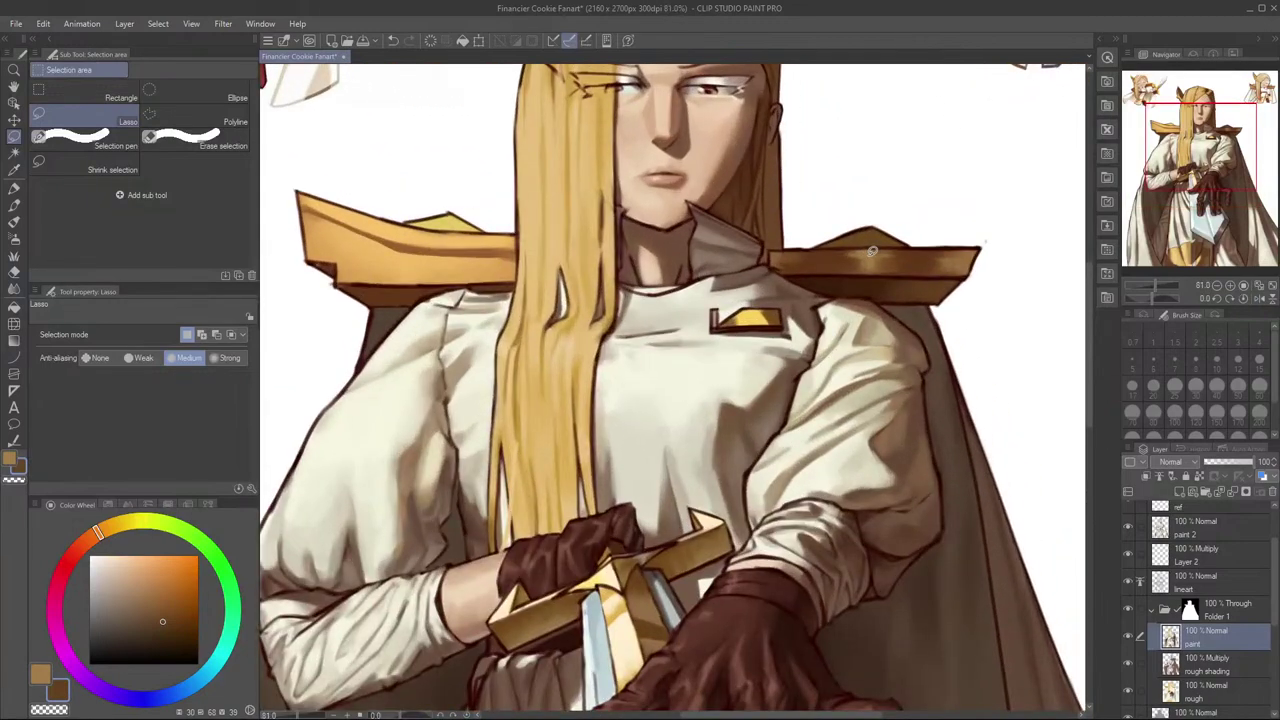
{"action": "scroll", "coordinate": [893, 232], "scroll_direction": "down", "scroll_amount": 1}
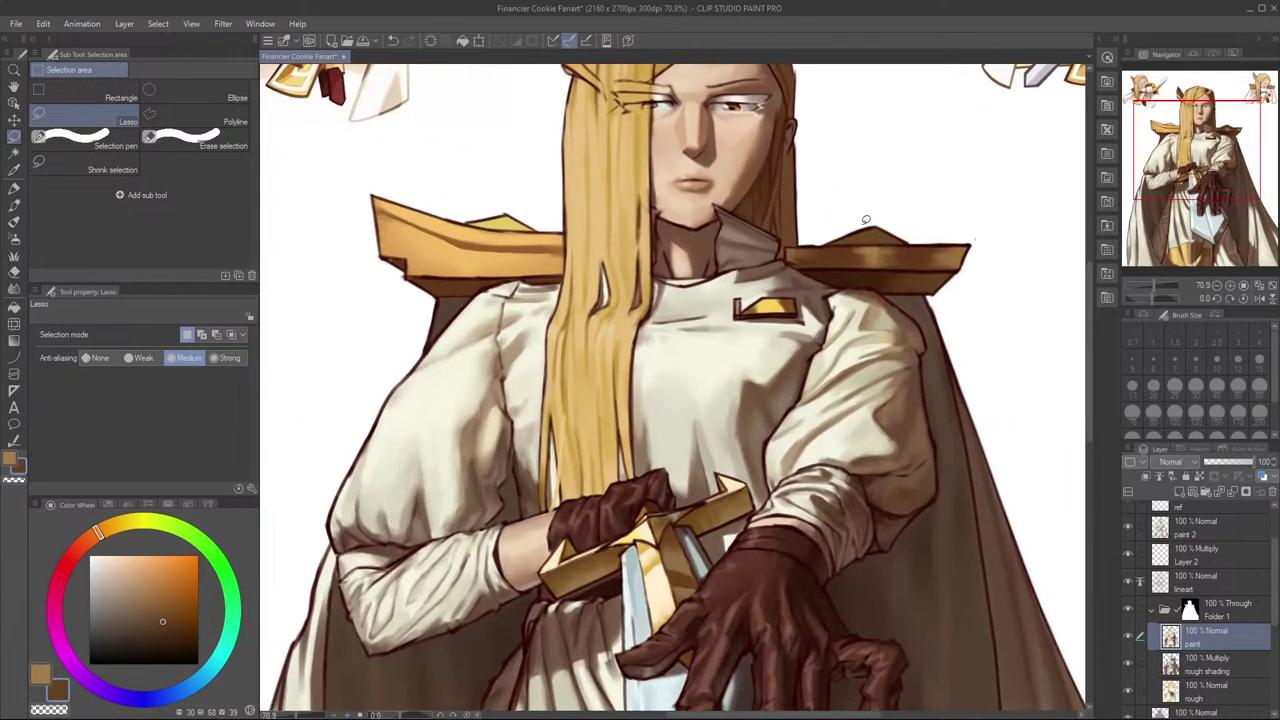
{"action": "key", "text": "x"}
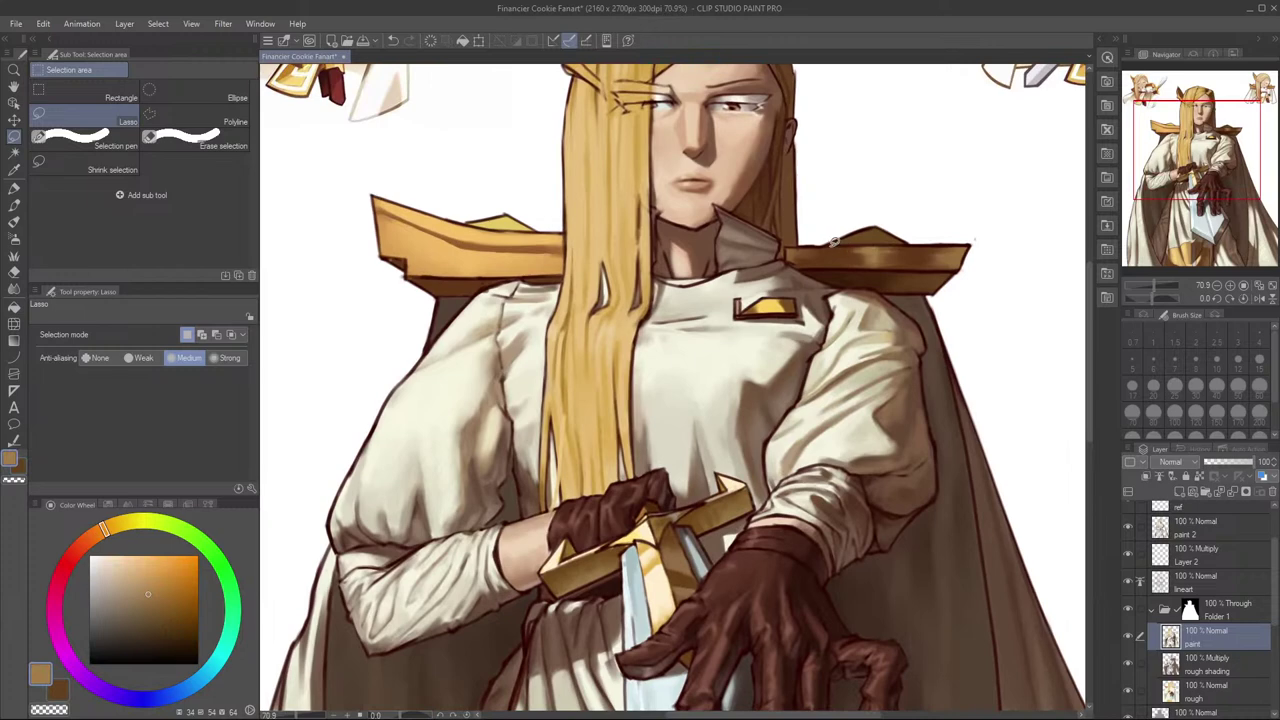
{"action": "key", "text": "ctrl+z"}
{"action": "mouse_move", "coordinate": [886, 257]}
{"action": "left_mouse_down"}
{"action": "mouse_move", "coordinate": [927, 255]}
{"action": "mouse_move", "coordinate": [855, 246]}
{"action": "mouse_move", "coordinate": [915, 248]}
{"action": "left_mouse_up"}
{"action": "key", "text": "ctrl+z"}
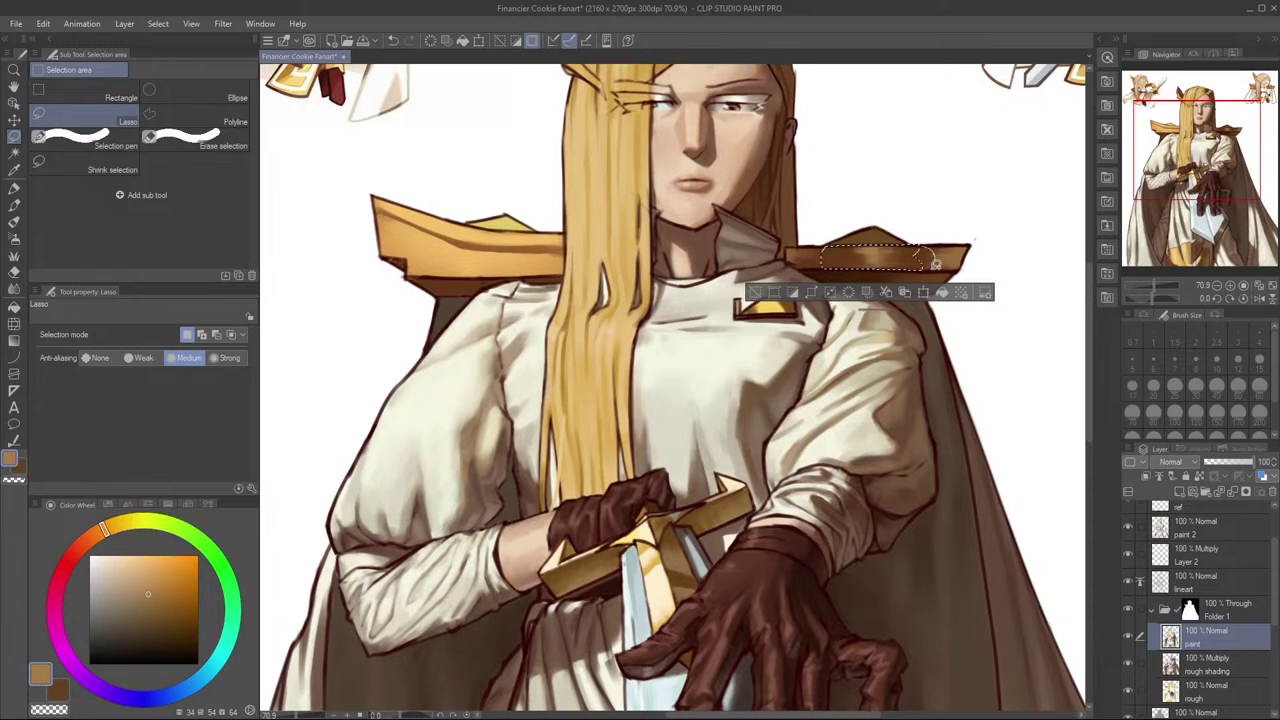
{"action": "left_click_drag", "start_coordinate": [923, 265], "coordinate": [914, 264]}
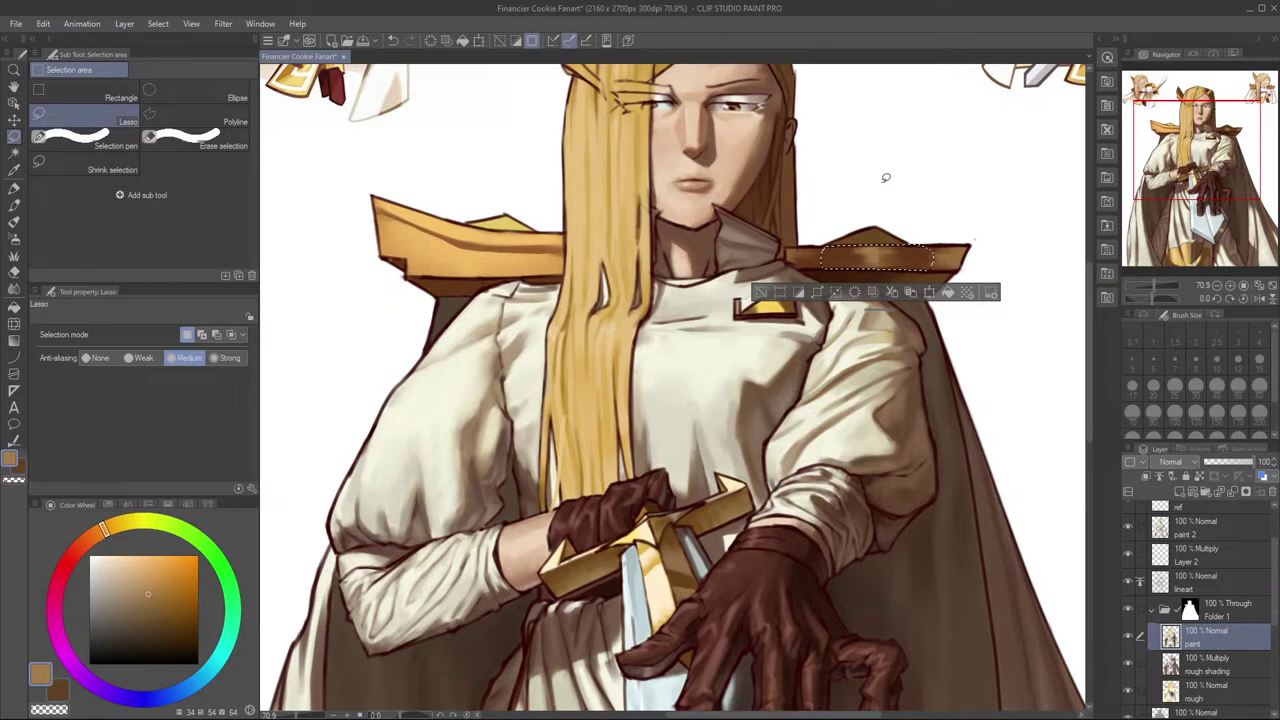
Step: Spray a soft brown (34, 54, 64) glow inside the selected part of the shoulder guard with the Soft airbrush at size 100
{"action": "key", "text": "b"}
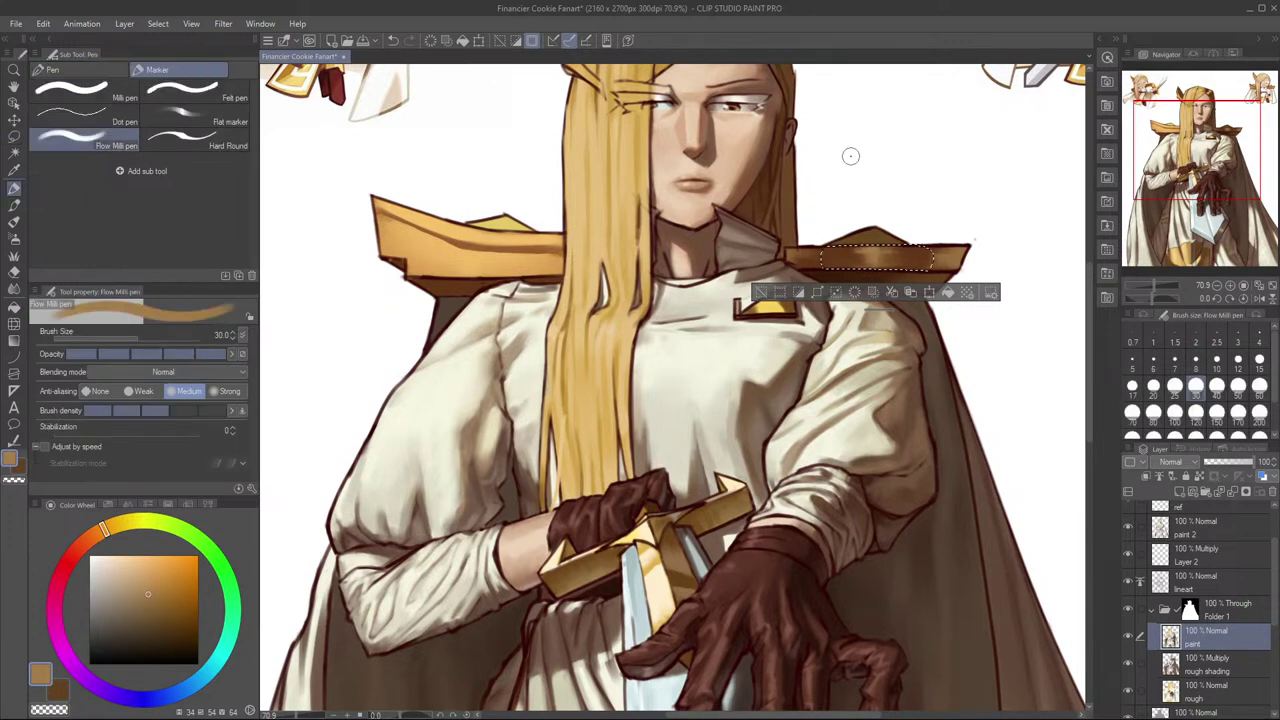
{"action": "key", "text": "bracketright"}
{"action": "key", "text": "bracketright"}
{"action": "key", "text": "bracketright"}
{"action": "key", "text": "bracketright"}
{"action": "key", "text": "bracketright"}
{"action": "key", "text": "bracketright"}
{"action": "key", "text": "bracketright"}
{"action": "key", "text": "bracketright"}
{"action": "key", "text": "bracketright"}
{"action": "key", "text": "bracketright"}
{"action": "key", "text": "bracketright"}
{"action": "key", "text": "bracketright"}
{"action": "key", "text": "bracketright"}
{"action": "key", "text": "bracketright"}
{"action": "left_click_drag", "start_coordinate": [873, 238], "coordinate": [872, 258]}
{"action": "key", "text": "b"}
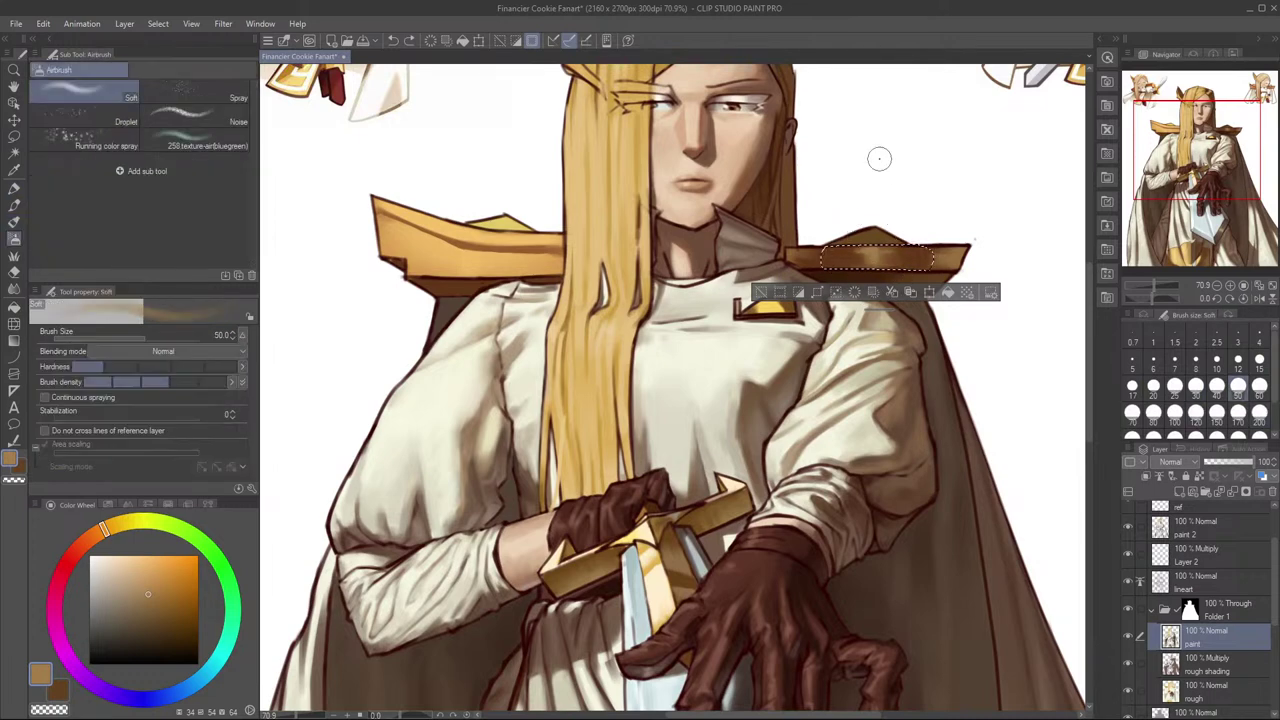
{"action": "key", "text": "bracketright"}
{"action": "key", "text": "bracketright"}
{"action": "key", "text": "bracketright"}
{"action": "key", "text": "bracketright"}
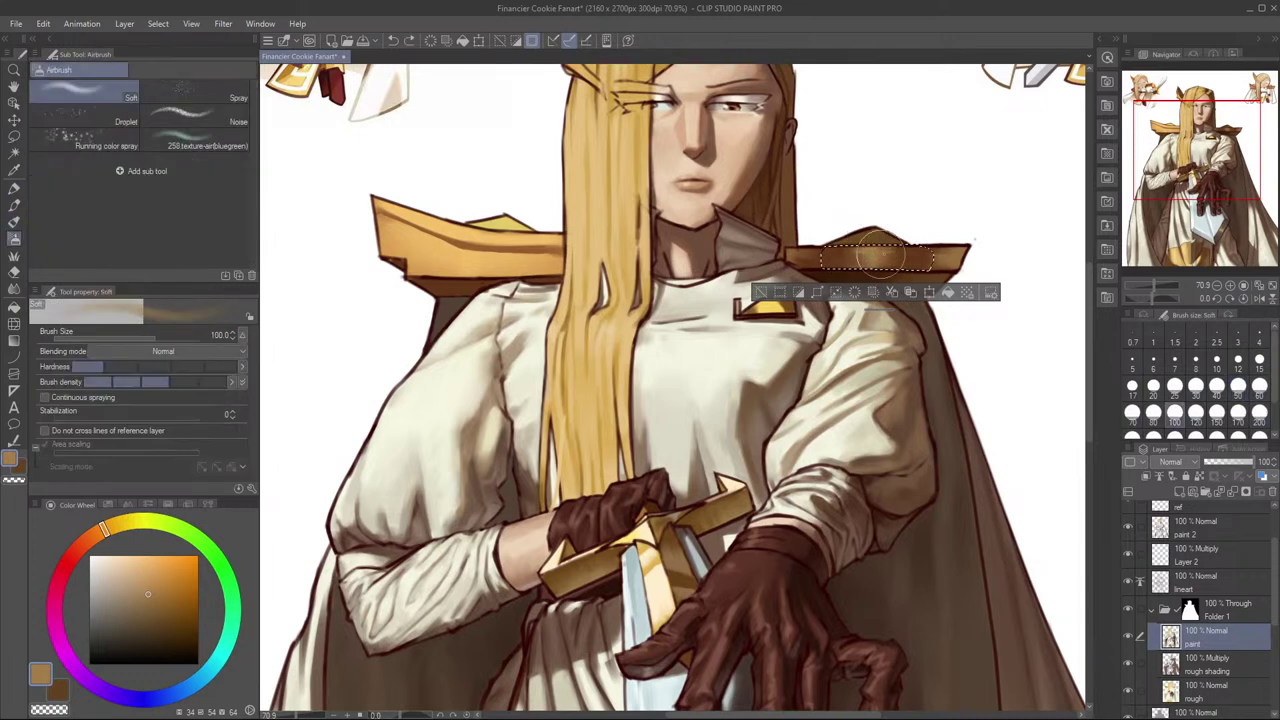
{"action": "mouse_move", "coordinate": [926, 200]}
{"action": "left_mouse_down"}
{"action": "mouse_move", "coordinate": [889, 180]}
{"action": "mouse_move", "coordinate": [943, 202]}
{"action": "left_mouse_up"}
{"action": "left_click_drag", "start_coordinate": [901, 258], "coordinate": [896, 271]}
{"action": "left_click_drag", "start_coordinate": [868, 457], "coordinate": [848, 266]}
{"action": "left_click_drag", "start_coordinate": [848, 266], "coordinate": [829, 306]}
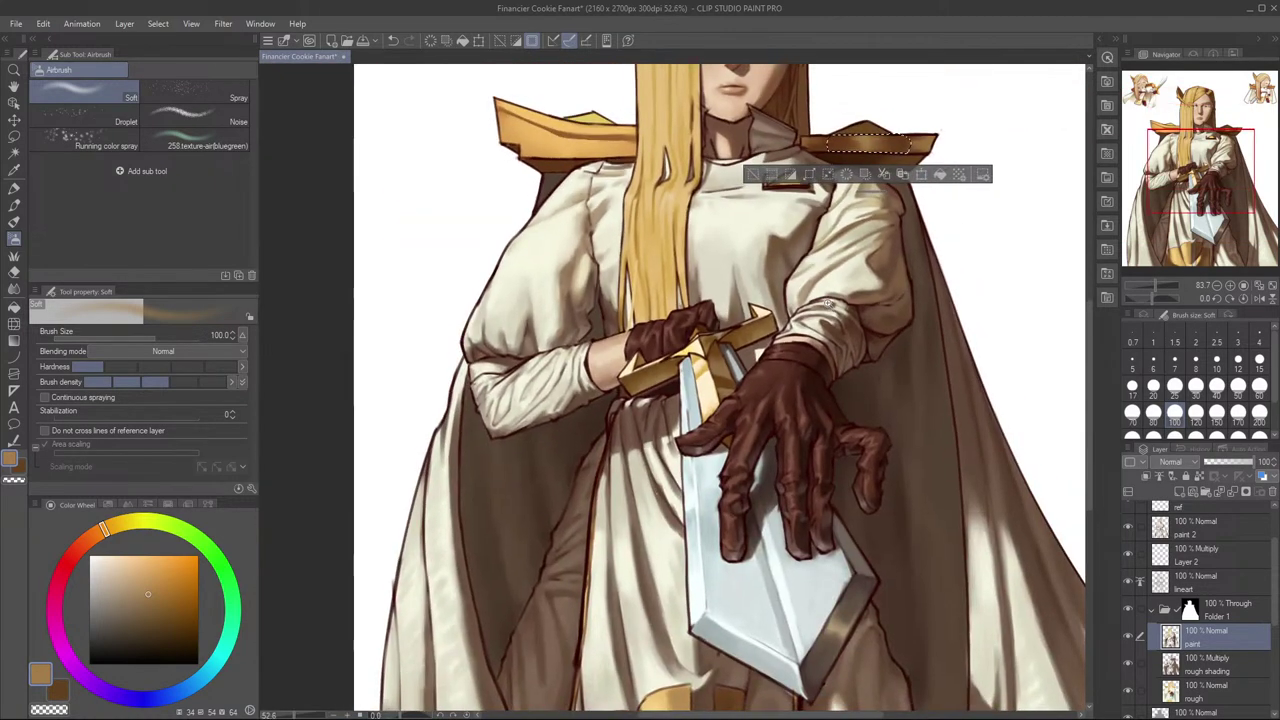
{"action": "left_click_drag", "start_coordinate": [886, 238], "coordinate": [914, 191]}
{"action": "left_click_drag", "start_coordinate": [846, 80], "coordinate": [888, 334]}
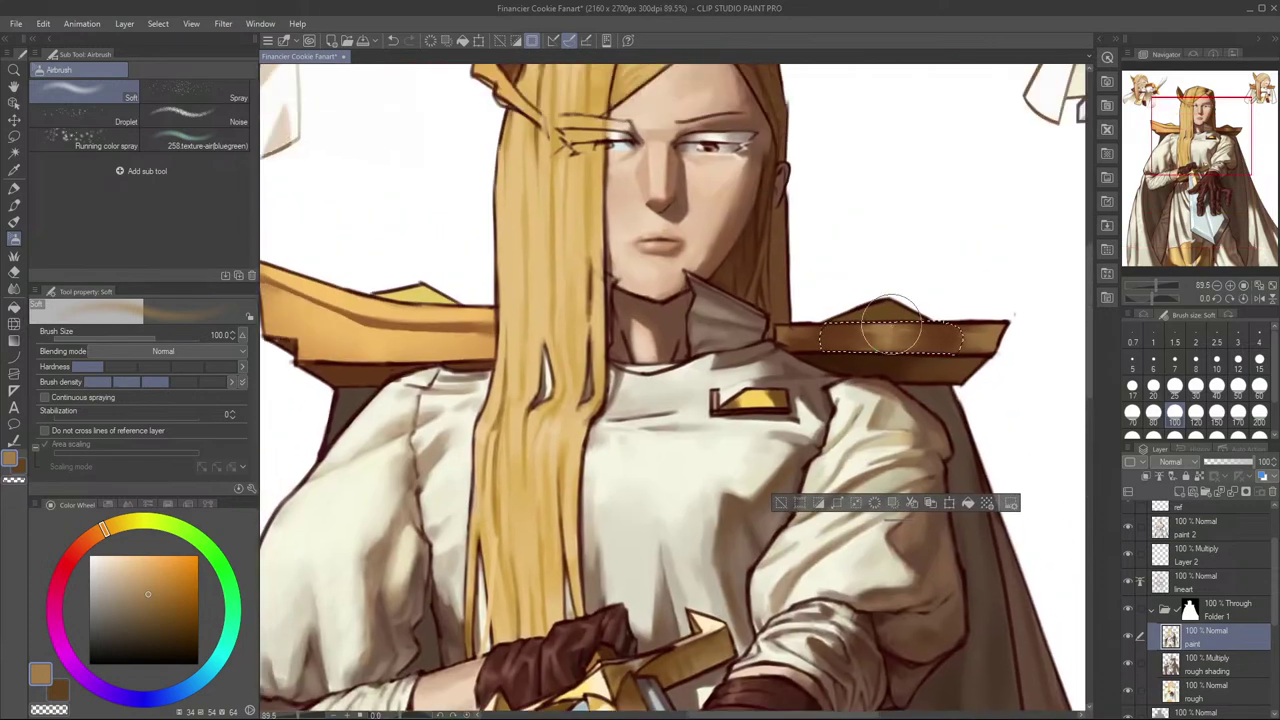
Step: Brighten the centre of the selected highlight with tan (34, 49, 75) and (34, 46, 83), reducing the Soft airbrush from size 25 to 12
{"action": "left_click", "coordinate": [141, 582]}
{"action": "left_click", "coordinate": [1175, 386]}
{"action": "key", "text": "ctrl+z"}
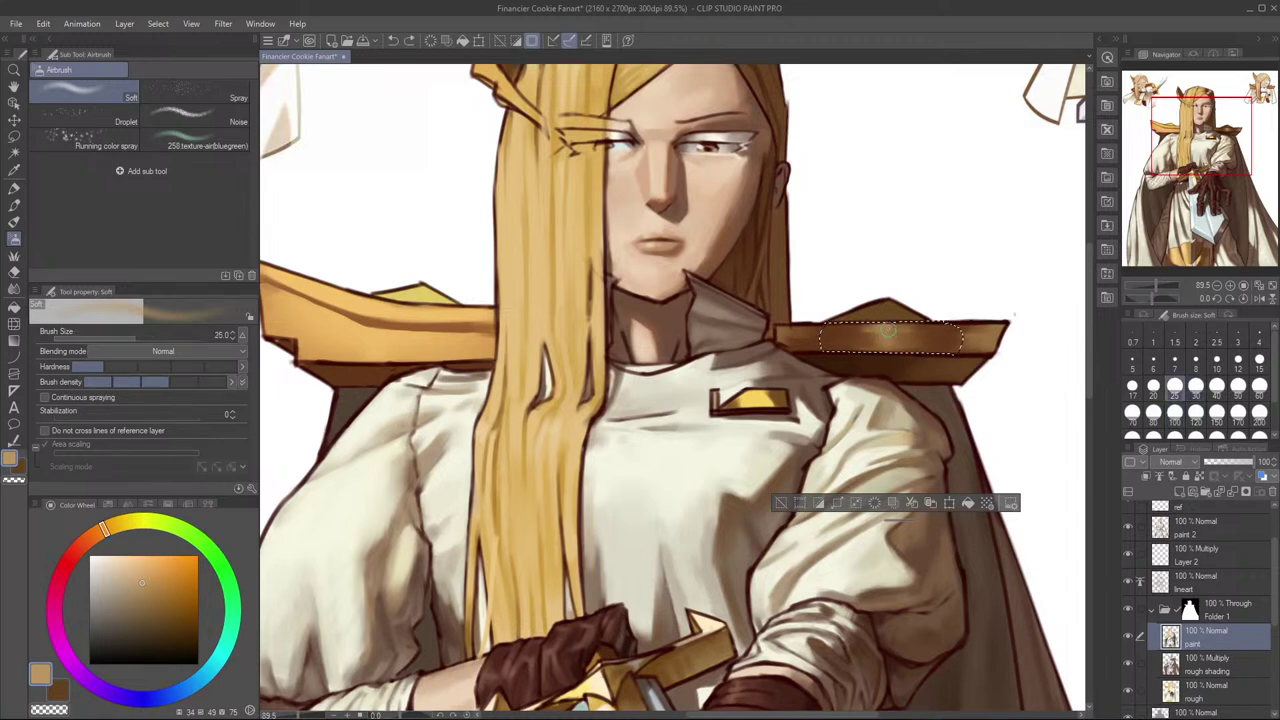
{"action": "left_click", "coordinate": [139, 573]}
{"action": "key", "text": "["}
{"action": "key", "text": "["}
{"action": "key", "text": "["}
{"action": "key", "text": "["}
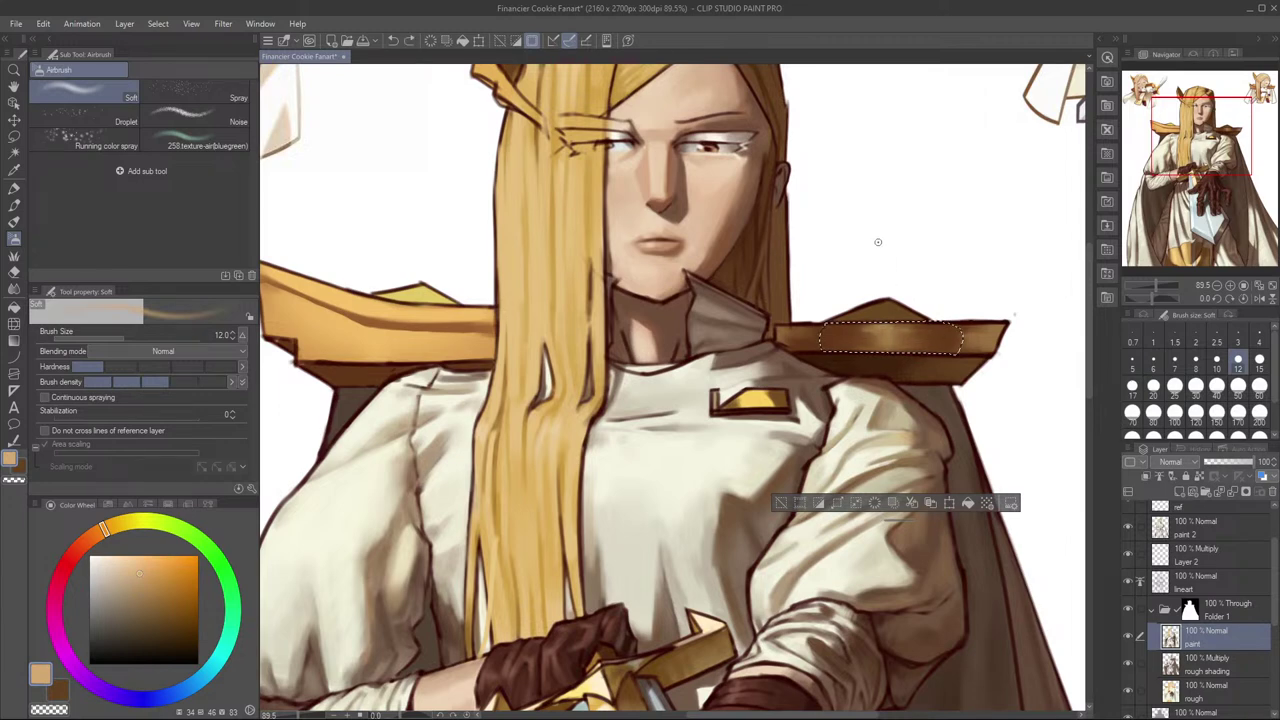
Step: Paint a crisp tan (34, 46, 83) streak in the highlight's centre with the Flow Milli pen at size 12, undoing stray strokes and checking it mirrored
{"action": "key", "text": "p"}
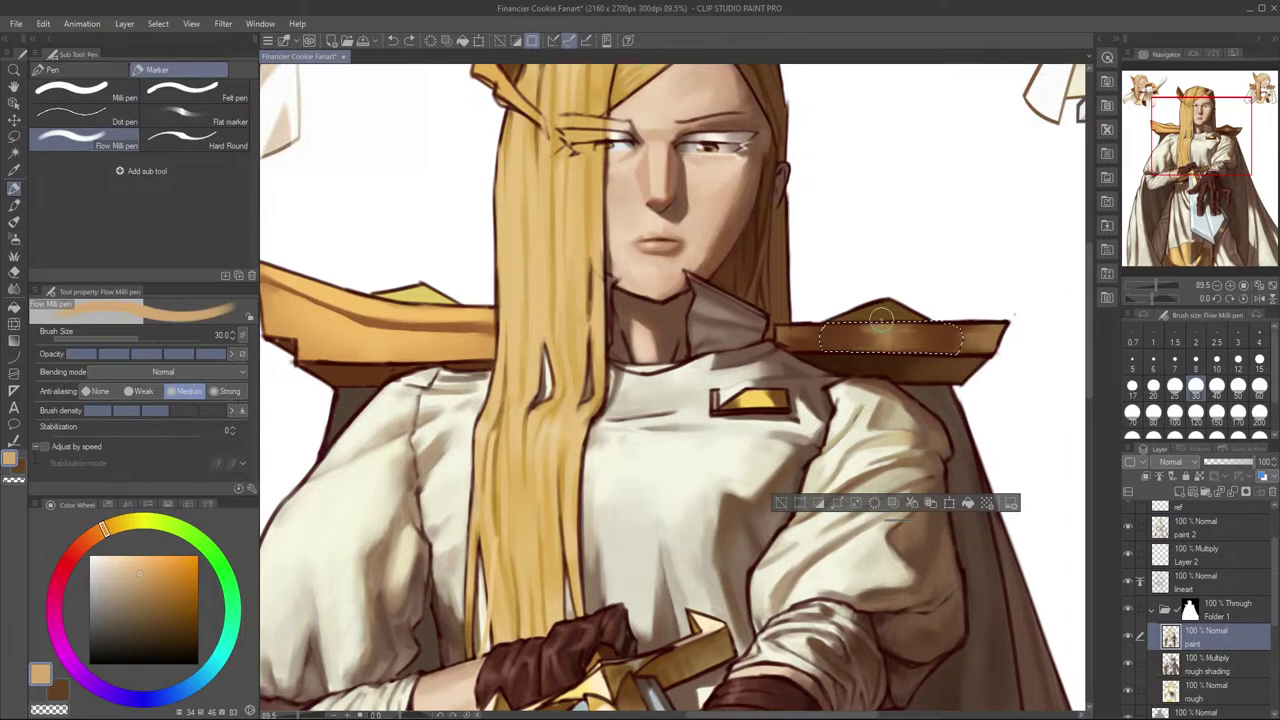
{"action": "key", "text": "["}
{"action": "key", "text": "["}
{"action": "key", "text": "["}
{"action": "key", "text": "["}
{"action": "key", "text": "["}
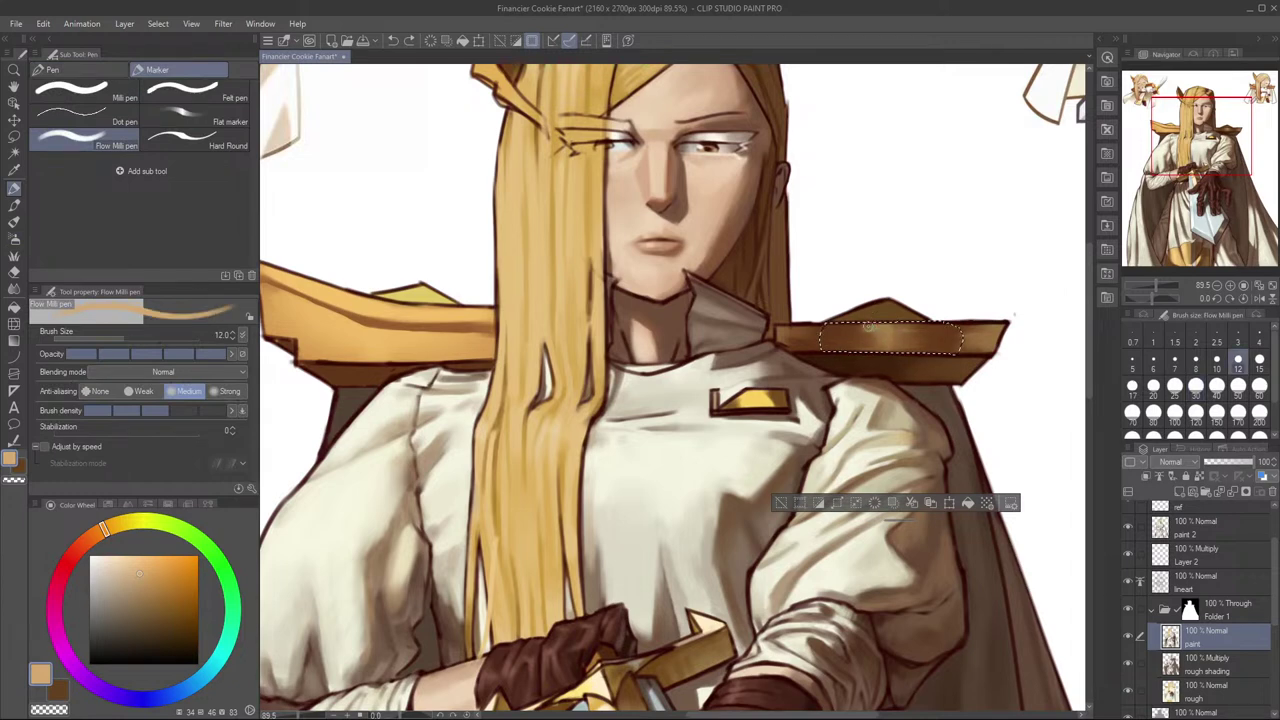
{"action": "mouse_move", "coordinate": [887, 328]}
{"action": "left_mouse_down"}
{"action": "mouse_move", "coordinate": [895, 285]}
{"action": "mouse_move", "coordinate": [886, 338]}
{"action": "left_mouse_up"}
{"action": "key", "text": "ctrl+z"}
{"action": "key", "text": "h"}
{"action": "mouse_move", "coordinate": [437, 331]}
{"action": "left_mouse_down"}
{"action": "mouse_move", "coordinate": [767, 382]}
{"action": "mouse_move", "coordinate": [876, 417]}
{"action": "mouse_move", "coordinate": [867, 427]}
{"action": "left_mouse_up"}
{"action": "key", "text": "ctrl+z"}
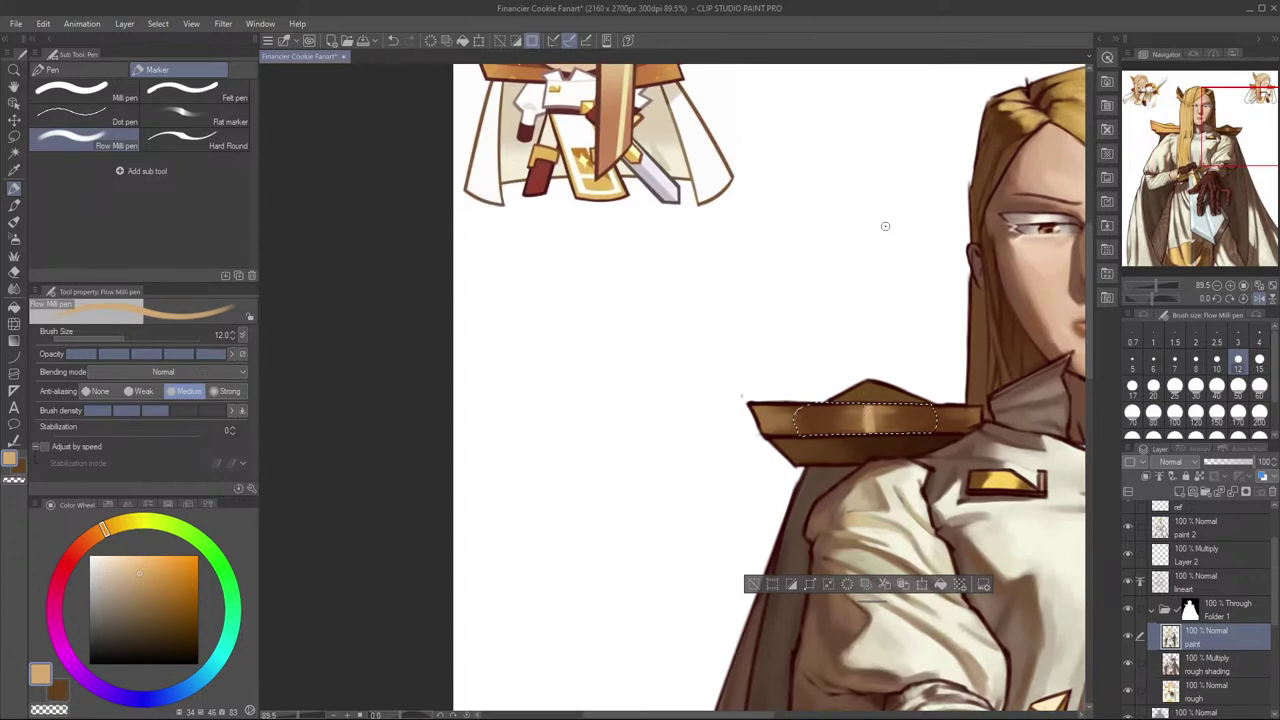
Step: Clear the selection on the darker shoulder guard and compare the figure in normal and mirrored view
{"action": "key", "text": "h"}
{"action": "left_click_drag", "start_coordinate": [814, 384], "coordinate": [902, 298]}
{"action": "left_click_drag", "start_coordinate": [902, 298], "coordinate": [851, 350]}
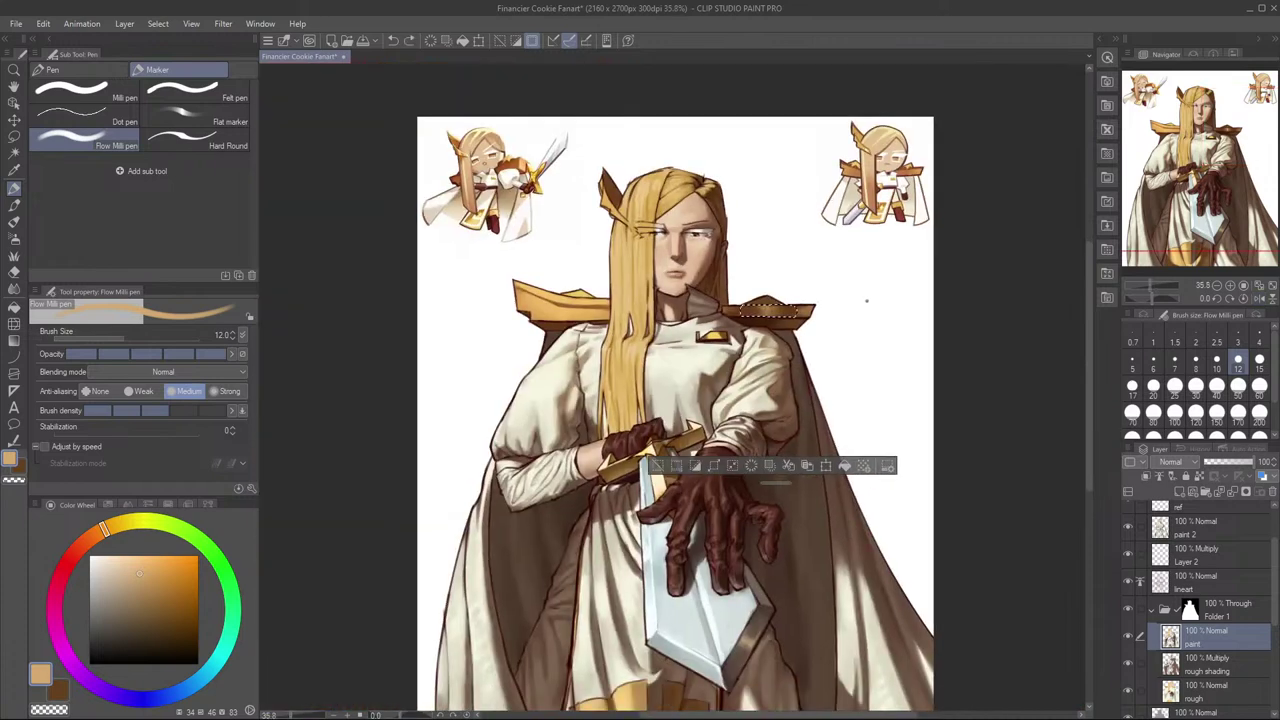
{"action": "left_click_drag", "start_coordinate": [860, 297], "coordinate": [936, 298]}
{"action": "left_click", "coordinate": [733, 468]}
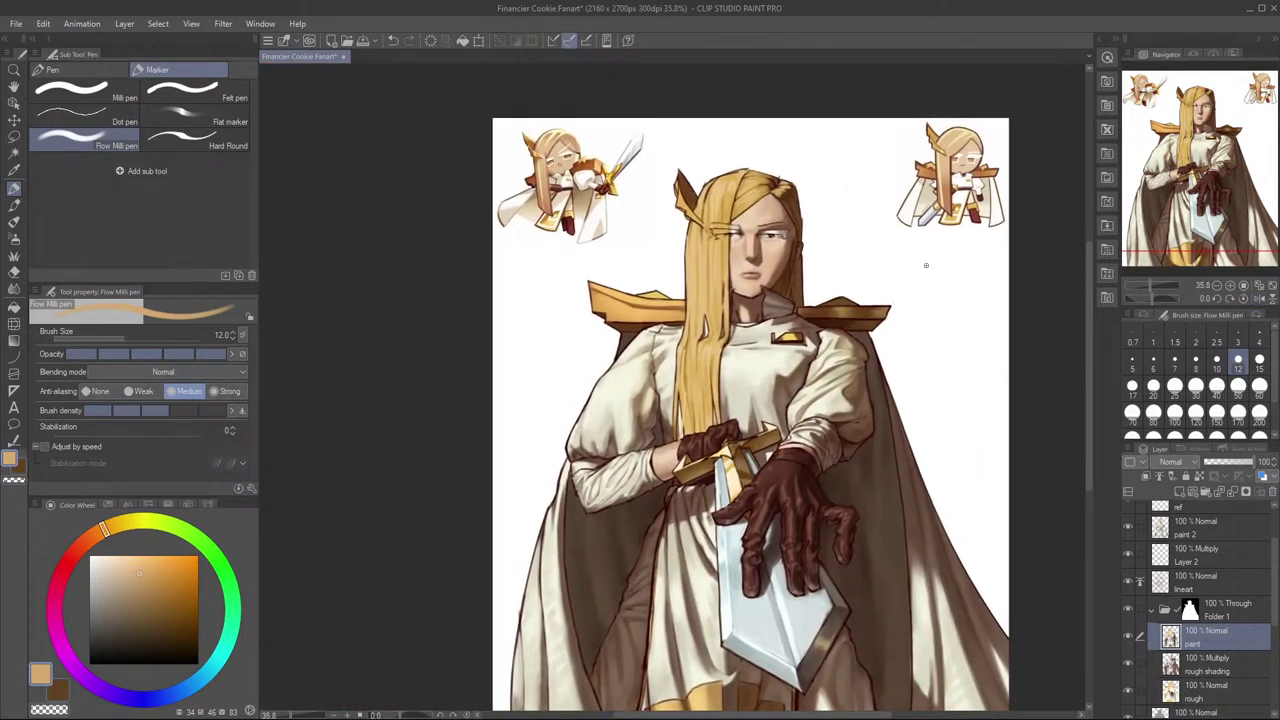
{"action": "key", "text": "ctrl+z"}
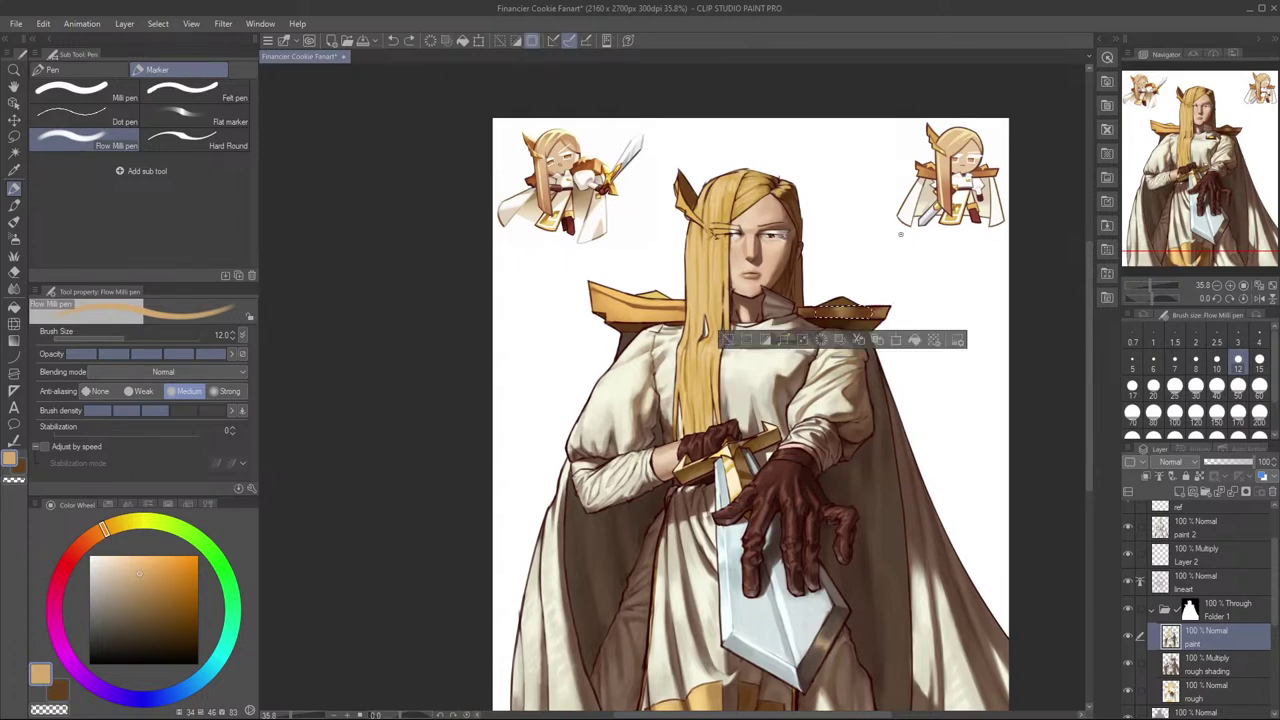
{"action": "key", "text": "ctrl+d"}
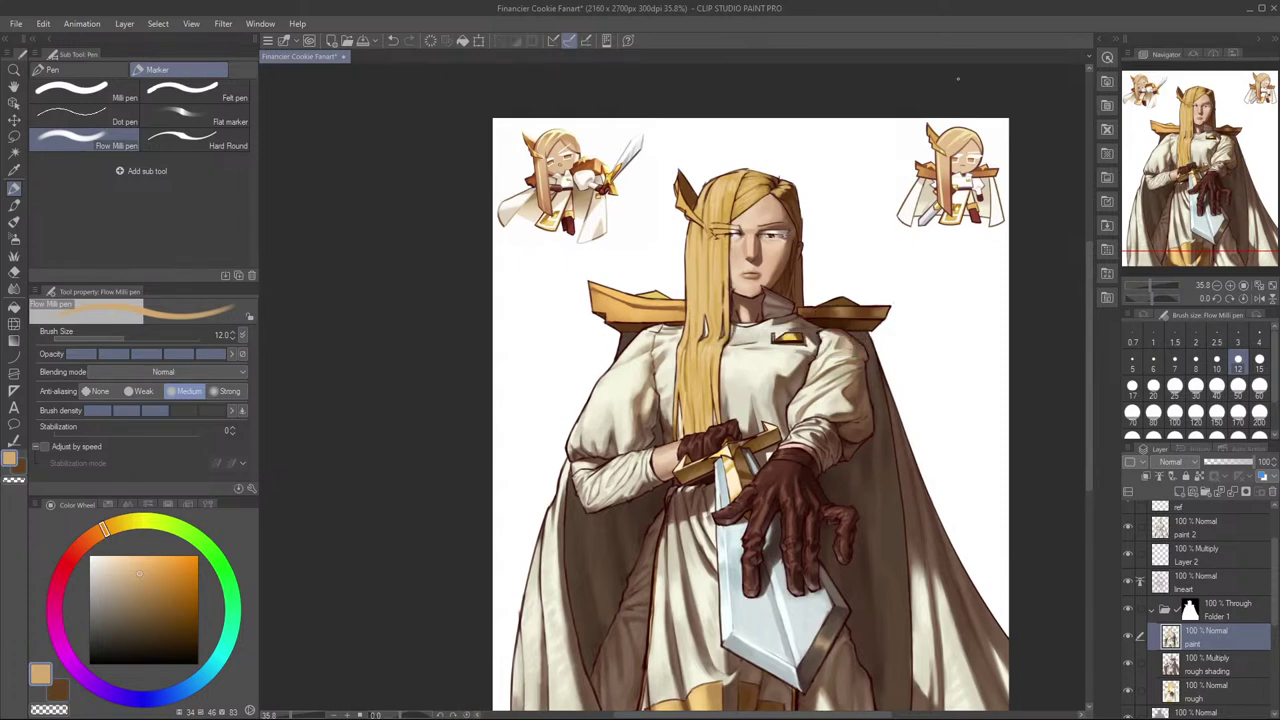
{"action": "key", "text": "h"}
{"action": "key", "text": "ctrl+z"}
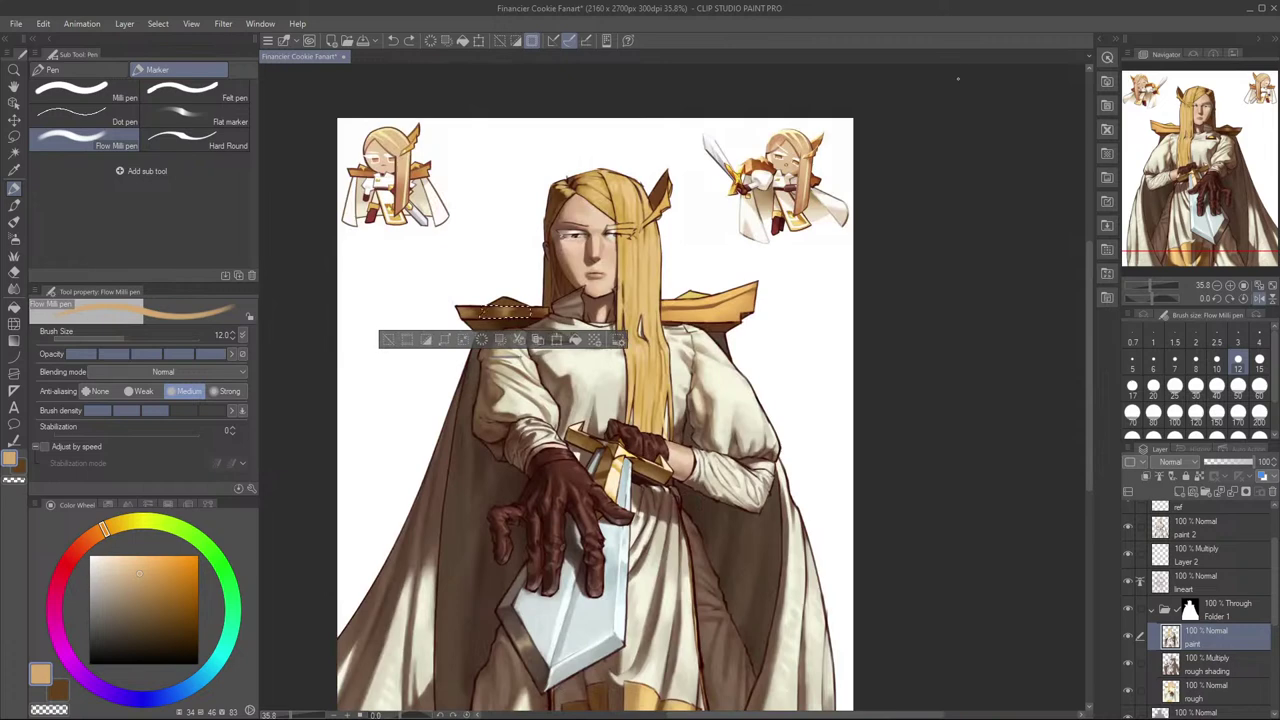
{"action": "key", "text": "ctrl+d"}
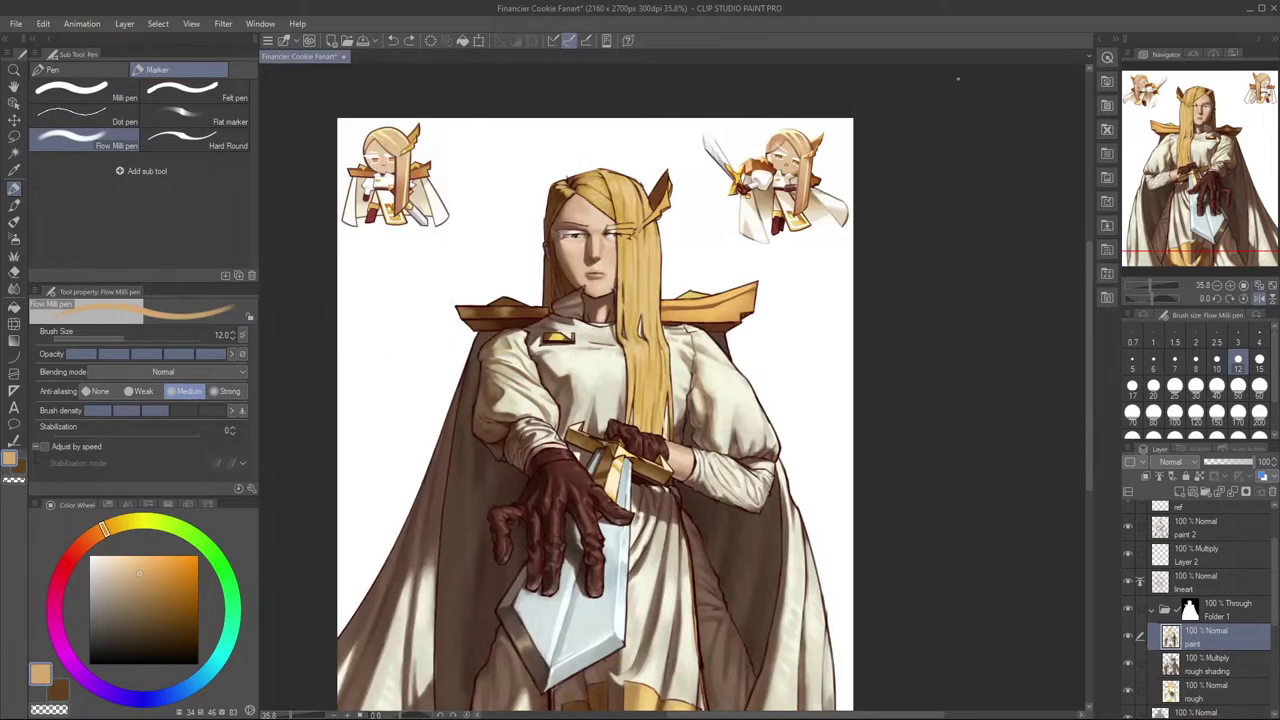
{"action": "key", "text": "ctrl+z"}
{"action": "key", "text": "ctrl+d"}
{"action": "key", "text": "h"}
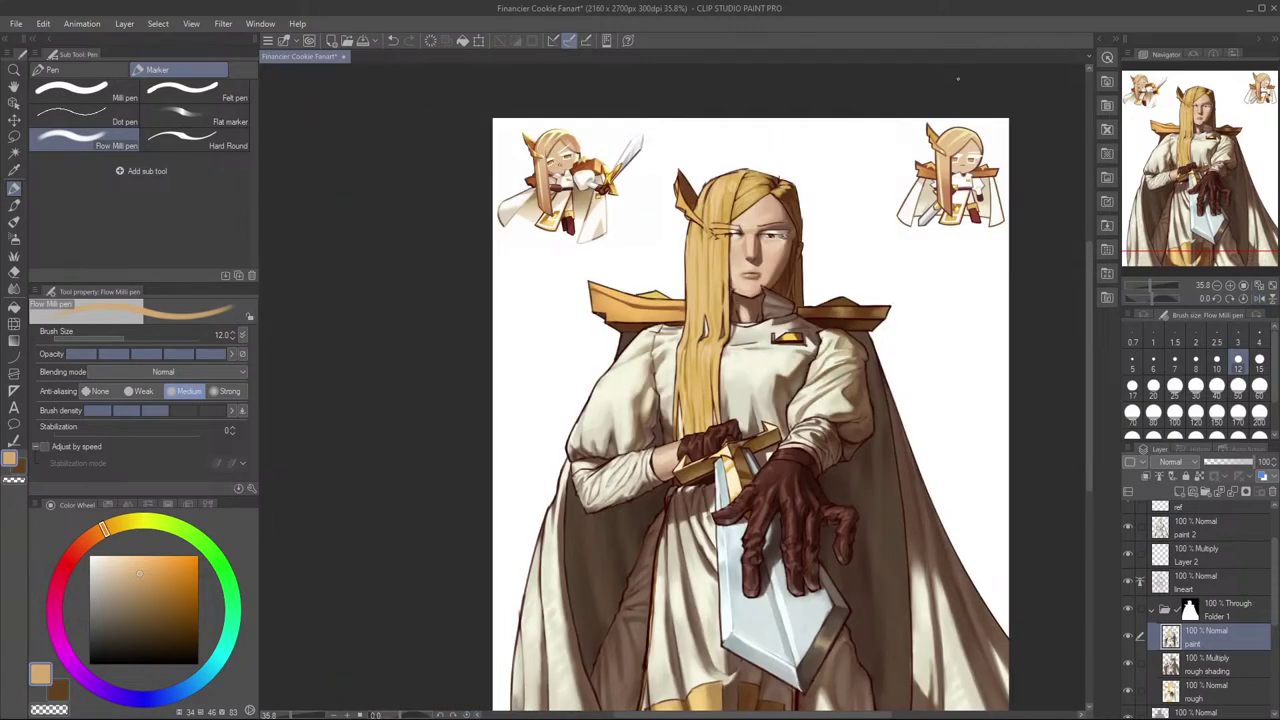
Step: Spray a soft brown (34, 56, 64) highlight along the darker shoulder guard's outer half with the Soft airbrush at size 40
{"action": "left_click_drag", "start_coordinate": [913, 185], "coordinate": [930, 300]}
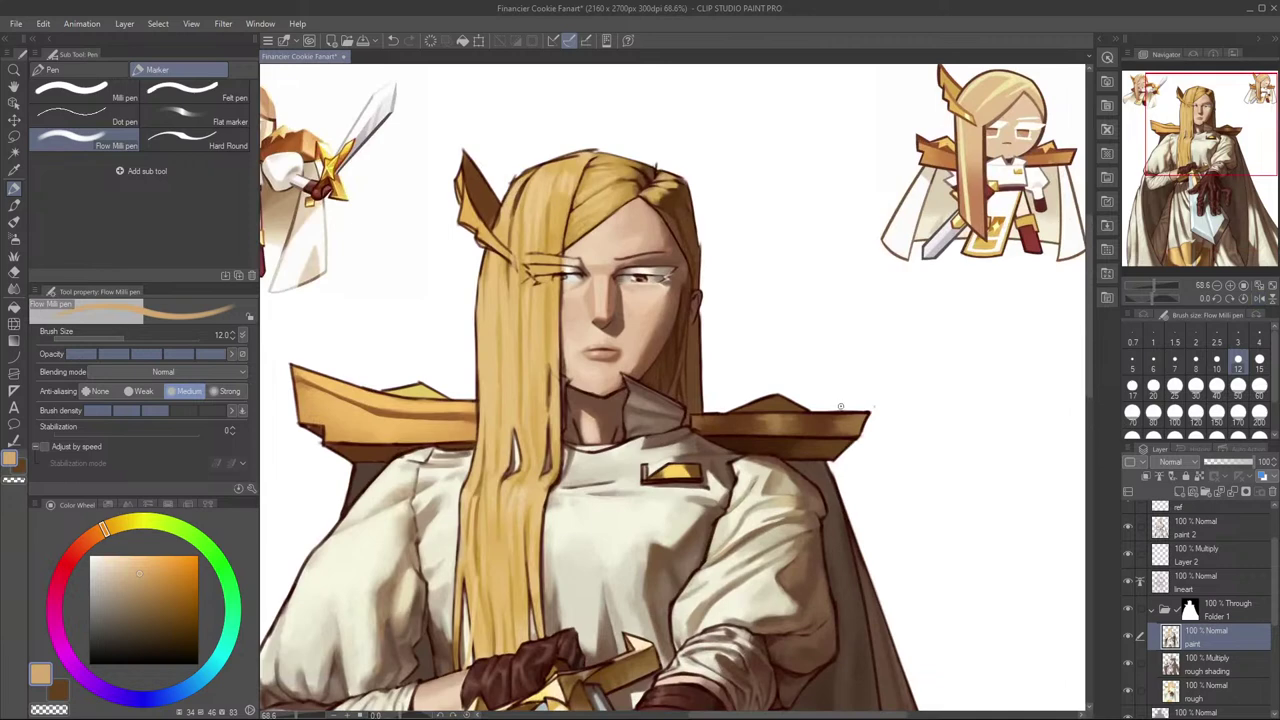
{"action": "key", "text": "e"}
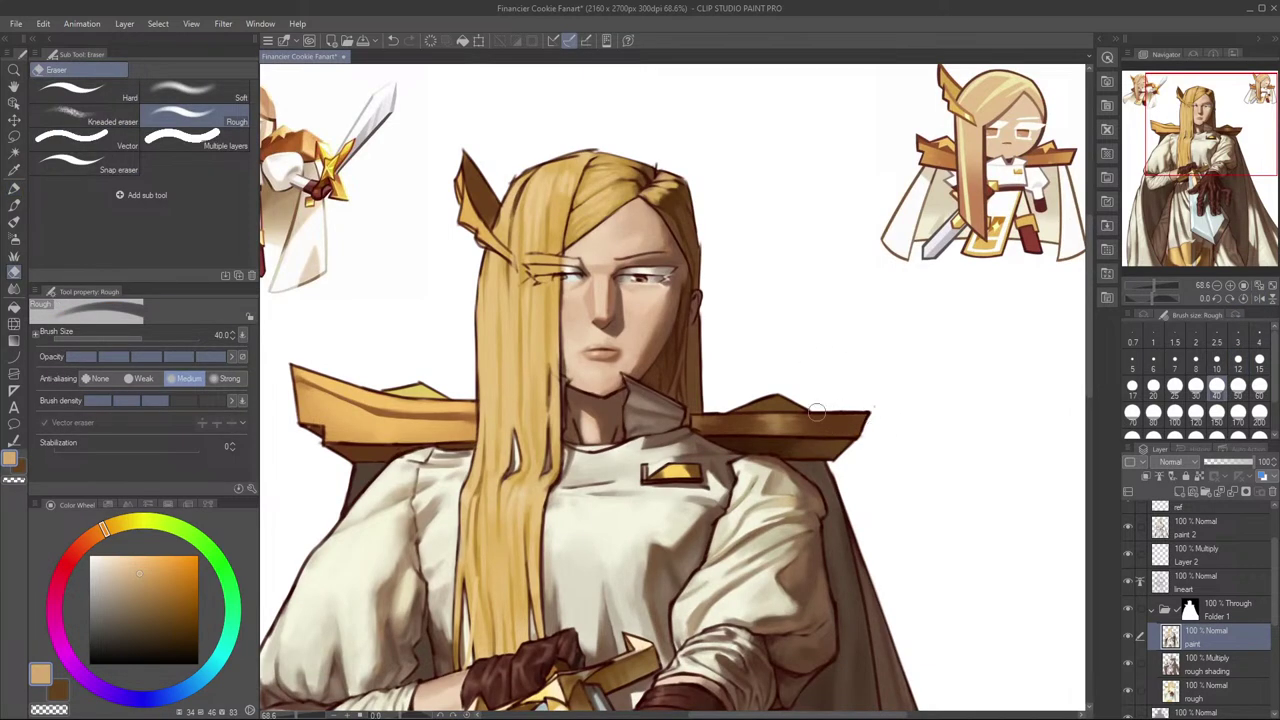
{"action": "key", "text": "p"}
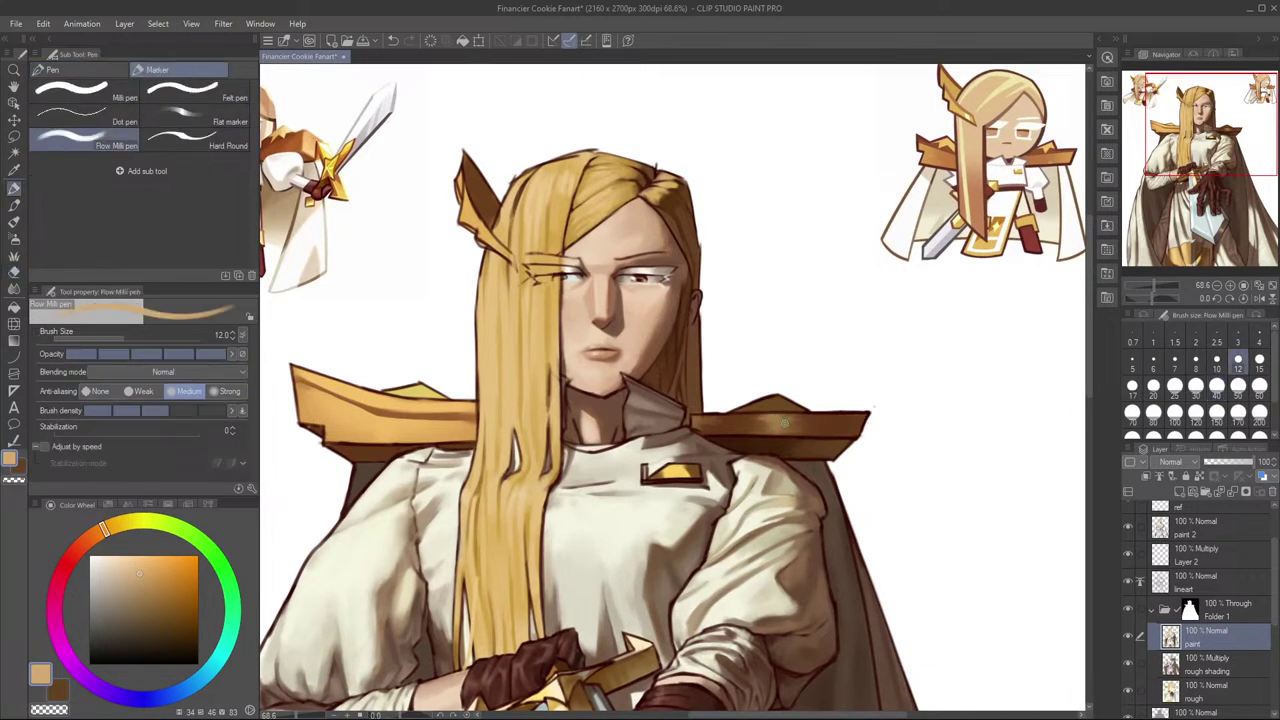
{"action": "key", "text": "b"}
{"action": "key", "text": "bracketright"}
{"action": "key", "text": "bracketright"}
{"action": "key", "text": "bracketright"}
{"action": "key", "text": "bracketright"}
{"action": "key", "text": "bracketright"}
{"action": "key", "text": "bracketright"}
{"action": "key", "text": "bracketright"}
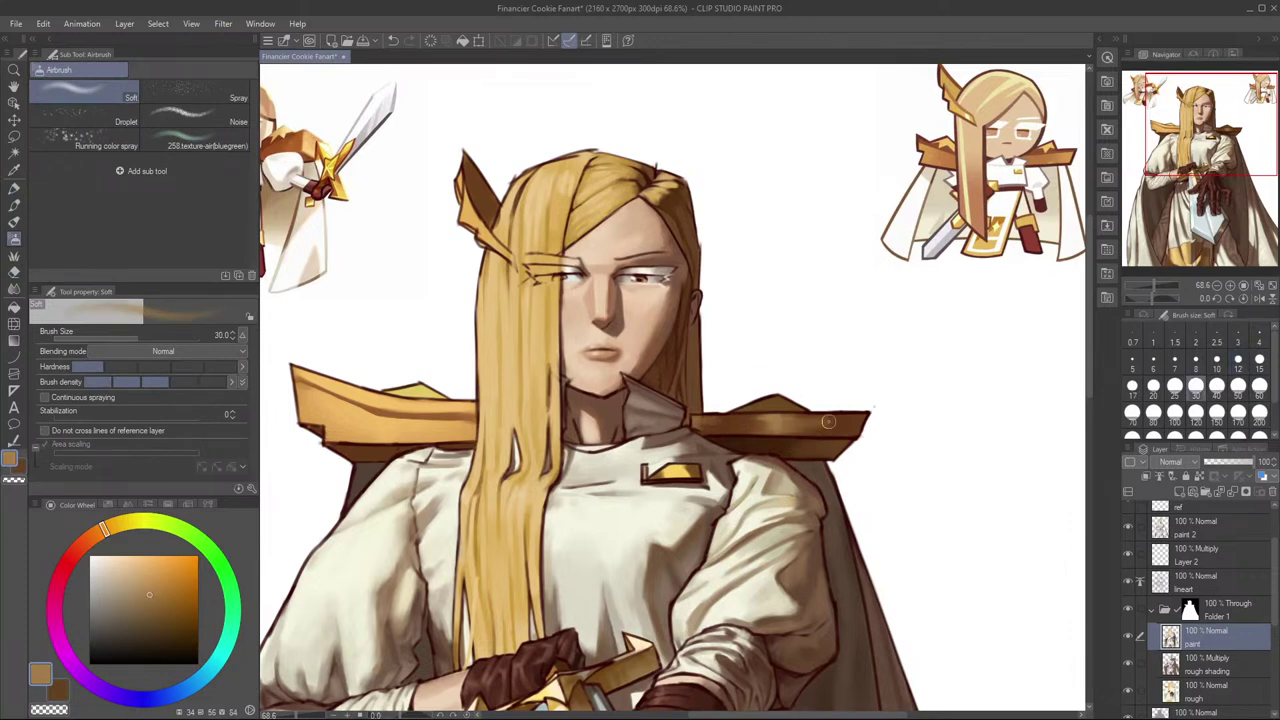
{"action": "key", "text": "bracketleft"}
{"action": "key", "text": "bracketleft"}
{"action": "left_click_drag", "start_coordinate": [784, 424], "coordinate": [828, 422]}
{"action": "left_click_drag", "start_coordinate": [883, 277], "coordinate": [871, 281]}
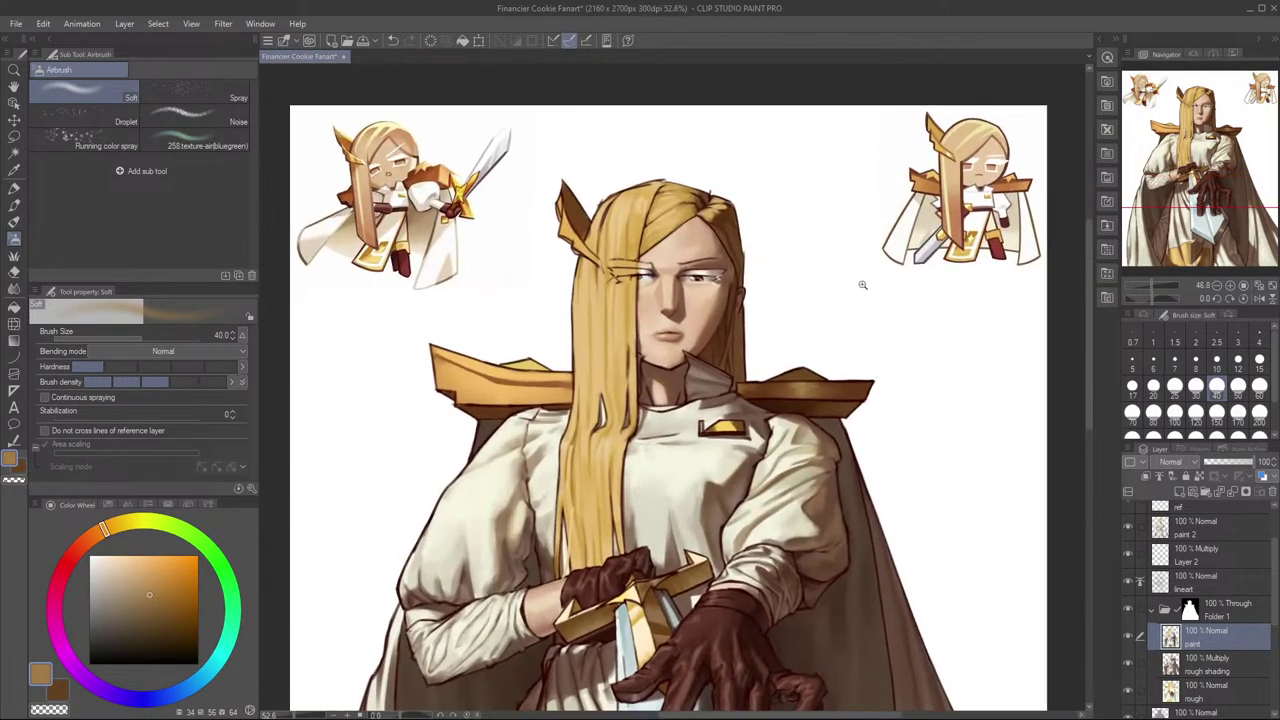
Step: Enlarge the Soft airbrush to size 60 and compare the whole figure in mirrored and normal view
{"action": "key", "text": "e"}
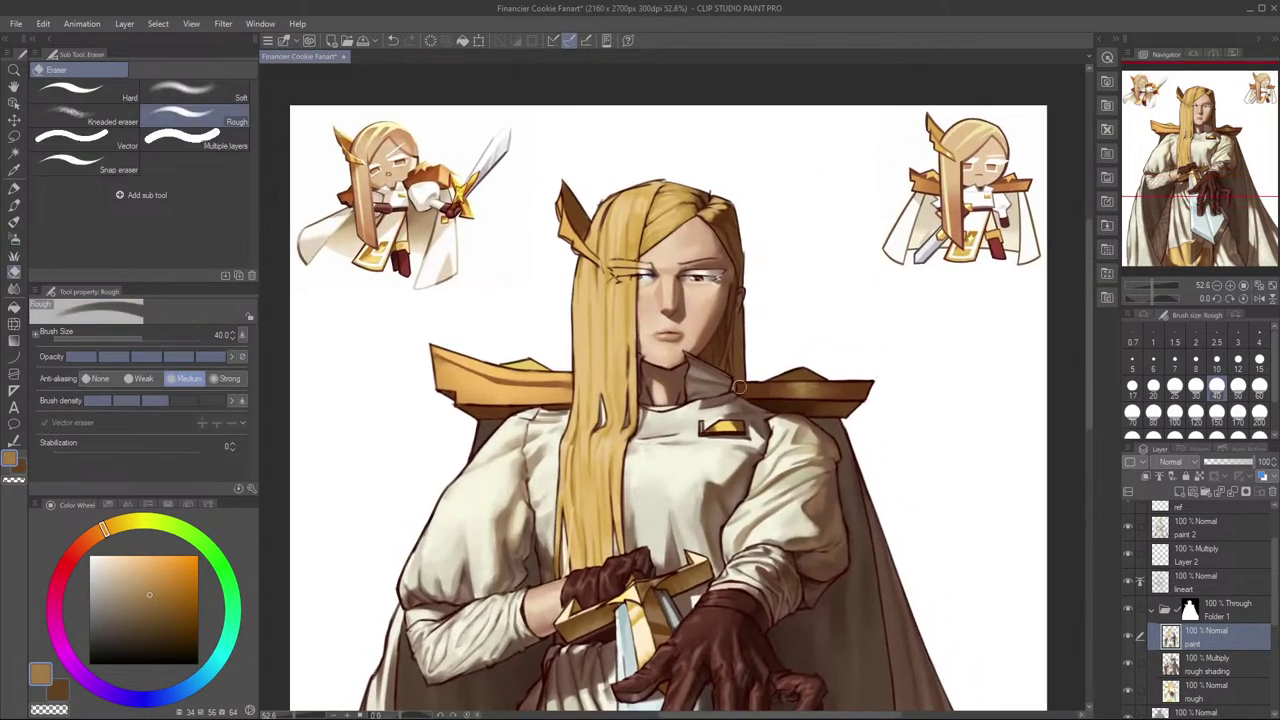
{"action": "key", "text": "b"}
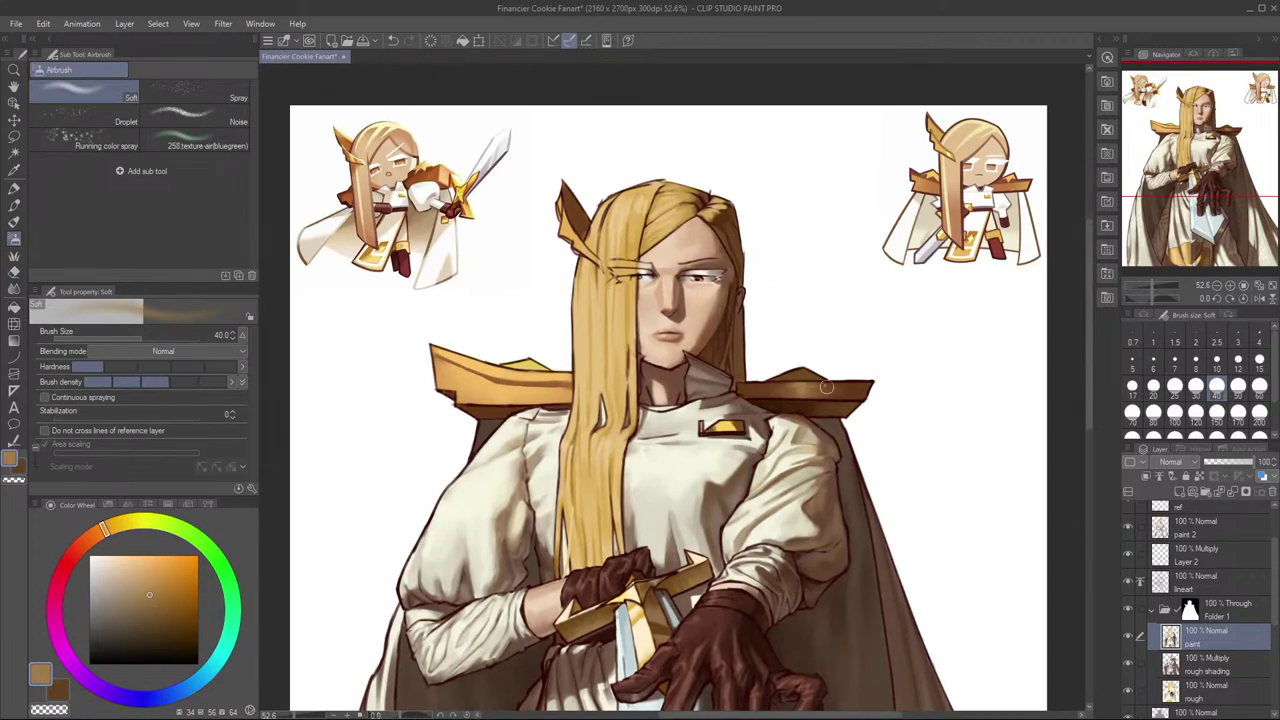
{"action": "key", "text": "bracketright"}
{"action": "key", "text": "bracketright"}
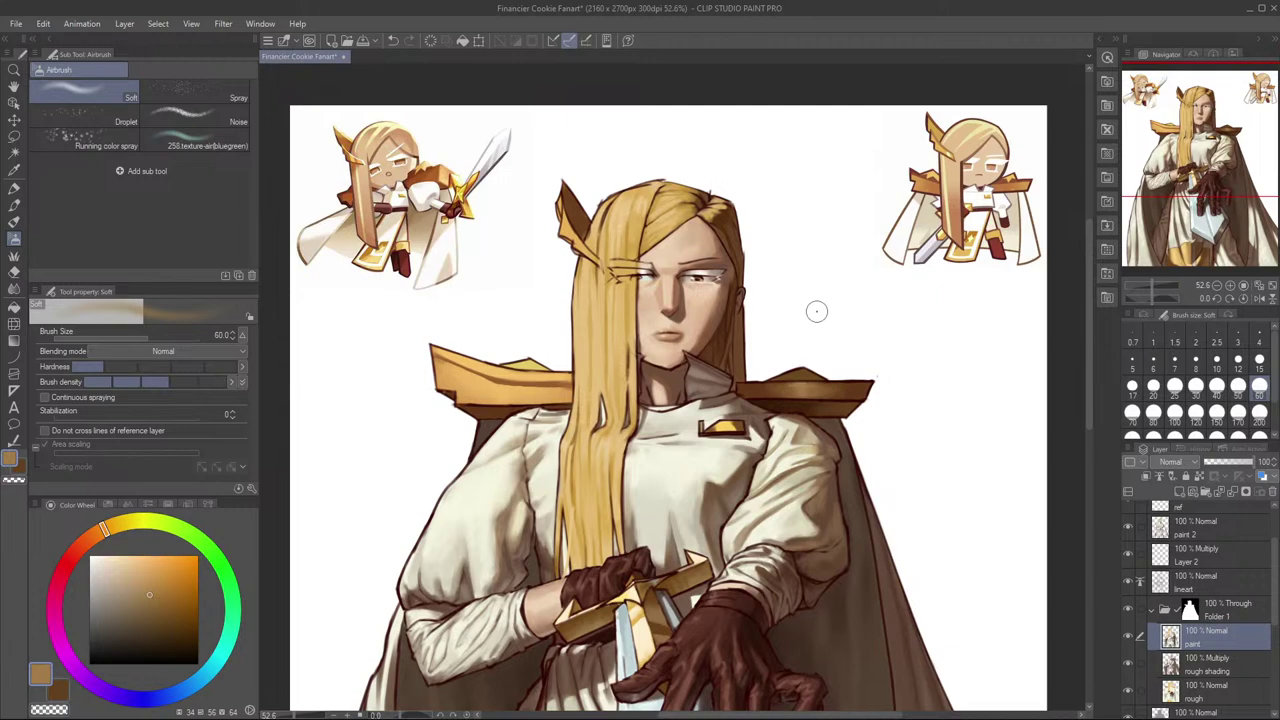
{"action": "key", "text": "h"}
{"action": "left_click_drag", "start_coordinate": [859, 262], "coordinate": [785, 266]}
{"action": "left_click_drag", "start_coordinate": [947, 301], "coordinate": [812, 212]}
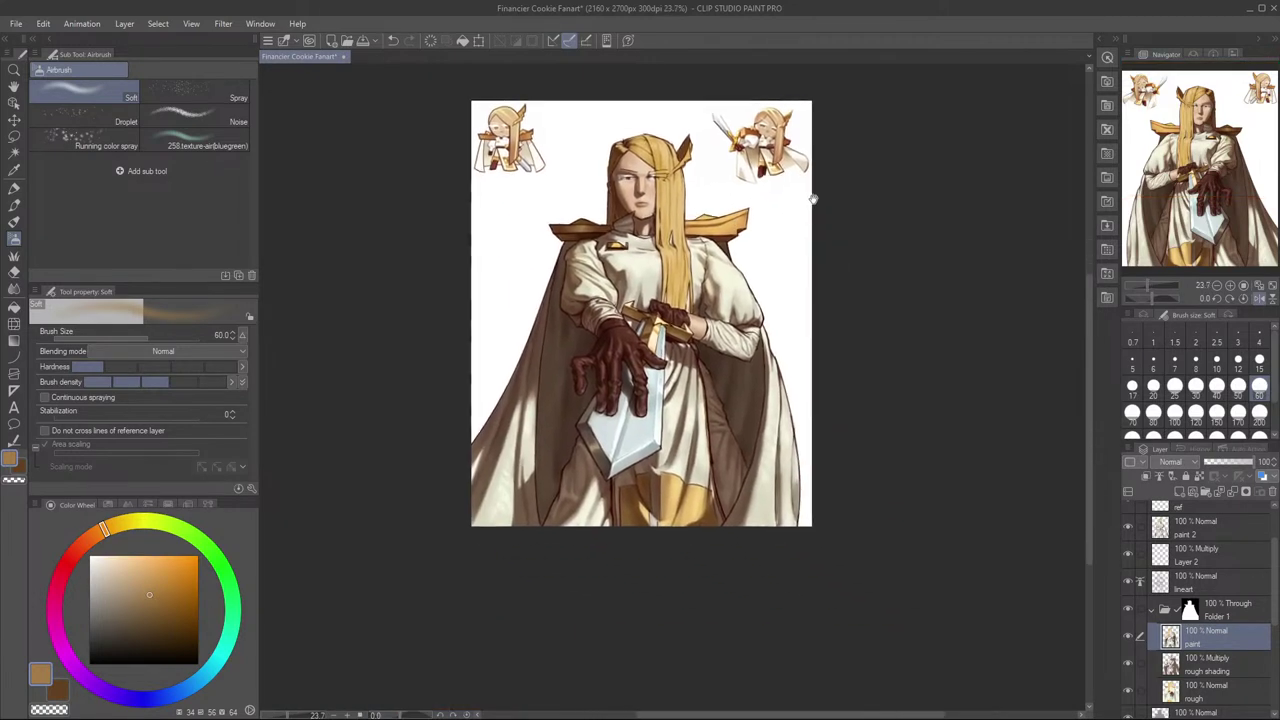
{"action": "scroll", "coordinate": [797, 253], "scroll_direction": "up", "scroll_amount": 1}
{"action": "key", "text": "h"}
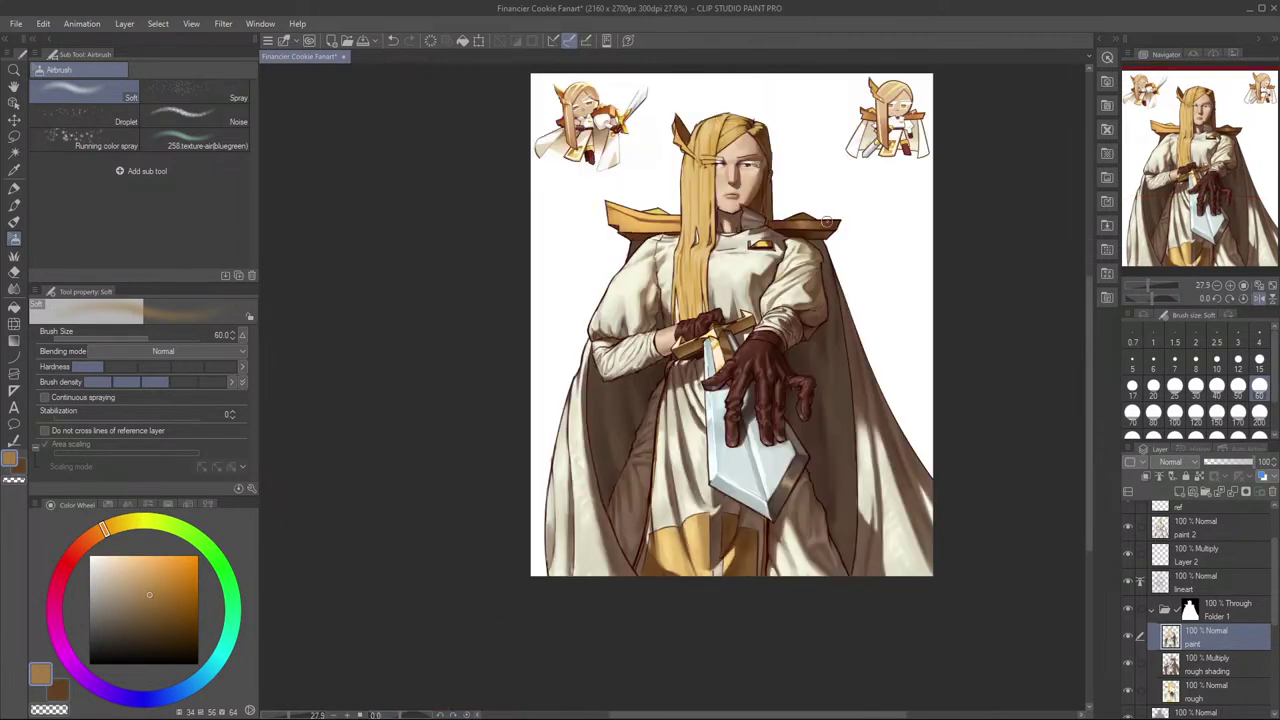
{"action": "scroll", "coordinate": [885, 205], "scroll_direction": "up", "scroll_amount": 2}
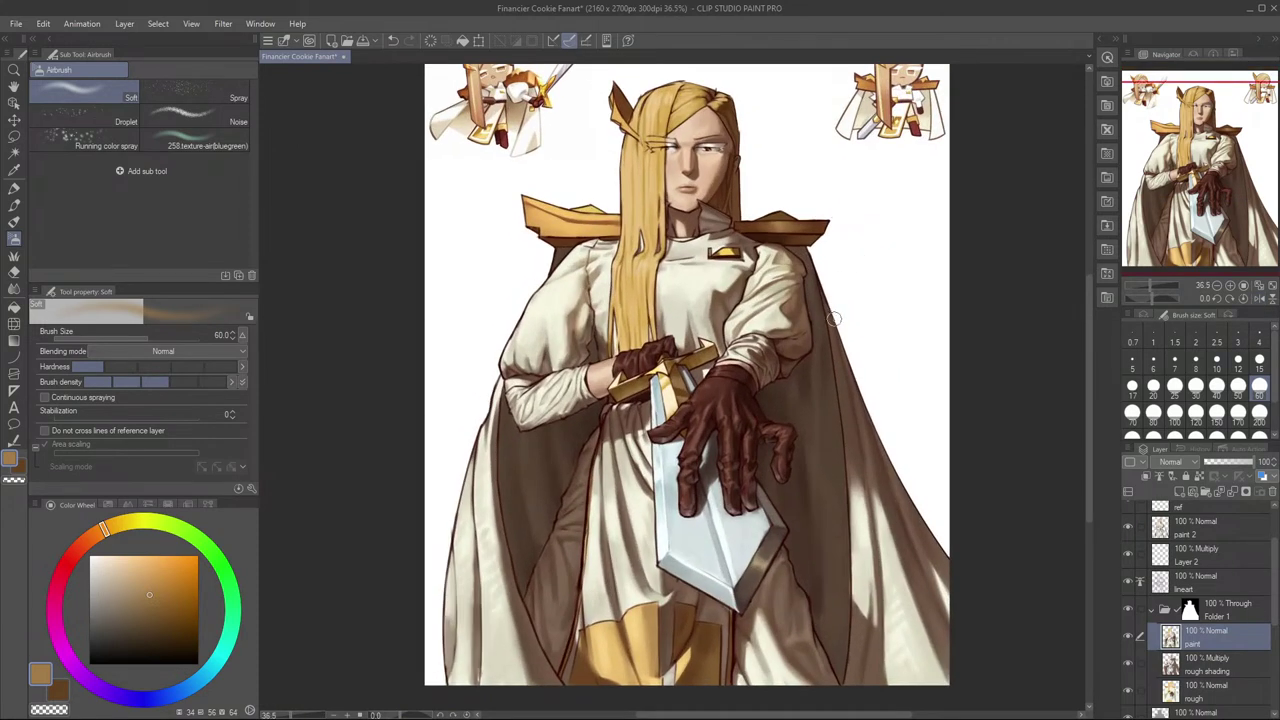
Step: Try a pale yellow (43, 43, 100) highlight on the lighter shoulder guard with the Flow Milli pen at size 17
{"action": "left_click", "coordinate": [570, 226], "text": "alt"}
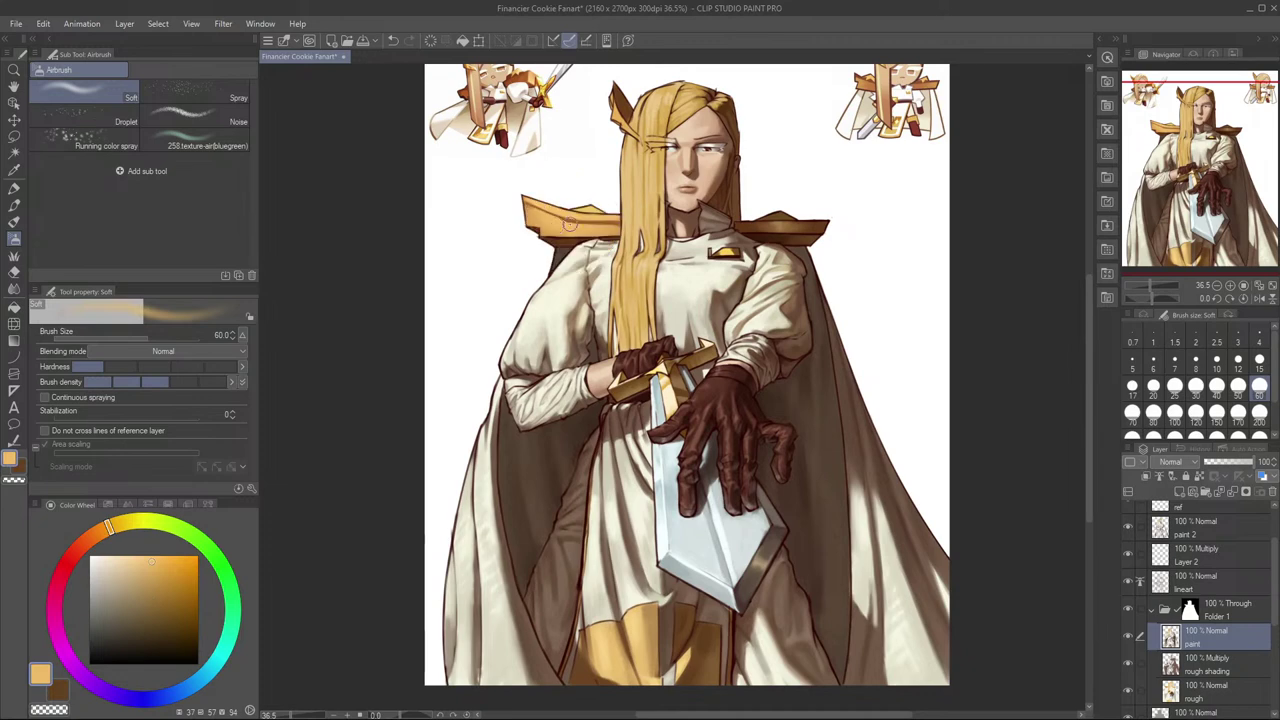
{"action": "left_click", "coordinate": [136, 557]}
{"action": "left_click", "coordinate": [117, 525]}
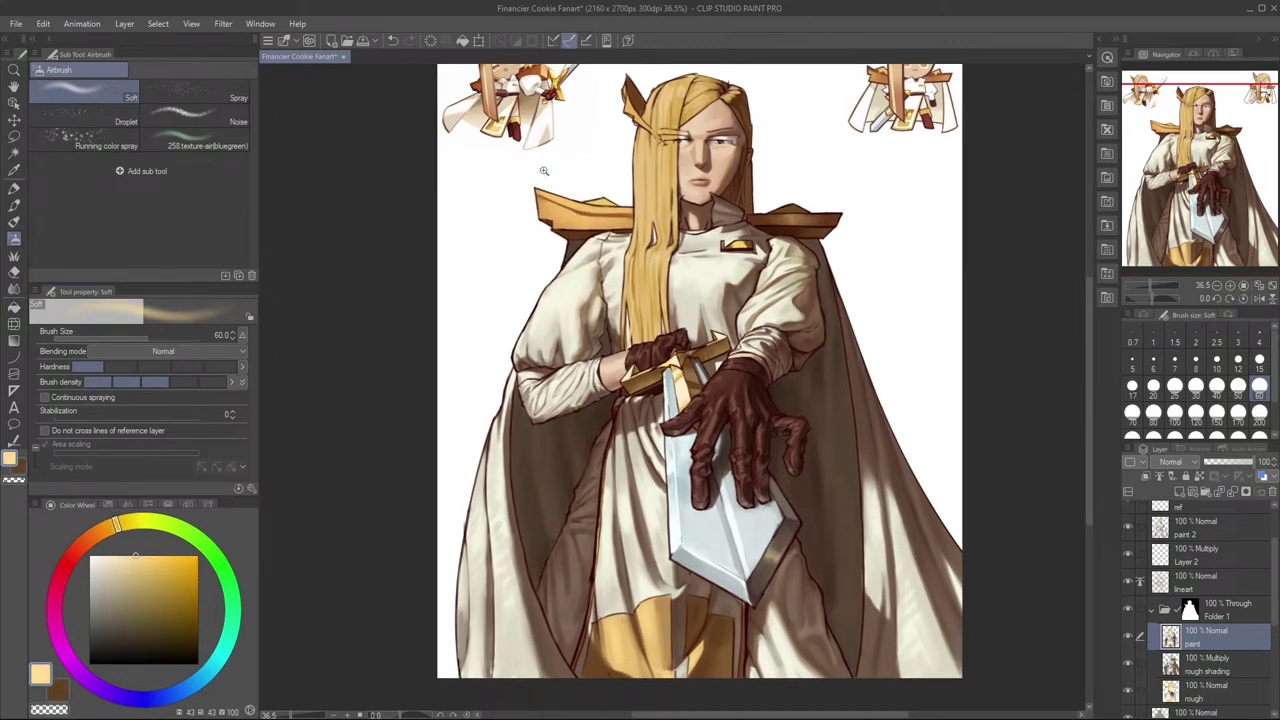
{"action": "scroll", "coordinate": [545, 168], "scroll_direction": "up", "scroll_amount": 1}
{"action": "key", "text": "p"}
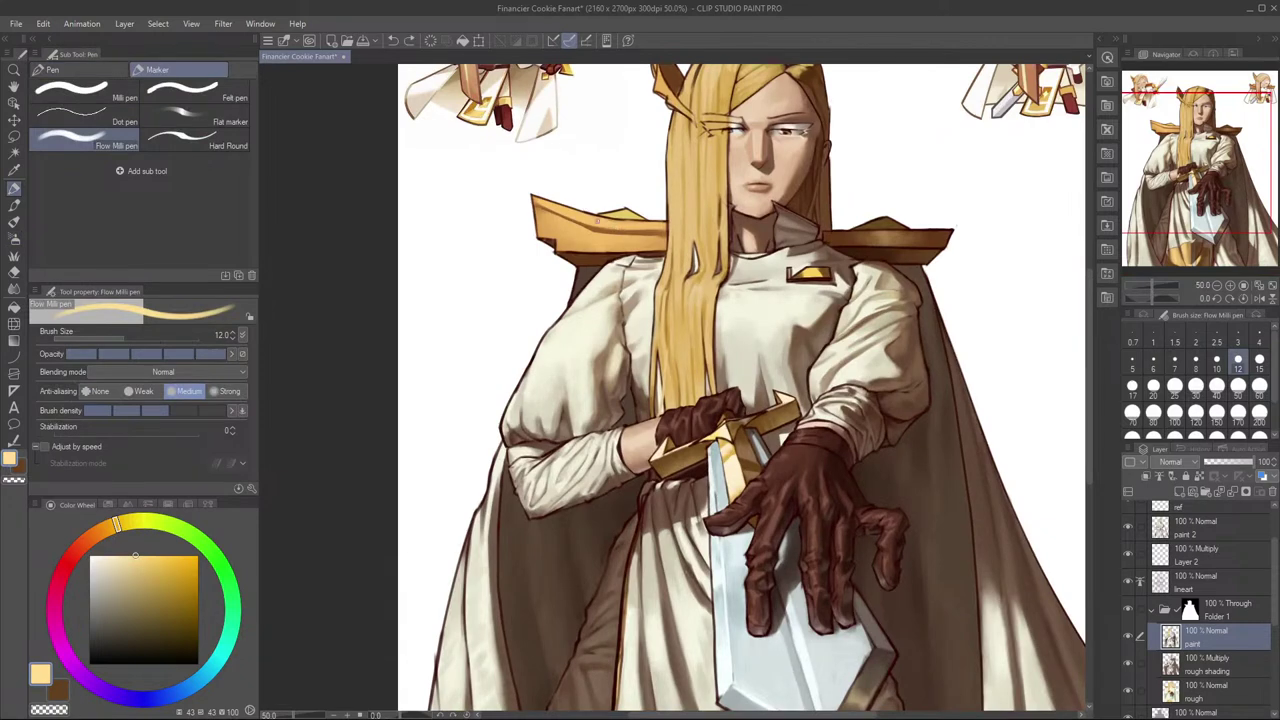
{"action": "key", "text": "bracketright"}
{"action": "key", "text": "bracketright"}
{"action": "key", "text": "ctrl+z"}
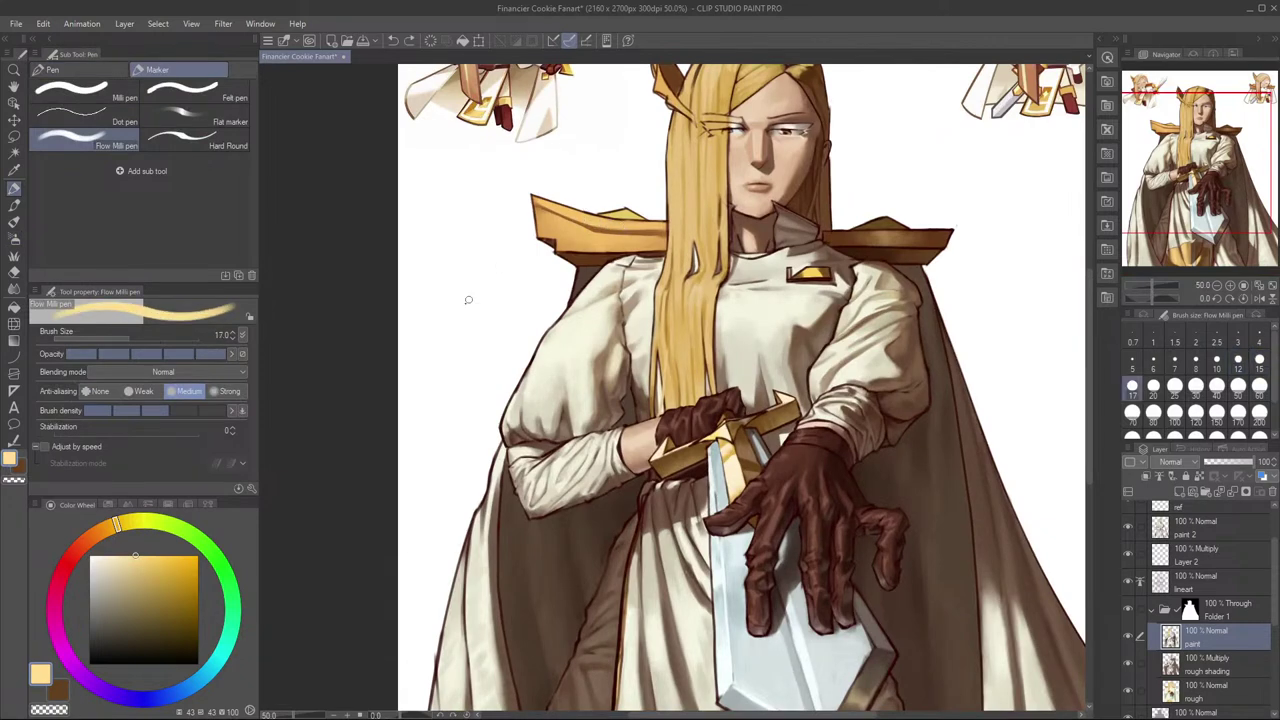
Step: Try short highlight streaks in paler tones up to cream (39, 35, 100) on the lighter shoulder guard and undo them
{"action": "left_click", "coordinate": [120, 555]}
{"action": "left_click_drag", "start_coordinate": [582, 218], "coordinate": [607, 226]}
{"action": "key", "text": "ctrl+z"}
{"action": "key", "text": "ctrl+z"}
{"action": "key", "text": "ctrl+z"}
{"action": "left_click", "coordinate": [114, 526]}
{"action": "key", "text": "ctrl+z"}
{"action": "key", "text": "ctrl+z"}
{"action": "key", "text": "ctrl+z"}
{"action": "left_click", "coordinate": [112, 531]}
{"action": "left_click", "coordinate": [127, 554]}
{"action": "left_click_drag", "start_coordinate": [584, 219], "coordinate": [608, 224]}
{"action": "key", "text": "ctrl+z"}
{"action": "key", "text": "ctrl+z"}
{"action": "key", "text": "ctrl+z"}
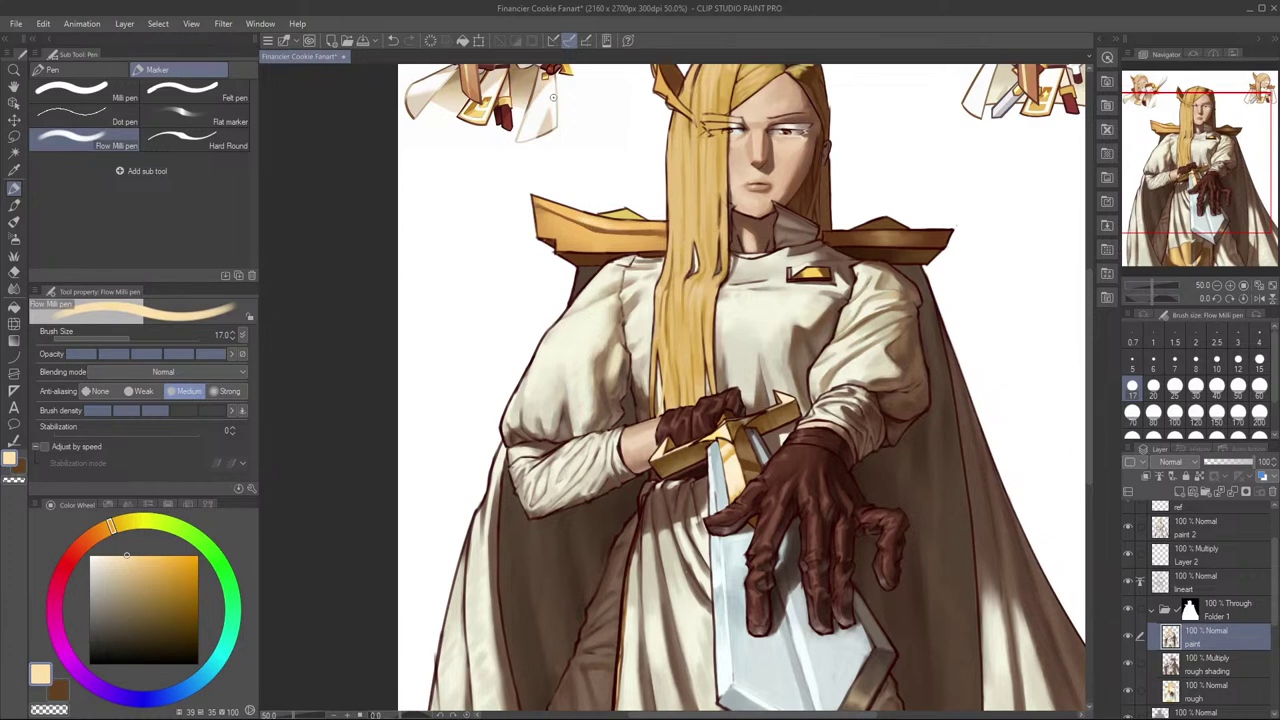
Step: Inspect the lighter shoulder guard in mirrored and normal view, with the Blend tool set to size 25
{"action": "key", "text": "h"}
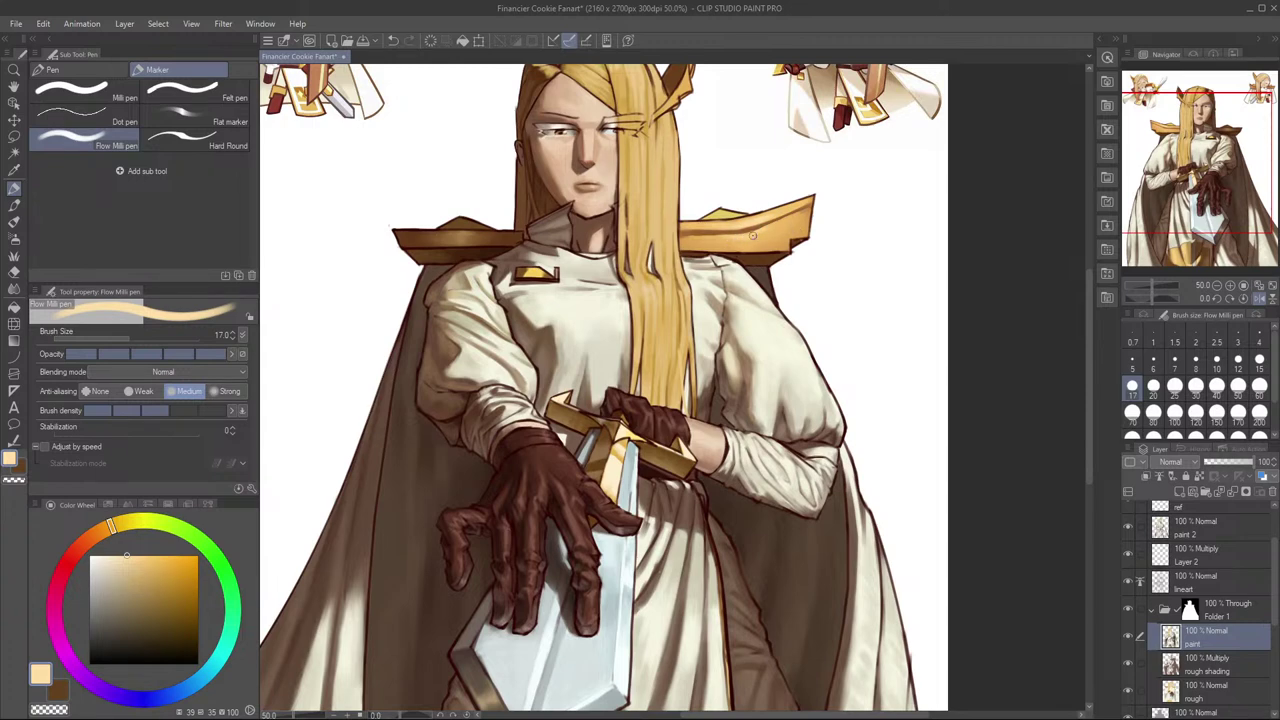
{"action": "left_click", "coordinate": [617, 92], "text": "alt"}
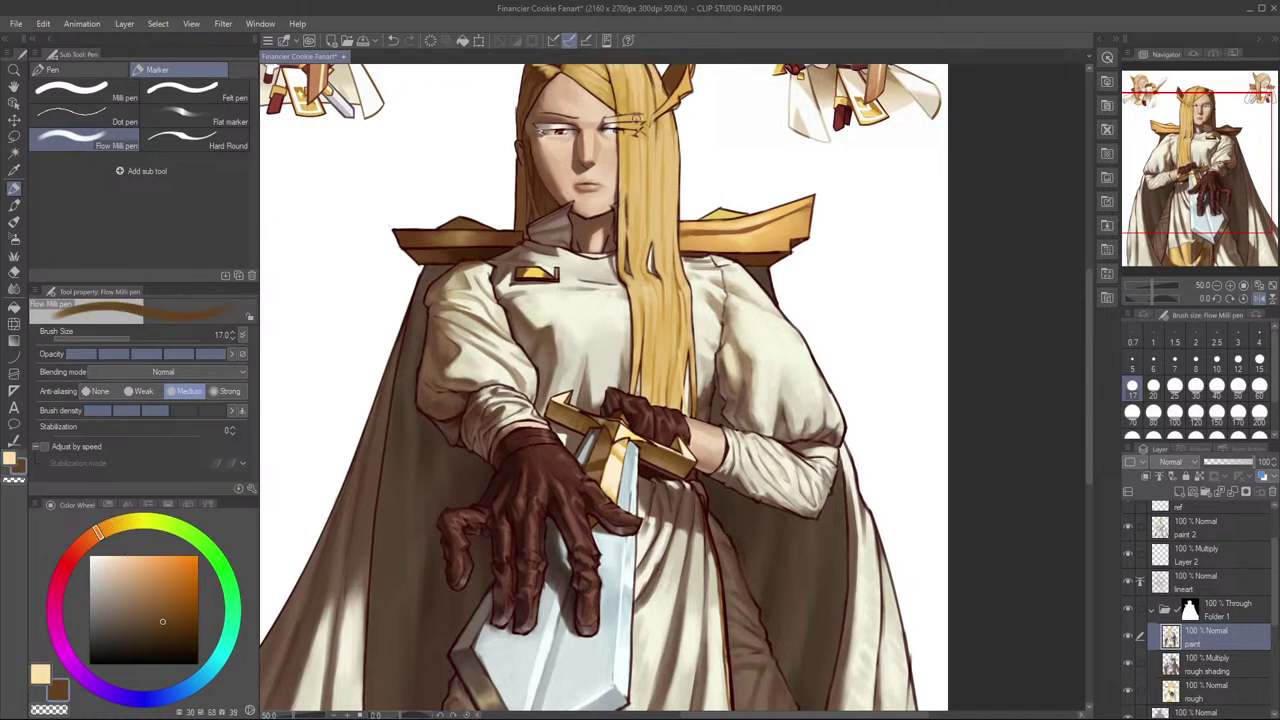
{"action": "key", "text": "j"}
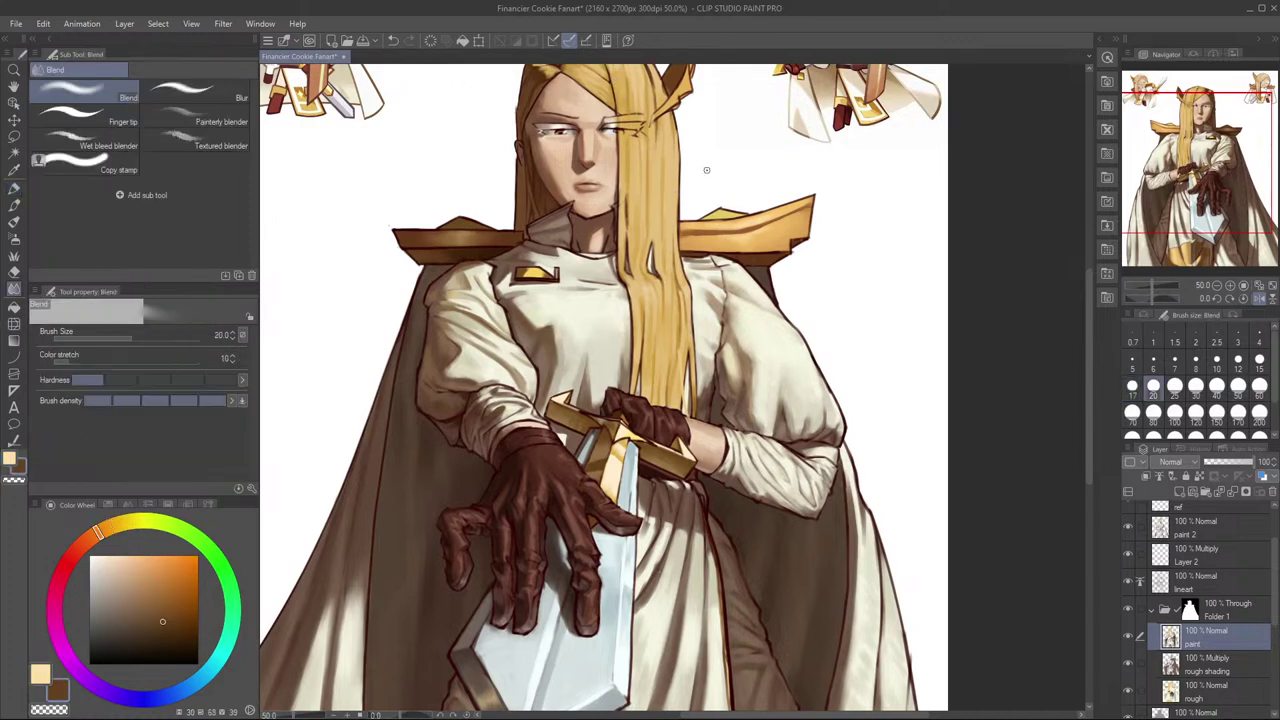
{"action": "left_click", "coordinate": [754, 222], "text": "alt"}
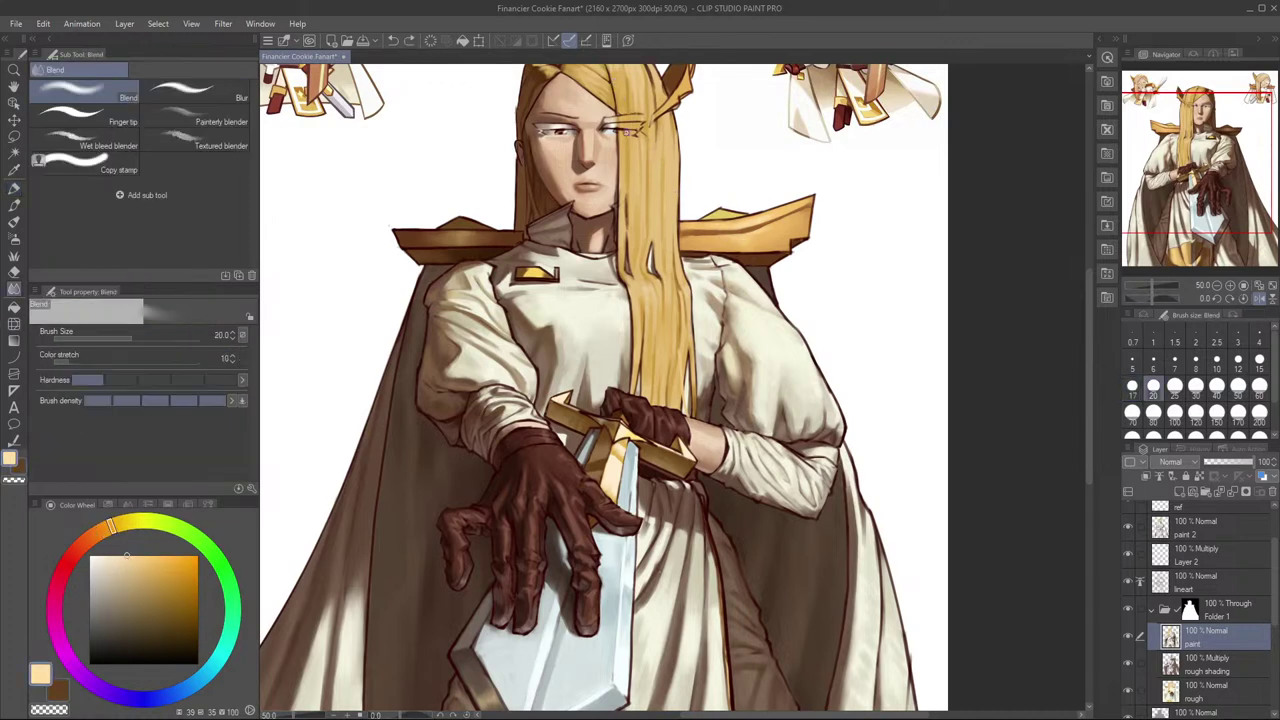
{"action": "key", "text": "bracketright"}
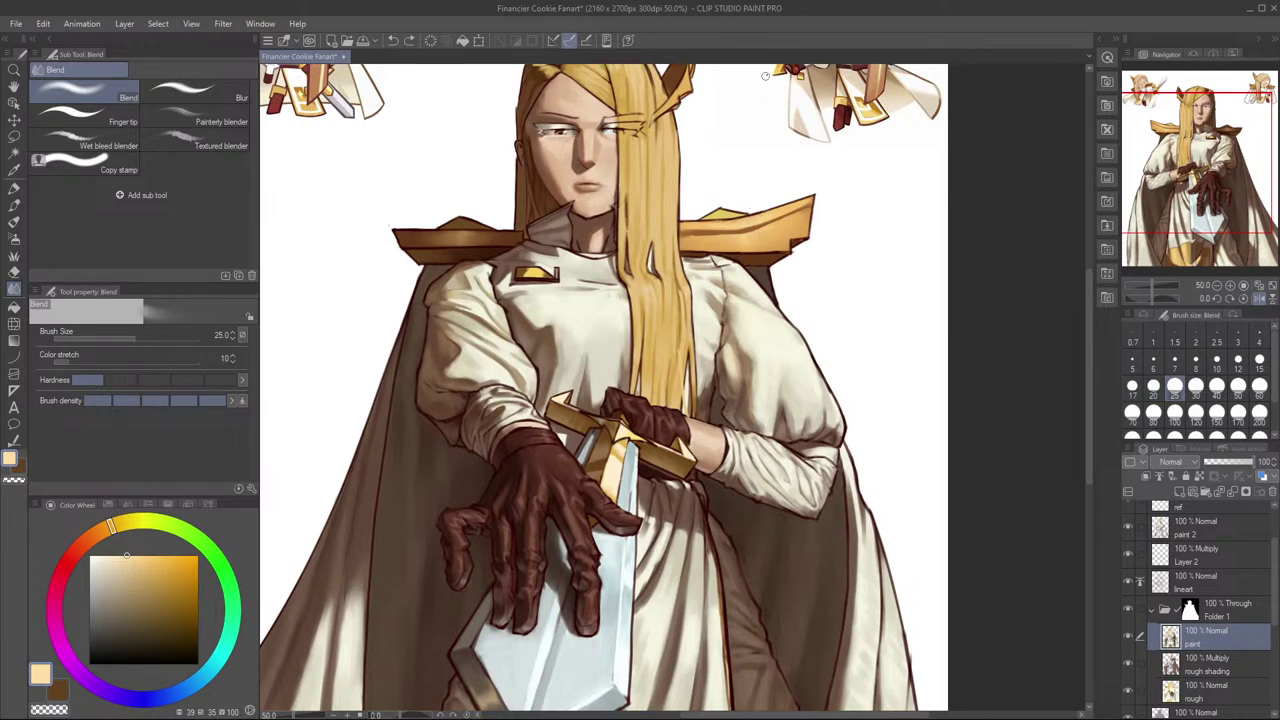
{"action": "key", "text": "h"}
{"action": "left_click_drag", "start_coordinate": [823, 180], "coordinate": [757, 159]}
{"action": "left_click_drag", "start_coordinate": [806, 68], "coordinate": [754, 130]}
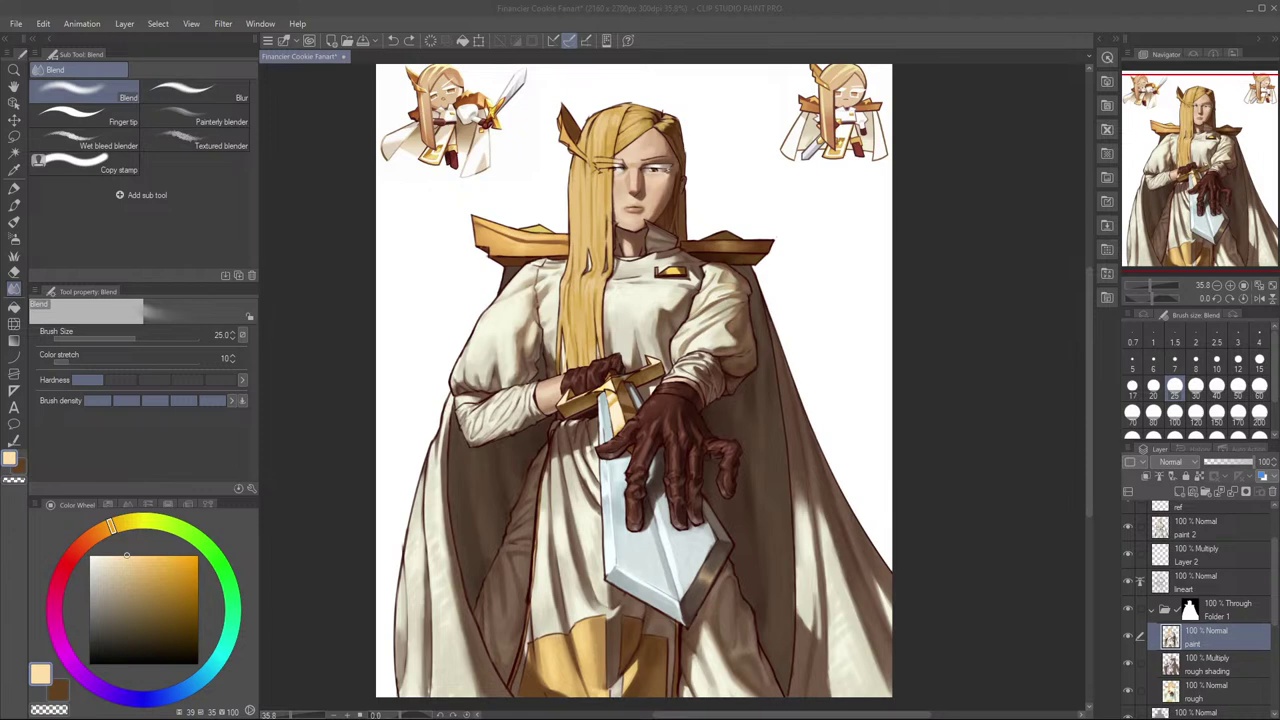
Step: Add the text "afk" in orange (39, 100, 100) on the blank background beside the cape
{"action": "left_click", "coordinate": [710, 598]}
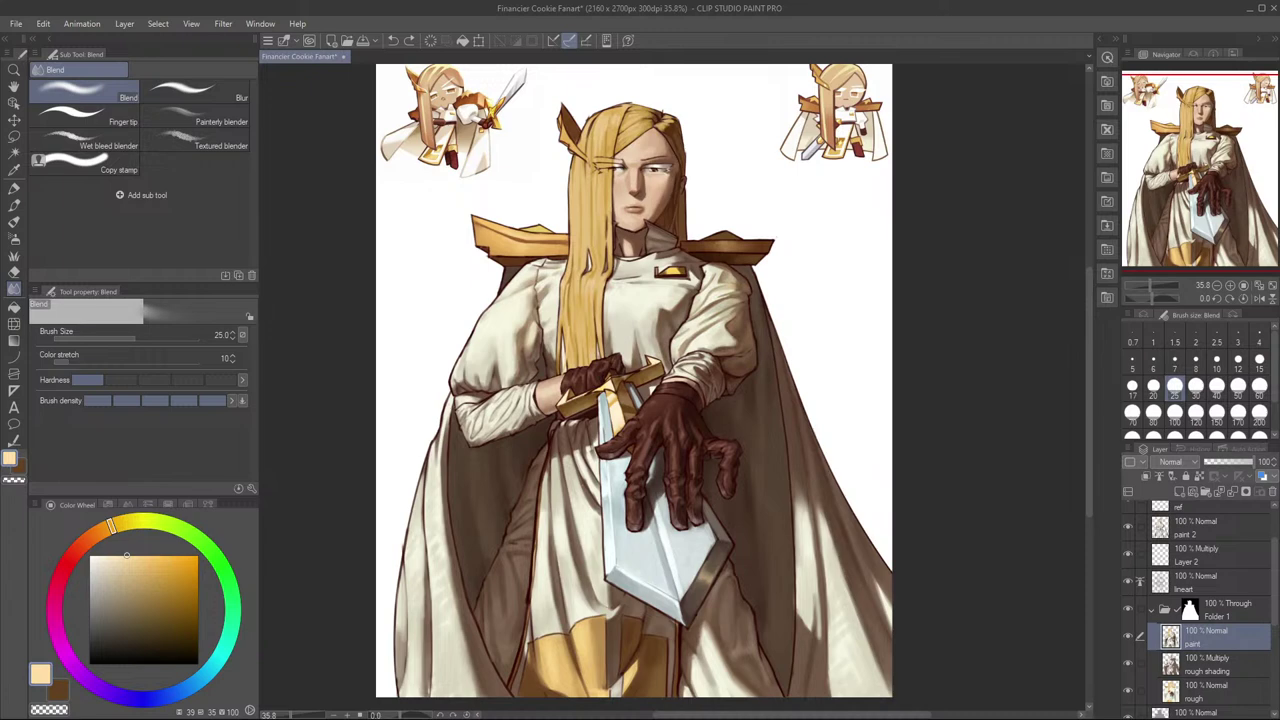
{"action": "scroll", "coordinate": [652, 548], "scroll_direction": "up", "scroll_amount": 1}
{"action": "key", "text": "t"}
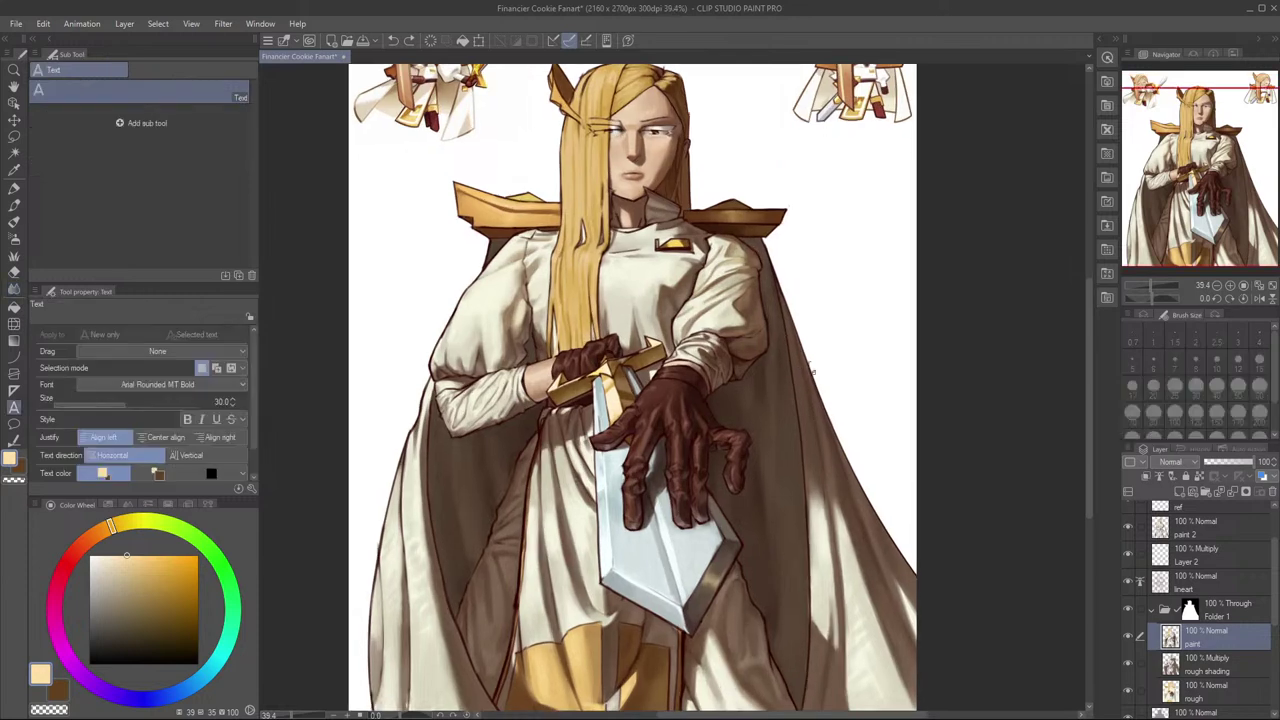
{"action": "left_click", "coordinate": [832, 281]}
{"action": "type", "text": "afk"}
{"action": "left_click", "coordinate": [838, 299]}
{"action": "left_click", "coordinate": [112, 478]}
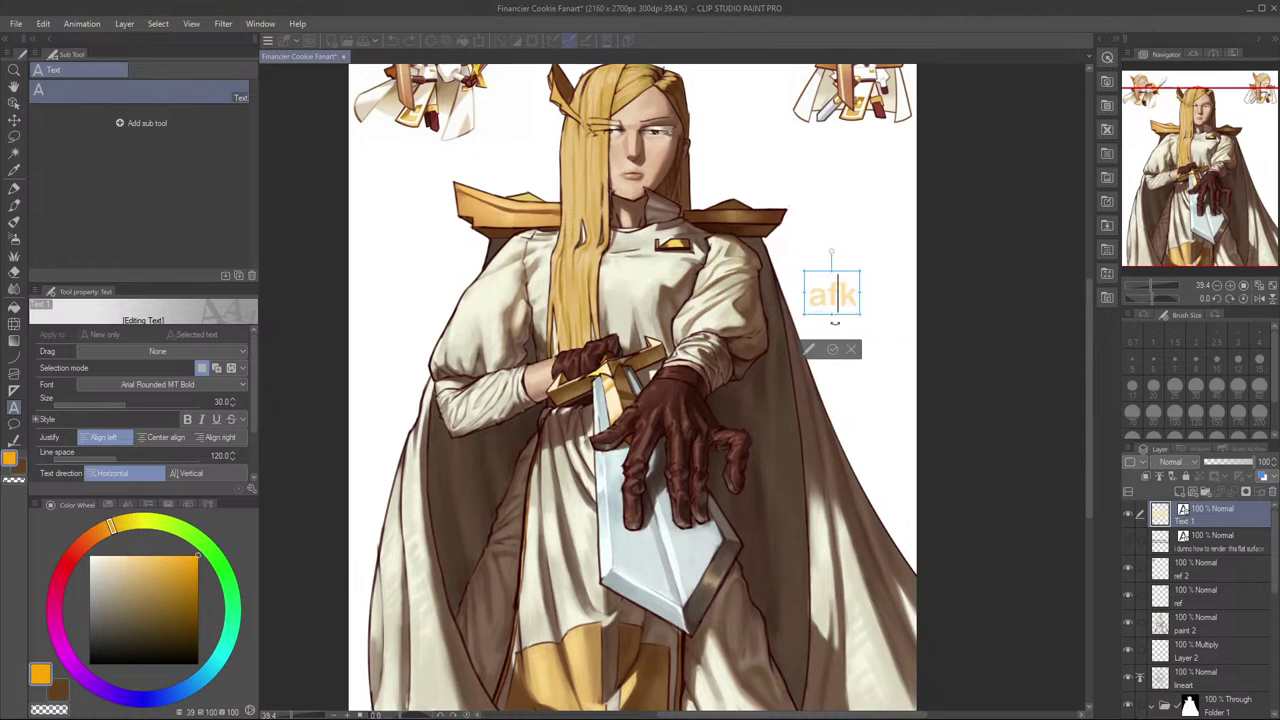
{"action": "left_click", "coordinate": [126, 555]}
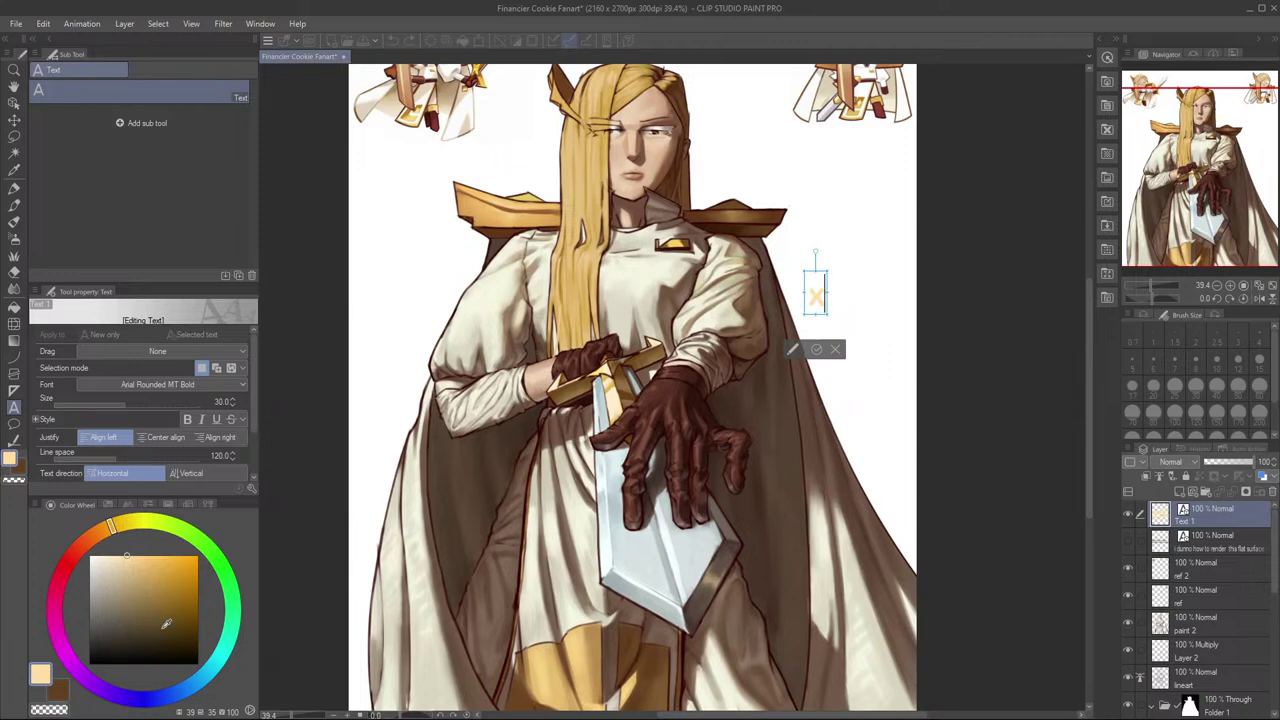
{"action": "left_click", "coordinate": [197, 556]}
{"action": "left_click", "coordinate": [832, 349]}
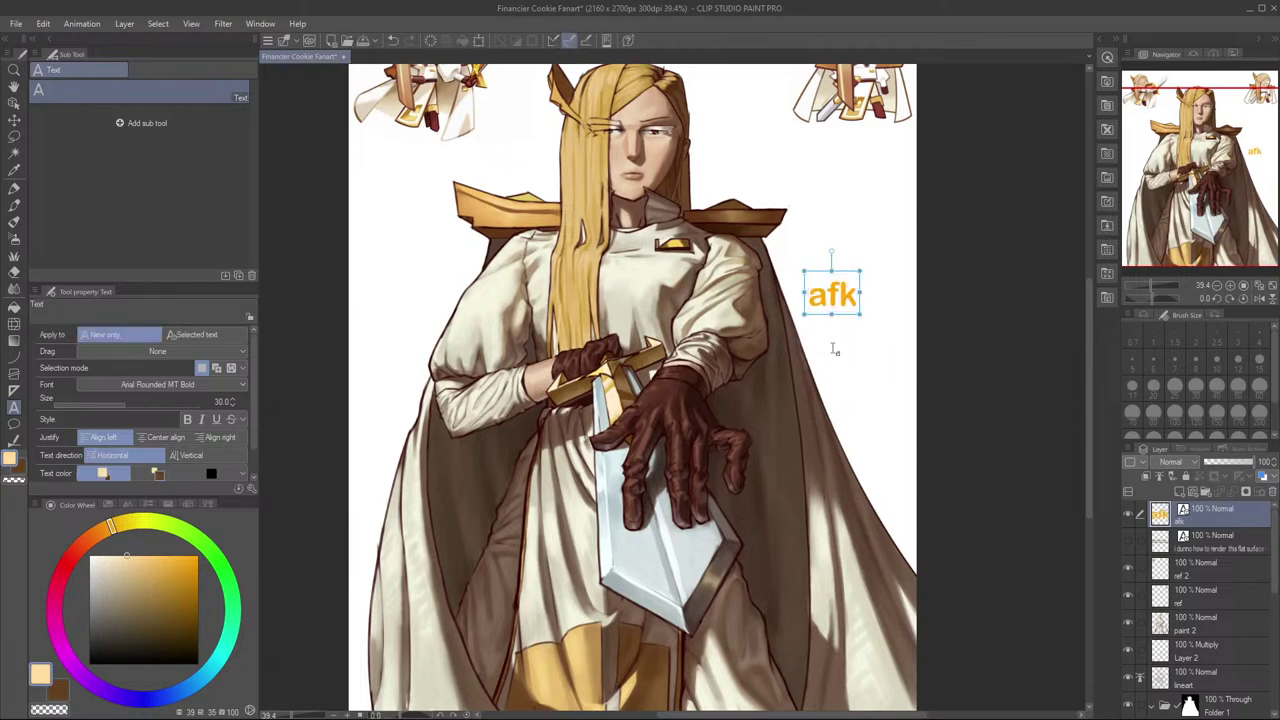
{"action": "scroll", "coordinate": [843, 369], "scroll_direction": "up", "scroll_amount": 6}
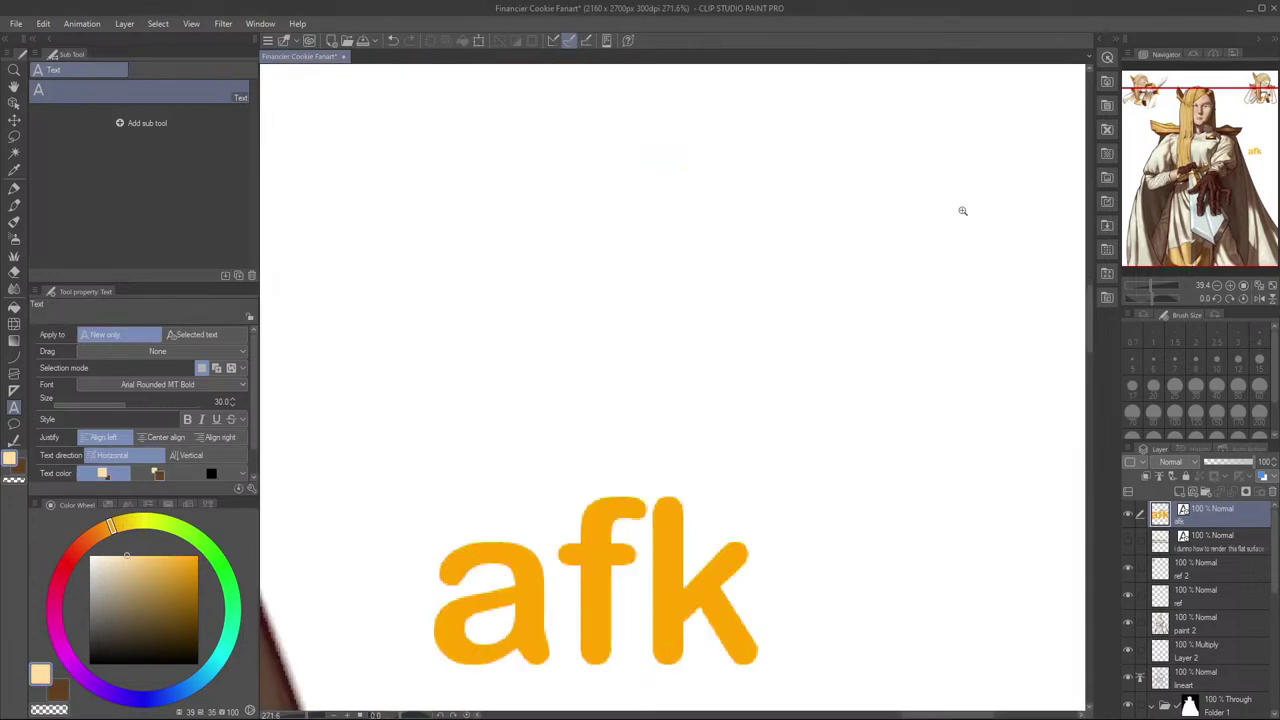
{"action": "scroll", "coordinate": [803, 449], "scroll_direction": "down", "scroll_amount": 2}
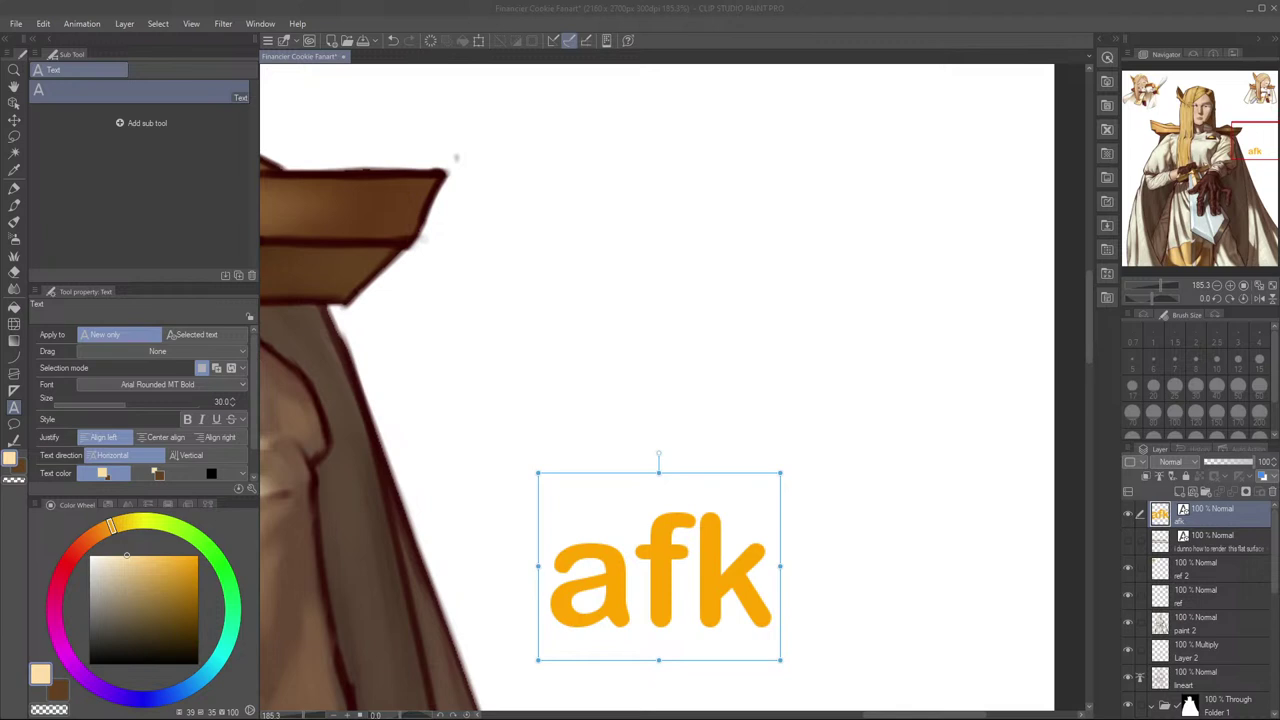
{"action": "key", "text": "alt+Tab"}
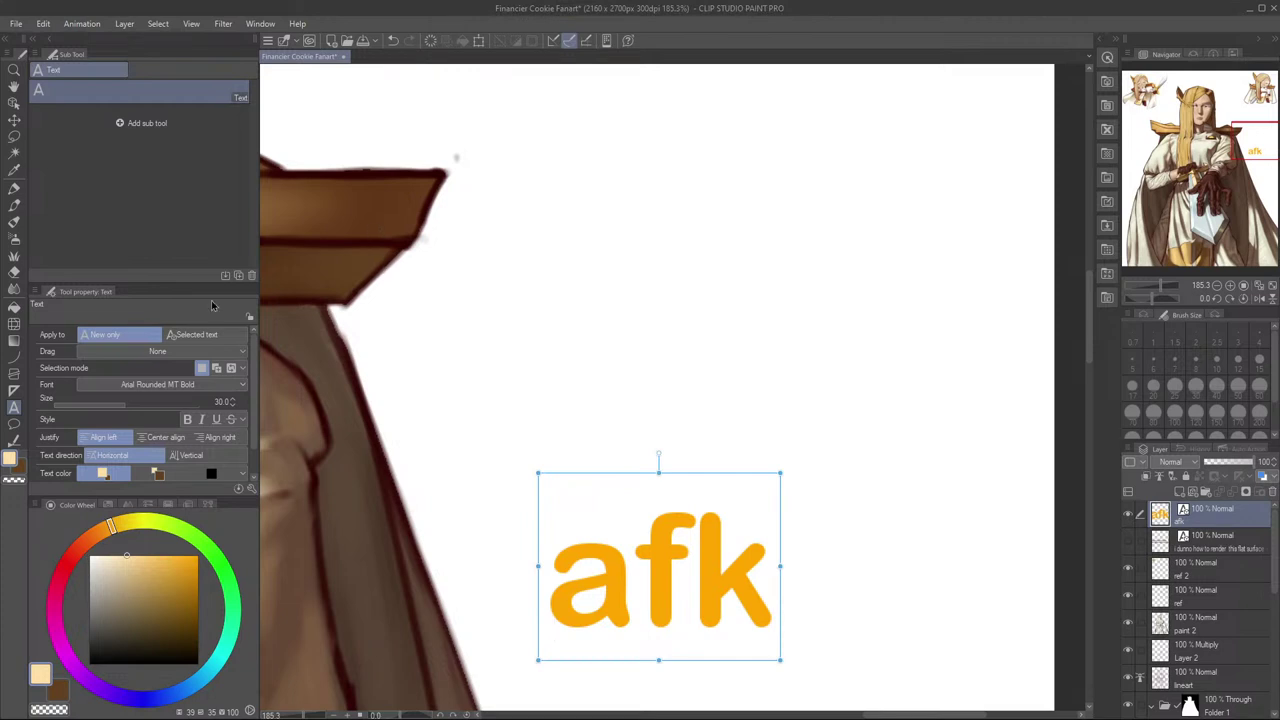
Step: Delete the "afk" text layer
{"action": "left_click", "coordinate": [14, 88]}
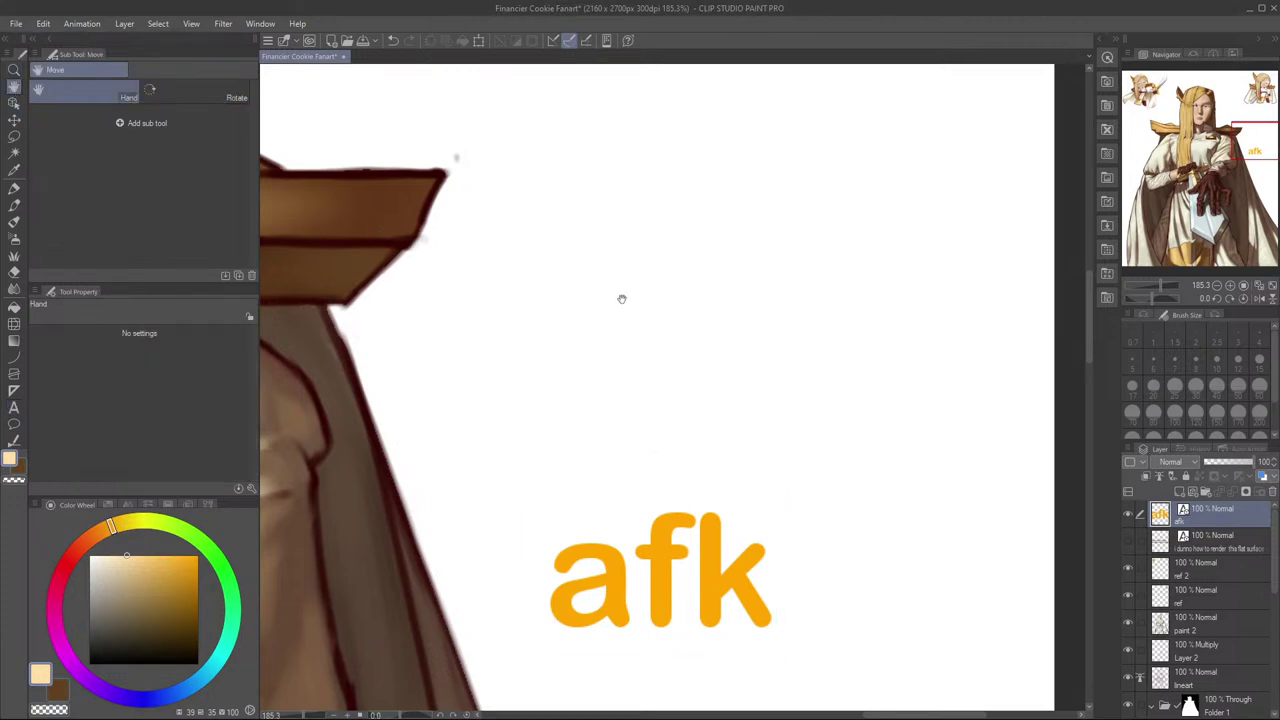
{"action": "left_click_drag", "start_coordinate": [774, 340], "coordinate": [757, 307]}
{"action": "scroll", "coordinate": [854, 283], "scroll_direction": "down", "scroll_amount": 5}
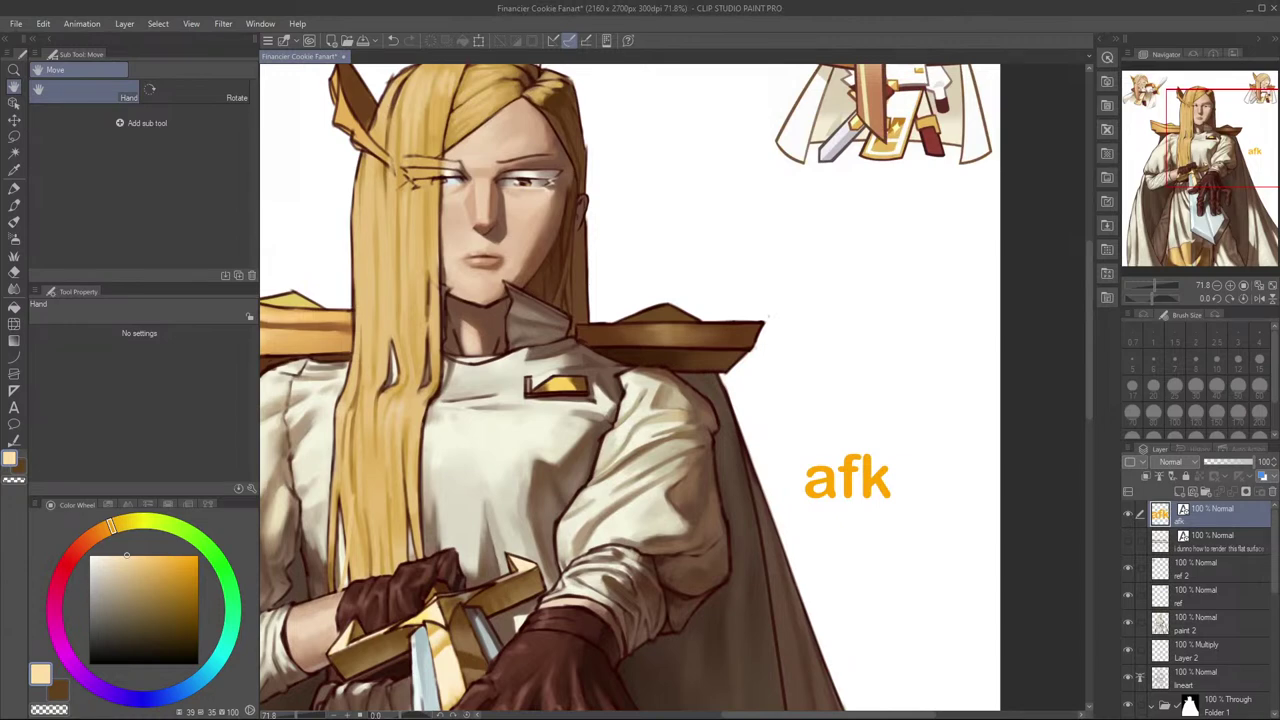
{"action": "key", "text": "t"}
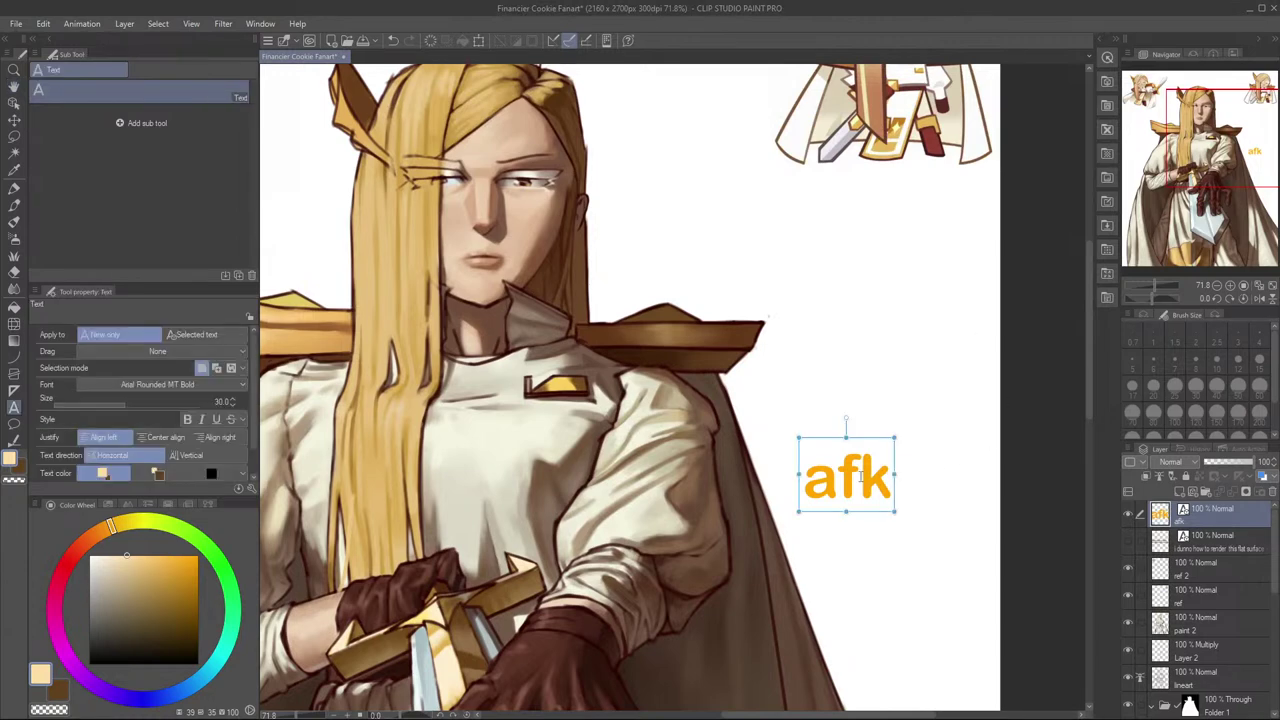
{"action": "left_click", "coordinate": [861, 476]}
{"action": "left_click", "coordinate": [1273, 490]}
{"action": "left_click_drag", "start_coordinate": [724, 452], "coordinate": [944, 400]}
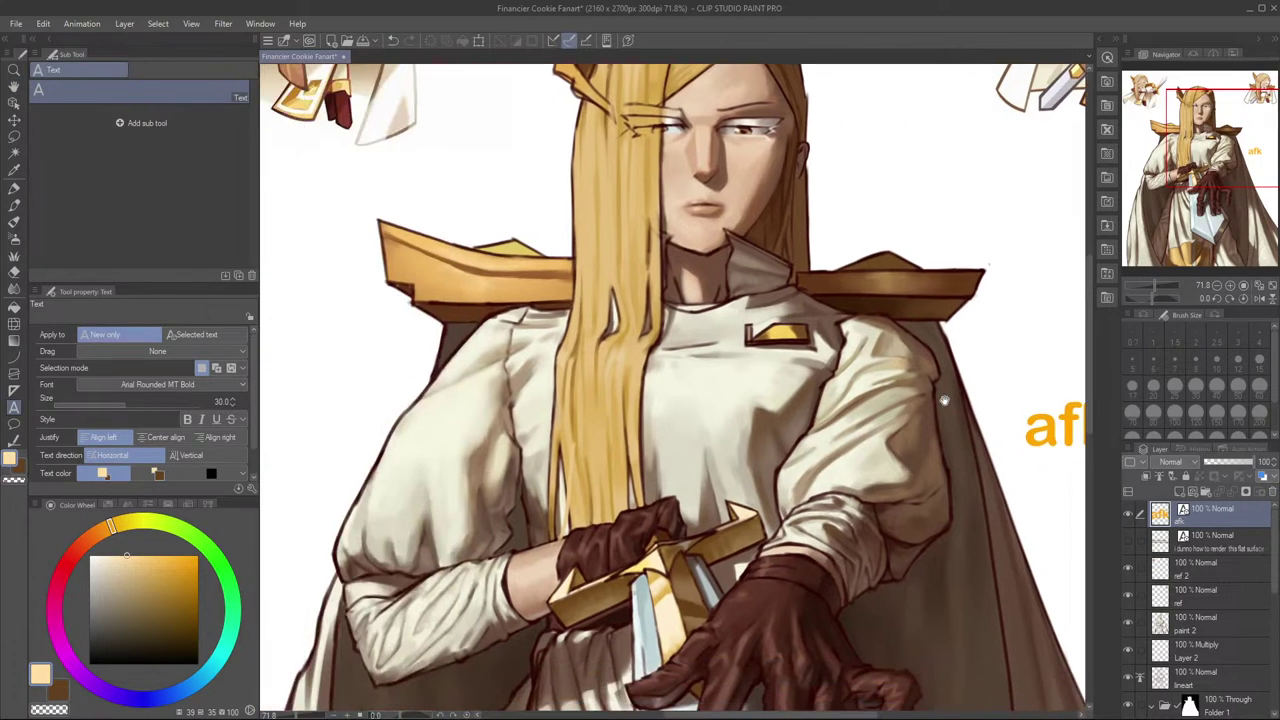
{"action": "left_click", "coordinate": [1273, 490]}
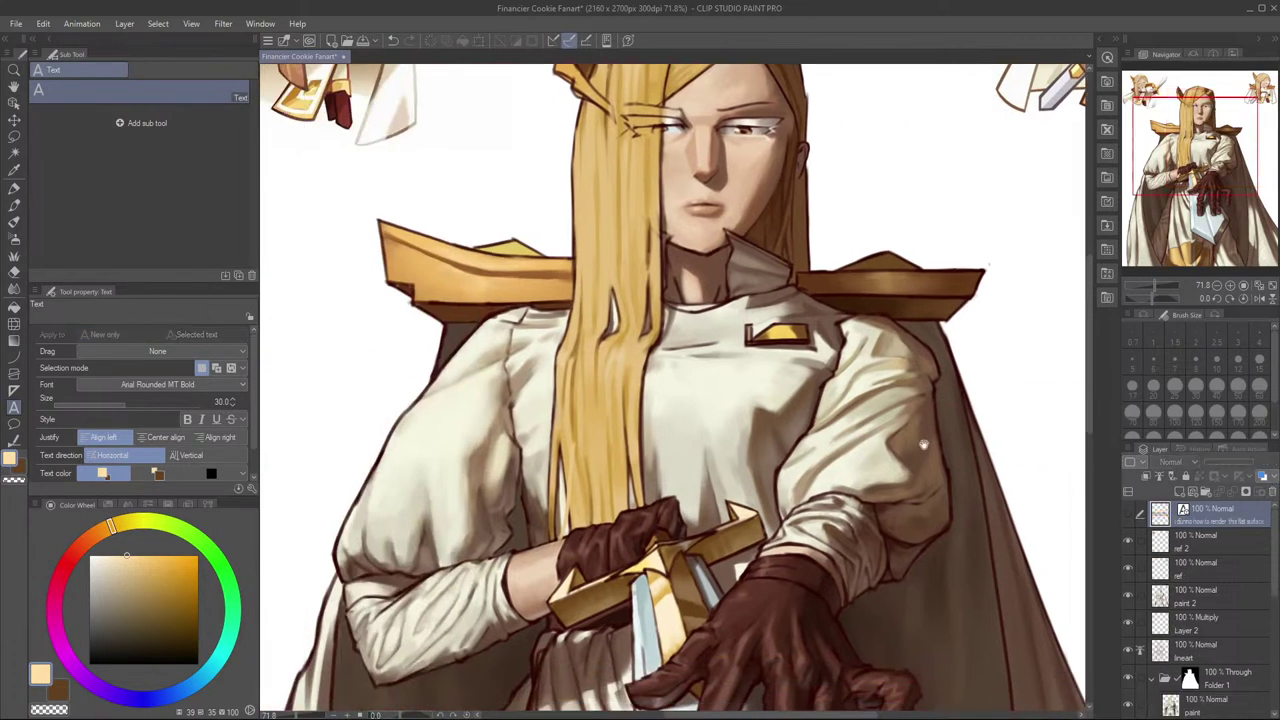
Step: Select the "paint 2" layer and toggle its visibility to compare the hair, face and cape with and without it
{"action": "scroll", "coordinate": [893, 430], "scroll_direction": "down", "scroll_amount": 2}
{"action": "scroll", "coordinate": [975, 485], "scroll_direction": "down", "scroll_amount": 3}
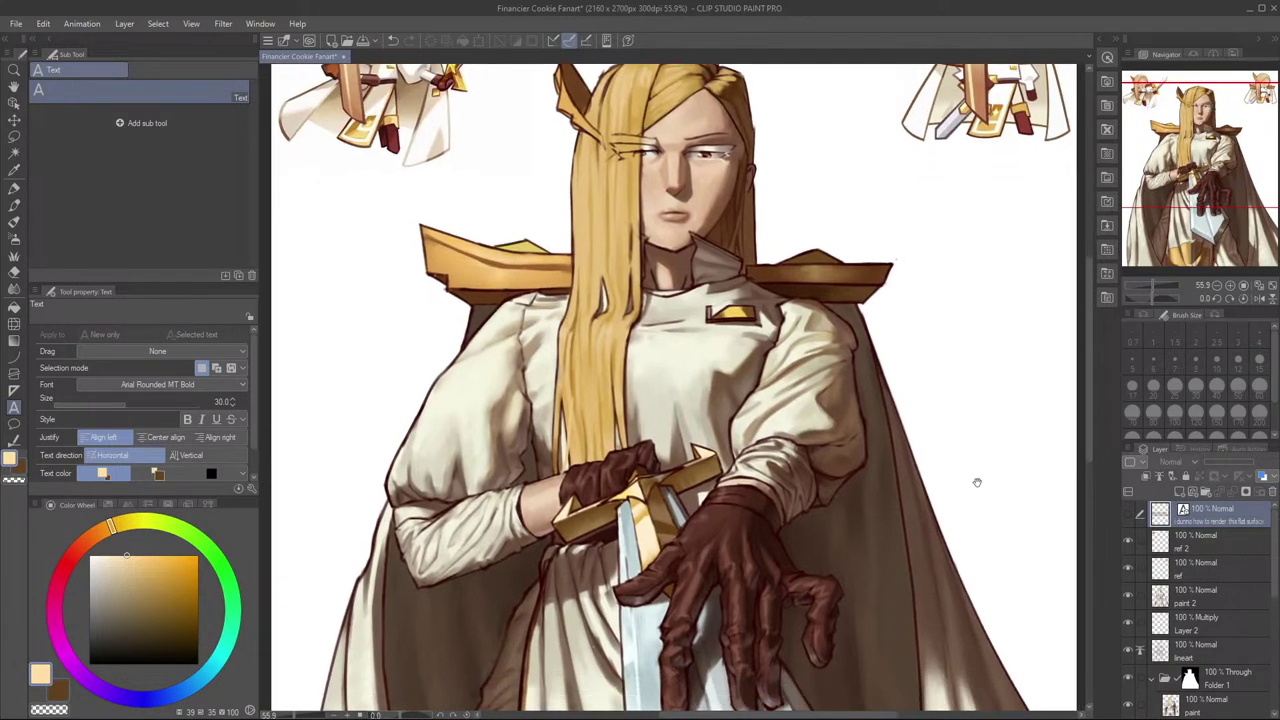
{"action": "scroll", "coordinate": [521, 300], "scroll_direction": "up", "scroll_amount": 4}
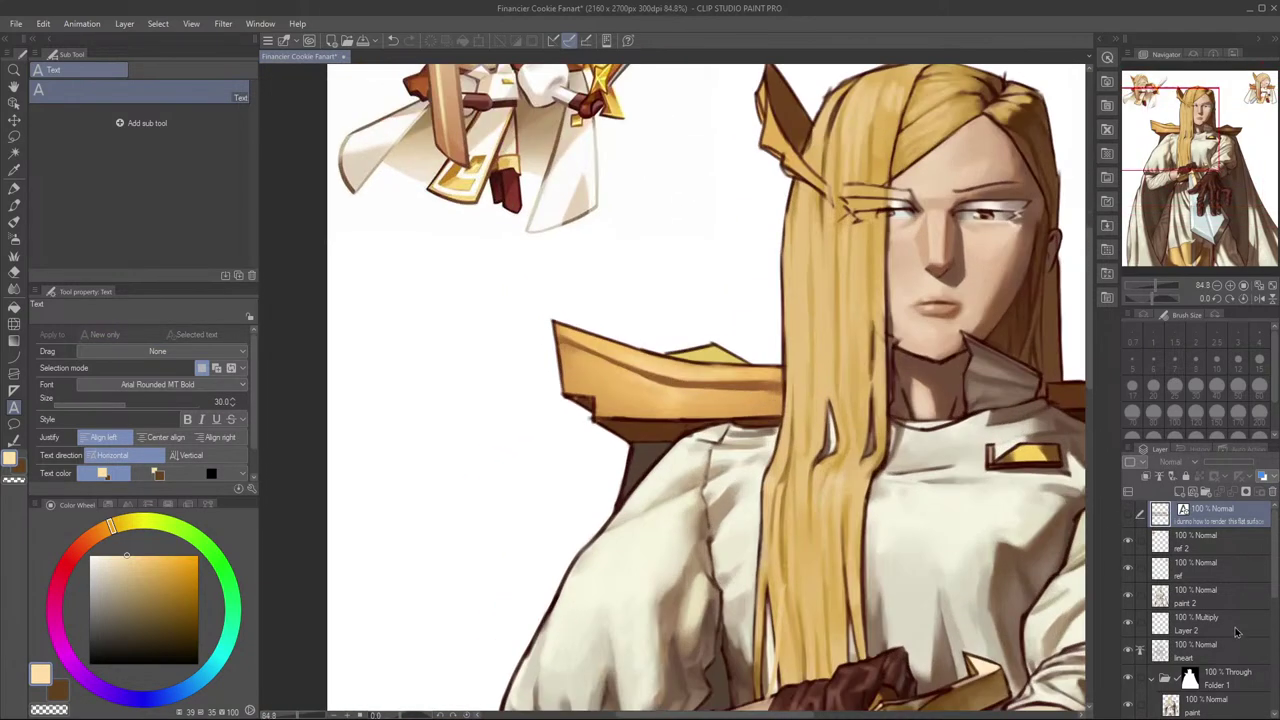
{"action": "left_click", "coordinate": [1150, 598]}
{"action": "left_click", "coordinate": [1128, 597]}
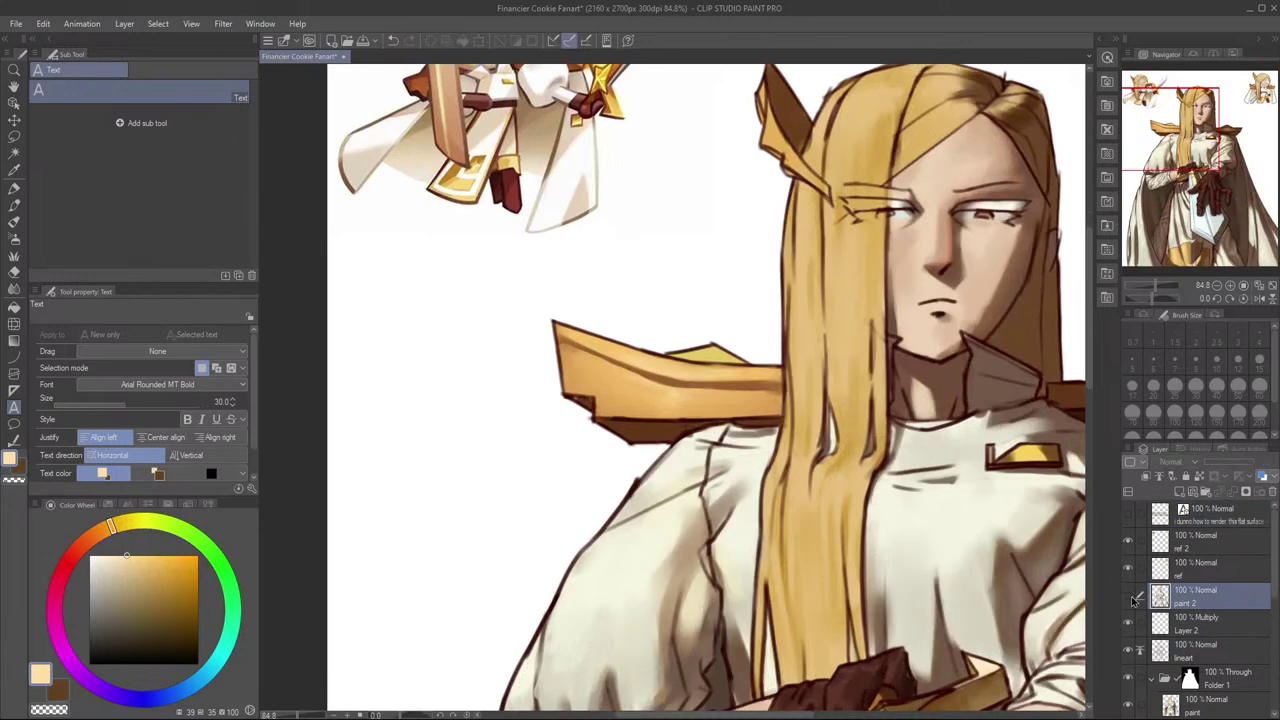
{"action": "left_click", "coordinate": [1128, 597]}
{"action": "left_click_drag", "start_coordinate": [1072, 546], "coordinate": [948, 549]}
{"action": "left_click", "coordinate": [1128, 597]}
{"action": "left_click", "coordinate": [1128, 597]}
{"action": "left_click_drag", "start_coordinate": [830, 510], "coordinate": [1076, 596]}
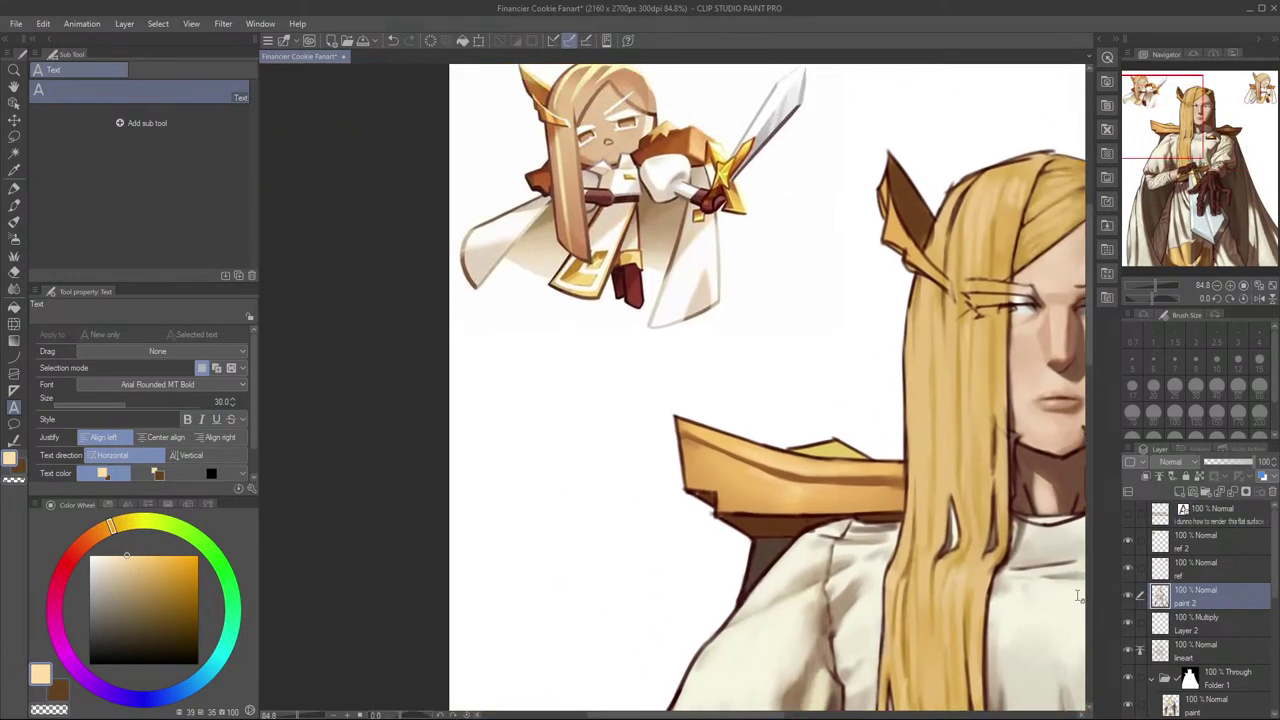
Step: Sample the yellow of the small spike behind the shoulder guard and lighten it for a highlight using the Flow Milli pen, size 12
{"action": "left_click", "coordinate": [845, 449], "text": "alt"}
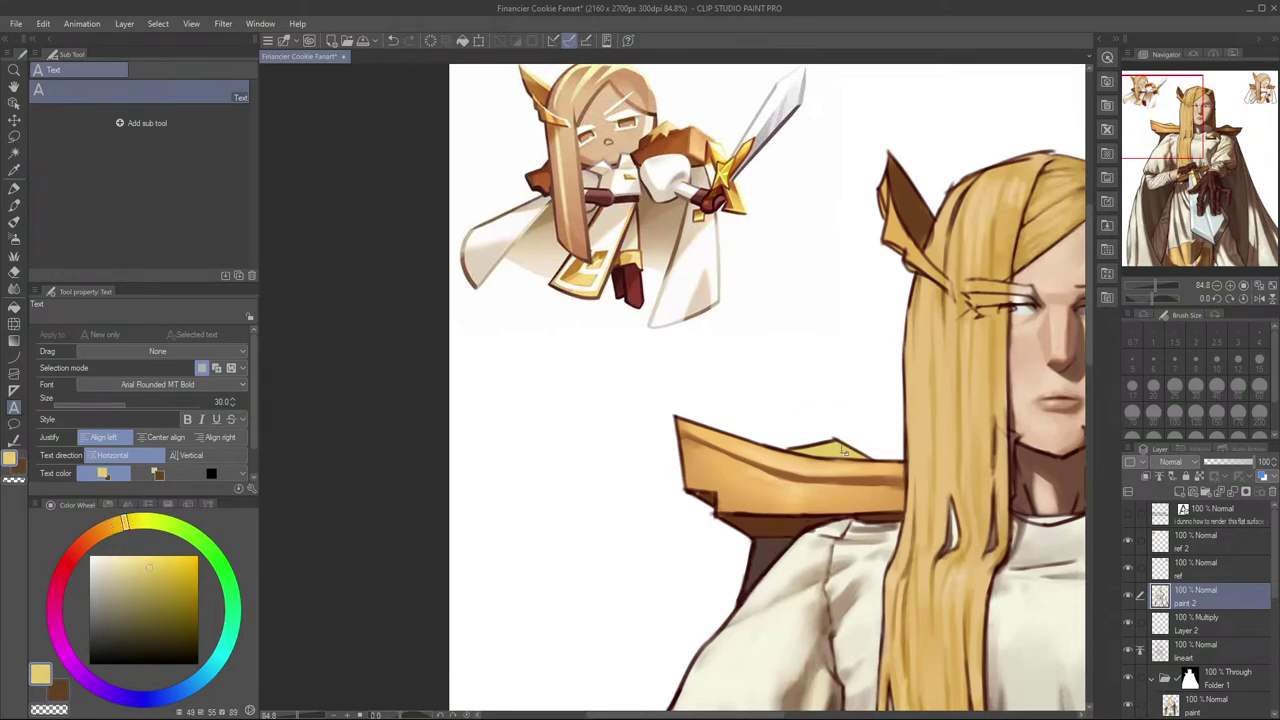
{"action": "key", "text": "b"}
{"action": "key", "text": "b"}
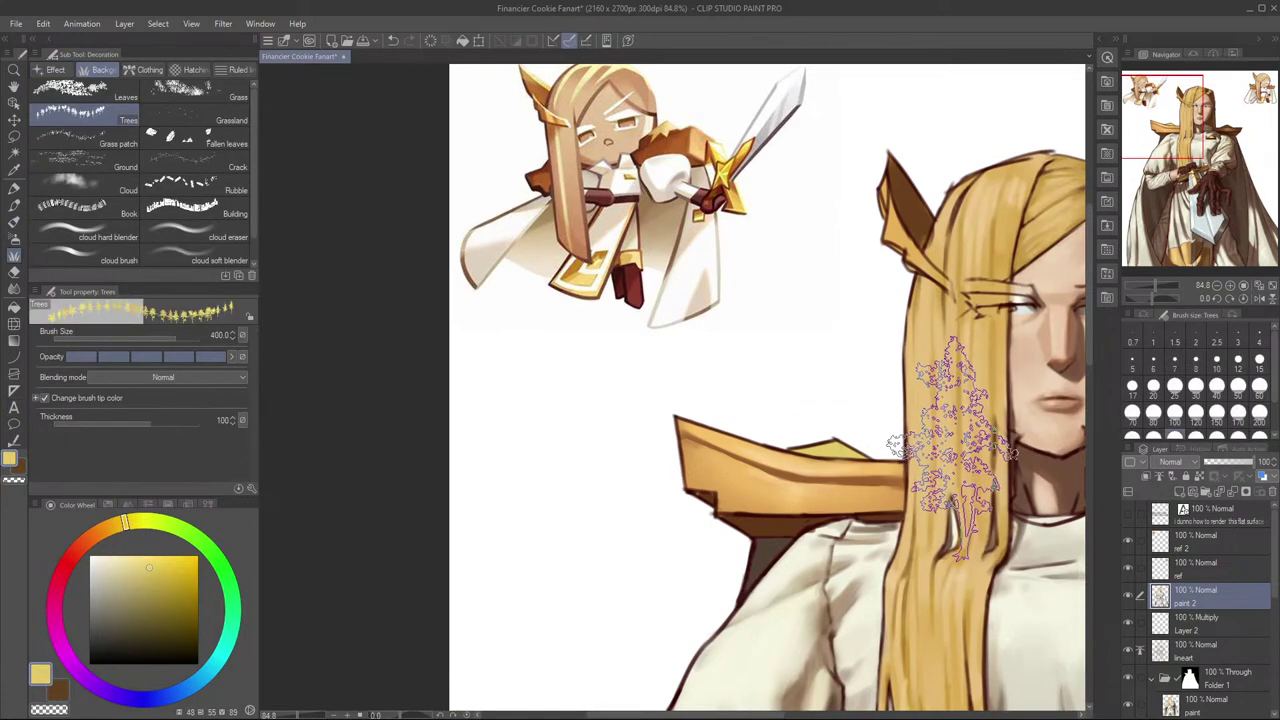
{"action": "key", "text": "p"}
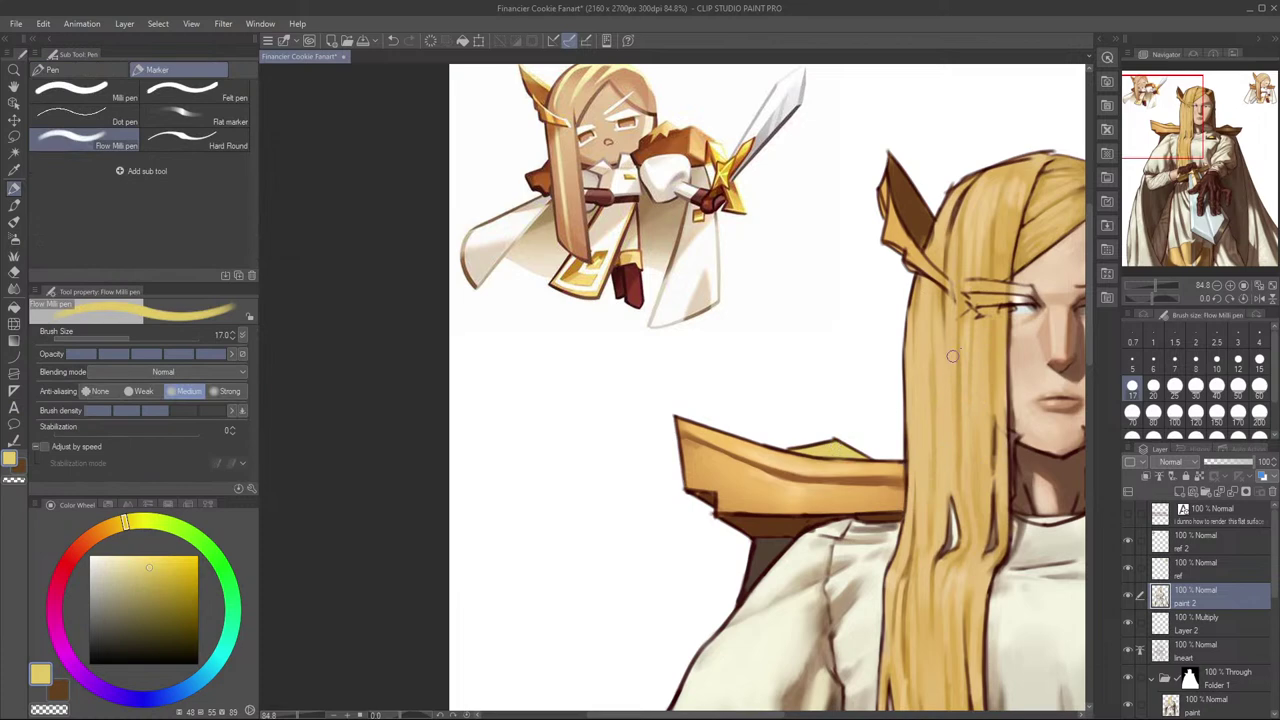
{"action": "left_click_drag", "start_coordinate": [131, 577], "coordinate": [127, 553]}
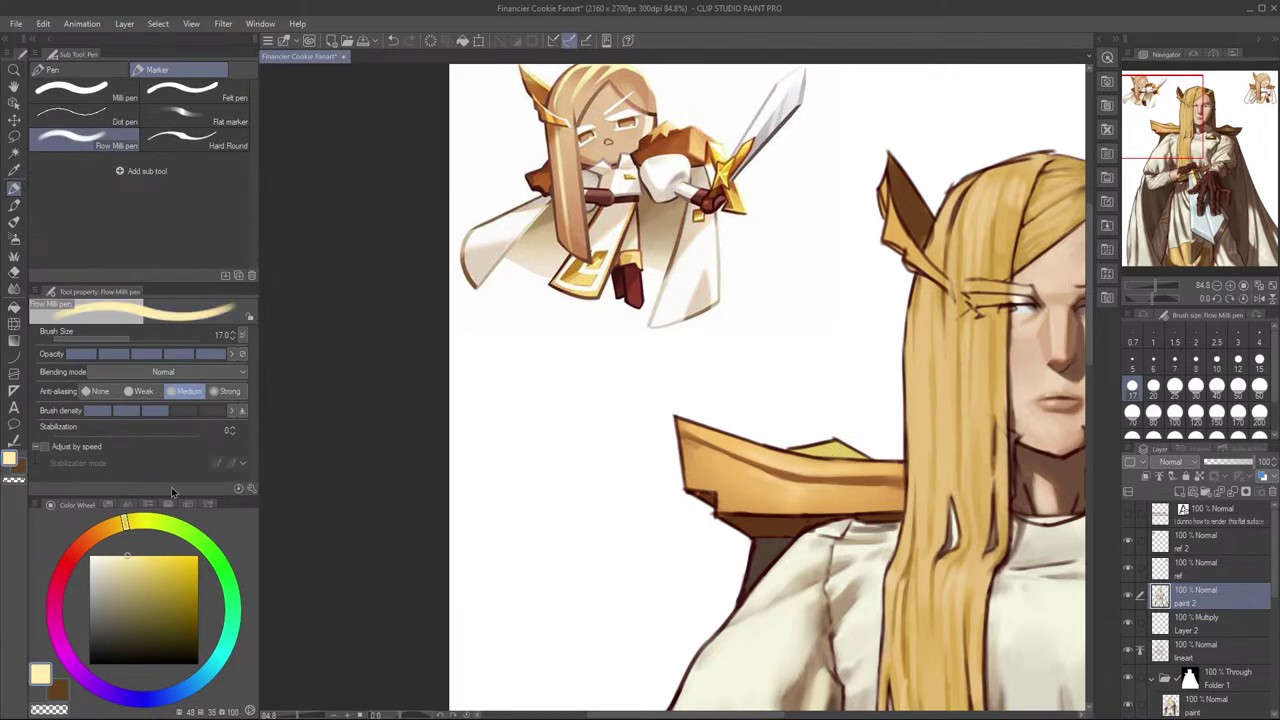
{"action": "left_click_drag", "start_coordinate": [825, 452], "coordinate": [832, 442]}
{"action": "key", "text": "bracketleft"}
{"action": "key", "text": "bracketleft"}
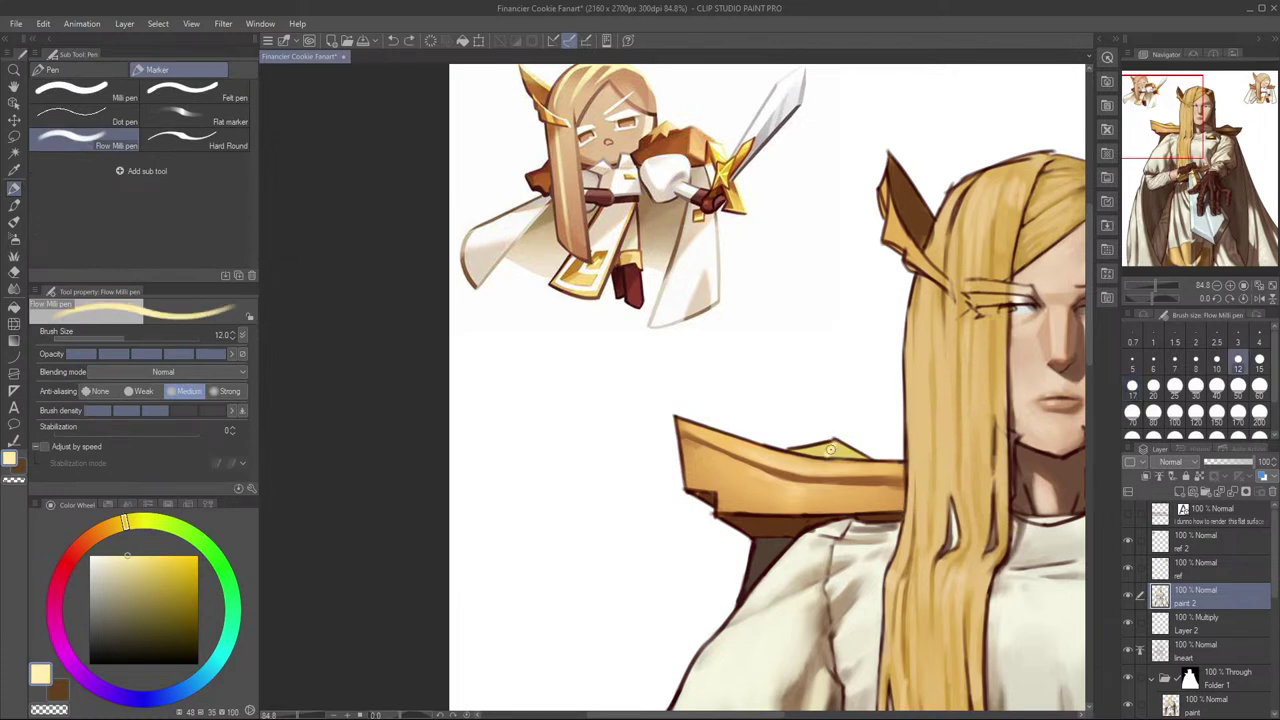
Step: Paint the small spike's pale highlight and dark brown shadow face, reducing the Flow Milli pen to size 6
{"action": "left_click", "coordinate": [112, 546]}
{"action": "left_click_drag", "start_coordinate": [900, 447], "coordinate": [498, 437]}
{"action": "left_click_drag", "start_coordinate": [872, 502], "coordinate": [957, 496]}
{"action": "left_click", "coordinate": [940, 455], "text": "alt"}
{"action": "mouse_move", "coordinate": [519, 430]}
{"action": "left_mouse_down"}
{"action": "mouse_move", "coordinate": [514, 444]}
{"action": "mouse_move", "coordinate": [543, 443]}
{"action": "mouse_move", "coordinate": [520, 438]}
{"action": "left_mouse_up"}
{"action": "key", "text": "ctrl+z"}
{"action": "key", "text": "ctrl+z"}
{"action": "key", "text": "["}
{"action": "key", "text": "["}
{"action": "key", "text": "["}
{"action": "key", "text": "["}
{"action": "left_click_drag", "start_coordinate": [561, 387], "coordinate": [892, 422]}
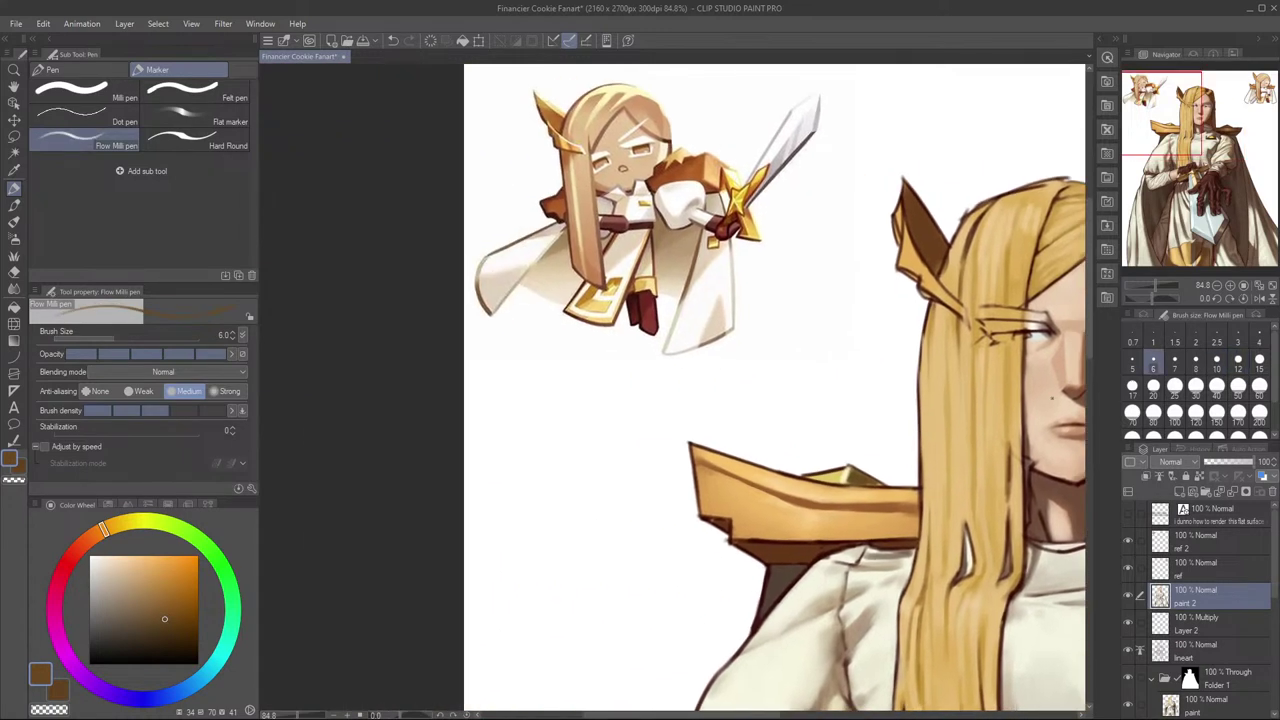
Step: Refine the pale highlight along the spike's ridge with its sampled colour, enlarging the pen to size 12
{"action": "scroll", "coordinate": [912, 466], "scroll_direction": "up", "scroll_amount": 5}
{"action": "key", "text": "bracketright"}
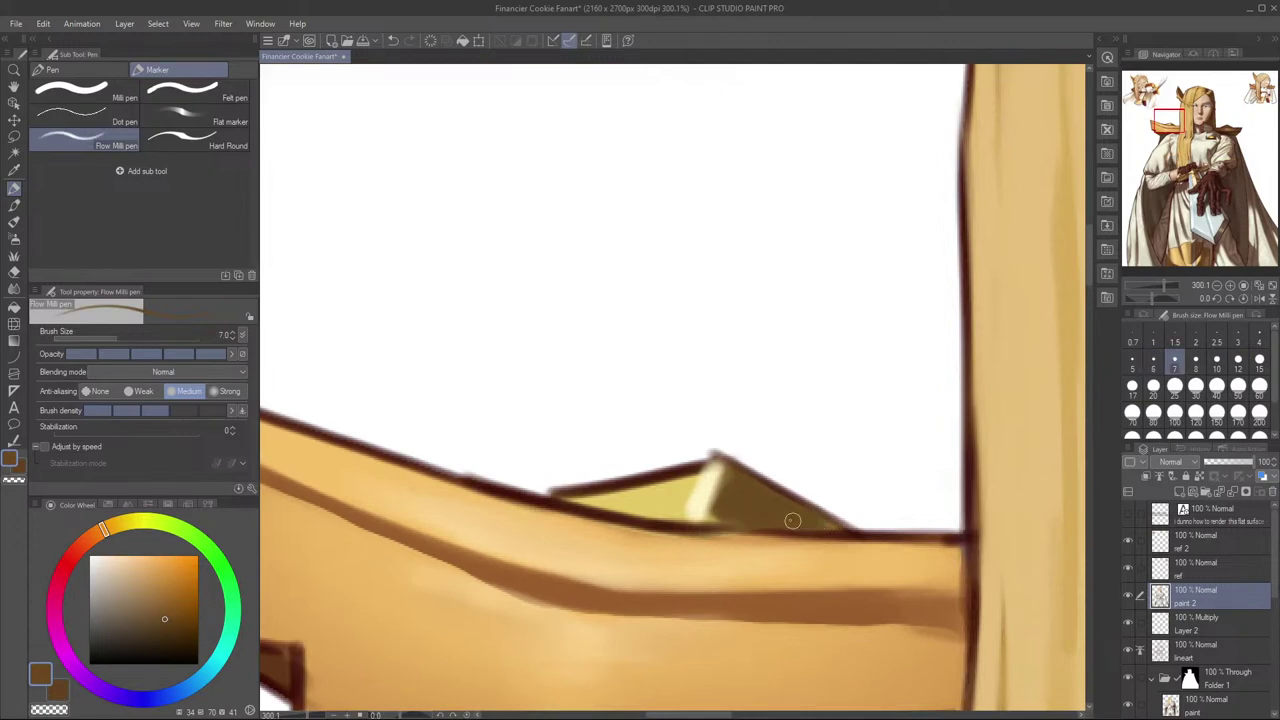
{"action": "left_click", "coordinate": [711, 478], "text": "alt"}
{"action": "left_click_drag", "start_coordinate": [724, 459], "coordinate": [707, 523]}
{"action": "key", "text": "bracketright"}
{"action": "key", "text": "bracketright"}
{"action": "key", "text": "bracketright"}
{"action": "mouse_move", "coordinate": [726, 463]}
{"action": "left_mouse_down"}
{"action": "mouse_move", "coordinate": [734, 509]}
{"action": "mouse_move", "coordinate": [765, 470]}
{"action": "mouse_move", "coordinate": [737, 437]}
{"action": "mouse_move", "coordinate": [677, 504]}
{"action": "left_mouse_up"}
{"action": "key", "text": "ctrl+z"}
{"action": "key", "text": "ctrl+z"}
Step: Try golden-orange reflected light strokes across the spike's dark face with the pen at size 12
{"action": "mouse_move", "coordinate": [730, 463]}
{"action": "left_mouse_down"}
{"action": "mouse_move", "coordinate": [680, 497]}
{"action": "mouse_move", "coordinate": [794, 493]}
{"action": "mouse_move", "coordinate": [746, 495]}
{"action": "mouse_move", "coordinate": [818, 518]}
{"action": "mouse_move", "coordinate": [655, 492]}
{"action": "mouse_move", "coordinate": [763, 490]}
{"action": "mouse_move", "coordinate": [820, 518]}
{"action": "left_mouse_up"}
{"action": "key", "text": "ctrl+z"}
{"action": "left_click", "coordinate": [654, 496], "text": "alt"}
{"action": "key", "text": "ctrl+z"}
{"action": "left_click_drag", "start_coordinate": [744, 492], "coordinate": [827, 515]}
{"action": "key", "text": "ctrl+z"}
{"action": "left_click", "coordinate": [111, 530]}
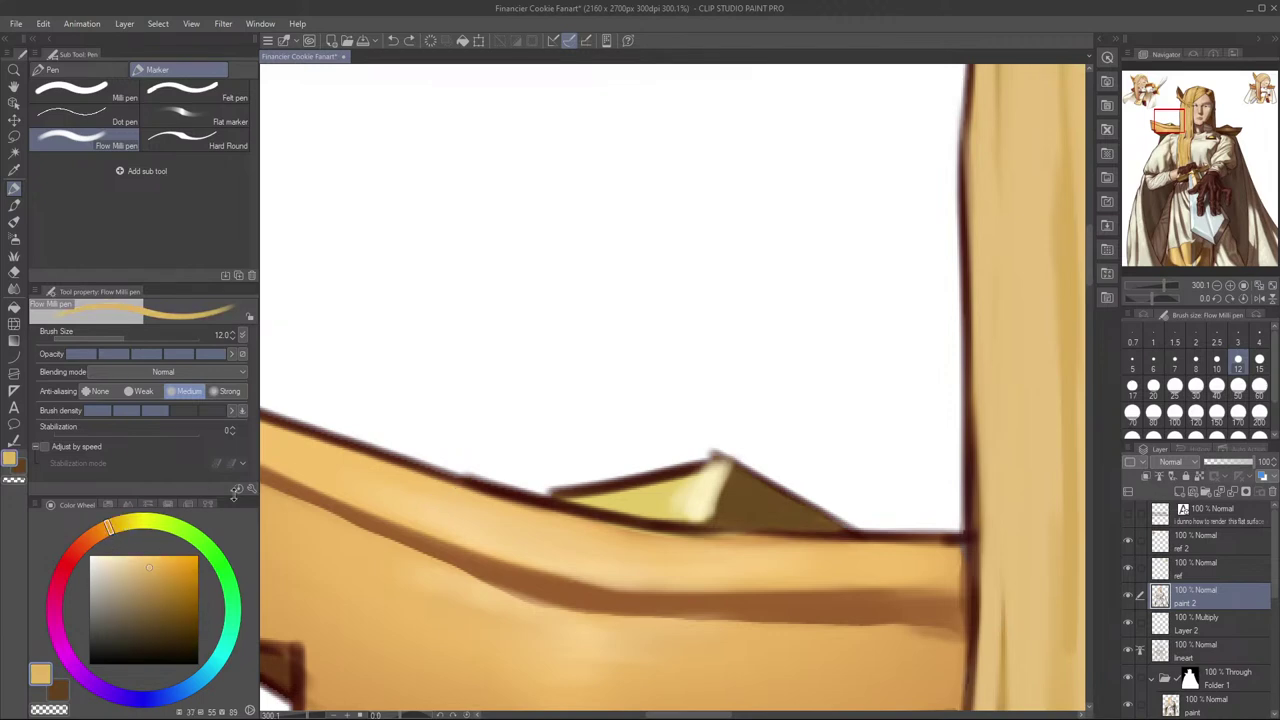
{"action": "mouse_move", "coordinate": [752, 494]}
{"action": "left_mouse_down"}
{"action": "mouse_move", "coordinate": [805, 506]}
{"action": "mouse_move", "coordinate": [798, 491]}
{"action": "mouse_move", "coordinate": [810, 524]}
{"action": "left_mouse_up"}
{"action": "key", "text": "ctrl+z"}
{"action": "key", "text": "ctrl+z"}
{"action": "left_click", "coordinate": [150, 561]}
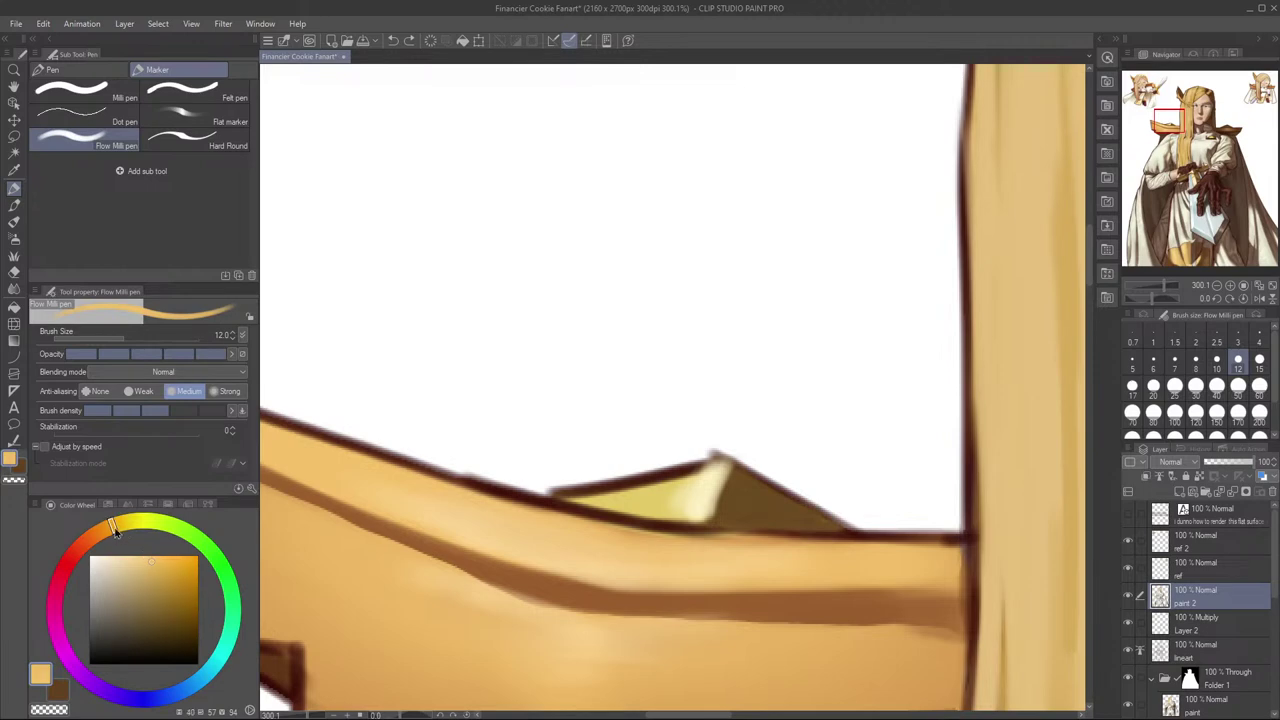
{"action": "left_click_drag", "start_coordinate": [764, 495], "coordinate": [832, 520]}
{"action": "key", "text": "ctrl+z"}
{"action": "key", "text": "ctrl+z"}
{"action": "mouse_move", "coordinate": [740, 488]}
{"action": "left_mouse_down"}
{"action": "mouse_move", "coordinate": [788, 496]}
{"action": "mouse_move", "coordinate": [808, 522]}
{"action": "mouse_move", "coordinate": [797, 514]}
{"action": "mouse_move", "coordinate": [834, 525]}
{"action": "mouse_move", "coordinate": [814, 527]}
{"action": "mouse_move", "coordinate": [773, 500]}
{"action": "mouse_move", "coordinate": [786, 488]}
{"action": "mouse_move", "coordinate": [761, 510]}
{"action": "mouse_move", "coordinate": [836, 518]}
{"action": "left_mouse_up"}
{"action": "key", "text": "ctrl+z"}
{"action": "key", "text": "ctrl+z"}
{"action": "key", "text": "ctrl+z"}
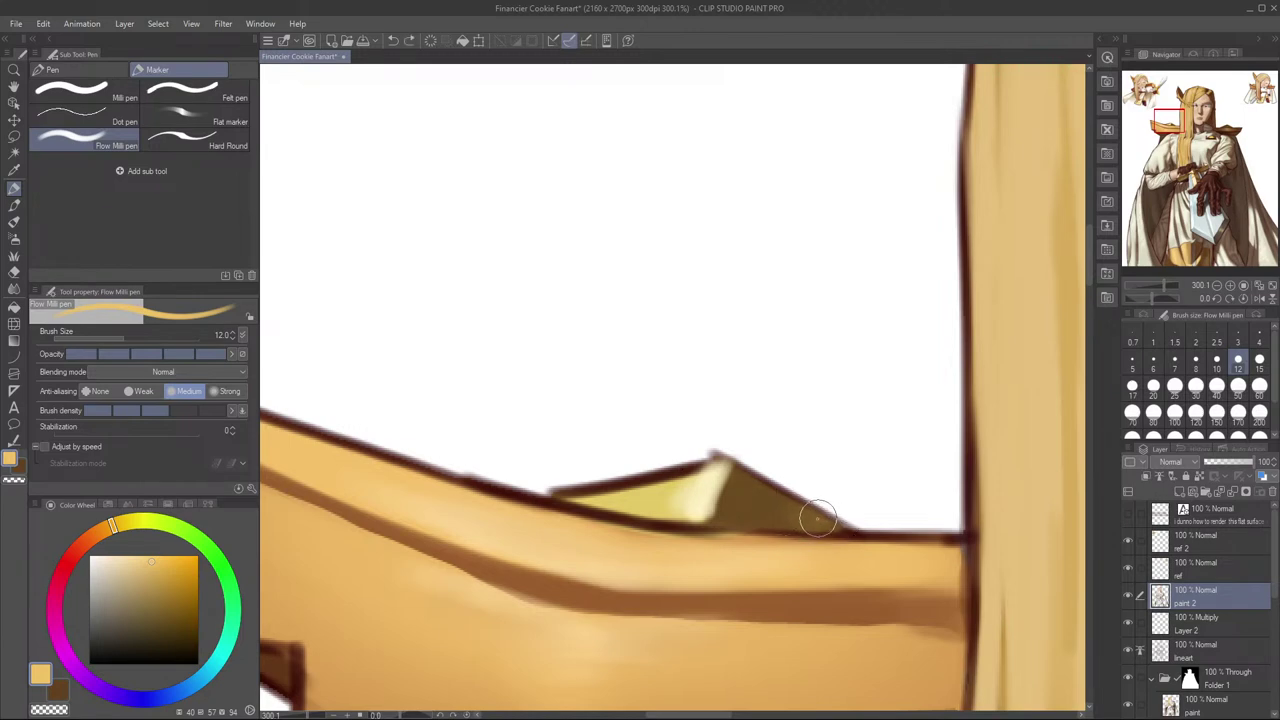
Step: Add a subtle golden reflection to the lower corner of the spike's dark face with the pen at size 6
{"action": "key", "text": "bracketleft"}
{"action": "key", "text": "bracketleft"}
{"action": "key", "text": "bracketleft"}
{"action": "mouse_move", "coordinate": [842, 526]}
{"action": "left_mouse_down"}
{"action": "mouse_move", "coordinate": [746, 525]}
{"action": "mouse_move", "coordinate": [800, 523]}
{"action": "mouse_move", "coordinate": [774, 504]}
{"action": "mouse_move", "coordinate": [796, 520]}
{"action": "mouse_move", "coordinate": [778, 517]}
{"action": "left_mouse_up"}
{"action": "key", "text": "ctrl+z"}
{"action": "key", "text": "ctrl+z"}
{"action": "key", "text": "ctrl+z"}
{"action": "mouse_move", "coordinate": [847, 475]}
{"action": "left_mouse_down"}
{"action": "mouse_move", "coordinate": [813, 480]}
{"action": "mouse_move", "coordinate": [786, 510]}
{"action": "mouse_move", "coordinate": [820, 506]}
{"action": "mouse_move", "coordinate": [788, 507]}
{"action": "left_mouse_up"}
{"action": "key", "text": "ctrl+z"}
{"action": "key", "text": "bracketleft"}
{"action": "key", "text": "bracketright"}
{"action": "key", "text": "bracketleft"}
{"action": "key", "text": "ctrl+z"}
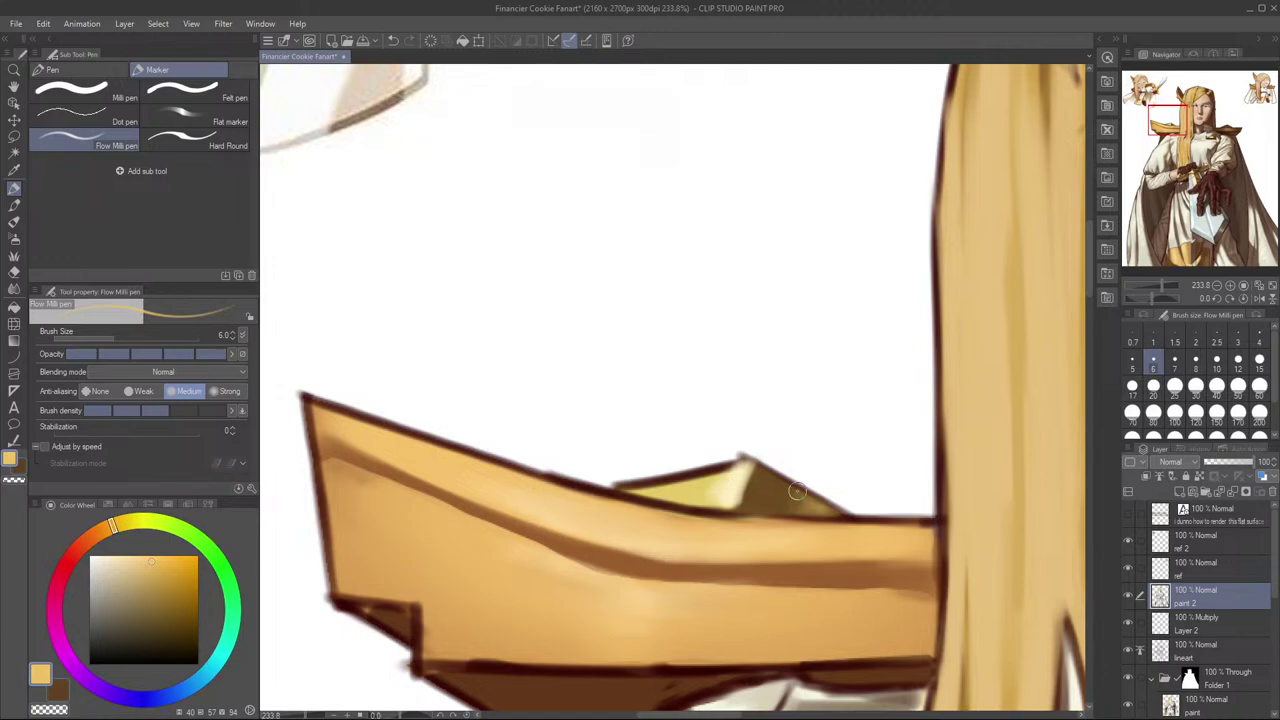
Step: Review the whole upper figure and save the illustration
{"action": "left_click_drag", "start_coordinate": [892, 456], "coordinate": [828, 460]}
{"action": "key", "text": "h"}
{"action": "mouse_move", "coordinate": [704, 488]}
{"action": "left_mouse_down"}
{"action": "mouse_move", "coordinate": [1004, 499]}
{"action": "mouse_move", "coordinate": [850, 490]}
{"action": "left_mouse_up"}
{"action": "key", "text": "h"}
{"action": "left_click_drag", "start_coordinate": [821, 546], "coordinate": [1025, 481]}
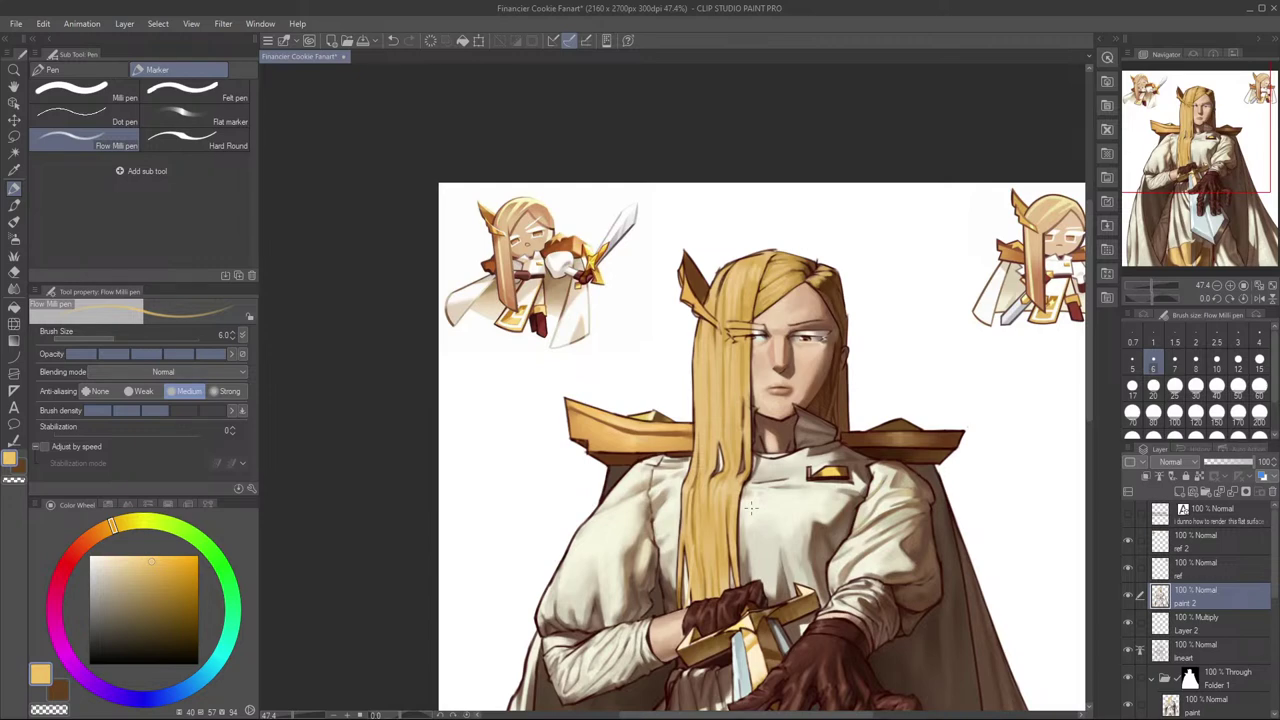
{"action": "key", "text": "ctrl+s"}
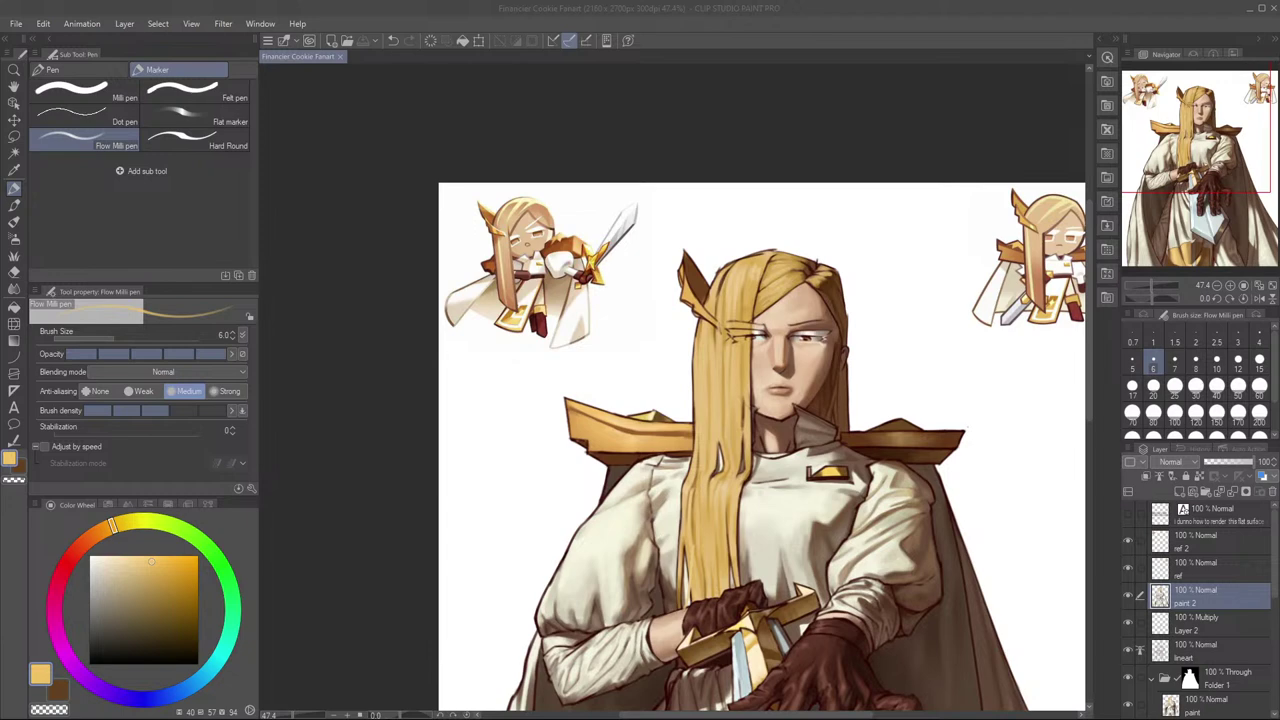
{"action": "left_click_drag", "start_coordinate": [931, 331], "coordinate": [849, 289]}
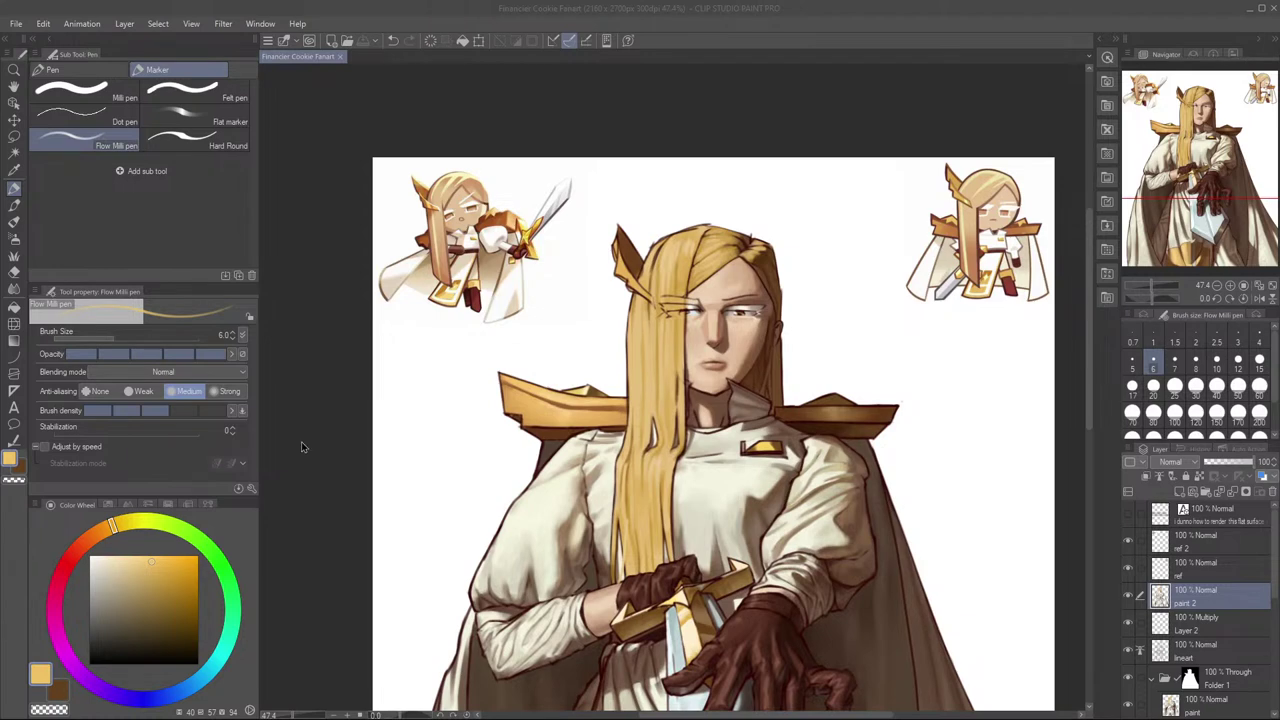
{"action": "left_click_drag", "start_coordinate": [840, 418], "coordinate": [772, 246]}
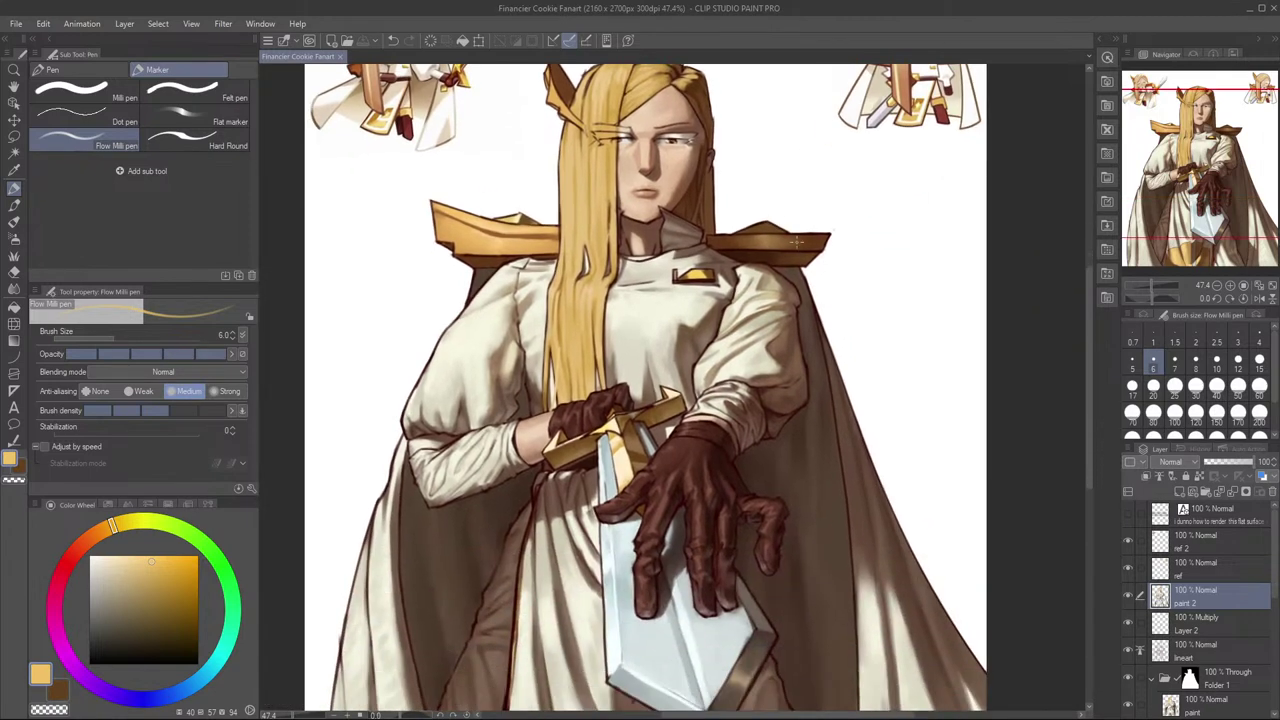
{"action": "left_click_drag", "start_coordinate": [810, 289], "coordinate": [806, 365]}
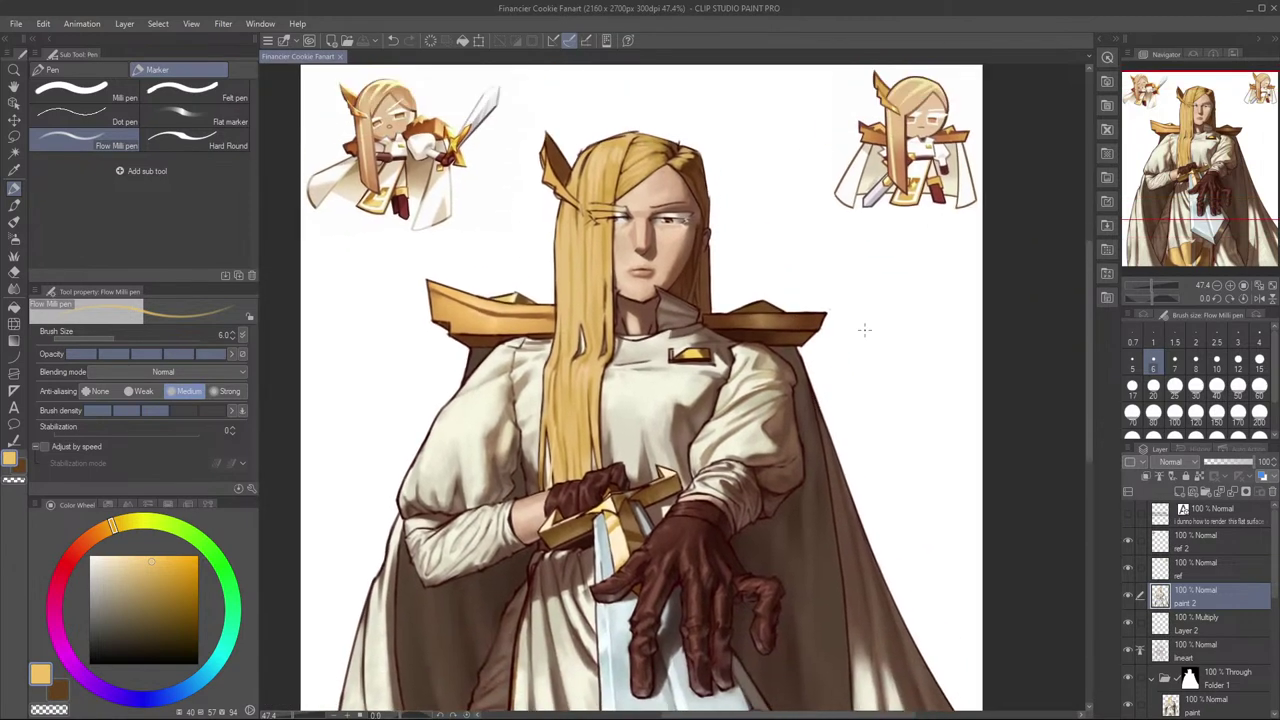
Step: Add a pale yellow highlight to the wing-shaped hair ornament with the Flow Milli pen, increasing its size to 8
{"action": "key", "text": "t"}
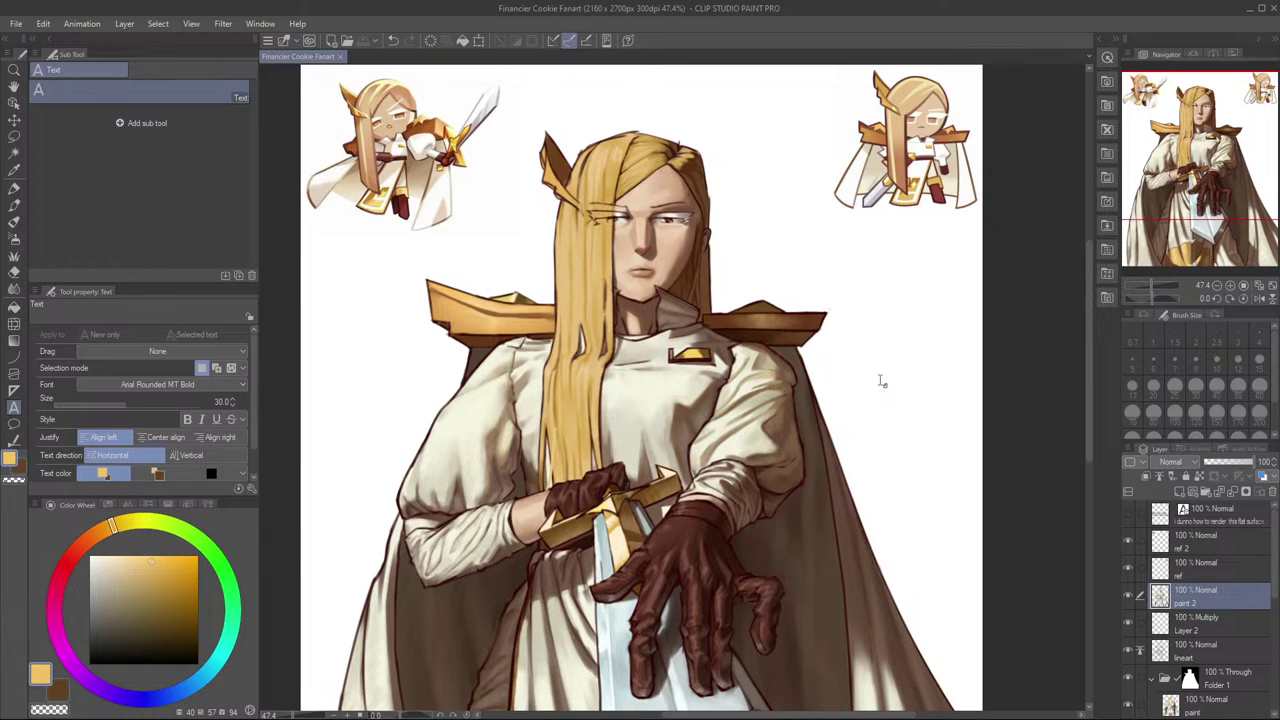
{"action": "key", "text": "b"}
{"action": "left_click_drag", "start_coordinate": [568, 247], "coordinate": [784, 334]}
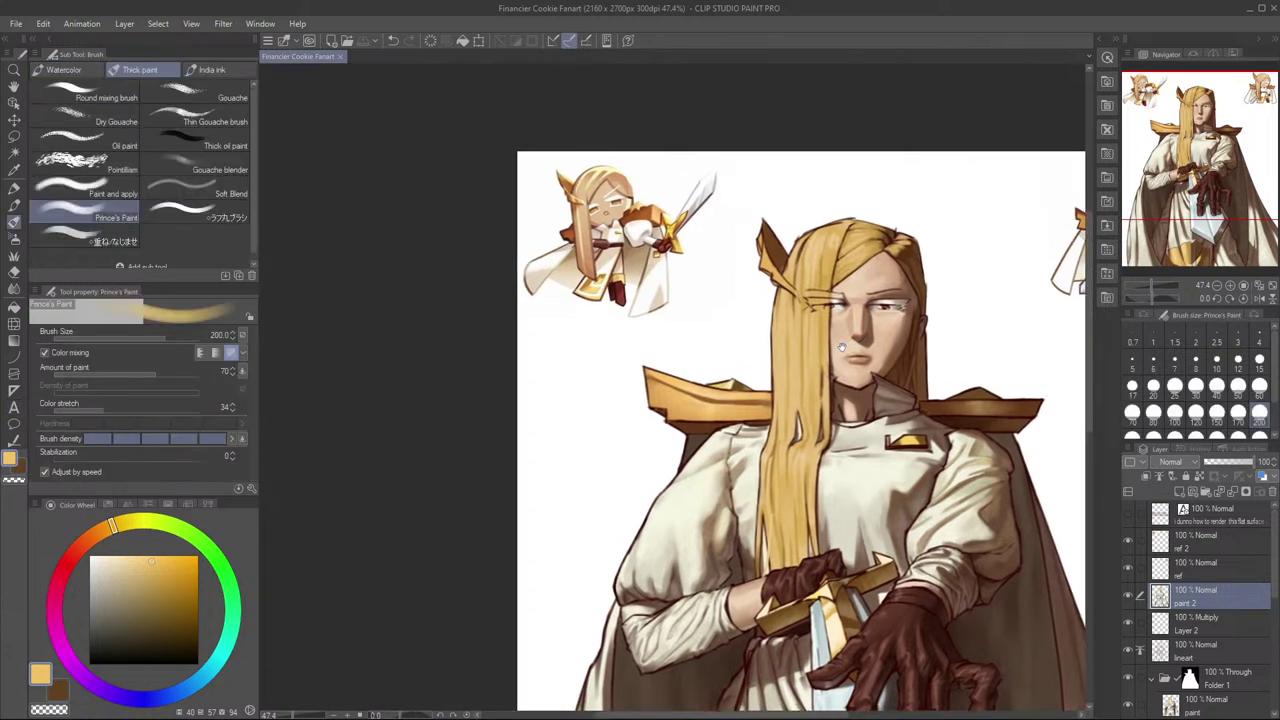
{"action": "key", "text": "p"}
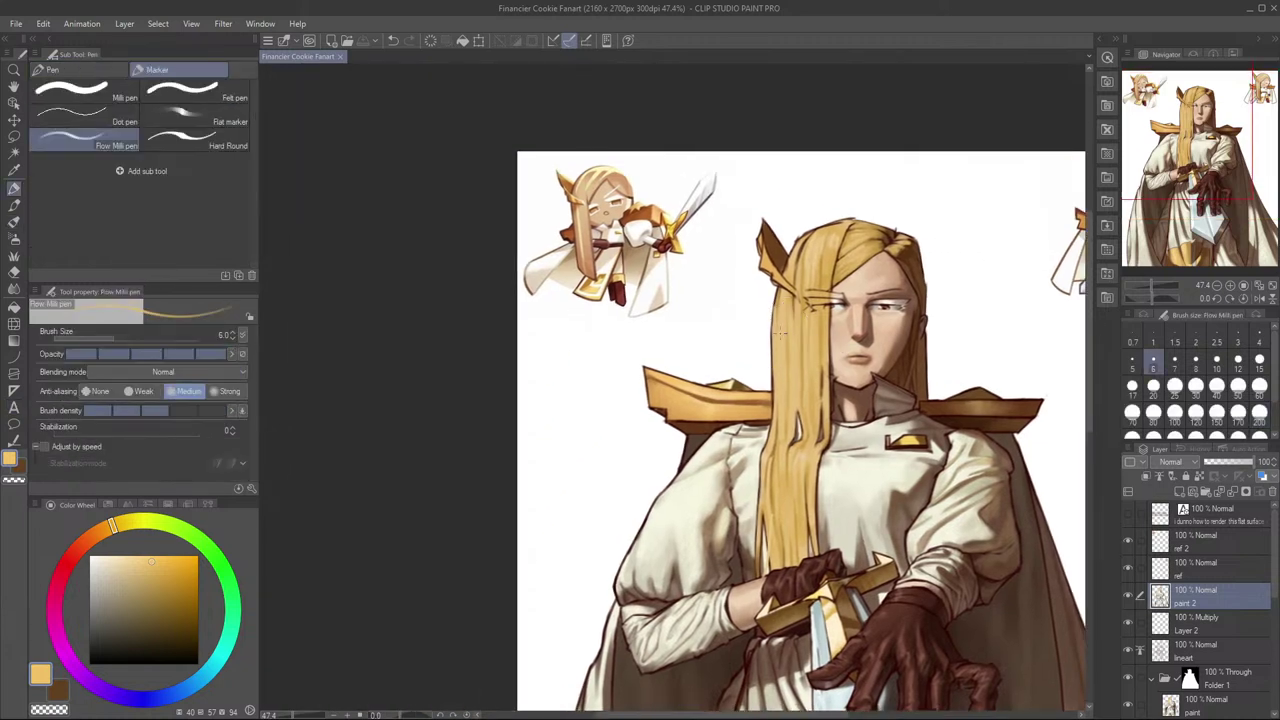
{"action": "scroll", "coordinate": [786, 300], "scroll_direction": "up", "scroll_amount": 2}
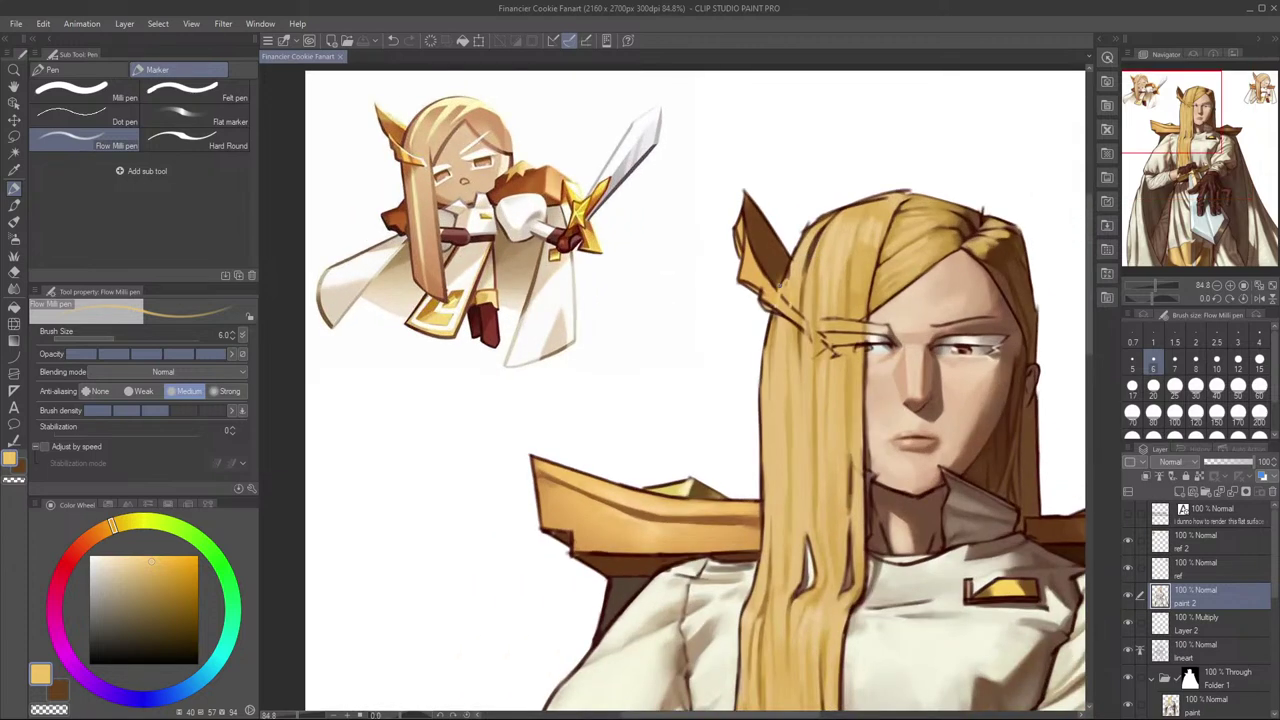
{"action": "left_click", "coordinate": [643, 503], "text": "alt"}
{"action": "left_click_drag", "start_coordinate": [757, 291], "coordinate": [759, 283]}
{"action": "key", "text": "ctrl+z"}
{"action": "left_click_drag", "start_coordinate": [114, 526], "coordinate": [140, 545]}
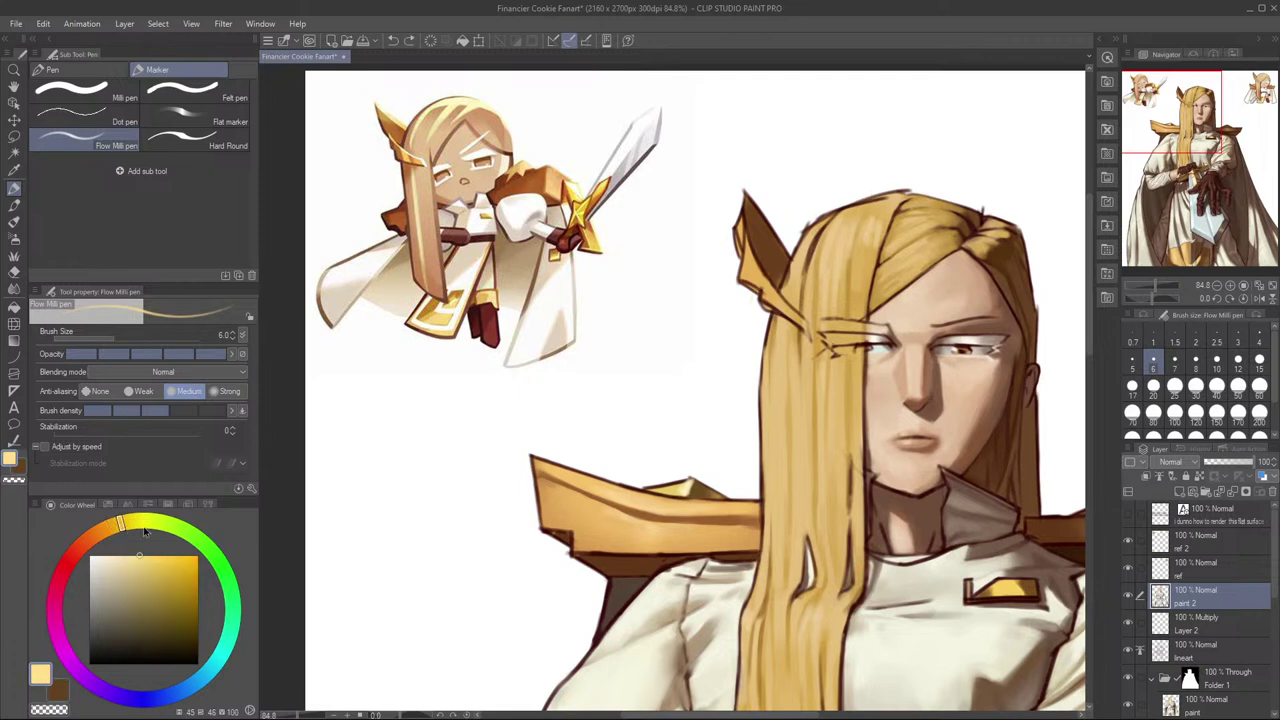
{"action": "left_click_drag", "start_coordinate": [770, 274], "coordinate": [765, 291]}
{"action": "key", "text": "bracketright"}
{"action": "key", "text": "bracketright"}
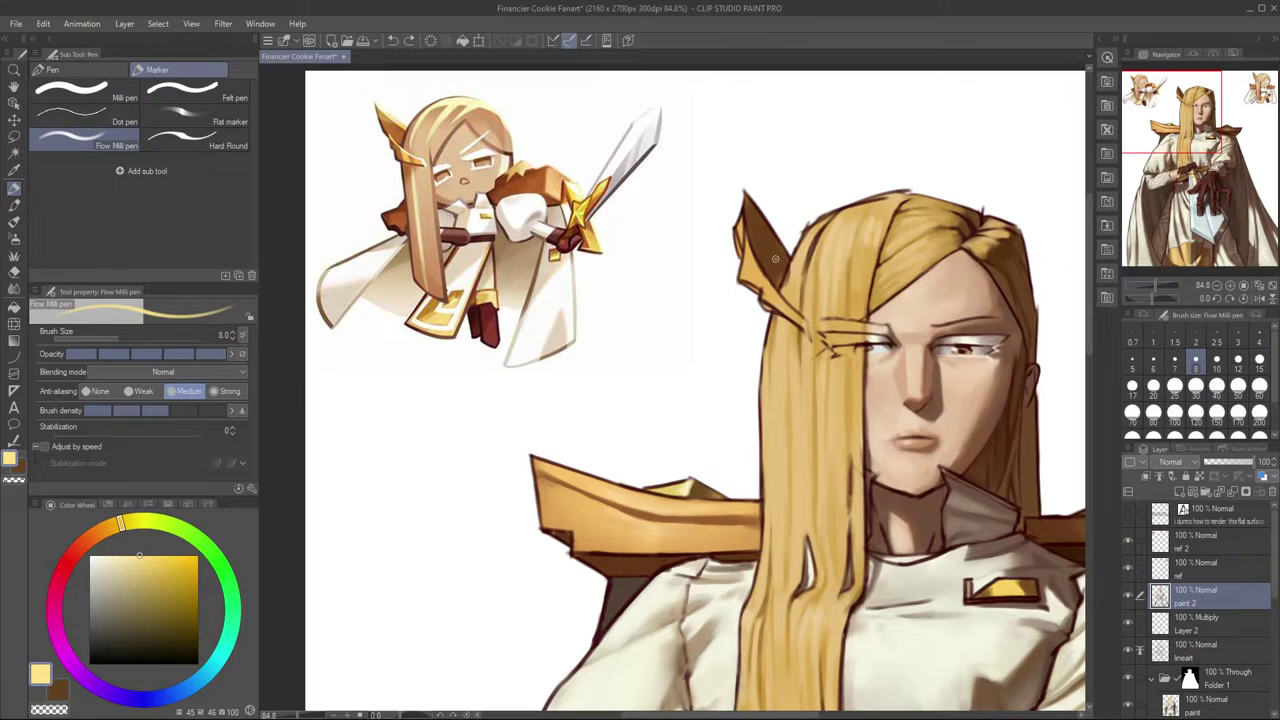
Step: Rework the highlight at the hair ornament's lower bend and blend it upward with sampled gold, using pen size 15
{"action": "left_click_drag", "start_coordinate": [757, 271], "coordinate": [761, 291]}
{"action": "key", "text": "ctrl+z"}
{"action": "left_click_drag", "start_coordinate": [757, 285], "coordinate": [761, 291]}
{"action": "left_click", "coordinate": [752, 257], "text": "alt"}
{"action": "key", "text": "ctrl+z"}
{"action": "key", "text": "bracketright"}
{"action": "key", "text": "bracketright"}
{"action": "key", "text": "bracketright"}
{"action": "left_click_drag", "start_coordinate": [751, 258], "coordinate": [752, 270]}
{"action": "left_click", "coordinate": [751, 262], "text": "alt"}
{"action": "key", "text": "ctrl+z"}
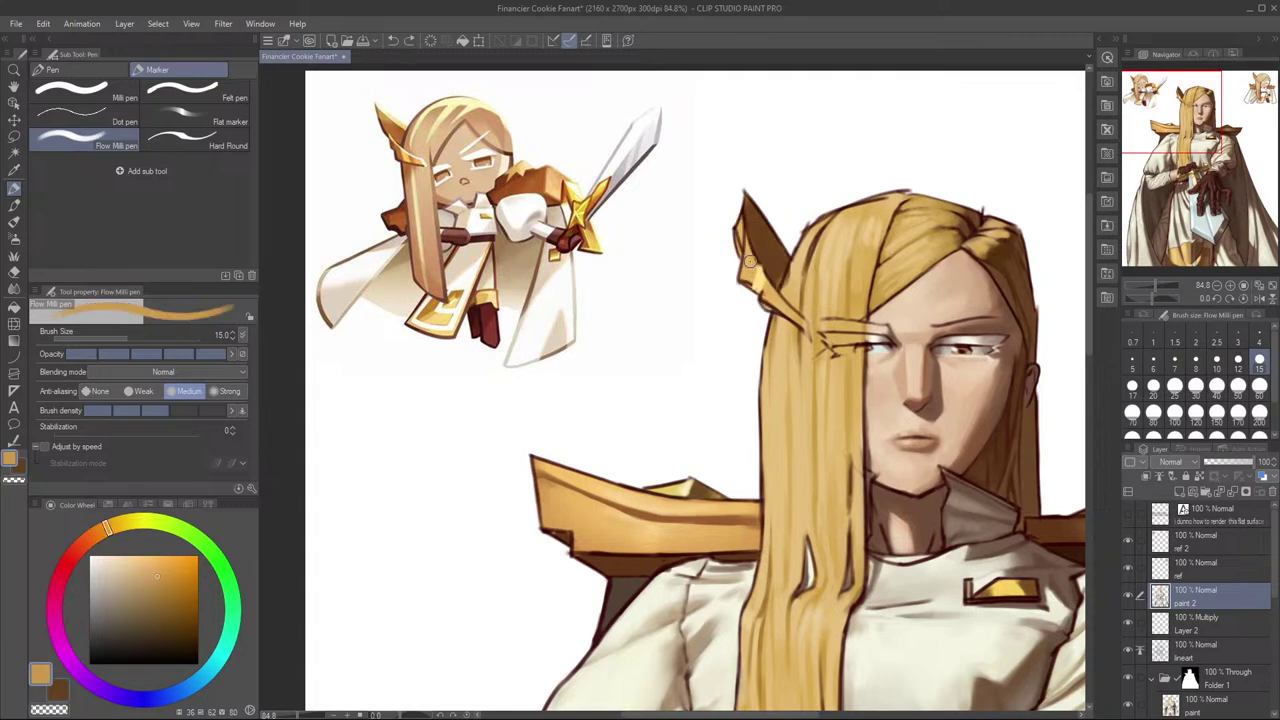
Step: Shade the hair ornament's narrow front face with a sampled reddish brown, reducing the pen to size 10
{"action": "left_click", "coordinate": [747, 251], "text": "alt"}
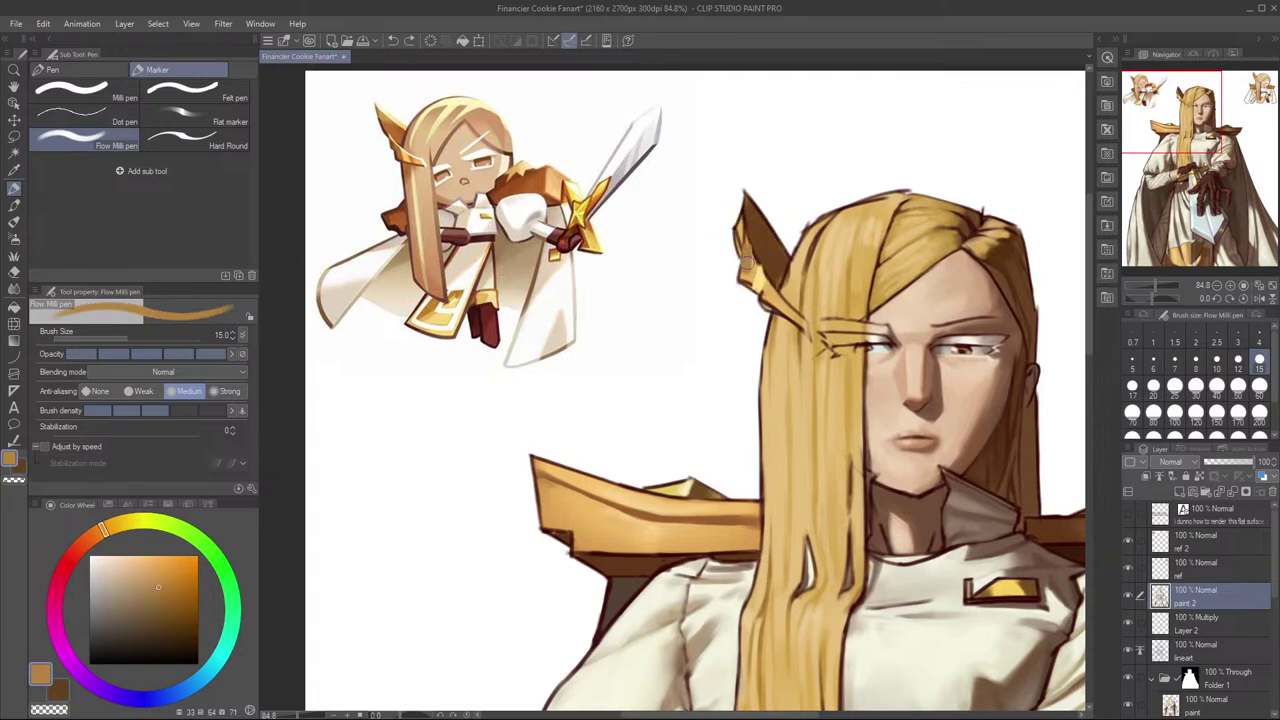
{"action": "left_click", "coordinate": [645, 512], "text": "alt"}
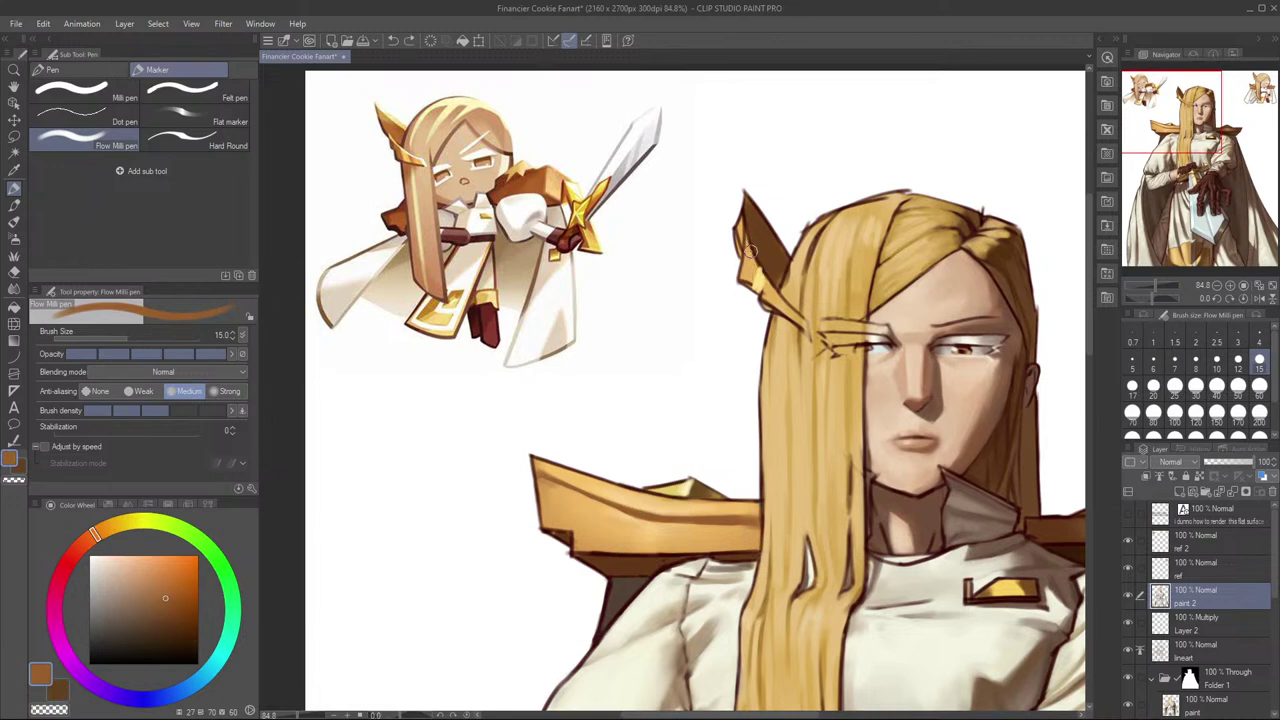
{"action": "key", "text": "bracketleft"}
{"action": "key", "text": "bracketleft"}
{"action": "left_click_drag", "start_coordinate": [745, 237], "coordinate": [748, 256]}
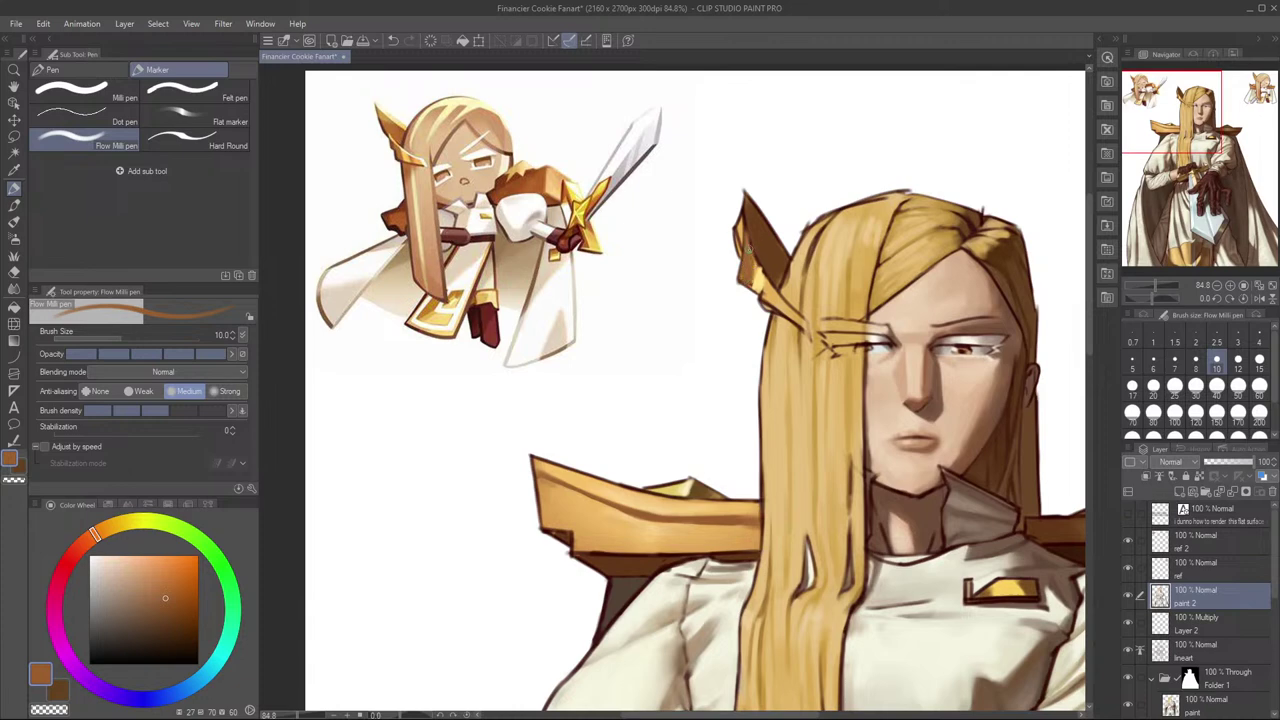
Step: Extend the brown shading down the hair ornament's band and touch up its bend with sampled yellow and brown
{"action": "mouse_move", "coordinate": [748, 278]}
{"action": "left_mouse_down"}
{"action": "mouse_move", "coordinate": [772, 257]}
{"action": "mouse_move", "coordinate": [781, 267]}
{"action": "mouse_move", "coordinate": [775, 301]}
{"action": "left_mouse_up"}
{"action": "key", "text": "x"}
{"action": "left_click", "coordinate": [761, 283], "text": "alt"}
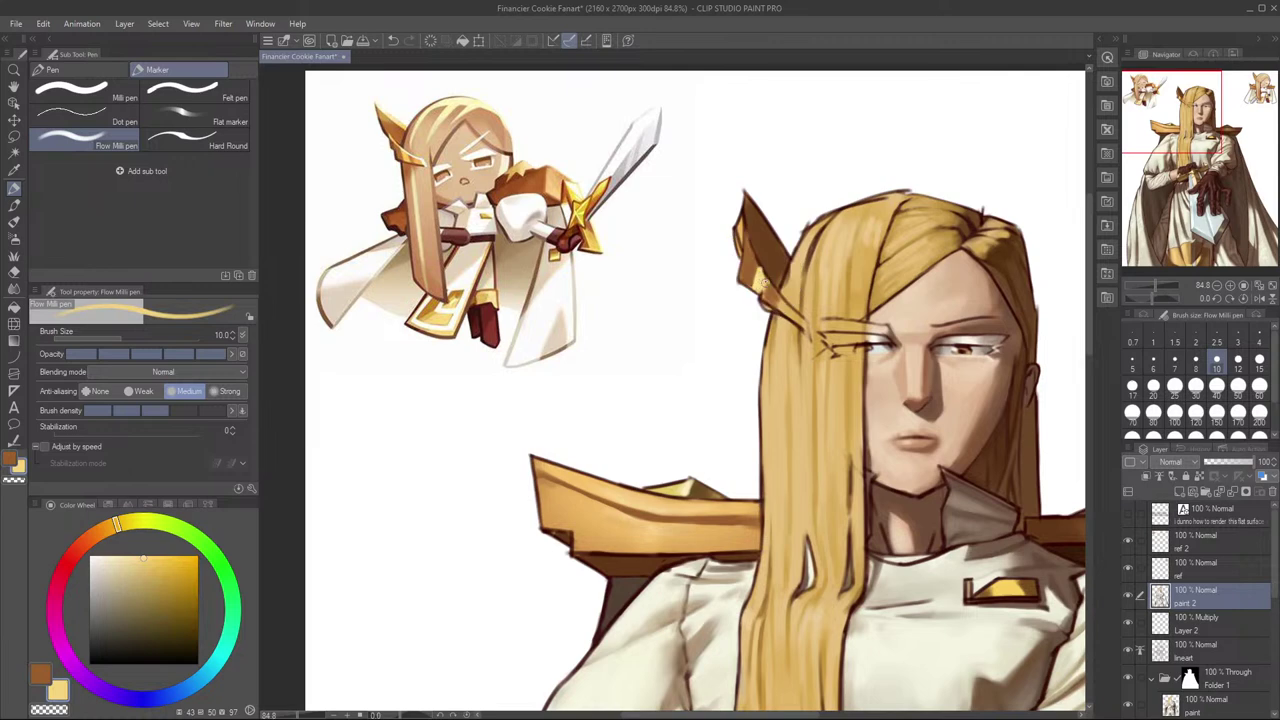
{"action": "left_click", "coordinate": [751, 258], "text": "alt"}
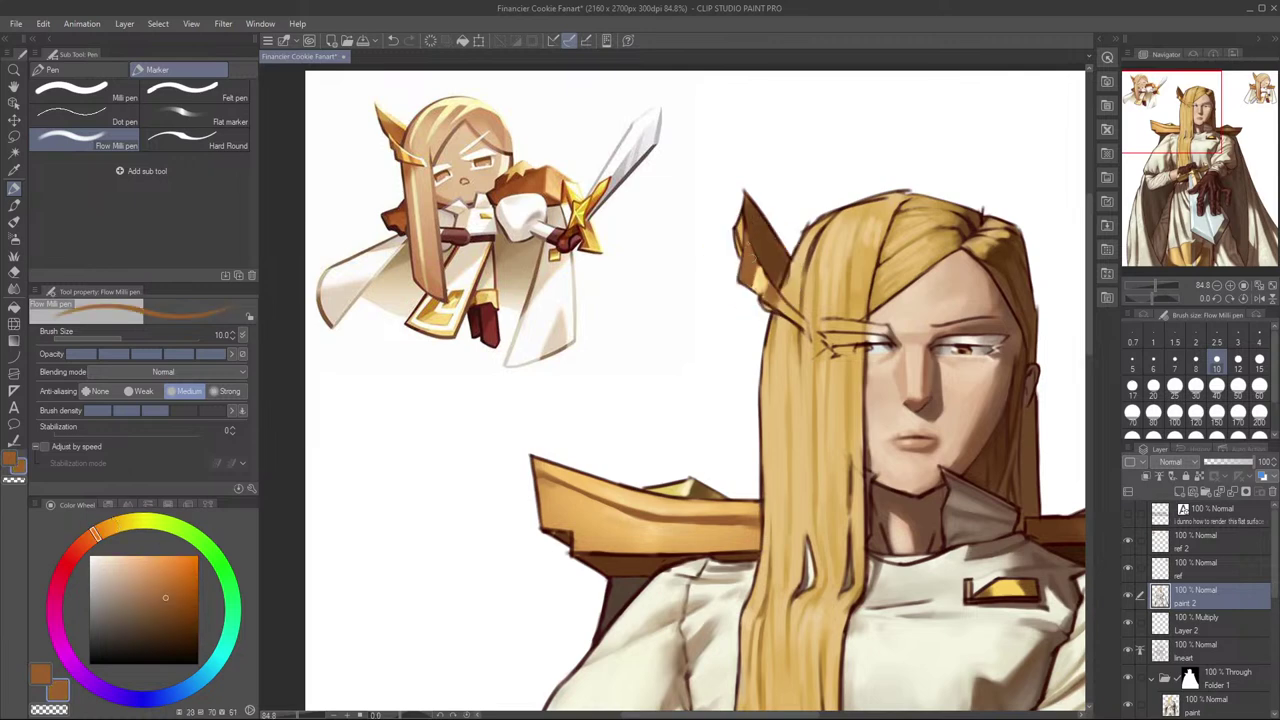
{"action": "left_click", "coordinate": [760, 287], "text": "alt"}
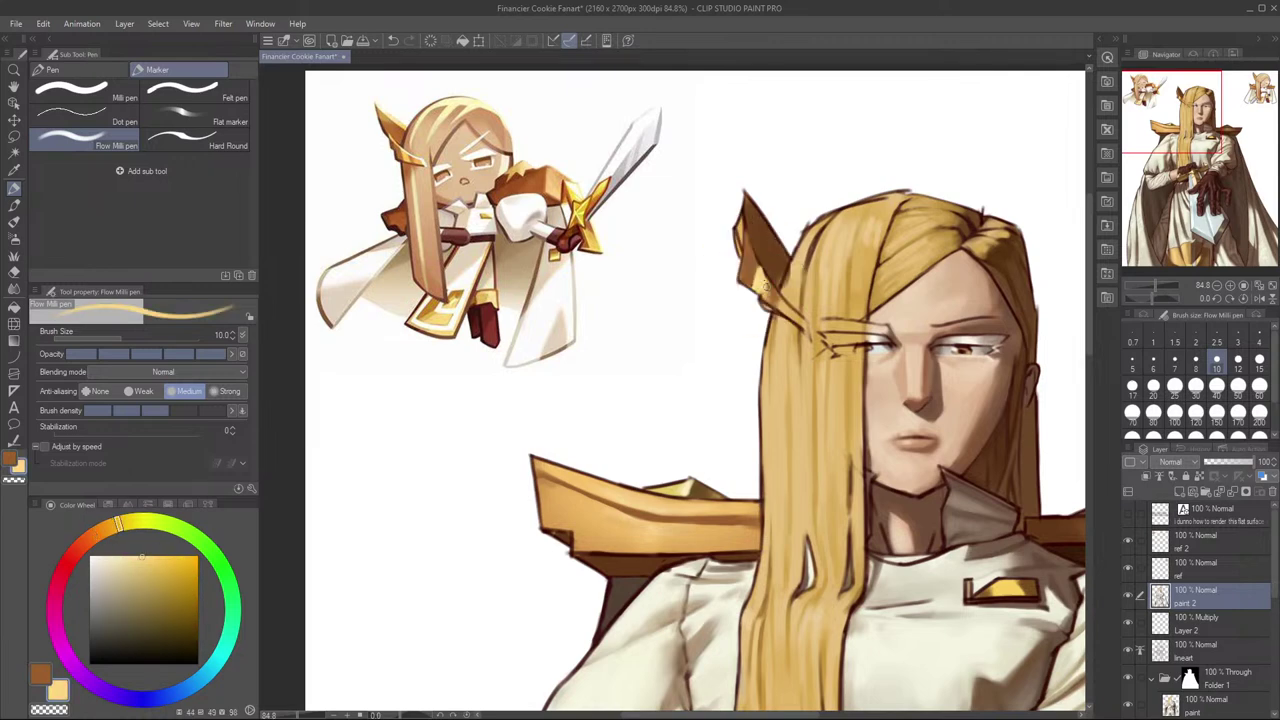
{"action": "left_click", "coordinate": [761, 265], "text": "alt"}
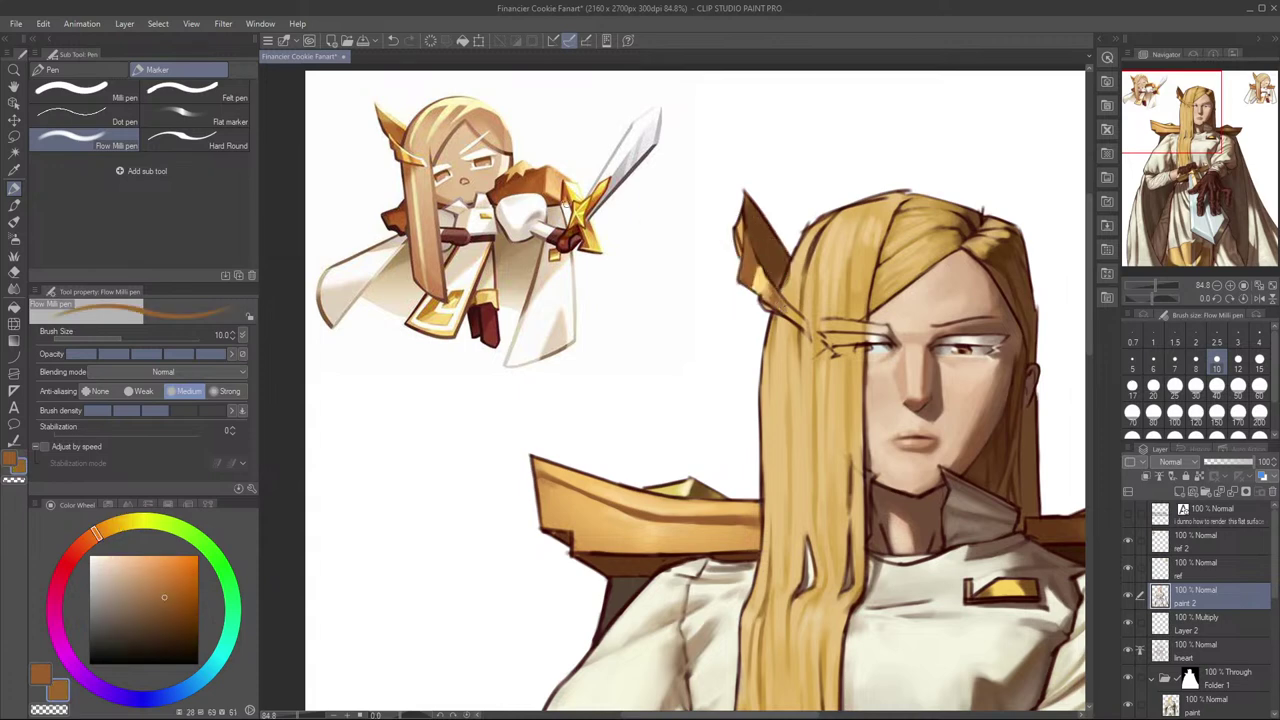
Step: Try a golden orange sampled from the reference sword hilt and slightly darkened on the hair ornament's lower bend
{"action": "left_click", "coordinate": [610, 213], "text": "alt"}
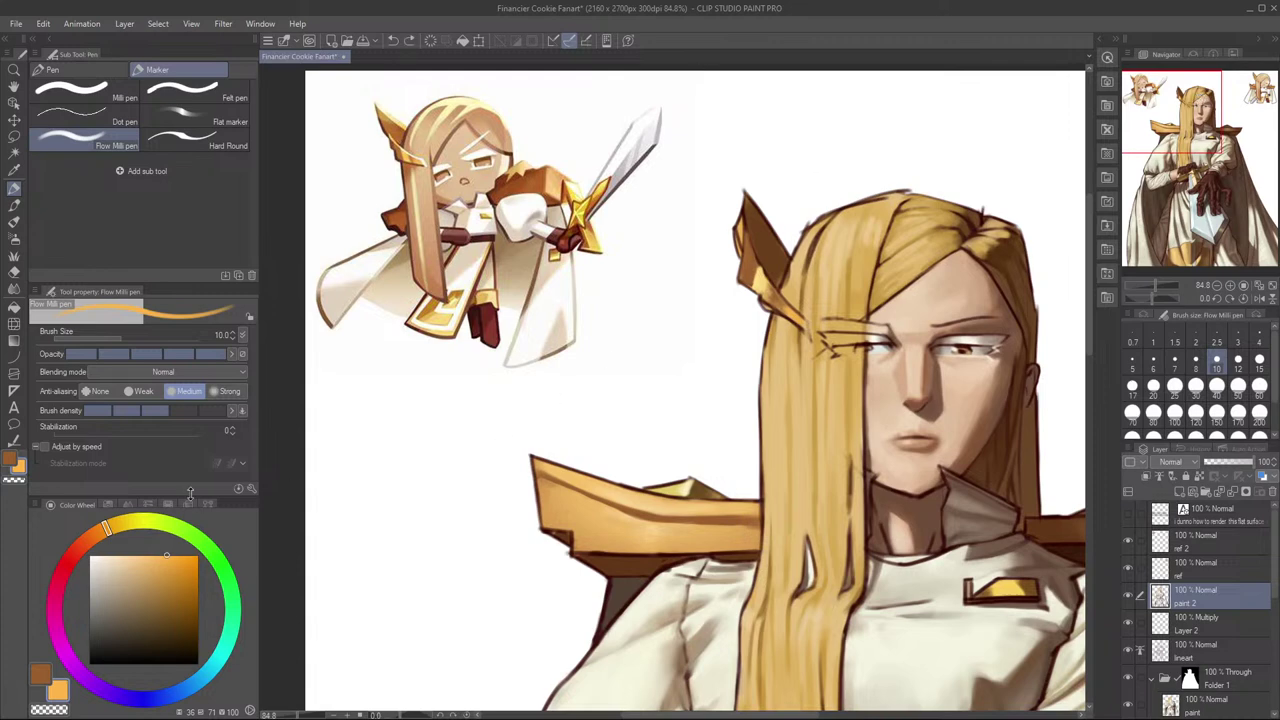
{"action": "left_click_drag", "start_coordinate": [166, 560], "coordinate": [169, 563]}
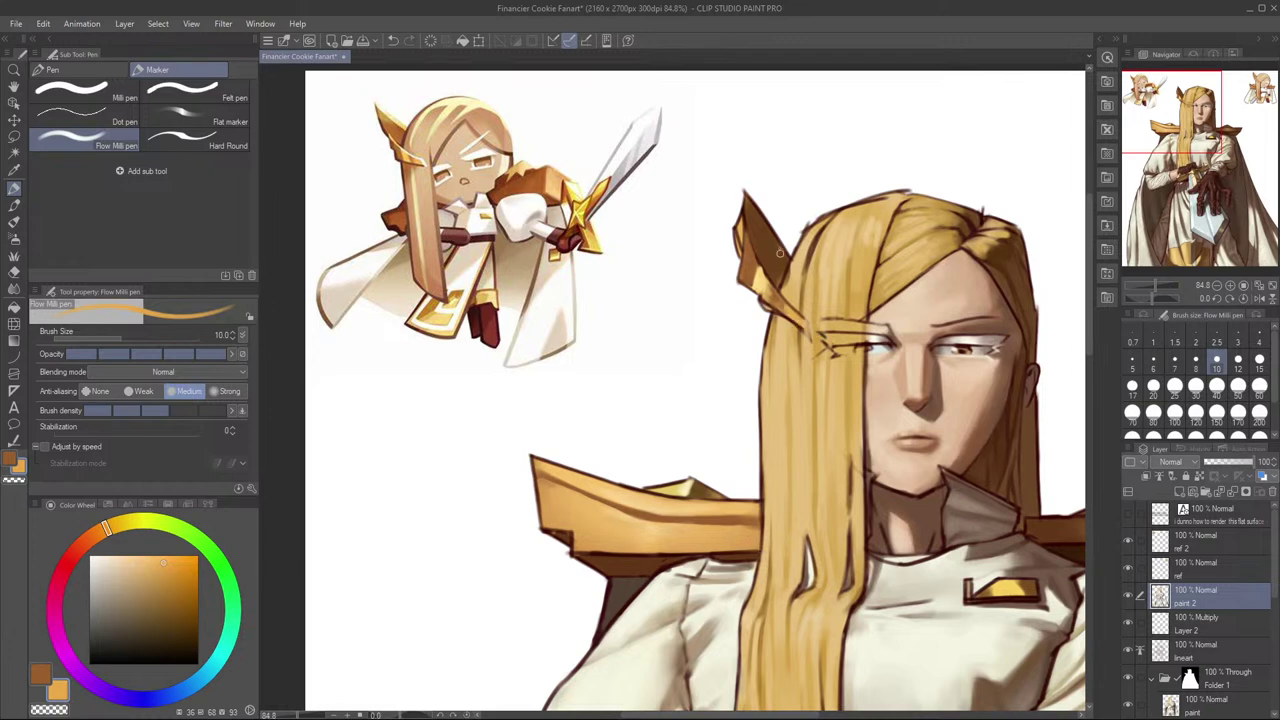
{"action": "left_click", "coordinate": [170, 566]}
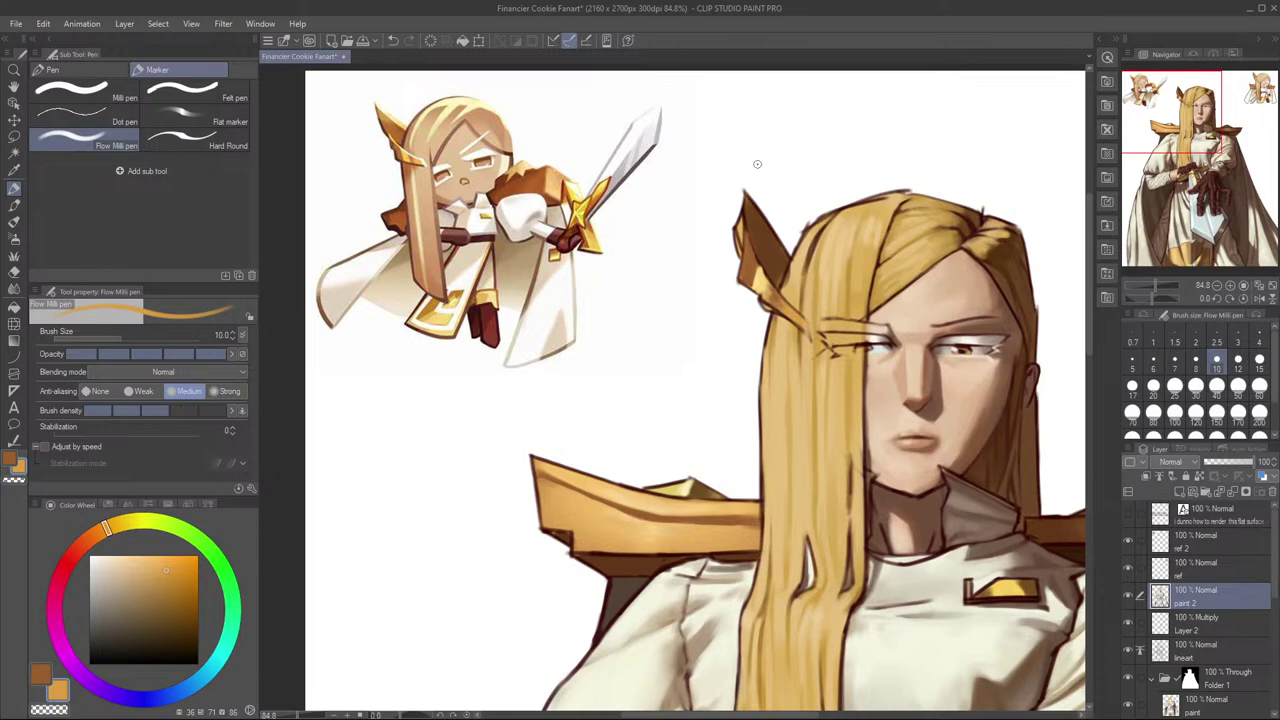
{"action": "mouse_move", "coordinate": [756, 276]}
{"action": "left_mouse_down"}
{"action": "mouse_move", "coordinate": [753, 243]}
{"action": "mouse_move", "coordinate": [756, 271]}
{"action": "mouse_move", "coordinate": [778, 303]}
{"action": "left_mouse_up"}
{"action": "key", "text": "ctrl+z"}
{"action": "key", "text": "ctrl+z"}
{"action": "key", "text": "ctrl+z"}
{"action": "key", "text": "x"}
{"action": "key", "text": "ctrl+z"}
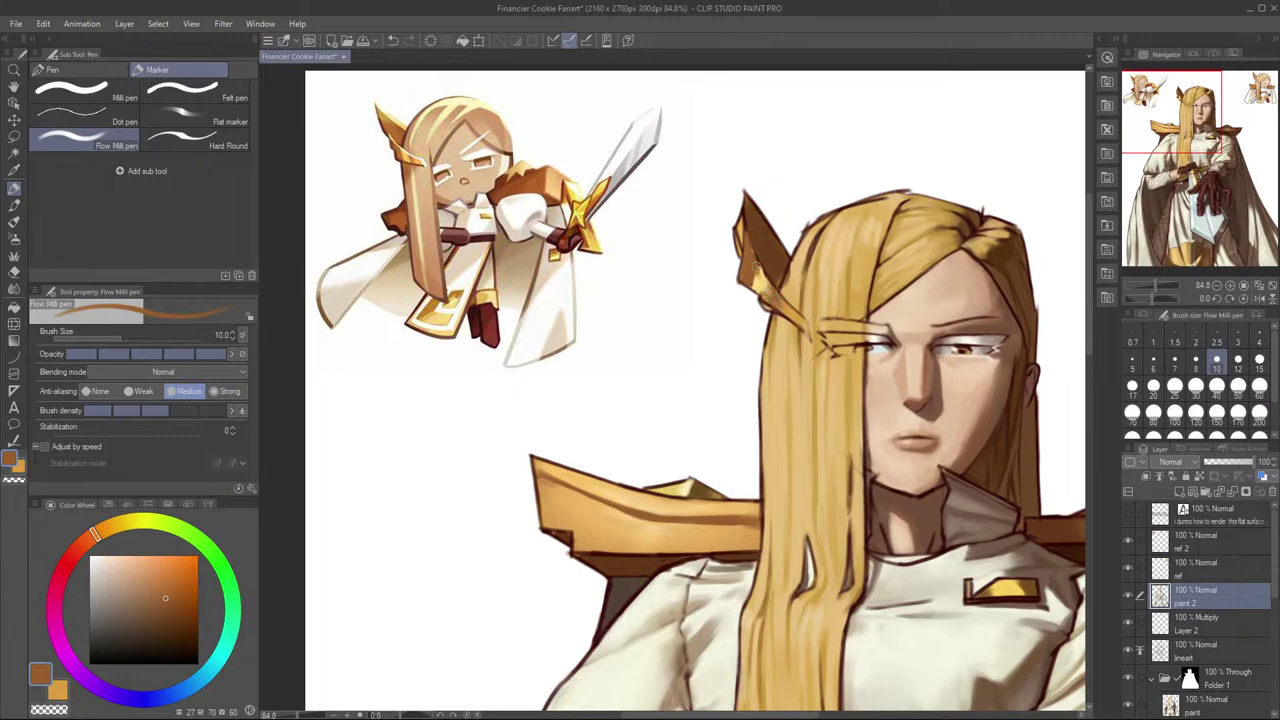
Step: Refine the upper edge of the hair ornament's narrow front face with sampled browns, reducing the pen to size 7
{"action": "left_click", "coordinate": [754, 252], "text": "alt"}
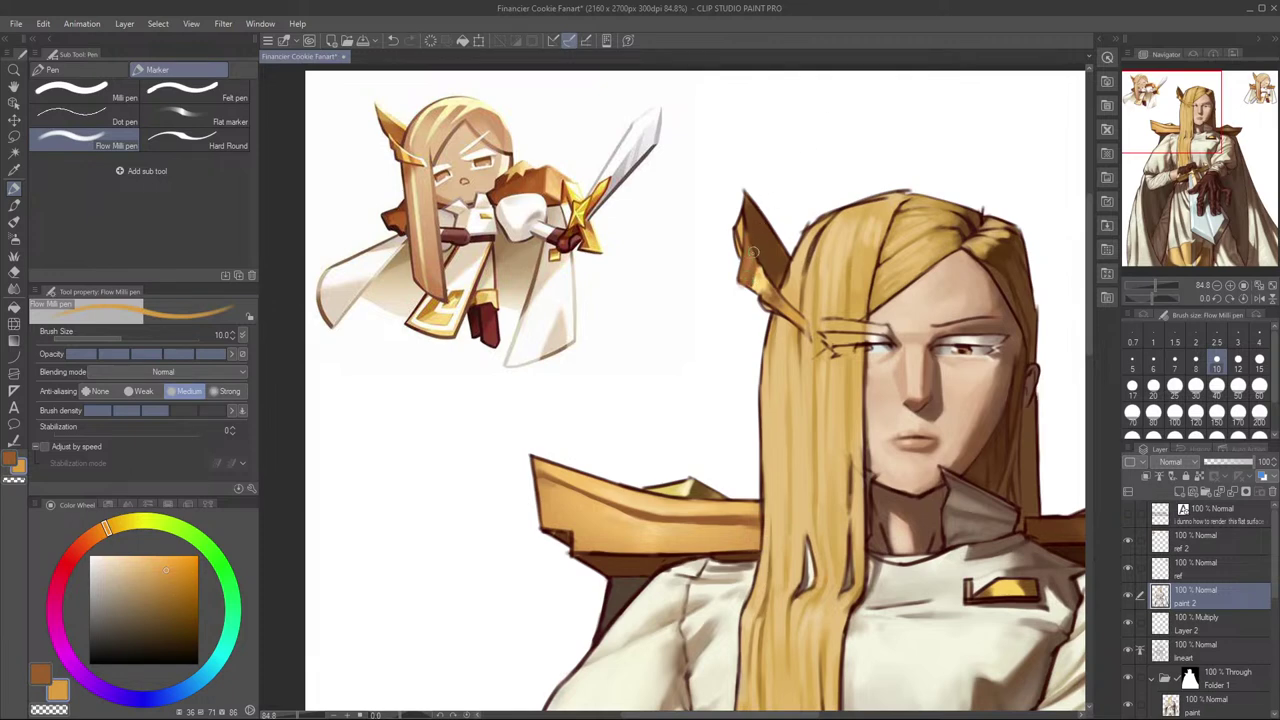
{"action": "left_click", "coordinate": [760, 253], "text": "alt"}
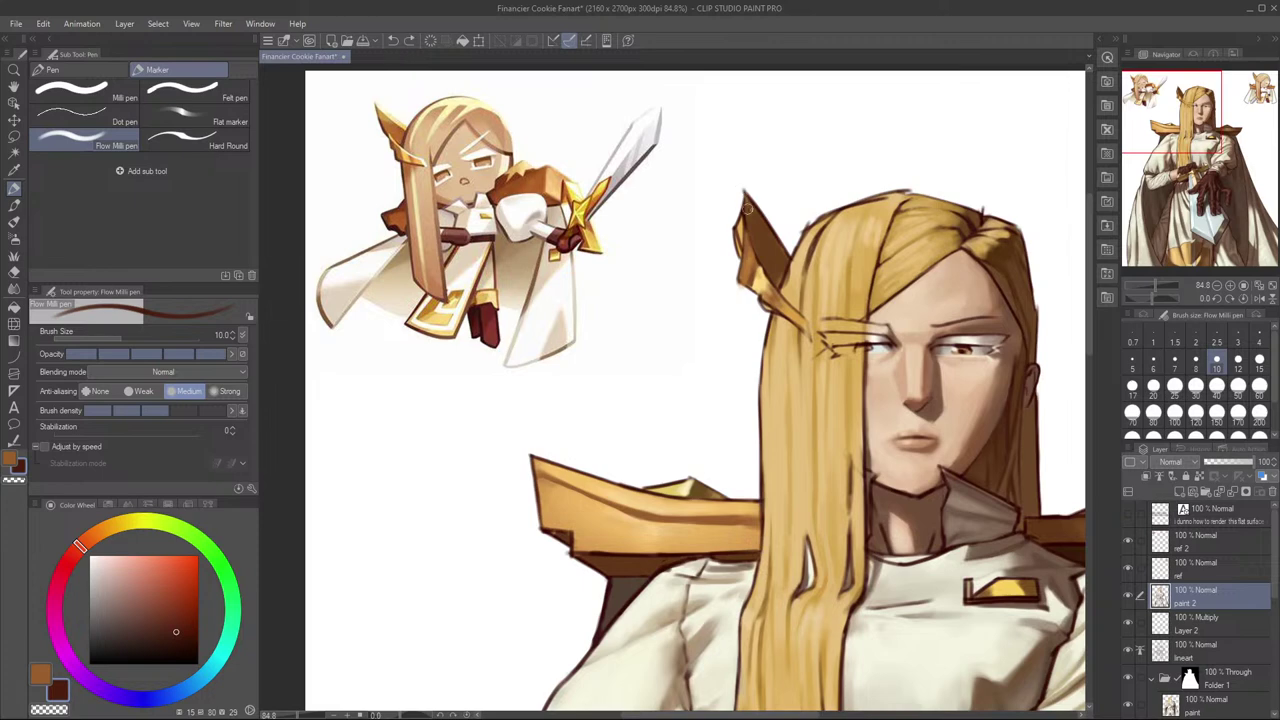
{"action": "left_click", "coordinate": [742, 218], "text": "alt"}
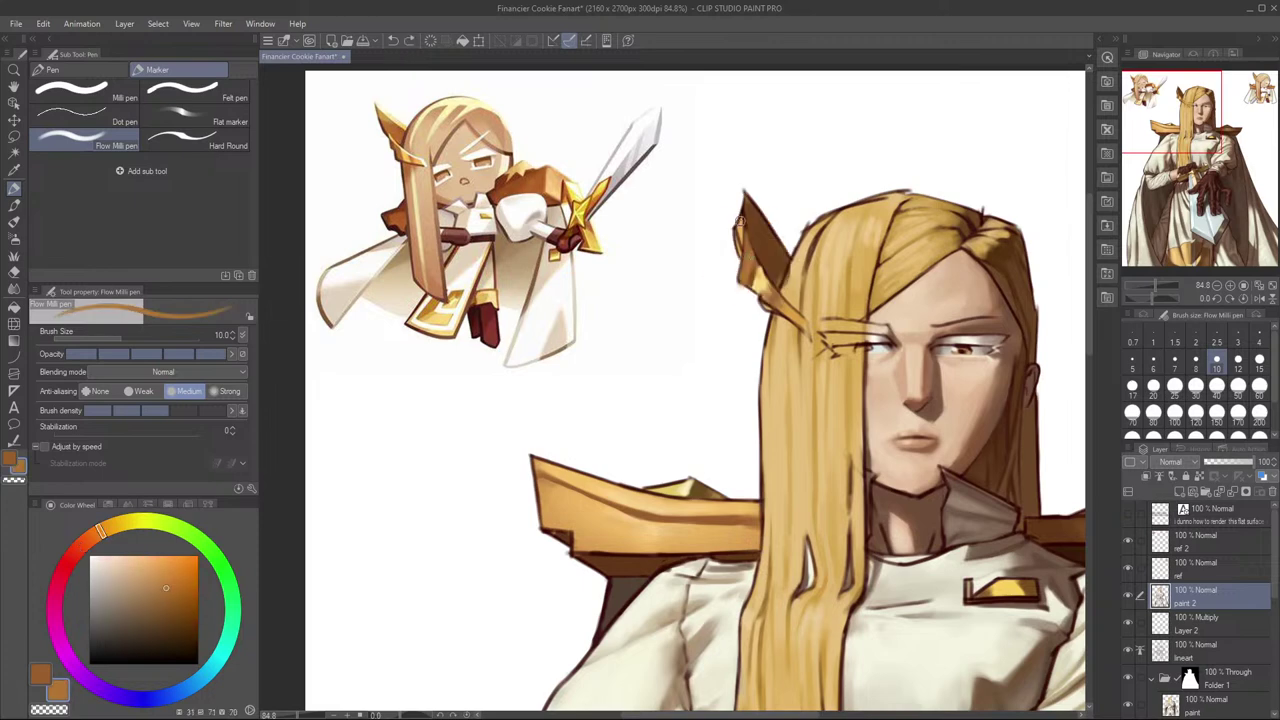
{"action": "key", "text": "bracketleft"}
{"action": "key", "text": "bracketleft"}
{"action": "key", "text": "ctrl+z"}
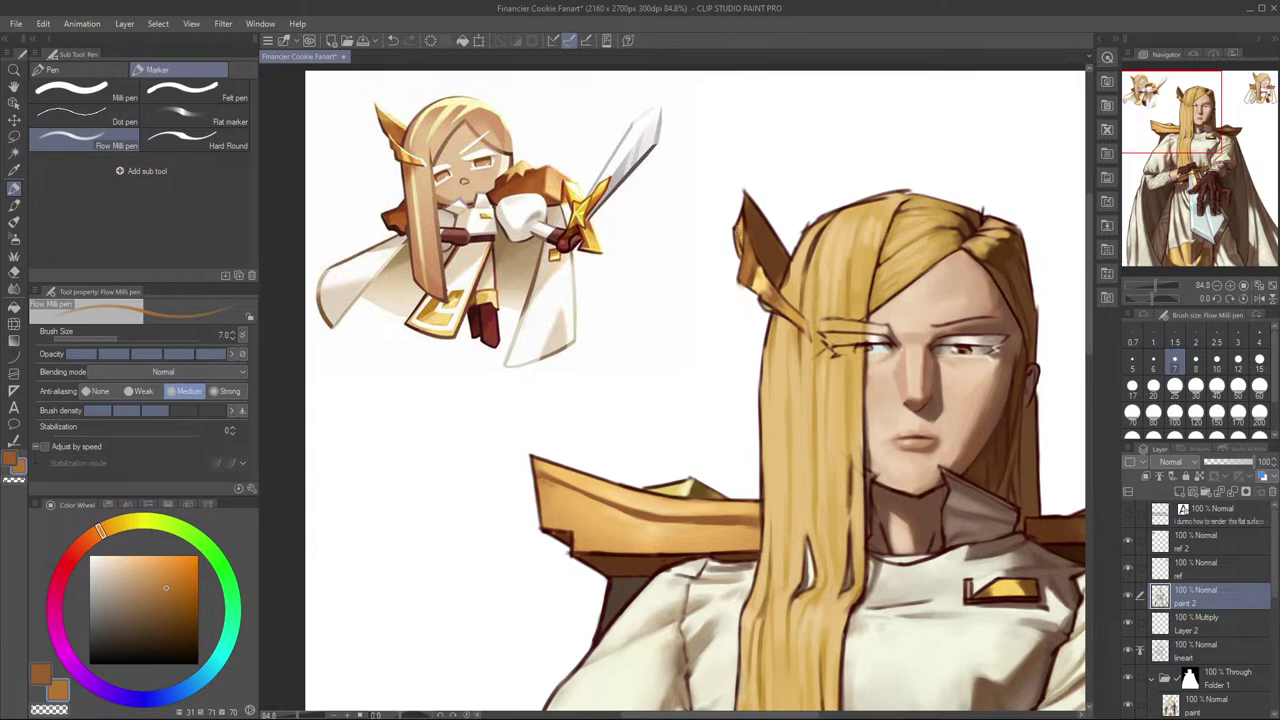
{"action": "left_click_drag", "start_coordinate": [745, 214], "coordinate": [742, 222]}
{"action": "left_click", "coordinate": [740, 226], "text": "alt"}
{"action": "left_click_drag", "start_coordinate": [742, 226], "coordinate": [740, 256]}
Step: Touch up the highlight at the hair ornament's lower bend with sampled brown
{"action": "left_click", "coordinate": [762, 274], "text": "alt"}
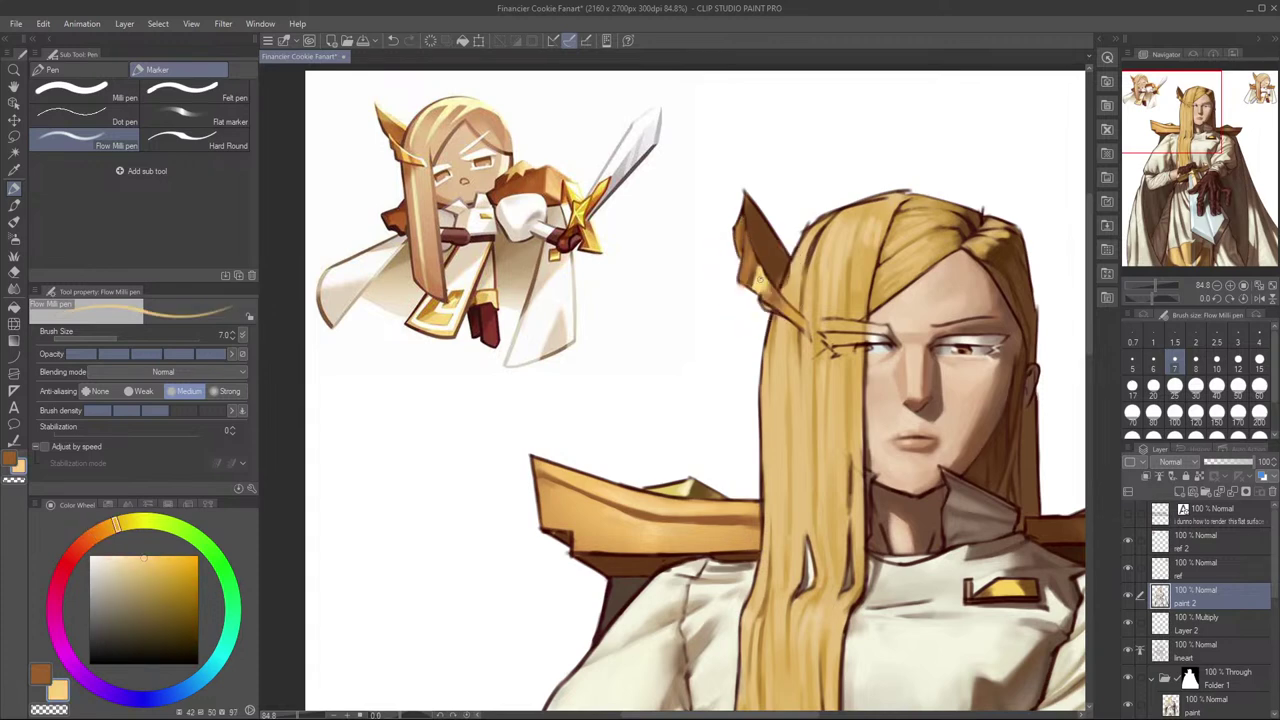
{"action": "left_click", "coordinate": [766, 286], "text": "alt"}
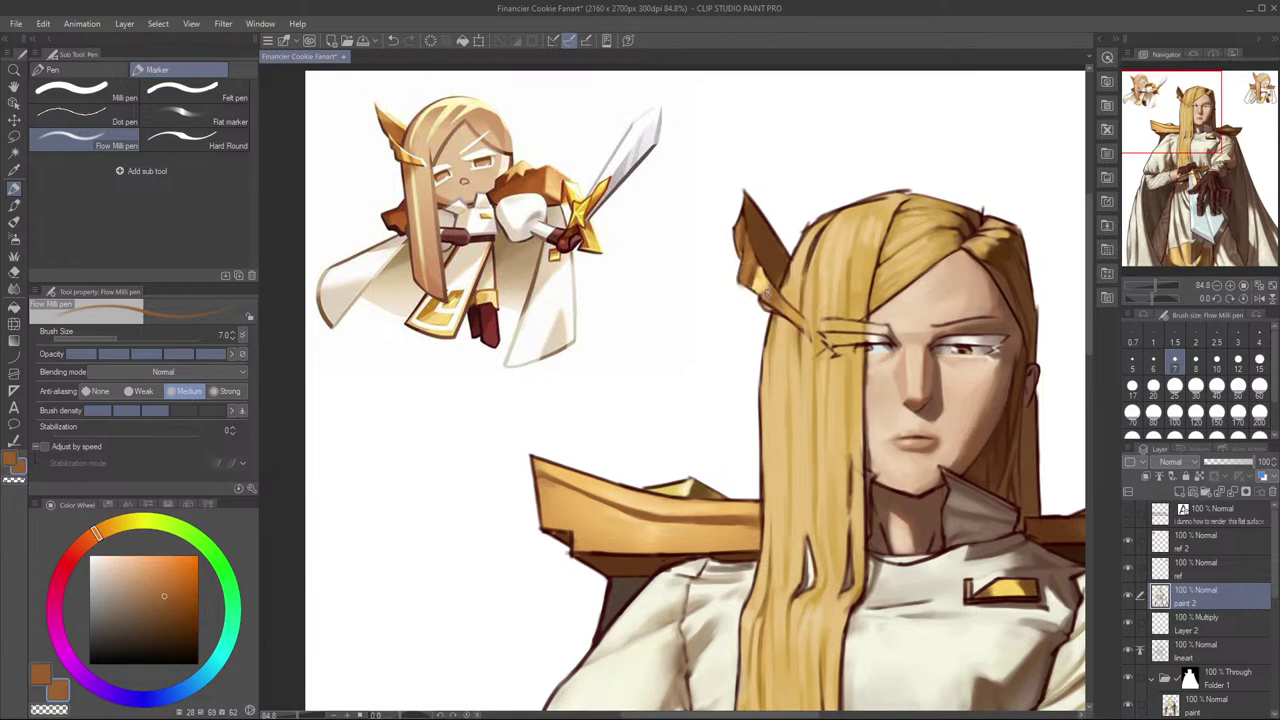
{"action": "left_click_drag", "start_coordinate": [770, 298], "coordinate": [764, 284]}
{"action": "key", "text": "h"}
{"action": "key", "text": "h"}
{"action": "scroll", "coordinate": [782, 326], "scroll_direction": "up", "scroll_amount": 2}
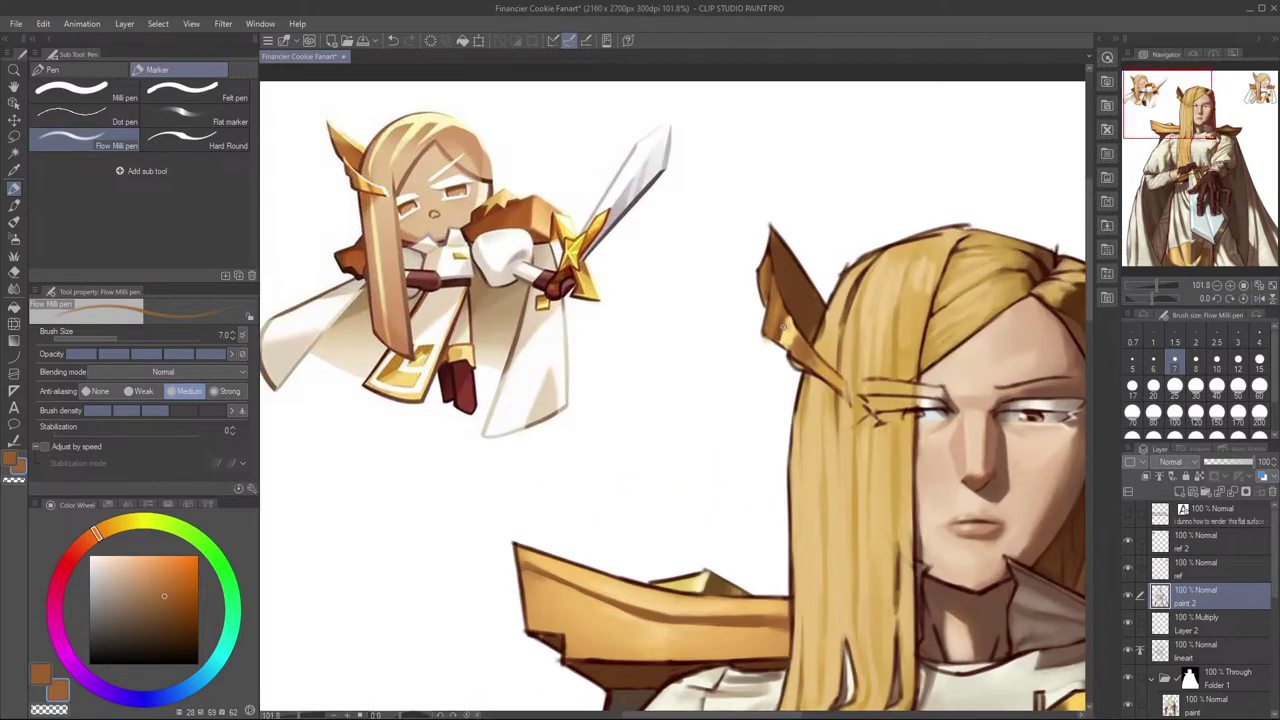
{"action": "left_click", "coordinate": [789, 301], "text": "alt"}
{"action": "left_click_drag", "start_coordinate": [788, 312], "coordinate": [785, 325]}
{"action": "key", "text": "ctrl+z"}
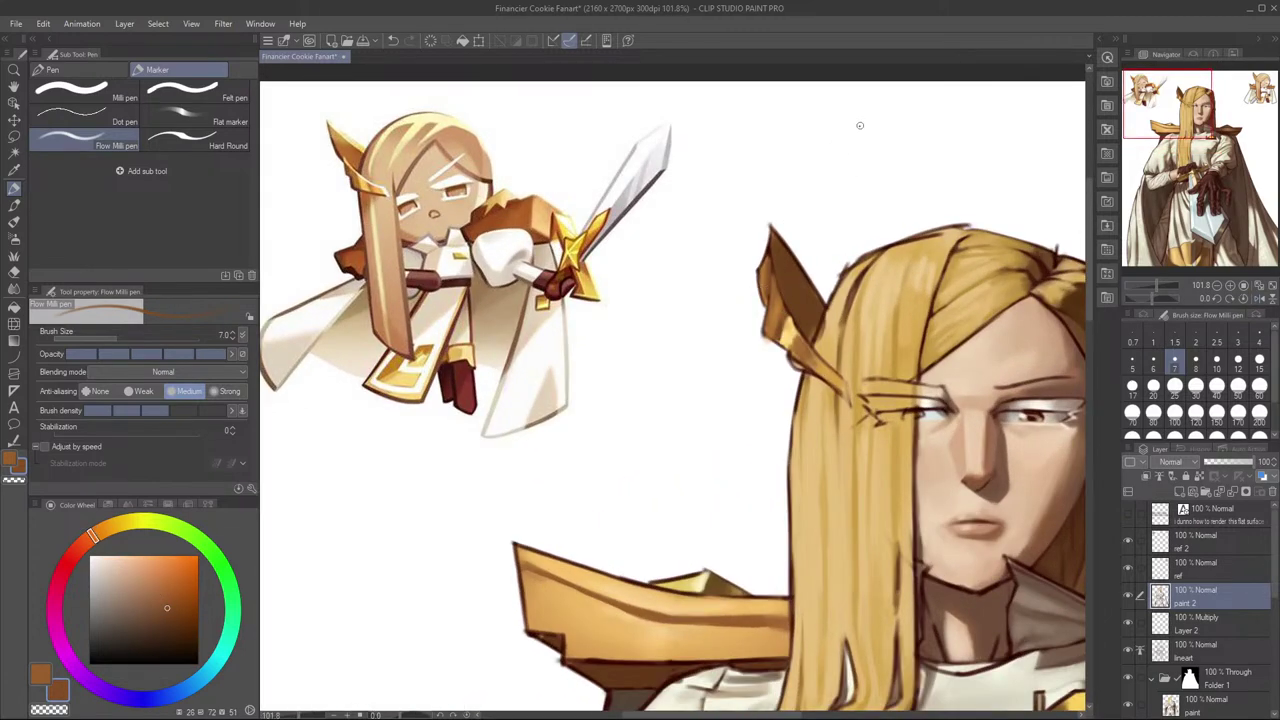
Step: Paint a muted gold reflection across the hair ornament's dark inner face, shifting the sampled color toward yellow and using pen size 10
{"action": "scroll", "coordinate": [835, 215], "scroll_direction": "down", "scroll_amount": 2}
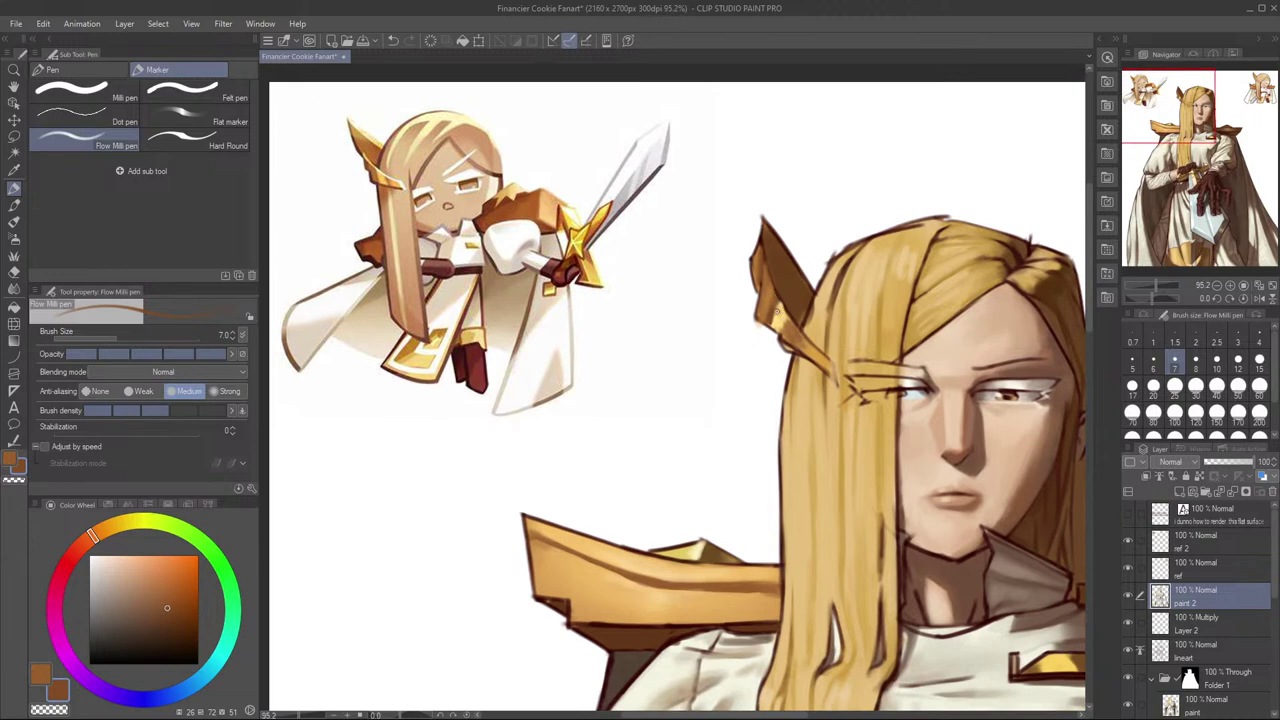
{"action": "left_click", "coordinate": [780, 319], "text": "alt"}
{"action": "left_click", "coordinate": [770, 295], "text": "alt"}
{"action": "left_click_drag", "start_coordinate": [772, 301], "coordinate": [776, 249]}
{"action": "key", "text": "ctrl+z"}
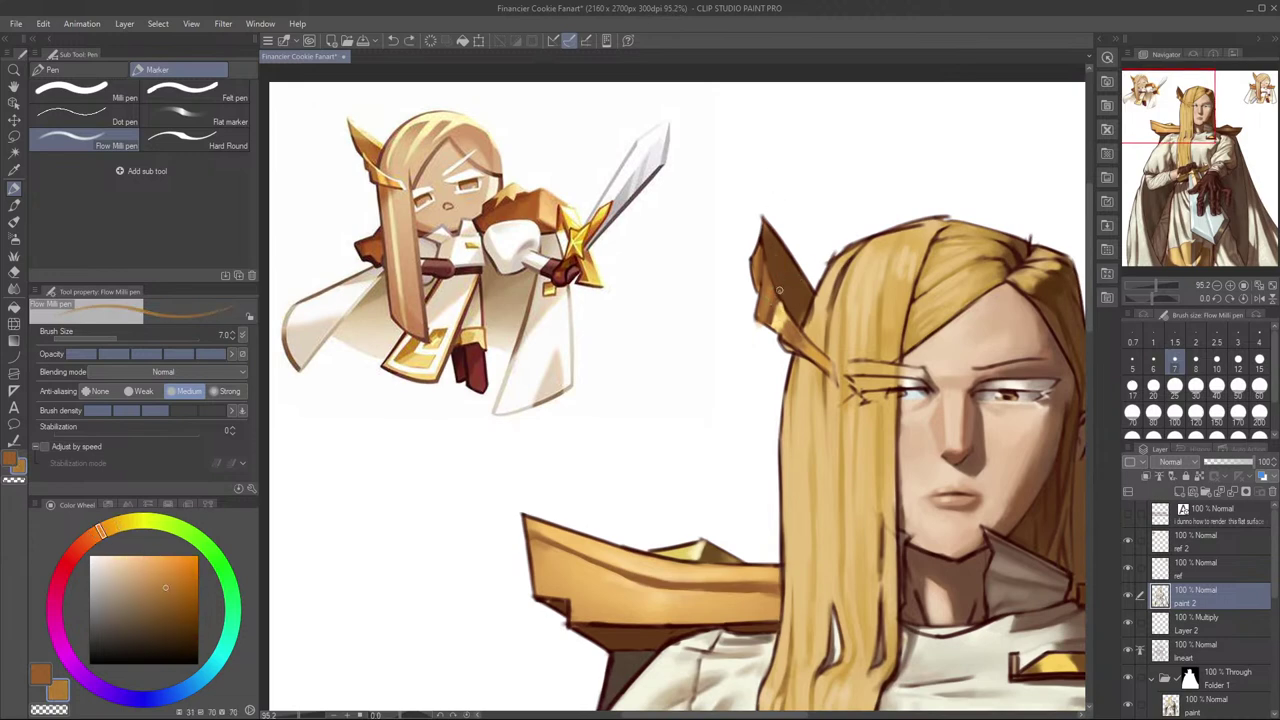
{"action": "left_click", "coordinate": [157, 583]}
{"action": "left_click", "coordinate": [154, 575]}
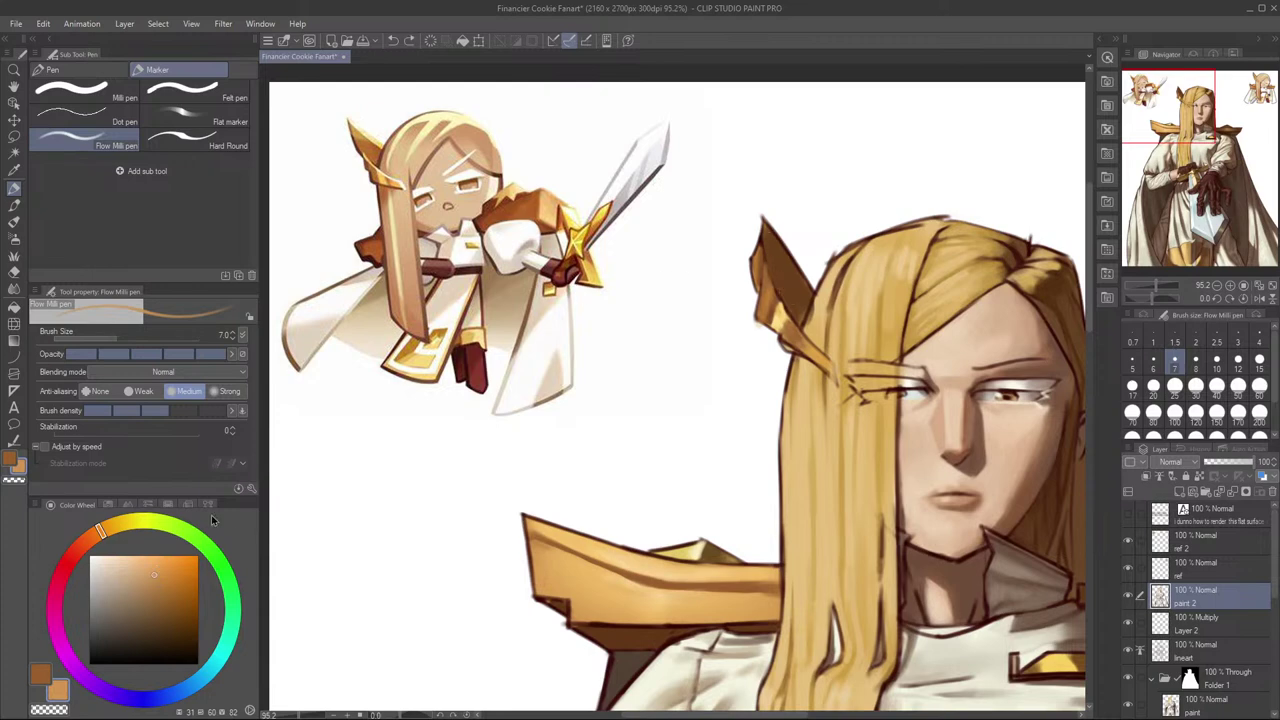
{"action": "left_click", "coordinate": [112, 538]}
{"action": "left_click_drag", "start_coordinate": [777, 272], "coordinate": [791, 311]}
{"action": "key", "text": "ctrl+z"}
{"action": "key", "text": "bracketright"}
{"action": "key", "text": "bracketright"}
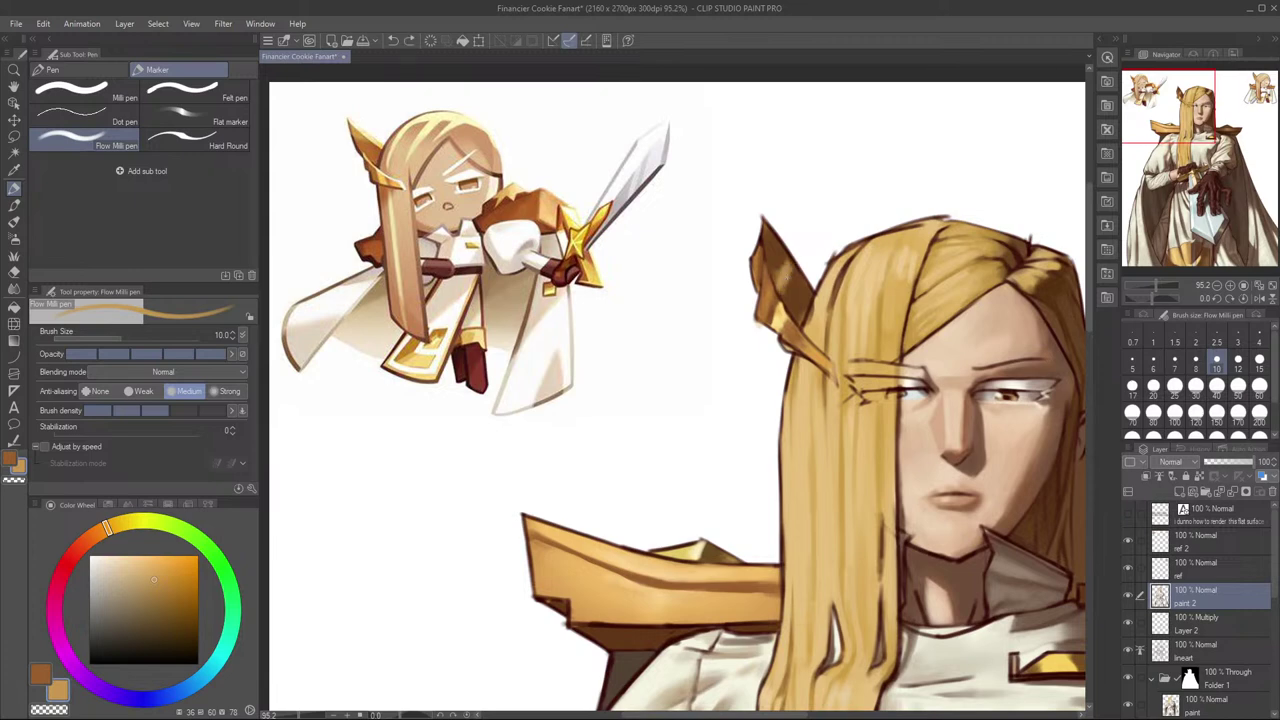
{"action": "left_click", "coordinate": [1130, 597]}
{"action": "left_click", "coordinate": [1130, 597]}
Step: Rework the edges of the inner face's reflection with sampled brown and gold, varying the pen between sizes 6 and 10
{"action": "left_click", "coordinate": [779, 260], "text": "alt"}
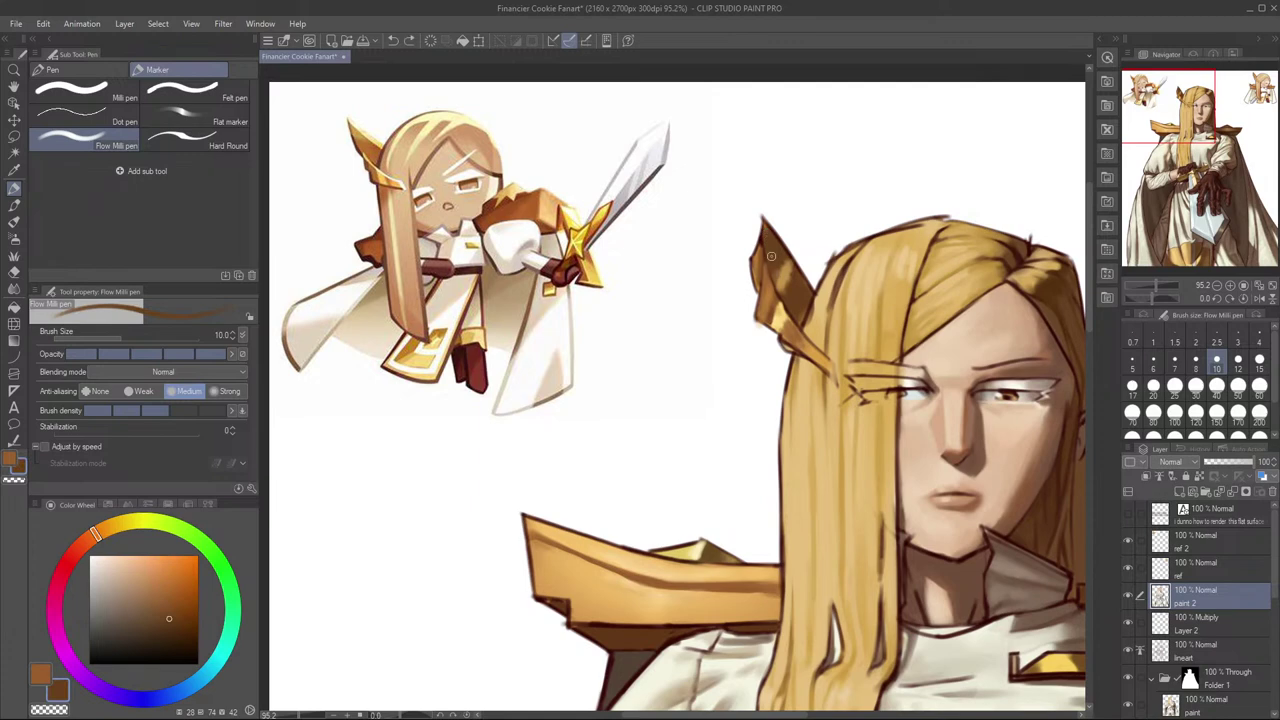
{"action": "key", "text": "bracketleft"}
{"action": "key", "text": "bracketleft"}
{"action": "key", "text": "bracketleft"}
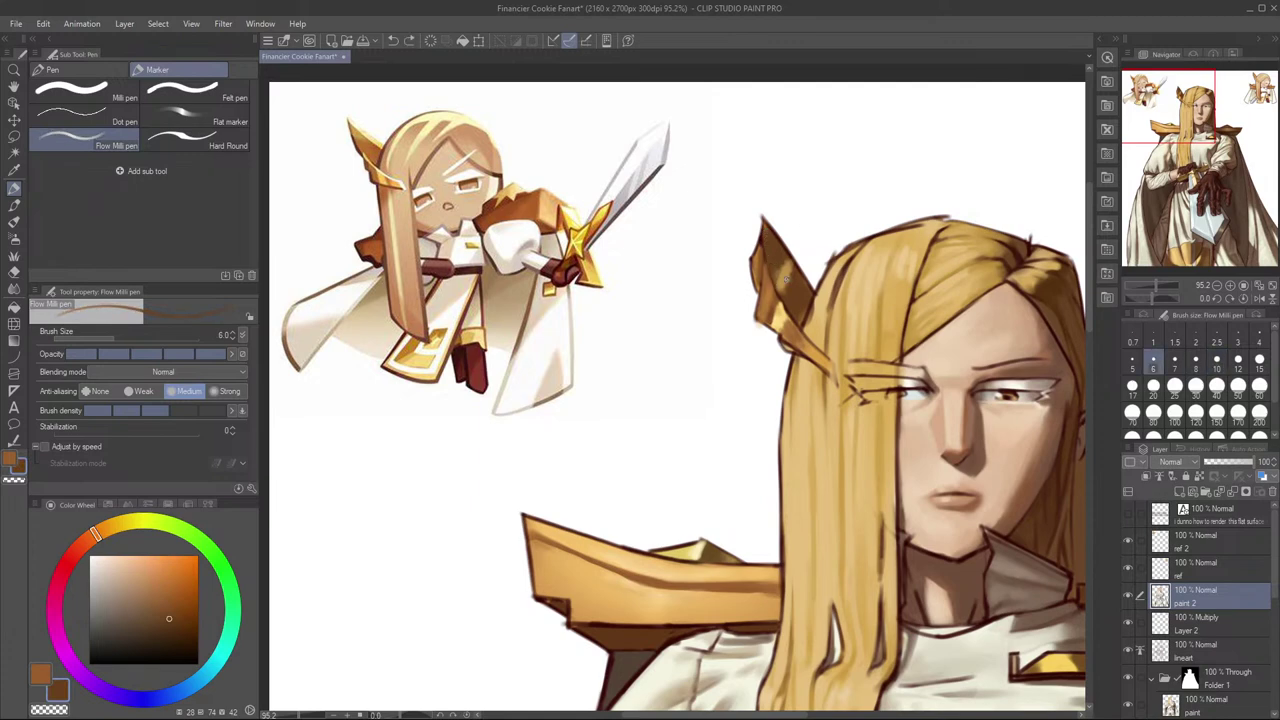
{"action": "left_click", "coordinate": [779, 256], "text": "alt"}
{"action": "left_click_drag", "start_coordinate": [782, 248], "coordinate": [794, 288]}
{"action": "key", "text": "ctrl+z"}
{"action": "key", "text": "ctrl+z"}
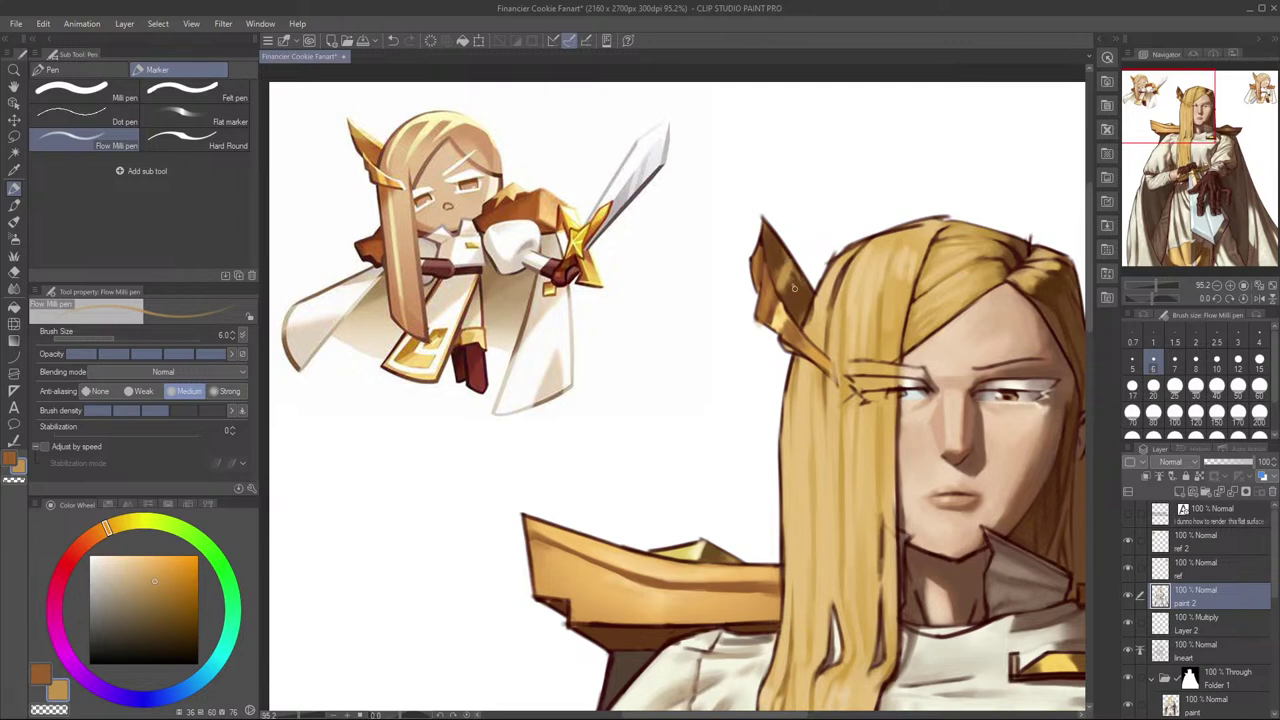
{"action": "key", "text": "bracketright"}
{"action": "key", "text": "bracketright"}
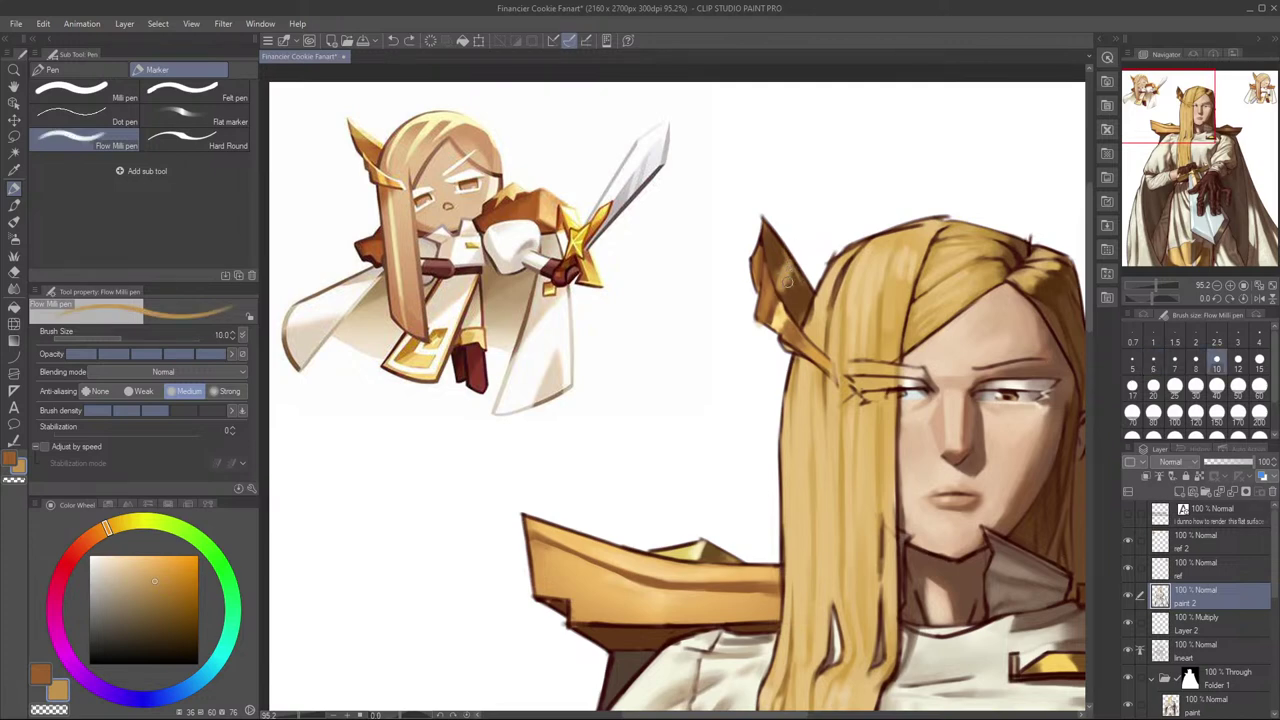
Step: Shade the hair ornament's inner face near its tip and base with sampled dark and medium browns
{"action": "left_click", "coordinate": [774, 246], "text": "alt"}
{"action": "left_click_drag", "start_coordinate": [766, 224], "coordinate": [769, 231]}
{"action": "key", "text": "ctrl+z"}
{"action": "left_click", "coordinate": [763, 239], "text": "alt"}
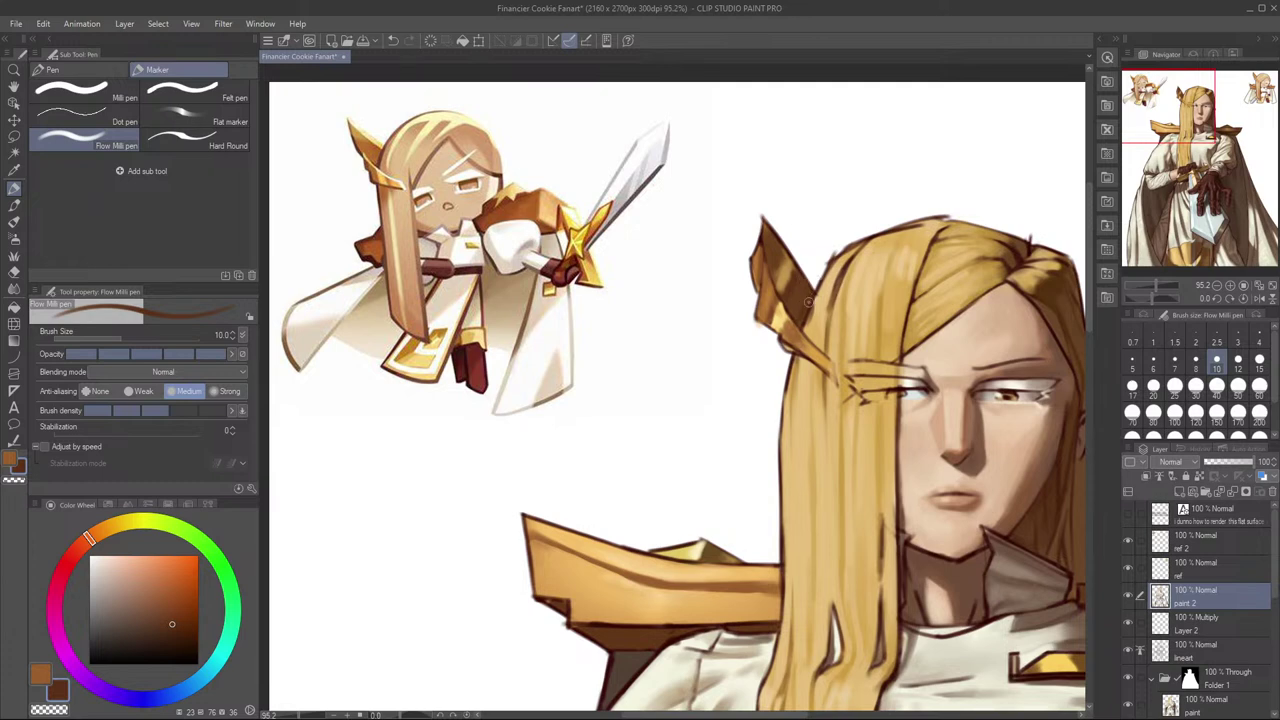
{"action": "left_click", "coordinate": [768, 227], "text": "alt"}
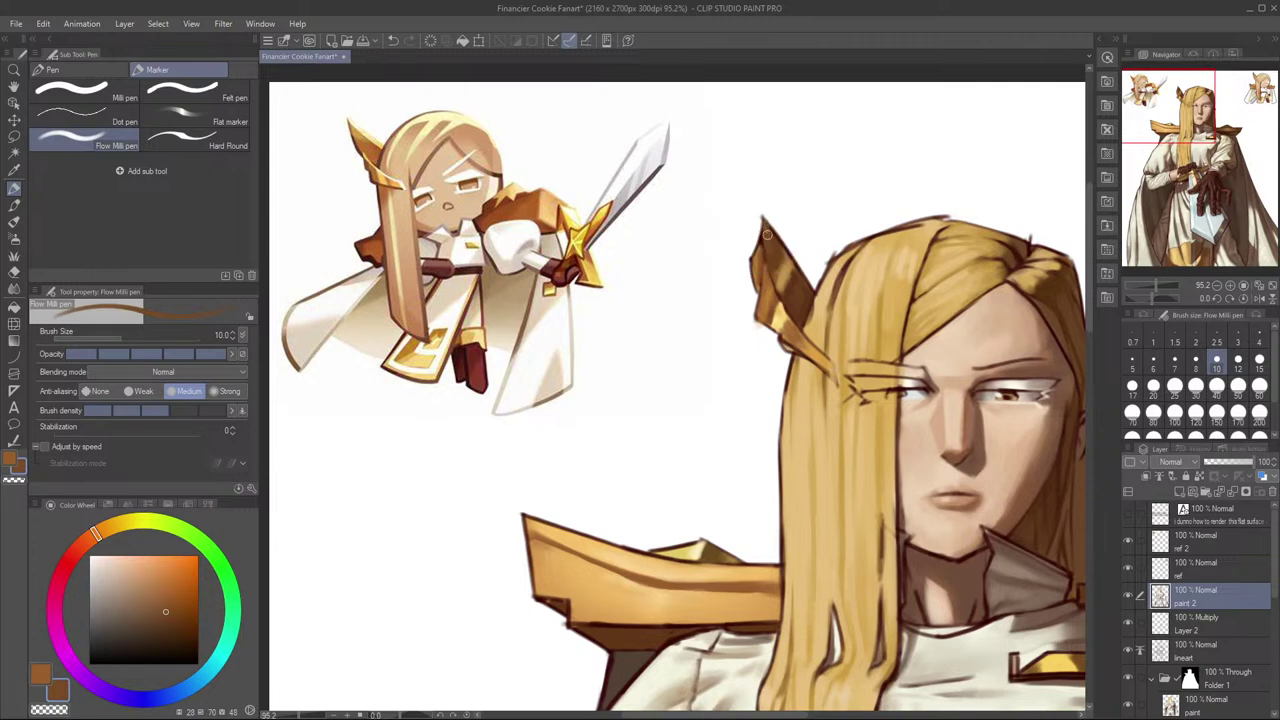
{"action": "left_click", "coordinate": [768, 238], "text": "alt"}
{"action": "left_click", "coordinate": [769, 233], "text": "alt"}
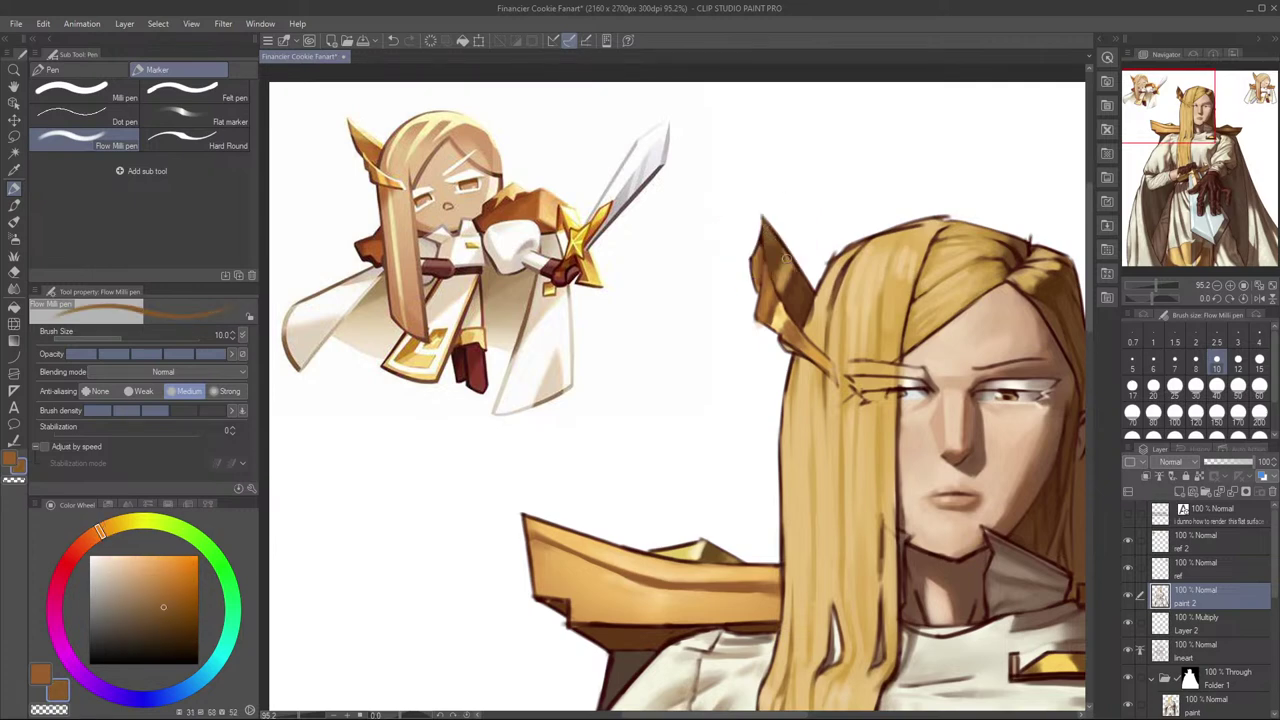
Step: Soften the reflection on the inner face by blending sampled browns and gold, increasing the pen to size 12
{"action": "left_click", "coordinate": [785, 265], "text": "alt"}
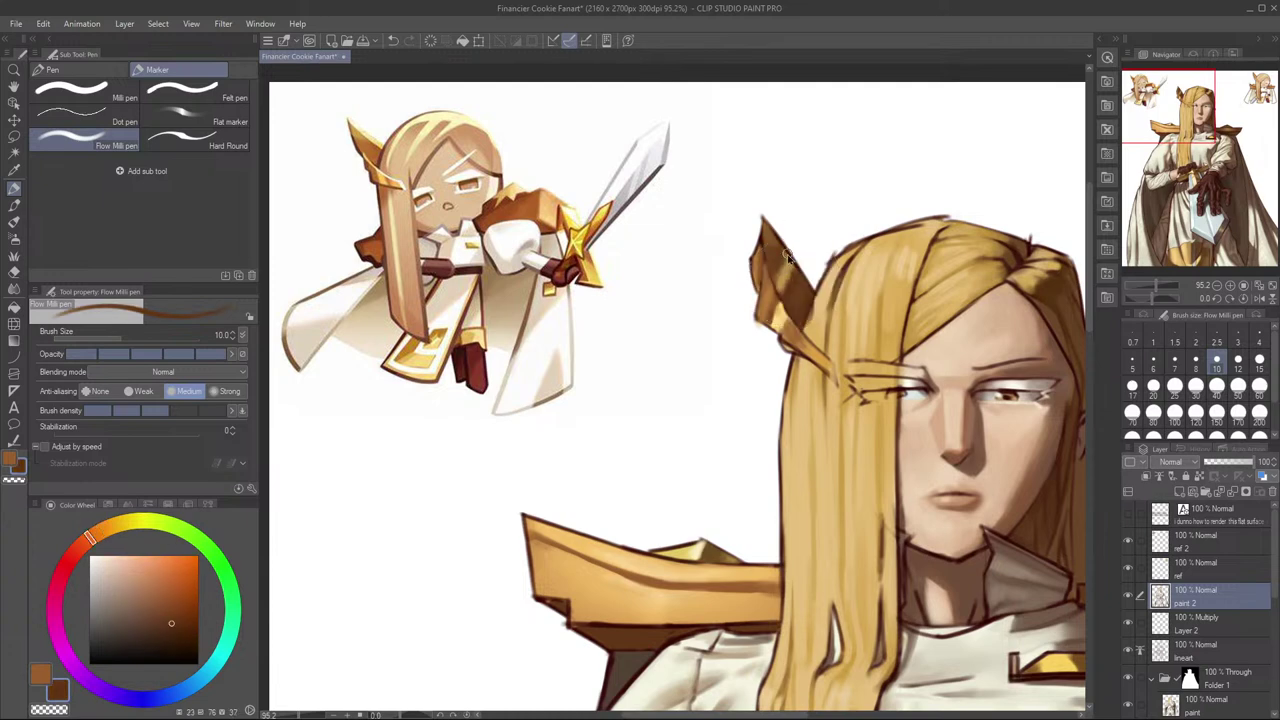
{"action": "left_click", "coordinate": [782, 255], "text": "alt"}
{"action": "key", "text": "bracketleft"}
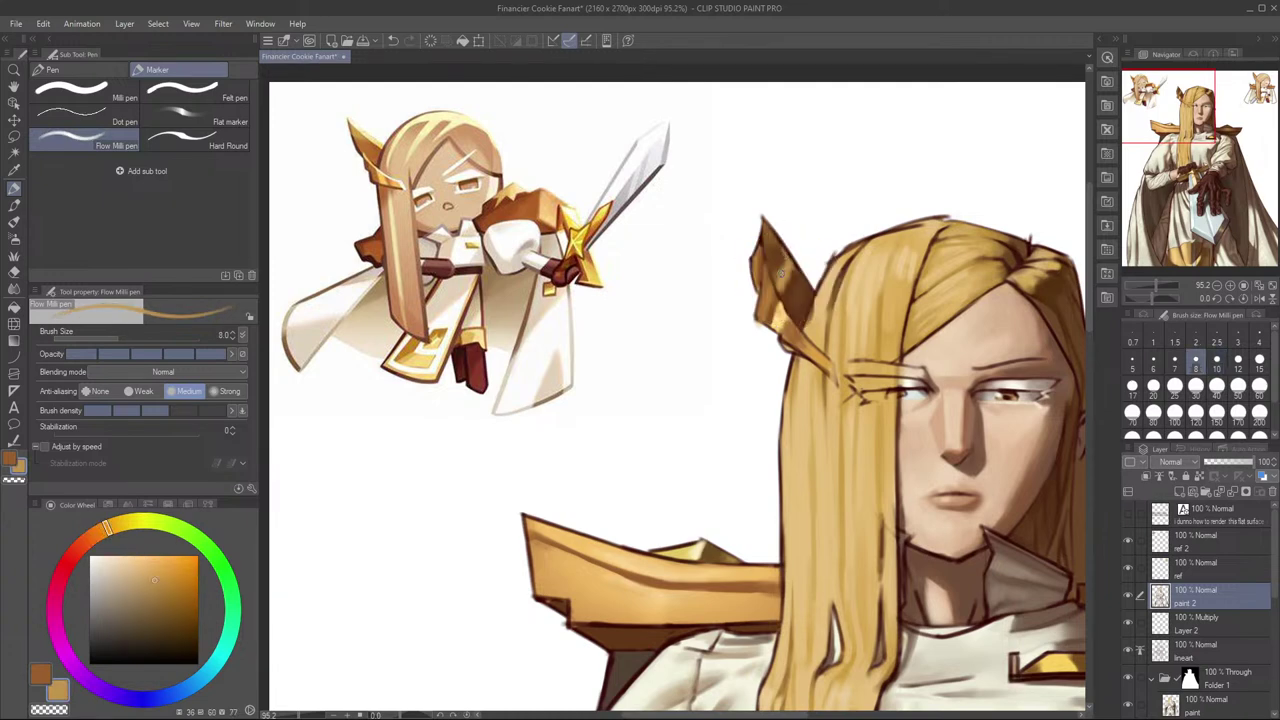
{"action": "left_click", "coordinate": [779, 262], "text": "alt"}
{"action": "key", "text": "bracketright"}
{"action": "key", "text": "bracketright"}
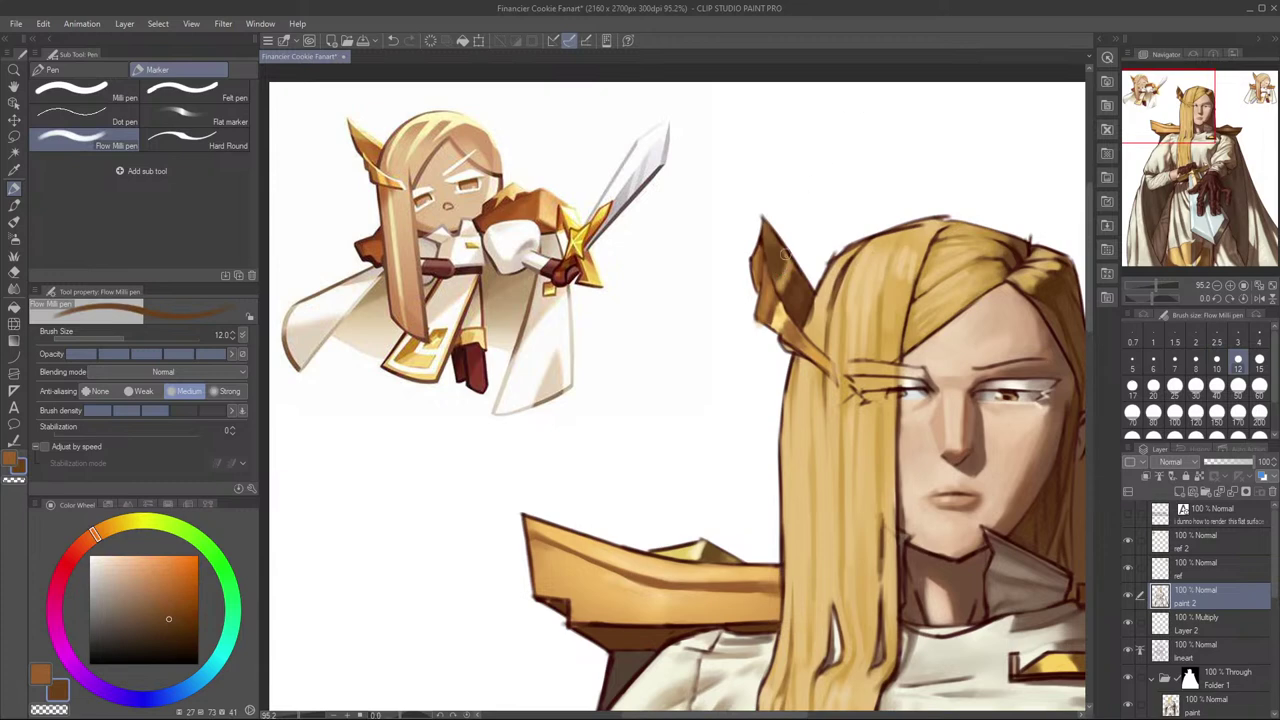
{"action": "key", "text": "ctrl+z"}
{"action": "left_click_drag", "start_coordinate": [784, 275], "coordinate": [783, 283]}
{"action": "left_click", "coordinate": [786, 282], "text": "alt"}
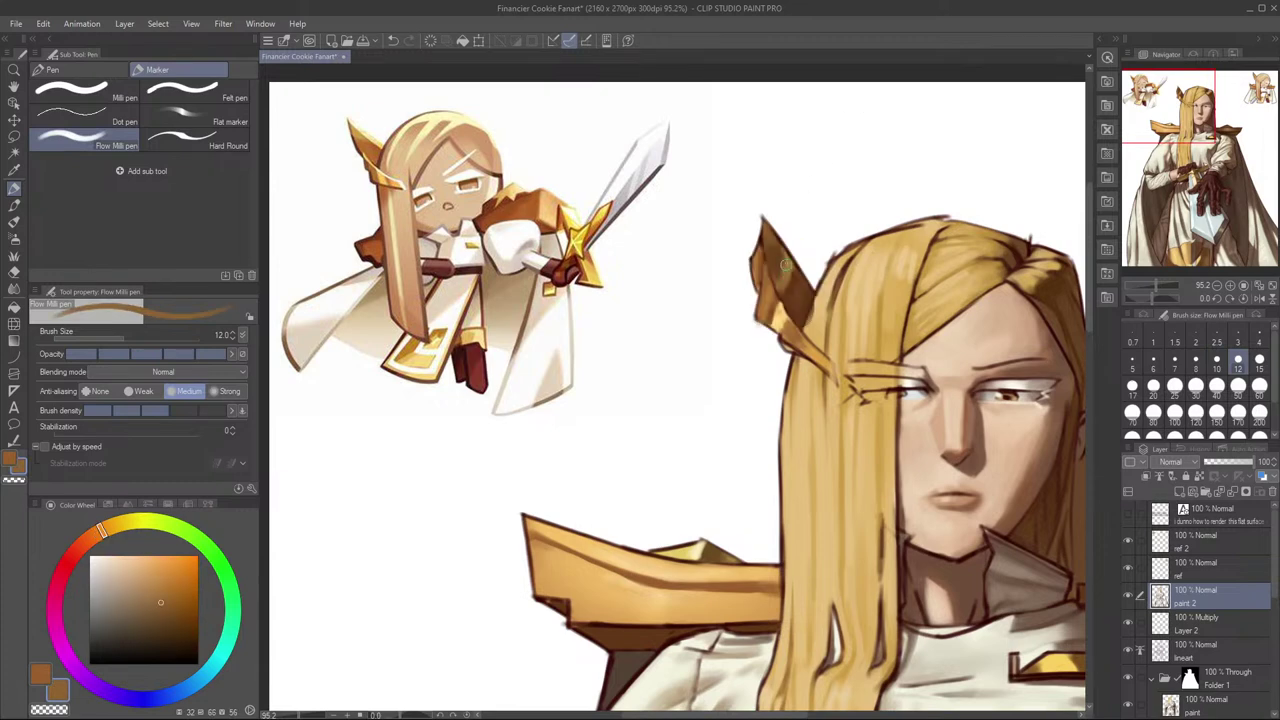
{"action": "left_click", "coordinate": [778, 276], "text": "alt"}
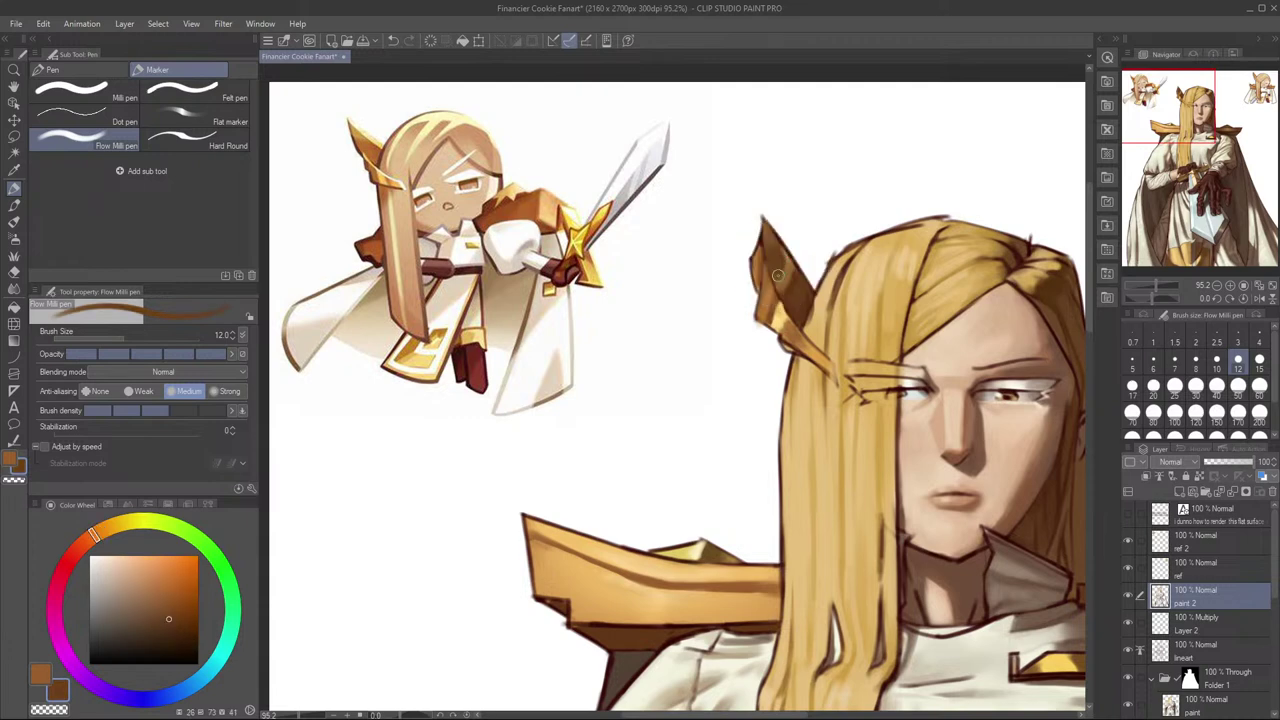
{"action": "left_click", "coordinate": [793, 272], "text": "alt"}
Step: Line the edge between the hair ornament's front and inner faces with sampled dark brown, reducing the pen to size 4
{"action": "key", "text": "h"}
{"action": "left_click_drag", "start_coordinate": [742, 298], "coordinate": [973, 323]}
{"action": "key", "text": "h"}
{"action": "scroll", "coordinate": [894, 329], "scroll_direction": "down", "scroll_amount": 1}
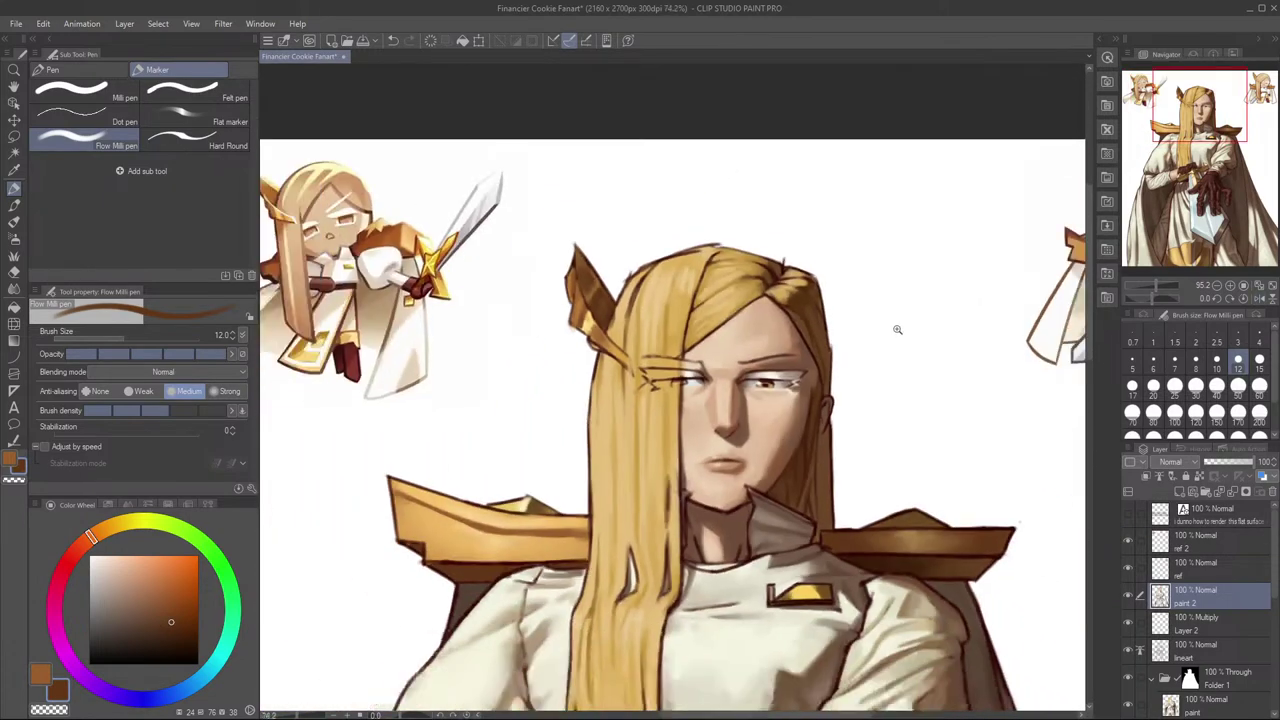
{"action": "scroll", "coordinate": [826, 348], "scroll_direction": "up", "scroll_amount": 2}
{"action": "left_click_drag", "start_coordinate": [540, 310], "coordinate": [821, 393]}
{"action": "scroll", "coordinate": [724, 343], "scroll_direction": "up", "scroll_amount": 1}
{"action": "left_click", "coordinate": [739, 399], "text": "alt"}
{"action": "key", "text": "["}
{"action": "key", "text": "["}
{"action": "key", "text": "["}
{"action": "key", "text": "["}
{"action": "left_click_drag", "start_coordinate": [736, 391], "coordinate": [750, 427]}
{"action": "key", "text": "bracketleft"}
{"action": "key", "text": "bracketleft"}
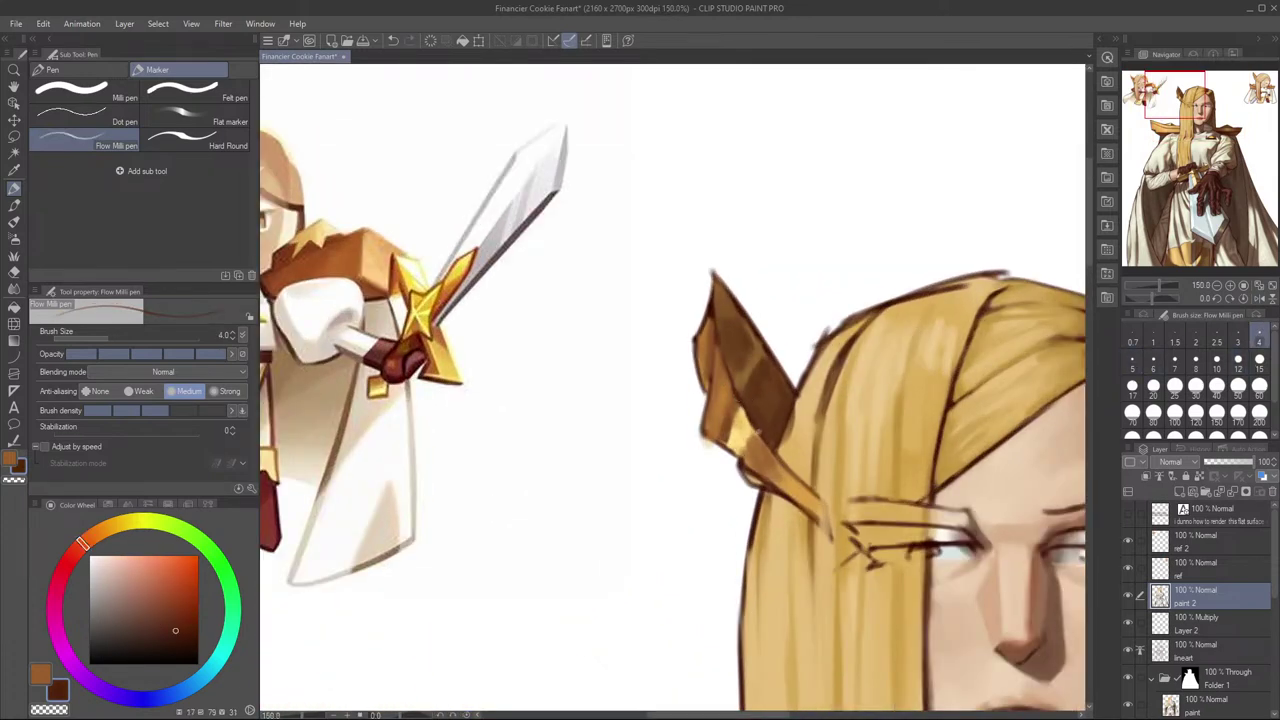
Step: Redraw the line from the hair ornament's front face down its band in a darker reddish brown with pen size 6
{"action": "left_click", "coordinate": [743, 408], "text": "alt"}
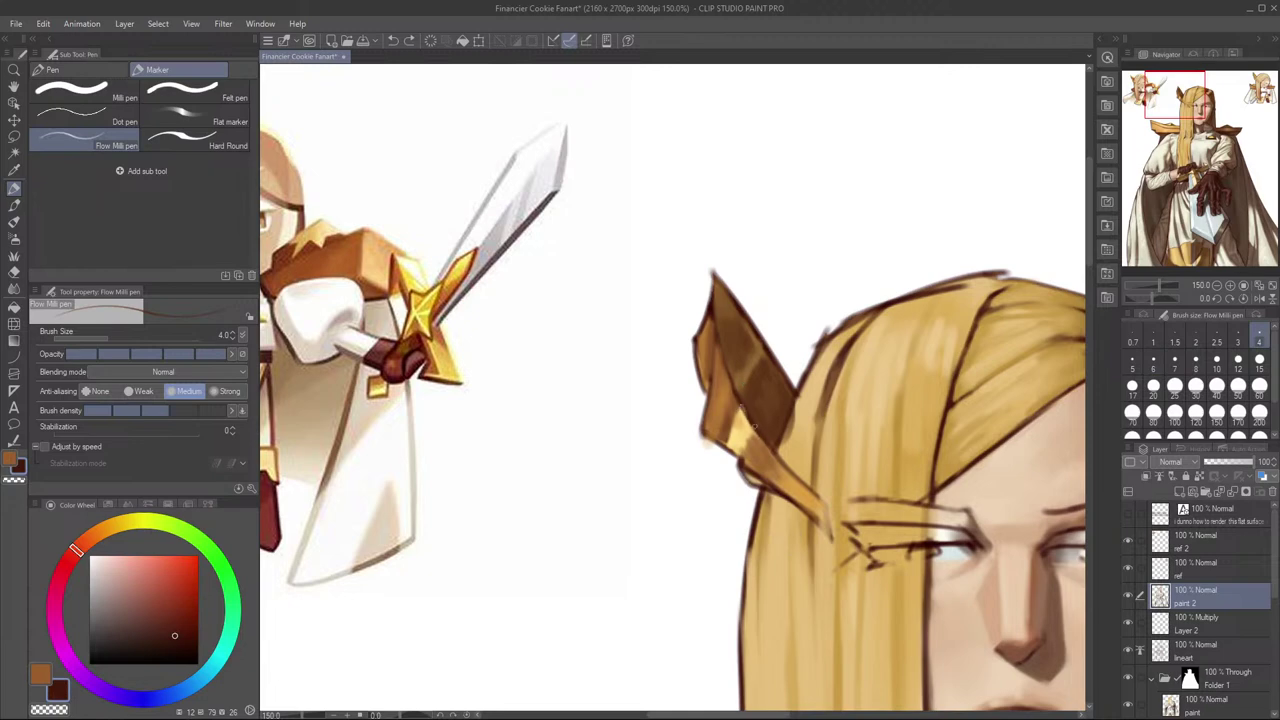
{"action": "key", "text": "bracketright"}
{"action": "key", "text": "bracketright"}
{"action": "mouse_move", "coordinate": [714, 319]}
{"action": "left_mouse_down"}
{"action": "mouse_move", "coordinate": [755, 431]}
{"action": "mouse_move", "coordinate": [724, 363]}
{"action": "mouse_move", "coordinate": [773, 452]}
{"action": "mouse_move", "coordinate": [789, 453]}
{"action": "mouse_move", "coordinate": [725, 368]}
{"action": "mouse_move", "coordinate": [755, 433]}
{"action": "mouse_move", "coordinate": [745, 412]}
{"action": "mouse_move", "coordinate": [824, 504]}
{"action": "left_mouse_up"}
{"action": "key", "text": "ctrl+z"}
{"action": "key", "text": "ctrl+z"}
{"action": "mouse_move", "coordinate": [773, 453]}
{"action": "left_mouse_down"}
{"action": "mouse_move", "coordinate": [828, 504]}
{"action": "mouse_move", "coordinate": [831, 530]}
{"action": "mouse_move", "coordinate": [821, 525]}
{"action": "left_mouse_up"}
{"action": "key", "text": "ctrl+z"}
Step: Outline the hair ornament's lower bend, outer edge and tip in dark reddish brown, using pen size 5 at the tip
{"action": "left_click_drag", "start_coordinate": [740, 461], "coordinate": [763, 479]}
{"action": "left_click_drag", "start_coordinate": [703, 433], "coordinate": [742, 458]}
{"action": "left_click_drag", "start_coordinate": [712, 374], "coordinate": [703, 430]}
{"action": "key", "text": "ctrl+z"}
{"action": "left_click_drag", "start_coordinate": [711, 383], "coordinate": [702, 429]}
{"action": "left_click_drag", "start_coordinate": [698, 355], "coordinate": [708, 391]}
{"action": "left_click_drag", "start_coordinate": [742, 467], "coordinate": [752, 488]}
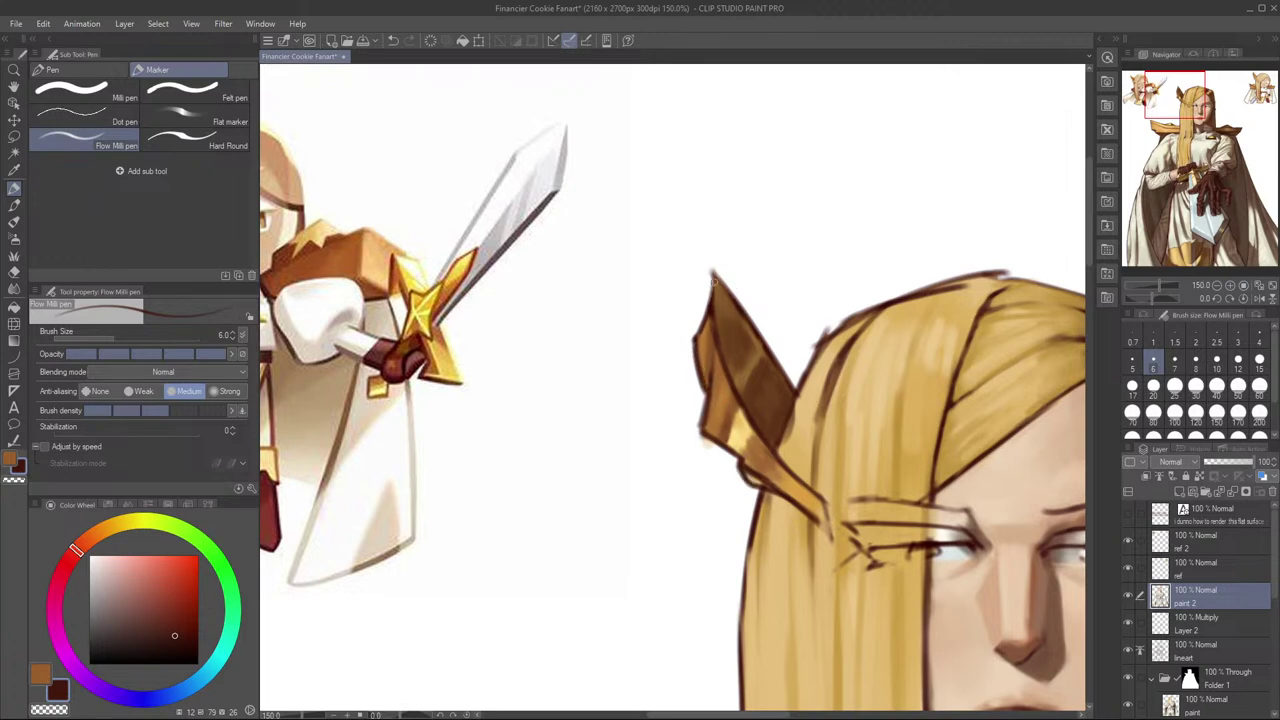
{"action": "key", "text": "bracketleft"}
{"action": "left_click_drag", "start_coordinate": [716, 277], "coordinate": [741, 310]}
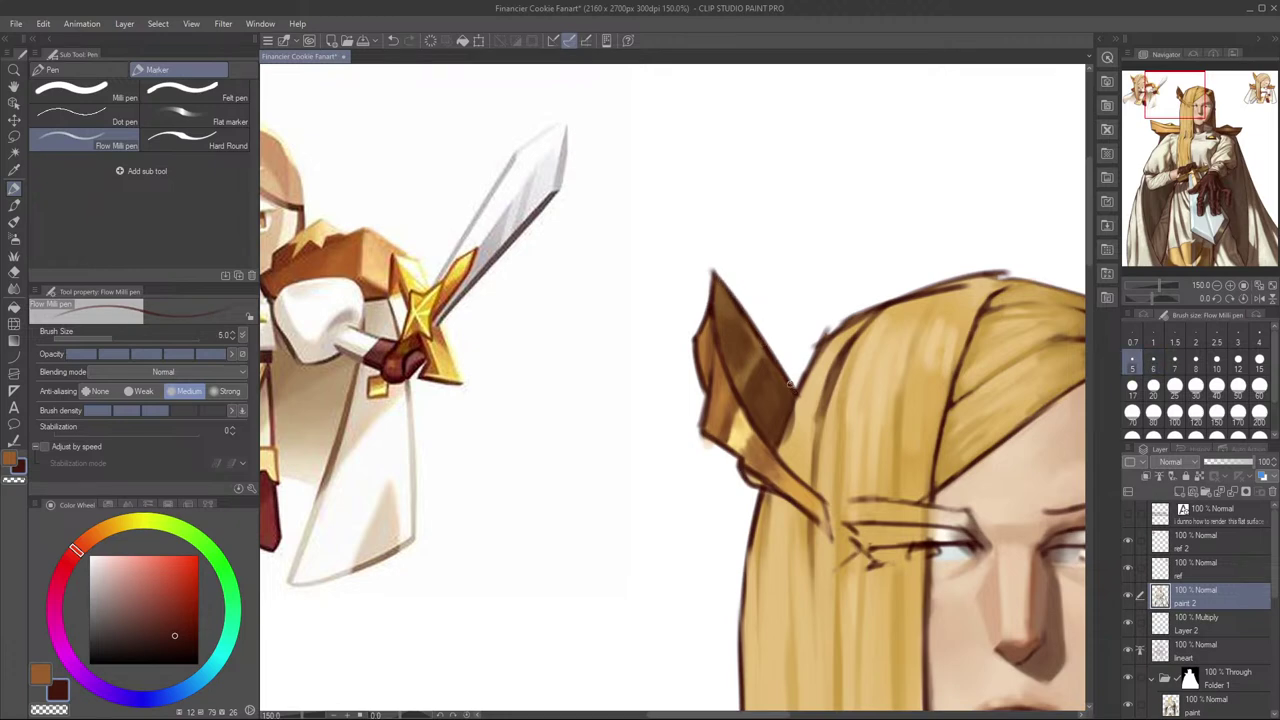
Step: Clean up the hair beside the ornament's inner face with sampled golds at pen size 7
{"action": "scroll", "coordinate": [811, 436], "scroll_direction": "down", "scroll_amount": 2}
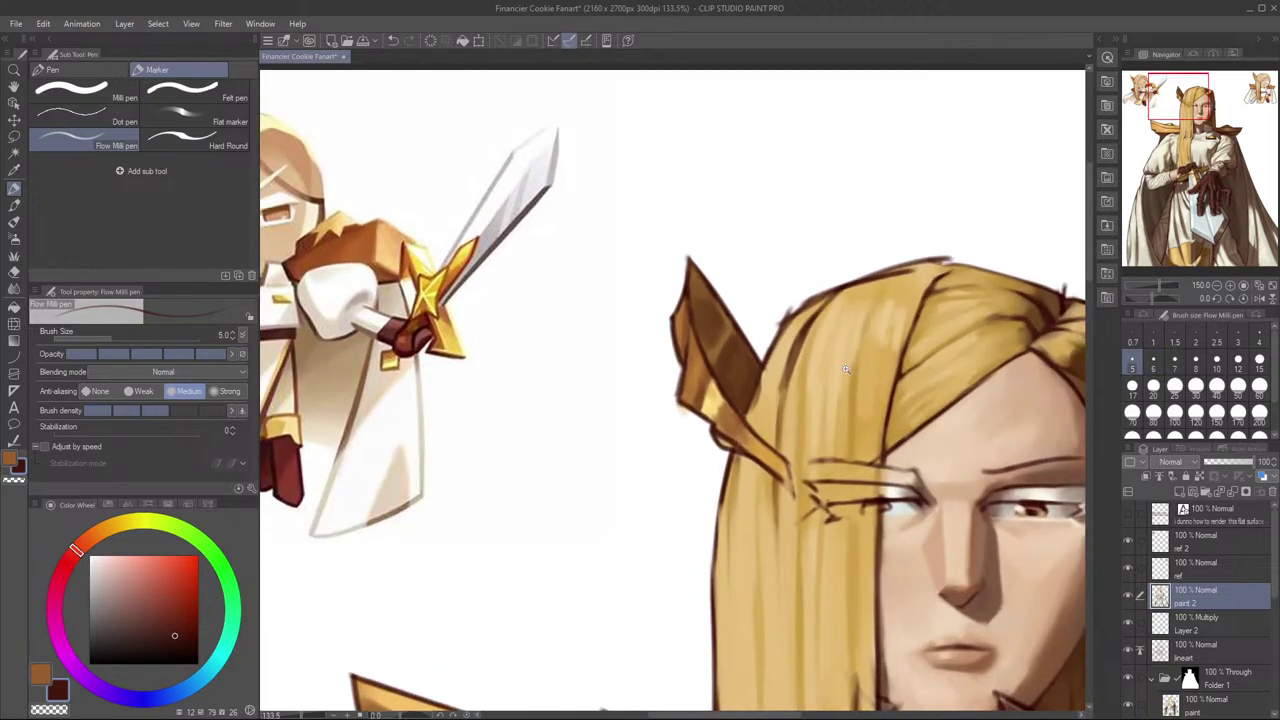
{"action": "left_click", "coordinate": [754, 404], "text": "alt"}
{"action": "key", "text": "bracketright"}
{"action": "key", "text": "bracketright"}
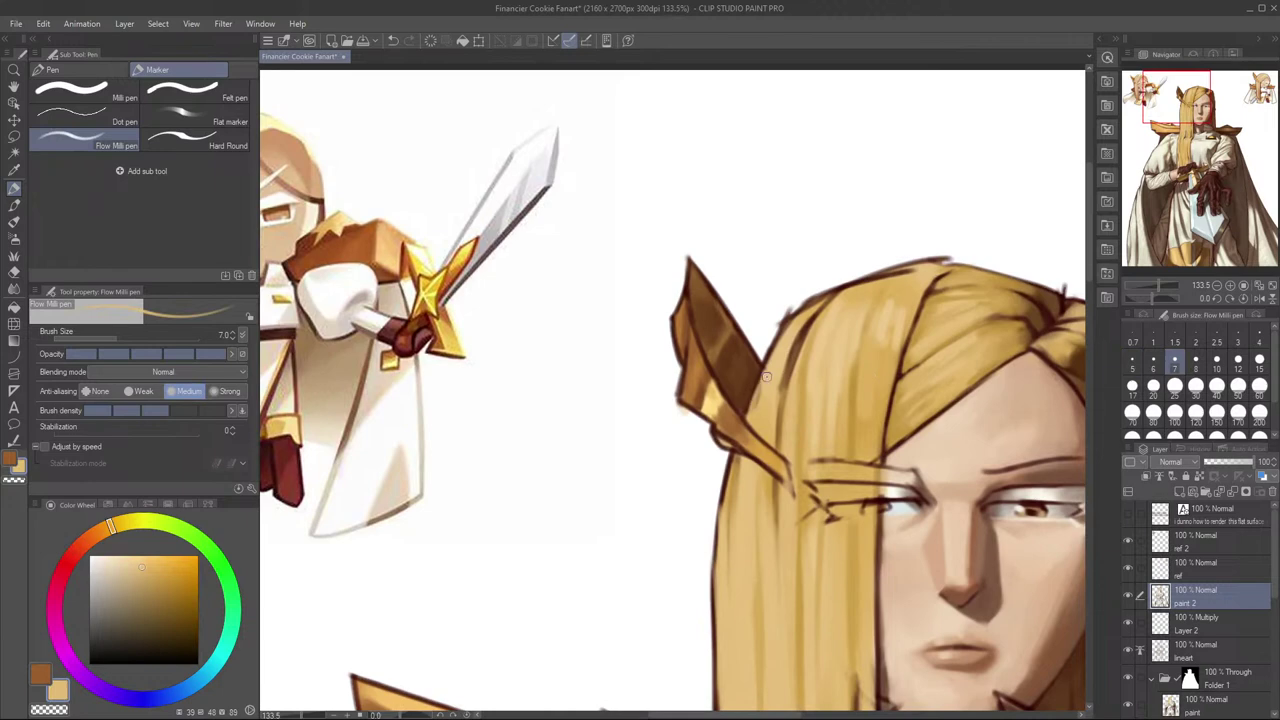
{"action": "left_click", "coordinate": [737, 477], "text": "alt"}
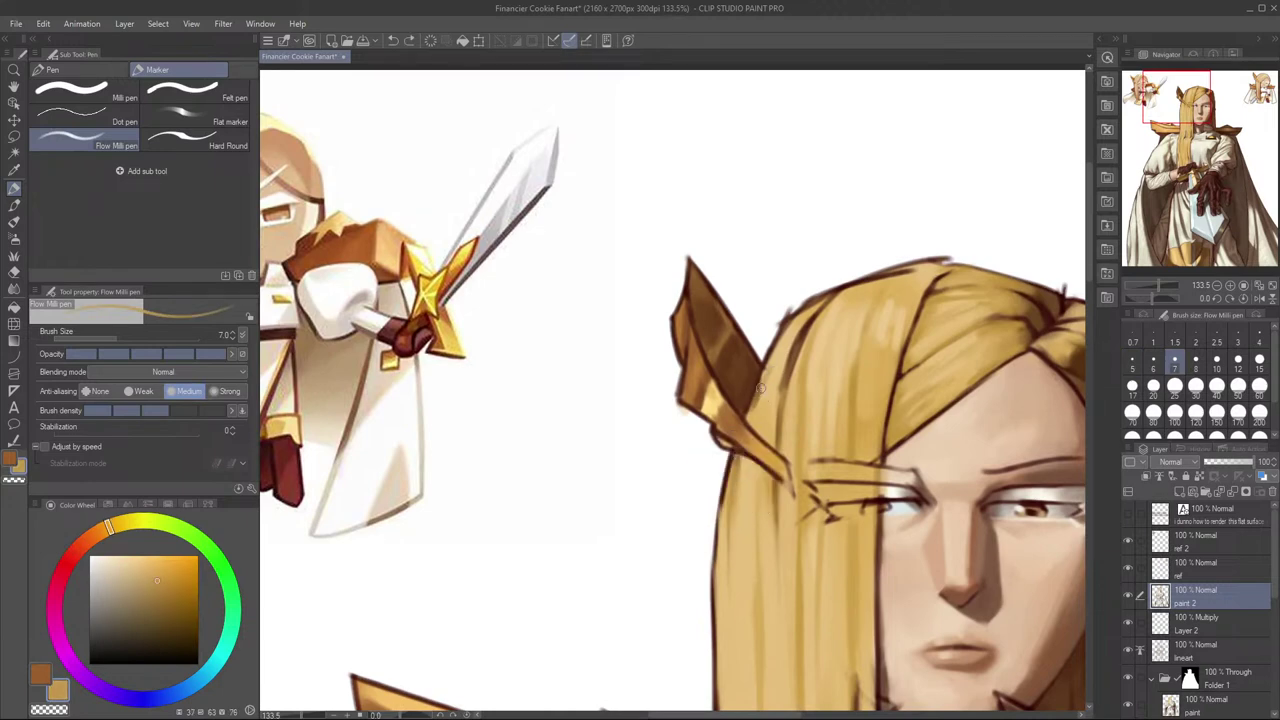
{"action": "mouse_move", "coordinate": [782, 348]}
{"action": "left_mouse_down"}
{"action": "mouse_move", "coordinate": [748, 417]}
{"action": "mouse_move", "coordinate": [799, 344]}
{"action": "mouse_move", "coordinate": [780, 383]}
{"action": "left_mouse_up"}
{"action": "left_click", "coordinate": [764, 411], "text": "alt"}
{"action": "left_click", "coordinate": [740, 458], "text": "alt"}
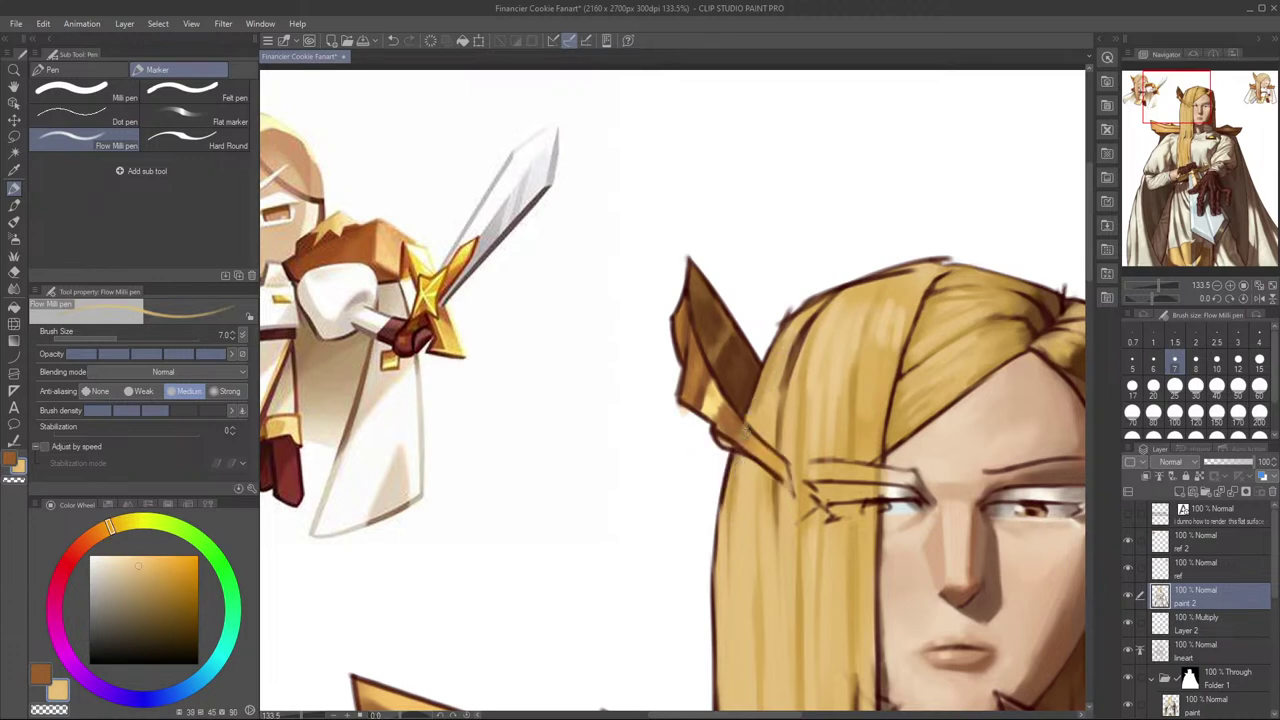
Step: Darken the ornament's lower bend with sampled dark reddish brown and check the drawing mirrored
{"action": "left_click", "coordinate": [727, 439], "text": "alt"}
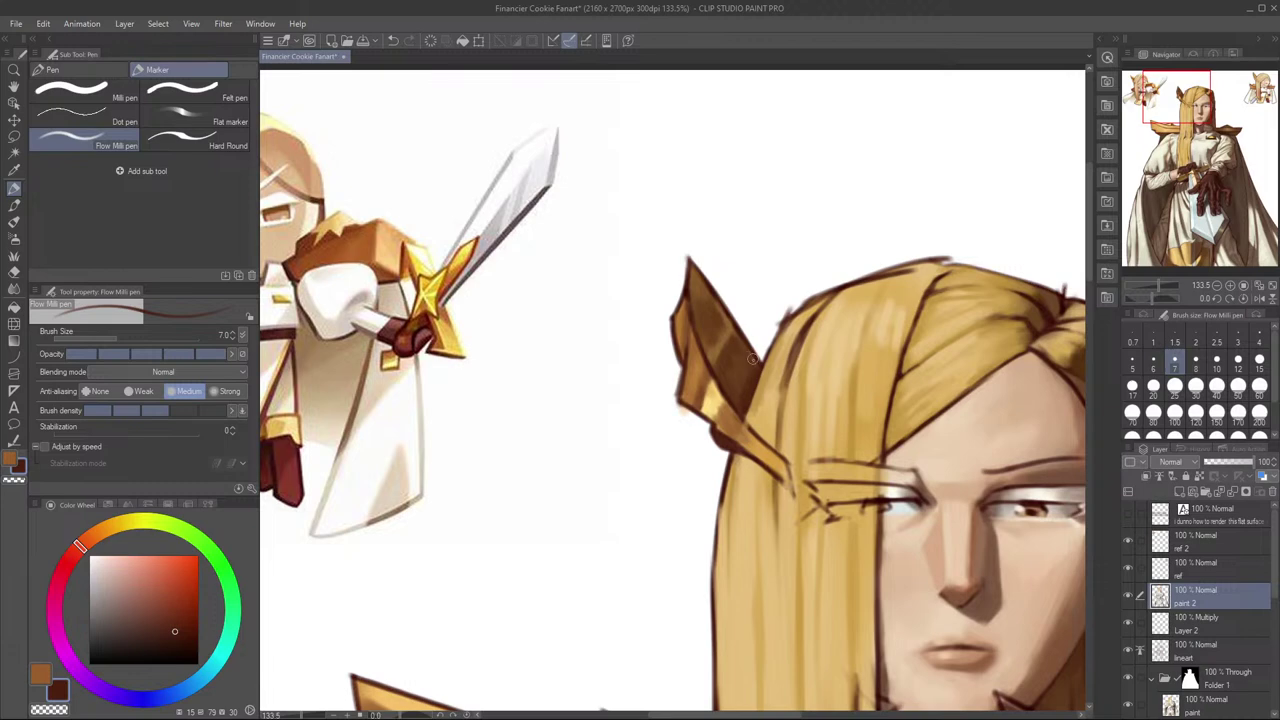
{"action": "left_click_drag", "start_coordinate": [892, 319], "coordinate": [860, 263]}
{"action": "scroll", "coordinate": [896, 292], "scroll_direction": "down", "scroll_amount": 3}
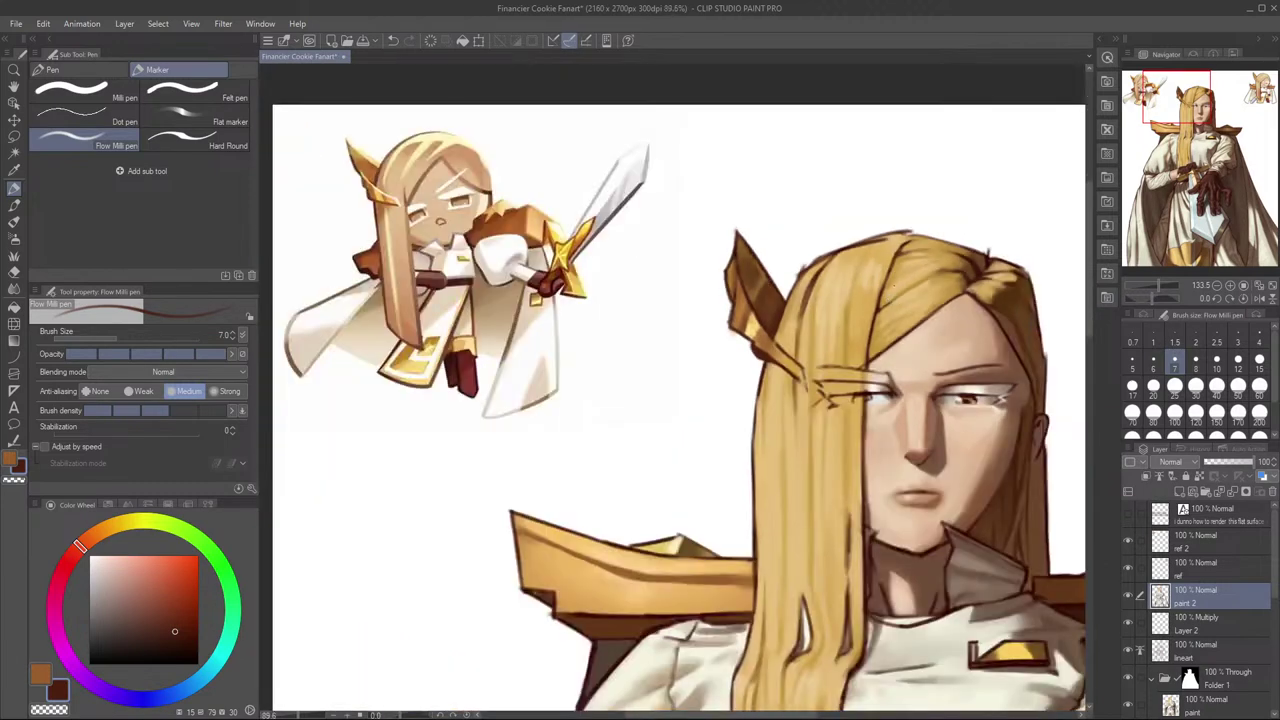
{"action": "key", "text": "h"}
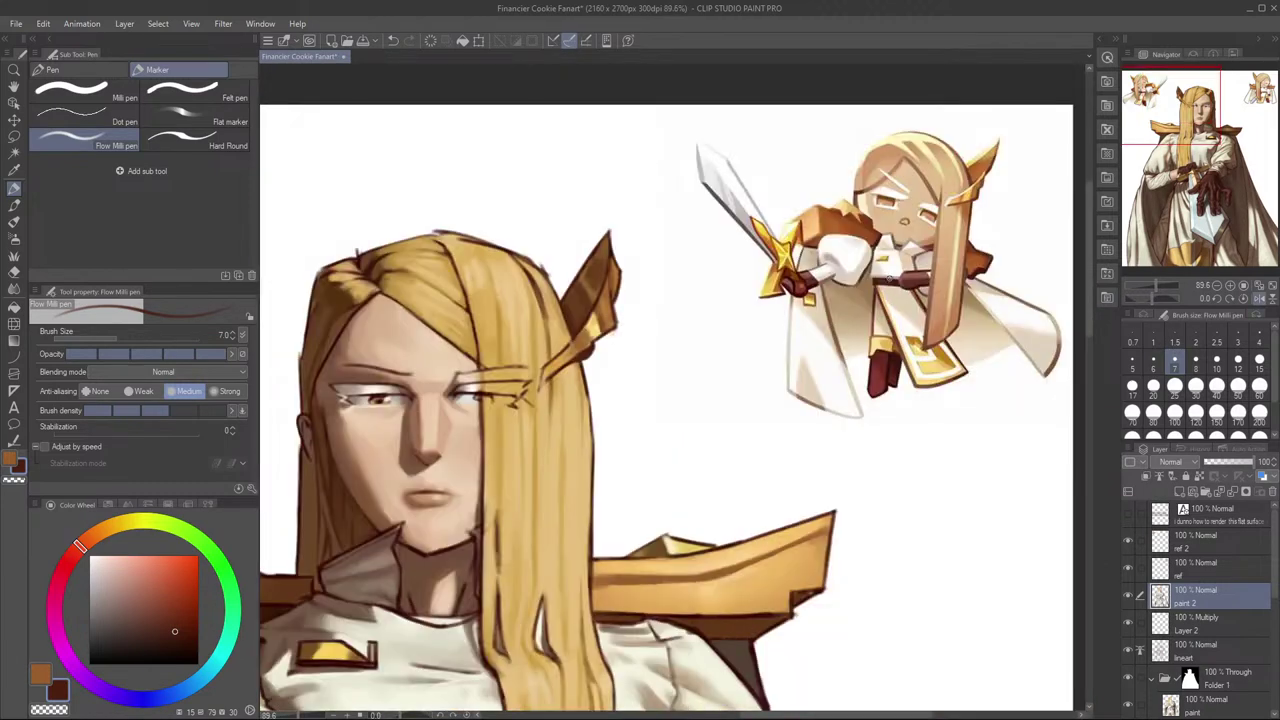
{"action": "key", "text": "h"}
{"action": "scroll", "coordinate": [900, 300], "scroll_direction": "up", "scroll_amount": 3}
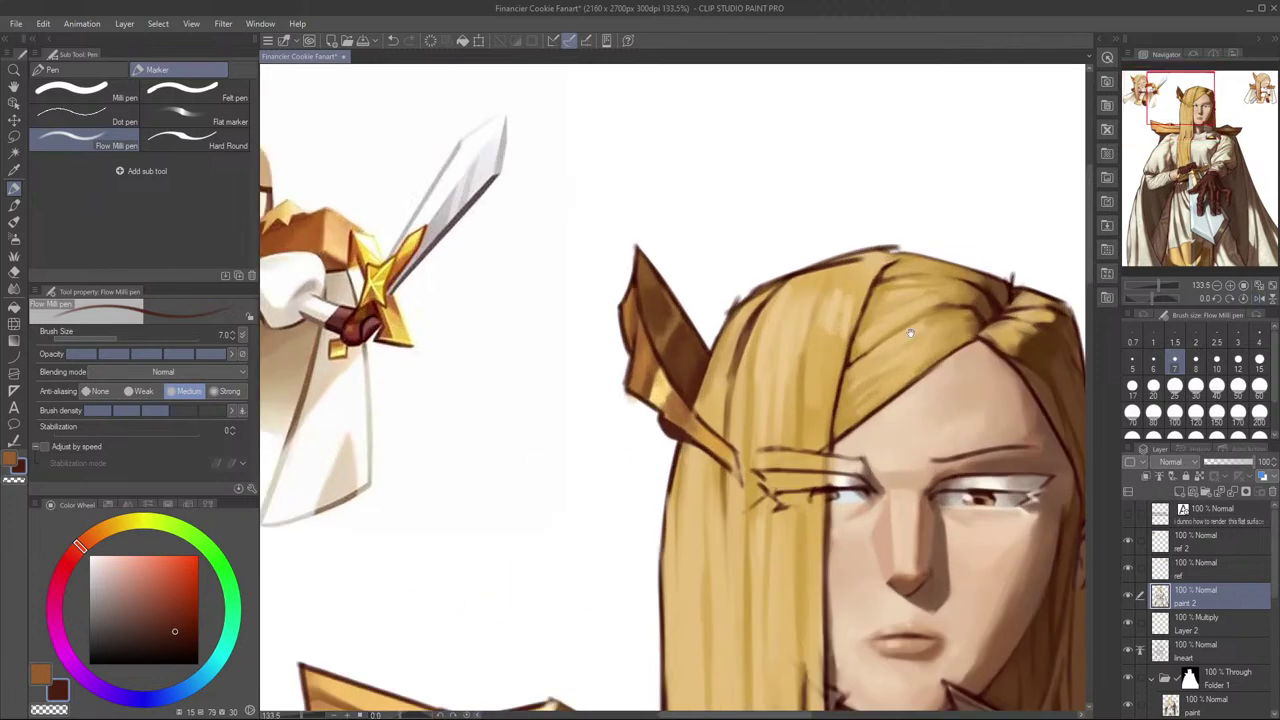
Step: Line the upper edge of the ornament's band with sampled dark reddish brown, using pen sizes 4 and 5
{"action": "left_click_drag", "start_coordinate": [790, 368], "coordinate": [862, 398]}
{"action": "left_click", "coordinate": [814, 376], "text": "alt"}
{"action": "key", "text": "bracketleft"}
{"action": "key", "text": "bracketleft"}
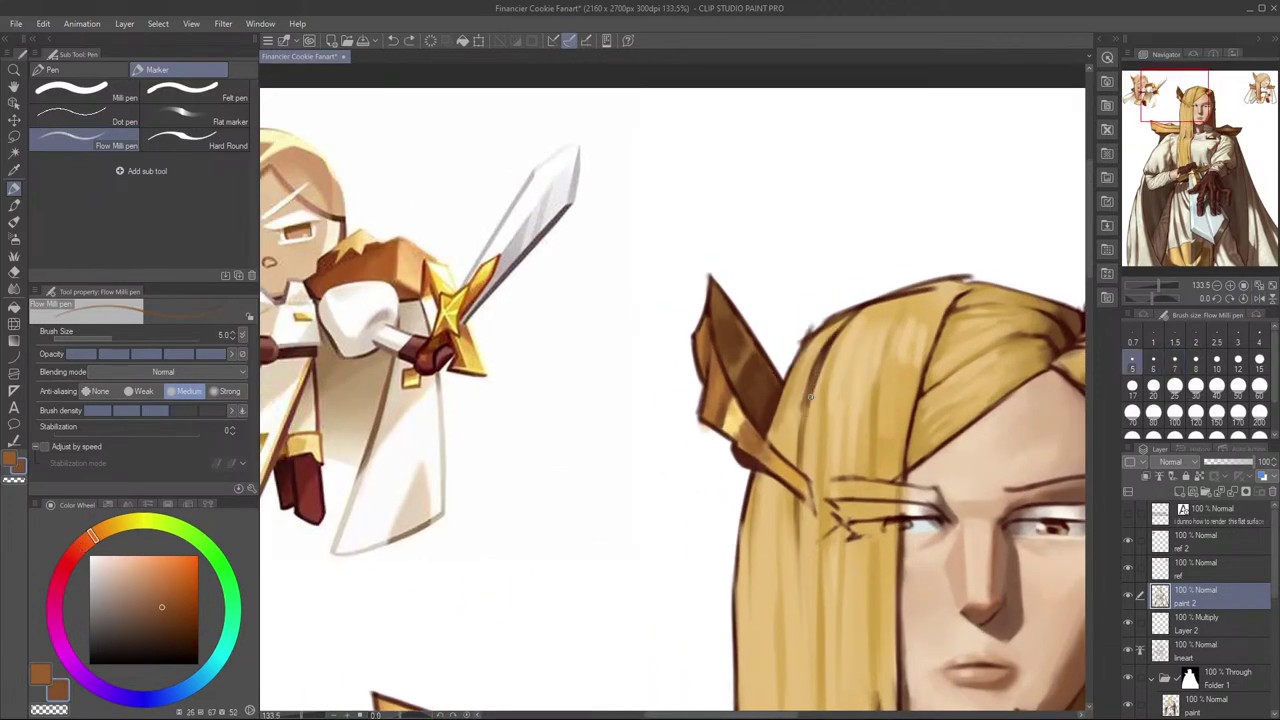
{"action": "left_click", "coordinate": [828, 350], "text": "alt"}
{"action": "key", "text": "bracketleft"}
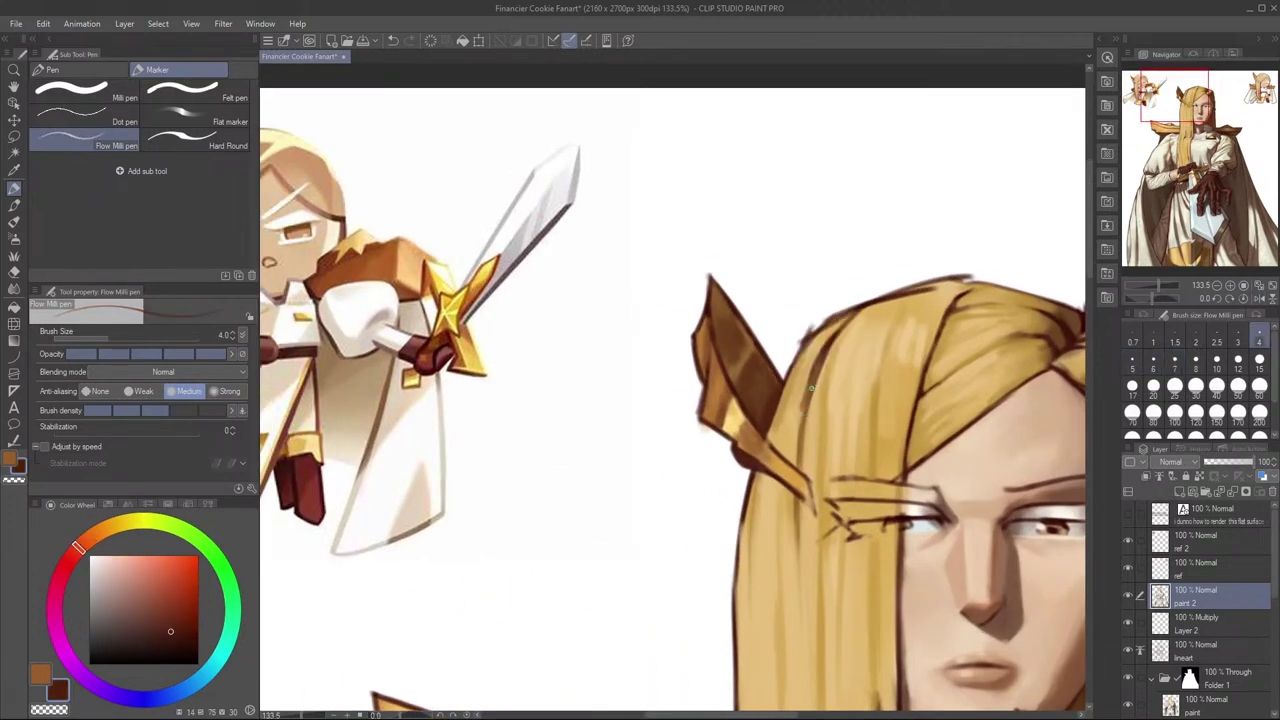
{"action": "key", "text": "bracketright"}
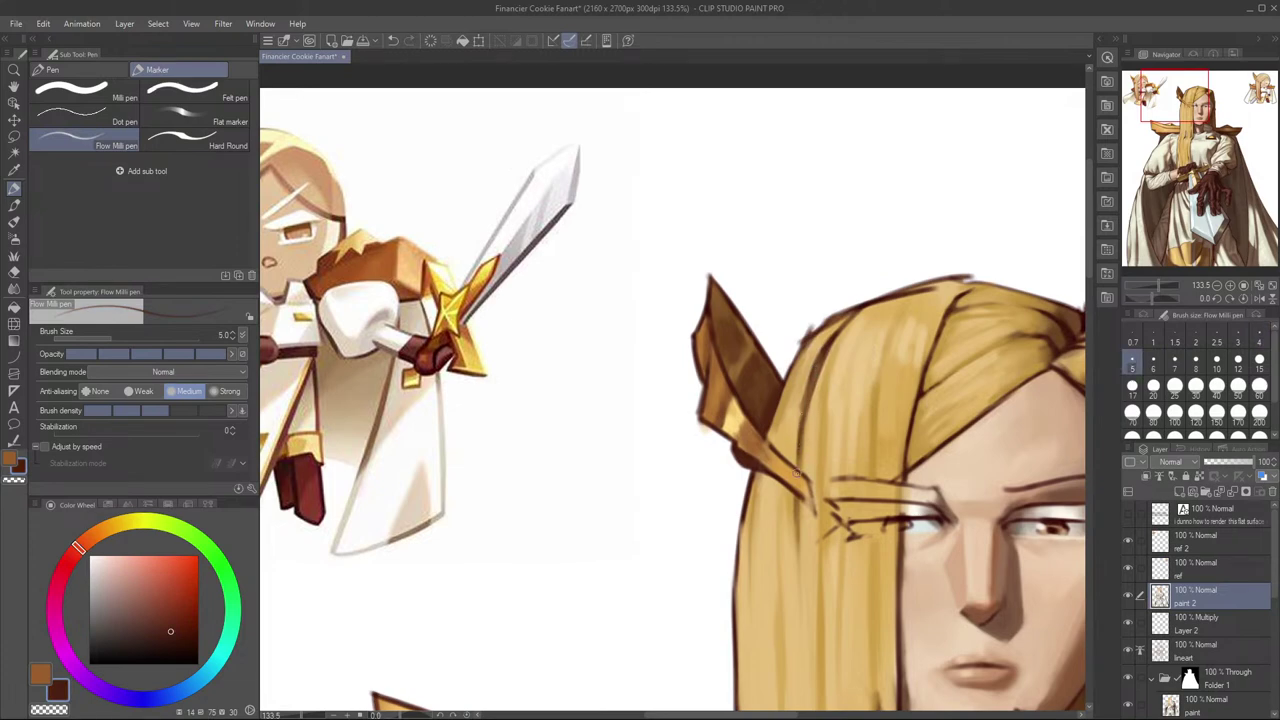
Step: Try drawing a sampled brown strand line down the hair beside the ornament with pen size 7
{"action": "left_click", "coordinate": [827, 367], "text": "alt"}
{"action": "key", "text": "bracketright"}
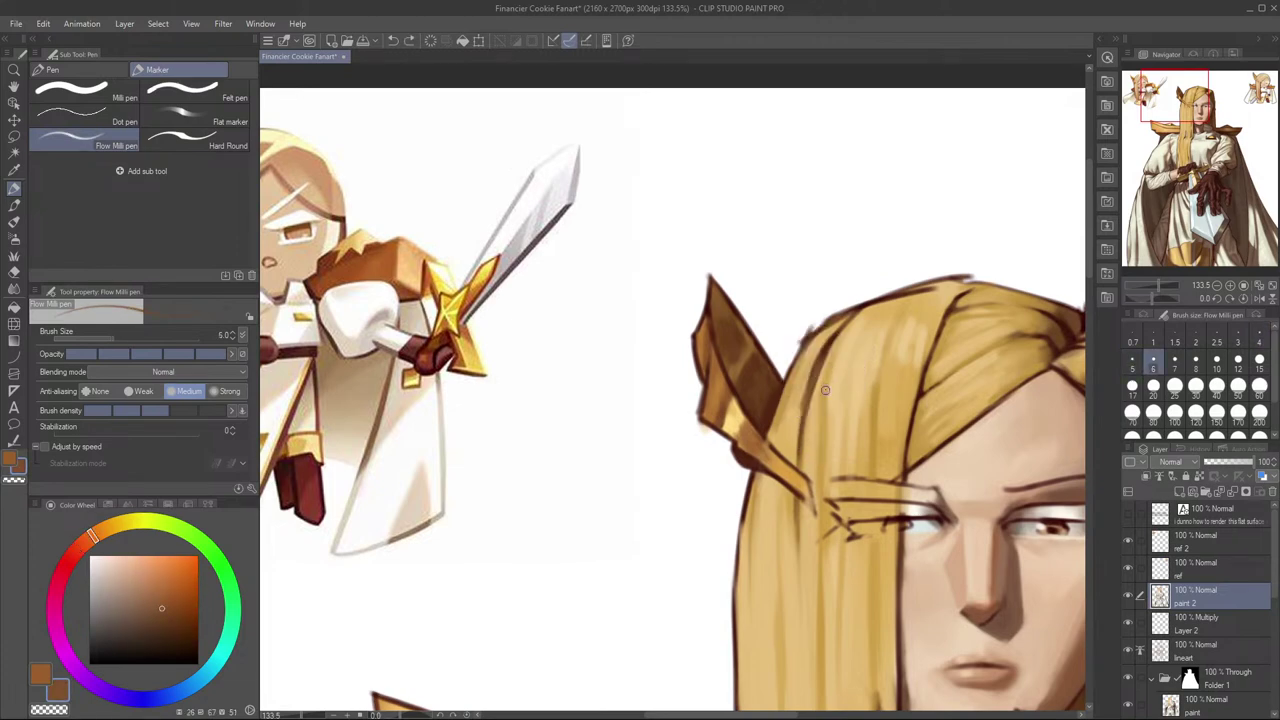
{"action": "key", "text": "bracketright"}
{"action": "left_click", "coordinate": [828, 380], "text": "alt"}
{"action": "left_click_drag", "start_coordinate": [827, 373], "coordinate": [823, 464]}
{"action": "key", "text": "ctrl+z"}
{"action": "key", "text": "ctrl+z"}
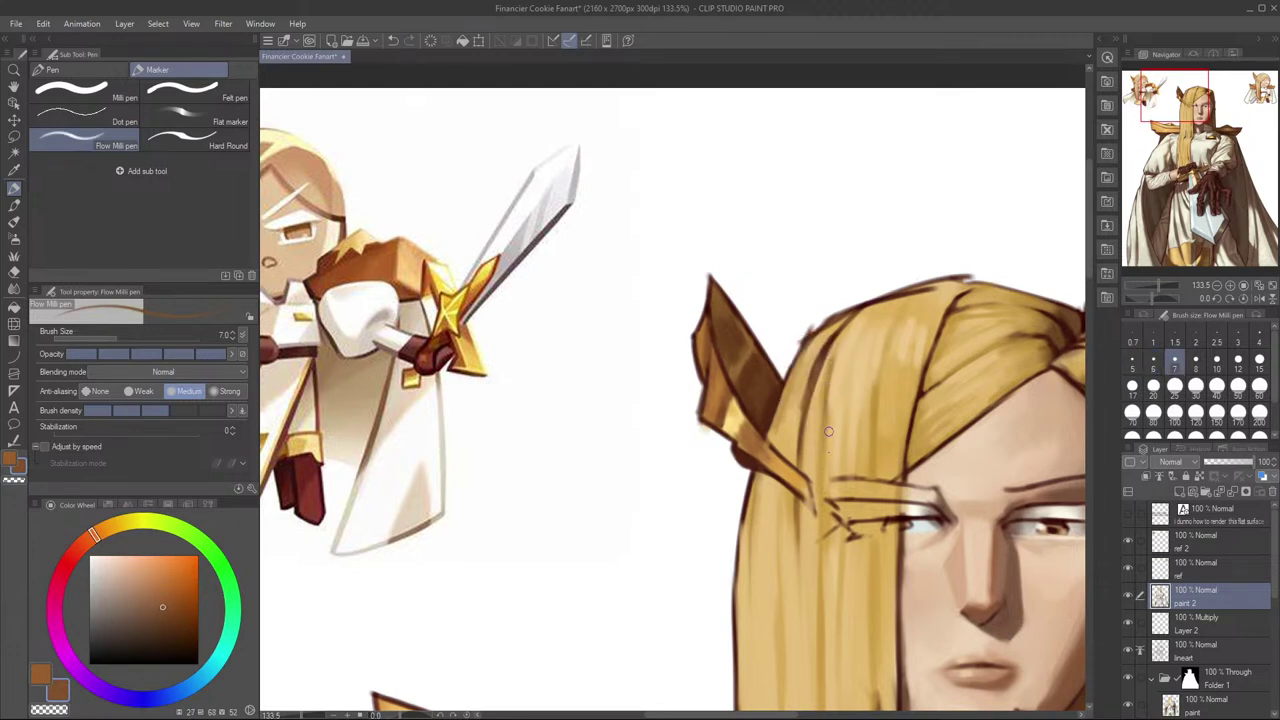
Step: Blend the strand beside the ornament with sampled gold at pen size 10, and refine its line in brown at size 7
{"action": "left_click", "coordinate": [828, 330], "text": "alt"}
{"action": "key", "text": "bracketright"}
{"action": "key", "text": "bracketright"}
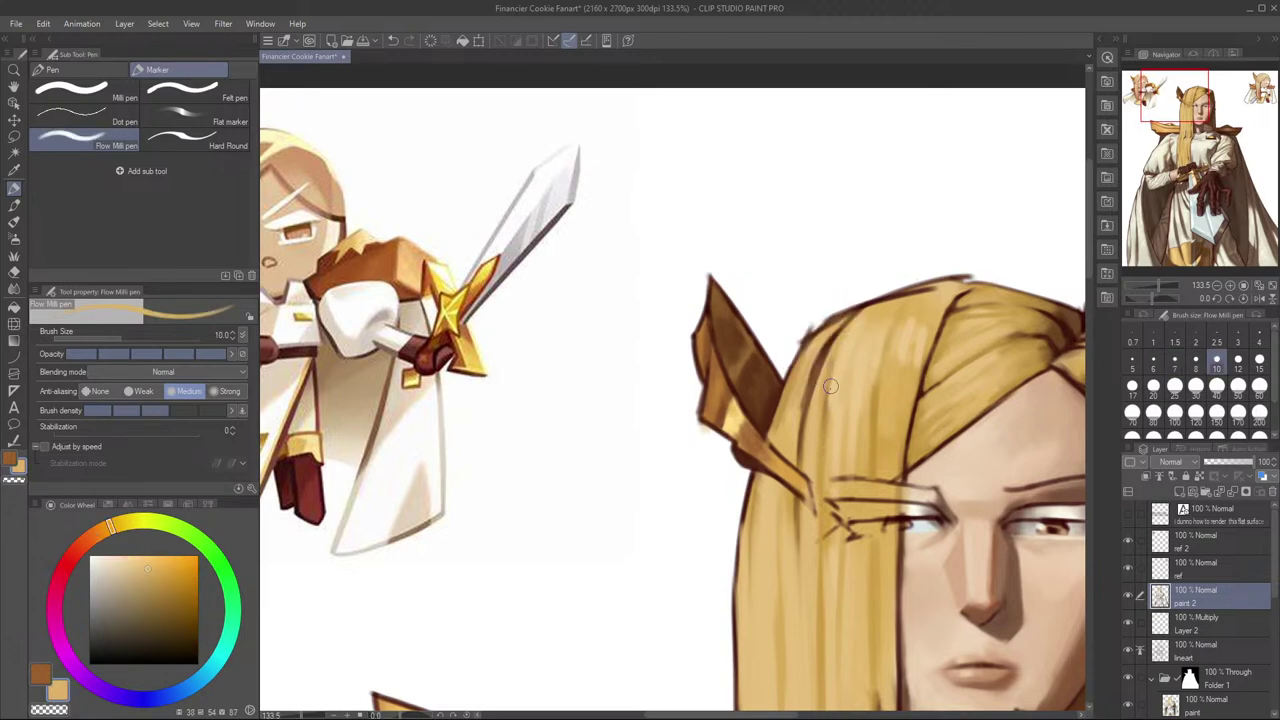
{"action": "left_click", "coordinate": [830, 382], "text": "alt"}
{"action": "left_click", "coordinate": [828, 402], "text": "alt"}
{"action": "left_click", "coordinate": [816, 366], "text": "alt"}
{"action": "key", "text": "bracketleft"}
{"action": "key", "text": "bracketleft"}
{"action": "mouse_move", "coordinate": [824, 428]}
{"action": "left_mouse_down"}
{"action": "mouse_move", "coordinate": [821, 488]}
{"action": "mouse_move", "coordinate": [825, 420]}
{"action": "left_mouse_up"}
{"action": "key", "text": "ctrl+z"}
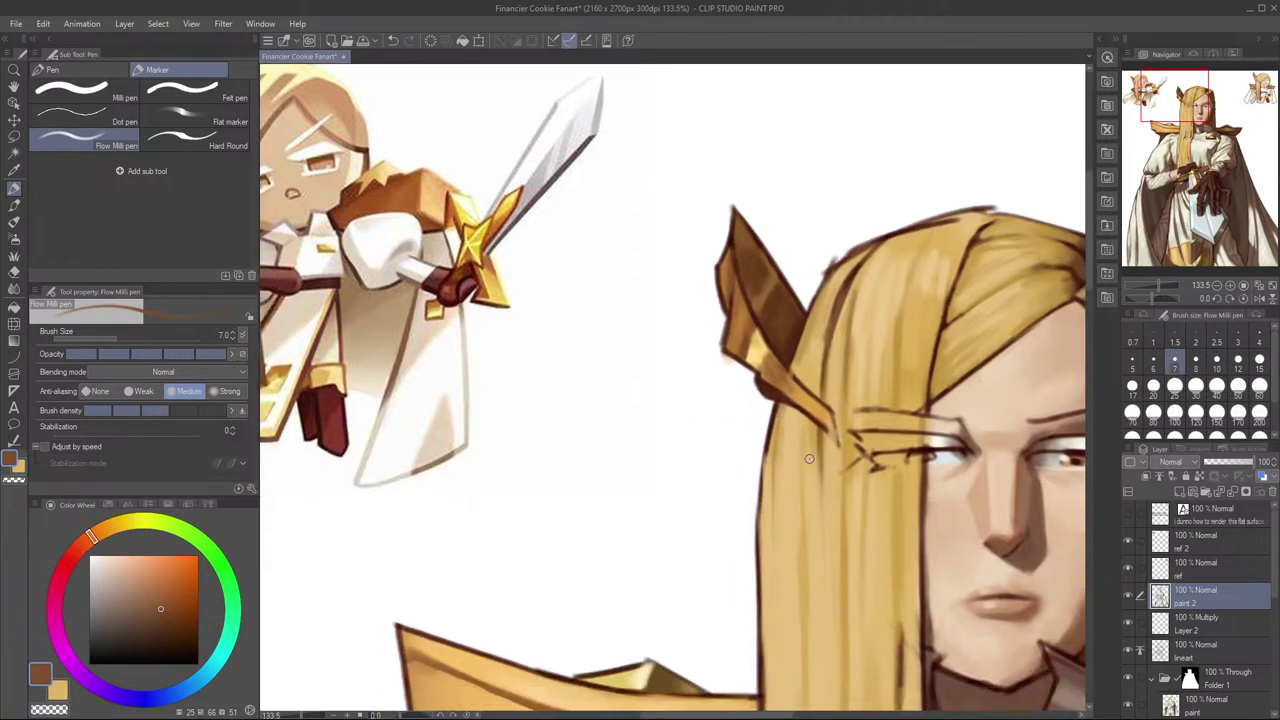
{"action": "key", "text": "ctrl+z"}
Step: Try brown strand lines down the long front lock below the ornament with pen size 7
{"action": "left_click_drag", "start_coordinate": [805, 541], "coordinate": [806, 634]}
{"action": "key", "text": "ctrl+z"}
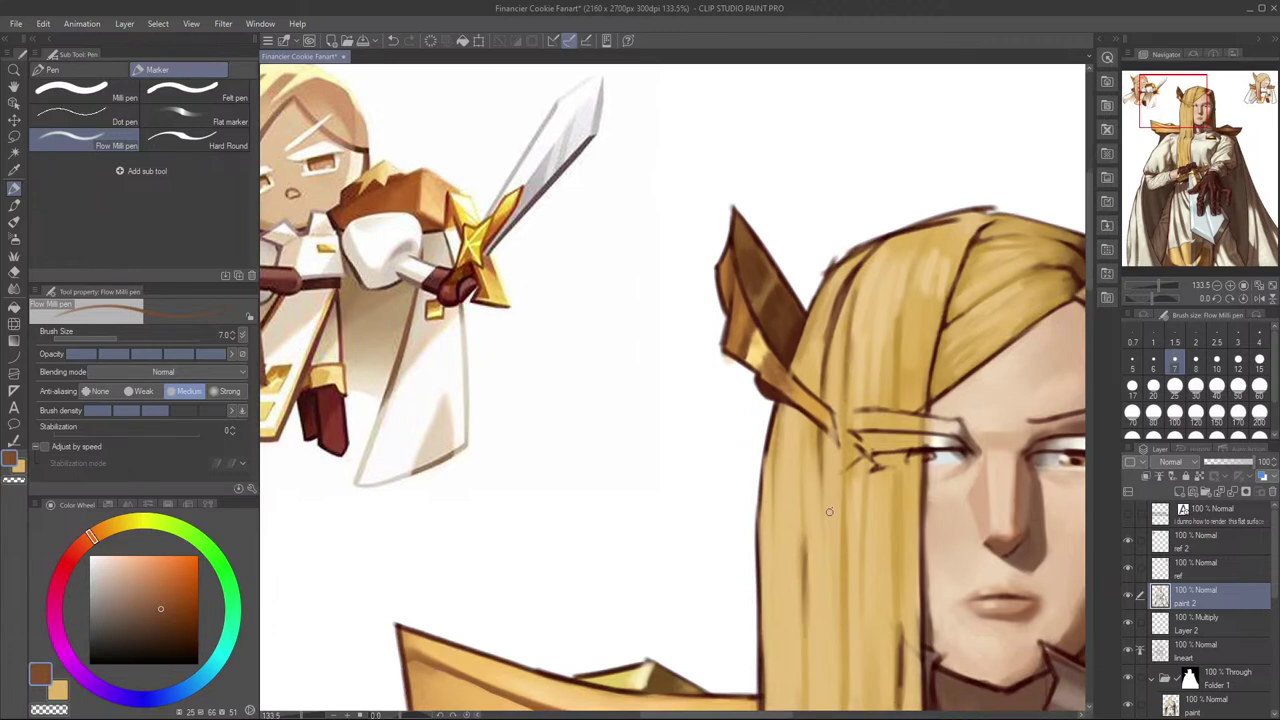
{"action": "mouse_move", "coordinate": [842, 536]}
{"action": "left_mouse_down"}
{"action": "mouse_move", "coordinate": [840, 600]}
{"action": "mouse_move", "coordinate": [855, 475]}
{"action": "left_mouse_up"}
{"action": "key", "text": "ctrl+z"}
{"action": "left_click_drag", "start_coordinate": [806, 547], "coordinate": [806, 633]}
{"action": "key", "text": "ctrl+z"}
{"action": "key", "text": "ctrl+z"}
Step: Shift the brown to a more orange hue and draw strand lines down the middle of the front lock at pen size 7
{"action": "left_click", "coordinate": [99, 530]}
{"action": "key", "text": "ctrl+z"}
{"action": "left_click_drag", "start_coordinate": [803, 547], "coordinate": [806, 615]}
{"action": "left_click_drag", "start_coordinate": [806, 536], "coordinate": [804, 636]}
{"action": "key", "text": "ctrl+z"}
{"action": "key", "text": "ctrl+z"}
{"action": "key", "text": "ctrl+z"}
{"action": "left_click_drag", "start_coordinate": [846, 539], "coordinate": [846, 638]}
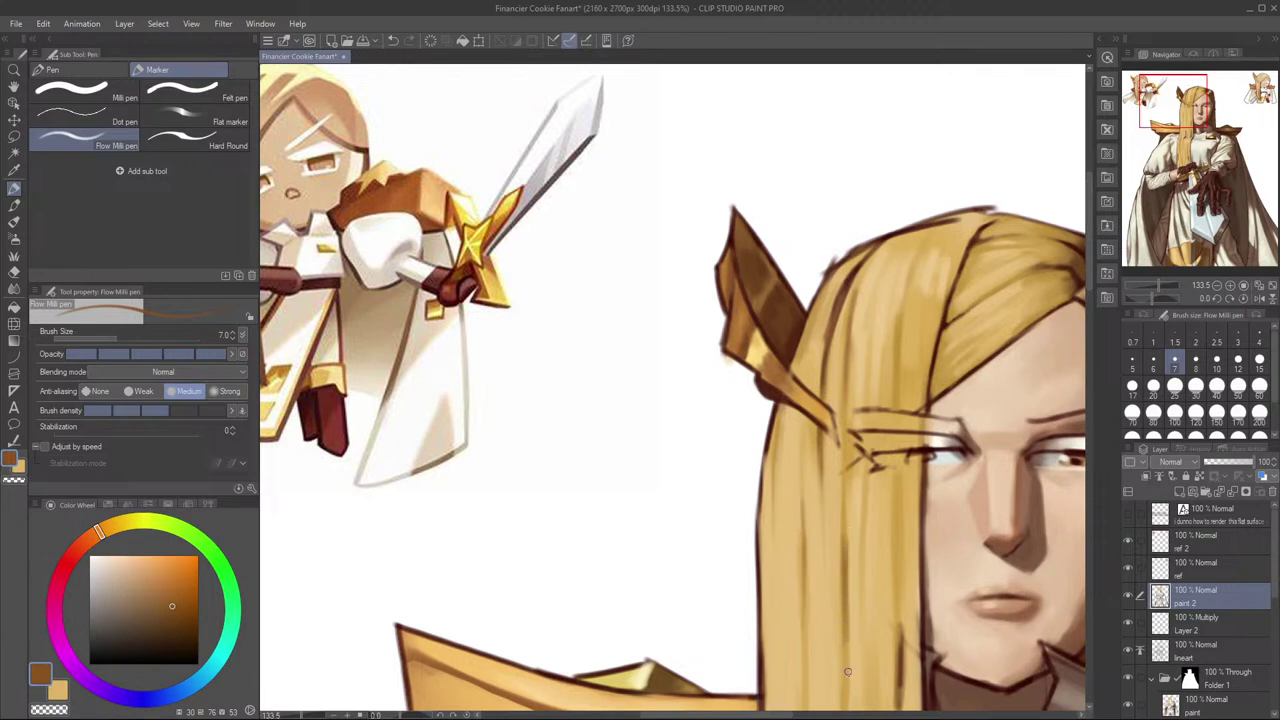
{"action": "left_click_drag", "start_coordinate": [912, 514], "coordinate": [913, 438]}
{"action": "left_click_drag", "start_coordinate": [848, 482], "coordinate": [847, 580]}
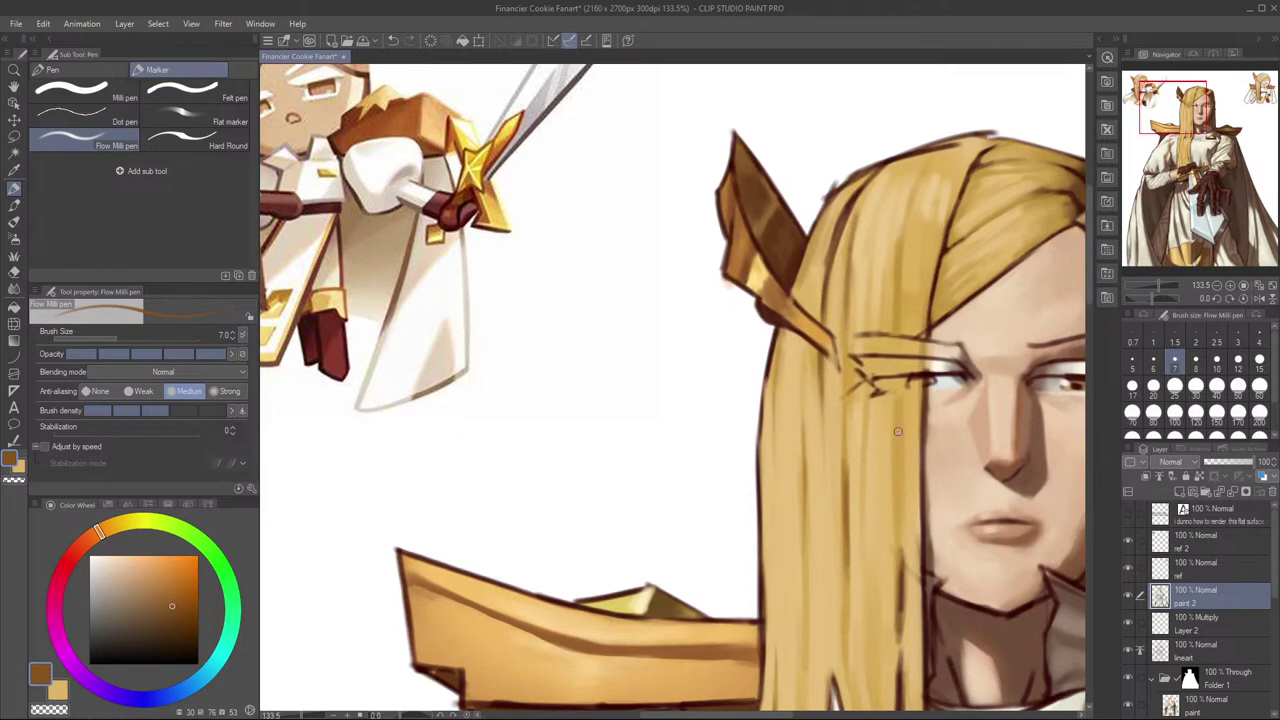
Step: Check the drawing mirrored and soften the new strand lines with sampled light gold at pen size 10
{"action": "key", "text": "h"}
{"action": "key", "text": "h"}
{"action": "left_click", "coordinate": [866, 431], "text": "alt"}
{"action": "key", "text": "]"}
{"action": "key", "text": "]"}
{"action": "key", "text": "ctrl+z"}
{"action": "left_click_drag", "start_coordinate": [847, 460], "coordinate": [845, 608]}
{"action": "key", "text": "ctrl+z"}
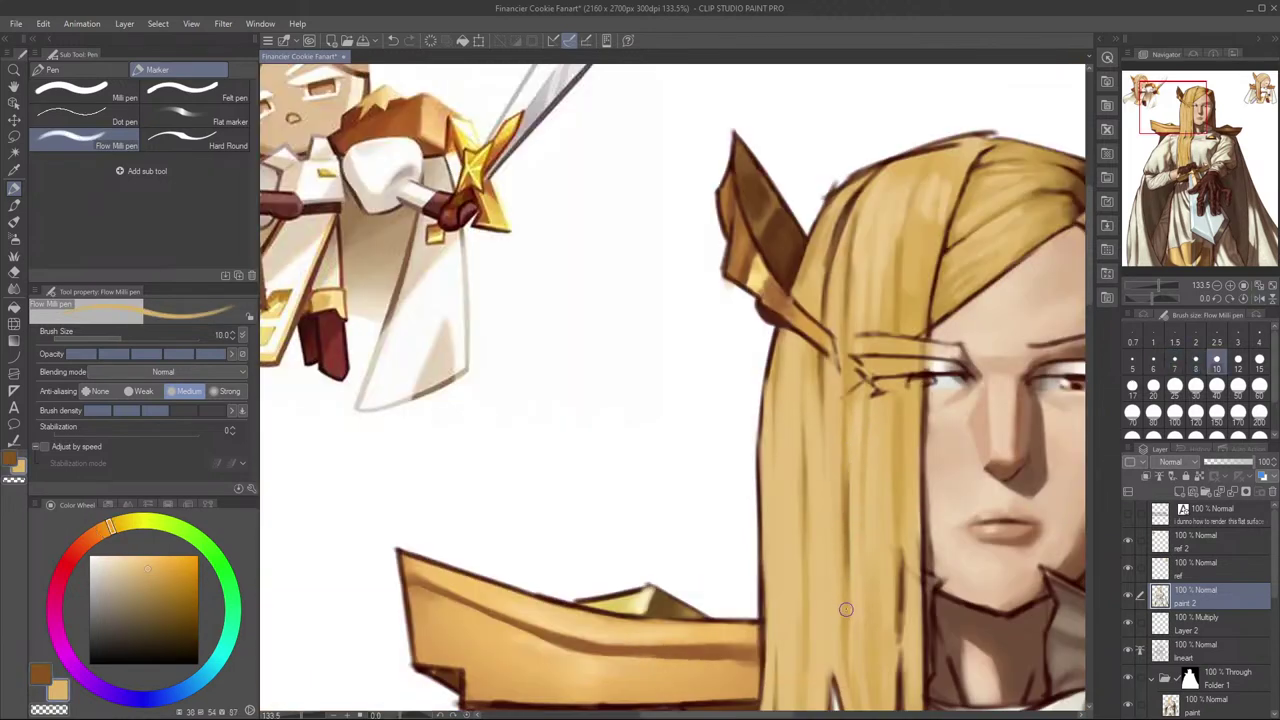
{"action": "key", "text": "ctrl+z"}
{"action": "left_click_drag", "start_coordinate": [846, 456], "coordinate": [842, 512]}
{"action": "left_click_drag", "start_coordinate": [808, 440], "coordinate": [805, 500]}
{"action": "key", "text": "ctrl+z"}
Step: Try a thin brown strand line on the front lock near the face, testing different pen sizes
{"action": "left_click", "coordinate": [900, 470], "text": "alt"}
{"action": "key", "text": "bracketleft"}
{"action": "key", "text": "bracketleft"}
{"action": "key", "text": "bracketleft"}
{"action": "key", "text": "bracketleft"}
{"action": "mouse_move", "coordinate": [900, 505]}
{"action": "left_mouse_down"}
{"action": "mouse_move", "coordinate": [902, 435]}
{"action": "mouse_move", "coordinate": [897, 519]}
{"action": "left_mouse_up"}
{"action": "key", "text": "ctrl+z"}
{"action": "key", "text": "bracketright"}
{"action": "key", "text": "bracketright"}
{"action": "mouse_move", "coordinate": [901, 429]}
{"action": "left_mouse_down"}
{"action": "mouse_move", "coordinate": [903, 558]}
{"action": "mouse_move", "coordinate": [898, 516]}
{"action": "left_mouse_up"}
{"action": "key", "text": "ctrl+z"}
{"action": "key", "text": "ctrl+z"}
{"action": "mouse_move", "coordinate": [901, 414]}
{"action": "left_mouse_down"}
{"action": "mouse_move", "coordinate": [897, 520]}
{"action": "mouse_move", "coordinate": [899, 501]}
{"action": "left_mouse_up"}
{"action": "key", "text": "ctrl+z"}
{"action": "key", "text": "ctrl+z"}
Step: Draw a brown strand line down the face side of the front lock with pen size 8
{"action": "key", "text": "bracketright"}
{"action": "key", "text": "bracketright"}
{"action": "key", "text": "bracketright"}
{"action": "left_click_drag", "start_coordinate": [902, 424], "coordinate": [896, 489]}
{"action": "key", "text": "ctrl+z"}
{"action": "key", "text": "bracketleft"}
{"action": "key", "text": "bracketleft"}
{"action": "left_click_drag", "start_coordinate": [899, 426], "coordinate": [897, 496]}
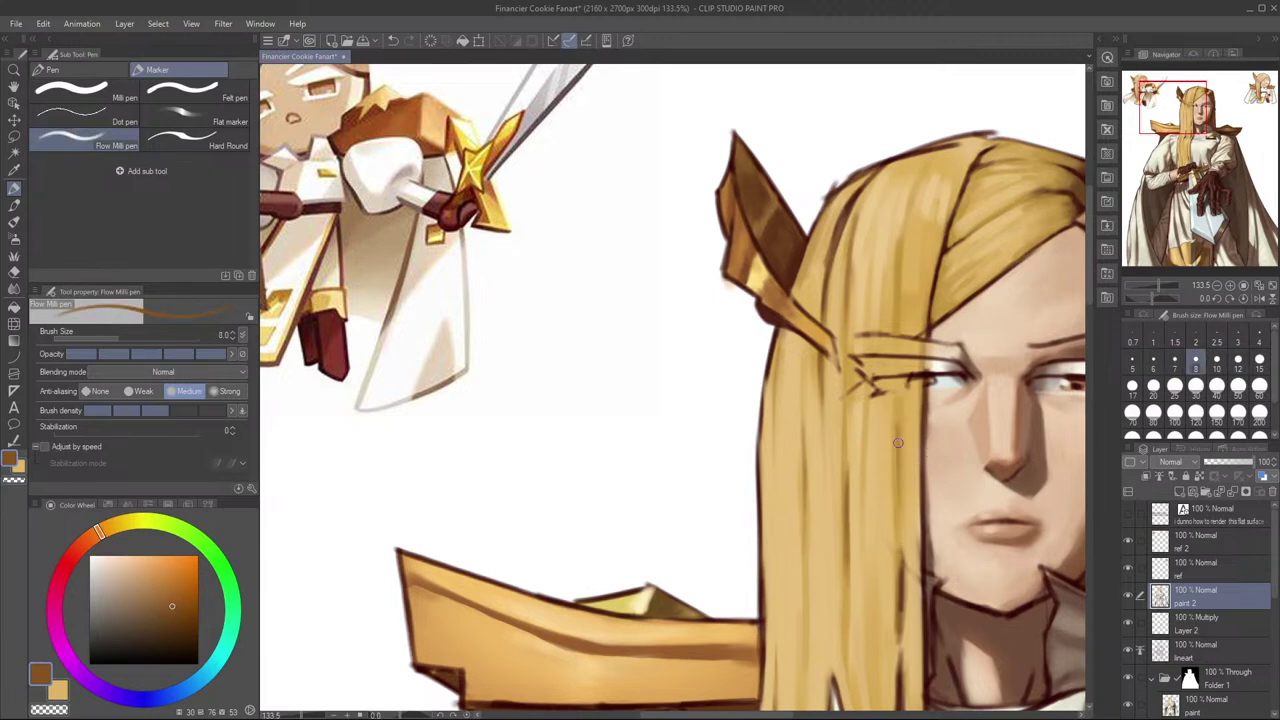
Step: Blend the lock's middle strand line with sampled golds and try a strand line above the brow at pen size 7
{"action": "left_click", "coordinate": [846, 431], "text": "alt"}
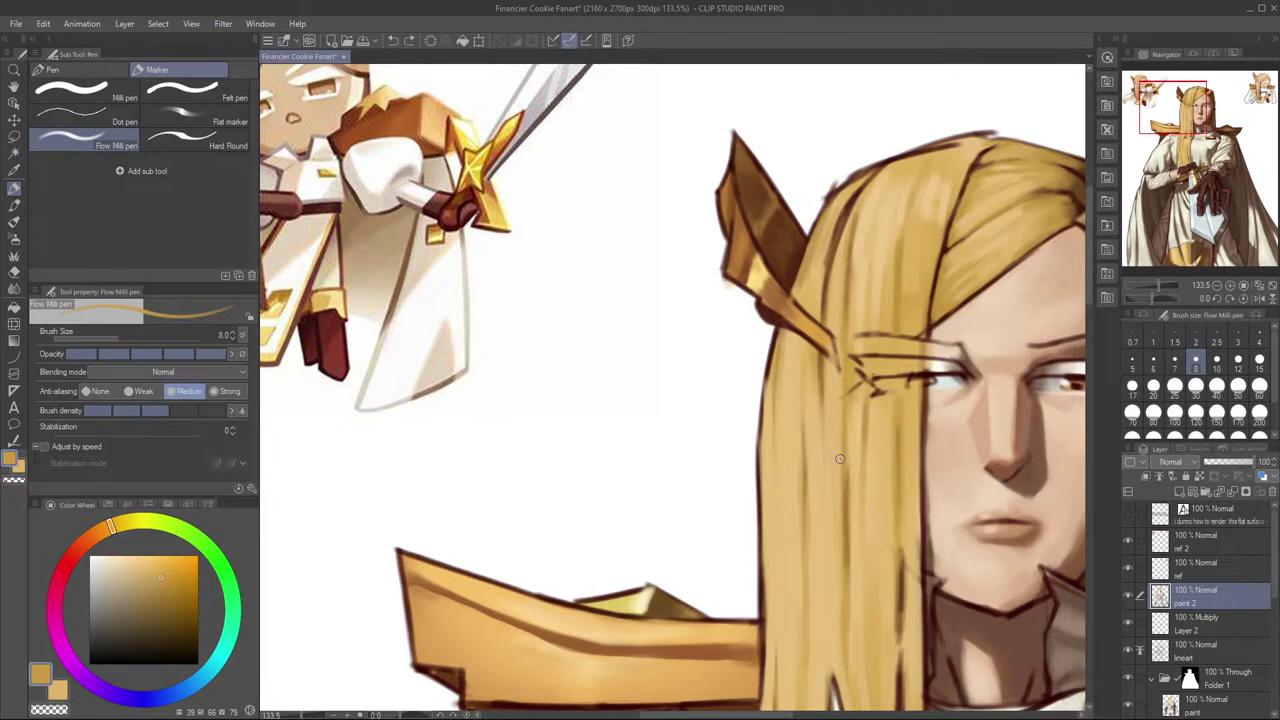
{"action": "scroll", "coordinate": [909, 399], "scroll_direction": "down", "scroll_amount": 3}
{"action": "scroll", "coordinate": [904, 378], "scroll_direction": "up", "scroll_amount": 3}
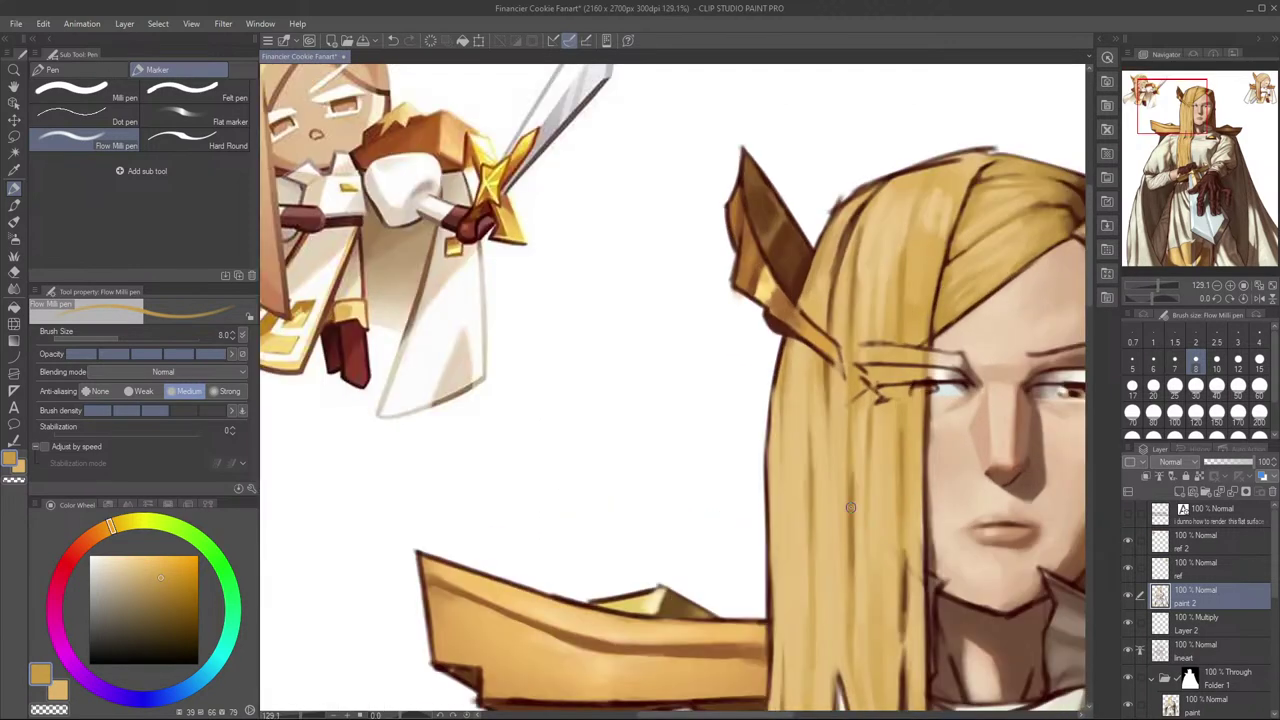
{"action": "left_click", "coordinate": [861, 479], "text": "alt"}
{"action": "left_click_drag", "start_coordinate": [899, 344], "coordinate": [903, 293]}
{"action": "key", "text": "ctrl+z"}
{"action": "left_click", "coordinate": [852, 506], "text": "alt"}
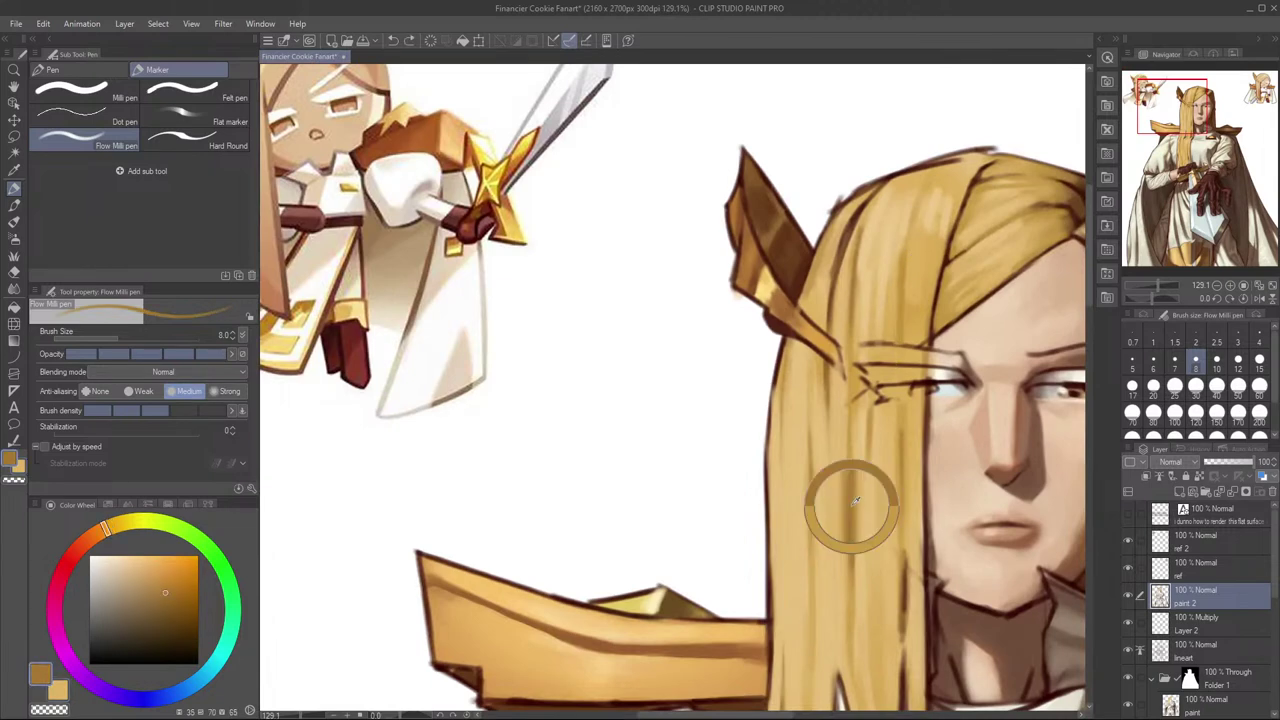
{"action": "key", "text": "bracketleft"}
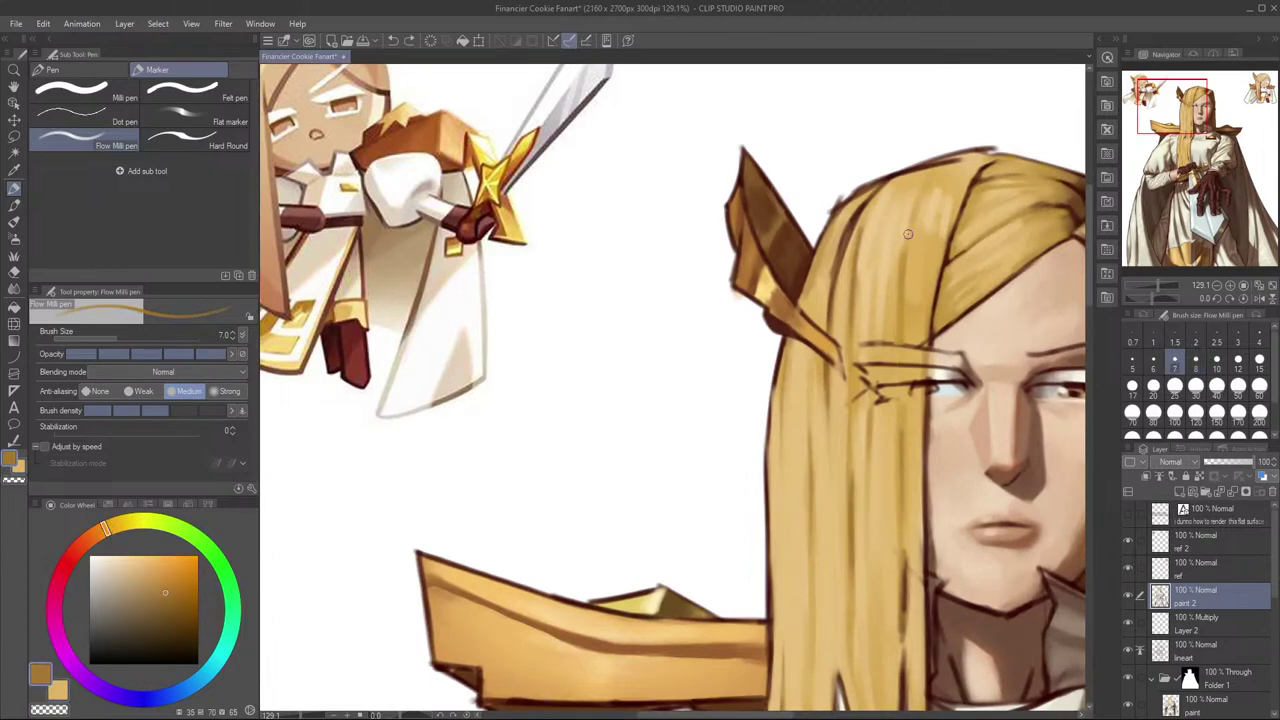
{"action": "mouse_move", "coordinate": [903, 287]}
{"action": "left_mouse_down"}
{"action": "mouse_move", "coordinate": [906, 254]}
{"action": "mouse_move", "coordinate": [903, 264]}
{"action": "left_mouse_up"}
{"action": "key", "text": "ctrl+z"}
{"action": "key", "text": "ctrl+z"}
Step: Paint over the dark line on the front lock beside the chin with sampled golds, increasing the pen to size 12
{"action": "scroll", "coordinate": [964, 341], "scroll_direction": "down", "scroll_amount": 3}
{"action": "left_click_drag", "start_coordinate": [1014, 388], "coordinate": [909, 245]}
{"action": "scroll", "coordinate": [910, 285], "scroll_direction": "down", "scroll_amount": 2}
{"action": "scroll", "coordinate": [898, 310], "scroll_direction": "up", "scroll_amount": 2}
{"action": "left_click_drag", "start_coordinate": [892, 326], "coordinate": [913, 372]}
{"action": "scroll", "coordinate": [912, 372], "scroll_direction": "up", "scroll_amount": 3}
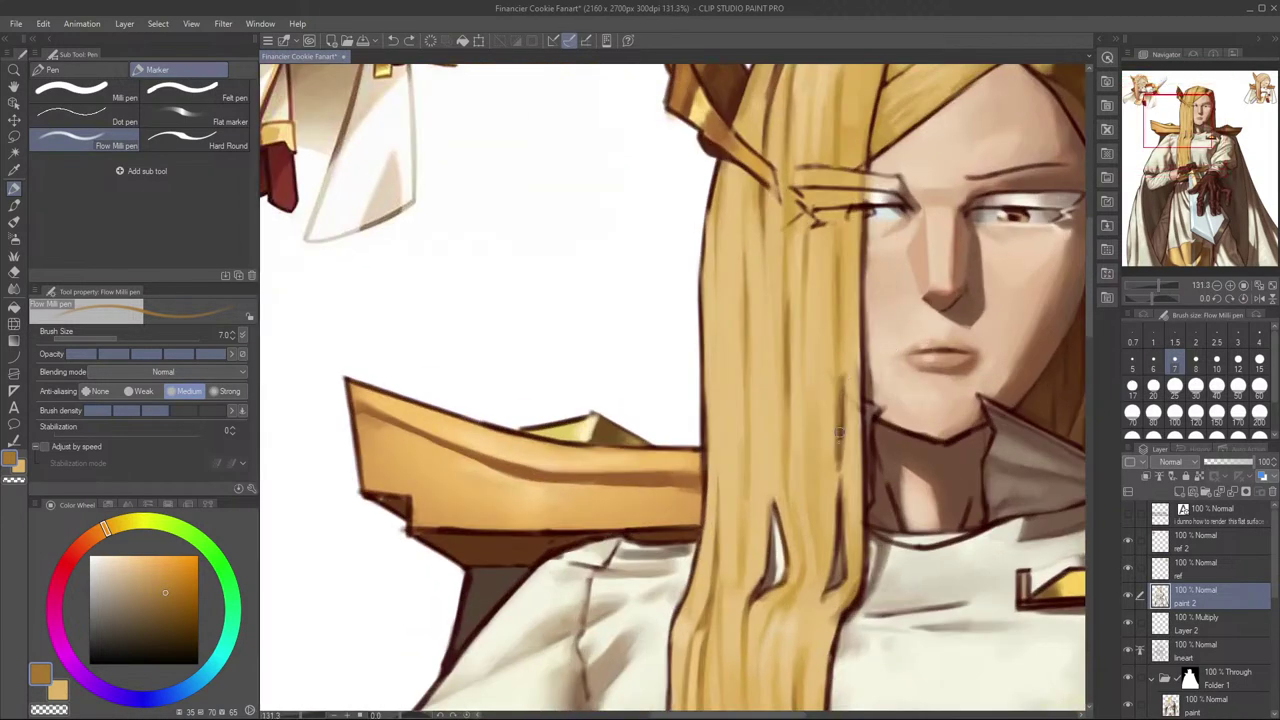
{"action": "mouse_move", "coordinate": [842, 438]}
{"action": "left_mouse_down"}
{"action": "mouse_move", "coordinate": [842, 406]}
{"action": "mouse_move", "coordinate": [841, 468]}
{"action": "left_mouse_up"}
{"action": "left_click", "coordinate": [852, 420], "text": "alt"}
{"action": "key", "text": "bracketright"}
{"action": "key", "text": "bracketright"}
{"action": "key", "text": "bracketright"}
{"action": "key", "text": "ctrl+z"}
{"action": "left_click", "coordinate": [849, 339], "text": "alt"}
{"action": "left_click_drag", "start_coordinate": [848, 385], "coordinate": [840, 456]}
{"action": "left_click", "coordinate": [823, 423], "text": "alt"}
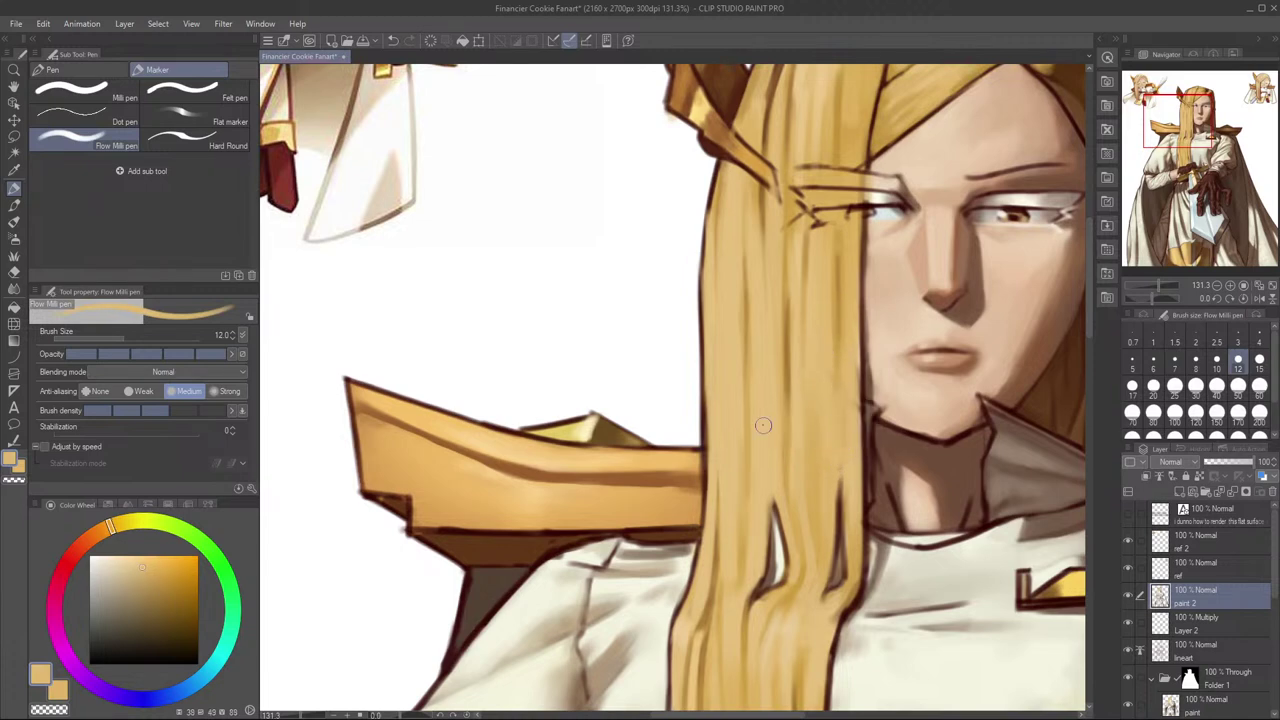
Step: Try a thin darker gold strand line down the lock beside the chin with pen size 7
{"action": "left_click", "coordinate": [788, 379], "text": "alt"}
{"action": "key", "text": "bracketleft"}
{"action": "key", "text": "bracketleft"}
{"action": "key", "text": "bracketleft"}
{"action": "left_click_drag", "start_coordinate": [844, 384], "coordinate": [841, 474]}
{"action": "key", "text": "ctrl+z"}
{"action": "left_click_drag", "start_coordinate": [846, 388], "coordinate": [840, 478]}
{"action": "key", "text": "ctrl+z"}
{"action": "left_click_drag", "start_coordinate": [843, 365], "coordinate": [838, 475]}
{"action": "key", "text": "ctrl+z"}
{"action": "left_click_drag", "start_coordinate": [841, 371], "coordinate": [840, 478]}
{"action": "key", "text": "ctrl+z"}
{"action": "key", "text": "ctrl+z"}
Step: Try blending the lock's face-side edge with sampled golds at pen sizes 7 and 12
{"action": "left_click", "coordinate": [787, 442], "text": "alt"}
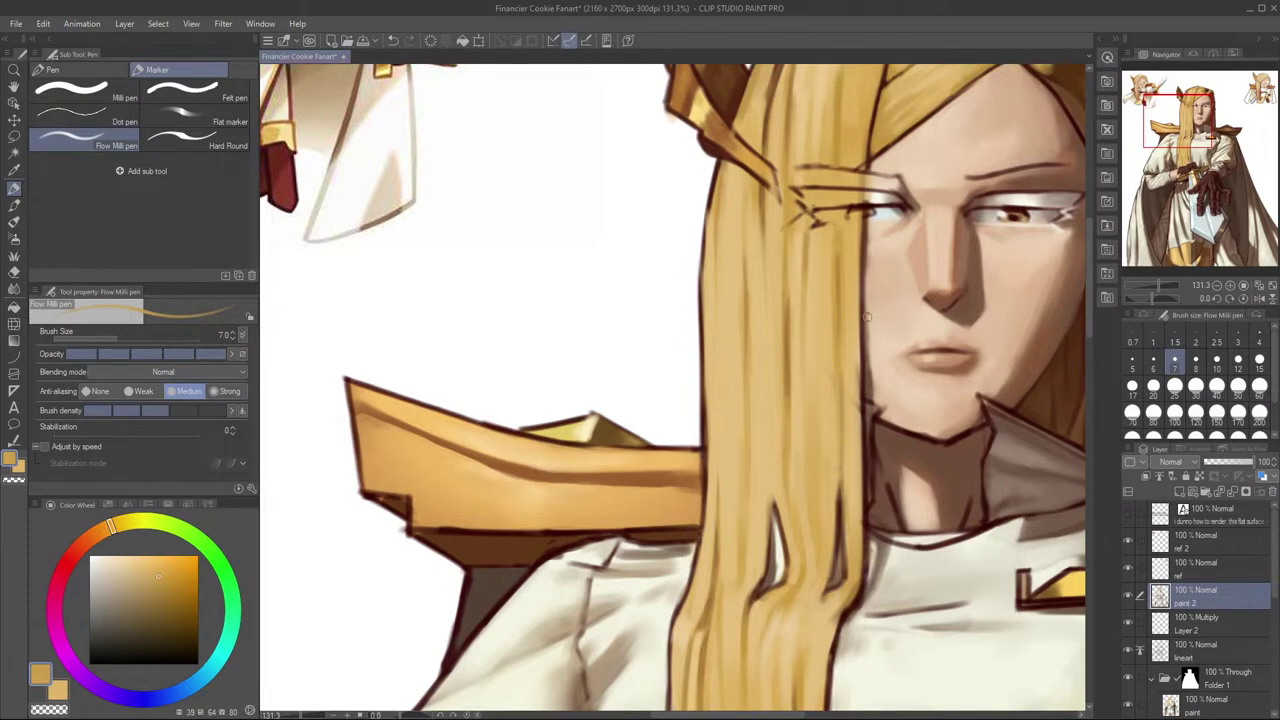
{"action": "left_click_drag", "start_coordinate": [861, 335], "coordinate": [850, 465]}
{"action": "left_click_drag", "start_coordinate": [822, 518], "coordinate": [832, 457]}
{"action": "left_click", "coordinate": [801, 448], "text": "alt"}
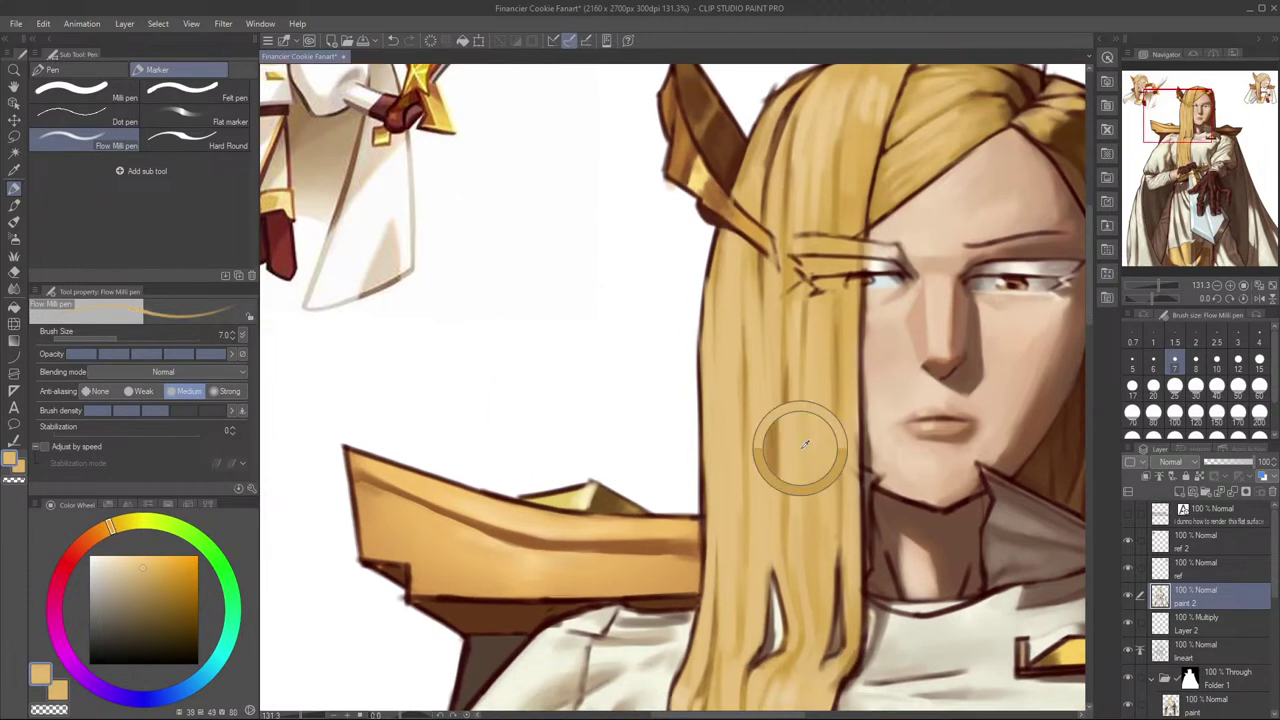
{"action": "key", "text": "bracketright"}
{"action": "key", "text": "bracketright"}
{"action": "key", "text": "bracketright"}
{"action": "key", "text": "ctrl+z"}
{"action": "left_click_drag", "start_coordinate": [842, 318], "coordinate": [838, 418]}
{"action": "key", "text": "ctrl+z"}
{"action": "key", "text": "ctrl+z"}
Step: Smooth the face side of the front lock from brow to collar with sampled light golds at pen size 12
{"action": "left_click_drag", "start_coordinate": [841, 306], "coordinate": [857, 495]}
{"action": "left_click_drag", "start_coordinate": [850, 427], "coordinate": [853, 493]}
{"action": "mouse_move", "coordinate": [890, 442]}
{"action": "left_mouse_down"}
{"action": "mouse_move", "coordinate": [883, 498]}
{"action": "mouse_move", "coordinate": [862, 480]}
{"action": "mouse_move", "coordinate": [873, 373]}
{"action": "mouse_move", "coordinate": [886, 370]}
{"action": "left_mouse_up"}
{"action": "left_click", "coordinate": [861, 366], "text": "alt"}
{"action": "left_click_drag", "start_coordinate": [930, 280], "coordinate": [905, 338]}
{"action": "left_click", "coordinate": [836, 438], "text": "alt"}
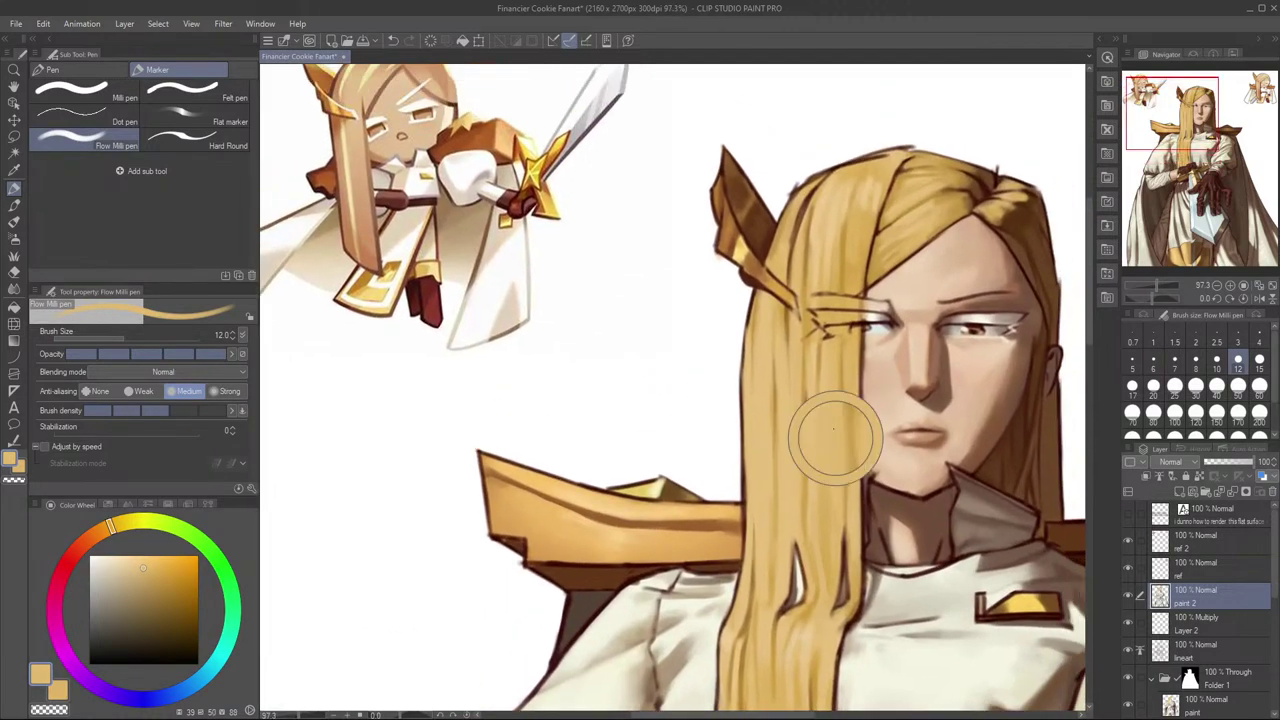
{"action": "left_click", "coordinate": [850, 357], "text": "alt"}
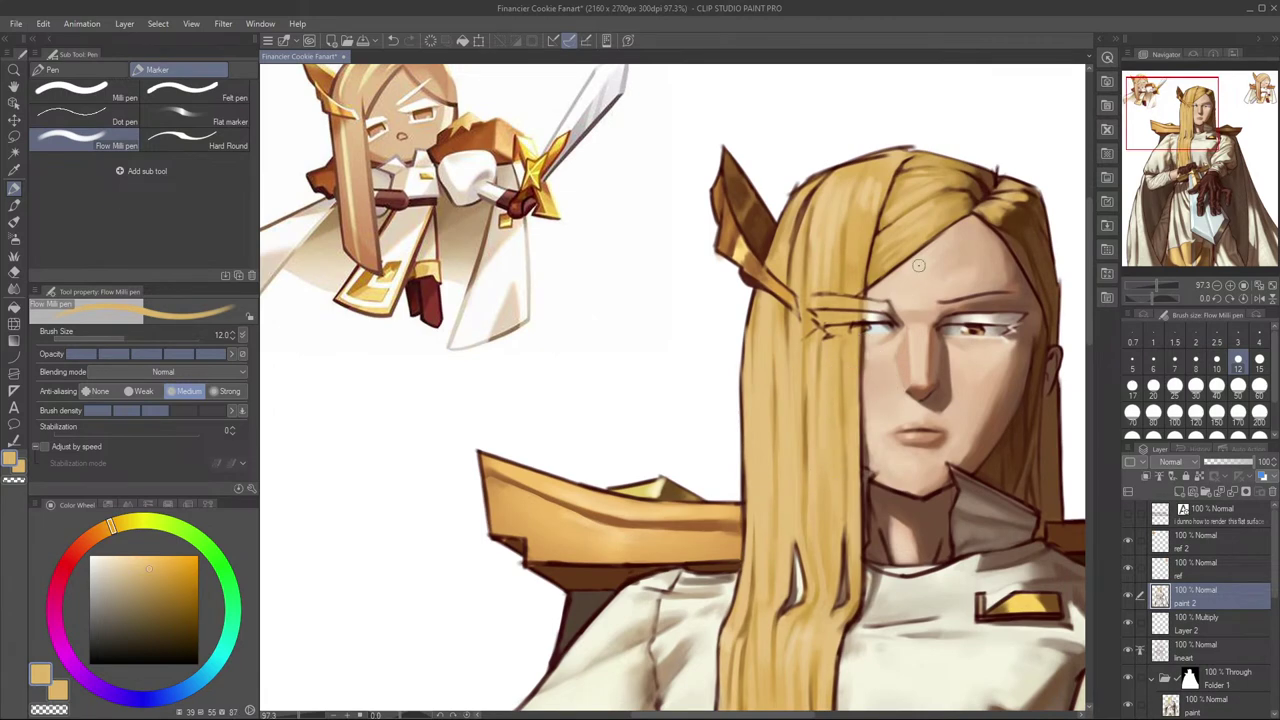
Step: Soften the middle of the front lock below the eye with a sampled gold at pen size 20
{"action": "left_click_drag", "start_coordinate": [805, 392], "coordinate": [807, 472]}
{"action": "key", "text": "ctrl+z"}
{"action": "left_click", "coordinate": [806, 384], "text": "alt"}
{"action": "key", "text": "]"}
{"action": "key", "text": "]"}
{"action": "key", "text": "]"}
{"action": "left_click_drag", "start_coordinate": [806, 403], "coordinate": [806, 459]}
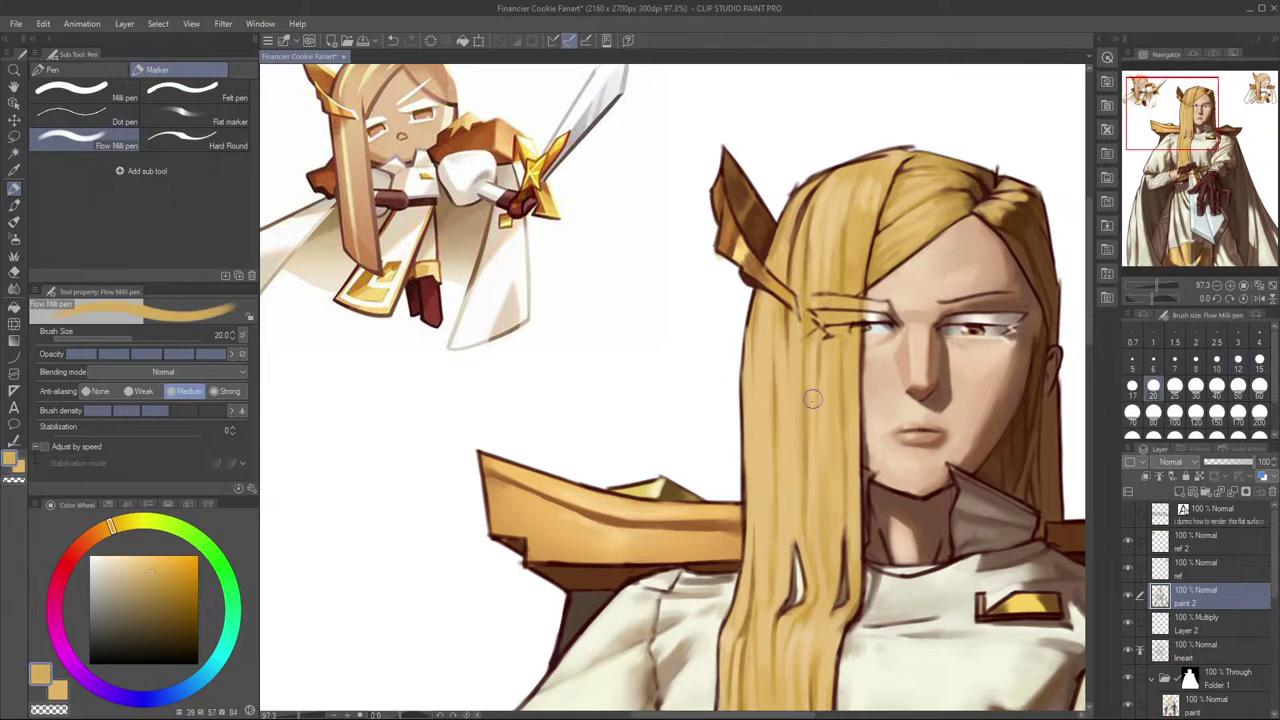
Step: Paint a strand down the outer half of the front lock with sampled golds at pen size 12
{"action": "key", "text": "bracketleft"}
{"action": "key", "text": "bracketleft"}
{"action": "key", "text": "bracketleft"}
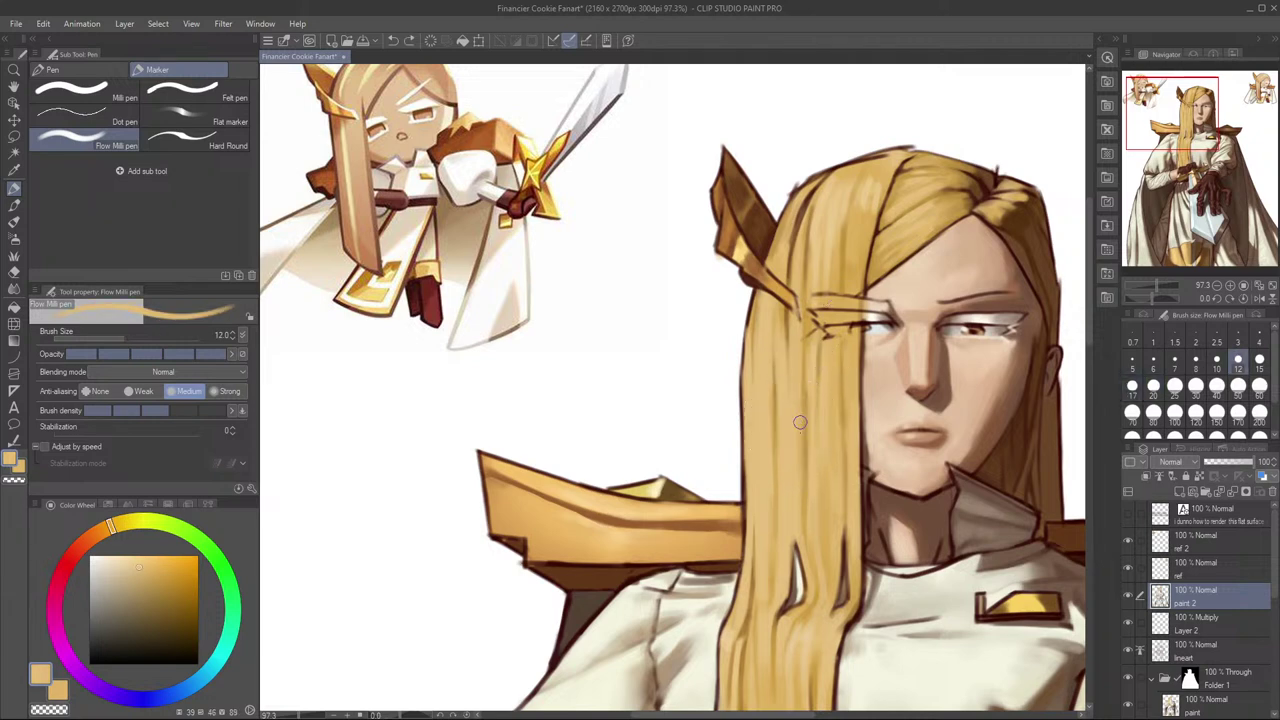
{"action": "left_click", "coordinate": [792, 352], "text": "alt"}
{"action": "left_click", "coordinate": [854, 270], "text": "alt"}
{"action": "left_click_drag", "start_coordinate": [780, 372], "coordinate": [780, 482]}
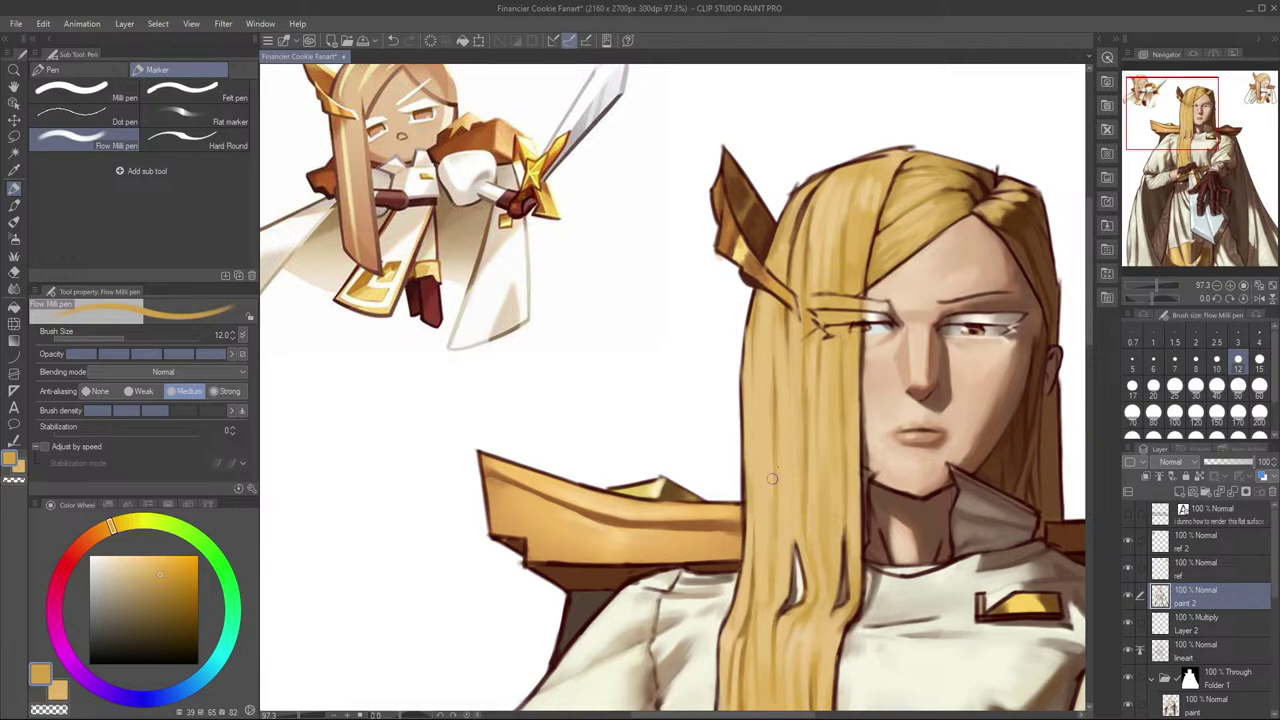
Step: Check the figure in a mirrored view, comparing it with and without the paint 2 layer, and restore the normal orientation
{"action": "key", "text": "h"}
{"action": "scroll", "coordinate": [786, 549], "scroll_direction": "down", "scroll_amount": 5}
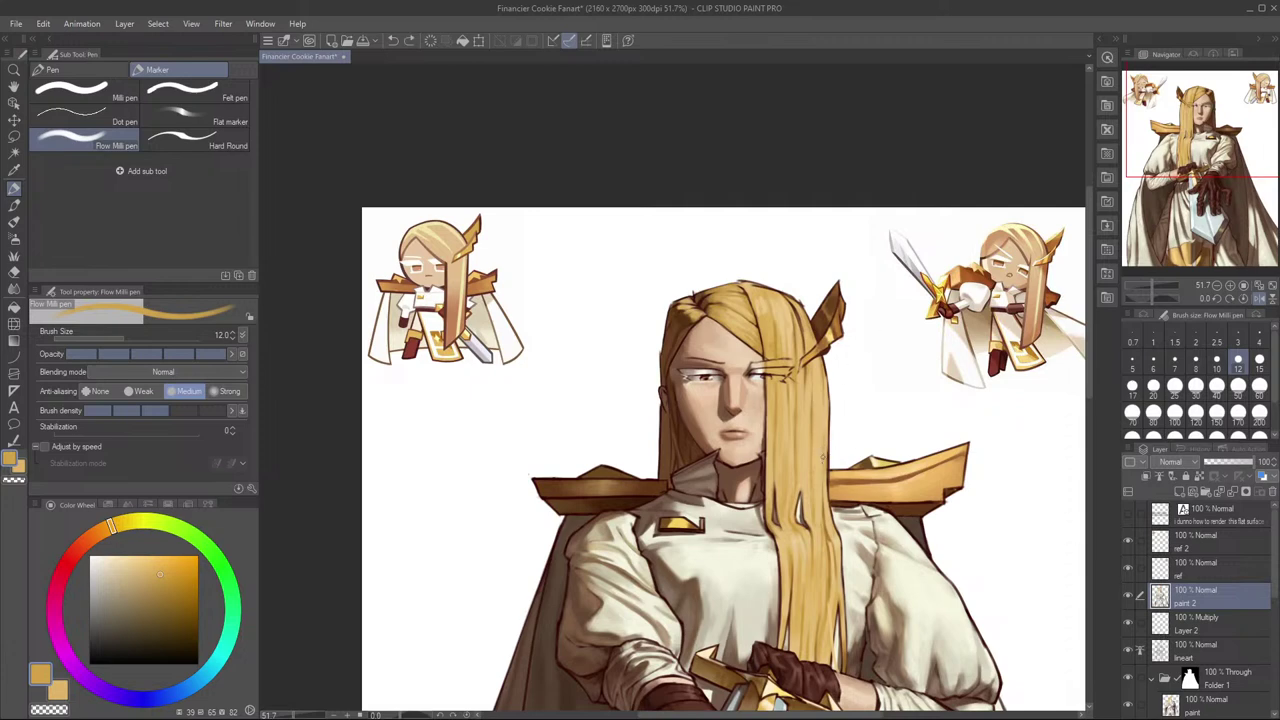
{"action": "left_click", "coordinate": [1130, 598]}
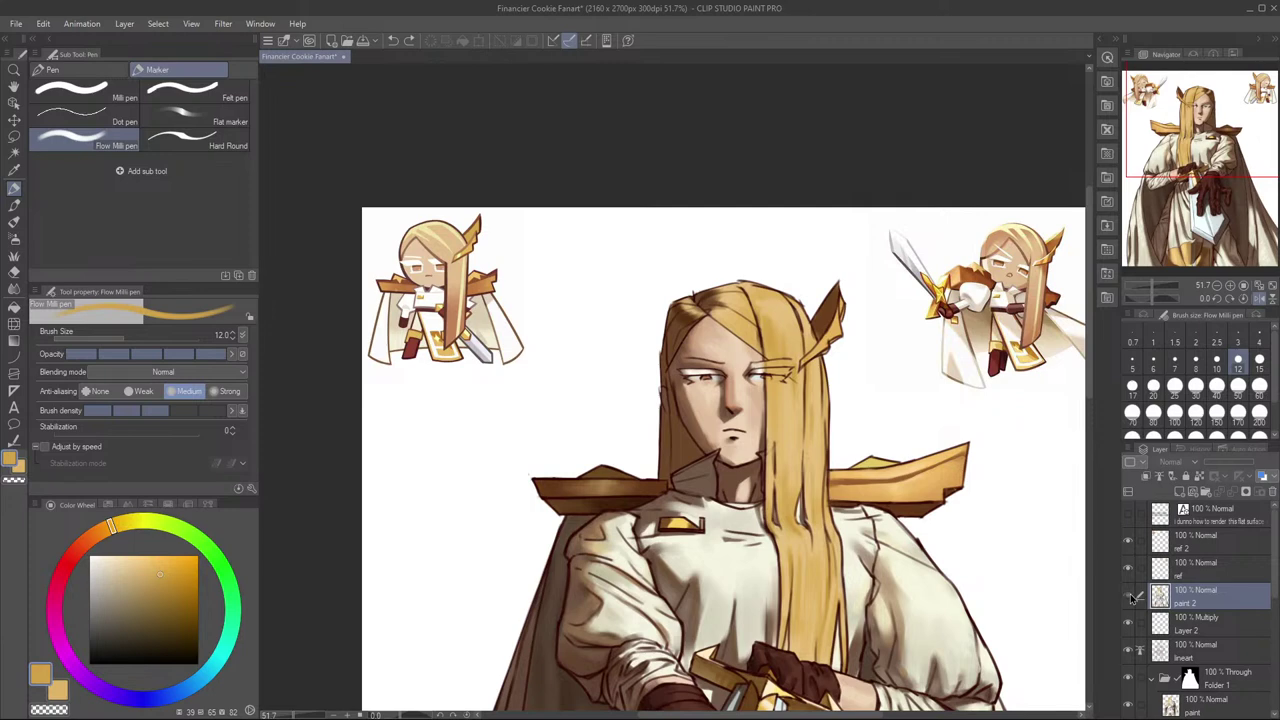
{"action": "left_click", "coordinate": [1130, 598]}
{"action": "left_click", "coordinate": [1130, 598]}
{"action": "left_click", "coordinate": [1130, 598]}
{"action": "left_click", "coordinate": [1130, 598]}
{"action": "left_click", "coordinate": [1130, 598]}
{"action": "key", "text": "h"}
Step: Sample a light gold from the front lock with the pen at size 15 and save the illustration
{"action": "left_click_drag", "start_coordinate": [780, 419], "coordinate": [1050, 440]}
{"action": "left_click_drag", "start_coordinate": [874, 344], "coordinate": [950, 344]}
{"action": "left_click", "coordinate": [820, 450], "text": "alt"}
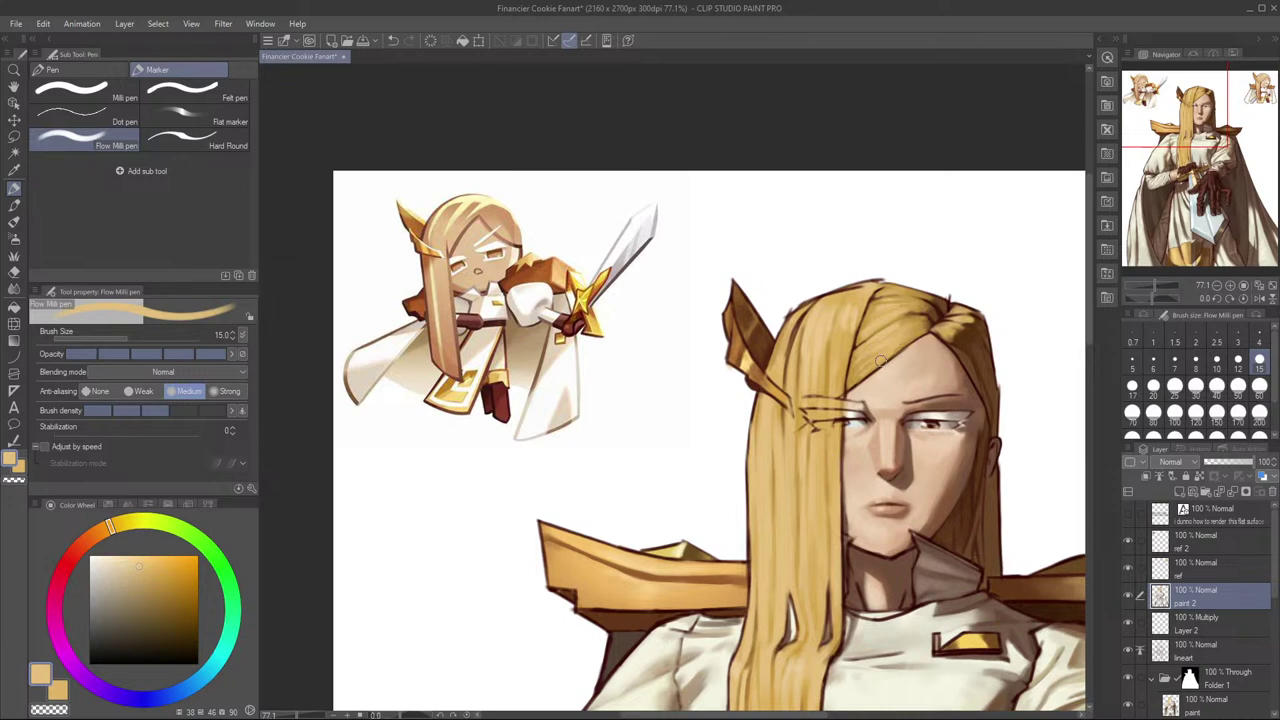
{"action": "scroll", "coordinate": [956, 494], "scroll_direction": "down", "scroll_amount": 5}
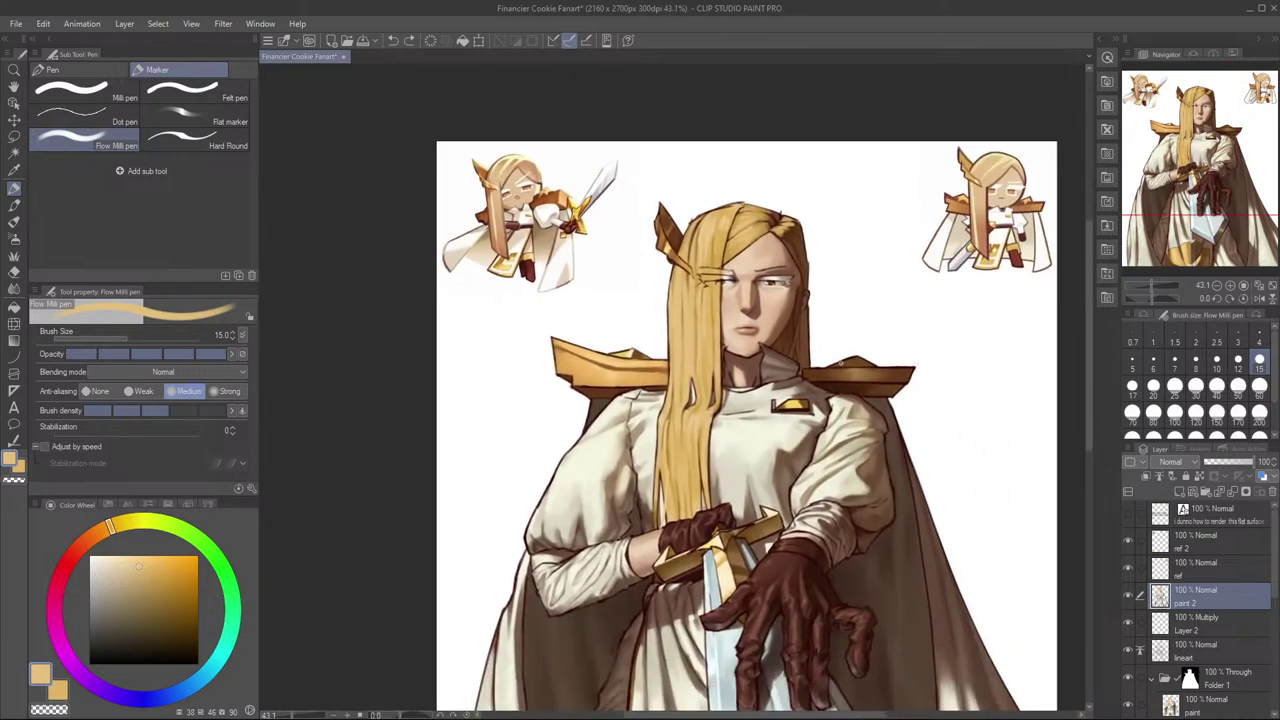
{"action": "left_click_drag", "start_coordinate": [823, 475], "coordinate": [802, 414]}
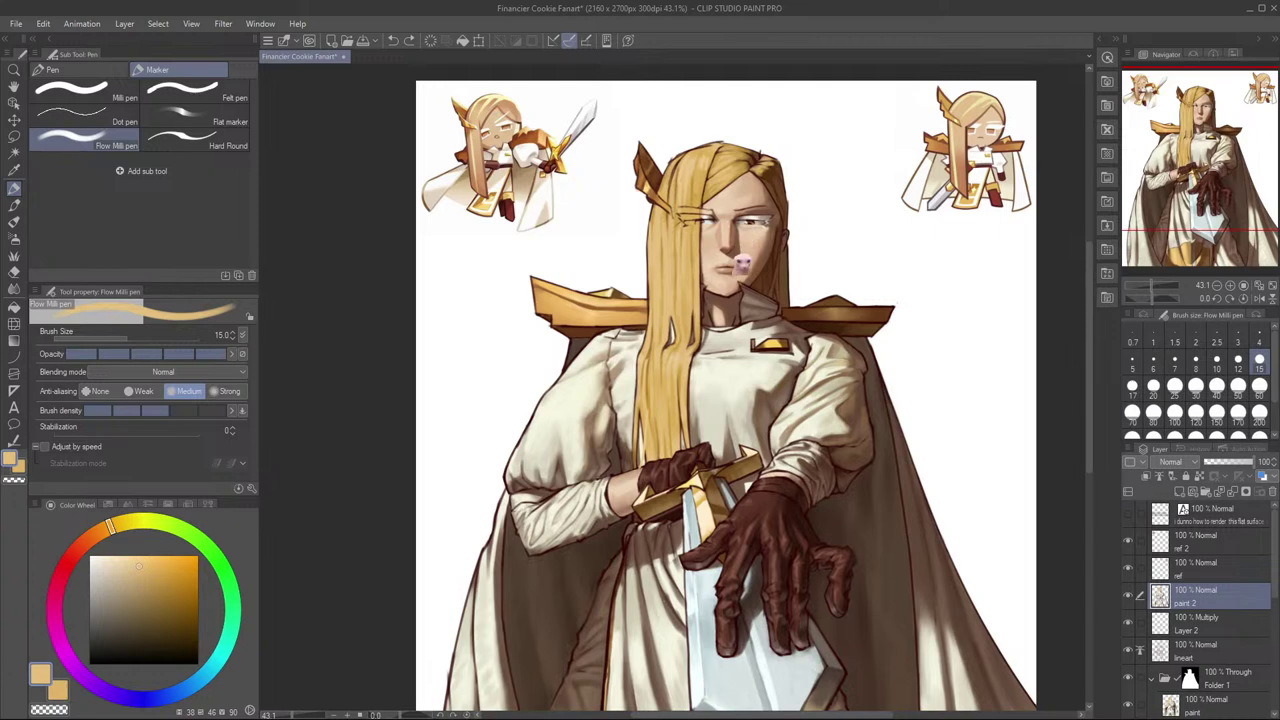
{"action": "key", "text": "alt+Tab"}
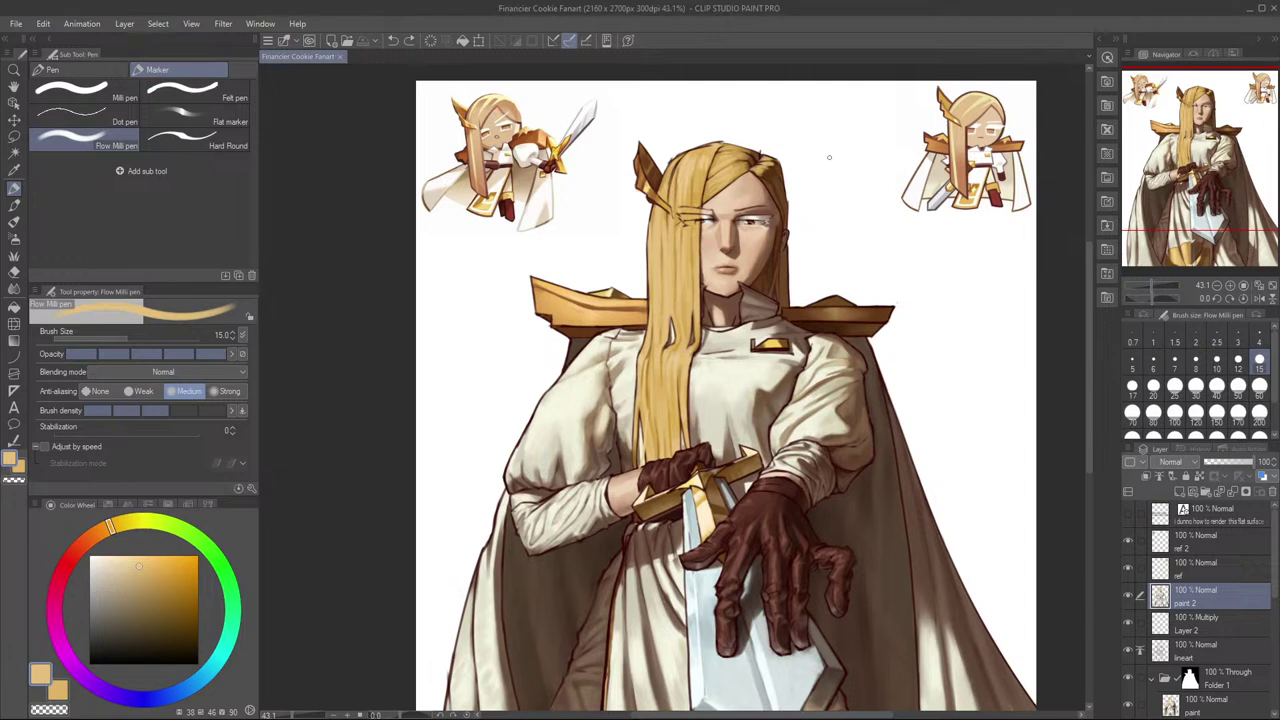
{"action": "left_click", "coordinate": [1214, 514]}
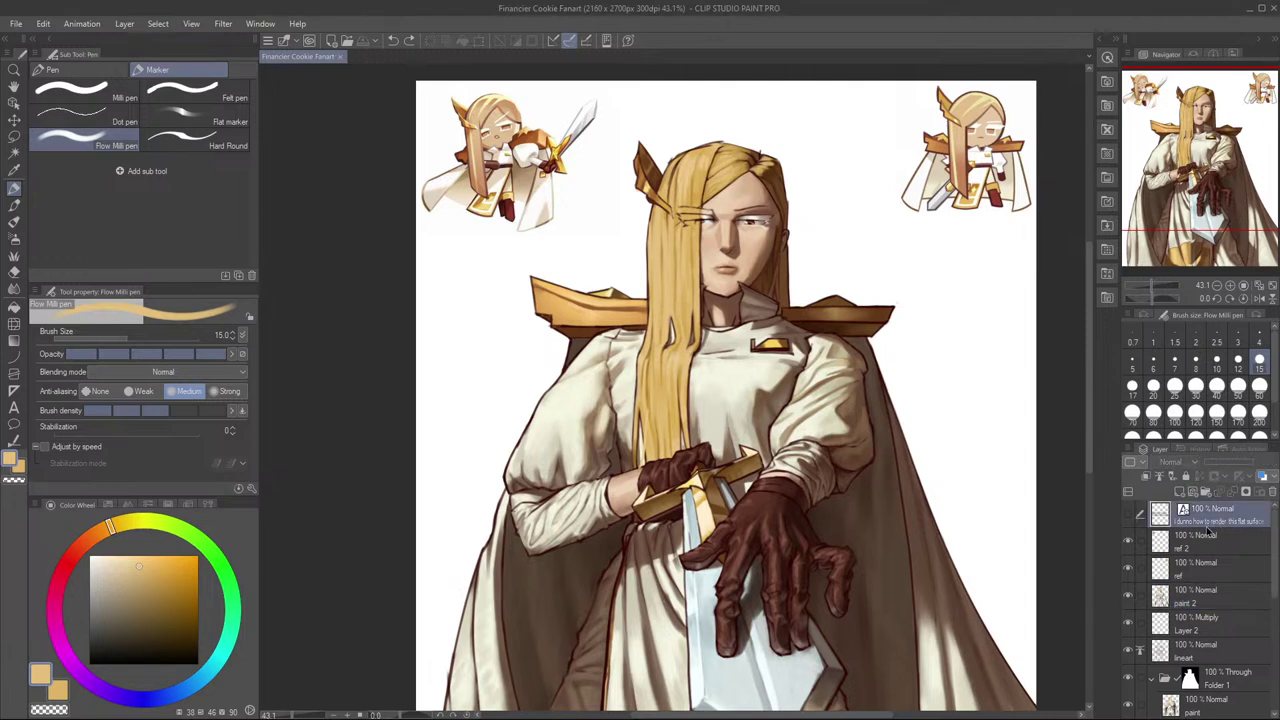
{"action": "left_click", "coordinate": [1179, 491]}
{"action": "left_click_drag", "start_coordinate": [878, 369], "coordinate": [722, 390]}
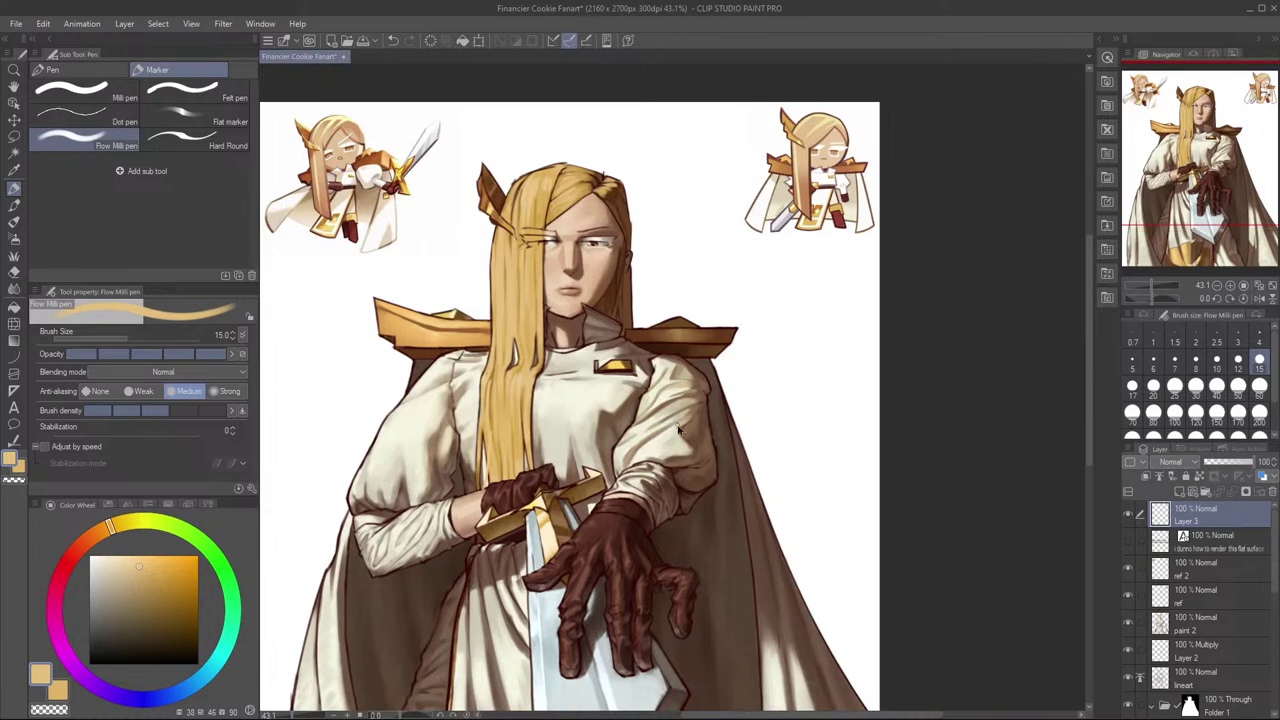
{"action": "key", "text": "ctrl+z"}
Step: Add a gold text note reading "AFK" on the white background beside the cape
{"action": "key", "text": "t"}
{"action": "left_click", "coordinate": [759, 401]}
{"action": "type", "text": "SF"}
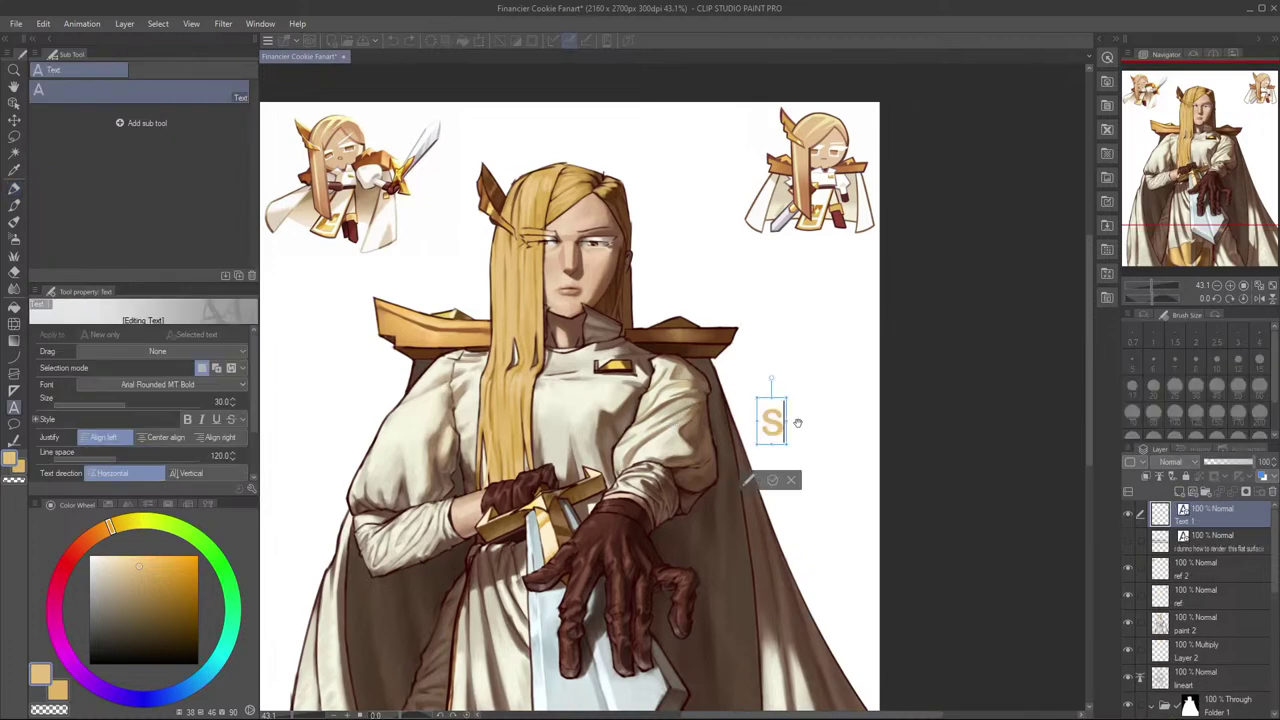
{"action": "key", "text": "BackSpace"}
{"action": "type", "text": "AF"}
{"action": "key", "text": "BackSpace"}
{"action": "key", "text": "BackSpace"}
{"action": "key", "text": "BackSpace"}
{"action": "type", "text": "AFK"}
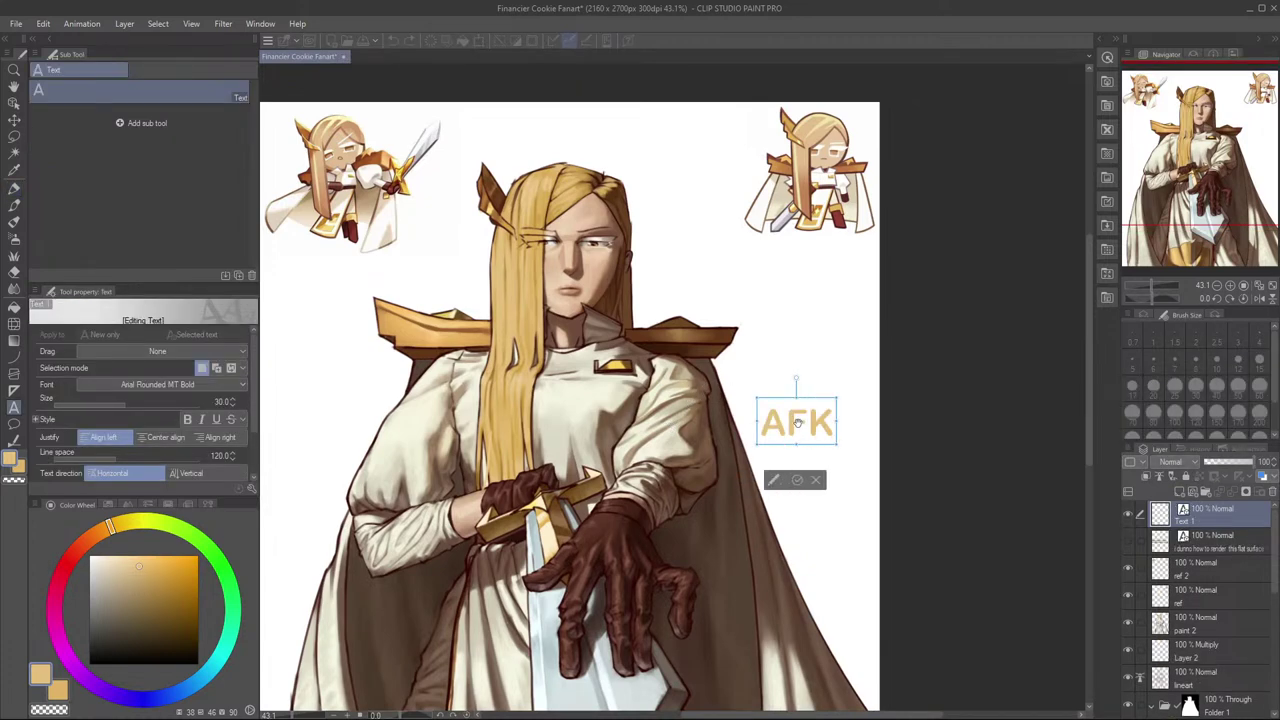
{"action": "left_click", "coordinate": [797, 484]}
{"action": "scroll", "coordinate": [800, 450], "scroll_direction": "up", "scroll_amount": 10}
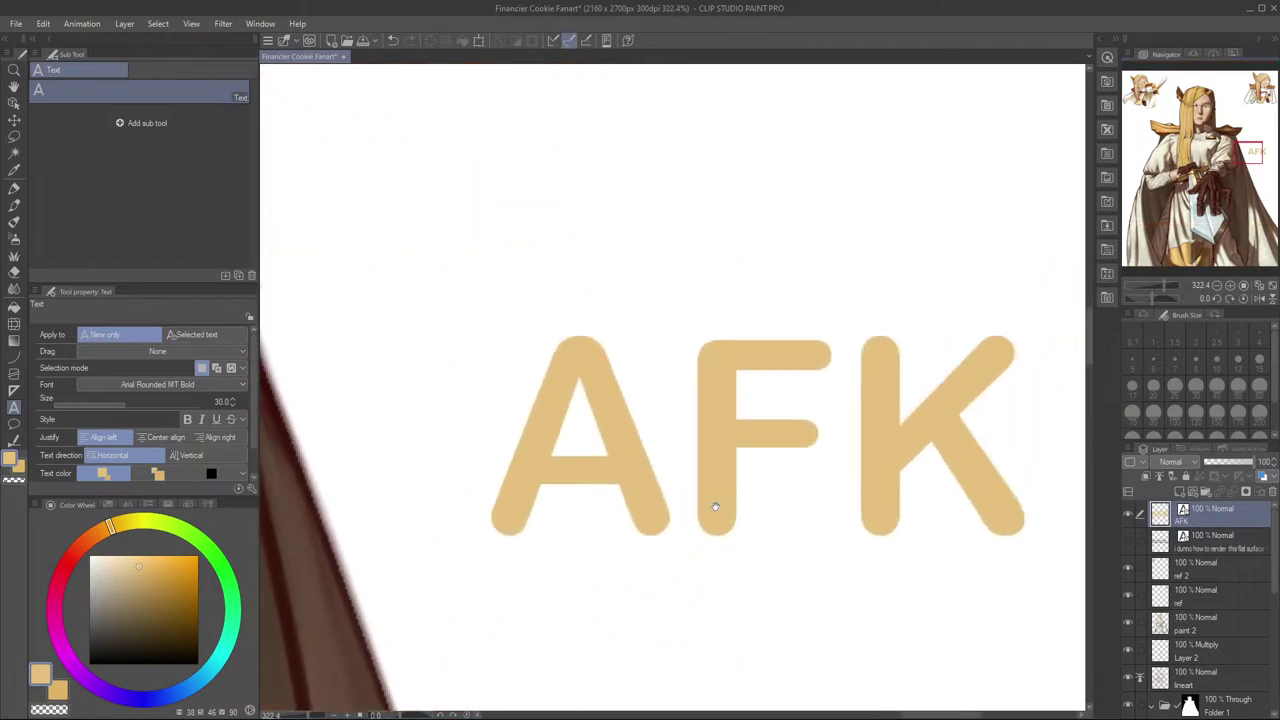
{"action": "scroll", "coordinate": [771, 514], "scroll_direction": "down", "scroll_amount": 4}
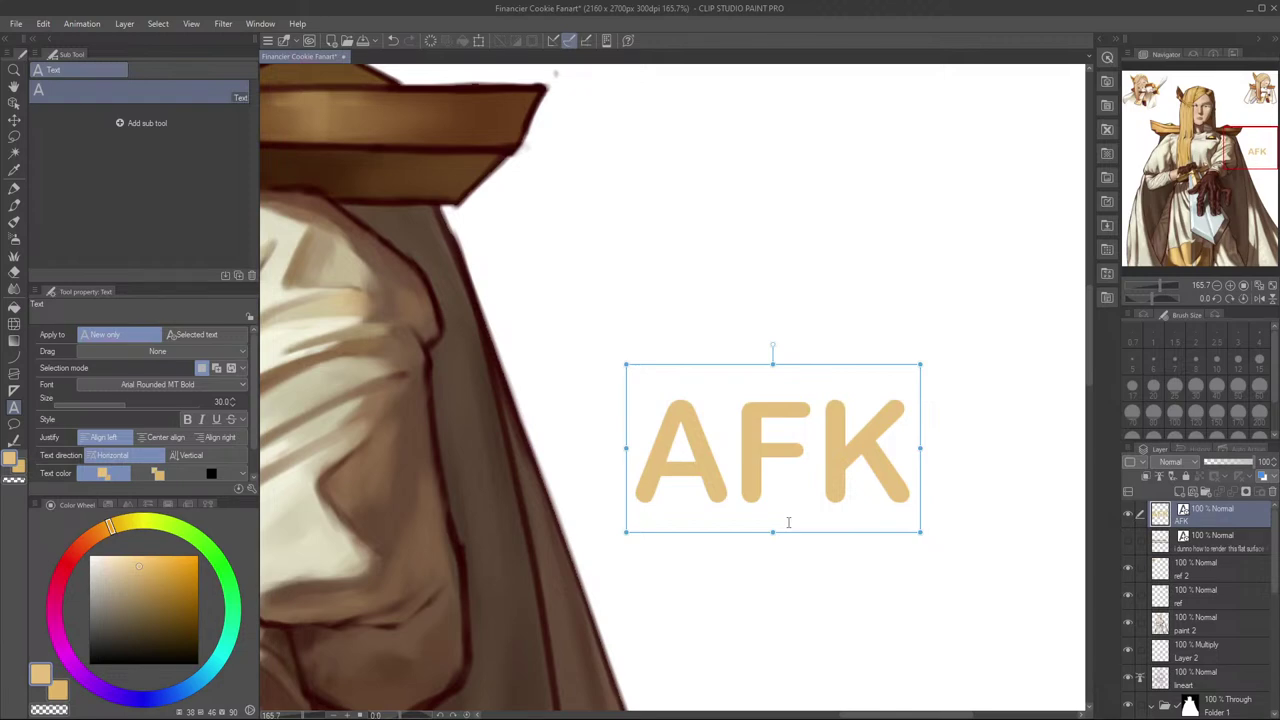
Step: Delete the AFK text layer
{"action": "left_click", "coordinate": [1079, 717]}
{"action": "key", "text": "Escape"}
{"action": "left_click", "coordinate": [728, 425]}
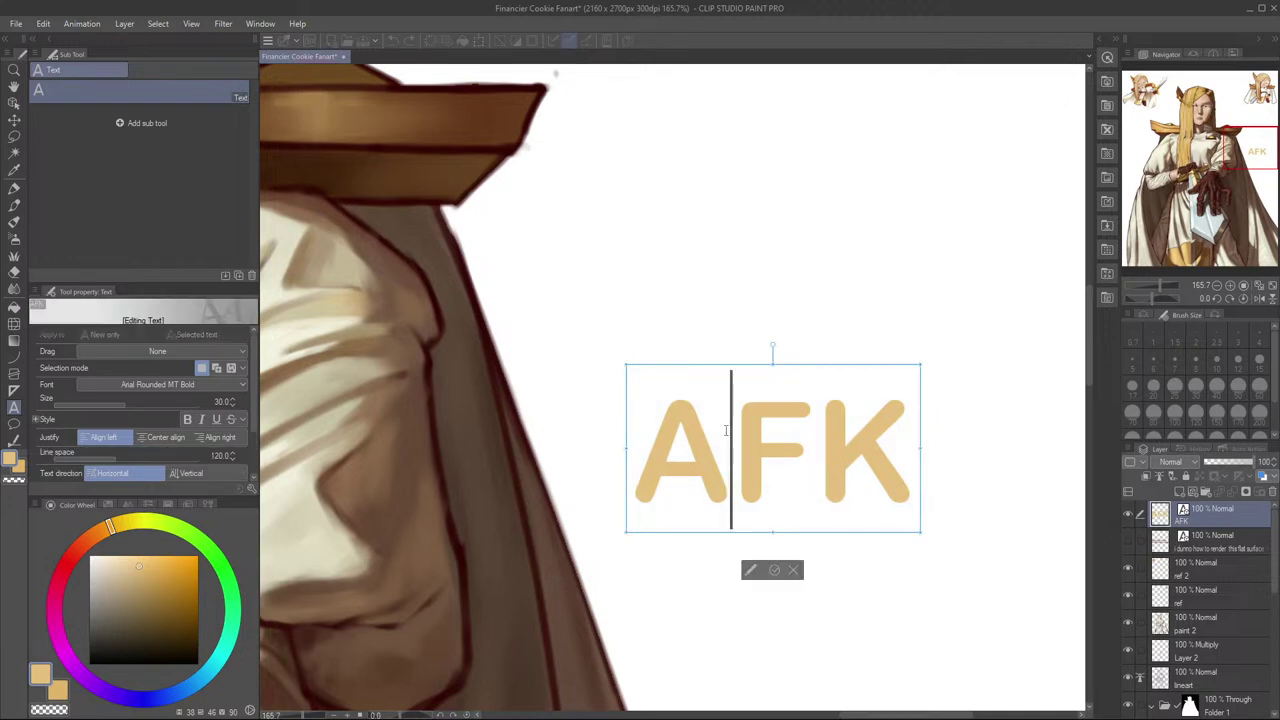
{"action": "left_click", "coordinate": [1228, 527]}
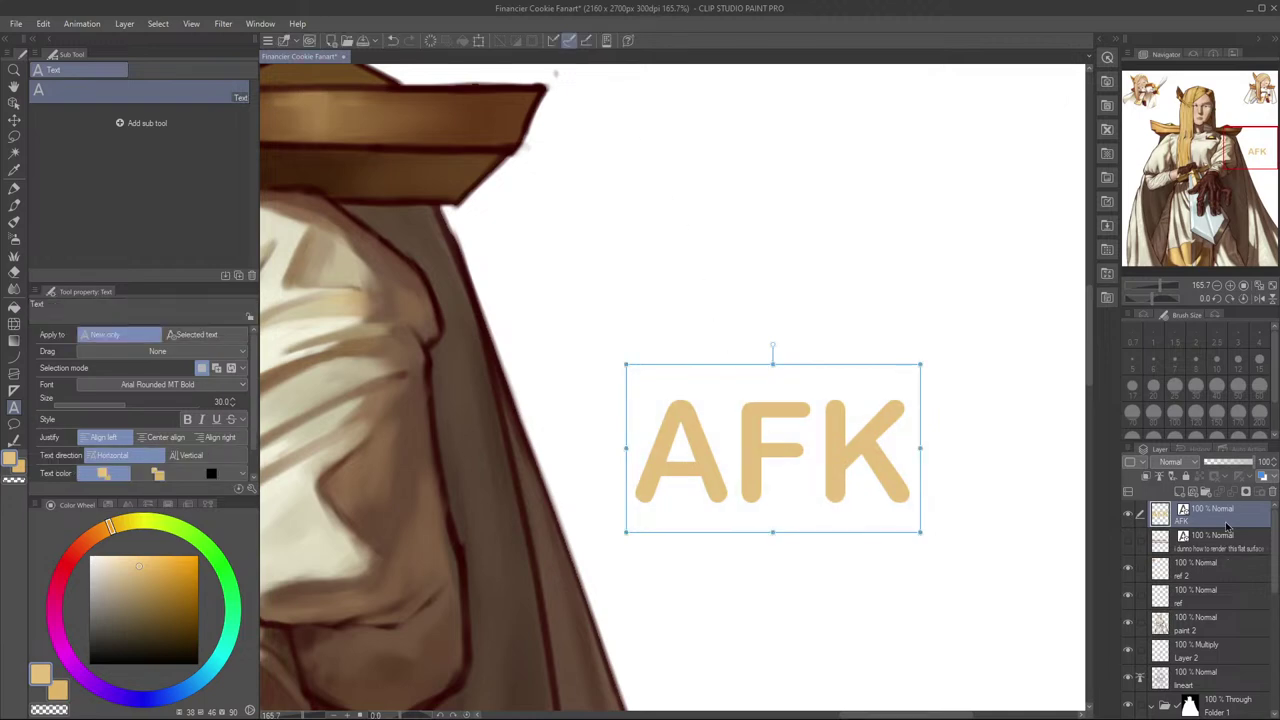
{"action": "left_click", "coordinate": [1223, 552]}
{"action": "left_click", "coordinate": [1238, 516]}
{"action": "left_click", "coordinate": [1271, 493]}
Step: Compare the figure with and without the paint layer inside Folder 1
{"action": "scroll", "coordinate": [987, 568], "scroll_direction": "down", "scroll_amount": 4}
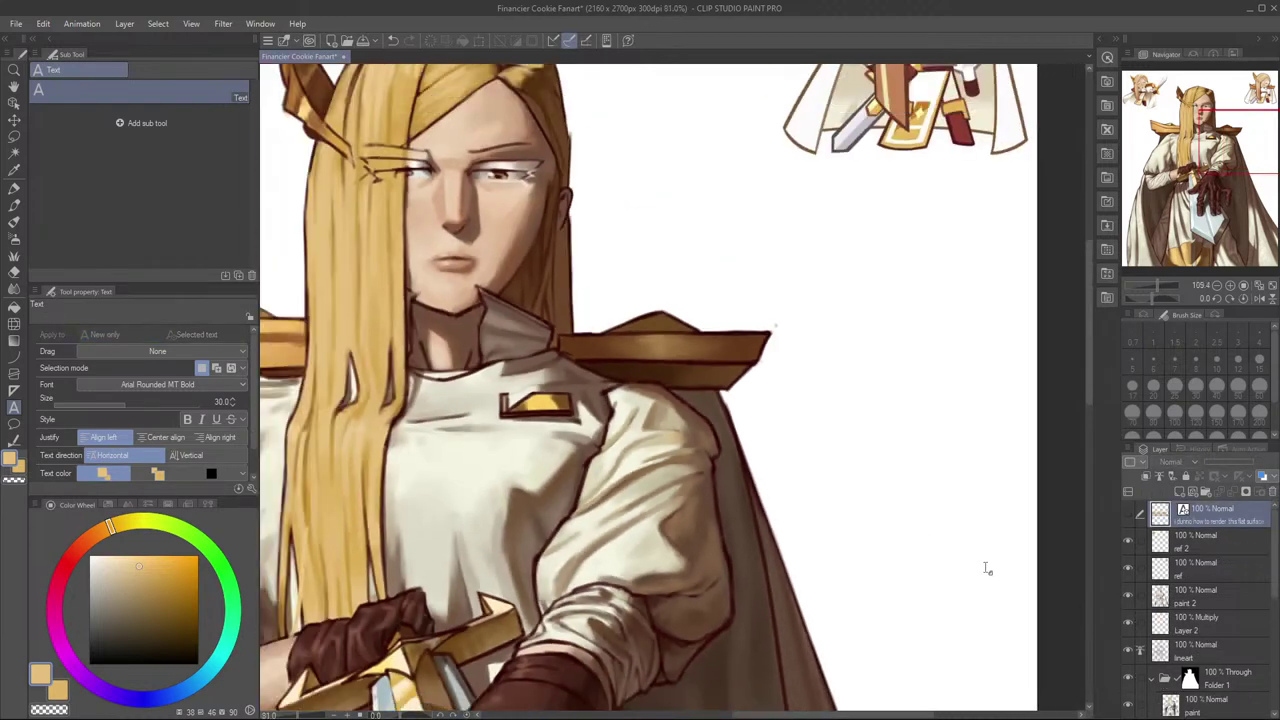
{"action": "scroll", "coordinate": [987, 566], "scroll_direction": "down", "scroll_amount": 2}
{"action": "scroll", "coordinate": [1000, 505], "scroll_direction": "down", "scroll_amount": 2}
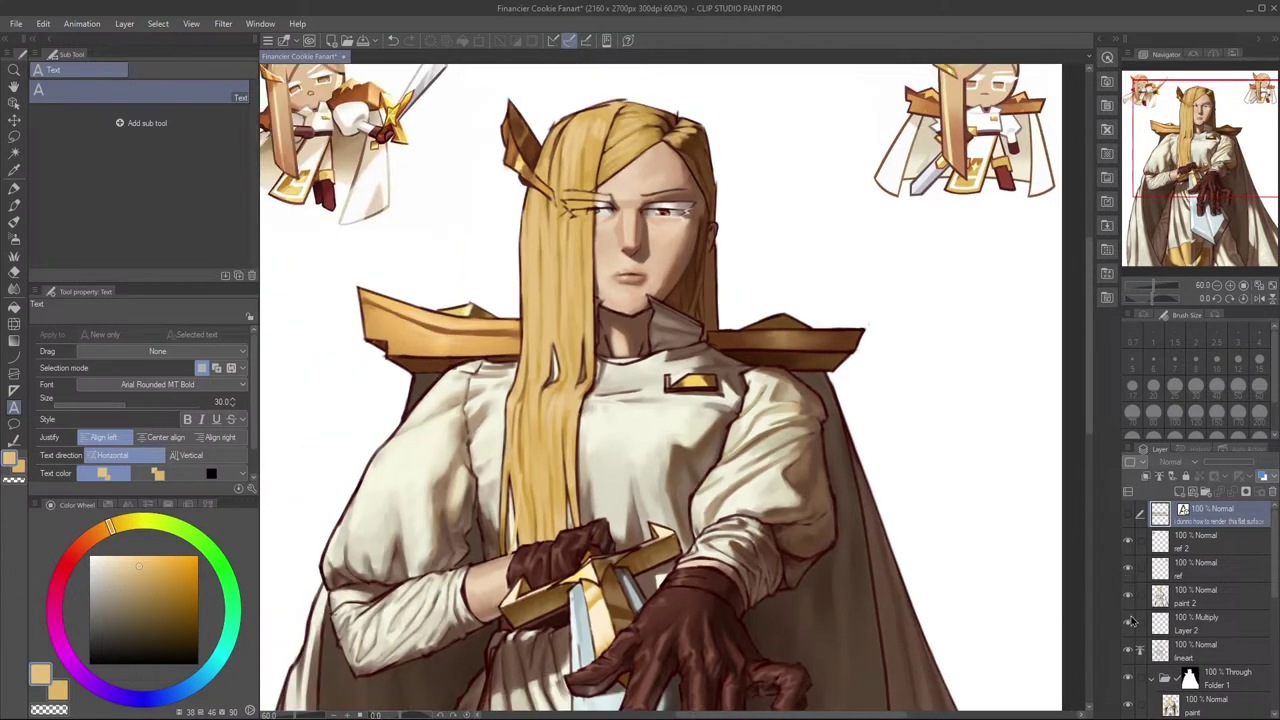
{"action": "scroll", "coordinate": [1132, 625], "scroll_direction": "down", "scroll_amount": 5}
{"action": "scroll", "coordinate": [1138, 632], "scroll_direction": "up", "scroll_amount": 3}
{"action": "scroll", "coordinate": [1165, 661], "scroll_direction": "up", "scroll_amount": 2}
{"action": "scroll", "coordinate": [1149, 634], "scroll_direction": "down", "scroll_amount": 1}
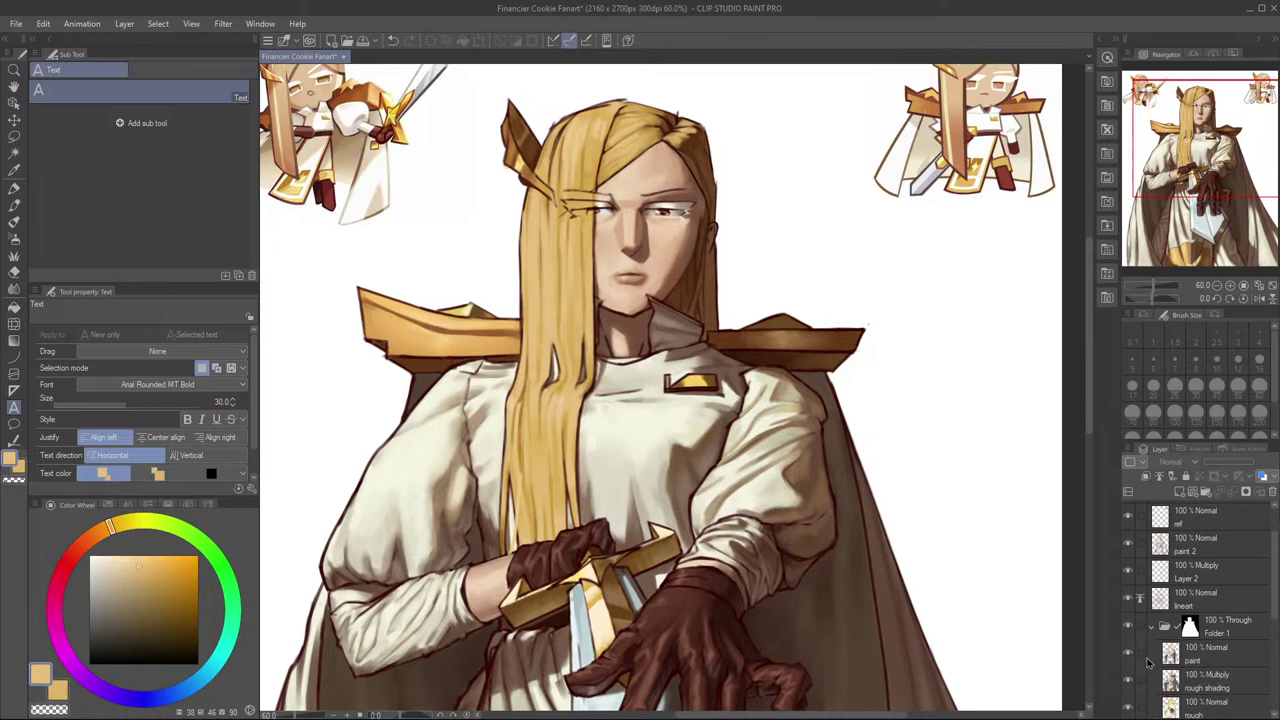
{"action": "left_click", "coordinate": [1129, 655]}
{"action": "left_click", "coordinate": [1129, 655]}
{"action": "left_click", "coordinate": [1129, 656]}
{"action": "left_click", "coordinate": [1128, 656]}
{"action": "left_click", "coordinate": [1128, 656]}
{"action": "left_click", "coordinate": [1128, 656]}
{"action": "left_click", "coordinate": [1128, 656]}
{"action": "left_click", "coordinate": [1128, 656]}
{"action": "left_click", "coordinate": [1128, 656]}
{"action": "left_click", "coordinate": [1128, 656]}
{"action": "left_click", "coordinate": [1128, 656]}
{"action": "left_click", "coordinate": [1128, 656]}
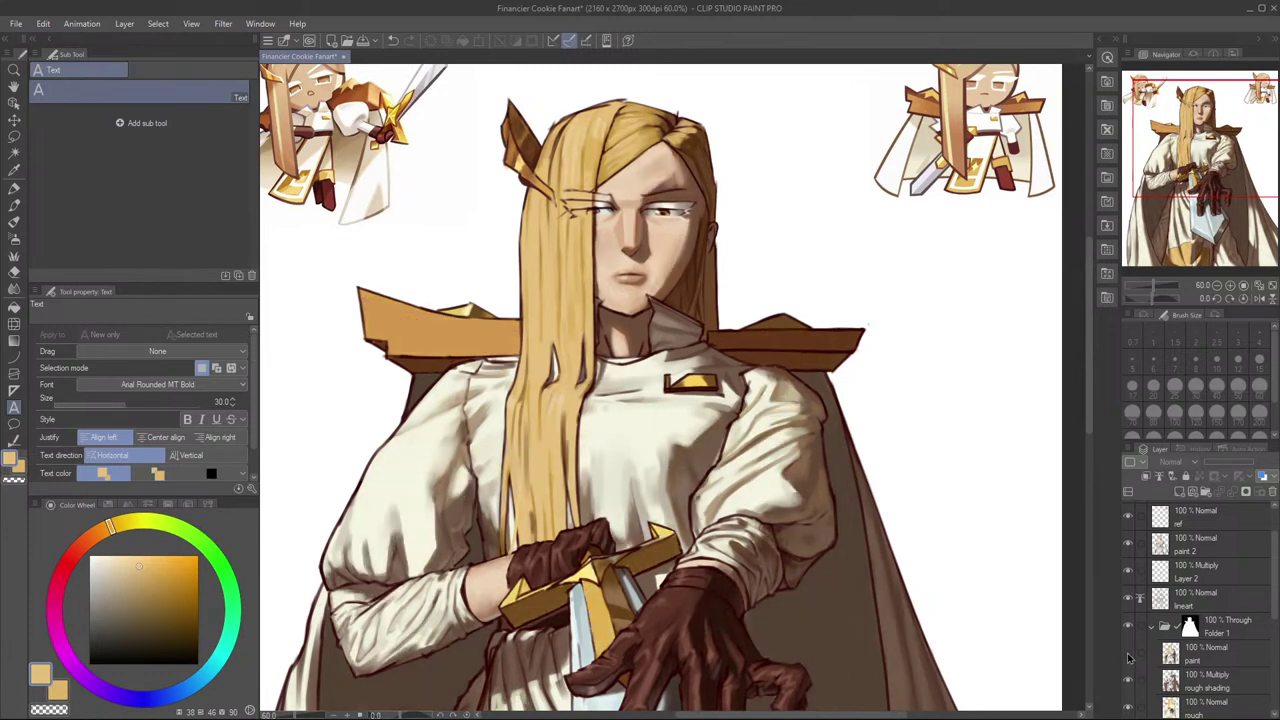
{"action": "left_click", "coordinate": [1128, 656]}
{"action": "left_click", "coordinate": [1128, 656]}
{"action": "left_click", "coordinate": [1129, 656]}
Step: Return to the Flow Milli pen and make the paint 2 layer active, checking what that layer contains
{"action": "left_click_drag", "start_coordinate": [840, 531], "coordinate": [937, 443]}
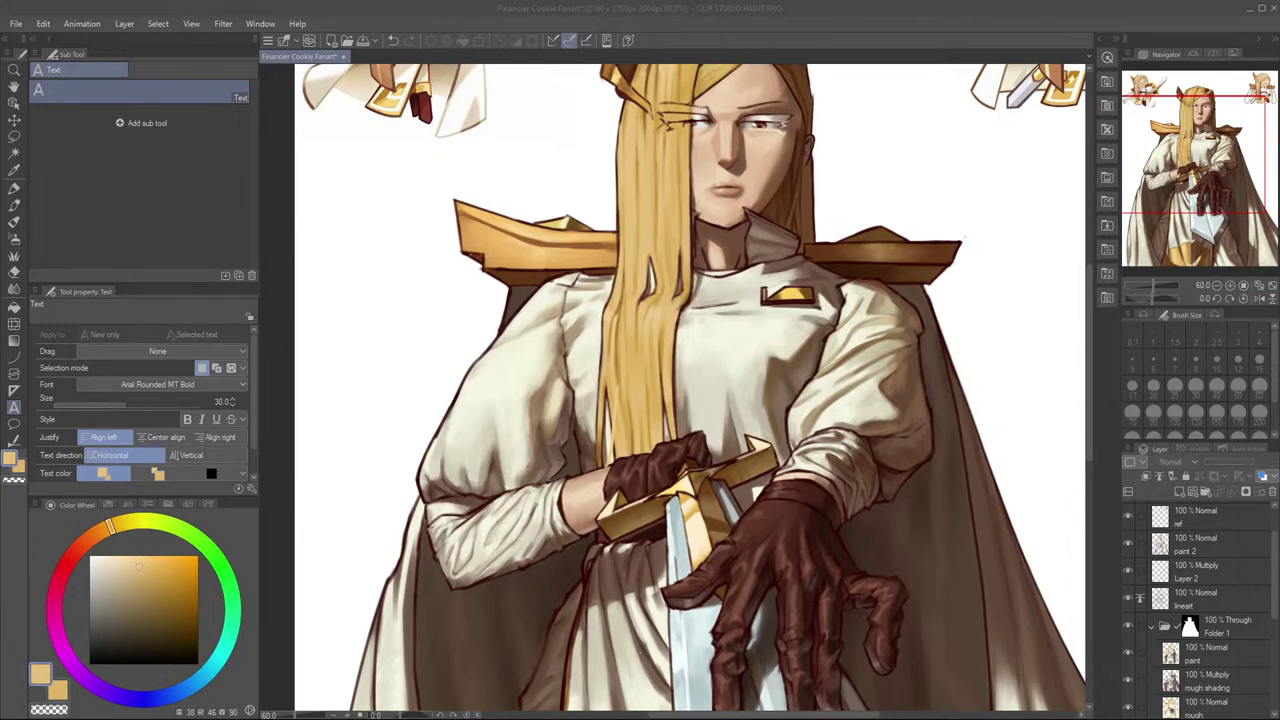
{"action": "scroll", "coordinate": [748, 425], "scroll_direction": "down", "scroll_amount": 2}
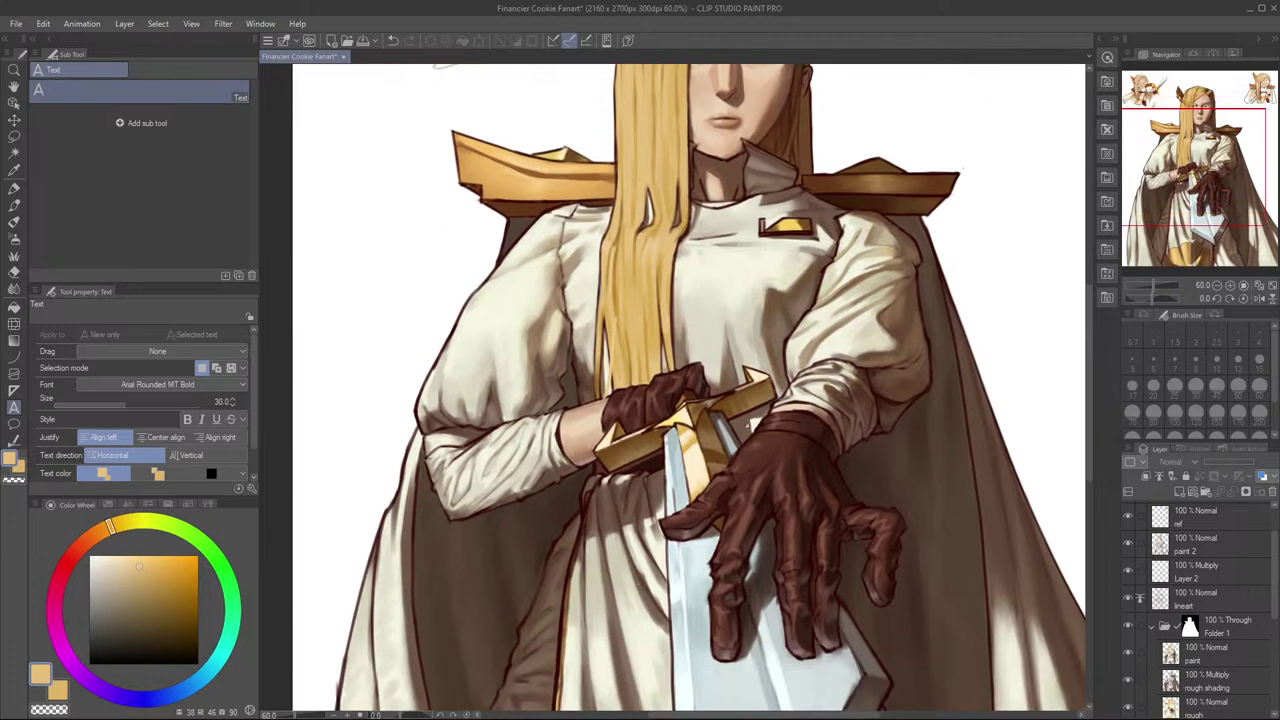
{"action": "key", "text": "p"}
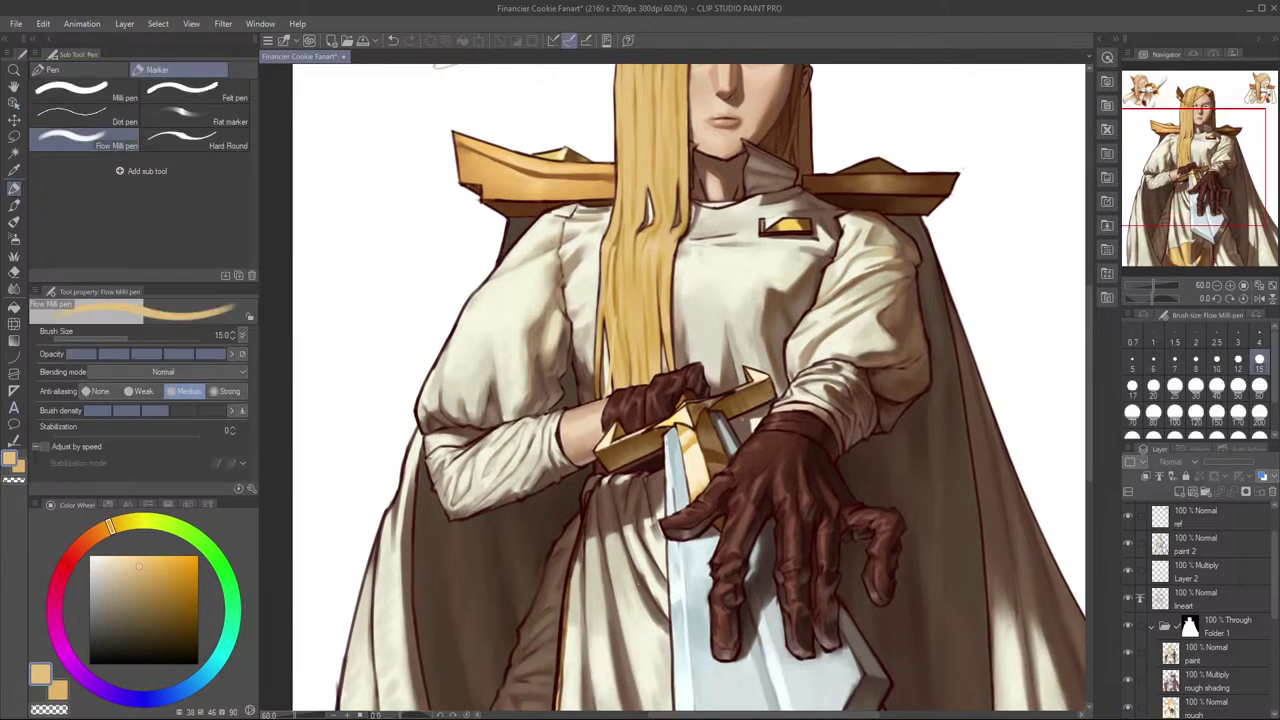
{"action": "scroll", "coordinate": [916, 431], "scroll_direction": "down", "scroll_amount": 2}
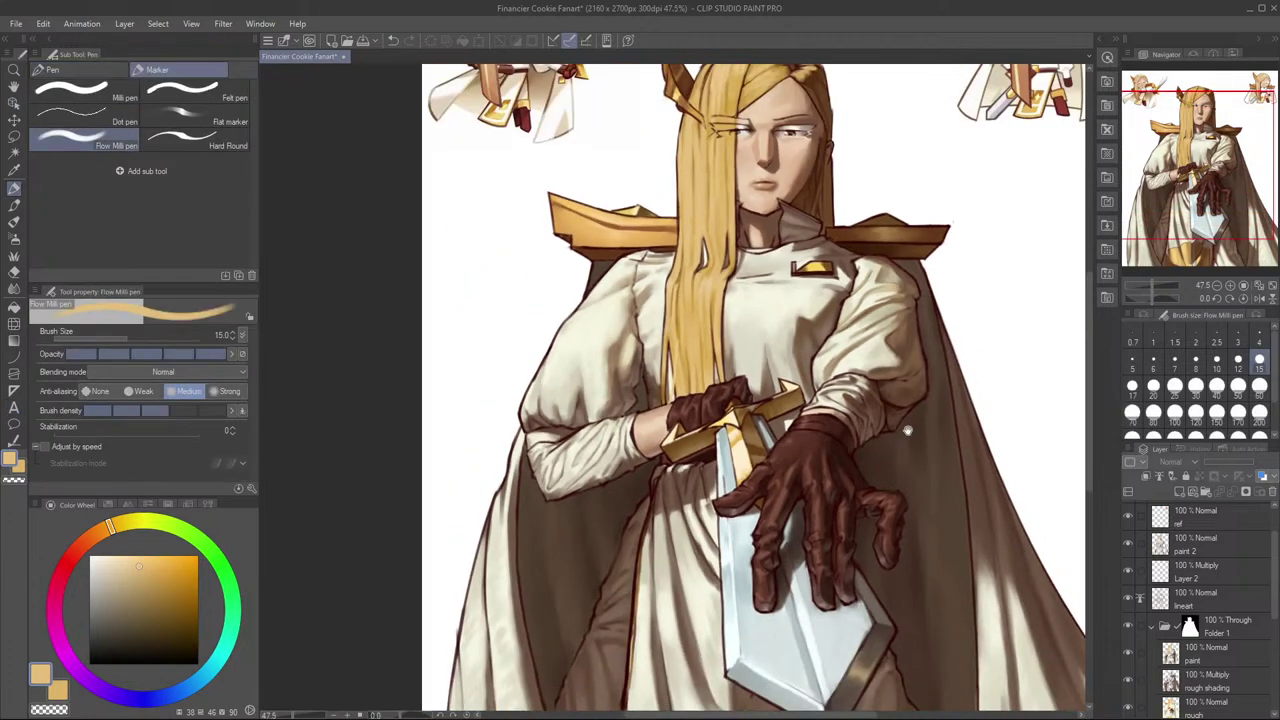
{"action": "left_click_drag", "start_coordinate": [912, 516], "coordinate": [864, 454]}
{"action": "scroll", "coordinate": [864, 455], "scroll_direction": "up", "scroll_amount": 2}
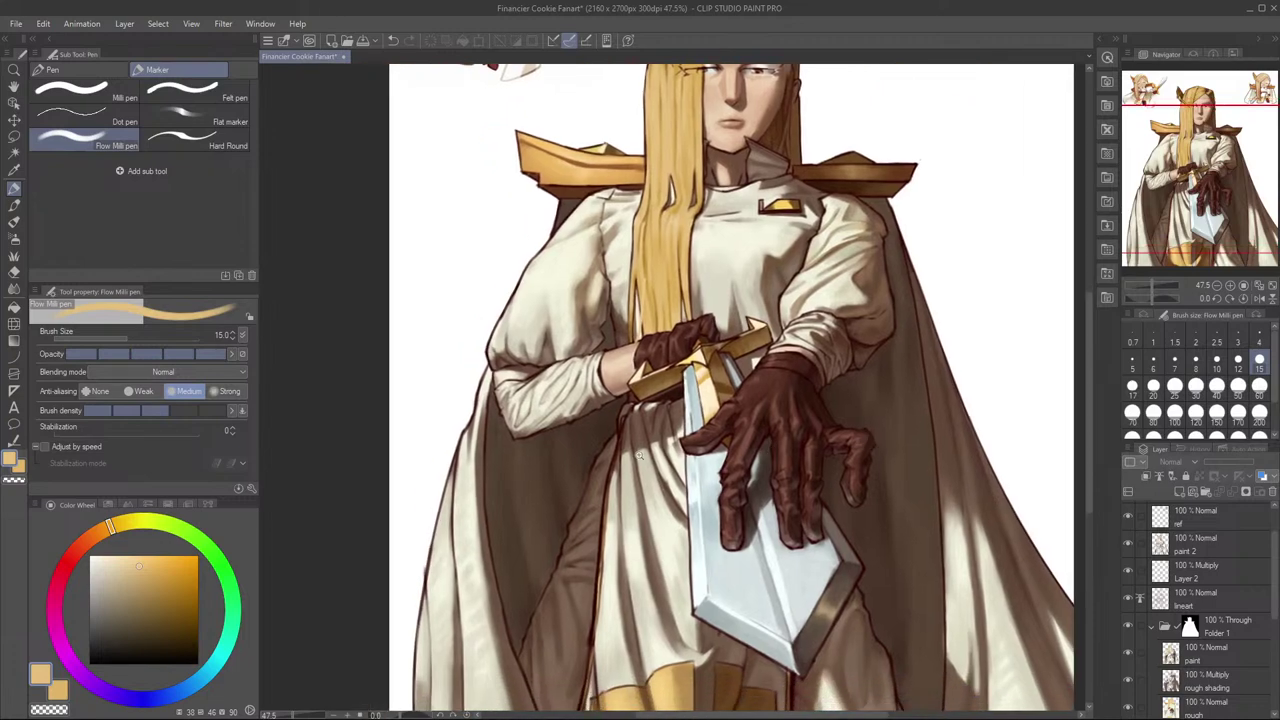
{"action": "scroll", "coordinate": [663, 373], "scroll_direction": "up", "scroll_amount": 2}
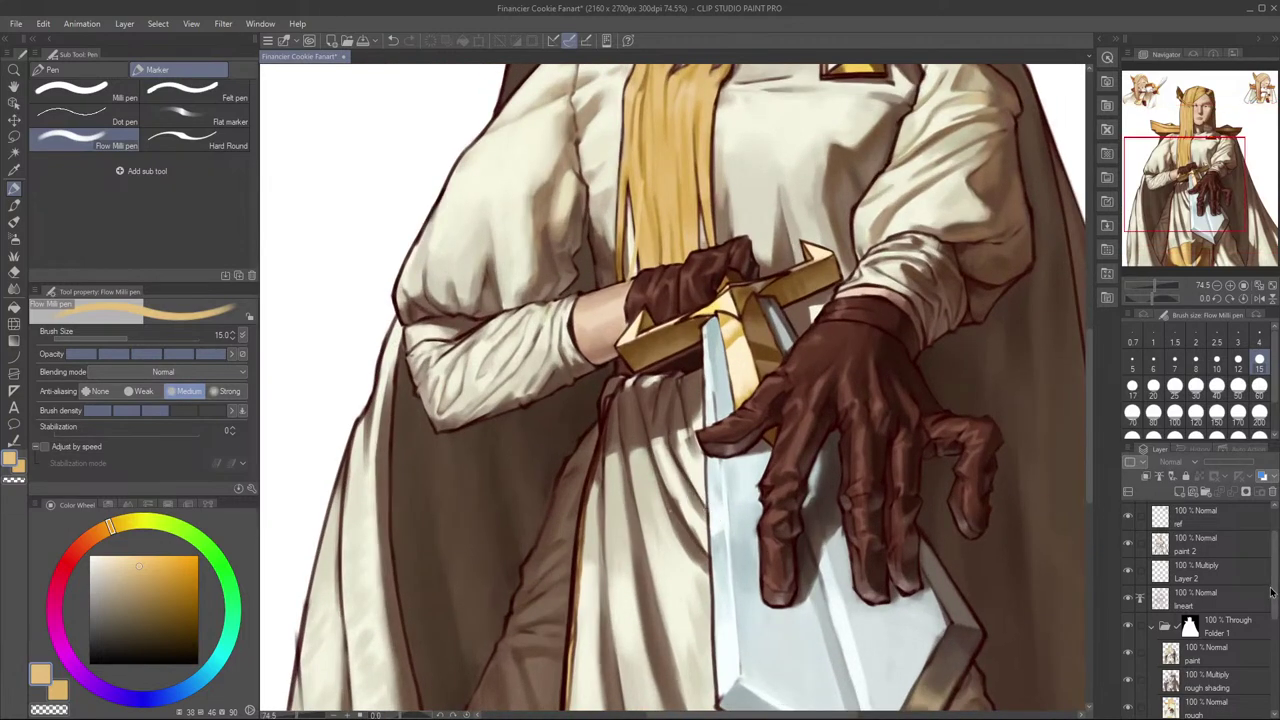
{"action": "scroll", "coordinate": [1274, 592], "scroll_direction": "up", "scroll_amount": 2}
{"action": "left_click", "coordinate": [1129, 577]}
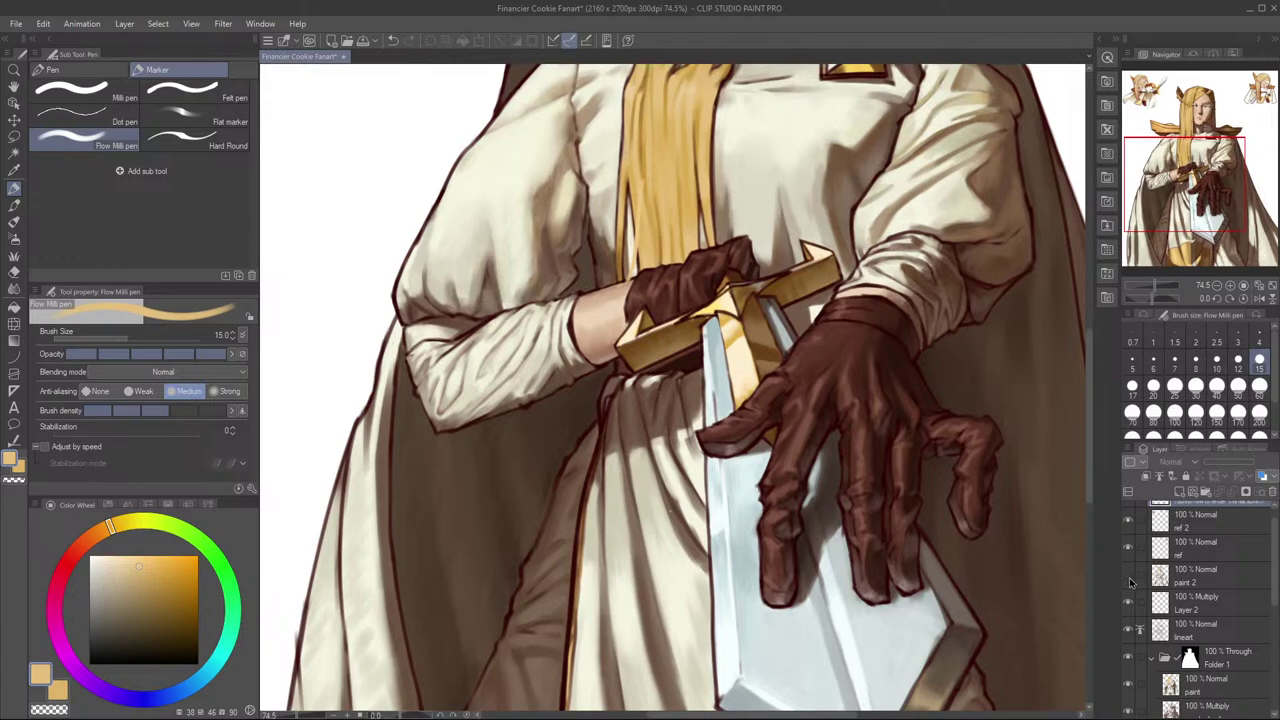
{"action": "left_click", "coordinate": [1129, 577]}
{"action": "left_click", "coordinate": [1208, 578]}
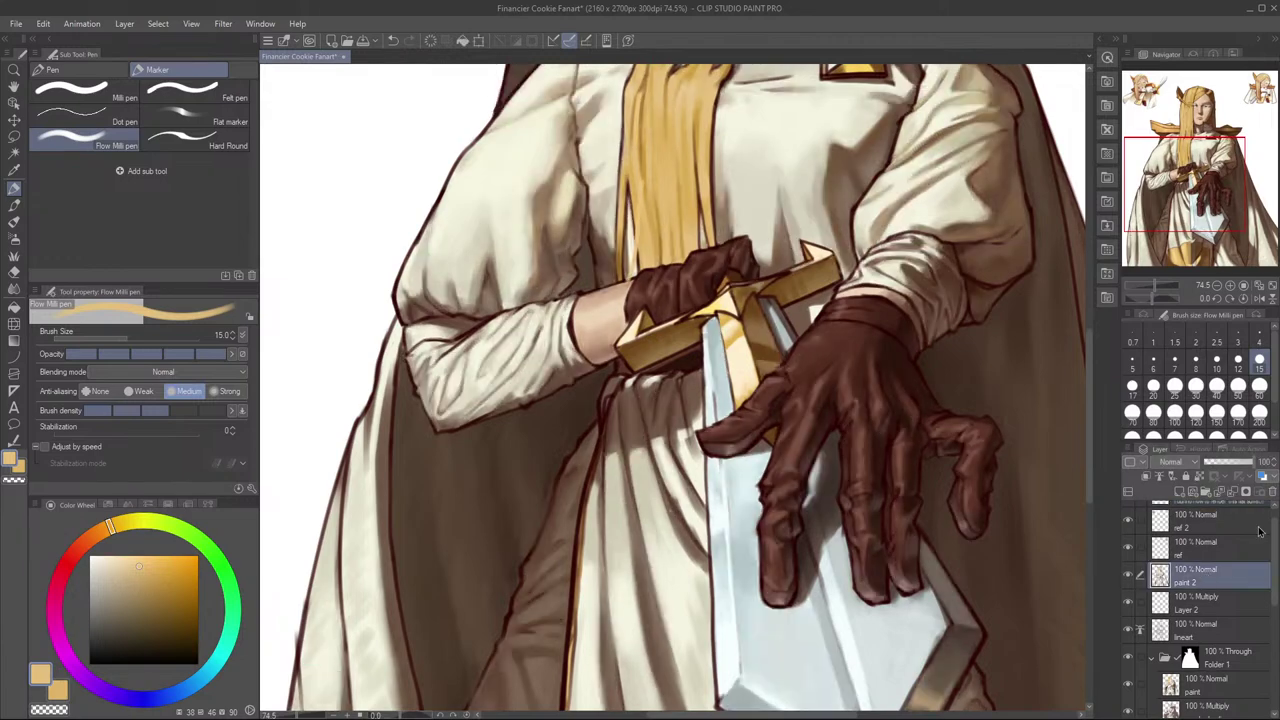
Step: Retouch the light skirt folds beside the sword blade with a sampled off-white at pen size 8
{"action": "left_click", "coordinate": [669, 475], "text": "alt"}
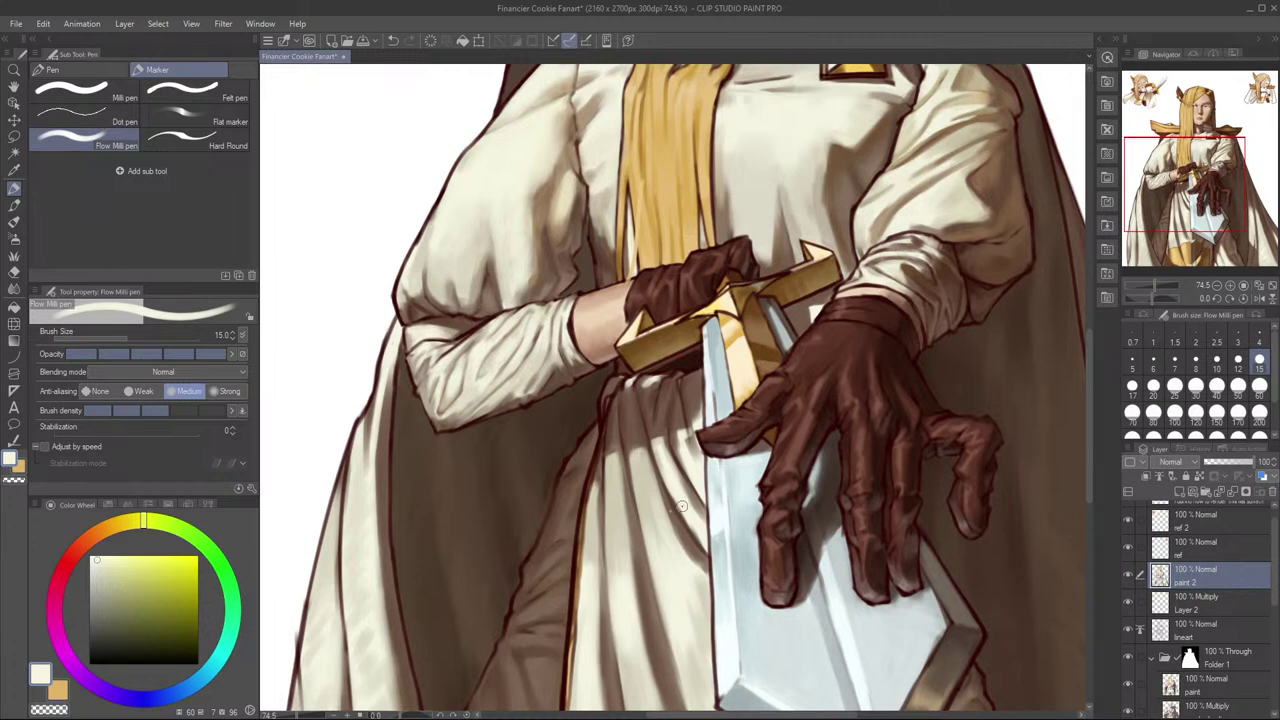
{"action": "key", "text": "bracketleft"}
{"action": "key", "text": "bracketleft"}
{"action": "key", "text": "bracketleft"}
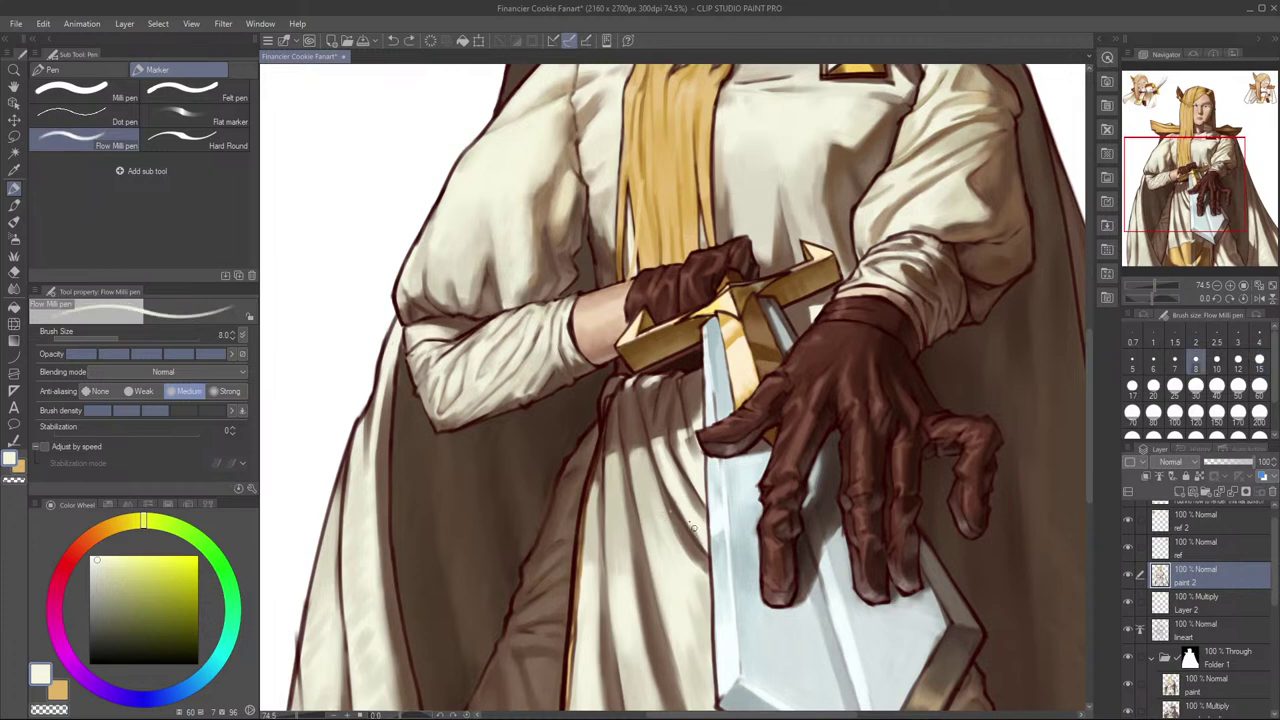
Step: Refine the shaded skirt folds beneath the sword hilt with sampled browns at pen size 7
{"action": "left_click", "coordinate": [678, 518], "text": "alt"}
{"action": "key", "text": "bracketleft"}
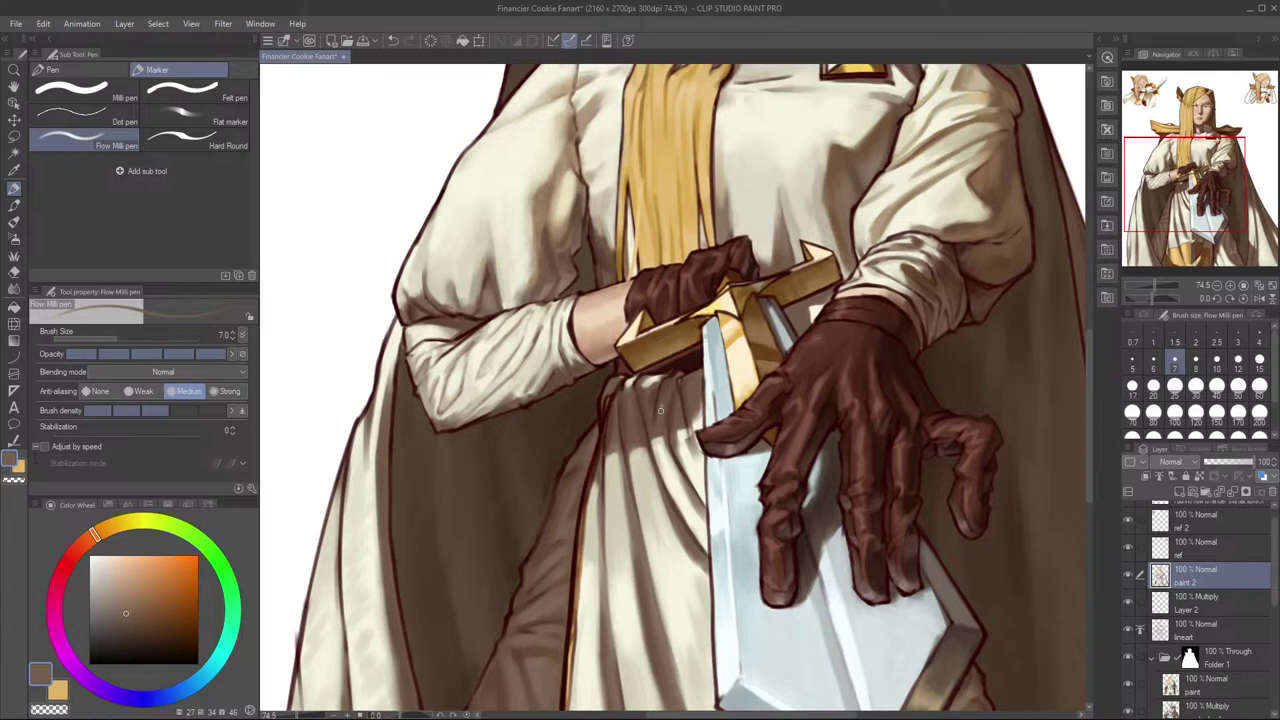
{"action": "left_click", "coordinate": [650, 464], "text": "alt"}
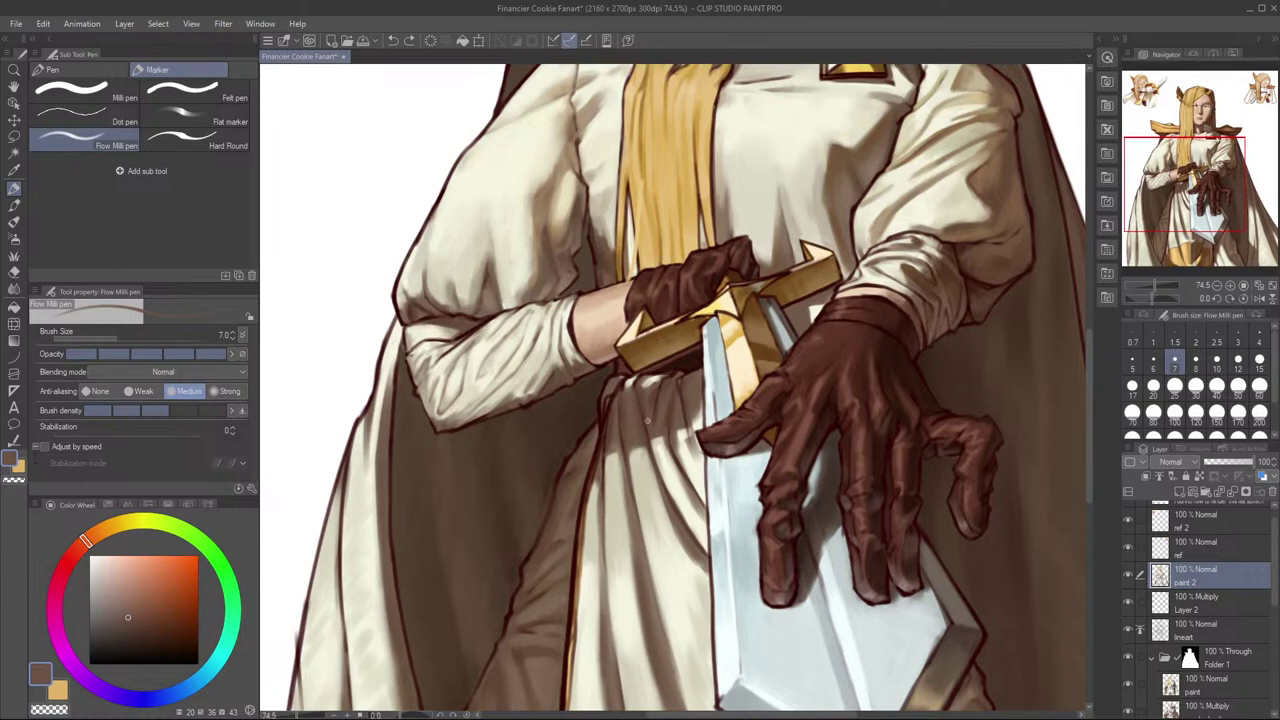
{"action": "left_click", "coordinate": [678, 463], "text": "alt"}
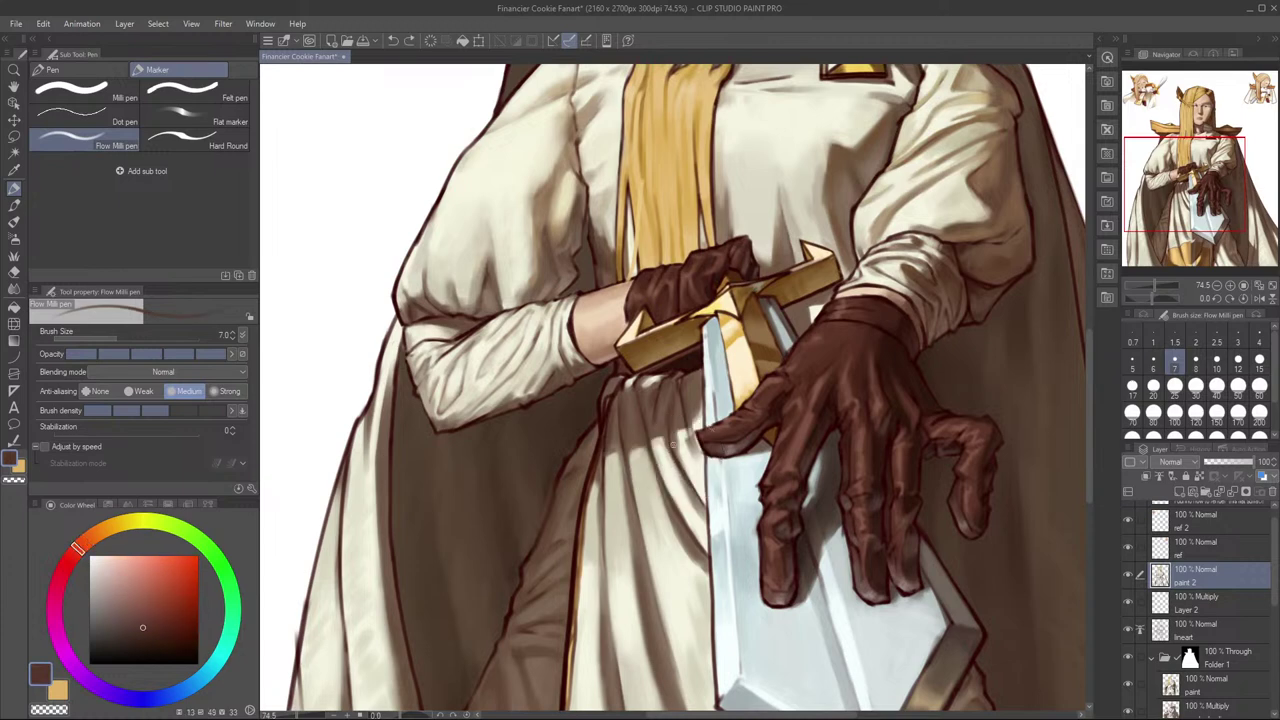
Step: Retouch the shaded skirt folds beneath the hilt with a sampled grey-brown at pen size 12, comparing with paint 2 hidden
{"action": "left_click", "coordinate": [697, 498], "text": "alt"}
{"action": "key", "text": "bracketright"}
{"action": "key", "text": "bracketright"}
{"action": "key", "text": "bracketright"}
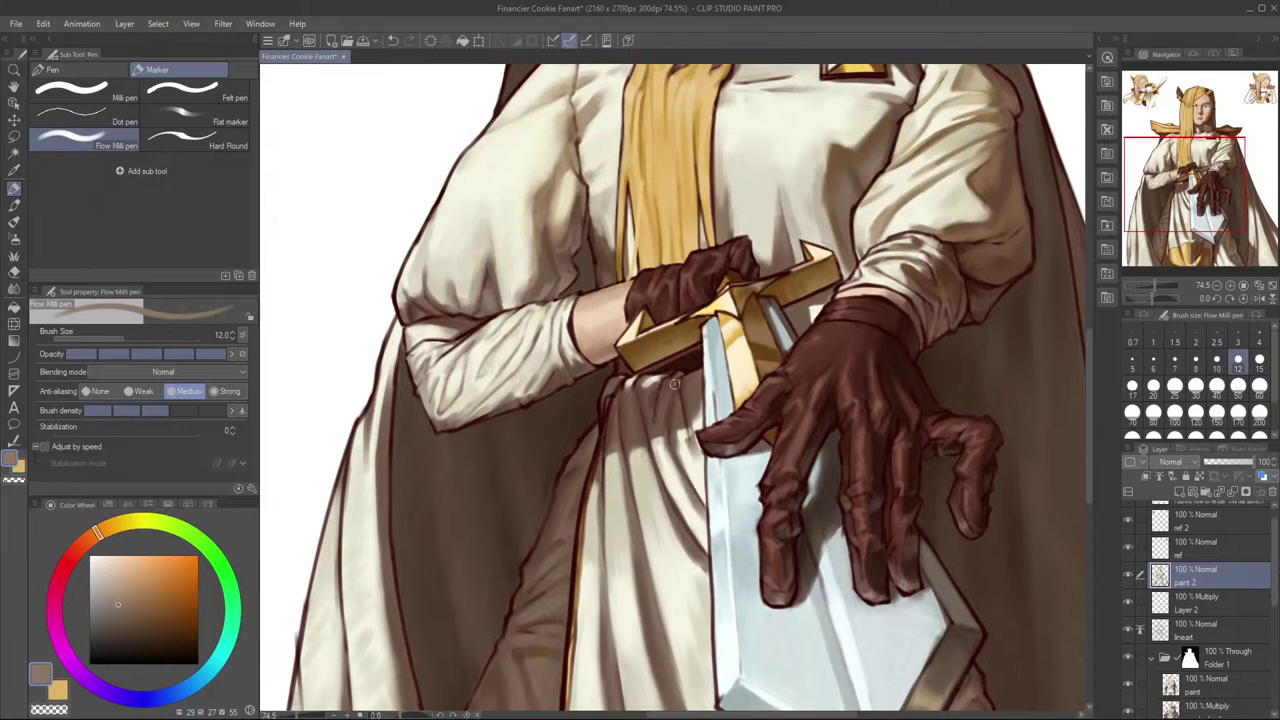
{"action": "left_click", "coordinate": [1129, 576]}
{"action": "left_click", "coordinate": [1129, 576]}
{"action": "key", "text": "bracketleft"}
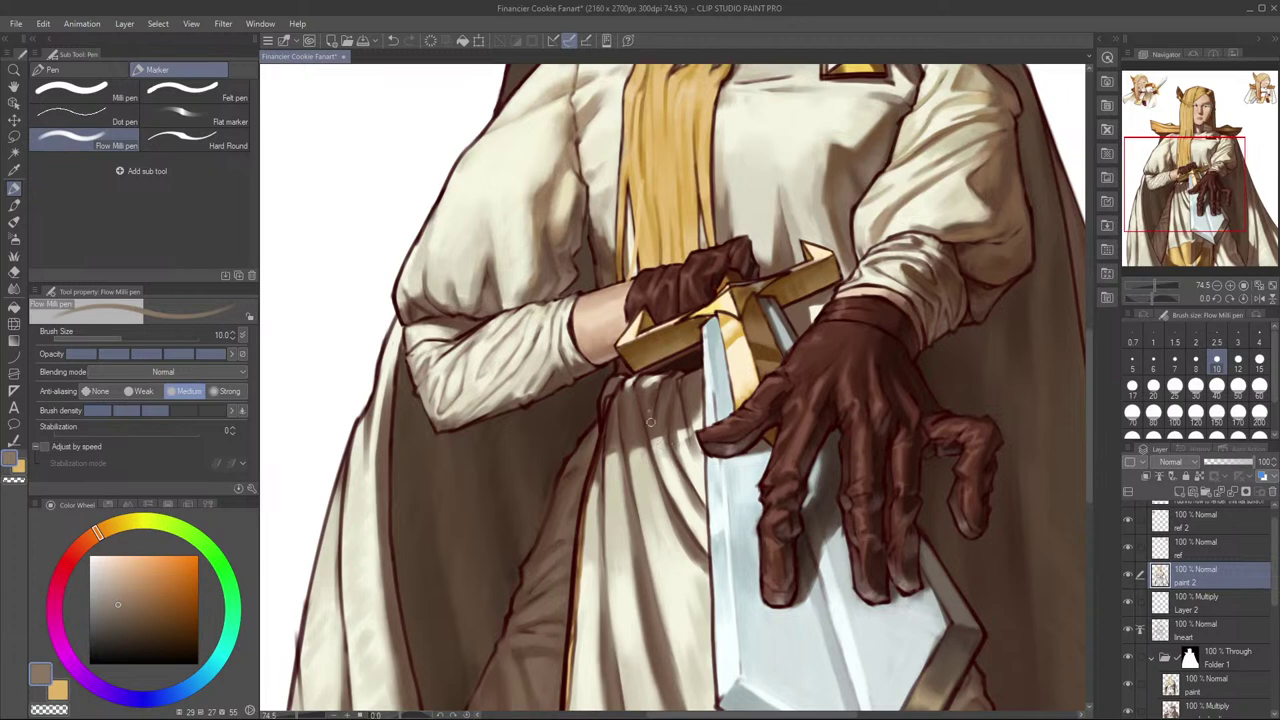
Step: Refine the light skirt folds along the edge of the hilt's shadow with sampled off-whites at pen size 10
{"action": "left_click", "coordinate": [662, 448], "text": "alt"}
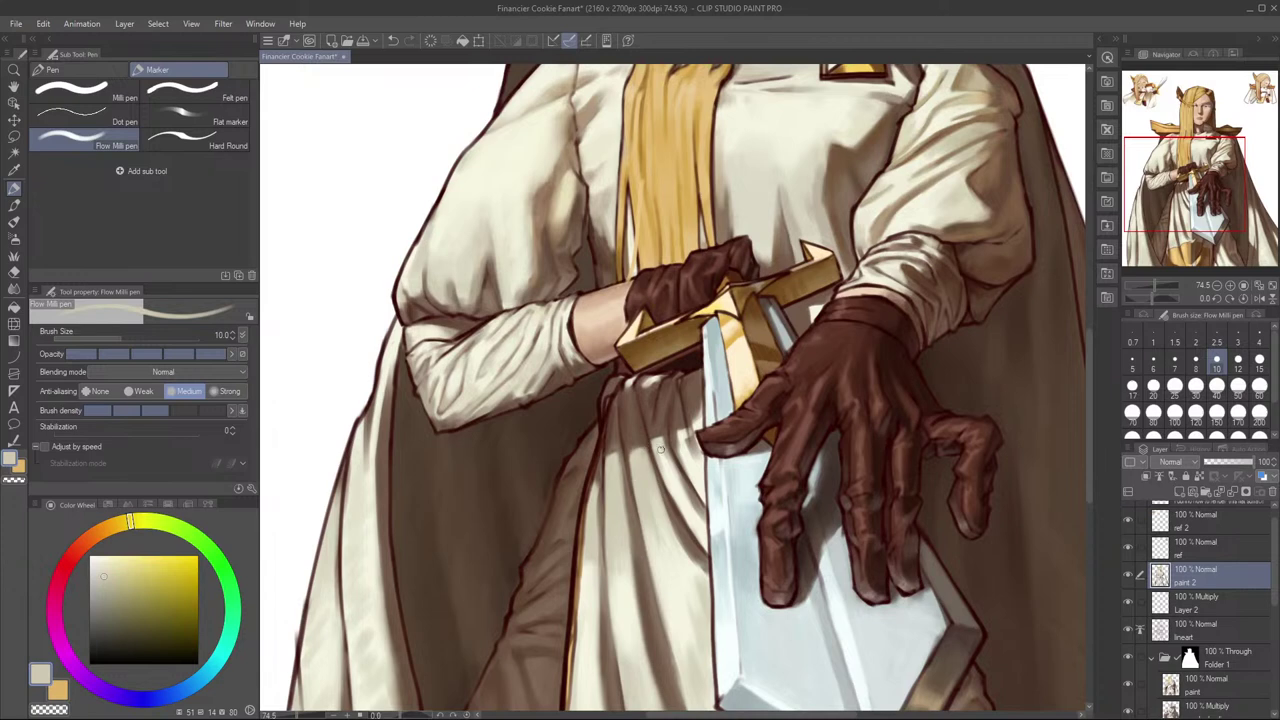
{"action": "left_click", "coordinate": [662, 459], "text": "alt"}
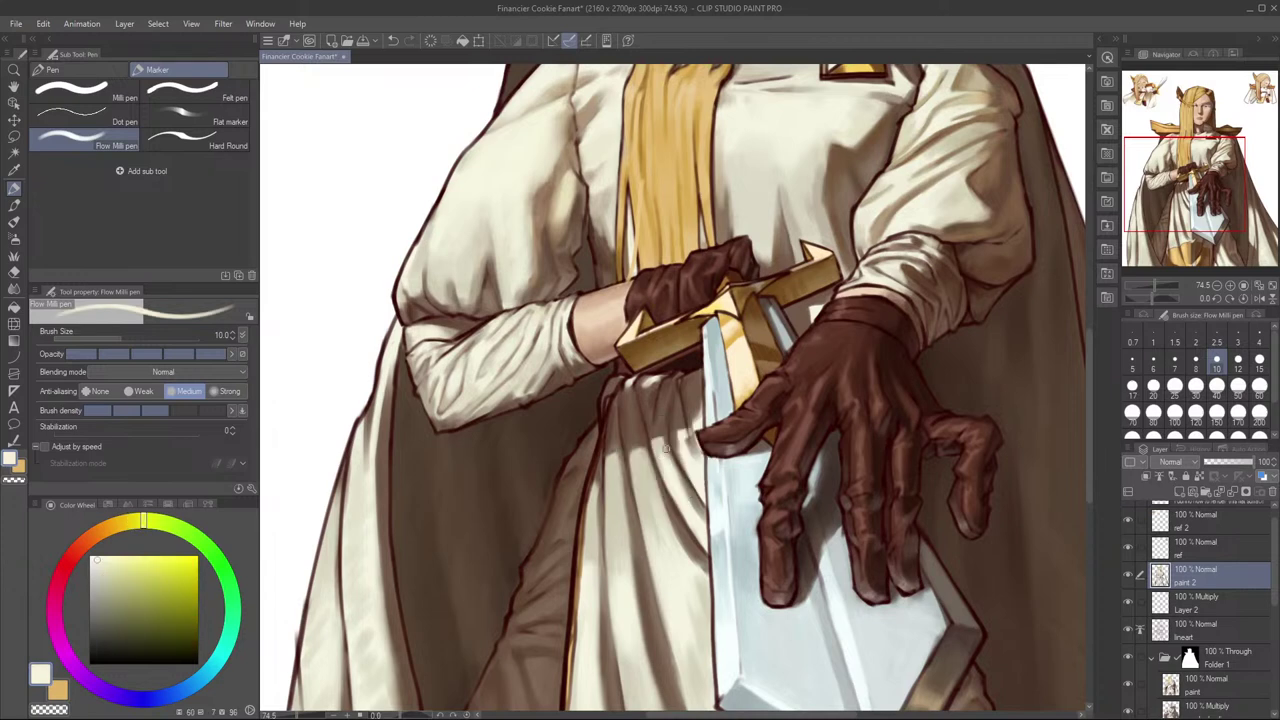
{"action": "left_click", "coordinate": [665, 470], "text": "alt"}
{"action": "scroll", "coordinate": [666, 446], "scroll_direction": "down", "scroll_amount": 1}
{"action": "scroll", "coordinate": [668, 442], "scroll_direction": "up", "scroll_amount": 2}
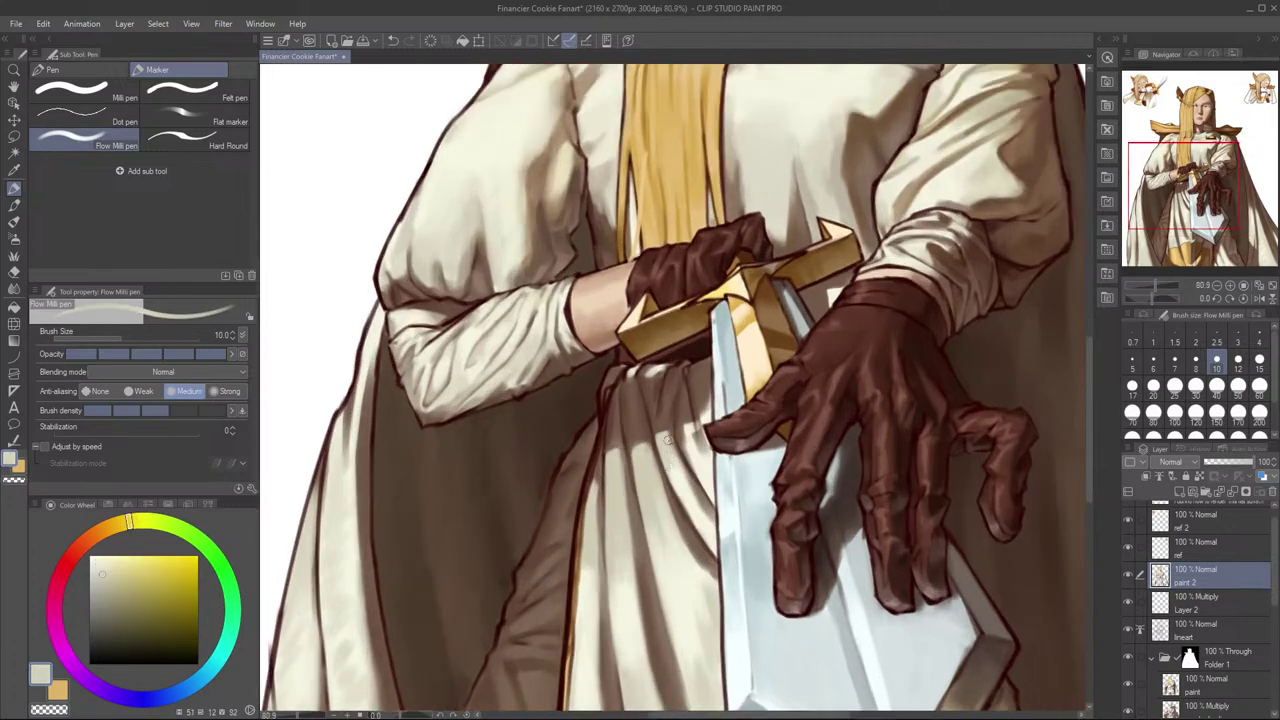
Step: Retouch the light fold beside the gloved thumb with sampled off-whites after checking the mirrored view, and sample a brown for its shadow
{"action": "key", "text": "h"}
{"action": "key", "text": "h"}
{"action": "left_click_drag", "start_coordinate": [695, 432], "coordinate": [707, 469]}
{"action": "key", "text": "ctrl+z"}
{"action": "left_click", "coordinate": [694, 461], "text": "alt"}
{"action": "left_click", "coordinate": [695, 443], "text": "alt"}
{"action": "left_click", "coordinate": [694, 457], "text": "alt"}
{"action": "left_click", "coordinate": [696, 460], "text": "alt"}
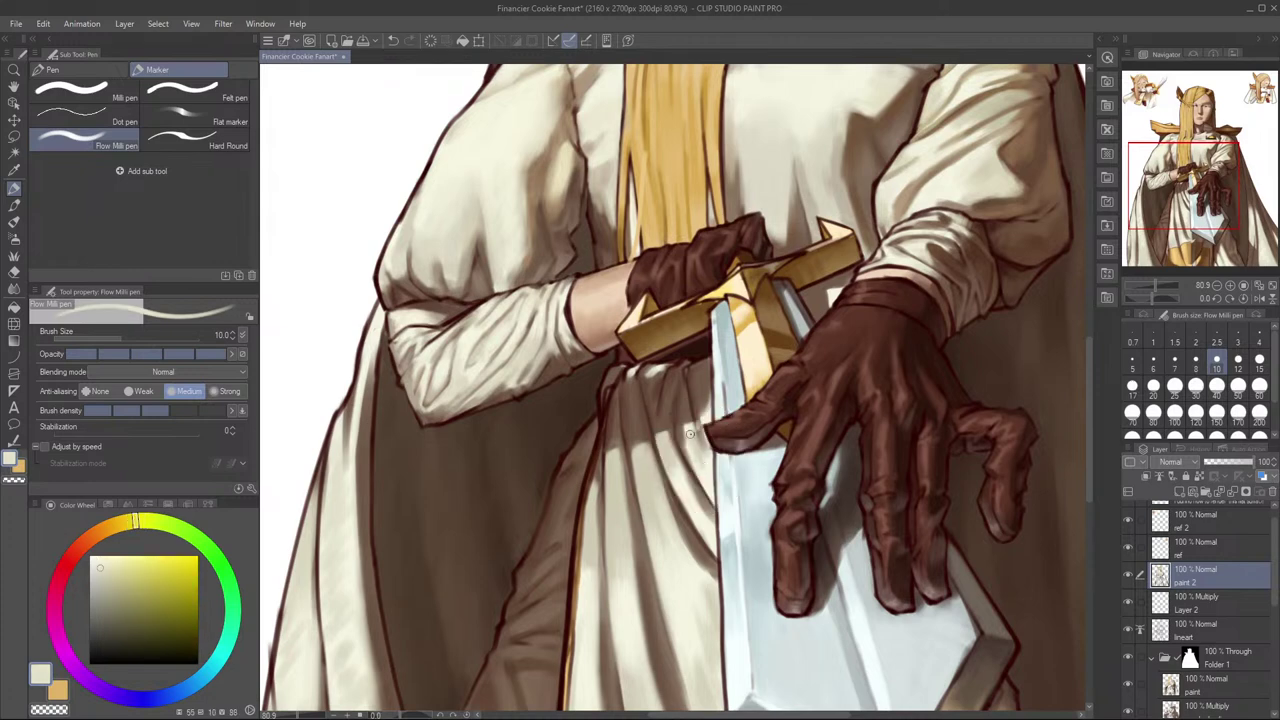
{"action": "left_click", "coordinate": [689, 450], "text": "alt"}
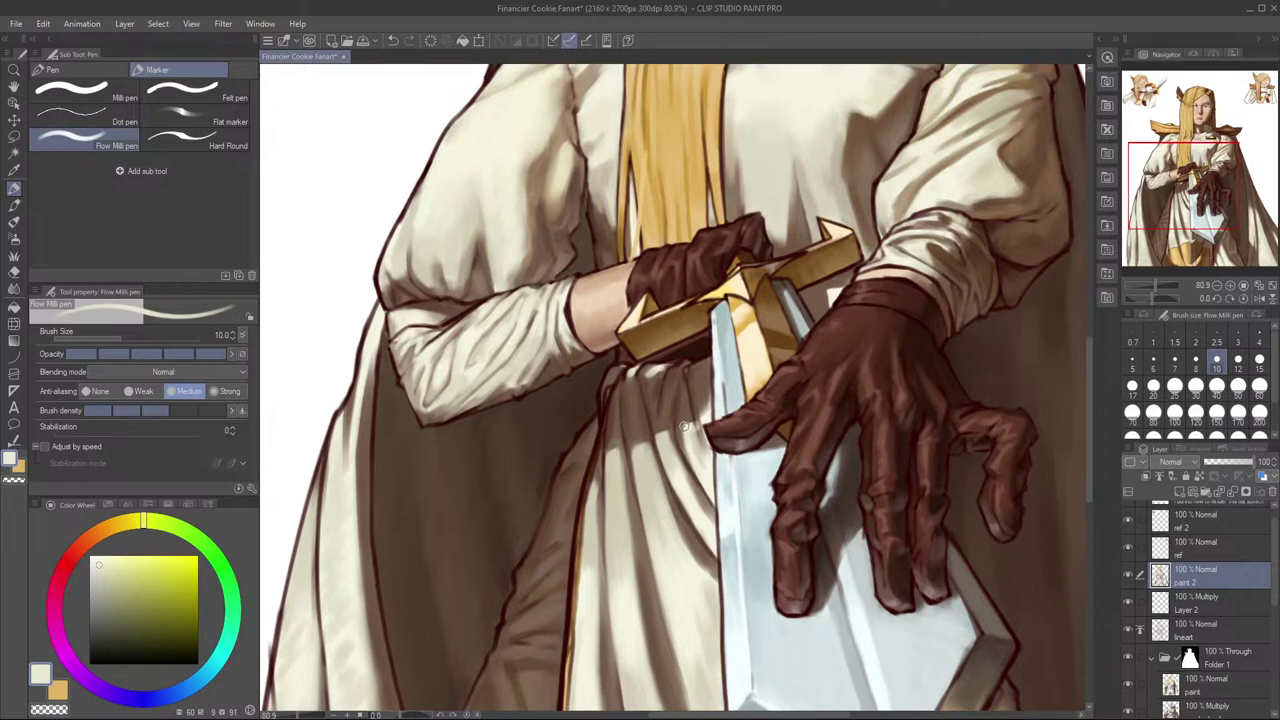
{"action": "left_click_drag", "start_coordinate": [694, 437], "coordinate": [700, 425]}
{"action": "left_click", "coordinate": [696, 410], "text": "alt"}
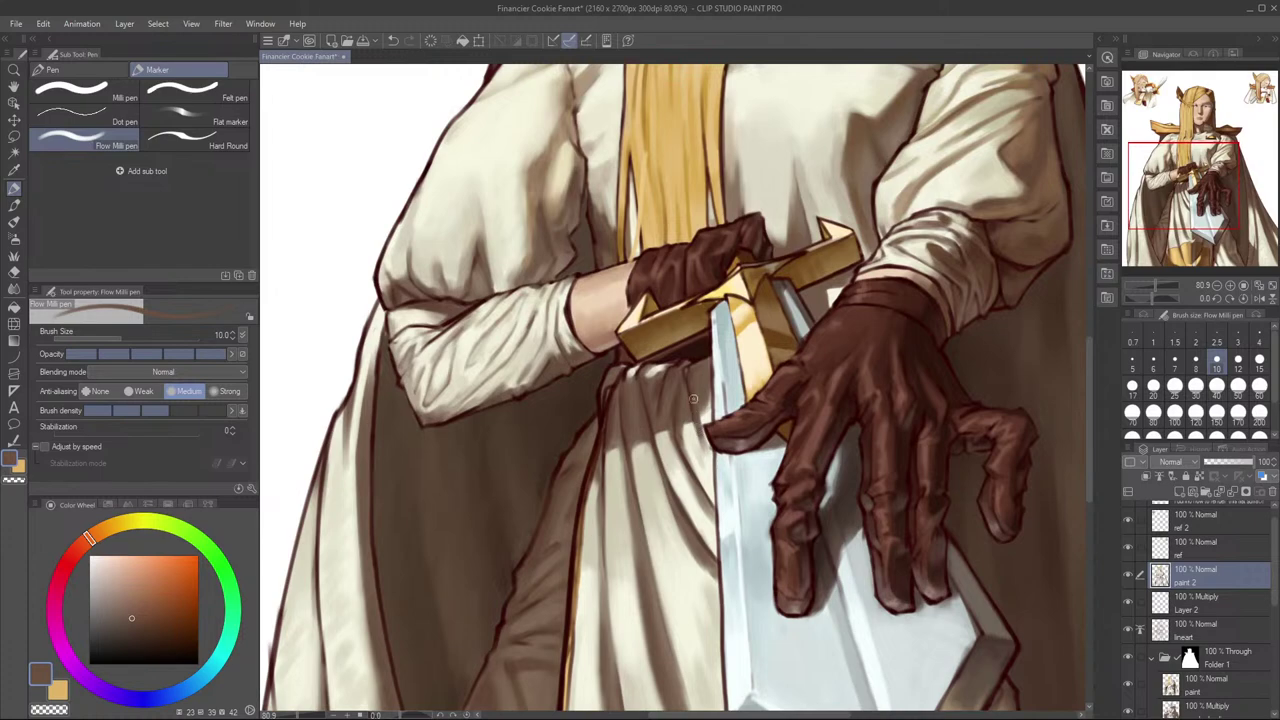
Step: Sharpen the shadow edge on the skirt beside the gloved thumb with sampled off-white and brown, checking the figure mirrored
{"action": "key", "text": "h"}
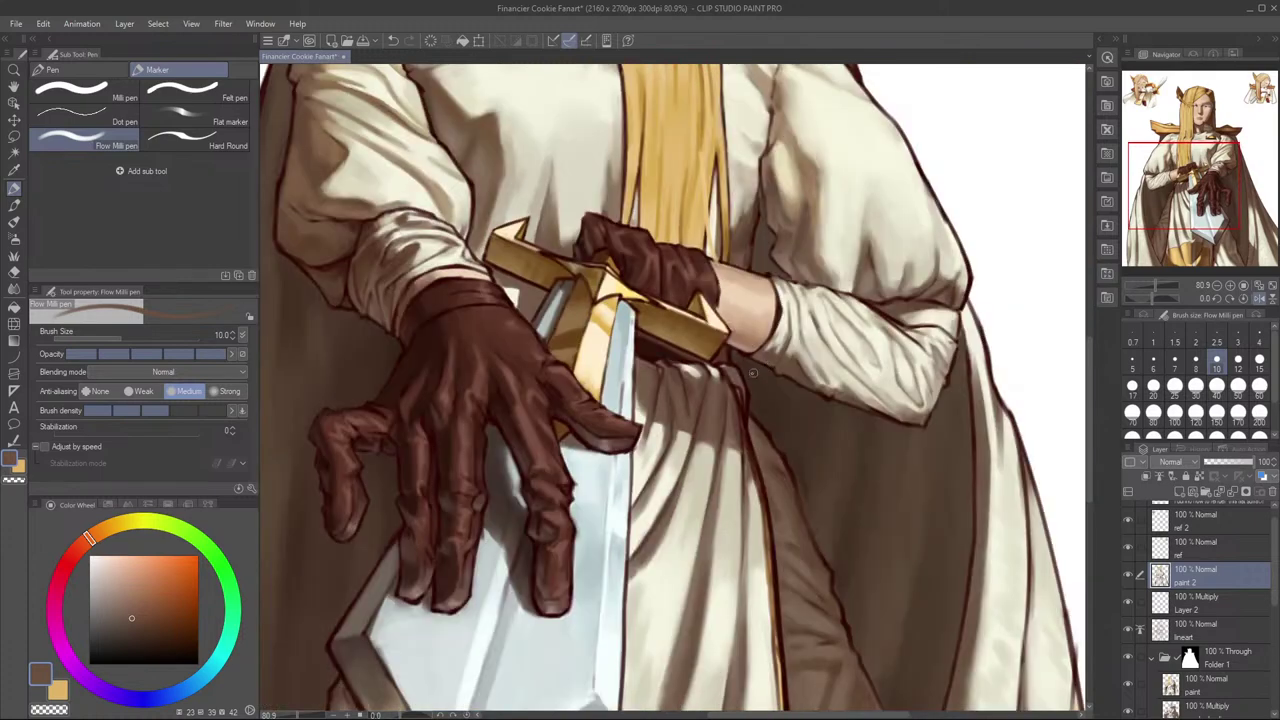
{"action": "key", "text": "h"}
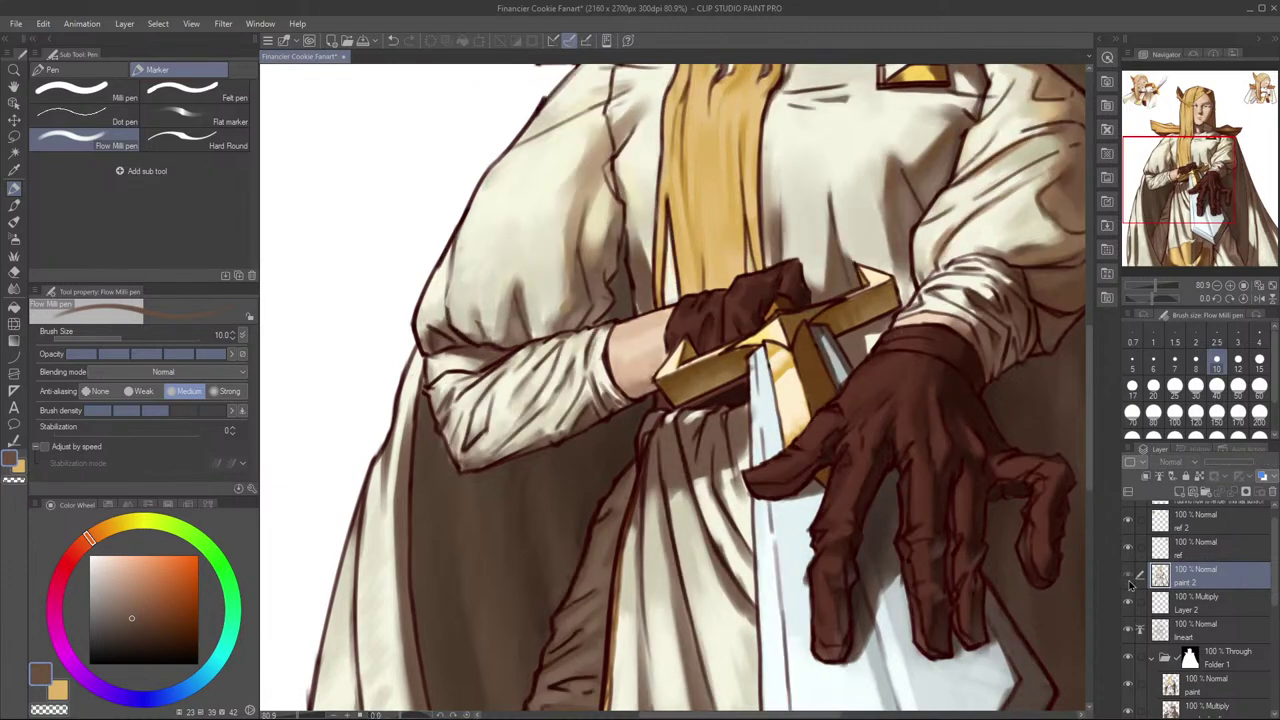
{"action": "left_click", "coordinate": [742, 462], "text": "alt"}
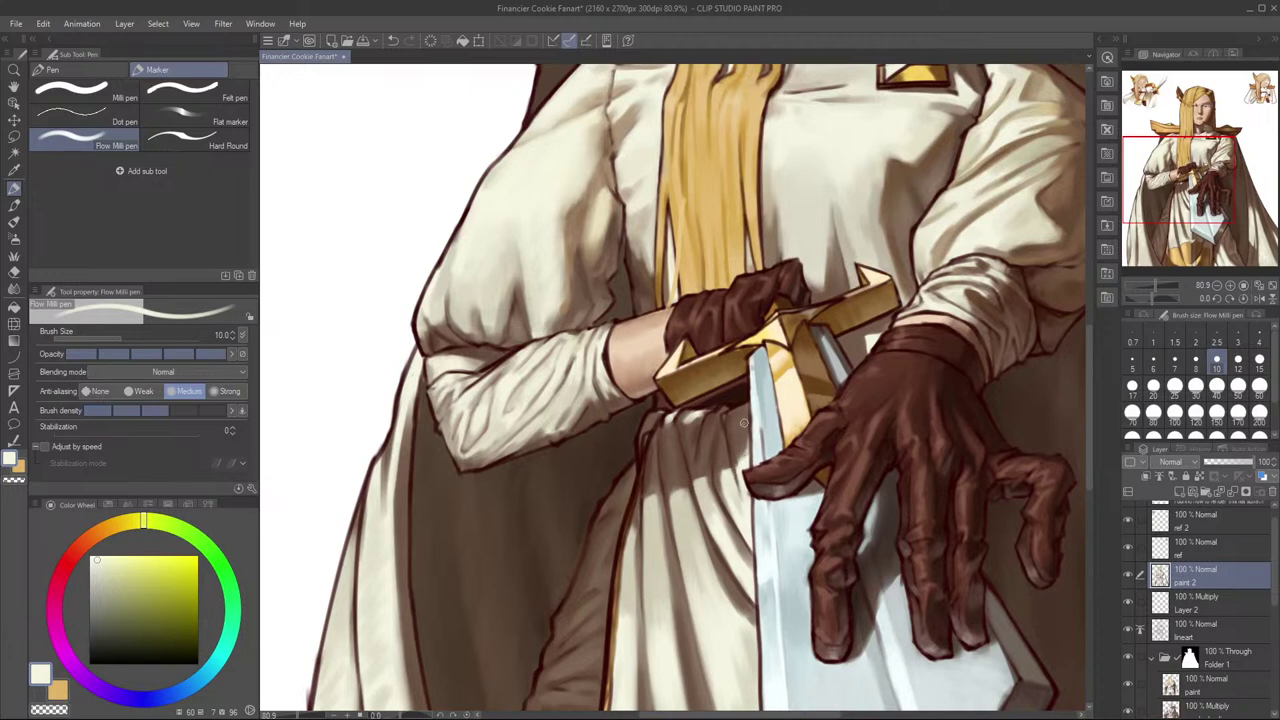
{"action": "left_click", "coordinate": [737, 468], "text": "alt"}
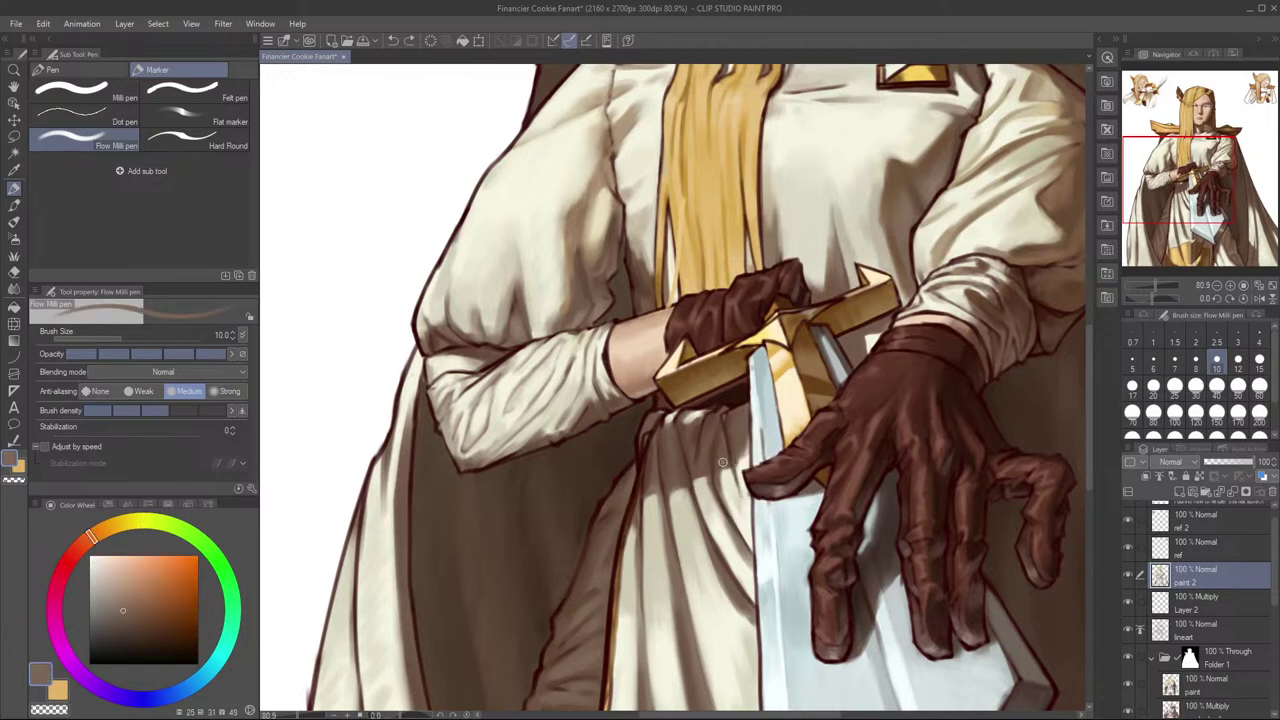
{"action": "left_click", "coordinate": [738, 460], "text": "alt"}
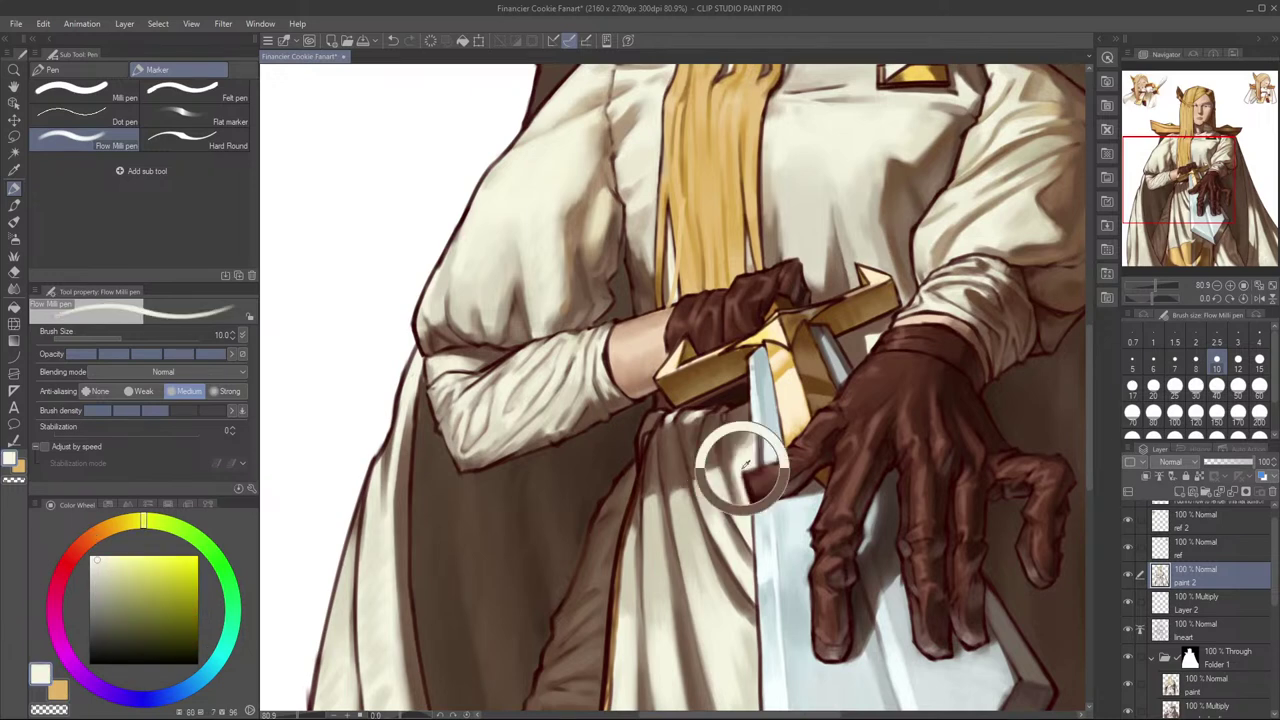
{"action": "left_click", "coordinate": [738, 483], "text": "alt"}
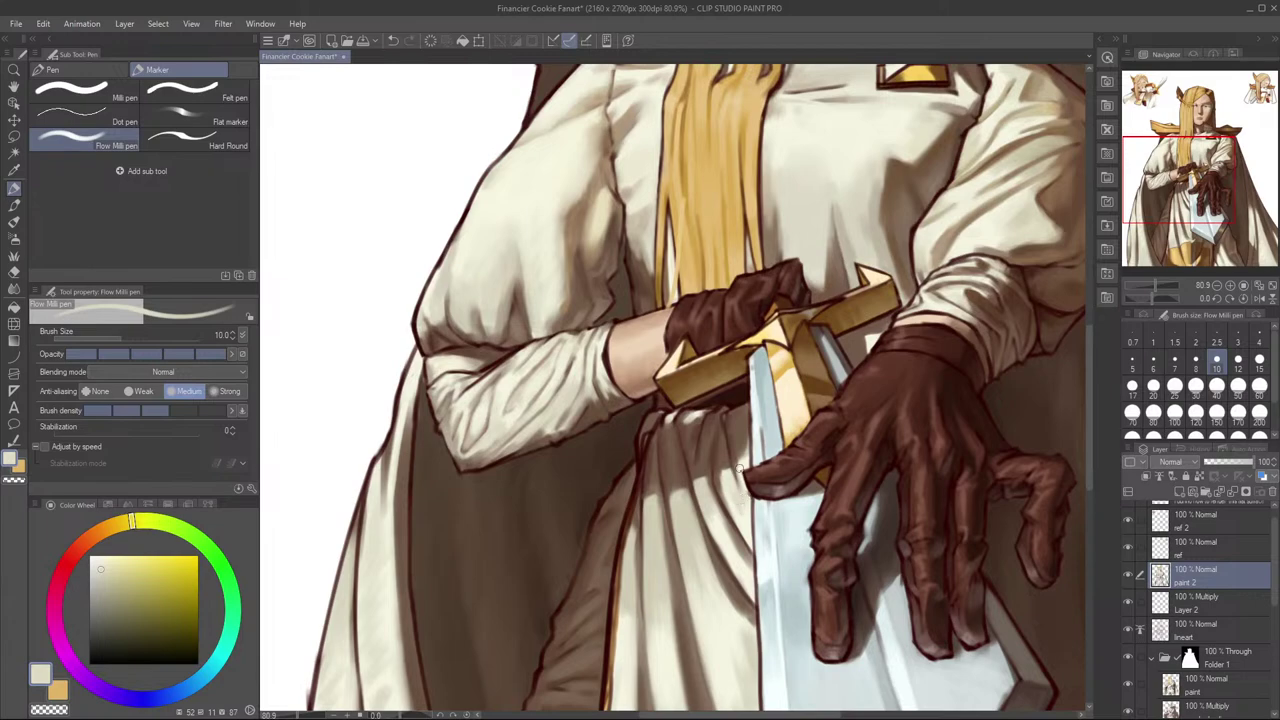
{"action": "key", "text": "h"}
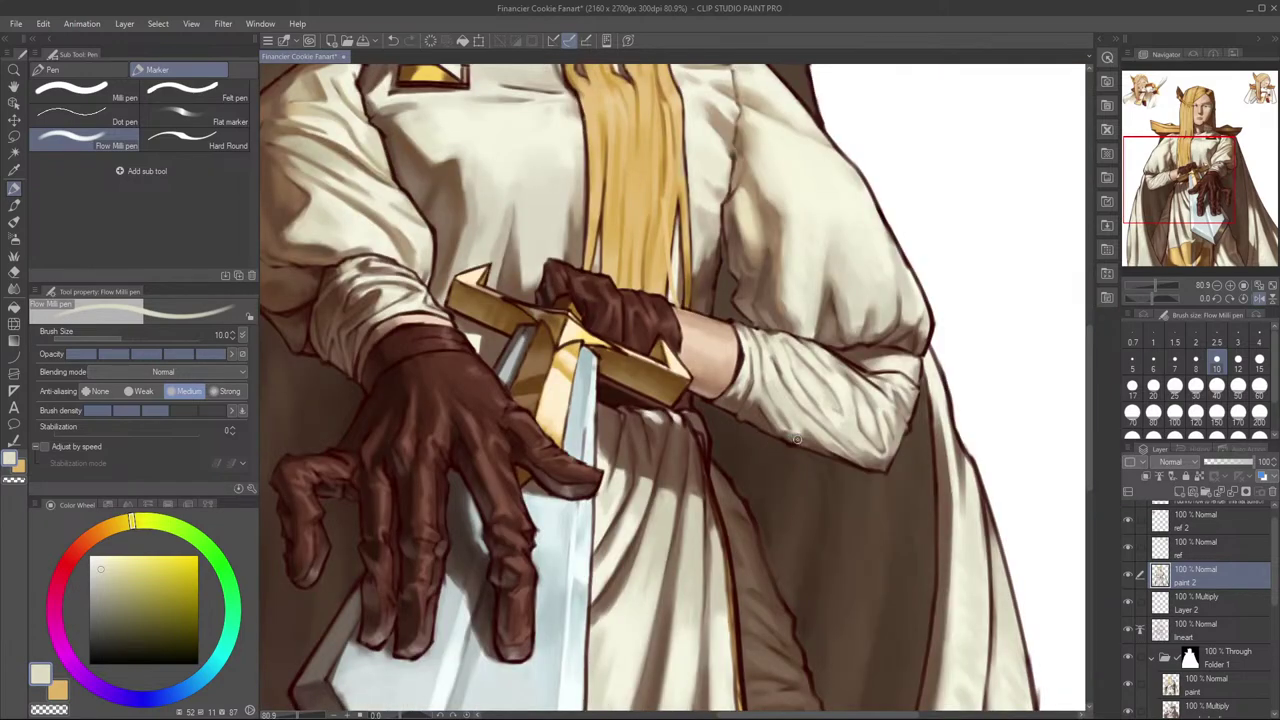
{"action": "key", "text": "h"}
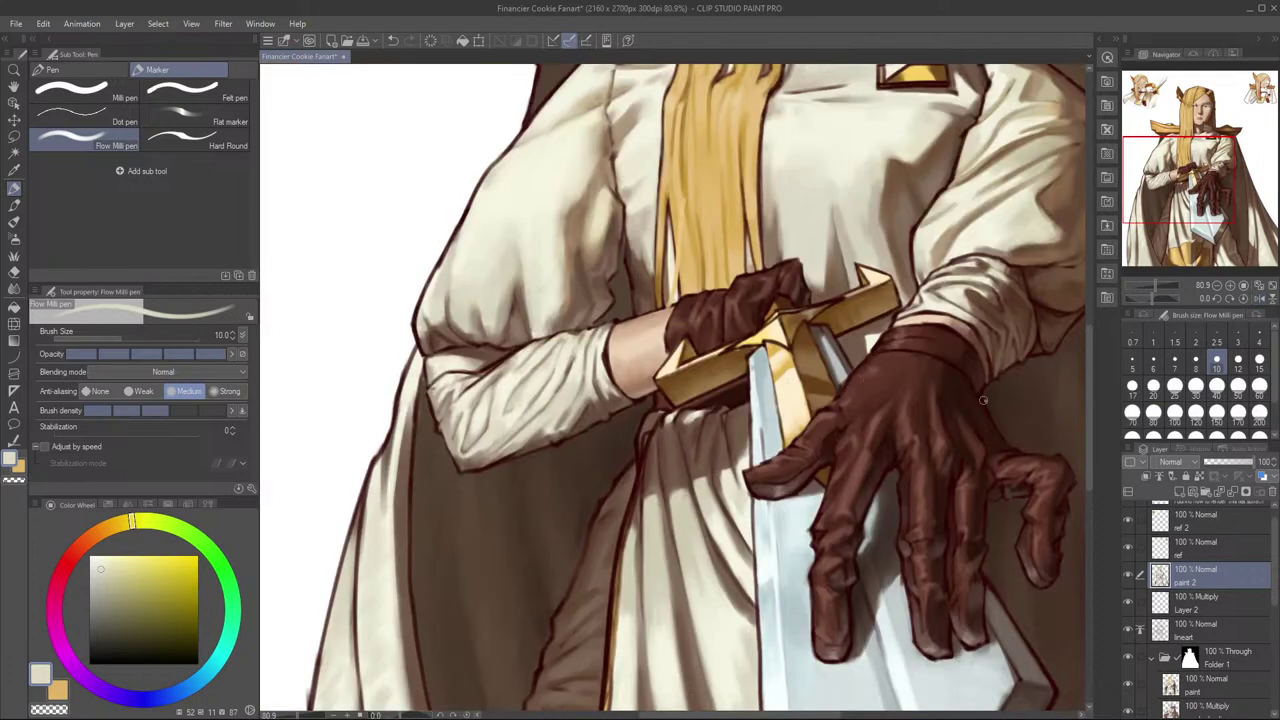
Step: Soften the skirt folds beside the sword blade with the Blend tool at sizes 8 and 12
{"action": "left_click_drag", "start_coordinate": [1010, 416], "coordinate": [948, 394]}
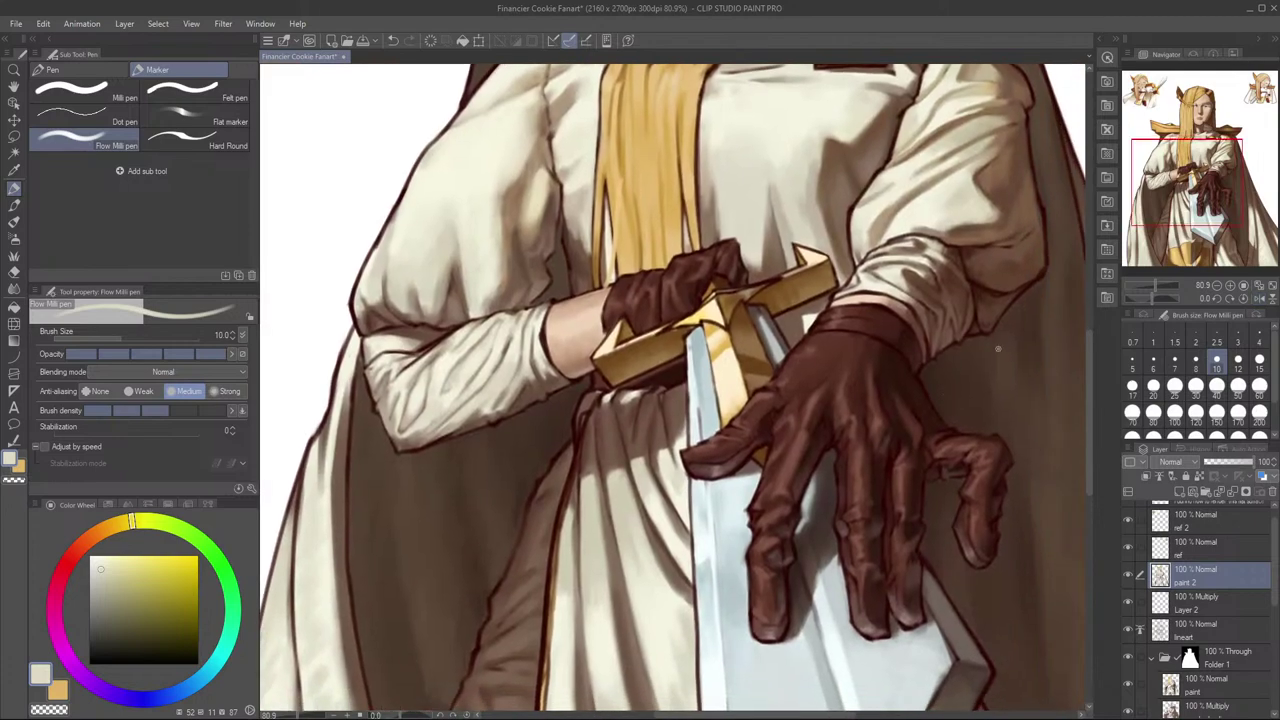
{"action": "left_click_drag", "start_coordinate": [662, 512], "coordinate": [712, 490]}
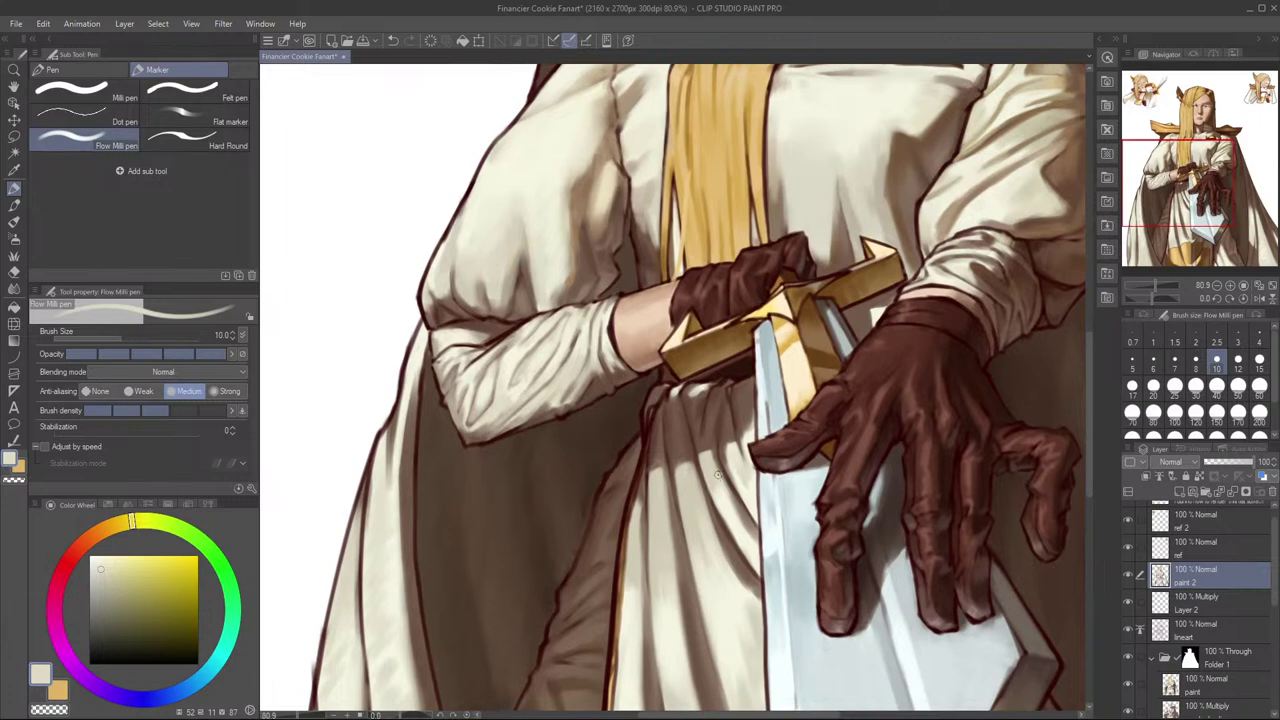
{"action": "key", "text": "j"}
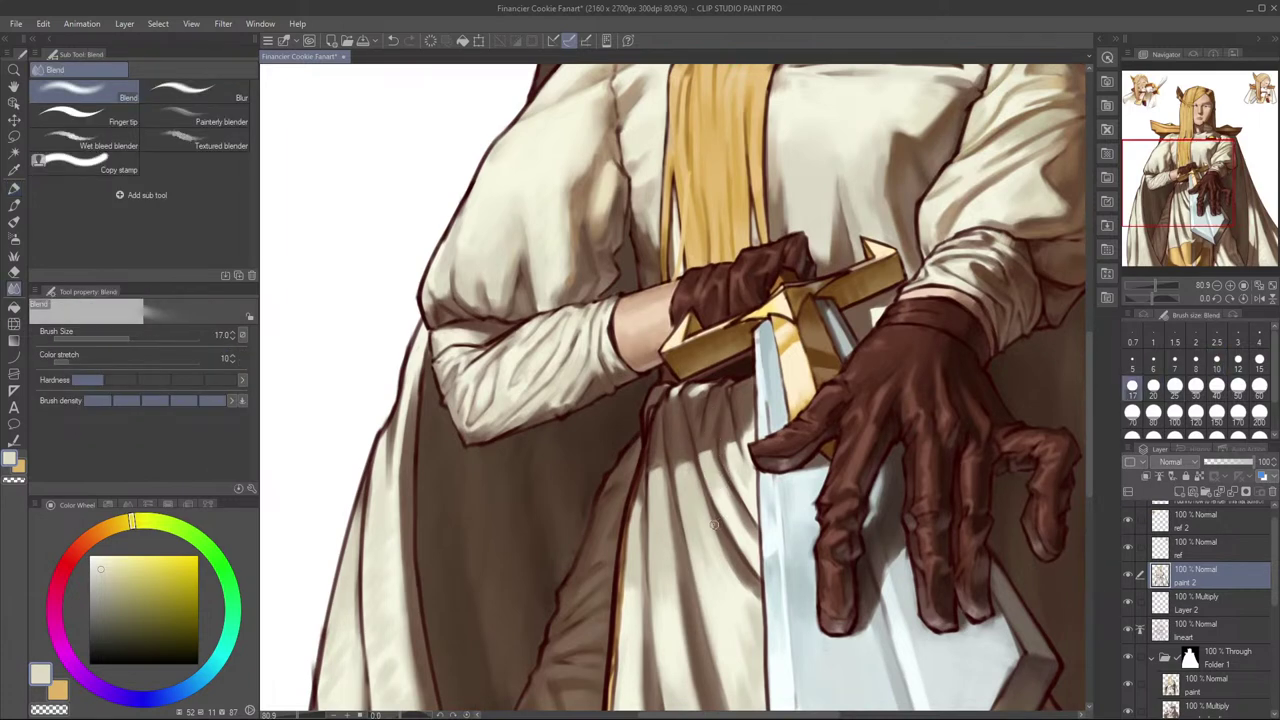
{"action": "key", "text": "bracketleft"}
{"action": "key", "text": "bracketleft"}
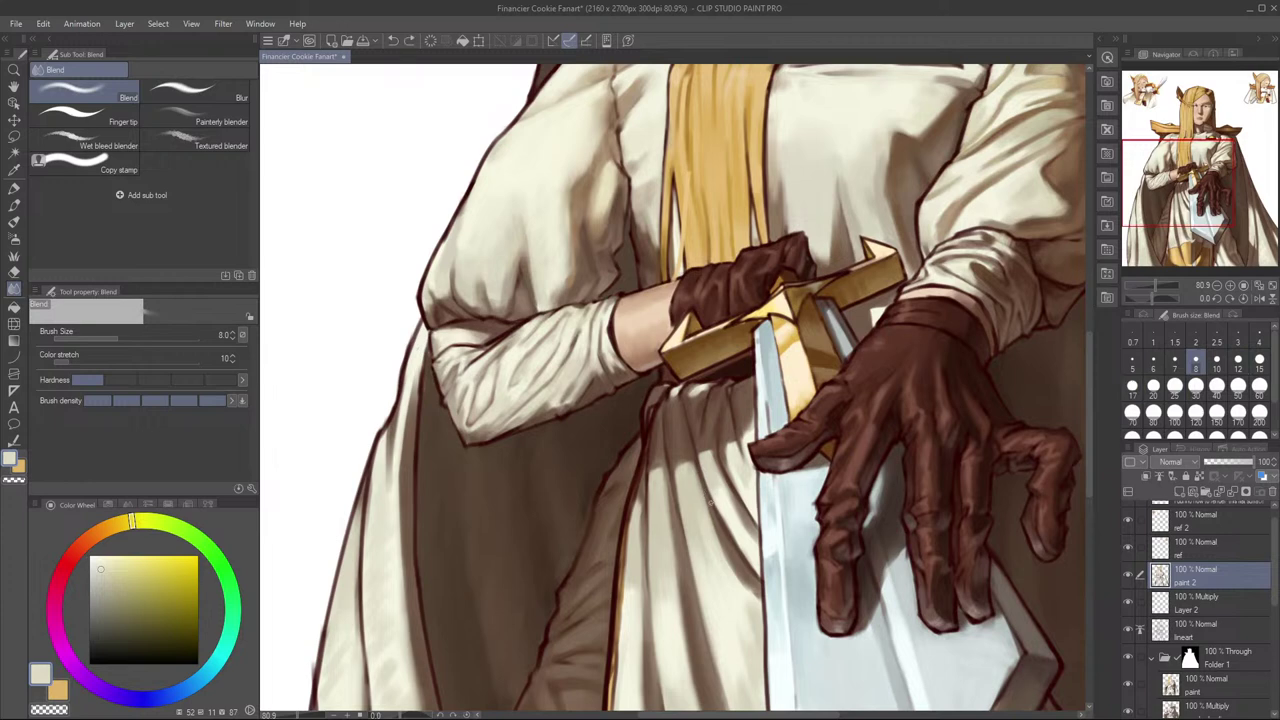
{"action": "key", "text": "bracketright"}
{"action": "key", "text": "bracketright"}
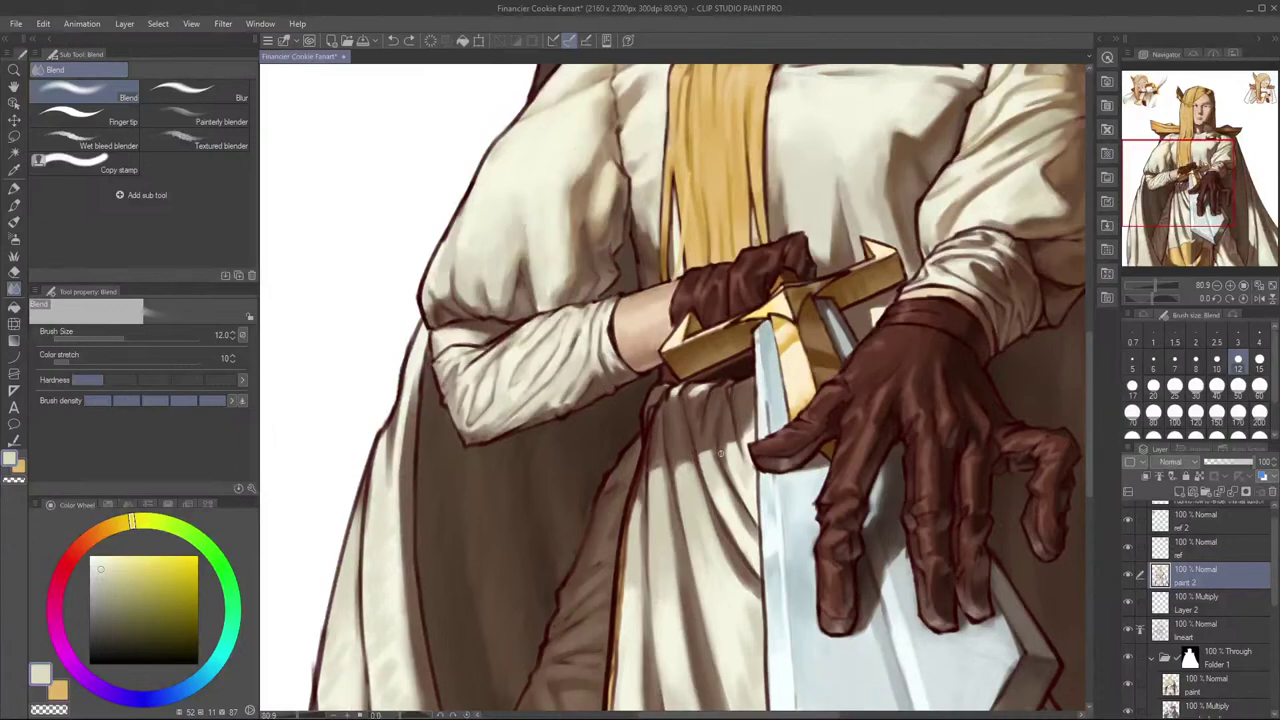
Step: Switch to the Soft airbrush at size 10 and try shading the skirt fold below the hilt's shadow with a sampled brown
{"action": "key", "text": "b"}
{"action": "key", "text": "b"}
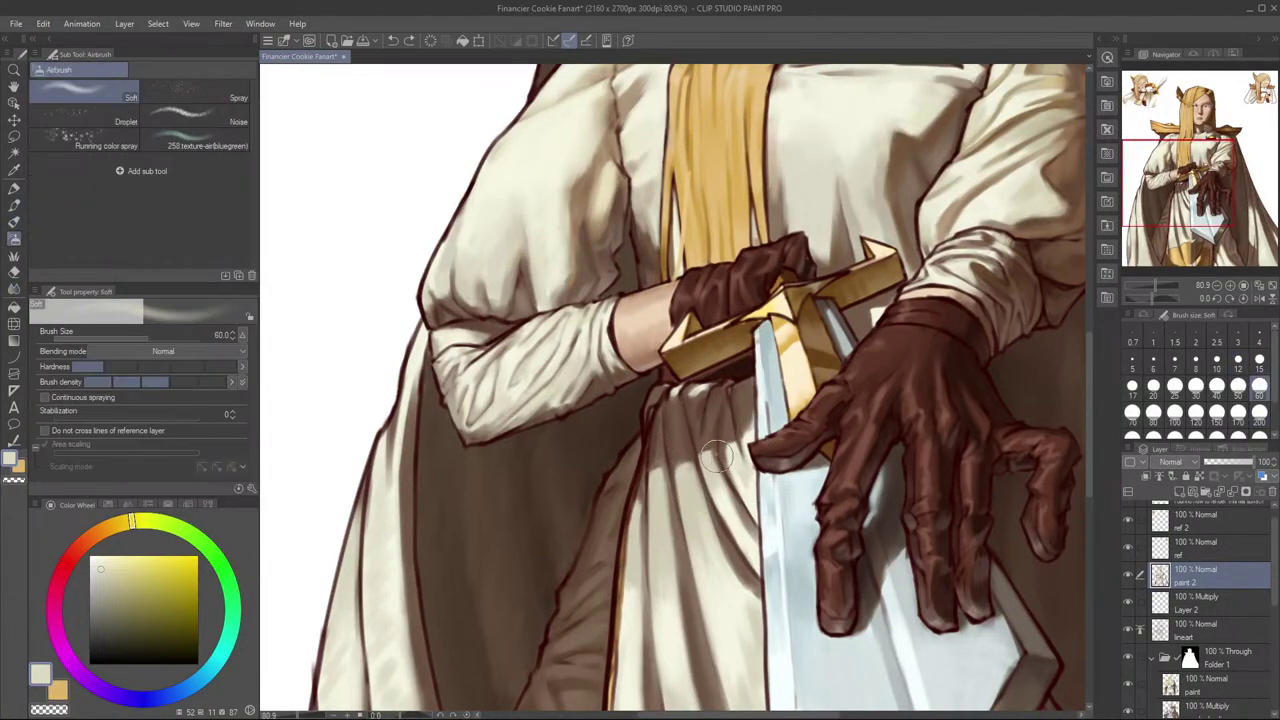
{"action": "key", "text": "bracketleft"}
{"action": "key", "text": "bracketleft"}
{"action": "key", "text": "bracketleft"}
{"action": "key", "text": "bracketleft"}
{"action": "left_click", "coordinate": [702, 462], "text": "alt"}
{"action": "key", "text": "bracketleft"}
{"action": "key", "text": "bracketleft"}
{"action": "key", "text": "bracketleft"}
{"action": "left_click_drag", "start_coordinate": [700, 478], "coordinate": [724, 556]}
{"action": "key", "text": "ctrl+z"}
{"action": "key", "text": "ctrl+z"}
{"action": "left_click_drag", "start_coordinate": [705, 482], "coordinate": [717, 545]}
{"action": "key", "text": "ctrl+z"}
{"action": "key", "text": "ctrl+z"}
{"action": "left_click_drag", "start_coordinate": [700, 471], "coordinate": [710, 519]}
{"action": "left_click", "coordinate": [720, 518], "text": "alt"}
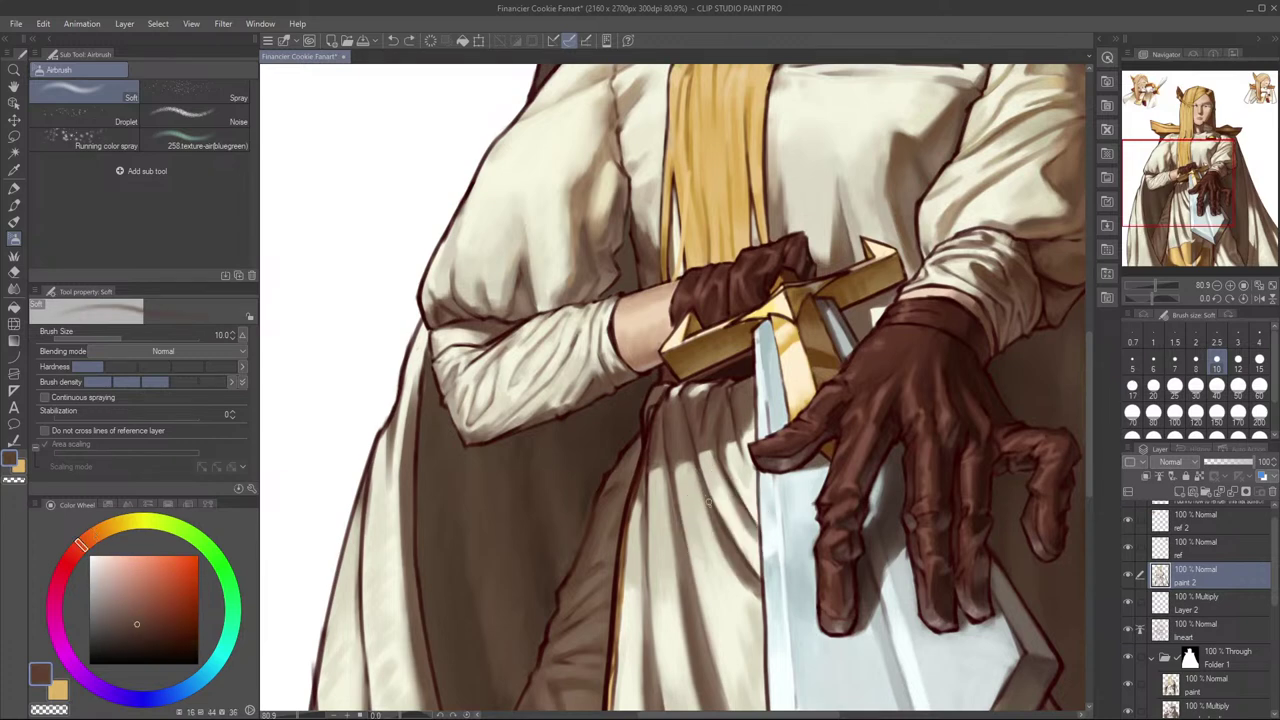
Step: Try to lighten the skirt fold beside the sword with a sampled off-white at airbrush size 17
{"action": "left_click", "coordinate": [713, 468], "text": "alt"}
{"action": "key", "text": "bracketright"}
{"action": "key", "text": "bracketright"}
{"action": "key", "text": "bracketright"}
{"action": "key", "text": "ctrl+z"}
{"action": "left_click_drag", "start_coordinate": [714, 488], "coordinate": [734, 542]}
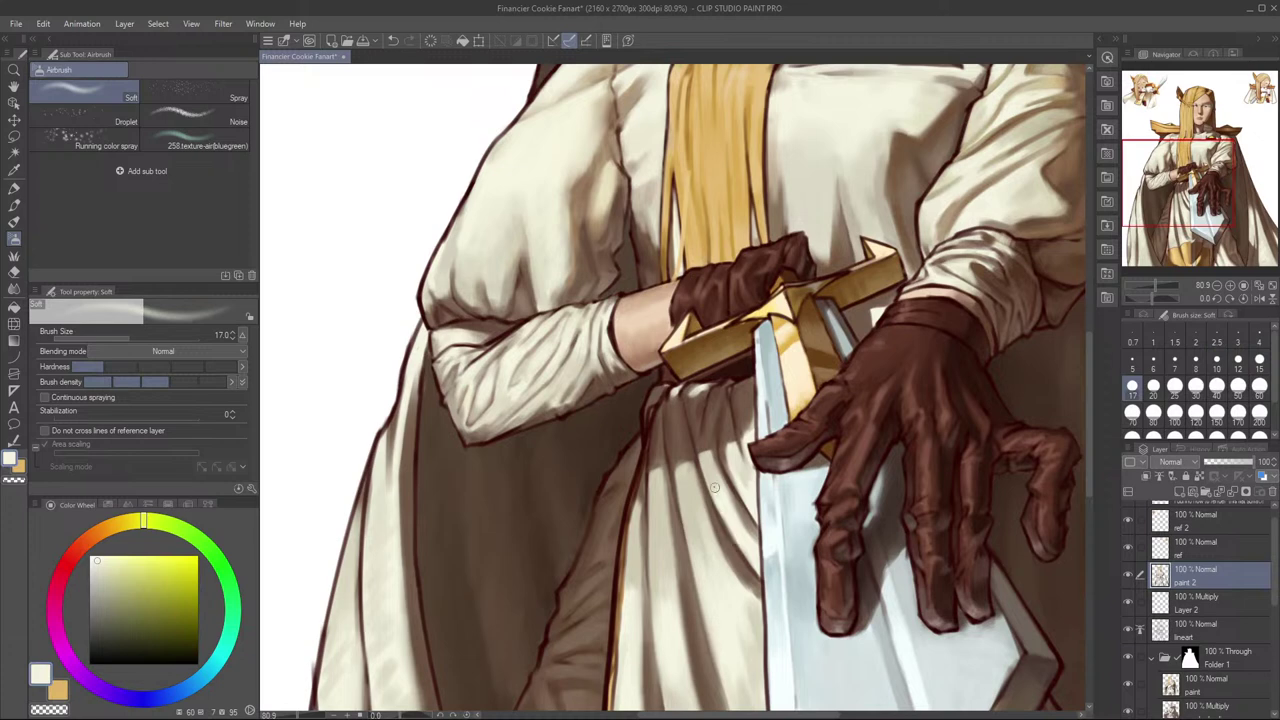
{"action": "key", "text": "ctrl+z"}
{"action": "left_click_drag", "start_coordinate": [717, 497], "coordinate": [729, 562]}
{"action": "key", "text": "ctrl+z"}
Step: Shade the middle skirt fold with a sampled reddish brown at airbrush size 17 and check the figure mirrored
{"action": "left_click", "coordinate": [725, 525], "text": "alt"}
{"action": "key", "text": "ctrl+z"}
{"action": "key", "text": "bracketleft"}
{"action": "key", "text": "bracketleft"}
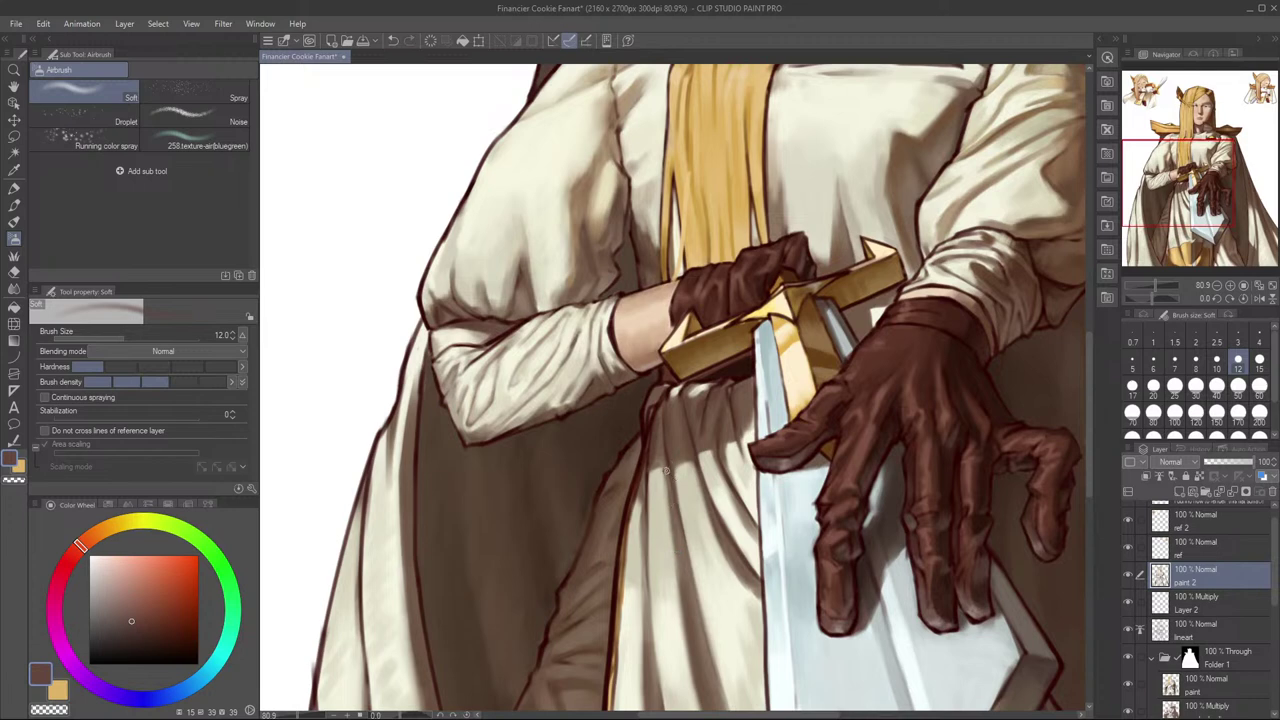
{"action": "key", "text": "ctrl+z"}
{"action": "key", "text": "bracketright"}
{"action": "key", "text": "bracketright"}
{"action": "left_click_drag", "start_coordinate": [678, 552], "coordinate": [684, 608]}
{"action": "key", "text": "h"}
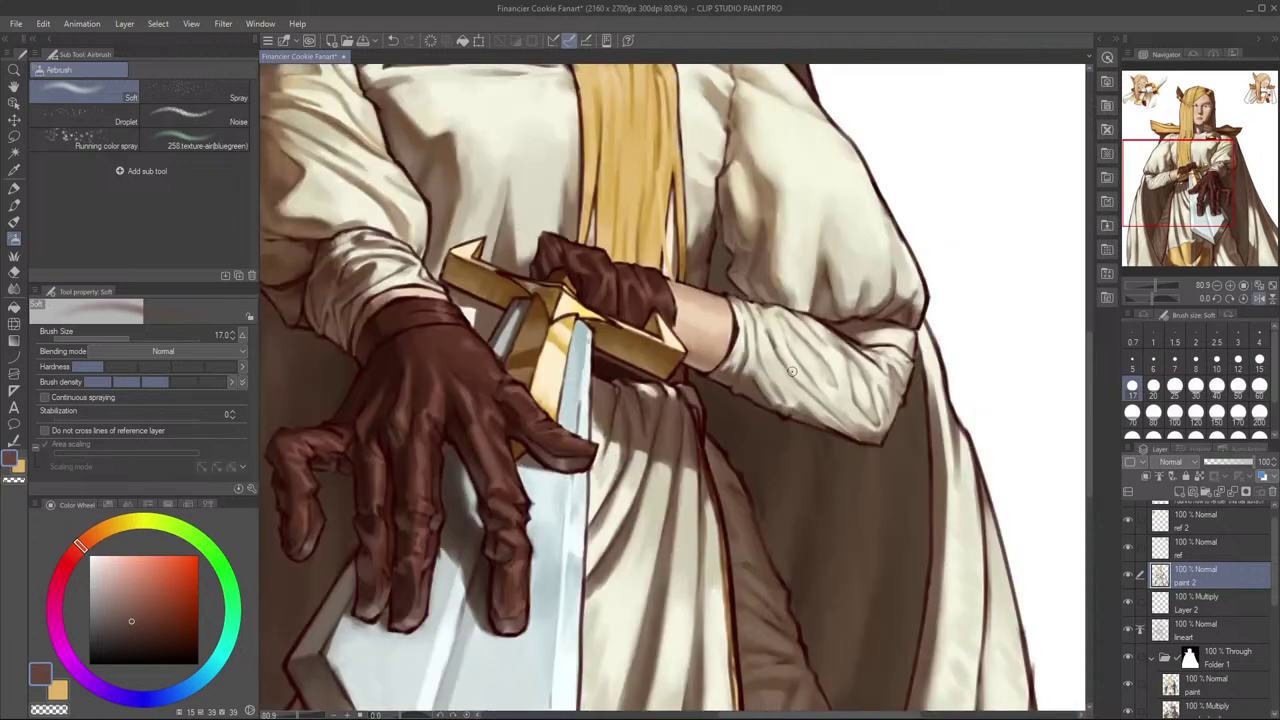
{"action": "key", "text": "h"}
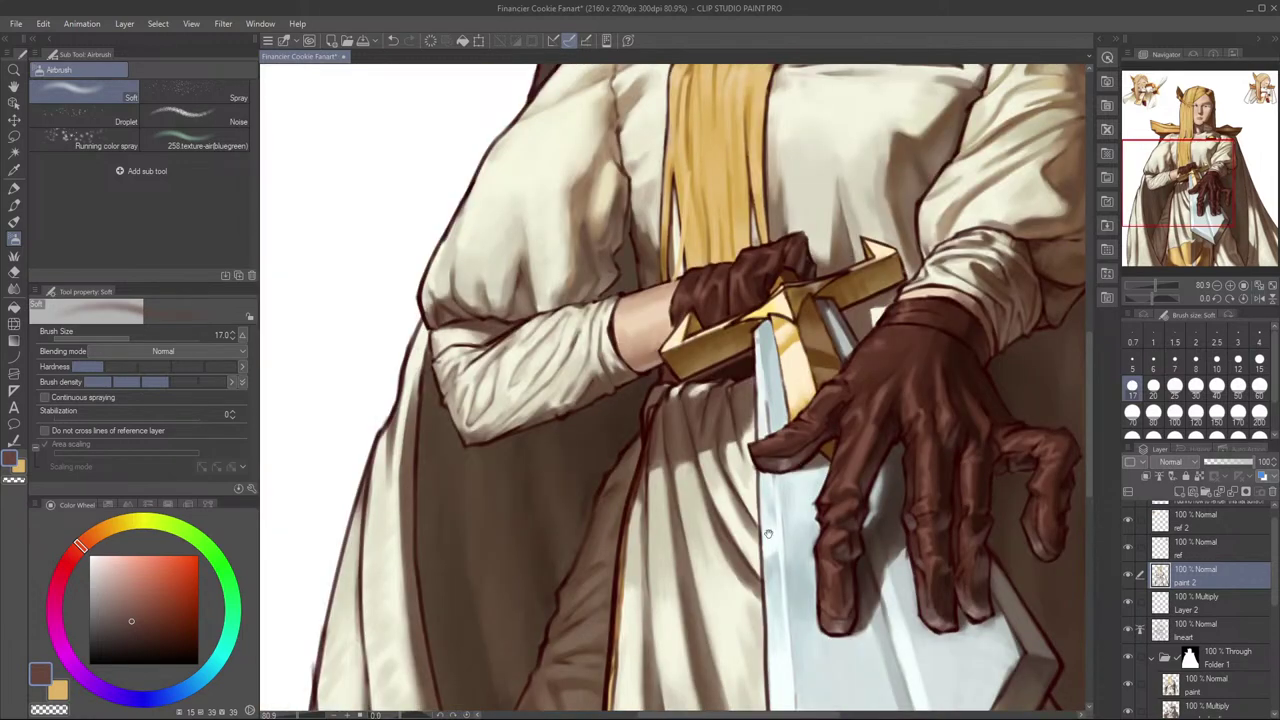
Step: Mirror the canvas view and touch up the skirt fold shading beside the blade at airbrush size 10
{"action": "key", "text": "h"}
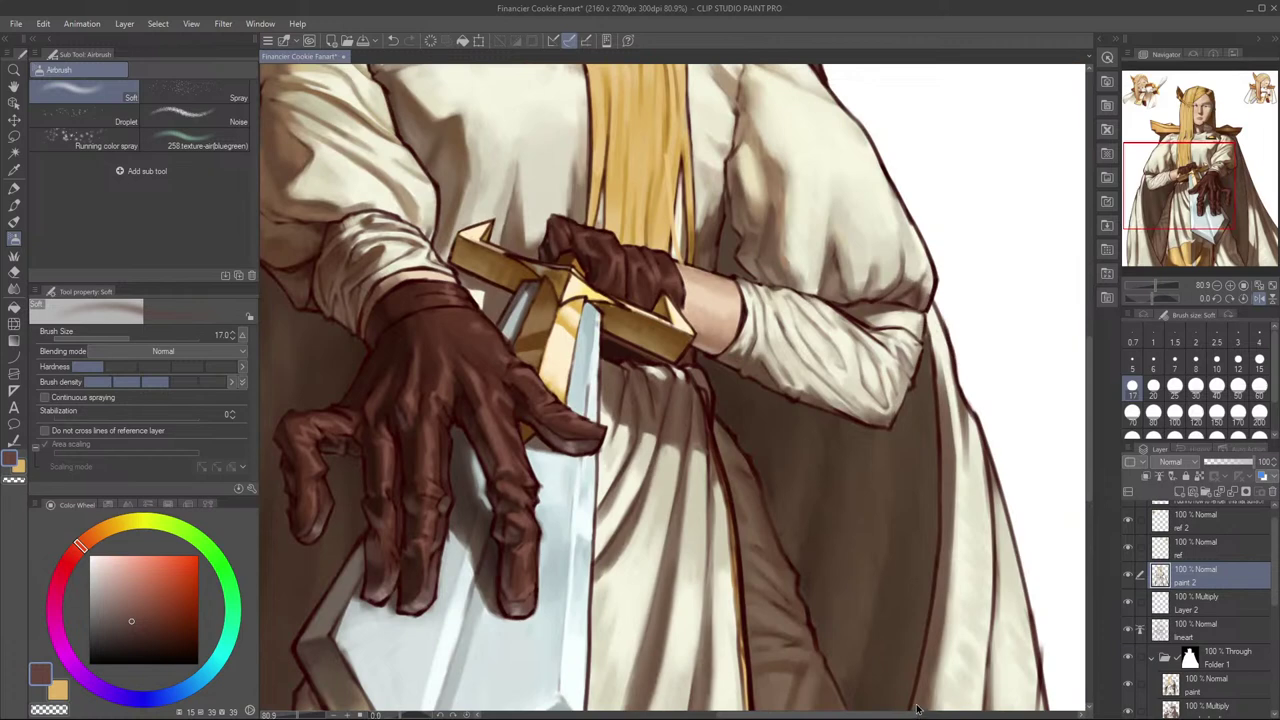
{"action": "key", "text": "bracketleft"}
{"action": "key", "text": "bracketleft"}
{"action": "key", "text": "bracketleft"}
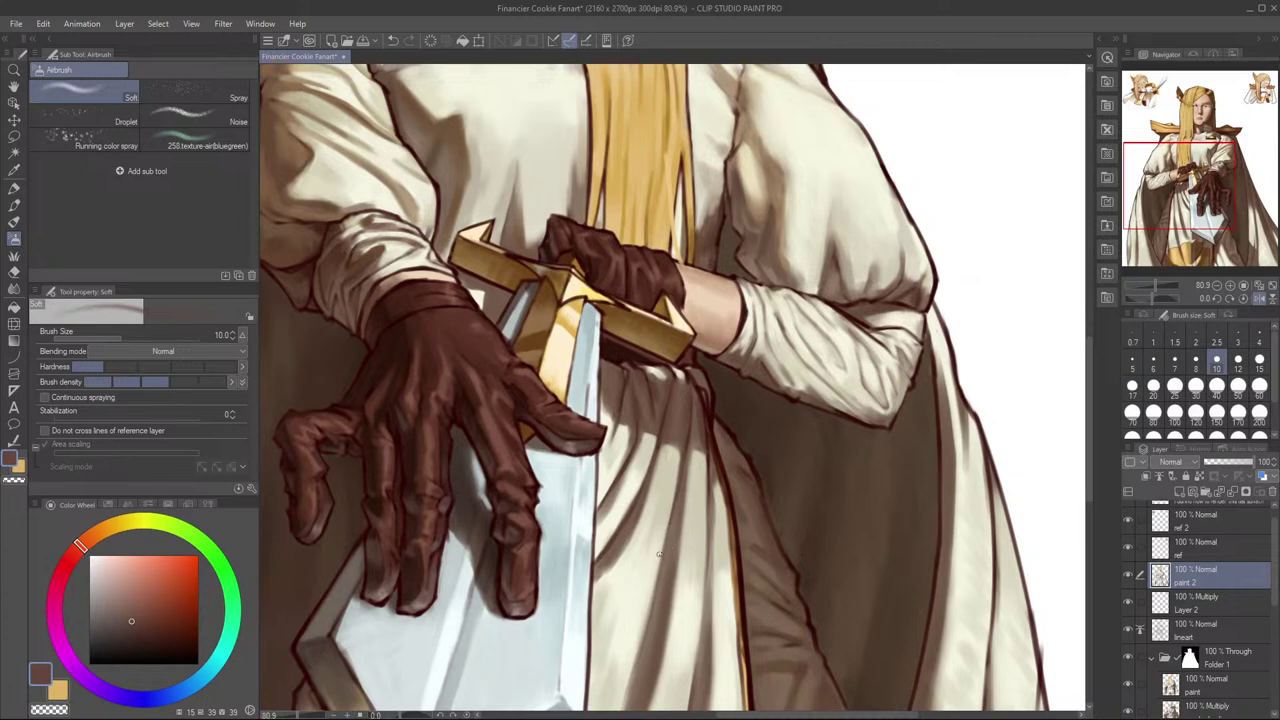
{"action": "left_click_drag", "start_coordinate": [748, 583], "coordinate": [768, 506]}
{"action": "left_click_drag", "start_coordinate": [891, 434], "coordinate": [951, 528]}
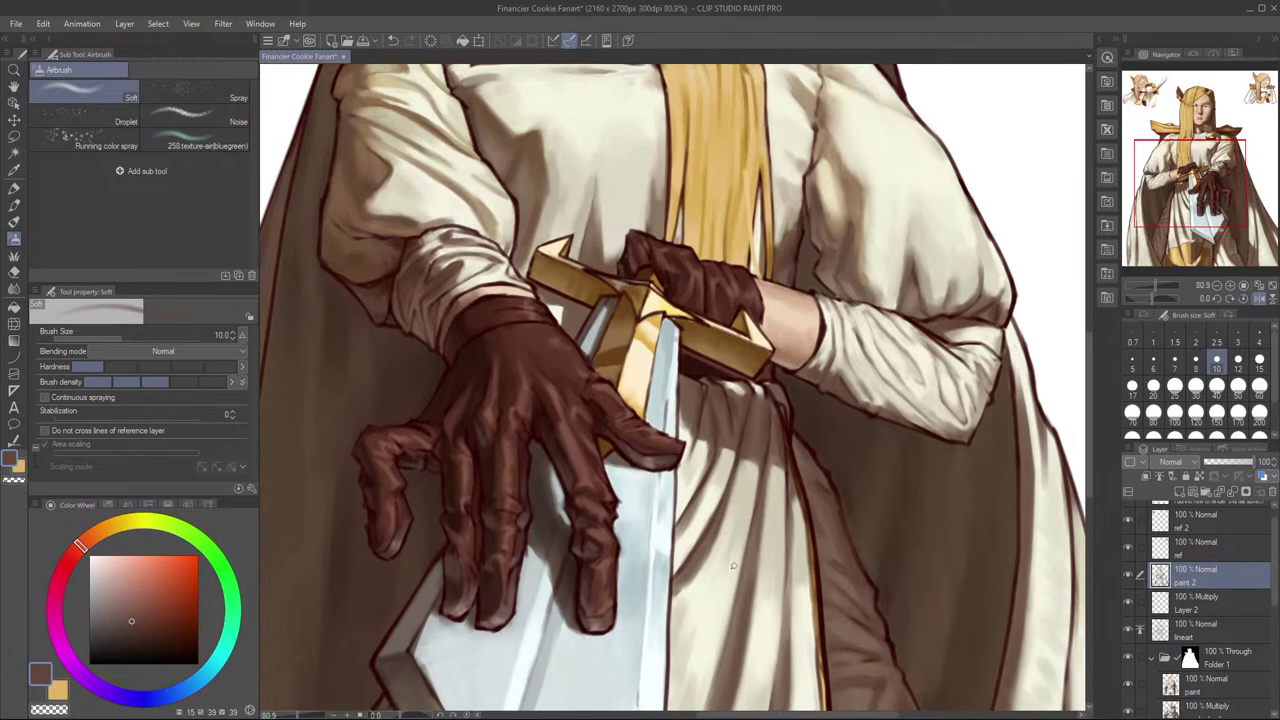
Step: Repaint the light skirt folds along the blade with the Flow Milli pen at size 12 in sampled off-whites, checking both orientations
{"action": "key", "text": "p"}
{"action": "key", "text": "p"}
{"action": "key", "text": "p"}
{"action": "left_click", "coordinate": [684, 606], "text": "alt"}
{"action": "key", "text": "bracketright"}
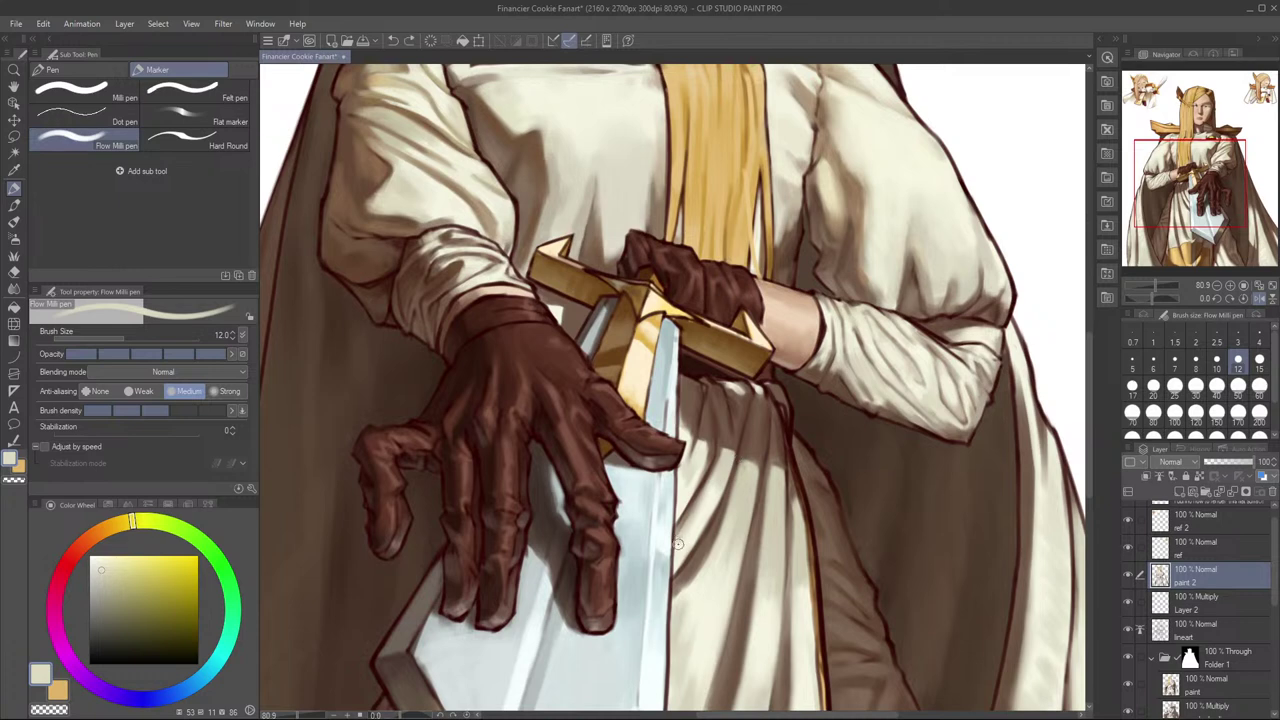
{"action": "key", "text": "e"}
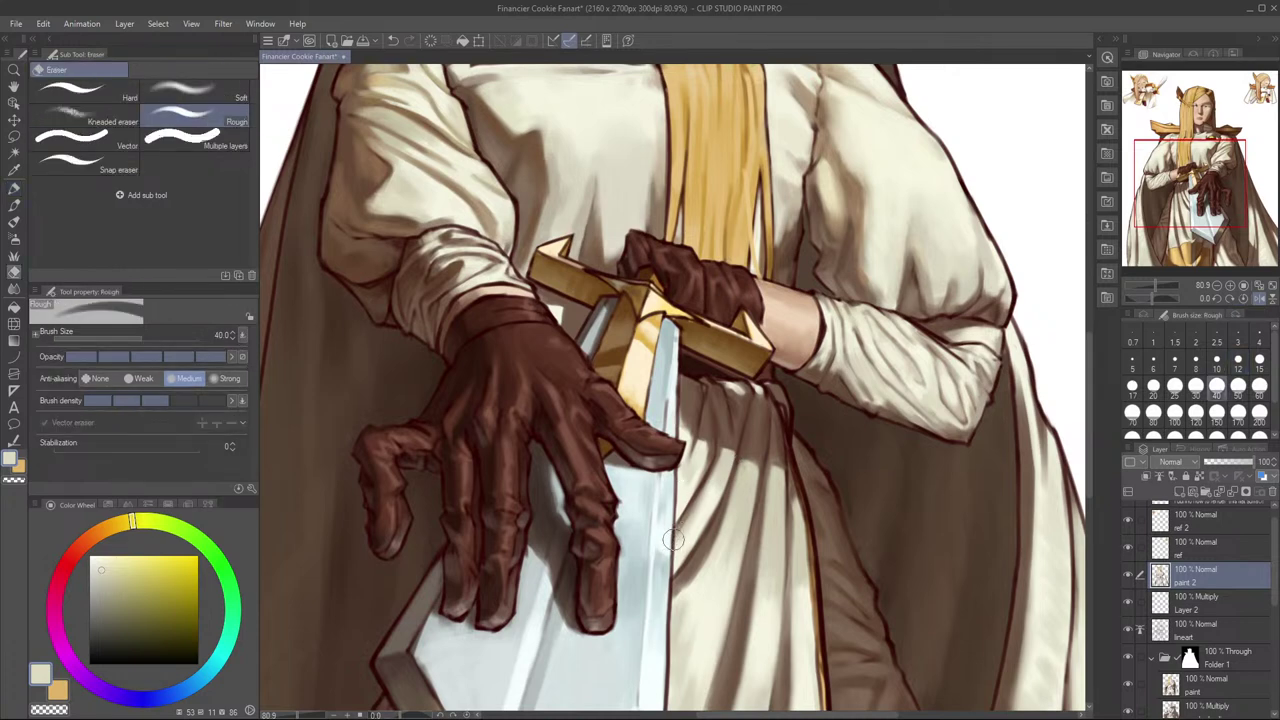
{"action": "key", "text": "p"}
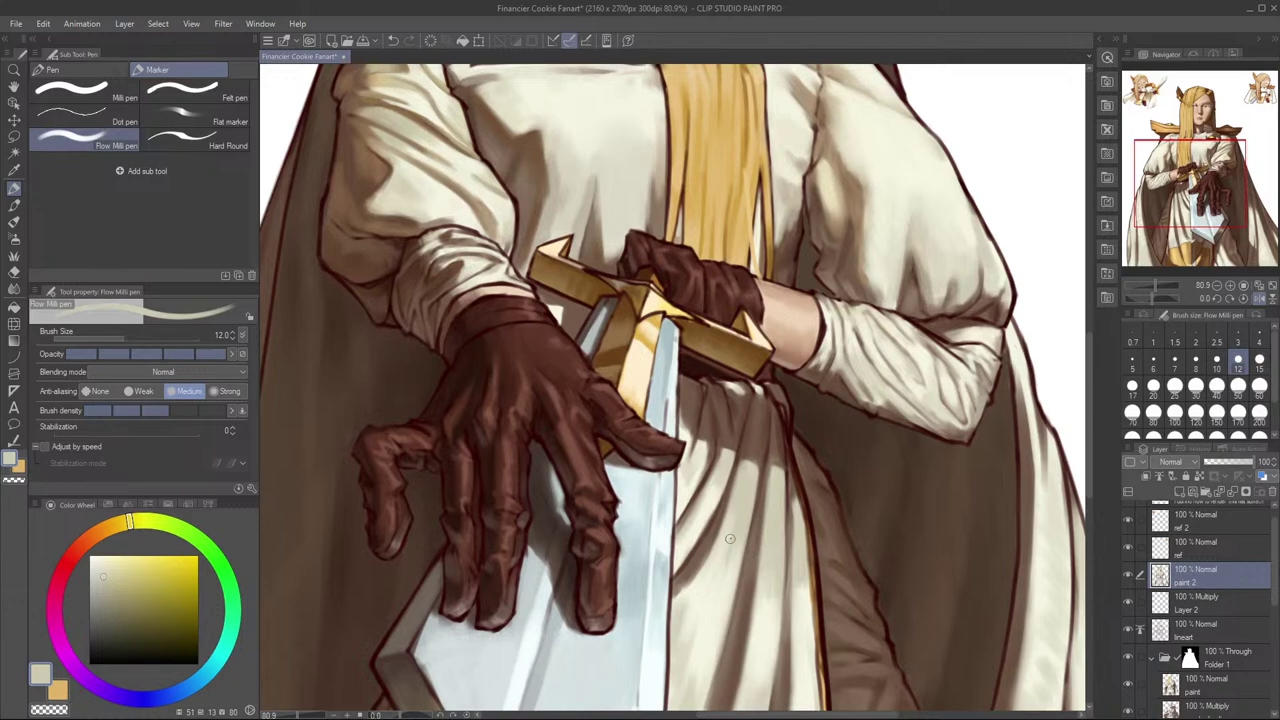
{"action": "key", "text": "h"}
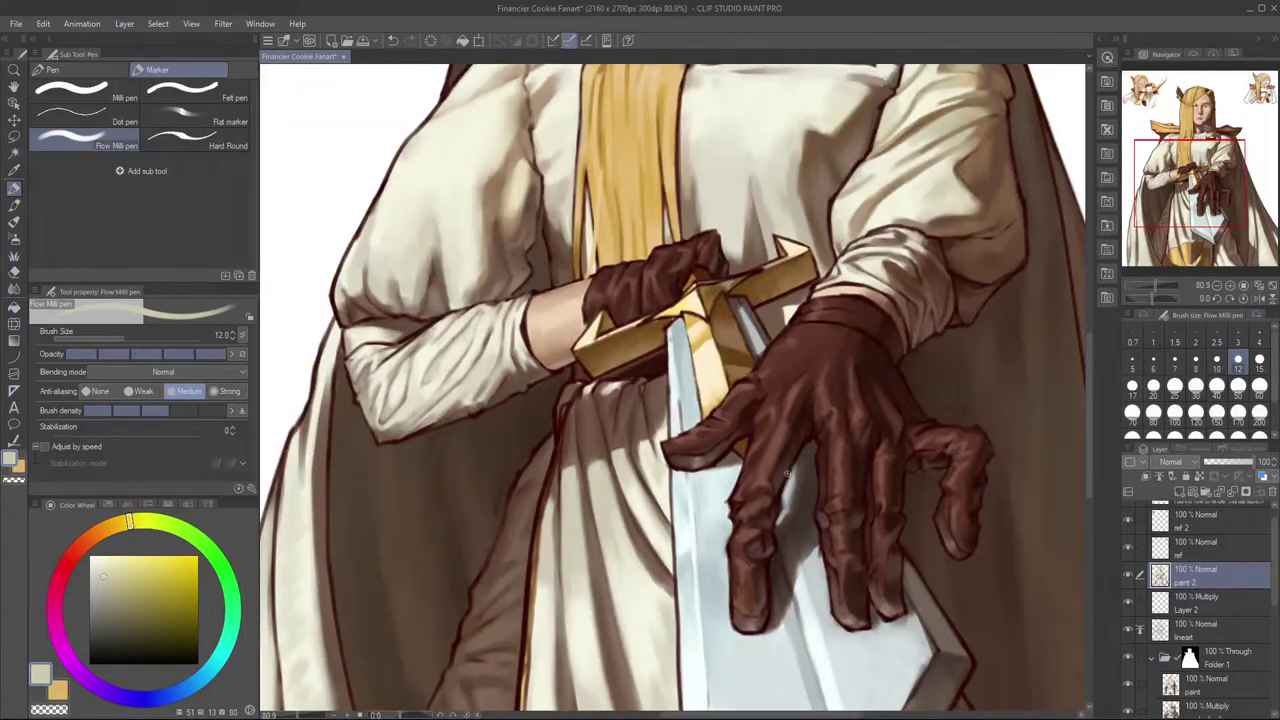
{"action": "key", "text": "h"}
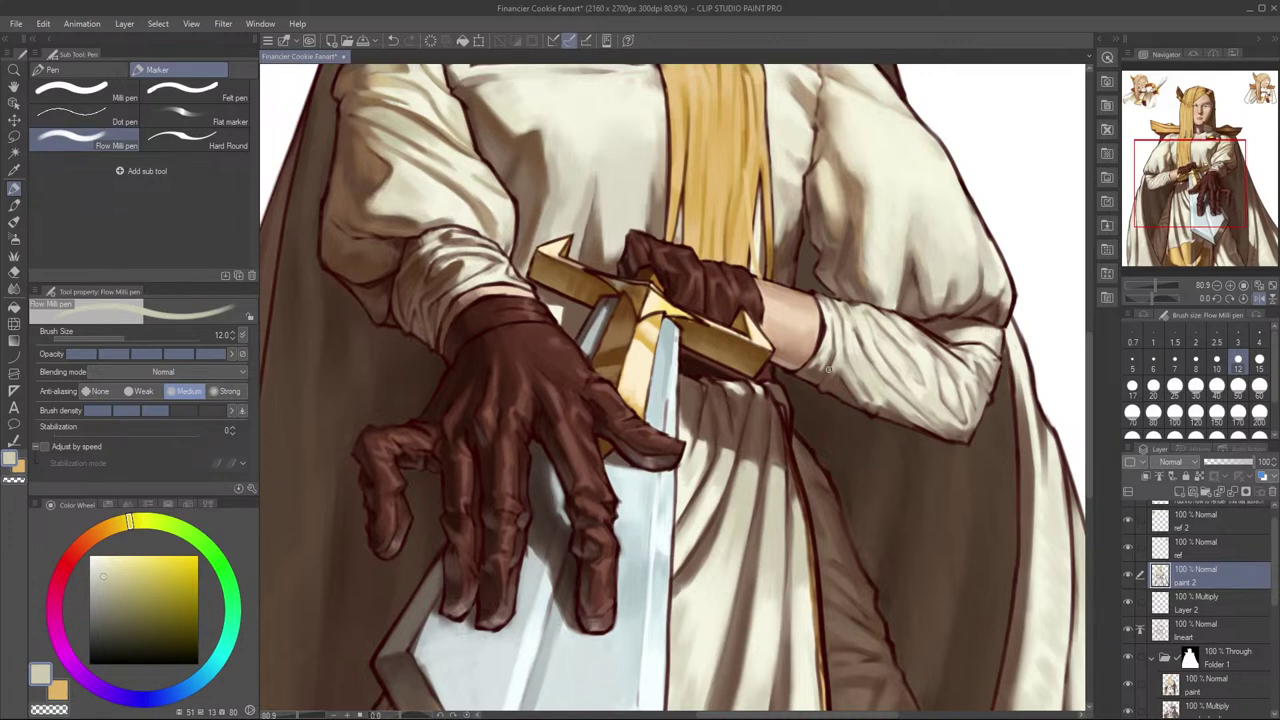
Step: Handwrite the note AFK in off-white on the dark cape lining below the sleeve
{"action": "left_click_drag", "start_coordinate": [850, 425], "coordinate": [787, 521]}
{"action": "key", "text": "ctrl+z"}
{"action": "left_click_drag", "start_coordinate": [941, 472], "coordinate": [963, 471]}
{"action": "mouse_move", "coordinate": [822, 462]}
{"action": "left_mouse_down"}
{"action": "mouse_move", "coordinate": [800, 516]}
{"action": "mouse_move", "coordinate": [852, 520]}
{"action": "left_mouse_up"}
{"action": "mouse_move", "coordinate": [814, 500]}
{"action": "left_mouse_down"}
{"action": "mouse_move", "coordinate": [844, 498]}
{"action": "mouse_move", "coordinate": [866, 520]}
{"action": "left_mouse_up"}
{"action": "mouse_move", "coordinate": [852, 476]}
{"action": "left_mouse_down"}
{"action": "mouse_move", "coordinate": [906, 474]}
{"action": "mouse_move", "coordinate": [910, 500]}
{"action": "left_mouse_up"}
{"action": "left_click_drag", "start_coordinate": [930, 478], "coordinate": [928, 518]}
{"action": "mouse_move", "coordinate": [984, 474]}
{"action": "left_mouse_down"}
{"action": "mouse_move", "coordinate": [934, 496]}
{"action": "mouse_move", "coordinate": [962, 512]}
{"action": "left_mouse_up"}
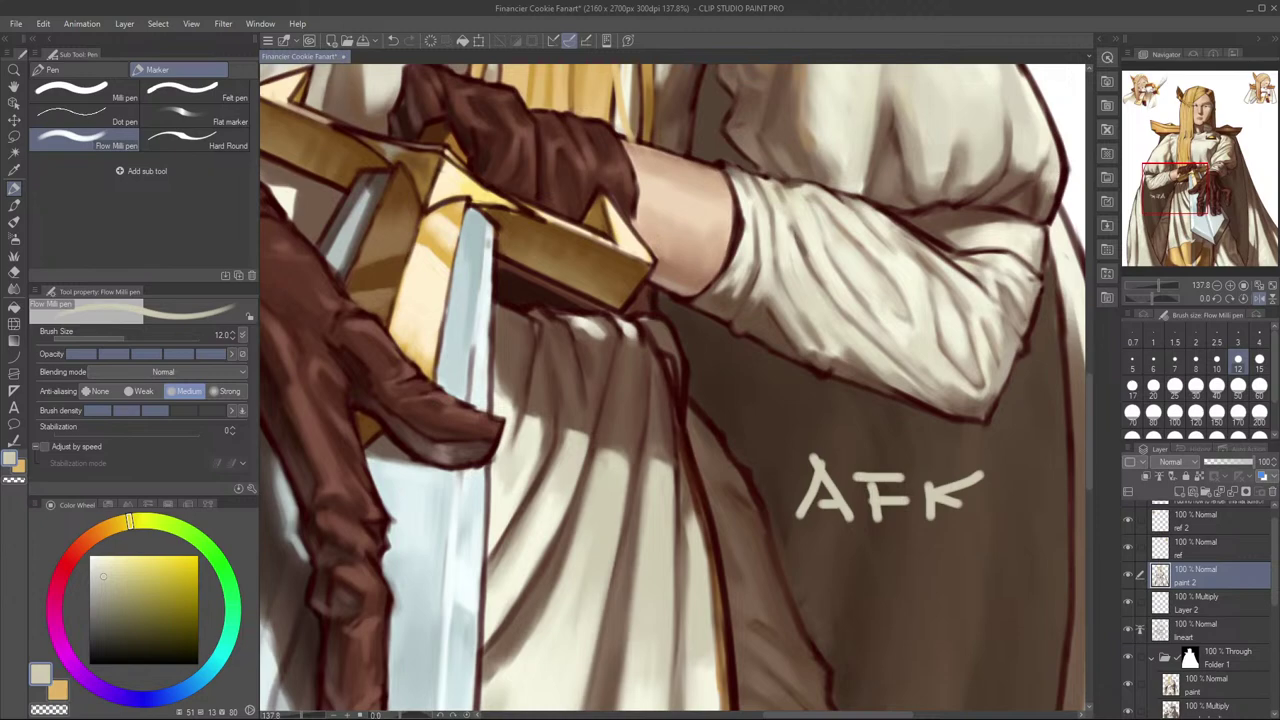
{"action": "scroll", "coordinate": [678, 302], "scroll_direction": "down", "scroll_amount": 2}
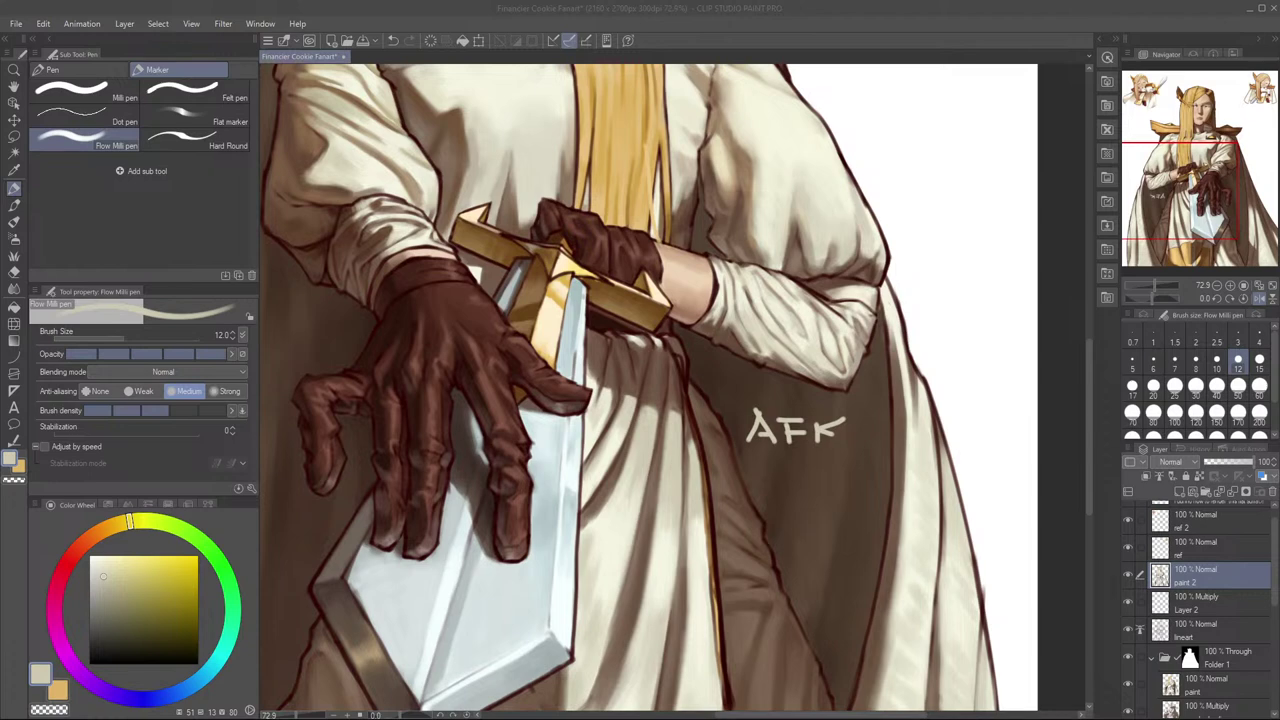
{"action": "key", "text": "alt+Tab"}
{"action": "key", "text": "alt+Tab"}
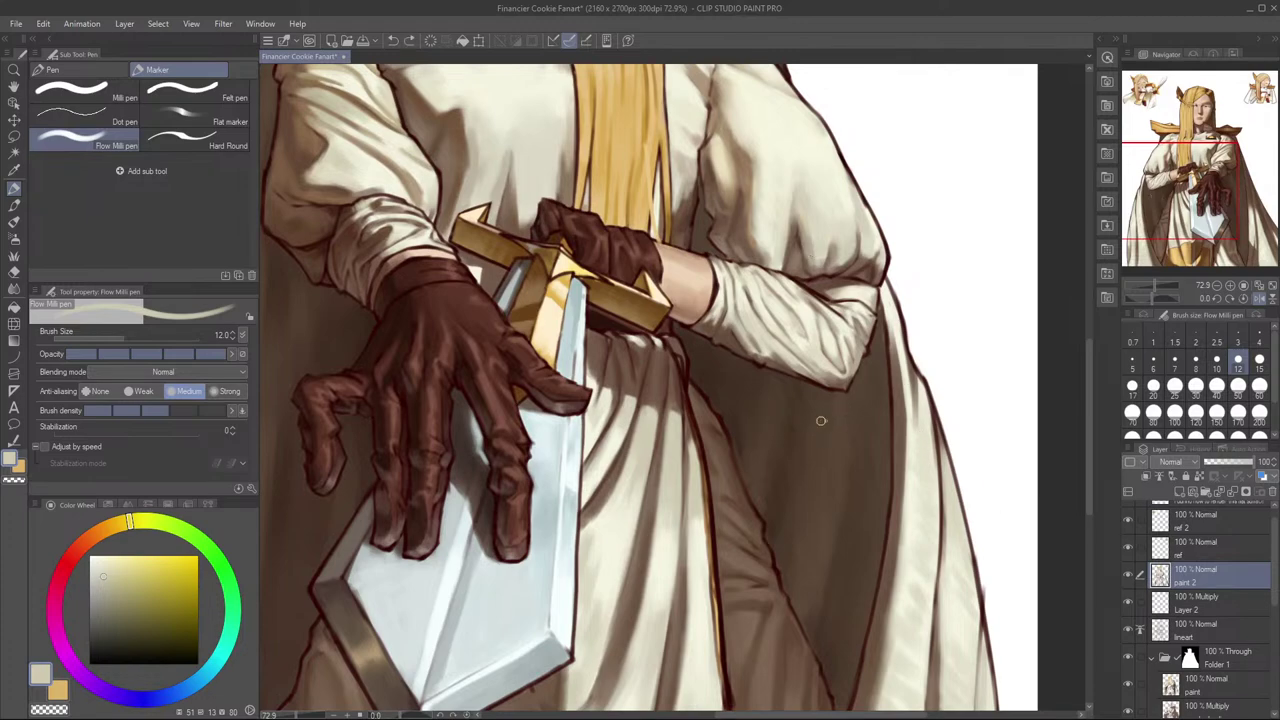
Step: Check the paint 2 layer hidden and shown, and touch up the skirt fold beside the blade with a sampled off-white at size 12
{"action": "left_click", "coordinate": [1130, 577]}
{"action": "left_click", "coordinate": [1130, 577]}
{"action": "left_click", "coordinate": [1131, 578]}
{"action": "left_click", "coordinate": [1130, 577]}
{"action": "left_click_drag", "start_coordinate": [812, 558], "coordinate": [934, 589]}
{"action": "left_click_drag", "start_coordinate": [774, 484], "coordinate": [786, 463]}
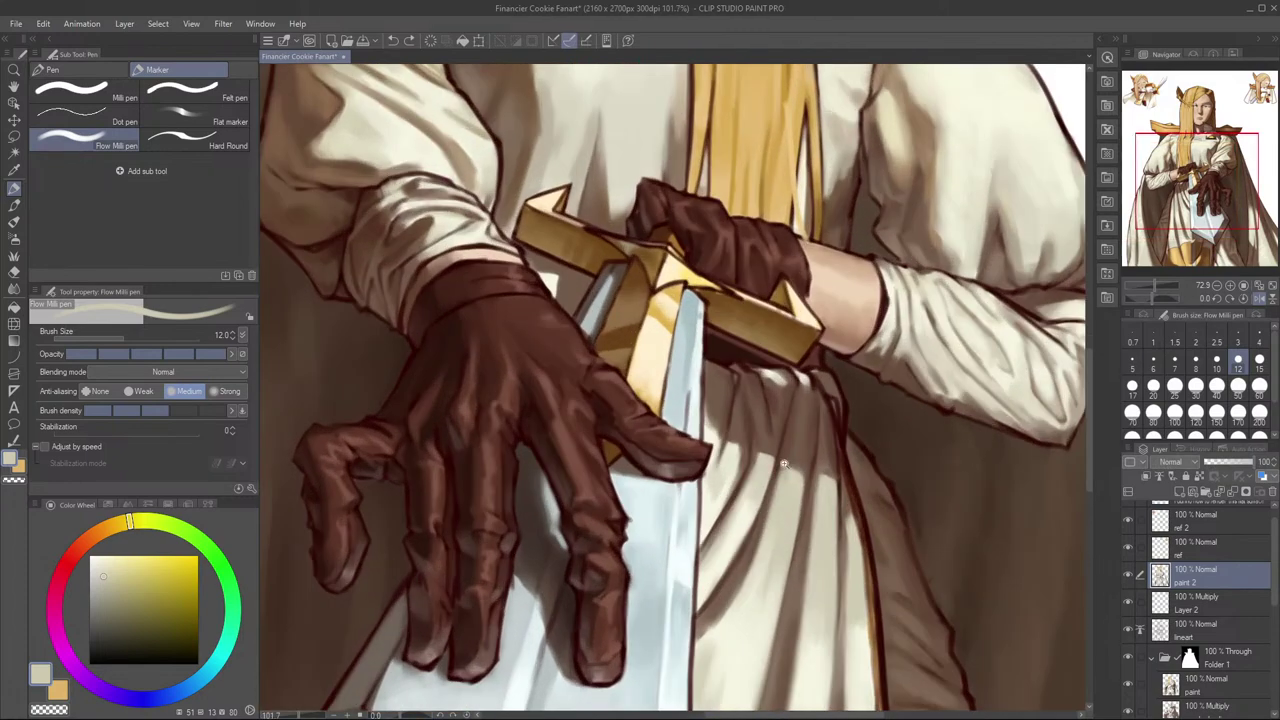
{"action": "left_click_drag", "start_coordinate": [742, 502], "coordinate": [758, 470]}
{"action": "left_click", "coordinate": [758, 470], "text": "alt"}
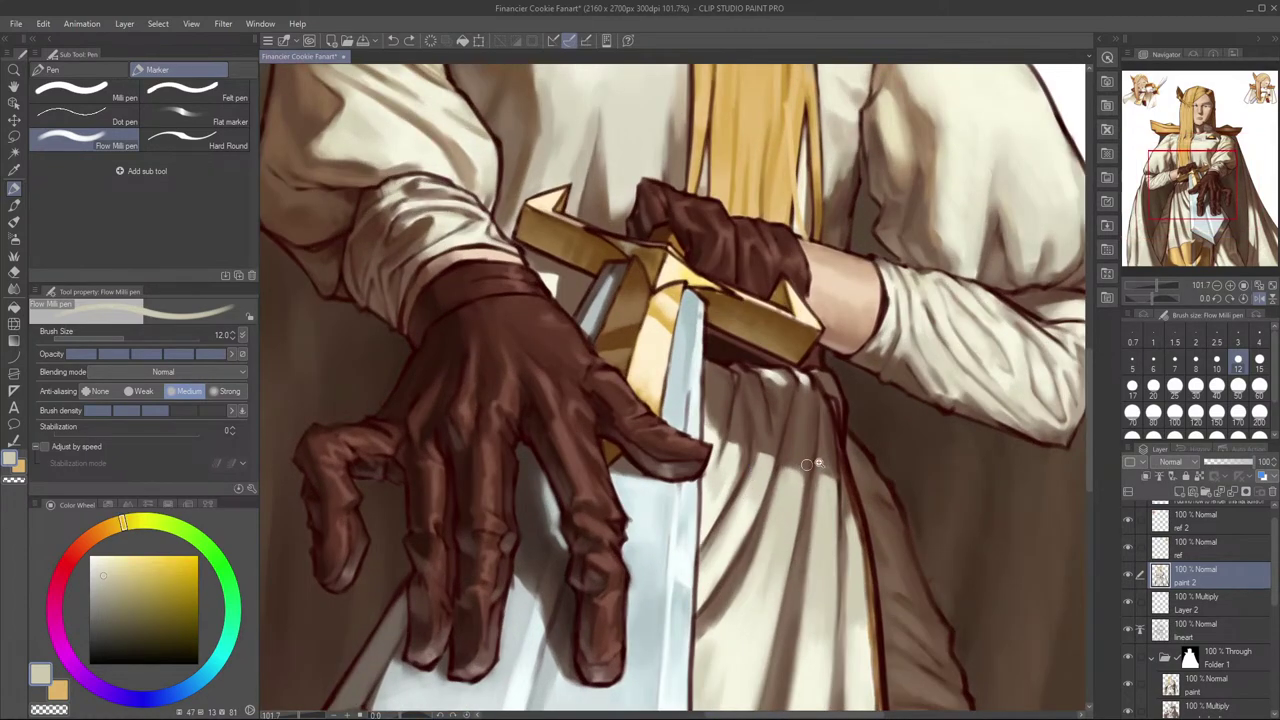
Step: Compare the whole figure with the paint 2 layer hidden and shown
{"action": "scroll", "coordinate": [801, 466], "scroll_direction": "down", "scroll_amount": 4}
{"action": "left_click", "coordinate": [1128, 576]}
{"action": "left_click", "coordinate": [1128, 576]}
{"action": "left_click", "coordinate": [1129, 576]}
{"action": "left_click", "coordinate": [1129, 576]}
{"action": "left_click", "coordinate": [1129, 576]}
{"action": "left_click", "coordinate": [1129, 576]}
{"action": "left_click", "coordinate": [1129, 576]}
{"action": "left_click", "coordinate": [1129, 576]}
{"action": "scroll", "coordinate": [801, 411], "scroll_direction": "up", "scroll_amount": 4}
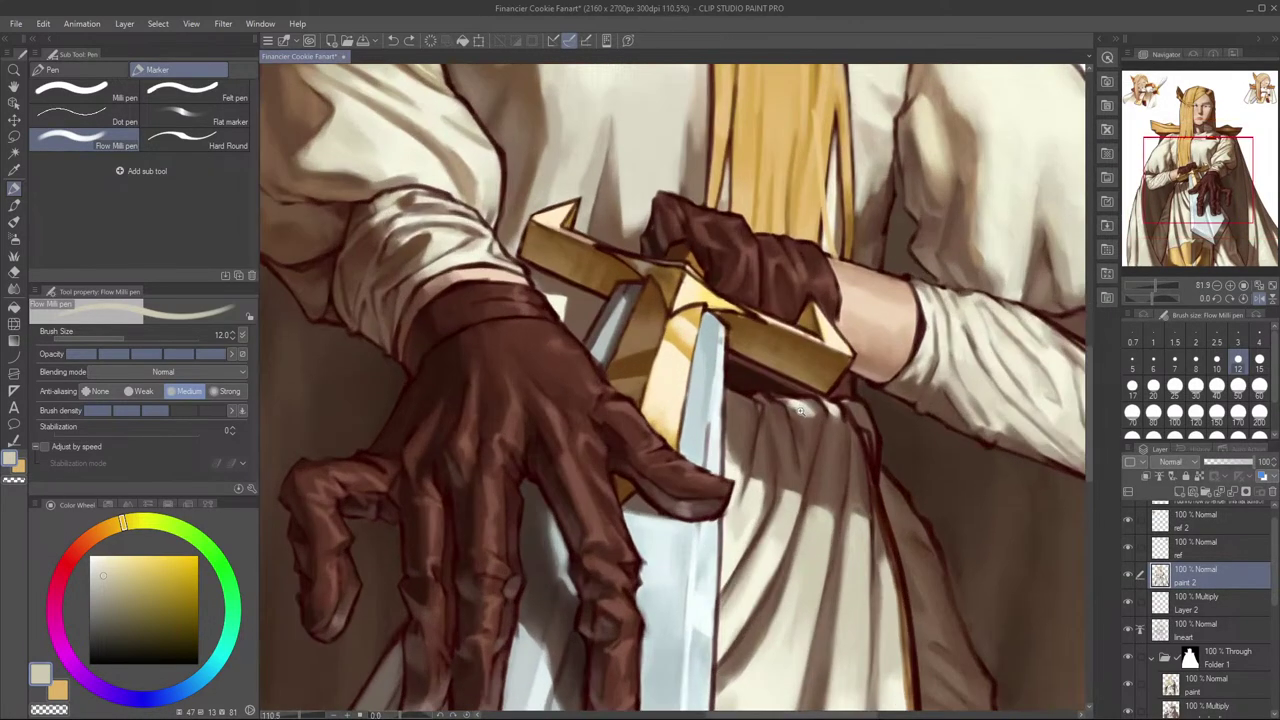
Step: Darken the skirt's waist creases below the sword hilt with a sampled dark reddish brown at size 10, checking the mirrored view
{"action": "left_click", "coordinate": [762, 440], "text": "alt"}
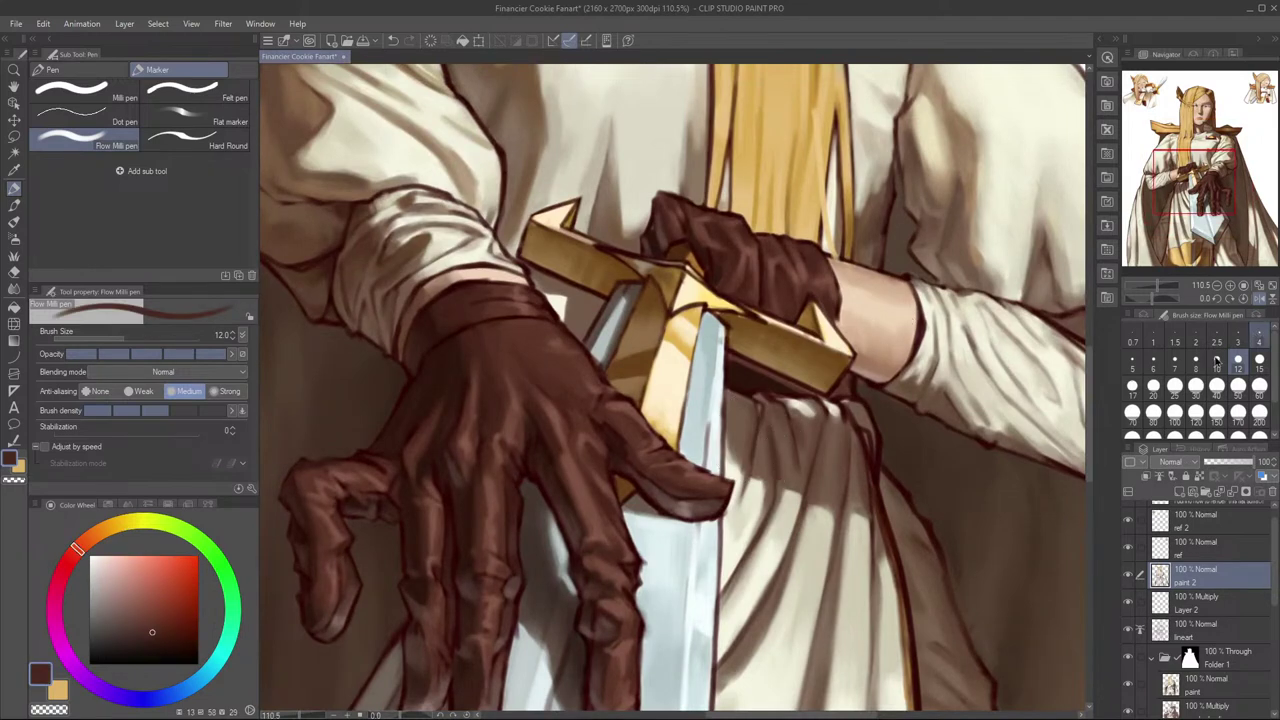
{"action": "key", "text": "bracketleft"}
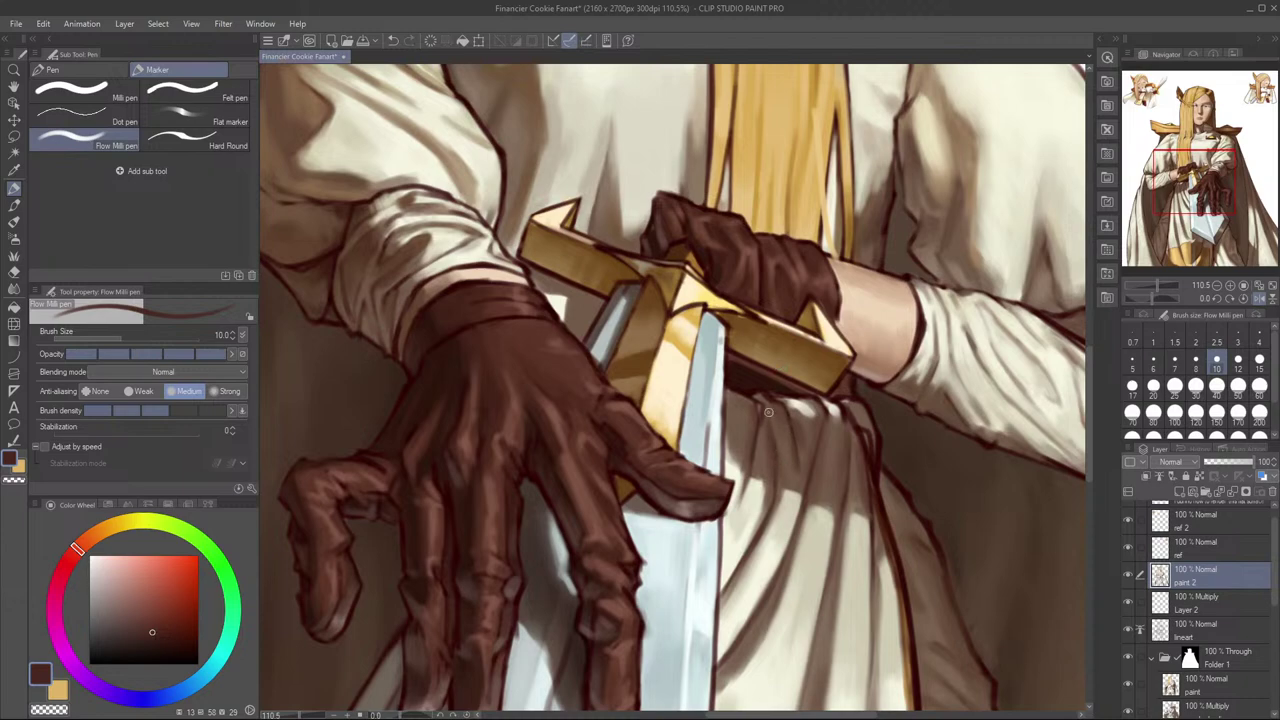
{"action": "key", "text": "h"}
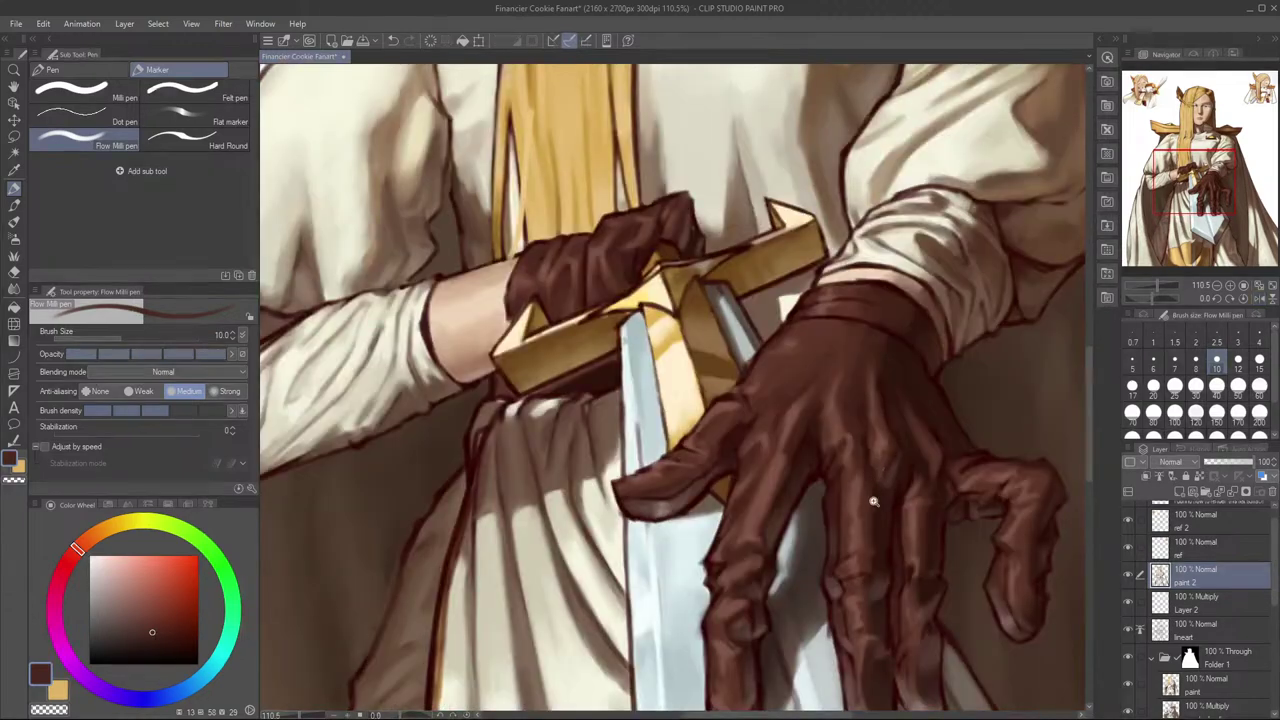
{"action": "scroll", "coordinate": [869, 507], "scroll_direction": "down", "scroll_amount": 2}
{"action": "left_click_drag", "start_coordinate": [863, 511], "coordinate": [901, 513]}
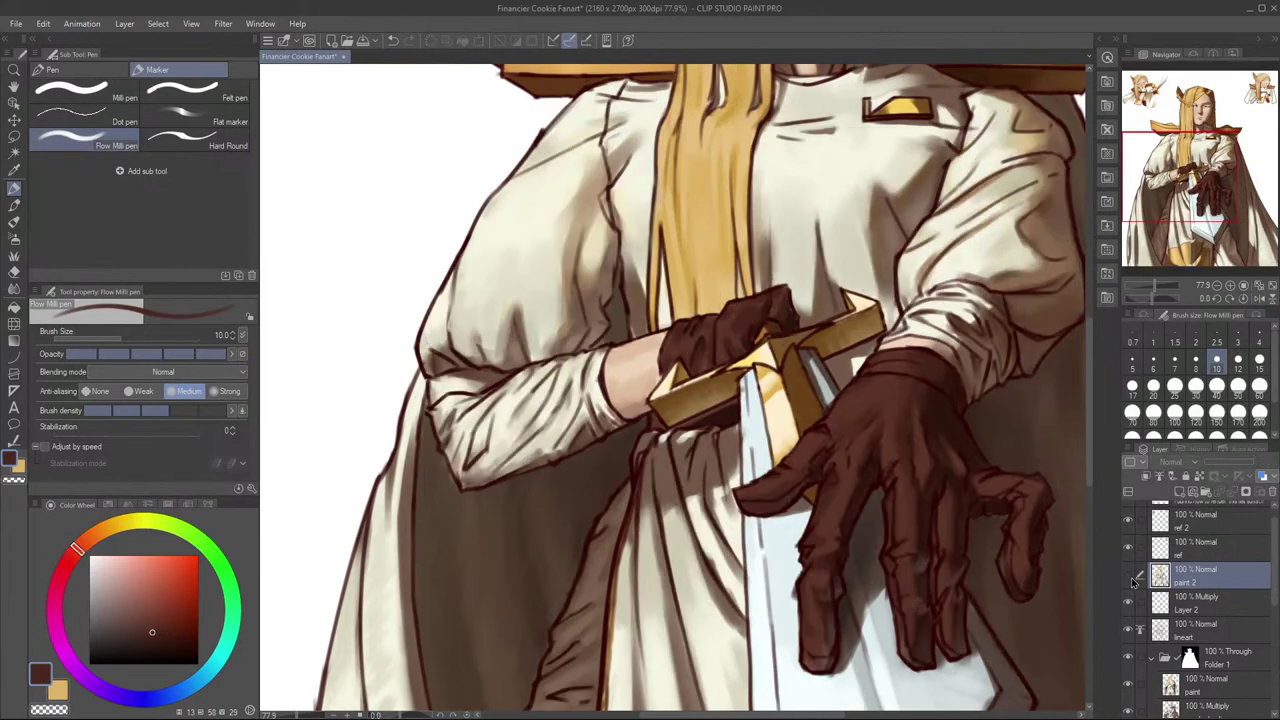
Step: Shade the upper skirt between hilt and blade with a sampled greyish brown at size 15
{"action": "scroll", "coordinate": [799, 391], "scroll_direction": "up", "scroll_amount": 5}
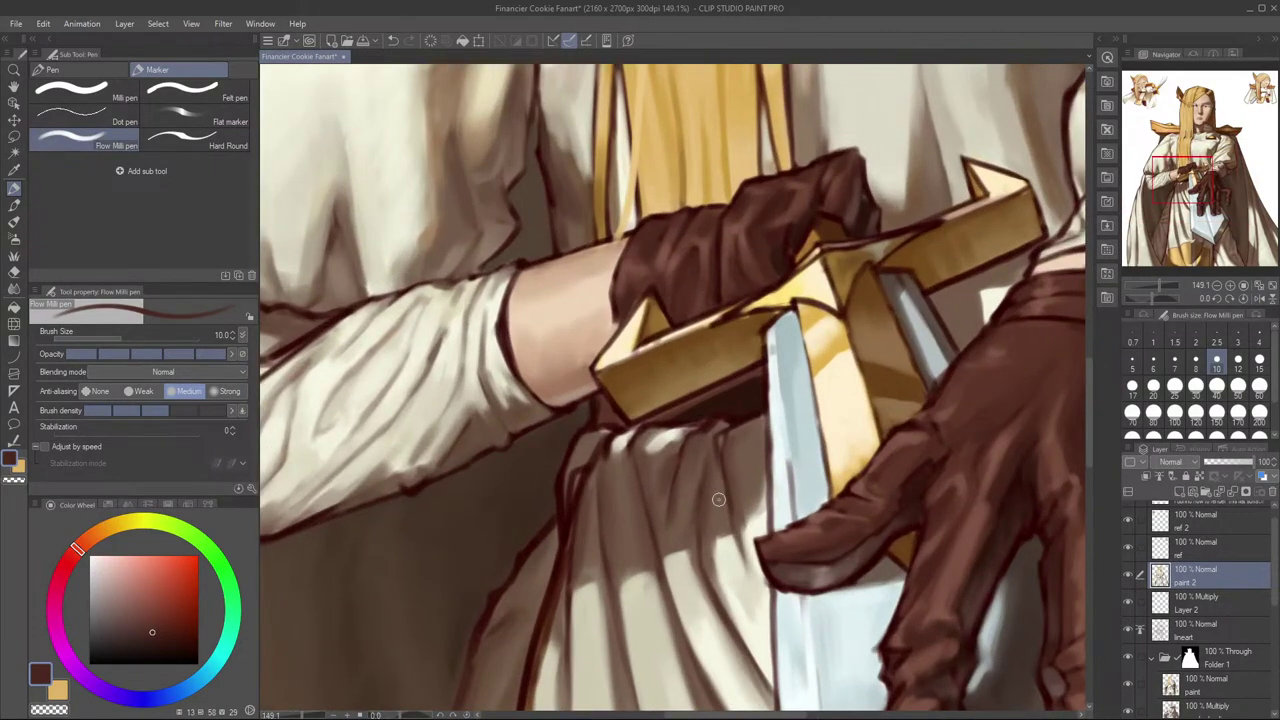
{"action": "key", "text": "bracketright"}
{"action": "key", "text": "bracketright"}
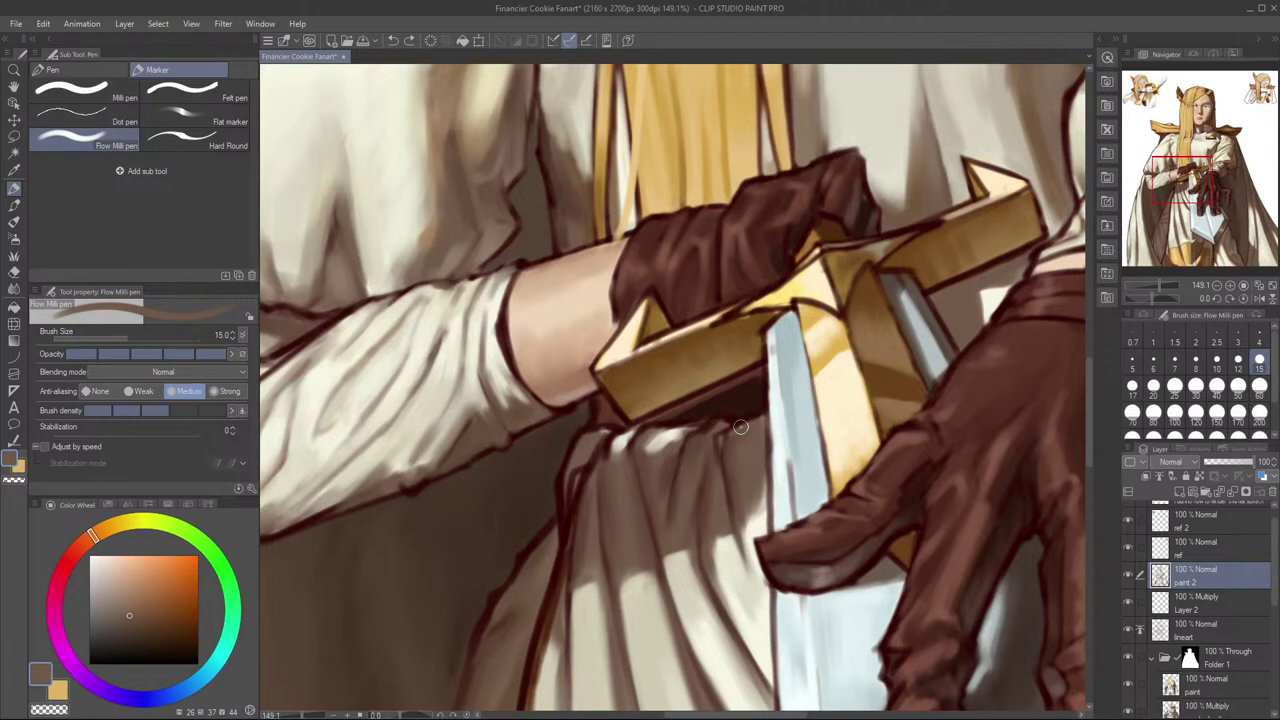
Step: Compare the skirt and sword area with the paint 2 layer hidden and shown, both zoomed out and close up
{"action": "left_click", "coordinate": [1129, 576]}
{"action": "left_click", "coordinate": [1129, 576]}
{"action": "left_click", "coordinate": [1129, 576]}
{"action": "left_click", "coordinate": [1129, 576]}
{"action": "scroll", "coordinate": [741, 489], "scroll_direction": "down", "scroll_amount": 4}
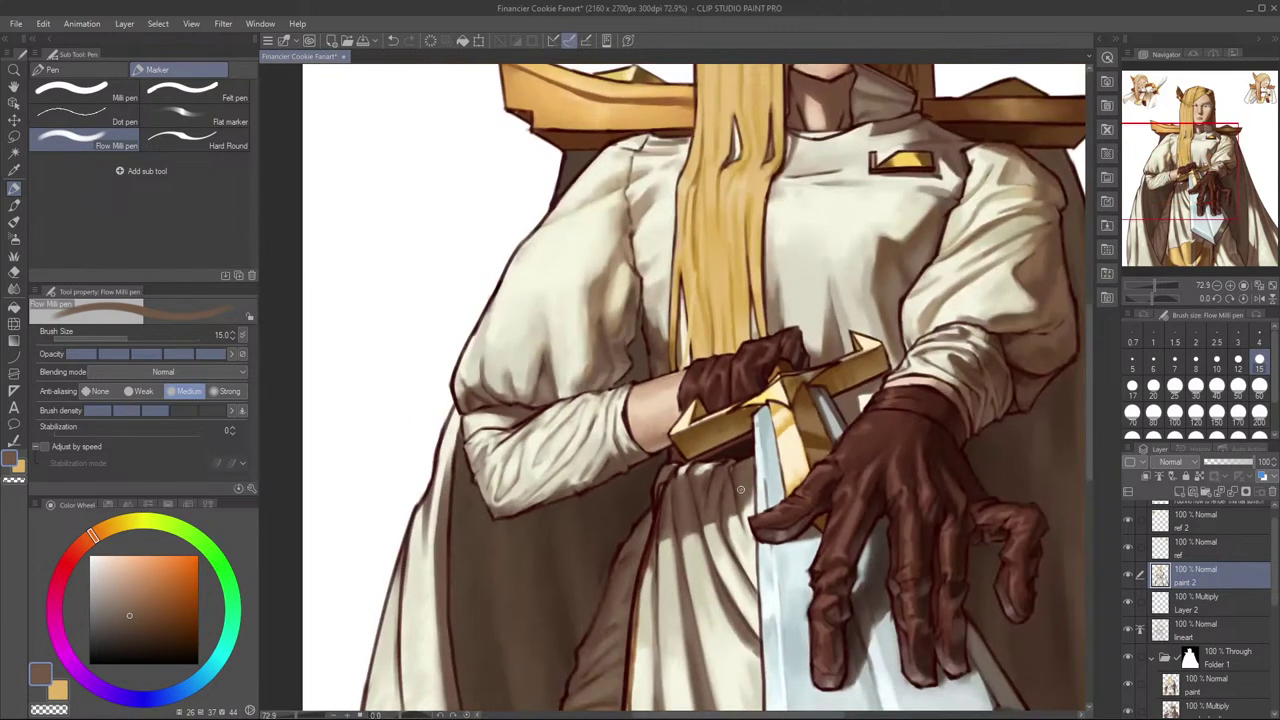
{"action": "left_click_drag", "start_coordinate": [741, 489], "coordinate": [717, 451]}
{"action": "left_click", "coordinate": [1130, 576]}
{"action": "left_click", "coordinate": [1130, 576]}
{"action": "left_click", "coordinate": [1131, 581]}
{"action": "left_click", "coordinate": [1131, 582]}
{"action": "left_click", "coordinate": [1131, 577]}
{"action": "left_click", "coordinate": [1131, 577]}
{"action": "scroll", "coordinate": [760, 458], "scroll_direction": "up", "scroll_amount": 4}
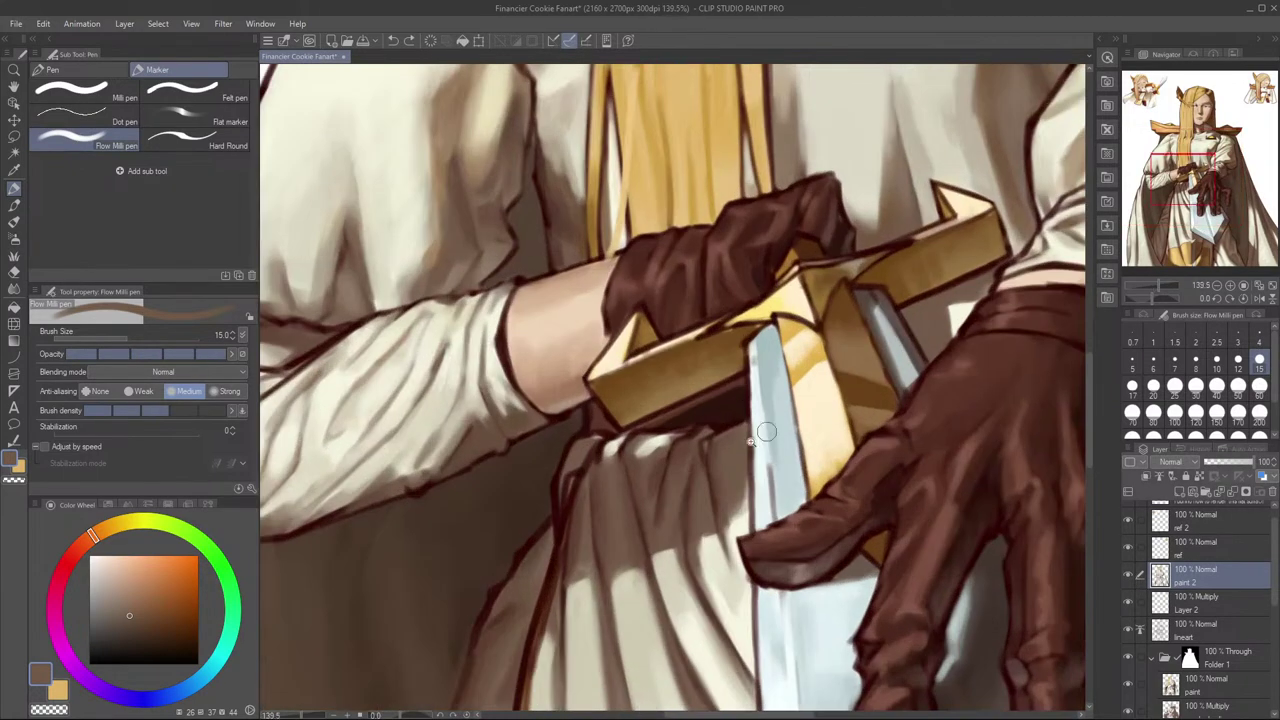
{"action": "scroll", "coordinate": [765, 432], "scroll_direction": "down", "scroll_amount": 2}
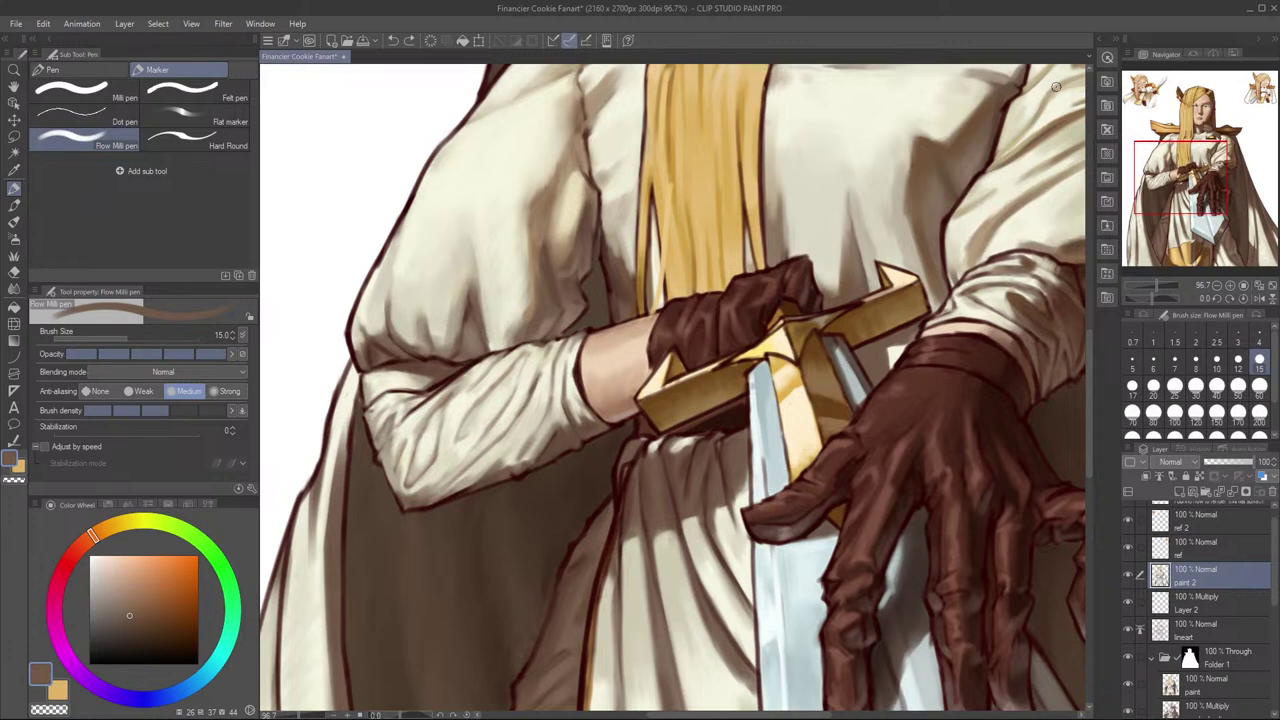
Step: Darken the cape lining beneath the sleeve with a sampled dark brown at size 15, cleaning up with the Rough eraser at size 40
{"action": "left_click_drag", "start_coordinate": [764, 533], "coordinate": [818, 496]}
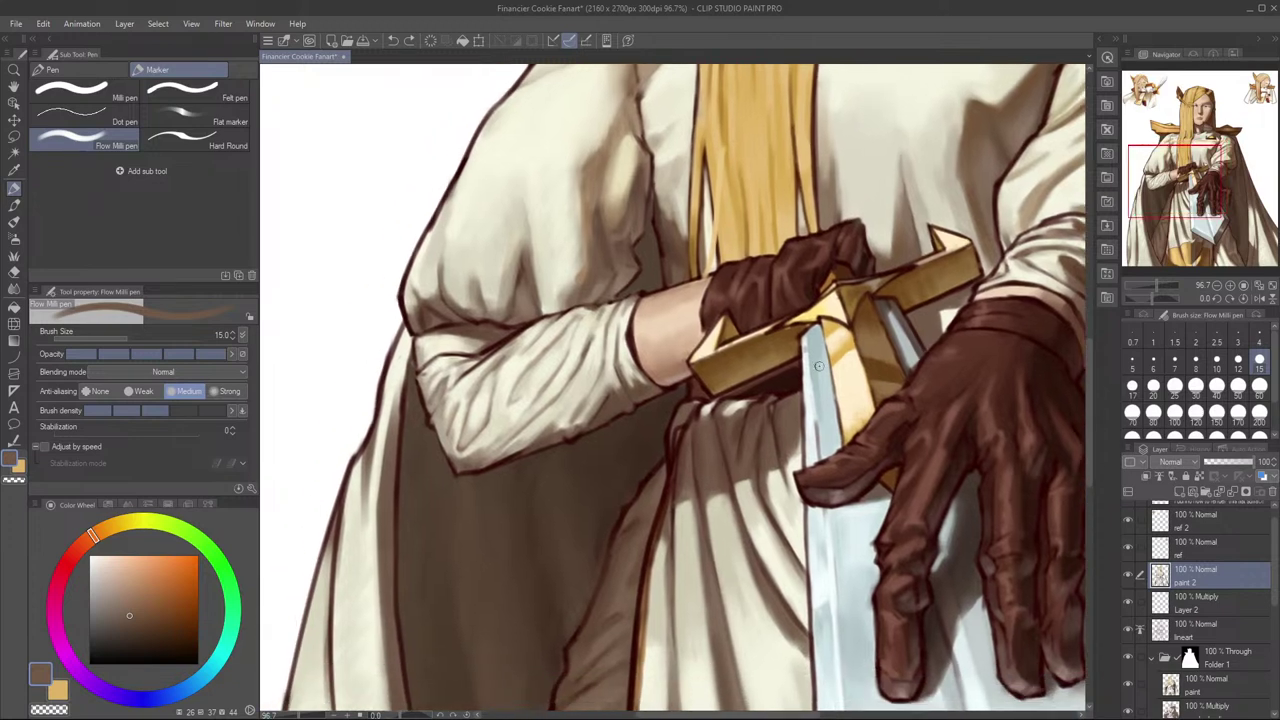
{"action": "left_click_drag", "start_coordinate": [602, 483], "coordinate": [776, 447]}
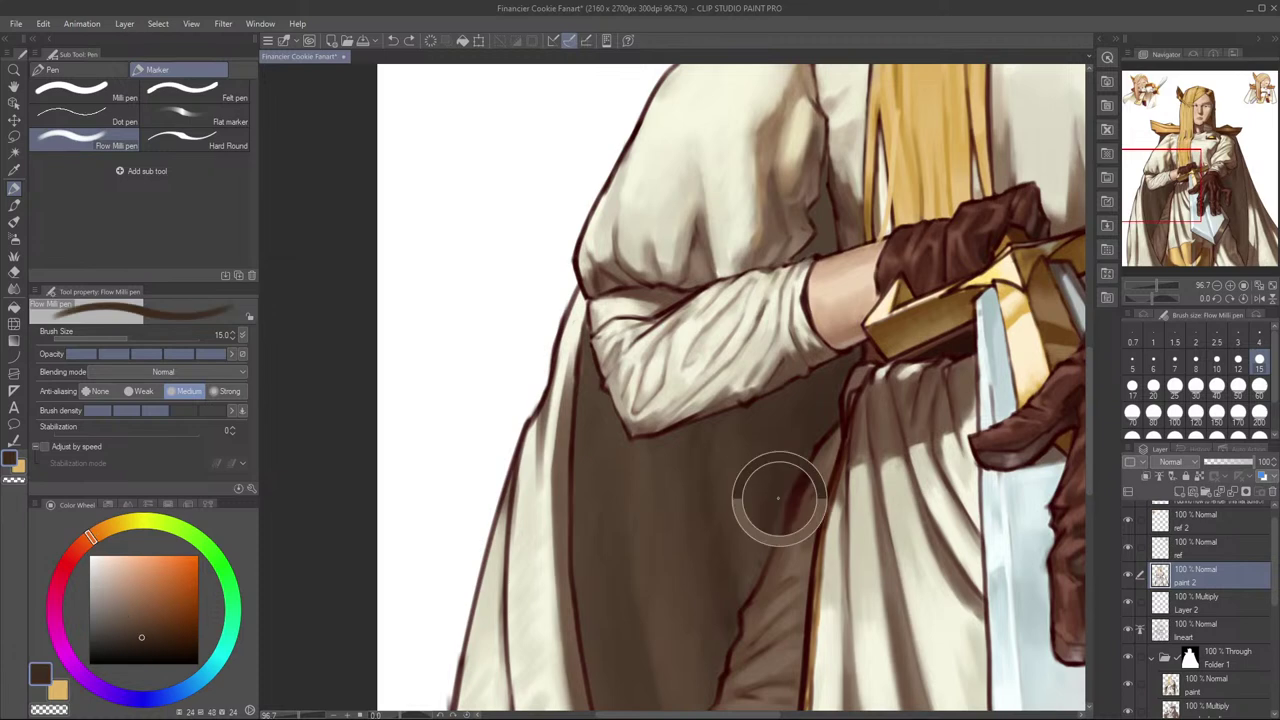
{"action": "left_click", "coordinate": [1129, 576]}
{"action": "left_click", "coordinate": [1131, 578]}
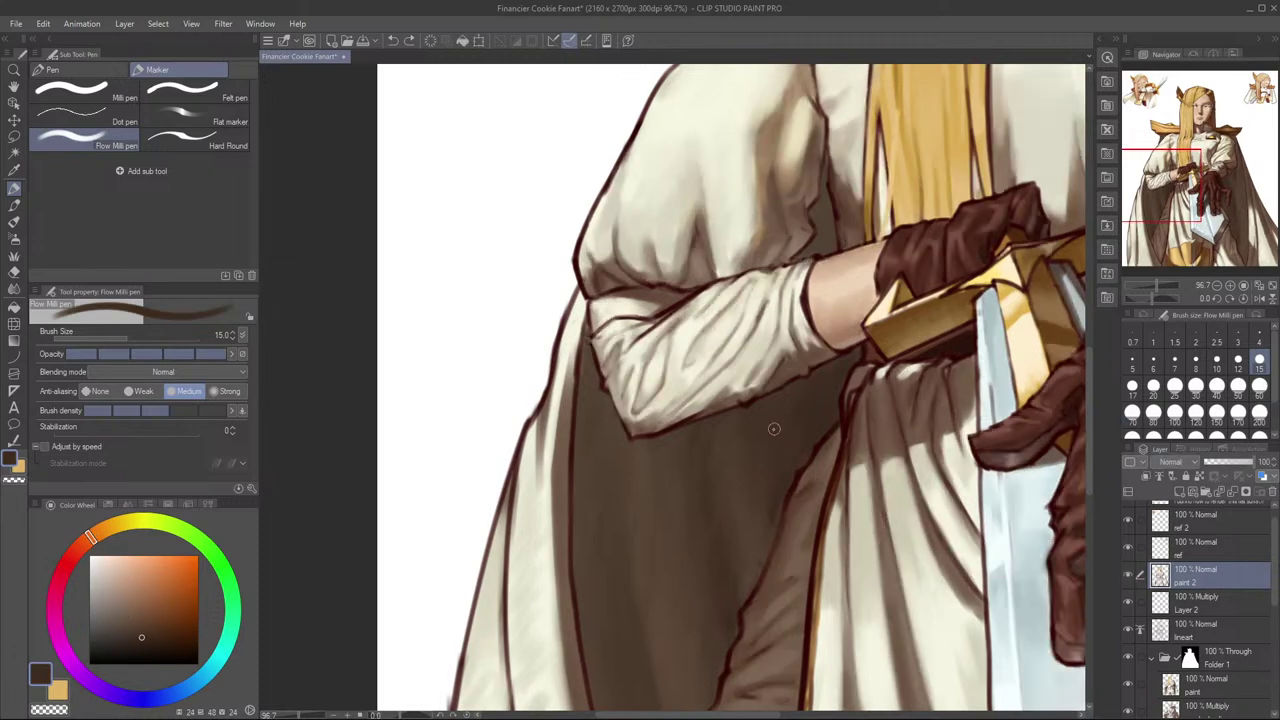
{"action": "key", "text": "e"}
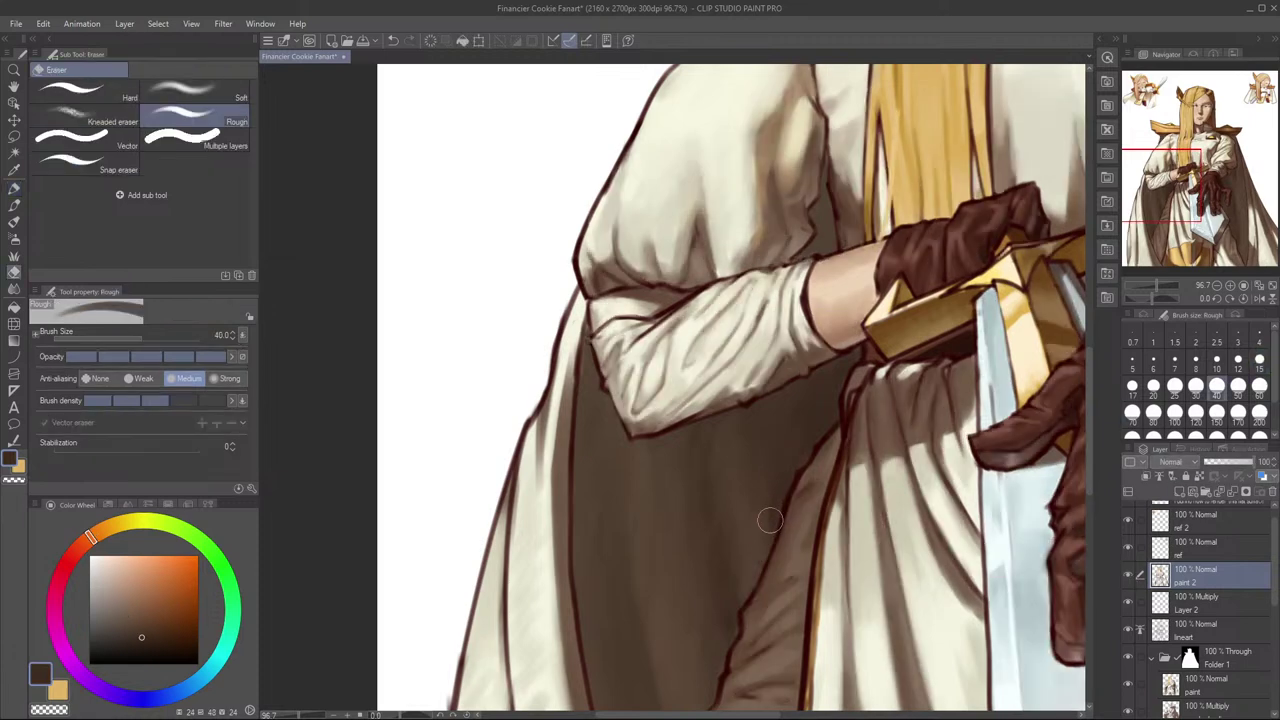
{"action": "key", "text": "p"}
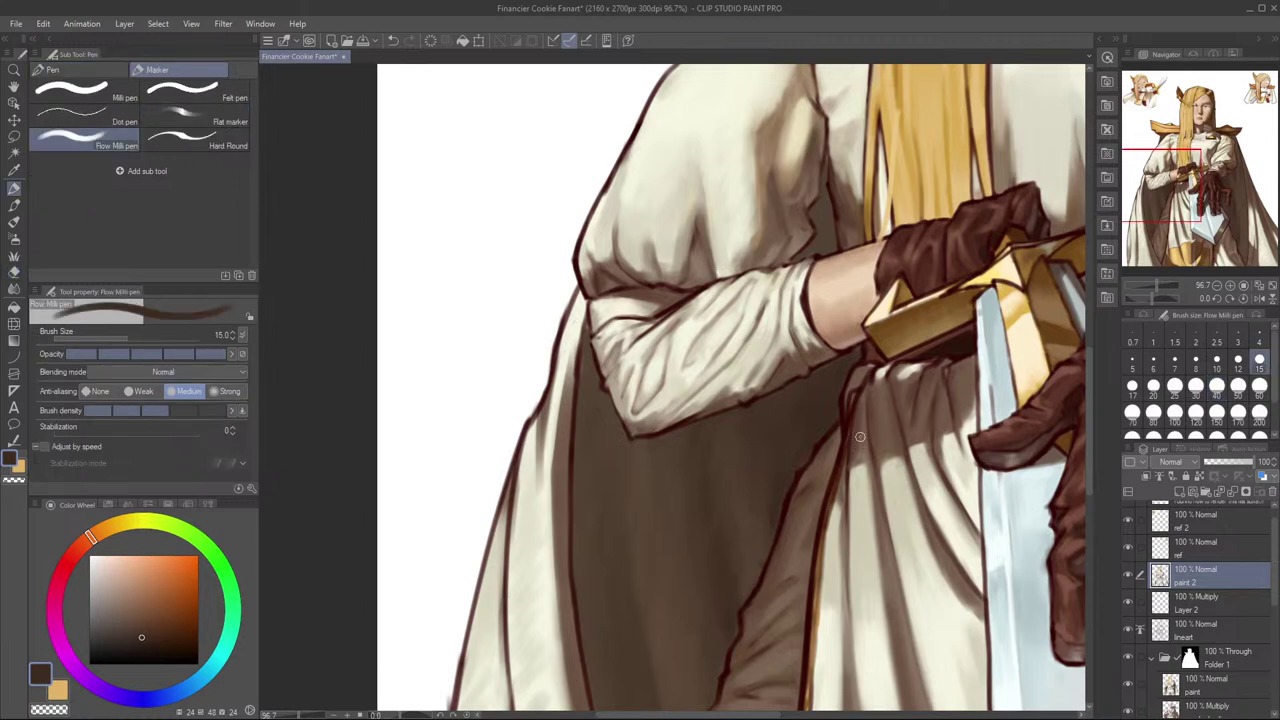
{"action": "scroll", "coordinate": [860, 437], "scroll_direction": "down", "scroll_amount": 3}
{"action": "scroll", "coordinate": [830, 500], "scroll_direction": "down", "scroll_amount": 2}
{"action": "scroll", "coordinate": [805, 537], "scroll_direction": "up", "scroll_amount": 4}
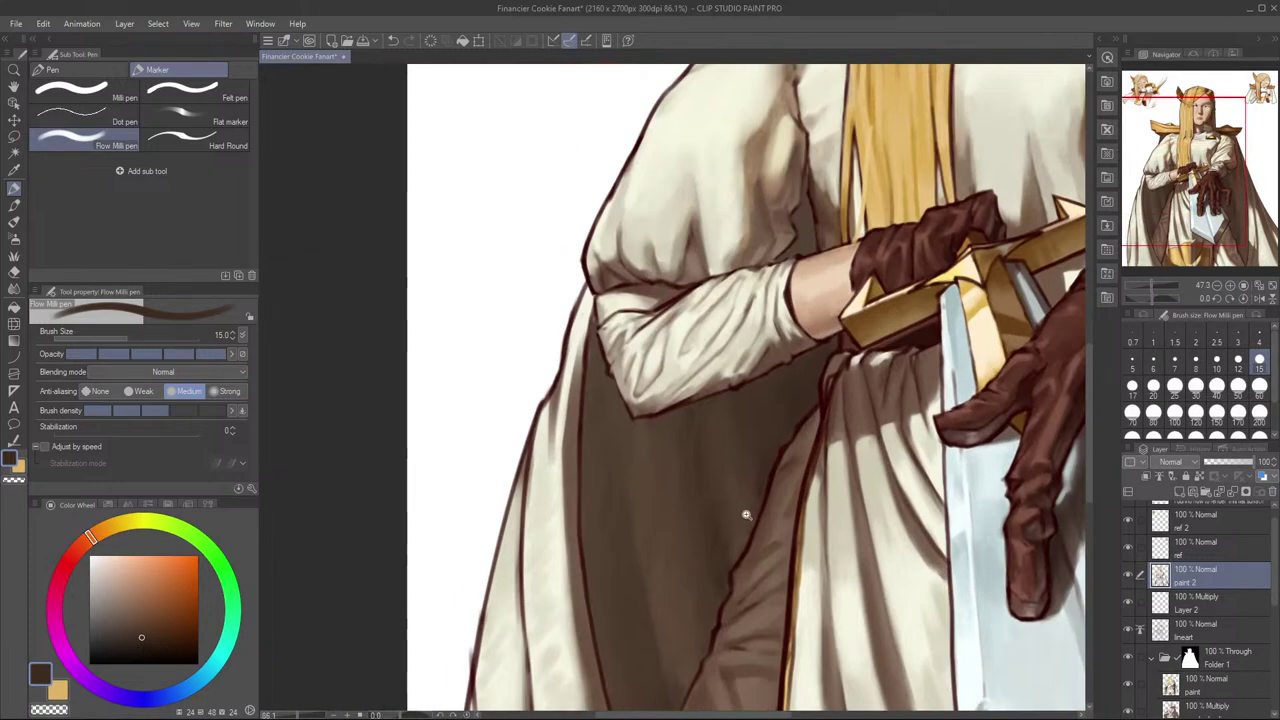
Step: Deepen the cape lining's shadow beside the skirt with a sampled dark brown, raising the Flow Milli pen to size 30
{"action": "left_click", "coordinate": [749, 518], "text": "alt"}
{"action": "left_click_drag", "start_coordinate": [750, 524], "coordinate": [740, 549]}
{"action": "left_click_drag", "start_coordinate": [789, 469], "coordinate": [798, 501]}
{"action": "scroll", "coordinate": [797, 502], "scroll_direction": "down", "scroll_amount": 4}
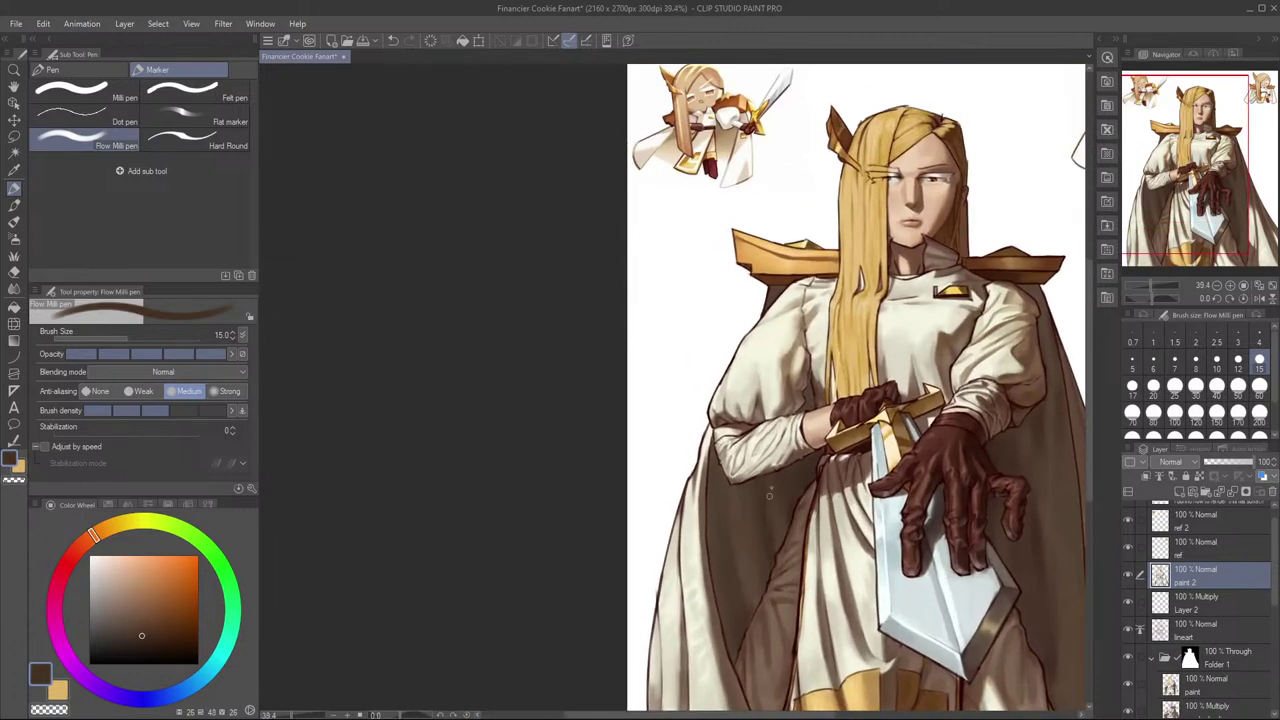
{"action": "key", "text": "bracketright"}
{"action": "key", "text": "bracketright"}
{"action": "key", "text": "bracketright"}
{"action": "key", "text": "bracketright"}
{"action": "key", "text": "bracketright"}
{"action": "key", "text": "bracketright"}
{"action": "key", "text": "bracketright"}
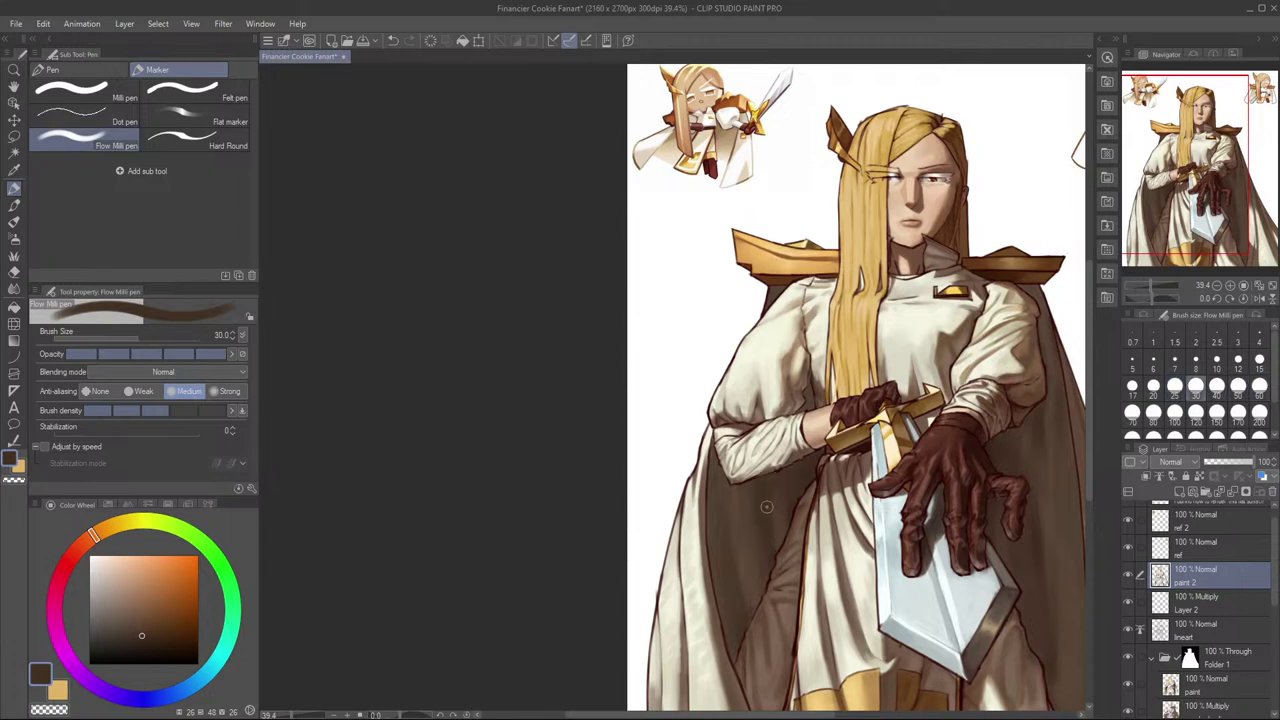
Step: Soften the cape lining below the elbow with sampled browns, using the Flow Milli pen at sizes 70, 50 and 40
{"action": "left_click", "coordinate": [766, 490], "text": "alt"}
{"action": "key", "text": "bracketright"}
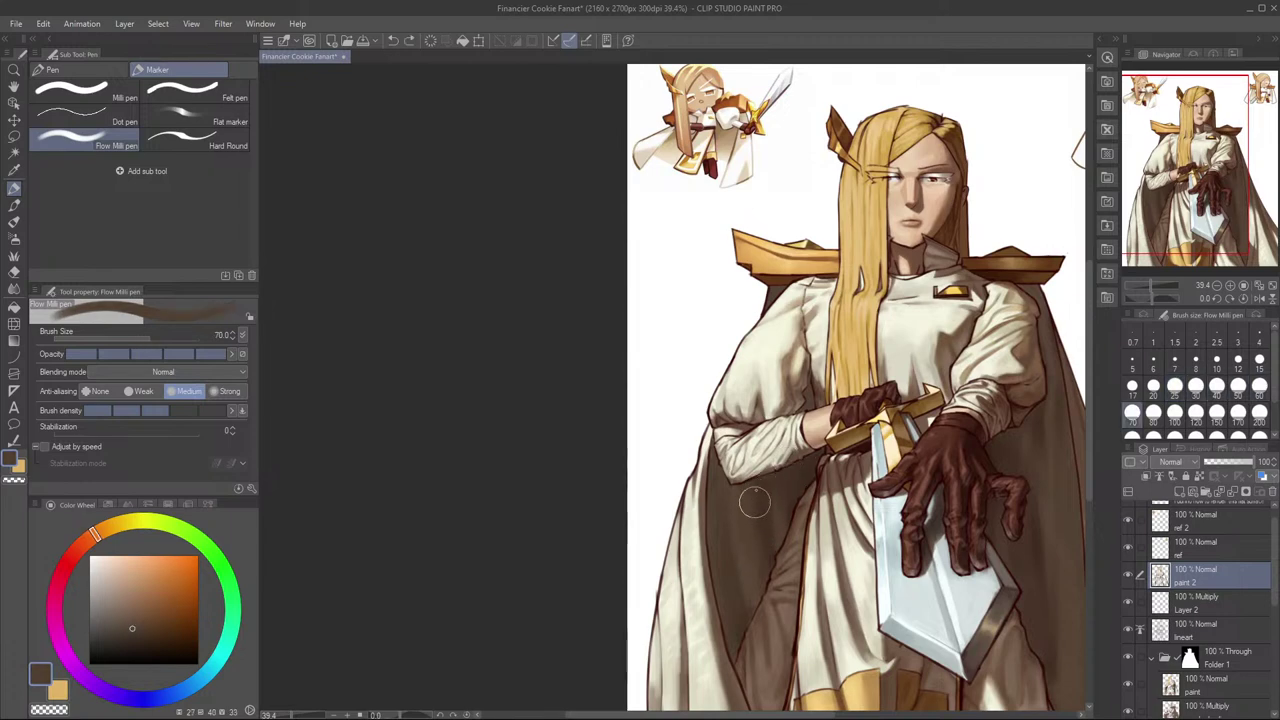
{"action": "key", "text": "bracketleft"}
{"action": "key", "text": "bracketleft"}
{"action": "left_click", "coordinate": [740, 540], "text": "alt"}
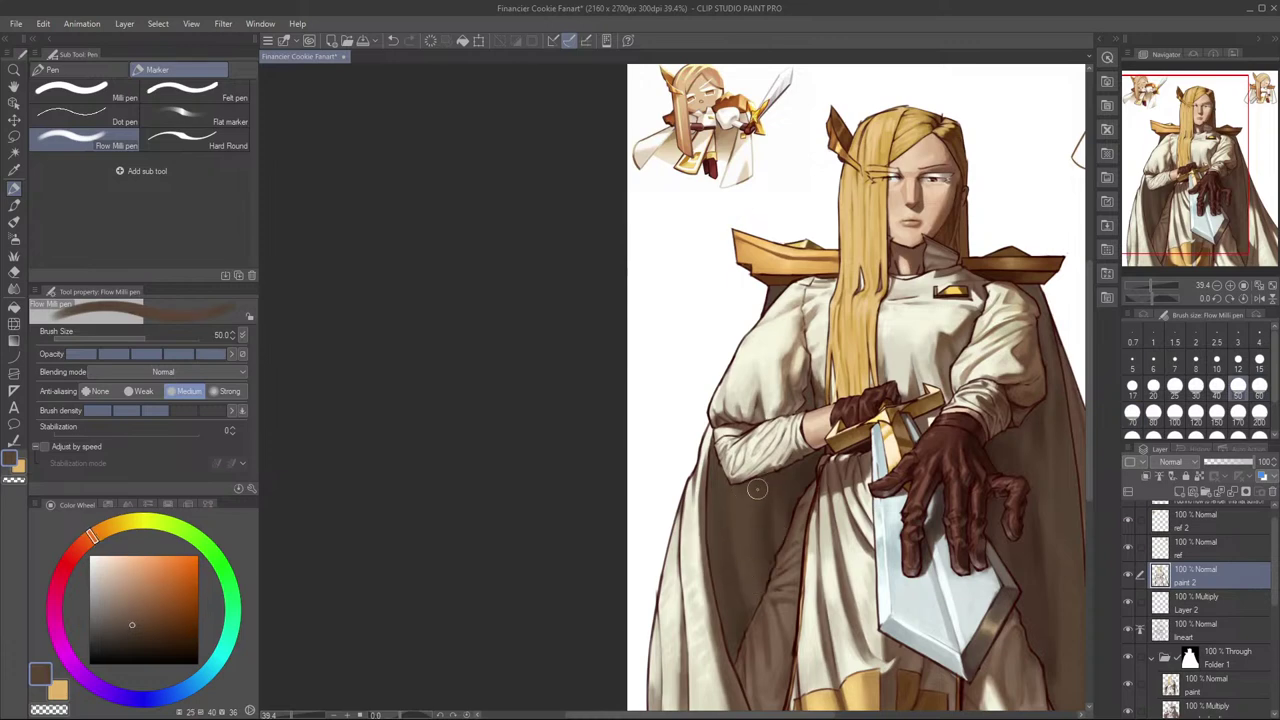
{"action": "key", "text": "bracketleft"}
{"action": "left_click", "coordinate": [734, 540], "text": "alt"}
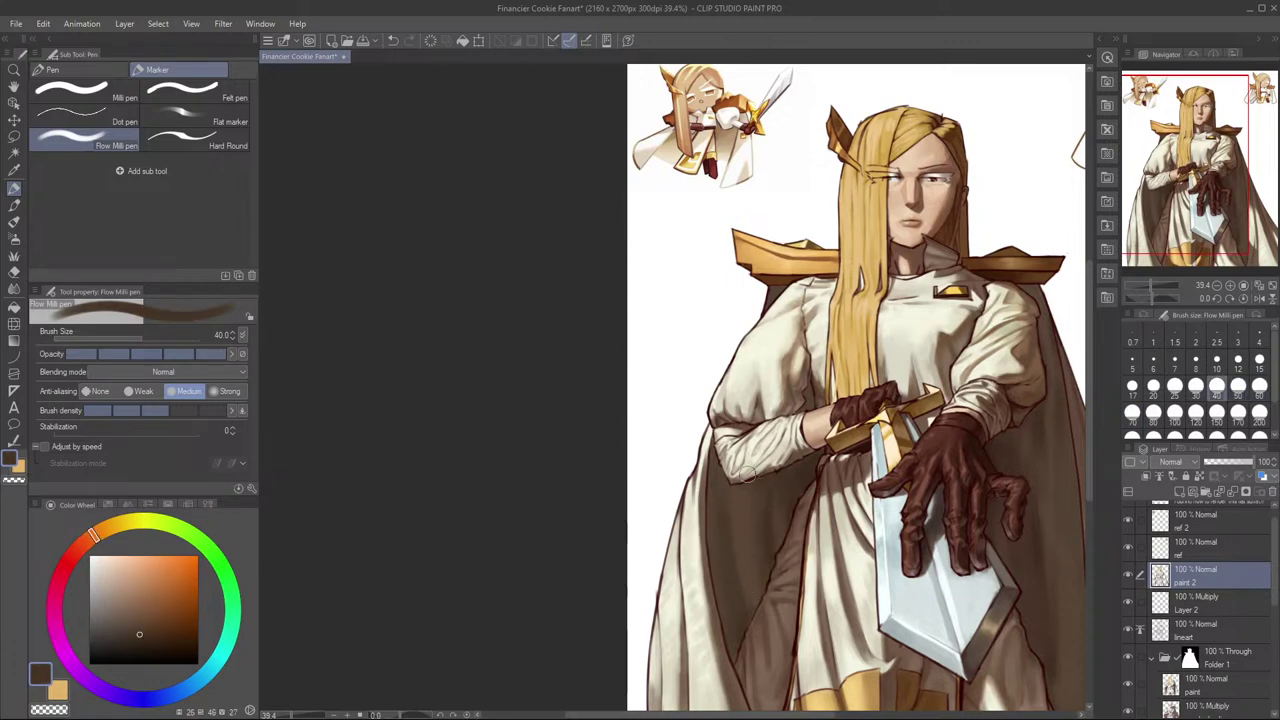
Step: Rework the long vertical folds of the cape lining with sampled browns at size 40, undoing a poor stroke
{"action": "left_click", "coordinate": [740, 613], "text": "alt"}
{"action": "key", "text": "ctrl+z"}
{"action": "key", "text": "ctrl+z"}
{"action": "key", "text": "ctrl+y"}
{"action": "left_click_drag", "start_coordinate": [848, 488], "coordinate": [856, 465]}
{"action": "left_click_drag", "start_coordinate": [736, 470], "coordinate": [740, 558]}
{"action": "left_click", "coordinate": [725, 496], "text": "alt"}
{"action": "left_click_drag", "start_coordinate": [724, 452], "coordinate": [728, 554]}
Step: Shade the cape lining softly with the Soft airbrush at size 70, checking it mirrored and with the paint 2 layer hidden
{"action": "key", "text": "b"}
{"action": "key", "text": "b"}
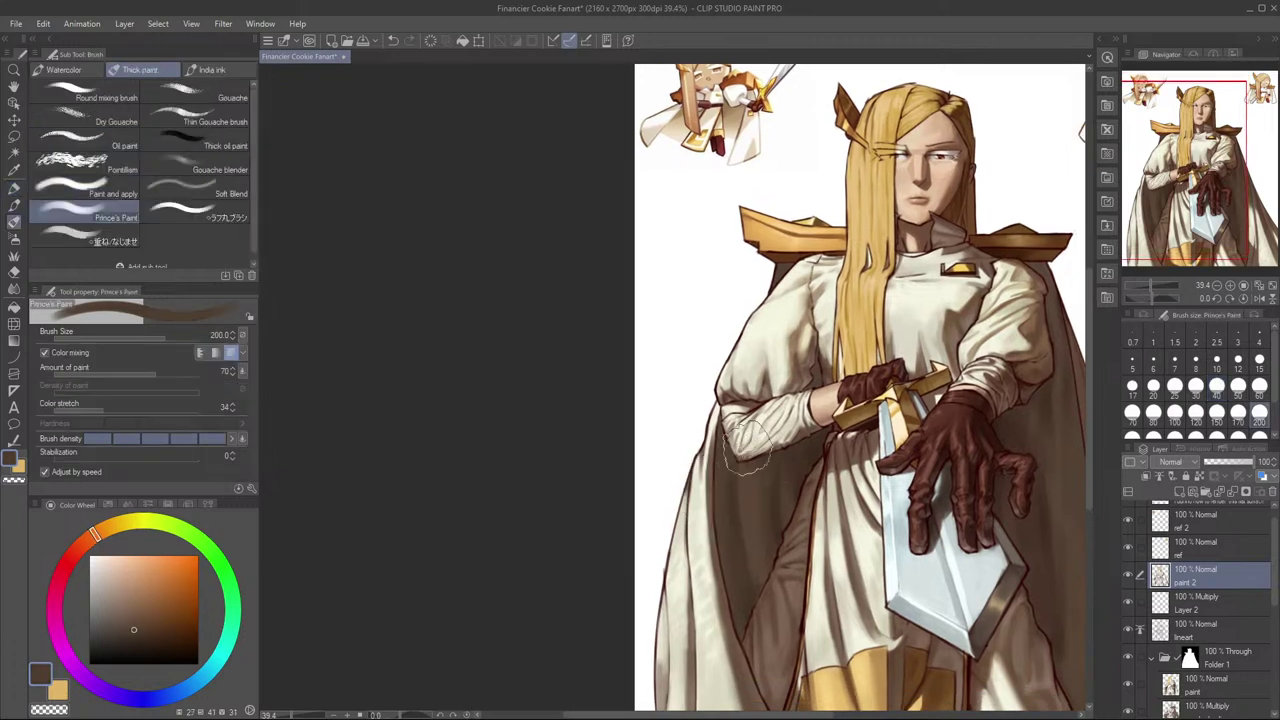
{"action": "left_click", "coordinate": [1174, 412]}
{"action": "key", "text": "bracketleft"}
{"action": "key", "text": "bracketleft"}
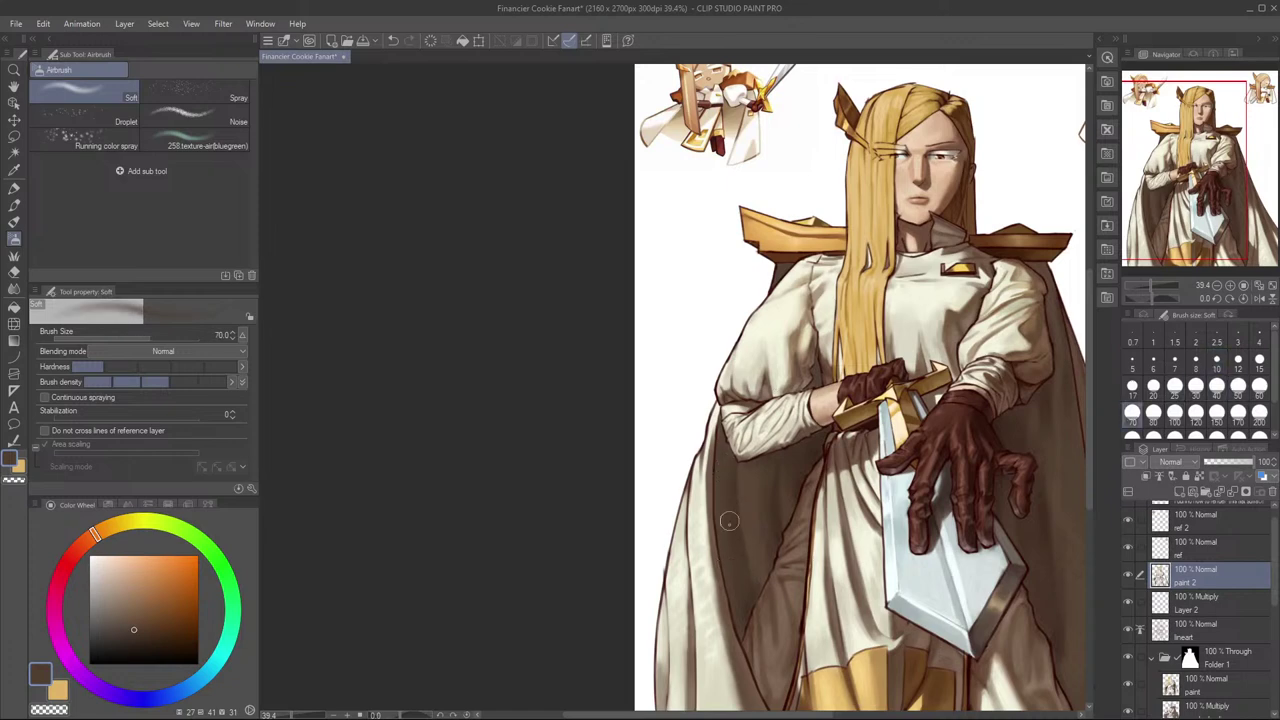
{"action": "left_click_drag", "start_coordinate": [815, 475], "coordinate": [867, 506]}
{"action": "key", "text": "h"}
{"action": "left_click", "coordinate": [1128, 577]}
{"action": "left_click", "coordinate": [1128, 577]}
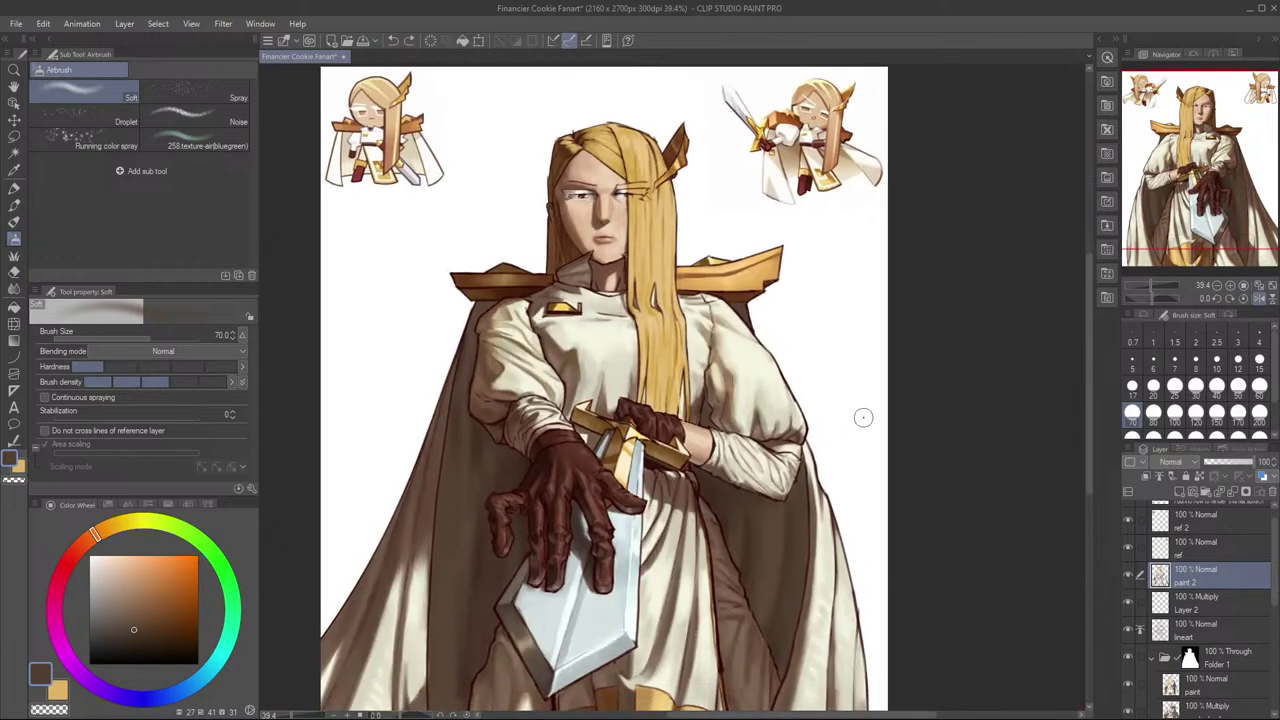
Step: Smooth the brown tones of the cape lining below the elbow with the Blend tool at size 80
{"action": "key", "text": "j"}
{"action": "key", "text": "bracketright"}
{"action": "key", "text": "bracketright"}
{"action": "key", "text": "bracketright"}
{"action": "key", "text": "bracketright"}
{"action": "key", "text": "bracketright"}
{"action": "key", "text": "bracketright"}
{"action": "key", "text": "bracketright"}
{"action": "key", "text": "bracketright"}
{"action": "key", "text": "bracketright"}
{"action": "key", "text": "bracketright"}
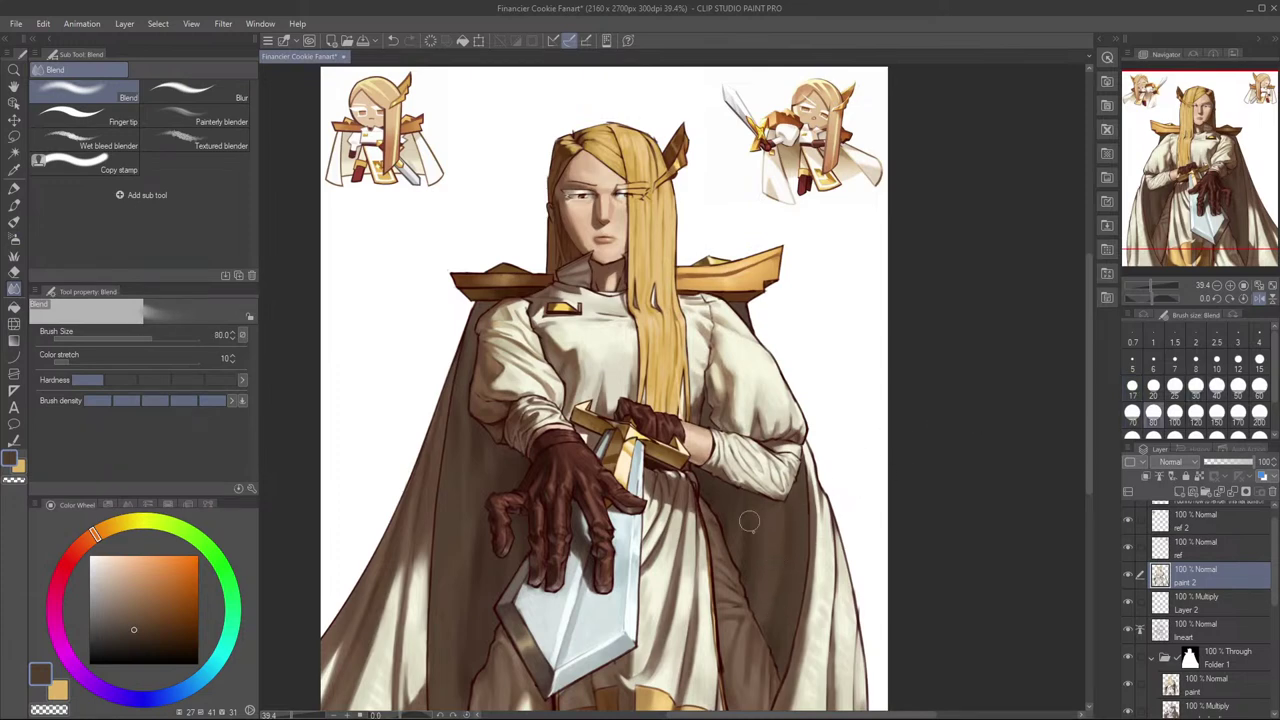
Step: Flip the canvas view back and blend the cape lining beside the skirt at size 50
{"action": "key", "text": "h"}
{"action": "left_click_drag", "start_coordinate": [702, 477], "coordinate": [892, 471]}
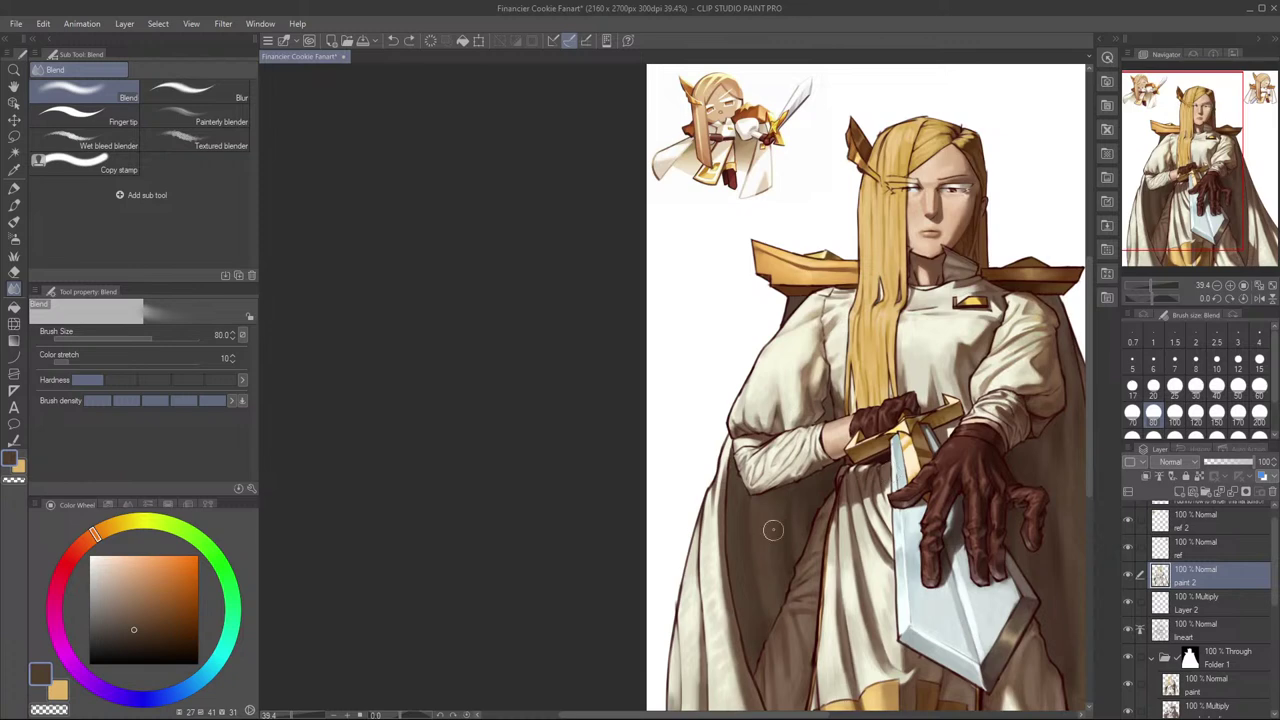
{"action": "key", "text": "bracketleft"}
{"action": "key", "text": "bracketleft"}
{"action": "key", "text": "bracketleft"}
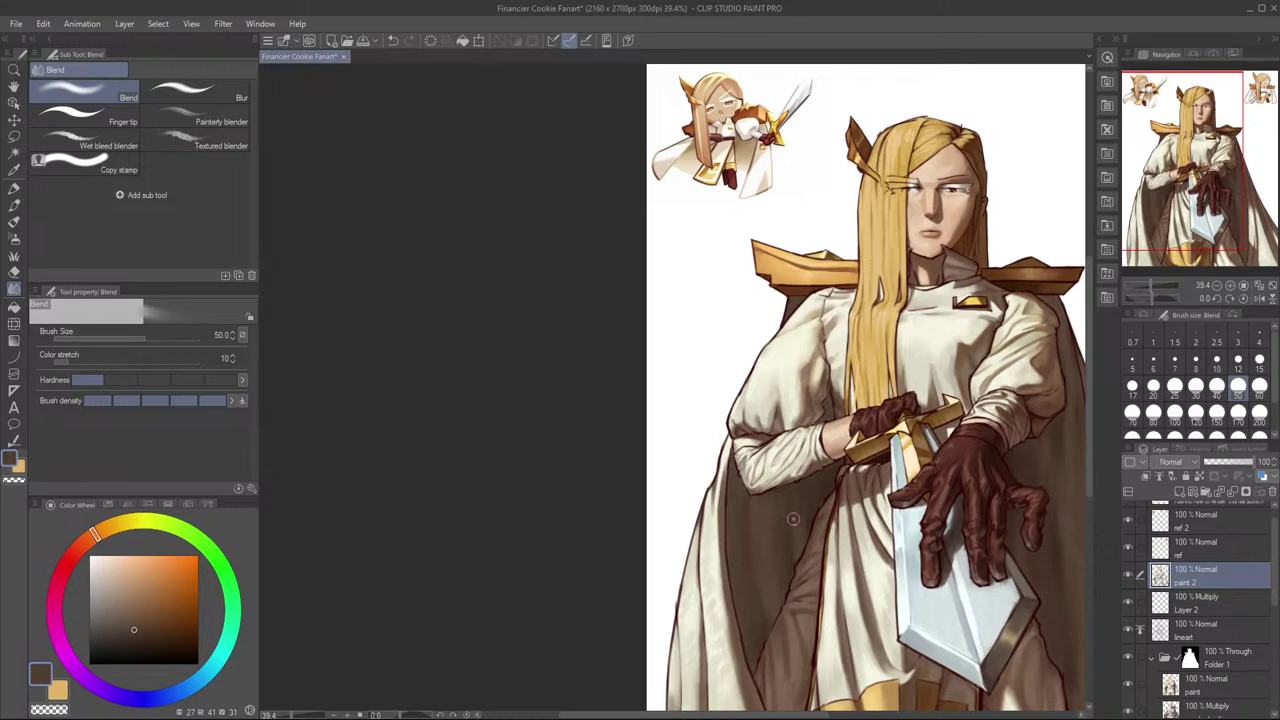
{"action": "left_click_drag", "start_coordinate": [816, 480], "coordinate": [842, 474]}
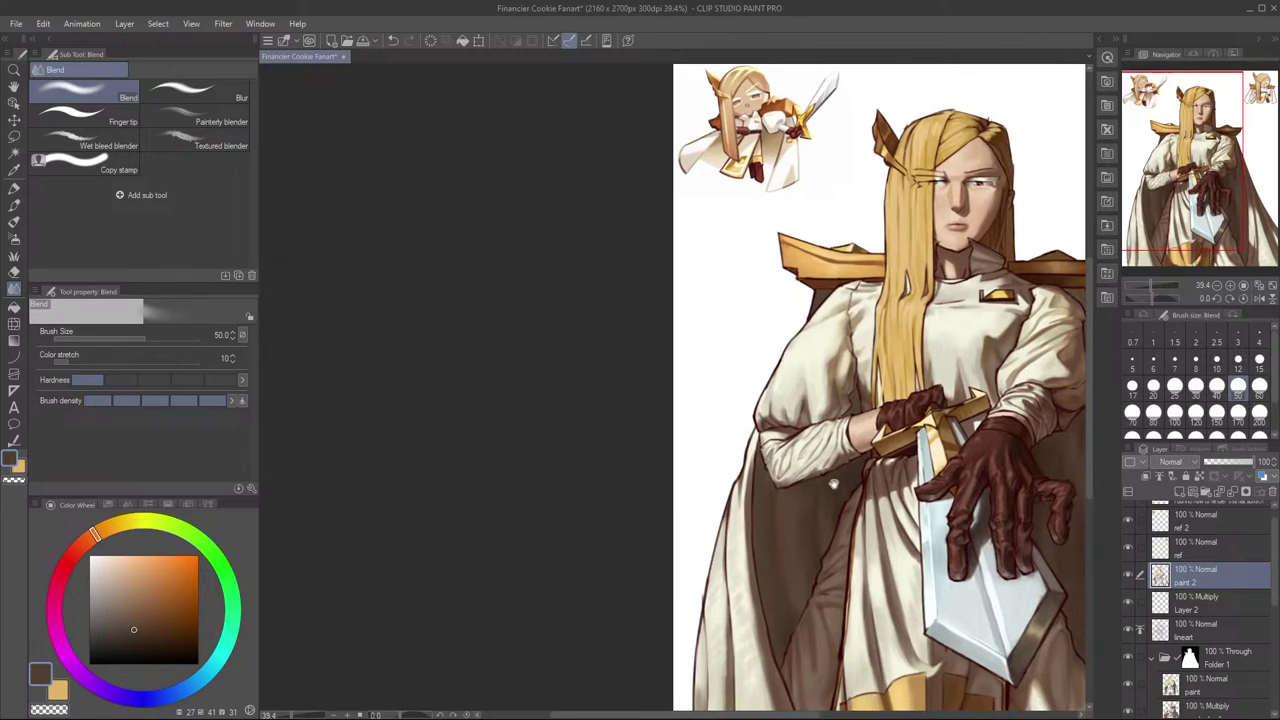
Step: Darken the lower cape lining beside the skirt with a sampled dark brown, using Prince's Paint at size 30
{"action": "left_click", "coordinate": [789, 626], "text": "alt"}
{"action": "key", "text": "ctrl+z"}
{"action": "left_click", "coordinate": [790, 625], "text": "alt"}
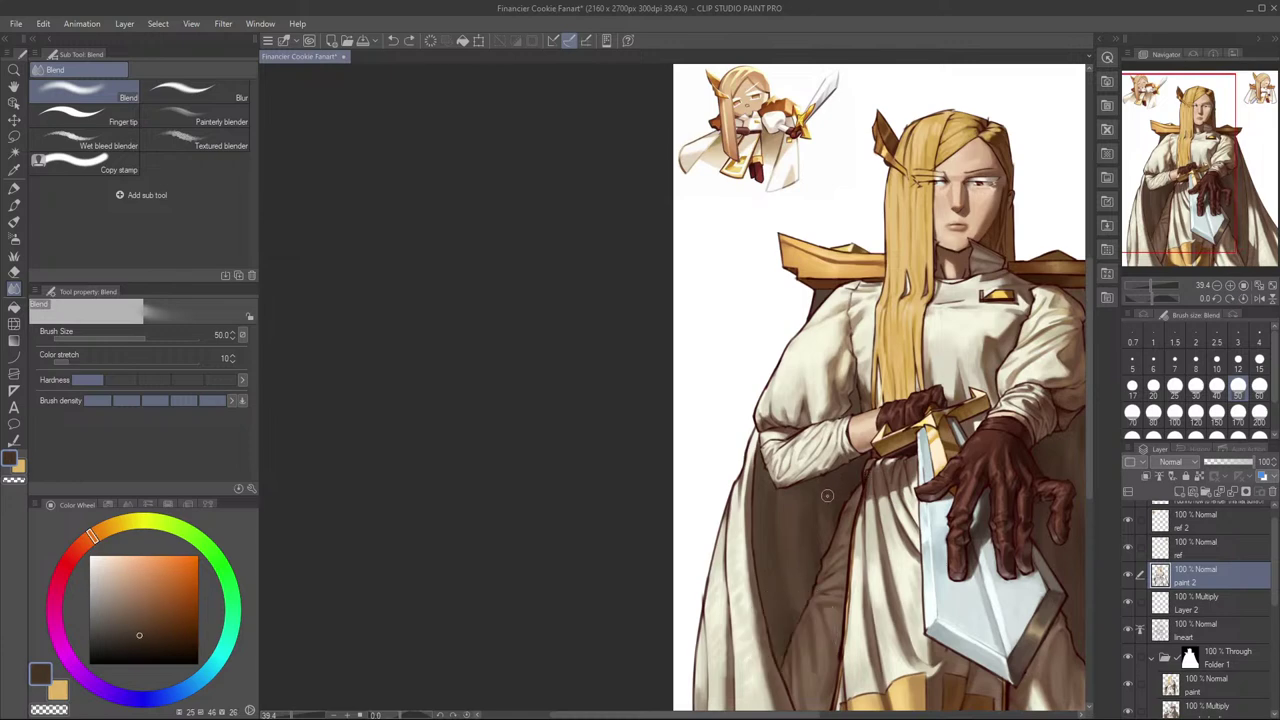
{"action": "key", "text": "b"}
{"action": "mouse_move", "coordinate": [784, 621]}
{"action": "left_mouse_down"}
{"action": "mouse_move", "coordinate": [774, 617]}
{"action": "mouse_move", "coordinate": [789, 606]}
{"action": "left_mouse_up"}
{"action": "key", "text": "["}
{"action": "key", "text": "["}
{"action": "key", "text": "["}
{"action": "key", "text": "["}
{"action": "key", "text": "["}
{"action": "key", "text": "["}
{"action": "key", "text": "["}
{"action": "key", "text": "["}
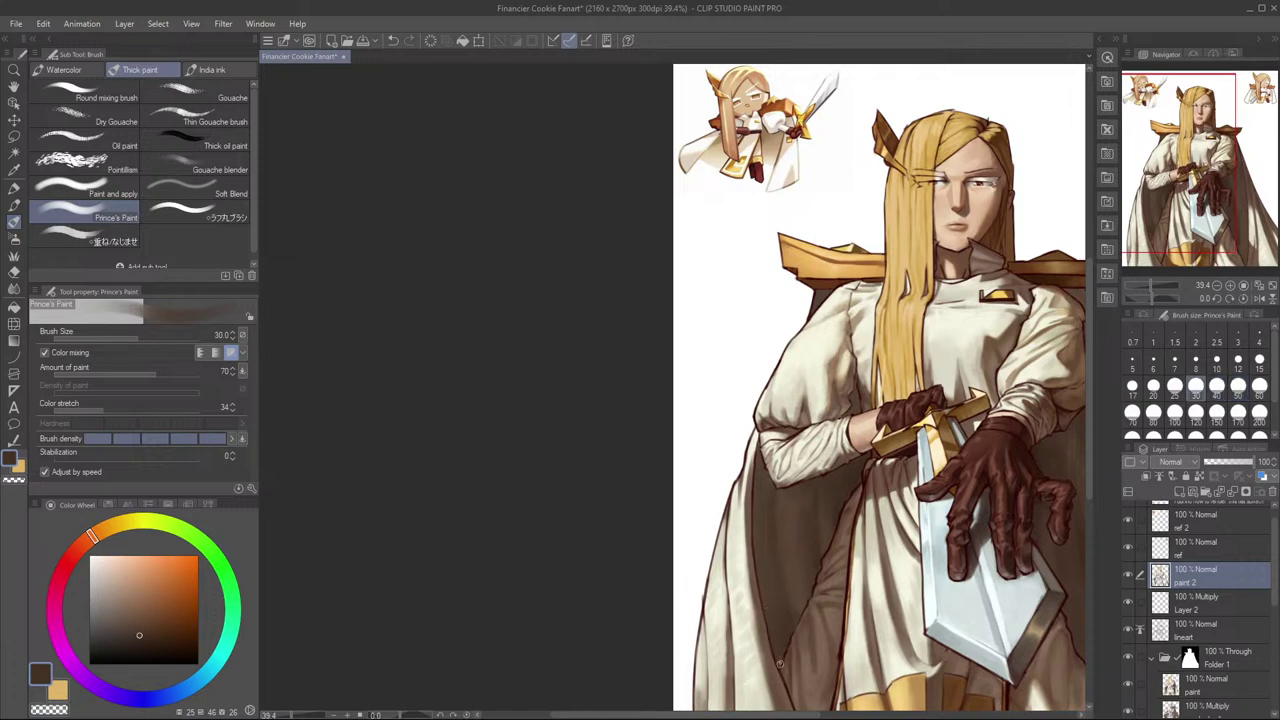
Step: Deepen the shadow of the lower cape lining with a darker brown at size 50, checking it in mirrored view
{"action": "key", "text": "bracketright"}
{"action": "key", "text": "bracketright"}
{"action": "left_click", "coordinate": [144, 640]}
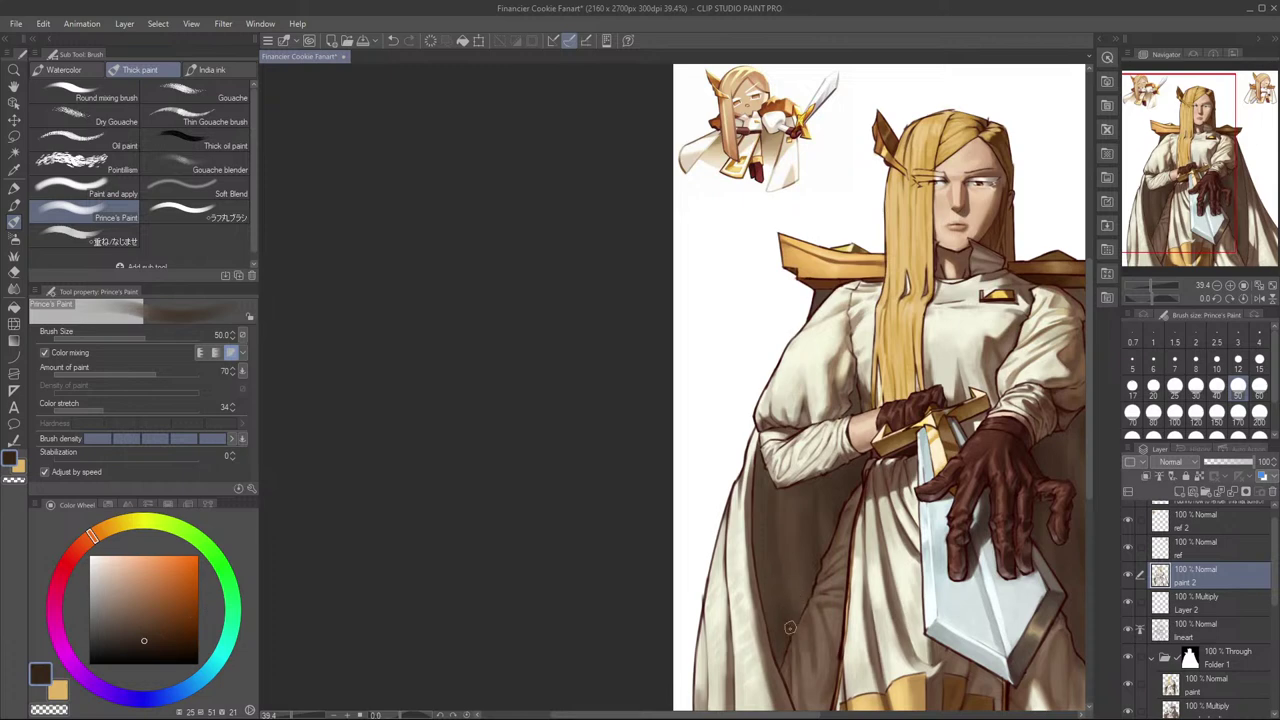
{"action": "key", "text": "h"}
{"action": "key", "text": "e"}
{"action": "mouse_move", "coordinate": [801, 546]}
{"action": "left_mouse_down"}
{"action": "mouse_move", "coordinate": [863, 583]}
{"action": "mouse_move", "coordinate": [898, 516]}
{"action": "left_mouse_up"}
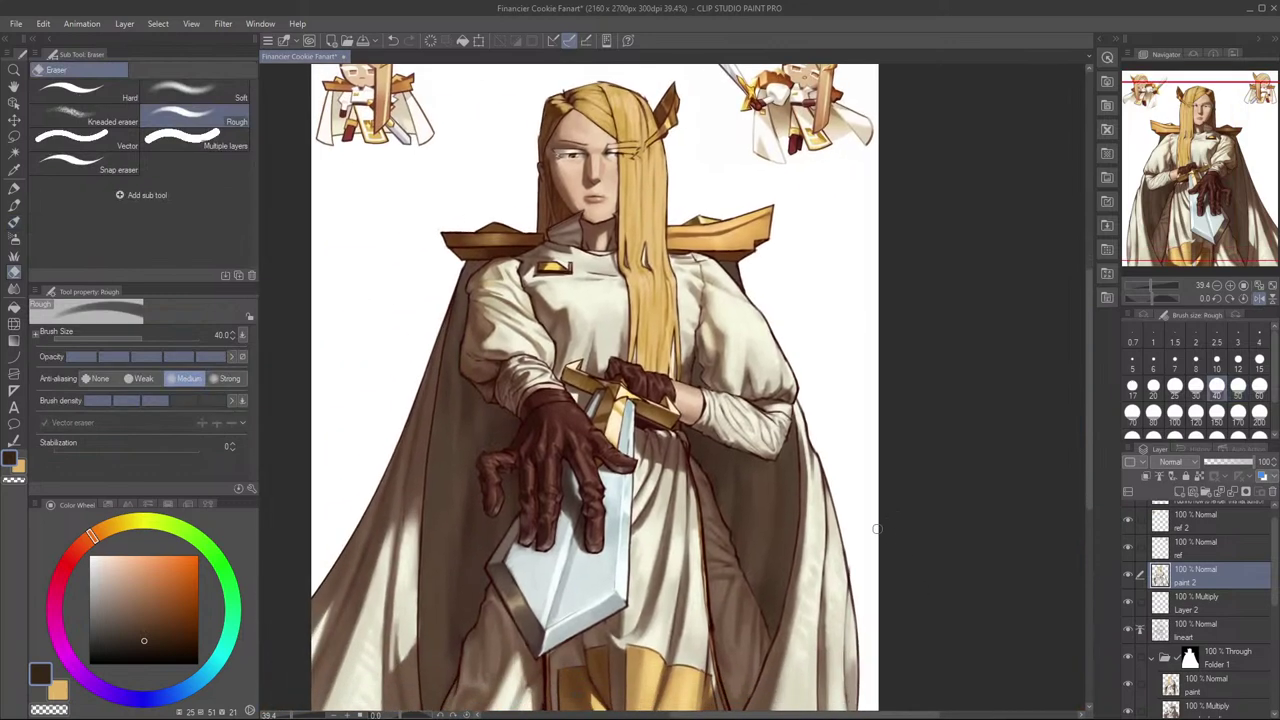
{"action": "key", "text": "p"}
{"action": "key", "text": "b"}
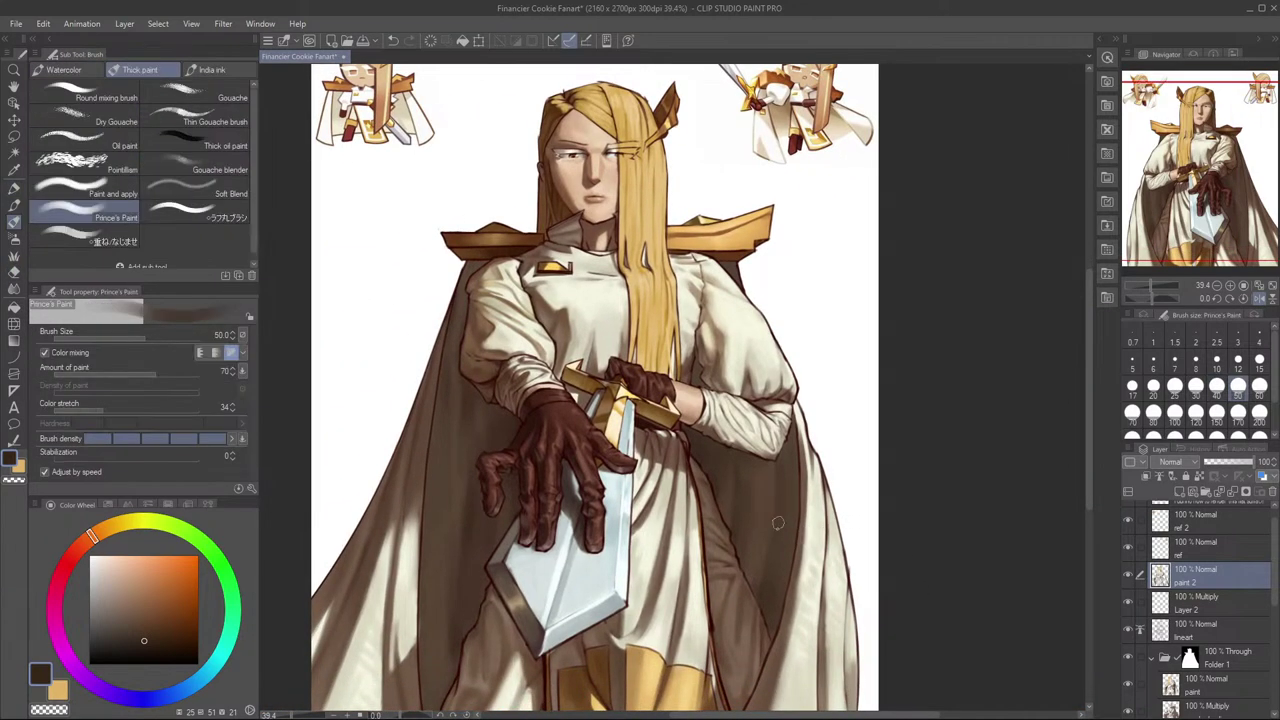
Step: Try a stroke on the cape lining with the Paint and apply brush and undo it
{"action": "left_click", "coordinate": [107, 200]}
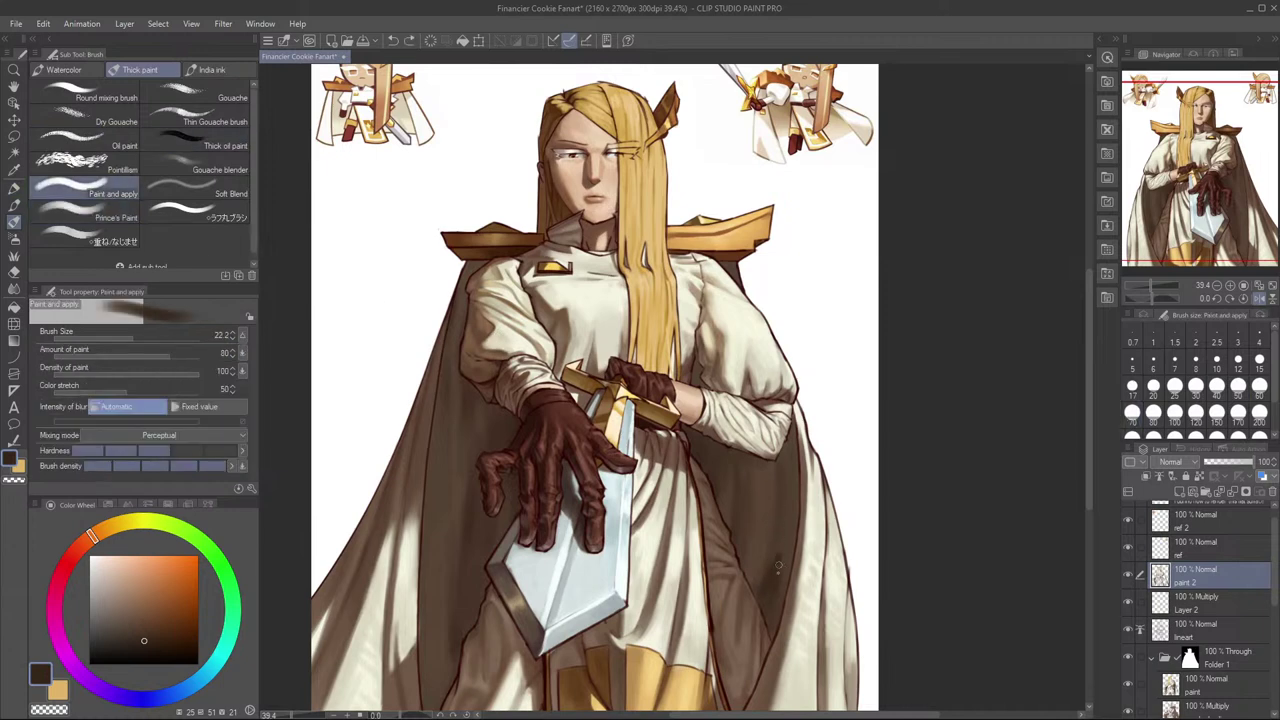
{"action": "key", "text": "ctrl+z"}
{"action": "left_click", "coordinate": [107, 212]}
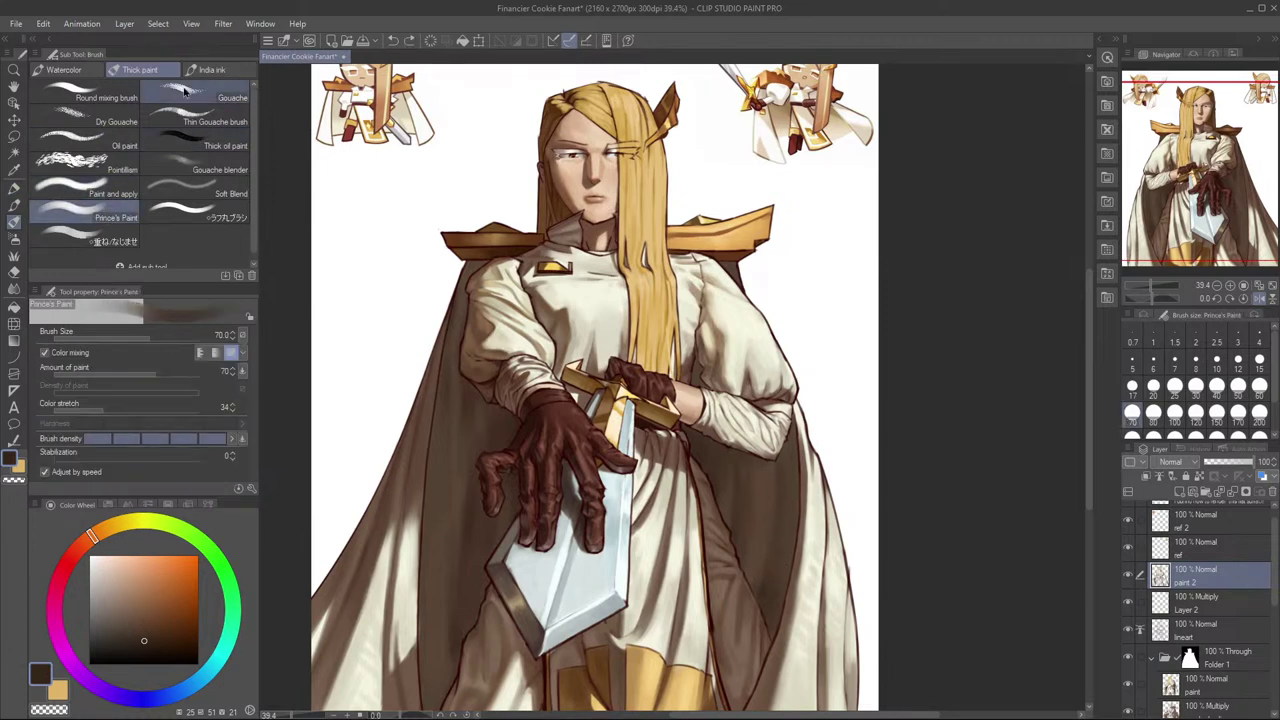
Step: Paint dark brown into the lower cape lining with the 重ね/なじませ brush at size 30
{"action": "key", "text": "b"}
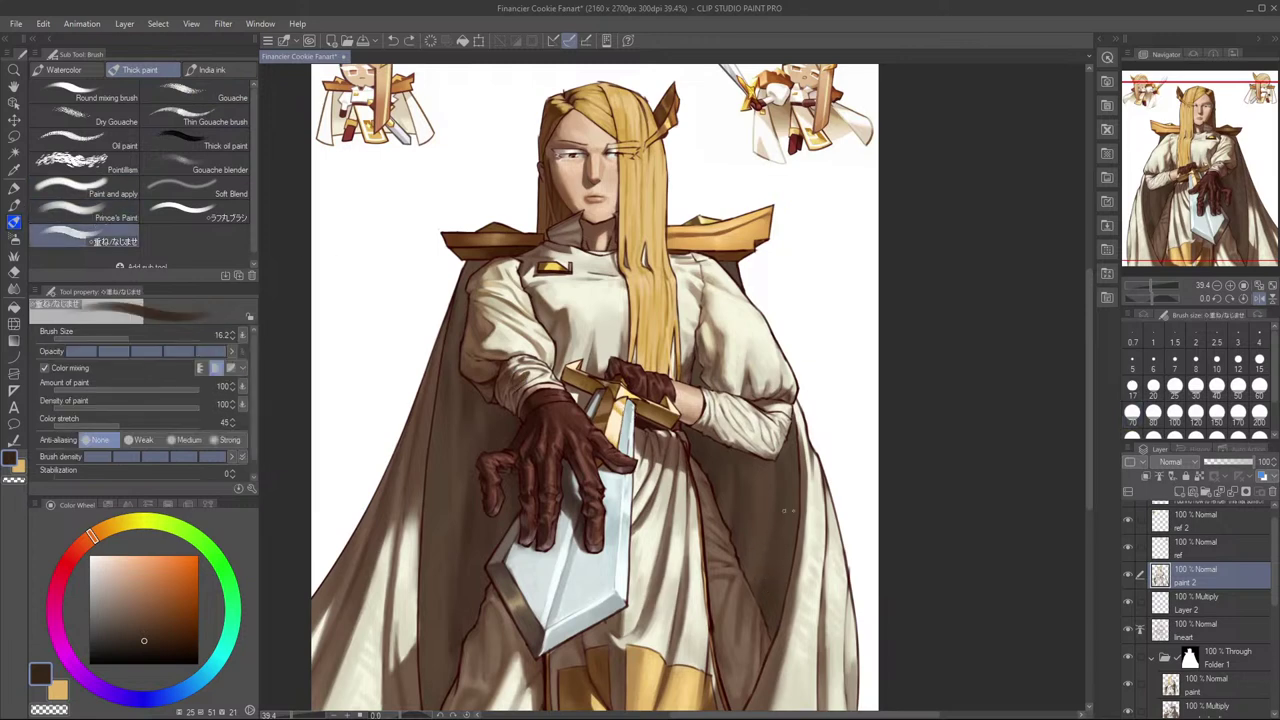
{"action": "key", "text": "bracketright"}
{"action": "key", "text": "bracketright"}
{"action": "key", "text": "bracketright"}
{"action": "key", "text": "bracketright"}
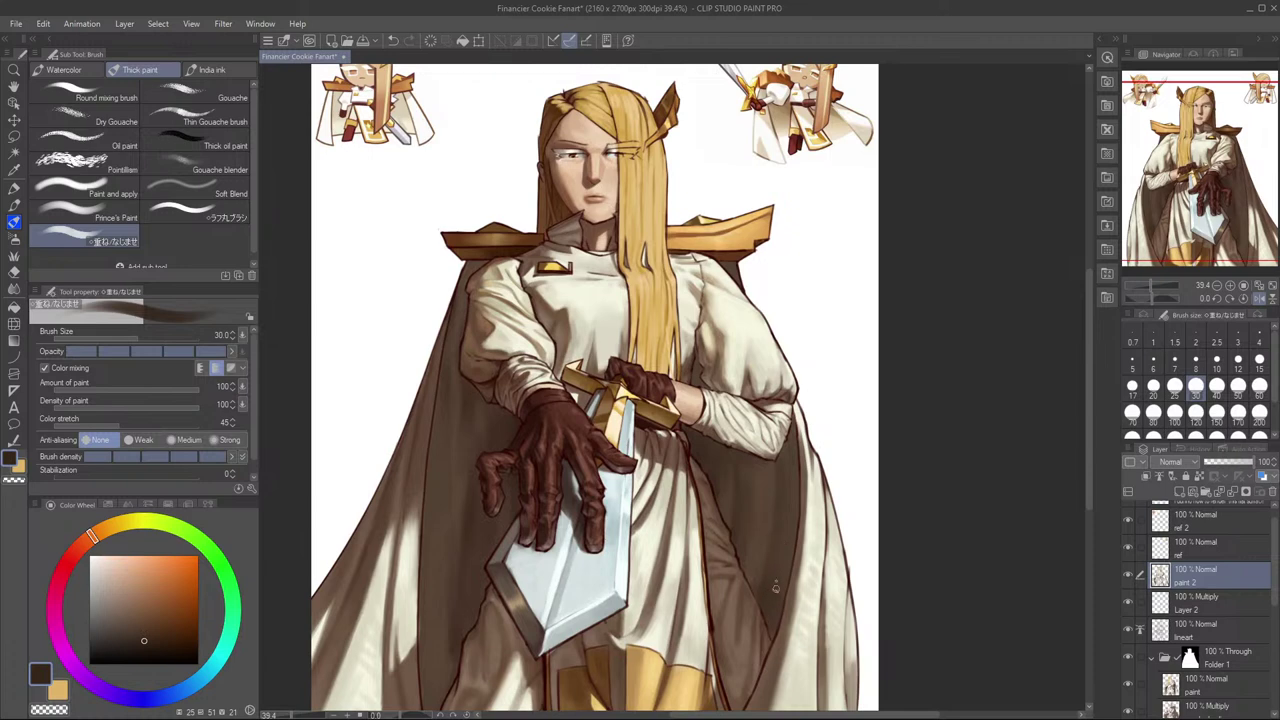
Step: Rework the shadow on the cape lining below the elbow with the same brush at sizes 50, 25 and 40
{"action": "key", "text": "bracketright"}
{"action": "key", "text": "bracketright"}
{"action": "key", "text": "bracketright"}
{"action": "key", "text": "bracketright"}
{"action": "key", "text": "bracketleft"}
{"action": "key", "text": "bracketleft"}
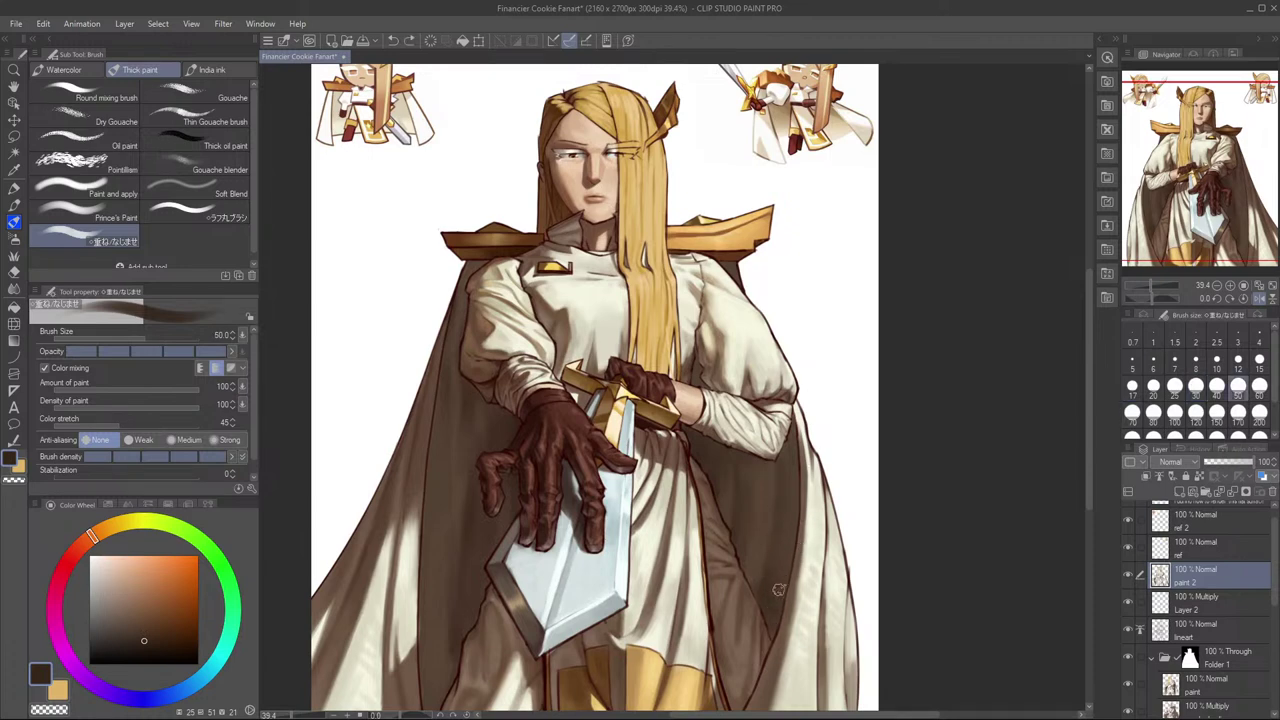
{"action": "key", "text": "bracketleft"}
{"action": "key", "text": "bracketleft"}
{"action": "key", "text": "bracketleft"}
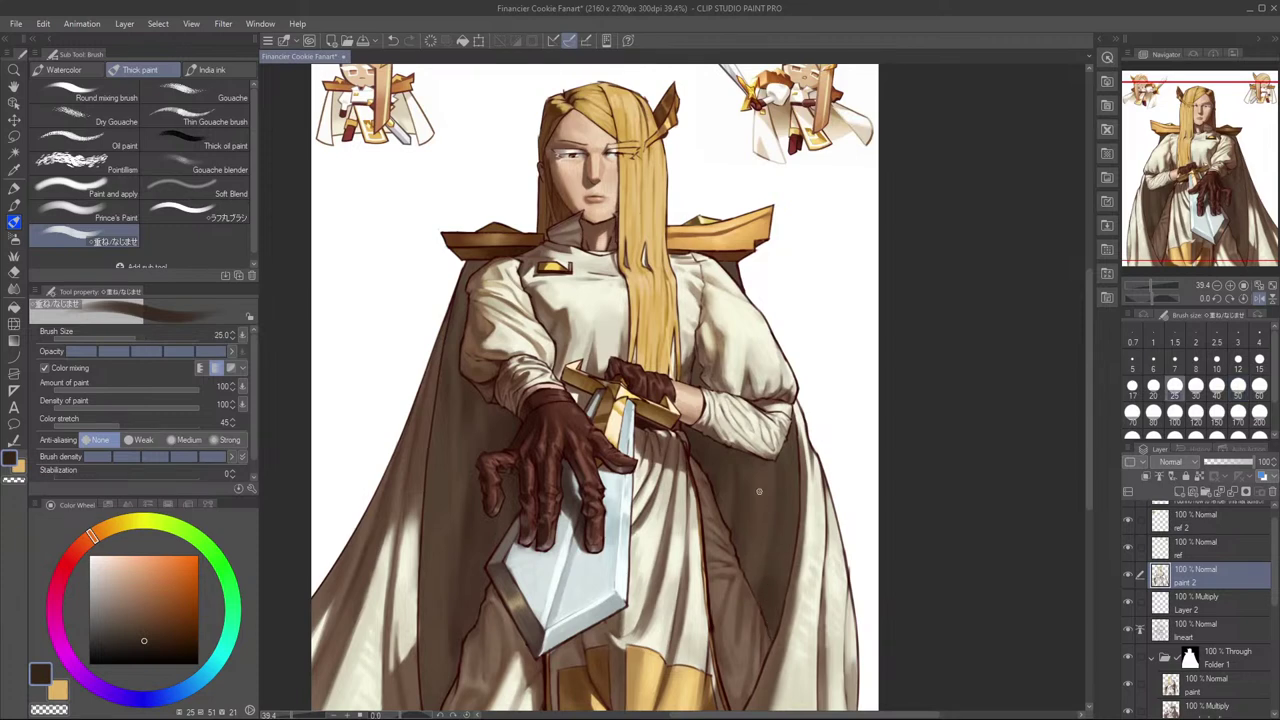
{"action": "key", "text": "bracketright"}
{"action": "key", "text": "bracketright"}
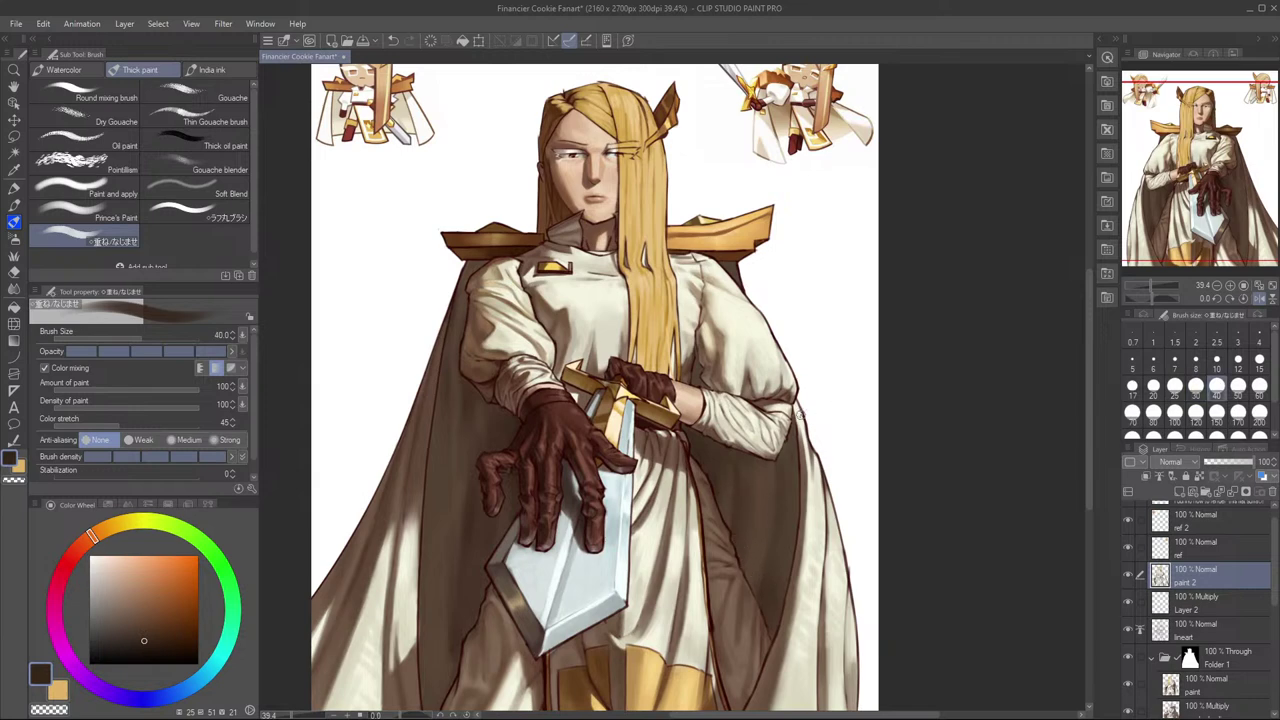
Step: Retouch the skirt edge near the waist in dark red with the ラフ丸ブラシ brush, comparing with the paint 2 layer hidden
{"action": "left_click", "coordinate": [692, 474], "text": "alt"}
{"action": "left_click", "coordinate": [692, 472], "text": "alt"}
{"action": "left_click", "coordinate": [172, 643]}
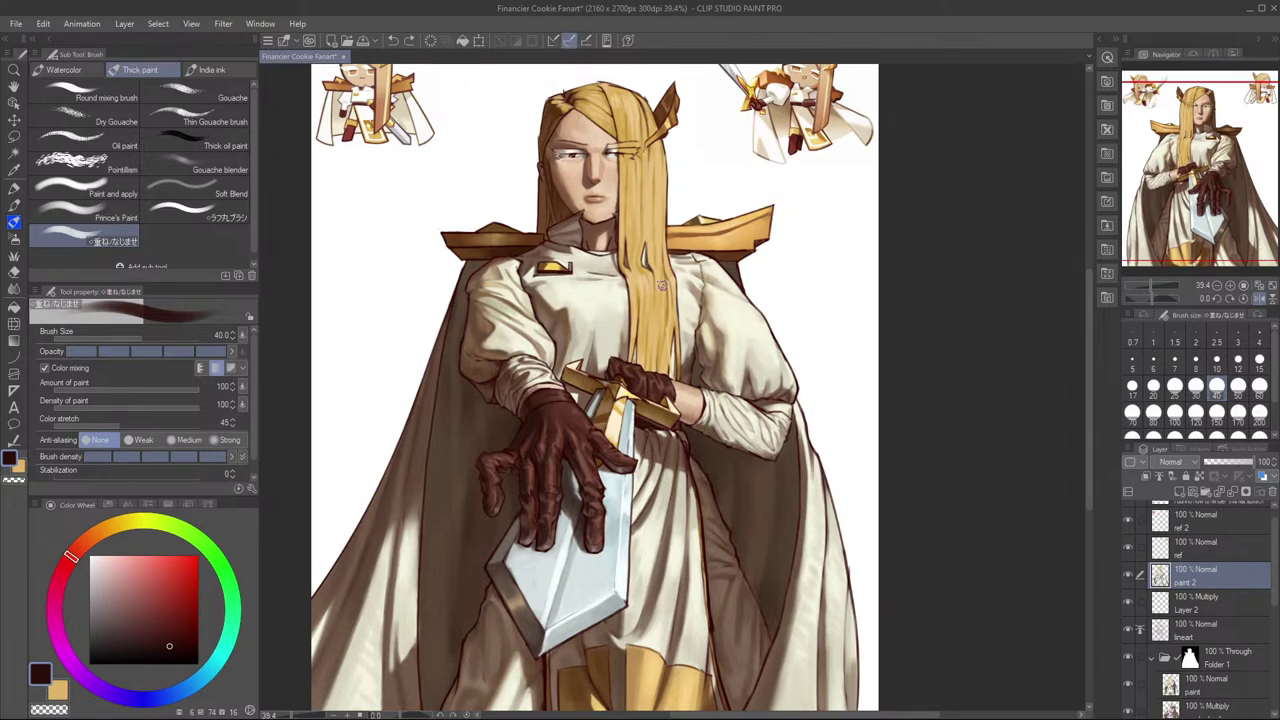
{"action": "left_click", "coordinate": [196, 212]}
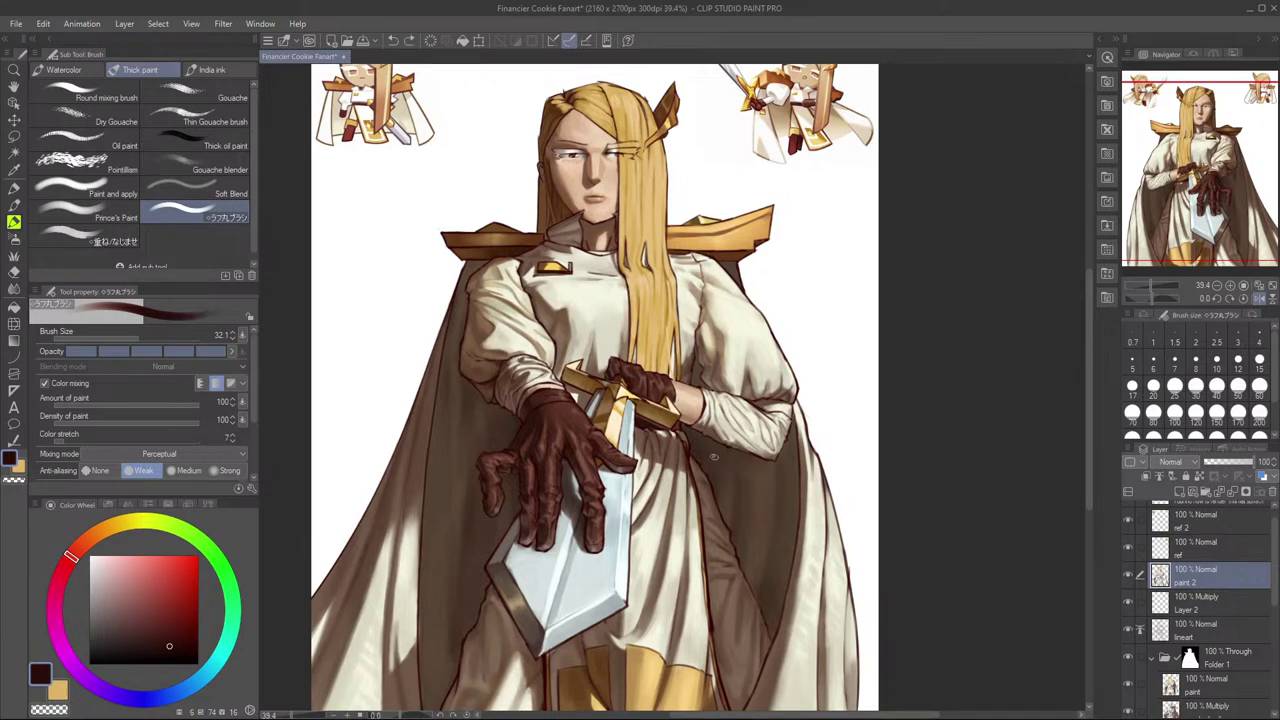
{"action": "left_click", "coordinate": [1131, 579]}
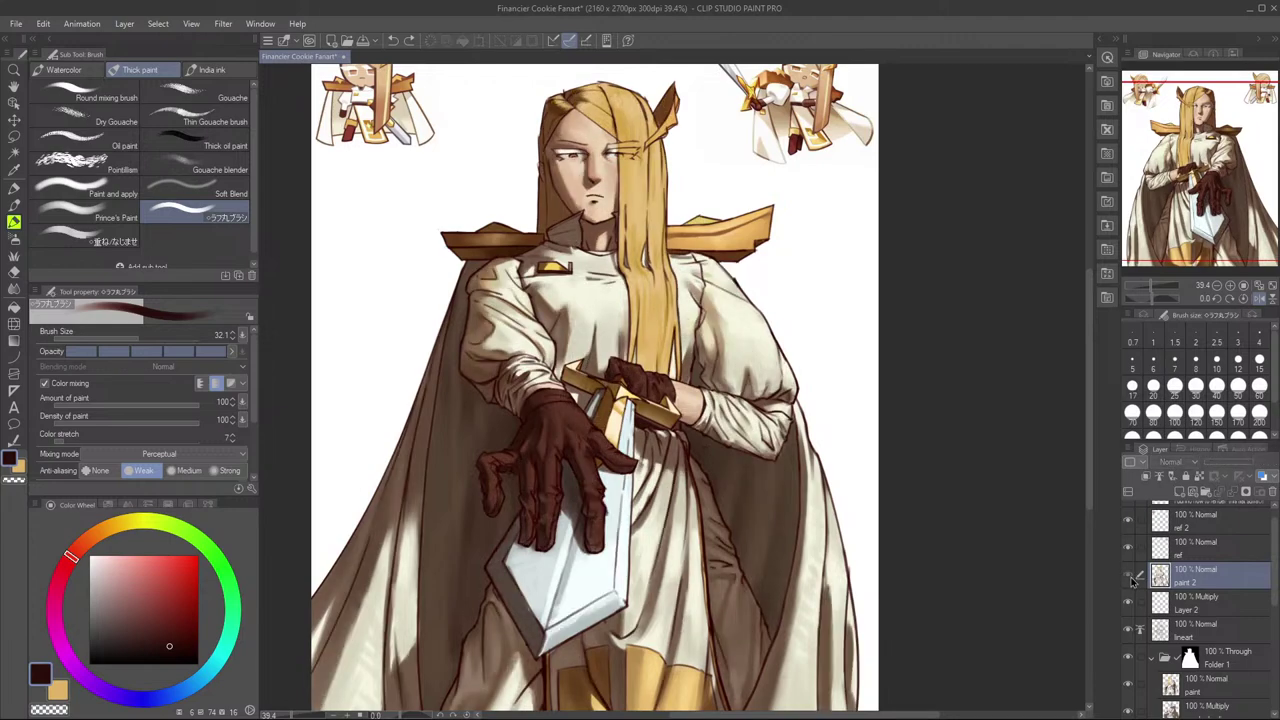
{"action": "key", "text": "h"}
{"action": "left_click_drag", "start_coordinate": [625, 420], "coordinate": [638, 415]}
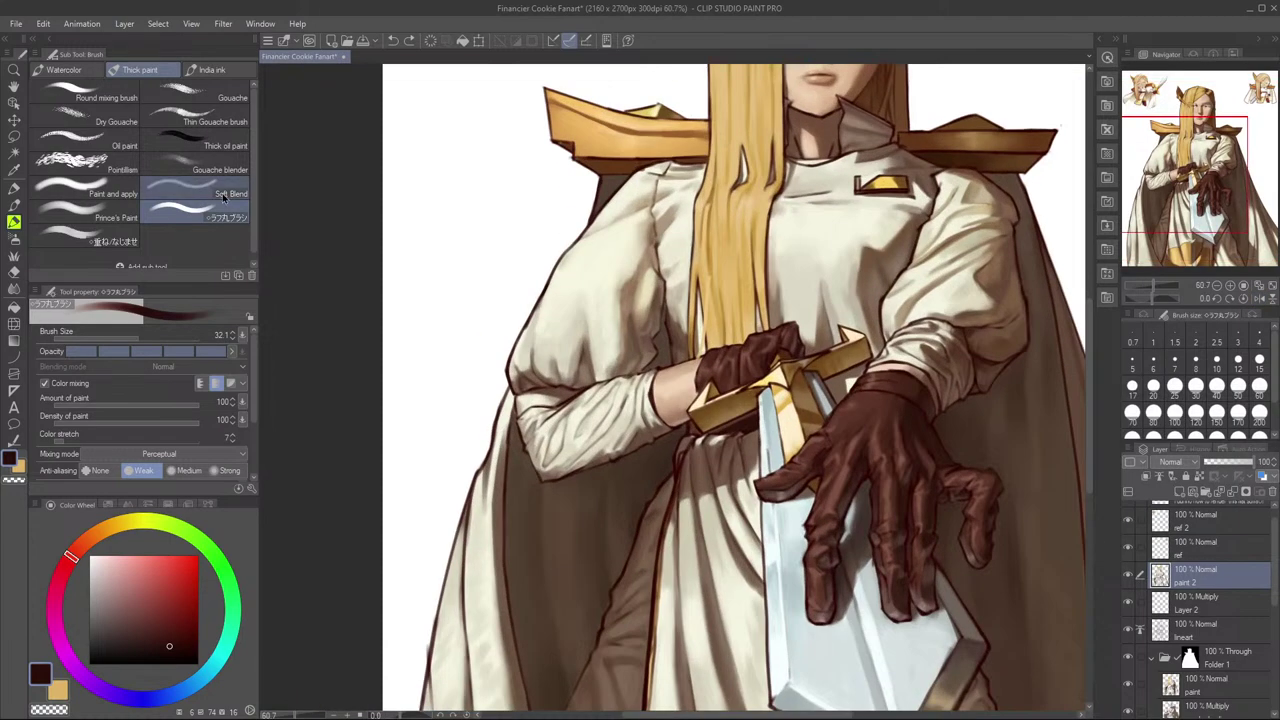
Step: Try the Soft Blend and Round mixing brushes on the cape lining beside the waist
{"action": "left_click", "coordinate": [225, 197]}
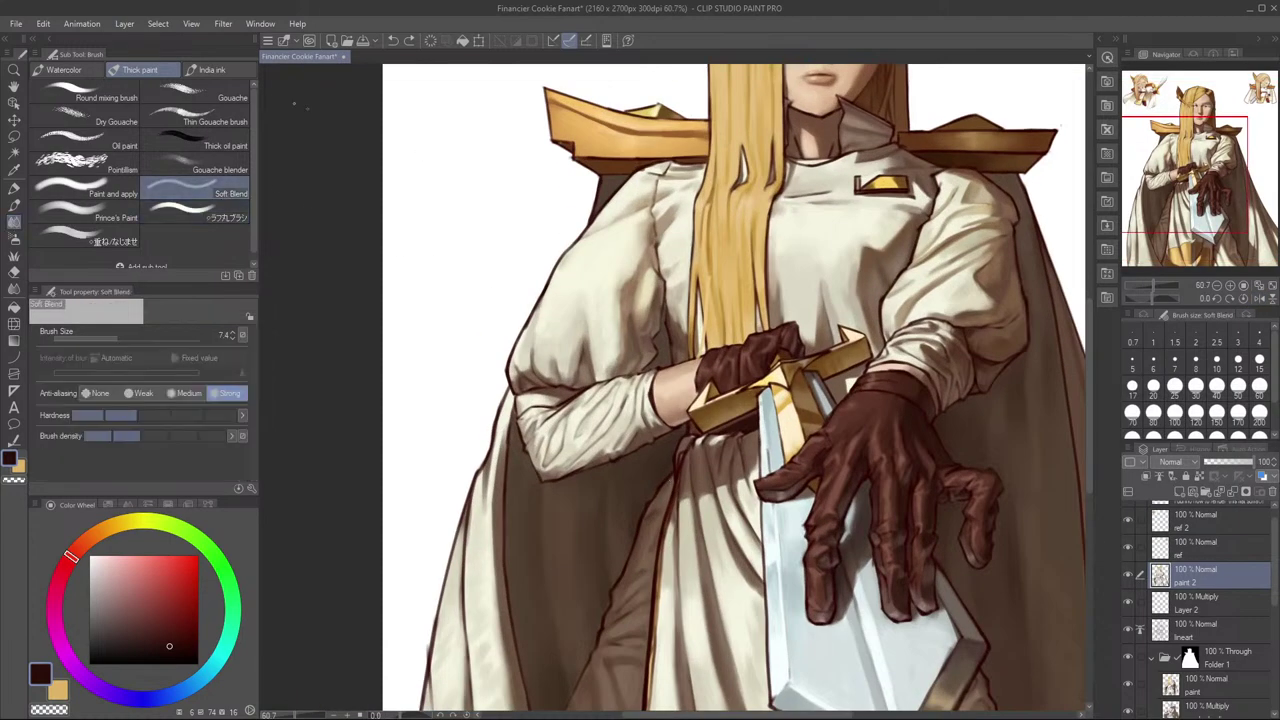
{"action": "left_click", "coordinate": [208, 118]}
{"action": "left_click", "coordinate": [108, 95]}
{"action": "left_click_drag", "start_coordinate": [628, 496], "coordinate": [652, 452]}
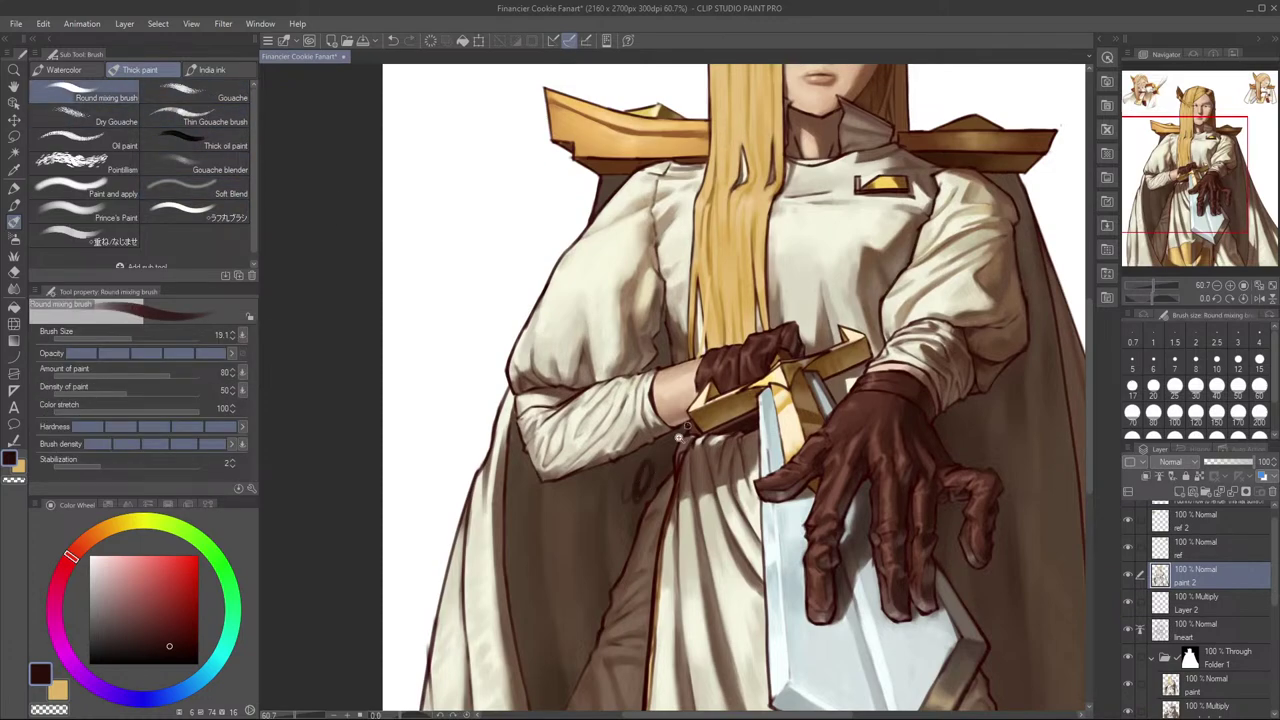
Step: Refine the outline and shadow under the cuff with sampled dark red and brown, using the 重ね/なじませ brush at size 7
{"action": "scroll", "coordinate": [686, 425], "scroll_direction": "up", "scroll_amount": 5}
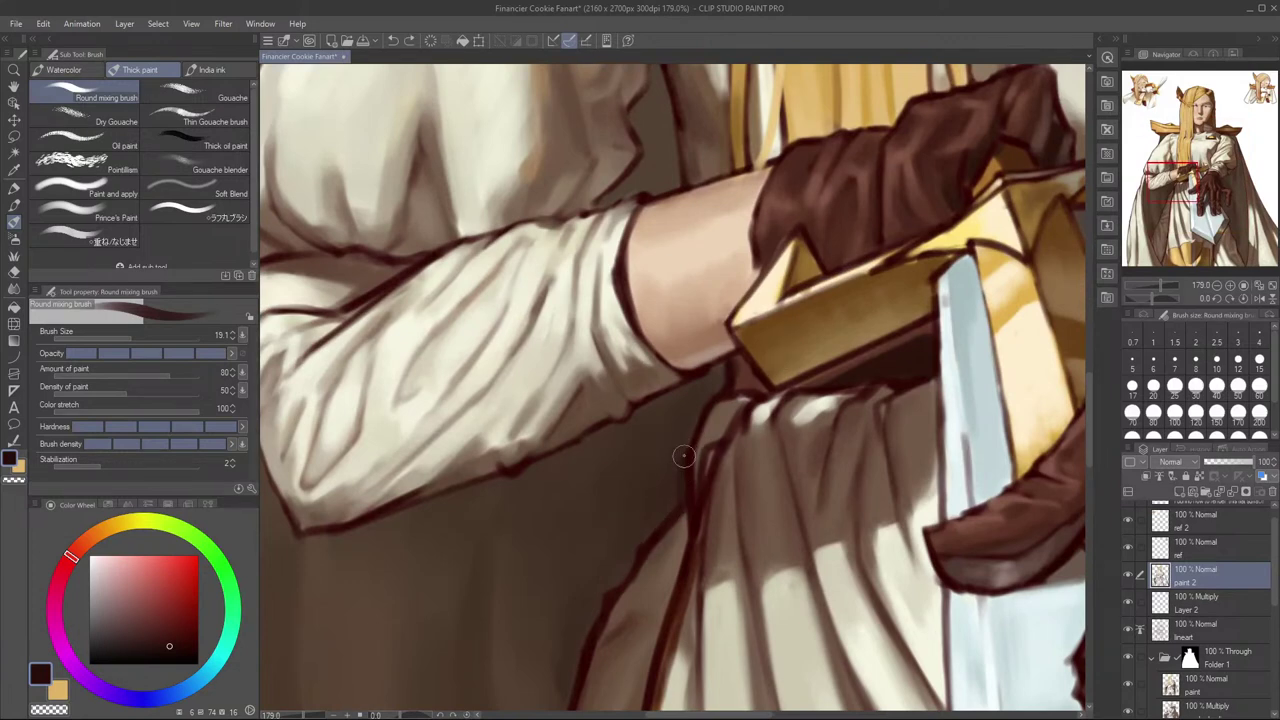
{"action": "left_click", "coordinate": [88, 236]}
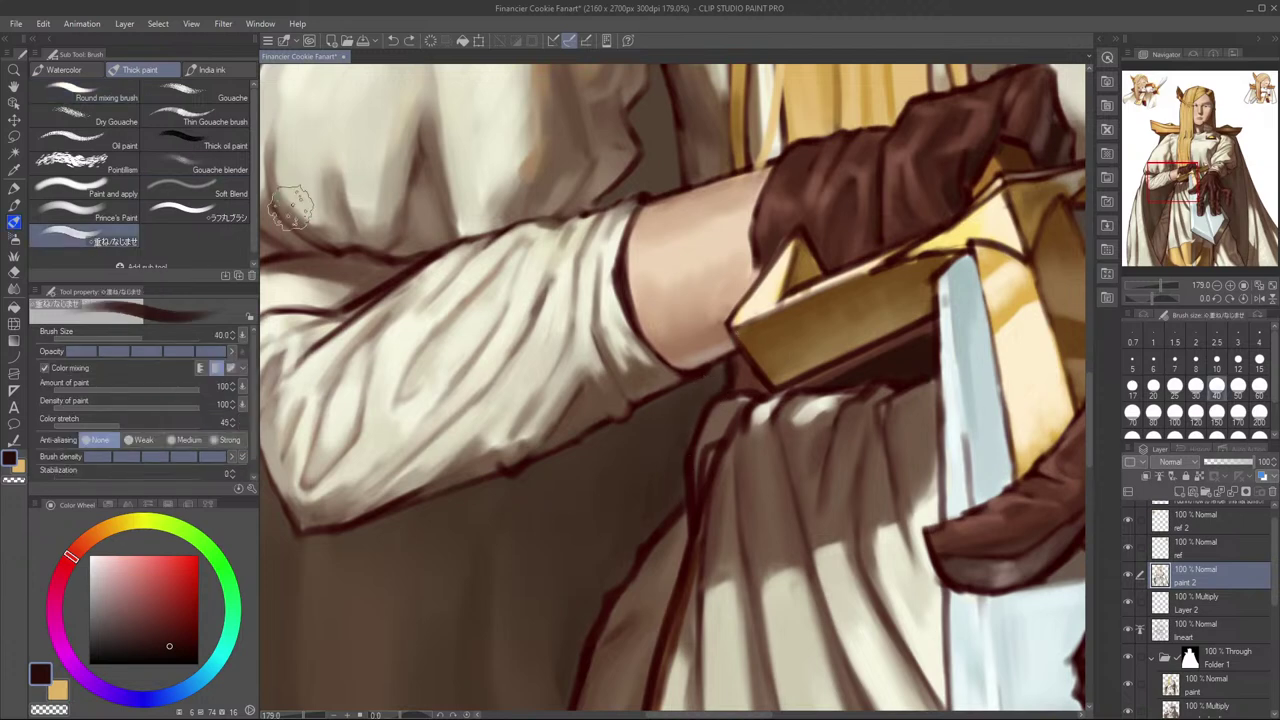
{"action": "key", "text": "bracketleft"}
{"action": "key", "text": "bracketleft"}
{"action": "key", "text": "bracketleft"}
{"action": "key", "text": "bracketleft"}
{"action": "key", "text": "bracketright"}
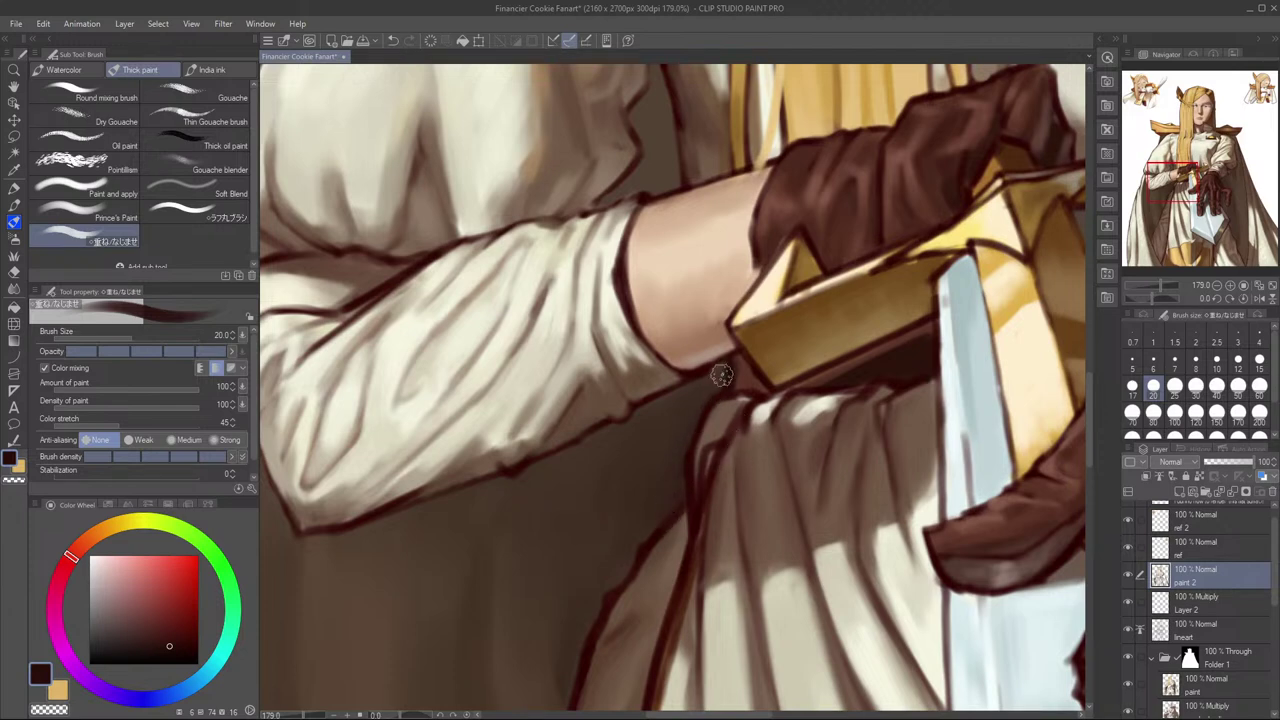
{"action": "key", "text": "ctrl+z"}
{"action": "key", "text": "bracketleft"}
{"action": "key", "text": "bracketleft"}
{"action": "left_click", "coordinate": [647, 401], "text": "alt"}
{"action": "key", "text": "bracketleft"}
{"action": "key", "text": "bracketleft"}
{"action": "key", "text": "bracketleft"}
{"action": "key", "text": "bracketleft"}
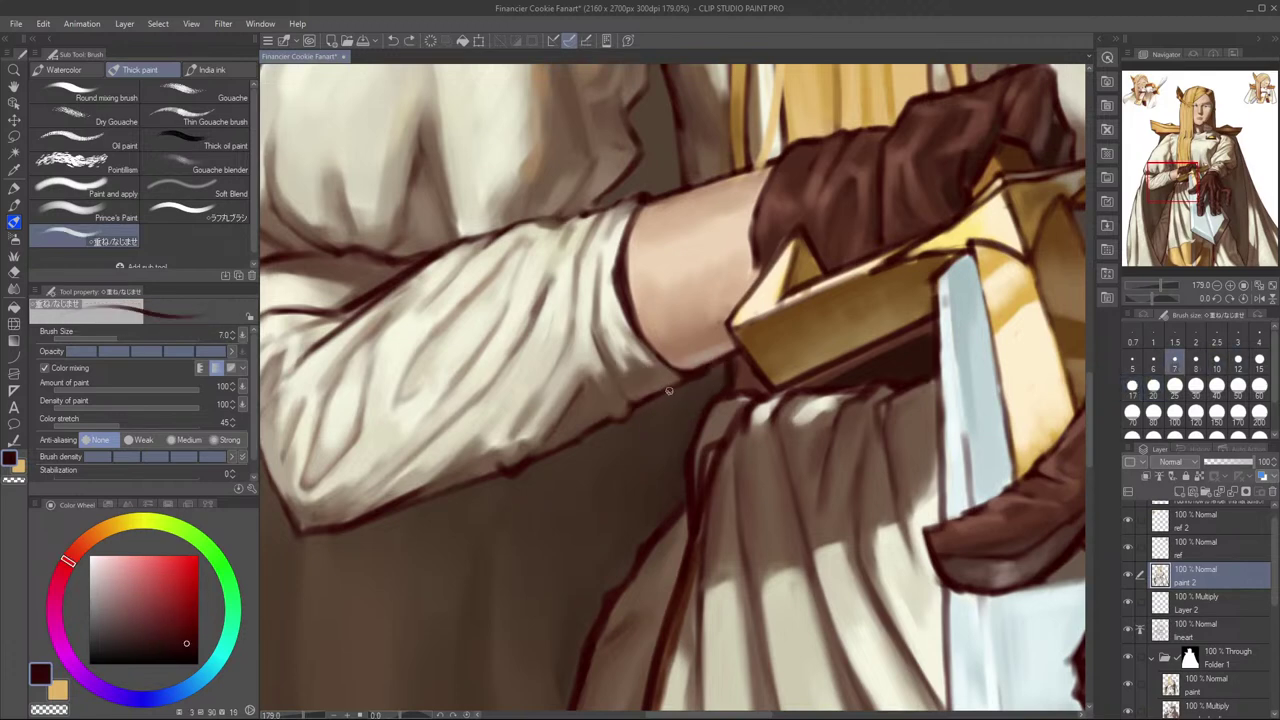
{"action": "left_click", "coordinate": [658, 408], "text": "alt"}
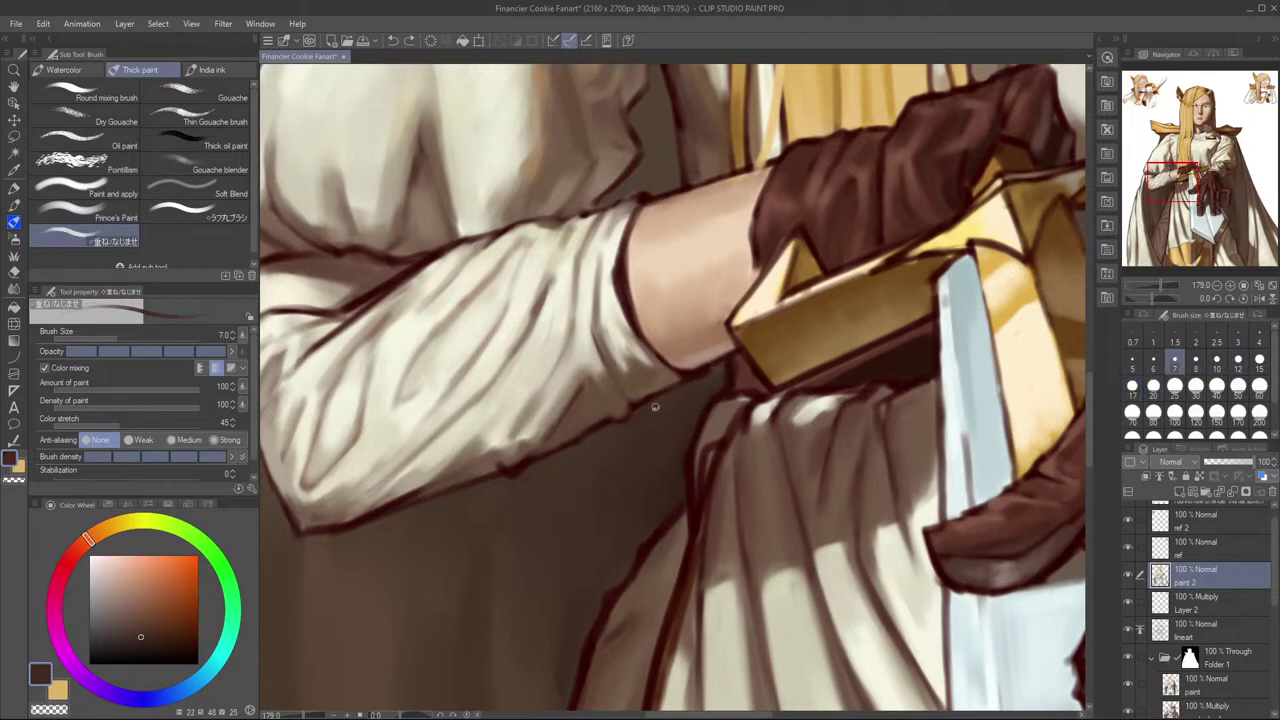
Step: Examine the whole figure by repeatedly switching between mirrored and normal canvas view
{"action": "scroll", "coordinate": [740, 385], "scroll_direction": "down", "scroll_amount": 5}
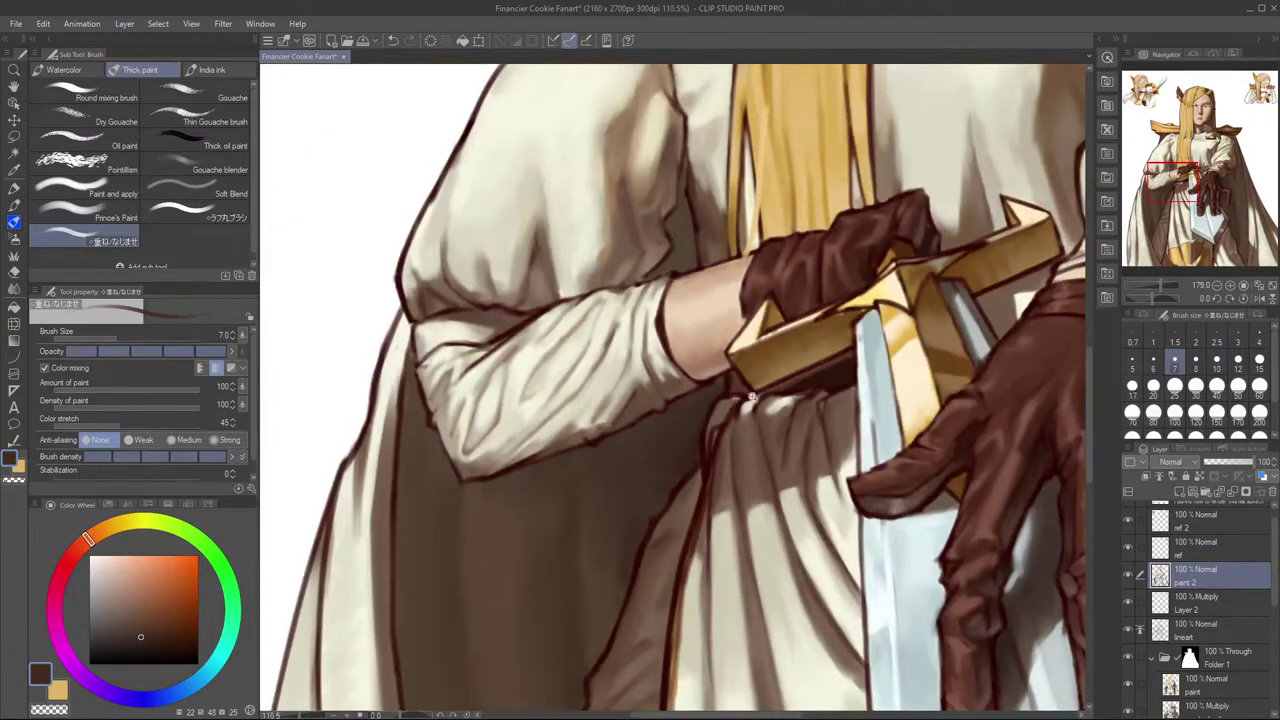
{"action": "key", "text": "h"}
{"action": "left_click_drag", "start_coordinate": [788, 456], "coordinate": [885, 468]}
{"action": "key", "text": "h"}
{"action": "key", "text": "h"}
{"action": "key", "text": "h"}
{"action": "key", "text": "h"}
{"action": "key", "text": "h"}
{"action": "key", "text": "h"}
{"action": "key", "text": "h"}
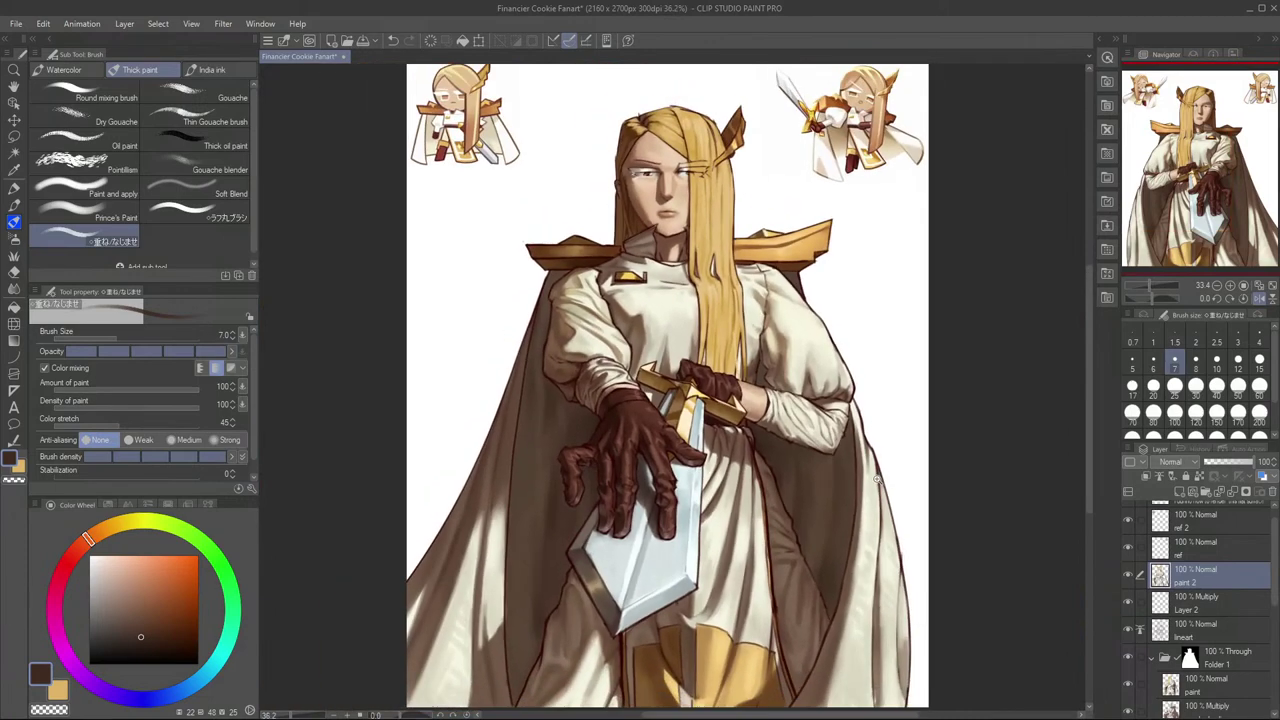
Step: Retouch the outline between the lower cape lining and the skirt with a sampled dark red at size 7
{"action": "scroll", "coordinate": [846, 484], "scroll_direction": "up", "scroll_amount": 5}
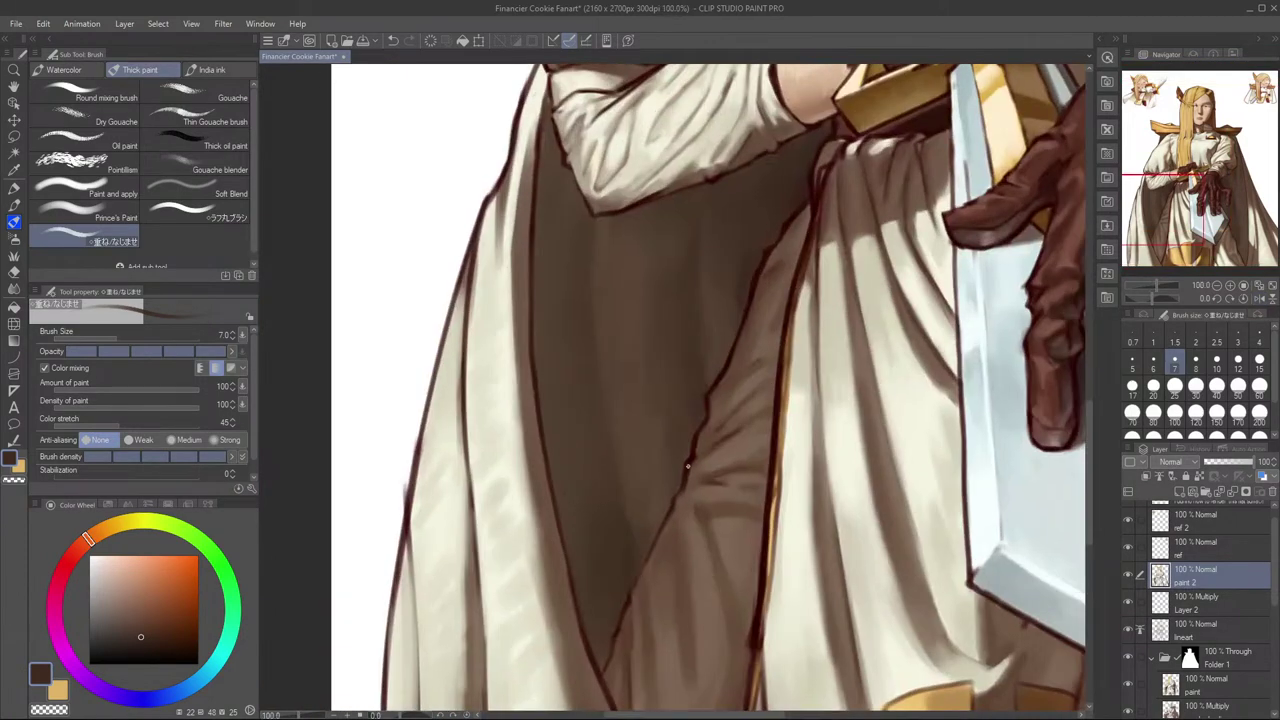
{"action": "left_click", "coordinate": [645, 568], "text": "alt"}
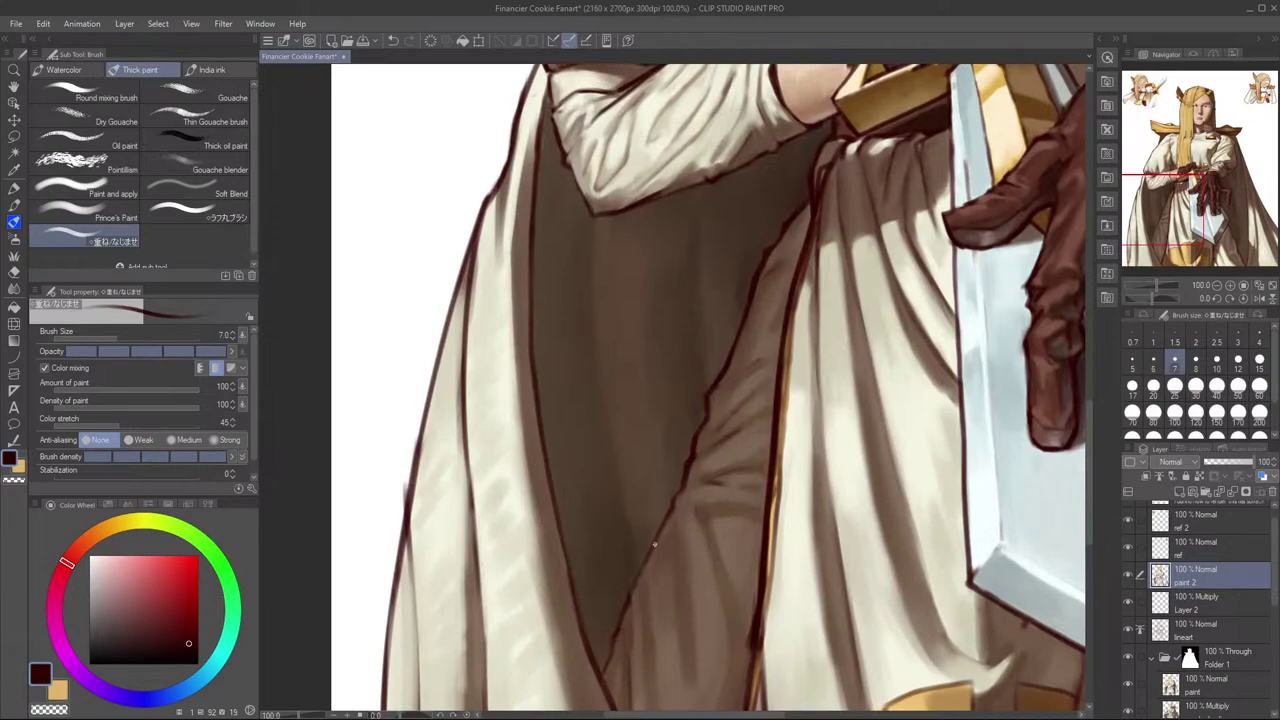
{"action": "scroll", "coordinate": [670, 527], "scroll_direction": "down", "scroll_amount": 4}
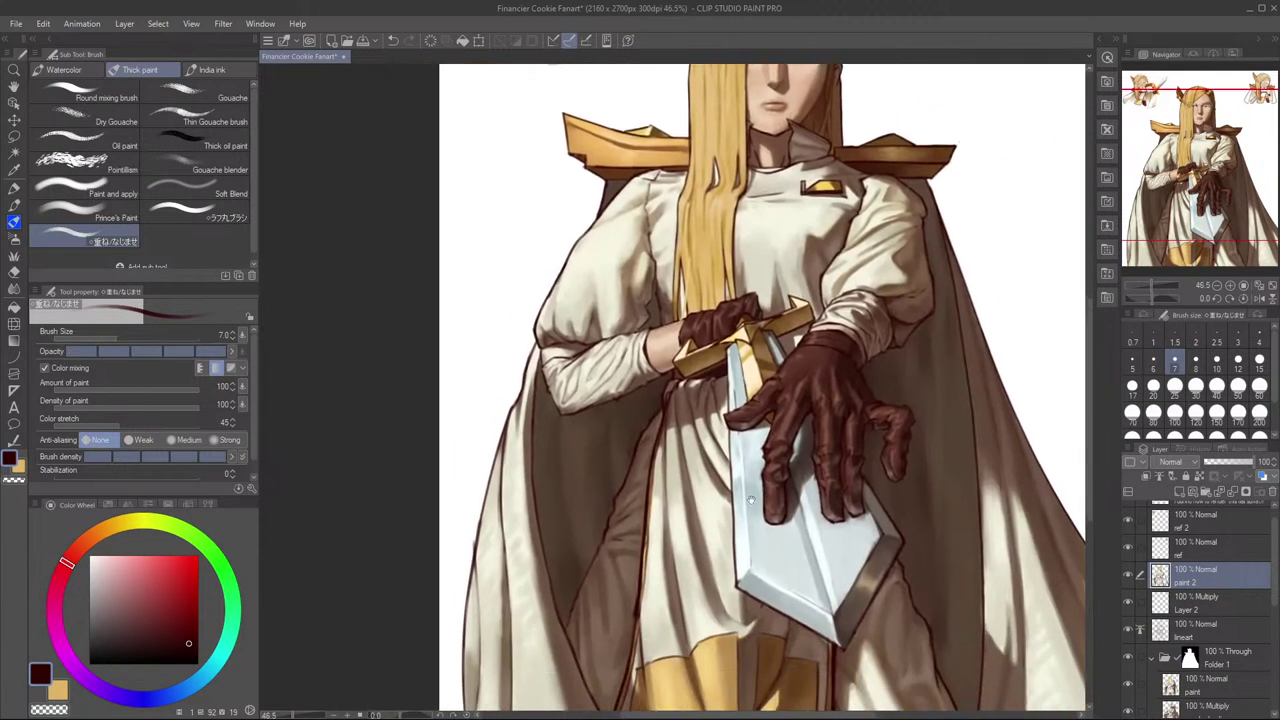
Step: Compare the painting with the paint 2 layer shown and hidden, and examine the figure in mirrored and normal view
{"action": "left_click_drag", "start_coordinate": [878, 465], "coordinate": [808, 508]}
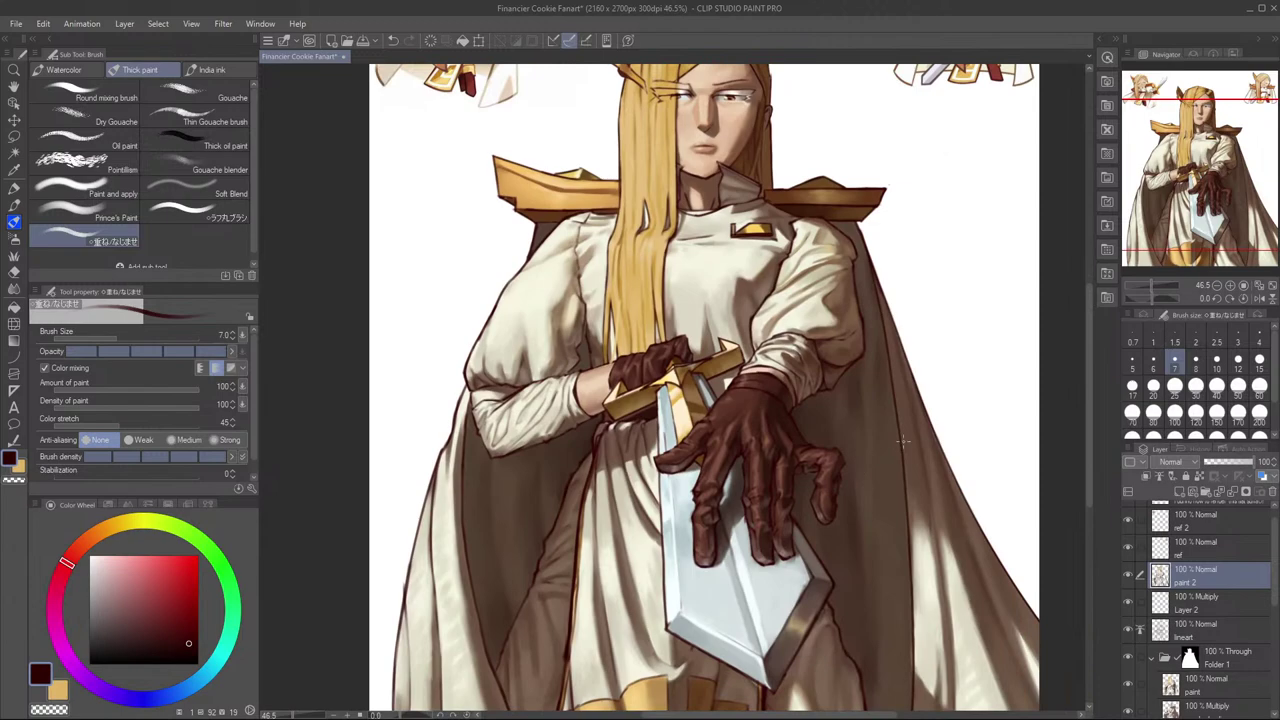
{"action": "left_click", "coordinate": [1129, 577]}
{"action": "left_click", "coordinate": [1129, 577]}
{"action": "left_click", "coordinate": [1129, 579]}
{"action": "left_click", "coordinate": [1129, 579]}
{"action": "left_click", "coordinate": [1129, 579]}
{"action": "left_click", "coordinate": [1129, 579]}
{"action": "left_click", "coordinate": [1129, 577]}
{"action": "left_click", "coordinate": [1129, 577]}
{"action": "left_click", "coordinate": [1129, 578]}
{"action": "left_click", "coordinate": [1129, 578]}
{"action": "left_click", "coordinate": [1129, 578]}
{"action": "left_click", "coordinate": [1129, 578]}
{"action": "left_click", "coordinate": [1129, 578]}
{"action": "left_click", "coordinate": [1129, 578]}
{"action": "left_click", "coordinate": [1129, 578]}
{"action": "left_click", "coordinate": [1129, 578]}
{"action": "key", "text": "h"}
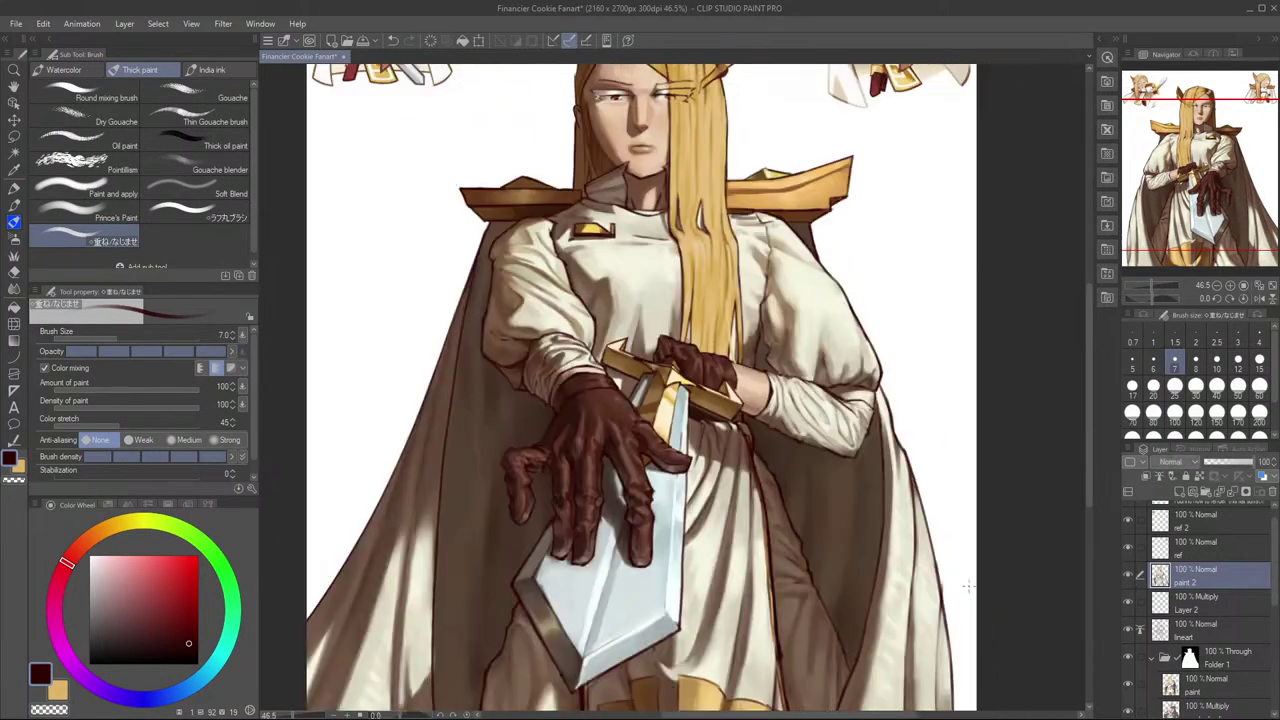
{"action": "left_click_drag", "start_coordinate": [832, 575], "coordinate": [932, 595]}
{"action": "left_click_drag", "start_coordinate": [979, 556], "coordinate": [1025, 563]}
{"action": "key", "text": "h"}
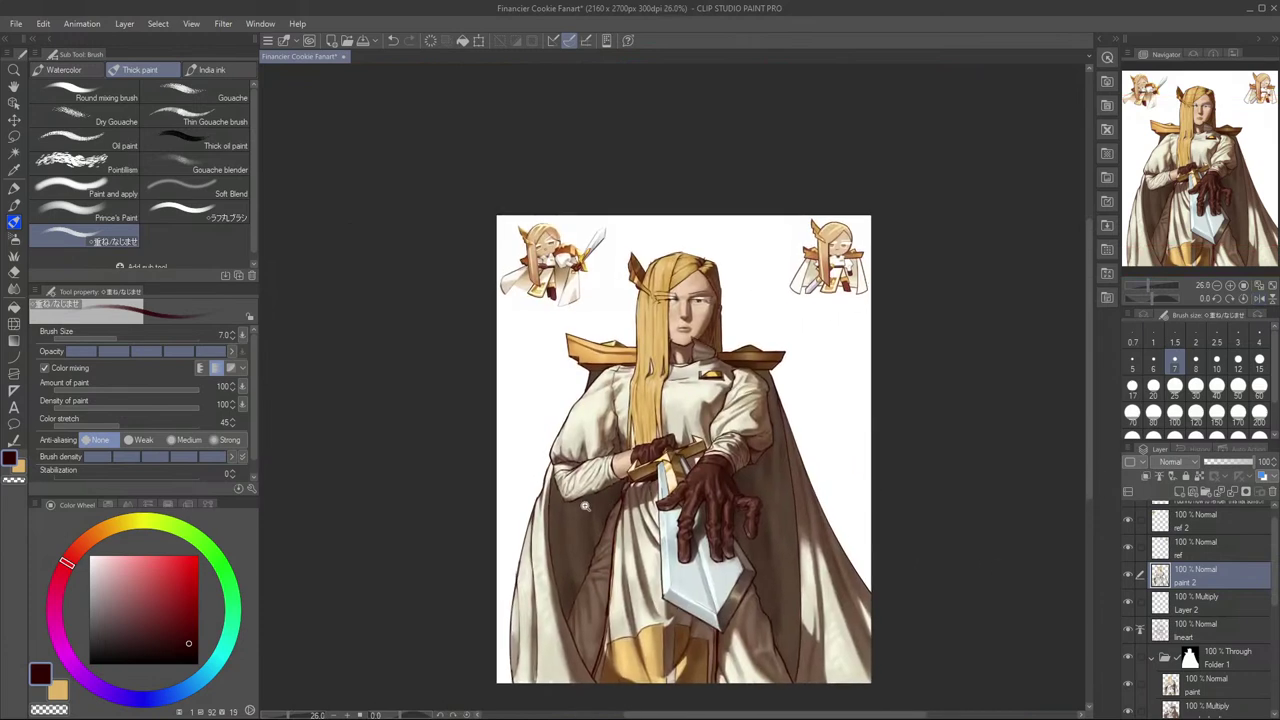
{"action": "left_click_drag", "start_coordinate": [578, 506], "coordinate": [690, 506]}
Step: Paint the cape lining beside the skirt with sampled dark browns using the Flow Milli pen at size 15
{"action": "key", "text": "b"}
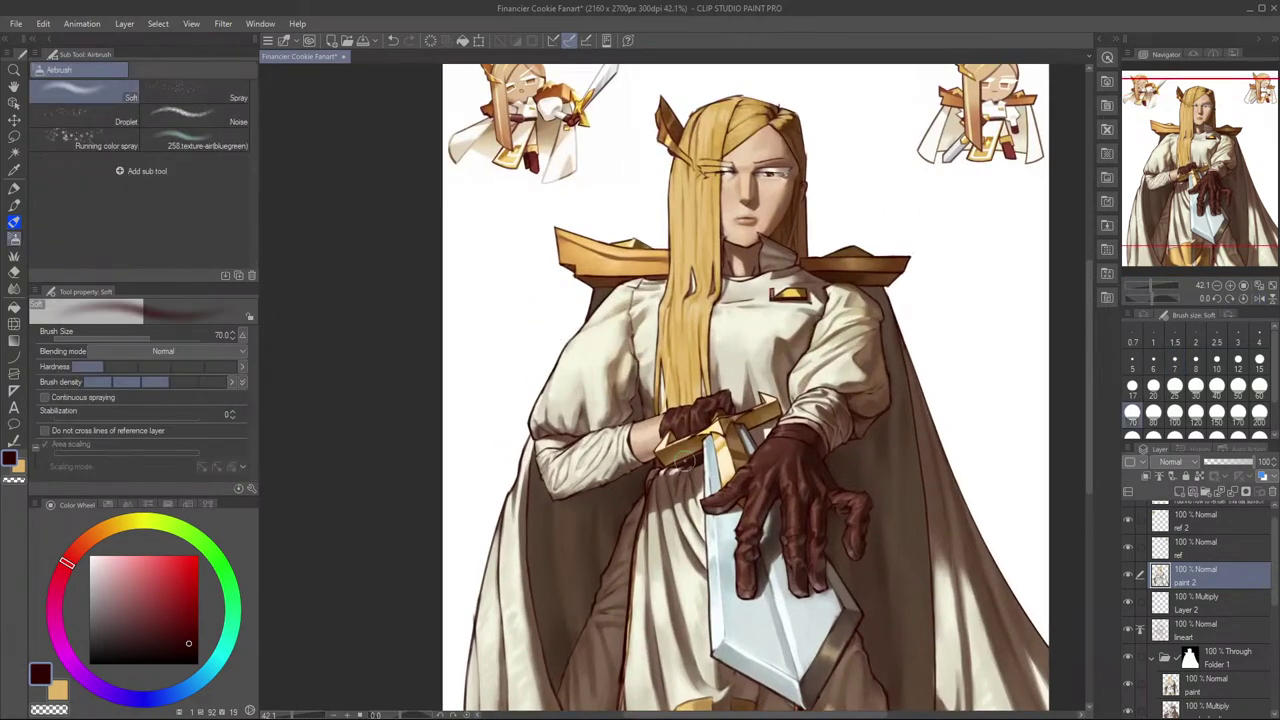
{"action": "key", "text": "p"}
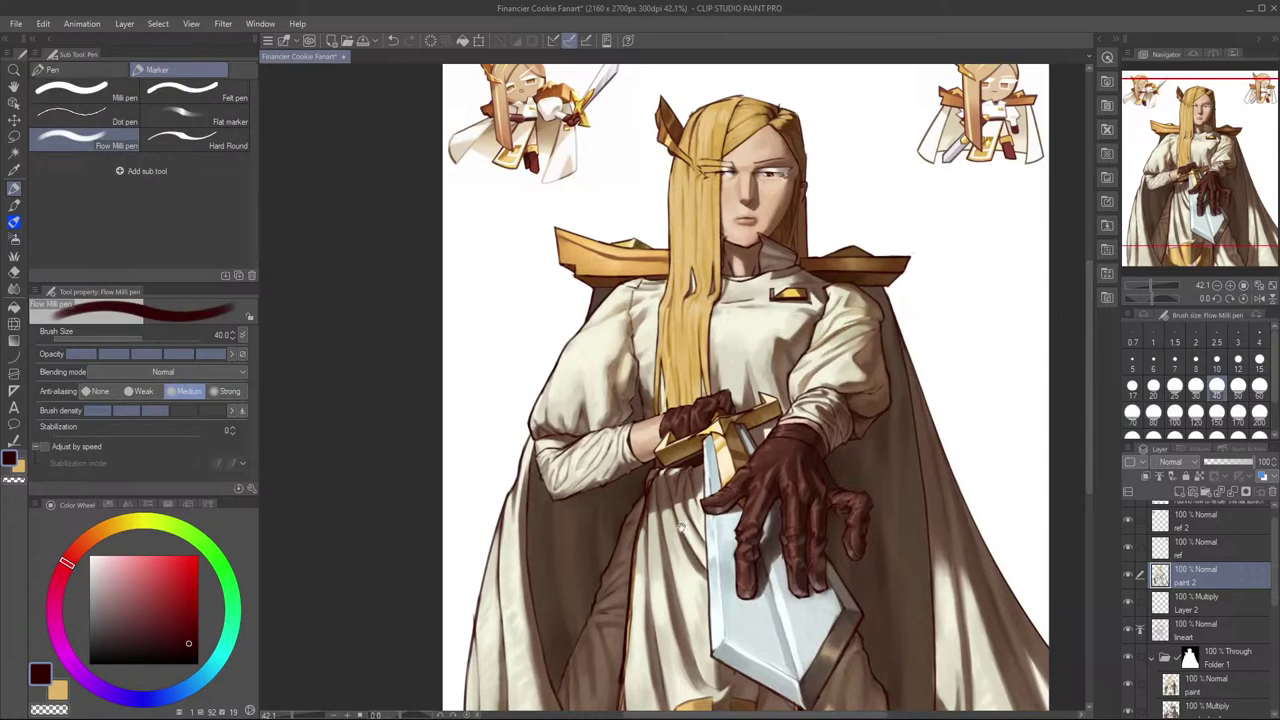
{"action": "scroll", "coordinate": [668, 518], "scroll_direction": "up", "scroll_amount": 2}
{"action": "left_click", "coordinate": [613, 551], "text": "alt"}
{"action": "key", "text": "["}
{"action": "key", "text": "["}
{"action": "key", "text": "["}
{"action": "left_click", "coordinate": [627, 549], "text": "alt"}
{"action": "key", "text": "["}
{"action": "key", "text": "["}
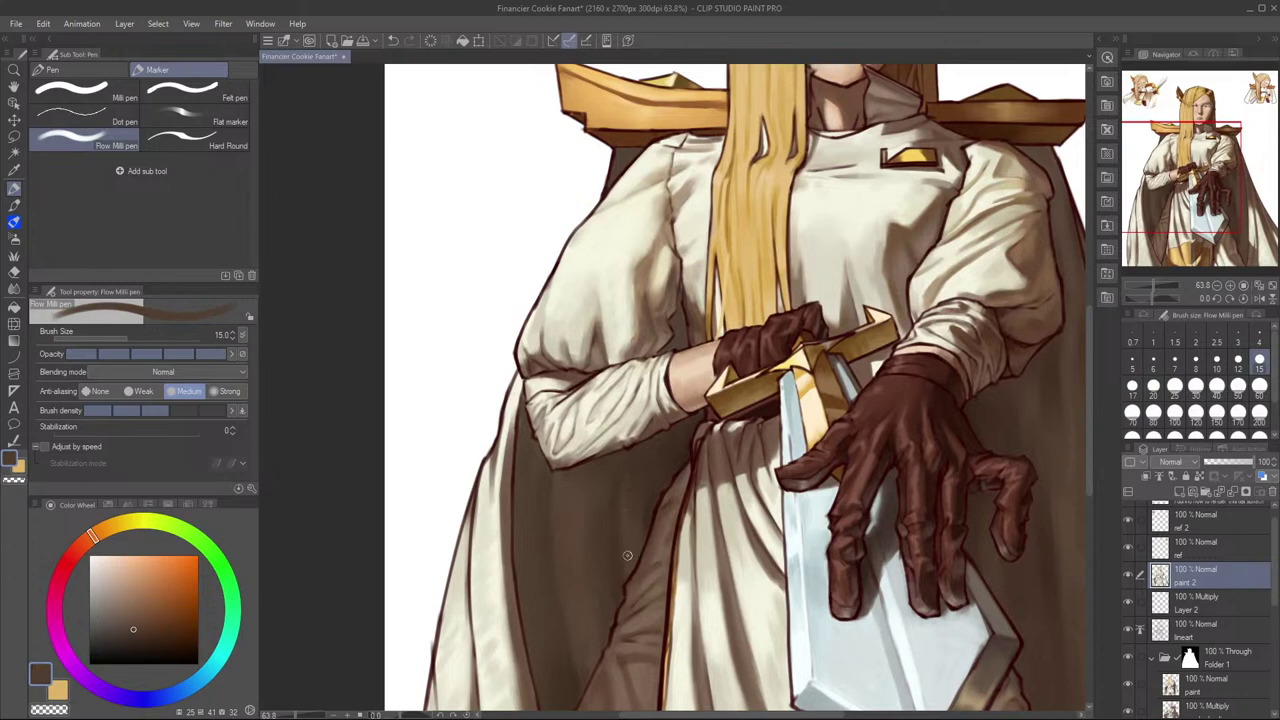
{"action": "left_click", "coordinate": [612, 540], "text": "alt"}
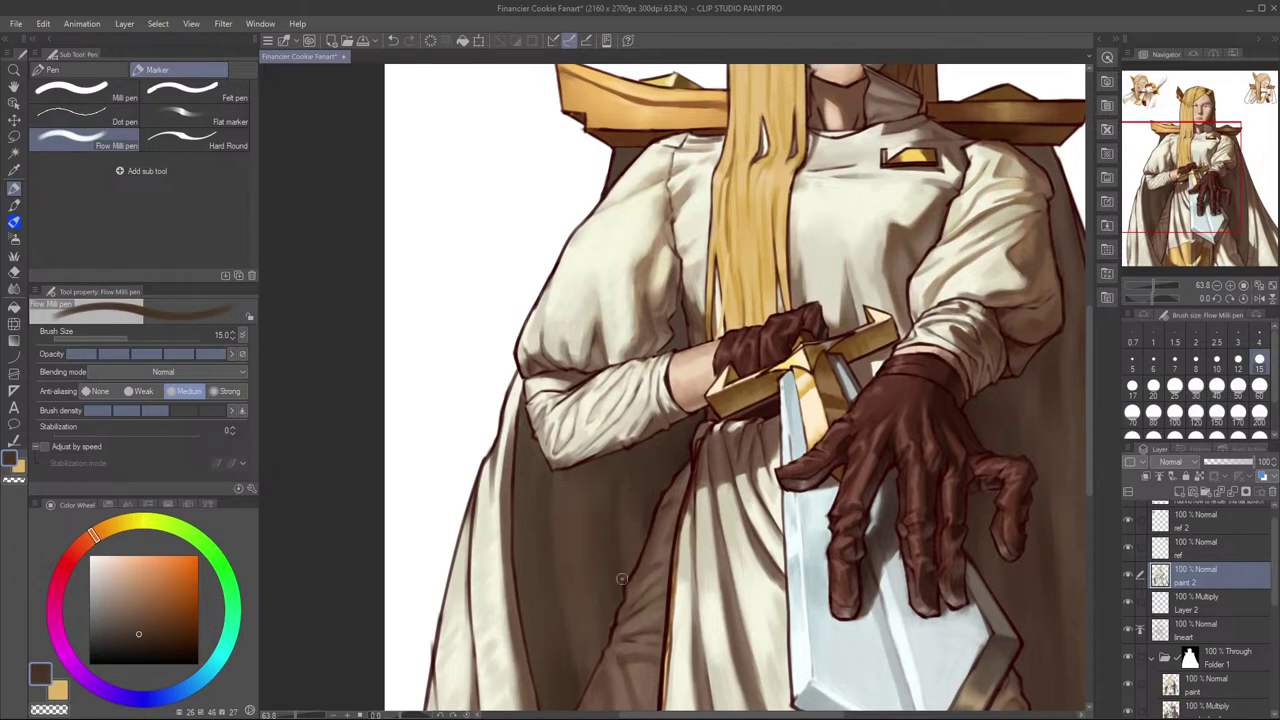
{"action": "left_click", "coordinate": [619, 589], "text": "alt"}
{"action": "left_click_drag", "start_coordinate": [617, 598], "coordinate": [660, 500]}
{"action": "left_click", "coordinate": [612, 604], "text": "alt"}
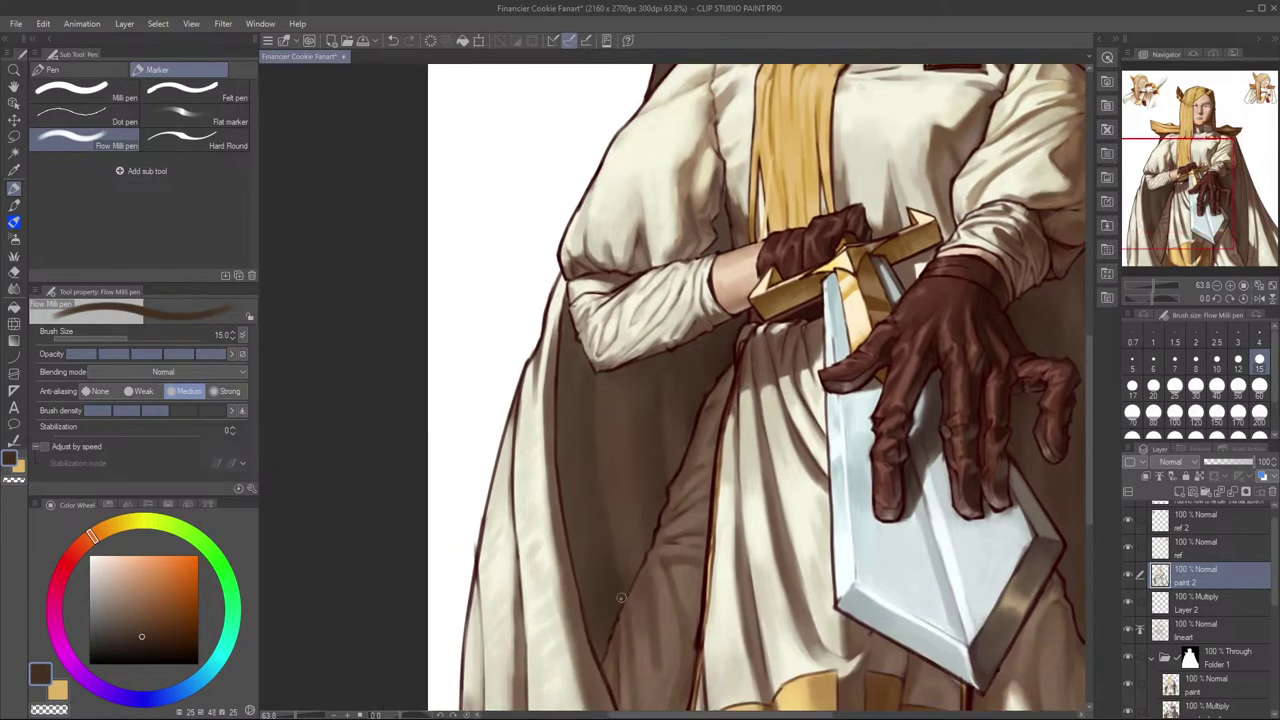
Step: Smooth the broader areas of the cape lining below the forearm with sampled browns at sizes 25 and 17
{"action": "left_click", "coordinate": [652, 488], "text": "alt"}
{"action": "key", "text": "bracketright"}
{"action": "key", "text": "bracketright"}
{"action": "key", "text": "bracketright"}
{"action": "left_click_drag", "start_coordinate": [744, 382], "coordinate": [702, 491]}
{"action": "left_click", "coordinate": [565, 516], "text": "alt"}
{"action": "key", "text": "bracketleft"}
{"action": "key", "text": "bracketleft"}
Step: In mirrored view, rework the cape lining beneath the elbow with sampled browns and undo the unwanted strokes
{"action": "key", "text": "h"}
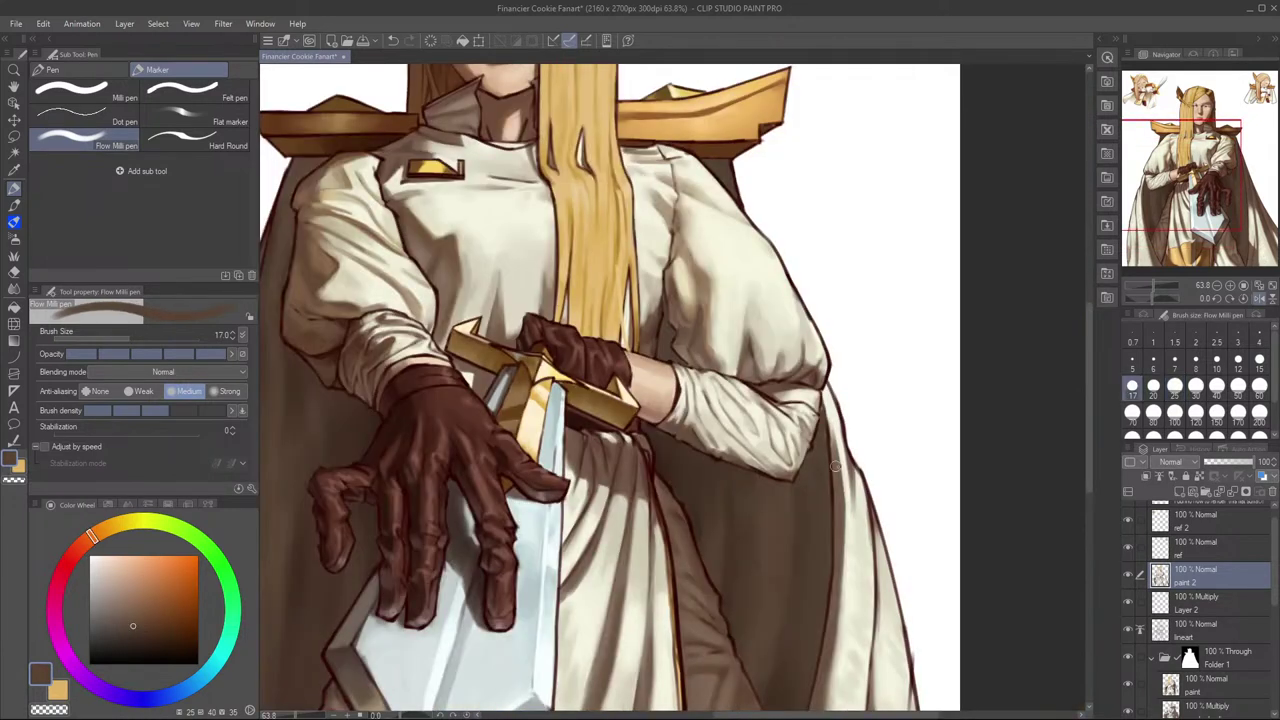
{"action": "scroll", "coordinate": [835, 466], "scroll_direction": "down", "scroll_amount": 1}
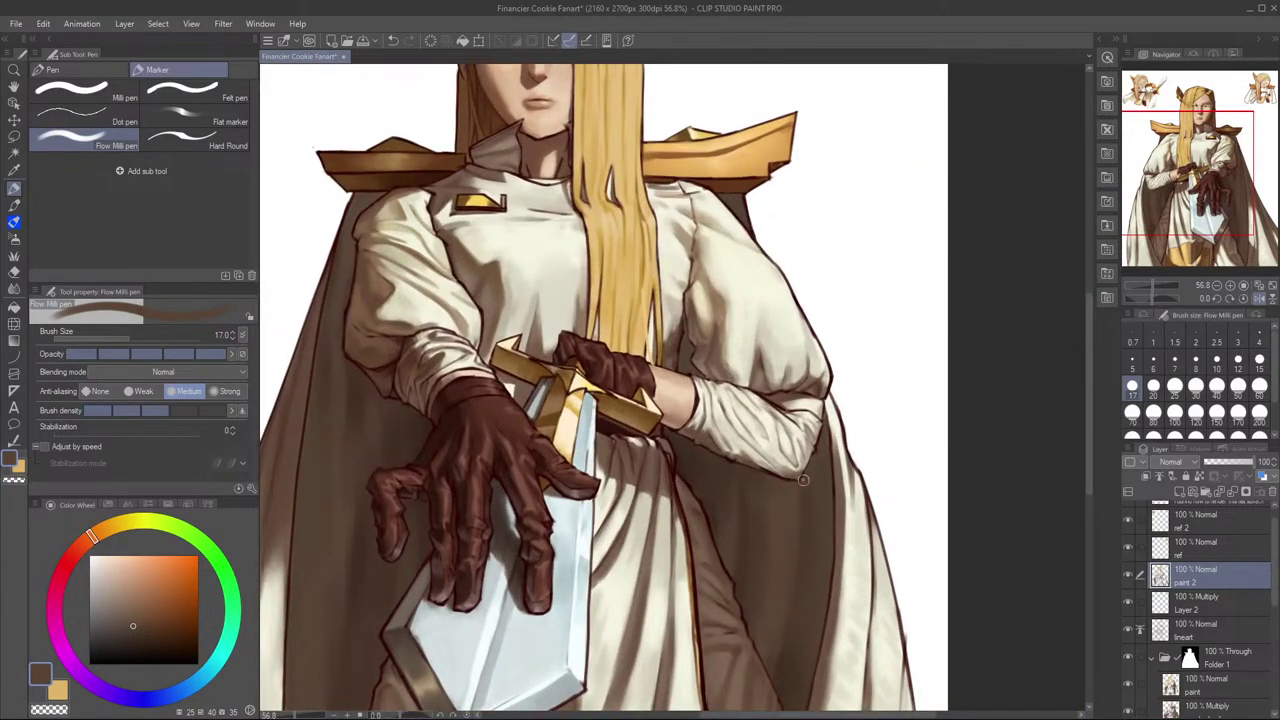
{"action": "scroll", "coordinate": [858, 505], "scroll_direction": "down", "scroll_amount": 1}
{"action": "left_click", "coordinate": [795, 521], "text": "alt"}
{"action": "key", "text": "ctrl+z"}
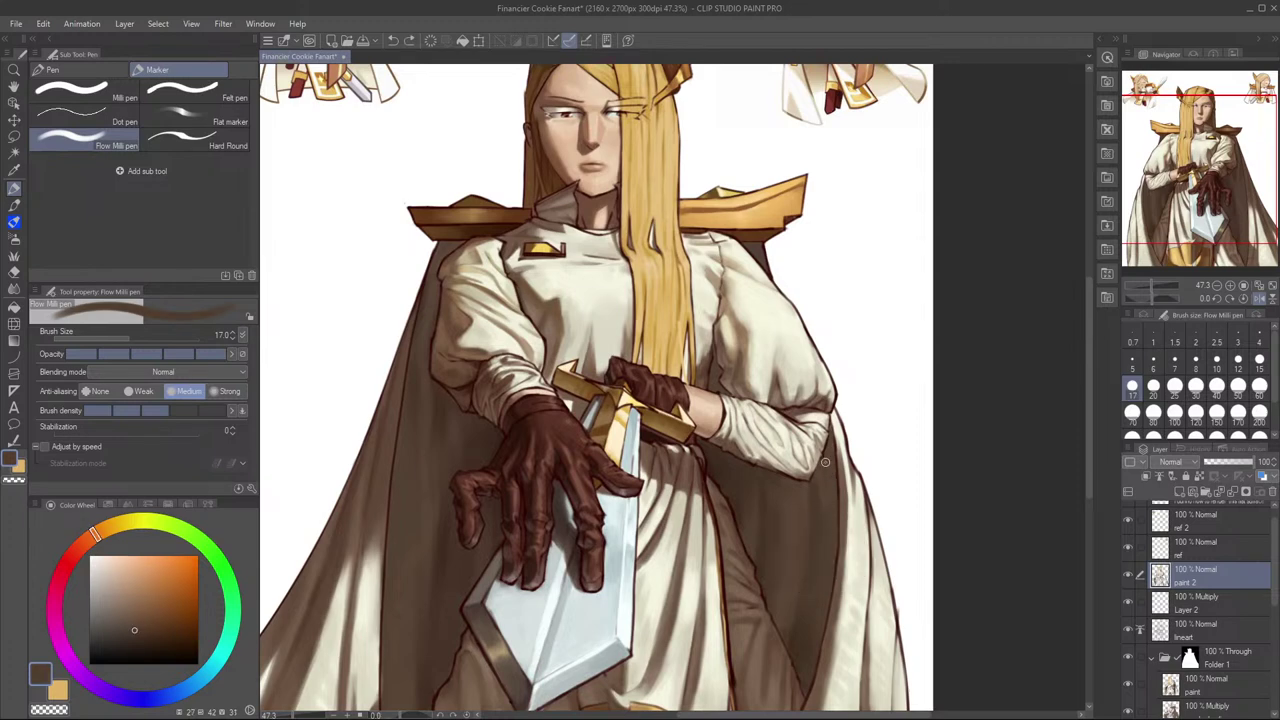
{"action": "left_click", "coordinate": [819, 470], "text": "alt"}
{"action": "left_click", "coordinate": [813, 481], "text": "alt"}
{"action": "left_click", "coordinate": [805, 552], "text": "alt"}
{"action": "key", "text": "ctrl+z"}
Step: Blend the cape lining directly below the elbow with a broad vertical stroke at size 25
{"action": "key", "text": "bracketright"}
{"action": "key", "text": "bracketright"}
{"action": "left_click_drag", "start_coordinate": [820, 473], "coordinate": [822, 520]}
{"action": "key", "text": "bracketleft"}
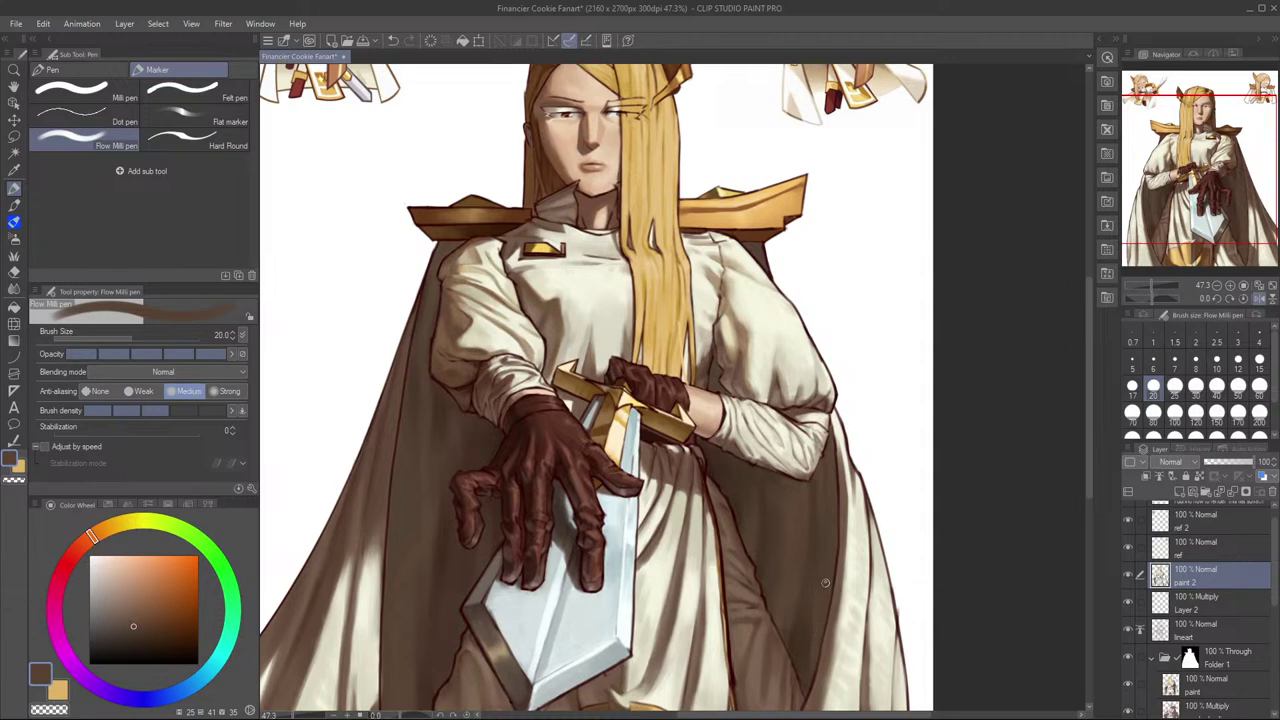
Step: Return to normal view and even out the middle and lower cape lining with sampled browns at size 20
{"action": "key", "text": "h"}
{"action": "left_click_drag", "start_coordinate": [583, 554], "coordinate": [677, 520]}
{"action": "left_click_drag", "start_coordinate": [766, 492], "coordinate": [722, 483]}
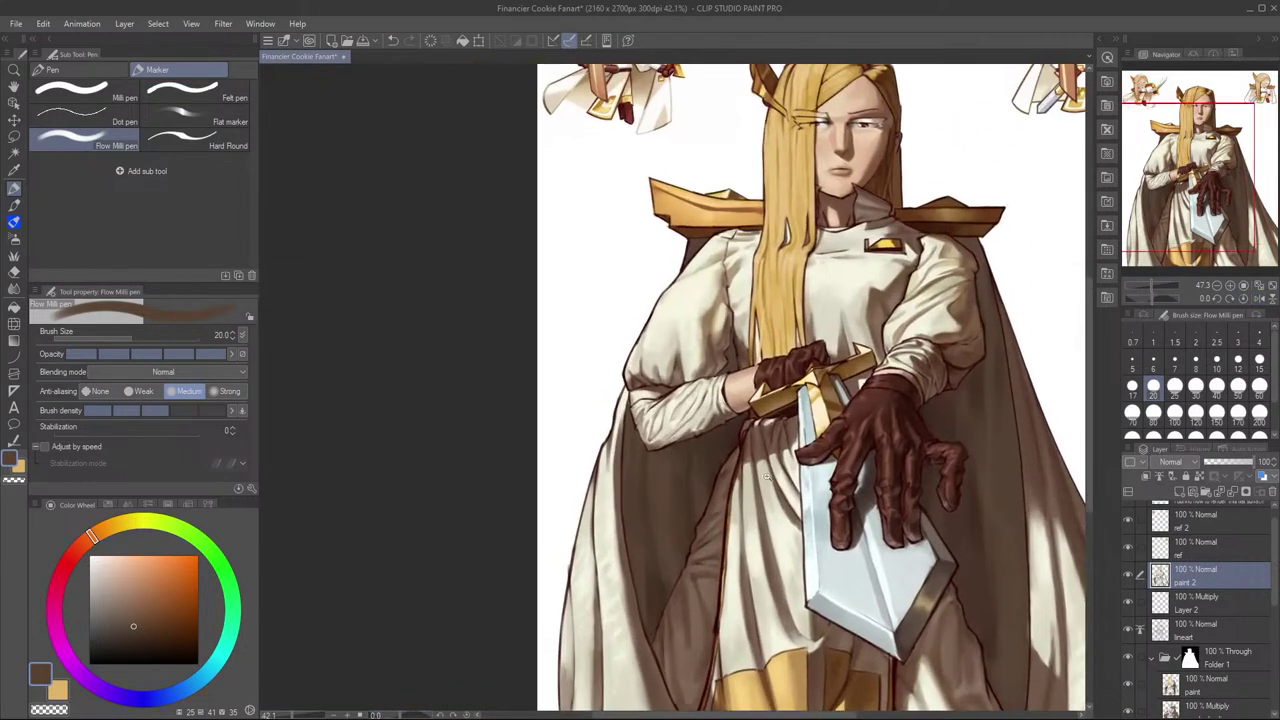
{"action": "left_click", "coordinate": [680, 486], "text": "alt"}
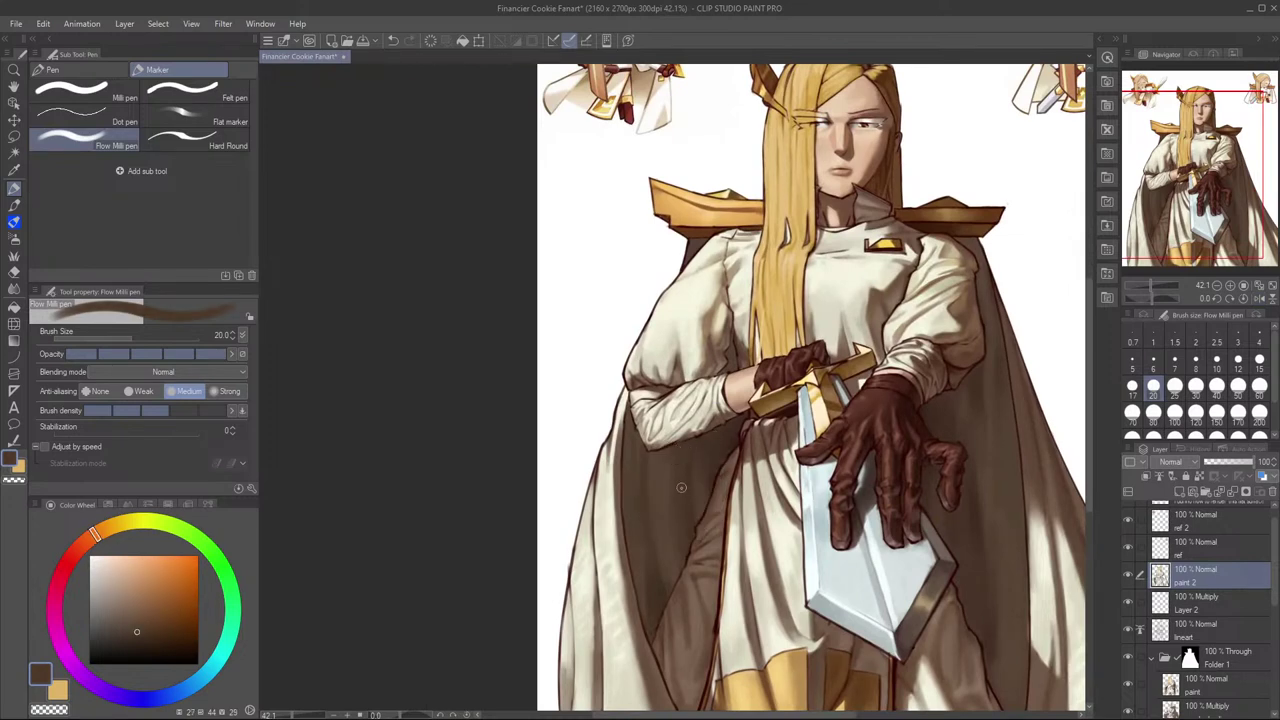
{"action": "left_click", "coordinate": [645, 560], "text": "alt"}
{"action": "scroll", "coordinate": [712, 418], "scroll_direction": "down", "scroll_amount": 2}
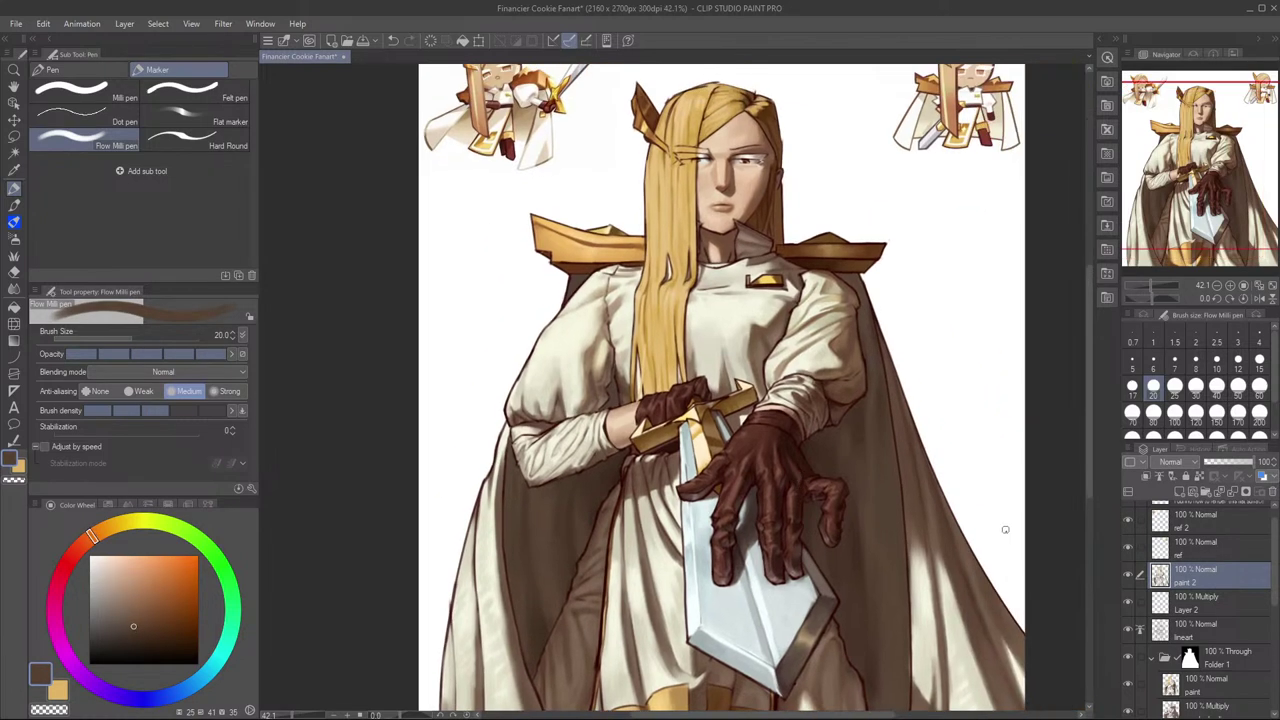
Step: Compare the whole painting with the paint 2 layer repeatedly hidden and shown
{"action": "scroll", "coordinate": [1000, 509], "scroll_direction": "down", "scroll_amount": 3}
{"action": "left_click", "coordinate": [1128, 578]}
{"action": "left_click", "coordinate": [1128, 578]}
{"action": "left_click", "coordinate": [1129, 579]}
{"action": "left_click", "coordinate": [1130, 579]}
{"action": "left_click", "coordinate": [1130, 579]}
{"action": "left_click", "coordinate": [1130, 579]}
{"action": "scroll", "coordinate": [755, 510], "scroll_direction": "up", "scroll_amount": 2}
Step: Deepen the shadow on the cape lining under the forearm with a sampled brown at size 25, checking it mirrored
{"action": "left_click", "coordinate": [767, 490], "text": "alt"}
{"action": "key", "text": "bracketright"}
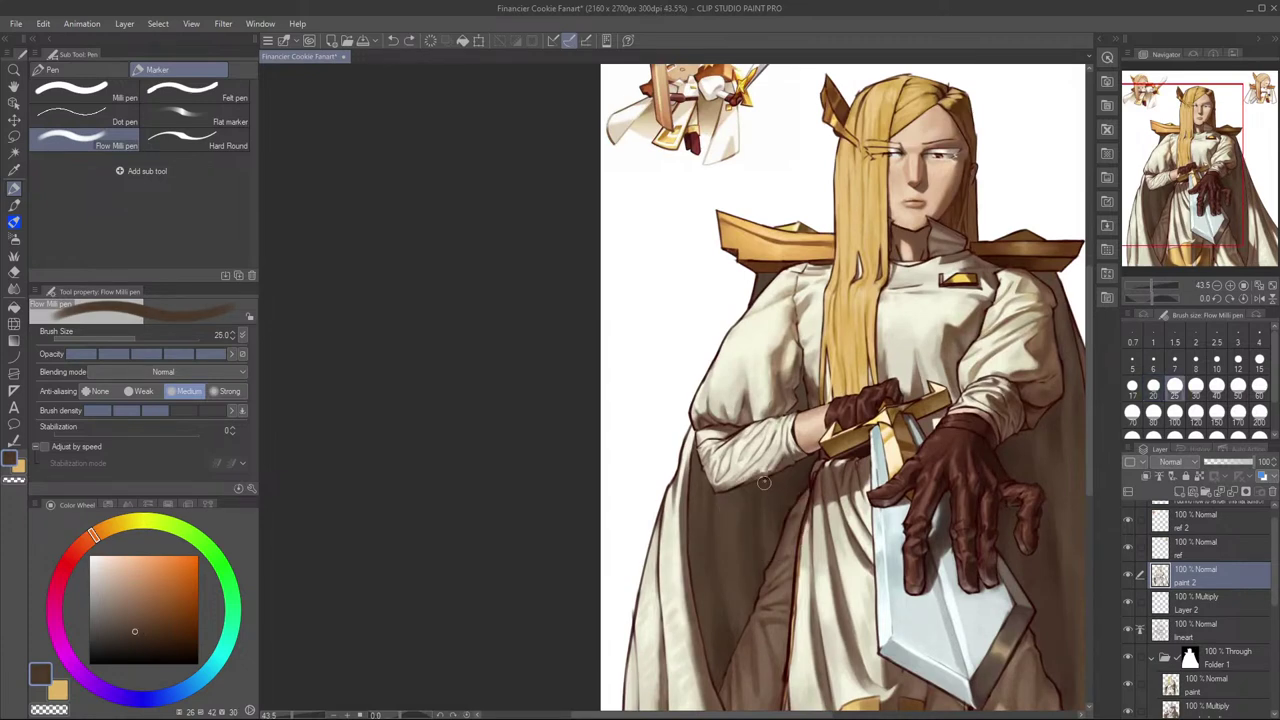
{"action": "key", "text": "h"}
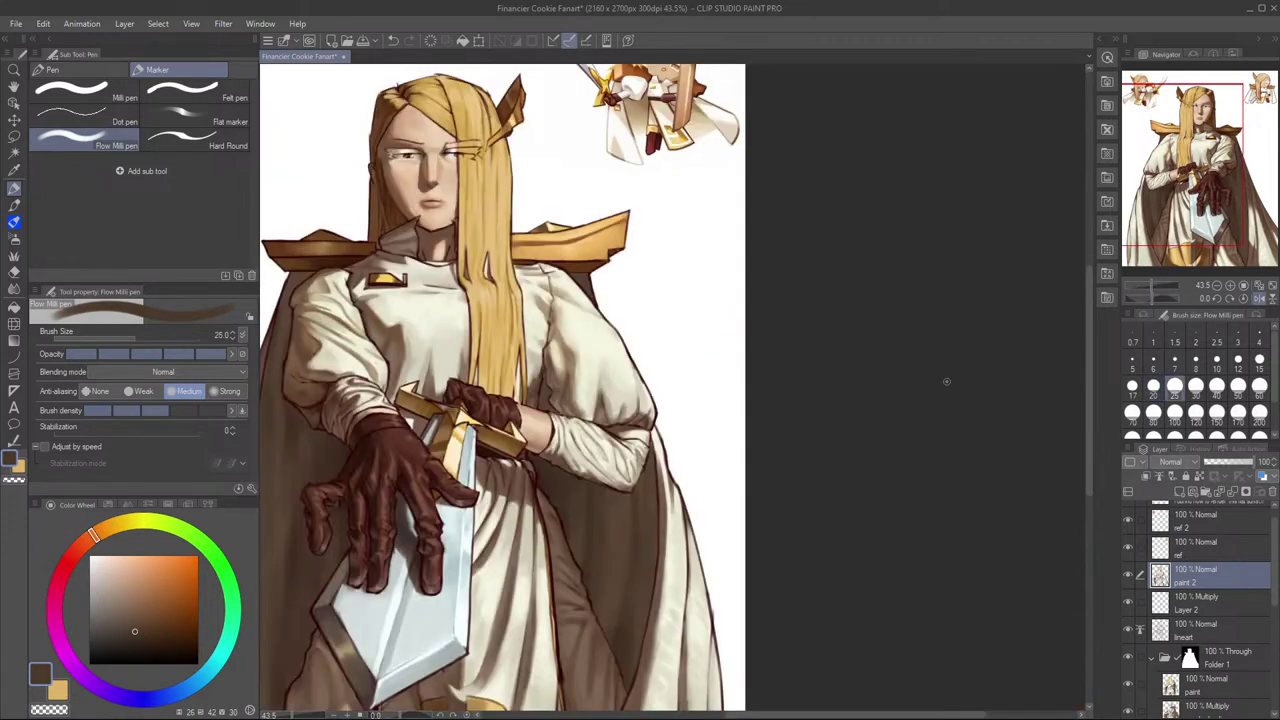
{"action": "key", "text": "h"}
Step: Refine the dark lining between the forearm and the skirt edge with a sampled dark brown at size 12
{"action": "scroll", "coordinate": [904, 482], "scroll_direction": "up", "scroll_amount": 3}
{"action": "left_click", "coordinate": [735, 485], "text": "alt"}
{"action": "key", "text": "bracketleft"}
{"action": "key", "text": "bracketleft"}
{"action": "key", "text": "bracketleft"}
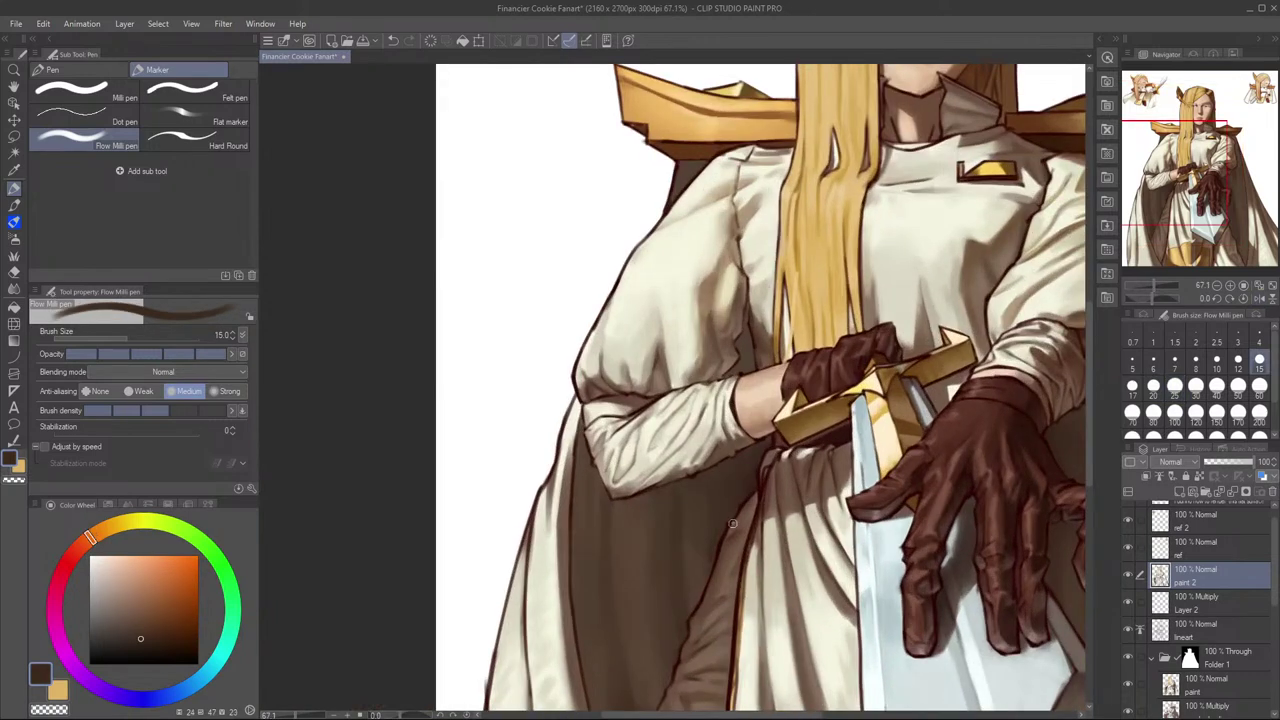
{"action": "key", "text": "bracketleft"}
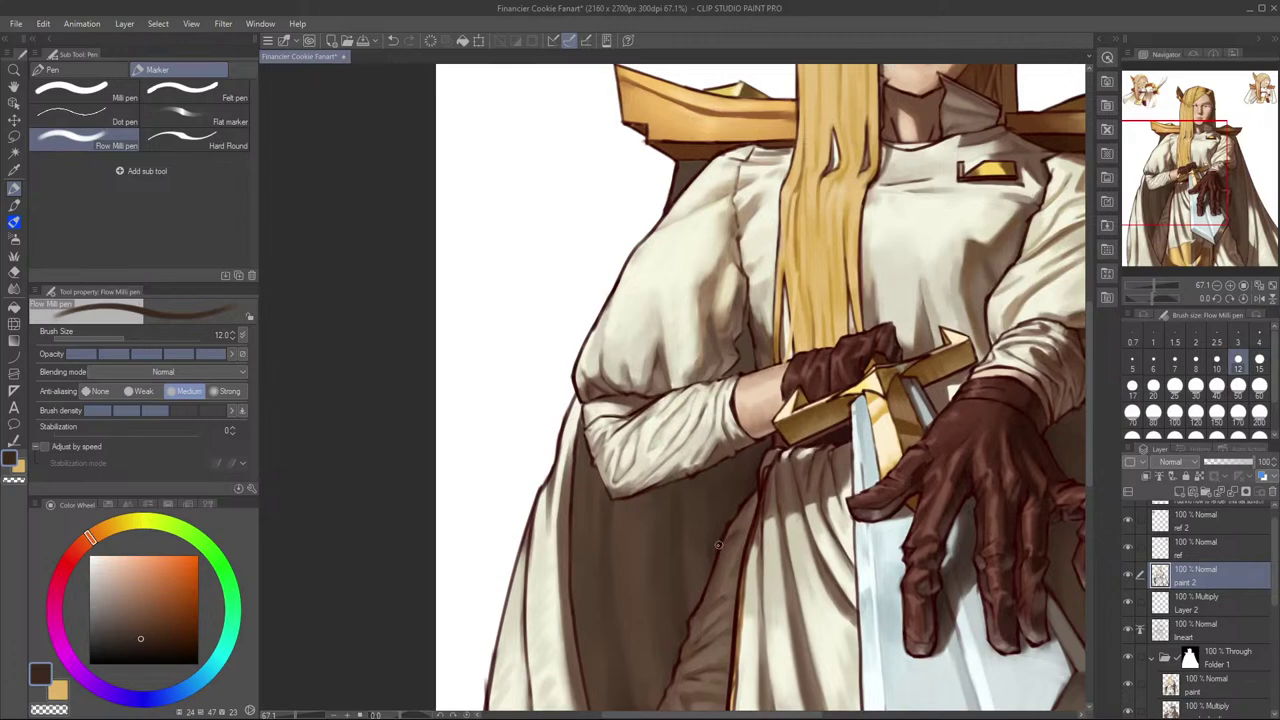
Step: Examine the full canvas in mirrored and normal view while toggling the paint 2 layer's visibility
{"action": "key", "text": "ctrl+0"}
{"action": "left_click", "coordinate": [1130, 575]}
{"action": "left_click", "coordinate": [1130, 577]}
{"action": "key", "text": "h"}
{"action": "left_click", "coordinate": [1131, 579]}
{"action": "left_click", "coordinate": [1129, 576]}
{"action": "left_click", "coordinate": [1129, 576]}
{"action": "left_click", "coordinate": [1129, 576]}
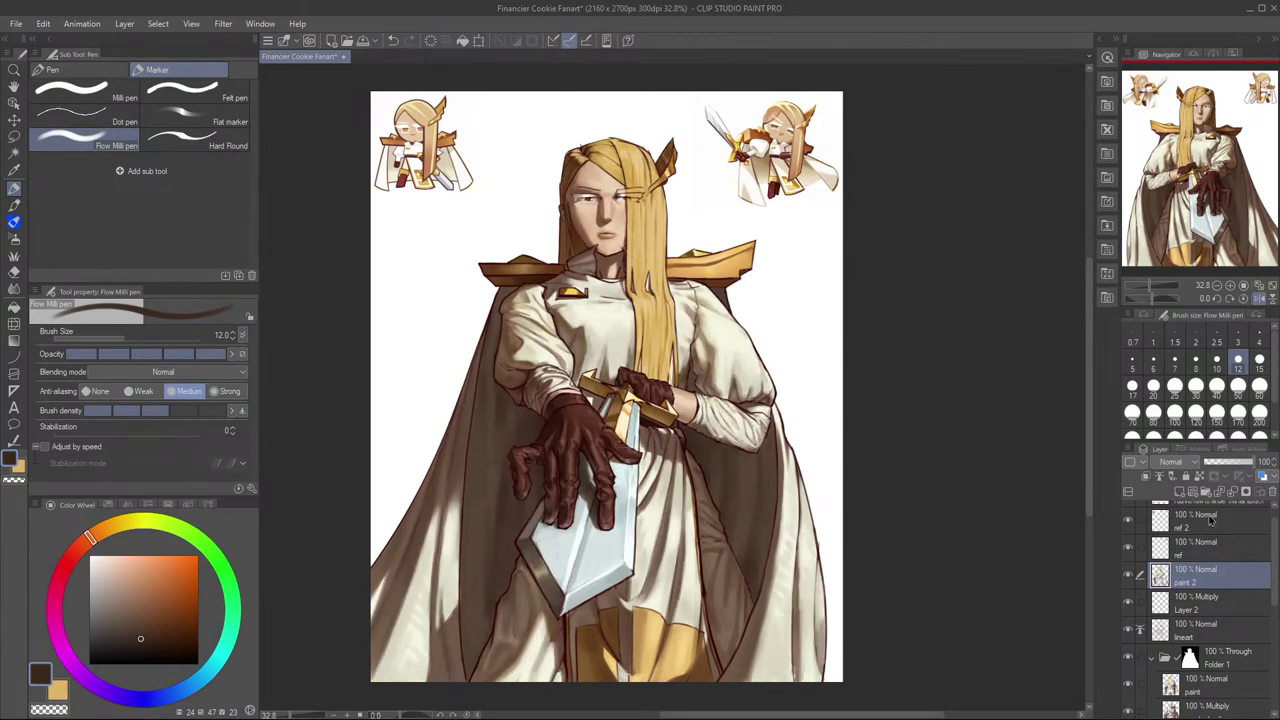
{"action": "key", "text": "h"}
Step: Soften the cape lining below the cuff with a sampled brown at size 20
{"action": "left_click", "coordinate": [617, 458], "text": "alt"}
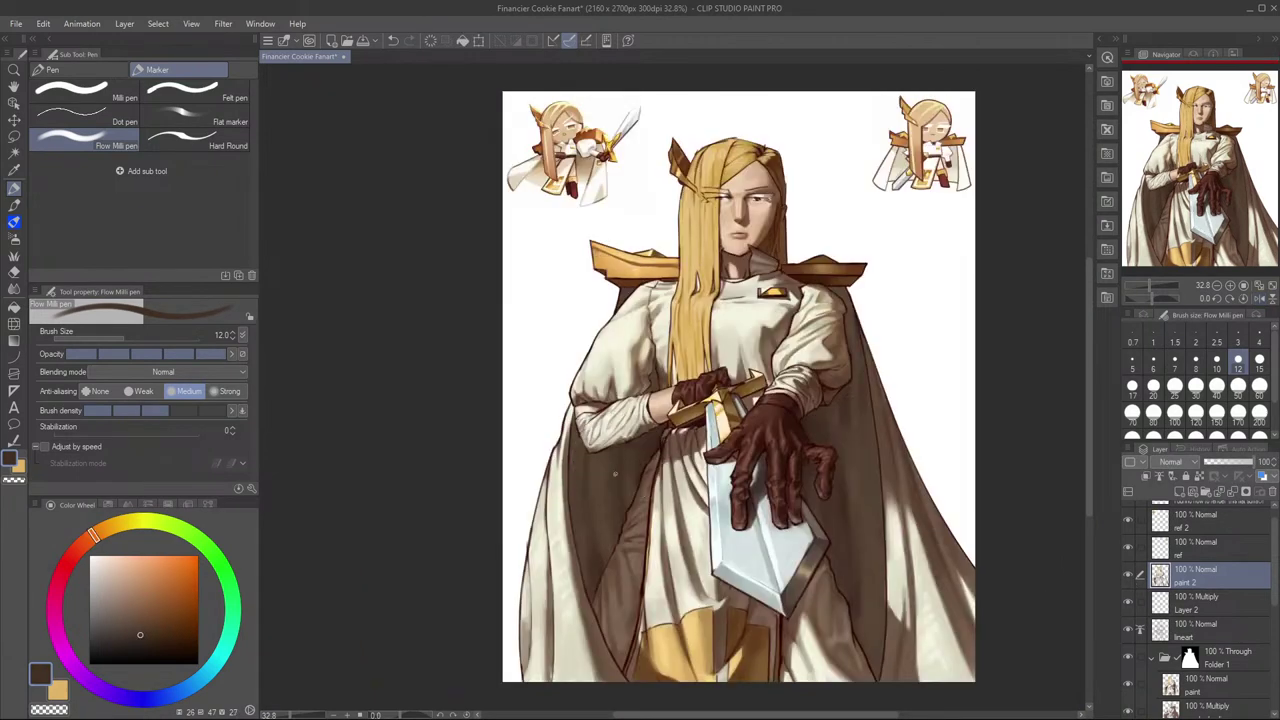
{"action": "key", "text": "bracketright"}
{"action": "key", "text": "bracketright"}
{"action": "key", "text": "bracketright"}
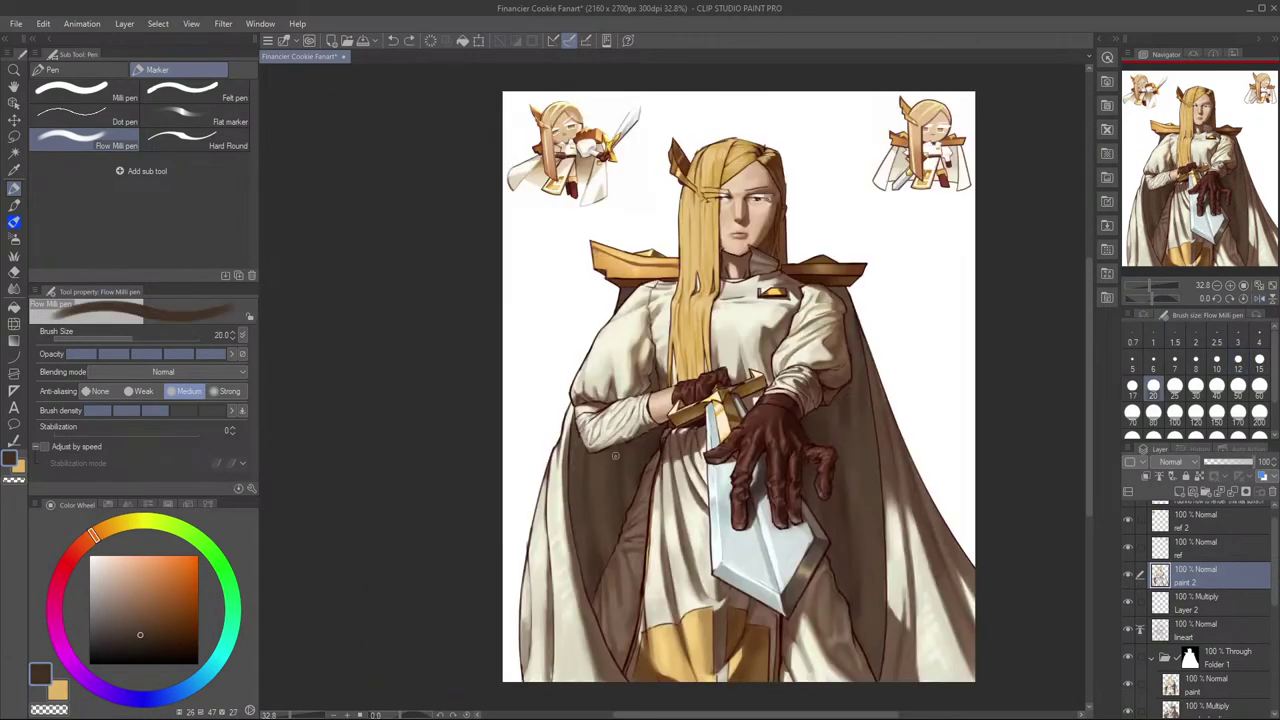
{"action": "mouse_move", "coordinate": [820, 448]}
{"action": "left_mouse_down"}
{"action": "mouse_move", "coordinate": [690, 446]}
{"action": "mouse_move", "coordinate": [800, 460]}
{"action": "left_mouse_up"}
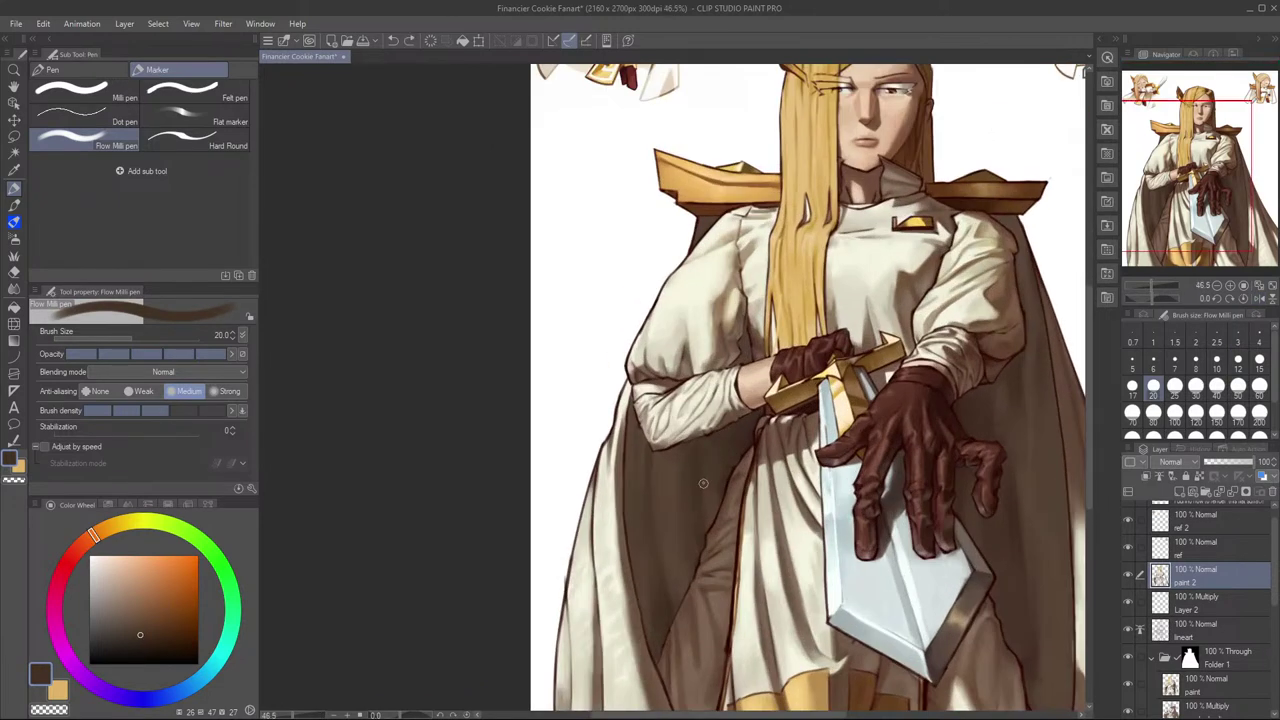
Step: Check the reworked lining by toggling the paint 2 layer and viewing the figure mirrored and at different magnifications
{"action": "left_click", "coordinate": [1130, 578]}
{"action": "left_click", "coordinate": [1130, 577]}
{"action": "left_click", "coordinate": [1130, 577]}
{"action": "left_click", "coordinate": [1130, 577]}
{"action": "key", "text": "h"}
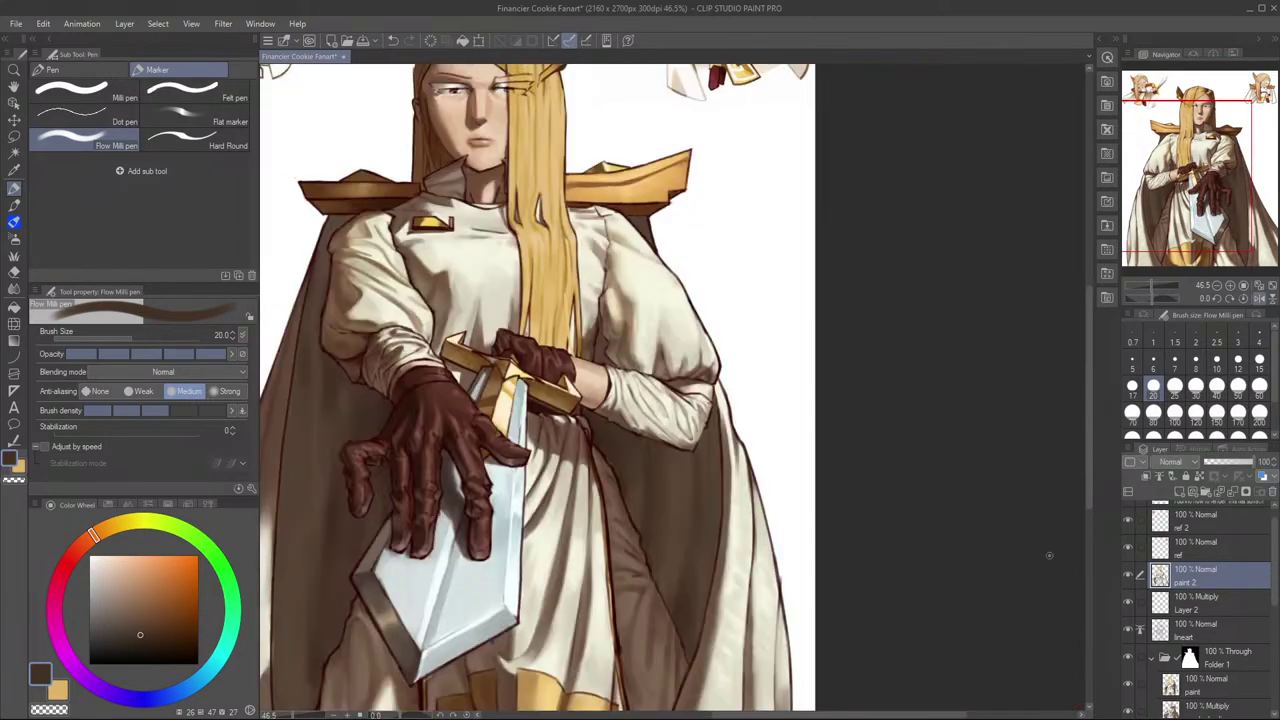
{"action": "scroll", "coordinate": [1000, 580], "scroll_direction": "down", "scroll_amount": 3}
{"action": "key", "text": "h"}
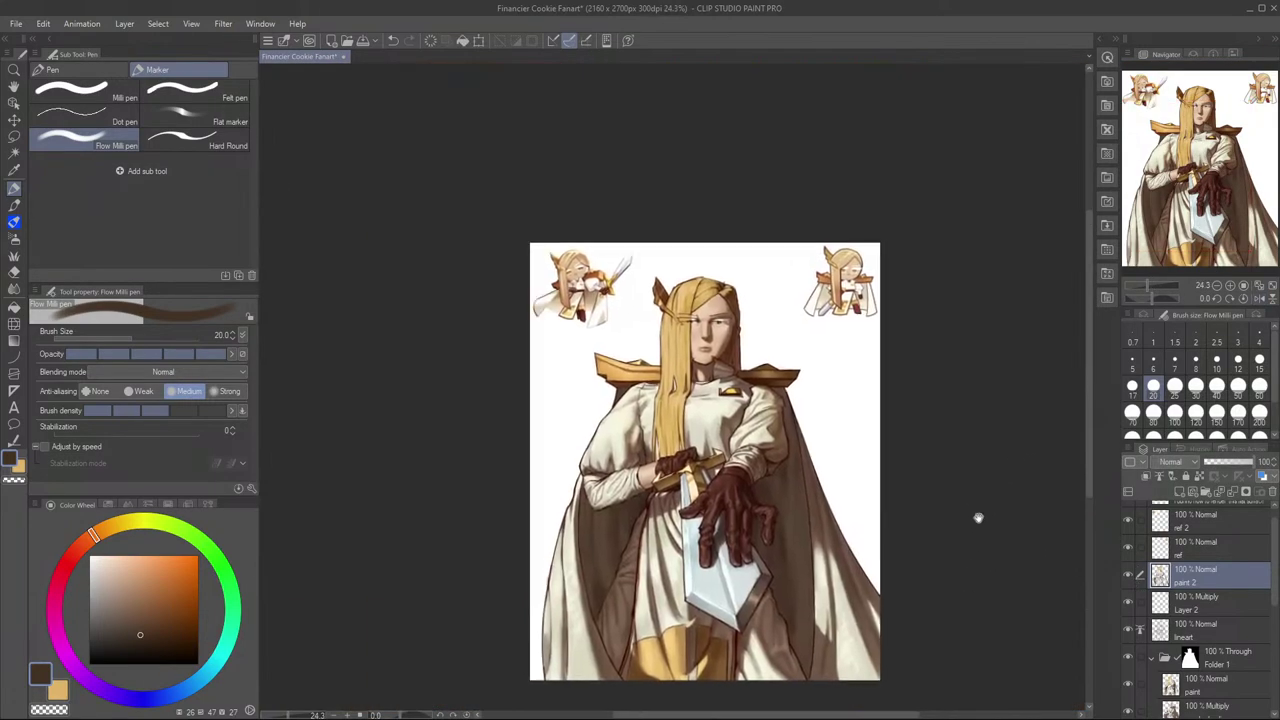
{"action": "scroll", "coordinate": [908, 510], "scroll_direction": "up", "scroll_amount": 3}
{"action": "scroll", "coordinate": [906, 558], "scroll_direction": "down", "scroll_amount": 1}
{"action": "mouse_move", "coordinate": [884, 543]}
{"action": "left_mouse_down"}
{"action": "mouse_move", "coordinate": [930, 500]}
{"action": "mouse_move", "coordinate": [967, 530]}
{"action": "left_mouse_up"}
{"action": "left_click_drag", "start_coordinate": [938, 483], "coordinate": [941, 536]}
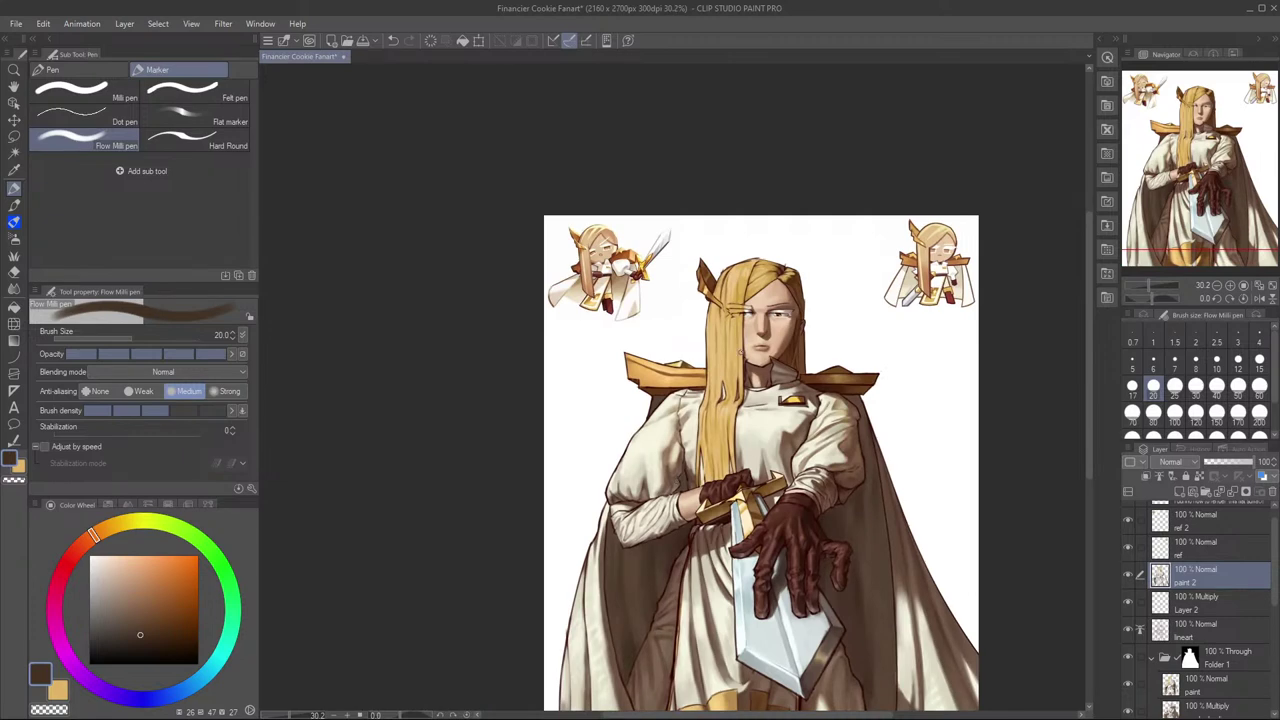
{"action": "left_click", "coordinate": [1130, 575]}
Step: Touch up the outer edge of the puffed sleeve with a sampled pale cream at size 17
{"action": "scroll", "coordinate": [615, 464], "scroll_direction": "up", "scroll_amount": 10}
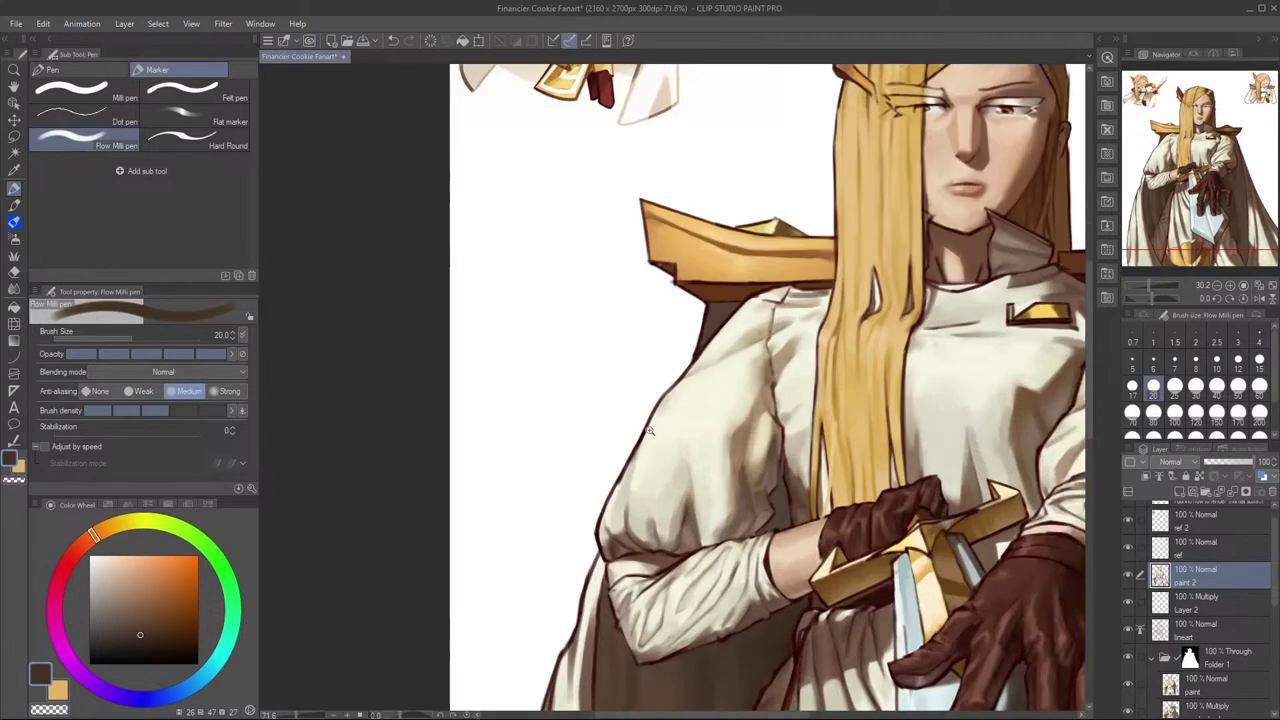
{"action": "left_click", "coordinate": [627, 489], "text": "alt"}
{"action": "key", "text": "bracketright"}
{"action": "key", "text": "bracketright"}
{"action": "key", "text": "bracketleft"}
{"action": "key", "text": "bracketleft"}
{"action": "key", "text": "bracketleft"}
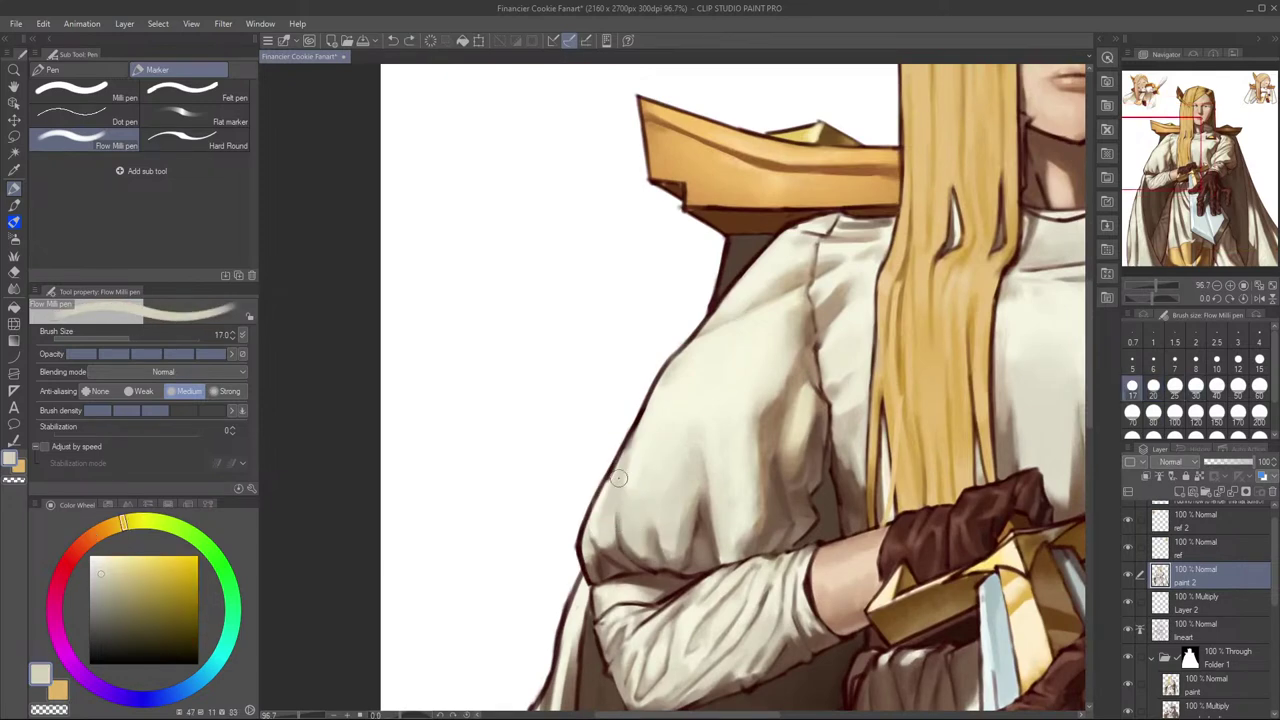
Step: Shade the folds at the bottom of the puffed sleeve with a sampled grey-brown at size 15
{"action": "left_click", "coordinate": [625, 545], "text": "alt"}
{"action": "left_click", "coordinate": [625, 525], "text": "alt"}
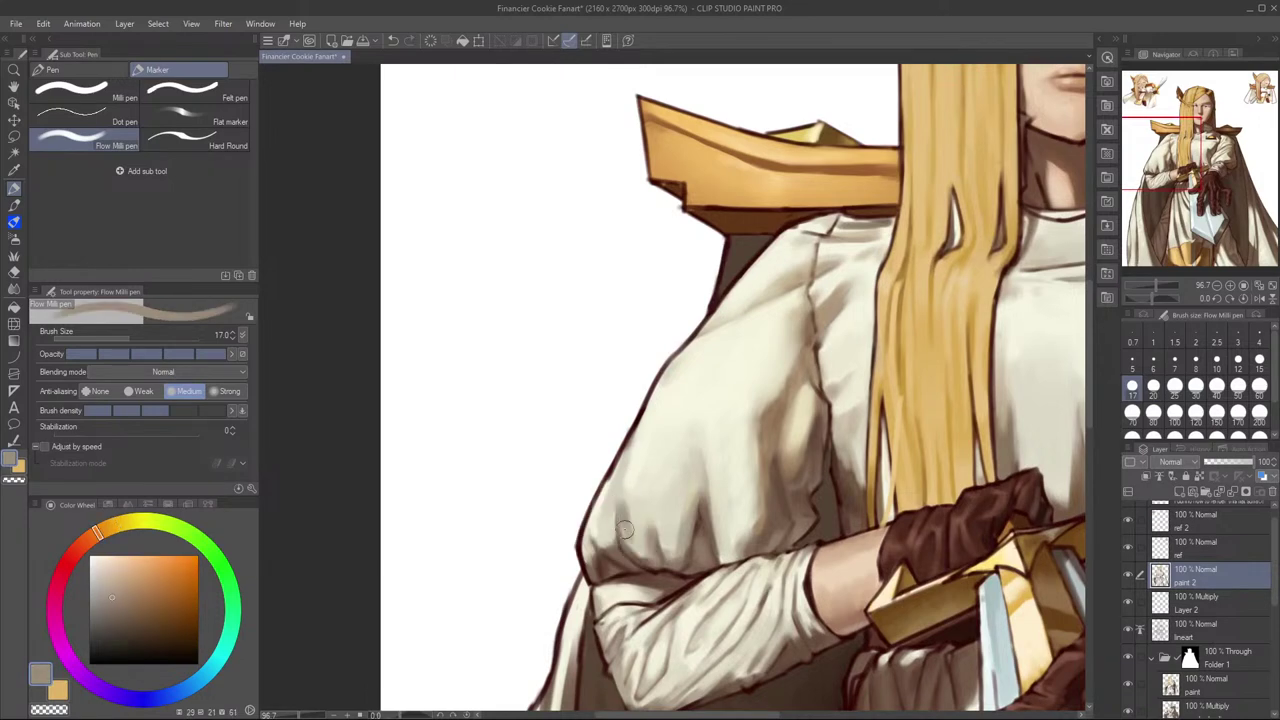
{"action": "key", "text": "bracketleft"}
{"action": "left_click_drag", "start_coordinate": [622, 518], "coordinate": [636, 555]}
{"action": "scroll", "coordinate": [640, 511], "scroll_direction": "down", "scroll_amount": 3}
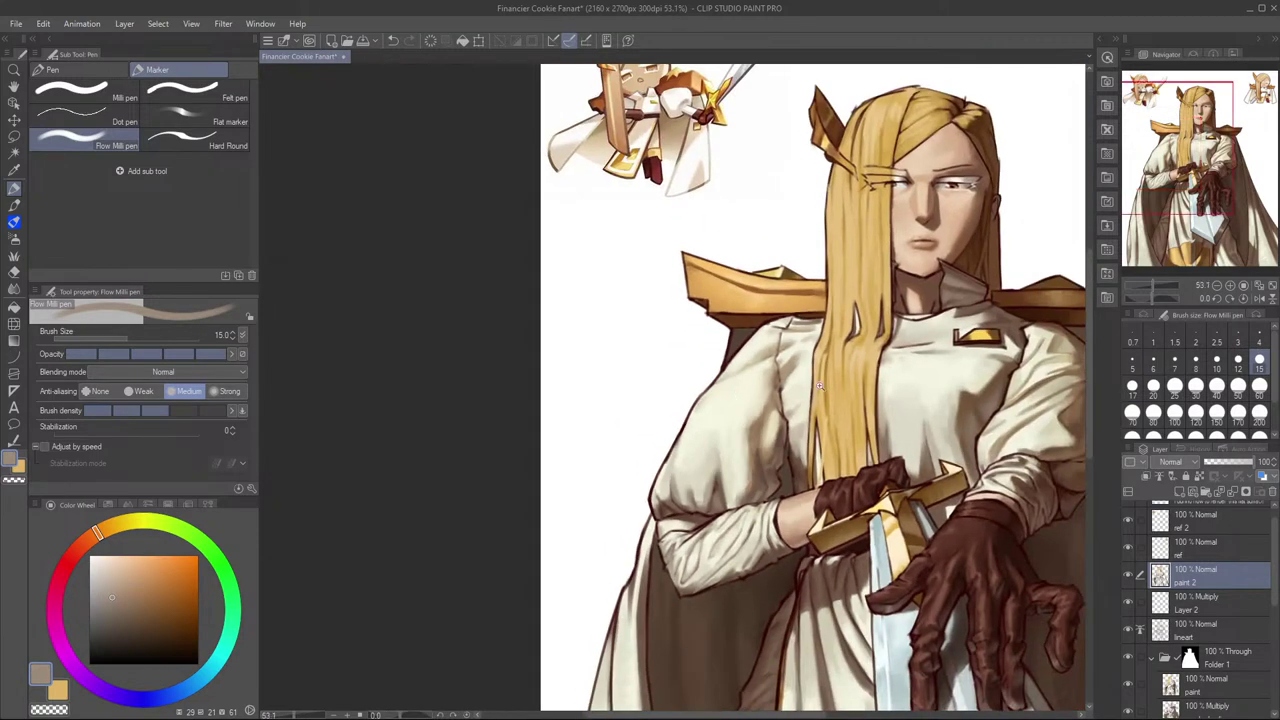
Step: Blend the shading near the sleeve's lower outer edge with sampled light and mid beige tones at size 15
{"action": "scroll", "coordinate": [674, 513], "scroll_direction": "up", "scroll_amount": 3}
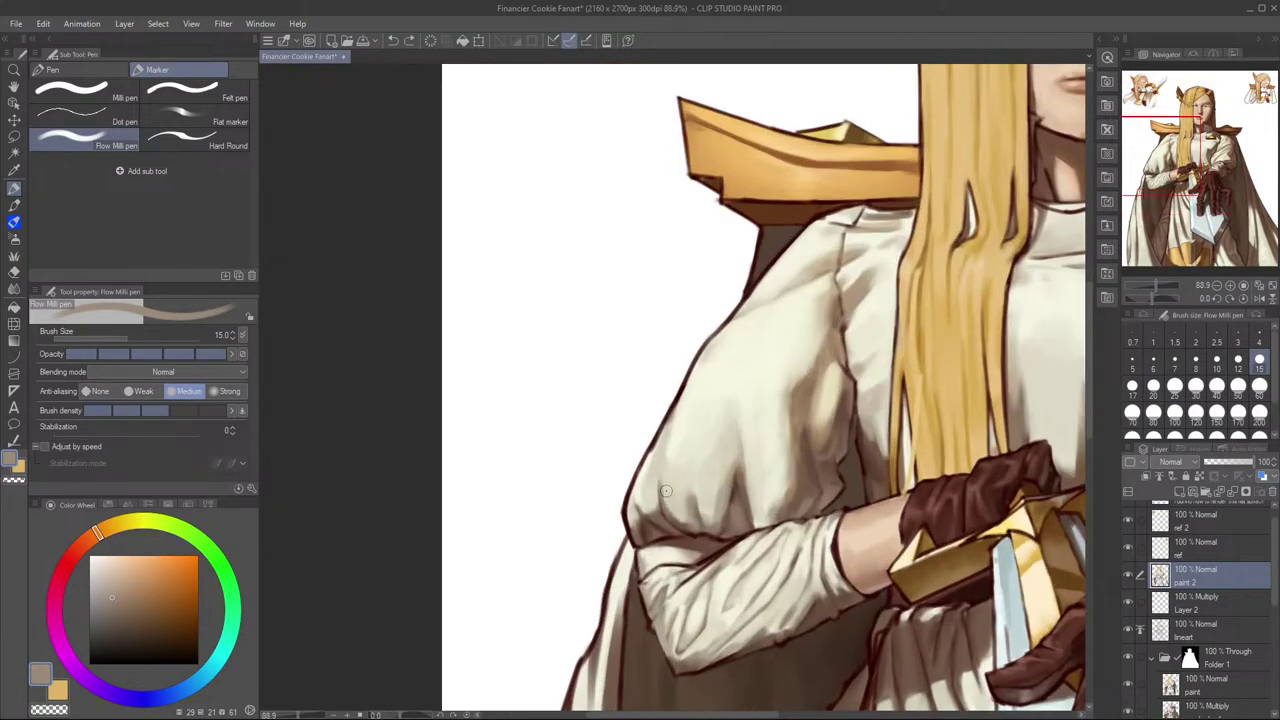
{"action": "left_click", "coordinate": [665, 490], "text": "alt"}
{"action": "left_click", "coordinate": [660, 488], "text": "alt"}
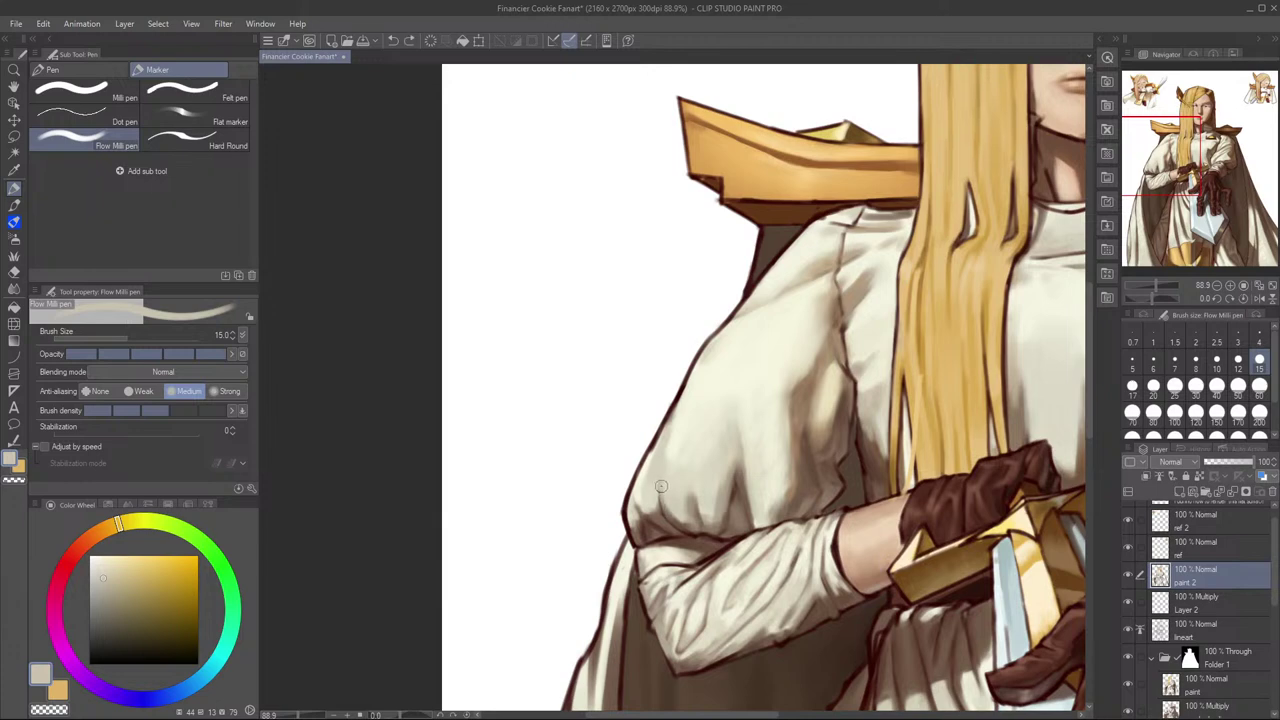
{"action": "left_click", "coordinate": [663, 500], "text": "alt"}
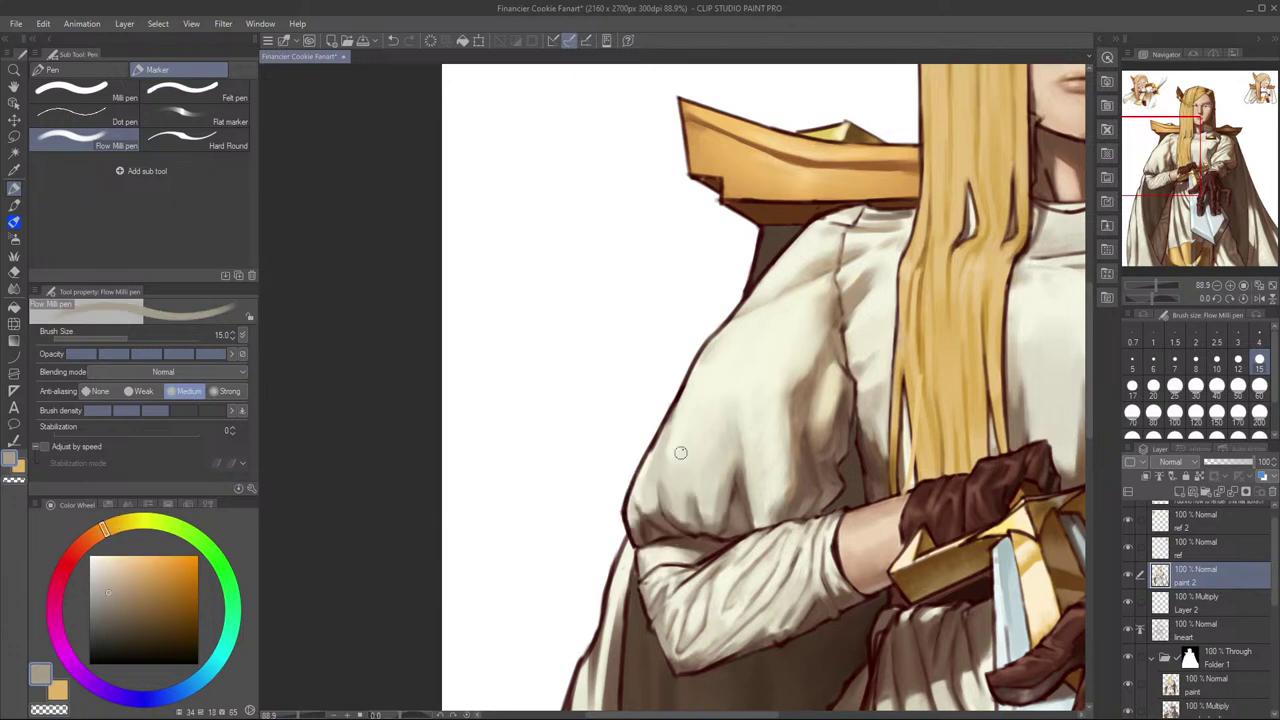
Step: Adjust the lower sleeve folds in mirrored view with sampled cream tones, undo the last stroke and return to normal view
{"action": "key", "text": "h"}
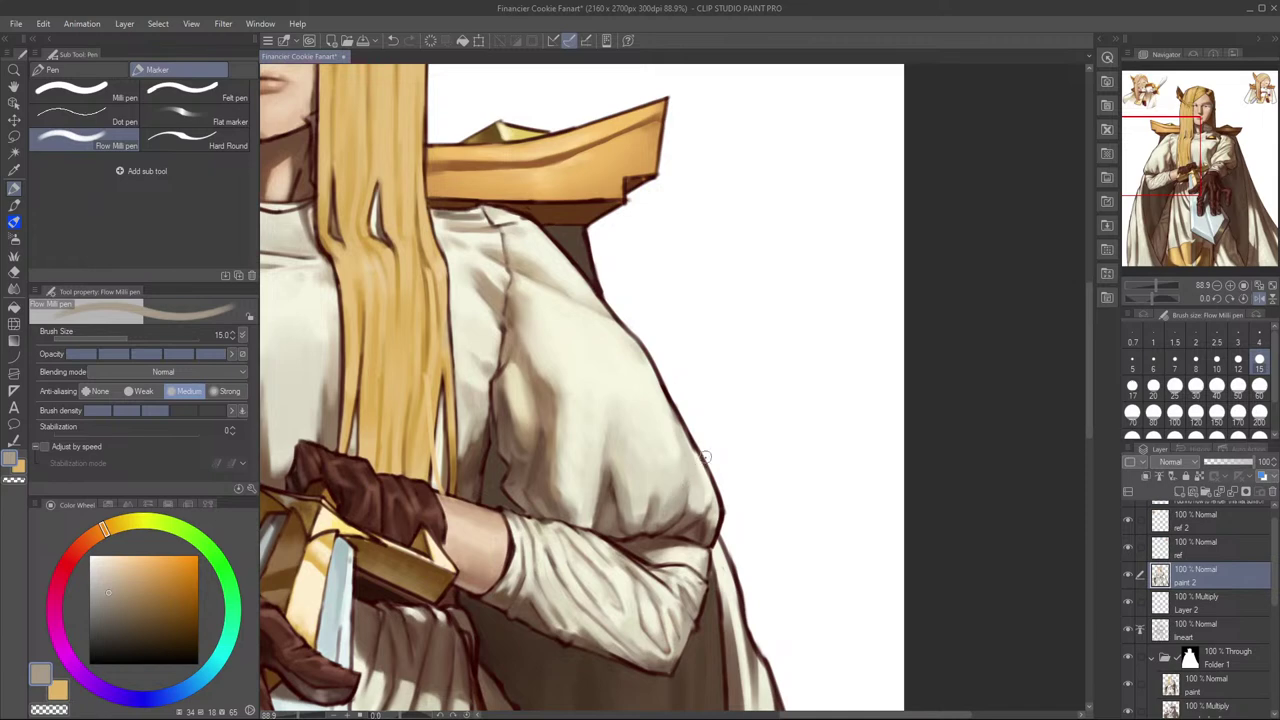
{"action": "left_click", "coordinate": [695, 461], "text": "alt"}
{"action": "left_click", "coordinate": [684, 473], "text": "alt"}
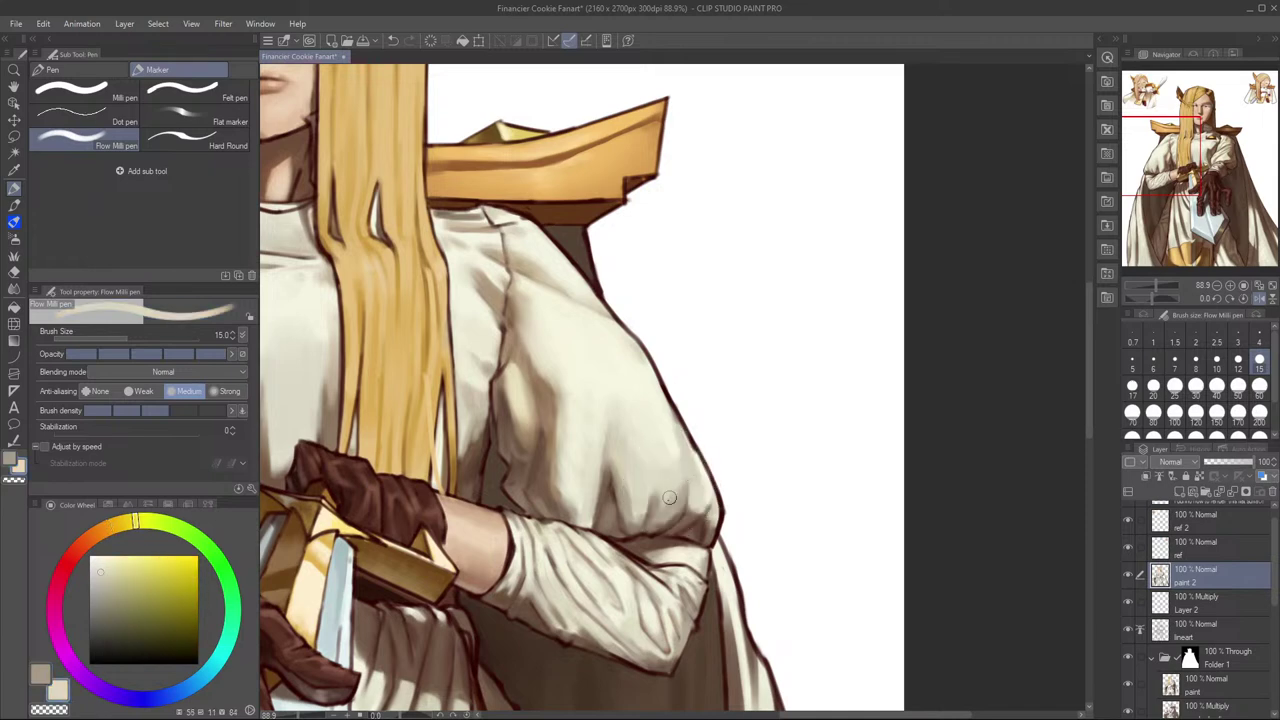
{"action": "mouse_move", "coordinate": [683, 500]}
{"action": "left_mouse_down"}
{"action": "mouse_move", "coordinate": [711, 485]}
{"action": "mouse_move", "coordinate": [651, 493]}
{"action": "left_mouse_up"}
{"action": "key", "text": "ctrl+z"}
{"action": "scroll", "coordinate": [714, 457], "scroll_direction": "down", "scroll_amount": 2}
{"action": "key", "text": "h"}
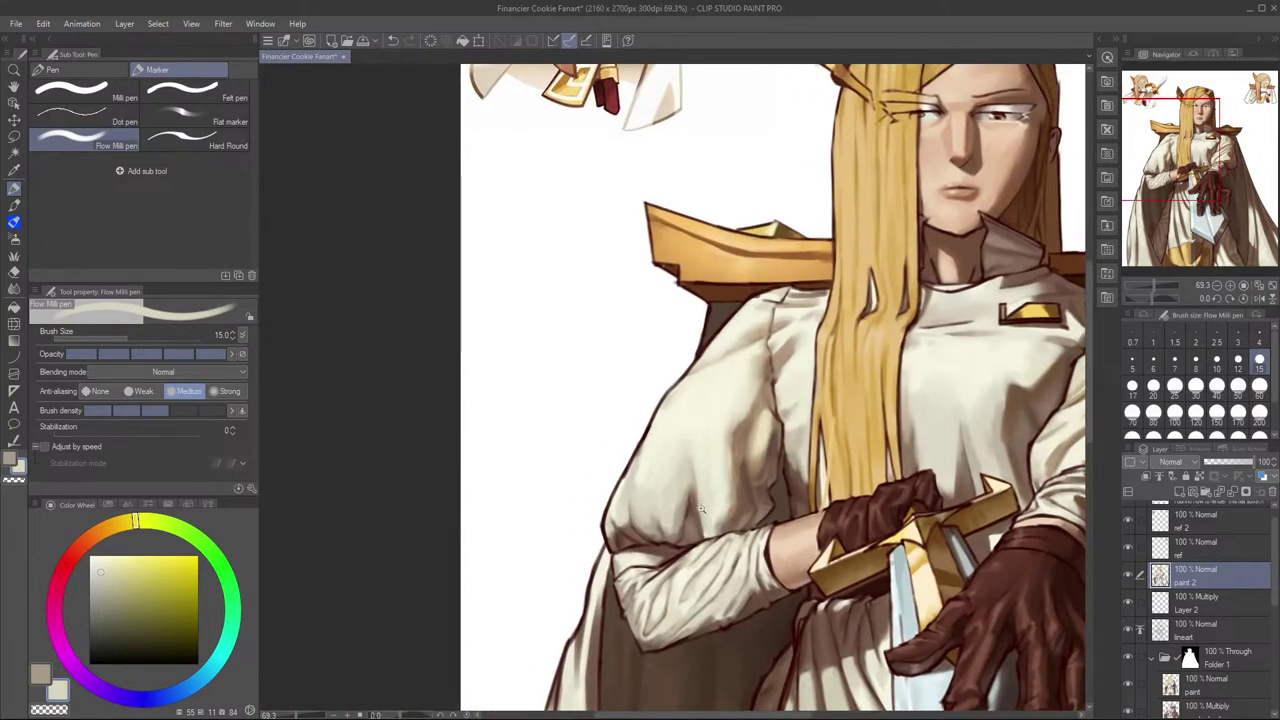
{"action": "scroll", "coordinate": [733, 484], "scroll_direction": "up", "scroll_amount": 3}
{"action": "scroll", "coordinate": [817, 463], "scroll_direction": "down", "scroll_amount": 3}
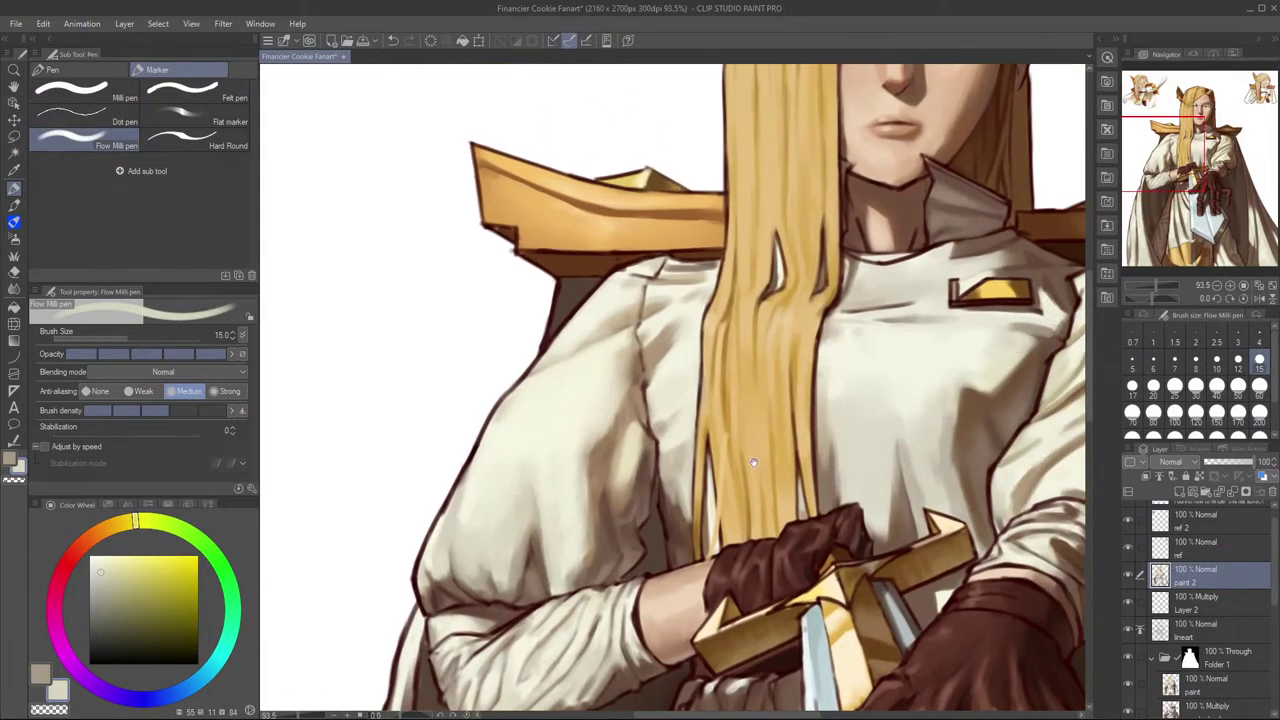
{"action": "scroll", "coordinate": [687, 455], "scroll_direction": "up", "scroll_amount": 2}
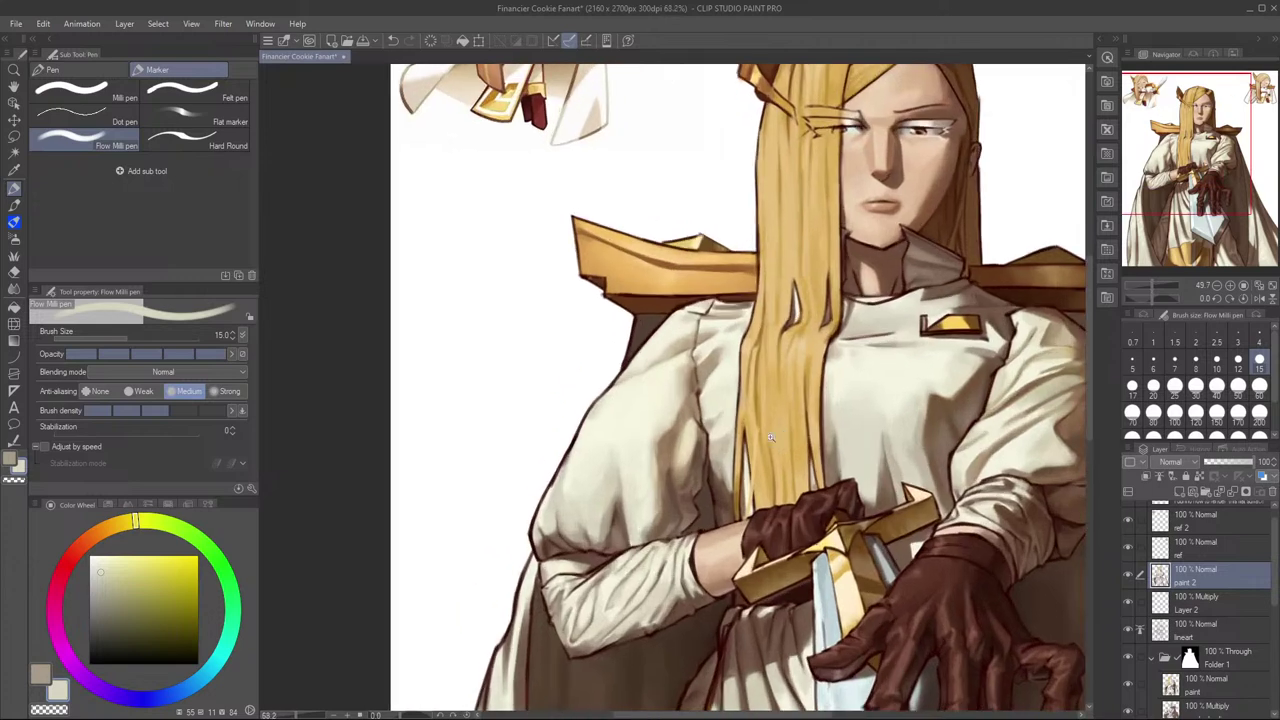
Step: Blend the inner fold of the puffed sleeve beside the torso with sampled cream, beige and light brown tones at size 15
{"action": "scroll", "coordinate": [674, 459], "scroll_direction": "up", "scroll_amount": 2}
{"action": "left_click", "coordinate": [672, 456], "text": "alt"}
{"action": "left_click", "coordinate": [593, 473], "text": "alt"}
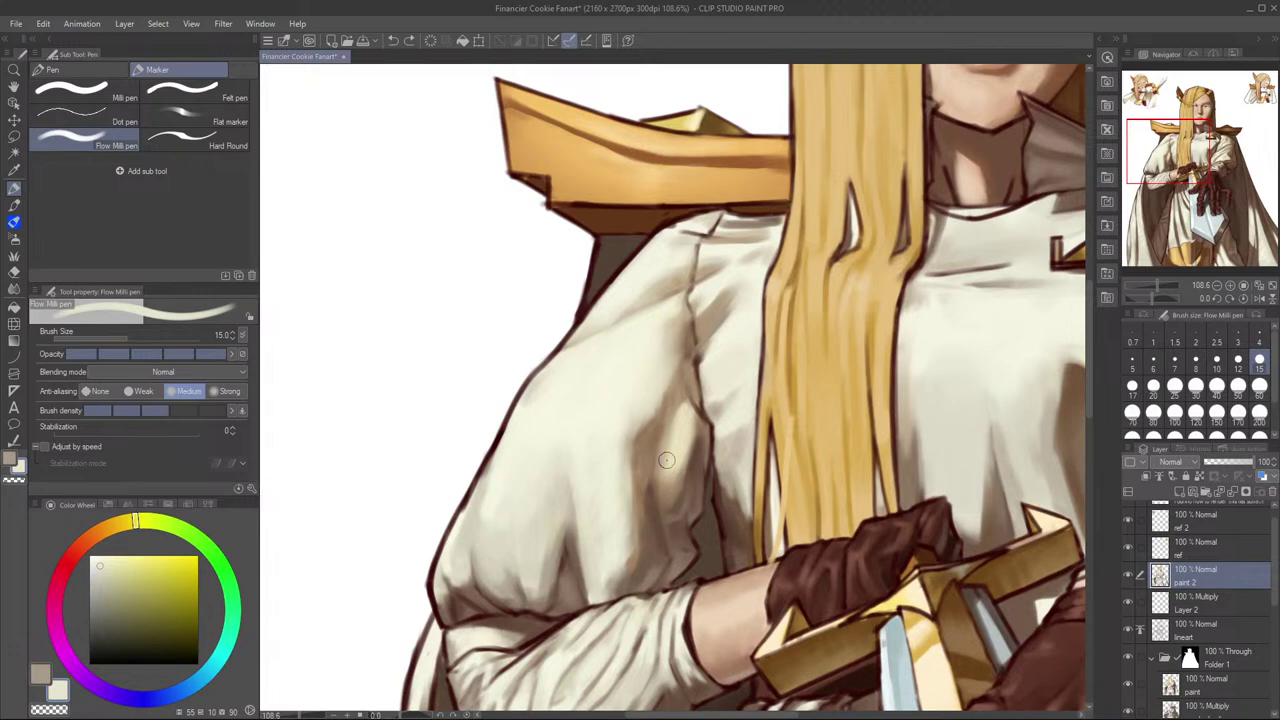
{"action": "left_click", "coordinate": [672, 448], "text": "alt"}
{"action": "left_click_drag", "start_coordinate": [679, 468], "coordinate": [664, 501]}
{"action": "left_click", "coordinate": [620, 512], "text": "alt"}
{"action": "left_click", "coordinate": [575, 550], "text": "alt"}
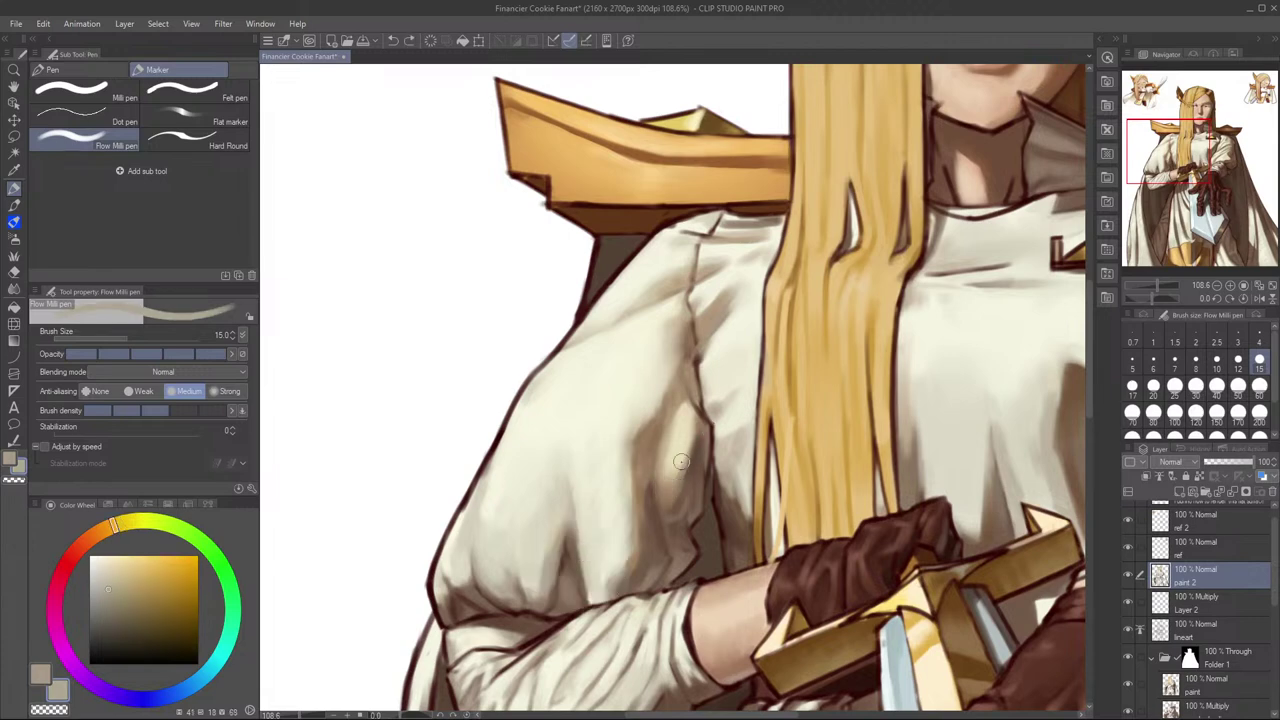
{"action": "left_click", "coordinate": [647, 490], "text": "alt"}
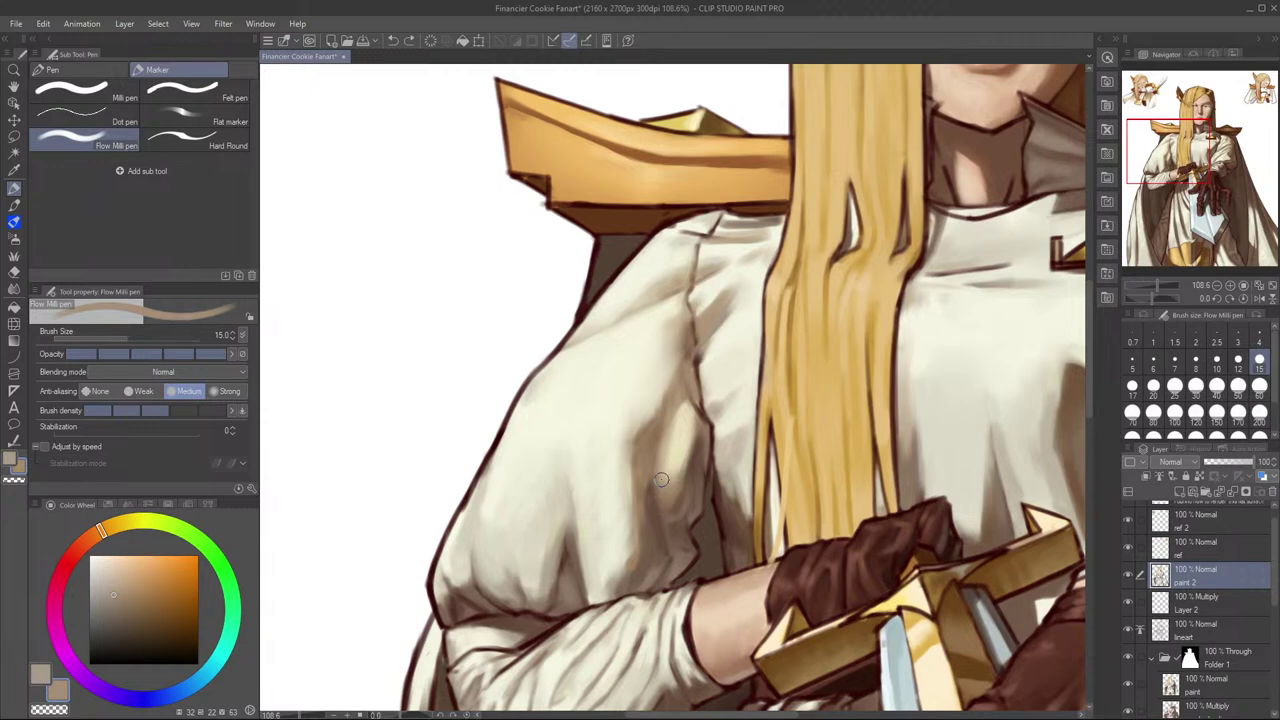
{"action": "left_click_drag", "start_coordinate": [695, 440], "coordinate": [677, 486]}
Step: Brighten the puffed sleeve's inner fold with a sampled warm cream at size 15 and check it in mirrored view
{"action": "left_click", "coordinate": [640, 418], "text": "alt"}
{"action": "left_click", "coordinate": [674, 445], "text": "alt"}
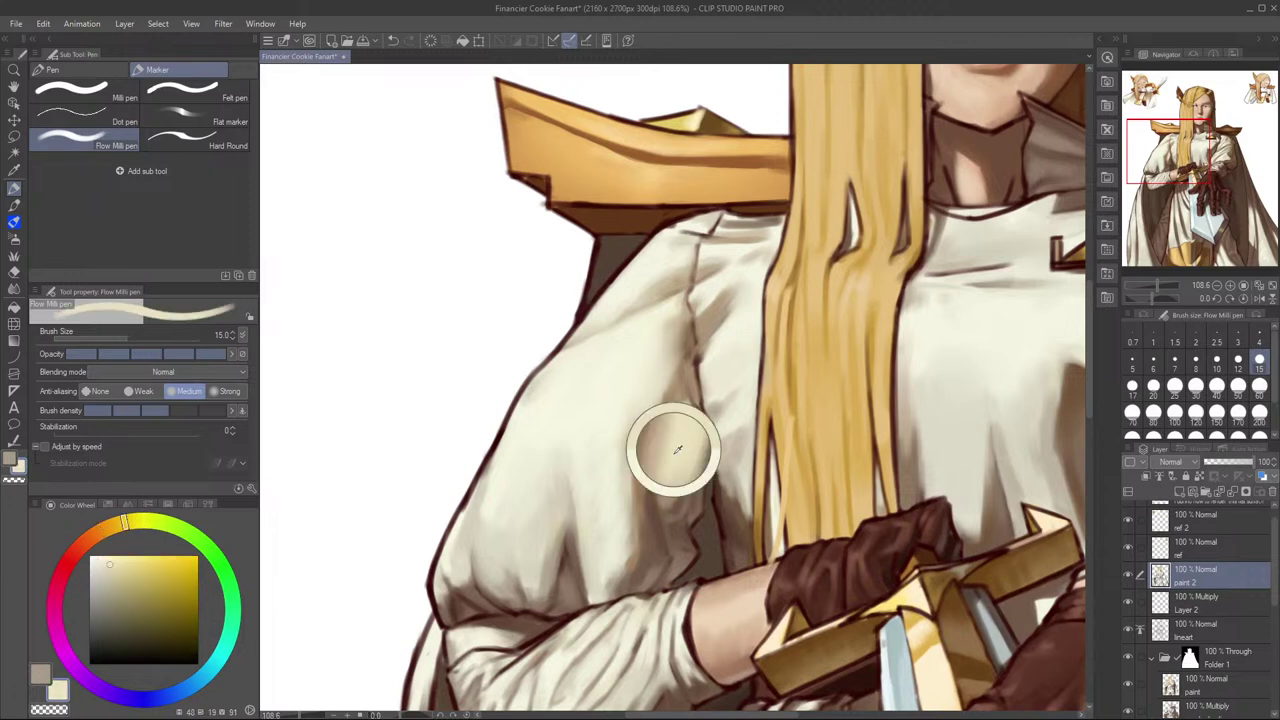
{"action": "left_click", "coordinate": [109, 565]}
{"action": "mouse_move", "coordinate": [688, 432]}
{"action": "left_mouse_down"}
{"action": "mouse_move", "coordinate": [714, 406]}
{"action": "mouse_move", "coordinate": [676, 451]}
{"action": "left_mouse_up"}
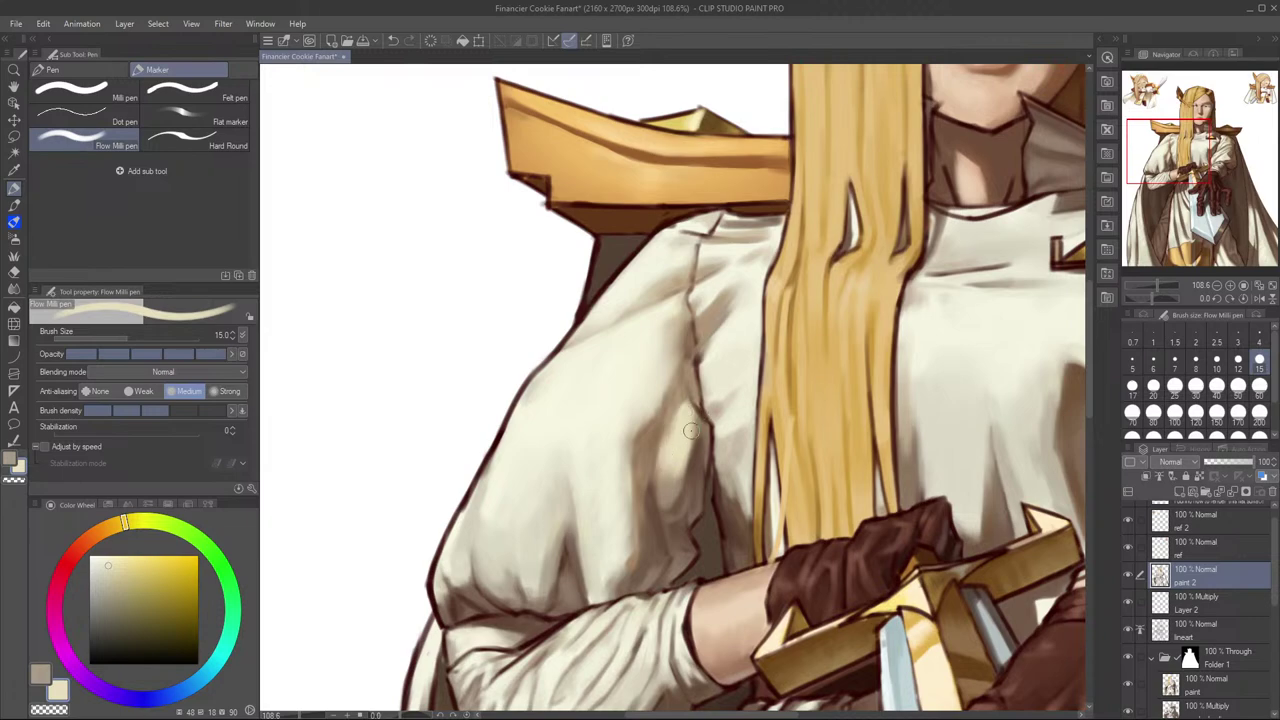
{"action": "key", "text": "h"}
{"action": "scroll", "coordinate": [797, 454], "scroll_direction": "down", "scroll_amount": 2}
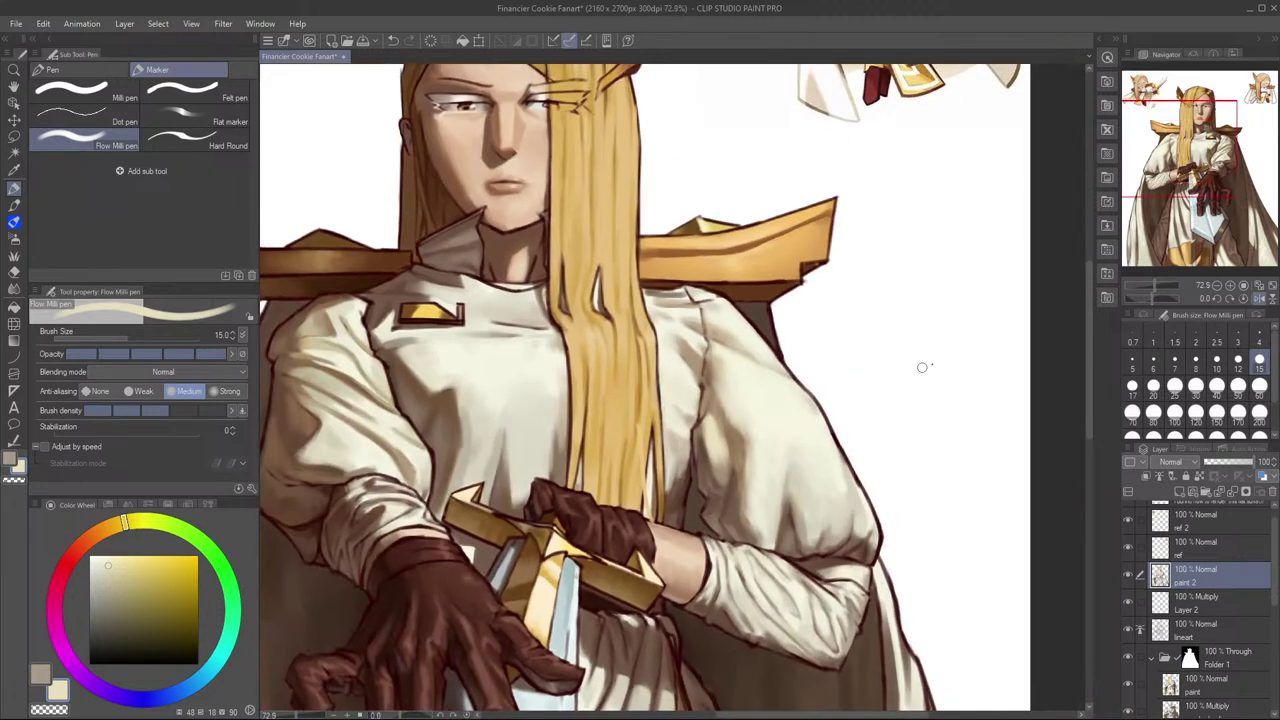
{"action": "key", "text": "h"}
{"action": "key", "text": "h"}
{"action": "key", "text": "h"}
Step: Deepen the shadow under the lit inner fold of the puffed sleeve with sampled greyish browns at size 10
{"action": "scroll", "coordinate": [670, 488], "scroll_direction": "up", "scroll_amount": 2}
{"action": "left_click", "coordinate": [628, 482], "text": "alt"}
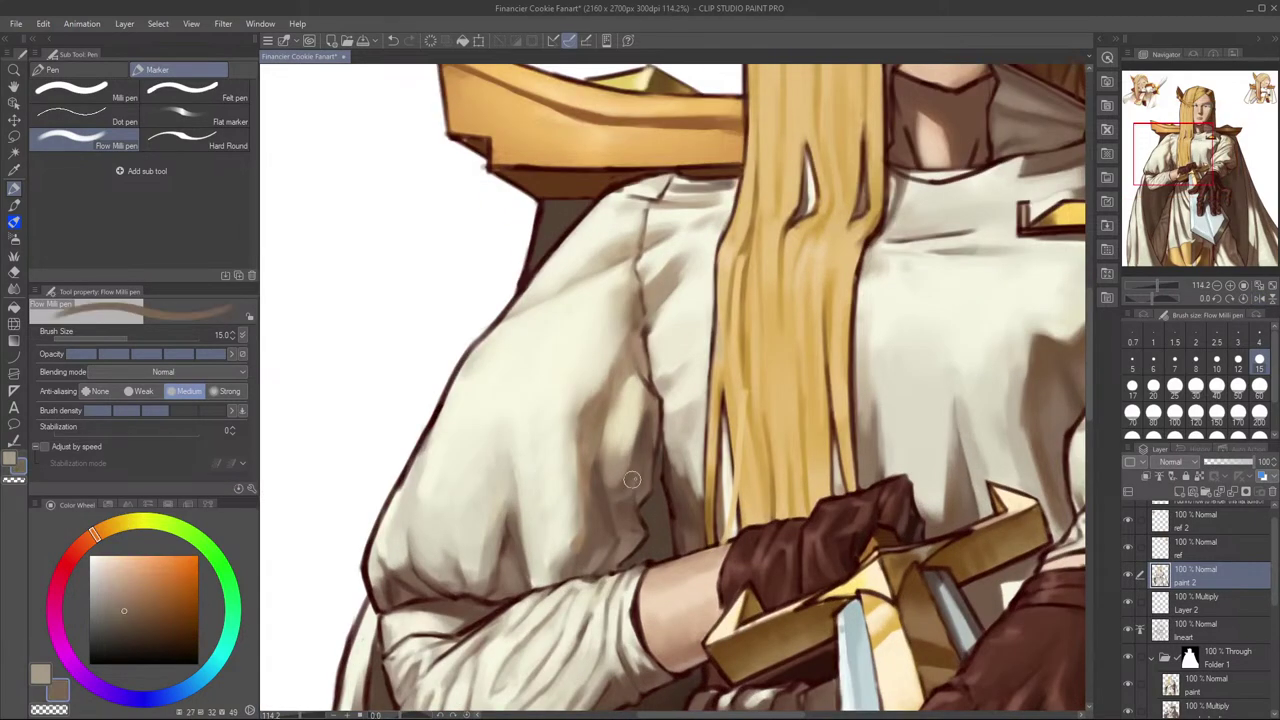
{"action": "key", "text": "bracketleft"}
{"action": "key", "text": "bracketleft"}
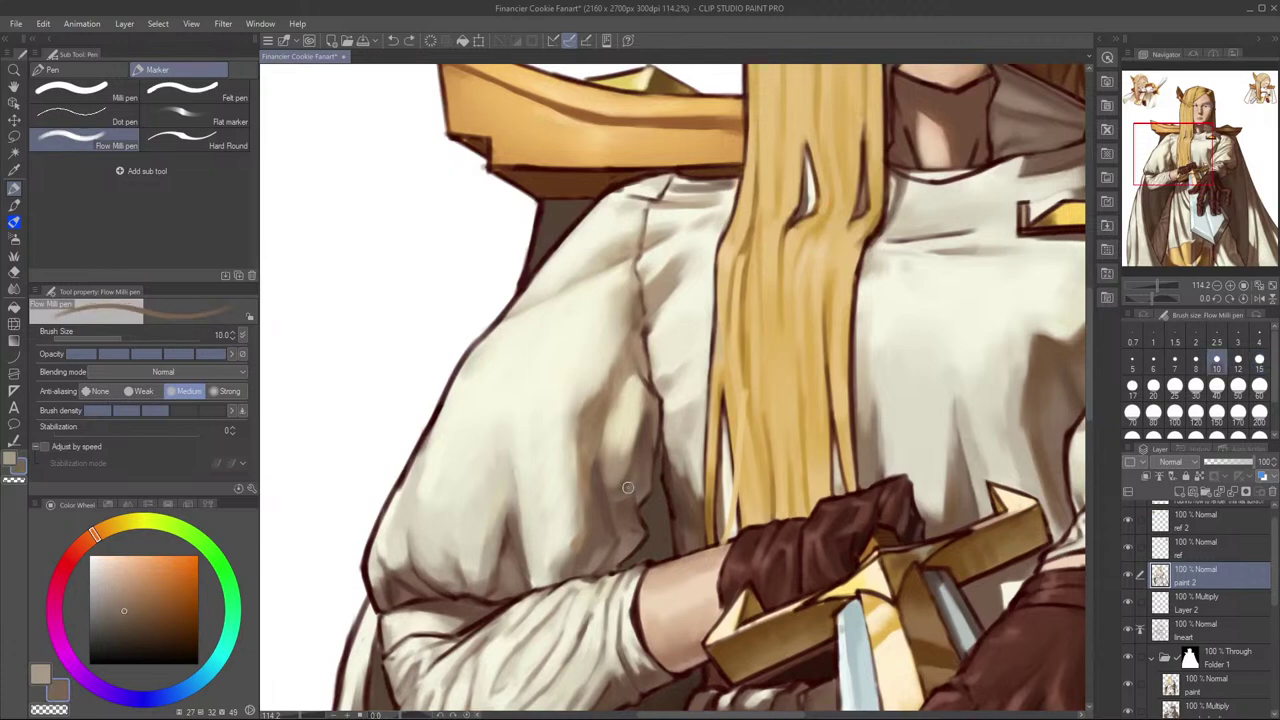
{"action": "left_click", "coordinate": [627, 477], "text": "alt"}
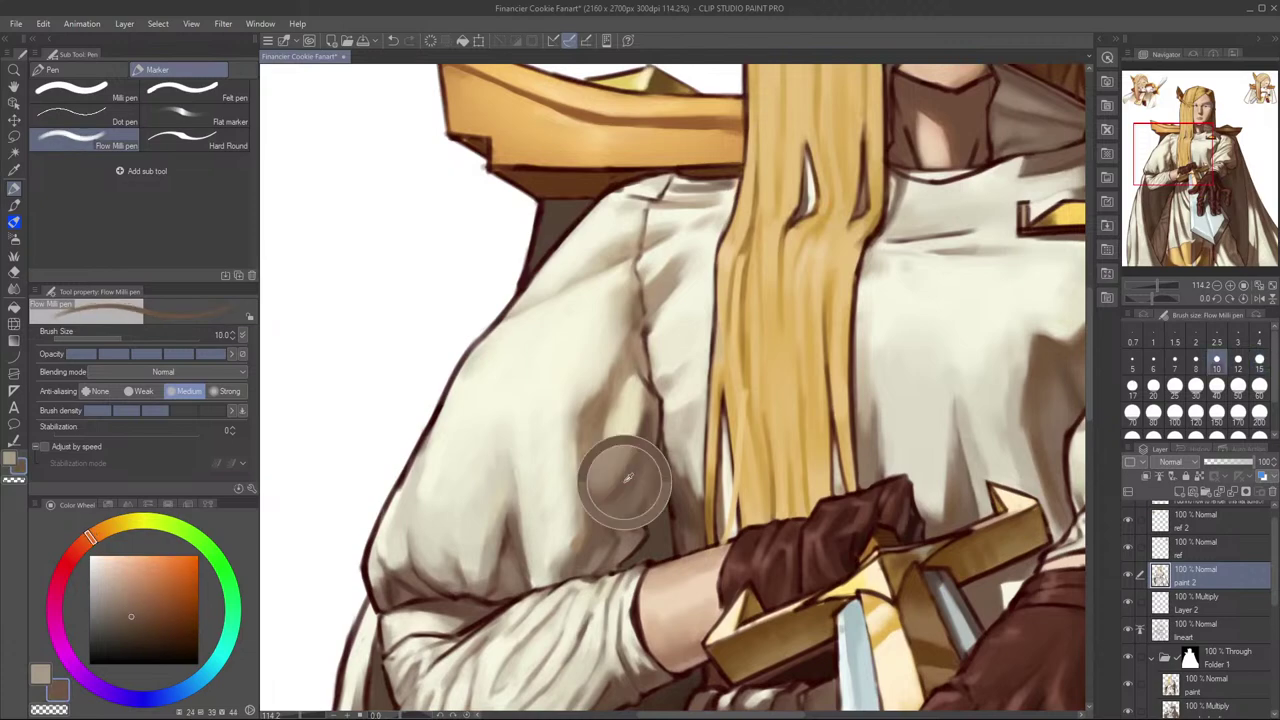
Step: Sharpen the edge of the puffed sleeve's lower inner folds with sampled mid and dark reddish browns at size 10
{"action": "scroll", "coordinate": [660, 480], "scroll_direction": "down", "scroll_amount": 3}
{"action": "scroll", "coordinate": [666, 477], "scroll_direction": "up", "scroll_amount": 2}
{"action": "left_click", "coordinate": [666, 440], "text": "alt"}
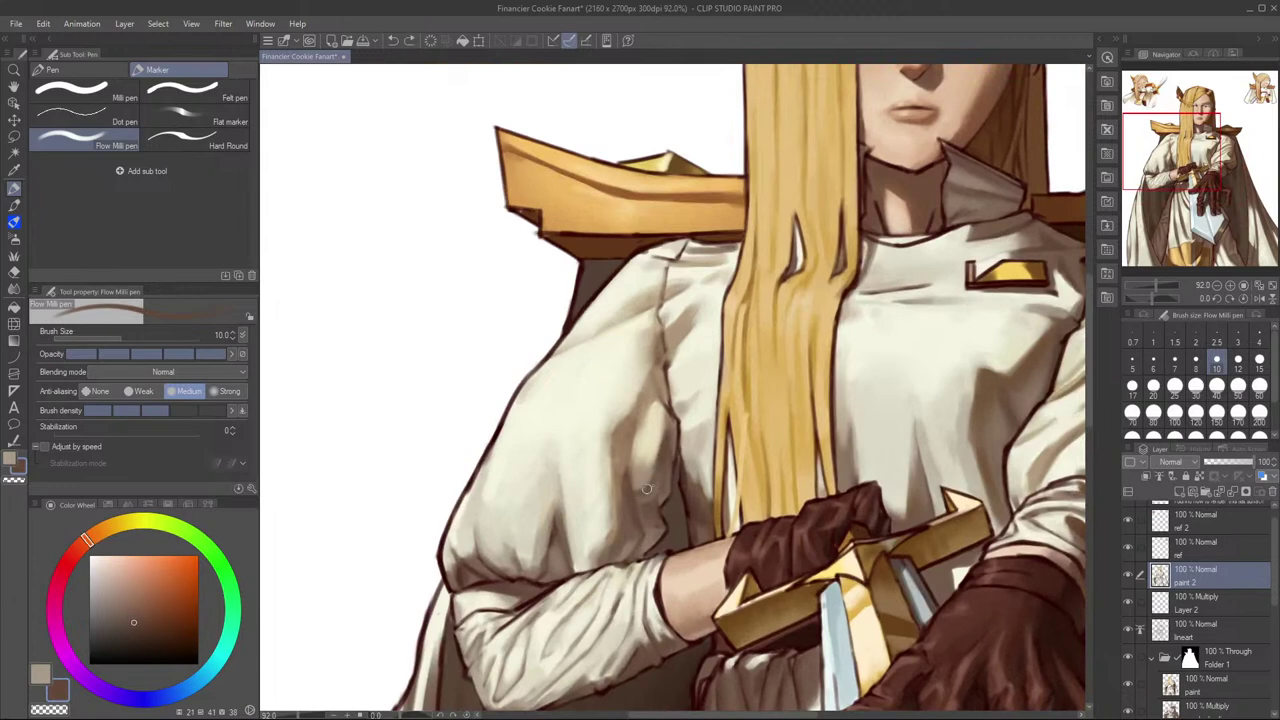
{"action": "left_click", "coordinate": [637, 520], "text": "alt"}
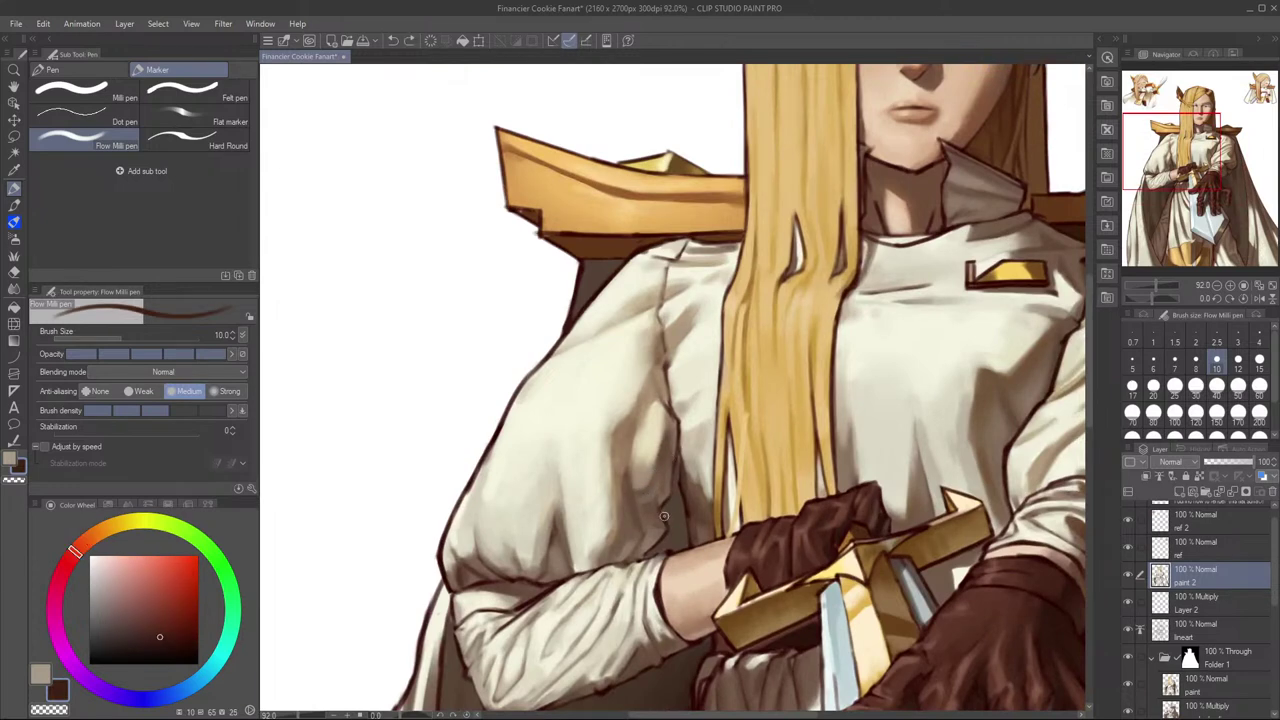
{"action": "scroll", "coordinate": [679, 462], "scroll_direction": "down", "scroll_amount": 2}
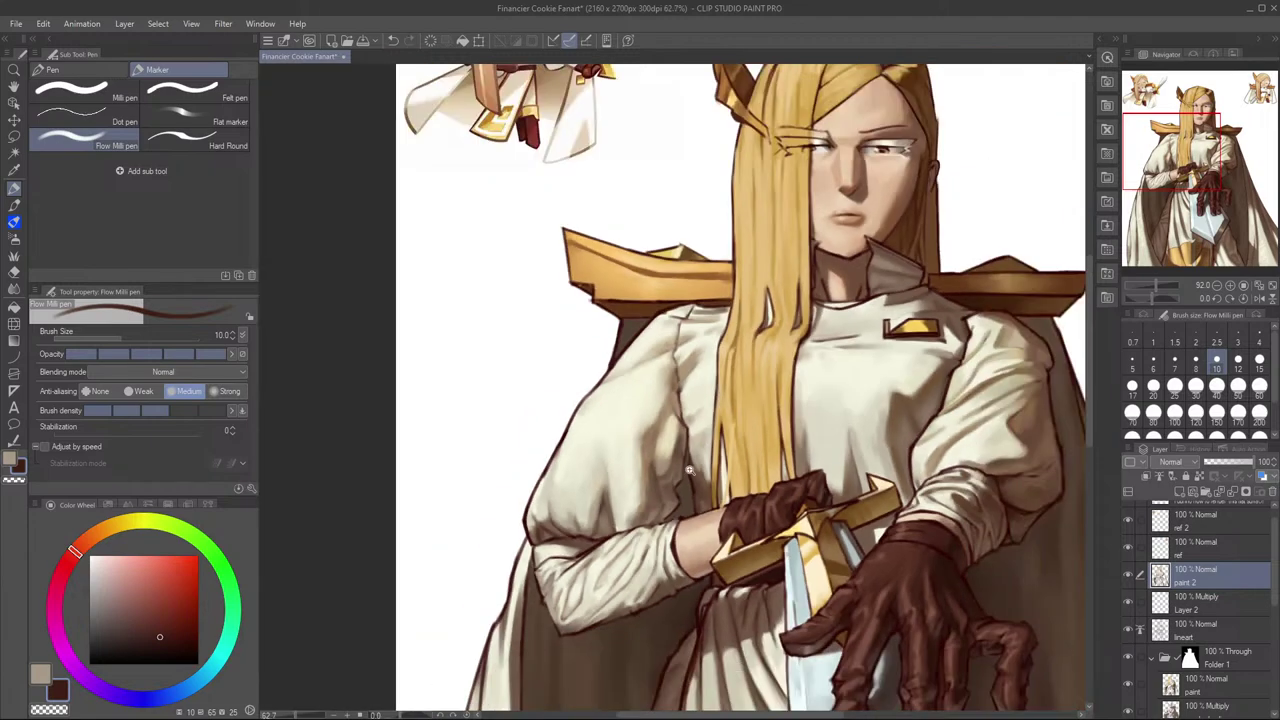
Step: Shade the long crease beside the puffed sleeve's inner fold with sampled browns at size 15, and reduce the brush size to 10
{"action": "scroll", "coordinate": [657, 457], "scroll_direction": "up", "scroll_amount": 2}
{"action": "left_click", "coordinate": [643, 480], "text": "alt"}
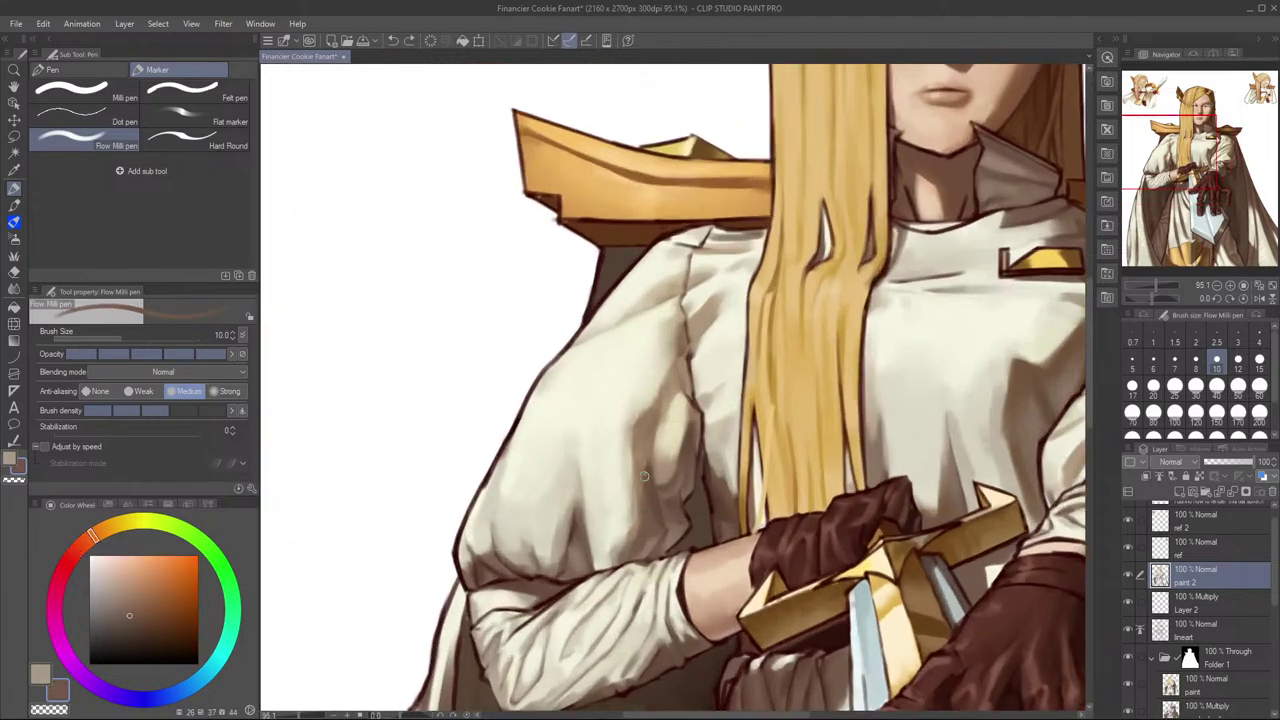
{"action": "key", "text": "bracketright"}
{"action": "key", "text": "bracketright"}
{"action": "left_click_drag", "start_coordinate": [641, 456], "coordinate": [641, 492]}
{"action": "left_click", "coordinate": [640, 479], "text": "alt"}
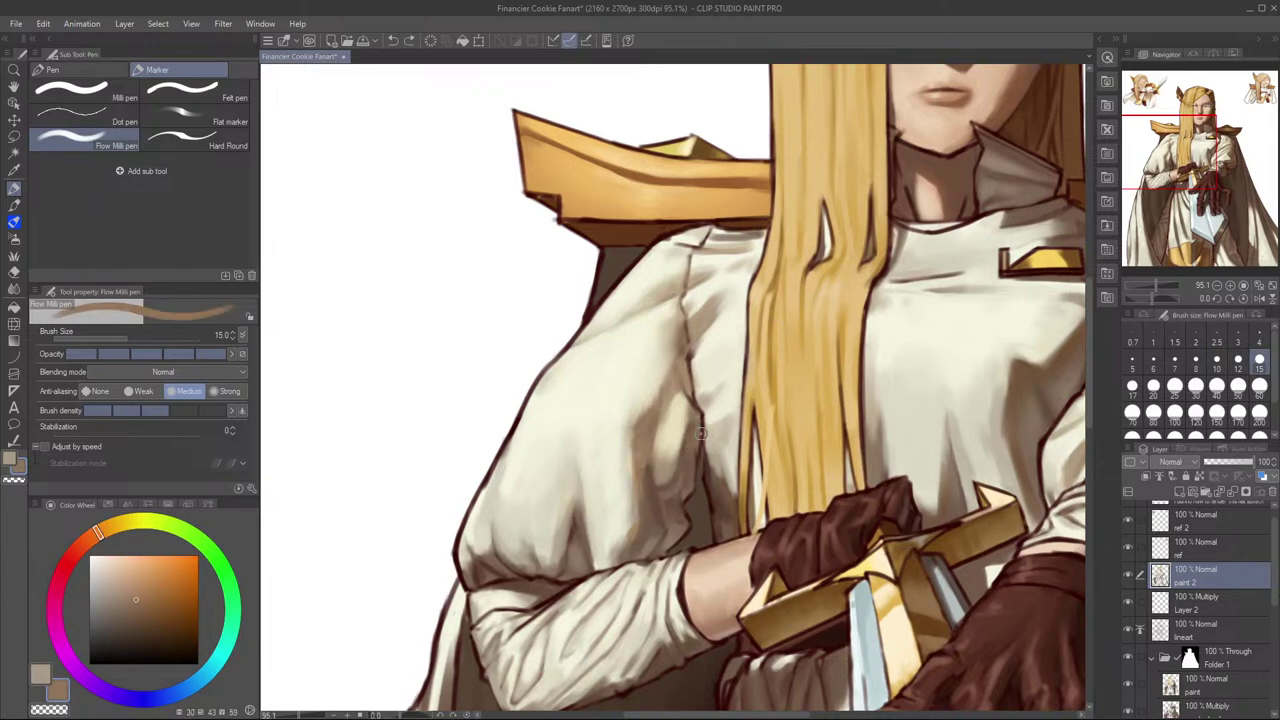
{"action": "key", "text": "bracketleft"}
{"action": "key", "text": "bracketleft"}
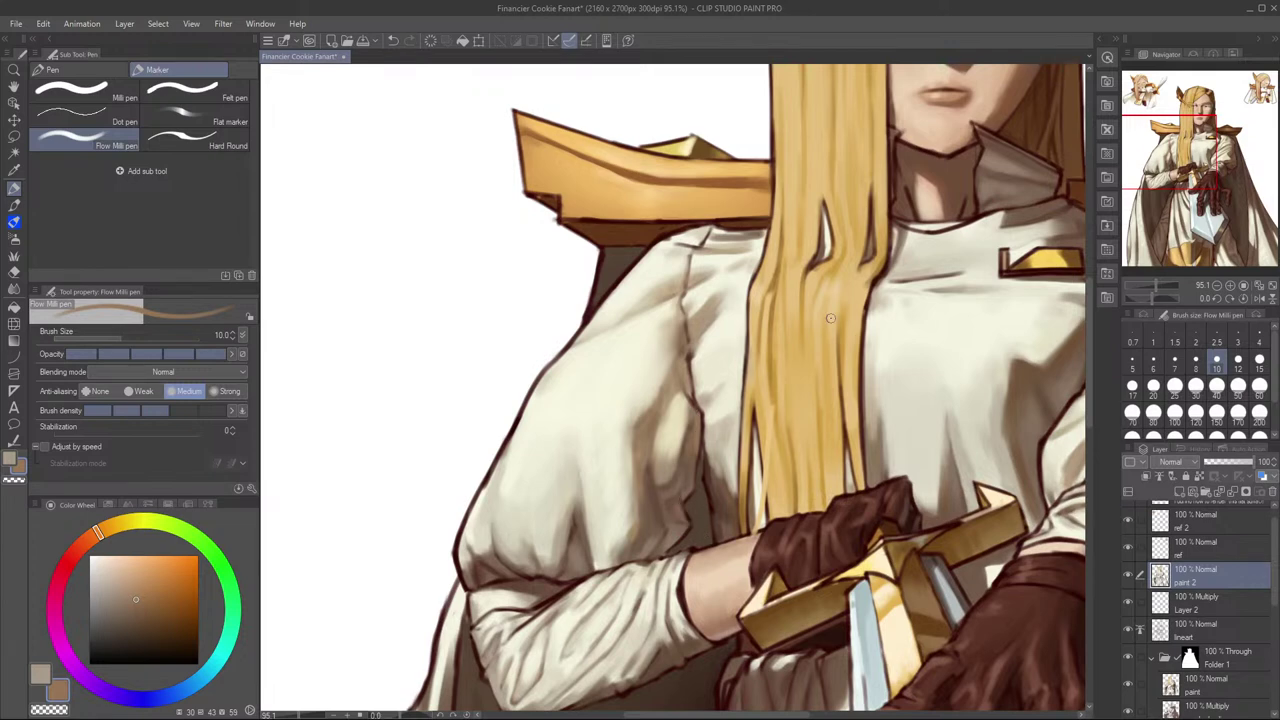
Step: Try a short stroke on the puffed sleeve's inner fold, undo it and check the figure in mirrored view
{"action": "left_click_drag", "start_coordinate": [676, 376], "coordinate": [669, 391]}
{"action": "key", "text": "ctrl+z"}
{"action": "key", "text": "h"}
{"action": "left_click_drag", "start_coordinate": [759, 397], "coordinate": [851, 486]}
{"action": "scroll", "coordinate": [850, 385], "scroll_direction": "down", "scroll_amount": 3}
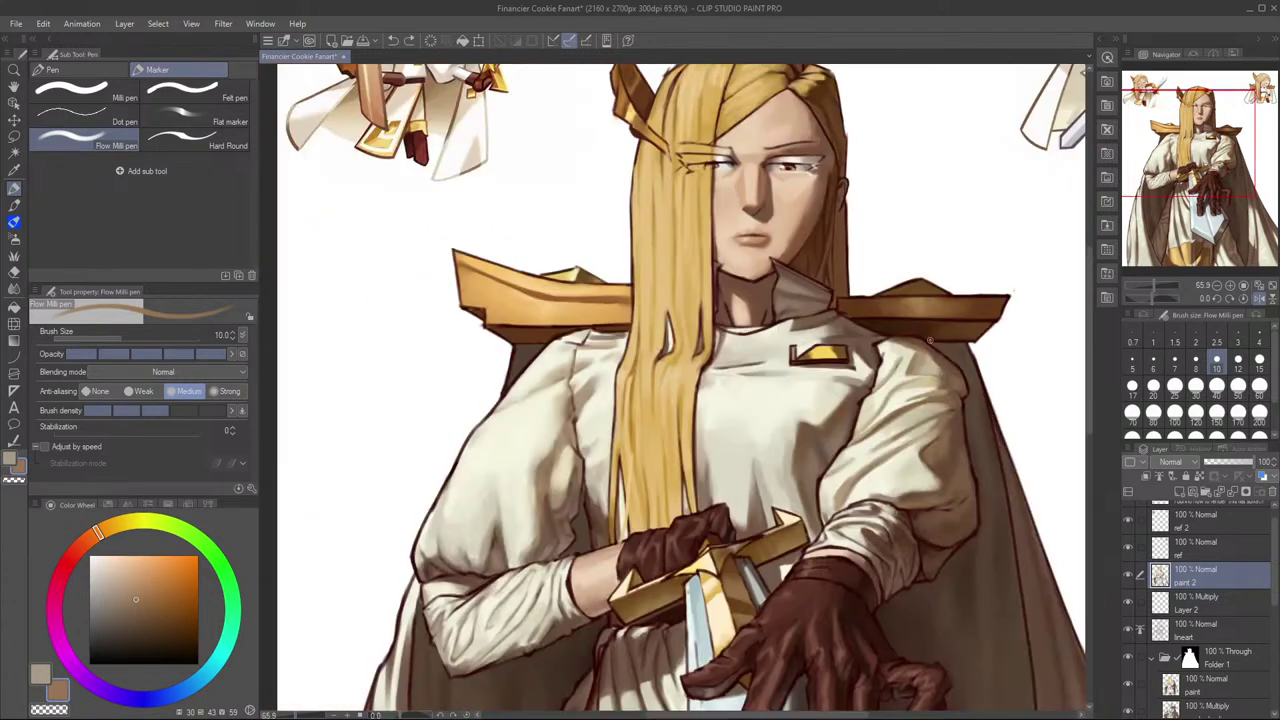
{"action": "left_click_drag", "start_coordinate": [1017, 355], "coordinate": [965, 337]}
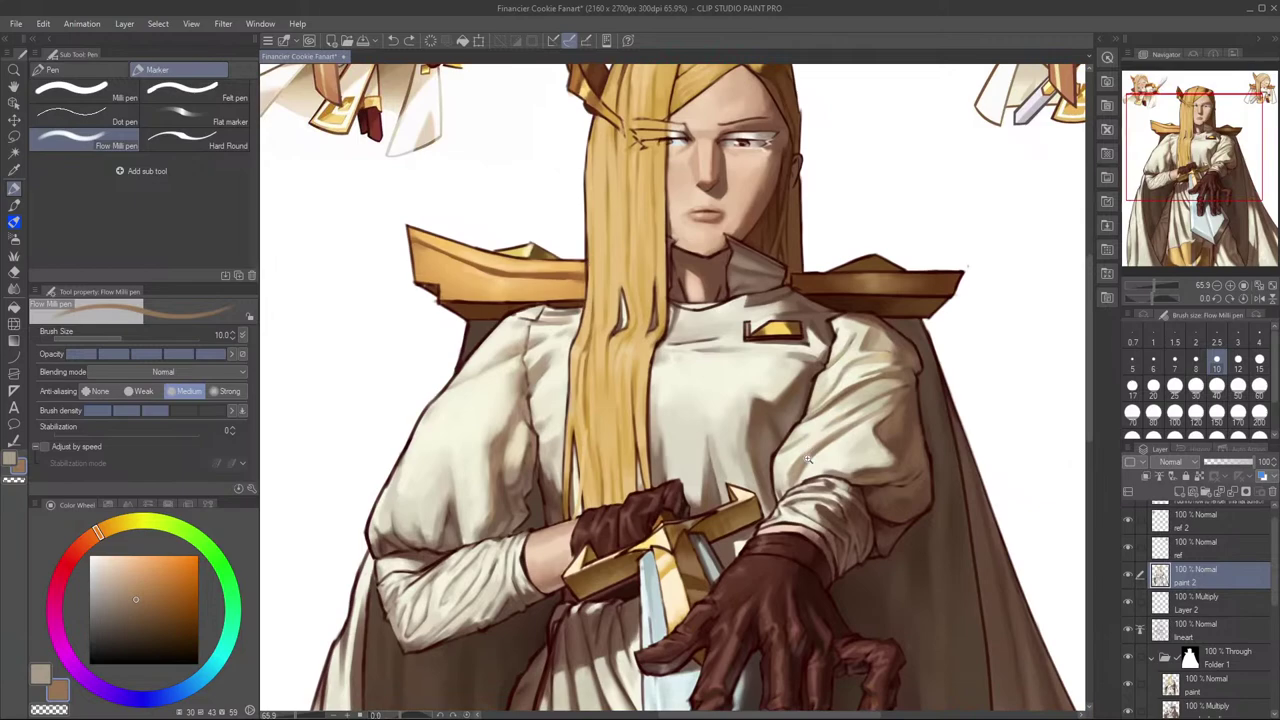
Step: Shade the inner elbow fold of the outstretched arm's sleeve with sampled beige and cream tones at size 10
{"action": "scroll", "coordinate": [845, 325], "scroll_direction": "up", "scroll_amount": 2}
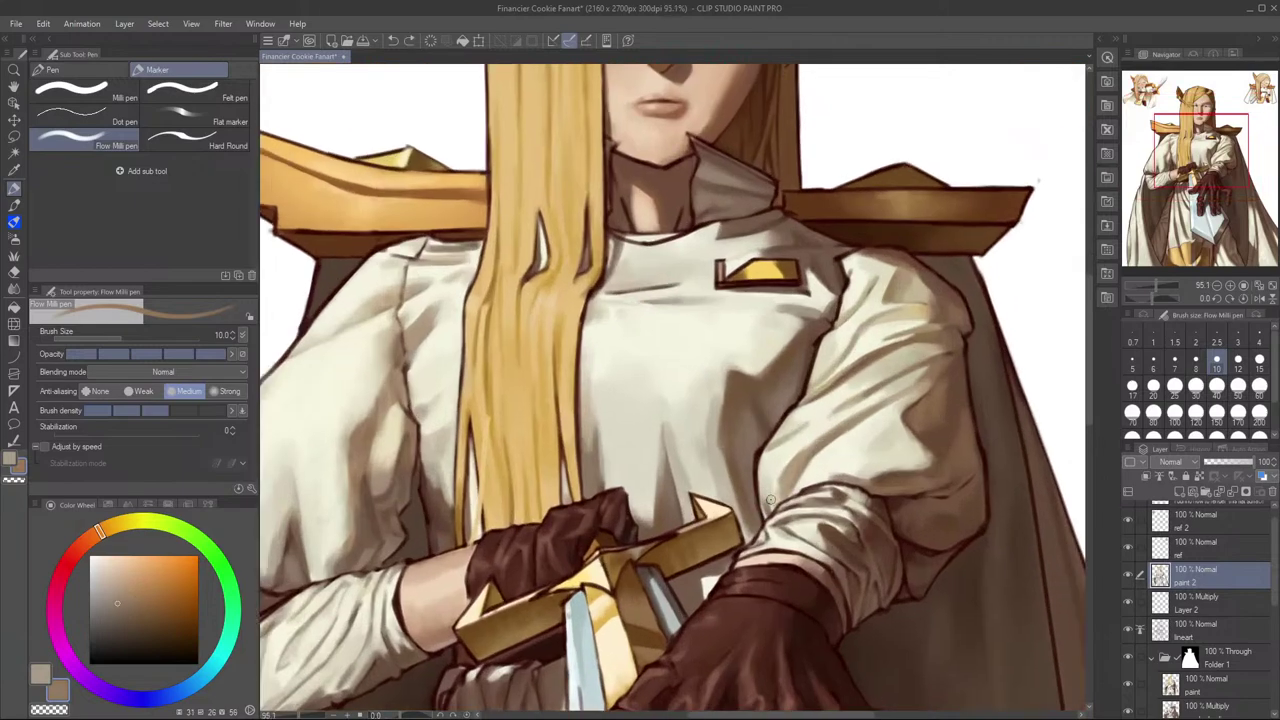
{"action": "left_click", "coordinate": [768, 490], "text": "alt"}
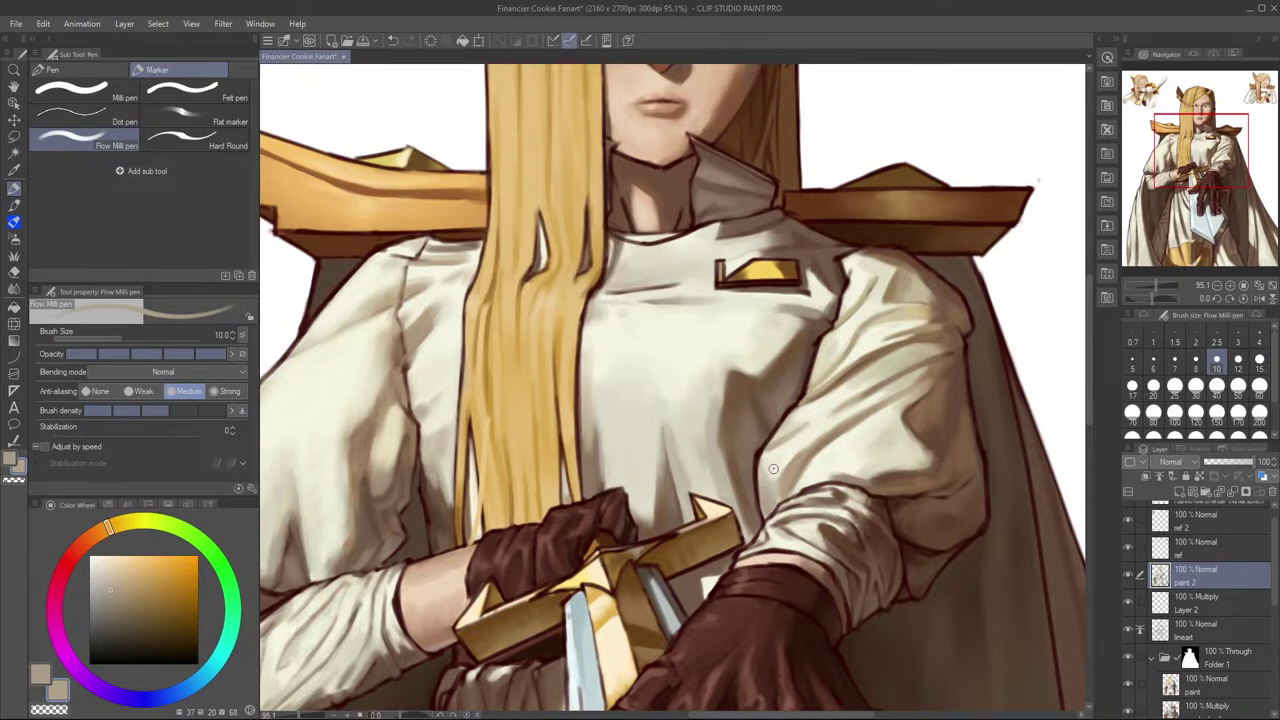
{"action": "left_click", "coordinate": [772, 471], "text": "alt"}
{"action": "left_click", "coordinate": [776, 464], "text": "alt"}
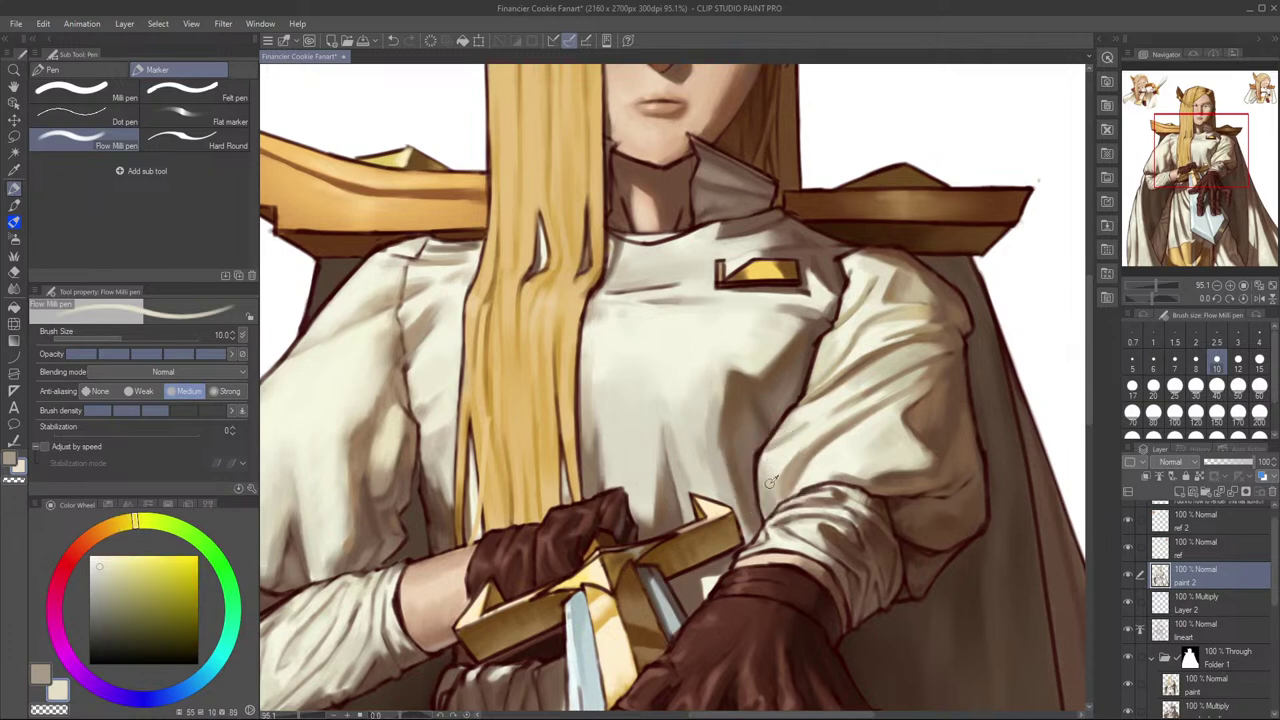
{"action": "left_click", "coordinate": [772, 471], "text": "alt"}
Step: Soften the inner elbow fold with the Blend tool, sample a pale cream and return to the Flow Milli pen
{"action": "key", "text": "j"}
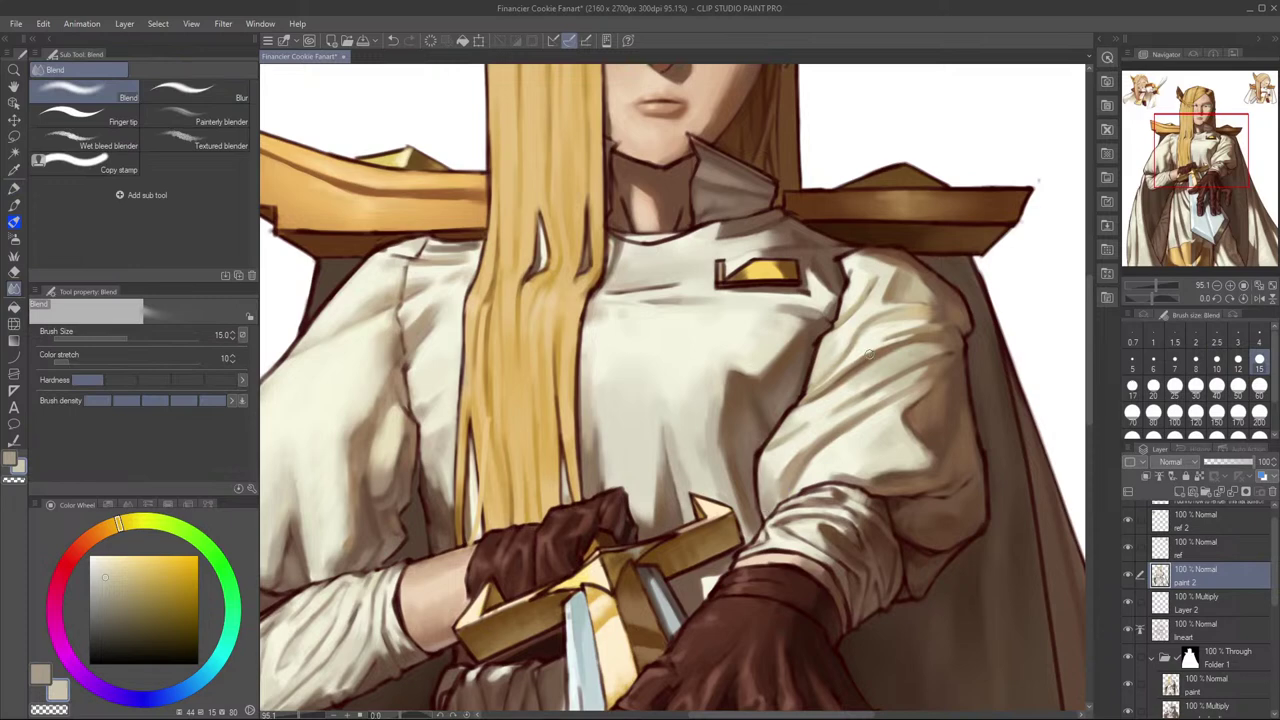
{"action": "left_click", "coordinate": [801, 441], "text": "alt"}
{"action": "key", "text": "bracketright"}
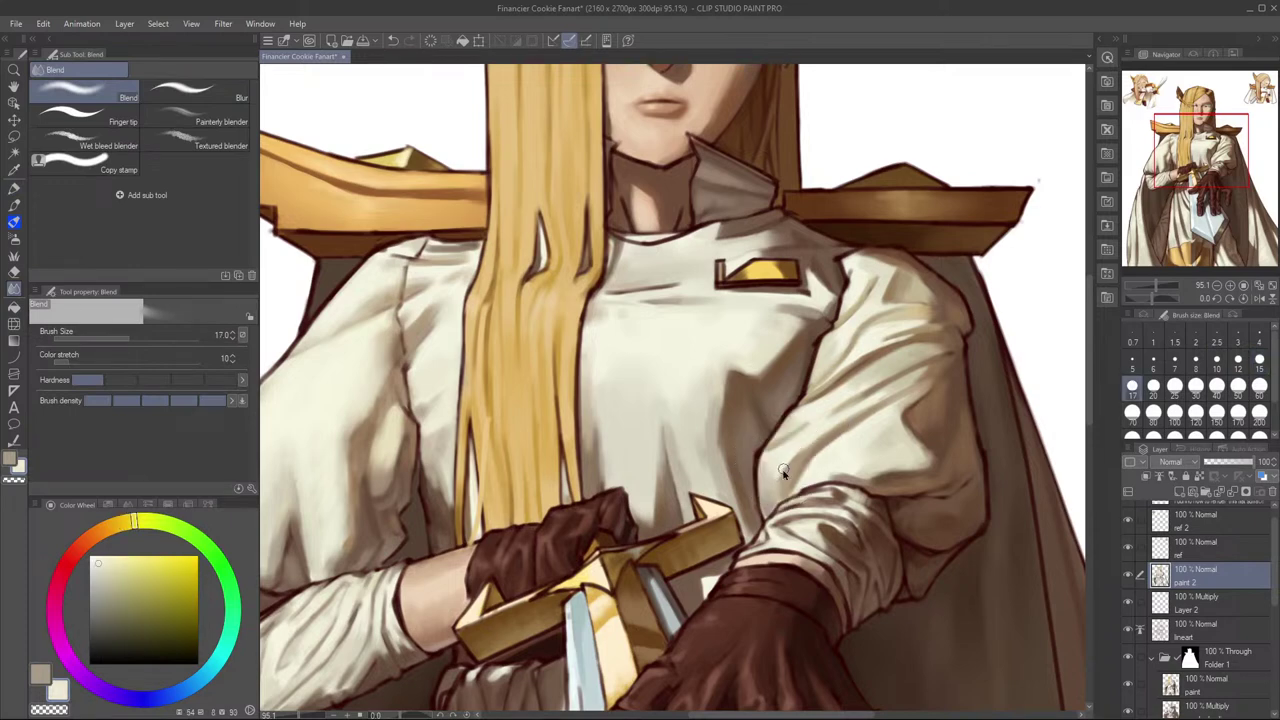
{"action": "key", "text": "bracketleft"}
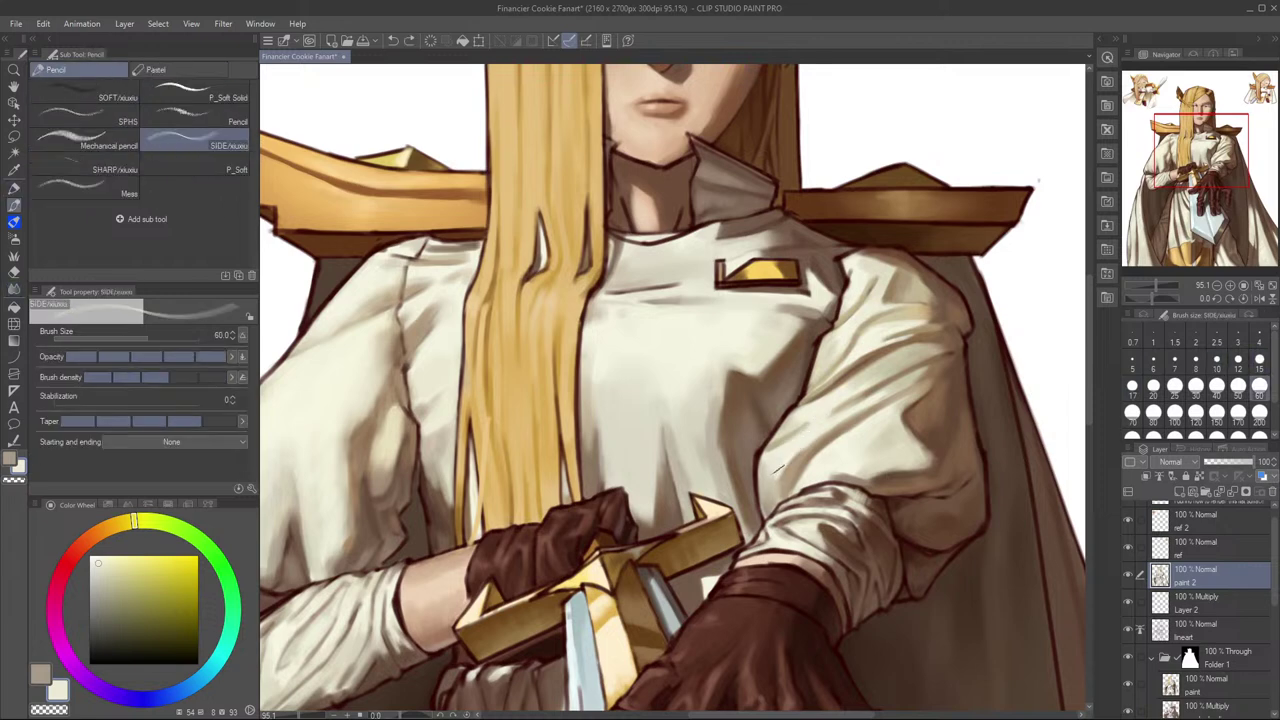
{"action": "key", "text": "p"}
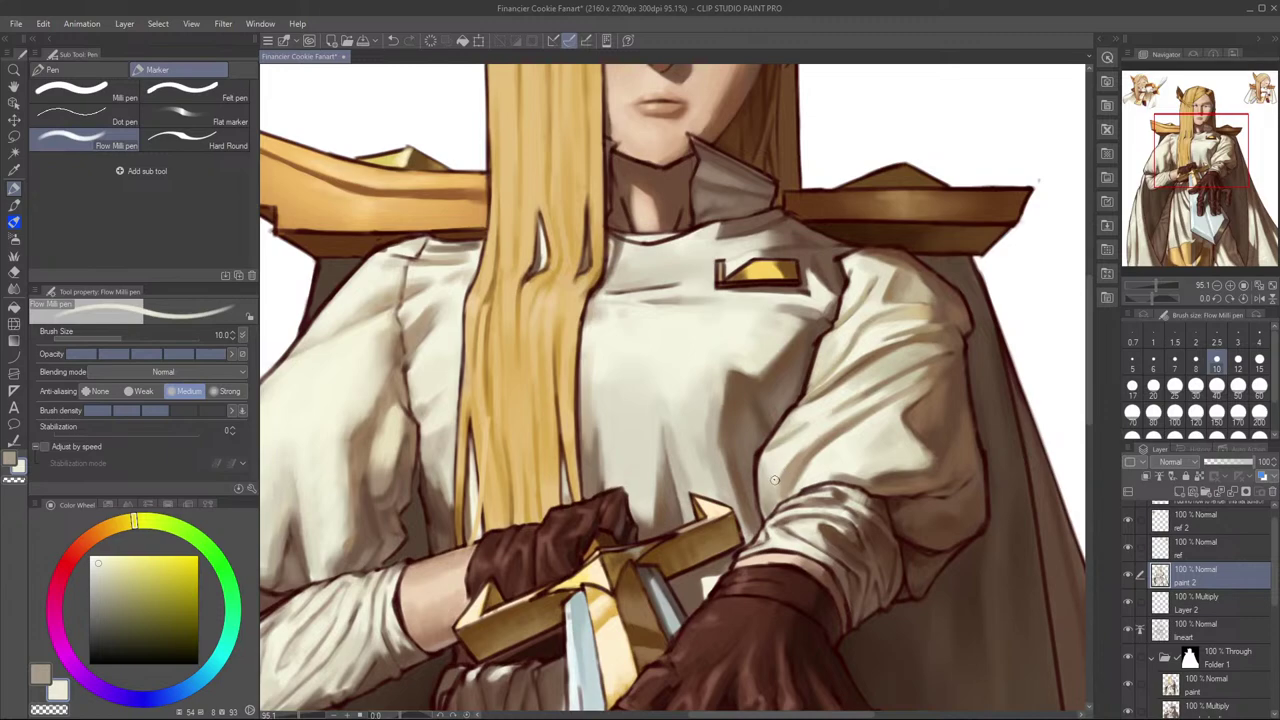
Step: Check the outstretched sleeve in mirrored view, try a sampled beige stroke above the gathered cuff and undo it
{"action": "key", "text": "h"}
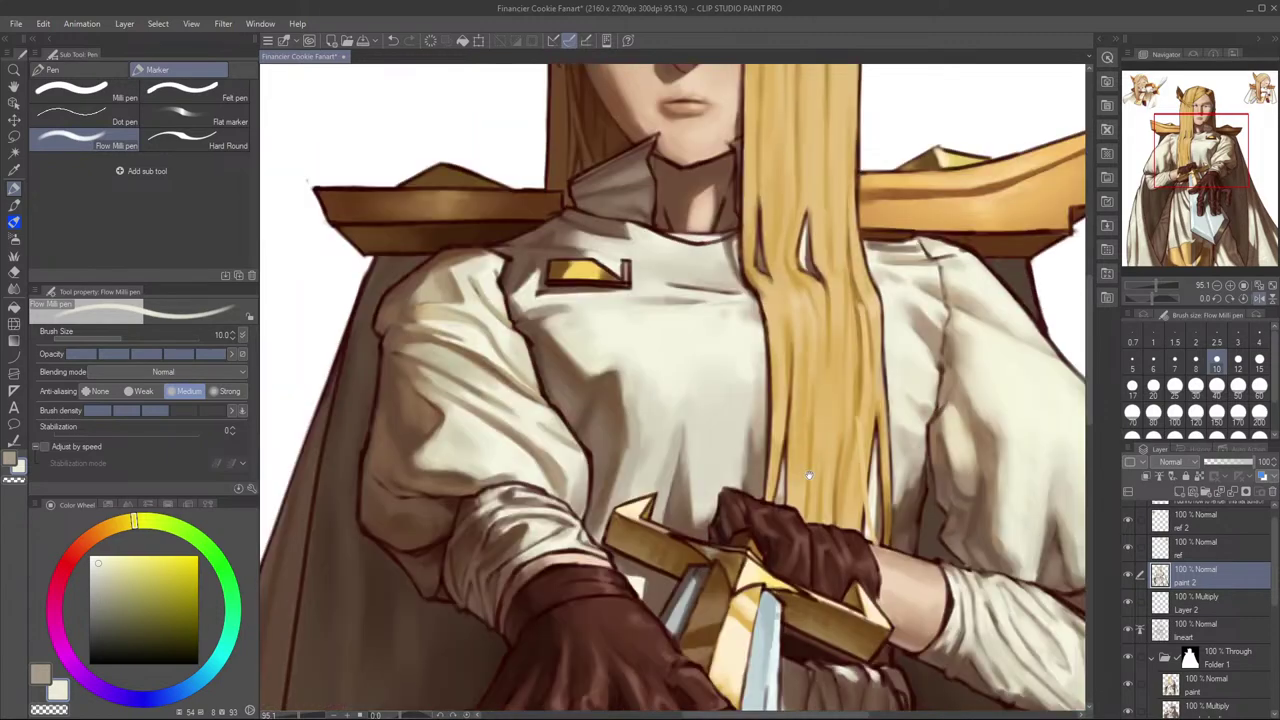
{"action": "left_click_drag", "start_coordinate": [588, 481], "coordinate": [658, 479]}
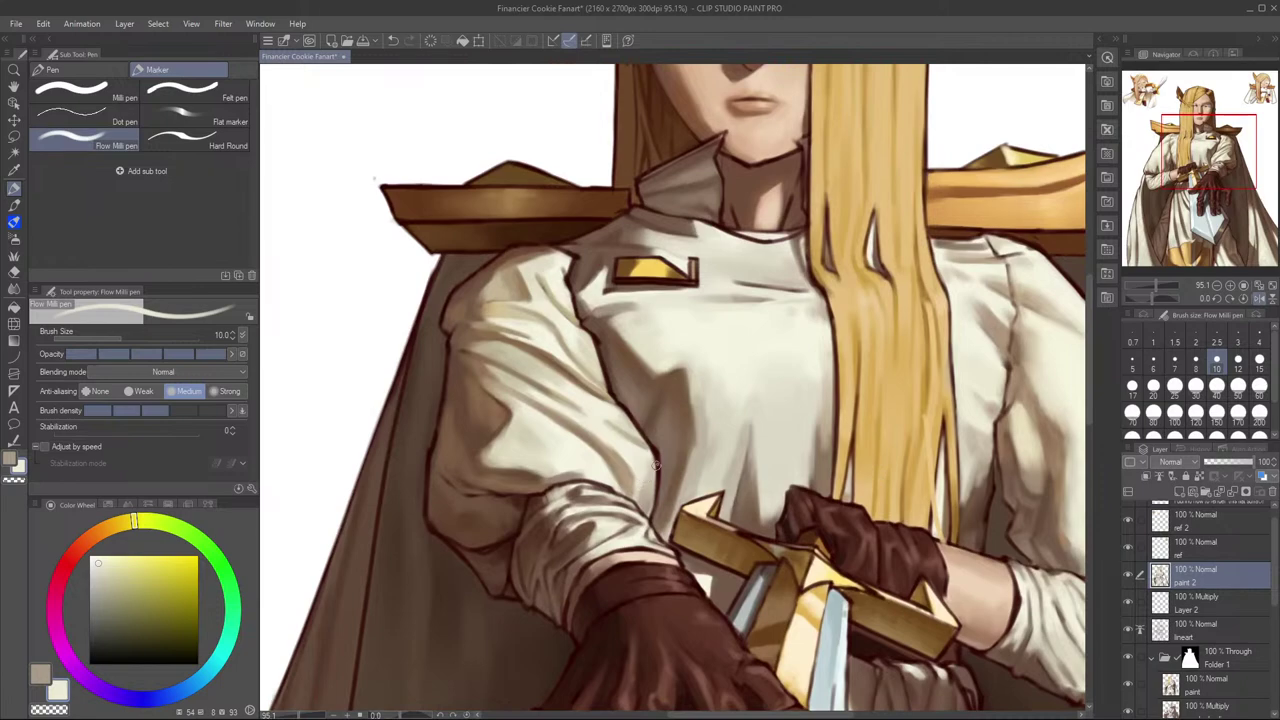
{"action": "key", "text": "h"}
{"action": "left_click", "coordinate": [741, 497], "text": "alt"}
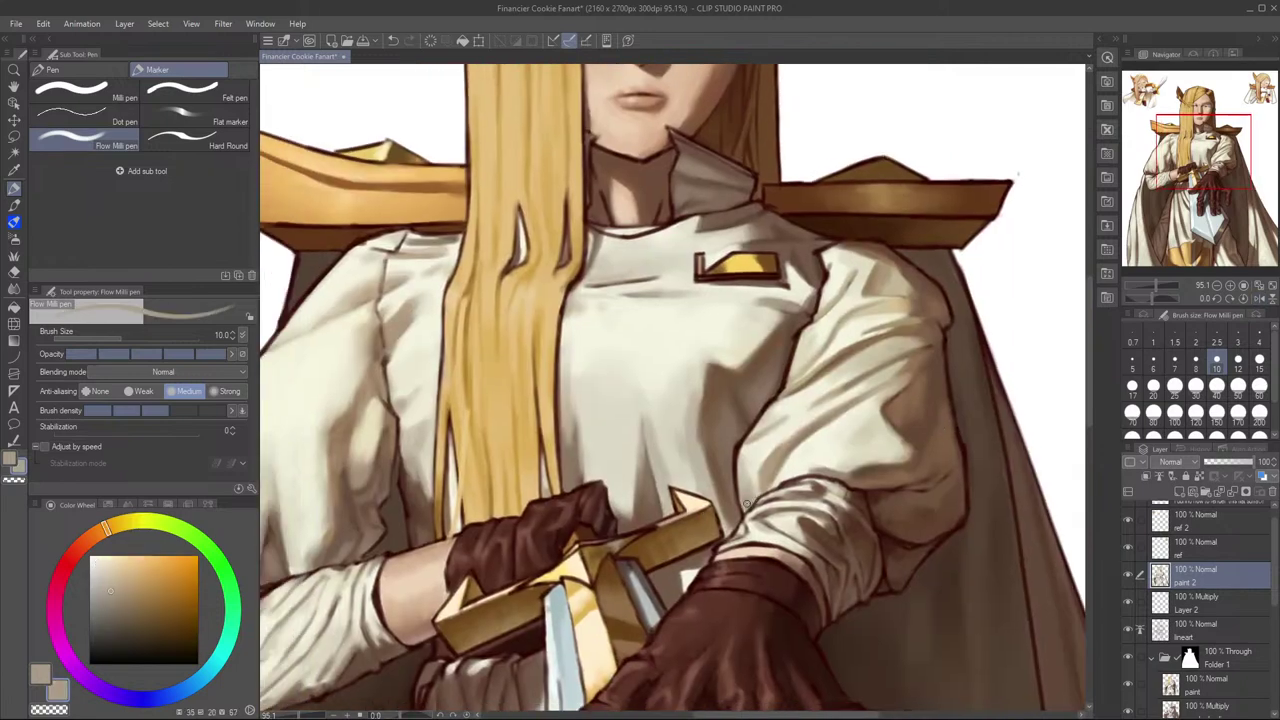
{"action": "left_click_drag", "start_coordinate": [745, 509], "coordinate": [748, 499]}
{"action": "key", "text": "ctrl+z"}
Step: Refine the fold above the outstretched arm's gathered cuff with sampled pale cream and beige tones at size 10
{"action": "left_click_drag", "start_coordinate": [809, 403], "coordinate": [801, 449]}
{"action": "left_click", "coordinate": [866, 449], "text": "ctrl"}
{"action": "left_click_drag", "start_coordinate": [917, 443], "coordinate": [887, 464]}
{"action": "scroll", "coordinate": [887, 464], "scroll_direction": "up", "scroll_amount": 5}
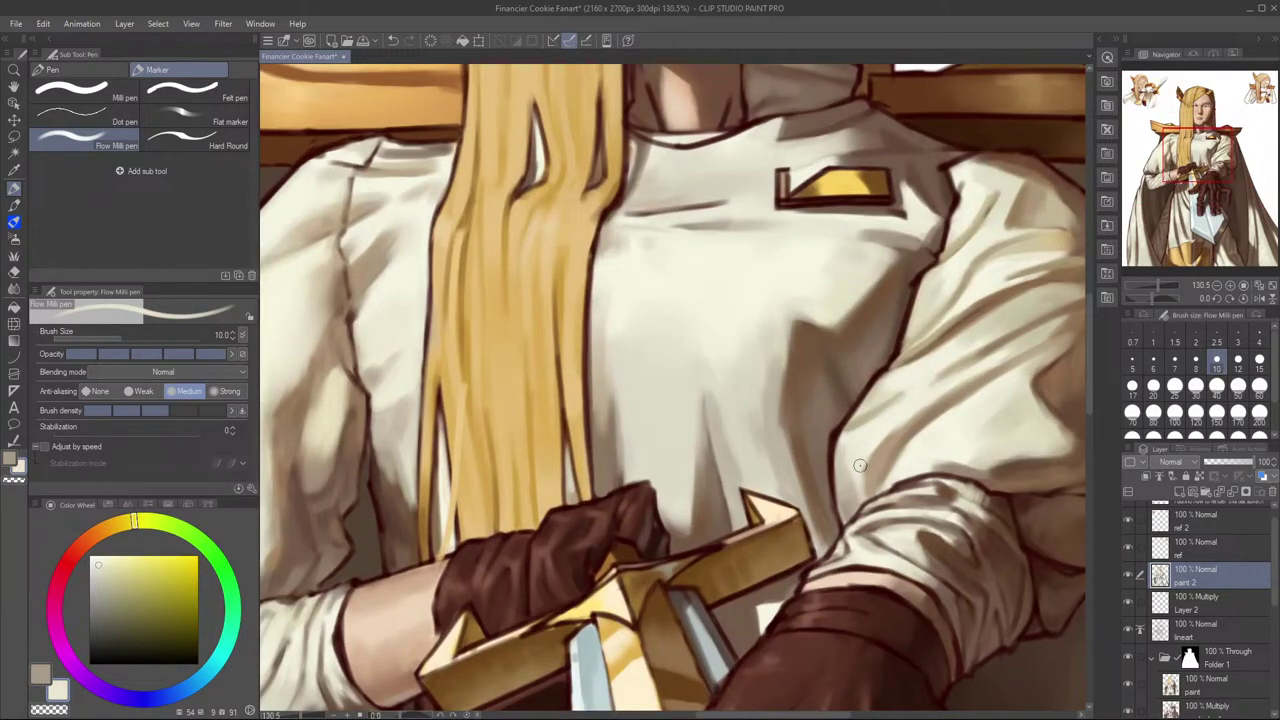
{"action": "left_click", "coordinate": [850, 494], "text": "alt"}
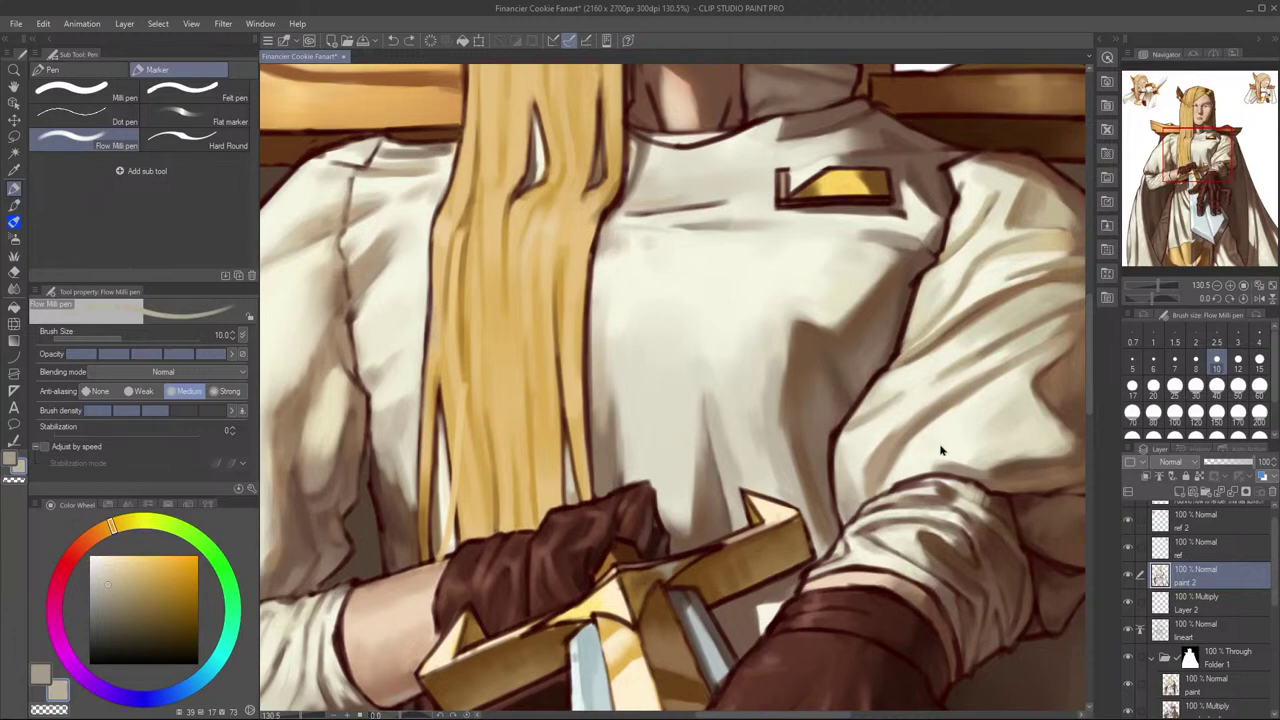
{"action": "scroll", "coordinate": [944, 444], "scroll_direction": "down", "scroll_amount": 2}
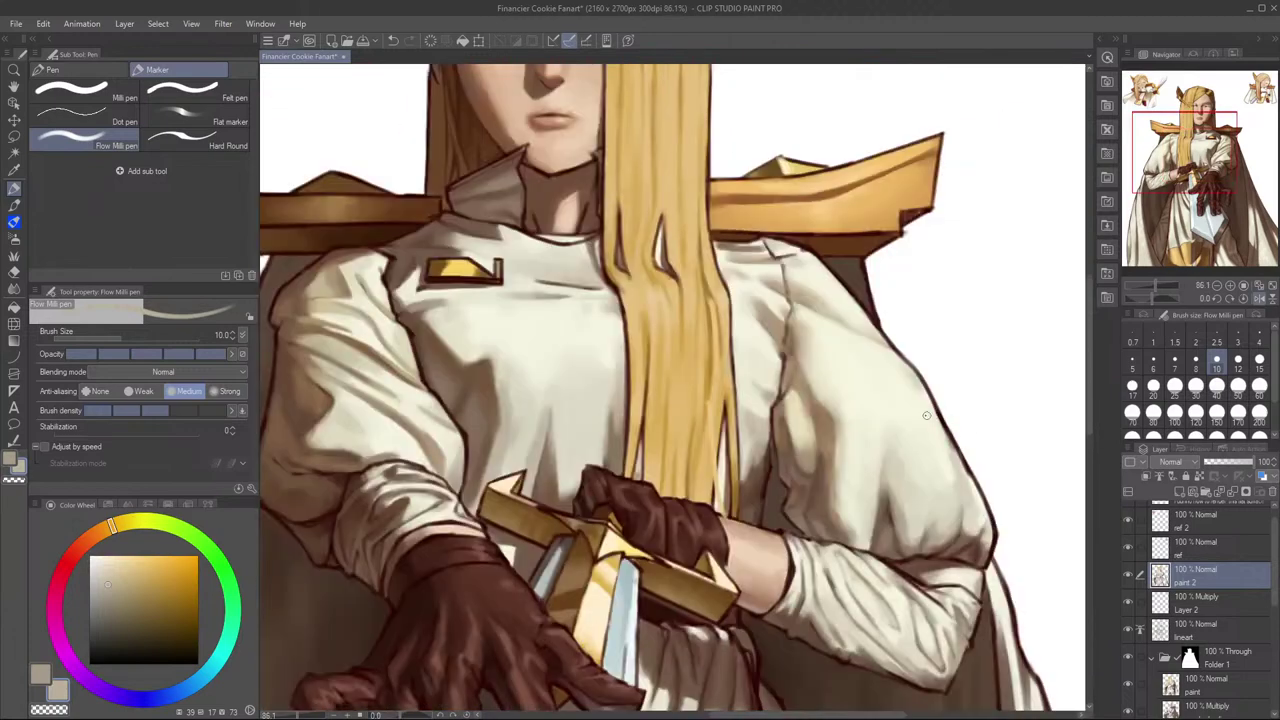
Step: Lighten the outer side of the puffed sleeve with a sampled pale cream, enlarge the brush to size 15 and check the mirrored figure
{"action": "scroll", "coordinate": [957, 428], "scroll_direction": "up", "scroll_amount": 1}
{"action": "scroll", "coordinate": [960, 429], "scroll_direction": "down", "scroll_amount": 3}
{"action": "key", "text": "h"}
{"action": "left_click_drag", "start_coordinate": [930, 457], "coordinate": [1012, 444]}
{"action": "left_click_drag", "start_coordinate": [857, 454], "coordinate": [1021, 479]}
{"action": "scroll", "coordinate": [615, 450], "scroll_direction": "up", "scroll_amount": 4}
{"action": "scroll", "coordinate": [615, 450], "scroll_direction": "down", "scroll_amount": 2}
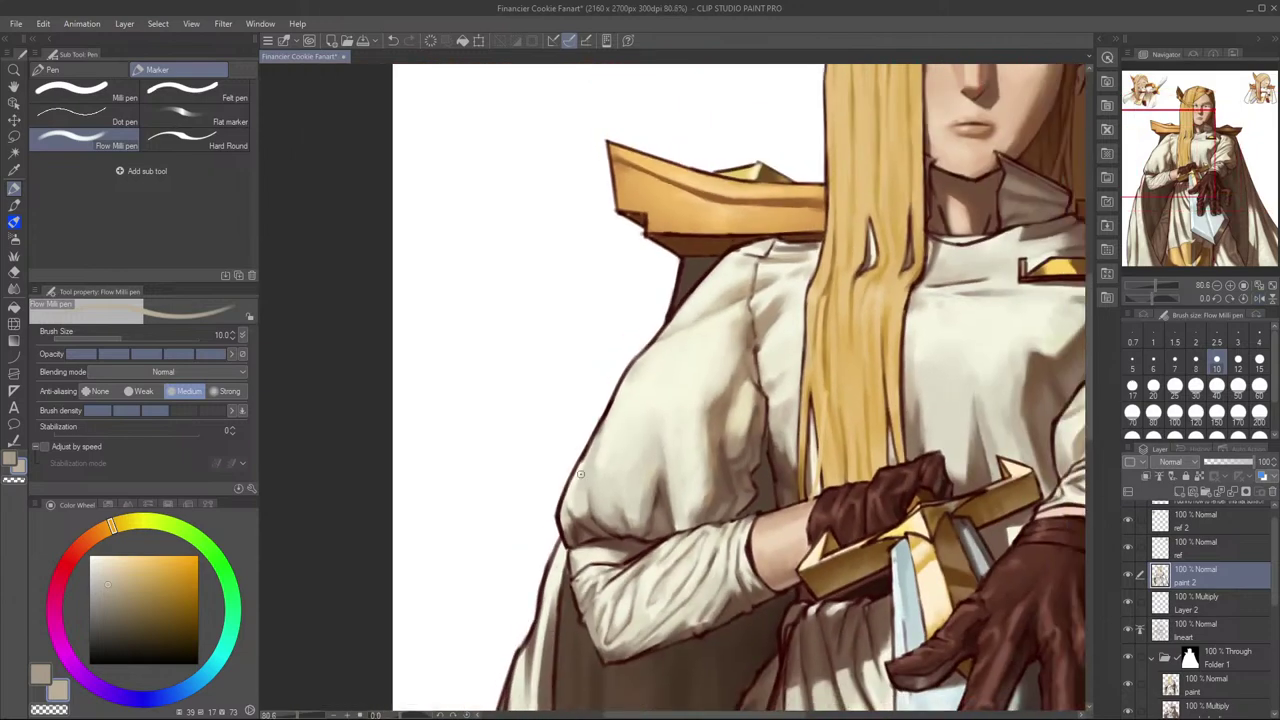
{"action": "left_click", "coordinate": [578, 479], "text": "alt"}
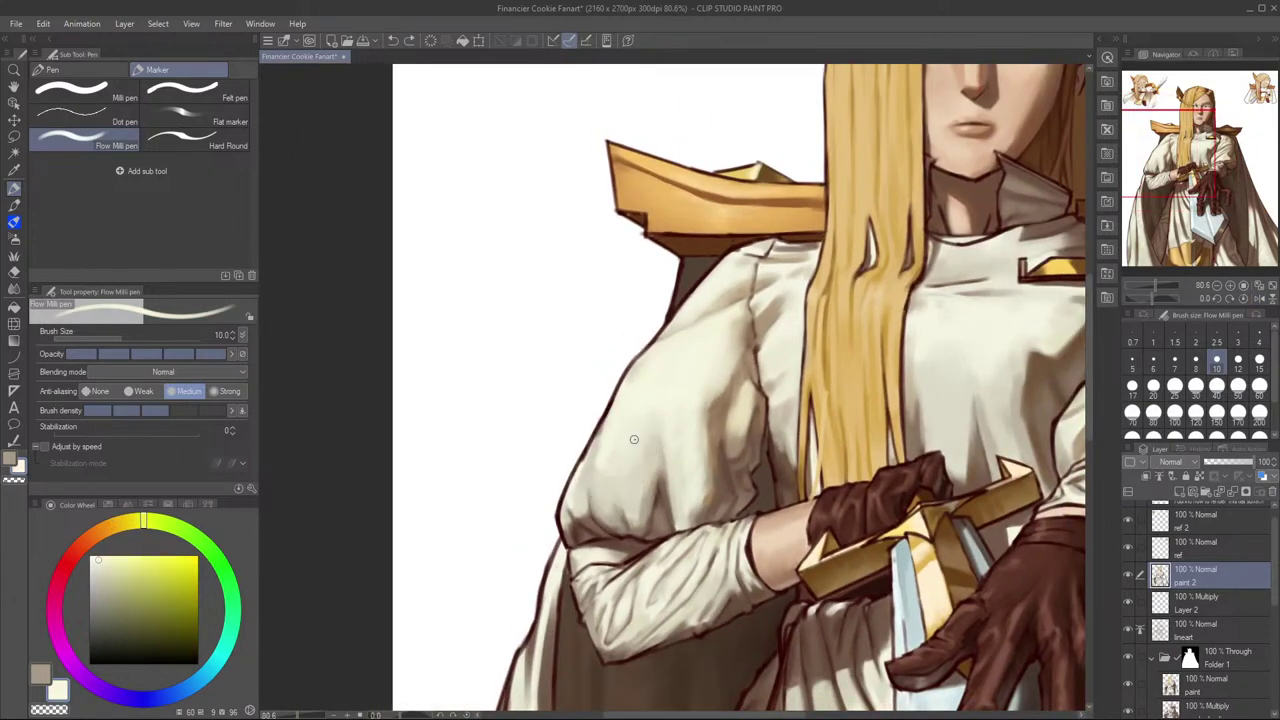
{"action": "key", "text": "bracketright"}
{"action": "key", "text": "bracketright"}
{"action": "scroll", "coordinate": [754, 434], "scroll_direction": "down", "scroll_amount": 3}
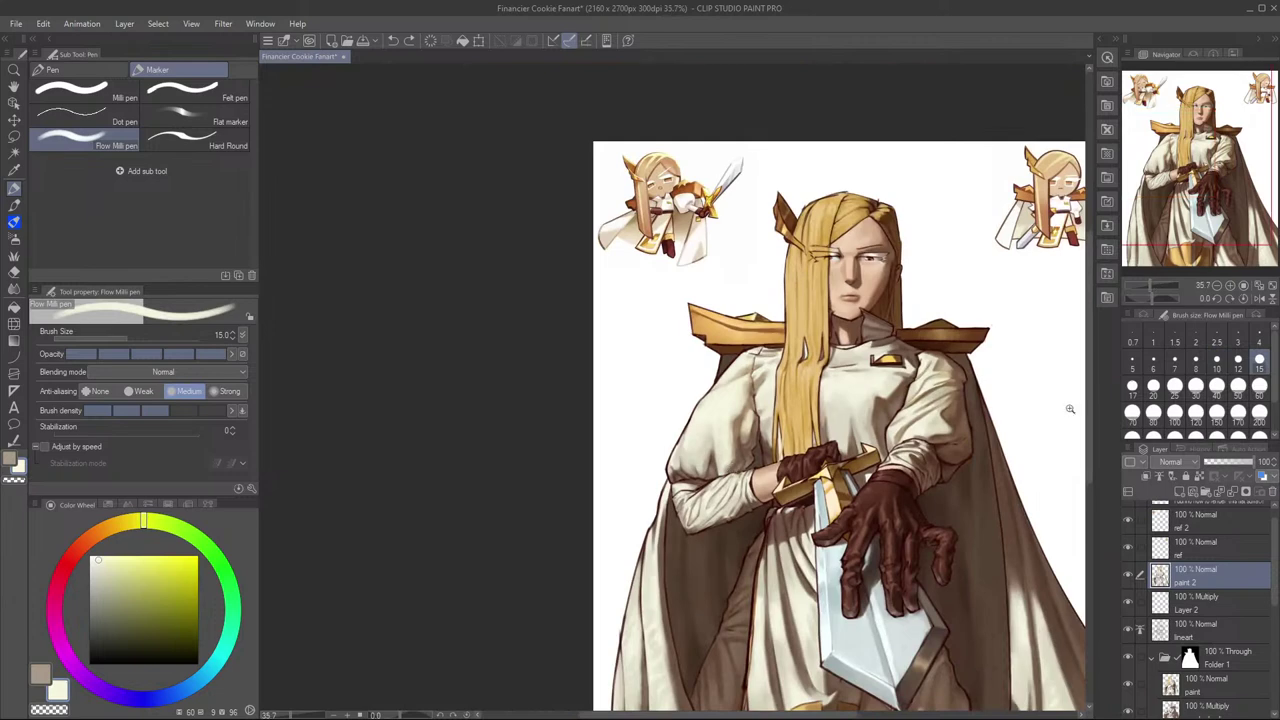
{"action": "scroll", "coordinate": [994, 438], "scroll_direction": "up", "scroll_amount": 1}
{"action": "scroll", "coordinate": [1012, 434], "scroll_direction": "up", "scroll_amount": 1}
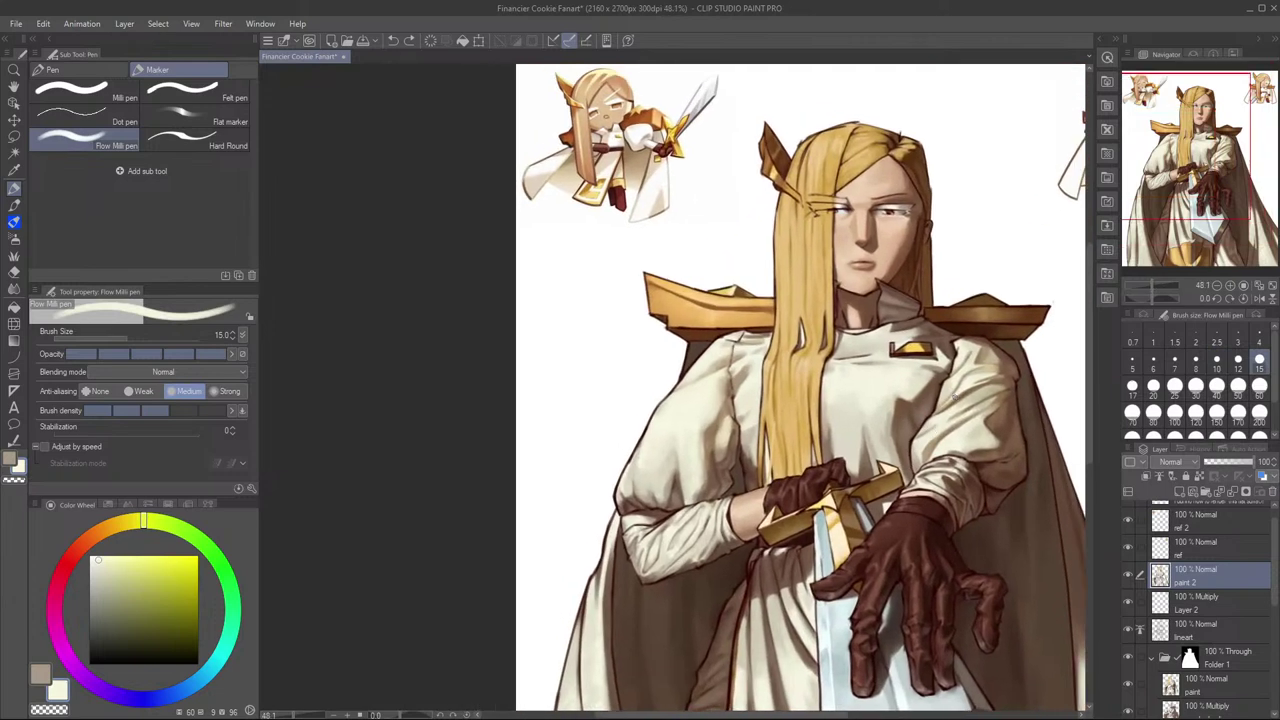
{"action": "key", "text": "h"}
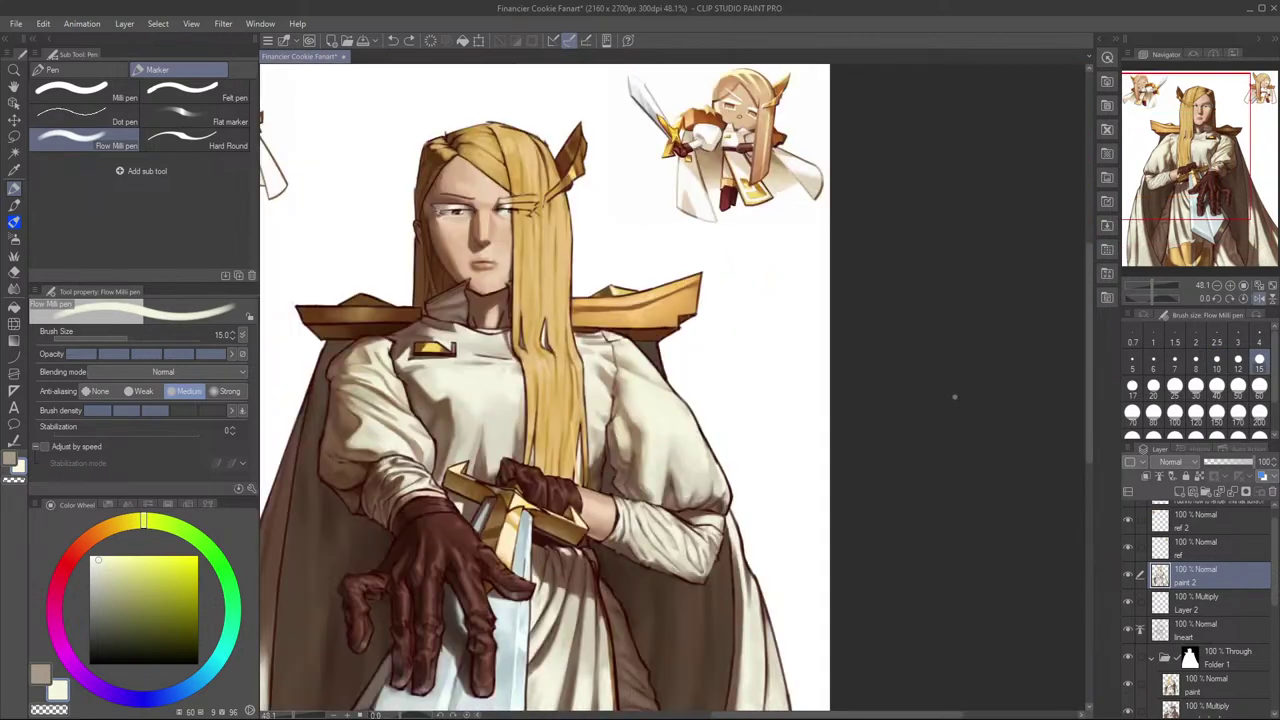
Step: Return the canvas to the unmirrored view and compare the figure with the paint 2 layer hidden and shown
{"action": "key", "text": "h"}
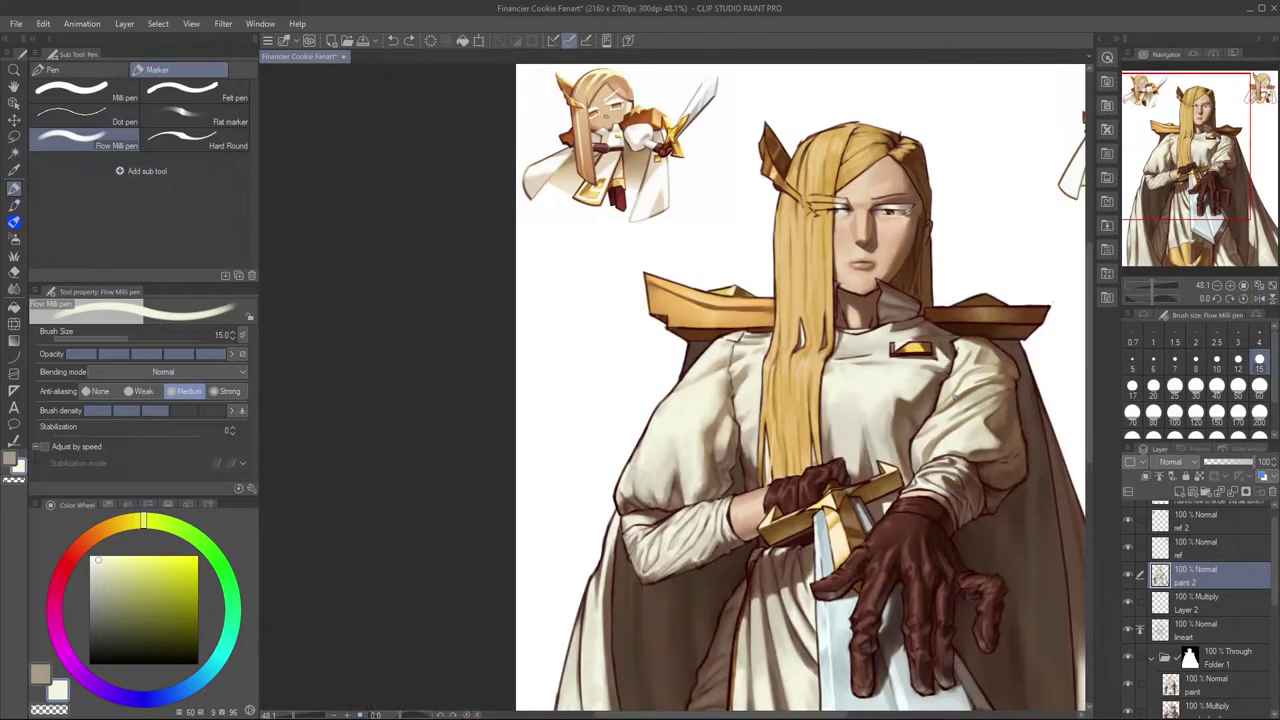
{"action": "mouse_move", "coordinate": [1078, 449]}
{"action": "left_mouse_down"}
{"action": "mouse_move", "coordinate": [971, 404]}
{"action": "mouse_move", "coordinate": [1021, 380]}
{"action": "left_mouse_up"}
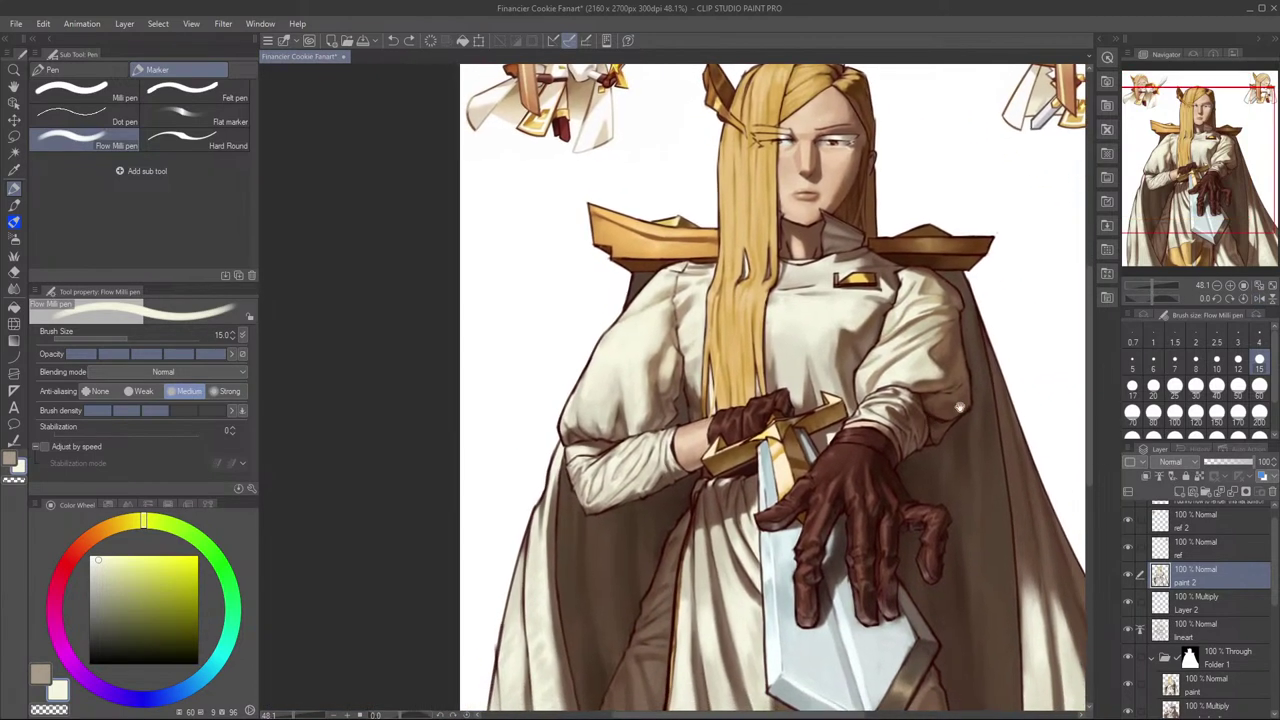
{"action": "left_click", "coordinate": [1130, 577]}
{"action": "left_click", "coordinate": [1129, 577]}
{"action": "left_click", "coordinate": [1129, 577]}
{"action": "left_click", "coordinate": [1129, 578]}
{"action": "left_click", "coordinate": [1129, 580]}
{"action": "left_click", "coordinate": [1129, 580]}
{"action": "left_click", "coordinate": [1129, 580]}
{"action": "left_click", "coordinate": [1129, 580]}
{"action": "left_click", "coordinate": [1129, 580]}
{"action": "left_click", "coordinate": [1129, 580]}
Step: Refine the upper folds of the outstretched arm's sleeve with sampled creams and a slightly darker picked tone, reducing the brush to size 10
{"action": "scroll", "coordinate": [916, 322], "scroll_direction": "up", "scroll_amount": 3}
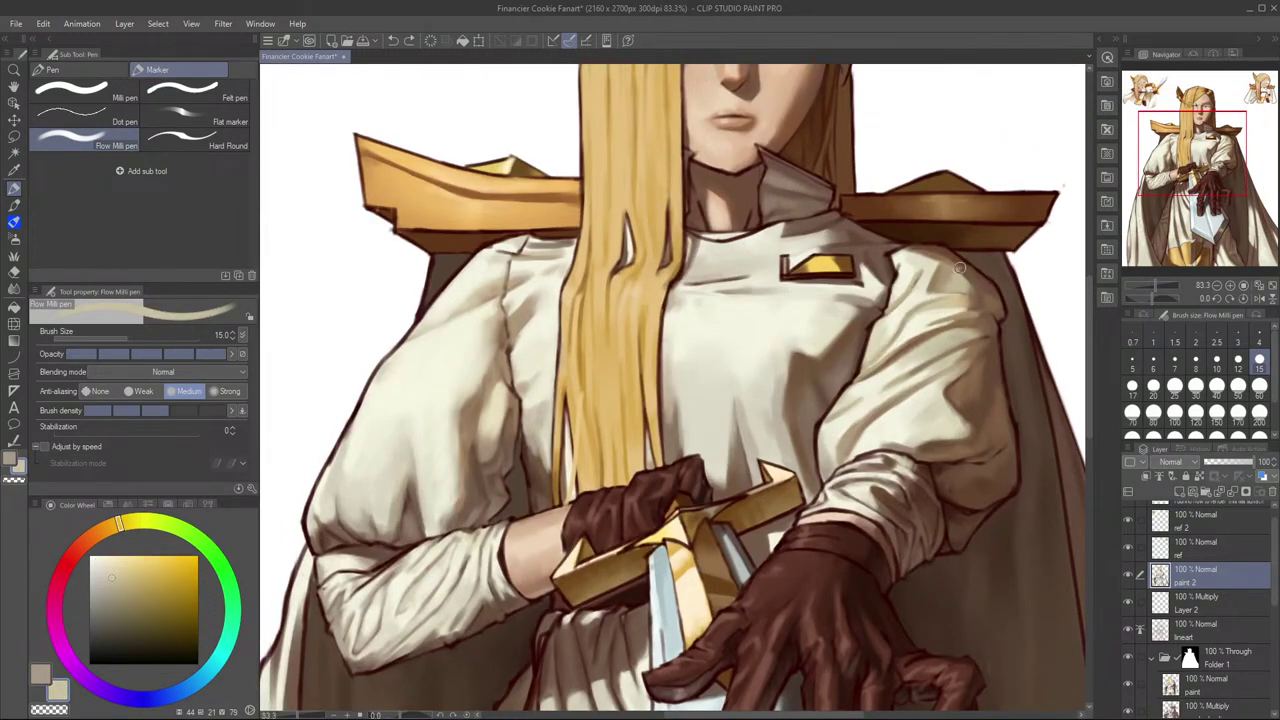
{"action": "left_click", "coordinate": [905, 337], "text": "alt"}
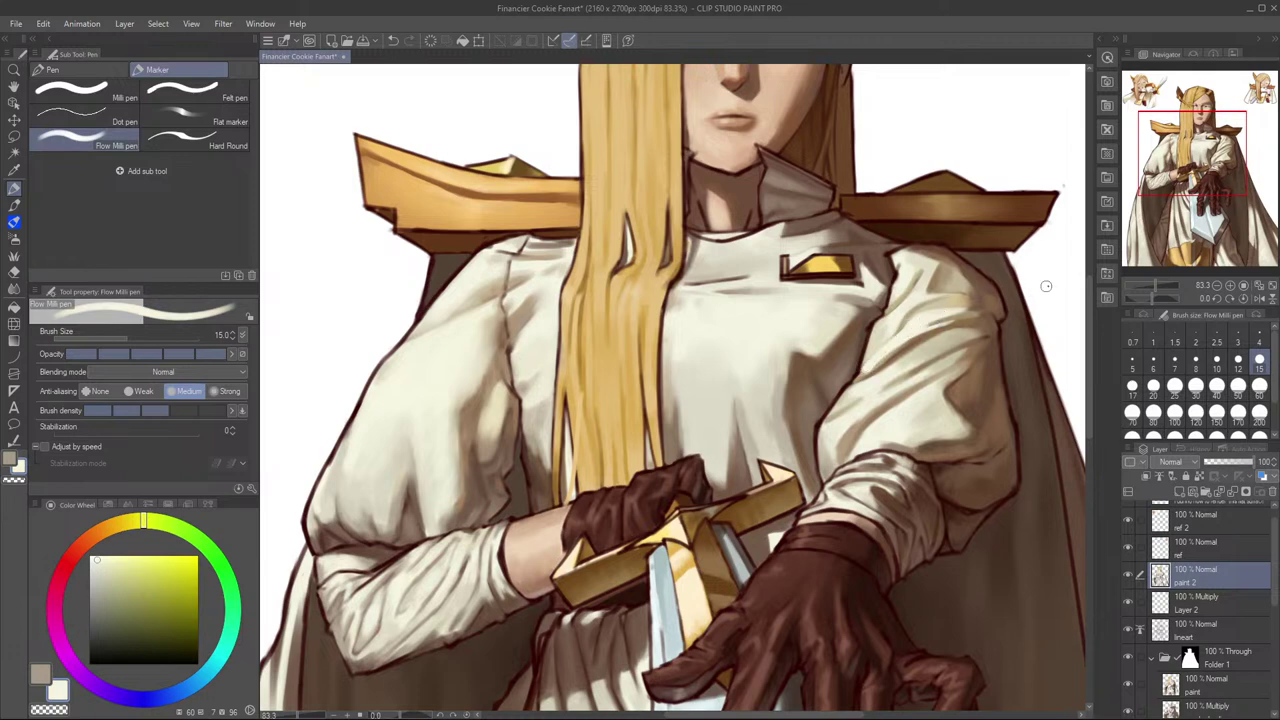
{"action": "left_click", "coordinate": [877, 349], "text": "alt"}
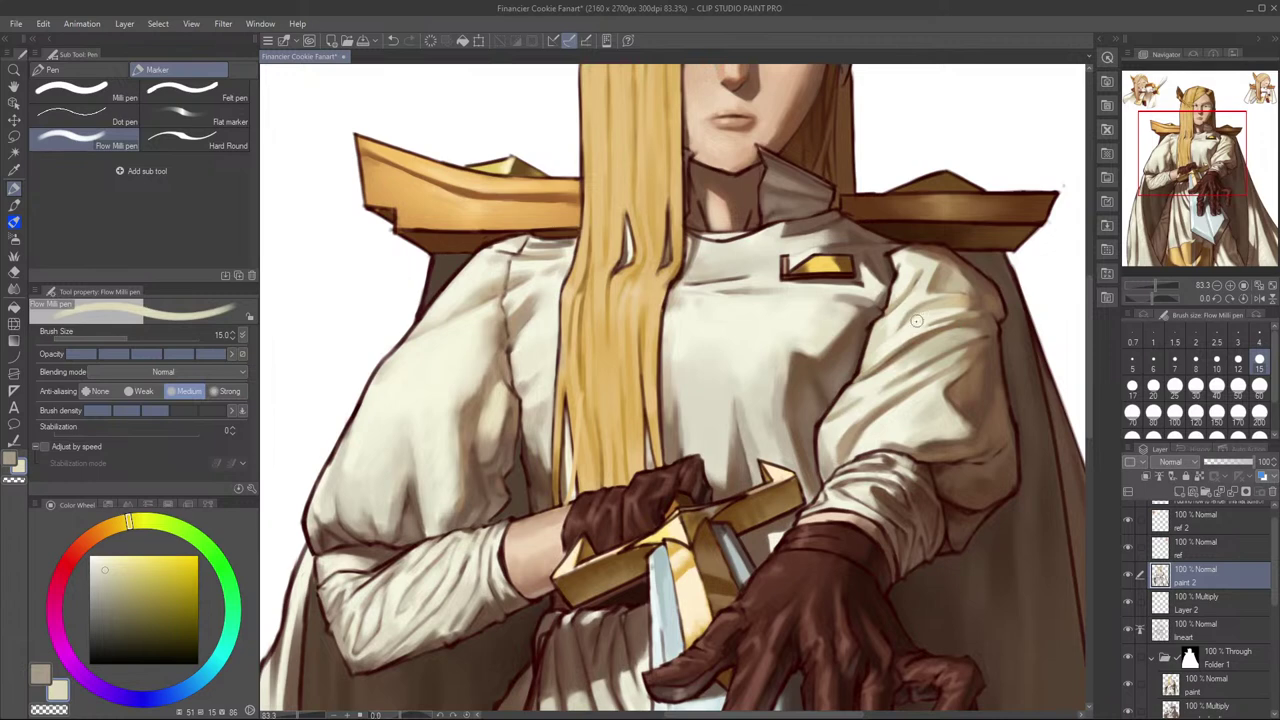
{"action": "left_click", "coordinate": [107, 577]}
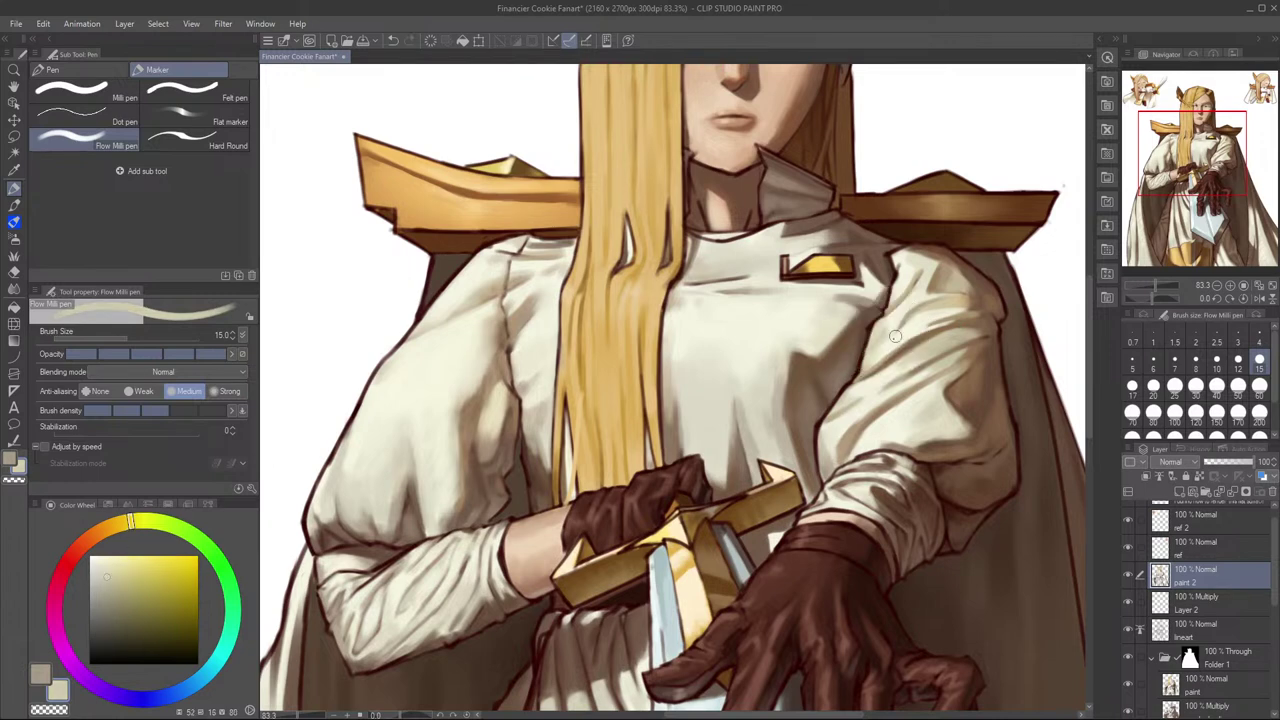
{"action": "key", "text": "bracketleft"}
{"action": "key", "text": "bracketleft"}
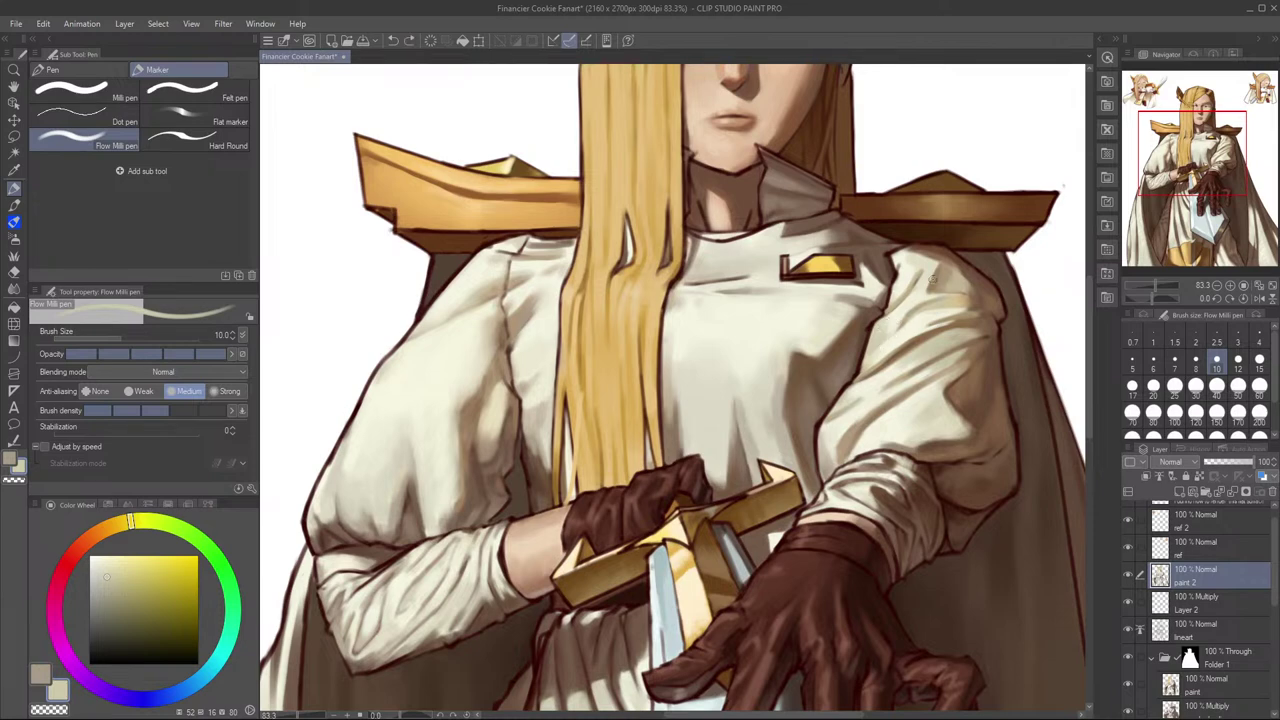
Step: Blend the shoulder folds of the outstretched sleeve with sampled pale cream at size 15, refining them with beige and cream at size 8
{"action": "left_click", "coordinate": [898, 318], "text": "alt"}
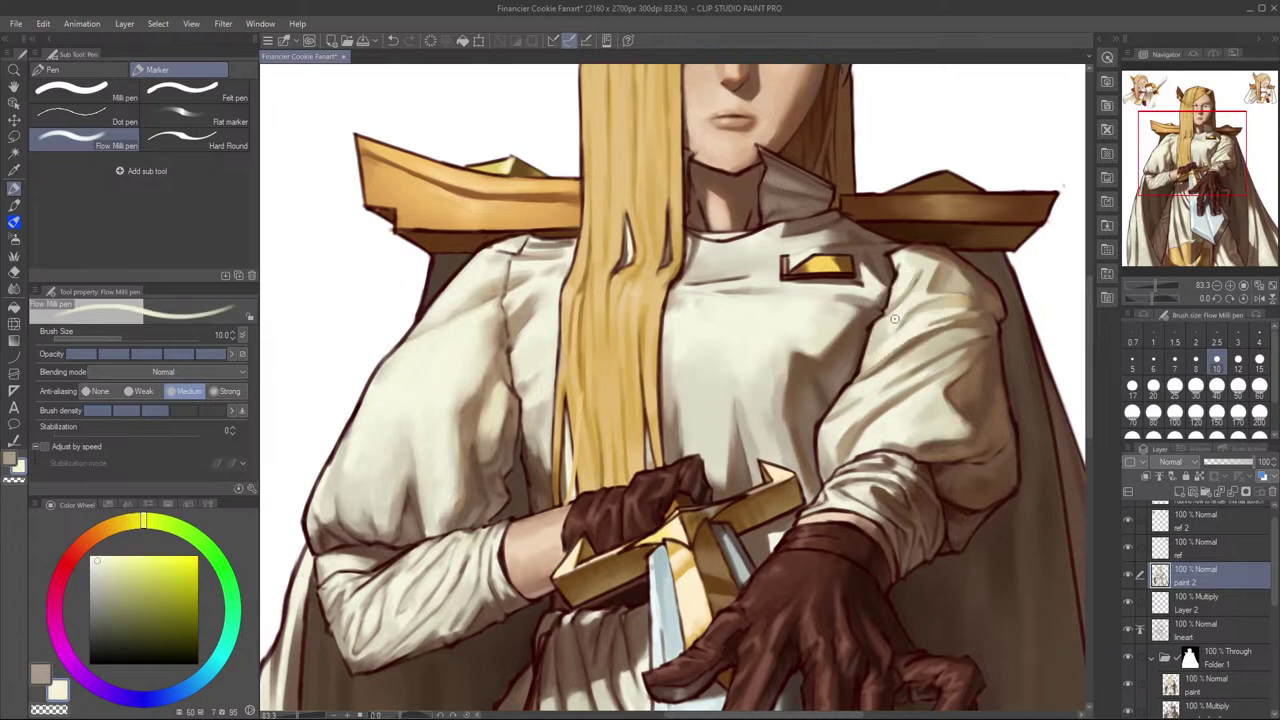
{"action": "key", "text": "bracketright"}
{"action": "key", "text": "bracketright"}
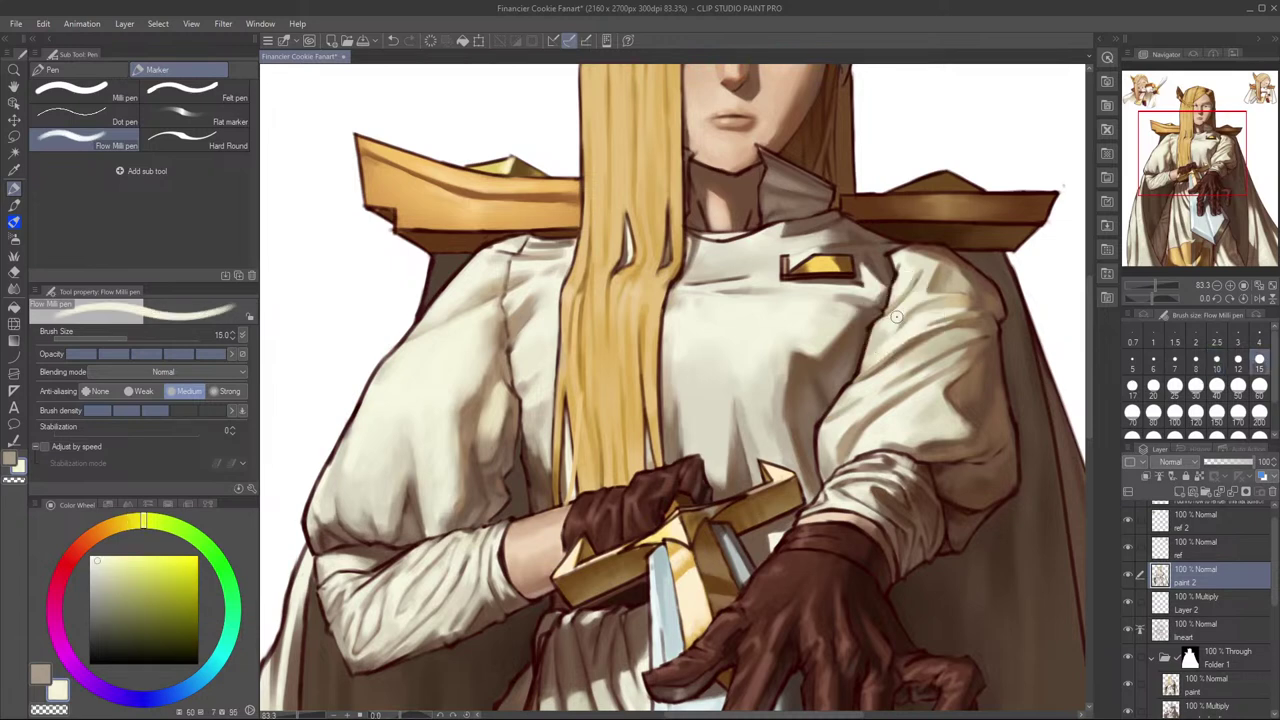
{"action": "left_click", "coordinate": [880, 352], "text": "alt"}
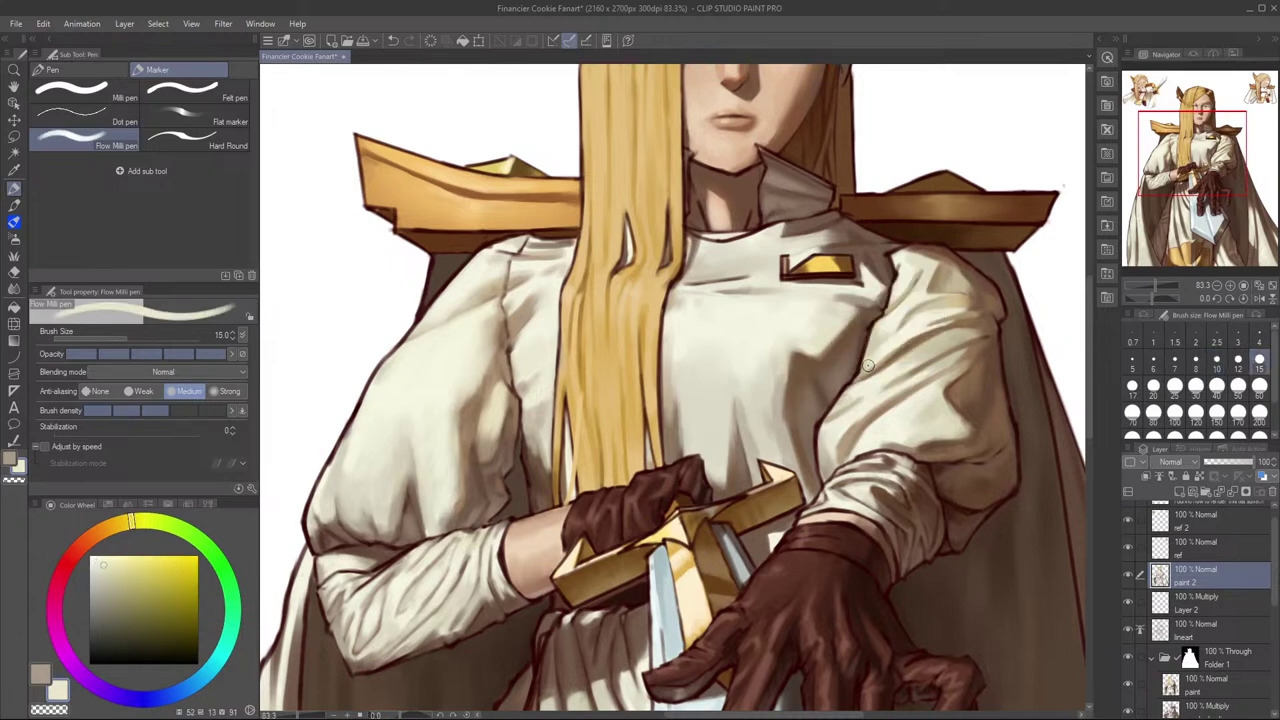
{"action": "left_click", "coordinate": [866, 368], "text": "alt"}
{"action": "key", "text": "bracketleft"}
{"action": "key", "text": "bracketleft"}
{"action": "key", "text": "bracketleft"}
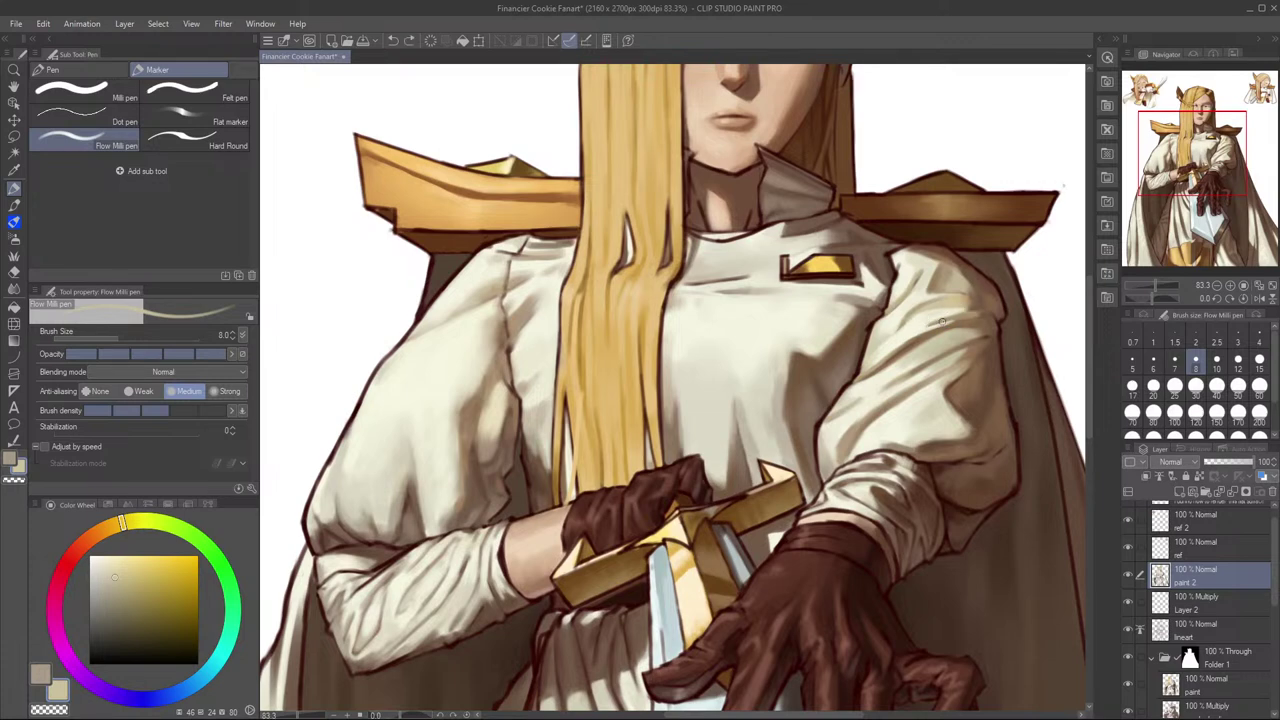
{"action": "left_click", "coordinate": [911, 329], "text": "alt"}
{"action": "scroll", "coordinate": [962, 398], "scroll_direction": "down", "scroll_amount": 3}
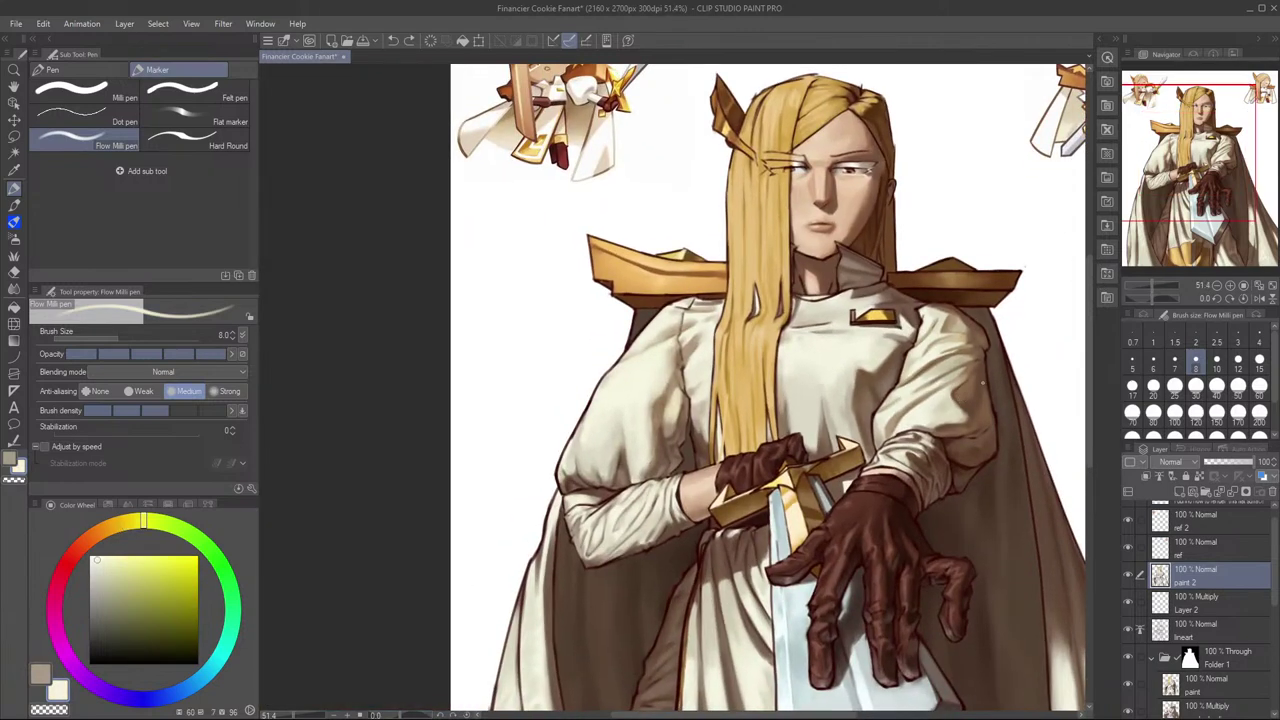
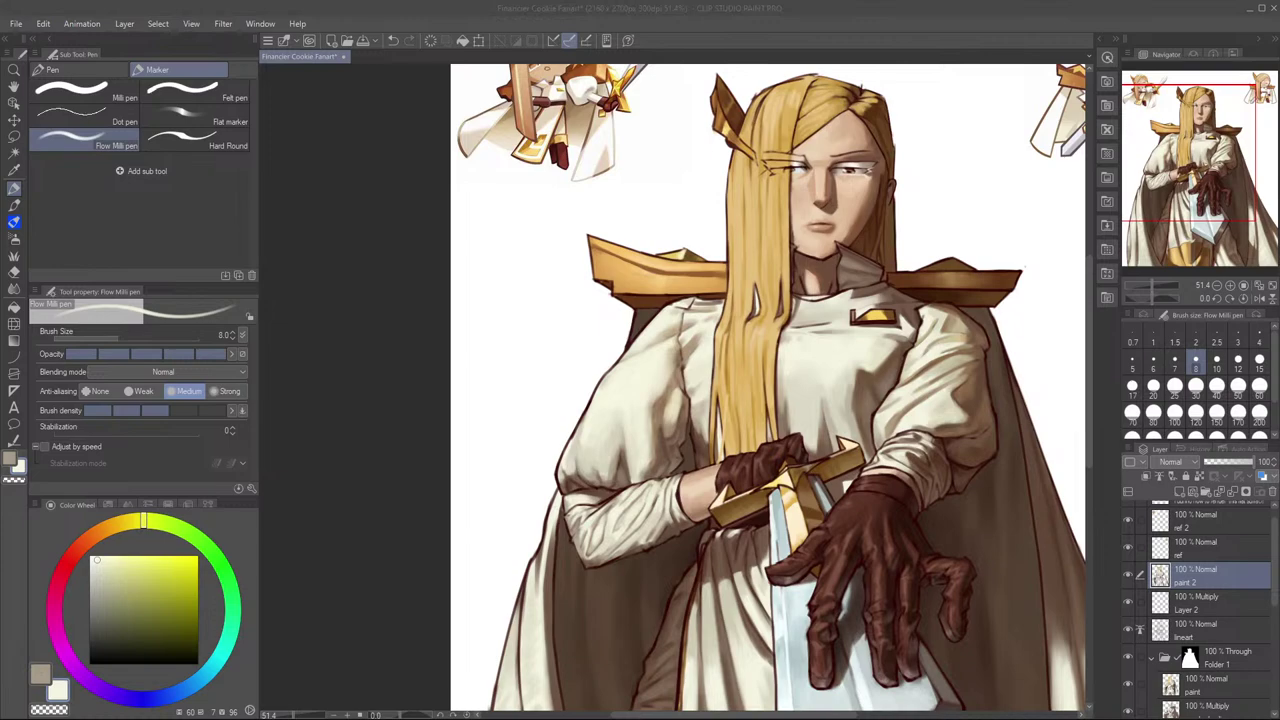
Step: Paint the fold near the outstretched arm's armpit with sampled tones at size 8, undoing and redrawing the beige stroke
{"action": "left_click", "coordinate": [399, 265]}
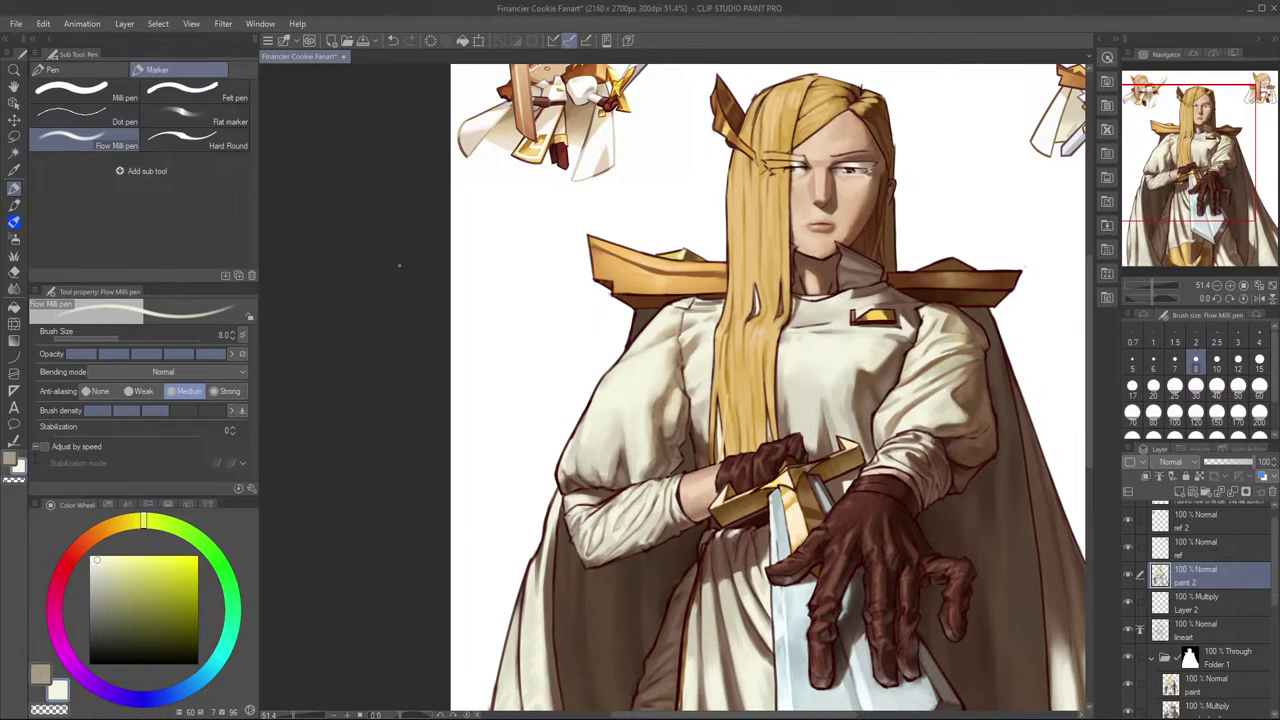
{"action": "scroll", "coordinate": [951, 328], "scroll_direction": "up", "scroll_amount": 5}
{"action": "left_click", "coordinate": [812, 449], "text": "alt"}
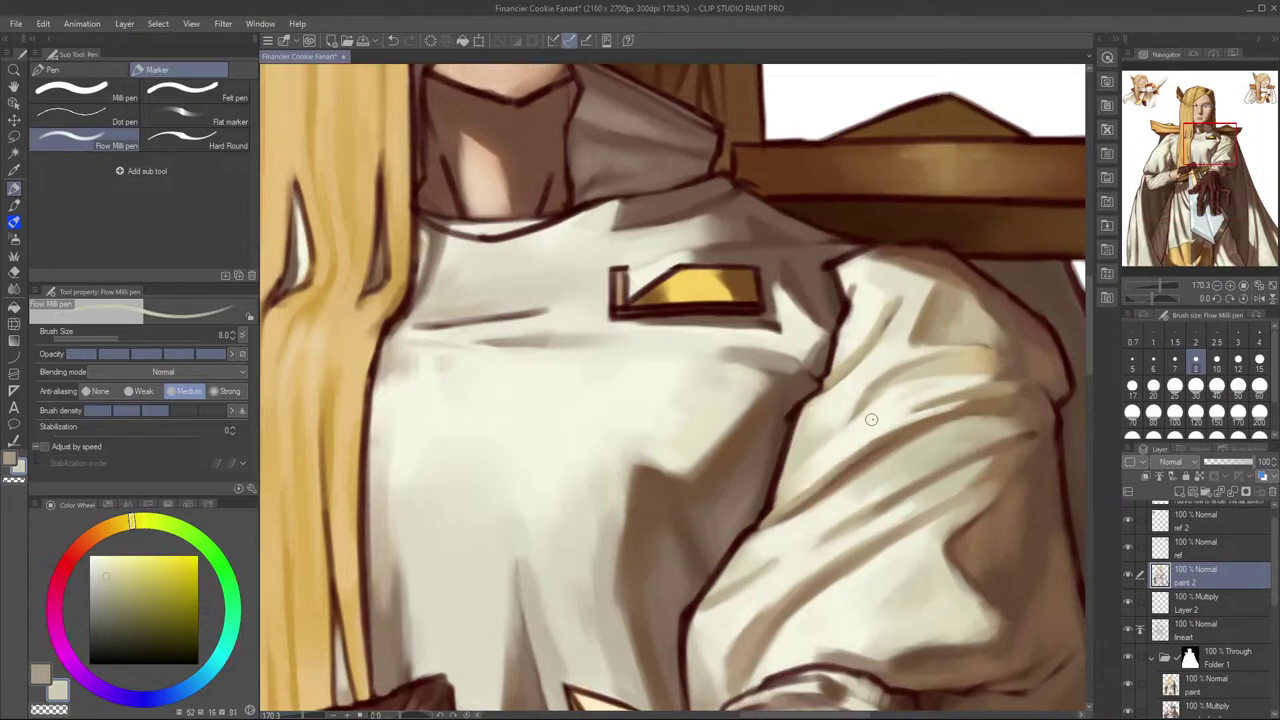
{"action": "left_click", "coordinate": [855, 415], "text": "alt"}
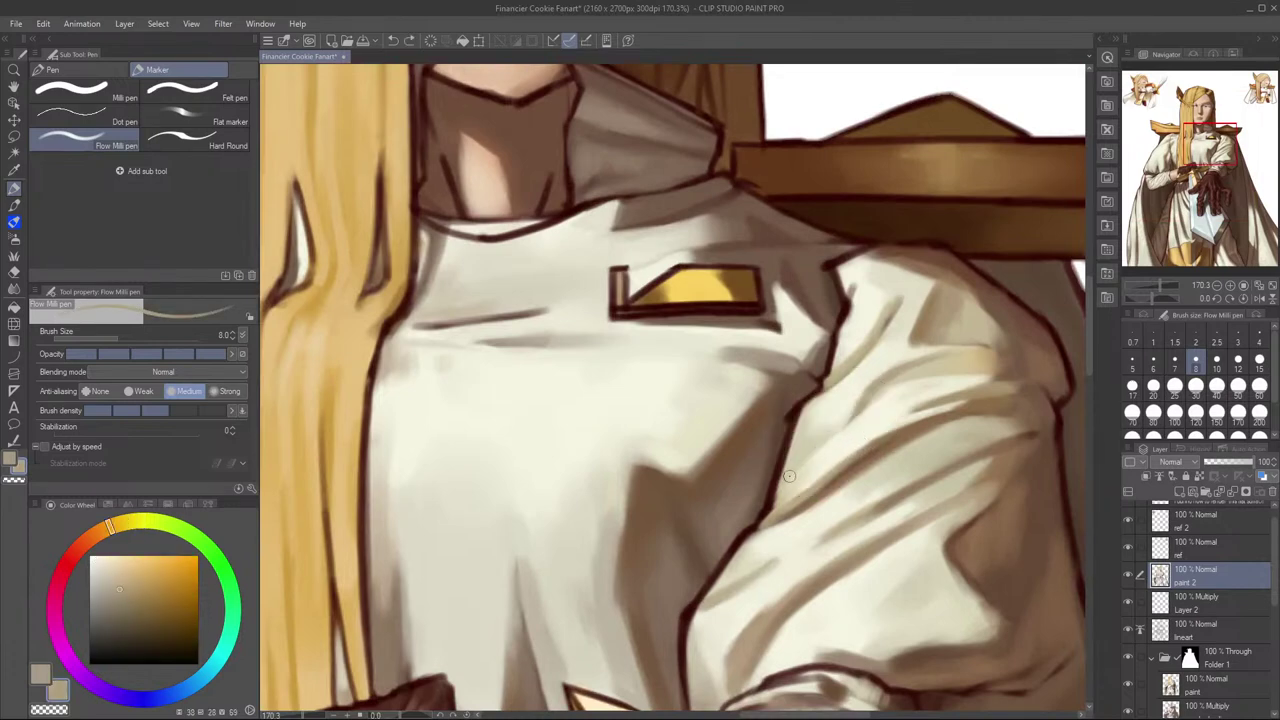
{"action": "left_click_drag", "start_coordinate": [777, 488], "coordinate": [830, 440]}
{"action": "key", "text": "ctrl+z"}
{"action": "key", "text": "ctrl+z"}
{"action": "left_click_drag", "start_coordinate": [774, 488], "coordinate": [826, 446]}
Step: Clean up the edge between the chest and the outstretched sleeve with sampled dark maroon, beige and brown at size 8
{"action": "left_click", "coordinate": [773, 484], "text": "alt"}
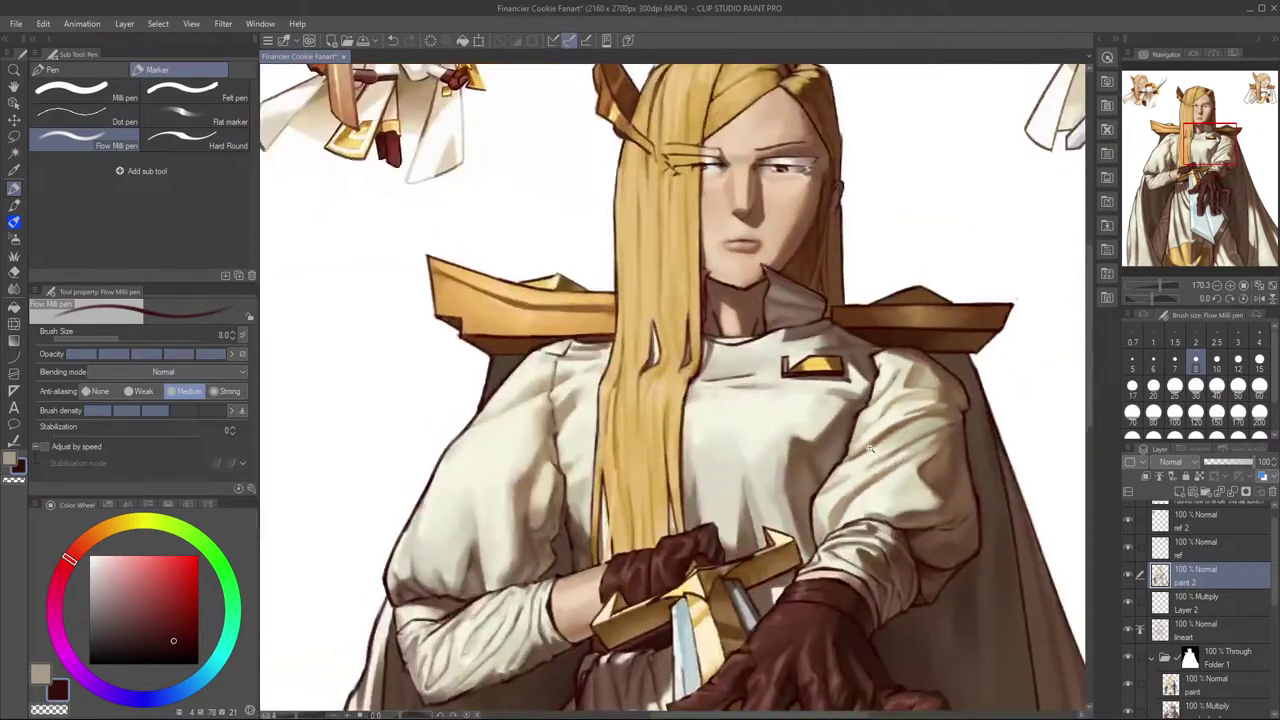
{"action": "scroll", "coordinate": [780, 480], "scroll_direction": "down", "scroll_amount": 2}
{"action": "mouse_move", "coordinate": [902, 407]}
{"action": "left_mouse_down"}
{"action": "mouse_move", "coordinate": [815, 410]}
{"action": "mouse_move", "coordinate": [917, 397]}
{"action": "left_mouse_up"}
{"action": "scroll", "coordinate": [845, 443], "scroll_direction": "up", "scroll_amount": 2}
{"action": "left_click", "coordinate": [826, 449], "text": "alt"}
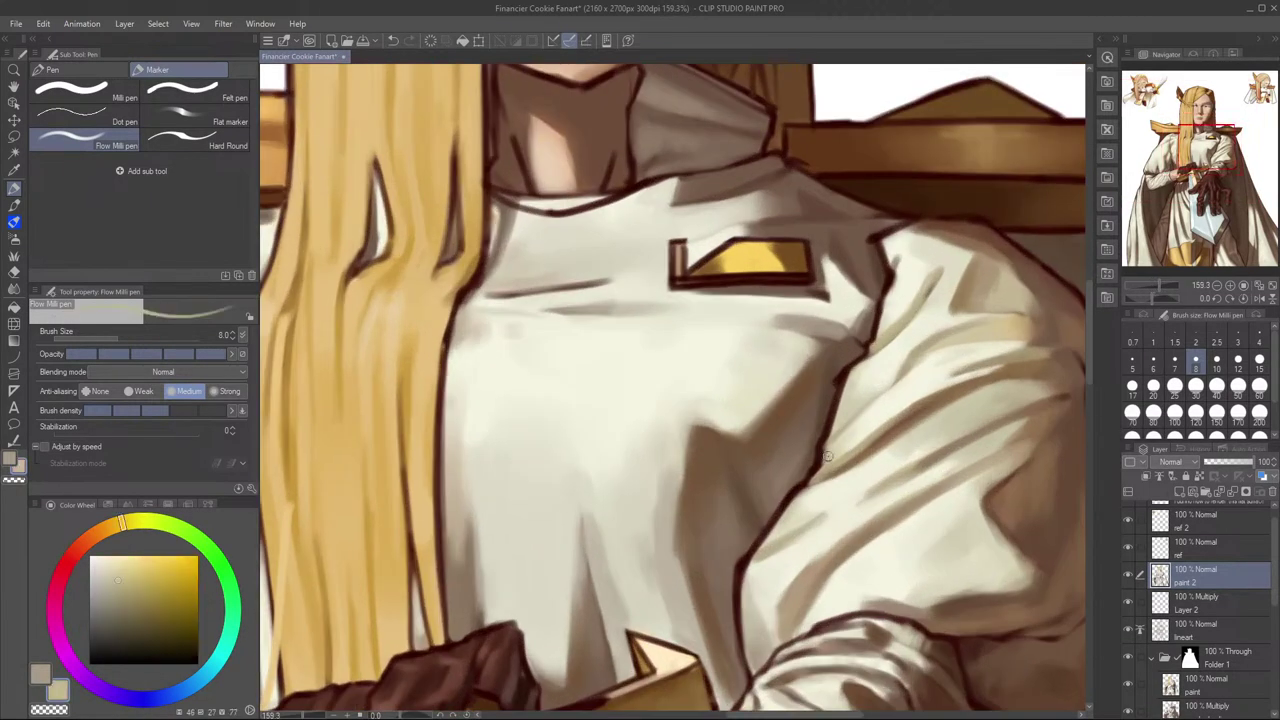
{"action": "scroll", "coordinate": [955, 378], "scroll_direction": "down", "scroll_amount": 5}
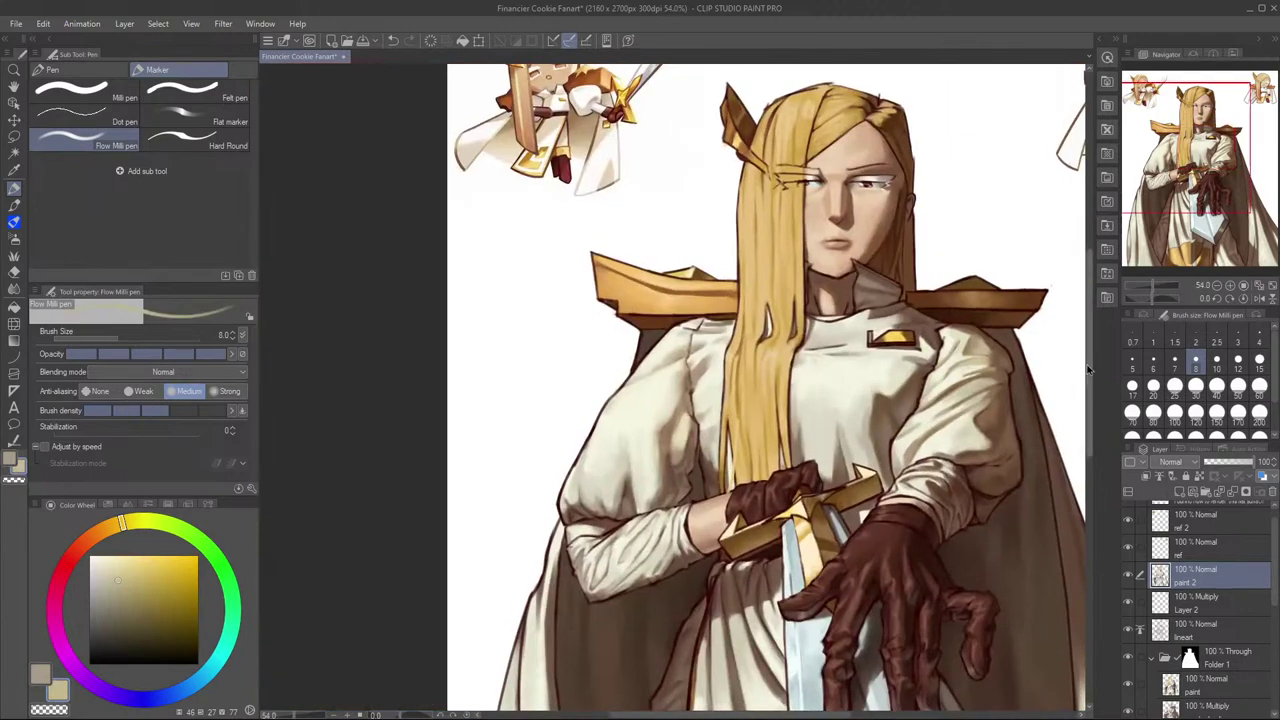
{"action": "scroll", "coordinate": [1028, 371], "scroll_direction": "up", "scroll_amount": 2}
{"action": "scroll", "coordinate": [1028, 371], "scroll_direction": "up", "scroll_amount": 2}
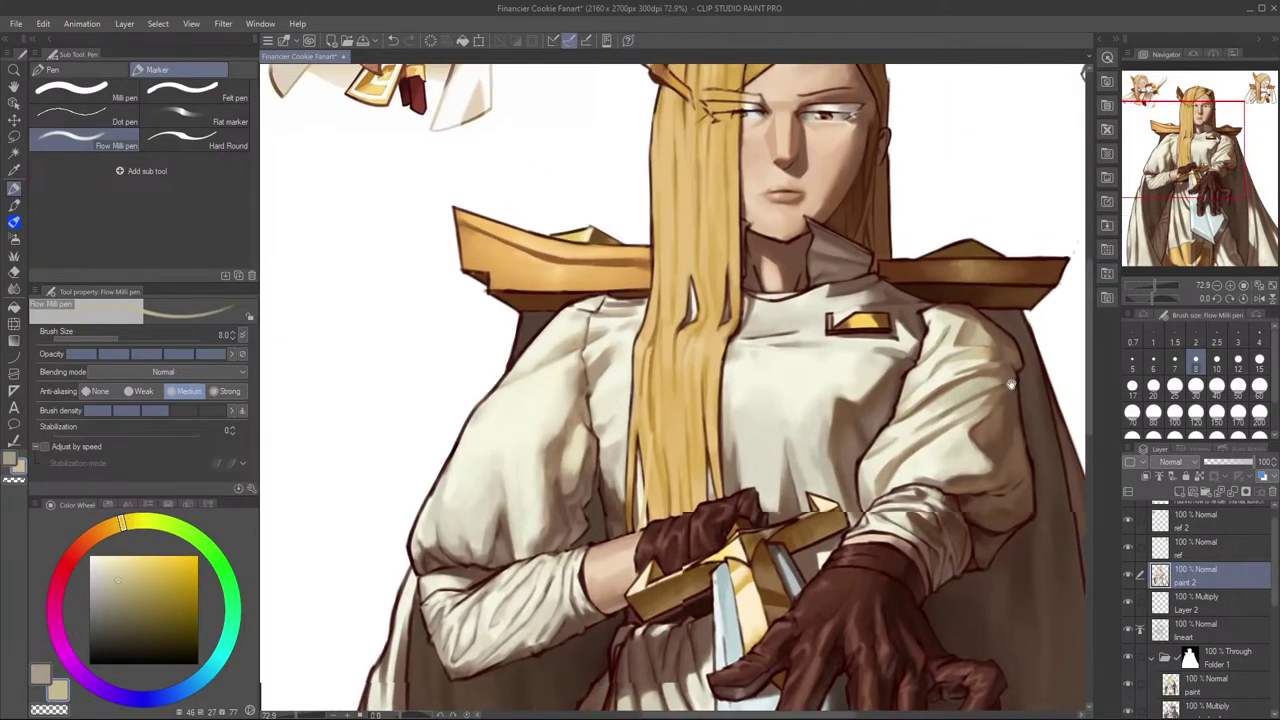
{"action": "left_click", "coordinate": [887, 394], "text": "alt"}
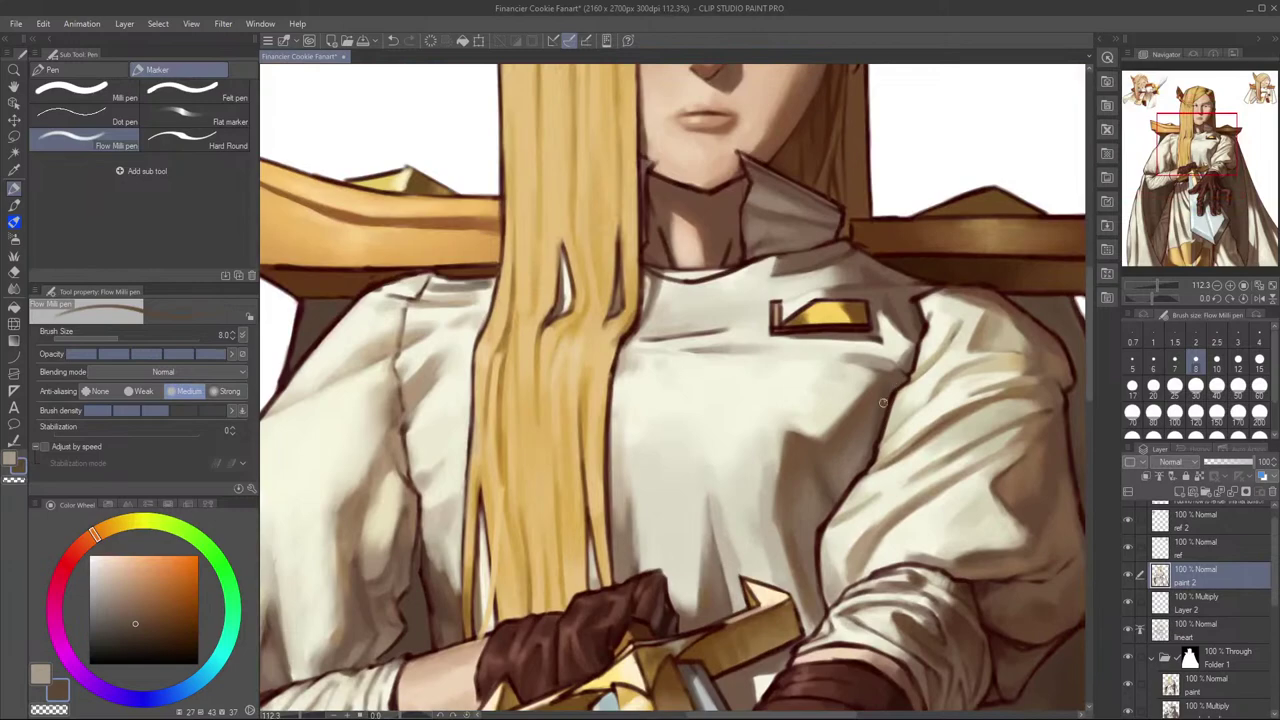
{"action": "scroll", "coordinate": [1020, 383], "scroll_direction": "down", "scroll_amount": 3}
{"action": "scroll", "coordinate": [891, 525], "scroll_direction": "up", "scroll_amount": 3}
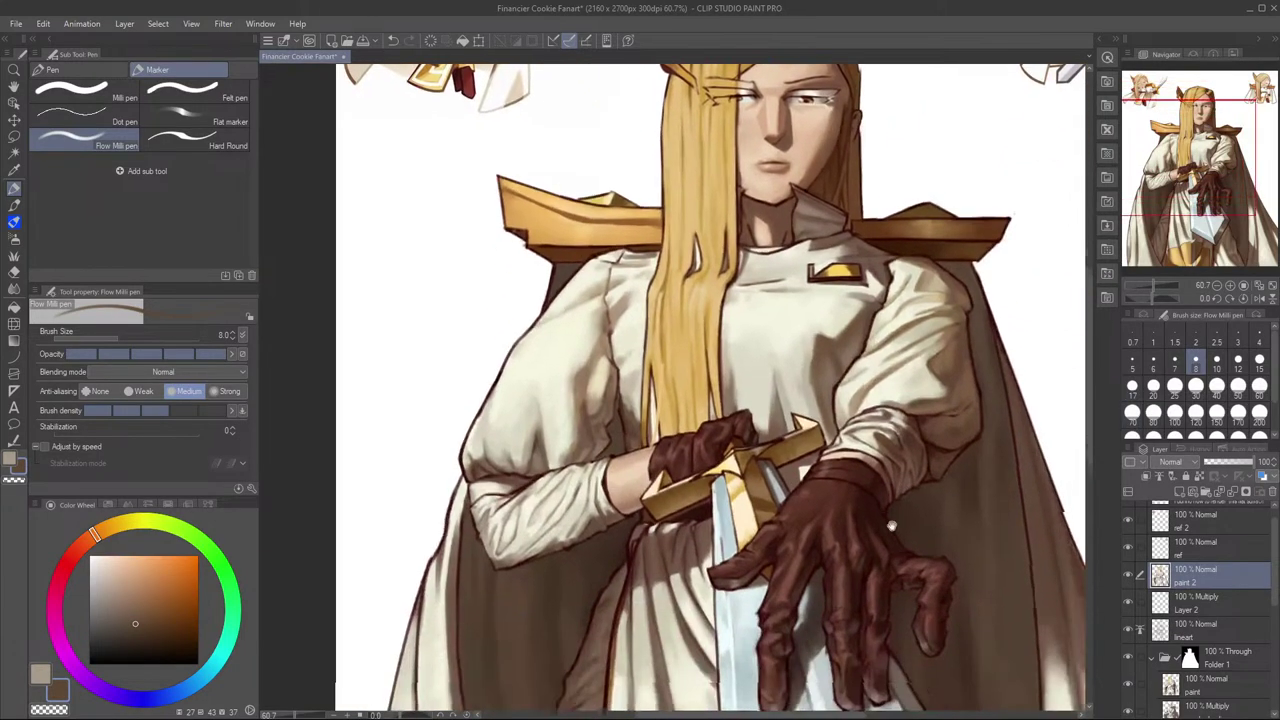
Step: Retouch the outlines along the sword blade's edge and the shadowed robe beside the cape with a sampled dark maroon at size 8
{"action": "left_click_drag", "start_coordinate": [892, 525], "coordinate": [933, 347]}
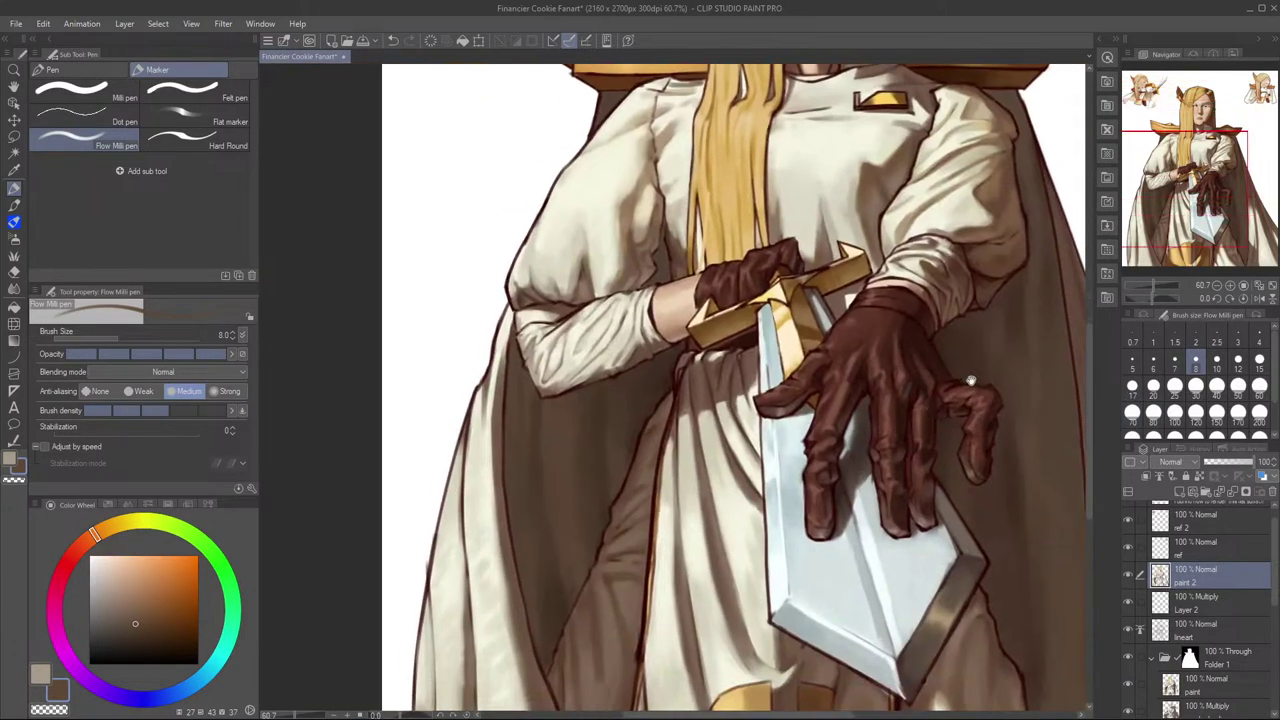
{"action": "left_click_drag", "start_coordinate": [721, 429], "coordinate": [713, 550]}
{"action": "left_click", "coordinate": [639, 627], "text": "alt"}
{"action": "scroll", "coordinate": [748, 565], "scroll_direction": "up", "scroll_amount": 1}
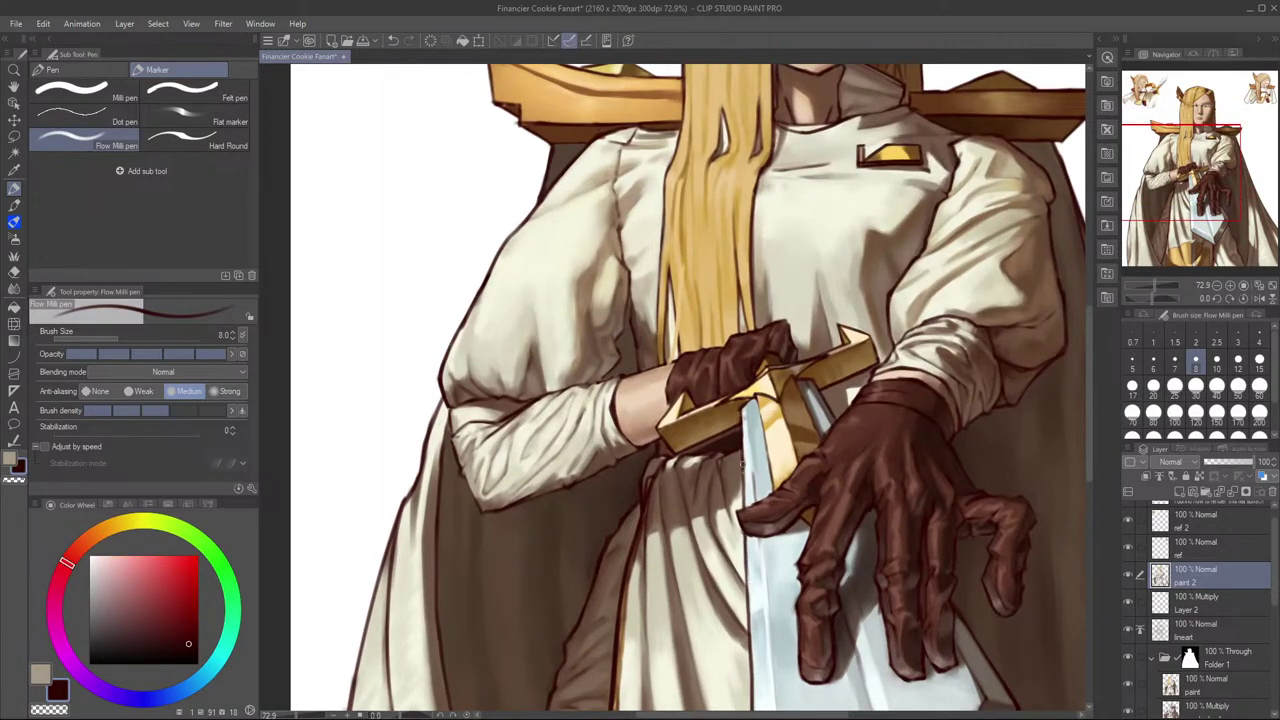
{"action": "scroll", "coordinate": [744, 479], "scroll_direction": "down", "scroll_amount": 1}
{"action": "scroll", "coordinate": [758, 402], "scroll_direction": "up", "scroll_amount": 1}
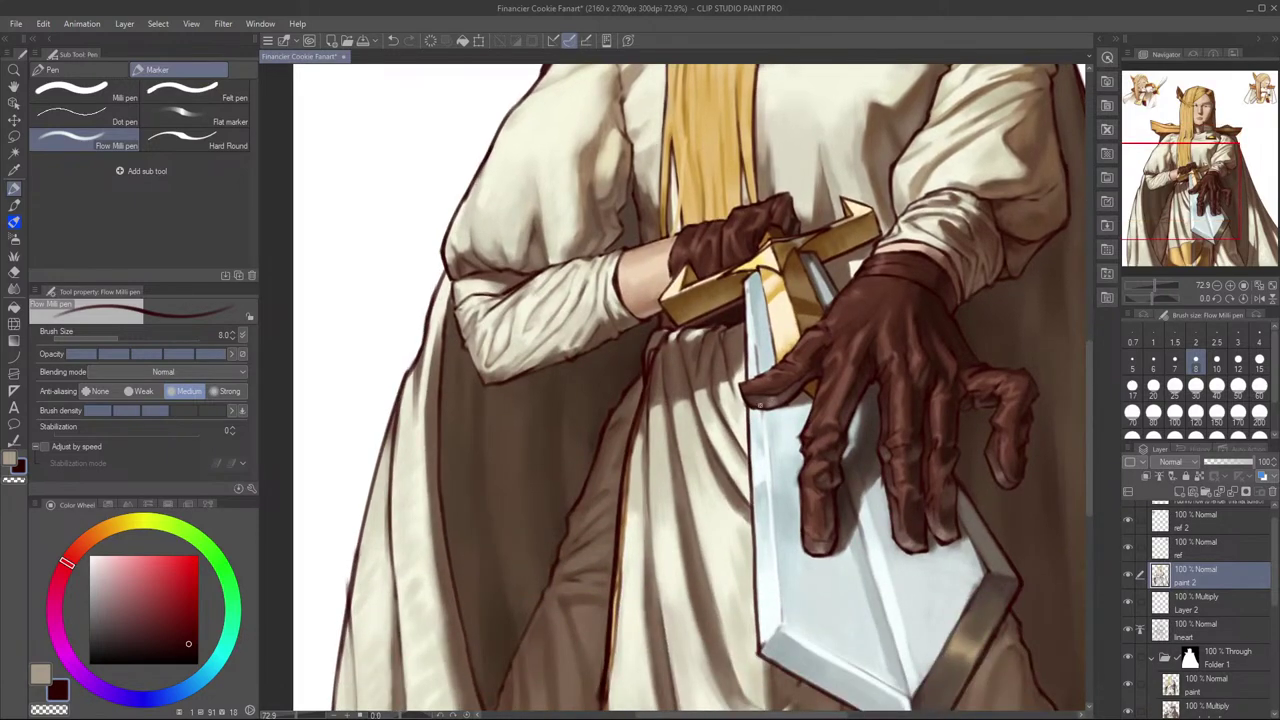
{"action": "scroll", "coordinate": [750, 462], "scroll_direction": "down", "scroll_amount": 3}
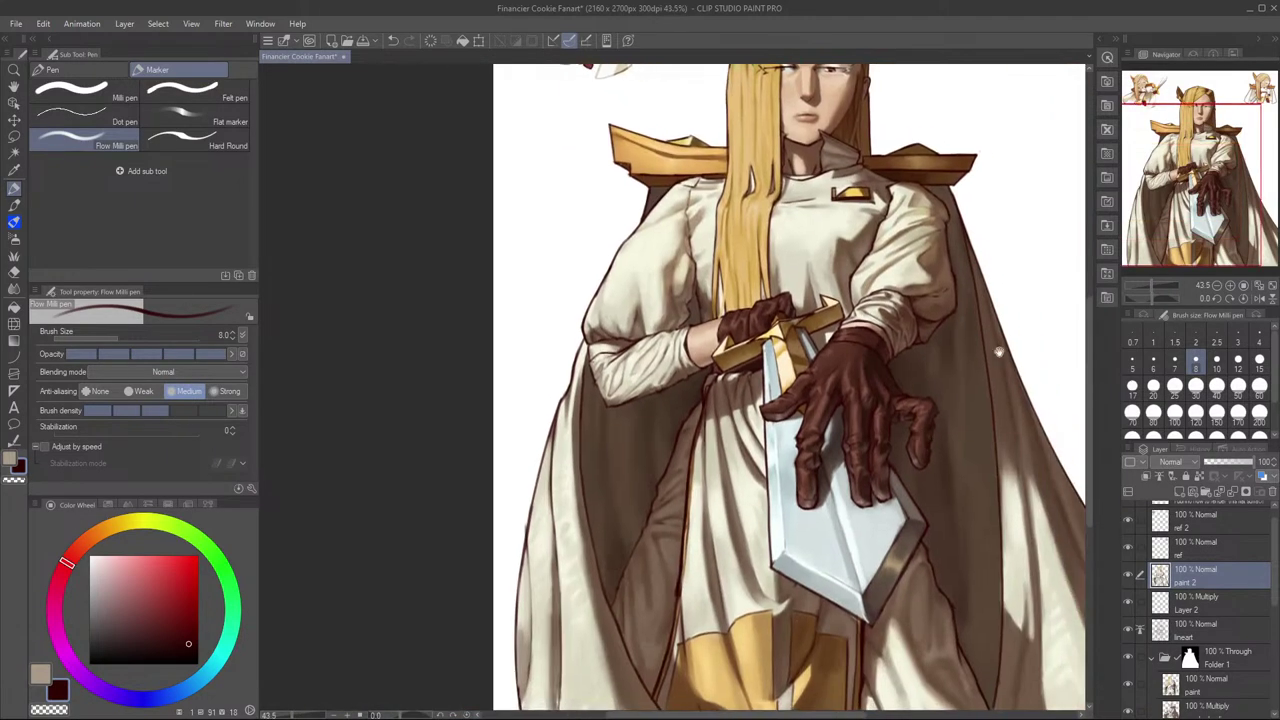
{"action": "scroll", "coordinate": [650, 538], "scroll_direction": "up", "scroll_amount": 3}
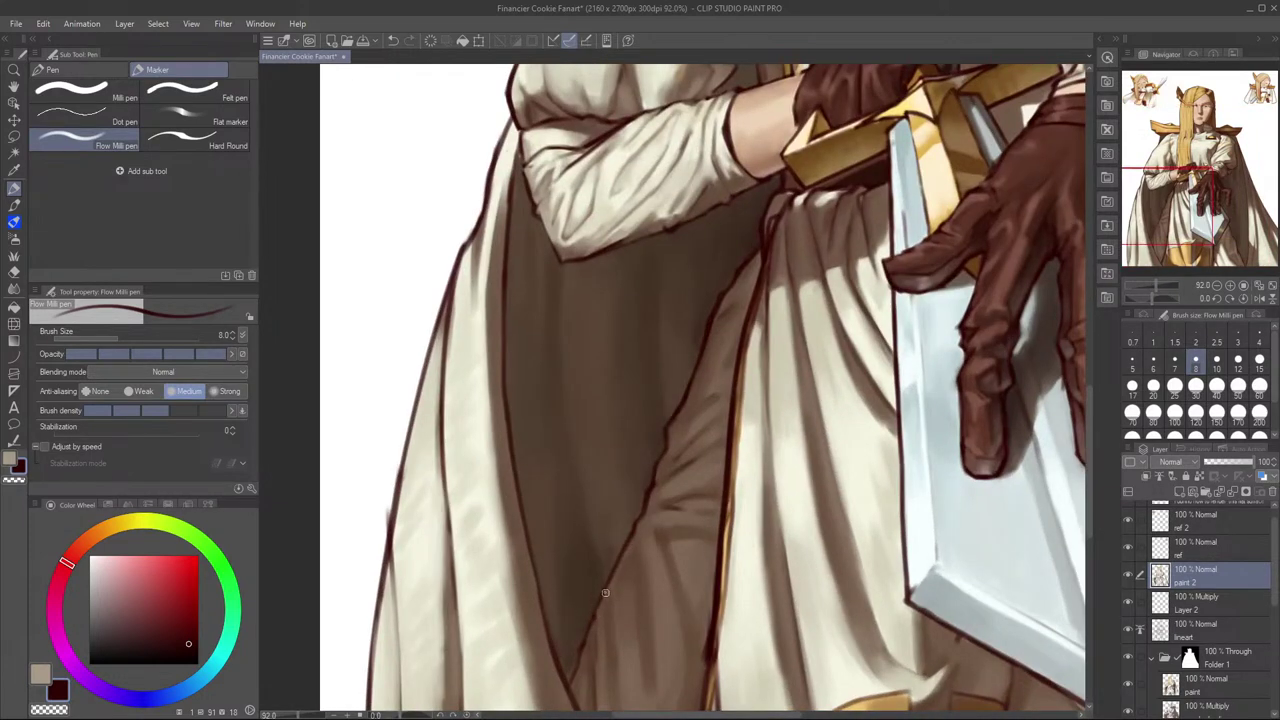
{"action": "scroll", "coordinate": [575, 667], "scroll_direction": "down", "scroll_amount": 5}
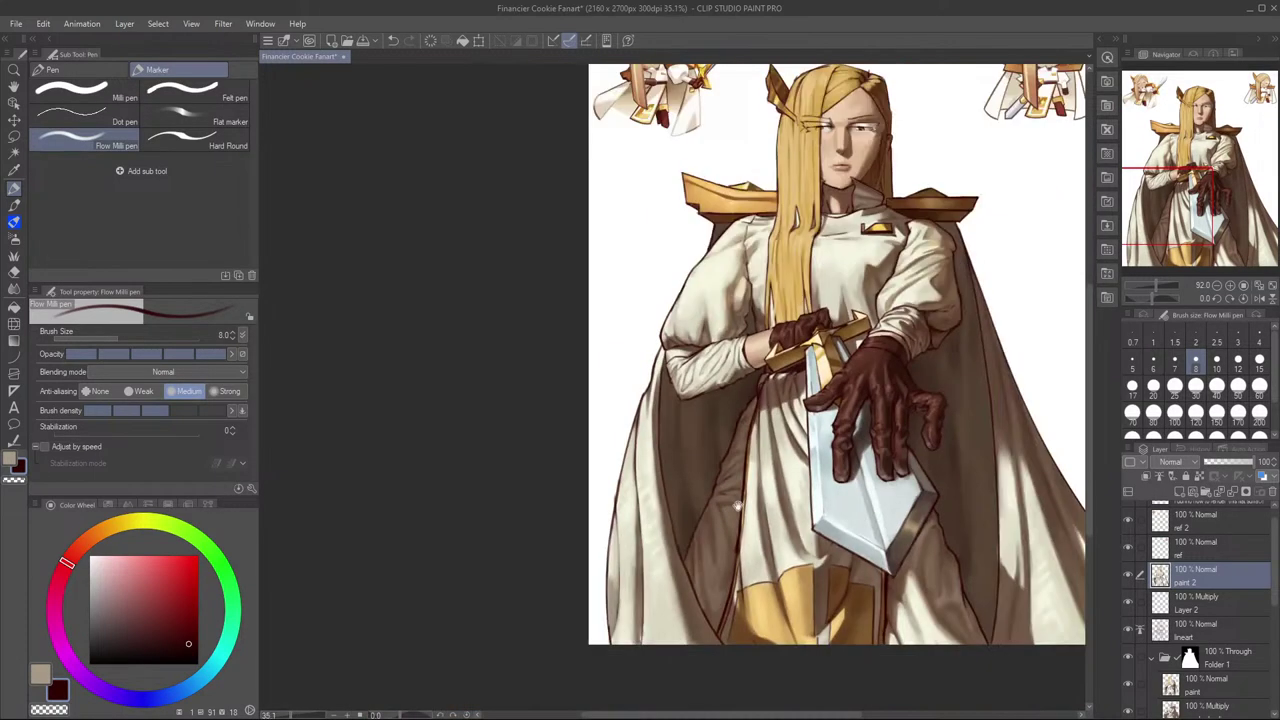
Step: Clean up the sword tip's outline with sampled brown and dark maroon, enlarging the brush to size 10
{"action": "scroll", "coordinate": [970, 580], "scroll_direction": "up", "scroll_amount": 5}
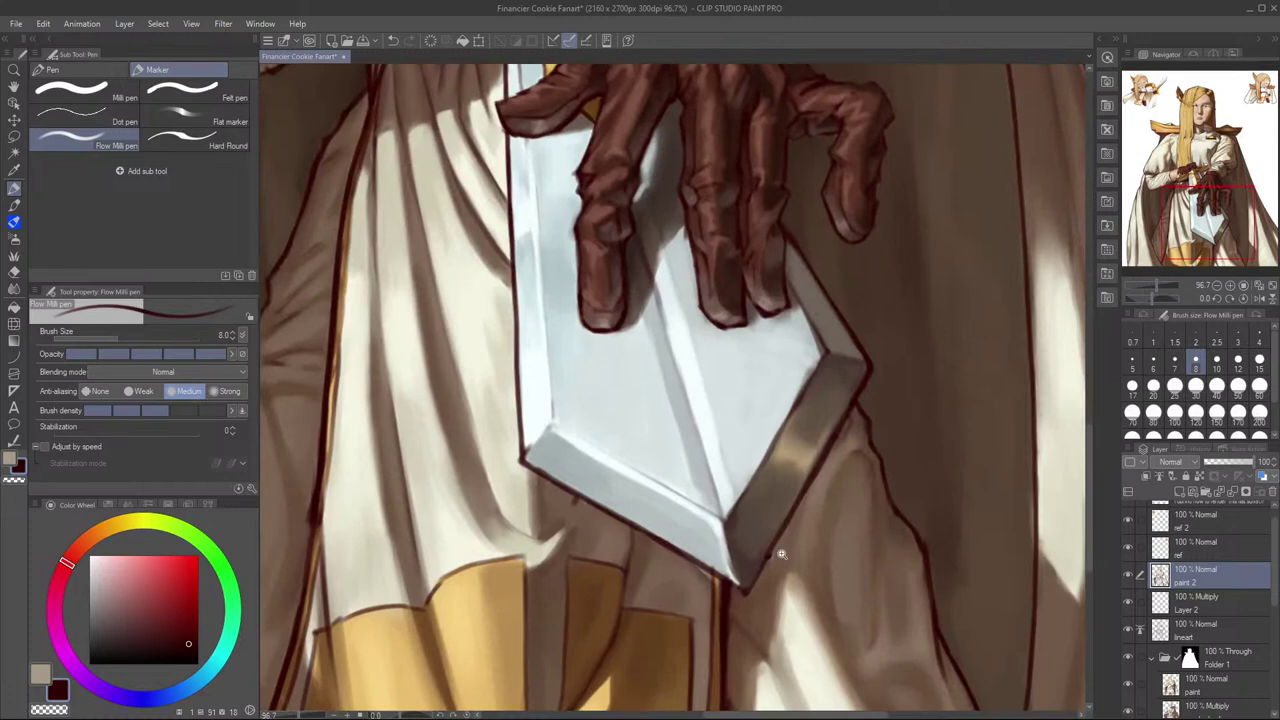
{"action": "scroll", "coordinate": [782, 554], "scroll_direction": "up", "scroll_amount": 3}
{"action": "left_click", "coordinate": [766, 571], "text": "alt"}
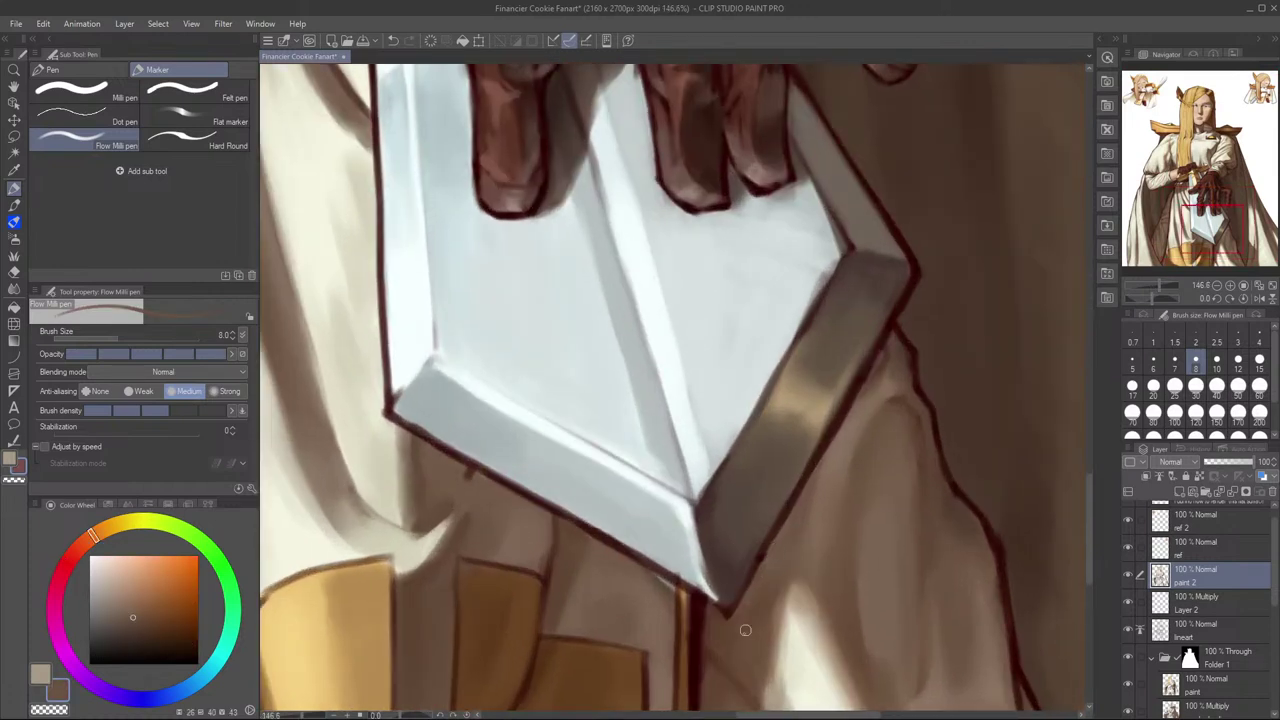
{"action": "left_click_drag", "start_coordinate": [713, 603], "coordinate": [735, 586]}
{"action": "left_click", "coordinate": [707, 586], "text": "alt"}
{"action": "left_click", "coordinate": [715, 587], "text": "alt"}
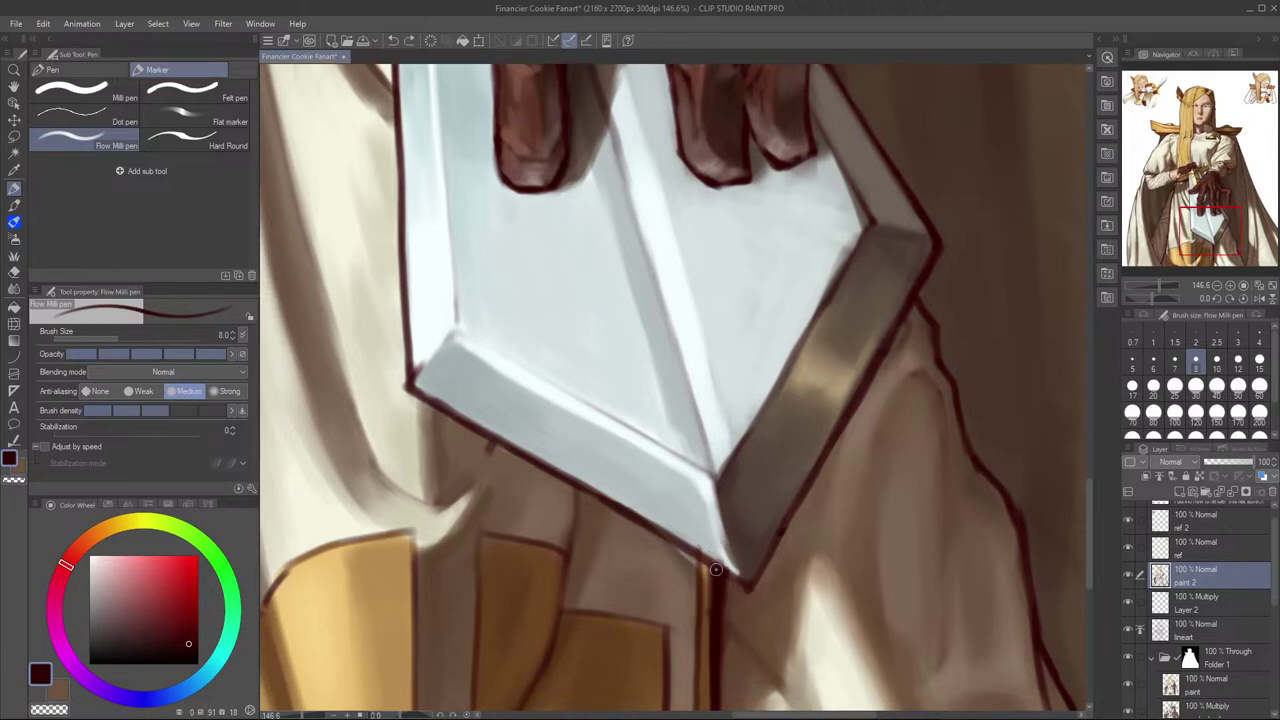
{"action": "key", "text": "bracketright"}
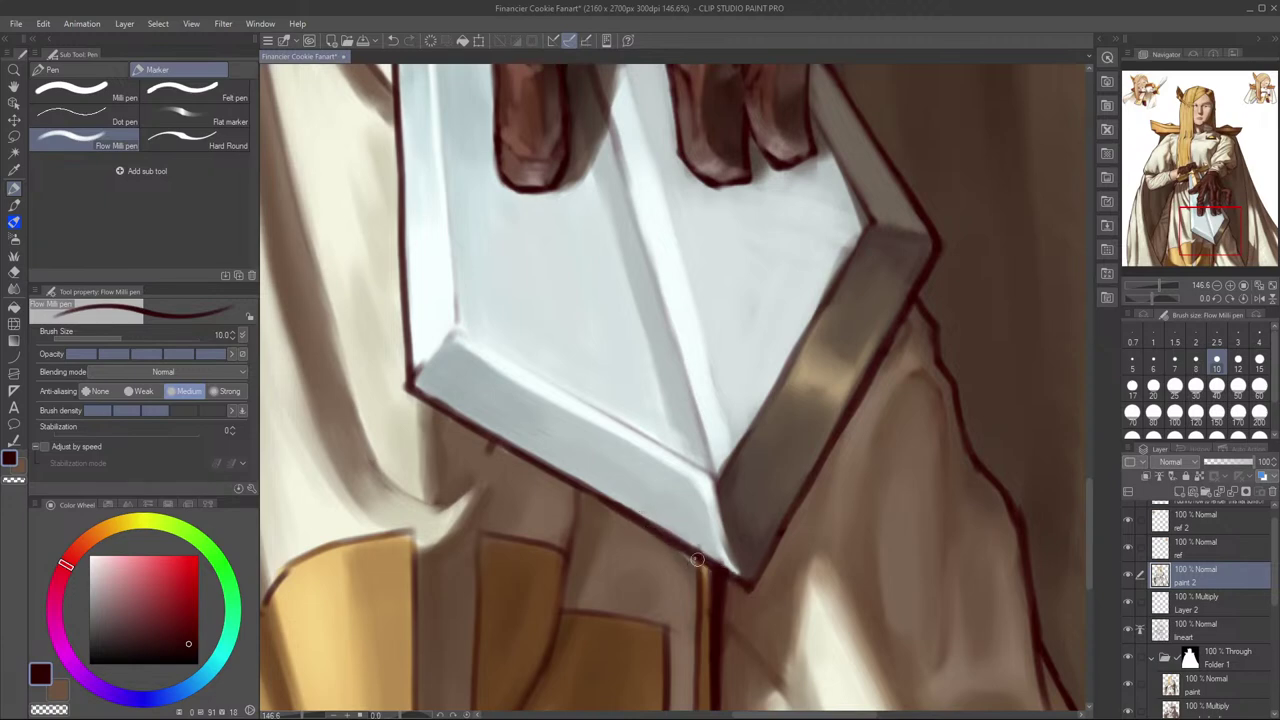
Step: Retouch the shadowed robe fold beside the gold-trimmed edge with sampled browns at size 10
{"action": "scroll", "coordinate": [885, 420], "scroll_direction": "down", "scroll_amount": 4}
{"action": "scroll", "coordinate": [900, 425], "scroll_direction": "up", "scroll_amount": 3}
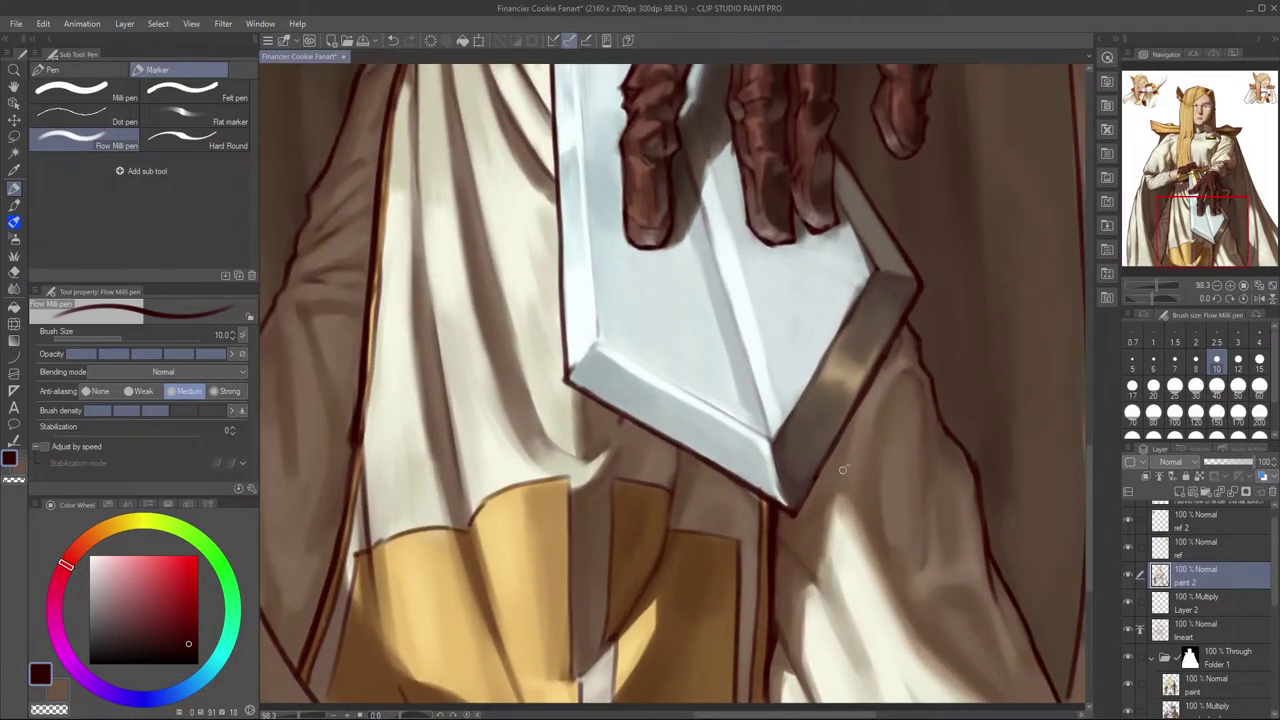
{"action": "scroll", "coordinate": [833, 479], "scroll_direction": "down", "scroll_amount": 3}
{"action": "scroll", "coordinate": [645, 612], "scroll_direction": "up", "scroll_amount": 4}
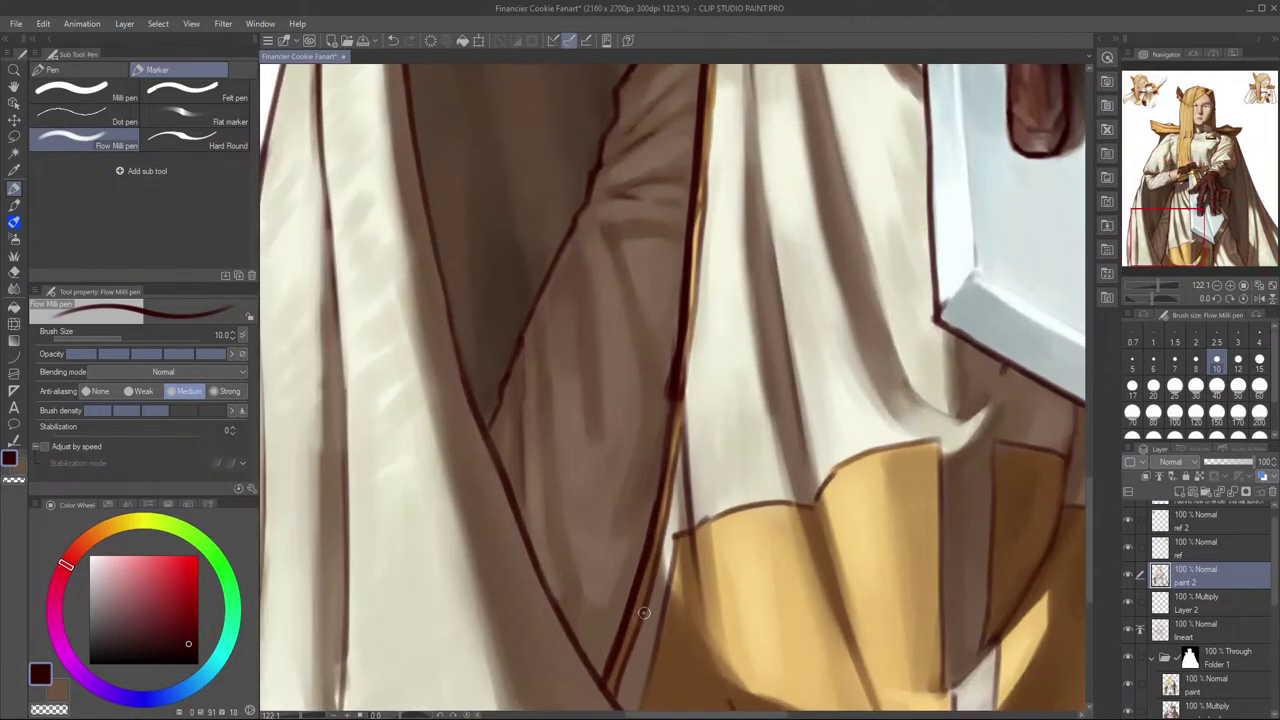
{"action": "left_click", "coordinate": [645, 612], "text": "alt"}
{"action": "key", "text": "bracketleft"}
{"action": "key", "text": "bracketleft"}
{"action": "mouse_move", "coordinate": [847, 502]}
{"action": "left_mouse_down"}
{"action": "mouse_move", "coordinate": [823, 508]}
{"action": "mouse_move", "coordinate": [817, 630]}
{"action": "left_mouse_up"}
{"action": "left_click", "coordinate": [634, 500], "text": "alt"}
{"action": "key", "text": "bracketright"}
{"action": "key", "text": "bracketright"}
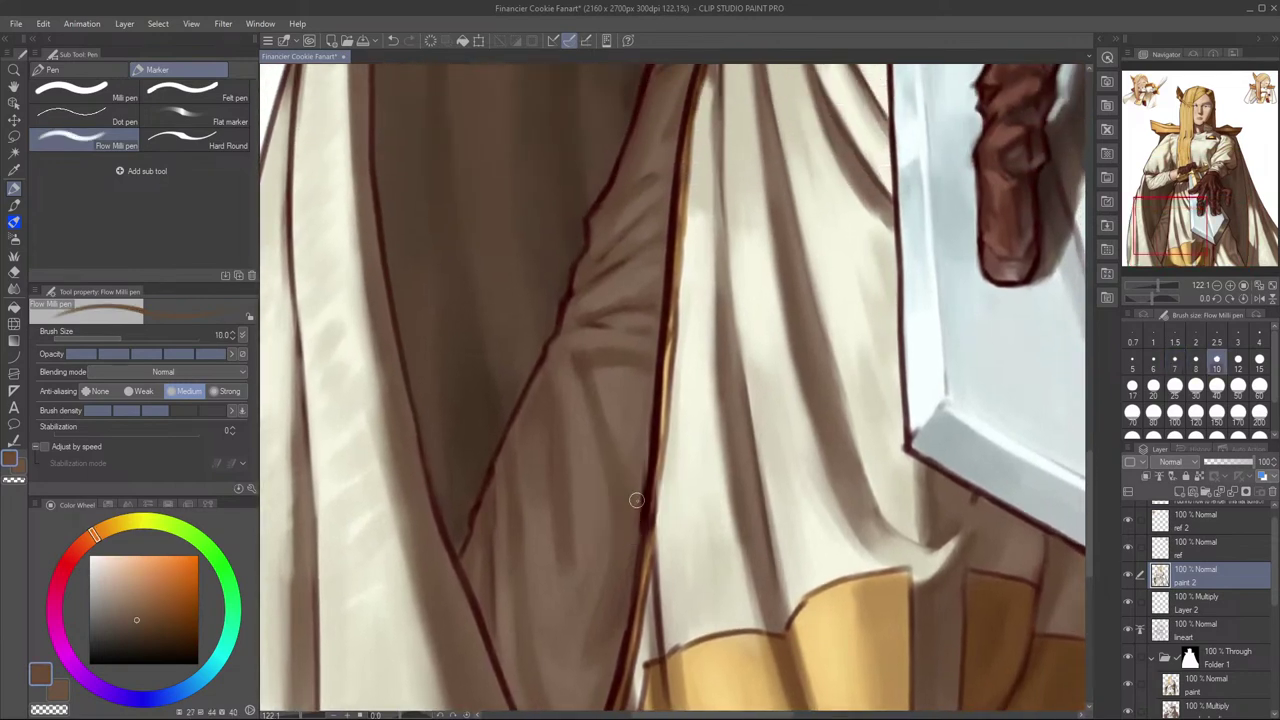
{"action": "left_click", "coordinate": [641, 447], "text": "alt"}
{"action": "left_click_drag", "start_coordinate": [640, 513], "coordinate": [635, 536]}
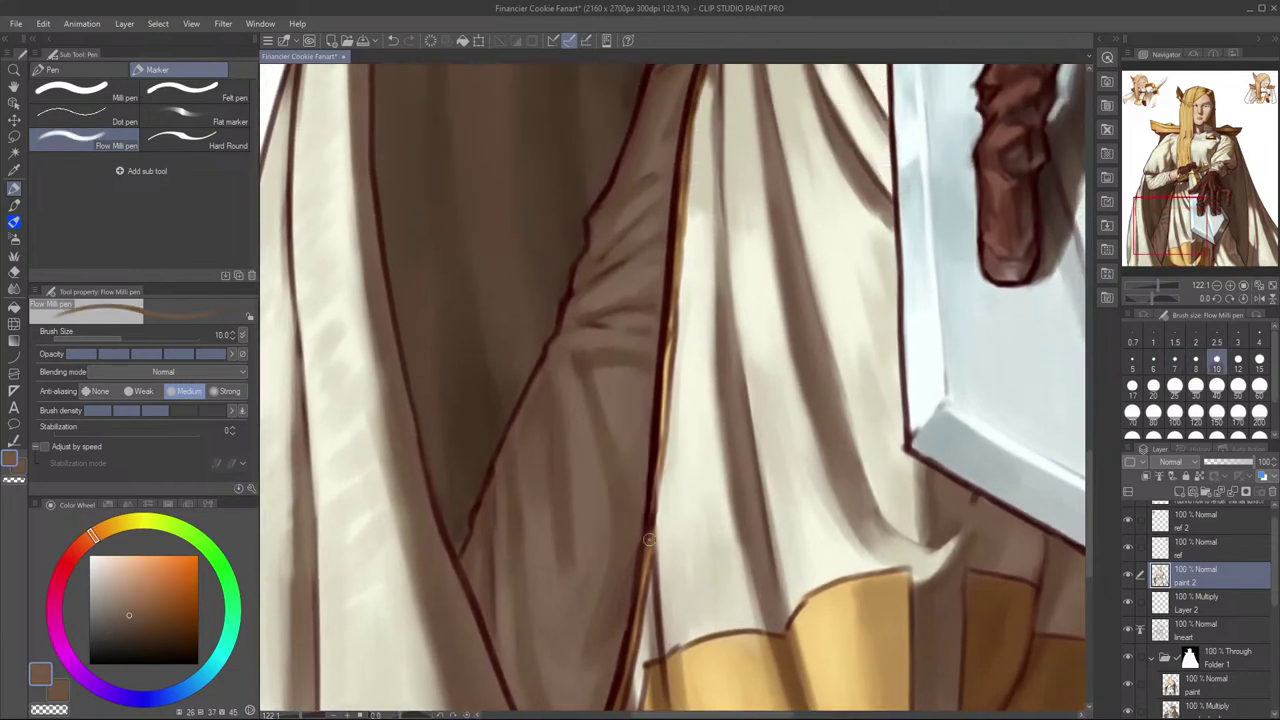
{"action": "mouse_move", "coordinate": [676, 469]}
{"action": "left_mouse_down"}
{"action": "mouse_move", "coordinate": [693, 379]}
{"action": "mouse_move", "coordinate": [697, 417]}
{"action": "left_mouse_up"}
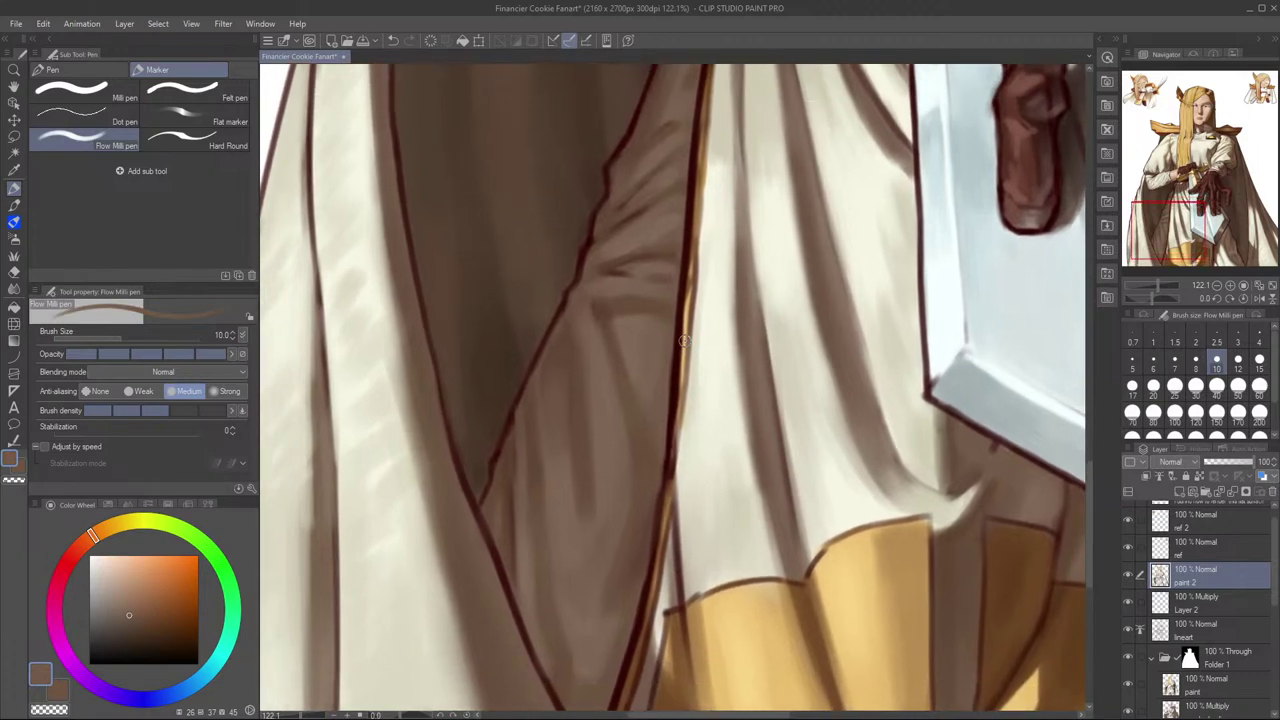
Step: Repaint the lower stretch of the robe's gold trim with sampled ochre tones at size 8, undoing and redrawing the first stroke
{"action": "left_click", "coordinate": [668, 512], "text": "alt"}
{"action": "key", "text": "bracketleft"}
{"action": "key", "text": "bracketleft"}
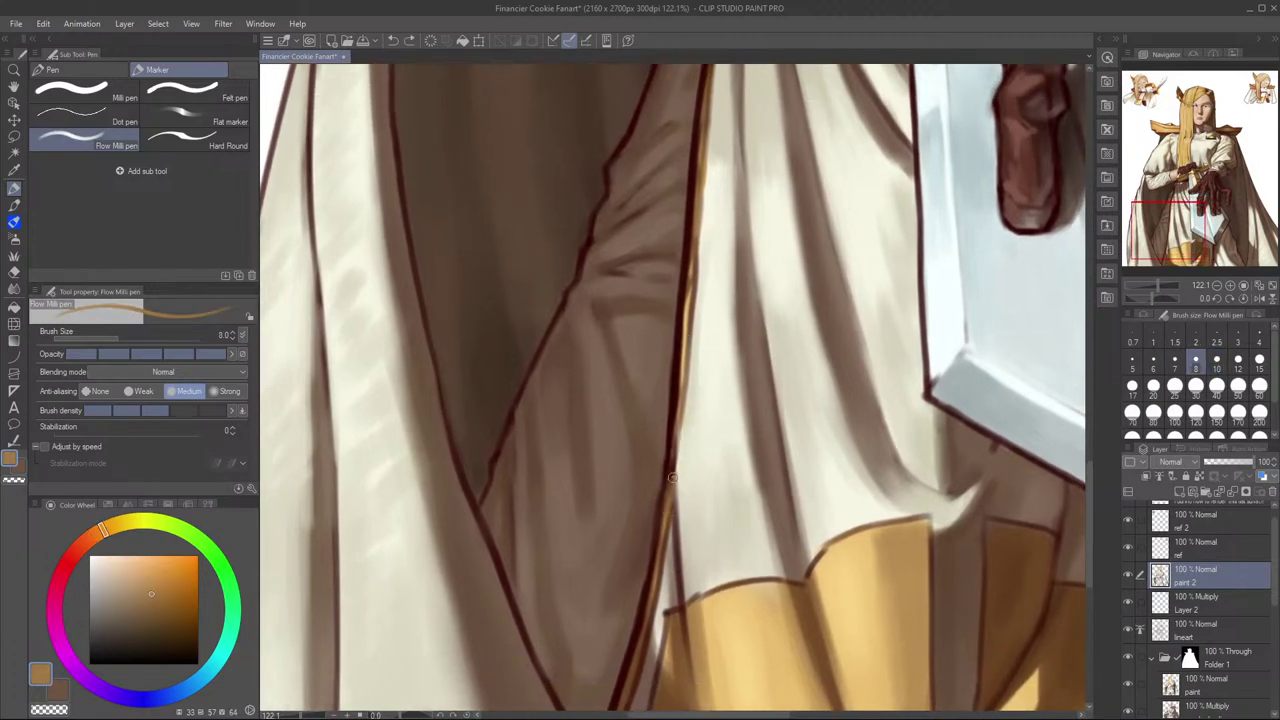
{"action": "left_click_drag", "start_coordinate": [674, 442], "coordinate": [669, 499]}
{"action": "key", "text": "ctrl+z"}
{"action": "mouse_move", "coordinate": [675, 445]}
{"action": "left_mouse_down"}
{"action": "mouse_move", "coordinate": [675, 535]}
{"action": "mouse_move", "coordinate": [654, 600]}
{"action": "left_mouse_up"}
{"action": "left_click", "coordinate": [666, 523], "text": "alt"}
{"action": "left_click", "coordinate": [667, 510], "text": "alt"}
{"action": "left_click_drag", "start_coordinate": [660, 538], "coordinate": [645, 635]}
{"action": "left_click_drag", "start_coordinate": [653, 580], "coordinate": [635, 660]}
{"action": "left_click", "coordinate": [657, 545], "text": "alt"}
{"action": "left_click_drag", "start_coordinate": [665, 535], "coordinate": [650, 630]}
Step: Highlight the middle stretch of the gold trim with sampled light gold at size 7, undoing one long stroke
{"action": "left_click_drag", "start_coordinate": [685, 380], "coordinate": [673, 490]}
{"action": "left_click_drag", "start_coordinate": [692, 300], "coordinate": [684, 424]}
{"action": "left_click", "coordinate": [685, 333], "text": "alt"}
{"action": "left_click_drag", "start_coordinate": [692, 250], "coordinate": [674, 445]}
{"action": "key", "text": "ctrl+z"}
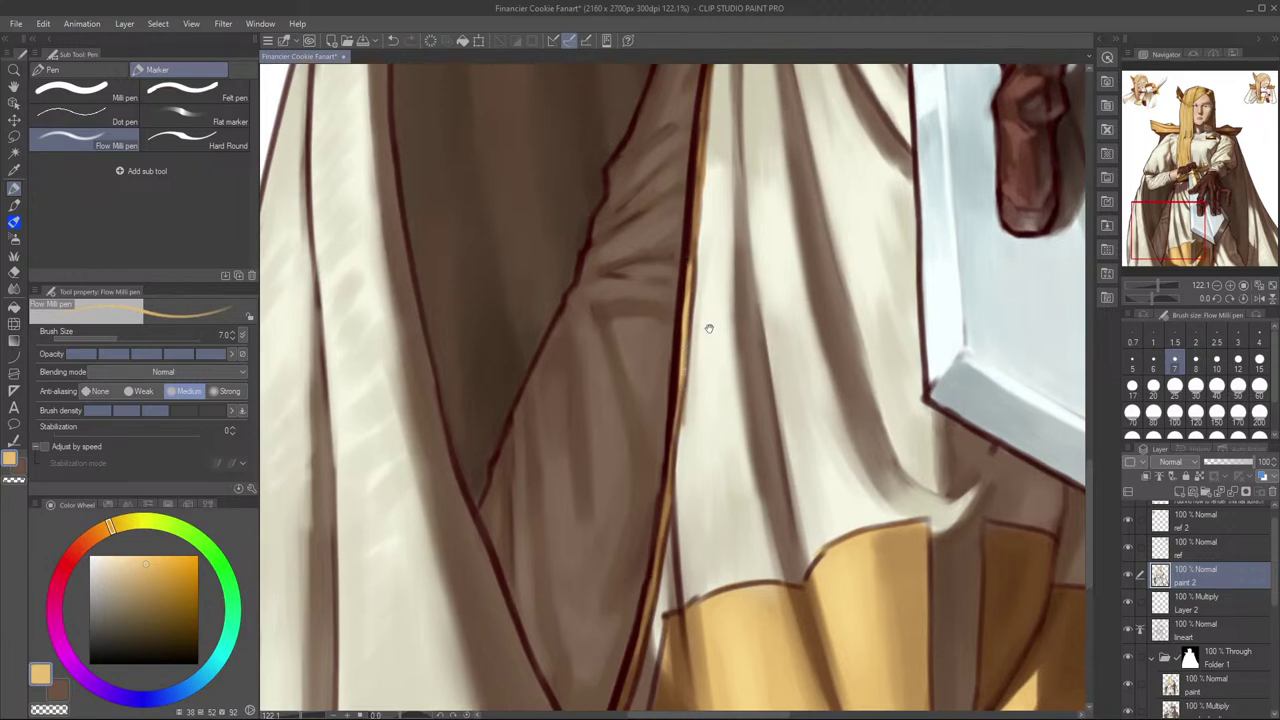
{"action": "left_click_drag", "start_coordinate": [711, 320], "coordinate": [689, 467]}
{"action": "left_click_drag", "start_coordinate": [675, 355], "coordinate": [669, 431]}
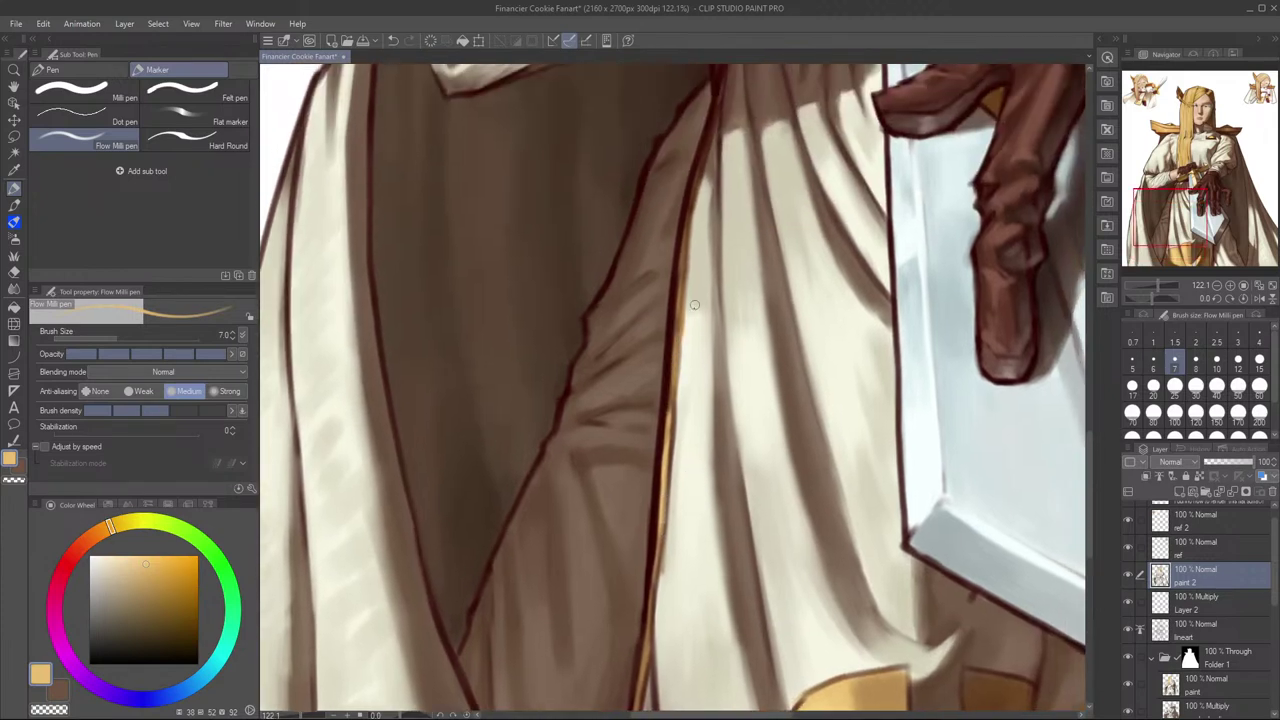
Step: Continue the gold trim up toward the waist with sampled ochre and brown at size 8
{"action": "key", "text": "]"}
{"action": "left_click", "coordinate": [678, 368], "text": "alt"}
{"action": "left_click_drag", "start_coordinate": [673, 378], "coordinate": [663, 445]}
{"action": "left_click_drag", "start_coordinate": [691, 358], "coordinate": [689, 460]}
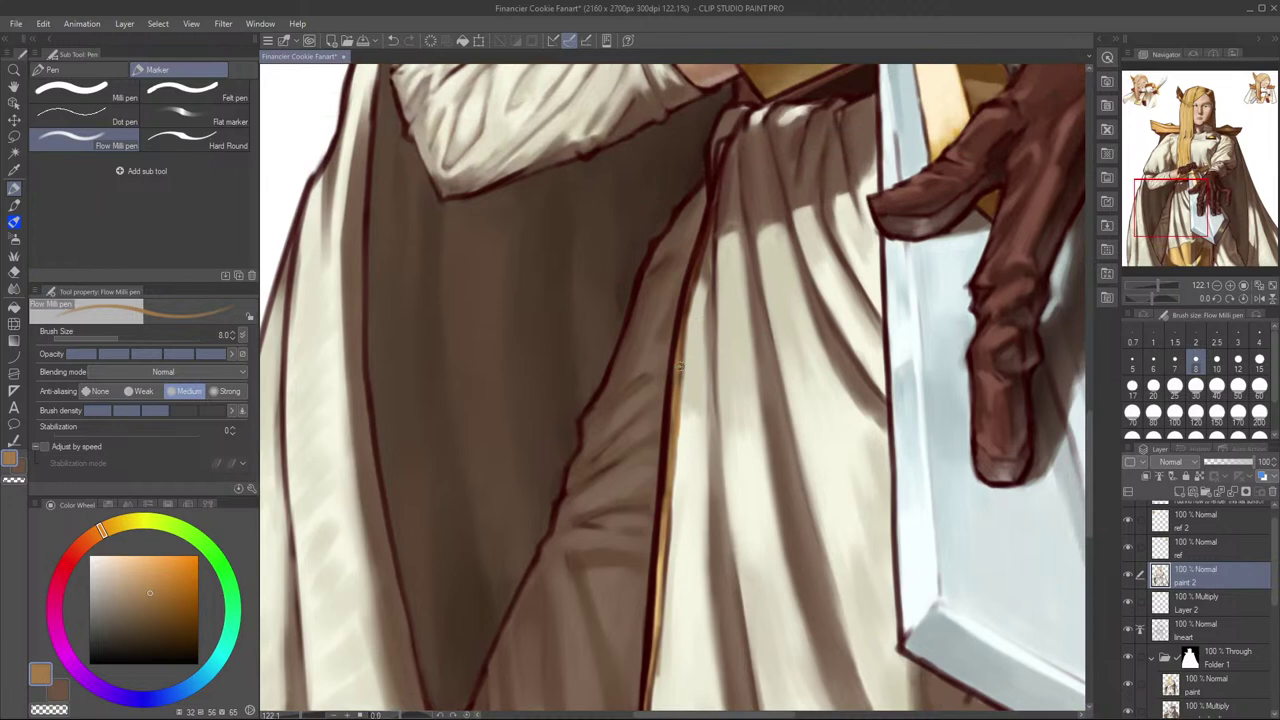
{"action": "scroll", "coordinate": [690, 310], "scroll_direction": "up", "scroll_amount": 2}
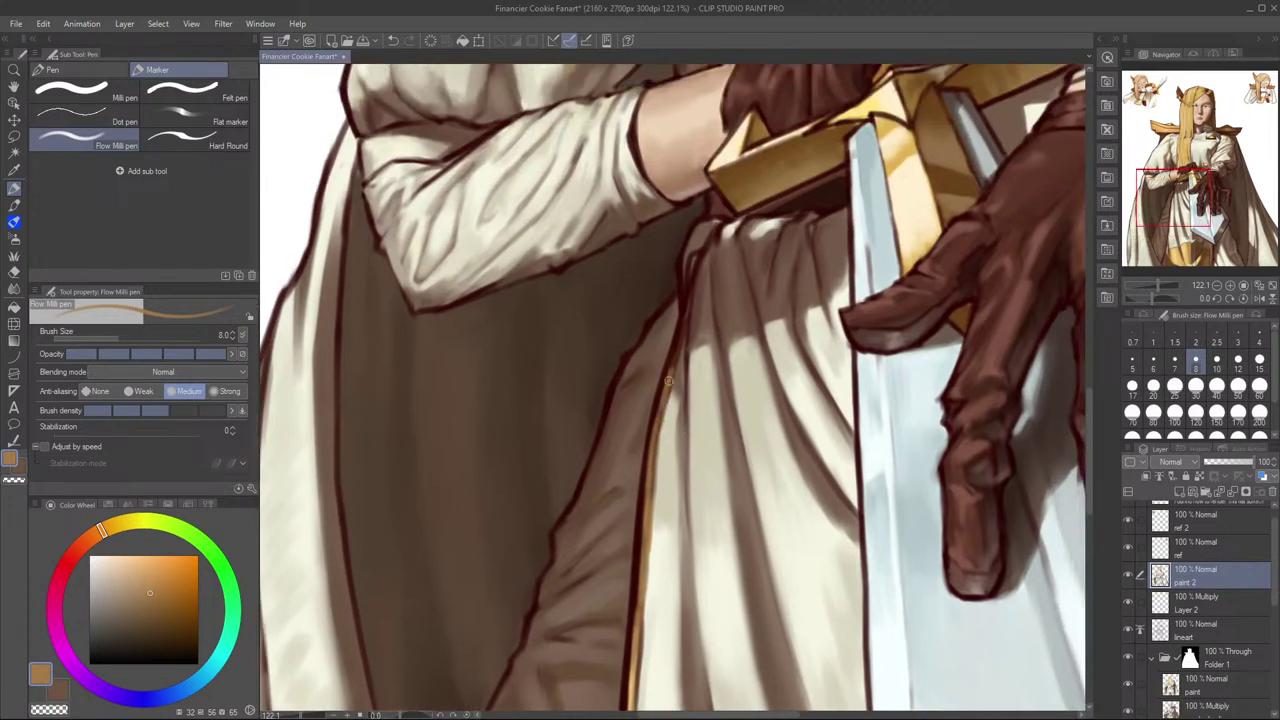
{"action": "left_click", "coordinate": [666, 390], "text": "alt"}
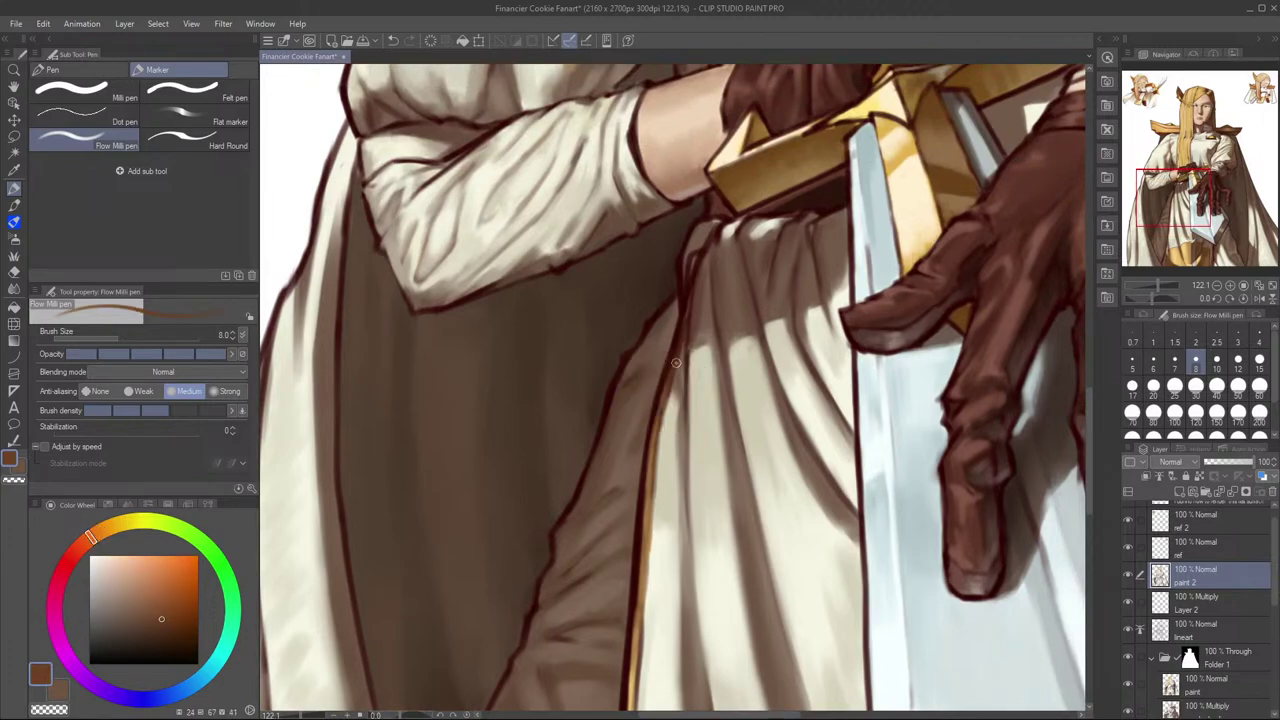
{"action": "left_click_drag", "start_coordinate": [667, 432], "coordinate": [688, 348]}
{"action": "mouse_move", "coordinate": [742, 390]}
{"action": "left_mouse_down"}
{"action": "mouse_move", "coordinate": [717, 440]}
{"action": "mouse_move", "coordinate": [700, 384]}
{"action": "mouse_move", "coordinate": [748, 386]}
{"action": "left_mouse_up"}
Step: Redraw the outline along the upper gold trim near the waist with a sampled dark maroon at size 8, undoing the failed strokes
{"action": "left_click", "coordinate": [655, 495], "text": "alt"}
{"action": "mouse_move", "coordinate": [694, 261]}
{"action": "left_mouse_down"}
{"action": "mouse_move", "coordinate": [681, 390]}
{"action": "mouse_move", "coordinate": [690, 273]}
{"action": "mouse_move", "coordinate": [686, 327]}
{"action": "mouse_move", "coordinate": [685, 276]}
{"action": "mouse_move", "coordinate": [553, 450]}
{"action": "mouse_move", "coordinate": [533, 442]}
{"action": "mouse_move", "coordinate": [552, 416]}
{"action": "mouse_move", "coordinate": [659, 350]}
{"action": "left_mouse_up"}
{"action": "key", "text": "ctrl+z"}
{"action": "left_click", "coordinate": [533, 443], "text": "alt"}
{"action": "left_click_drag", "start_coordinate": [688, 299], "coordinate": [682, 398]}
{"action": "key", "text": "ctrl+z"}
{"action": "key", "text": "ctrl+z"}
{"action": "key", "text": "ctrl+z"}
{"action": "left_click_drag", "start_coordinate": [687, 293], "coordinate": [679, 407]}
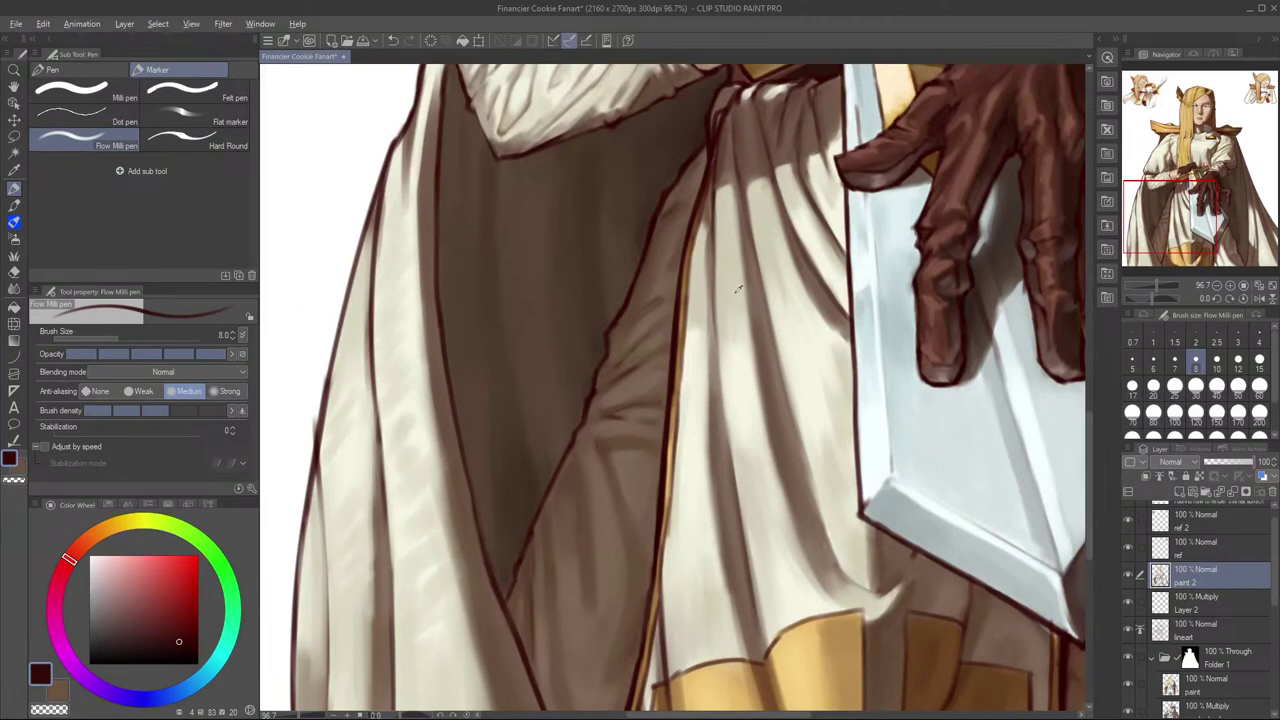
Step: Clean up the outline and gold trim down toward the yellow hem with dark maroon and sampled tones at size 8
{"action": "key", "text": "alt+Tab"}
{"action": "mouse_move", "coordinate": [678, 436]}
{"action": "left_mouse_down"}
{"action": "mouse_move", "coordinate": [671, 526]}
{"action": "mouse_move", "coordinate": [725, 498]}
{"action": "left_mouse_up"}
{"action": "key", "text": "ctrl+z"}
{"action": "scroll", "coordinate": [724, 497], "scroll_direction": "down", "scroll_amount": 3}
{"action": "left_click_drag", "start_coordinate": [663, 412], "coordinate": [656, 460]}
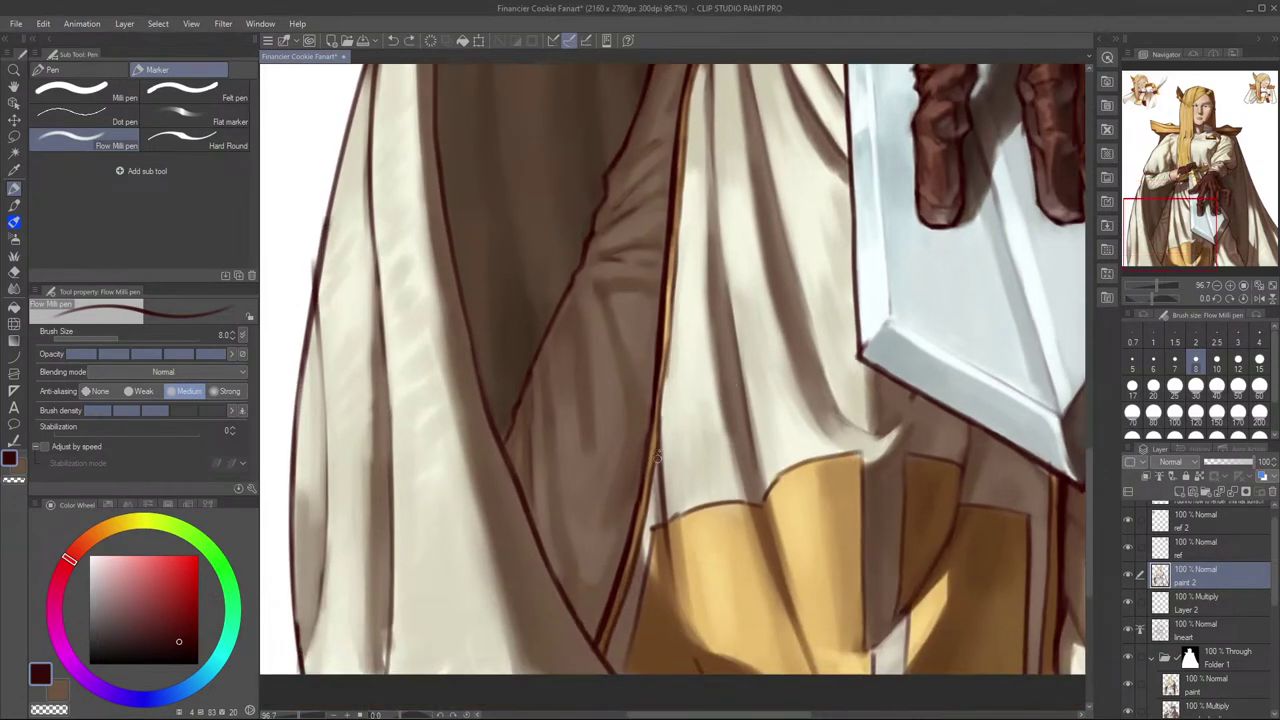
{"action": "left_click_drag", "start_coordinate": [673, 300], "coordinate": [664, 404]}
{"action": "mouse_move", "coordinate": [722, 326]}
{"action": "left_mouse_down"}
{"action": "mouse_move", "coordinate": [707, 413]}
{"action": "mouse_move", "coordinate": [692, 386]}
{"action": "left_mouse_up"}
{"action": "left_click", "coordinate": [667, 437], "text": "alt"}
{"action": "left_click_drag", "start_coordinate": [728, 360], "coordinate": [738, 476]}
{"action": "left_click_drag", "start_coordinate": [707, 407], "coordinate": [768, 400]}
{"action": "left_click_drag", "start_coordinate": [706, 366], "coordinate": [714, 438]}
{"action": "left_click", "coordinate": [651, 508], "text": "alt"}
Step: Try a sampled brown shadow stroke beside the trim on the yellow hem panel, undoing each attempt
{"action": "scroll", "coordinate": [651, 513], "scroll_direction": "down", "scroll_amount": 5}
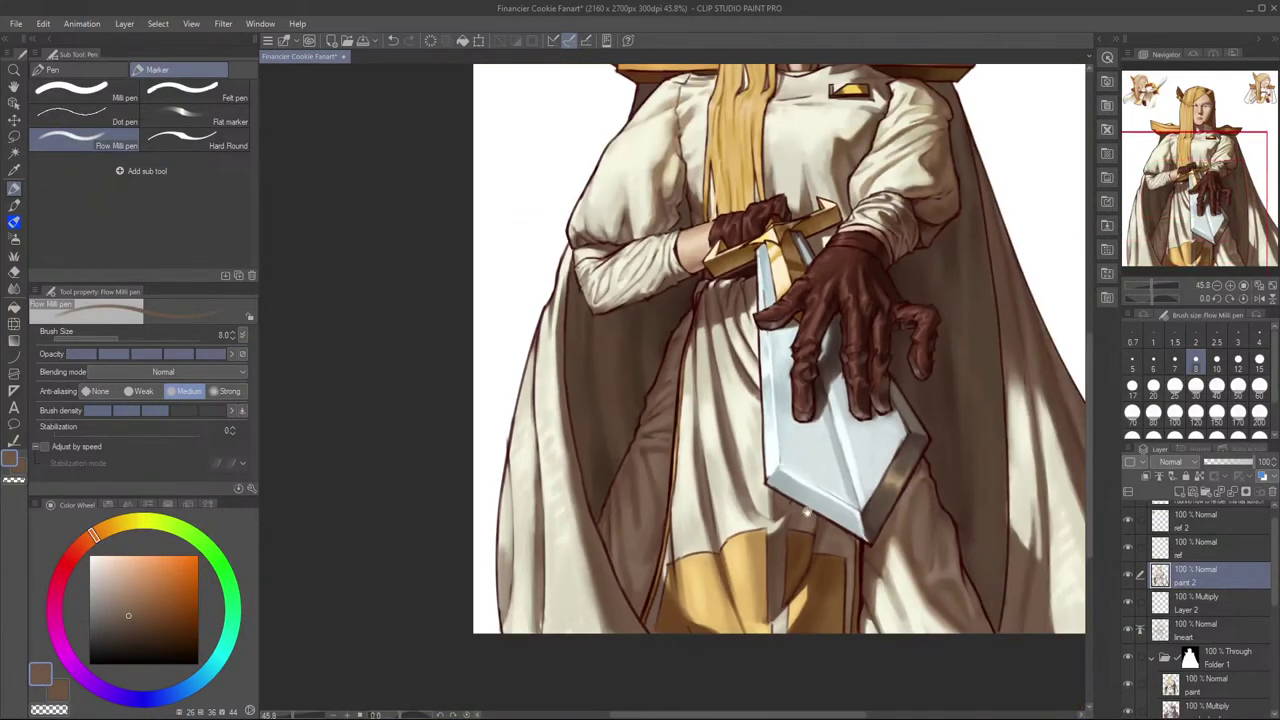
{"action": "scroll", "coordinate": [730, 508], "scroll_direction": "up", "scroll_amount": 2}
{"action": "left_click", "coordinate": [639, 474], "text": "alt"}
{"action": "left_click_drag", "start_coordinate": [633, 452], "coordinate": [638, 508]}
{"action": "key", "text": "ctrl+z"}
{"action": "key", "text": "]"}
{"action": "key", "text": "]"}
{"action": "key", "text": "ctrl+z"}
{"action": "left_click_drag", "start_coordinate": [633, 446], "coordinate": [638, 511]}
{"action": "key", "text": "ctrl+z"}
Step: Flip the canvas horizontally and choose a dark brown for the yellow hem's shadow at size 15
{"action": "key", "text": "h"}
{"action": "left_click_drag", "start_coordinate": [759, 381], "coordinate": [803, 375]}
{"action": "key", "text": "bracketright"}
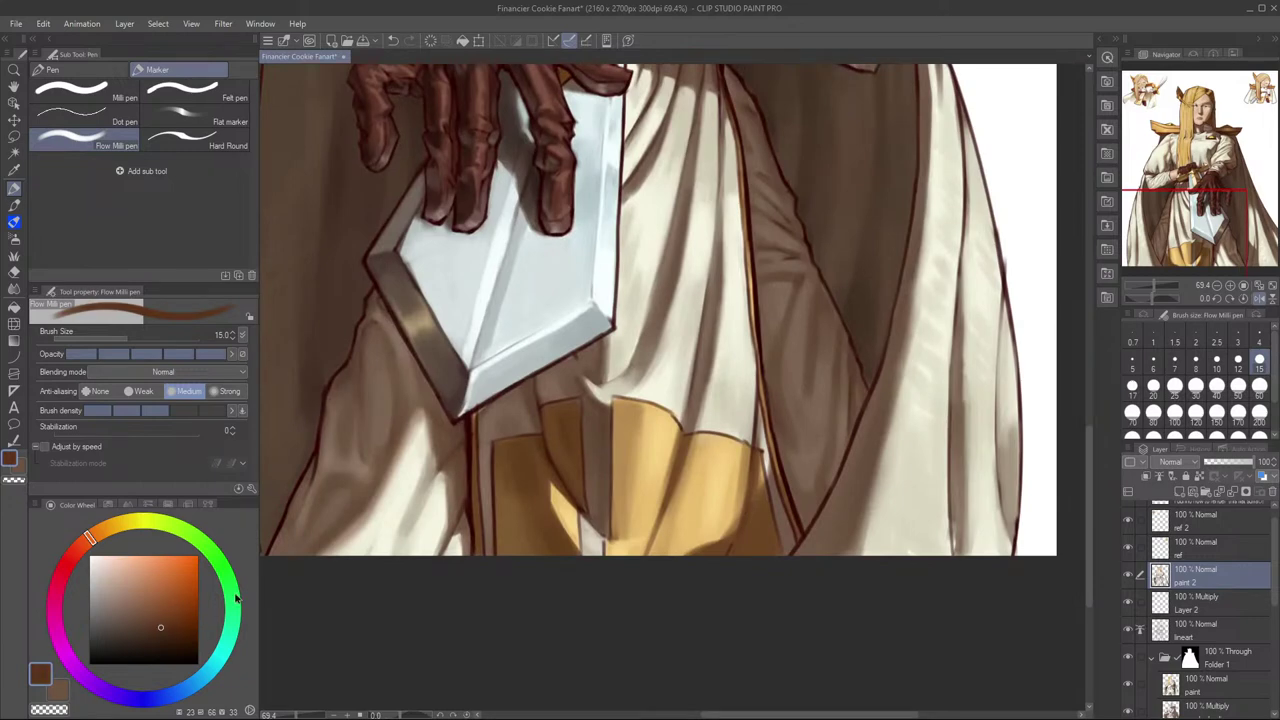
{"action": "left_click", "coordinate": [171, 628]}
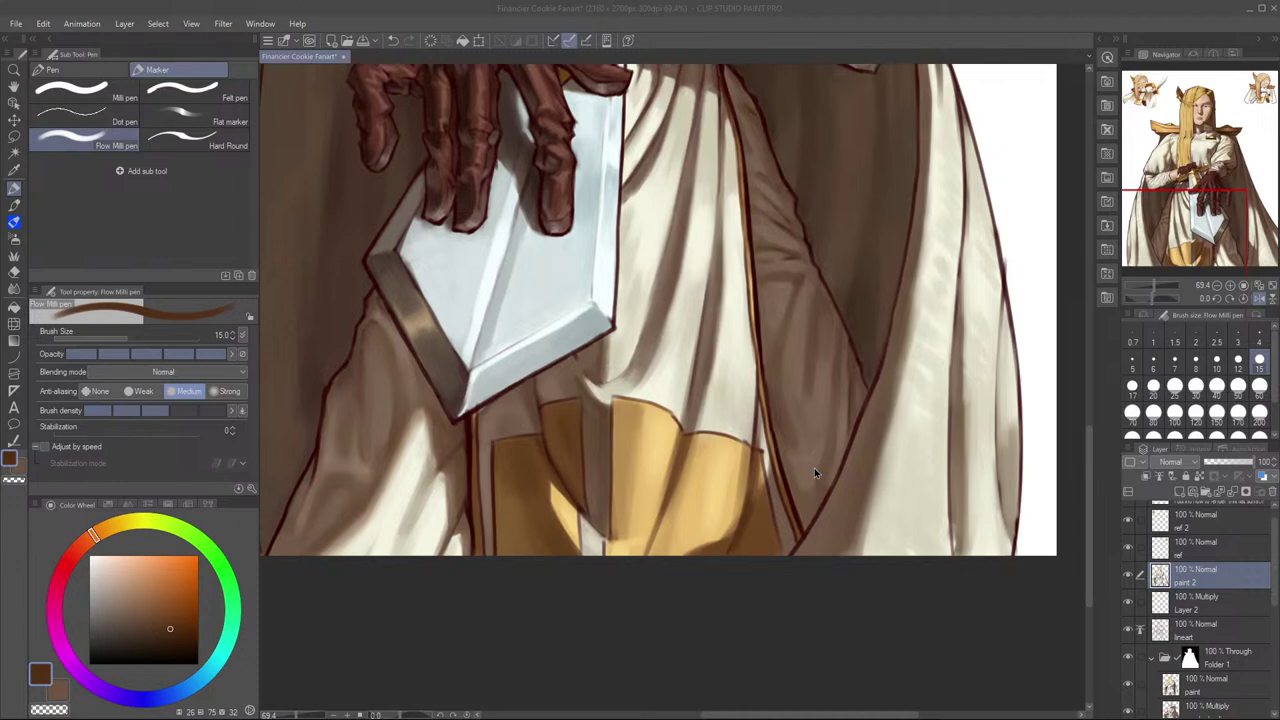
{"action": "left_click", "coordinate": [814, 468]}
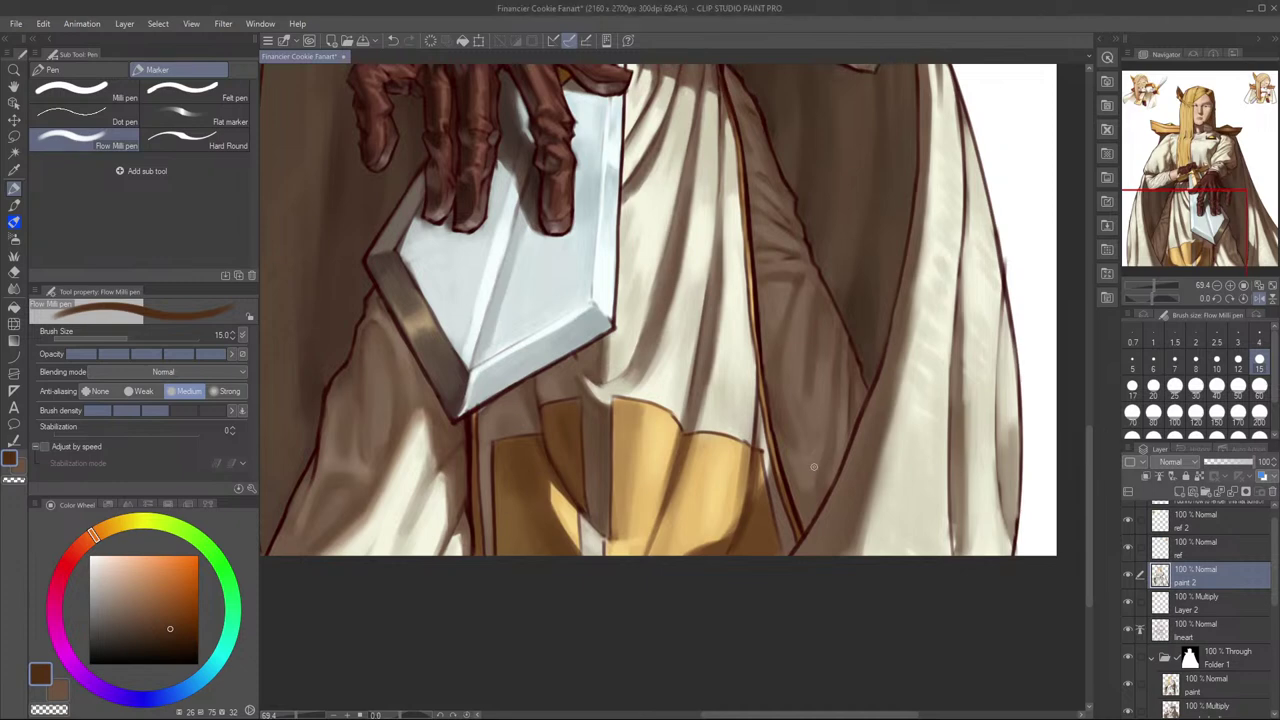
Step: Retouch the yellow hem panel's shadowed edge with sampled ochre and browns, varying the size between 10 and 15
{"action": "left_click", "coordinate": [762, 472], "text": "alt"}
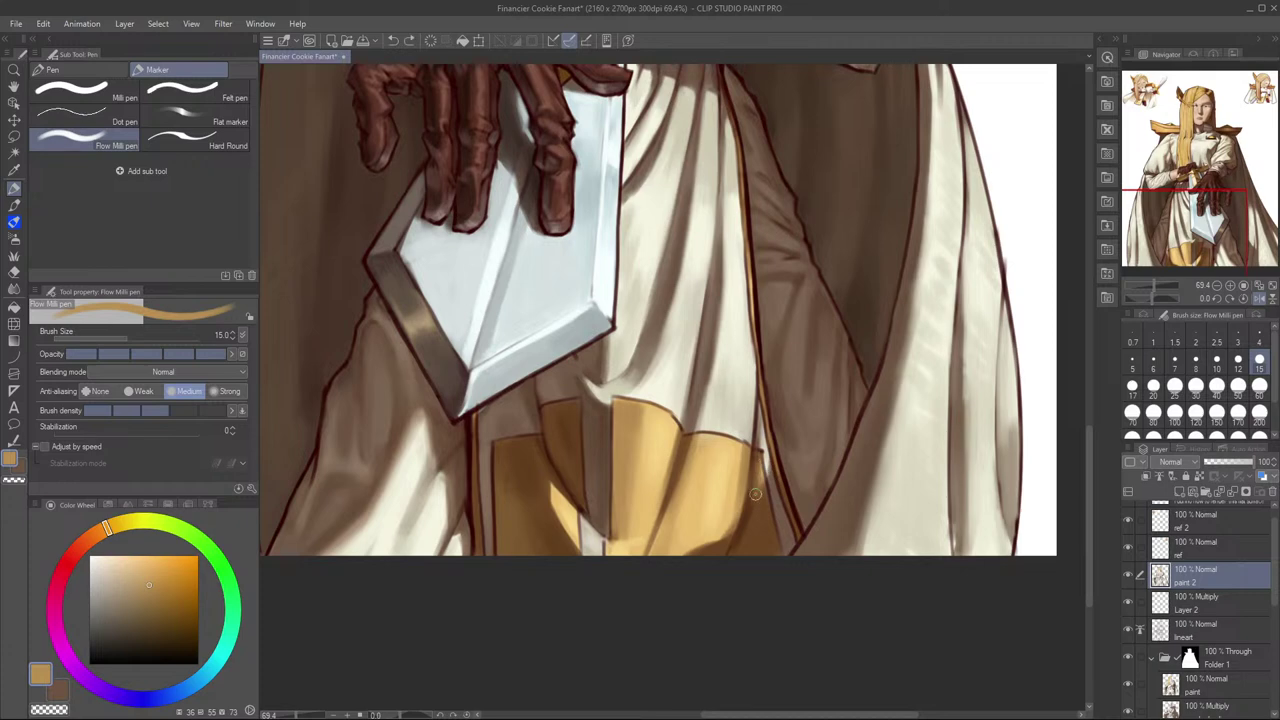
{"action": "left_click", "coordinate": [758, 495], "text": "alt"}
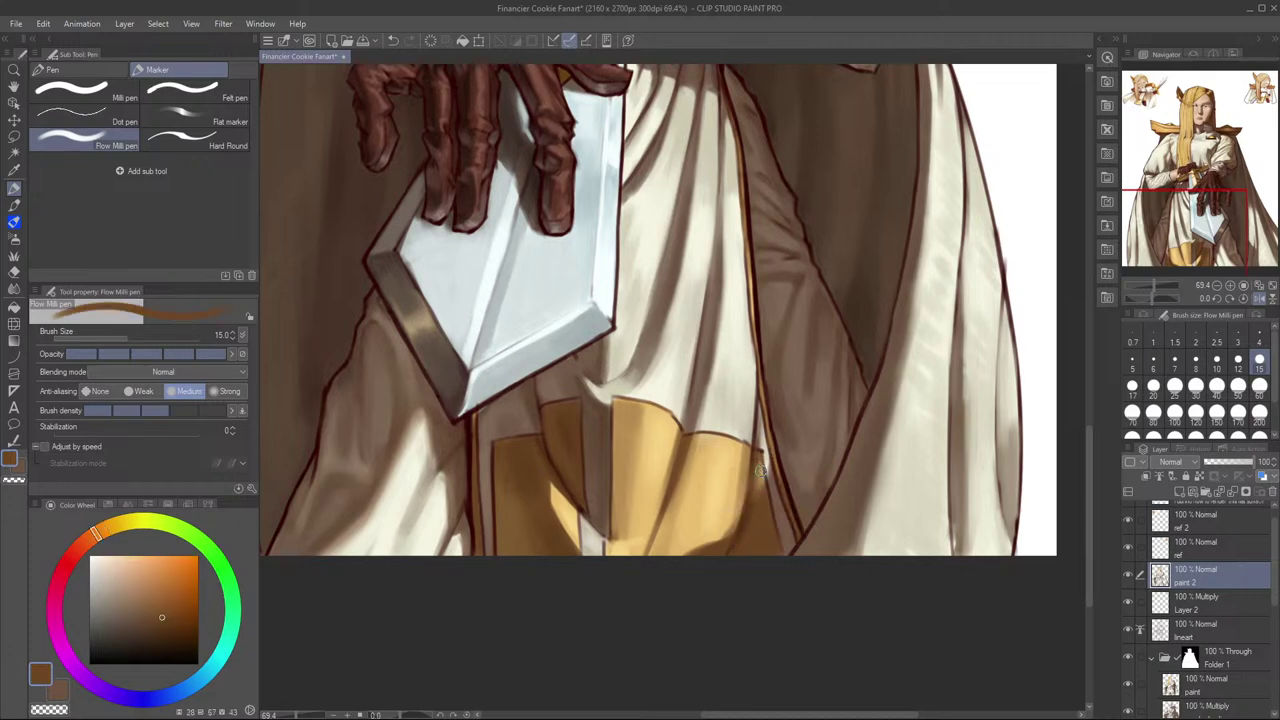
{"action": "left_click", "coordinate": [761, 471], "text": "alt"}
{"action": "key", "text": "bracketleft"}
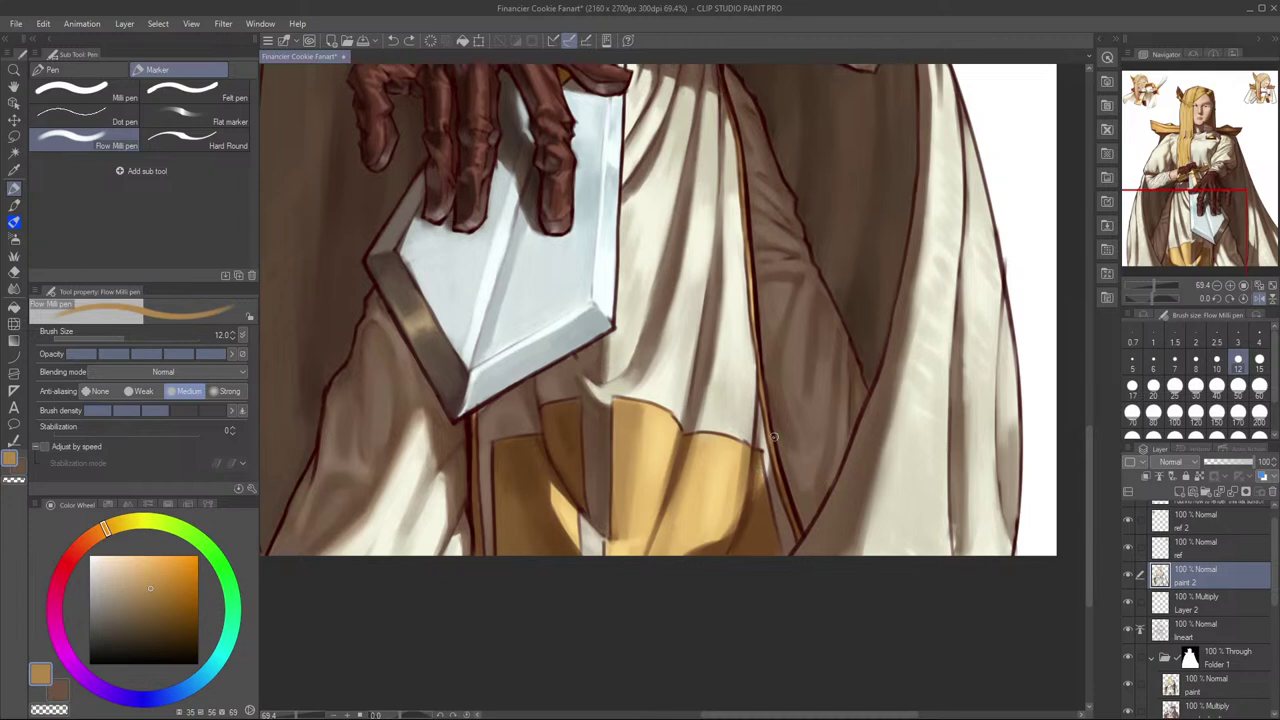
{"action": "left_click_drag", "start_coordinate": [758, 450], "coordinate": [757, 489]}
{"action": "key", "text": "ctrl+z"}
{"action": "key", "text": "bracketright"}
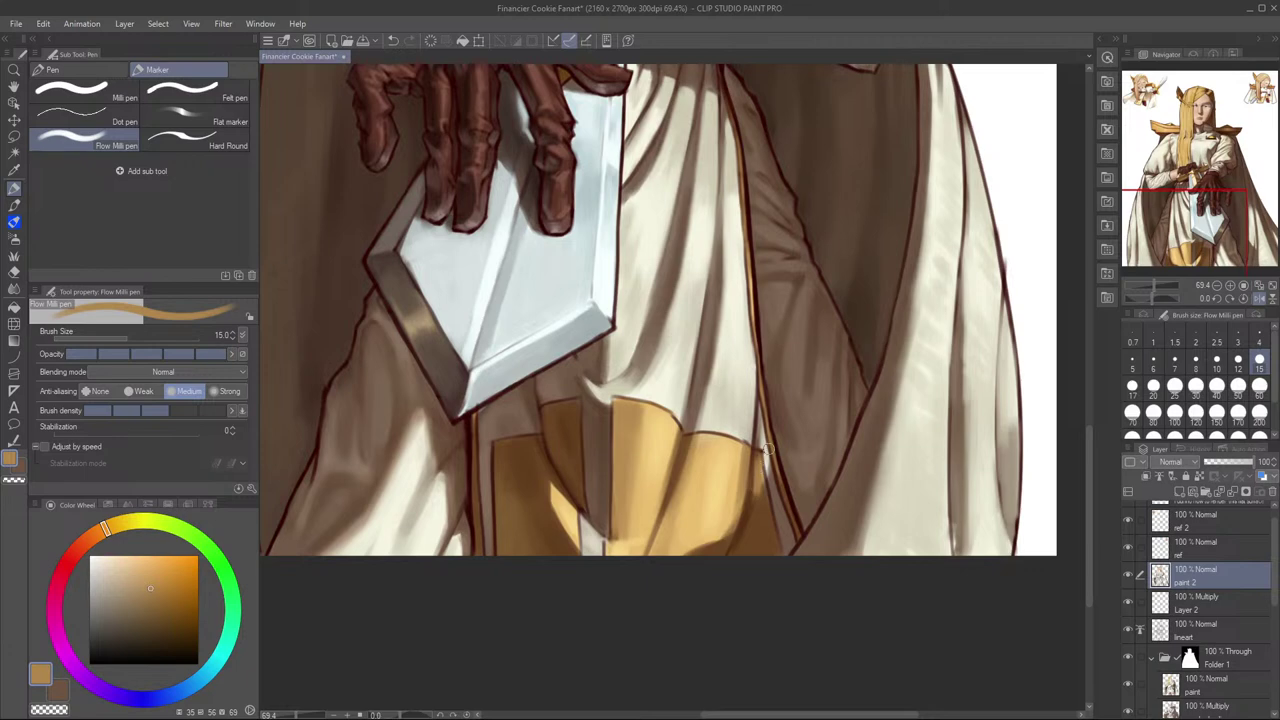
{"action": "key", "text": "bracketleft"}
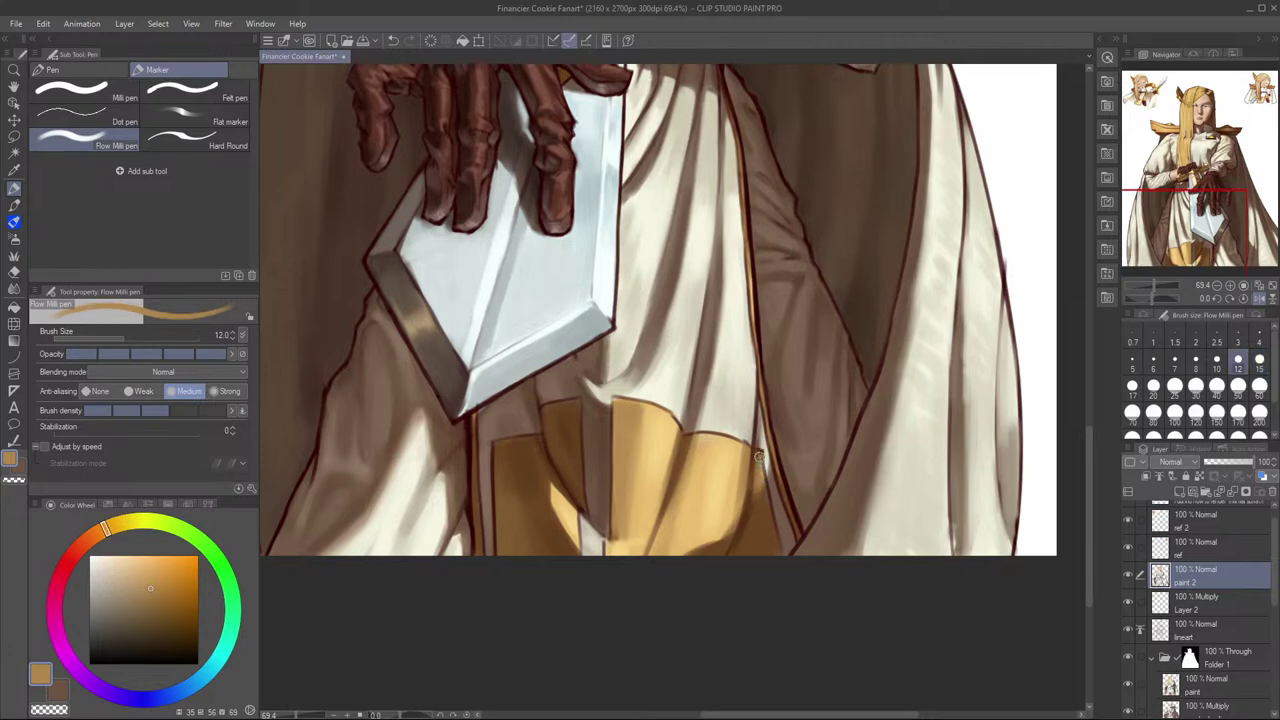
{"action": "key", "text": "bracketleft"}
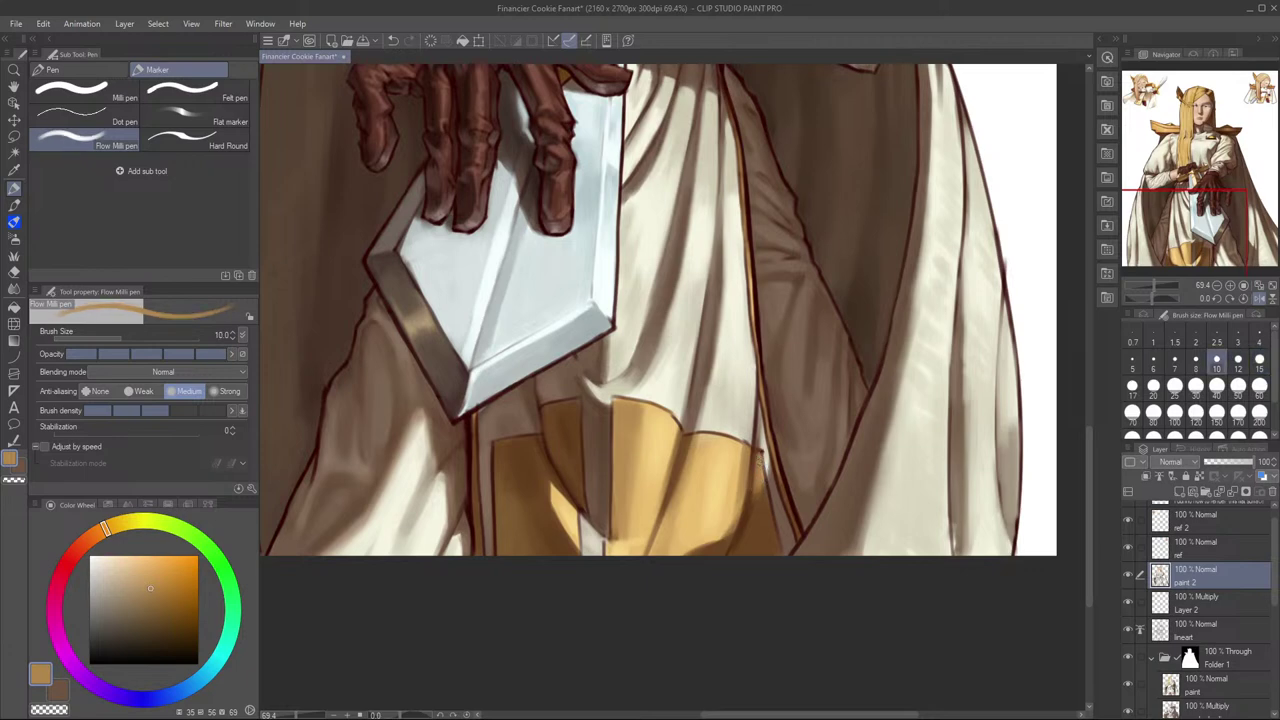
{"action": "left_click", "coordinate": [760, 497], "text": "alt"}
{"action": "key", "text": "bracketright"}
{"action": "key", "text": "bracketright"}
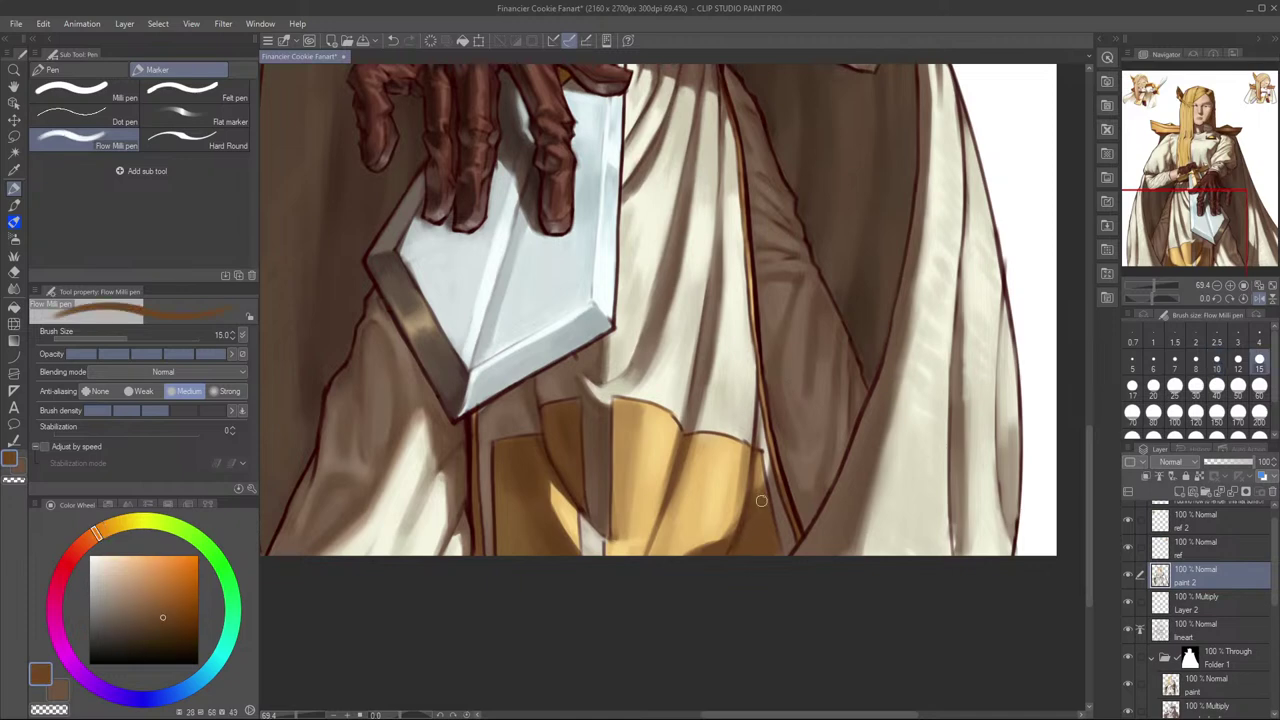
{"action": "left_click", "coordinate": [765, 491], "text": "alt"}
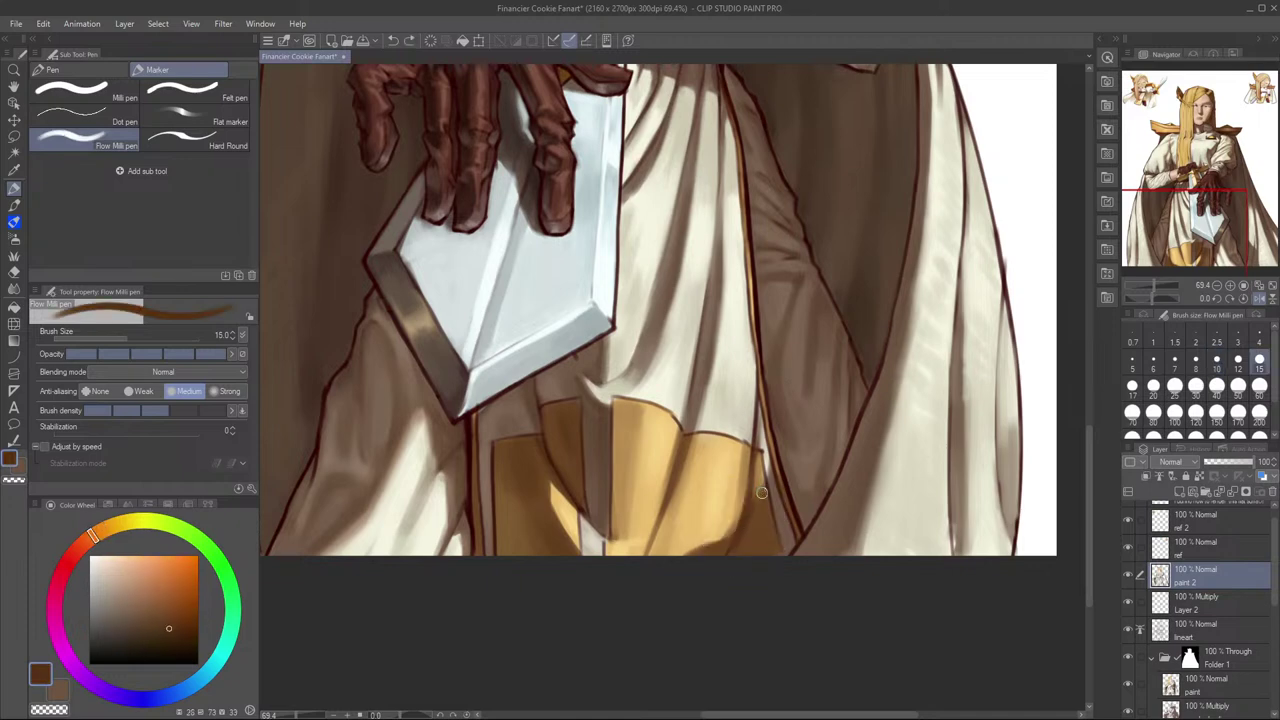
Step: Switch to the Soft airbrush at size 40 and flip the canvas back to work on the yellow hem
{"action": "key", "text": "b"}
{"action": "key", "text": "bracketleft"}
{"action": "key", "text": "bracketleft"}
{"action": "key", "text": "bracketleft"}
{"action": "key", "text": "bracketleft"}
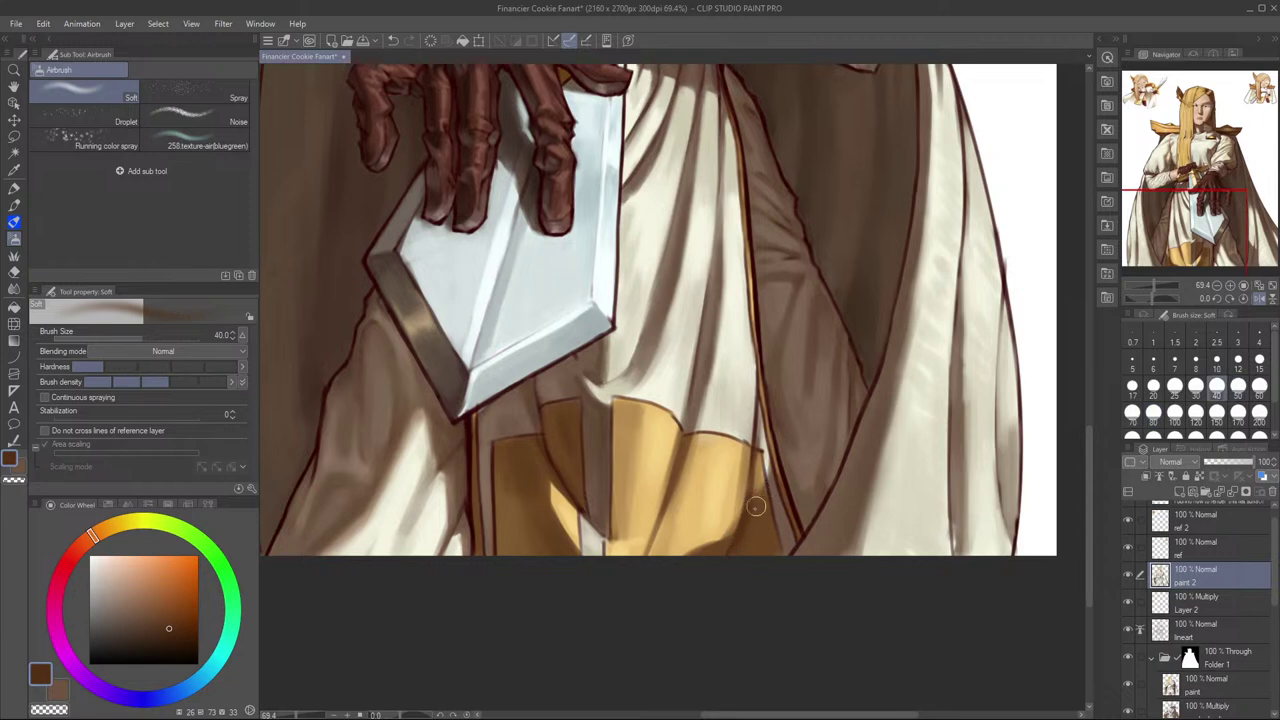
{"action": "key", "text": "h"}
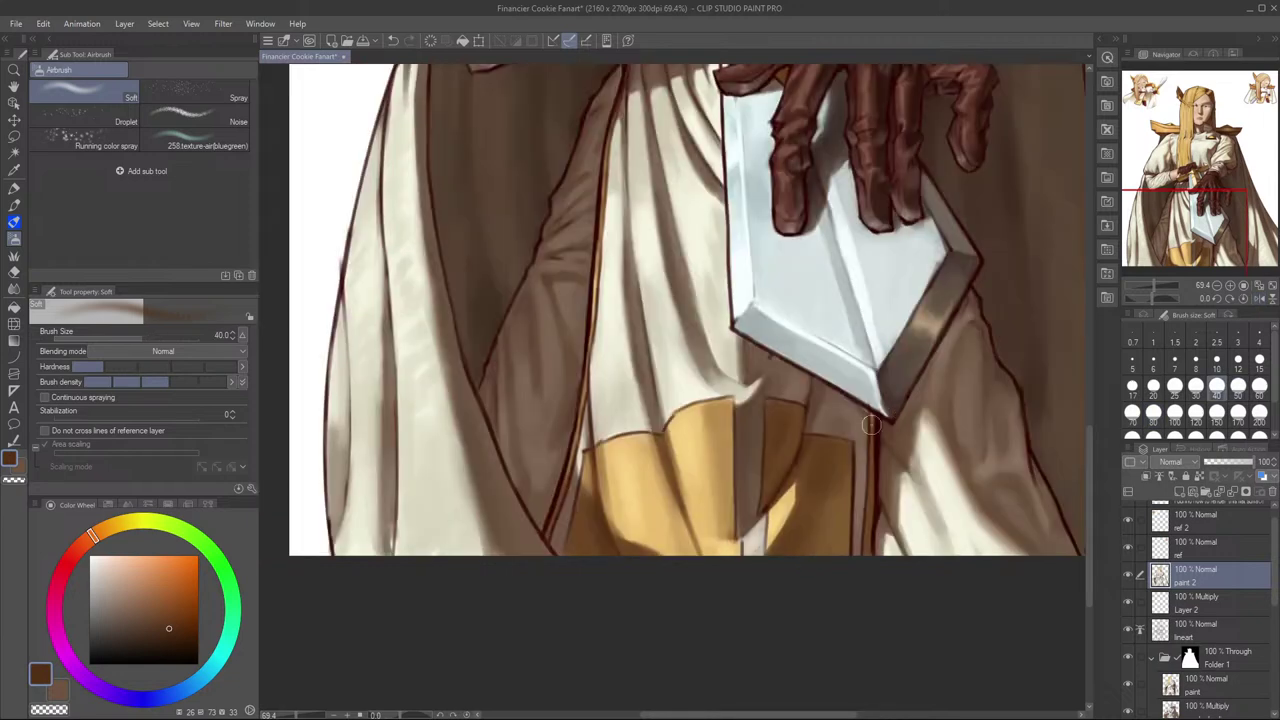
{"action": "left_click_drag", "start_coordinate": [785, 515], "coordinate": [803, 561]}
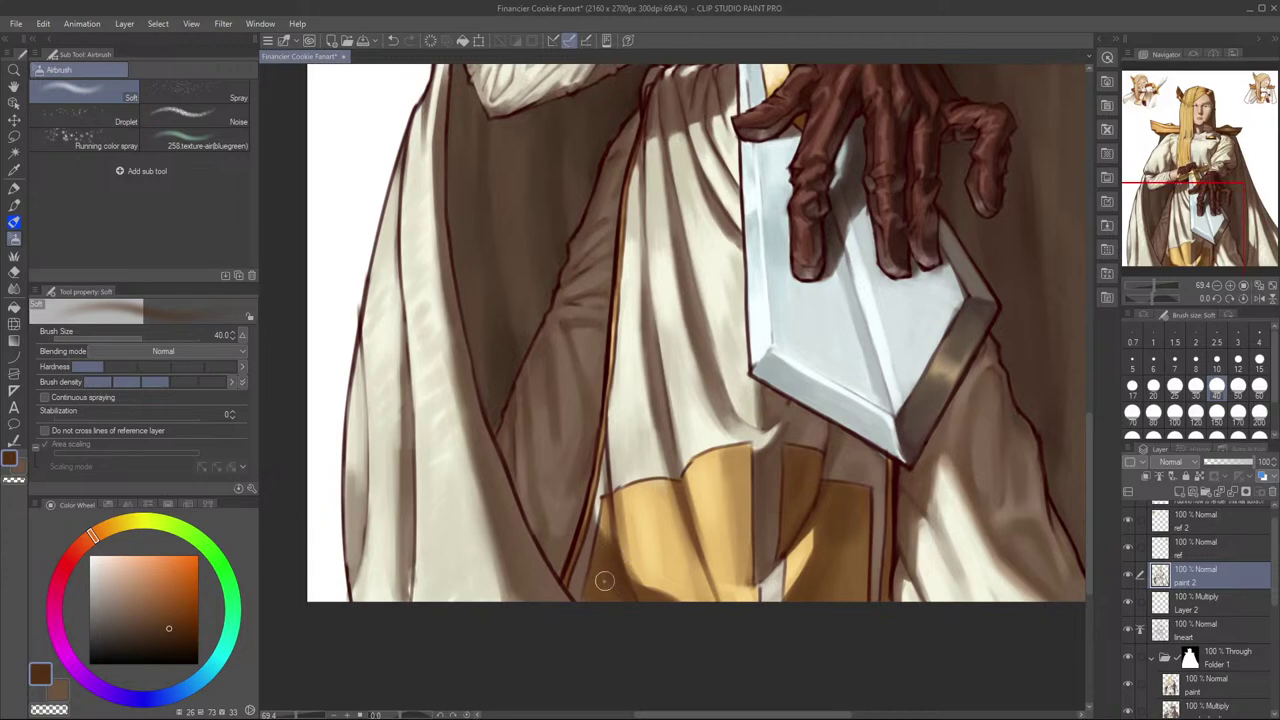
{"action": "left_click_drag", "start_coordinate": [772, 500], "coordinate": [828, 496]}
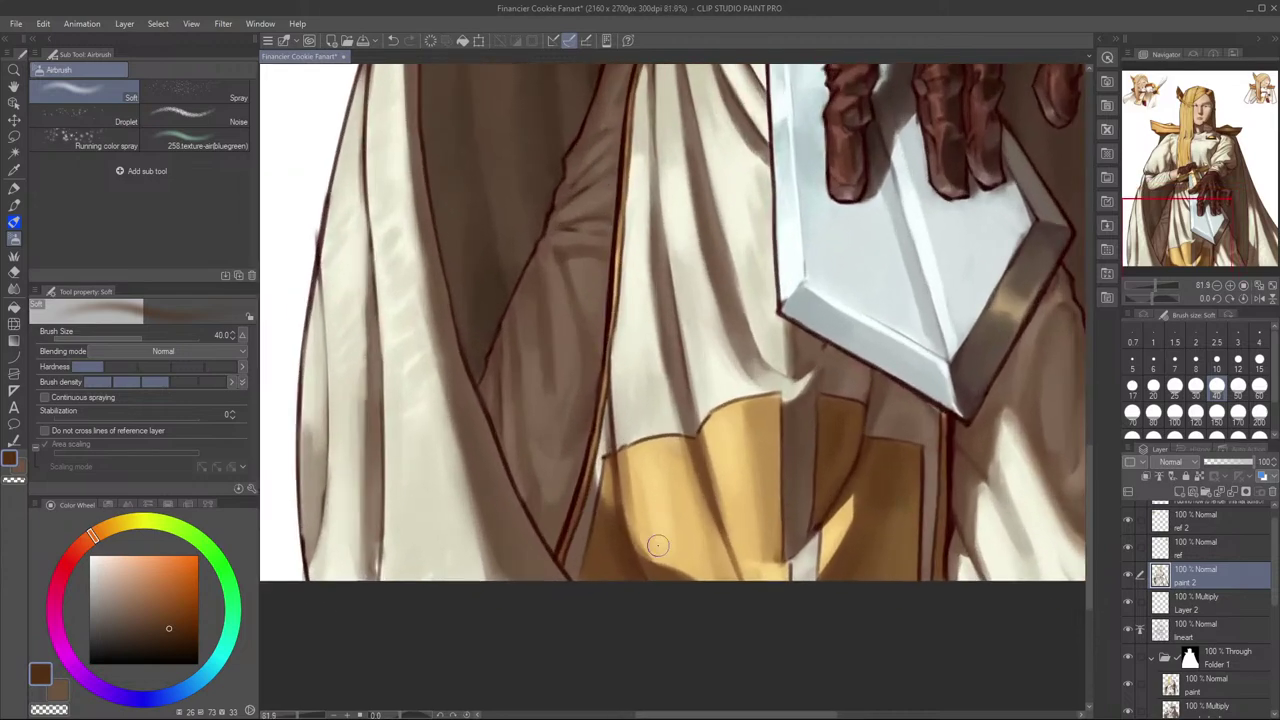
Step: Hide and show the paint 2 layer to compare the retouched robe with the earlier painting
{"action": "left_click", "coordinate": [1129, 576]}
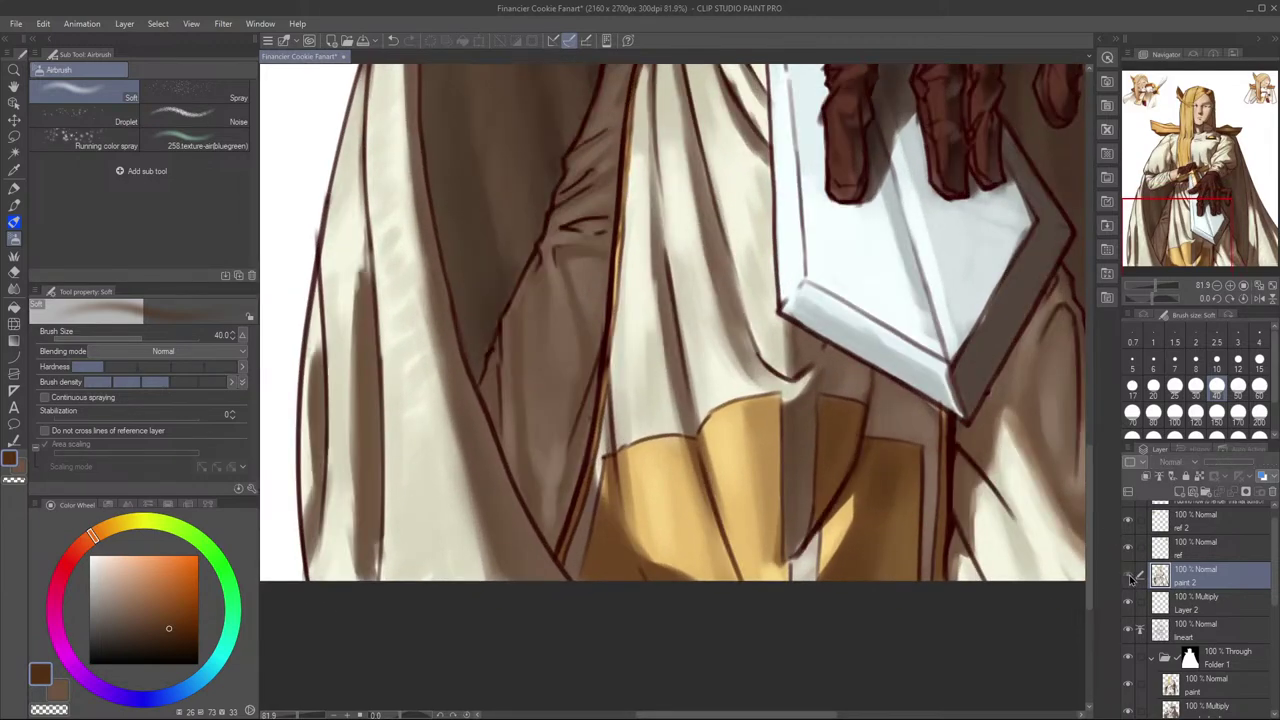
{"action": "left_click", "coordinate": [1129, 576]}
{"action": "scroll", "coordinate": [935, 597], "scroll_direction": "down", "scroll_amount": 3}
{"action": "scroll", "coordinate": [702, 503], "scroll_direction": "up", "scroll_amount": 2}
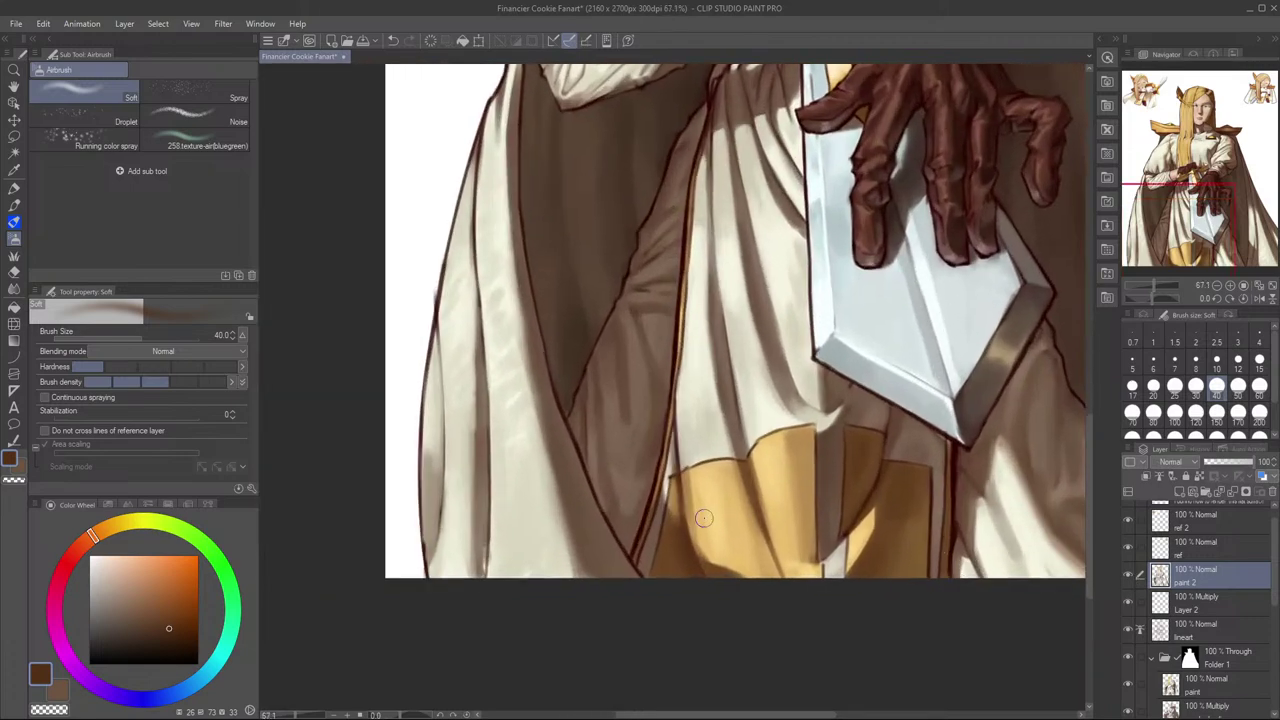
Step: Airbrush light yellow sampled from the hem over its lit folds at size 40, and reduce the brush size to 25
{"action": "left_click", "coordinate": [700, 515], "text": "alt"}
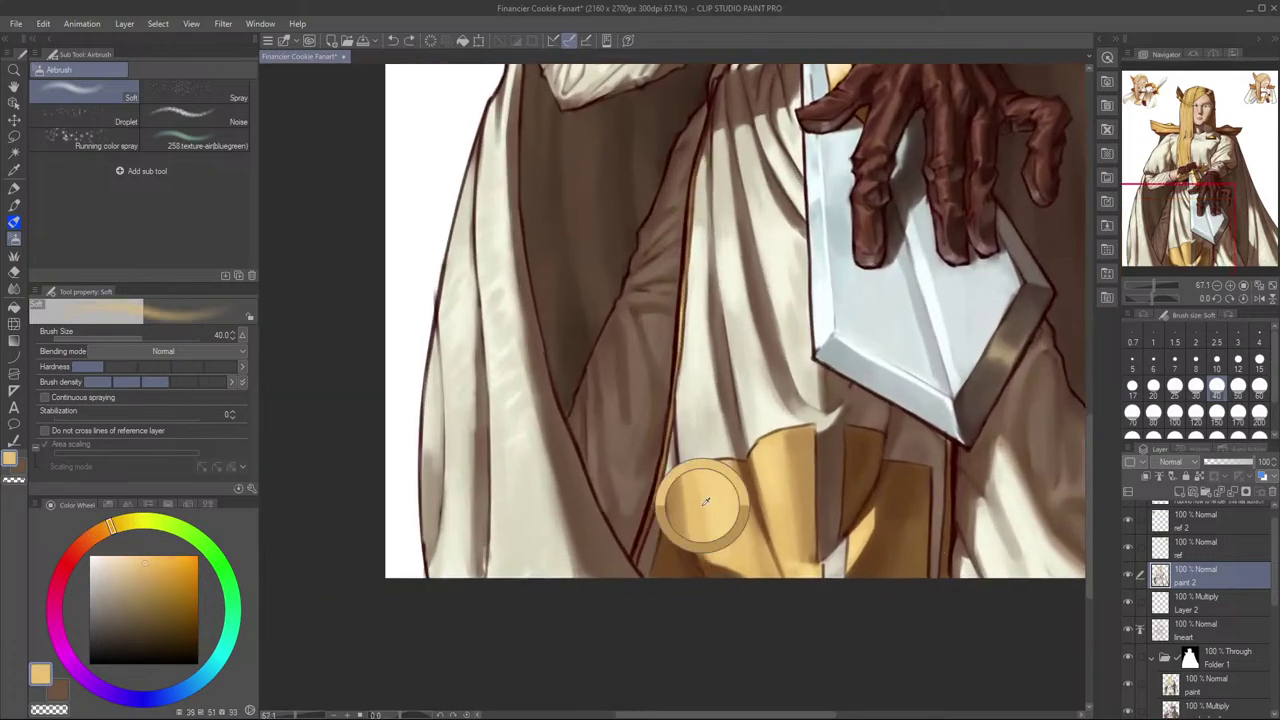
{"action": "left_click_drag", "start_coordinate": [694, 500], "coordinate": [706, 552]}
{"action": "mouse_move", "coordinate": [696, 470]}
{"action": "left_mouse_down"}
{"action": "mouse_move", "coordinate": [682, 502]}
{"action": "mouse_move", "coordinate": [702, 496]}
{"action": "mouse_move", "coordinate": [702, 544]}
{"action": "left_mouse_up"}
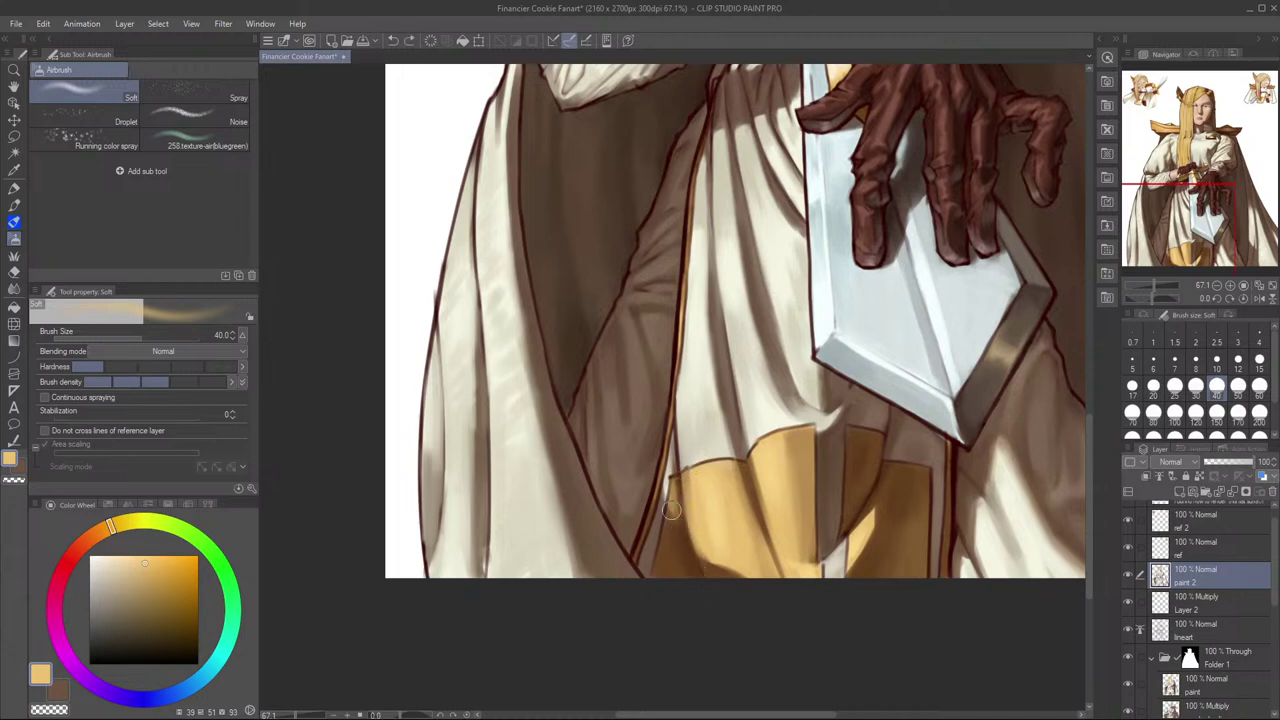
{"action": "key", "text": "bracketleft"}
{"action": "key", "text": "bracketleft"}
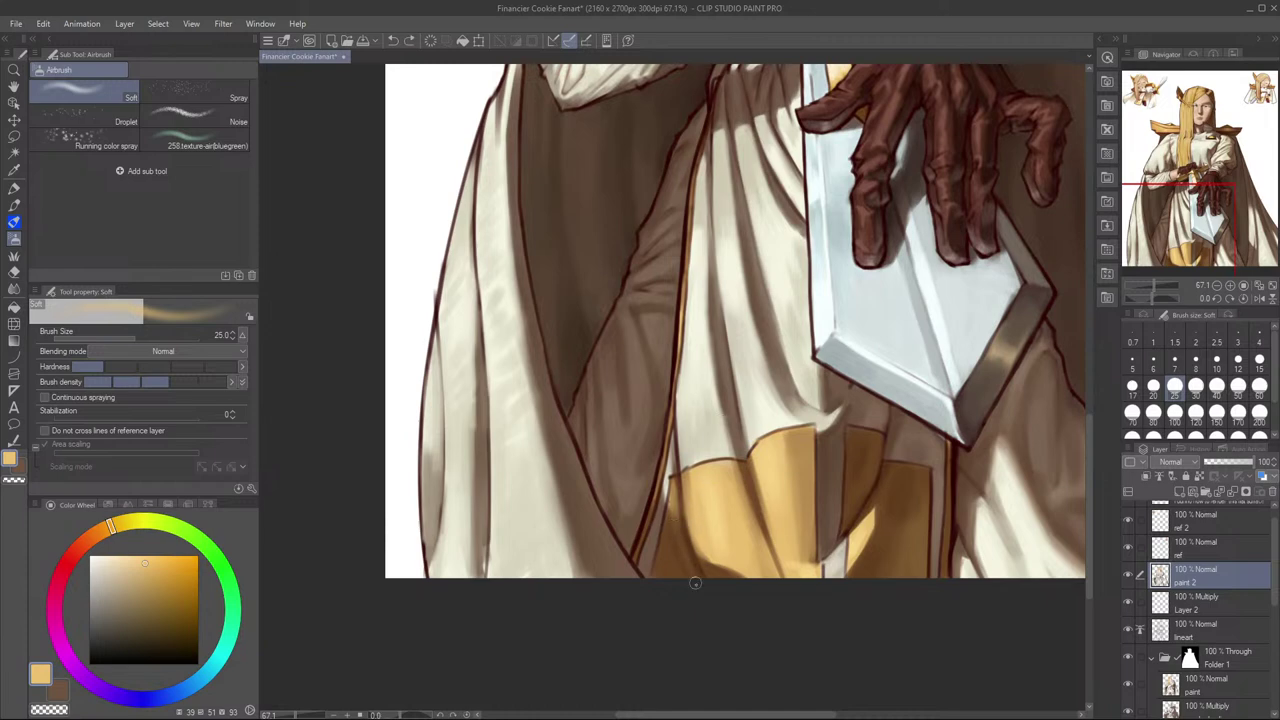
Step: Blend the yellow hem's shadow edge with sampled brown and light yellow at size 40, checking it on a horizontally flipped canvas
{"action": "left_click", "coordinate": [673, 552], "text": "alt"}
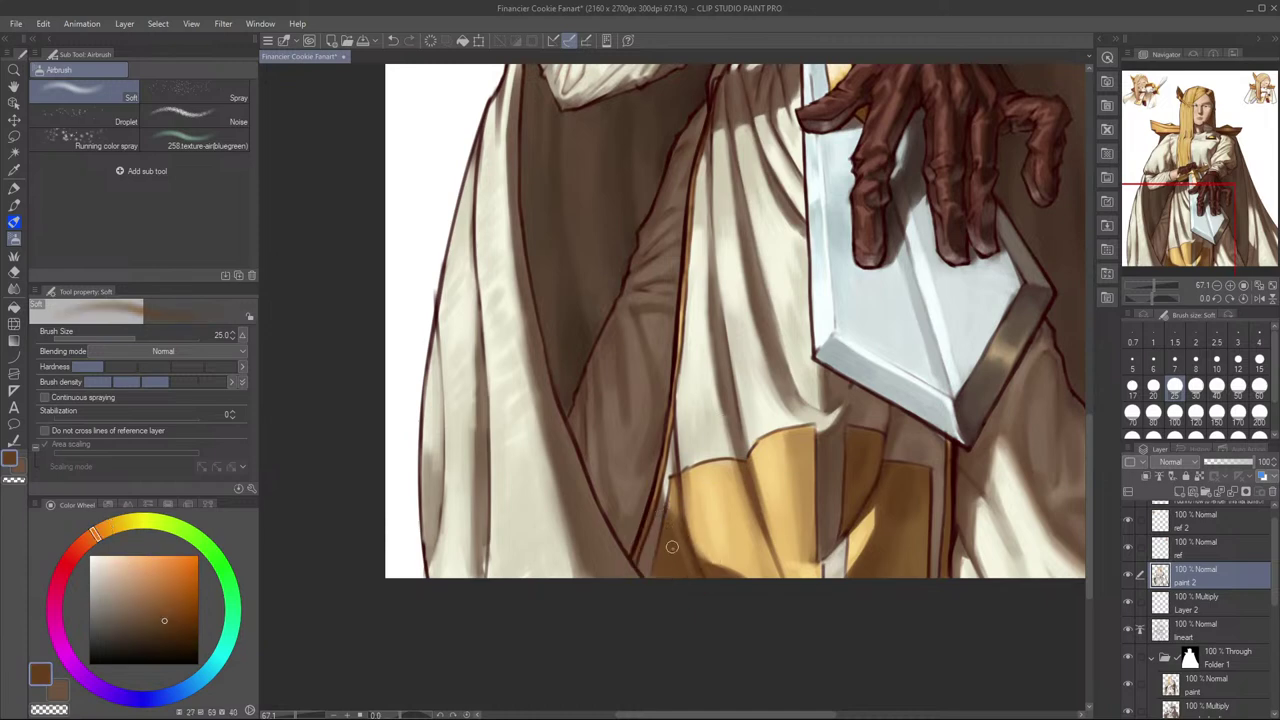
{"action": "key", "text": "bracketright"}
{"action": "key", "text": "bracketright"}
{"action": "key", "text": "h"}
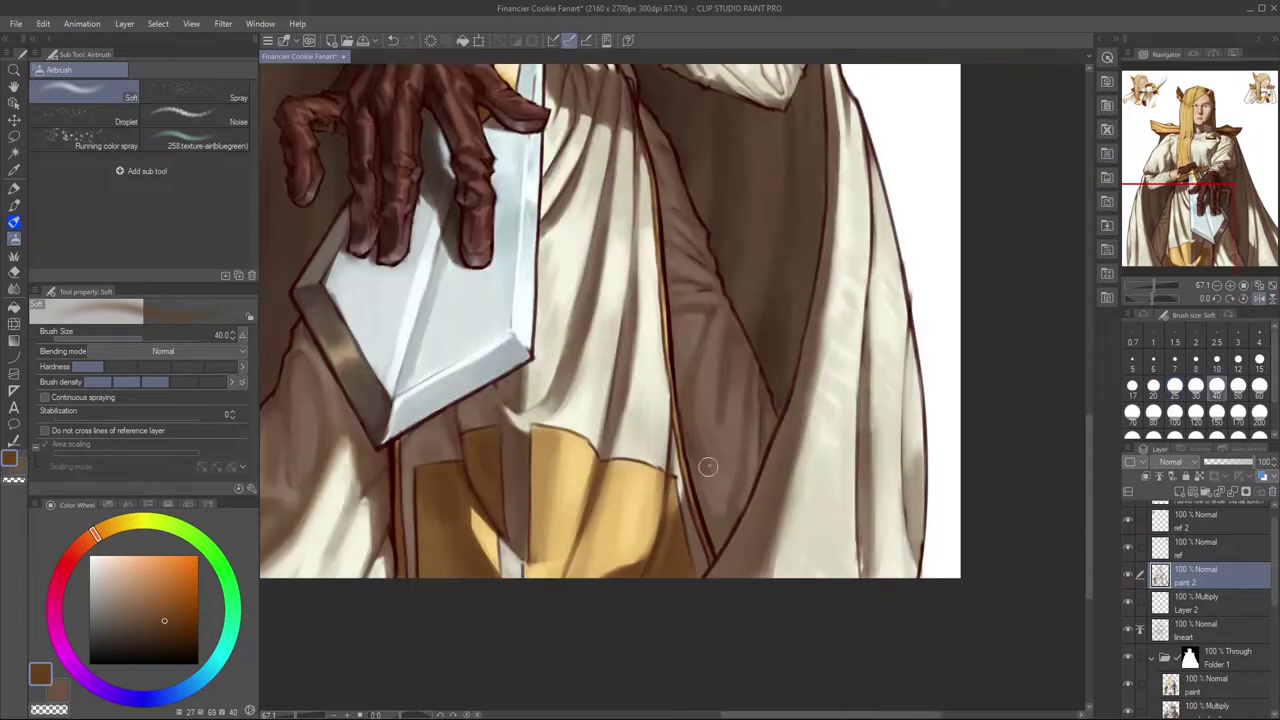
{"action": "left_click", "coordinate": [645, 545], "text": "alt"}
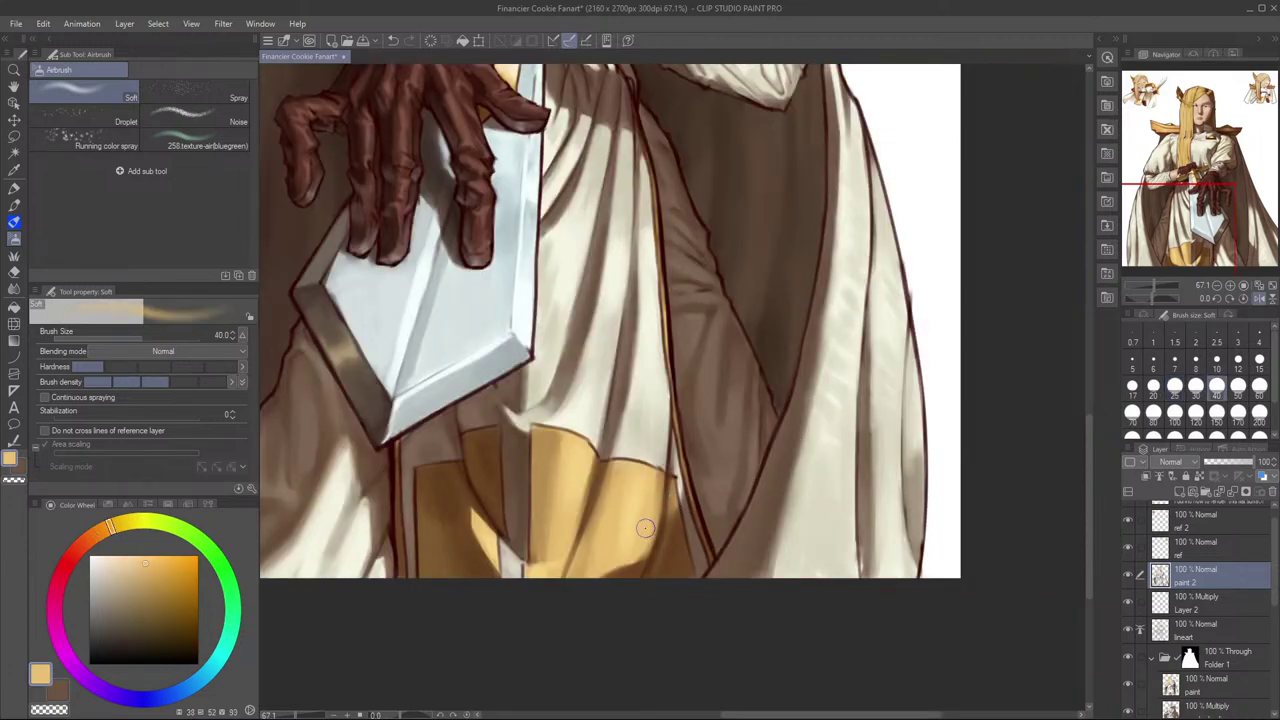
{"action": "left_click", "coordinate": [665, 552], "text": "alt"}
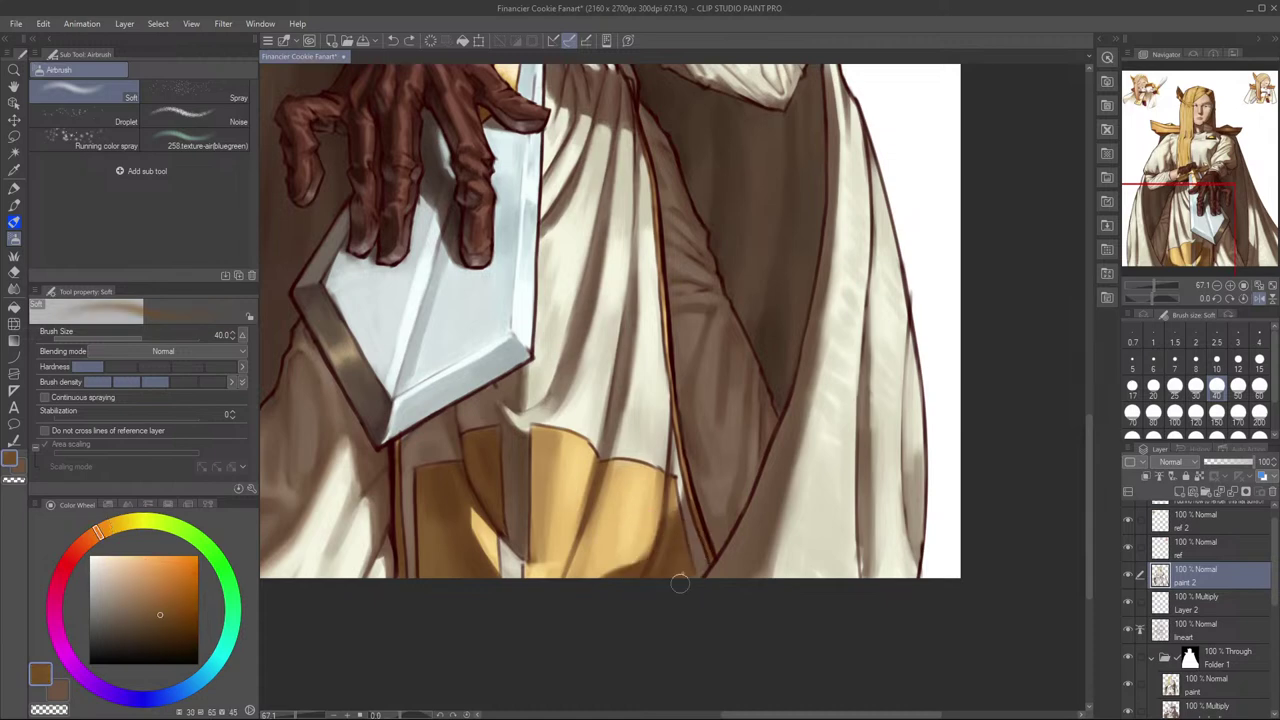
{"action": "key", "text": "h"}
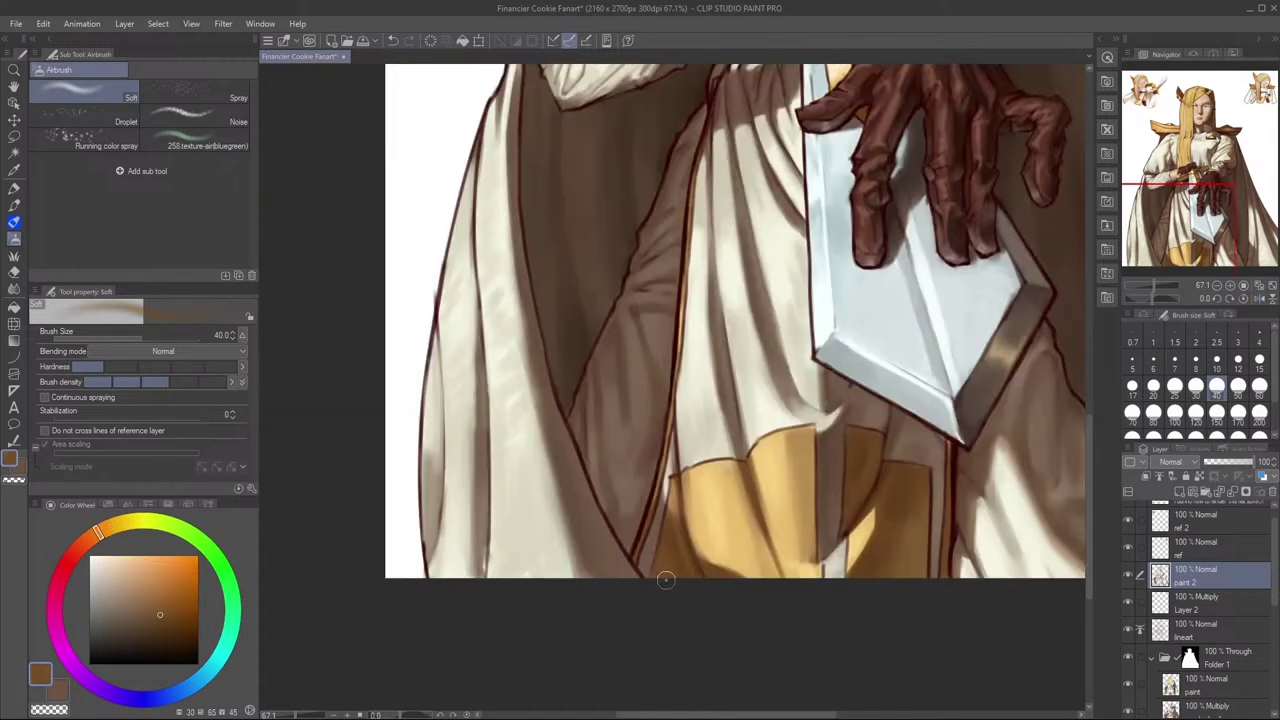
Step: Choose a muted brown for the shaded yellow panel below the blade, undoing the trial strokes
{"action": "scroll", "coordinate": [791, 503], "scroll_direction": "down", "scroll_amount": 2}
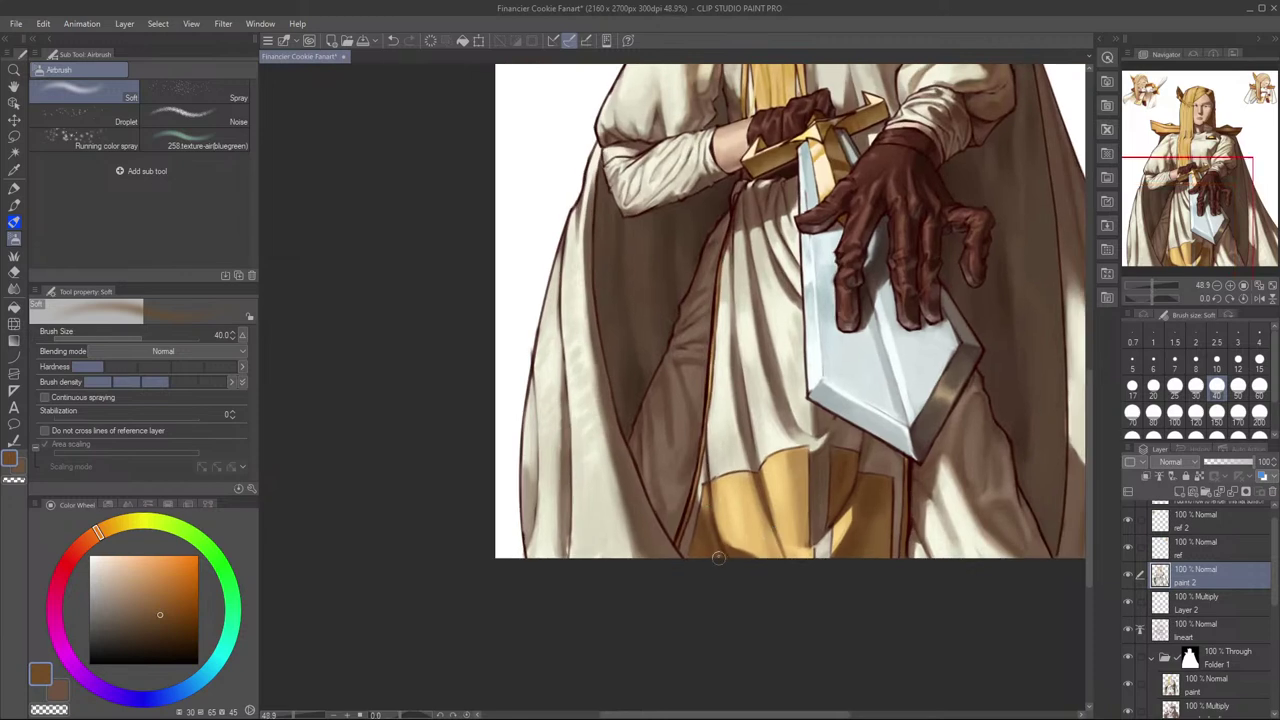
{"action": "left_click_drag", "start_coordinate": [943, 452], "coordinate": [883, 511]}
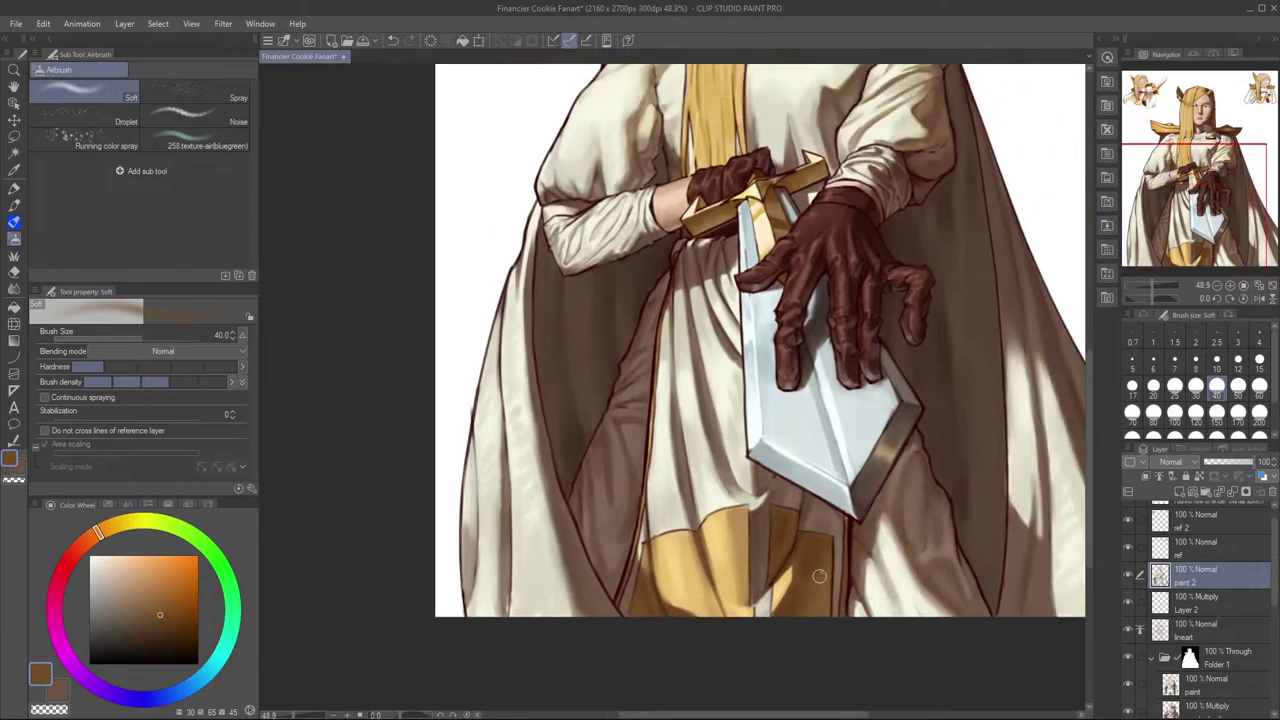
{"action": "left_click", "coordinate": [714, 607], "text": "alt"}
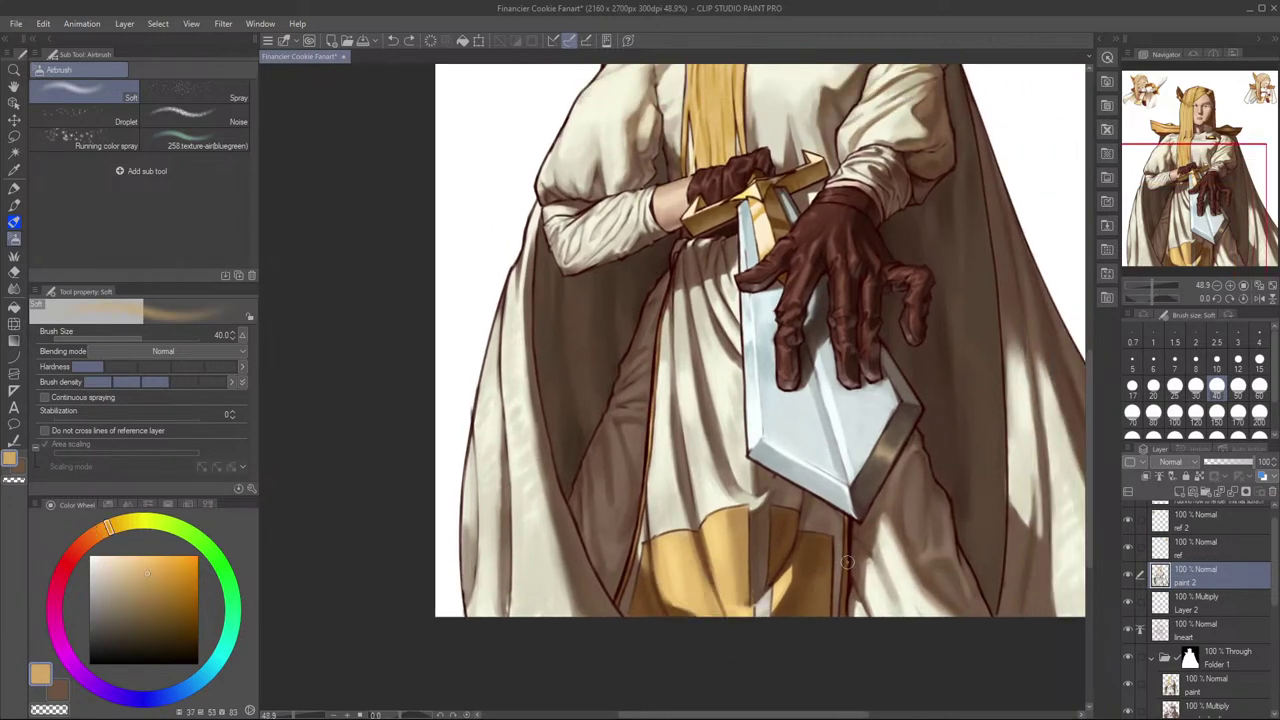
{"action": "left_click", "coordinate": [814, 562], "text": "alt"}
{"action": "mouse_move", "coordinate": [834, 572]}
{"action": "left_mouse_down"}
{"action": "mouse_move", "coordinate": [820, 608]}
{"action": "mouse_move", "coordinate": [838, 585]}
{"action": "mouse_move", "coordinate": [768, 638]}
{"action": "left_mouse_up"}
{"action": "left_click", "coordinate": [716, 538], "text": "alt"}
{"action": "left_click", "coordinate": [157, 596]}
{"action": "key", "text": "ctrl+z"}
{"action": "key", "text": "ctrl+z"}
{"action": "key", "text": "ctrl+z"}
{"action": "key", "text": "ctrl+z"}
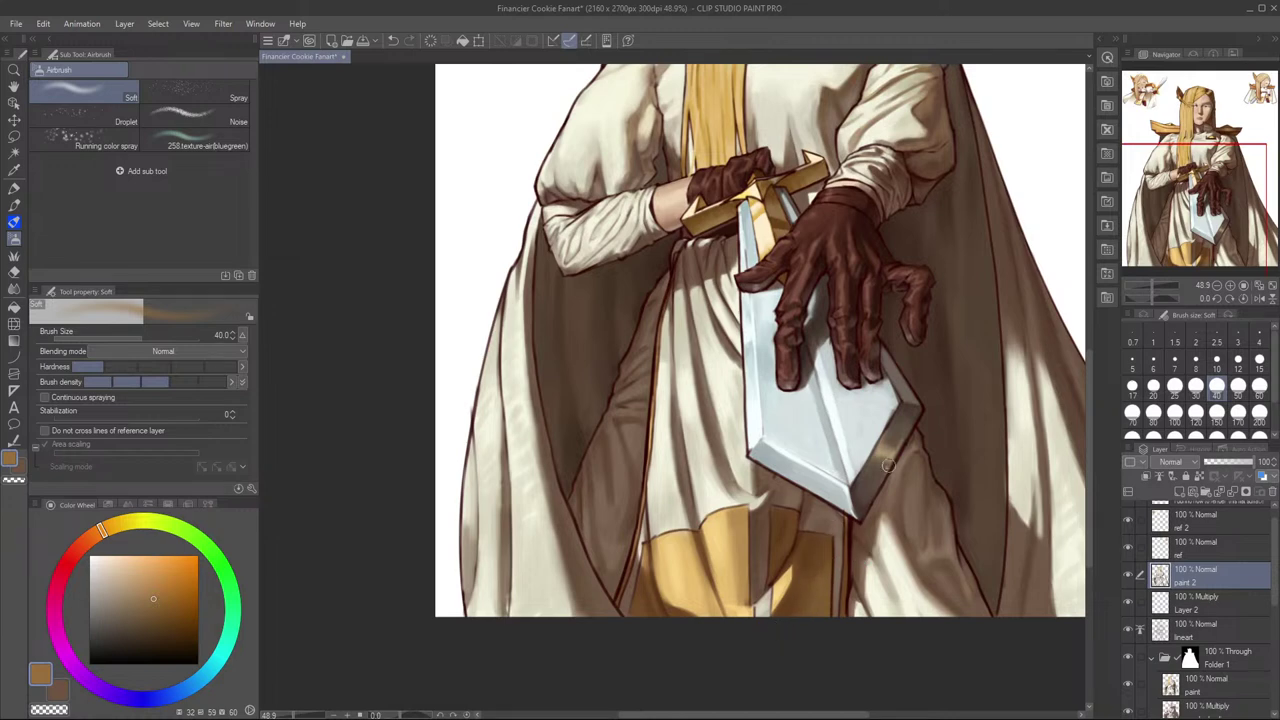
Step: Airbrush muted brown over the shaded yellow panel at size 60, reduce the size to 50 and flip the canvas horizontally
{"action": "key", "text": "bracketright"}
{"action": "key", "text": "bracketright"}
{"action": "left_click_drag", "start_coordinate": [820, 547], "coordinate": [797, 605]}
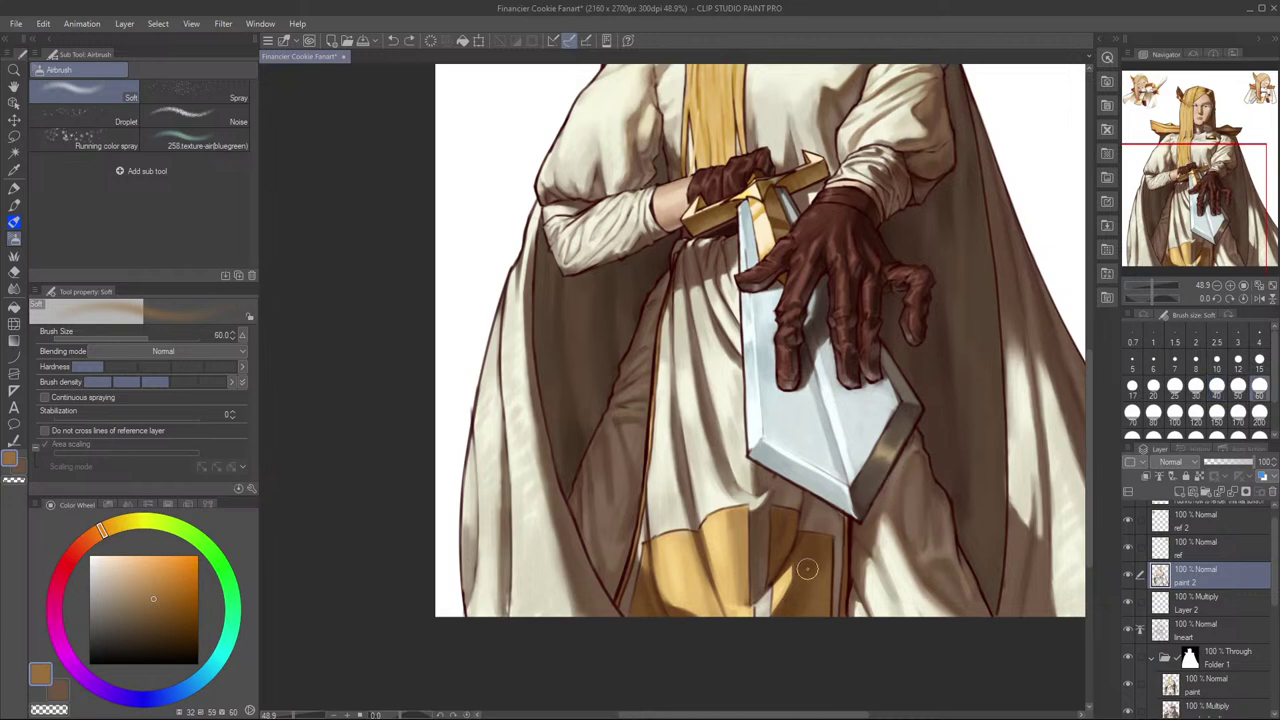
{"action": "key", "text": "bracketleft"}
{"action": "key", "text": "h"}
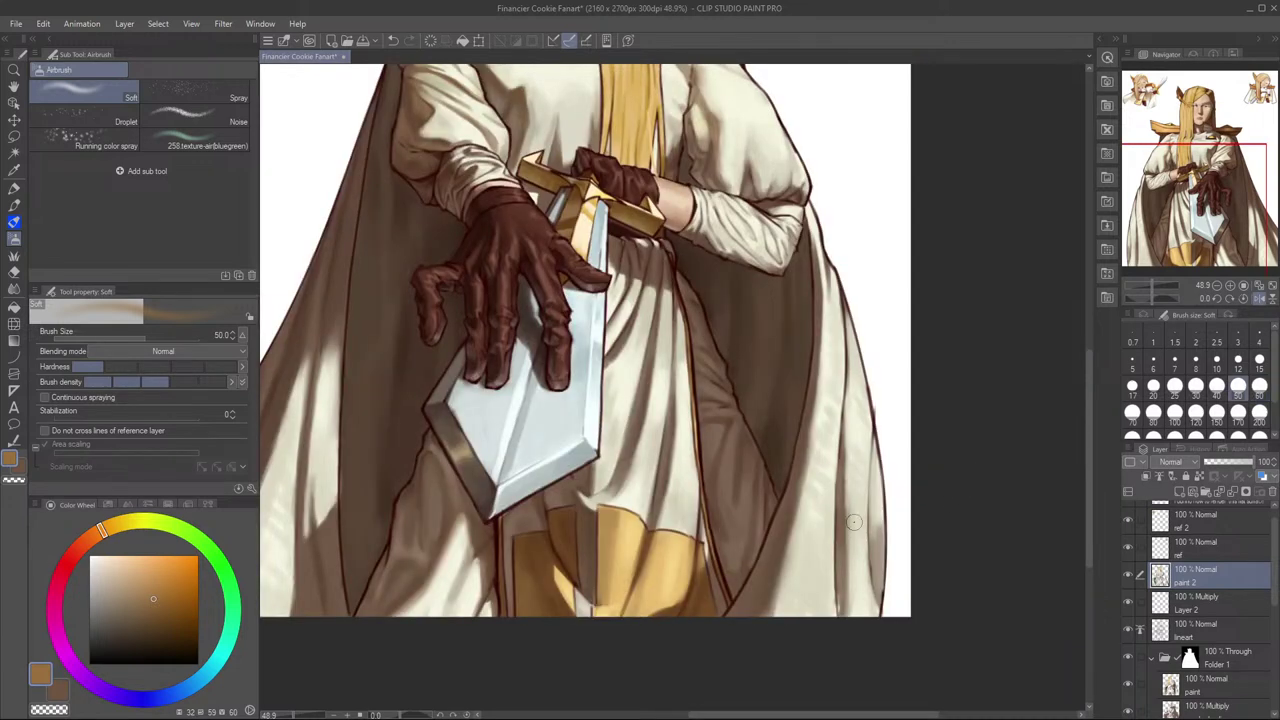
Step: Try more brown strokes on the shaded yellow panel while varying the brush size, and undo them
{"action": "mouse_move", "coordinate": [545, 588]}
{"action": "left_mouse_down"}
{"action": "mouse_move", "coordinate": [565, 593]}
{"action": "mouse_move", "coordinate": [568, 619]}
{"action": "left_mouse_up"}
{"action": "key", "text": "ctrl+z"}
{"action": "key", "text": "bracketleft"}
{"action": "key", "text": "bracketleft"}
{"action": "key", "text": "bracketright"}
{"action": "key", "text": "bracketright"}
{"action": "key", "text": "bracketleft"}
{"action": "left_click", "coordinate": [158, 600]}
{"action": "key", "text": "ctrl+z"}
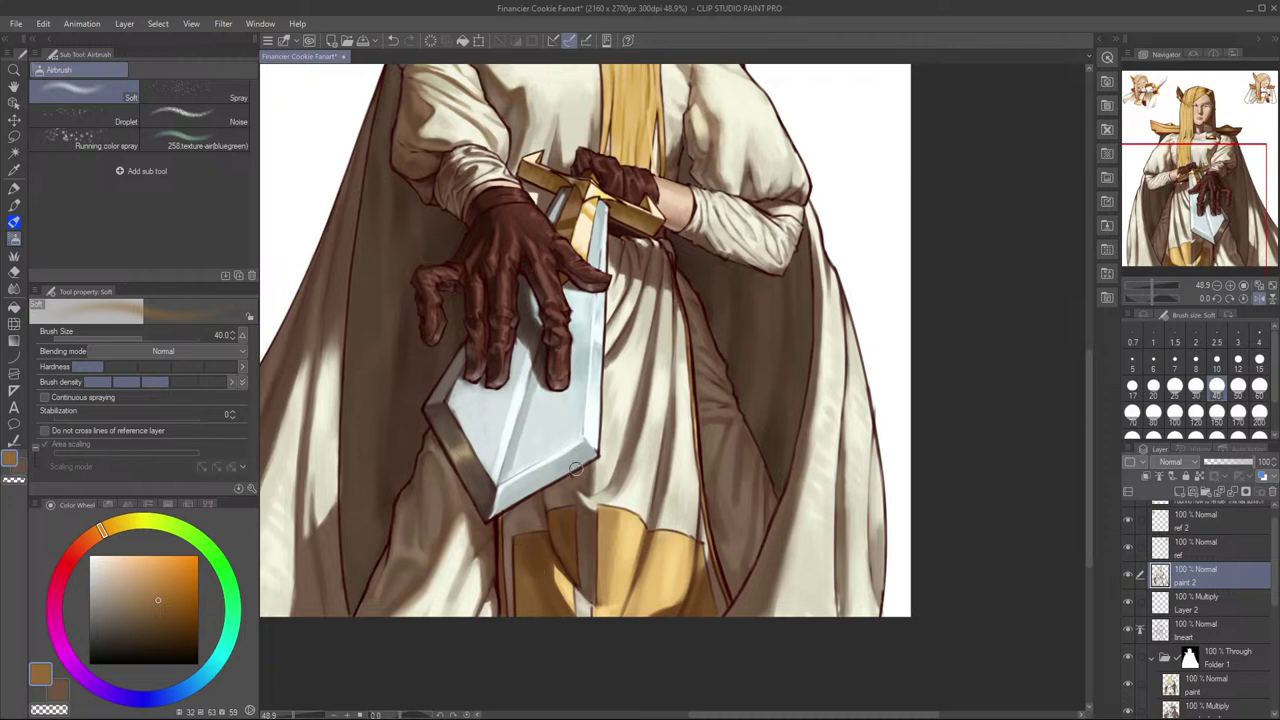
Step: Sample a dark brown, undo a trial stroke on the shaded yellow panel, and start a size 17 stroke near the blade's edge
{"action": "left_click", "coordinate": [692, 584], "text": "alt"}
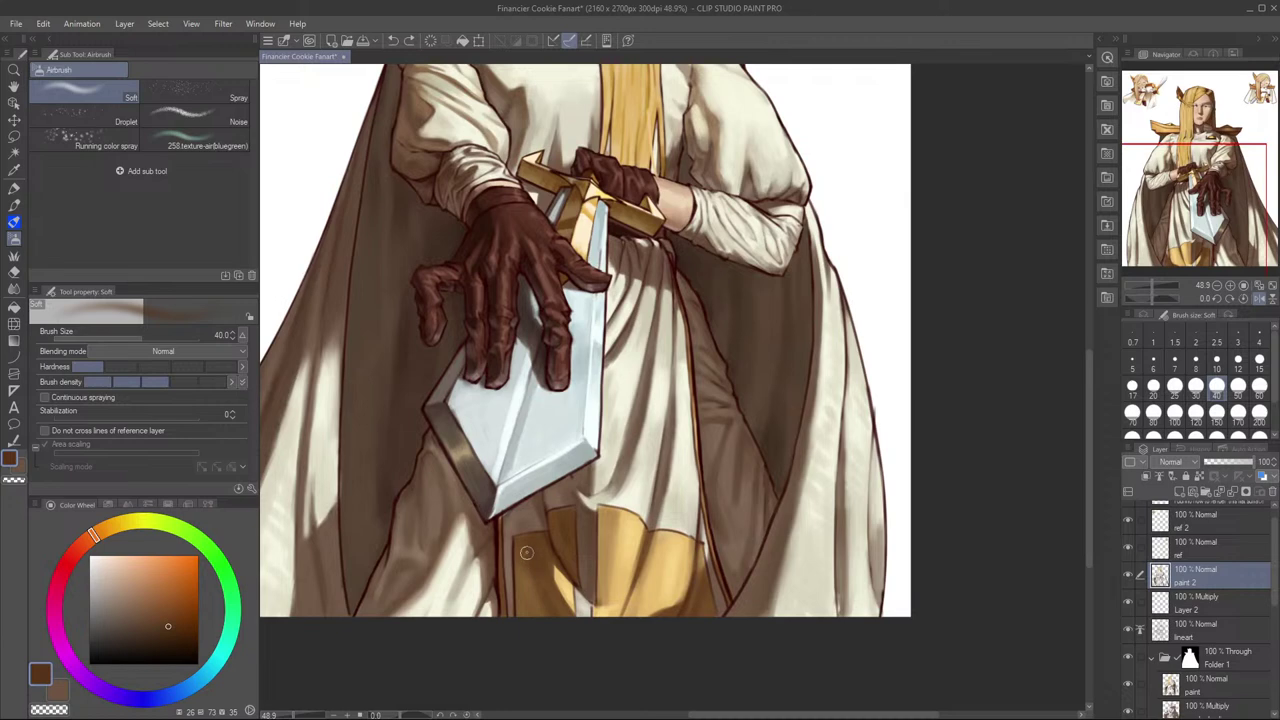
{"action": "key", "text": "bracketleft"}
{"action": "key", "text": "bracketleft"}
{"action": "left_click_drag", "start_coordinate": [529, 547], "coordinate": [531, 578]}
{"action": "key", "text": "ctrl+z"}
{"action": "key", "text": "bracketleft"}
{"action": "key", "text": "bracketleft"}
{"action": "left_click_drag", "start_coordinate": [584, 428], "coordinate": [575, 436]}
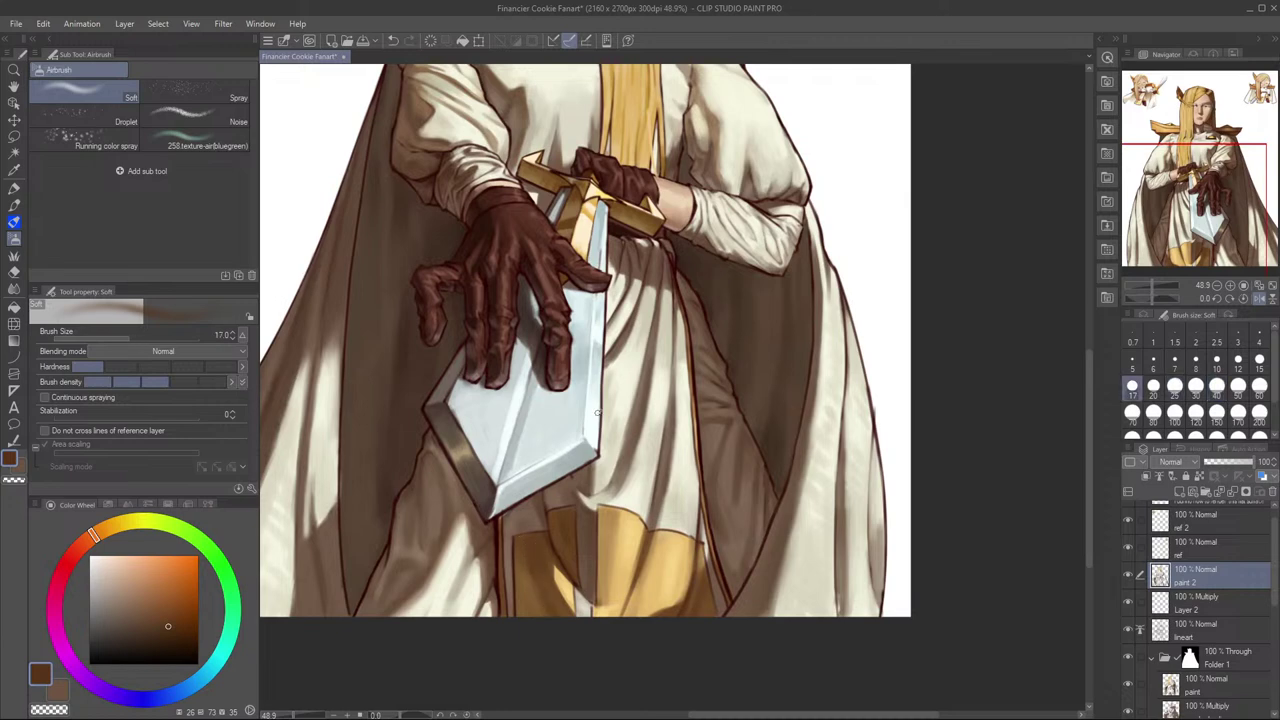
Step: Shade the gold trim at the tunic's hem with a golden brown sampled from it, using the soft airbrush at size 30
{"action": "key", "text": "h"}
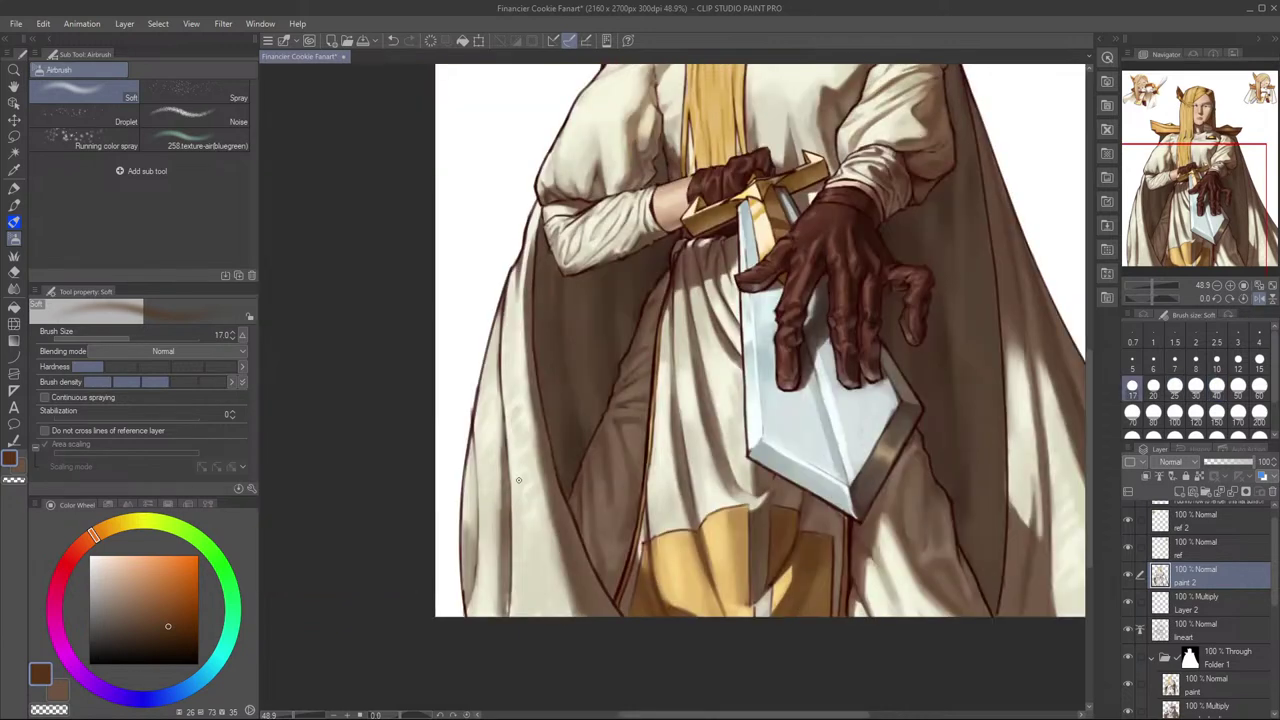
{"action": "left_click_drag", "start_coordinate": [936, 409], "coordinate": [903, 472]}
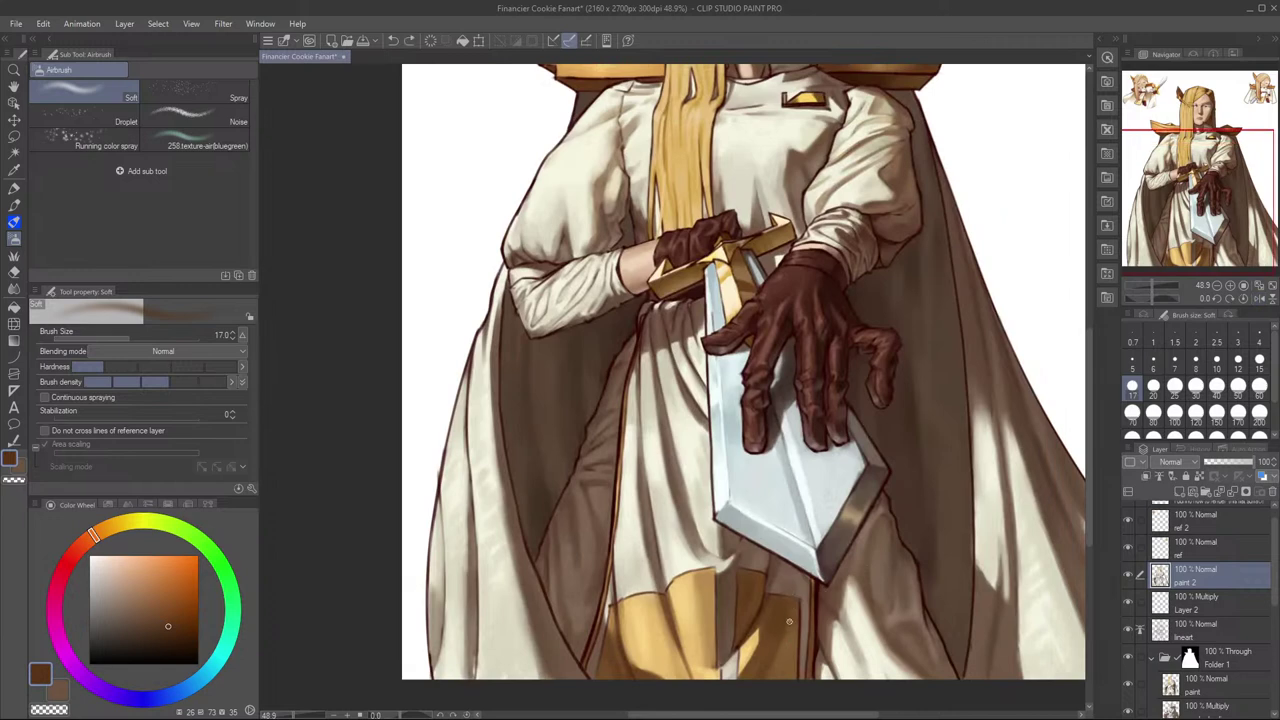
{"action": "key", "text": "ctrl+z"}
{"action": "left_click_drag", "start_coordinate": [824, 600], "coordinate": [859, 555]}
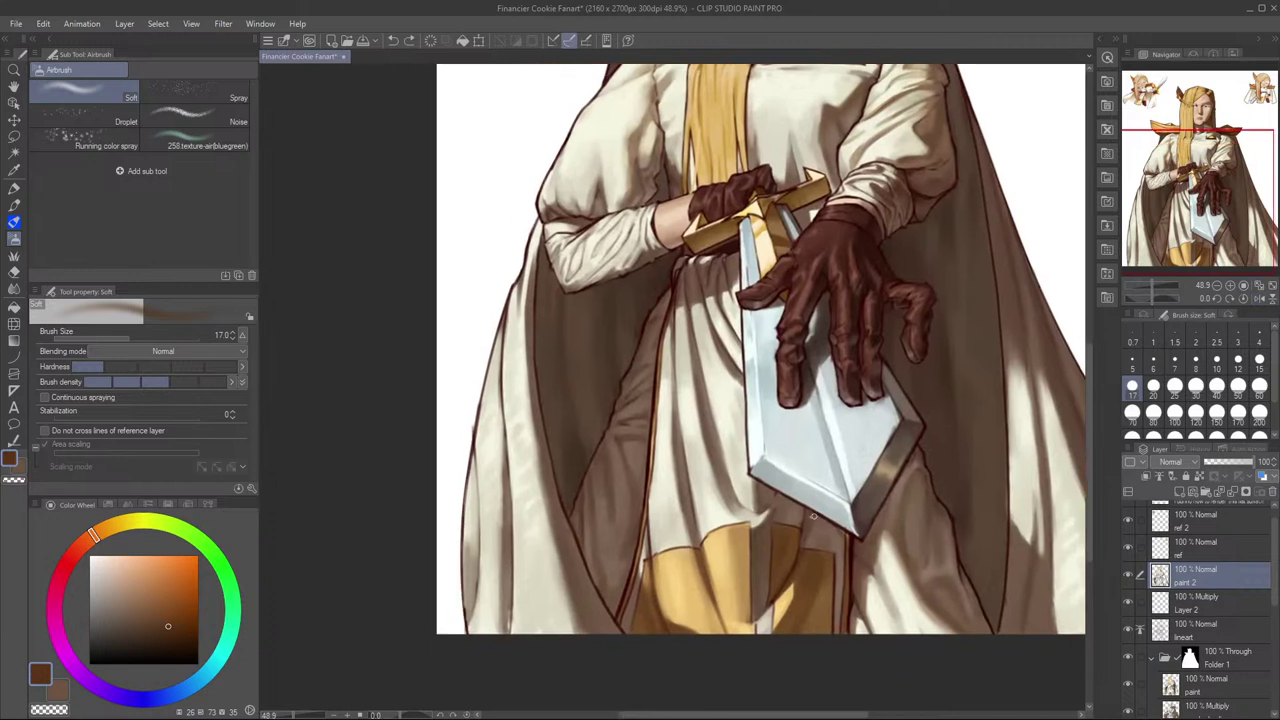
{"action": "mouse_move", "coordinate": [930, 504]}
{"action": "left_mouse_down"}
{"action": "mouse_move", "coordinate": [862, 536]}
{"action": "mouse_move", "coordinate": [938, 496]}
{"action": "left_mouse_up"}
{"action": "left_click", "coordinate": [598, 590], "text": "alt"}
{"action": "key", "text": "bracketright"}
{"action": "key", "text": "bracketright"}
{"action": "key", "text": "bracketright"}
{"action": "left_click_drag", "start_coordinate": [599, 582], "coordinate": [598, 614]}
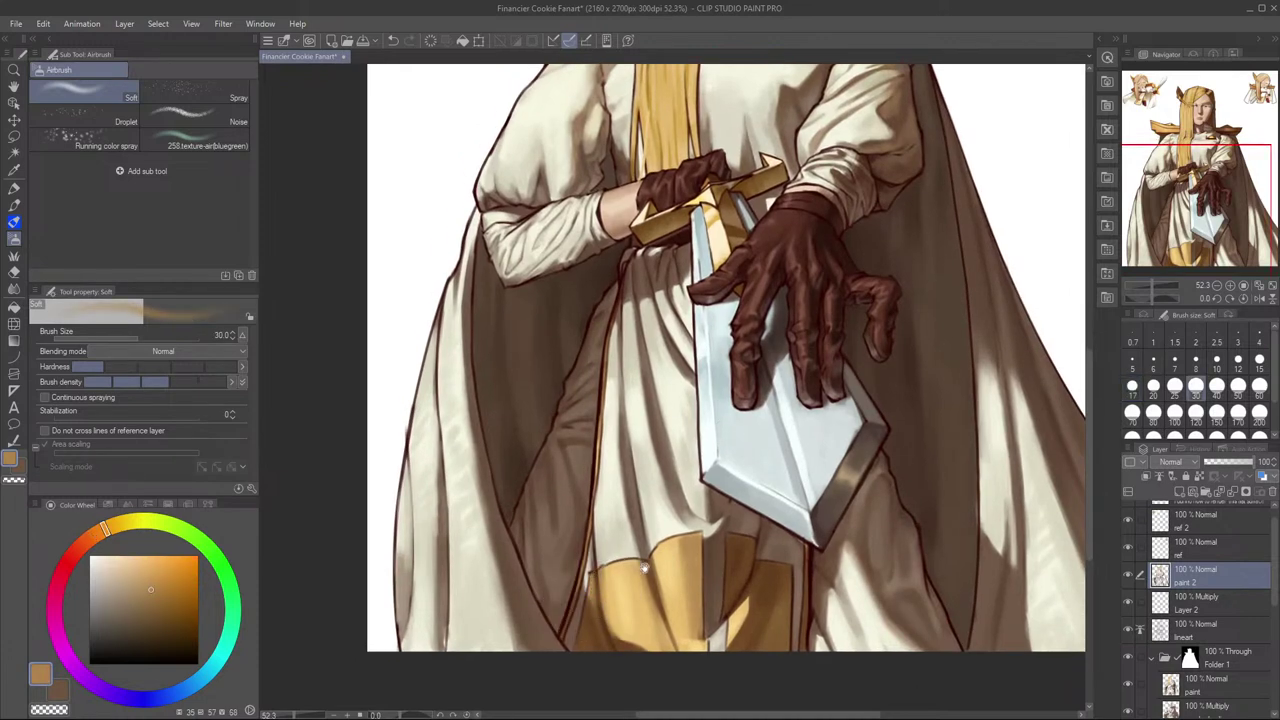
Step: Brighten the lit folds of the gold hem trim with a light yellow sampled from the trim
{"action": "scroll", "coordinate": [650, 600], "scroll_direction": "up", "scroll_amount": 1}
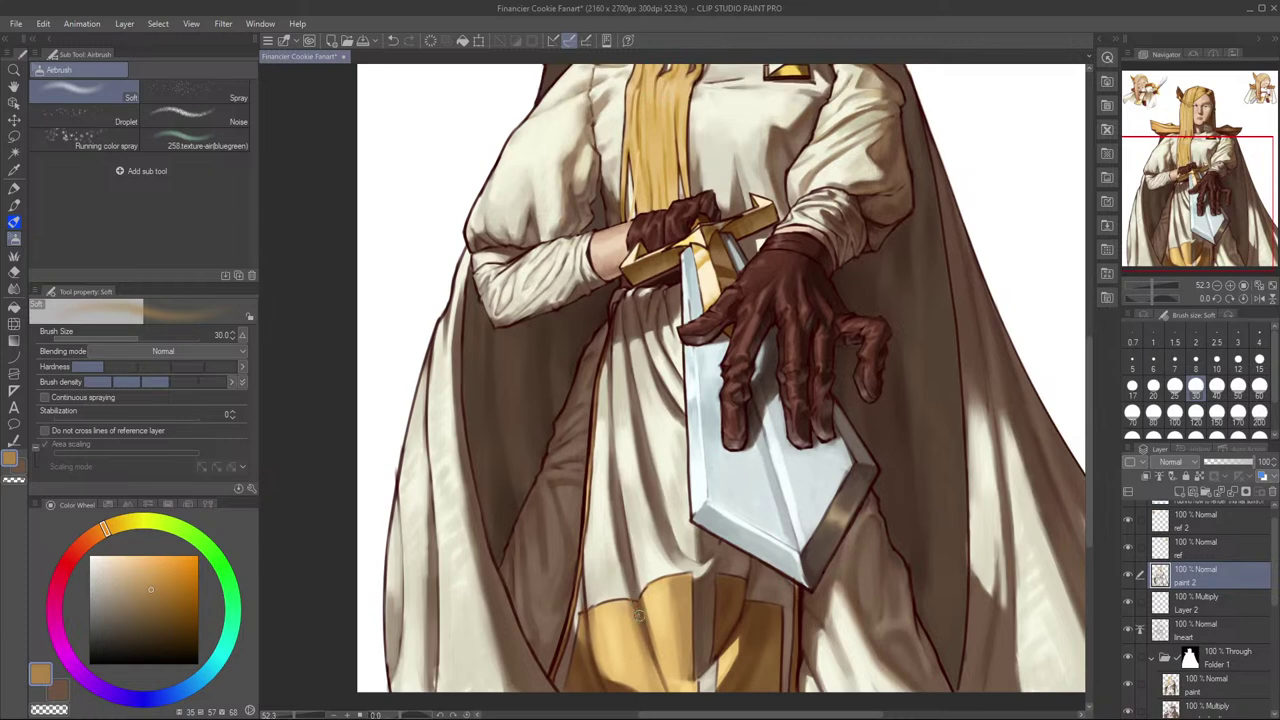
{"action": "left_click", "coordinate": [613, 555], "text": "alt"}
{"action": "left_click_drag", "start_coordinate": [698, 459], "coordinate": [654, 467]}
{"action": "scroll", "coordinate": [675, 440], "scroll_direction": "down", "scroll_amount": 2}
{"action": "scroll", "coordinate": [685, 560], "scroll_direction": "up", "scroll_amount": 2}
{"action": "left_click", "coordinate": [645, 557], "text": "alt"}
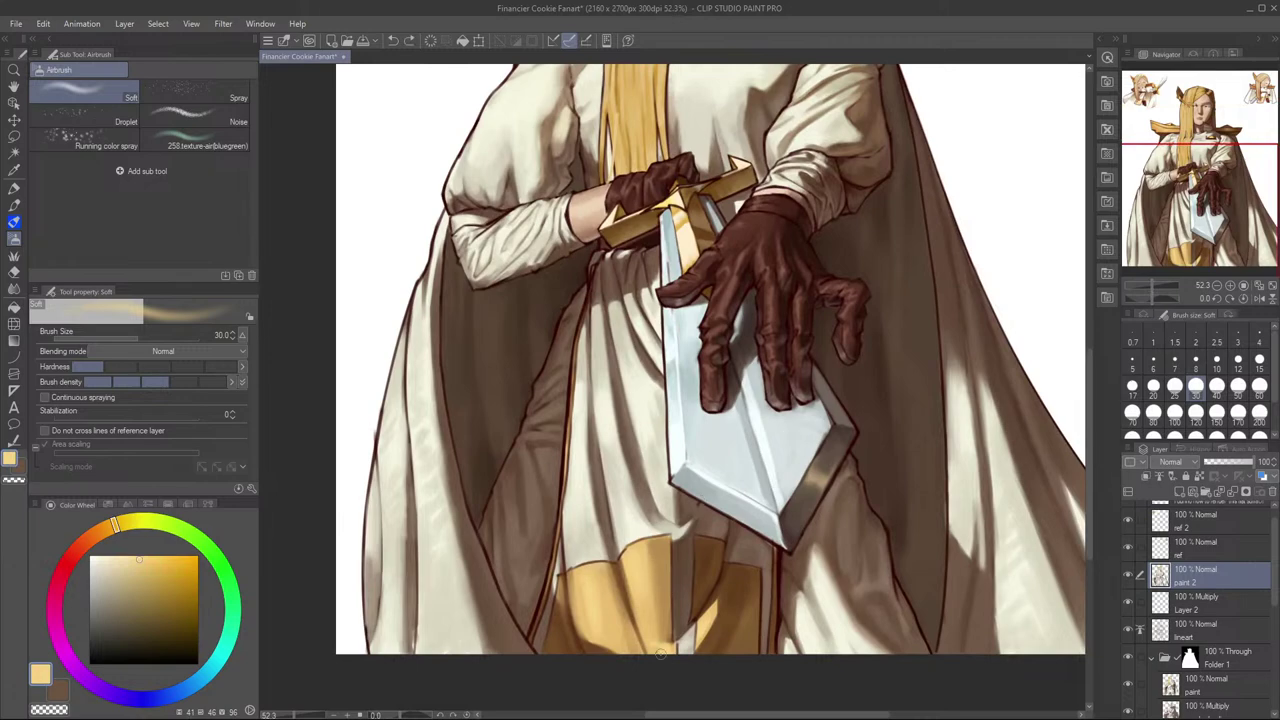
{"action": "scroll", "coordinate": [816, 481], "scroll_direction": "down", "scroll_amount": 3}
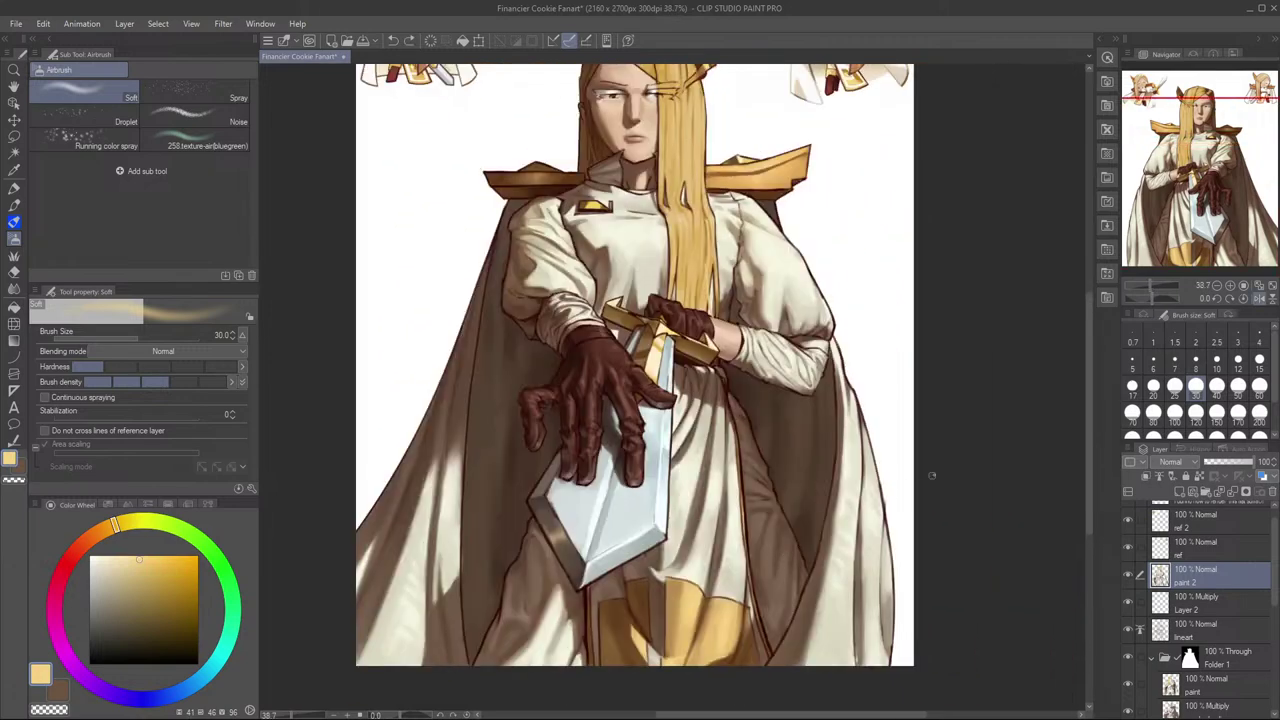
{"action": "scroll", "coordinate": [963, 459], "scroll_direction": "down", "scroll_amount": 1}
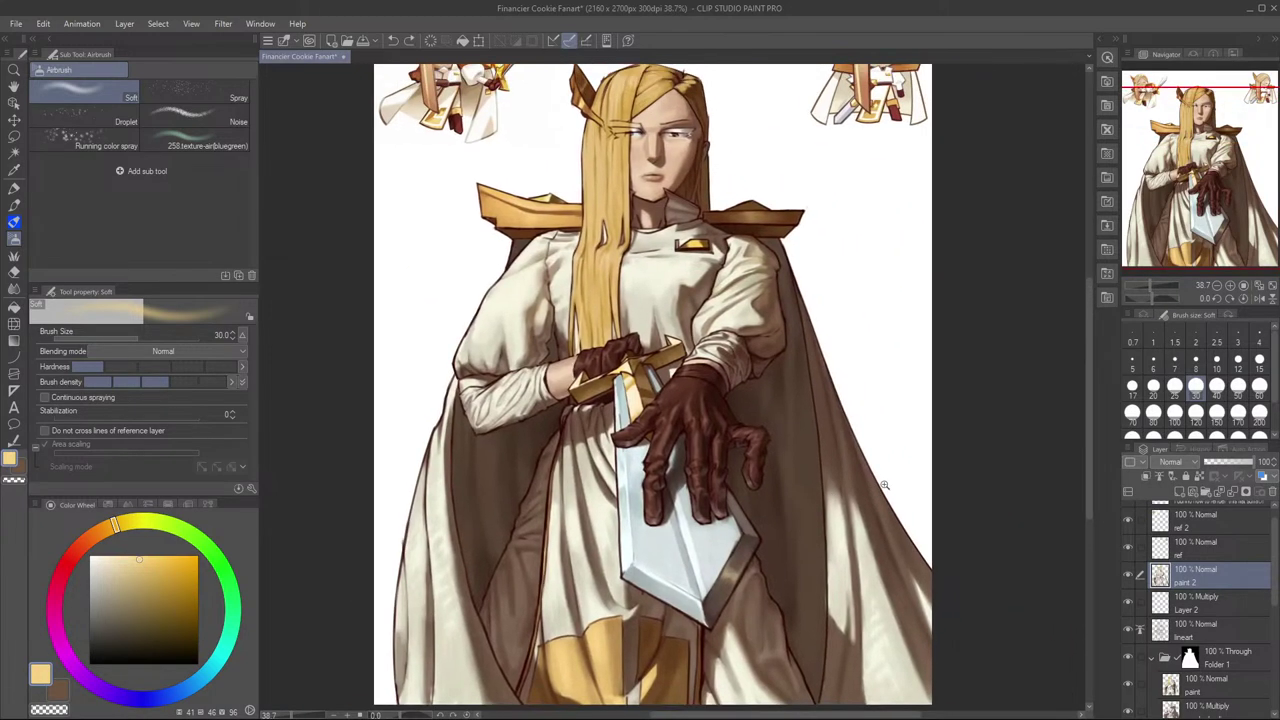
Step: Retouch the hem below the sword with a sampled off-white at size 25 and a light gold at size 40
{"action": "scroll", "coordinate": [680, 663], "scroll_direction": "up", "scroll_amount": 8}
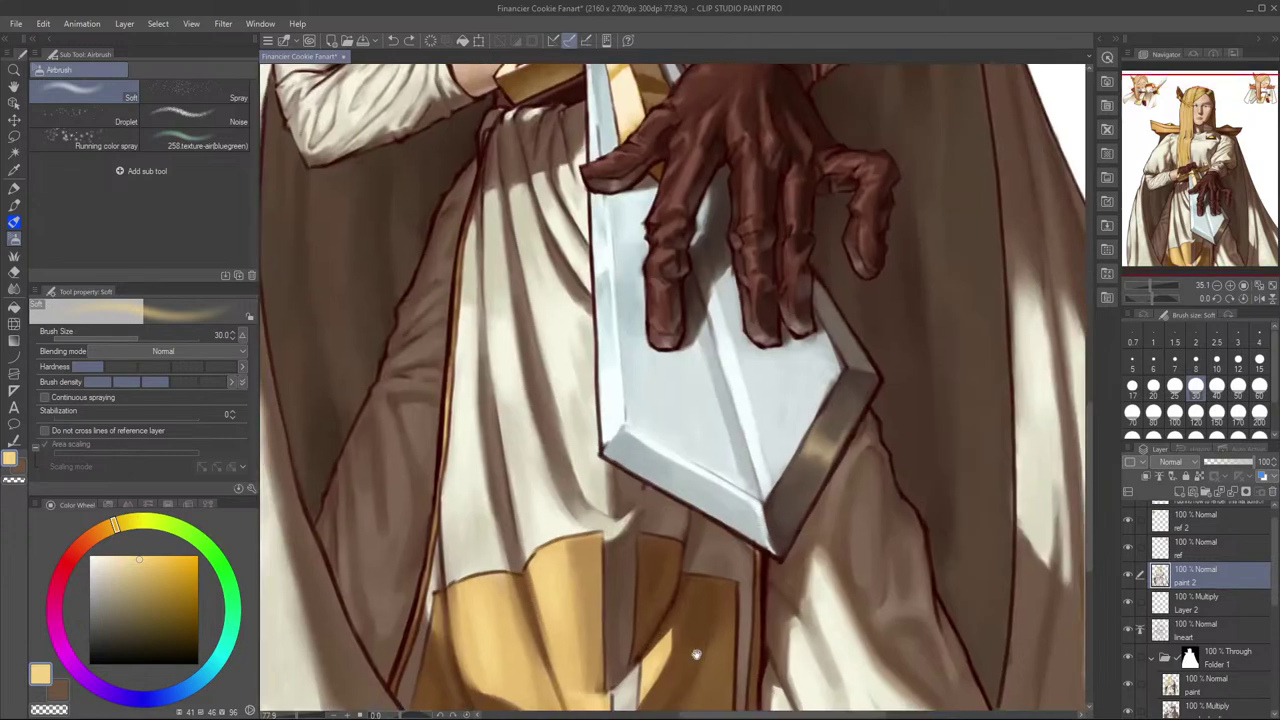
{"action": "left_click_drag", "start_coordinate": [722, 645], "coordinate": [711, 620]}
{"action": "left_click", "coordinate": [623, 485], "text": "alt"}
{"action": "key", "text": "bracketleft"}
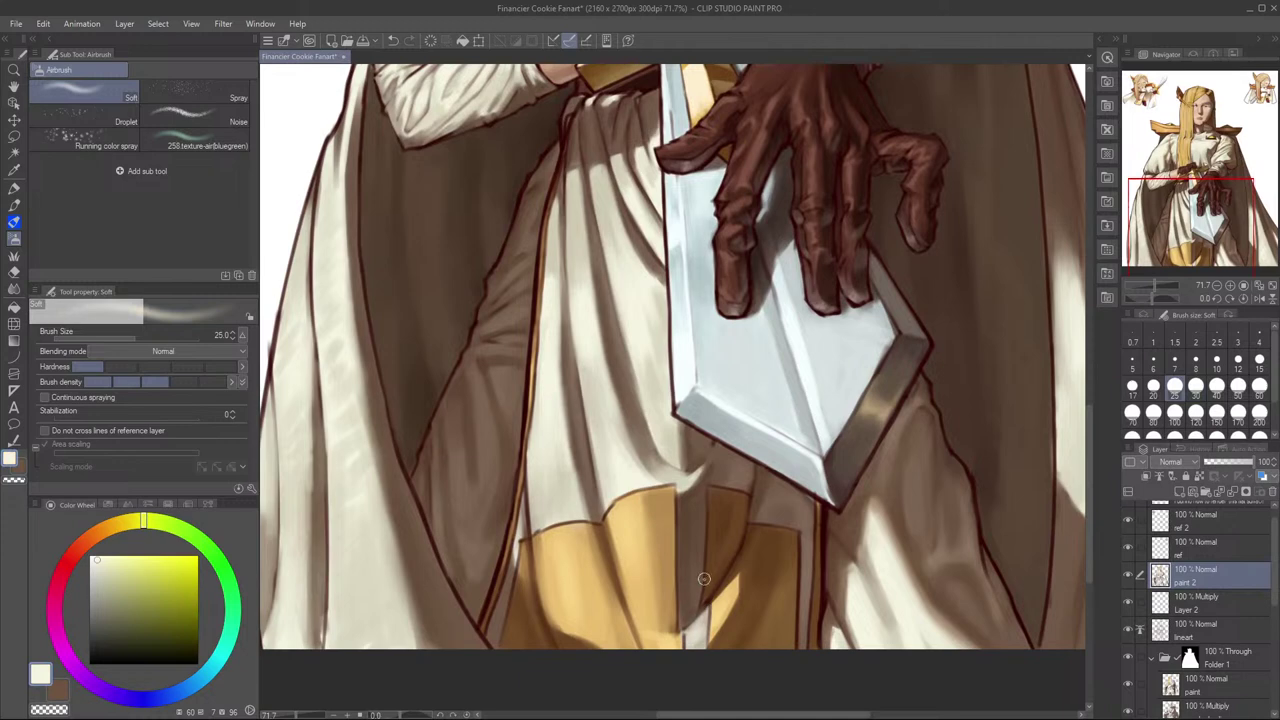
{"action": "key", "text": "bracketright"}
{"action": "key", "text": "bracketright"}
{"action": "key", "text": "bracketright"}
{"action": "key", "text": "]"}
{"action": "left_click", "coordinate": [730, 575], "text": "alt"}
{"action": "key", "text": "ctrl+z"}
{"action": "key", "text": "["}
{"action": "key", "text": "["}
{"action": "key", "text": "["}
{"action": "key", "text": "bracketleft"}
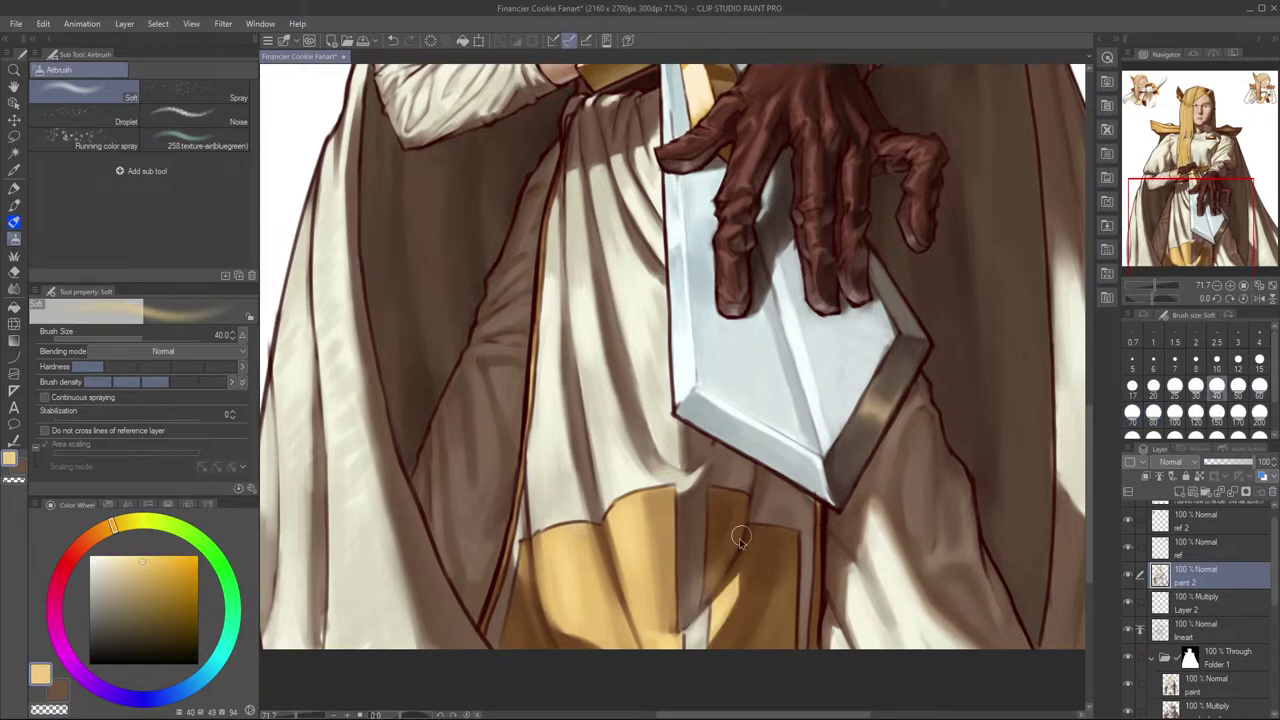
Step: Blend the shadowed fold between the two gold trim pieces with greyish browns sampled from the fold
{"action": "key", "text": "h"}
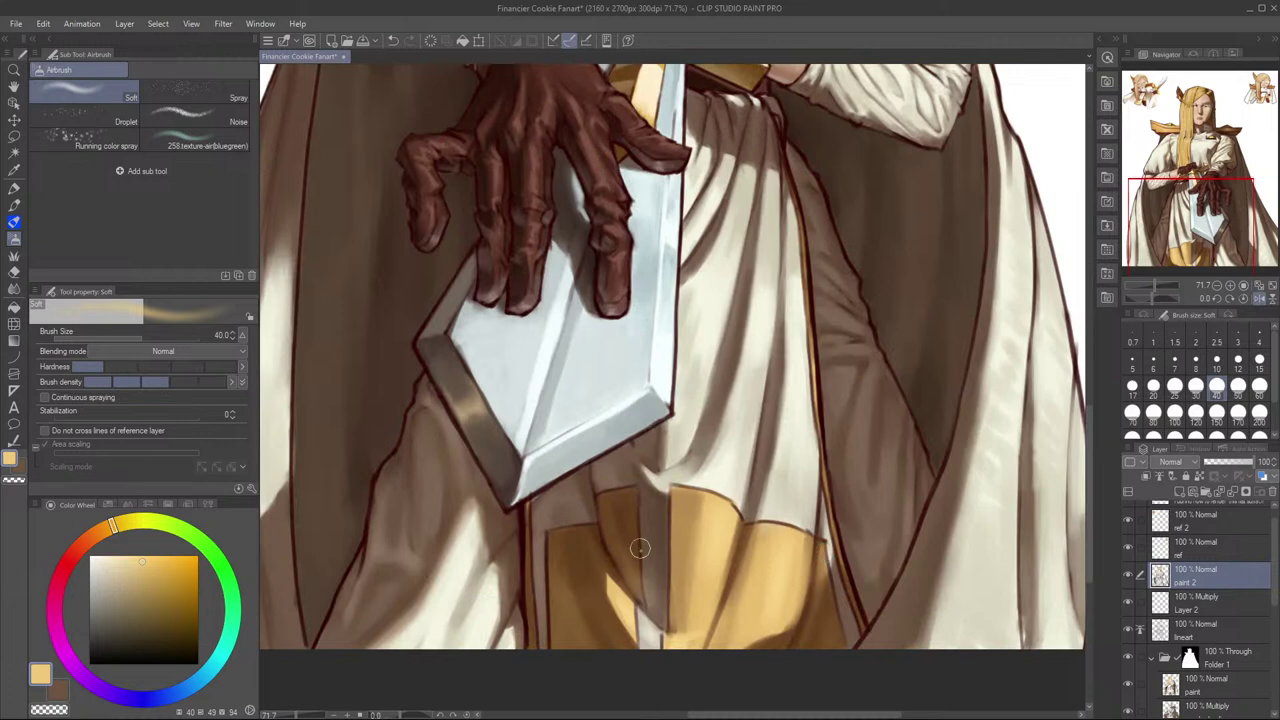
{"action": "left_click", "coordinate": [651, 595], "text": "alt"}
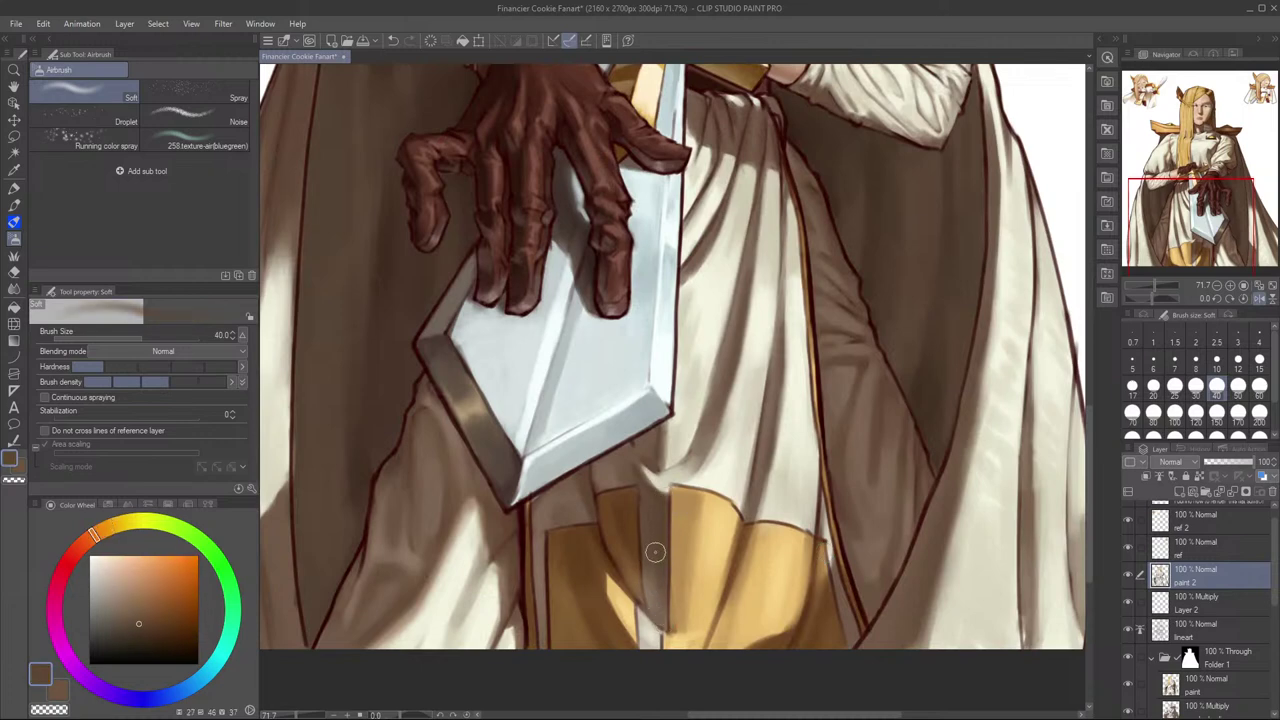
{"action": "left_click", "coordinate": [653, 600], "text": "alt"}
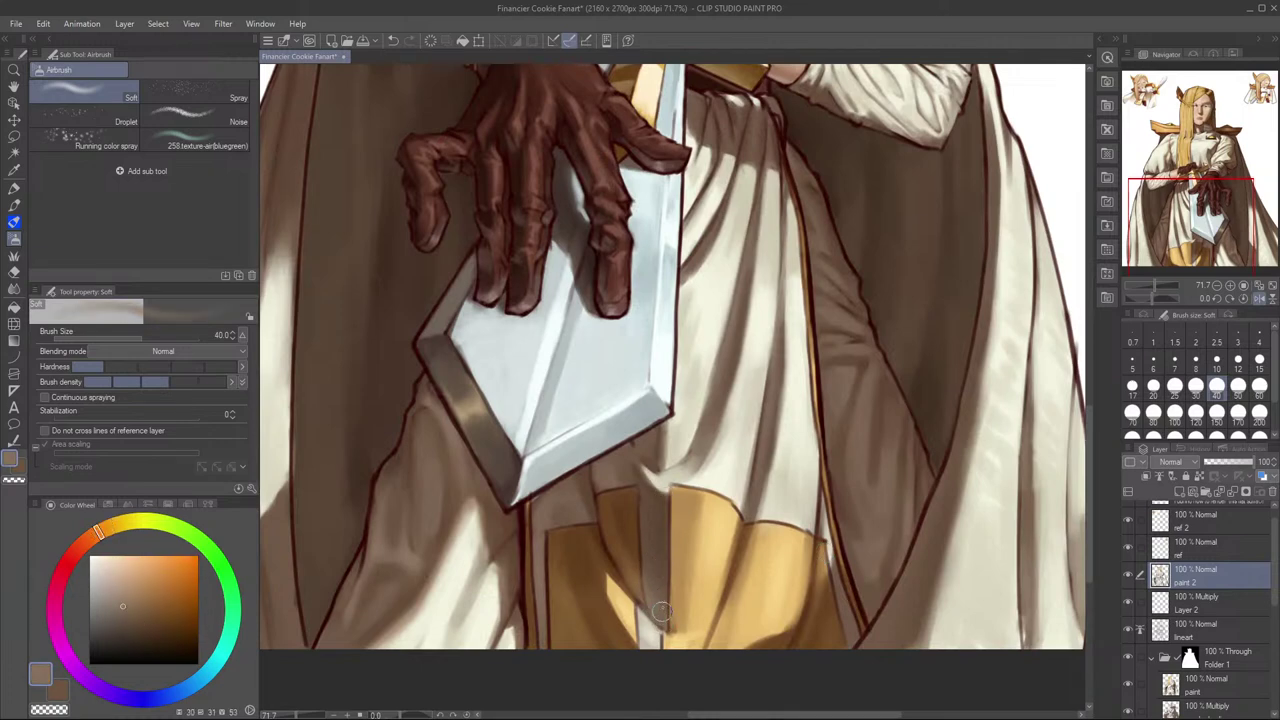
{"action": "key", "text": "h"}
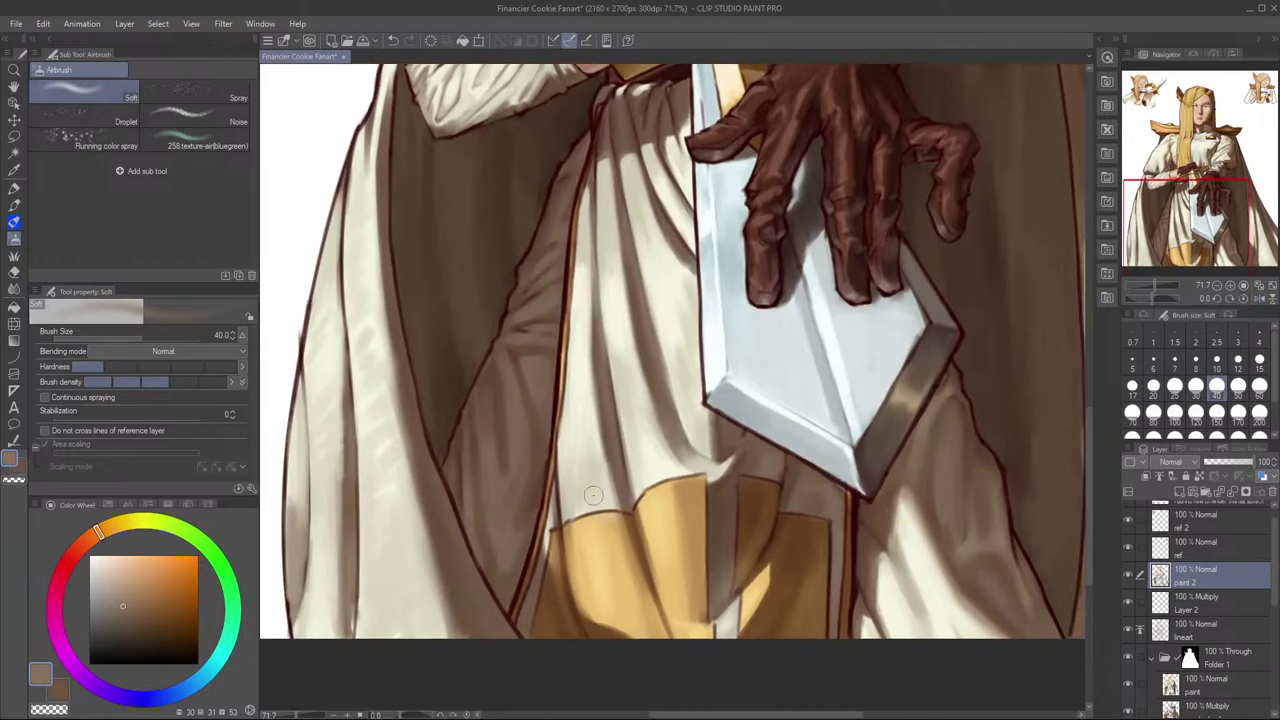
Step: Touch up the narrow white strip between the gold trim pieces with off-white sampled from the tunic at brush size 25
{"action": "left_click", "coordinate": [593, 495], "text": "alt"}
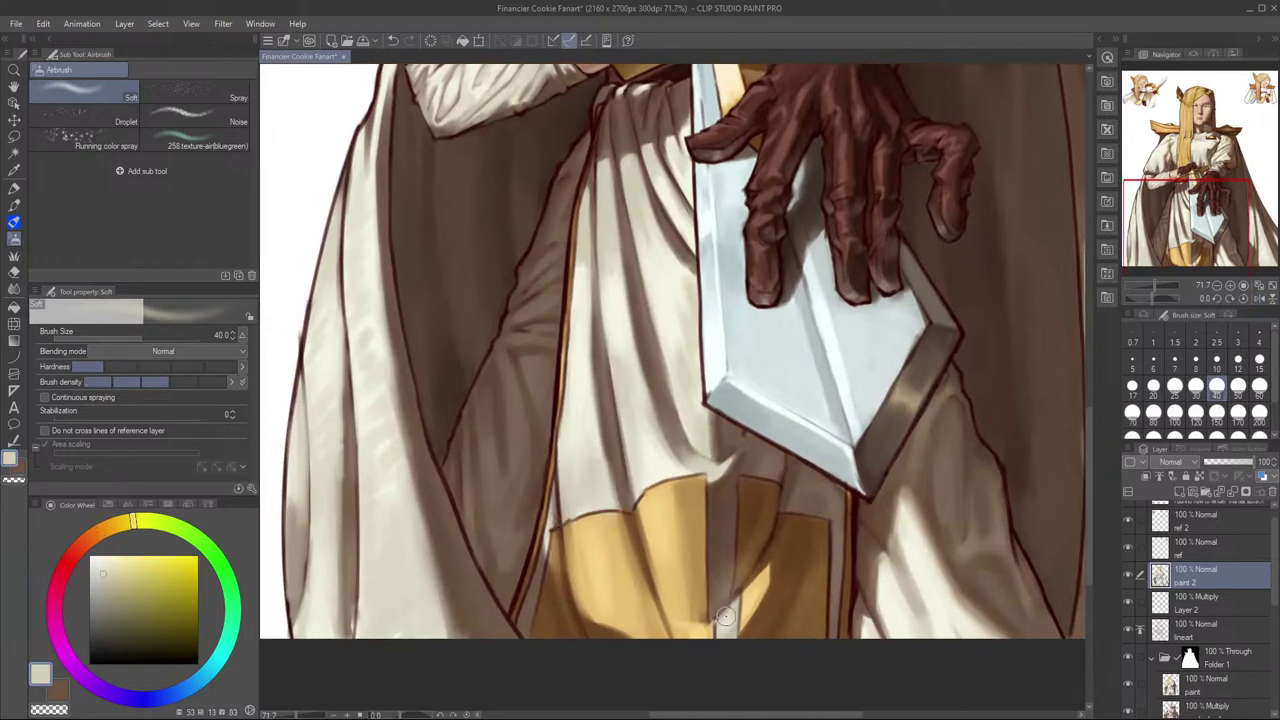
{"action": "key", "text": "bracketleft"}
{"action": "key", "text": "bracketleft"}
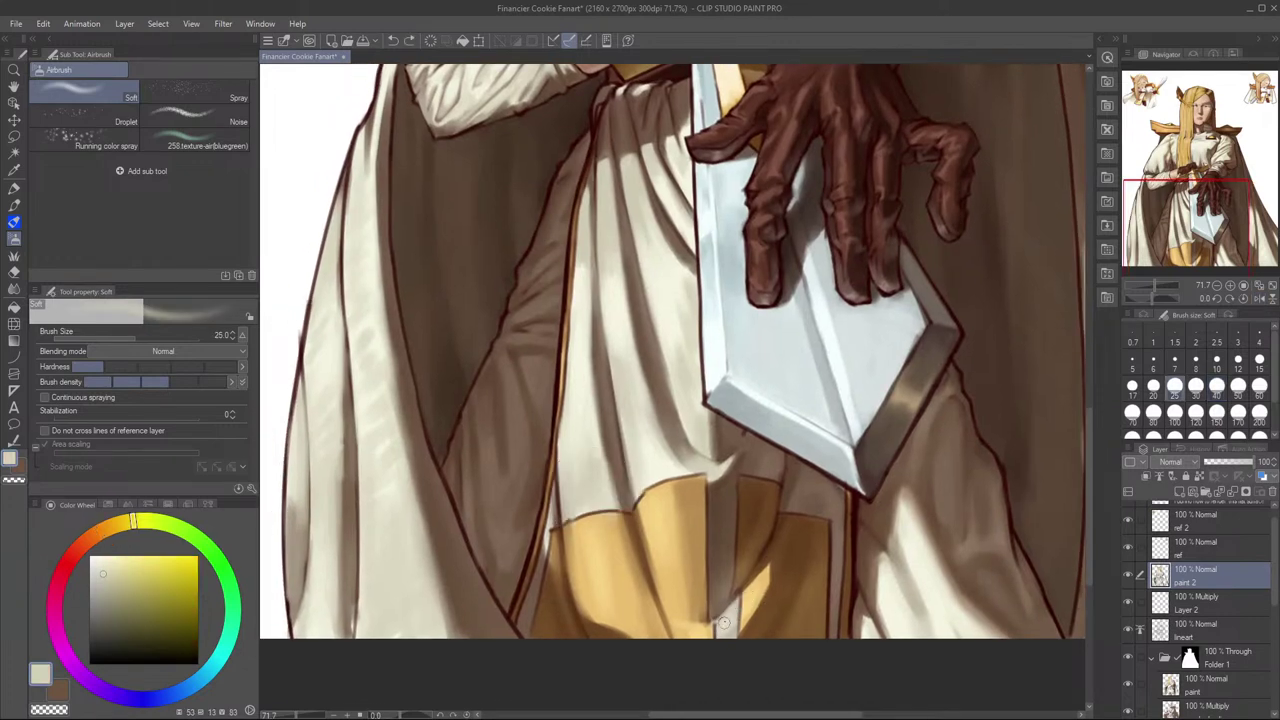
{"action": "left_click_drag", "start_coordinate": [822, 565], "coordinate": [838, 551]}
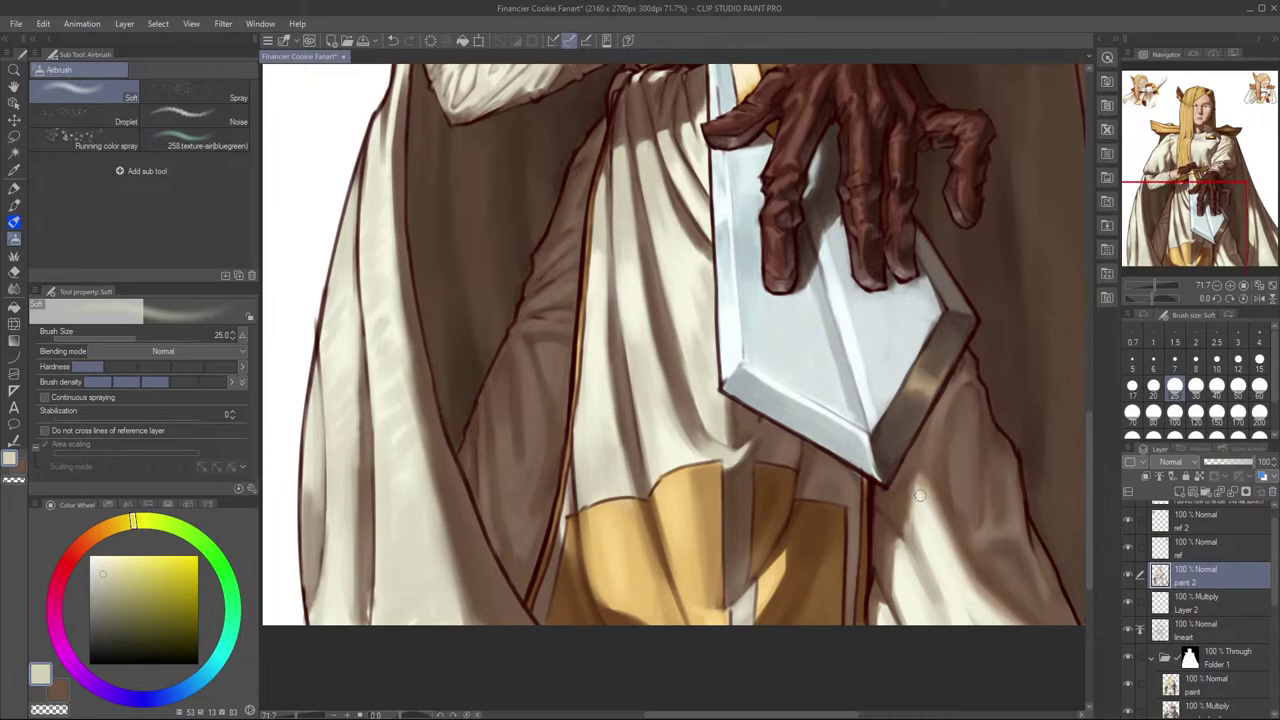
Step: Rework the shaded gold trim below the sword tip with a sampled dark golden brown, undoing the unwanted strokes
{"action": "scroll", "coordinate": [833, 525], "scroll_direction": "down", "scroll_amount": 1}
{"action": "left_click", "coordinate": [787, 571], "text": "alt"}
{"action": "left_click_drag", "start_coordinate": [788, 571], "coordinate": [775, 602]}
{"action": "key", "text": "ctrl+z"}
{"action": "key", "text": "ctrl+z"}
{"action": "left_click", "coordinate": [789, 597], "text": "alt"}
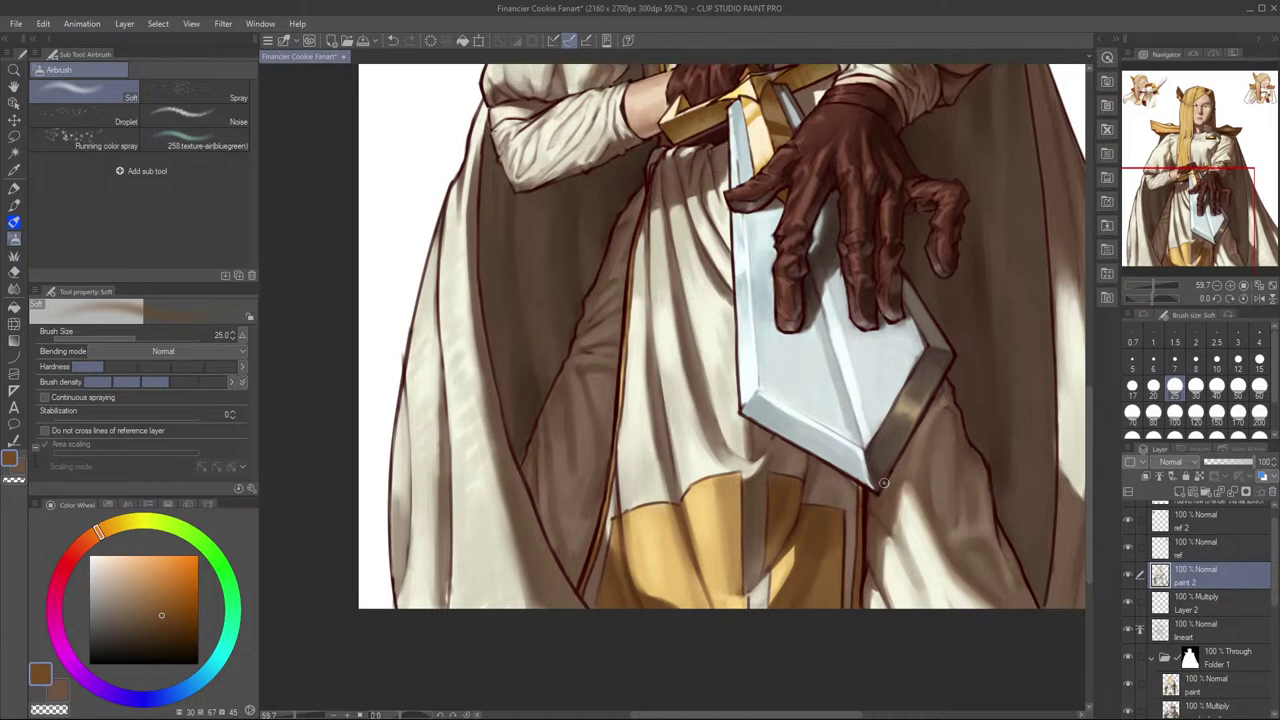
Step: Compare the whole painting with the paint 2 layer hidden and shown, in both normal and mirrored view
{"action": "scroll", "coordinate": [883, 483], "scroll_direction": "down", "scroll_amount": 3}
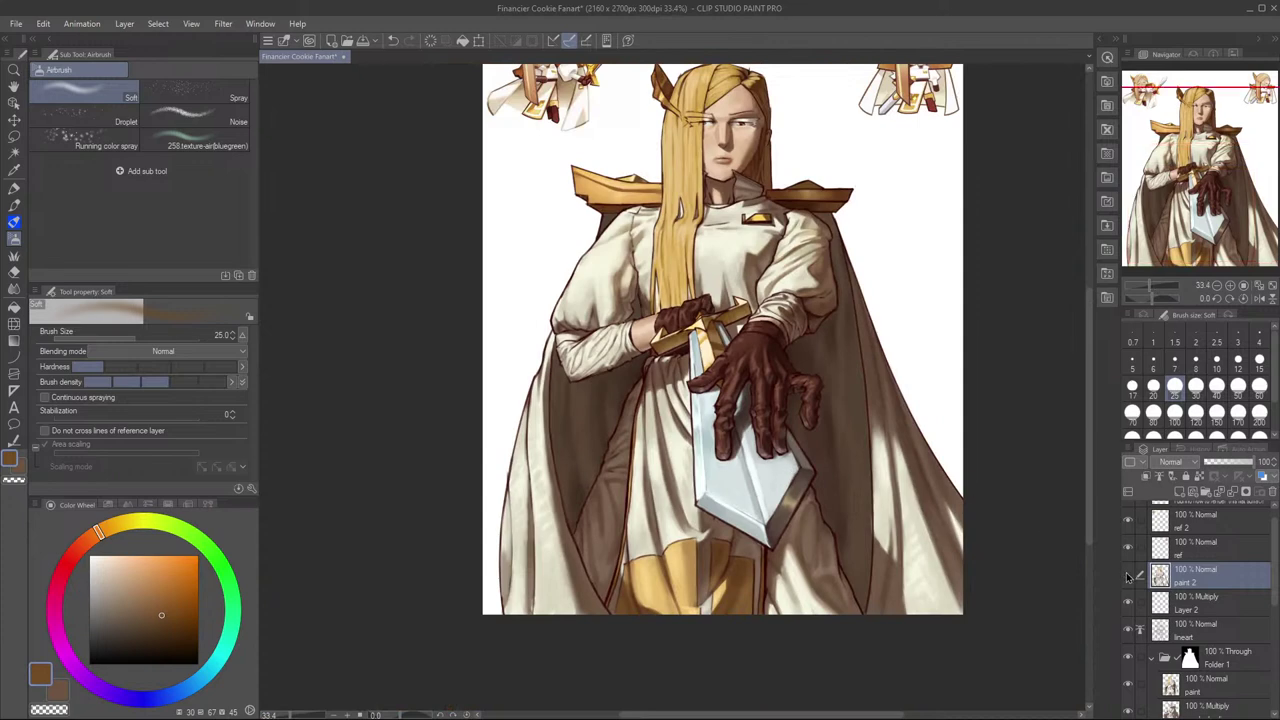
{"action": "left_click", "coordinate": [1127, 576]}
{"action": "left_click", "coordinate": [1127, 576]}
{"action": "left_click", "coordinate": [1127, 576]}
{"action": "left_click", "coordinate": [1127, 576]}
{"action": "key", "text": "h"}
{"action": "left_click", "coordinate": [1128, 576]}
{"action": "left_click", "coordinate": [1128, 576]}
Step: Examine the figure's face, hair and overall pose up close and zoomed out, in mirrored and normal view
{"action": "left_click_drag", "start_coordinate": [639, 209], "coordinate": [802, 376]}
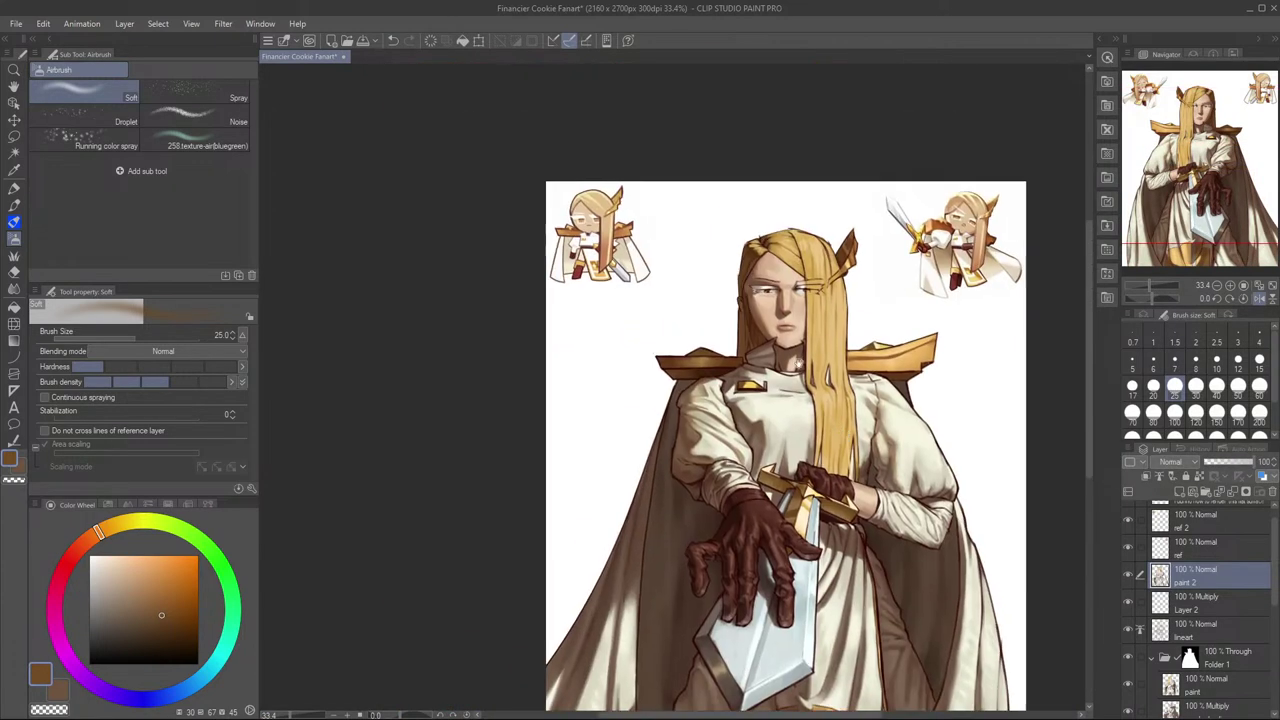
{"action": "scroll", "coordinate": [802, 377], "scroll_direction": "up", "scroll_amount": 4}
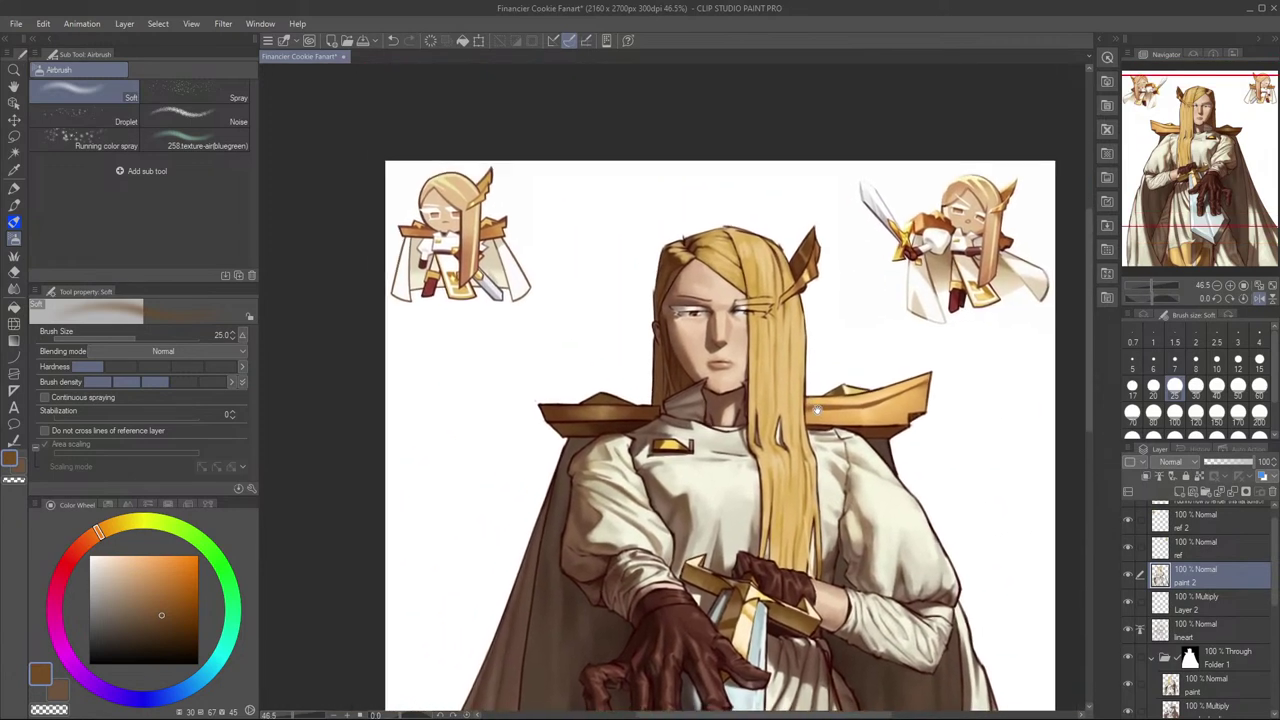
{"action": "key", "text": "h"}
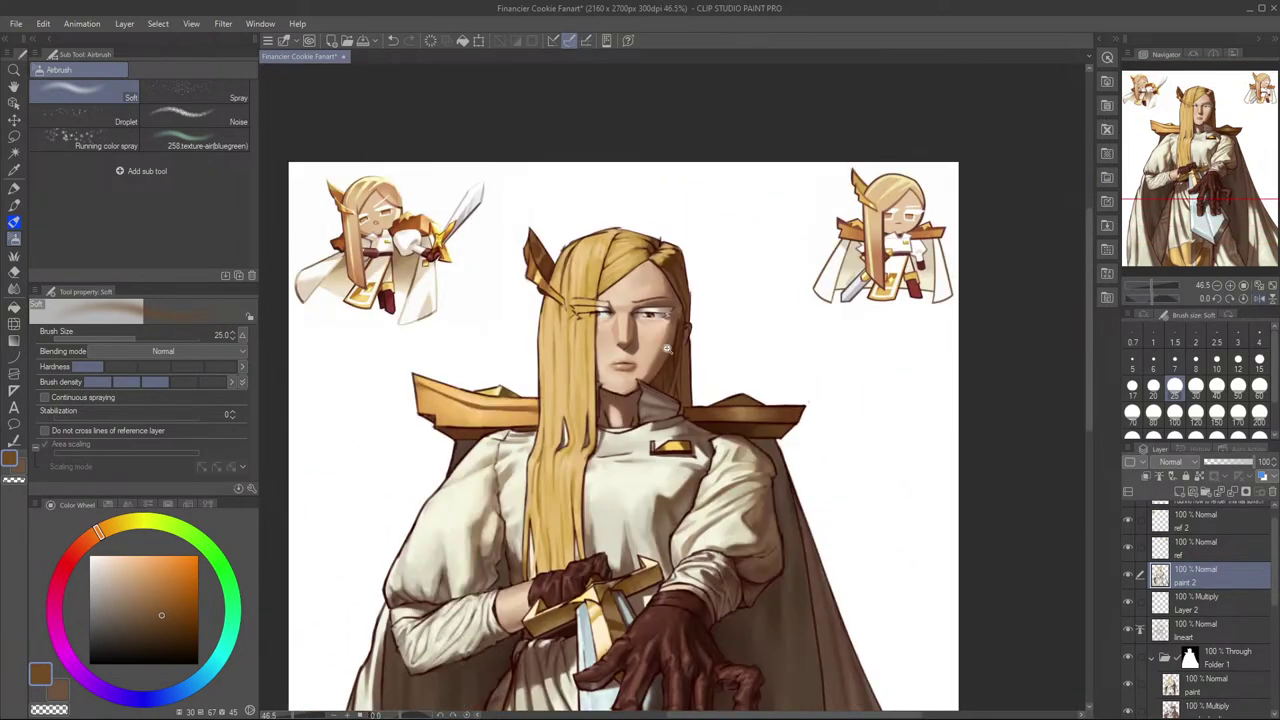
{"action": "left_click_drag", "start_coordinate": [732, 358], "coordinate": [855, 367]}
{"action": "scroll", "coordinate": [896, 416], "scroll_direction": "down", "scroll_amount": 4}
{"action": "left_click_drag", "start_coordinate": [868, 416], "coordinate": [773, 361]}
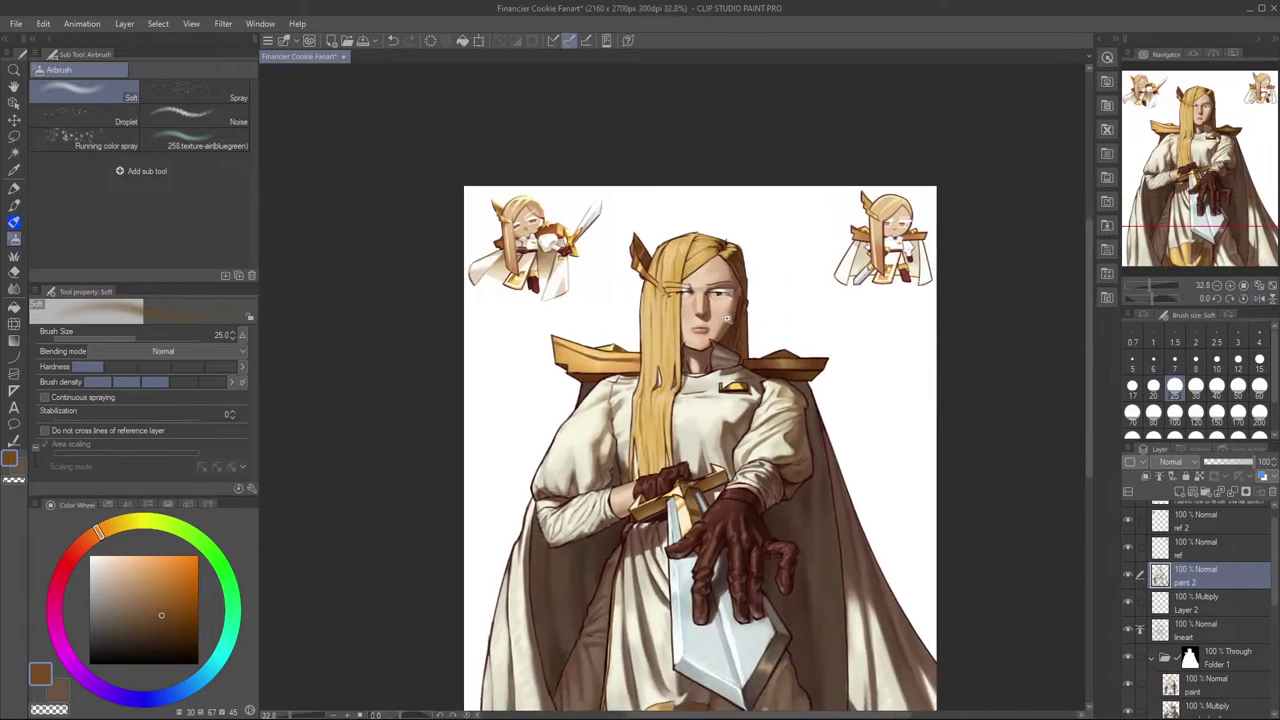
{"action": "scroll", "coordinate": [706, 246], "scroll_direction": "up", "scroll_amount": 8}
{"action": "scroll", "coordinate": [773, 240], "scroll_direction": "down", "scroll_amount": 7}
{"action": "left_click_drag", "start_coordinate": [899, 385], "coordinate": [812, 291]}
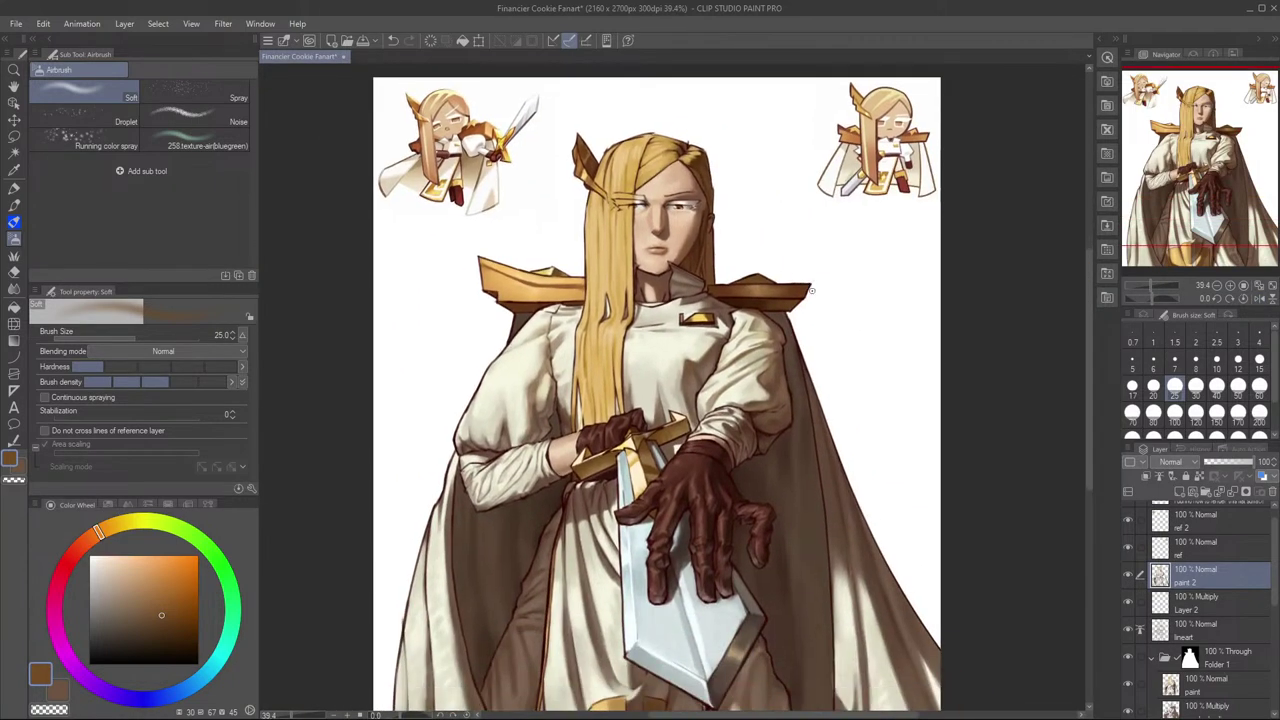
{"action": "left_click", "coordinate": [1129, 577]}
{"action": "left_click_drag", "start_coordinate": [809, 494], "coordinate": [870, 430]}
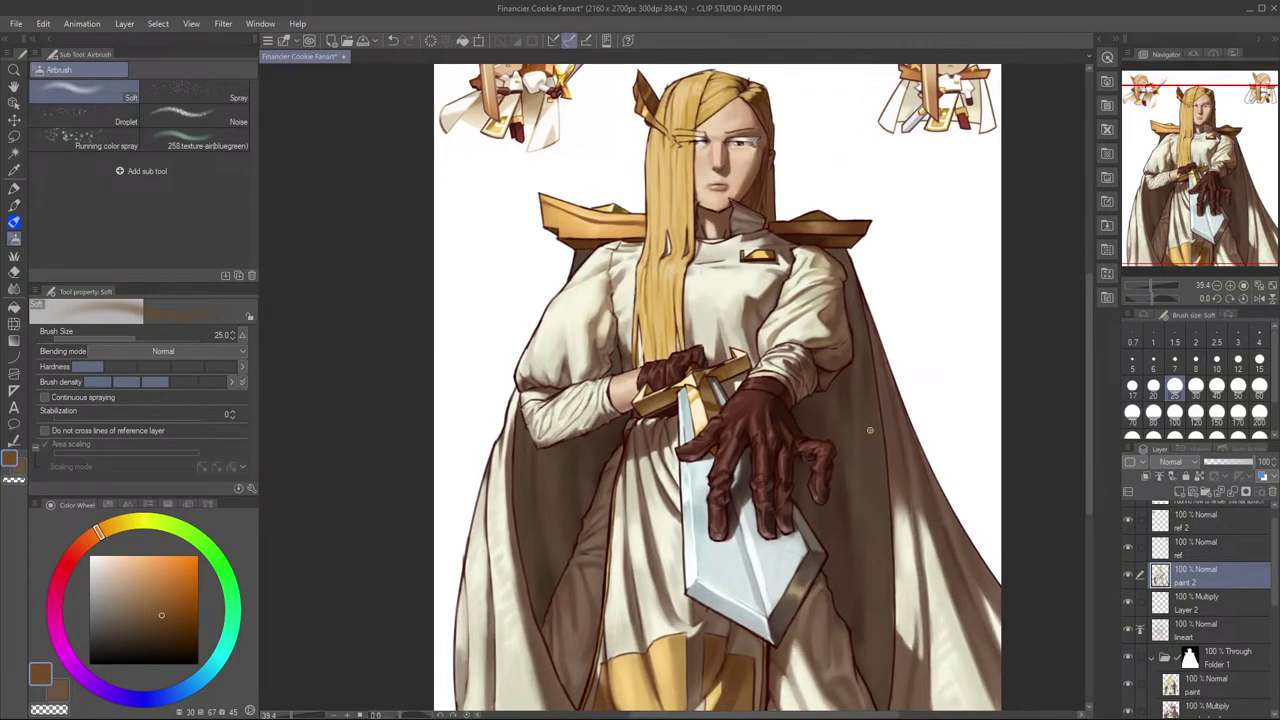
{"action": "scroll", "coordinate": [950, 300], "scroll_direction": "up", "scroll_amount": 6}
{"action": "left_click_drag", "start_coordinate": [855, 305], "coordinate": [780, 431]}
{"action": "key", "text": "ctrl+z"}
{"action": "scroll", "coordinate": [903, 437], "scroll_direction": "right", "scroll_amount": 1}
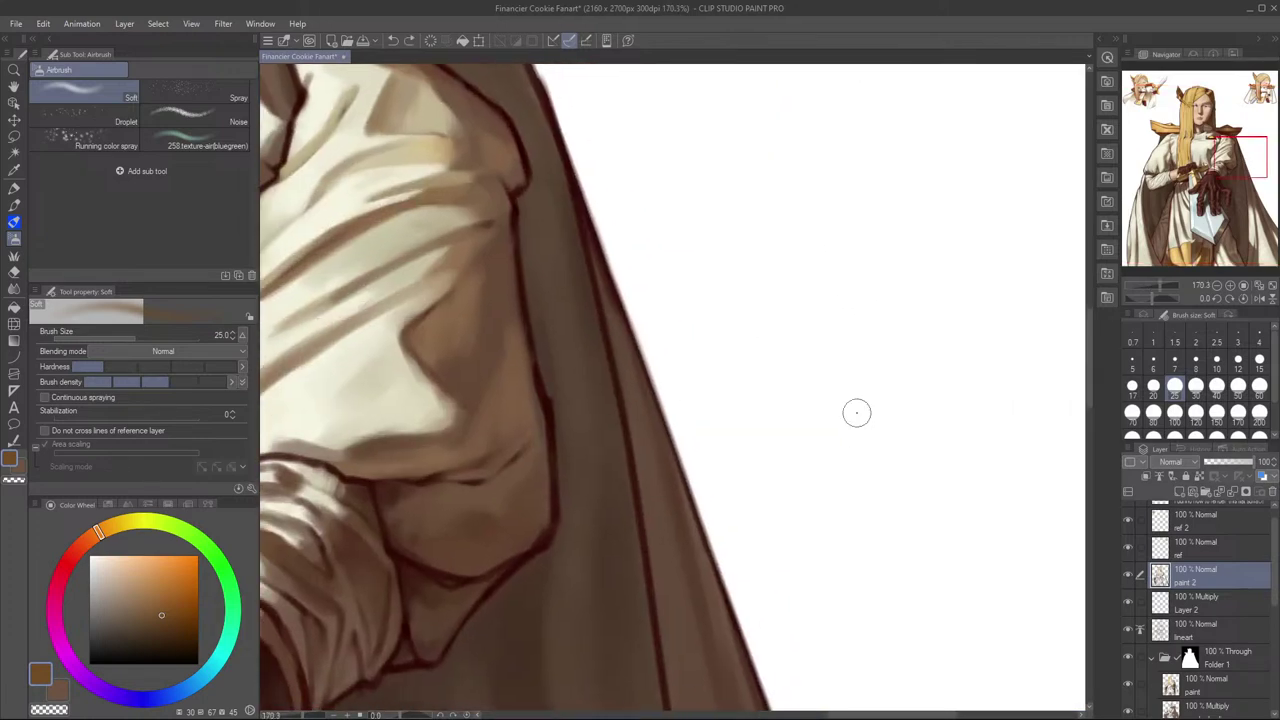
{"action": "key", "text": "b"}
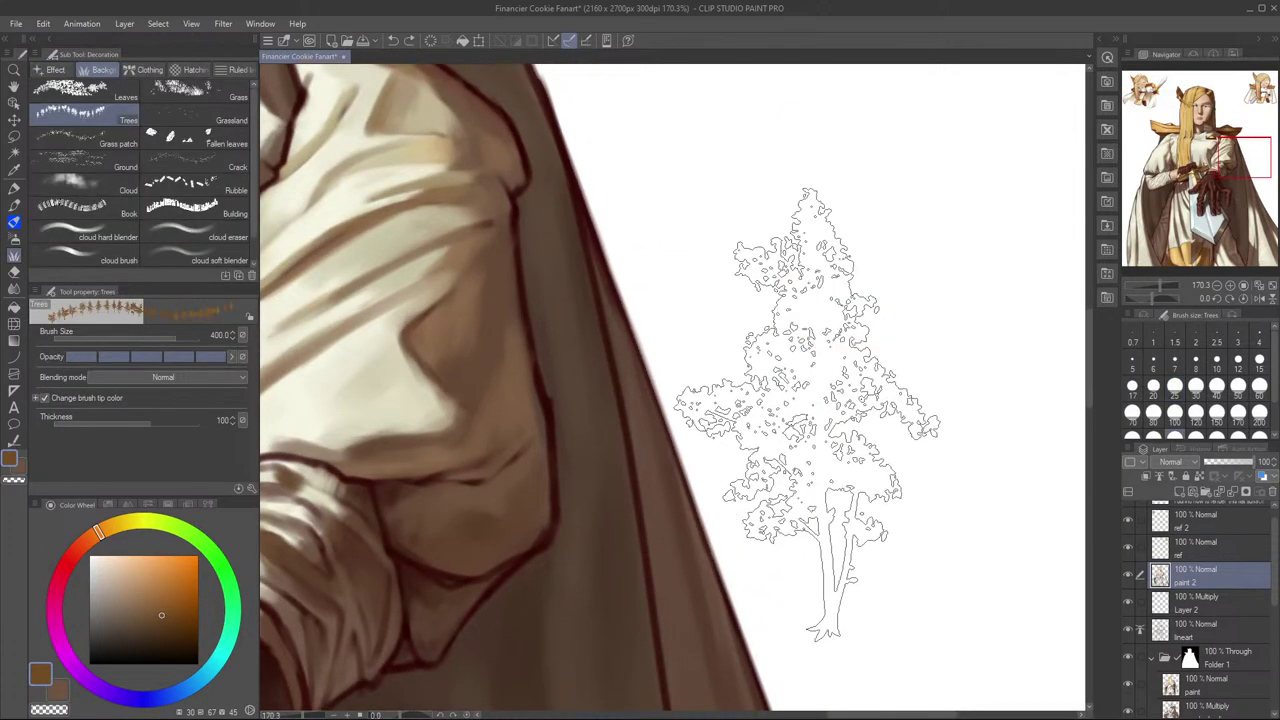
{"action": "key", "text": "b"}
{"action": "key", "text": "o"}
Step: Handwrite "AFK again lol" in brown on the white background beside the cape with the Flow Milli pen at size 15
{"action": "key", "text": "p"}
{"action": "mouse_move", "coordinate": [771, 284]}
{"action": "left_mouse_down"}
{"action": "mouse_move", "coordinate": [754, 460]}
{"action": "mouse_move", "coordinate": [729, 297]}
{"action": "mouse_move", "coordinate": [675, 478]}
{"action": "left_mouse_up"}
{"action": "key", "text": "ctrl+z"}
{"action": "key", "text": "ctrl+z"}
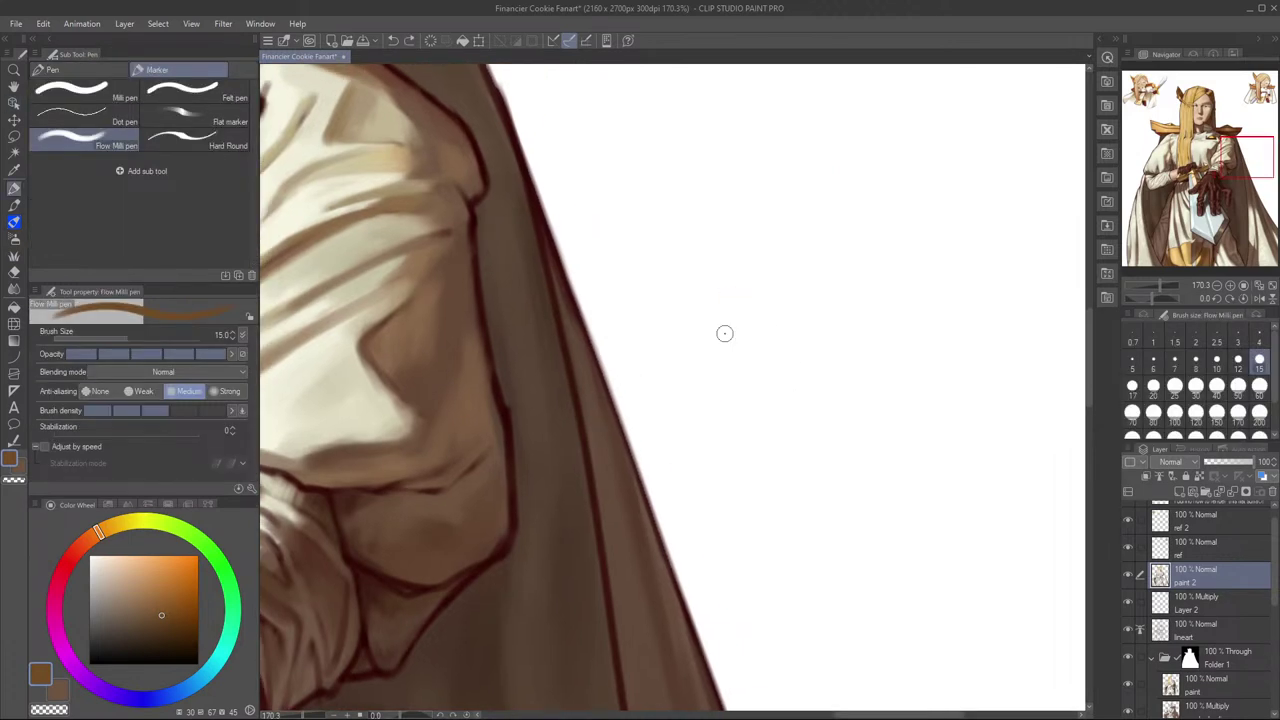
{"action": "left_click_drag", "start_coordinate": [723, 317], "coordinate": [700, 475]}
{"action": "left_click_drag", "start_coordinate": [724, 318], "coordinate": [775, 488]}
{"action": "left_click_drag", "start_coordinate": [704, 428], "coordinate": [768, 413]}
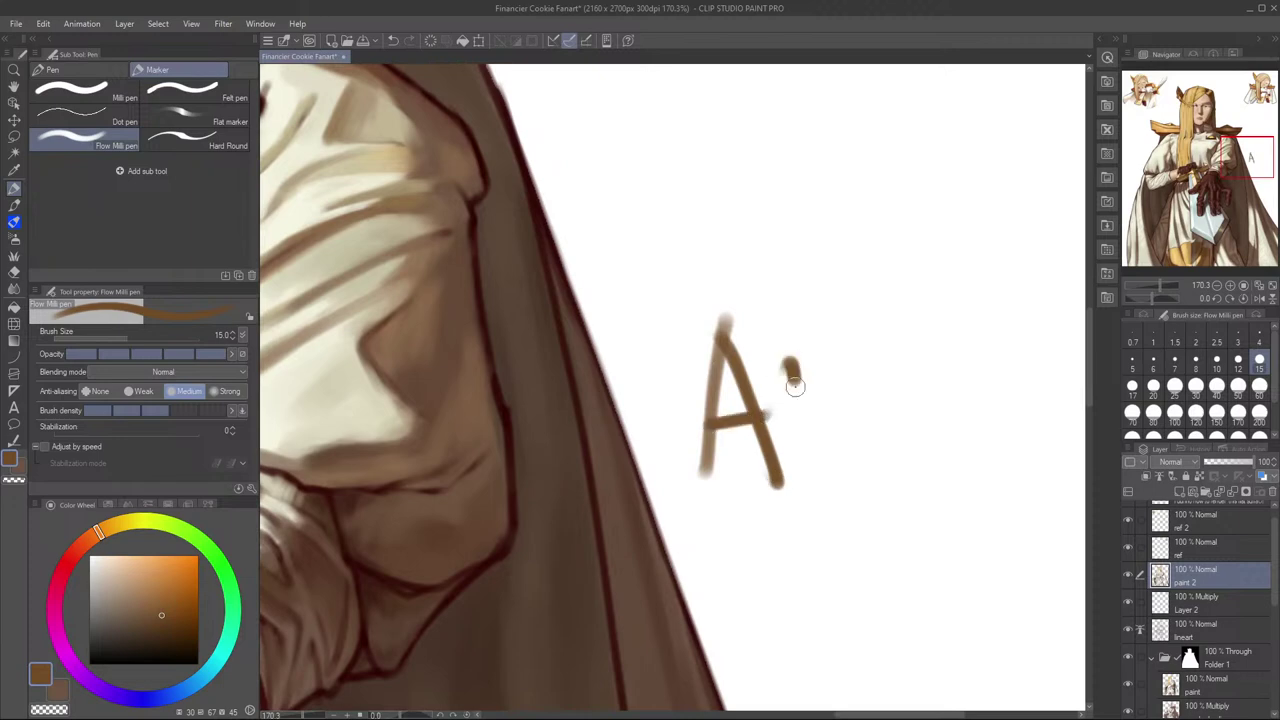
{"action": "left_click_drag", "start_coordinate": [789, 362], "coordinate": [800, 458]}
{"action": "left_click_drag", "start_coordinate": [782, 368], "coordinate": [842, 360]}
{"action": "left_click_drag", "start_coordinate": [790, 398], "coordinate": [842, 392]}
{"action": "left_click_drag", "start_coordinate": [870, 358], "coordinate": [884, 447]}
{"action": "left_click_drag", "start_coordinate": [905, 375], "coordinate": [915, 425]}
{"action": "left_click_drag", "start_coordinate": [790, 507], "coordinate": [808, 553]}
{"action": "mouse_move", "coordinate": [848, 512]}
{"action": "left_mouse_down"}
{"action": "mouse_move", "coordinate": [856, 545]}
{"action": "mouse_move", "coordinate": [866, 540]}
{"action": "left_mouse_up"}
{"action": "left_click_drag", "start_coordinate": [871, 494], "coordinate": [906, 542]}
{"action": "mouse_move", "coordinate": [950, 500]}
{"action": "left_mouse_down"}
{"action": "mouse_move", "coordinate": [980, 527]}
{"action": "mouse_move", "coordinate": [1008, 514]}
{"action": "mouse_move", "coordinate": [1016, 540]}
{"action": "left_mouse_up"}
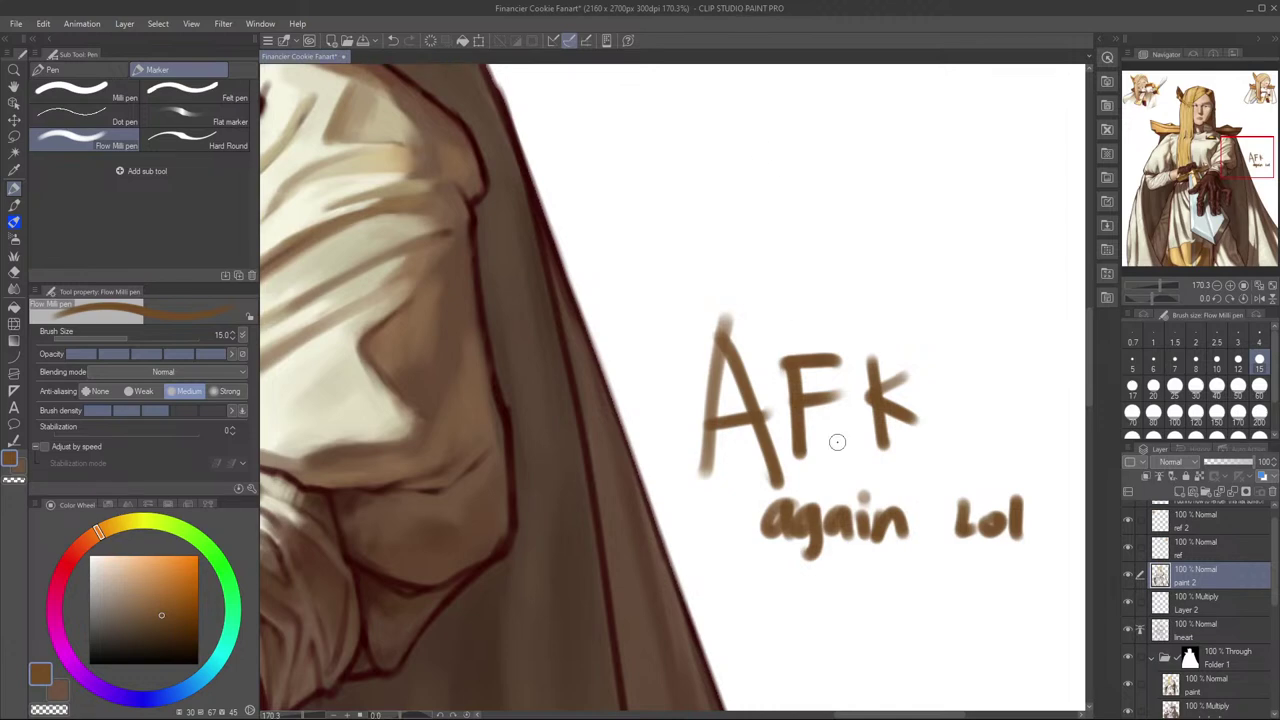
Step: Lasso the handwritten note beside the cape, delete it and clear the selection
{"action": "scroll", "coordinate": [883, 455], "scroll_direction": "down", "scroll_amount": 2}
{"action": "key", "text": "m"}
{"action": "mouse_move", "coordinate": [745, 327]}
{"action": "left_mouse_down"}
{"action": "mouse_move", "coordinate": [745, 418]}
{"action": "mouse_move", "coordinate": [986, 557]}
{"action": "mouse_move", "coordinate": [1020, 372]}
{"action": "left_mouse_up"}
{"action": "key", "text": "Delete"}
{"action": "key", "text": "p"}
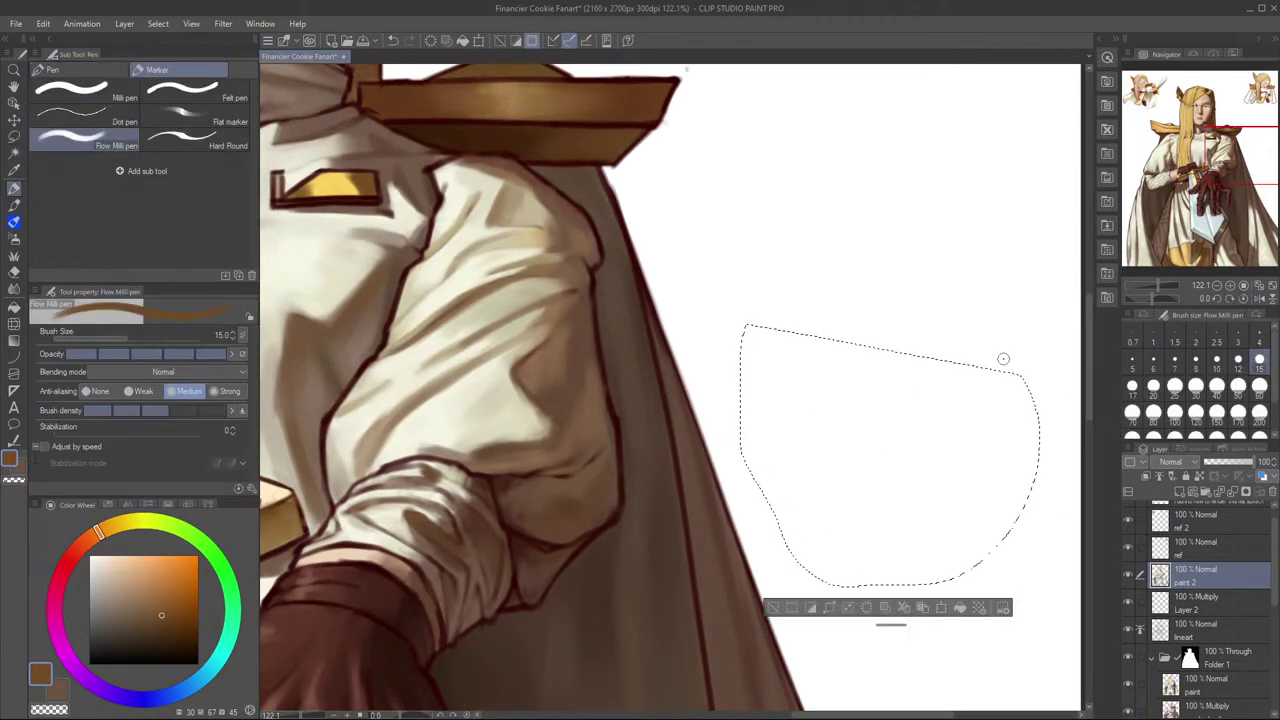
{"action": "key", "text": "ctrl+d"}
{"action": "scroll", "coordinate": [1003, 359], "scroll_direction": "down", "scroll_amount": 3}
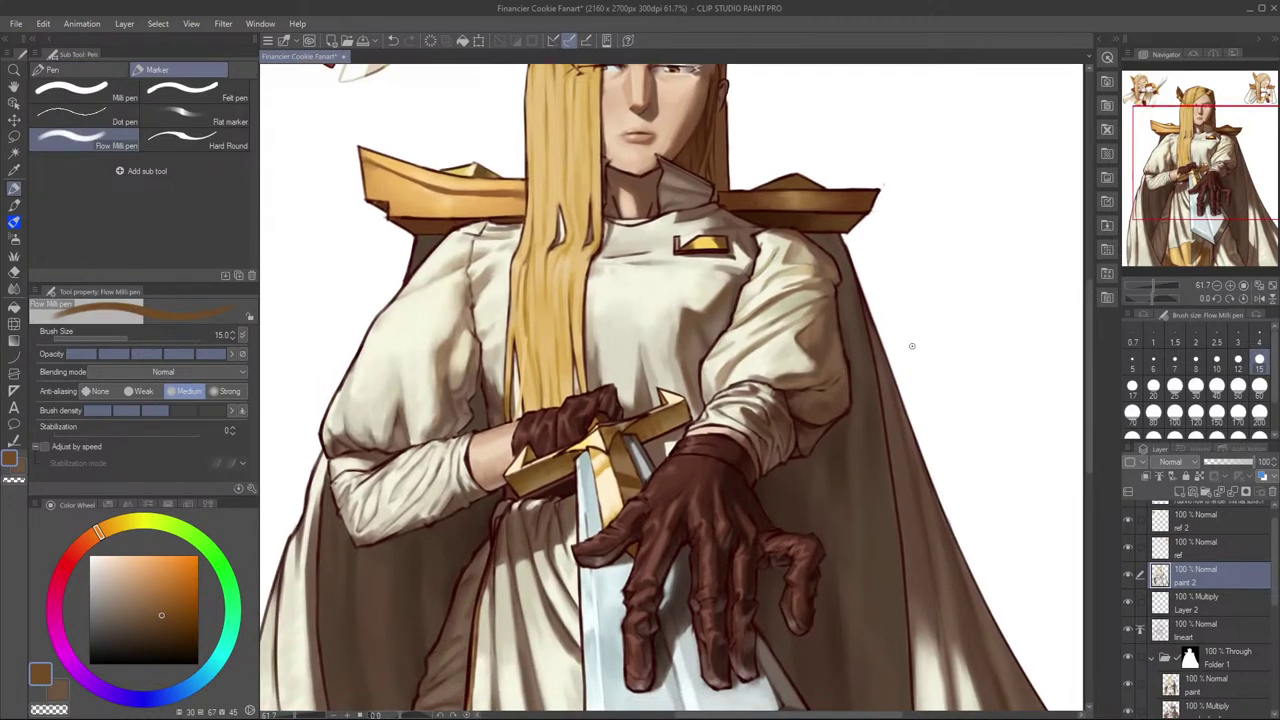
{"action": "key", "text": "alt+Tab"}
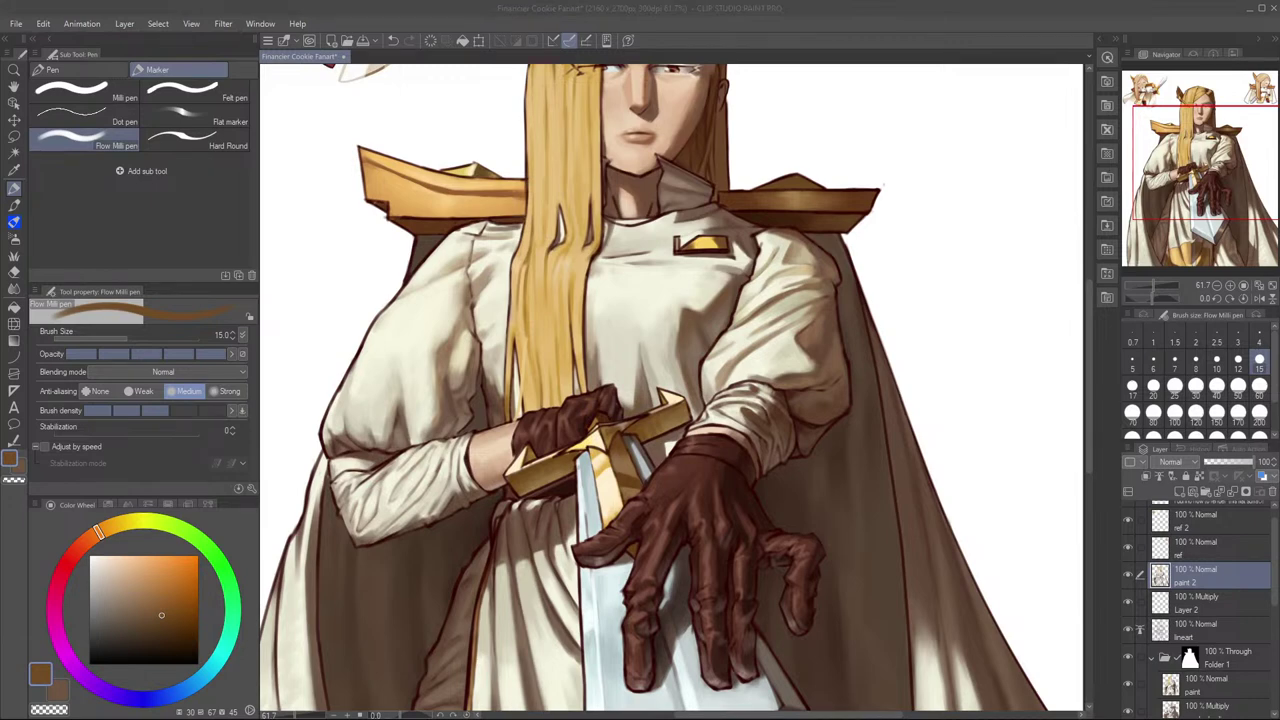
{"action": "left_click_drag", "start_coordinate": [909, 350], "coordinate": [876, 349]}
{"action": "left_click_drag", "start_coordinate": [876, 349], "coordinate": [898, 429]}
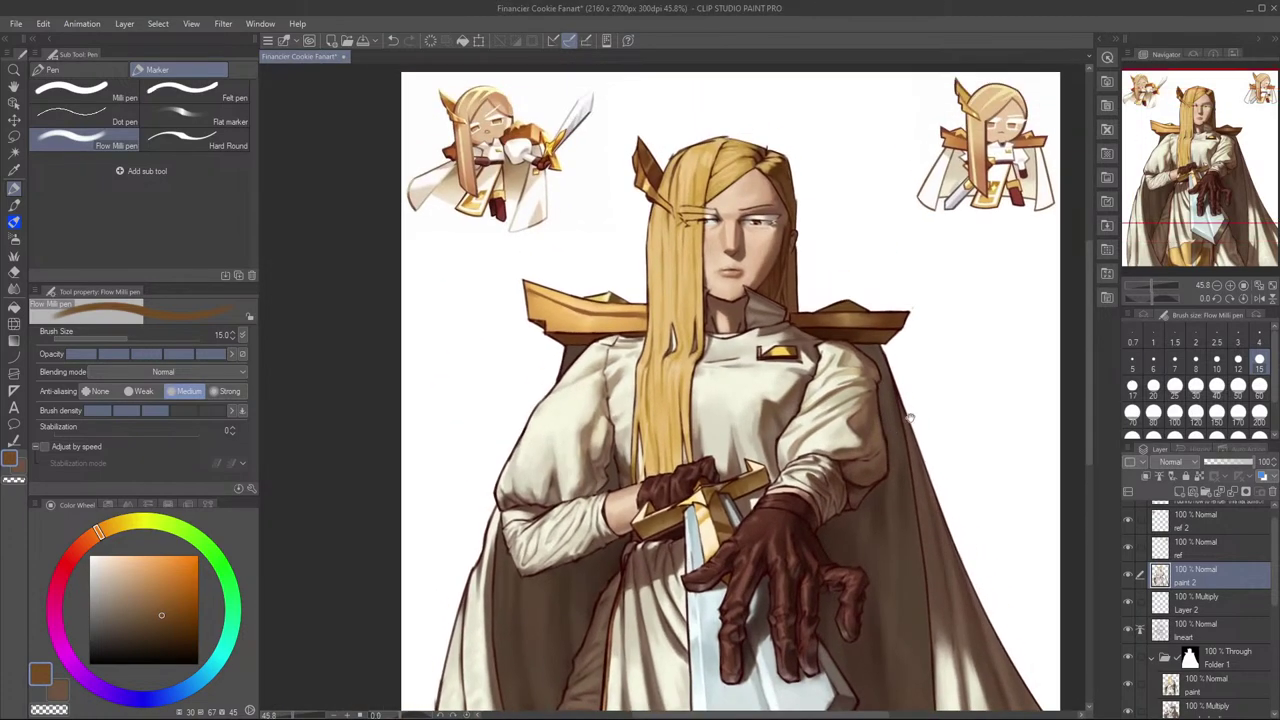
Step: Compare the figure with the paint 2 layer hidden and shown, in both normal and mirrored view
{"action": "left_click", "coordinate": [1129, 578]}
{"action": "left_click", "coordinate": [1129, 578]}
{"action": "left_click", "coordinate": [1129, 578]}
{"action": "left_click", "coordinate": [1129, 579]}
{"action": "left_click", "coordinate": [1129, 579]}
{"action": "left_click", "coordinate": [1129, 579]}
{"action": "left_click", "coordinate": [1129, 580]}
{"action": "left_click", "coordinate": [1129, 581]}
{"action": "left_click", "coordinate": [1129, 581]}
{"action": "left_click", "coordinate": [1129, 581]}
{"action": "key", "text": "h"}
{"action": "left_click_drag", "start_coordinate": [869, 634], "coordinate": [927, 454]}
{"action": "left_click", "coordinate": [1127, 581]}
{"action": "left_click", "coordinate": [1127, 581]}
{"action": "left_click", "coordinate": [1127, 581]}
{"action": "left_click", "coordinate": [1127, 581]}
{"action": "left_click", "coordinate": [1126, 581]}
{"action": "left_click", "coordinate": [1126, 581]}
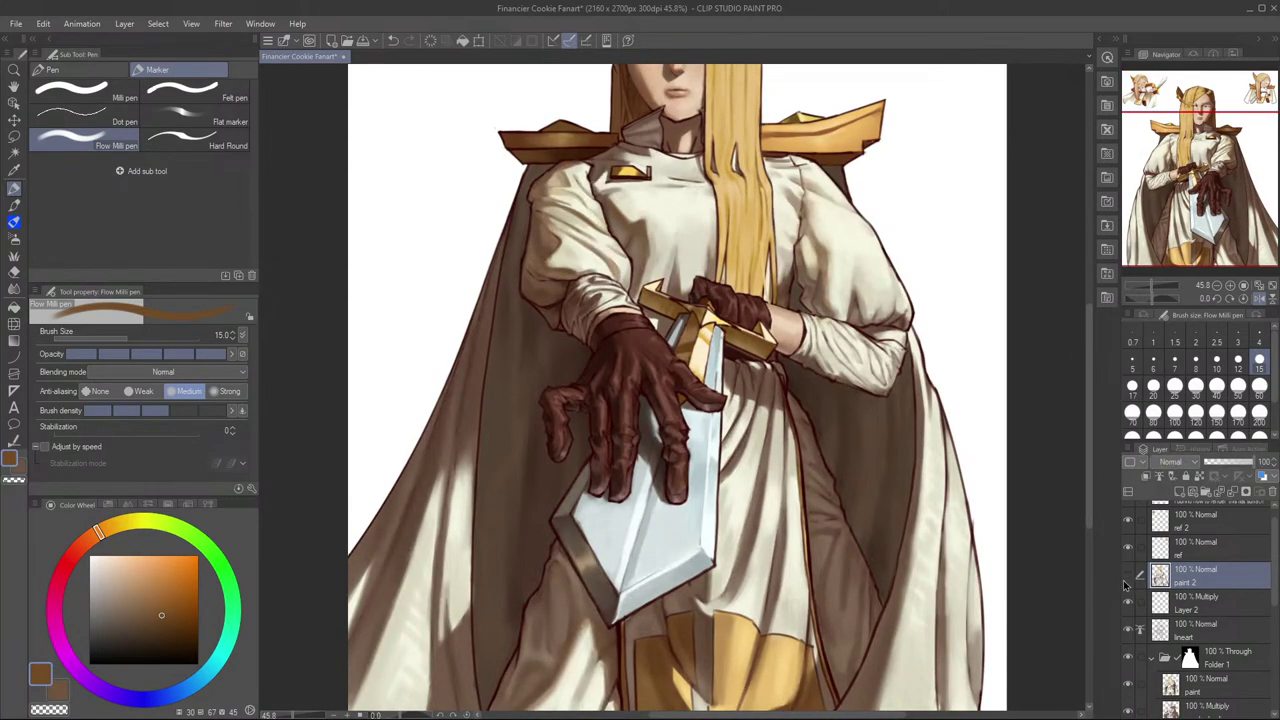
{"action": "left_click", "coordinate": [1126, 581]}
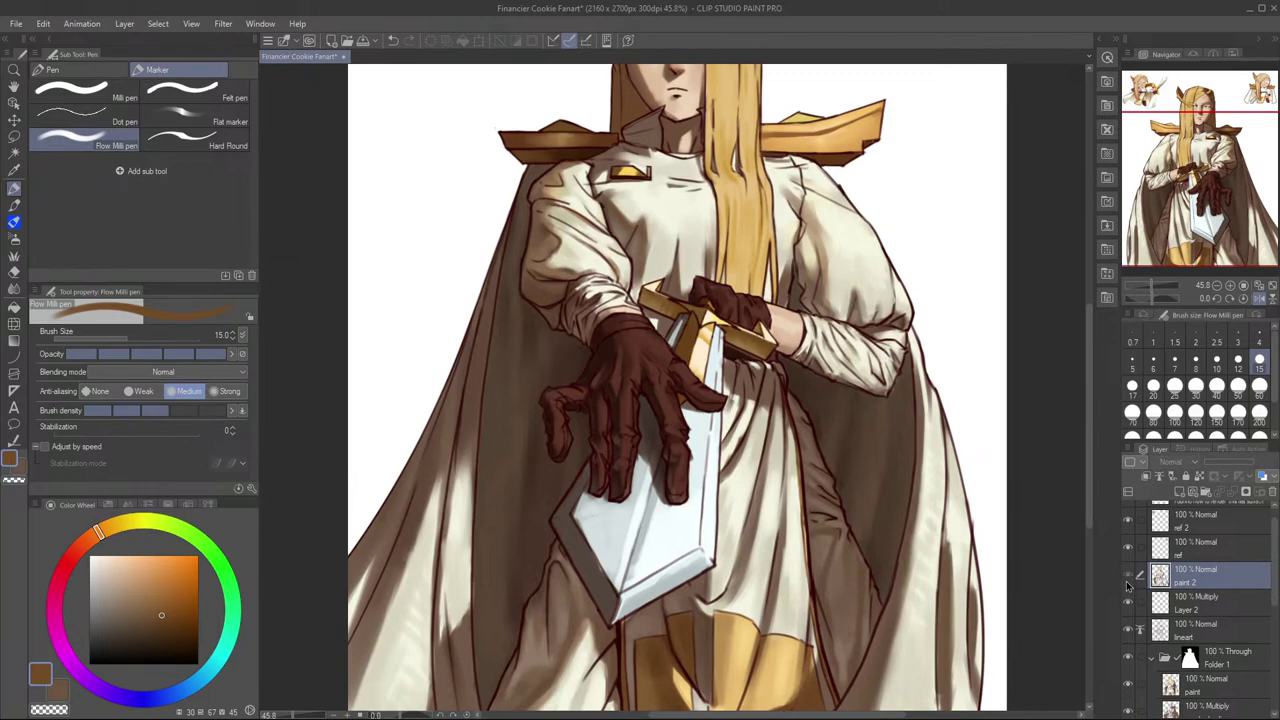
{"action": "left_click", "coordinate": [1126, 581]}
{"action": "scroll", "coordinate": [1100, 582], "scroll_direction": "down", "scroll_amount": 3}
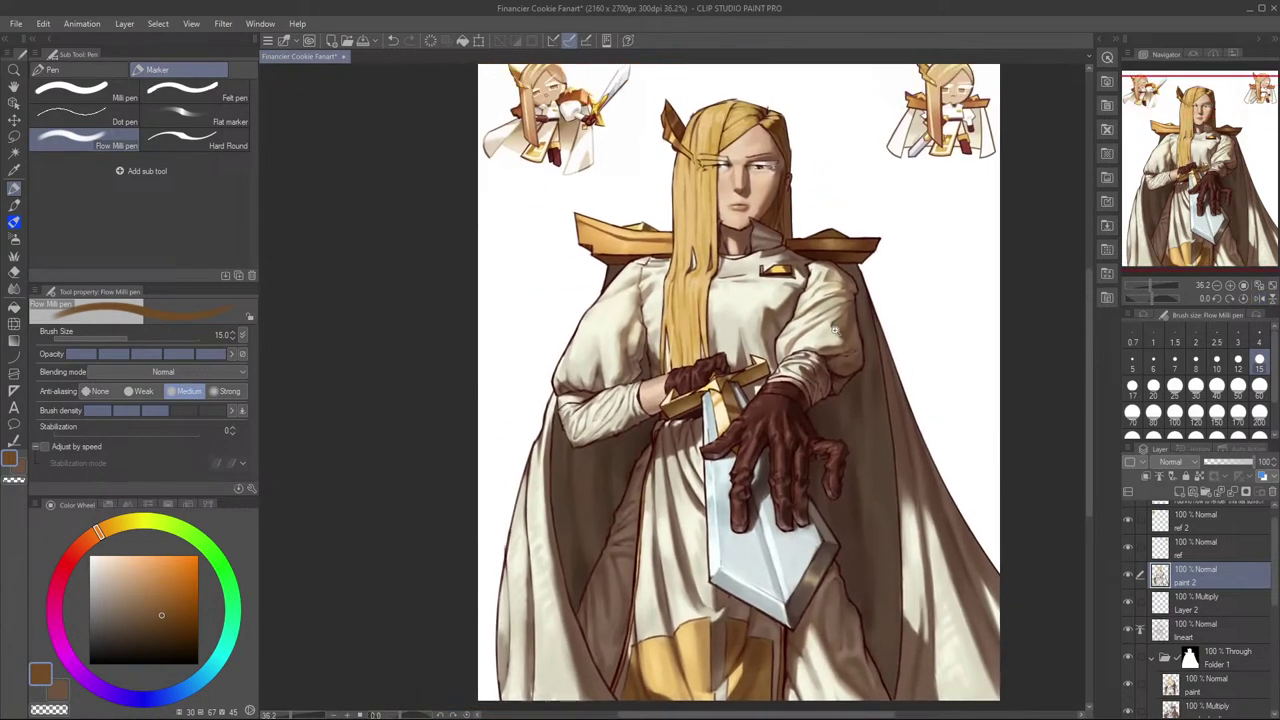
Step: Compare the upper body, gloved hands and sword up close with the paint 2 layer hidden and shown
{"action": "scroll", "coordinate": [840, 330], "scroll_direction": "up", "scroll_amount": 2}
{"action": "scroll", "coordinate": [880, 373], "scroll_direction": "up", "scroll_amount": 3}
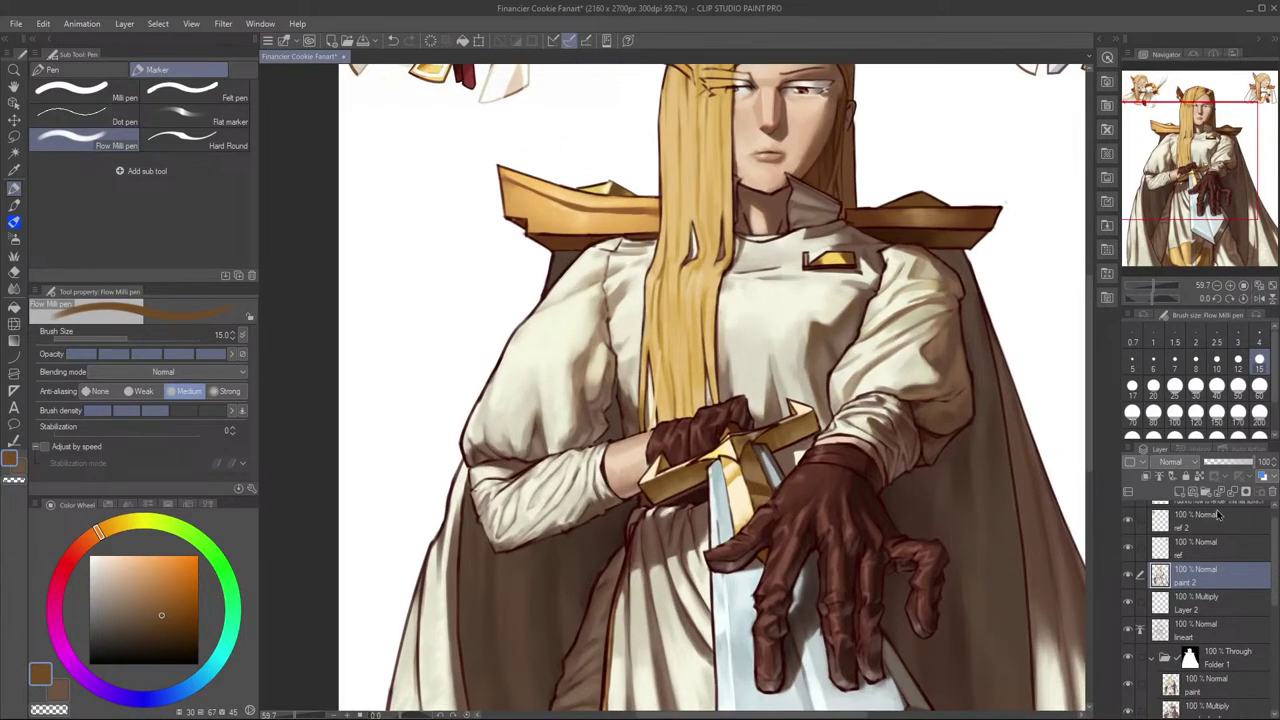
{"action": "left_click", "coordinate": [1130, 577]}
{"action": "left_click", "coordinate": [1129, 577]}
{"action": "left_click", "coordinate": [1129, 577]}
{"action": "left_click", "coordinate": [1129, 577]}
{"action": "left_click", "coordinate": [1129, 577]}
{"action": "left_click", "coordinate": [1129, 577]}
{"action": "left_click", "coordinate": [1129, 577]}
{"action": "left_click", "coordinate": [1129, 577]}
{"action": "left_click", "coordinate": [1129, 577]}
{"action": "left_click", "coordinate": [1129, 577]}
{"action": "mouse_move", "coordinate": [920, 602]}
{"action": "left_mouse_down"}
{"action": "mouse_move", "coordinate": [780, 485]}
{"action": "mouse_move", "coordinate": [838, 448]}
{"action": "left_mouse_up"}
{"action": "left_click", "coordinate": [1128, 575]}
{"action": "left_click", "coordinate": [1128, 575]}
Step: Refine the ring finger of the outstretched glove against the blade with sampled colours, using the Flow Milli pen at size 15
{"action": "scroll", "coordinate": [890, 553], "scroll_direction": "up", "scroll_amount": 2}
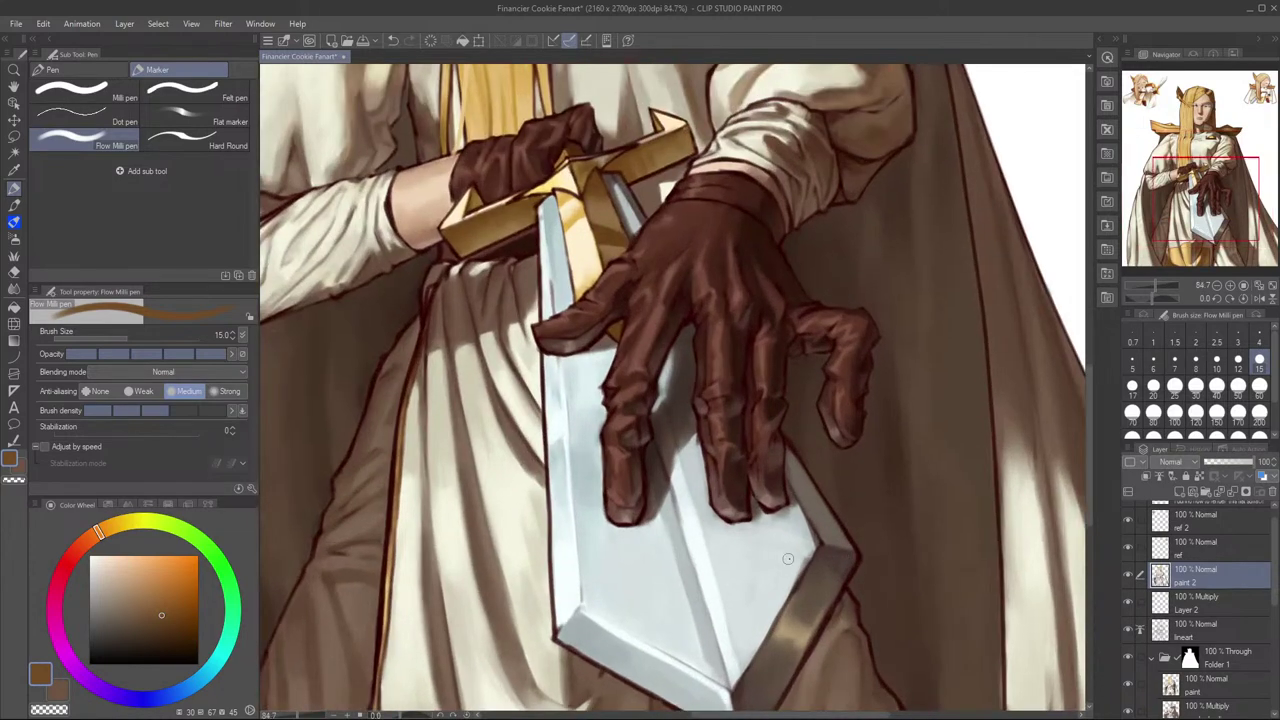
{"action": "left_click", "coordinate": [801, 557], "text": "alt"}
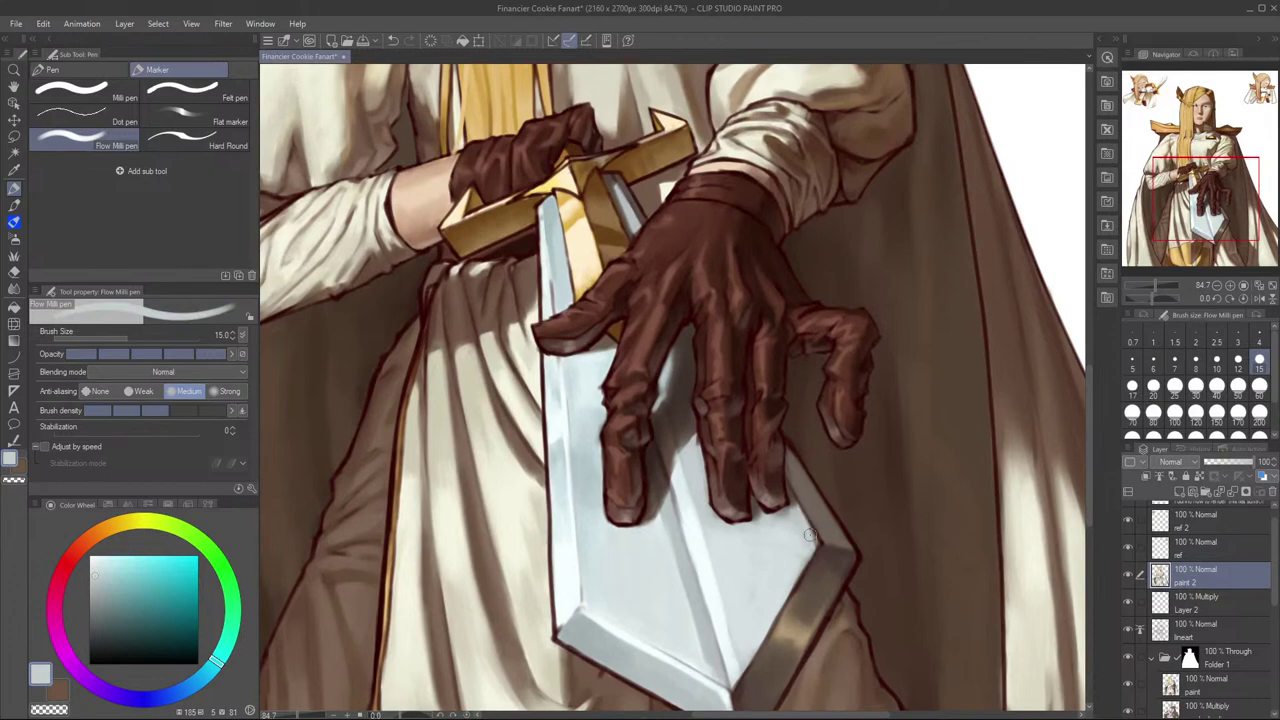
{"action": "scroll", "coordinate": [813, 487], "scroll_direction": "down", "scroll_amount": 3}
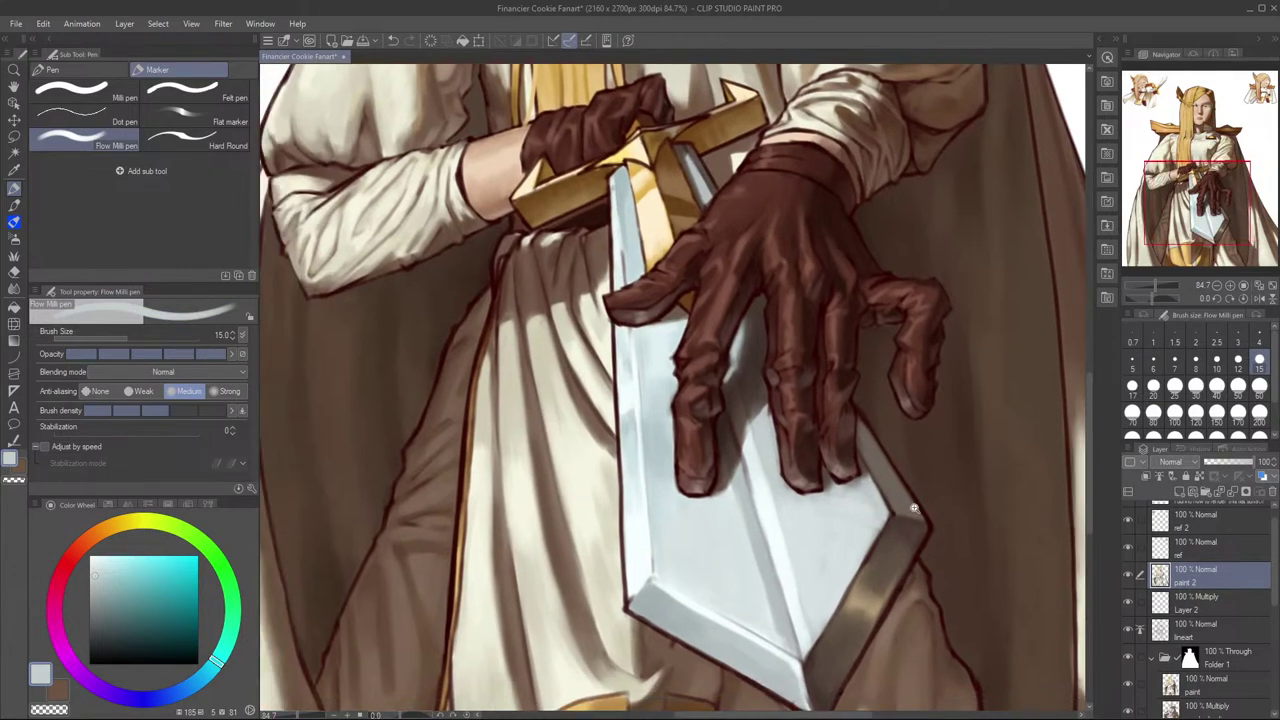
{"action": "scroll", "coordinate": [910, 537], "scroll_direction": "up", "scroll_amount": 2}
{"action": "scroll", "coordinate": [910, 537], "scroll_direction": "up", "scroll_amount": 3}
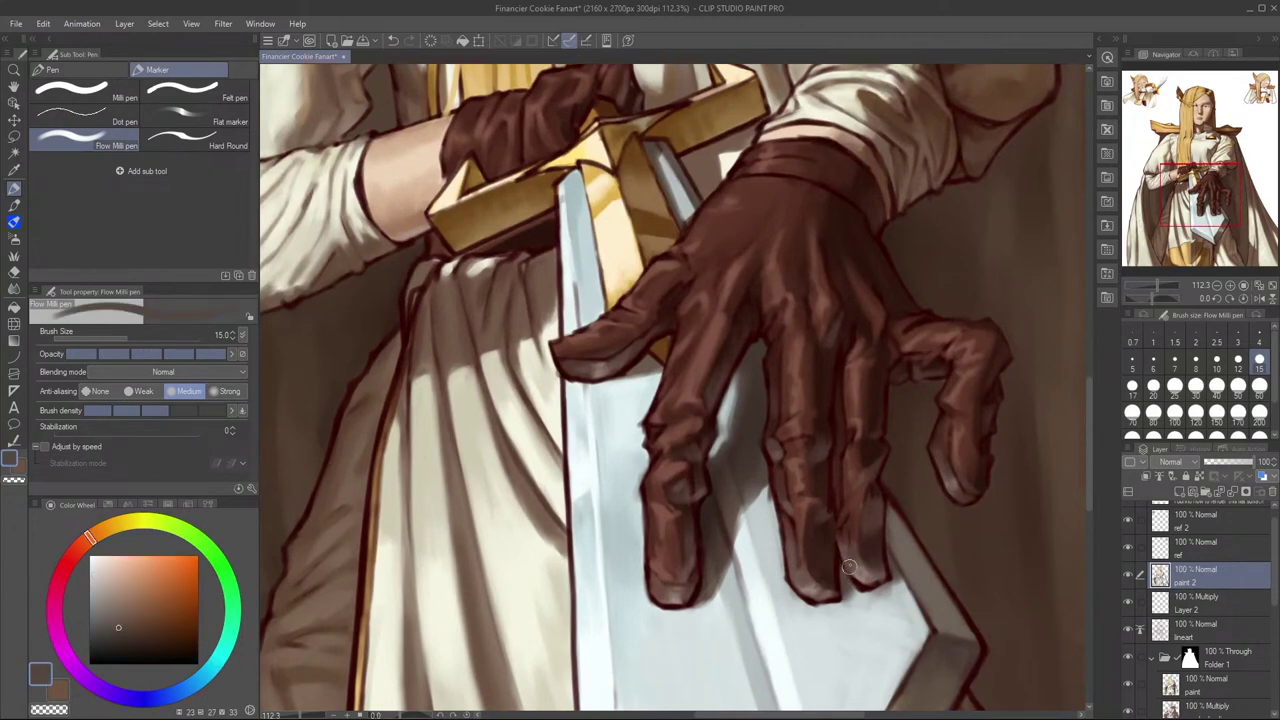
{"action": "left_click", "coordinate": [860, 510], "text": "alt"}
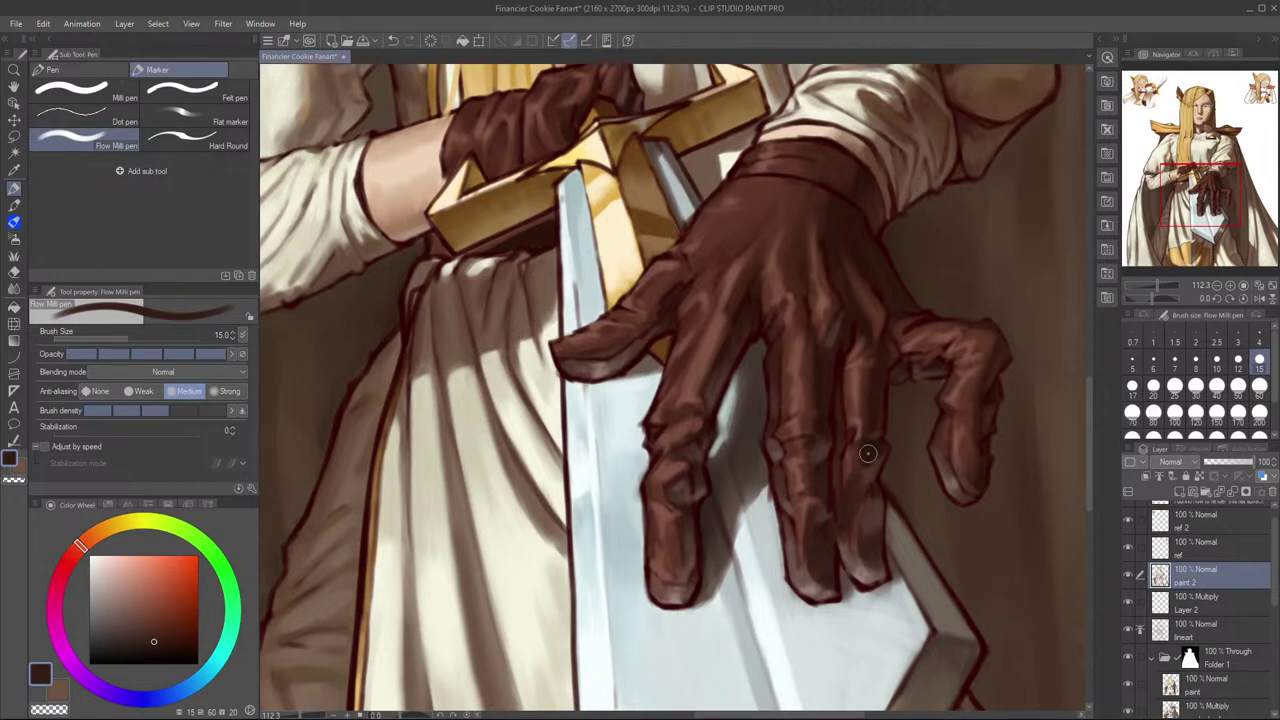
{"action": "left_click_drag", "start_coordinate": [918, 478], "coordinate": [911, 477]}
Step: Darken the edges and creases between the glove's middle and ring fingers with sampled dark red-browns at brush size 12
{"action": "scroll", "coordinate": [930, 370], "scroll_direction": "down", "scroll_amount": 5}
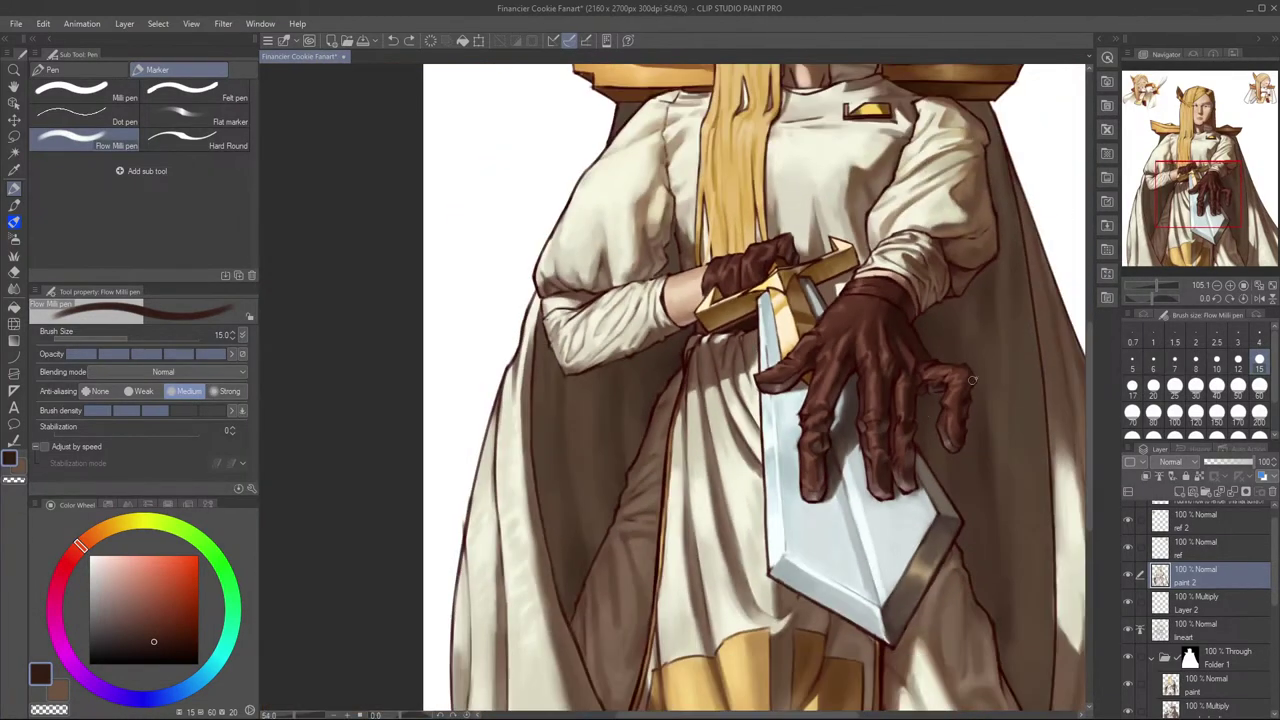
{"action": "scroll", "coordinate": [1040, 378], "scroll_direction": "up", "scroll_amount": 2}
{"action": "key", "text": "h"}
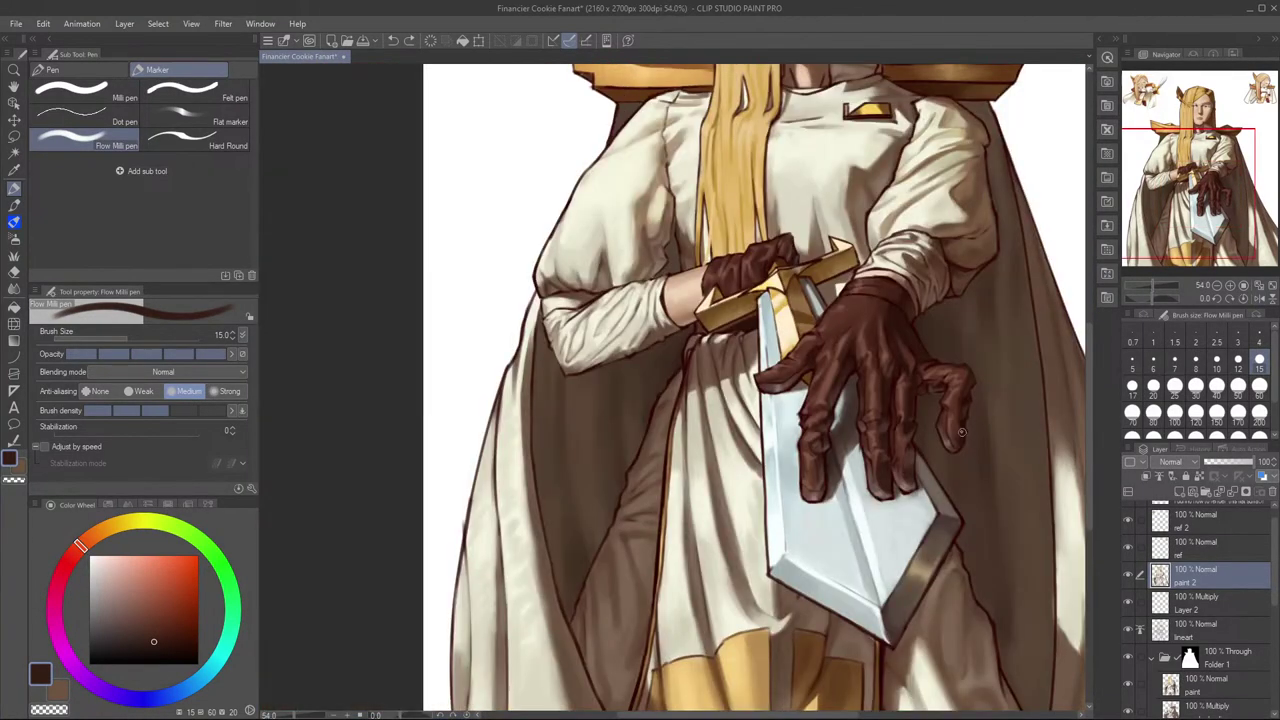
{"action": "left_click_drag", "start_coordinate": [904, 379], "coordinate": [938, 382]}
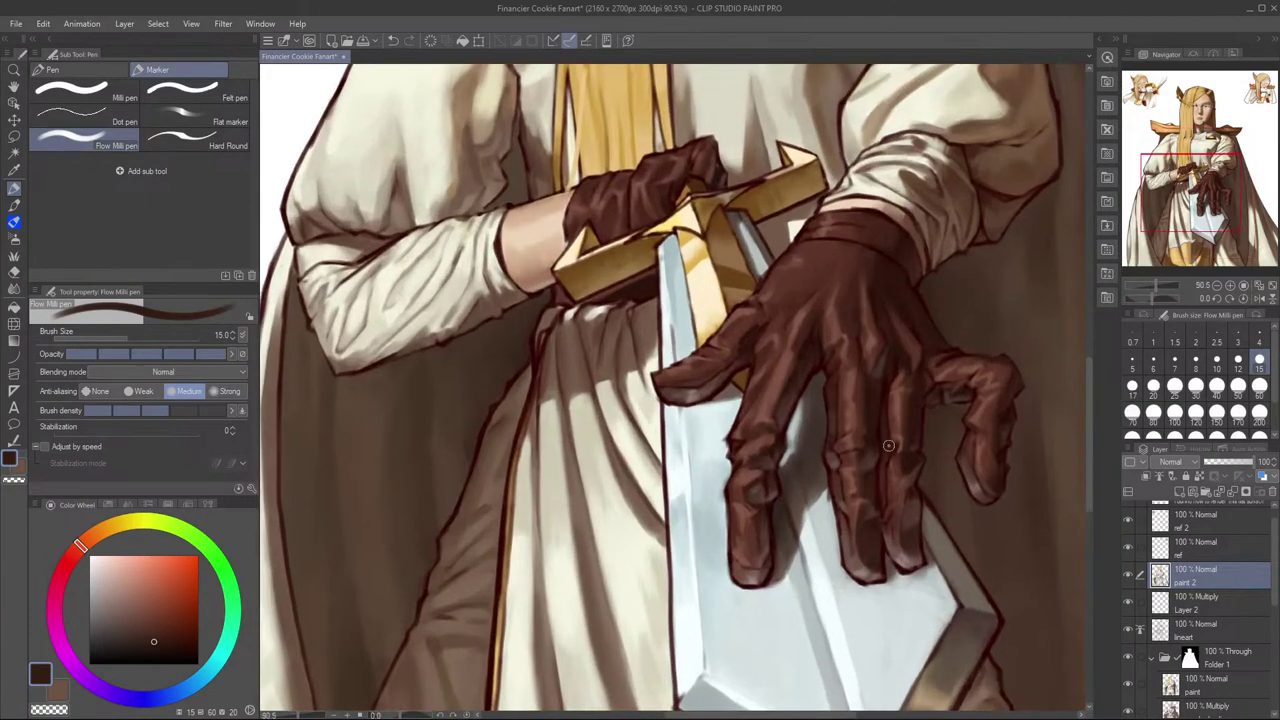
{"action": "left_click", "coordinate": [885, 441], "text": "alt"}
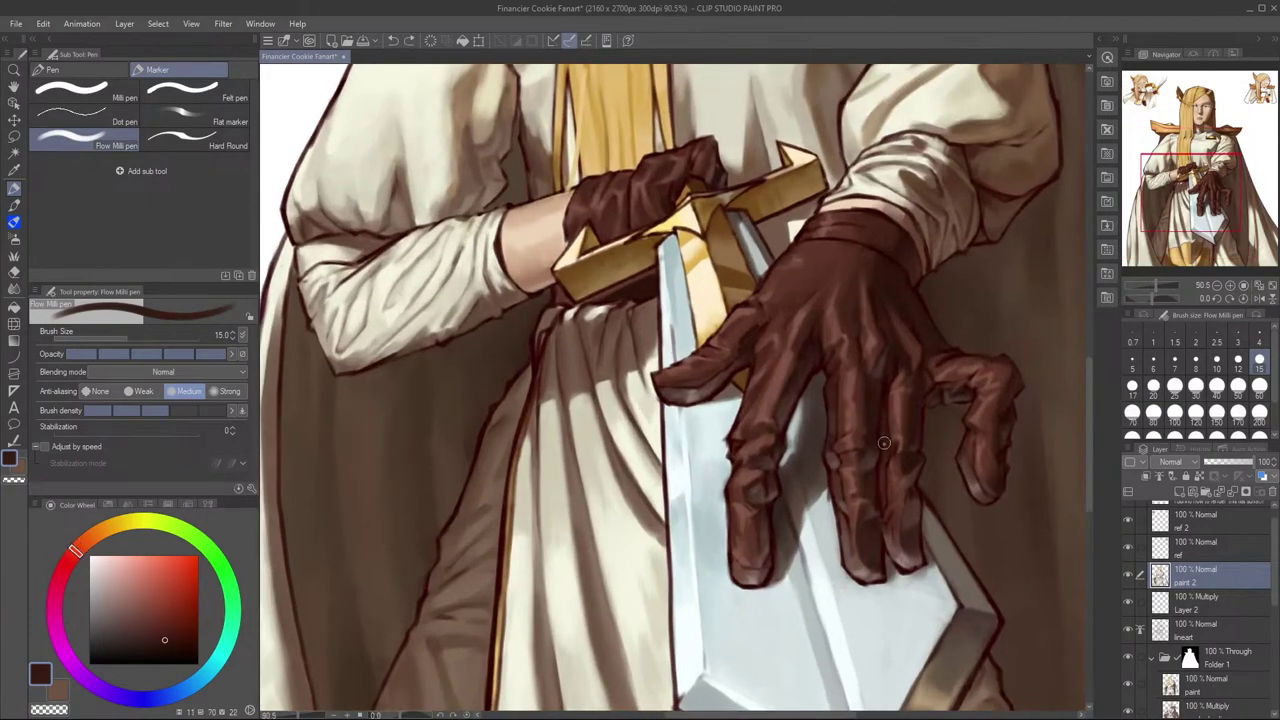
{"action": "left_click", "coordinate": [881, 413], "text": "alt"}
{"action": "key", "text": "bracketleft"}
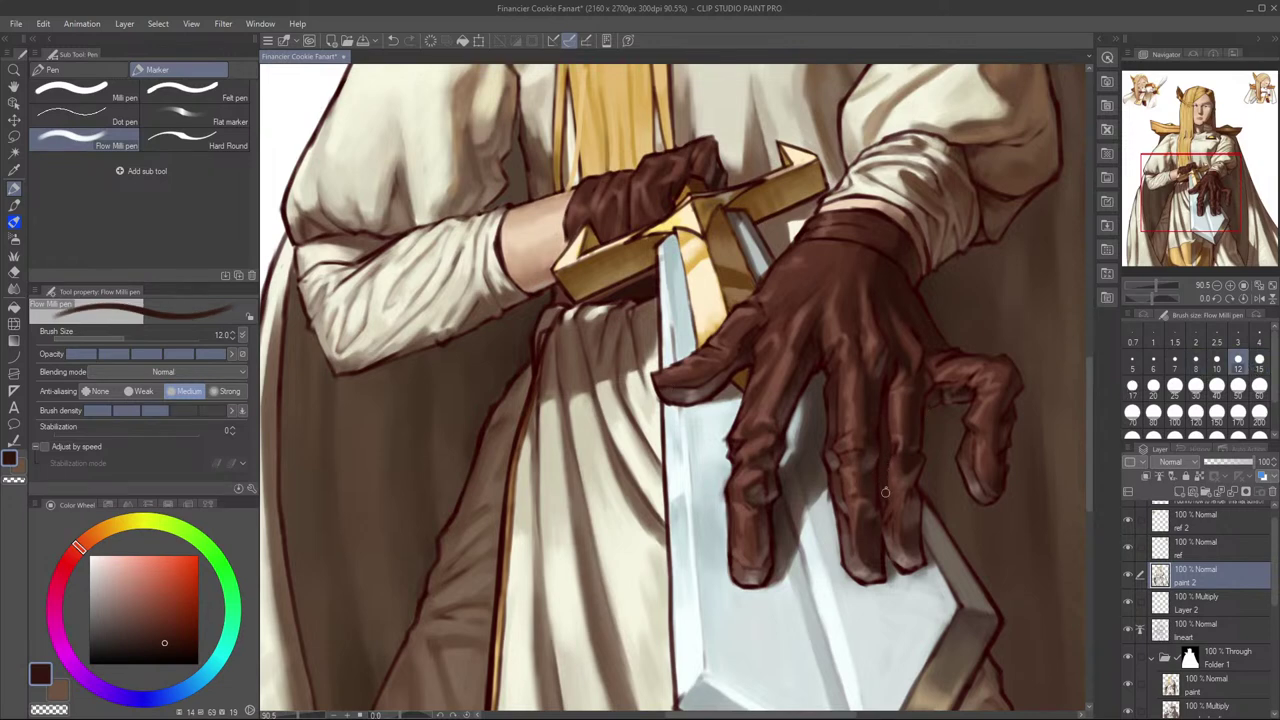
{"action": "left_click", "coordinate": [900, 442], "text": "alt"}
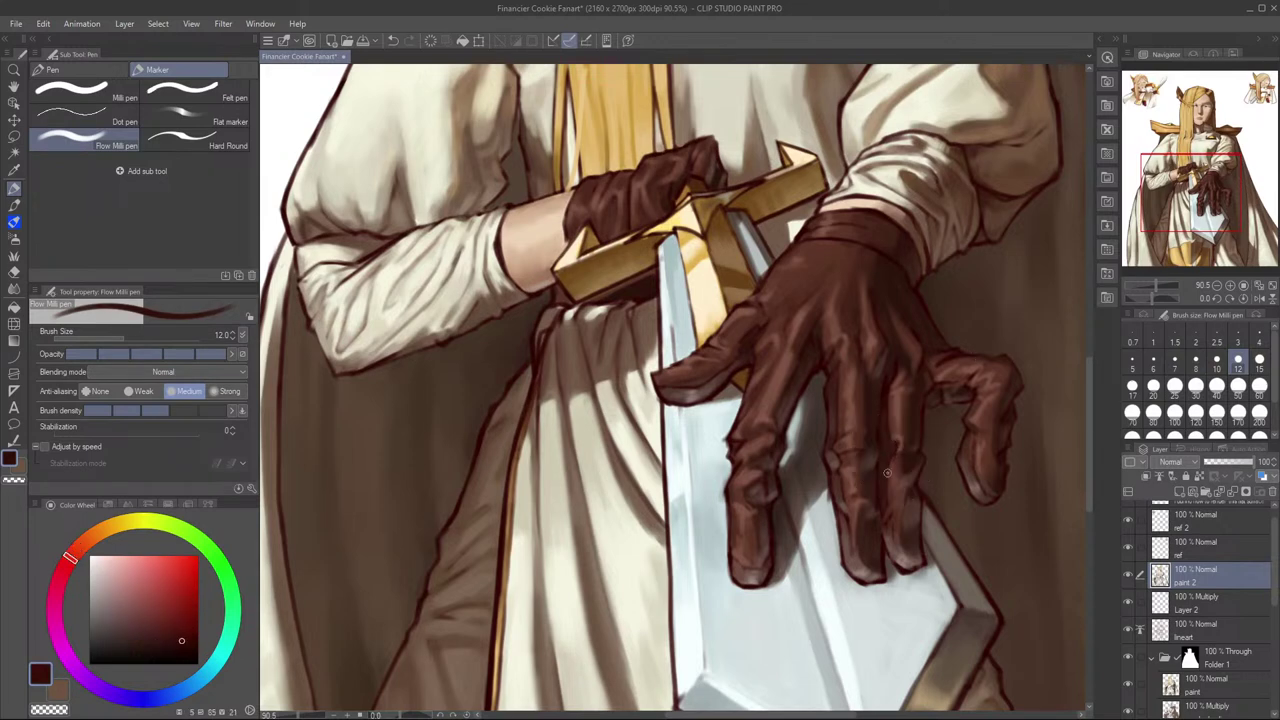
{"action": "left_click", "coordinate": [888, 481], "text": "alt"}
{"action": "left_click", "coordinate": [889, 399], "text": "alt"}
{"action": "scroll", "coordinate": [889, 454], "scroll_direction": "down", "scroll_amount": 1}
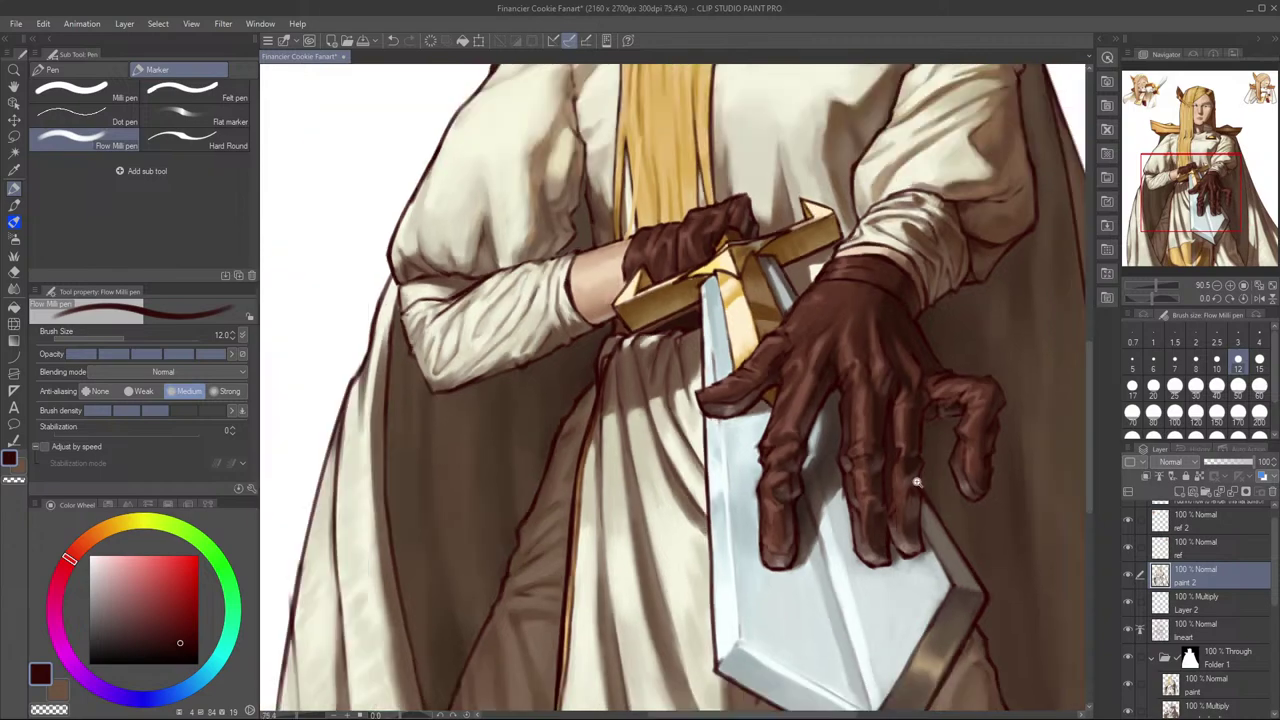
{"action": "left_click", "coordinate": [1129, 576]}
{"action": "left_click", "coordinate": [1129, 577]}
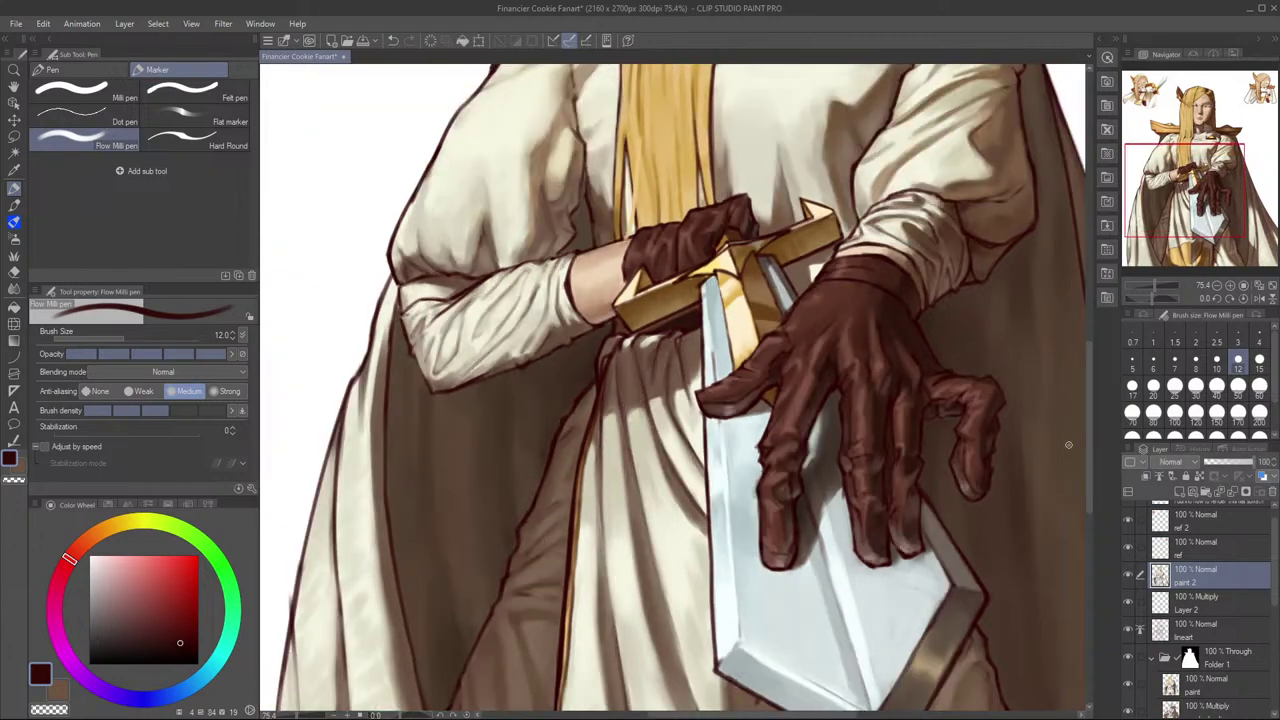
Step: Check the glove against the hidden paint 2 layer and touch up the ring finger's lower segment in reddish brown, reducing the brush to size 10
{"action": "left_click", "coordinate": [1129, 577]}
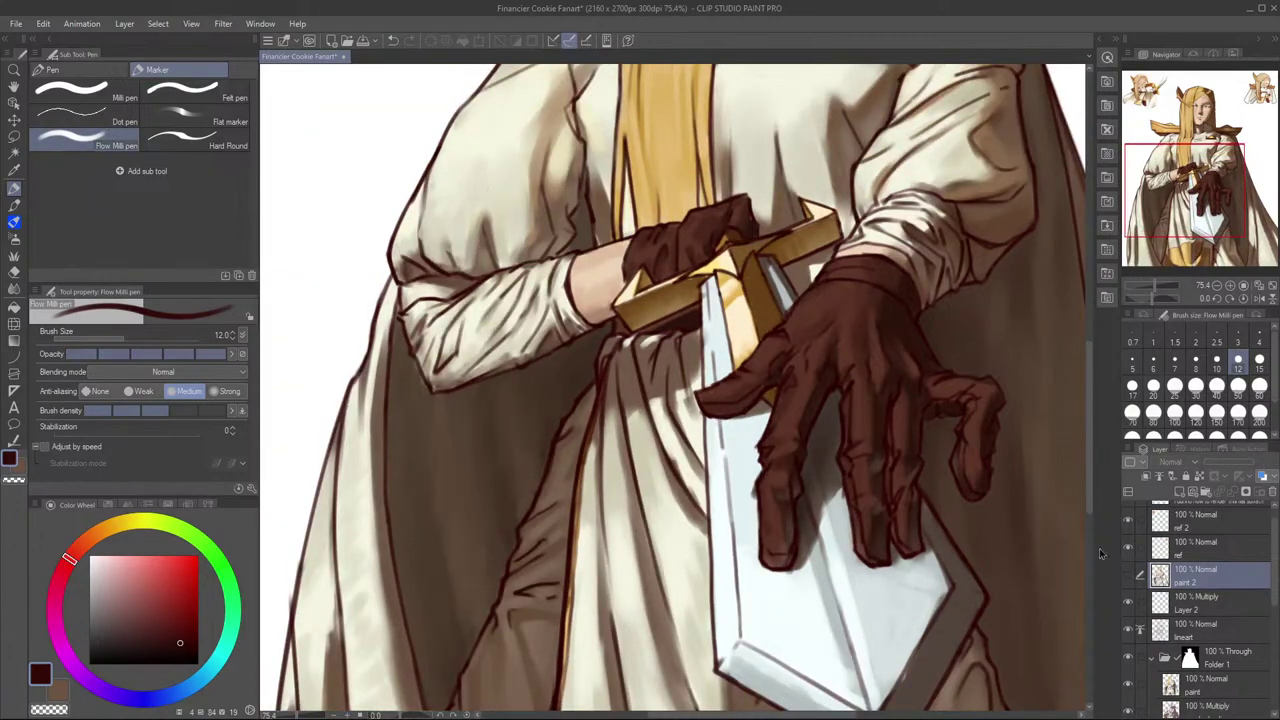
{"action": "scroll", "coordinate": [917, 379], "scroll_direction": "up", "scroll_amount": 2}
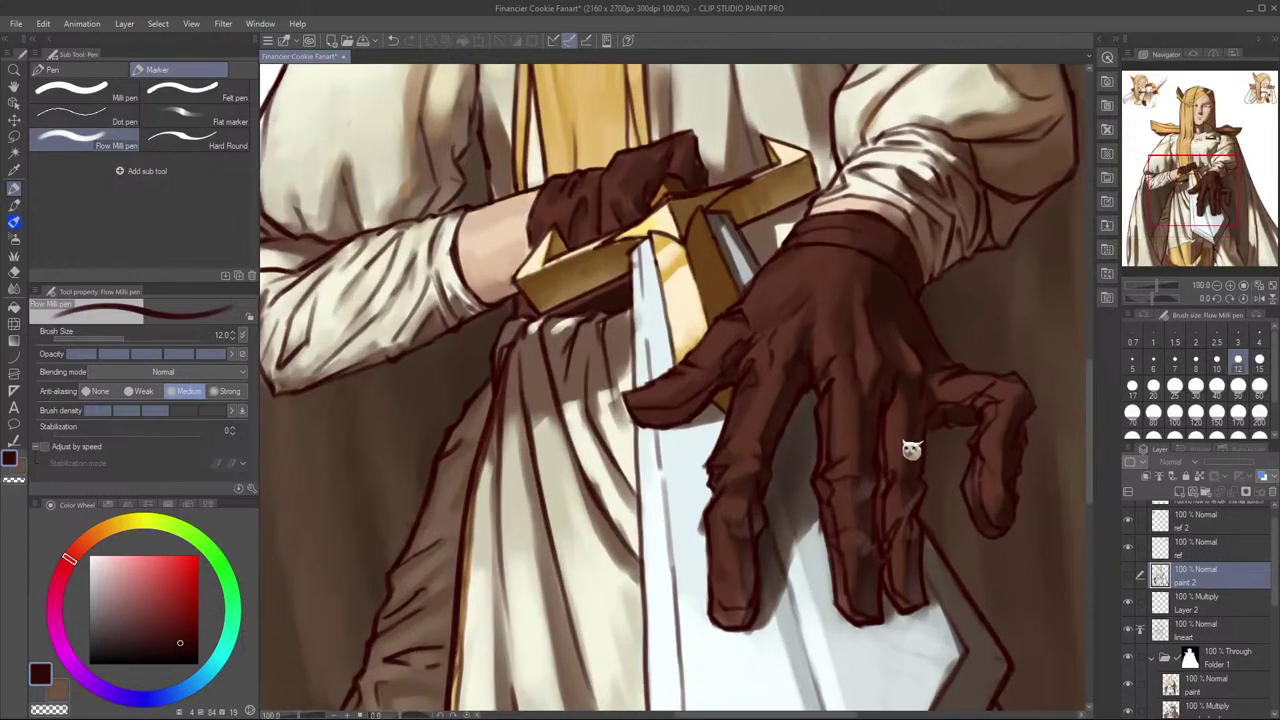
{"action": "left_click", "coordinate": [1129, 577]}
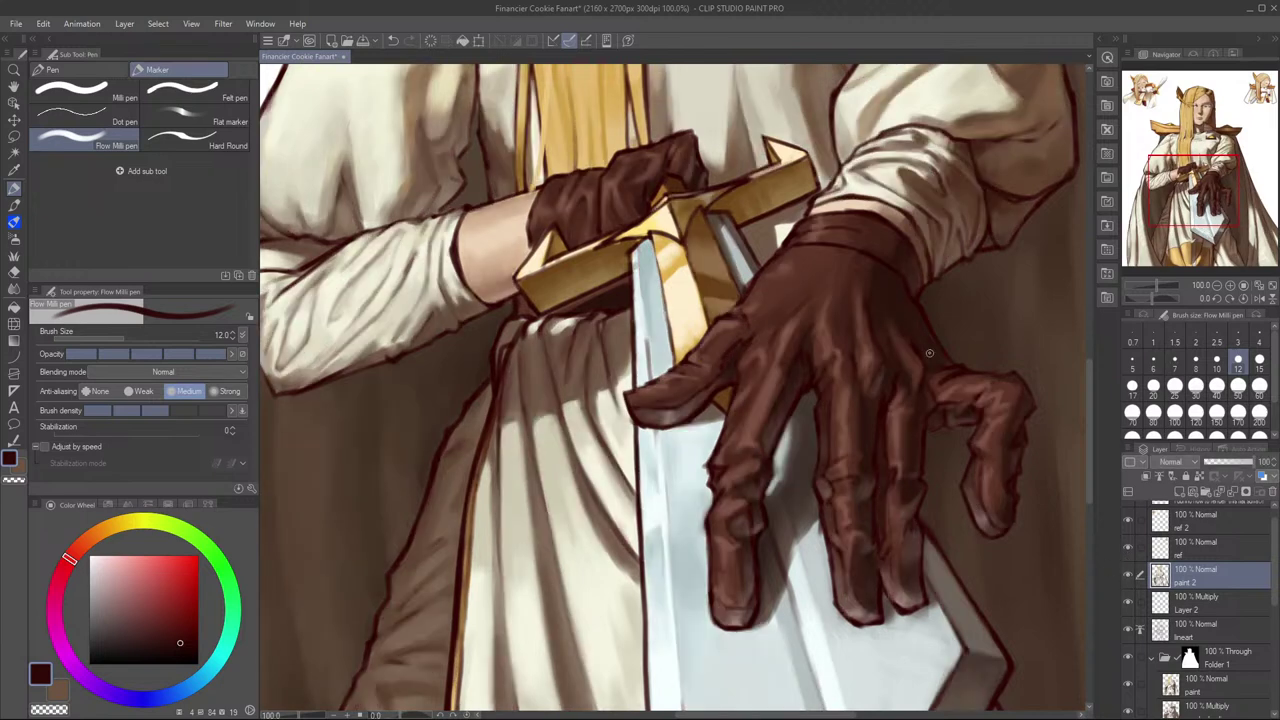
{"action": "key", "text": "e"}
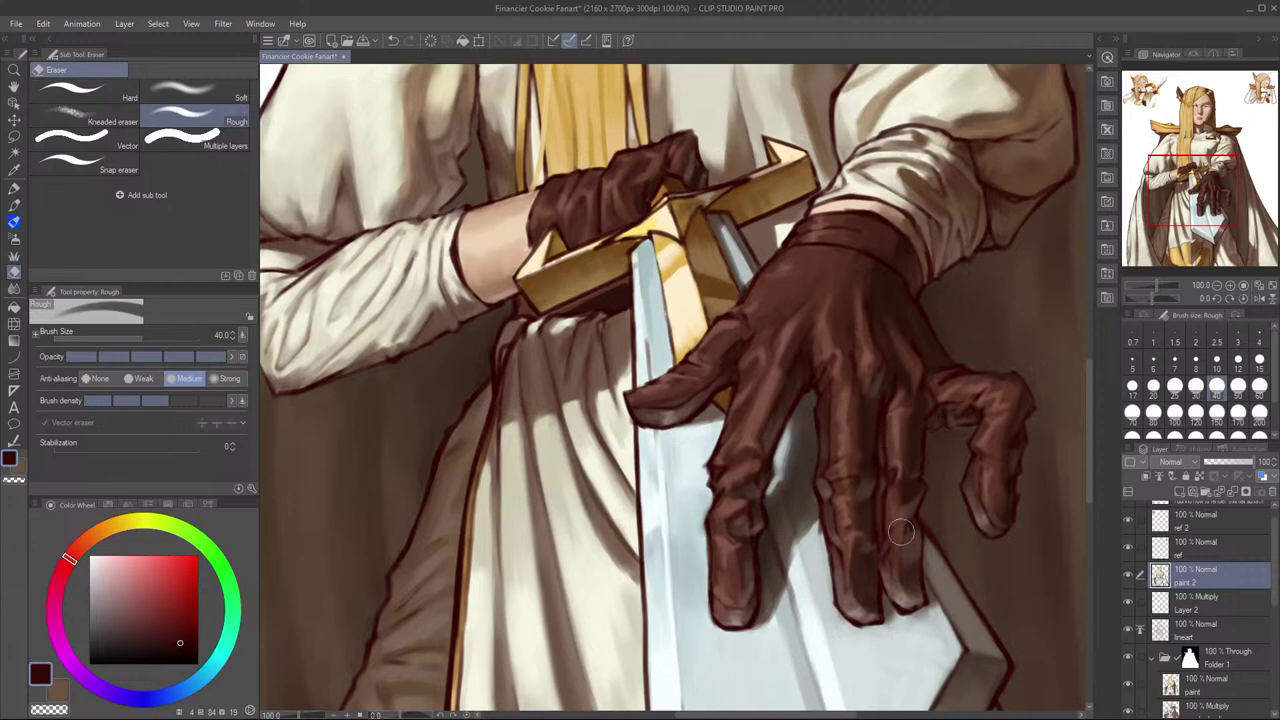
{"action": "key", "text": "p"}
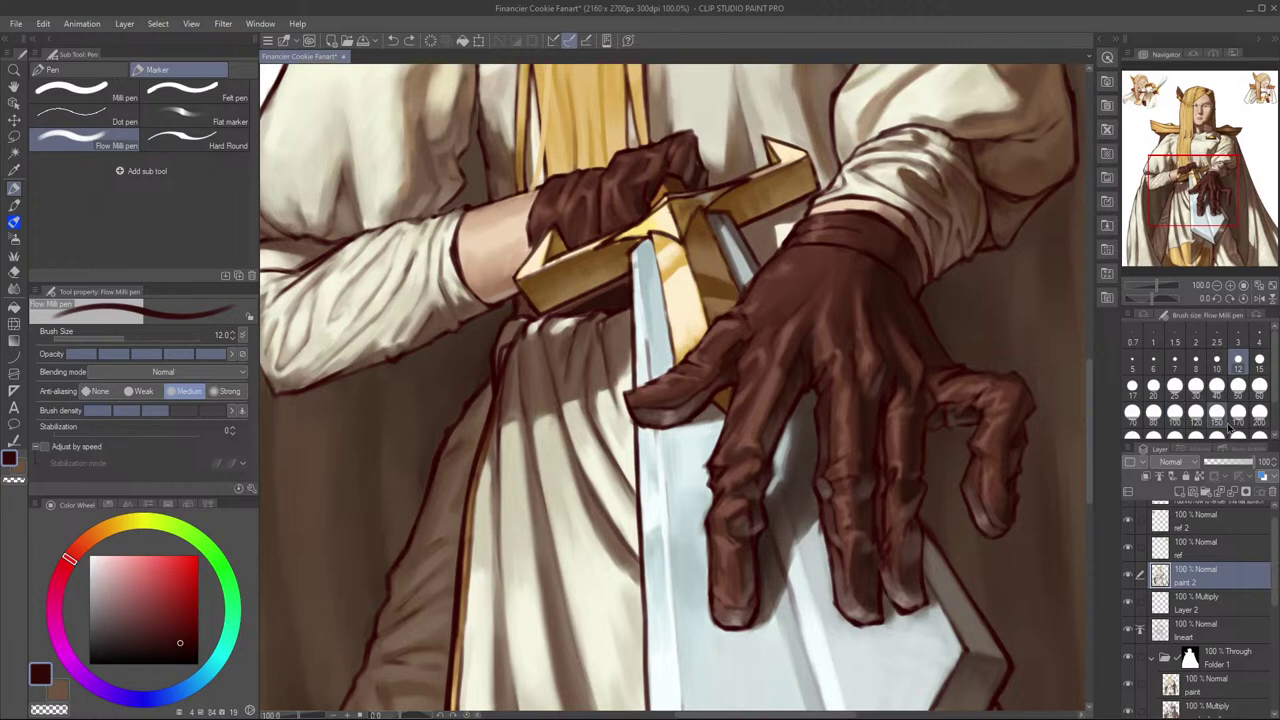
{"action": "key", "text": "e"}
{"action": "key", "text": "p"}
{"action": "left_click", "coordinate": [890, 520], "text": "alt"}
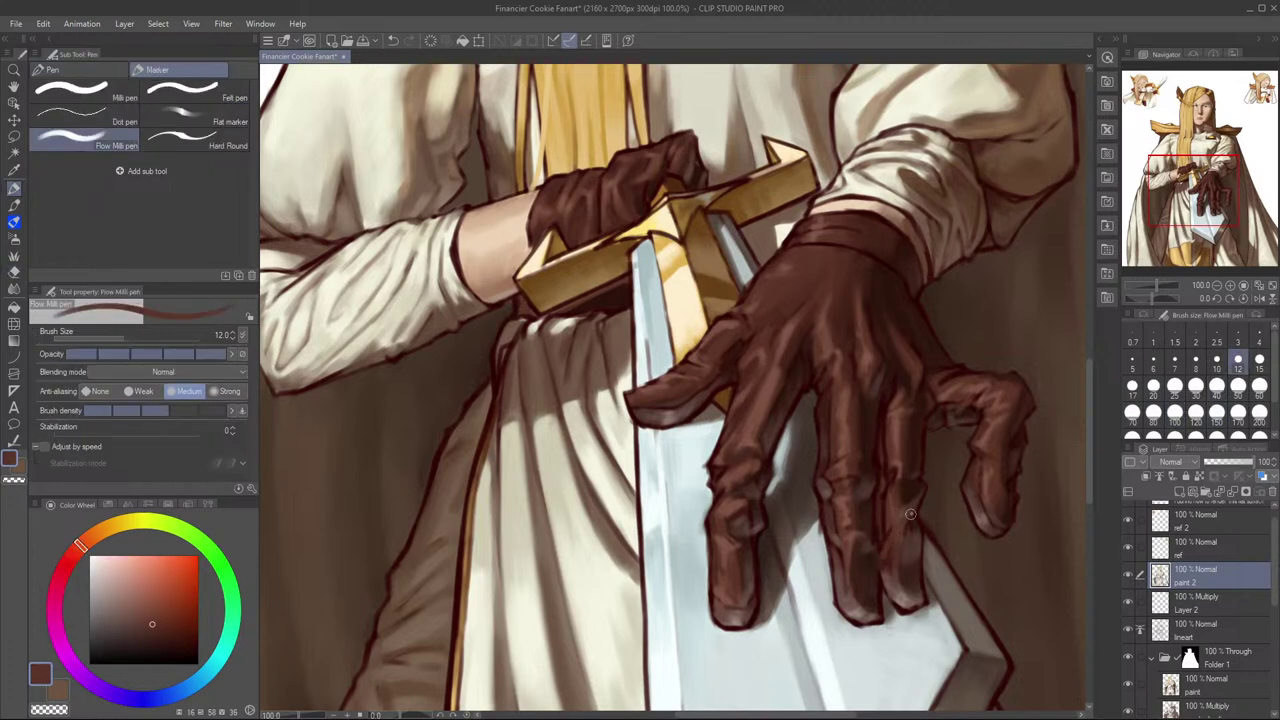
{"action": "key", "text": "bracketleft"}
{"action": "key", "text": "ctrl+z"}
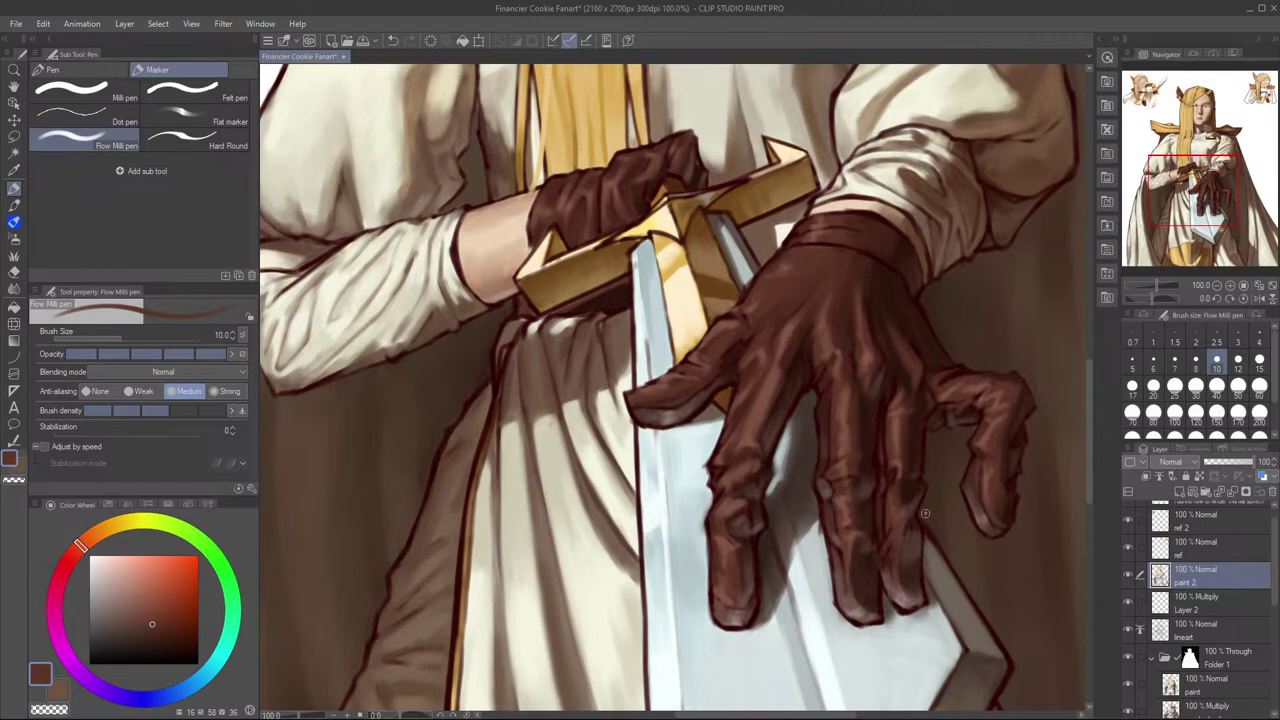
Step: Paint the dark gap between the middle and ring fingertips with a sampled dark red, undoing the last stroke
{"action": "scroll", "coordinate": [926, 516], "scroll_direction": "down", "scroll_amount": 3}
{"action": "scroll", "coordinate": [926, 520], "scroll_direction": "up", "scroll_amount": 5}
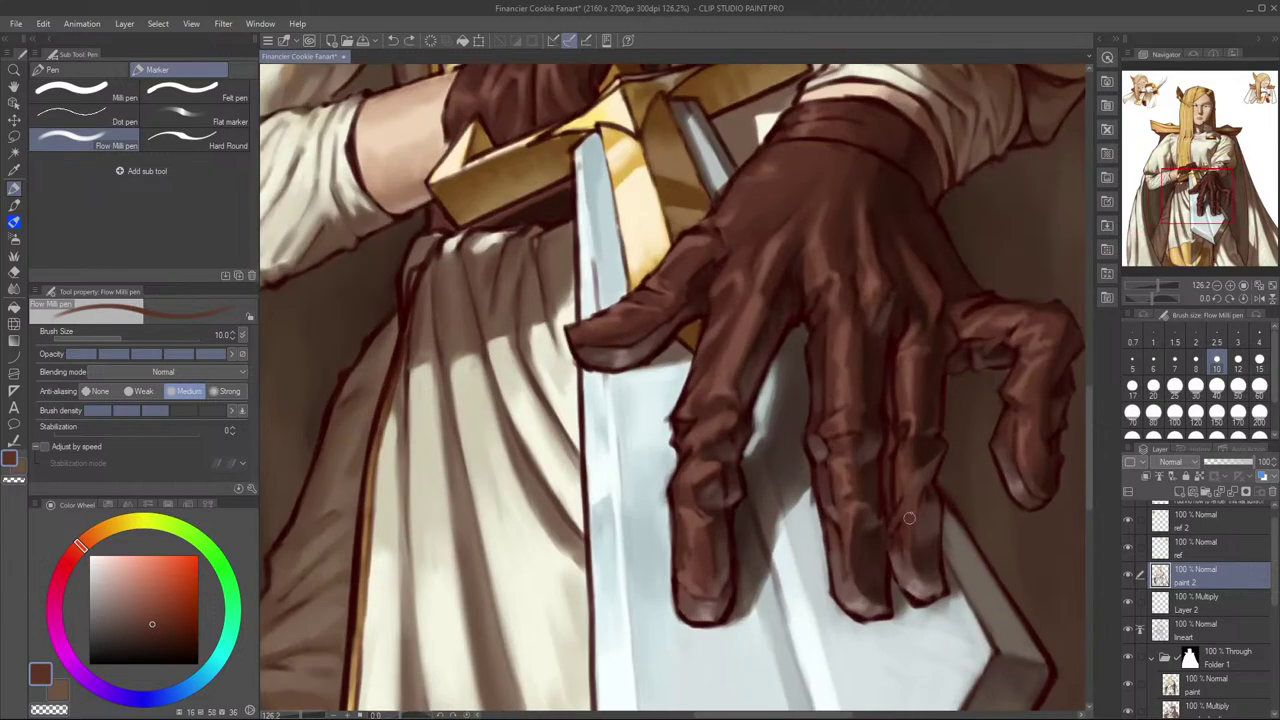
{"action": "left_click", "coordinate": [899, 546], "text": "alt"}
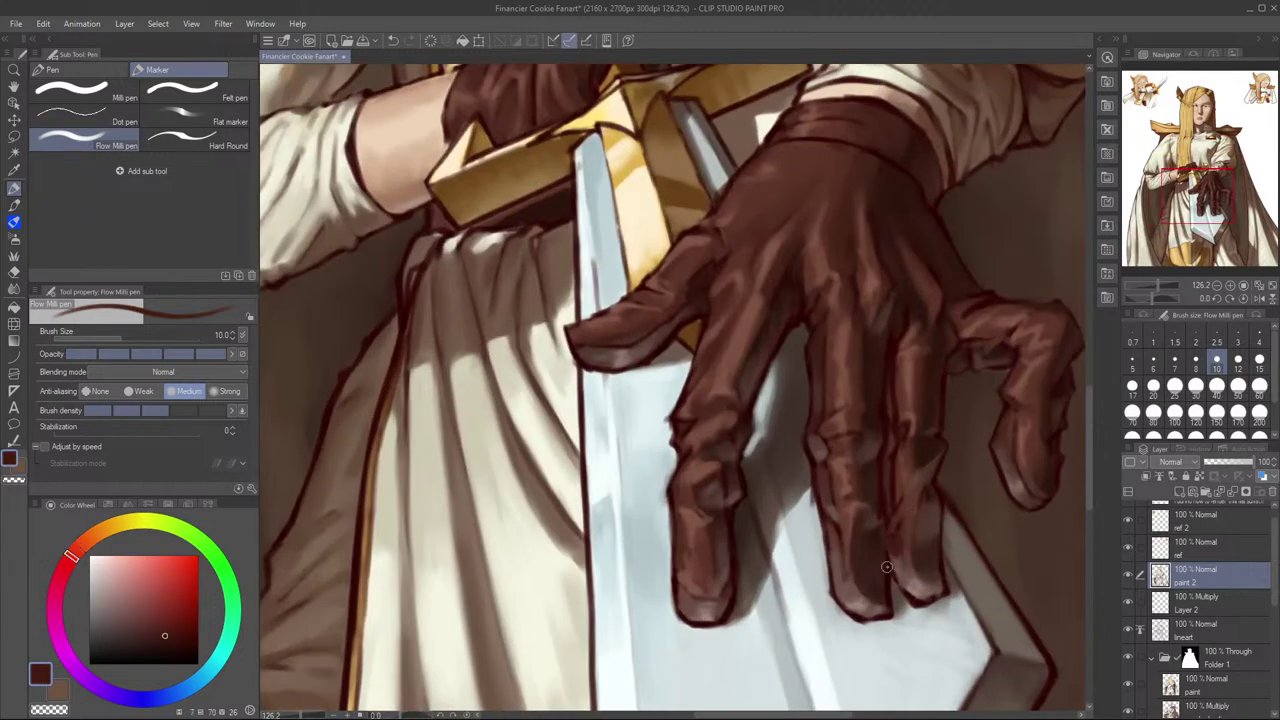
{"action": "left_click", "coordinate": [1128, 575]}
{"action": "left_click", "coordinate": [1128, 575]}
{"action": "left_click_drag", "start_coordinate": [889, 518], "coordinate": [890, 557]}
{"action": "key", "text": "ctrl+z"}
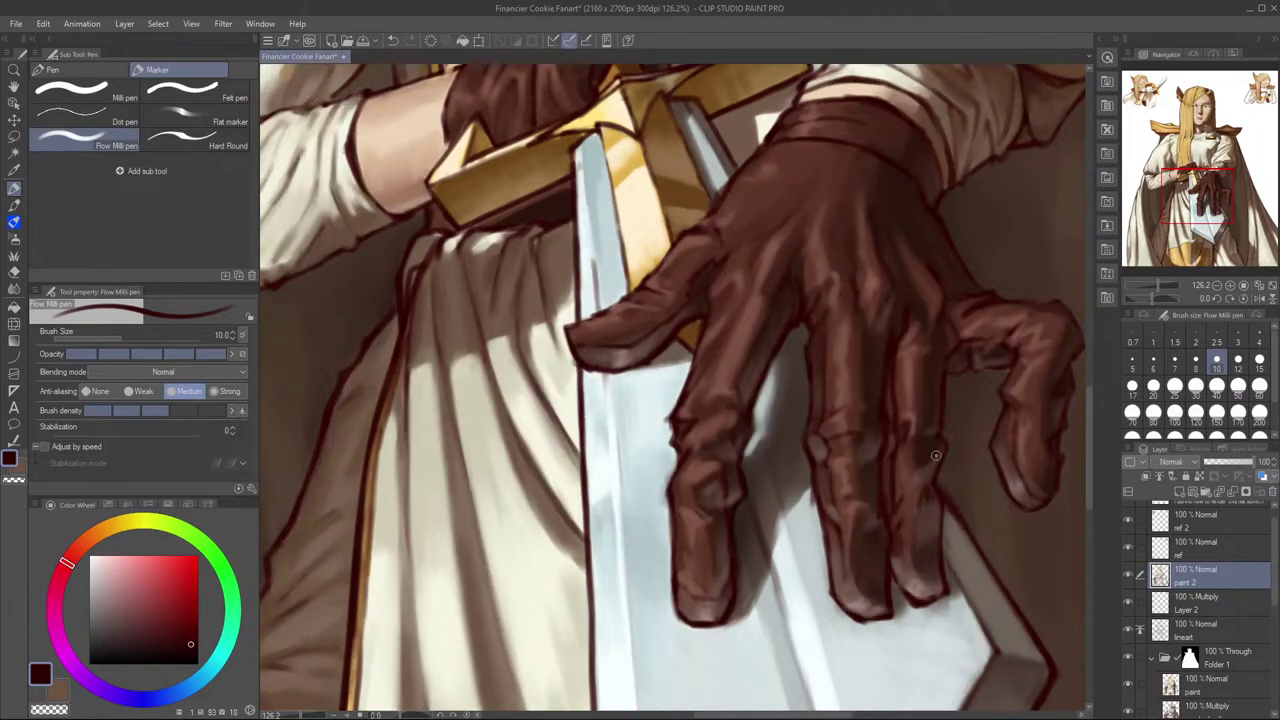
Step: Shade the ring finger's last joint and fingertip with sampled dark and mid red-browns at brush size 10
{"action": "scroll", "coordinate": [900, 535], "scroll_direction": "down", "scroll_amount": 5}
{"action": "scroll", "coordinate": [912, 535], "scroll_direction": "up", "scroll_amount": 5}
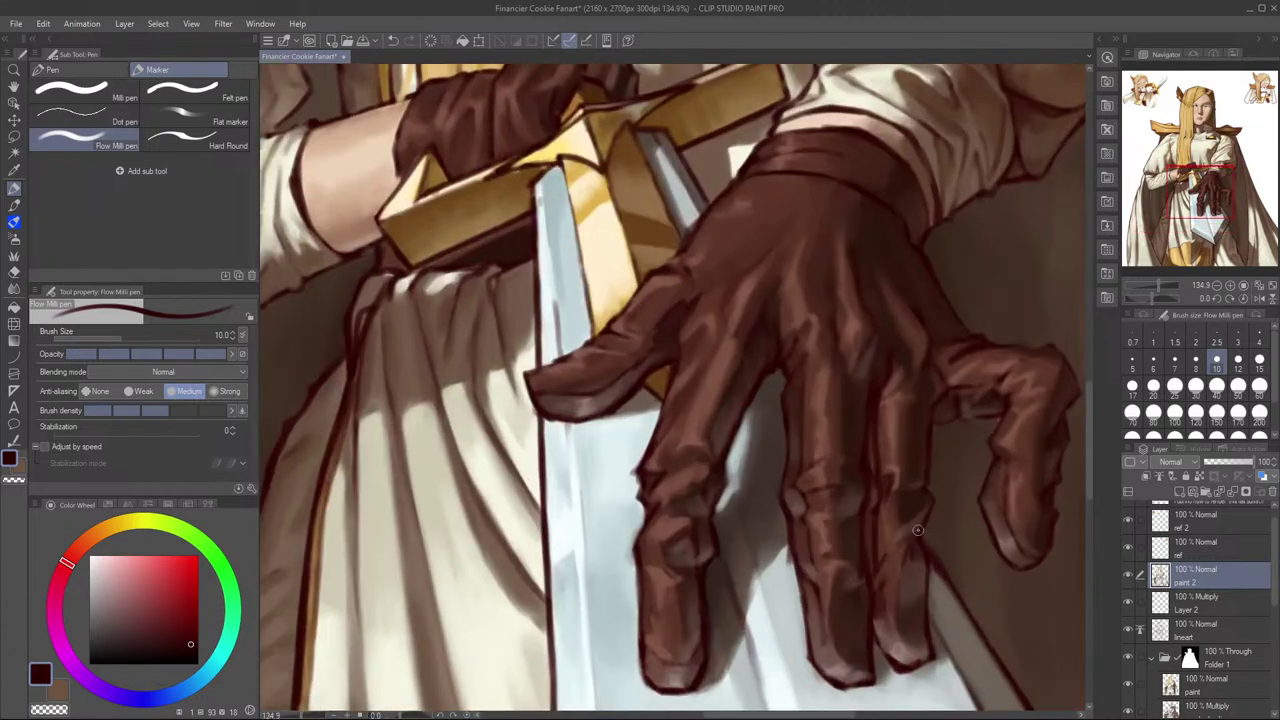
{"action": "left_click", "coordinate": [908, 549], "text": "alt"}
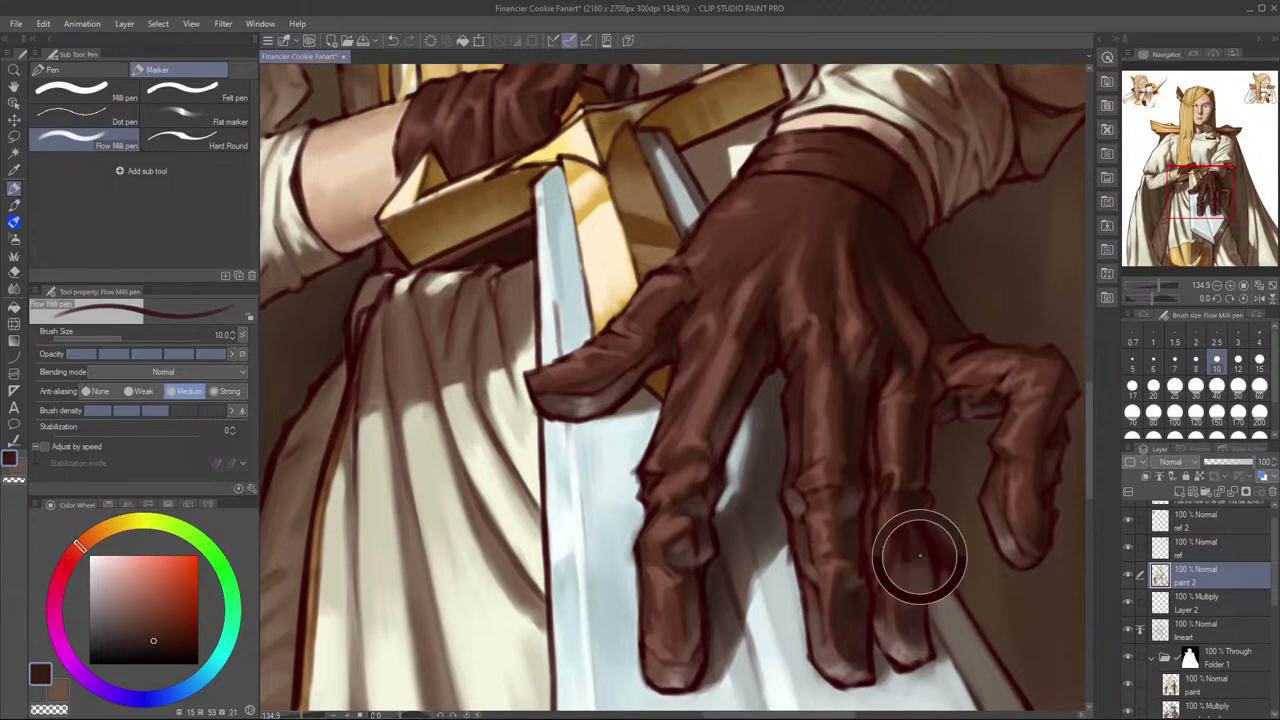
{"action": "left_click", "coordinate": [899, 559], "text": "alt"}
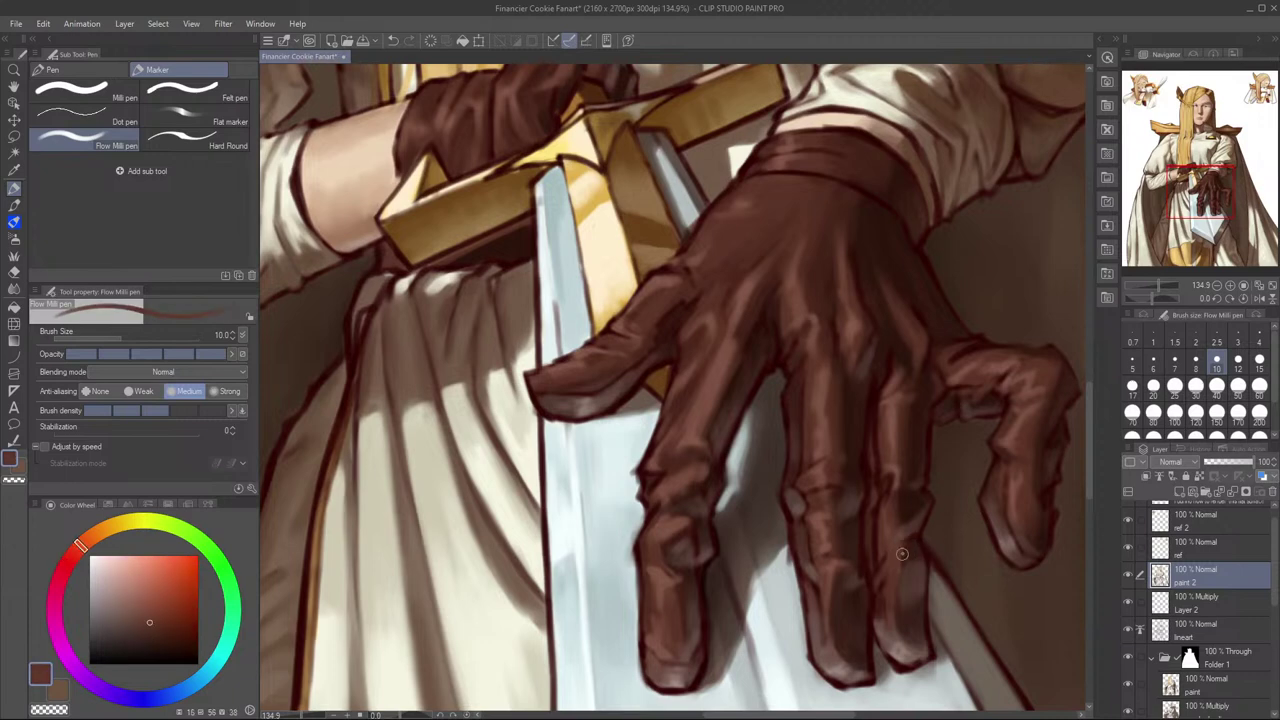
{"action": "left_click", "coordinate": [911, 537], "text": "alt"}
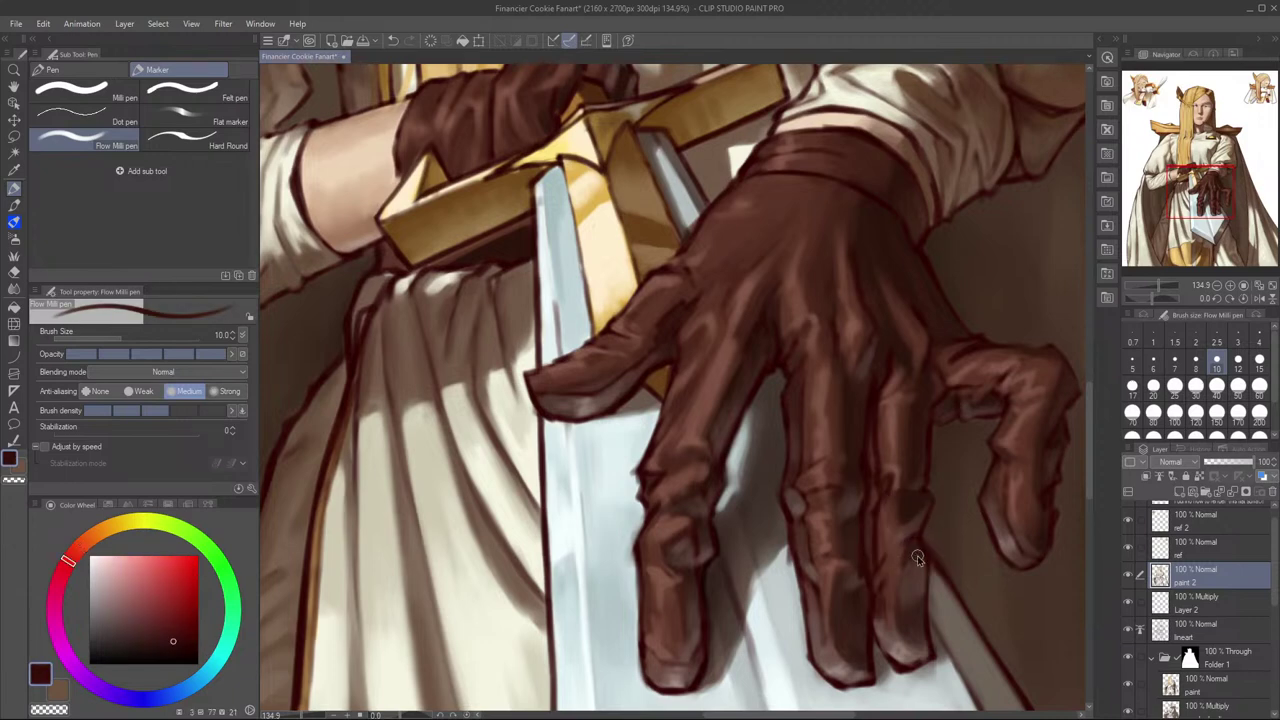
{"action": "left_click", "coordinate": [904, 560], "text": "alt"}
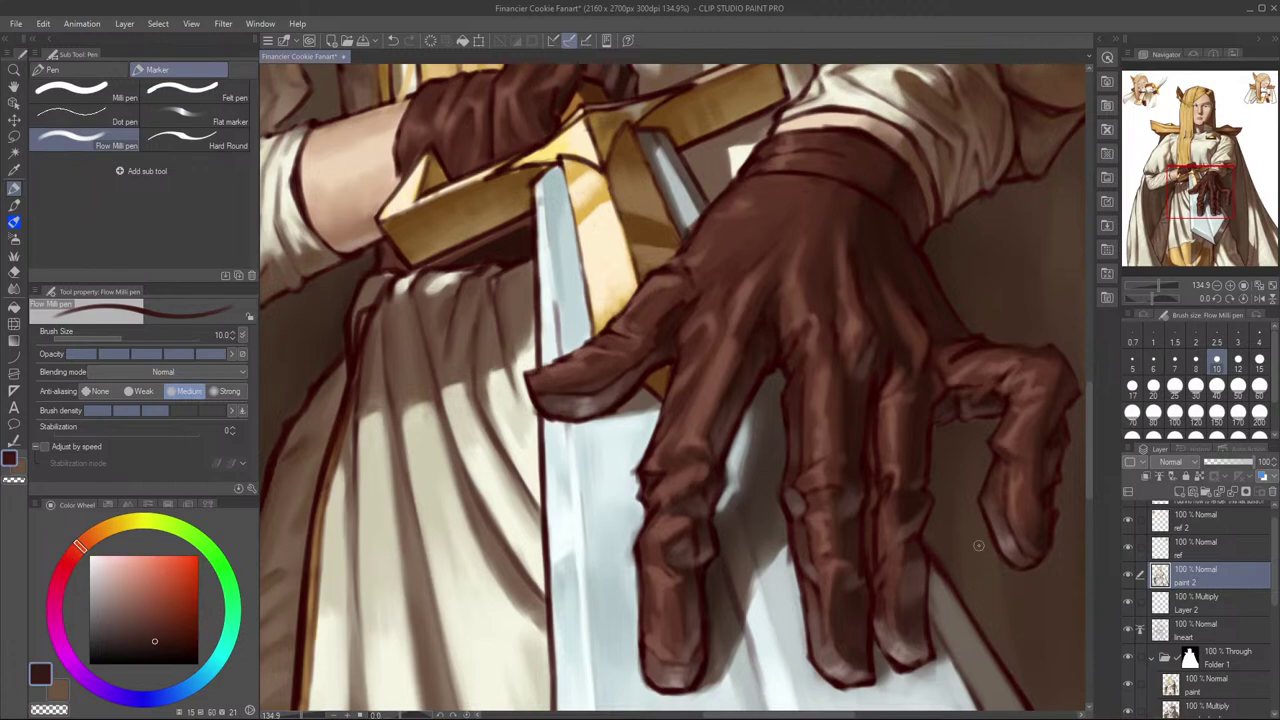
Step: Refine the ring finger's lower joint and outer edge with sampled dark reds and reddish browns at brush size 10
{"action": "scroll", "coordinate": [991, 533], "scroll_direction": "down", "scroll_amount": 3}
{"action": "key", "text": "h"}
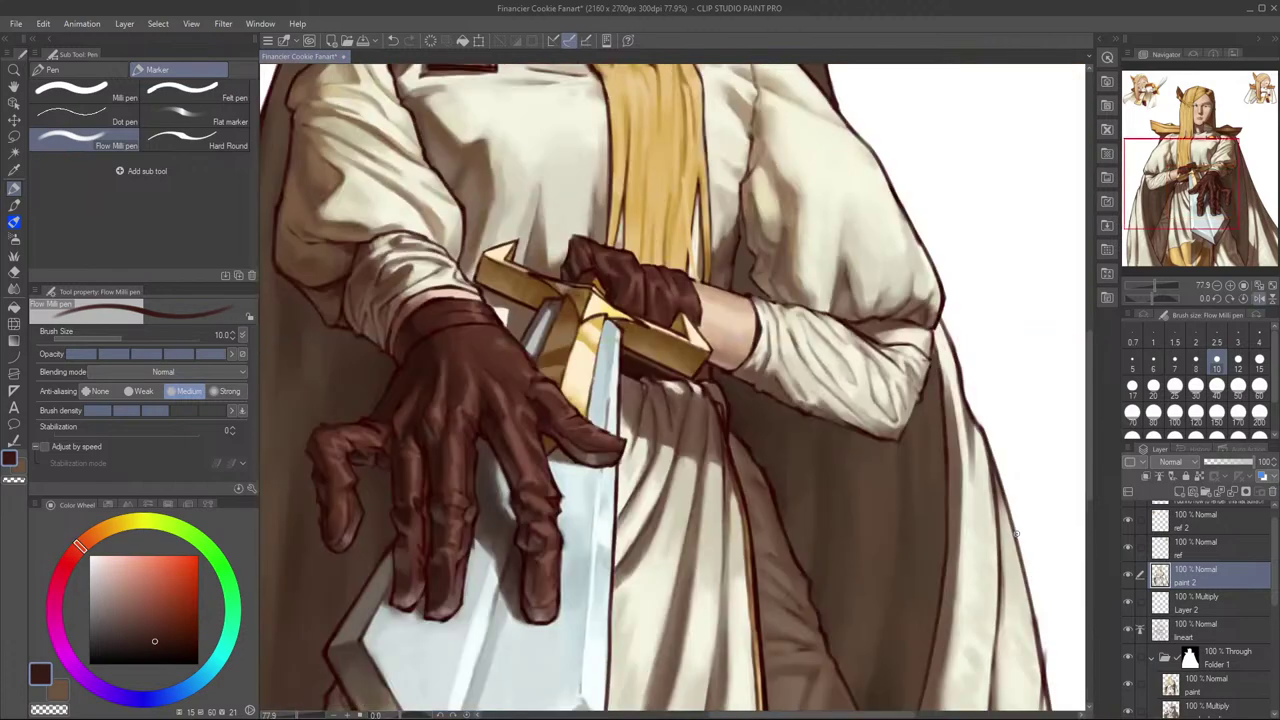
{"action": "key", "text": "h"}
{"action": "scroll", "coordinate": [942, 537], "scroll_direction": "up", "scroll_amount": 4}
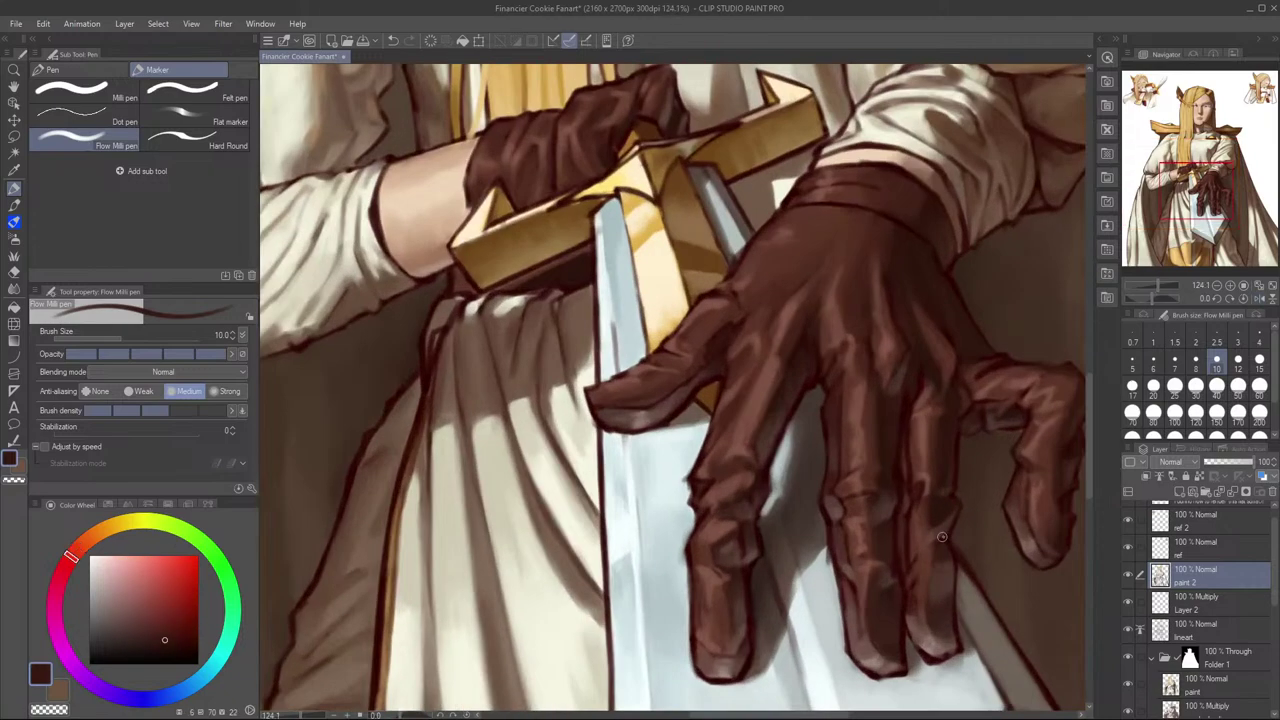
{"action": "left_click", "coordinate": [940, 541], "text": "alt"}
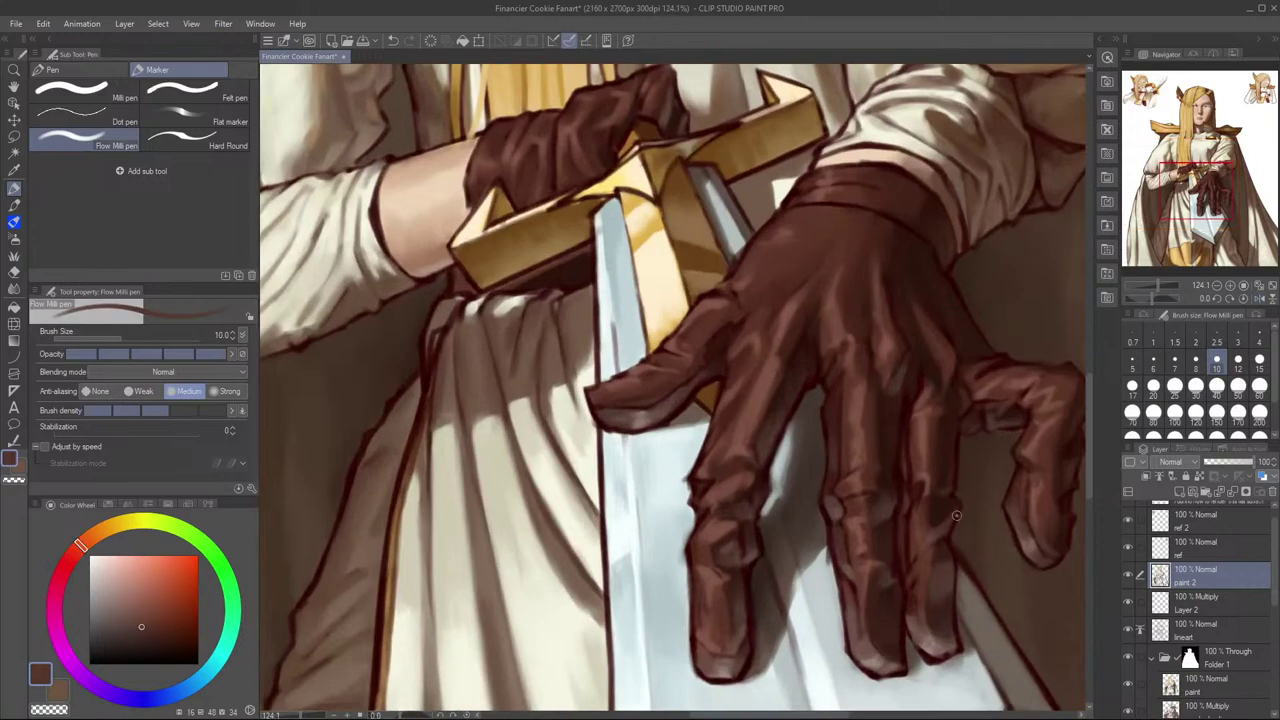
{"action": "left_click", "coordinate": [953, 538], "text": "alt"}
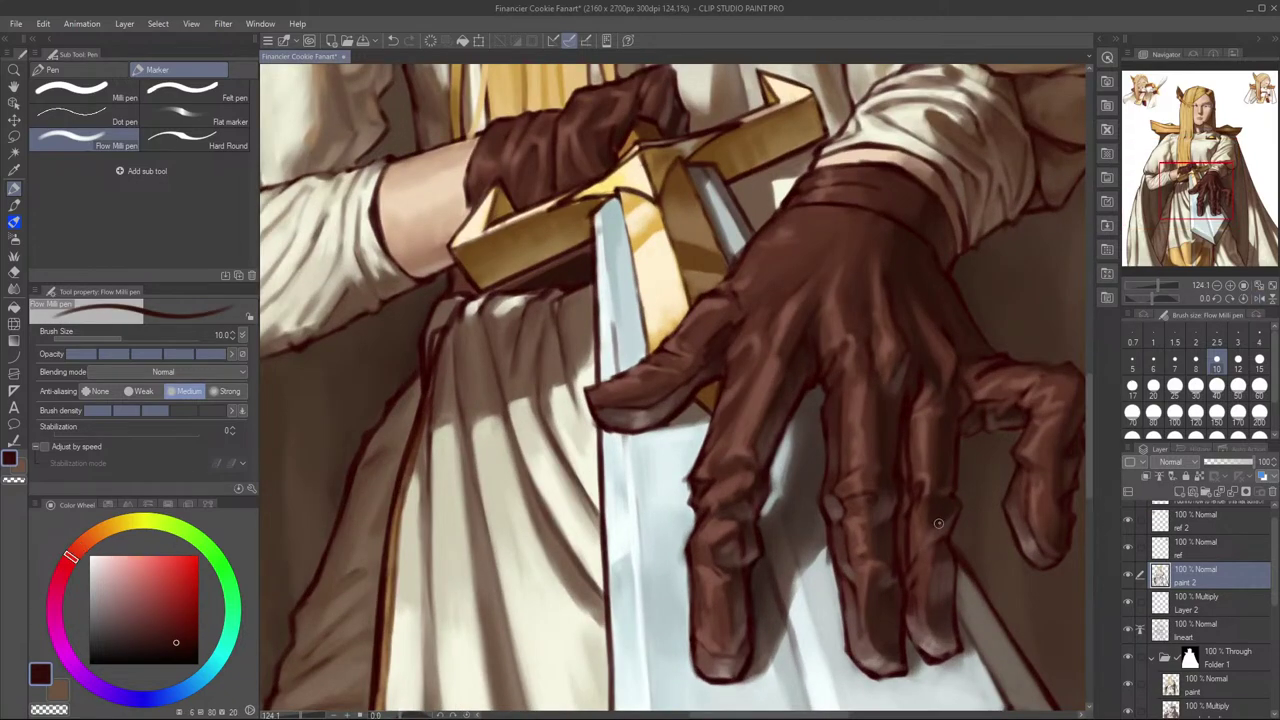
{"action": "left_click", "coordinate": [945, 527], "text": "alt"}
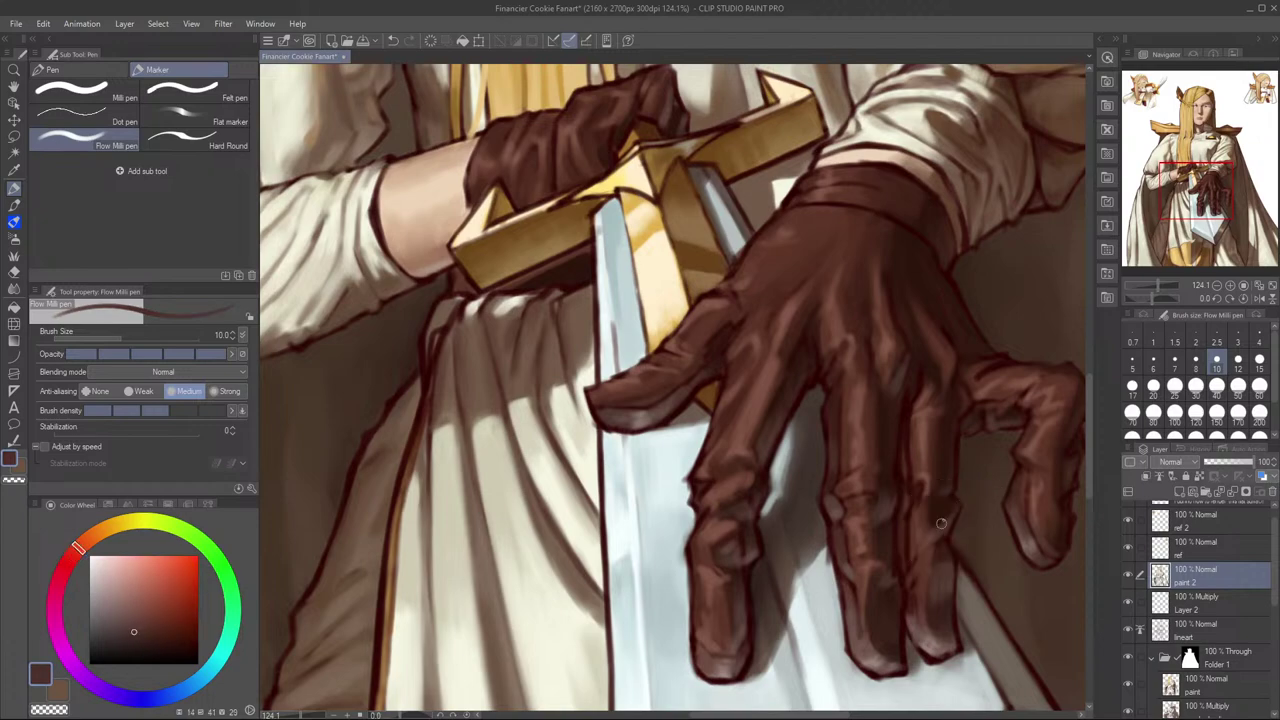
{"action": "scroll", "coordinate": [955, 500], "scroll_direction": "down", "scroll_amount": 2}
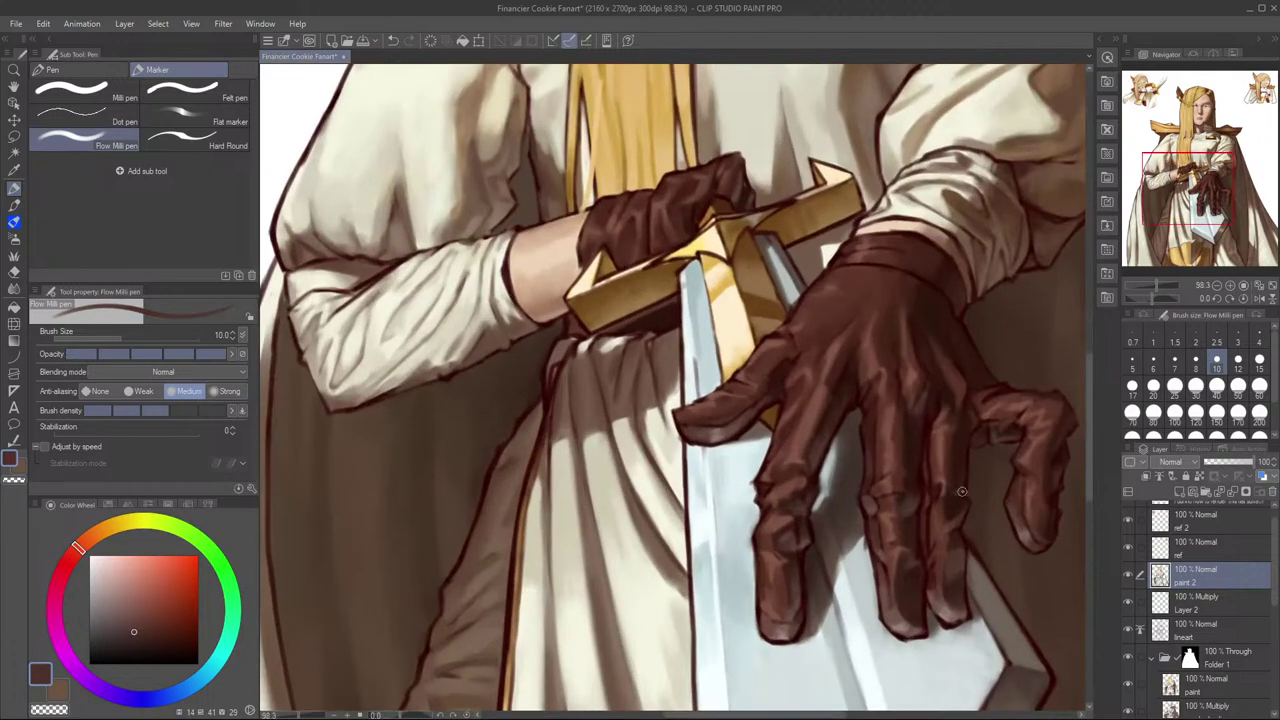
{"action": "scroll", "coordinate": [1010, 525], "scroll_direction": "down", "scroll_amount": 2}
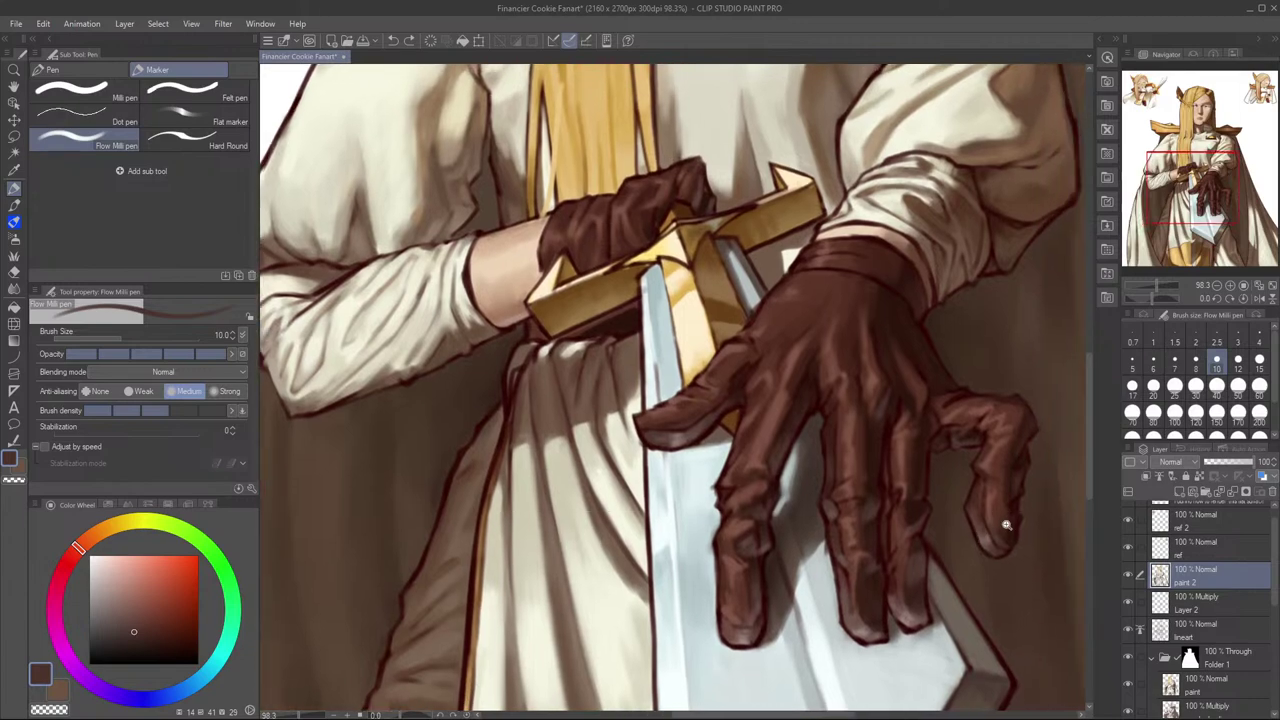
Step: Compare the glove with the paint 2 layer hidden and shown to review the latest finger rendering
{"action": "left_click", "coordinate": [1129, 577]}
{"action": "left_click", "coordinate": [1129, 578]}
{"action": "left_click", "coordinate": [1129, 578]}
{"action": "left_click", "coordinate": [1129, 578]}
{"action": "left_click", "coordinate": [1129, 578]}
{"action": "left_click", "coordinate": [1129, 578]}
{"action": "scroll", "coordinate": [948, 570], "scroll_direction": "up", "scroll_amount": 3}
{"action": "scroll", "coordinate": [940, 575], "scroll_direction": "down", "scroll_amount": 3}
{"action": "scroll", "coordinate": [920, 560], "scroll_direction": "up", "scroll_amount": 3}
Step: Touch up the ring fingertip with sampled dark and reddish browns, increasing the brush to size 12
{"action": "left_click", "coordinate": [909, 547], "text": "alt"}
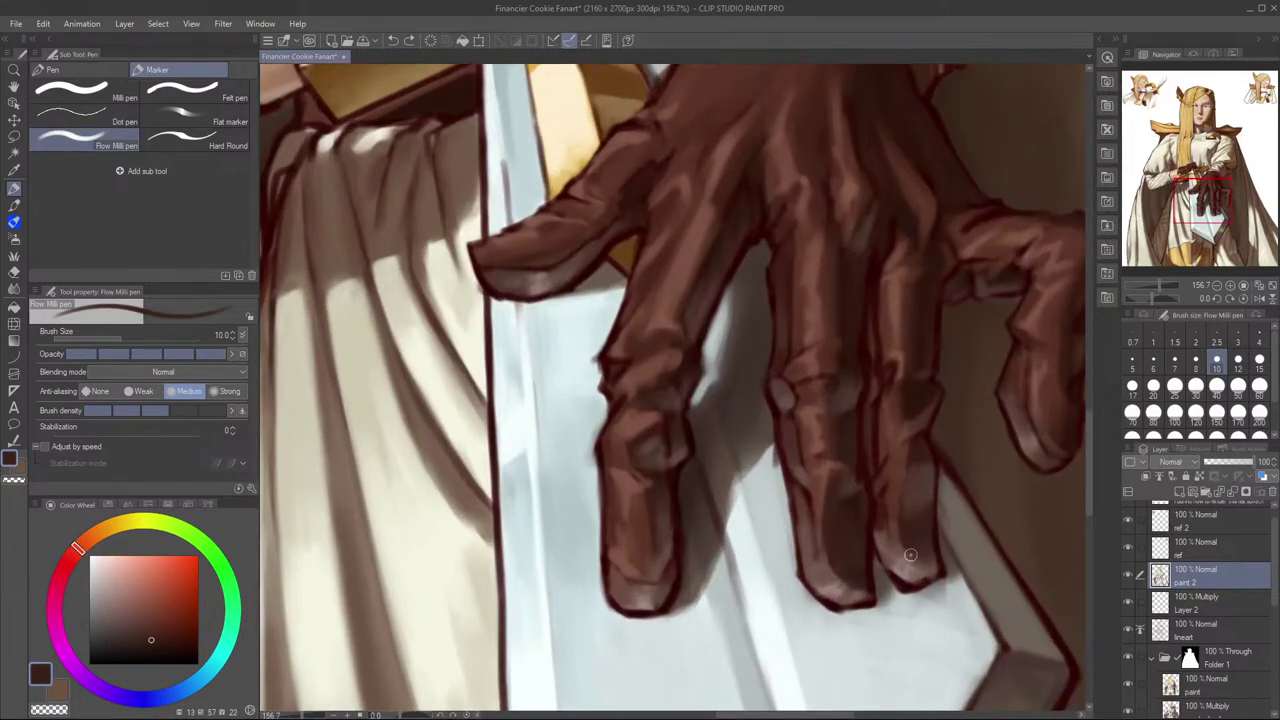
{"action": "key", "text": "bracketright"}
{"action": "mouse_move", "coordinate": [937, 565]}
{"action": "left_mouse_down"}
{"action": "mouse_move", "coordinate": [903, 543]}
{"action": "mouse_move", "coordinate": [920, 531]}
{"action": "mouse_move", "coordinate": [917, 548]}
{"action": "left_mouse_up"}
{"action": "left_click", "coordinate": [897, 525], "text": "alt"}
{"action": "scroll", "coordinate": [938, 476], "scroll_direction": "down", "scroll_amount": 5}
Step: Shade the middle finger's last segment with a sampled dark brown at brush size 10, undoing the last stroke
{"action": "key", "text": "h"}
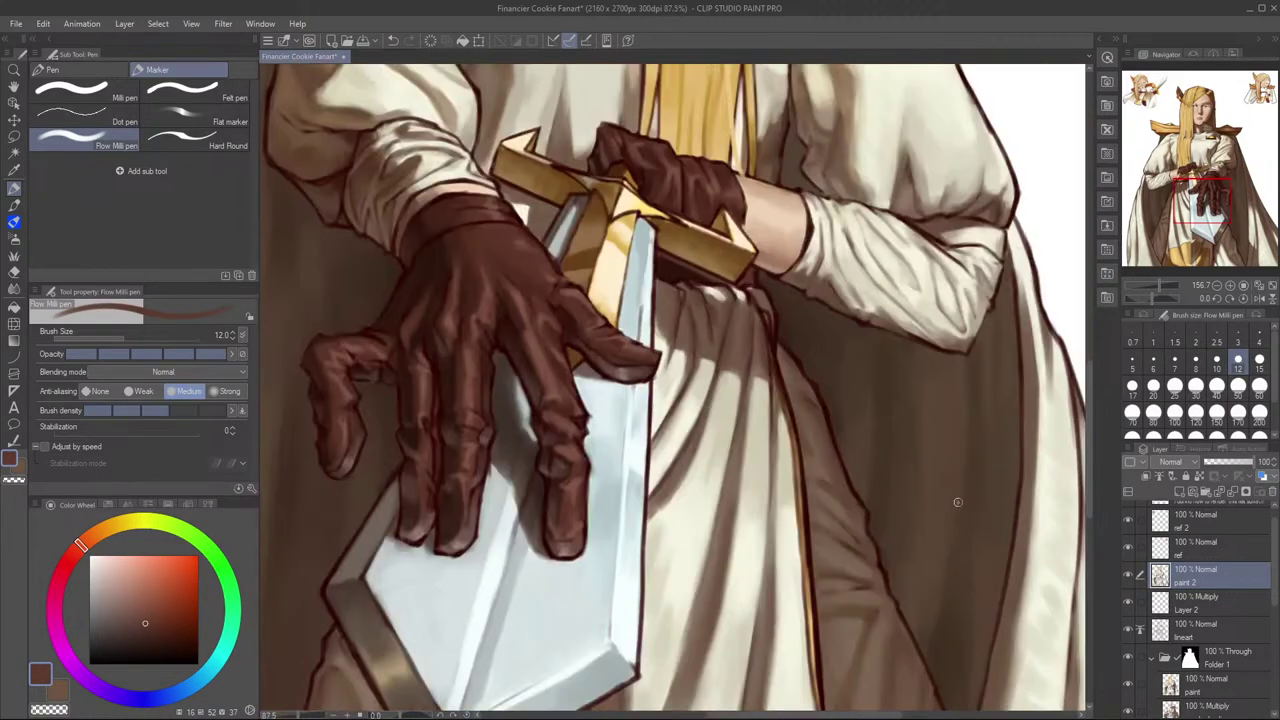
{"action": "left_click_drag", "start_coordinate": [909, 529], "coordinate": [1031, 514]}
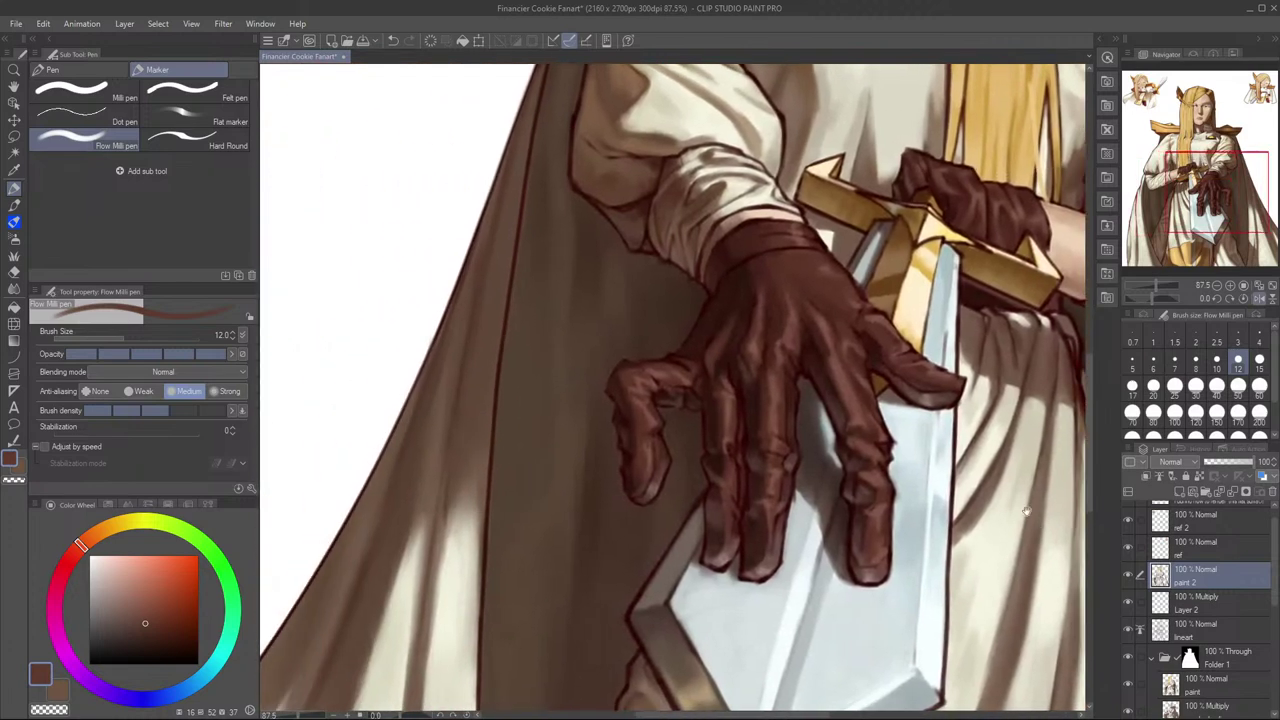
{"action": "left_click", "coordinate": [752, 519], "text": "alt"}
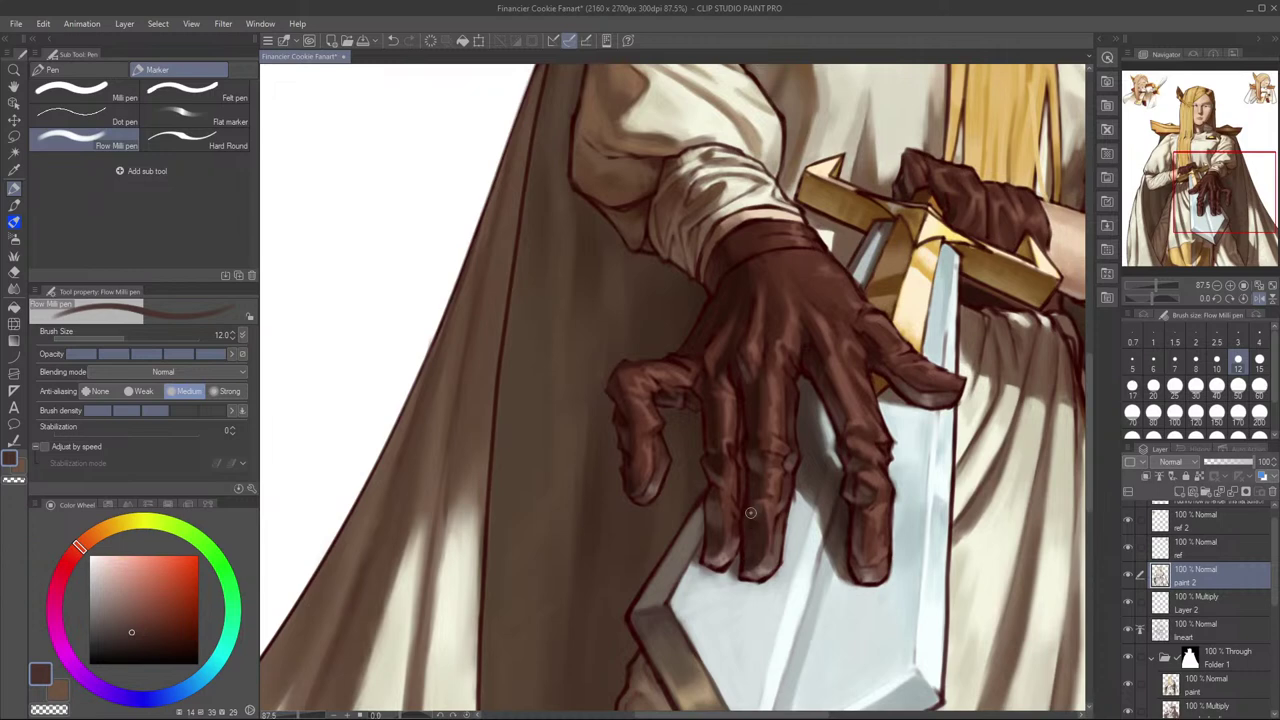
{"action": "key", "text": "bracketleft"}
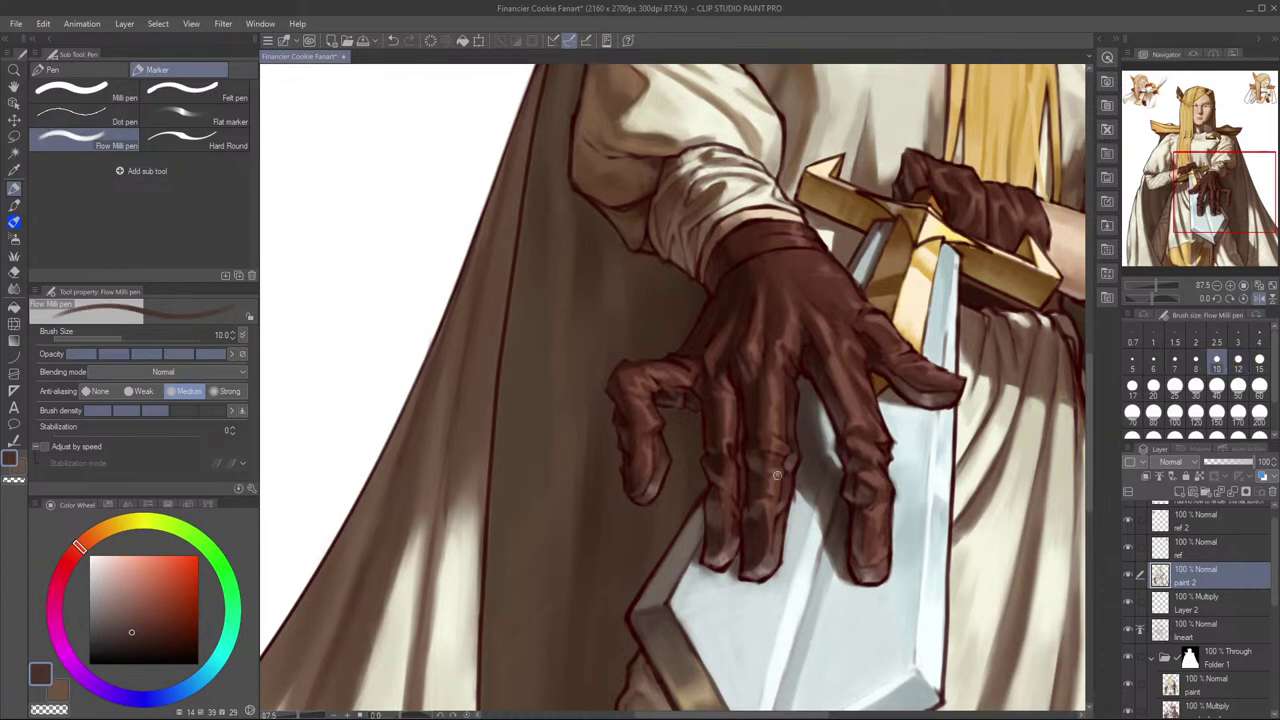
{"action": "key", "text": "h"}
{"action": "left_click_drag", "start_coordinate": [914, 465], "coordinate": [967, 449]}
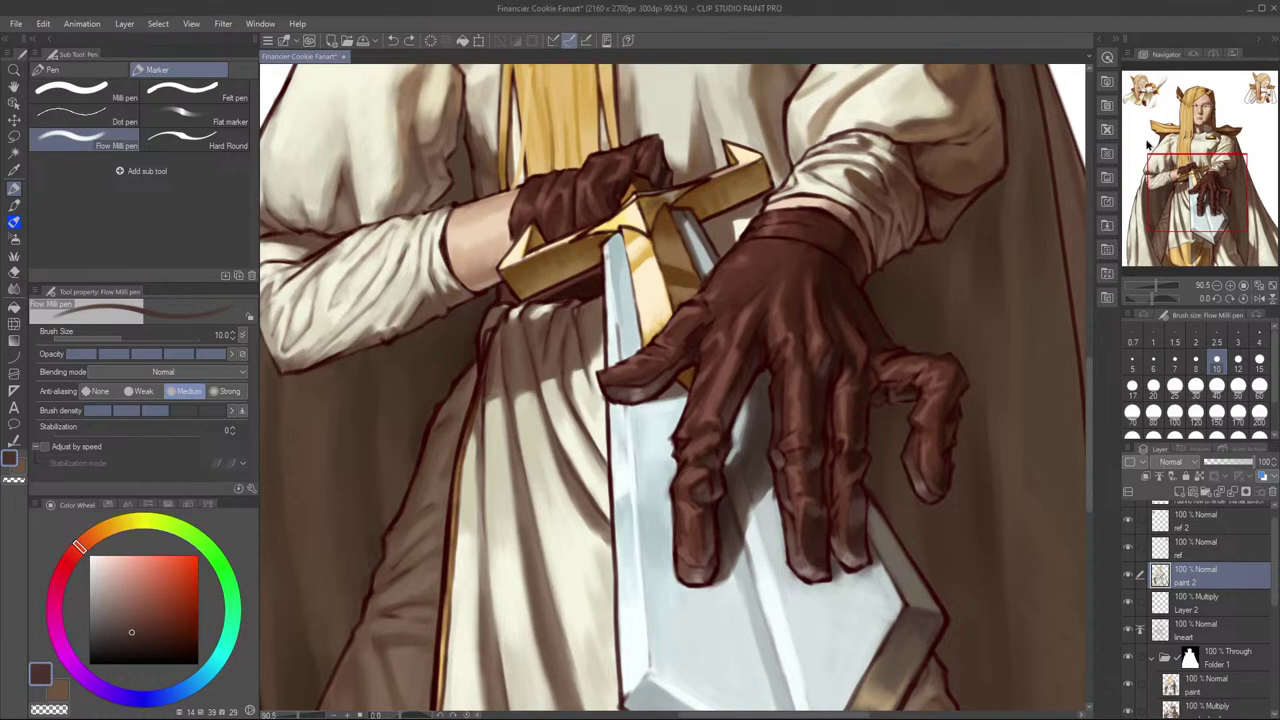
{"action": "left_click_drag", "start_coordinate": [834, 382], "coordinate": [828, 486]}
{"action": "key", "text": "ctrl+z"}
Step: Examine the glove and sword in mirrored and normal orientation at different magnifications
{"action": "key", "text": "h"}
{"action": "key", "text": "h"}
{"action": "left_click_drag", "start_coordinate": [900, 376], "coordinate": [940, 338]}
{"action": "left_click_drag", "start_coordinate": [1012, 380], "coordinate": [1040, 380]}
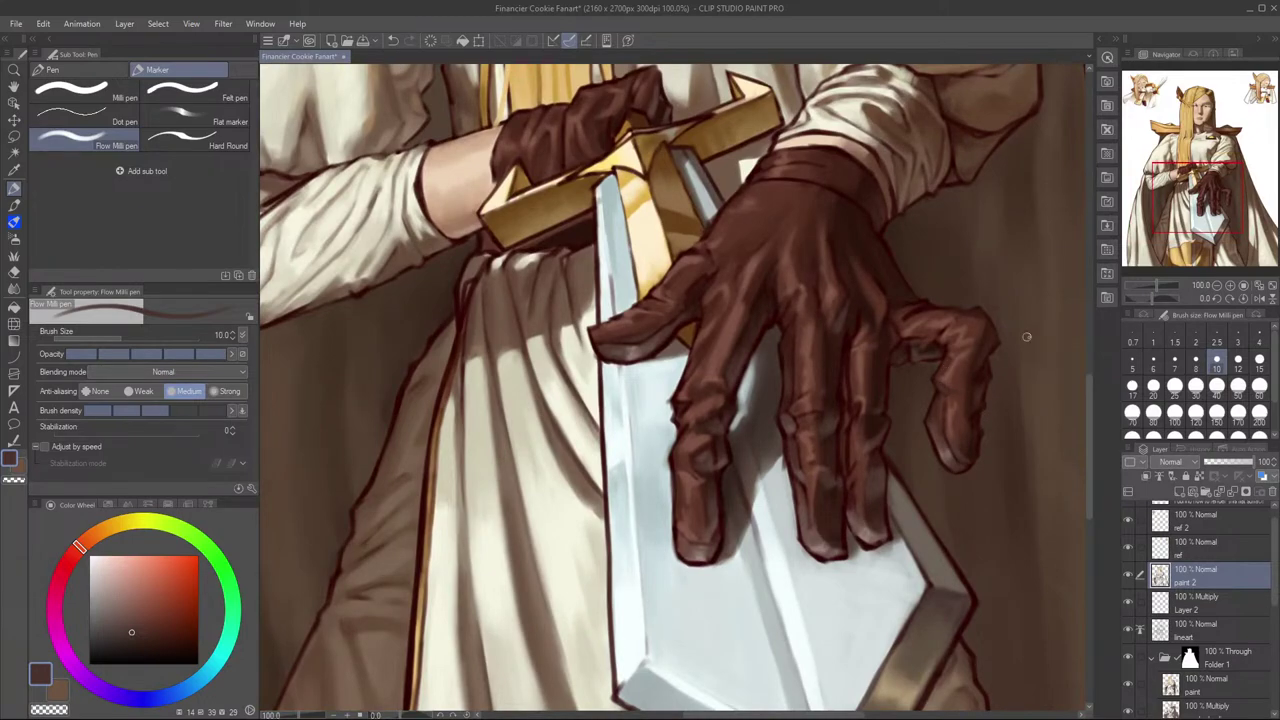
{"action": "left_click_drag", "start_coordinate": [1036, 348], "coordinate": [1008, 350]}
{"action": "scroll", "coordinate": [1020, 400], "scroll_direction": "up", "scroll_amount": 3}
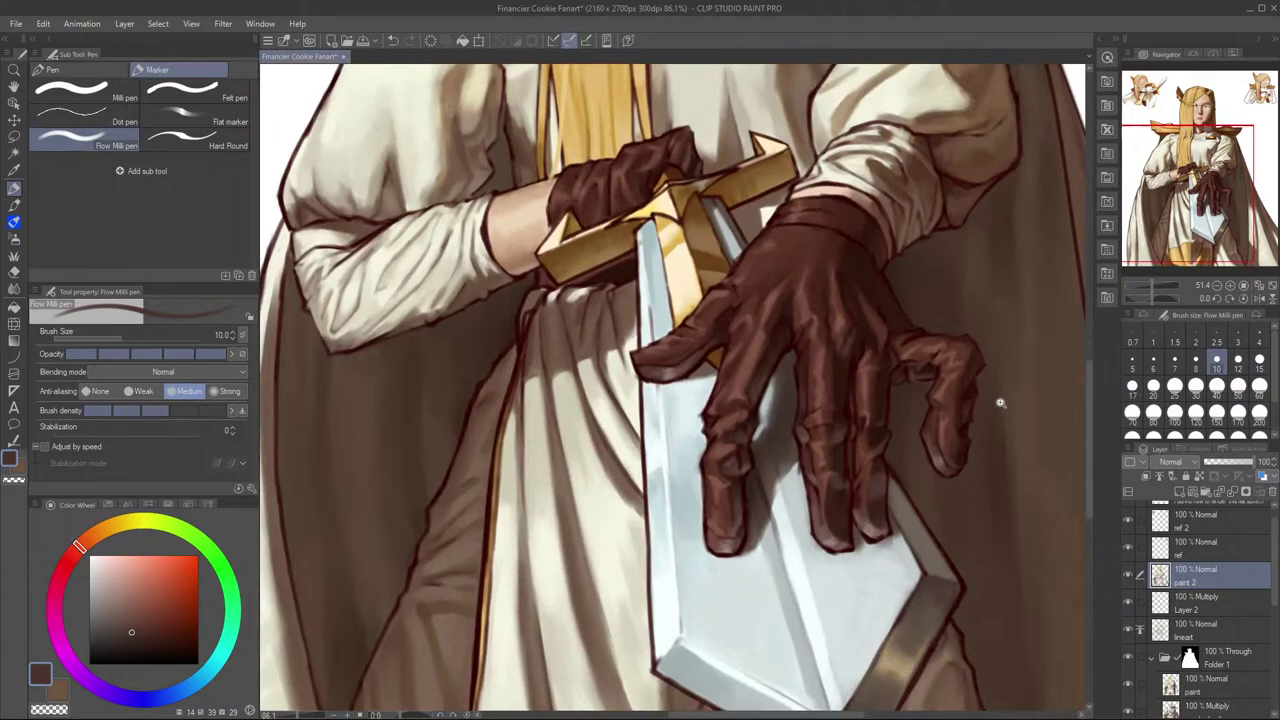
{"action": "key", "text": "h"}
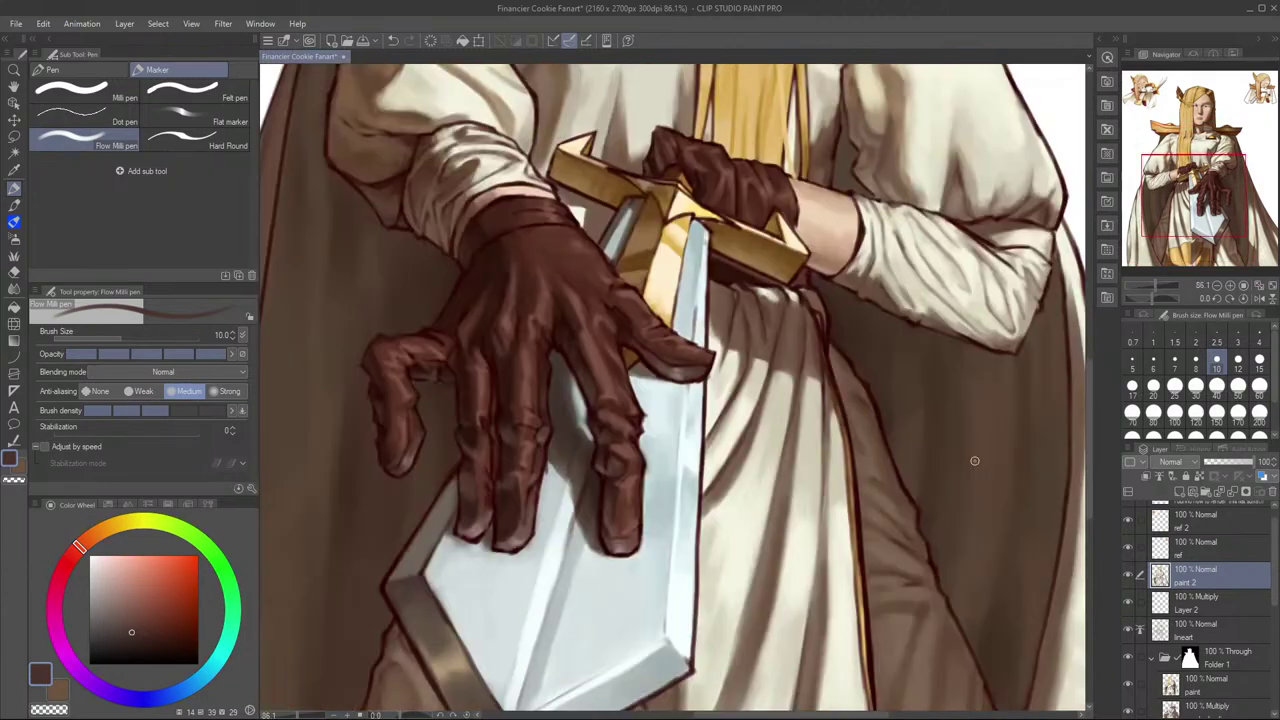
{"action": "key", "text": "h"}
Step: Define the little fingertip's lower edge with sampled dark reds at brush size 10, checking it in mirrored view
{"action": "scroll", "coordinate": [971, 468], "scroll_direction": "up", "scroll_amount": 2}
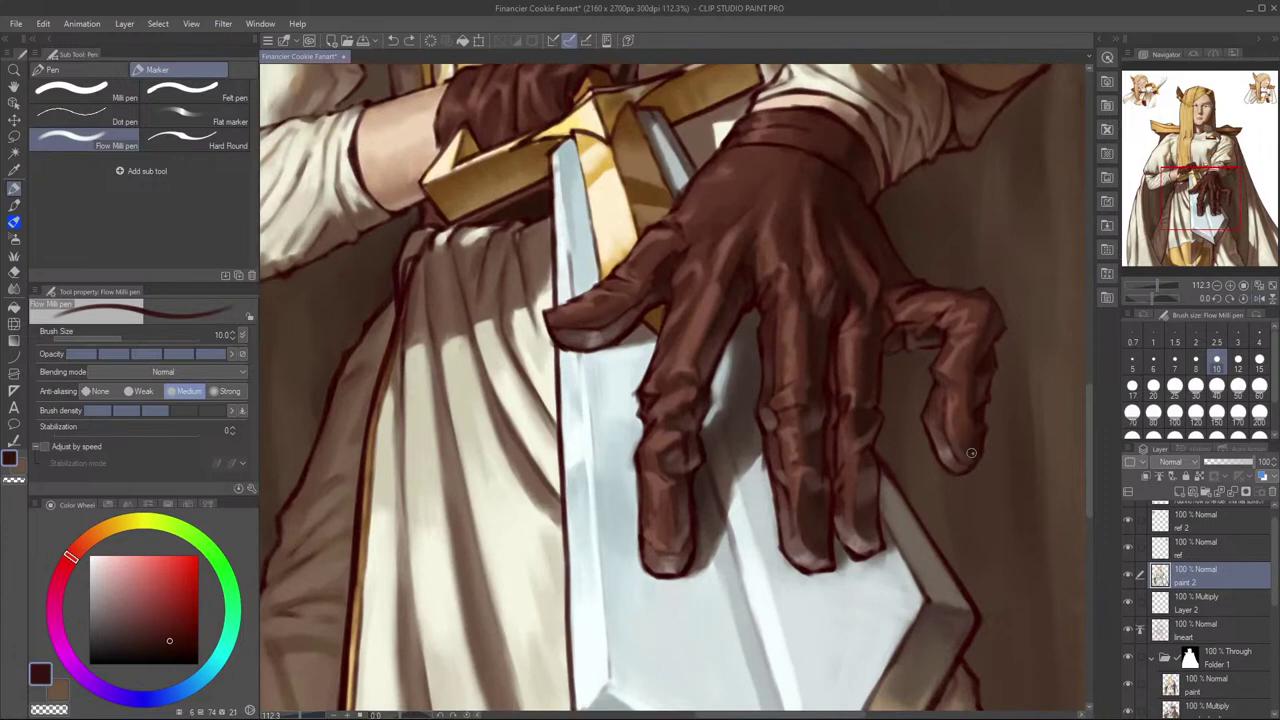
{"action": "left_click", "coordinate": [970, 462], "text": "alt"}
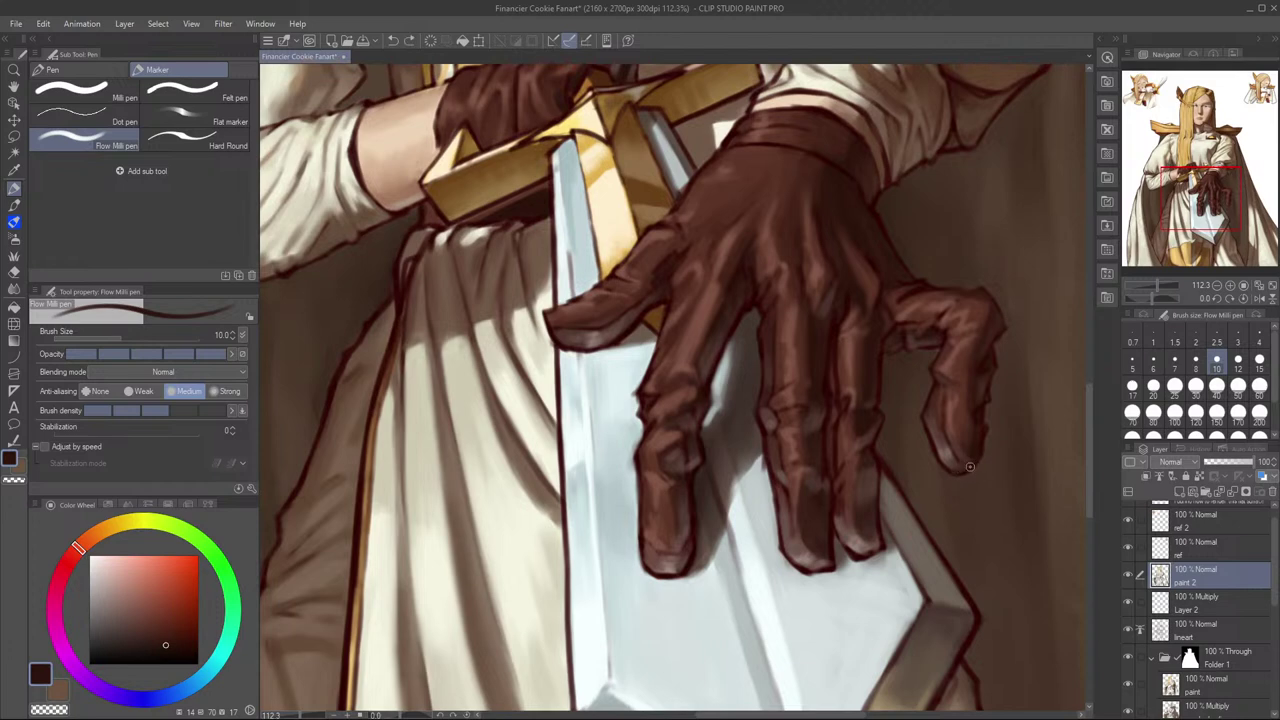
{"action": "left_click", "coordinate": [979, 452], "text": "alt"}
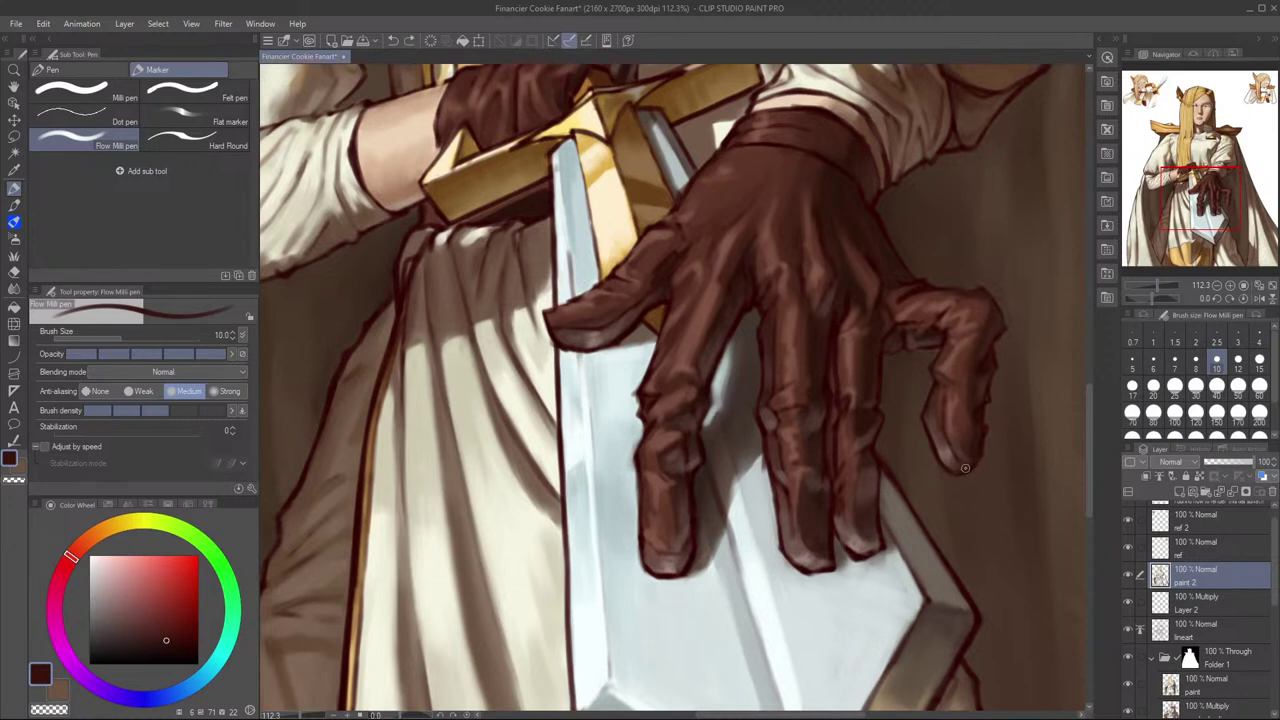
{"action": "scroll", "coordinate": [1003, 416], "scroll_direction": "down", "scroll_amount": 4}
{"action": "scroll", "coordinate": [981, 460], "scroll_direction": "up", "scroll_amount": 2}
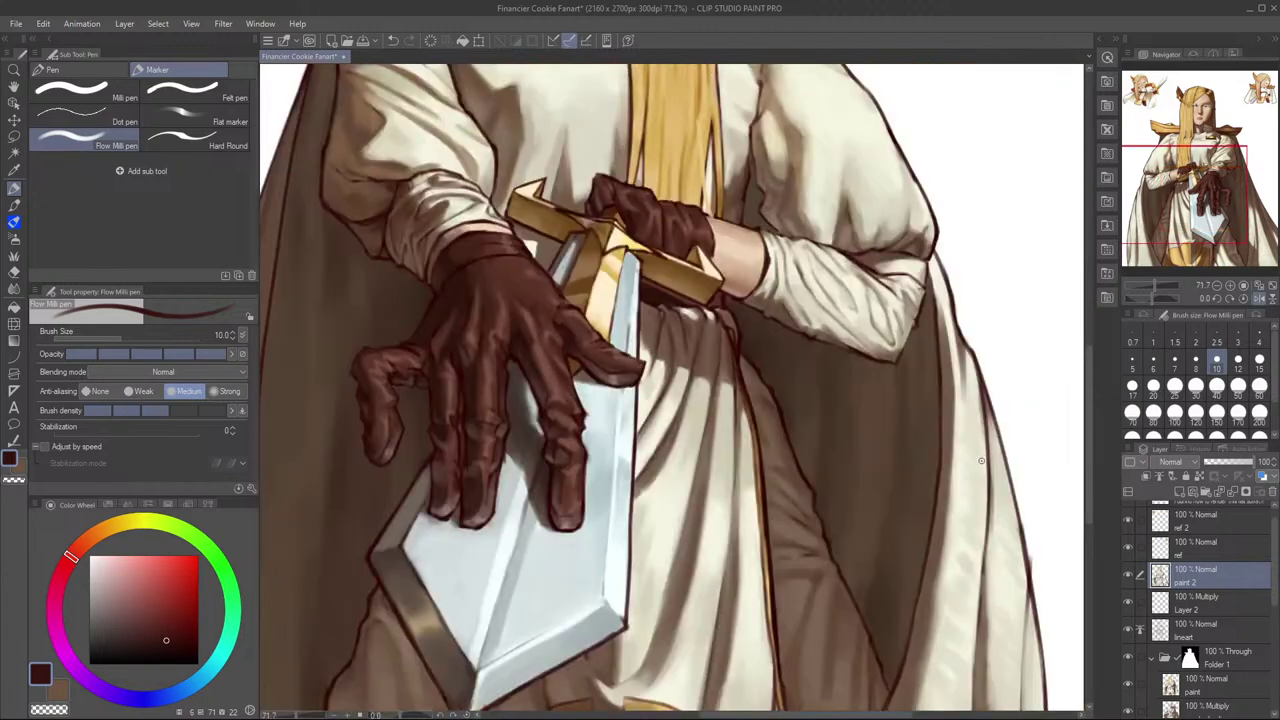
{"action": "key", "text": "h"}
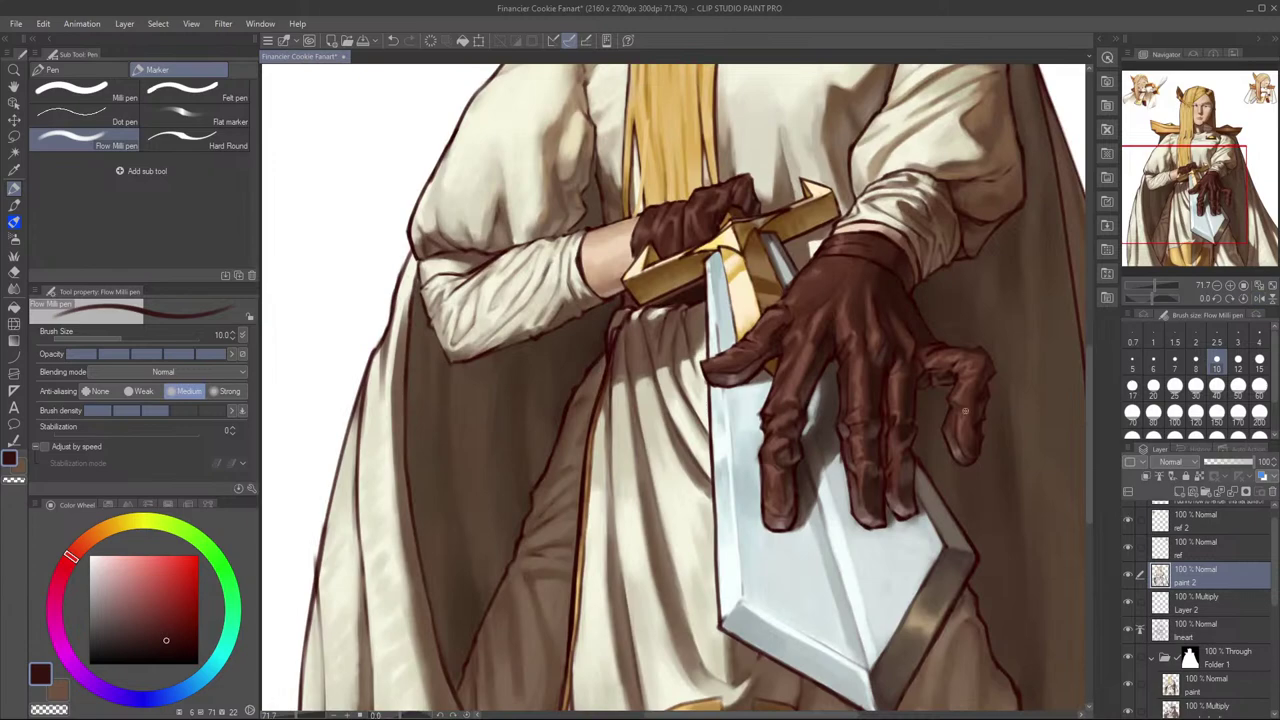
Step: Try a dark red stroke along the little finger's inner edge, undoing it and the preceding strokes
{"action": "scroll", "coordinate": [958, 420], "scroll_direction": "up", "scroll_amount": 4}
{"action": "key", "text": "ctrl+z"}
{"action": "left_click_drag", "start_coordinate": [940, 416], "coordinate": [943, 442]}
{"action": "key", "text": "ctrl+z"}
{"action": "key", "text": "ctrl+z"}
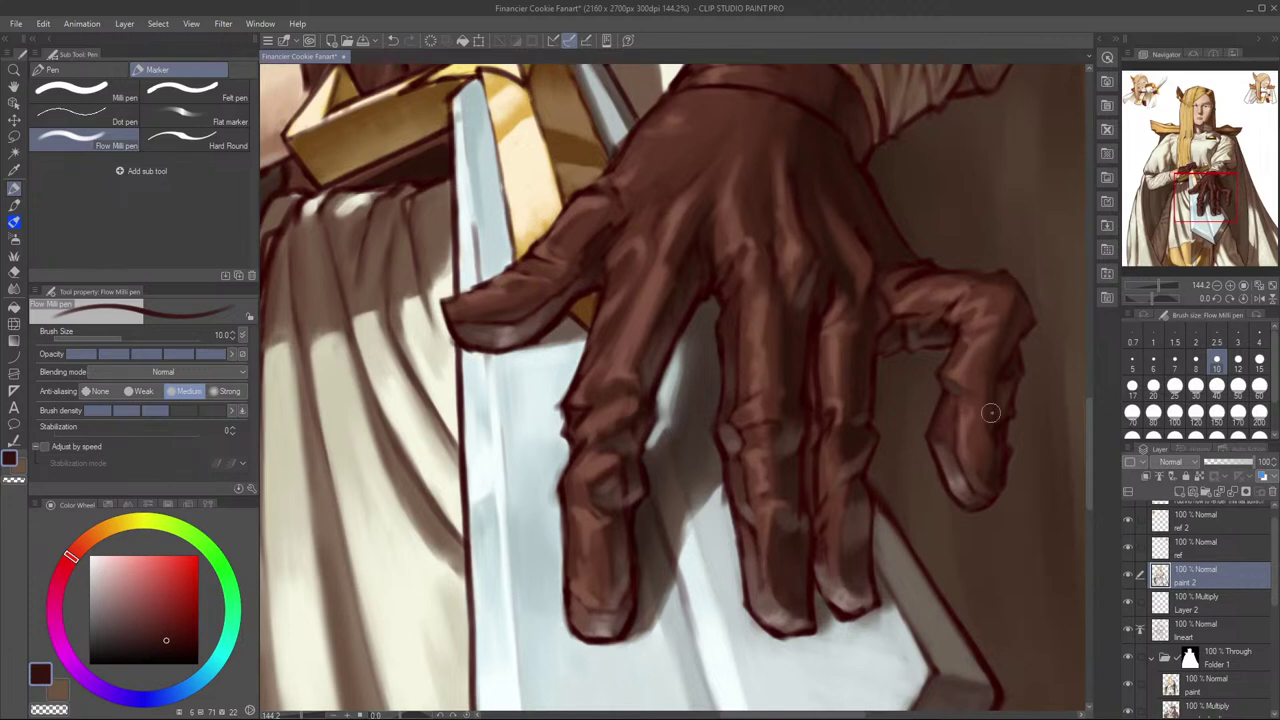
Step: Soften the little finger's inner edge with the Blend tool at size 15
{"action": "key", "text": "j"}
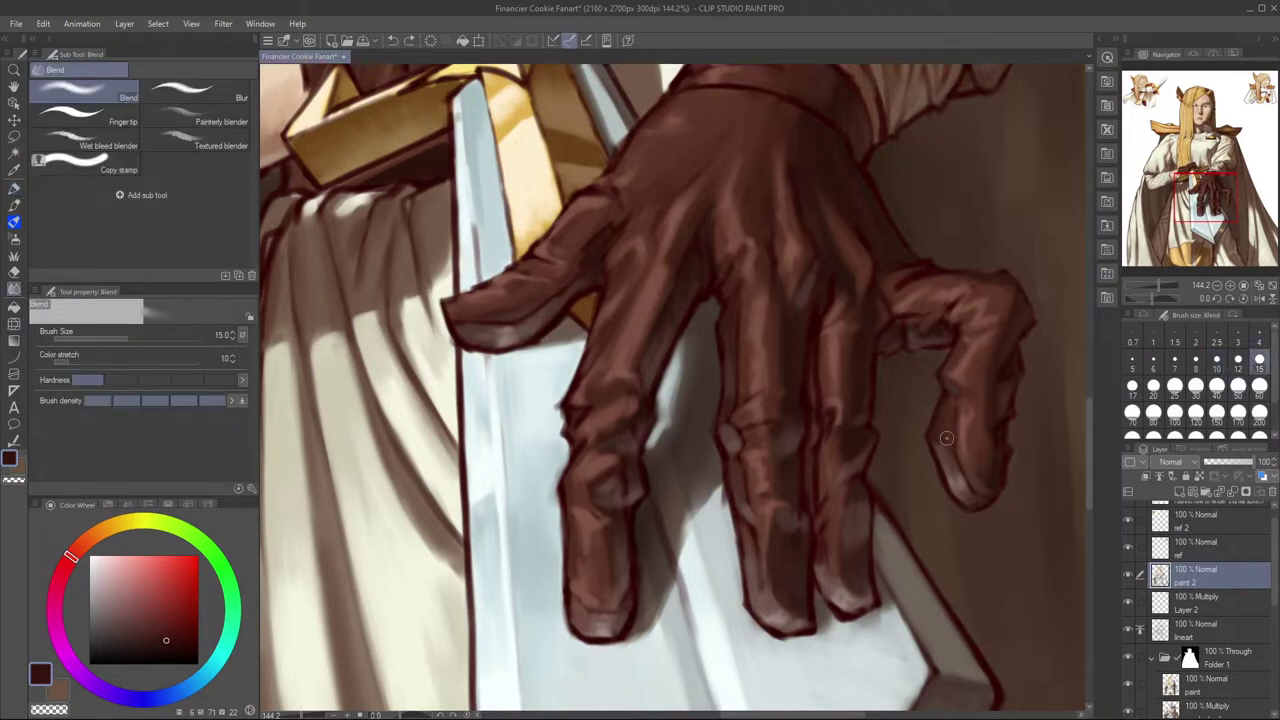
{"action": "scroll", "coordinate": [984, 413], "scroll_direction": "down", "scroll_amount": 3}
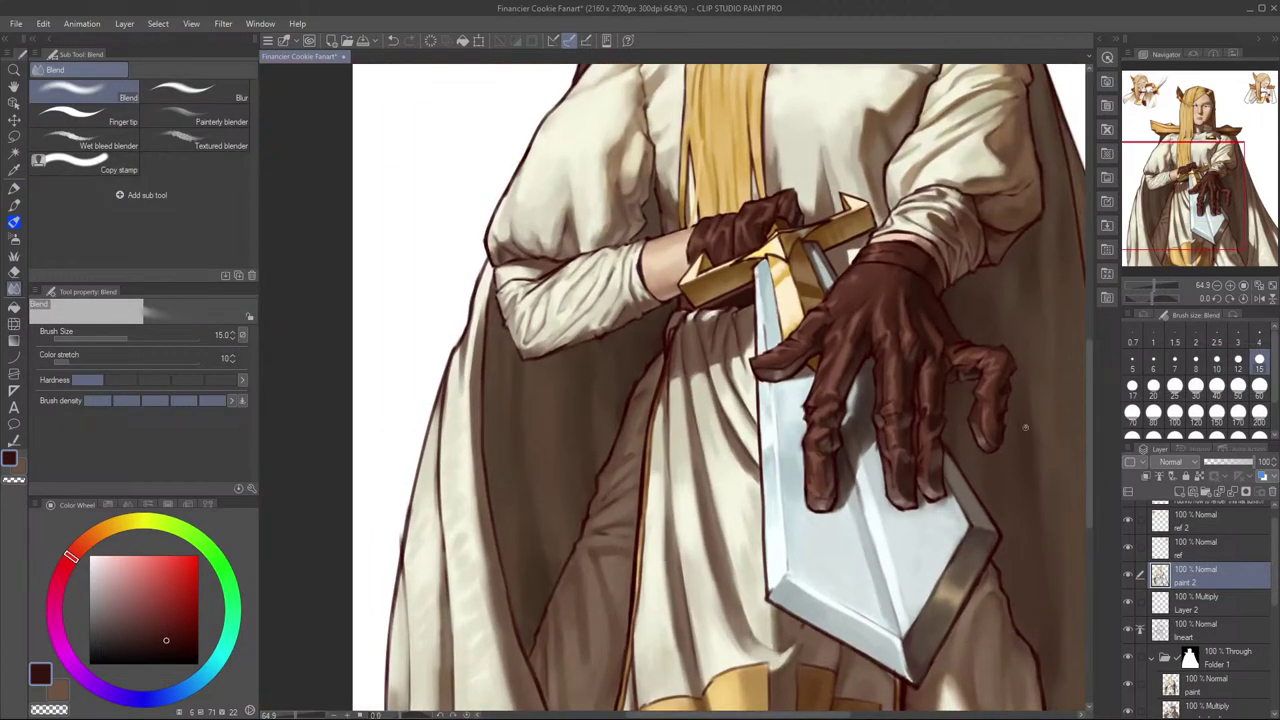
{"action": "scroll", "coordinate": [990, 402], "scroll_direction": "up", "scroll_amount": 3}
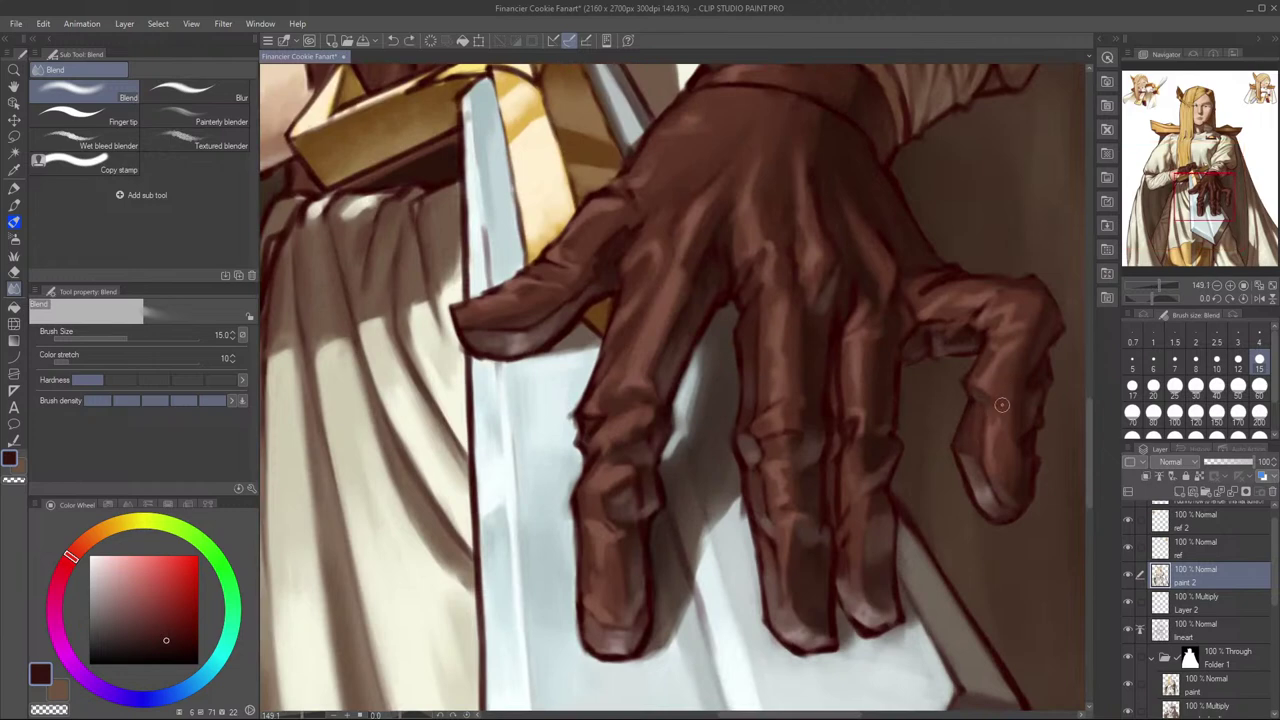
Step: Refine the little finger's contours with the Flow Milli pen at size 7, using sampled dark brown and dark red
{"action": "key", "text": "p"}
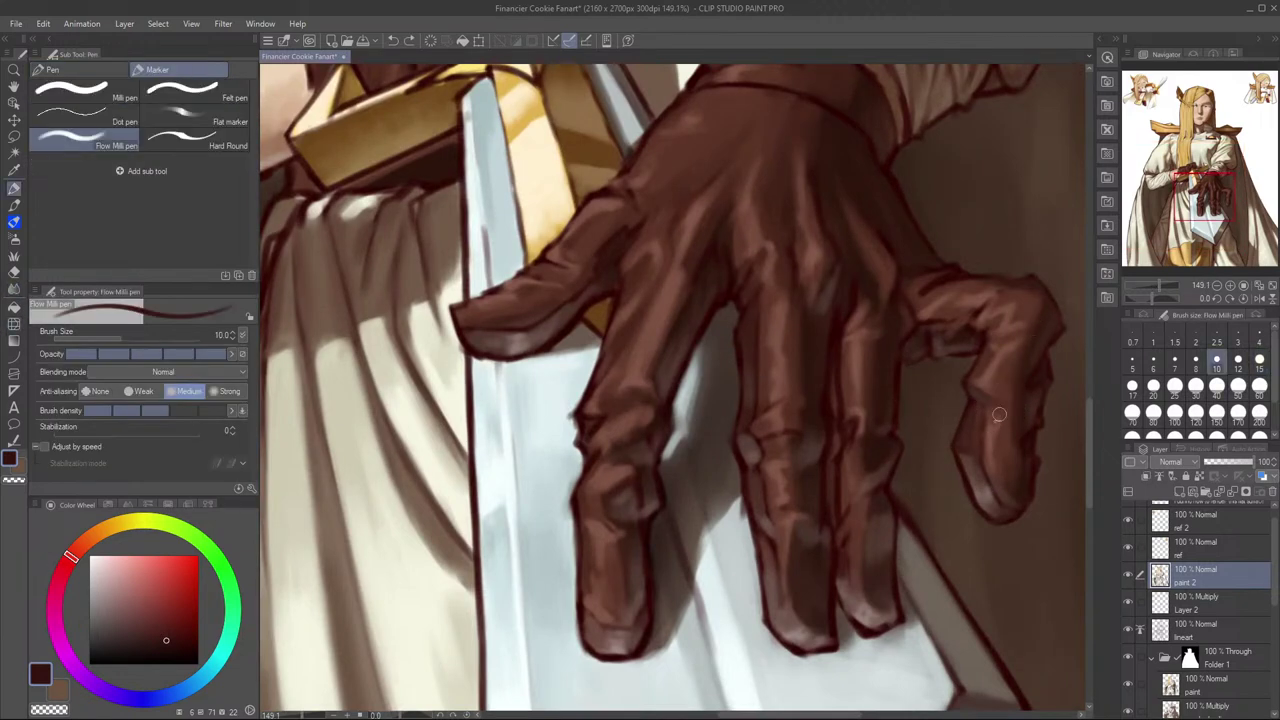
{"action": "left_click", "coordinate": [973, 425], "text": "alt"}
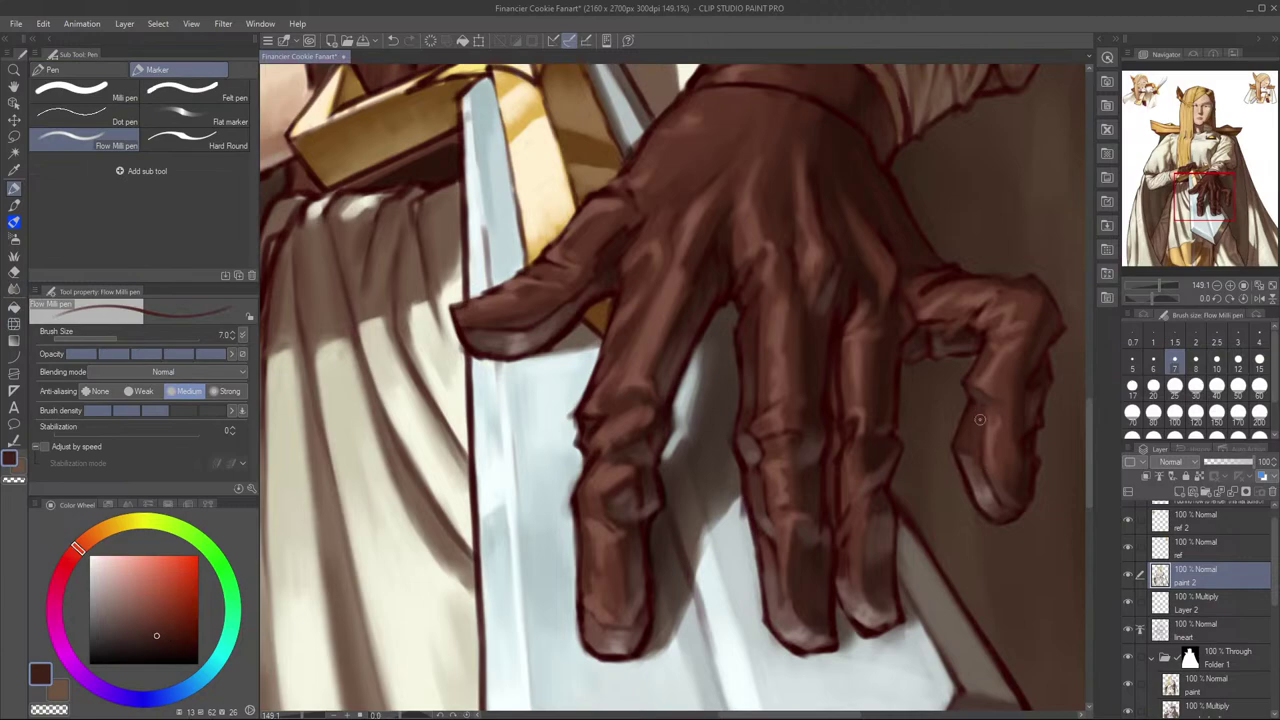
{"action": "left_click", "coordinate": [962, 466], "text": "alt"}
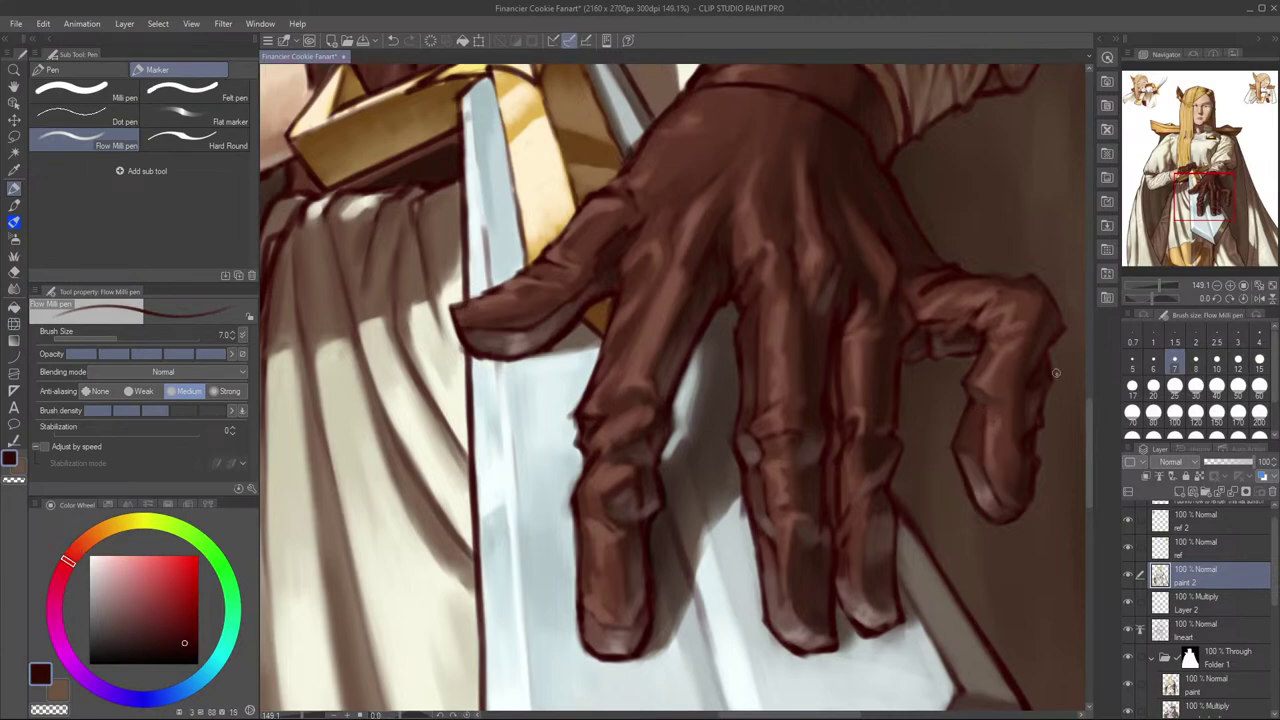
{"action": "scroll", "coordinate": [1050, 398], "scroll_direction": "down", "scroll_amount": 5}
{"action": "scroll", "coordinate": [1050, 398], "scroll_direction": "up", "scroll_amount": 4}
{"action": "key", "text": "h"}
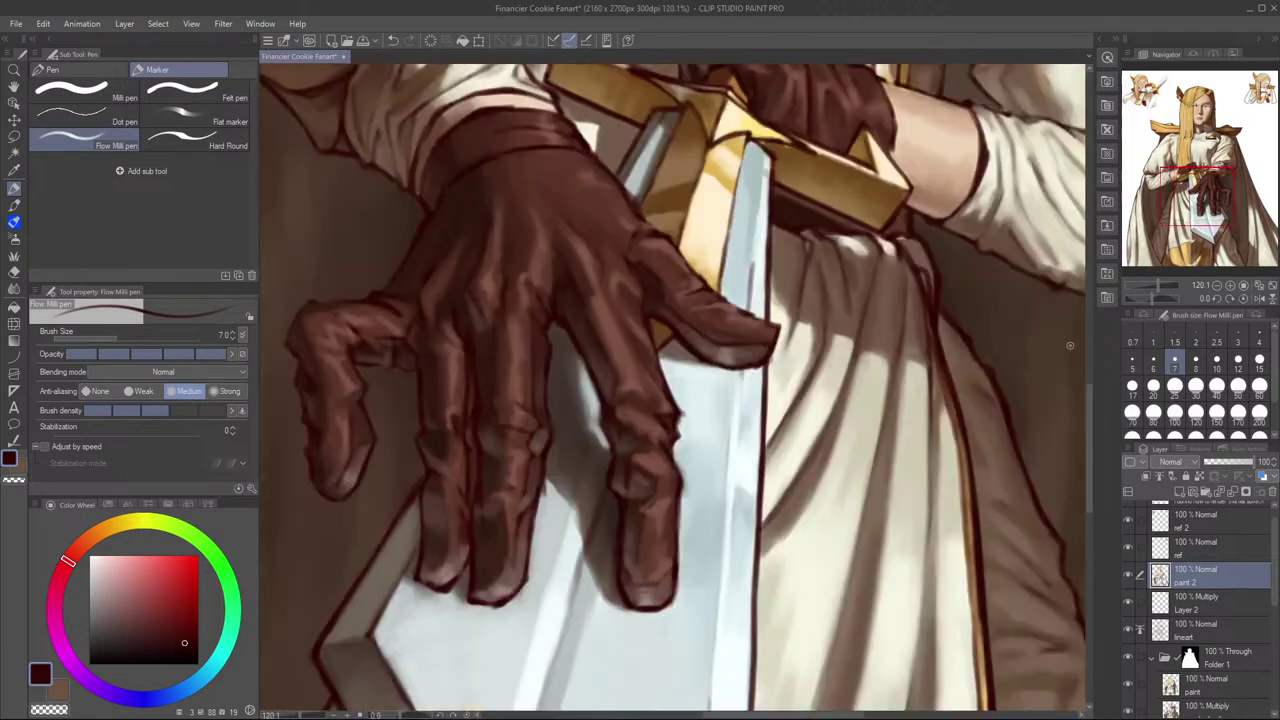
{"action": "key", "text": "h"}
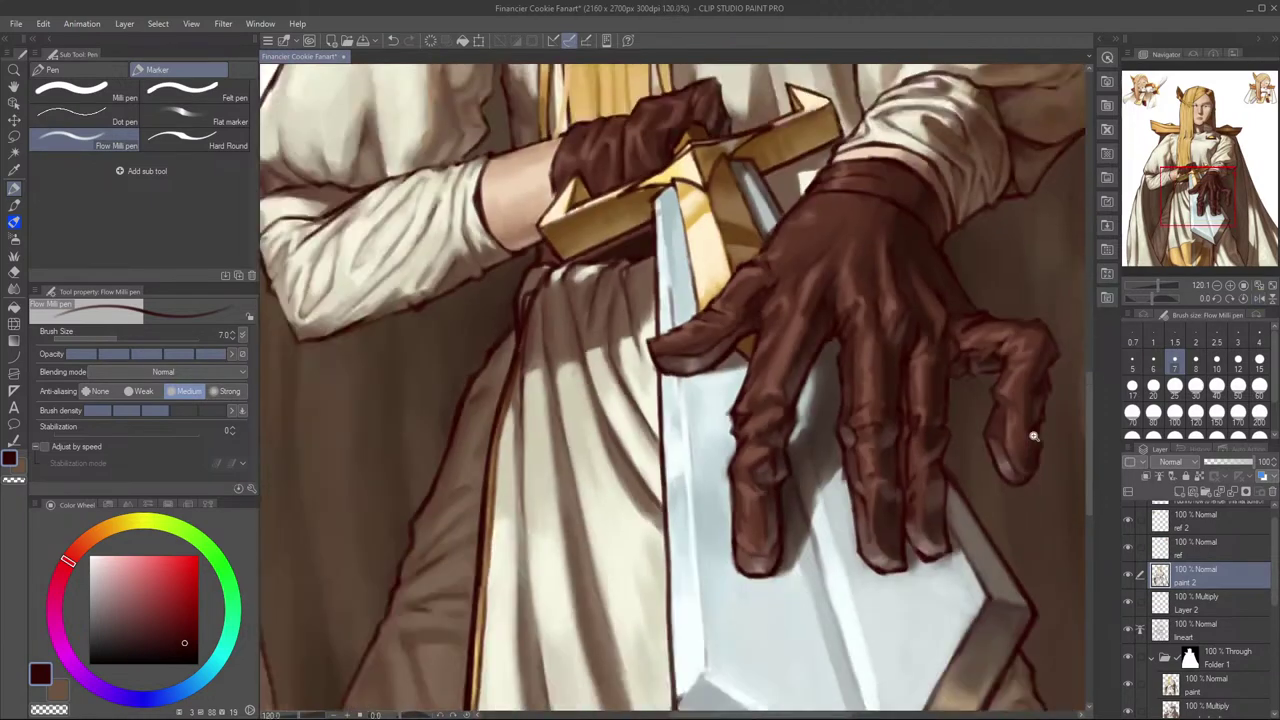
Step: Shade the middle finger's last segment with a sampled brown at brush size 17 and check the hand mirrored
{"action": "scroll", "coordinate": [1050, 450], "scroll_direction": "down", "scroll_amount": 5}
{"action": "scroll", "coordinate": [999, 530], "scroll_direction": "up", "scroll_amount": 4}
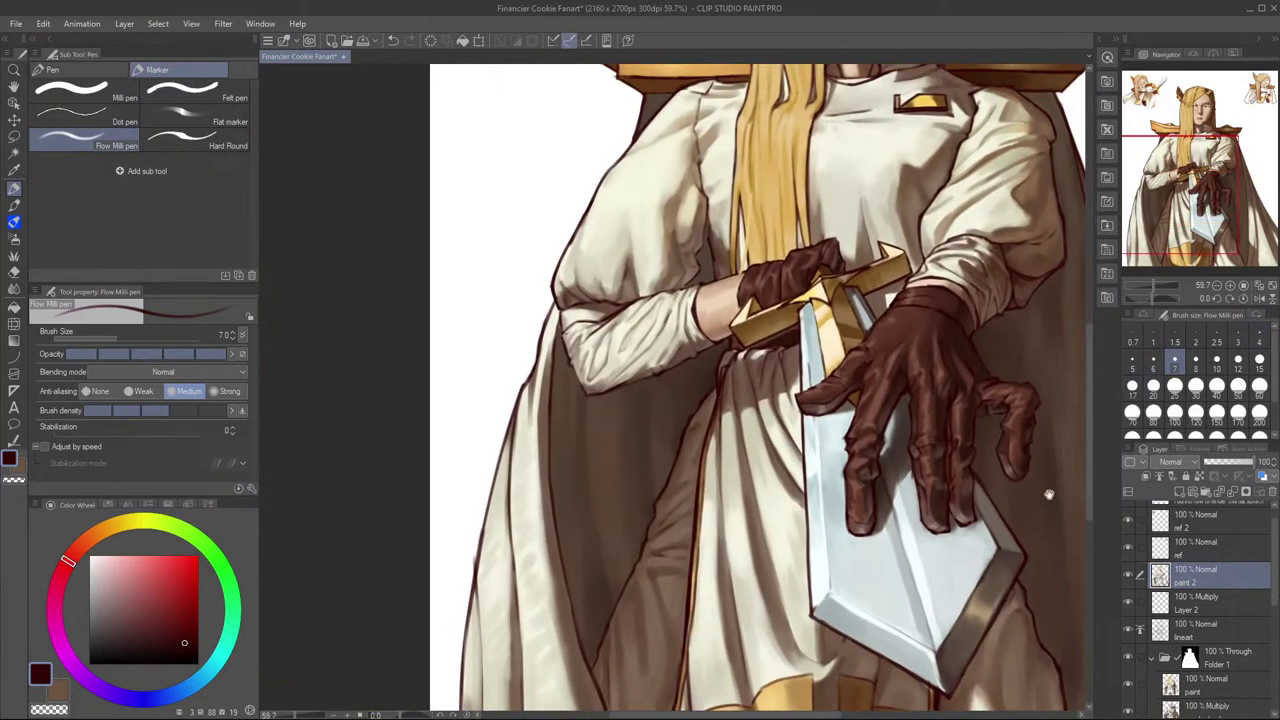
{"action": "left_click_drag", "start_coordinate": [1049, 494], "coordinate": [1034, 475]}
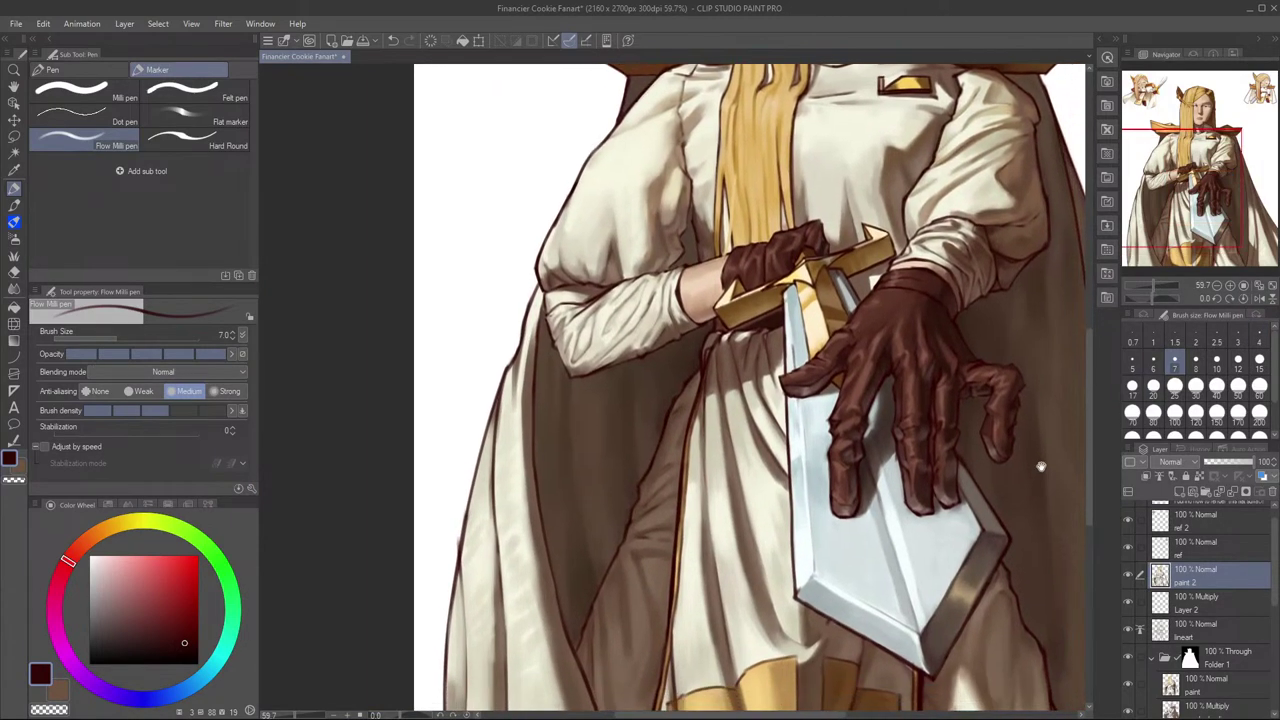
{"action": "key", "text": "h"}
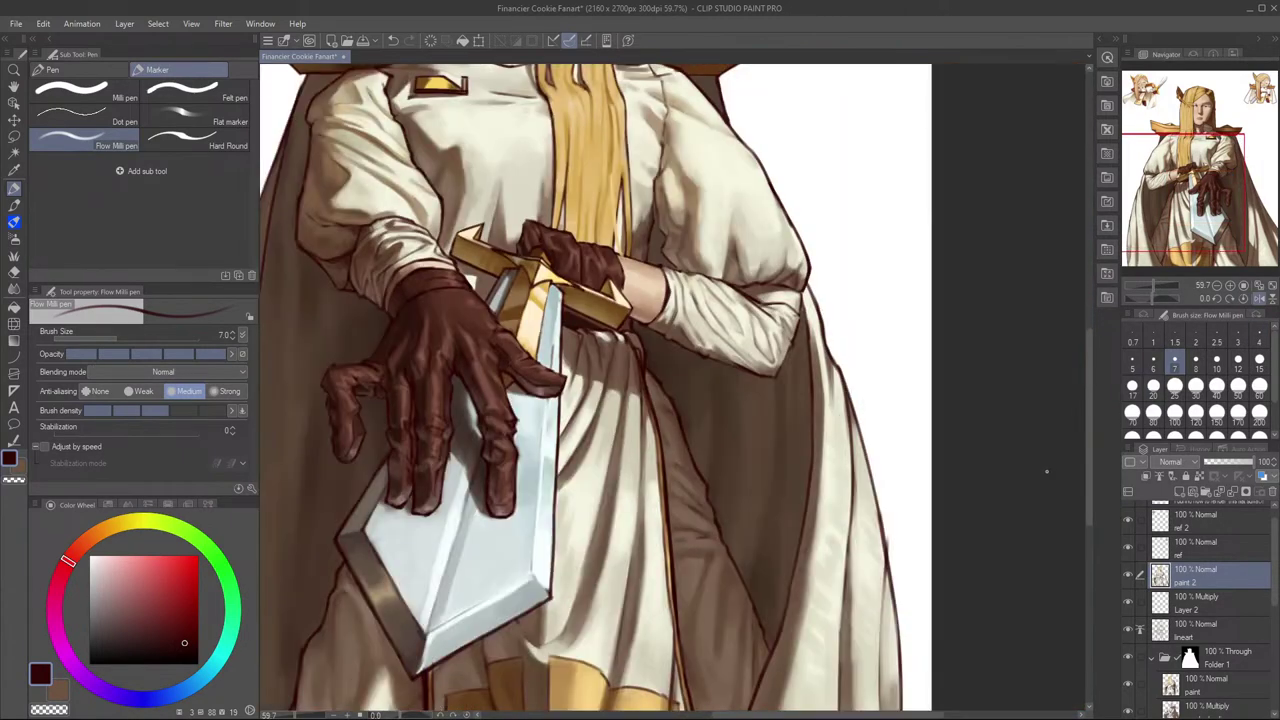
{"action": "key", "text": "h"}
{"action": "mouse_move", "coordinate": [935, 502]}
{"action": "left_mouse_down"}
{"action": "mouse_move", "coordinate": [955, 487]}
{"action": "mouse_move", "coordinate": [941, 491]}
{"action": "left_mouse_up"}
{"action": "left_click", "coordinate": [925, 457], "text": "alt"}
{"action": "key", "text": "bracketright"}
{"action": "key", "text": "bracketright"}
{"action": "key", "text": "bracketright"}
{"action": "key", "text": "bracketright"}
{"action": "key", "text": "bracketright"}
{"action": "key", "text": "bracketright"}
{"action": "key", "text": "bracketleft"}
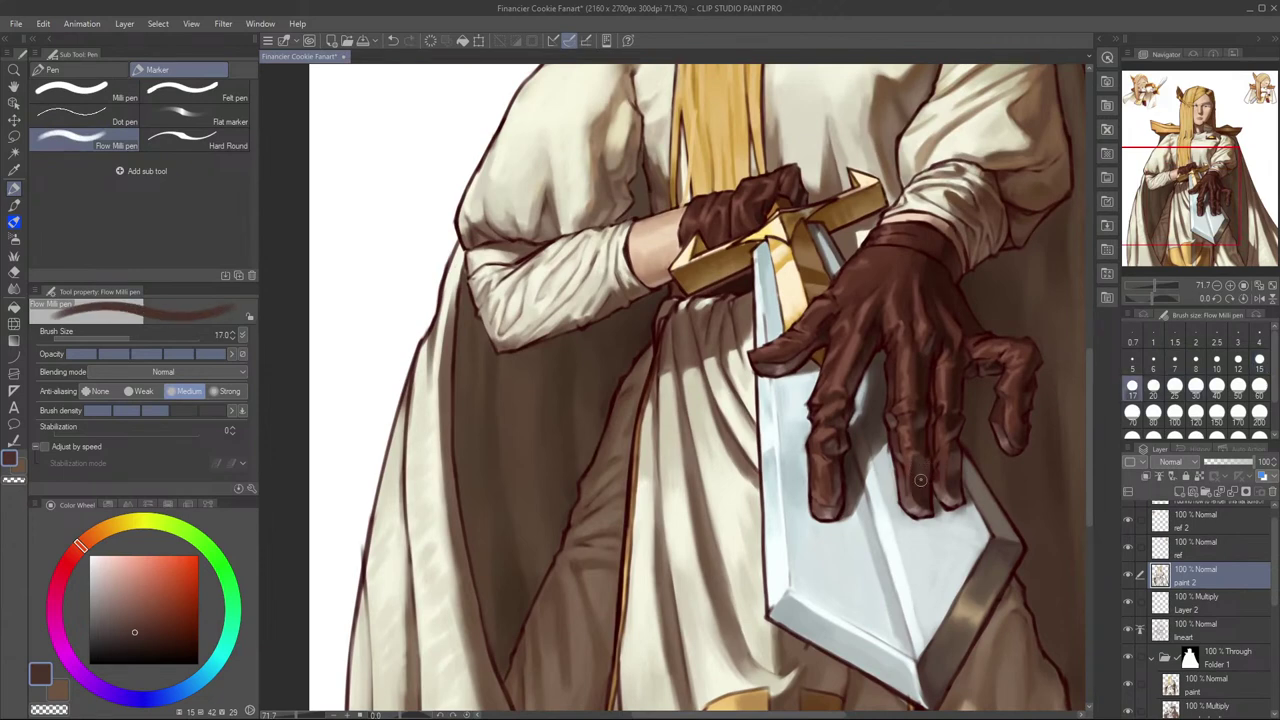
{"action": "left_click", "coordinate": [1259, 299]}
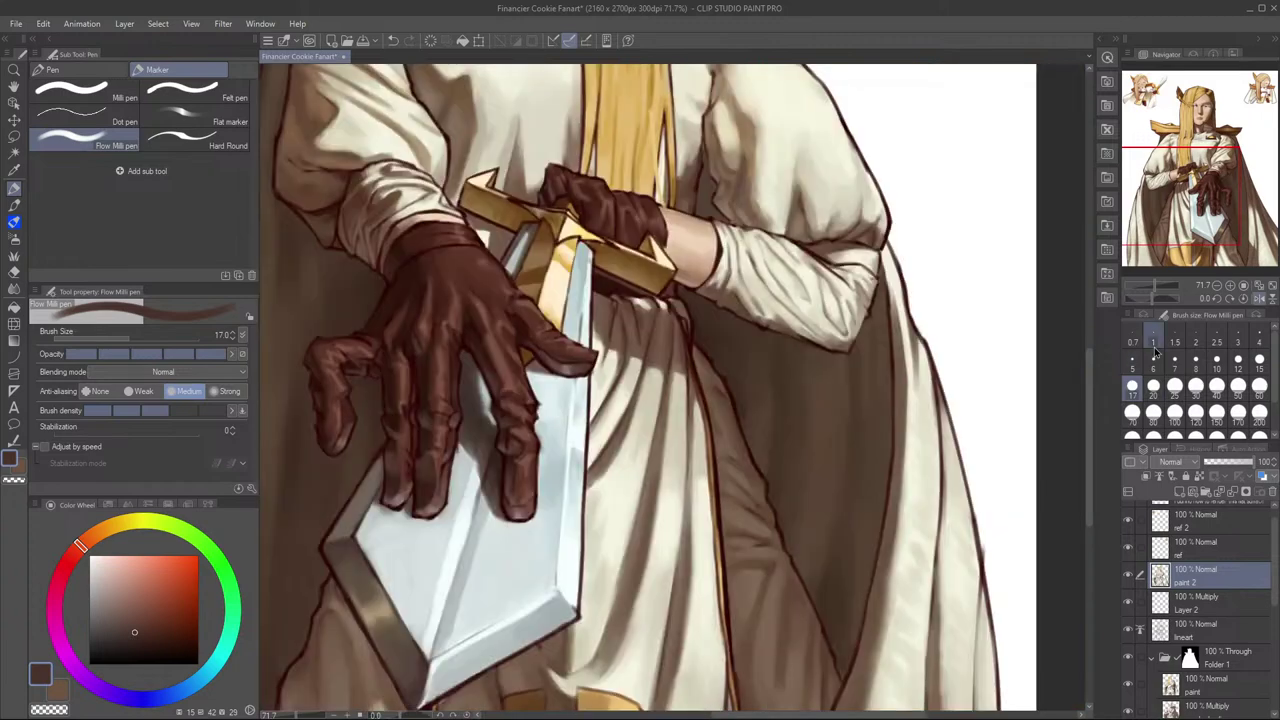
Step: Touch up the little finger's last segment with sampled browns using the Flow Milli pen at size 17, checking the hand mirrored
{"action": "key", "text": "h"}
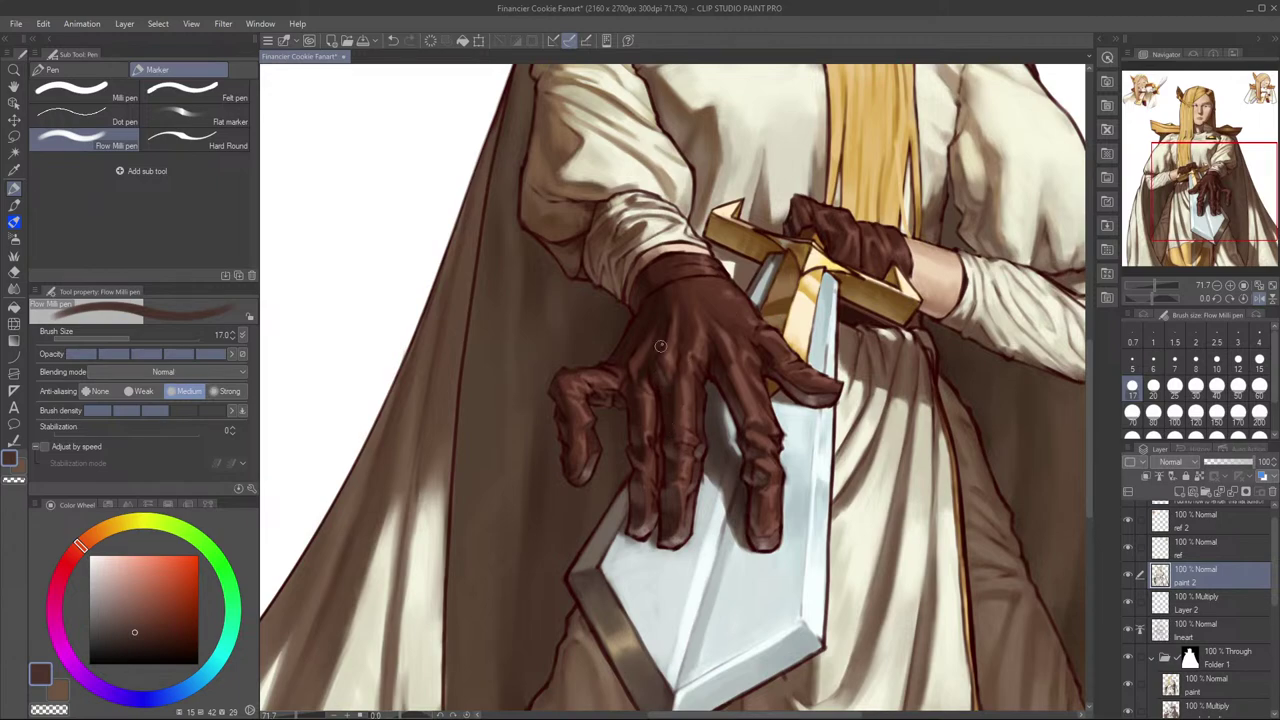
{"action": "key", "text": "h"}
{"action": "left_click_drag", "start_coordinate": [816, 371], "coordinate": [966, 345]}
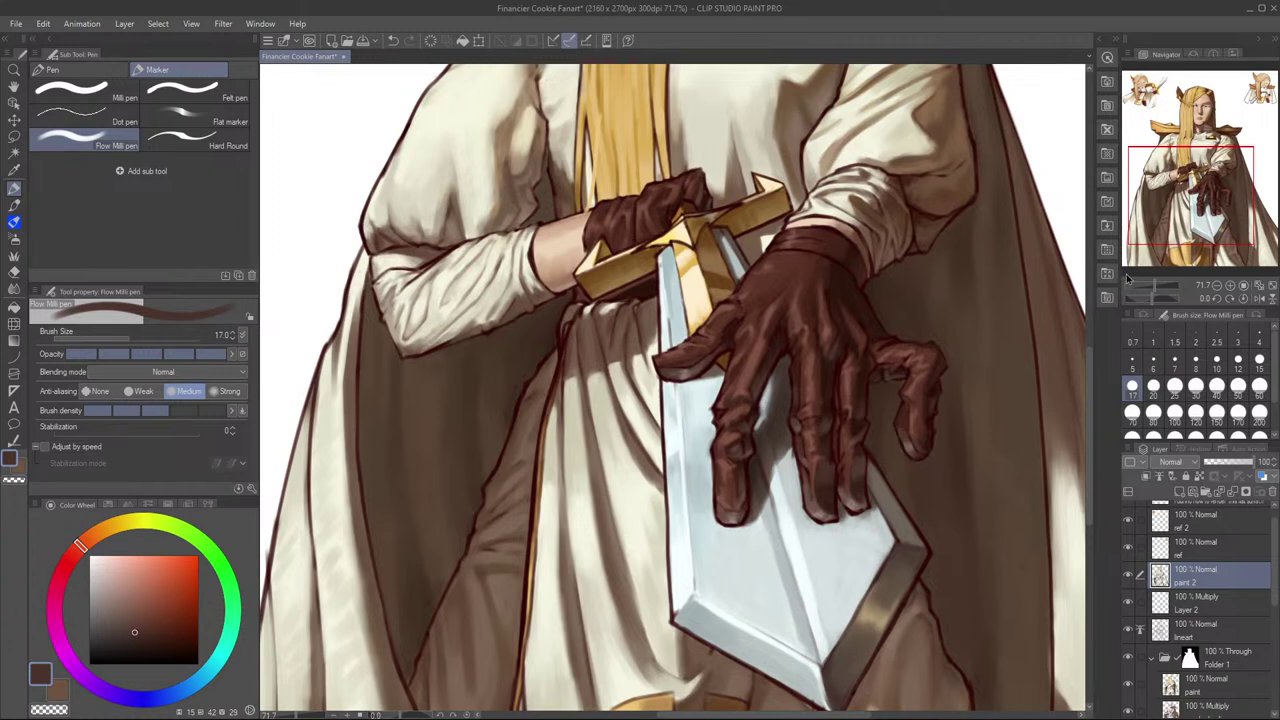
{"action": "left_click", "coordinate": [917, 439], "text": "alt"}
{"action": "left_click_drag", "start_coordinate": [917, 442], "coordinate": [914, 432]}
{"action": "left_click", "coordinate": [922, 433], "text": "alt"}
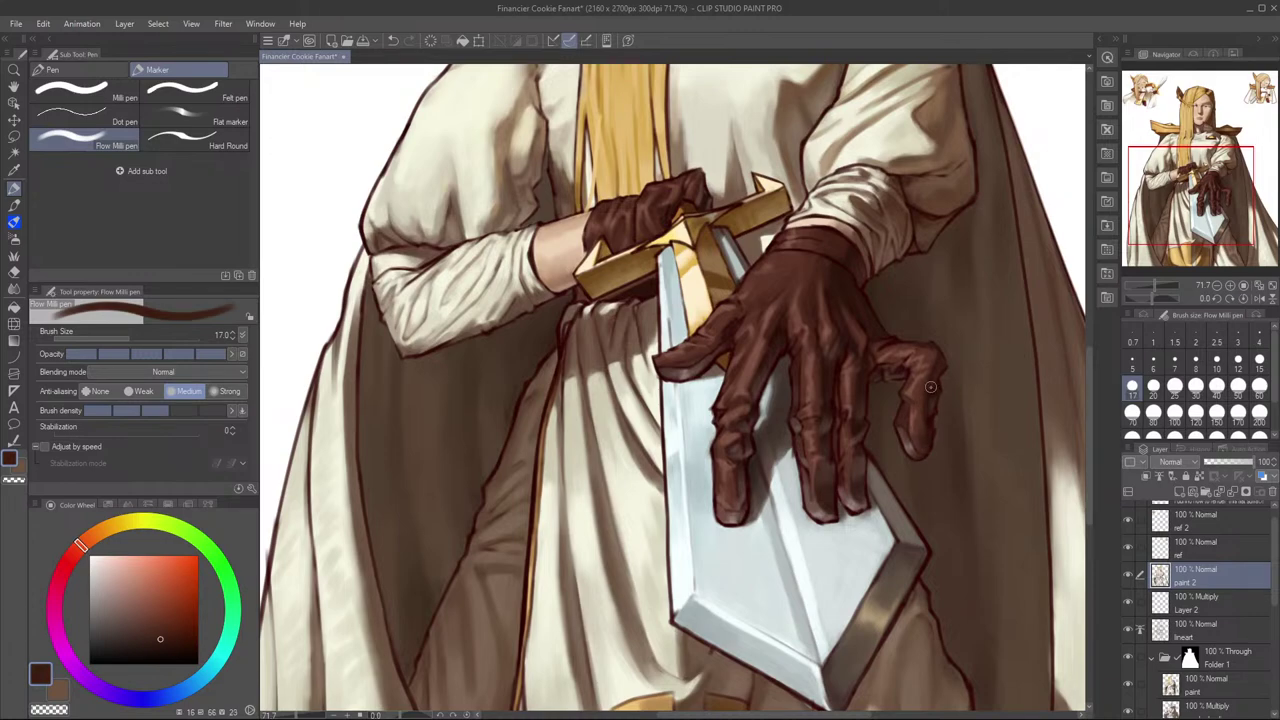
{"action": "left_click", "coordinate": [1259, 299]}
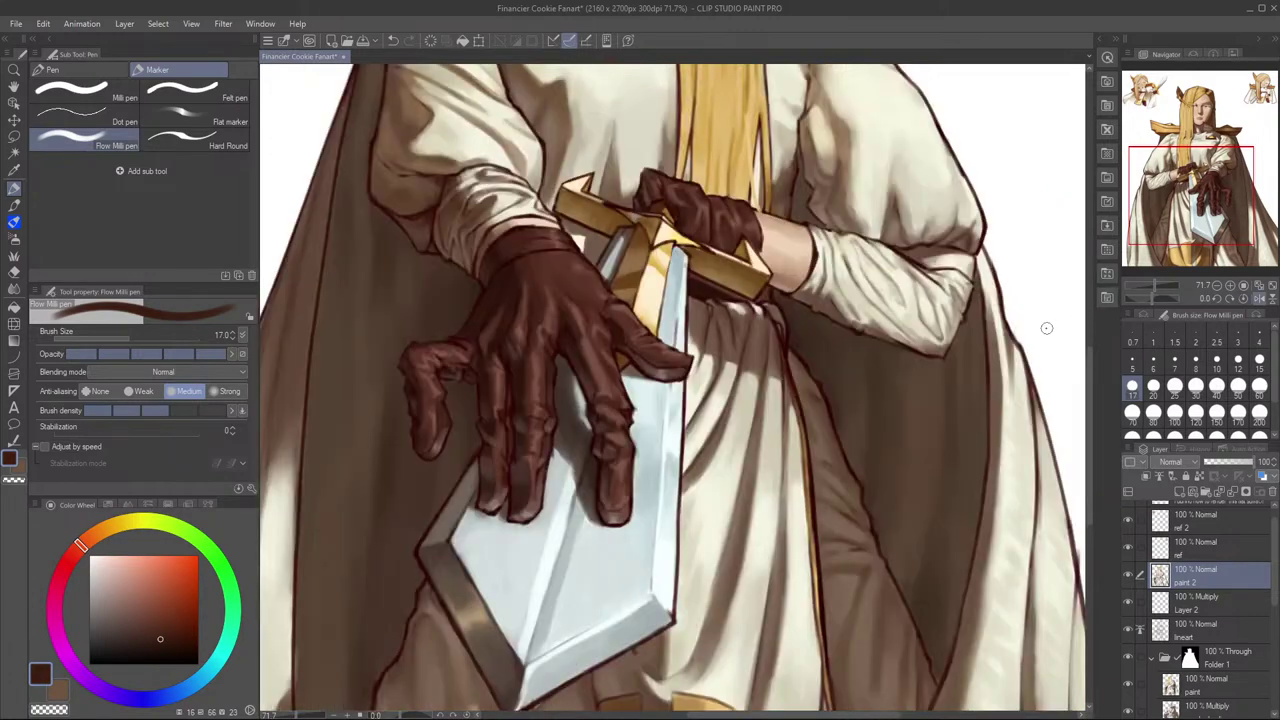
{"action": "key", "text": "h"}
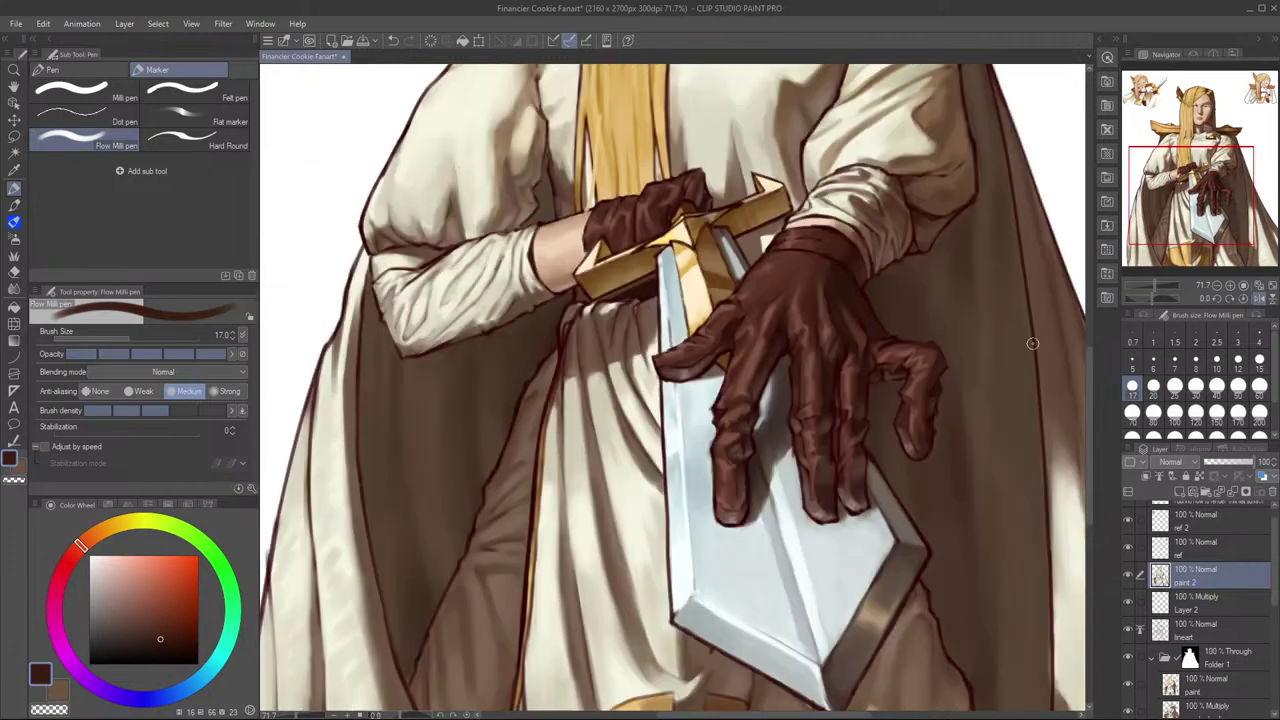
{"action": "left_click_drag", "start_coordinate": [928, 429], "coordinate": [893, 513]}
Step: Review the figure mirrored and unmirrored, comparing it with the paint 2 layer repeatedly hidden and shown
{"action": "scroll", "coordinate": [892, 513], "scroll_direction": "up", "scroll_amount": 3}
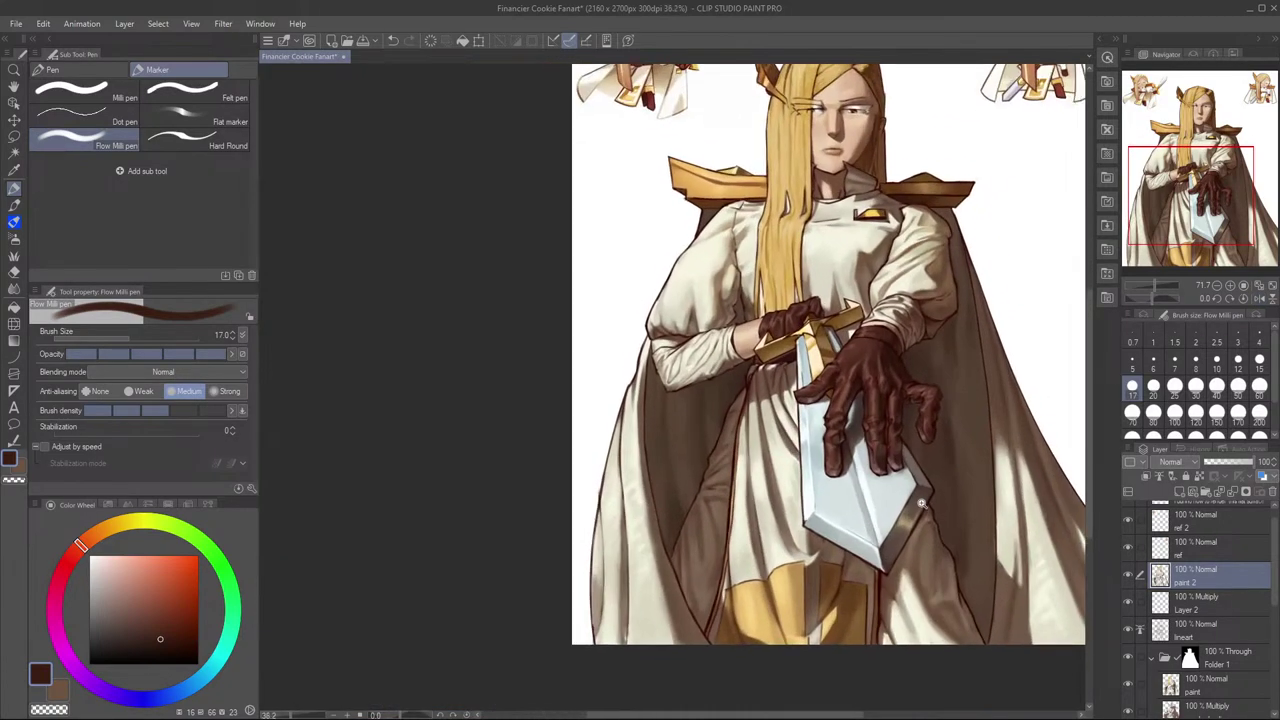
{"action": "key", "text": "h"}
{"action": "key", "text": "h"}
{"action": "left_click", "coordinate": [1131, 584]}
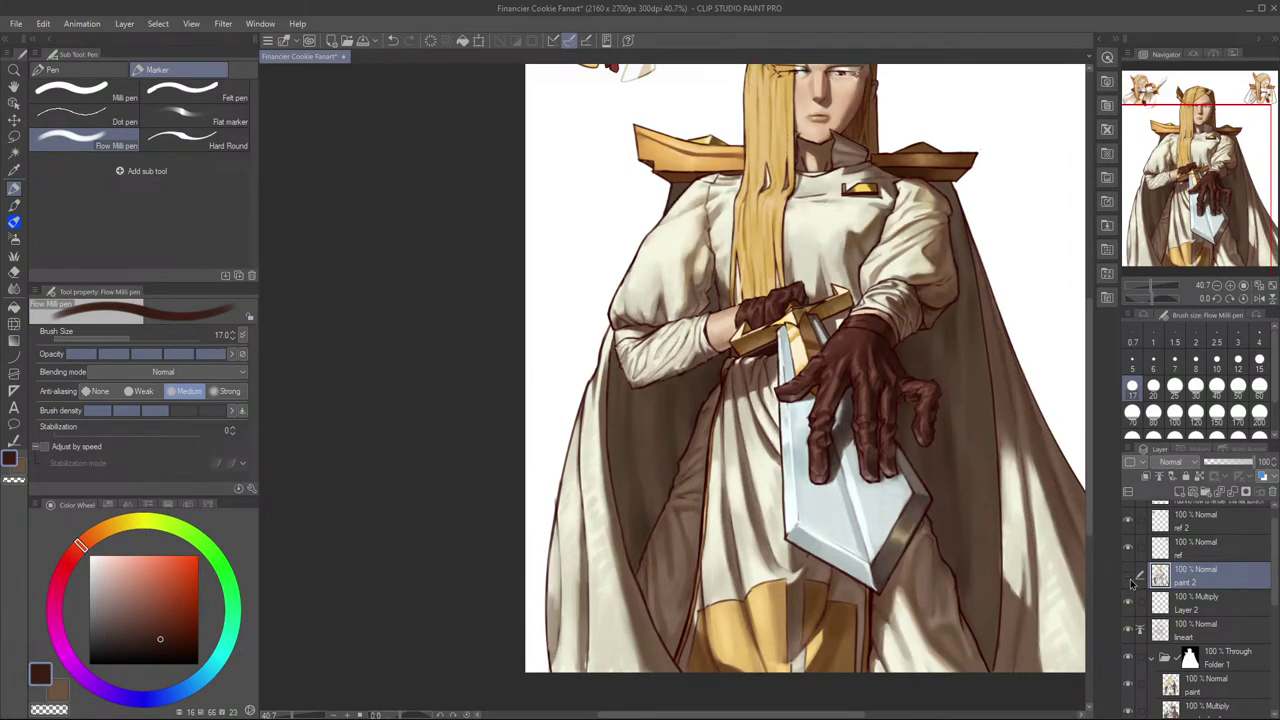
{"action": "left_click", "coordinate": [1131, 584]}
{"action": "left_click", "coordinate": [1131, 584]}
{"action": "scroll", "coordinate": [851, 427], "scroll_direction": "up", "scroll_amount": 3}
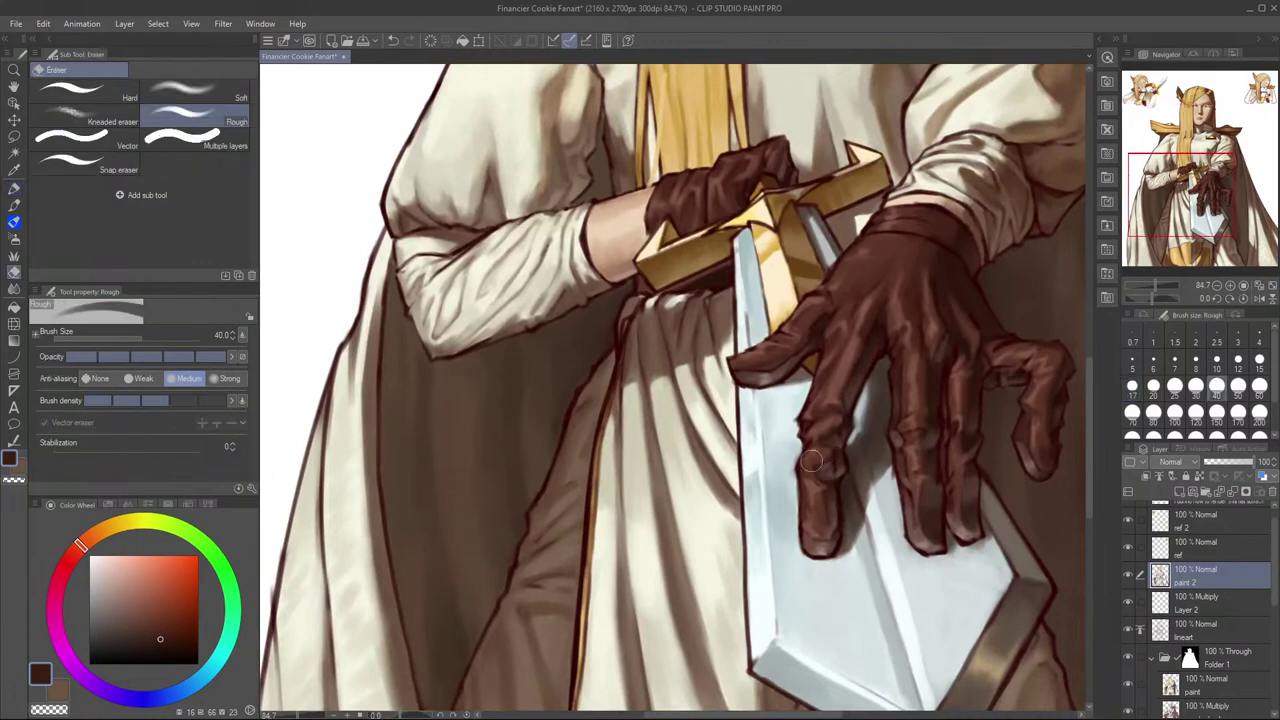
{"action": "key", "text": "e"}
{"action": "scroll", "coordinate": [813, 438], "scroll_direction": "down", "scroll_amount": 2}
{"action": "key", "text": "p"}
{"action": "scroll", "coordinate": [813, 438], "scroll_direction": "down", "scroll_amount": 2}
{"action": "left_click", "coordinate": [1131, 577]}
{"action": "left_click", "coordinate": [1131, 577]}
{"action": "left_click", "coordinate": [1130, 580]}
{"action": "left_click", "coordinate": [1131, 581]}
{"action": "left_click", "coordinate": [1130, 580]}
{"action": "left_click", "coordinate": [1130, 580]}
{"action": "left_click", "coordinate": [1130, 580]}
{"action": "left_click", "coordinate": [1130, 580]}
{"action": "left_click", "coordinate": [1131, 580]}
{"action": "left_click", "coordinate": [1131, 580]}
{"action": "left_click", "coordinate": [1131, 580]}
{"action": "left_click", "coordinate": [1133, 579]}
{"action": "left_click", "coordinate": [1132, 577]}
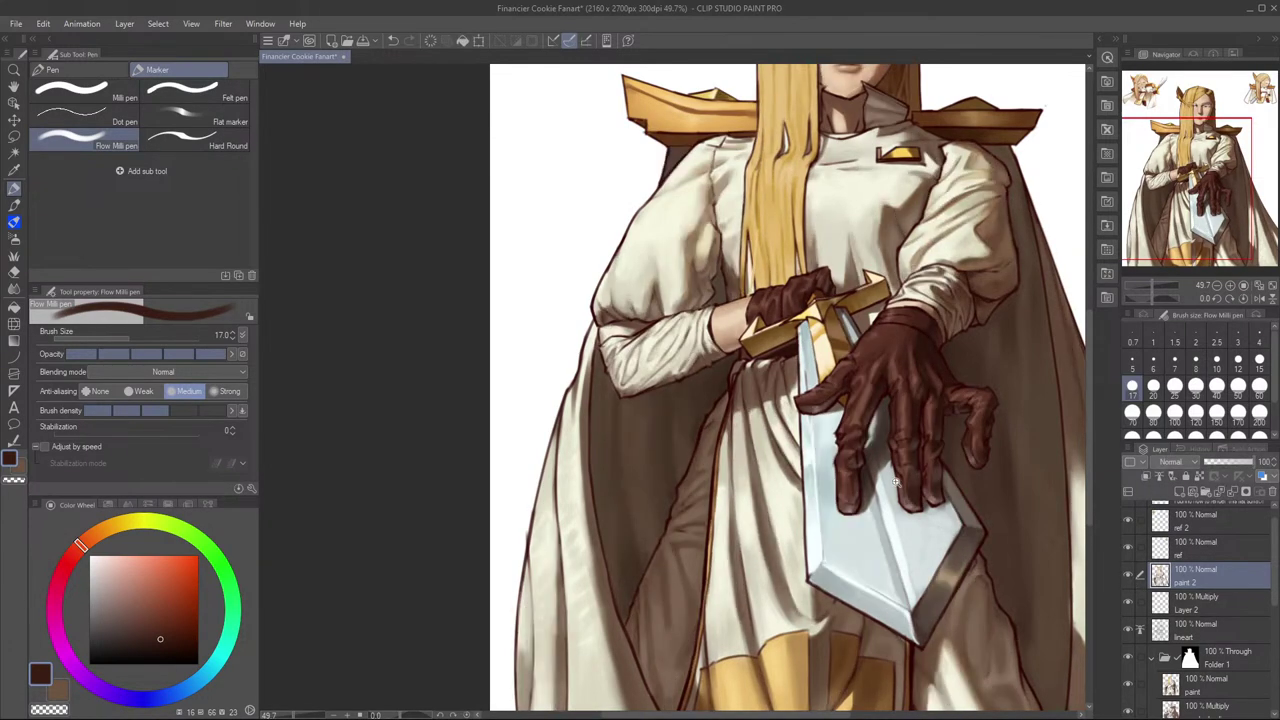
Step: Refine the middle finger's last joint and fingertip with sampled browns at pen size 12, using the Rough eraser at size 40 near the joint
{"action": "scroll", "coordinate": [898, 481], "scroll_direction": "up", "scroll_amount": 5}
{"action": "scroll", "coordinate": [966, 457], "scroll_direction": "down", "scroll_amount": 2}
{"action": "left_click", "coordinate": [919, 452], "text": "alt"}
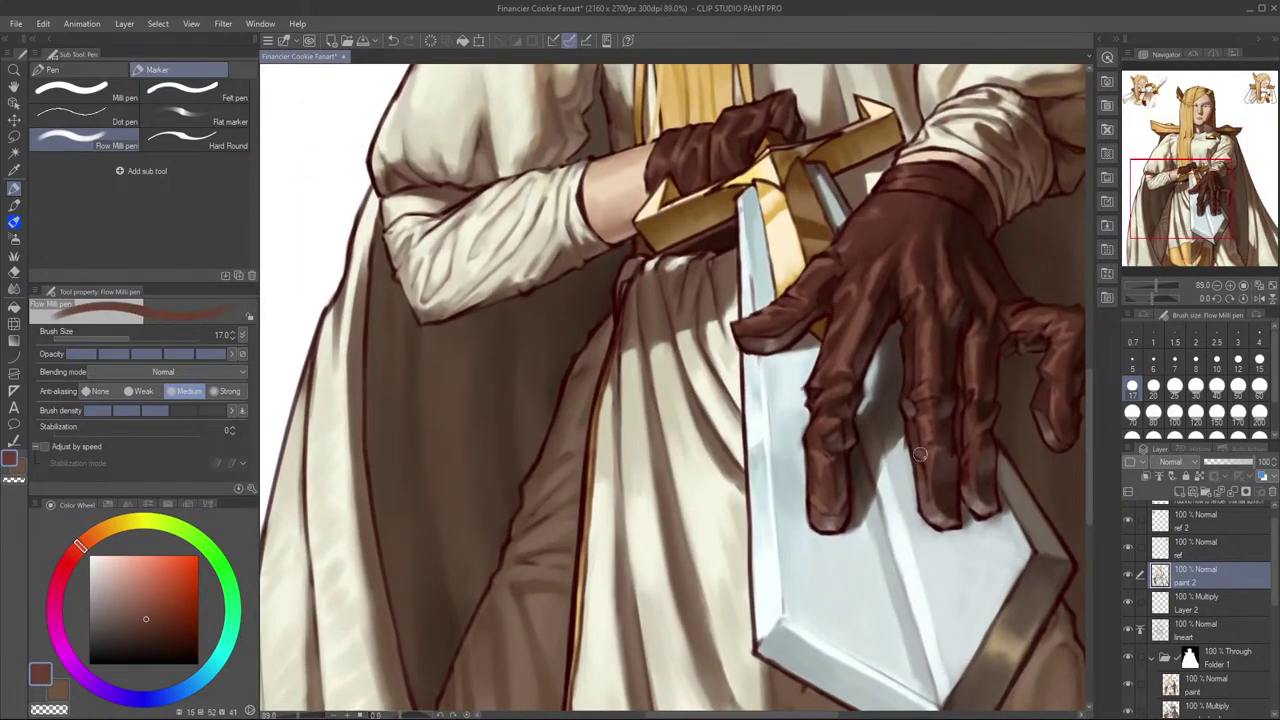
{"action": "key", "text": "bracketleft"}
{"action": "key", "text": "bracketleft"}
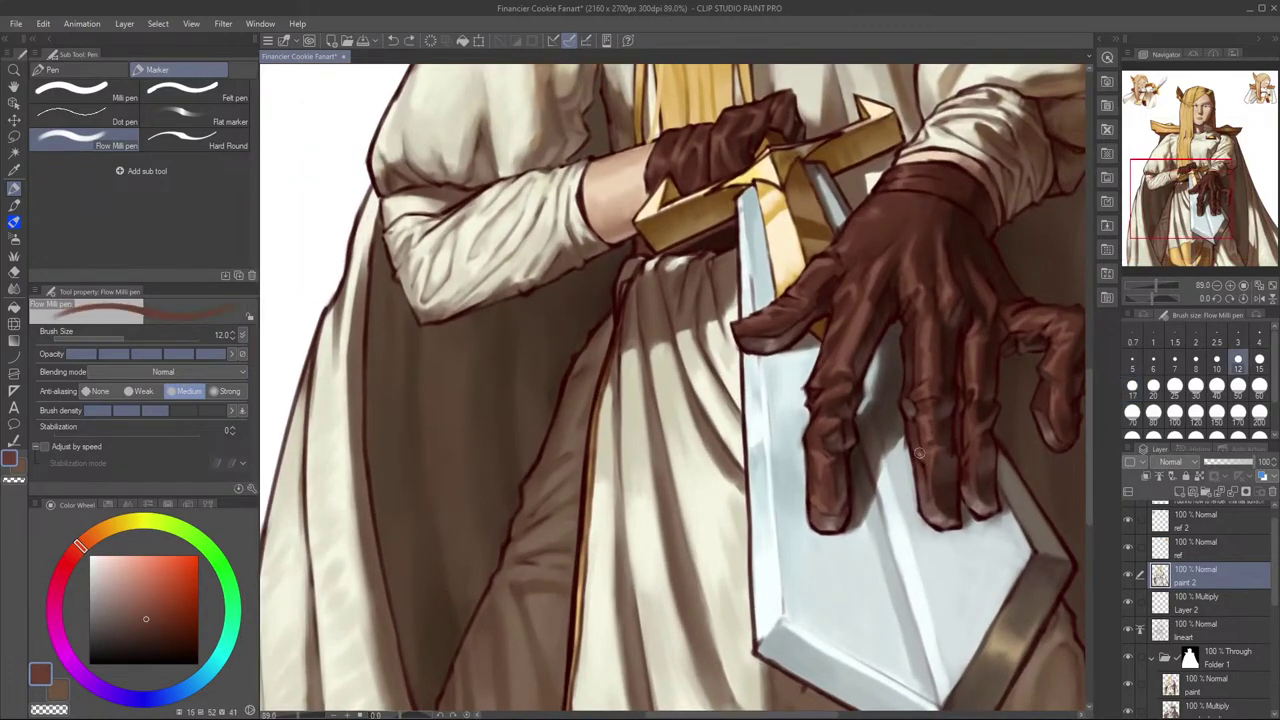
{"action": "key", "text": "e"}
{"action": "left_click_drag", "start_coordinate": [924, 434], "coordinate": [922, 456]}
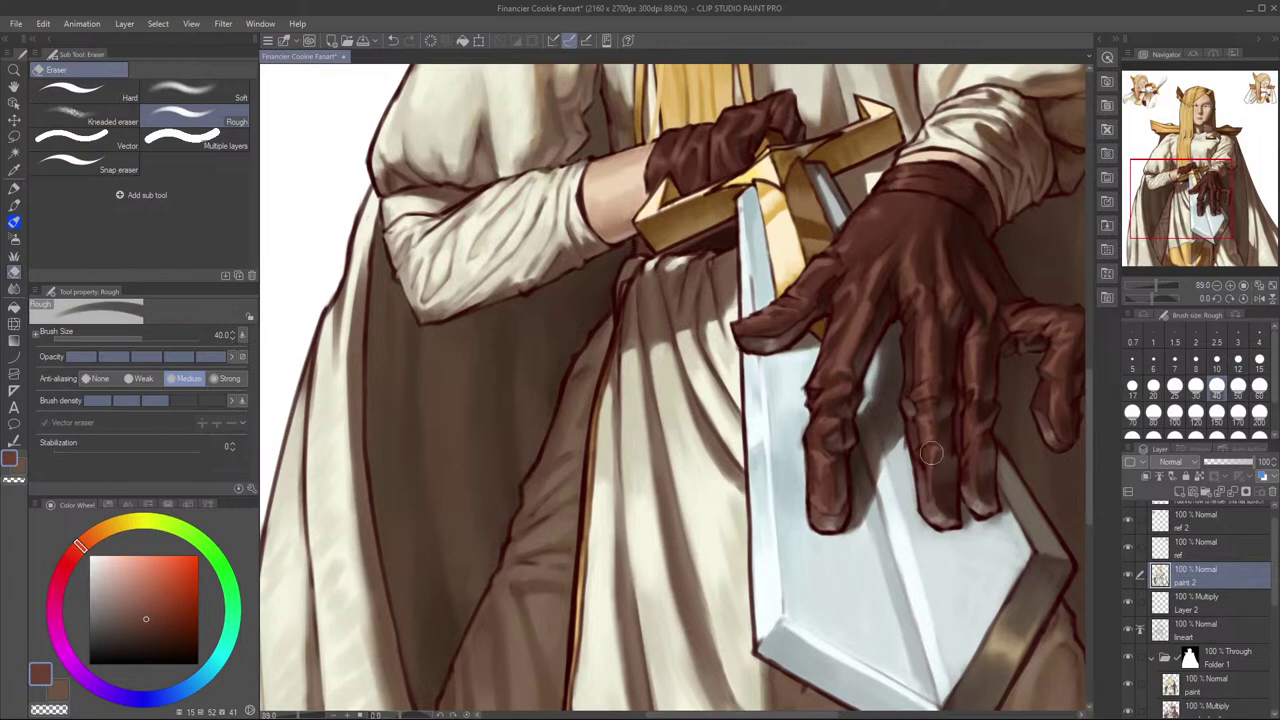
{"action": "key", "text": "p"}
{"action": "left_click", "coordinate": [917, 442], "text": "alt"}
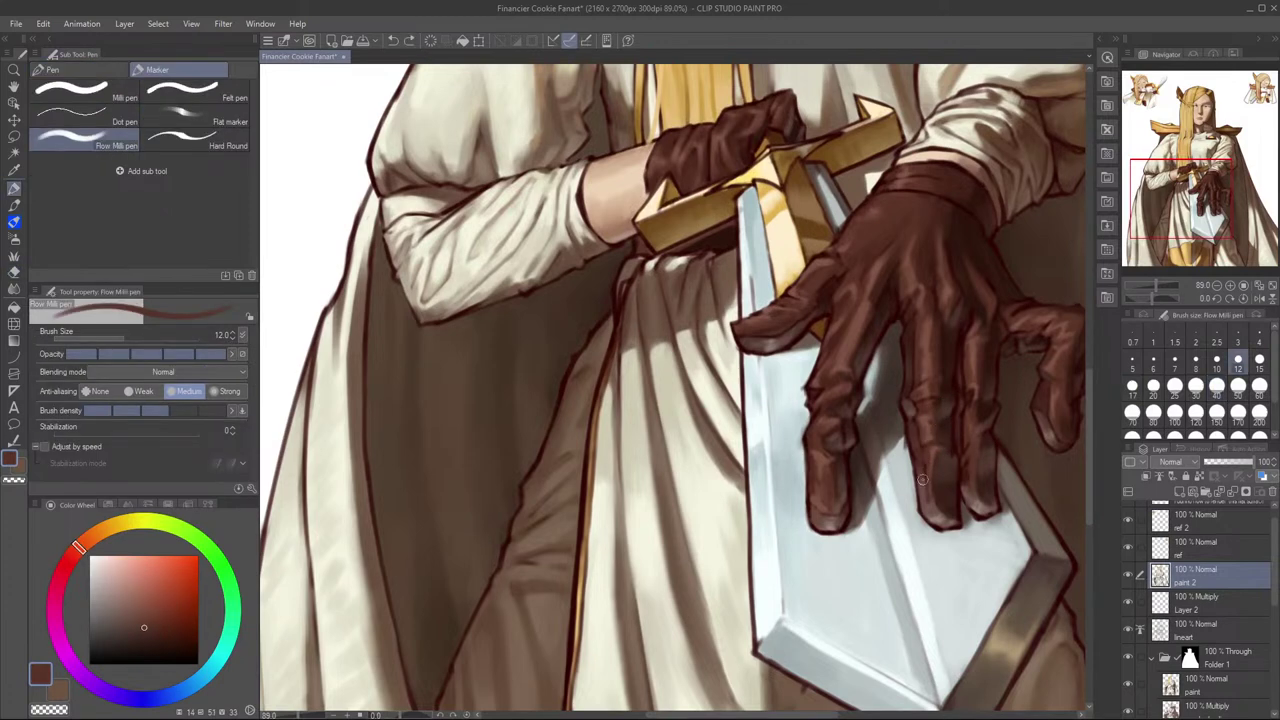
{"action": "left_click", "coordinate": [923, 494], "text": "alt"}
{"action": "left_click", "coordinate": [930, 505], "text": "alt"}
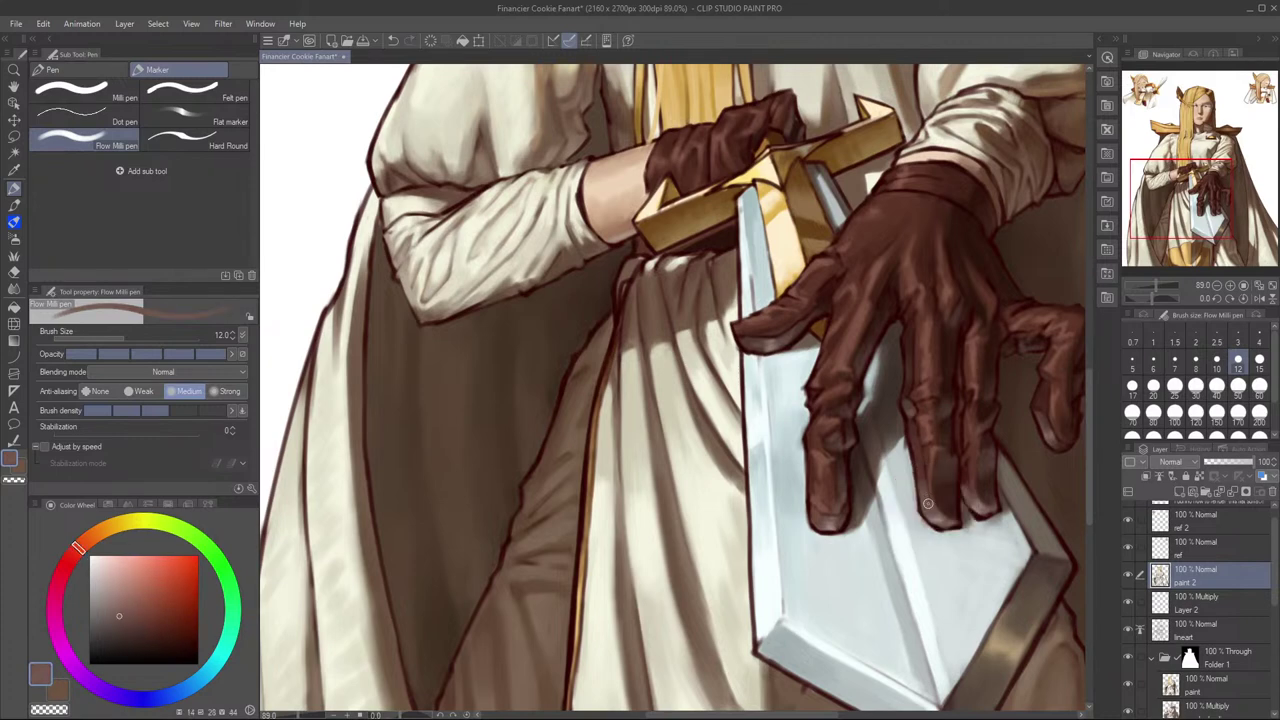
Step: Try a muted brown stroke along the middle finger's outer edge, undoing it and the preceding stroke
{"action": "left_click_drag", "start_coordinate": [911, 423], "coordinate": [917, 462]}
{"action": "key", "text": "ctrl+z"}
{"action": "key", "text": "ctrl+z"}
Step: Mirror the canvas and touch up the middle finger's tip with a sampled light brown at size 12
{"action": "scroll", "coordinate": [948, 422], "scroll_direction": "down", "scroll_amount": 3}
{"action": "scroll", "coordinate": [946, 425], "scroll_direction": "up", "scroll_amount": 1}
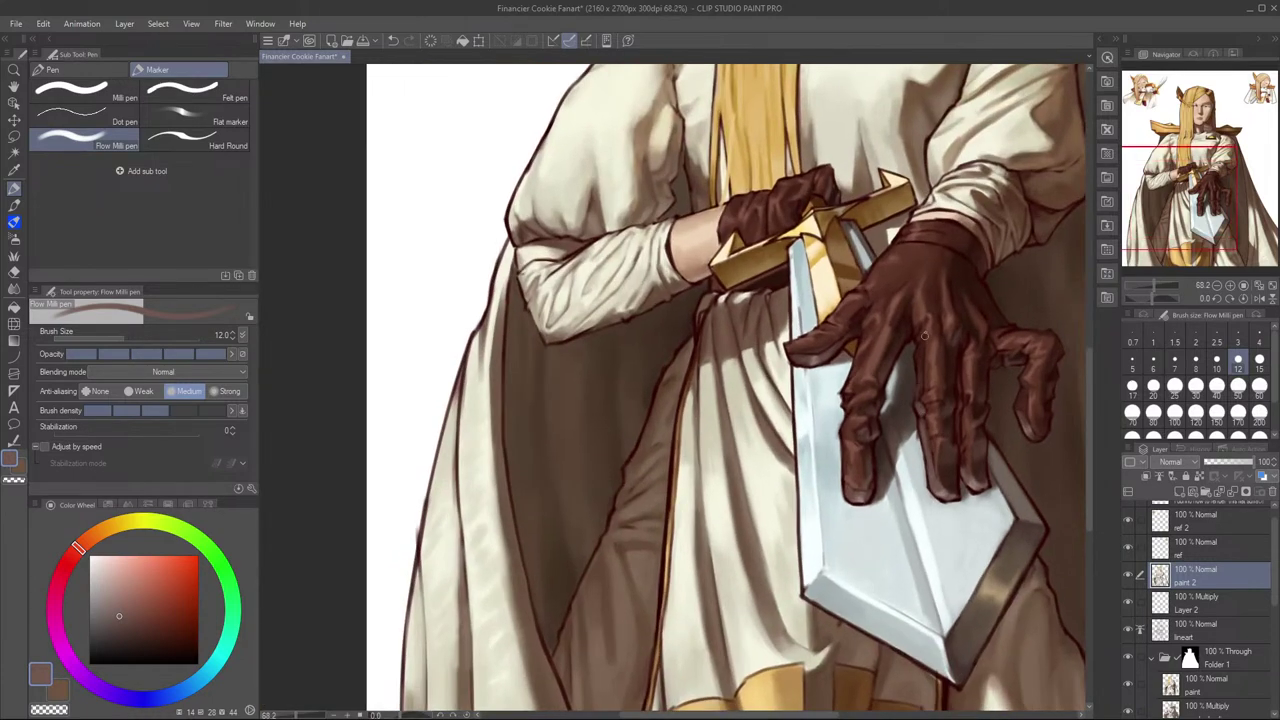
{"action": "key", "text": "h"}
{"action": "left_click_drag", "start_coordinate": [793, 456], "coordinate": [1064, 444]}
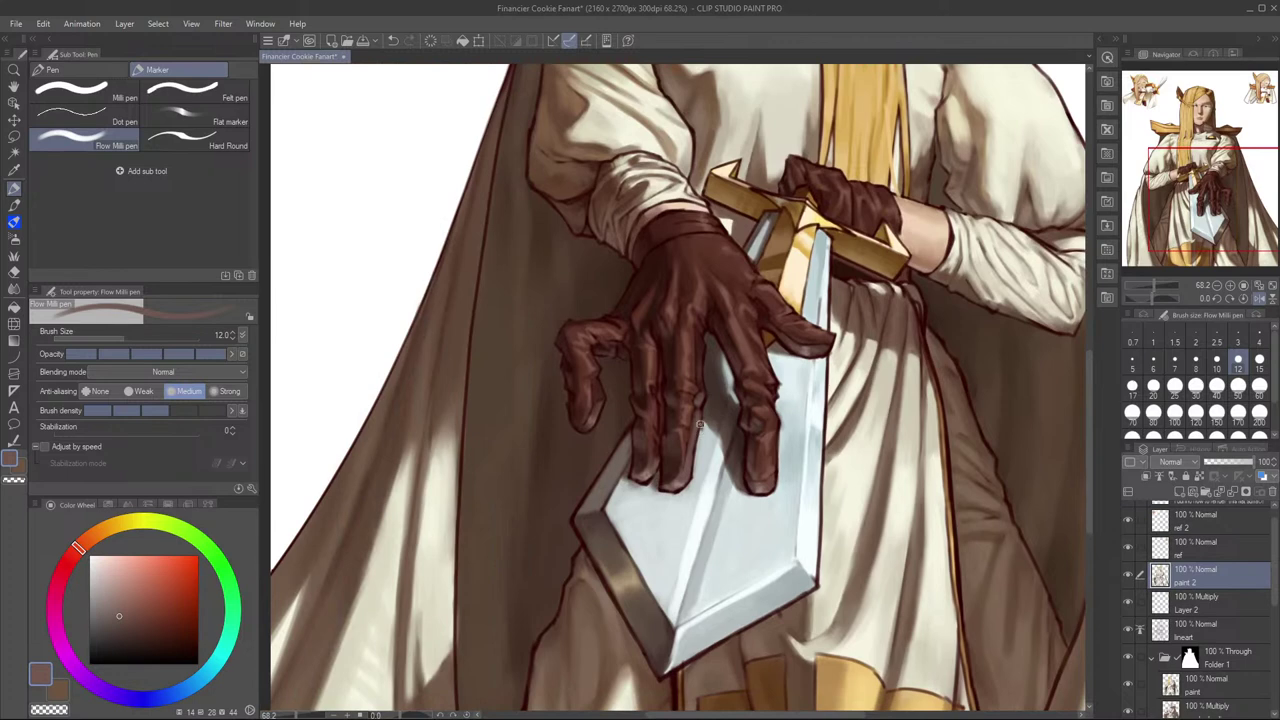
{"action": "left_click", "coordinate": [676, 485], "text": "alt"}
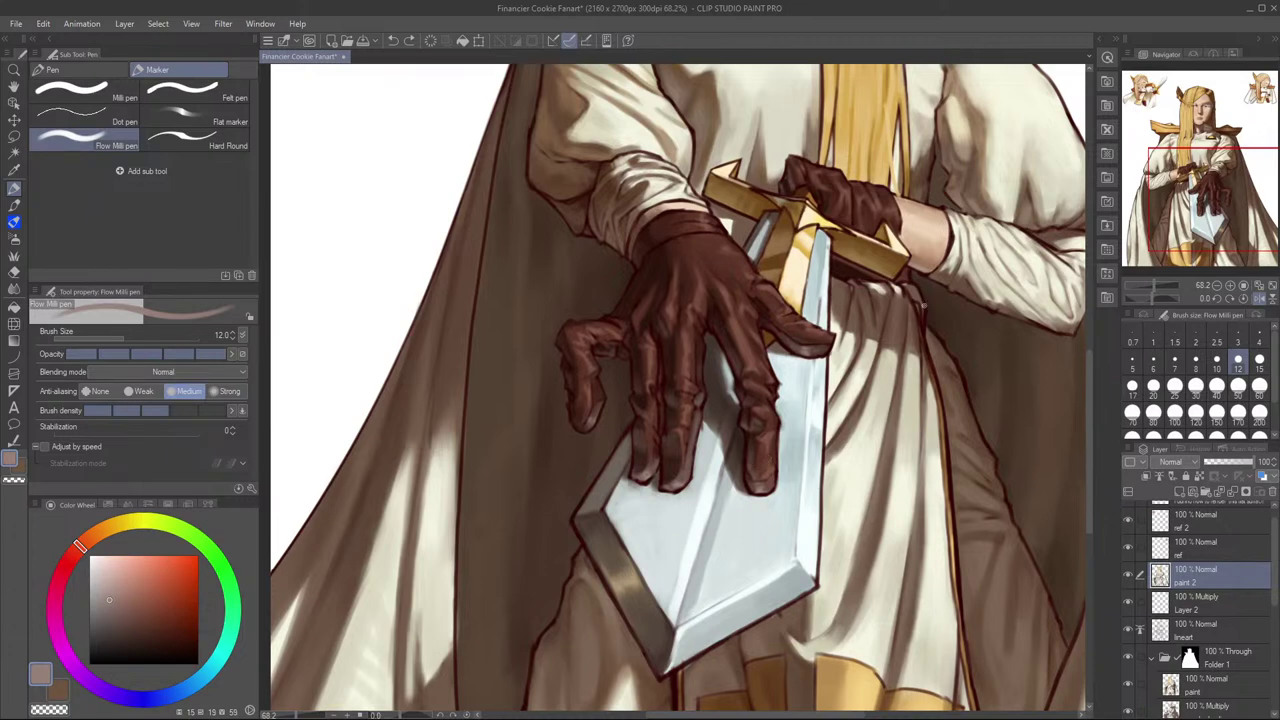
Step: Shade the index finger's last segment with sampled dark and medium browns at size 12
{"action": "left_click", "coordinate": [758, 456], "text": "alt"}
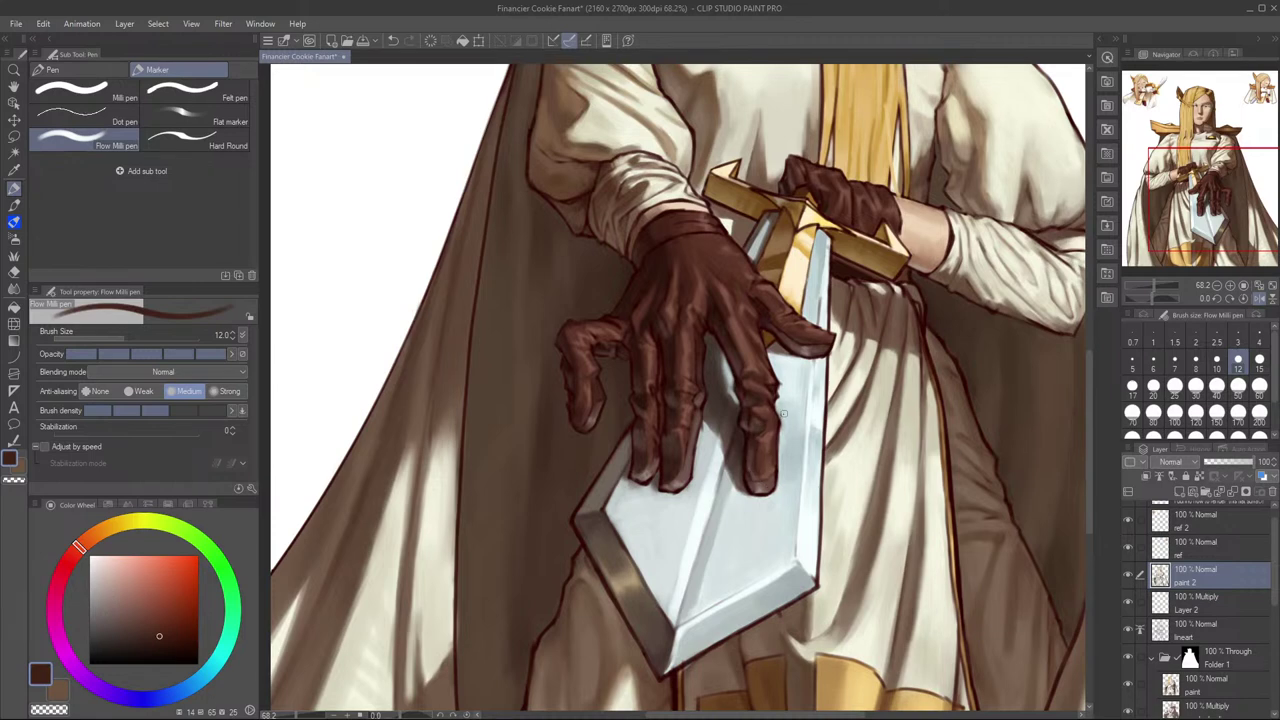
{"action": "left_click", "coordinate": [756, 440], "text": "alt"}
{"action": "left_click", "coordinate": [752, 452], "text": "alt"}
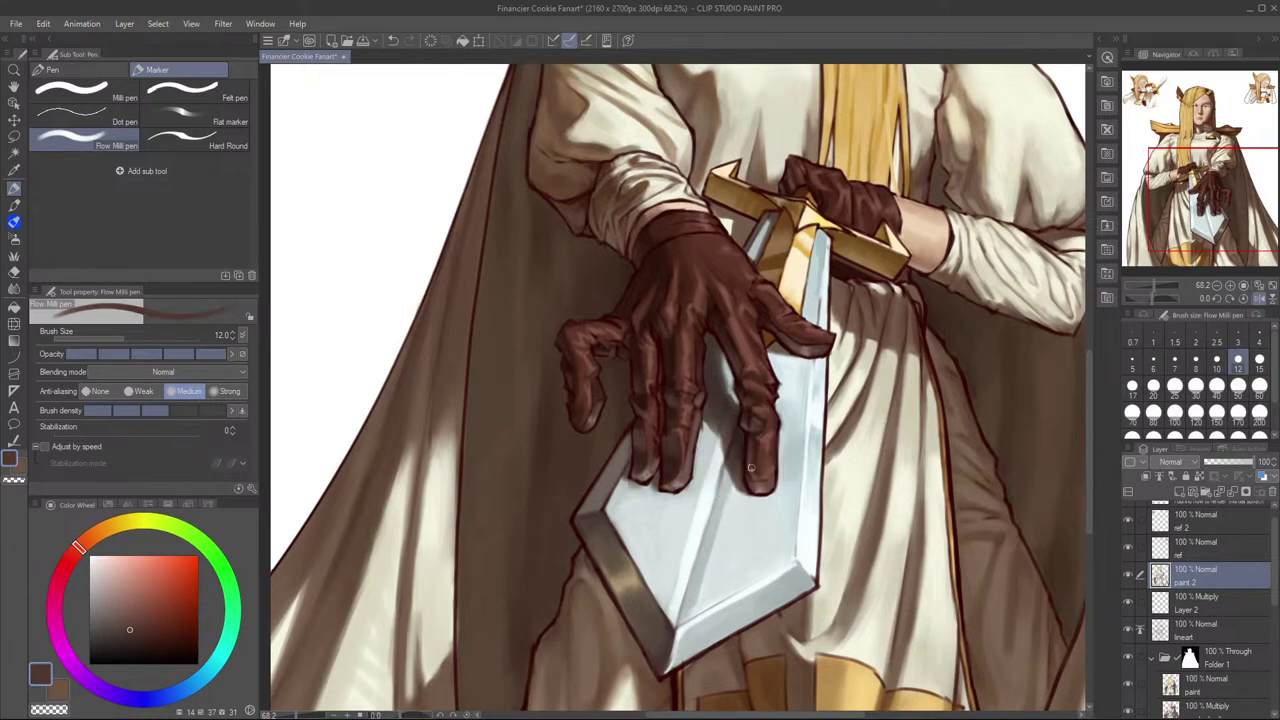
Step: Paint the folds around the index finger's last joint with sampled dark reds and browns at size 12
{"action": "scroll", "coordinate": [760, 408], "scroll_direction": "up", "scroll_amount": 2}
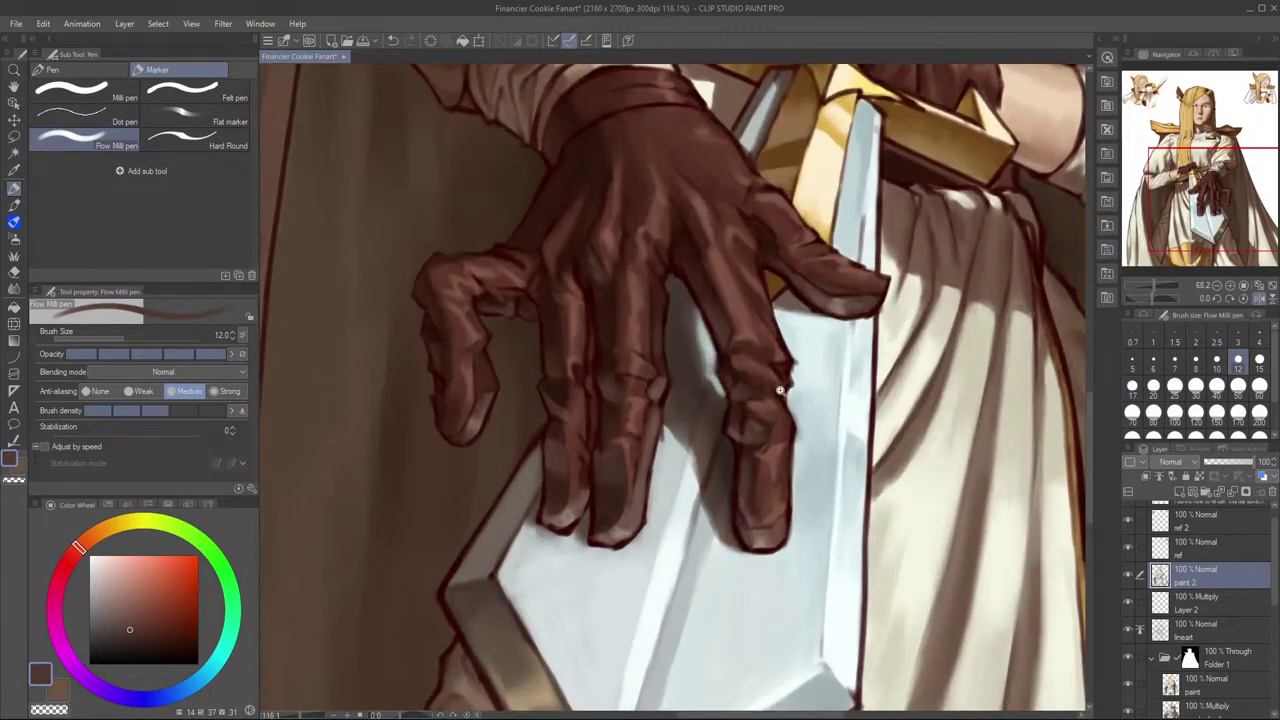
{"action": "scroll", "coordinate": [763, 410], "scroll_direction": "down", "scroll_amount": 1}
{"action": "left_click", "coordinate": [763, 410], "text": "alt"}
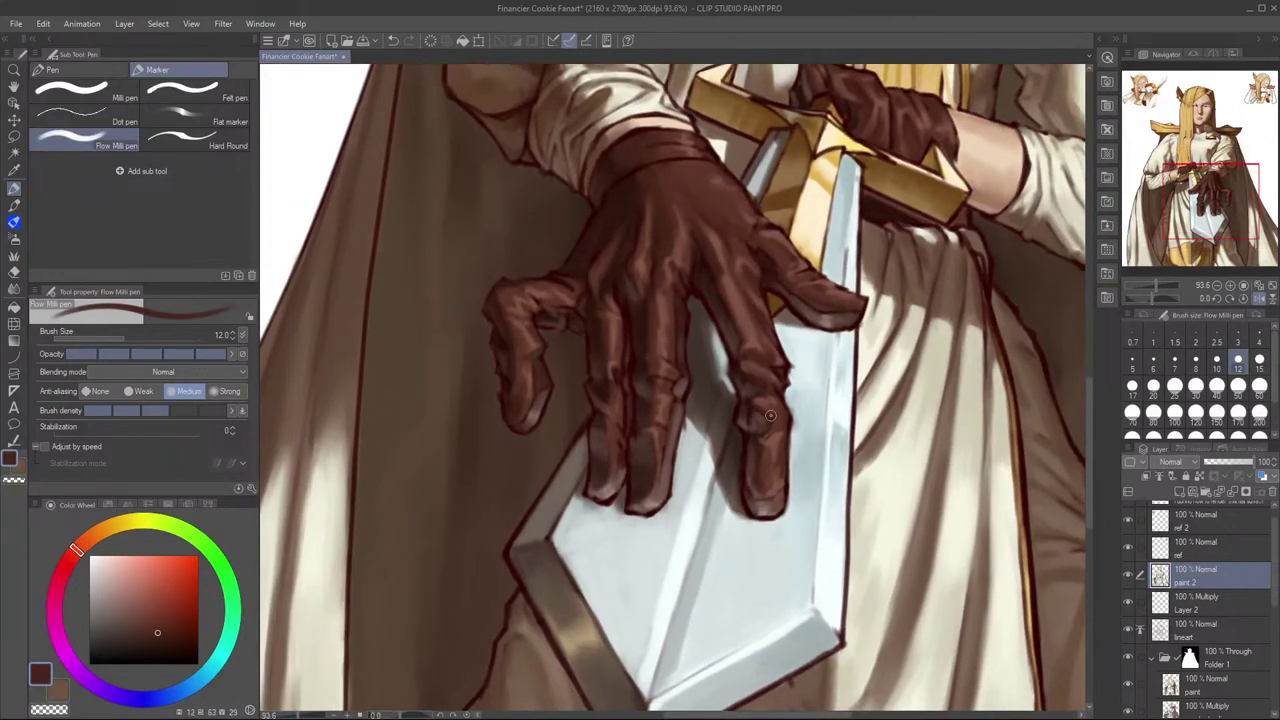
{"action": "left_click", "coordinate": [758, 427], "text": "alt"}
{"action": "left_click_drag", "start_coordinate": [767, 428], "coordinate": [749, 421]}
{"action": "left_click", "coordinate": [752, 410], "text": "alt"}
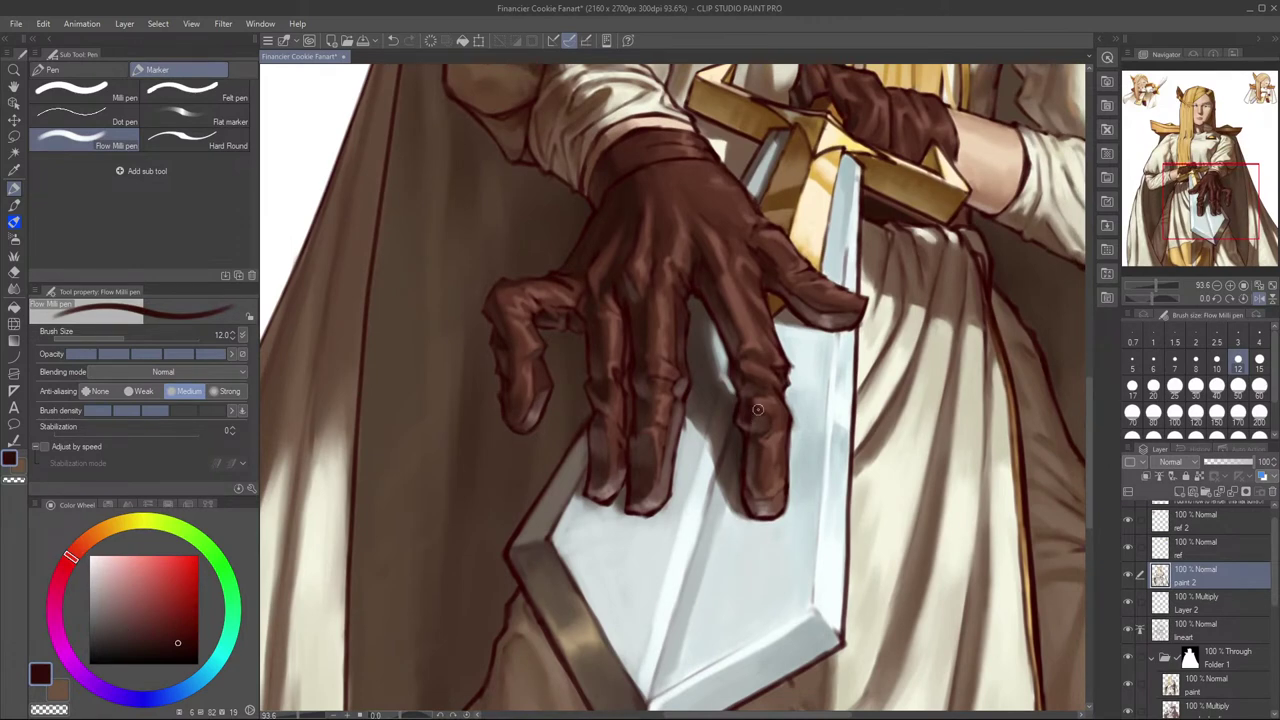
{"action": "left_click", "coordinate": [747, 410], "text": "alt"}
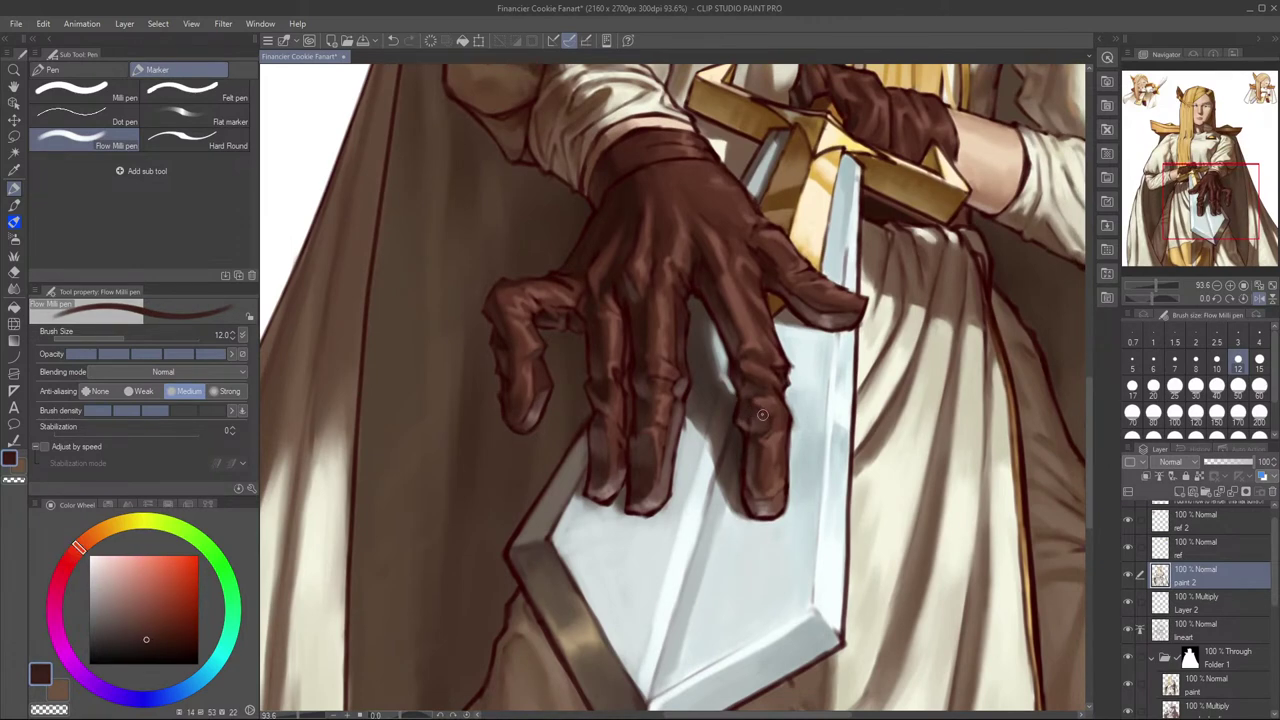
{"action": "left_click", "coordinate": [752, 428], "text": "alt"}
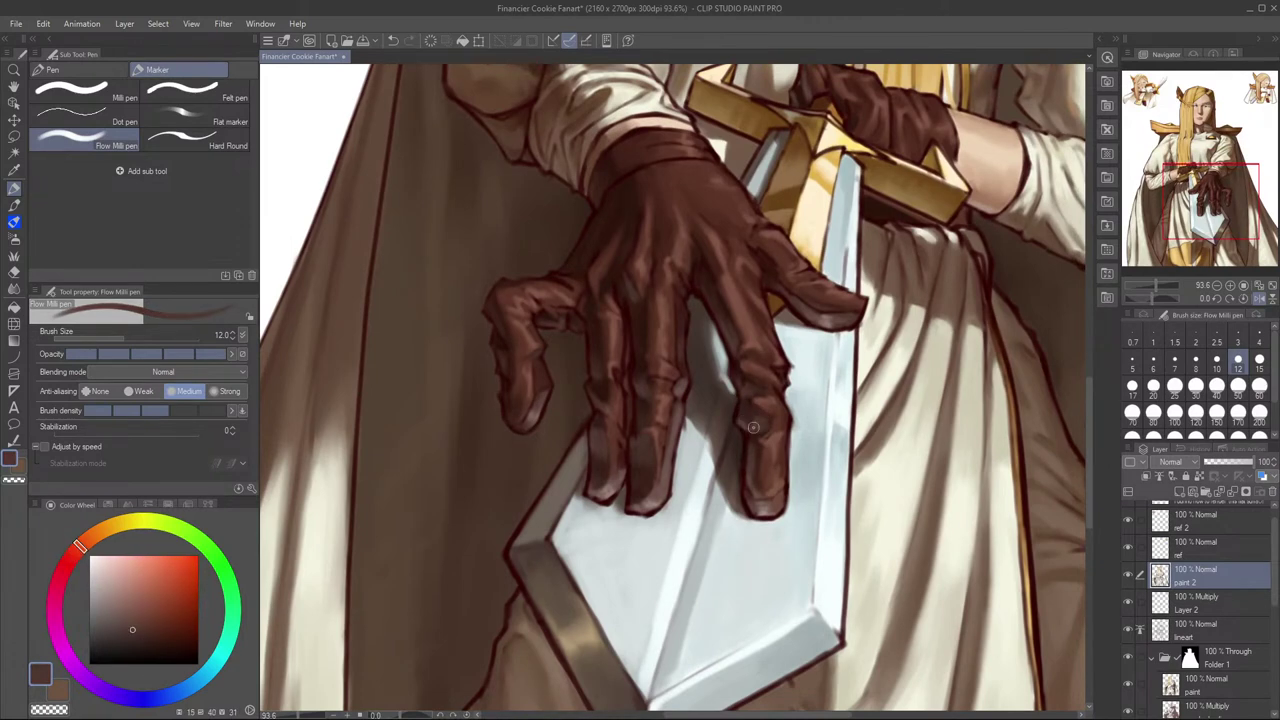
Step: Undo the last stroke on the index finger's joint and try a brown stroke across it, undoing that too
{"action": "key", "text": "ctrl+z"}
{"action": "left_click_drag", "start_coordinate": [748, 424], "coordinate": [765, 430]}
{"action": "left_click", "coordinate": [750, 424], "text": "alt"}
{"action": "key", "text": "ctrl+z"}
Step: Repaint the index finger's last joint with newly sampled browns and return the canvas to its unmirrored view
{"action": "left_click", "coordinate": [748, 409], "text": "alt"}
{"action": "left_click_drag", "start_coordinate": [745, 420], "coordinate": [766, 417]}
{"action": "left_click", "coordinate": [760, 427], "text": "alt"}
{"action": "key", "text": "h"}
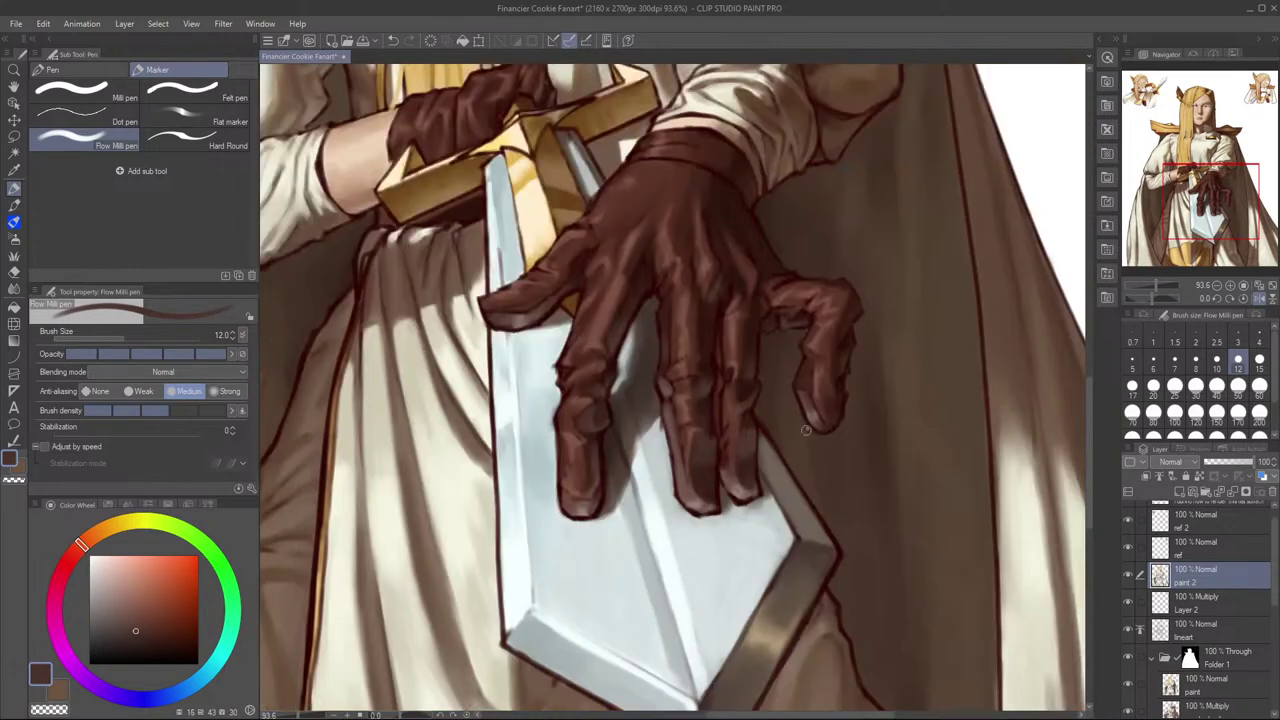
{"action": "left_click_drag", "start_coordinate": [725, 430], "coordinate": [883, 448]}
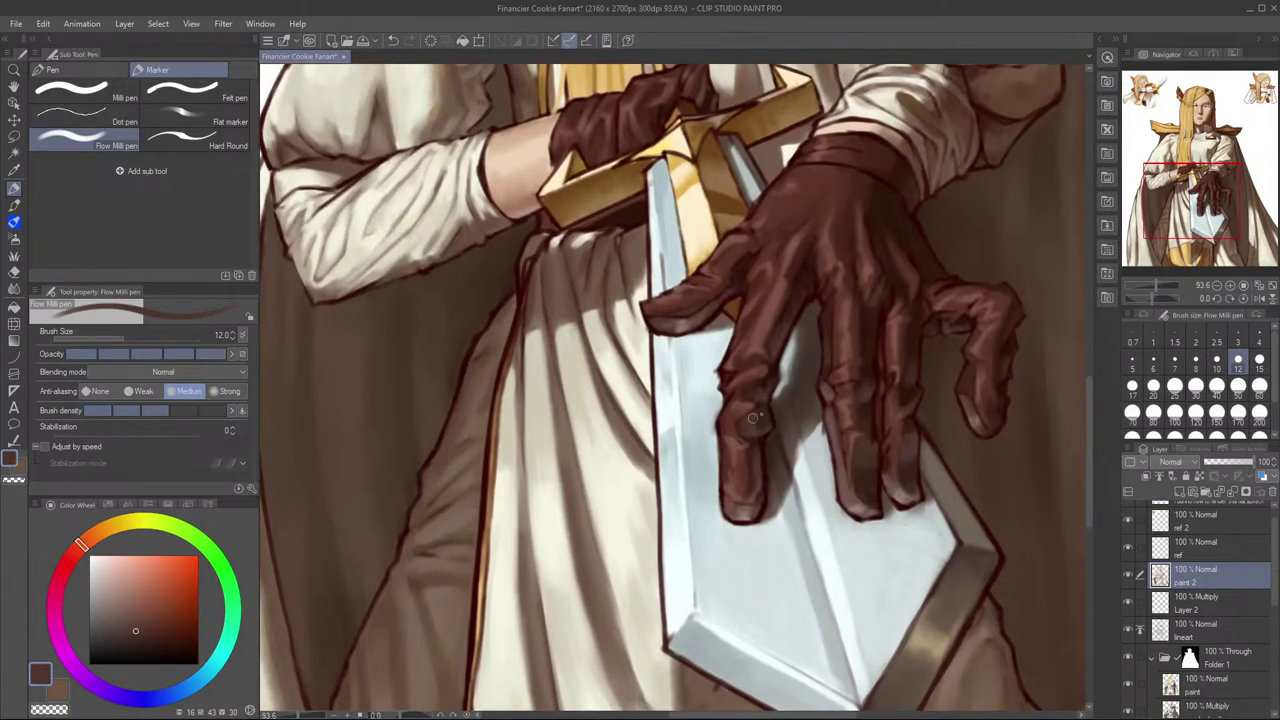
Step: Deepen the creases around the index finger's last joint with sampled dark browns at pen sizes 12 and 10
{"action": "mouse_move", "coordinate": [787, 380]}
{"action": "left_mouse_down"}
{"action": "mouse_move", "coordinate": [767, 426]}
{"action": "mouse_move", "coordinate": [725, 443]}
{"action": "left_mouse_up"}
{"action": "left_click", "coordinate": [743, 425], "text": "alt"}
{"action": "left_click", "coordinate": [725, 450], "text": "alt"}
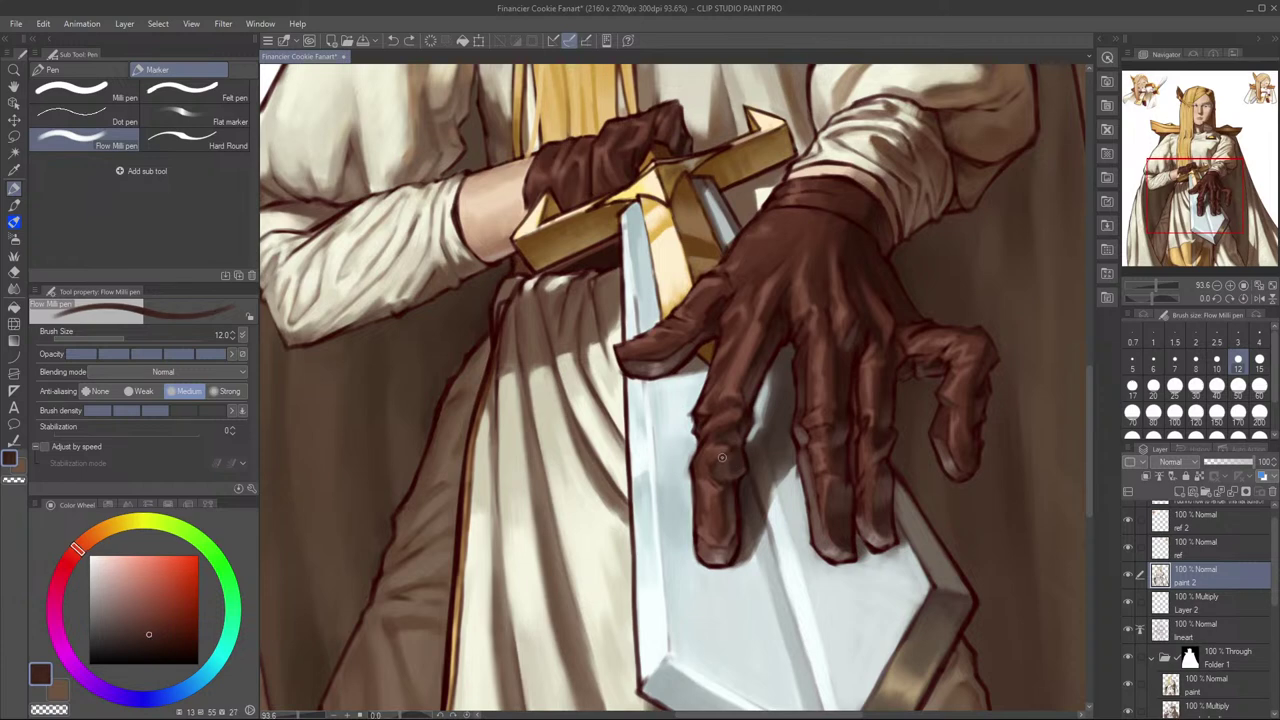
{"action": "key", "text": "bracketleft"}
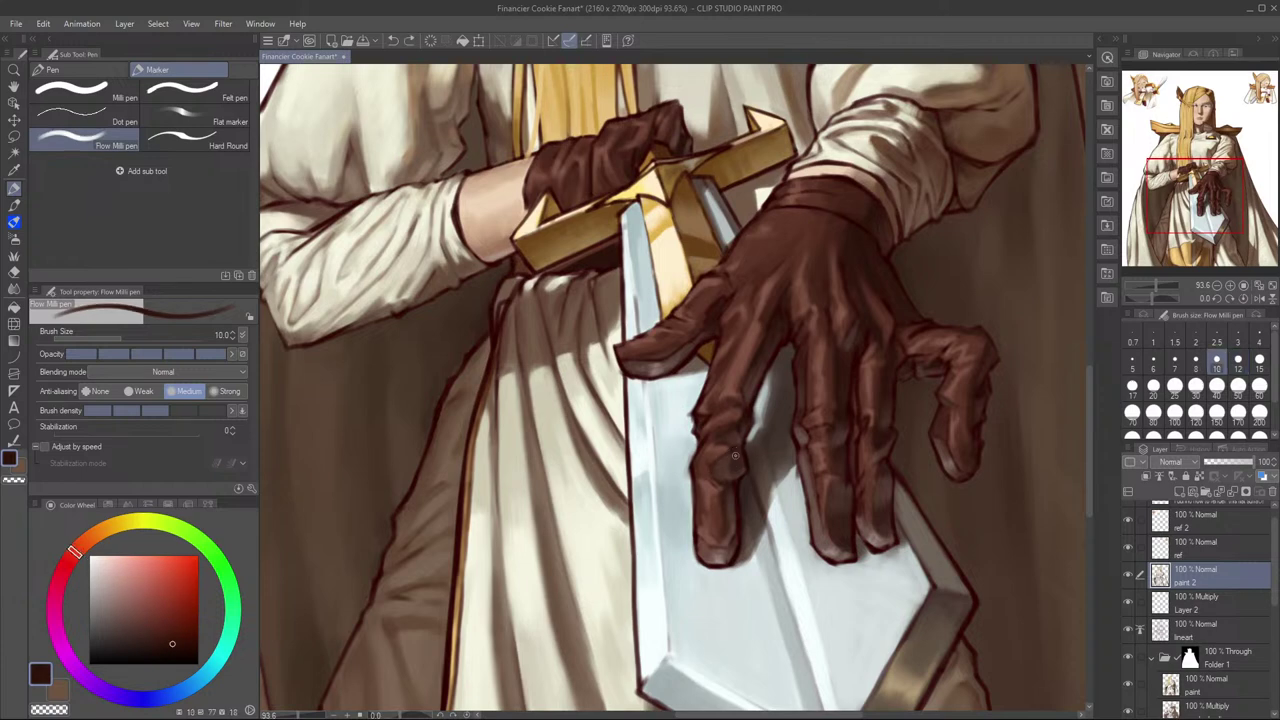
{"action": "key", "text": "bracketright"}
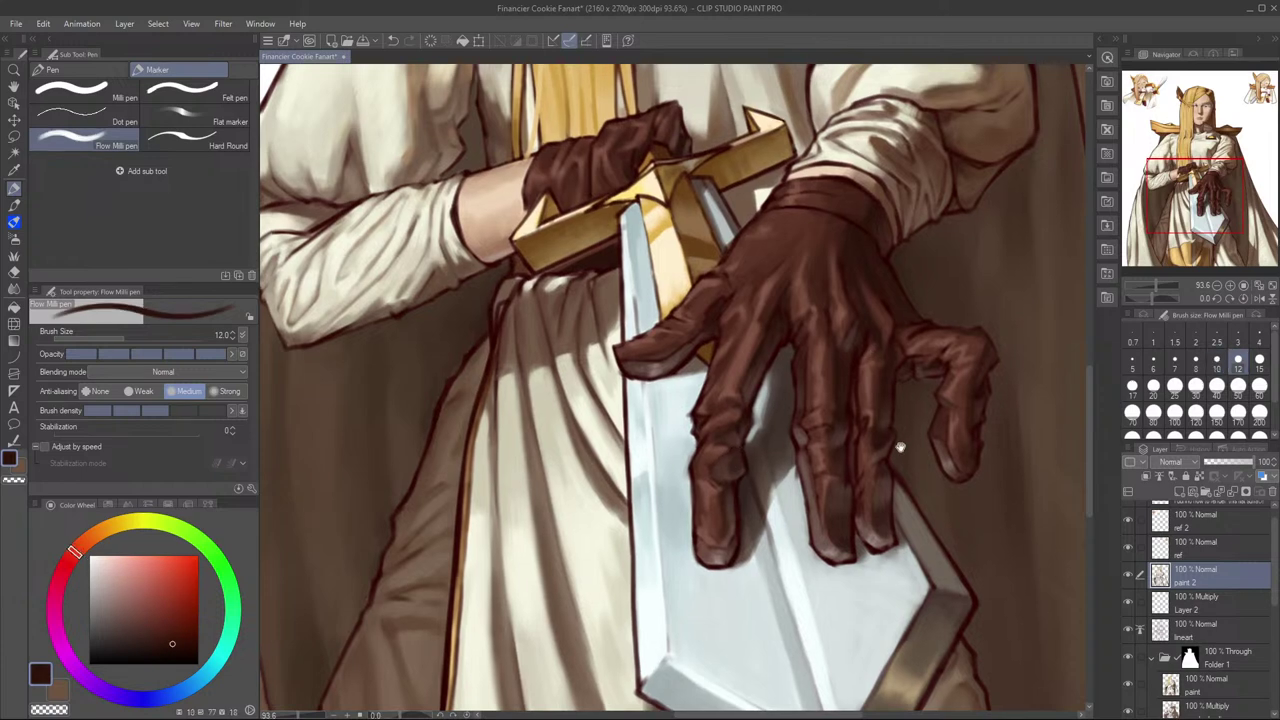
Step: Refine the crease at the middle finger's joint with sampled medium and dark browns at size 12
{"action": "left_click_drag", "start_coordinate": [903, 443], "coordinate": [816, 452]}
{"action": "left_click", "coordinate": [802, 451], "text": "alt"}
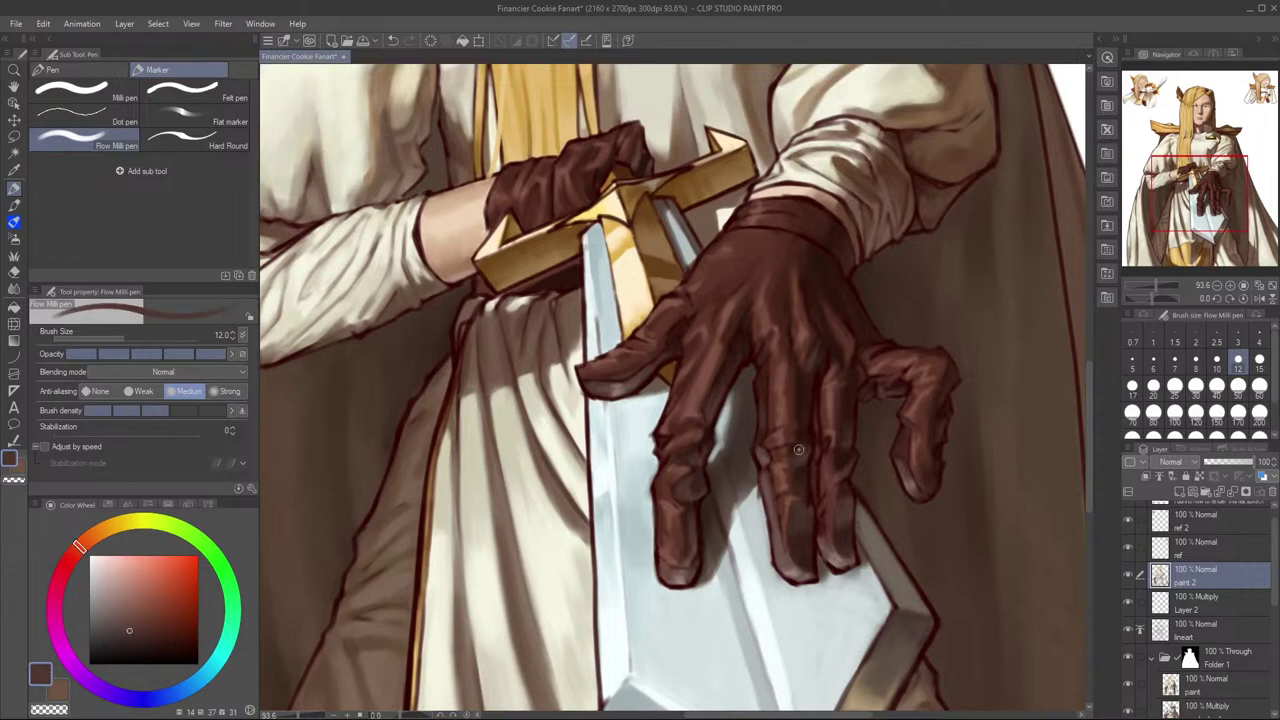
{"action": "left_click", "coordinate": [801, 436], "text": "alt"}
{"action": "left_click", "coordinate": [792, 457], "text": "alt"}
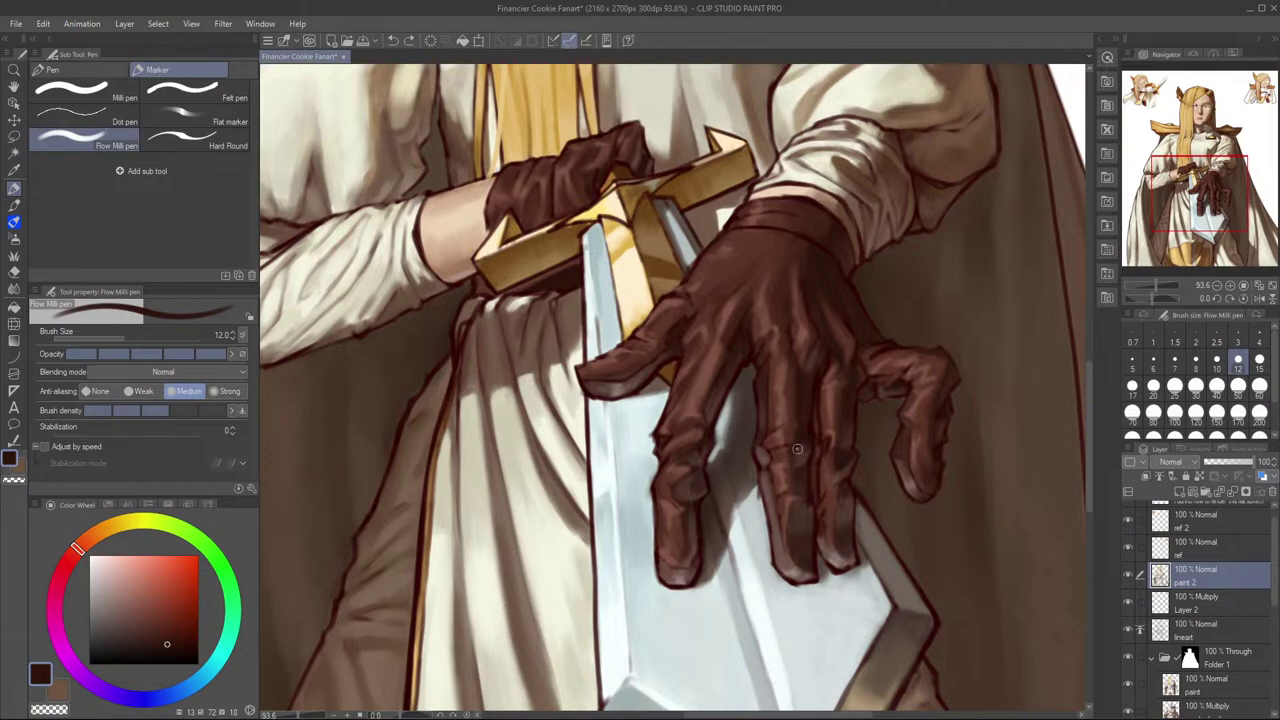
Step: Shade the middle finger's edge beside the ring finger with sampled dark and medium browns, then check the hand mirrored
{"action": "left_click_drag", "start_coordinate": [877, 428], "coordinate": [845, 447]}
{"action": "scroll", "coordinate": [845, 450], "scroll_direction": "down", "scroll_amount": 3}
{"action": "scroll", "coordinate": [866, 434], "scroll_direction": "up", "scroll_amount": 3}
{"action": "left_click", "coordinate": [773, 459], "text": "alt"}
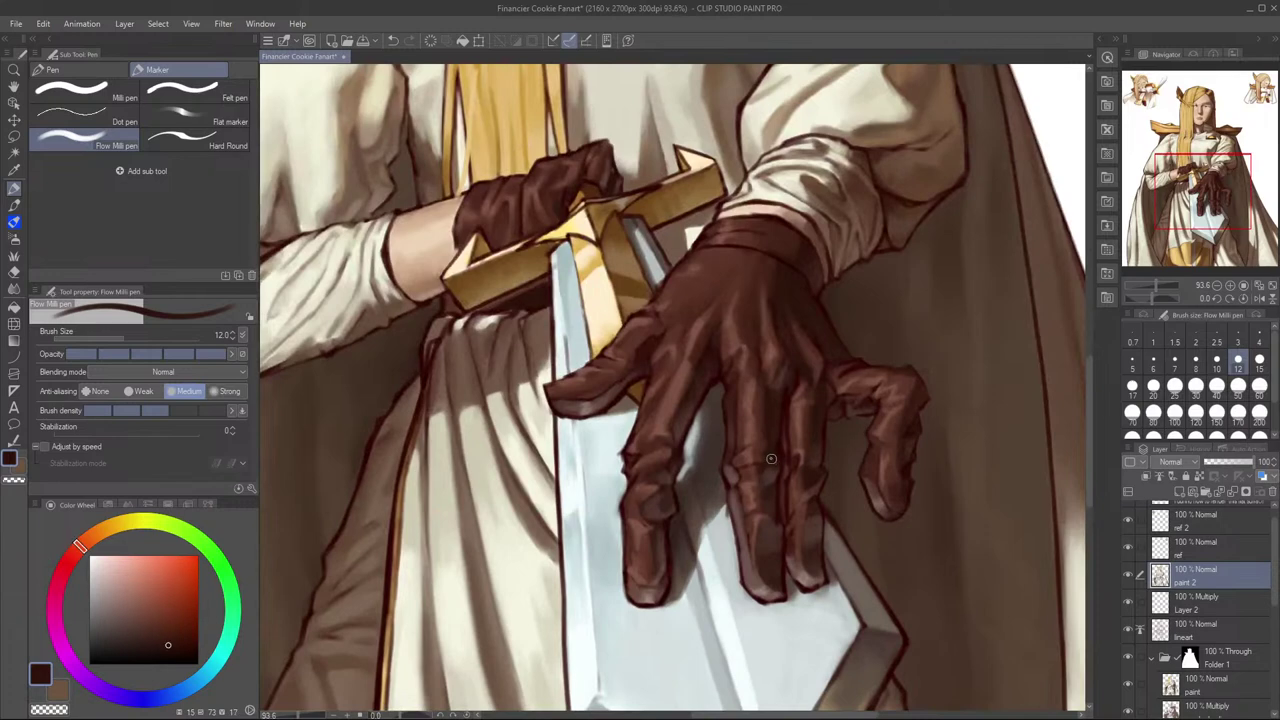
{"action": "left_click", "coordinate": [774, 477], "text": "alt"}
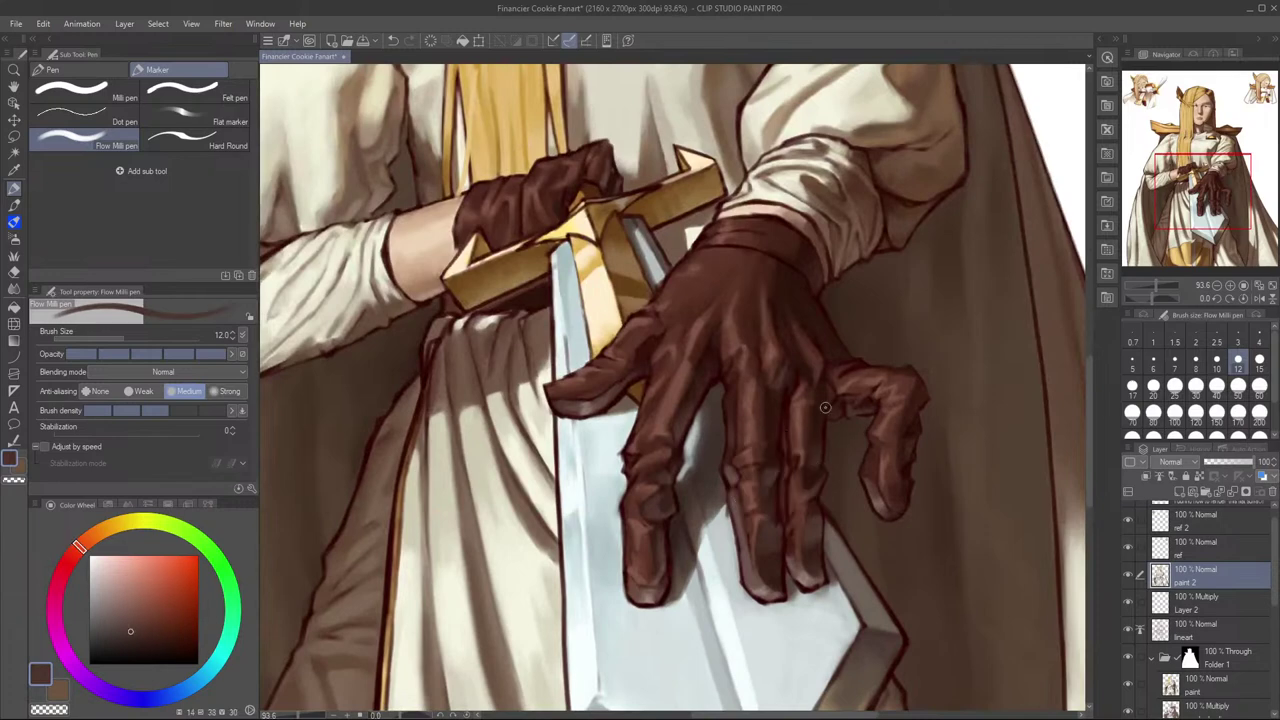
{"action": "key", "text": "h"}
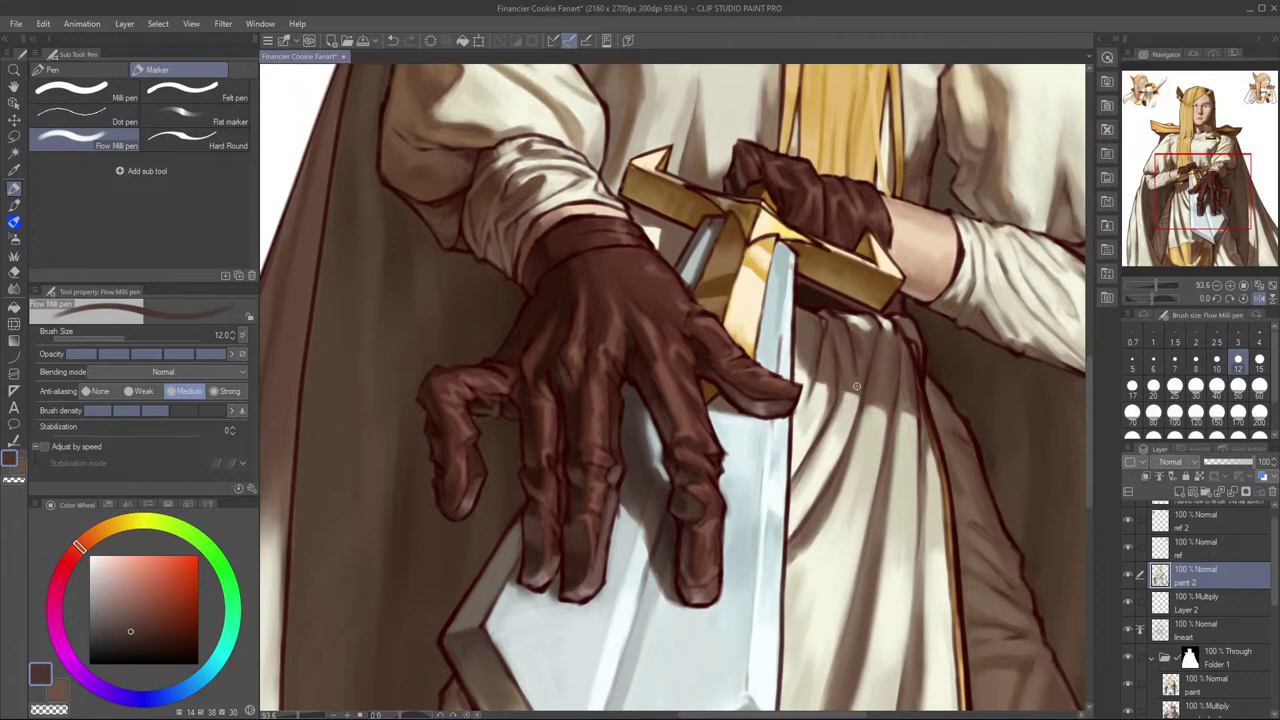
{"action": "left_click_drag", "start_coordinate": [636, 470], "coordinate": [672, 460]}
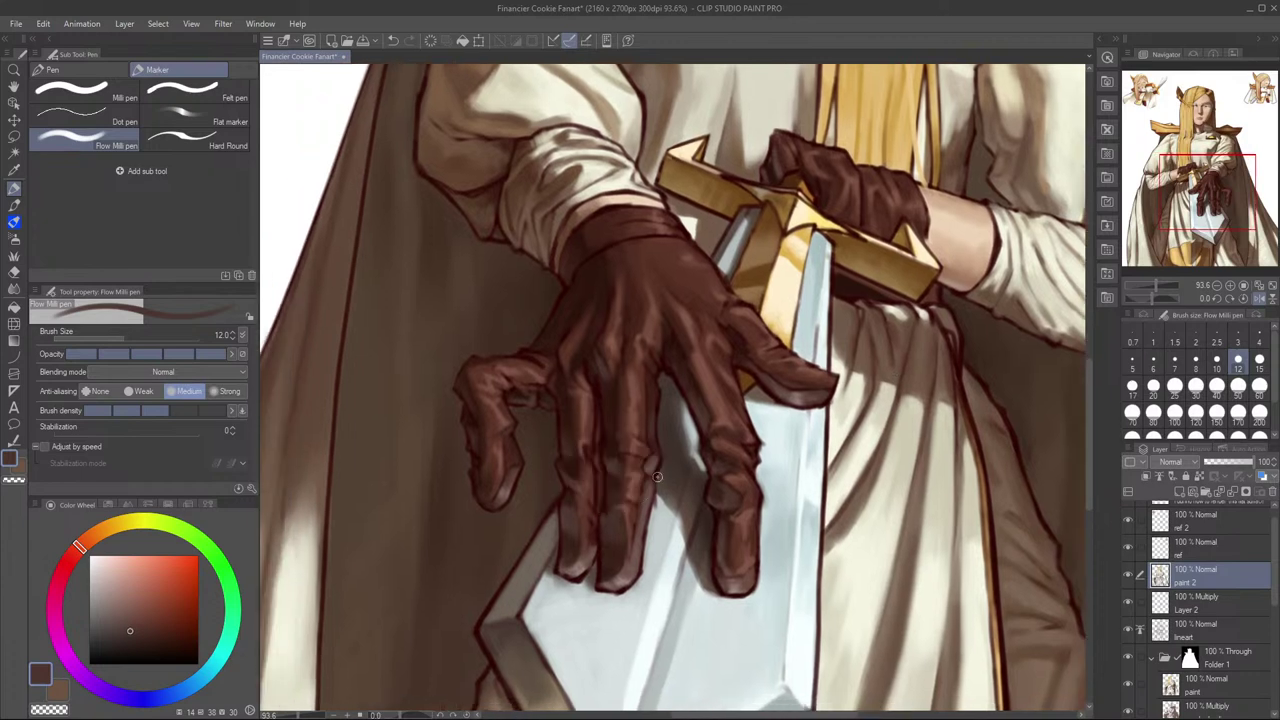
Step: Refine the middle finger's joint edge at pen size 8 and return the canvas to its unmirrored view
{"action": "key", "text": "bracketleft"}
{"action": "key", "text": "bracketleft"}
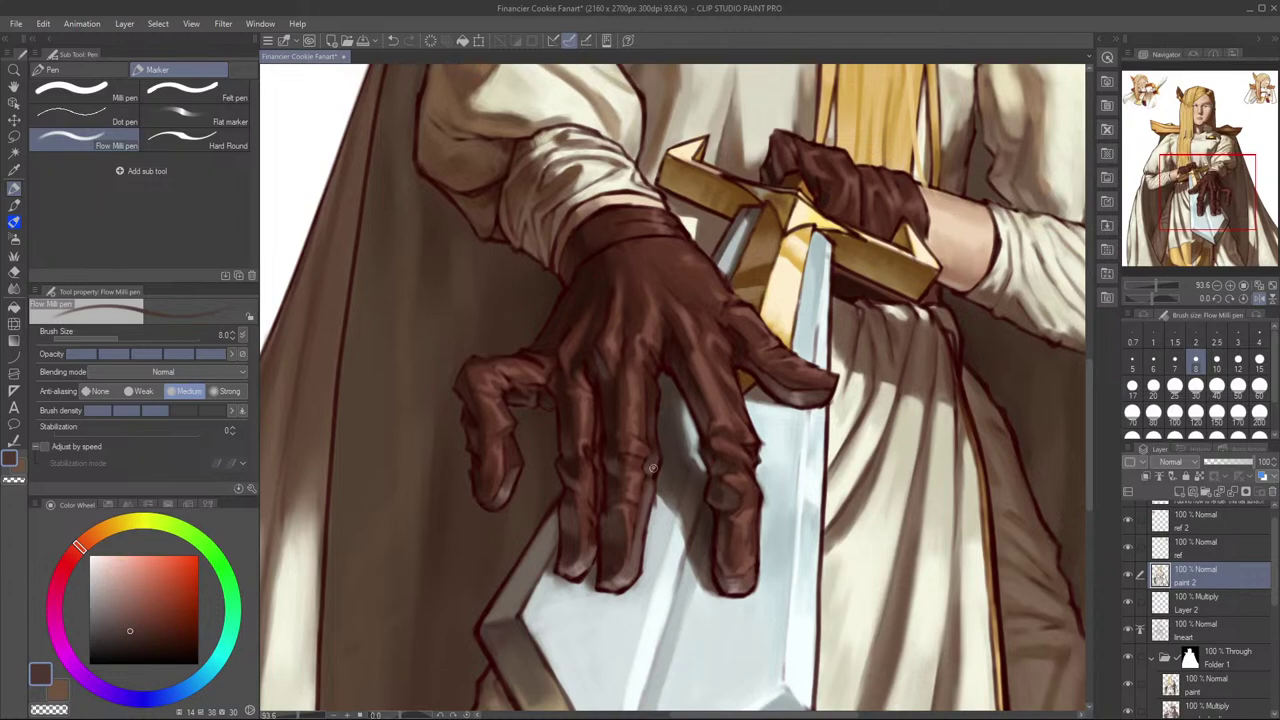
{"action": "key", "text": "h"}
{"action": "left_click_drag", "start_coordinate": [809, 462], "coordinate": [834, 453]}
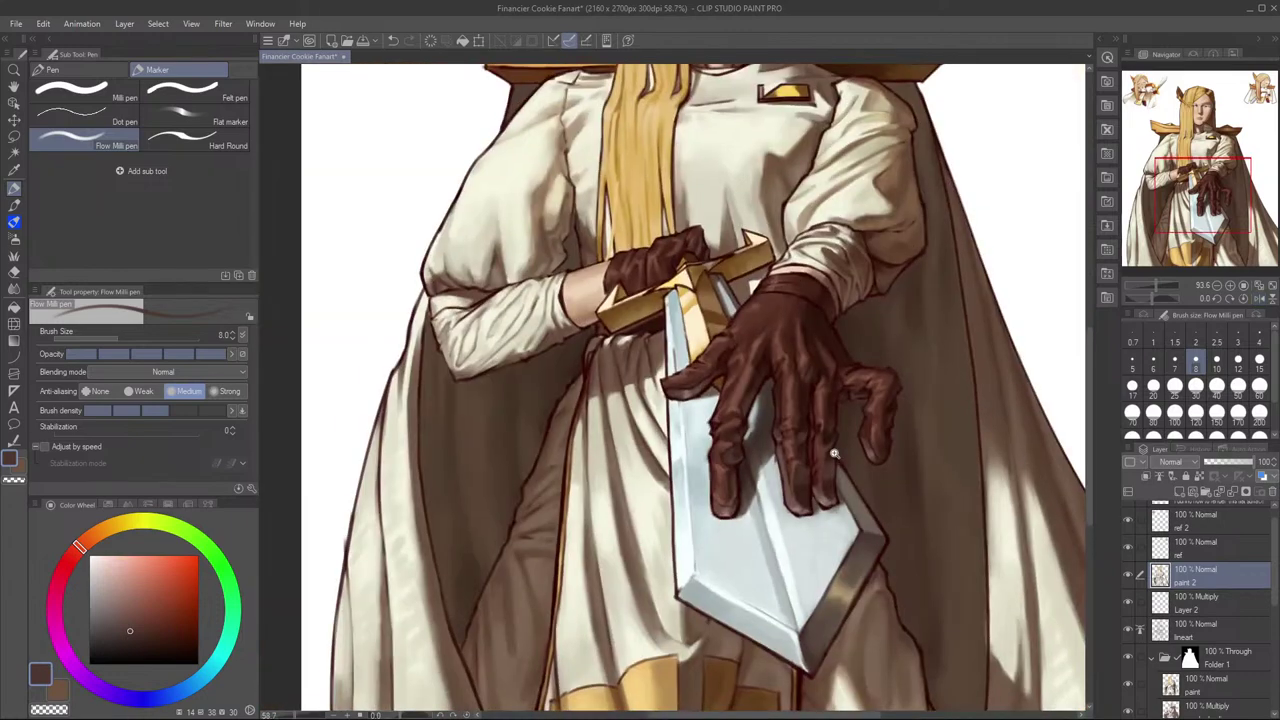
{"action": "scroll", "coordinate": [834, 453], "scroll_direction": "up", "scroll_amount": 2}
{"action": "scroll", "coordinate": [757, 487], "scroll_direction": "up", "scroll_amount": 4}
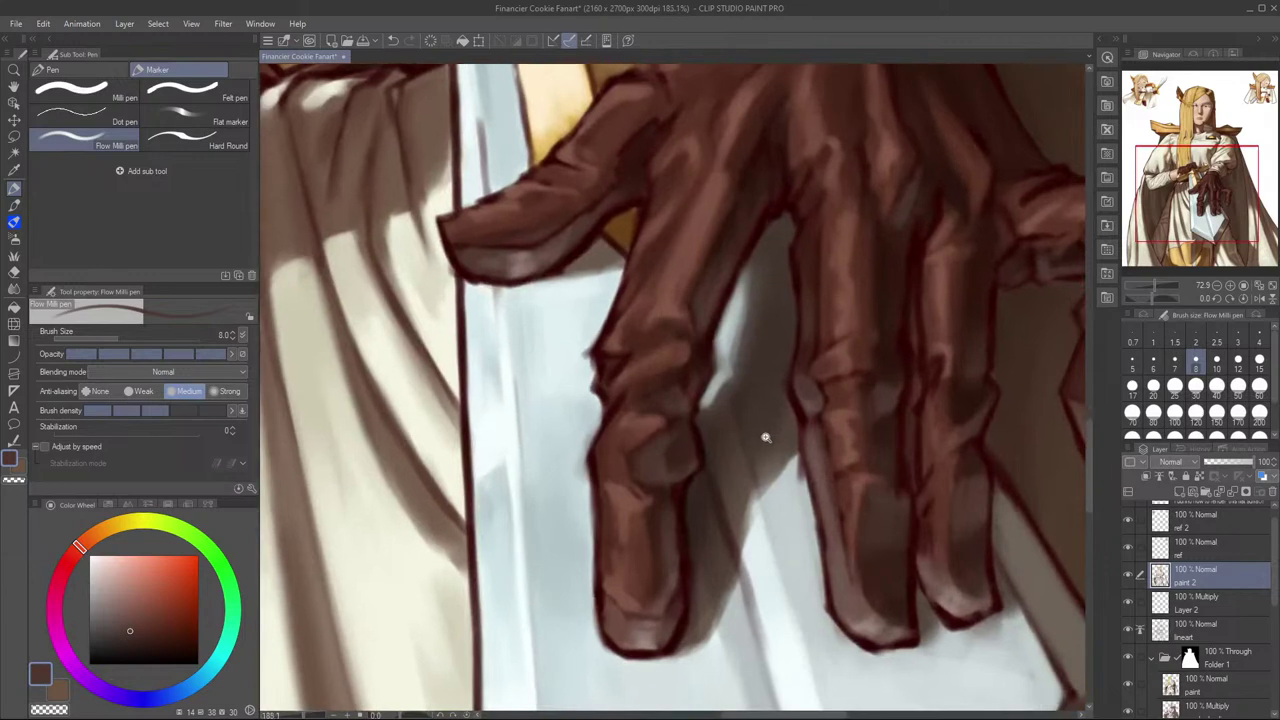
{"action": "scroll", "coordinate": [771, 449], "scroll_direction": "down", "scroll_amount": 2}
Step: Touch up the index finger's last joint with a sampled light greyish brown at pen sizes 12 and 10
{"action": "mouse_move", "coordinate": [701, 463]}
{"action": "left_mouse_down"}
{"action": "mouse_move", "coordinate": [711, 434]}
{"action": "mouse_move", "coordinate": [715, 467]}
{"action": "left_mouse_up"}
{"action": "key", "text": "bracketright"}
{"action": "key", "text": "bracketright"}
{"action": "key", "text": "bracketleft"}
{"action": "key", "text": "bracketright"}
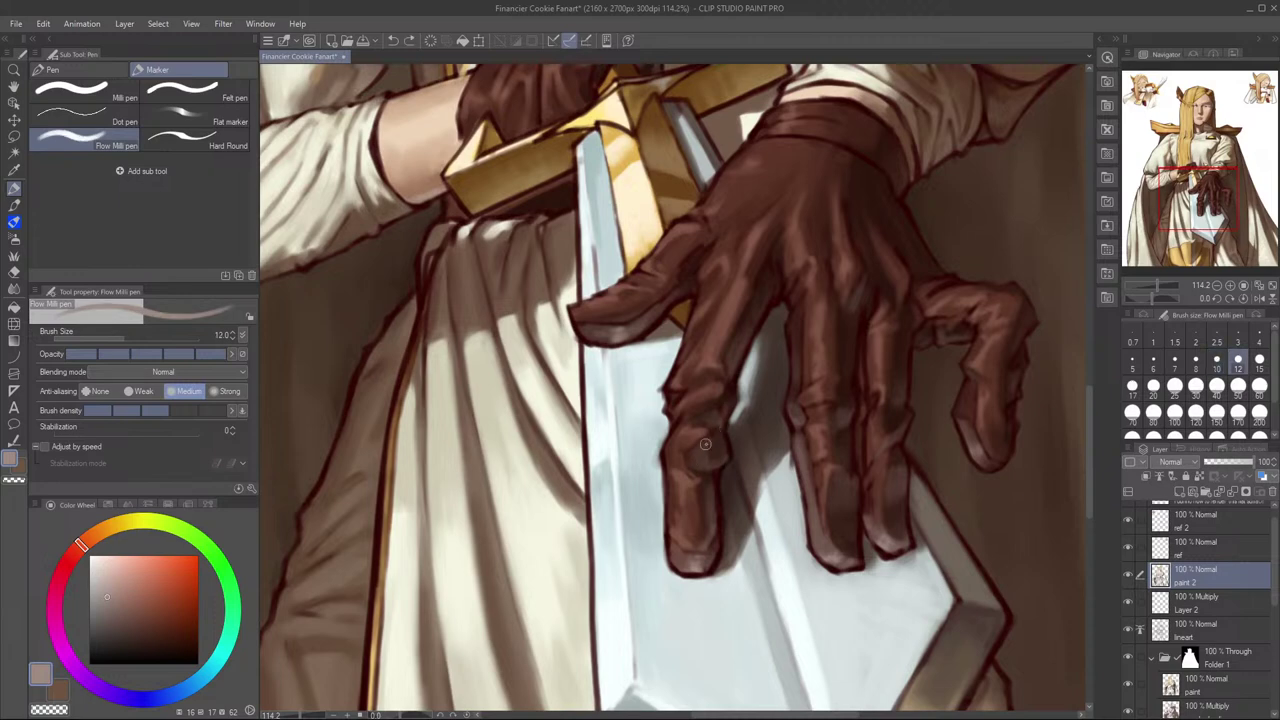
{"action": "key", "text": "bracketright"}
{"action": "key", "text": "j"}
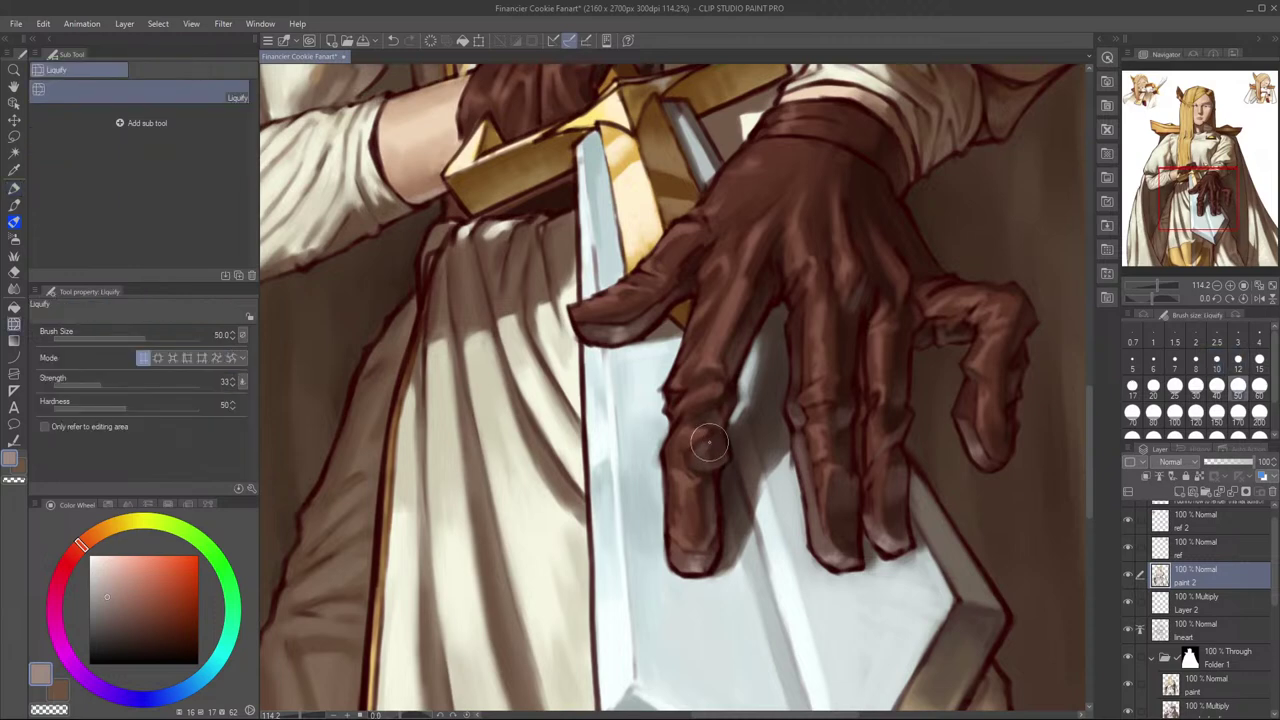
{"action": "key", "text": "bracketleft"}
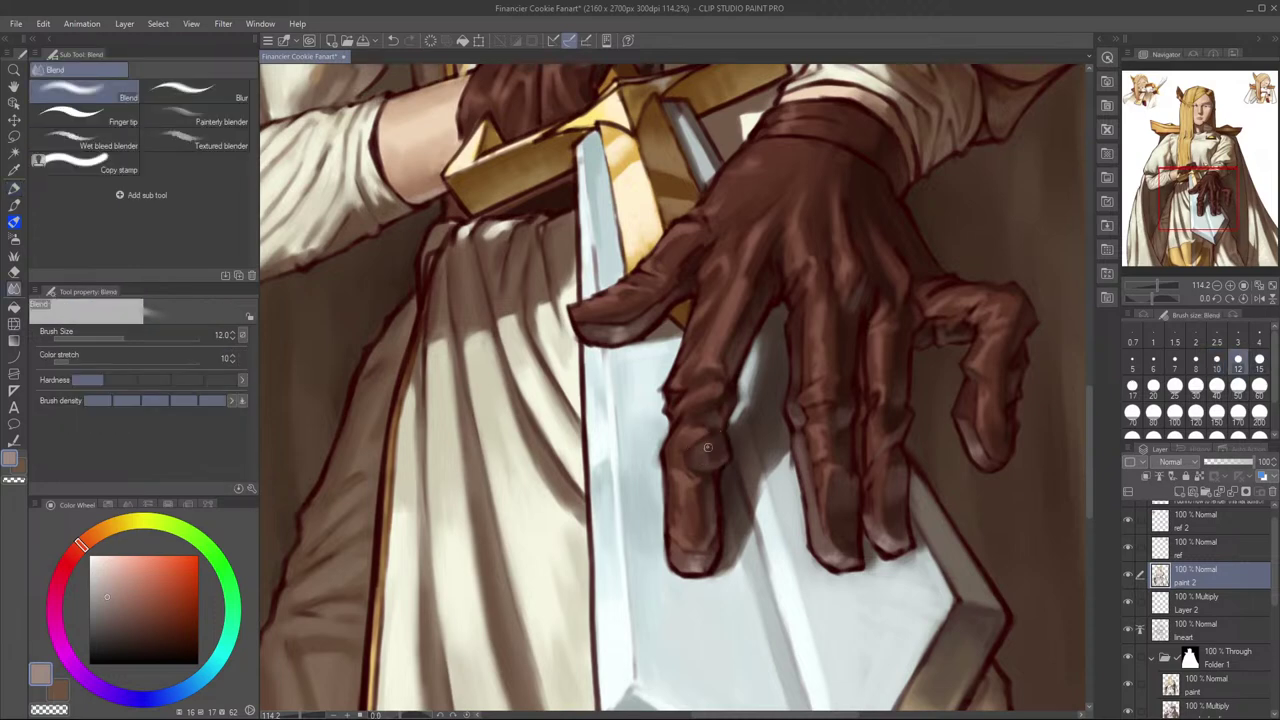
{"action": "key", "text": "p"}
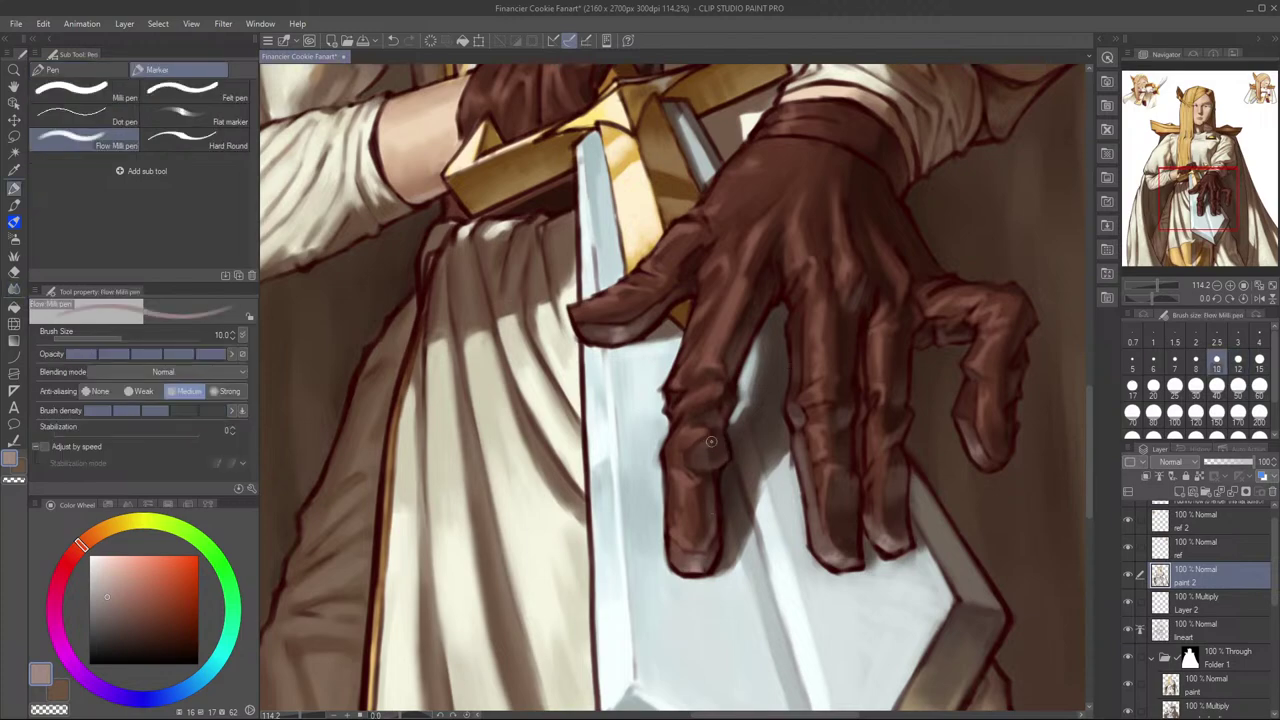
Step: Try a light stroke on the index finger's joint in the mirrored view and undo it
{"action": "scroll", "coordinate": [698, 461], "scroll_direction": "down", "scroll_amount": 3}
{"action": "scroll", "coordinate": [775, 455], "scroll_direction": "up", "scroll_amount": 2}
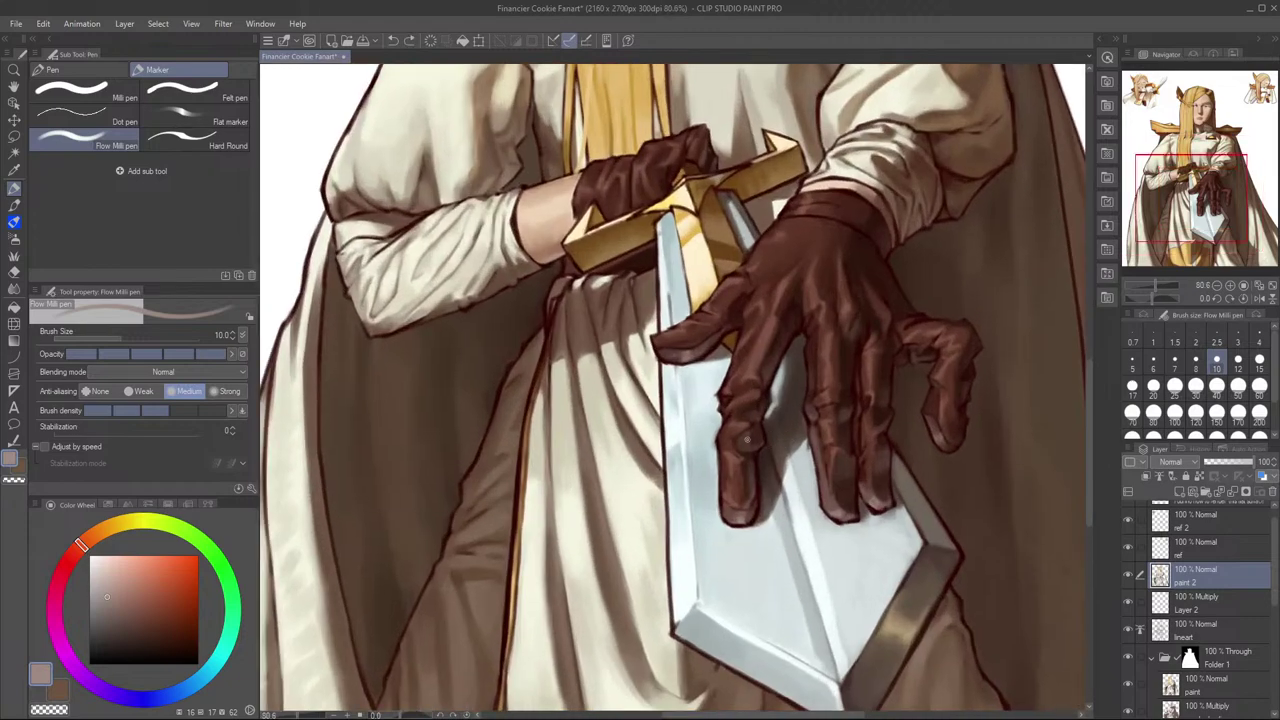
{"action": "key", "text": "h"}
{"action": "left_click_drag", "start_coordinate": [753, 469], "coordinate": [759, 469]}
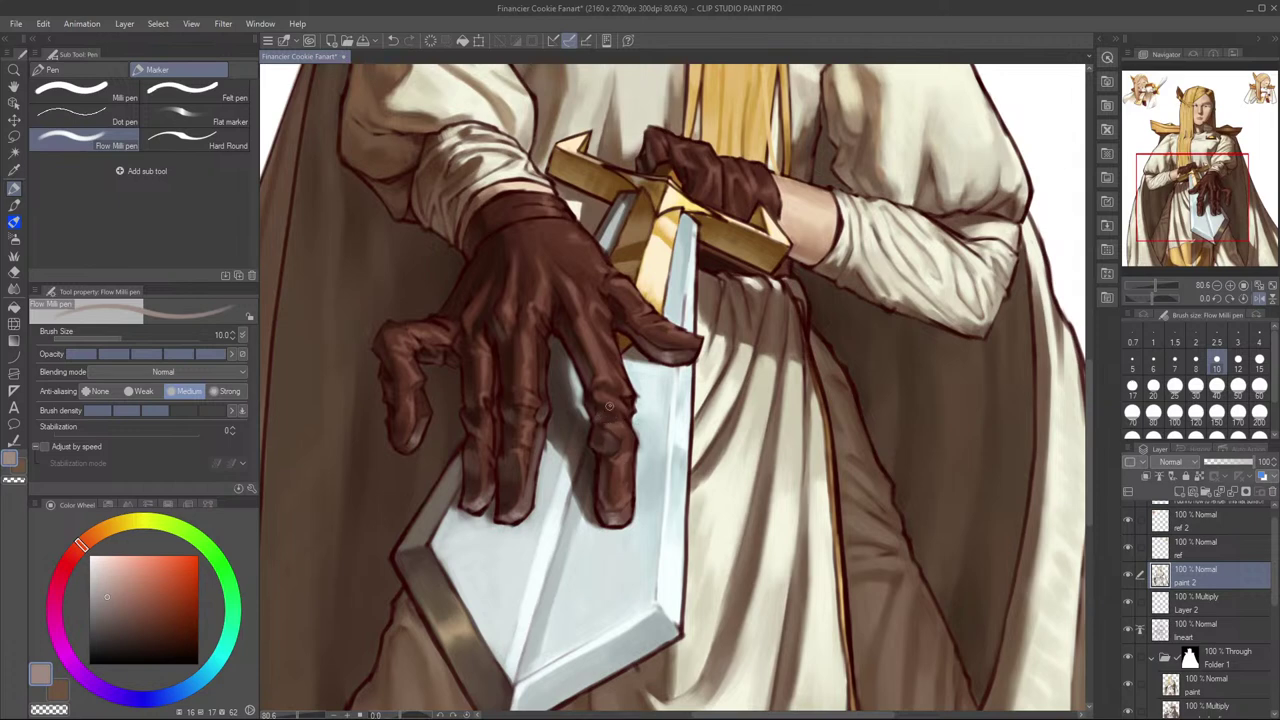
{"action": "left_click_drag", "start_coordinate": [600, 415], "coordinate": [604, 423]}
{"action": "key", "text": "ctrl+z"}
{"action": "key", "text": "h"}
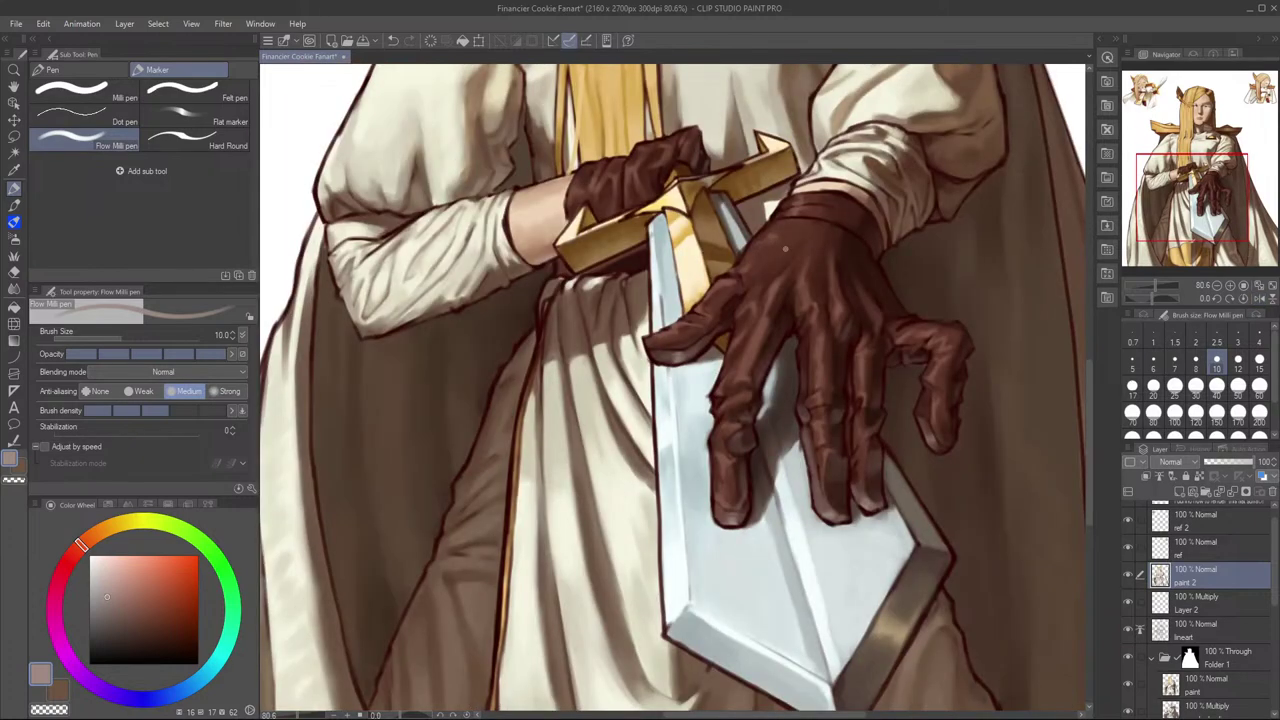
Step: Compare the gloved hand with the paint 2 layer hidden and shown, and check the figure mirrored
{"action": "left_click_drag", "start_coordinate": [925, 373], "coordinate": [912, 386]}
{"action": "scroll", "coordinate": [920, 420], "scroll_direction": "down", "scroll_amount": 3}
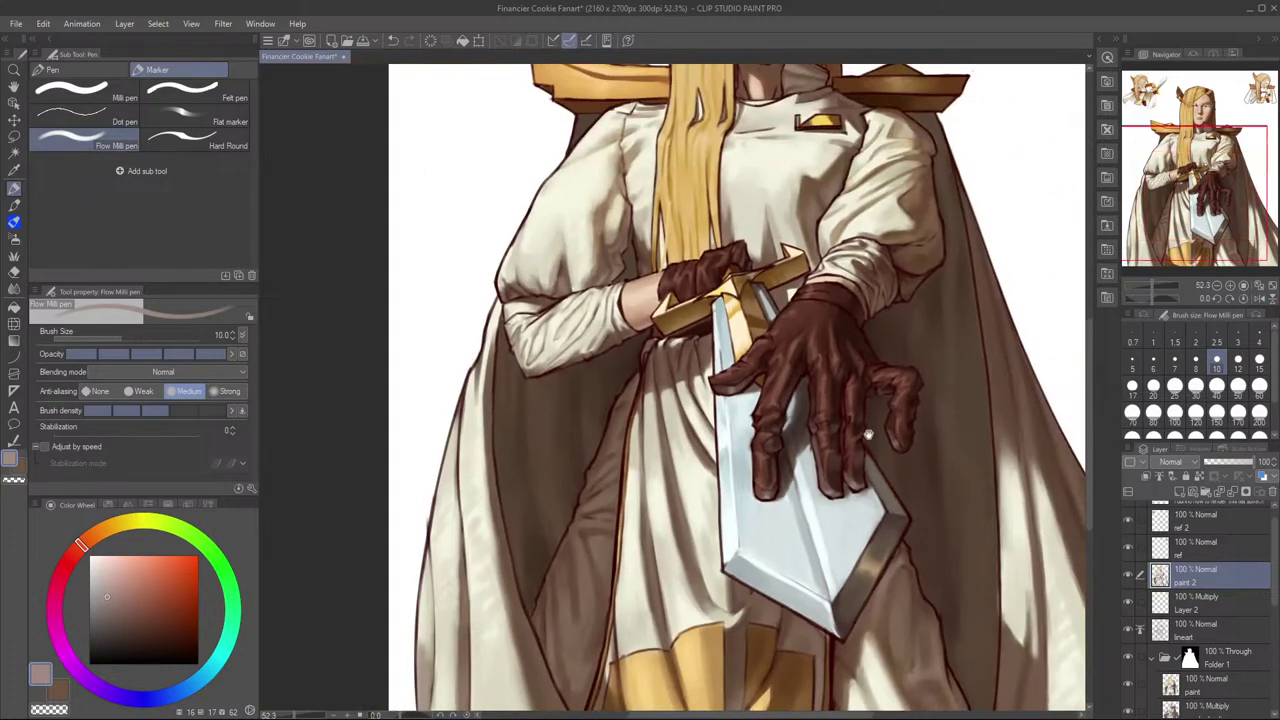
{"action": "scroll", "coordinate": [870, 420], "scroll_direction": "up", "scroll_amount": 5}
{"action": "scroll", "coordinate": [856, 403], "scroll_direction": "down", "scroll_amount": 2}
{"action": "scroll", "coordinate": [880, 467], "scroll_direction": "down", "scroll_amount": 2}
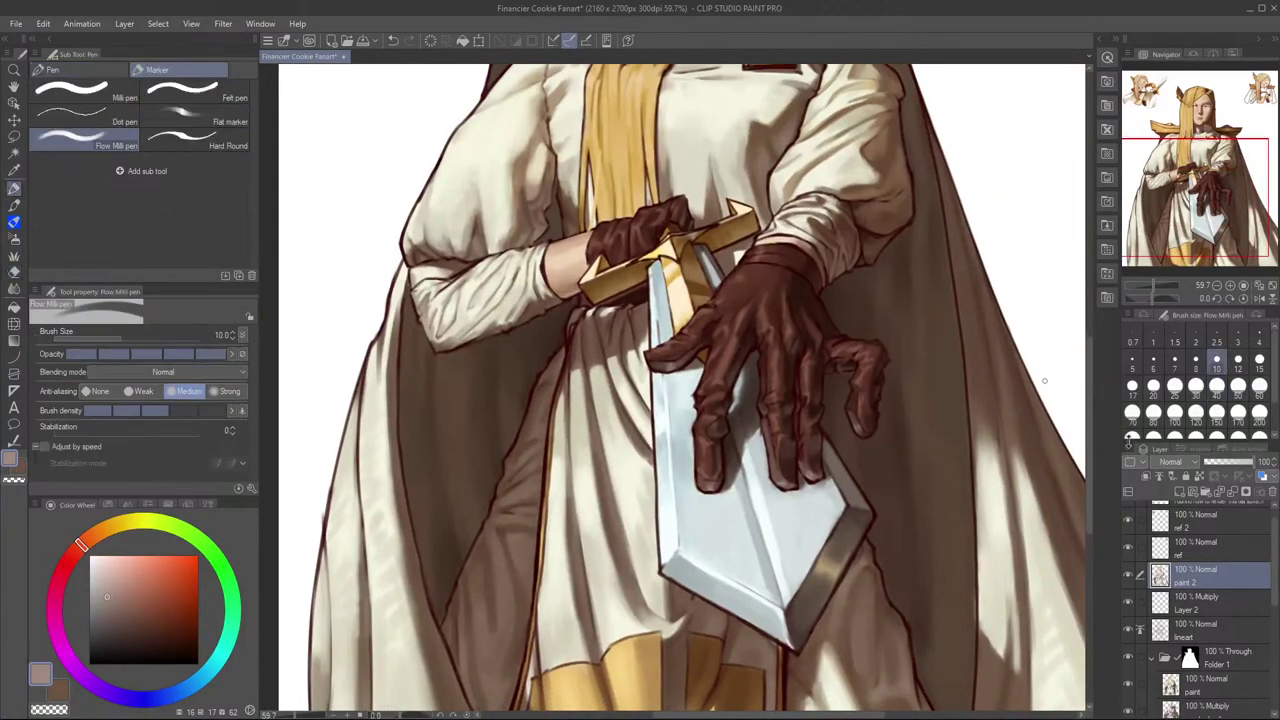
{"action": "left_click", "coordinate": [1128, 577]}
{"action": "left_click", "coordinate": [1128, 577]}
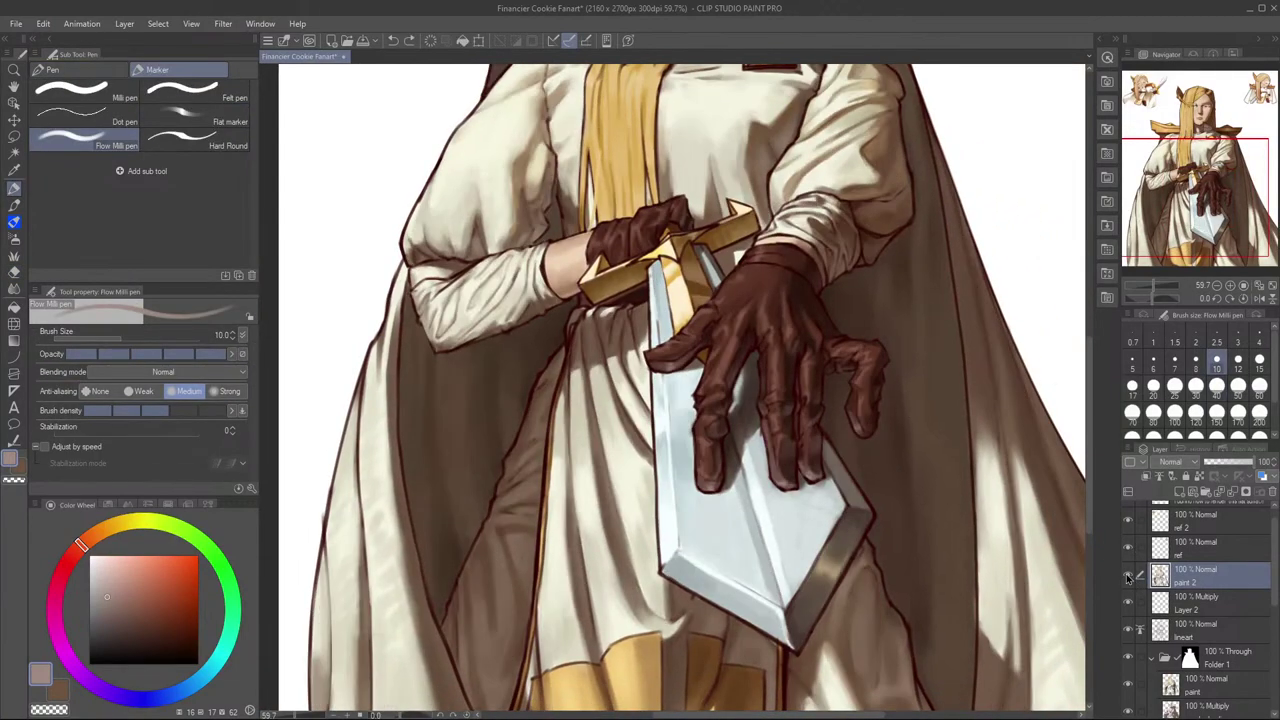
{"action": "left_click", "coordinate": [1128, 577]}
{"action": "left_click", "coordinate": [1130, 577]}
{"action": "left_click", "coordinate": [1131, 578]}
{"action": "left_click", "coordinate": [1131, 578]}
{"action": "key", "text": "h"}
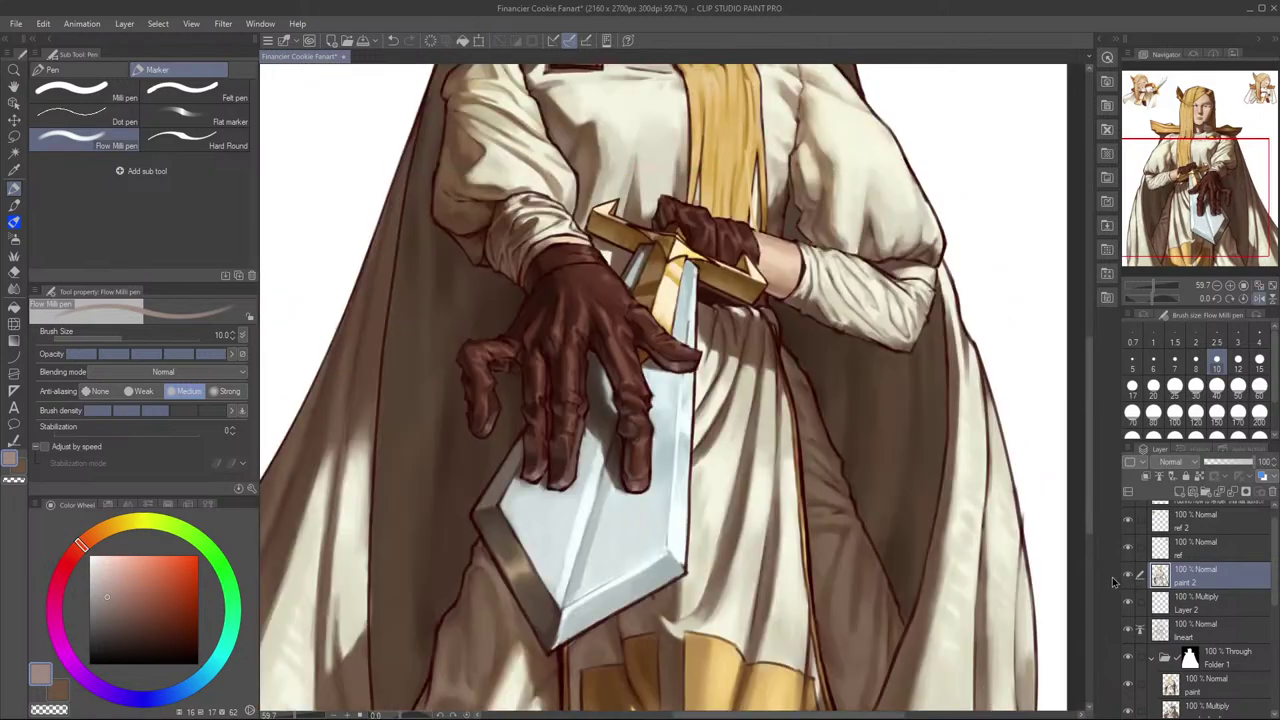
{"action": "key", "text": "h"}
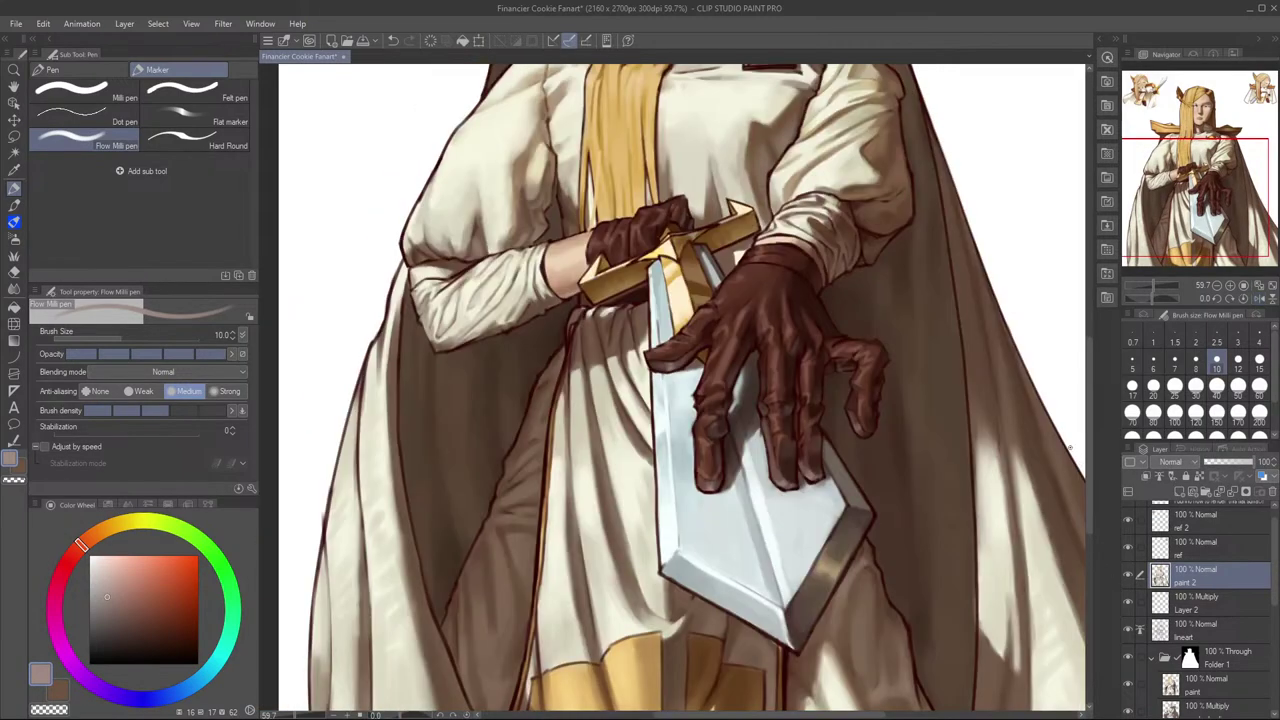
Step: Sharpen the index finger's outline with a sampled near-black brown at pen size 8, undoing the last stroke
{"action": "scroll", "coordinate": [702, 449], "scroll_direction": "up", "scroll_amount": 4}
{"action": "left_click", "coordinate": [698, 448], "text": "alt"}
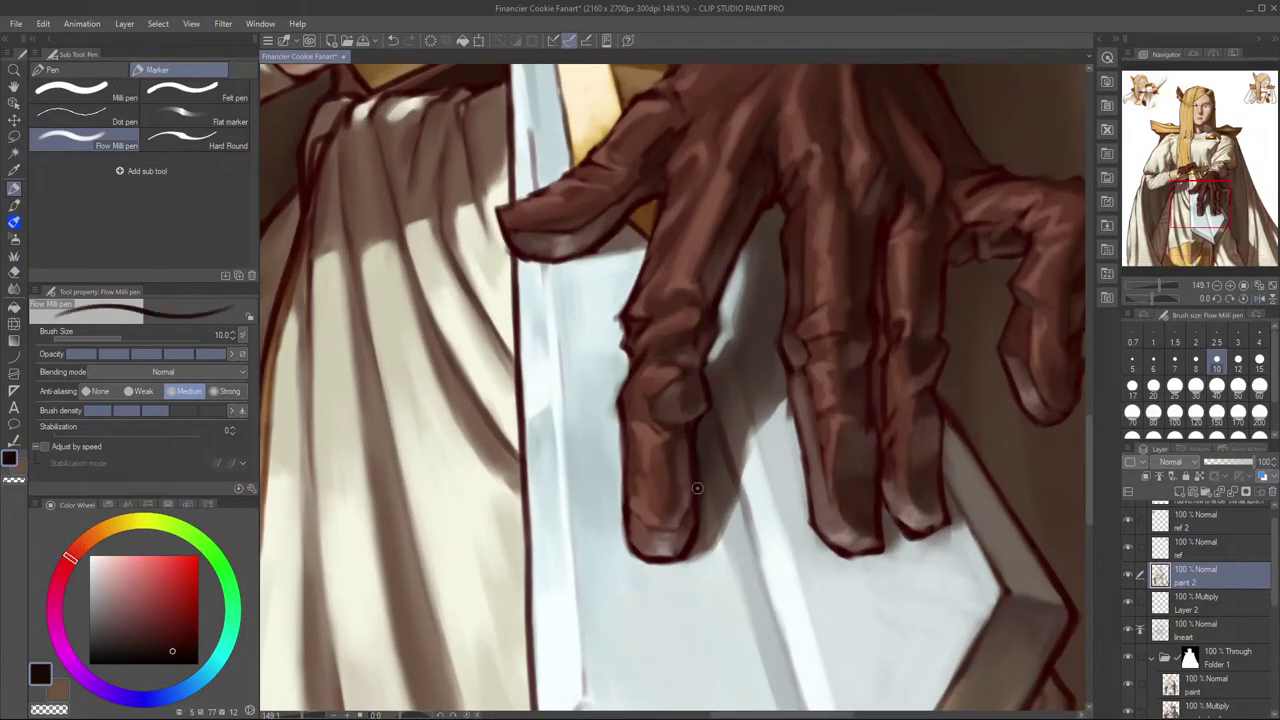
{"action": "key", "text": "bracketleft"}
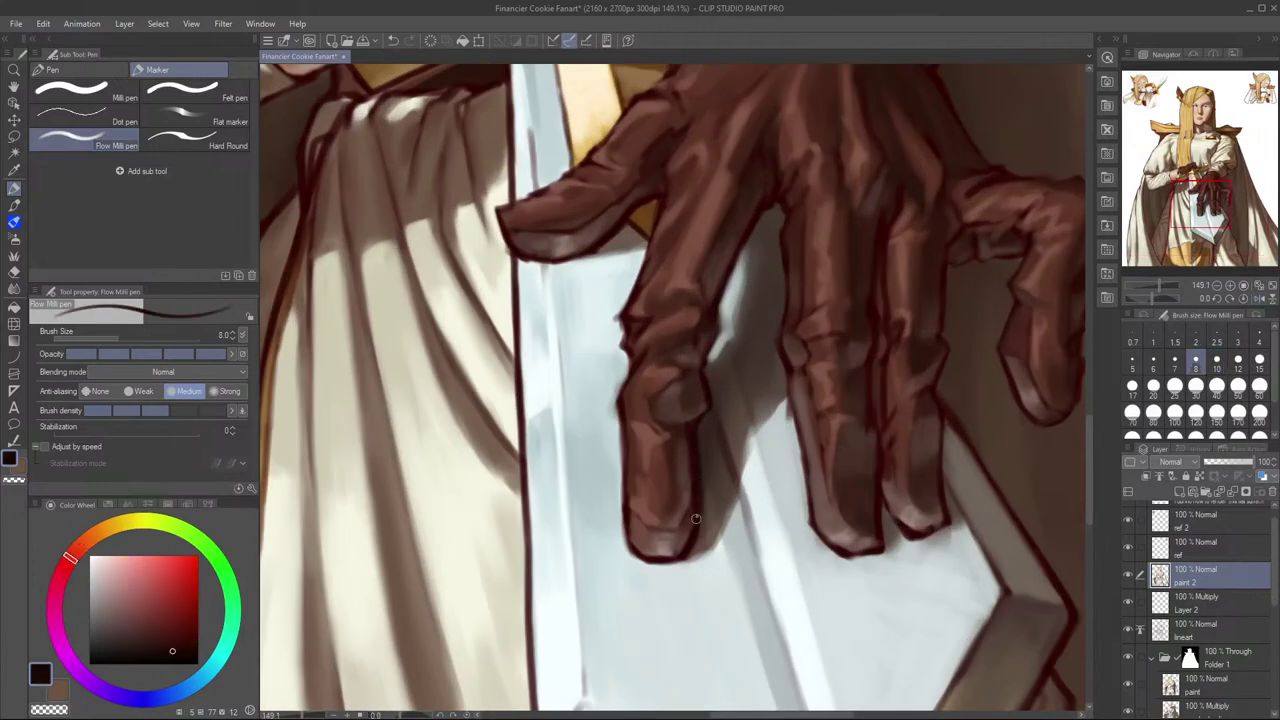
{"action": "scroll", "coordinate": [745, 490], "scroll_direction": "down", "scroll_amount": 2}
{"action": "scroll", "coordinate": [798, 446], "scroll_direction": "up", "scroll_amount": 2}
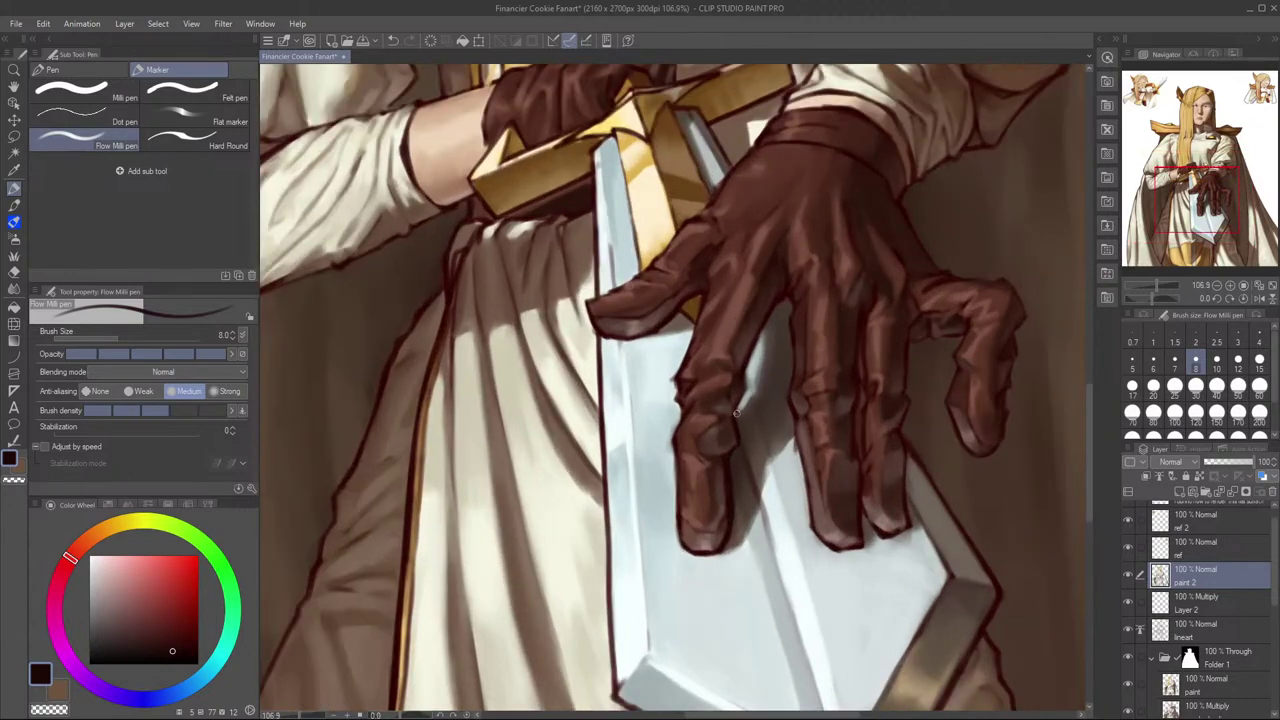
{"action": "scroll", "coordinate": [744, 390], "scroll_direction": "down", "scroll_amount": 2}
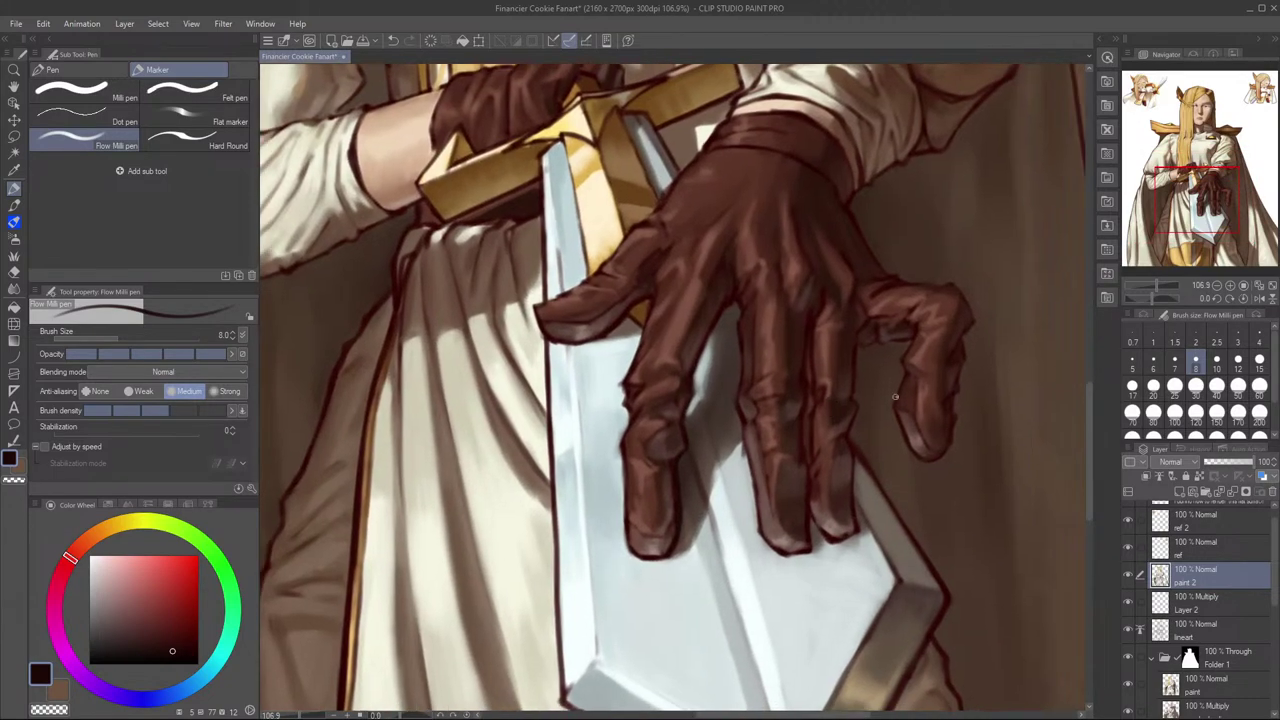
{"action": "key", "text": "ctrl+z"}
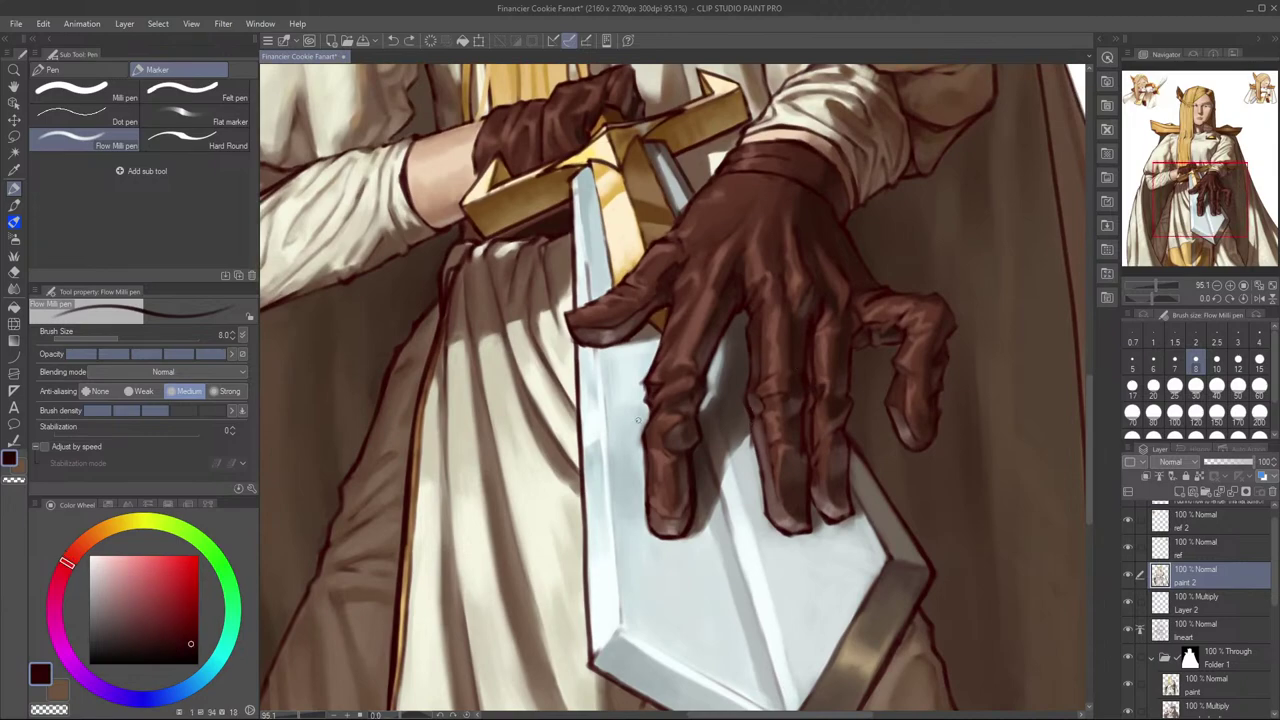
Step: Reinforce the dark outlines of the glove's fingers with a sampled very dark red-brown at size 8
{"action": "scroll", "coordinate": [655, 541], "scroll_direction": "up", "scroll_amount": 5}
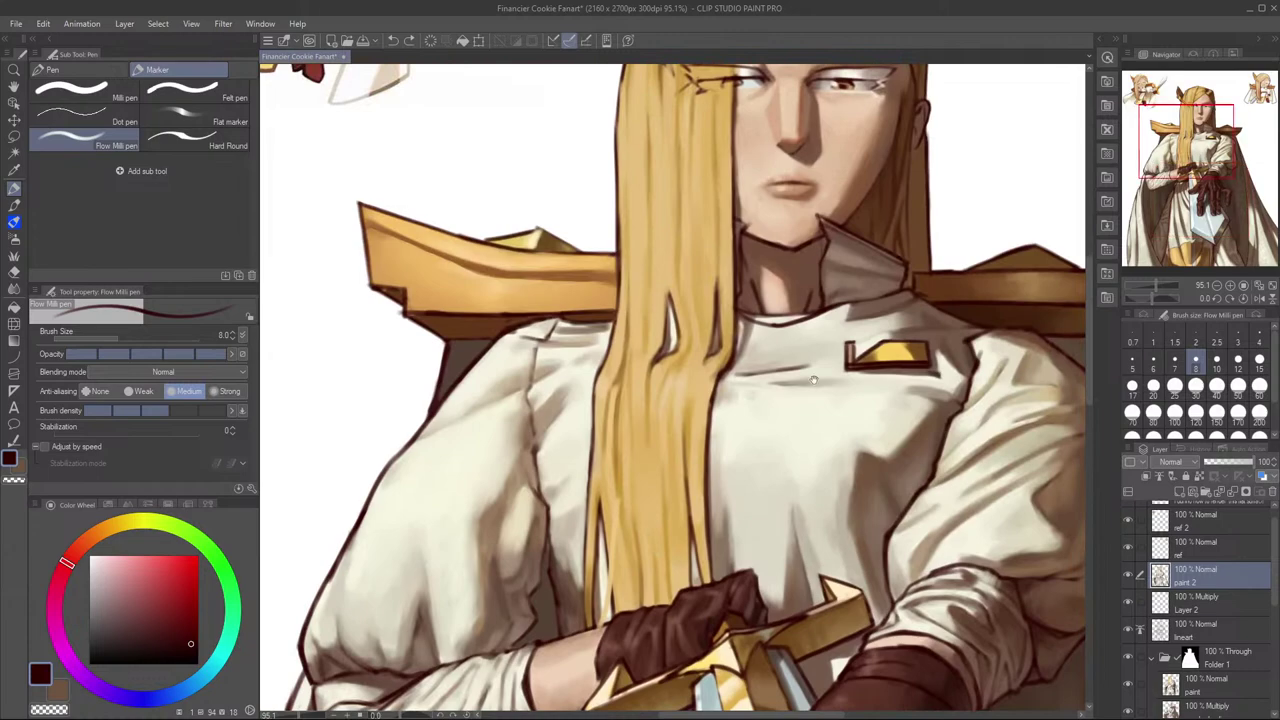
{"action": "scroll", "coordinate": [655, 541], "scroll_direction": "down", "scroll_amount": 5}
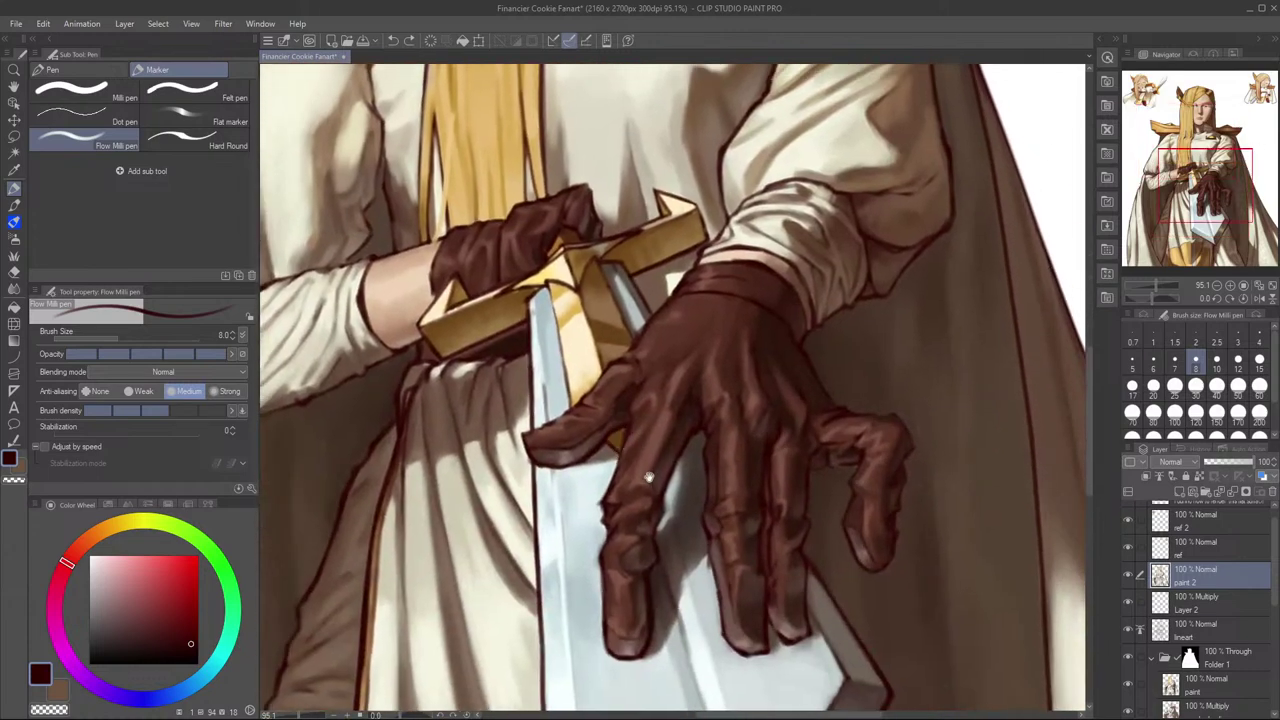
{"action": "scroll", "coordinate": [650, 470], "scroll_direction": "down", "scroll_amount": 2}
{"action": "left_click", "coordinate": [845, 252], "text": "alt"}
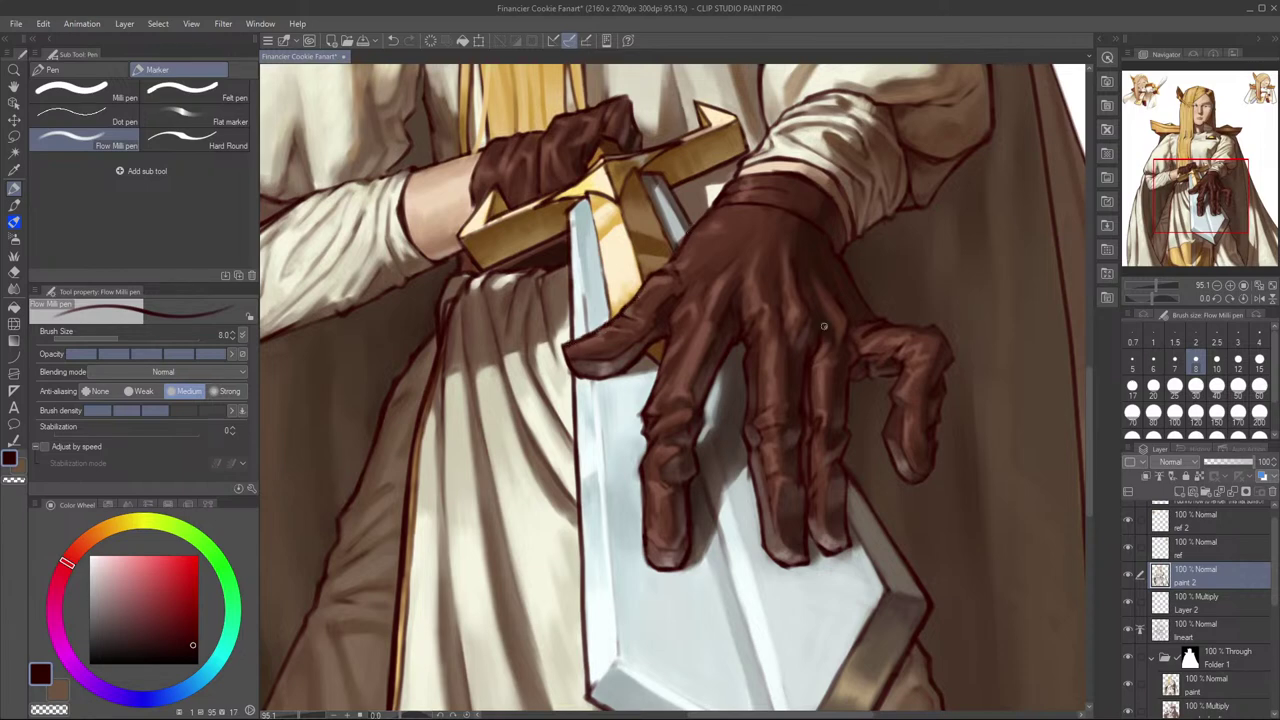
{"action": "left_click_drag", "start_coordinate": [824, 326], "coordinate": [762, 330]}
{"action": "left_click_drag", "start_coordinate": [930, 392], "coordinate": [963, 394]}
{"action": "left_click_drag", "start_coordinate": [881, 339], "coordinate": [806, 398]}
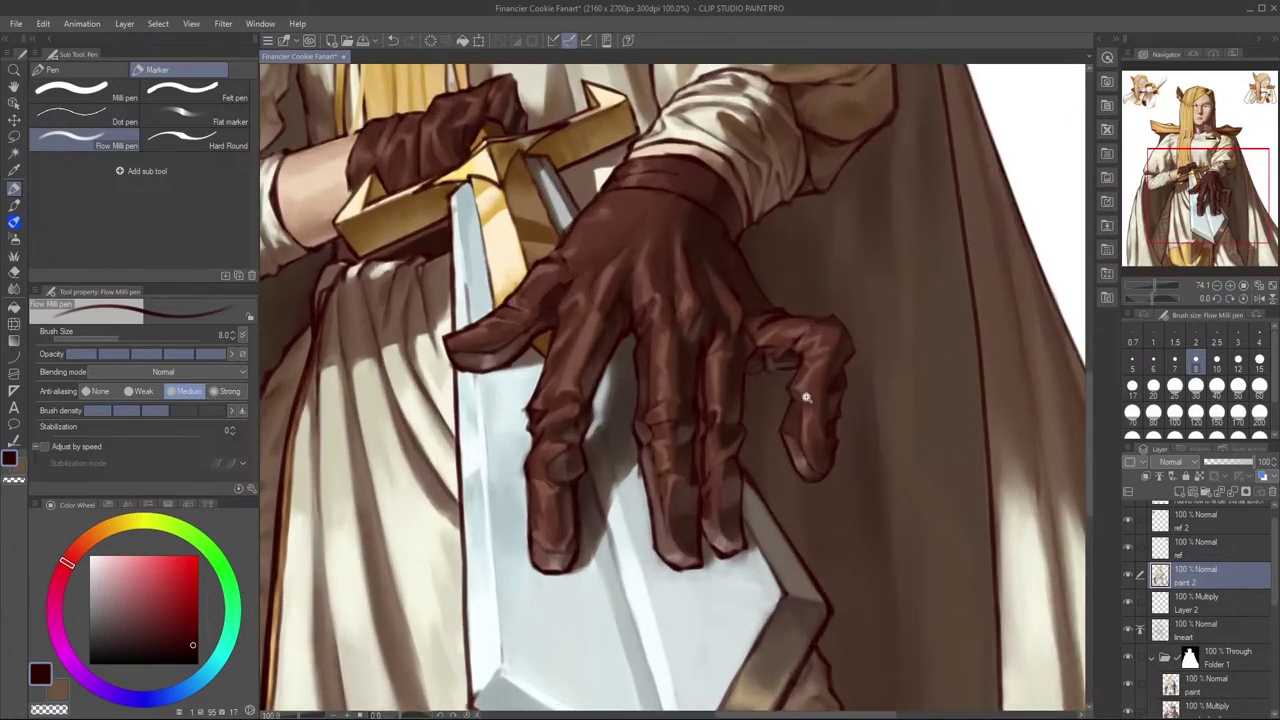
{"action": "scroll", "coordinate": [788, 430], "scroll_direction": "up", "scroll_amount": 2}
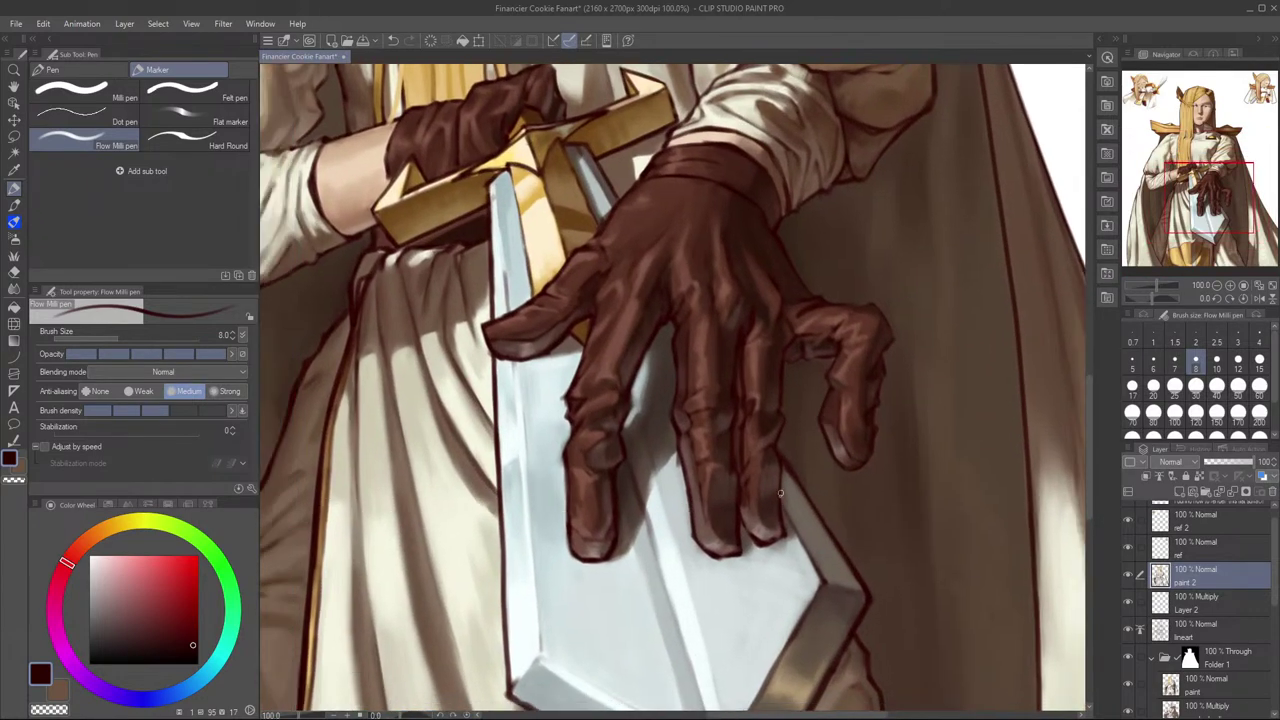
{"action": "scroll", "coordinate": [783, 477], "scroll_direction": "down", "scroll_amount": 2}
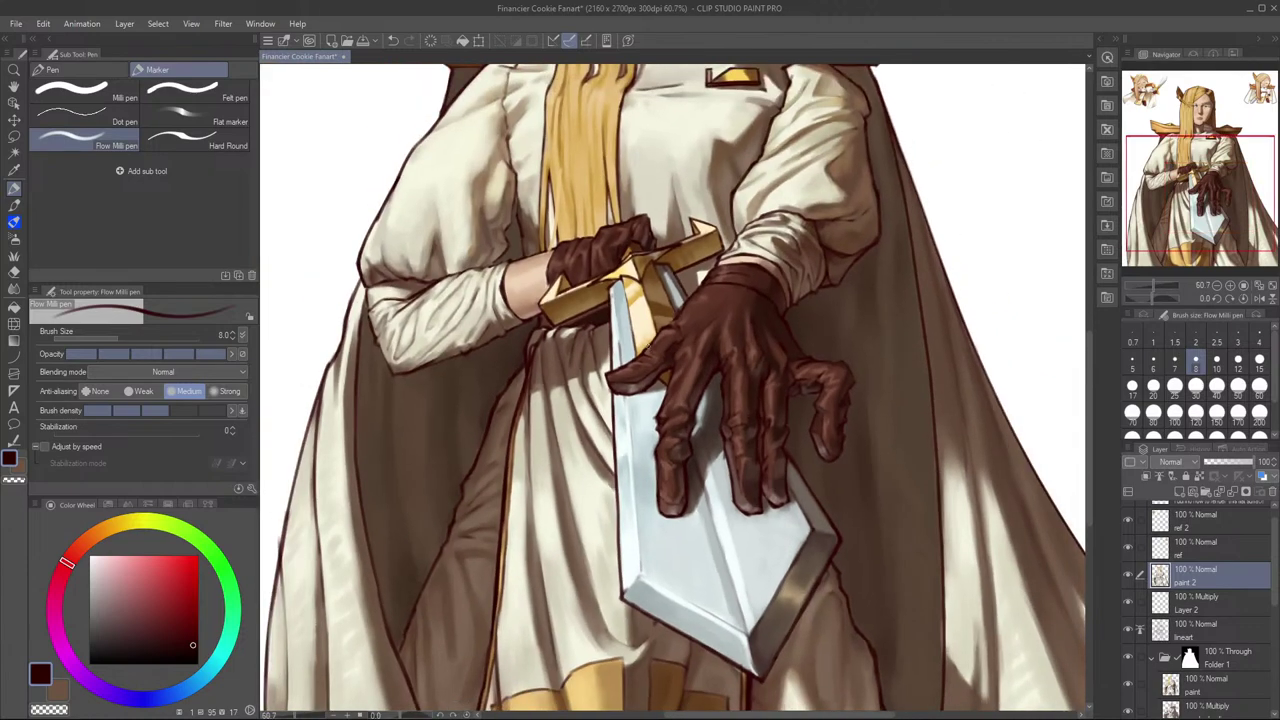
Step: Compare the rendered glove against the layers beneath by repeatedly hiding and showing the paint 2 layer
{"action": "left_click", "coordinate": [1129, 578]}
{"action": "left_click", "coordinate": [1129, 578]}
{"action": "left_click", "coordinate": [1129, 578]}
{"action": "left_click", "coordinate": [1129, 578]}
{"action": "left_click", "coordinate": [1130, 578]}
{"action": "left_click", "coordinate": [1130, 578]}
{"action": "scroll", "coordinate": [727, 432], "scroll_direction": "up", "scroll_amount": 2}
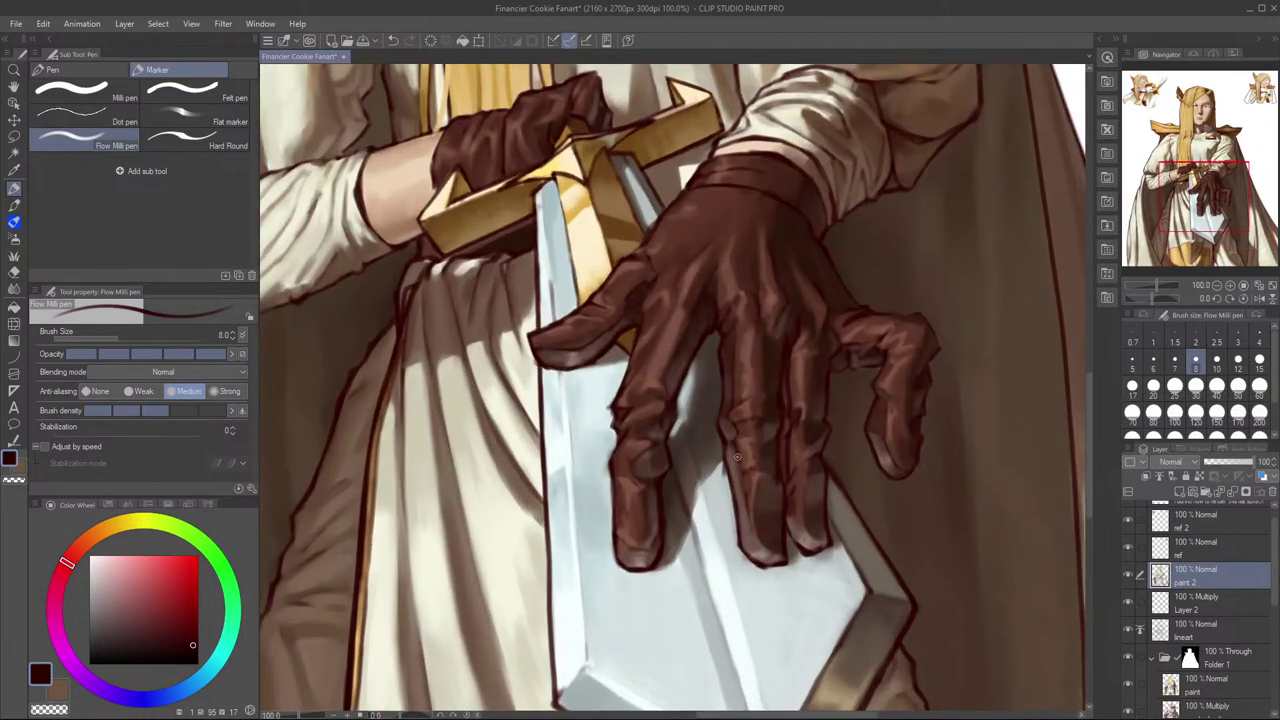
{"action": "left_click", "coordinate": [1129, 578]}
{"action": "left_click", "coordinate": [1129, 578]}
{"action": "left_click", "coordinate": [1129, 576]}
{"action": "left_click", "coordinate": [1129, 576]}
Step: Darken the edge of the middle fingertip with a very dark red-brown stroke and compare it with paint 2 hidden
{"action": "left_click_drag", "start_coordinate": [742, 509], "coordinate": [756, 546]}
{"action": "left_click", "coordinate": [1128, 576]}
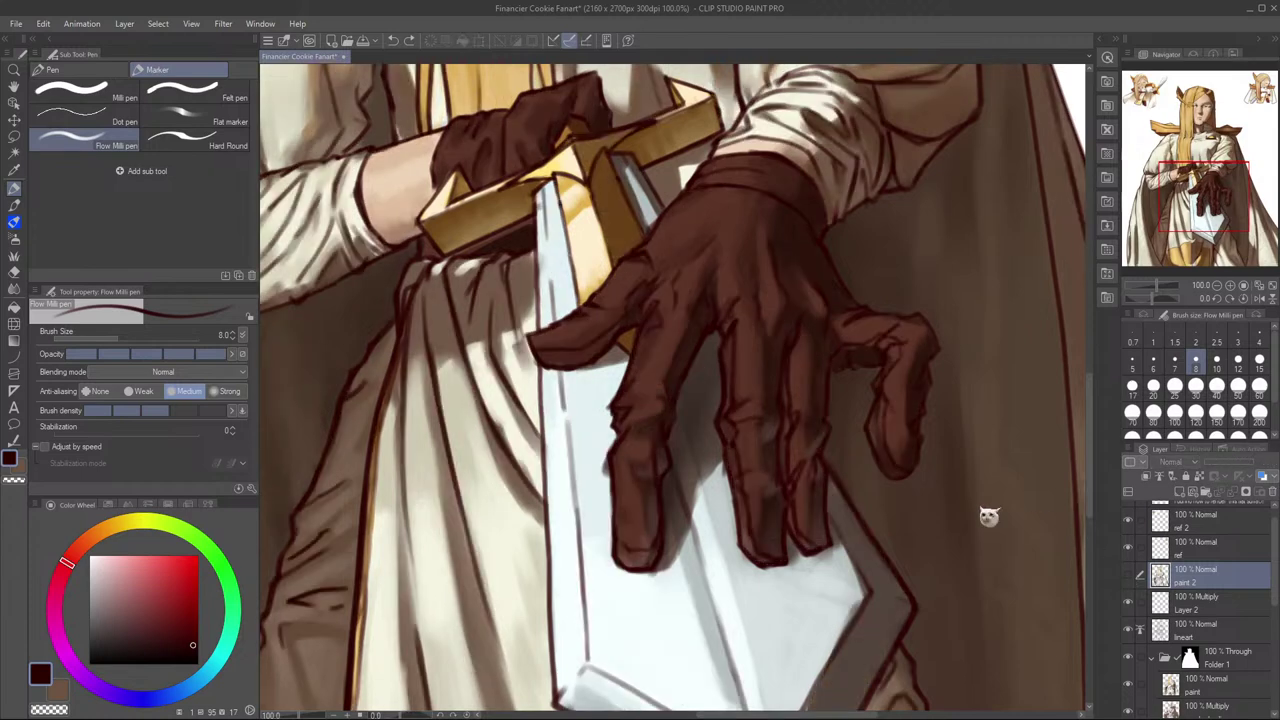
{"action": "left_click", "coordinate": [1128, 574]}
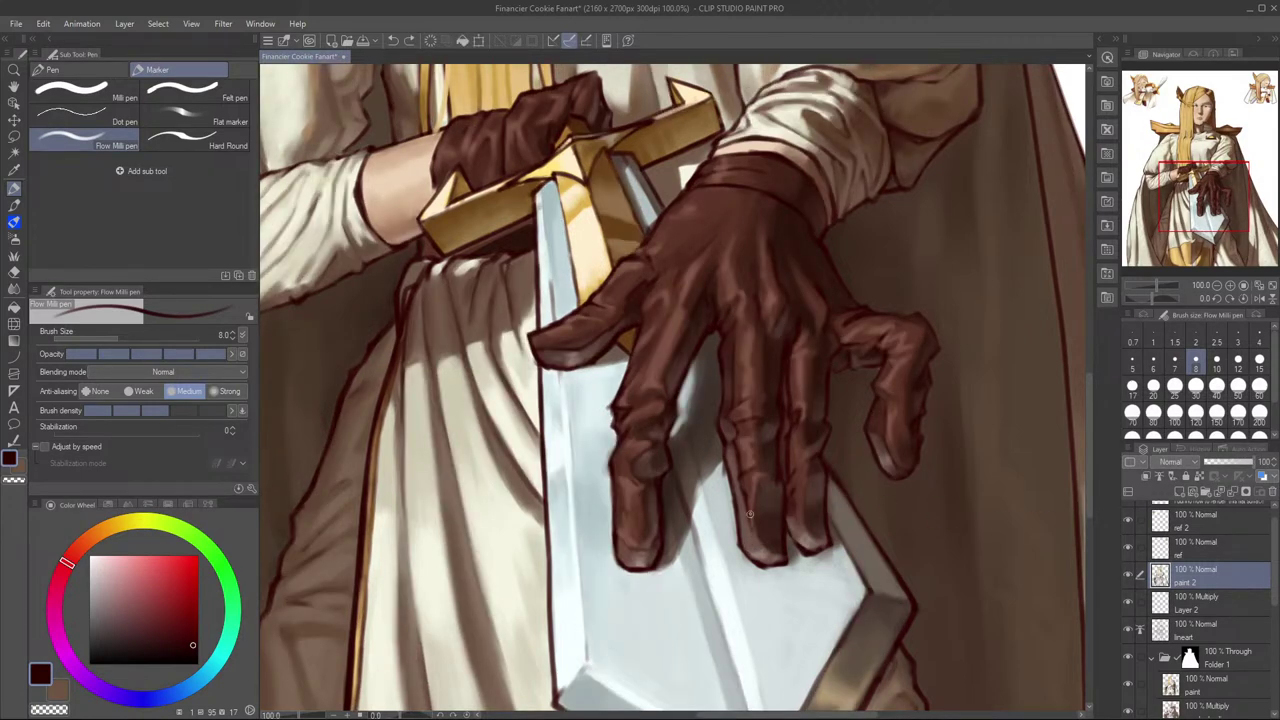
Step: Try several very dark strokes along the middle fingertip's edges in normal and mirrored views, undoing the attempts
{"action": "left_click_drag", "start_coordinate": [747, 501], "coordinate": [760, 547]}
{"action": "key", "text": "ctrl+z"}
{"action": "left_click_drag", "start_coordinate": [745, 501], "coordinate": [756, 544]}
{"action": "key", "text": "ctrl+z"}
{"action": "left_click_drag", "start_coordinate": [747, 501], "coordinate": [758, 543]}
{"action": "key", "text": "h"}
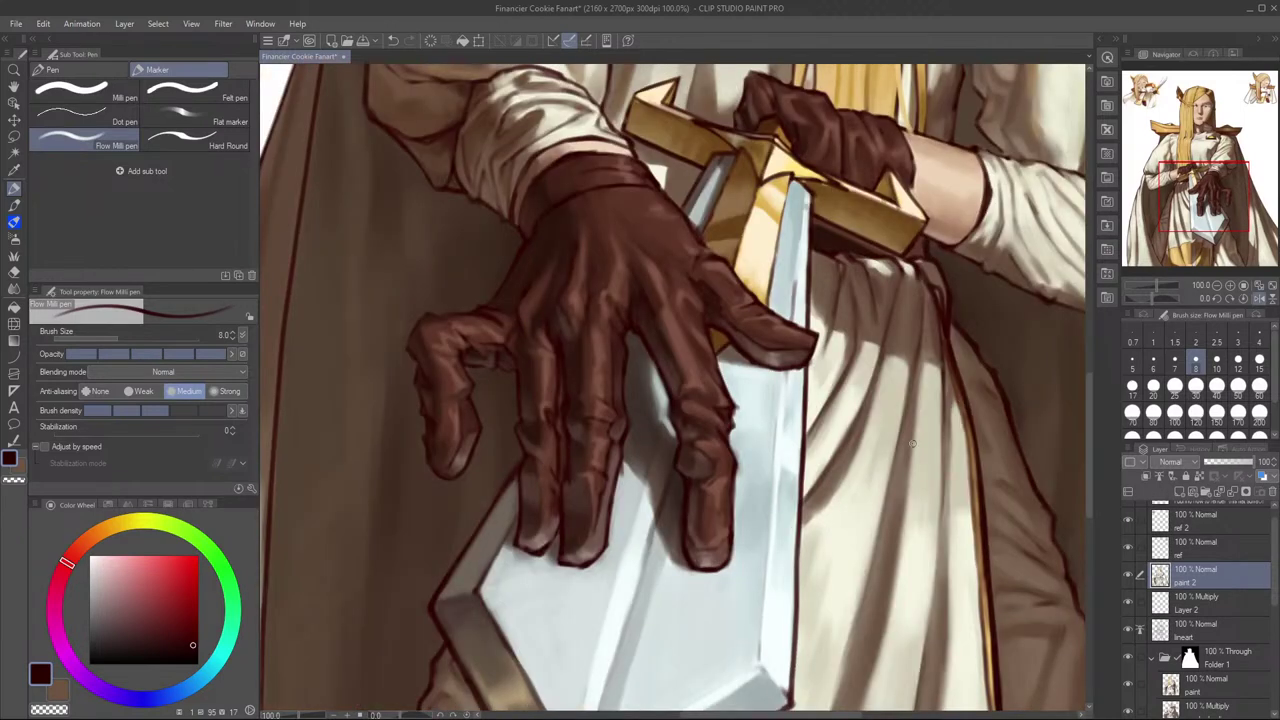
{"action": "left_click_drag", "start_coordinate": [598, 523], "coordinate": [583, 552]}
{"action": "key", "text": "ctrl+z"}
{"action": "mouse_move", "coordinate": [553, 499]}
{"action": "left_mouse_down"}
{"action": "mouse_move", "coordinate": [536, 541]}
{"action": "mouse_move", "coordinate": [584, 562]}
{"action": "mouse_move", "coordinate": [538, 549]}
{"action": "mouse_move", "coordinate": [574, 562]}
{"action": "left_mouse_up"}
{"action": "key", "text": "ctrl+z"}
{"action": "key", "text": "ctrl+z"}
{"action": "key", "text": "h"}
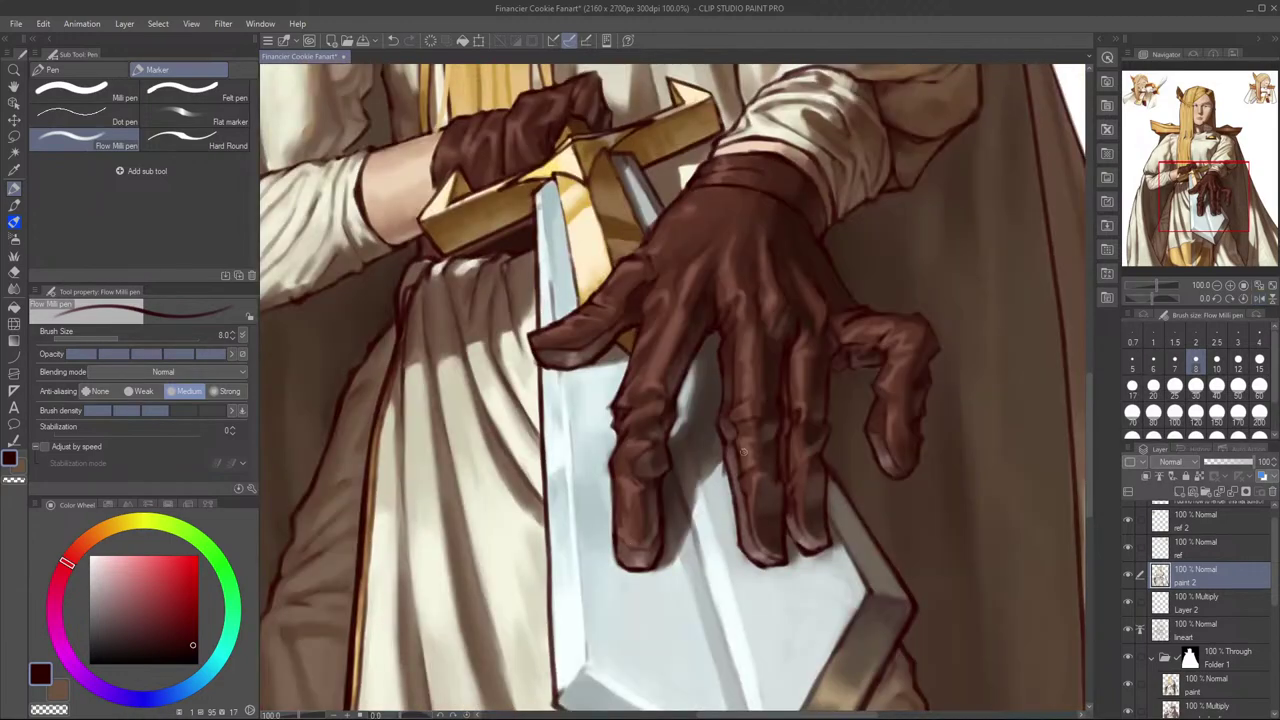
Step: Examine the overall figure and gloved hand in mirrored and normal canvas views
{"action": "scroll", "coordinate": [939, 444], "scroll_direction": "down", "scroll_amount": 3}
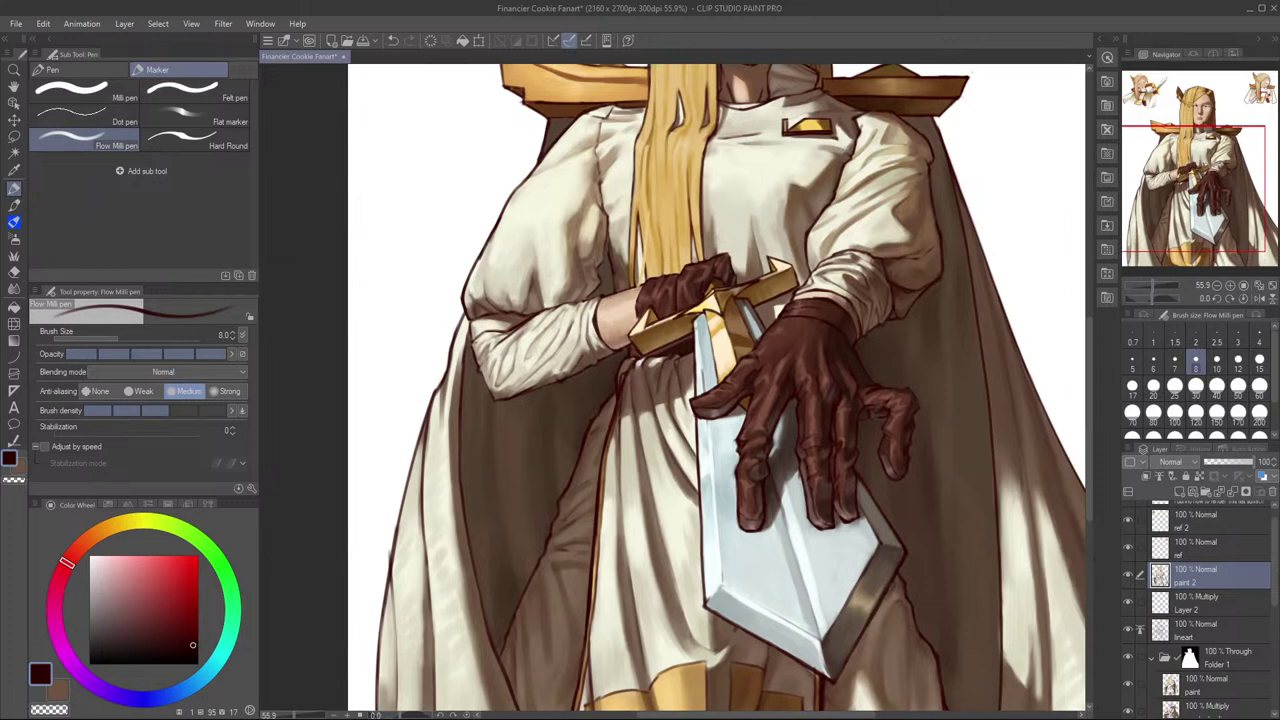
{"action": "key", "text": "alt+Tab"}
{"action": "scroll", "coordinate": [918, 262], "scroll_direction": "down", "scroll_amount": 2}
{"action": "key", "text": "h"}
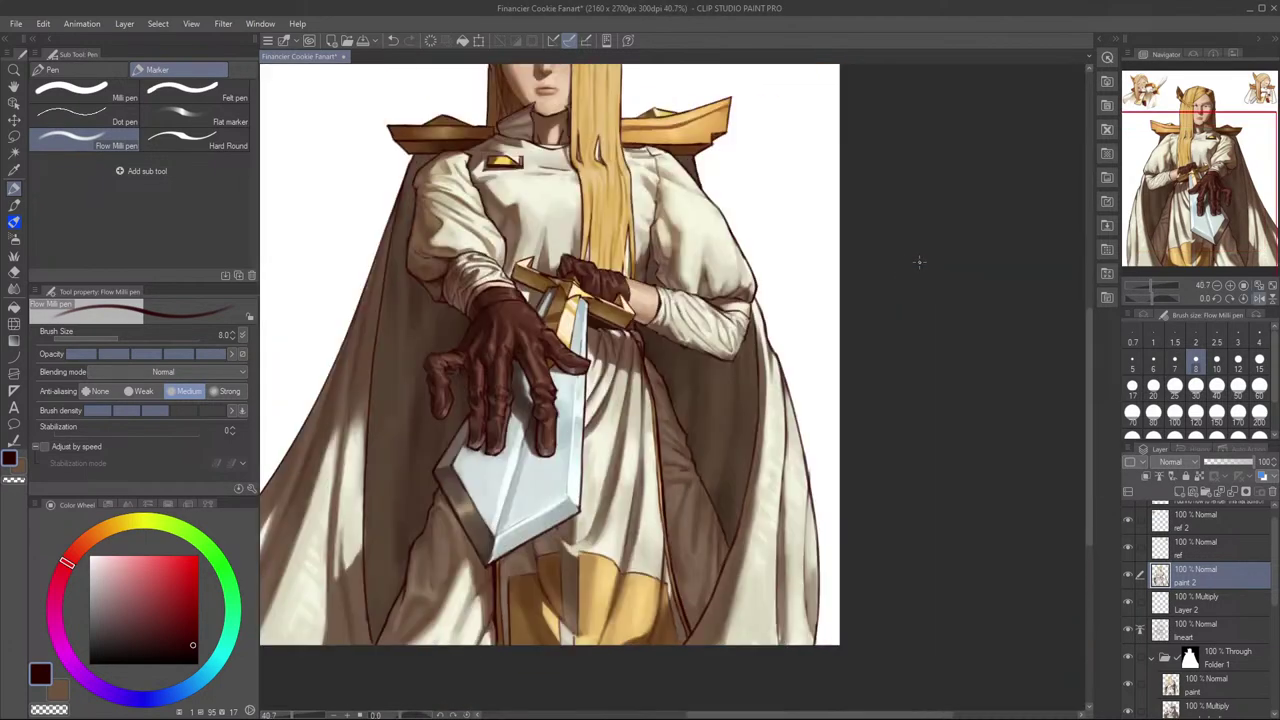
{"action": "key", "text": "h"}
{"action": "scroll", "coordinate": [920, 339], "scroll_direction": "up", "scroll_amount": 3}
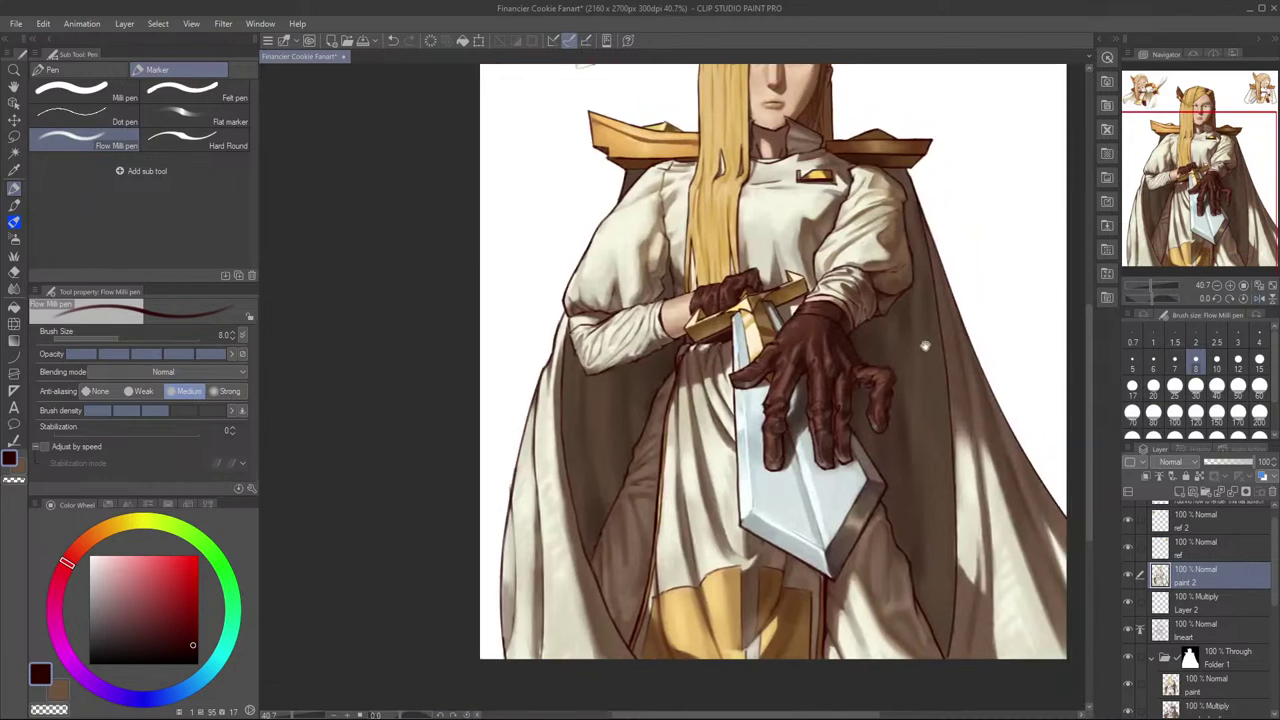
{"action": "scroll", "coordinate": [920, 339], "scroll_direction": "down", "scroll_amount": 3}
{"action": "scroll", "coordinate": [912, 360], "scroll_direction": "up", "scroll_amount": 1}
{"action": "scroll", "coordinate": [905, 372], "scroll_direction": "up", "scroll_amount": 2}
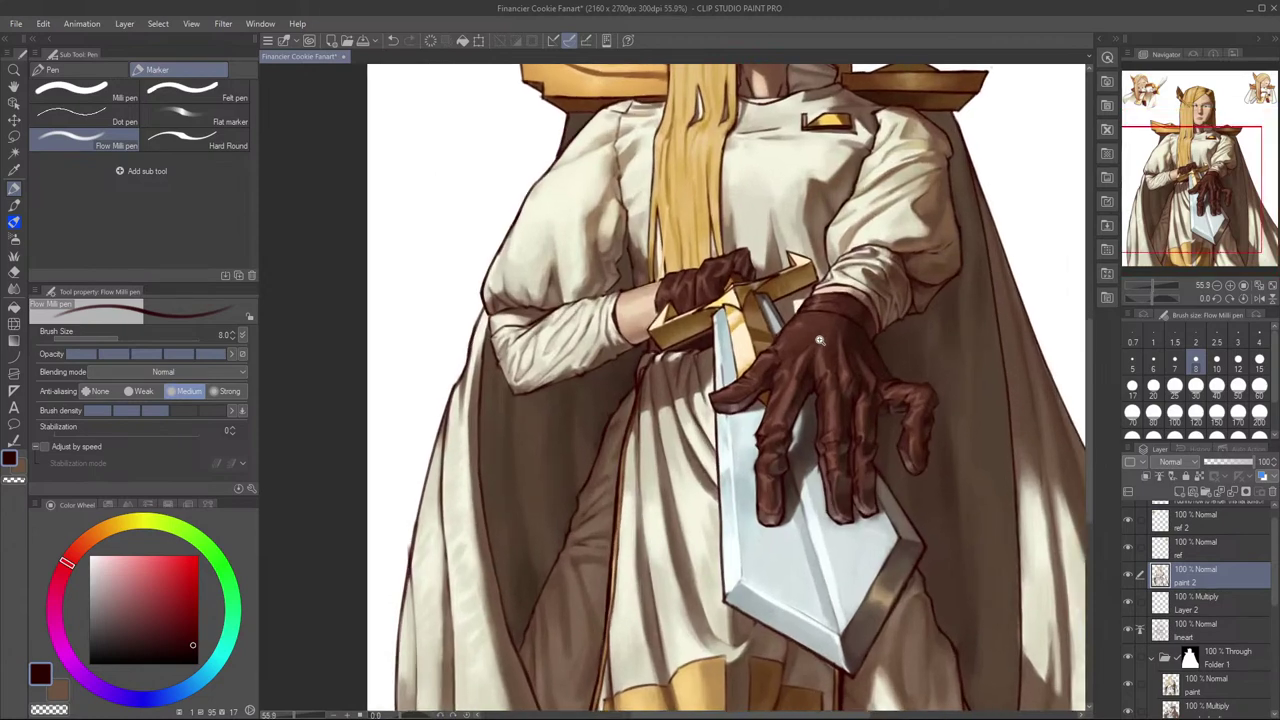
Step: Inspect the figure and outstretched glove in normal and mirrored views, and compare them with the paint 2 layer hidden
{"action": "scroll", "coordinate": [879, 364], "scroll_direction": "down", "scroll_amount": 1}
{"action": "scroll", "coordinate": [852, 376], "scroll_direction": "up", "scroll_amount": 2}
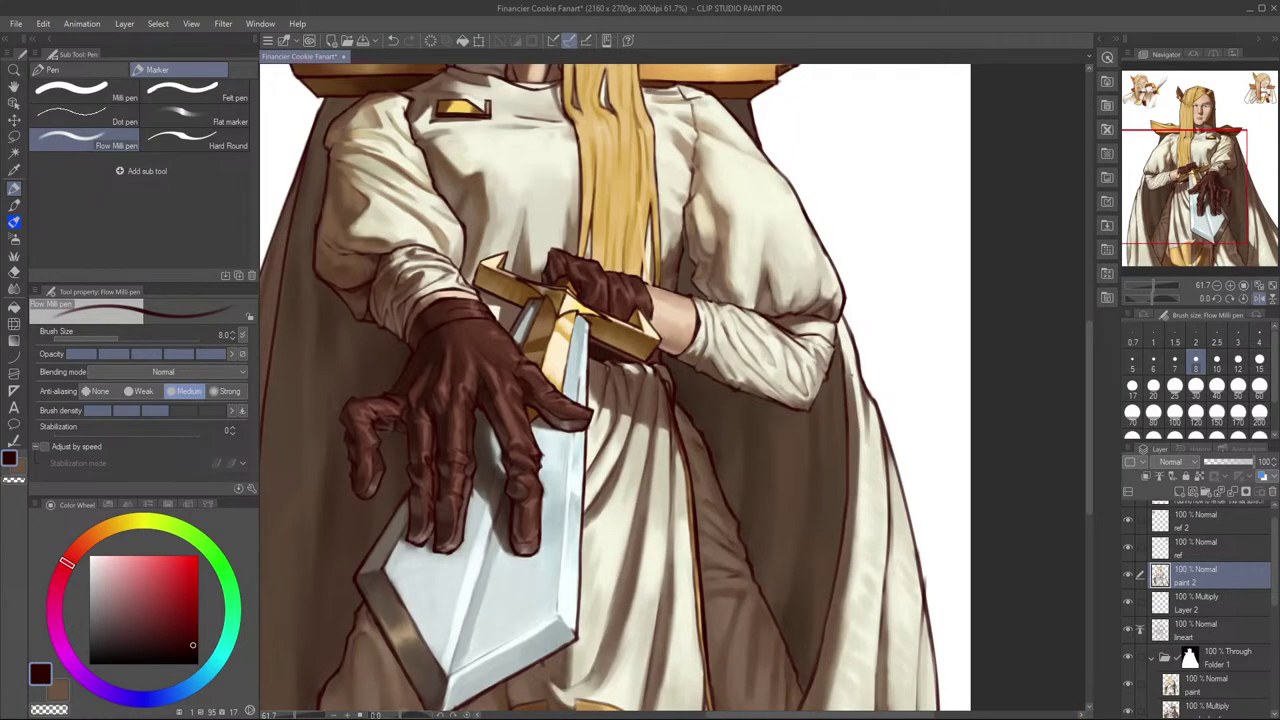
{"action": "key", "text": "h"}
{"action": "scroll", "coordinate": [851, 376], "scroll_direction": "down", "scroll_amount": 5}
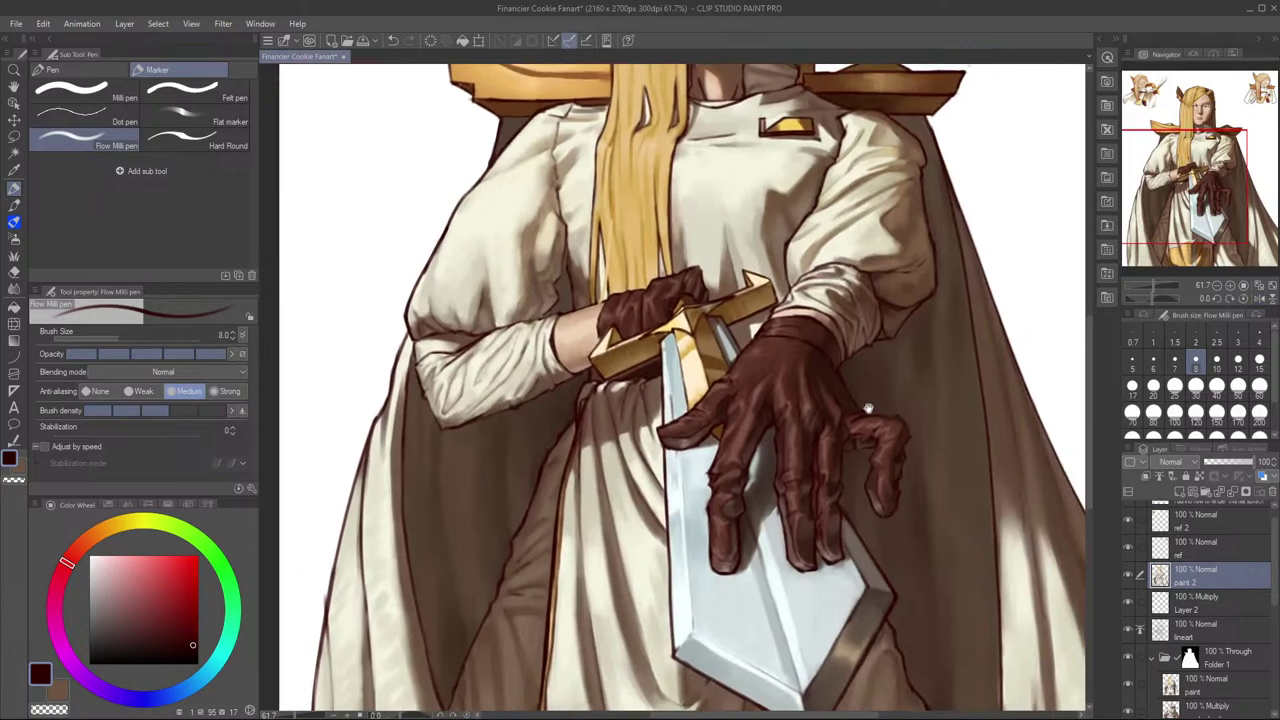
{"action": "scroll", "coordinate": [905, 375], "scroll_direction": "up", "scroll_amount": 4}
{"action": "scroll", "coordinate": [972, 397], "scroll_direction": "down", "scroll_amount": 2}
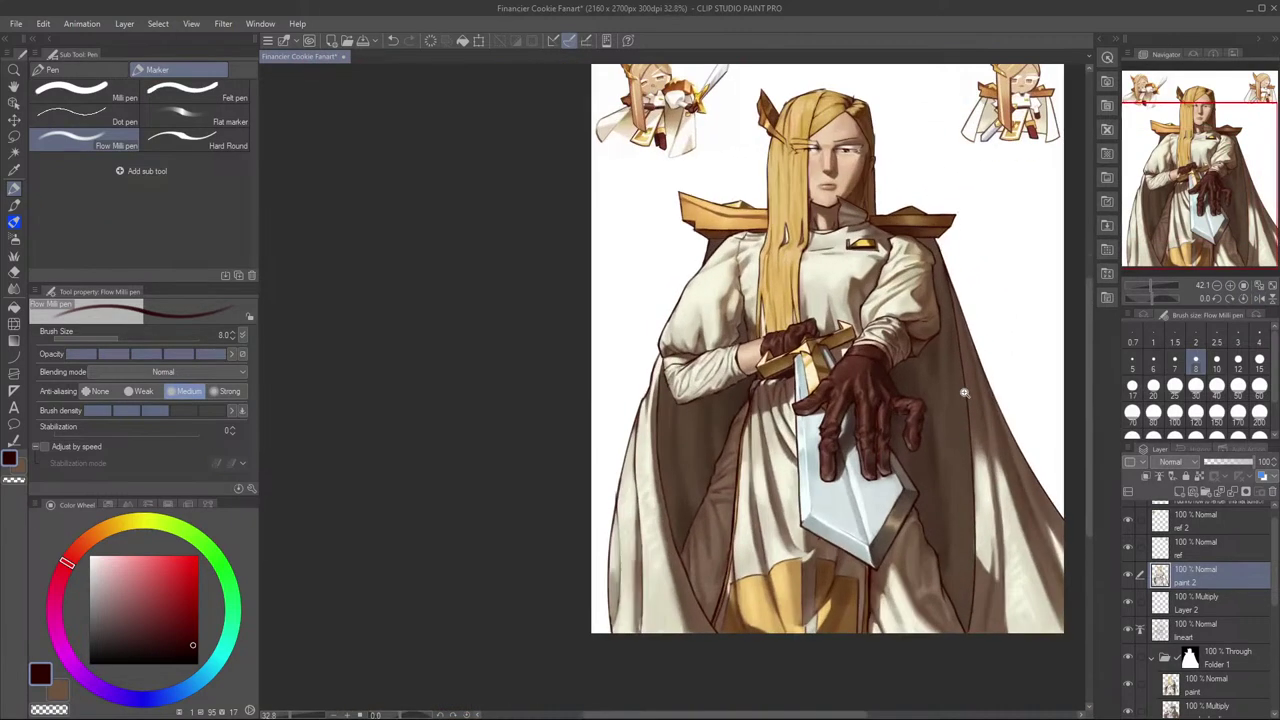
{"action": "left_click", "coordinate": [1129, 577]}
{"action": "left_click", "coordinate": [1129, 577]}
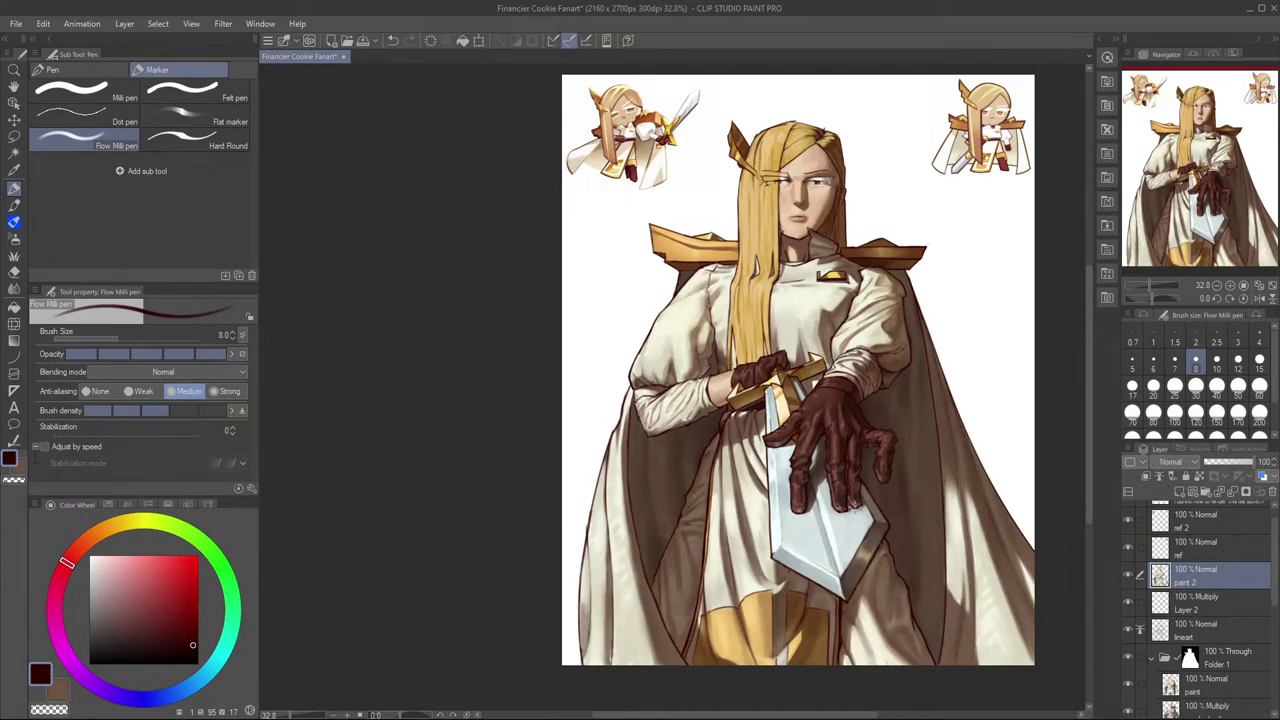
Step: Shade the base of the outstretched glove's index finger with a sampled dark brown at brush size 15
{"action": "scroll", "coordinate": [842, 436], "scroll_direction": "up", "scroll_amount": 4}
{"action": "left_click", "coordinate": [768, 418], "text": "alt"}
{"action": "left_click_drag", "start_coordinate": [768, 417], "coordinate": [749, 468]}
{"action": "key", "text": "ctrl+z"}
{"action": "left_click", "coordinate": [774, 410], "text": "alt"}
{"action": "key", "text": "bracketright"}
{"action": "key", "text": "bracketright"}
{"action": "key", "text": "bracketright"}
{"action": "left_click_drag", "start_coordinate": [768, 426], "coordinate": [751, 459]}
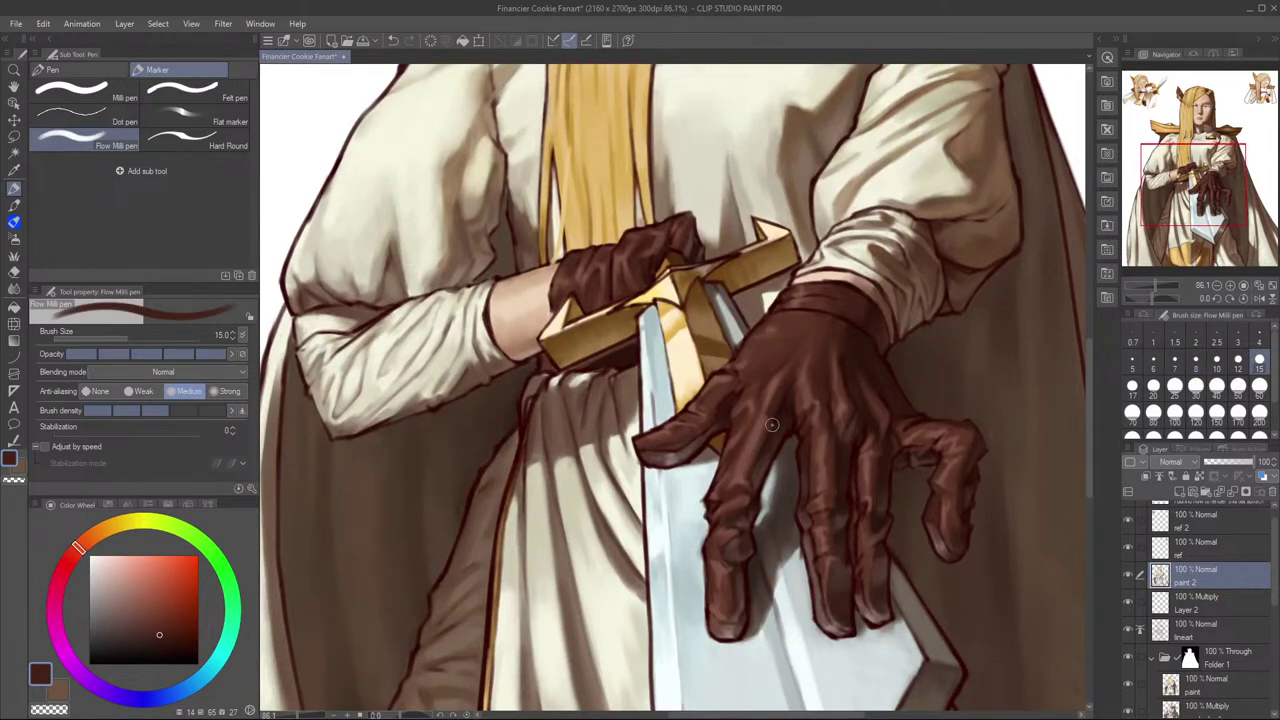
Step: Refine the shading around the index finger's knuckle with further browns sampled from the glove, using the mirrored view as a check
{"action": "left_click", "coordinate": [769, 432], "text": "alt"}
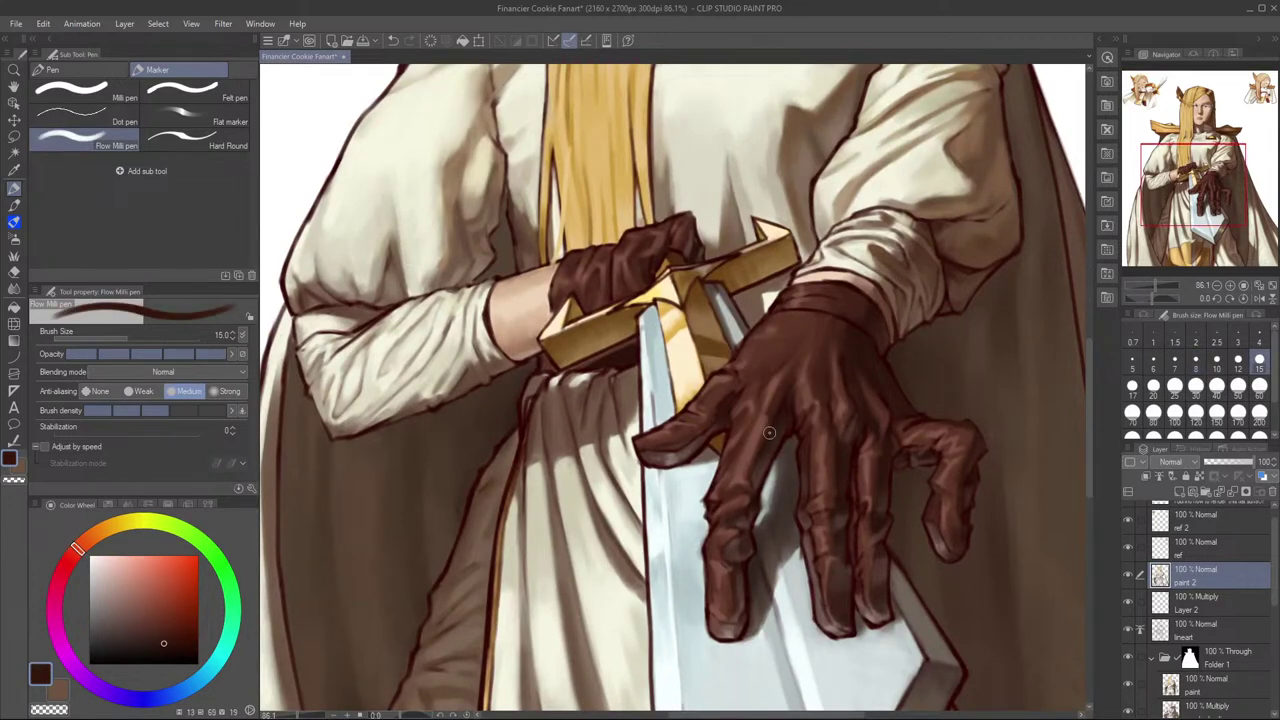
{"action": "left_click", "coordinate": [771, 409], "text": "alt"}
{"action": "left_click", "coordinate": [770, 425], "text": "alt"}
{"action": "scroll", "coordinate": [925, 395], "scroll_direction": "down", "scroll_amount": 3}
{"action": "key", "text": "h"}
{"action": "left_click_drag", "start_coordinate": [811, 441], "coordinate": [968, 469]}
{"action": "scroll", "coordinate": [662, 418], "scroll_direction": "up", "scroll_amount": 2}
{"action": "left_click", "coordinate": [636, 441], "text": "alt"}
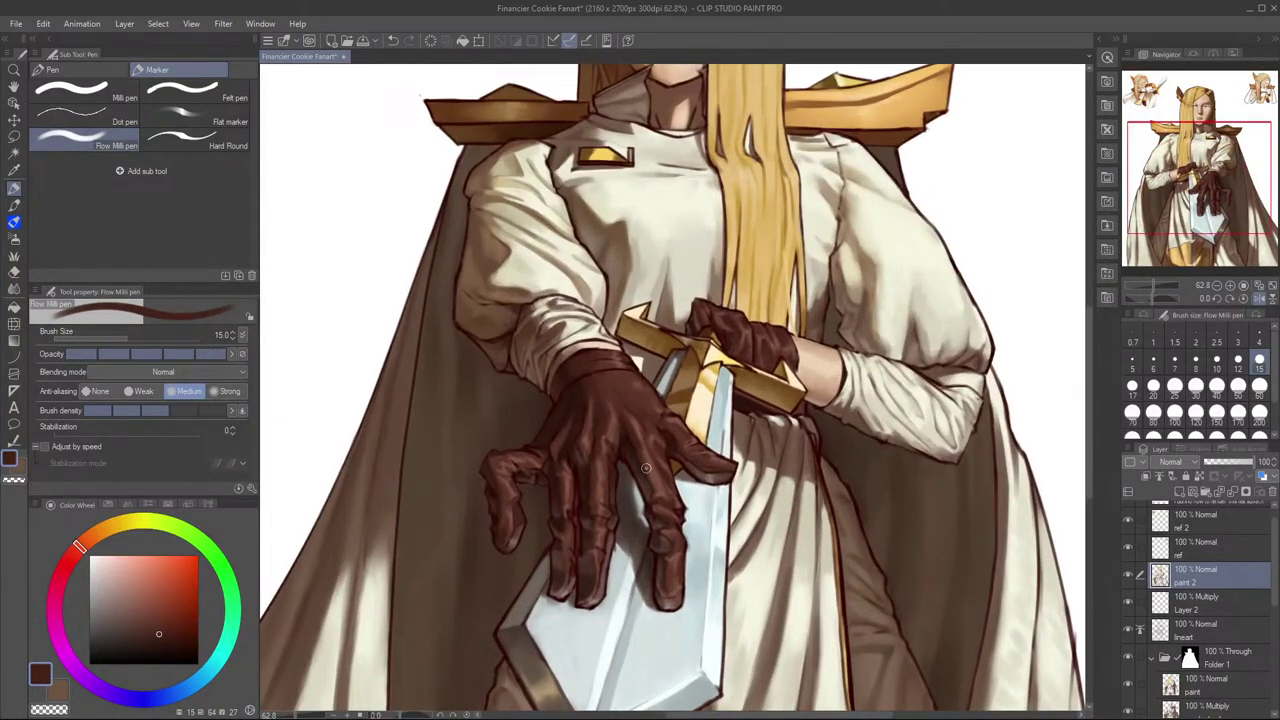
Step: Review the unmirrored figure and glove against the layers beneath by repeatedly hiding and showing paint 2
{"action": "key", "text": "h"}
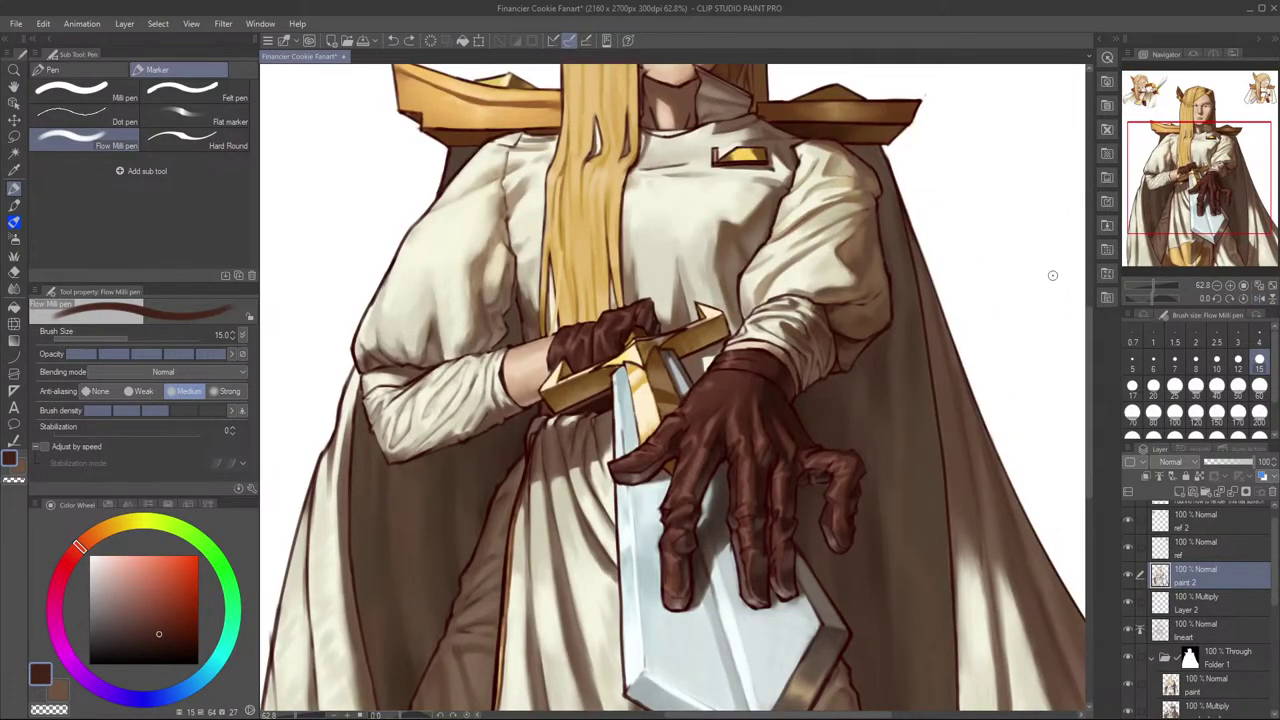
{"action": "scroll", "coordinate": [914, 371], "scroll_direction": "down", "scroll_amount": 5}
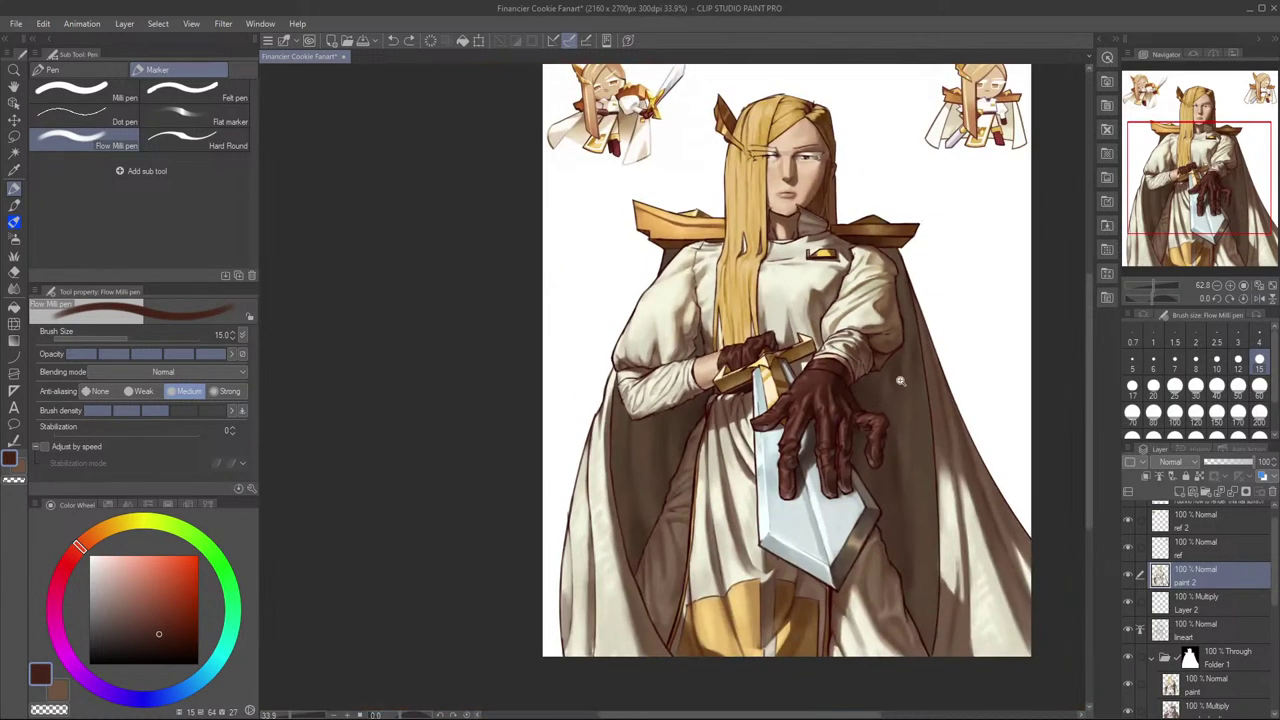
{"action": "scroll", "coordinate": [847, 384], "scroll_direction": "up", "scroll_amount": 6}
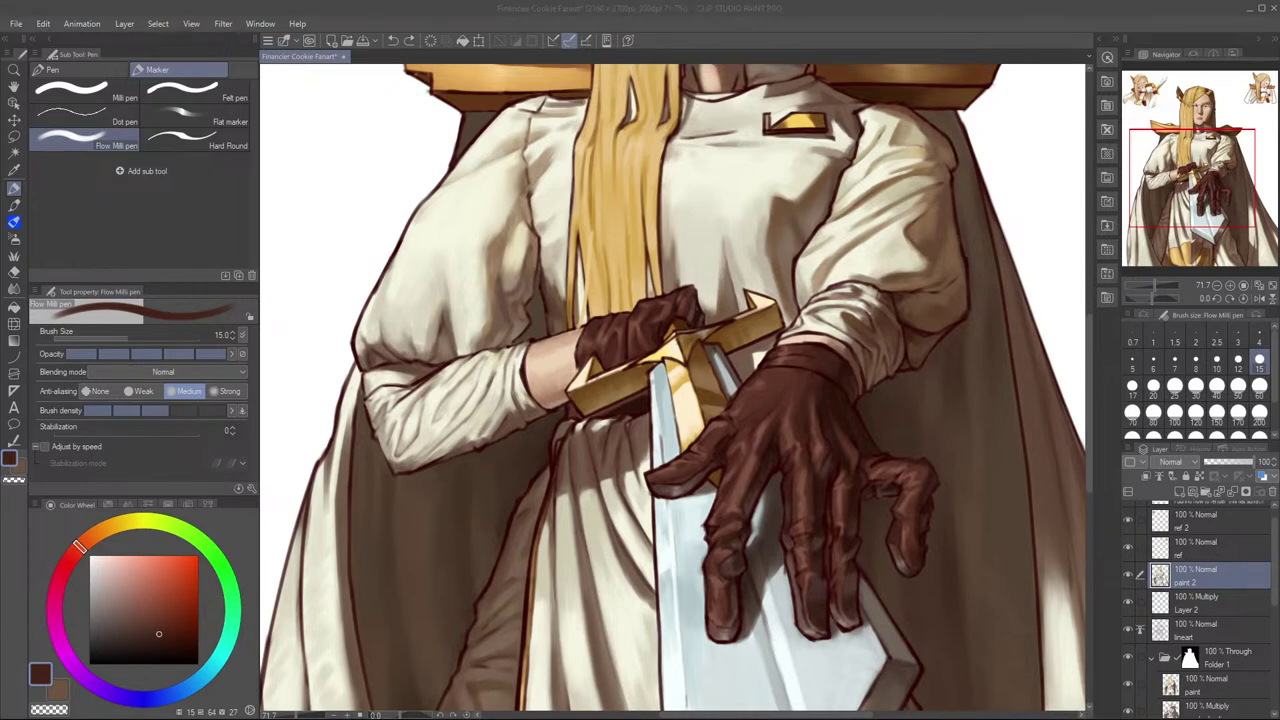
{"action": "left_click", "coordinate": [724, 6]}
{"action": "left_click", "coordinate": [1129, 576]}
{"action": "left_click", "coordinate": [1128, 575]}
{"action": "left_click", "coordinate": [1128, 575]}
{"action": "left_click", "coordinate": [1130, 577]}
{"action": "left_click", "coordinate": [1130, 577]}
Step: Examine the whole figure from the head down to the sword tip, skirt and cape hem
{"action": "mouse_move", "coordinate": [621, 309]}
{"action": "left_mouse_down"}
{"action": "mouse_move", "coordinate": [588, 326]}
{"action": "mouse_move", "coordinate": [606, 322]}
{"action": "left_mouse_up"}
{"action": "scroll", "coordinate": [650, 355], "scroll_direction": "down", "scroll_amount": 1}
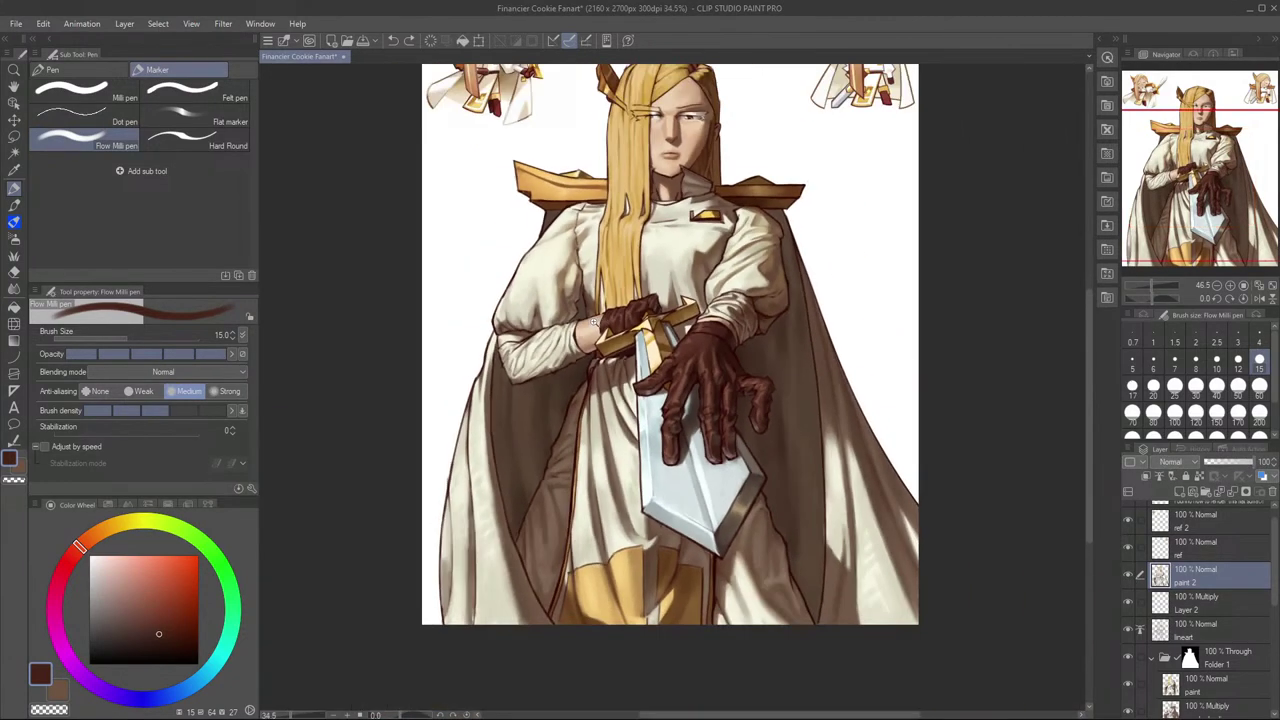
{"action": "scroll", "coordinate": [862, 509], "scroll_direction": "down", "scroll_amount": 1}
{"action": "left_click_drag", "start_coordinate": [804, 485], "coordinate": [804, 547]}
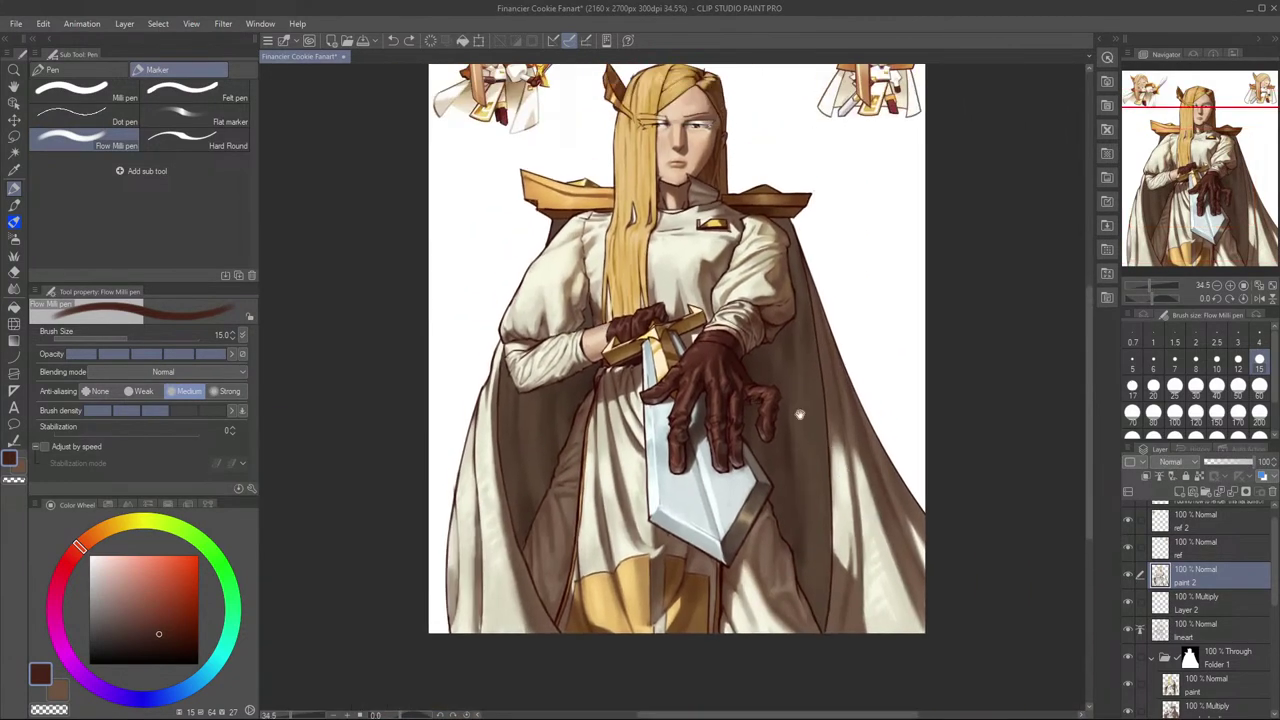
{"action": "left_click_drag", "start_coordinate": [764, 346], "coordinate": [794, 464]}
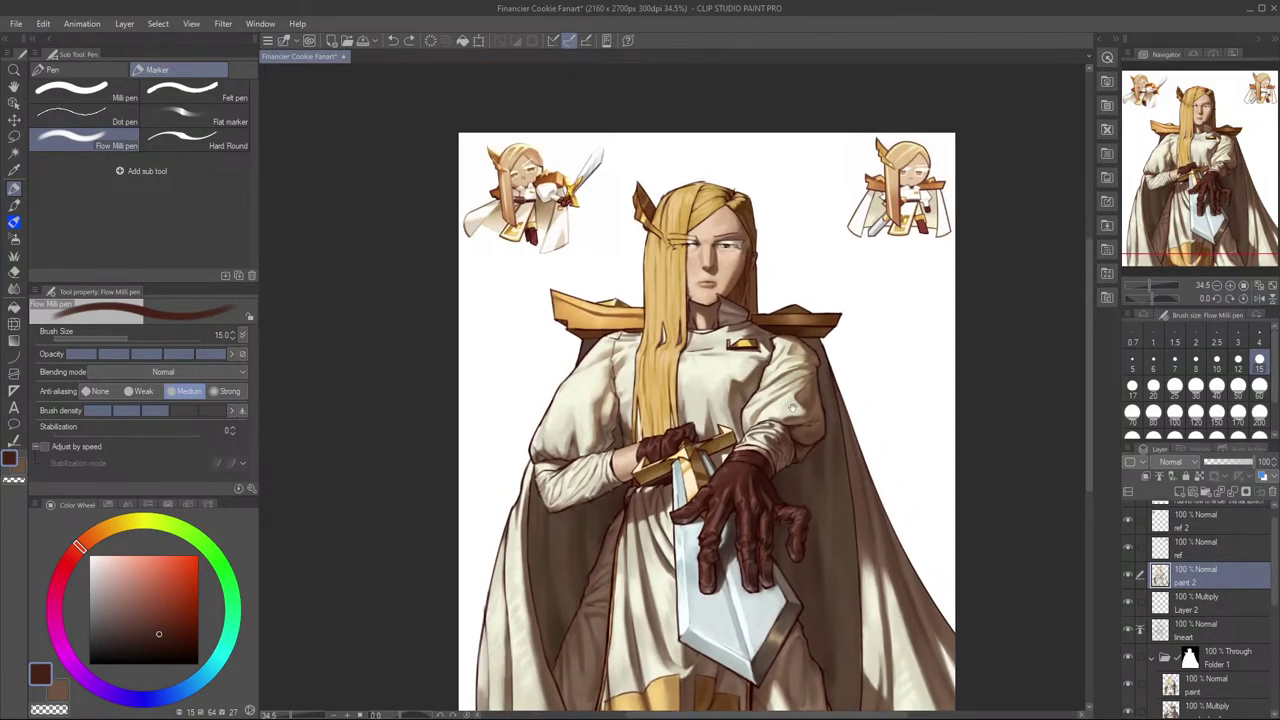
{"action": "scroll", "coordinate": [768, 230], "scroll_direction": "up", "scroll_amount": 2}
{"action": "scroll", "coordinate": [877, 509], "scroll_direction": "down", "scroll_amount": 5}
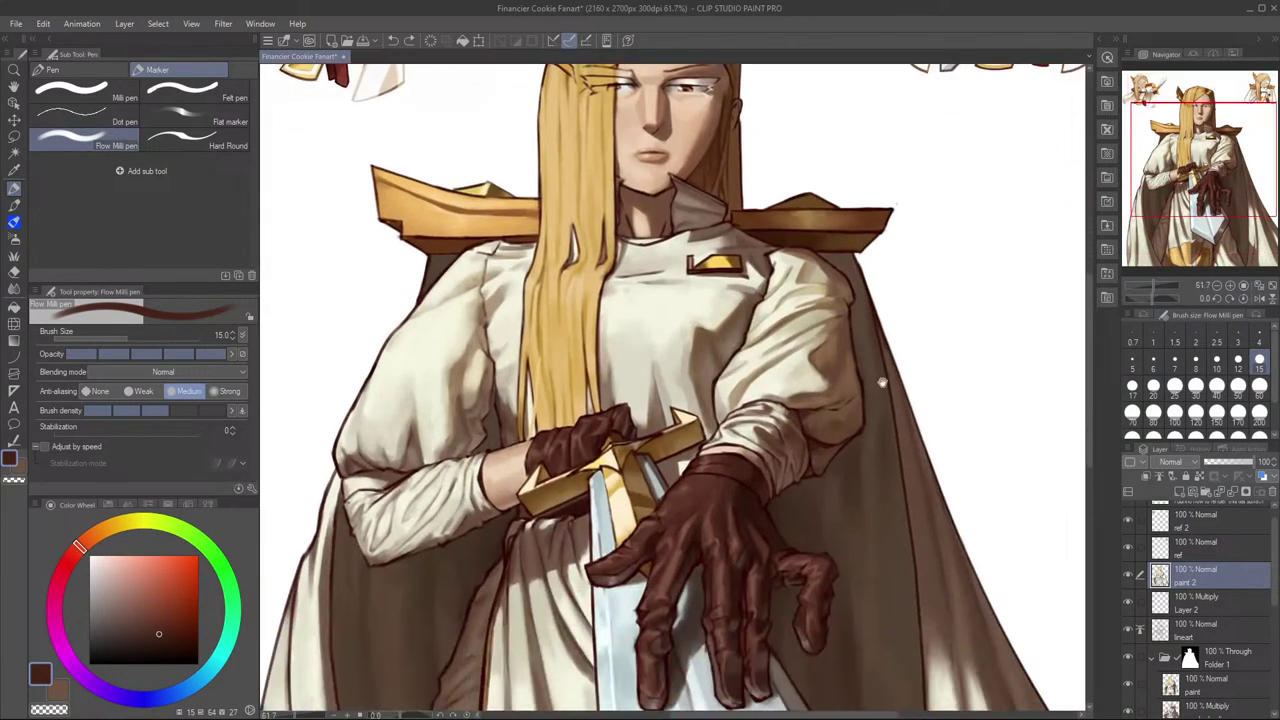
{"action": "scroll", "coordinate": [931, 363], "scroll_direction": "down", "scroll_amount": 1}
{"action": "scroll", "coordinate": [904, 347], "scroll_direction": "down", "scroll_amount": 2}
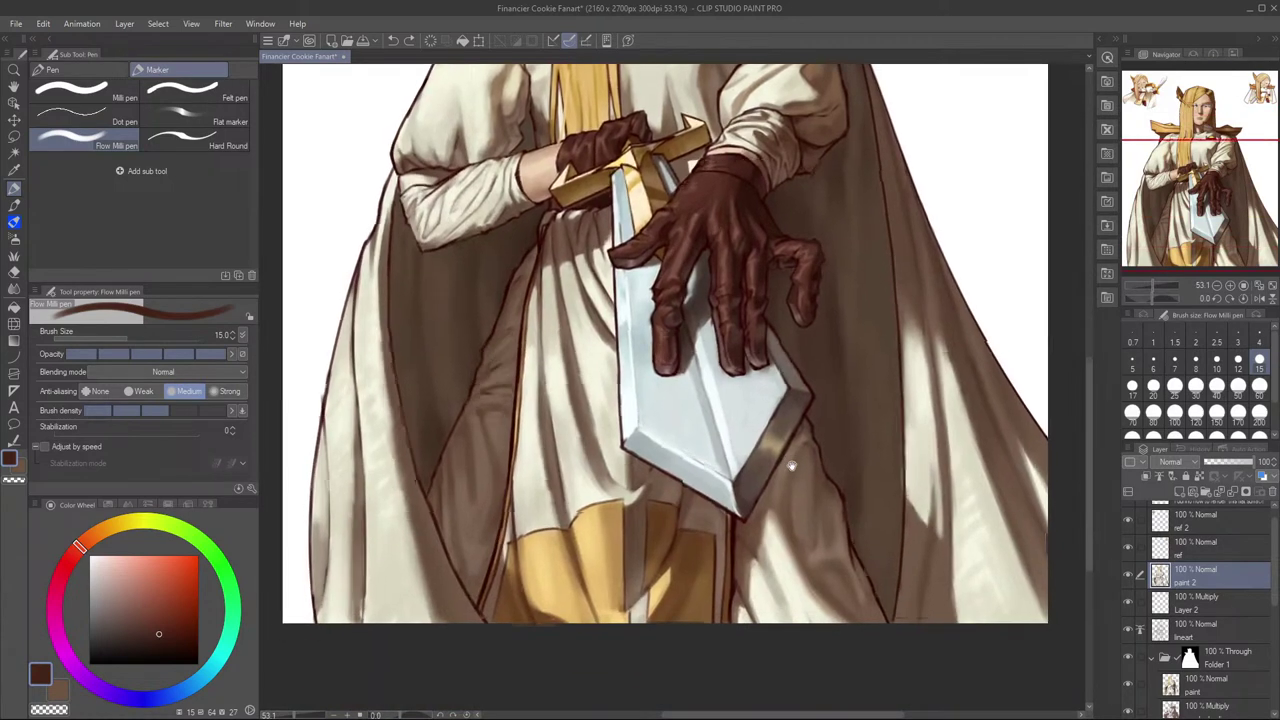
{"action": "scroll", "coordinate": [885, 390], "scroll_direction": "up", "scroll_amount": 1}
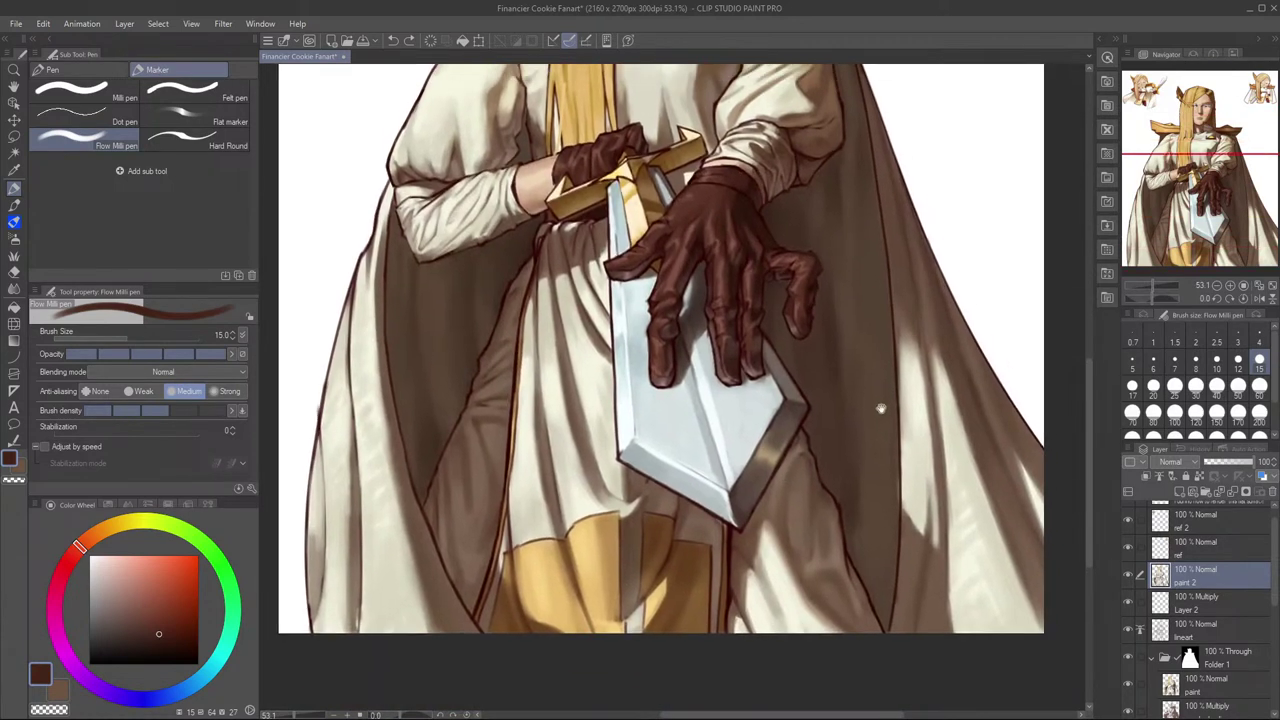
Step: Sample a brown shadow tone from the cape's lower folds and review the cape, sleeve and chest
{"action": "left_click", "coordinate": [903, 585], "text": "alt"}
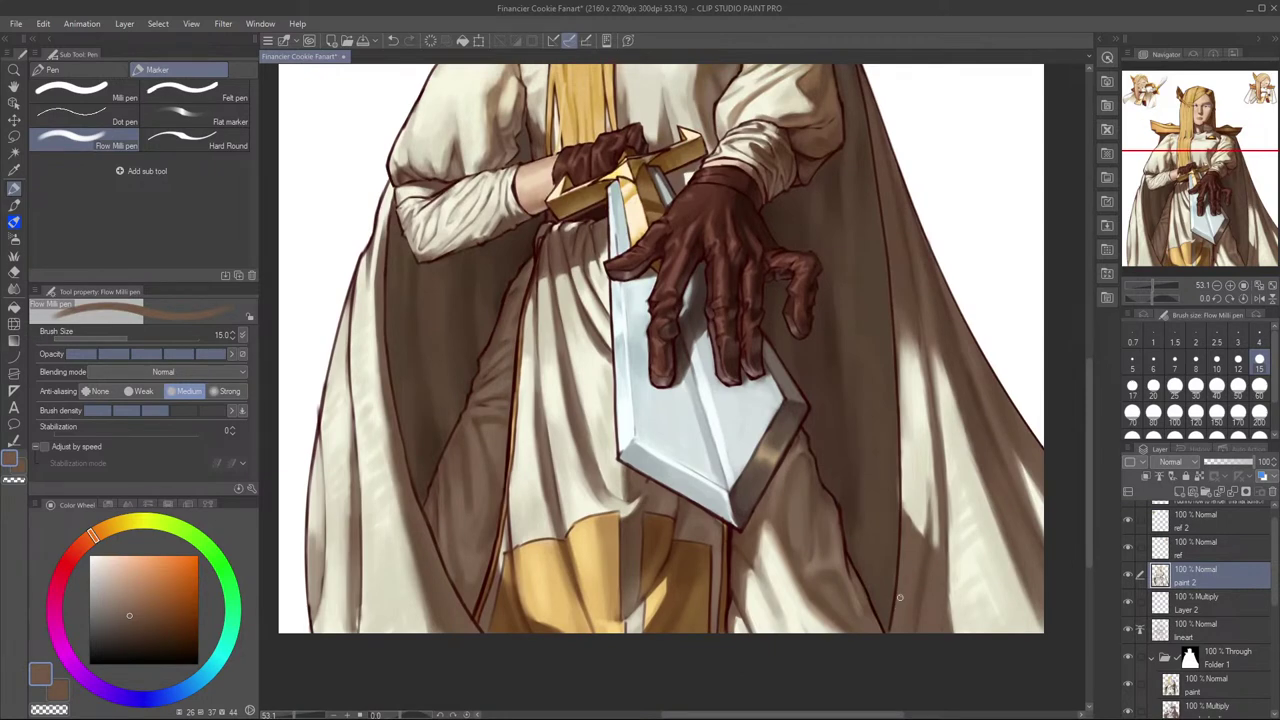
{"action": "scroll", "coordinate": [930, 500], "scroll_direction": "up", "scroll_amount": 1}
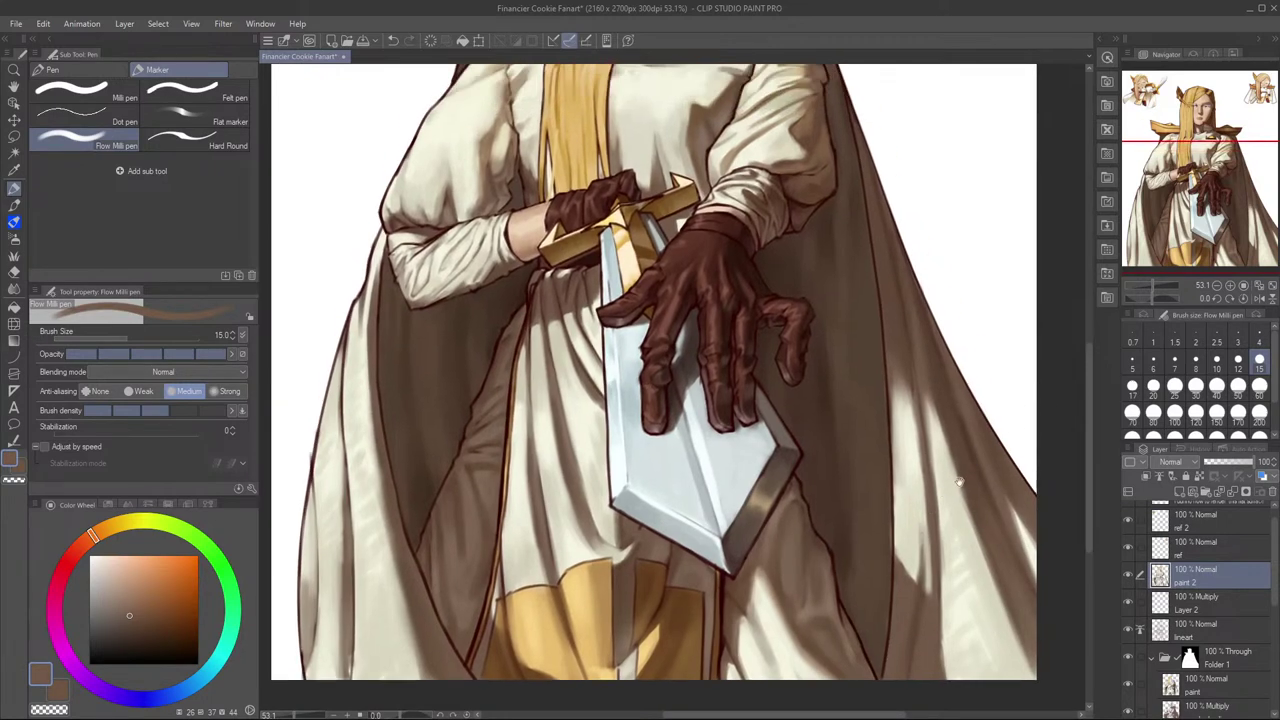
{"action": "scroll", "coordinate": [945, 500], "scroll_direction": "up", "scroll_amount": 4}
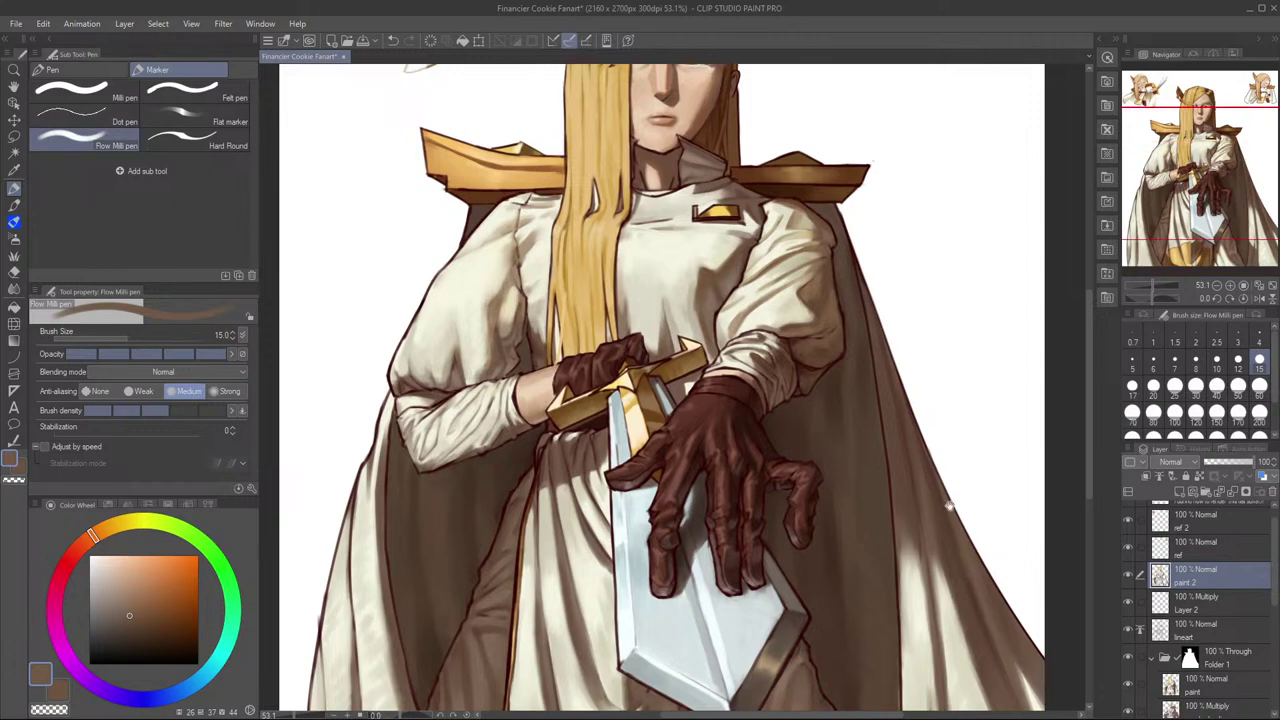
{"action": "scroll", "coordinate": [948, 530], "scroll_direction": "up", "scroll_amount": 3}
{"action": "scroll", "coordinate": [866, 408], "scroll_direction": "up", "scroll_amount": 2}
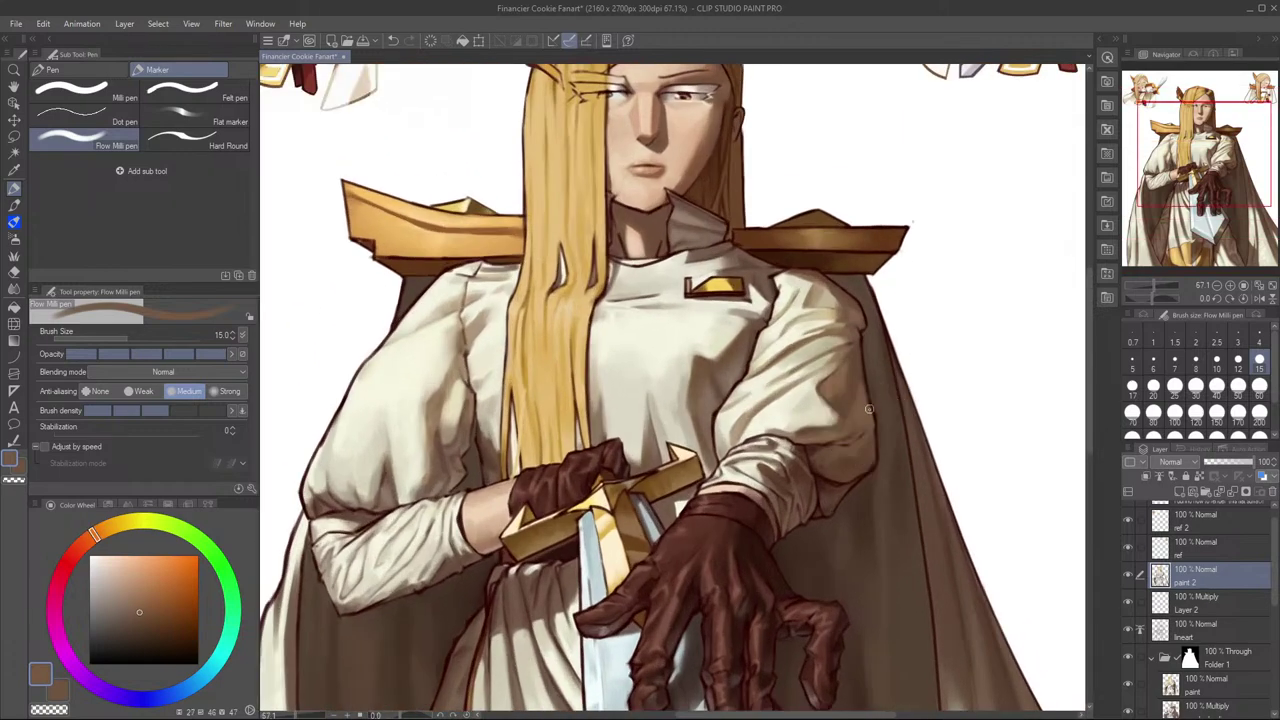
{"action": "scroll", "coordinate": [880, 400], "scroll_direction": "up", "scroll_amount": 2}
{"action": "scroll", "coordinate": [1010, 340], "scroll_direction": "up", "scroll_amount": 2}
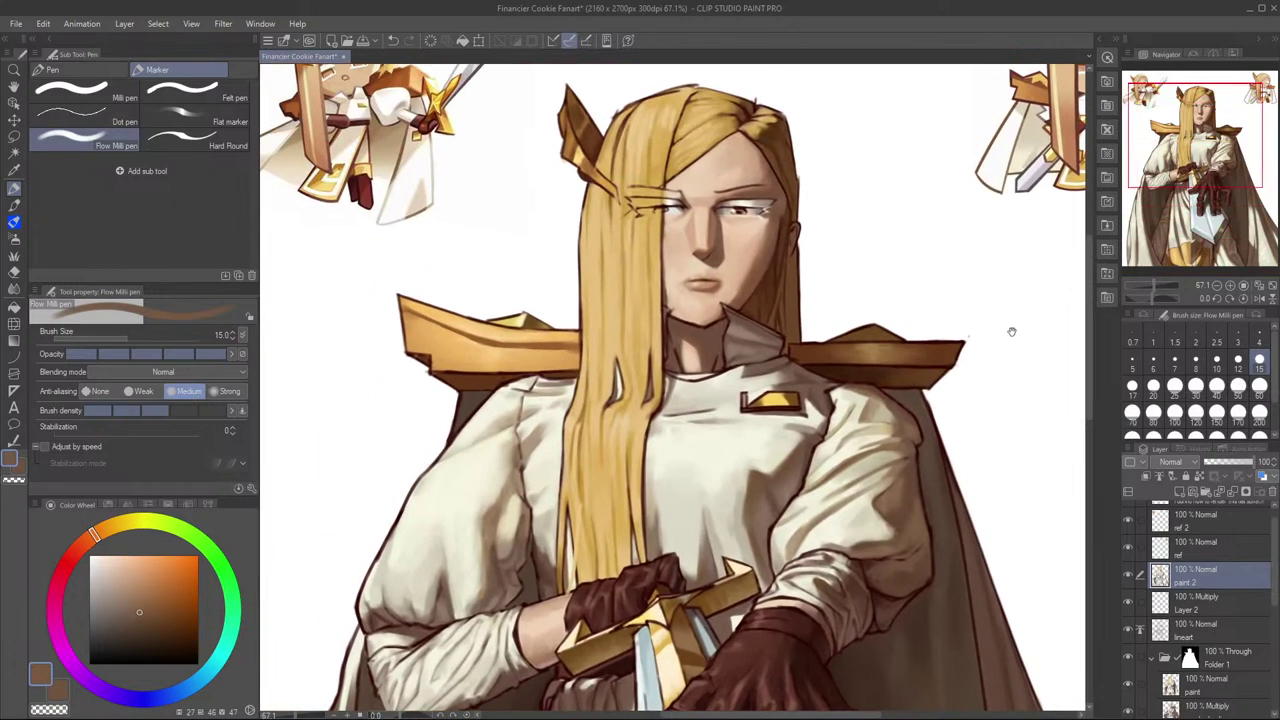
Step: Examine the face, hair and shoulders beside the chibi references in normal and mirrored views
{"action": "key", "text": "e"}
{"action": "scroll", "coordinate": [1010, 390], "scroll_direction": "up", "scroll_amount": 2}
{"action": "key", "text": "p"}
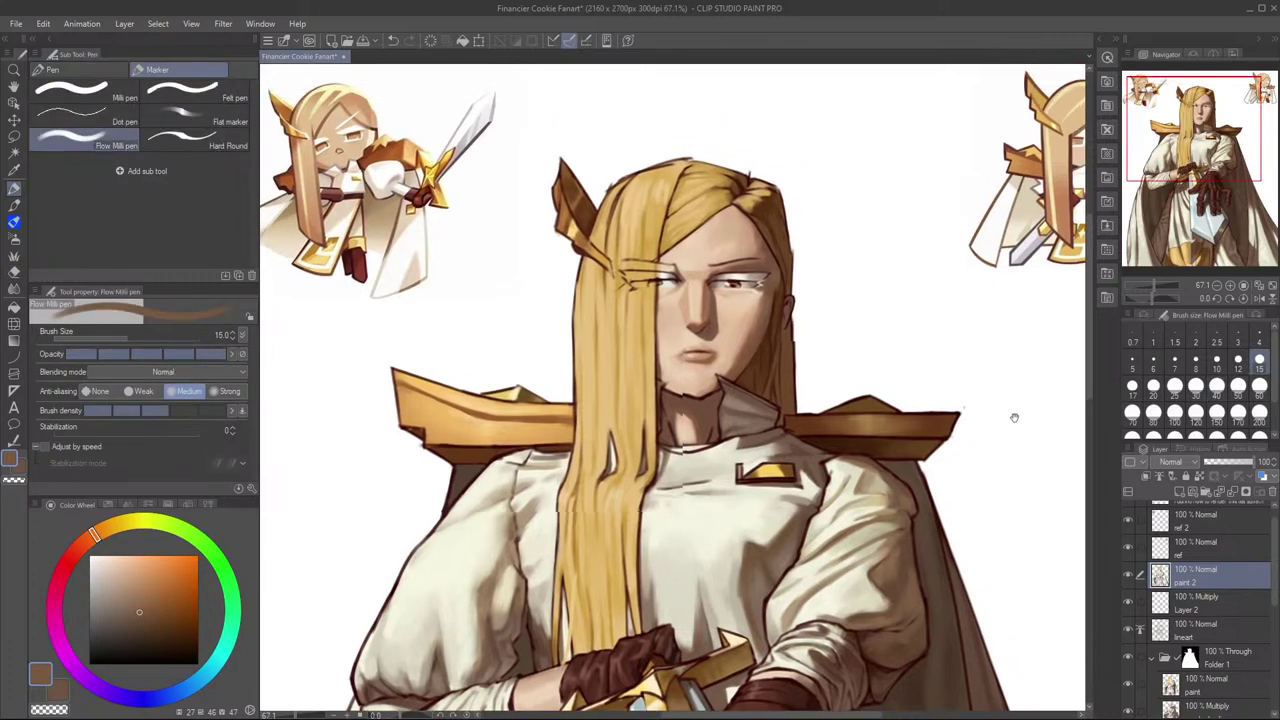
{"action": "scroll", "coordinate": [996, 425], "scroll_direction": "up", "scroll_amount": 2}
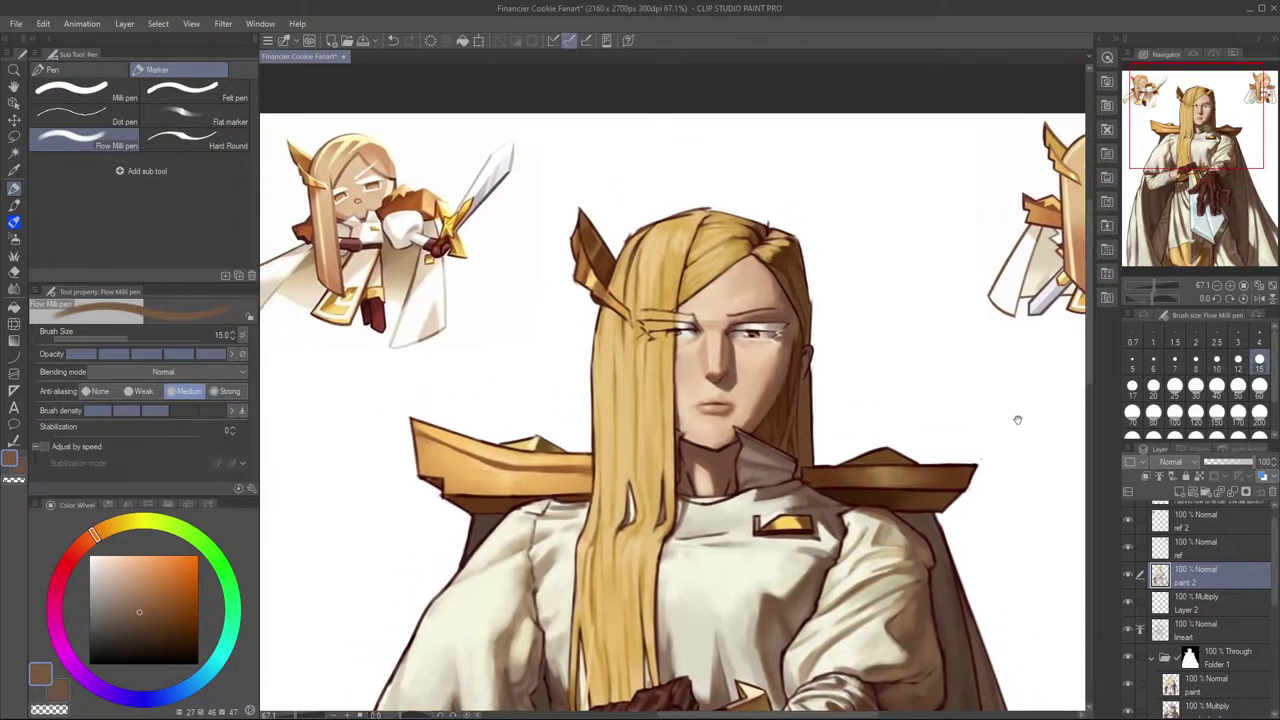
{"action": "scroll", "coordinate": [867, 398], "scroll_direction": "up", "scroll_amount": 3}
{"action": "left_click_drag", "start_coordinate": [943, 409], "coordinate": [787, 421]}
{"action": "scroll", "coordinate": [1023, 443], "scroll_direction": "down", "scroll_amount": 4}
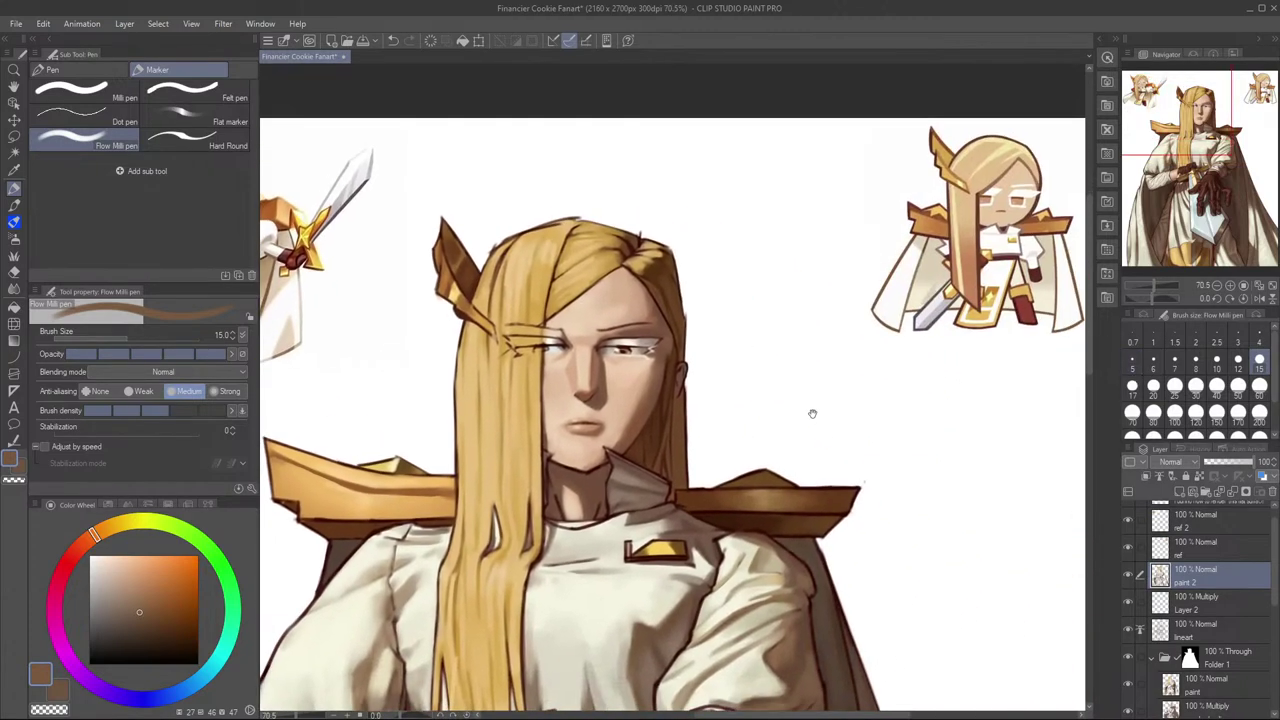
{"action": "key", "text": "h"}
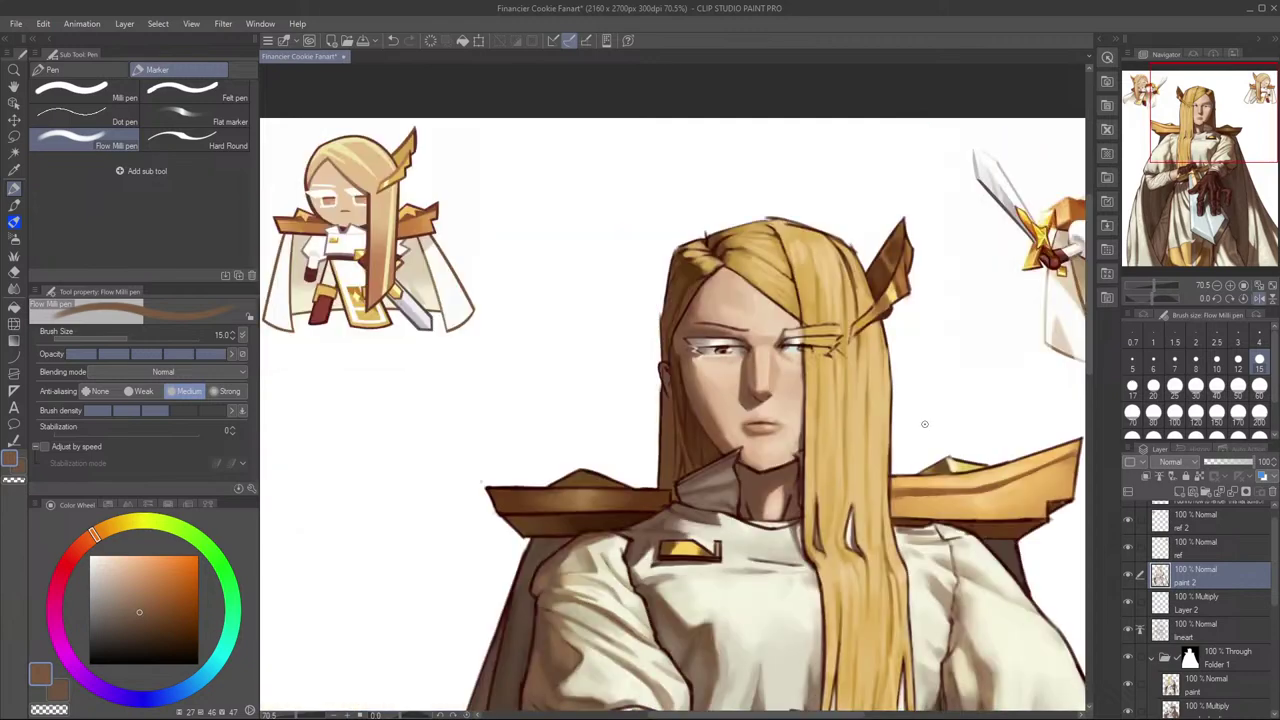
{"action": "key", "text": "h"}
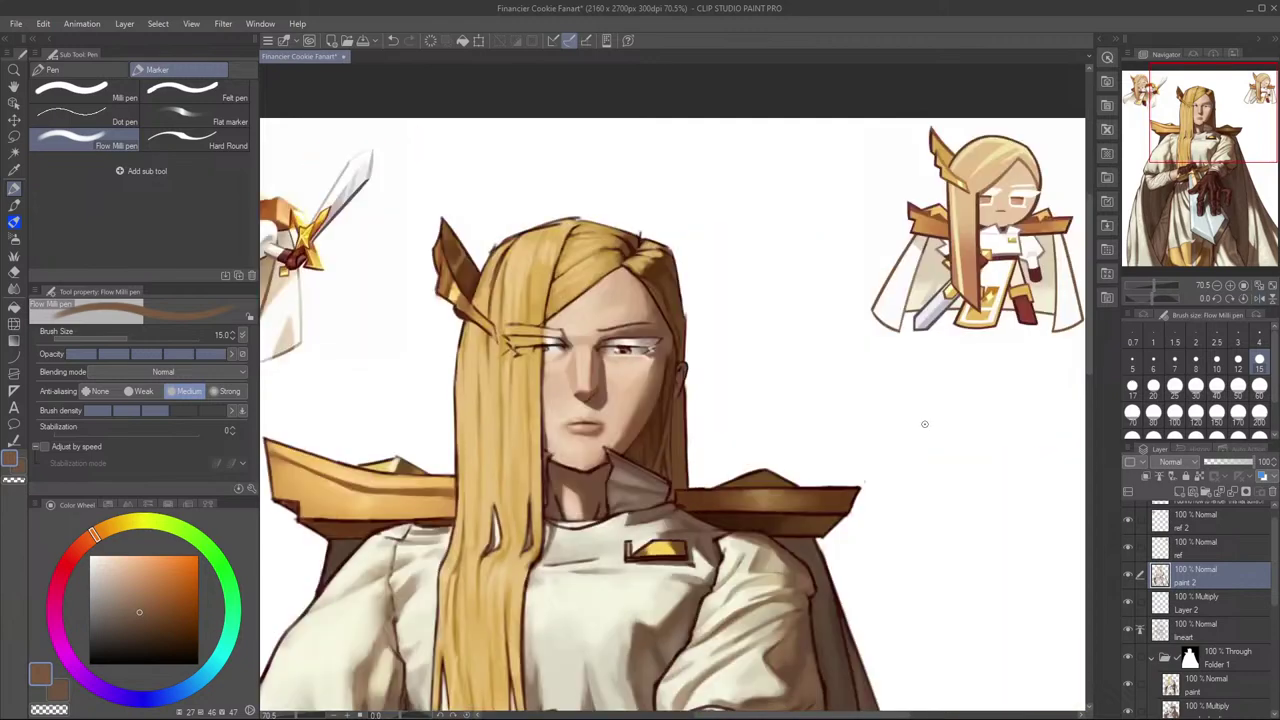
{"action": "scroll", "coordinate": [1023, 491], "scroll_direction": "down", "scroll_amount": 2}
{"action": "scroll", "coordinate": [1023, 508], "scroll_direction": "up", "scroll_amount": 2}
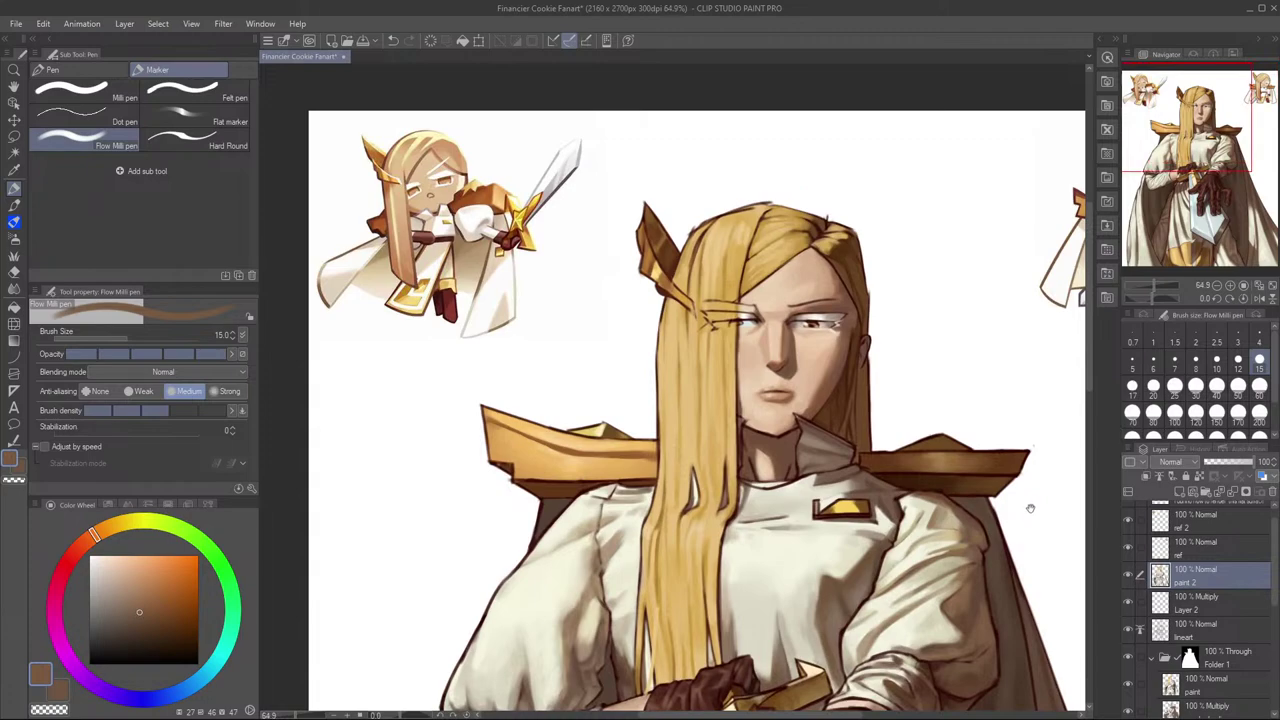
{"action": "scroll", "coordinate": [1036, 522], "scroll_direction": "down", "scroll_amount": 2}
{"action": "left_click_drag", "start_coordinate": [1036, 524], "coordinate": [974, 418]}
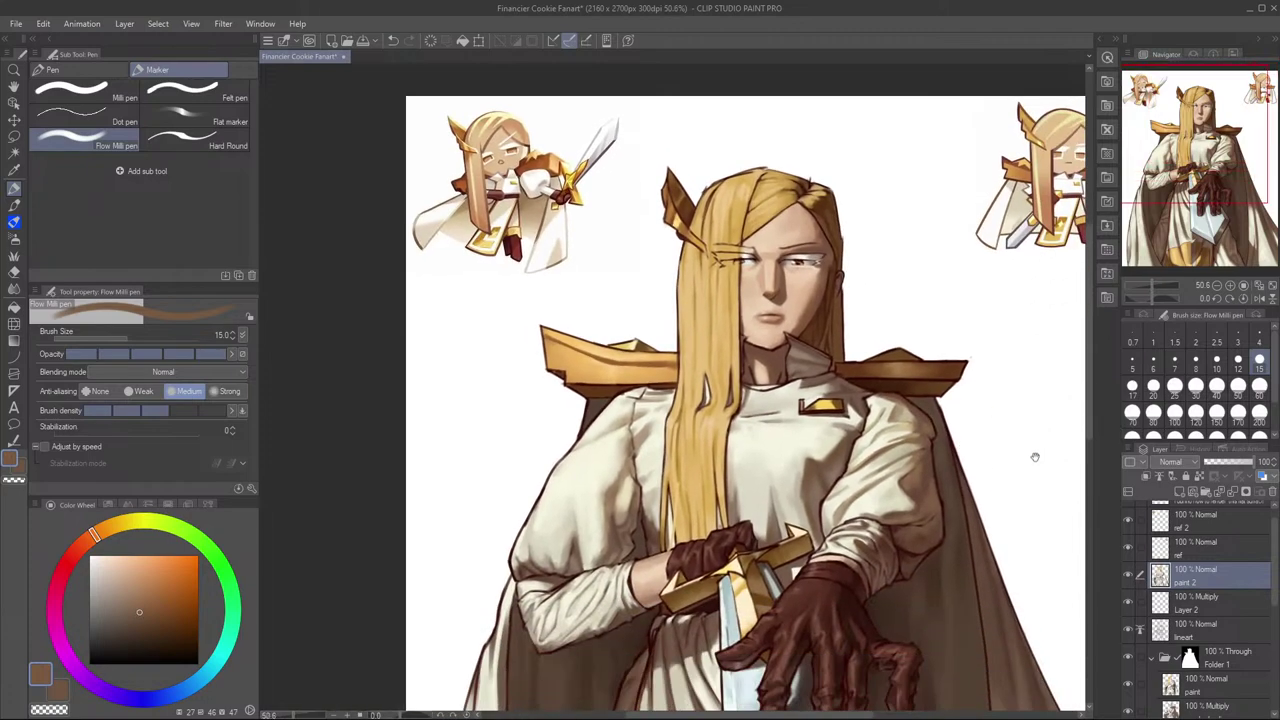
Step: Shade the inner corner of the eye beside the long hair with a sampled skin-shadow brown at brush size 12
{"action": "scroll", "coordinate": [873, 356], "scroll_direction": "up", "scroll_amount": 4}
{"action": "left_click_drag", "start_coordinate": [829, 278], "coordinate": [903, 353]}
{"action": "left_click", "coordinate": [880, 408], "text": "alt"}
{"action": "left_click_drag", "start_coordinate": [802, 398], "coordinate": [819, 405]}
{"action": "key", "text": "ctrl+z"}
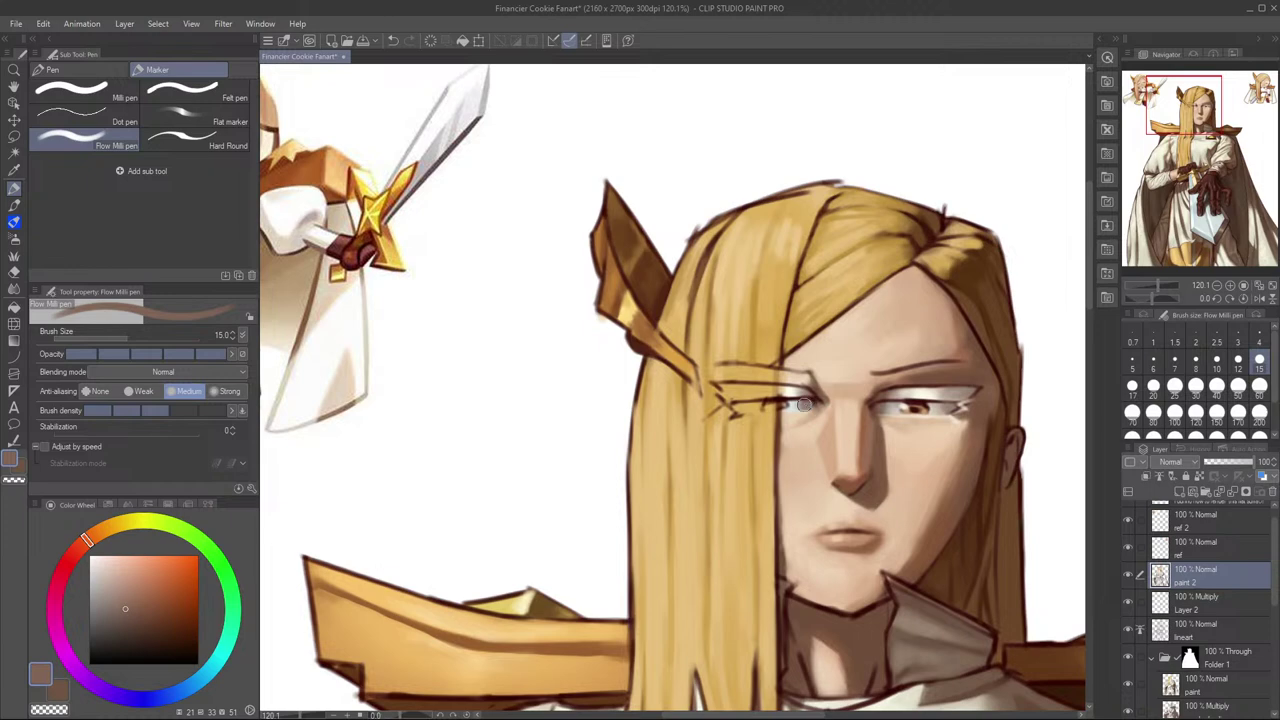
{"action": "key", "text": "bracketleft"}
{"action": "key", "text": "bracketleft"}
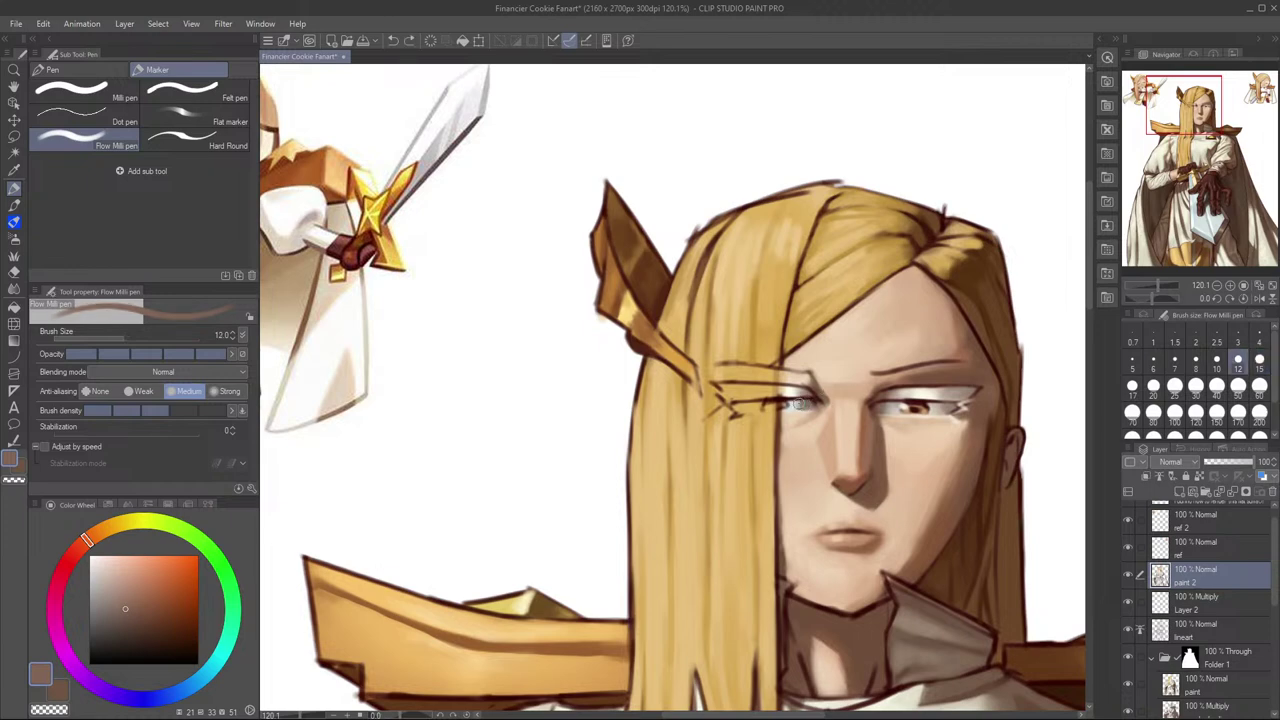
{"action": "key", "text": "bracketright"}
{"action": "key", "text": "bracketright"}
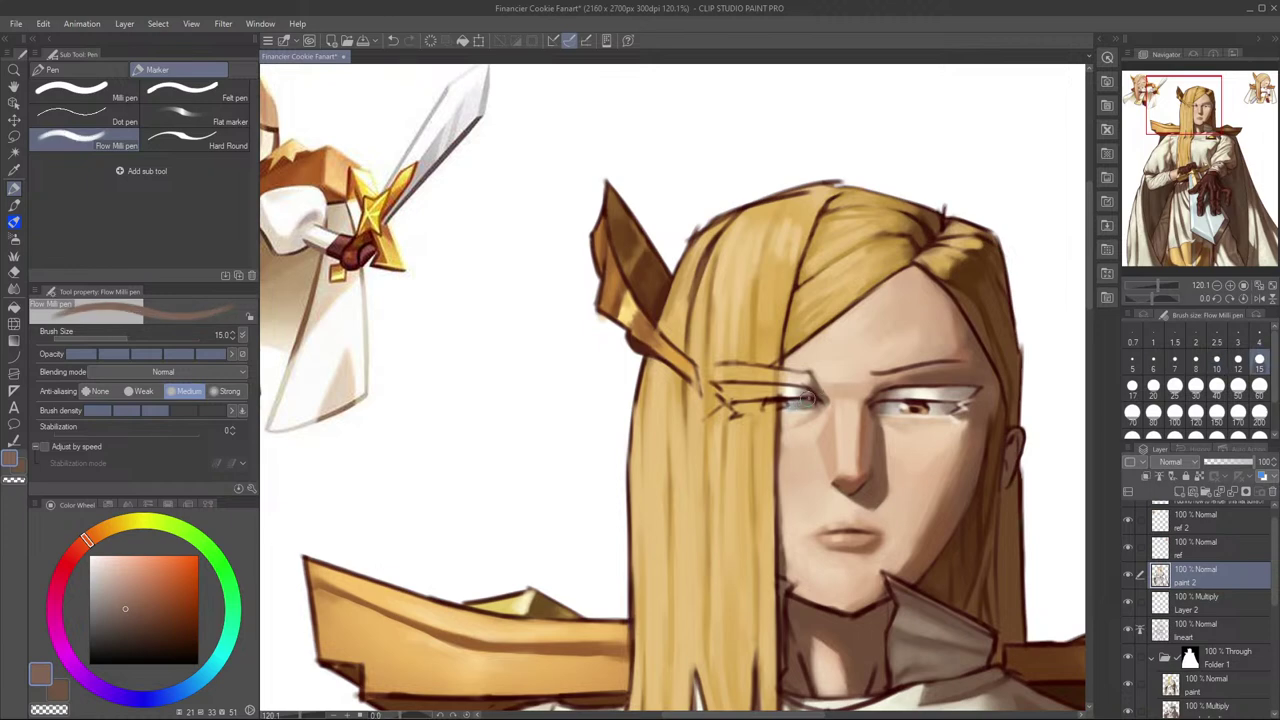
{"action": "key", "text": "bracketleft"}
{"action": "key", "text": "bracketleft"}
{"action": "key", "text": "bracketleft"}
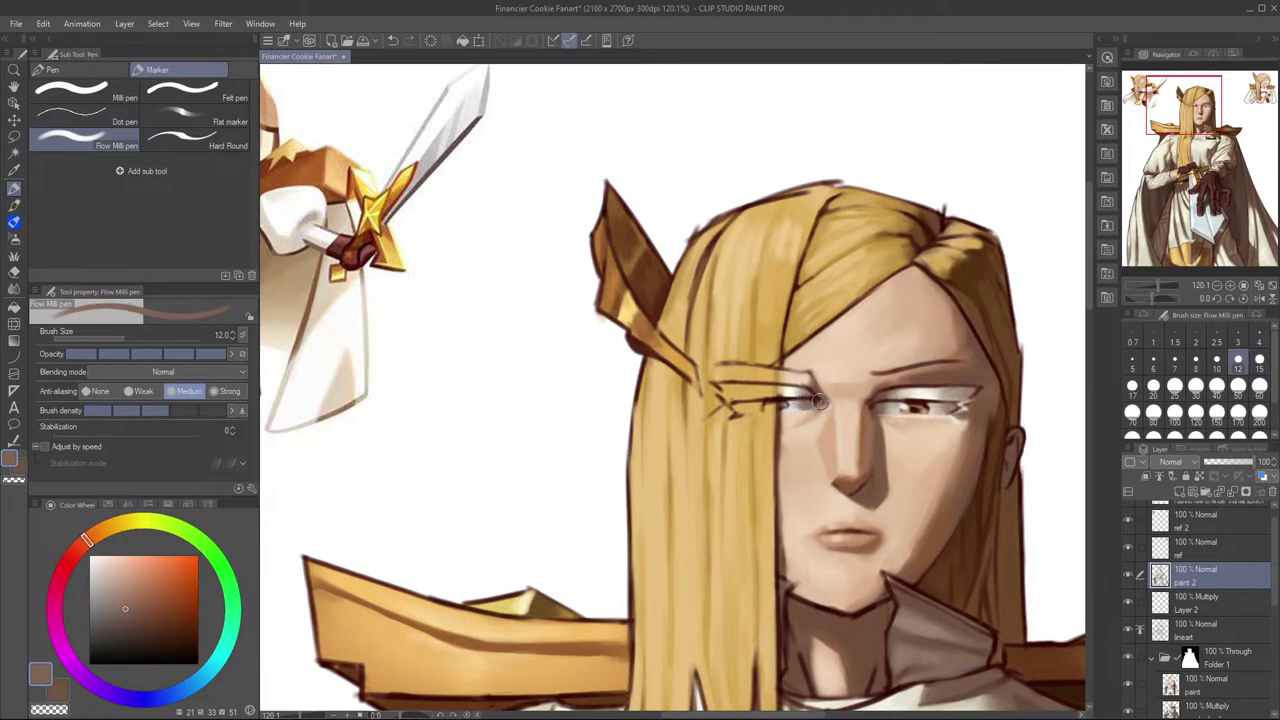
Step: Refine the shadow on the same eye with a lighter brown sampled near the other eye, at brush size 10
{"action": "left_click", "coordinate": [895, 390], "text": "alt"}
{"action": "key", "text": "bracketright"}
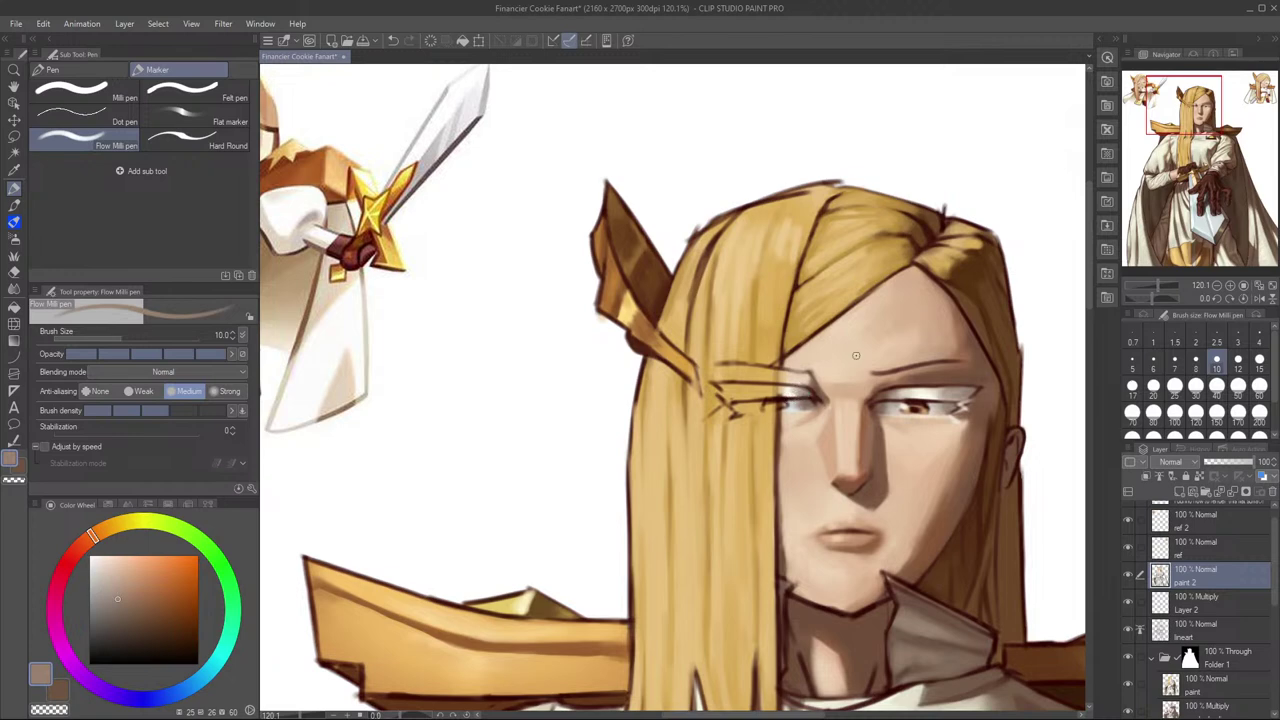
{"action": "left_click_drag", "start_coordinate": [801, 396], "coordinate": [783, 414]}
{"action": "left_click", "coordinate": [783, 414], "text": "alt"}
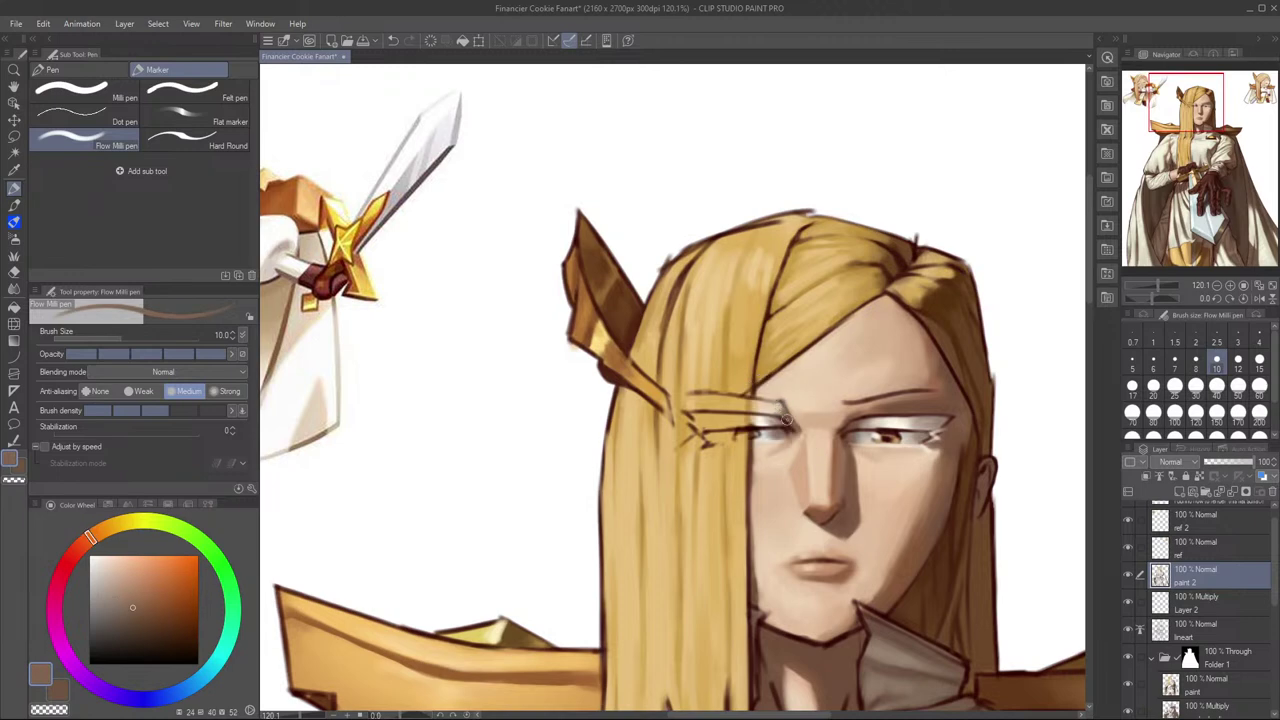
Step: Try strokes around the inner brow beside the hair in sampled brown and pale cream tones, undoing the attempts
{"action": "left_click_drag", "start_coordinate": [782, 407], "coordinate": [794, 428]}
{"action": "left_click", "coordinate": [787, 402], "text": "alt"}
{"action": "left_click", "coordinate": [872, 412], "text": "alt"}
{"action": "key", "text": "ctrl+z"}
{"action": "key", "text": "ctrl+z"}
{"action": "left_click", "coordinate": [773, 411], "text": "alt"}
{"action": "key", "text": "bracketright"}
{"action": "key", "text": "bracketright"}
{"action": "key", "text": "ctrl+z"}
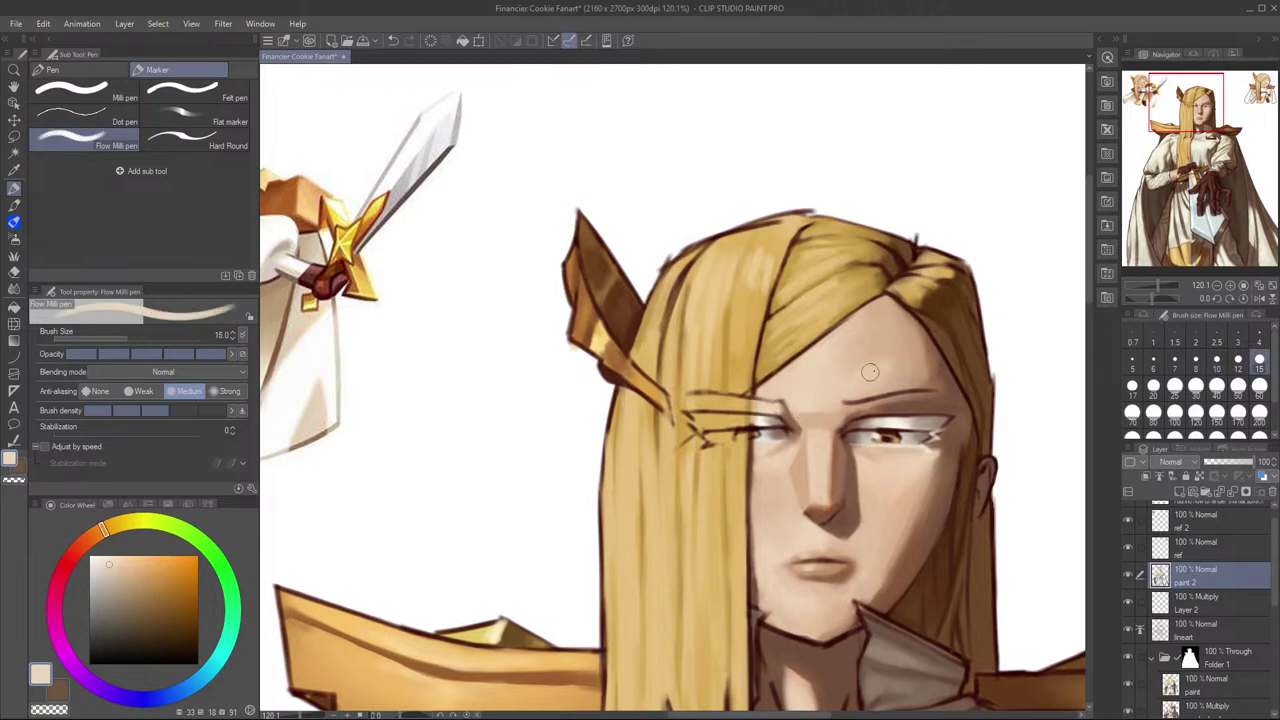
Step: Retouch the inner brow beside the hair with sampled cream and skin-shadow browns, reducing the brush to size 12 and undoing the last stroke
{"action": "left_click", "coordinate": [786, 416], "text": "alt"}
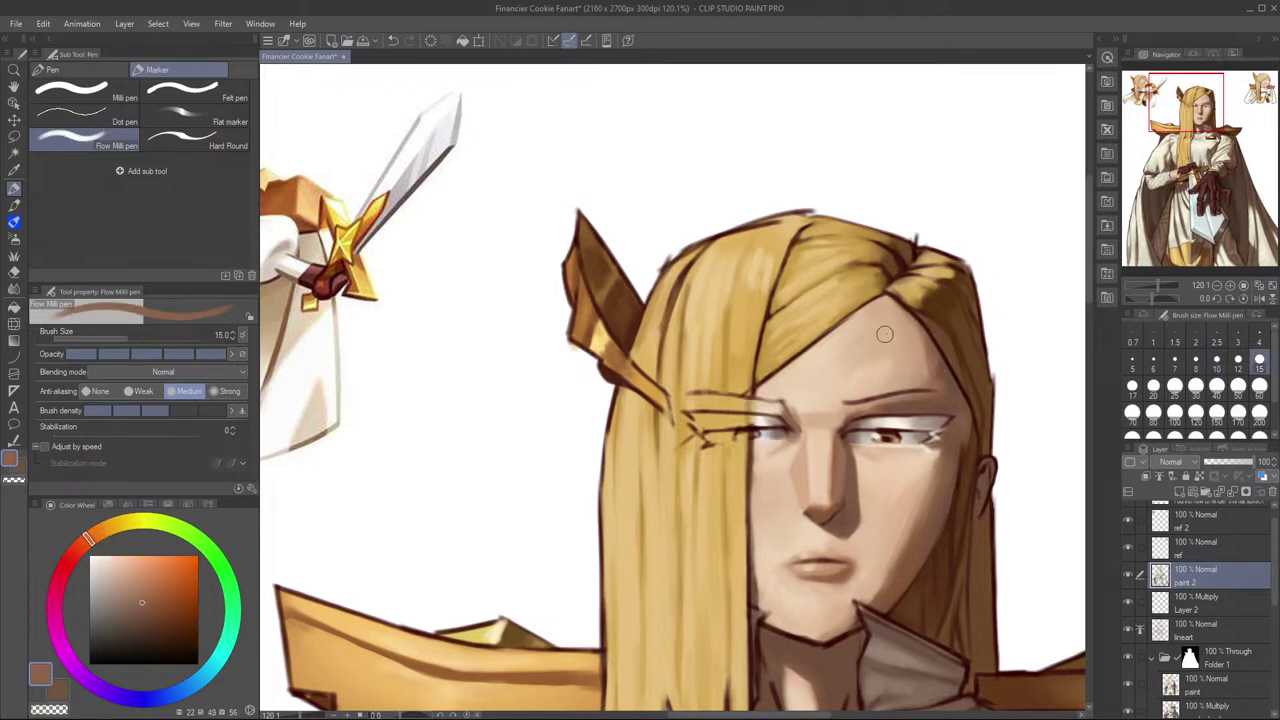
{"action": "left_click", "coordinate": [791, 425], "text": "alt"}
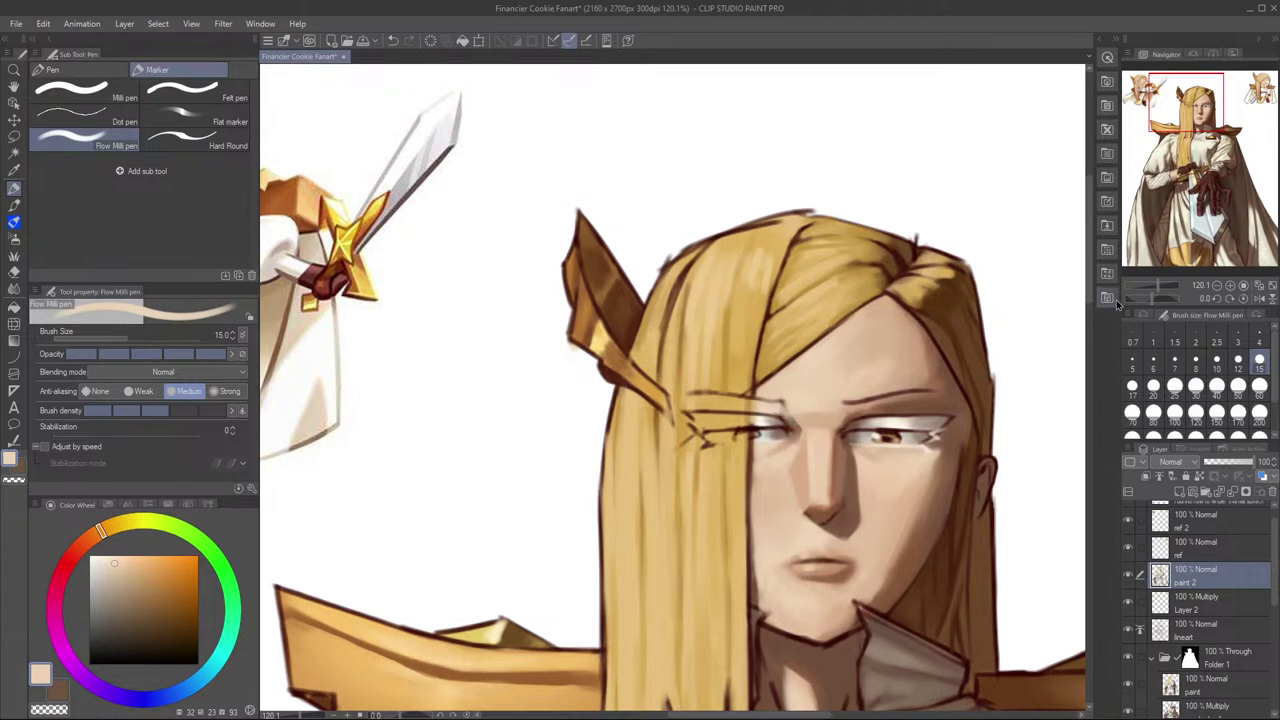
{"action": "left_click", "coordinate": [788, 414], "text": "alt"}
{"action": "key", "text": "bracketleft"}
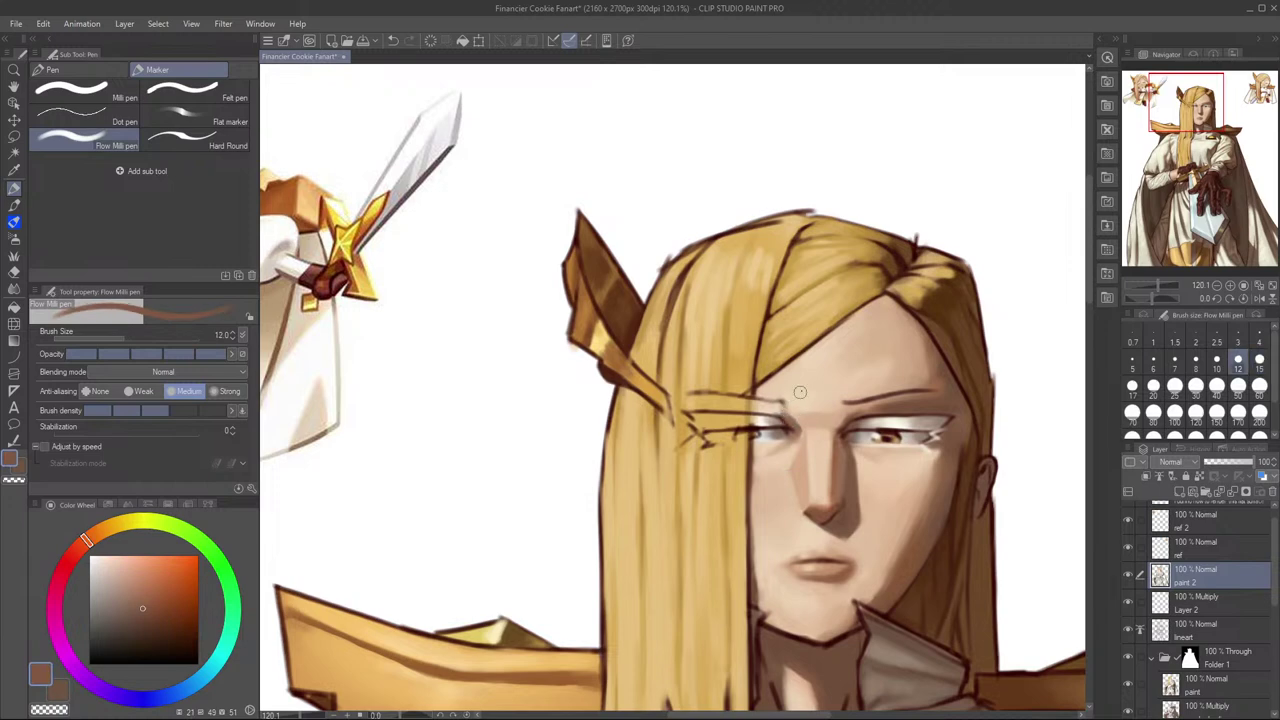
{"action": "left_click", "coordinate": [881, 411], "text": "alt"}
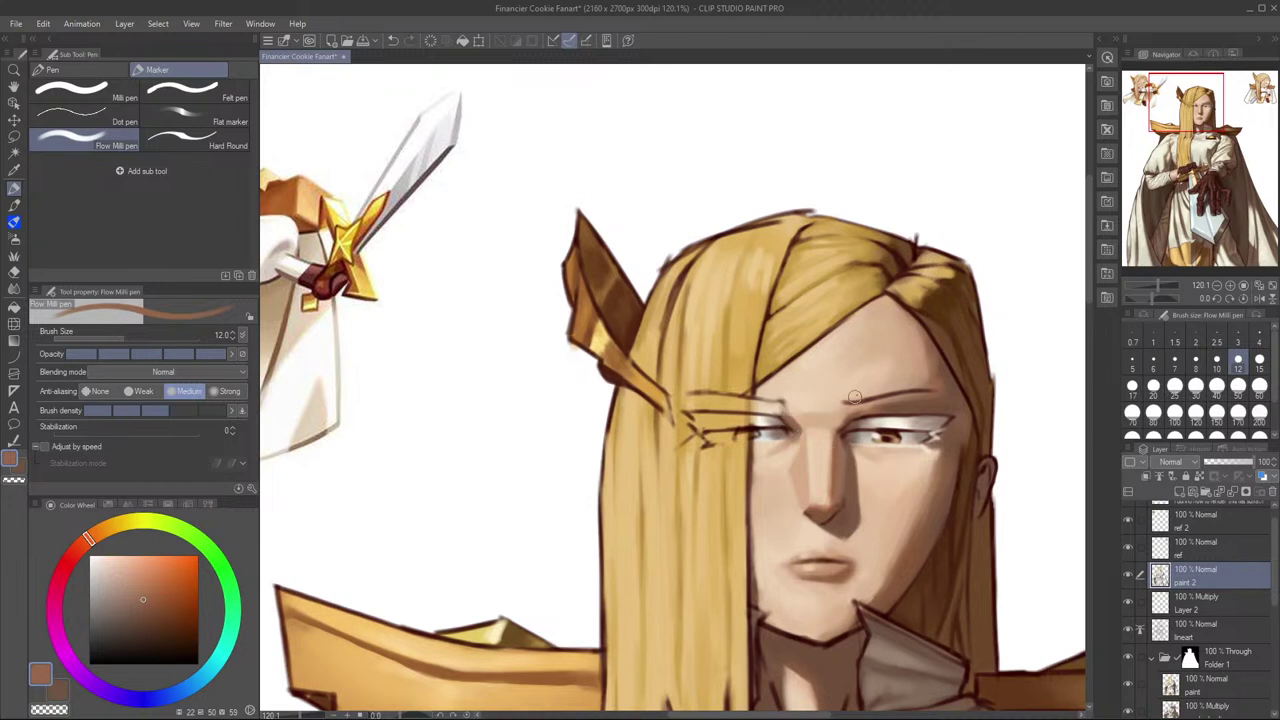
{"action": "key", "text": "ctrl+z"}
Step: Examine the face and hair beside the chibi reference in mirrored and normal views
{"action": "key", "text": "h"}
{"action": "mouse_move", "coordinate": [792, 413]}
{"action": "left_mouse_down"}
{"action": "mouse_move", "coordinate": [868, 419]}
{"action": "mouse_move", "coordinate": [993, 396]}
{"action": "mouse_move", "coordinate": [1115, 405]}
{"action": "left_mouse_up"}
{"action": "left_click_drag", "start_coordinate": [866, 414], "coordinate": [834, 444]}
{"action": "scroll", "coordinate": [833, 445], "scroll_direction": "up", "scroll_amount": 5}
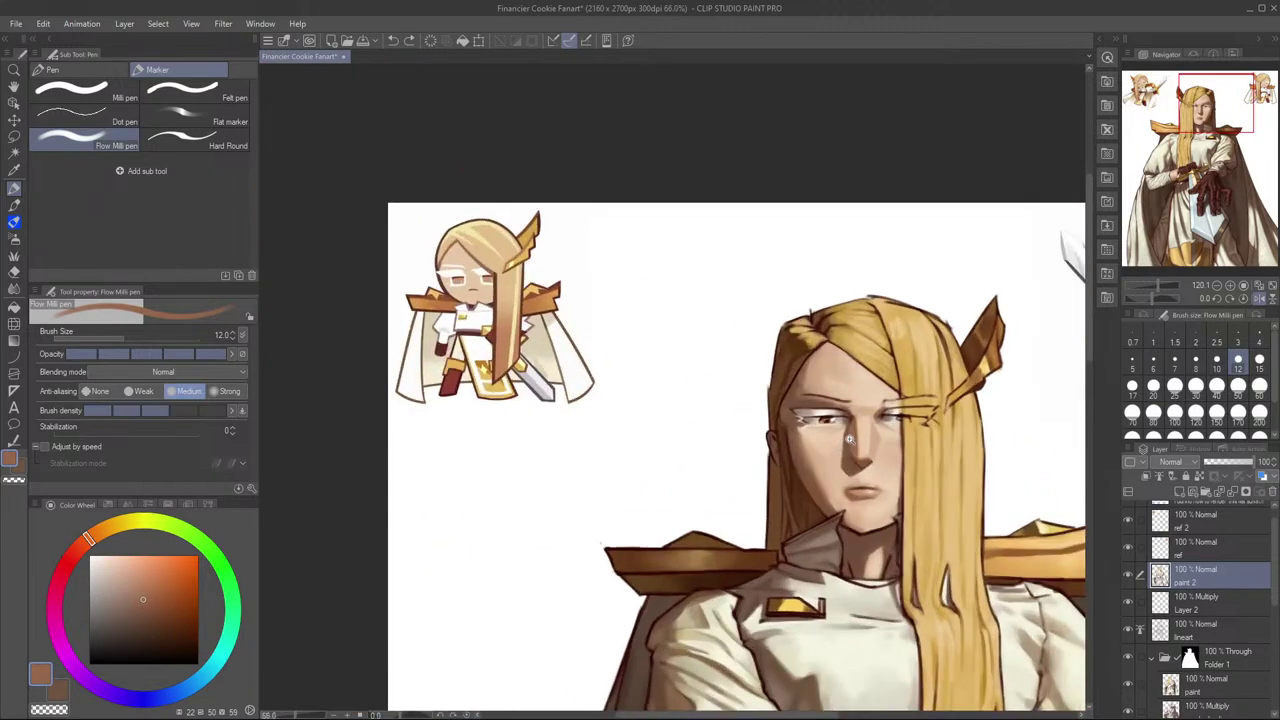
{"action": "scroll", "coordinate": [982, 423], "scroll_direction": "up", "scroll_amount": 2}
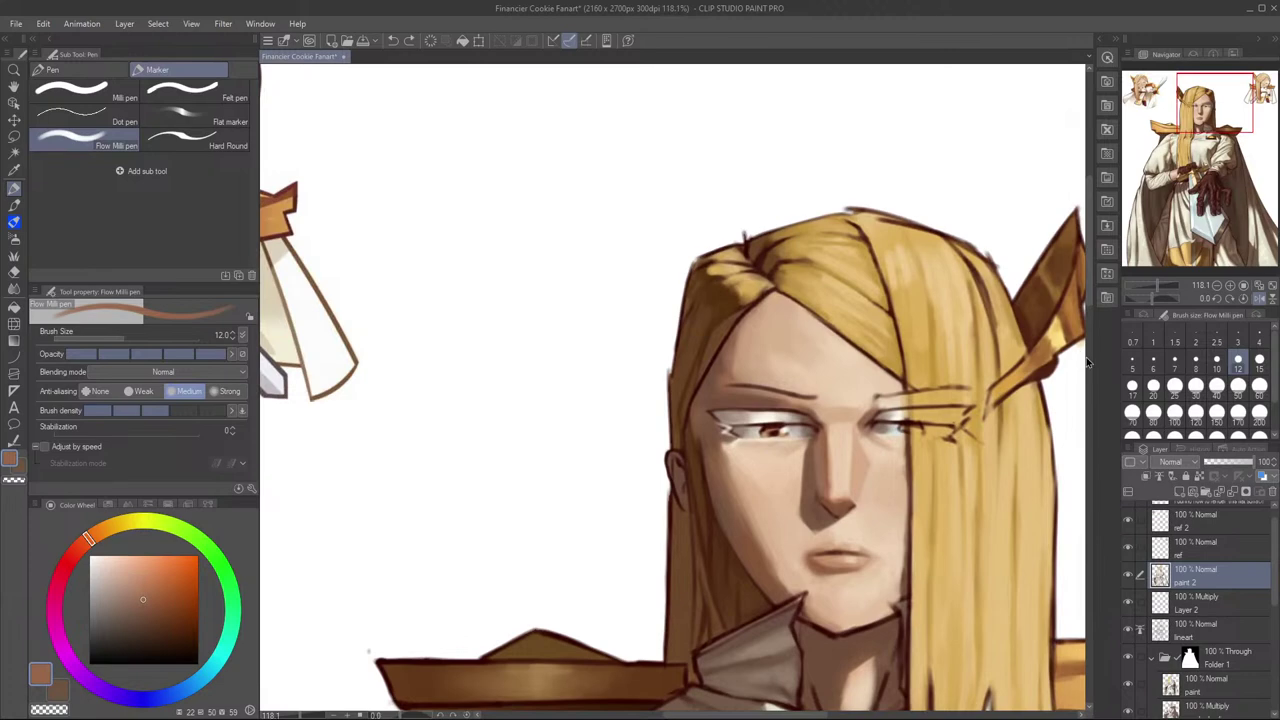
{"action": "key", "text": "h"}
{"action": "scroll", "coordinate": [960, 411], "scroll_direction": "up", "scroll_amount": 1}
{"action": "left_click_drag", "start_coordinate": [961, 411], "coordinate": [1012, 406]}
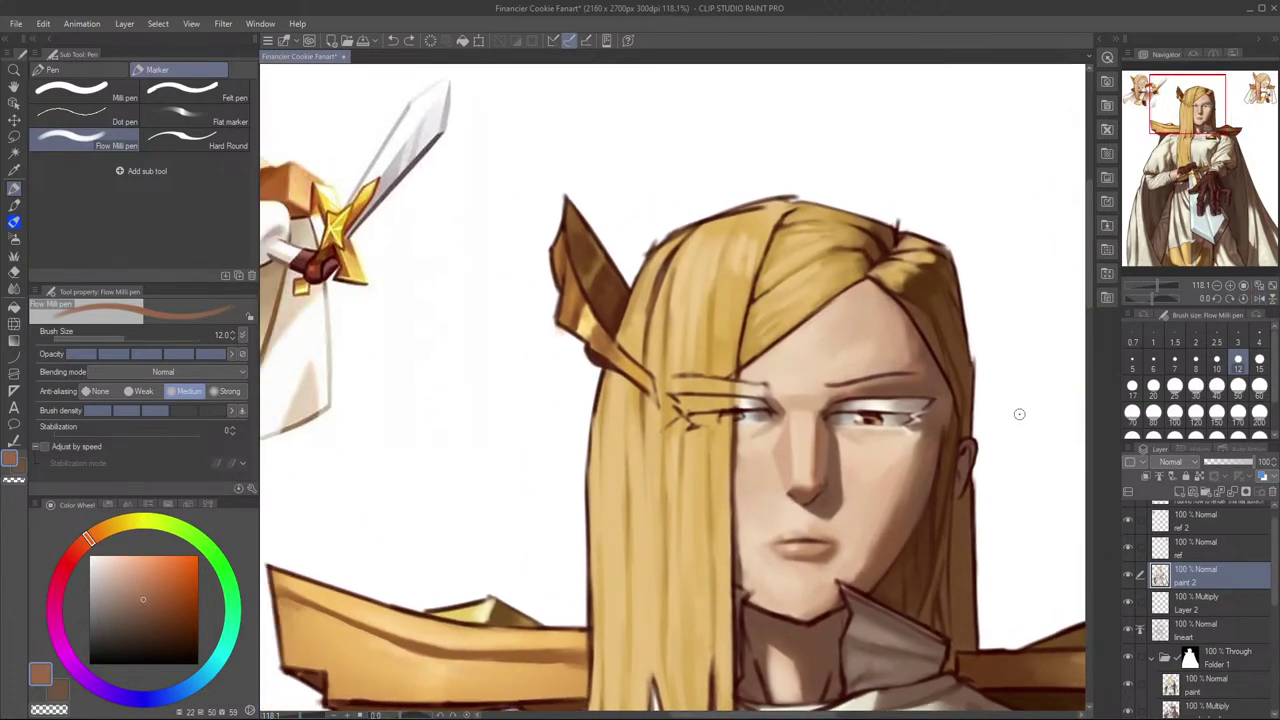
Step: Darken the neck shadow beside the long hair with a sampled dark reddish brown at brush size 12
{"action": "scroll", "coordinate": [1007, 430], "scroll_direction": "down", "scroll_amount": 3}
{"action": "left_click_drag", "start_coordinate": [998, 477], "coordinate": [826, 440]}
{"action": "scroll", "coordinate": [825, 438], "scroll_direction": "up", "scroll_amount": 2}
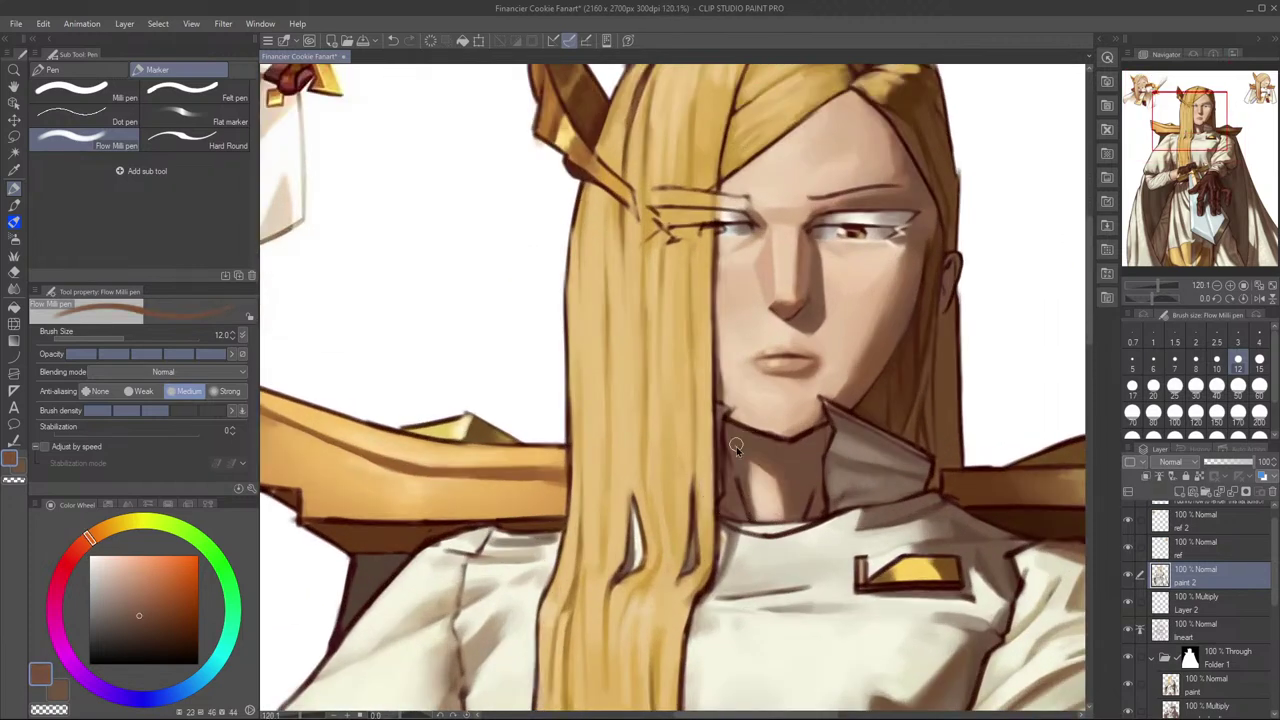
{"action": "left_click_drag", "start_coordinate": [742, 480], "coordinate": [758, 524]}
{"action": "left_click", "coordinate": [738, 484], "text": "alt"}
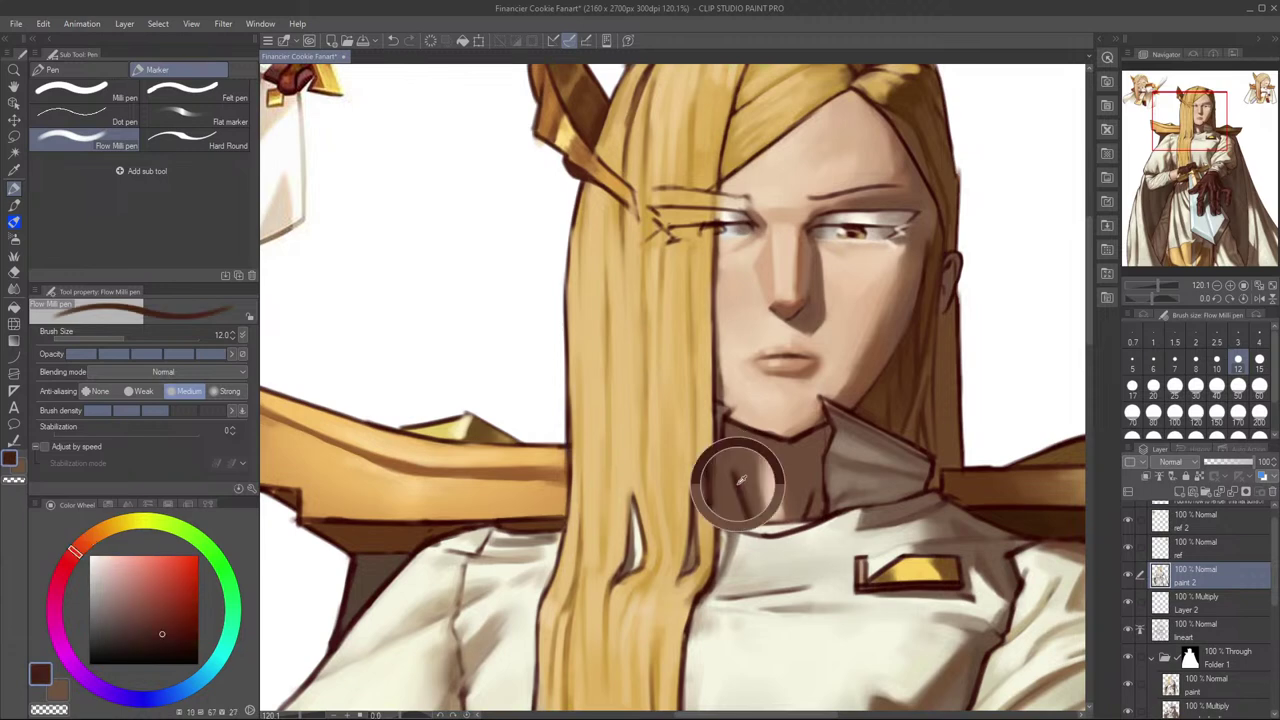
{"action": "left_click", "coordinate": [738, 485], "text": "alt"}
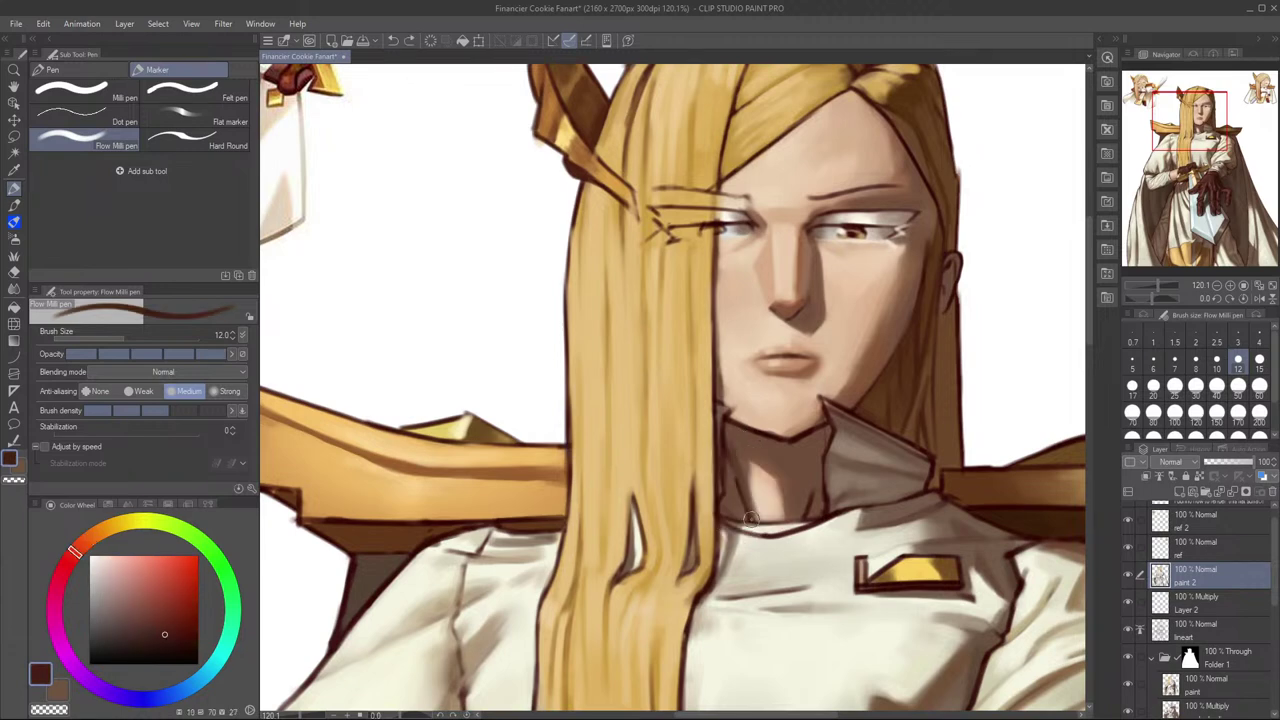
Step: Blend the neck shadows under the chin and along the collar with sampled mid browns
{"action": "left_click", "coordinate": [740, 474], "text": "alt"}
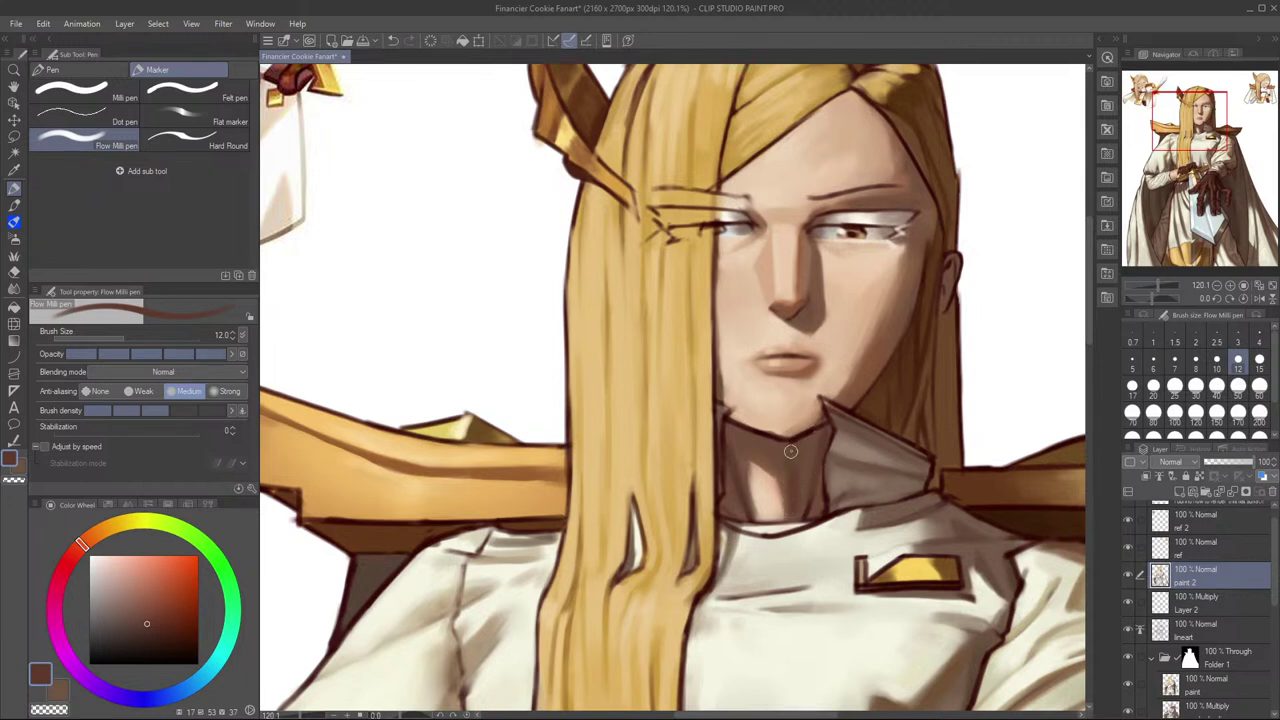
{"action": "left_click", "coordinate": [810, 488], "text": "alt"}
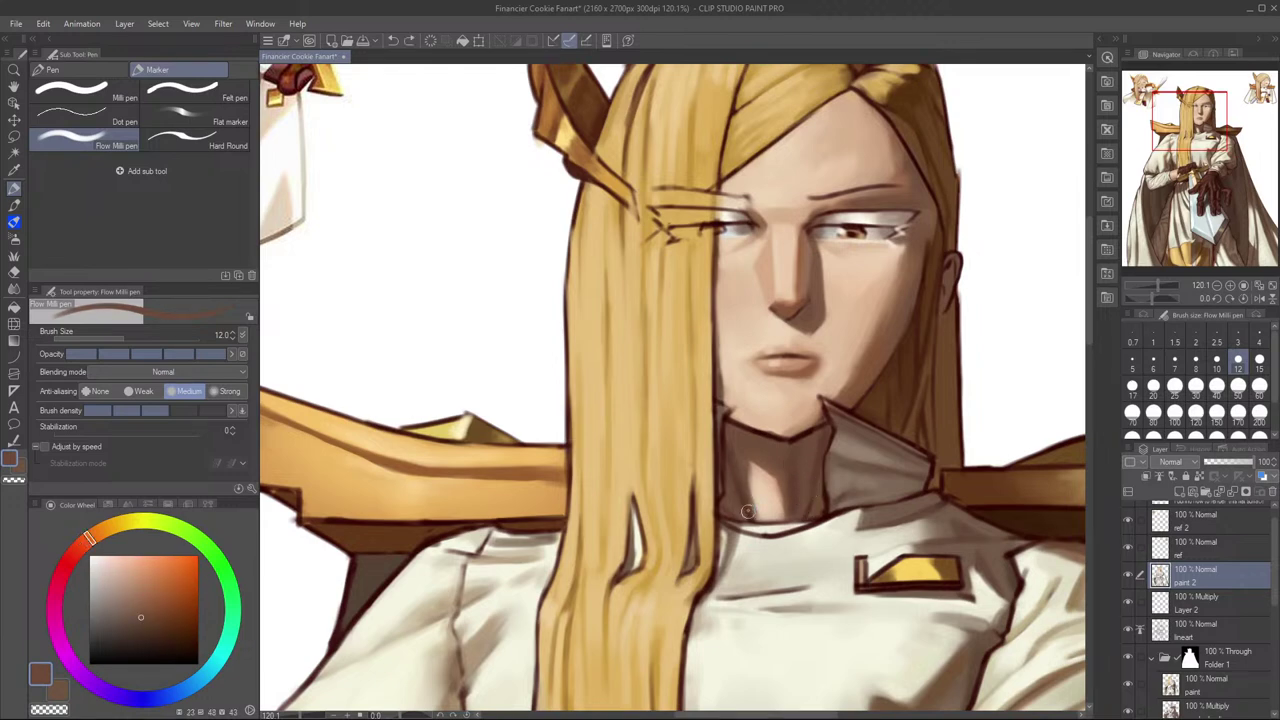
{"action": "left_click", "coordinate": [736, 466], "text": "alt"}
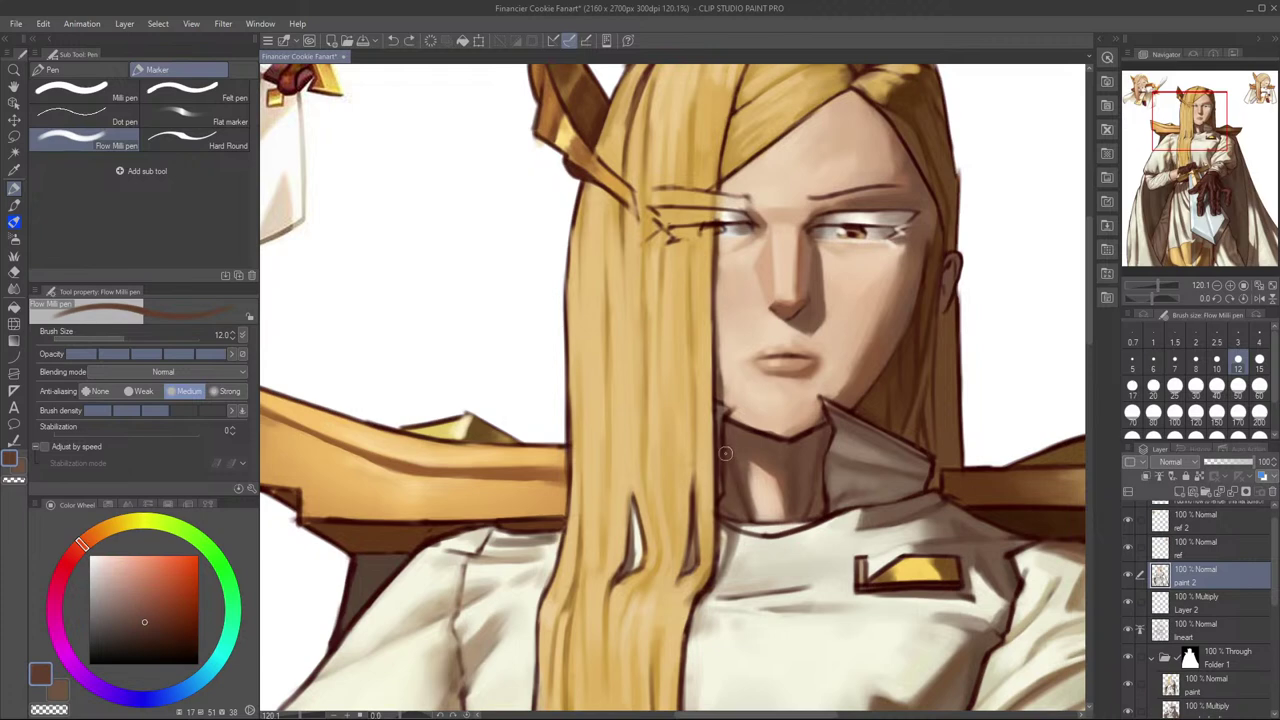
Step: Touch up the collar edge beside the long hair in a sampled dark brown at brush size 8
{"action": "left_click", "coordinate": [722, 430], "text": "alt"}
{"action": "key", "text": "bracketleft"}
{"action": "key", "text": "bracketleft"}
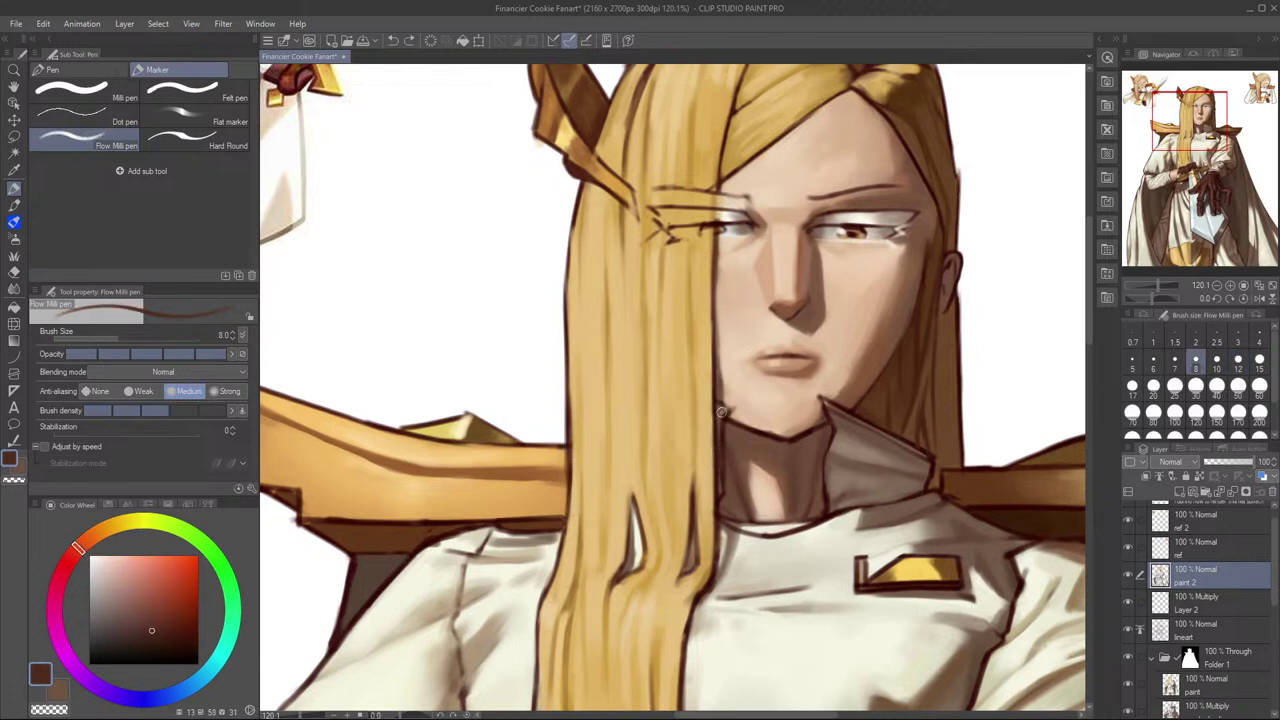
Step: Try thin strokes down the collar edge beside the hair in a sampled greyish brown at brush size 5, undoing them
{"action": "left_click", "coordinate": [721, 413], "text": "alt"}
{"action": "key", "text": "bracketleft"}
{"action": "key", "text": "bracketleft"}
{"action": "key", "text": "bracketleft"}
{"action": "key", "text": "ctrl+z"}
{"action": "left_click_drag", "start_coordinate": [721, 424], "coordinate": [720, 478]}
{"action": "key", "text": "ctrl+z"}
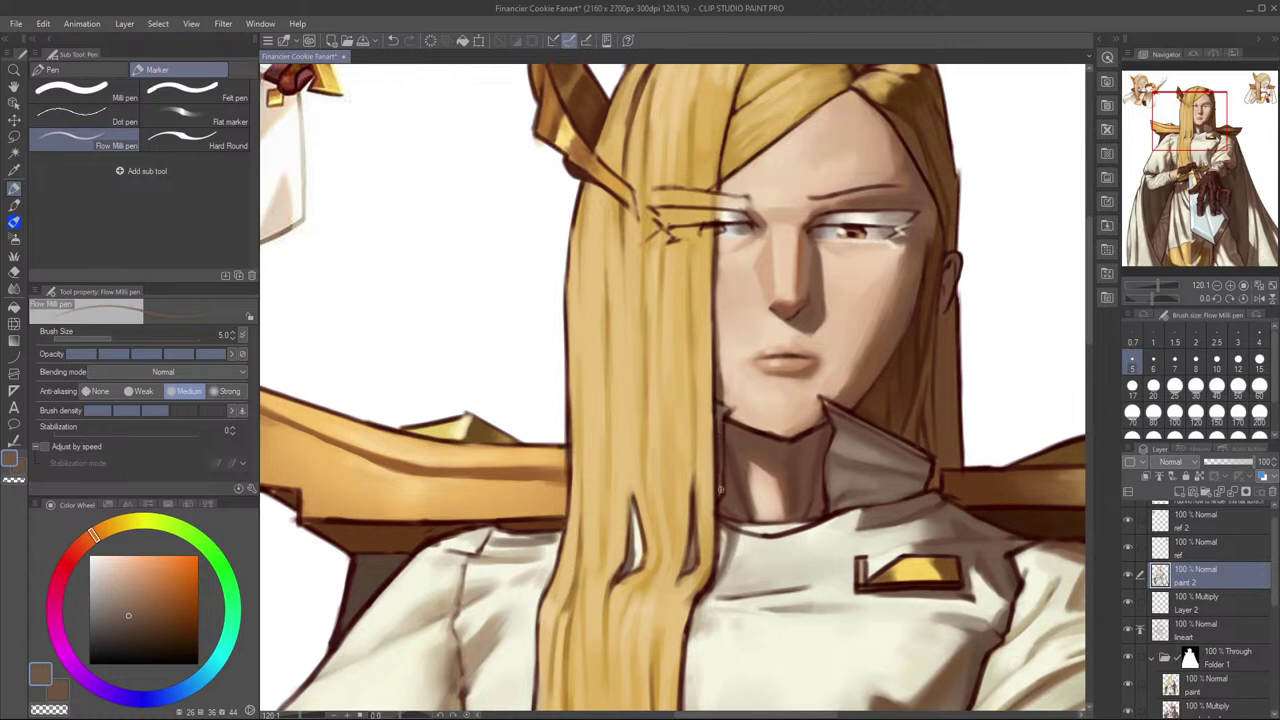
Step: Erase into the neck shading between the chin and collar with the Rough eraser at size 40, undoing the first attempt
{"action": "left_click_drag", "start_coordinate": [835, 409], "coordinate": [846, 442]}
{"action": "key", "text": "e"}
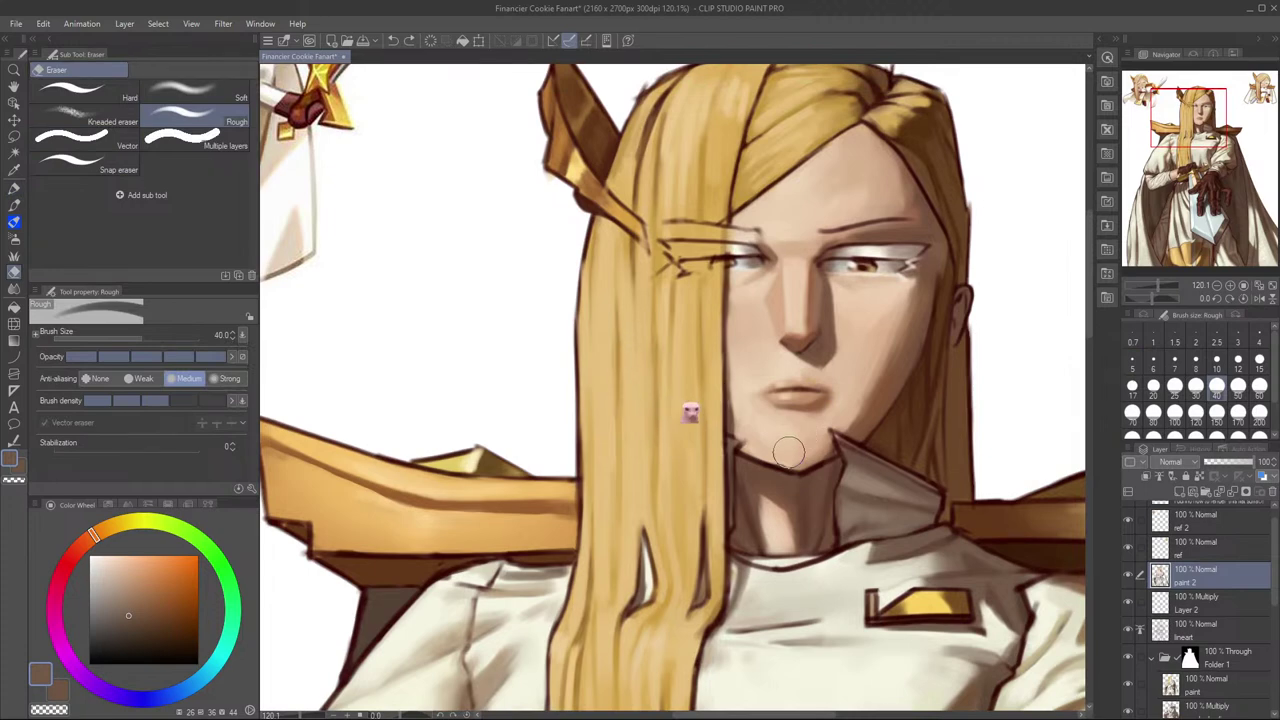
{"action": "key", "text": "alt+Tab"}
{"action": "left_click_drag", "start_coordinate": [808, 496], "coordinate": [803, 516]}
{"action": "key", "text": "ctrl+z"}
{"action": "left_click_drag", "start_coordinate": [851, 473], "coordinate": [826, 507]}
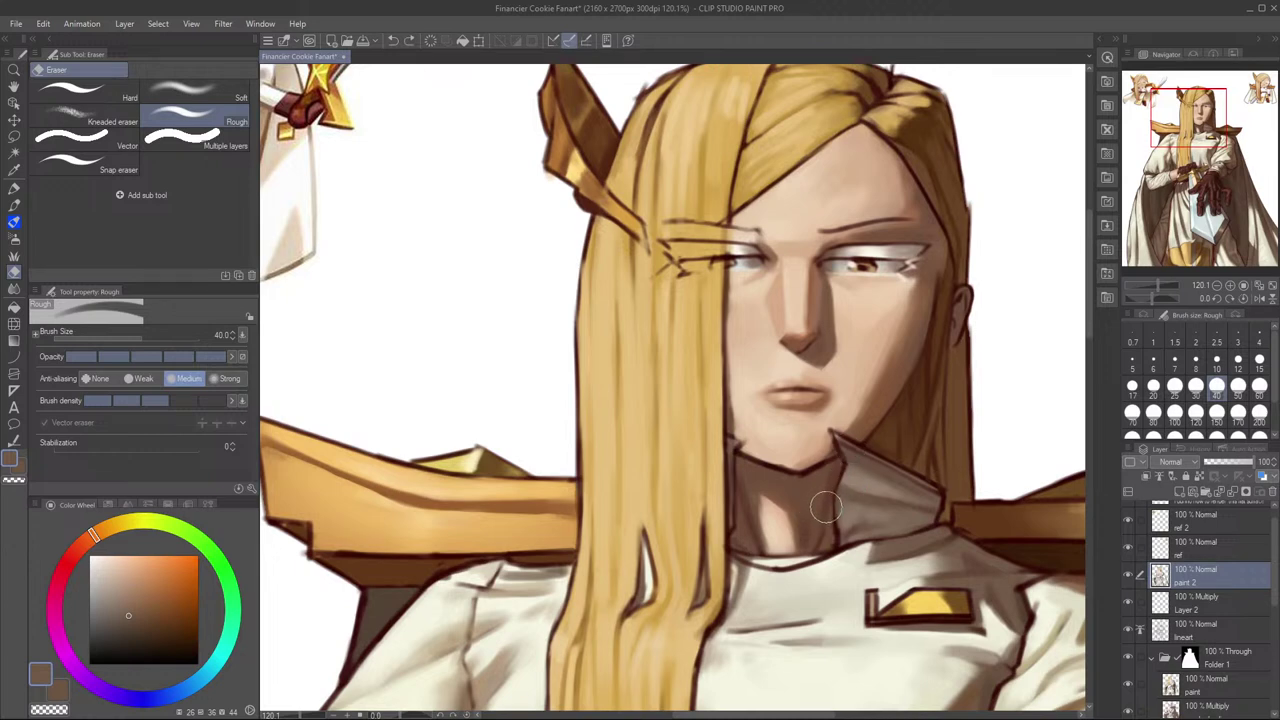
Step: Shade both sides of the neck with sampled reddish browns using the Flow Milli pen at size 10
{"action": "key", "text": "p"}
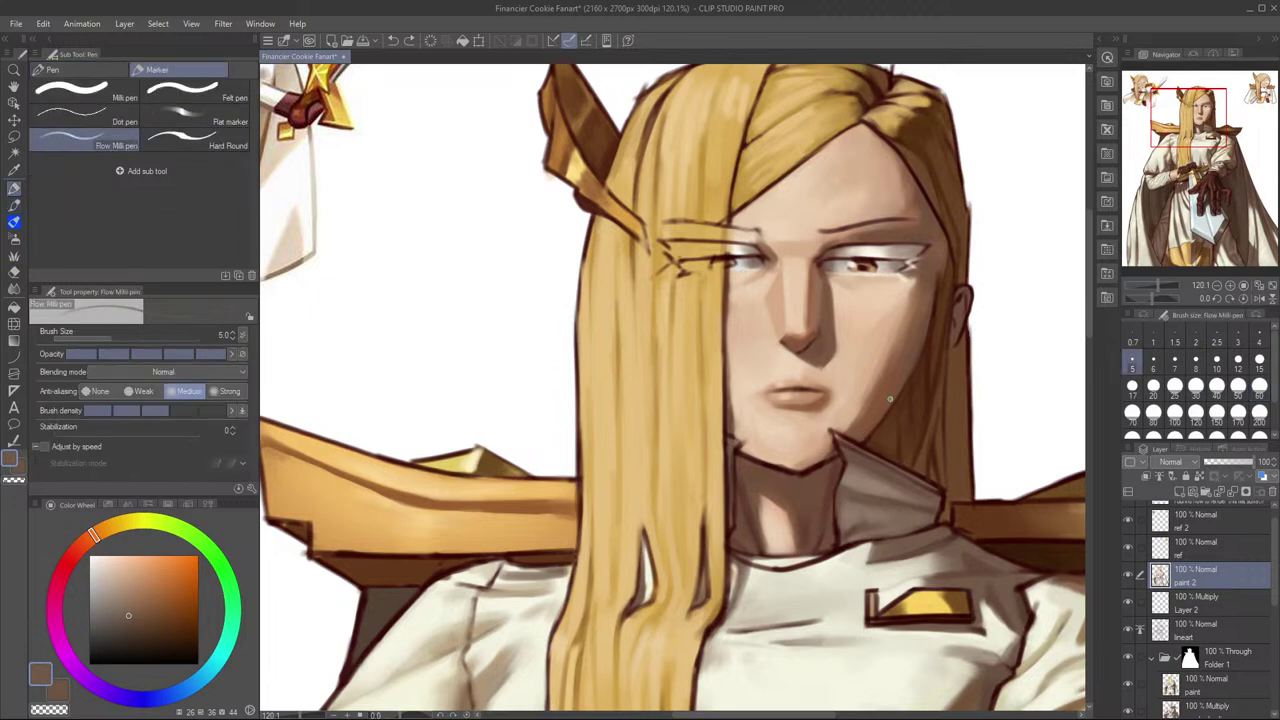
{"action": "key", "text": "bracketright"}
{"action": "key", "text": "bracketright"}
{"action": "key", "text": "bracketright"}
{"action": "key", "text": "bracketright"}
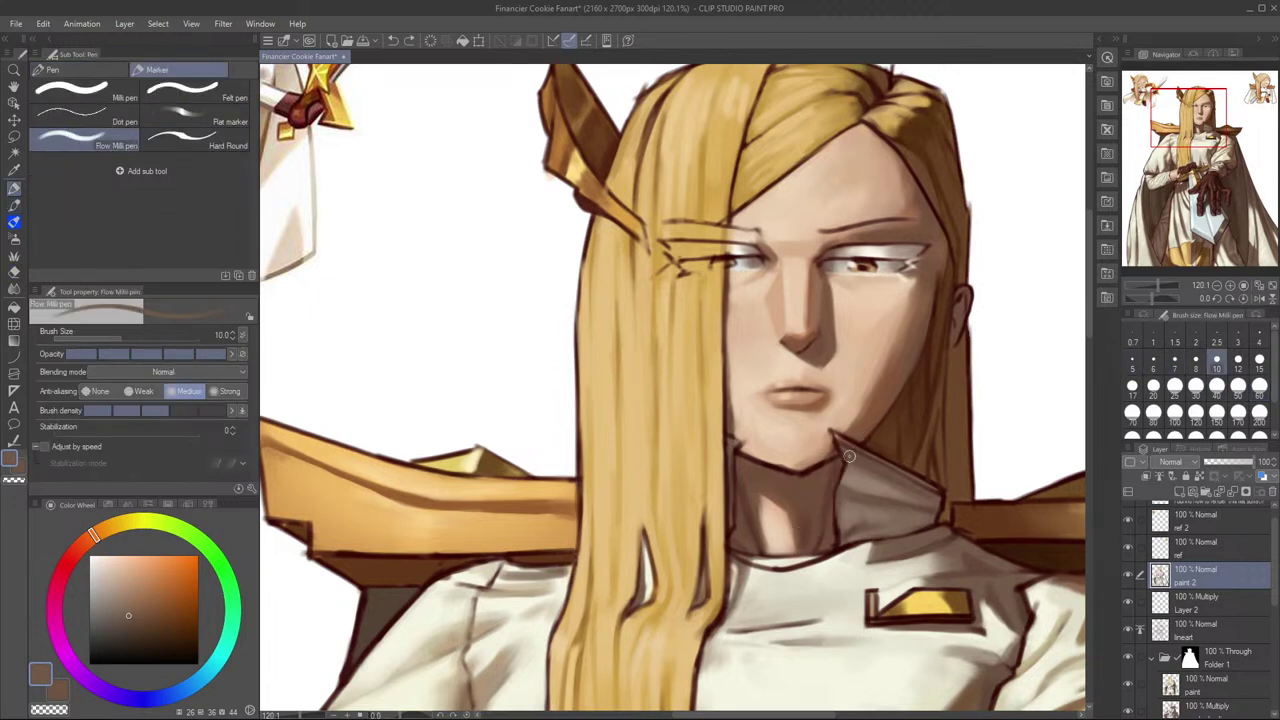
{"action": "key", "text": "x"}
{"action": "left_click", "coordinate": [821, 510], "text": "alt"}
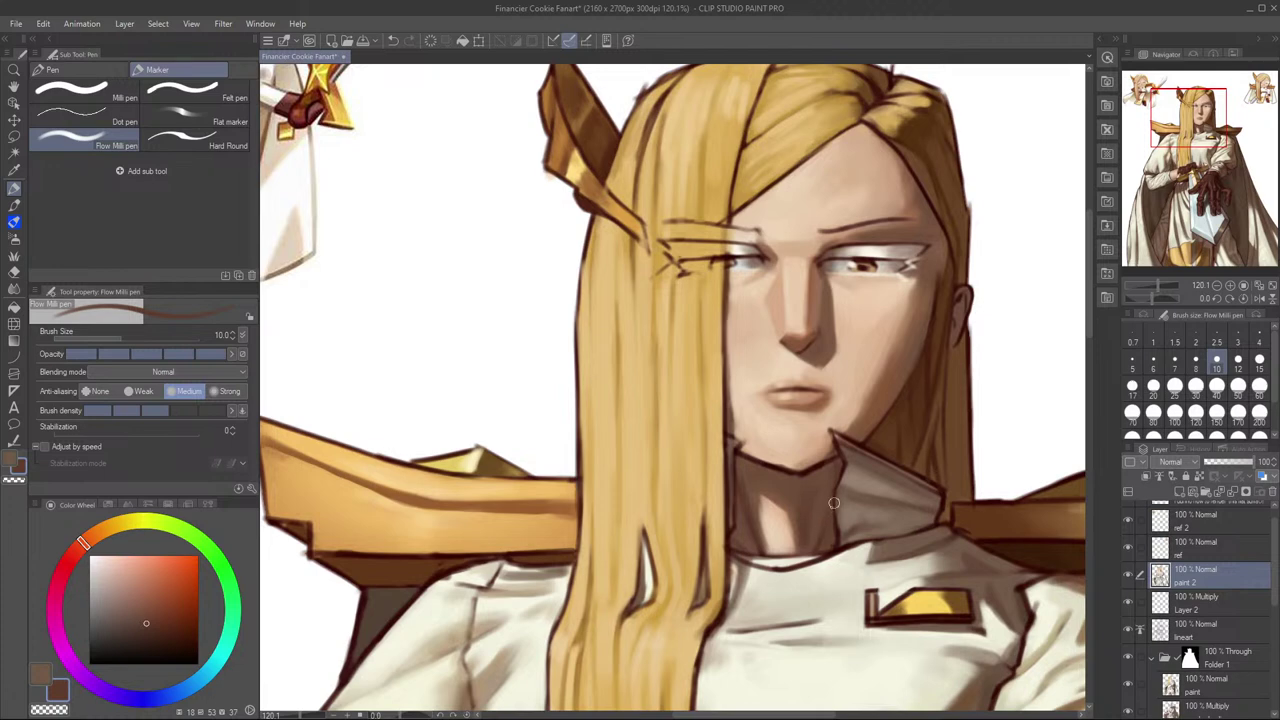
{"action": "left_click", "coordinate": [745, 537], "text": "alt"}
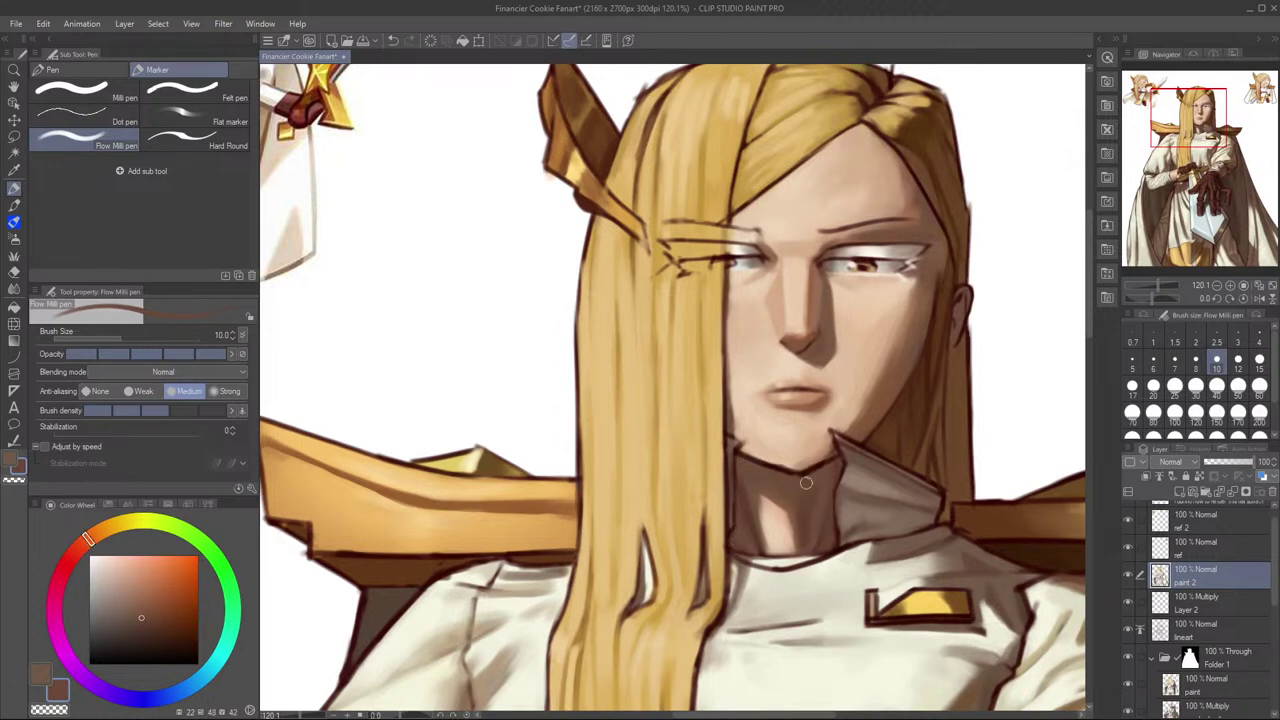
Step: Rework the shadow under the chin with tones sampled from the neck, undoing unwanted strokes before repainting in a lighter brown
{"action": "left_click", "coordinate": [779, 532], "text": "alt"}
{"action": "mouse_move", "coordinate": [795, 468]}
{"action": "left_mouse_down"}
{"action": "mouse_move", "coordinate": [793, 505]}
{"action": "mouse_move", "coordinate": [806, 482]}
{"action": "left_mouse_up"}
{"action": "key", "text": "ctrl+z"}
{"action": "left_click", "coordinate": [794, 487], "text": "alt"}
{"action": "key", "text": "ctrl+z"}
{"action": "key", "text": "ctrl+z"}
{"action": "left_click", "coordinate": [806, 482], "text": "alt"}
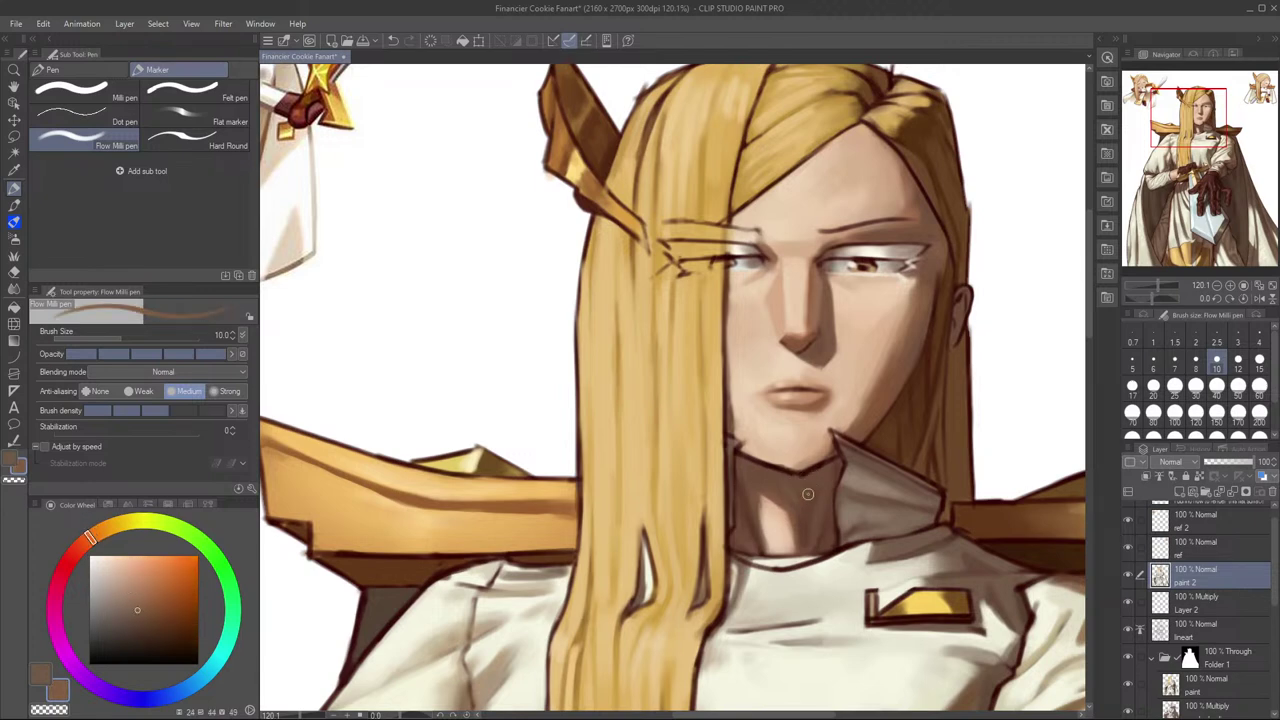
{"action": "left_click_drag", "start_coordinate": [808, 482], "coordinate": [805, 496]}
Step: Check the neck in mirrored view and refine its chin shadow with a sampled brown at brush size 12
{"action": "key", "text": "h"}
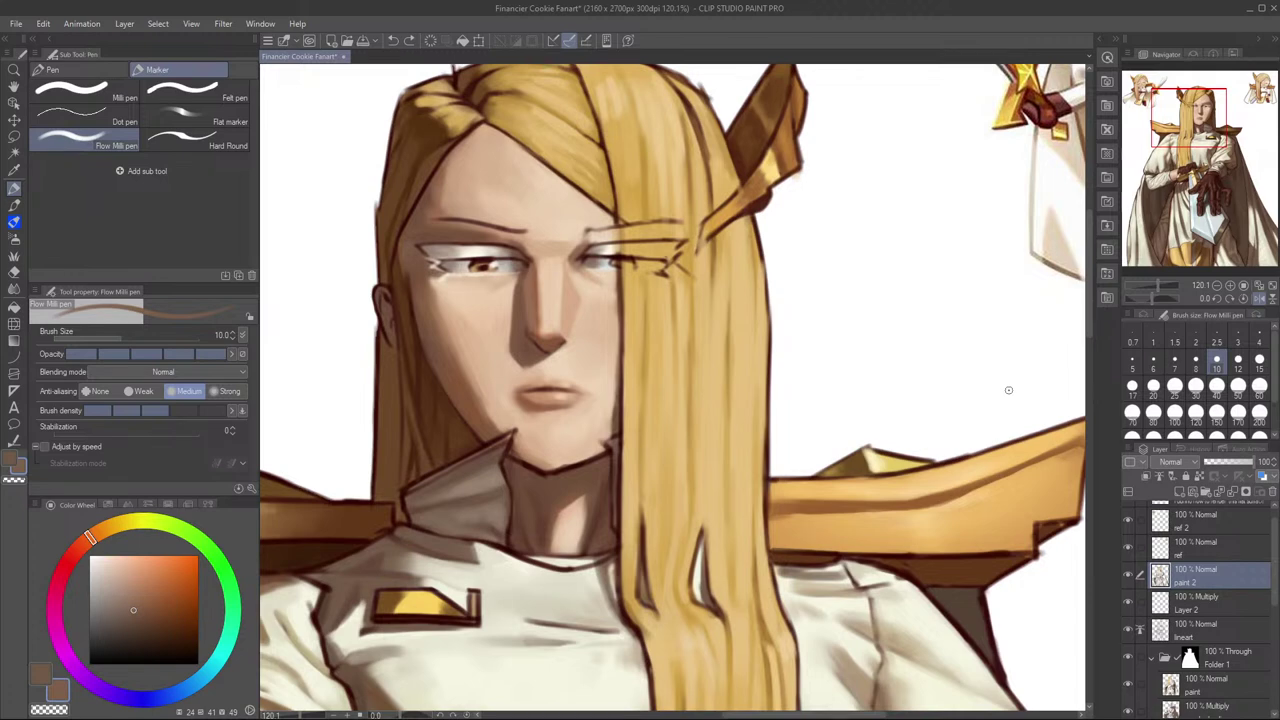
{"action": "key", "text": "h"}
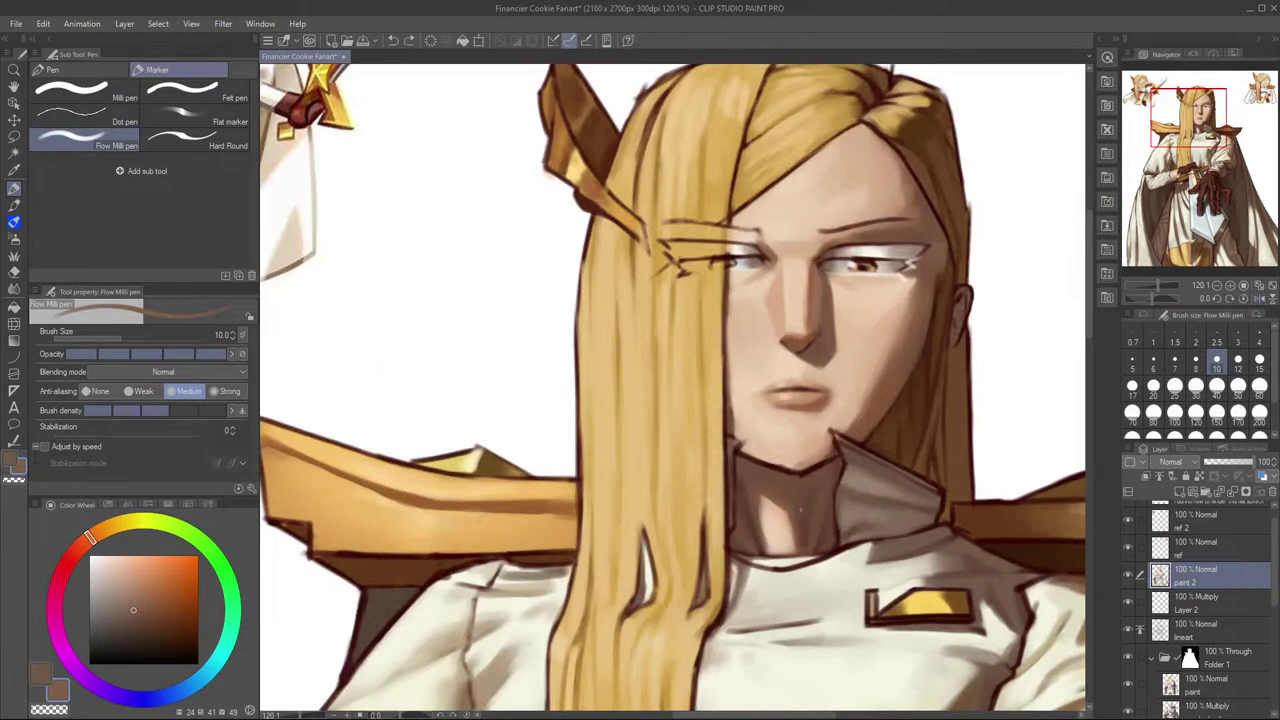
{"action": "key", "text": "bracketright"}
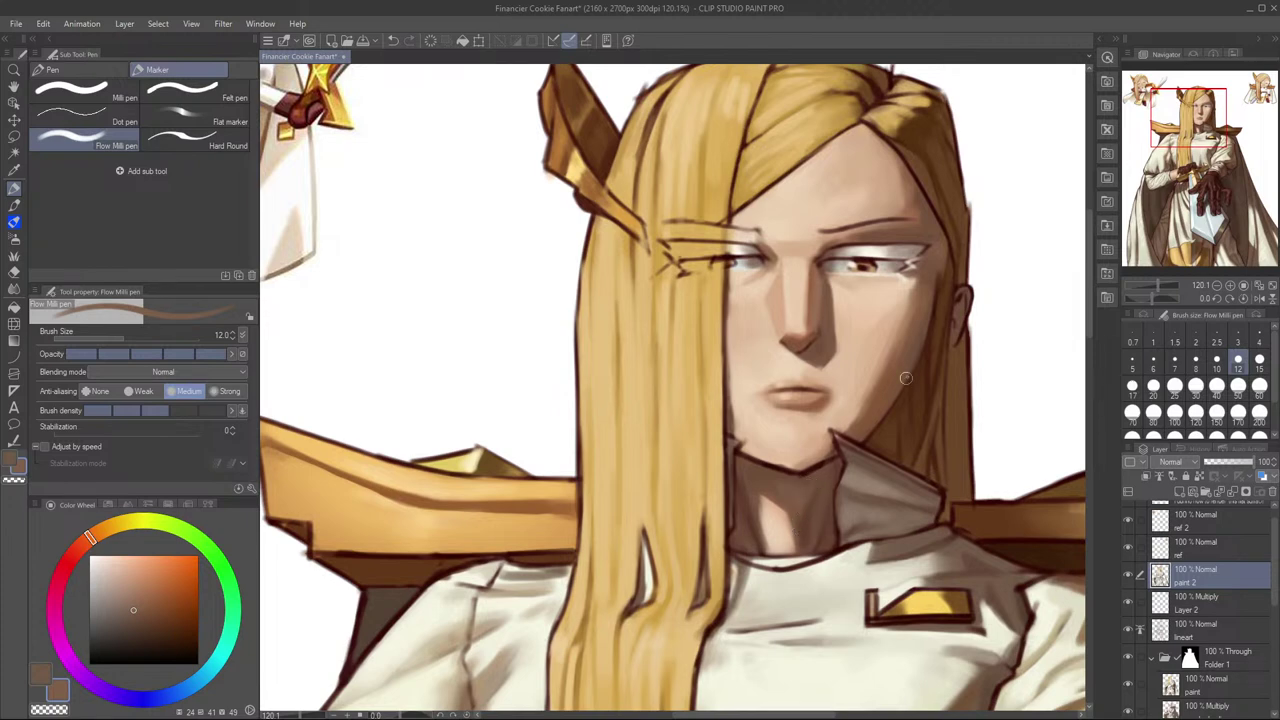
{"action": "left_click", "coordinate": [811, 486], "text": "alt"}
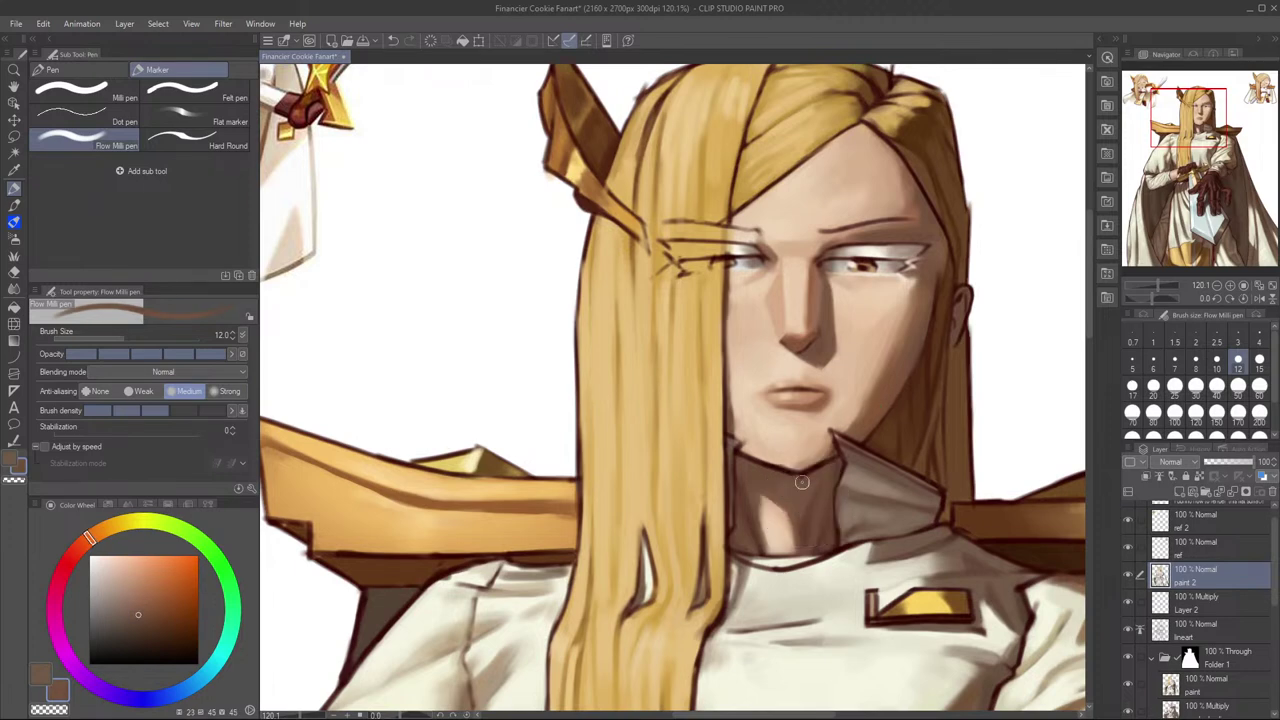
Step: Try strokes along the neck's shadow edge beside the hair in sampled browns, undoing the attempts
{"action": "key", "text": "h"}
{"action": "left_click_drag", "start_coordinate": [783, 526], "coordinate": [822, 518]}
{"action": "scroll", "coordinate": [821, 519], "scroll_direction": "up", "scroll_amount": 3}
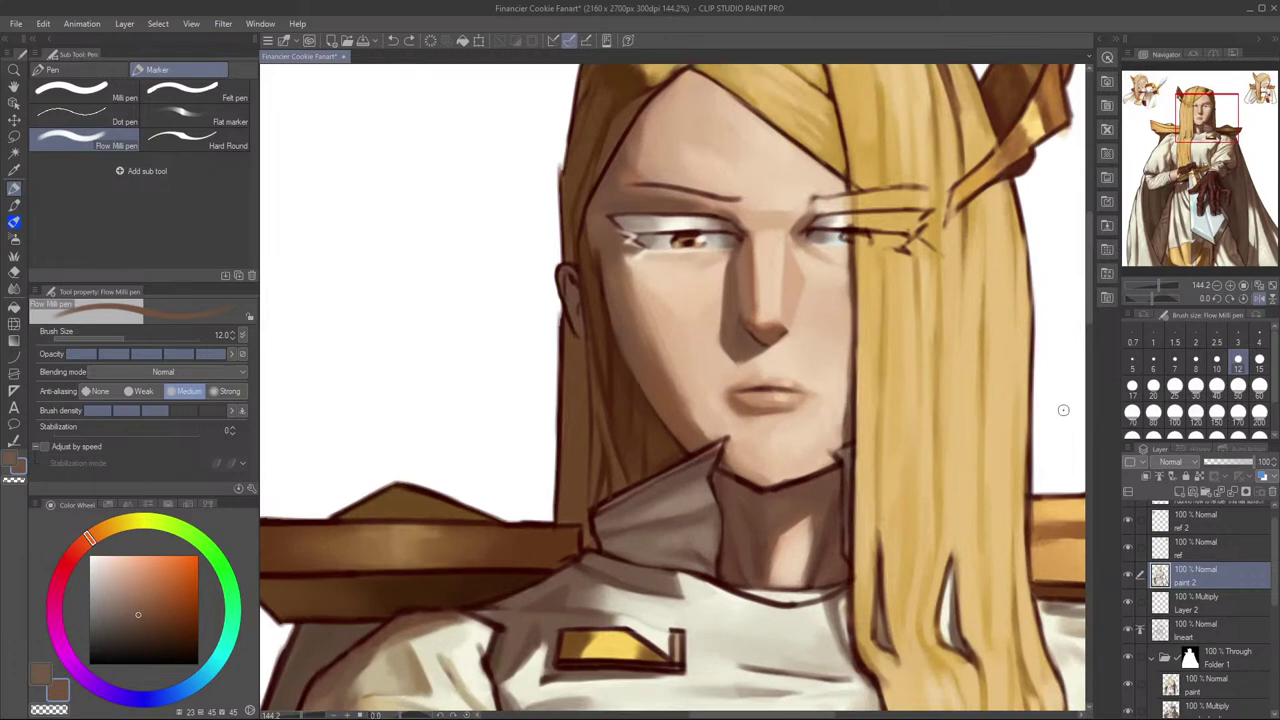
{"action": "key", "text": "h"}
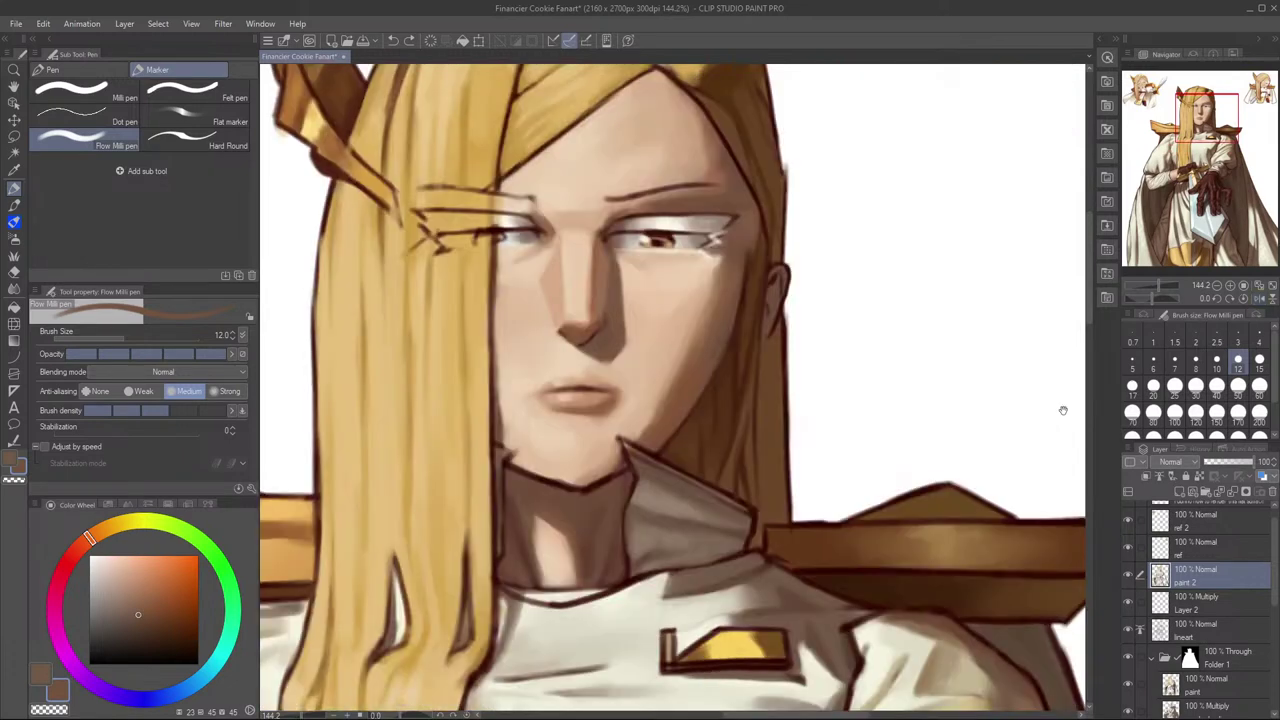
{"action": "left_click_drag", "start_coordinate": [596, 432], "coordinate": [720, 437]}
{"action": "left_click", "coordinate": [640, 525], "text": "alt"}
{"action": "left_click_drag", "start_coordinate": [646, 500], "coordinate": [668, 581]}
{"action": "key", "text": "ctrl+z"}
{"action": "left_click", "coordinate": [646, 536], "text": "alt"}
{"action": "left_click_drag", "start_coordinate": [648, 530], "coordinate": [667, 587]}
{"action": "key", "text": "ctrl+z"}
{"action": "mouse_move", "coordinate": [637, 523]}
{"action": "left_mouse_down"}
{"action": "mouse_move", "coordinate": [658, 562]}
{"action": "mouse_move", "coordinate": [711, 536]}
{"action": "mouse_move", "coordinate": [727, 556]}
{"action": "mouse_move", "coordinate": [639, 517]}
{"action": "mouse_move", "coordinate": [651, 558]}
{"action": "left_mouse_up"}
{"action": "left_click", "coordinate": [718, 552], "text": "alt"}
{"action": "key", "text": "ctrl+z"}
Step: Shade the neck beside the hair and under the chin with sampled reddish browns at brush size 10
{"action": "left_click", "coordinate": [643, 547], "text": "alt"}
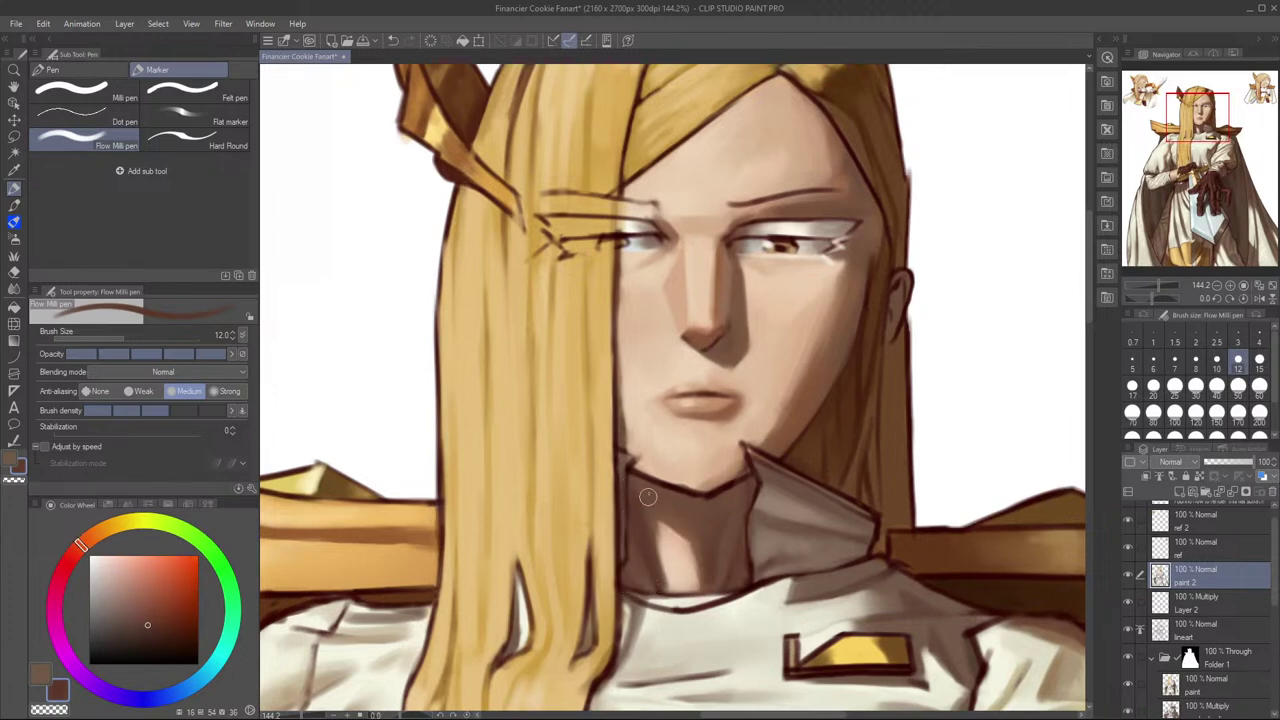
{"action": "key", "text": "bracketleft"}
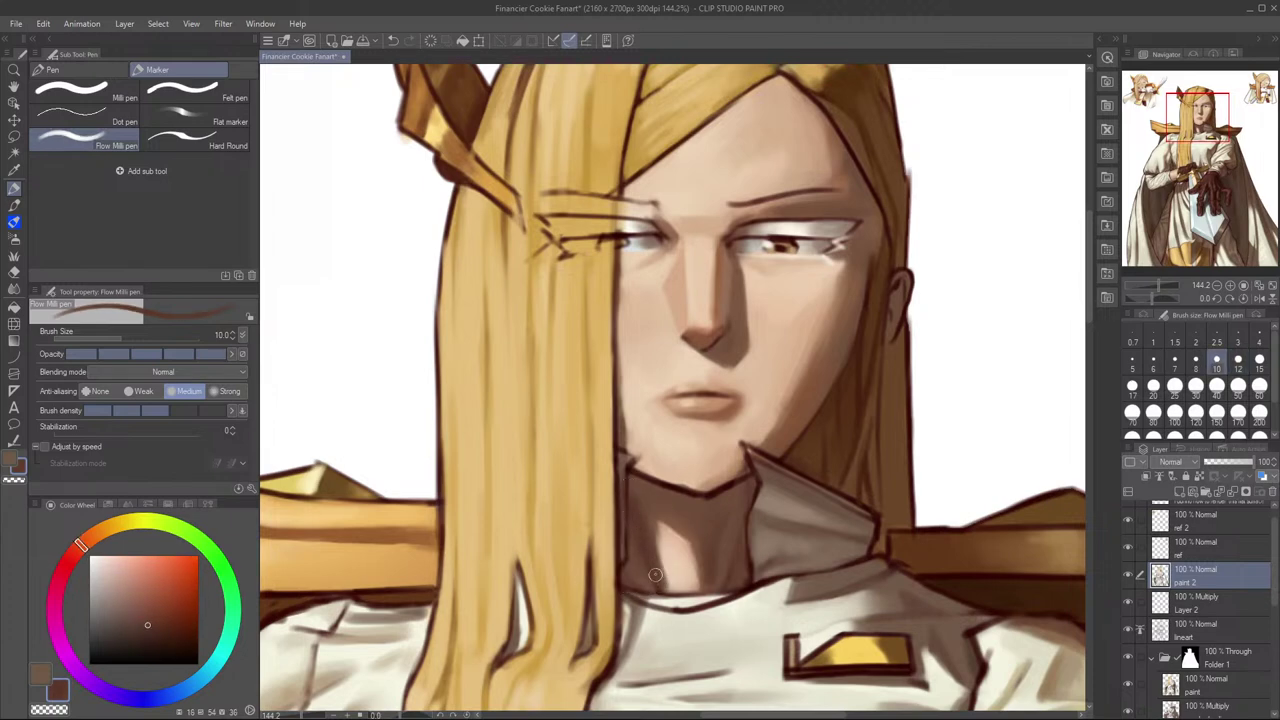
{"action": "scroll", "coordinate": [752, 470], "scroll_direction": "down", "scroll_amount": 2}
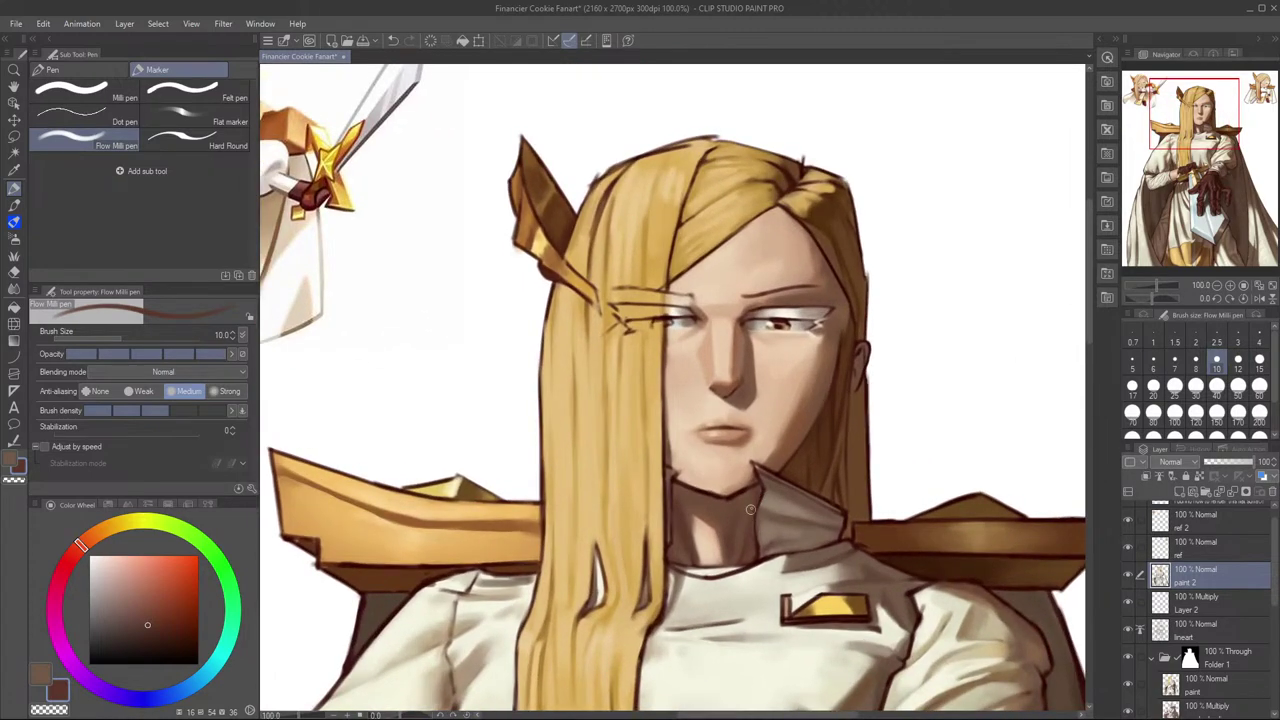
{"action": "left_click", "coordinate": [736, 525], "text": "alt"}
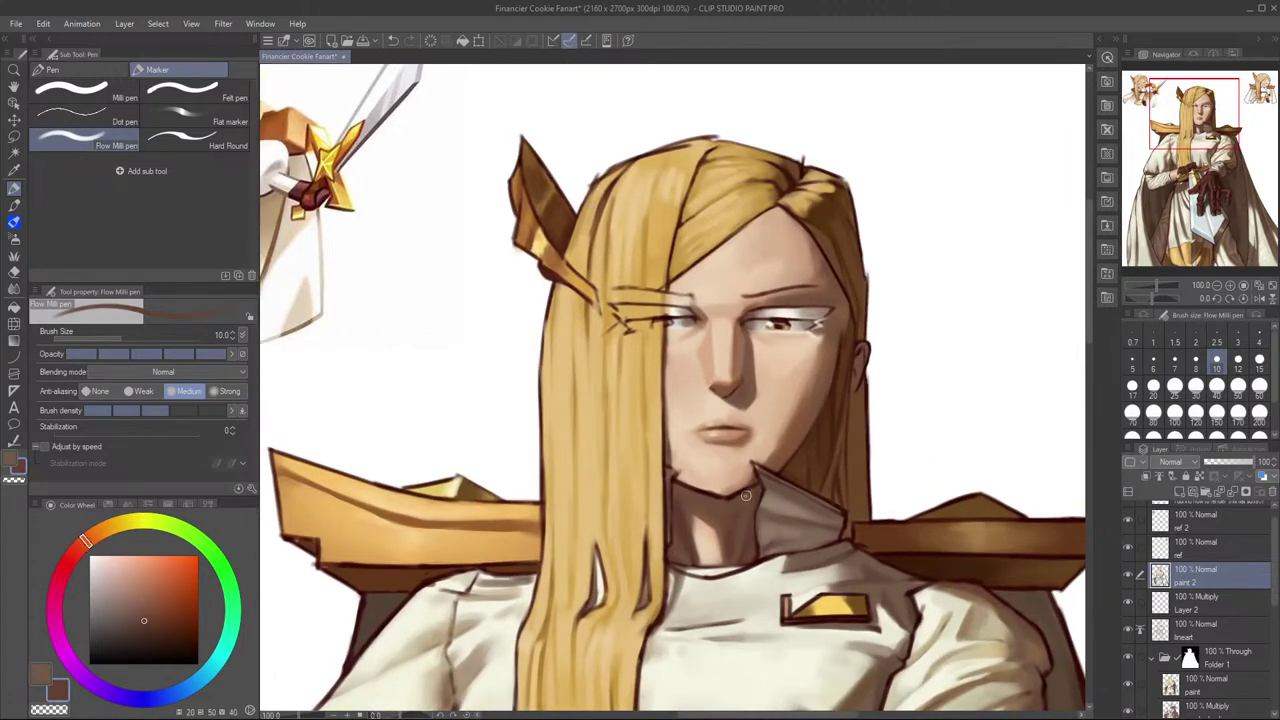
Step: Sample a greyish brown near the collar and lasso the neck area between the chin and collar
{"action": "scroll", "coordinate": [760, 450], "scroll_direction": "up", "scroll_amount": 3}
{"action": "left_click", "coordinate": [792, 416], "text": "alt"}
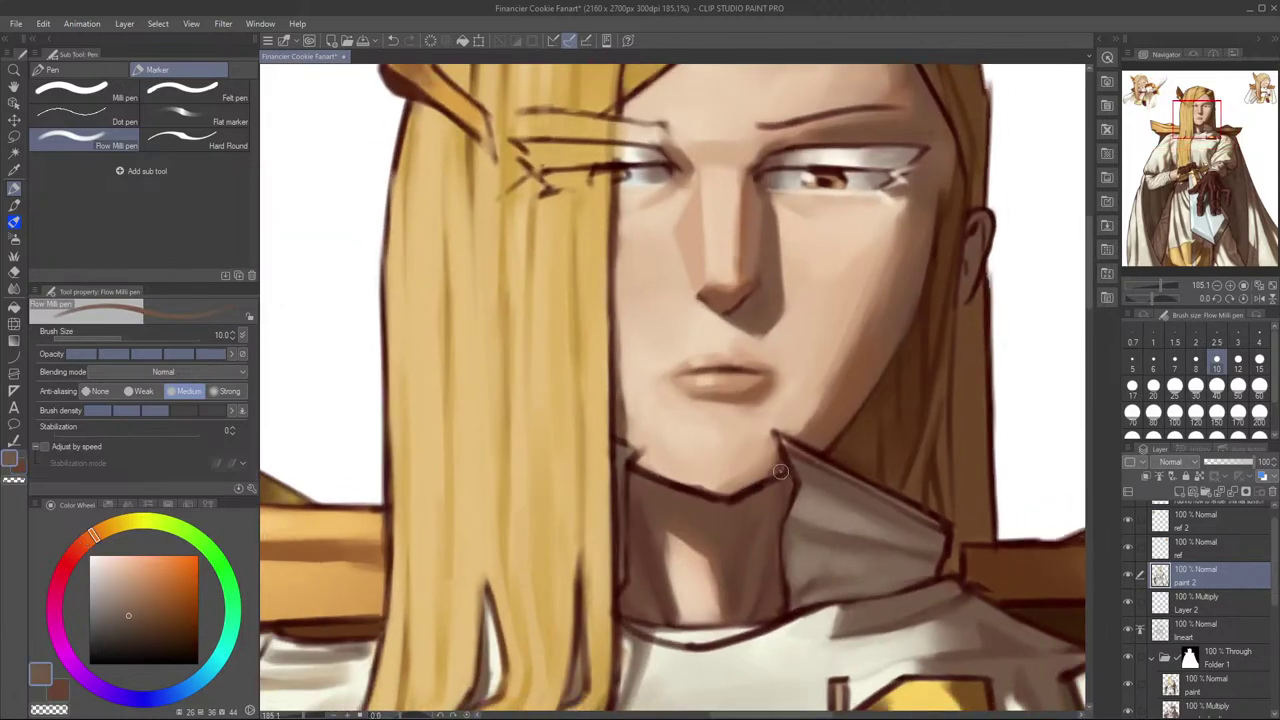
{"action": "key", "text": "m"}
{"action": "mouse_move", "coordinate": [770, 478]}
{"action": "left_mouse_down"}
{"action": "mouse_move", "coordinate": [797, 480]}
{"action": "mouse_move", "coordinate": [781, 566]}
{"action": "mouse_move", "coordinate": [690, 586]}
{"action": "mouse_move", "coordinate": [628, 545]}
{"action": "mouse_move", "coordinate": [625, 502]}
{"action": "mouse_move", "coordinate": [722, 508]}
{"action": "left_mouse_up"}
{"action": "mouse_move", "coordinate": [638, 461]}
{"action": "left_mouse_down"}
{"action": "mouse_move", "coordinate": [754, 499]}
{"action": "mouse_move", "coordinate": [695, 544]}
{"action": "mouse_move", "coordinate": [638, 525]}
{"action": "mouse_move", "coordinate": [631, 463]}
{"action": "left_mouse_up"}
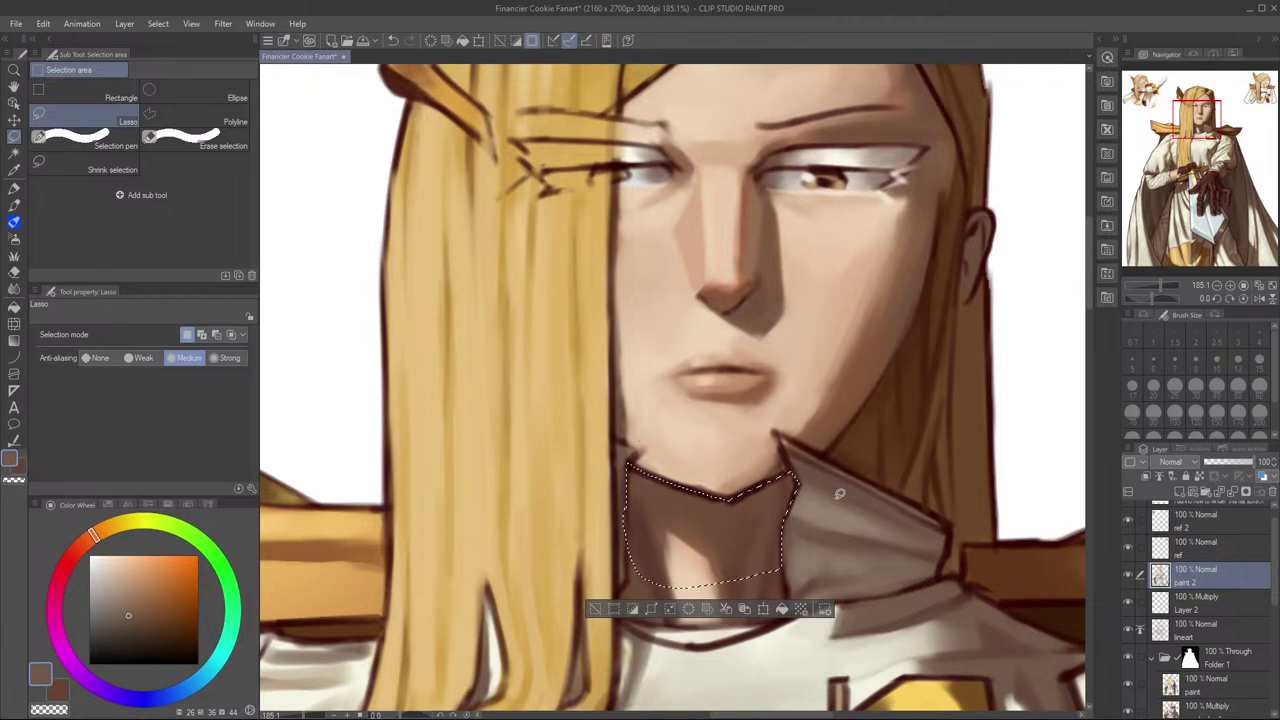
Step: Shade the selected neck area under the chin with the Soft airbrush at size 60 in a sampled dark reddish brown
{"action": "key", "text": "b"}
{"action": "key", "text": "b"}
{"action": "key", "text": "bracketright"}
{"action": "key", "text": "bracketright"}
{"action": "key", "text": "bracketright"}
{"action": "key", "text": "bracketright"}
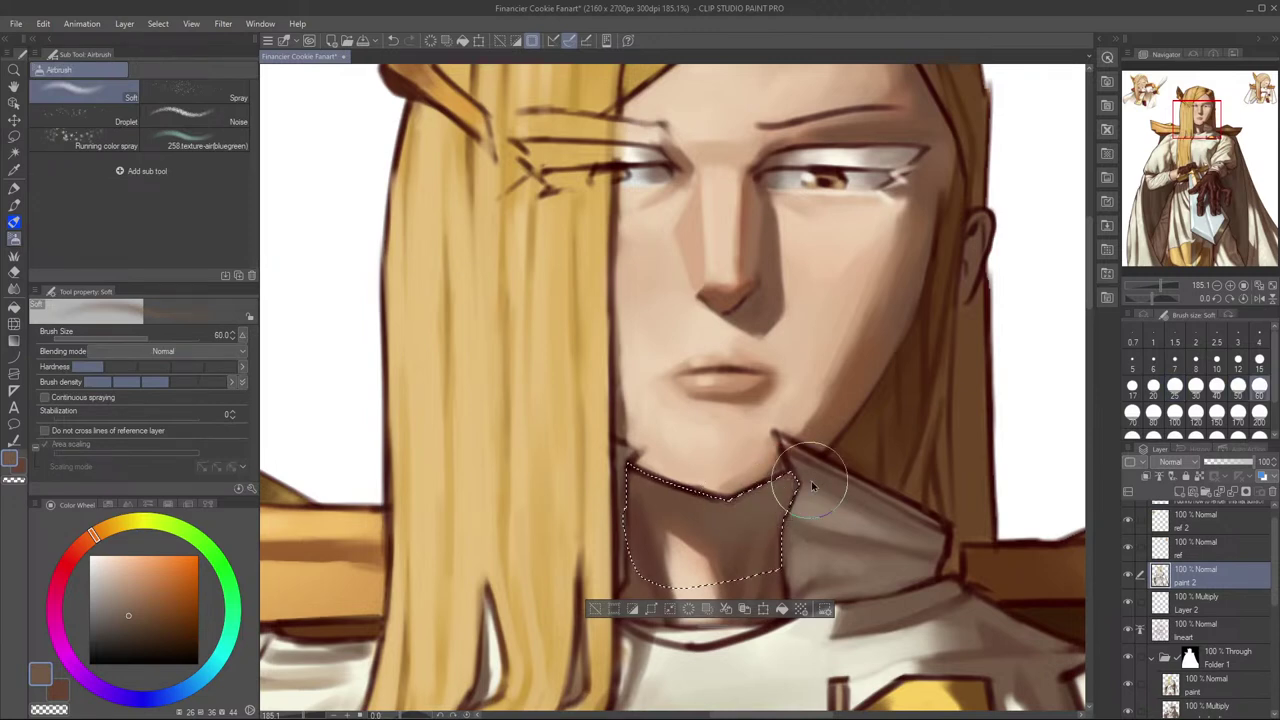
{"action": "left_click", "coordinate": [748, 497], "text": "alt"}
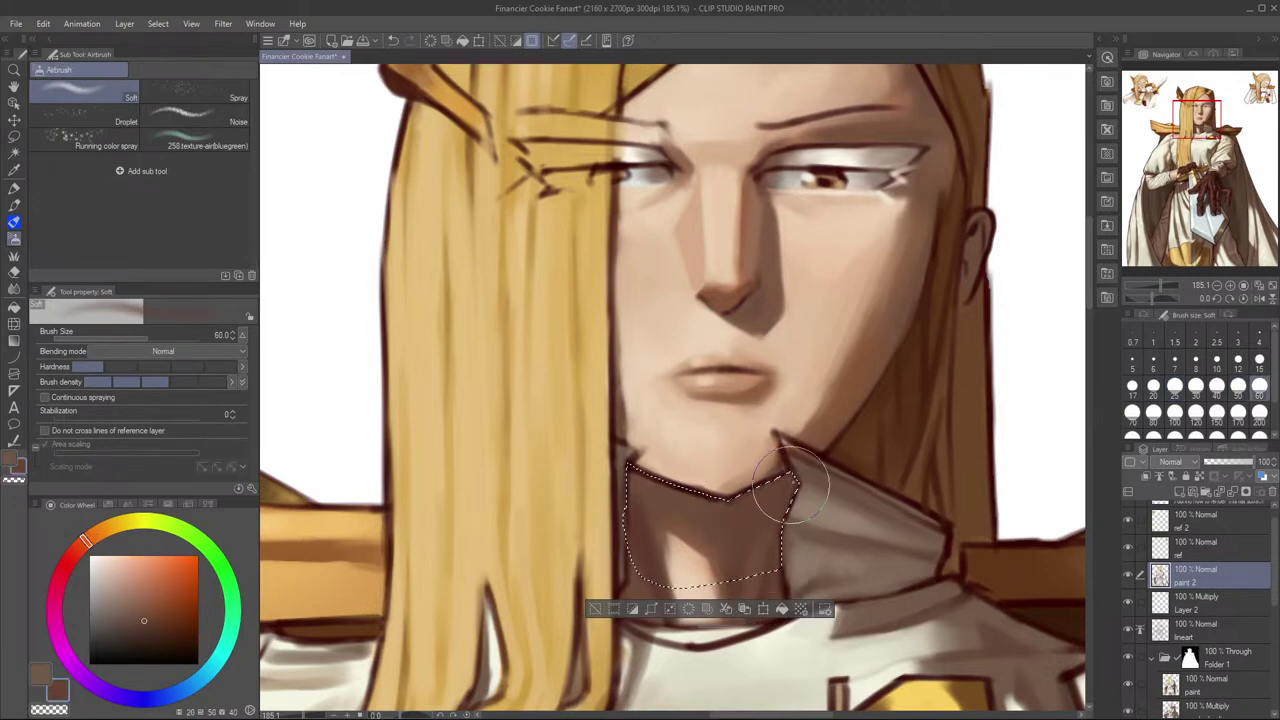
{"action": "left_click", "coordinate": [649, 563], "text": "alt"}
{"action": "left_click", "coordinate": [666, 625], "text": "alt"}
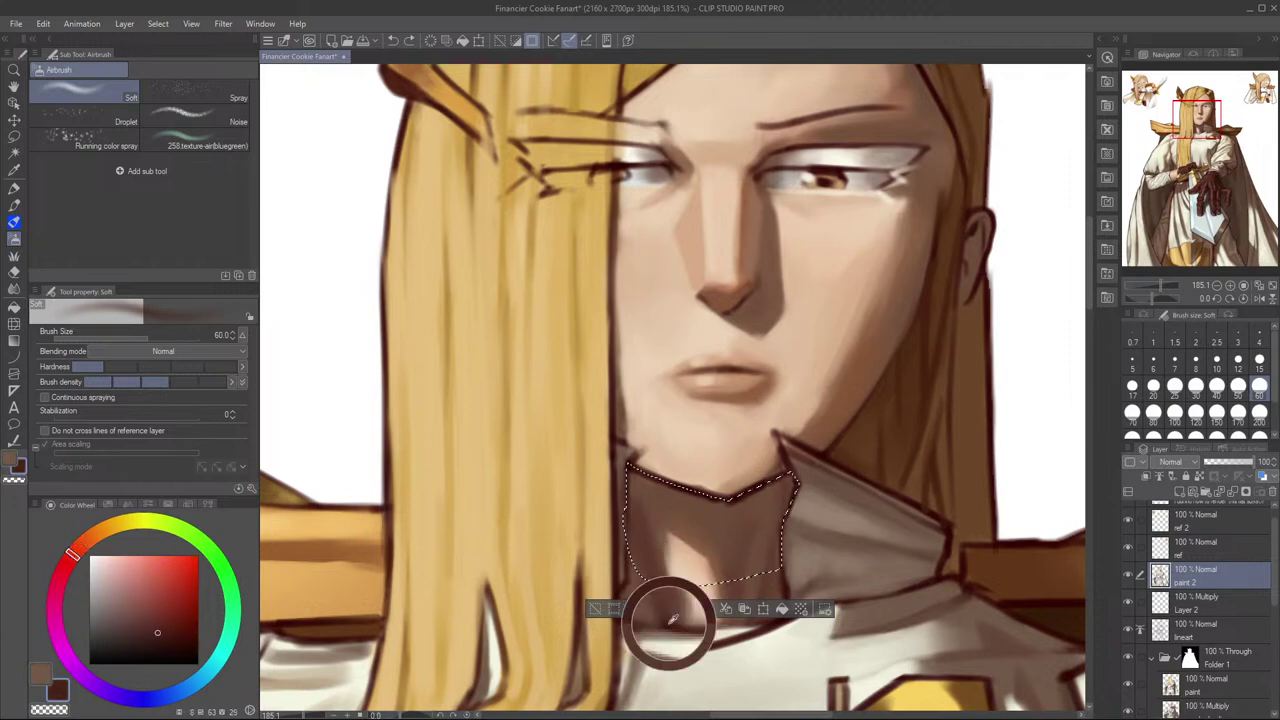
{"action": "left_click_drag", "start_coordinate": [680, 520], "coordinate": [748, 483]}
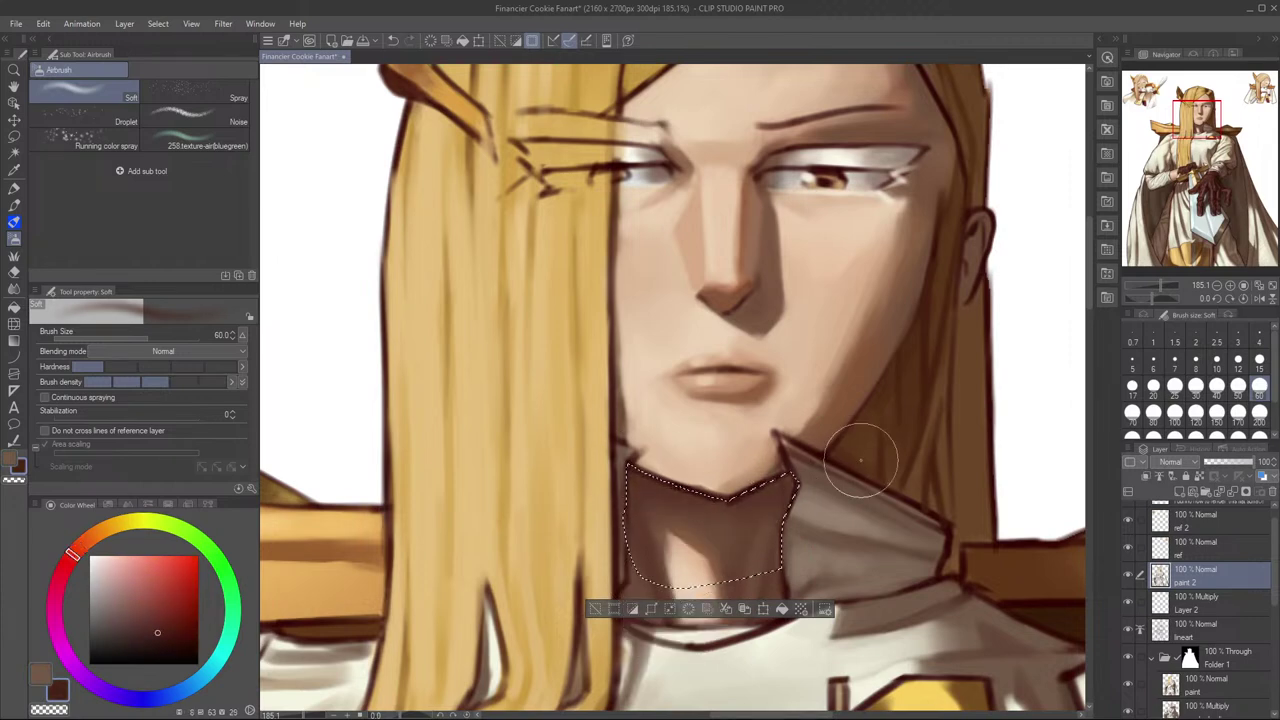
Step: Try softer shading on the neck in mirrored view at airbrush size 100, undoing the attempts
{"action": "scroll", "coordinate": [880, 450], "scroll_direction": "down", "scroll_amount": 5}
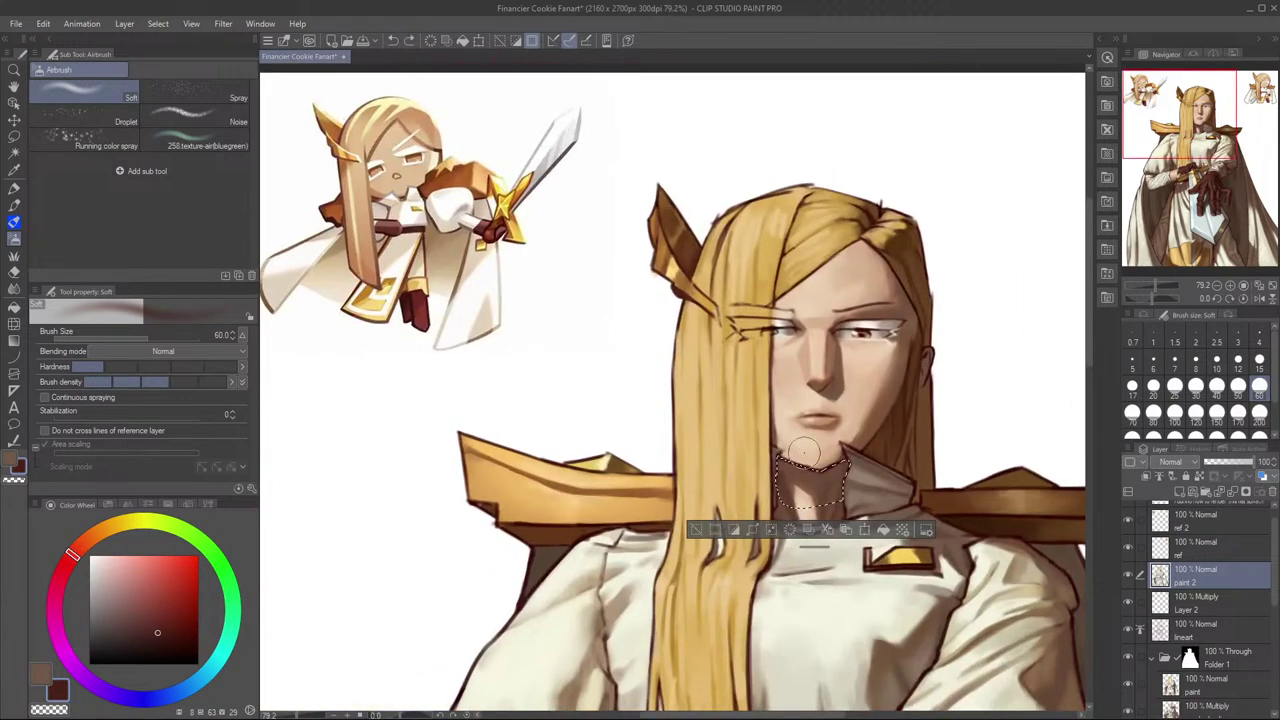
{"action": "scroll", "coordinate": [812, 450], "scroll_direction": "up", "scroll_amount": 4}
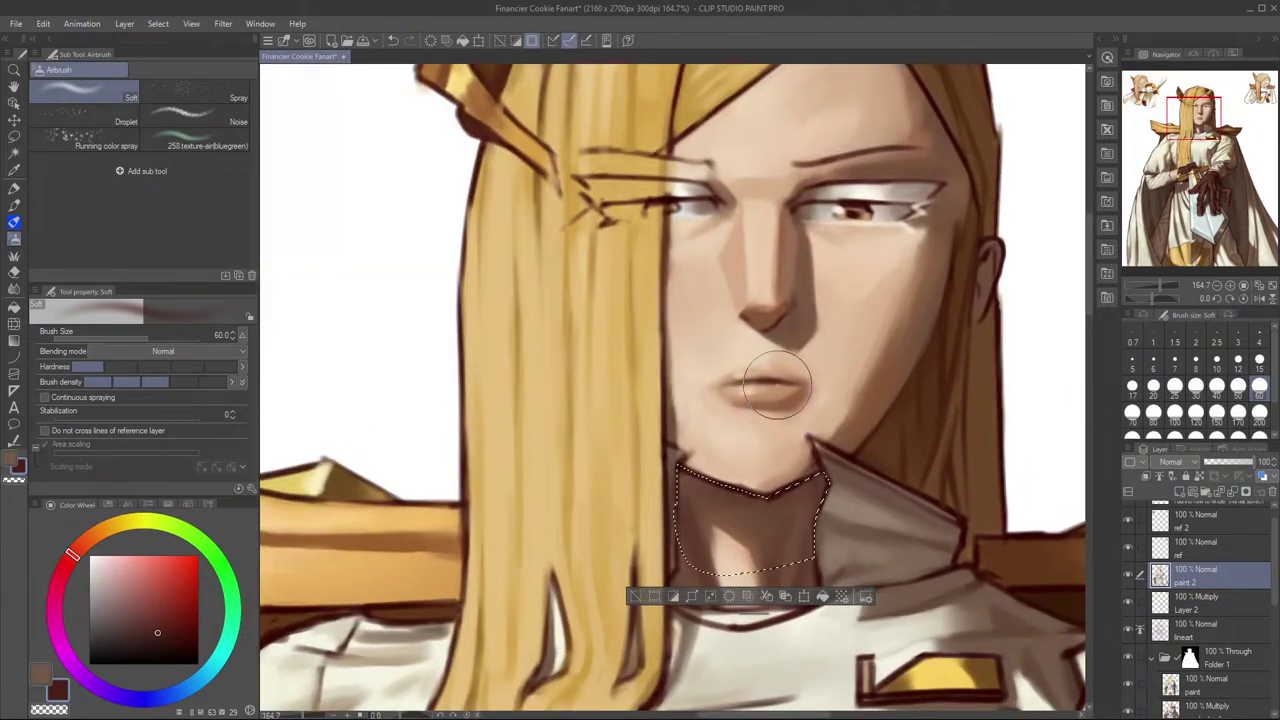
{"action": "key", "text": "bracketright"}
{"action": "key", "text": "bracketright"}
{"action": "key", "text": "bracketright"}
{"action": "key", "text": "h"}
{"action": "left_click_drag", "start_coordinate": [769, 469], "coordinate": [885, 466]}
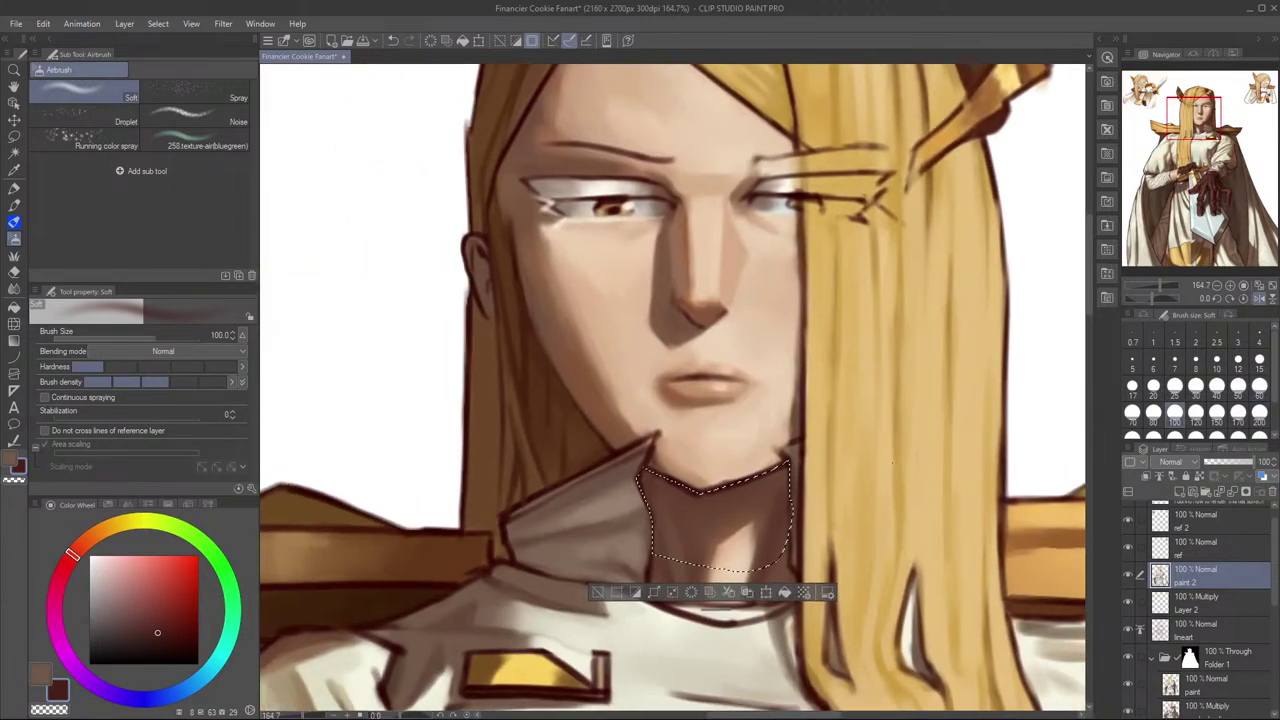
{"action": "scroll", "coordinate": [885, 465], "scroll_direction": "down", "scroll_amount": 4}
{"action": "mouse_move", "coordinate": [795, 450]}
{"action": "left_mouse_down"}
{"action": "mouse_move", "coordinate": [914, 434]}
{"action": "mouse_move", "coordinate": [903, 434]}
{"action": "left_mouse_up"}
{"action": "key", "text": "ctrl+z"}
{"action": "key", "text": "ctrl+z"}
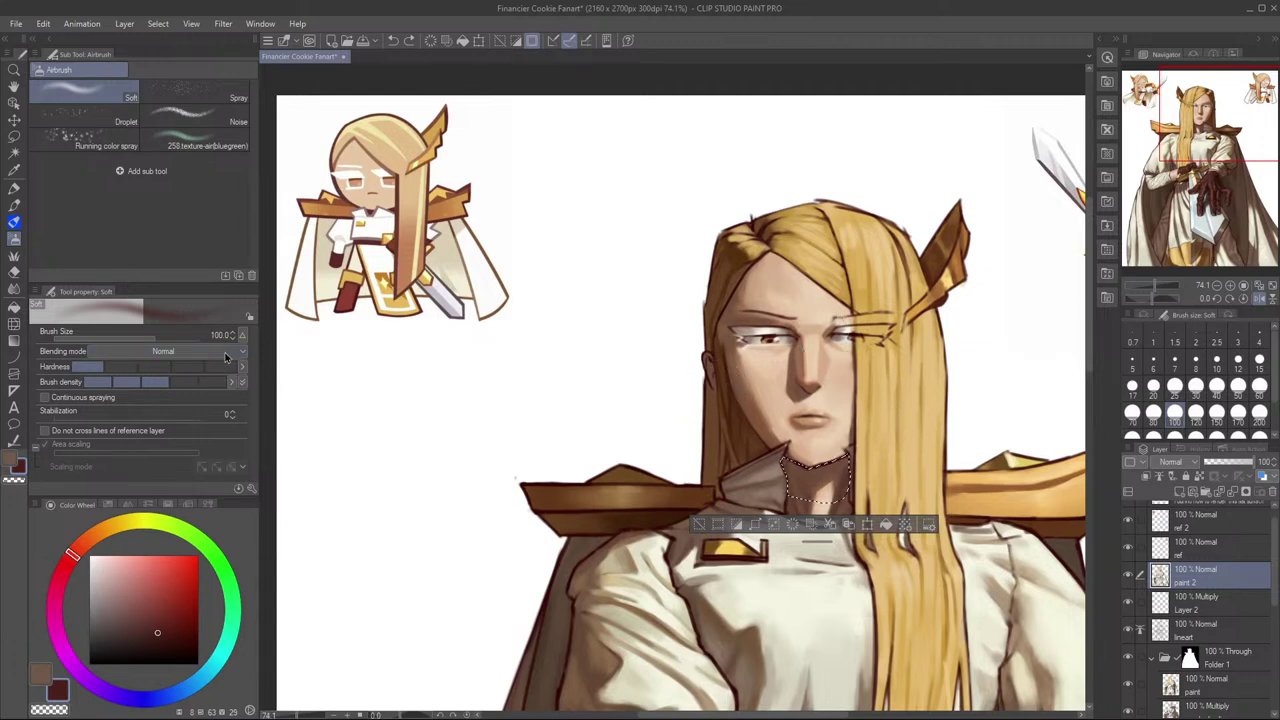
Step: Set the airbrush's blending mode to Multiply and try darkening the selected neck, undoing the attempts
{"action": "left_click", "coordinate": [194, 390]}
{"action": "key", "text": "ctrl+z"}
{"action": "mouse_move", "coordinate": [795, 503]}
{"action": "left_mouse_down"}
{"action": "mouse_move", "coordinate": [850, 480]}
{"action": "mouse_move", "coordinate": [790, 480]}
{"action": "mouse_move", "coordinate": [870, 462]}
{"action": "mouse_move", "coordinate": [820, 470]}
{"action": "mouse_move", "coordinate": [786, 449]}
{"action": "mouse_move", "coordinate": [999, 462]}
{"action": "left_mouse_up"}
{"action": "key", "text": "ctrl+z"}
{"action": "key", "text": "h"}
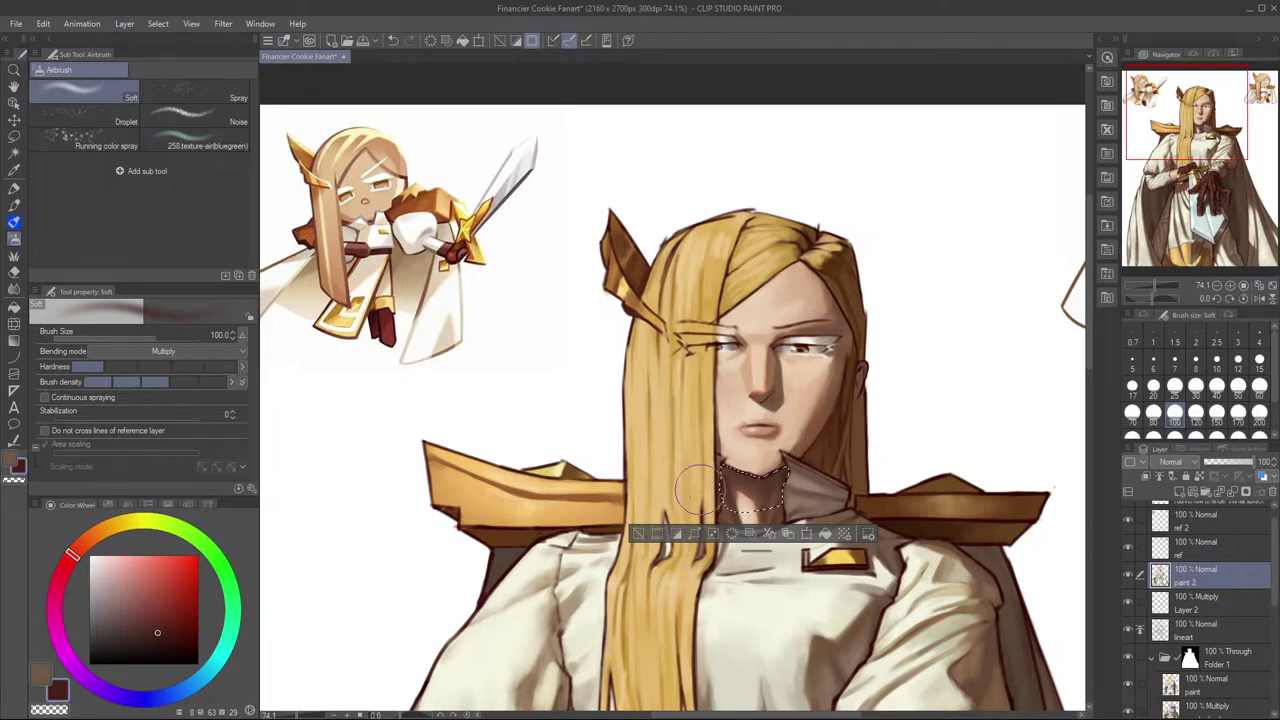
Step: Compare the neck shading with and without the selection in mirrored, close-up and full-figure views
{"action": "key", "text": "ctrl+d"}
{"action": "key", "text": "h"}
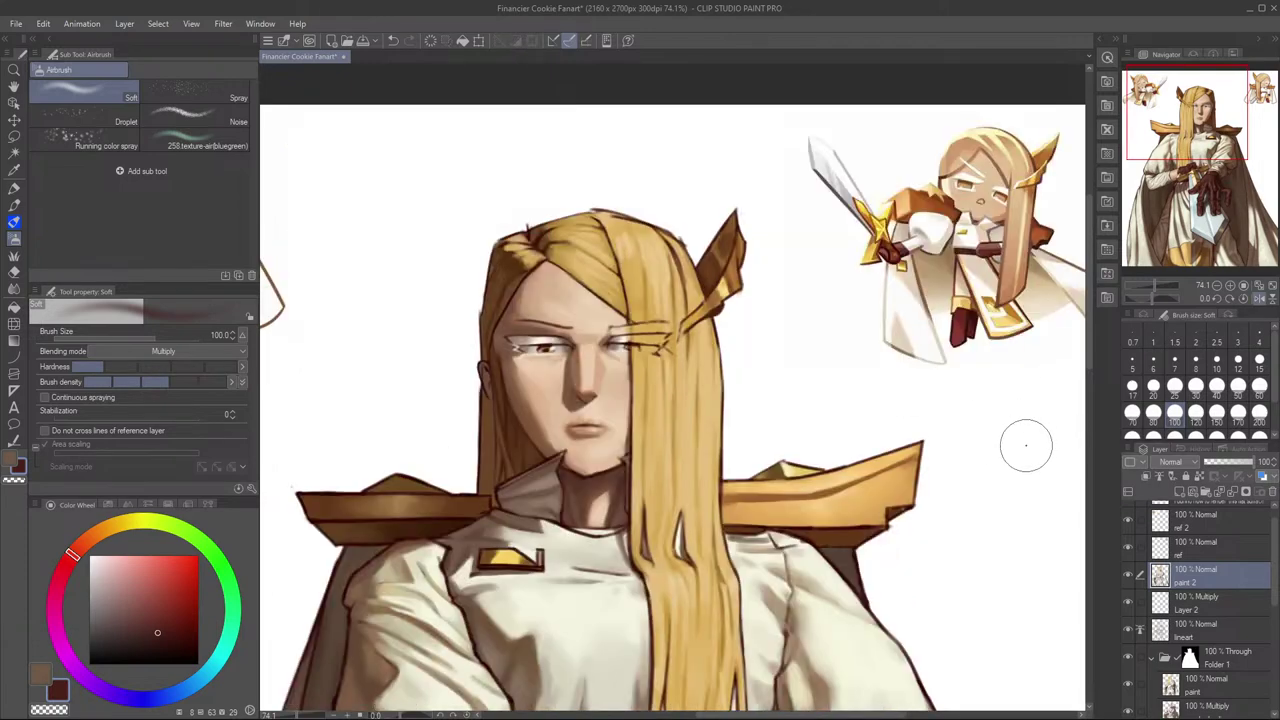
{"action": "scroll", "coordinate": [937, 465], "scroll_direction": "down", "scroll_amount": 6}
{"action": "key", "text": "ctrl+z"}
{"action": "left_click_drag", "start_coordinate": [949, 446], "coordinate": [891, 431], "text": "ctrl+shift"}
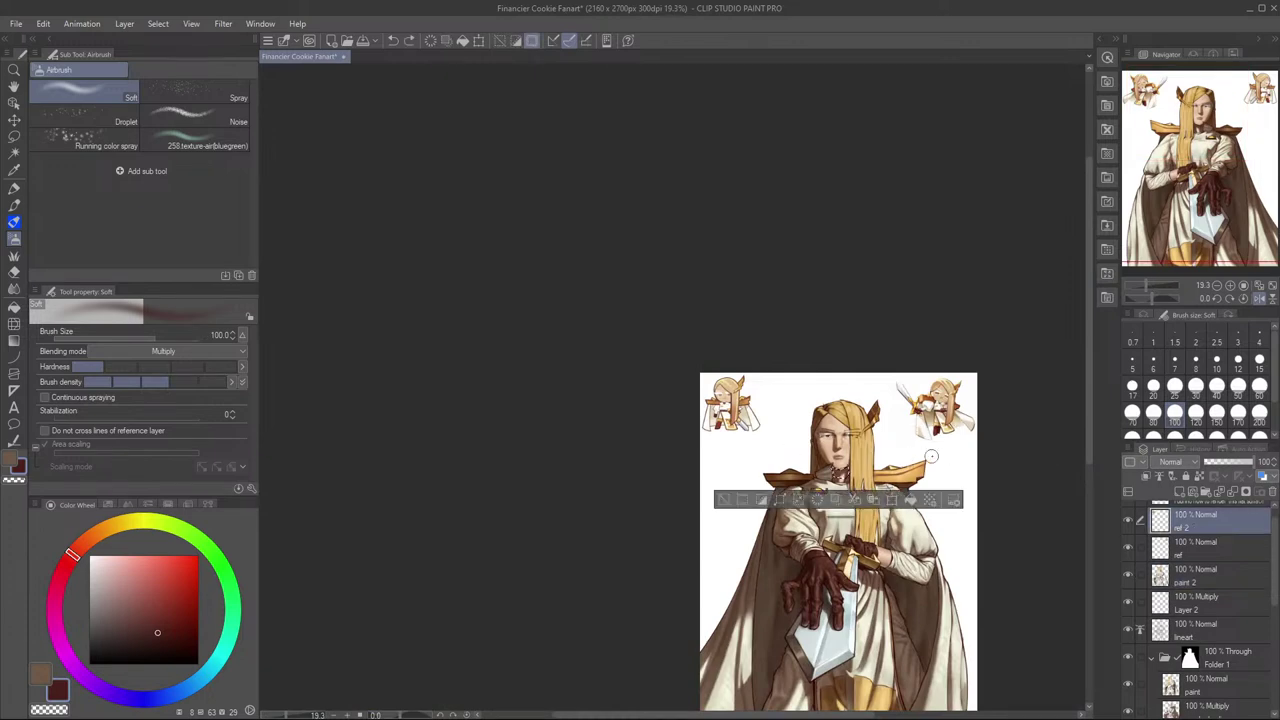
{"action": "key", "text": "ctrl+d"}
{"action": "scroll", "coordinate": [870, 460], "scroll_direction": "up", "scroll_amount": 8}
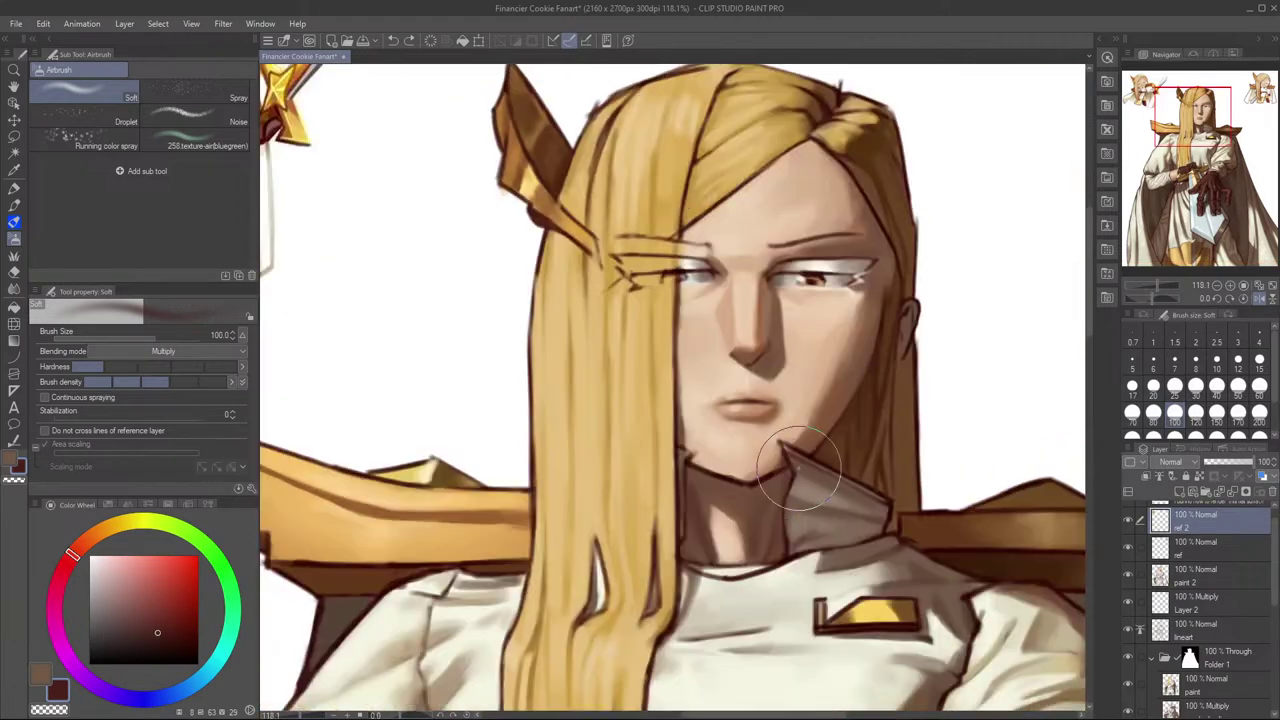
{"action": "left_click_drag", "start_coordinate": [798, 468], "coordinate": [830, 458]}
{"action": "key", "text": "ctrl+z"}
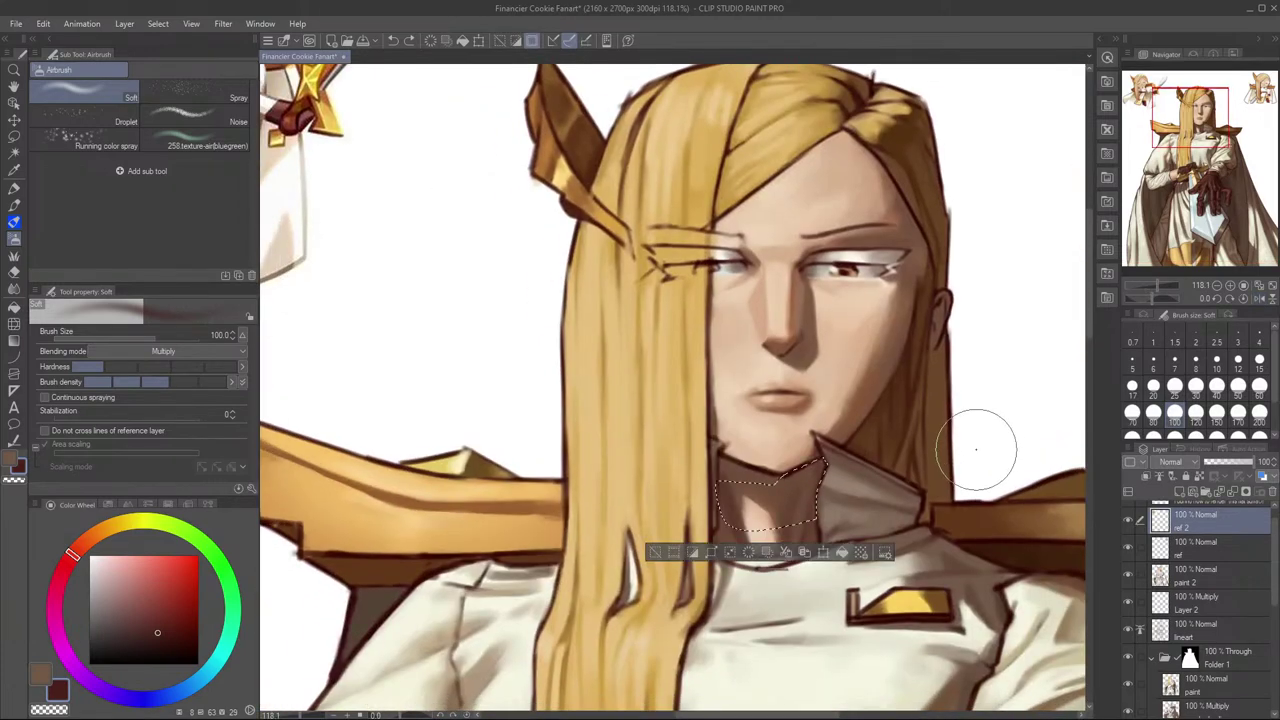
{"action": "key", "text": "ctrl+d"}
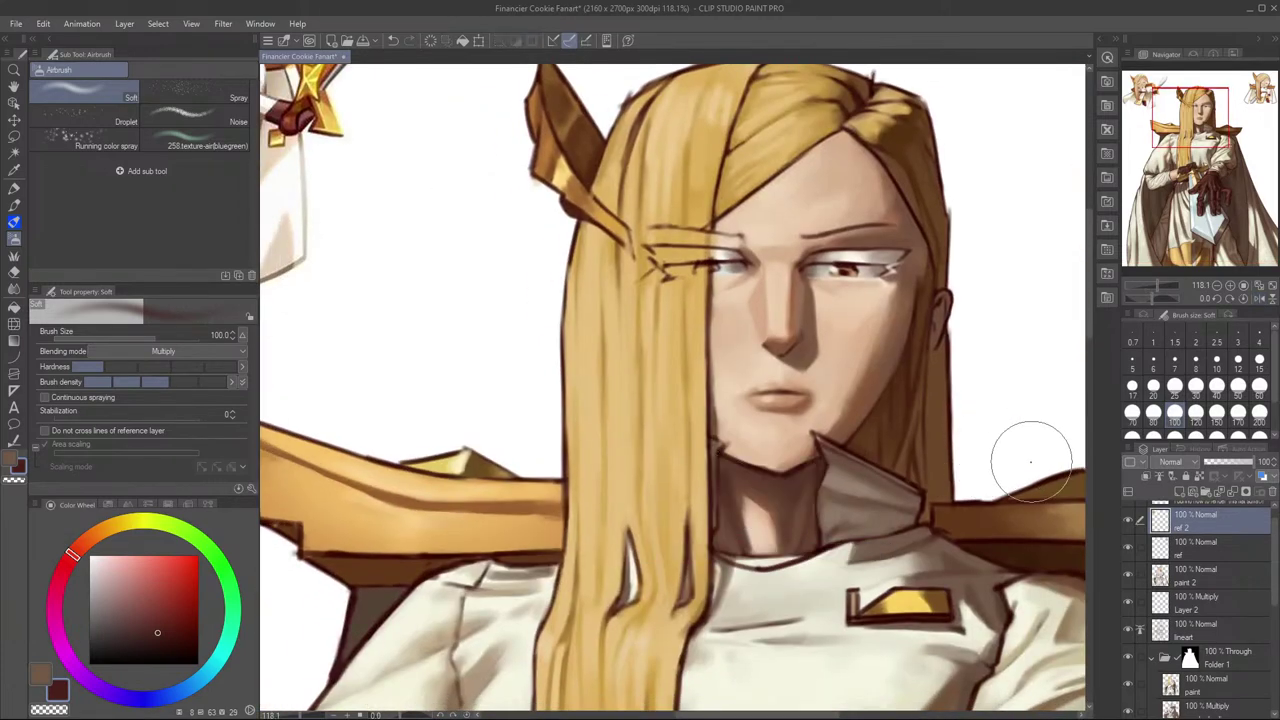
{"action": "scroll", "coordinate": [1060, 460], "scroll_direction": "down", "scroll_amount": 5}
{"action": "scroll", "coordinate": [1061, 460], "scroll_direction": "up", "scroll_amount": 4}
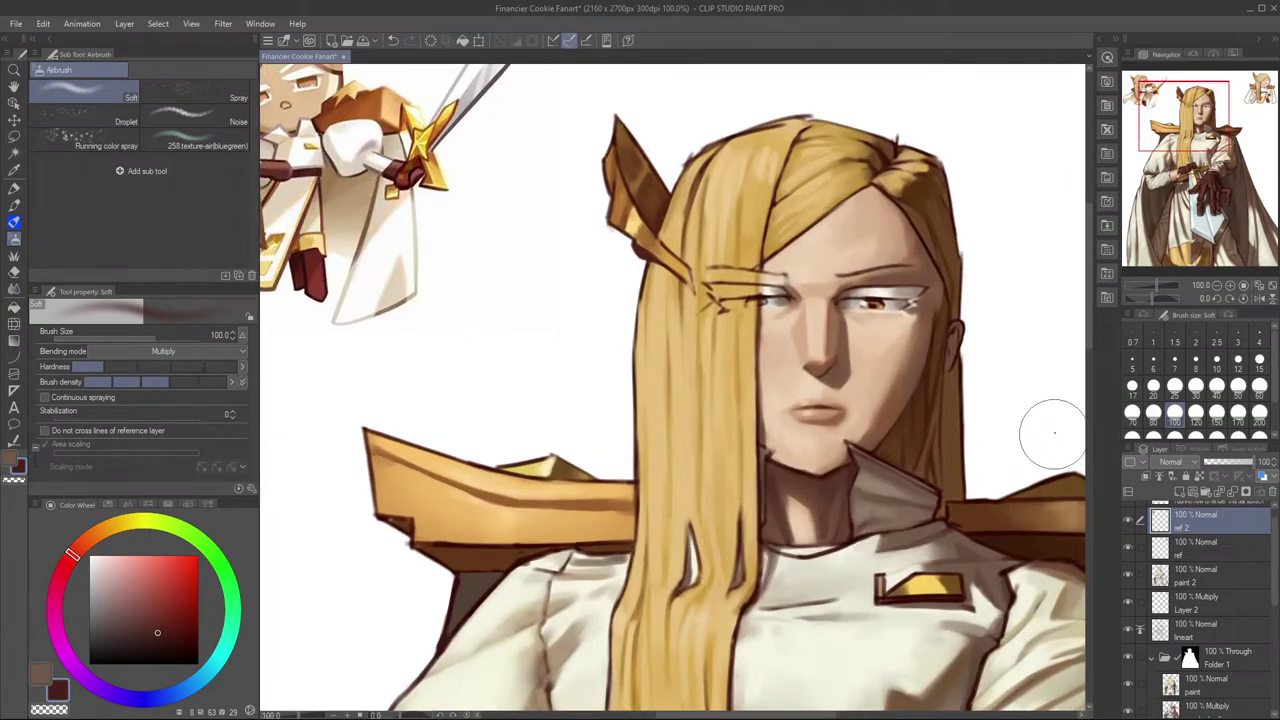
{"action": "scroll", "coordinate": [960, 470], "scroll_direction": "down", "scroll_amount": 5}
{"action": "left_click_drag", "start_coordinate": [941, 484], "coordinate": [953, 478]}
{"action": "left_click_drag", "start_coordinate": [1025, 617], "coordinate": [927, 496]}
{"action": "key", "text": "ctrl+z"}
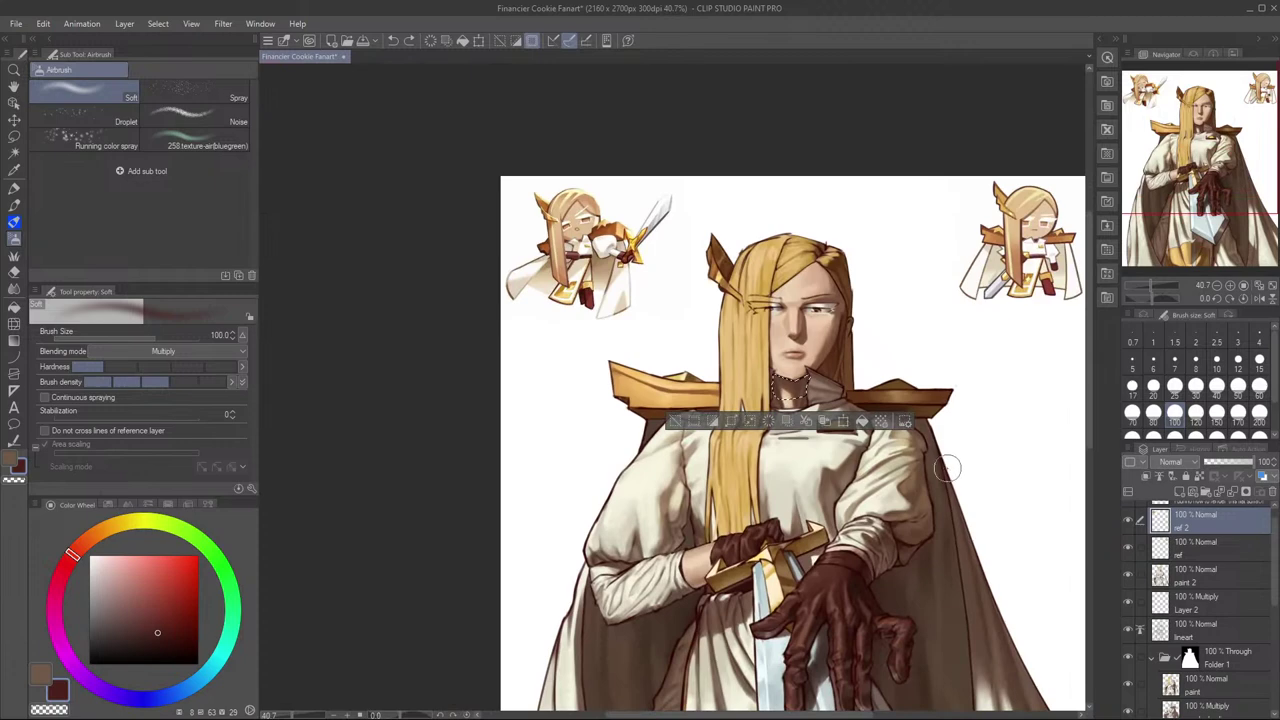
{"action": "left_click_drag", "start_coordinate": [915, 420], "coordinate": [907, 481]}
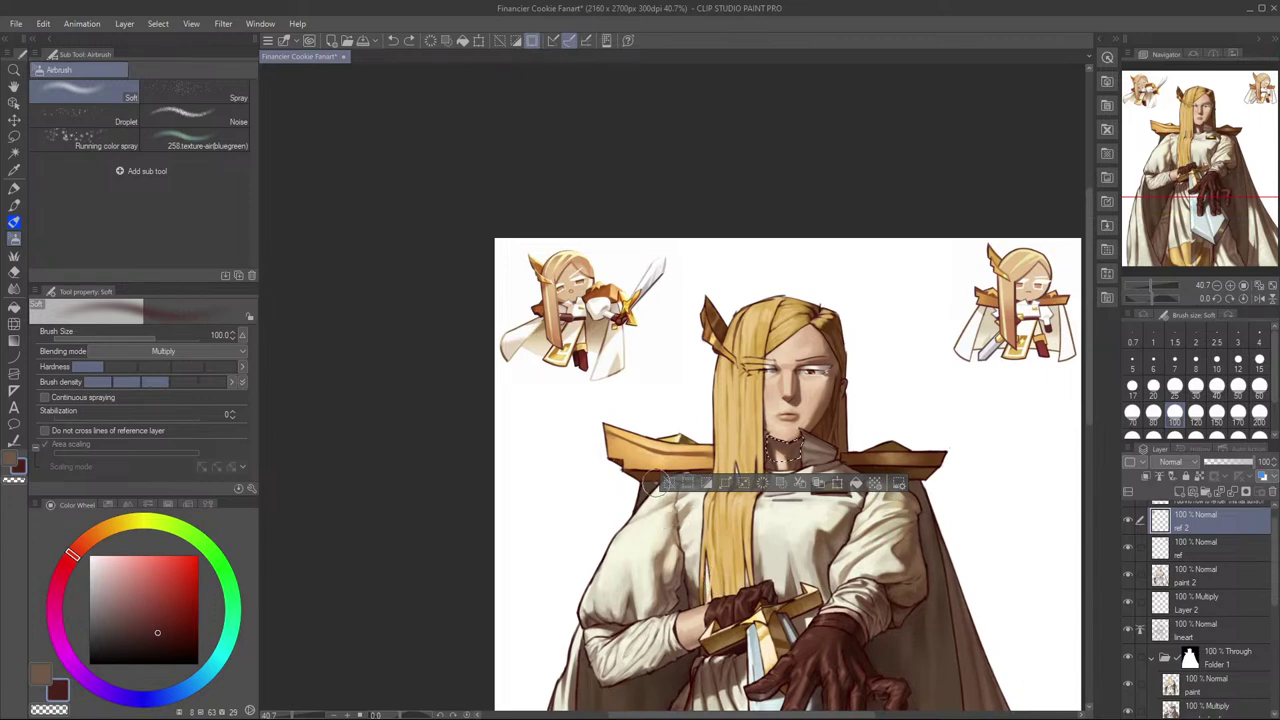
Step: Recheck the neck shadow up close and clear the selection around the neck
{"action": "scroll", "coordinate": [833, 438], "scroll_direction": "up", "scroll_amount": 5}
{"action": "key", "text": "ctrl+z"}
{"action": "mouse_move", "coordinate": [656, 421]}
{"action": "left_mouse_down"}
{"action": "mouse_move", "coordinate": [785, 430]}
{"action": "mouse_move", "coordinate": [647, 394]}
{"action": "mouse_move", "coordinate": [777, 407]}
{"action": "left_mouse_up"}
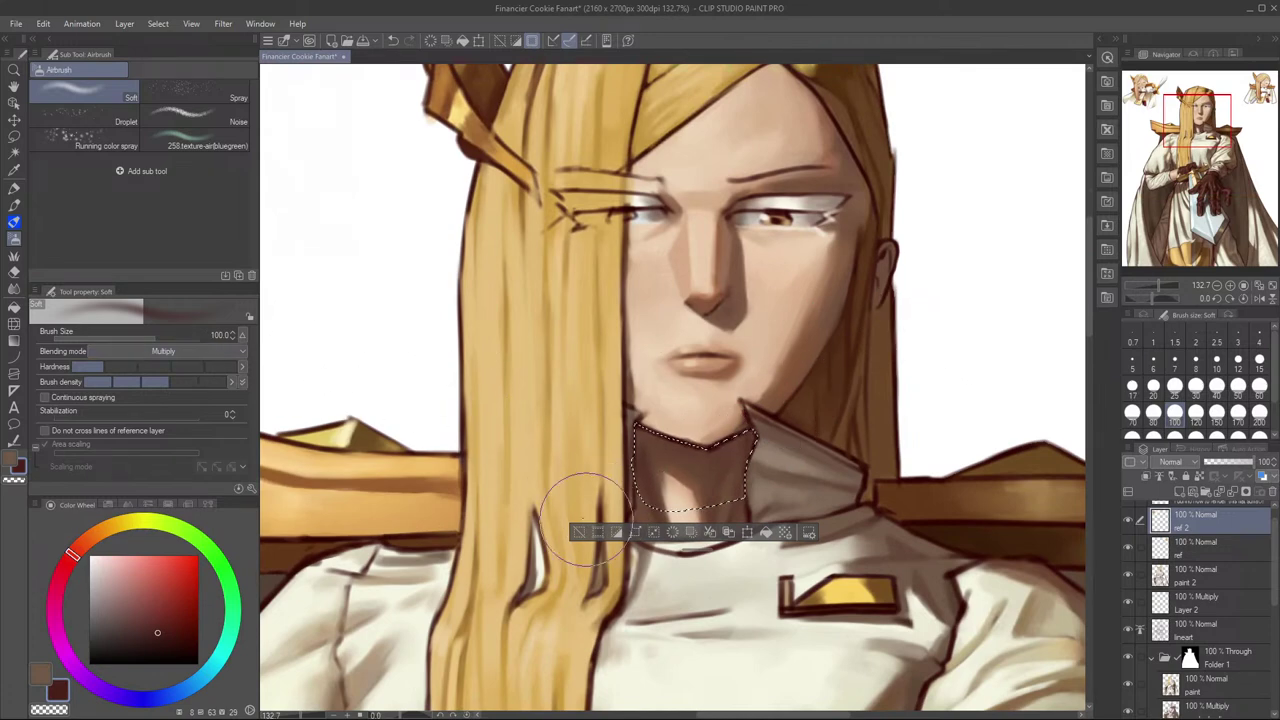
{"action": "left_click", "coordinate": [217, 367]}
{"action": "left_click", "coordinate": [578, 533]}
{"action": "key", "text": "ctrl+z"}
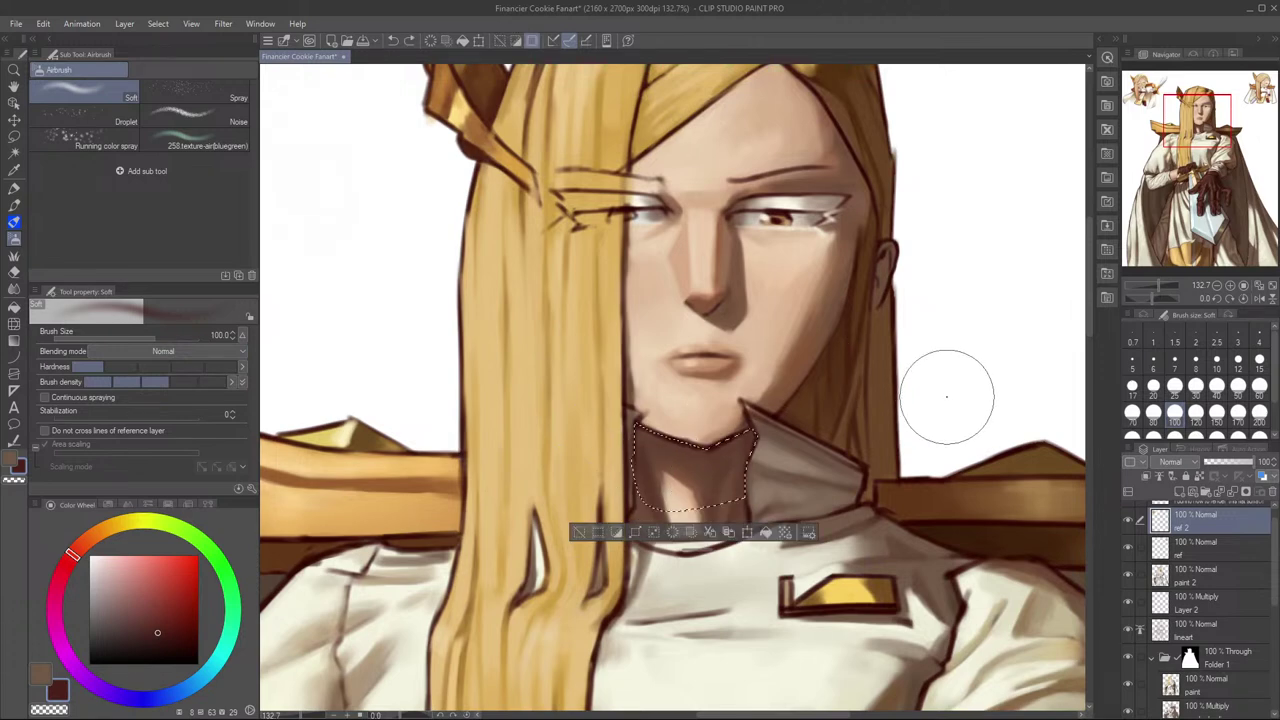
{"action": "scroll", "coordinate": [910, 415], "scroll_direction": "down", "scroll_amount": 6}
{"action": "scroll", "coordinate": [864, 461], "scroll_direction": "up", "scroll_amount": 1}
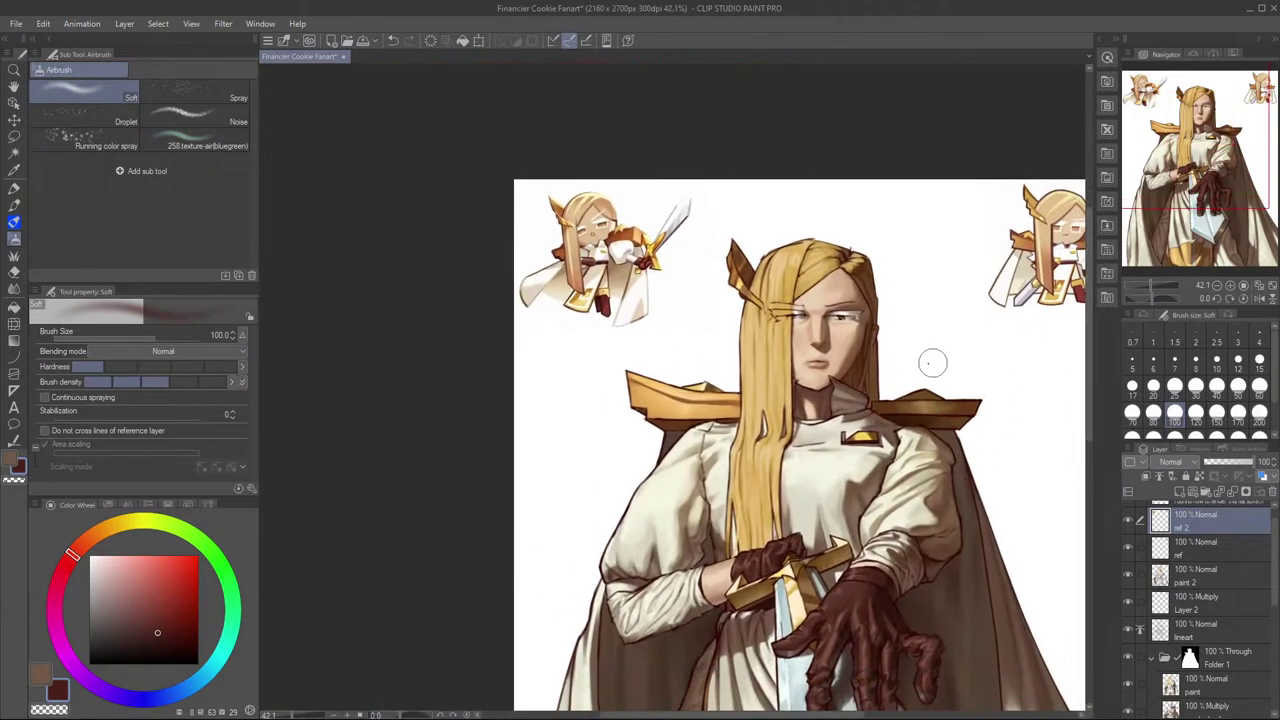
Step: Return the Soft airbrush to Normal blending and reduce its brush size to 25
{"action": "scroll", "coordinate": [861, 370], "scroll_direction": "up", "scroll_amount": 7}
{"action": "key", "text": "bracketleft"}
{"action": "key", "text": "bracketleft"}
{"action": "key", "text": "bracketleft"}
{"action": "key", "text": "bracketleft"}
{"action": "key", "text": "bracketleft"}
{"action": "key", "text": "bracketleft"}
{"action": "key", "text": "bracketleft"}
{"action": "key", "text": "bracketleft"}
{"action": "key", "text": "bracketright"}
{"action": "scroll", "coordinate": [903, 436], "scroll_direction": "down", "scroll_amount": 1}
{"action": "scroll", "coordinate": [903, 436], "scroll_direction": "up", "scroll_amount": 1}
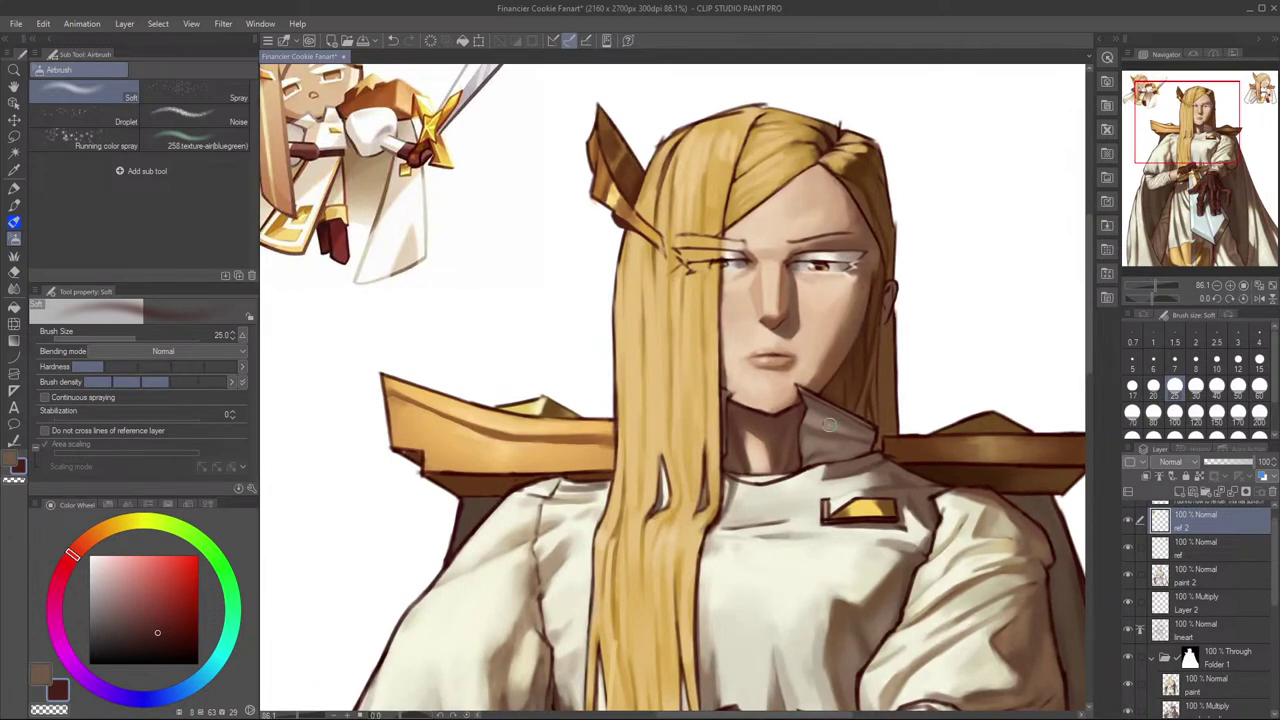
Step: Switch to the Flow Milli pen at size 15 and sample reddish browns from the neck beside the collar
{"action": "key", "text": "p"}
{"action": "left_click", "coordinate": [785, 458], "text": "alt"}
{"action": "key", "text": "bracketright"}
{"action": "key", "text": "bracketright"}
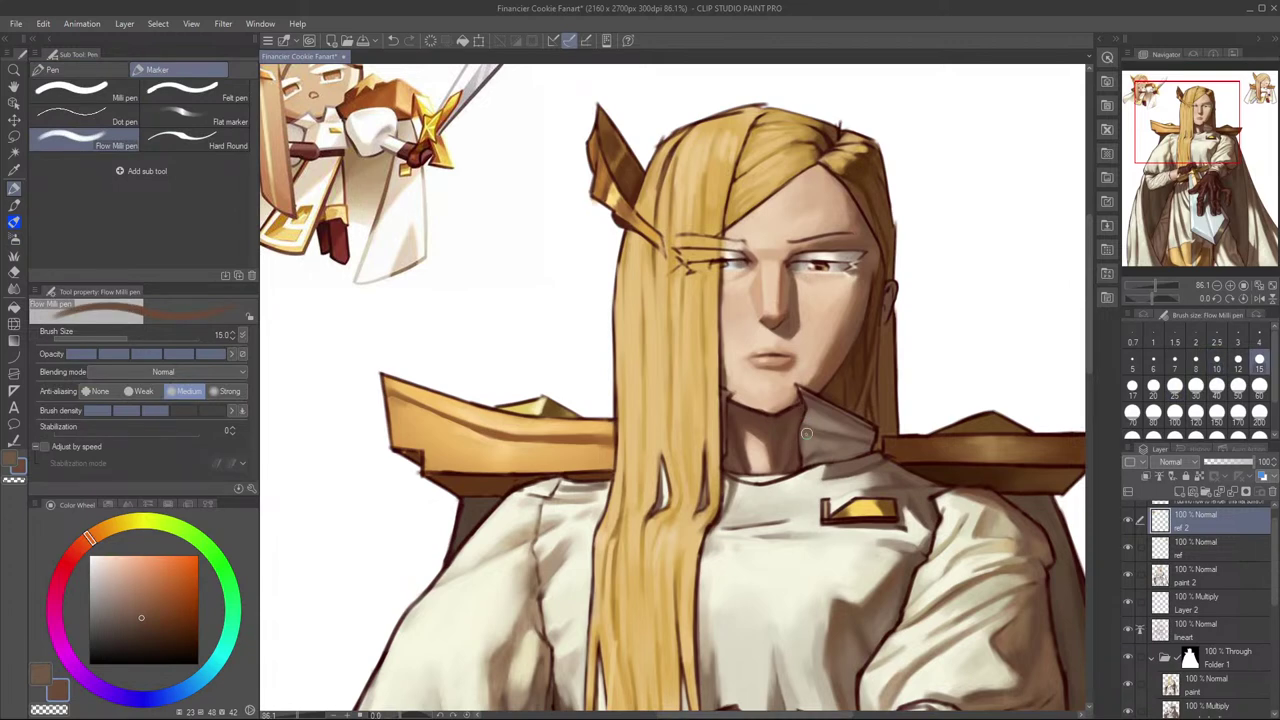
{"action": "left_click", "coordinate": [789, 461], "text": "alt"}
{"action": "left_click", "coordinate": [781, 439], "text": "alt"}
{"action": "scroll", "coordinate": [910, 370], "scroll_direction": "down", "scroll_amount": 1}
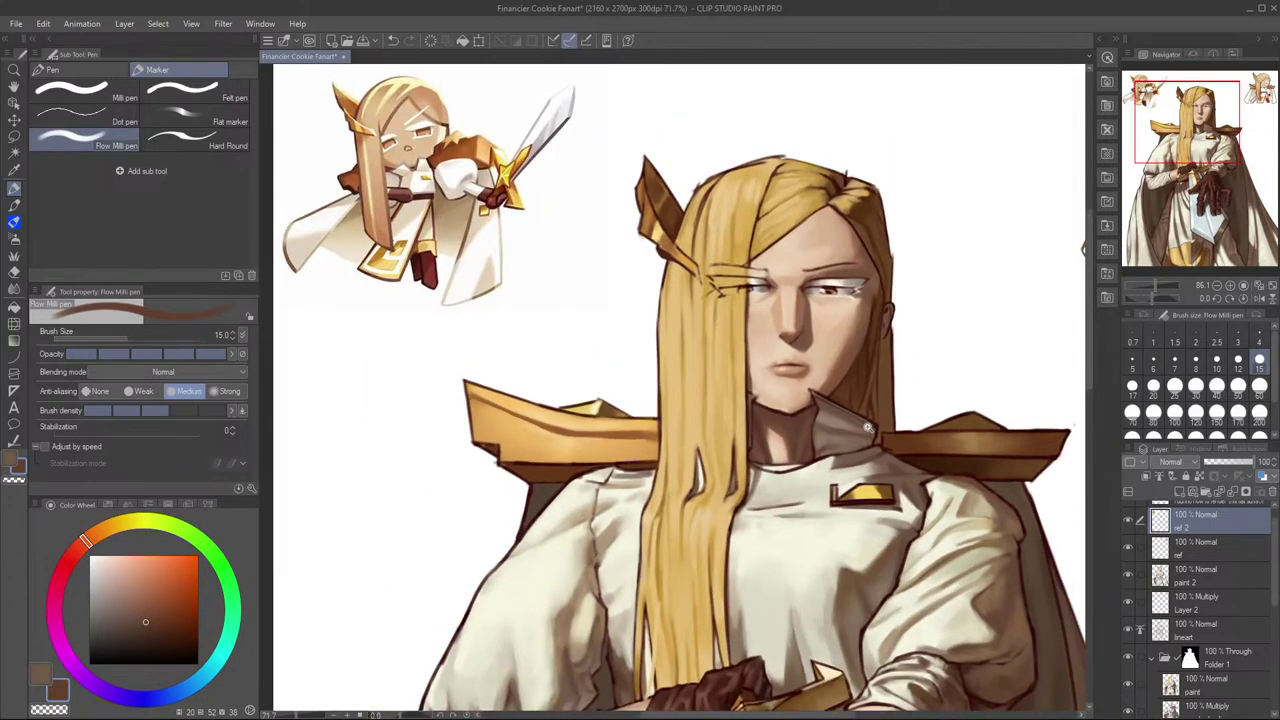
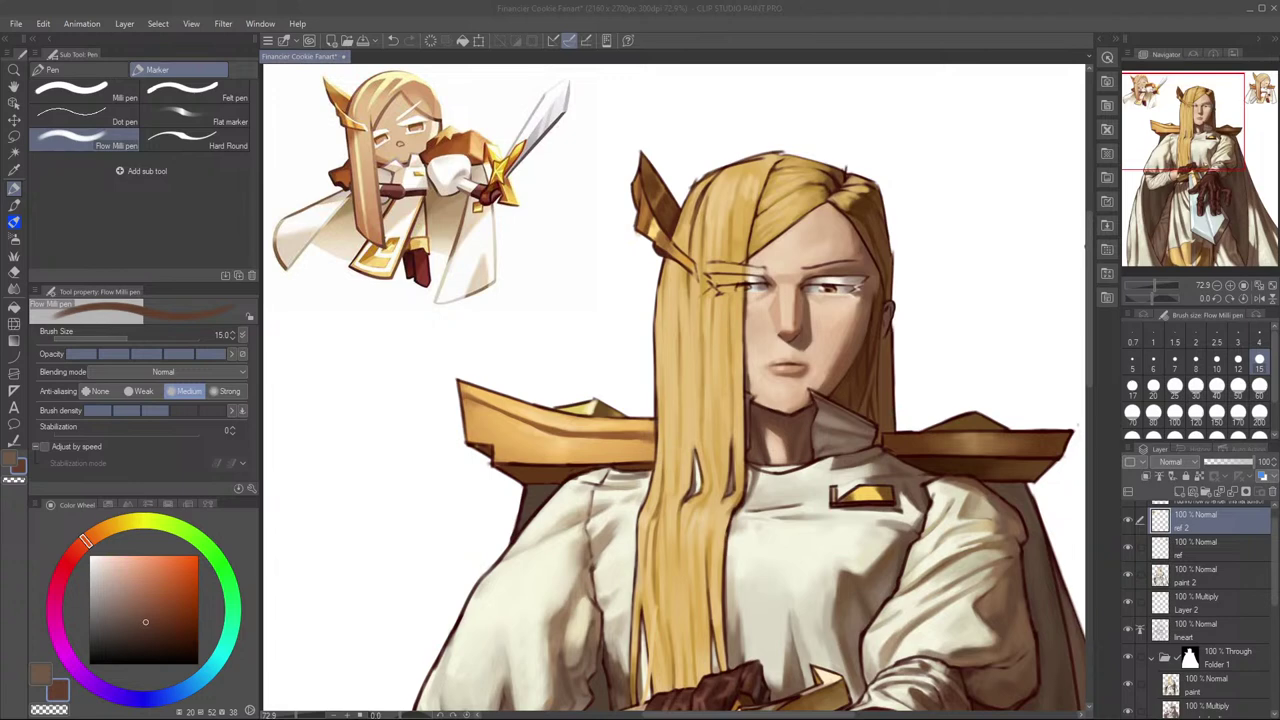
Step: Check the head and neck in mirrored view, trying a stroke and undoing it
{"action": "left_click", "coordinate": [894, 178]}
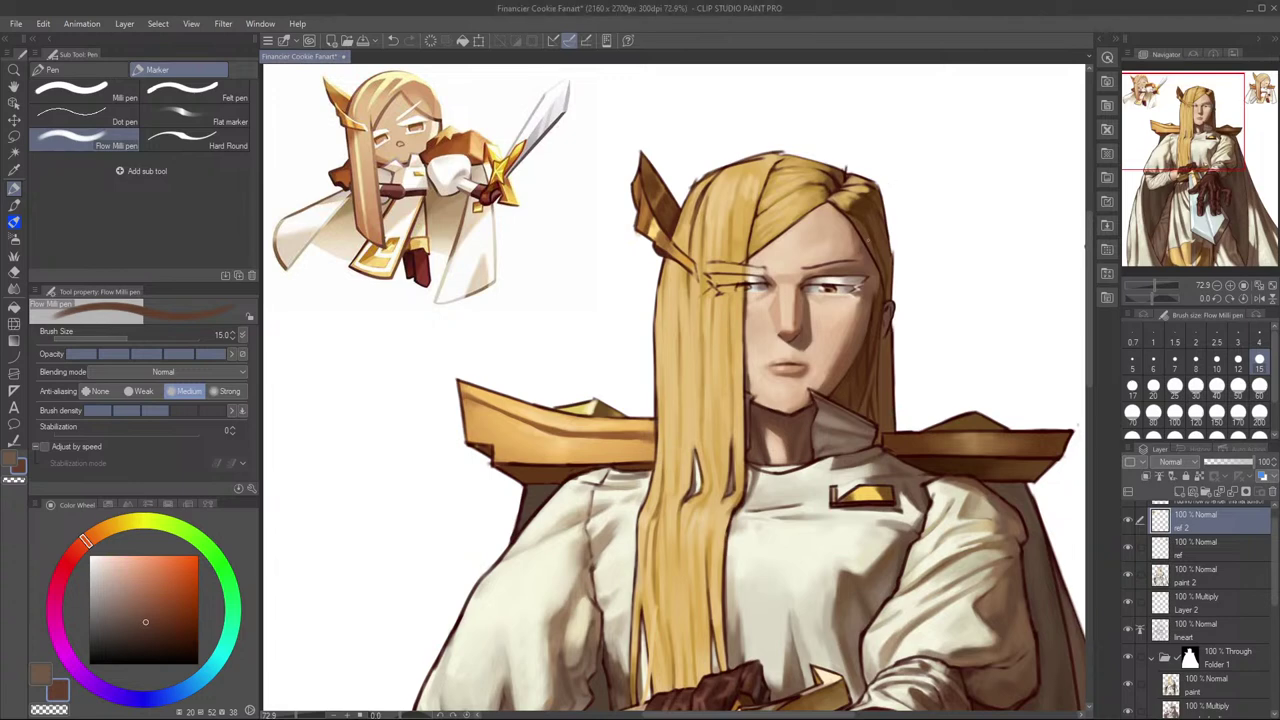
{"action": "key", "text": "h"}
{"action": "left_click_drag", "start_coordinate": [696, 447], "coordinate": [784, 472]}
{"action": "left_click_drag", "start_coordinate": [732, 386], "coordinate": [735, 449]}
{"action": "key", "text": "ctrl+z"}
{"action": "key", "text": "h"}
{"action": "scroll", "coordinate": [872, 499], "scroll_direction": "down", "scroll_amount": 3}
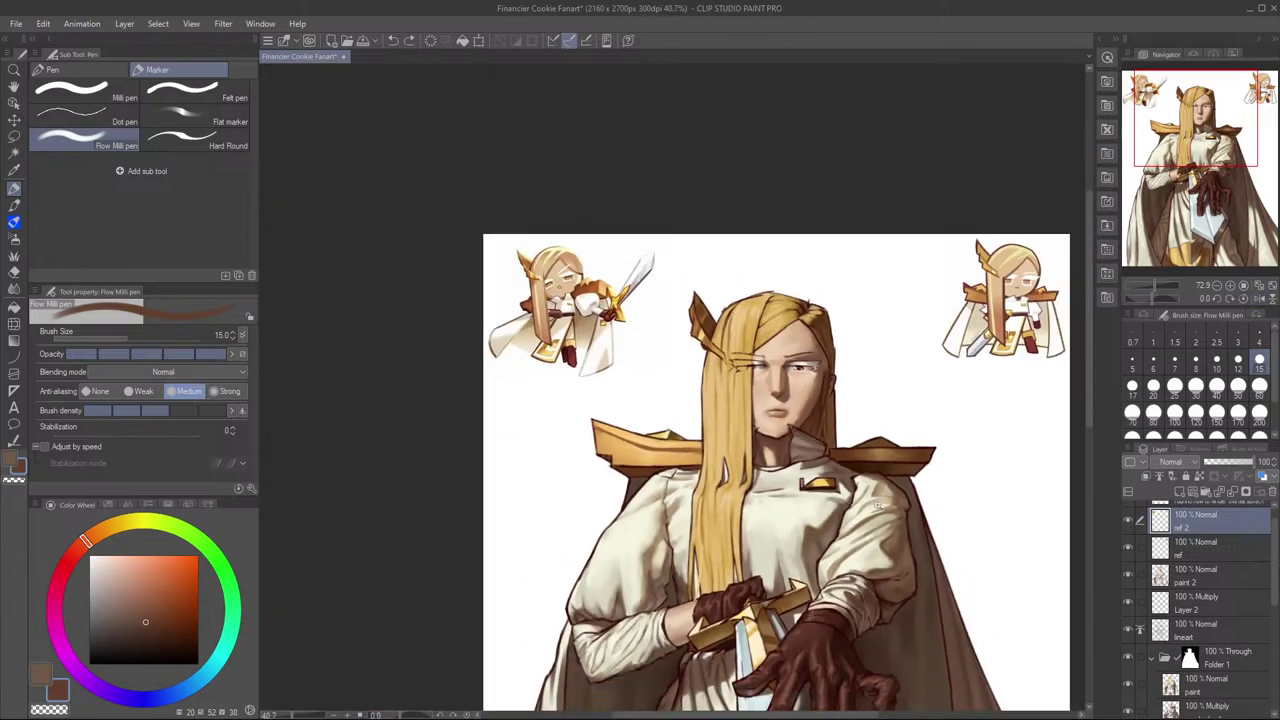
Step: Examine the face, neck and collar shading at close range and across the whole figure
{"action": "scroll", "coordinate": [875, 501], "scroll_direction": "up", "scroll_amount": 5}
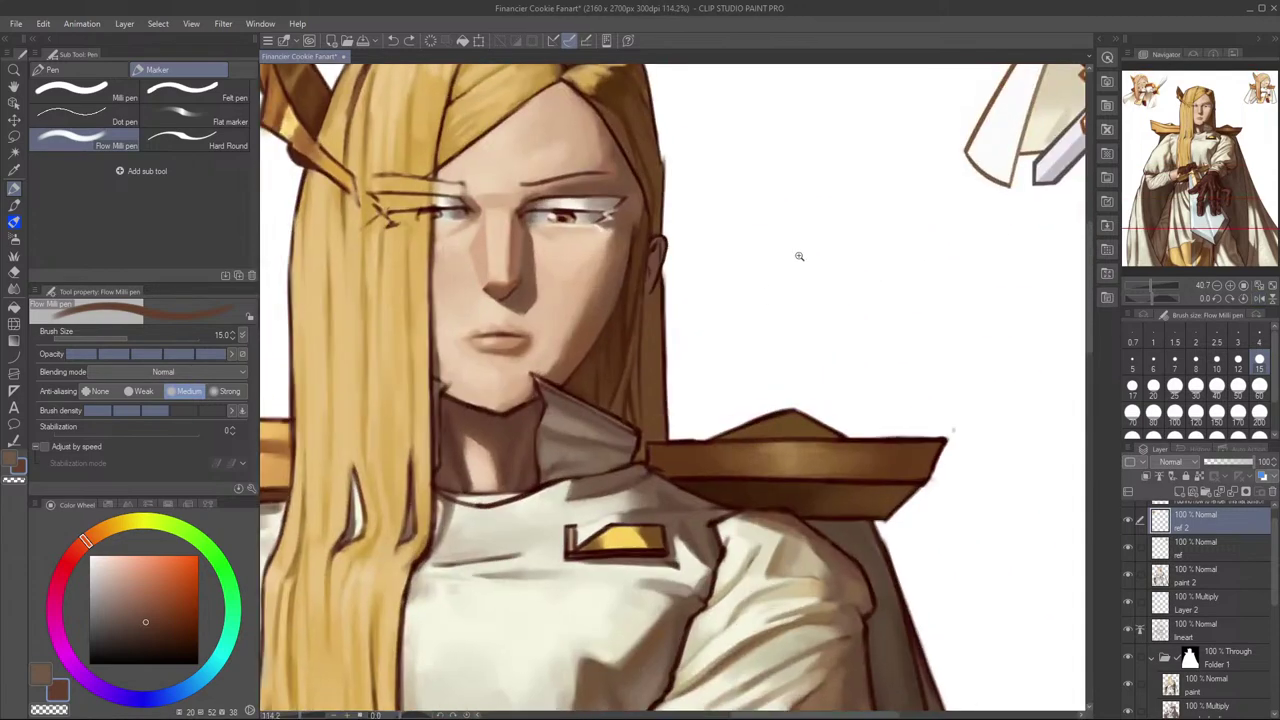
{"action": "scroll", "coordinate": [763, 317], "scroll_direction": "down", "scroll_amount": 3}
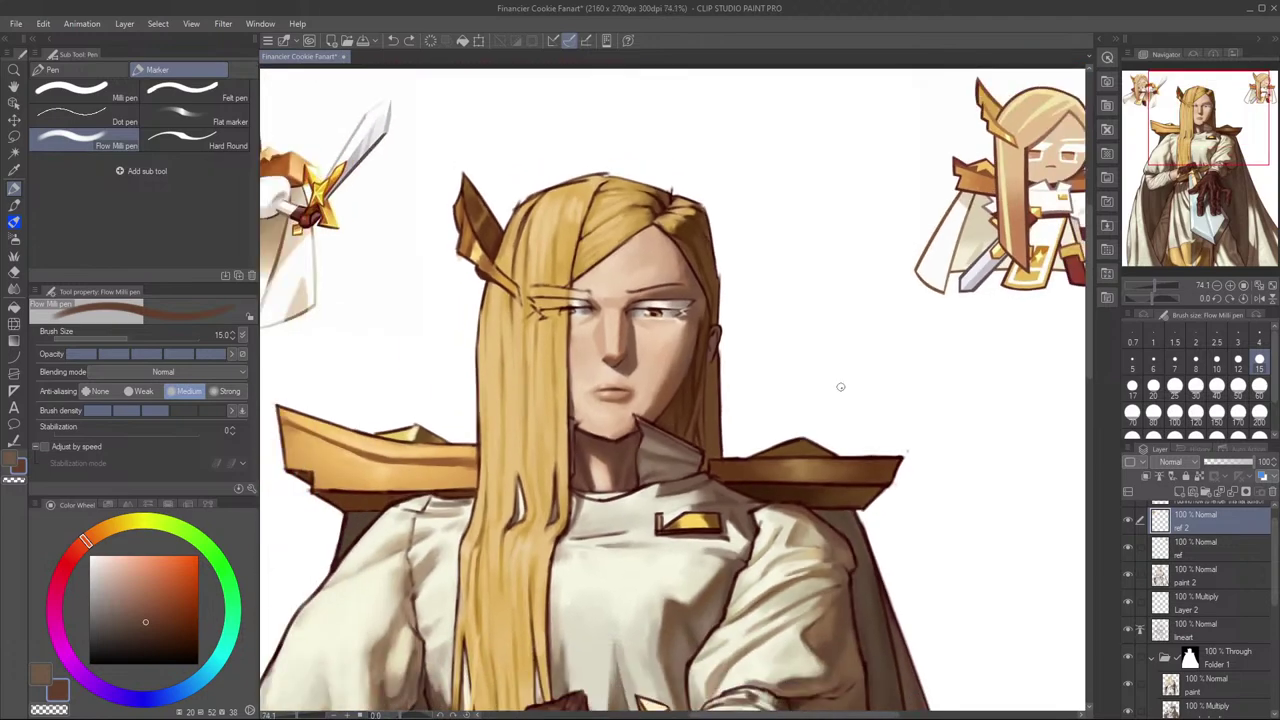
{"action": "scroll", "coordinate": [949, 343], "scroll_direction": "down", "scroll_amount": 3}
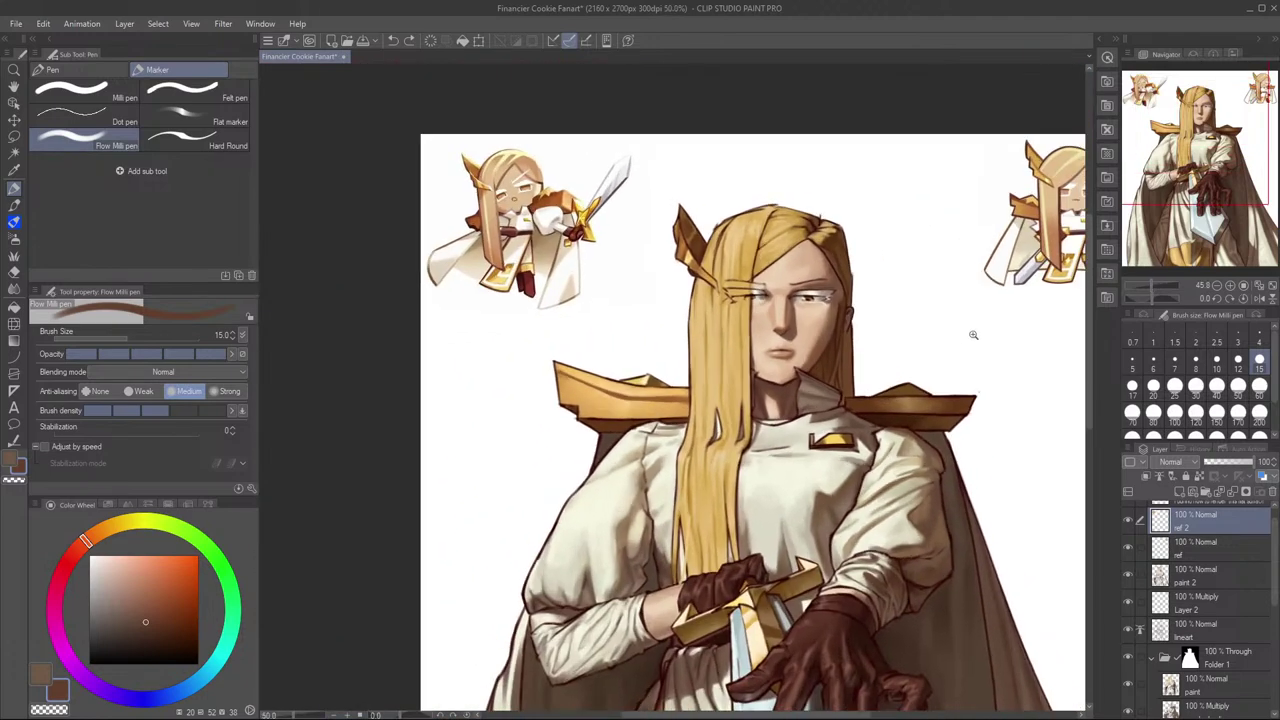
{"action": "scroll", "coordinate": [960, 349], "scroll_direction": "up", "scroll_amount": 3}
{"action": "scroll", "coordinate": [971, 303], "scroll_direction": "down", "scroll_amount": 2}
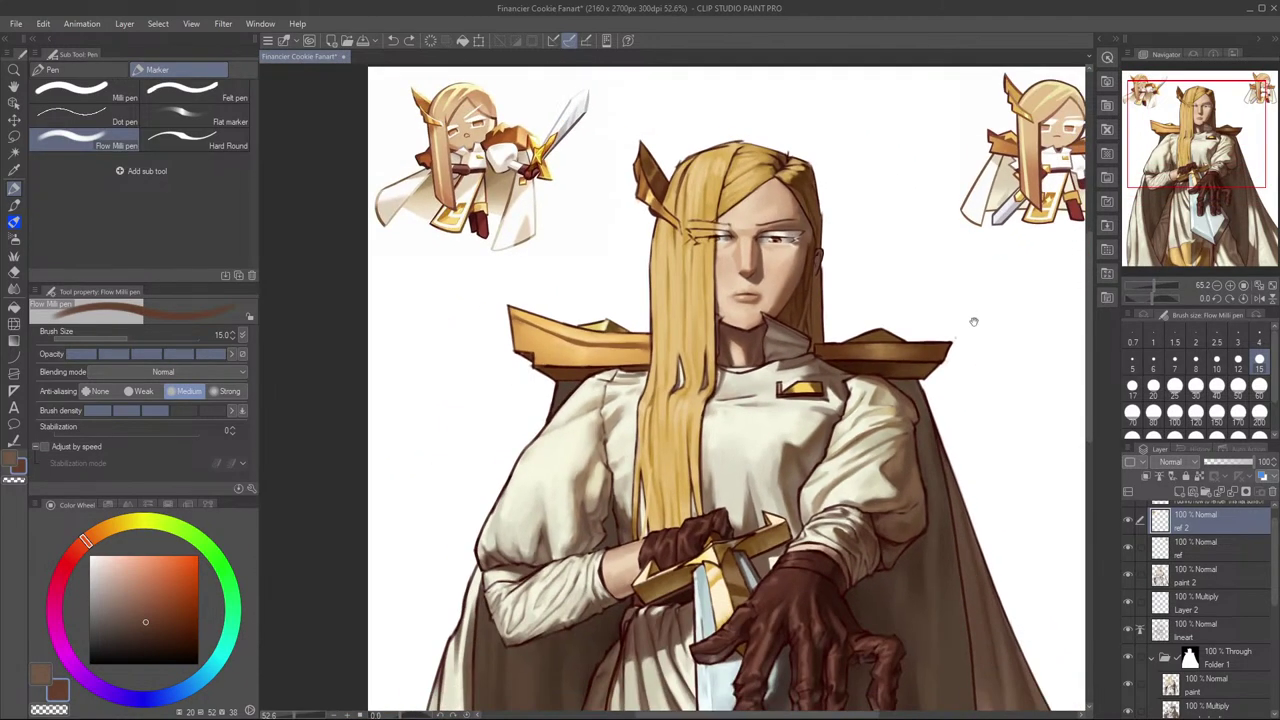
{"action": "scroll", "coordinate": [967, 311], "scroll_direction": "down", "scroll_amount": 2}
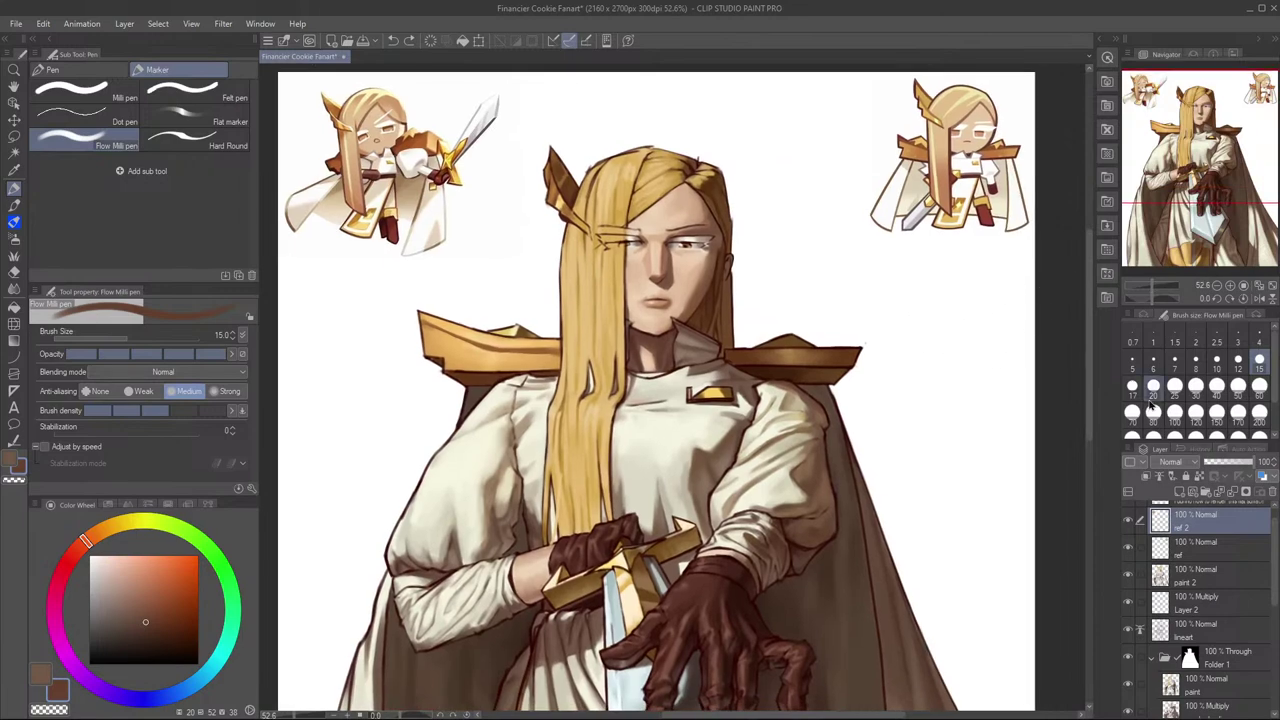
{"action": "scroll", "coordinate": [997, 551], "scroll_direction": "up", "scroll_amount": 2}
{"action": "scroll", "coordinate": [1014, 537], "scroll_direction": "up", "scroll_amount": 1}
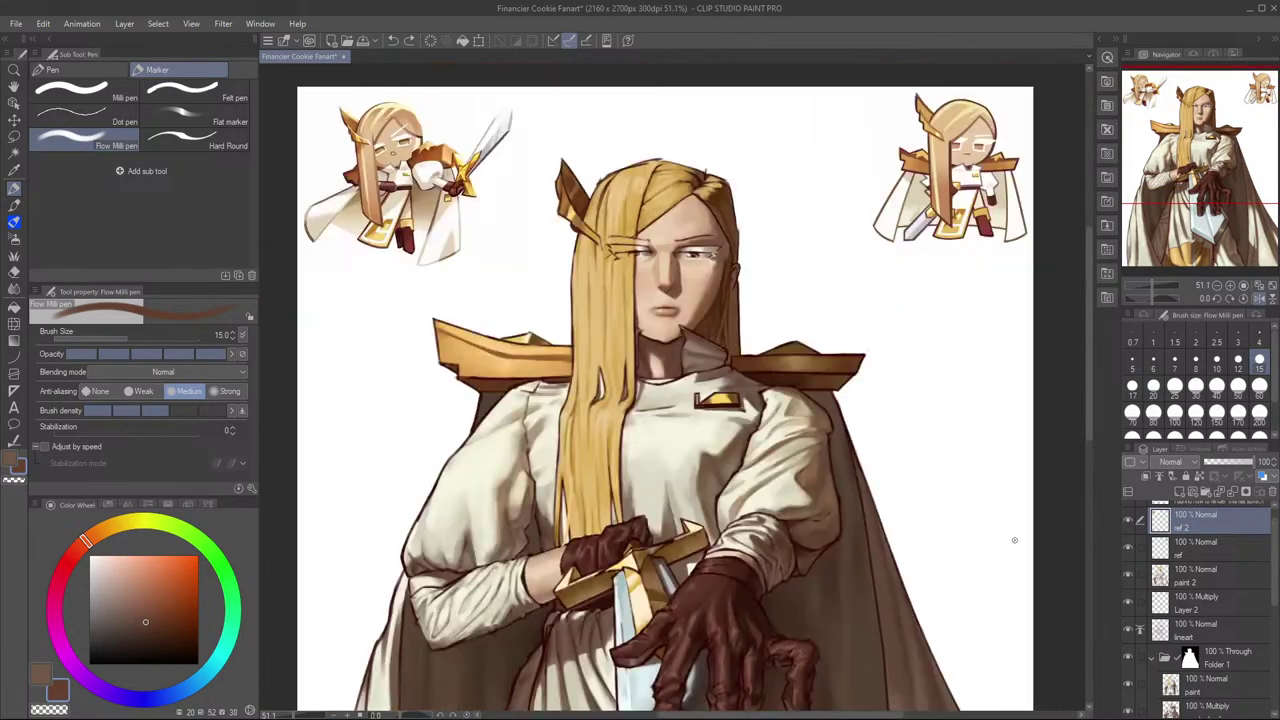
{"action": "scroll", "coordinate": [820, 446], "scroll_direction": "down", "scroll_amount": 3}
{"action": "scroll", "coordinate": [820, 446], "scroll_direction": "down", "scroll_amount": 1}
{"action": "scroll", "coordinate": [906, 578], "scroll_direction": "up", "scroll_amount": 1}
{"action": "scroll", "coordinate": [898, 490], "scroll_direction": "down", "scroll_amount": 3}
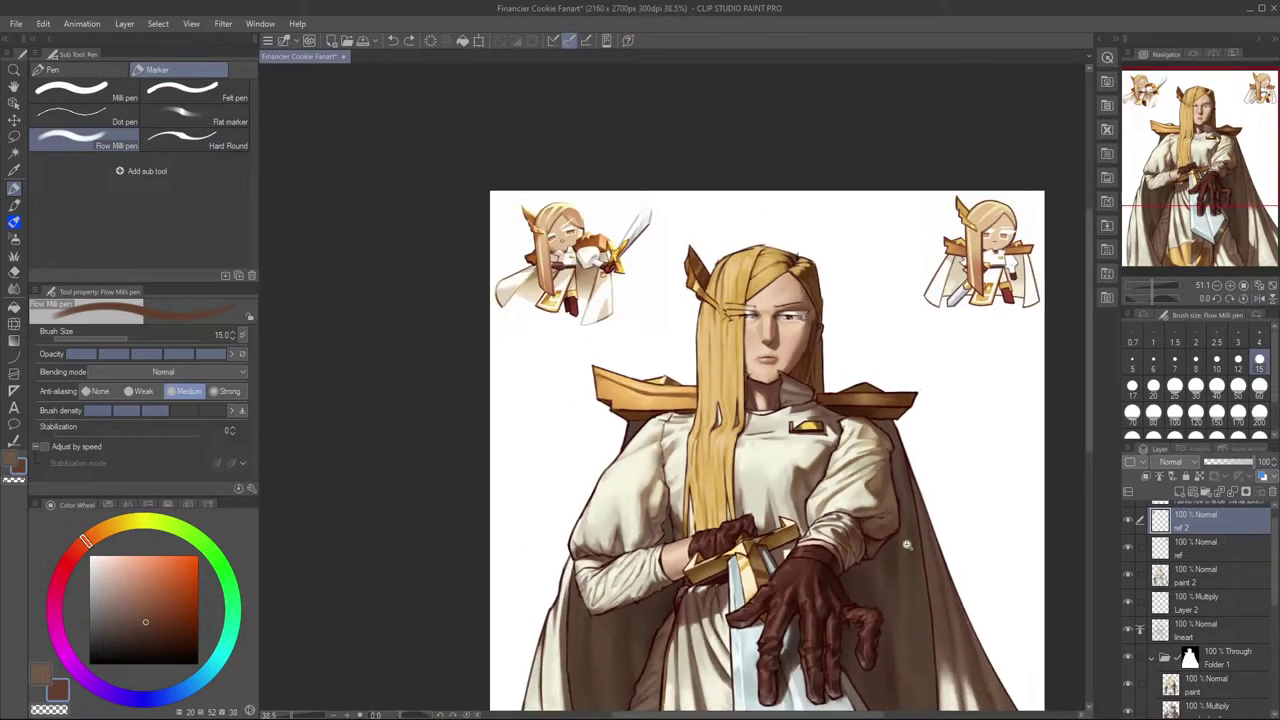
{"action": "left_click_drag", "start_coordinate": [898, 490], "coordinate": [879, 426]}
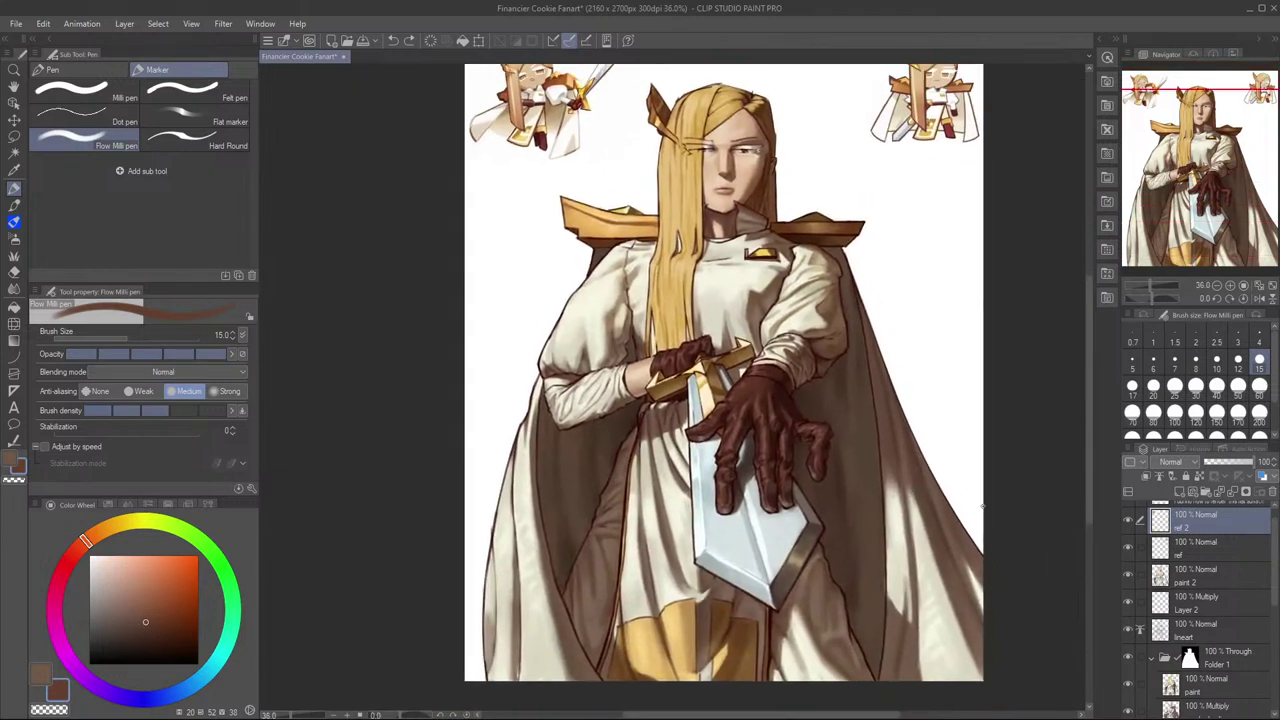
Step: Toggle the ref 2 layer's visibility off and on to compare the canvas with and without it
{"action": "scroll", "coordinate": [1200, 540], "scroll_direction": "up", "scroll_amount": 1}
{"action": "left_click", "coordinate": [1129, 543]}
{"action": "left_click", "coordinate": [1129, 543]}
{"action": "left_click", "coordinate": [1129, 543]}
{"action": "left_click", "coordinate": [1129, 543]}
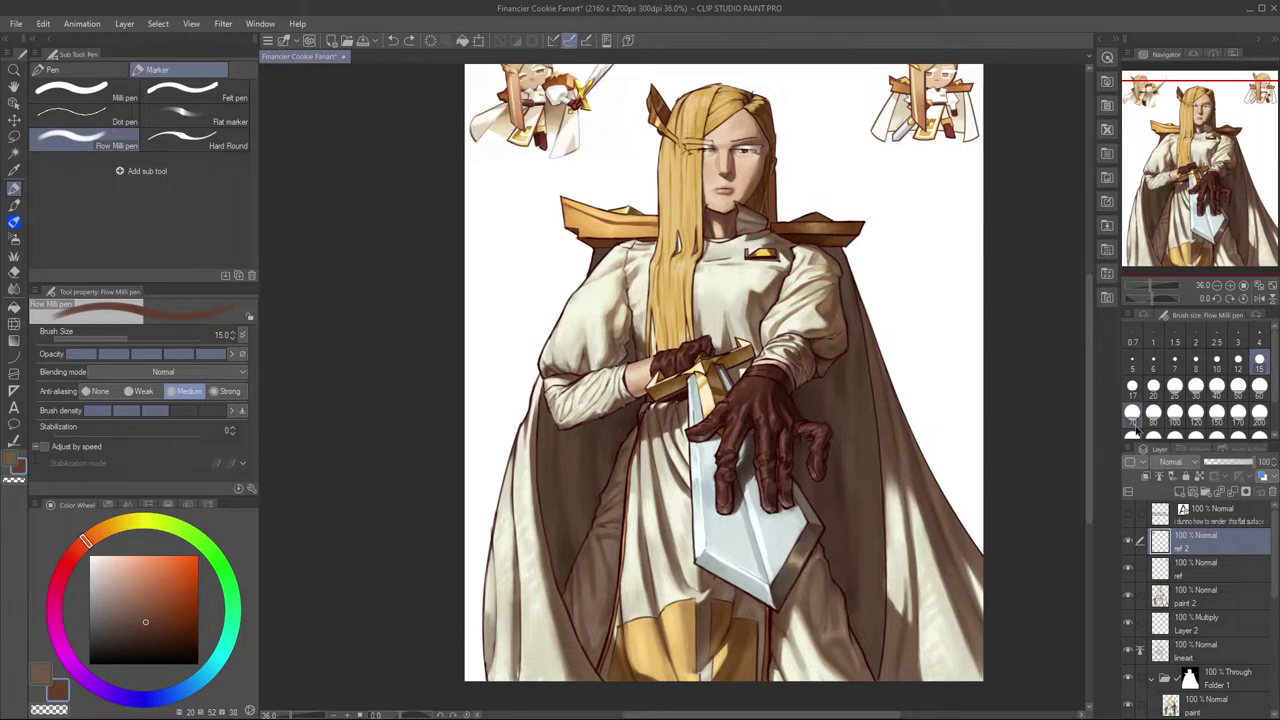
Step: Compare the artwork with the ref 2 layer hidden and shown
{"action": "left_click", "coordinate": [1129, 543]}
{"action": "left_click", "coordinate": [1129, 543]}
{"action": "left_click", "coordinate": [1129, 543]}
Step: Lasso a region around the head, shoulders and upper chest and make paint 2 the active layer
{"action": "key", "text": "m"}
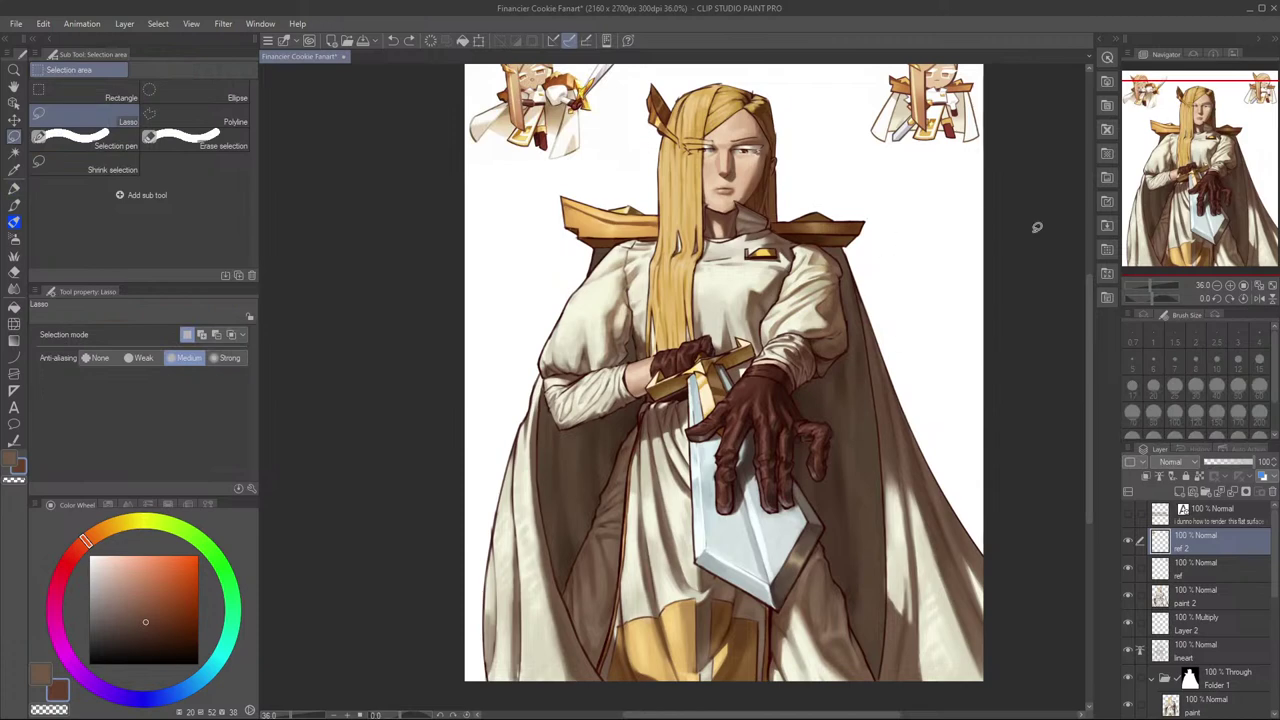
{"action": "left_click_drag", "start_coordinate": [833, 156], "coordinate": [820, 166]}
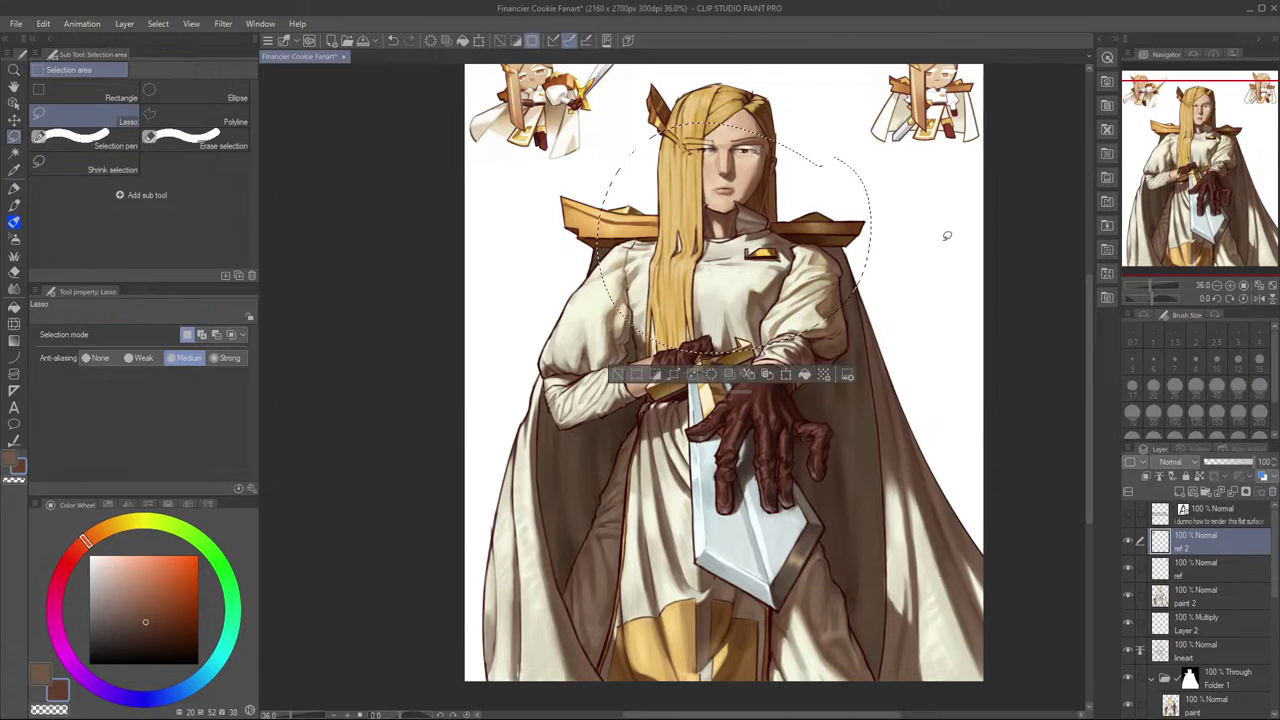
{"action": "left_click", "coordinate": [1237, 608]}
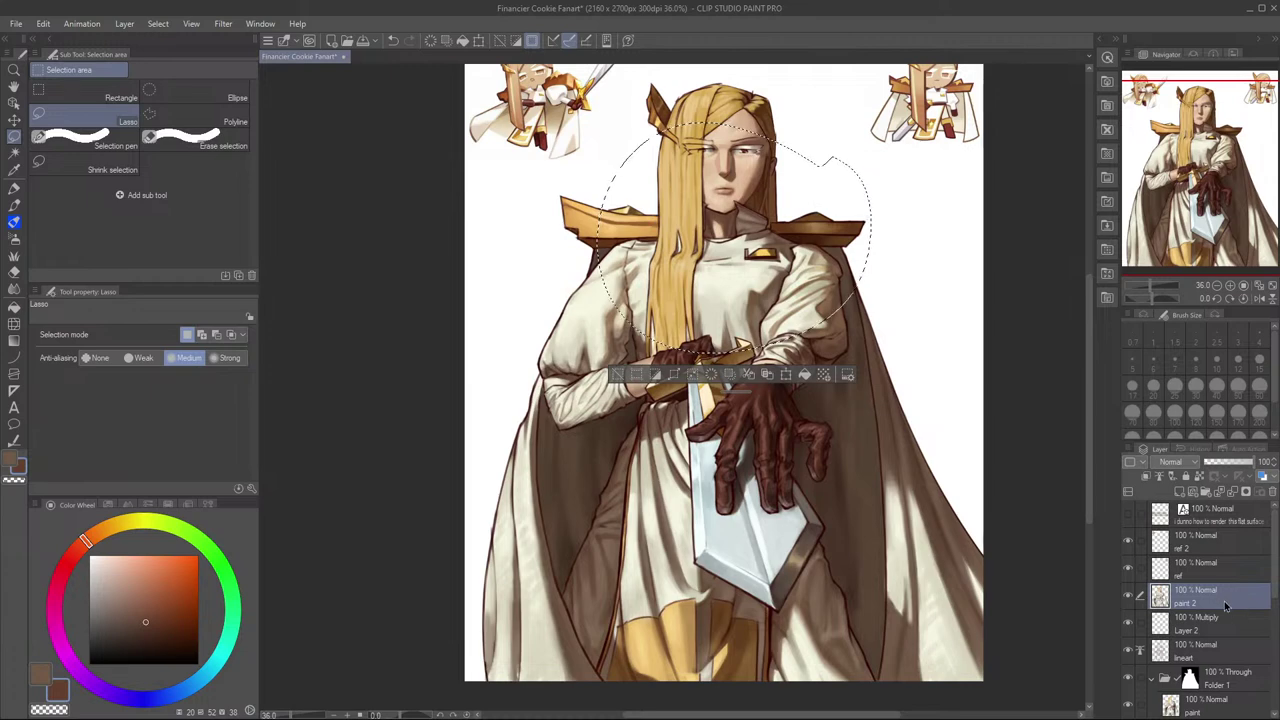
Step: Try pasting a copy as a new layer above paint 2, undoing it and deleting the pasted layer
{"action": "key", "text": "ctrl+v"}
{"action": "key", "text": "ctrl+z"}
{"action": "key", "text": "ctrl+v"}
{"action": "key", "text": "ctrl+z"}
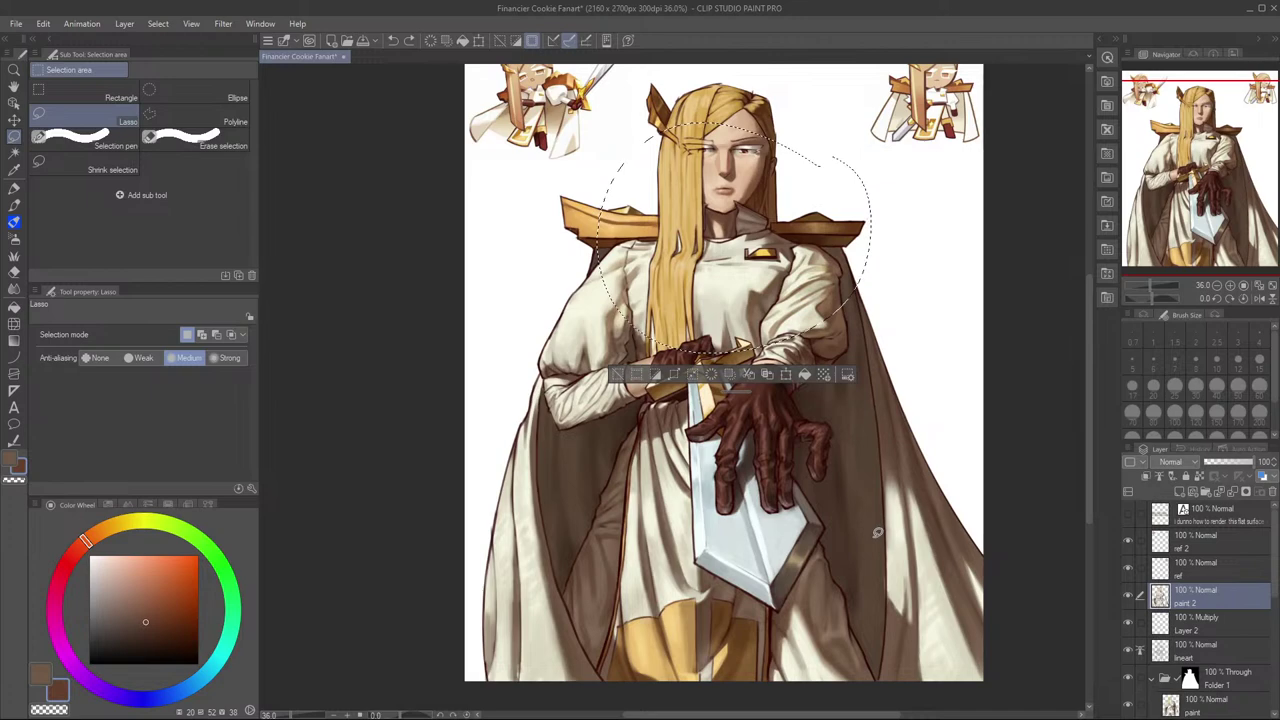
{"action": "key", "text": "ctrl+v"}
{"action": "key", "text": "ctrl+z"}
{"action": "key", "text": "ctrl+z"}
{"action": "key", "text": "ctrl+y"}
{"action": "key", "text": "ctrl+z"}
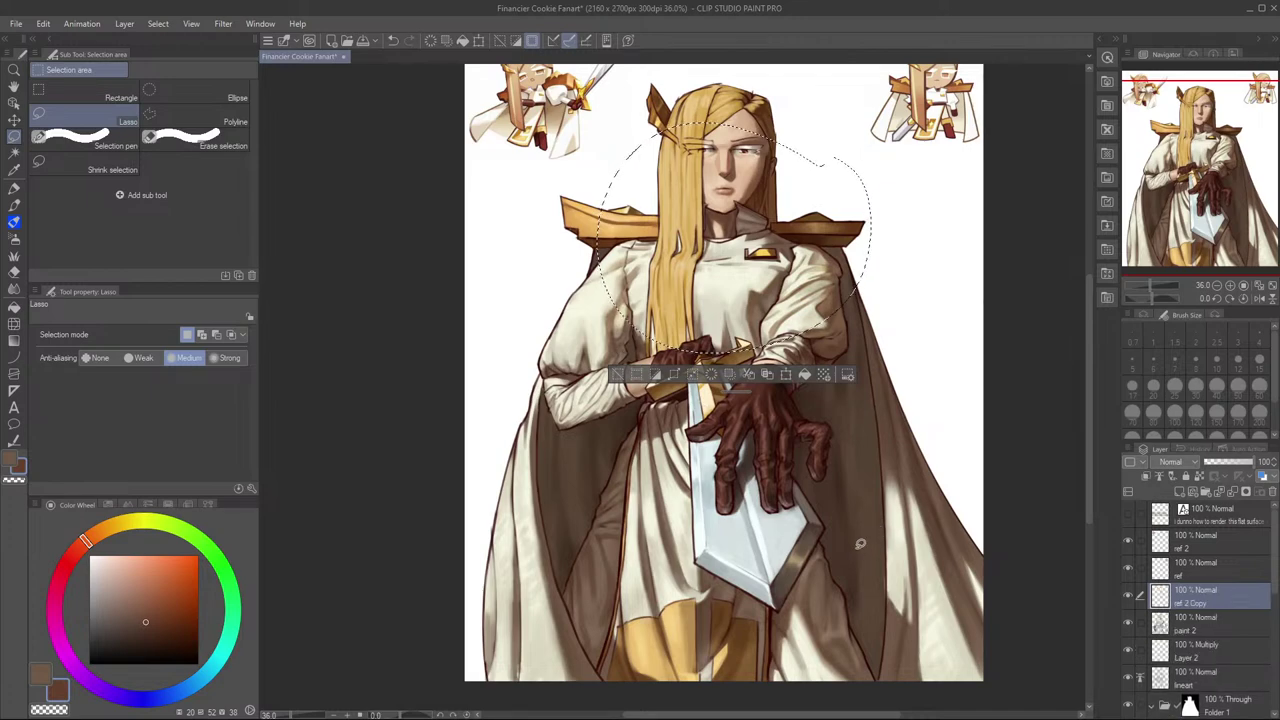
{"action": "left_click", "coordinate": [1235, 493]}
Step: Clear the selection and toggle the paint 2 layer's visibility to compare the painting with the version beneath it
{"action": "left_click", "coordinate": [1129, 598]}
{"action": "left_click", "coordinate": [1130, 600]}
{"action": "left_click", "coordinate": [1130, 600]}
{"action": "left_click", "coordinate": [1130, 600]}
{"action": "key", "text": "ctrl+d"}
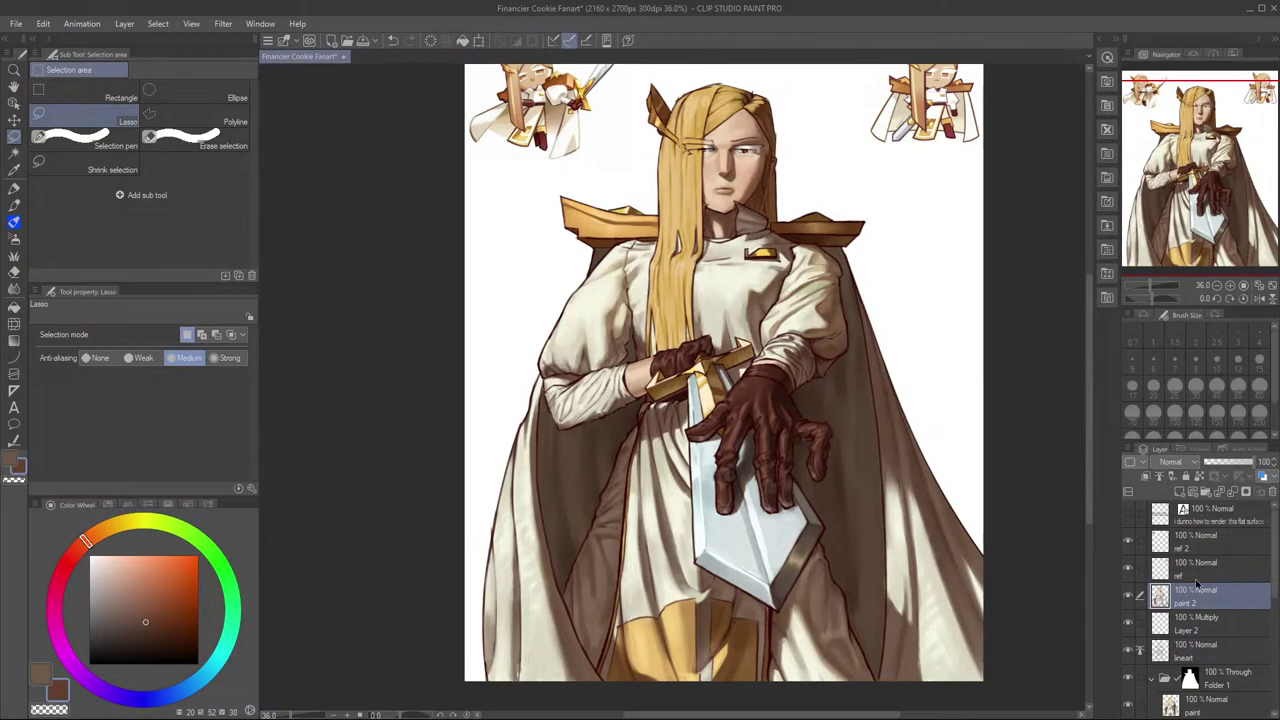
{"action": "left_click", "coordinate": [1131, 602]}
{"action": "left_click", "coordinate": [1131, 602]}
{"action": "left_click", "coordinate": [1130, 601]}
{"action": "left_click", "coordinate": [1130, 601]}
Step: Switch to the Blend tool and set its brush size to 30 for the area around the mouth
{"action": "left_click_drag", "start_coordinate": [755, 157], "coordinate": [790, 284]}
{"action": "left_click_drag", "start_coordinate": [790, 284], "coordinate": [906, 308]}
{"action": "scroll", "coordinate": [905, 308], "scroll_direction": "up", "scroll_amount": 3}
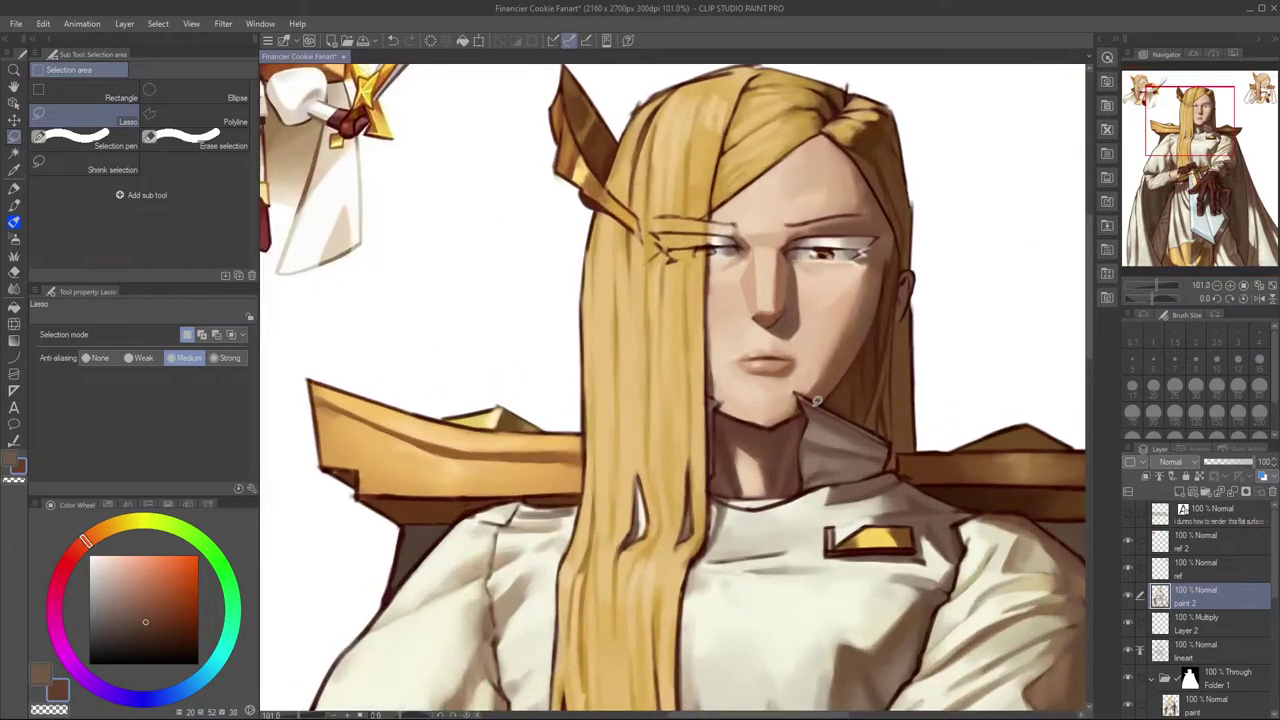
{"action": "left_click_drag", "start_coordinate": [829, 359], "coordinate": [830, 368]}
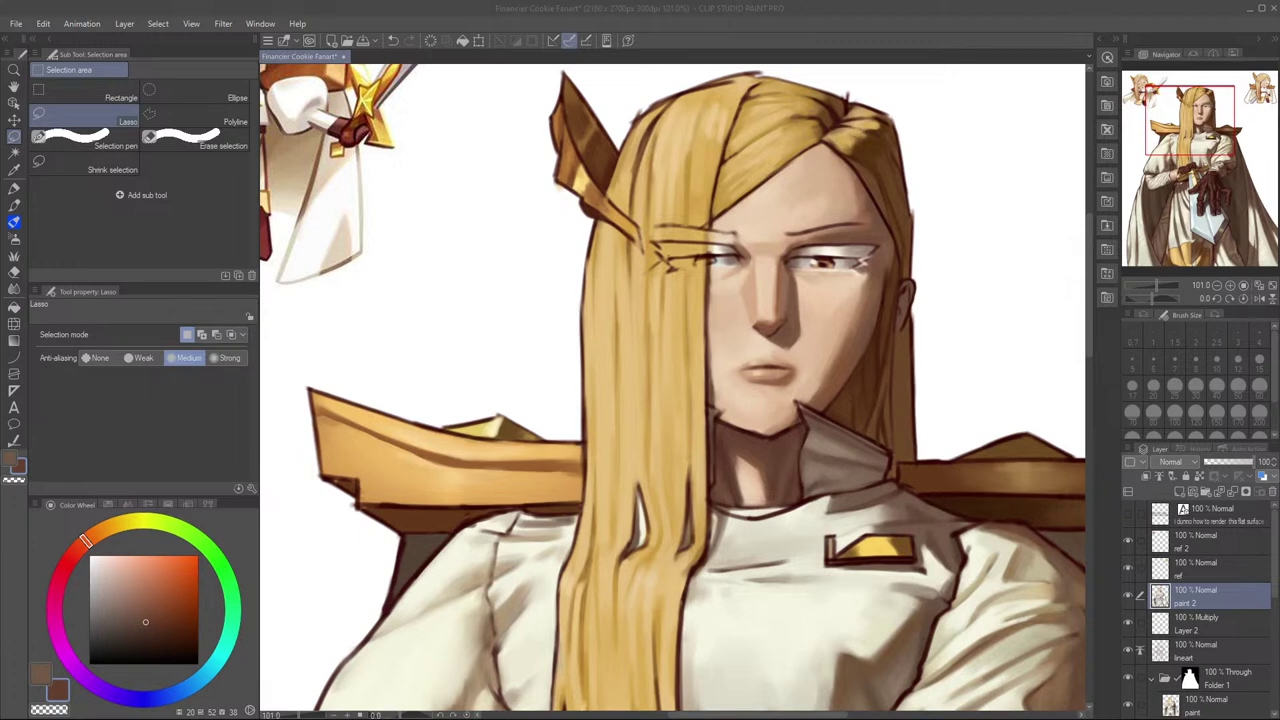
{"action": "left_click", "coordinate": [620, 7]}
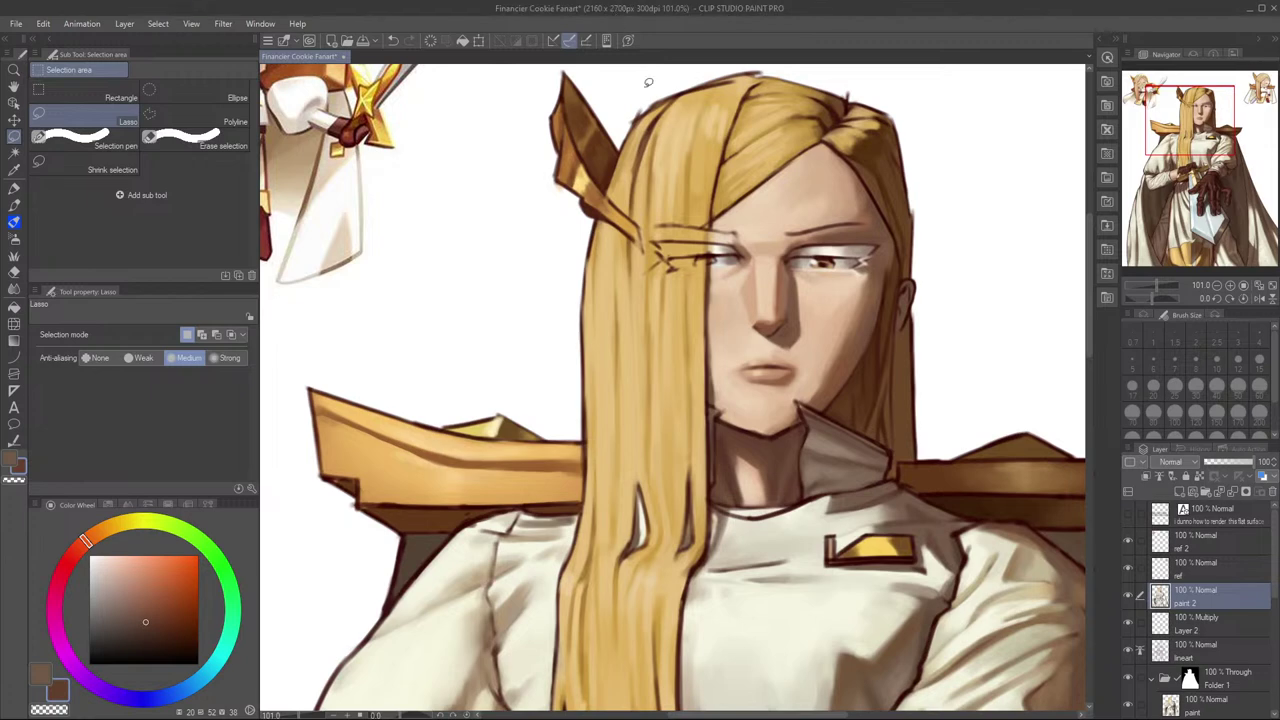
{"action": "key", "text": "j"}
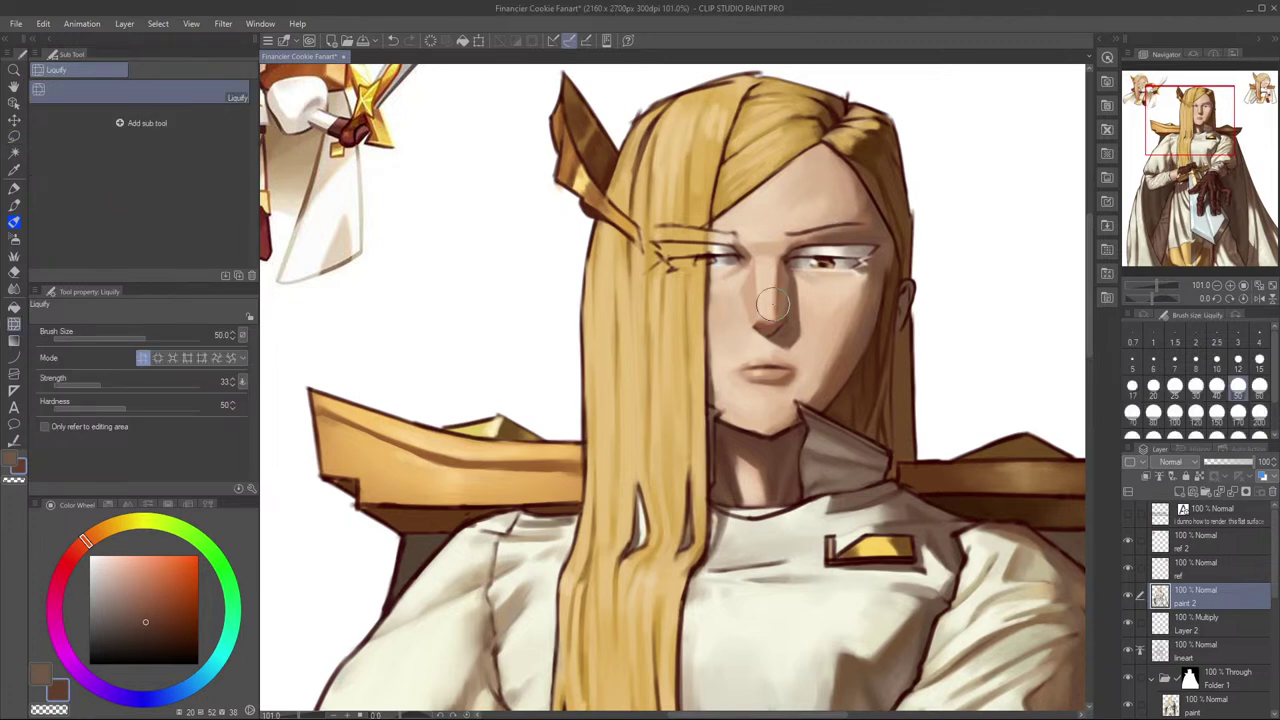
{"action": "key", "text": "j"}
{"action": "key", "text": "j"}
{"action": "key", "text": "j"}
{"action": "key", "text": "bracketleft"}
{"action": "key", "text": "bracketleft"}
{"action": "key", "text": "bracketleft"}
{"action": "key", "text": "bracketleft"}
{"action": "key", "text": "j"}
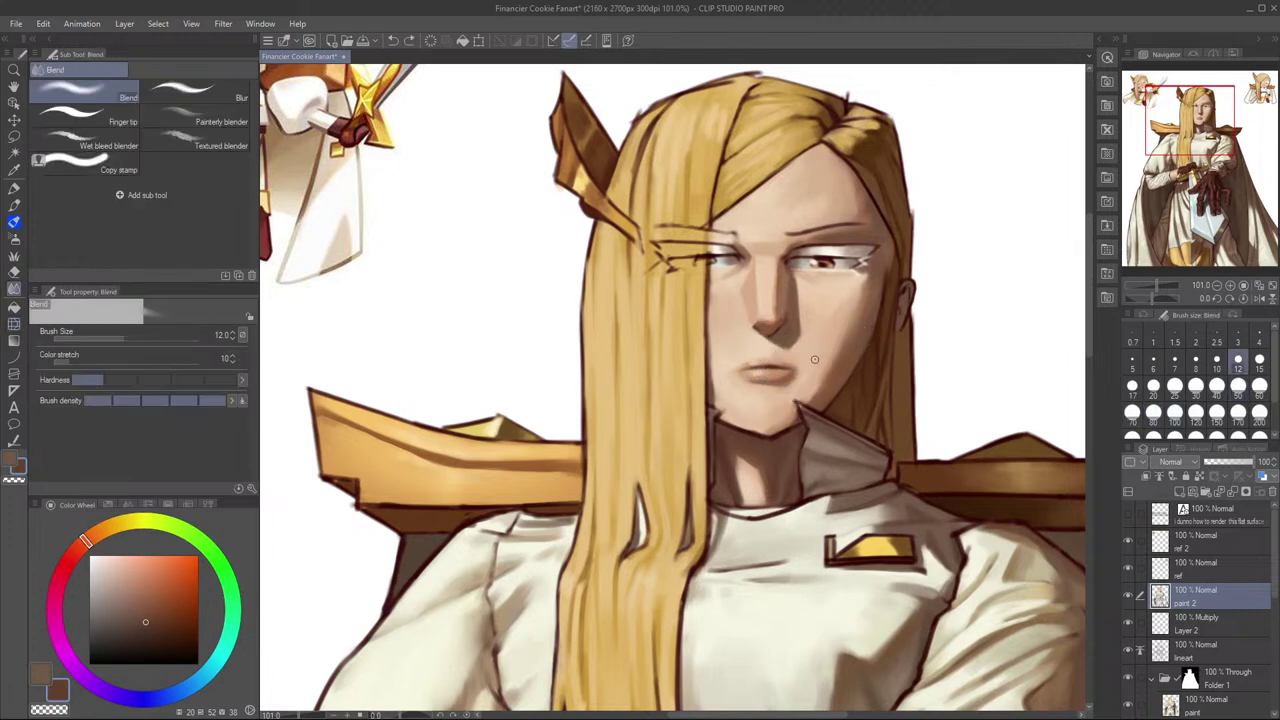
{"action": "key", "text": "bracketleft"}
{"action": "key", "text": "bracketleft"}
{"action": "key", "text": "bracketleft"}
{"action": "key", "text": "bracketleft"}
{"action": "key", "text": "bracketright"}
{"action": "key", "text": "bracketright"}
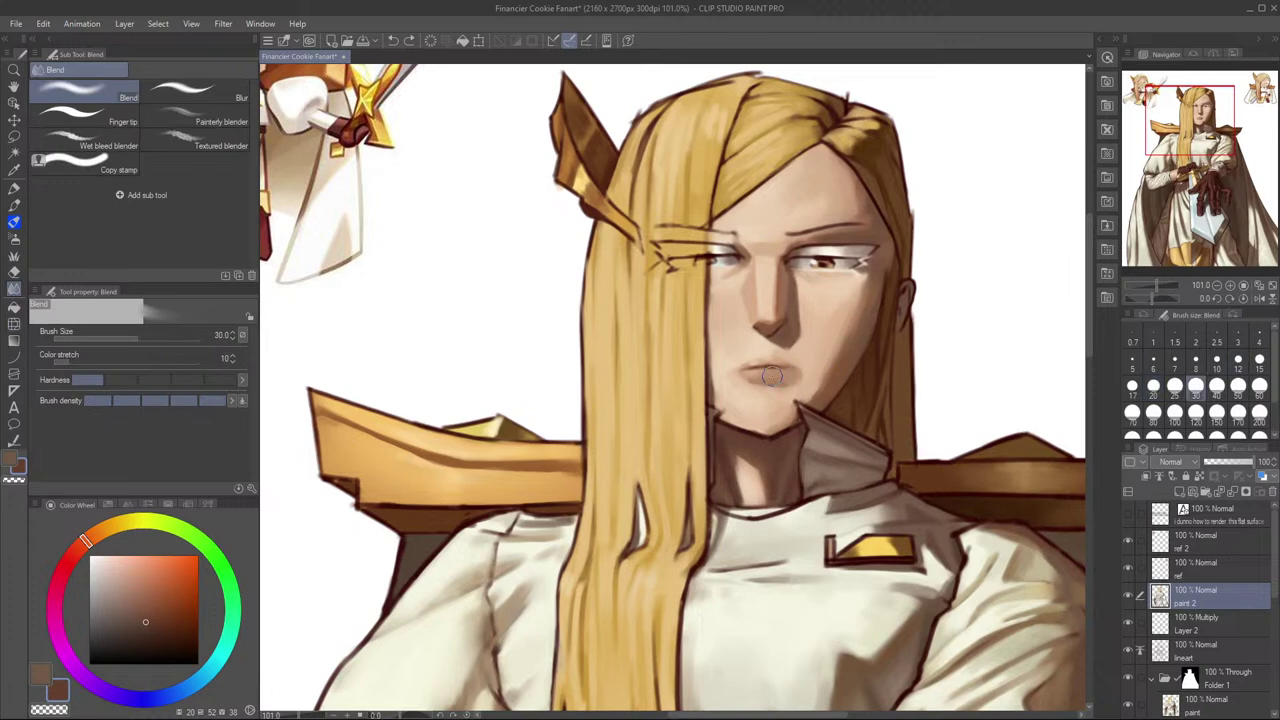
Step: Check the face in mirrored and normal view, close up and from farther out, undoing the last stroke
{"action": "key", "text": "h"}
{"action": "left_click_drag", "start_coordinate": [741, 405], "coordinate": [914, 463]}
{"action": "left_click_drag", "start_coordinate": [733, 436], "coordinate": [910, 460]}
{"action": "key", "text": "ctrl+z"}
{"action": "key", "text": "h"}
{"action": "scroll", "coordinate": [930, 430], "scroll_direction": "down", "scroll_amount": 5}
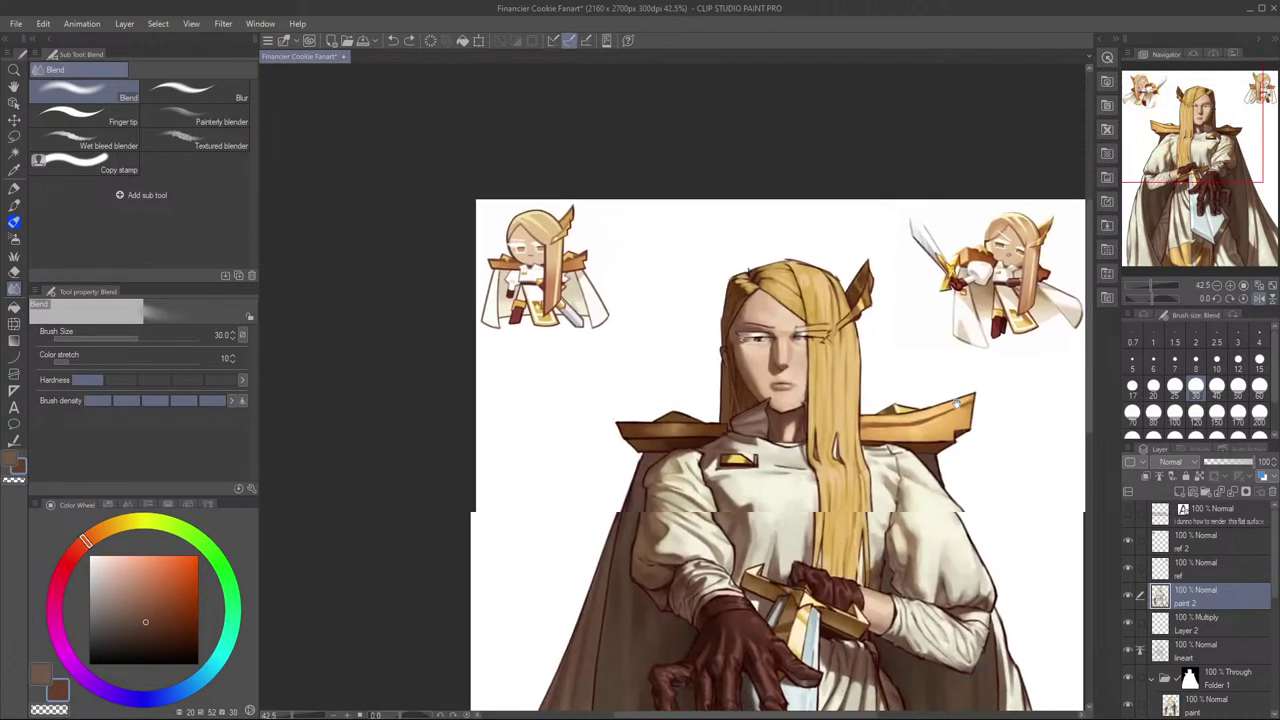
{"action": "left_click_drag", "start_coordinate": [957, 403], "coordinate": [961, 398]}
{"action": "scroll", "coordinate": [798, 378], "scroll_direction": "up", "scroll_amount": 4}
{"action": "scroll", "coordinate": [818, 370], "scroll_direction": "down", "scroll_amount": 2}
{"action": "key", "text": "h"}
{"action": "left_click_drag", "start_coordinate": [798, 420], "coordinate": [1014, 398]}
{"action": "left_click_drag", "start_coordinate": [895, 378], "coordinate": [906, 402]}
{"action": "scroll", "coordinate": [890, 438], "scroll_direction": "down", "scroll_amount": 4}
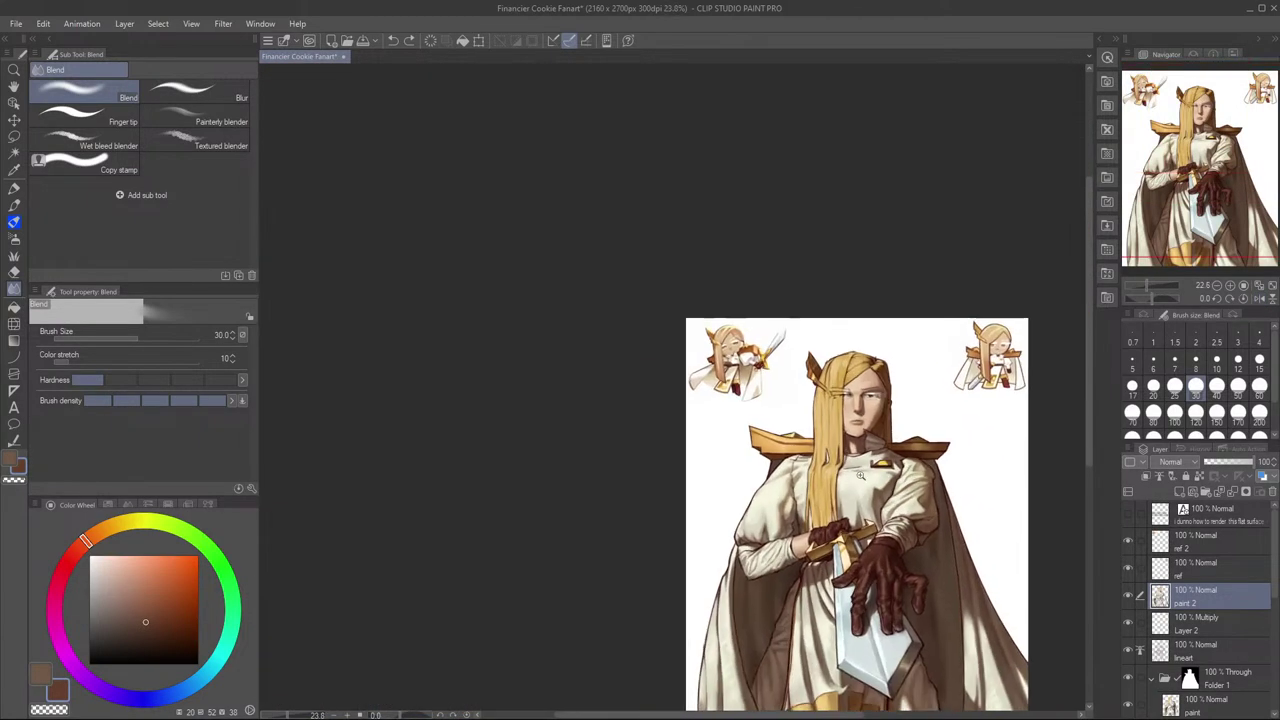
{"action": "scroll", "coordinate": [885, 440], "scroll_direction": "up", "scroll_amount": 2}
{"action": "scroll", "coordinate": [882, 440], "scroll_direction": "up", "scroll_amount": 4}
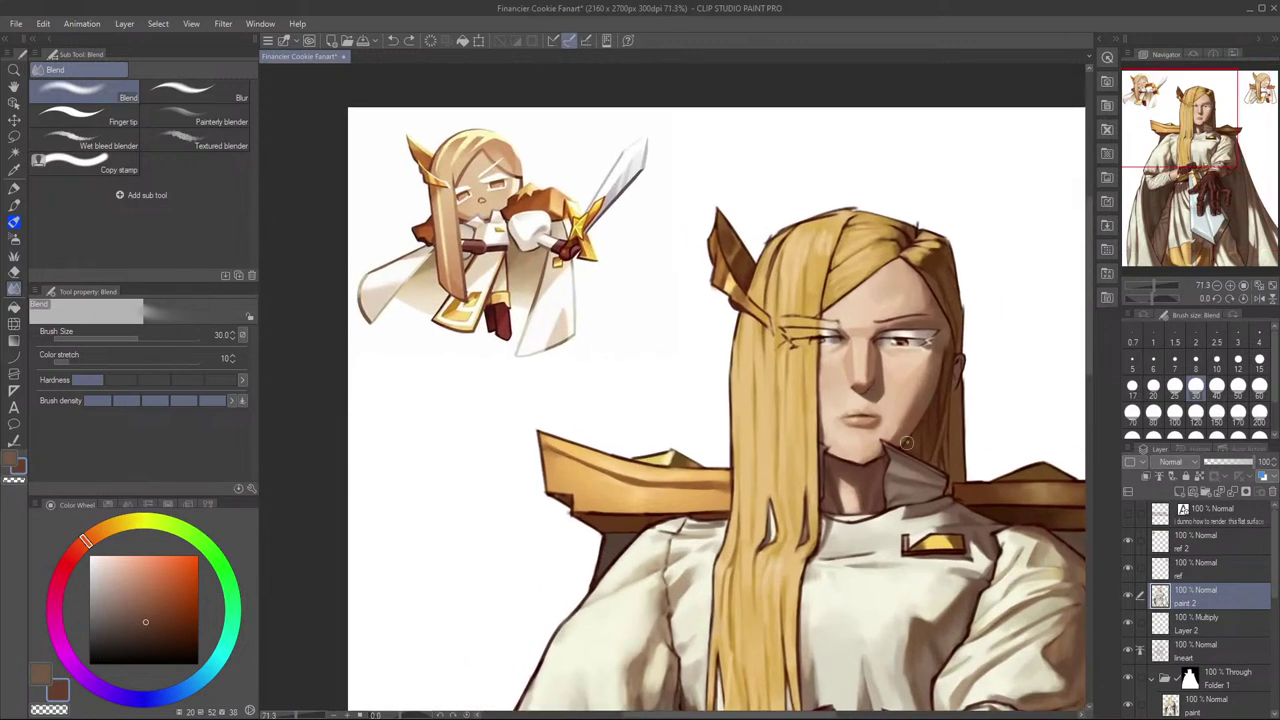
{"action": "scroll", "coordinate": [897, 413], "scroll_direction": "up", "scroll_amount": 2}
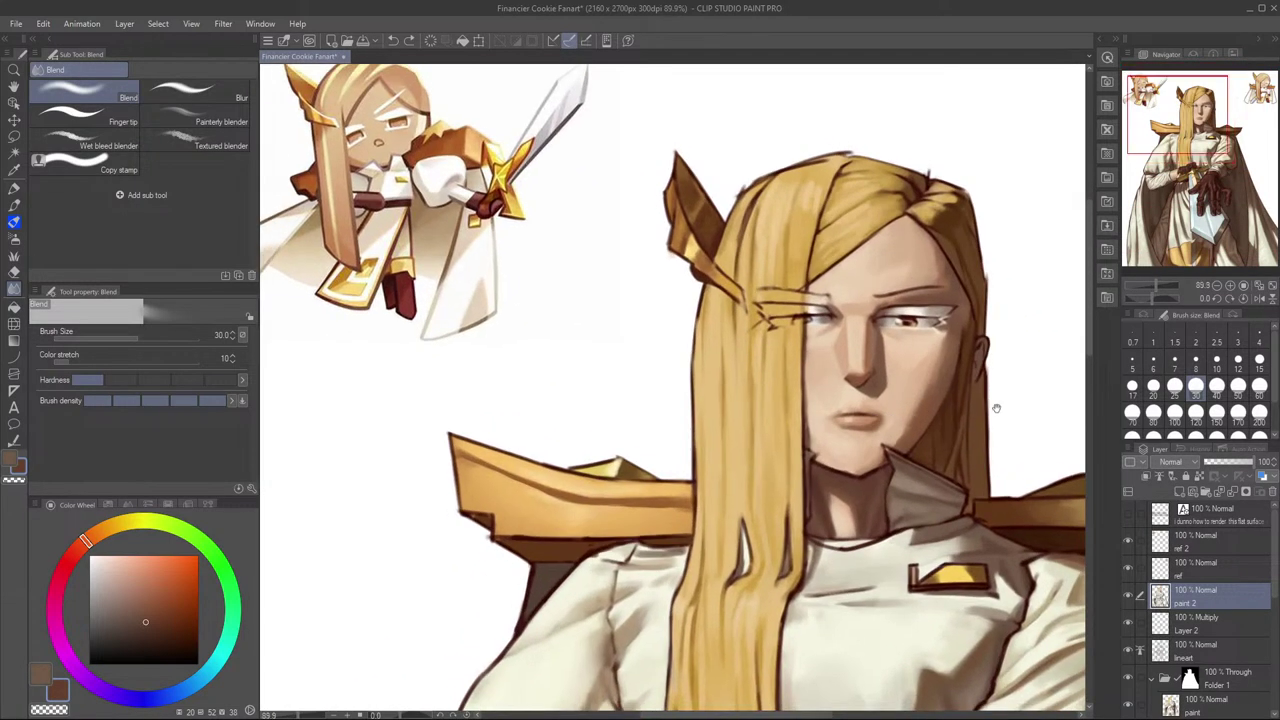
{"action": "left_click_drag", "start_coordinate": [993, 412], "coordinate": [952, 424]}
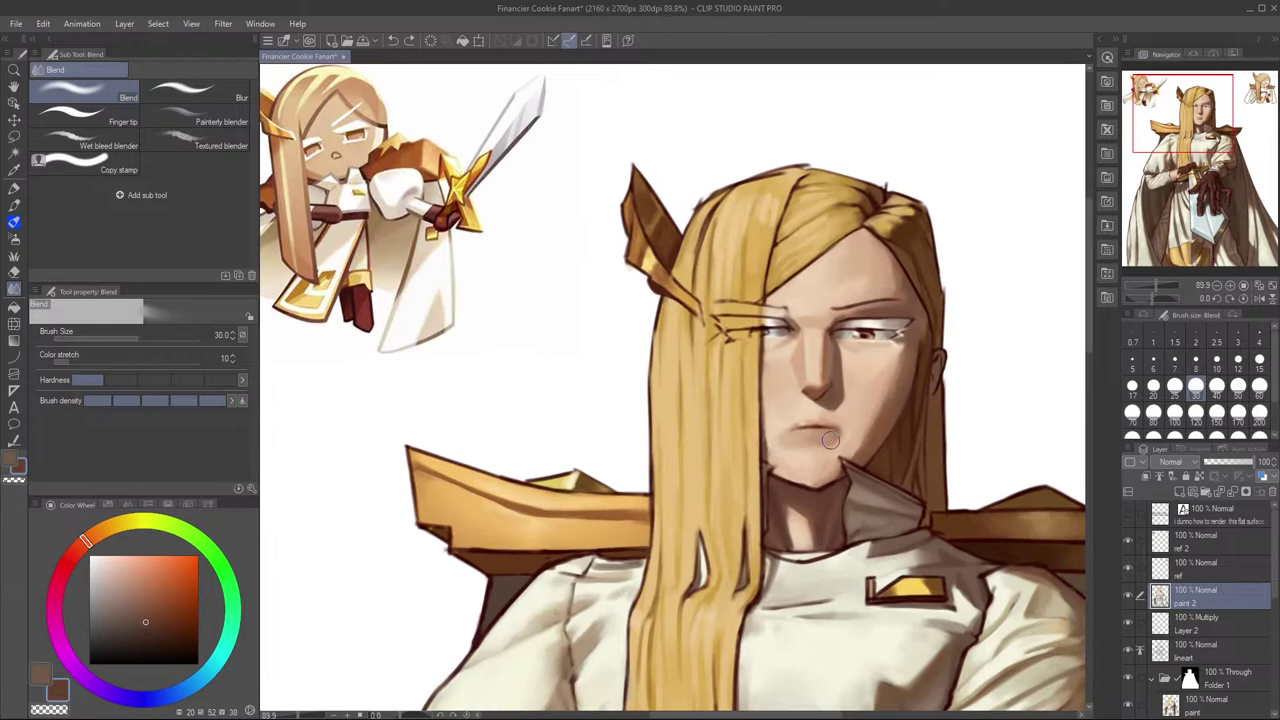
Step: Blend along the upper lip at brush size 25 and check the head in mirrored view
{"action": "key", "text": "bracketleft"}
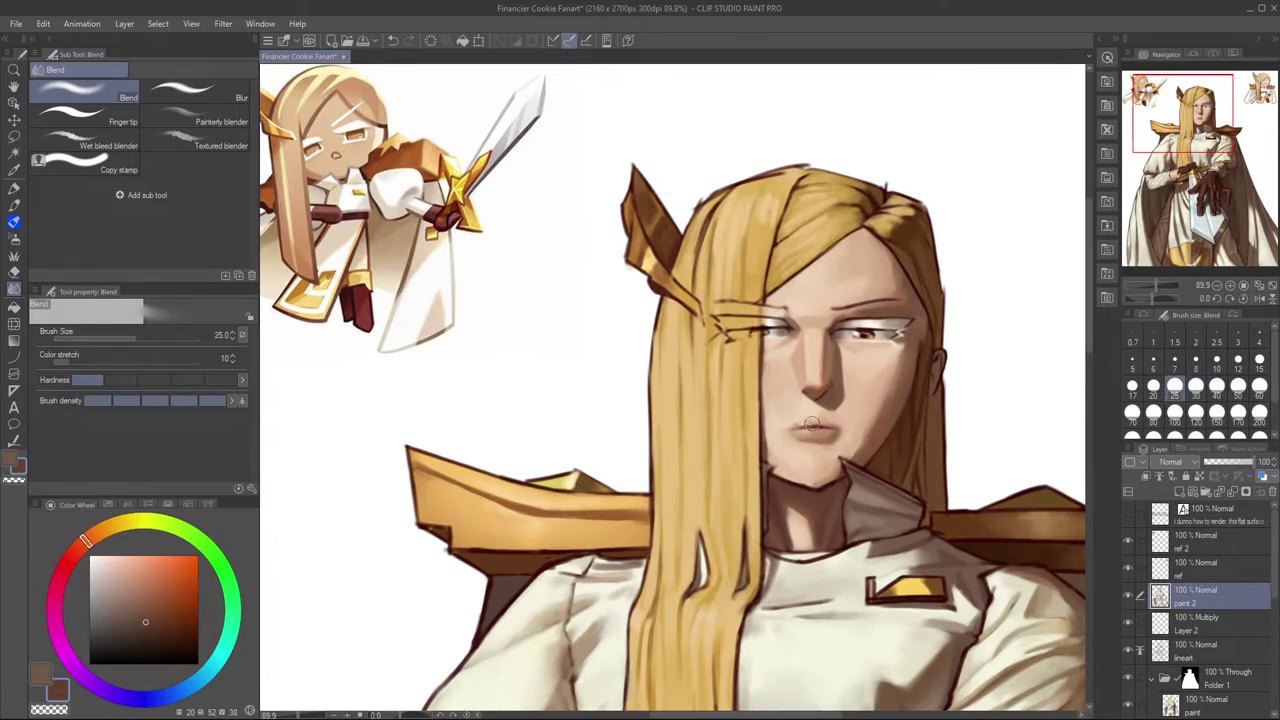
{"action": "mouse_move", "coordinate": [802, 421]}
{"action": "left_mouse_down"}
{"action": "mouse_move", "coordinate": [791, 425]}
{"action": "mouse_move", "coordinate": [841, 422]}
{"action": "left_mouse_up"}
{"action": "key", "text": "h"}
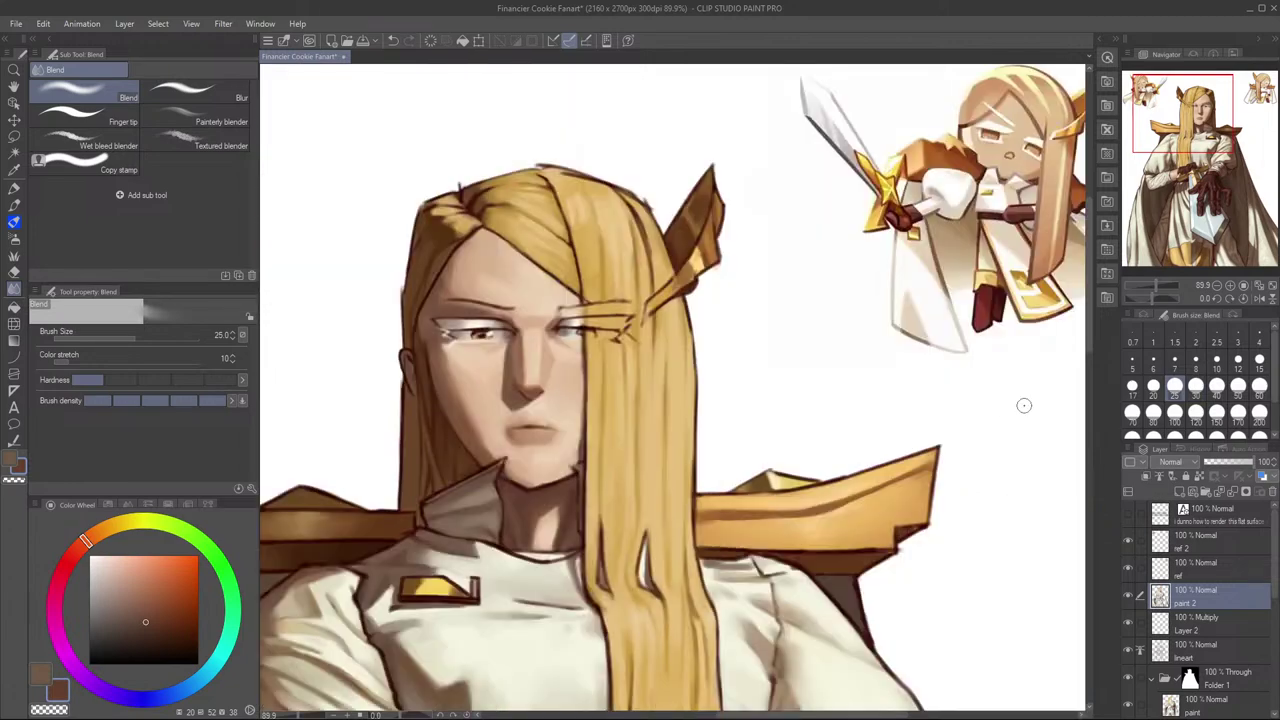
{"action": "left_click_drag", "start_coordinate": [820, 463], "coordinate": [895, 438]}
{"action": "scroll", "coordinate": [895, 440], "scroll_direction": "down", "scroll_amount": 4}
{"action": "scroll", "coordinate": [900, 434], "scroll_direction": "up", "scroll_amount": 2}
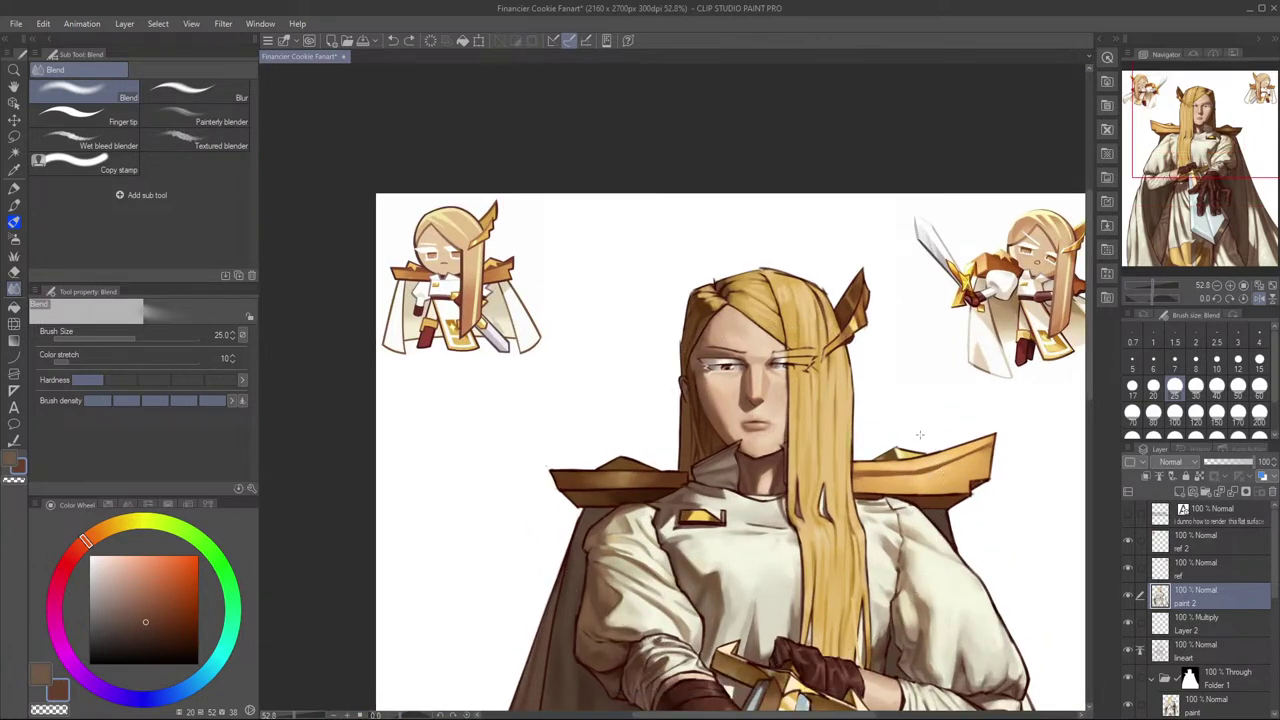
{"action": "key", "text": "h"}
{"action": "scroll", "coordinate": [860, 436], "scroll_direction": "up", "scroll_amount": 4}
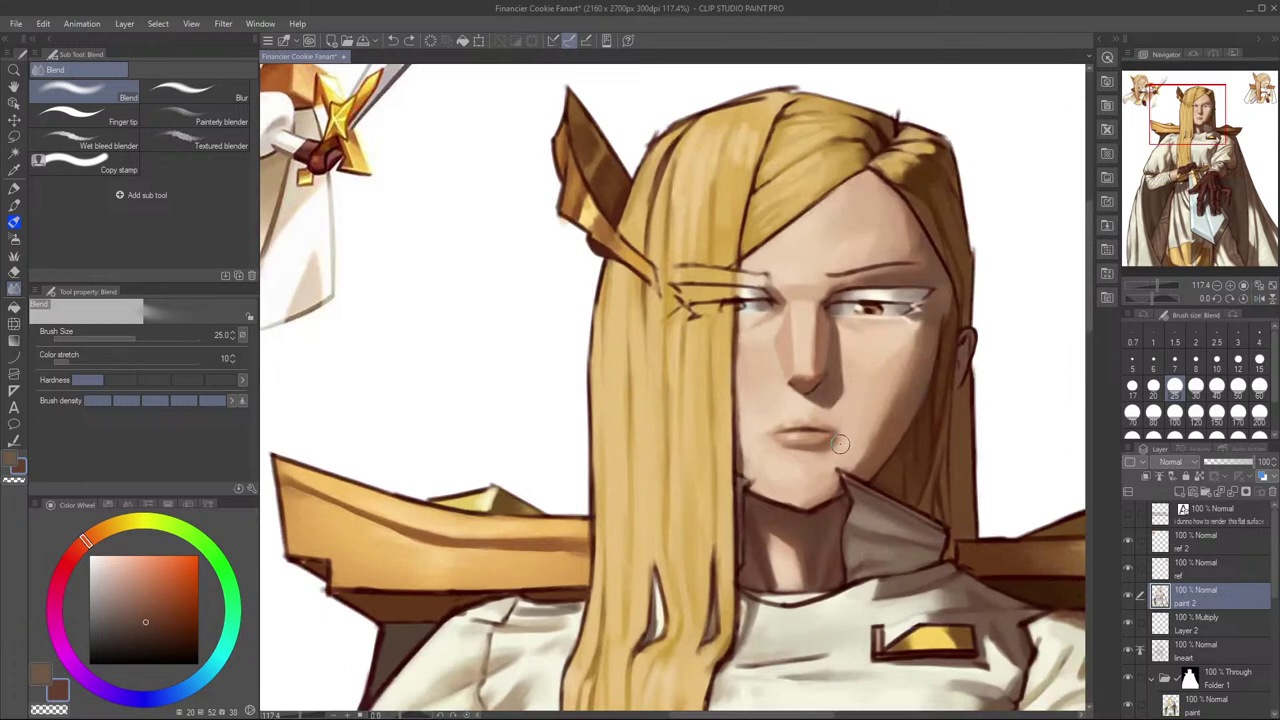
Step: Pick the Liquify tool and compare the face and figure with the paint 2 layer hidden and shown
{"action": "key", "text": "p"}
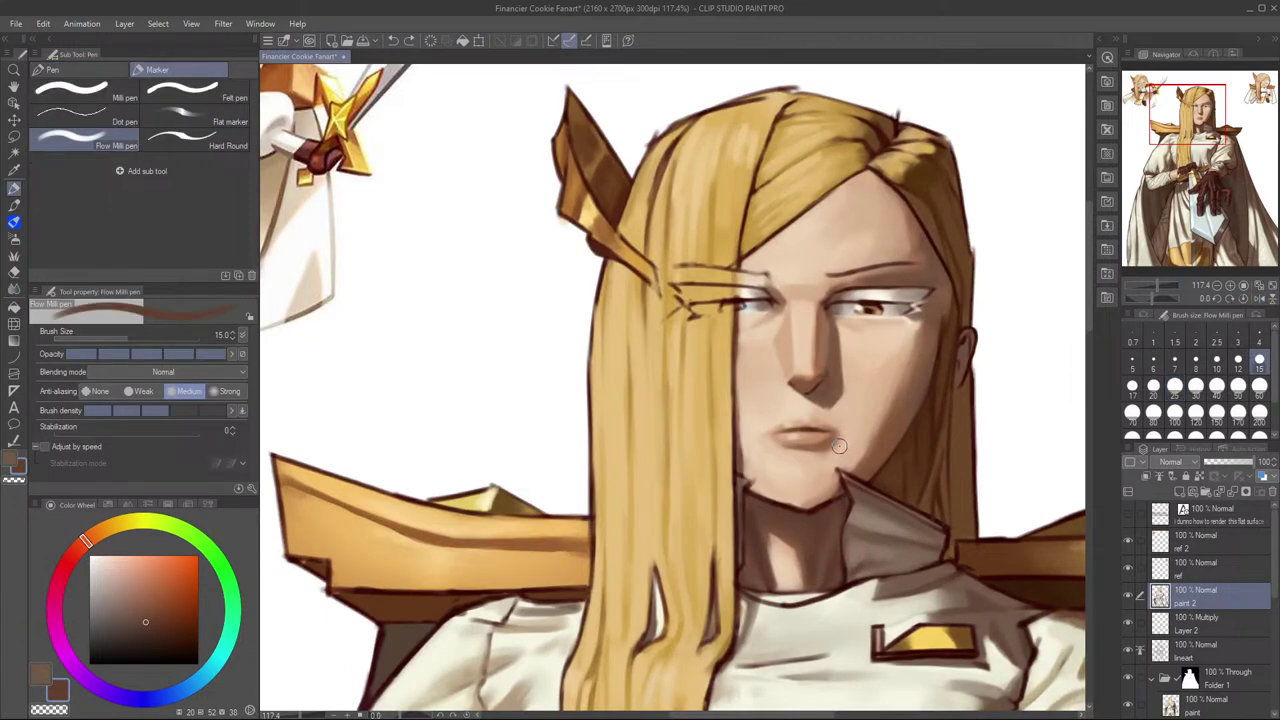
{"action": "key", "text": "j"}
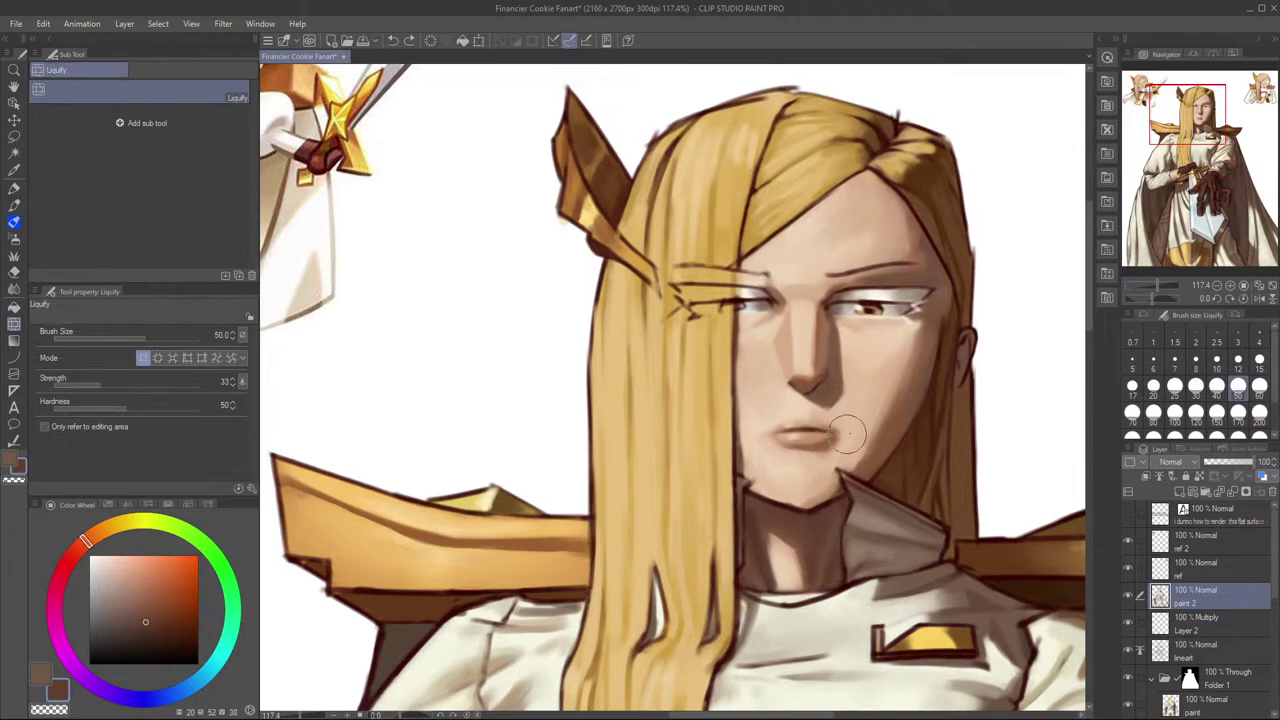
{"action": "scroll", "coordinate": [871, 423], "scroll_direction": "down", "scroll_amount": 4}
{"action": "left_click", "coordinate": [1129, 597]}
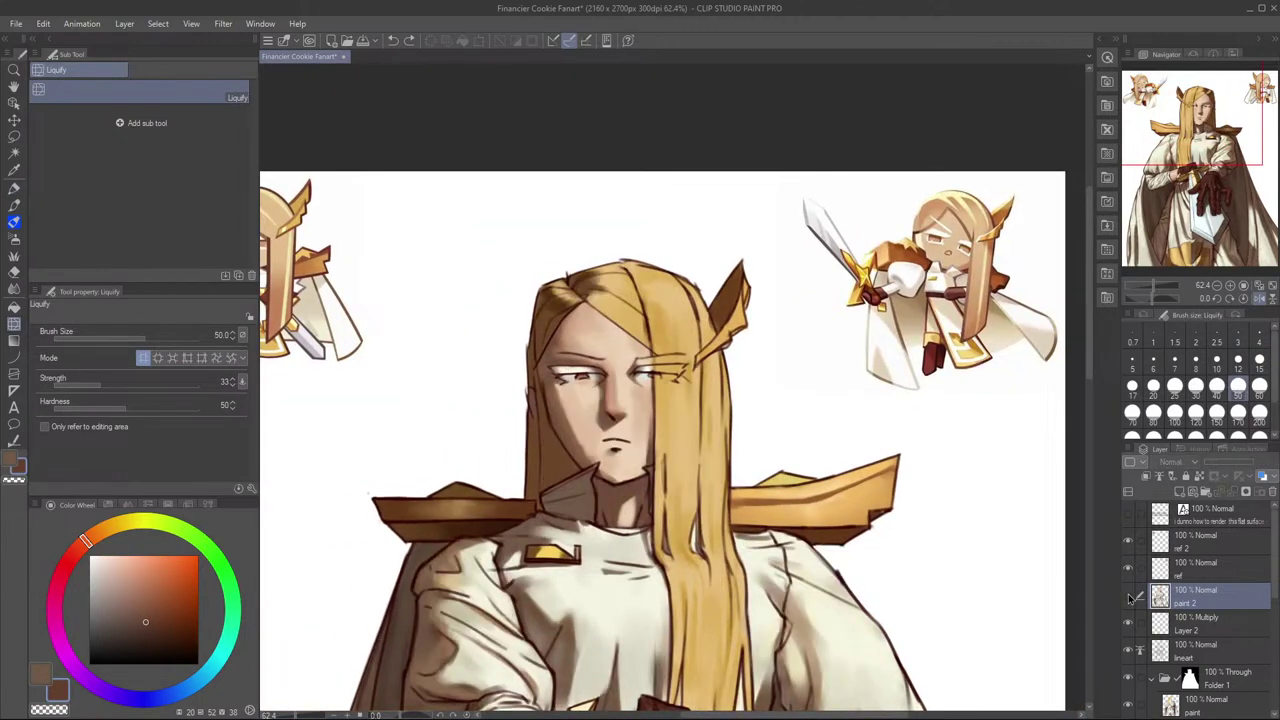
{"action": "left_click", "coordinate": [1129, 597]}
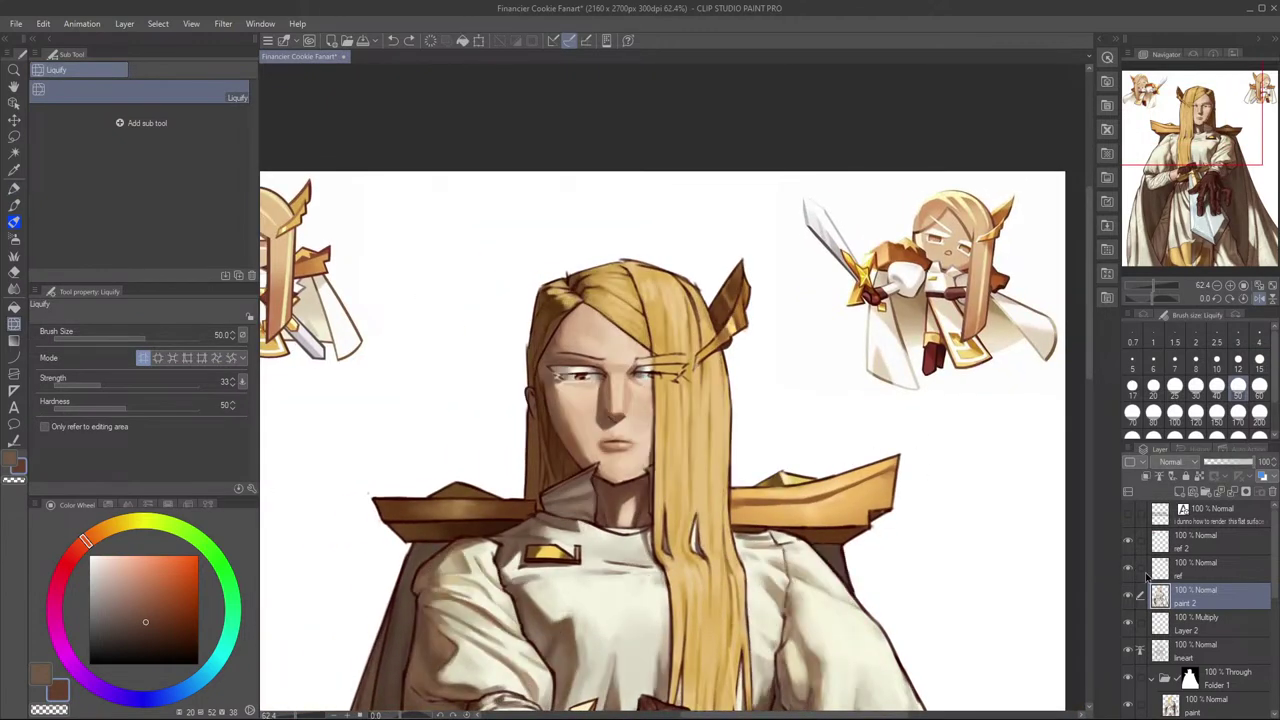
{"action": "left_click", "coordinate": [1129, 597]}
{"action": "left_click", "coordinate": [1129, 597]}
{"action": "left_click", "coordinate": [1129, 597]}
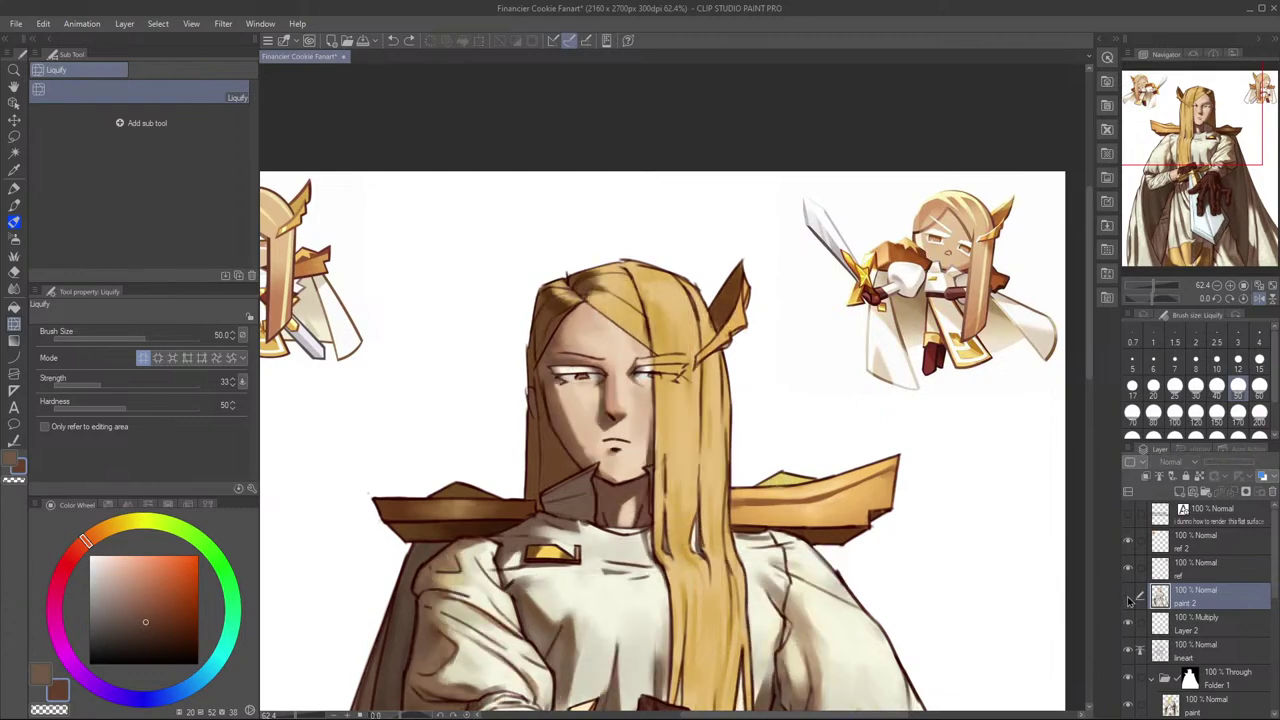
{"action": "left_click_drag", "start_coordinate": [1071, 590], "coordinate": [997, 226]}
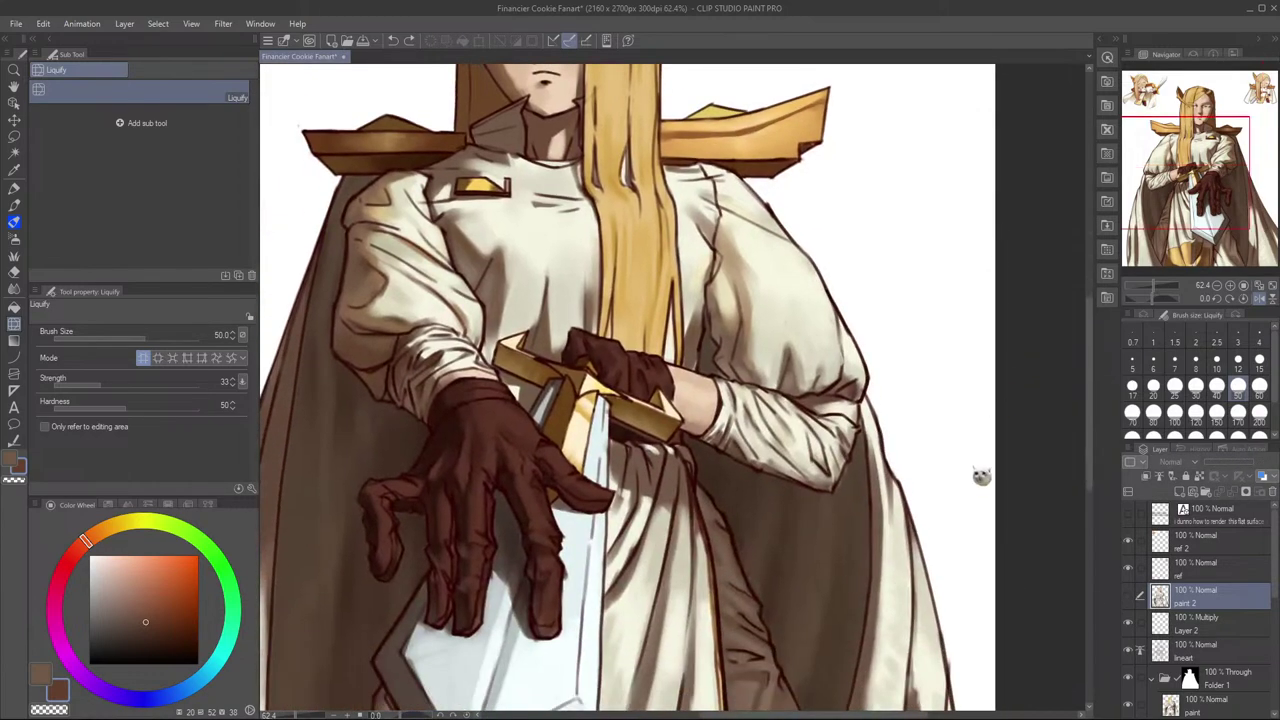
{"action": "scroll", "coordinate": [976, 486], "scroll_direction": "down", "scroll_amount": 2}
{"action": "scroll", "coordinate": [990, 530], "scroll_direction": "down", "scroll_amount": 3}
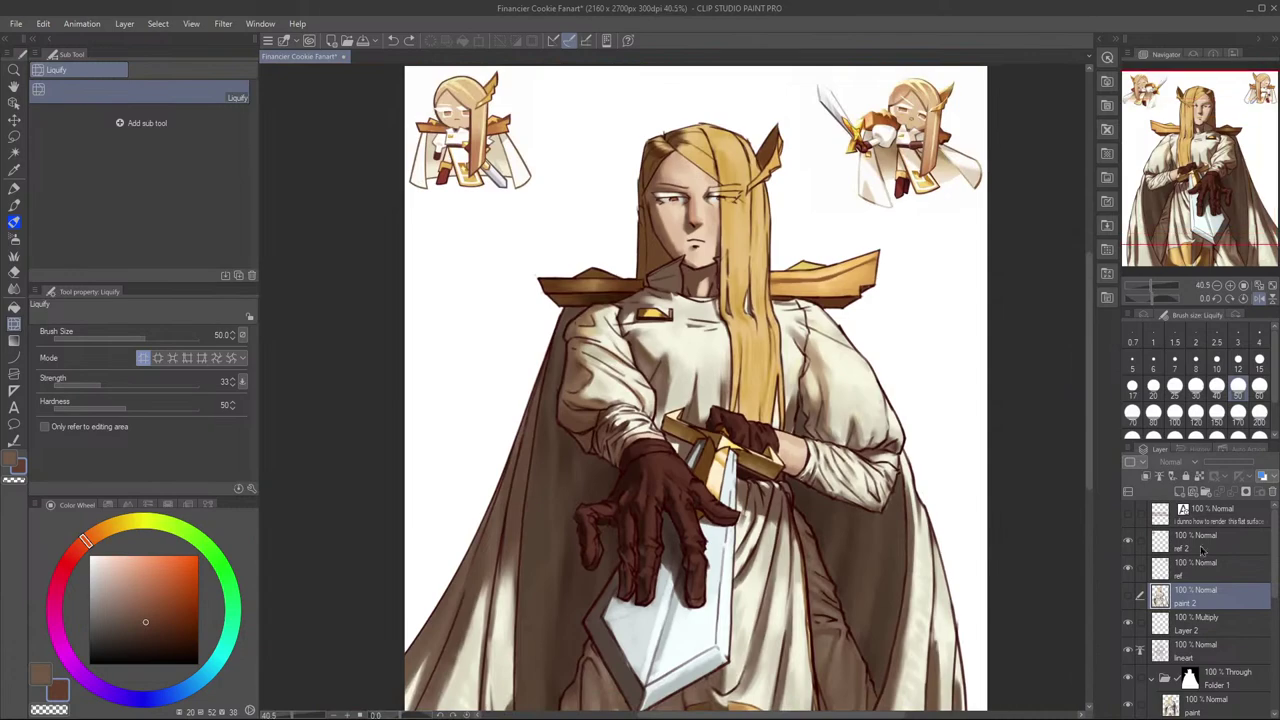
{"action": "left_click", "coordinate": [1129, 597]}
Step: Try nudging the upper lip downward with Liquify at size 50 and undo the stroke
{"action": "scroll", "coordinate": [1055, 510], "scroll_direction": "up", "scroll_amount": 4}
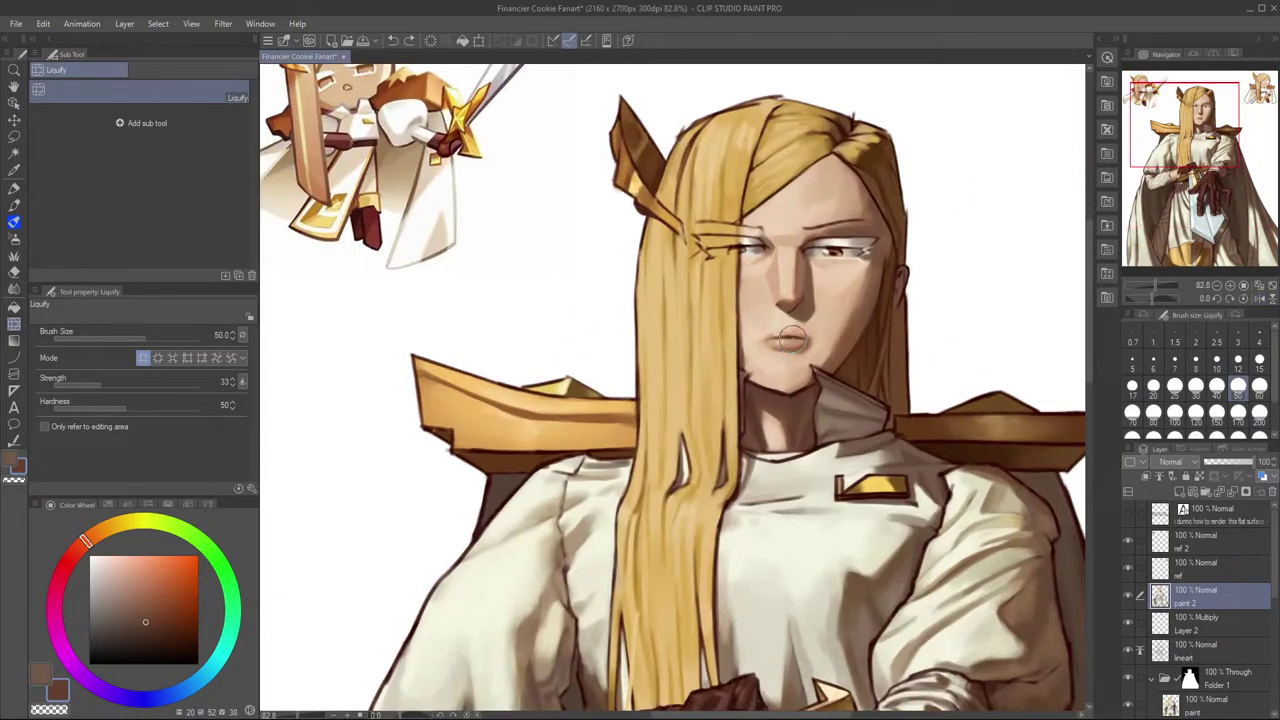
{"action": "key", "text": "bracketleft"}
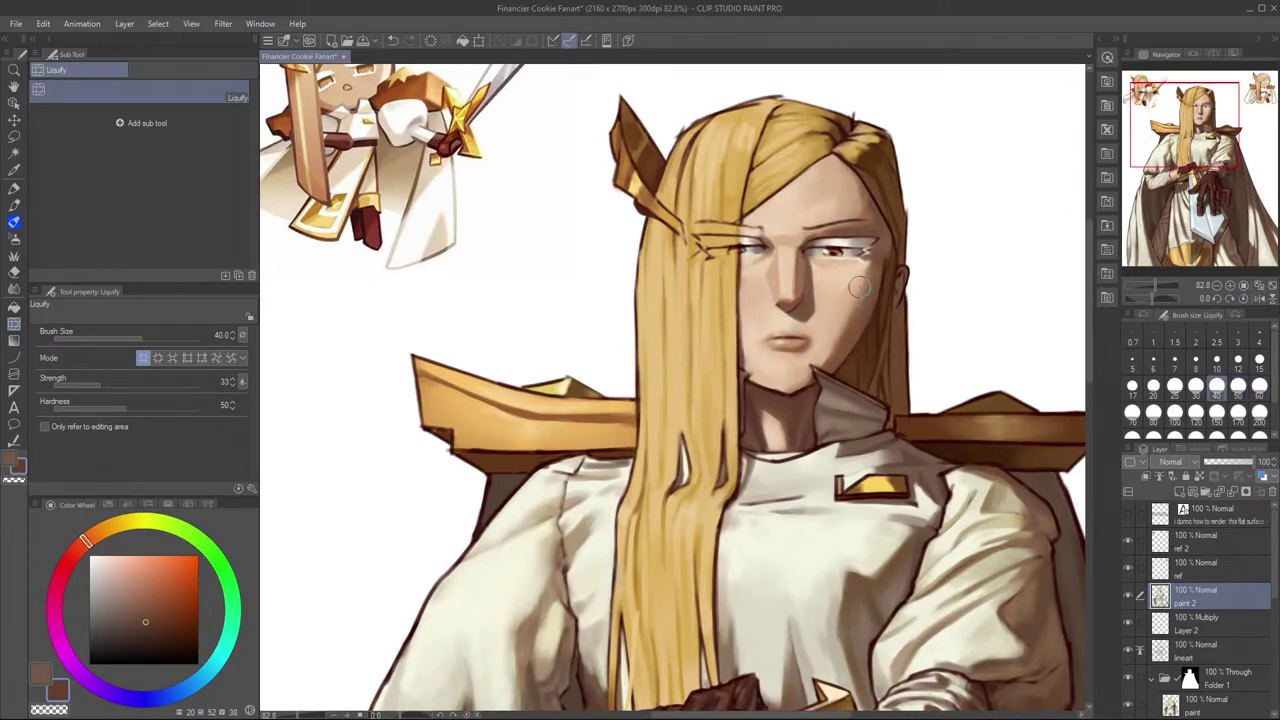
{"action": "key", "text": "bracketright"}
{"action": "key", "text": "bracketright"}
{"action": "left_click_drag", "start_coordinate": [788, 321], "coordinate": [789, 328]}
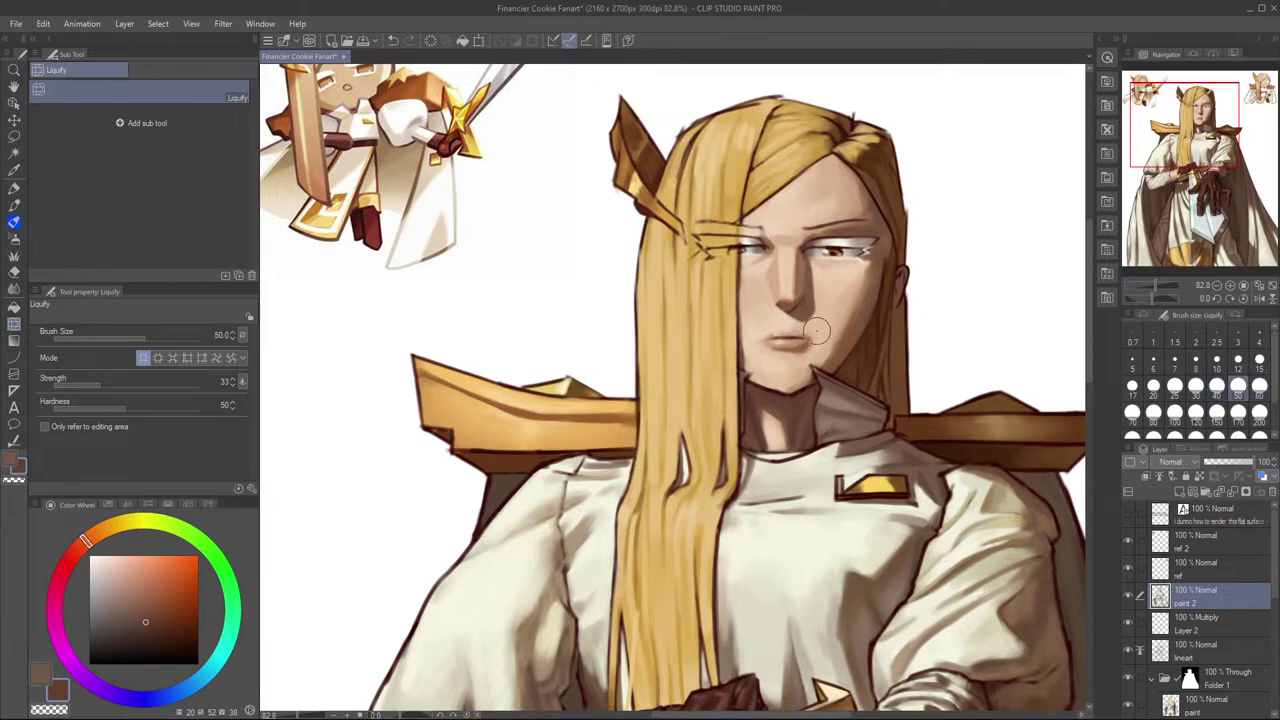
{"action": "key", "text": "ctrl+z"}
Step: Examine the mouth and face proportions in mirrored and normal view and across the whole figure
{"action": "key", "text": "h"}
{"action": "left_click_drag", "start_coordinate": [797, 354], "coordinate": [898, 387]}
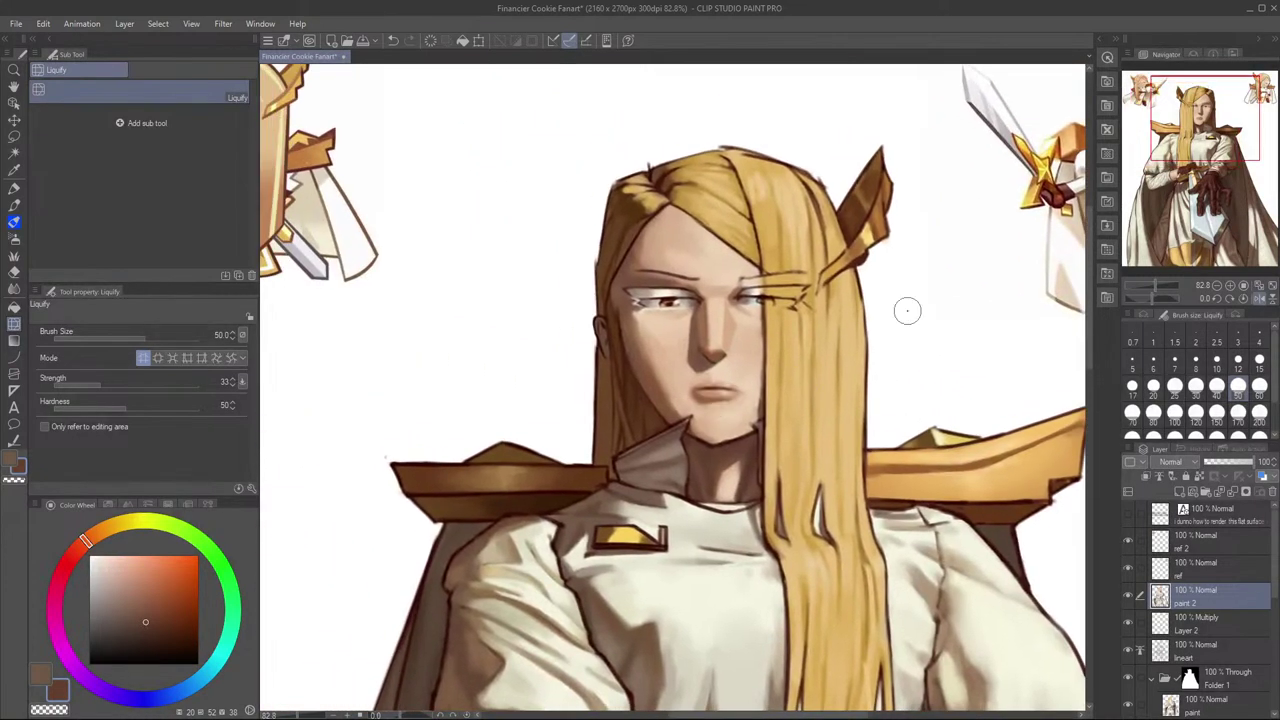
{"action": "key", "text": "h"}
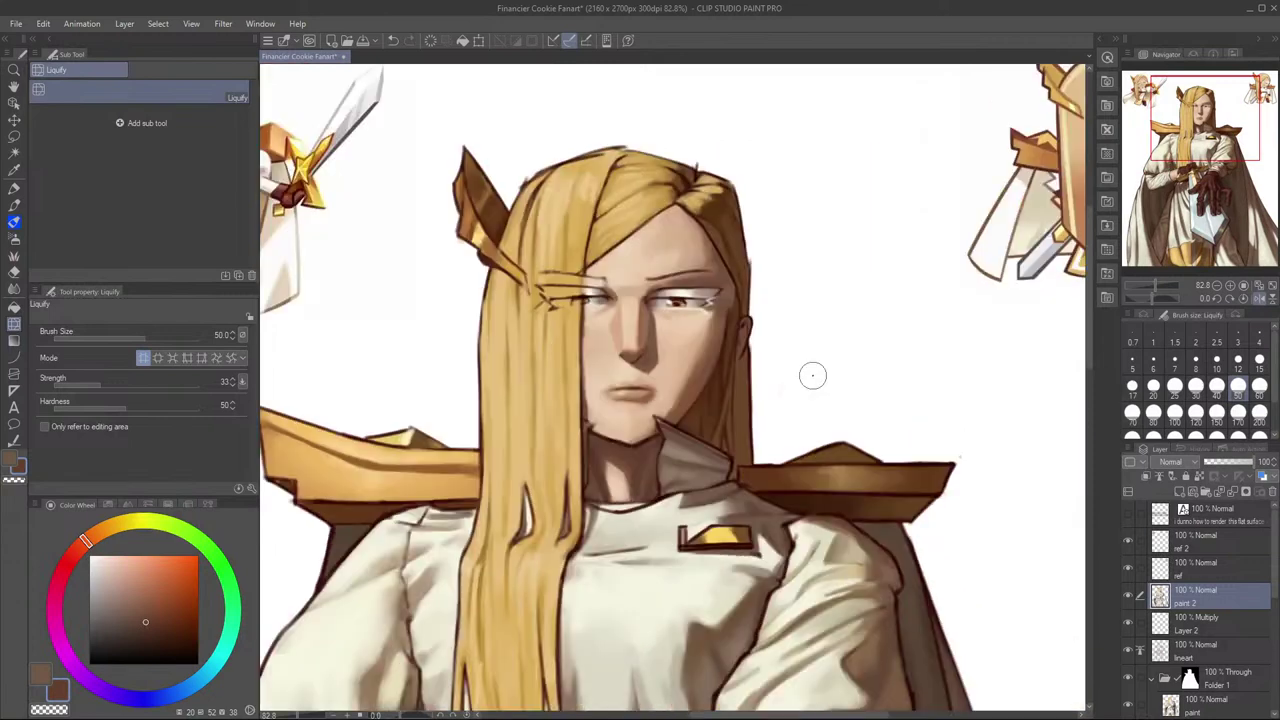
{"action": "left_click_drag", "start_coordinate": [801, 437], "coordinate": [877, 421]}
{"action": "scroll", "coordinate": [880, 420], "scroll_direction": "down", "scroll_amount": 5}
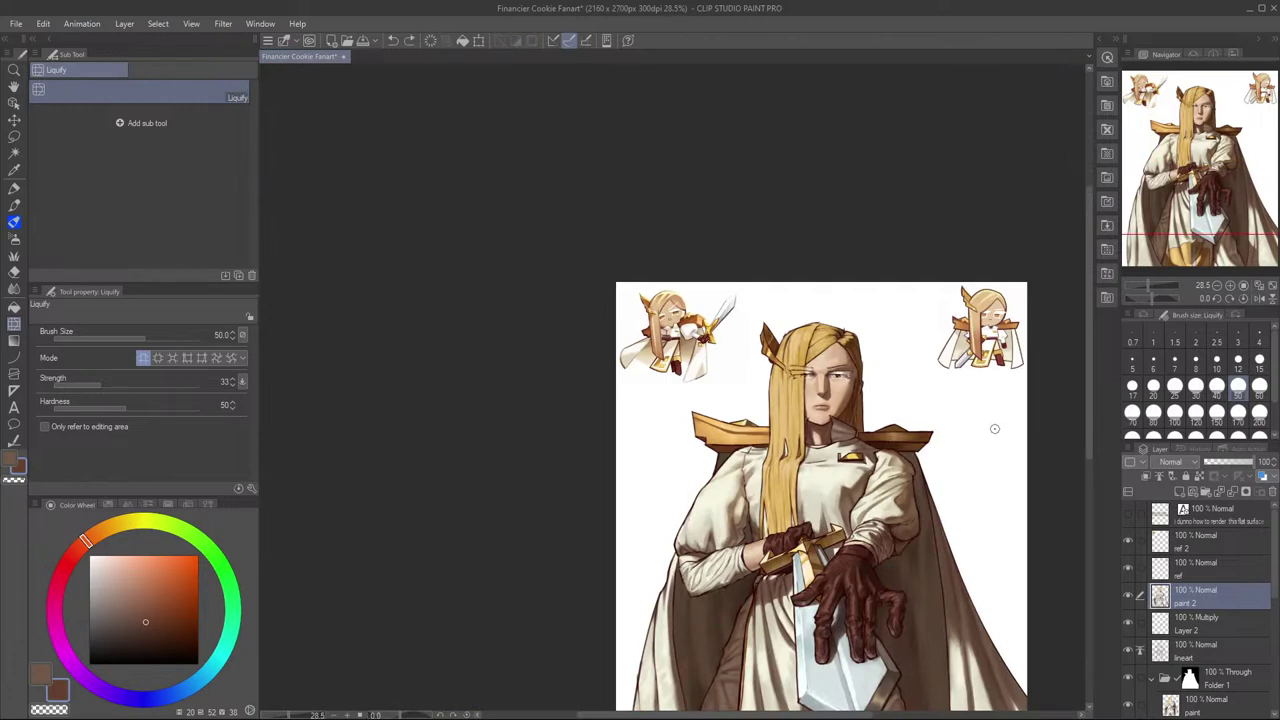
{"action": "scroll", "coordinate": [851, 396], "scroll_direction": "up", "scroll_amount": 3}
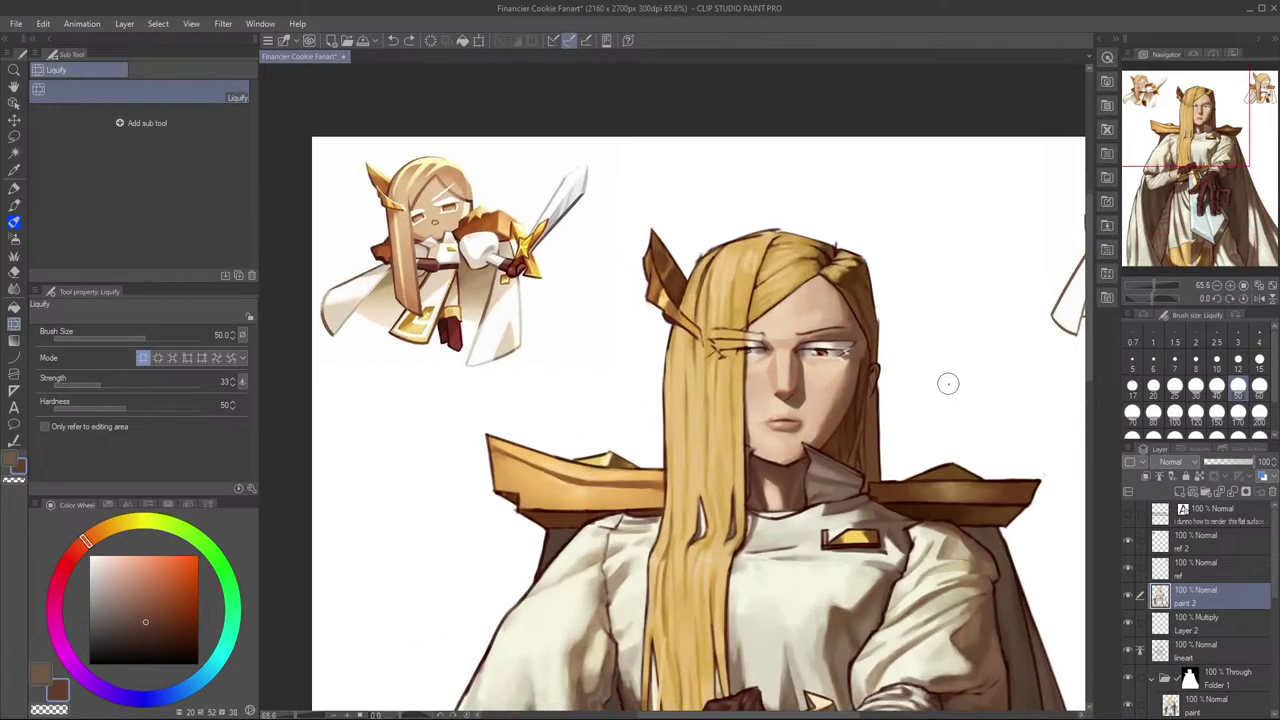
Step: Check the face in mirrored and normal view and across the upper figure, and switch to the Blend tool
{"action": "left_click_drag", "start_coordinate": [827, 428], "coordinate": [834, 455]}
{"action": "key", "text": "h"}
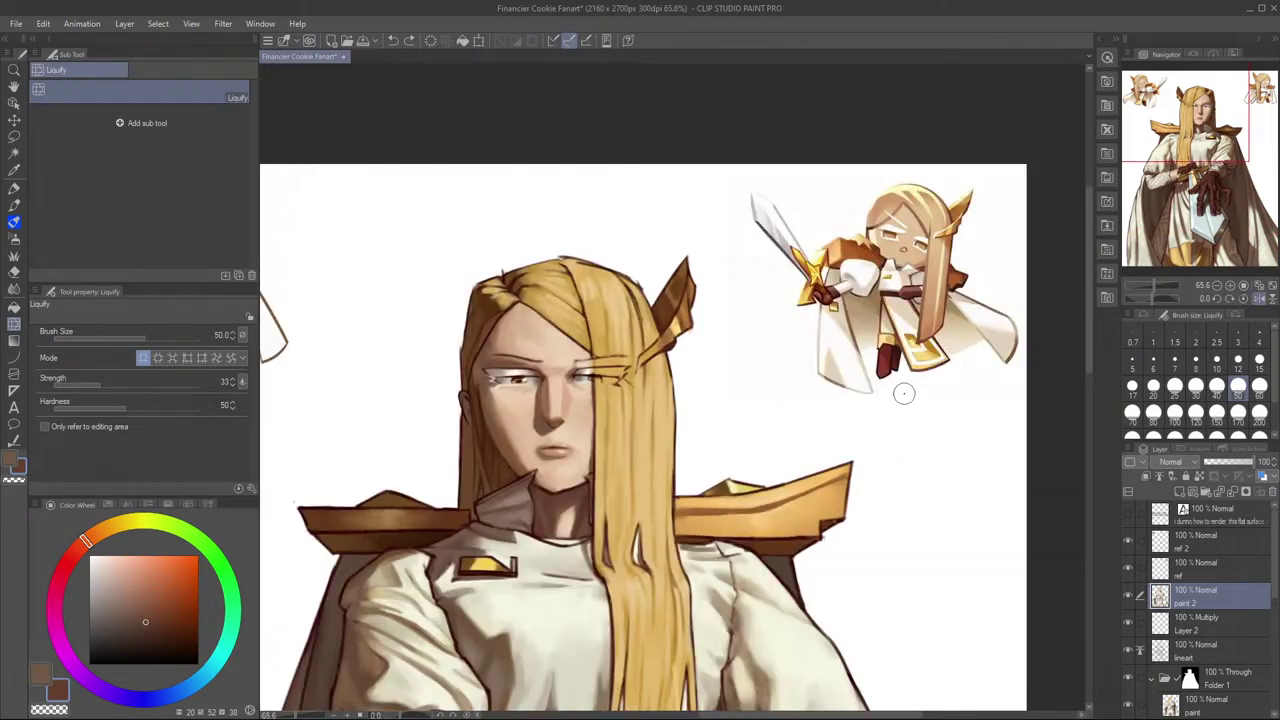
{"action": "key", "text": "h"}
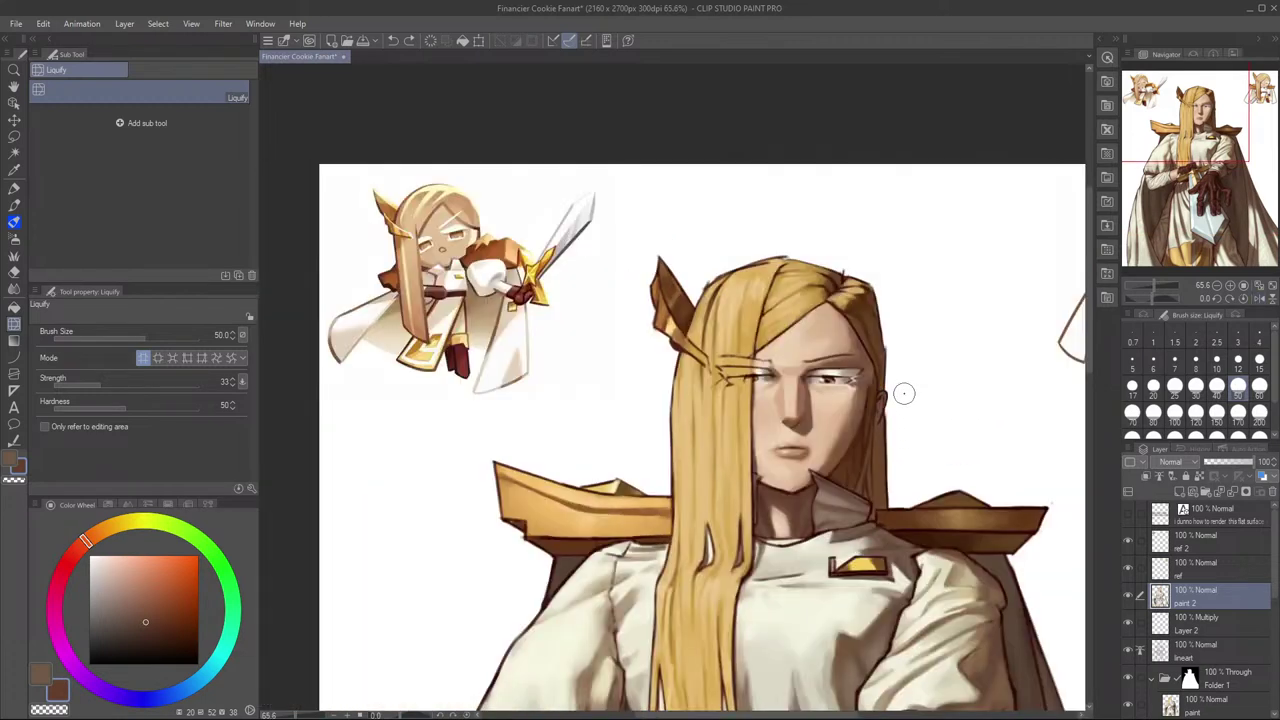
{"action": "scroll", "coordinate": [903, 393], "scroll_direction": "down", "scroll_amount": 3}
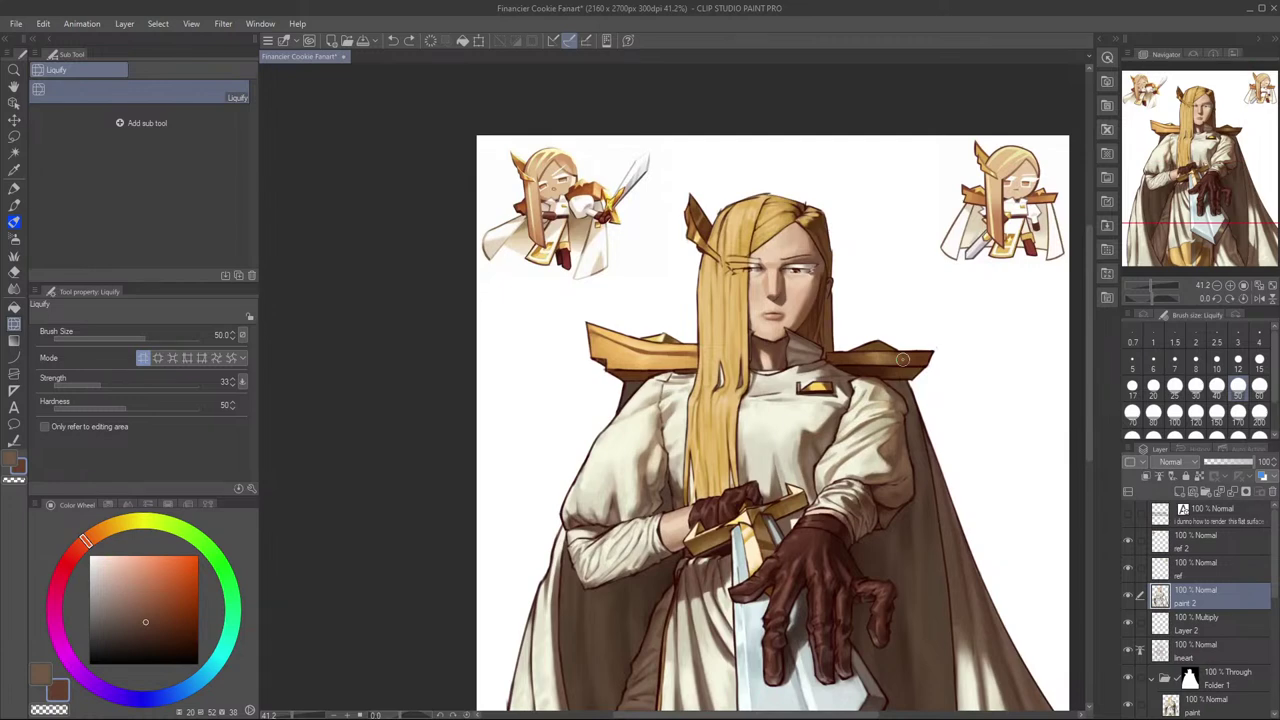
{"action": "key", "text": "j"}
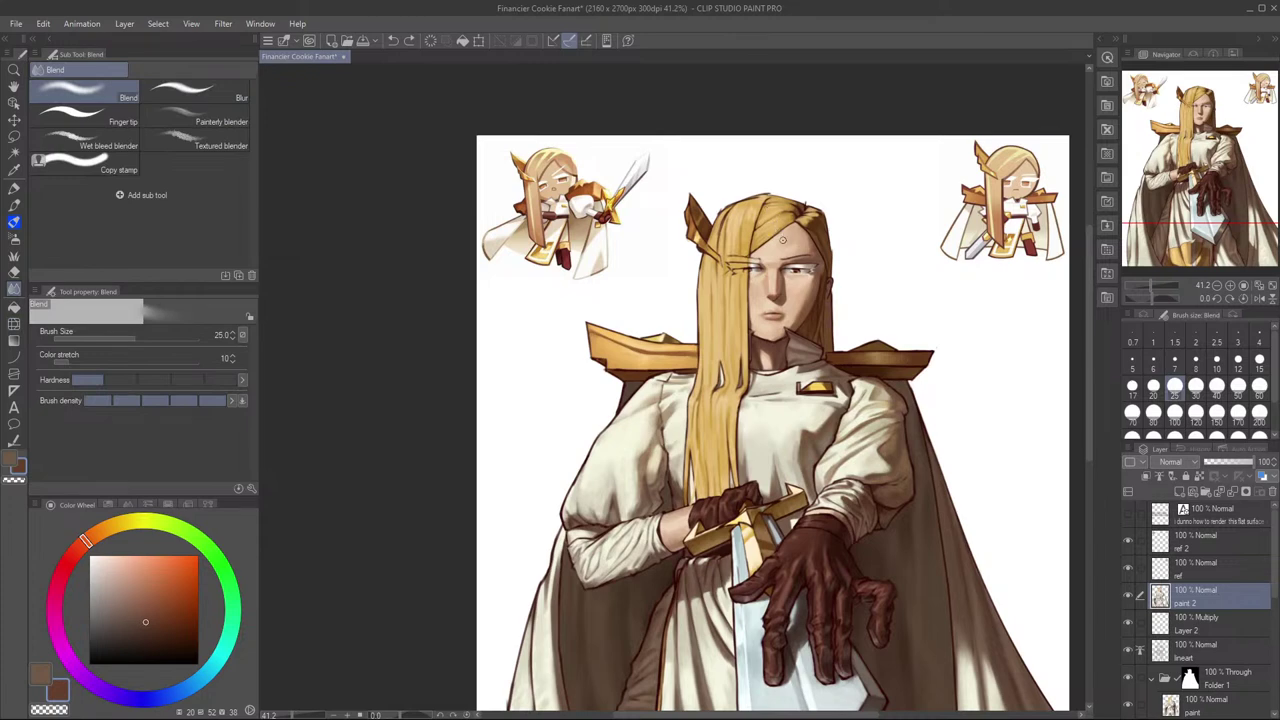
{"action": "key", "text": "alt+Tab"}
{"action": "key", "text": "alt+Tab"}
Step: Blend along the lower lip at brush size 25
{"action": "scroll", "coordinate": [780, 292], "scroll_direction": "up", "scroll_amount": 5}
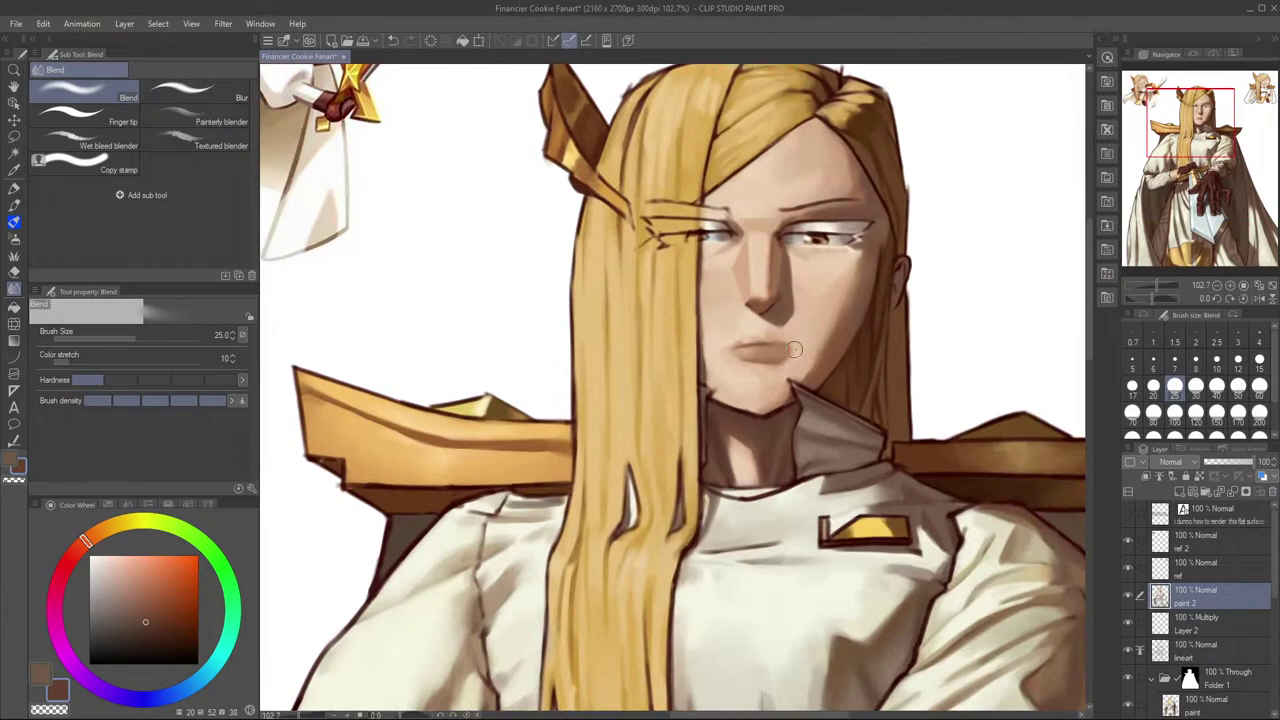
{"action": "left_click_drag", "start_coordinate": [726, 357], "coordinate": [776, 357]}
{"action": "scroll", "coordinate": [902, 291], "scroll_direction": "down", "scroll_amount": 5}
{"action": "scroll", "coordinate": [904, 289], "scroll_direction": "up", "scroll_amount": 6}
{"action": "key", "text": "e"}
{"action": "key", "text": "j"}
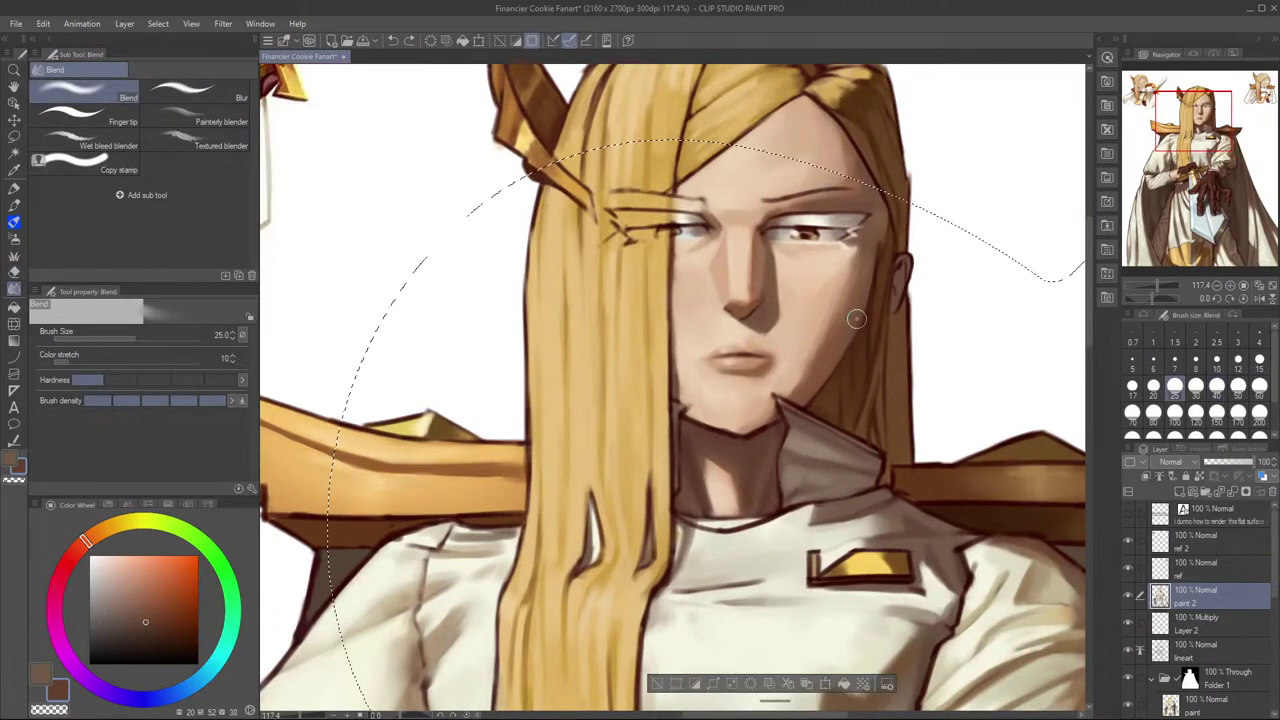
Step: Examine the reworked mouth in mirrored and normal view, from the head out to the whole figure
{"action": "scroll", "coordinate": [879, 316], "scroll_direction": "down", "scroll_amount": 3}
{"action": "key", "text": "h"}
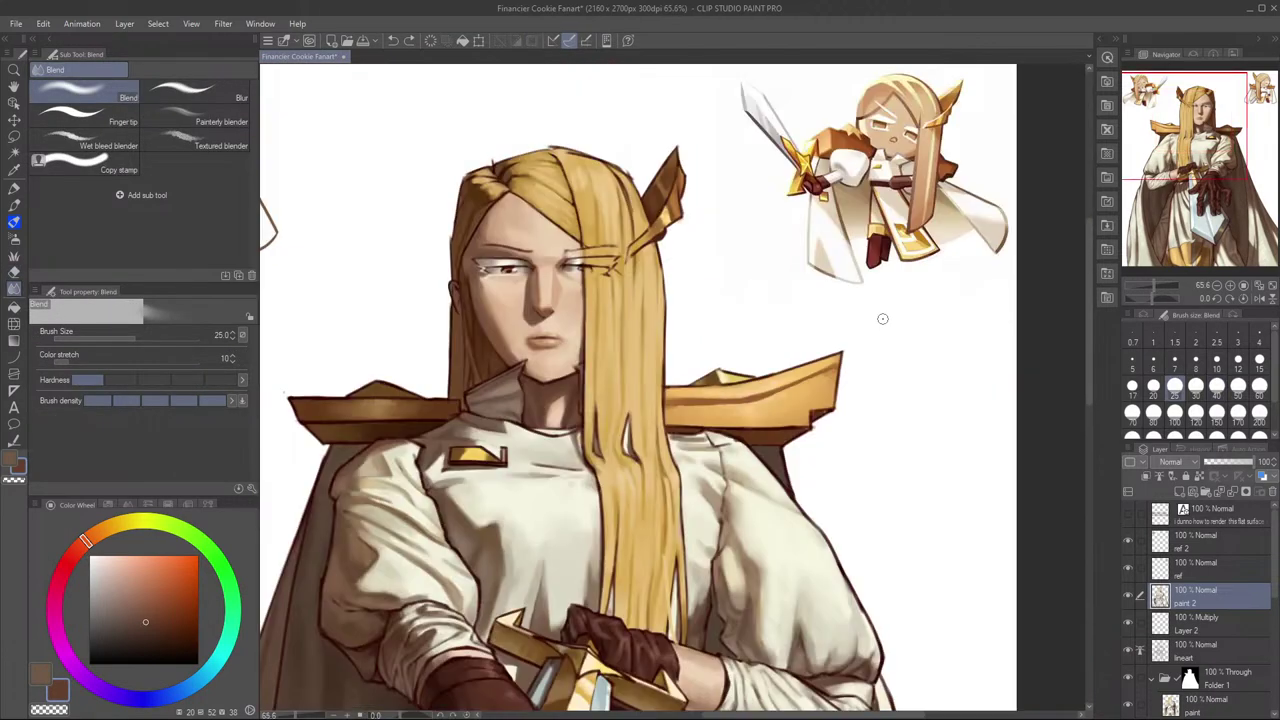
{"action": "key", "text": "h"}
{"action": "key", "text": "h"}
{"action": "scroll", "coordinate": [929, 603], "scroll_direction": "down", "scroll_amount": 5}
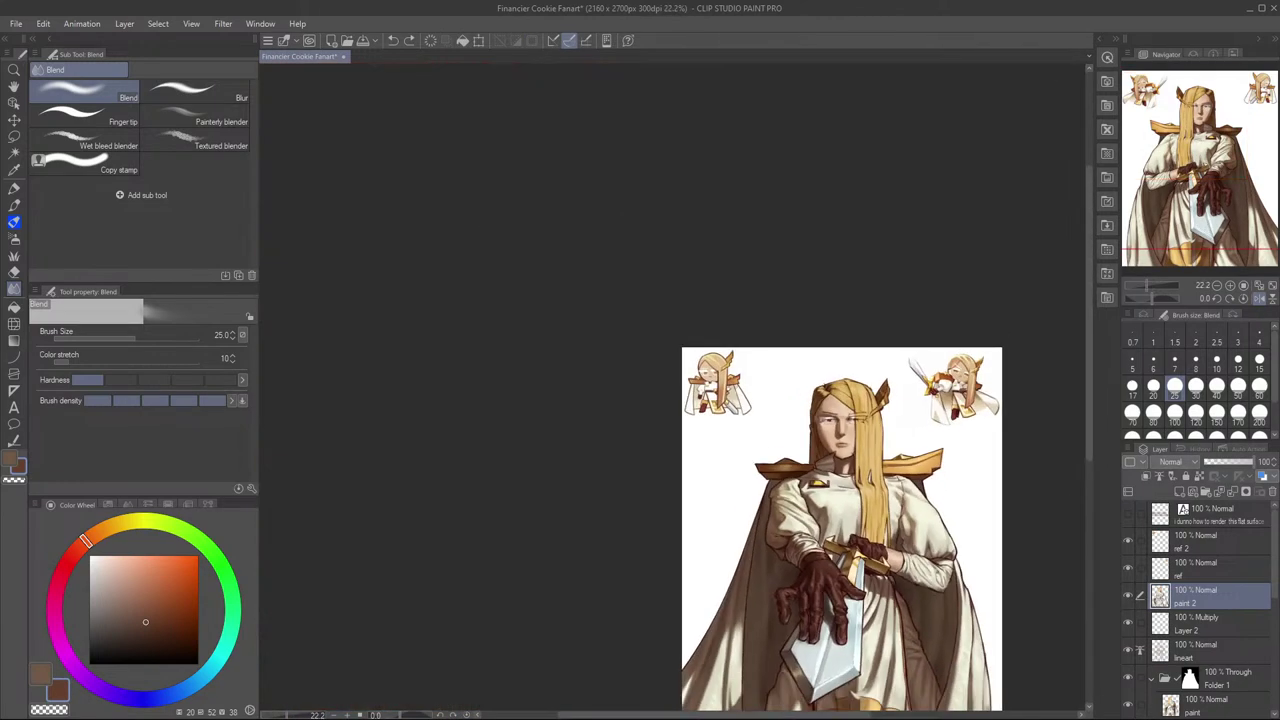
{"action": "key", "text": "h"}
{"action": "left_click_drag", "start_coordinate": [783, 624], "coordinate": [1060, 517]}
{"action": "mouse_move", "coordinate": [804, 462]}
{"action": "left_mouse_down", "text": "ctrl"}
{"action": "mouse_move", "coordinate": [833, 457]}
{"action": "mouse_move", "coordinate": [795, 407]}
{"action": "left_mouse_up", "text": "ctrl"}
Step: Compare the whole figure with the paint 2 layer hidden and shown
{"action": "left_click", "coordinate": [1129, 597]}
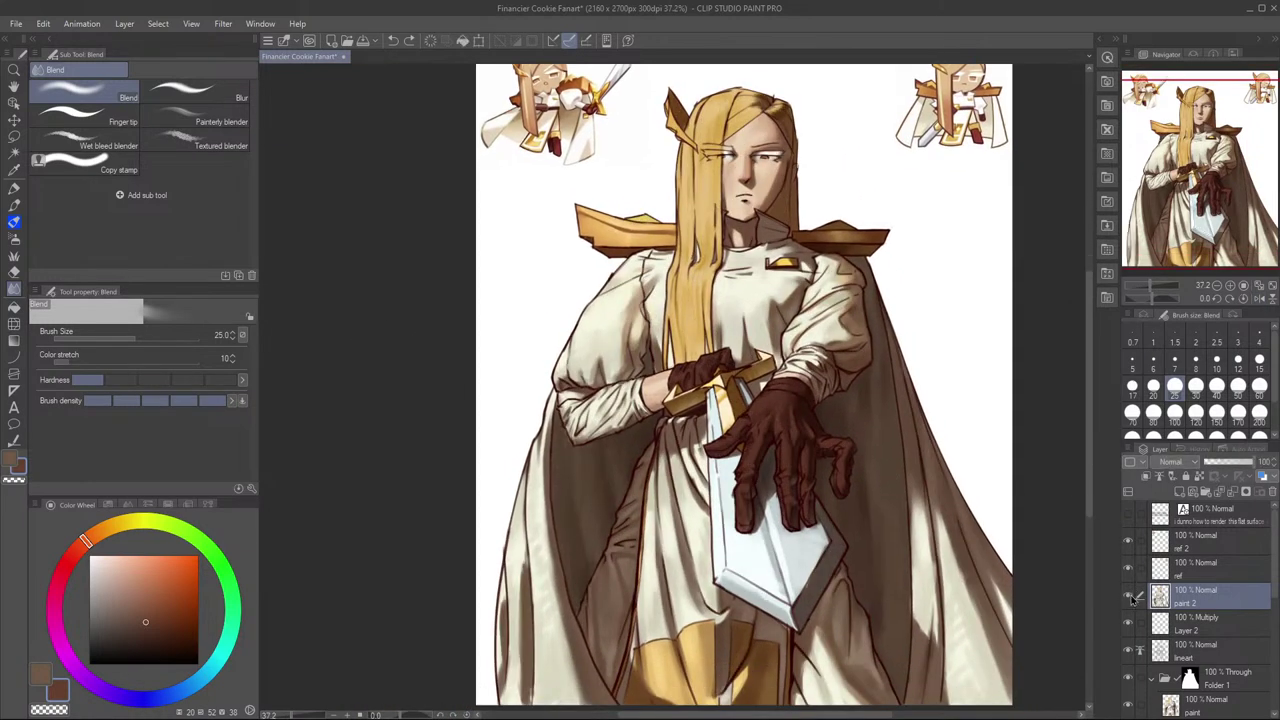
{"action": "left_click", "coordinate": [1130, 597]}
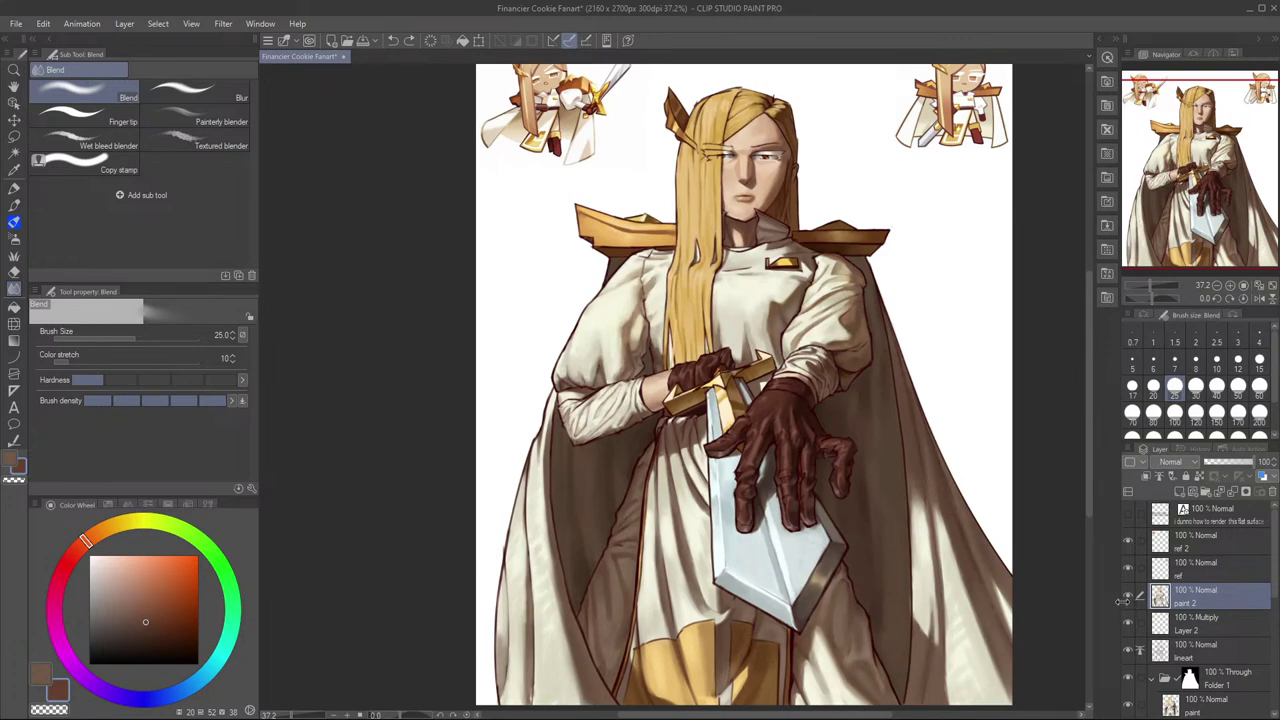
{"action": "left_click", "coordinate": [1129, 598]}
{"action": "left_click", "coordinate": [1129, 598]}
{"action": "left_click", "coordinate": [1129, 598]}
{"action": "left_click", "coordinate": [1129, 599]}
Step: Try a Flow Milli pen stroke at size 15 where the jaw meets the collar and undo it
{"action": "scroll", "coordinate": [797, 196], "scroll_direction": "up", "scroll_amount": 3}
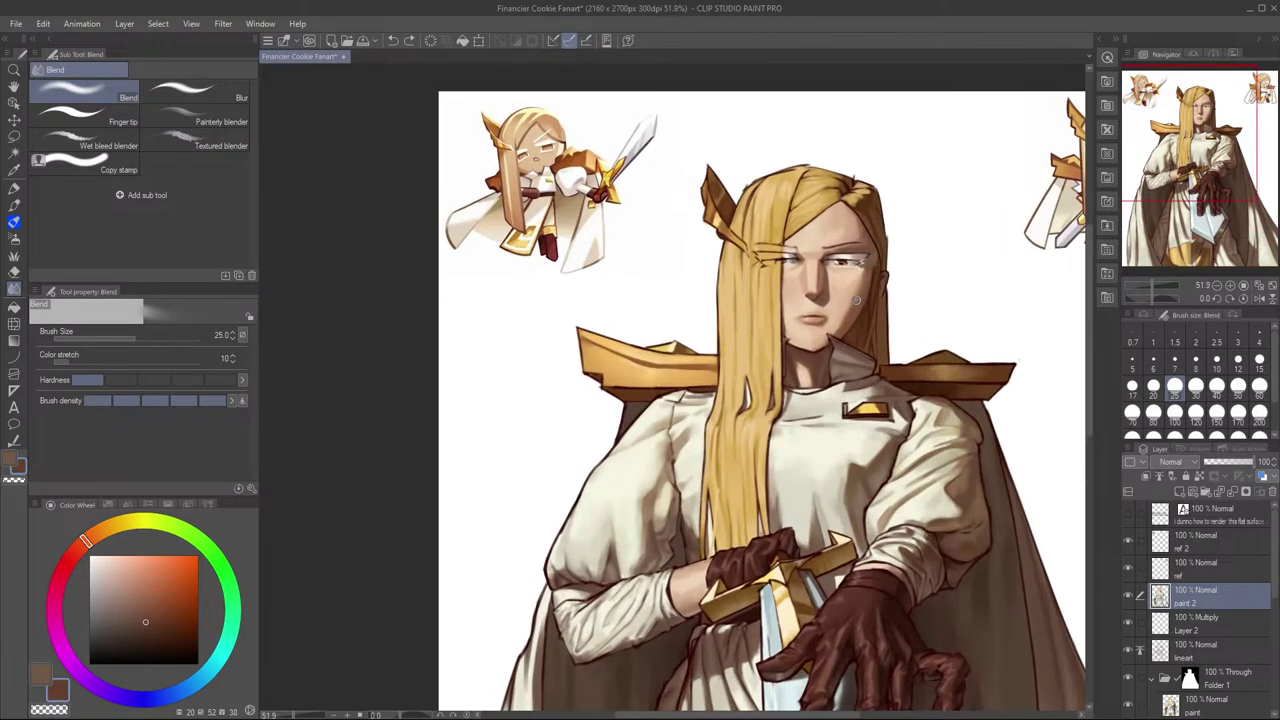
{"action": "key", "text": "p"}
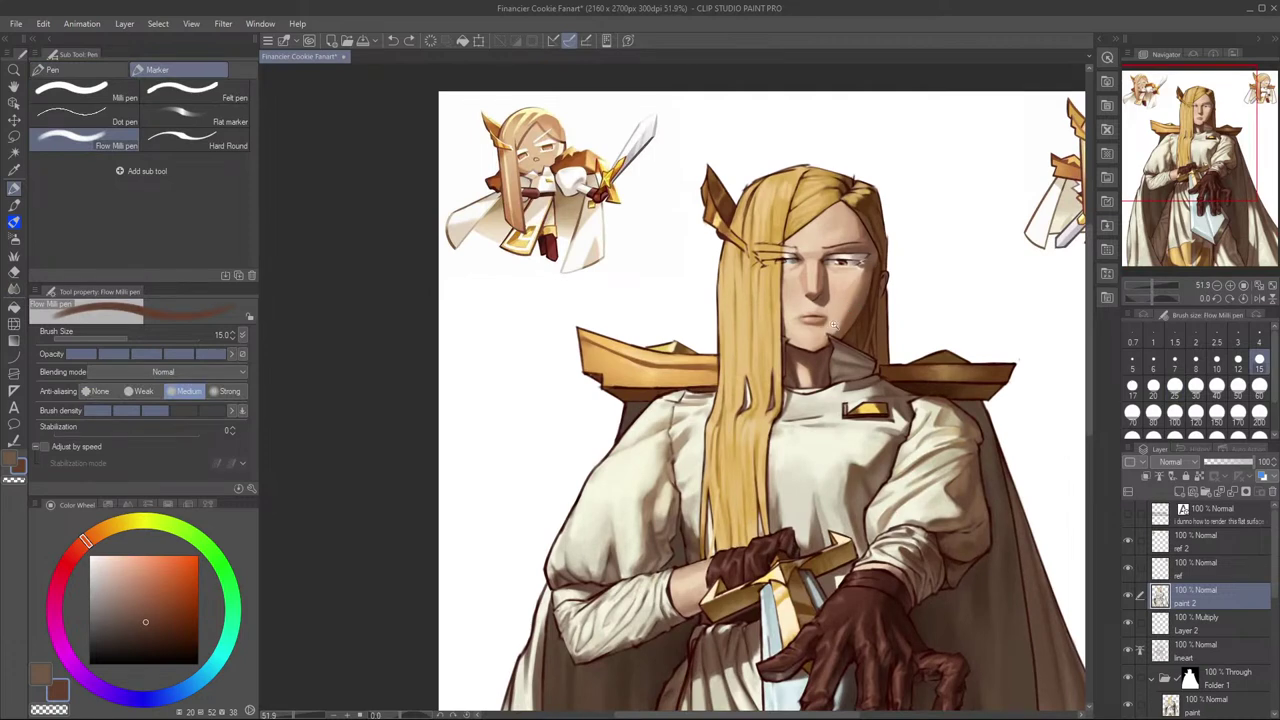
{"action": "scroll", "coordinate": [852, 325], "scroll_direction": "up", "scroll_amount": 3}
{"action": "mouse_move", "coordinate": [848, 346]}
{"action": "left_mouse_down"}
{"action": "mouse_move", "coordinate": [881, 354]}
{"action": "mouse_move", "coordinate": [887, 338]}
{"action": "mouse_move", "coordinate": [842, 379]}
{"action": "left_mouse_up"}
{"action": "left_click", "coordinate": [872, 356], "text": "alt"}
{"action": "key", "text": "ctrl+z"}
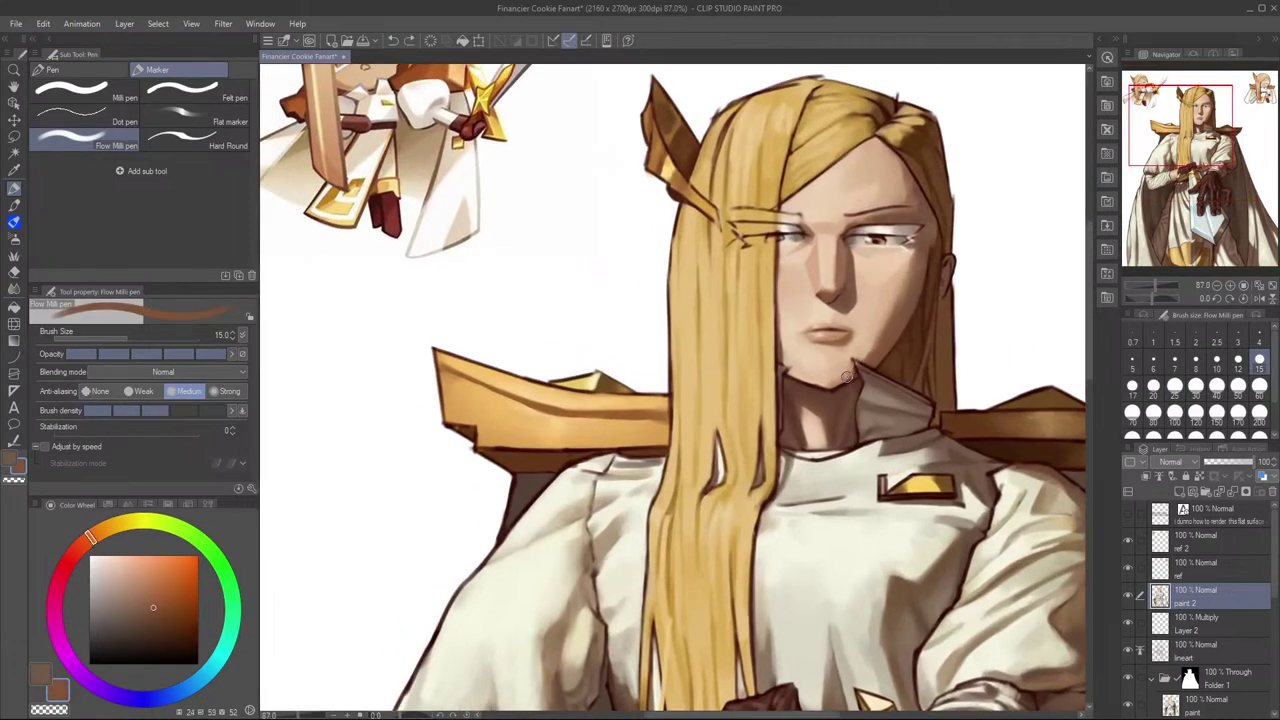
Step: Retouch the jaw outline above the neck with the Flow Milli pen at size 8, using tones sampled along the chin
{"action": "key", "text": "bracketleft"}
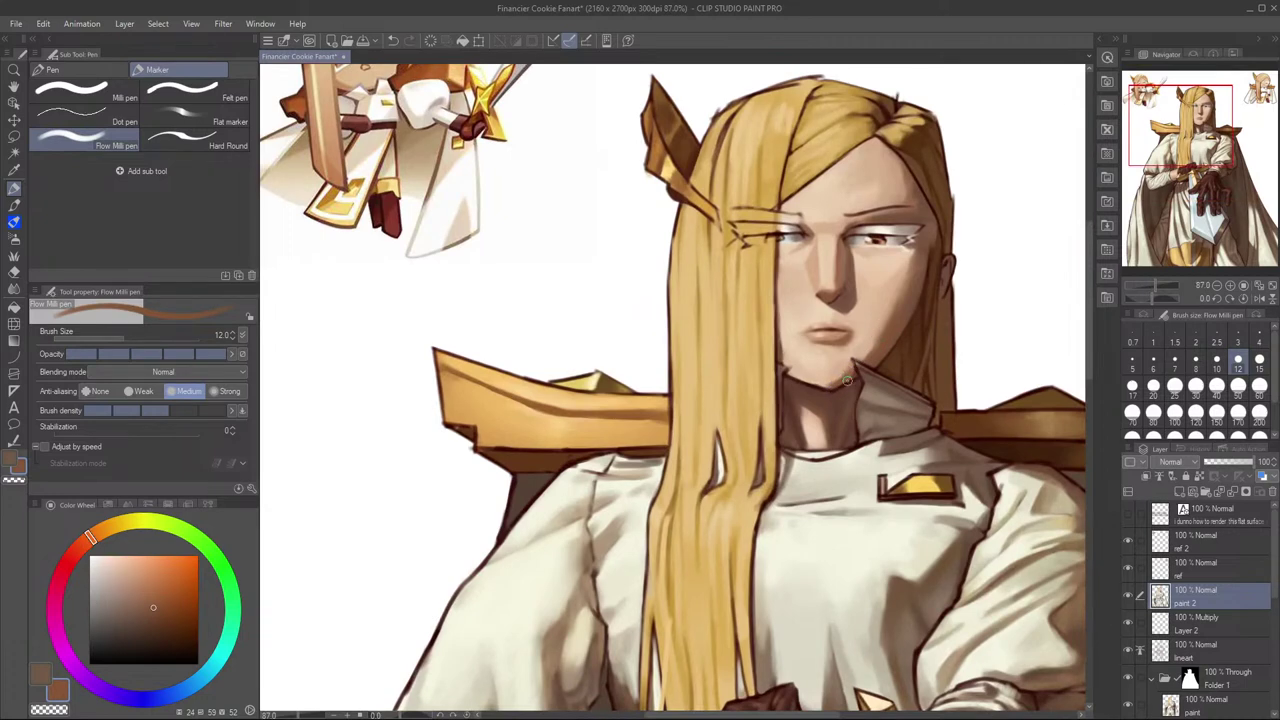
{"action": "scroll", "coordinate": [858, 362], "scroll_direction": "up", "scroll_amount": 3}
{"action": "key", "text": "bracketleft"}
{"action": "key", "text": "bracketleft"}
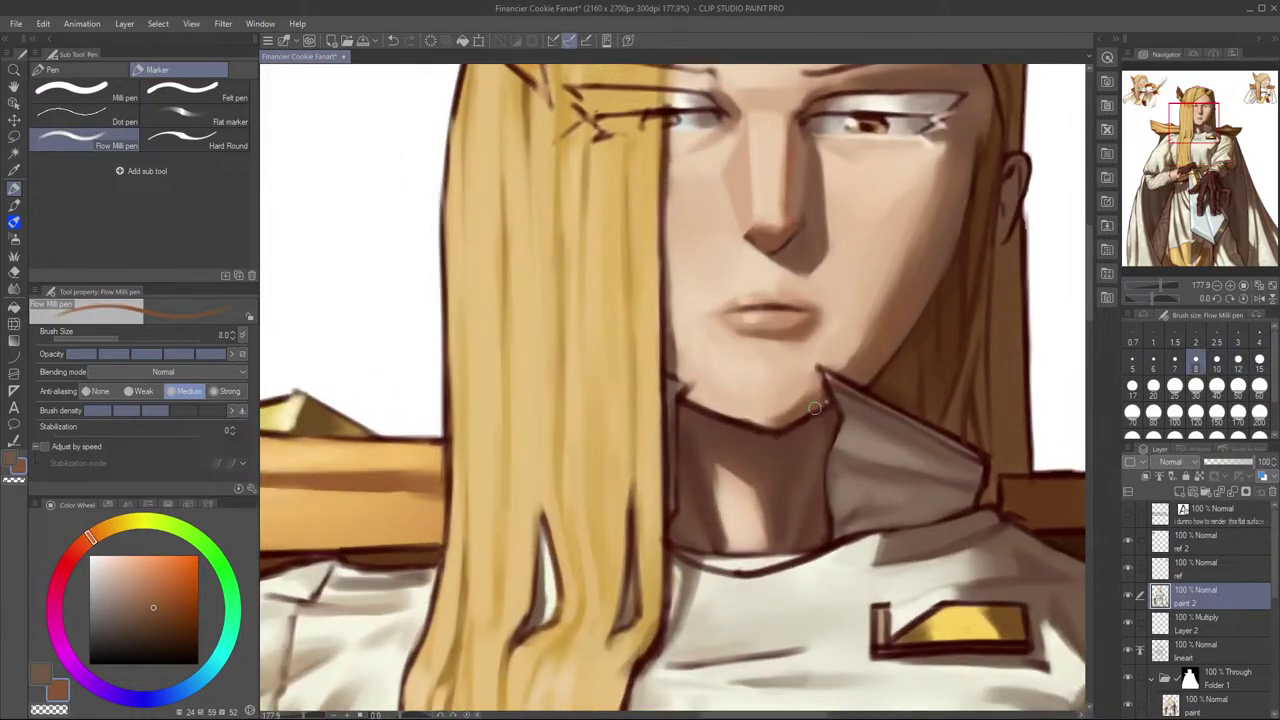
{"action": "mouse_move", "coordinate": [688, 401]}
{"action": "left_mouse_down"}
{"action": "mouse_move", "coordinate": [772, 421]}
{"action": "mouse_move", "coordinate": [690, 397]}
{"action": "mouse_move", "coordinate": [779, 428]}
{"action": "mouse_move", "coordinate": [683, 392]}
{"action": "mouse_move", "coordinate": [772, 424]}
{"action": "mouse_move", "coordinate": [688, 392]}
{"action": "mouse_move", "coordinate": [738, 415]}
{"action": "mouse_move", "coordinate": [687, 394]}
{"action": "mouse_move", "coordinate": [728, 410]}
{"action": "mouse_move", "coordinate": [693, 405]}
{"action": "mouse_move", "coordinate": [766, 425]}
{"action": "mouse_move", "coordinate": [692, 403]}
{"action": "mouse_move", "coordinate": [741, 422]}
{"action": "mouse_move", "coordinate": [721, 398]}
{"action": "mouse_move", "coordinate": [699, 397]}
{"action": "mouse_move", "coordinate": [764, 421]}
{"action": "mouse_move", "coordinate": [698, 400]}
{"action": "mouse_move", "coordinate": [756, 416]}
{"action": "mouse_move", "coordinate": [710, 386]}
{"action": "mouse_move", "coordinate": [698, 396]}
{"action": "mouse_move", "coordinate": [784, 420]}
{"action": "mouse_move", "coordinate": [687, 390]}
{"action": "mouse_move", "coordinate": [750, 417]}
{"action": "left_mouse_up"}
{"action": "key", "text": "ctrl+z"}
{"action": "key", "text": "ctrl+z"}
{"action": "left_click", "coordinate": [755, 418], "text": "alt"}
{"action": "key", "text": "ctrl+z"}
{"action": "left_click", "coordinate": [779, 420], "text": "alt"}
{"action": "left_click", "coordinate": [727, 409], "text": "alt"}
{"action": "key", "text": "ctrl+z"}
Step: Rework the hair edge beside the cheek with a sampled brown and the Flow Milli pen at size 6
{"action": "mouse_move", "coordinate": [686, 268]}
{"action": "left_mouse_down"}
{"action": "mouse_move", "coordinate": [706, 298]}
{"action": "mouse_move", "coordinate": [689, 357]}
{"action": "left_mouse_up"}
{"action": "left_click", "coordinate": [690, 376], "text": "alt"}
{"action": "key", "text": "ctrl+z"}
{"action": "key", "text": "["}
{"action": "key", "text": "ctrl+z"}
{"action": "left_click", "coordinate": [687, 334], "text": "alt"}
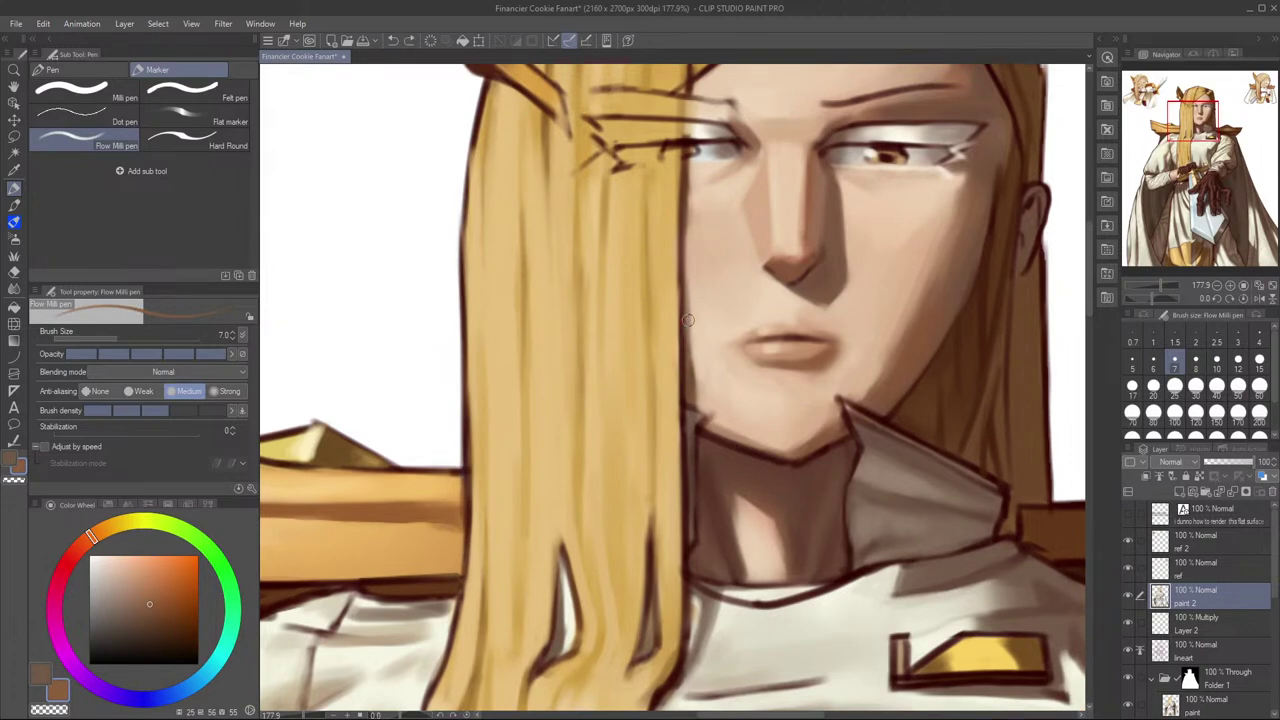
{"action": "key", "text": "bracketleft"}
{"action": "key", "text": "bracketleft"}
{"action": "key", "text": "bracketleft"}
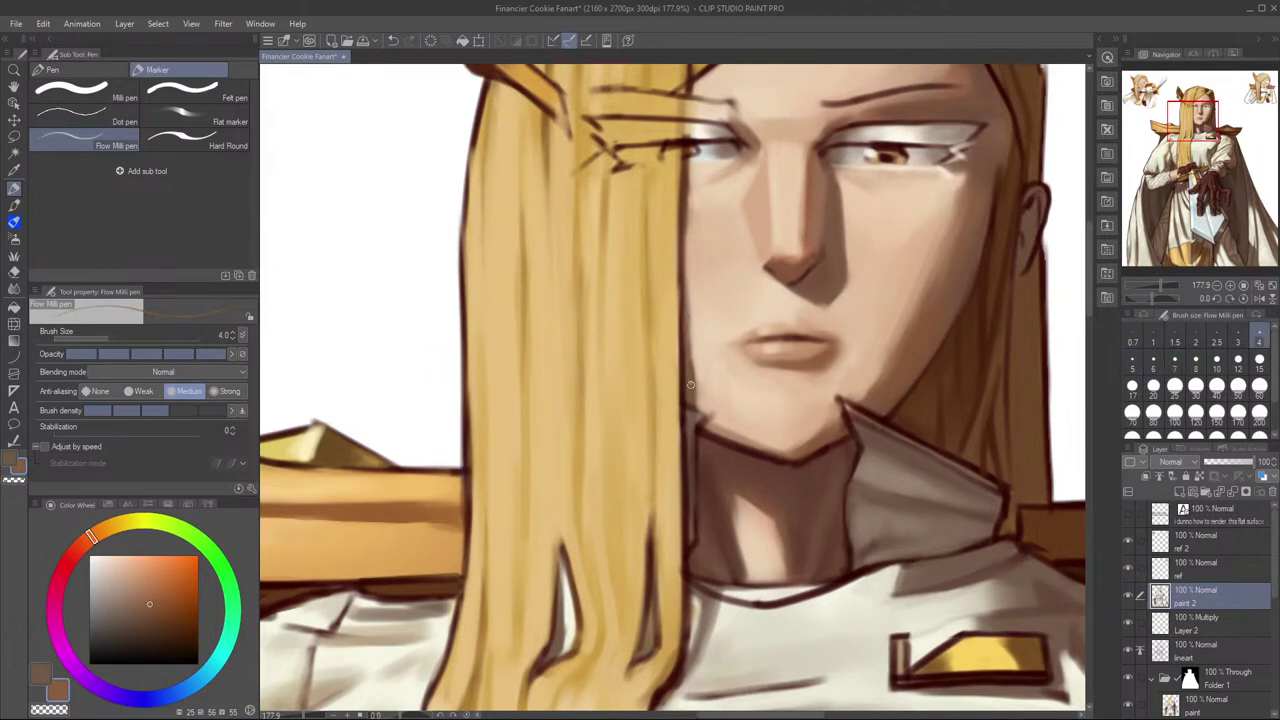
{"action": "key", "text": "bracketright"}
{"action": "key", "text": "bracketright"}
{"action": "left_click_drag", "start_coordinate": [686, 324], "coordinate": [690, 360]}
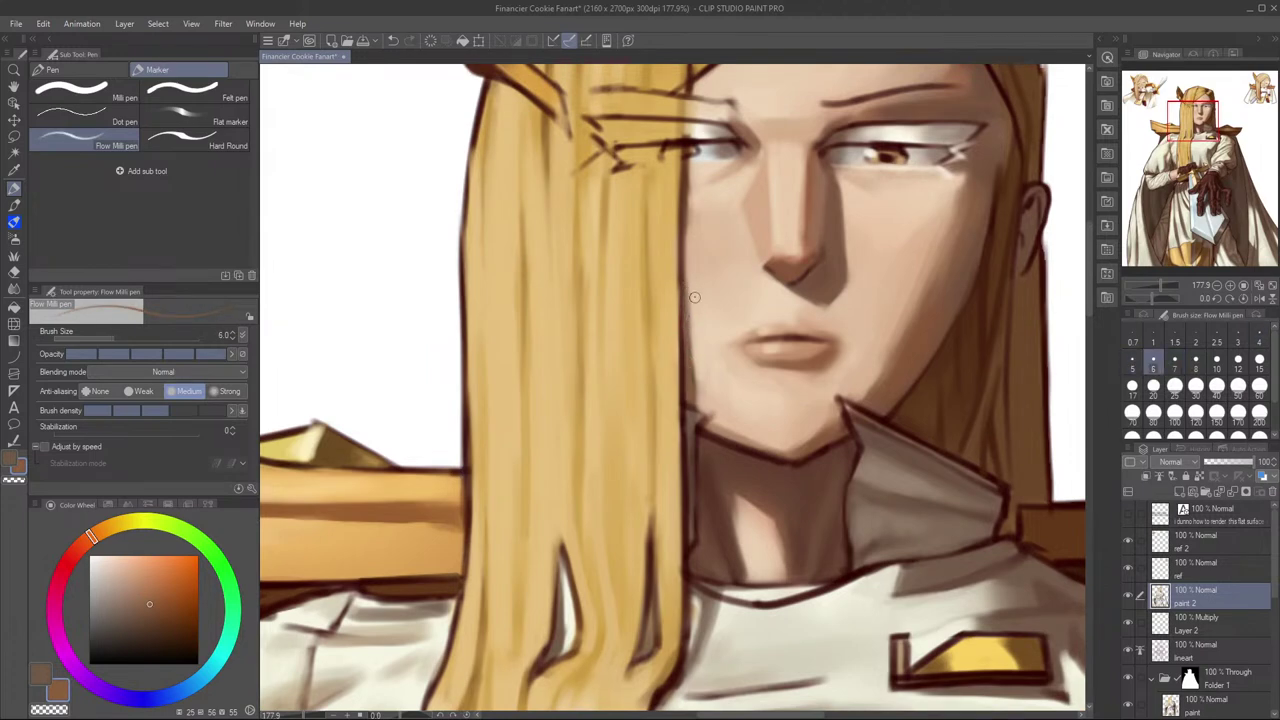
Step: Sample the light skin tone and paint the cheek along the hair edge with the Flow Milli pen at size 8
{"action": "left_click_drag", "start_coordinate": [711, 265], "coordinate": [710, 426]}
{"action": "left_click", "coordinate": [710, 302], "text": "alt"}
{"action": "key", "text": "bracketright"}
{"action": "key", "text": "bracketright"}
{"action": "mouse_move", "coordinate": [705, 325]}
{"action": "left_mouse_down"}
{"action": "mouse_move", "coordinate": [709, 429]}
{"action": "mouse_move", "coordinate": [708, 376]}
{"action": "mouse_move", "coordinate": [742, 394]}
{"action": "left_mouse_up"}
Step: Erase stray paint at the collar tip beside the hair with the Rough eraser at size 10
{"action": "scroll", "coordinate": [800, 255], "scroll_direction": "down", "scroll_amount": 2}
{"action": "key", "text": "e"}
{"action": "key", "text": "p"}
{"action": "key", "text": "e"}
{"action": "key", "text": "bracketleft"}
{"action": "key", "text": "bracketleft"}
{"action": "key", "text": "bracketleft"}
{"action": "key", "text": "bracketleft"}
{"action": "key", "text": "bracketleft"}
{"action": "key", "text": "bracketleft"}
{"action": "key", "text": "bracketleft"}
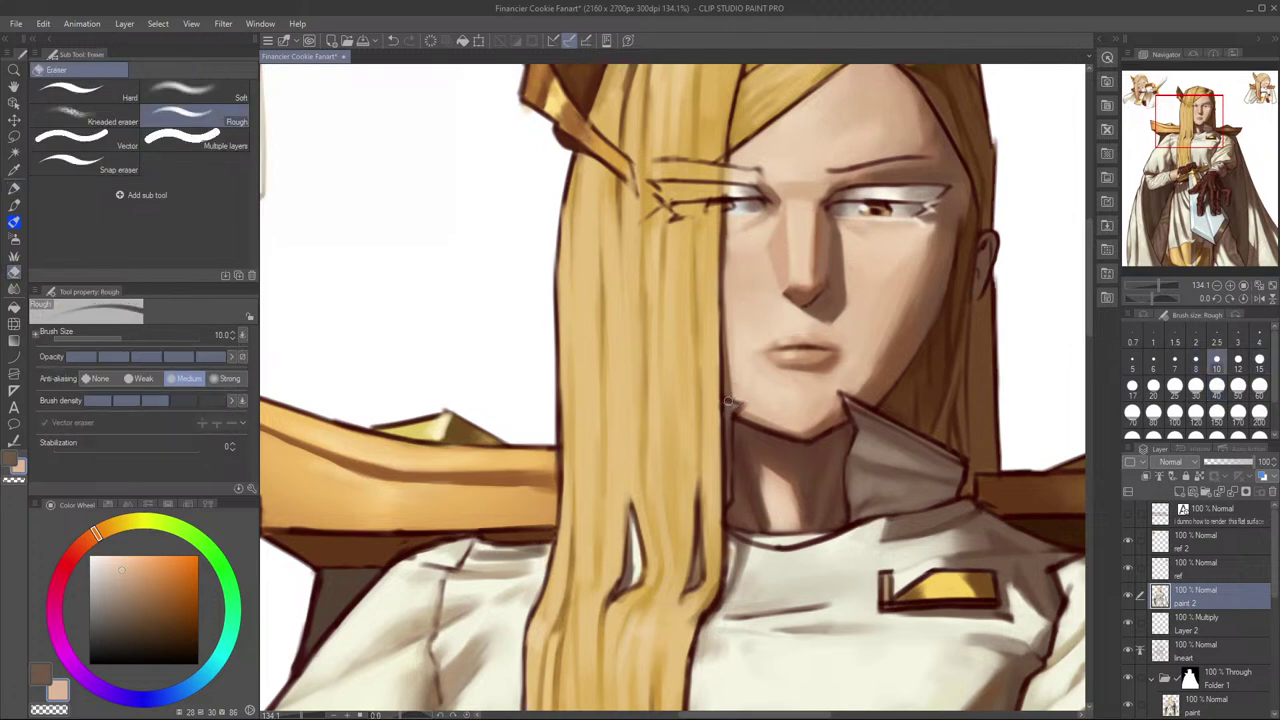
{"action": "left_click_drag", "start_coordinate": [748, 398], "coordinate": [741, 406]}
Step: Inspect the head and cleaned-up jaw in mirrored and normal view, with the Flow Milli pen selected
{"action": "scroll", "coordinate": [838, 320], "scroll_direction": "down", "scroll_amount": 3}
{"action": "key", "text": "h"}
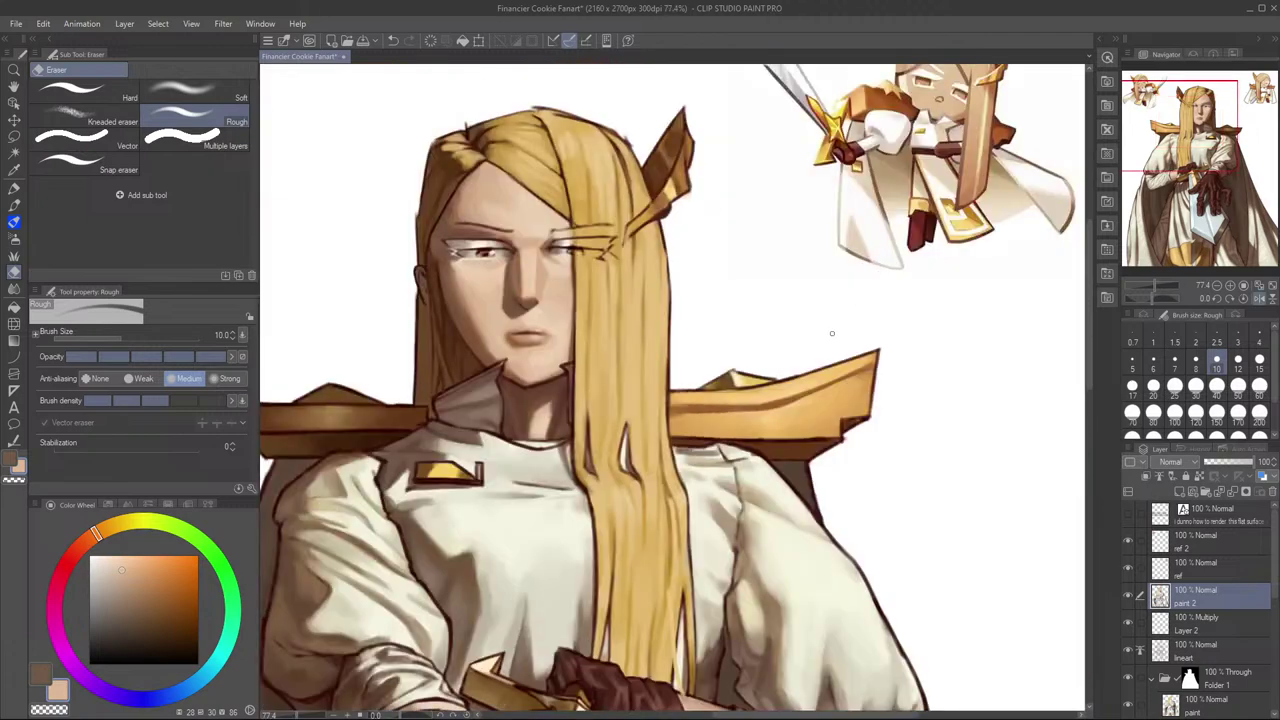
{"action": "key", "text": "h"}
{"action": "key", "text": "p"}
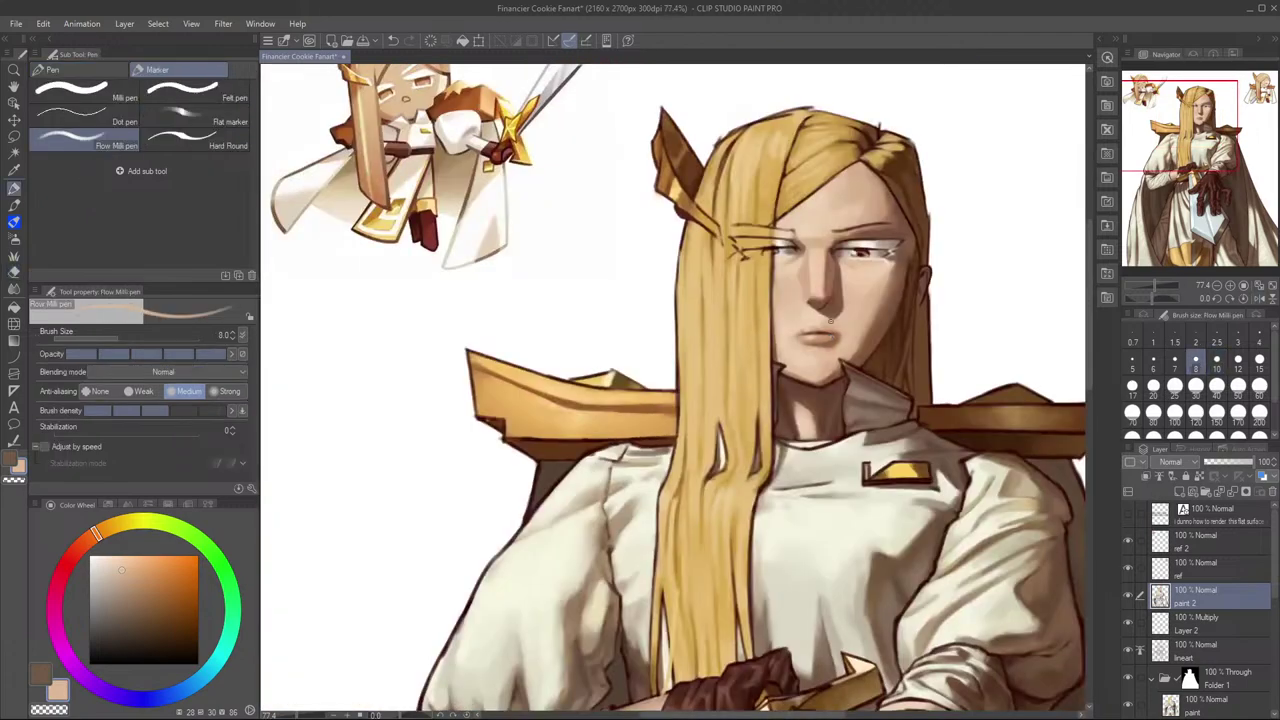
{"action": "left_click_drag", "start_coordinate": [900, 244], "coordinate": [884, 275]}
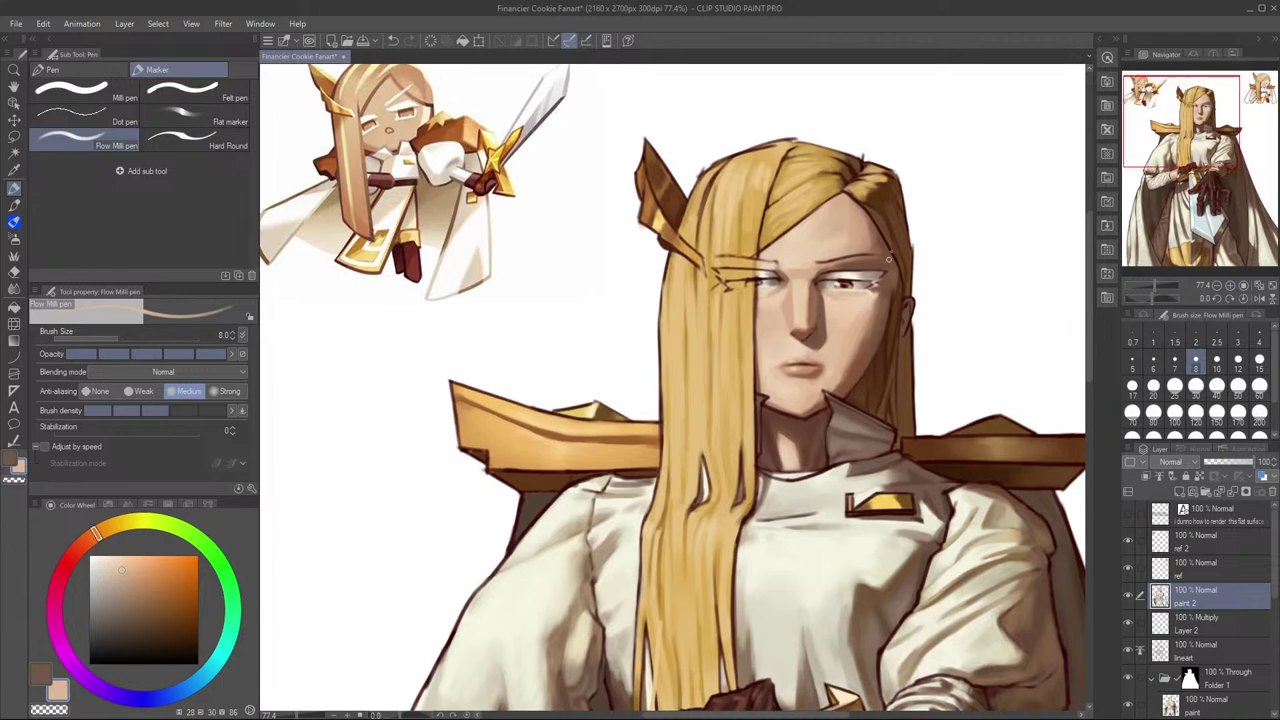
{"action": "scroll", "coordinate": [821, 360], "scroll_direction": "up", "scroll_amount": 2}
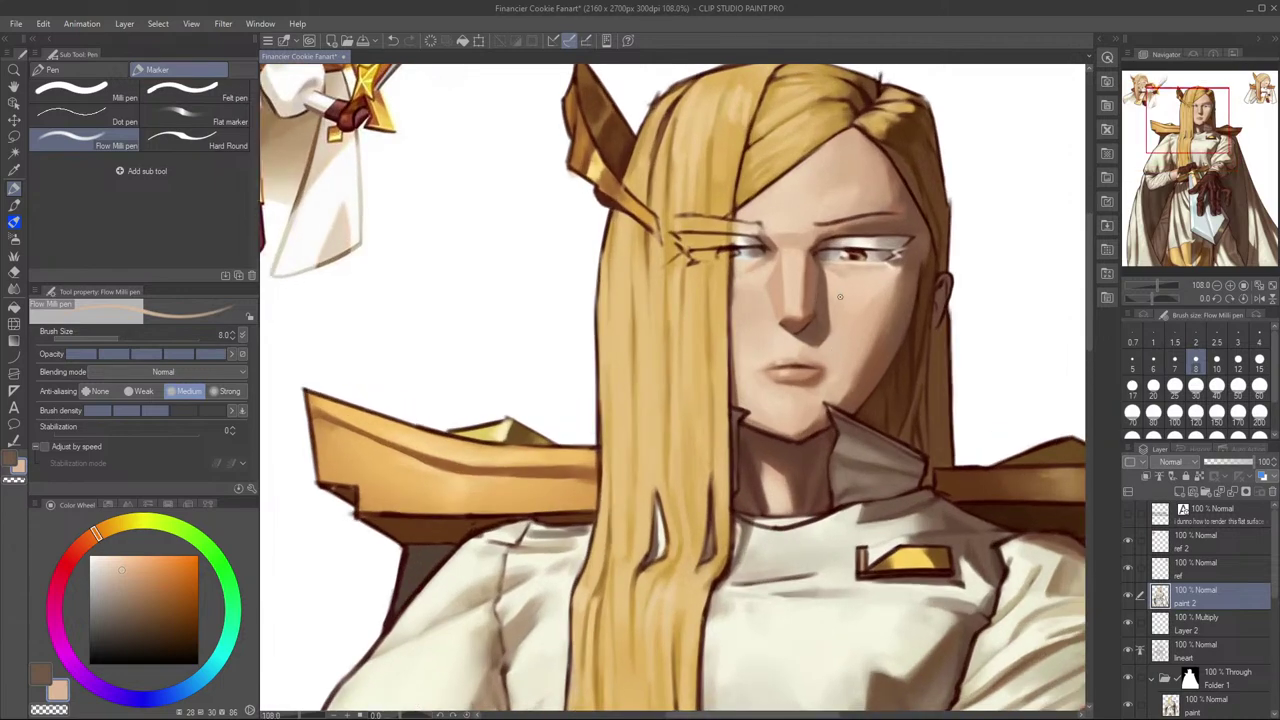
{"action": "scroll", "coordinate": [974, 323], "scroll_direction": "down", "scroll_amount": 2}
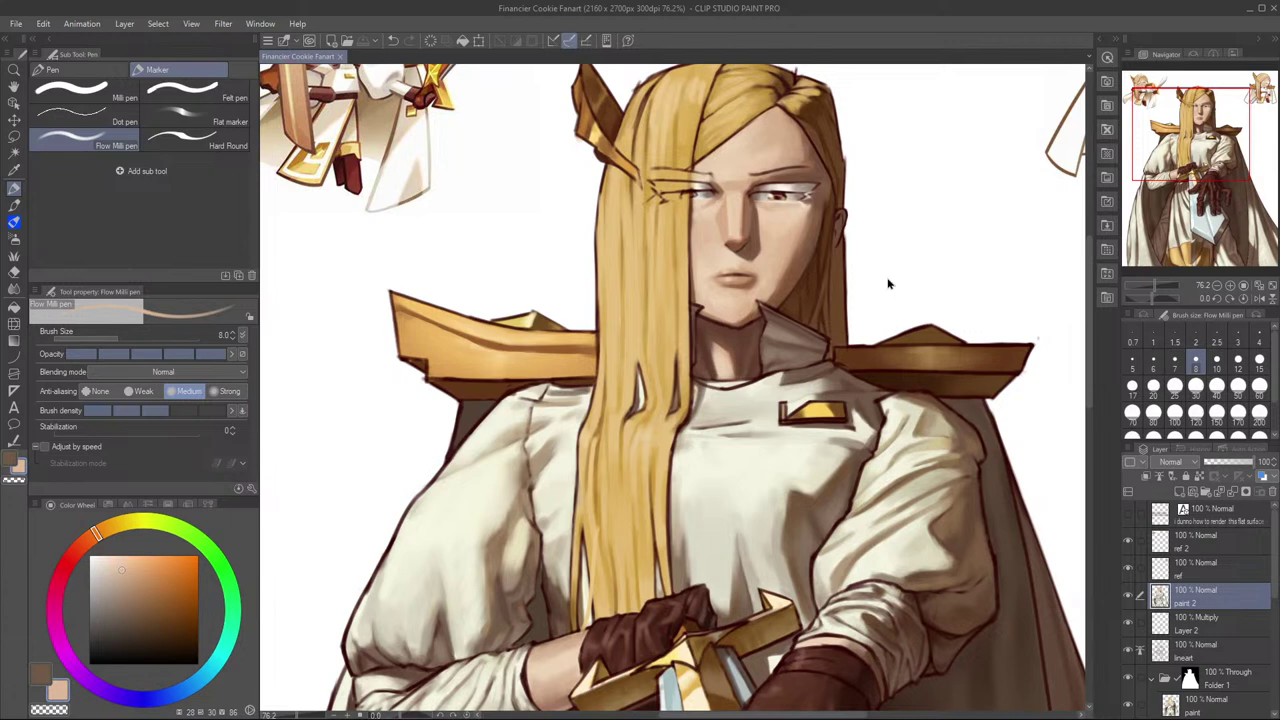
Step: Blend the shading of the wing hair ornament at brush size 15, undoing unwanted strokes
{"action": "left_click_drag", "start_coordinate": [785, 395], "coordinate": [883, 632]}
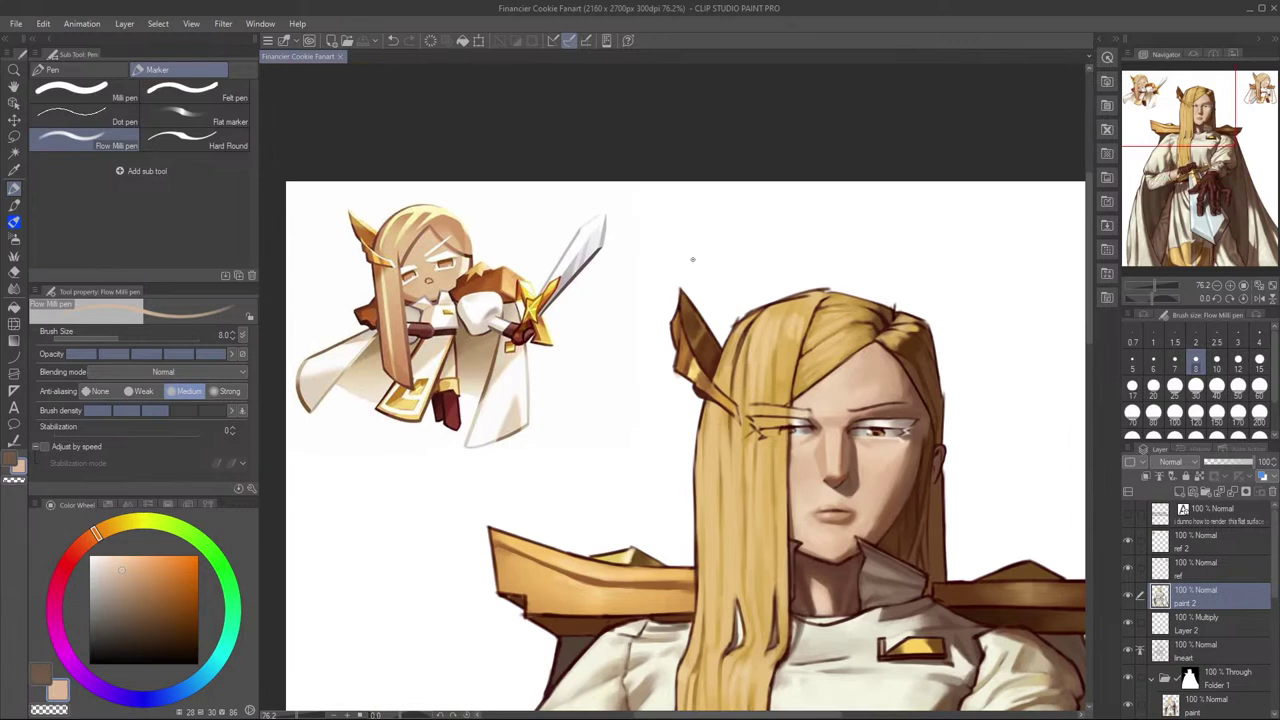
{"action": "key", "text": "j"}
{"action": "key", "text": "j"}
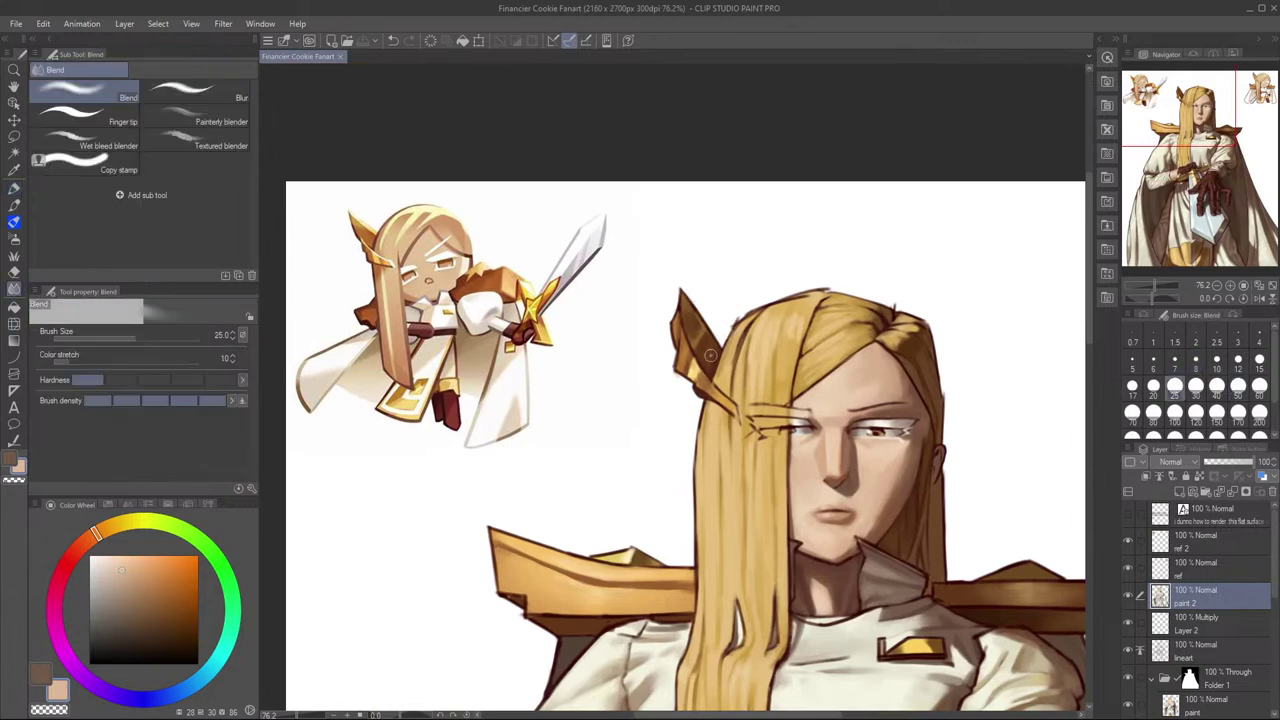
{"action": "key", "text": "bracketleft"}
{"action": "key", "text": "bracketleft"}
{"action": "key", "text": "bracketleft"}
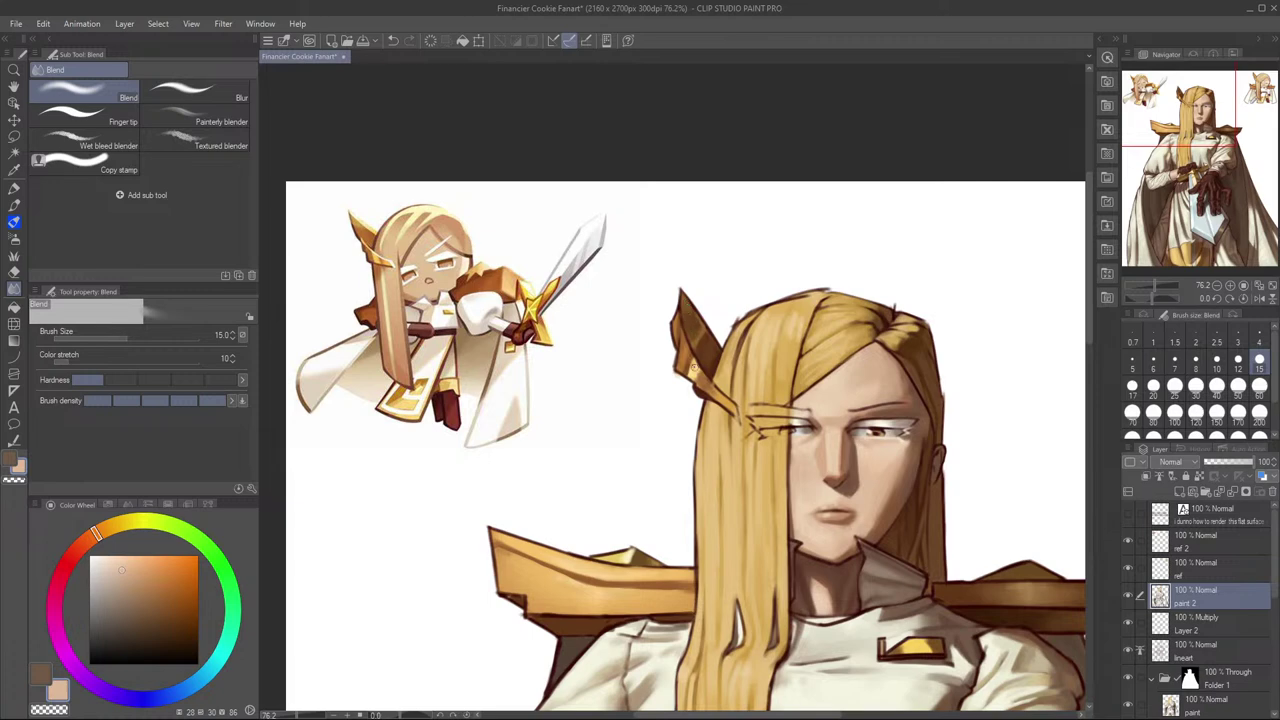
{"action": "key", "text": "ctrl+z"}
{"action": "mouse_move", "coordinate": [710, 389]}
{"action": "left_mouse_down"}
{"action": "mouse_move", "coordinate": [688, 363]}
{"action": "mouse_move", "coordinate": [694, 346]}
{"action": "left_mouse_up"}
{"action": "key", "text": "ctrl+z"}
{"action": "key", "text": "ctrl+z"}
{"action": "key", "text": "ctrl+z"}
{"action": "left_click_drag", "start_coordinate": [715, 346], "coordinate": [709, 338]}
Step: Compare the wing ornament and head with the paint 2 layer hidden and shown and in mirrored view
{"action": "left_click", "coordinate": [1128, 597]}
{"action": "left_click", "coordinate": [1128, 597]}
{"action": "key", "text": "h"}
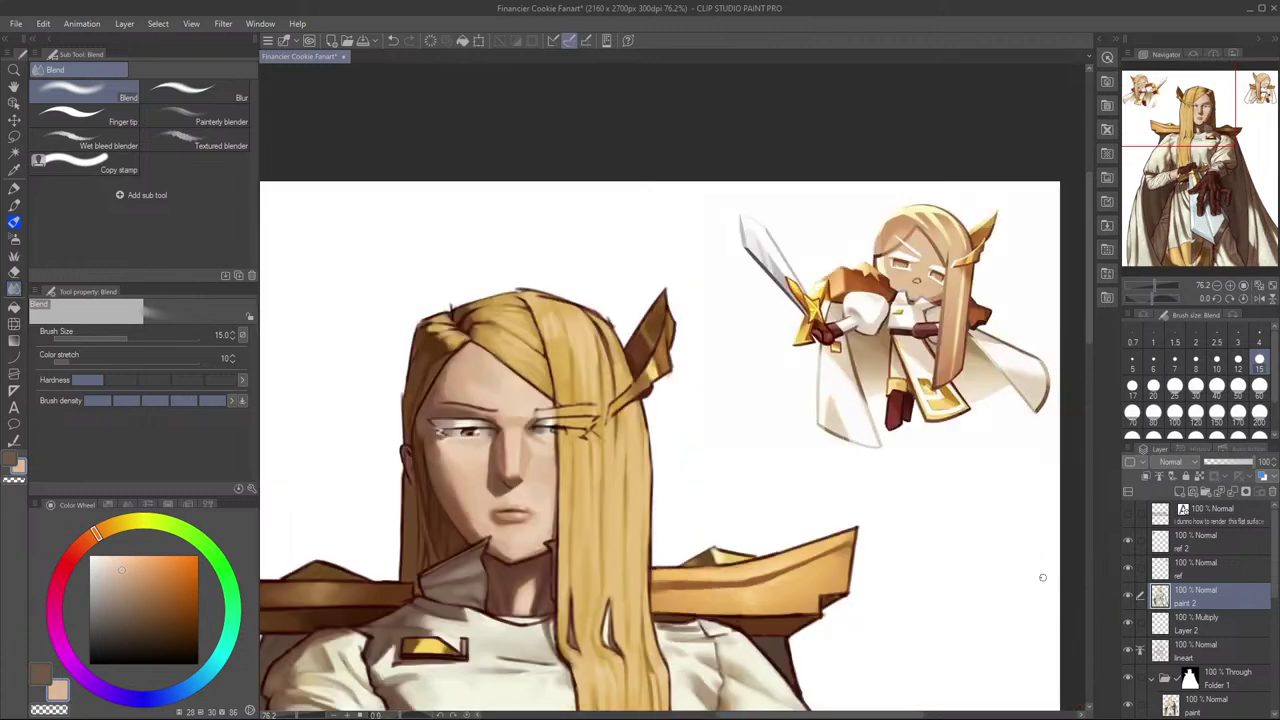
{"action": "left_click_drag", "start_coordinate": [996, 630], "coordinate": [1051, 578]}
{"action": "scroll", "coordinate": [1048, 580], "scroll_direction": "down", "scroll_amount": 2}
{"action": "key", "text": "h"}
{"action": "left_click_drag", "start_coordinate": [1019, 621], "coordinate": [1130, 590]}
Step: Set the Blend brush size to 20 and recheck the upper body with paint 2 toggled and the view mirrored
{"action": "scroll", "coordinate": [677, 322], "scroll_direction": "up", "scroll_amount": 3}
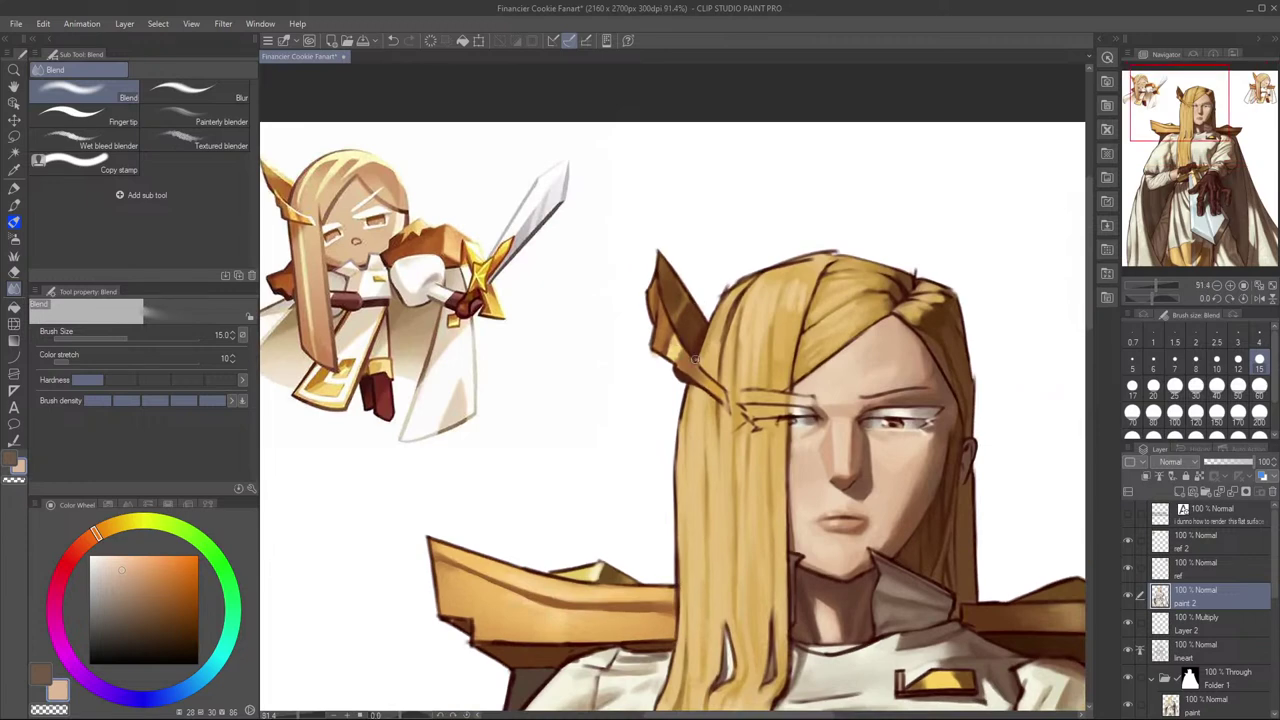
{"action": "scroll", "coordinate": [879, 443], "scroll_direction": "down", "scroll_amount": 2}
{"action": "scroll", "coordinate": [879, 443], "scroll_direction": "down", "scroll_amount": 1}
{"action": "key", "text": "bracketright"}
{"action": "key", "text": "bracketright"}
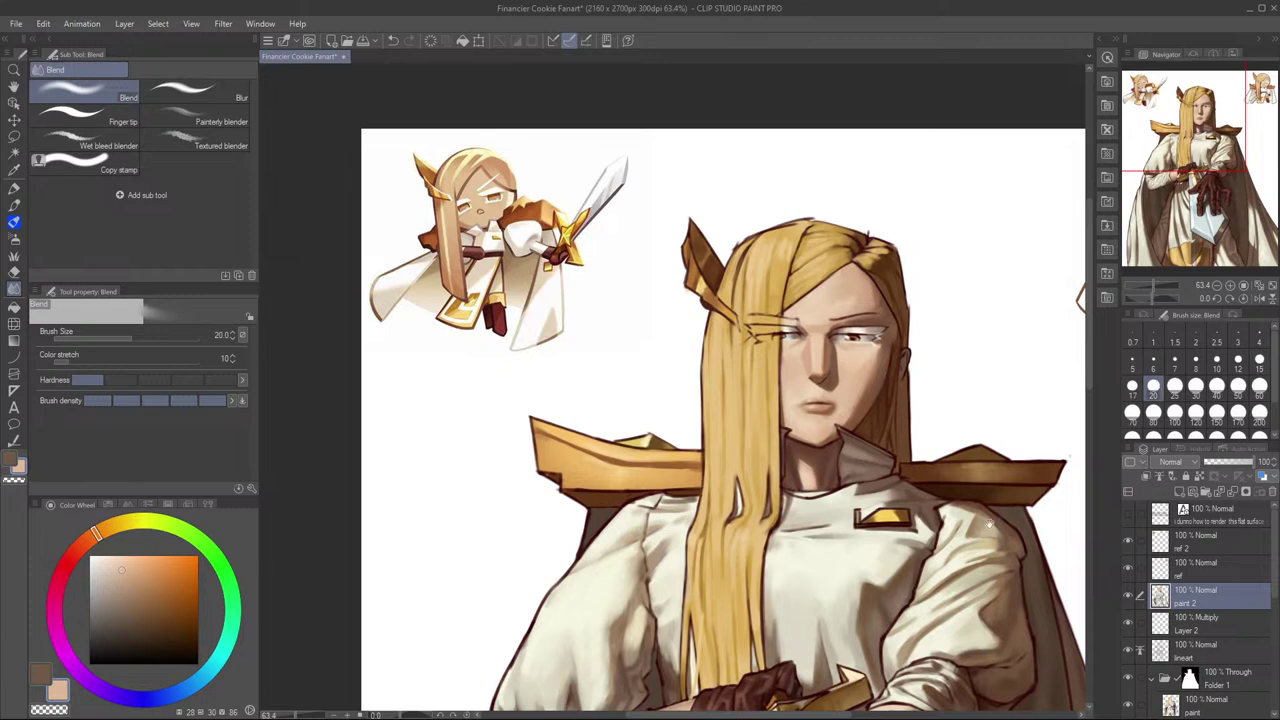
{"action": "left_click_drag", "start_coordinate": [989, 517], "coordinate": [945, 531]}
{"action": "left_click", "coordinate": [1136, 598]}
{"action": "left_click", "coordinate": [1136, 598]}
{"action": "left_click", "coordinate": [1136, 598]}
{"action": "left_click", "coordinate": [1136, 598]}
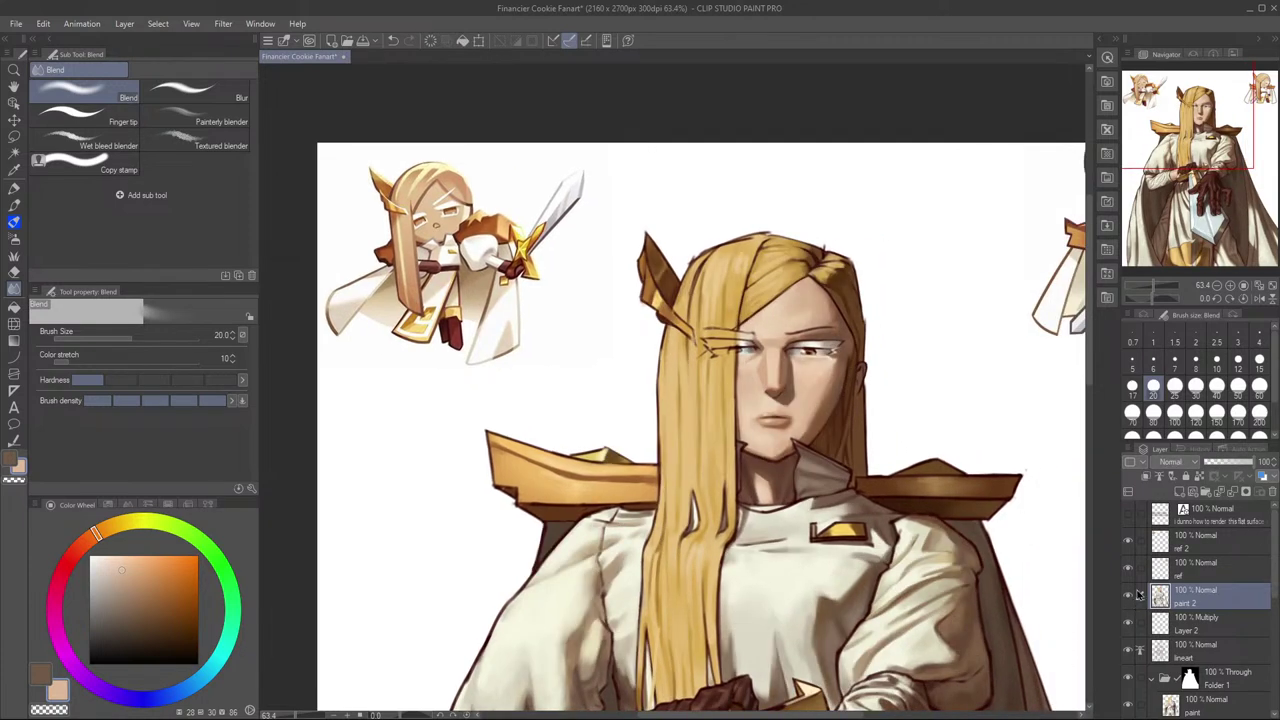
{"action": "key", "text": "h"}
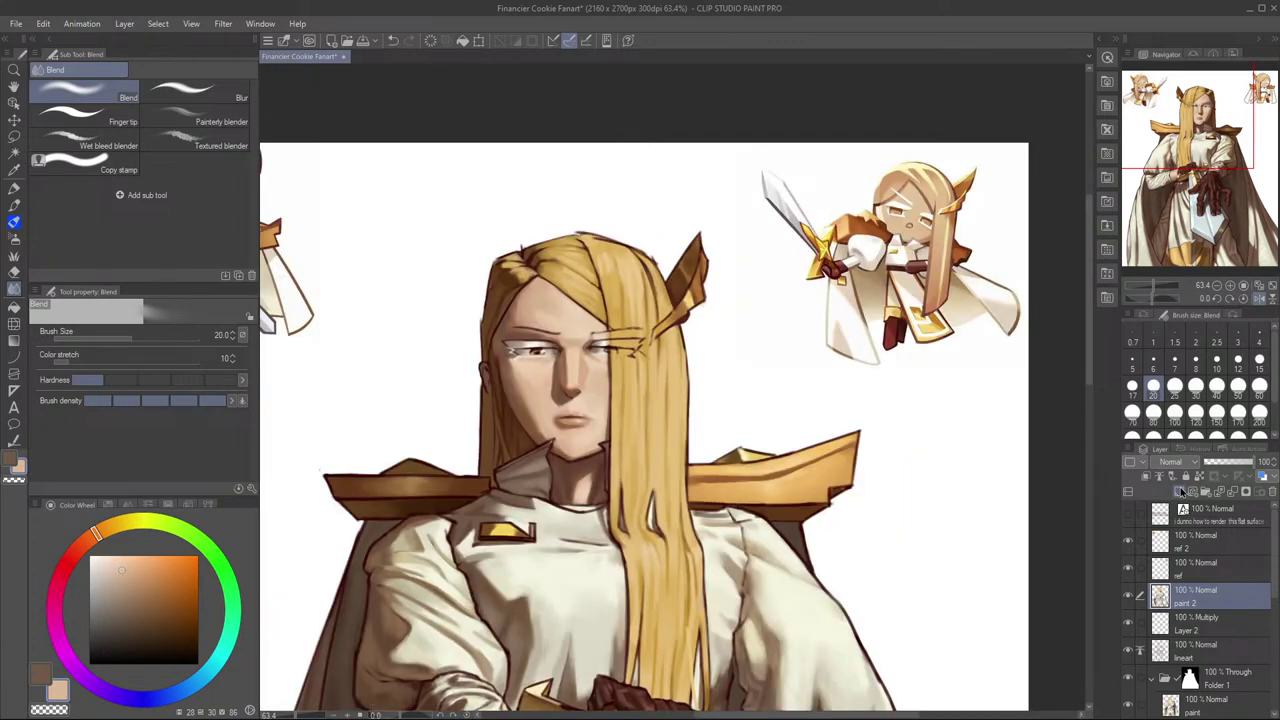
{"action": "key", "text": "h"}
Step: Touch up the lower edge of the wing hair ornament in sampled dark brown with the Flow Milli pen at size 7, checking it mirrored
{"action": "scroll", "coordinate": [687, 305], "scroll_direction": "up", "scroll_amount": 4}
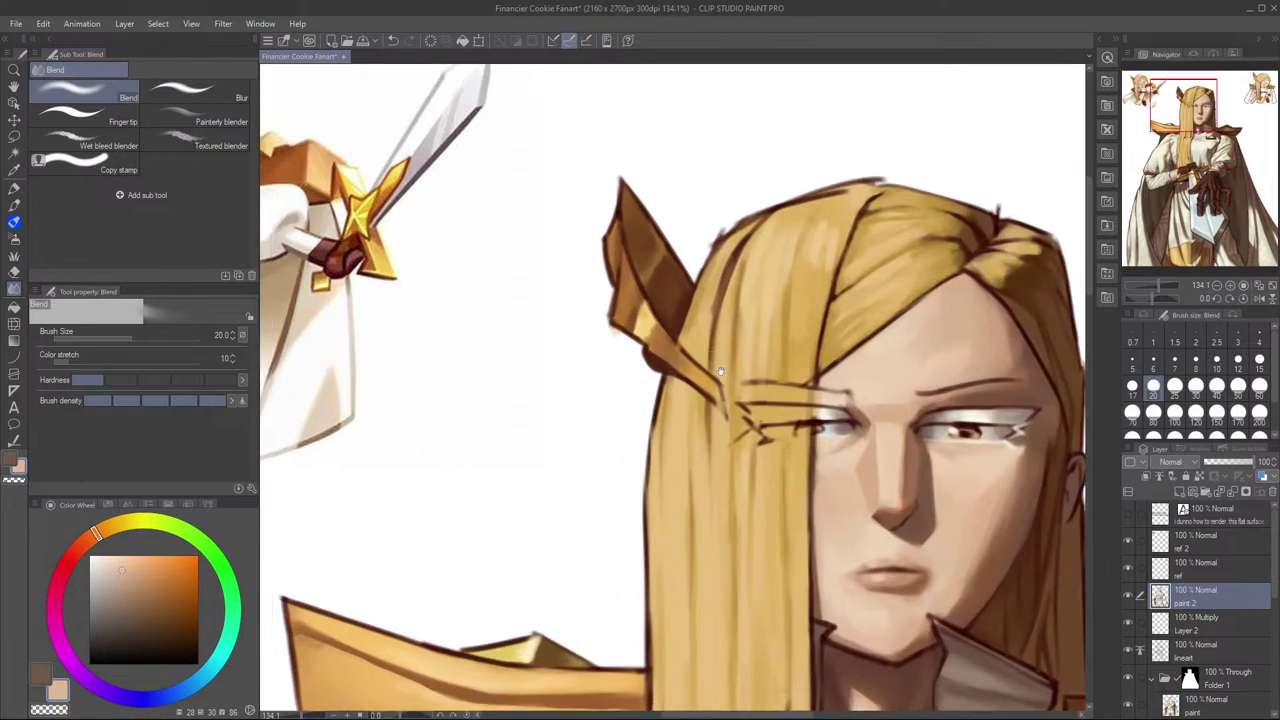
{"action": "key", "text": "p"}
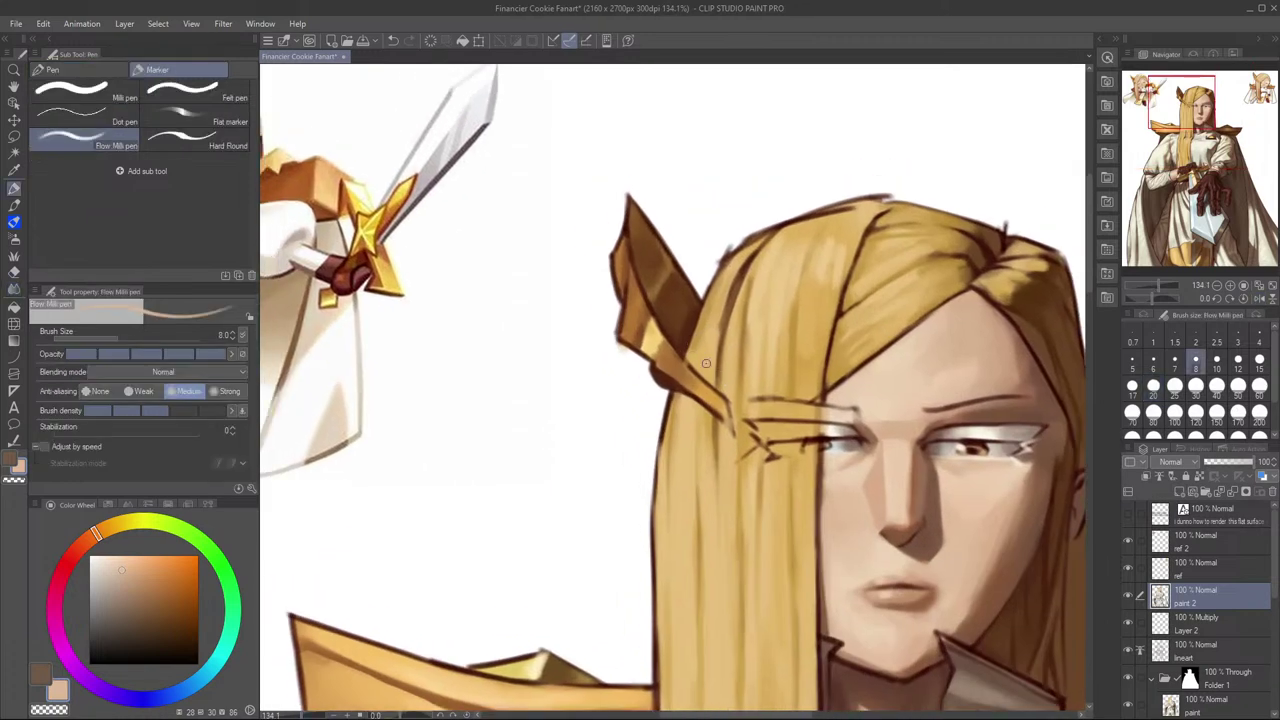
{"action": "left_click", "coordinate": [665, 379], "text": "alt"}
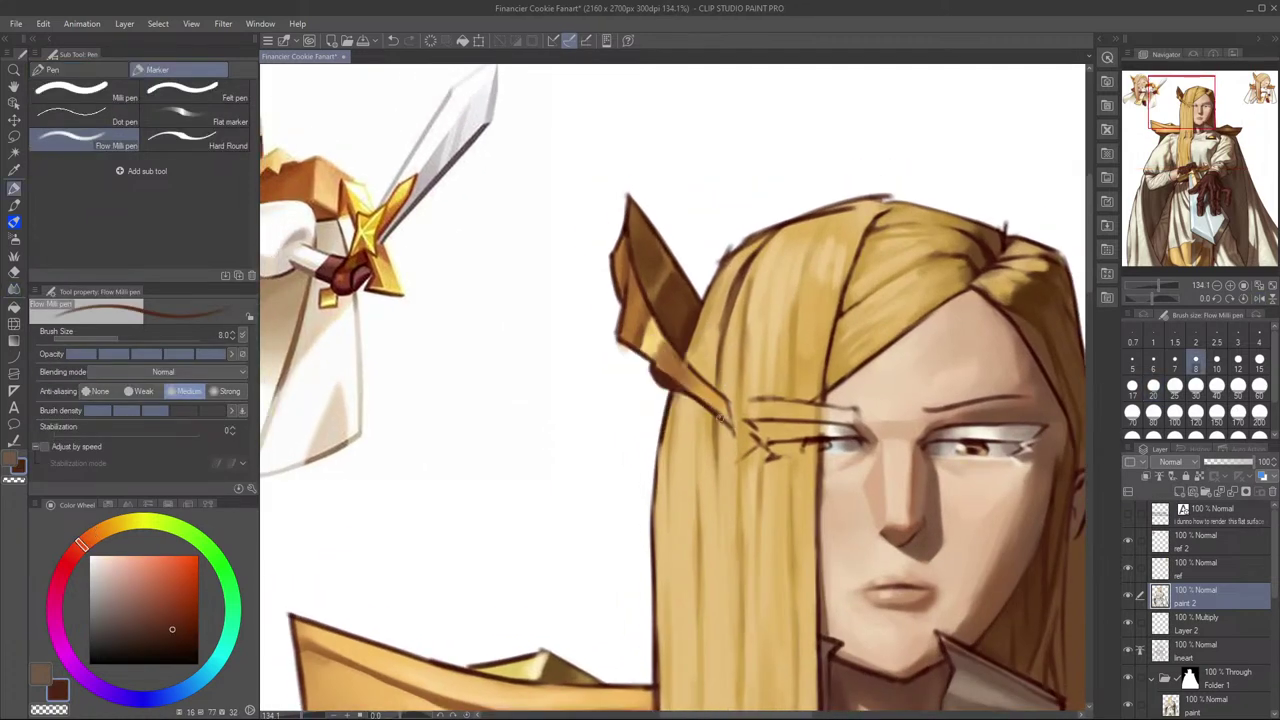
{"action": "key", "text": "bracketleft"}
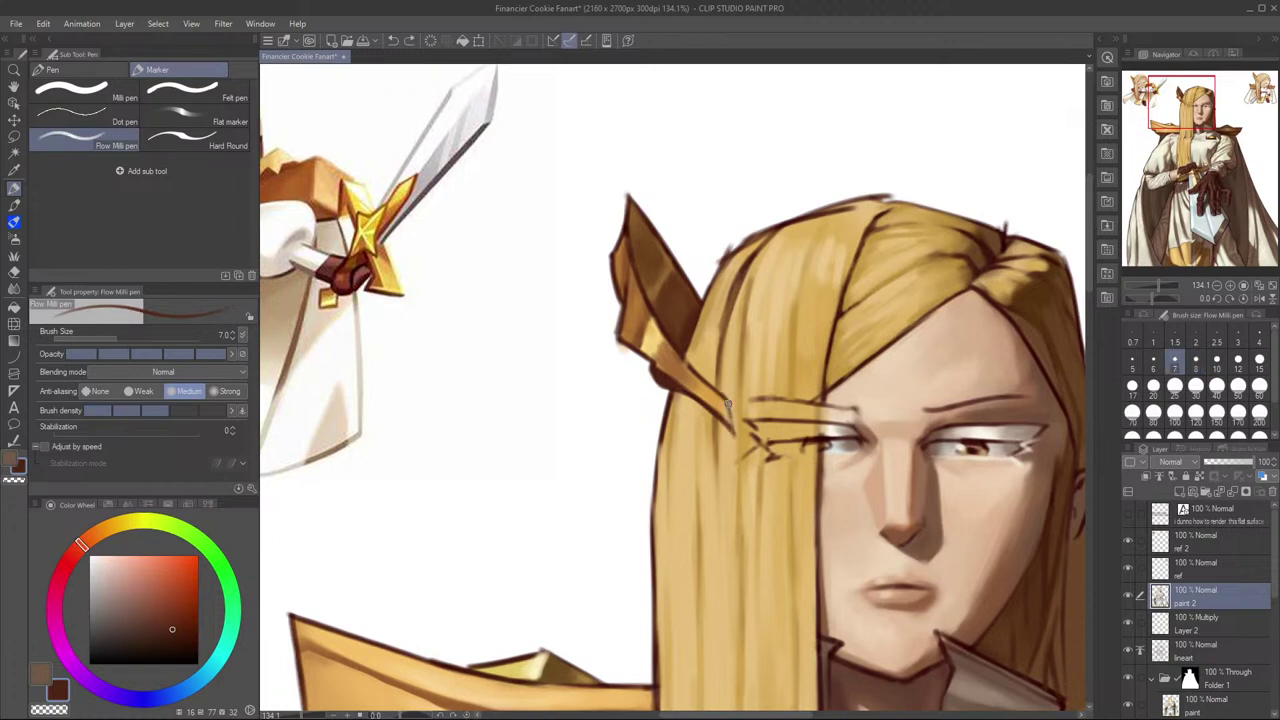
{"action": "left_click", "coordinate": [669, 409], "text": "alt"}
{"action": "scroll", "coordinate": [829, 357], "scroll_direction": "down", "scroll_amount": 5}
{"action": "scroll", "coordinate": [896, 309], "scroll_direction": "up", "scroll_amount": 2}
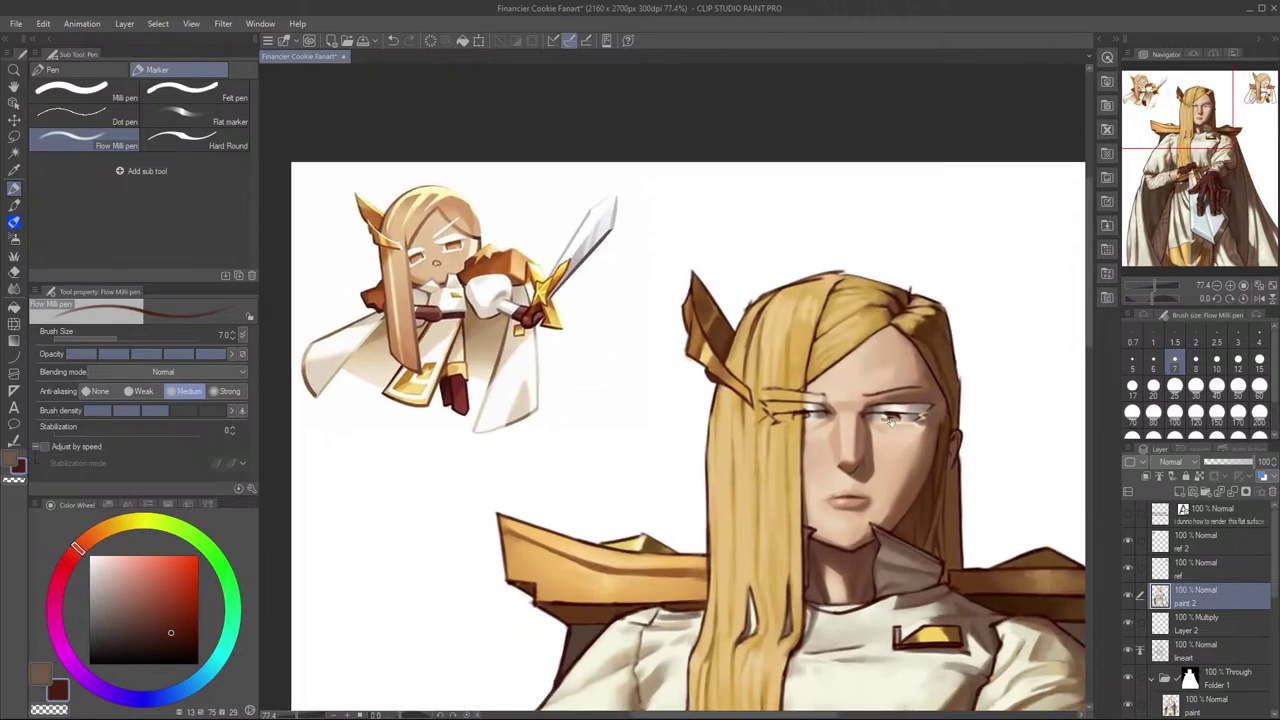
{"action": "scroll", "coordinate": [891, 423], "scroll_direction": "down", "scroll_amount": 2}
{"action": "key", "text": "h"}
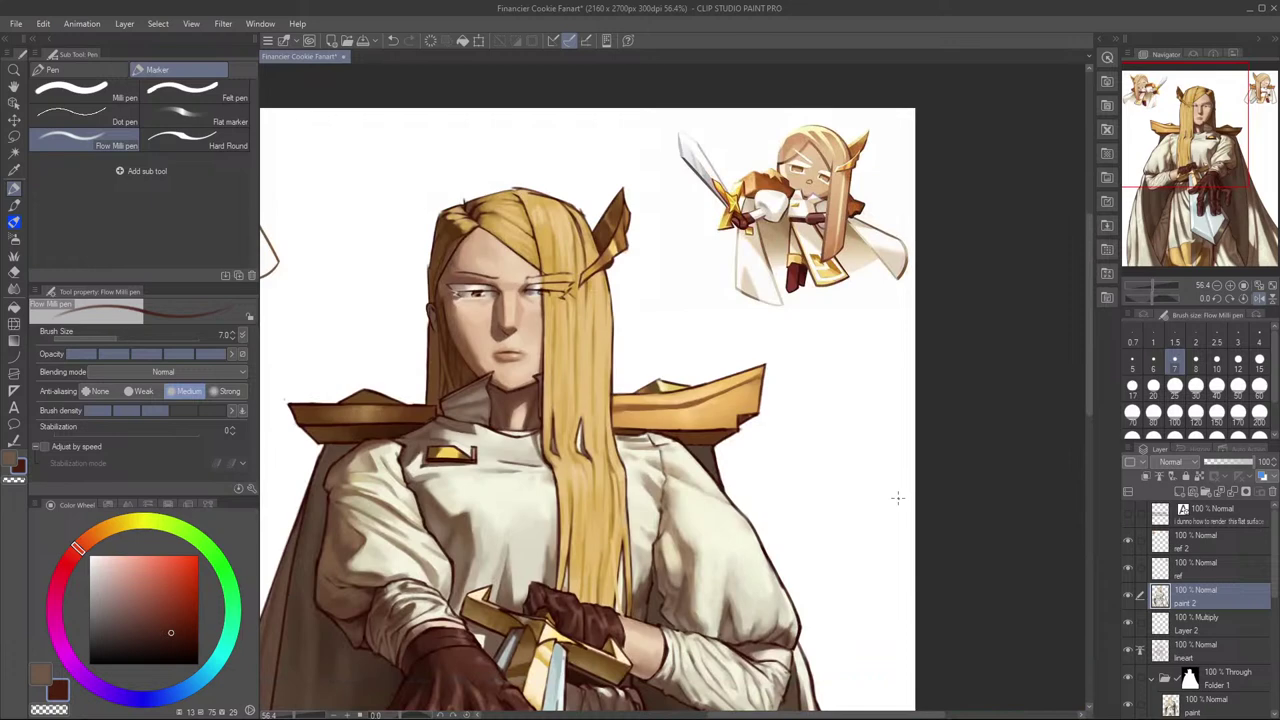
{"action": "key", "text": "h"}
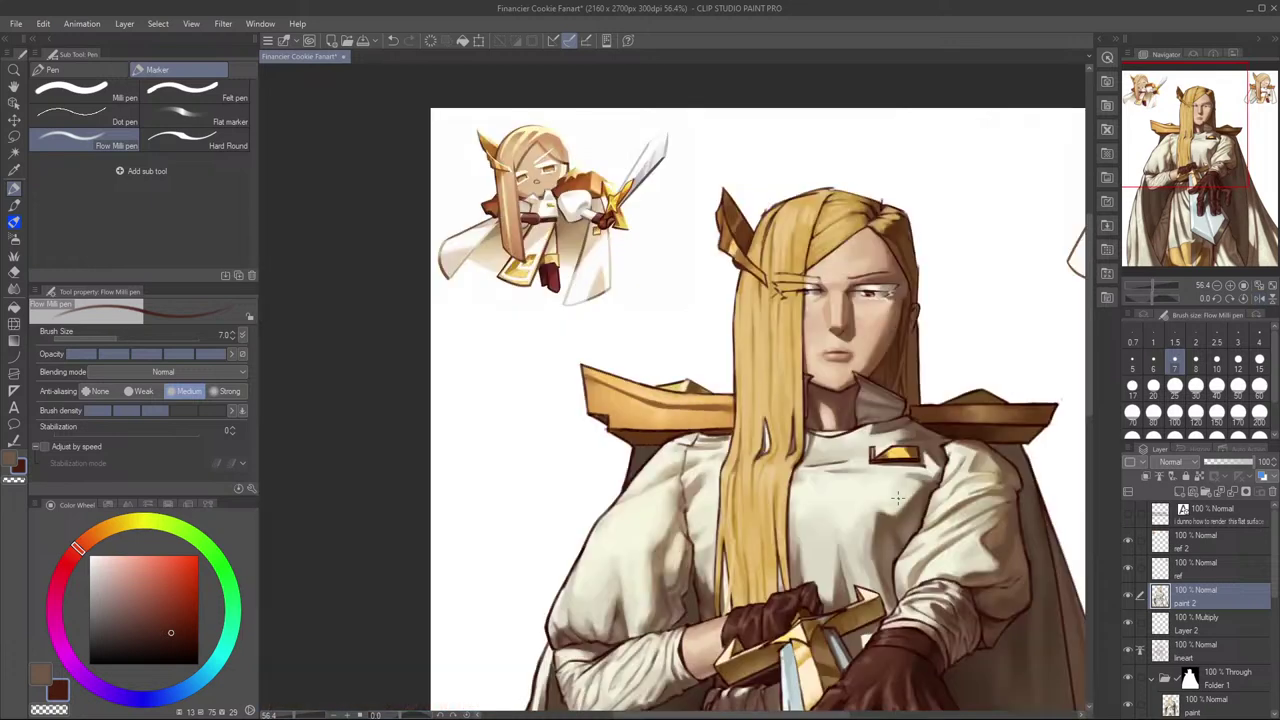
Step: Paint the upper feather of the wing ornament with browns sampled from it, undoing an unwanted stroke and checking the mirrored view
{"action": "scroll", "coordinate": [897, 497], "scroll_direction": "up", "scroll_amount": 3}
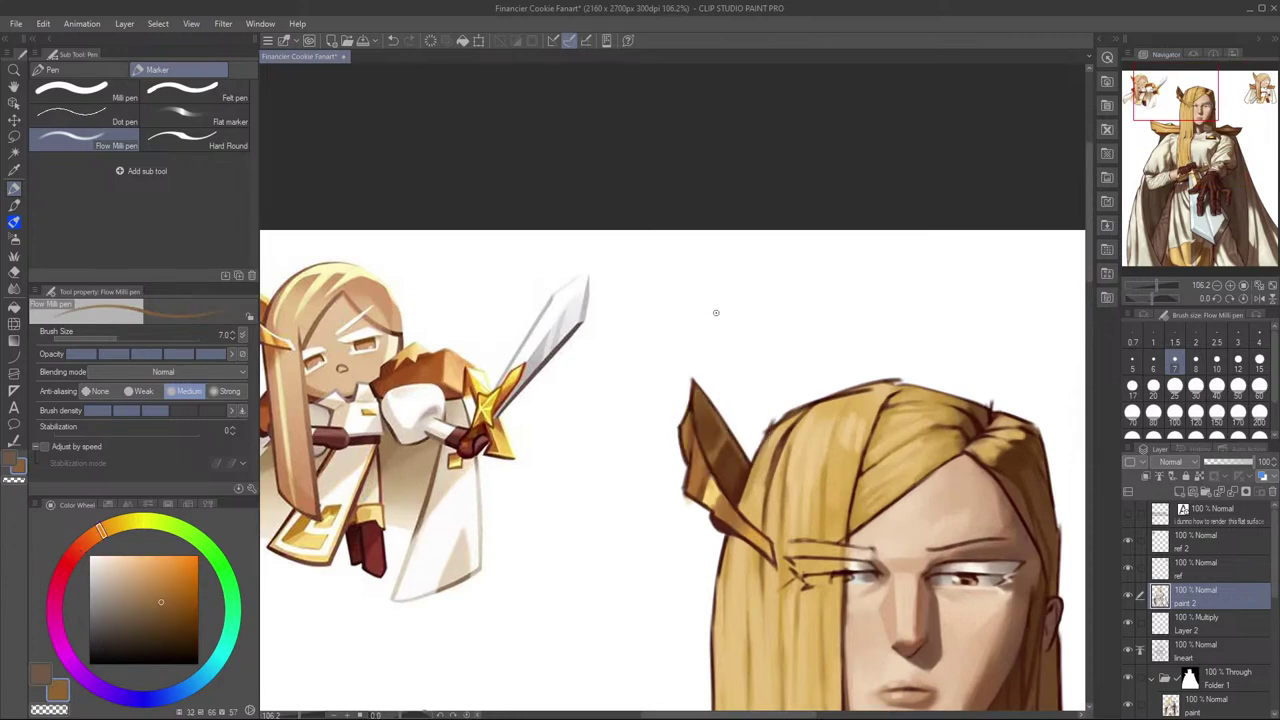
{"action": "mouse_move", "coordinate": [711, 394]}
{"action": "left_mouse_down"}
{"action": "mouse_move", "coordinate": [773, 347]}
{"action": "mouse_move", "coordinate": [790, 392]}
{"action": "left_mouse_up"}
{"action": "scroll", "coordinate": [778, 343], "scroll_direction": "down", "scroll_amount": 1}
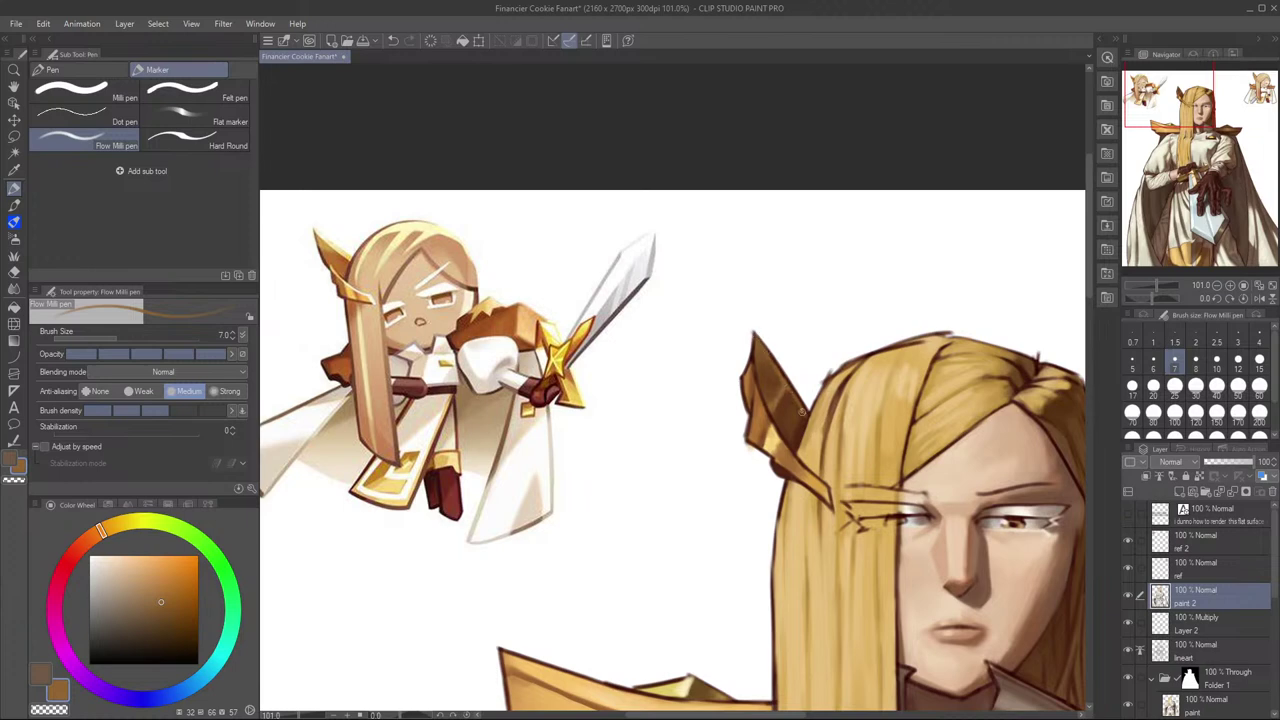
{"action": "left_click", "coordinate": [789, 404], "text": "alt"}
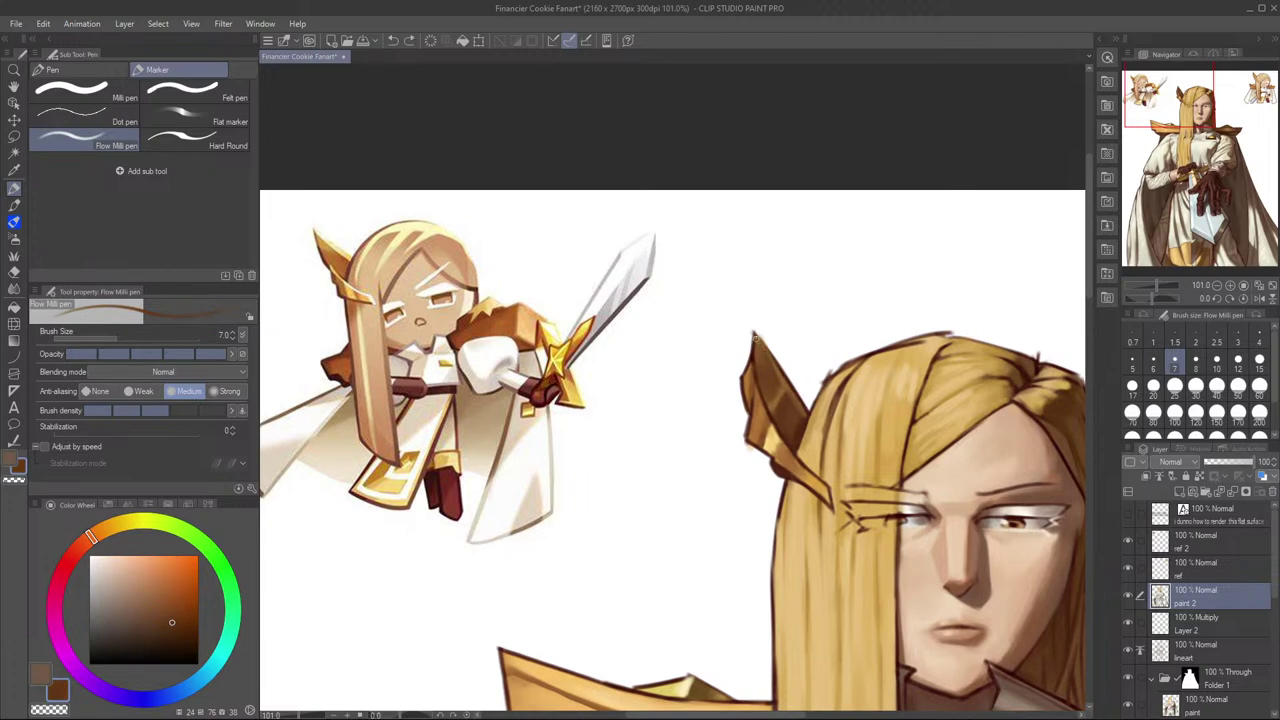
{"action": "left_click", "coordinate": [781, 377], "text": "alt"}
{"action": "key", "text": "ctrl+z"}
{"action": "left_click_drag", "start_coordinate": [767, 352], "coordinate": [783, 377]}
{"action": "key", "text": "h"}
{"action": "key", "text": "h"}
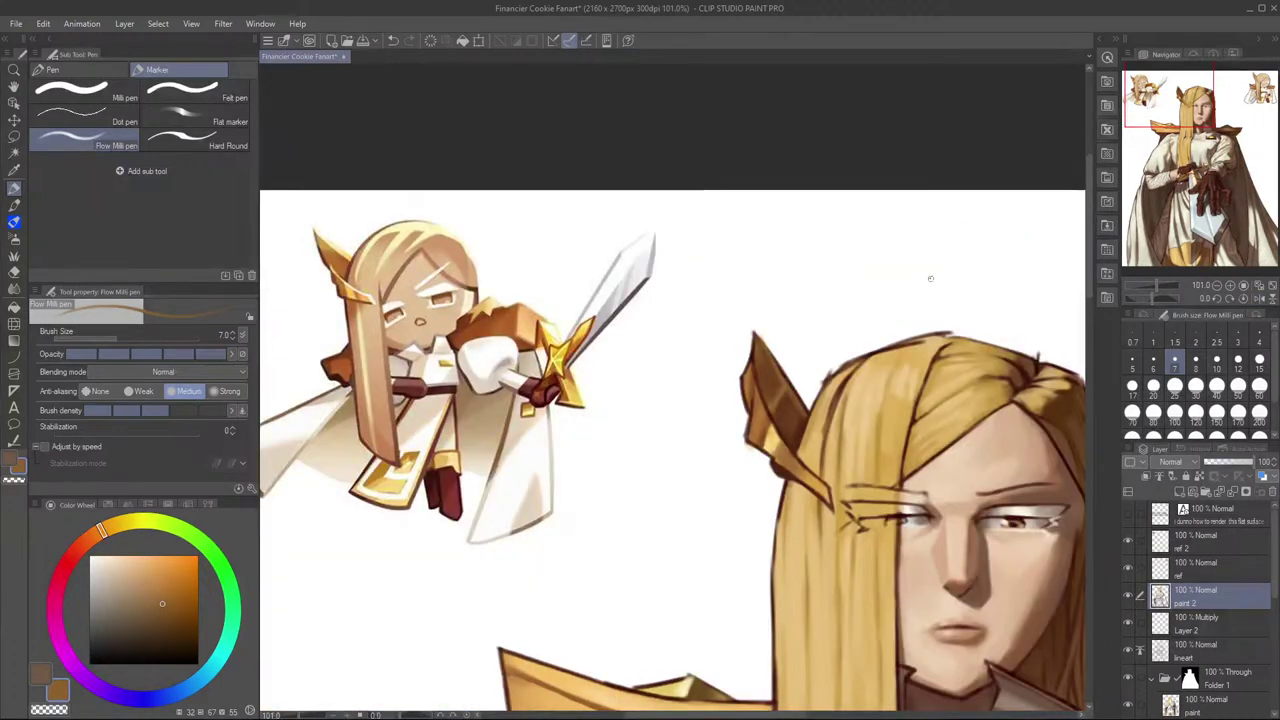
Step: Refine the tip of the wing ornament with sampled dark and golden browns and recheck the upper body in mirrored view
{"action": "left_click", "coordinate": [777, 376], "text": "alt"}
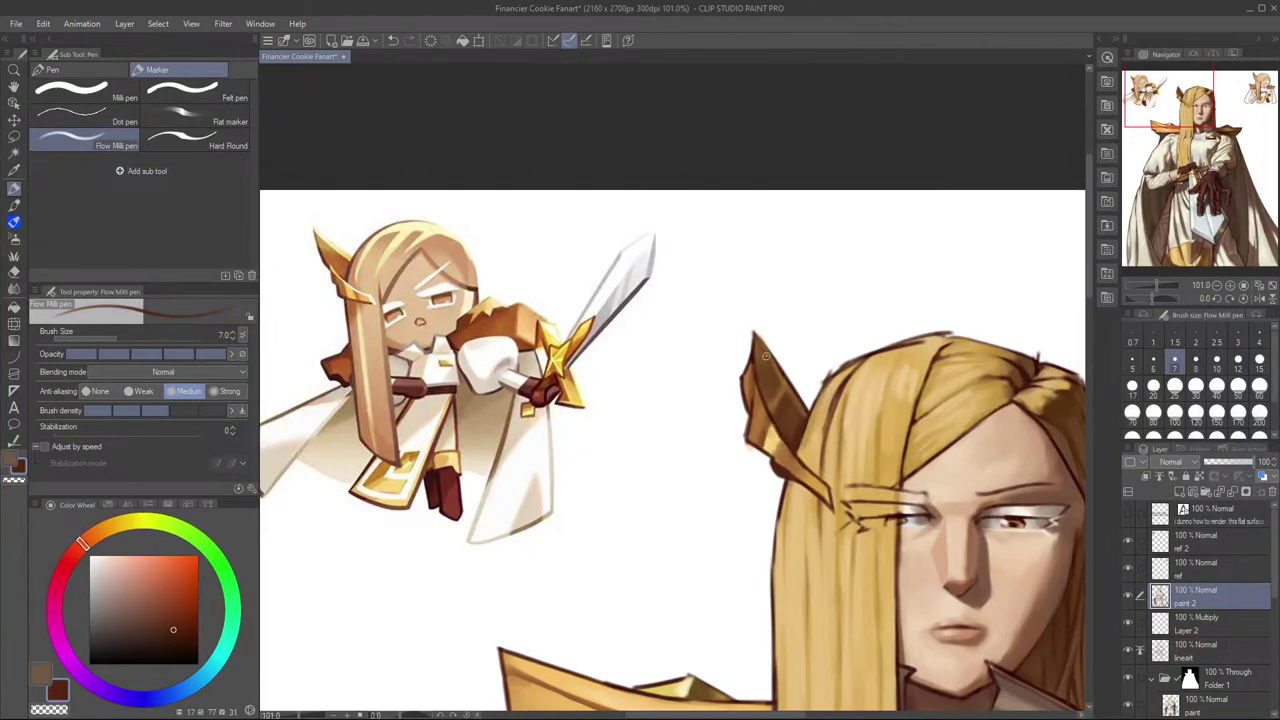
{"action": "left_click", "coordinate": [773, 374], "text": "alt"}
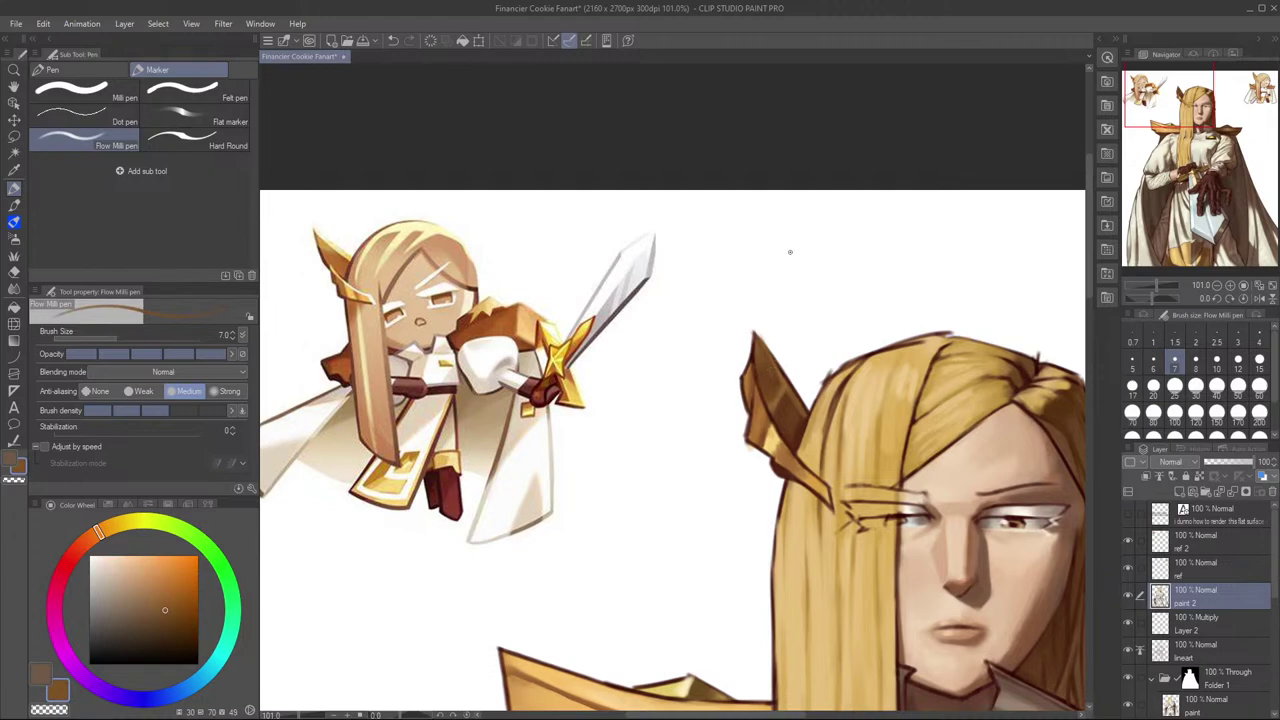
{"action": "scroll", "coordinate": [944, 311], "scroll_direction": "down", "scroll_amount": 5}
{"action": "scroll", "coordinate": [970, 322], "scroll_direction": "up", "scroll_amount": 2}
{"action": "key", "text": "h"}
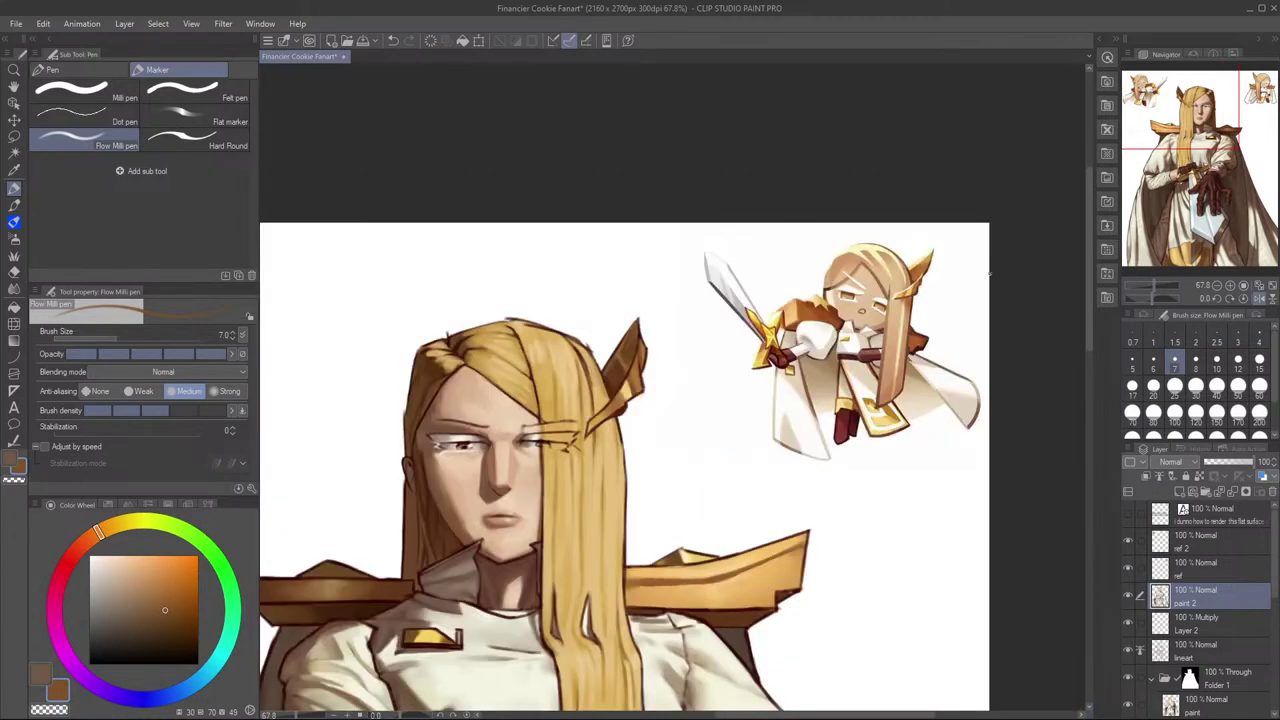
{"action": "left_click_drag", "start_coordinate": [930, 348], "coordinate": [964, 311]}
{"action": "key", "text": "h"}
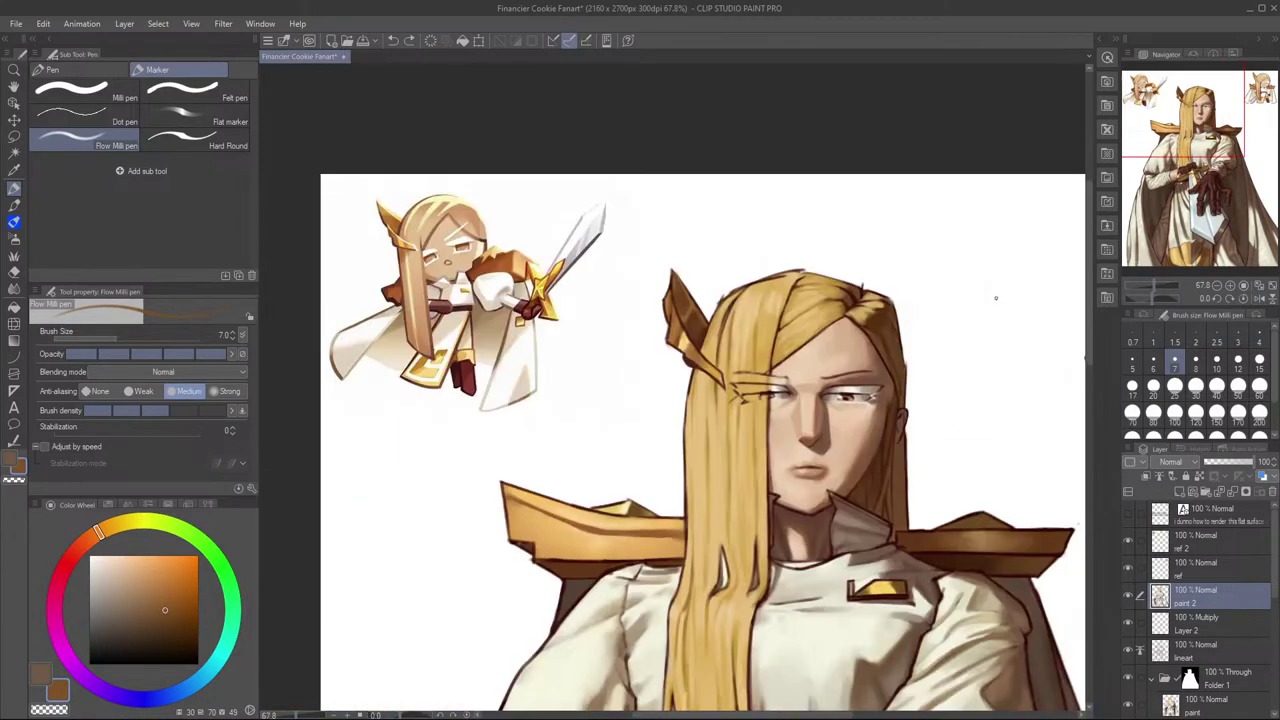
Step: Smooth the inner shading of the wing ornament's tall feather with brown tones sampled from the surrounding paint
{"action": "scroll", "coordinate": [700, 312], "scroll_direction": "up", "scroll_amount": 3}
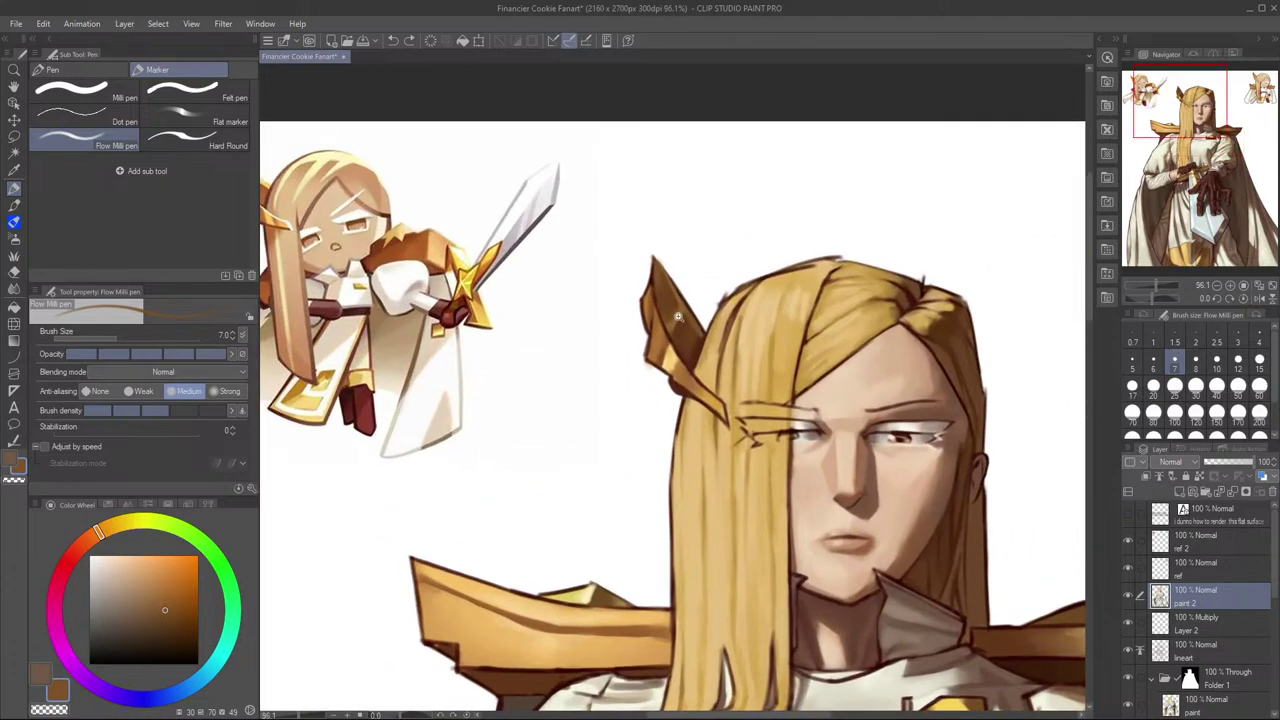
{"action": "scroll", "coordinate": [855, 286], "scroll_direction": "down", "scroll_amount": 2}
{"action": "scroll", "coordinate": [882, 245], "scroll_direction": "down", "scroll_amount": 4}
{"action": "left_click_drag", "start_coordinate": [925, 311], "coordinate": [800, 354]}
{"action": "left_click_drag", "start_coordinate": [820, 302], "coordinate": [924, 343]}
{"action": "left_click_drag", "start_coordinate": [738, 342], "coordinate": [783, 309]}
{"action": "left_click", "coordinate": [766, 392], "text": "alt"}
{"action": "left_click", "coordinate": [769, 399], "text": "alt"}
{"action": "mouse_move", "coordinate": [762, 384]}
{"action": "left_mouse_down"}
{"action": "mouse_move", "coordinate": [774, 403]}
{"action": "mouse_move", "coordinate": [766, 392]}
{"action": "left_mouse_up"}
{"action": "left_click", "coordinate": [762, 381], "text": "alt"}
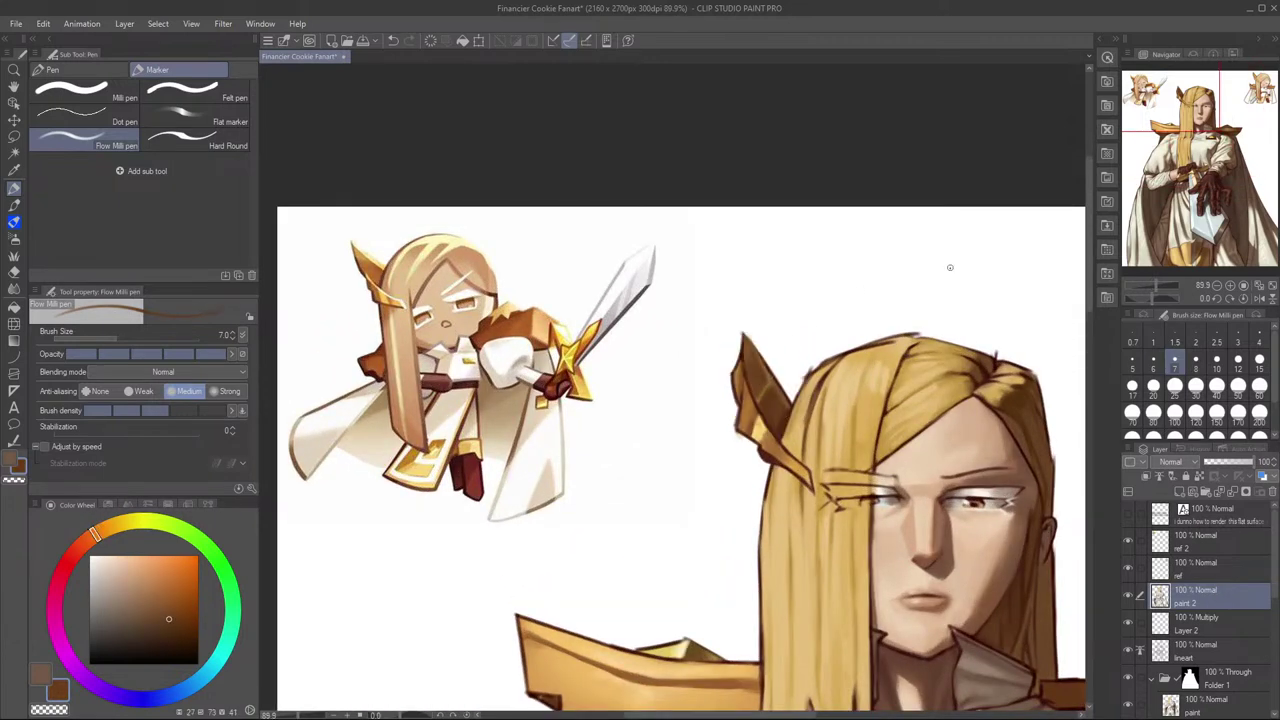
Step: Examine the whole figure and the head in mirrored and normal view at several zoom levels
{"action": "scroll", "coordinate": [948, 266], "scroll_direction": "down", "scroll_amount": 4}
{"action": "left_click_drag", "start_coordinate": [1010, 308], "coordinate": [898, 236]}
{"action": "key", "text": "h"}
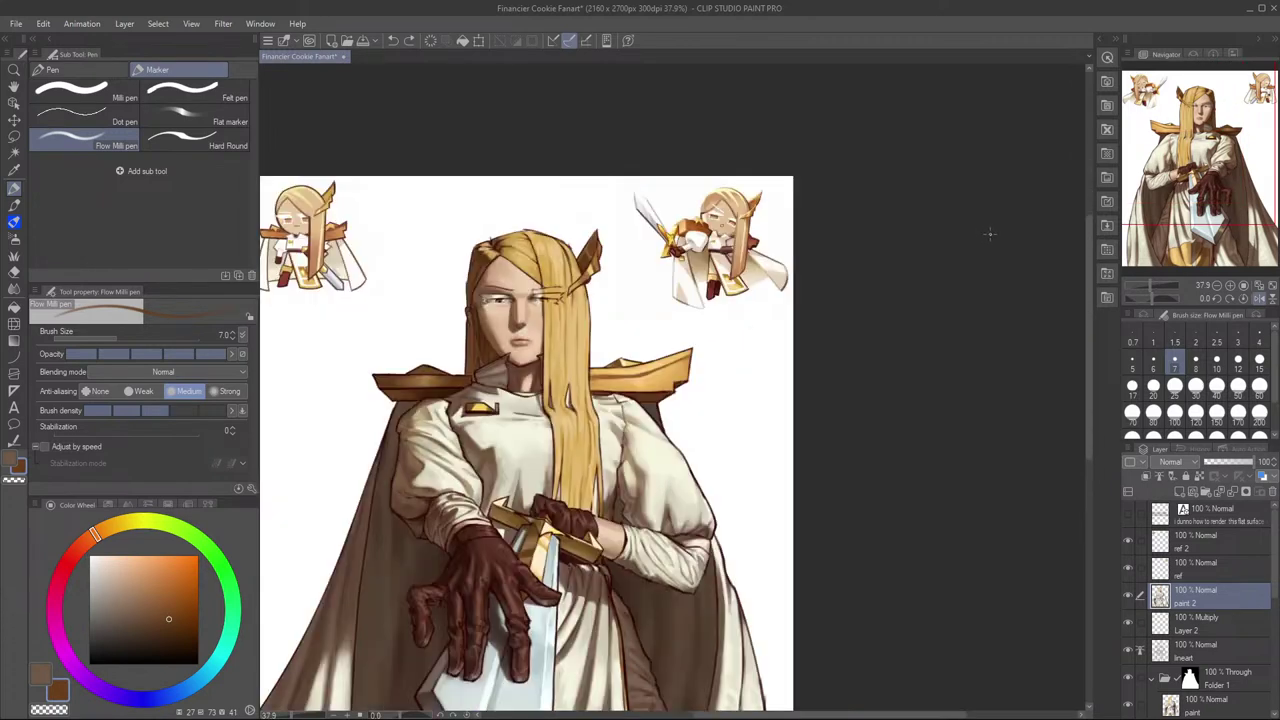
{"action": "key", "text": "h"}
{"action": "left_click_drag", "start_coordinate": [1084, 280], "coordinate": [1052, 218]}
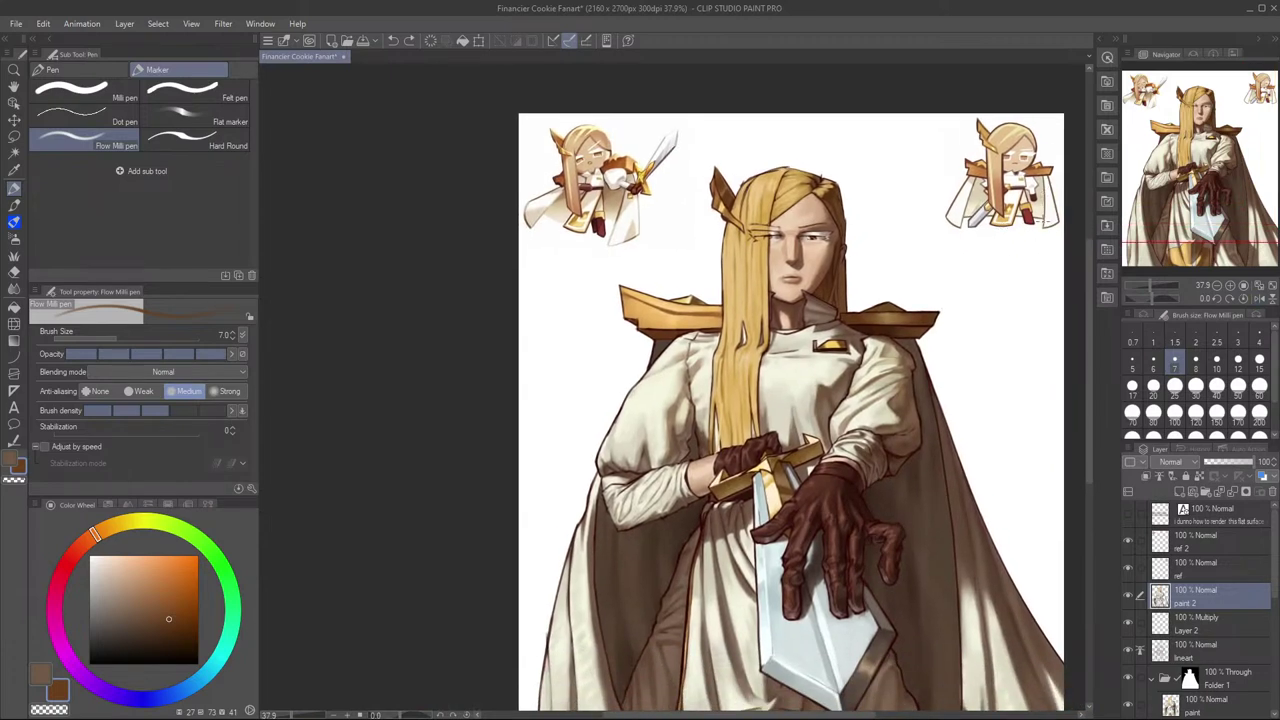
{"action": "left_click_drag", "start_coordinate": [1054, 310], "coordinate": [1037, 303]}
{"action": "left_click_drag", "start_coordinate": [965, 239], "coordinate": [954, 410]}
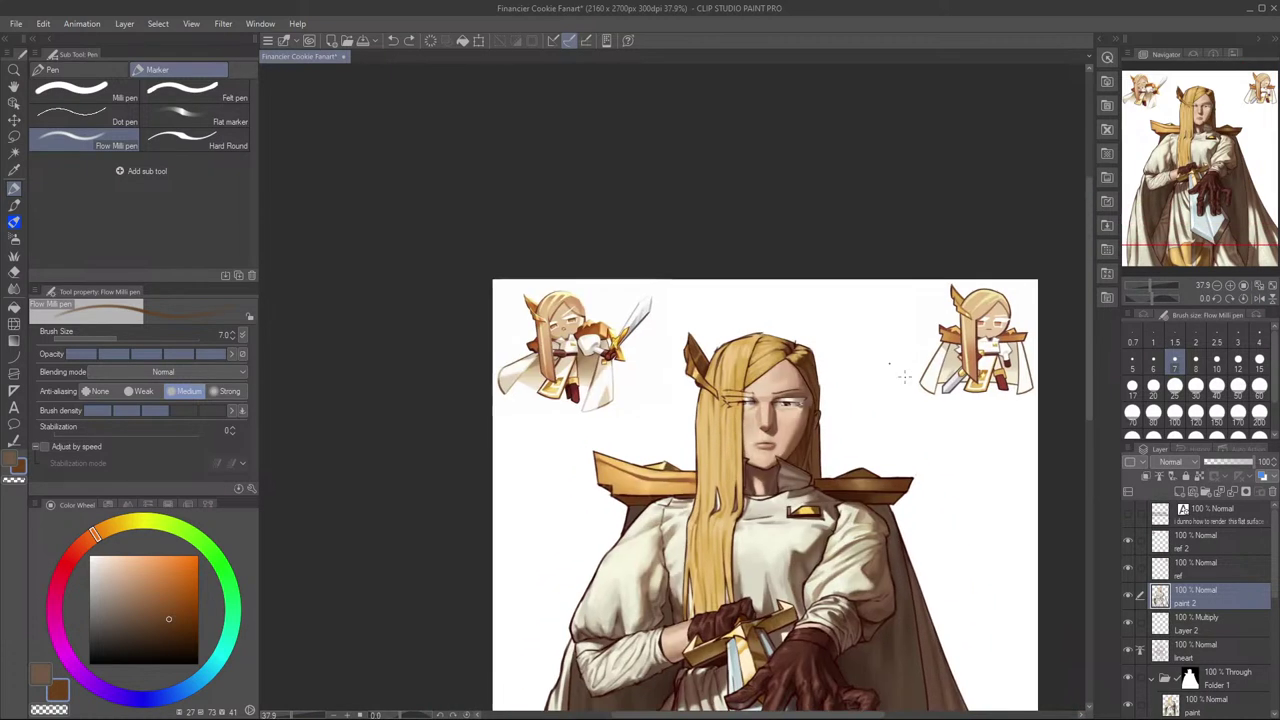
{"action": "left_click_drag", "start_coordinate": [815, 312], "coordinate": [877, 268]}
{"action": "left_click_drag", "start_coordinate": [871, 372], "coordinate": [908, 309]}
{"action": "left_click_drag", "start_coordinate": [927, 298], "coordinate": [918, 288]}
{"action": "scroll", "coordinate": [917, 287], "scroll_direction": "down", "scroll_amount": 3}
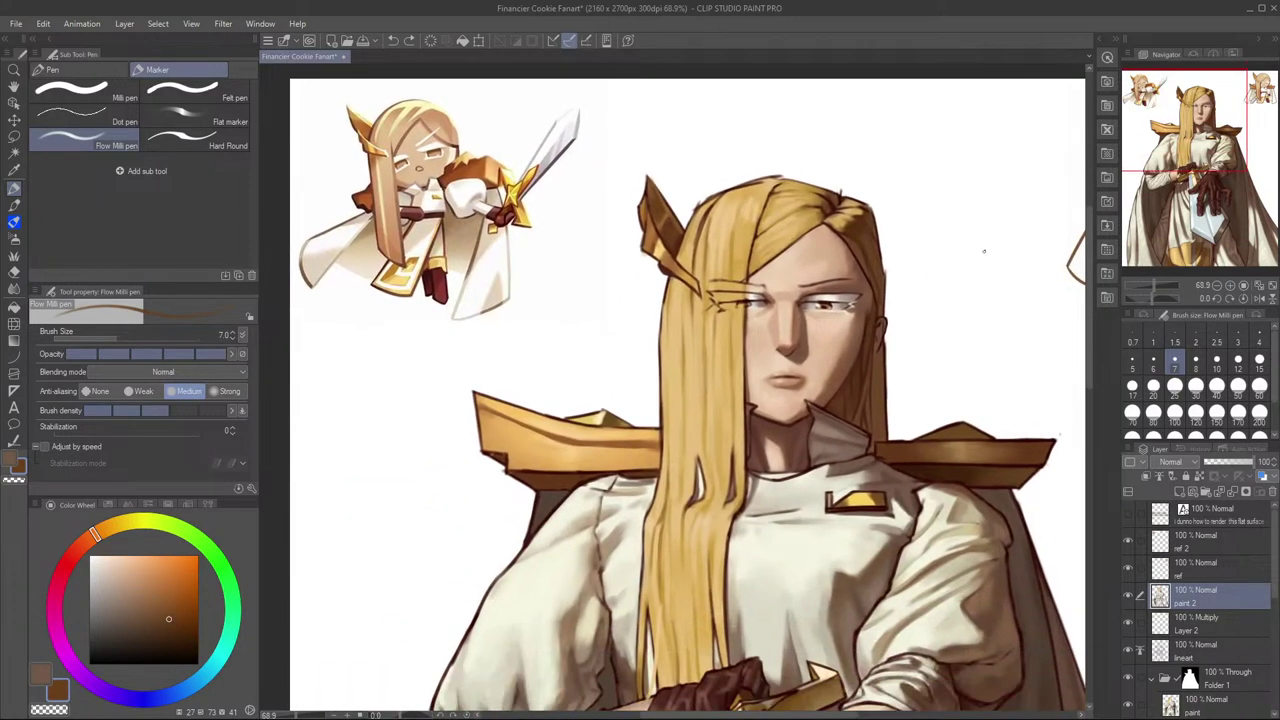
{"action": "left_click_drag", "start_coordinate": [998, 364], "coordinate": [991, 266]}
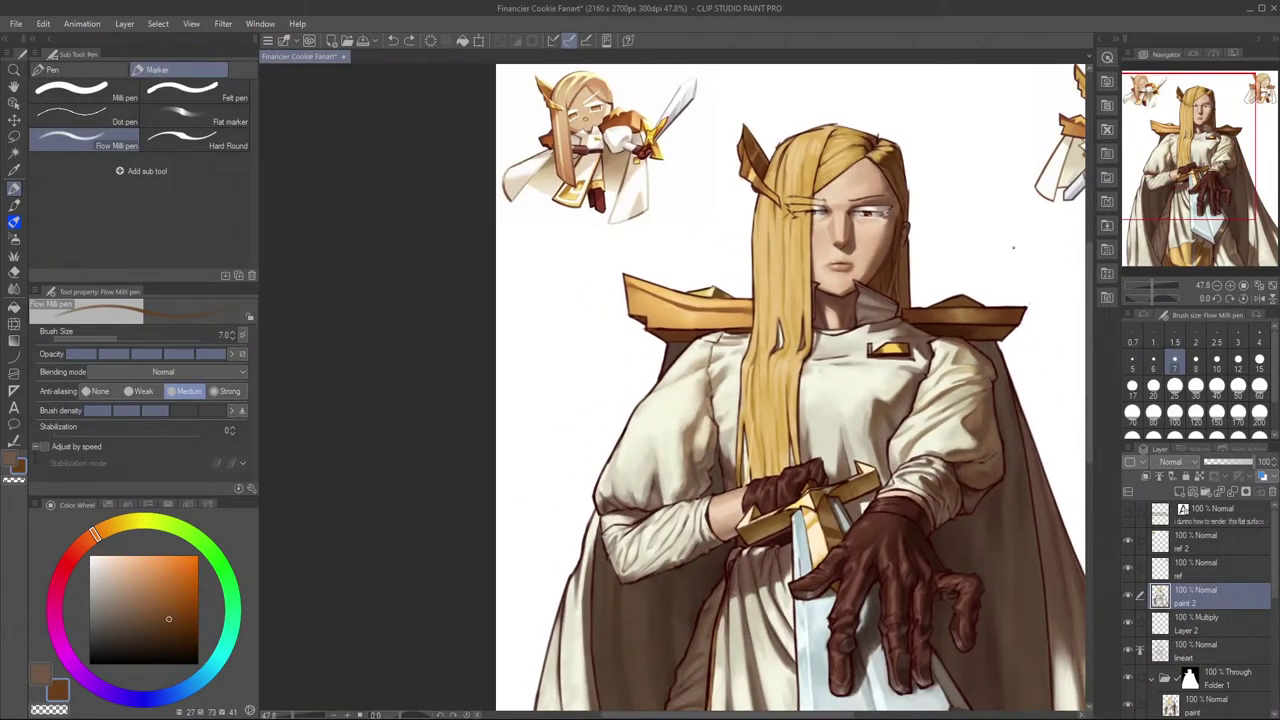
{"action": "scroll", "coordinate": [991, 265], "scroll_direction": "down", "scroll_amount": 1}
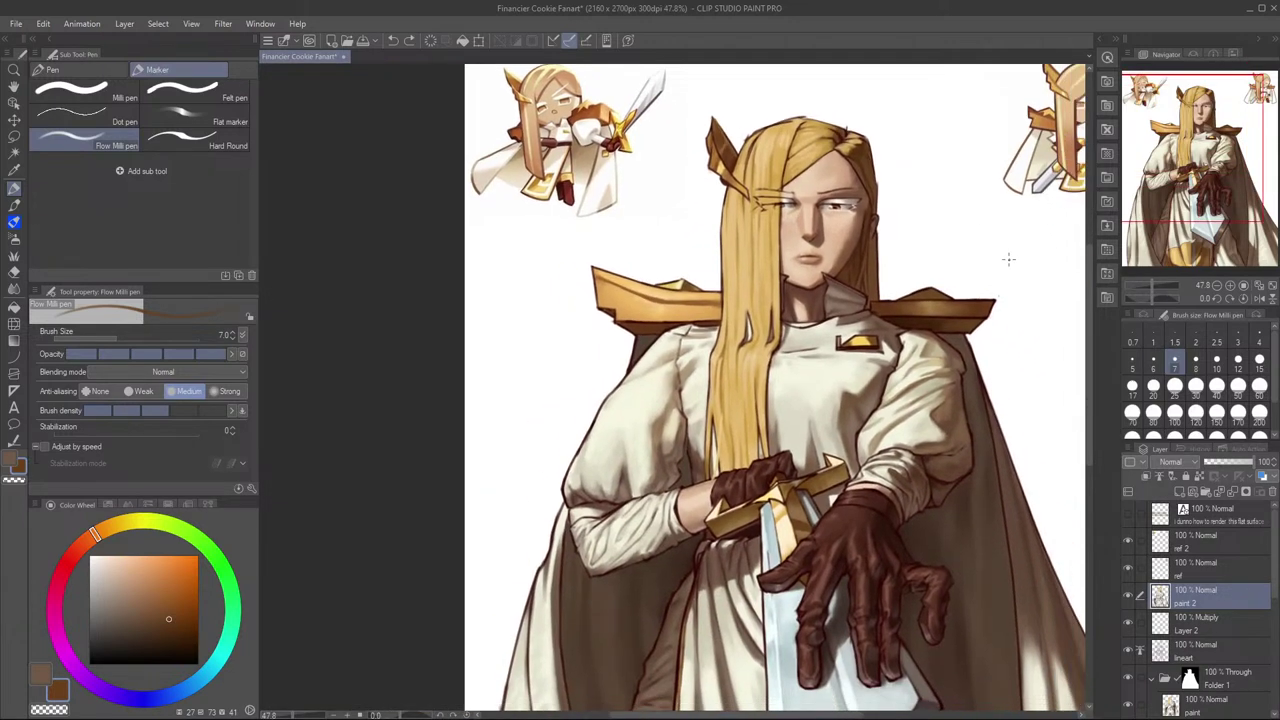
{"action": "left_click_drag", "start_coordinate": [944, 249], "coordinate": [995, 320]}
{"action": "scroll", "coordinate": [1002, 204], "scroll_direction": "up", "scroll_amount": 3}
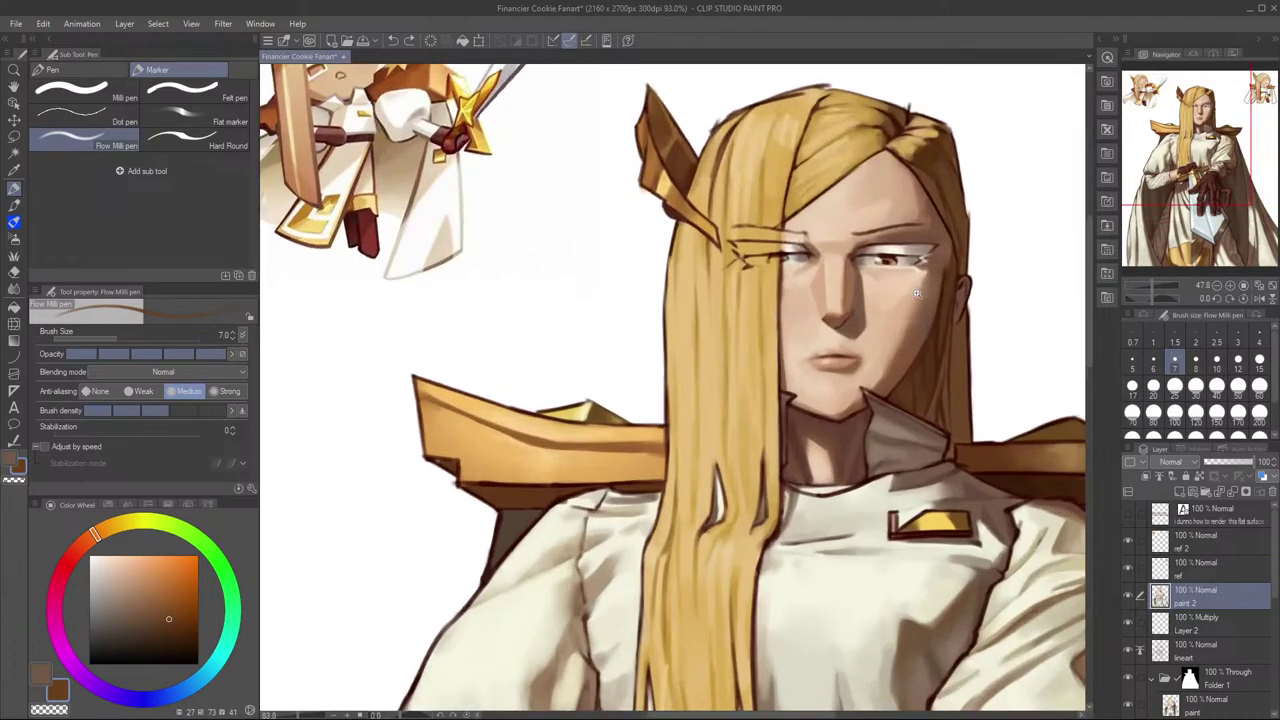
{"action": "scroll", "coordinate": [986, 266], "scroll_direction": "down", "scroll_amount": 3}
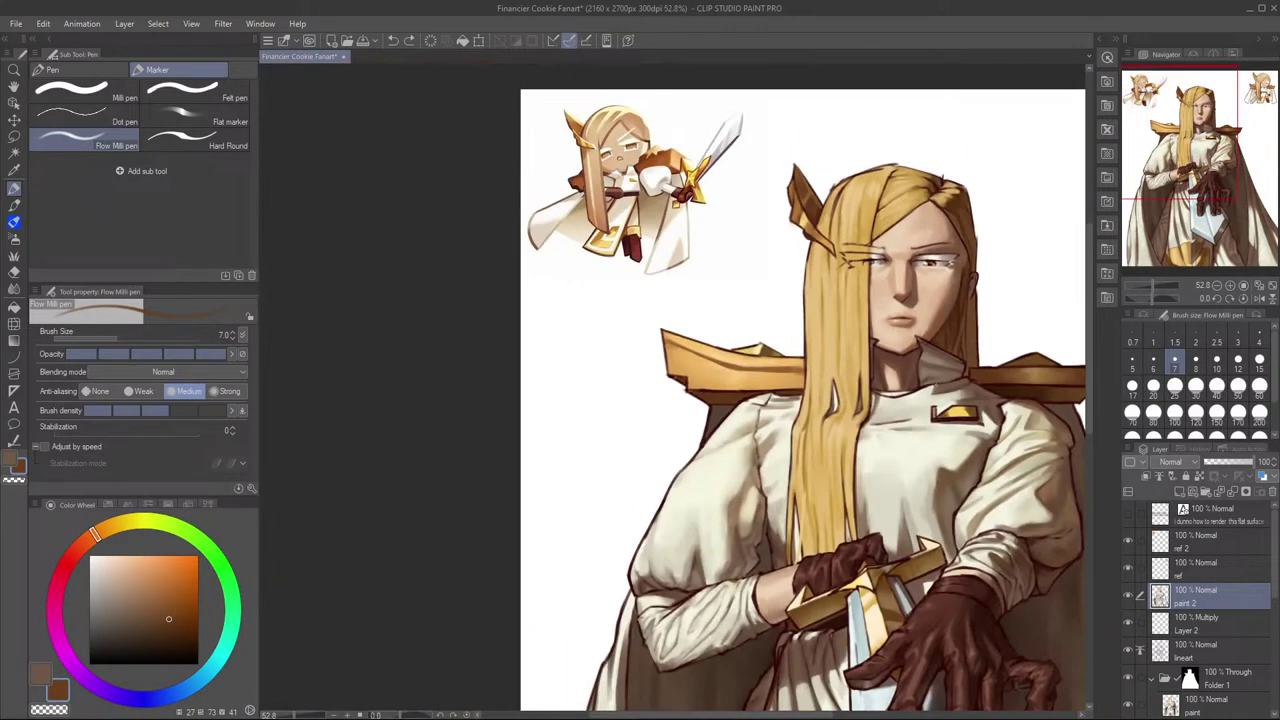
Step: Compare the painting with the paint 2 layer hidden and shown, and review the full figure beside the references
{"action": "left_click", "coordinate": [1129, 596]}
{"action": "left_click", "coordinate": [1129, 596]}
{"action": "left_click", "coordinate": [1130, 598]}
{"action": "left_click", "coordinate": [1130, 598]}
{"action": "left_click_drag", "start_coordinate": [1070, 634], "coordinate": [1050, 508]}
{"action": "scroll", "coordinate": [1047, 508], "scroll_direction": "down", "scroll_amount": 2}
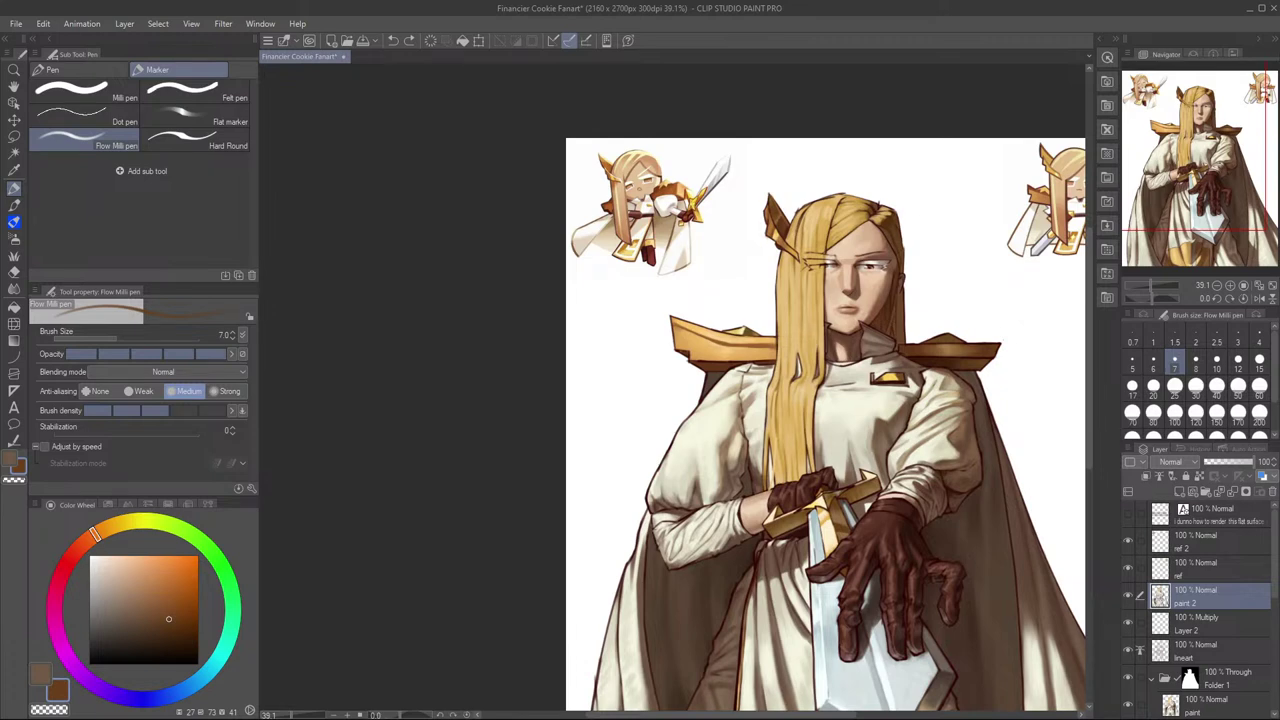
{"action": "left_click_drag", "start_coordinate": [888, 344], "coordinate": [749, 348]}
{"action": "scroll", "coordinate": [836, 390], "scroll_direction": "up", "scroll_amount": 1}
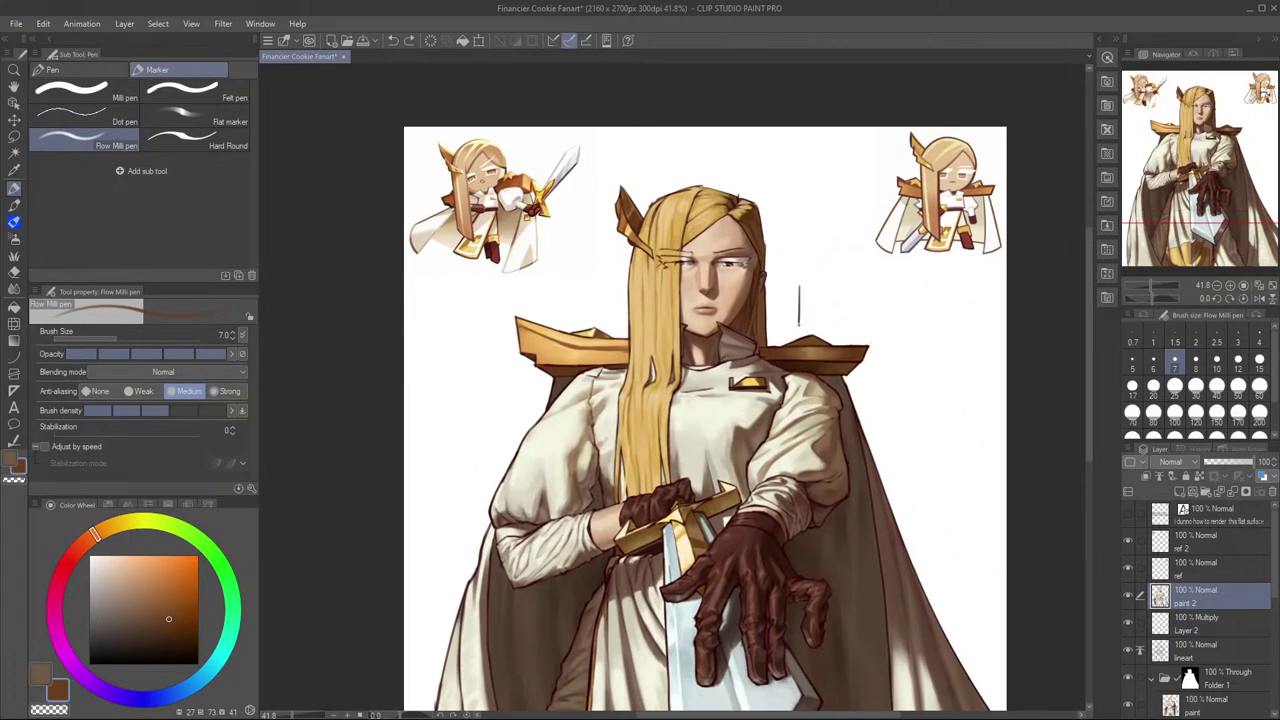
Step: Handwrite "Am I done" in brown beside the head on the paint 2 layer with the Flow Milli pen at size 20
{"action": "key", "text": "bracketright"}
{"action": "key", "text": "bracketright"}
{"action": "key", "text": "bracketright"}
{"action": "key", "text": "bracketright"}
{"action": "key", "text": "bracketright"}
{"action": "key", "text": "bracketright"}
{"action": "key", "text": "bracketright"}
{"action": "key", "text": "bracketright"}
{"action": "key", "text": "bracketright"}
{"action": "key", "text": "bracketleft"}
{"action": "key", "text": "bracketleft"}
{"action": "key", "text": "bracketleft"}
{"action": "mouse_move", "coordinate": [792, 279]}
{"action": "left_mouse_down"}
{"action": "mouse_move", "coordinate": [783, 315]}
{"action": "mouse_move", "coordinate": [803, 310]}
{"action": "left_mouse_up"}
{"action": "mouse_move", "coordinate": [786, 303]}
{"action": "left_mouse_down"}
{"action": "mouse_move", "coordinate": [900, 311]}
{"action": "mouse_move", "coordinate": [967, 312]}
{"action": "left_mouse_up"}
Step: Draw a smiley face and three large question marks below the handwritten text in the same brown
{"action": "mouse_move", "coordinate": [938, 373]}
{"action": "left_mouse_down"}
{"action": "mouse_move", "coordinate": [912, 391]}
{"action": "mouse_move", "coordinate": [928, 400]}
{"action": "mouse_move", "coordinate": [899, 400]}
{"action": "mouse_move", "coordinate": [974, 378]}
{"action": "mouse_move", "coordinate": [950, 416]}
{"action": "left_mouse_up"}
{"action": "left_click", "coordinate": [887, 360]}
{"action": "left_click", "coordinate": [909, 361]}
{"action": "left_click", "coordinate": [950, 431]}
{"action": "mouse_move", "coordinate": [895, 478]}
{"action": "left_mouse_down"}
{"action": "mouse_move", "coordinate": [953, 479]}
{"action": "mouse_move", "coordinate": [918, 540]}
{"action": "mouse_move", "coordinate": [972, 563]}
{"action": "mouse_move", "coordinate": [952, 615]}
{"action": "left_mouse_up"}
{"action": "left_click", "coordinate": [918, 541]}
{"action": "left_click", "coordinate": [953, 629]}
{"action": "left_click_drag", "start_coordinate": [797, 310], "coordinate": [846, 312]}
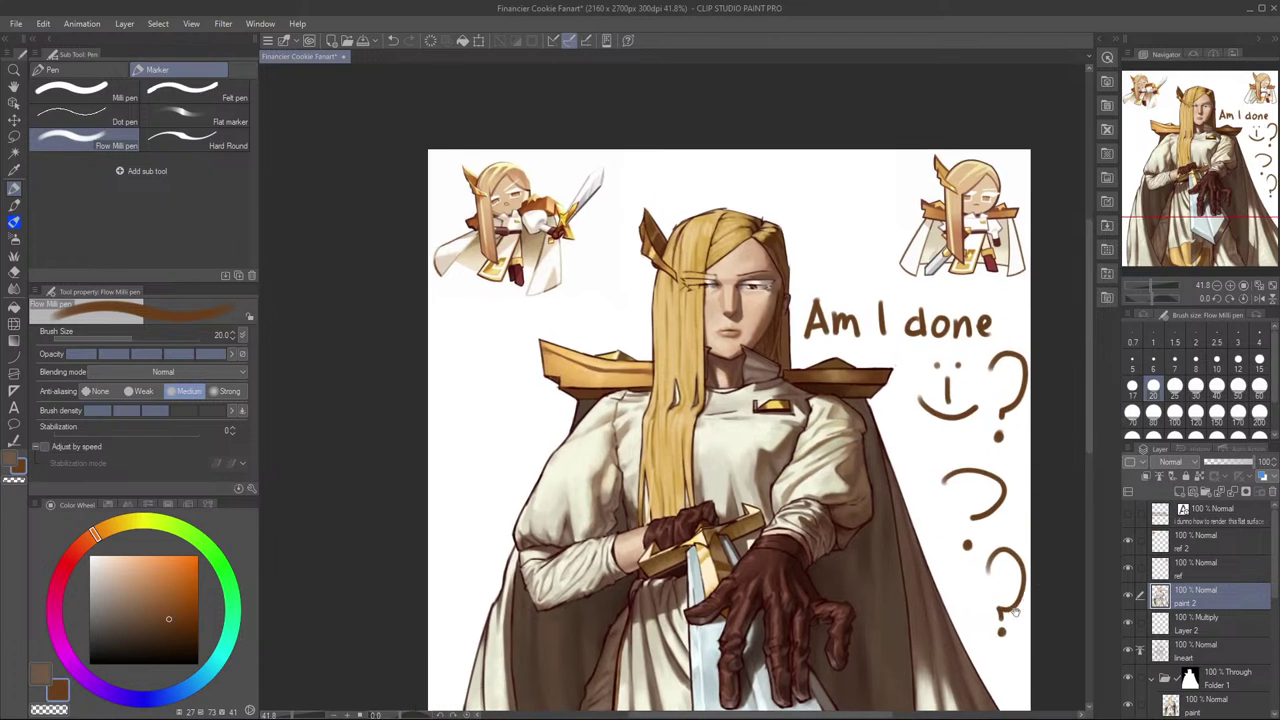
Step: Inspect the handwritten note and its smiley face up close
{"action": "left_click_drag", "start_coordinate": [1020, 609], "coordinate": [960, 611]}
{"action": "scroll", "coordinate": [806, 374], "scroll_direction": "up", "scroll_amount": 5}
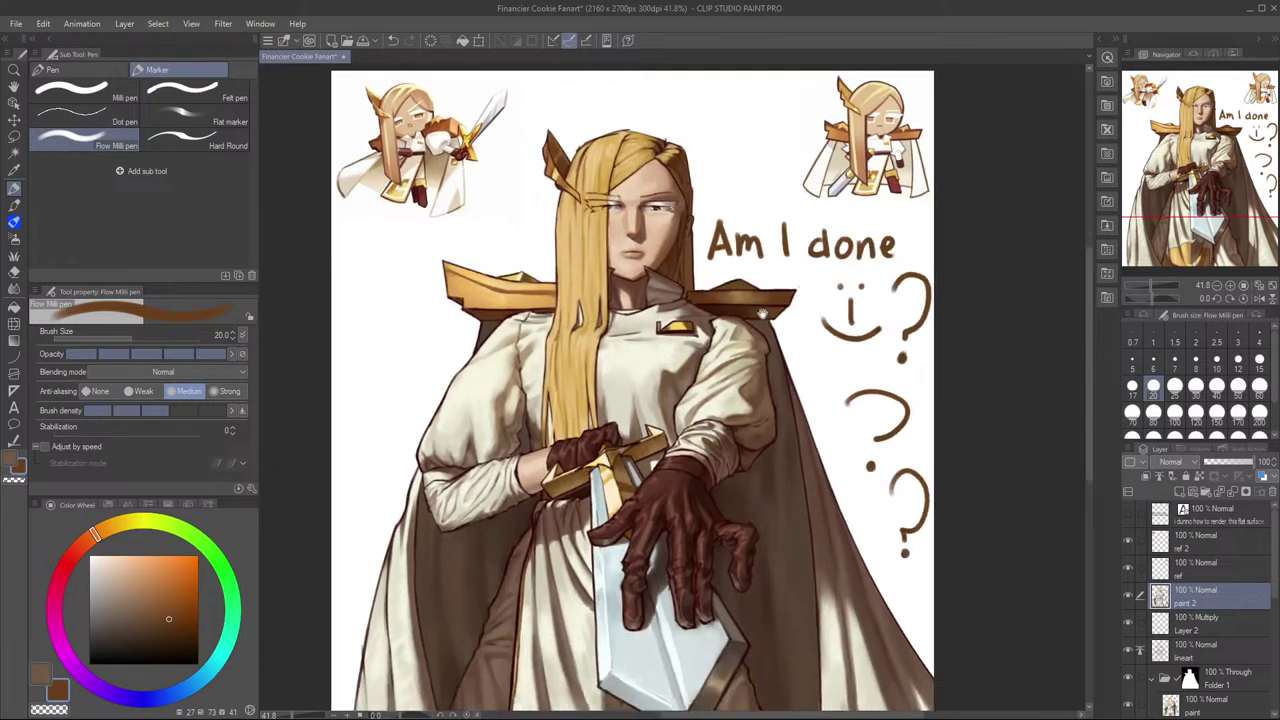
{"action": "scroll", "coordinate": [853, 289], "scroll_direction": "up", "scroll_amount": 6}
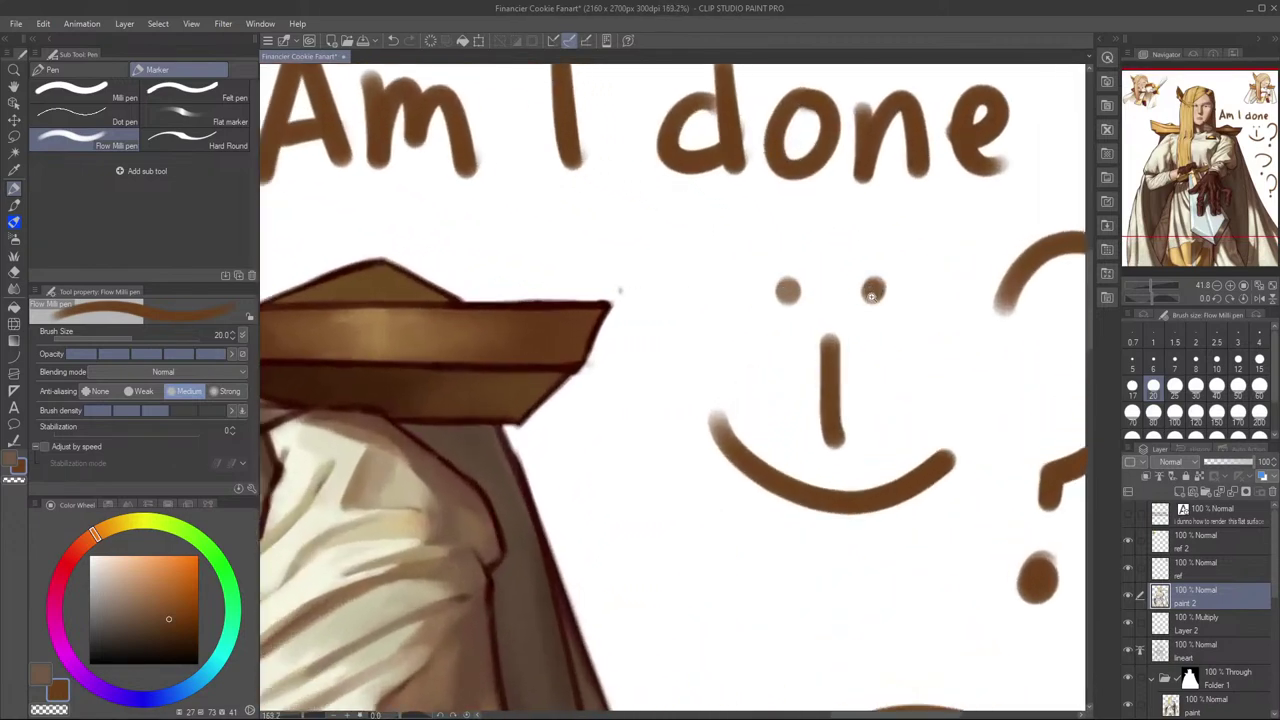
{"action": "left_click_drag", "start_coordinate": [940, 387], "coordinate": [746, 269]}
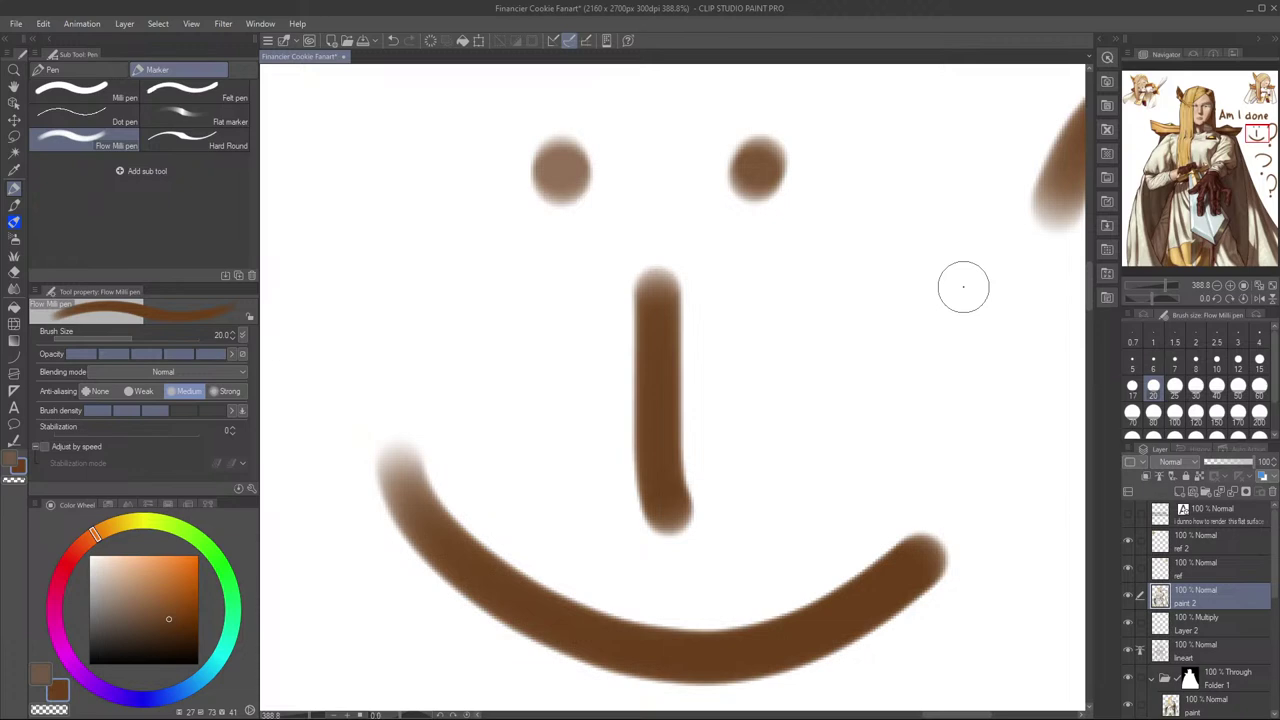
{"action": "left_click", "coordinate": [850, 718]}
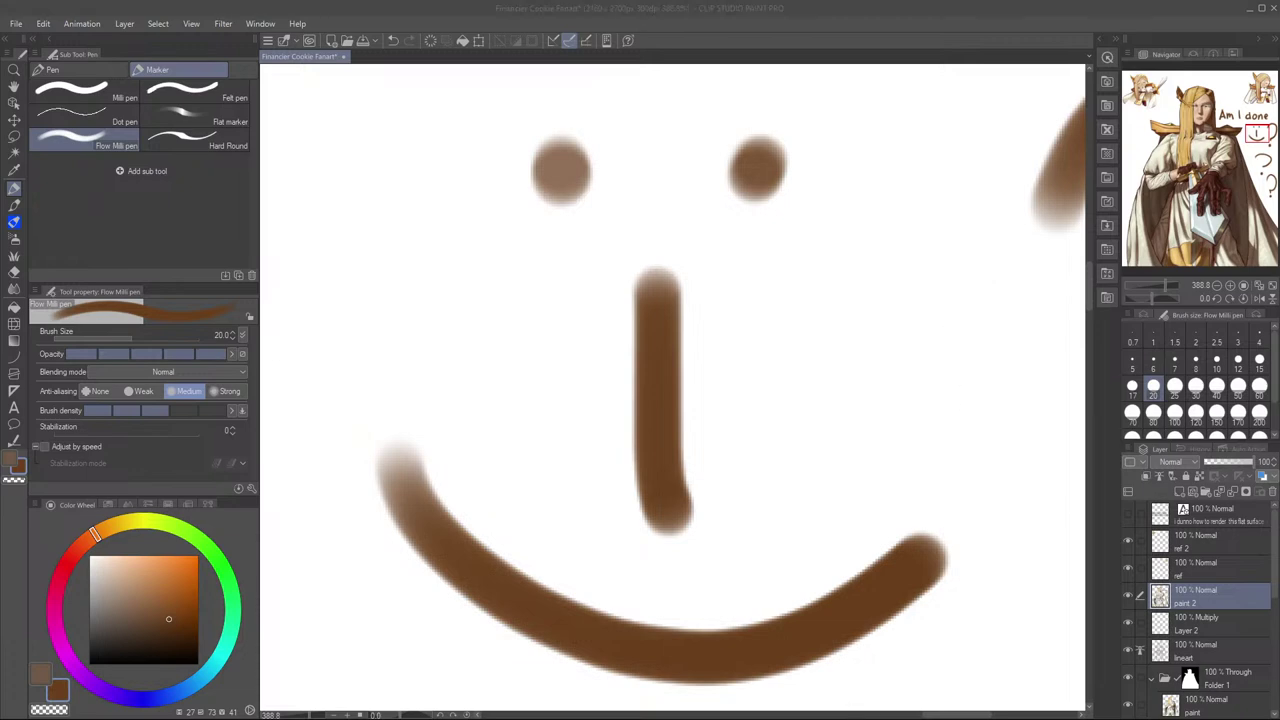